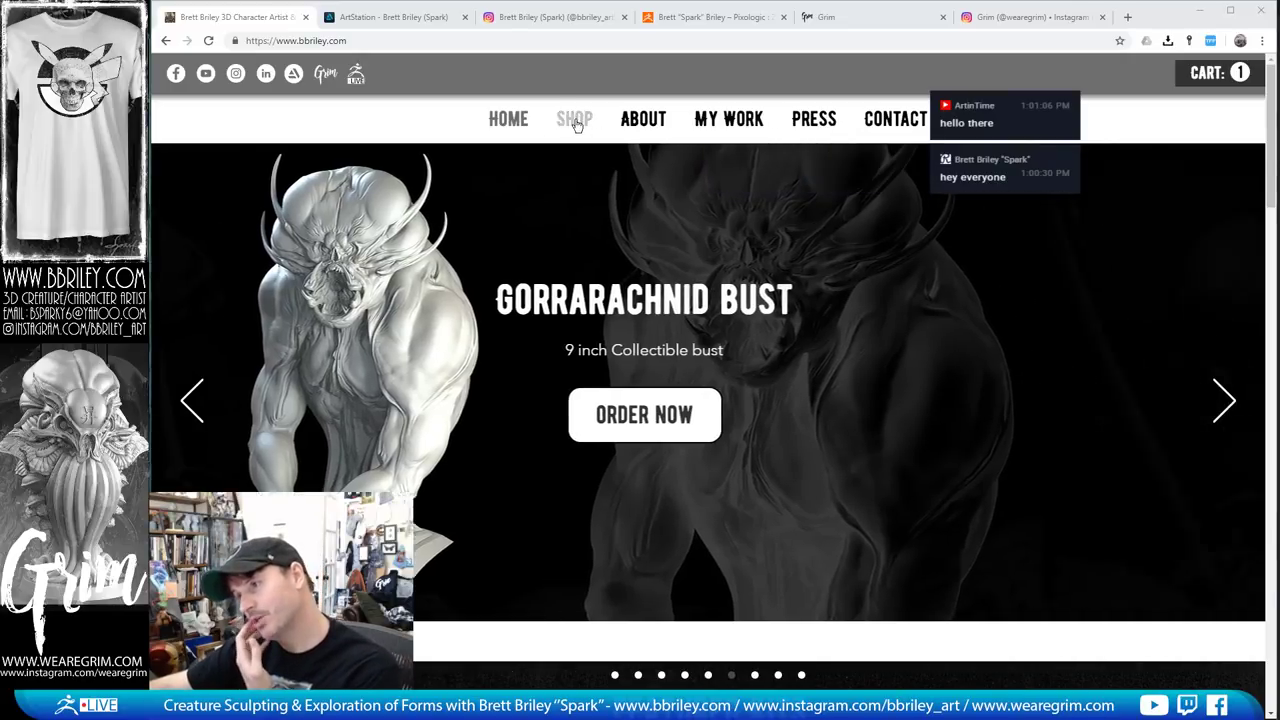
Browse the busts, T-shirts and stickers in the artist's website shop, and open the About page
{"action": "left_click", "coordinate": [574, 119]}
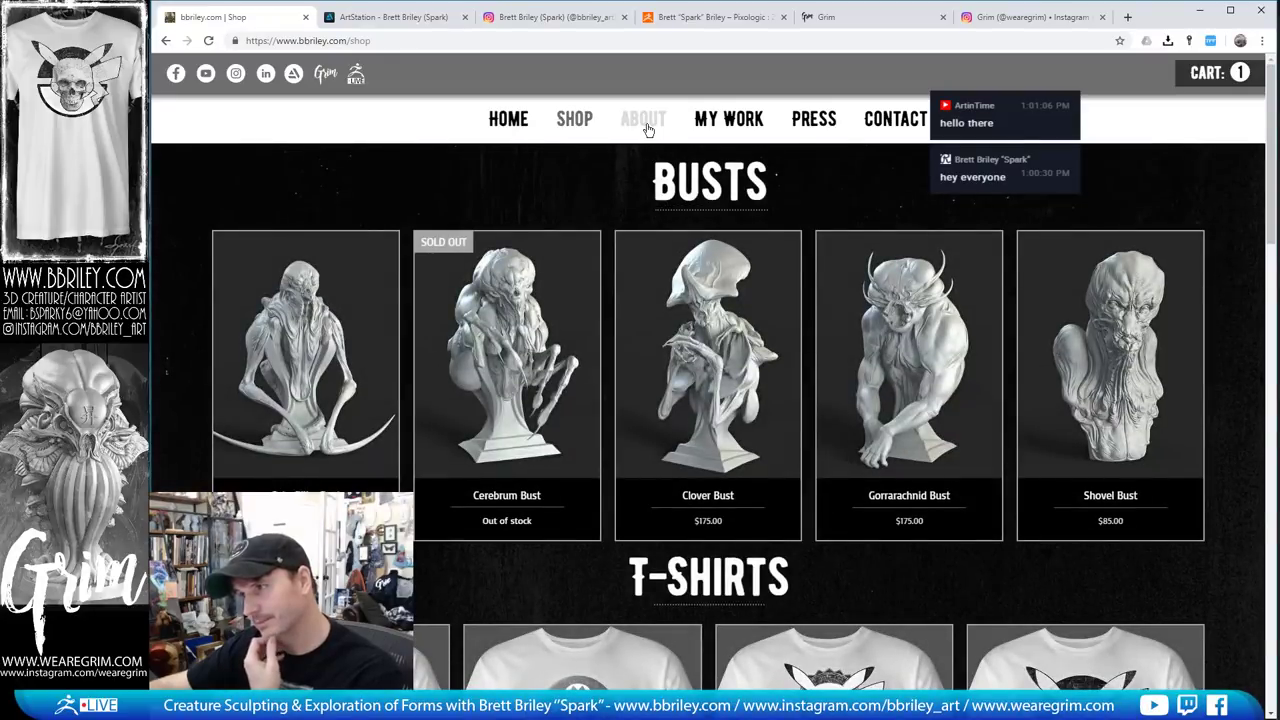
{"action": "scroll", "coordinate": [482, 316], "scroll_direction": "down", "scroll_amount": 4}
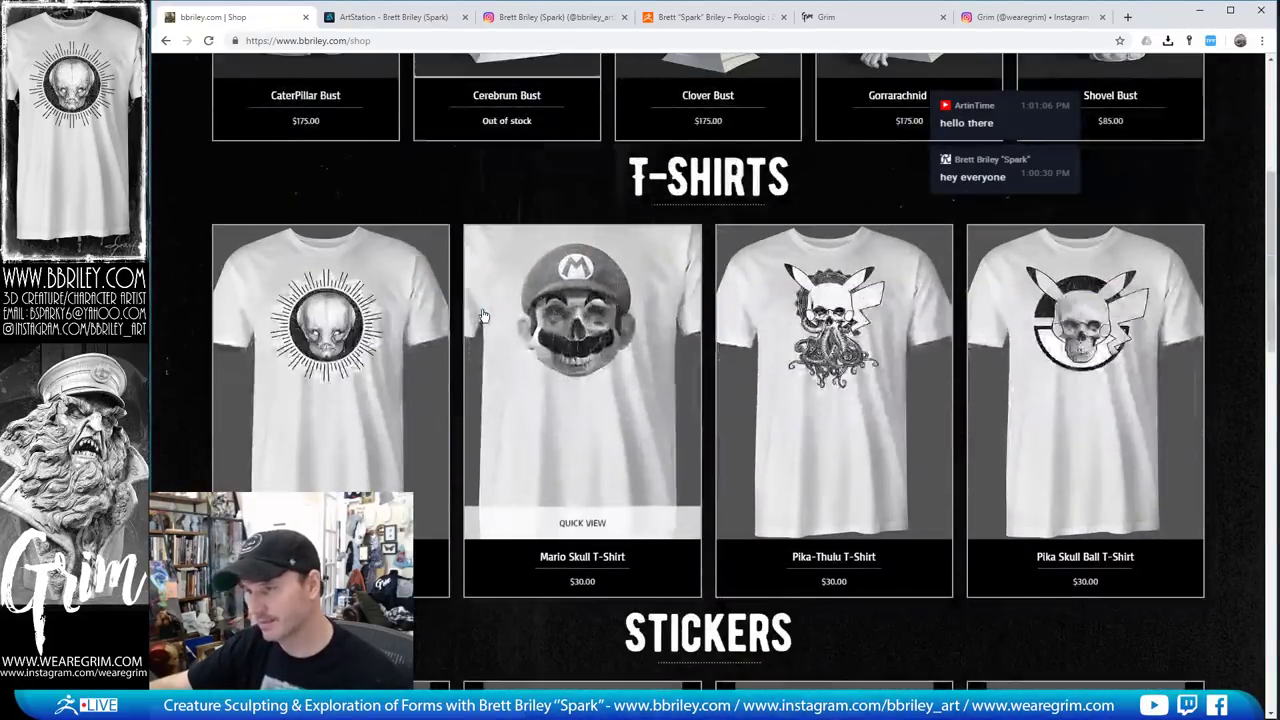
{"action": "scroll", "coordinate": [482, 316], "scroll_direction": "down", "scroll_amount": 3}
{"action": "scroll", "coordinate": [482, 316], "scroll_direction": "up", "scroll_amount": 7}
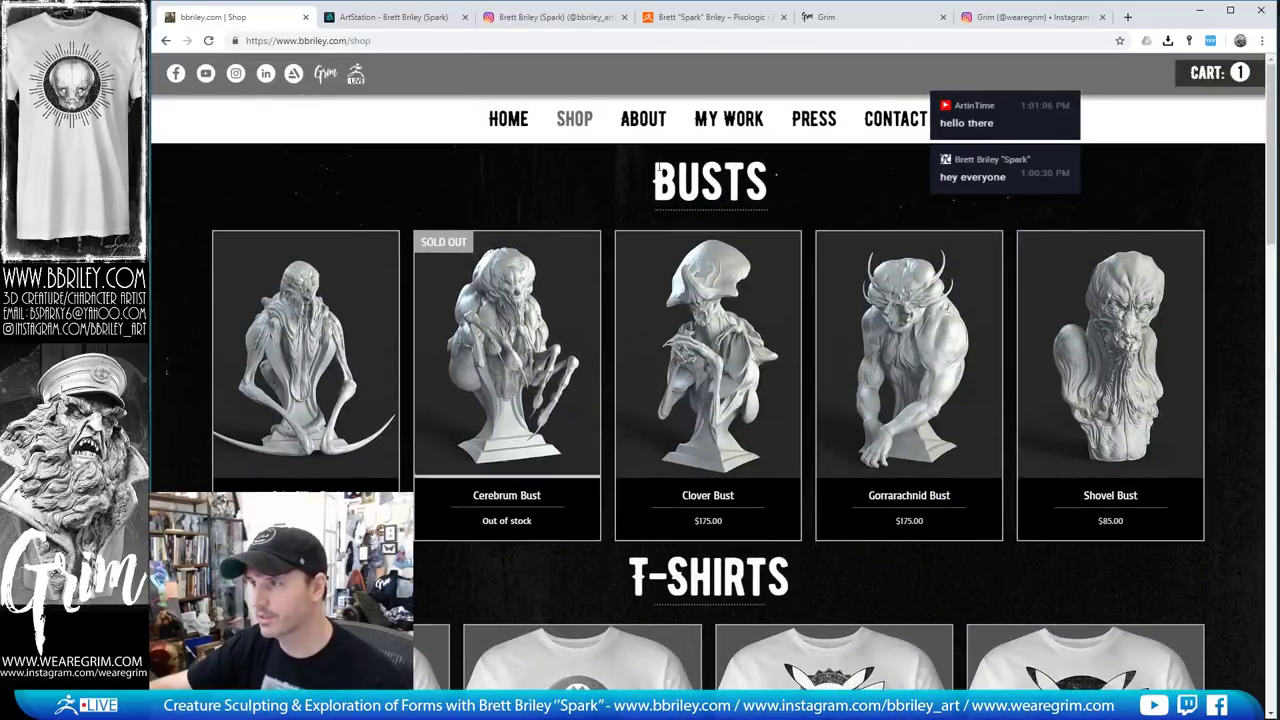
{"action": "left_click", "coordinate": [643, 119]}
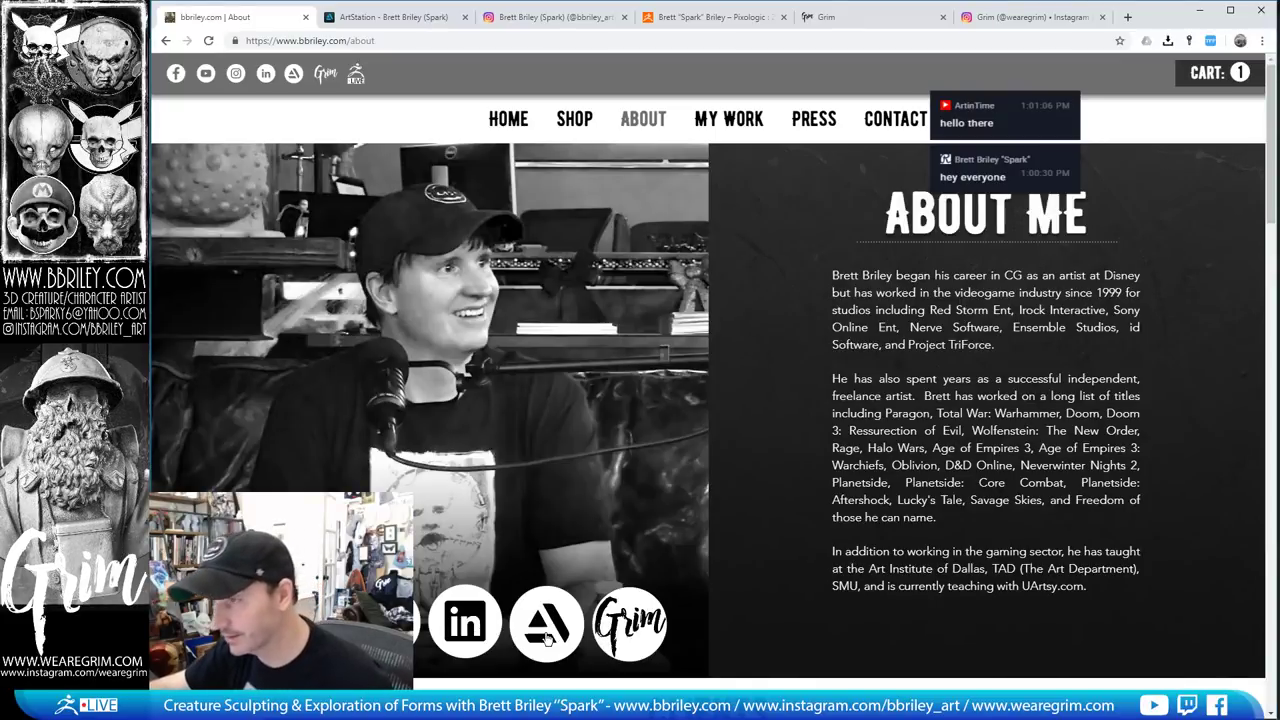
Look through the My Work gallery and view its 2D Work and 3D Work pages
{"action": "mouse_move", "coordinate": [728, 121]}
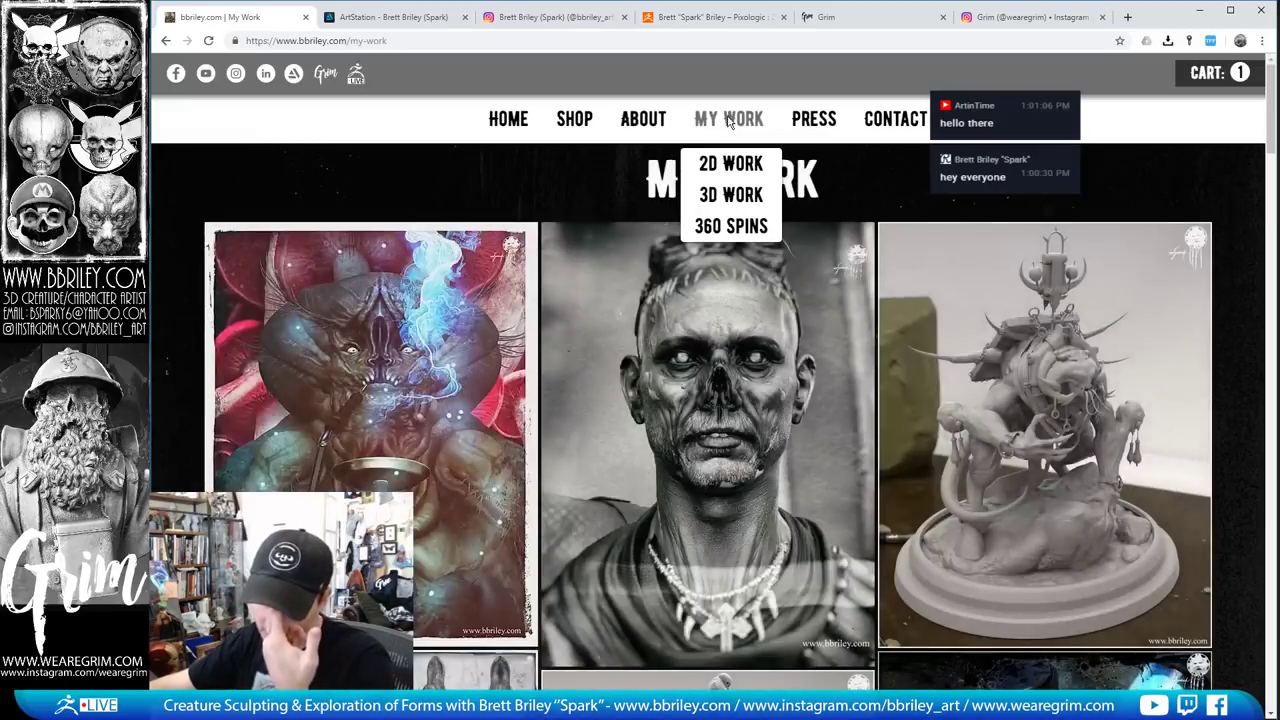
{"action": "scroll", "coordinate": [730, 117], "scroll_direction": "down", "scroll_amount": 4}
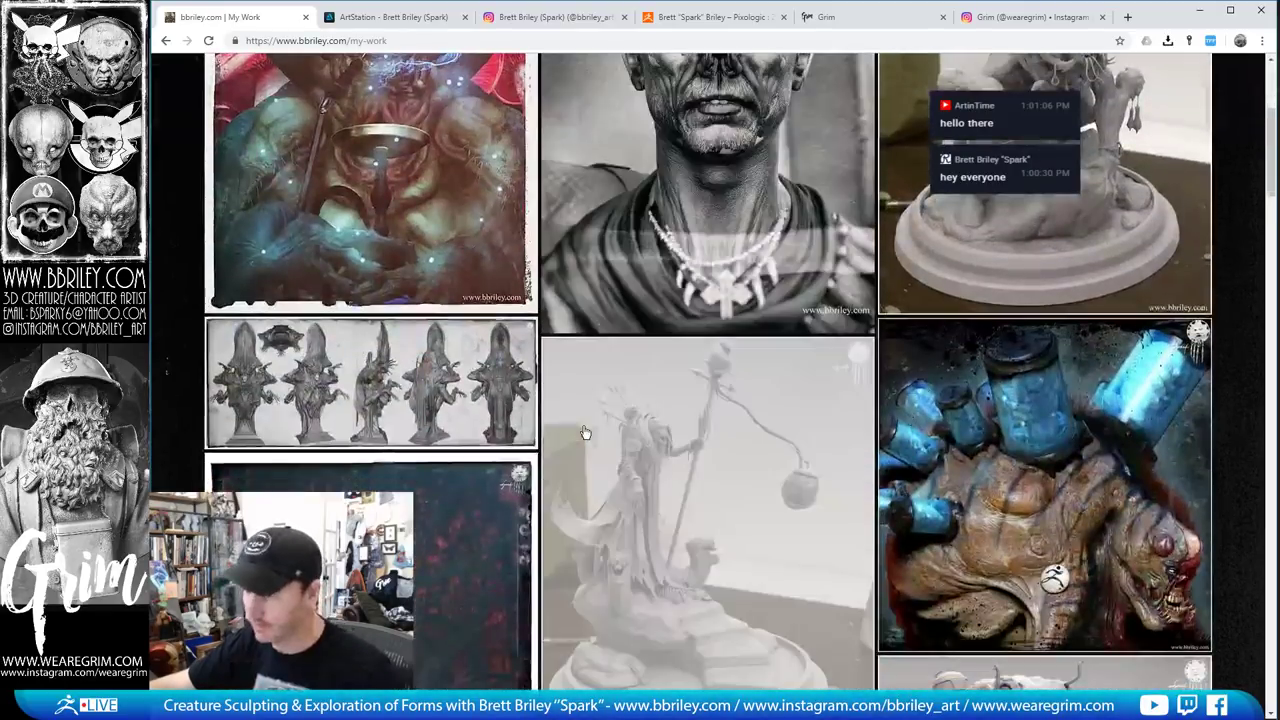
{"action": "scroll", "coordinate": [732, 115], "scroll_direction": "up", "scroll_amount": 4}
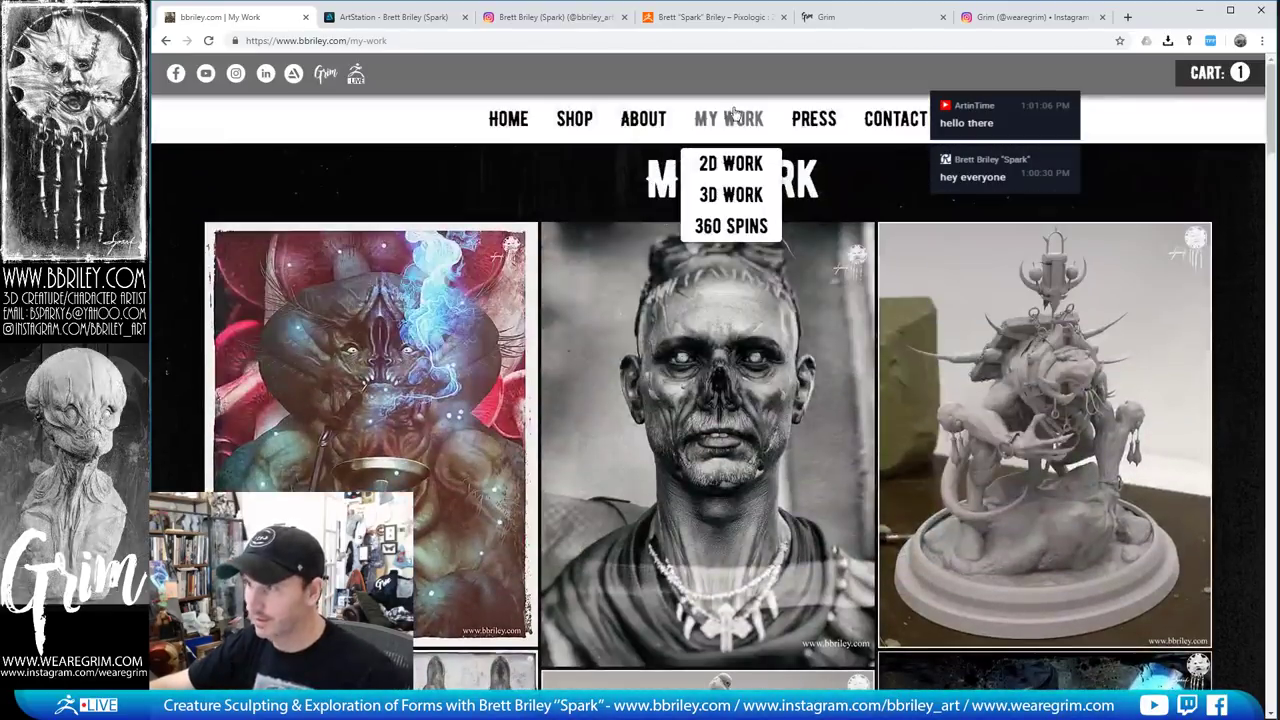
{"action": "left_click", "coordinate": [728, 164]}
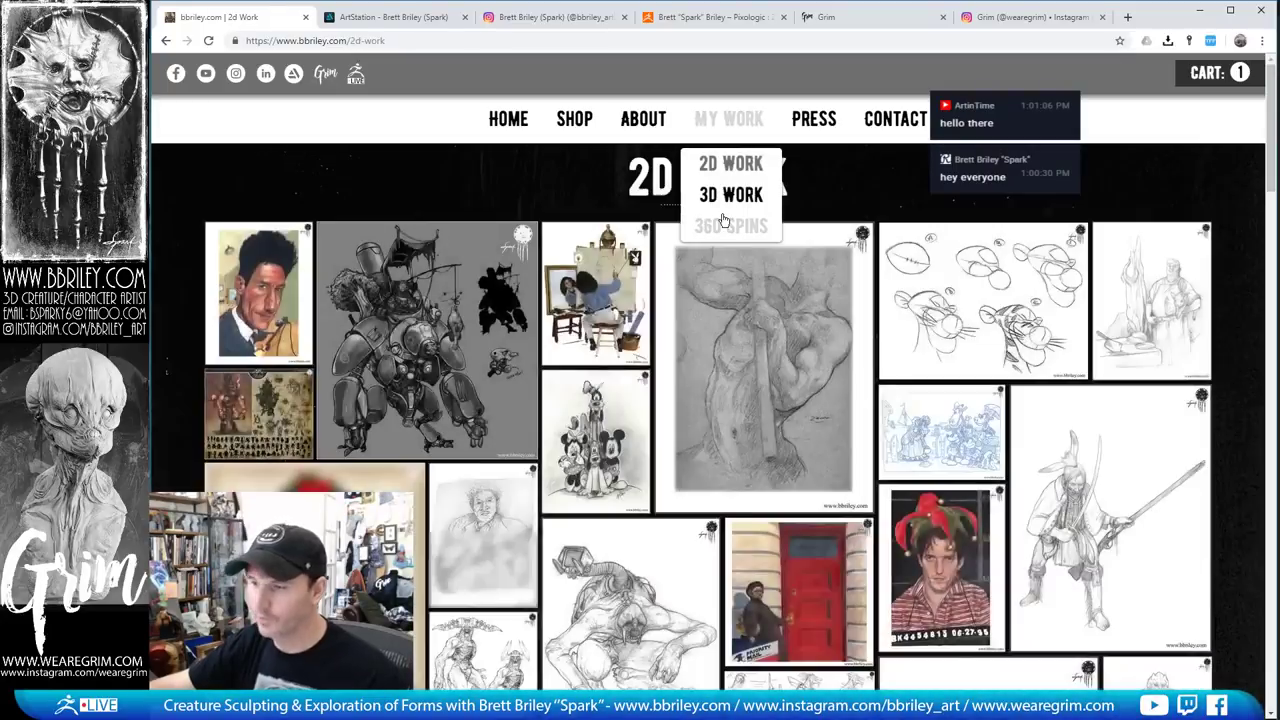
{"action": "left_click", "coordinate": [728, 196]}
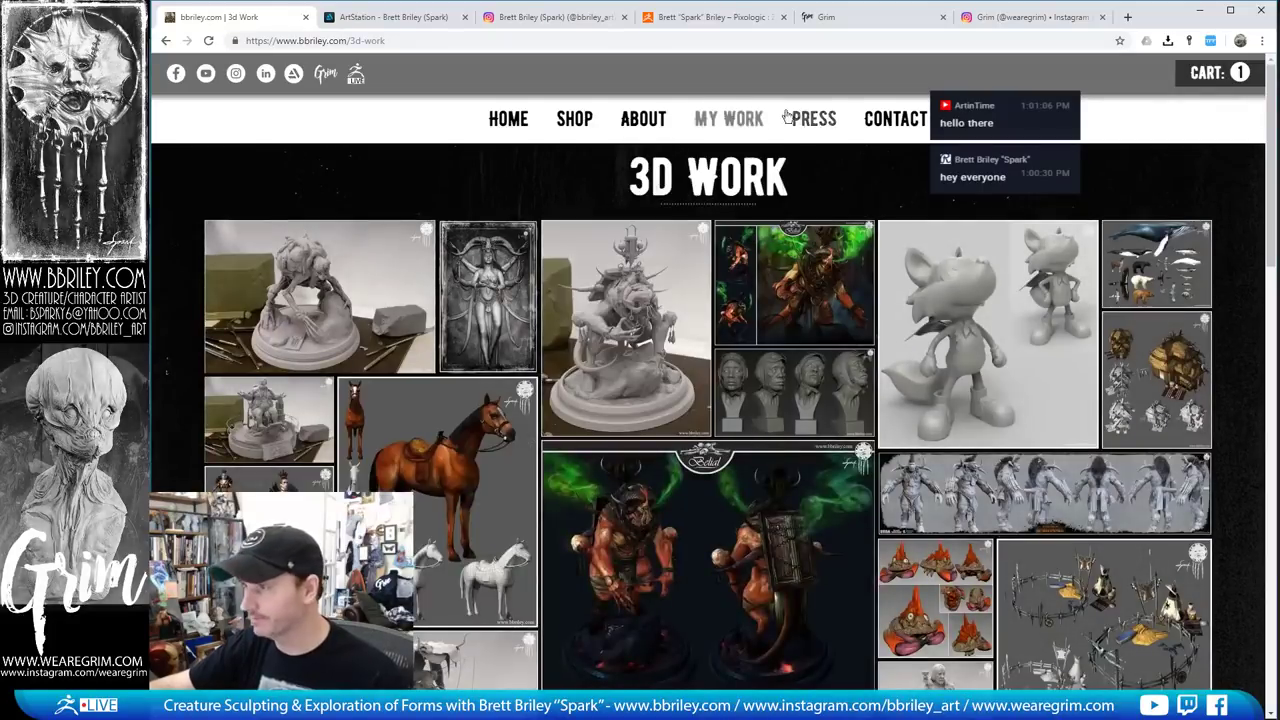
View the Press page with its videos and the Contact page of the artist's website
{"action": "left_click", "coordinate": [808, 118]}
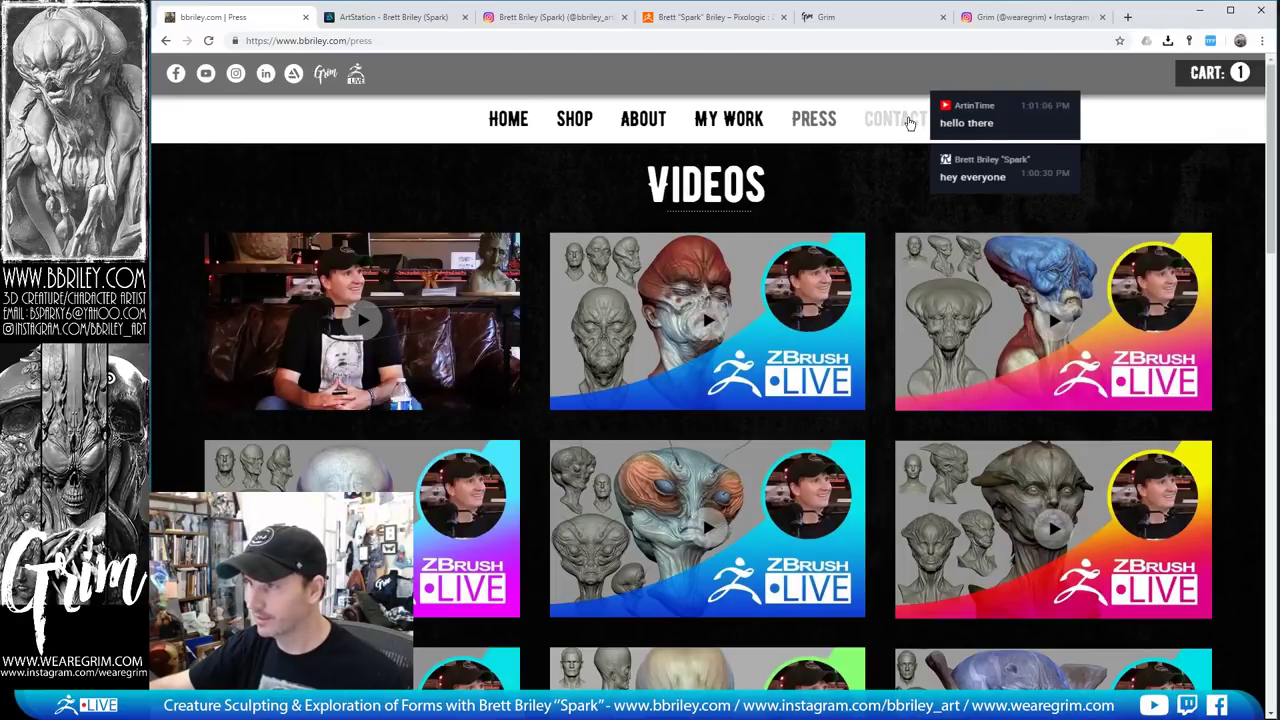
{"action": "left_click", "coordinate": [909, 122]}
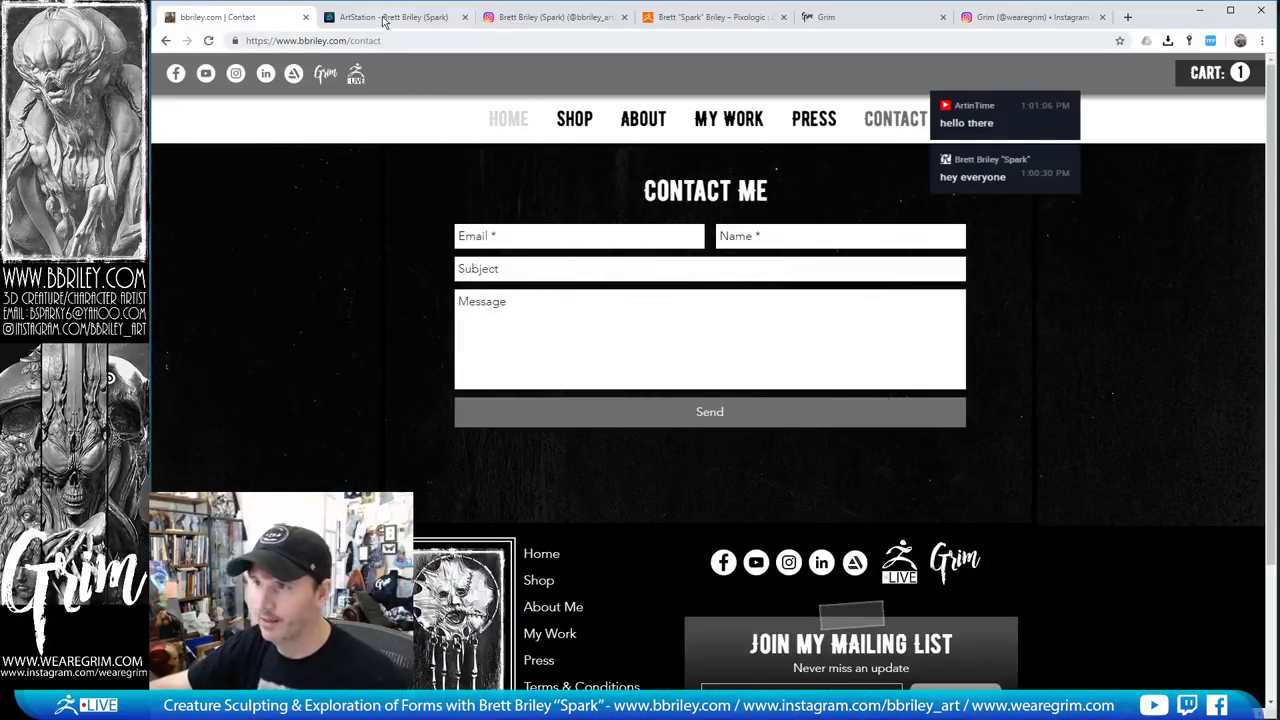
Switch to the artist's ArtStation profile and look over its portfolio
{"action": "left_click", "coordinate": [384, 18]}
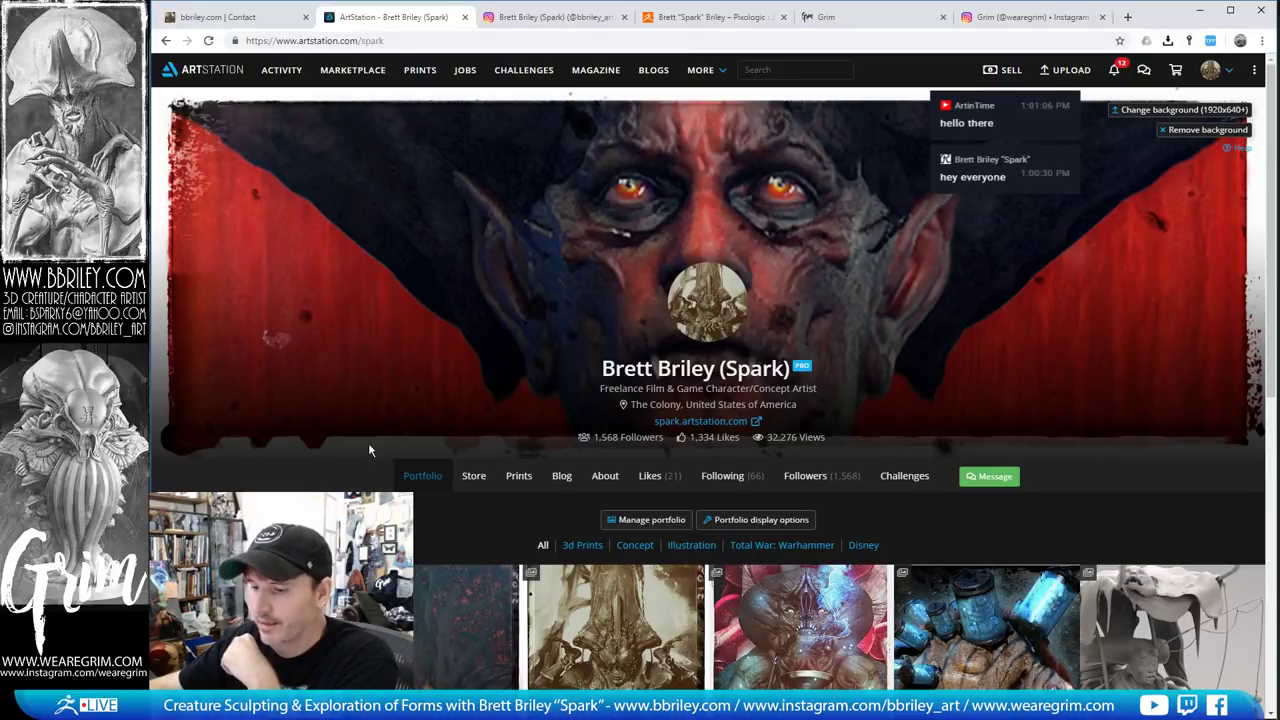
{"action": "scroll", "coordinate": [384, 424], "scroll_direction": "down", "scroll_amount": 2}
{"action": "scroll", "coordinate": [494, 494], "scroll_direction": "up", "scroll_amount": 2}
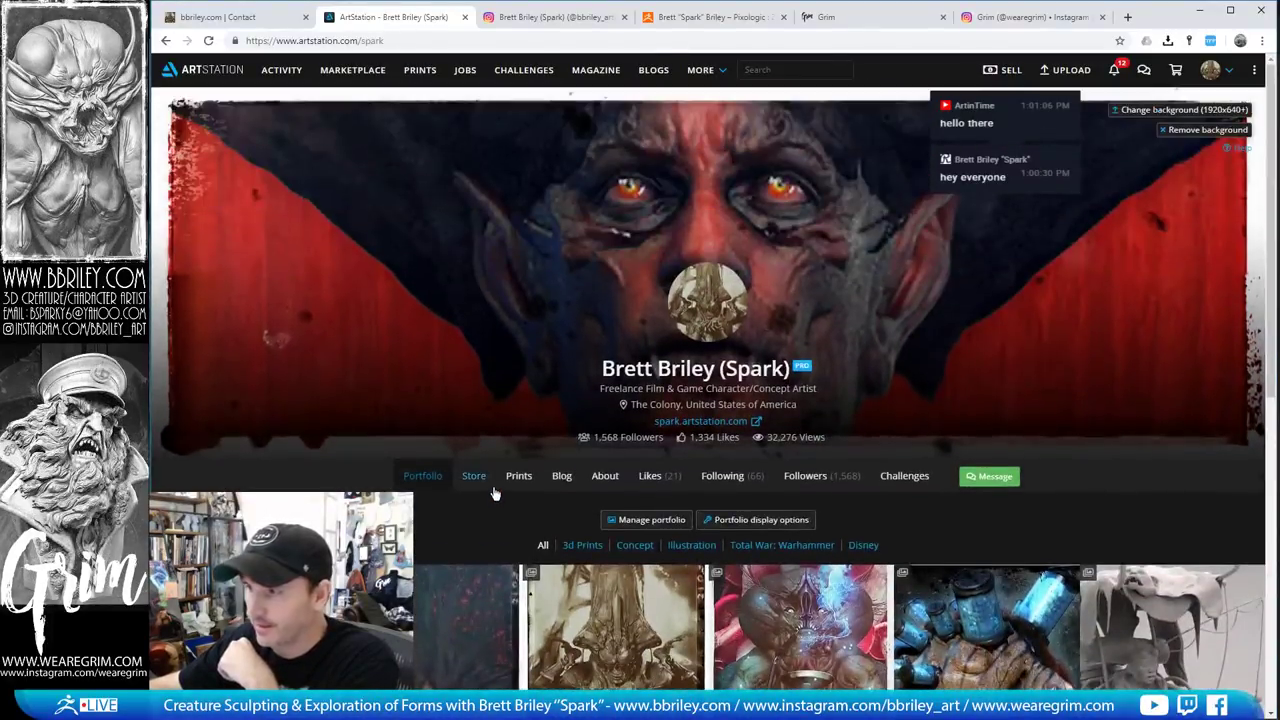
Switch to the artist's own Instagram profile and browse the posts
{"action": "left_click", "coordinate": [528, 24]}
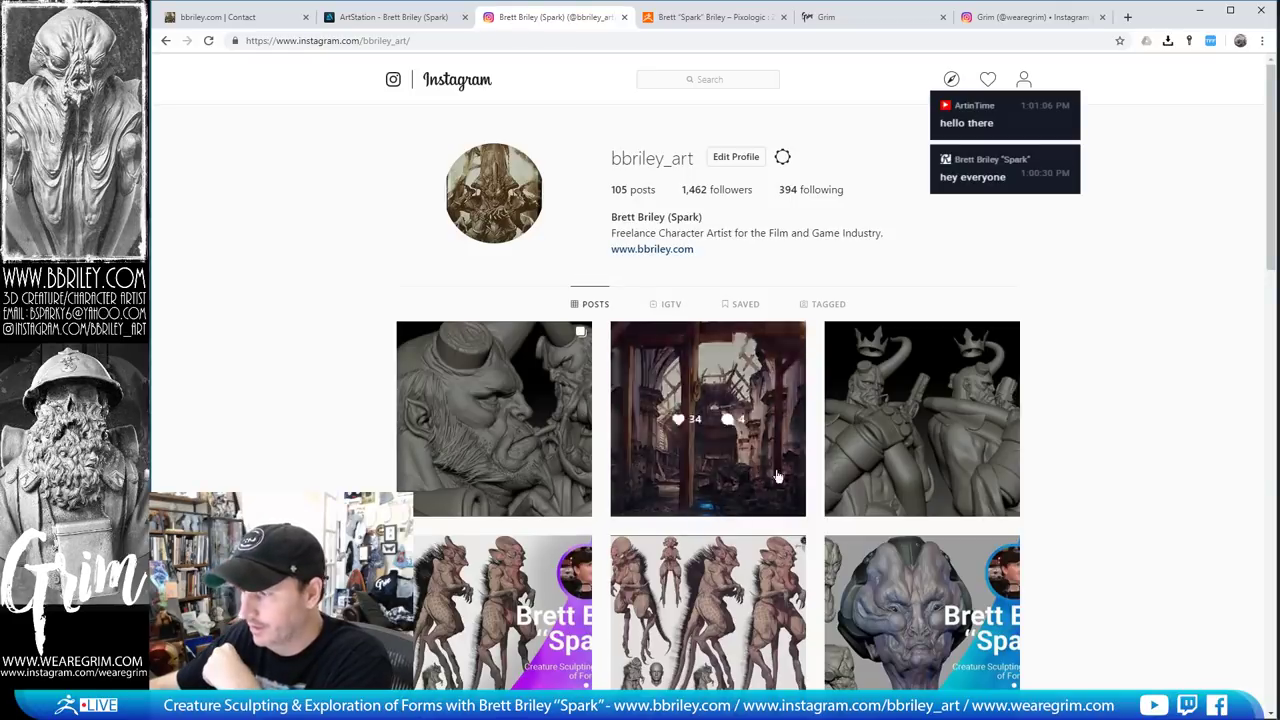
{"action": "scroll", "coordinate": [610, 550], "scroll_direction": "down", "scroll_amount": 5}
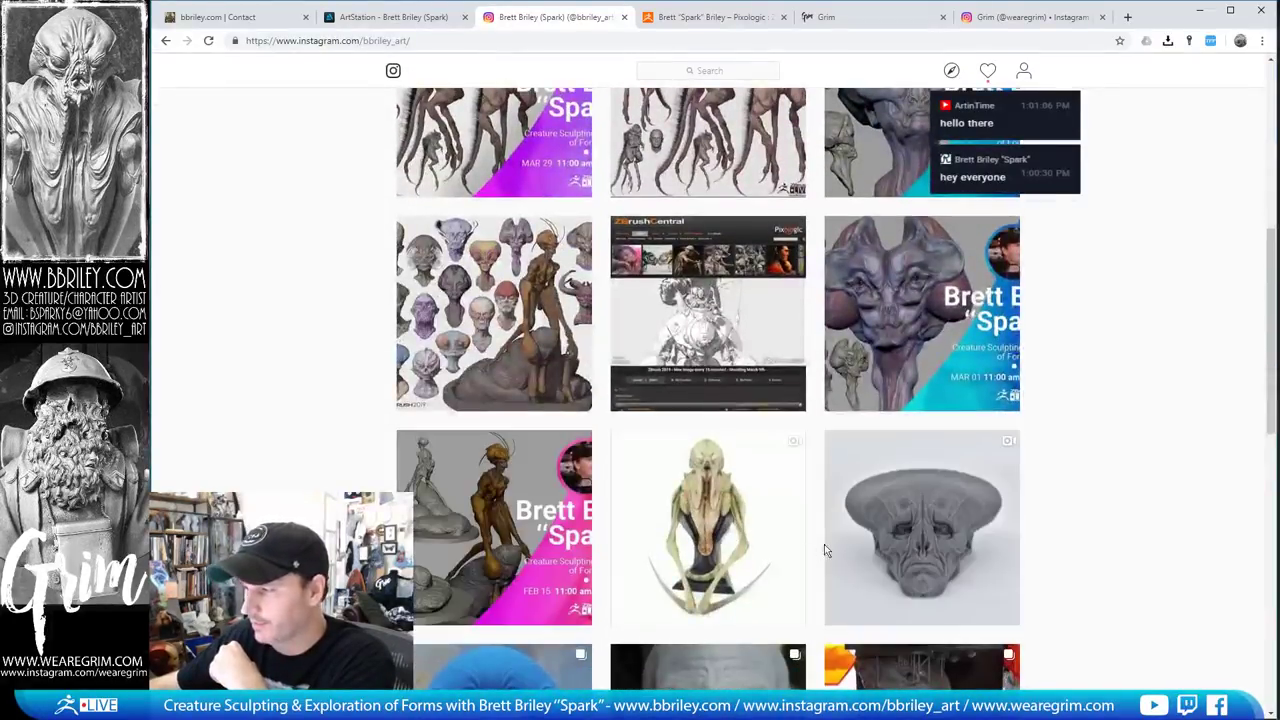
{"action": "scroll", "coordinate": [824, 544], "scroll_direction": "up", "scroll_amount": 5}
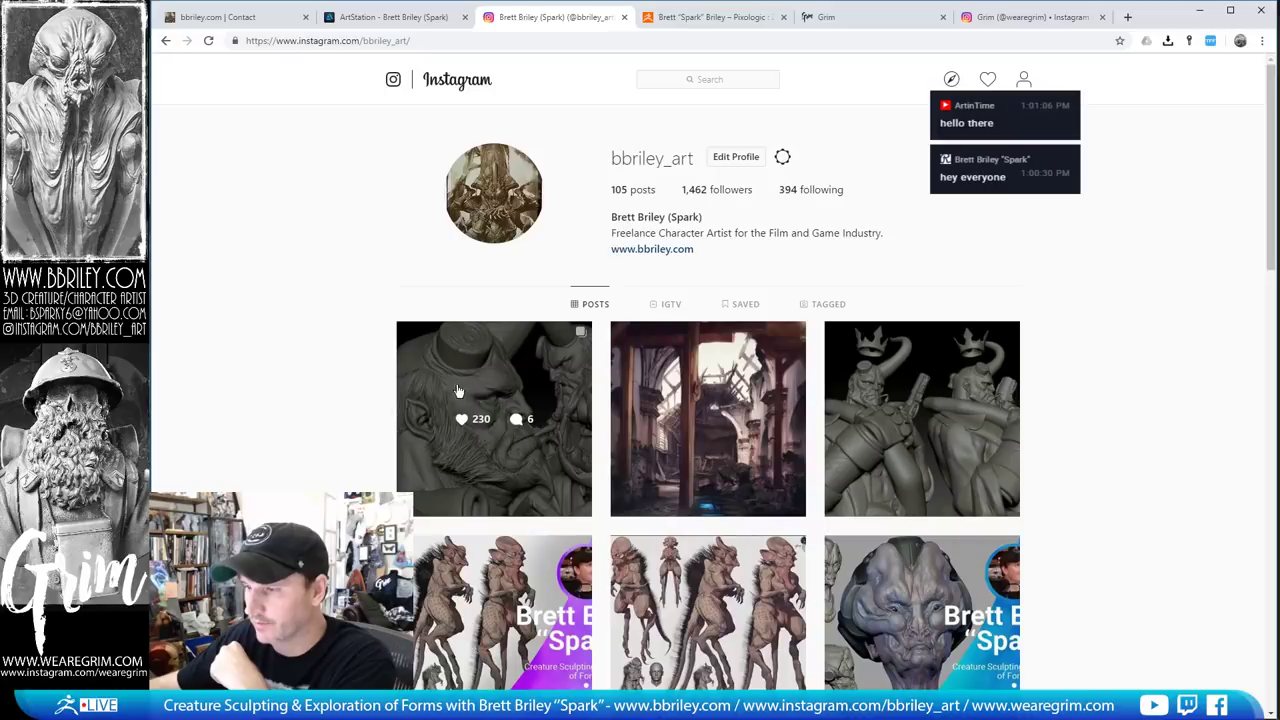
Switch to the artist's Pixologic ZBrushLIVE presenter page and review the biography, sculpture images and featured episode posts
{"action": "left_click", "coordinate": [702, 18]}
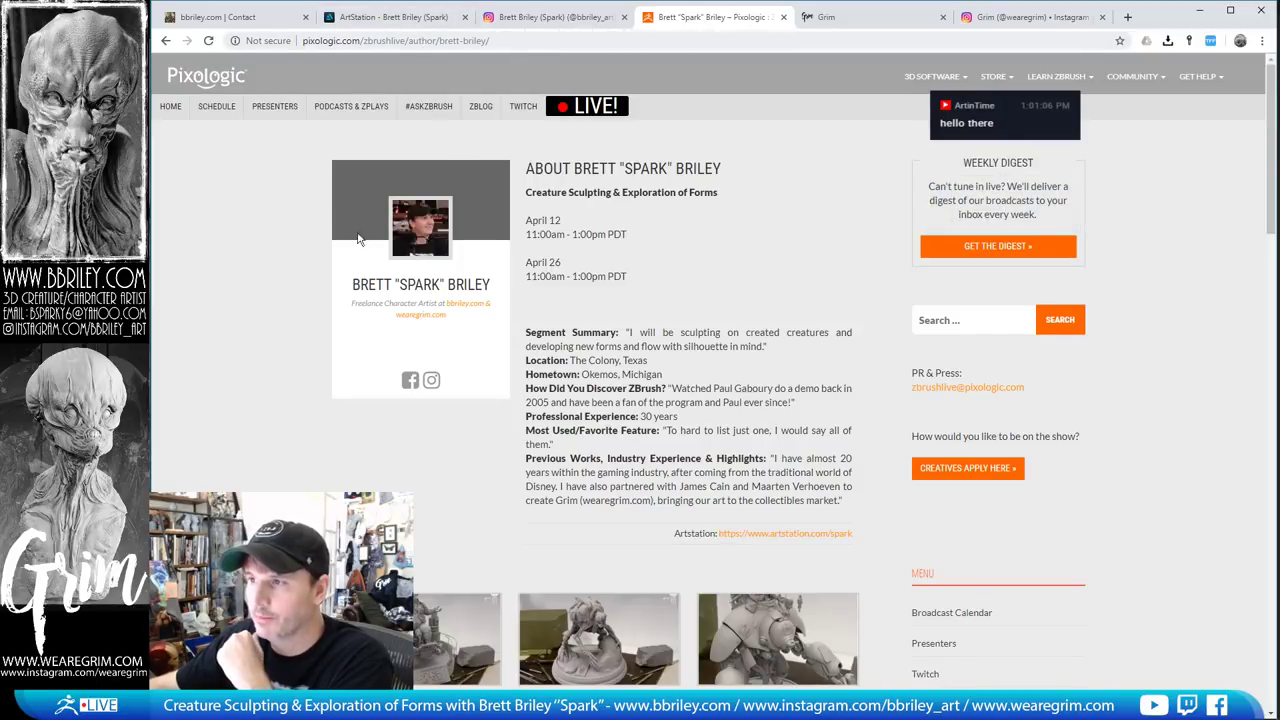
{"action": "scroll", "coordinate": [475, 344], "scroll_direction": "down", "scroll_amount": 7}
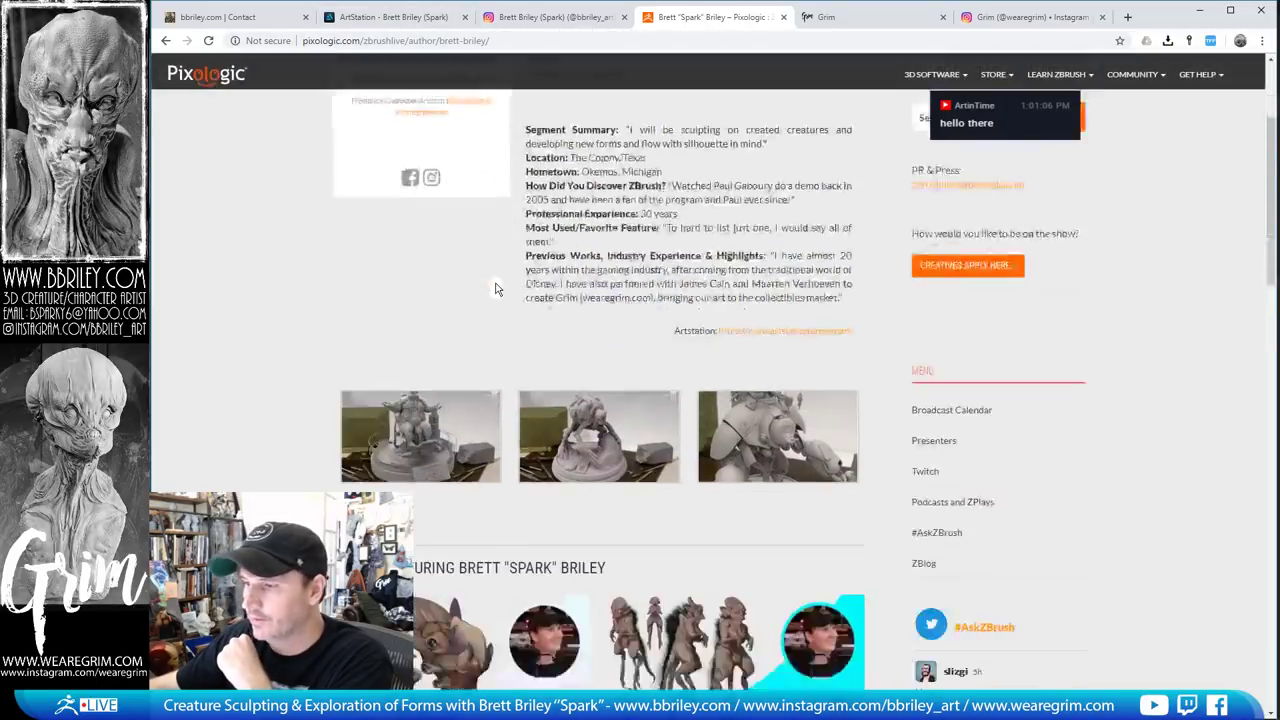
{"action": "scroll", "coordinate": [594, 306], "scroll_direction": "down", "scroll_amount": 5}
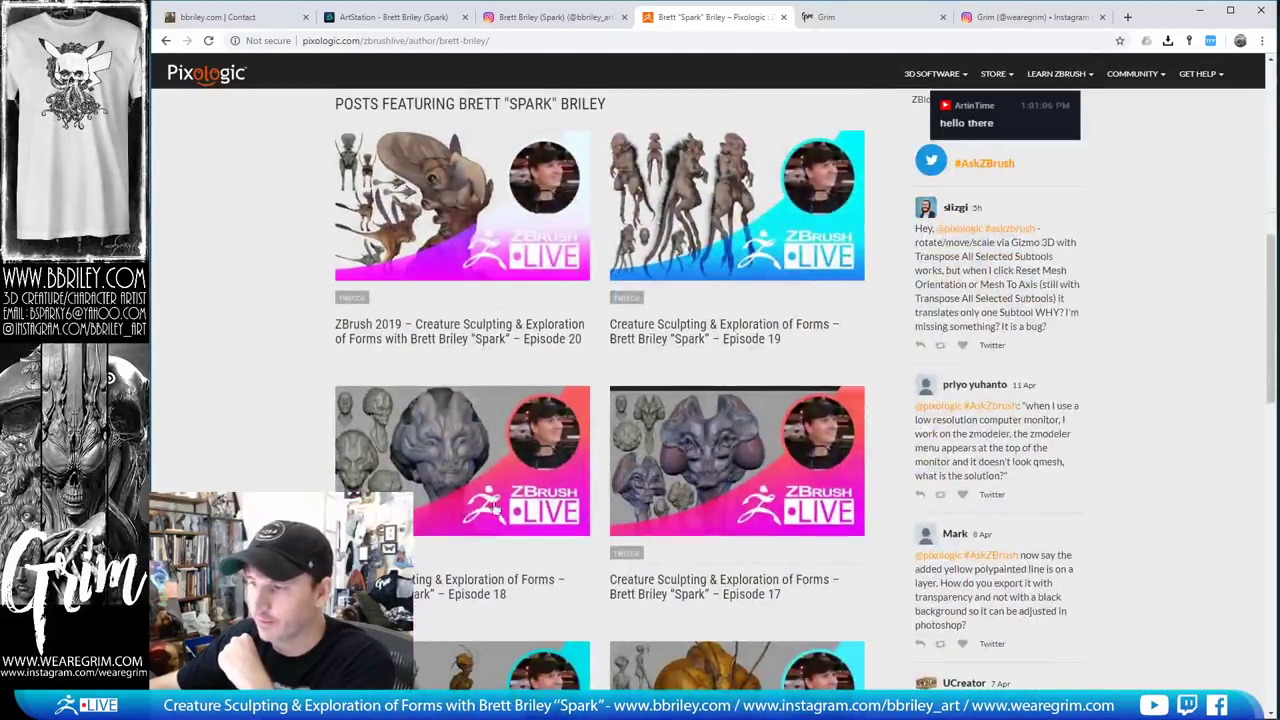
{"action": "scroll", "coordinate": [588, 453], "scroll_direction": "up", "scroll_amount": 10}
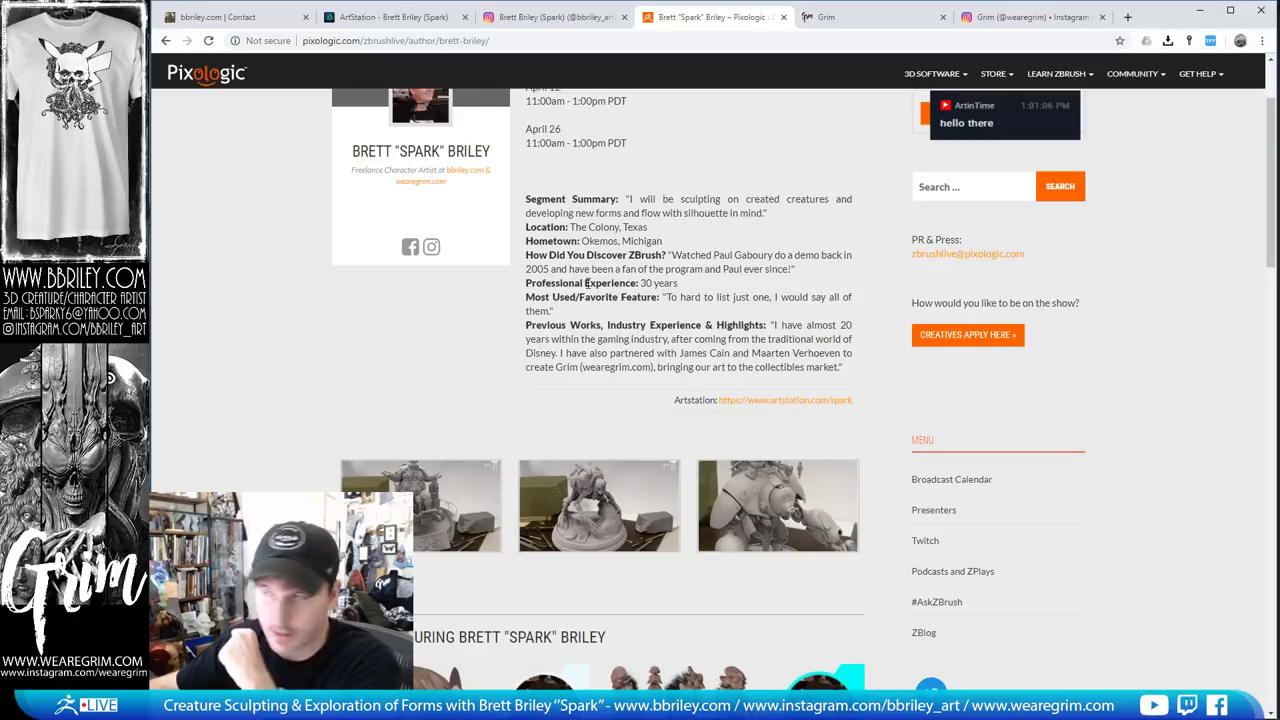
{"action": "scroll", "coordinate": [588, 283], "scroll_direction": "up", "scroll_amount": 3}
Switch to the Grim website, view its new releases and open the Jungle Warrior bust's product page
{"action": "left_click", "coordinate": [850, 17]}
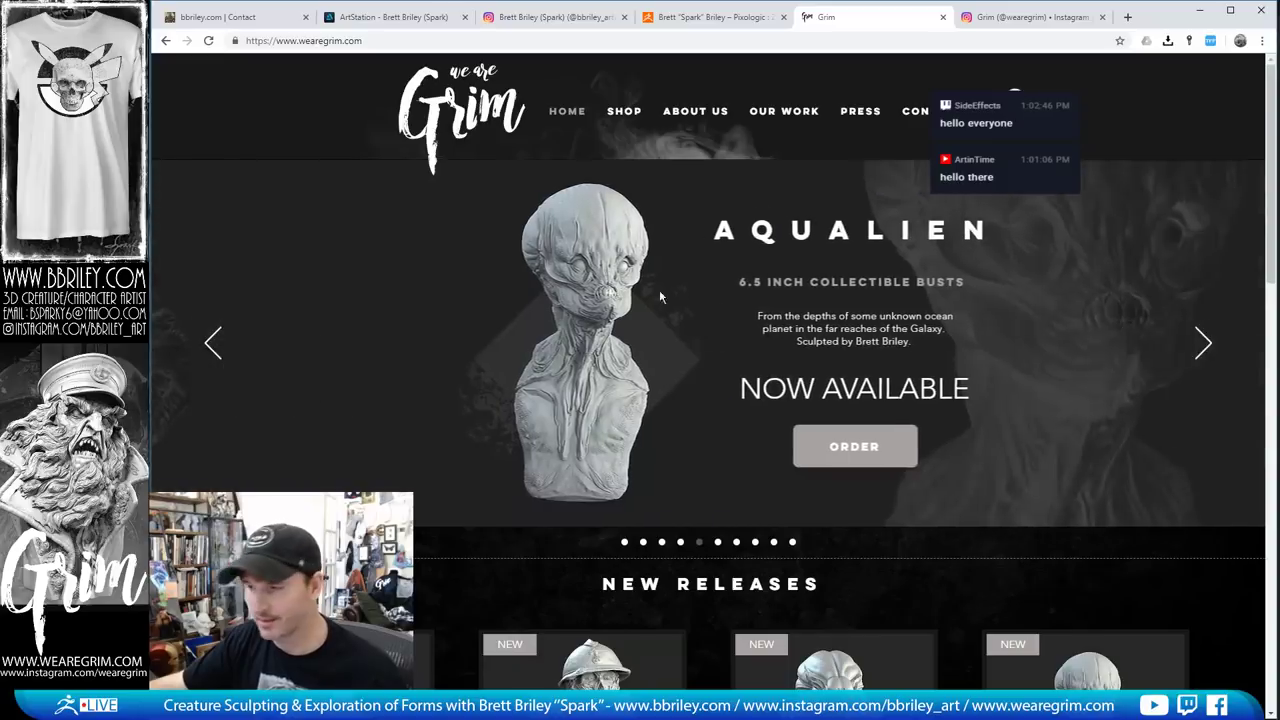
{"action": "scroll", "coordinate": [697, 419], "scroll_direction": "down", "scroll_amount": 3}
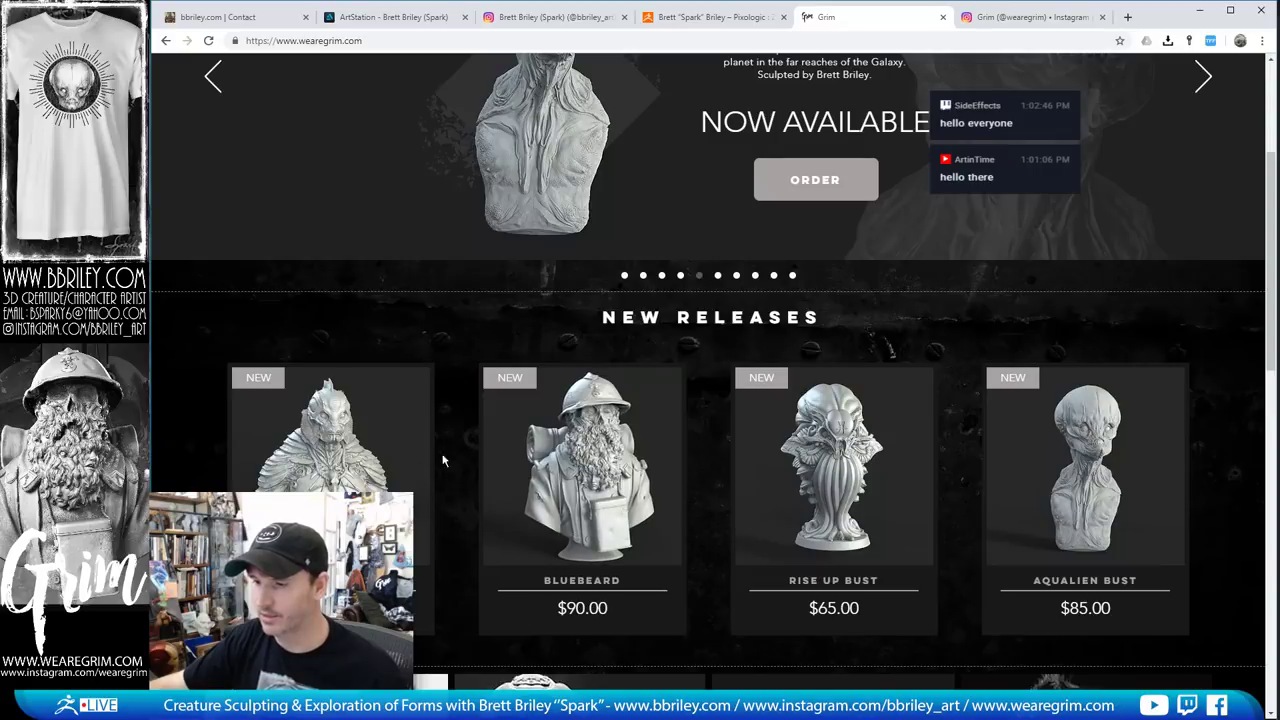
{"action": "left_click", "coordinate": [378, 486]}
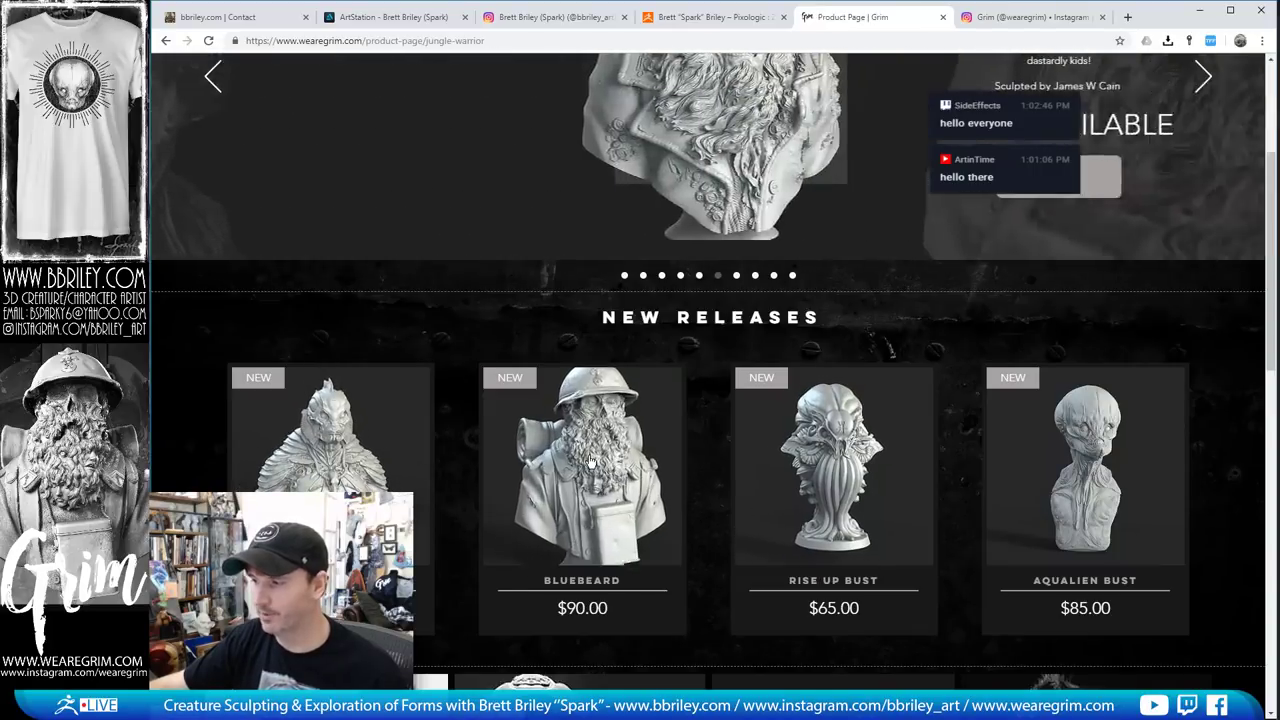
{"action": "scroll", "coordinate": [418, 393], "scroll_direction": "down", "scroll_amount": 3}
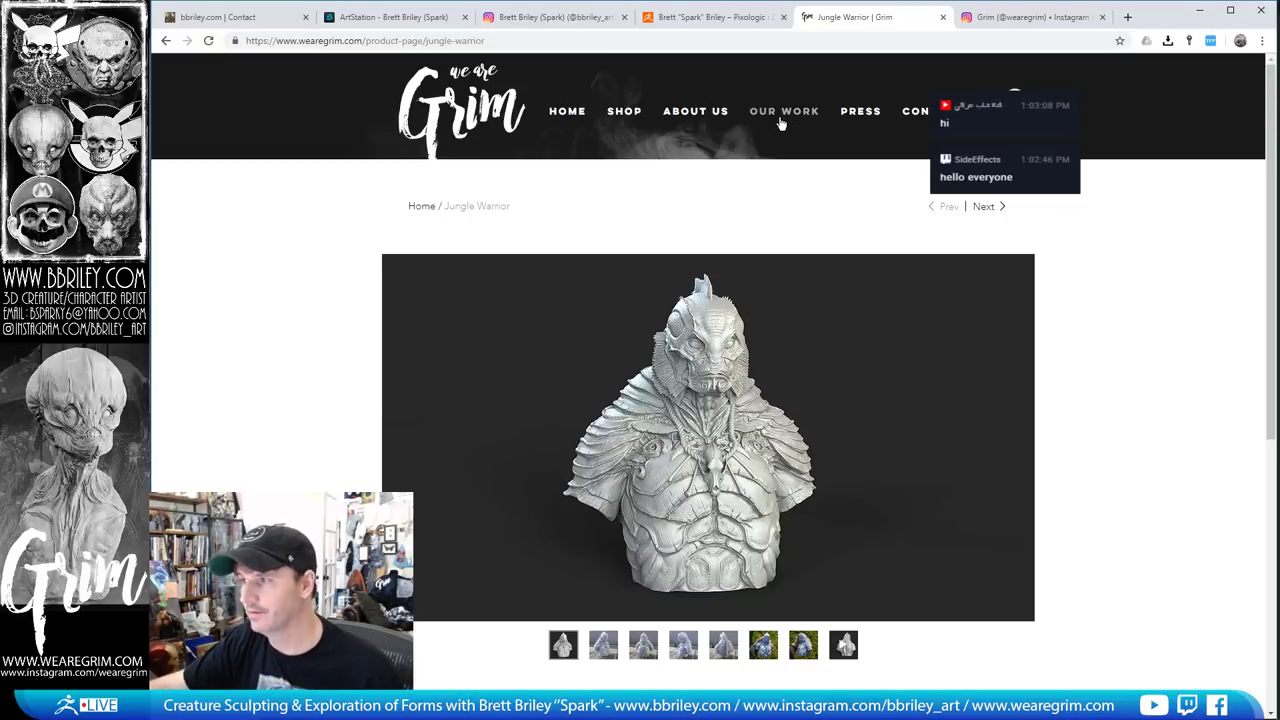
Switch to Grim's Instagram profile and browse its posts of sculpted heads and busts
{"action": "left_click", "coordinate": [1015, 18]}
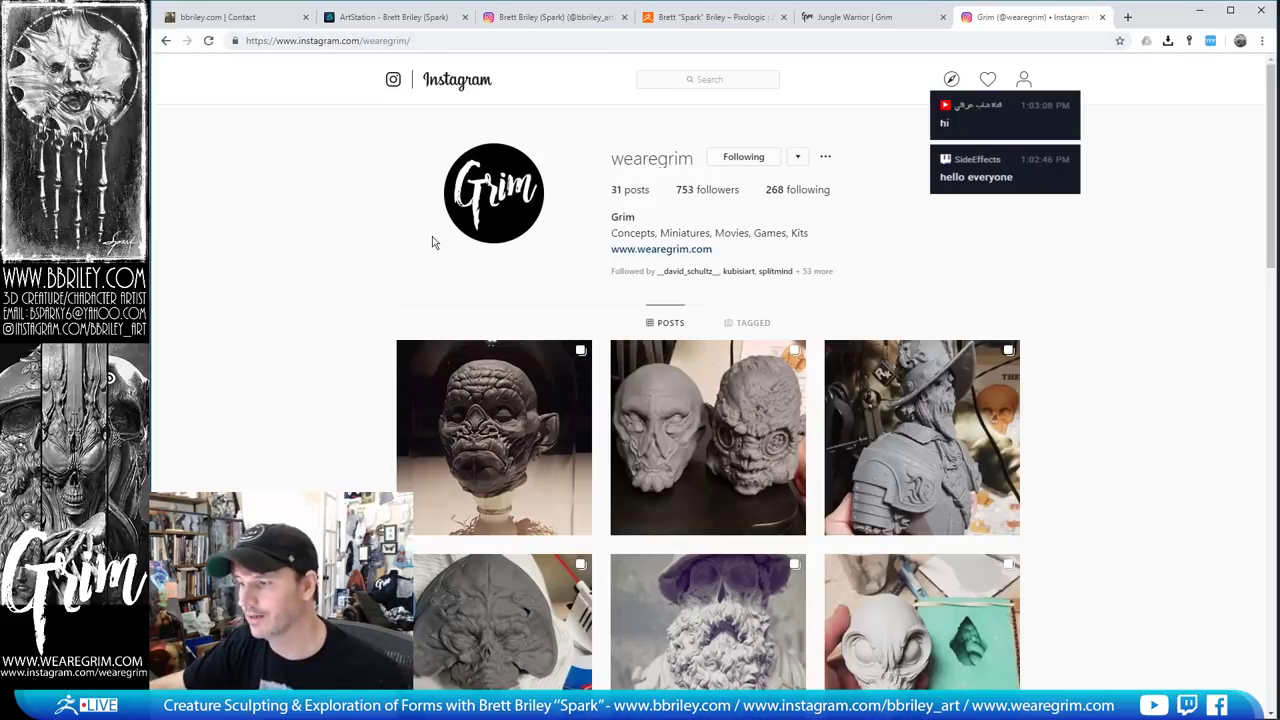
{"action": "scroll", "coordinate": [658, 398], "scroll_direction": "down", "scroll_amount": 1}
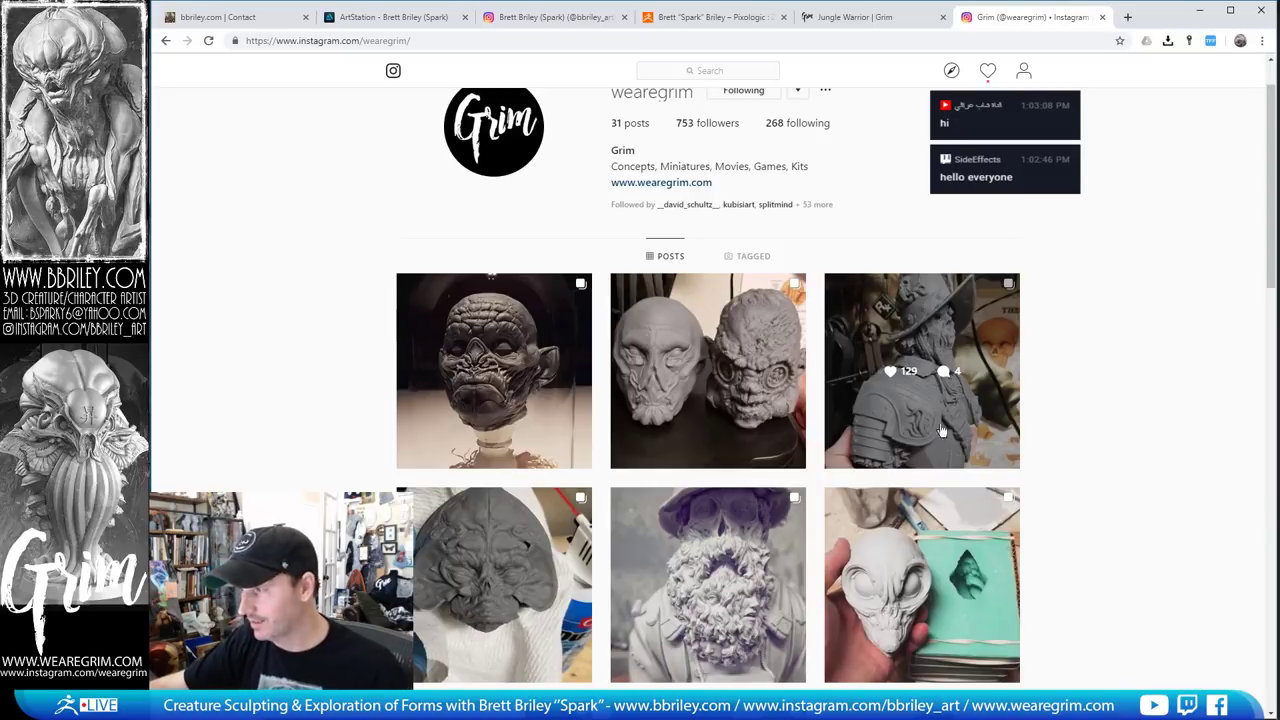
{"action": "scroll", "coordinate": [690, 380], "scroll_direction": "down", "scroll_amount": 2}
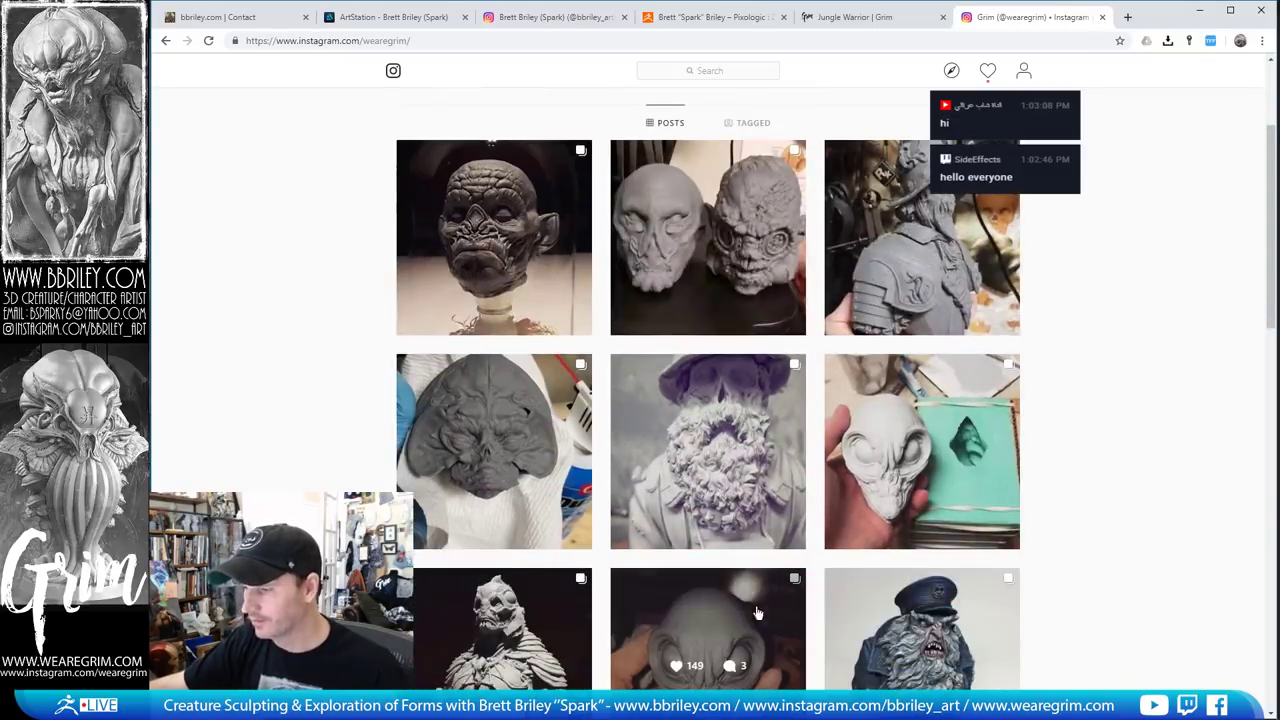
{"action": "scroll", "coordinate": [753, 556], "scroll_direction": "up", "scroll_amount": 3}
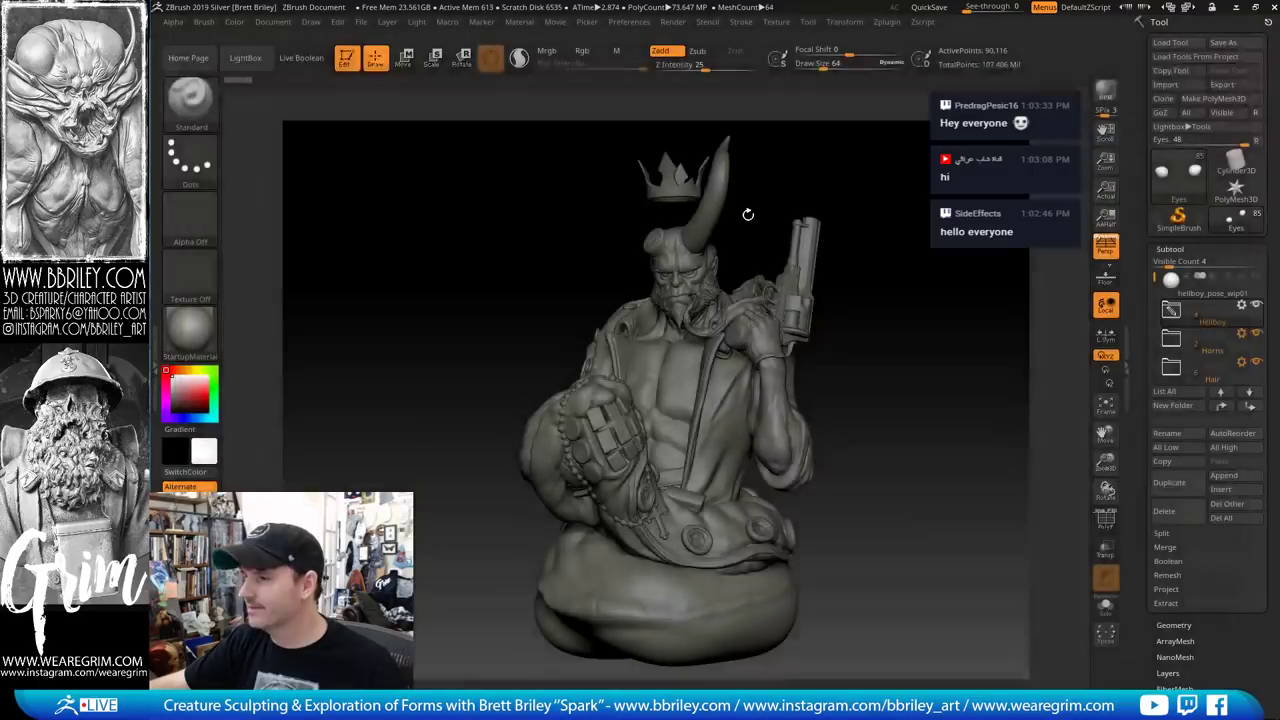
Switch to ZBrush and examine the Hellboy sculpt from the front, side and back
{"action": "left_click", "coordinate": [1200, 11]}
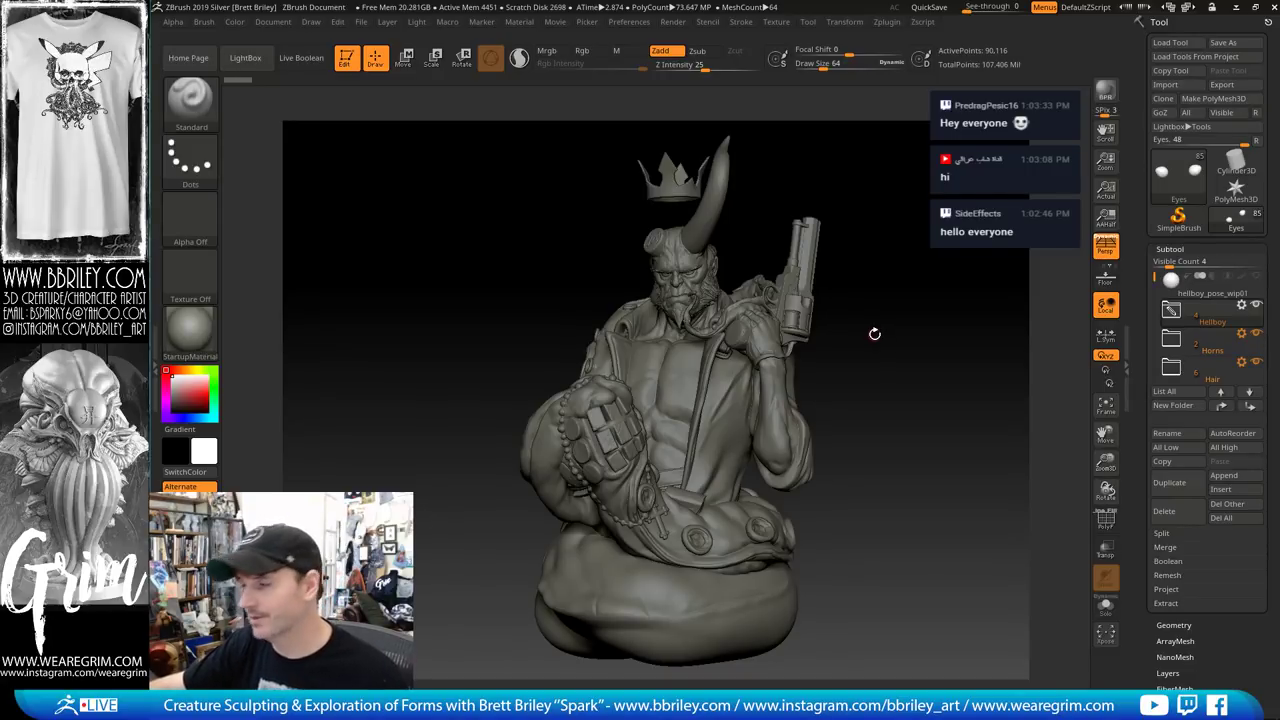
{"action": "left_click_drag", "start_coordinate": [885, 362], "coordinate": [911, 357]}
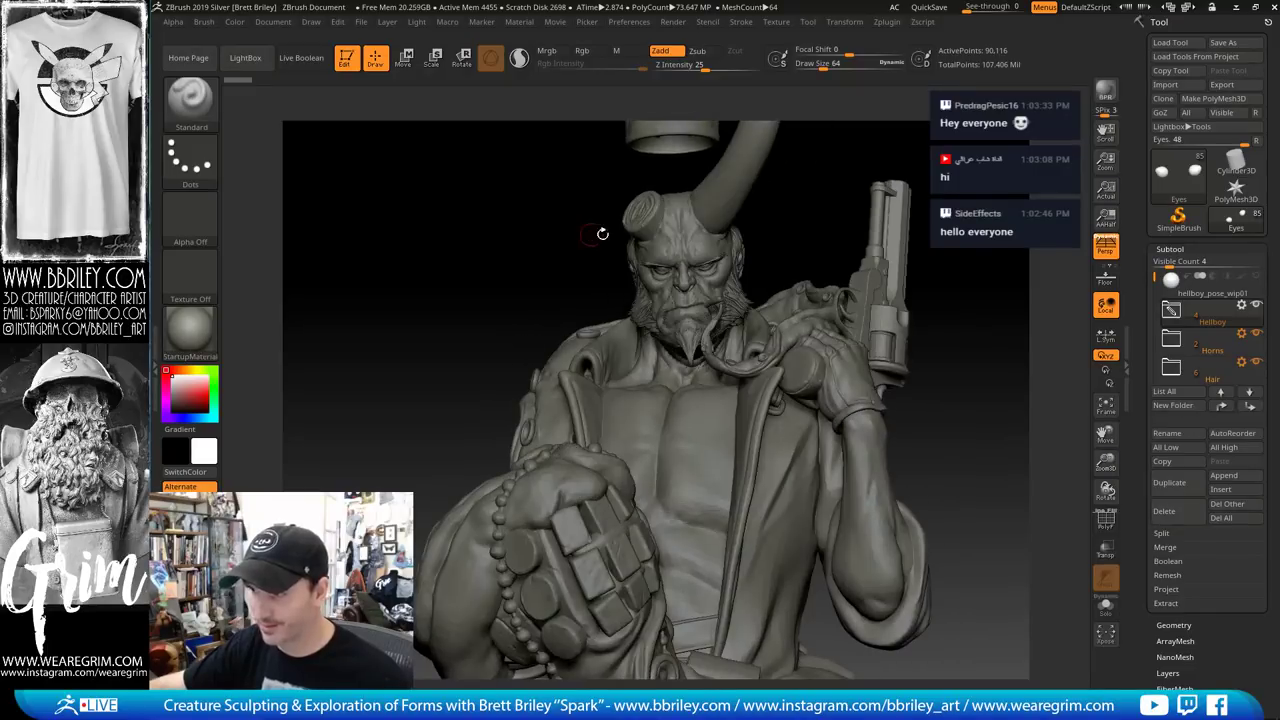
{"action": "left_click_drag", "start_coordinate": [972, 293], "coordinate": [962, 291]}
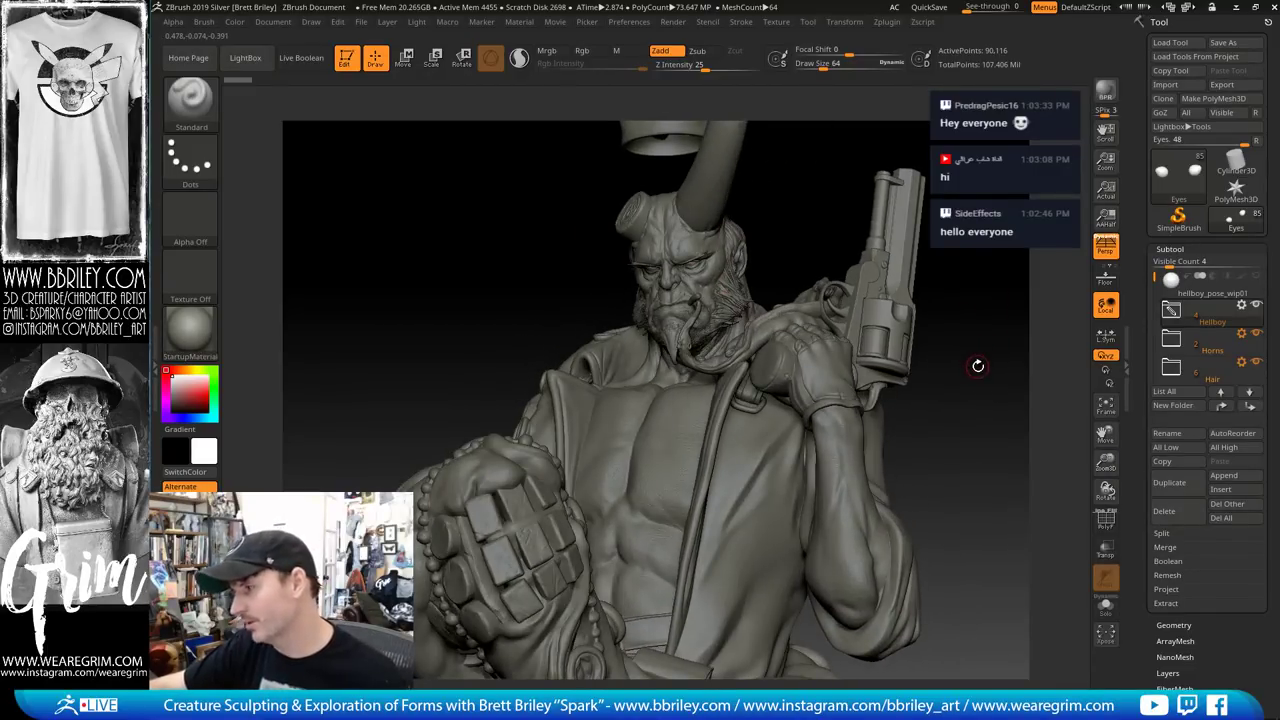
{"action": "left_click_drag", "start_coordinate": [978, 356], "coordinate": [866, 394]}
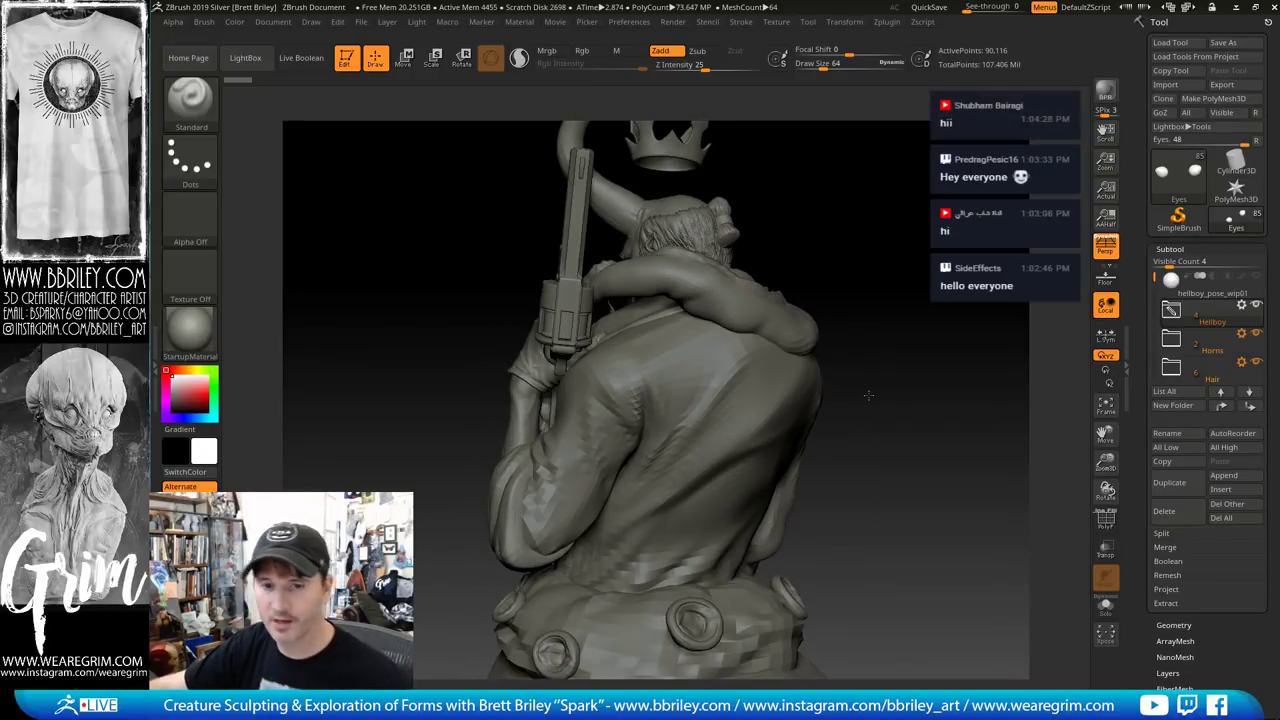
{"action": "mouse_move", "coordinate": [866, 394]}
{"action": "left_mouse_down"}
{"action": "mouse_move", "coordinate": [1000, 345]}
{"action": "mouse_move", "coordinate": [1088, 254]}
{"action": "mouse_move", "coordinate": [1130, 250]}
{"action": "mouse_move", "coordinate": [903, 271]}
{"action": "left_mouse_up"}
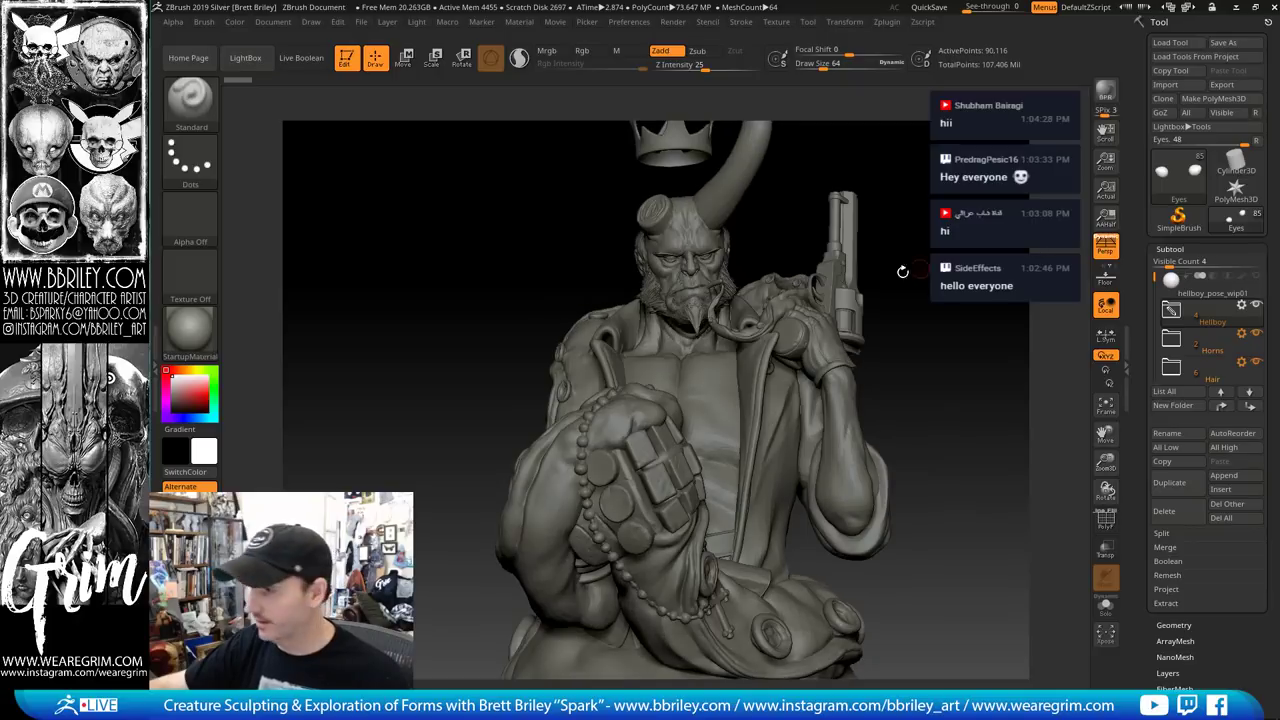
Make the clicked part of the revolver in the Gun folder the active subtool
{"action": "left_click", "coordinate": [840, 268], "text": "alt"}
{"action": "left_click_drag", "start_coordinate": [1030, 290], "coordinate": [911, 306]}
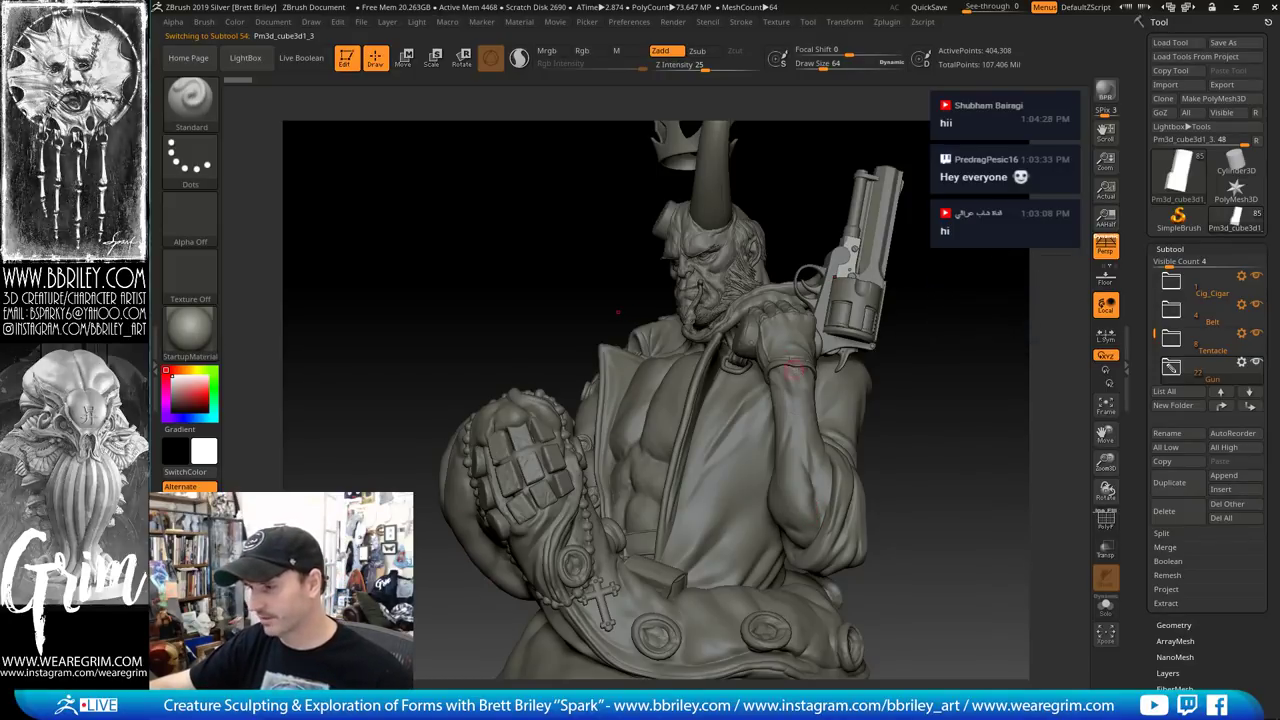
{"action": "mouse_move", "coordinate": [938, 376]}
{"action": "left_mouse_down"}
{"action": "mouse_move", "coordinate": [963, 392]}
{"action": "mouse_move", "coordinate": [1035, 388]}
{"action": "left_mouse_up"}
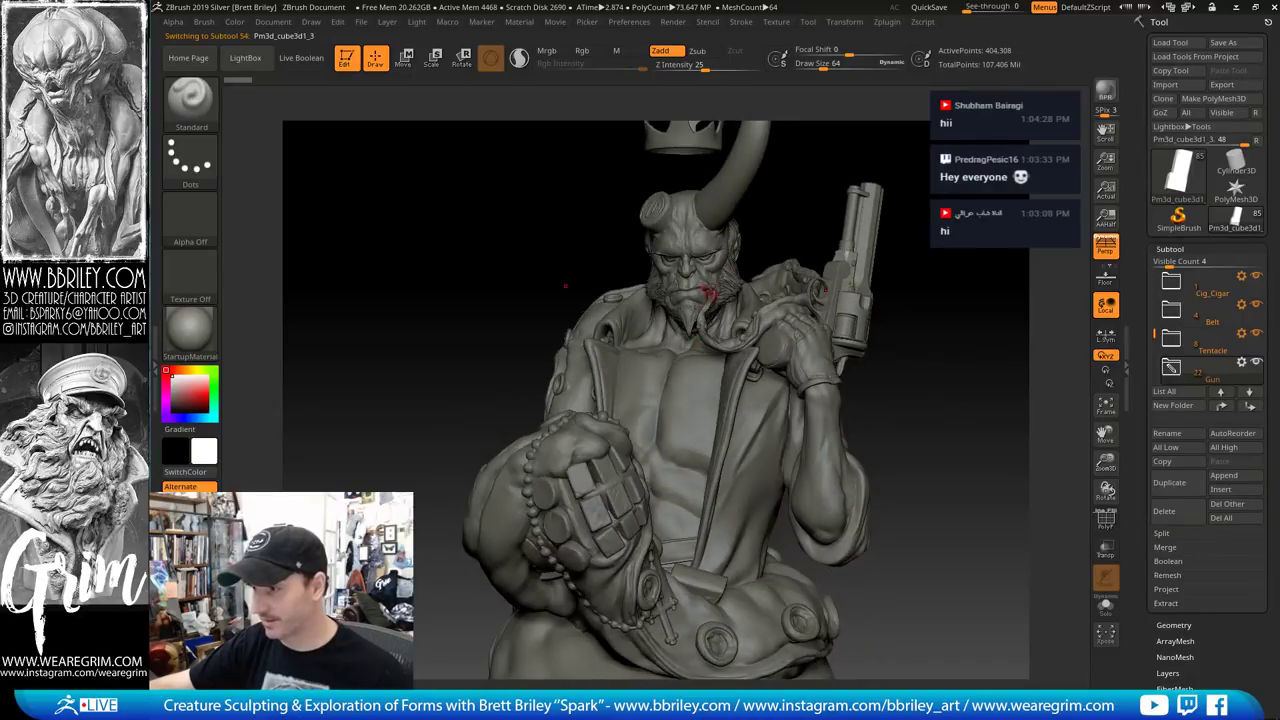
Close the Hellboy session, start a fresh one without the home page, and load the Zbrush_Live_Episode_21 bust tool
{"action": "left_click", "coordinate": [1261, 7]}
{"action": "left_click", "coordinate": [668, 410]}
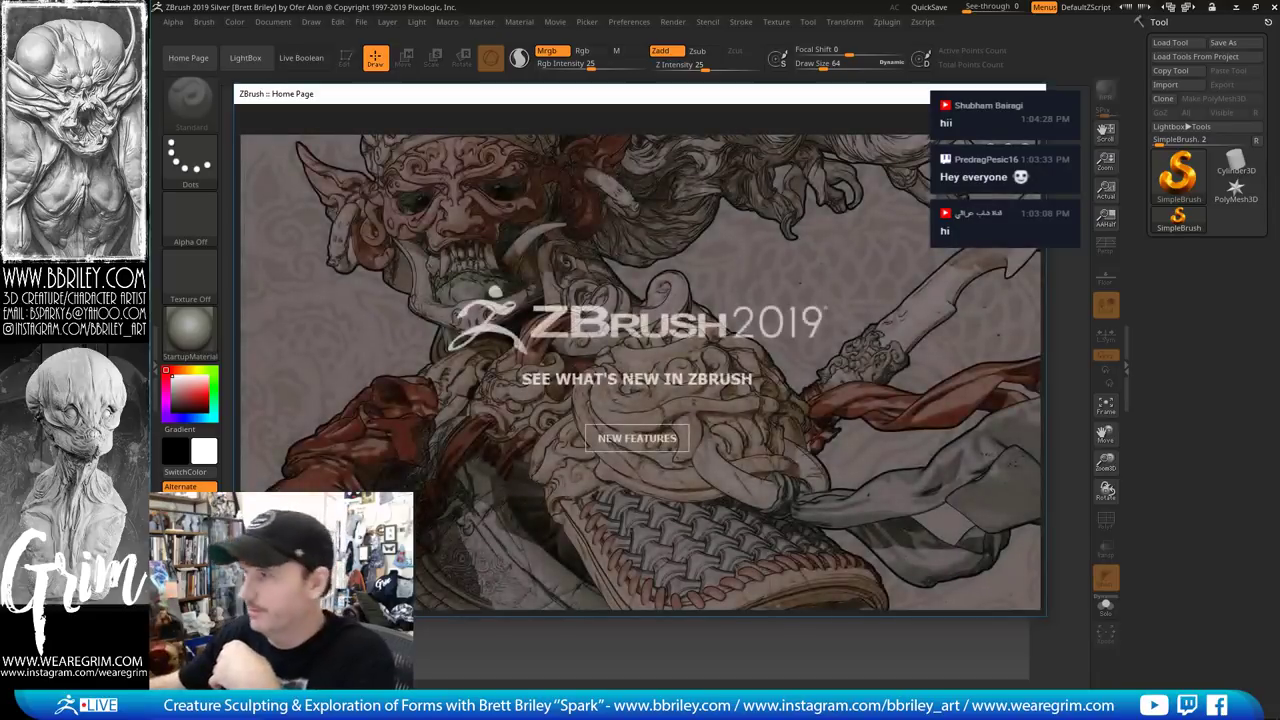
{"action": "left_click", "coordinate": [1034, 94]}
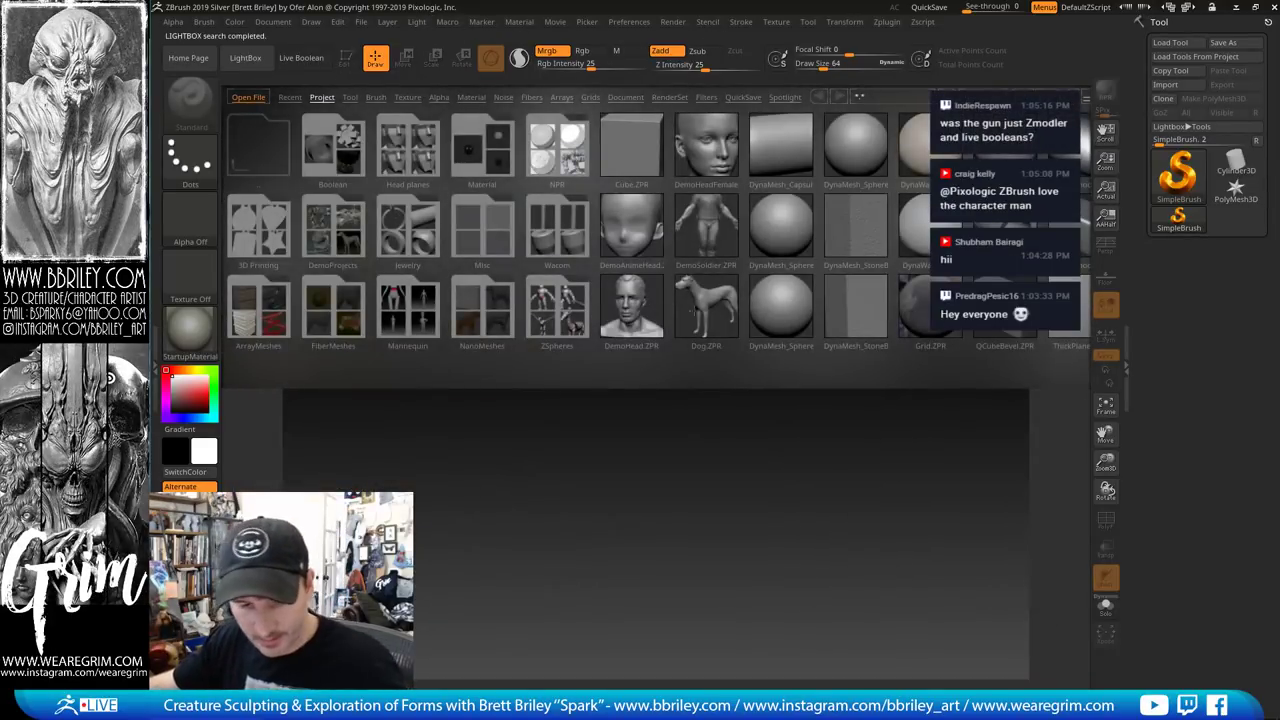
{"action": "left_click", "coordinate": [808, 22]}
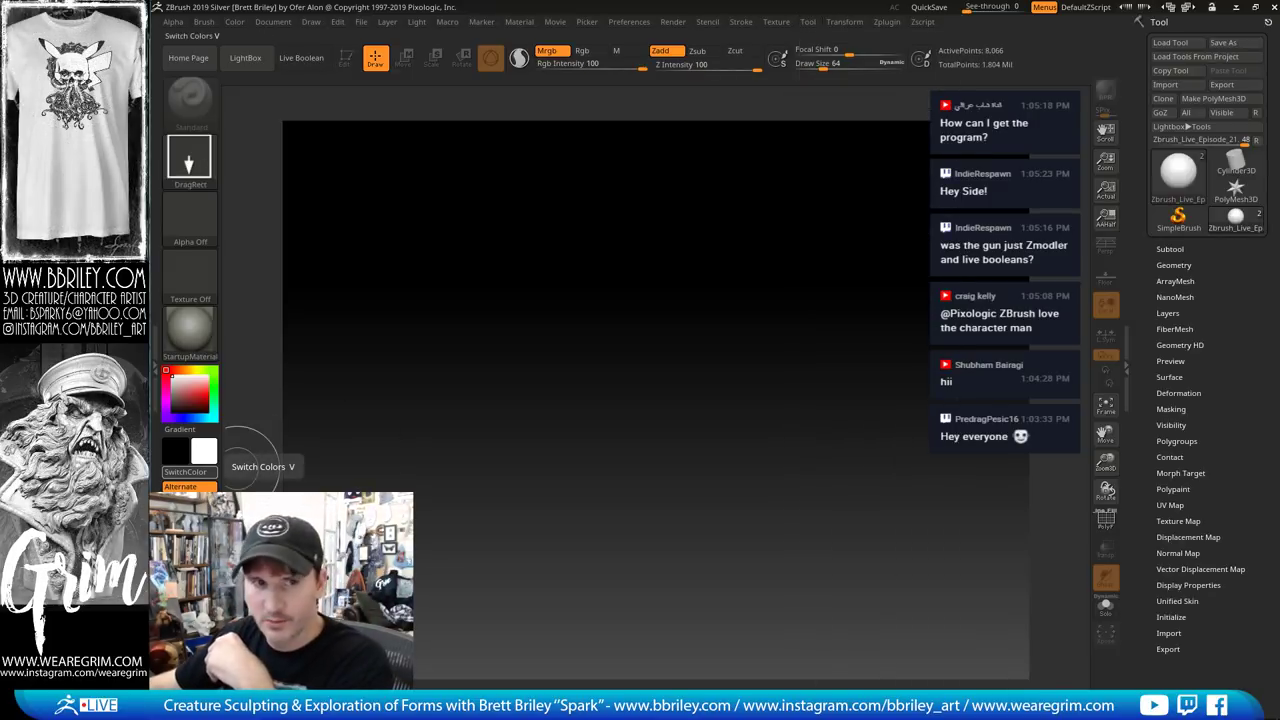
Place the bust on the canvas in Edit mode and turn on local symmetry
{"action": "left_click_drag", "start_coordinate": [650, 399], "coordinate": [657, 600]}
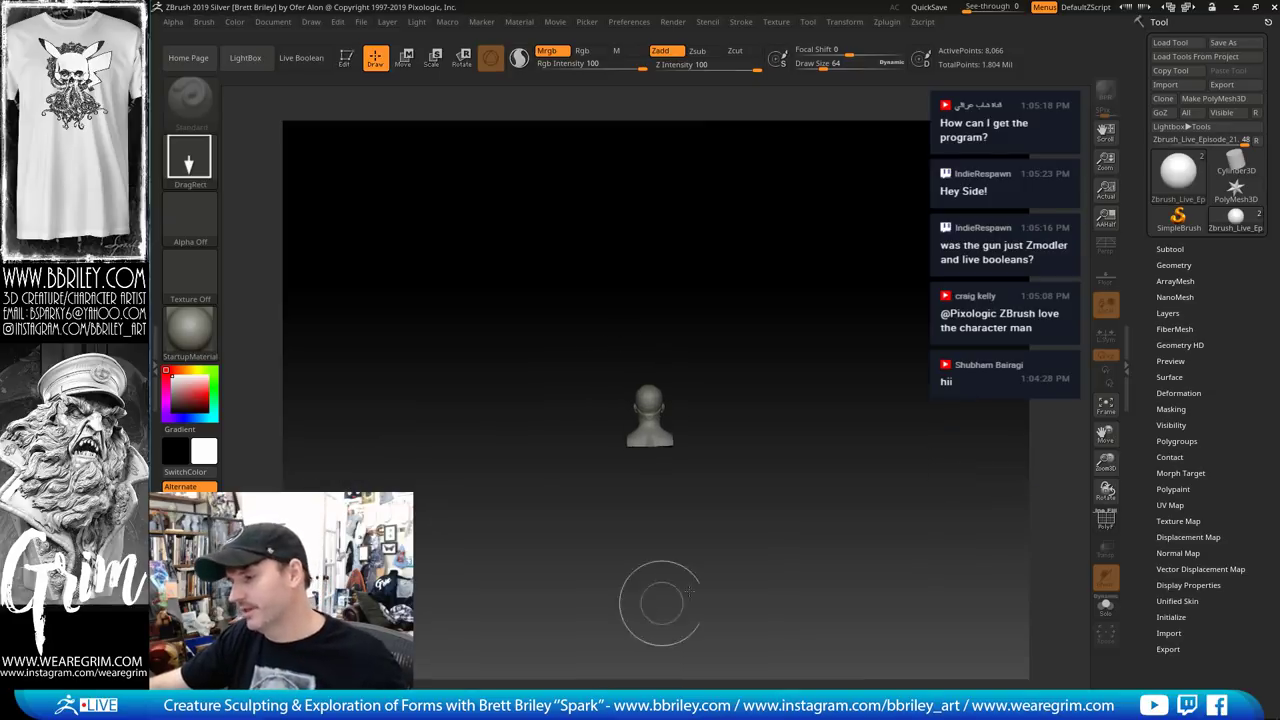
{"action": "key", "text": "t"}
{"action": "left_click_drag", "start_coordinate": [862, 576], "coordinate": [880, 657], "text": "alt"}
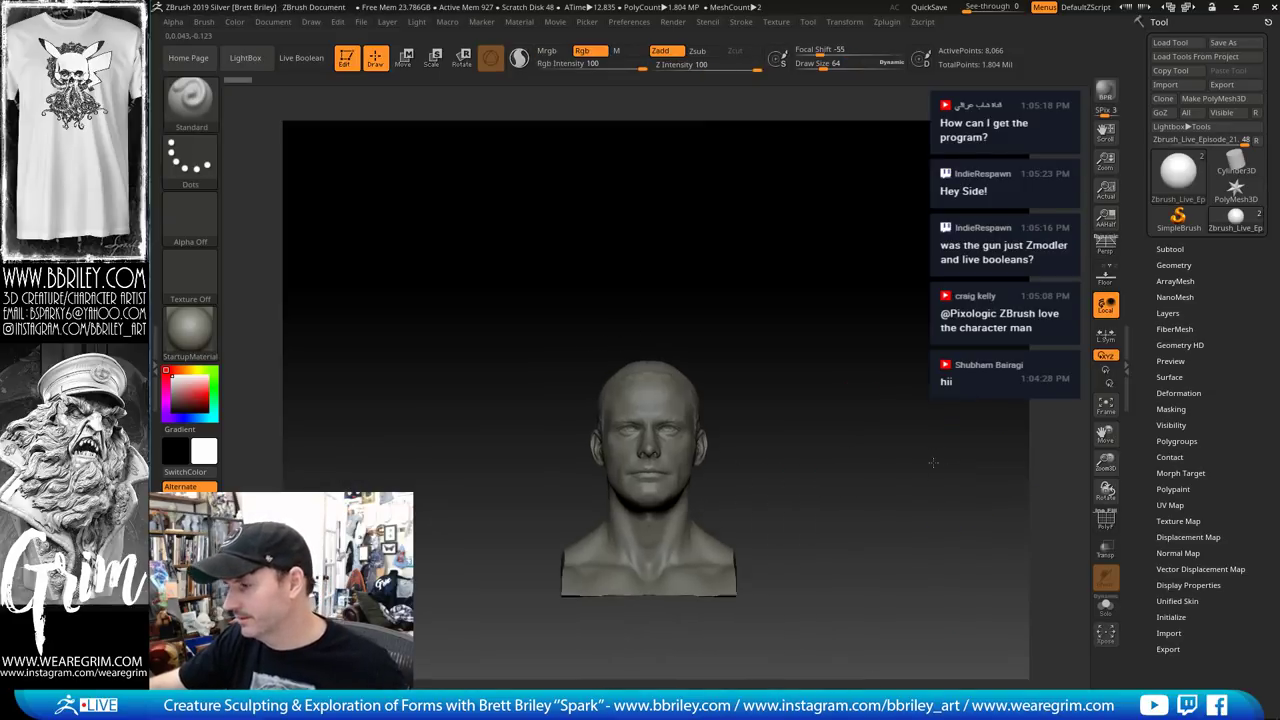
{"action": "left_click_drag", "start_coordinate": [931, 463], "coordinate": [1091, 368], "text": "alt"}
{"action": "left_click", "coordinate": [1107, 339]}
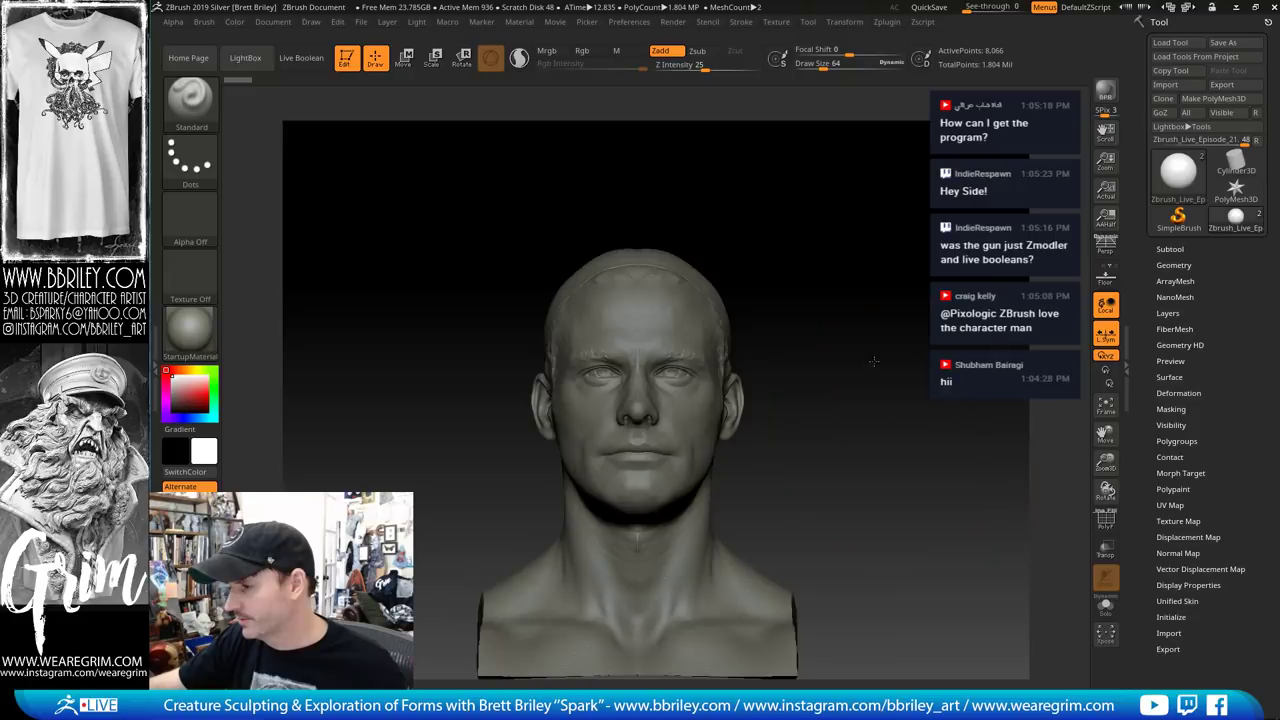
{"action": "left_click_drag", "start_coordinate": [893, 414], "coordinate": [871, 340], "text": "alt"}
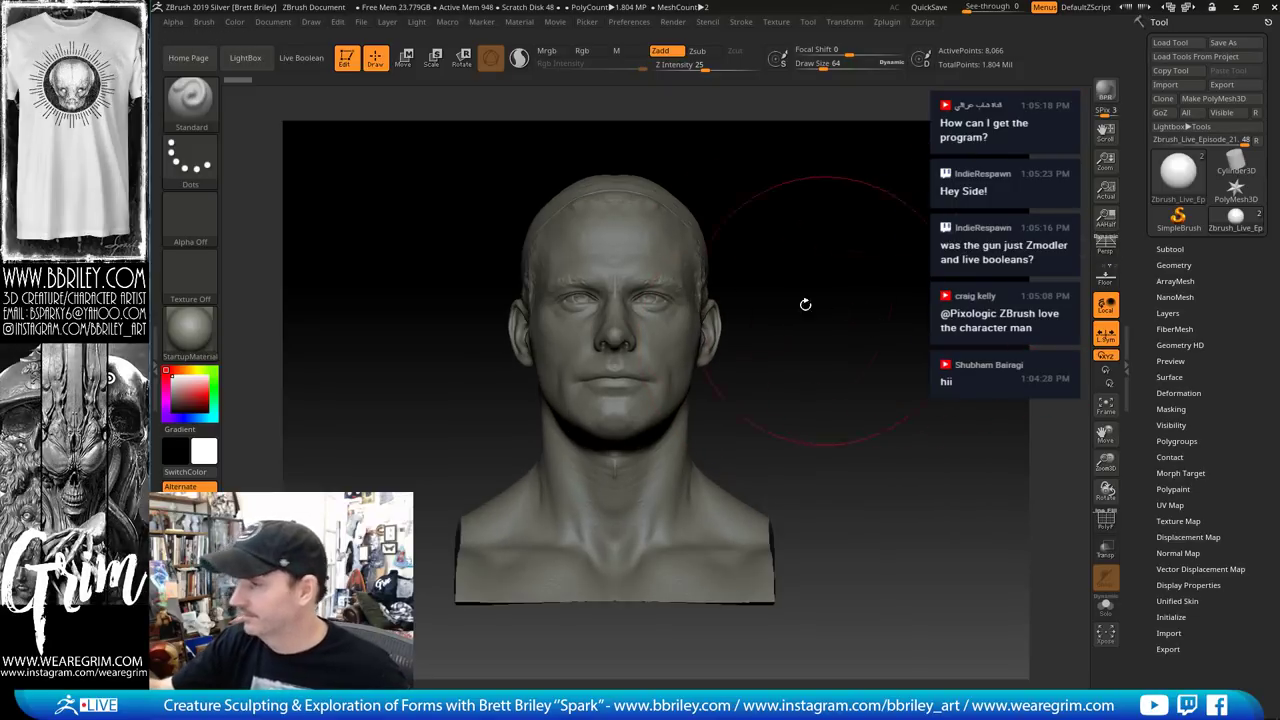
Check the camera focal length settings and compare the bust with and without perspective
{"action": "left_click", "coordinate": [311, 21]}
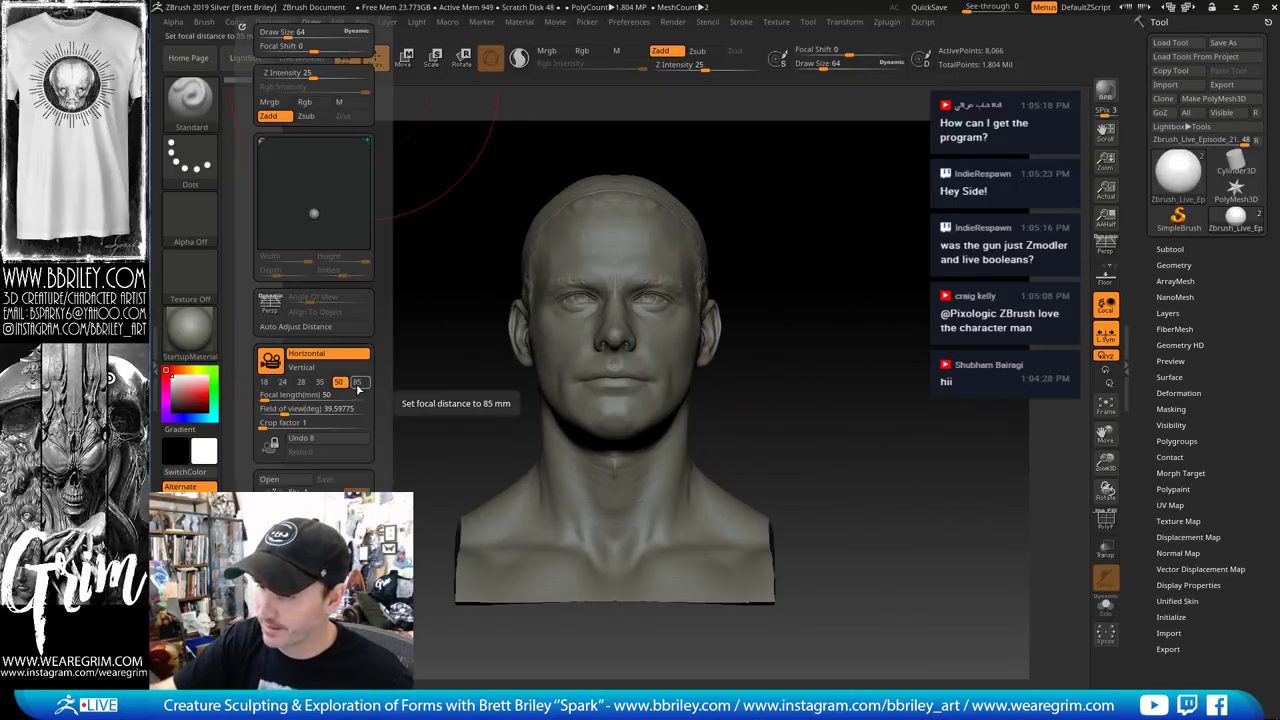
{"action": "left_click", "coordinate": [1105, 245]}
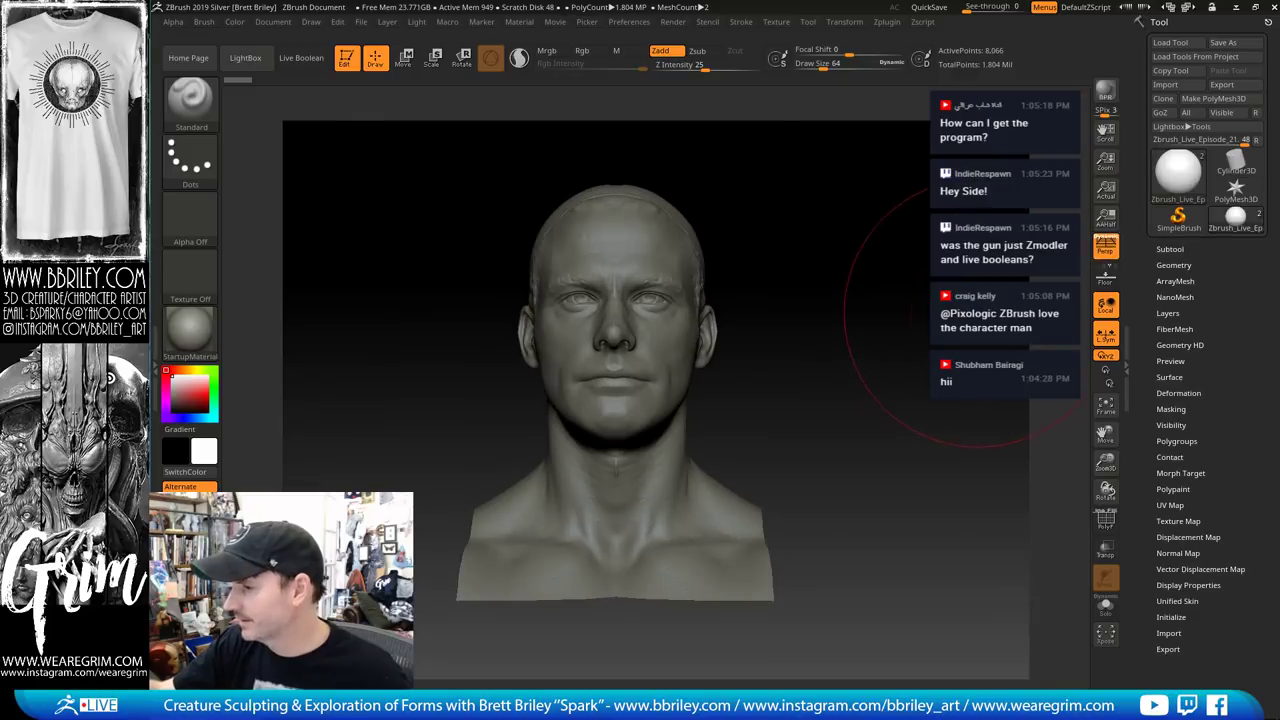
{"action": "left_click", "coordinate": [1104, 246]}
Set the draw size to 15 and make Scanned_head the active subtool
{"action": "key", "text": "s"}
{"action": "left_click_drag", "start_coordinate": [726, 379], "coordinate": [710, 381]}
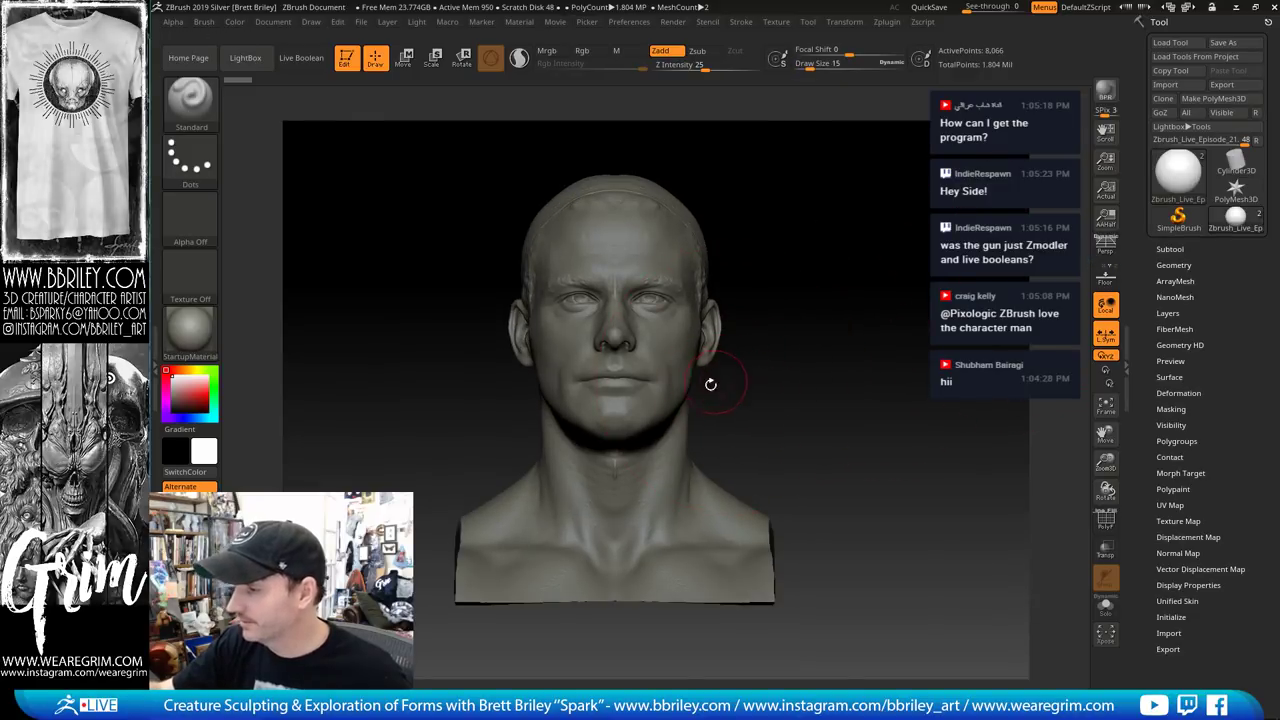
{"action": "left_click", "coordinate": [668, 380], "text": "alt"}
{"action": "left_click", "coordinate": [1170, 250]}
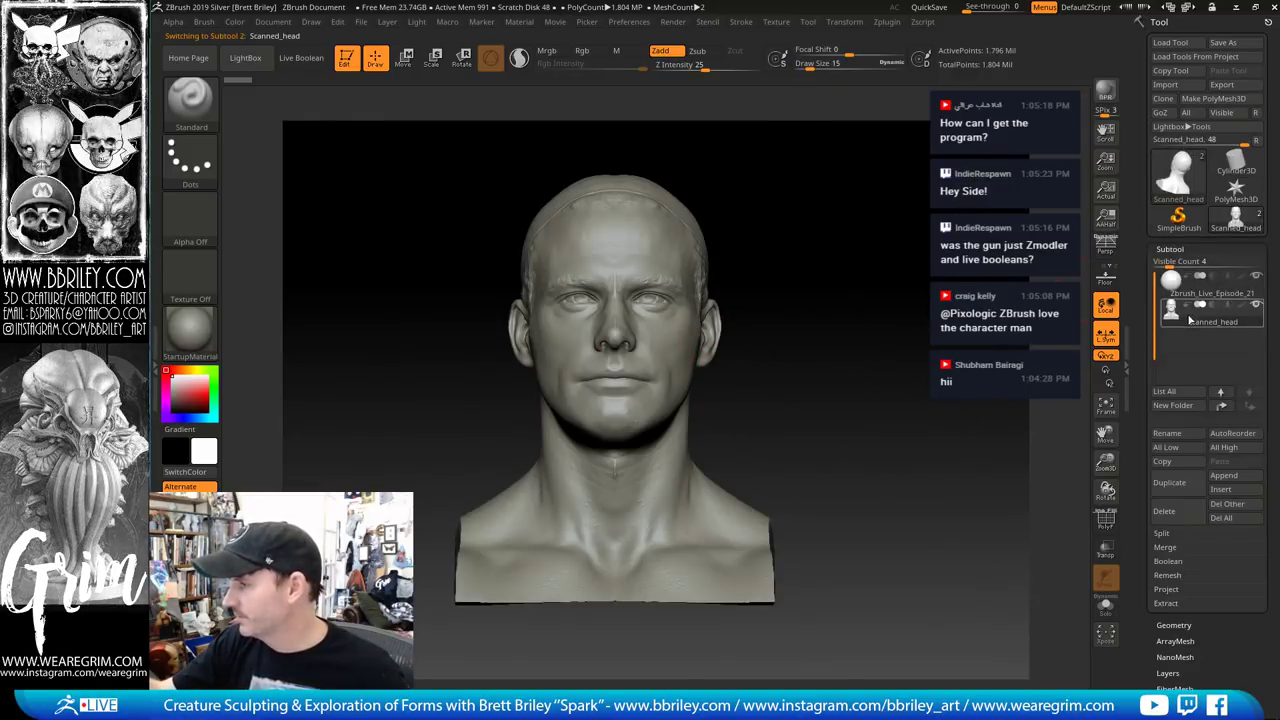
Examine the scanned head's wireframe at its lower subdivision levels, then return to the highest level without the wireframe
{"action": "left_click", "coordinate": [1104, 525]}
{"action": "left_click_drag", "start_coordinate": [903, 377], "coordinate": [926, 394], "text": "alt"}
{"action": "key", "text": "shift+d"}
{"action": "key", "text": "shift+d"}
{"action": "key", "text": "shift+d"}
{"action": "key", "text": "shift+d"}
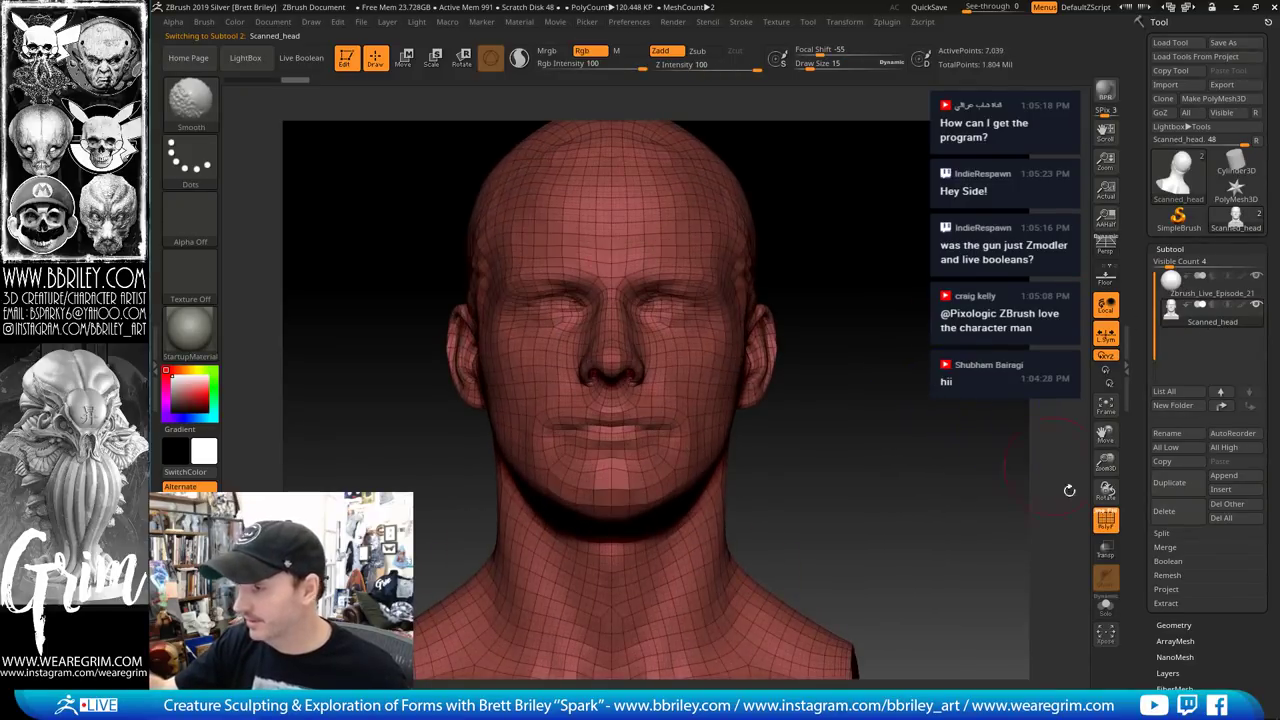
{"action": "key", "text": "shift+f"}
{"action": "key", "text": "d"}
{"action": "key", "text": "d"}
{"action": "key", "text": "d"}
{"action": "key", "text": "d"}
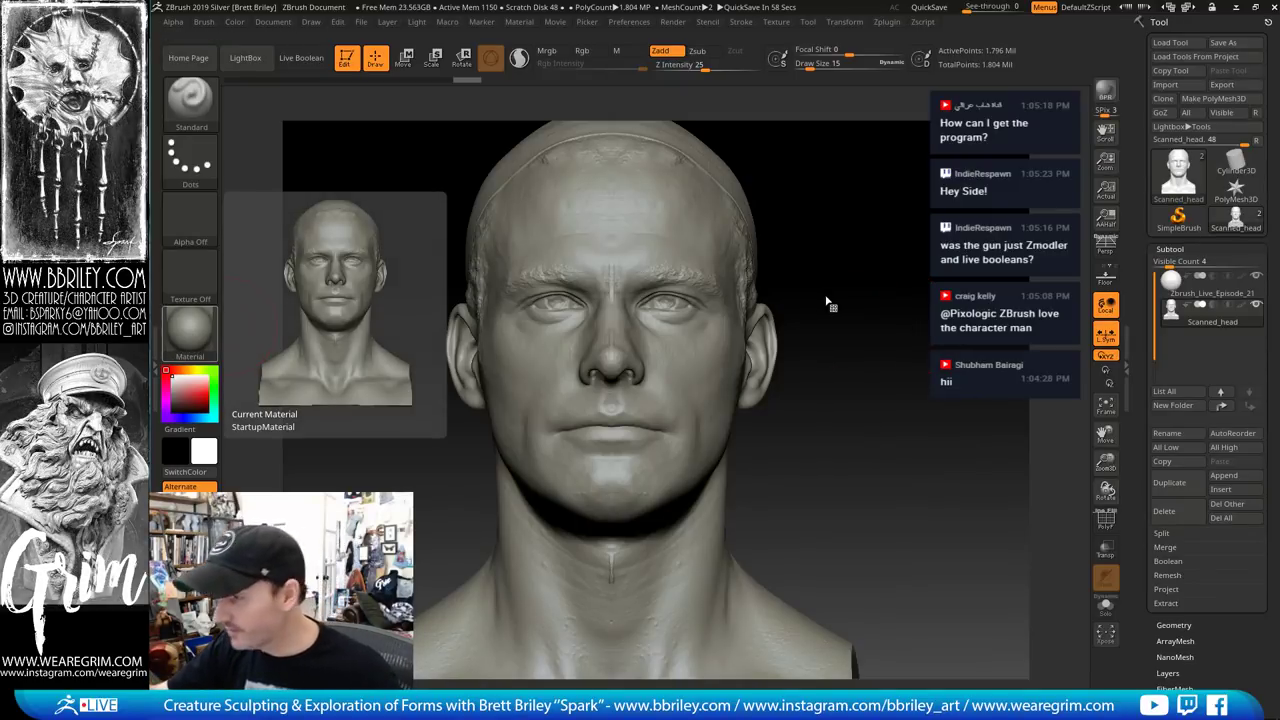
{"action": "key", "text": "f"}
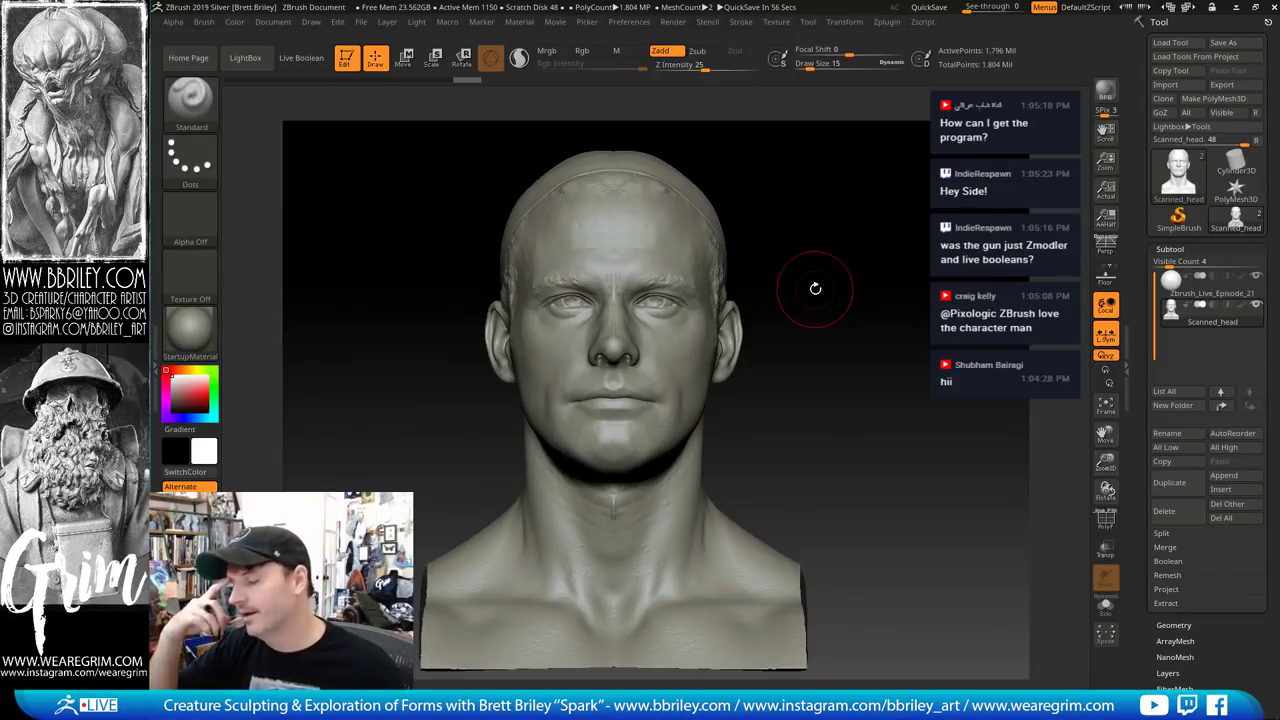
Lower the scanned head by three subdivision levels and choose the Move brush
{"action": "left_click_drag", "start_coordinate": [827, 169], "coordinate": [823, 217]}
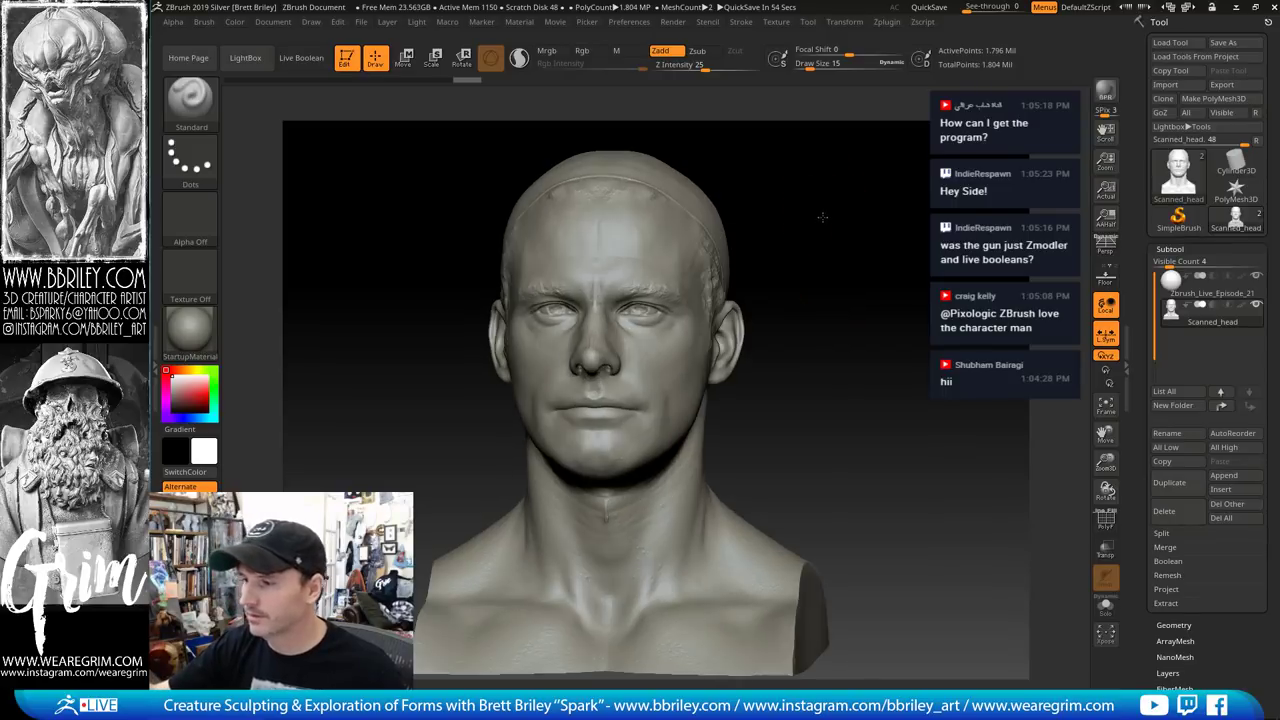
{"action": "key", "text": "shift+d"}
{"action": "key", "text": "shift+d"}
{"action": "key", "text": "shift+d"}
{"action": "key", "text": "b"}
{"action": "key", "text": "m"}
{"action": "key", "text": "v"}
Pull two rounded, horn-like bumps up from the forehead with the Move brush at varying sizes
{"action": "key", "text": "s"}
{"action": "mouse_move", "coordinate": [722, 333]}
{"action": "left_mouse_down"}
{"action": "mouse_move", "coordinate": [748, 332]}
{"action": "mouse_move", "coordinate": [722, 319]}
{"action": "left_mouse_up"}
{"action": "key", "text": "s"}
{"action": "mouse_move", "coordinate": [732, 312]}
{"action": "left_mouse_down"}
{"action": "mouse_move", "coordinate": [774, 307]}
{"action": "mouse_move", "coordinate": [826, 232]}
{"action": "mouse_move", "coordinate": [826, 280]}
{"action": "left_mouse_up"}
{"action": "left_click_drag", "start_coordinate": [826, 280], "coordinate": [826, 235]}
{"action": "key", "text": "s"}
{"action": "left_click_drag", "start_coordinate": [702, 288], "coordinate": [690, 286]}
{"action": "key", "text": "s"}
{"action": "mouse_move", "coordinate": [694, 296]}
{"action": "left_mouse_down"}
{"action": "mouse_move", "coordinate": [698, 254]}
{"action": "mouse_move", "coordinate": [680, 243]}
{"action": "left_mouse_up"}
{"action": "key", "text": "s"}
{"action": "key", "text": "s"}
{"action": "mouse_move", "coordinate": [694, 268]}
{"action": "left_mouse_down"}
{"action": "mouse_move", "coordinate": [723, 249]}
{"action": "mouse_move", "coordinate": [818, 276]}
{"action": "left_mouse_up"}
{"action": "key", "text": "s"}
{"action": "left_click_drag", "start_coordinate": [690, 326], "coordinate": [685, 326]}
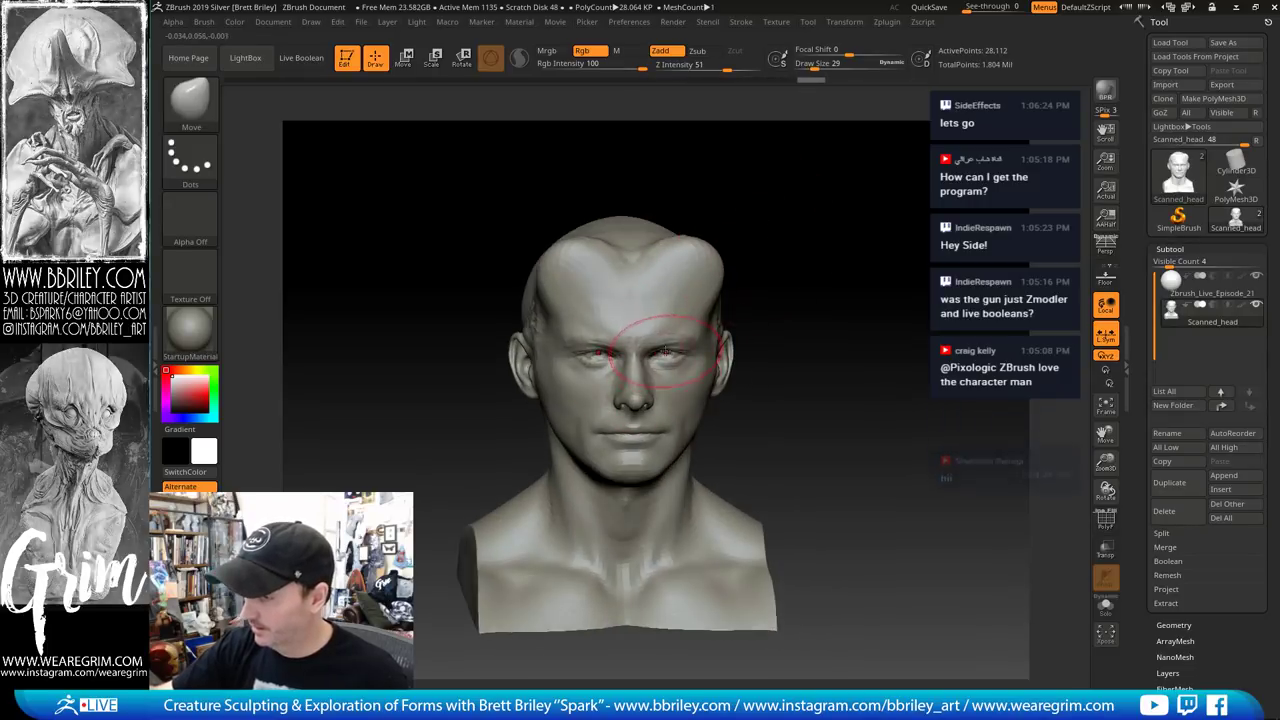
Nudge the cheeks and eye area from a three-quarter view with the Move brush at draw size 20
{"action": "left_click_drag", "start_coordinate": [890, 224], "coordinate": [832, 248]}
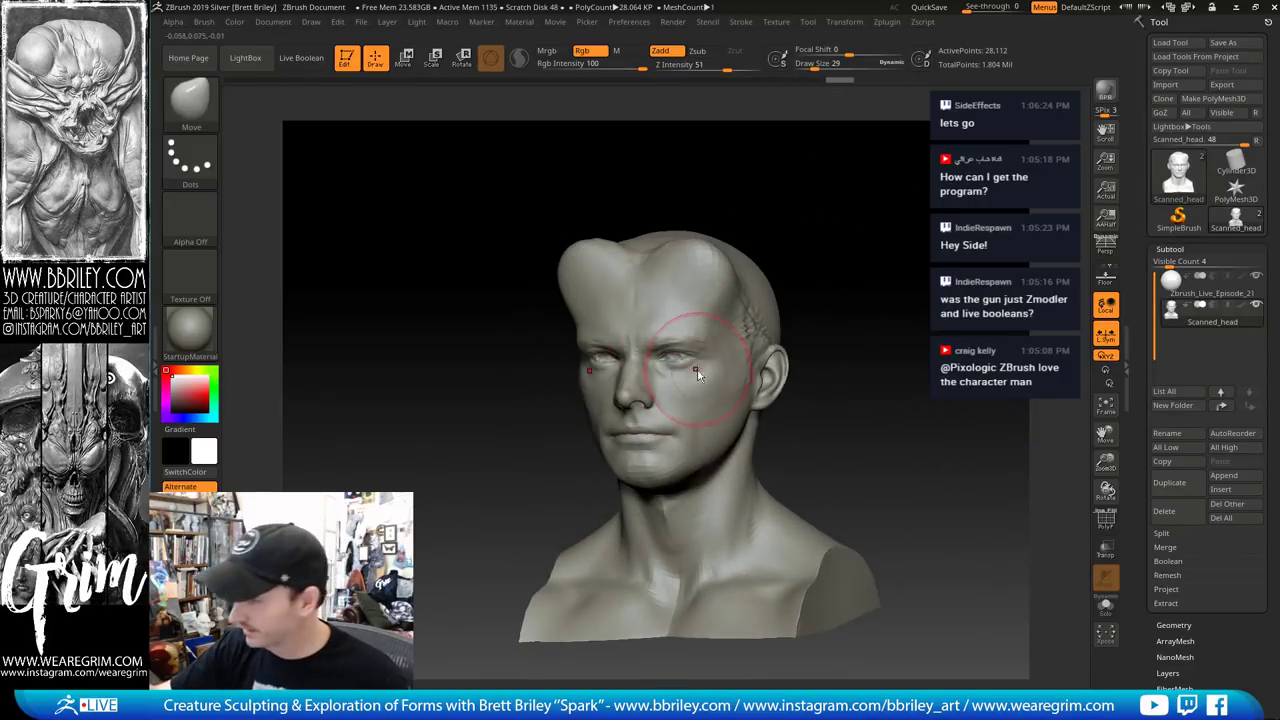
{"action": "key", "text": "s"}
{"action": "left_click_drag", "start_coordinate": [686, 371], "coordinate": [686, 374]}
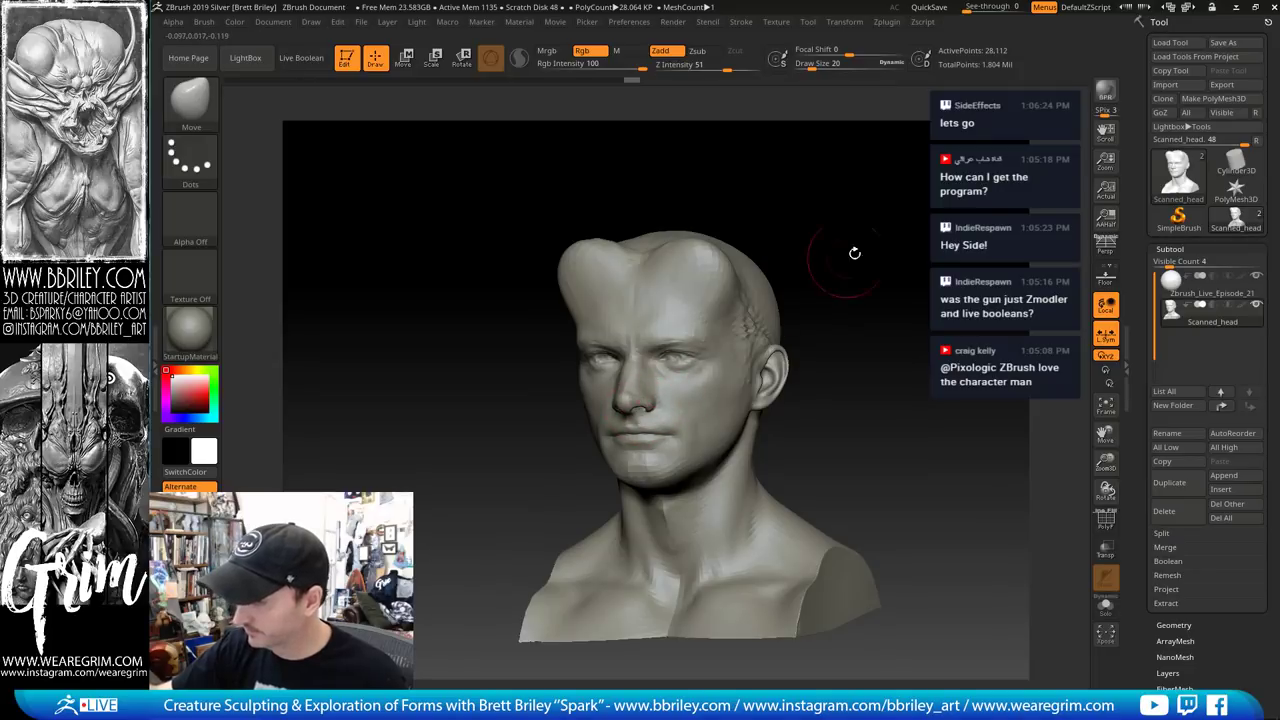
{"action": "left_click_drag", "start_coordinate": [851, 251], "coordinate": [622, 396]}
{"action": "left_click_drag", "start_coordinate": [763, 329], "coordinate": [718, 315]}
Reshape the jaw, mouth and cheeks with the Move brush at draw sizes 53, 23 and 32
{"action": "key", "text": "s"}
{"action": "left_click_drag", "start_coordinate": [596, 464], "coordinate": [611, 466]}
{"action": "left_click_drag", "start_coordinate": [711, 420], "coordinate": [663, 451]}
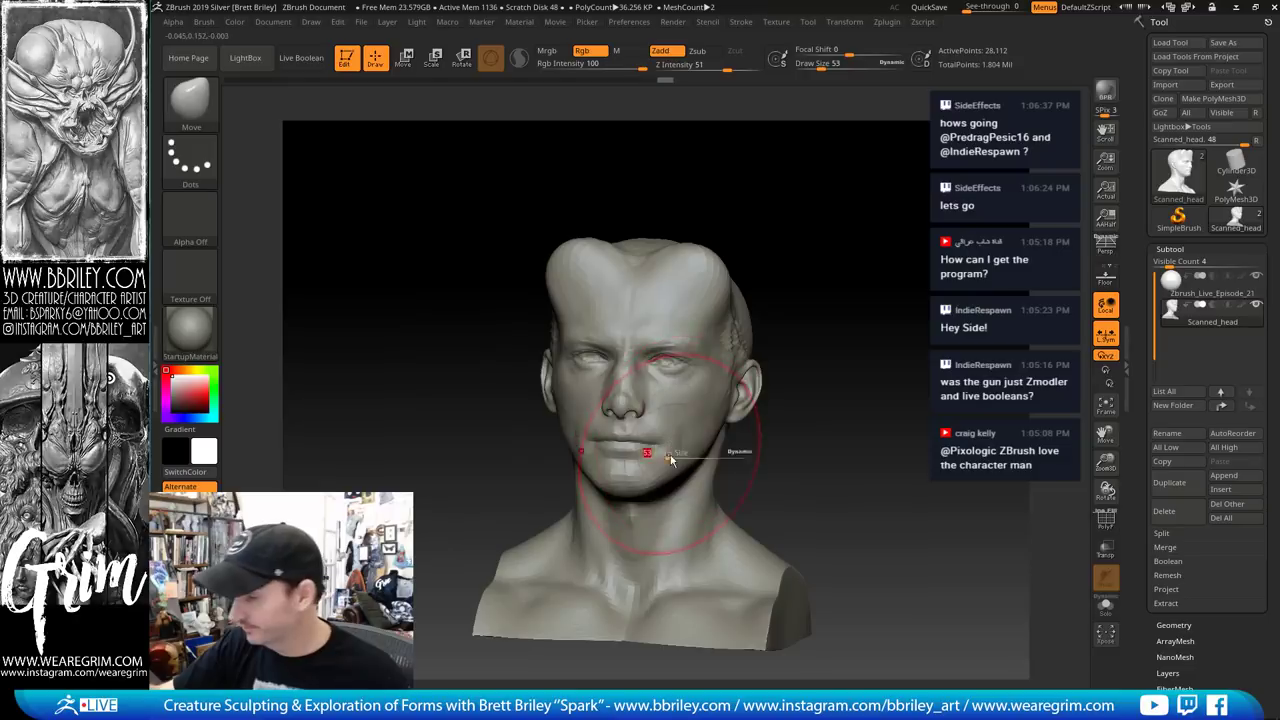
{"action": "key", "text": "s"}
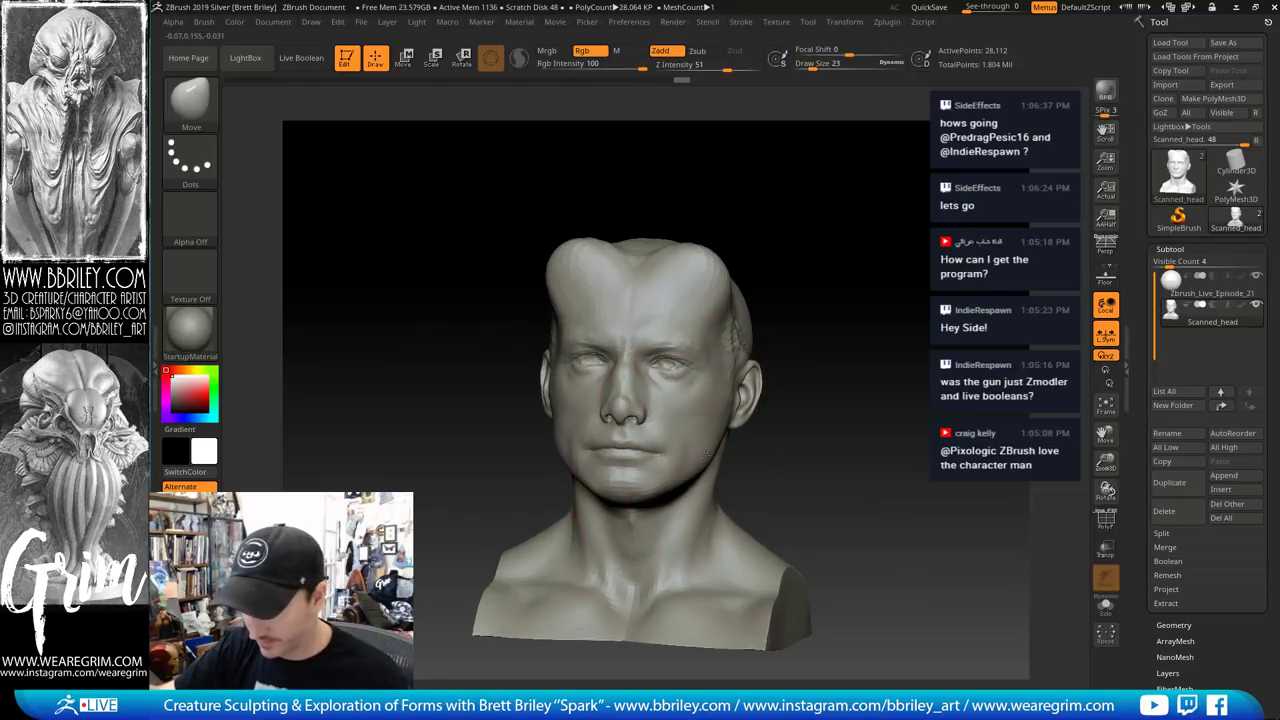
{"action": "key", "text": "bracketleft"}
{"action": "key", "text": "s"}
{"action": "left_click_drag", "start_coordinate": [690, 433], "coordinate": [698, 433]}
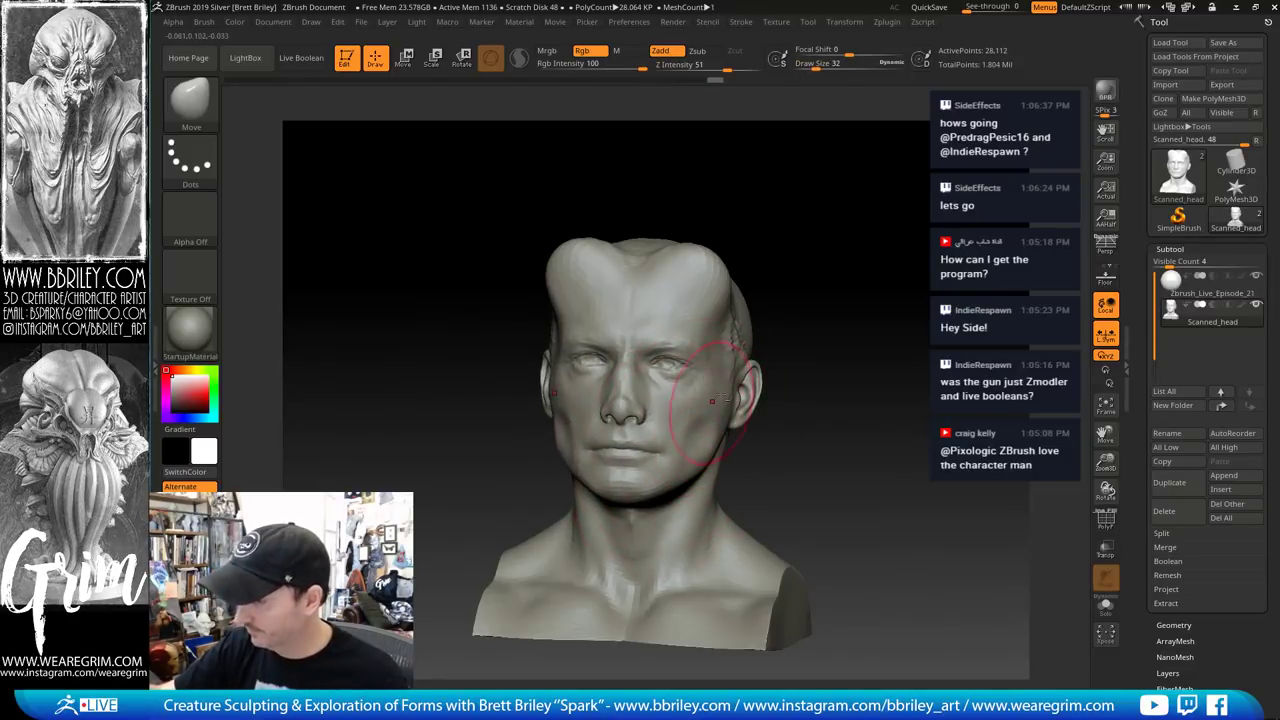
{"action": "key", "text": "s"}
{"action": "mouse_move", "coordinate": [780, 347]}
{"action": "left_mouse_down"}
{"action": "mouse_move", "coordinate": [767, 350]}
{"action": "mouse_move", "coordinate": [770, 368]}
{"action": "mouse_move", "coordinate": [700, 320]}
{"action": "left_mouse_up"}
Drop the head to its lowest subdivision level and mask the area above and behind the ears
{"action": "key", "text": "s"}
{"action": "left_click_drag", "start_coordinate": [889, 217], "coordinate": [920, 262]}
{"action": "key", "text": "s"}
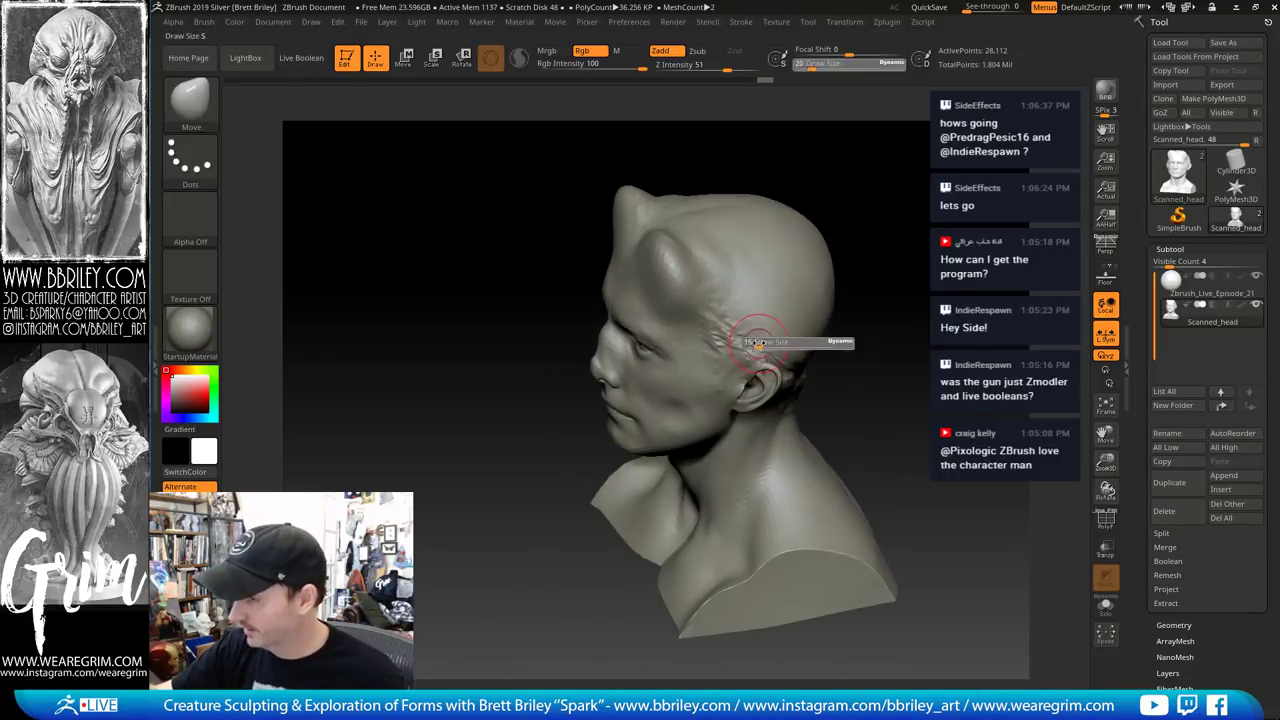
{"action": "left_click_drag", "start_coordinate": [763, 343], "coordinate": [757, 343]}
{"action": "key", "text": "shift+d"}
{"action": "key", "text": "shift+d"}
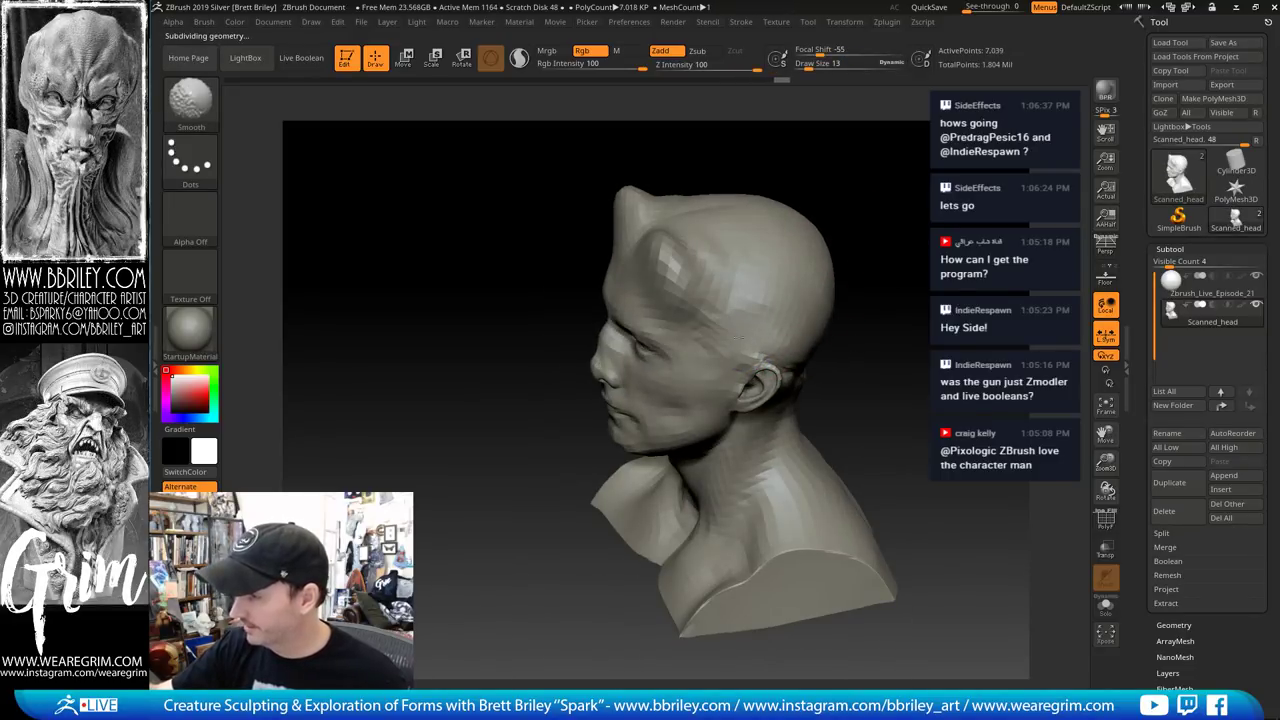
{"action": "left_click_drag", "start_coordinate": [889, 232], "coordinate": [787, 338]}
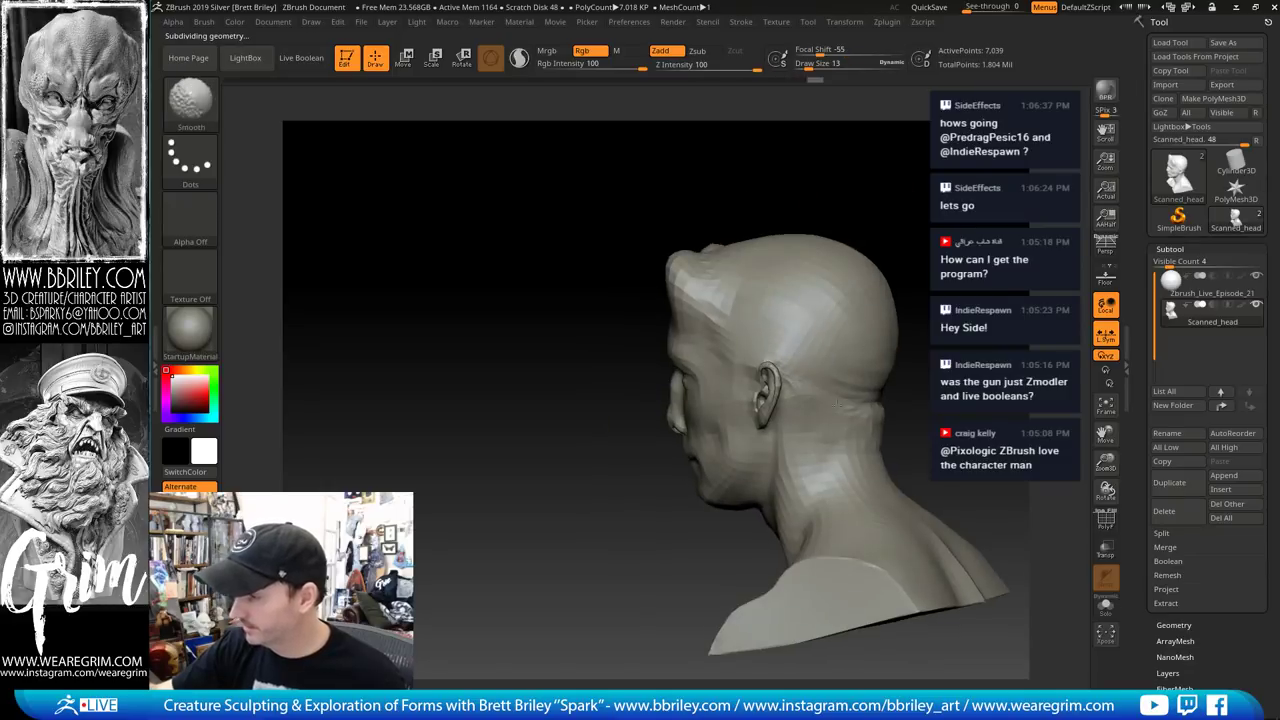
{"action": "left_click_drag", "start_coordinate": [900, 192], "coordinate": [851, 237]}
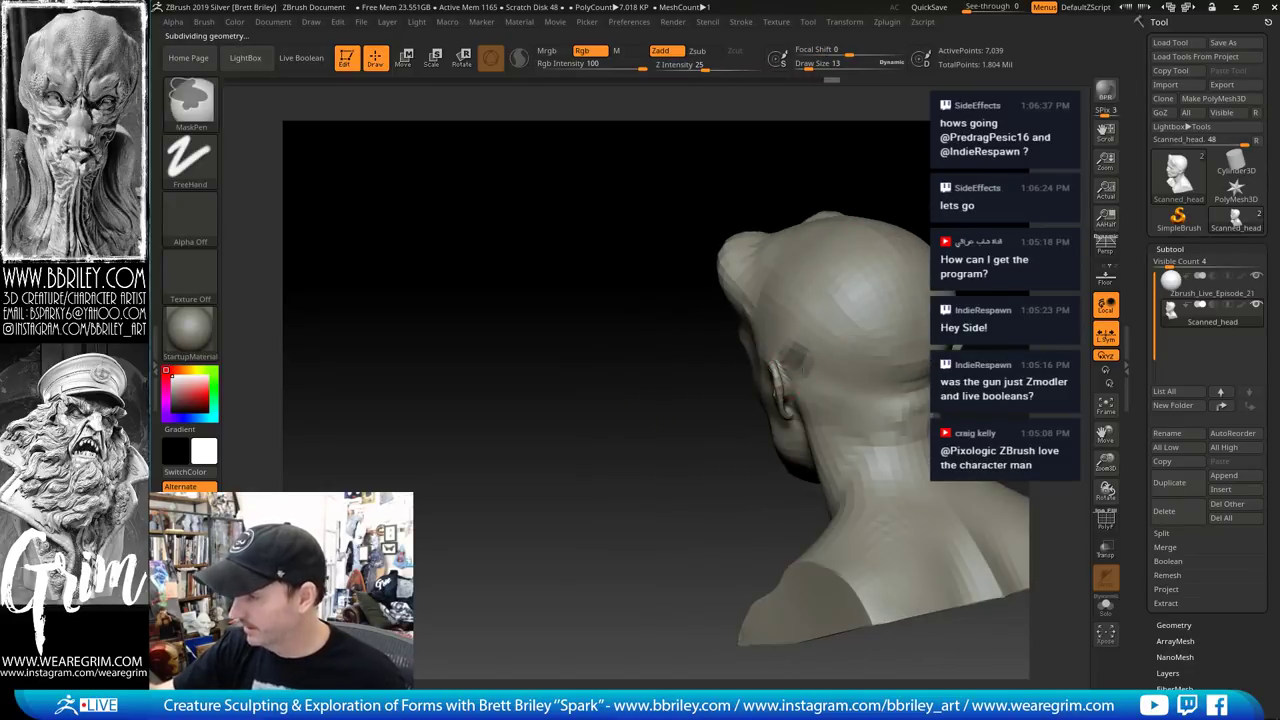
{"action": "mouse_move", "coordinate": [802, 388]}
{"action": "left_mouse_down", "text": "ctrl"}
{"action": "mouse_move", "coordinate": [777, 334]}
{"action": "mouse_move", "coordinate": [783, 296]}
{"action": "left_mouse_up", "text": "ctrl"}
{"action": "mouse_move", "coordinate": [680, 310]}
{"action": "left_mouse_down"}
{"action": "mouse_move", "coordinate": [835, 330]}
{"action": "mouse_move", "coordinate": [752, 378]}
{"action": "left_mouse_up"}
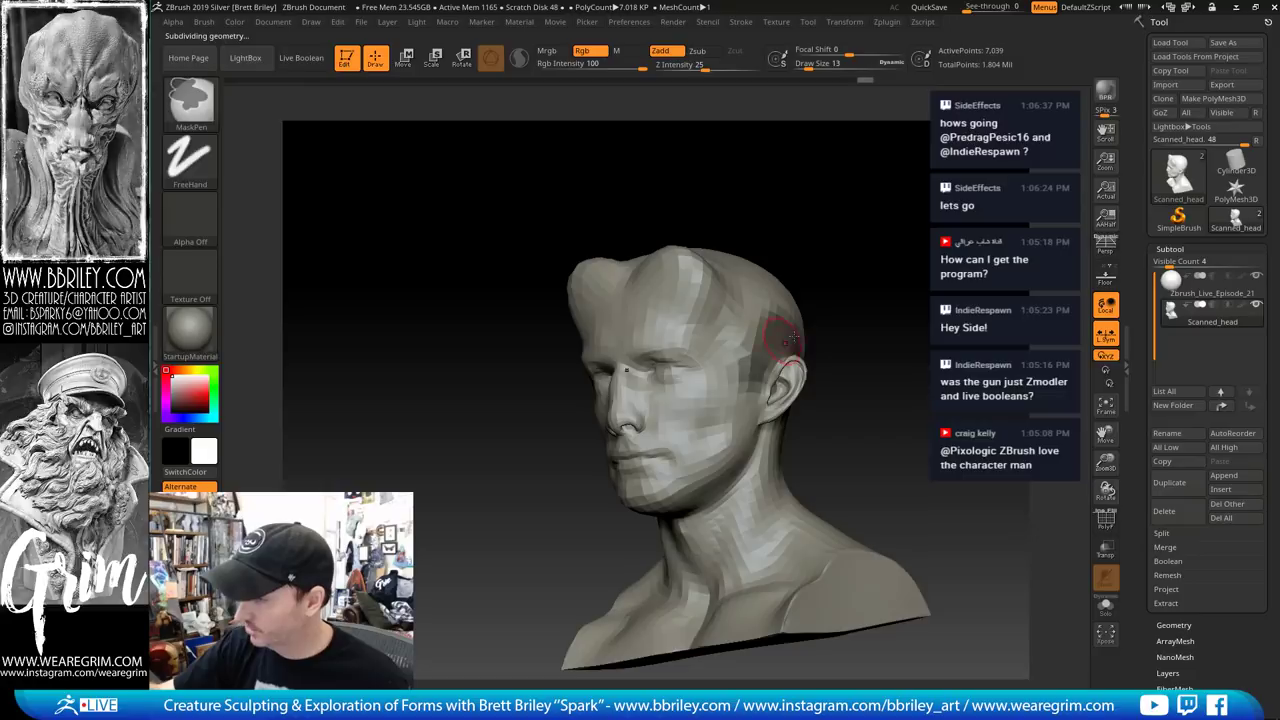
Pull the ears outward into large pointed shapes with the Move brush and adjust the cheeks at draw size 25
{"action": "left_click_drag", "start_coordinate": [838, 336], "coordinate": [810, 346]}
{"action": "key", "text": "s"}
{"action": "left_click_drag", "start_coordinate": [853, 424], "coordinate": [808, 386]}
{"action": "key", "text": "s"}
{"action": "key", "text": "s"}
{"action": "left_click_drag", "start_coordinate": [869, 327], "coordinate": [757, 422]}
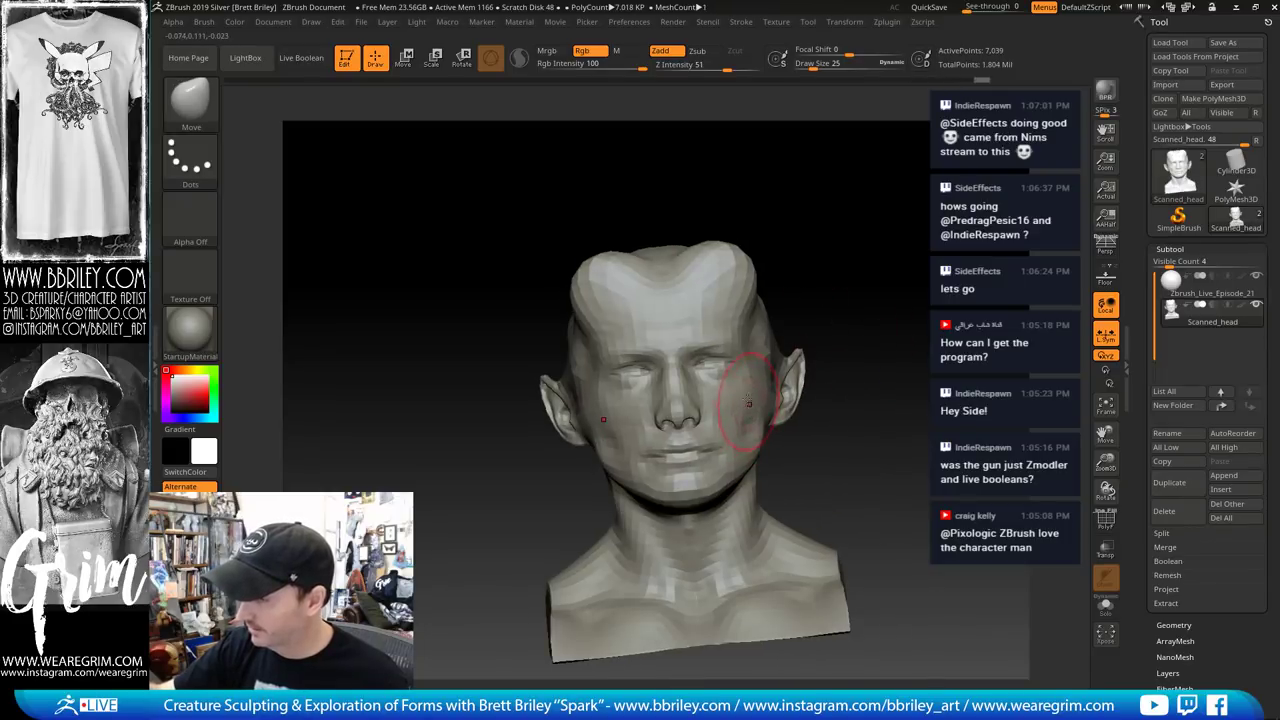
Build up the cheekbones below the eyes with the Clay brush at draw size 3
{"action": "left_click_drag", "start_coordinate": [857, 206], "coordinate": [716, 346]}
{"action": "key", "text": "b"}
{"action": "key", "text": "c"}
{"action": "key", "text": "l"}
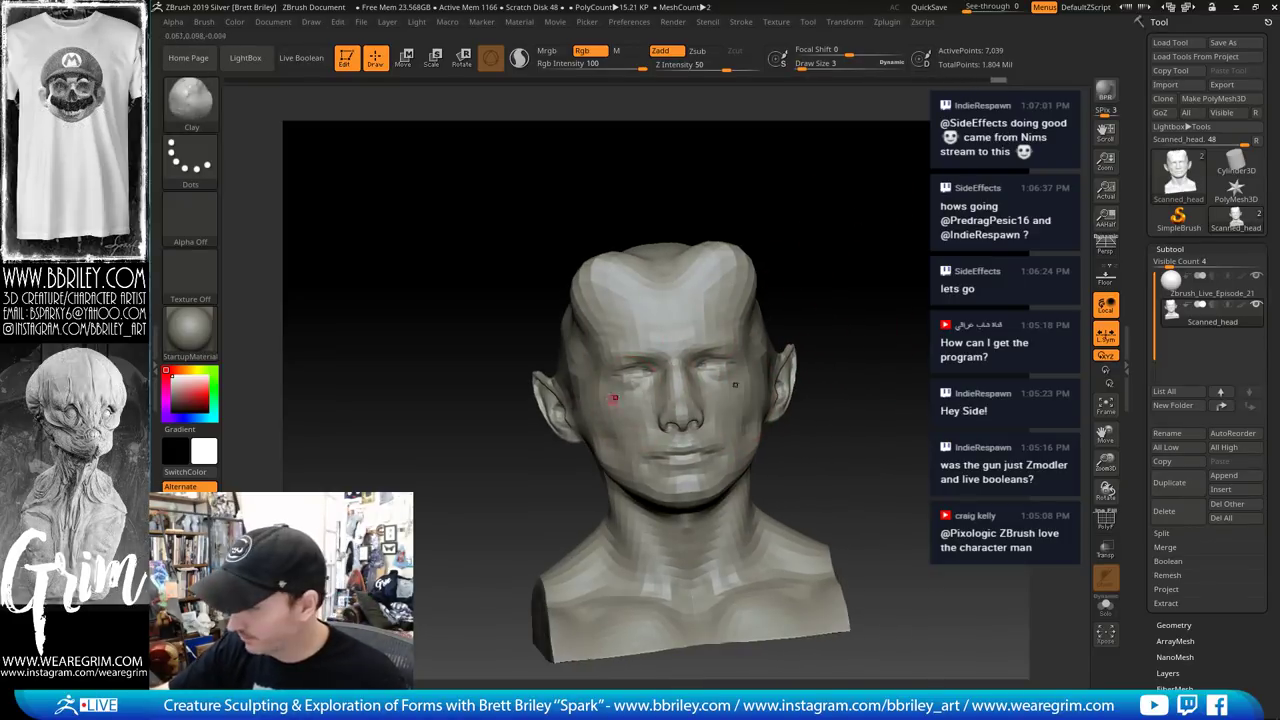
{"action": "mouse_move", "coordinate": [817, 235]}
{"action": "left_mouse_down"}
{"action": "mouse_move", "coordinate": [836, 269]}
{"action": "mouse_move", "coordinate": [758, 212]}
{"action": "mouse_move", "coordinate": [762, 198]}
{"action": "left_mouse_up"}
Reshape the nostrils from a low front view with the Move brush at draw size 10
{"action": "key", "text": "b"}
{"action": "key", "text": "m"}
{"action": "key", "text": "v"}
{"action": "mouse_move", "coordinate": [838, 161]}
{"action": "left_mouse_down"}
{"action": "mouse_move", "coordinate": [868, 155]}
{"action": "mouse_move", "coordinate": [894, 183]}
{"action": "mouse_move", "coordinate": [945, 190]}
{"action": "left_mouse_up"}
{"action": "key", "text": "s"}
{"action": "left_click_drag", "start_coordinate": [678, 430], "coordinate": [675, 429]}
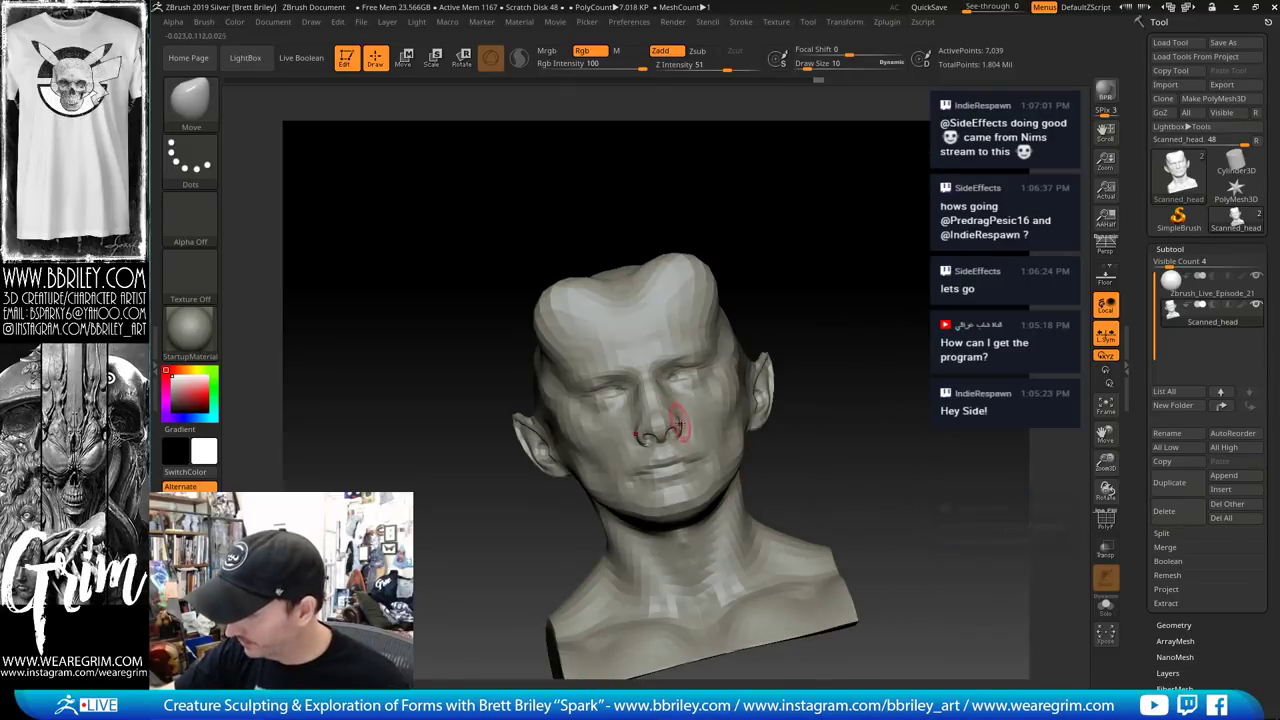
Broaden and upturn the nose from front and three-quarter views with the Move brush at draw sizes 15 and 25
{"action": "left_click_drag", "start_coordinate": [835, 234], "coordinate": [676, 418]}
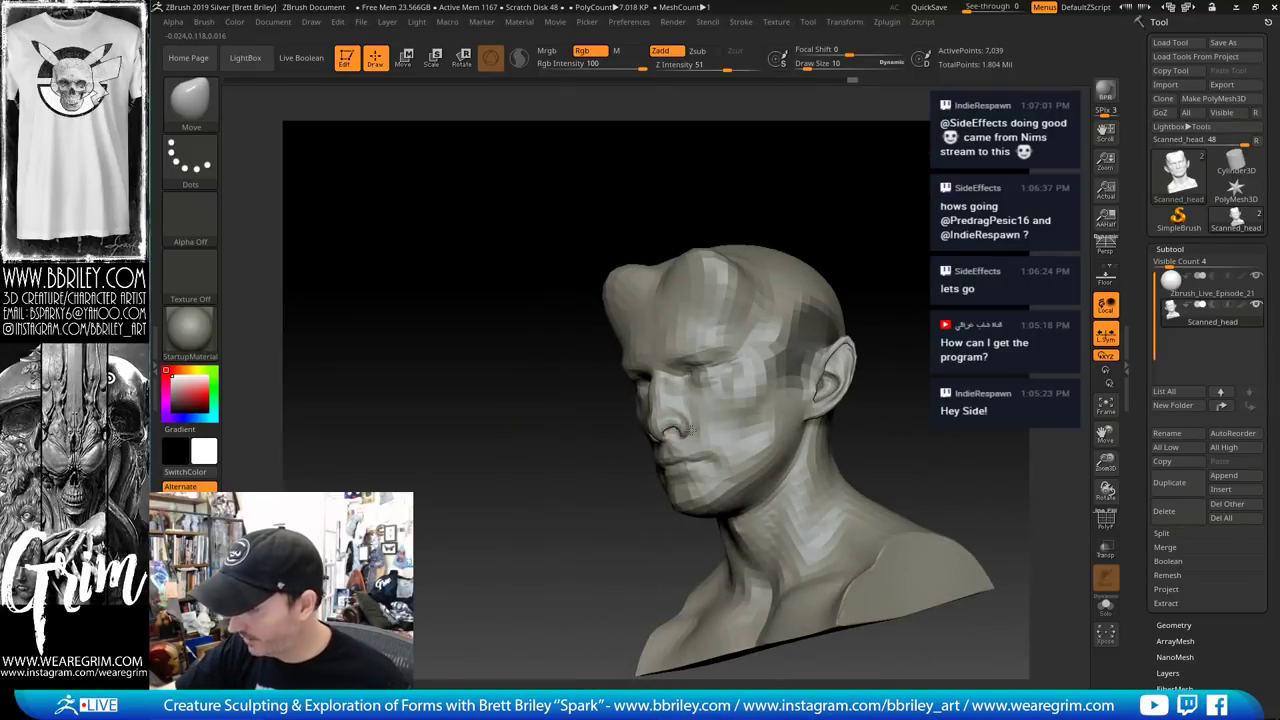
{"action": "left_click_drag", "start_coordinate": [900, 165], "coordinate": [850, 170]}
{"action": "key", "text": "s"}
{"action": "left_click_drag", "start_coordinate": [702, 408], "coordinate": [705, 408]}
{"action": "left_click_drag", "start_coordinate": [786, 174], "coordinate": [868, 171]}
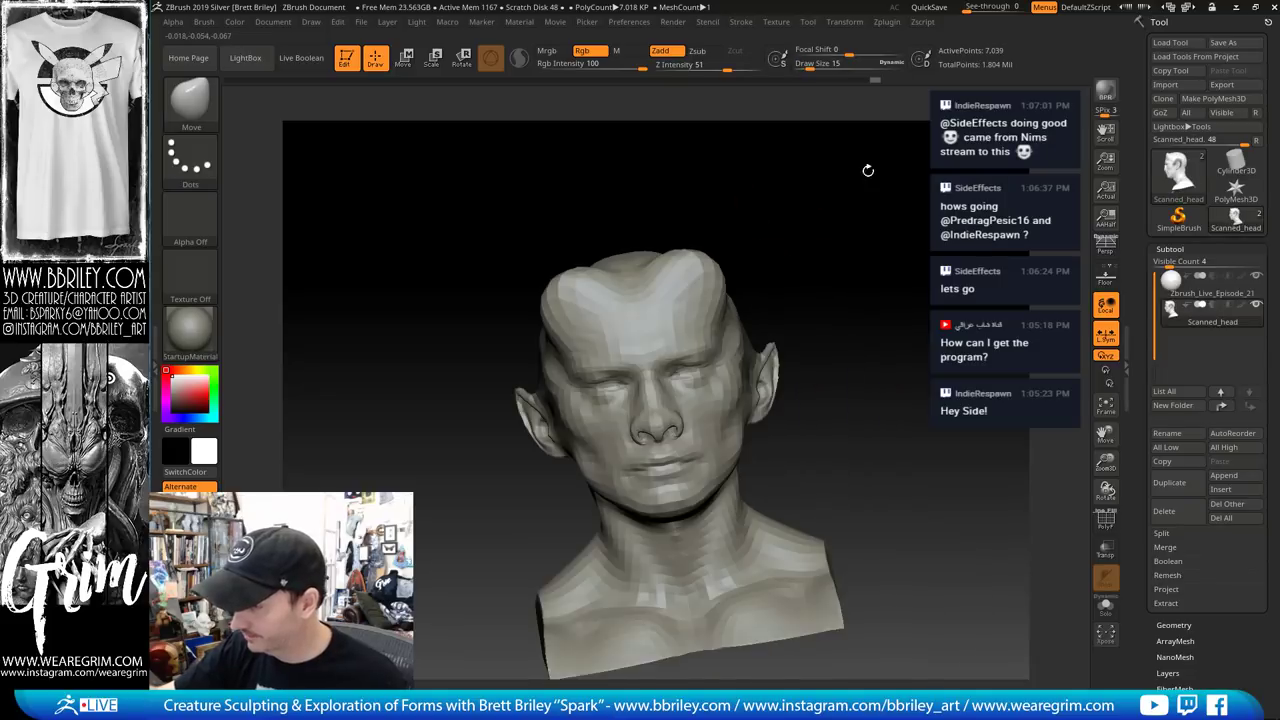
{"action": "key", "text": "s"}
{"action": "left_click_drag", "start_coordinate": [706, 374], "coordinate": [727, 350]}
{"action": "mouse_move", "coordinate": [936, 268]}
{"action": "left_mouse_down"}
{"action": "mouse_move", "coordinate": [894, 269]}
{"action": "mouse_move", "coordinate": [857, 212]}
{"action": "mouse_move", "coordinate": [890, 217]}
{"action": "left_mouse_up"}
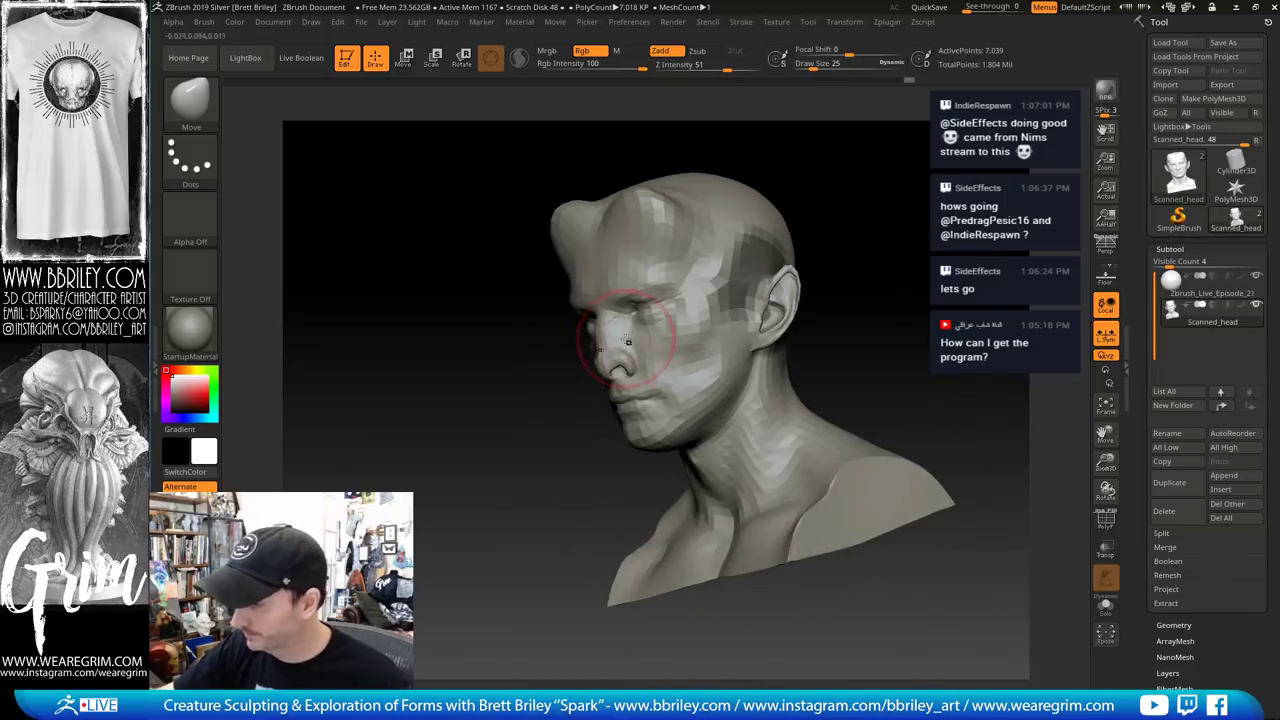
Add volume beside the nose and on the cheeks with the Clay brush at draw size 9
{"action": "key", "text": "b"}
{"action": "key", "text": "c"}
{"action": "key", "text": "l"}
{"action": "left_click", "coordinate": [619, 337]}
{"action": "left_click_drag", "start_coordinate": [751, 166], "coordinate": [782, 169]}
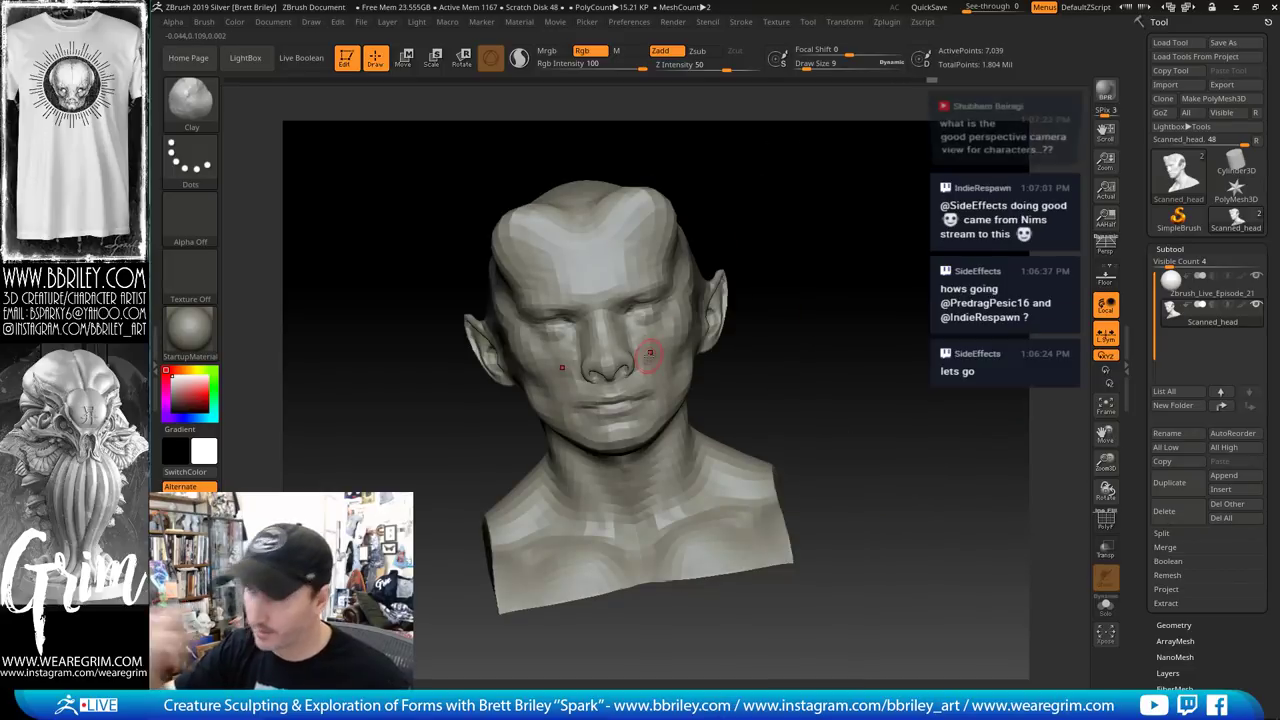
Adjust the mouth with the Move brush at draw size 13 and enlarge the forehead lobes at draw size 44
{"action": "left_click_drag", "start_coordinate": [871, 189], "coordinate": [835, 185]}
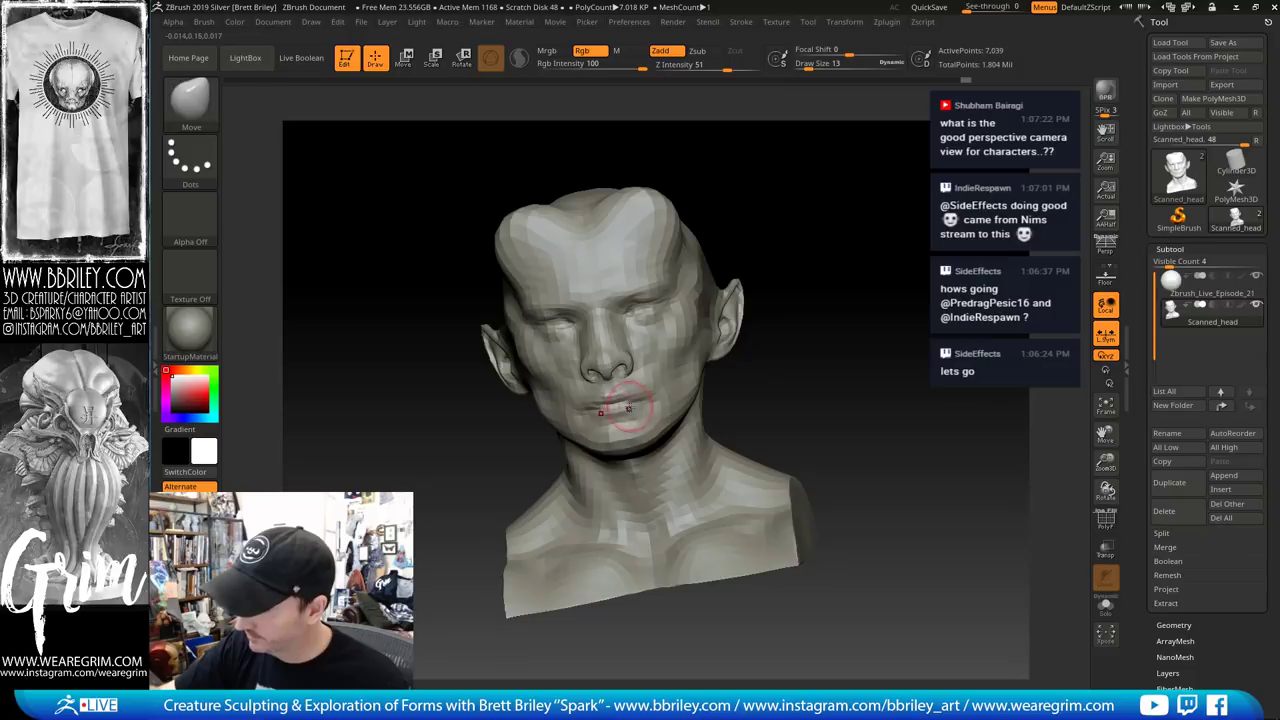
{"action": "mouse_move", "coordinate": [800, 223]}
{"action": "left_mouse_down"}
{"action": "mouse_move", "coordinate": [765, 250]}
{"action": "mouse_move", "coordinate": [871, 203]}
{"action": "mouse_move", "coordinate": [831, 286]}
{"action": "mouse_move", "coordinate": [690, 328]}
{"action": "left_mouse_up"}
{"action": "left_click_drag", "start_coordinate": [683, 281], "coordinate": [632, 304]}
{"action": "key", "text": "s"}
{"action": "left_click_drag", "start_coordinate": [678, 344], "coordinate": [690, 345]}
{"action": "left_click_drag", "start_coordinate": [690, 340], "coordinate": [724, 322]}
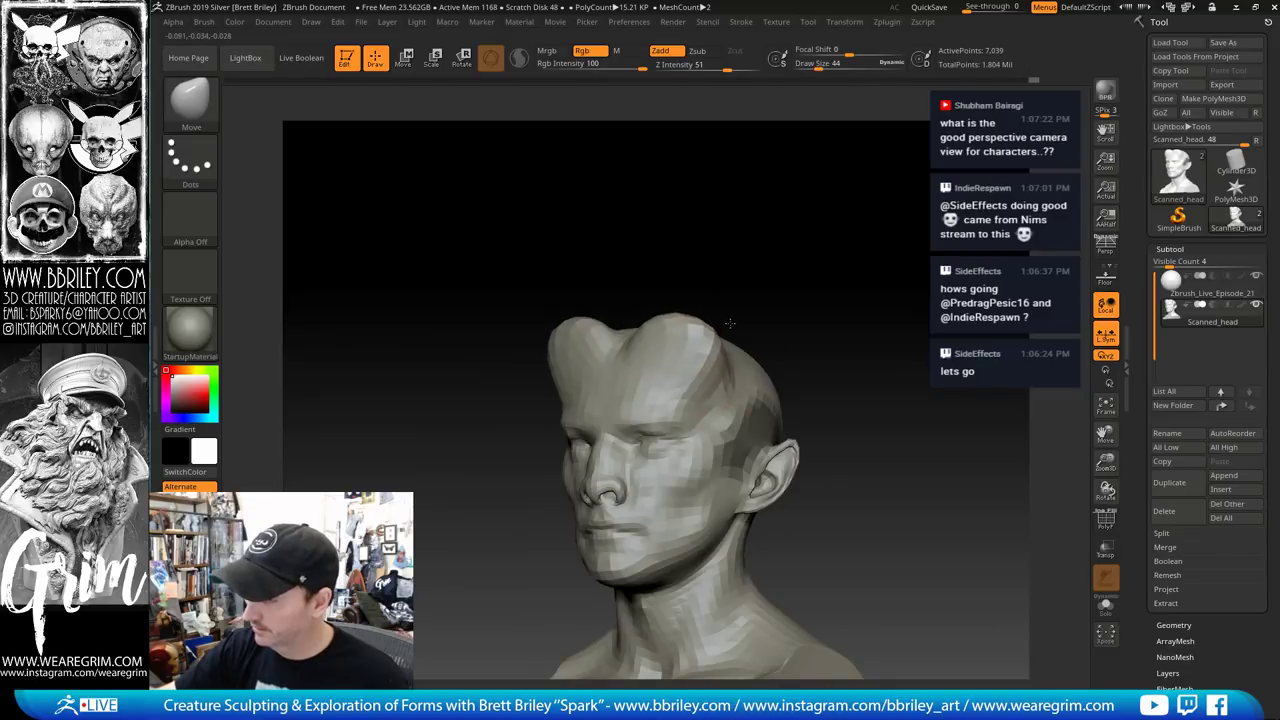
{"action": "left_click_drag", "start_coordinate": [775, 284], "coordinate": [731, 291]}
{"action": "mouse_move", "coordinate": [706, 336]}
{"action": "left_mouse_down"}
{"action": "mouse_move", "coordinate": [750, 344]}
{"action": "mouse_move", "coordinate": [700, 300]}
{"action": "mouse_move", "coordinate": [740, 291]}
{"action": "left_mouse_up"}
{"action": "mouse_move", "coordinate": [757, 343]}
{"action": "left_mouse_down"}
{"action": "mouse_move", "coordinate": [809, 229]}
{"action": "mouse_move", "coordinate": [854, 229]}
{"action": "mouse_move", "coordinate": [823, 229]}
{"action": "left_mouse_up"}
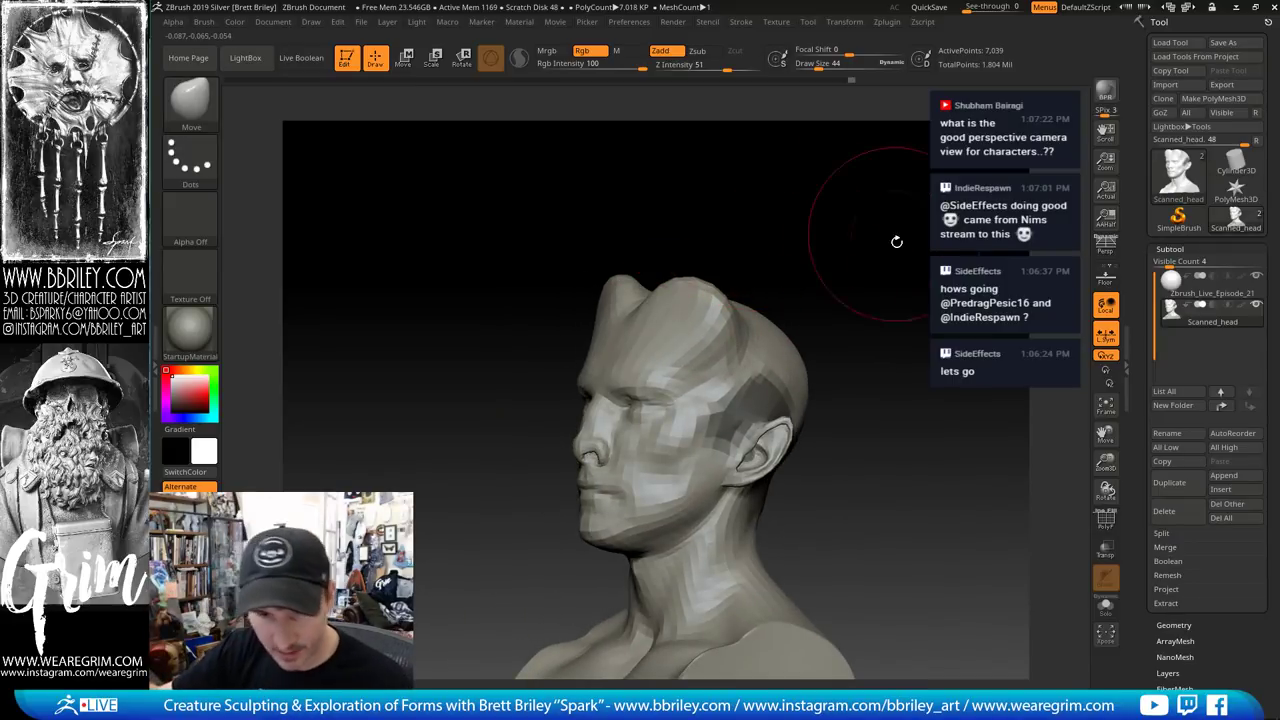
Reshape the back of the head and neck from side and rear views with the Move brush at draw sizes 133 and 102
{"action": "left_click_drag", "start_coordinate": [863, 220], "coordinate": [890, 255]}
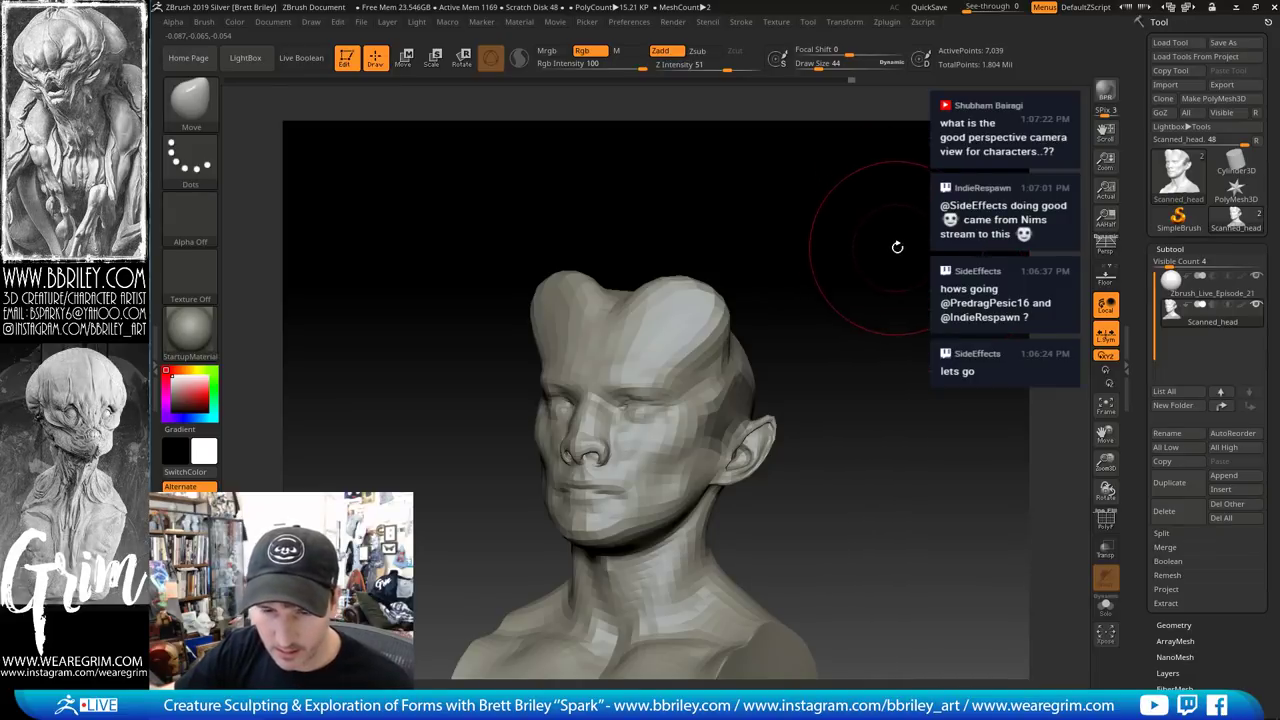
{"action": "mouse_move", "coordinate": [920, 263]}
{"action": "left_mouse_down"}
{"action": "mouse_move", "coordinate": [940, 260]}
{"action": "mouse_move", "coordinate": [915, 268]}
{"action": "left_mouse_up"}
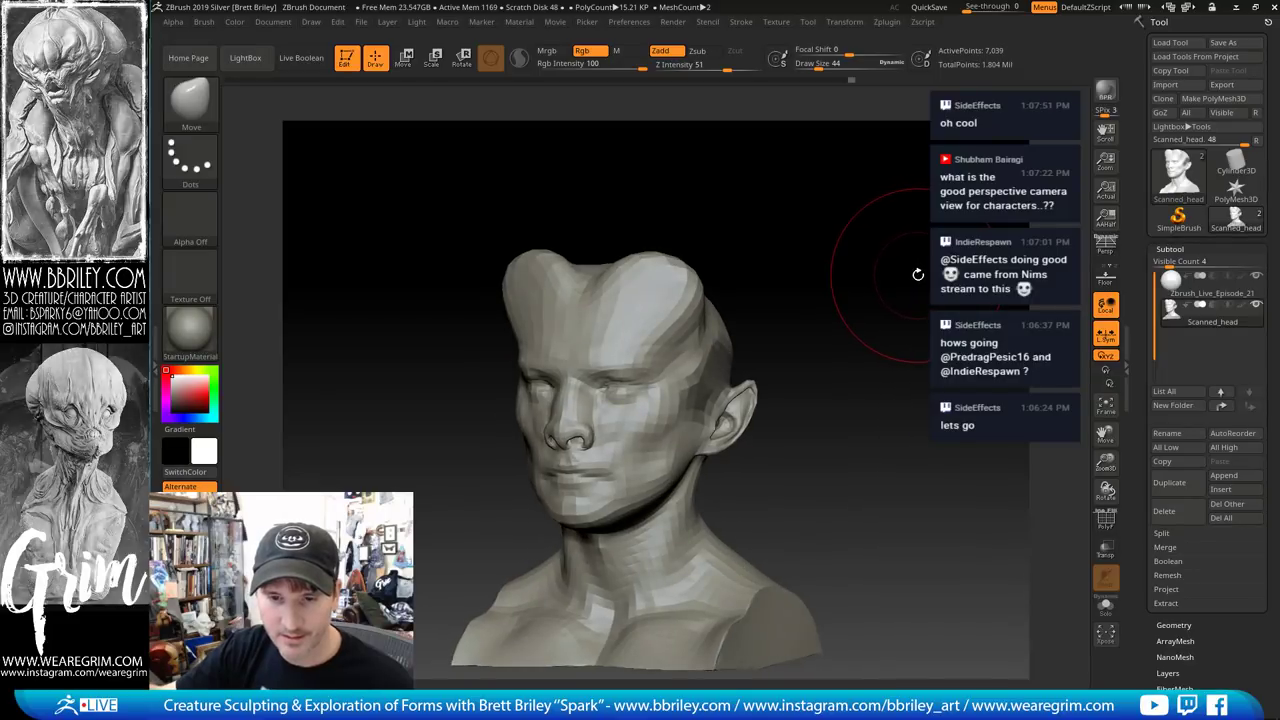
{"action": "mouse_move", "coordinate": [917, 274]}
{"action": "left_mouse_down"}
{"action": "mouse_move", "coordinate": [894, 214]}
{"action": "mouse_move", "coordinate": [673, 313]}
{"action": "left_mouse_up"}
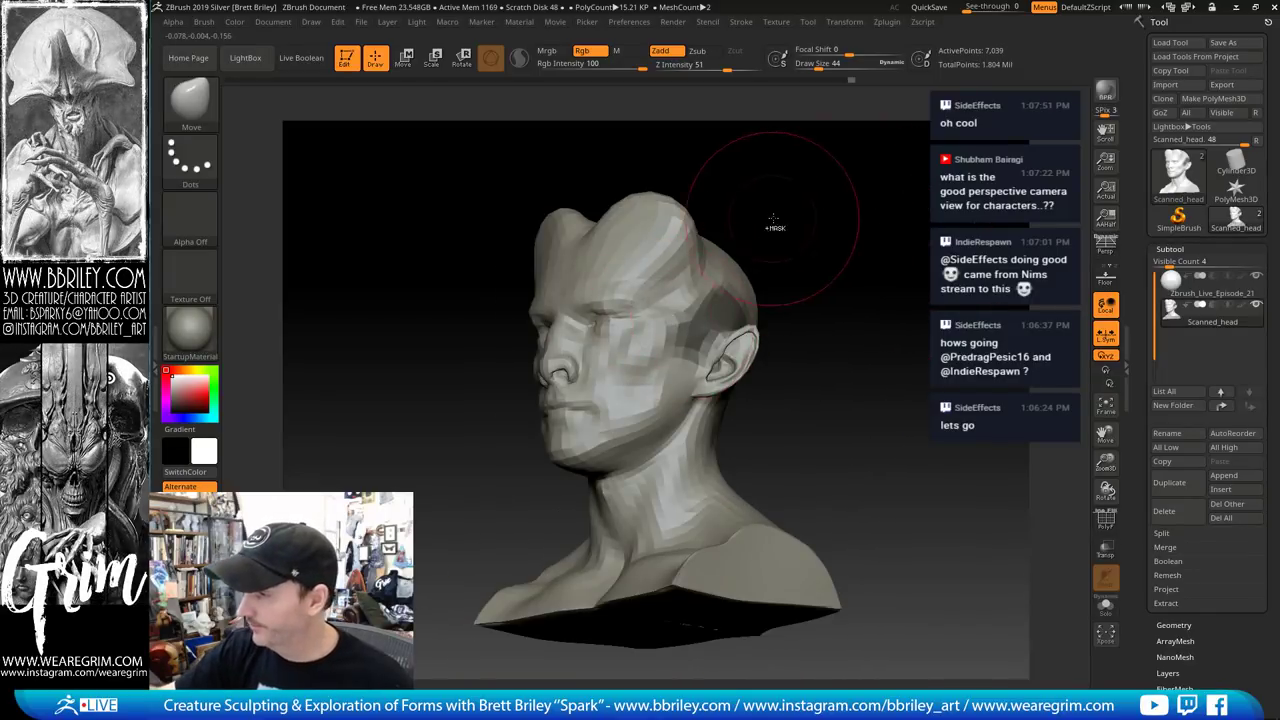
{"action": "mouse_move", "coordinate": [780, 238]}
{"action": "left_mouse_down"}
{"action": "mouse_move", "coordinate": [796, 275]}
{"action": "mouse_move", "coordinate": [742, 275]}
{"action": "left_mouse_up"}
{"action": "key", "text": "b"}
{"action": "key", "text": "c"}
{"action": "key", "text": "l"}
{"action": "key", "text": "b"}
{"action": "key", "text": "m"}
{"action": "key", "text": "v"}
{"action": "left_click_drag", "start_coordinate": [740, 445], "coordinate": [762, 455]}
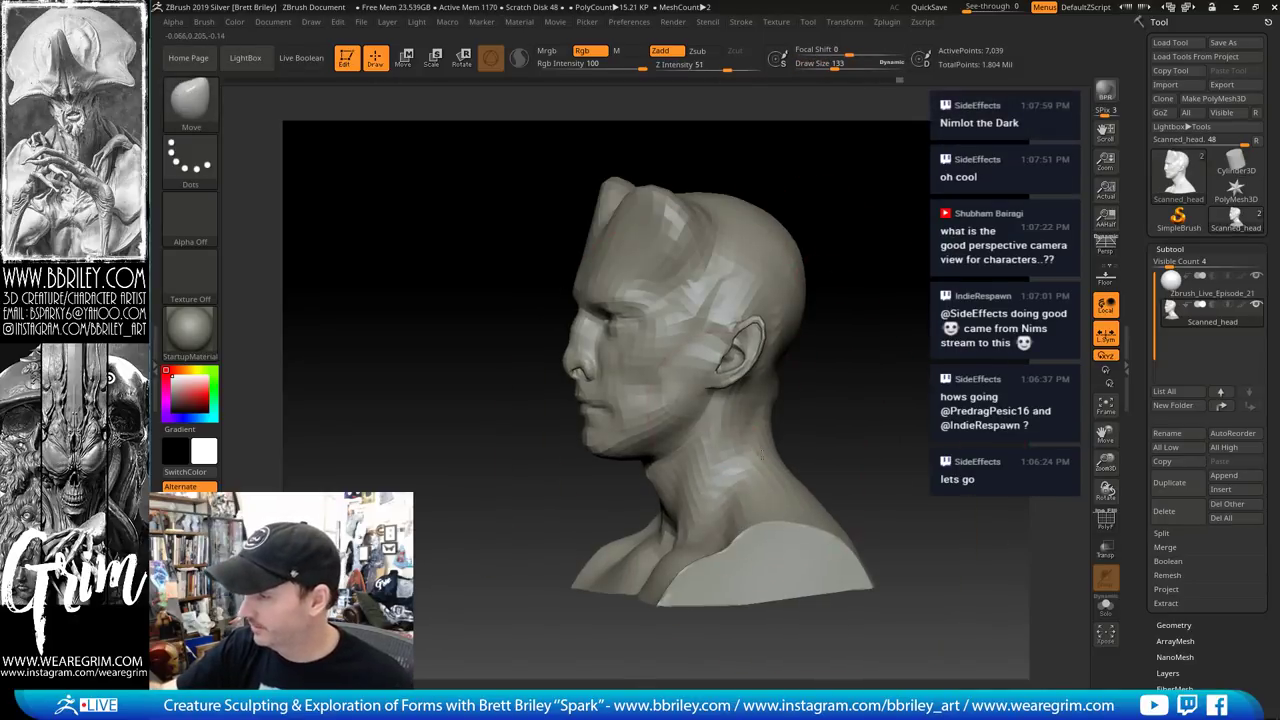
{"action": "mouse_move", "coordinate": [905, 357]}
{"action": "left_mouse_down"}
{"action": "mouse_move", "coordinate": [850, 271]}
{"action": "mouse_move", "coordinate": [838, 390]}
{"action": "left_mouse_up"}
{"action": "key", "text": "bracketleft"}
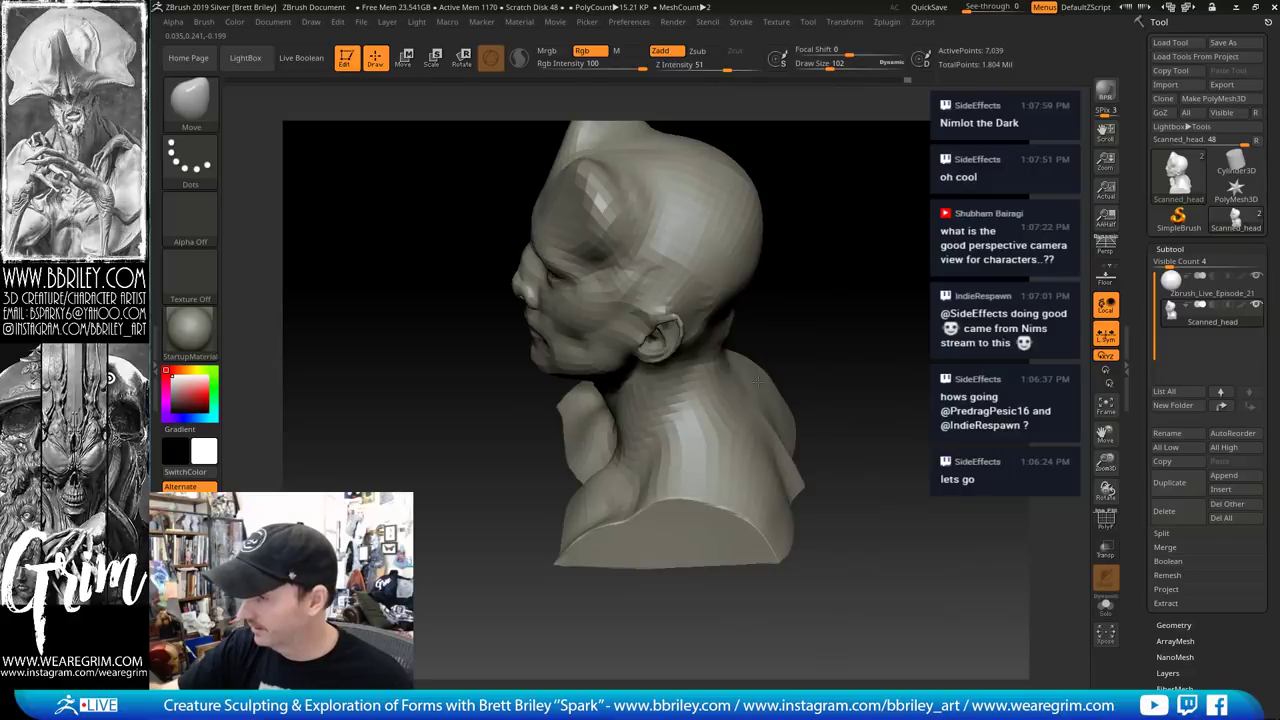
{"action": "mouse_move", "coordinate": [748, 385]}
{"action": "left_mouse_down"}
{"action": "mouse_move", "coordinate": [770, 368]}
{"action": "mouse_move", "coordinate": [843, 220]}
{"action": "mouse_move", "coordinate": [884, 255]}
{"action": "mouse_move", "coordinate": [846, 303]}
{"action": "mouse_move", "coordinate": [840, 345]}
{"action": "mouse_move", "coordinate": [820, 355]}
{"action": "left_mouse_up"}
Thicken the nape and upper back in profile with the Move brush at draw sizes 86 and 68
{"action": "key", "text": "bracketleft"}
{"action": "key", "text": "bracketleft"}
{"action": "key", "text": "bracketleft"}
{"action": "key", "text": "bracketright"}
{"action": "key", "text": "bracketright"}
{"action": "key", "text": "s"}
{"action": "left_click_drag", "start_coordinate": [745, 448], "coordinate": [775, 432]}
{"action": "mouse_move", "coordinate": [826, 352]}
{"action": "left_mouse_down"}
{"action": "mouse_move", "coordinate": [871, 349]}
{"action": "mouse_move", "coordinate": [845, 387]}
{"action": "mouse_move", "coordinate": [793, 412]}
{"action": "left_mouse_up"}
{"action": "key", "text": "bracketleft"}
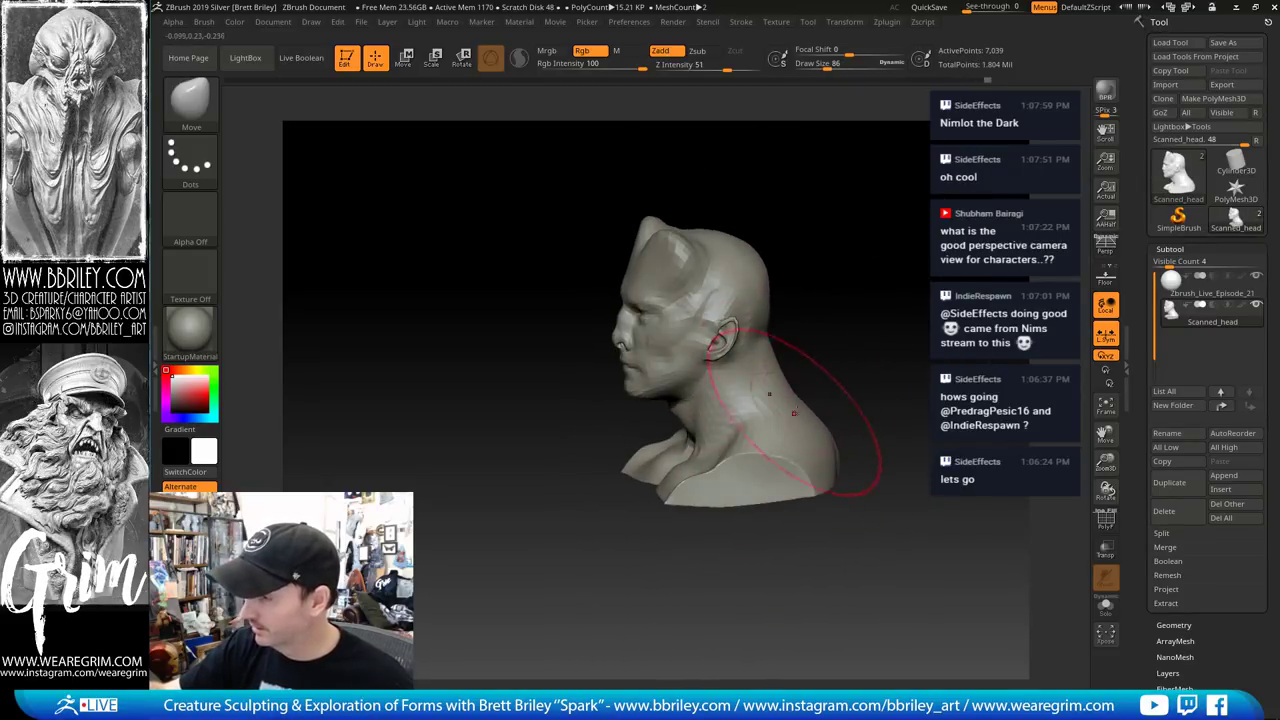
{"action": "key", "text": "bracketleft"}
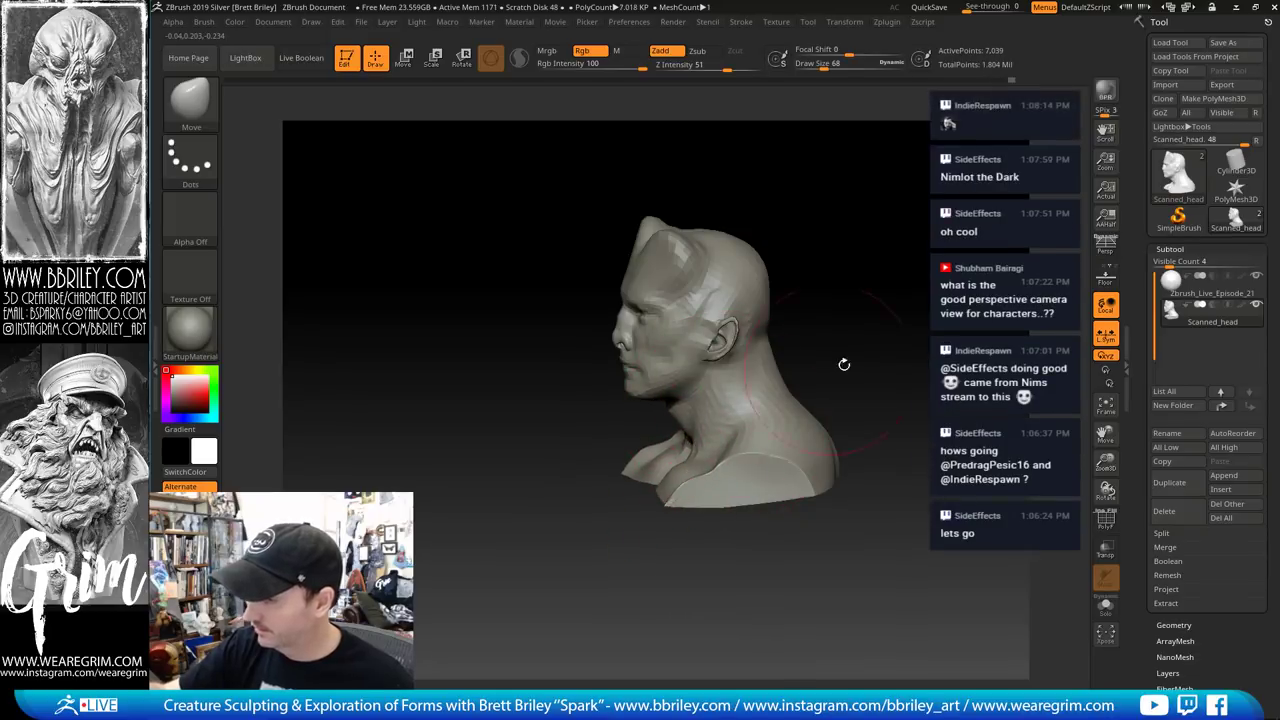
{"action": "left_click_drag", "start_coordinate": [843, 363], "coordinate": [605, 521]}
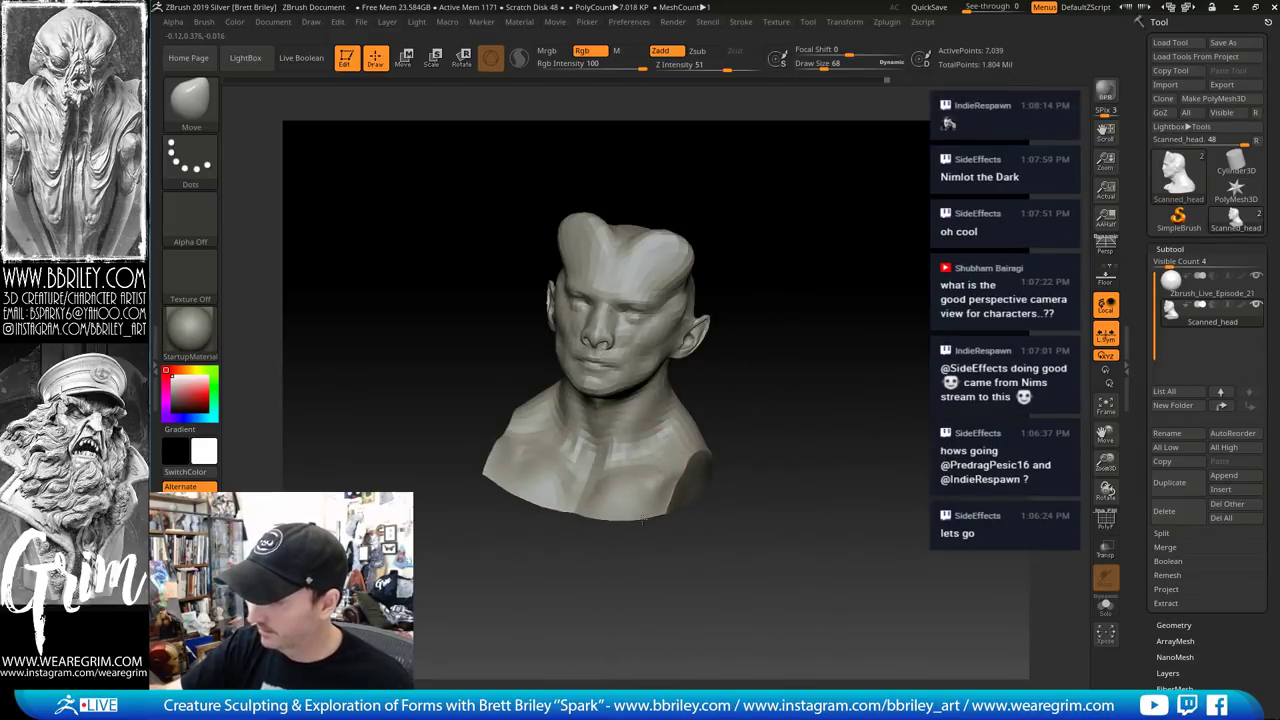
Subdivide the bust's geometry one level for finer facial sculpting
{"action": "left_click_drag", "start_coordinate": [796, 327], "coordinate": [763, 327]}
{"action": "left_click_drag", "start_coordinate": [788, 428], "coordinate": [837, 420]}
{"action": "key", "text": "ctrl+d"}
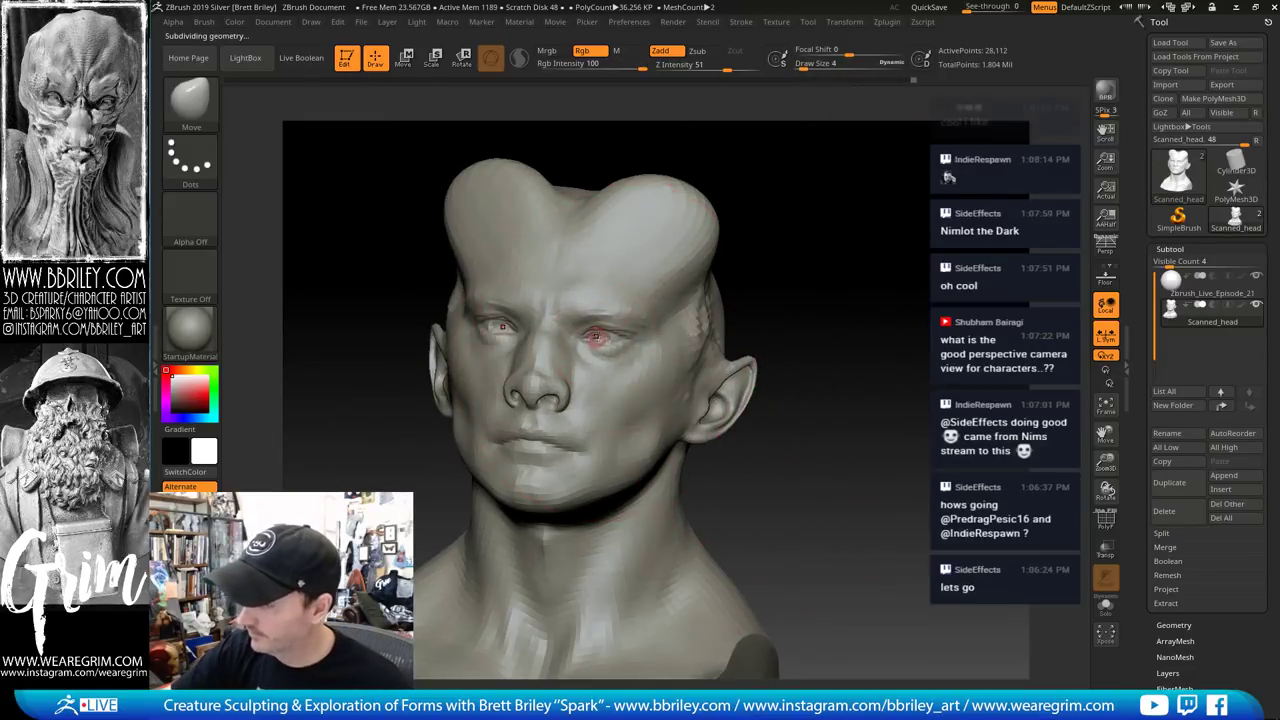
Build up the eyelids with the Clay brush at draw size 3
{"action": "mouse_move", "coordinate": [853, 312]}
{"action": "left_mouse_down"}
{"action": "mouse_move", "coordinate": [857, 246]}
{"action": "mouse_move", "coordinate": [712, 212]}
{"action": "mouse_move", "coordinate": [769, 223]}
{"action": "left_mouse_up"}
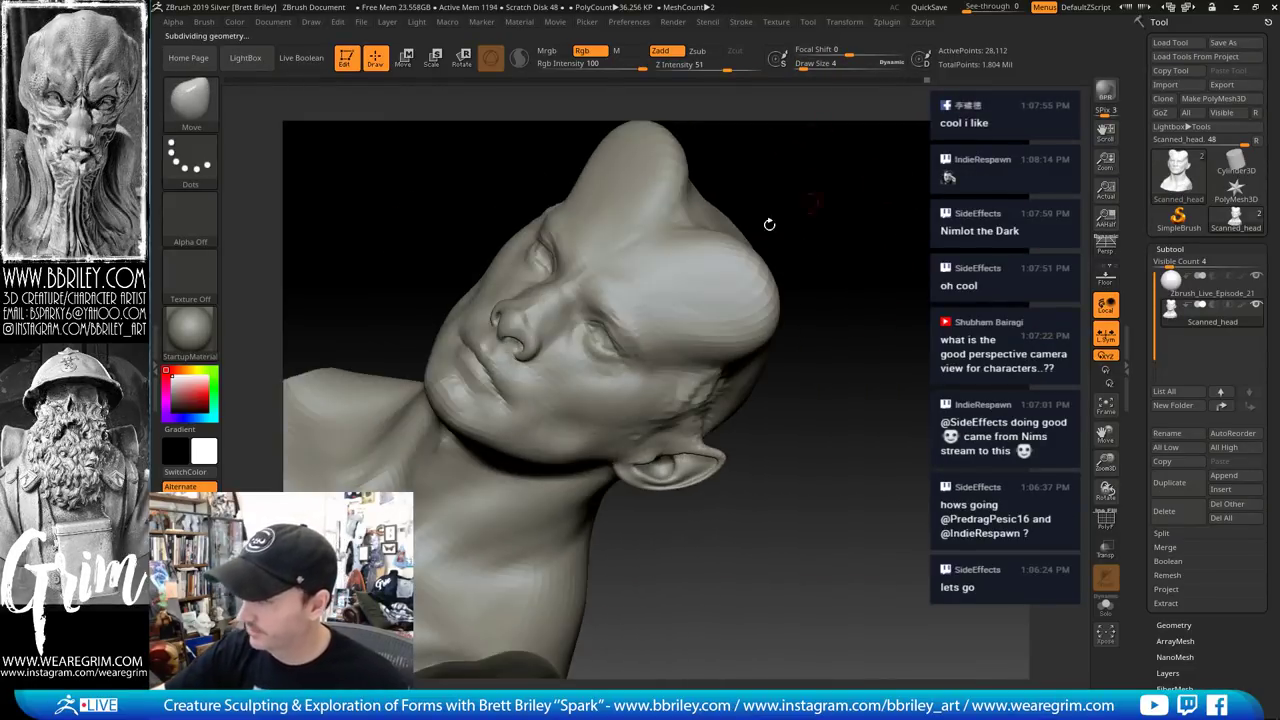
{"action": "key", "text": "s"}
{"action": "left_click_drag", "start_coordinate": [597, 337], "coordinate": [595, 337]}
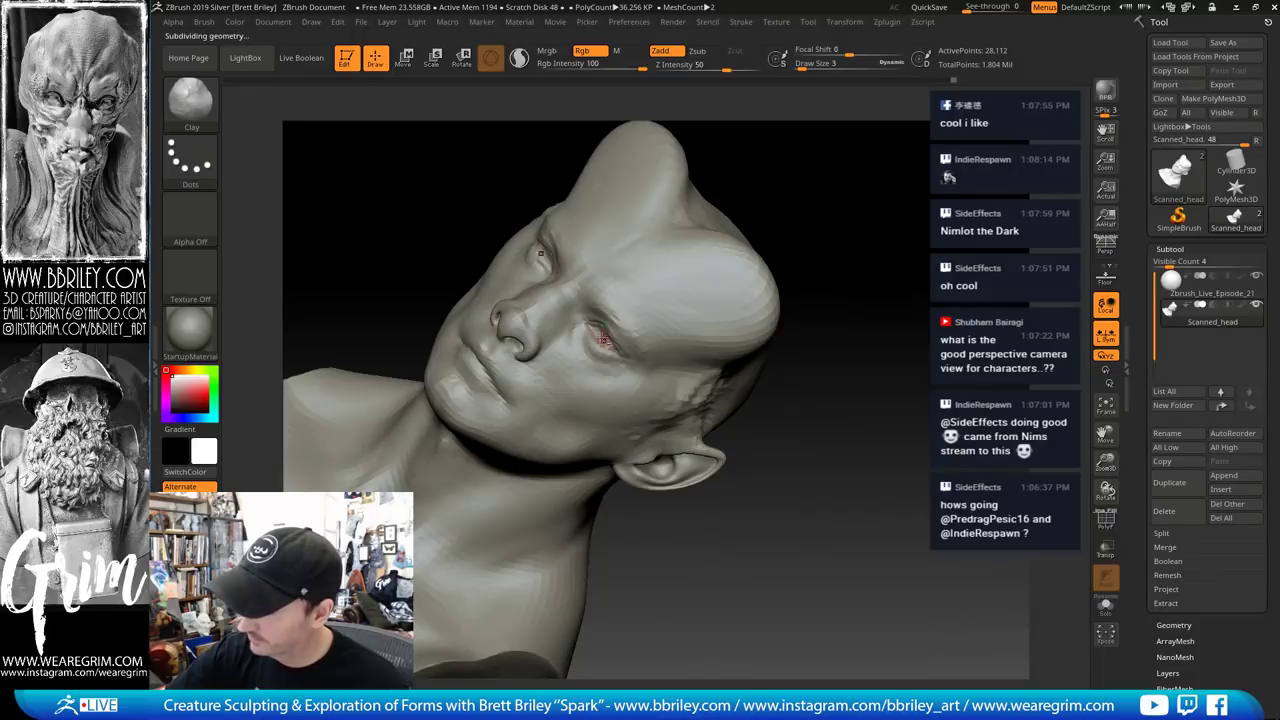
{"action": "left_click_drag", "start_coordinate": [797, 141], "coordinate": [842, 136]}
{"action": "left_click_drag", "start_coordinate": [592, 325], "coordinate": [607, 339]}
{"action": "mouse_move", "coordinate": [780, 160]}
{"action": "left_mouse_down"}
{"action": "mouse_move", "coordinate": [730, 172]}
{"action": "mouse_move", "coordinate": [811, 137]}
{"action": "mouse_move", "coordinate": [869, 211]}
{"action": "mouse_move", "coordinate": [861, 292]}
{"action": "left_mouse_up"}
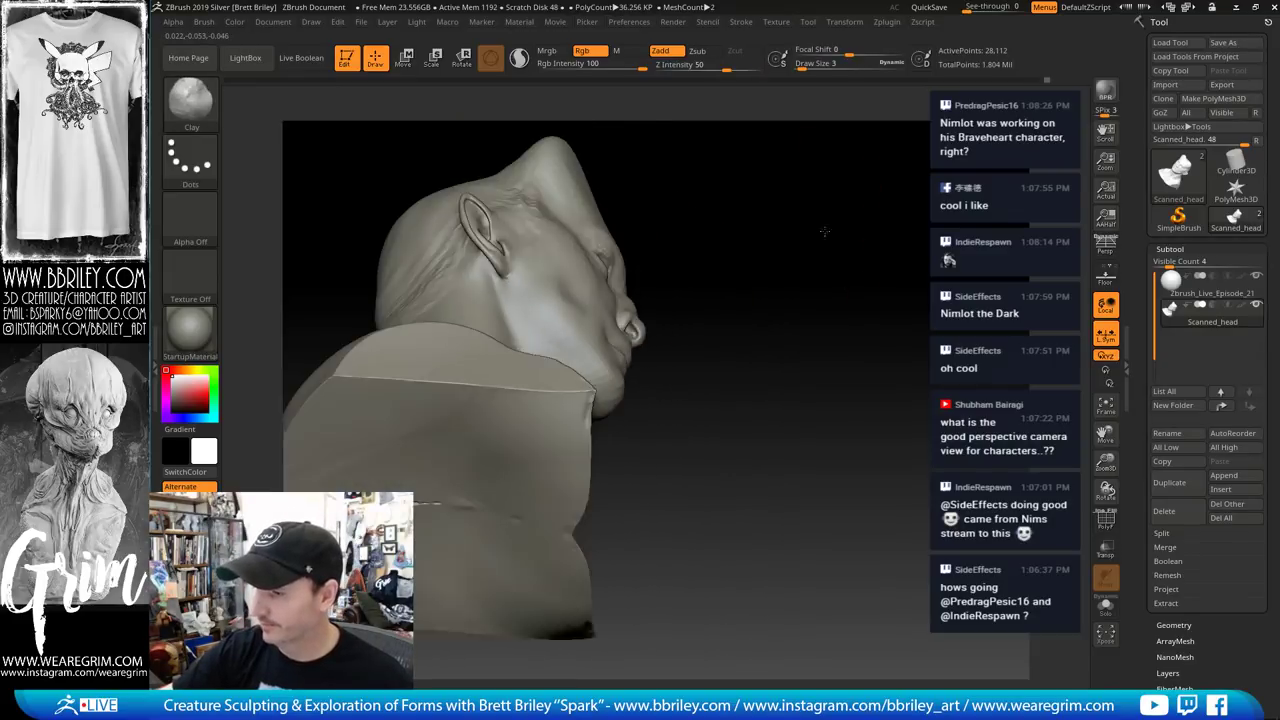
Build up the nostril wings with the Clay brush at draw size 4
{"action": "key", "text": "shift"}
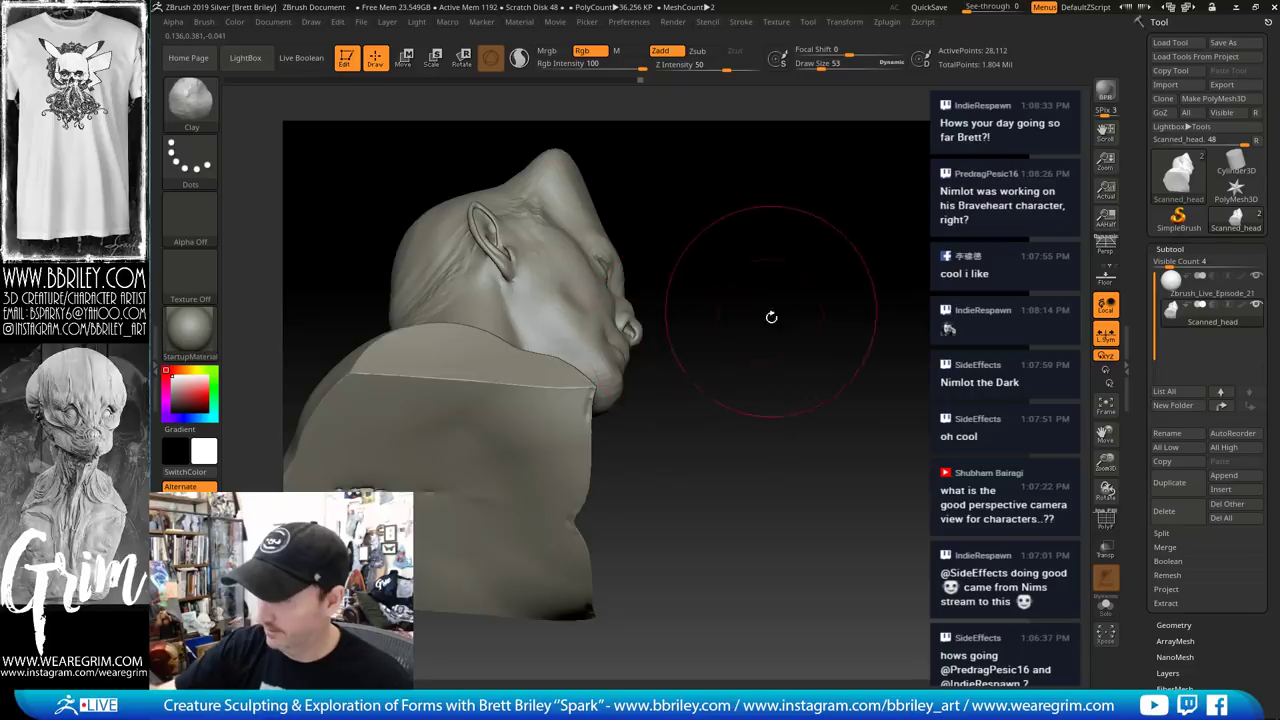
{"action": "mouse_move", "coordinate": [771, 317]}
{"action": "left_mouse_down"}
{"action": "mouse_move", "coordinate": [809, 354]}
{"action": "mouse_move", "coordinate": [829, 314]}
{"action": "mouse_move", "coordinate": [809, 385]}
{"action": "left_mouse_up"}
{"action": "key", "text": "s"}
{"action": "left_click_drag", "start_coordinate": [541, 405], "coordinate": [534, 406]}
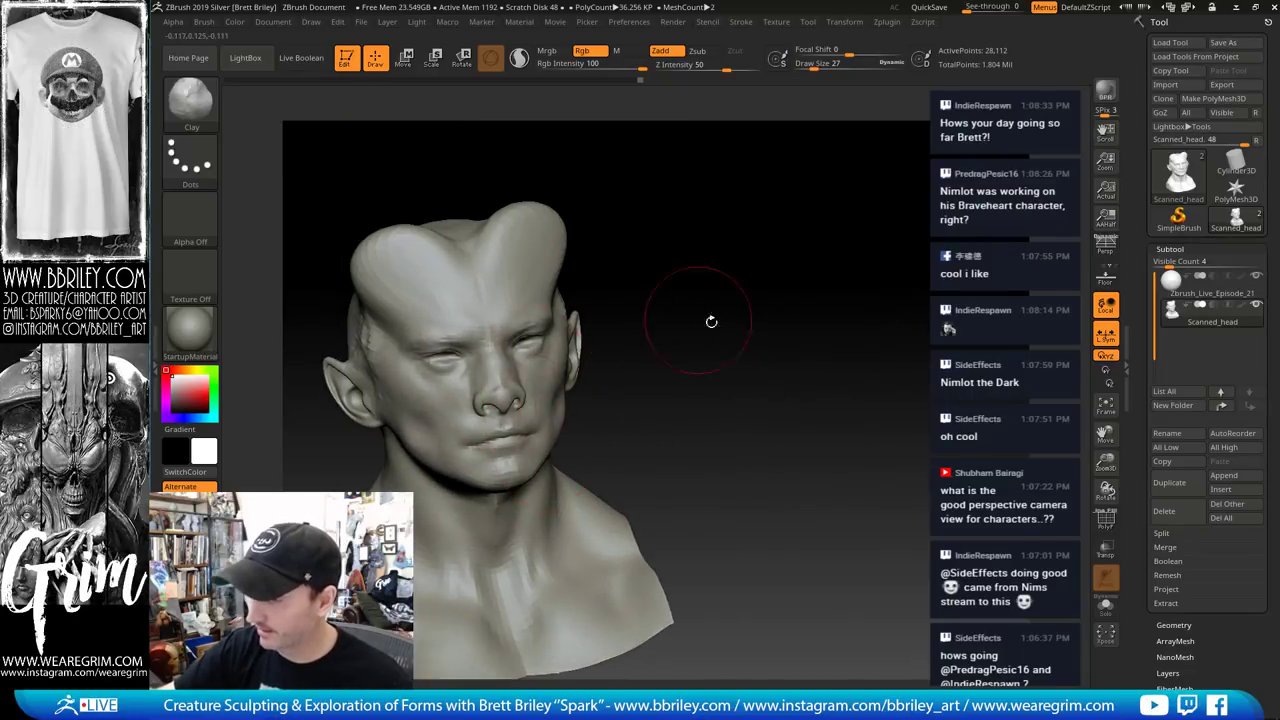
{"action": "left_click_drag", "start_coordinate": [711, 320], "coordinate": [743, 383], "text": "alt"}
{"action": "key", "text": "s"}
{"action": "left_click_drag", "start_coordinate": [612, 341], "coordinate": [604, 342]}
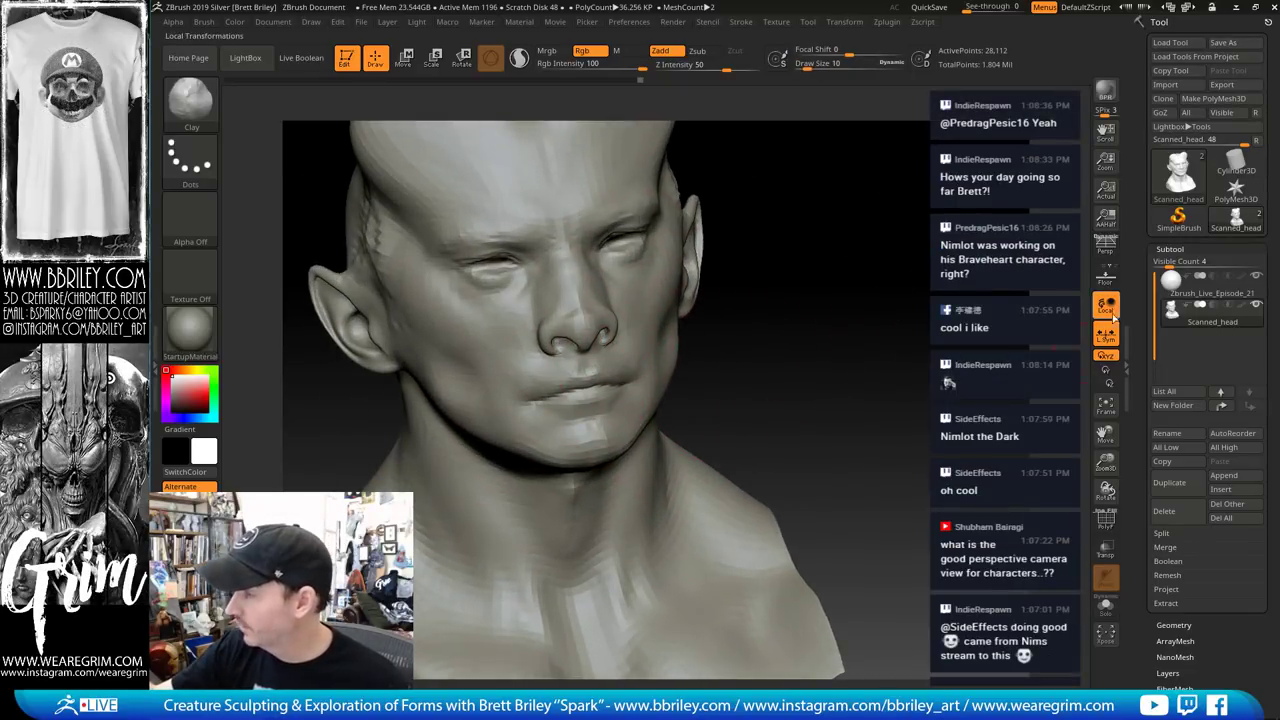
{"action": "left_click_drag", "start_coordinate": [716, 340], "coordinate": [593, 300]}
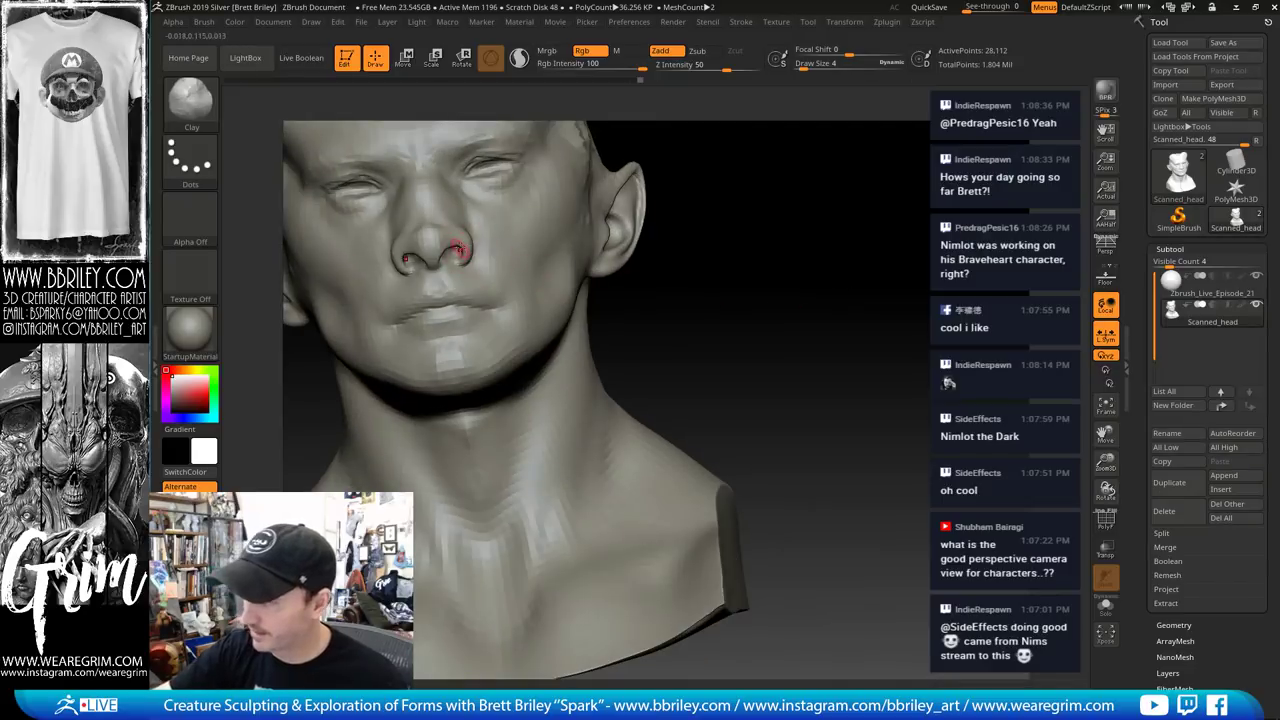
{"action": "left_click_drag", "start_coordinate": [683, 196], "coordinate": [780, 350]}
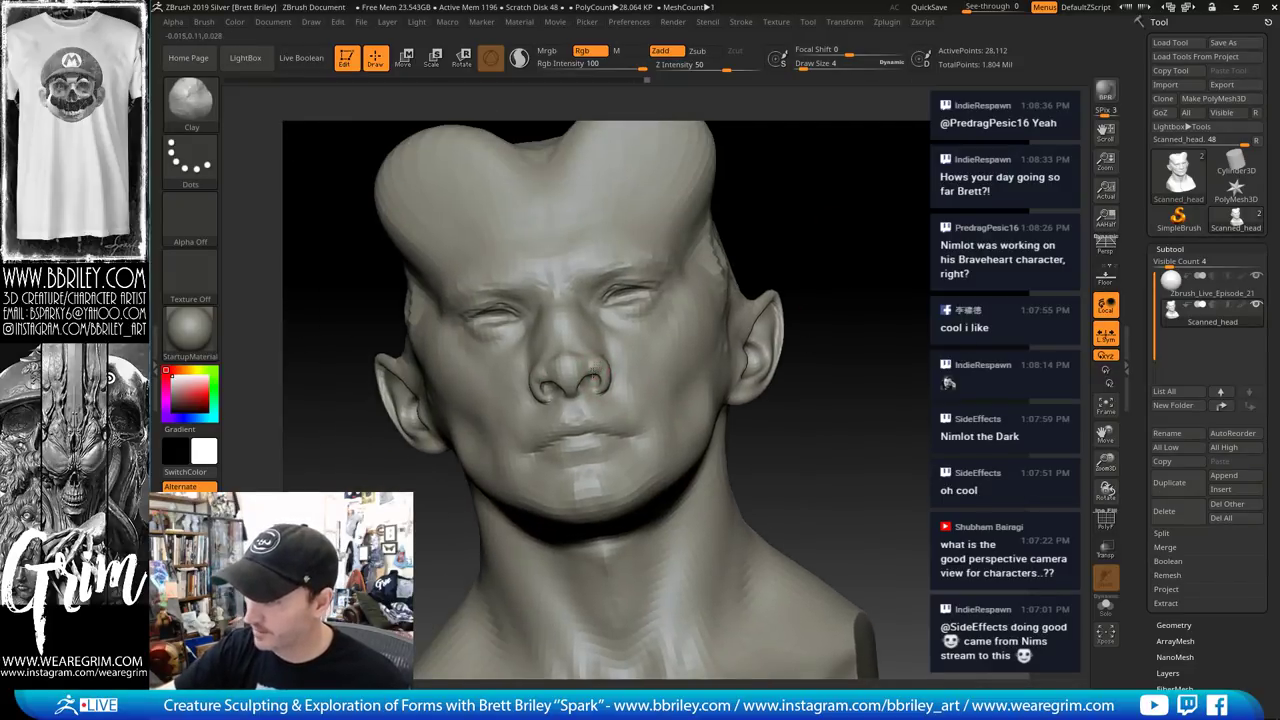
Reshape the nostrils and lips from a three-quarter view with the Move brush at draw sizes 10 and 23
{"action": "key", "text": "s"}
{"action": "left_click_drag", "start_coordinate": [602, 374], "coordinate": [605, 373]}
{"action": "mouse_move", "coordinate": [754, 245]}
{"action": "left_mouse_down"}
{"action": "mouse_move", "coordinate": [650, 300]}
{"action": "mouse_move", "coordinate": [626, 330]}
{"action": "left_mouse_up"}
{"action": "key", "text": "b"}
{"action": "key", "text": "m"}
{"action": "key", "text": "v"}
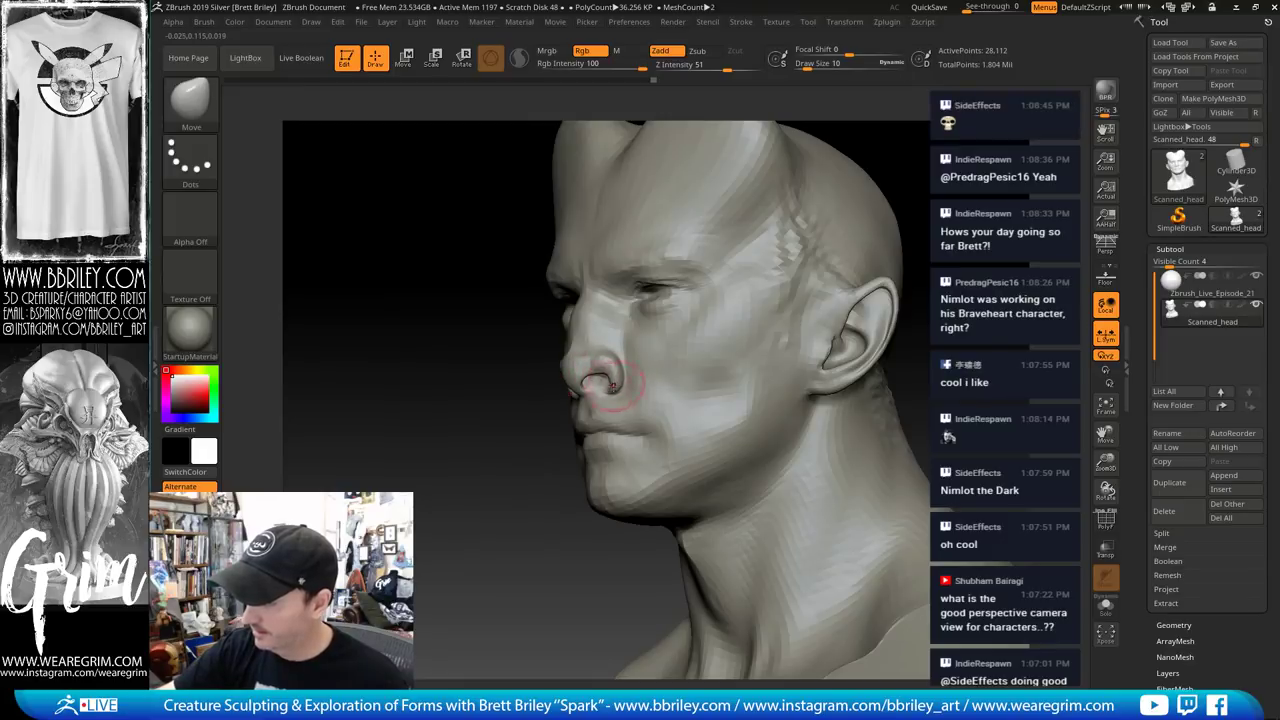
{"action": "key", "text": "s"}
{"action": "left_click_drag", "start_coordinate": [606, 444], "coordinate": [608, 490]}
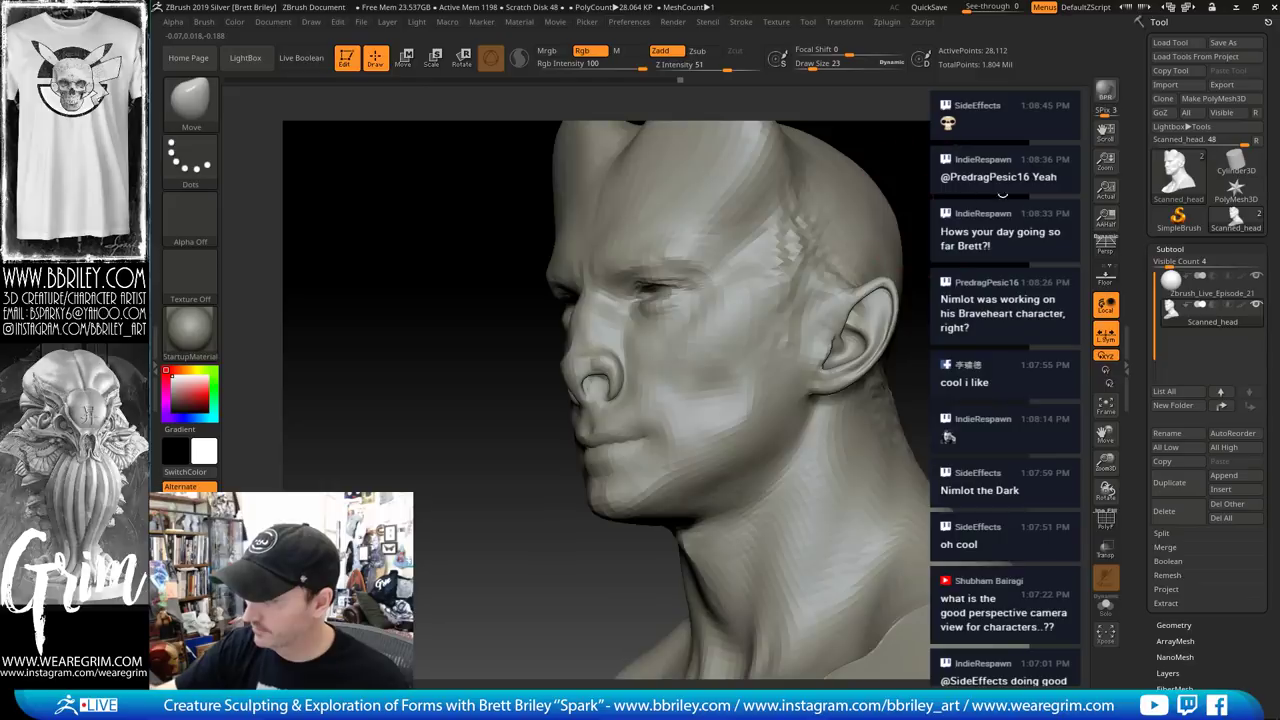
Push the upper lip and mouth corners into shape with the Move brush at draw size 15
{"action": "left_click_drag", "start_coordinate": [520, 400], "coordinate": [749, 334]}
{"action": "key", "text": "s"}
{"action": "mouse_move", "coordinate": [599, 443]}
{"action": "left_mouse_down"}
{"action": "mouse_move", "coordinate": [569, 459]}
{"action": "mouse_move", "coordinate": [653, 443]}
{"action": "left_mouse_up"}
{"action": "key", "text": "s"}
{"action": "right_click_drag", "start_coordinate": [758, 416], "coordinate": [682, 420]}
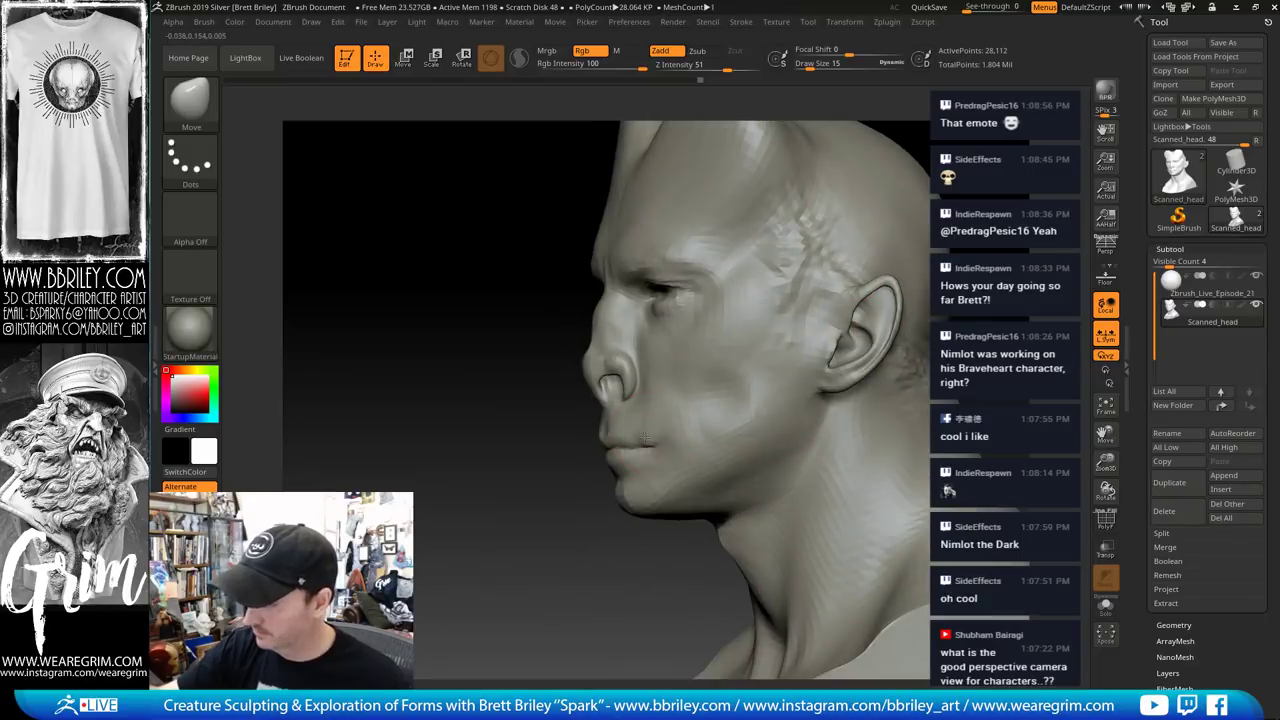
{"action": "left_click_drag", "start_coordinate": [903, 208], "coordinate": [922, 257]}
Reshape the lower lip and chin from a low view with the Move brush at draw size 12
{"action": "key", "text": "s"}
{"action": "left_click_drag", "start_coordinate": [611, 494], "coordinate": [621, 493]}
{"action": "mouse_move", "coordinate": [880, 450]}
{"action": "left_mouse_down"}
{"action": "mouse_move", "coordinate": [945, 430]}
{"action": "mouse_move", "coordinate": [975, 340]}
{"action": "left_mouse_up"}
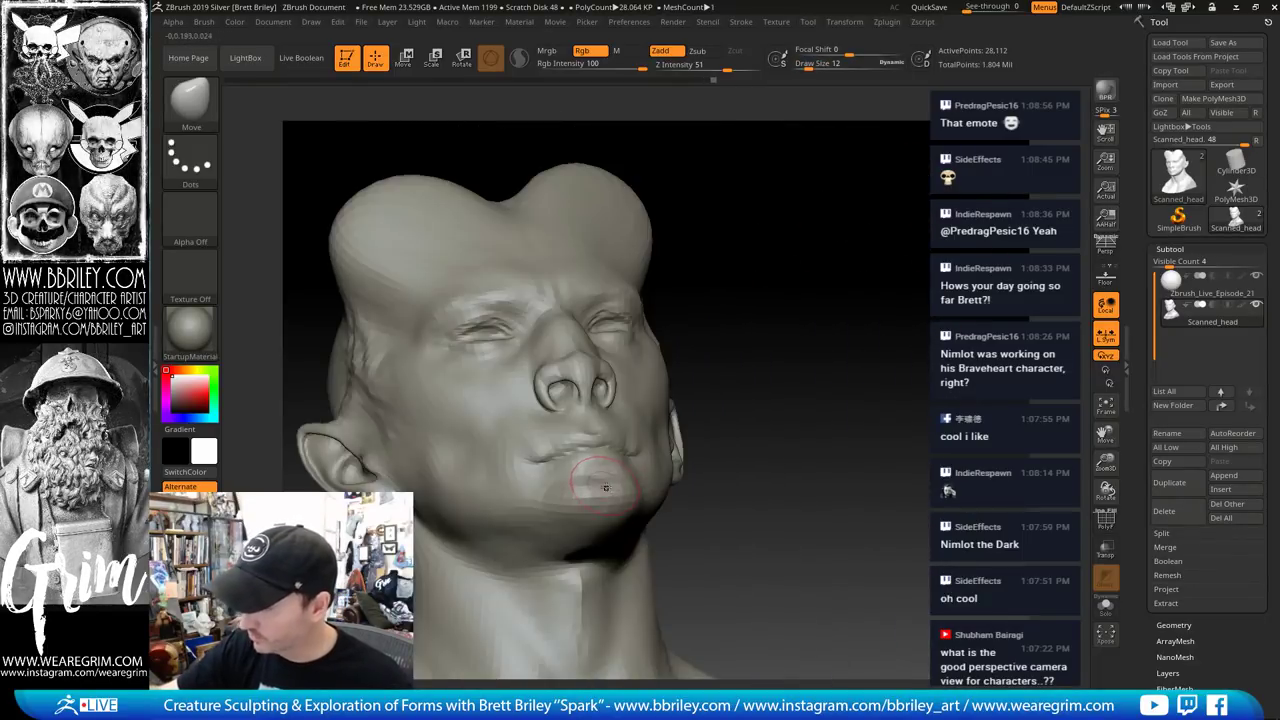
{"action": "left_click_drag", "start_coordinate": [603, 488], "coordinate": [606, 493]}
{"action": "left_click_drag", "start_coordinate": [835, 255], "coordinate": [735, 175]}
{"action": "mouse_move", "coordinate": [813, 254]}
{"action": "left_mouse_down"}
{"action": "mouse_move", "coordinate": [894, 191]}
{"action": "mouse_move", "coordinate": [889, 181]}
{"action": "mouse_move", "coordinate": [913, 230]}
{"action": "mouse_move", "coordinate": [914, 286]}
{"action": "mouse_move", "coordinate": [902, 292]}
{"action": "left_mouse_up"}
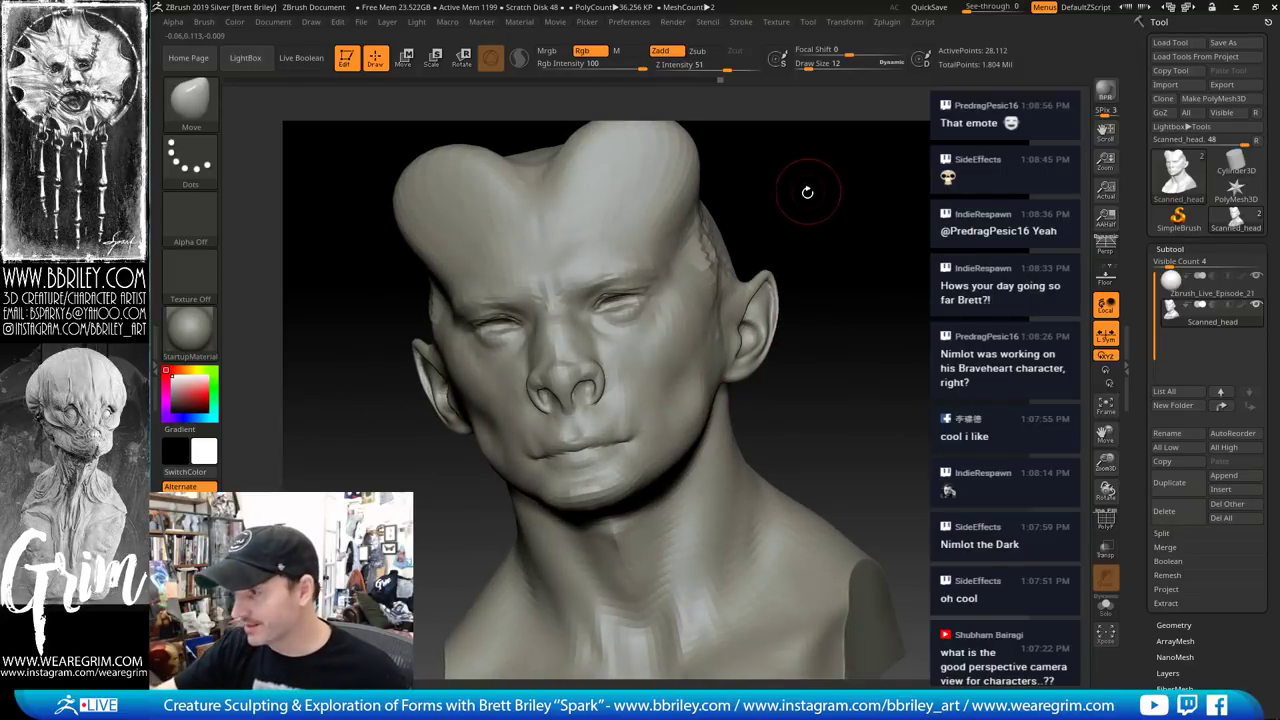
{"action": "left_click_drag", "start_coordinate": [806, 194], "coordinate": [778, 197]}
Build up and smooth the cheekbones with the Clay brush at draw size 8
{"action": "key", "text": "b"}
{"action": "key", "text": "c"}
{"action": "key", "text": "l"}
{"action": "key", "text": "s"}
{"action": "left_click", "coordinate": [691, 307]}
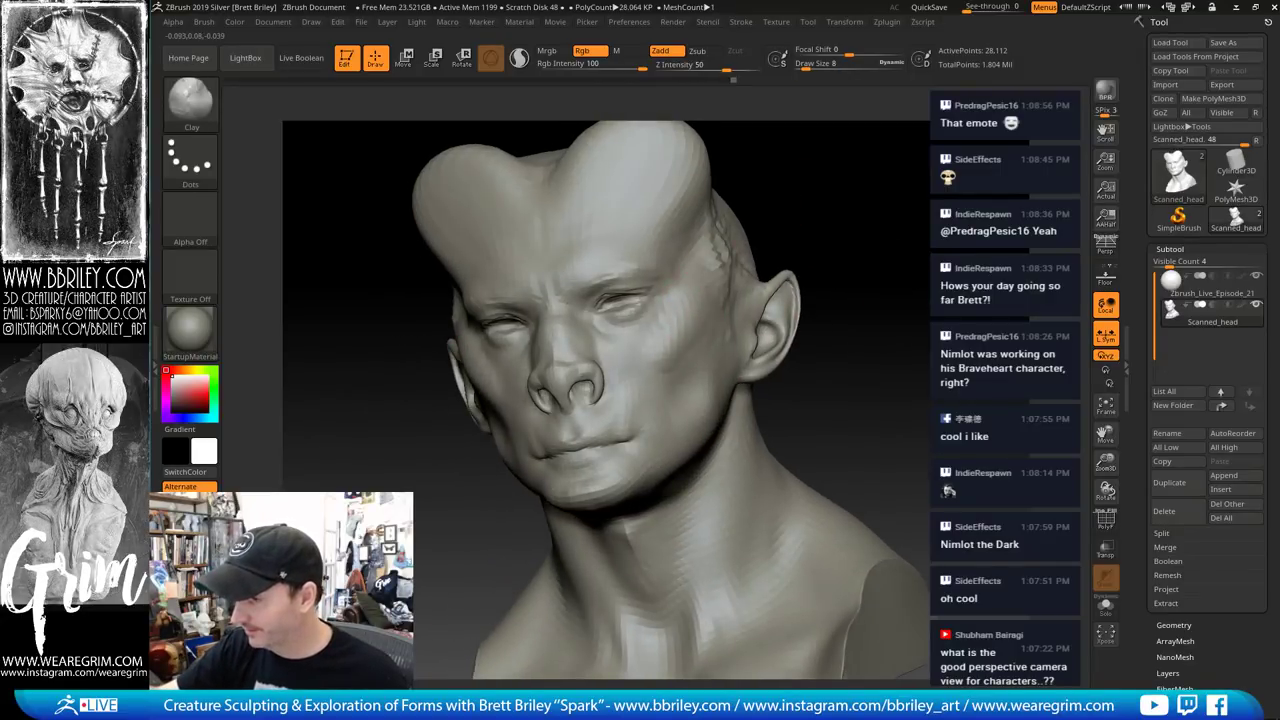
{"action": "key", "text": "shift"}
{"action": "left_click_drag", "start_coordinate": [837, 294], "coordinate": [700, 380]}
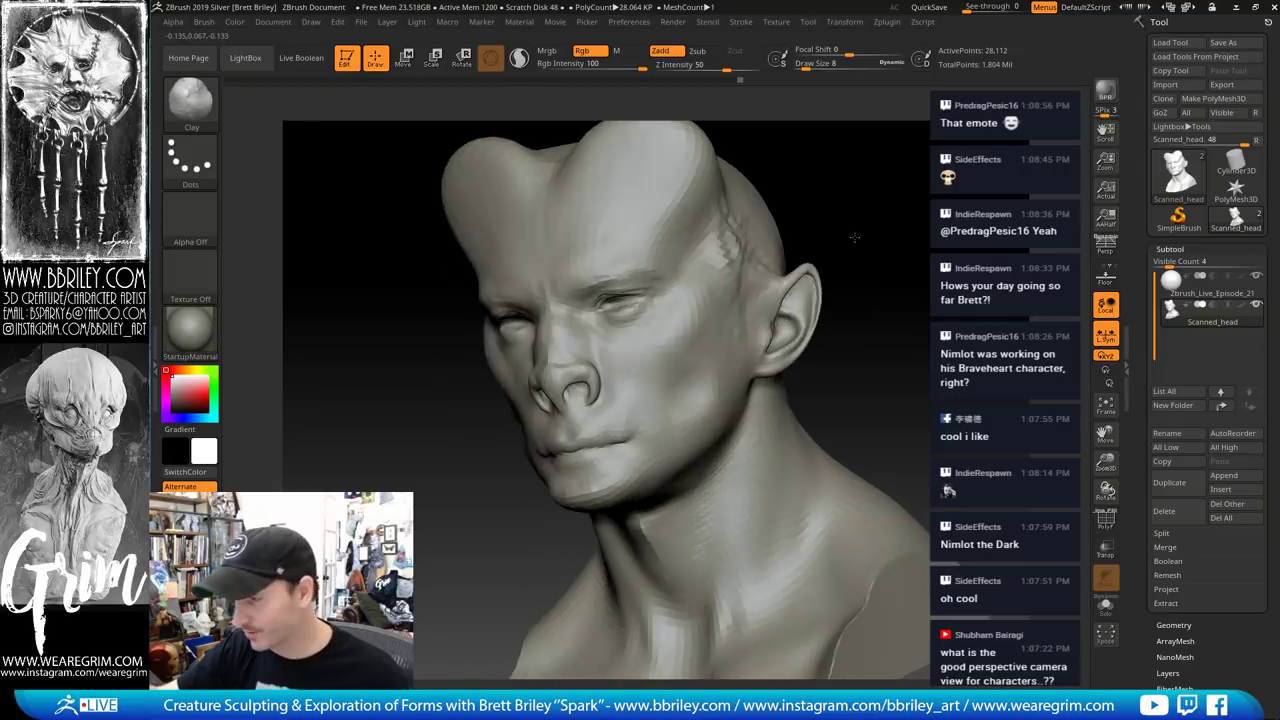
Carve a crease beneath each cheekbone with DamStandard at draw size 8 and adjust it with the Move brush at size 6
{"action": "key", "text": "b"}
{"action": "key", "text": "d"}
{"action": "key", "text": "s"}
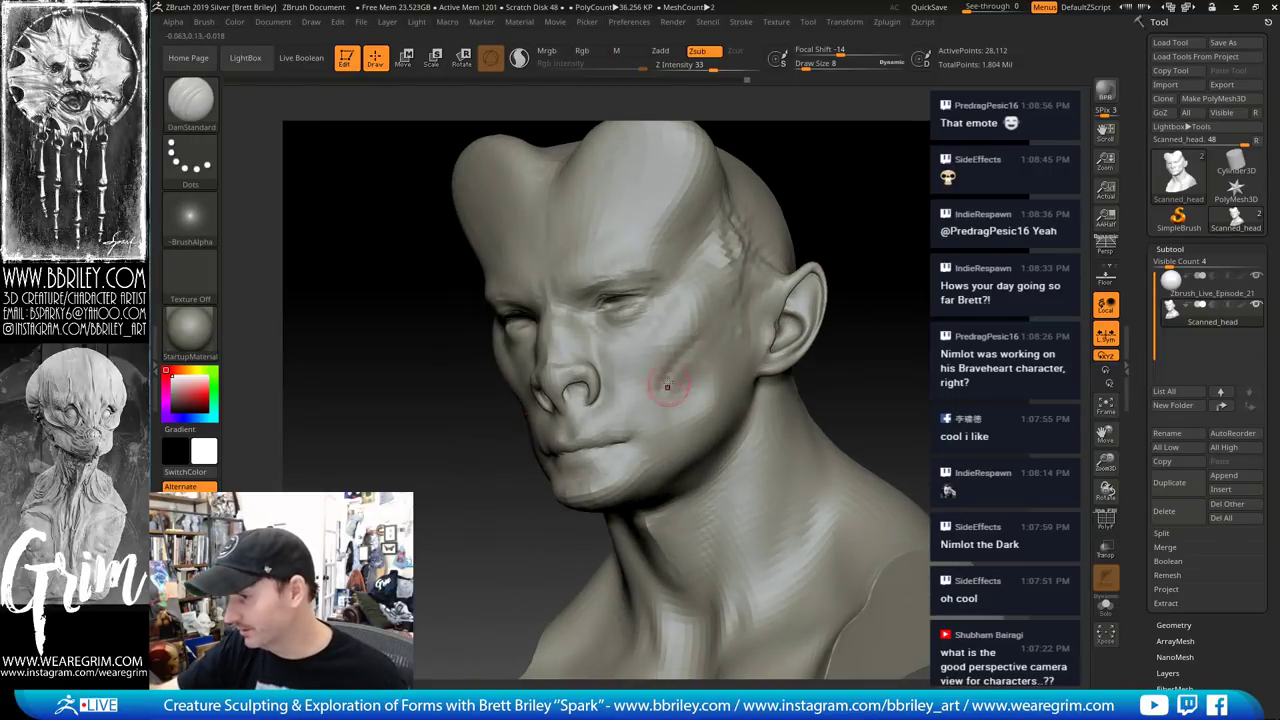
{"action": "mouse_move", "coordinate": [848, 188]}
{"action": "left_mouse_down"}
{"action": "mouse_move", "coordinate": [903, 177]}
{"action": "mouse_move", "coordinate": [863, 231]}
{"action": "left_mouse_up"}
{"action": "key", "text": "b"}
{"action": "key", "text": "m"}
{"action": "key", "text": "v"}
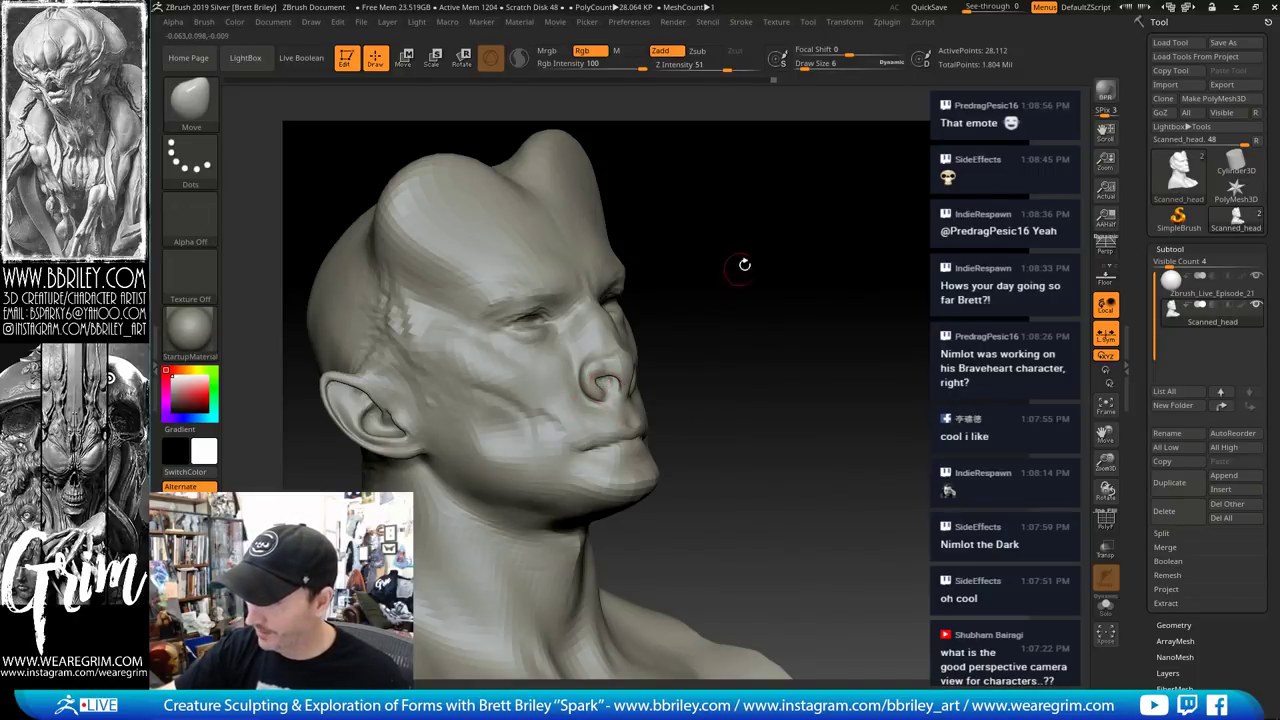
{"action": "left_click_drag", "start_coordinate": [744, 264], "coordinate": [655, 358]}
Carve wrinkles around the upper lip and mouth corners with DamStandard at draw size 6
{"action": "key", "text": "b"}
{"action": "key", "text": "d"}
{"action": "key", "text": "s"}
{"action": "mouse_move", "coordinate": [847, 214]}
{"action": "left_mouse_down"}
{"action": "mouse_move", "coordinate": [740, 240]}
{"action": "mouse_move", "coordinate": [860, 270]}
{"action": "left_mouse_up"}
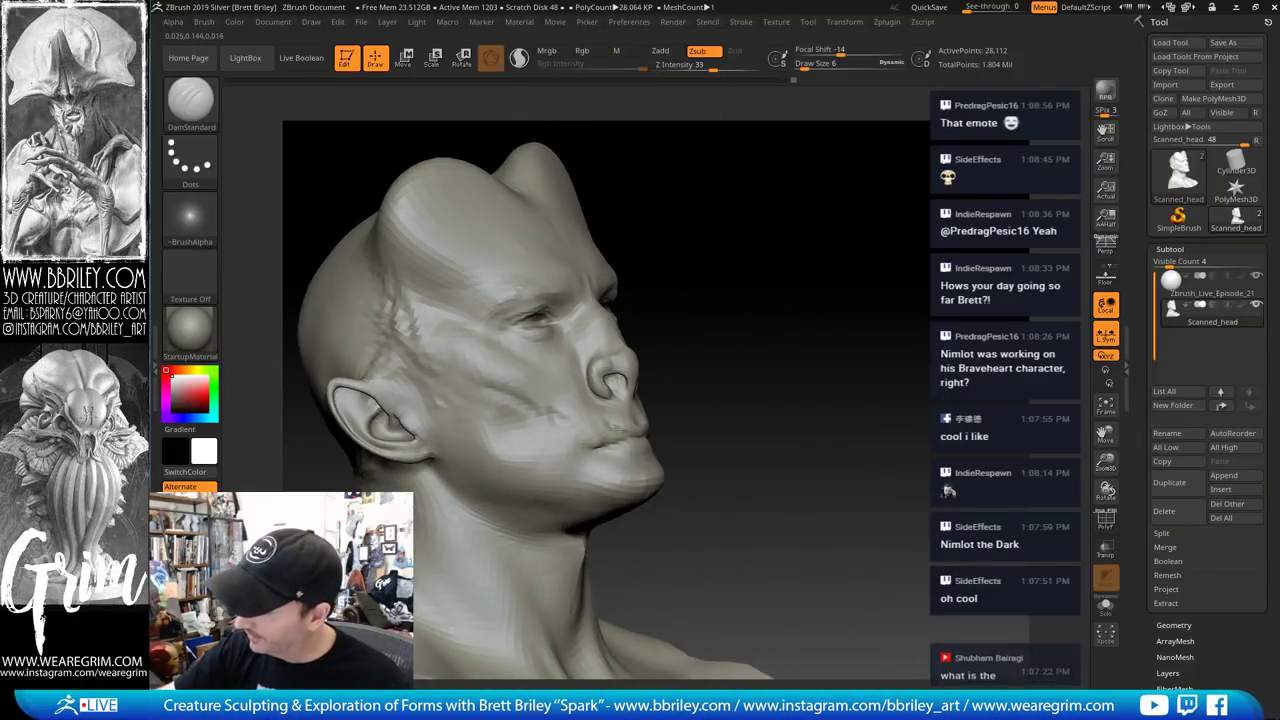
{"action": "left_click_drag", "start_coordinate": [755, 307], "coordinate": [694, 420]}
Adjust the cheekbones beside the eyes with the Move brush at draw size 12
{"action": "key", "text": "b"}
{"action": "key", "text": "m"}
{"action": "key", "text": "v"}
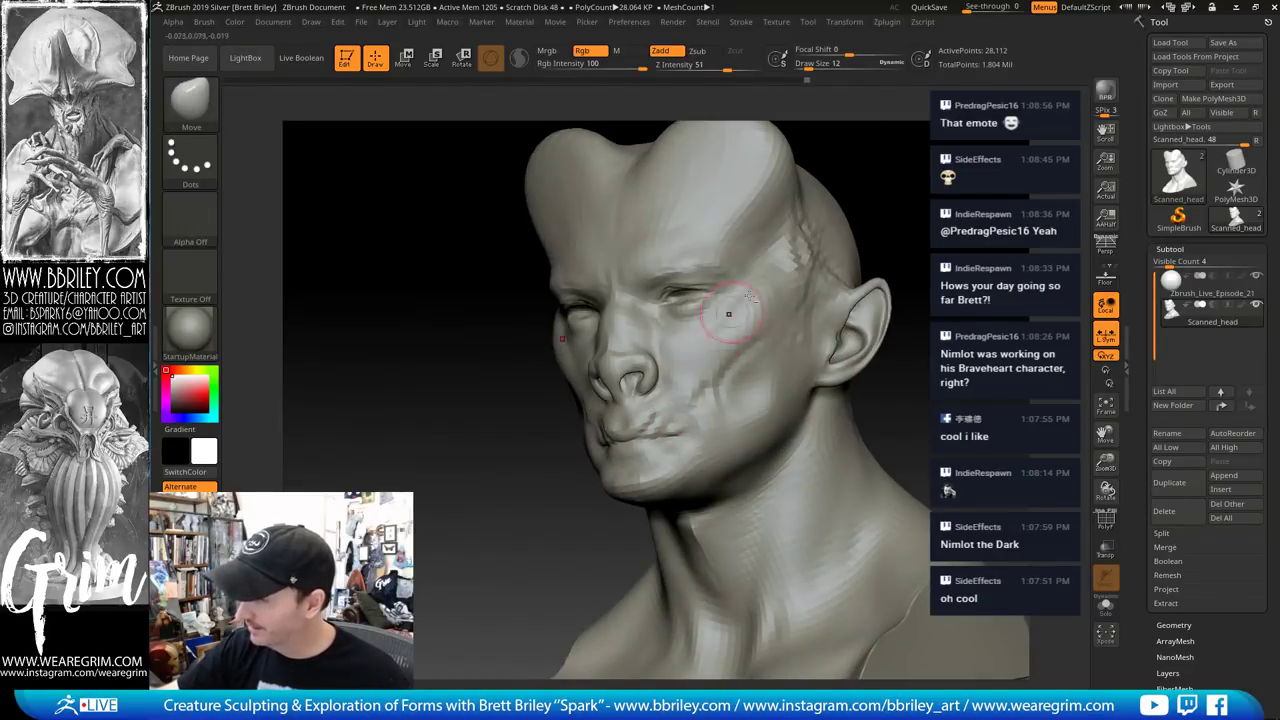
{"action": "left_click_drag", "start_coordinate": [846, 210], "coordinate": [902, 203]}
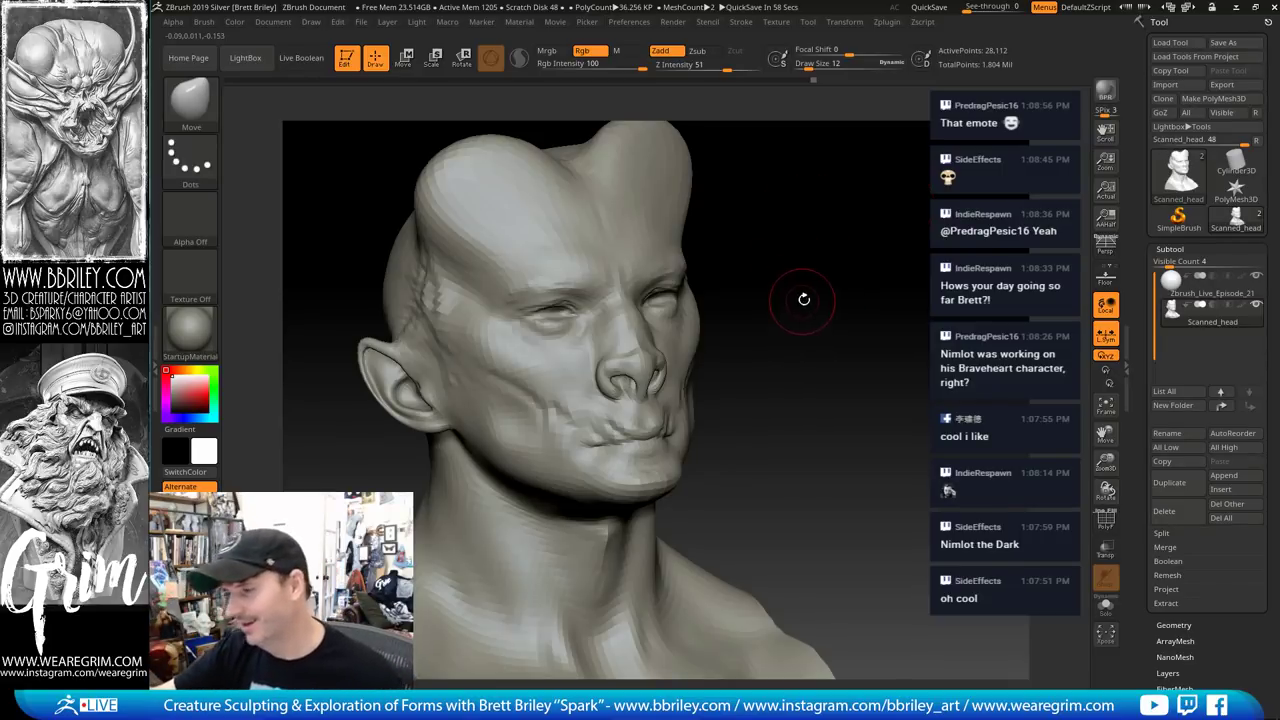
Pull the ears outward into pointed tips with the Move brush
{"action": "left_click_drag", "start_coordinate": [804, 299], "coordinate": [826, 265]}
{"action": "key", "text": "s"}
{"action": "left_click_drag", "start_coordinate": [407, 367], "coordinate": [419, 361]}
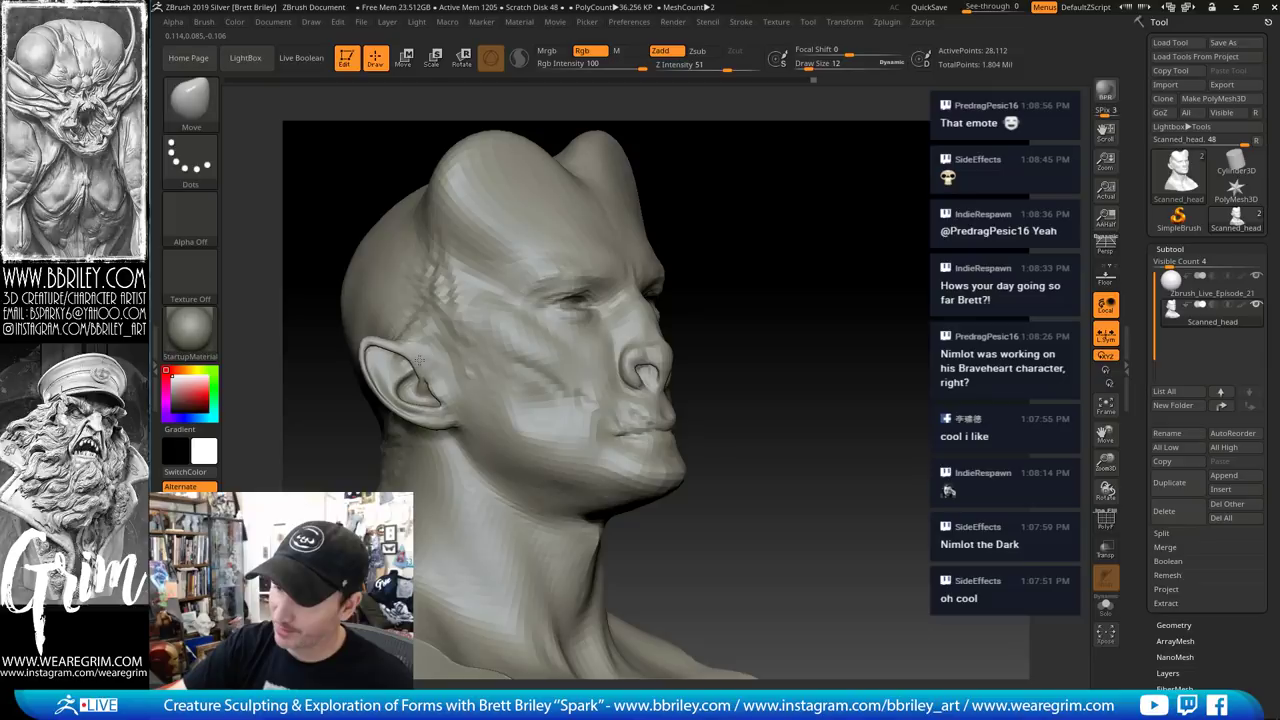
{"action": "key", "text": "["}
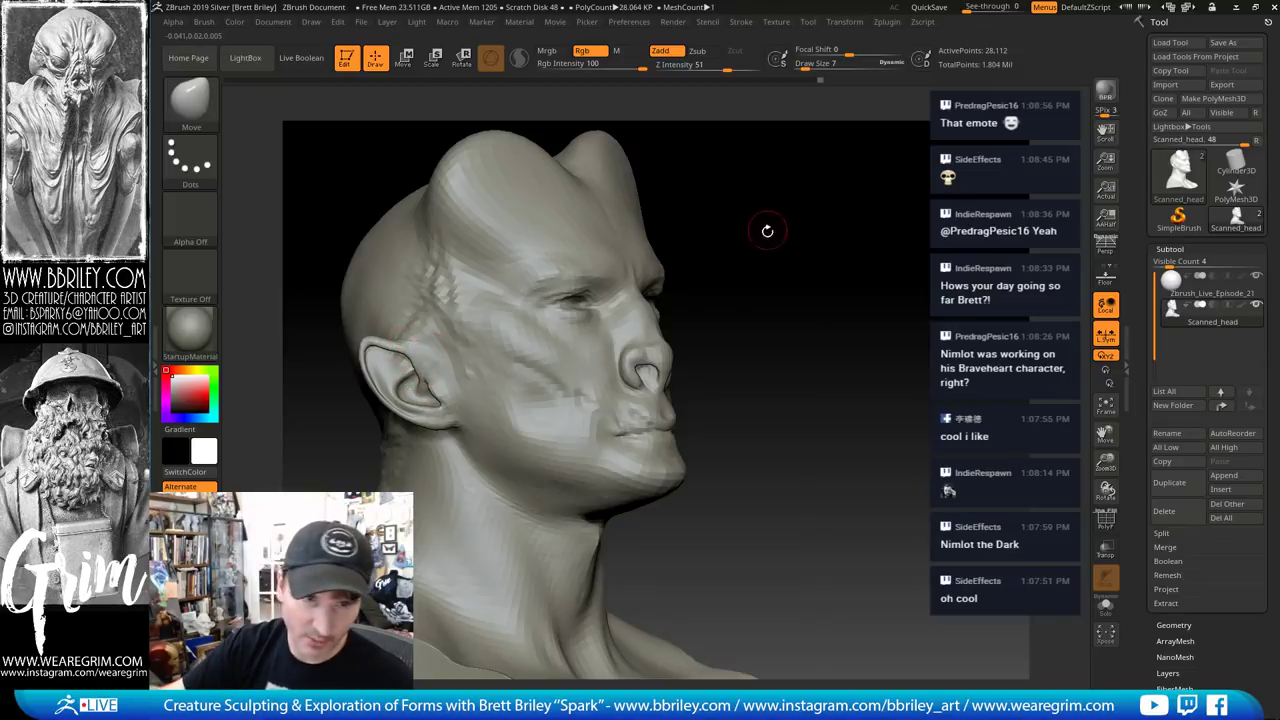
{"action": "mouse_move", "coordinate": [767, 231]}
{"action": "left_mouse_down"}
{"action": "mouse_move", "coordinate": [891, 200]}
{"action": "mouse_move", "coordinate": [880, 222]}
{"action": "left_mouse_up"}
{"action": "key", "text": "s"}
{"action": "mouse_move", "coordinate": [735, 335]}
{"action": "left_mouse_down"}
{"action": "mouse_move", "coordinate": [775, 318]}
{"action": "mouse_move", "coordinate": [837, 223]}
{"action": "mouse_move", "coordinate": [814, 197]}
{"action": "mouse_move", "coordinate": [815, 222]}
{"action": "left_mouse_up"}
Reshape the corners of the jaw with the Move brush at draw size 18
{"action": "key", "text": "s"}
{"action": "left_click_drag", "start_coordinate": [662, 366], "coordinate": [657, 359]}
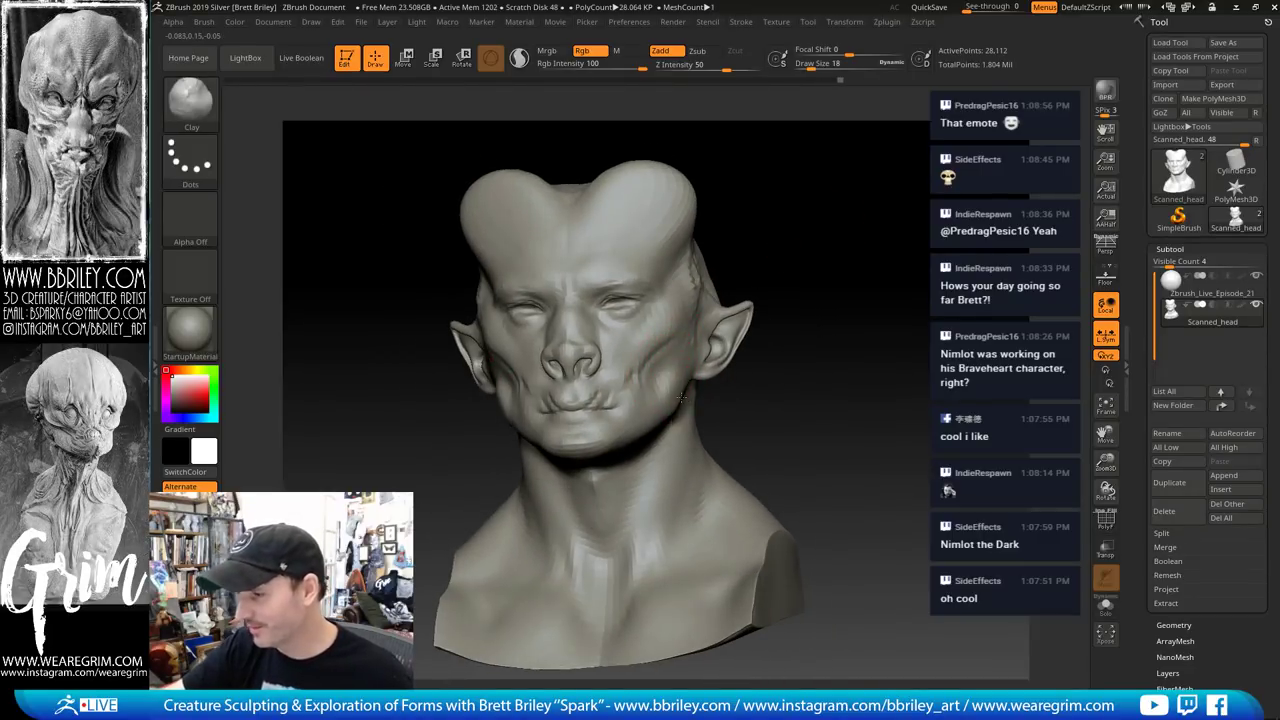
{"action": "left_click_drag", "start_coordinate": [861, 192], "coordinate": [740, 196]}
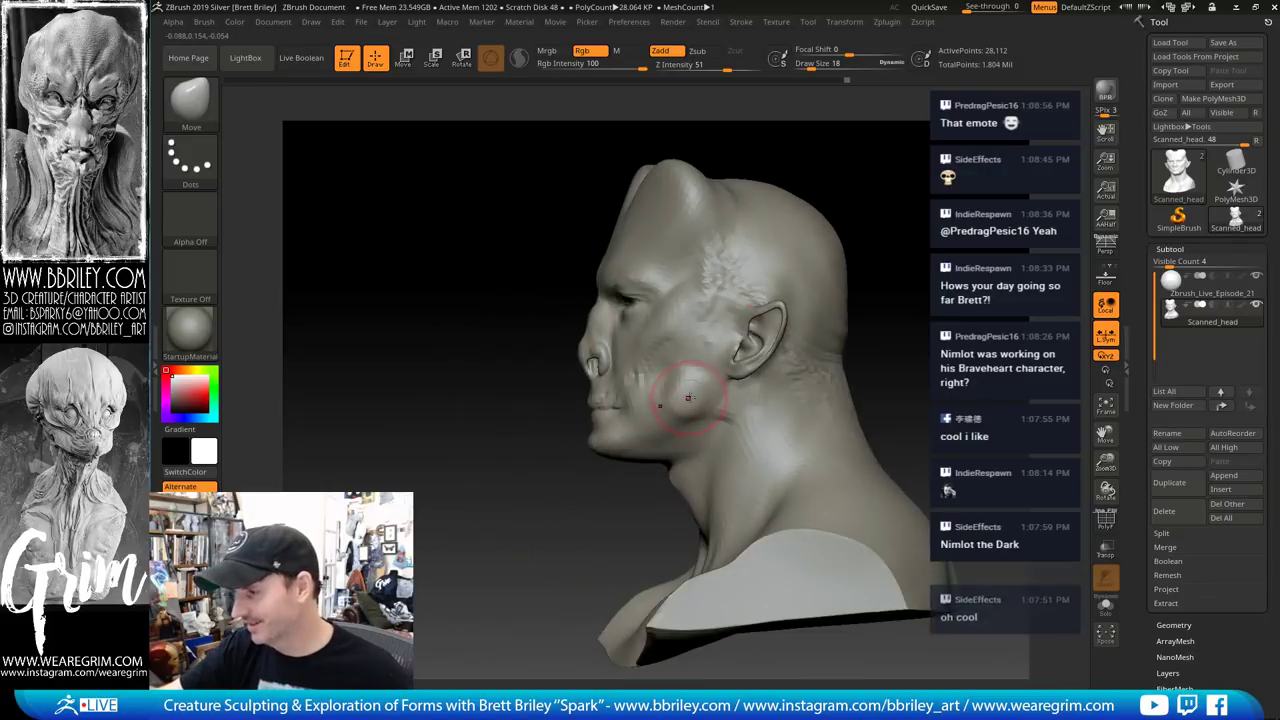
{"action": "left_click_drag", "start_coordinate": [923, 283], "coordinate": [648, 425]}
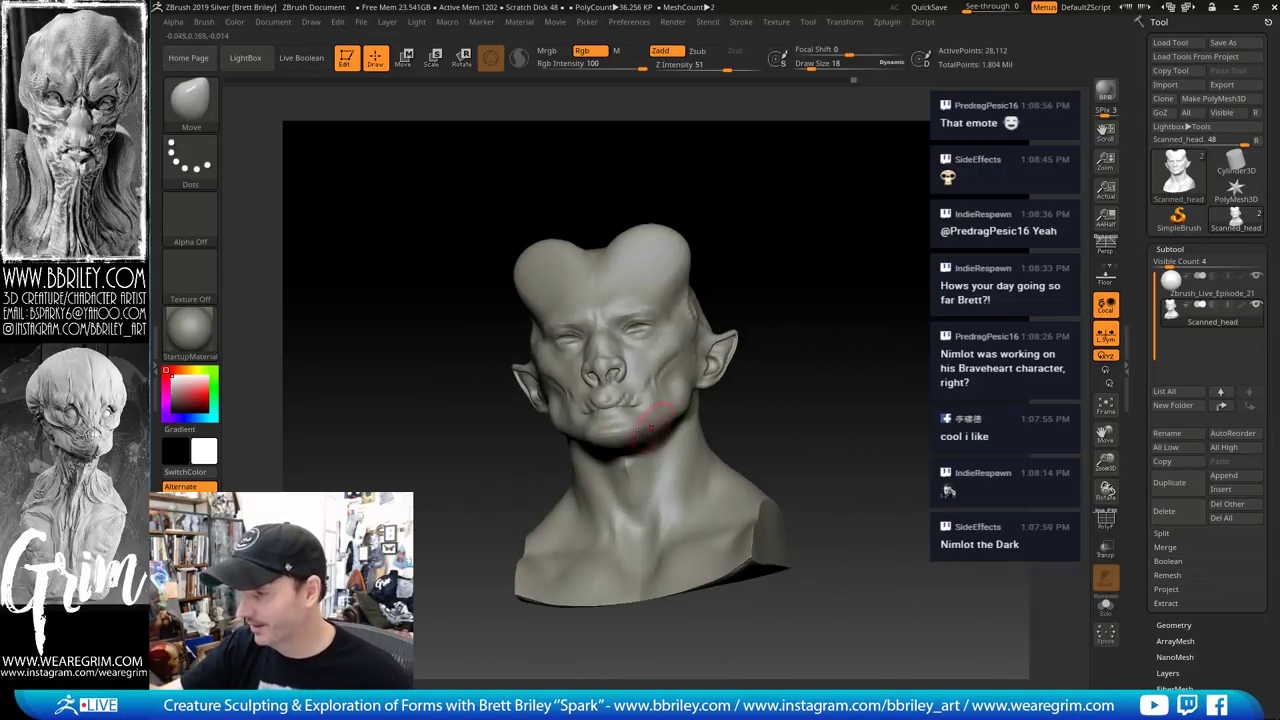
{"action": "left_click_drag", "start_coordinate": [822, 224], "coordinate": [843, 261]}
Build up the flesh at the mouth corners with the Clay brush at draw size 8
{"action": "key", "text": "s"}
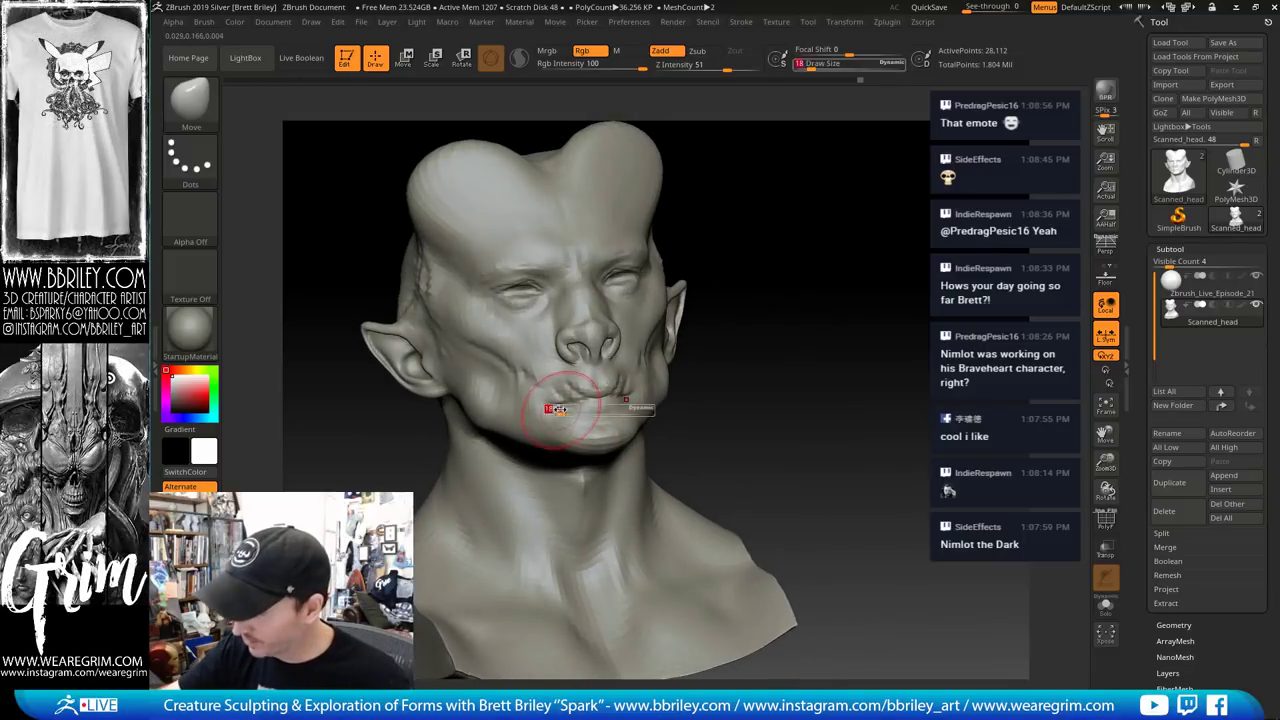
{"action": "left_click_drag", "start_coordinate": [560, 406], "coordinate": [552, 406]}
{"action": "left_click_drag", "start_coordinate": [798, 287], "coordinate": [690, 290]}
{"action": "key", "text": "b"}
{"action": "key", "text": "c"}
{"action": "key", "text": "l"}
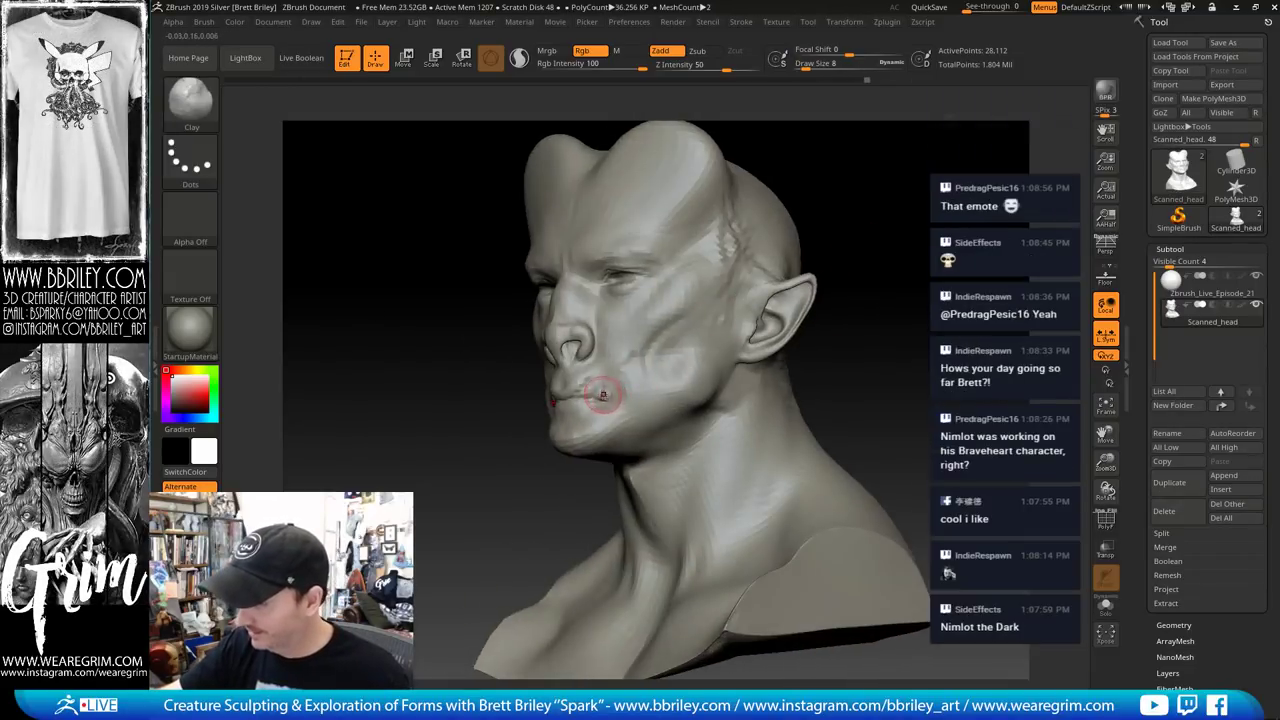
{"action": "left_click_drag", "start_coordinate": [596, 392], "coordinate": [606, 389]}
Refine the wrinkles around the mouth corners with the Standard and DamStandard brushes at draw size 4
{"action": "key", "text": "b"}
{"action": "key", "text": "s"}
{"action": "key", "text": "t"}
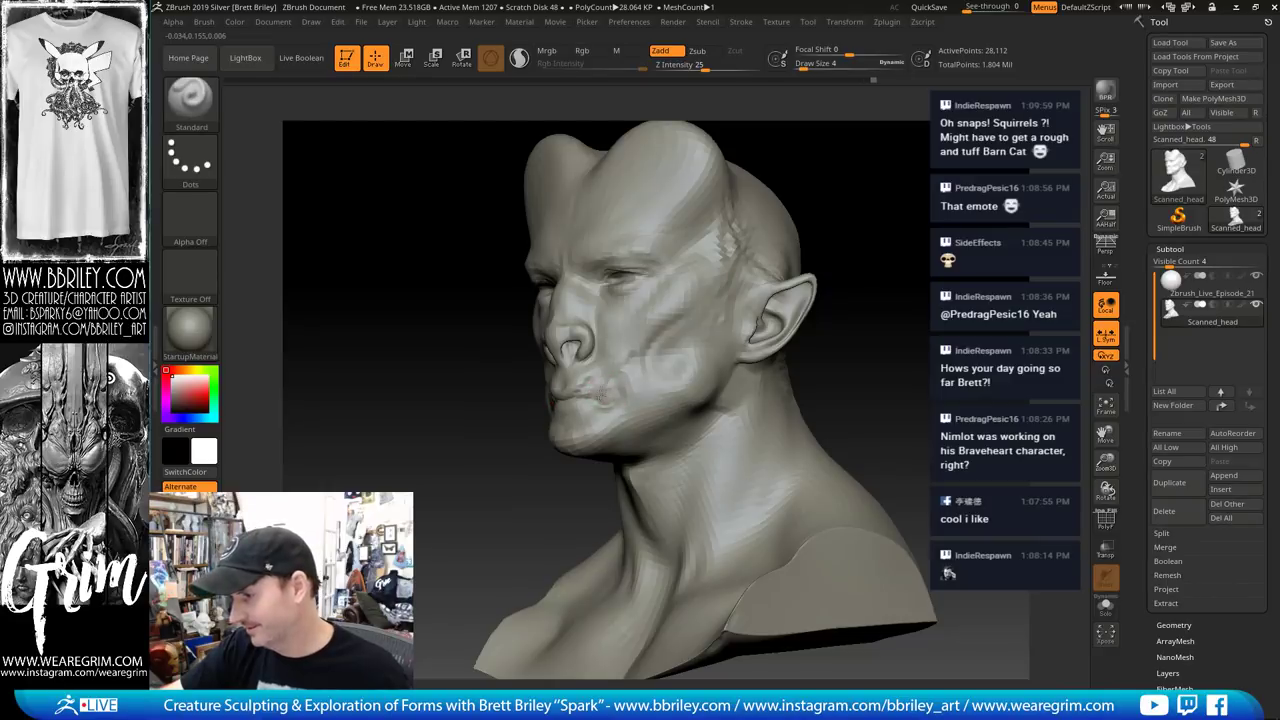
{"action": "key", "text": "b"}
{"action": "key", "text": "d"}
{"action": "key", "text": "s"}
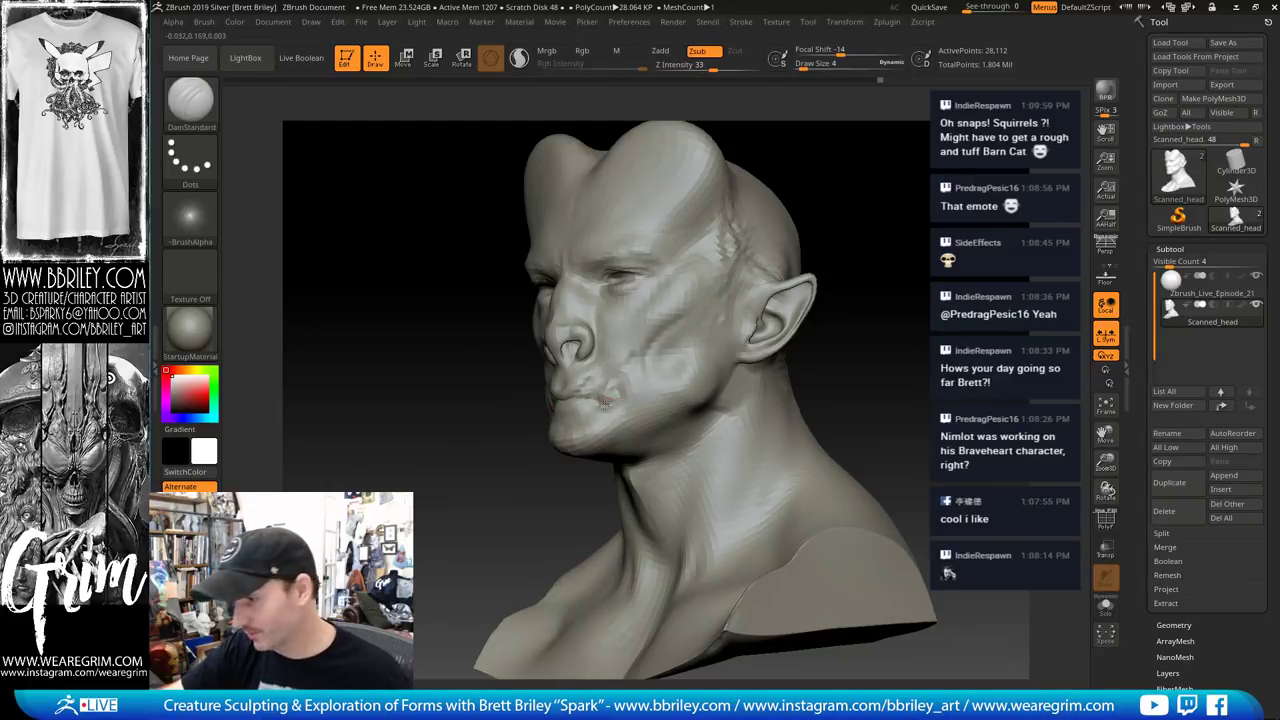
{"action": "left_click_drag", "start_coordinate": [917, 185], "coordinate": [990, 190]}
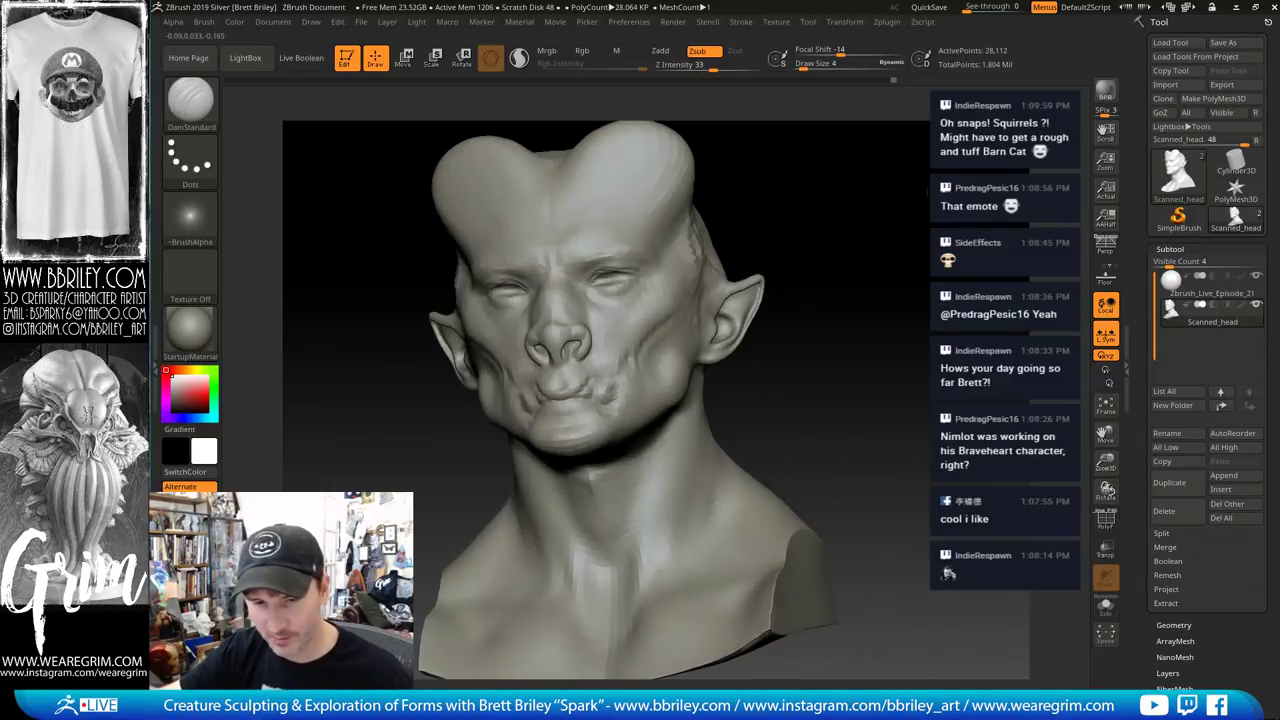
{"action": "left_click_drag", "start_coordinate": [810, 220], "coordinate": [602, 332]}
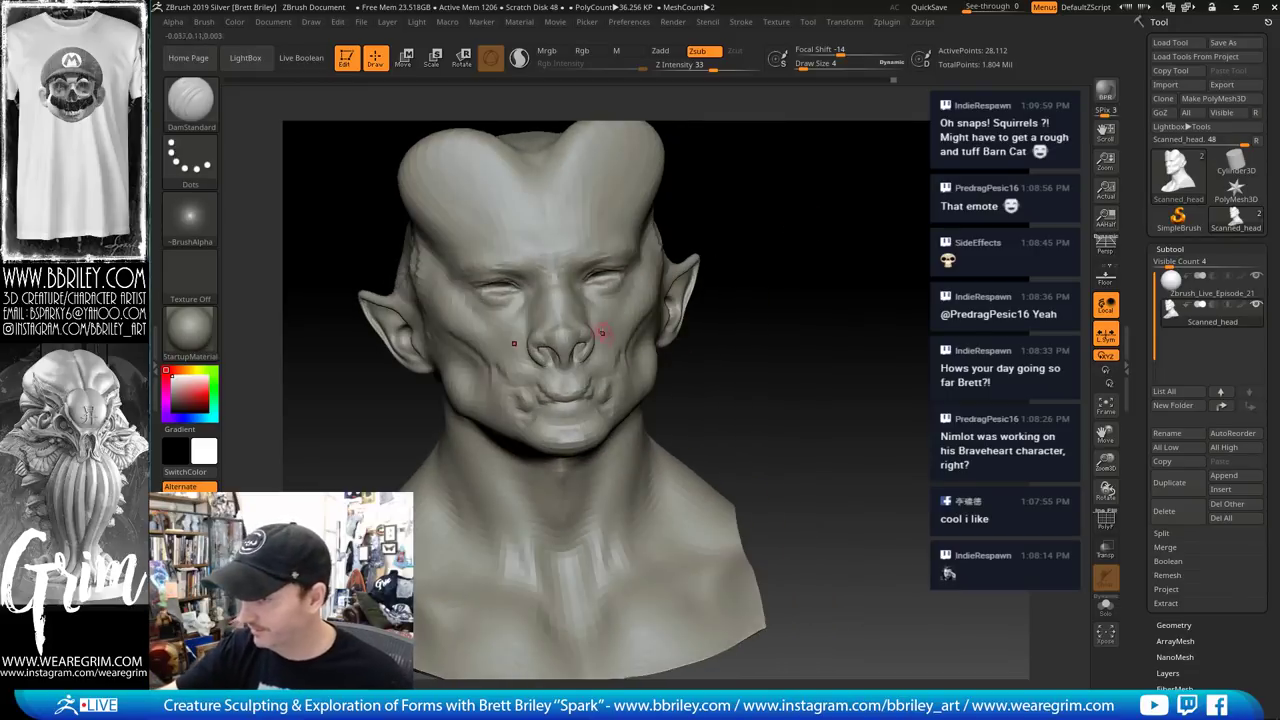
Build up small folds beneath the eyes and across the upper cheeks with the Clay brush at draw size 4
{"action": "left_click_drag", "start_coordinate": [785, 168], "coordinate": [680, 234]}
{"action": "key", "text": "b"}
{"action": "key", "text": "c"}
{"action": "key", "text": "l"}
{"action": "key", "text": "s"}
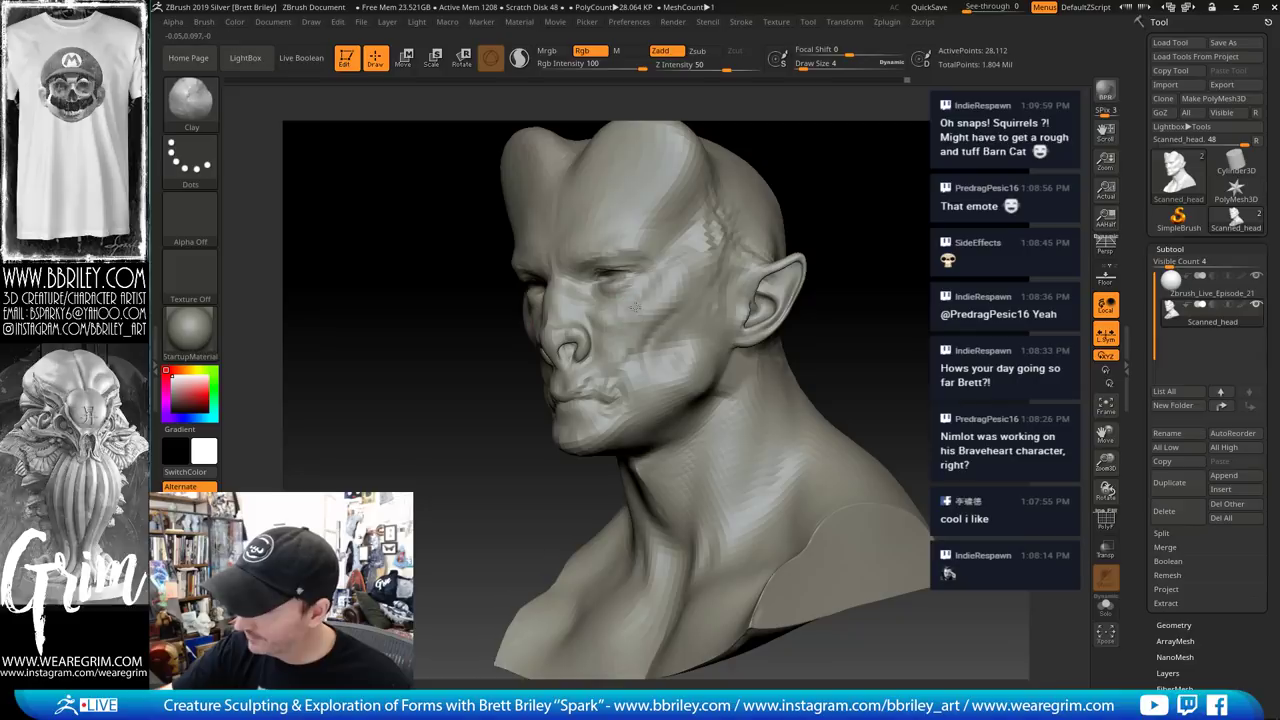
{"action": "left_click", "coordinate": [656, 266]}
{"action": "left_click_drag", "start_coordinate": [480, 266], "coordinate": [648, 274]}
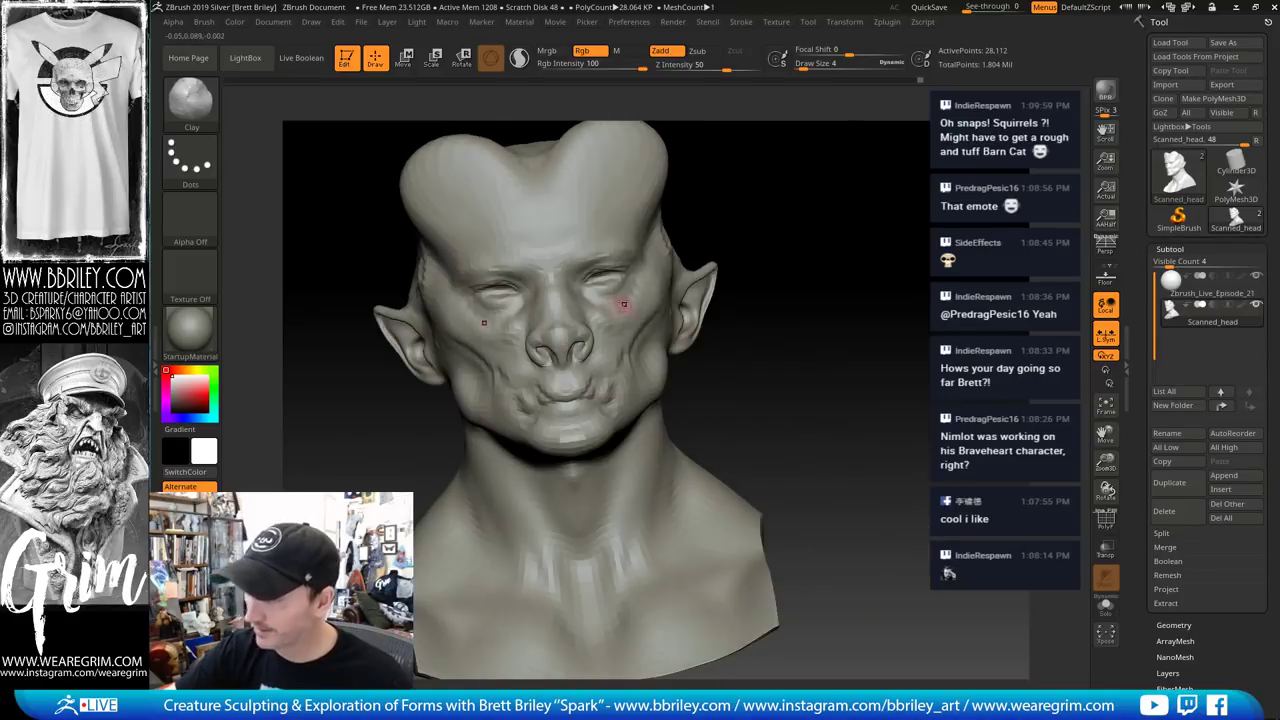
{"action": "left_click_drag", "start_coordinate": [812, 218], "coordinate": [809, 152]}
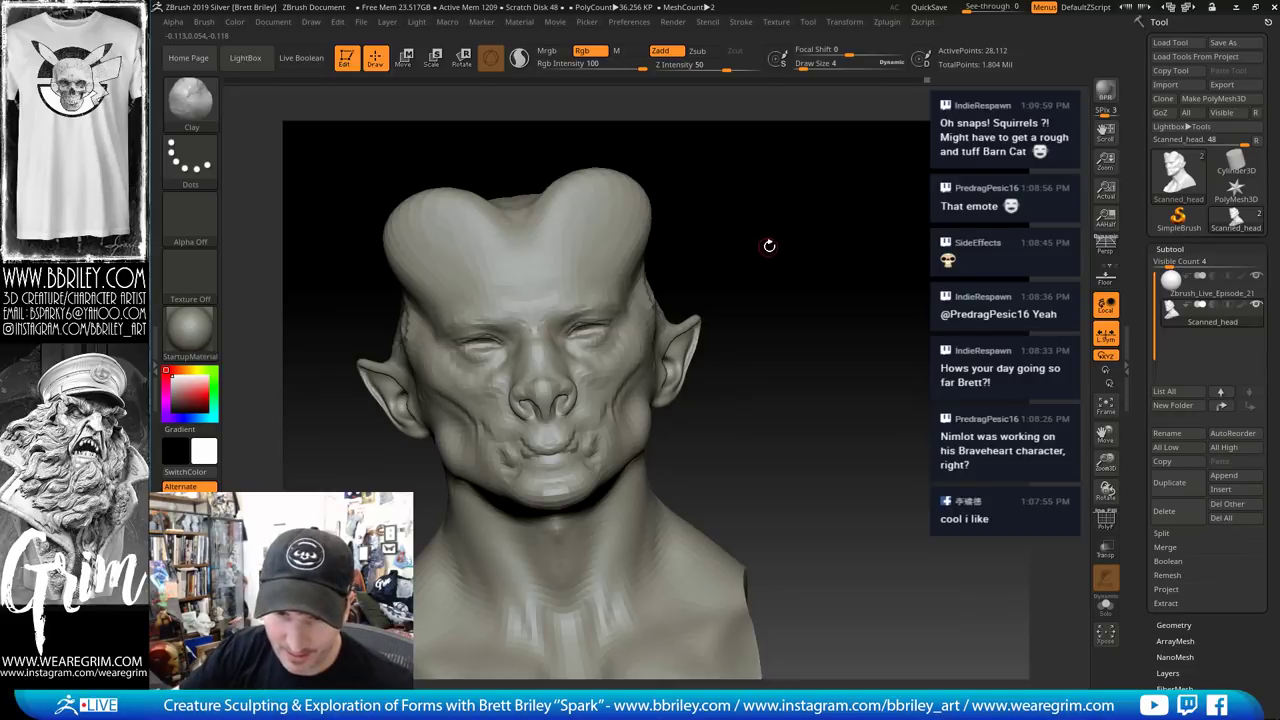
{"action": "left_click_drag", "start_coordinate": [769, 245], "coordinate": [776, 229]}
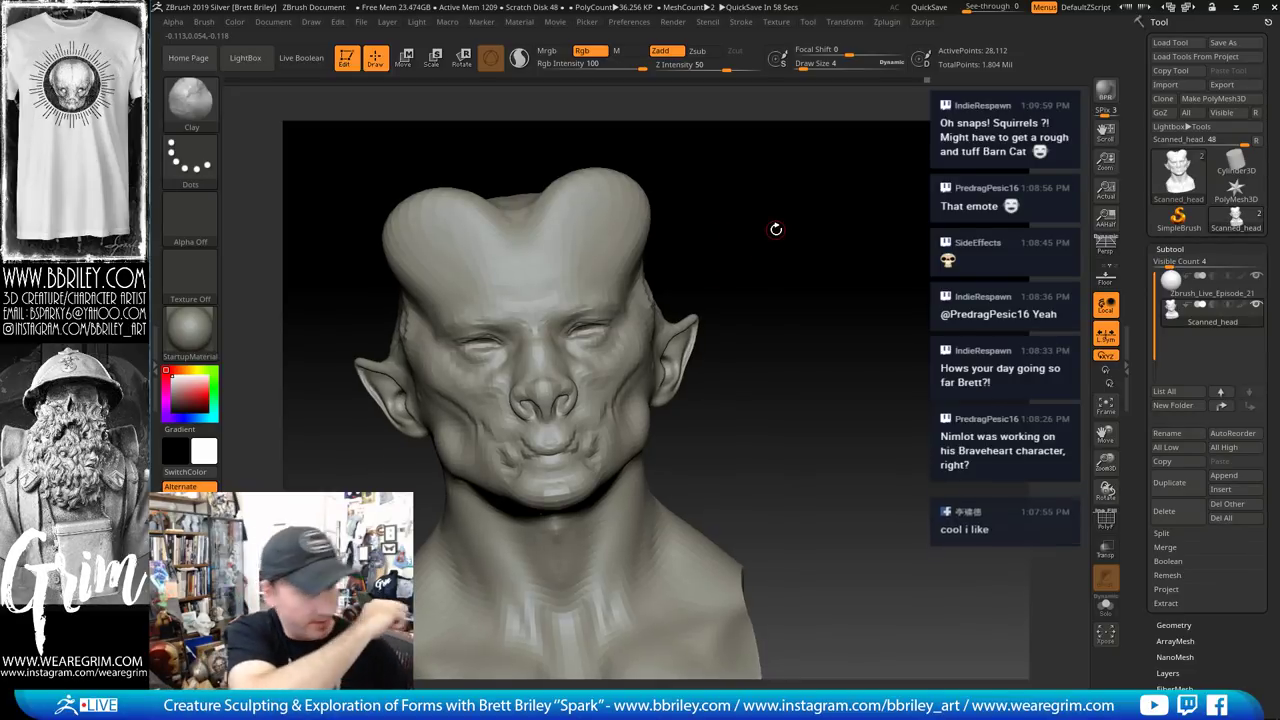
{"action": "left_click_drag", "start_coordinate": [769, 227], "coordinate": [617, 314]}
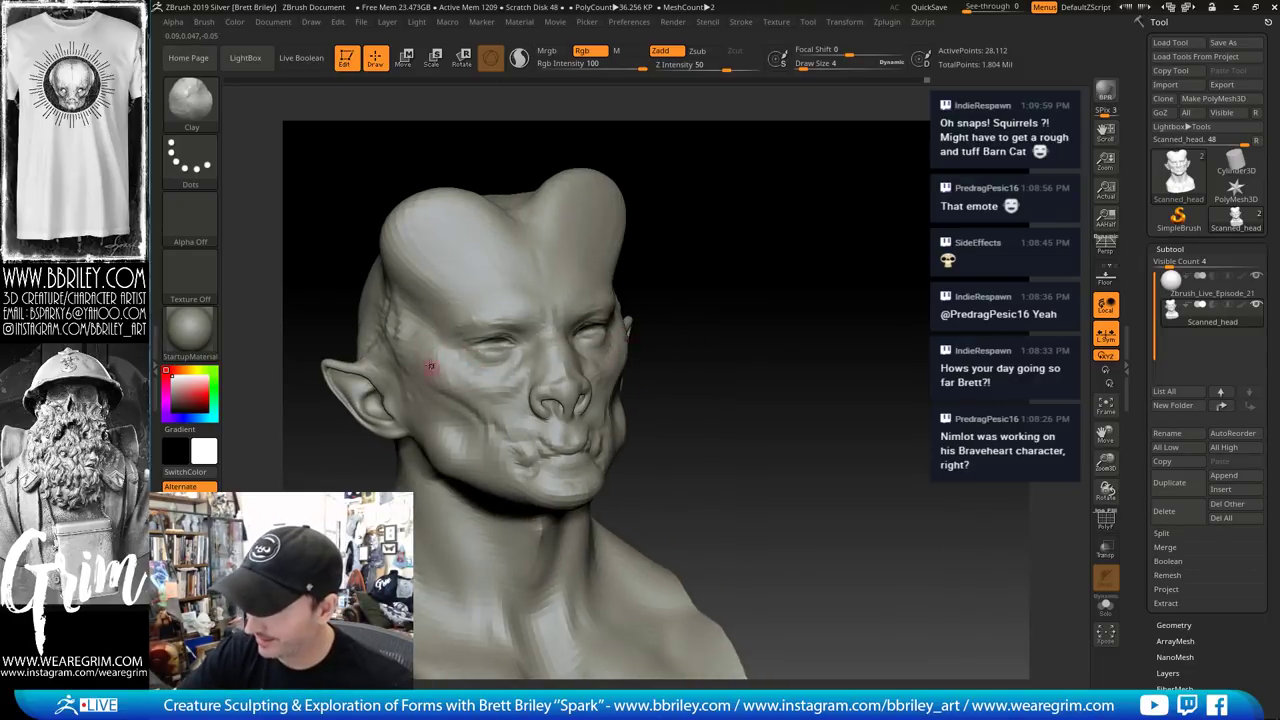
Pull the two forehead lobes into backward-curling forms with the Move brush at draw size 44
{"action": "key", "text": "b"}
{"action": "key", "text": "m"}
{"action": "key", "text": "v"}
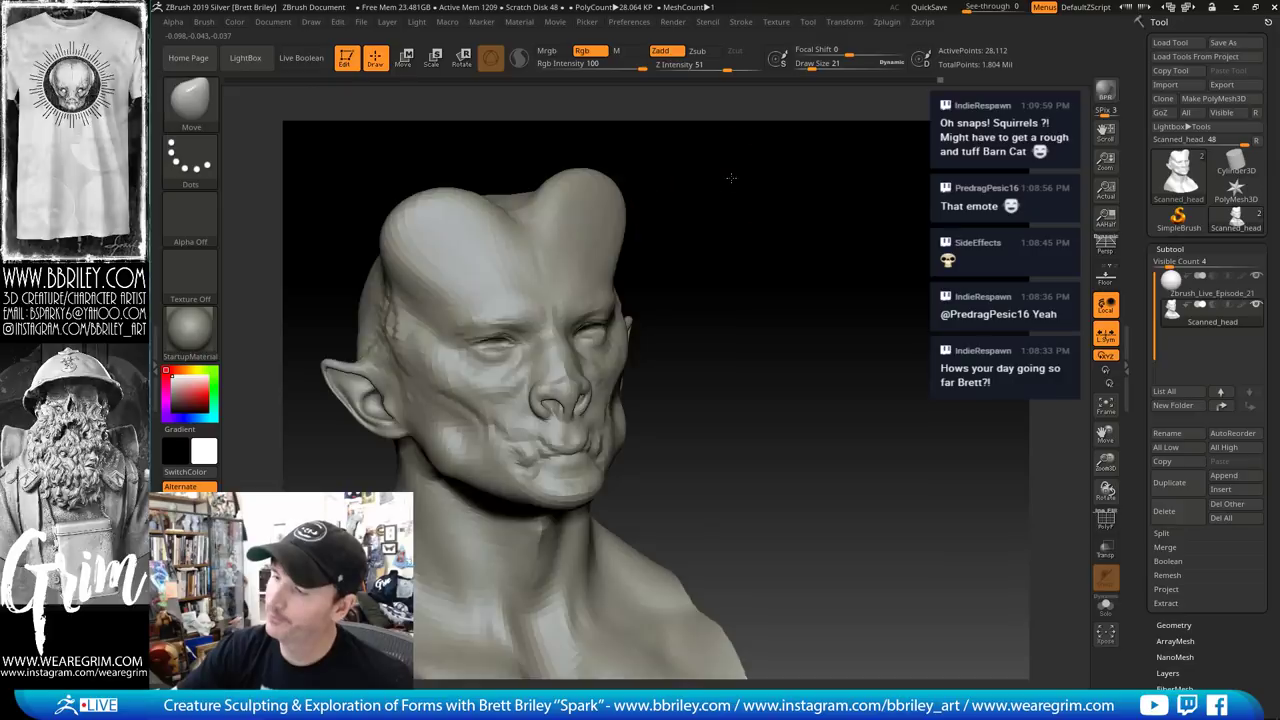
{"action": "mouse_move", "coordinate": [731, 177]}
{"action": "left_mouse_down"}
{"action": "mouse_move", "coordinate": [620, 194]}
{"action": "mouse_move", "coordinate": [648, 180]}
{"action": "mouse_move", "coordinate": [651, 213]}
{"action": "mouse_move", "coordinate": [633, 226]}
{"action": "left_mouse_up"}
{"action": "mouse_move", "coordinate": [690, 152]}
{"action": "left_mouse_down"}
{"action": "mouse_move", "coordinate": [580, 152]}
{"action": "mouse_move", "coordinate": [630, 174]}
{"action": "mouse_move", "coordinate": [580, 192]}
{"action": "mouse_move", "coordinate": [612, 162]}
{"action": "mouse_move", "coordinate": [611, 191]}
{"action": "left_mouse_up"}
{"action": "key", "text": "s"}
{"action": "left_click", "coordinate": [561, 208]}
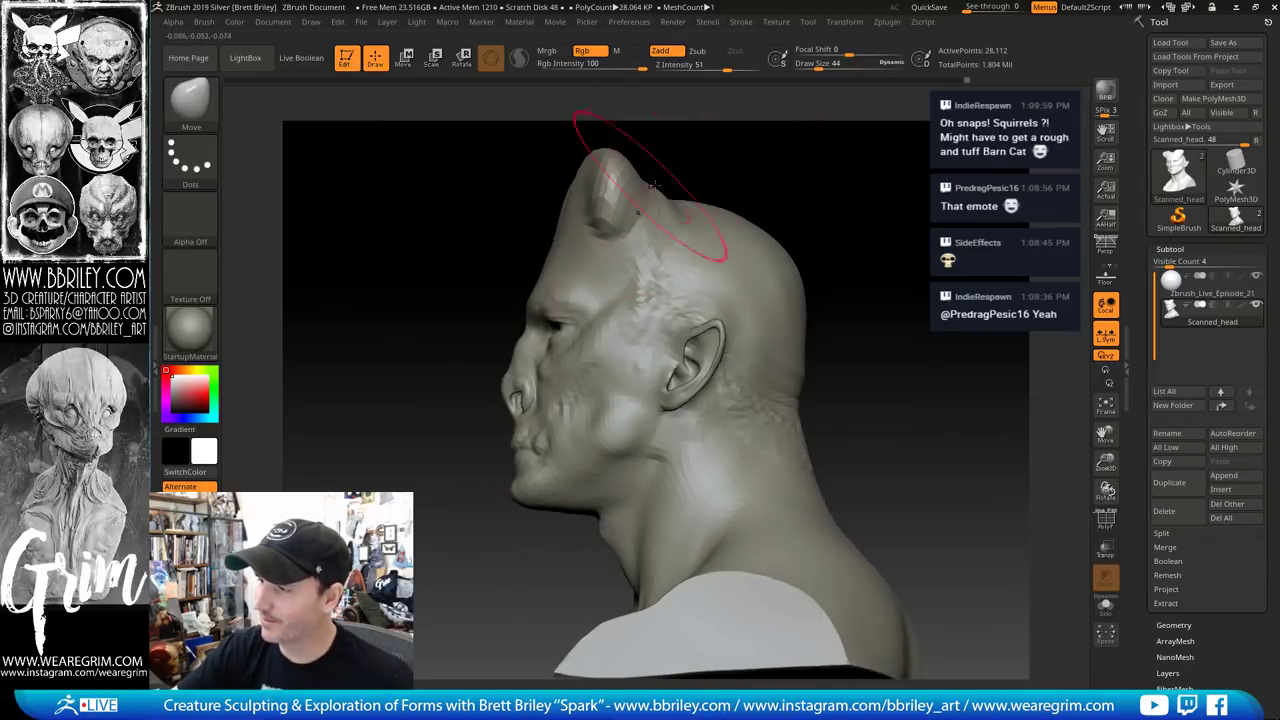
{"action": "mouse_move", "coordinate": [718, 170]}
{"action": "left_mouse_down"}
{"action": "mouse_move", "coordinate": [814, 166]}
{"action": "mouse_move", "coordinate": [786, 209]}
{"action": "mouse_move", "coordinate": [752, 204]}
{"action": "left_mouse_up"}
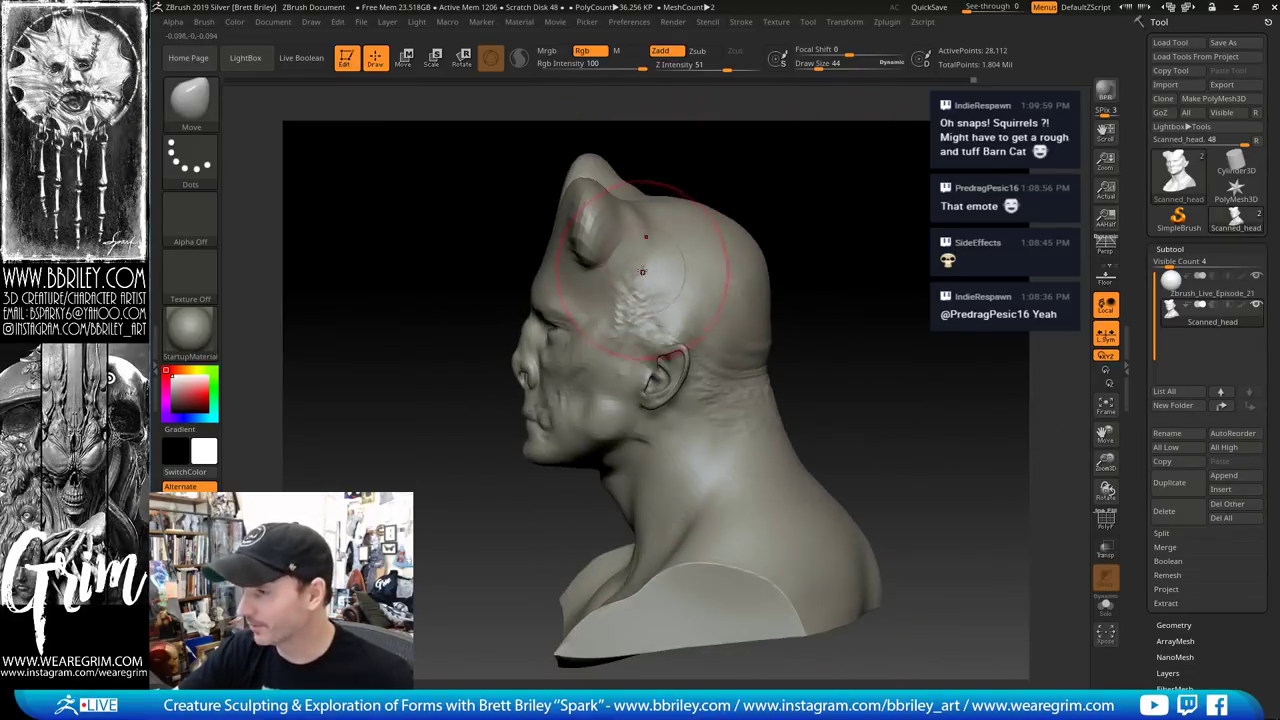
Smooth the rough temples and shape folds in front of the ears with the Clay and DamStandard brushes at draw size 7
{"action": "key", "text": "b"}
{"action": "key", "text": "c"}
{"action": "key", "text": "l"}
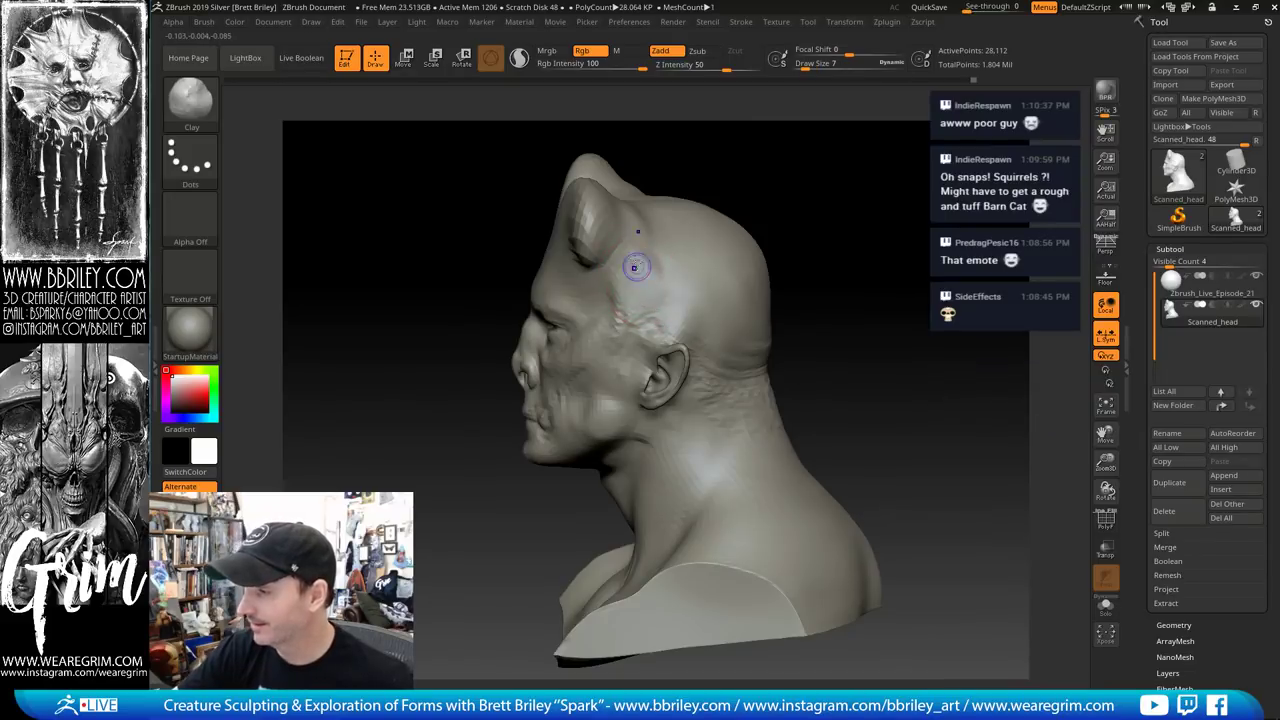
{"action": "left_click_drag", "start_coordinate": [634, 267], "coordinate": [651, 272], "text": "shift"}
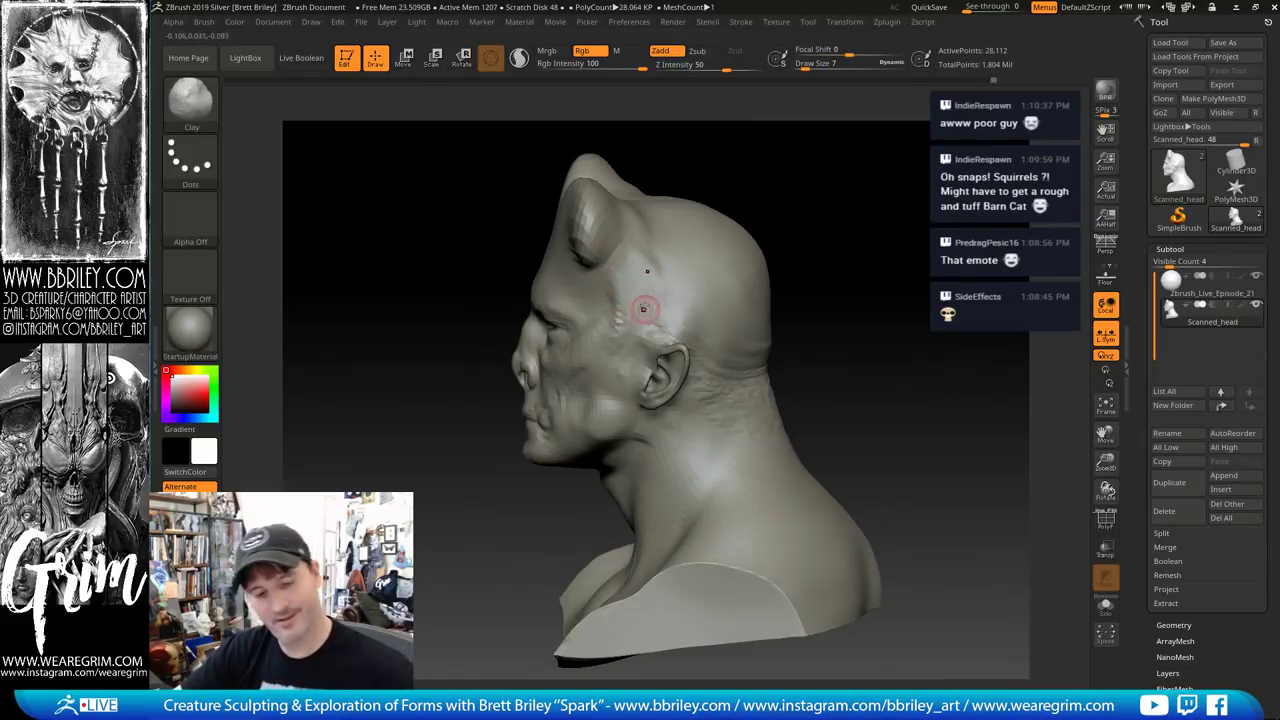
{"action": "key", "text": "b"}
{"action": "key", "text": "d"}
{"action": "key", "text": "s"}
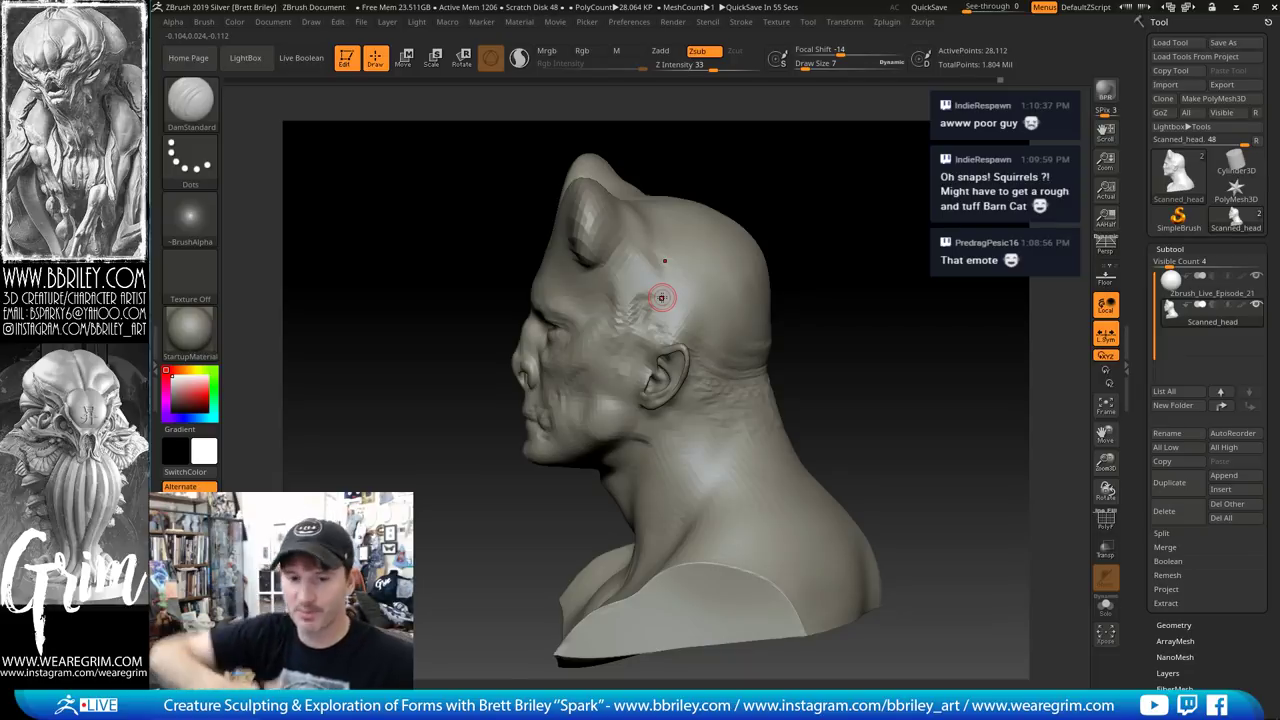
{"action": "mouse_move", "coordinate": [838, 194]}
{"action": "left_mouse_down"}
{"action": "mouse_move", "coordinate": [866, 206]}
{"action": "mouse_move", "coordinate": [848, 207]}
{"action": "left_mouse_up"}
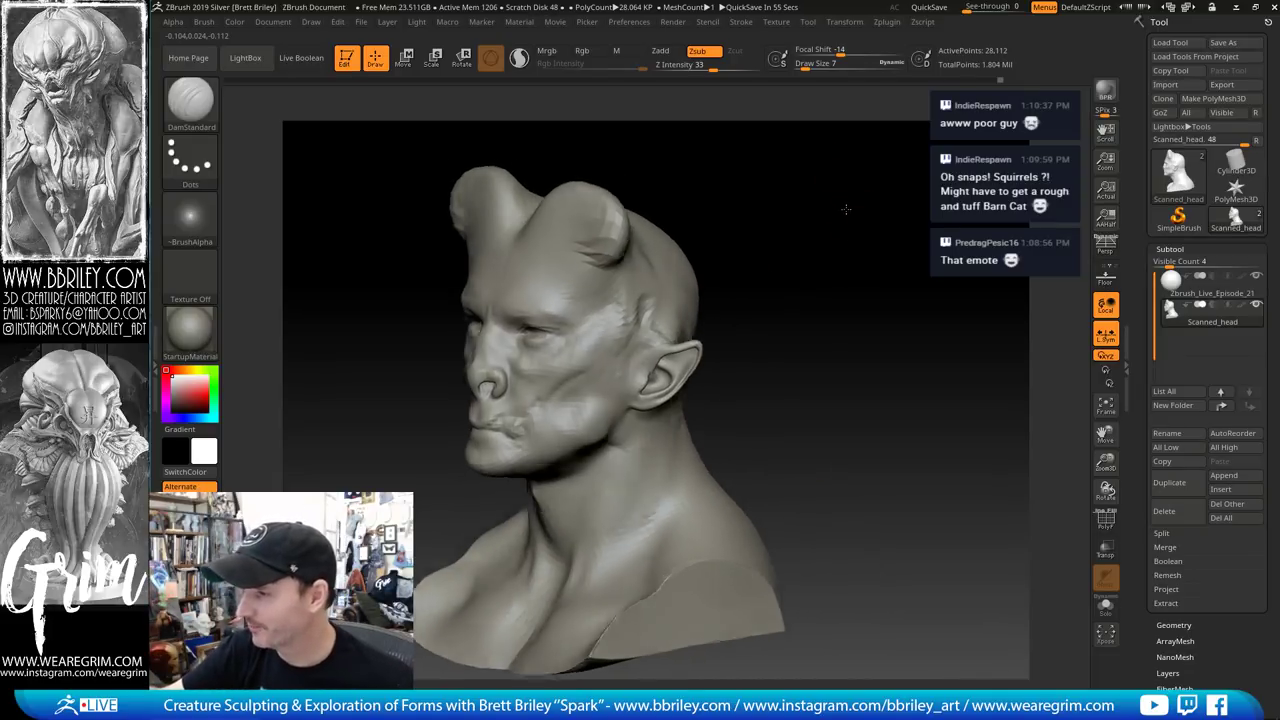
{"action": "key", "text": "b"}
{"action": "key", "text": "c"}
{"action": "key", "text": "l"}
Smooth the rough surface behind the ears and across the nape, using the Smooth brush at draw sizes 20 and 15
{"action": "left_click_drag", "start_coordinate": [764, 243], "coordinate": [680, 252]}
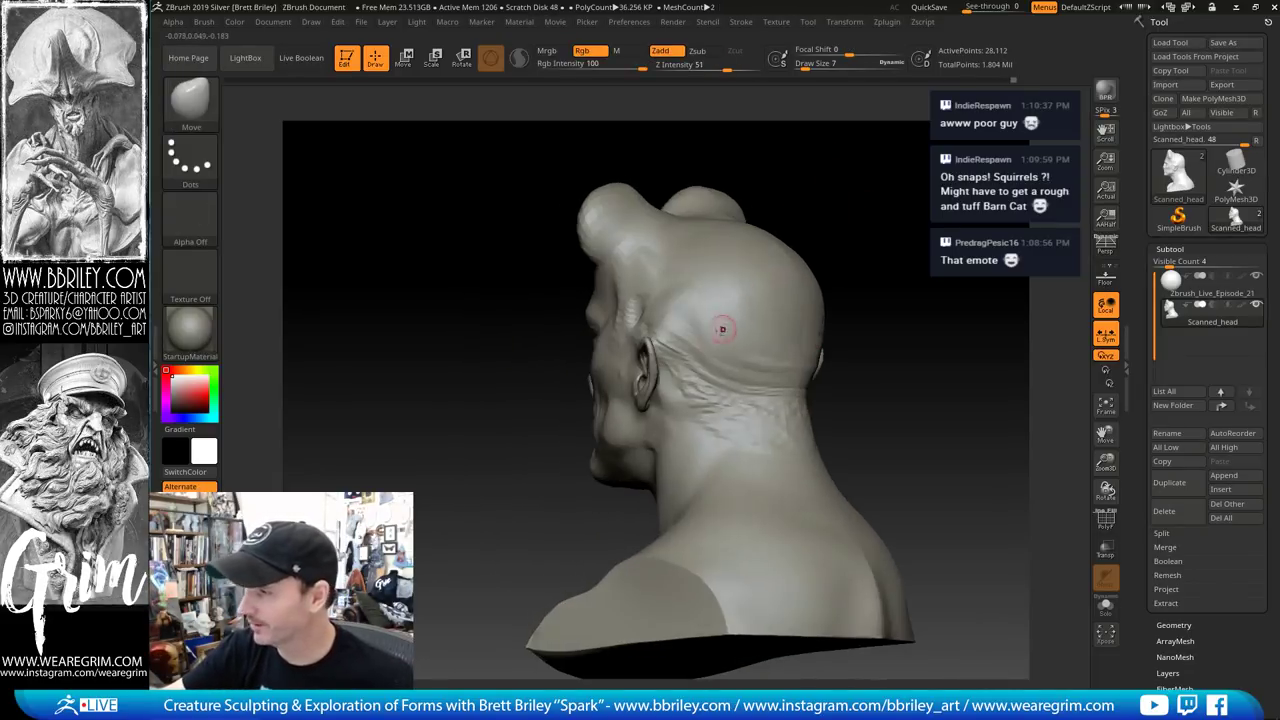
{"action": "key", "text": "s"}
{"action": "mouse_move", "coordinate": [716, 350]}
{"action": "left_mouse_down"}
{"action": "mouse_move", "coordinate": [731, 371]}
{"action": "mouse_move", "coordinate": [708, 366]}
{"action": "left_mouse_up"}
{"action": "key", "text": "s"}
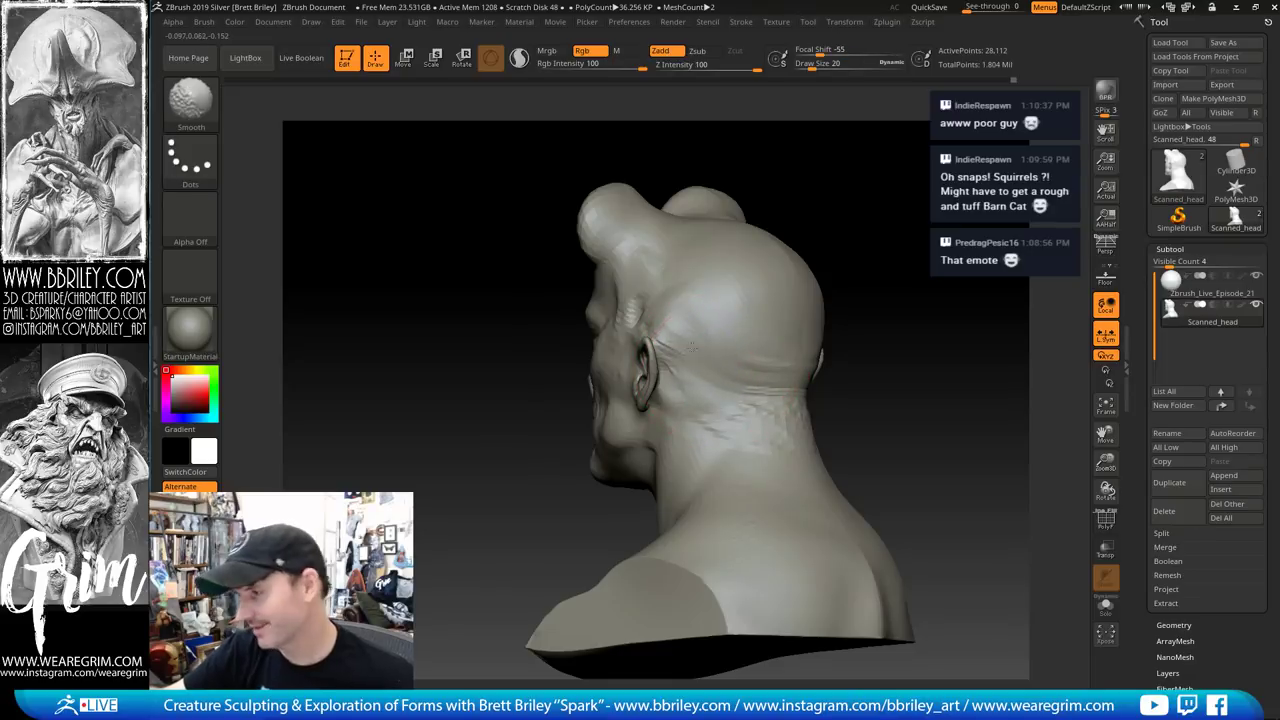
{"action": "left_click_drag", "start_coordinate": [876, 222], "coordinate": [848, 270]}
{"action": "key", "text": "s"}
{"action": "mouse_move", "coordinate": [694, 334]}
{"action": "left_mouse_down"}
{"action": "mouse_move", "coordinate": [750, 306]}
{"action": "mouse_move", "coordinate": [760, 344]}
{"action": "mouse_move", "coordinate": [800, 344]}
{"action": "left_mouse_up"}
{"action": "left_click_drag", "start_coordinate": [782, 386], "coordinate": [794, 366], "text": "shift"}
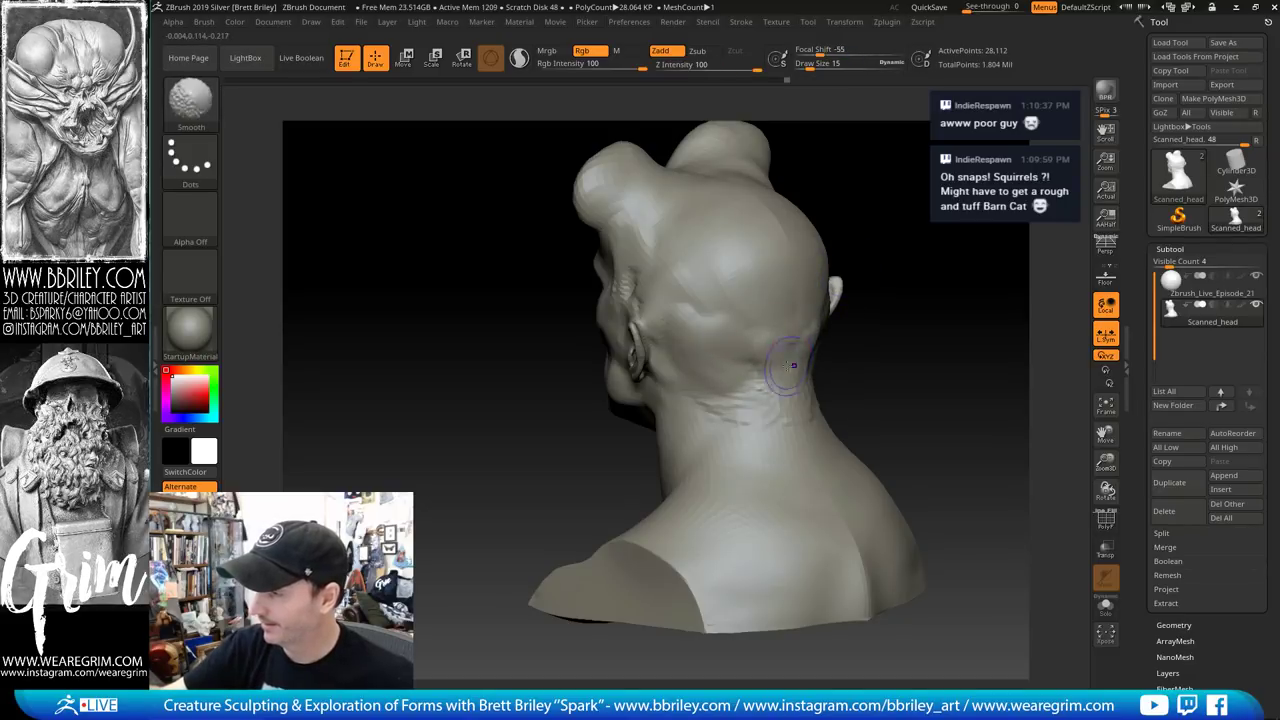
Adjust the back of the neck and widen the curled forehead lobes with the Move brush, enlarging it to draw size 44
{"action": "left_click_drag", "start_coordinate": [949, 283], "coordinate": [1005, 285]}
{"action": "key", "text": "b"}
{"action": "key", "text": "m"}
{"action": "key", "text": "v"}
{"action": "key", "text": "s"}
{"action": "left_click_drag", "start_coordinate": [766, 426], "coordinate": [782, 427]}
{"action": "left_click_drag", "start_coordinate": [774, 428], "coordinate": [794, 448]}
{"action": "key", "text": "s"}
{"action": "mouse_move", "coordinate": [879, 396]}
{"action": "left_mouse_down"}
{"action": "mouse_move", "coordinate": [770, 420]}
{"action": "mouse_move", "coordinate": [897, 311]}
{"action": "mouse_move", "coordinate": [922, 314]}
{"action": "mouse_move", "coordinate": [829, 214]}
{"action": "left_mouse_up"}
{"action": "left_click_drag", "start_coordinate": [836, 318], "coordinate": [874, 370]}
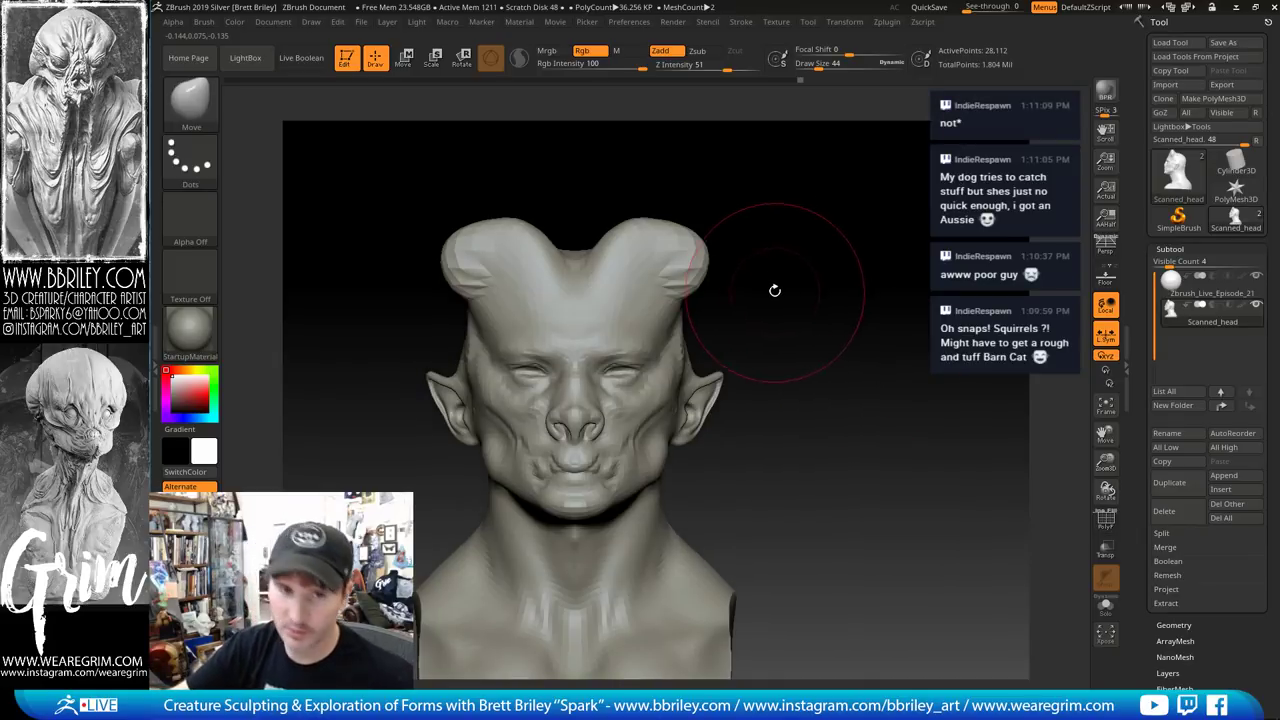
{"action": "mouse_move", "coordinate": [800, 269]}
{"action": "left_mouse_down"}
{"action": "mouse_move", "coordinate": [817, 266]}
{"action": "mouse_move", "coordinate": [782, 250]}
{"action": "left_mouse_up"}
Reshape the center of the lips with the Move brush, reducing it to draw sizes 9 and 4
{"action": "key", "text": "s"}
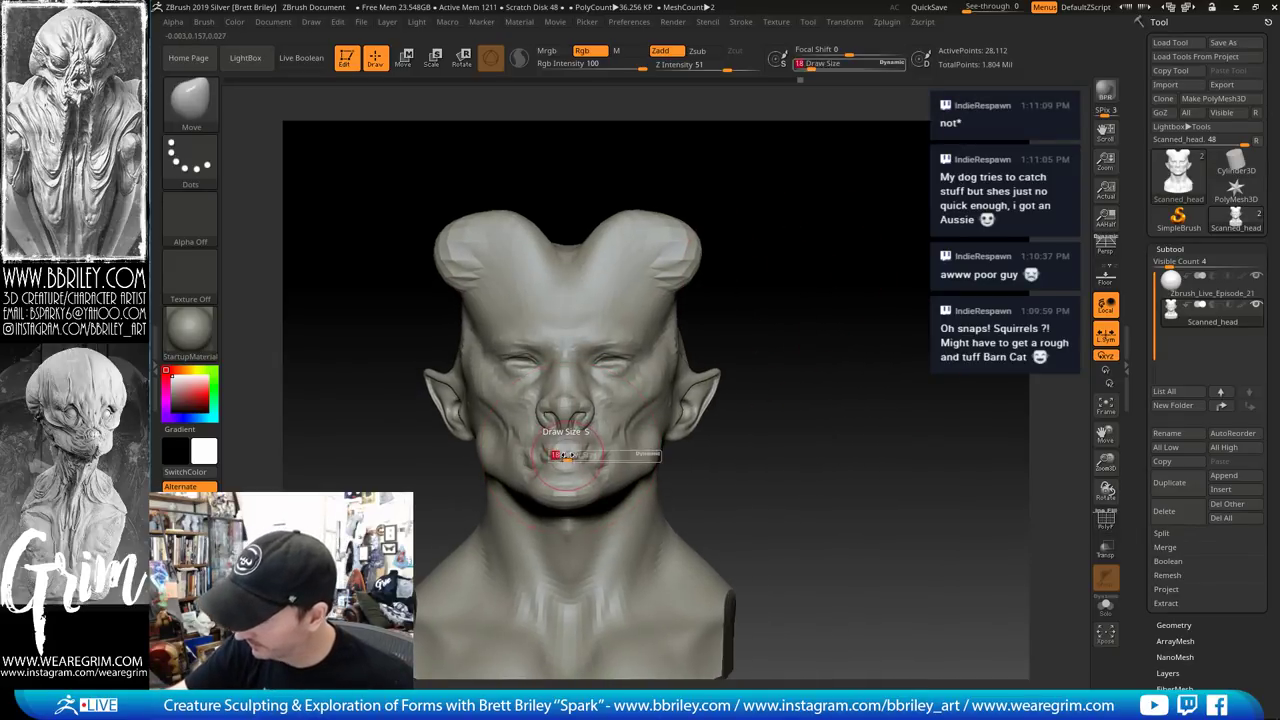
{"action": "left_click_drag", "start_coordinate": [564, 454], "coordinate": [560, 455]}
{"action": "left_click_drag", "start_coordinate": [800, 326], "coordinate": [800, 372], "text": "alt"}
{"action": "key", "text": "s"}
{"action": "left_click_drag", "start_coordinate": [540, 443], "coordinate": [538, 442]}
{"action": "key", "text": "bracketleft"}
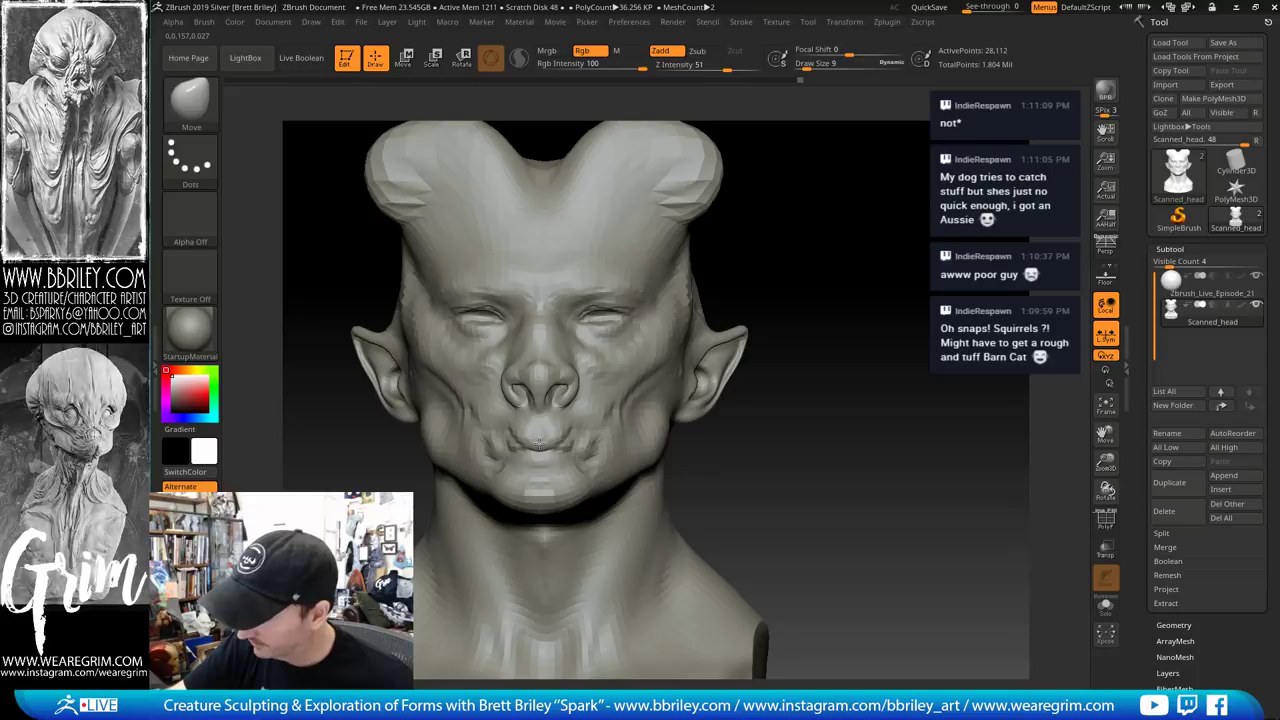
Build up the lower lip with the Clay brush at draw size 4
{"action": "left_click_drag", "start_coordinate": [853, 274], "coordinate": [806, 280]}
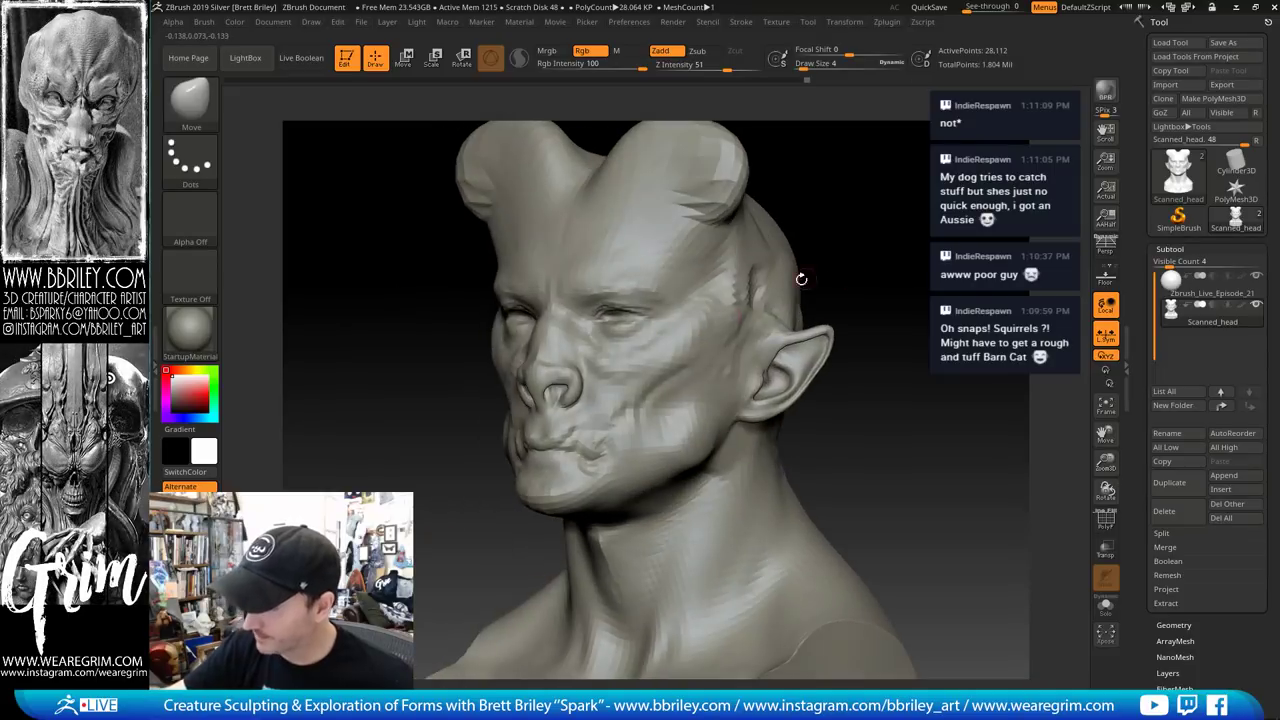
{"action": "key", "text": "b"}
{"action": "key", "text": "c"}
{"action": "key", "text": "l"}
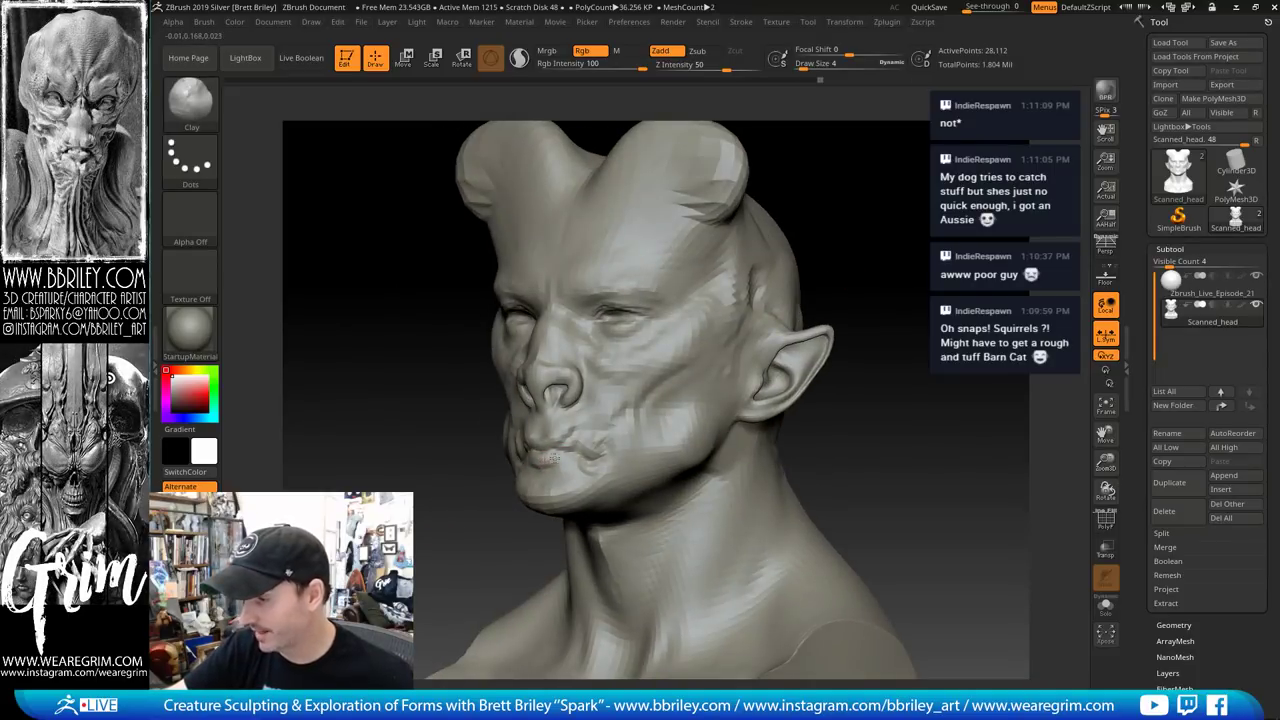
{"action": "left_click_drag", "start_coordinate": [548, 465], "coordinate": [549, 467]}
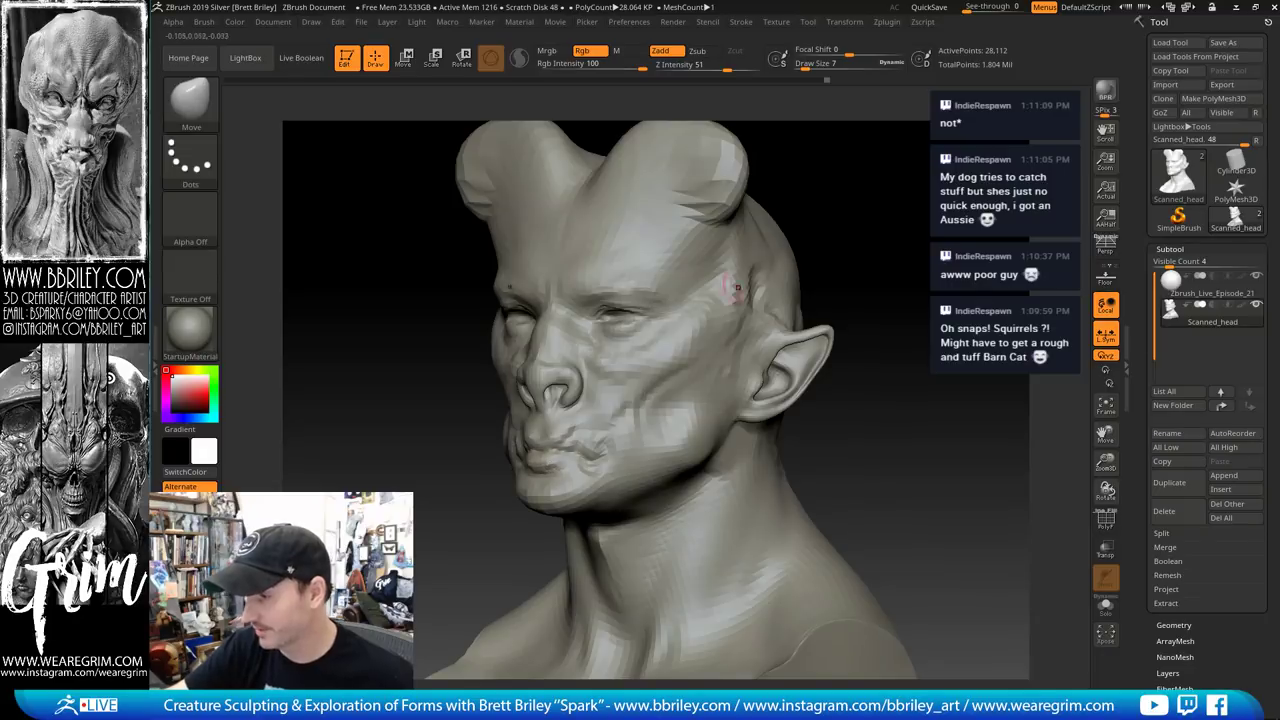
Carve creases at the outer eye corners with the DamStandard brush at draw size 7
{"action": "left_click_drag", "start_coordinate": [891, 136], "coordinate": [922, 120]}
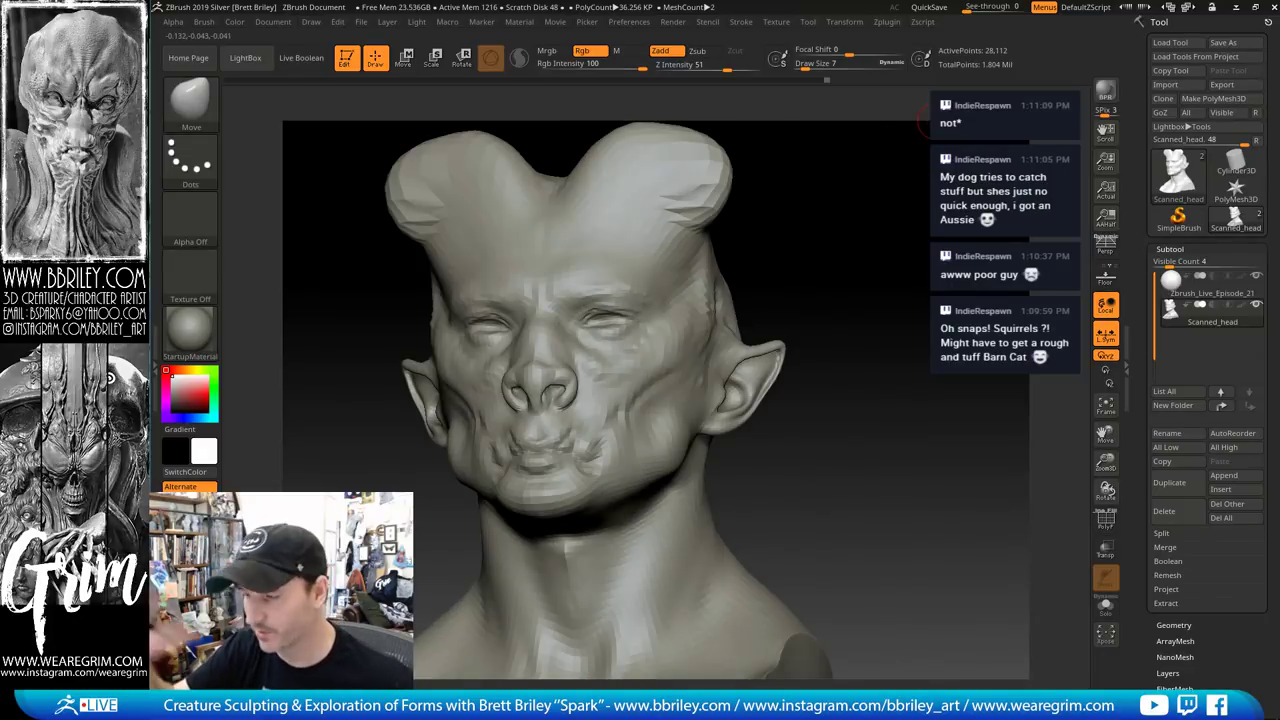
{"action": "mouse_move", "coordinate": [814, 200]}
{"action": "left_mouse_down"}
{"action": "mouse_move", "coordinate": [676, 290]}
{"action": "mouse_move", "coordinate": [669, 314]}
{"action": "left_mouse_up"}
{"action": "key", "text": "b"}
{"action": "key", "text": "d"}
{"action": "key", "text": "s"}
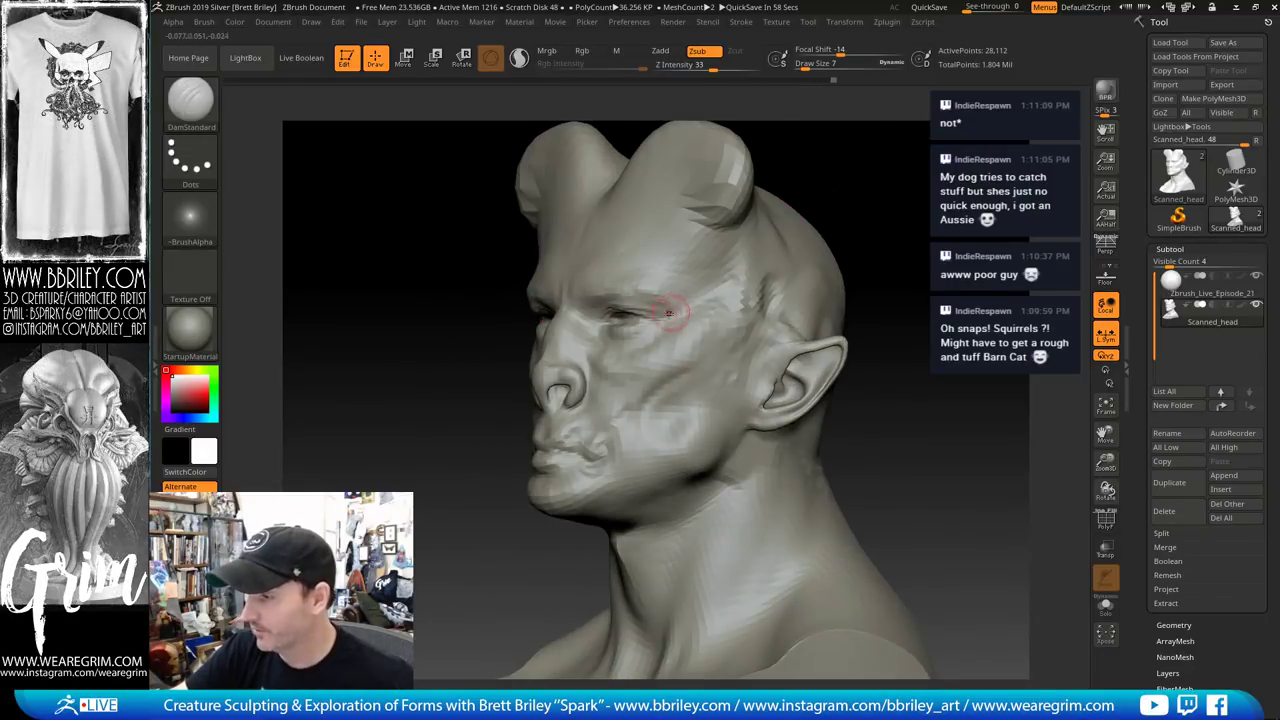
Build up folds above the outer brows toward the temples with the Clay brush at draw size 6
{"action": "key", "text": "b"}
{"action": "key", "text": "c"}
{"action": "key", "text": "l"}
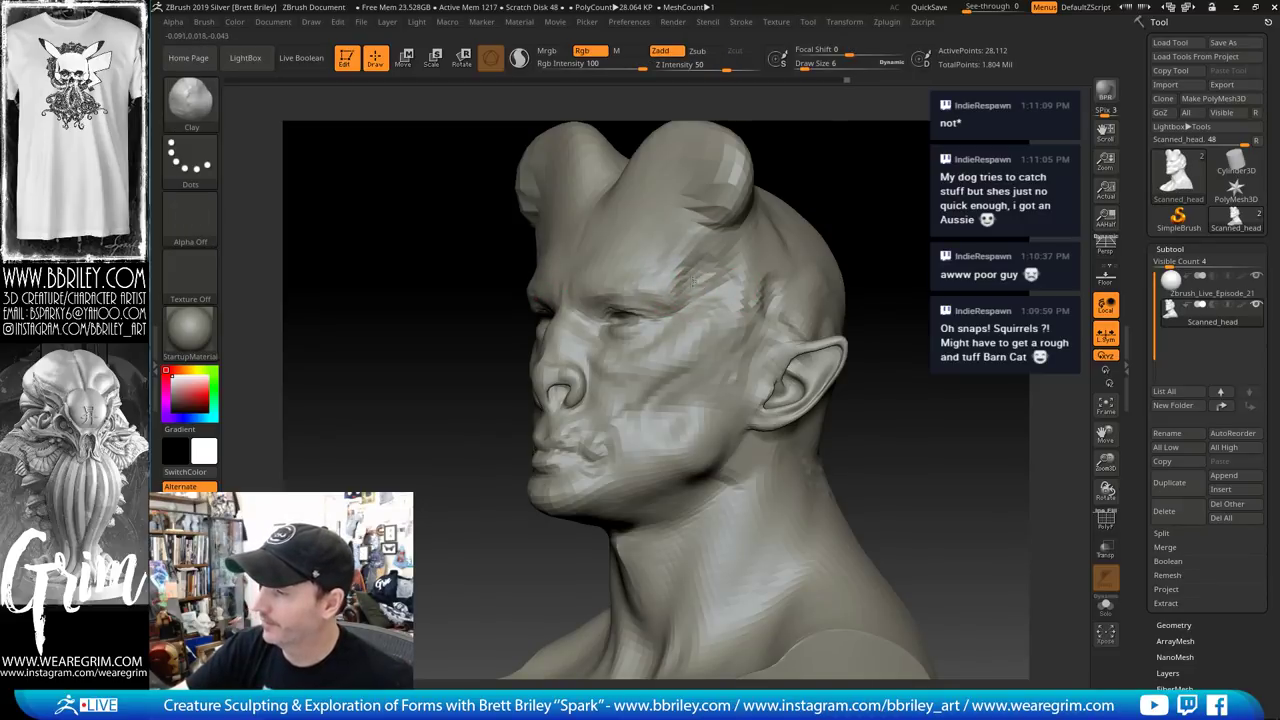
Thicken the inner folds of the ears with the Inflat brush at draw size 4
{"action": "mouse_move", "coordinate": [843, 219]}
{"action": "left_mouse_down"}
{"action": "mouse_move", "coordinate": [884, 214]}
{"action": "mouse_move", "coordinate": [800, 360]}
{"action": "left_mouse_up"}
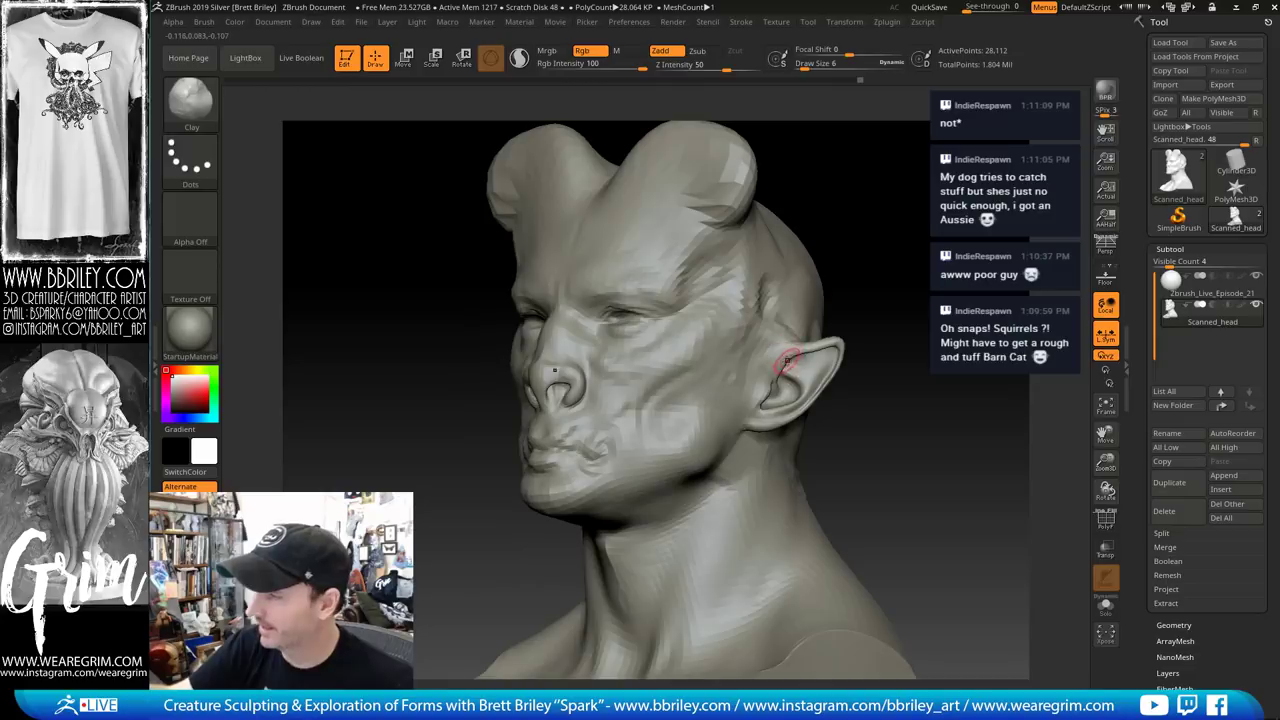
{"action": "key", "text": "b"}
{"action": "key", "text": "i"}
{"action": "key", "text": "n"}
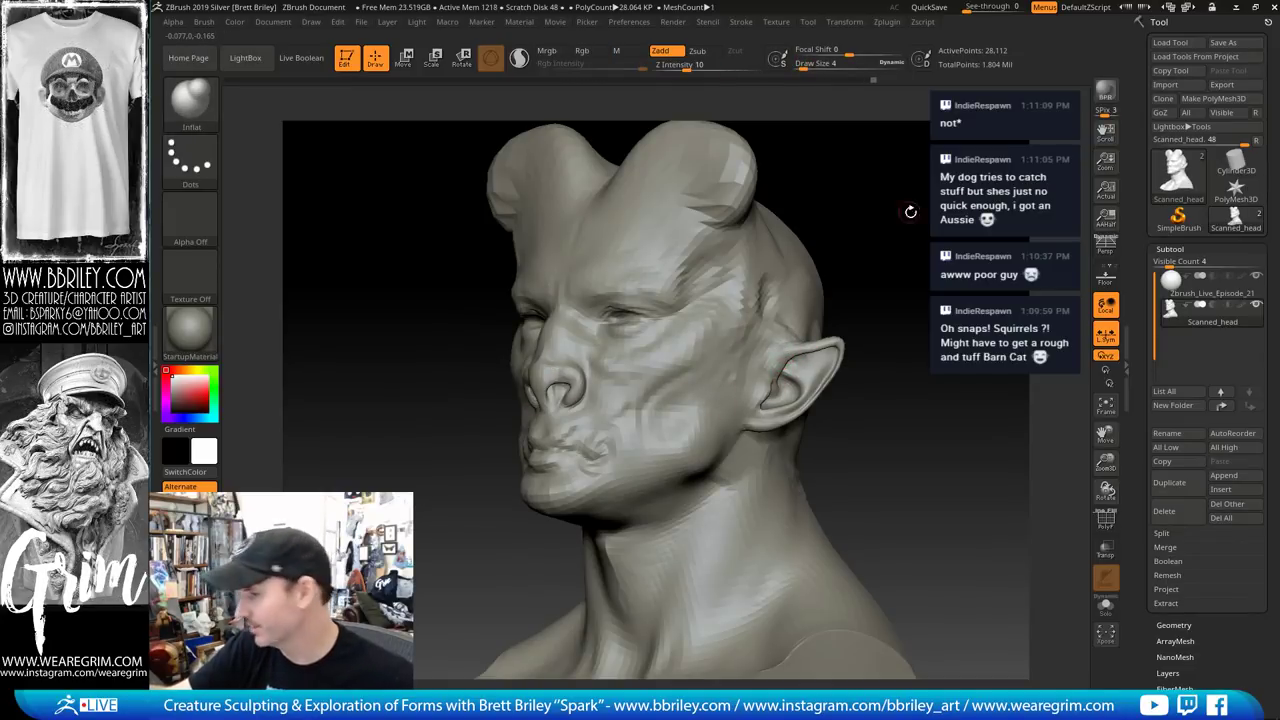
Carve skin creases into the upper neck beneath the jaw with the DamStandard brush at draw size 4
{"action": "left_click_drag", "start_coordinate": [910, 212], "coordinate": [798, 228]}
{"action": "key", "text": "b"}
{"action": "key", "text": "d"}
{"action": "key", "text": "s"}
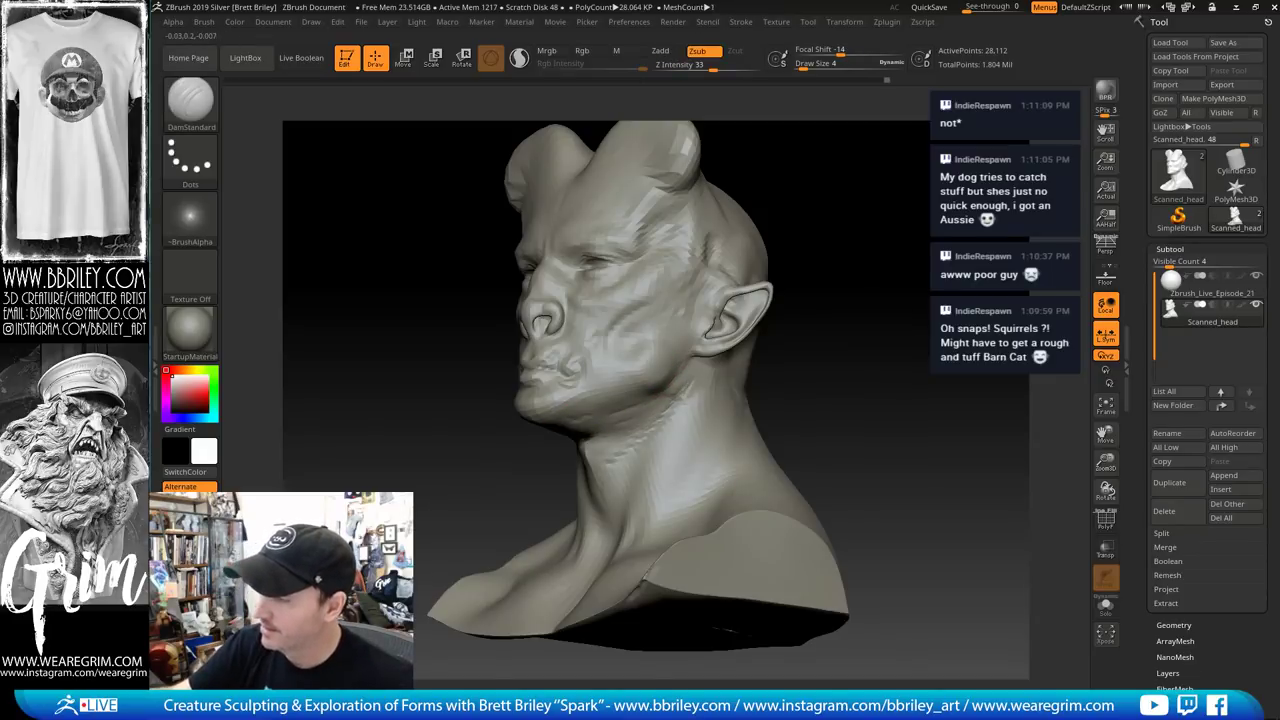
{"action": "mouse_move", "coordinate": [793, 327]}
{"action": "left_mouse_down"}
{"action": "mouse_move", "coordinate": [906, 240]}
{"action": "mouse_move", "coordinate": [948, 228]}
{"action": "left_mouse_up"}
{"action": "left_click_drag", "start_coordinate": [773, 253], "coordinate": [830, 258]}
Build up folds and tendons along the front and sides of the neck with the Standard brush at draw size 4
{"action": "key", "text": "b"}
{"action": "key", "text": "s"}
{"action": "key", "text": "t"}
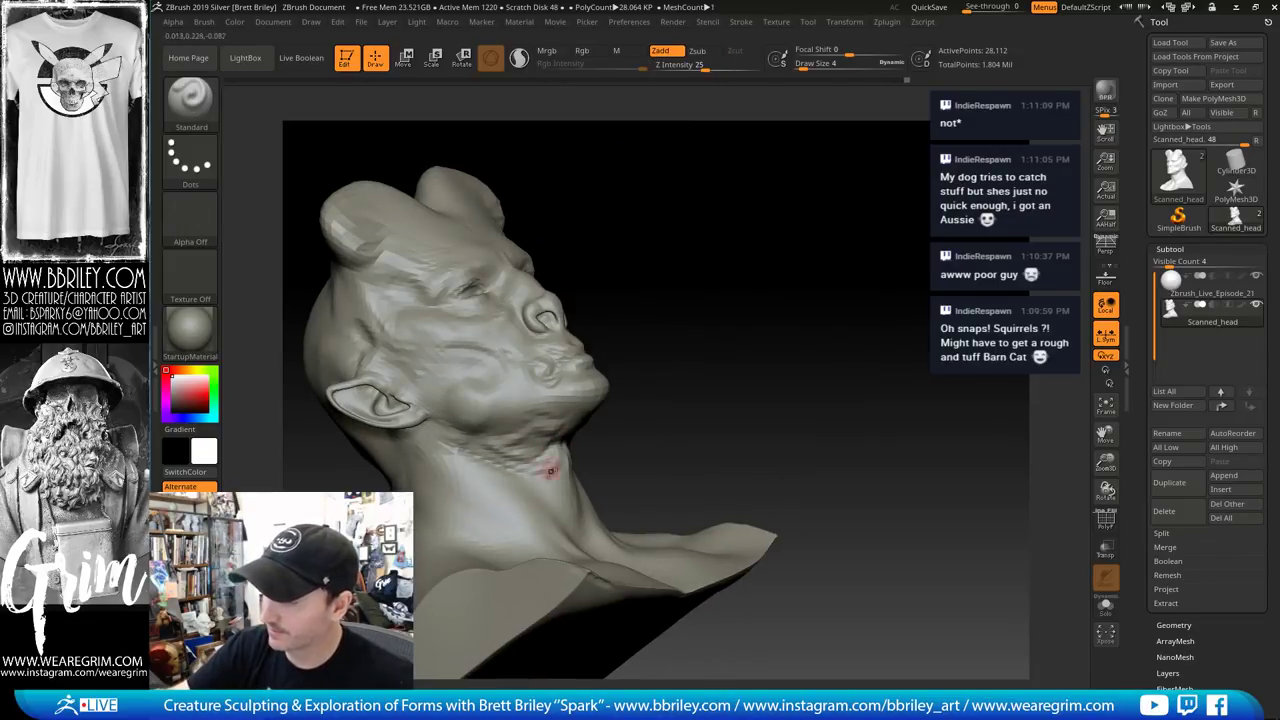
{"action": "left_click_drag", "start_coordinate": [700, 273], "coordinate": [622, 290]}
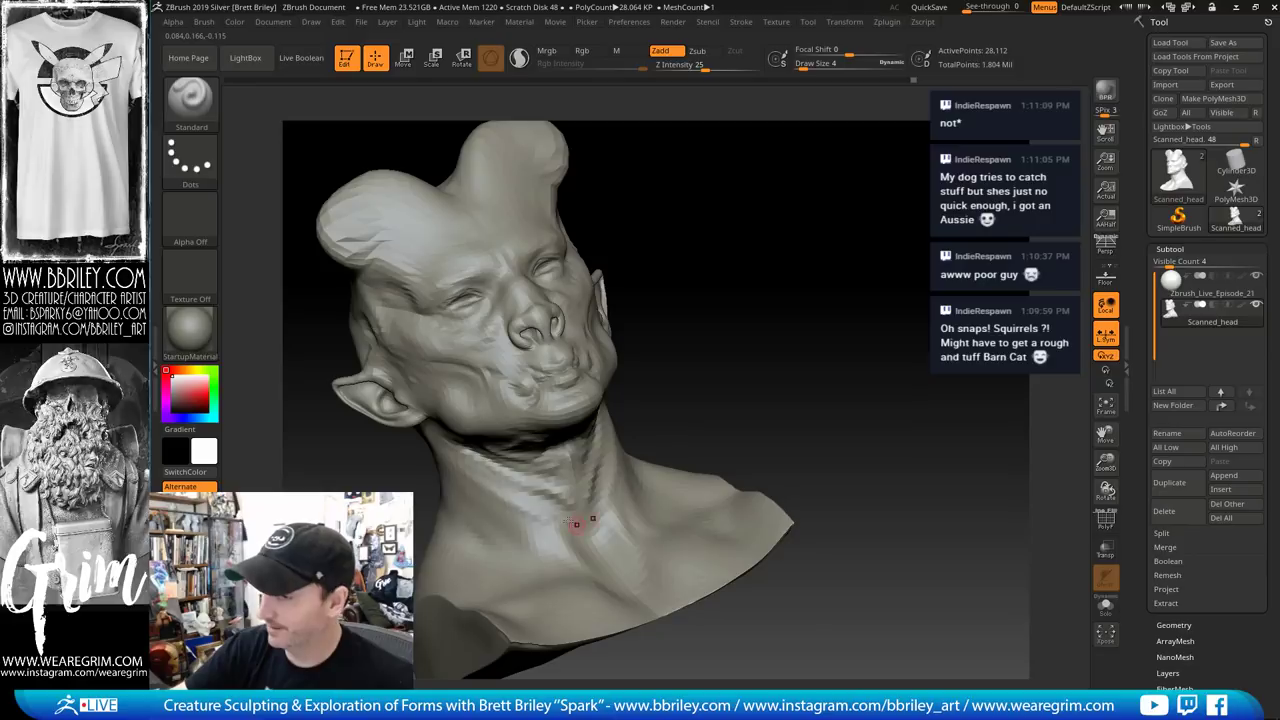
{"action": "right_click_drag", "start_coordinate": [626, 380], "coordinate": [617, 463]}
{"action": "right_click_drag", "start_coordinate": [605, 386], "coordinate": [642, 335]}
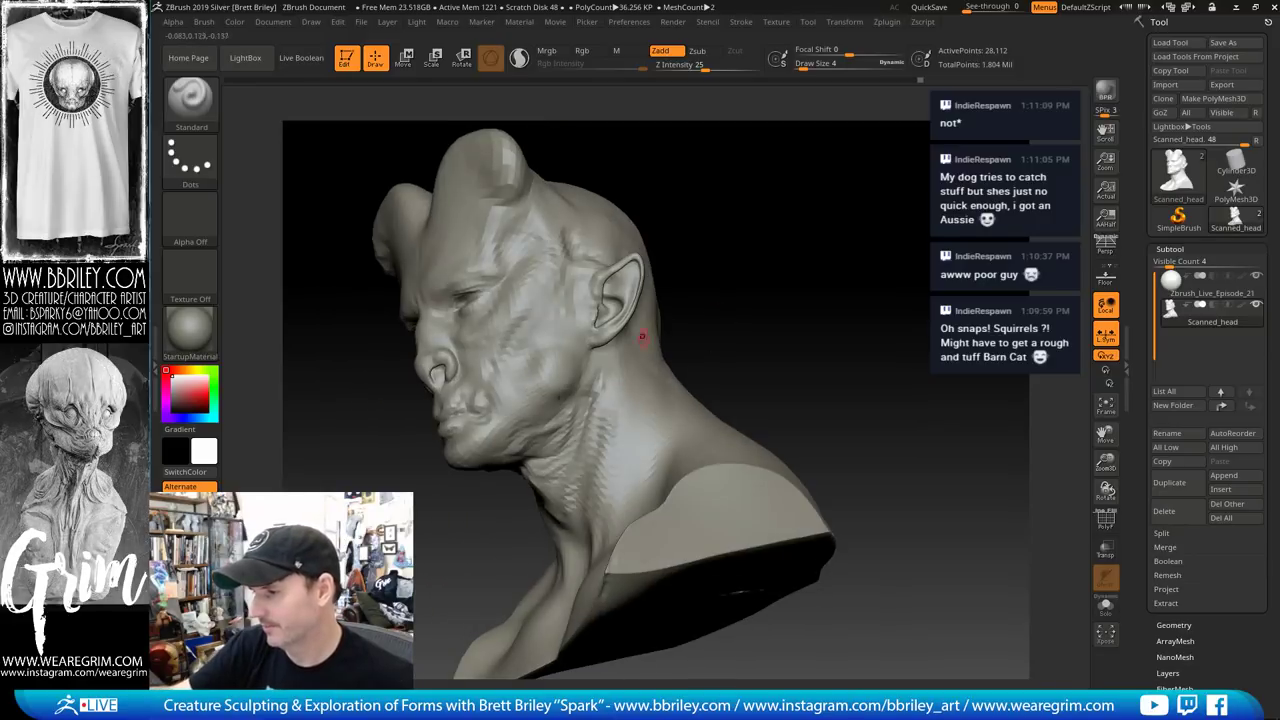
{"action": "mouse_move", "coordinate": [617, 443]}
{"action": "right_mouse_down"}
{"action": "mouse_move", "coordinate": [703, 299]}
{"action": "mouse_move", "coordinate": [926, 240]}
{"action": "mouse_move", "coordinate": [980, 240]}
{"action": "right_mouse_up"}
{"action": "right_click_drag", "start_coordinate": [760, 340], "coordinate": [880, 370]}
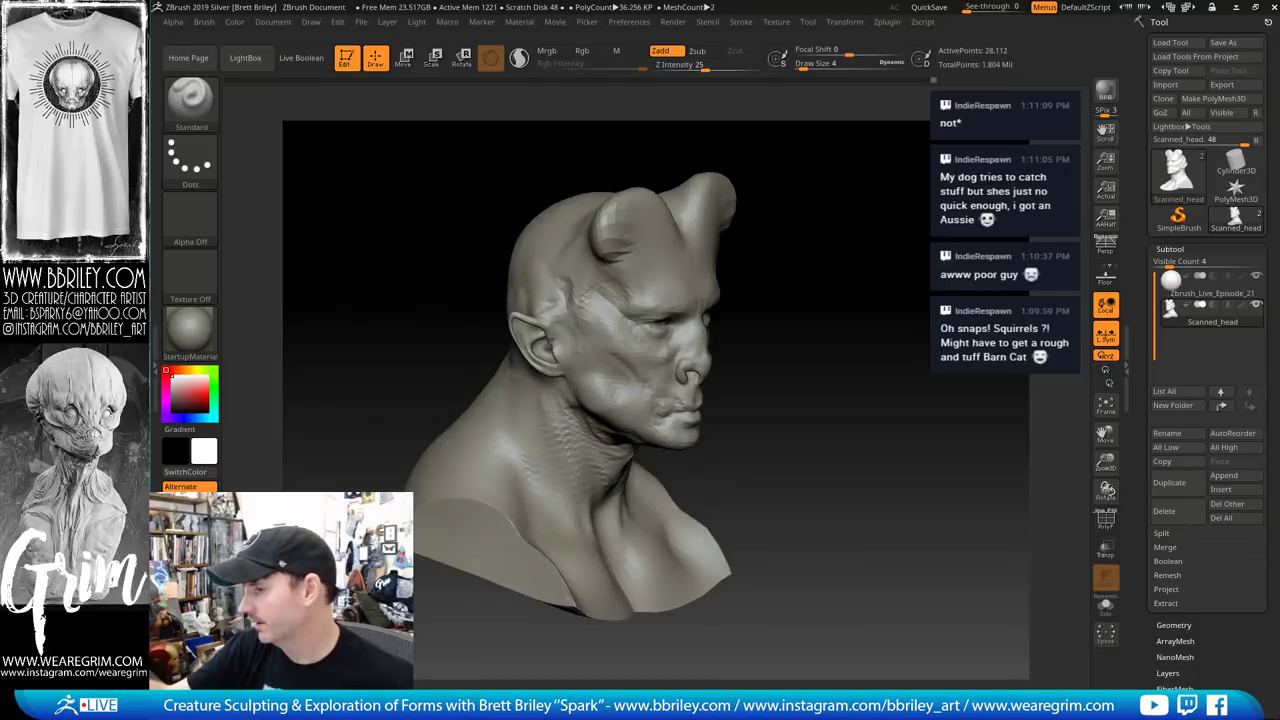
Append a sphere as a new subtool, select it and scale it down to roughly the size of the head
{"action": "right_click_drag", "start_coordinate": [1000, 250], "coordinate": [978, 396]}
{"action": "left_click", "coordinate": [1217, 480]}
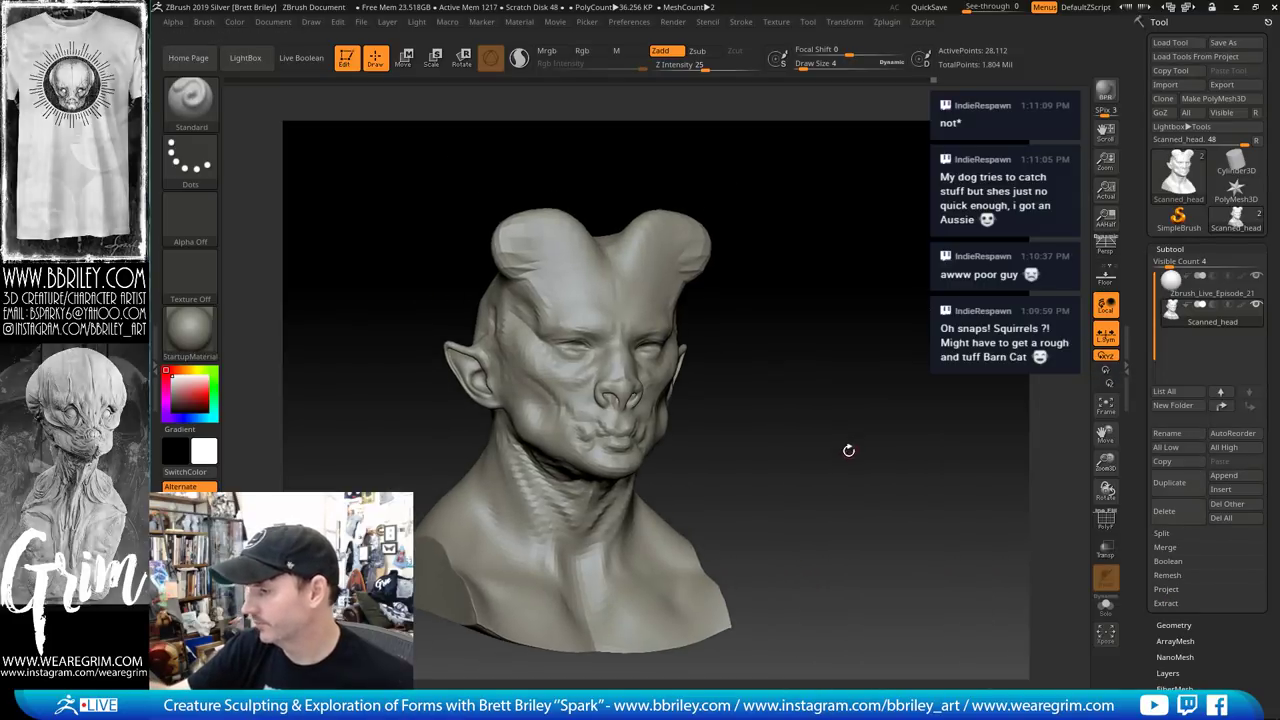
{"action": "left_click", "coordinate": [1222, 476]}
{"action": "left_click", "coordinate": [821, 462]}
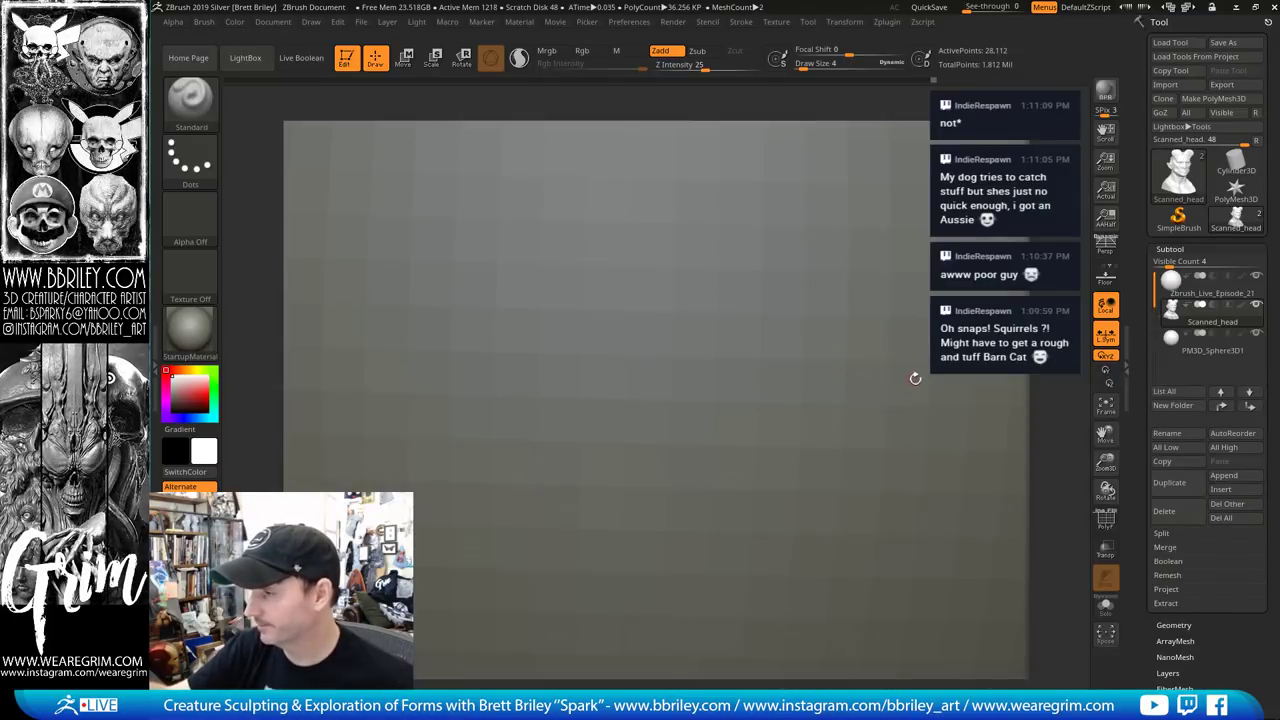
{"action": "left_click", "coordinate": [915, 378], "text": "alt"}
{"action": "key", "text": "w"}
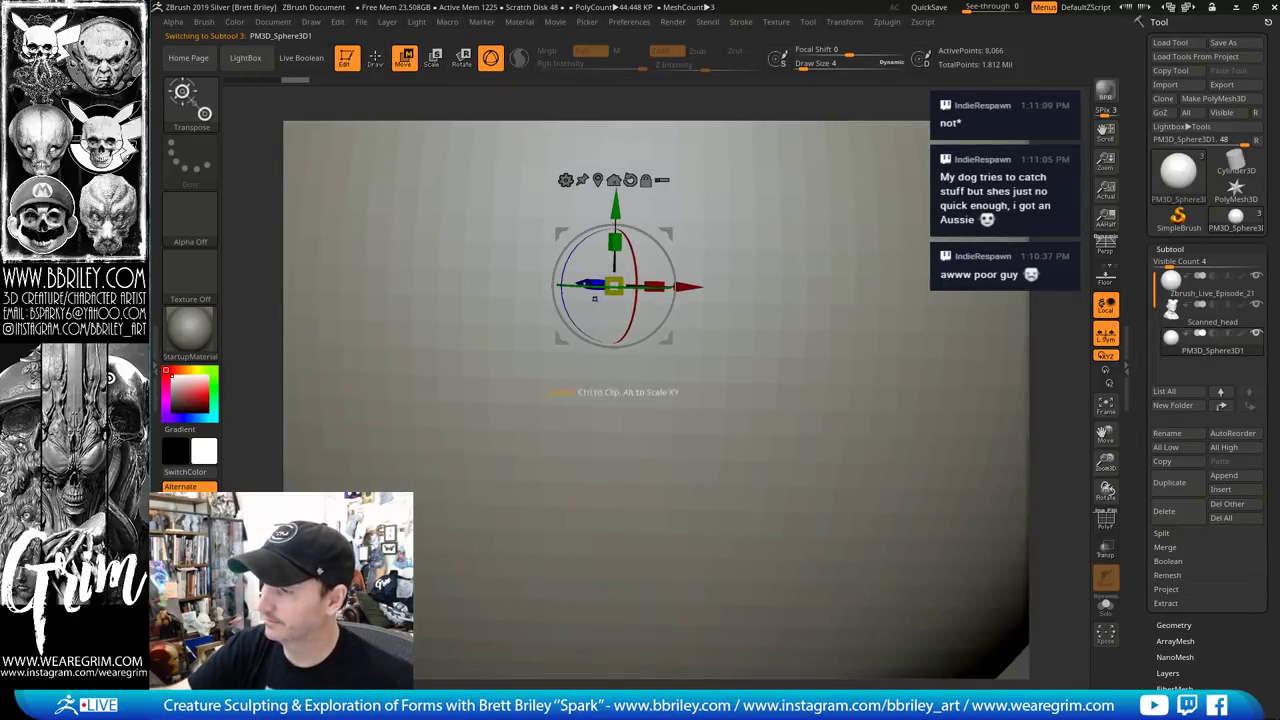
{"action": "left_click_drag", "start_coordinate": [613, 285], "coordinate": [578, 360]}
Move the sphere onto the top of the head, tilt it backward and flatten it from front to back
{"action": "left_click_drag", "start_coordinate": [824, 252], "coordinate": [870, 326]}
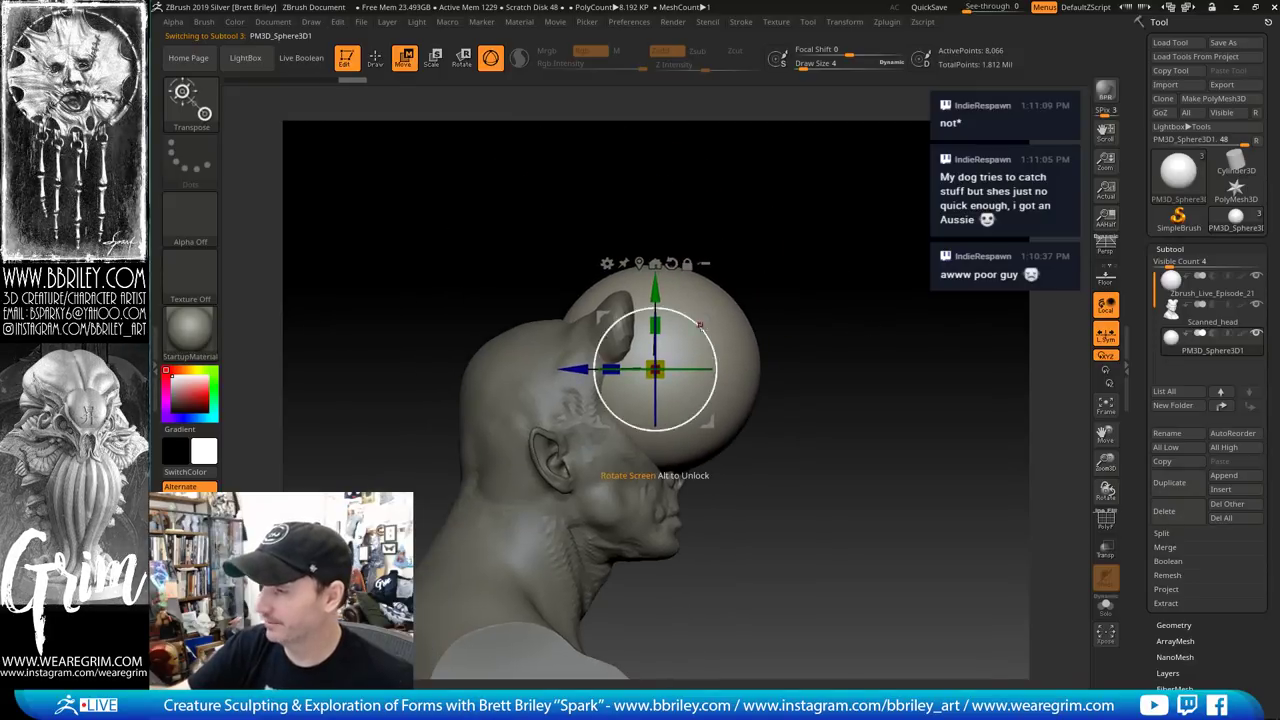
{"action": "left_click_drag", "start_coordinate": [708, 315], "coordinate": [626, 283]}
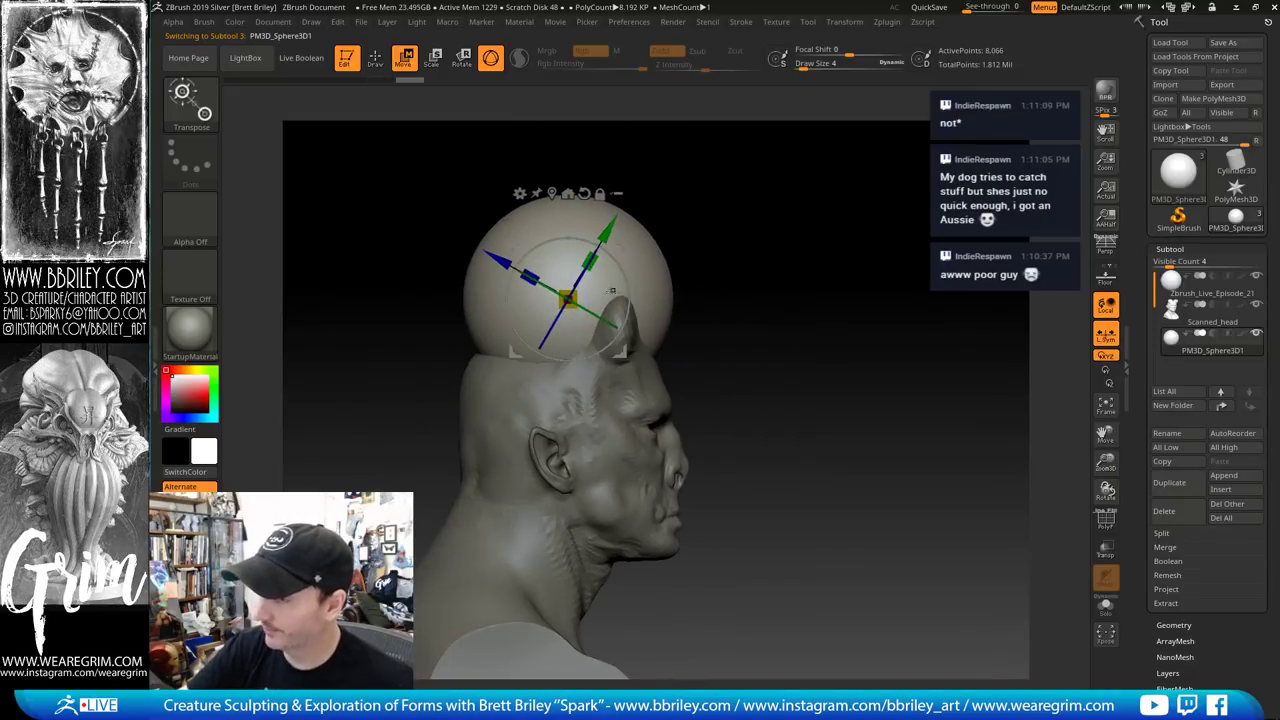
{"action": "left_click_drag", "start_coordinate": [530, 278], "coordinate": [583, 305]}
{"action": "left_click_drag", "start_coordinate": [800, 244], "coordinate": [723, 249]}
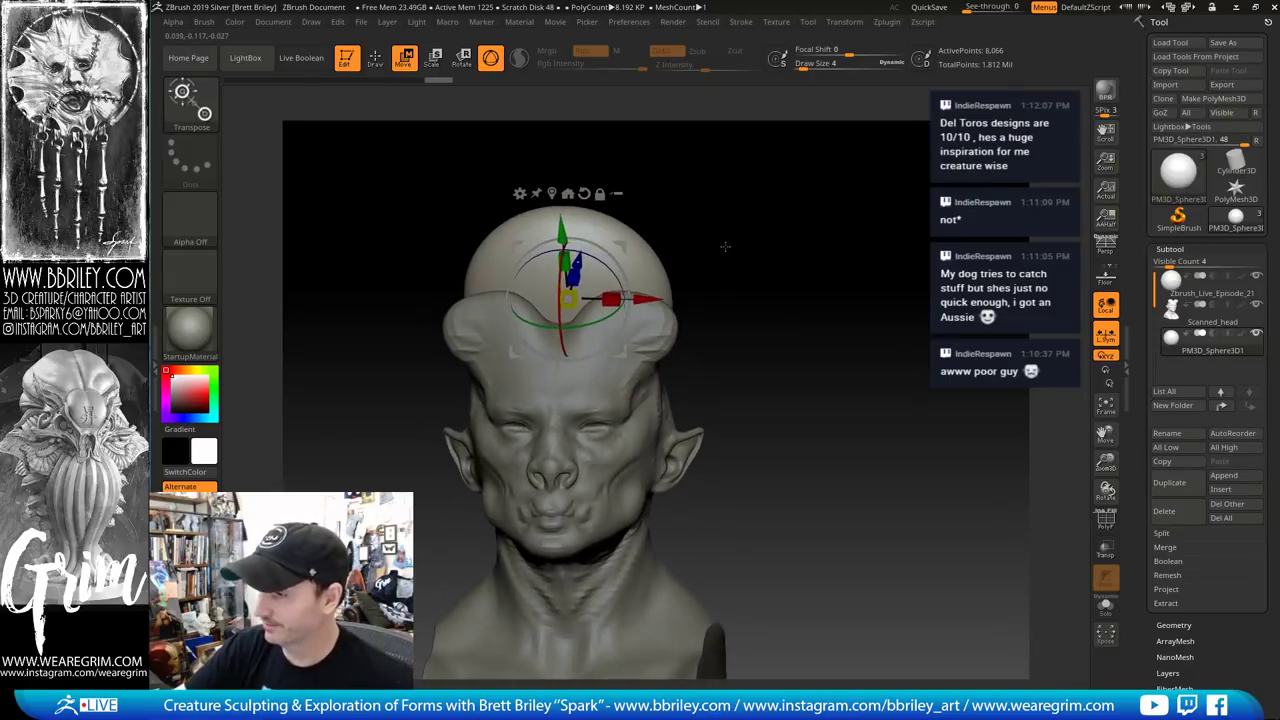
Pull the lower sides of the flattened sphere outward with the Move brush at draw size 59
{"action": "key", "text": "q"}
{"action": "key", "text": "s"}
{"action": "left_click_drag", "start_coordinate": [647, 283], "coordinate": [748, 306]}
{"action": "key", "text": "s"}
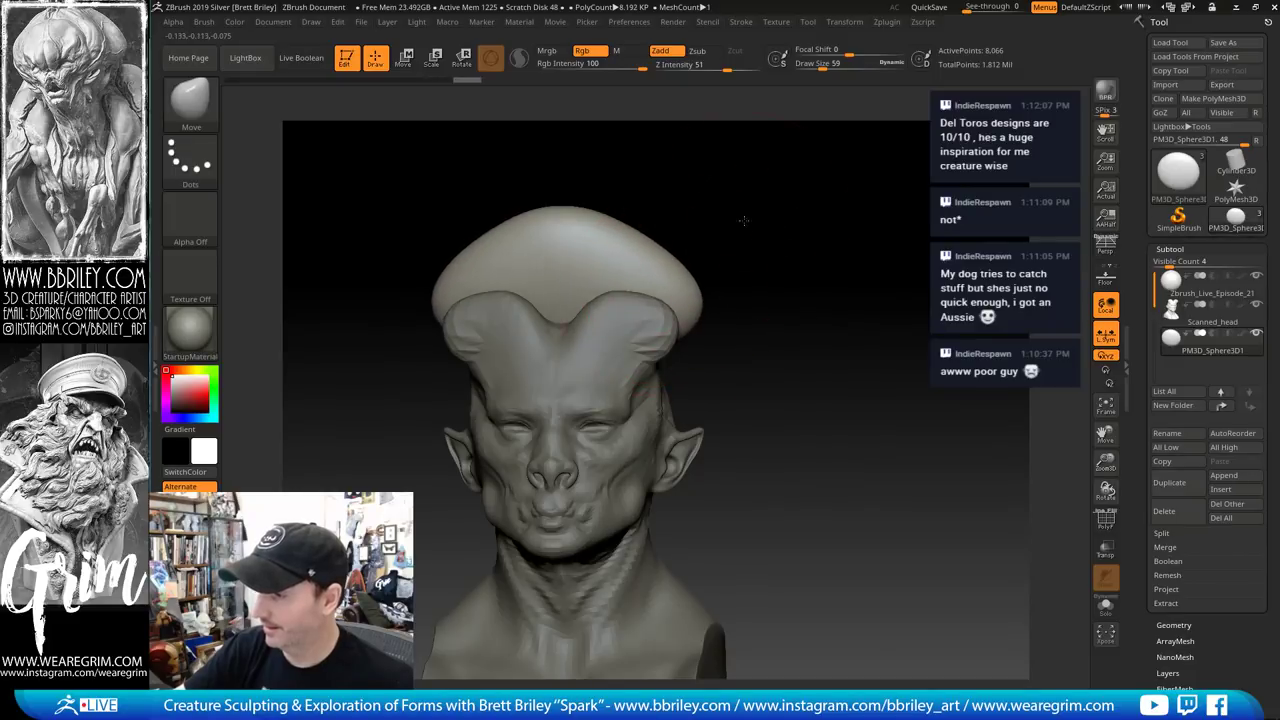
Push in the upper surface of the headpiece to slim its side profile with the Move brush at draw size 72
{"action": "mouse_move", "coordinate": [744, 221]}
{"action": "left_mouse_down"}
{"action": "mouse_move", "coordinate": [627, 252]}
{"action": "mouse_move", "coordinate": [626, 222]}
{"action": "mouse_move", "coordinate": [608, 215]}
{"action": "left_mouse_up"}
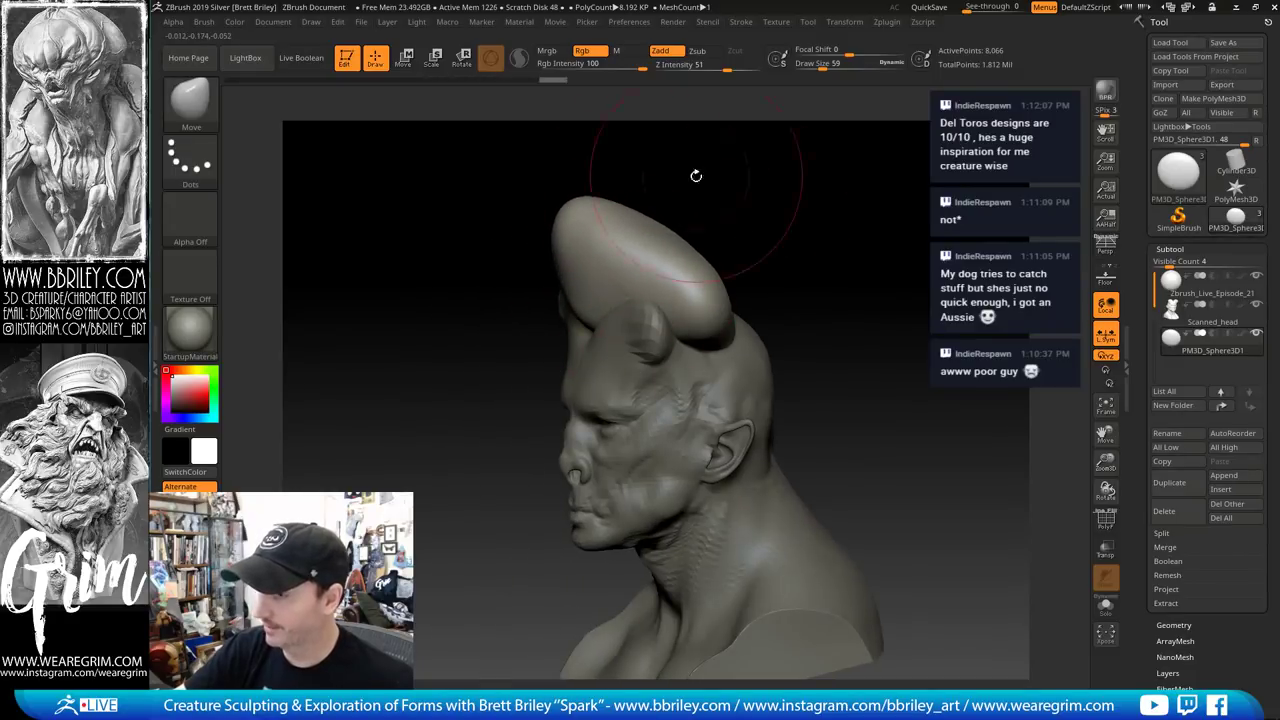
{"action": "left_click_drag", "start_coordinate": [696, 176], "coordinate": [668, 180]}
{"action": "key", "text": "s"}
{"action": "left_click_drag", "start_coordinate": [645, 227], "coordinate": [651, 227]}
{"action": "mouse_move", "coordinate": [658, 216]}
{"action": "left_mouse_down"}
{"action": "mouse_move", "coordinate": [629, 238]}
{"action": "mouse_move", "coordinate": [655, 252]}
{"action": "left_mouse_up"}
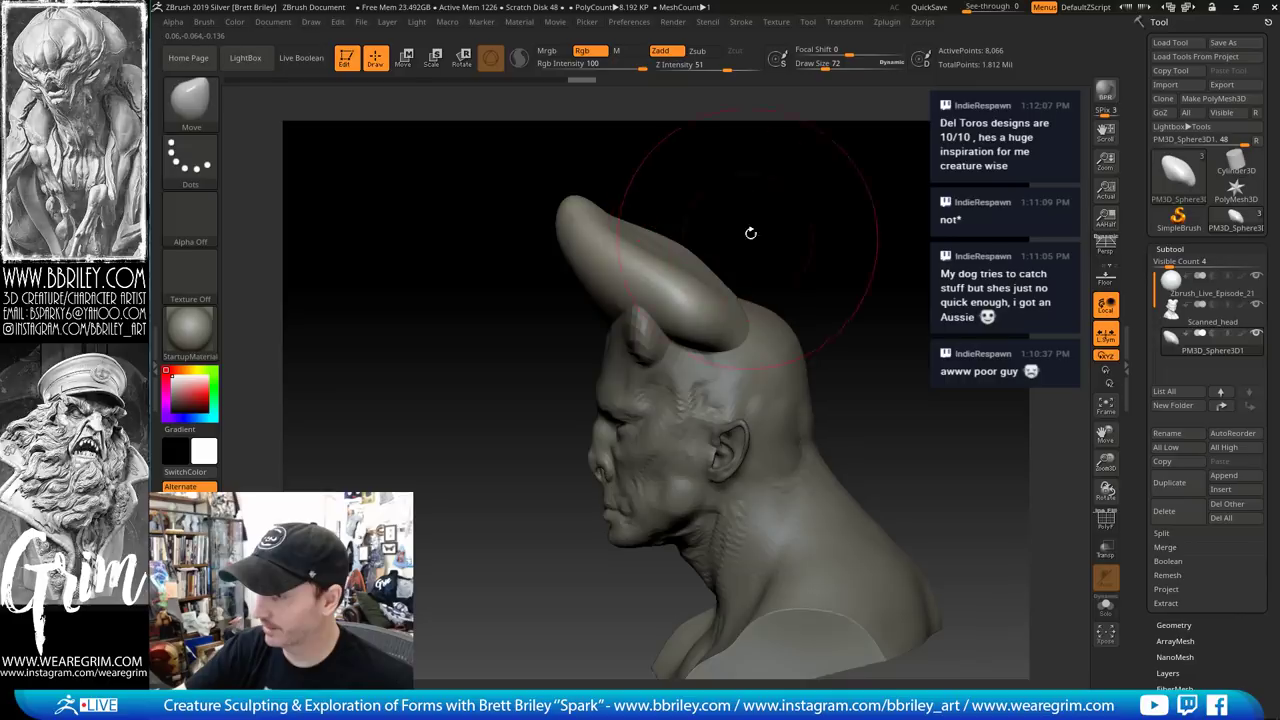
Raise the headpiece into a tall crest and draw its back edge down against the skull with the Move brush at draw size 72
{"action": "left_click_drag", "start_coordinate": [751, 233], "coordinate": [826, 240]}
{"action": "mouse_move", "coordinate": [740, 292]}
{"action": "left_mouse_down"}
{"action": "mouse_move", "coordinate": [762, 294]}
{"action": "mouse_move", "coordinate": [756, 262]}
{"action": "left_mouse_up"}
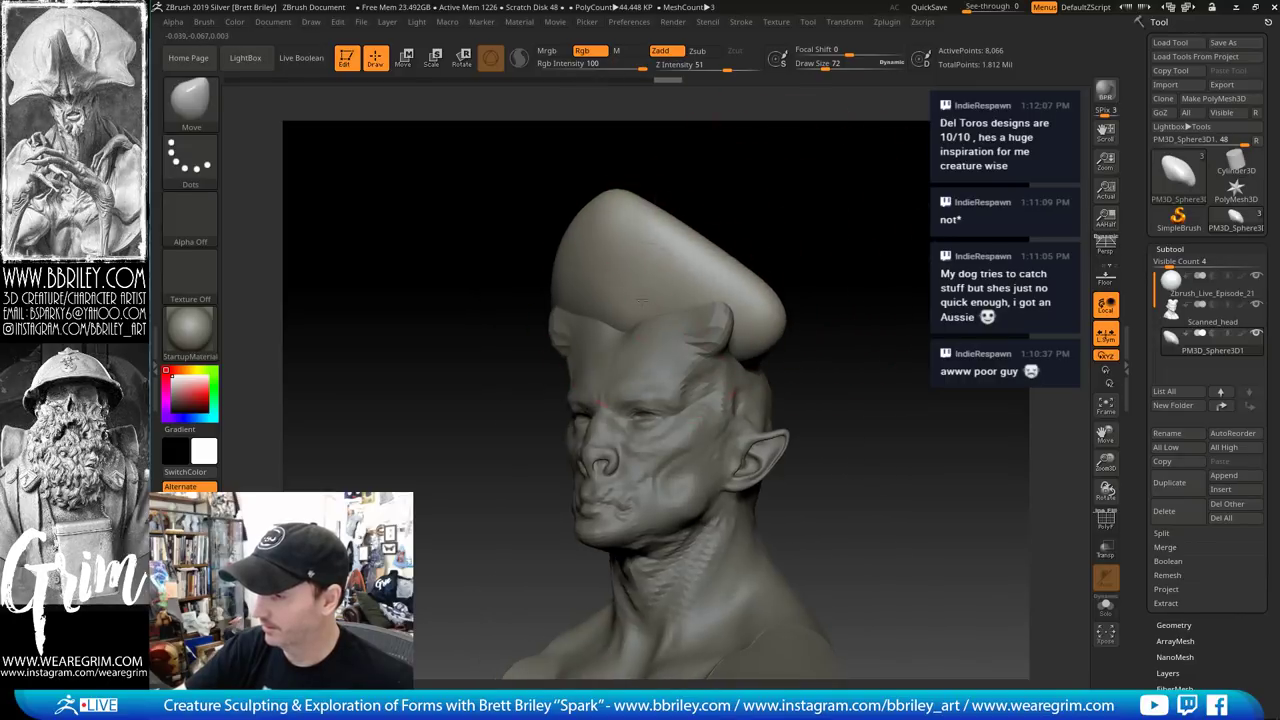
{"action": "right_click_drag", "start_coordinate": [641, 299], "coordinate": [674, 257]}
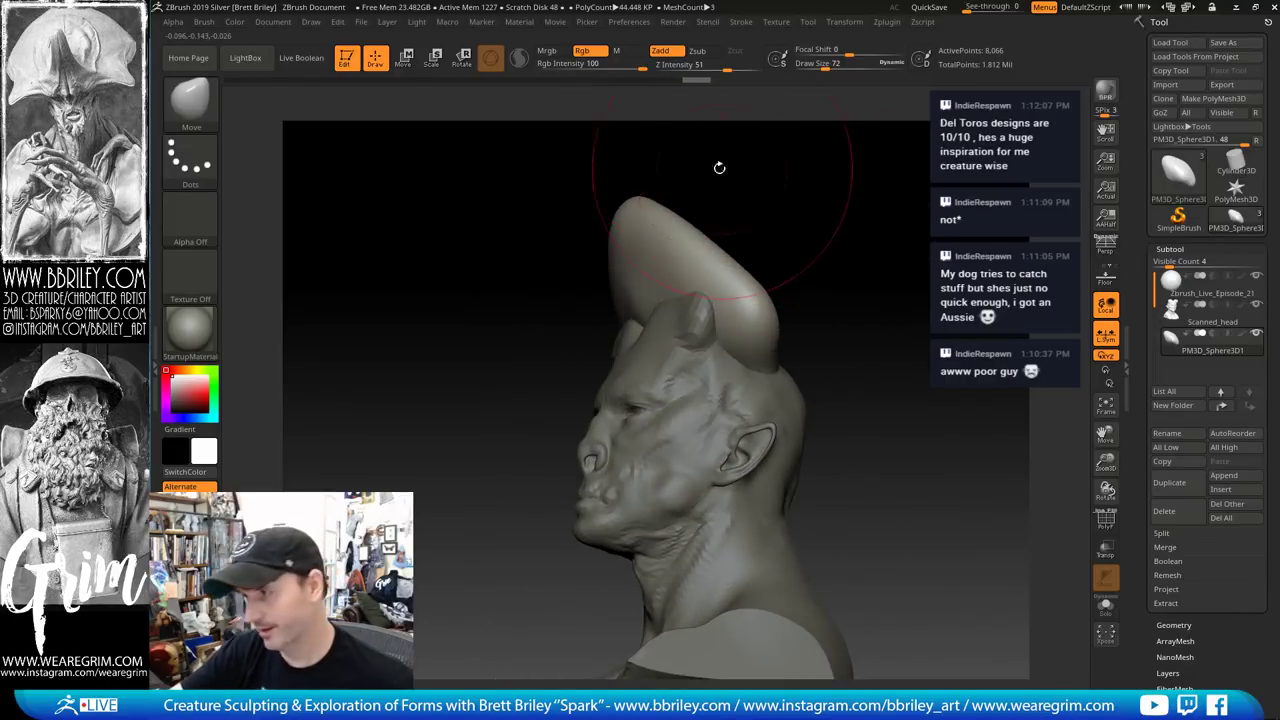
{"action": "left_click_drag", "start_coordinate": [640, 212], "coordinate": [656, 198]}
{"action": "left_click_drag", "start_coordinate": [785, 172], "coordinate": [722, 173]}
{"action": "left_click_drag", "start_coordinate": [750, 322], "coordinate": [738, 332]}
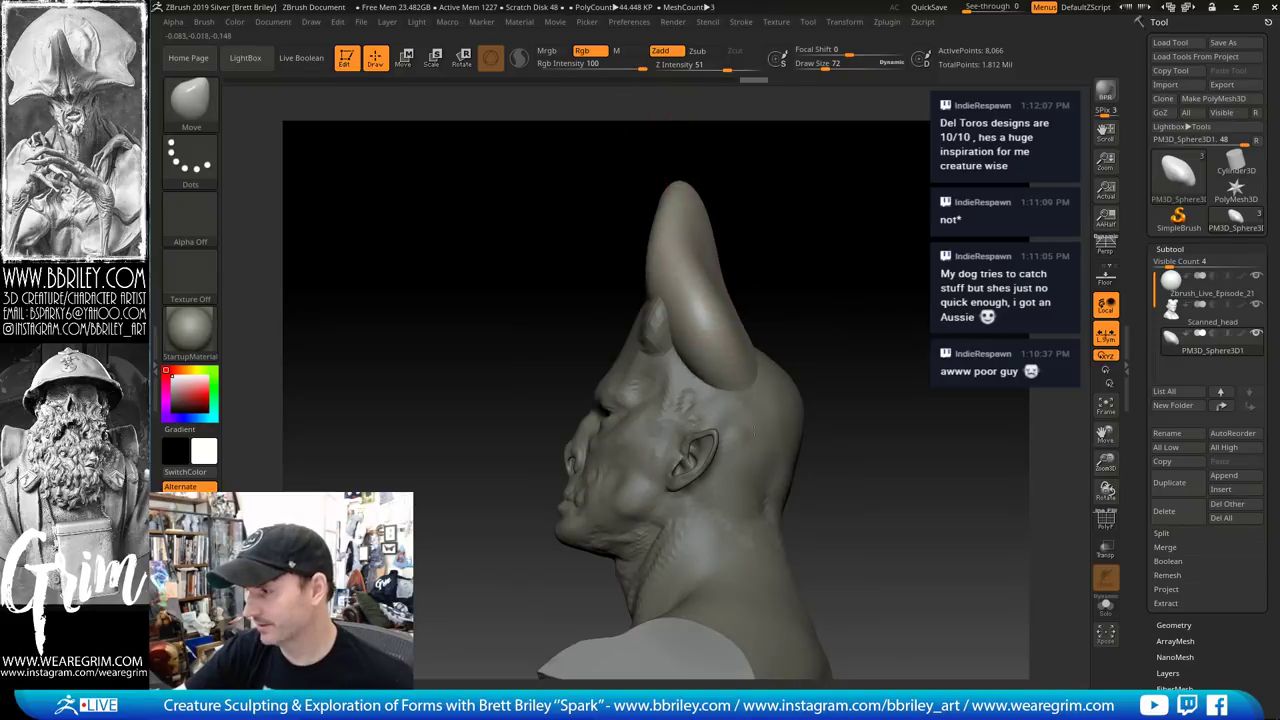
{"action": "left_click_drag", "start_coordinate": [755, 432], "coordinate": [766, 437]}
{"action": "right_click_drag", "start_coordinate": [766, 437], "coordinate": [766, 385]}
{"action": "left_click_drag", "start_coordinate": [858, 350], "coordinate": [787, 287], "text": "alt"}
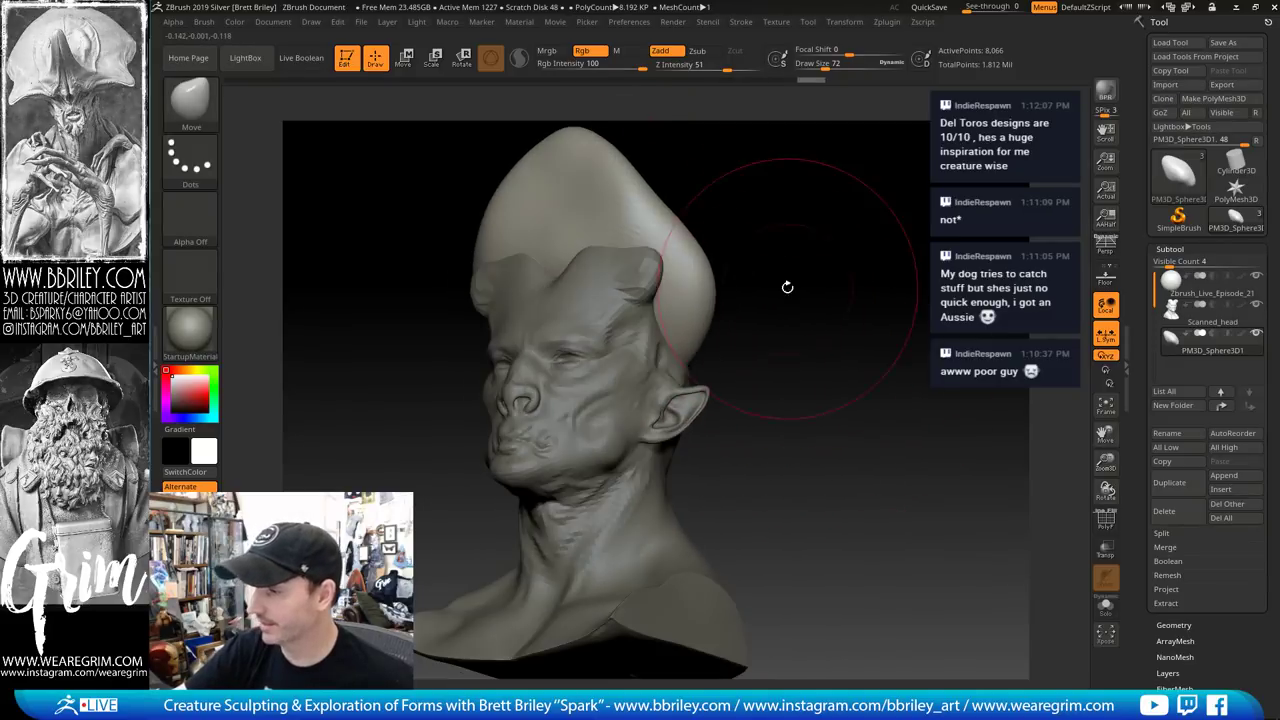
Pull the lower side edges of the crest outward with the Move brush at draw size 32
{"action": "key", "text": "bracketleft"}
{"action": "key", "text": "bracketleft"}
{"action": "key", "text": "bracketleft"}
{"action": "key", "text": "bracketleft"}
{"action": "left_click_drag", "start_coordinate": [695, 350], "coordinate": [710, 342]}
{"action": "left_click_drag", "start_coordinate": [738, 287], "coordinate": [797, 290]}
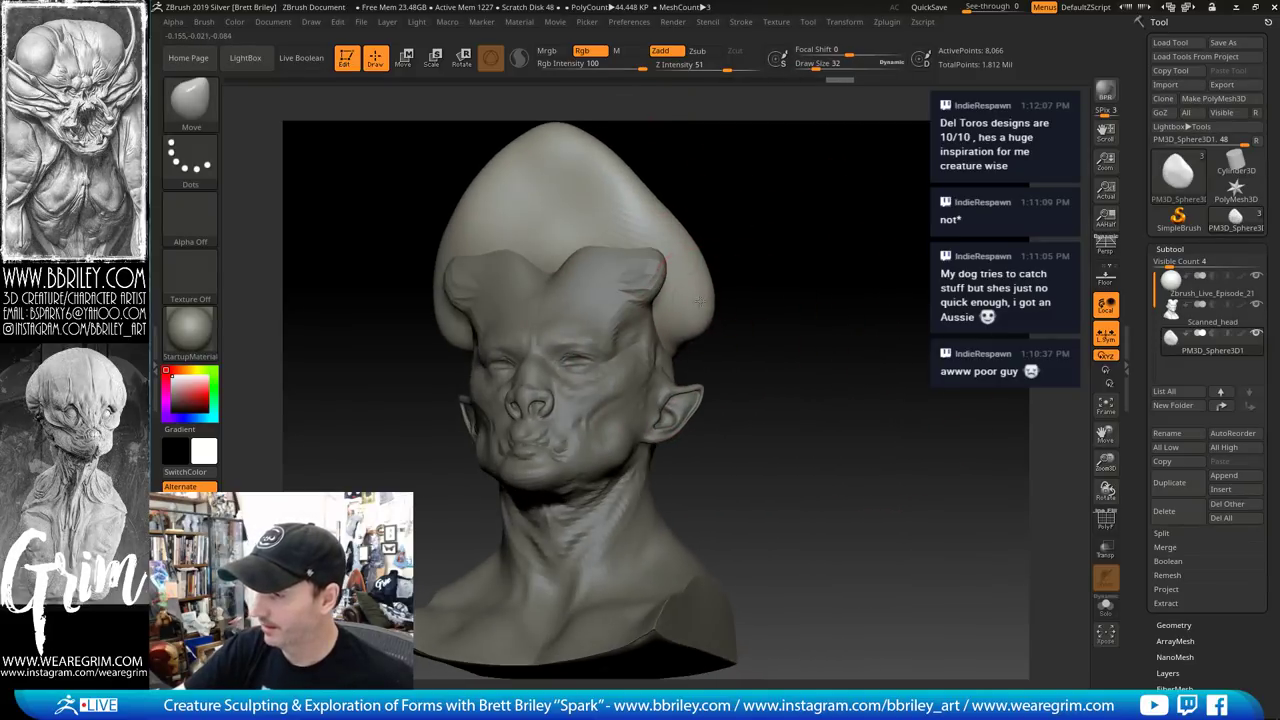
{"action": "left_click_drag", "start_coordinate": [691, 287], "coordinate": [704, 291]}
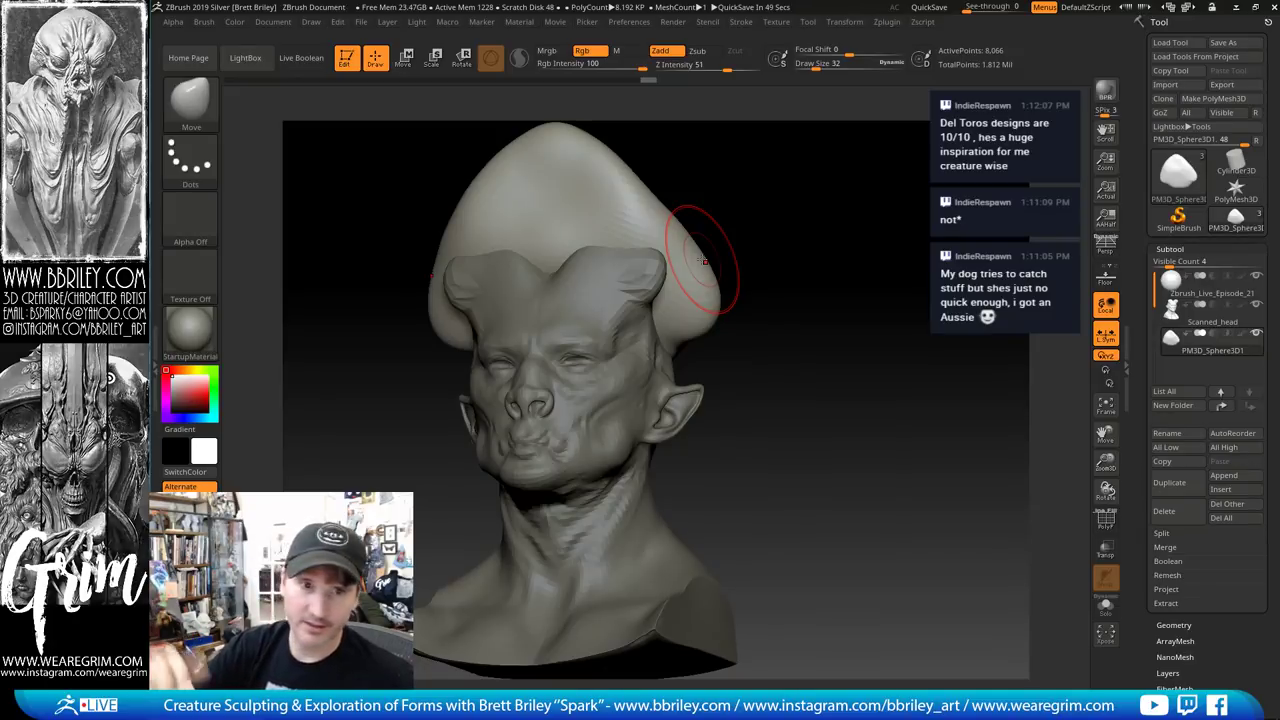
Round out the upper part of the crest with the Move brush, using draw sizes 83 and 62
{"action": "mouse_move", "coordinate": [752, 275]}
{"action": "left_mouse_down"}
{"action": "mouse_move", "coordinate": [777, 306]}
{"action": "mouse_move", "coordinate": [678, 340]}
{"action": "left_mouse_up"}
{"action": "key", "text": "bracketright"}
{"action": "key", "text": "bracketright"}
{"action": "key", "text": "bracketright"}
{"action": "key", "text": "bracketright"}
{"action": "key", "text": "bracketright"}
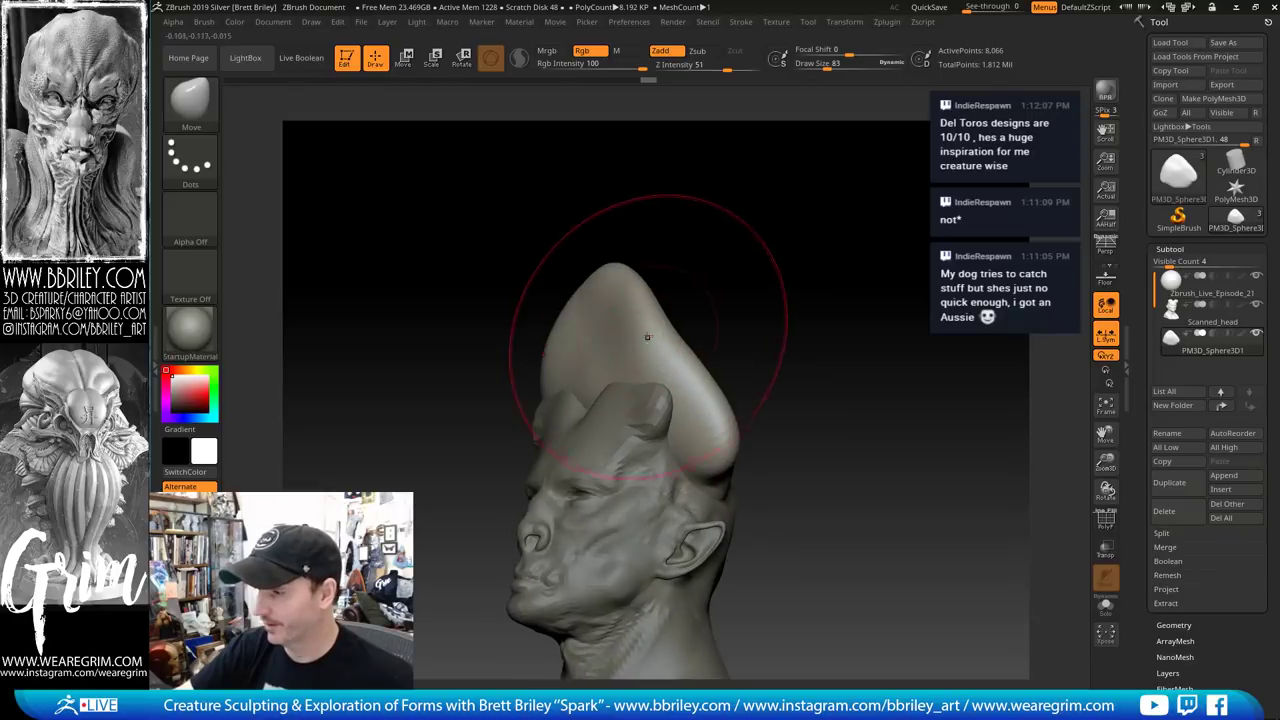
{"action": "mouse_move", "coordinate": [722, 268]}
{"action": "left_mouse_down"}
{"action": "mouse_move", "coordinate": [671, 280]}
{"action": "mouse_move", "coordinate": [688, 273]}
{"action": "mouse_move", "coordinate": [698, 318]}
{"action": "mouse_move", "coordinate": [740, 329]}
{"action": "mouse_move", "coordinate": [857, 309]}
{"action": "mouse_move", "coordinate": [846, 268]}
{"action": "left_mouse_up"}
{"action": "key", "text": "bracketleft"}
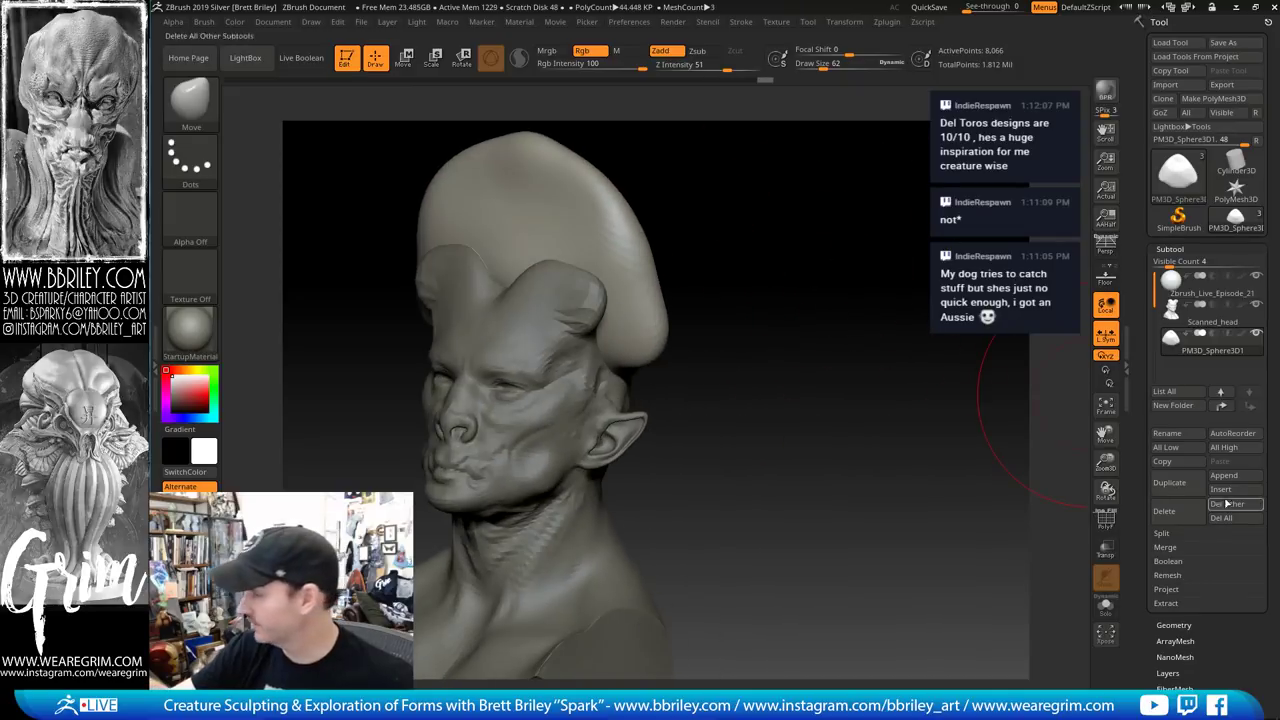
Append another sphere as a new subtool, select it and scale it down by a factor of 0.1 for an eyeball
{"action": "left_click", "coordinate": [1225, 477]}
{"action": "left_click", "coordinate": [818, 463]}
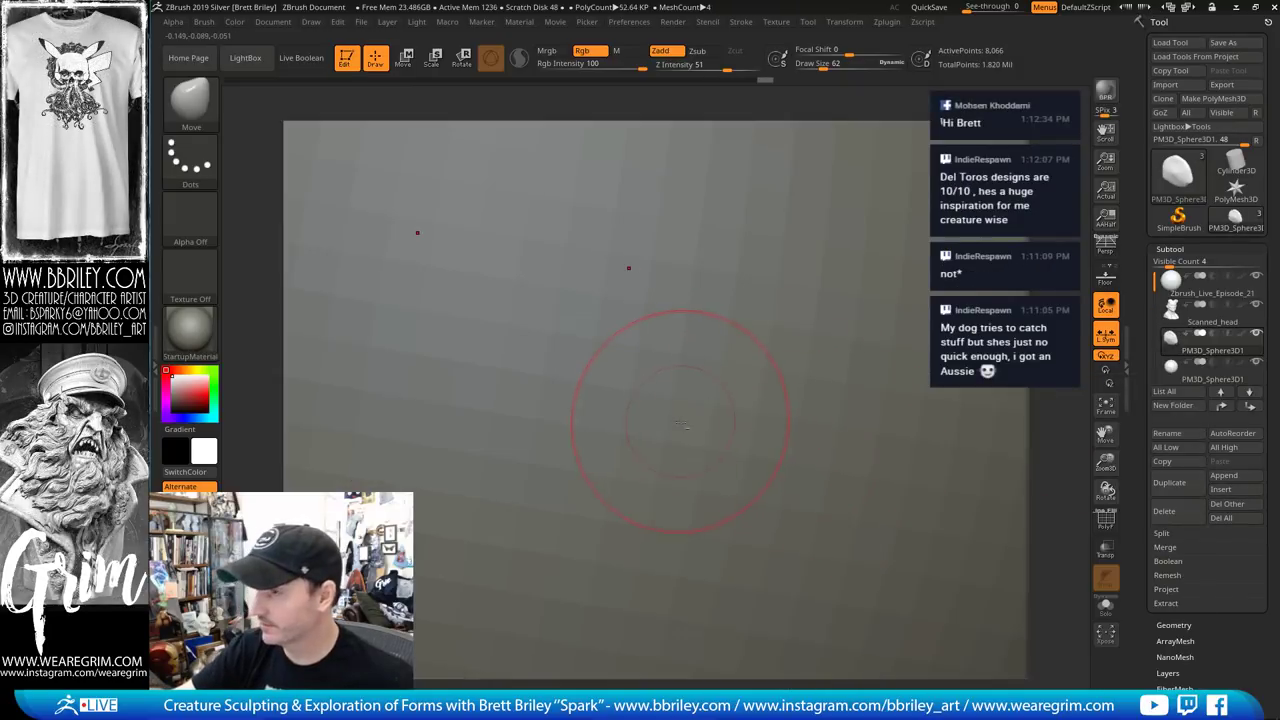
{"action": "key", "text": "w"}
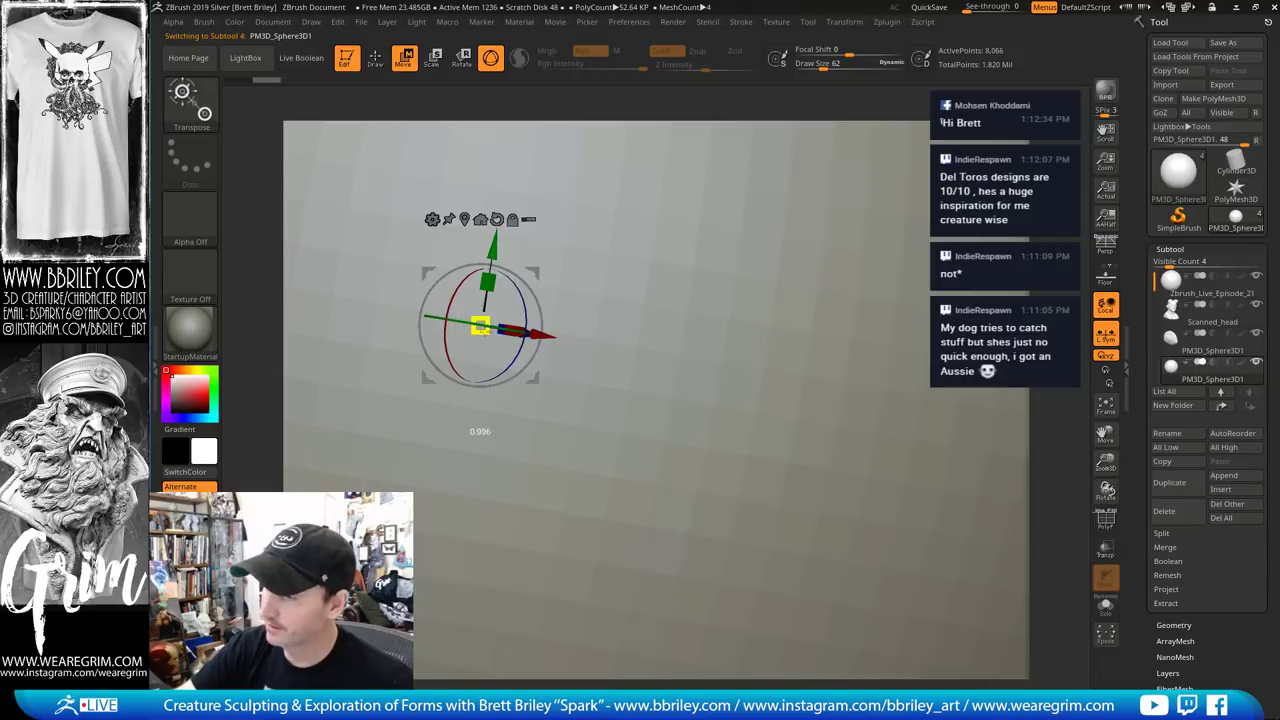
{"action": "left_click_drag", "start_coordinate": [483, 329], "coordinate": [430, 354]}
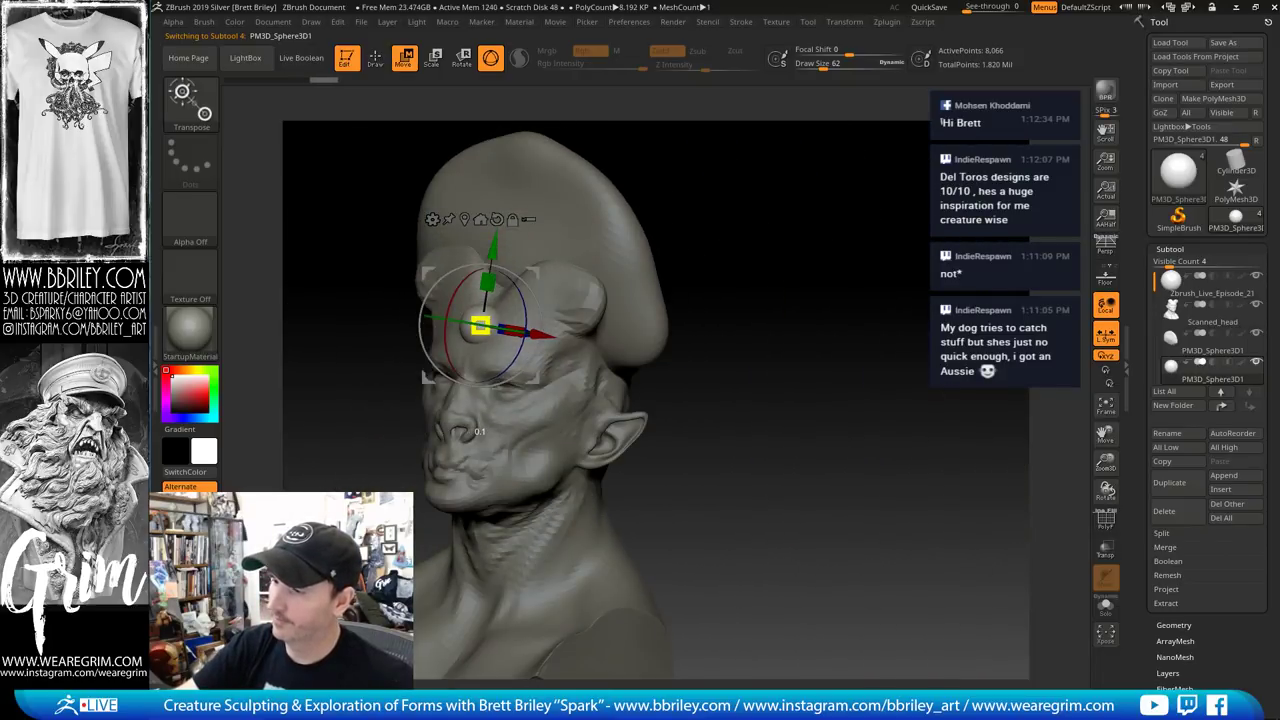
{"action": "left_click_drag", "start_coordinate": [757, 350], "coordinate": [850, 380], "text": "shift"}
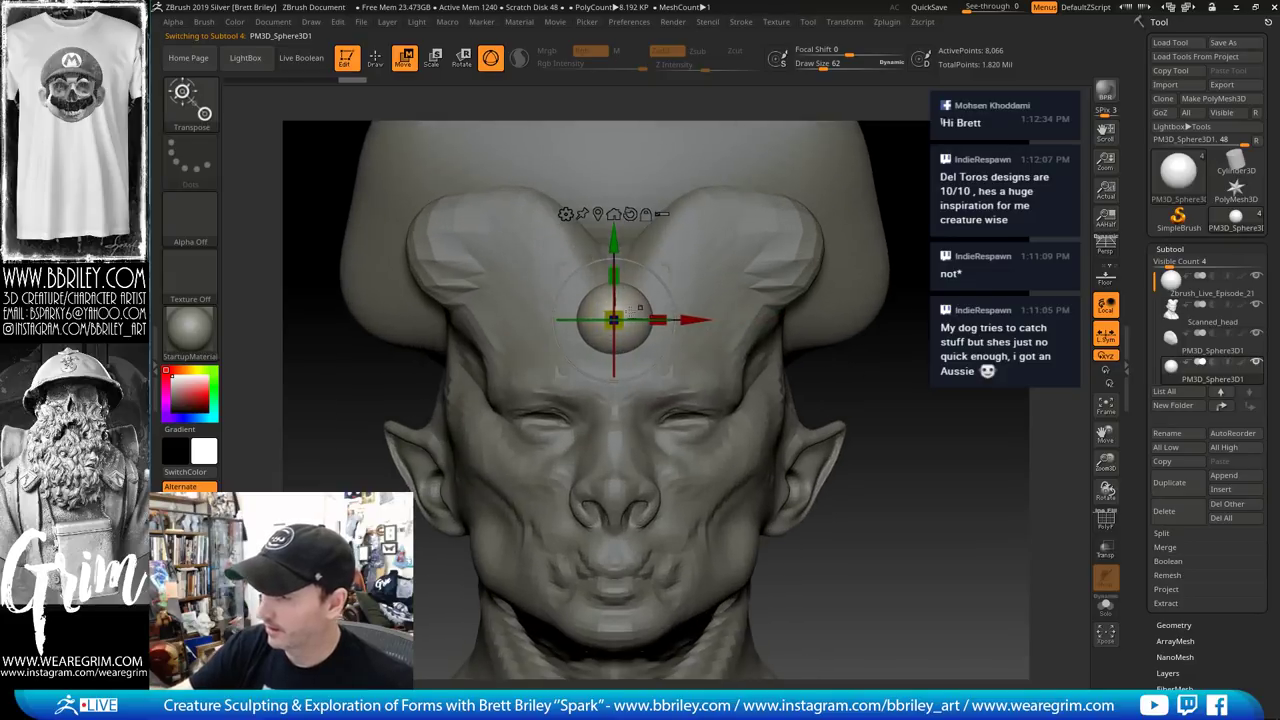
Move the small sphere into one eye socket, push it back behind the lids and resize it to fit
{"action": "left_click_drag", "start_coordinate": [622, 315], "coordinate": [536, 421]}
{"action": "left_click_drag", "start_coordinate": [862, 430], "coordinate": [972, 425]}
{"action": "left_click_drag", "start_coordinate": [461, 425], "coordinate": [437, 426]}
{"action": "left_click_drag", "start_coordinate": [780, 400], "coordinate": [675, 402]}
{"action": "left_click_drag", "start_coordinate": [566, 371], "coordinate": [580, 370]}
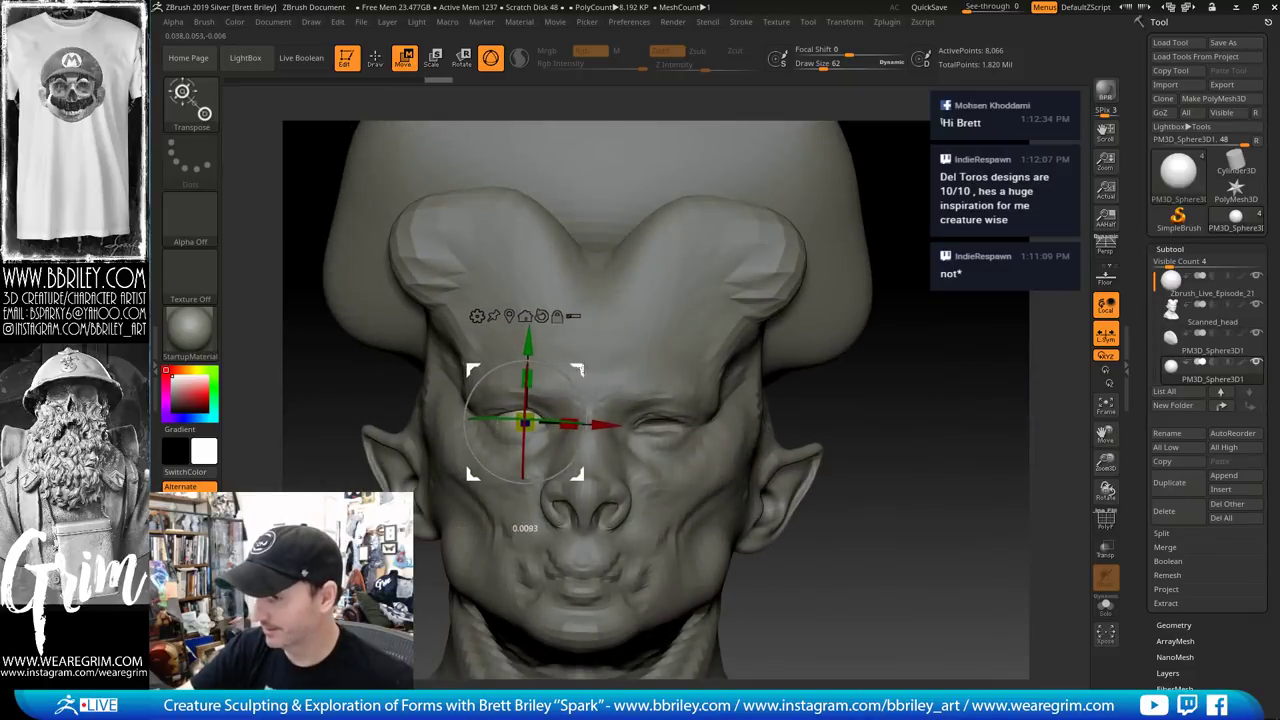
{"action": "left_click_drag", "start_coordinate": [531, 415], "coordinate": [527, 419]}
{"action": "left_click_drag", "start_coordinate": [581, 371], "coordinate": [577, 369]}
{"action": "key", "text": "q"}
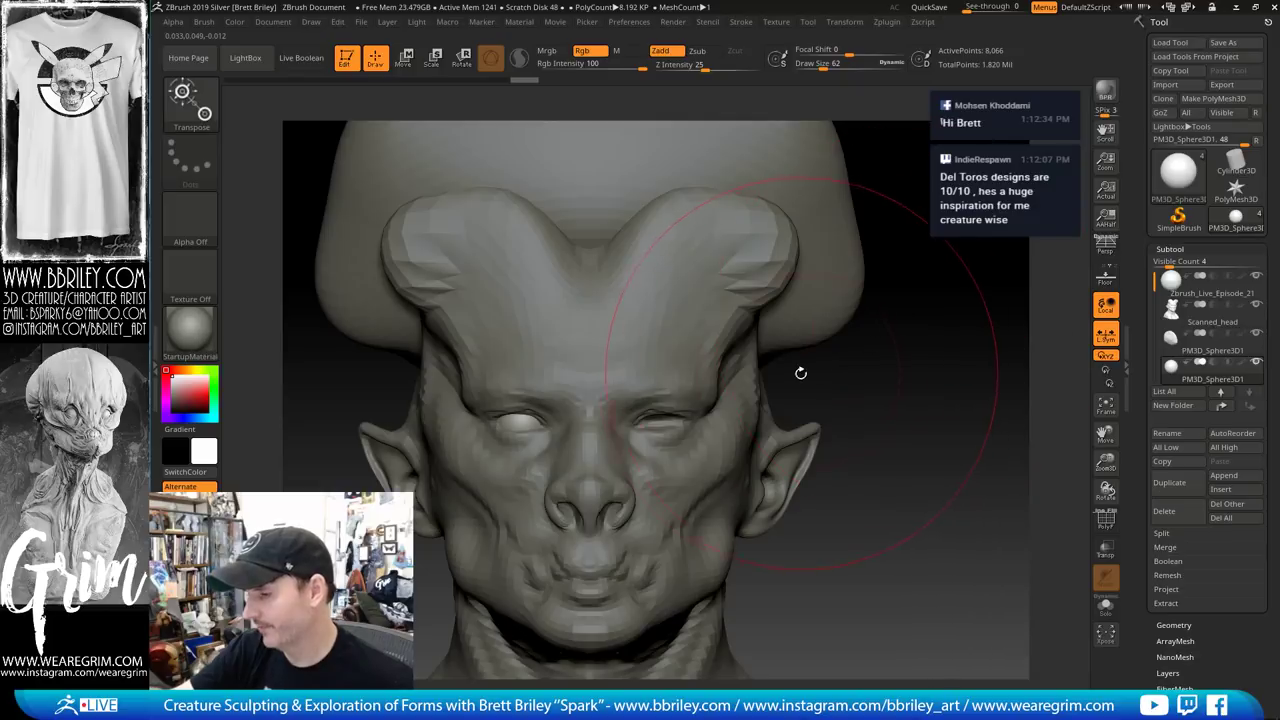
Mirror the eyeball across the X axis with SubTool Master, merging both eyes into one subtool
{"action": "left_click_drag", "start_coordinate": [909, 352], "coordinate": [524, 426]}
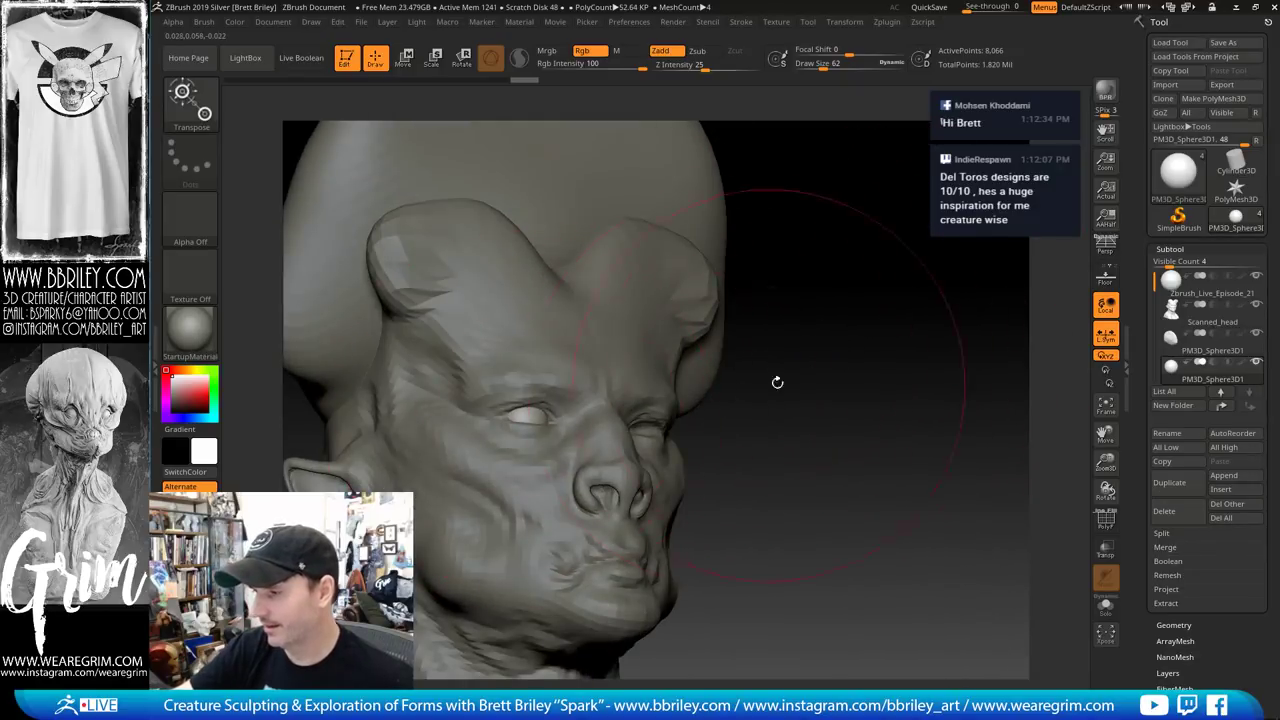
{"action": "mouse_move", "coordinate": [777, 382]}
{"action": "left_mouse_down"}
{"action": "mouse_move", "coordinate": [869, 334]}
{"action": "mouse_move", "coordinate": [683, 457]}
{"action": "left_mouse_up"}
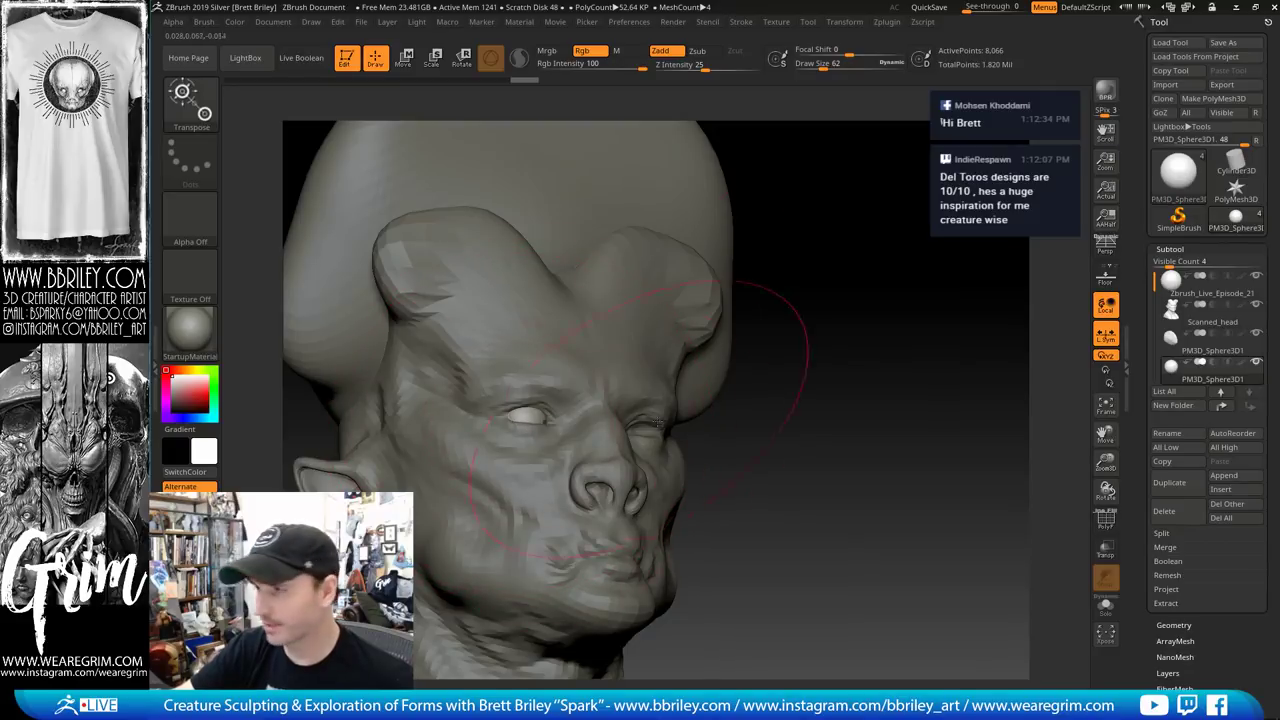
{"action": "left_click", "coordinate": [887, 21]}
{"action": "left_click", "coordinate": [922, 253]}
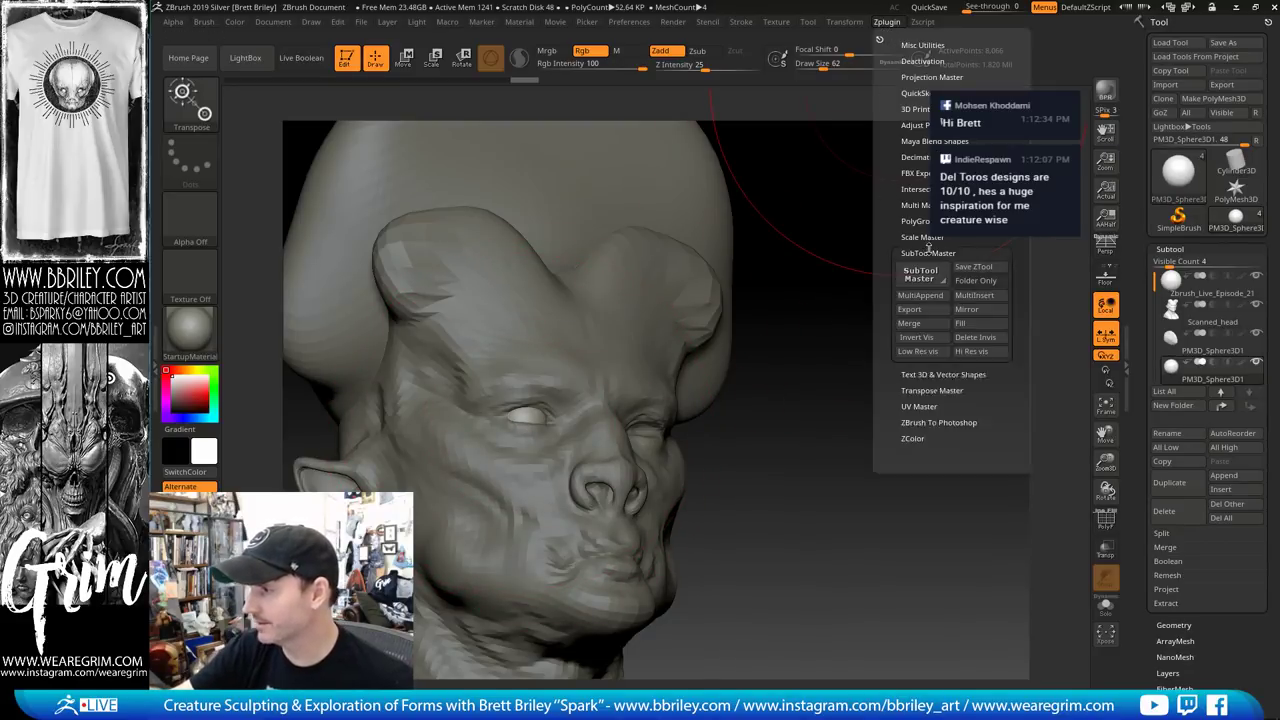
{"action": "left_click", "coordinate": [922, 270]}
{"action": "left_click", "coordinate": [285, 235]}
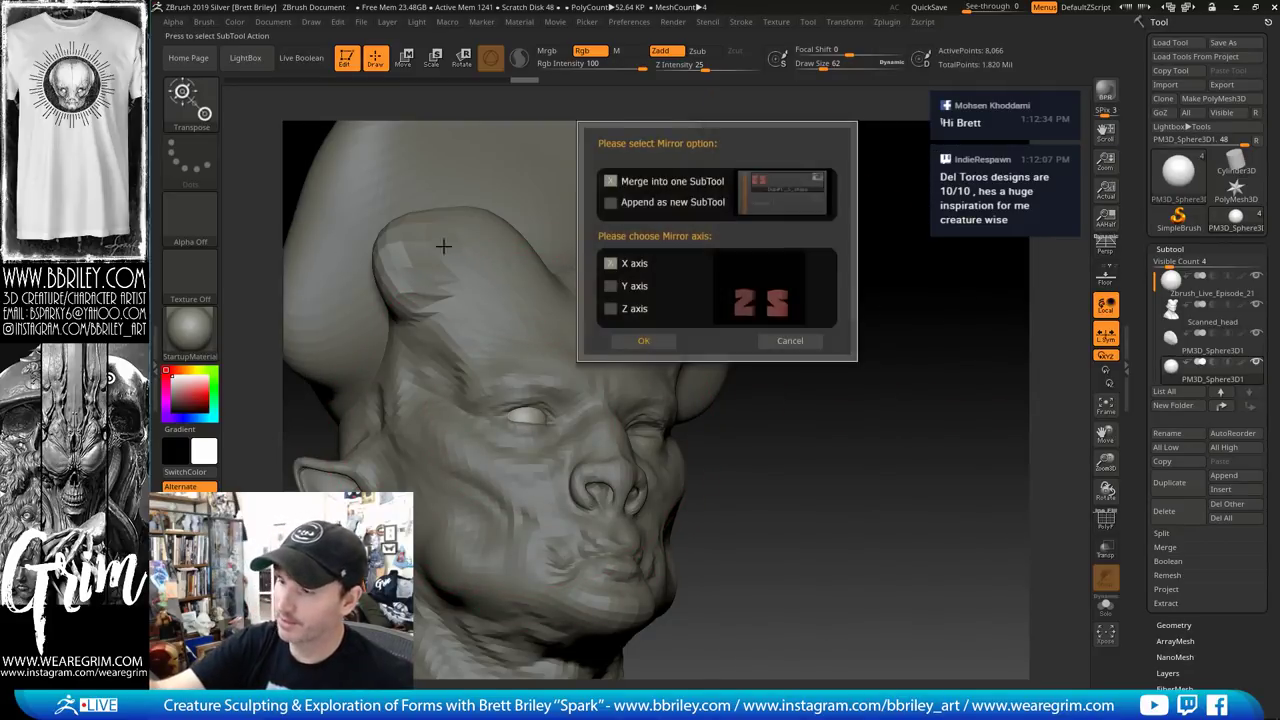
{"action": "left_click", "coordinate": [649, 341]}
Select the mirrored eyeball subtool and check both eyes from the front
{"action": "left_click_drag", "start_coordinate": [950, 308], "coordinate": [877, 283]}
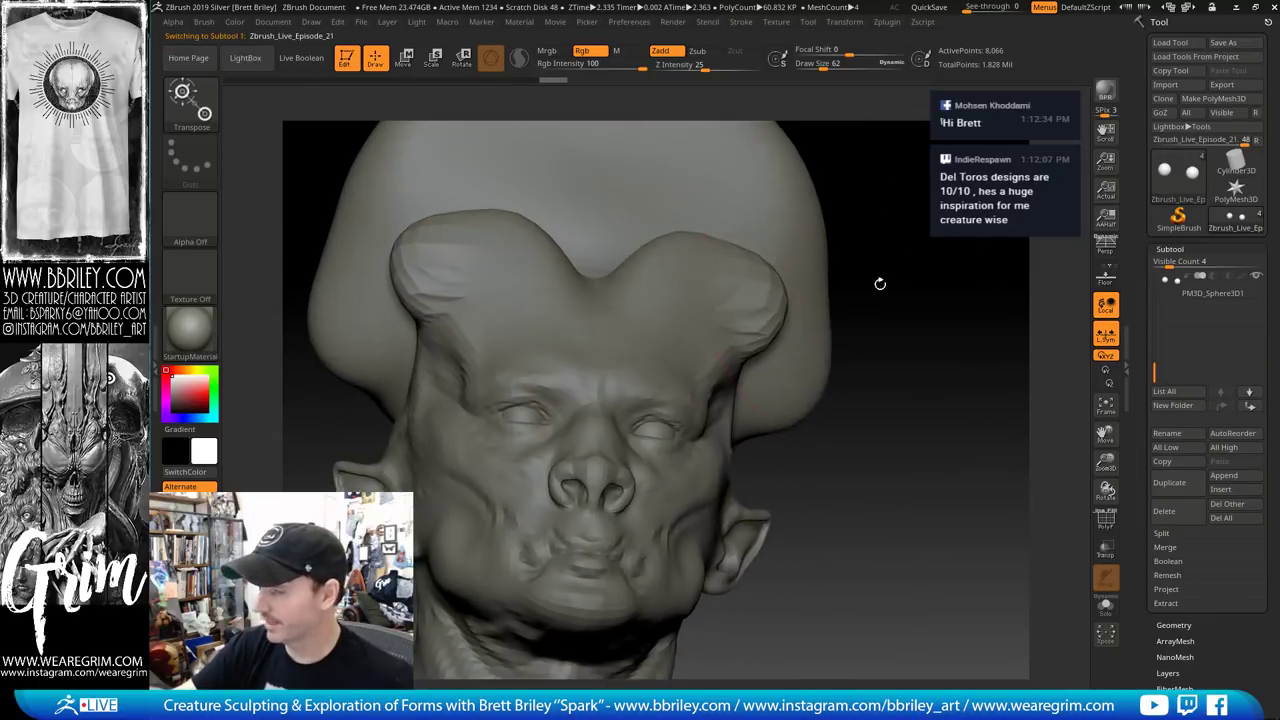
{"action": "left_click", "coordinate": [647, 431], "text": "alt"}
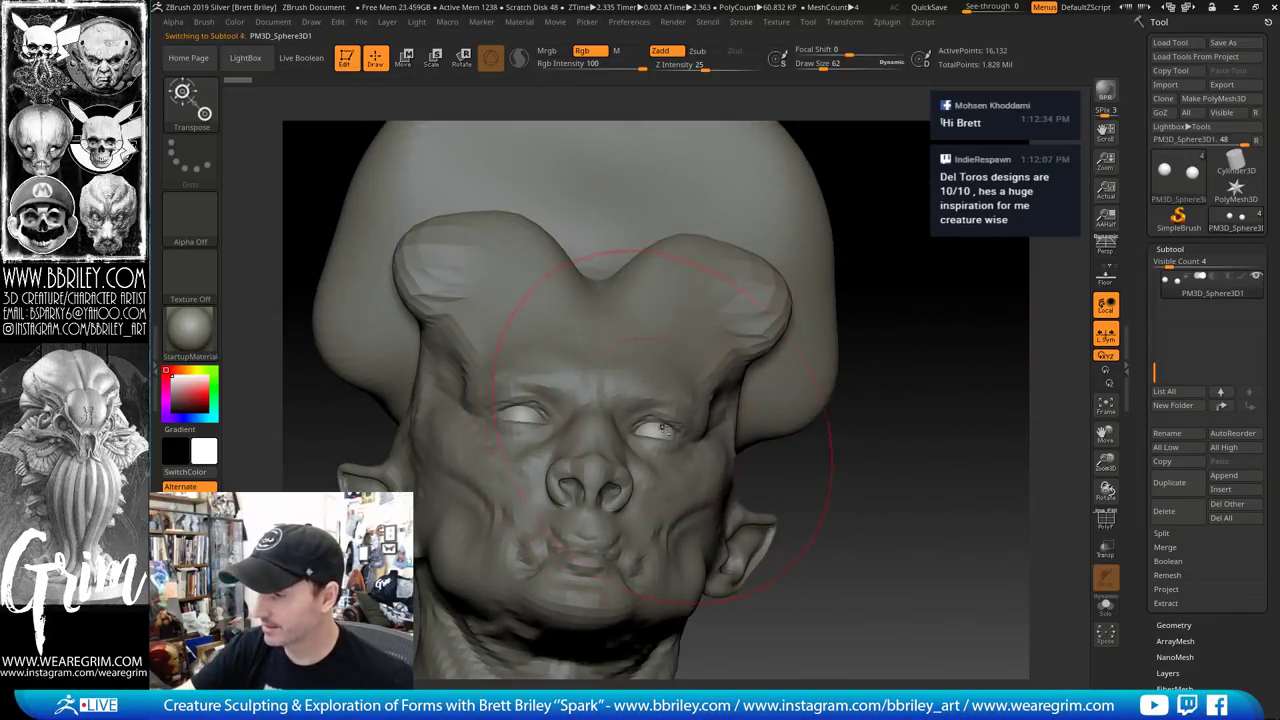
{"action": "left_click_drag", "start_coordinate": [910, 248], "coordinate": [930, 150], "text": "shift"}
{"action": "key", "text": "w"}
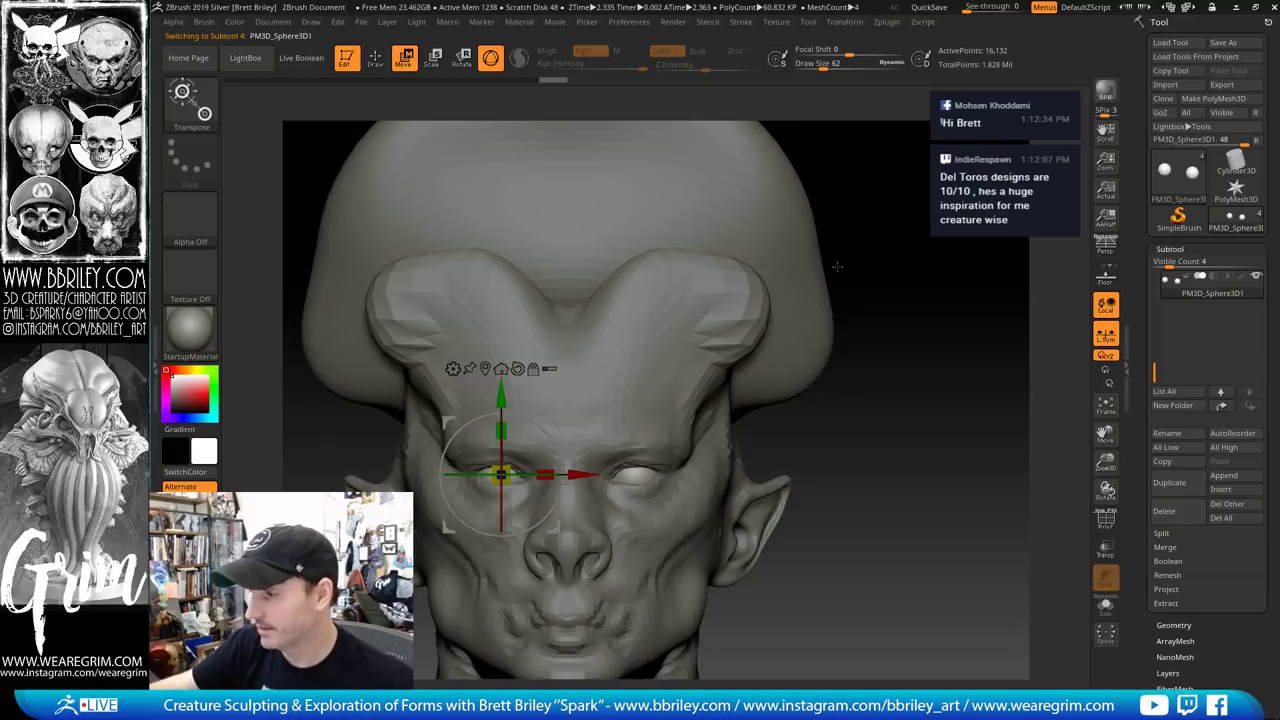
{"action": "key", "text": "q"}
{"action": "left_click_drag", "start_coordinate": [903, 345], "coordinate": [895, 354]}
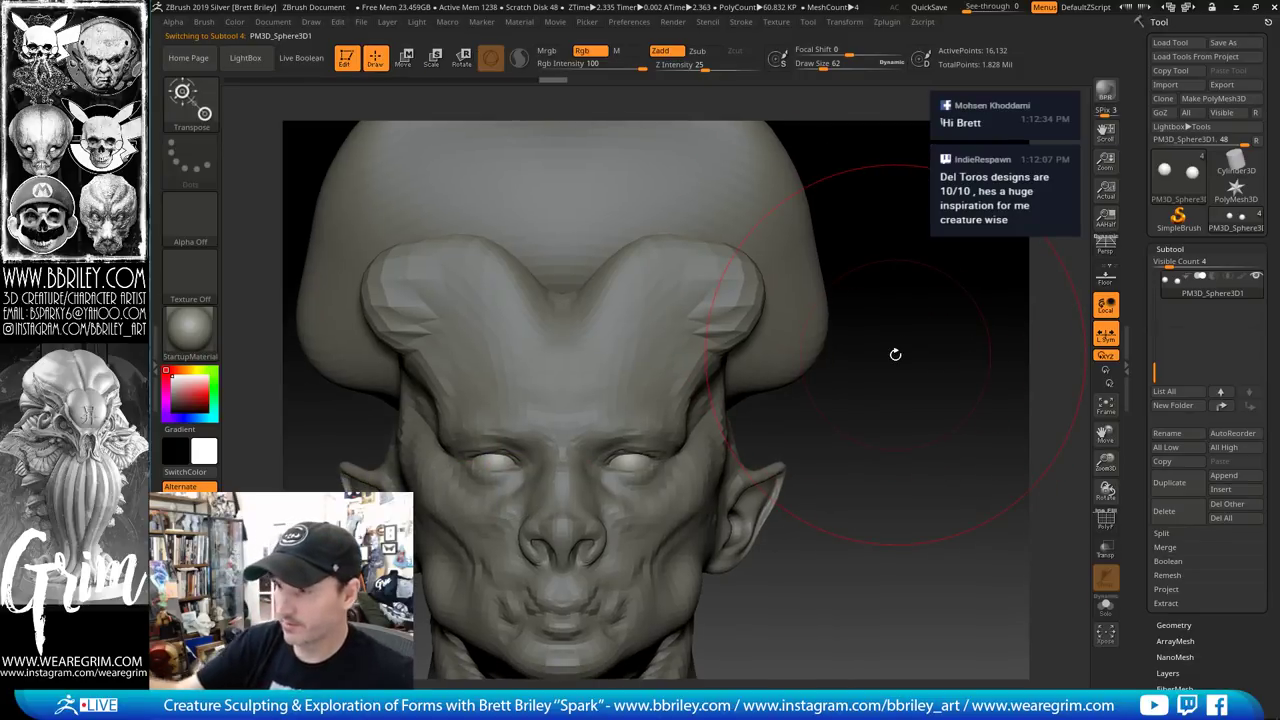
{"action": "mouse_move", "coordinate": [889, 263]}
{"action": "left_mouse_down"}
{"action": "mouse_move", "coordinate": [903, 229]}
{"action": "mouse_move", "coordinate": [900, 257]}
{"action": "left_mouse_up"}
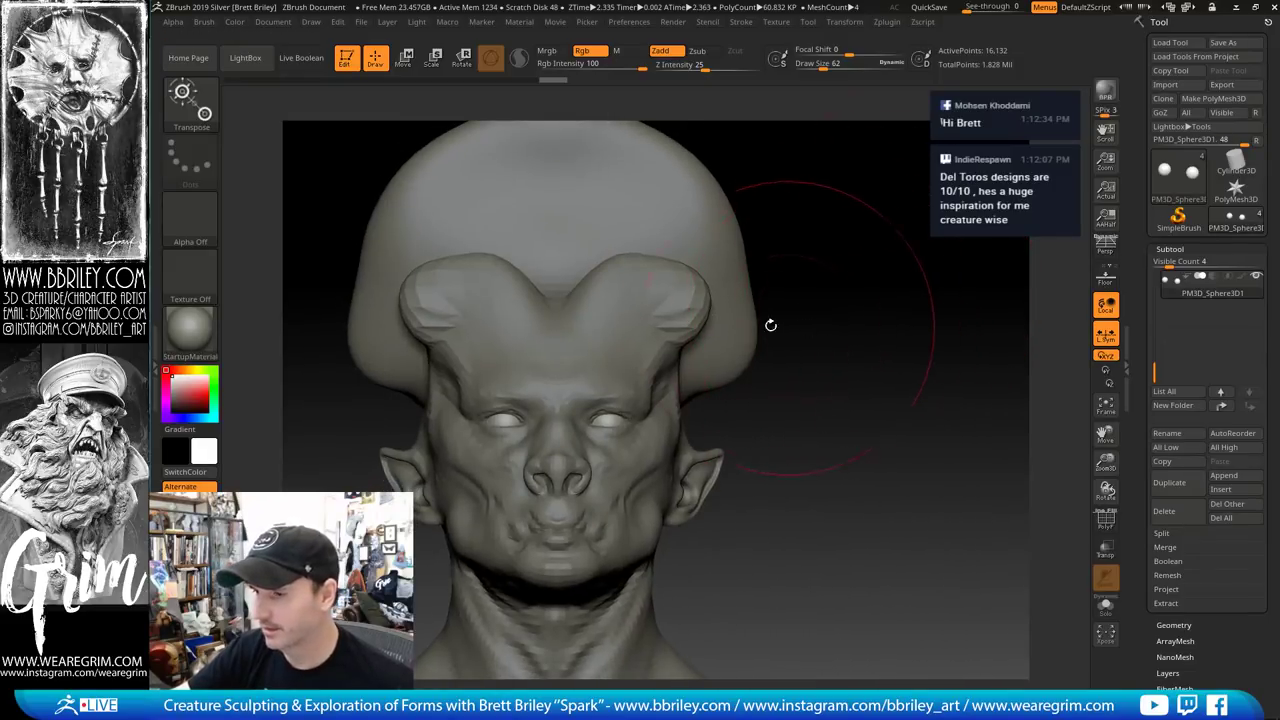
Try the mr_skin material on the model and switch the active material to mr_eyeball_v2
{"action": "left_click", "coordinate": [192, 338]}
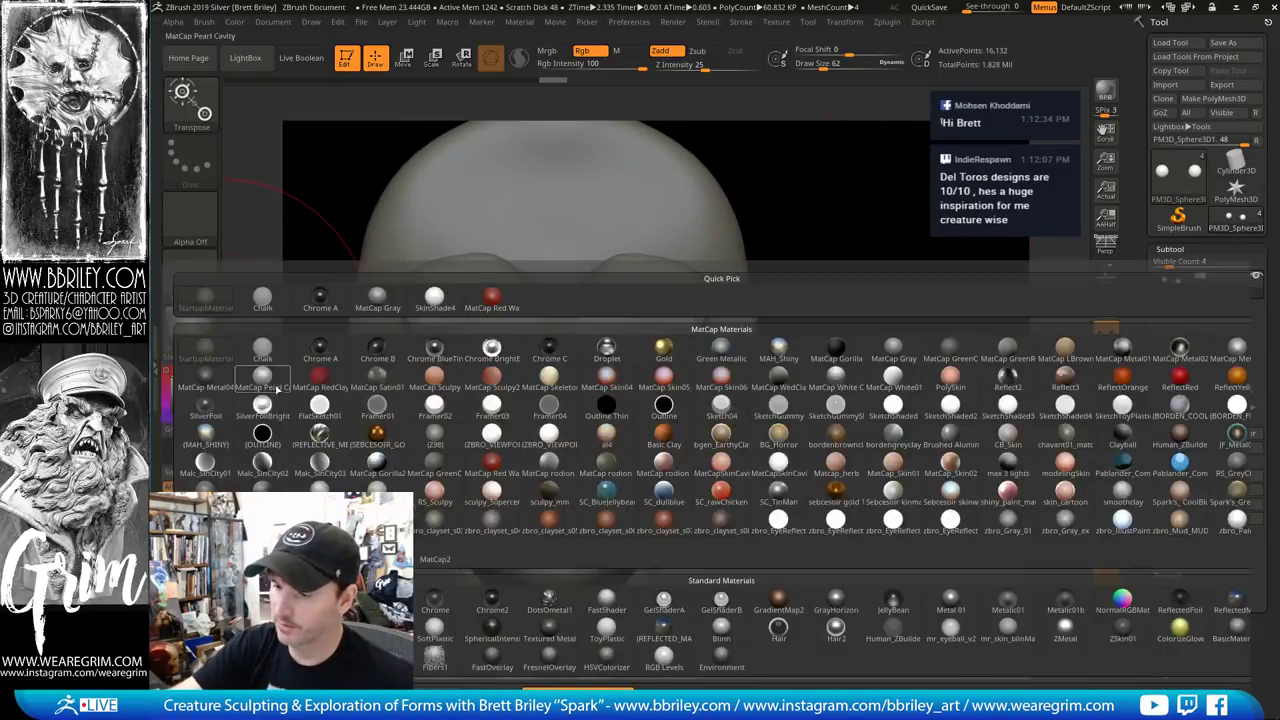
{"action": "left_click", "coordinate": [1007, 627]}
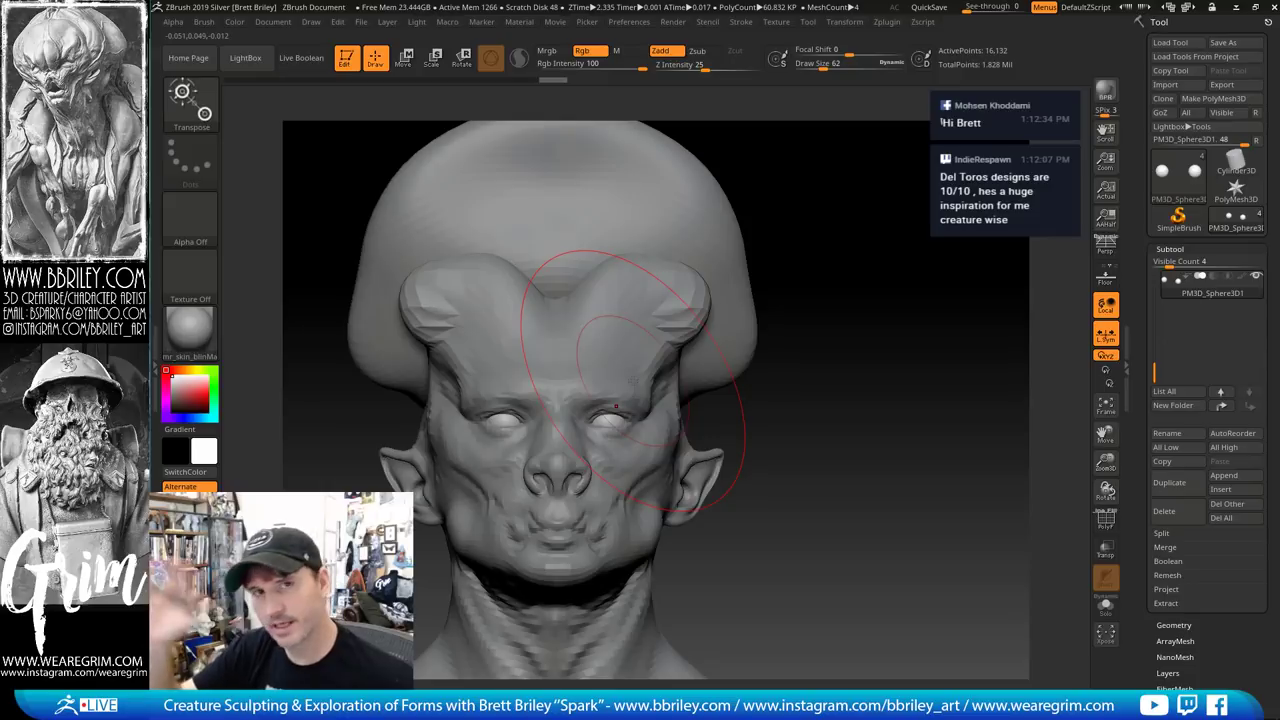
{"action": "left_click", "coordinate": [208, 342]}
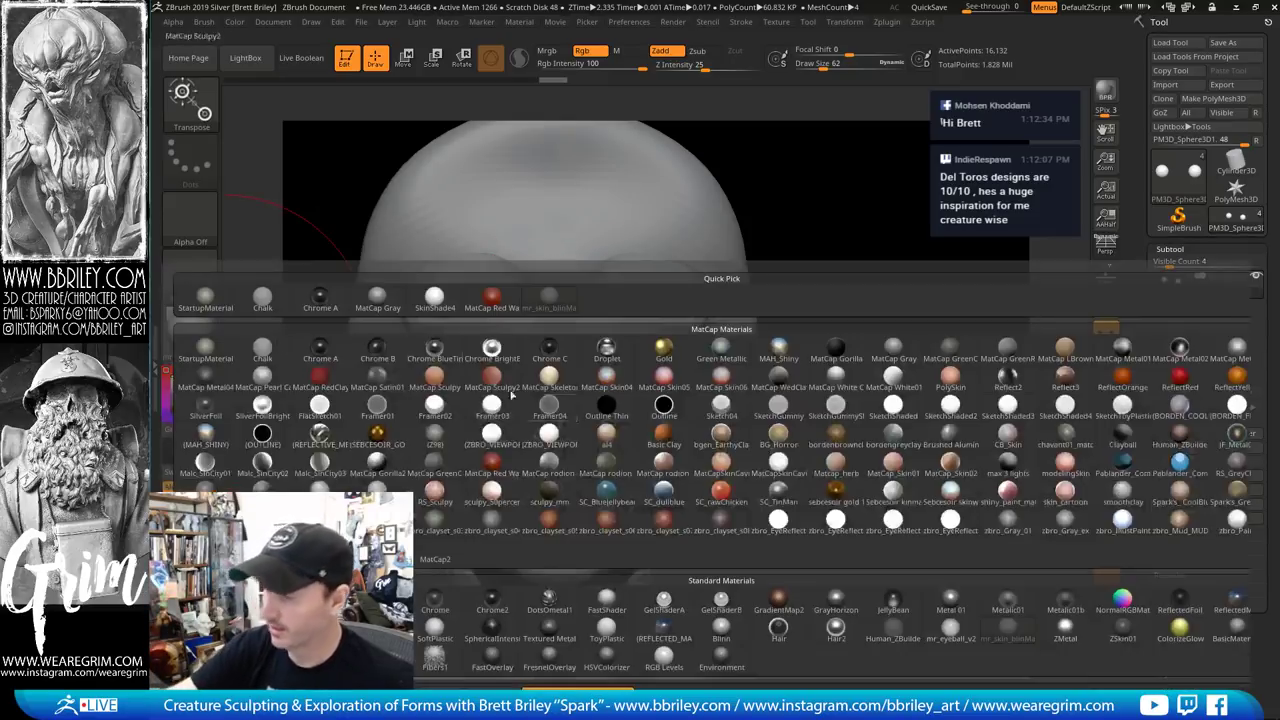
{"action": "left_click", "coordinate": [944, 631]}
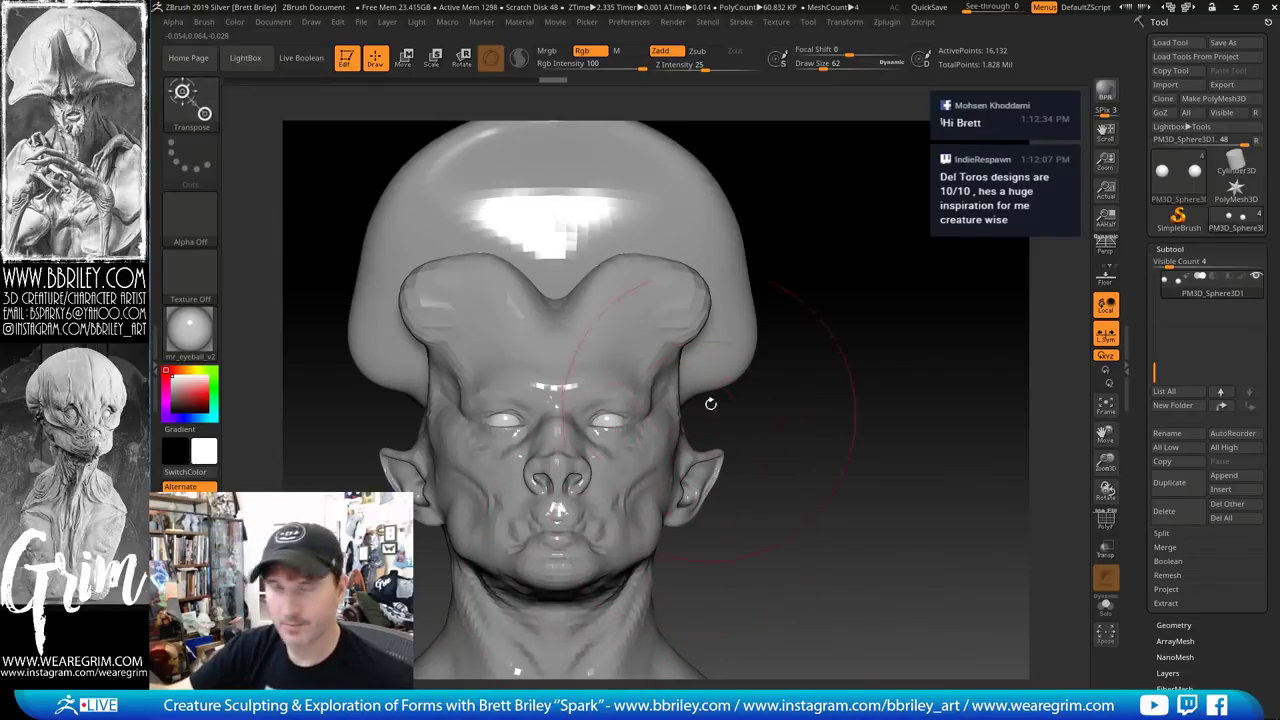
Reduce the draw size to 32 and fill the eyeballs with the eye material using the material channel only
{"action": "key", "text": "s"}
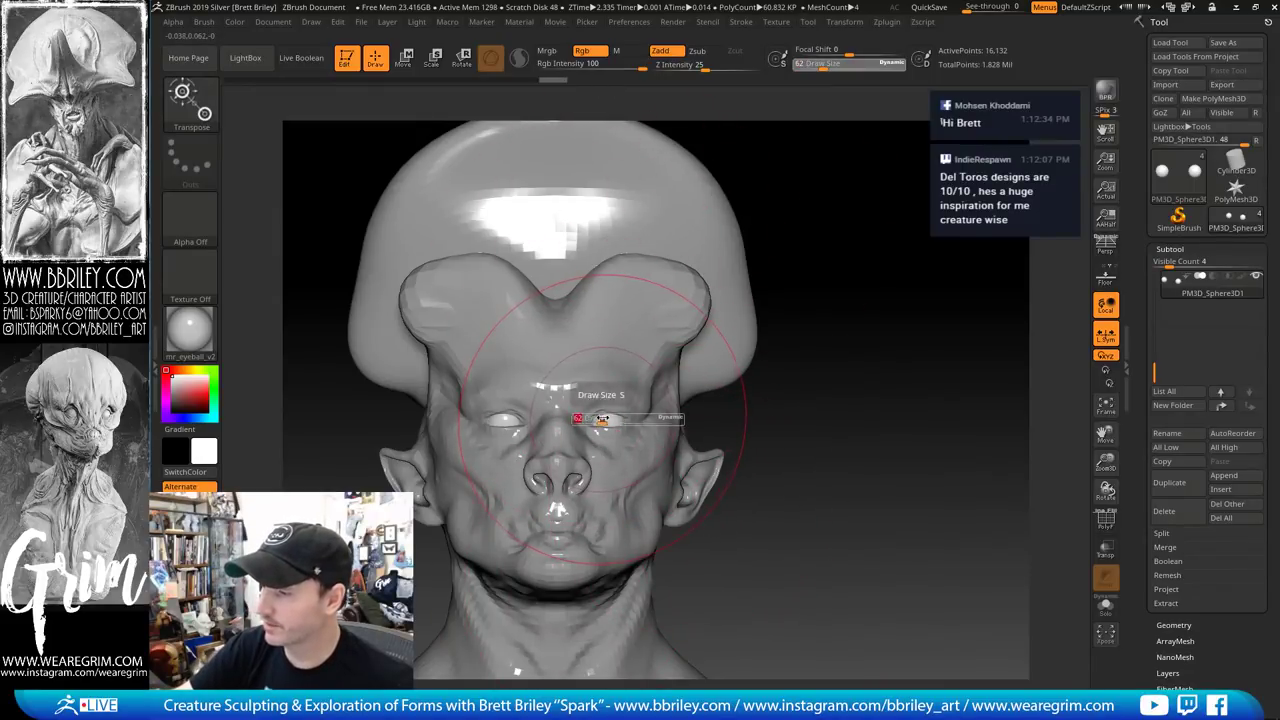
{"action": "left_click_drag", "start_coordinate": [601, 418], "coordinate": [588, 418]}
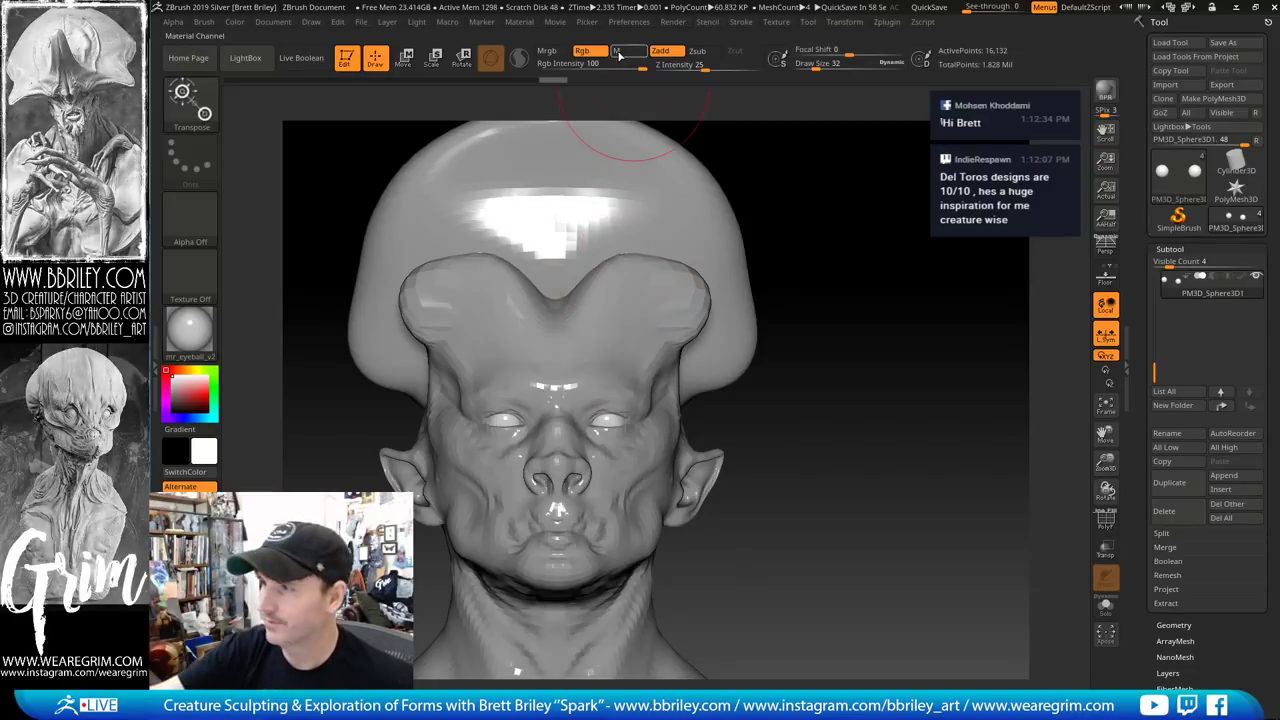
{"action": "left_click", "coordinate": [617, 51]}
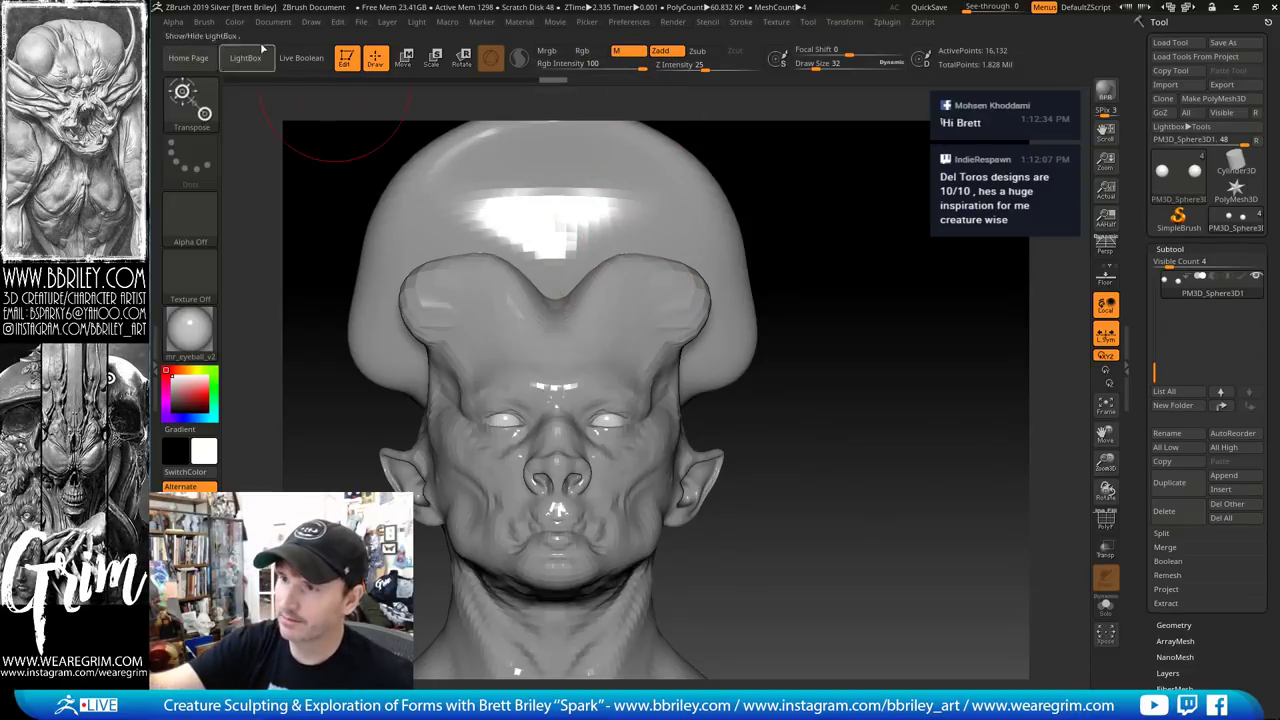
{"action": "left_click", "coordinate": [234, 21]}
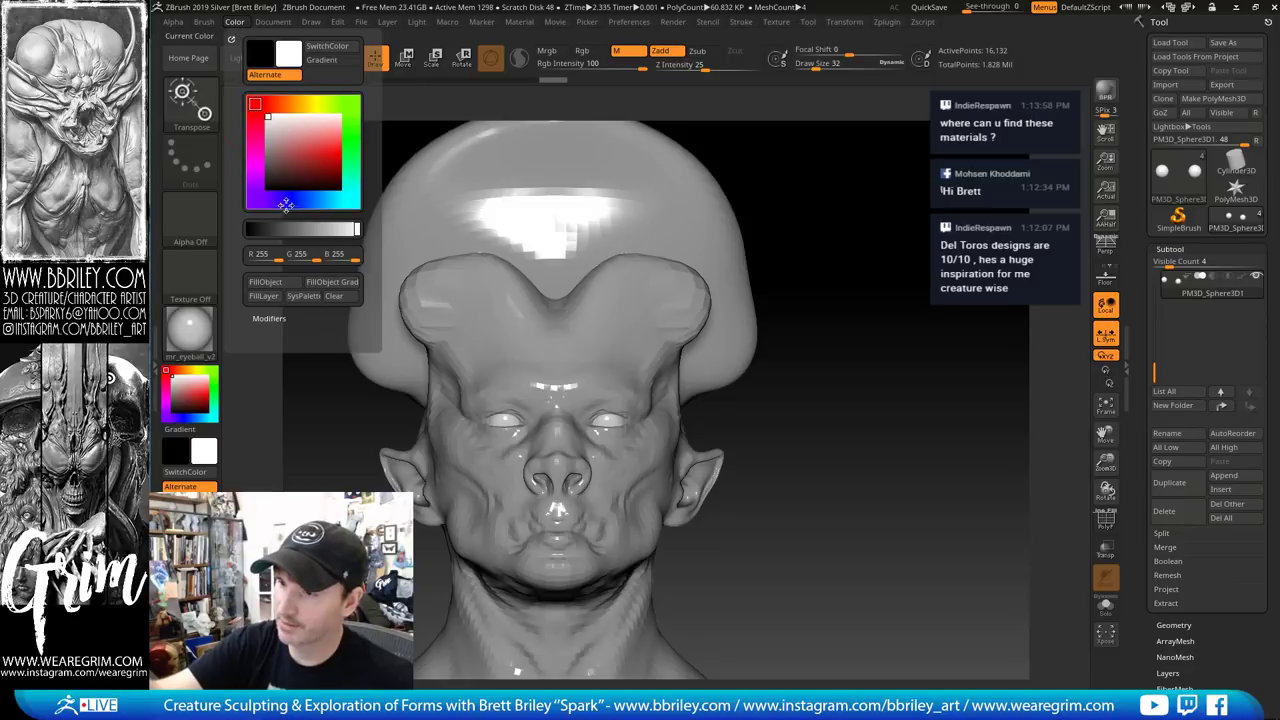
{"action": "left_click", "coordinate": [311, 22]}
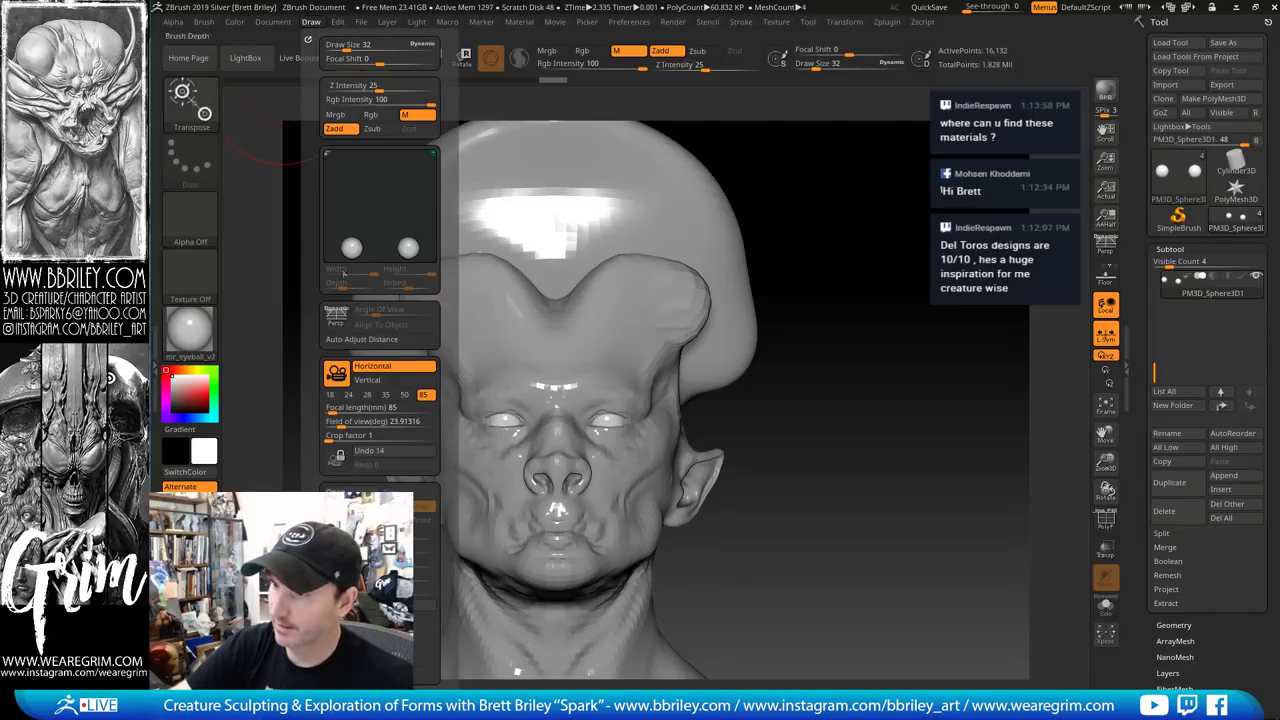
{"action": "left_click", "coordinate": [236, 22]}
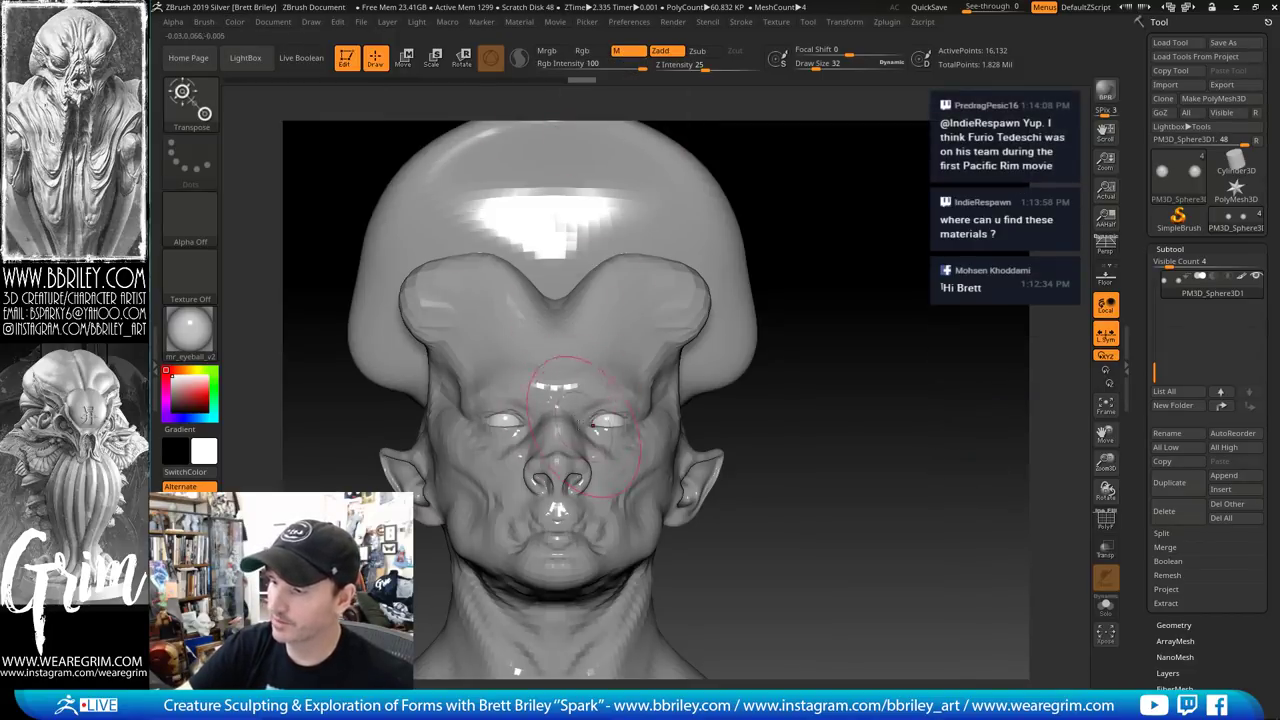
Switch the active material to (Z98) for the rest of the model
{"action": "left_click", "coordinate": [190, 330]}
{"action": "left_click", "coordinate": [434, 437]}
{"action": "mouse_move", "coordinate": [845, 230]}
{"action": "left_mouse_down"}
{"action": "mouse_move", "coordinate": [869, 234]}
{"action": "mouse_move", "coordinate": [857, 210]}
{"action": "mouse_move", "coordinate": [843, 220]}
{"action": "left_mouse_up"}
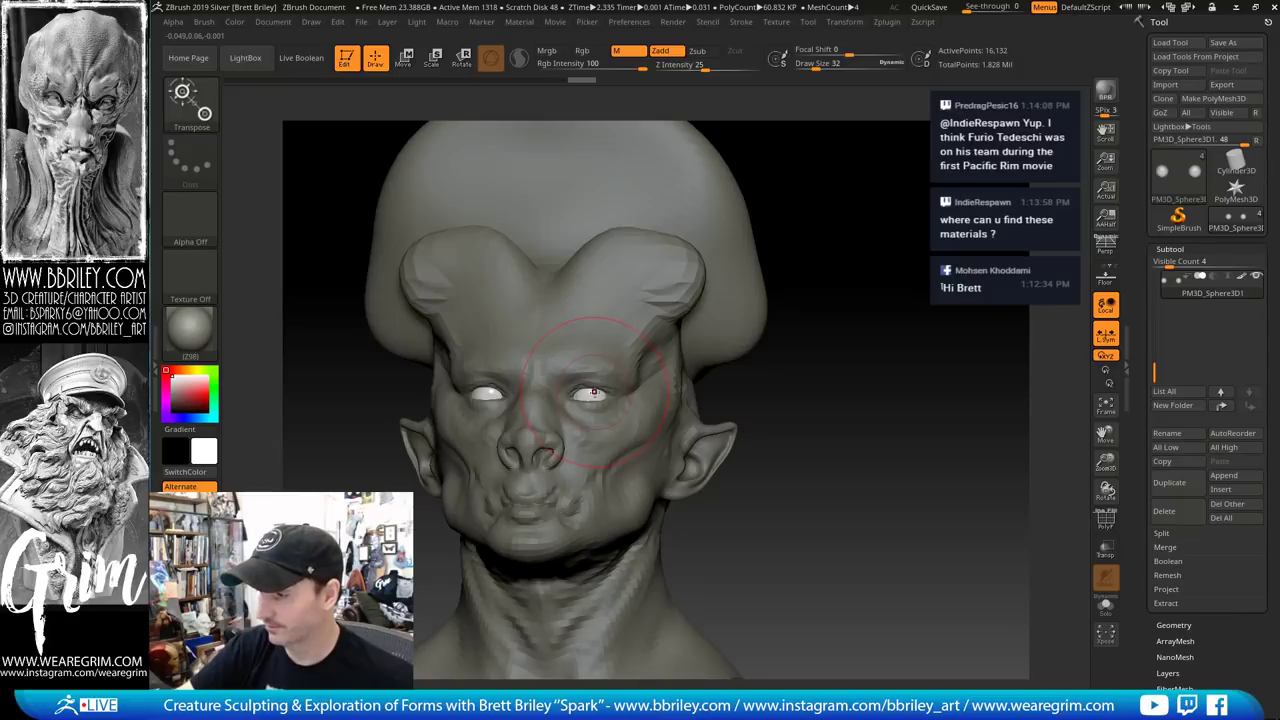
Set up the Standard brush with a FreeHand stroke, a light grey colour and a draw size of 5
{"action": "left_click", "coordinate": [583, 51]}
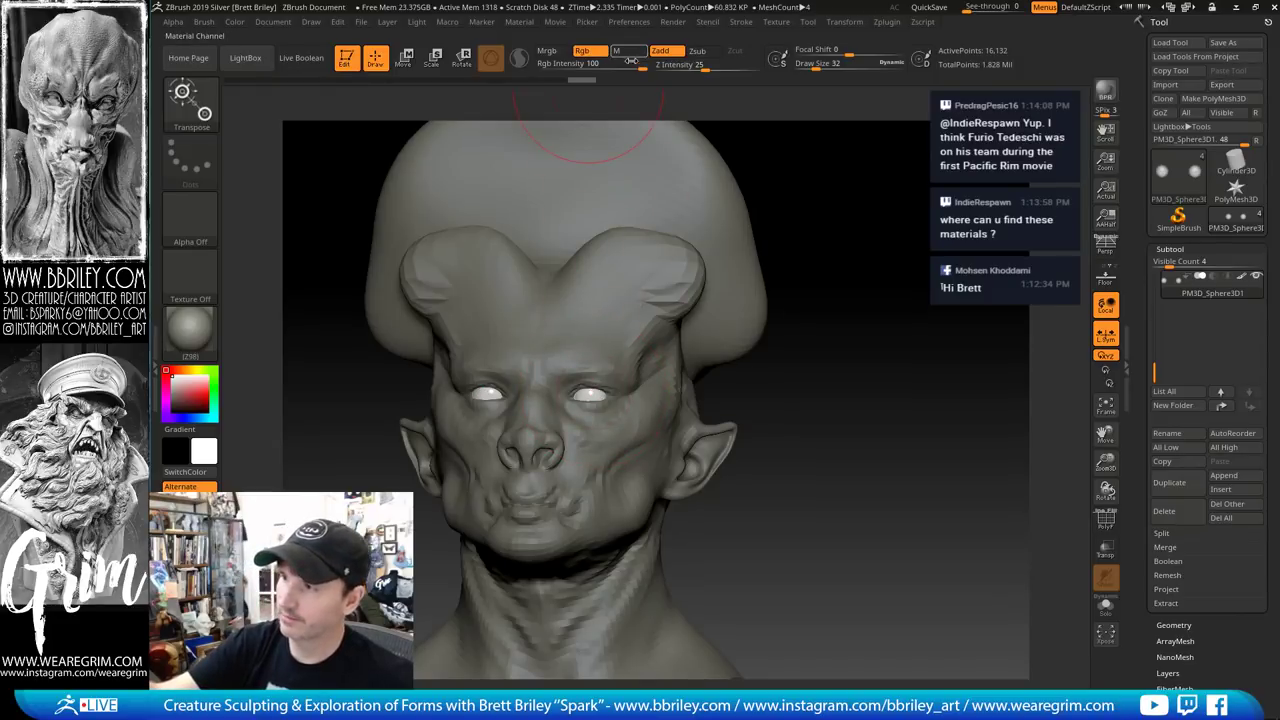
{"action": "left_click_drag", "start_coordinate": [640, 64], "coordinate": [620, 68]}
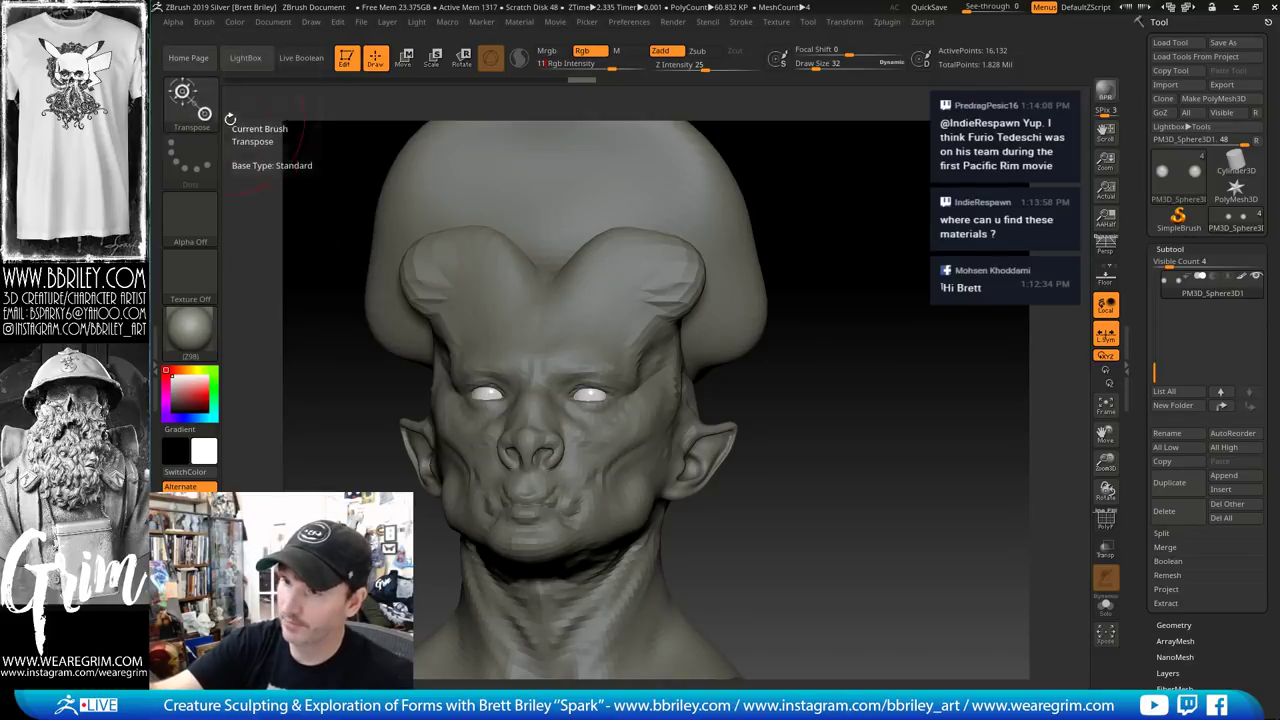
{"action": "left_click_drag", "start_coordinate": [850, 232], "coordinate": [788, 240]}
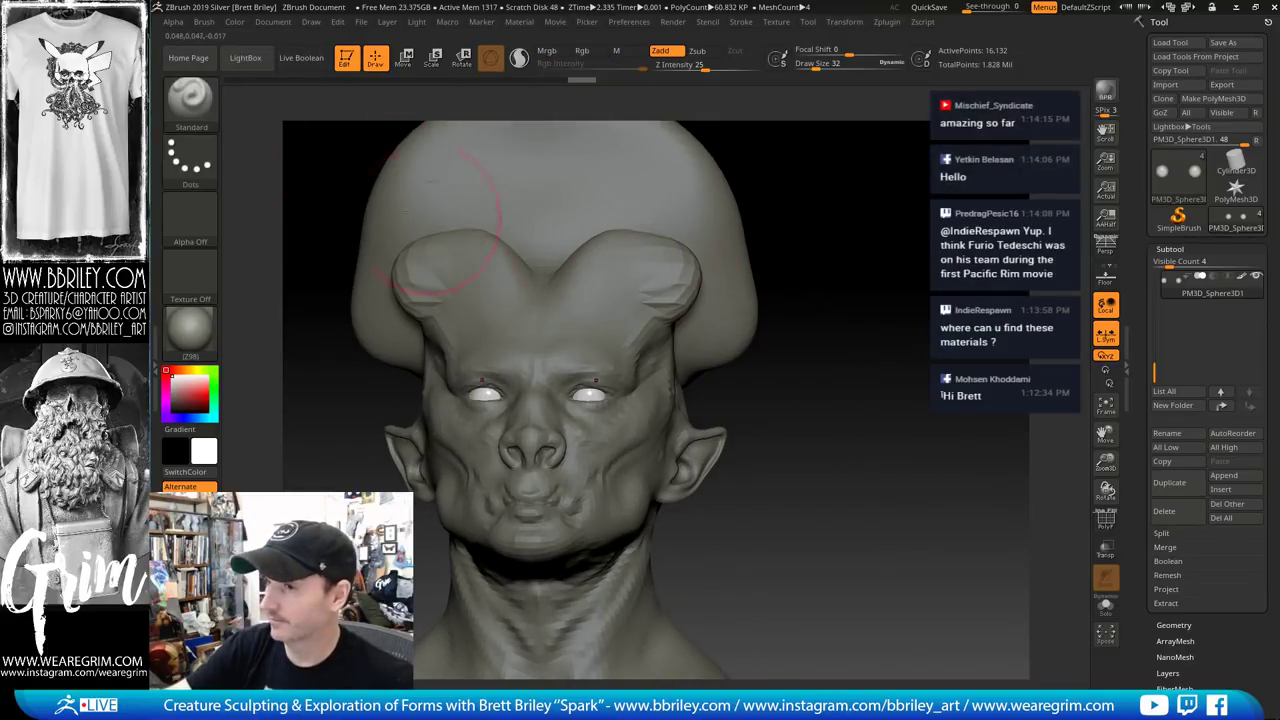
{"action": "left_click", "coordinate": [194, 166]}
{"action": "left_click", "coordinate": [379, 170]}
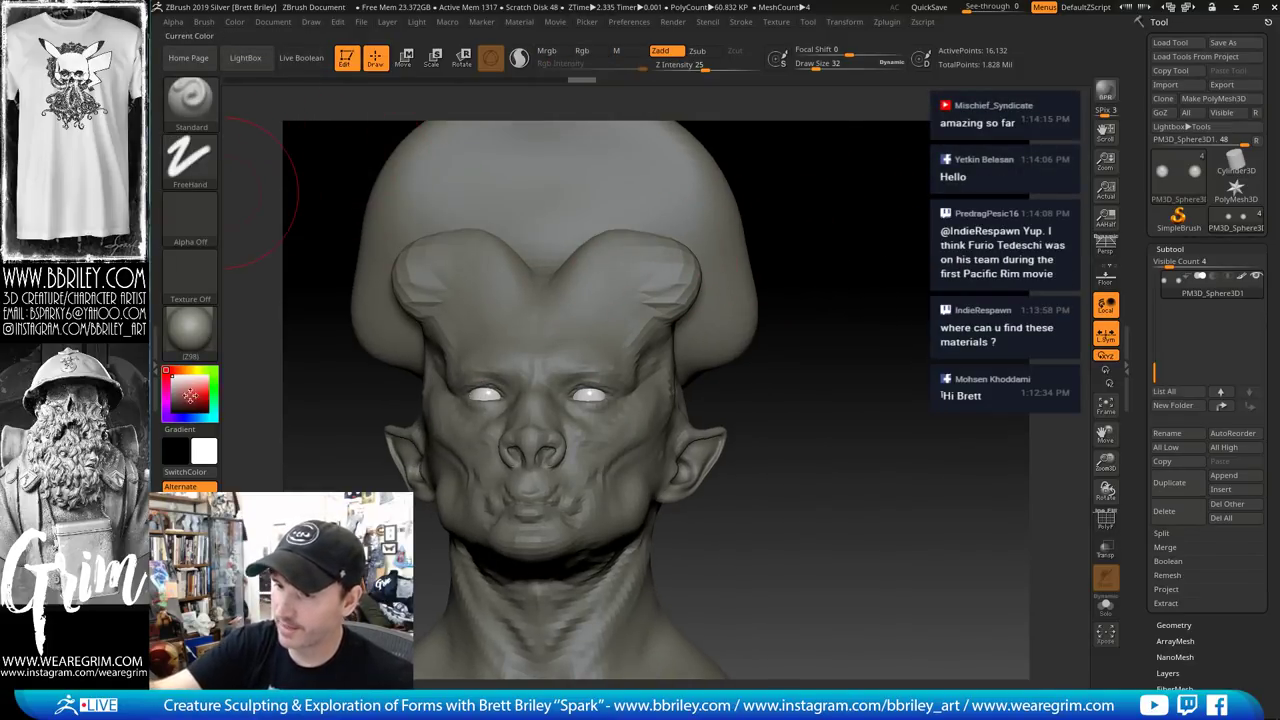
{"action": "key", "text": "bracketleft"}
{"action": "key", "text": "bracketleft"}
{"action": "key", "text": "bracketleft"}
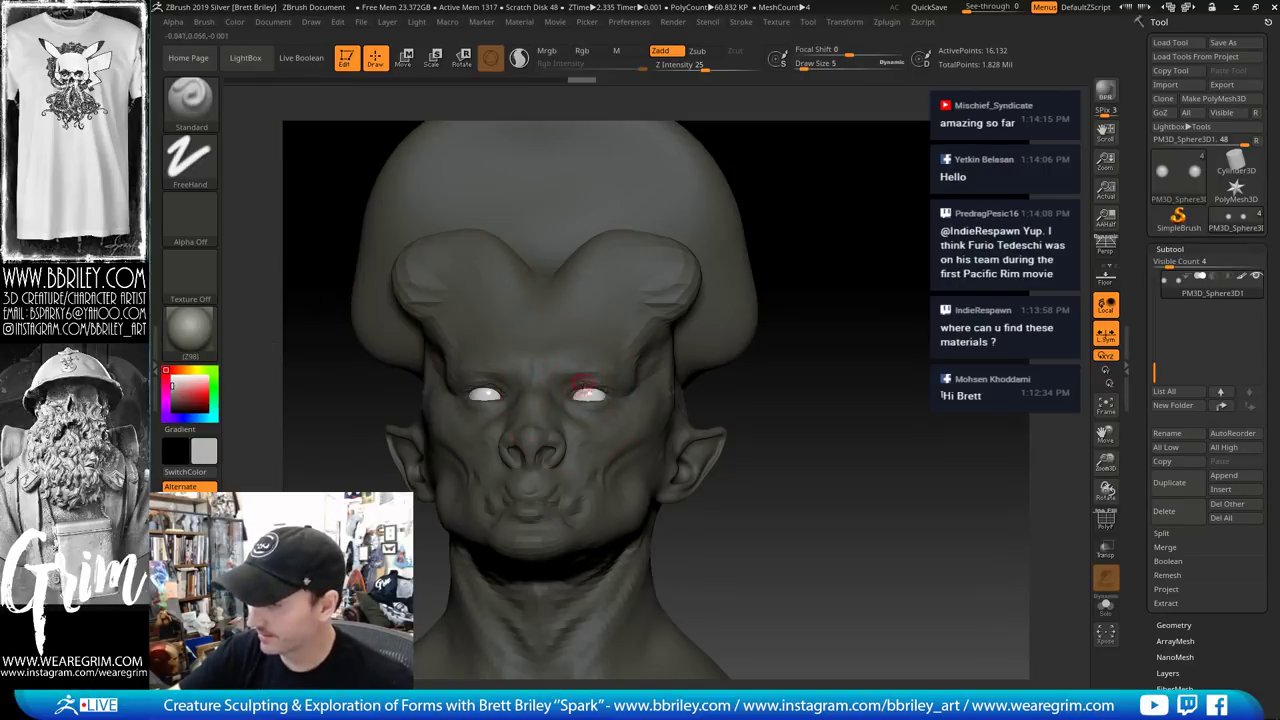
Paint light grey shading on the eyeballs with Rgb only, Zadd off and Rgb Intensity 30
{"action": "left_click", "coordinate": [582, 50]}
{"action": "left_click", "coordinate": [660, 50]}
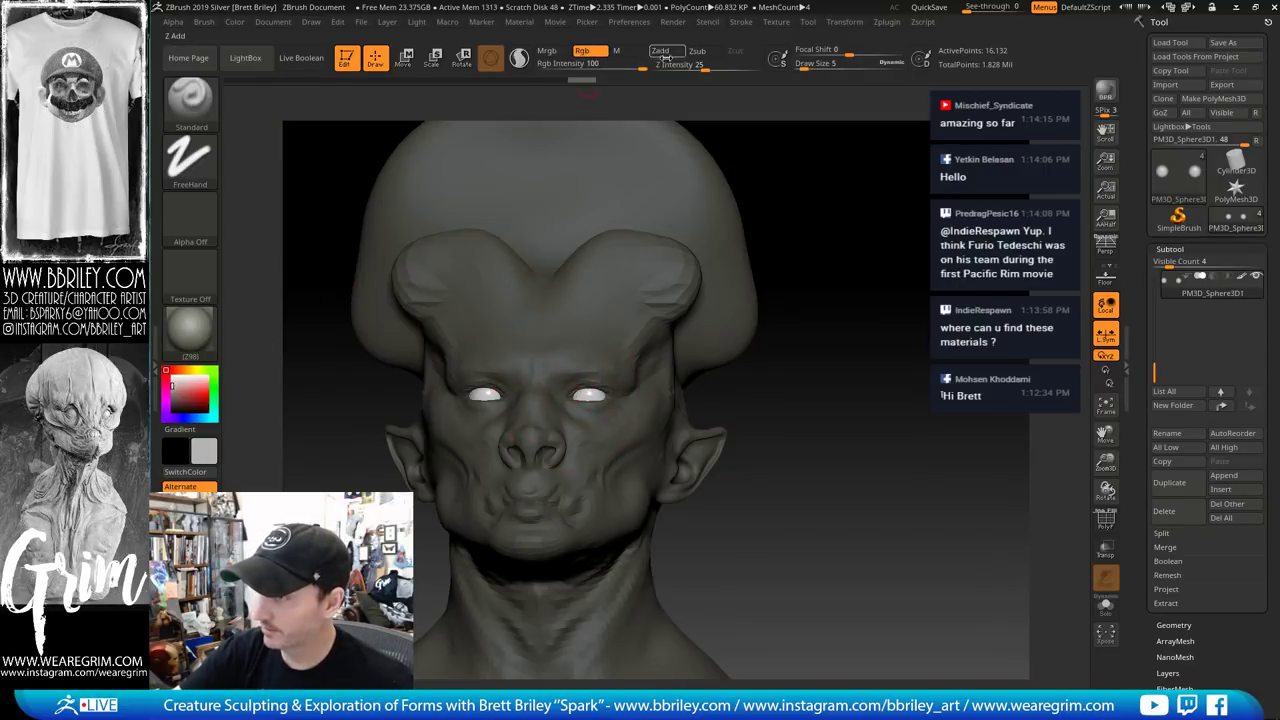
{"action": "left_click_drag", "start_coordinate": [608, 70], "coordinate": [590, 68]}
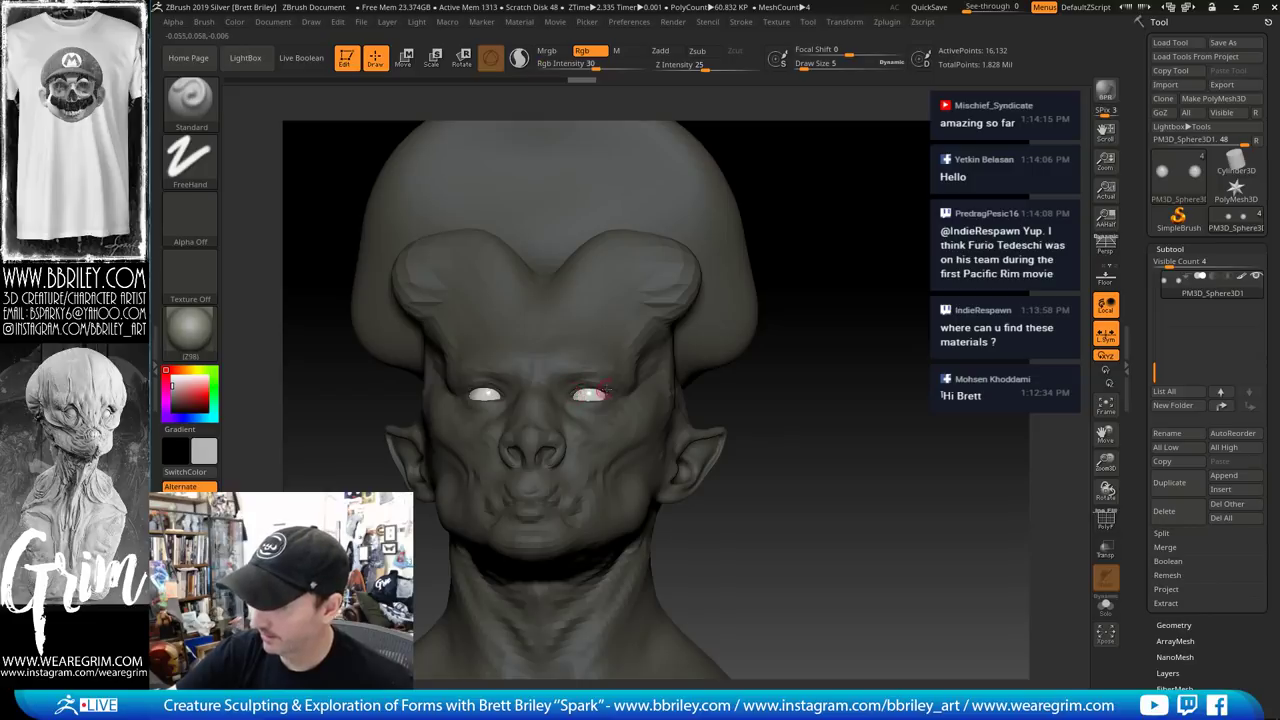
{"action": "left_click_drag", "start_coordinate": [604, 390], "coordinate": [578, 386]}
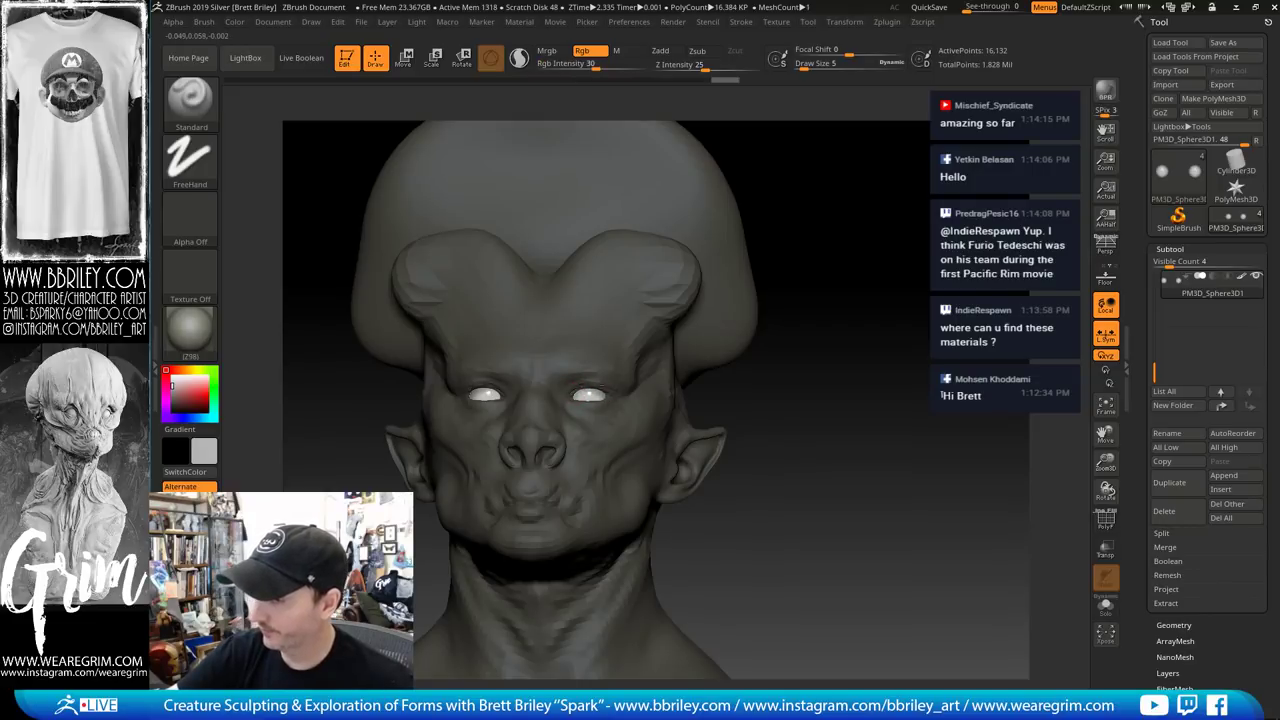
Paint darker grey detail on the eyeballs with a draw size of 3, undoing a stray stroke
{"action": "left_click_drag", "start_coordinate": [803, 271], "coordinate": [366, 400]}
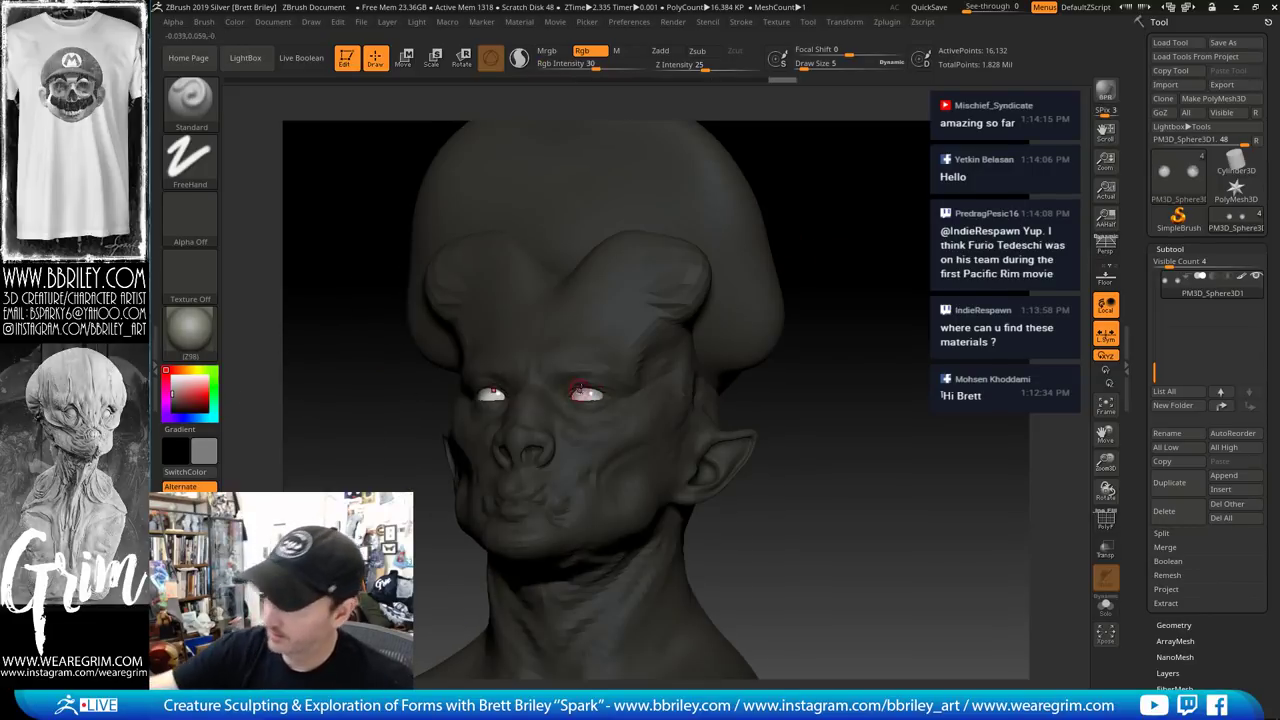
{"action": "key", "text": "bracketleft"}
{"action": "left_click_drag", "start_coordinate": [615, 404], "coordinate": [605, 395]}
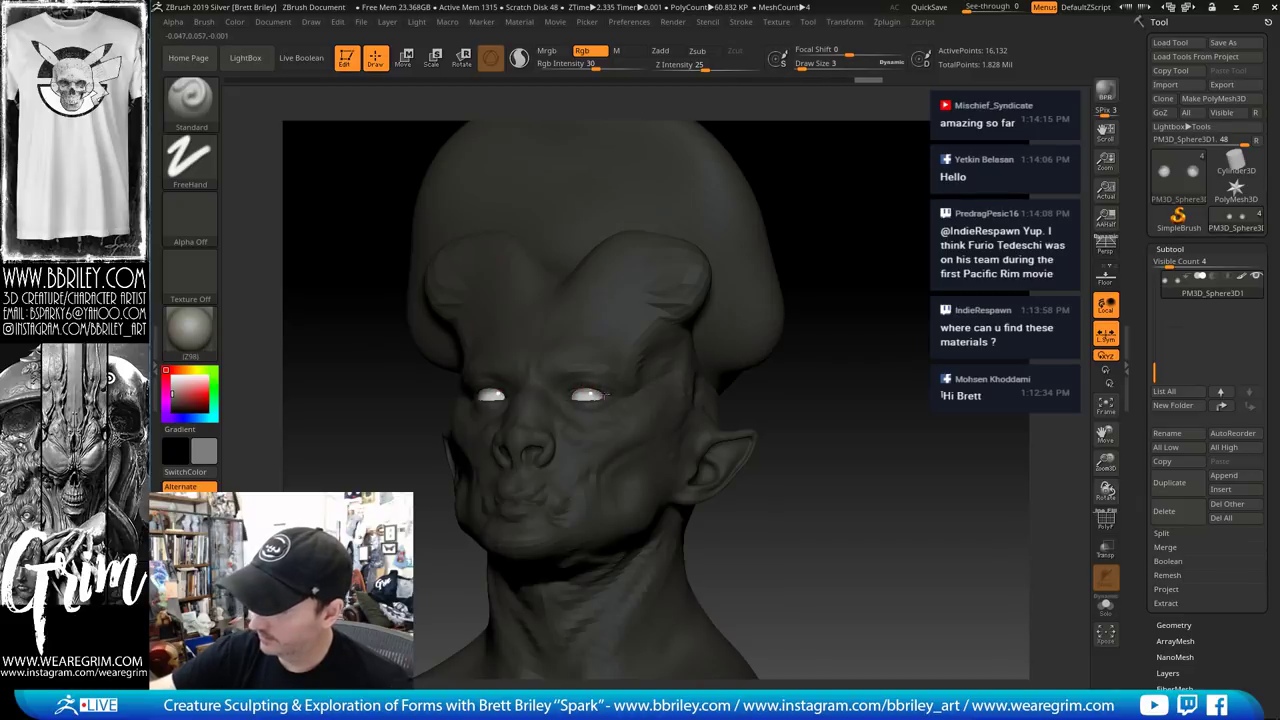
{"action": "key", "text": "ctrl+z"}
{"action": "left_click_drag", "start_coordinate": [890, 318], "coordinate": [575, 397]}
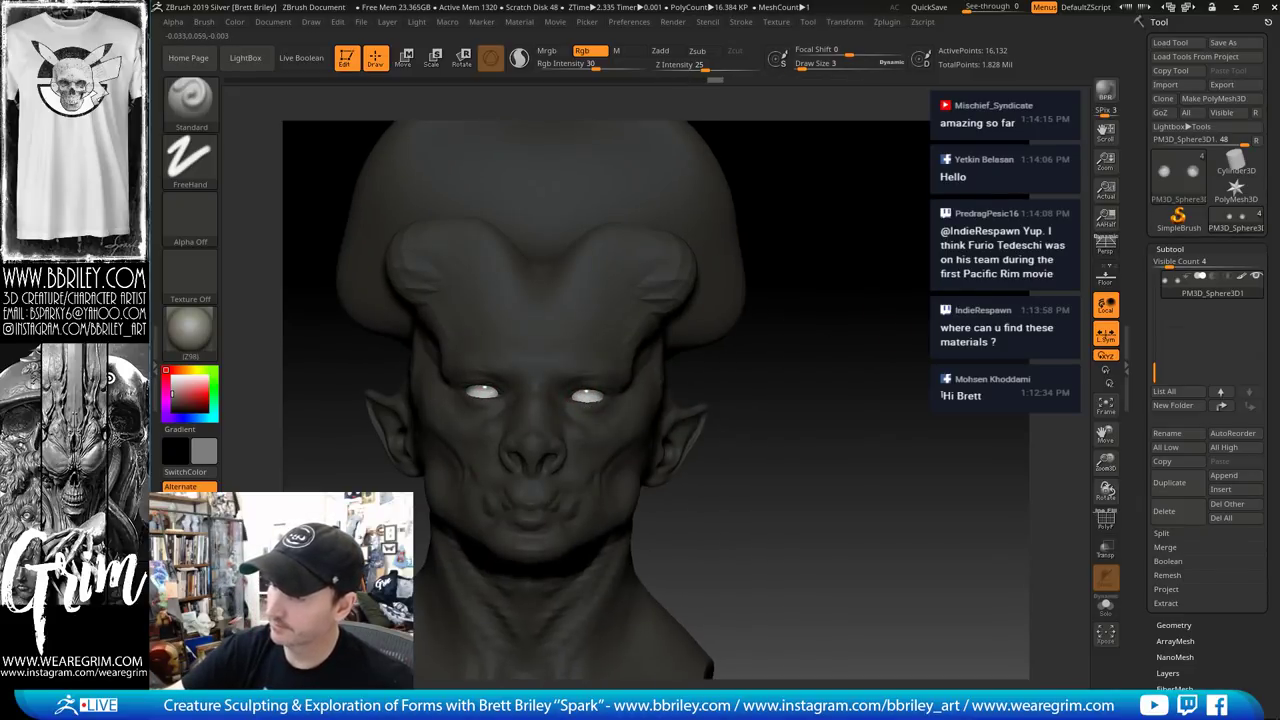
{"action": "left_click", "coordinate": [172, 398]}
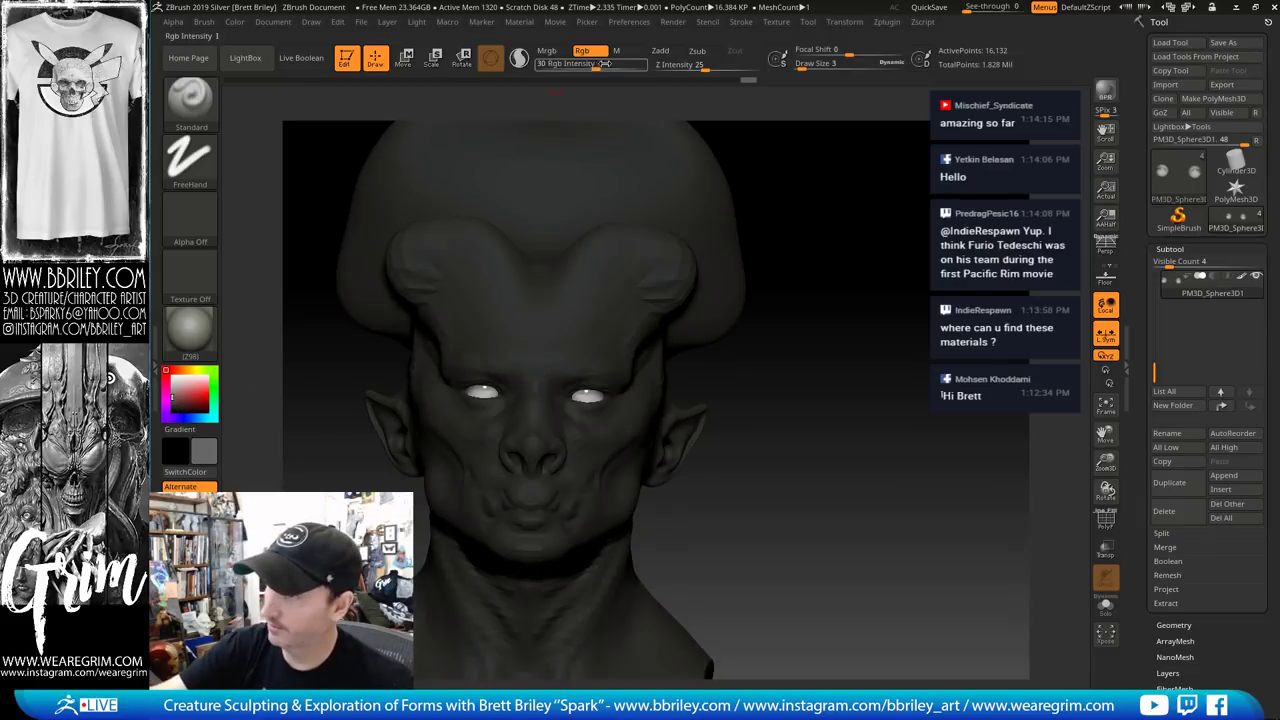
{"action": "left_click_drag", "start_coordinate": [791, 344], "coordinate": [588, 387]}
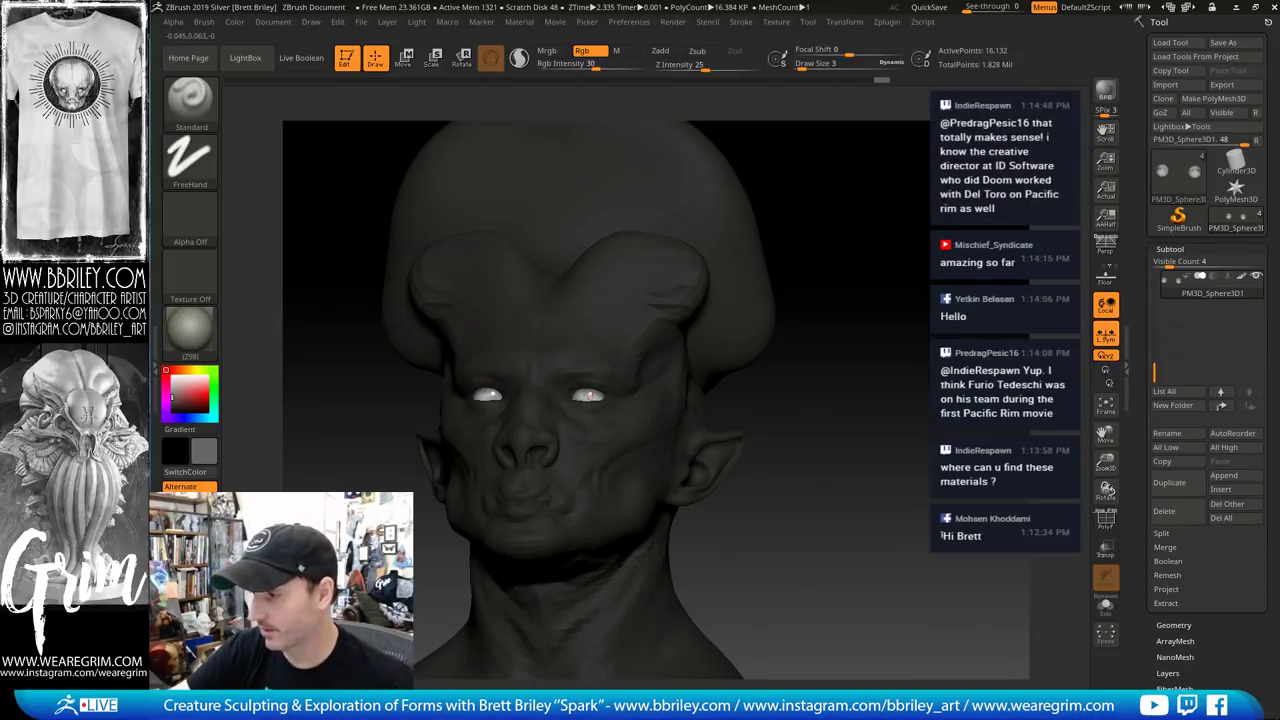
Set the active colour back to white and select the Scanned_head subtool
{"action": "left_click_drag", "start_coordinate": [848, 250], "coordinate": [871, 277]}
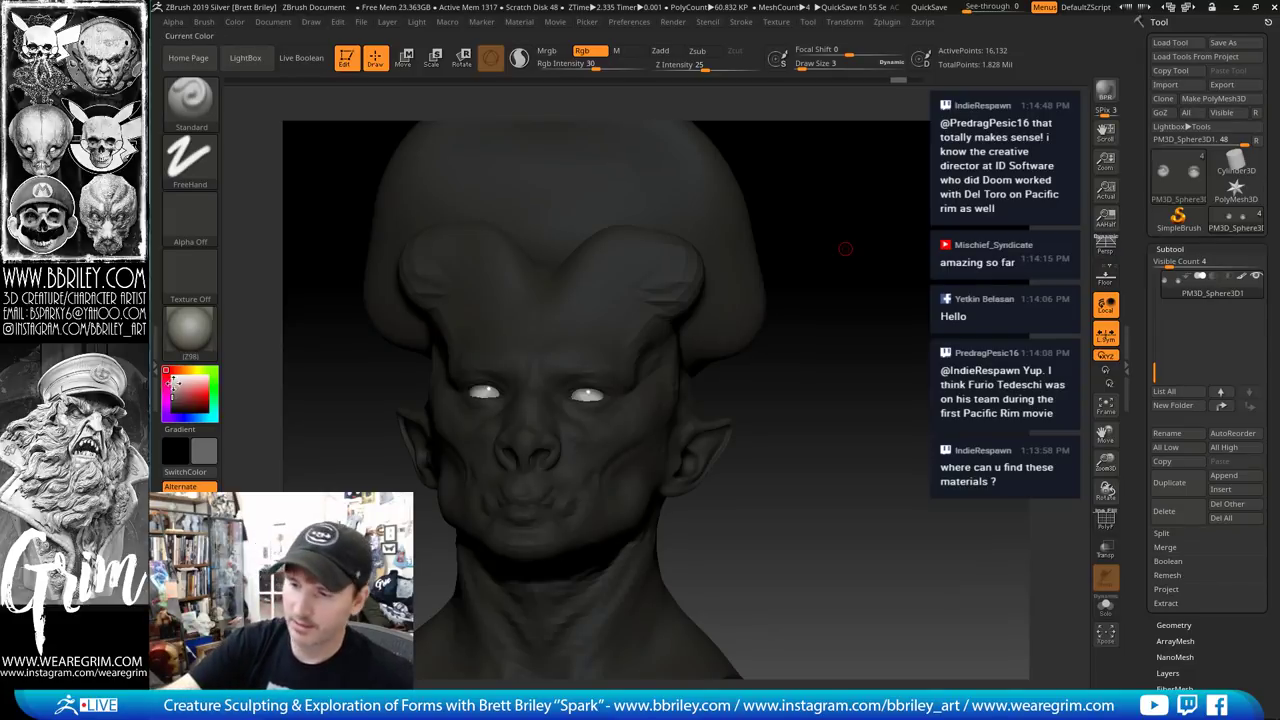
{"action": "key", "text": "c"}
{"action": "left_click_drag", "start_coordinate": [847, 244], "coordinate": [904, 268]}
{"action": "left_click", "coordinate": [588, 446], "text": "alt"}
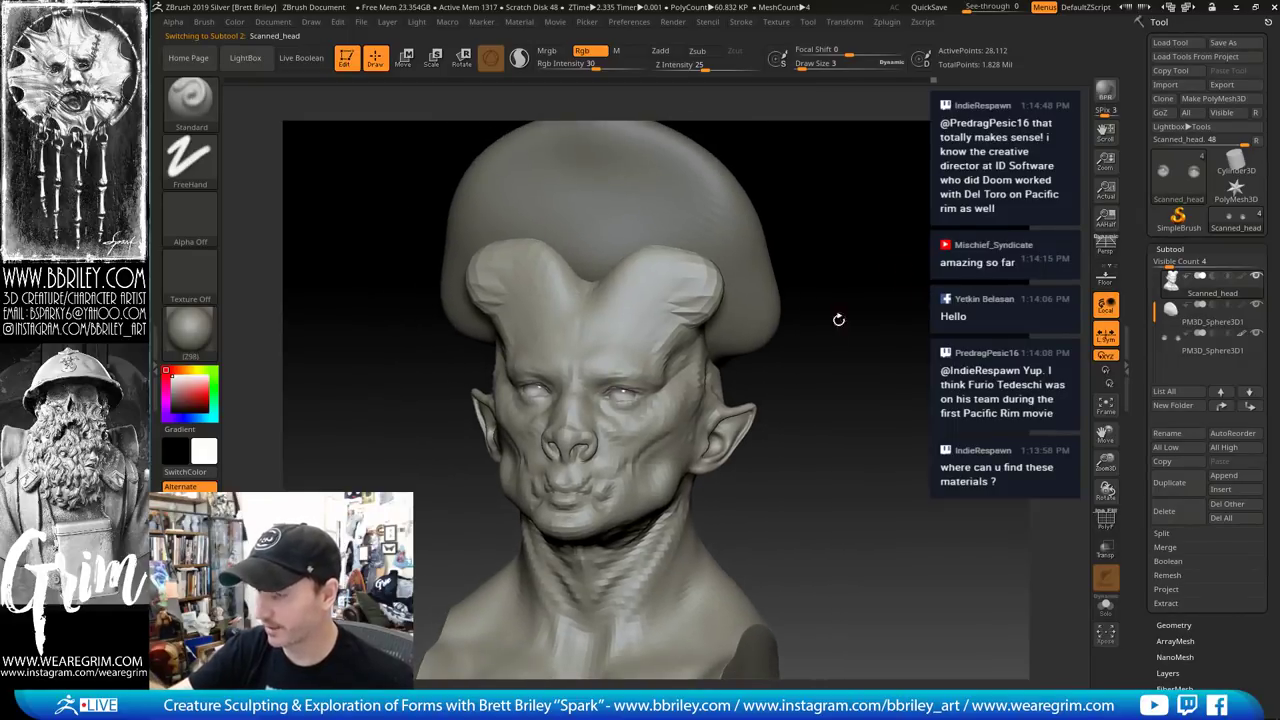
Drop the bust to a lower subdivision level and pull the chest's lower edge downward with the Move brush at draw size 90
{"action": "left_click_drag", "start_coordinate": [854, 387], "coordinate": [802, 235]}
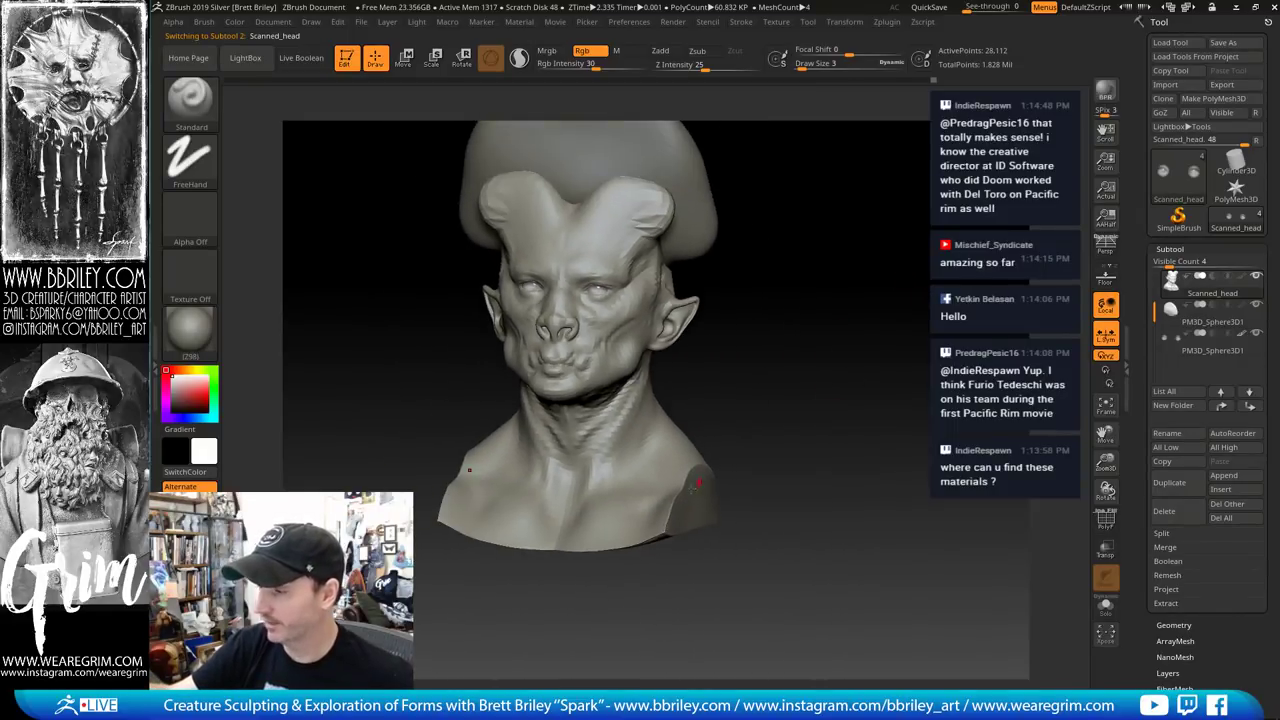
{"action": "left_click_drag", "start_coordinate": [722, 567], "coordinate": [720, 574]}
{"action": "key", "text": "s"}
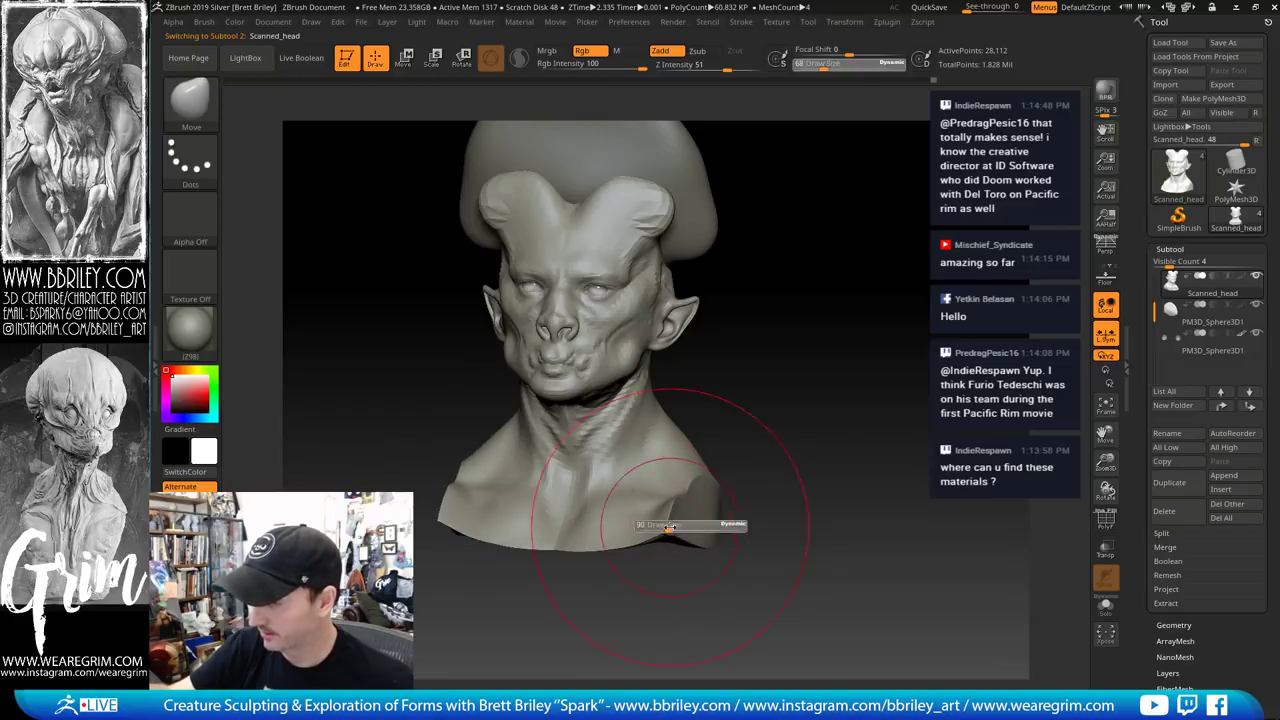
{"action": "key", "text": "shift+d"}
{"action": "left_click_drag", "start_coordinate": [668, 528], "coordinate": [686, 620]}
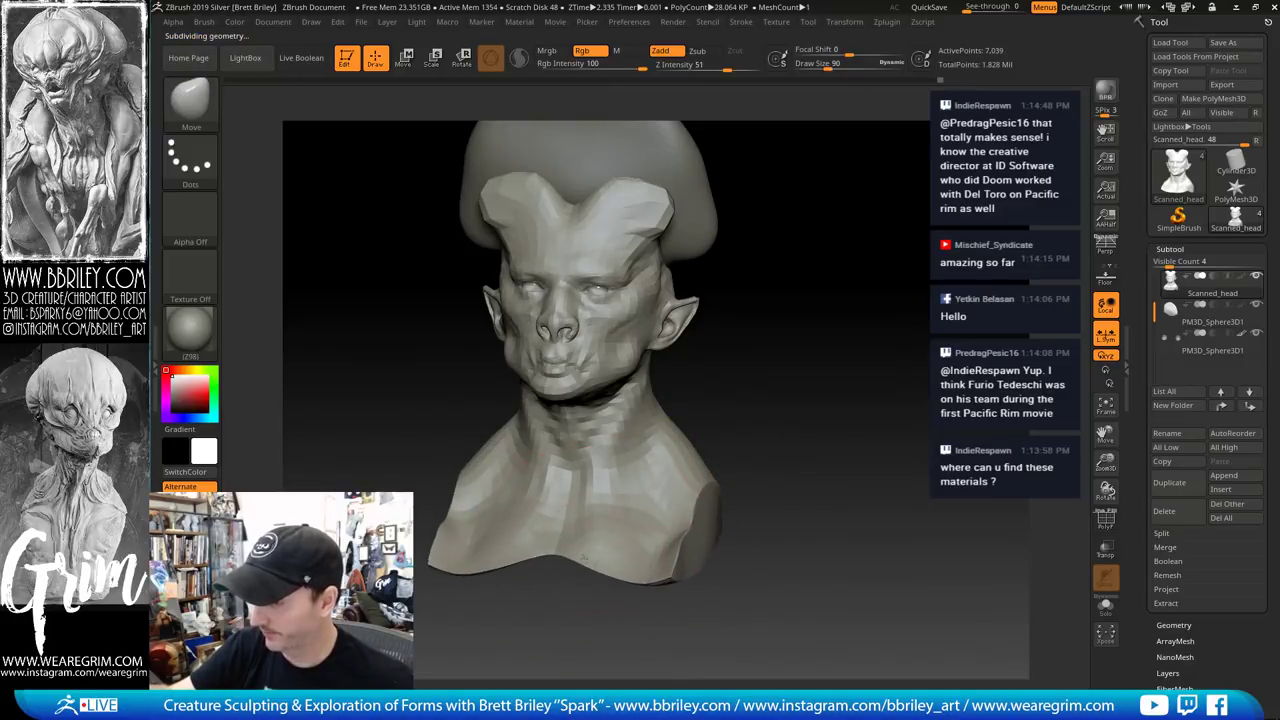
{"action": "left_click_drag", "start_coordinate": [582, 562], "coordinate": [572, 614]}
Reshape the chest and shoulder edges with the Move brush, using draw sizes 56, 115 and 29
{"action": "left_click_drag", "start_coordinate": [790, 560], "coordinate": [712, 545]}
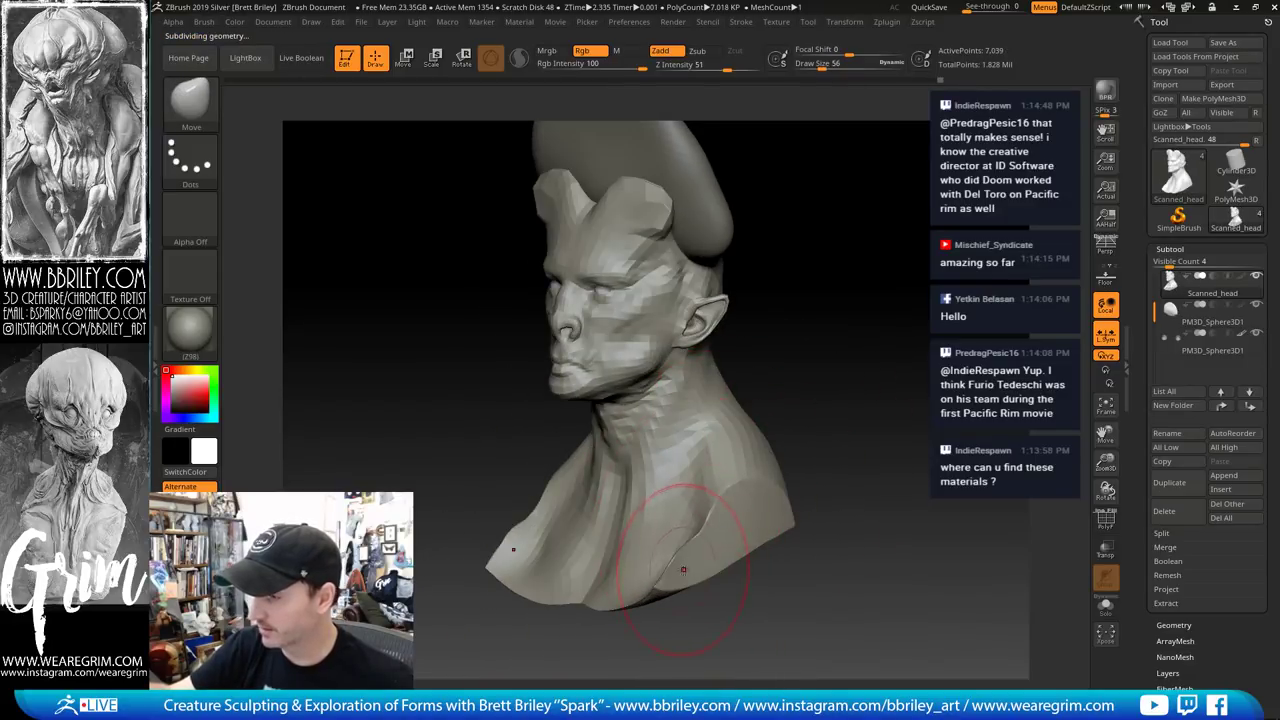
{"action": "left_click_drag", "start_coordinate": [775, 590], "coordinate": [668, 582]}
{"action": "key", "text": "]"}
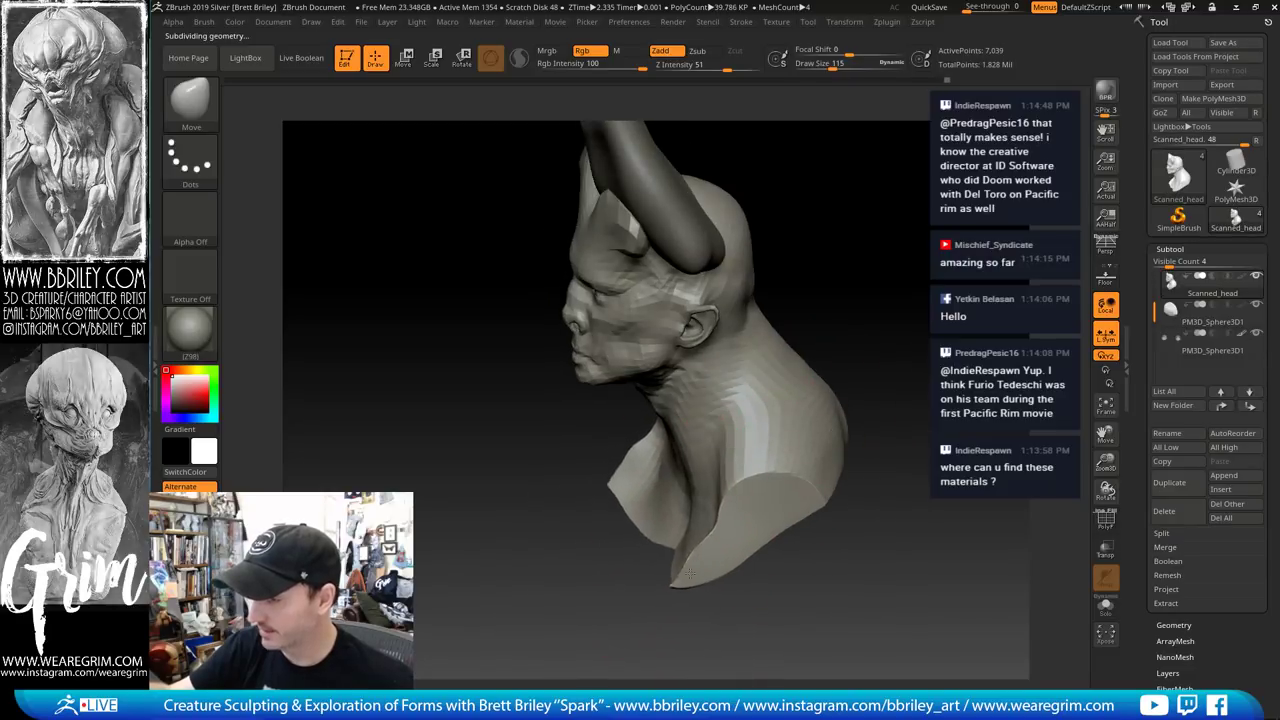
{"action": "mouse_move", "coordinate": [865, 351]}
{"action": "left_mouse_down"}
{"action": "mouse_move", "coordinate": [532, 441]}
{"action": "mouse_move", "coordinate": [910, 212]}
{"action": "mouse_move", "coordinate": [893, 130]}
{"action": "left_mouse_up"}
{"action": "key", "text": "s"}
{"action": "left_click", "coordinate": [526, 441]}
{"action": "key", "text": "b"}
{"action": "key", "text": "m"}
{"action": "key", "text": "v"}
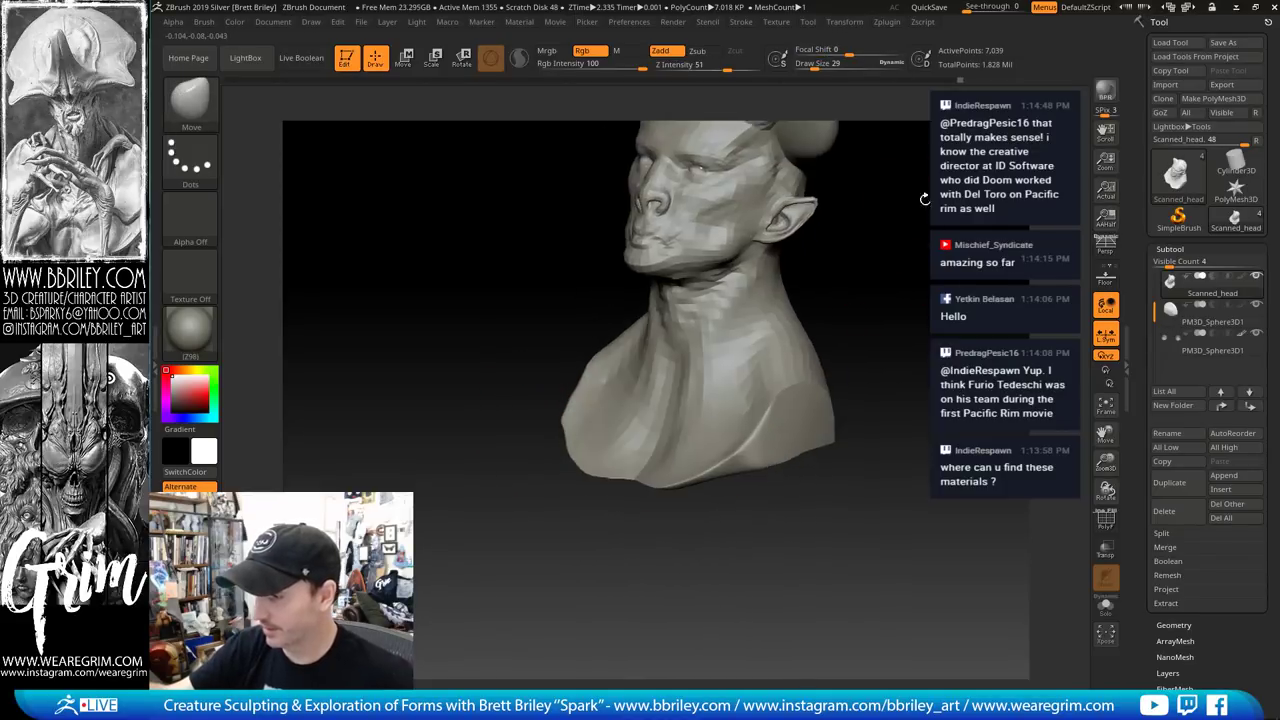
Build up the chest forms symmetrically with the Clay brush at draw size 12
{"action": "key", "text": "b"}
{"action": "key", "text": "c"}
{"action": "key", "text": "l"}
{"action": "key", "text": "s"}
{"action": "left_click", "coordinate": [682, 443]}
{"action": "mouse_move", "coordinate": [686, 443]}
{"action": "left_mouse_down"}
{"action": "mouse_move", "coordinate": [693, 431]}
{"action": "mouse_move", "coordinate": [699, 450]}
{"action": "left_mouse_up"}
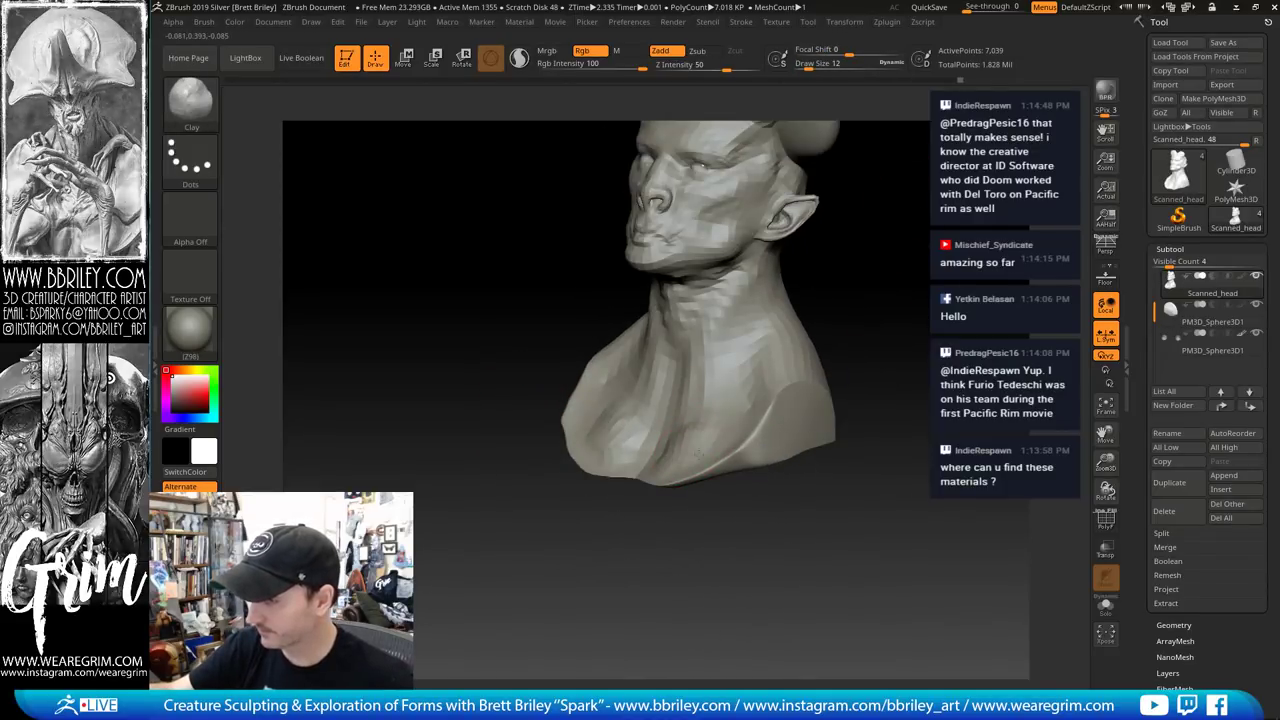
{"action": "left_click_drag", "start_coordinate": [897, 280], "coordinate": [960, 315]}
{"action": "mouse_move", "coordinate": [678, 425]}
{"action": "left_mouse_down"}
{"action": "mouse_move", "coordinate": [676, 445]}
{"action": "mouse_move", "coordinate": [716, 450]}
{"action": "mouse_move", "coordinate": [708, 412]}
{"action": "mouse_move", "coordinate": [724, 440]}
{"action": "left_mouse_up"}
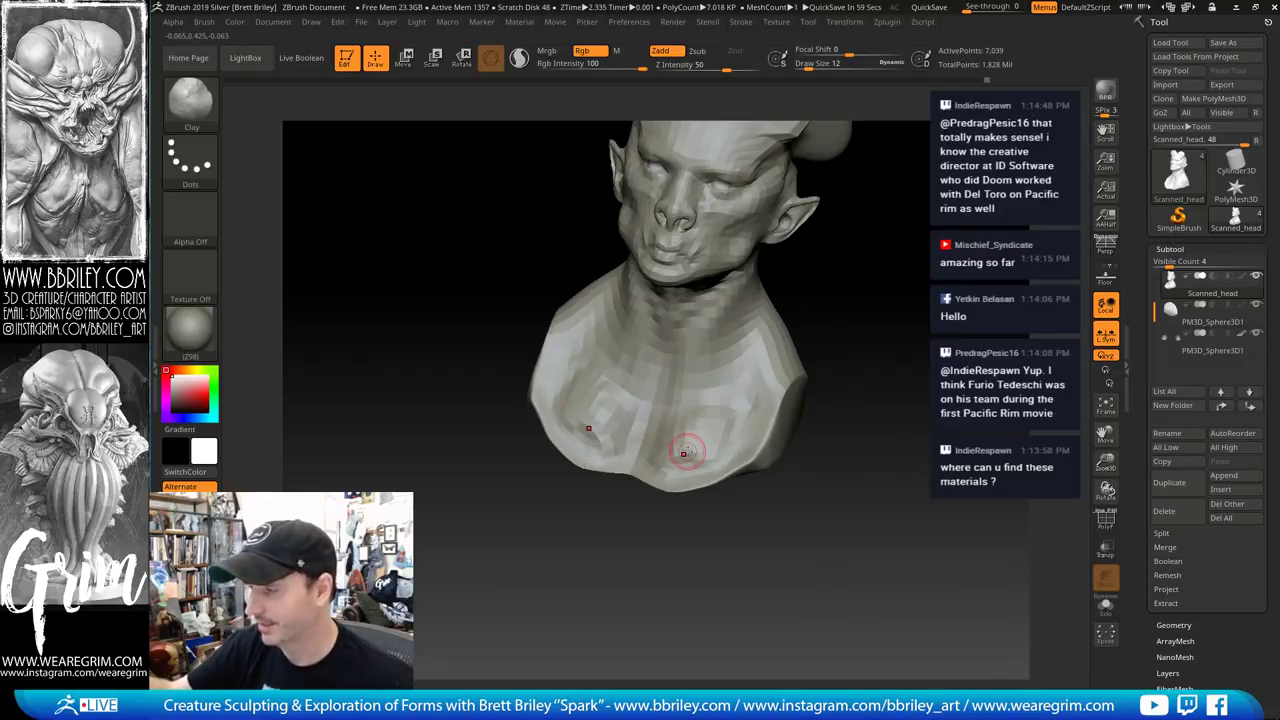
Refine the shoulder's cut edge and outline with the Move brush at draw sizes 44 and 62
{"action": "left_click_drag", "start_coordinate": [870, 420], "coordinate": [796, 384]}
{"action": "key", "text": "b"}
{"action": "key", "text": "m"}
{"action": "key", "text": "v"}
{"action": "key", "text": "s"}
{"action": "left_click", "coordinate": [793, 399]}
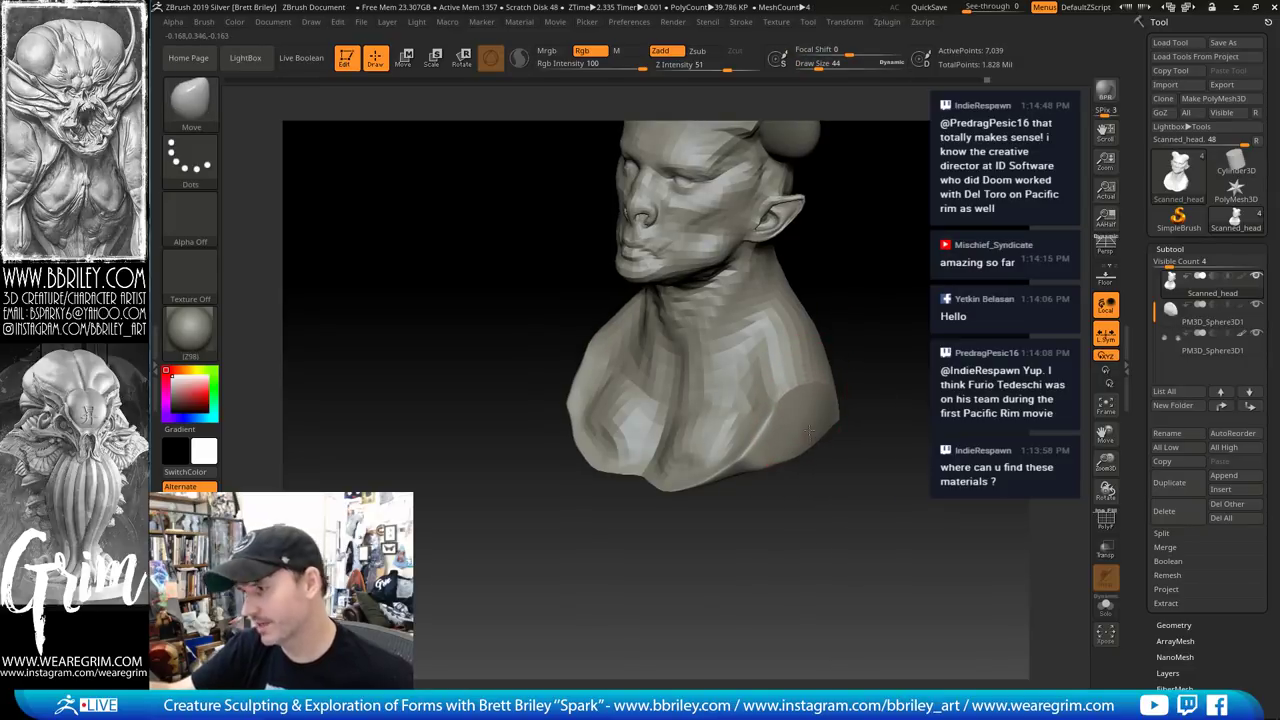
{"action": "left_click_drag", "start_coordinate": [810, 430], "coordinate": [812, 434]}
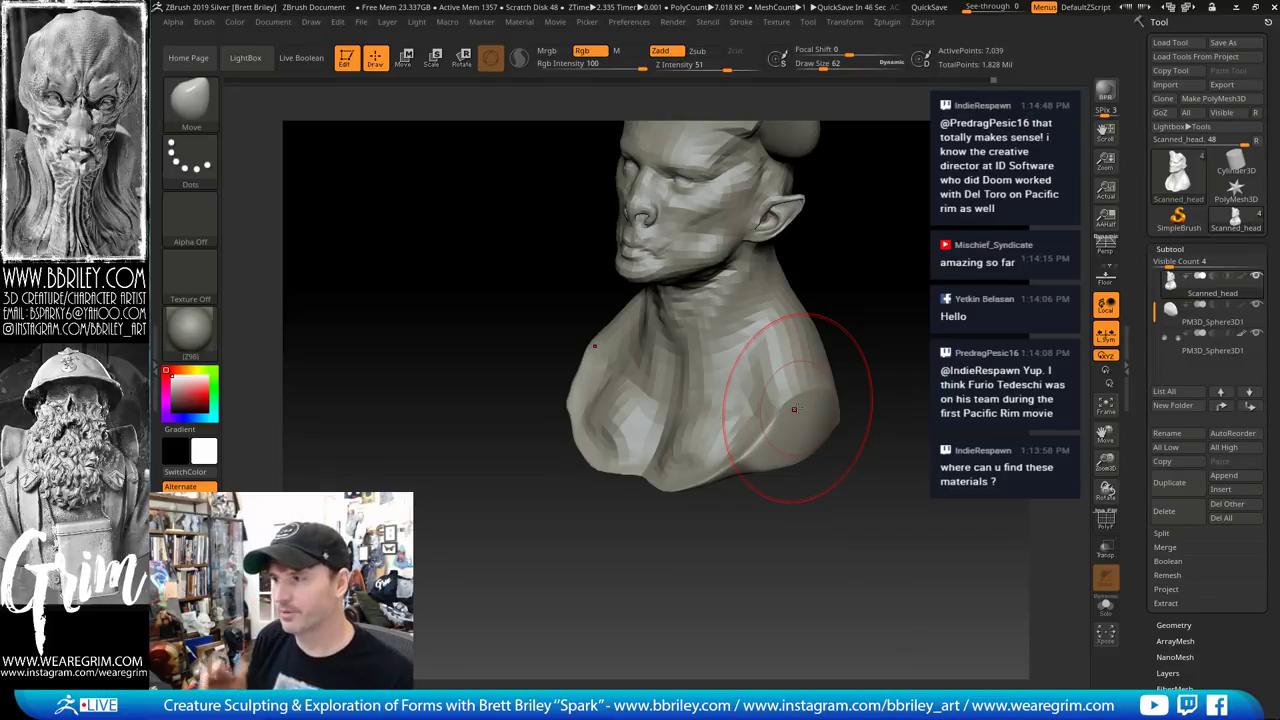
{"action": "left_click_drag", "start_coordinate": [889, 243], "coordinate": [801, 353]}
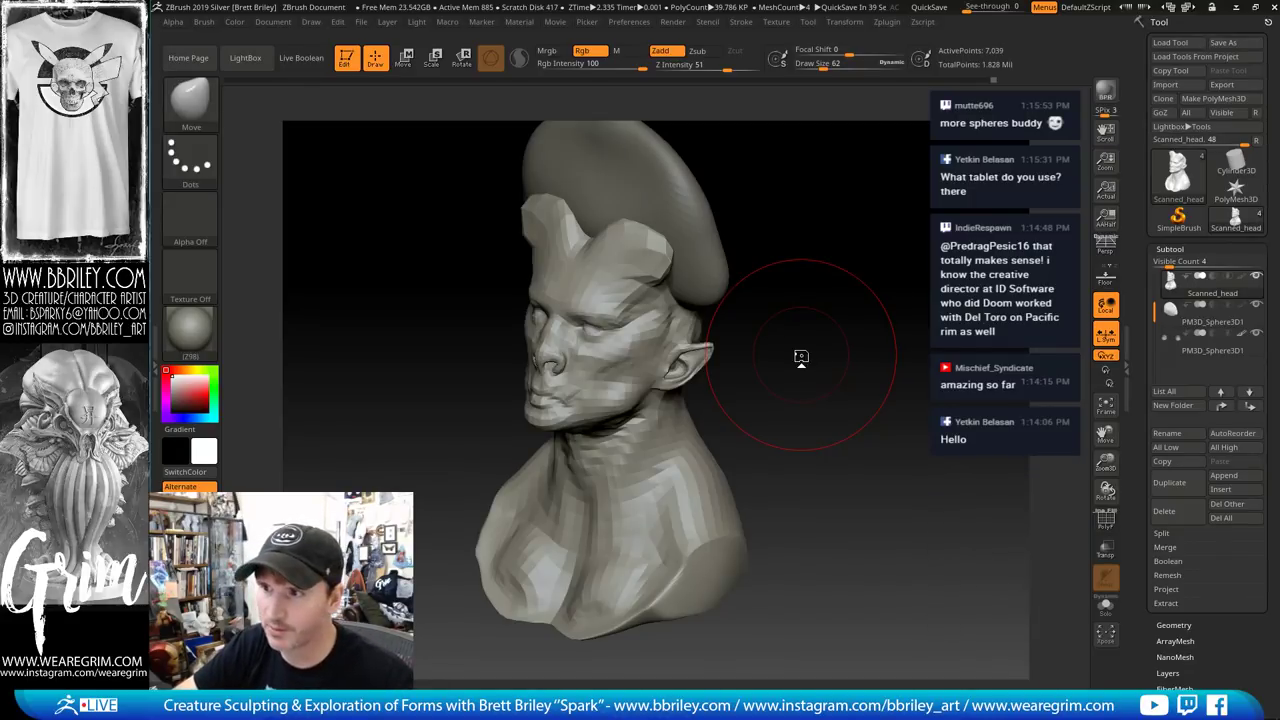
Preview the mr_eyeball_v2 and mr_skin_blinMaterial materials in the material library
{"action": "left_click", "coordinate": [190, 330]}
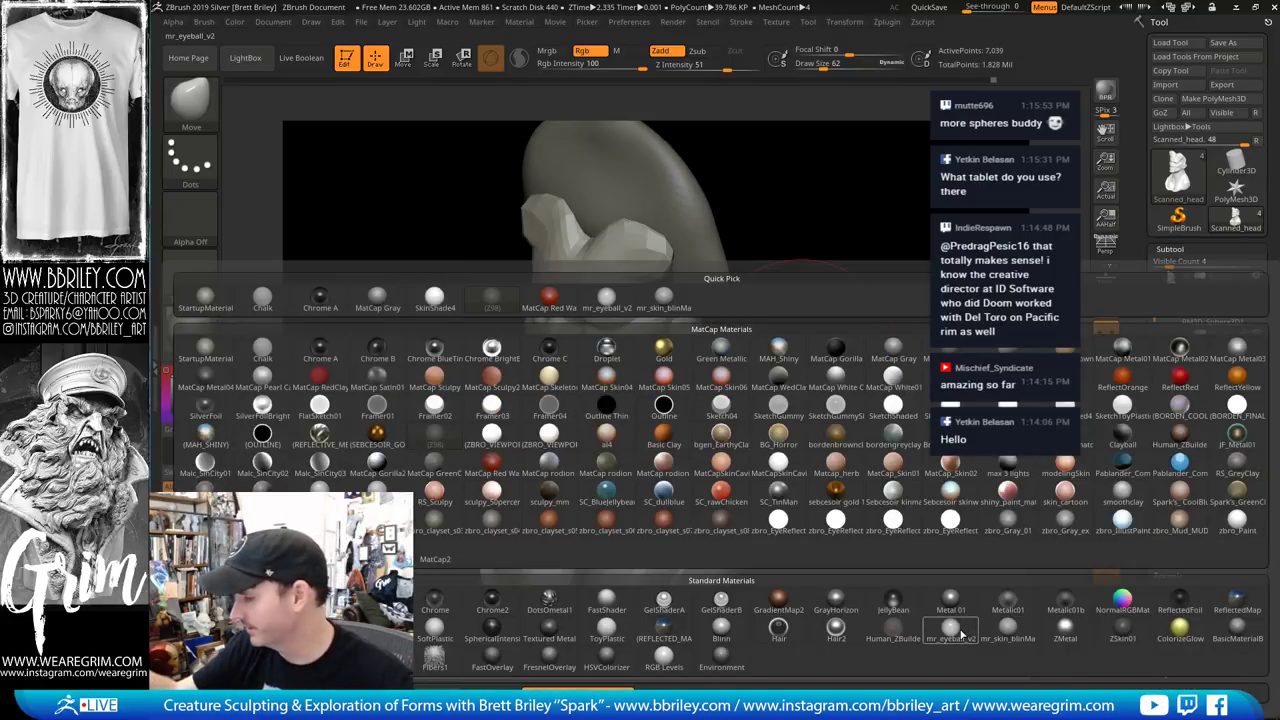
{"action": "mouse_move", "coordinate": [958, 634]}
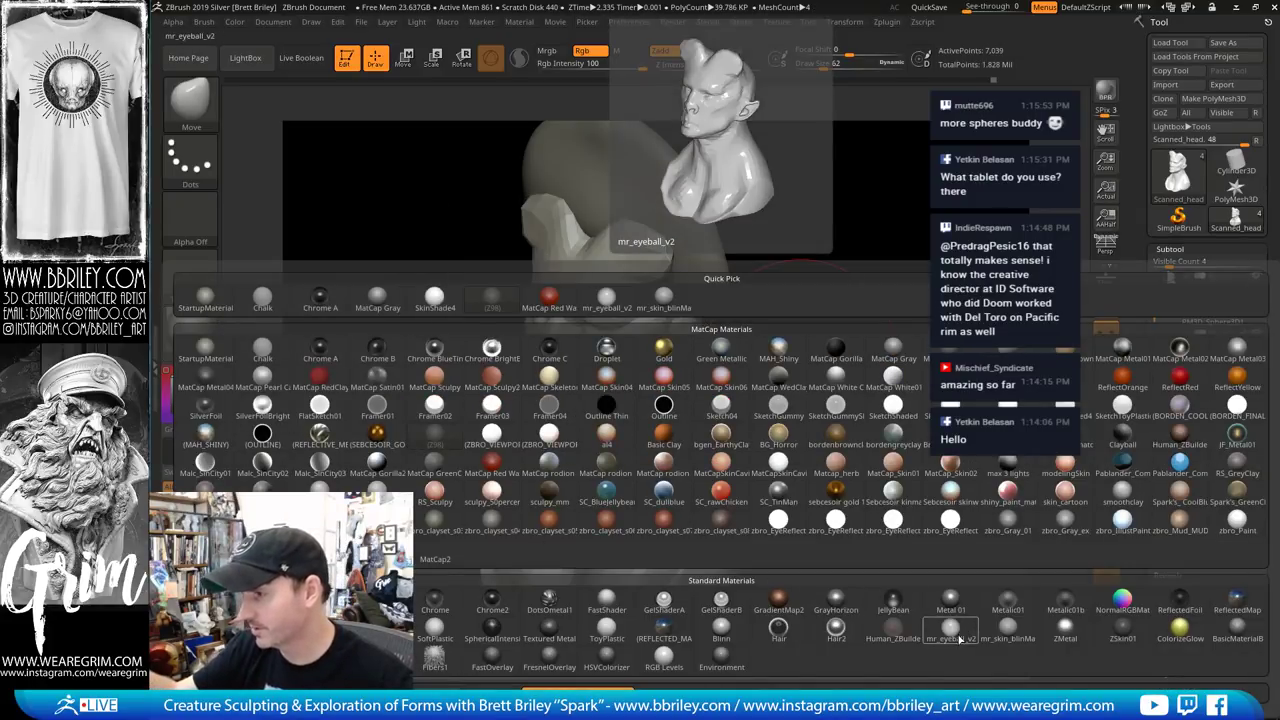
{"action": "mouse_move", "coordinate": [1006, 640]}
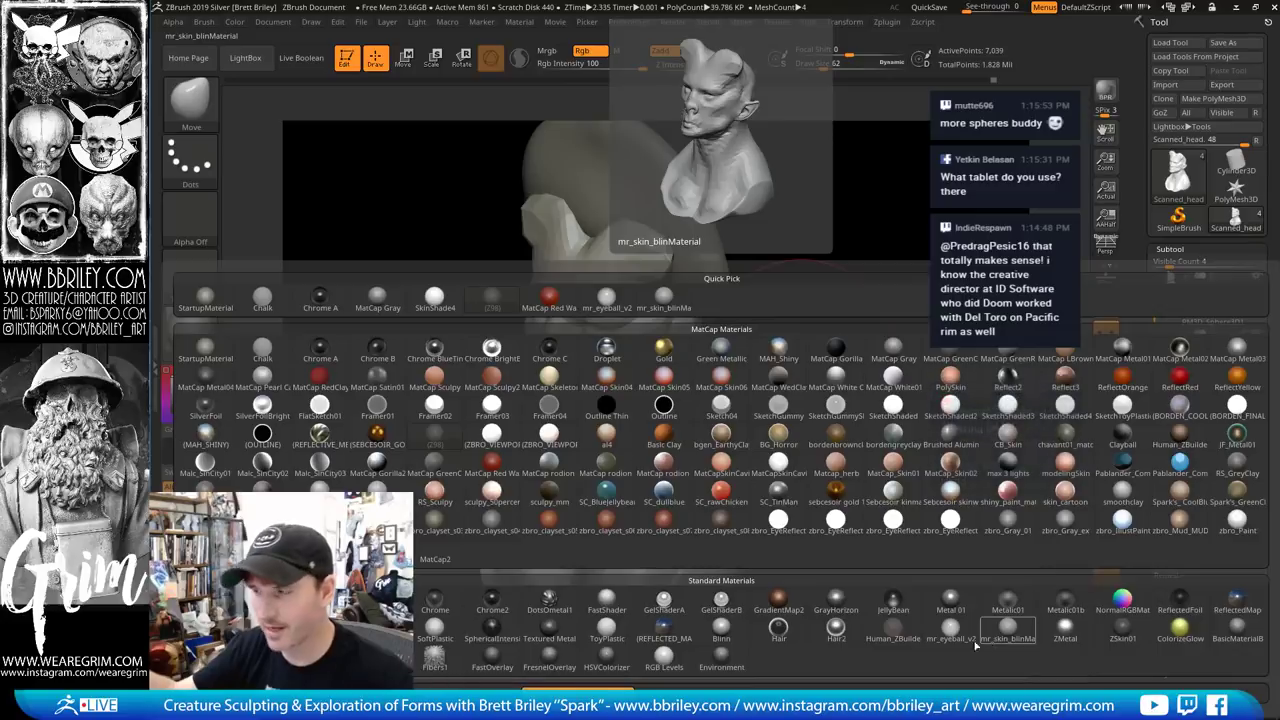
{"action": "left_click", "coordinate": [1003, 638]}
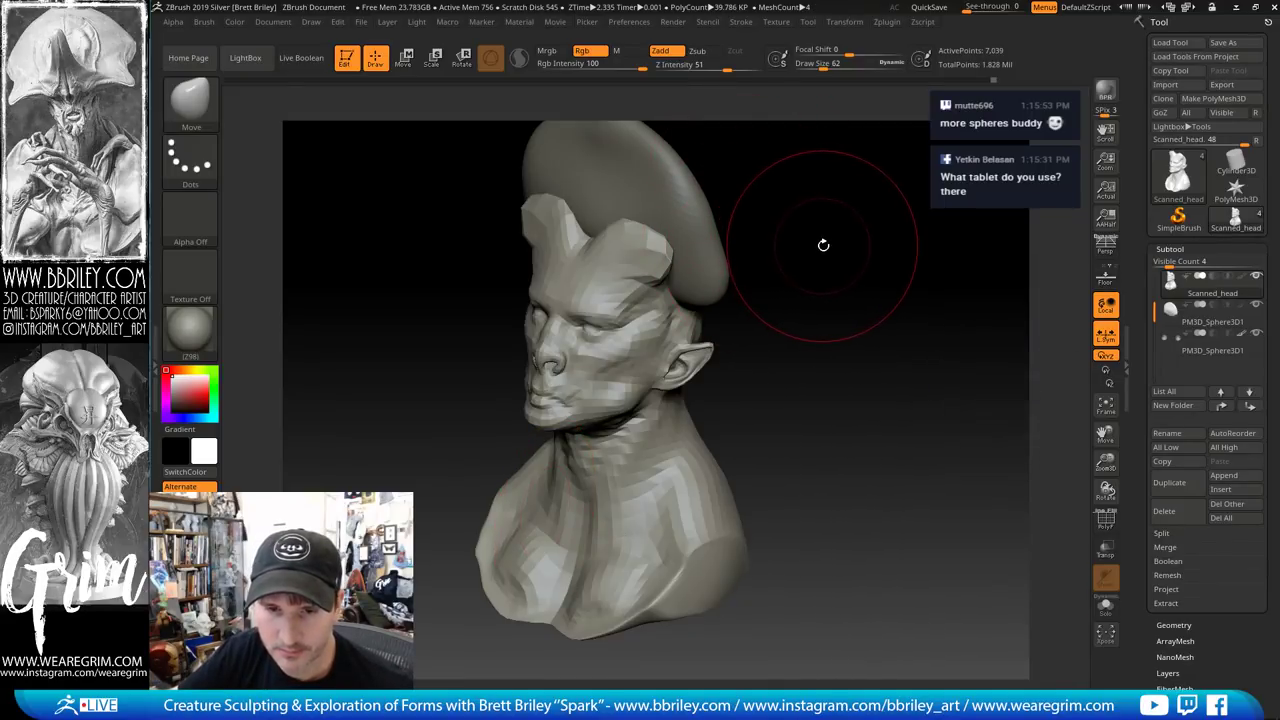
{"action": "mouse_move", "coordinate": [829, 254]}
{"action": "left_mouse_down"}
{"action": "mouse_move", "coordinate": [851, 217]}
{"action": "mouse_move", "coordinate": [870, 244]}
{"action": "mouse_move", "coordinate": [863, 271]}
{"action": "mouse_move", "coordinate": [832, 249]}
{"action": "left_mouse_up"}
Raise the bust to its higher subdivision levels and reshape the forehead lobes with the Move brush at draw size 56
{"action": "mouse_move", "coordinate": [628, 262]}
{"action": "left_mouse_down"}
{"action": "mouse_move", "coordinate": [808, 277]}
{"action": "mouse_move", "coordinate": [808, 256]}
{"action": "mouse_move", "coordinate": [777, 251]}
{"action": "left_mouse_up"}
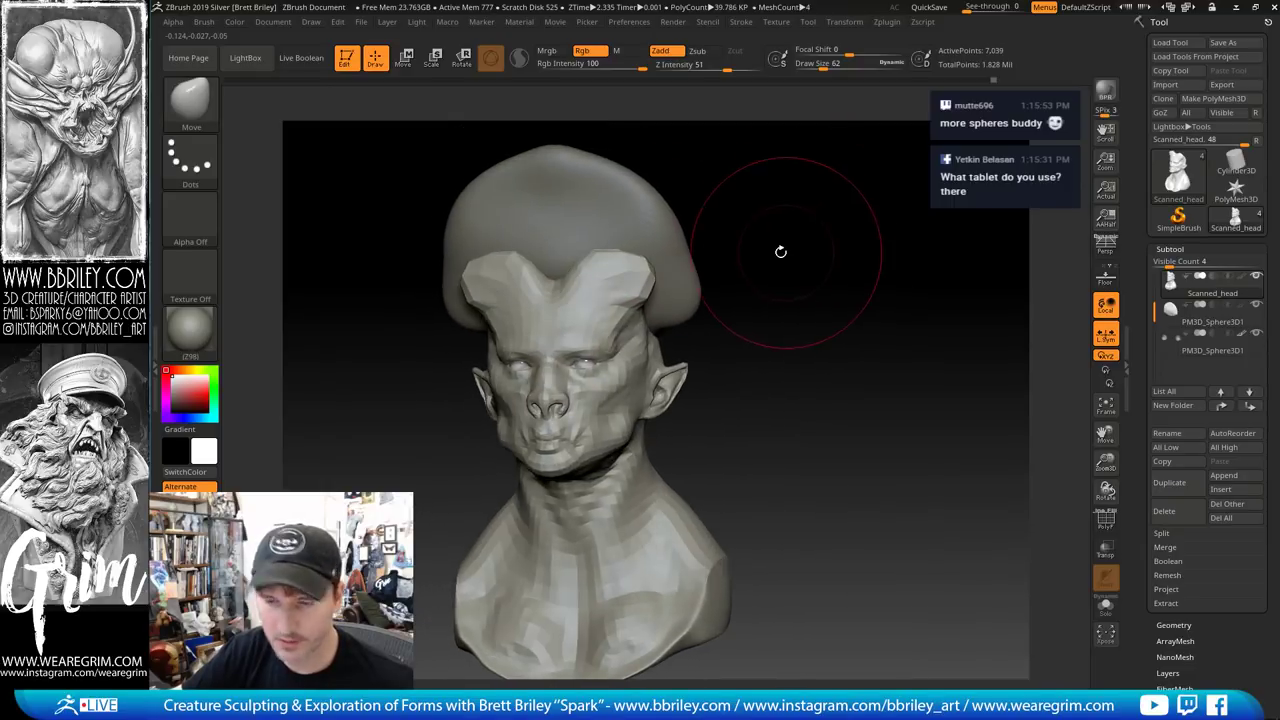
{"action": "key", "text": "ctrl+d"}
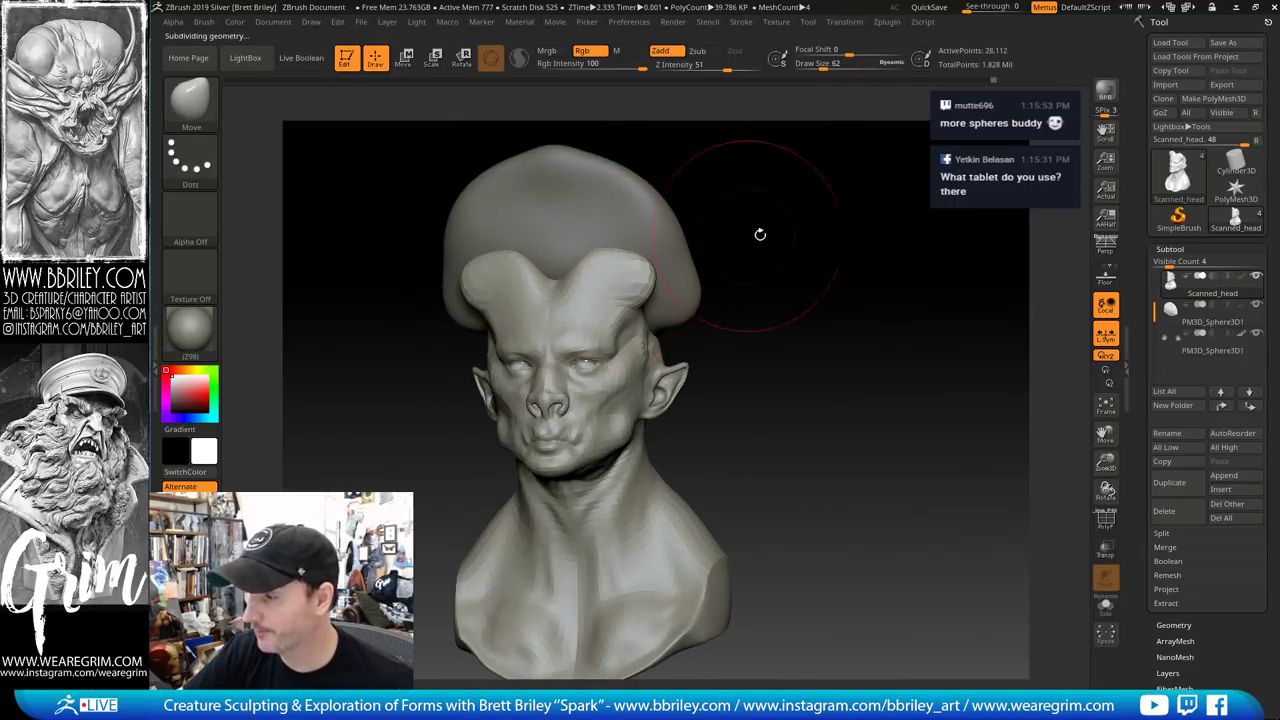
{"action": "mouse_move", "coordinate": [757, 214]}
{"action": "left_mouse_down"}
{"action": "mouse_move", "coordinate": [540, 235]}
{"action": "mouse_move", "coordinate": [612, 238]}
{"action": "left_mouse_up"}
{"action": "left_click_drag", "start_coordinate": [780, 150], "coordinate": [692, 150]}
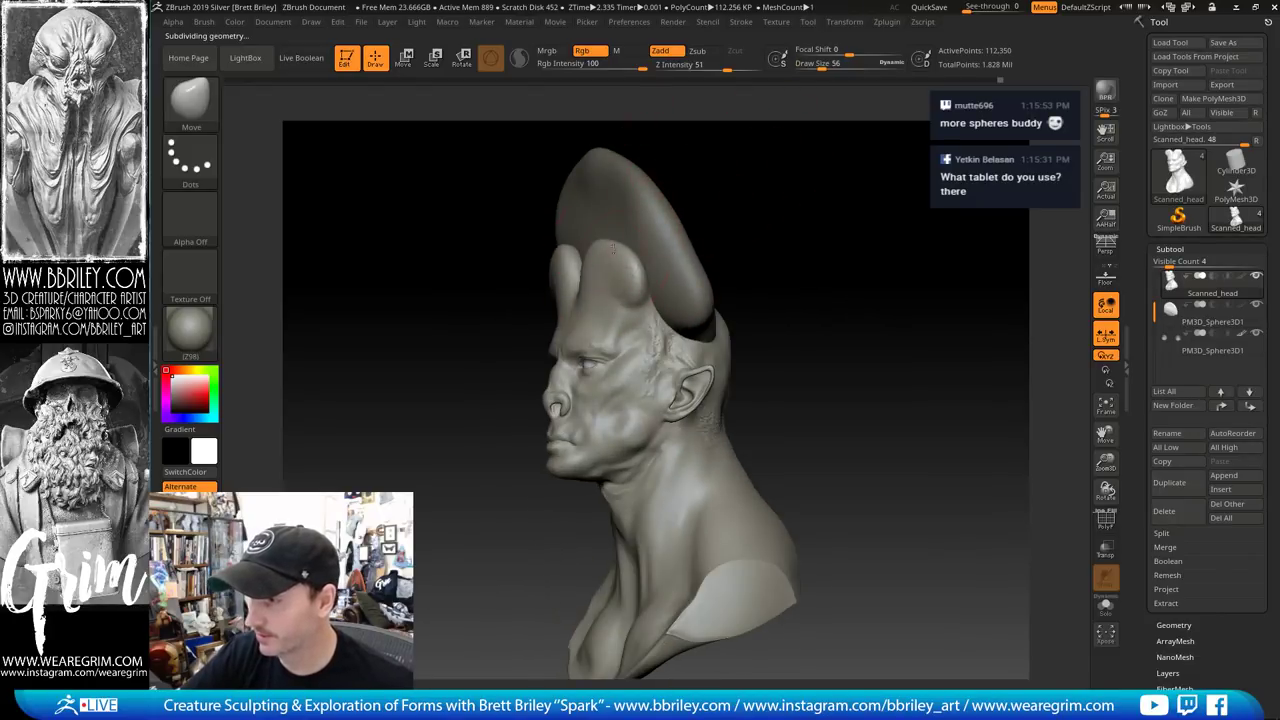
{"action": "left_click_drag", "start_coordinate": [624, 240], "coordinate": [606, 230]}
{"action": "left_click_drag", "start_coordinate": [692, 140], "coordinate": [737, 134]}
Carve creases into the forehead lobes with the DamStandard brush at draw size 12
{"action": "key", "text": "b"}
{"action": "key", "text": "d"}
{"action": "key", "text": "s"}
{"action": "key", "text": "s"}
{"action": "left_click_drag", "start_coordinate": [584, 272], "coordinate": [630, 280]}
{"action": "key", "text": "s"}
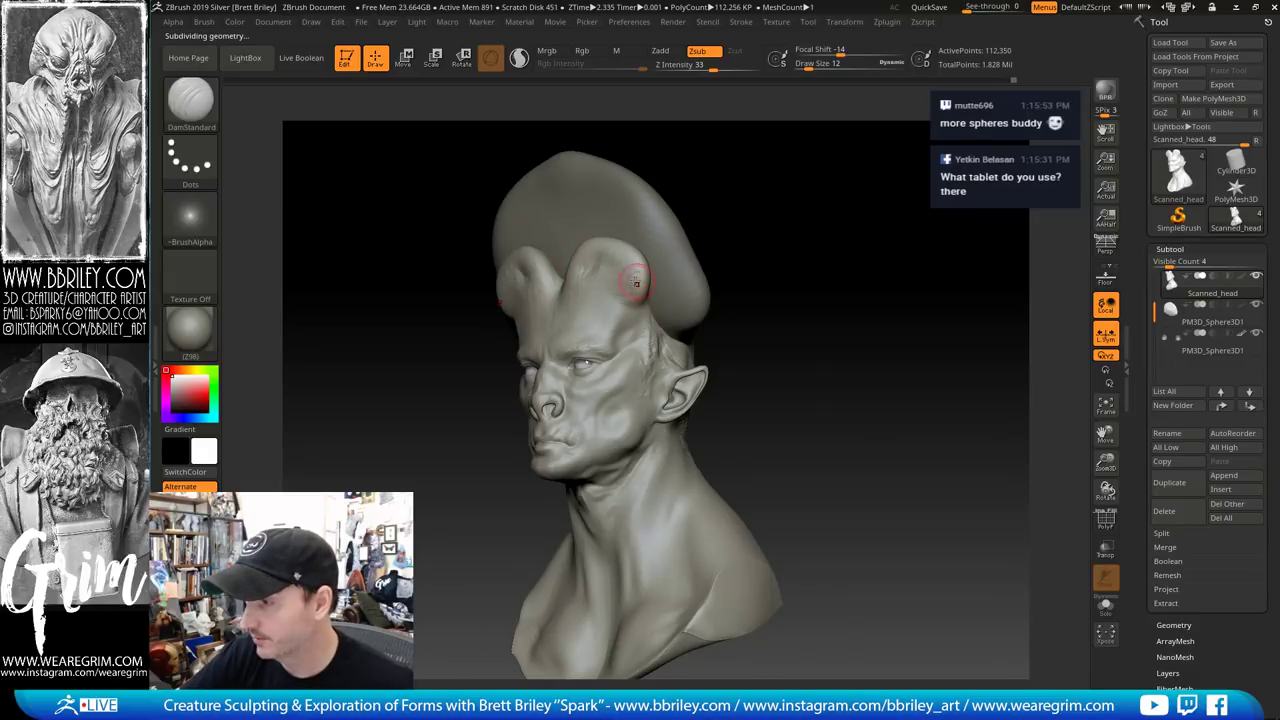
Adjust the outline of the forehead lobes with the Move brush at draw size 36
{"action": "key", "text": "b"}
{"action": "key", "text": "m"}
{"action": "key", "text": "v"}
{"action": "mouse_move", "coordinate": [709, 251]}
{"action": "left_mouse_down"}
{"action": "mouse_move", "coordinate": [676, 254]}
{"action": "mouse_move", "coordinate": [654, 292]}
{"action": "mouse_move", "coordinate": [667, 292]}
{"action": "left_mouse_up"}
{"action": "key", "text": "s"}
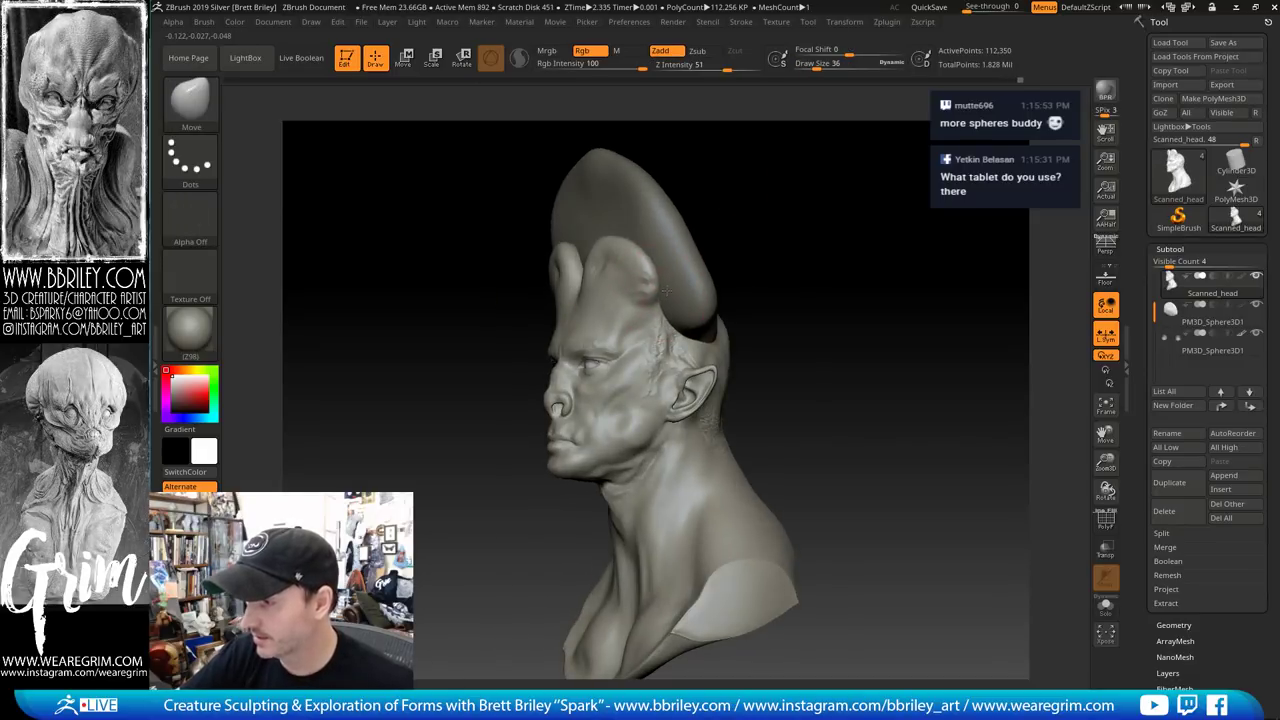
{"action": "left_click_drag", "start_coordinate": [752, 222], "coordinate": [833, 228]}
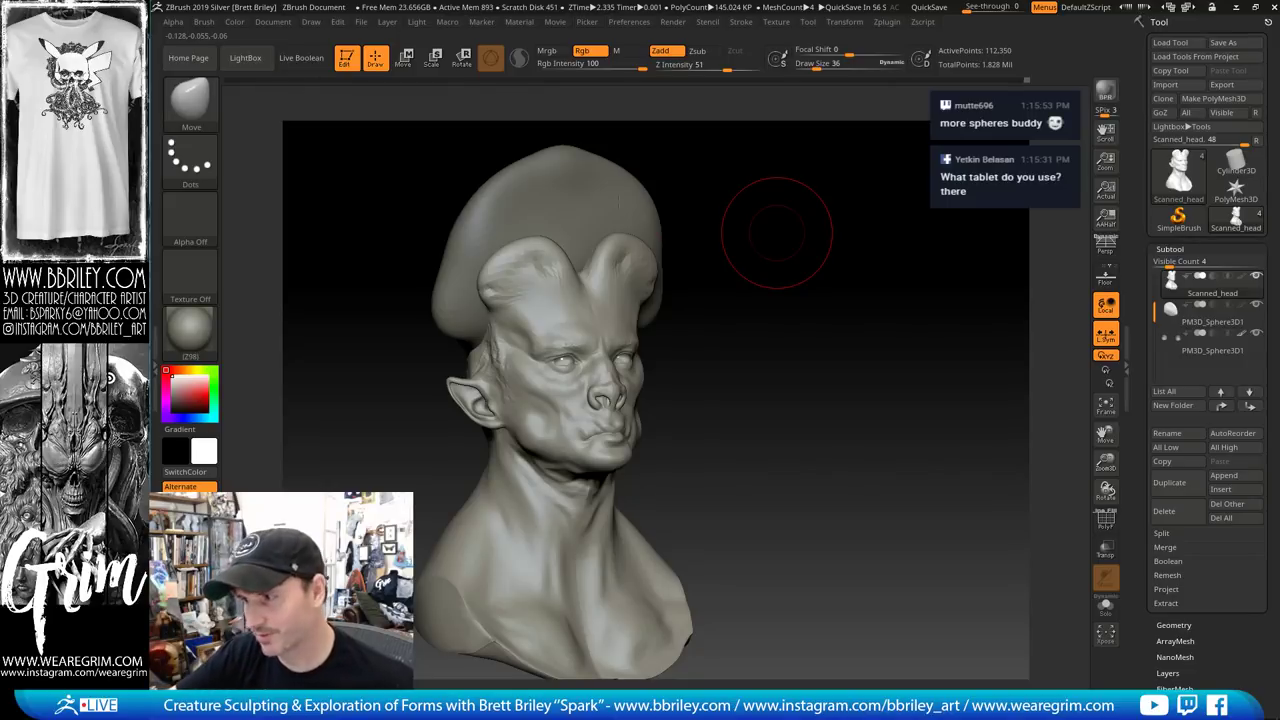
{"action": "left_click_drag", "start_coordinate": [777, 232], "coordinate": [619, 267]}
Smooth the side of the face and carve temple creases with the DamStandard brush at draw size 9
{"action": "key", "text": "shift"}
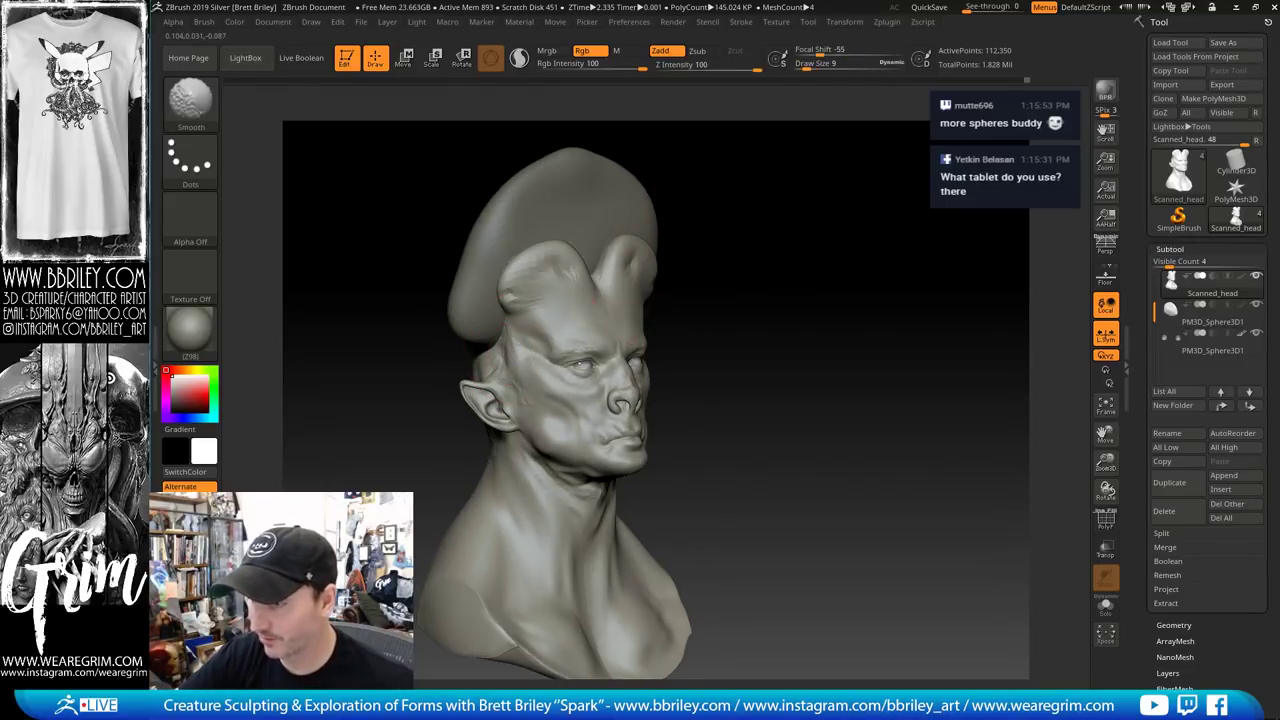
{"action": "key", "text": "b"}
{"action": "key", "text": "d"}
{"action": "key", "text": "s"}
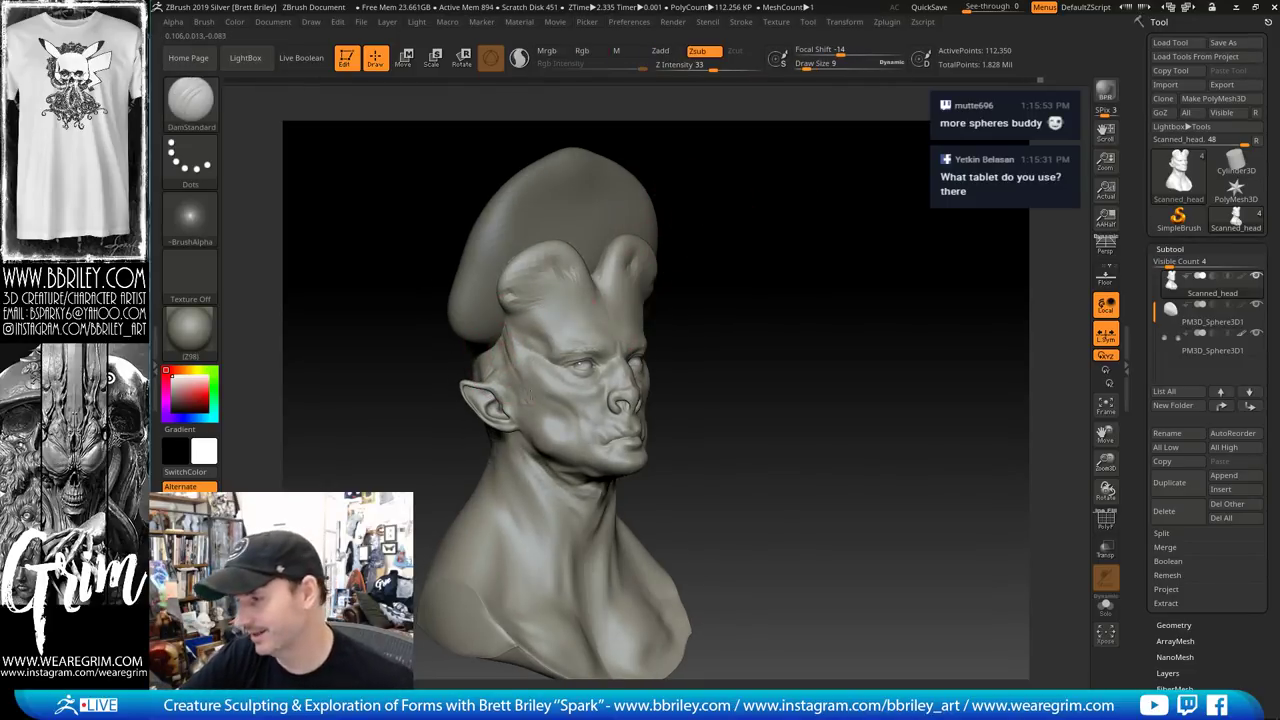
{"action": "left_click_drag", "start_coordinate": [491, 374], "coordinate": [506, 357]}
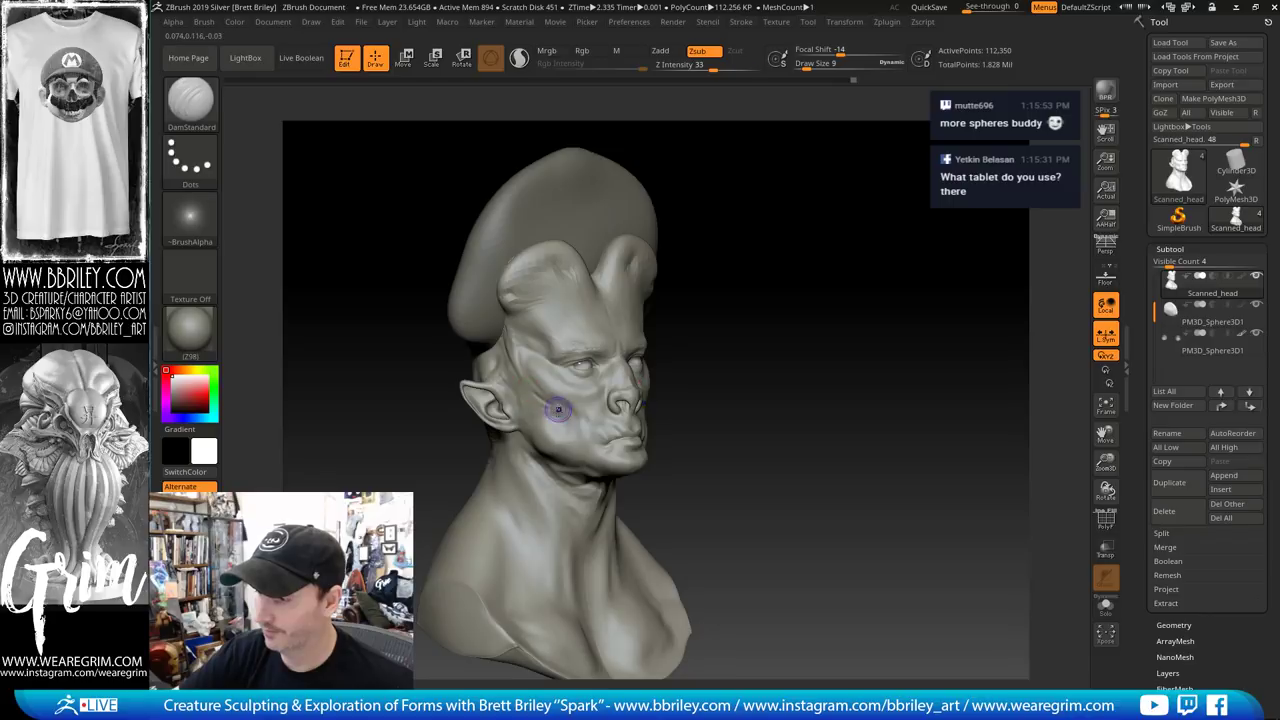
Cut finer creases across the cheek and around the mouth with DamStandard at draw sizes 9 and 5
{"action": "mouse_move", "coordinate": [752, 238]}
{"action": "left_mouse_down"}
{"action": "mouse_move", "coordinate": [735, 272]}
{"action": "mouse_move", "coordinate": [720, 251]}
{"action": "mouse_move", "coordinate": [723, 294]}
{"action": "left_mouse_up"}
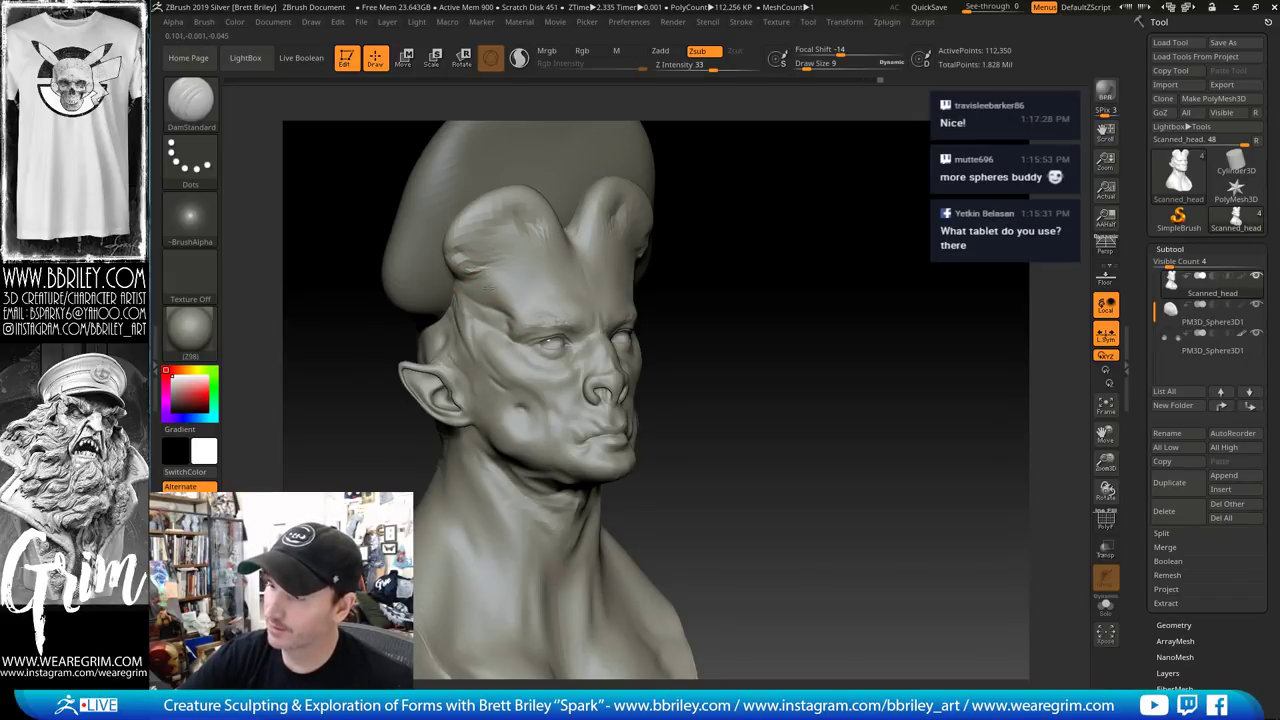
{"action": "left_click_drag", "start_coordinate": [731, 294], "coordinate": [712, 297]}
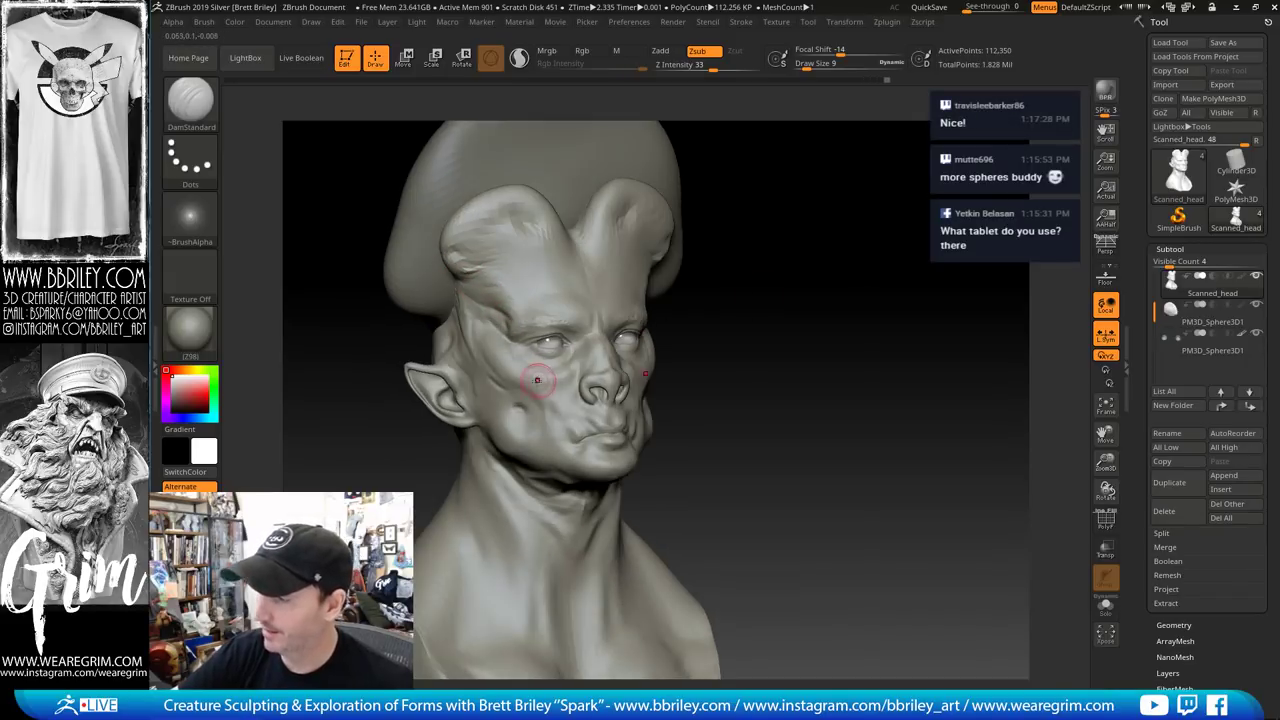
{"action": "left_click_drag", "start_coordinate": [580, 406], "coordinate": [595, 426]}
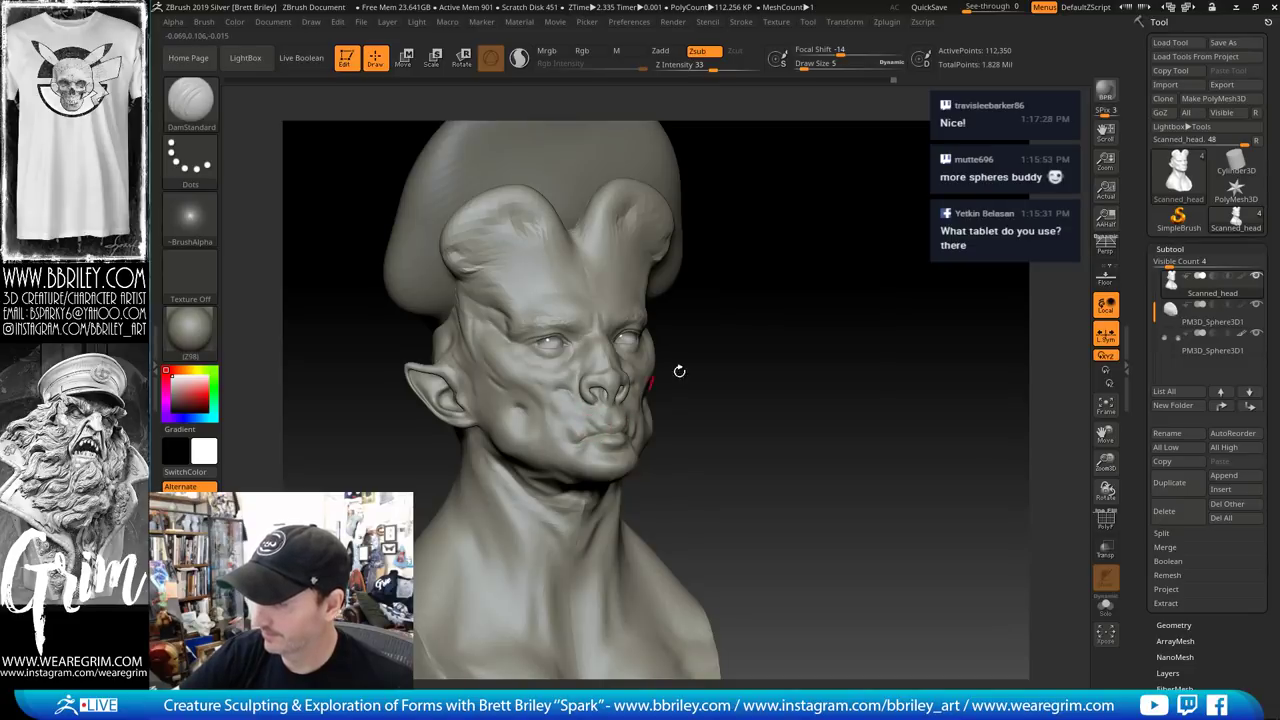
{"action": "mouse_move", "coordinate": [677, 369]}
{"action": "left_mouse_down"}
{"action": "mouse_move", "coordinate": [757, 308]}
{"action": "mouse_move", "coordinate": [738, 310]}
{"action": "left_mouse_up"}
Build up small folds around the cheek and mouth with the Inflat and Clay brushes at draw size 4
{"action": "key", "text": "b"}
{"action": "key", "text": "i"}
{"action": "key", "text": "n"}
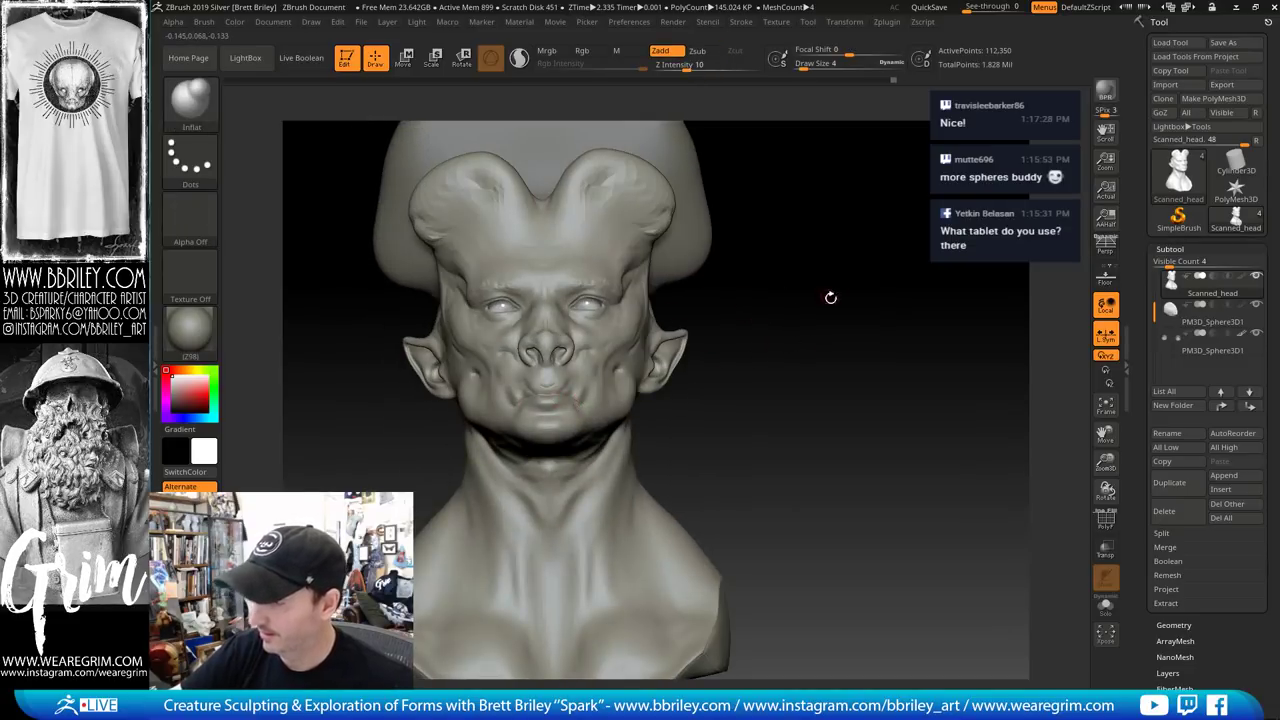
{"action": "left_click_drag", "start_coordinate": [831, 298], "coordinate": [752, 300]}
{"action": "key", "text": "b"}
{"action": "key", "text": "c"}
{"action": "key", "text": "l"}
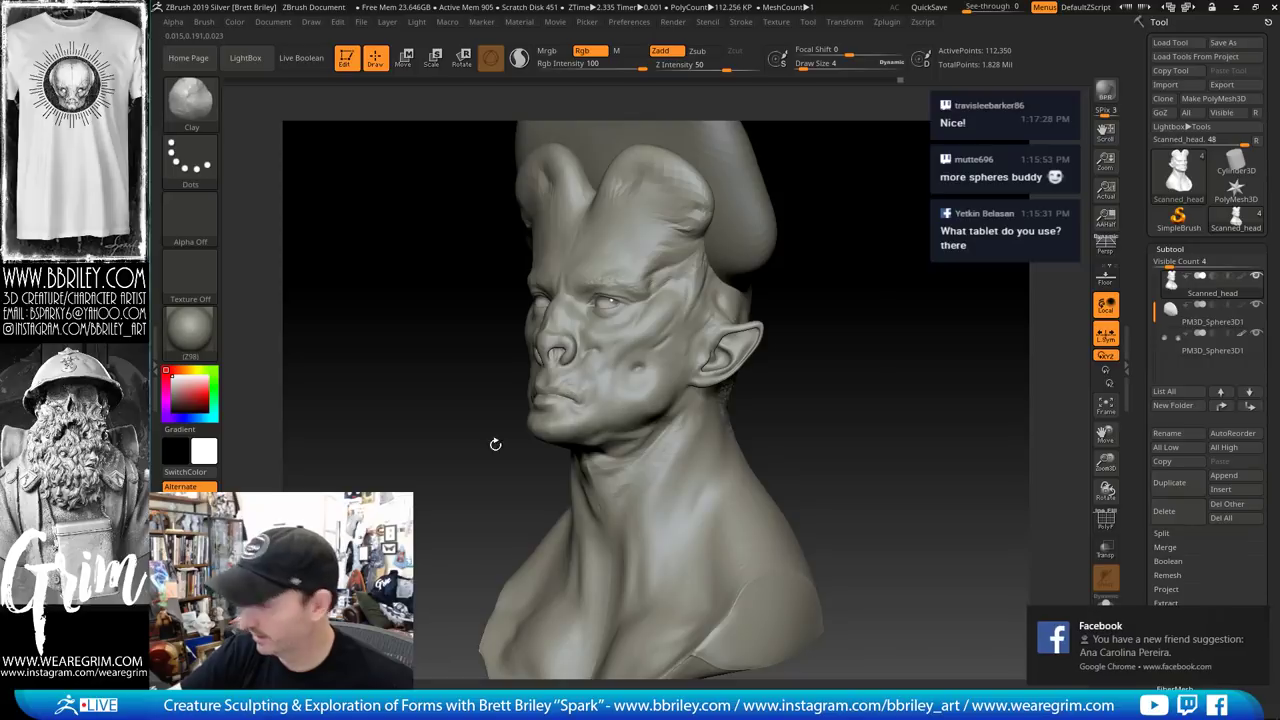
{"action": "left_click", "coordinate": [1257, 621]}
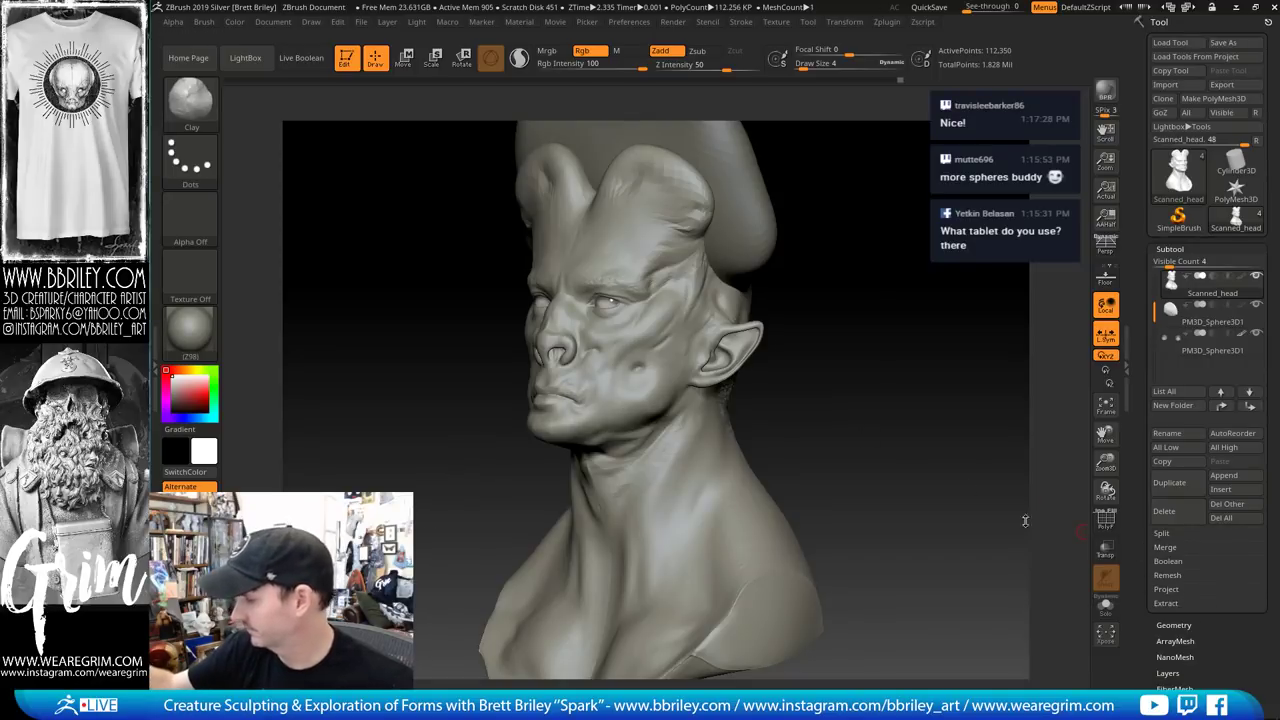
{"action": "left_click_drag", "start_coordinate": [568, 406], "coordinate": [602, 380]}
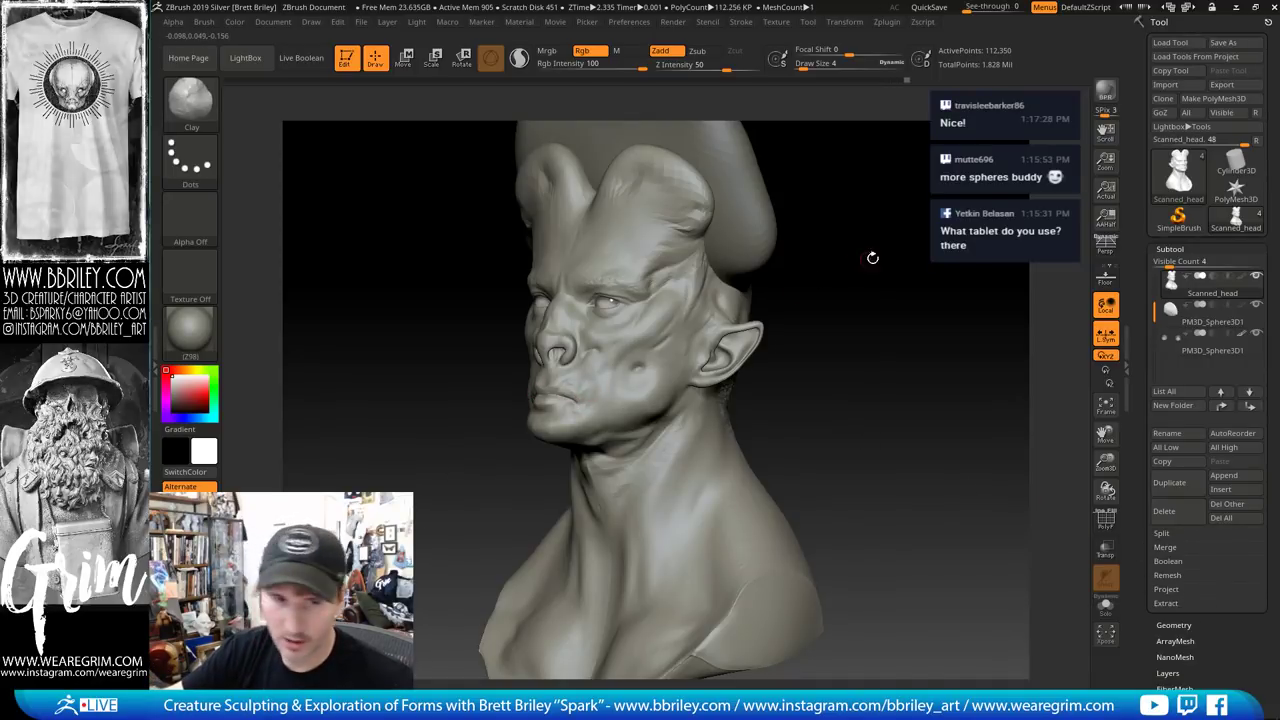
Smooth the area beside the mouth corner and set the Standard brush to Zadd with Rgb off
{"action": "mouse_move", "coordinate": [872, 257]}
{"action": "left_mouse_down"}
{"action": "mouse_move", "coordinate": [906, 274]}
{"action": "mouse_move", "coordinate": [853, 261]}
{"action": "left_mouse_up"}
{"action": "key", "text": "b"}
{"action": "key", "text": "s"}
{"action": "key", "text": "t"}
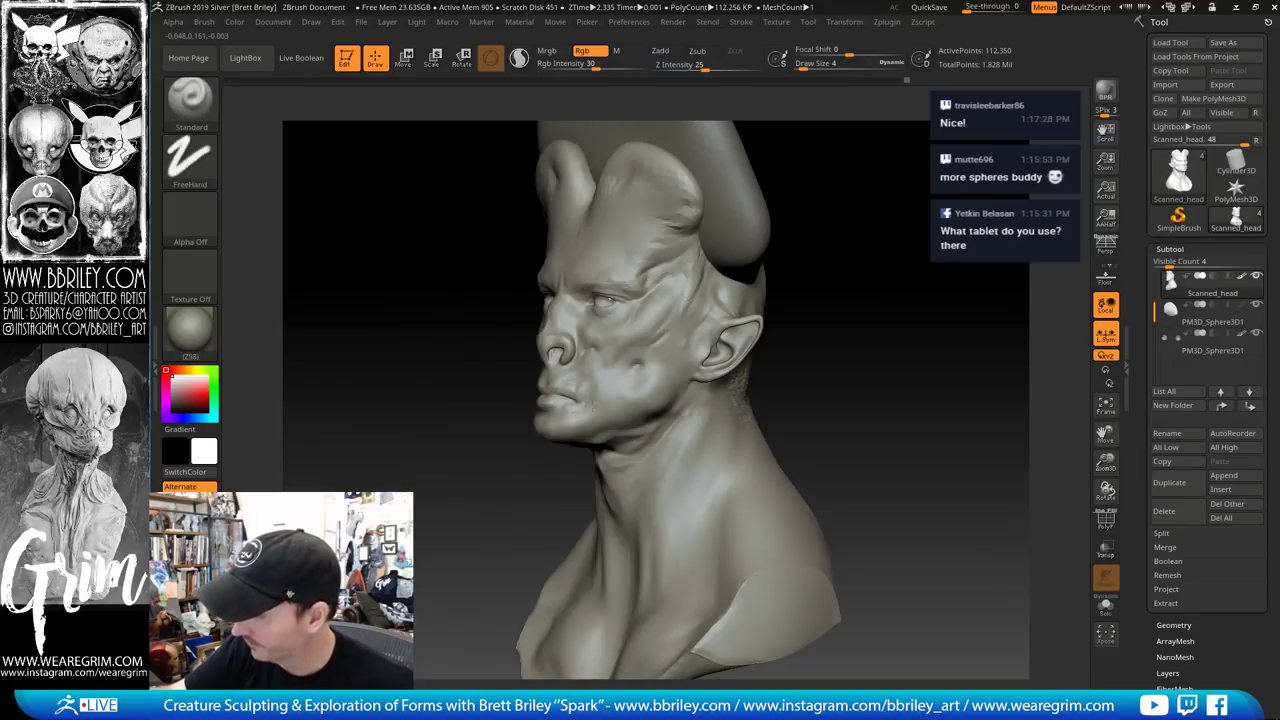
{"action": "left_click_drag", "start_coordinate": [593, 407], "coordinate": [601, 405], "text": "shift"}
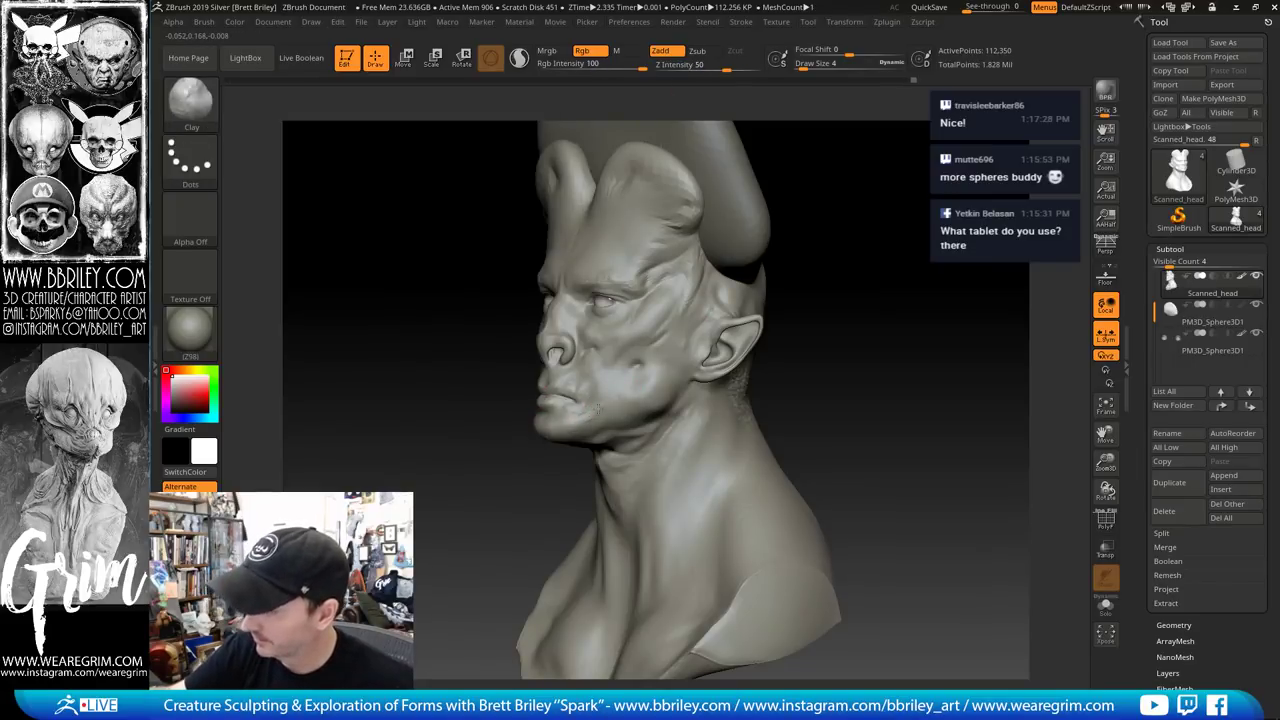
{"action": "left_click_drag", "start_coordinate": [836, 226], "coordinate": [874, 226]}
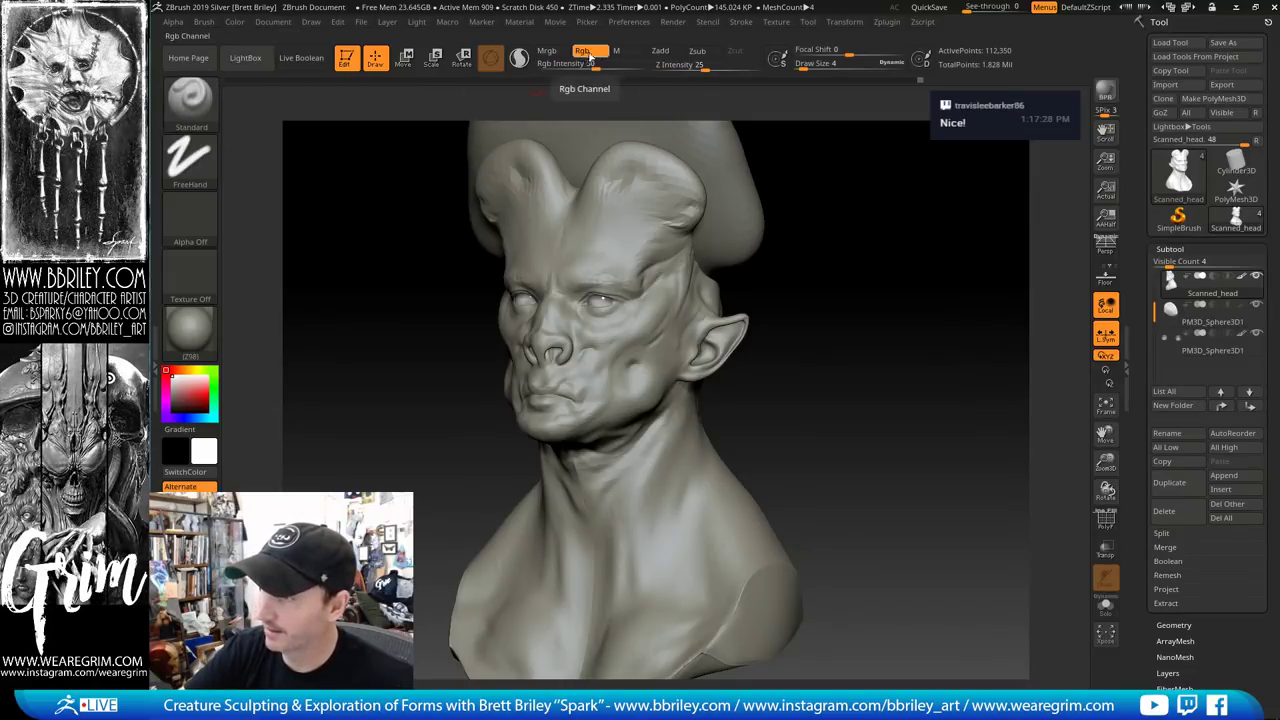
{"action": "left_click", "coordinate": [668, 51]}
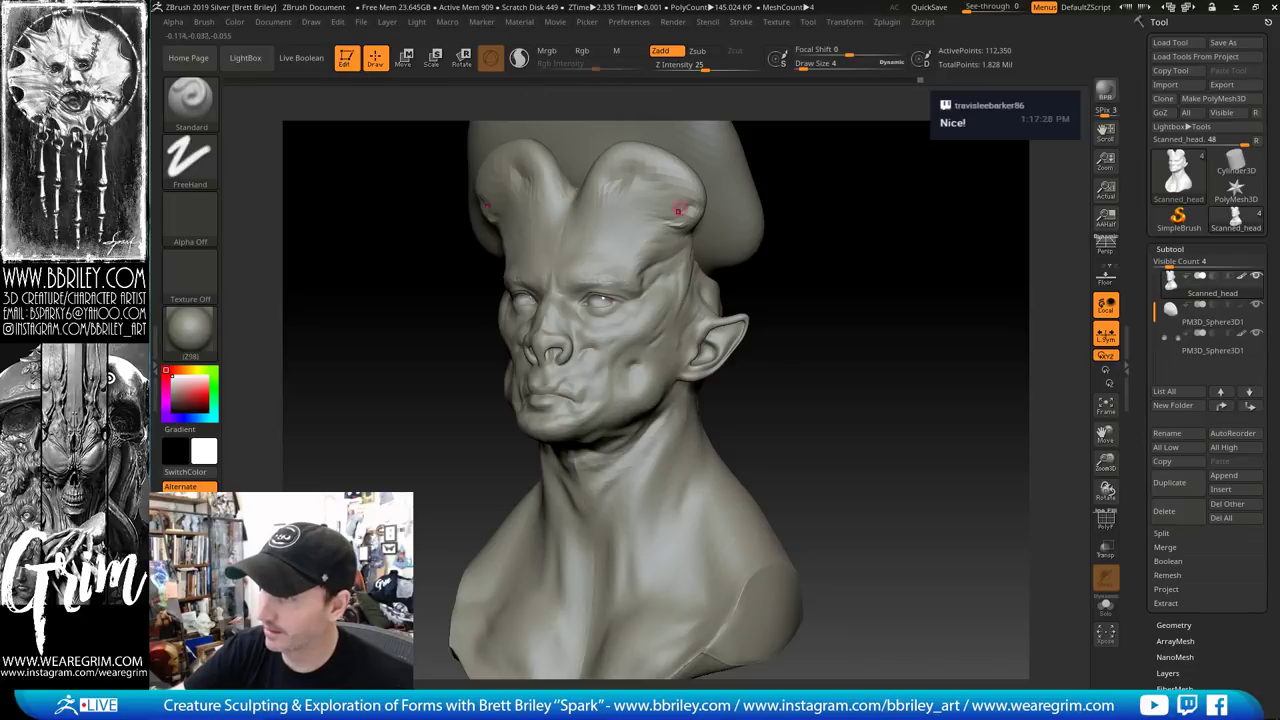
Adjust the shape of the mouth area with the Move brush at draw size 8
{"action": "left_click_drag", "start_coordinate": [802, 236], "coordinate": [503, 399]}
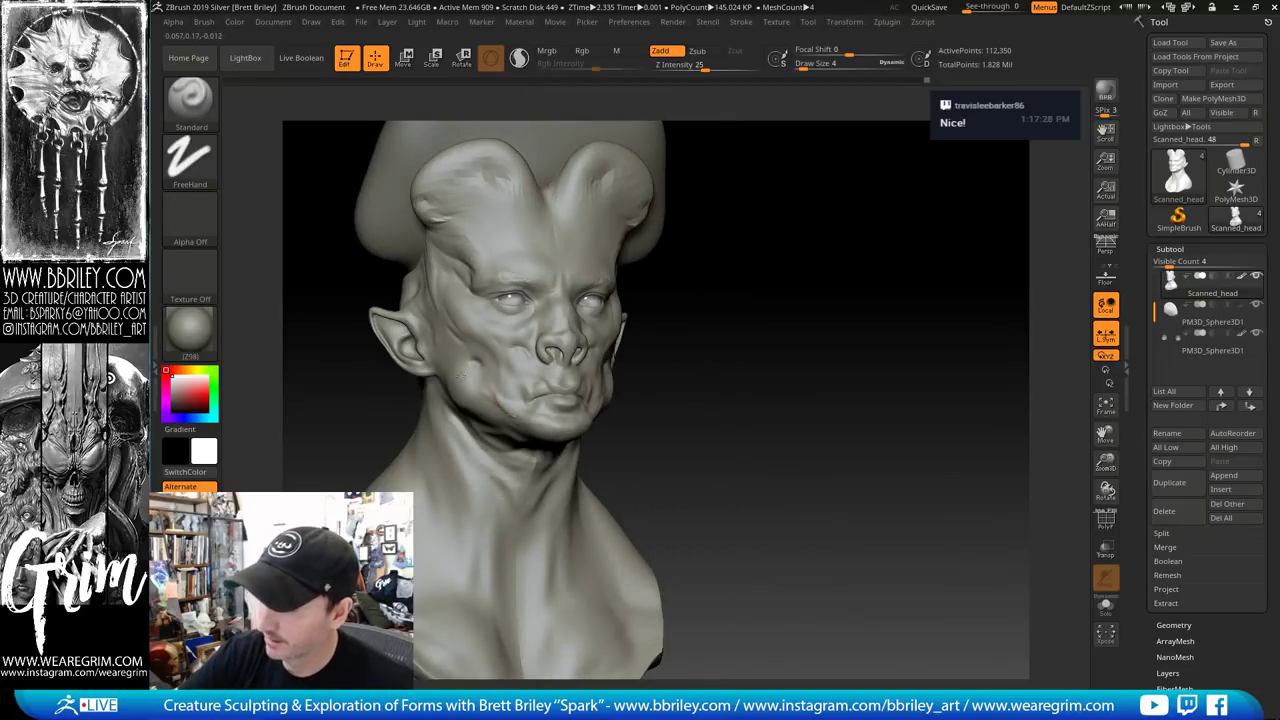
{"action": "left_click_drag", "start_coordinate": [664, 338], "coordinate": [735, 342]}
{"action": "left_click_drag", "start_coordinate": [660, 354], "coordinate": [580, 361]}
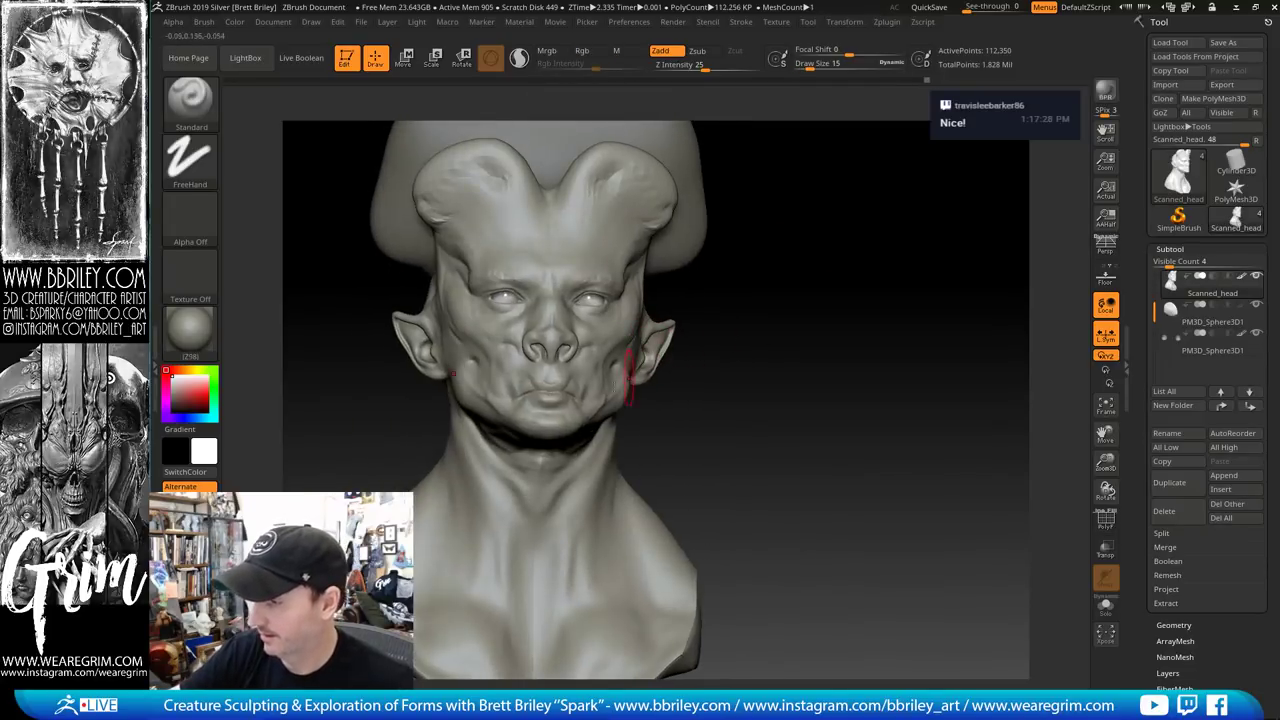
{"action": "key", "text": "b"}
{"action": "key", "text": "m"}
{"action": "key", "text": "v"}
{"action": "key", "text": "bracketright"}
{"action": "key", "text": "bracketleft"}
{"action": "left_click_drag", "start_coordinate": [747, 418], "coordinate": [570, 383]}
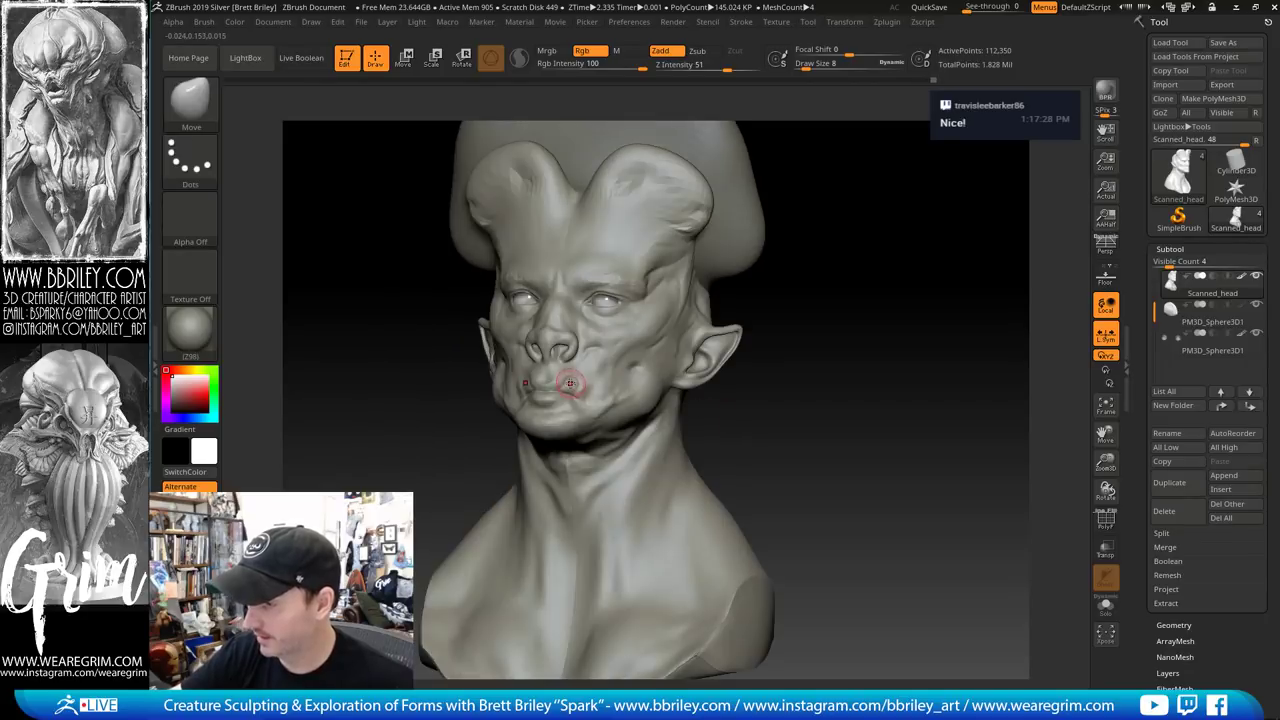
Nudge the mouth corner into shape with the Move brush at draw size 4
{"action": "left_click_drag", "start_coordinate": [856, 358], "coordinate": [880, 457], "text": "alt"}
{"action": "key", "text": "b"}
{"action": "key", "text": "d"}
{"action": "key", "text": "s"}
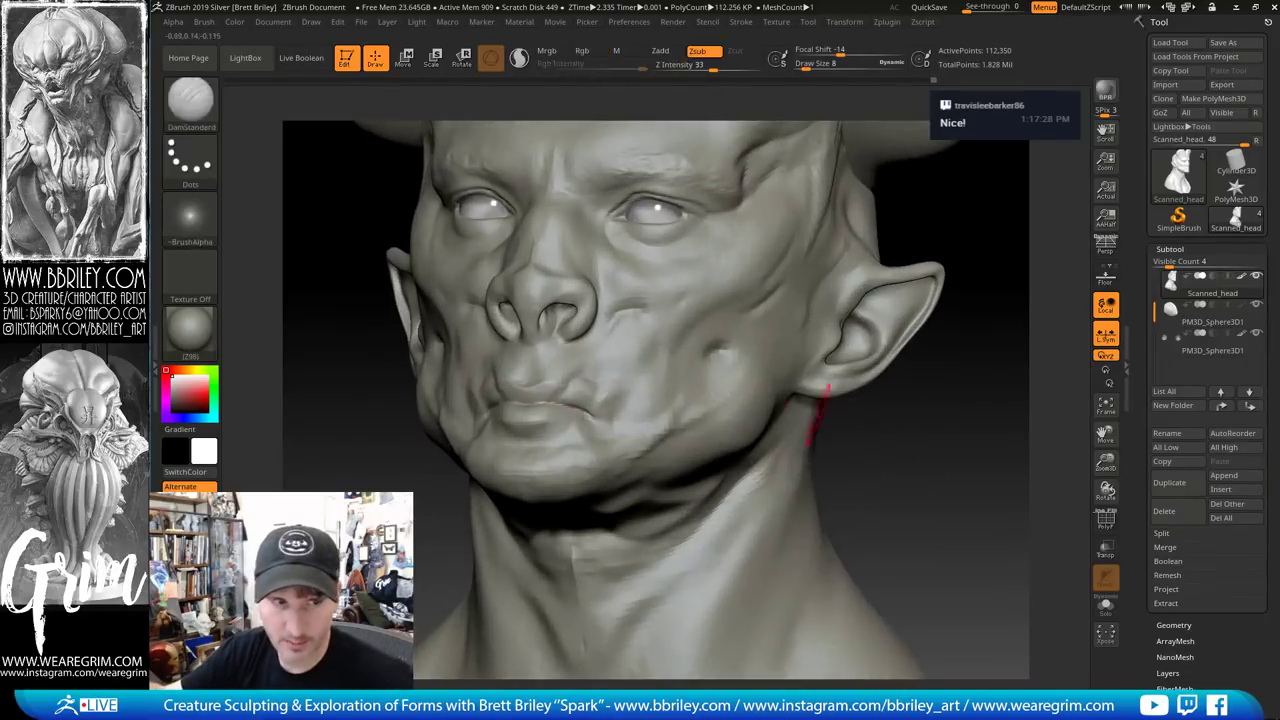
{"action": "key", "text": "s"}
{"action": "key", "text": "b"}
{"action": "key", "text": "m"}
{"action": "key", "text": "v"}
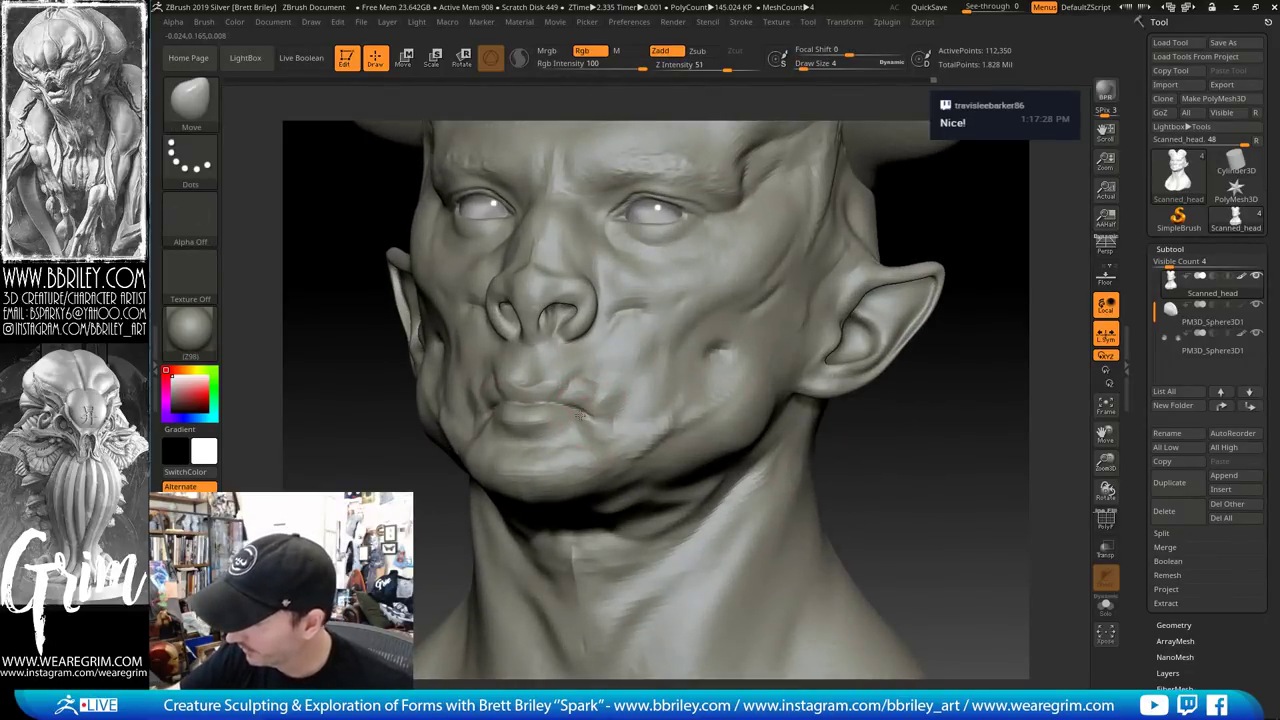
Deepen the crease at the mouth corner with the DamStandard brush at draw size 4
{"action": "key", "text": "b"}
{"action": "key", "text": "d"}
{"action": "key", "text": "s"}
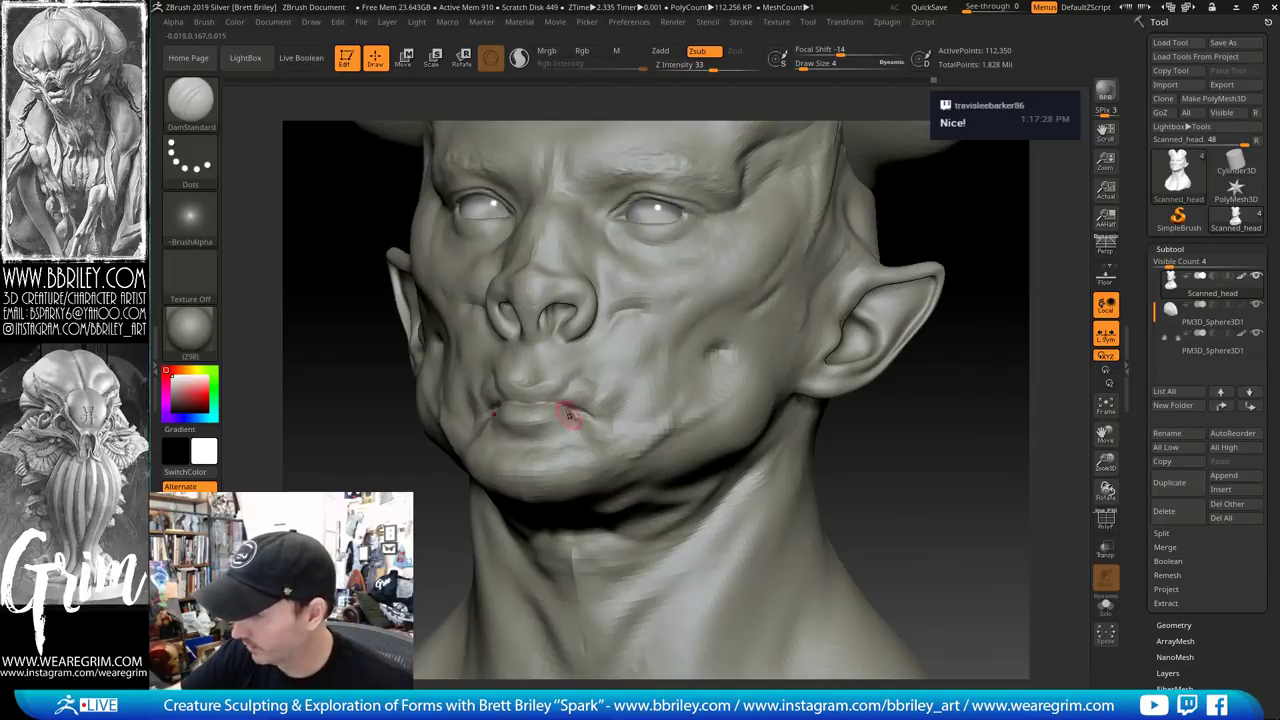
{"action": "left_click_drag", "start_coordinate": [562, 410], "coordinate": [573, 400]}
{"action": "mouse_move", "coordinate": [905, 487]}
{"action": "left_mouse_down"}
{"action": "mouse_move", "coordinate": [994, 498]}
{"action": "mouse_move", "coordinate": [724, 460]}
{"action": "left_mouse_up"}
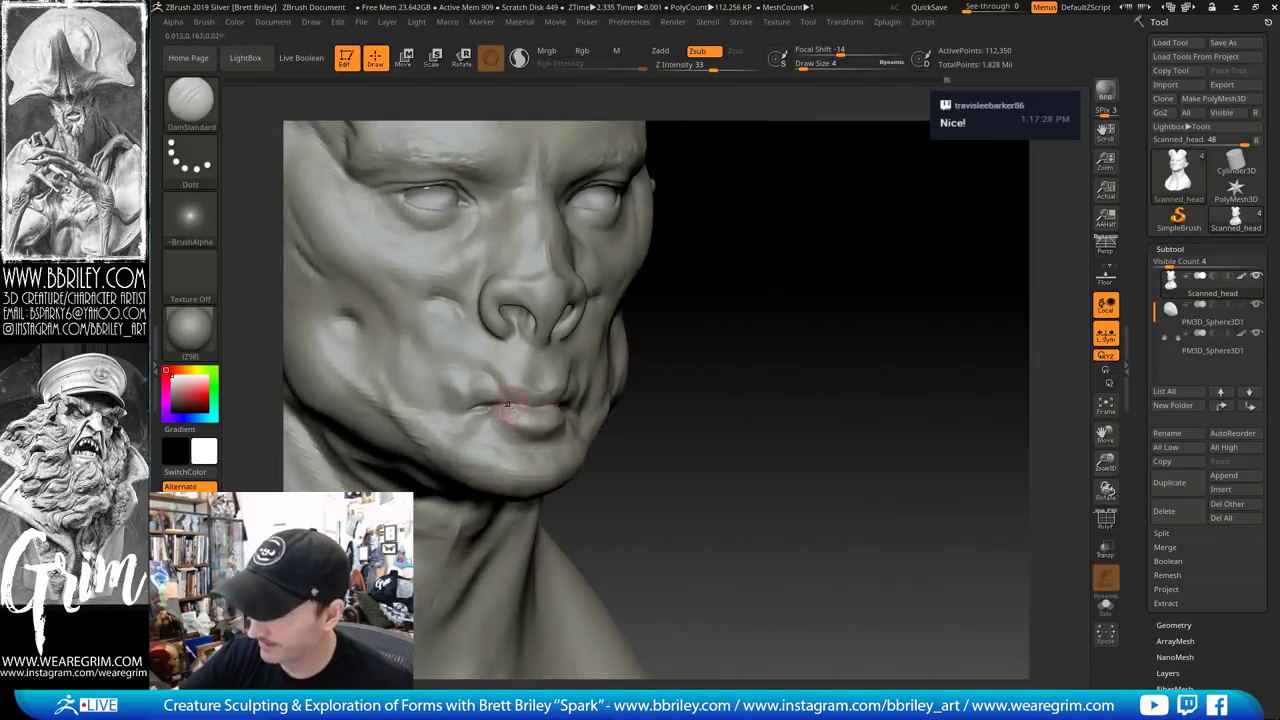
Cut fine creases along the upper lip and around the mouth corners with DamStandard at draw size 2
{"action": "key", "text": "s"}
{"action": "left_click", "coordinate": [507, 391]}
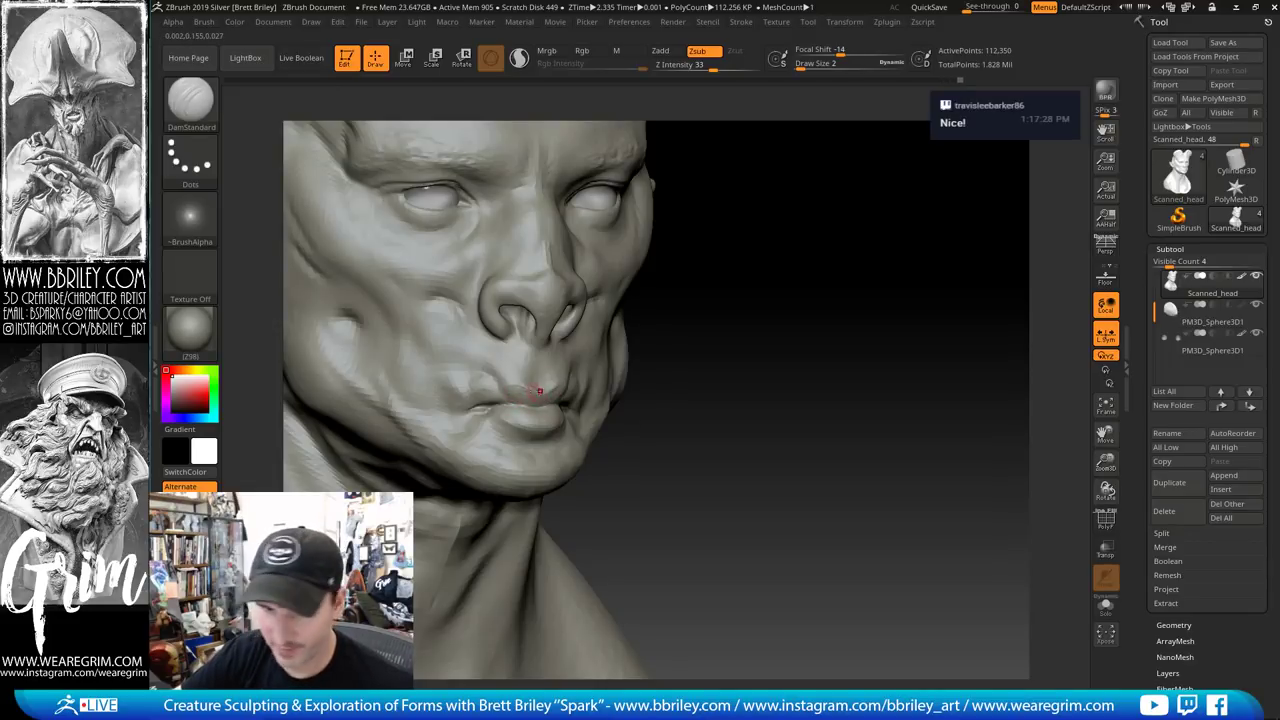
{"action": "left_click_drag", "start_coordinate": [847, 441], "coordinate": [805, 381]}
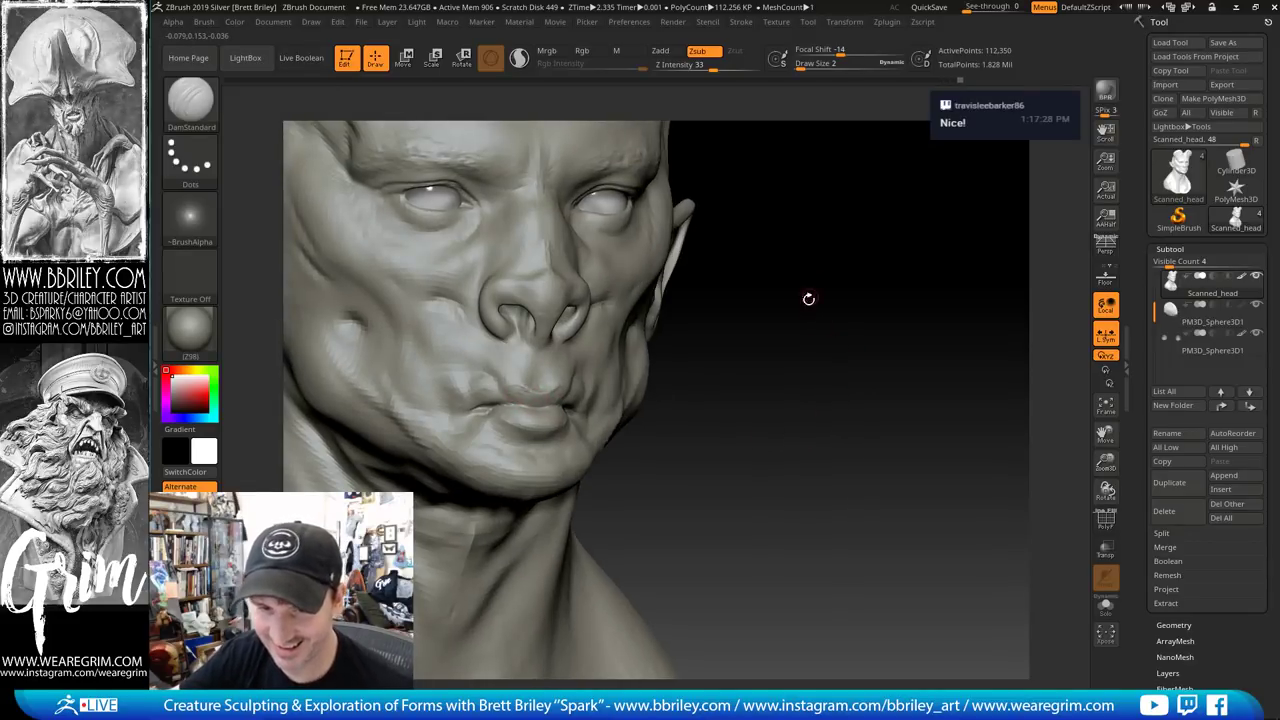
{"action": "left_click_drag", "start_coordinate": [818, 292], "coordinate": [870, 320]}
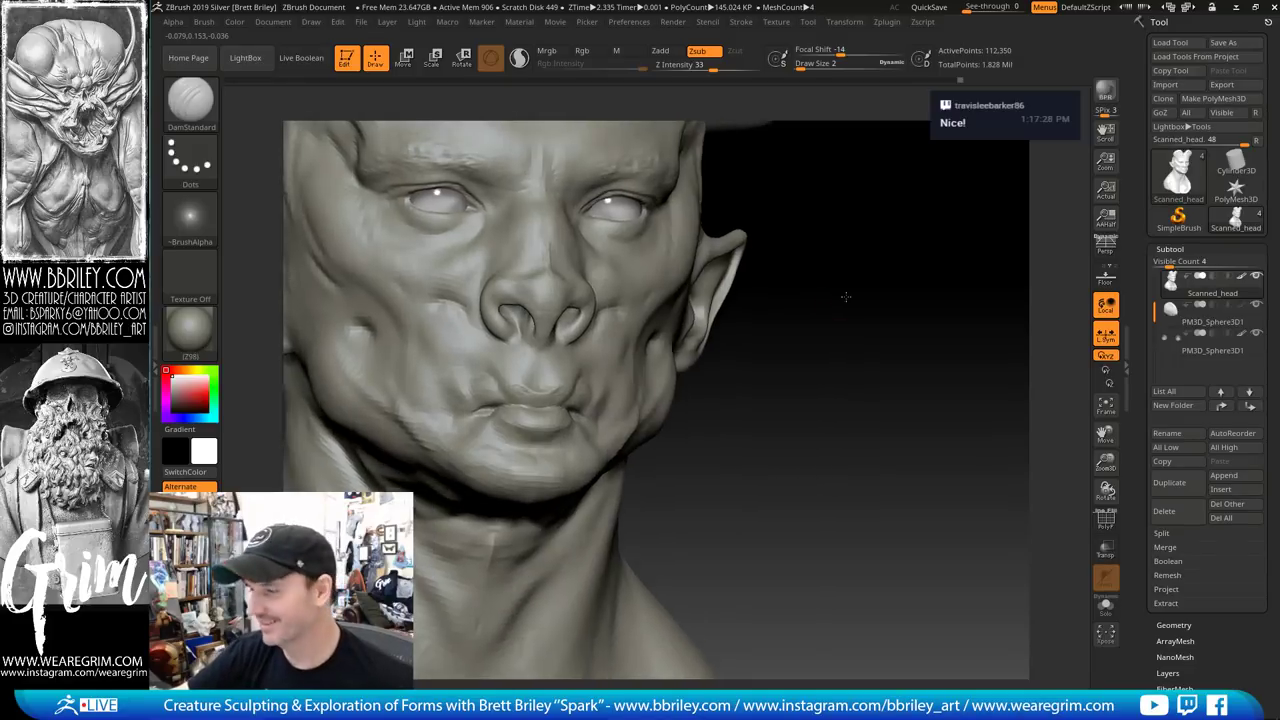
{"action": "left_click_drag", "start_coordinate": [768, 383], "coordinate": [555, 418]}
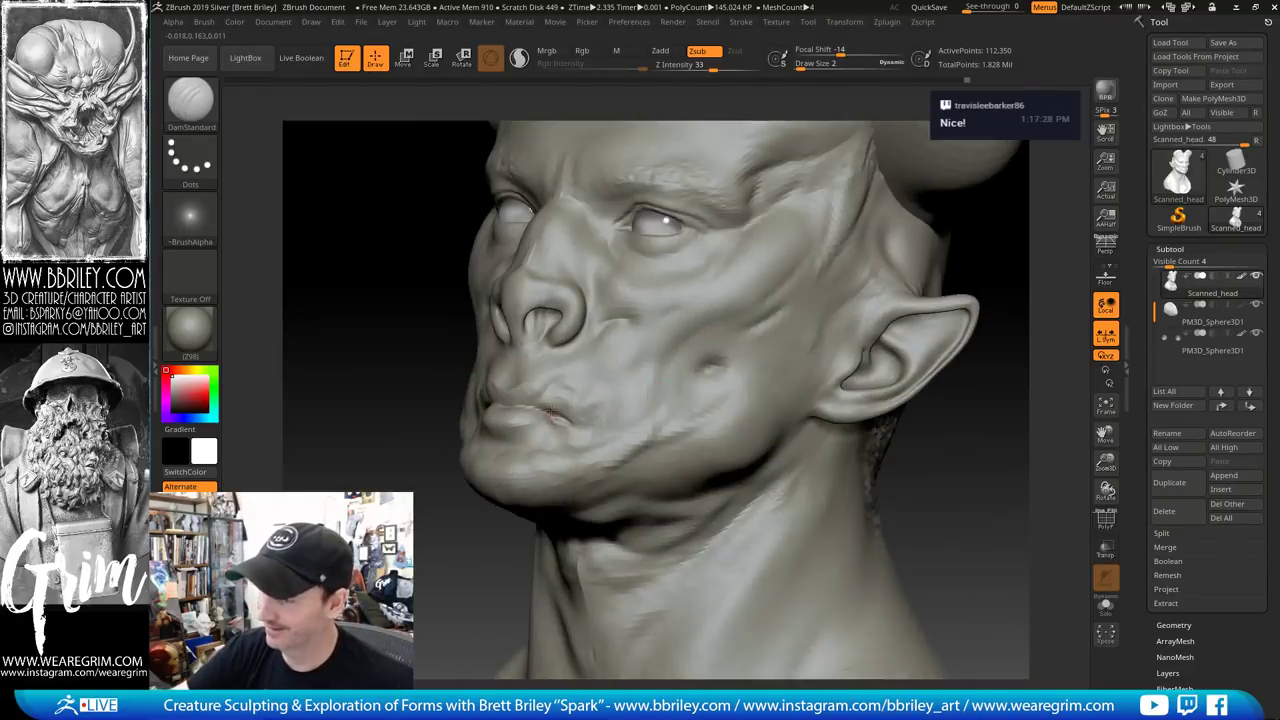
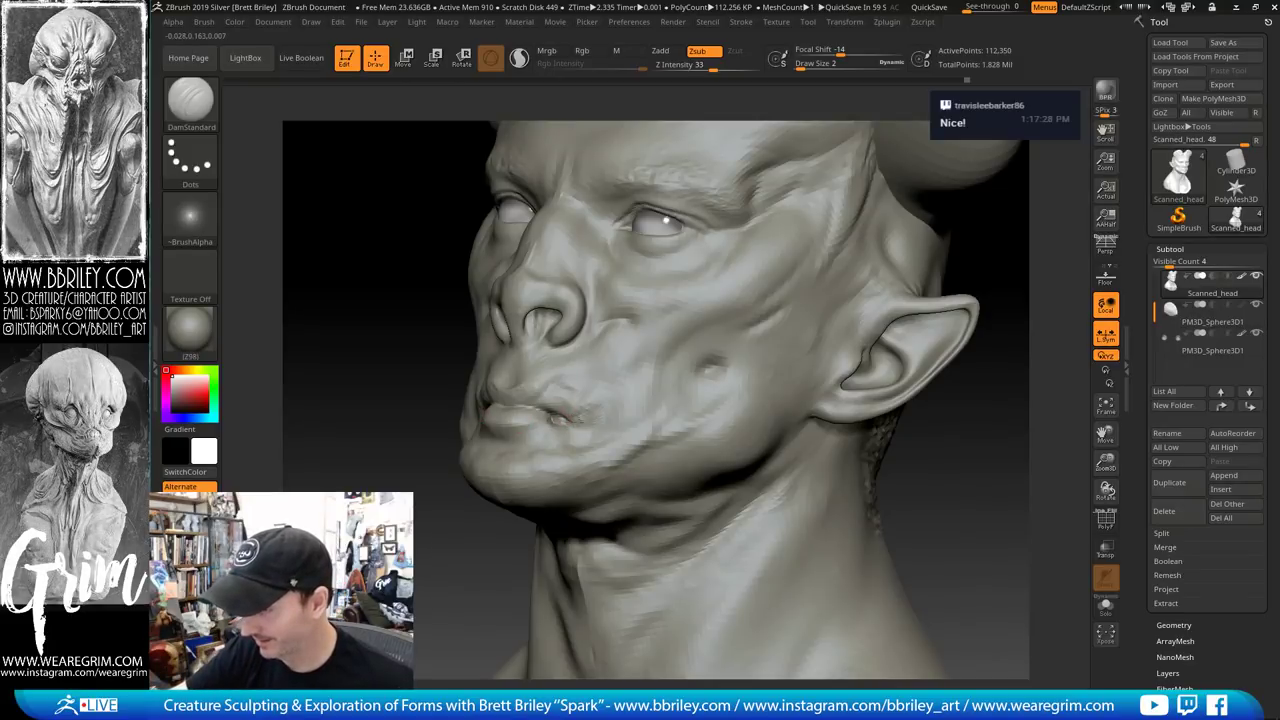
{"action": "mouse_move", "coordinate": [954, 475]}
{"action": "left_mouse_down"}
{"action": "mouse_move", "coordinate": [966, 459]}
{"action": "mouse_move", "coordinate": [907, 421]}
{"action": "left_mouse_up"}
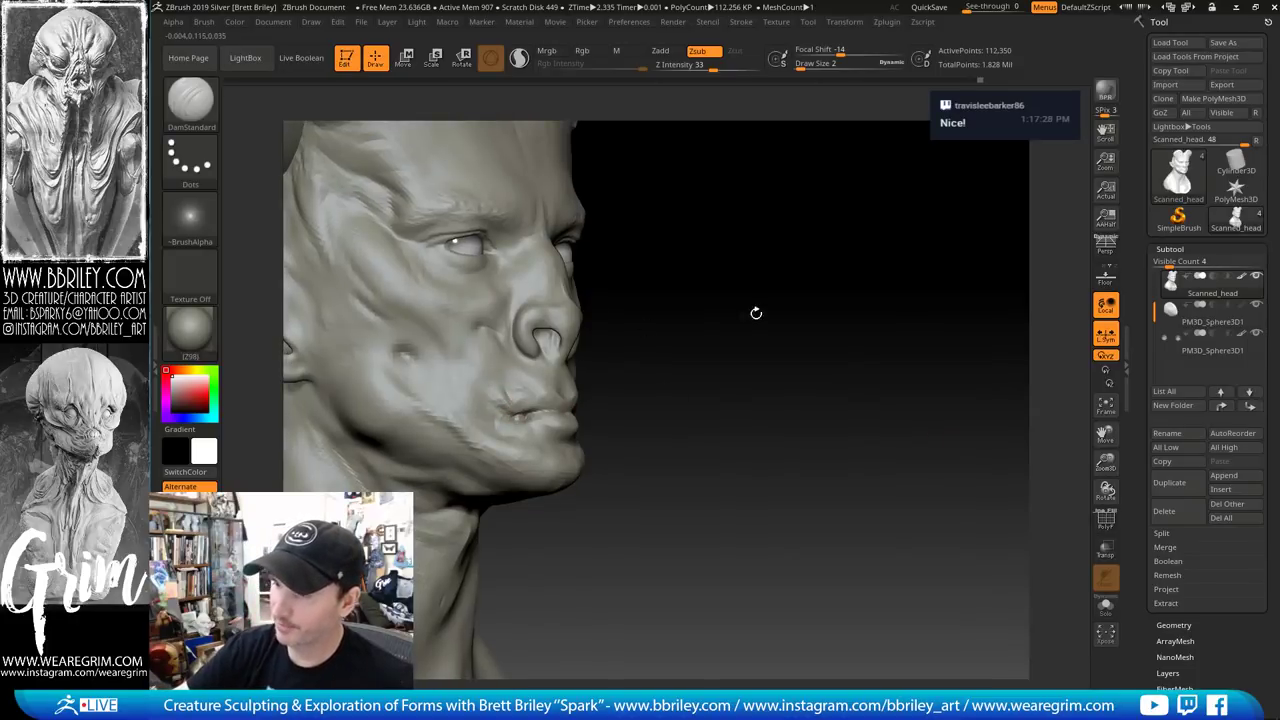
{"action": "mouse_move", "coordinate": [756, 313]}
{"action": "left_mouse_down"}
{"action": "mouse_move", "coordinate": [797, 297]}
{"action": "mouse_move", "coordinate": [823, 304]}
{"action": "left_mouse_up"}
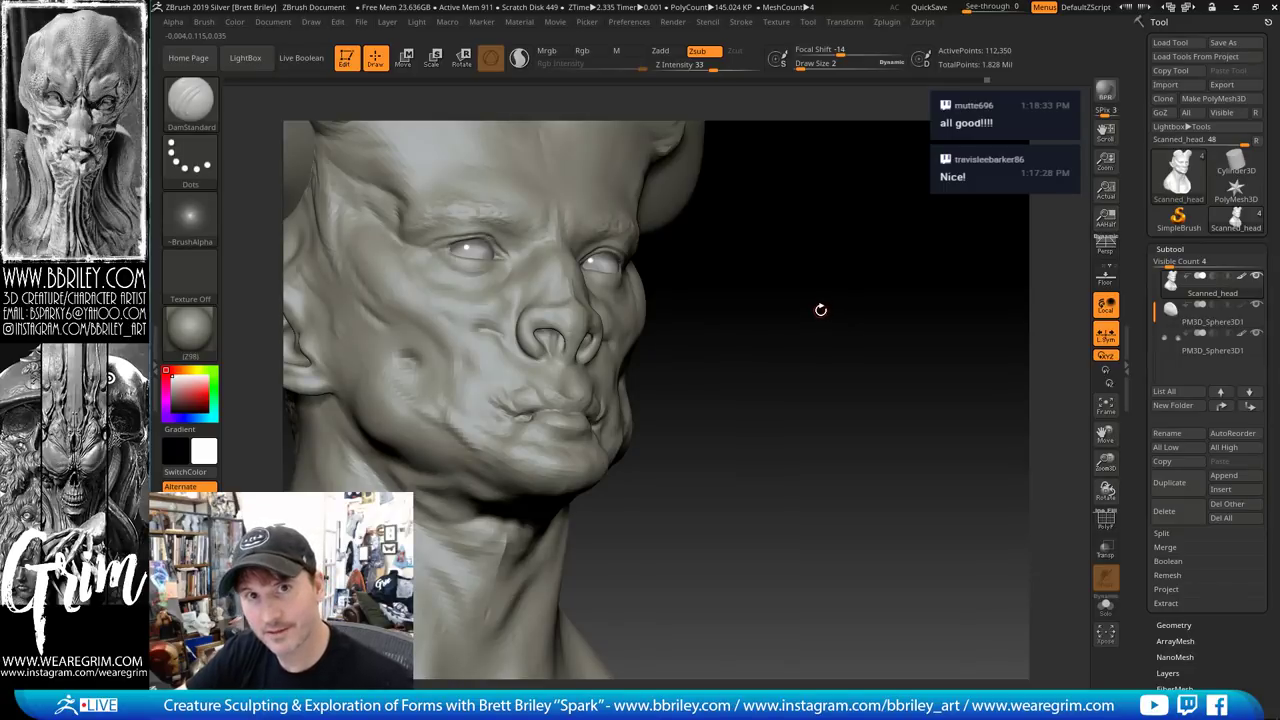
{"action": "left_click_drag", "start_coordinate": [820, 310], "coordinate": [780, 316]}
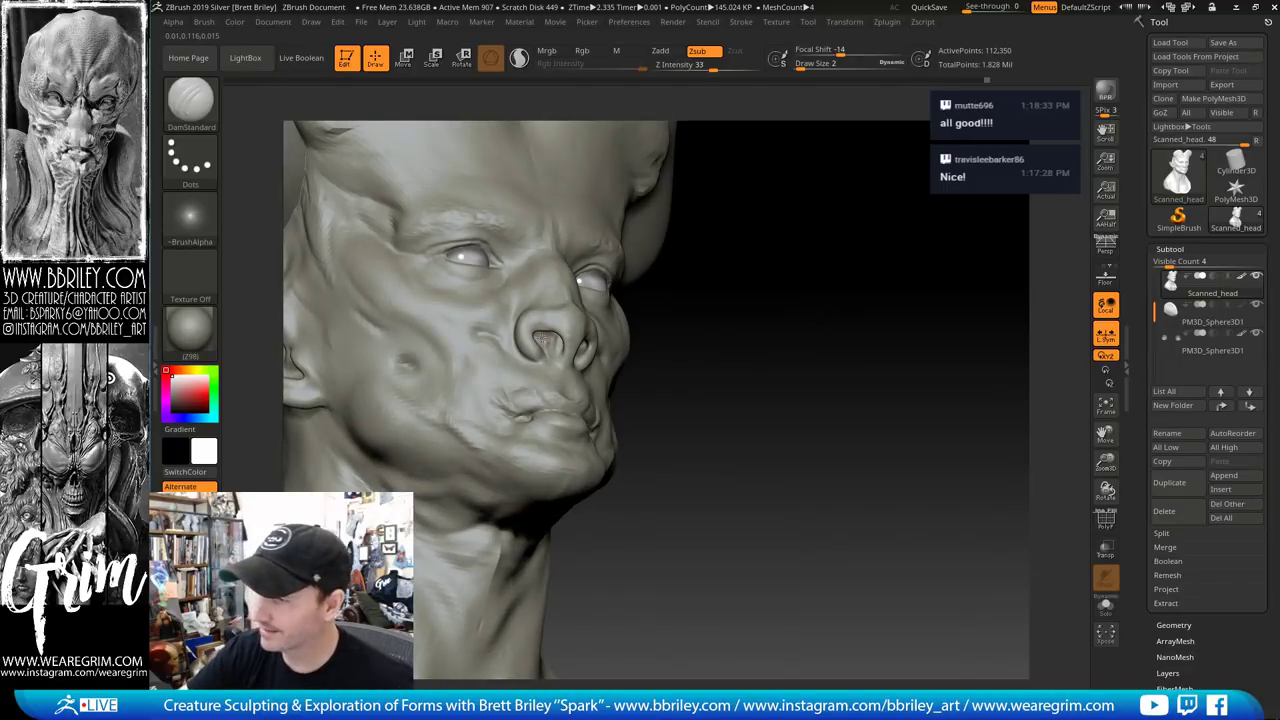
{"action": "mouse_move", "coordinate": [715, 365]}
{"action": "left_mouse_down"}
{"action": "mouse_move", "coordinate": [737, 371]}
{"action": "mouse_move", "coordinate": [650, 368]}
{"action": "left_mouse_up"}
Refine the folds of the cheek and nose area with the Standard and DamStandard brushes at draw size 2
{"action": "key", "text": "b"}
{"action": "key", "text": "s"}
{"action": "key", "text": "t"}
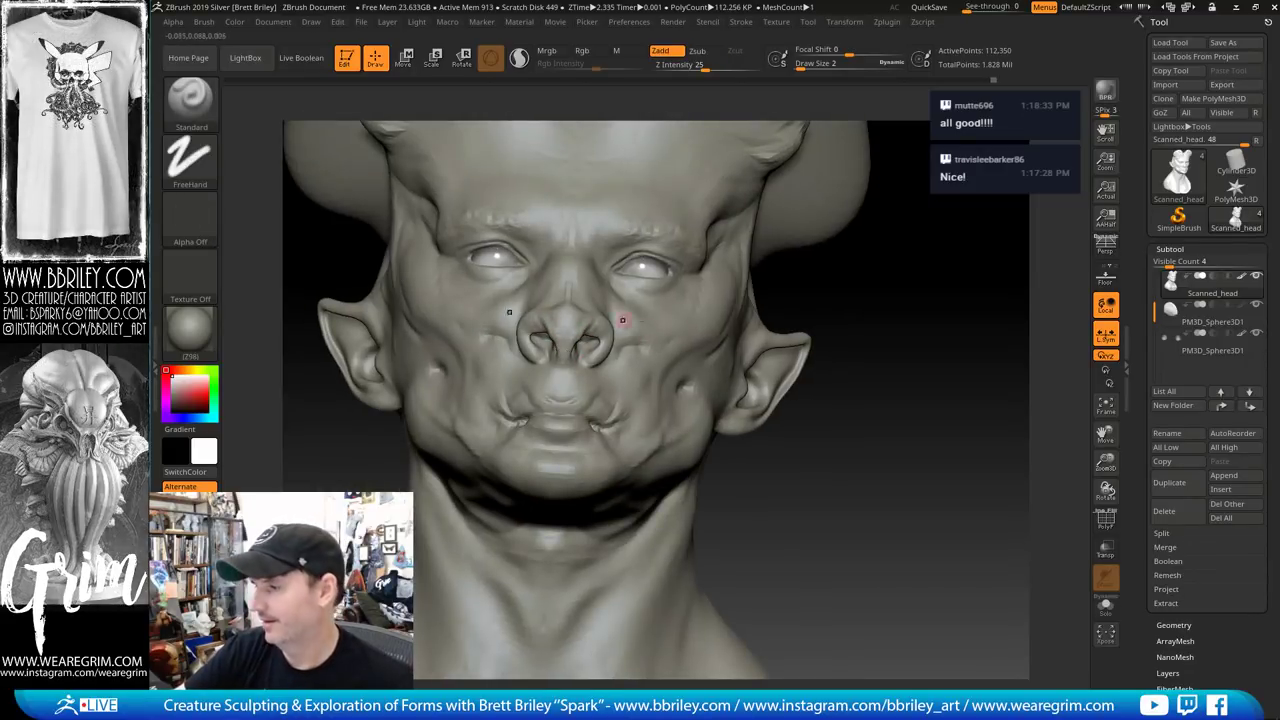
{"action": "left_click_drag", "start_coordinate": [775, 285], "coordinate": [846, 275]}
{"action": "key", "text": "b"}
{"action": "key", "text": "d"}
{"action": "key", "text": "s"}
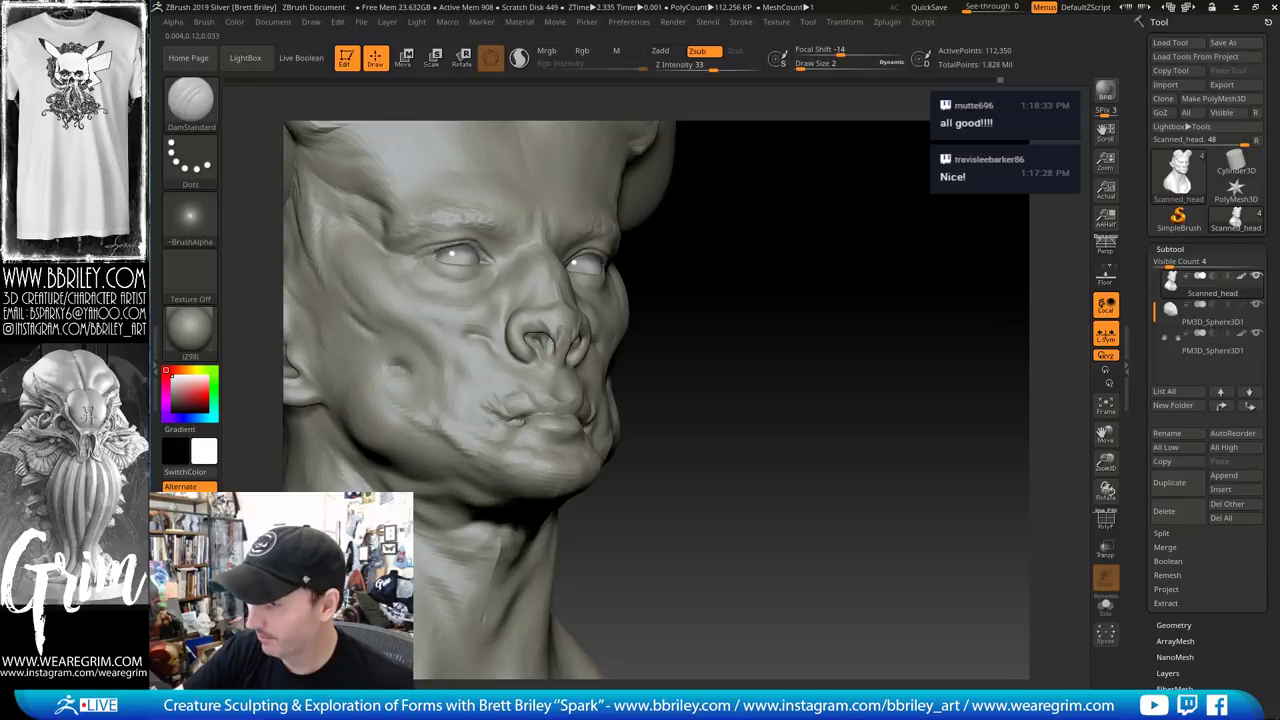
{"action": "left_click_drag", "start_coordinate": [682, 298], "coordinate": [568, 300]}
Build up the upper cheek below the eye with the Clay brush at draw size 3 and smooth it
{"action": "key", "text": "b"}
{"action": "key", "text": "c"}
{"action": "key", "text": "l"}
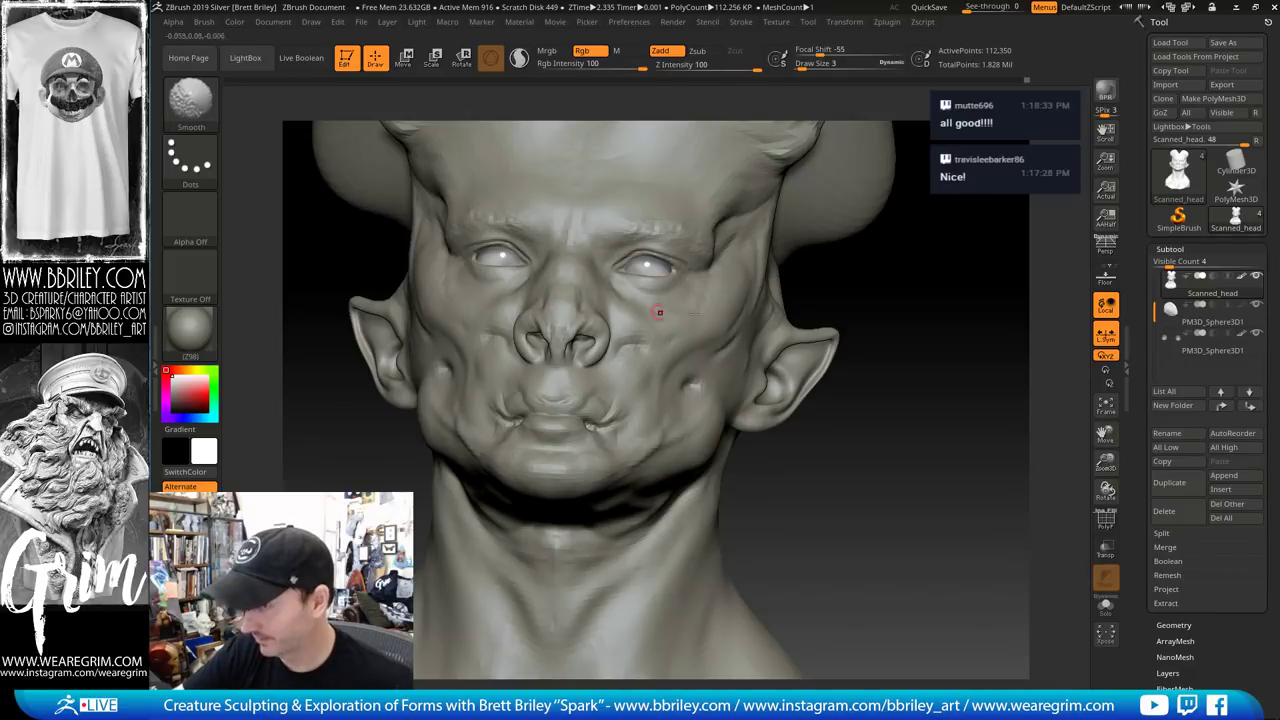
{"action": "mouse_move", "coordinate": [860, 310]}
{"action": "left_mouse_down"}
{"action": "mouse_move", "coordinate": [980, 323]}
{"action": "mouse_move", "coordinate": [859, 301]}
{"action": "left_mouse_up"}
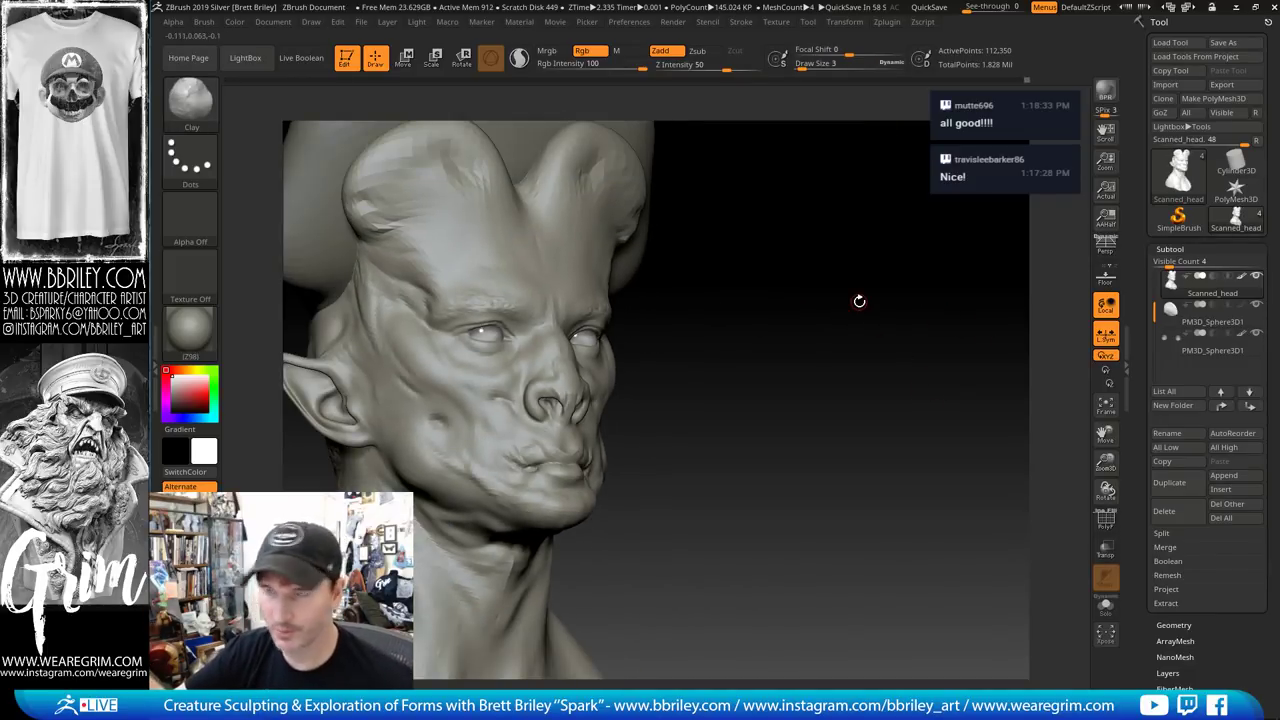
{"action": "left_click_drag", "start_coordinate": [697, 295], "coordinate": [466, 334], "text": "shift"}
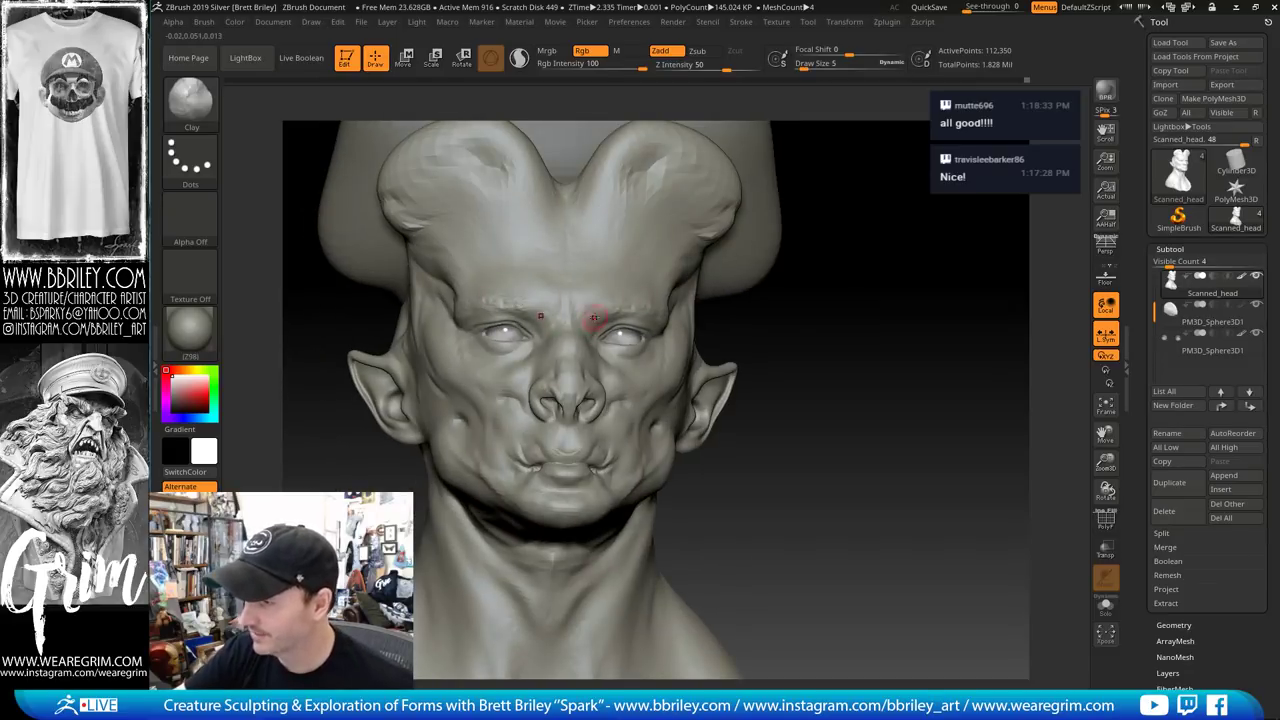
Reshape the inner brow and inner eye corner with the Move brush
{"action": "key", "text": "b"}
{"action": "key", "text": "m"}
{"action": "key", "text": "v"}
{"action": "key", "text": "s"}
{"action": "left_click_drag", "start_coordinate": [586, 331], "coordinate": [596, 331]}
{"action": "mouse_move", "coordinate": [600, 314]}
{"action": "left_mouse_down"}
{"action": "mouse_move", "coordinate": [608, 327]}
{"action": "mouse_move", "coordinate": [587, 330]}
{"action": "left_mouse_up"}
{"action": "key", "text": "s"}
{"action": "left_click_drag", "start_coordinate": [596, 325], "coordinate": [598, 345]}
{"action": "right_click_drag", "start_coordinate": [600, 345], "coordinate": [465, 348]}
Build up the side of the nose bridge with Clay and carve creases beside it with DamStandard at draw size 3
{"action": "key", "text": "b"}
{"action": "key", "text": "c"}
{"action": "key", "text": "l"}
{"action": "key", "text": "s"}
{"action": "left_click", "coordinate": [586, 348]}
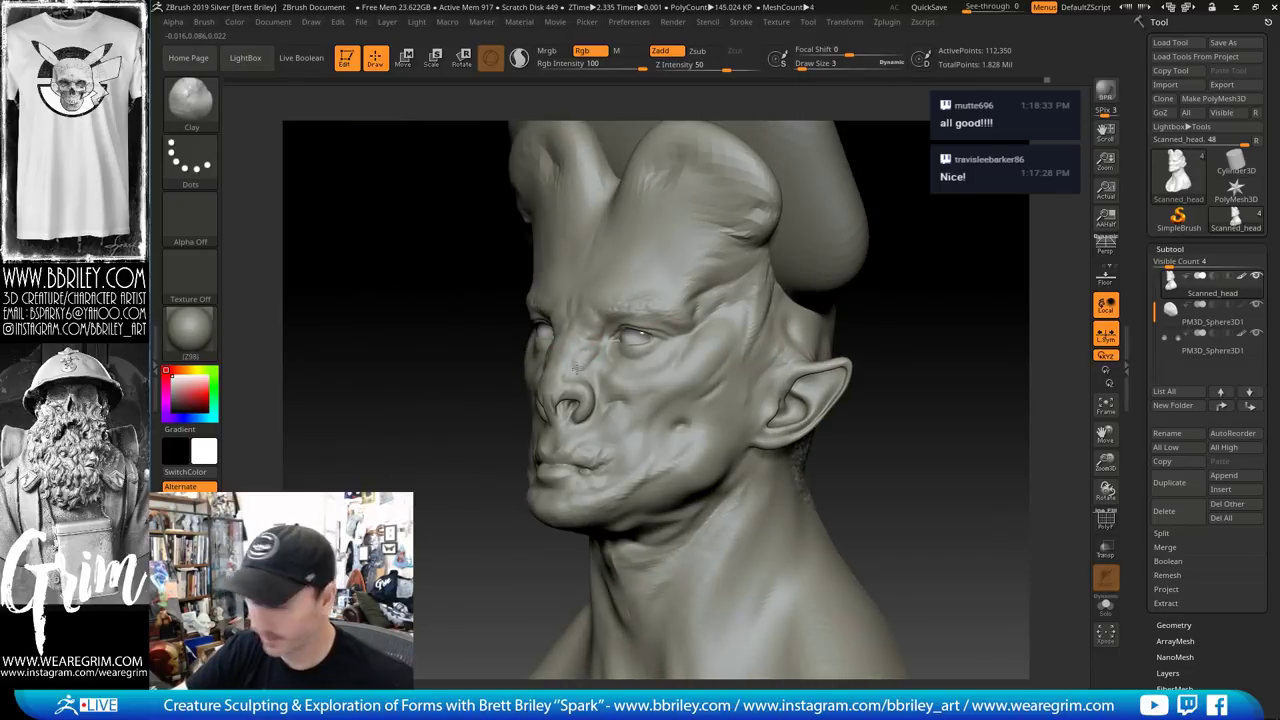
{"action": "key", "text": "b"}
{"action": "key", "text": "d"}
{"action": "key", "text": "s"}
{"action": "left_click_drag", "start_coordinate": [592, 376], "coordinate": [606, 349]}
{"action": "left_click_drag", "start_coordinate": [999, 268], "coordinate": [1065, 265], "text": "shift"}
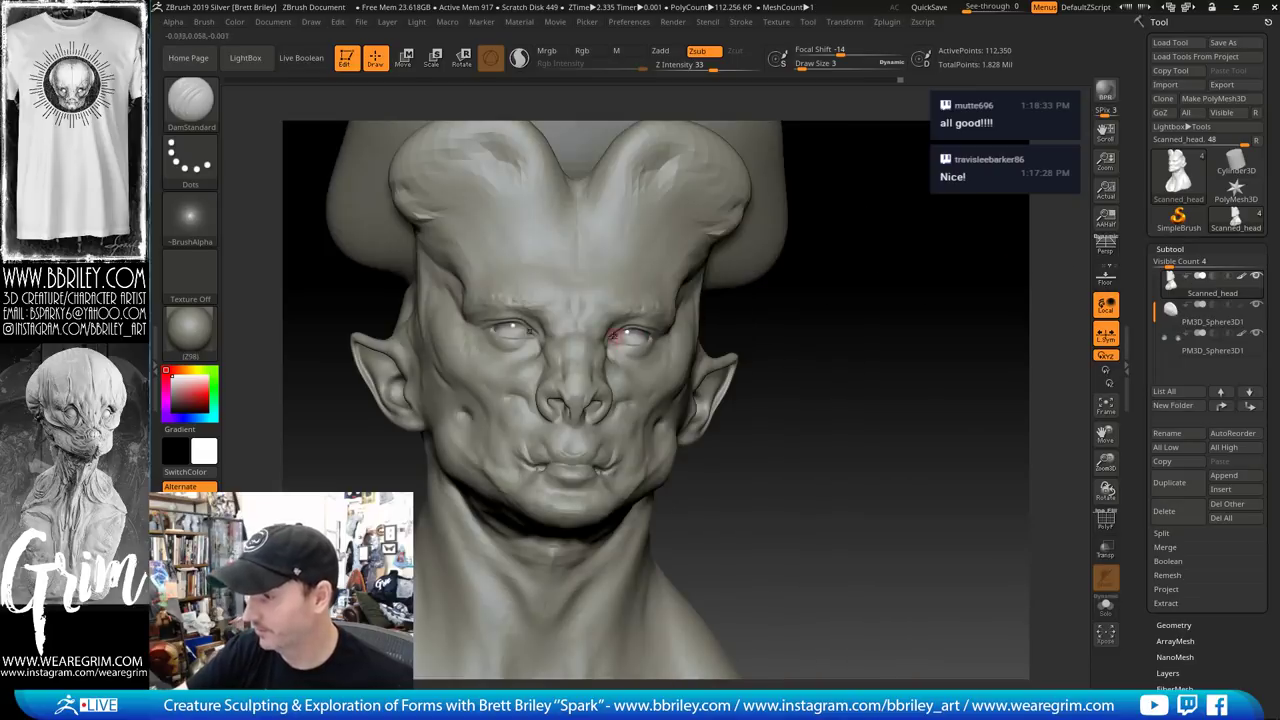
{"action": "left_click_drag", "start_coordinate": [817, 211], "coordinate": [792, 203]}
Build up the inner brow with Clay and the lower forehead lobes with Standard at draw size 6, smoothing the lobes
{"action": "key", "text": "b"}
{"action": "key", "text": "c"}
{"action": "key", "text": "l"}
{"action": "key", "text": "s"}
{"action": "mouse_move", "coordinate": [603, 329]}
{"action": "left_mouse_down"}
{"action": "mouse_move", "coordinate": [627, 312]}
{"action": "mouse_move", "coordinate": [609, 312]}
{"action": "left_mouse_up"}
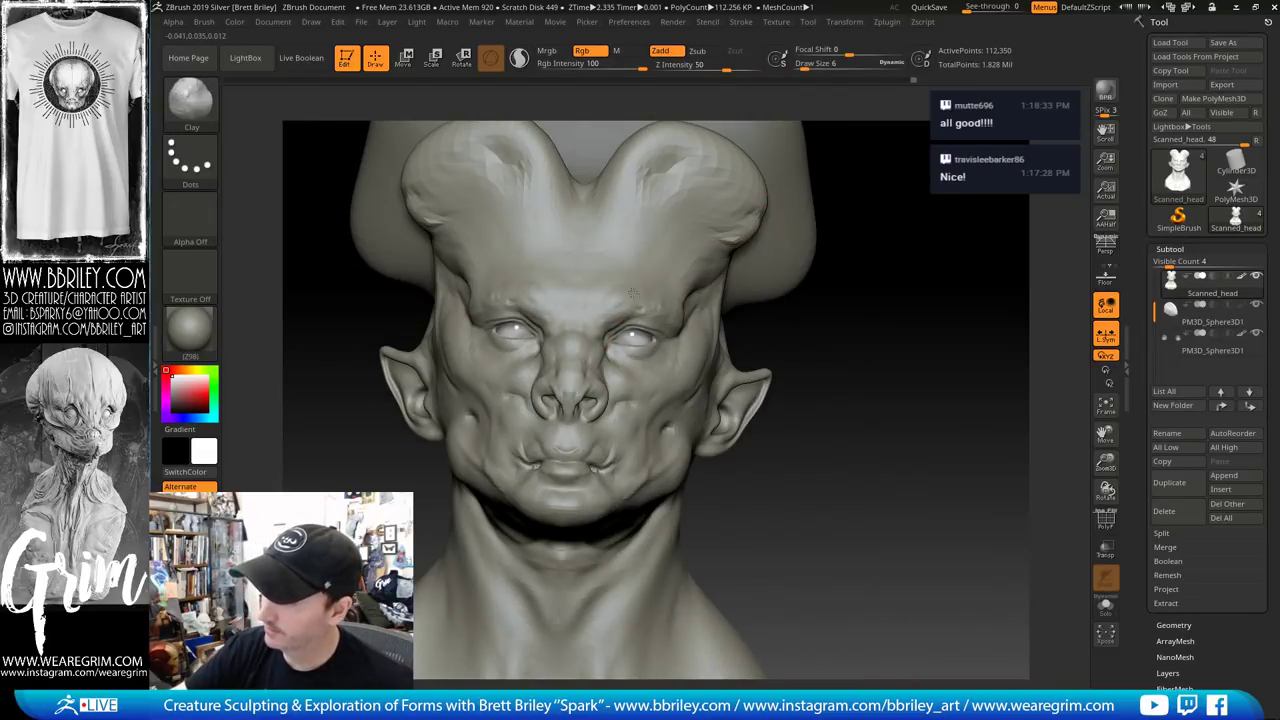
{"action": "key", "text": "b"}
{"action": "key", "text": "s"}
{"action": "key", "text": "t"}
{"action": "left_click_drag", "start_coordinate": [656, 222], "coordinate": [640, 266]}
{"action": "left_click_drag", "start_coordinate": [861, 271], "coordinate": [877, 340], "text": "alt"}
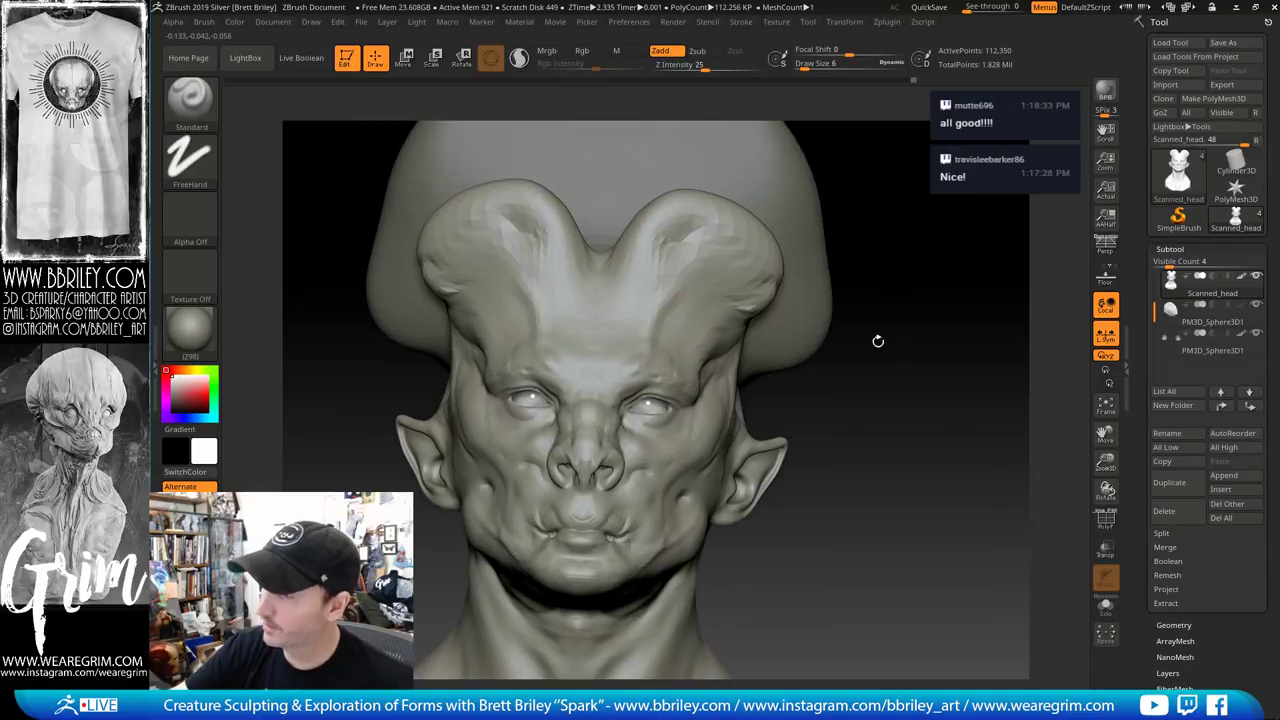
{"action": "left_click_drag", "start_coordinate": [674, 300], "coordinate": [657, 344]}
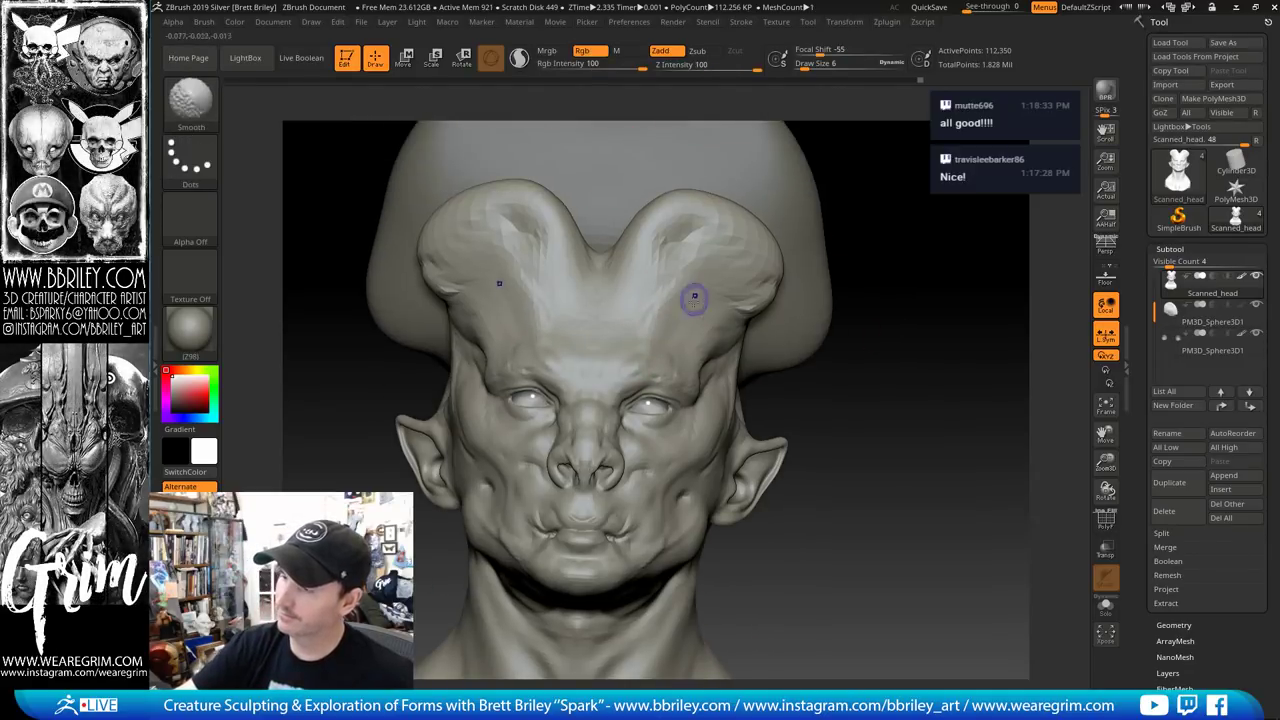
Reshape the forehead lobes in side view with the Move brush at draw size 36
{"action": "left_click_drag", "start_coordinate": [890, 362], "coordinate": [834, 297]}
{"action": "key", "text": "b"}
{"action": "key", "text": "m"}
{"action": "key", "text": "v"}
{"action": "key", "text": "s"}
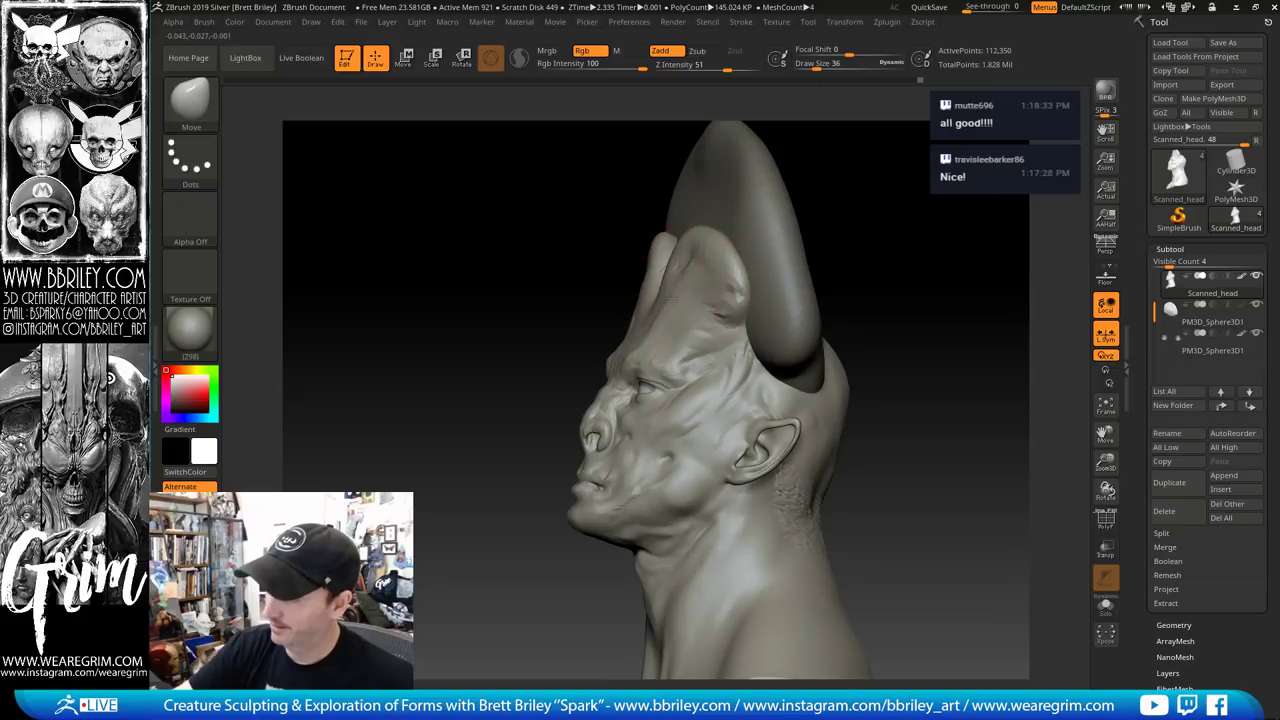
{"action": "left_click_drag", "start_coordinate": [648, 304], "coordinate": [637, 298]}
{"action": "mouse_move", "coordinate": [664, 254]}
{"action": "left_mouse_down"}
{"action": "mouse_move", "coordinate": [656, 243]}
{"action": "mouse_move", "coordinate": [645, 266]}
{"action": "left_mouse_up"}
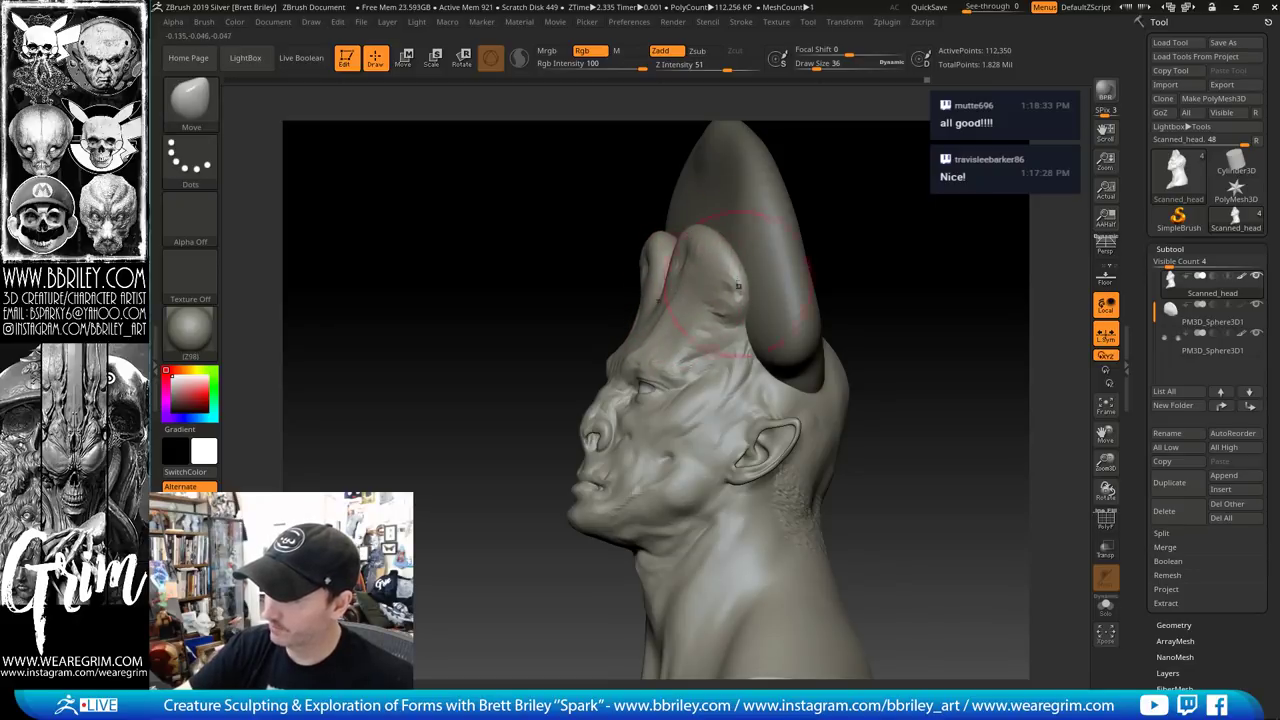
{"action": "left_click_drag", "start_coordinate": [738, 284], "coordinate": [732, 276]}
{"action": "left_click_drag", "start_coordinate": [836, 259], "coordinate": [1026, 284]}
{"action": "left_click_drag", "start_coordinate": [734, 304], "coordinate": [722, 302]}
Adjust the lower side of the forehead lobe and temple with the Move brush at draw size 32
{"action": "key", "text": "s"}
{"action": "left_click_drag", "start_coordinate": [794, 331], "coordinate": [712, 356]}
{"action": "left_click", "coordinate": [722, 344]}
{"action": "mouse_move", "coordinate": [823, 372]}
{"action": "left_mouse_down", "text": "alt"}
{"action": "mouse_move", "coordinate": [777, 346]}
{"action": "mouse_move", "coordinate": [722, 338]}
{"action": "mouse_move", "coordinate": [689, 350]}
{"action": "left_mouse_up", "text": "alt"}
{"action": "key", "text": "s"}
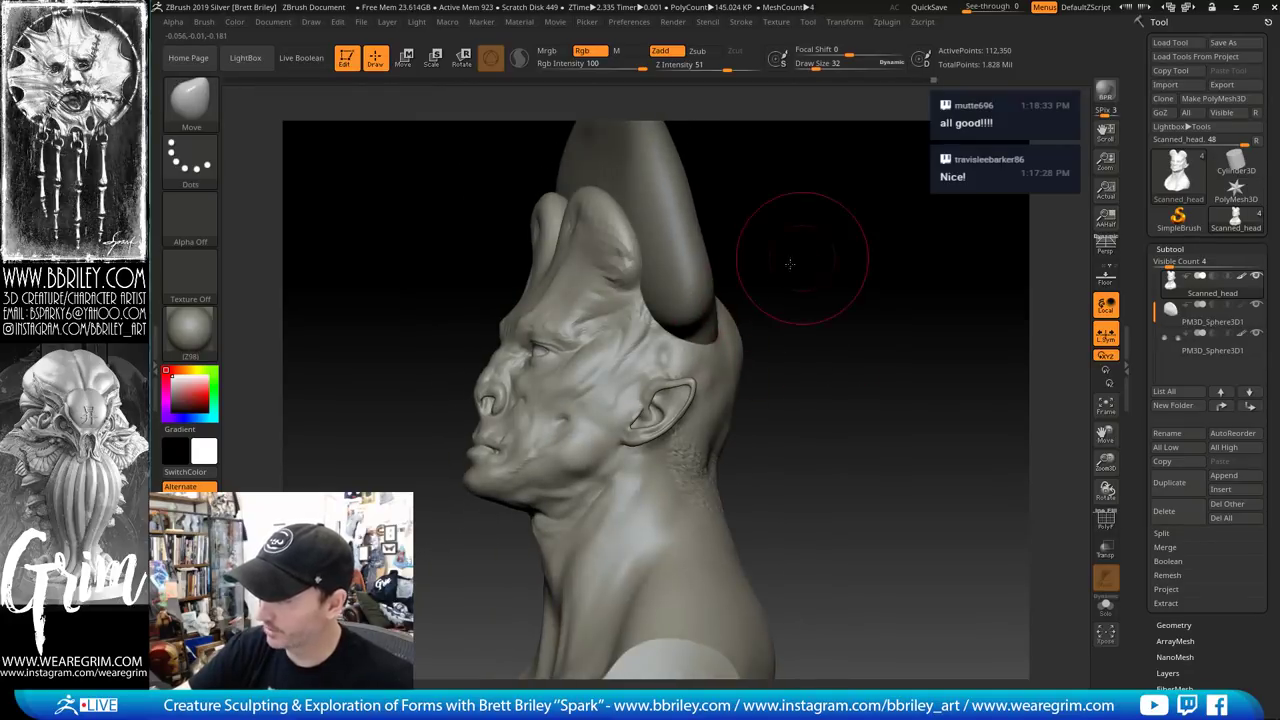
Carve creases above the ear under the crest with DamStandard and smooth them at draw size 10
{"action": "left_click_drag", "start_coordinate": [789, 264], "coordinate": [748, 285]}
{"action": "type", "text": "bsts4"}
{"action": "key", "text": "Return"}
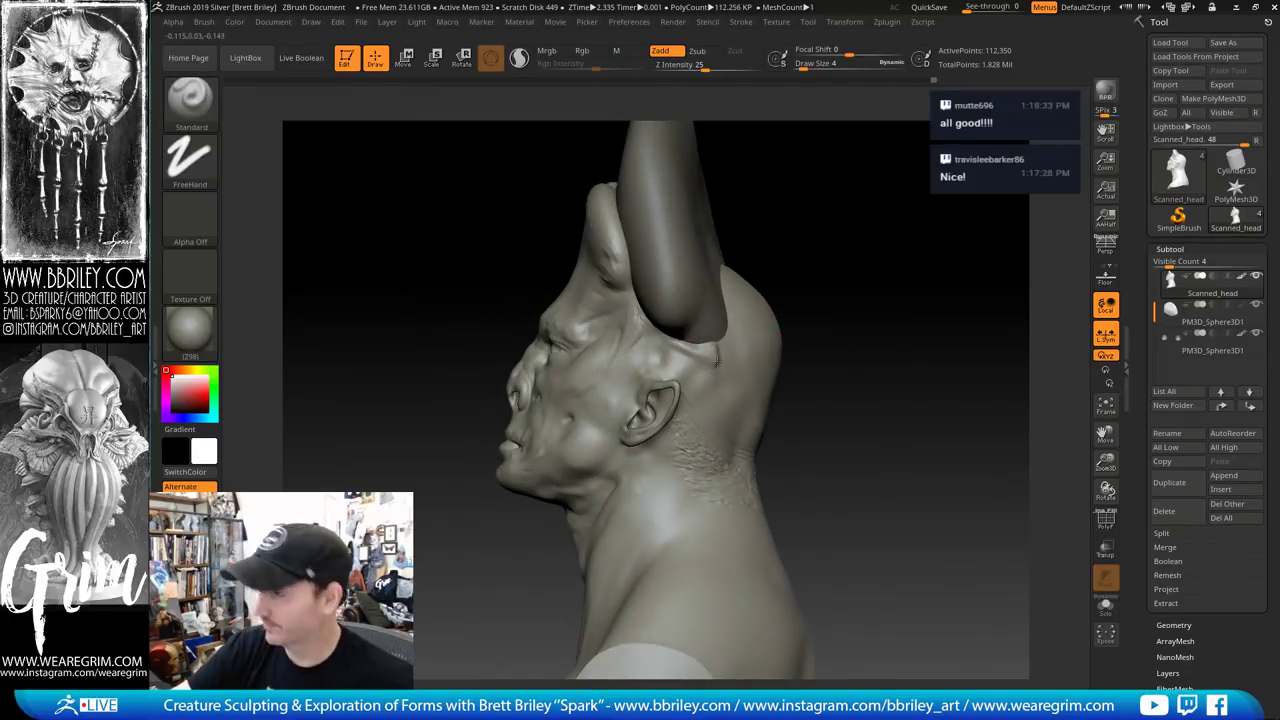
{"action": "key", "text": "b"}
{"action": "key", "text": "d"}
{"action": "key", "text": "s"}
{"action": "key", "text": "s"}
{"action": "left_click", "coordinate": [713, 350]}
{"action": "mouse_move", "coordinate": [708, 346]}
{"action": "left_mouse_down"}
{"action": "mouse_move", "coordinate": [720, 380]}
{"action": "mouse_move", "coordinate": [685, 389]}
{"action": "left_mouse_up"}
{"action": "left_click_drag", "start_coordinate": [868, 308], "coordinate": [812, 313]}
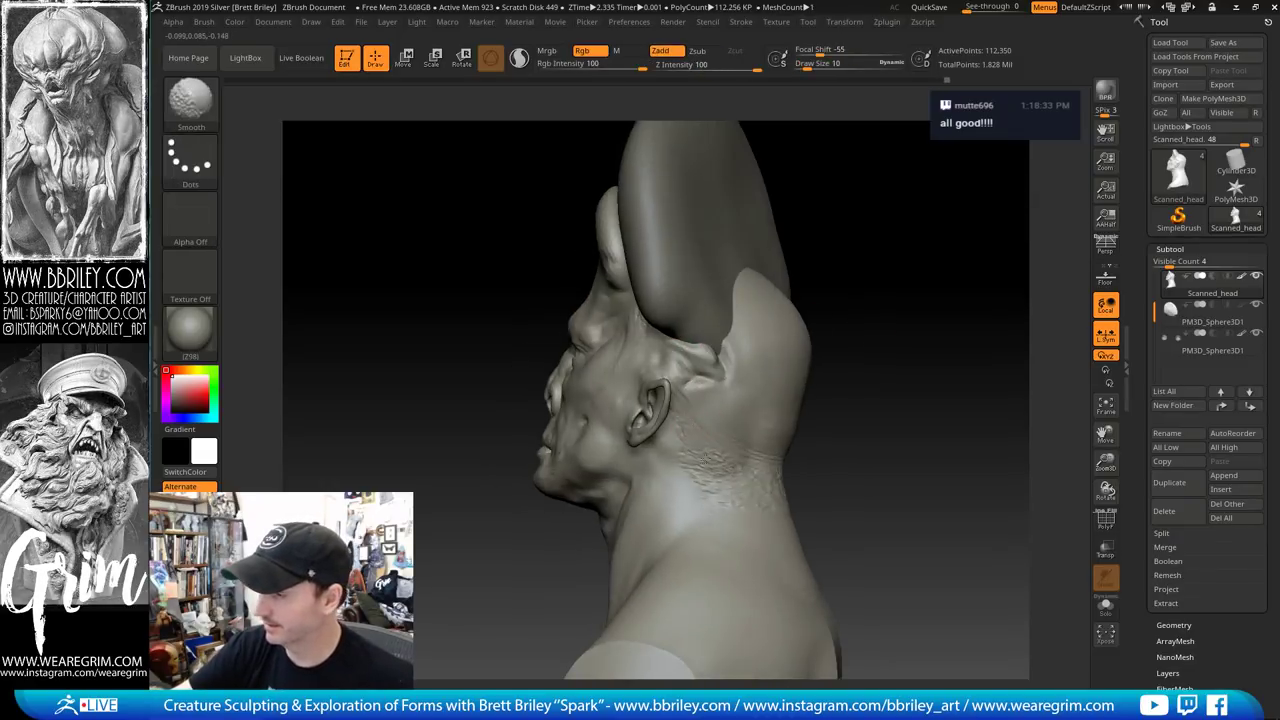
{"action": "mouse_move", "coordinate": [680, 415]}
{"action": "left_mouse_down"}
{"action": "mouse_move", "coordinate": [692, 429]}
{"action": "mouse_move", "coordinate": [736, 430]}
{"action": "mouse_move", "coordinate": [747, 398]}
{"action": "left_mouse_up"}
Carve long diagonal creases down the sides of the neck with DamStandard at draw sizes 9 and 5
{"action": "left_click_drag", "start_coordinate": [911, 409], "coordinate": [806, 280], "text": "alt"}
{"action": "left_click_drag", "start_coordinate": [806, 280], "coordinate": [945, 297]}
{"action": "left_click_drag", "start_coordinate": [764, 333], "coordinate": [802, 331]}
{"action": "key", "text": "b"}
{"action": "key", "text": "d"}
{"action": "key", "text": "s"}
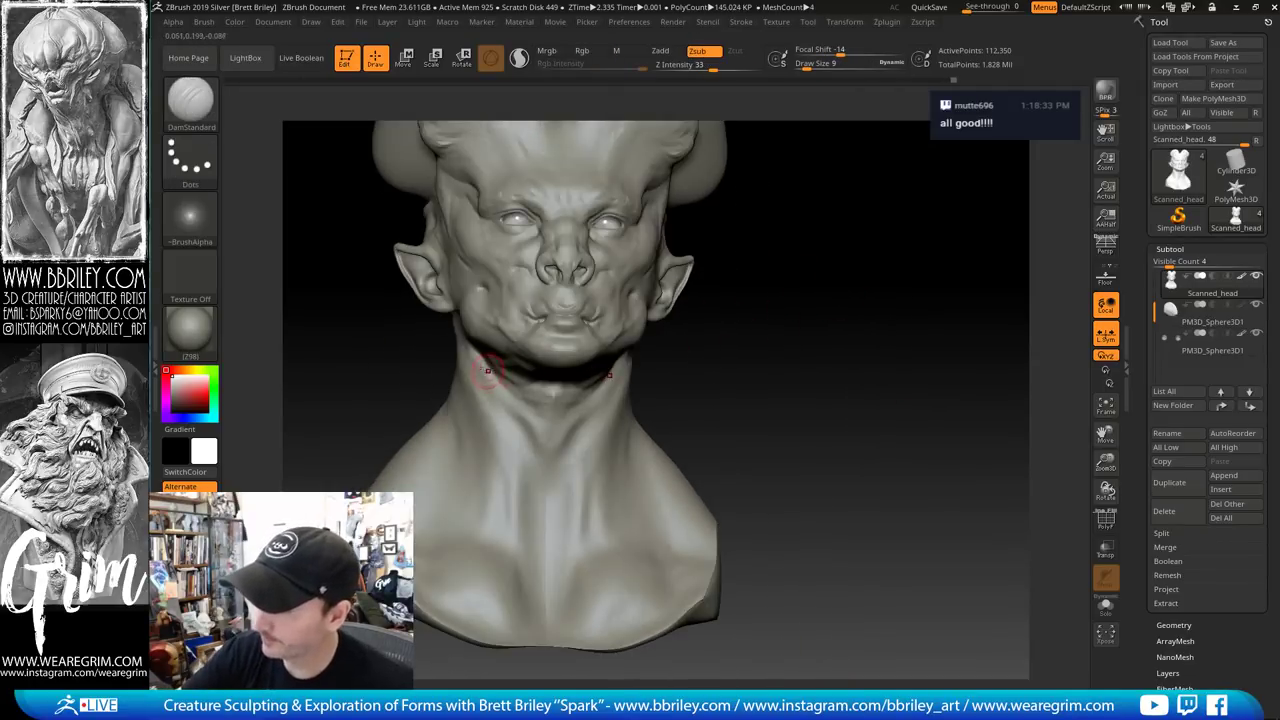
{"action": "left_click_drag", "start_coordinate": [468, 345], "coordinate": [545, 469]}
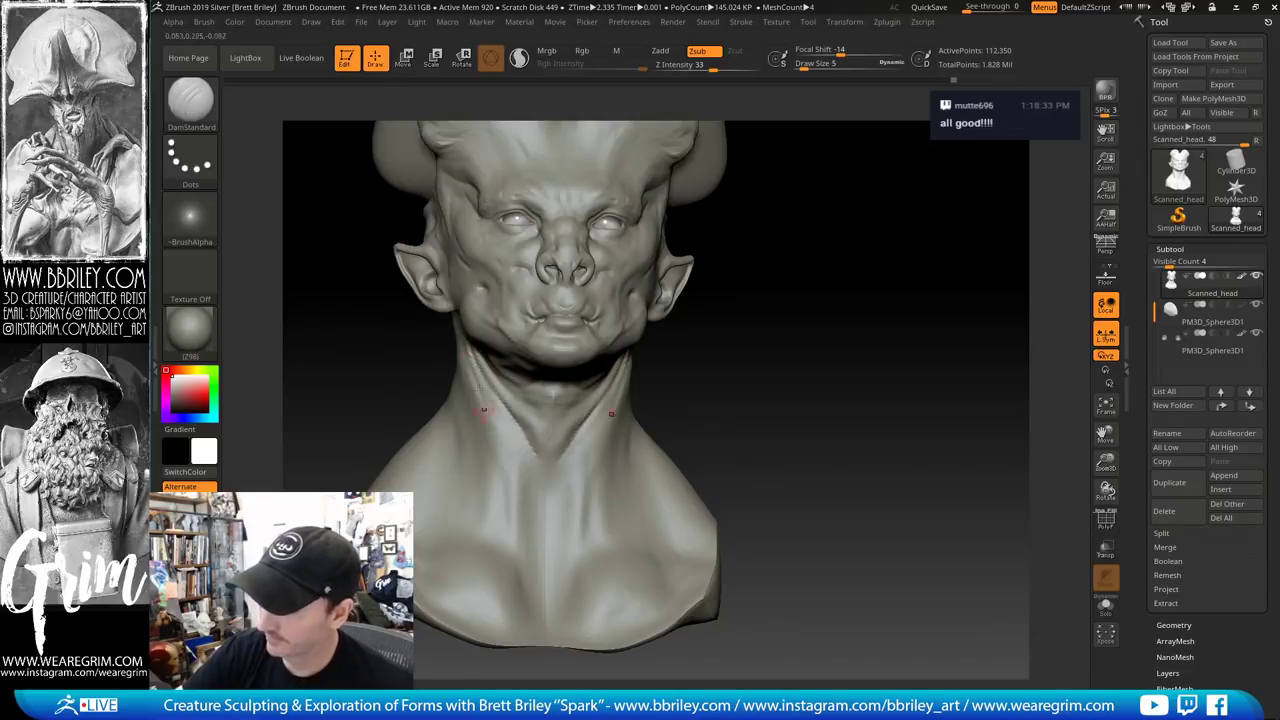
{"action": "left_click_drag", "start_coordinate": [471, 354], "coordinate": [511, 437]}
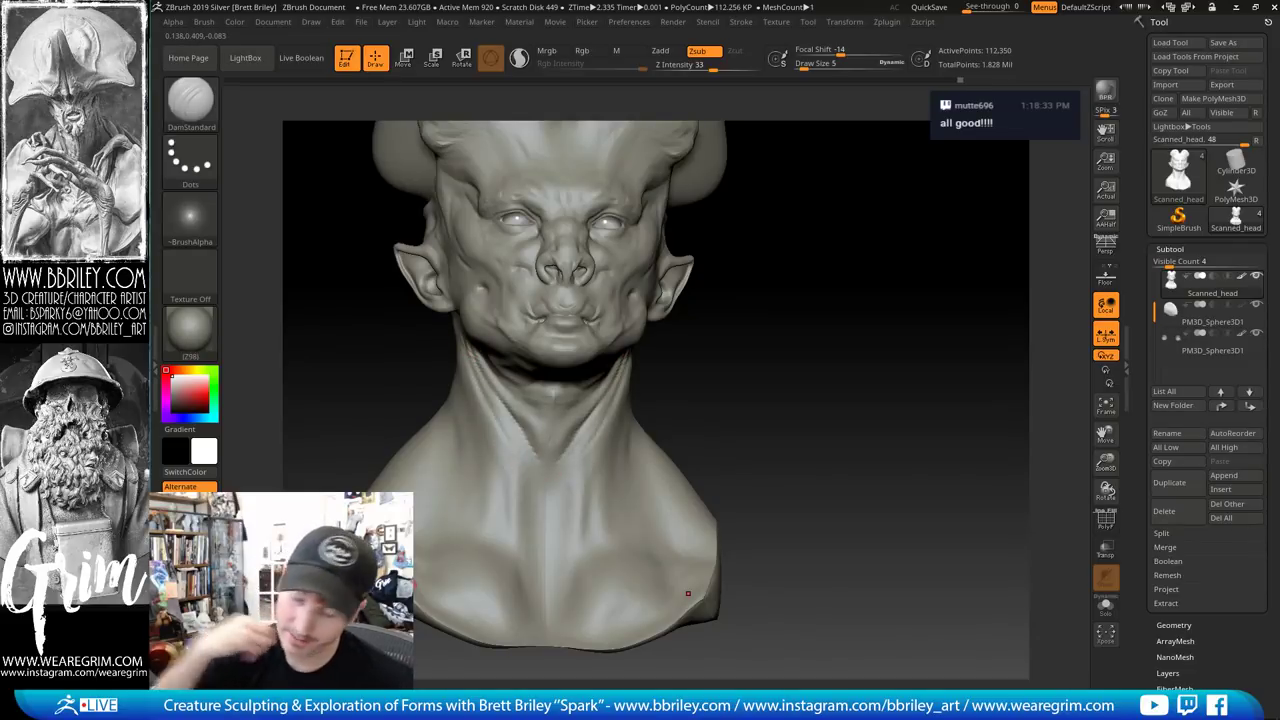
{"action": "right_click_drag", "start_coordinate": [688, 594], "coordinate": [451, 318]}
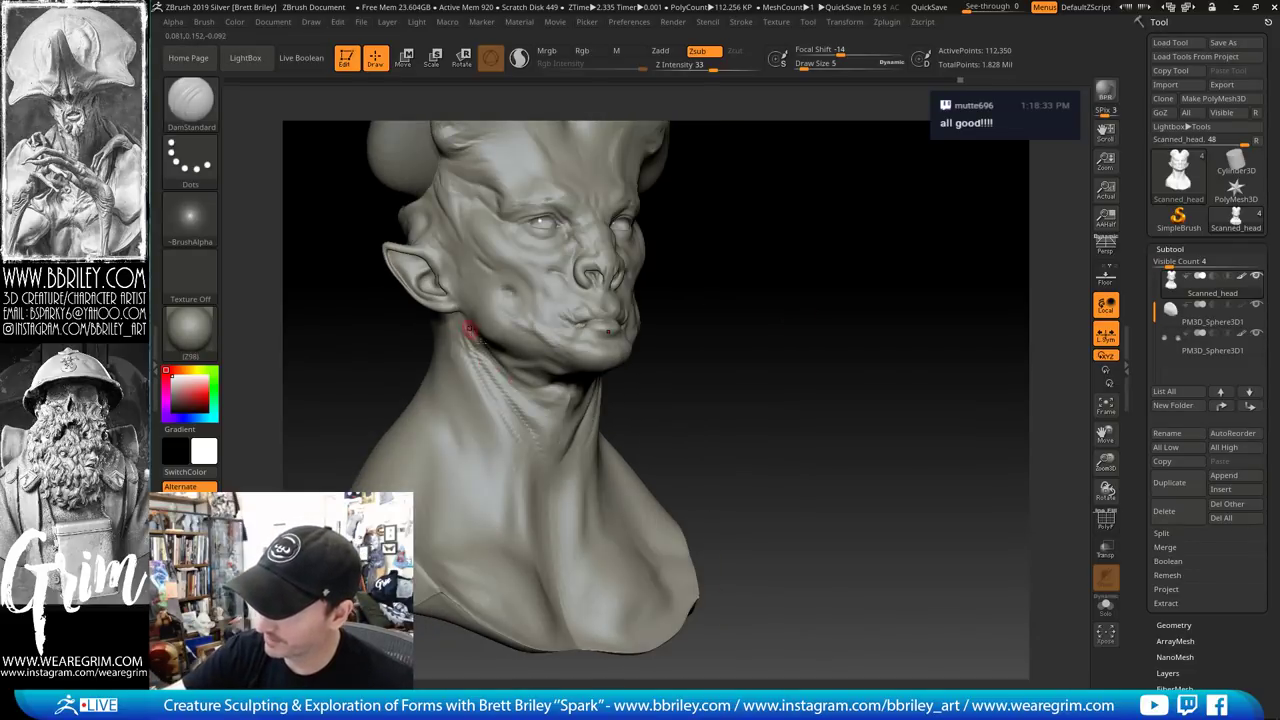
{"action": "right_click_drag", "start_coordinate": [703, 353], "coordinate": [543, 394]}
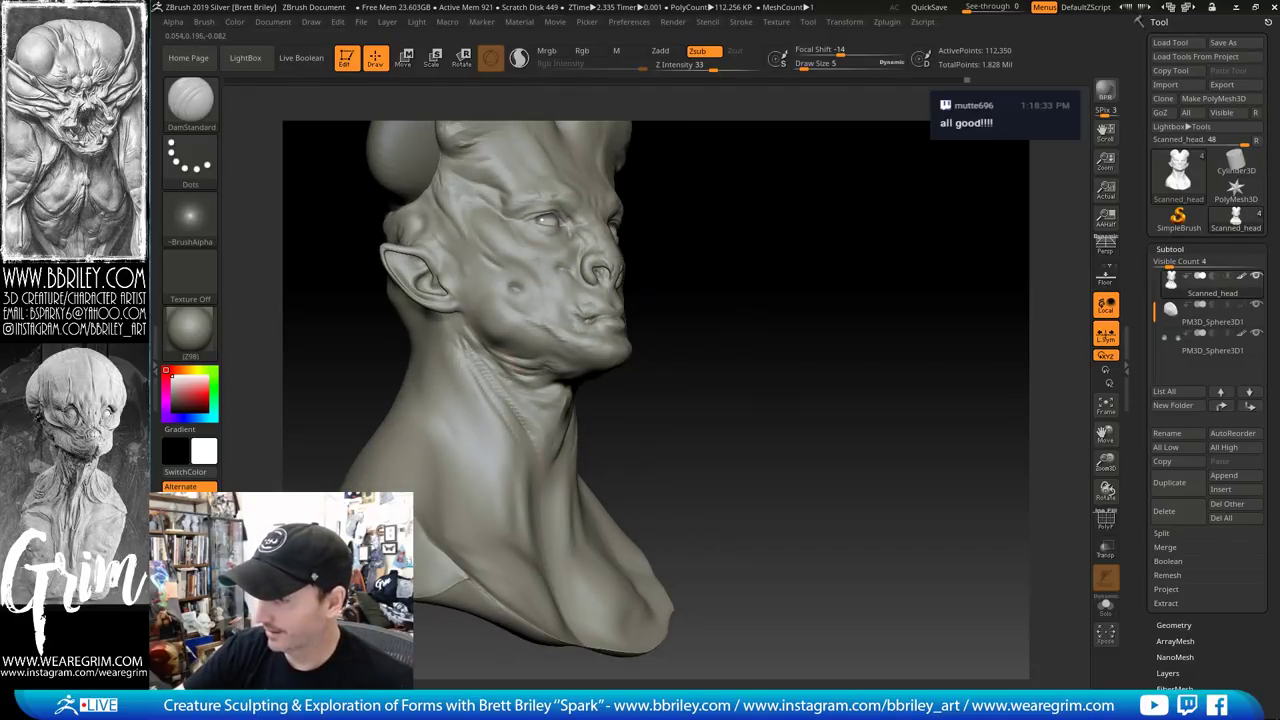
Carve the folds on the side of the neck with the Standard and DamStandard brushes at draw size 5
{"action": "right_click_drag", "start_coordinate": [566, 381], "coordinate": [530, 392]}
{"action": "key", "text": "b"}
{"action": "key", "text": "s"}
{"action": "key", "text": "t"}
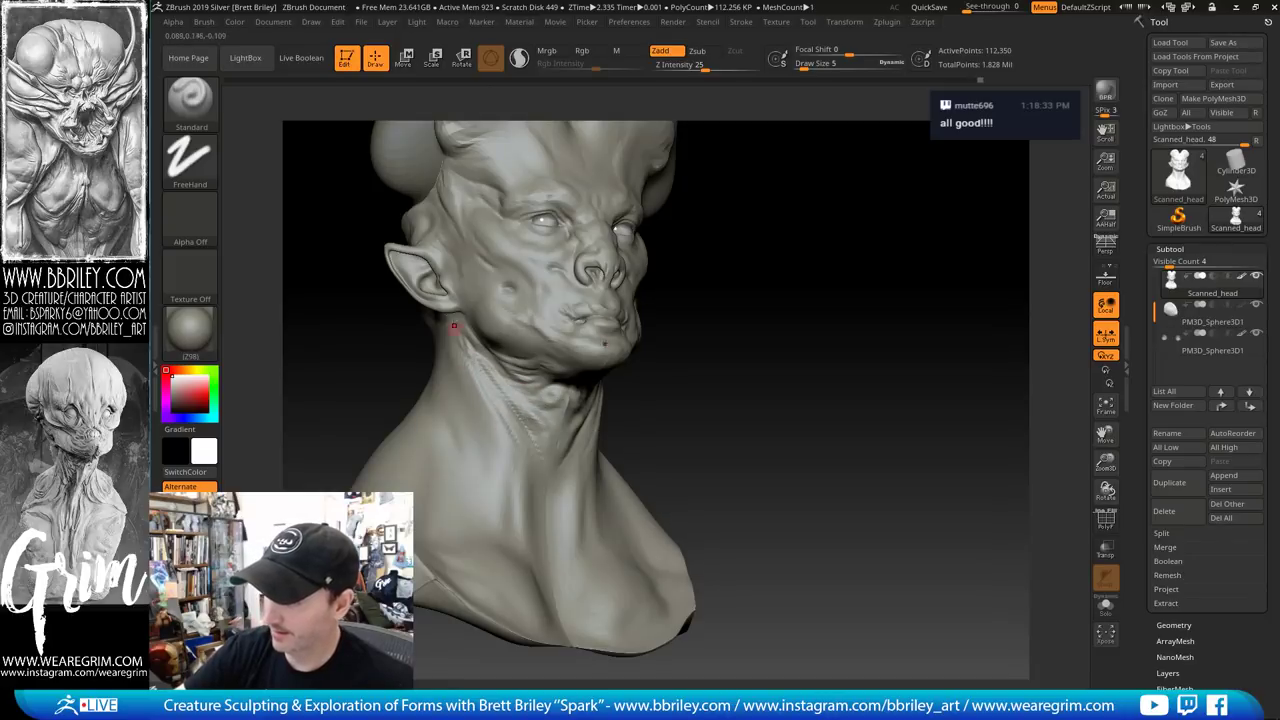
{"action": "mouse_move", "coordinate": [488, 430]}
{"action": "right_mouse_down"}
{"action": "mouse_move", "coordinate": [735, 384]}
{"action": "mouse_move", "coordinate": [766, 349]}
{"action": "mouse_move", "coordinate": [562, 418]}
{"action": "right_mouse_up"}
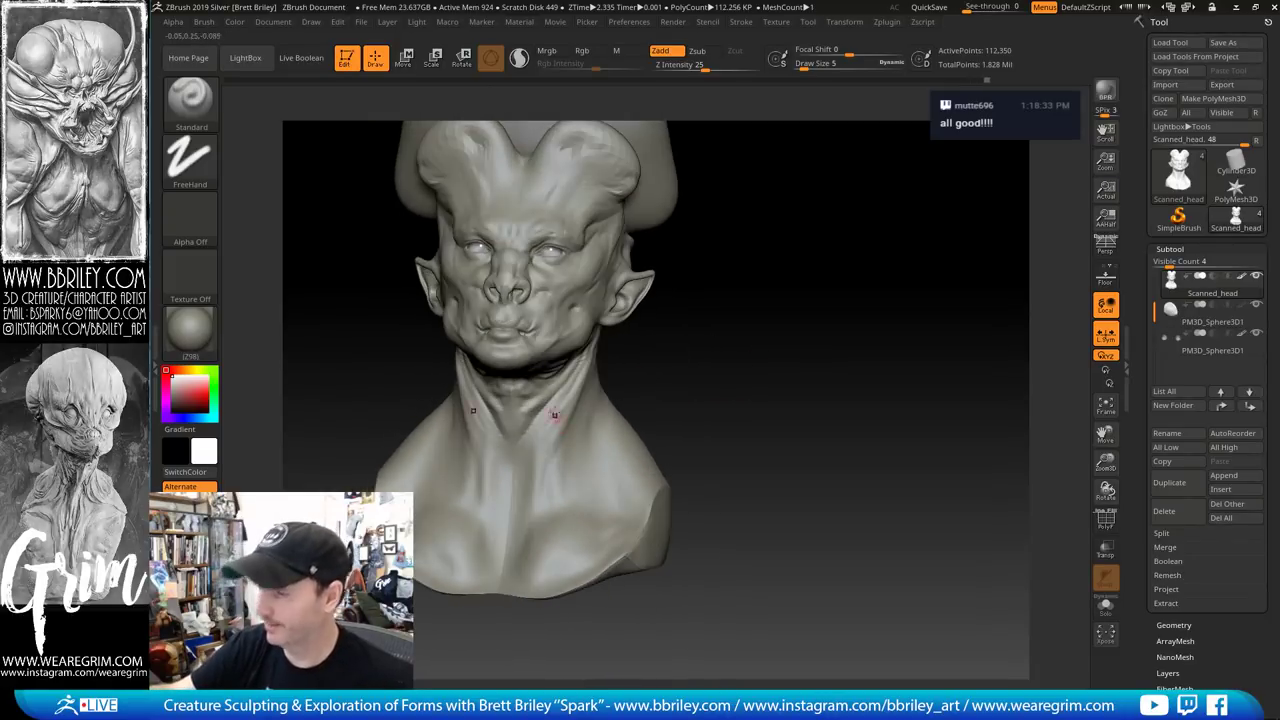
{"action": "key", "text": "b"}
{"action": "key", "text": "d"}
{"action": "key", "text": "s"}
{"action": "mouse_move", "coordinate": [567, 391]}
{"action": "left_mouse_down"}
{"action": "mouse_move", "coordinate": [522, 488]}
{"action": "mouse_move", "coordinate": [537, 489]}
{"action": "left_mouse_up"}
Build raised diagonal folds down the neck onto the upper chest with the Standard brush at draw size 5
{"action": "key", "text": "b"}
{"action": "key", "text": "s"}
{"action": "key", "text": "t"}
{"action": "left_click_drag", "start_coordinate": [563, 437], "coordinate": [541, 500]}
{"action": "mouse_move", "coordinate": [665, 380]}
{"action": "left_mouse_down"}
{"action": "mouse_move", "coordinate": [608, 402]}
{"action": "mouse_move", "coordinate": [546, 500]}
{"action": "left_mouse_up"}
{"action": "left_click_drag", "start_coordinate": [597, 382], "coordinate": [575, 440]}
{"action": "right_click_drag", "start_coordinate": [610, 448], "coordinate": [633, 452]}
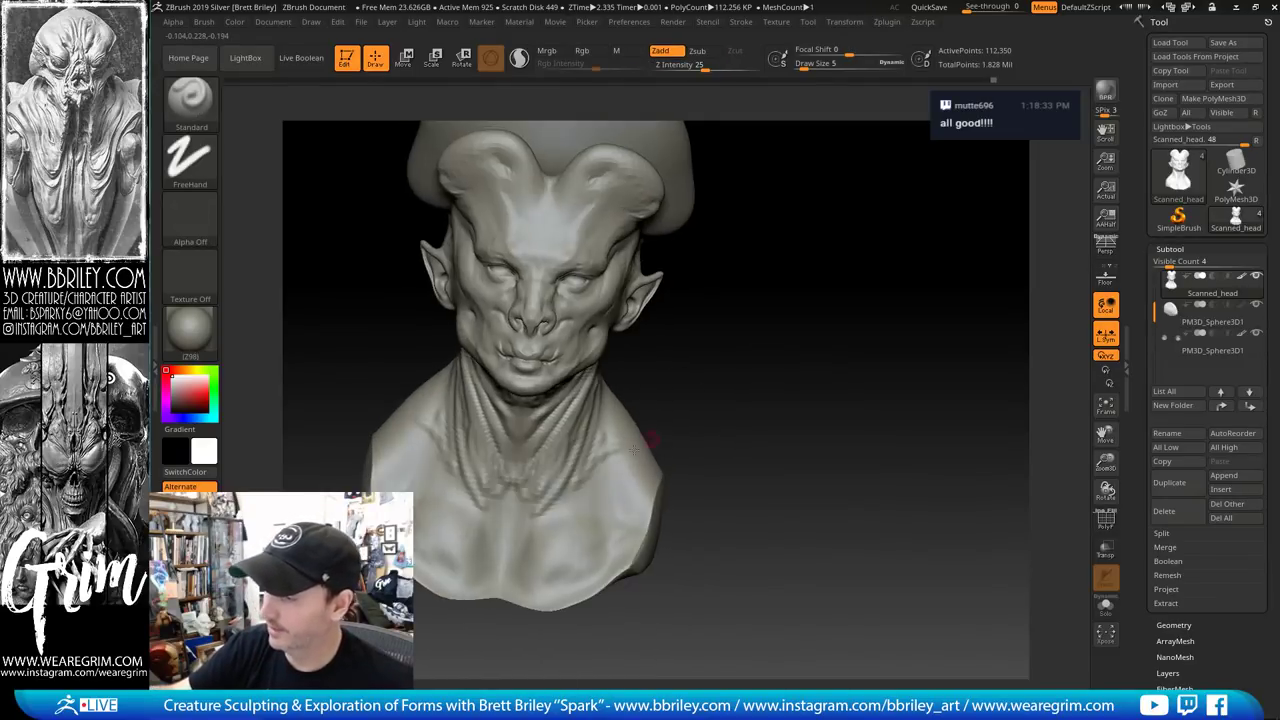
Carve a hollow on the upper chest beside the neck folds with DamStandard and raise its rim with Standard at draw size 12
{"action": "key", "text": "b"}
{"action": "key", "text": "d"}
{"action": "key", "text": "s"}
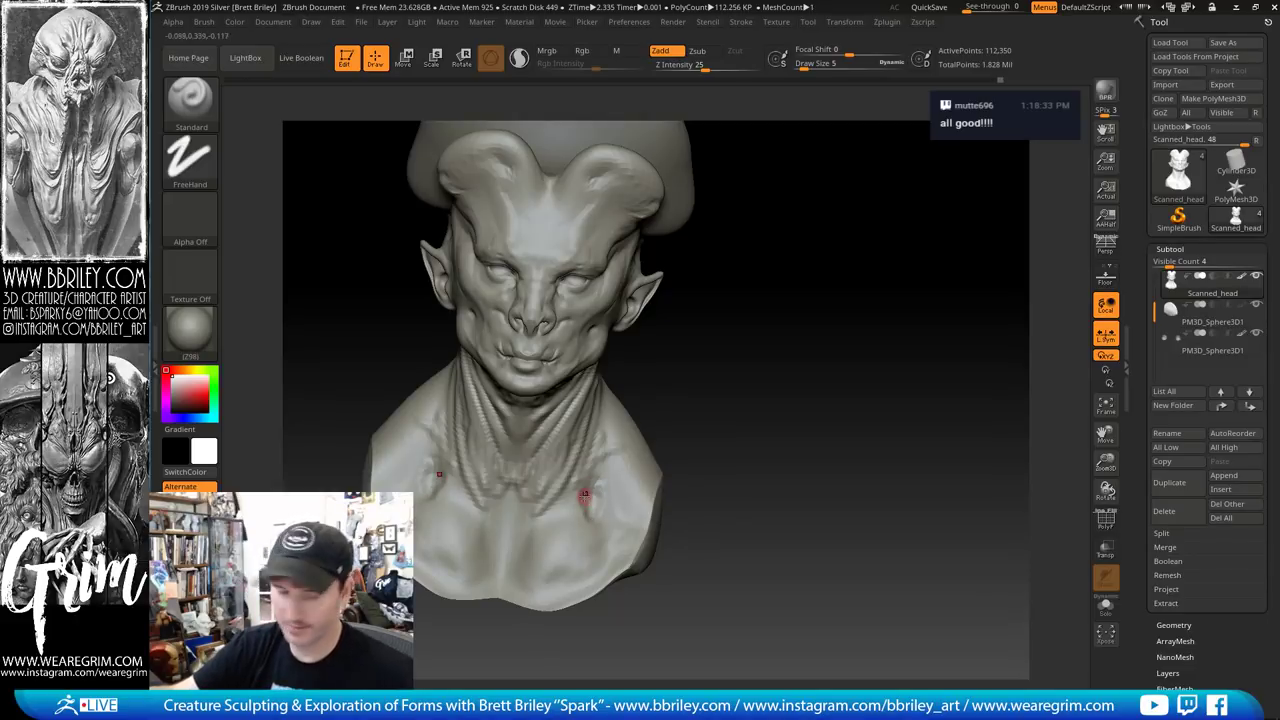
{"action": "left_click_drag", "start_coordinate": [592, 495], "coordinate": [593, 481]}
{"action": "key", "text": "b"}
{"action": "key", "text": "s"}
{"action": "key", "text": "t"}
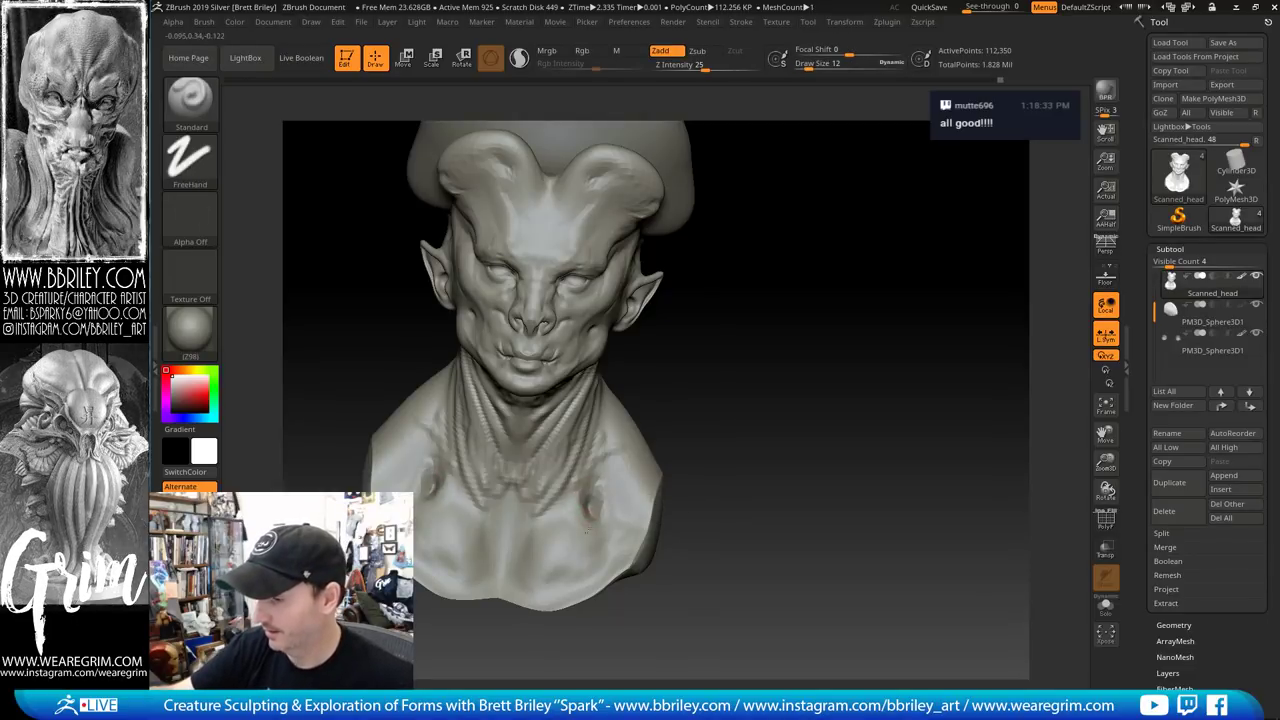
Shape the chest mass below the collarbone hollows with the Standard and Move brushes at draw size 25
{"action": "key", "text": "s"}
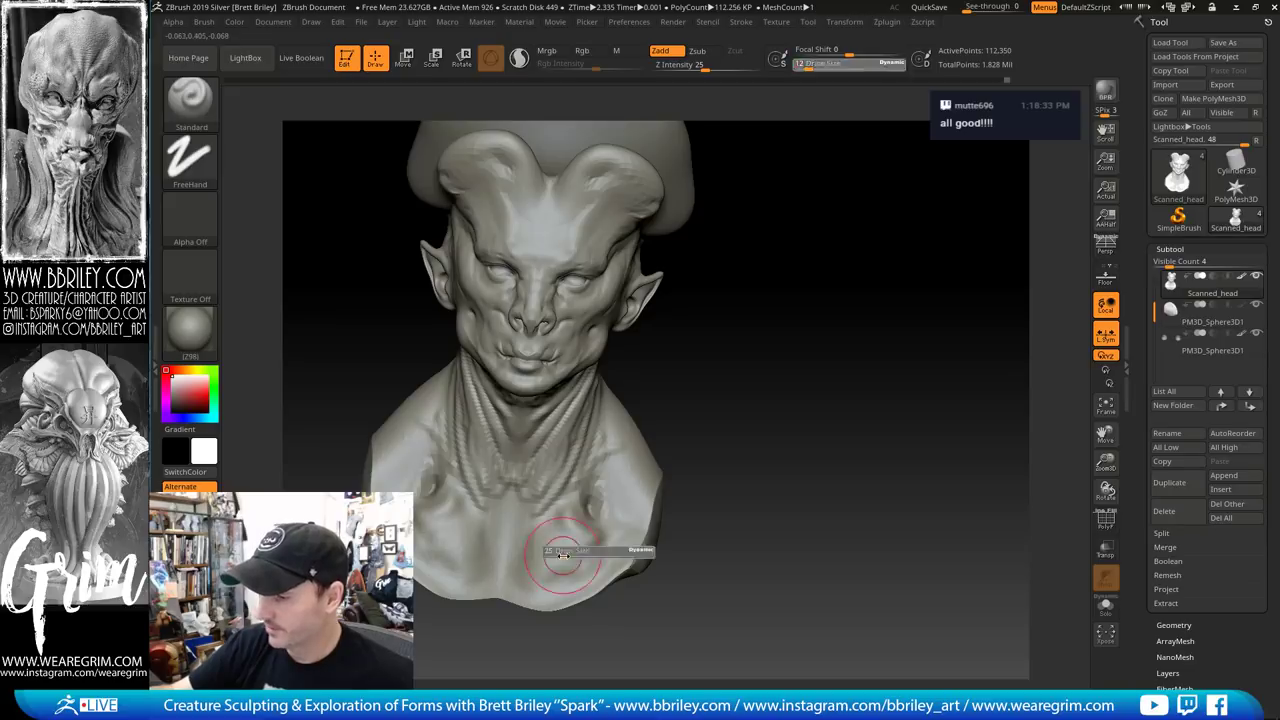
{"action": "left_click_drag", "start_coordinate": [559, 551], "coordinate": [566, 552]}
{"action": "mouse_move", "coordinate": [751, 429]}
{"action": "left_mouse_down"}
{"action": "mouse_move", "coordinate": [868, 405]}
{"action": "mouse_move", "coordinate": [782, 425]}
{"action": "left_mouse_up"}
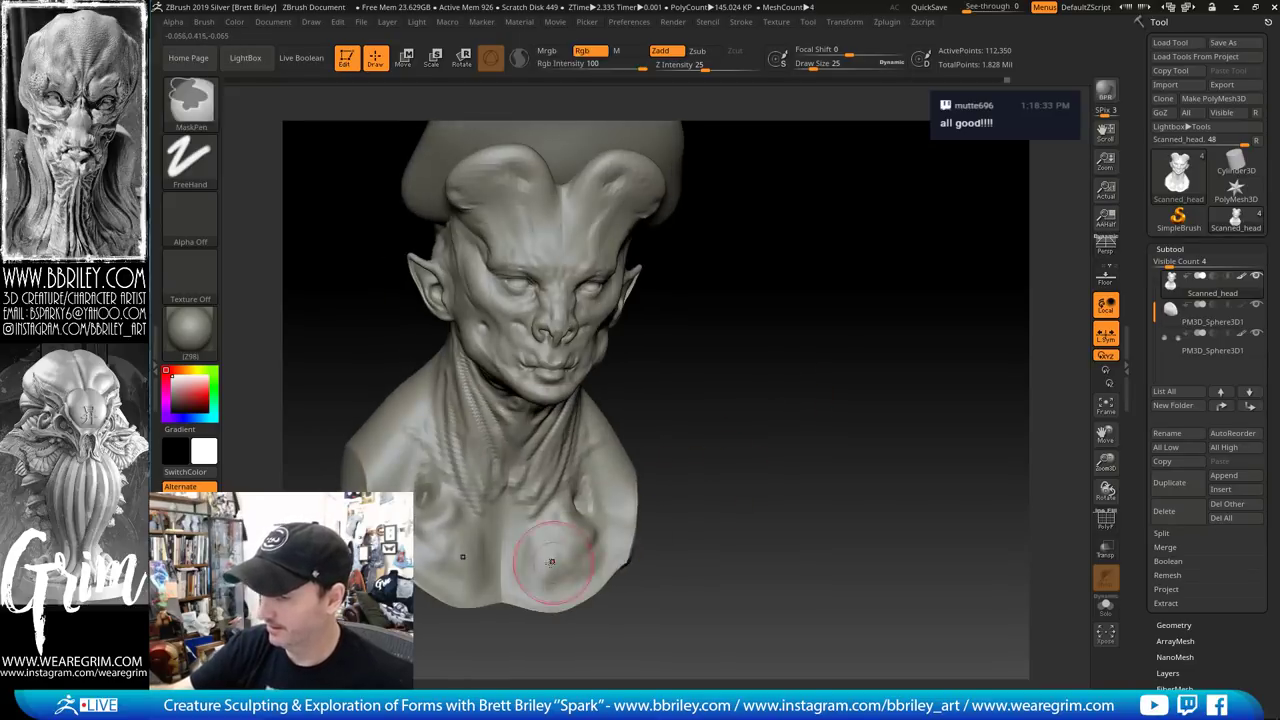
{"action": "key", "text": "b"}
{"action": "key", "text": "m"}
{"action": "key", "text": "v"}
{"action": "left_click_drag", "start_coordinate": [550, 553], "coordinate": [558, 555]}
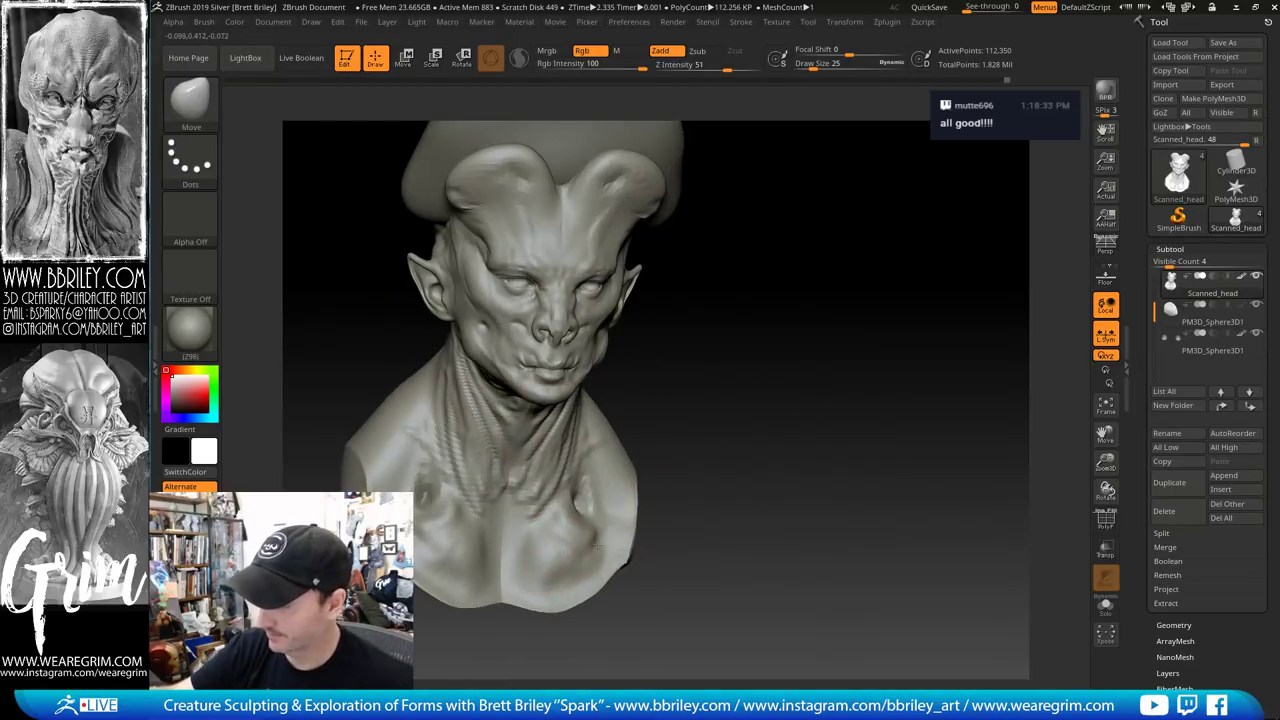
Build up the shoulder with Clay at draw size 25 and plane it with TrimDynamic at draw size 18
{"action": "mouse_move", "coordinate": [785, 455]}
{"action": "left_mouse_down"}
{"action": "mouse_move", "coordinate": [665, 460]}
{"action": "mouse_move", "coordinate": [684, 490]}
{"action": "left_mouse_up"}
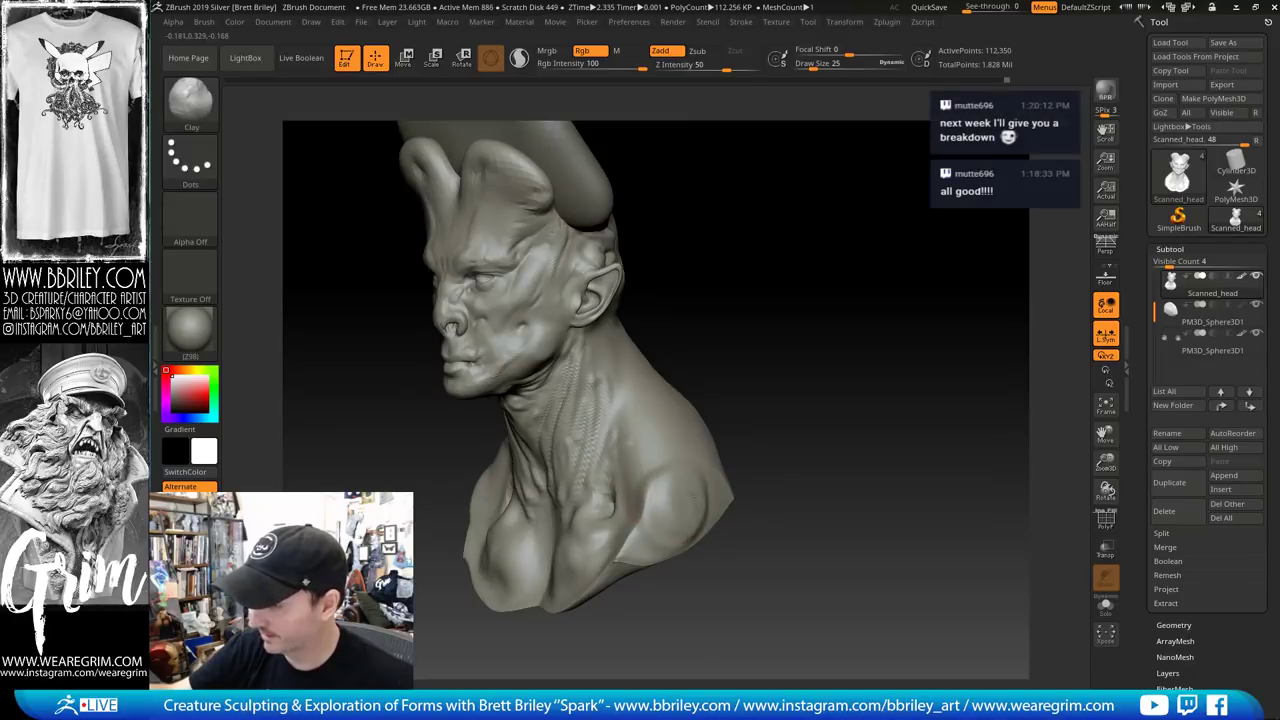
{"action": "left_click_drag", "start_coordinate": [722, 392], "coordinate": [762, 410]}
{"action": "key", "text": "b"}
{"action": "key", "text": "t"}
{"action": "key", "text": "d"}
{"action": "key", "text": "s"}
{"action": "left_click_drag", "start_coordinate": [686, 478], "coordinate": [657, 489]}
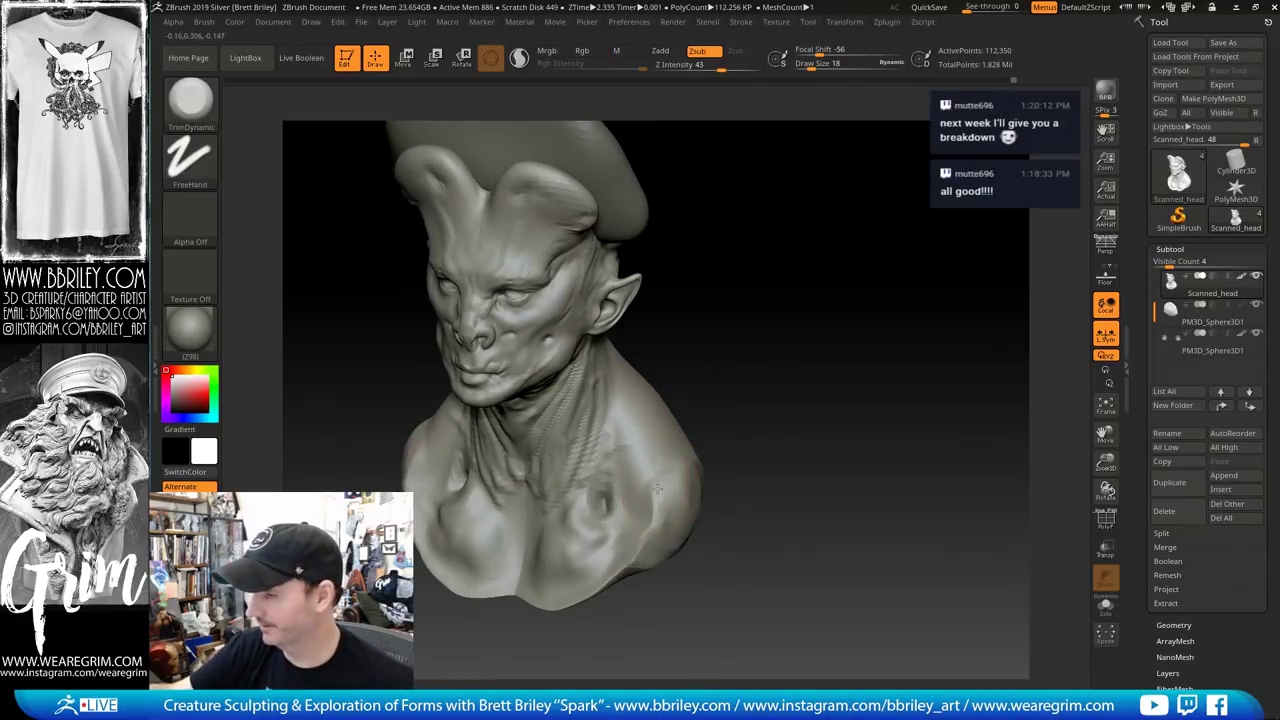
Carve the separation lines around the shoulder muscle with DamStandard at draw size 18
{"action": "right_click_drag", "start_coordinate": [678, 482], "coordinate": [657, 490]}
{"action": "key", "text": "b"}
{"action": "key", "text": "d"}
{"action": "key", "text": "s"}
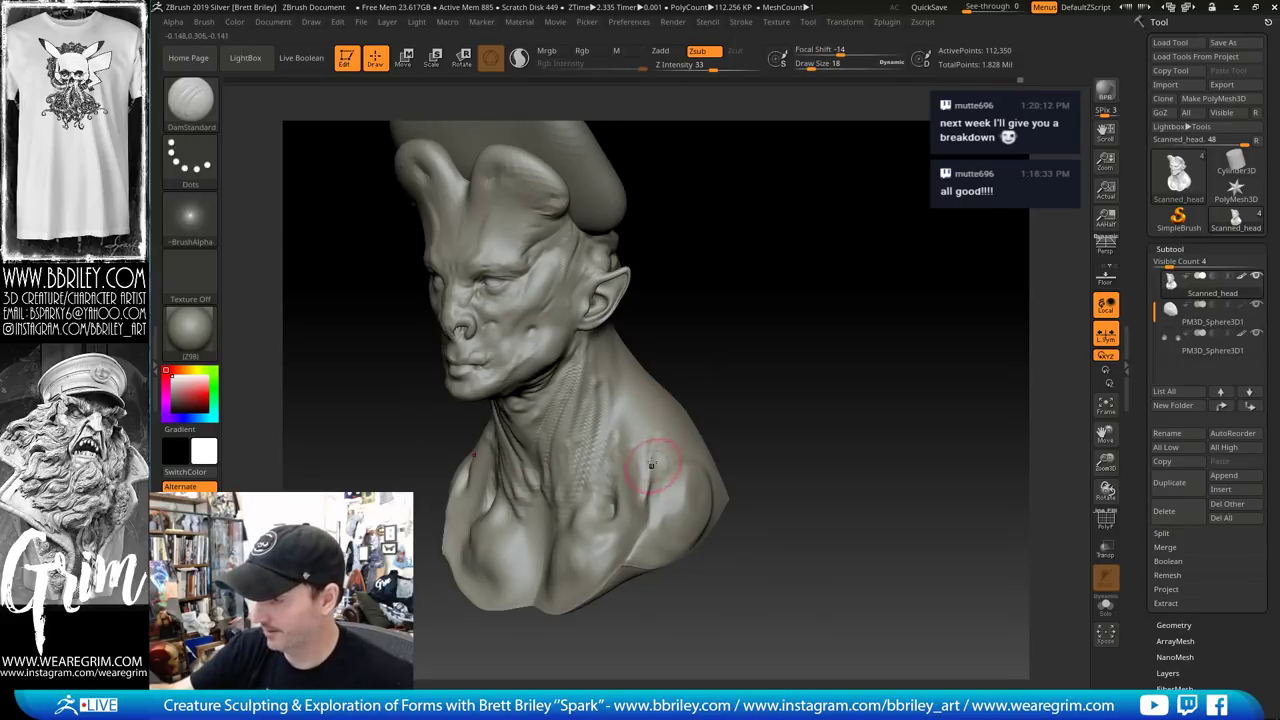
{"action": "right_click_drag", "start_coordinate": [679, 441], "coordinate": [686, 441]}
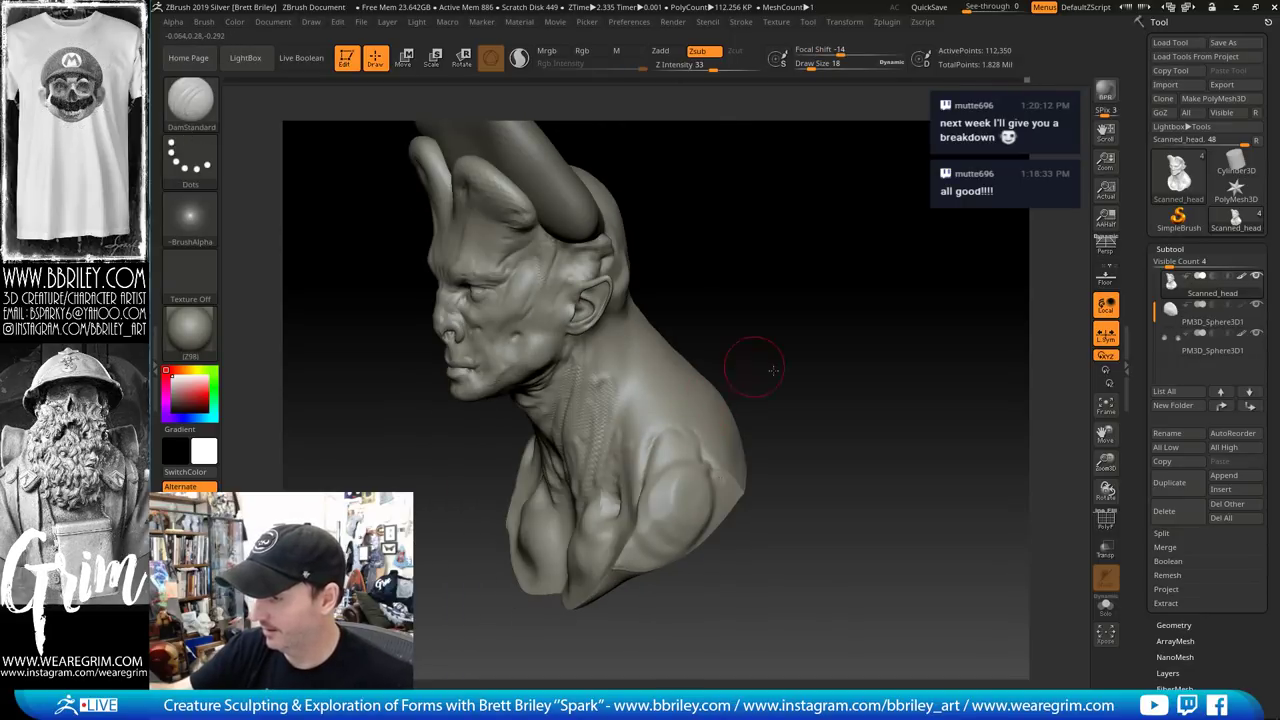
{"action": "mouse_move", "coordinate": [773, 370]}
{"action": "right_mouse_down", "text": "shift"}
{"action": "mouse_move", "coordinate": [707, 480]}
{"action": "mouse_move", "coordinate": [681, 474]}
{"action": "right_mouse_up", "text": "shift"}
Refine the grooves between the collarbone and shoulder with DamStandard at draw size 10 and smooth them
{"action": "key", "text": "["}
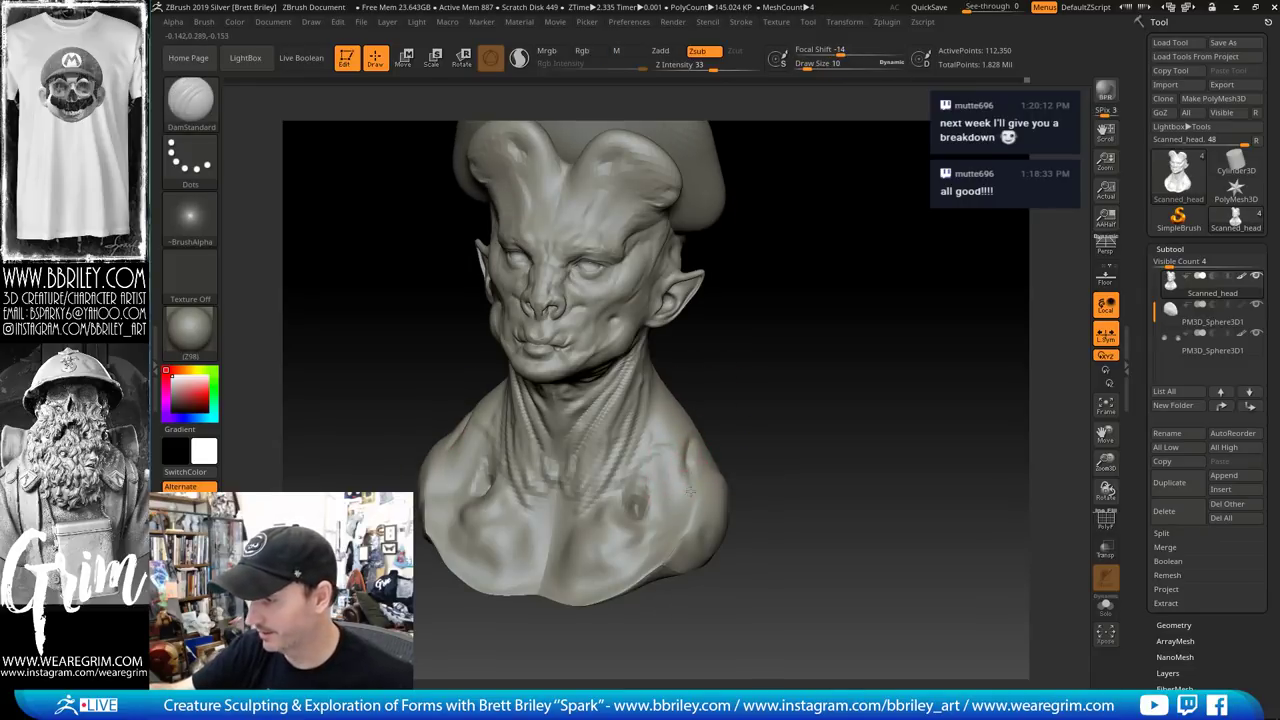
{"action": "key", "text": "shift"}
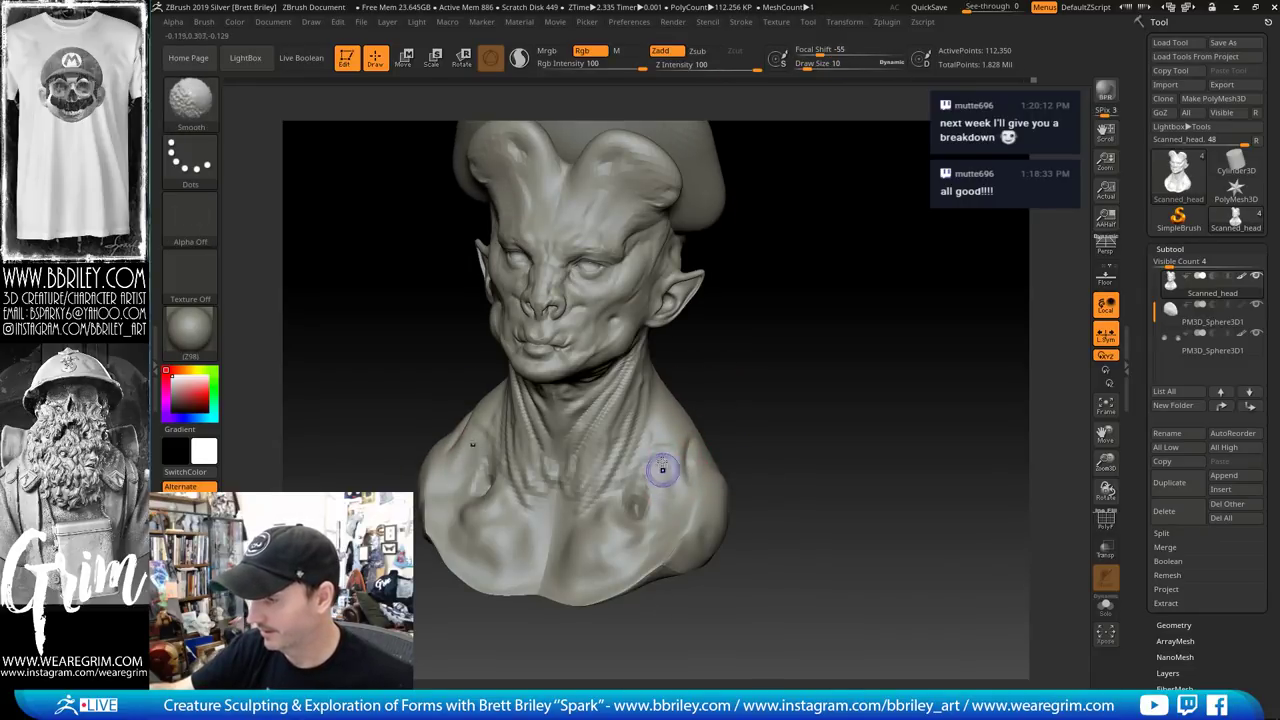
{"action": "left_click_drag", "start_coordinate": [790, 462], "coordinate": [680, 458]}
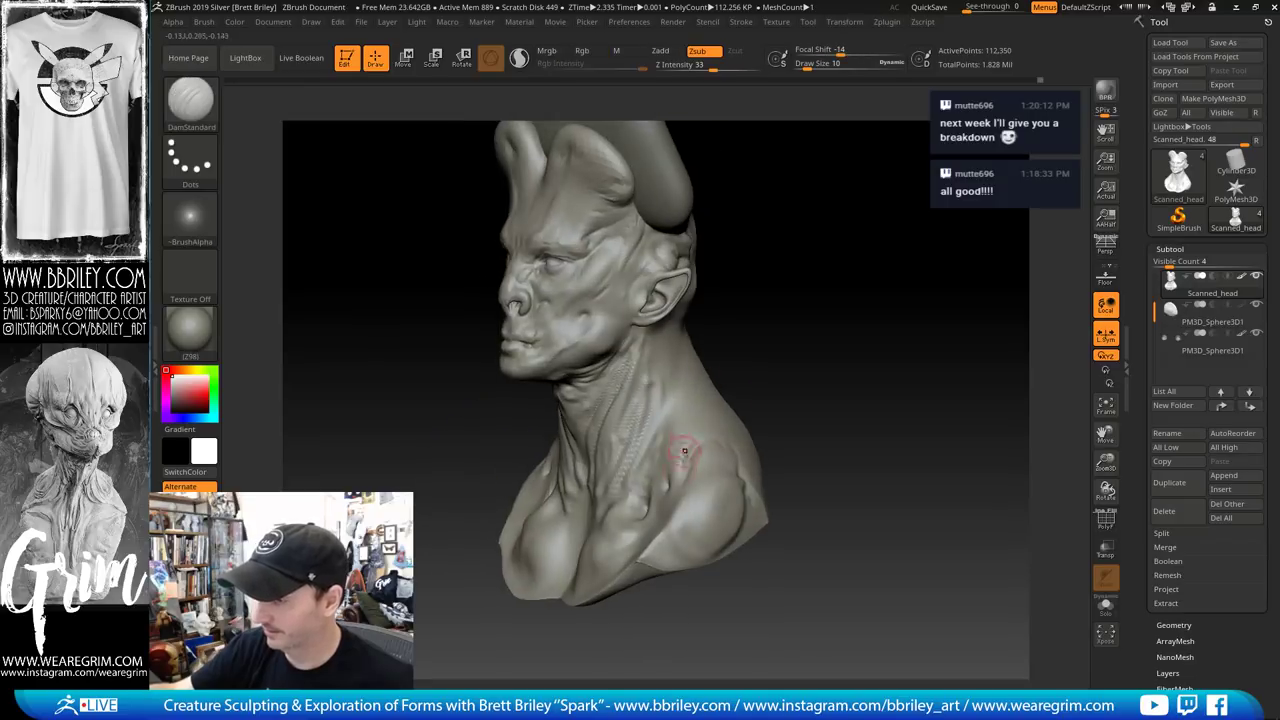
{"action": "key", "text": "shift"}
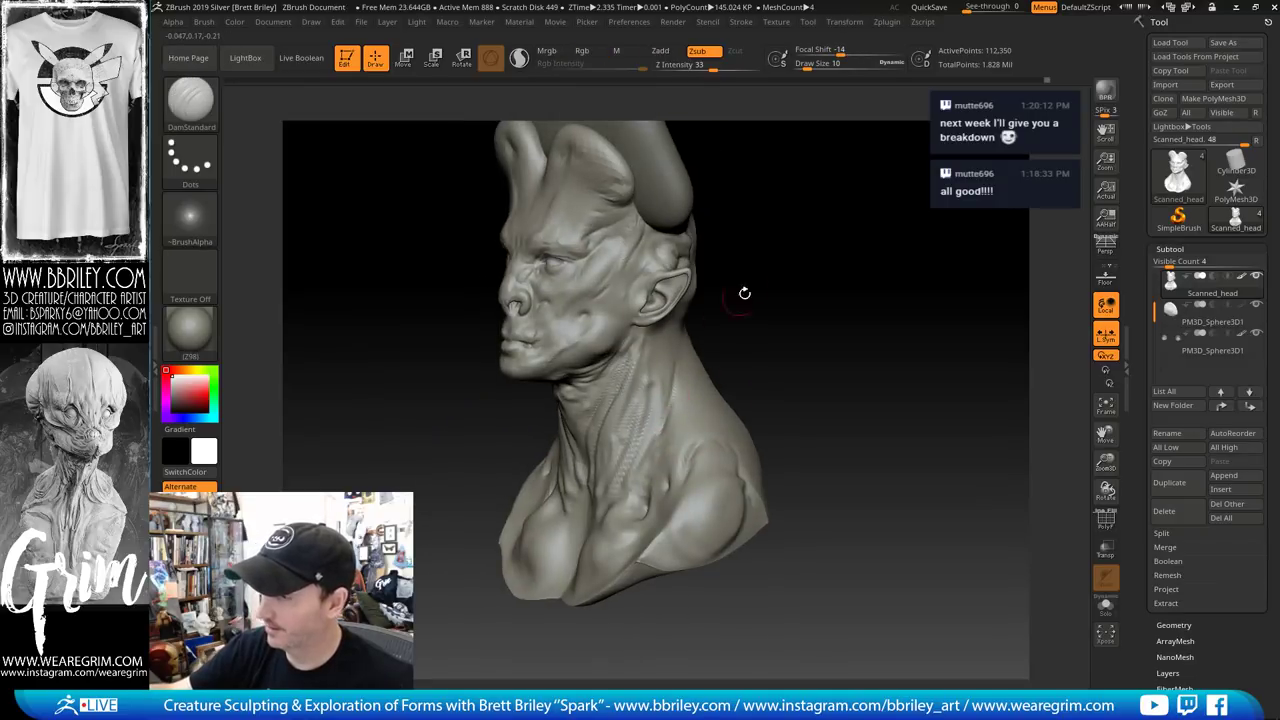
{"action": "mouse_move", "coordinate": [744, 293]}
{"action": "right_mouse_down"}
{"action": "mouse_move", "coordinate": [808, 263]}
{"action": "mouse_move", "coordinate": [812, 333]}
{"action": "right_mouse_up"}
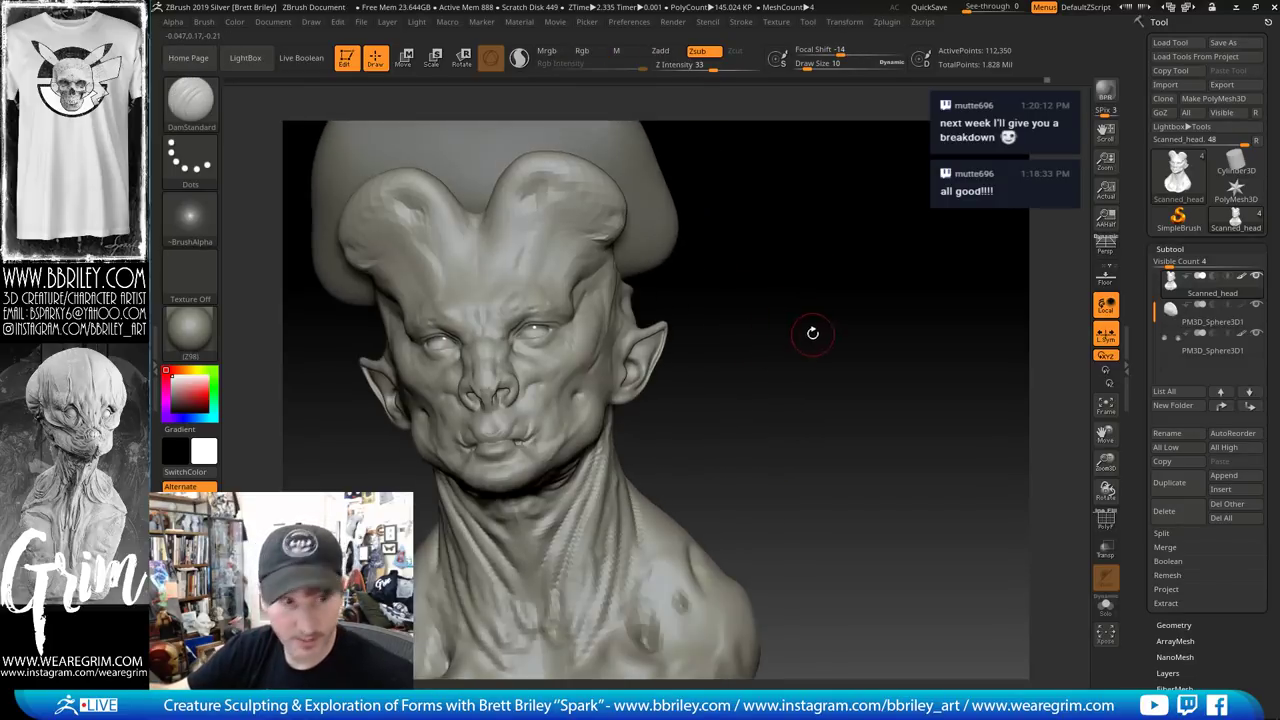
Adjust the sides of the head and the ears in front view with the Move brush at draw size 47
{"action": "mouse_move", "coordinate": [812, 333]}
{"action": "left_mouse_down"}
{"action": "mouse_move", "coordinate": [823, 335]}
{"action": "mouse_move", "coordinate": [769, 277]}
{"action": "left_mouse_up"}
{"action": "key", "text": "b"}
{"action": "key", "text": "m"}
{"action": "key", "text": "v"}
{"action": "key", "text": "s"}
{"action": "left_click_drag", "start_coordinate": [638, 332], "coordinate": [648, 332]}
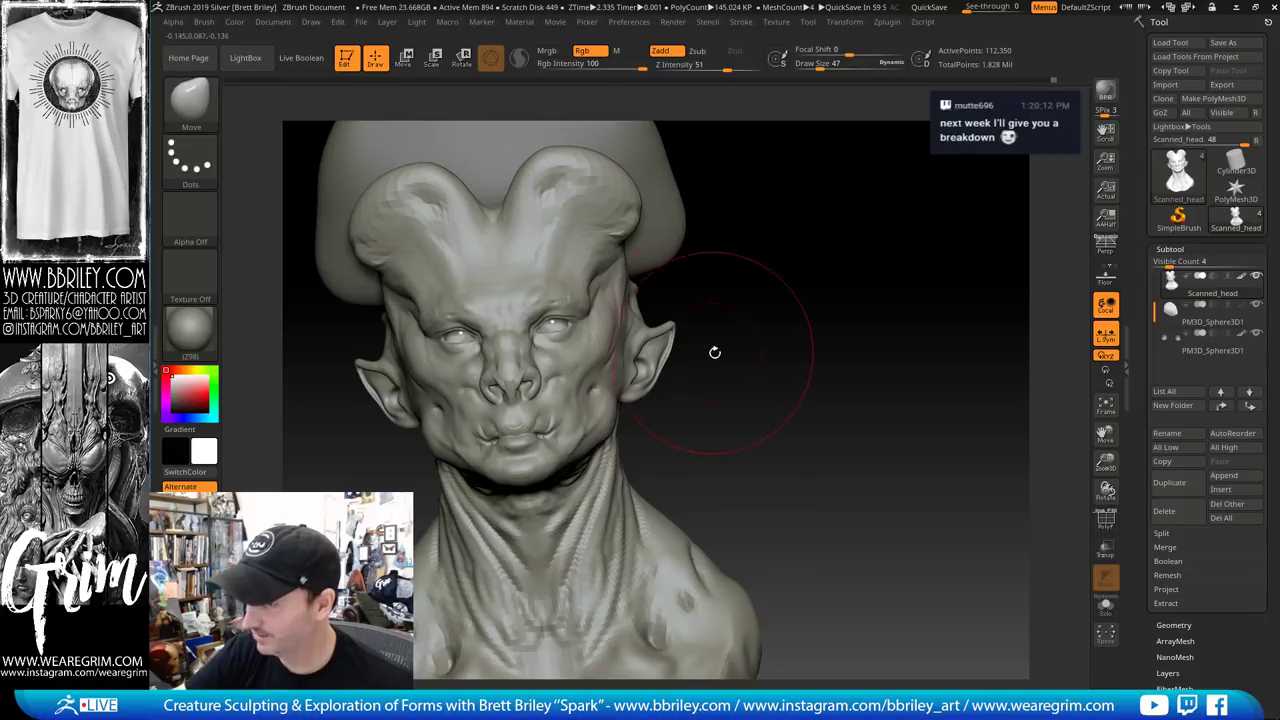
{"action": "right_click_drag", "start_coordinate": [711, 351], "coordinate": [625, 372]}
{"action": "left_click_drag", "start_coordinate": [649, 356], "coordinate": [634, 380]}
Fine-tune the cheek and jaw contour in front of the ear with the Move brush at draw size 12
{"action": "key", "text": "["}
{"action": "key", "text": "bracketleft"}
{"action": "key", "text": "bracketleft"}
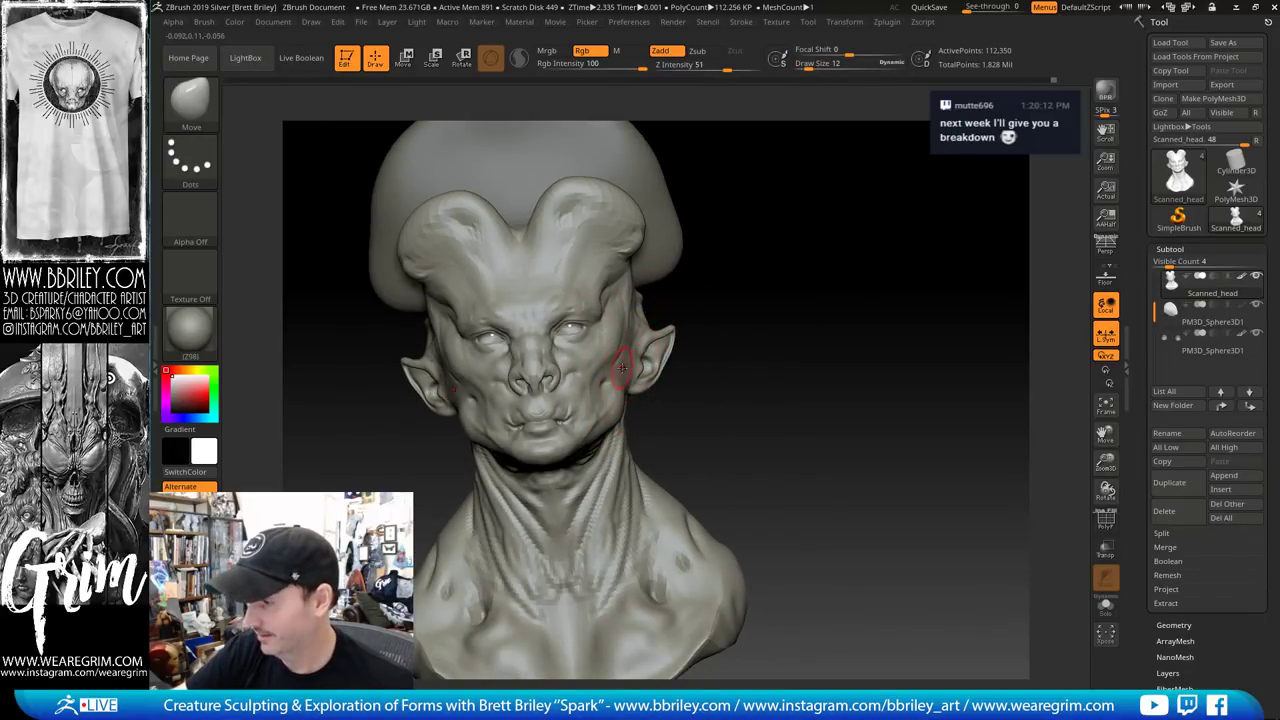
{"action": "mouse_move", "coordinate": [619, 398]}
{"action": "right_mouse_down"}
{"action": "mouse_move", "coordinate": [717, 451]}
{"action": "mouse_move", "coordinate": [564, 414]}
{"action": "right_mouse_up"}
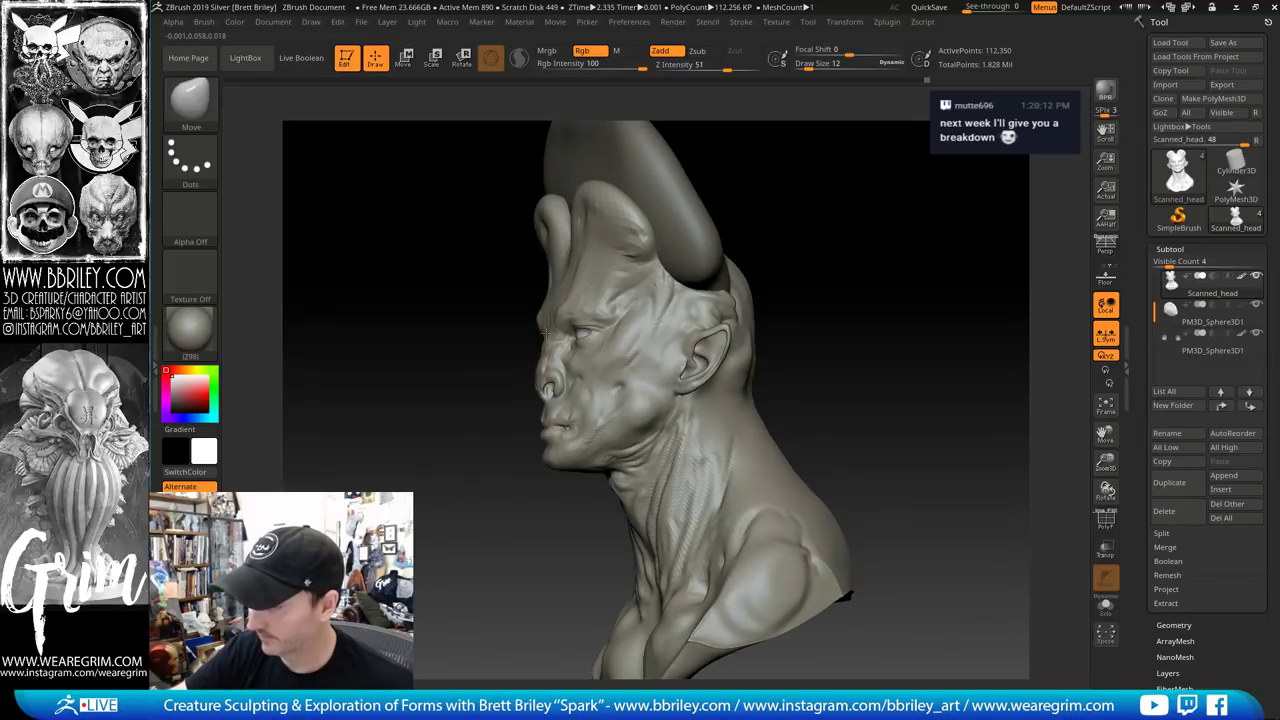
{"action": "right_click_drag", "start_coordinate": [877, 189], "coordinate": [889, 188]}
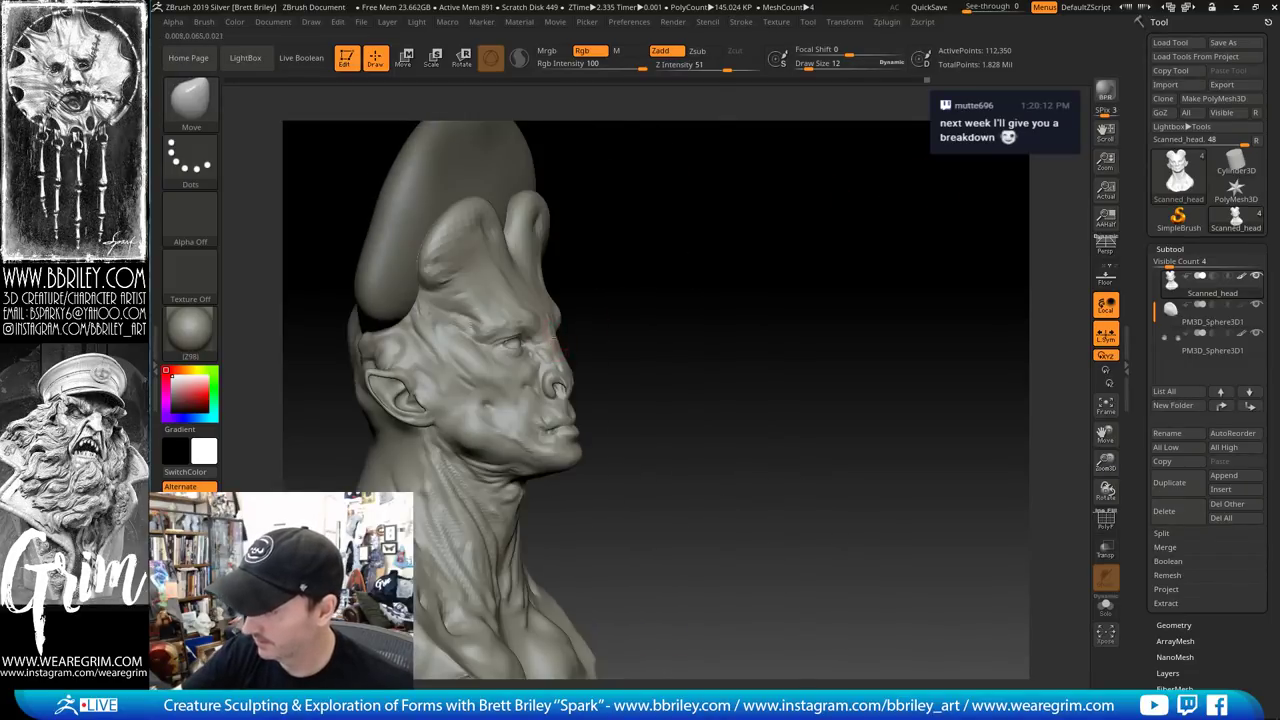
Refine the frown creases between the brows with Clay at draw size 5 and DamStandard at draw size 6
{"action": "mouse_move", "coordinate": [752, 268]}
{"action": "right_mouse_down"}
{"action": "mouse_move", "coordinate": [717, 274]}
{"action": "mouse_move", "coordinate": [729, 325]}
{"action": "right_mouse_up"}
{"action": "key", "text": "b"}
{"action": "key", "text": "c"}
{"action": "key", "text": "l"}
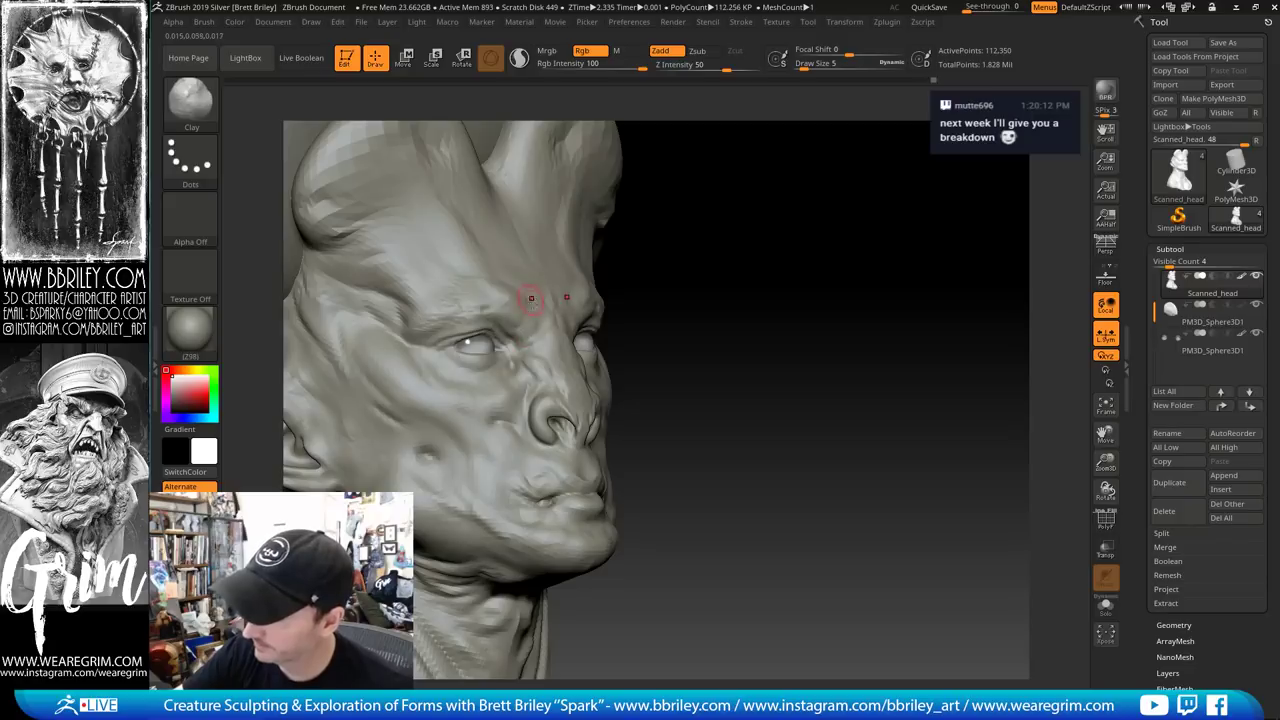
{"action": "key", "text": "b"}
{"action": "key", "text": "d"}
{"action": "key", "text": "s"}
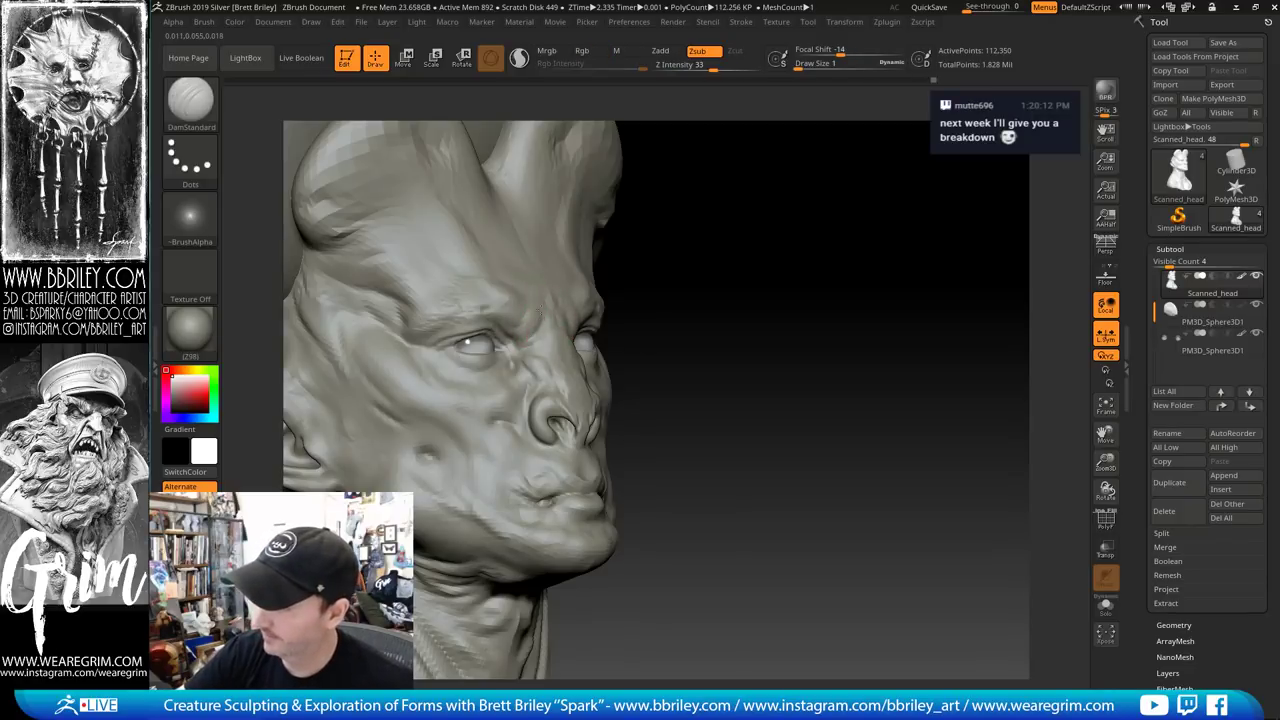
{"action": "key", "text": "s"}
{"action": "mouse_move", "coordinate": [529, 310]}
{"action": "left_mouse_down"}
{"action": "mouse_move", "coordinate": [532, 340]}
{"action": "mouse_move", "coordinate": [522, 326]}
{"action": "left_mouse_up"}
{"action": "key", "text": "bracketright"}
{"action": "mouse_move", "coordinate": [745, 276]}
{"action": "left_mouse_down"}
{"action": "mouse_move", "coordinate": [740, 334]}
{"action": "mouse_move", "coordinate": [665, 297]}
{"action": "left_mouse_up"}
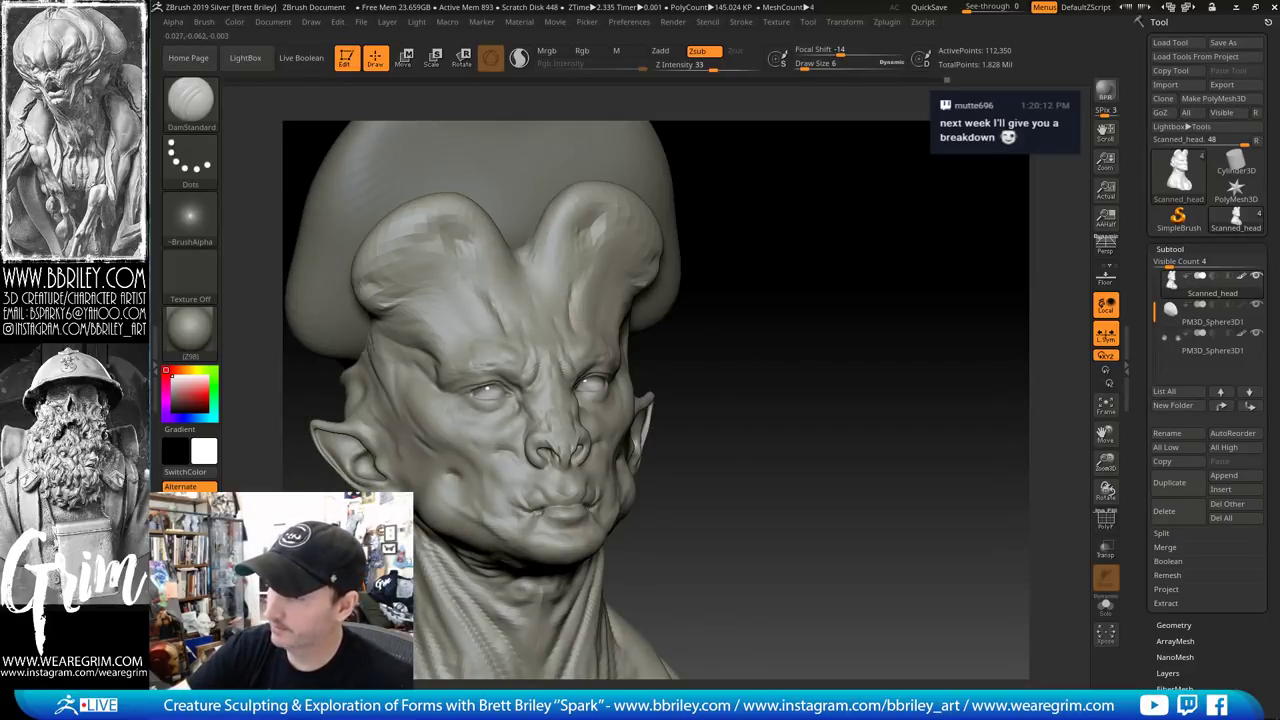
Carve creases down the cleft between the two forehead lobes with DamStandard at draw size 6
{"action": "mouse_move", "coordinate": [775, 300]}
{"action": "left_mouse_down"}
{"action": "mouse_move", "coordinate": [797, 246]}
{"action": "mouse_move", "coordinate": [780, 257]}
{"action": "left_mouse_up"}
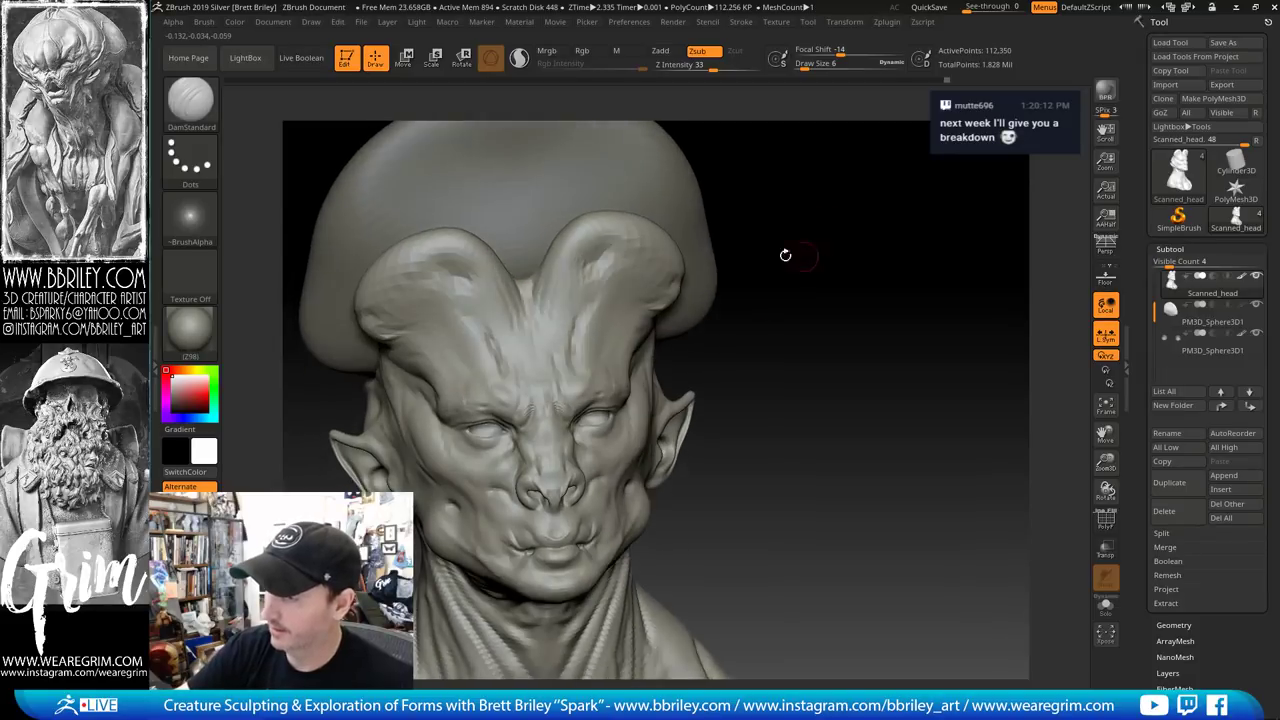
{"action": "left_click_drag", "start_coordinate": [527, 290], "coordinate": [537, 345]}
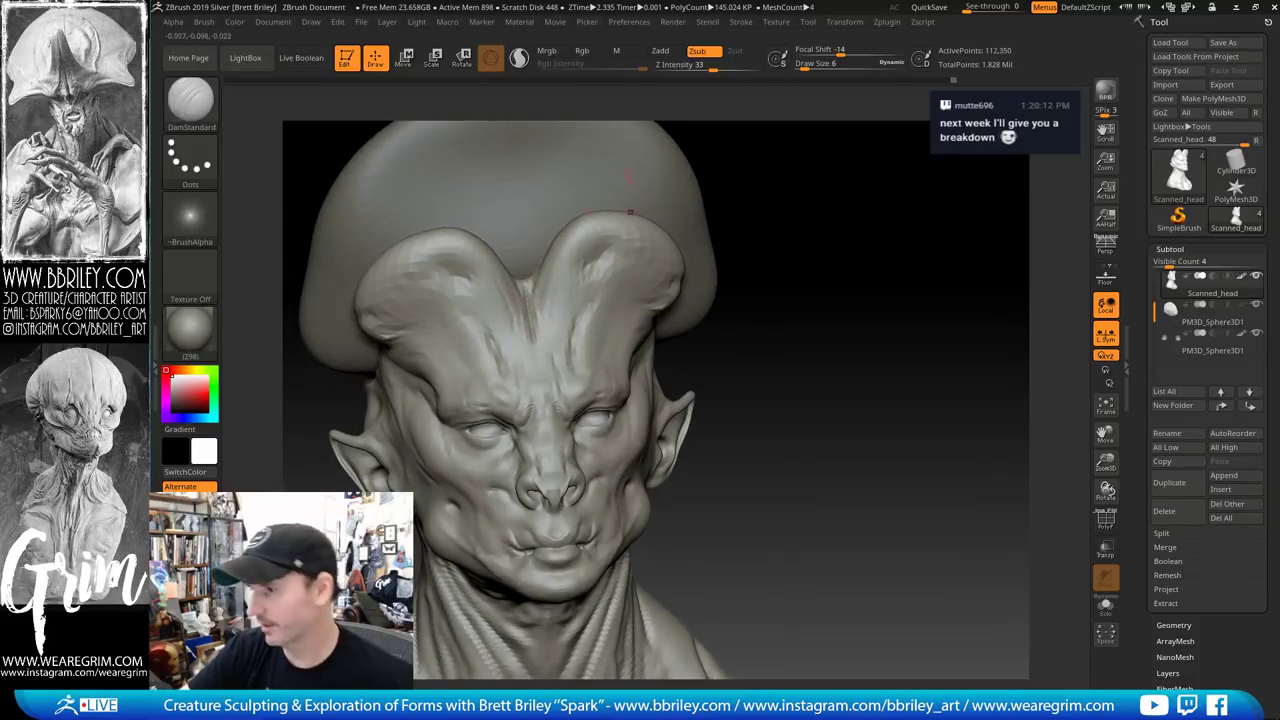
{"action": "mouse_move", "coordinate": [854, 192]}
{"action": "left_mouse_down"}
{"action": "mouse_move", "coordinate": [680, 257]}
{"action": "mouse_move", "coordinate": [635, 255]}
{"action": "mouse_move", "coordinate": [677, 298]}
{"action": "left_mouse_up"}
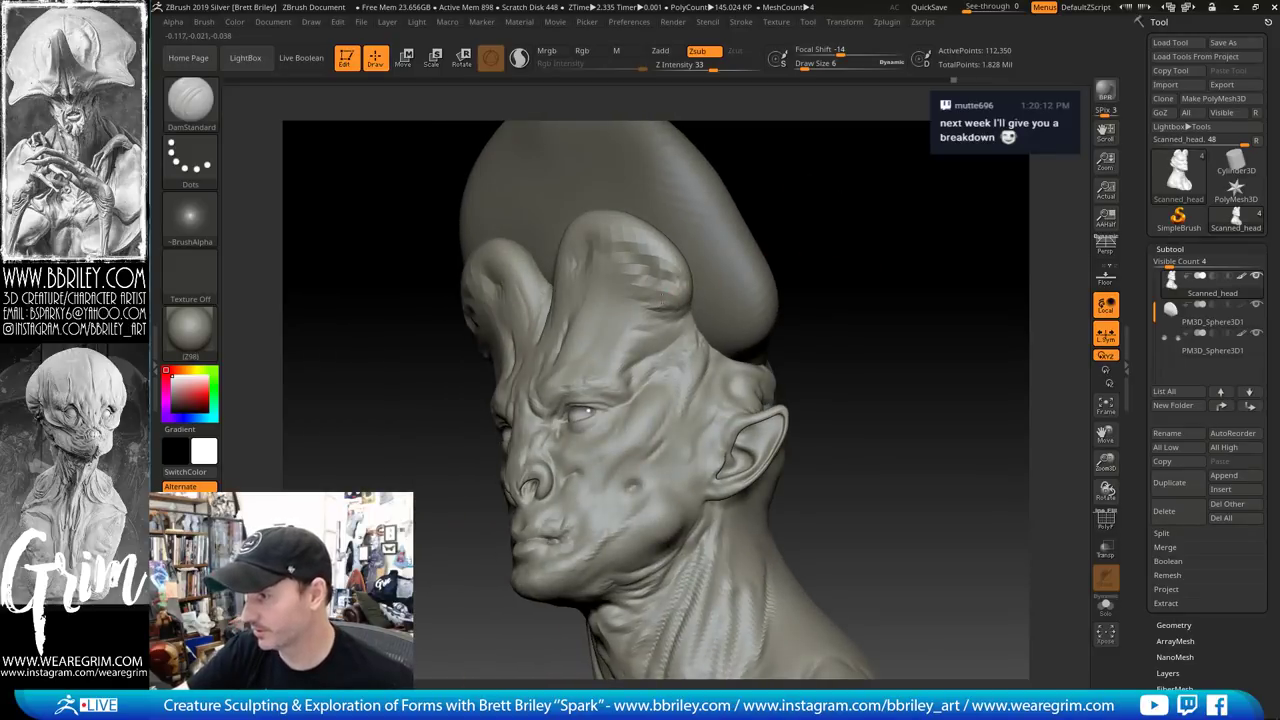
Sculpt the folds running from the forehead lobe to the brow with the Standard brush at draw size 6
{"action": "key", "text": "b"}
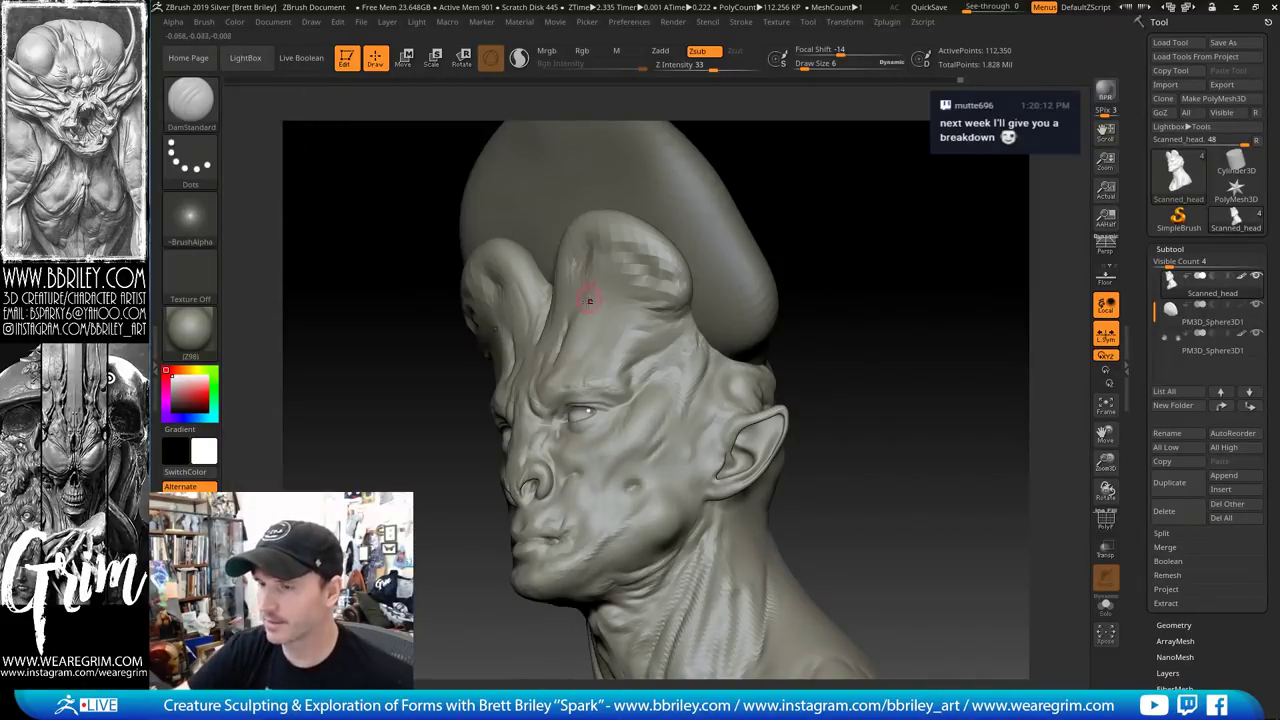
{"action": "key", "text": "b"}
{"action": "key", "text": "s"}
{"action": "key", "text": "t"}
{"action": "left_click_drag", "start_coordinate": [566, 325], "coordinate": [586, 361], "text": "alt"}
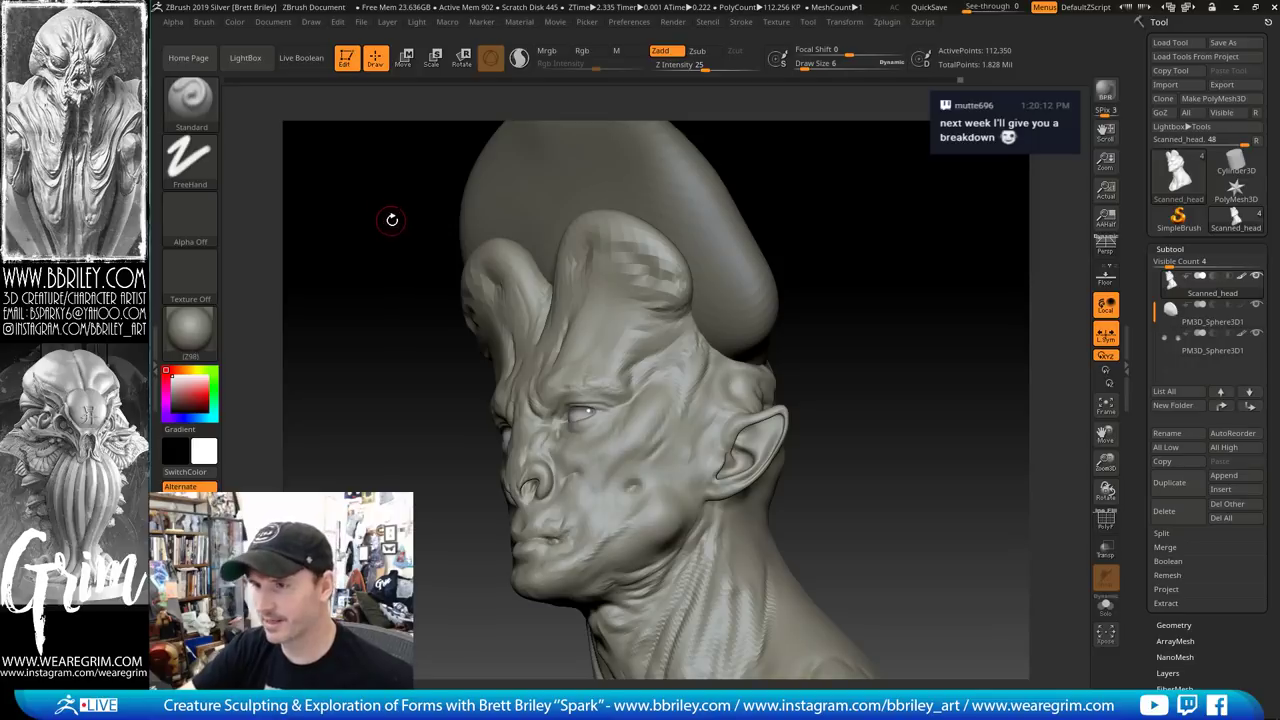
Plane the forehead, temple and cheek forms with TrimDynamic at draw size 6
{"action": "key", "text": "b"}
{"action": "key", "text": "m"}
{"action": "key", "text": "v"}
{"action": "key", "text": "b"}
{"action": "key", "text": "t"}
{"action": "key", "text": "d"}
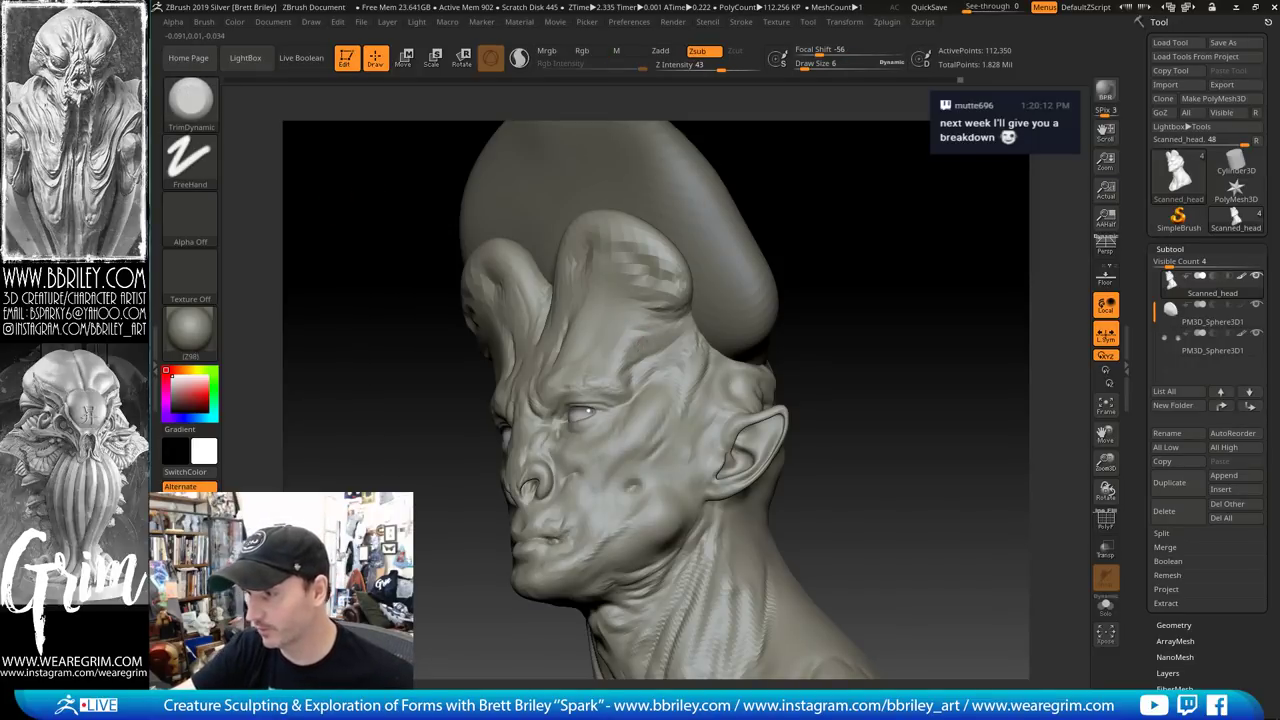
{"action": "left_click_drag", "start_coordinate": [914, 288], "coordinate": [703, 343]}
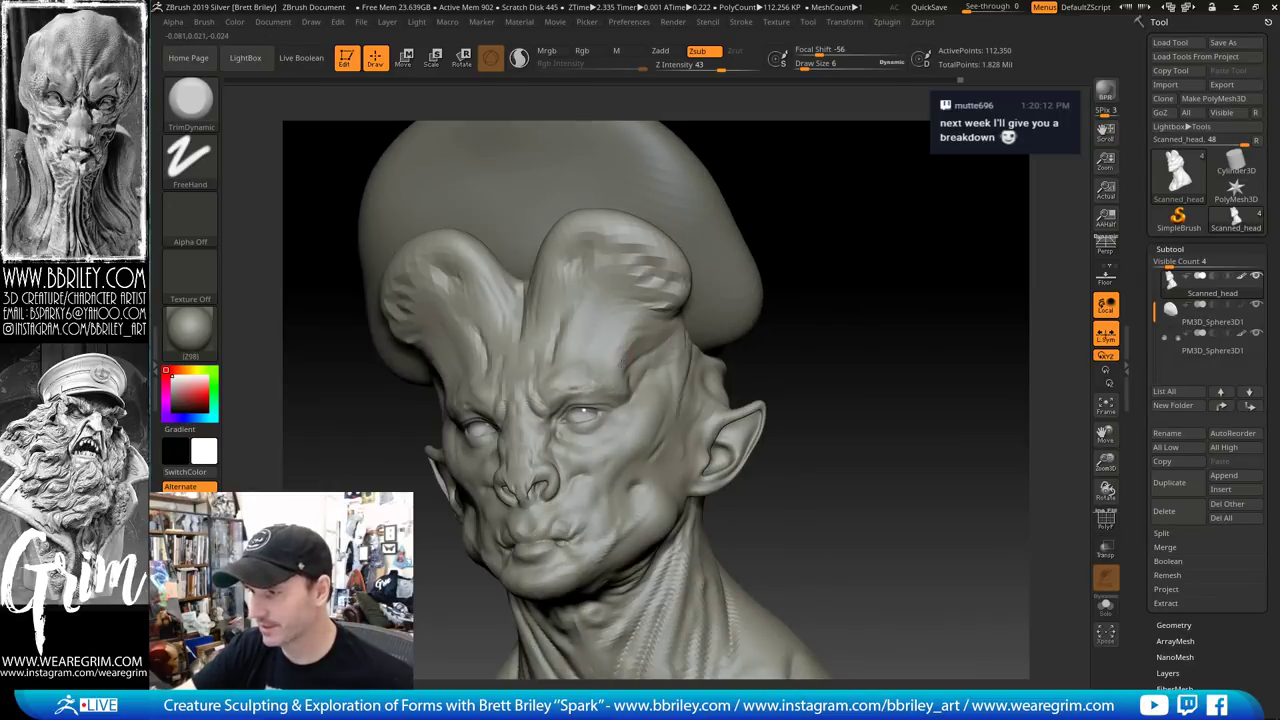
{"action": "left_click_drag", "start_coordinate": [841, 312], "coordinate": [796, 304]}
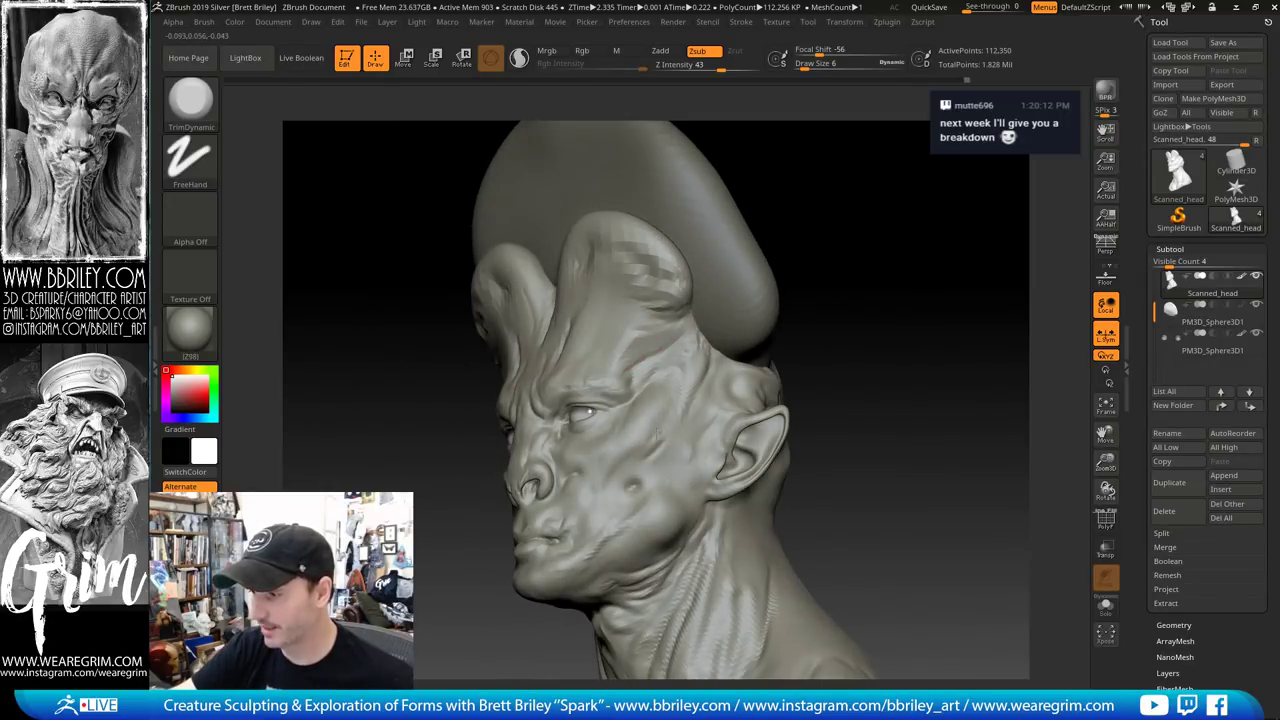
{"action": "left_click_drag", "start_coordinate": [906, 345], "coordinate": [777, 403]}
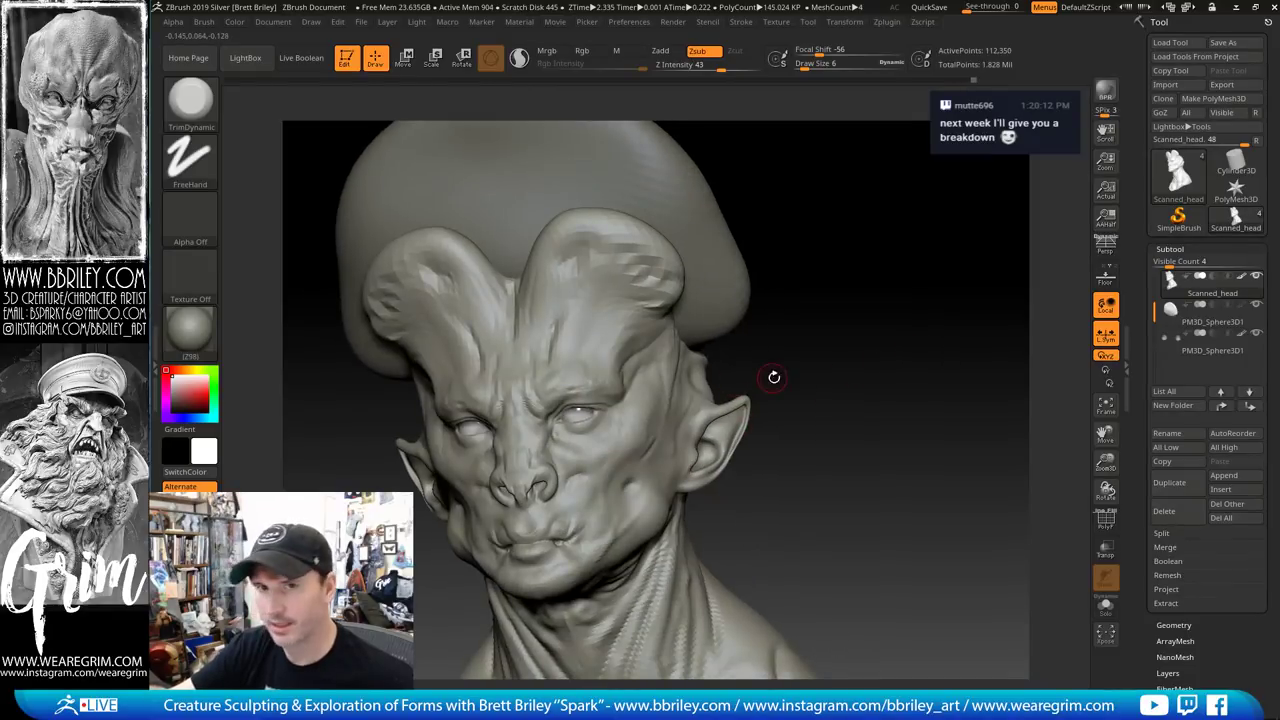
Switch to the Clay brush at draw size 6 and turn off its Rgb colour painting
{"action": "key", "text": "b"}
{"action": "key", "text": "p"}
{"action": "key", "text": "i"}
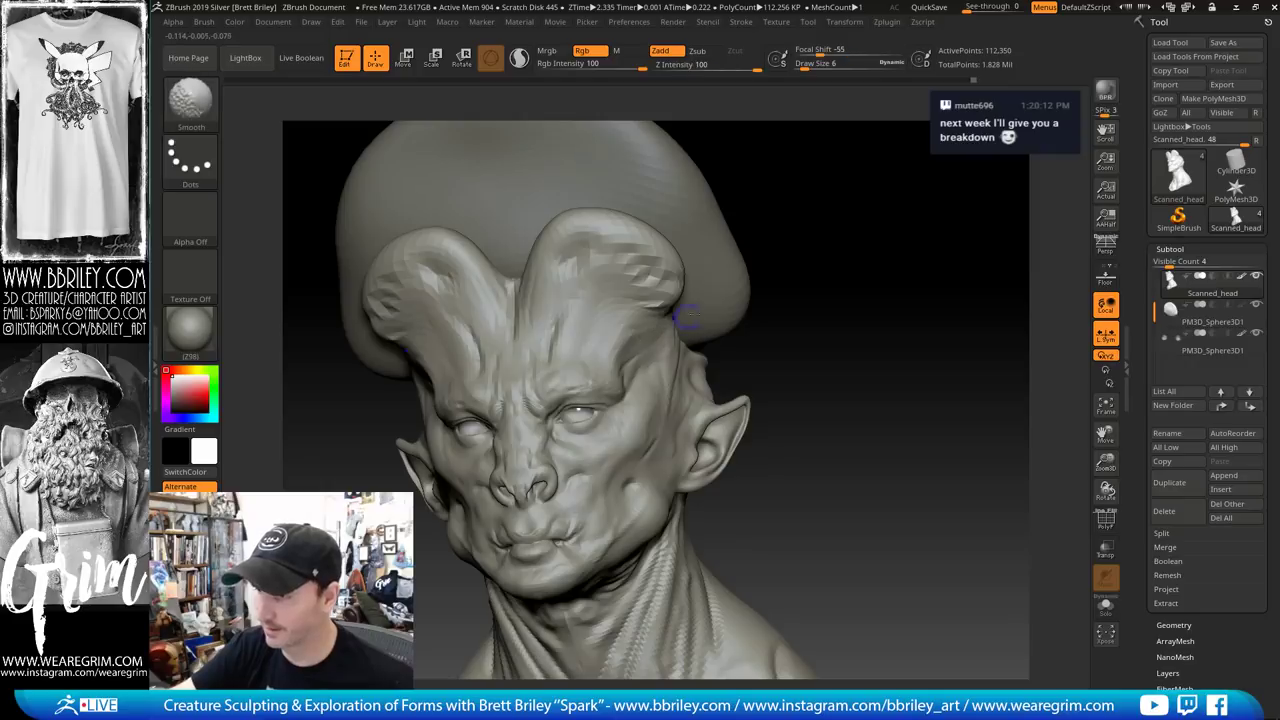
{"action": "key", "text": "b"}
{"action": "key", "text": "c"}
{"action": "key", "text": "l"}
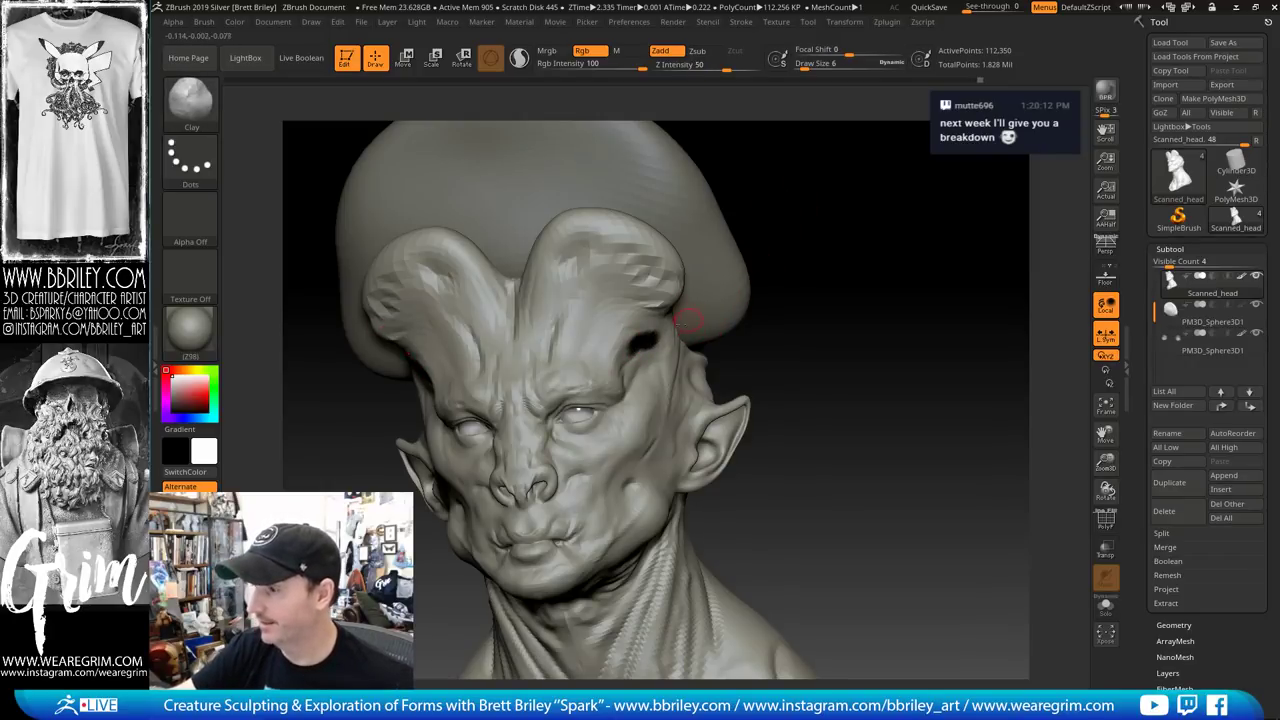
{"action": "left_click", "coordinate": [589, 51]}
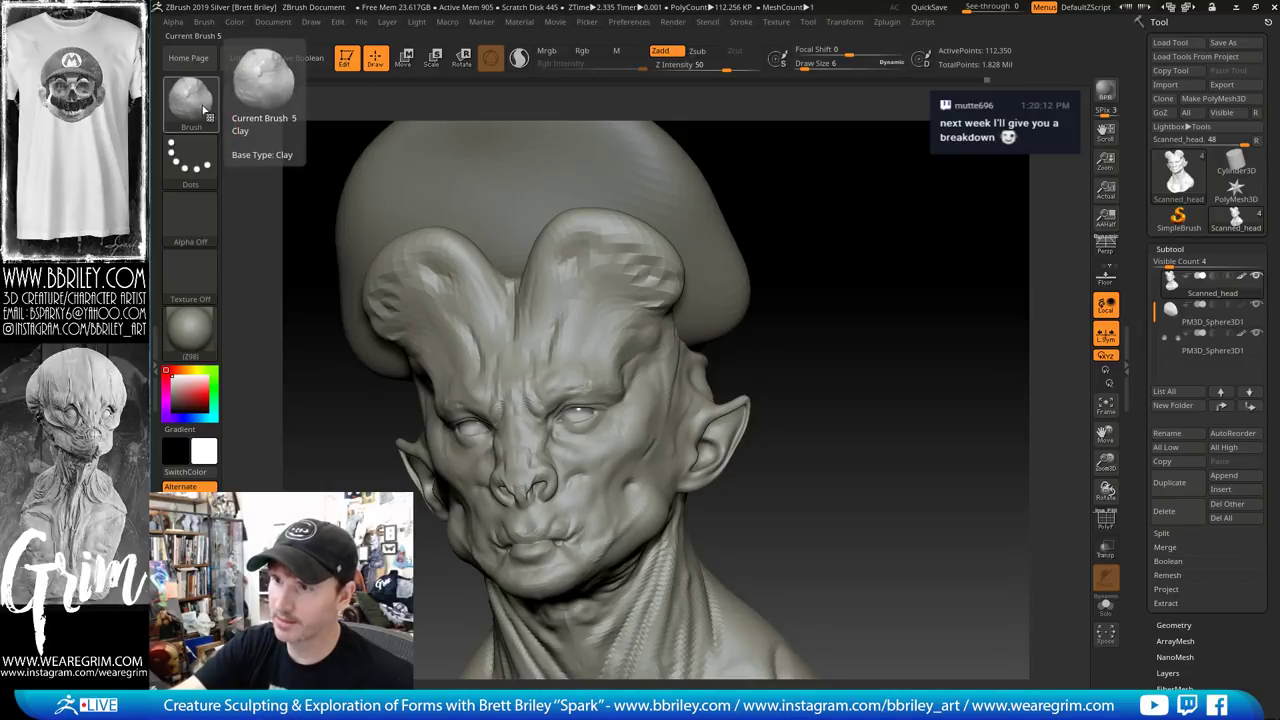
Try Alpha 28 on the Clay brush and return it to Alpha Off
{"action": "left_click", "coordinate": [192, 218]}
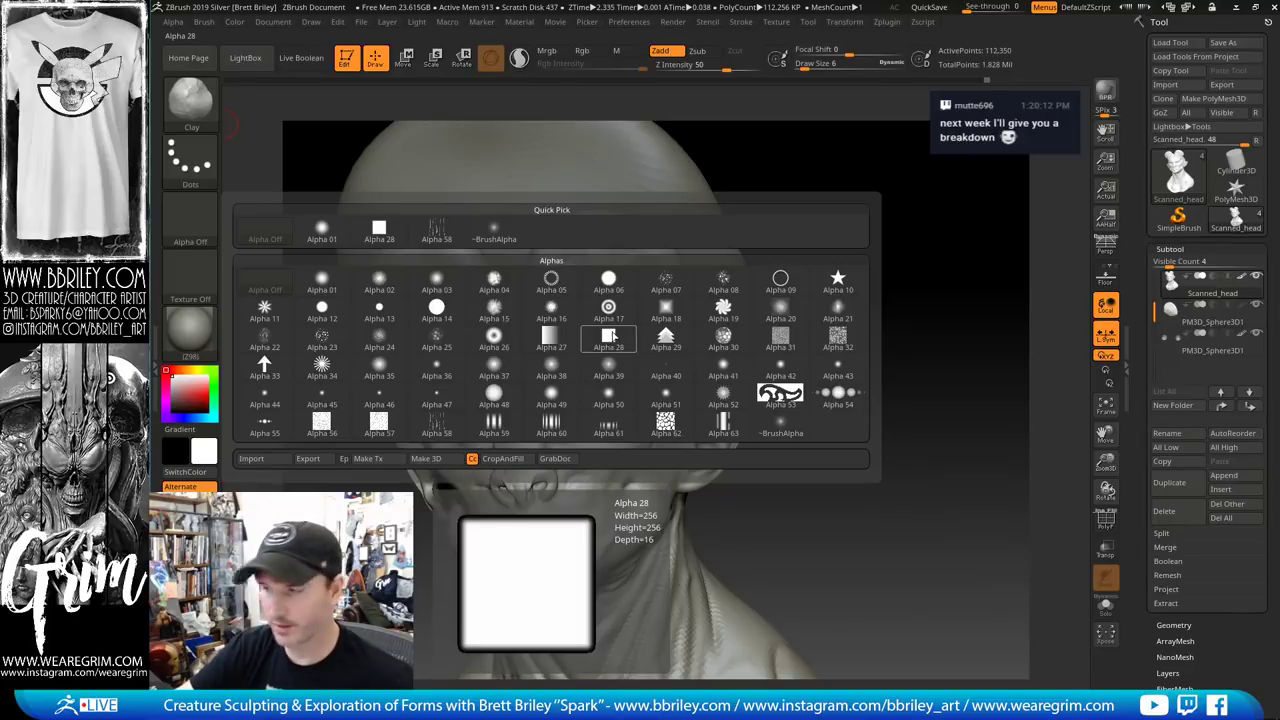
{"action": "left_click", "coordinate": [612, 338]}
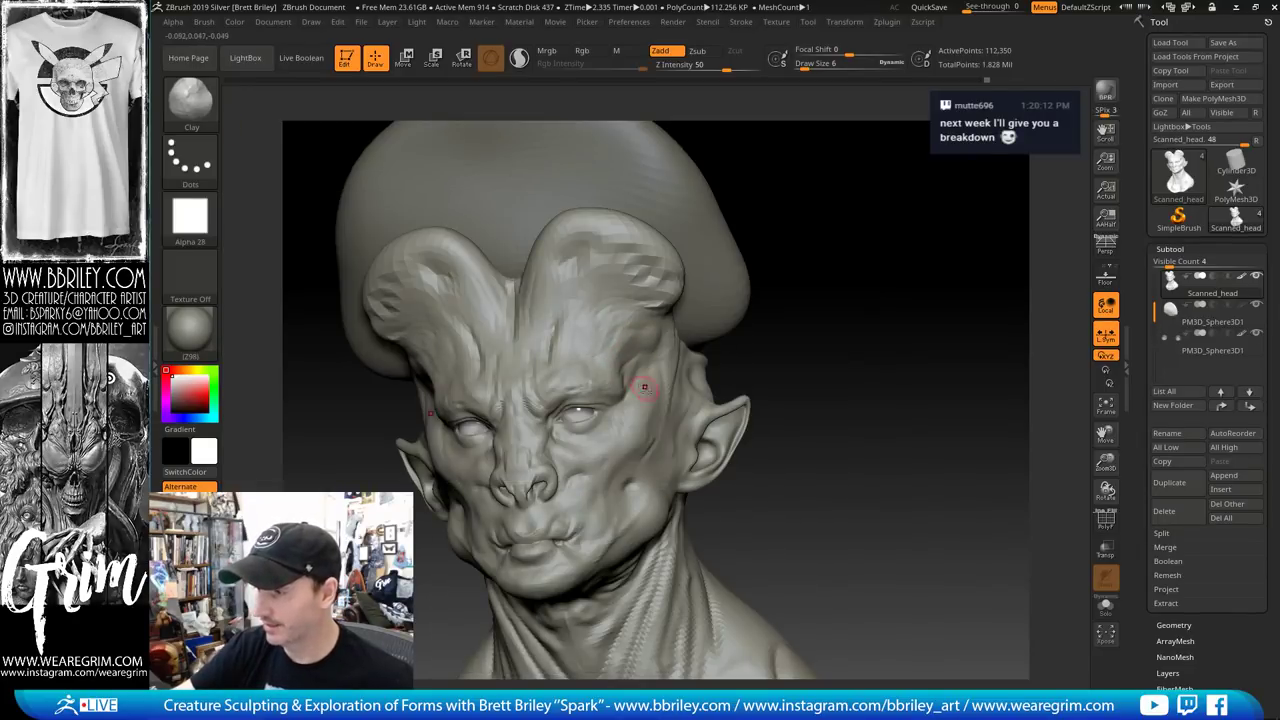
{"action": "key", "text": "ctrl"}
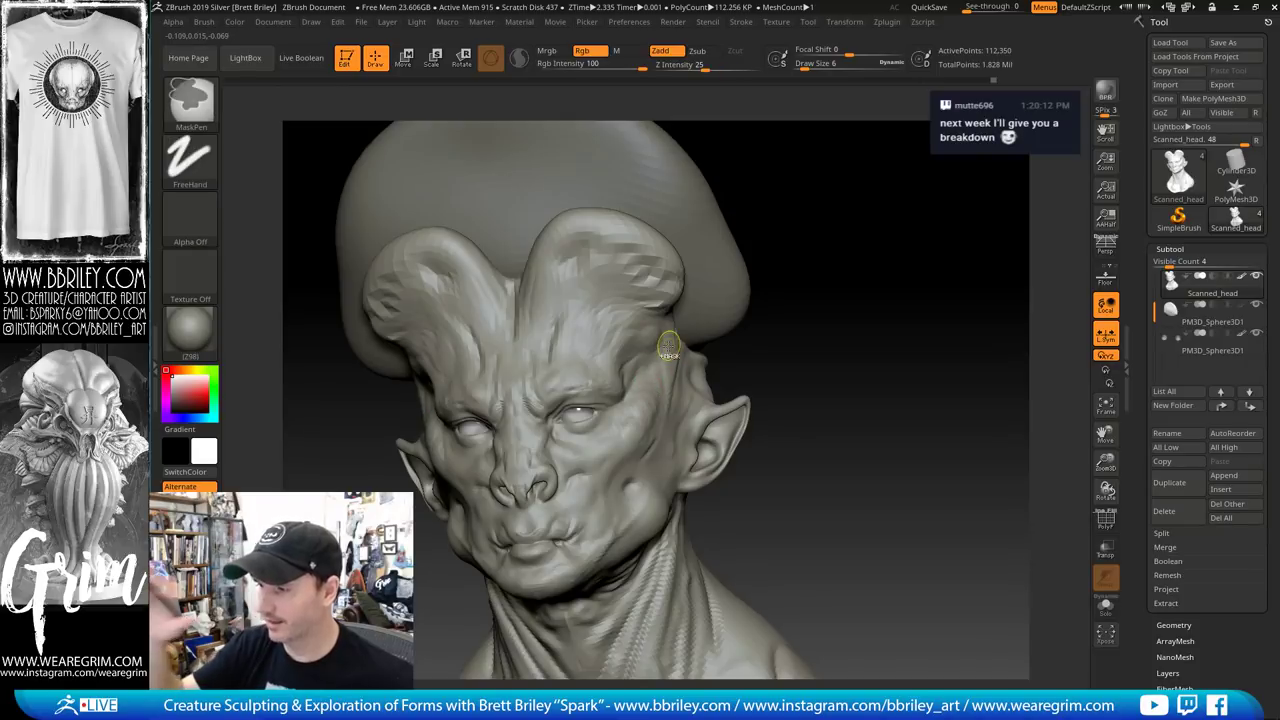
{"action": "left_click", "coordinate": [190, 214]}
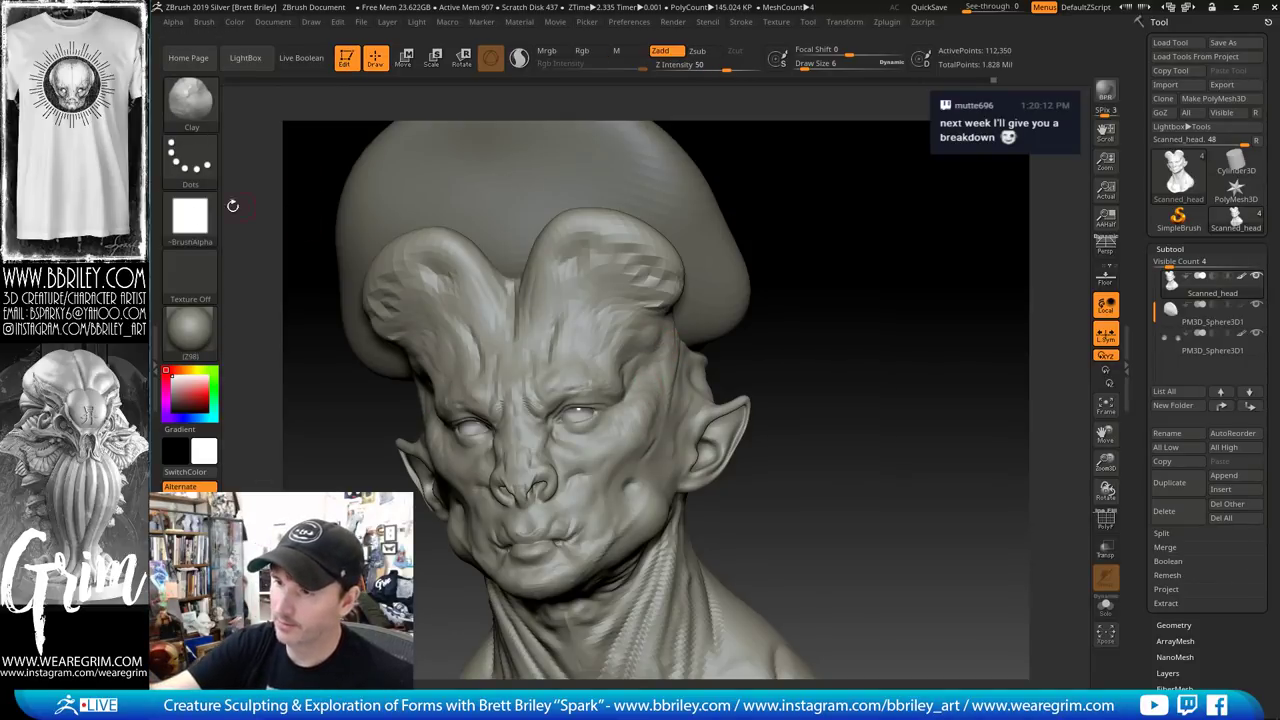
{"action": "left_click", "coordinate": [190, 214]}
{"action": "left_click", "coordinate": [264, 230]}
Swell the temple and upper cheek beside the eye with the Inflat brush at draw size 8
{"action": "left_click_drag", "start_coordinate": [870, 302], "coordinate": [757, 239]}
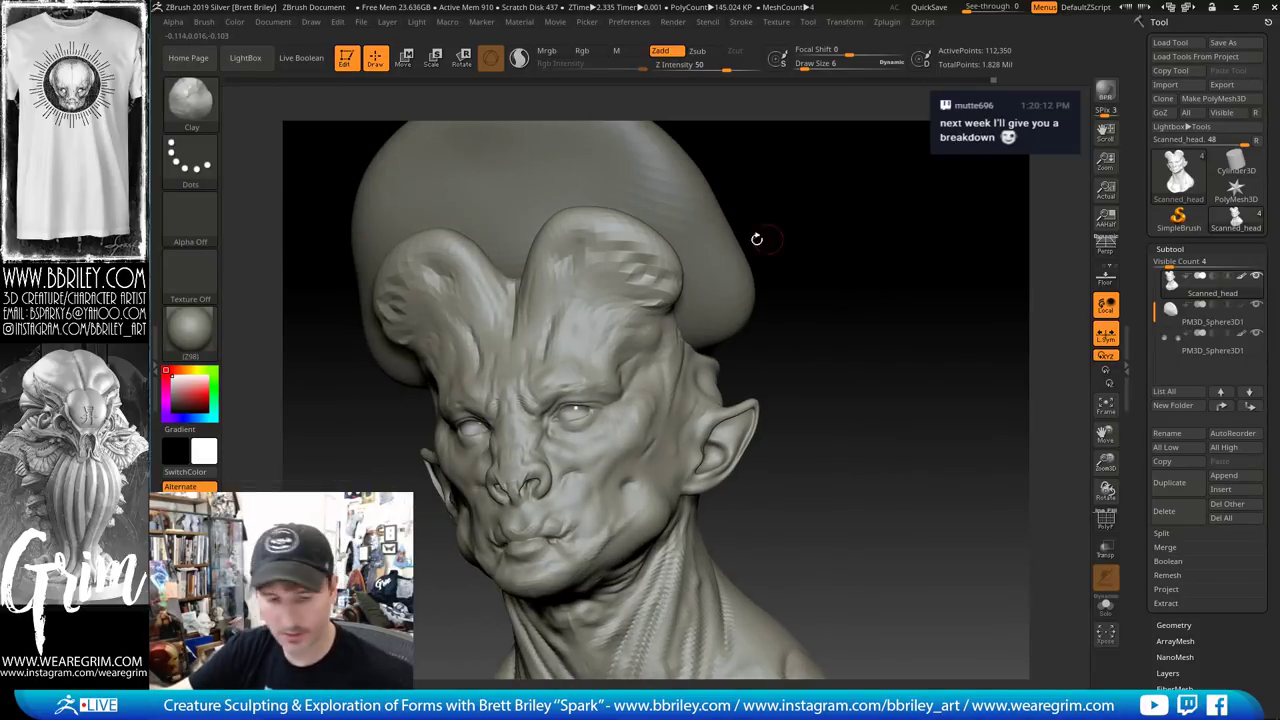
{"action": "key", "text": "b"}
{"action": "key", "text": "i"}
{"action": "key", "text": "n"}
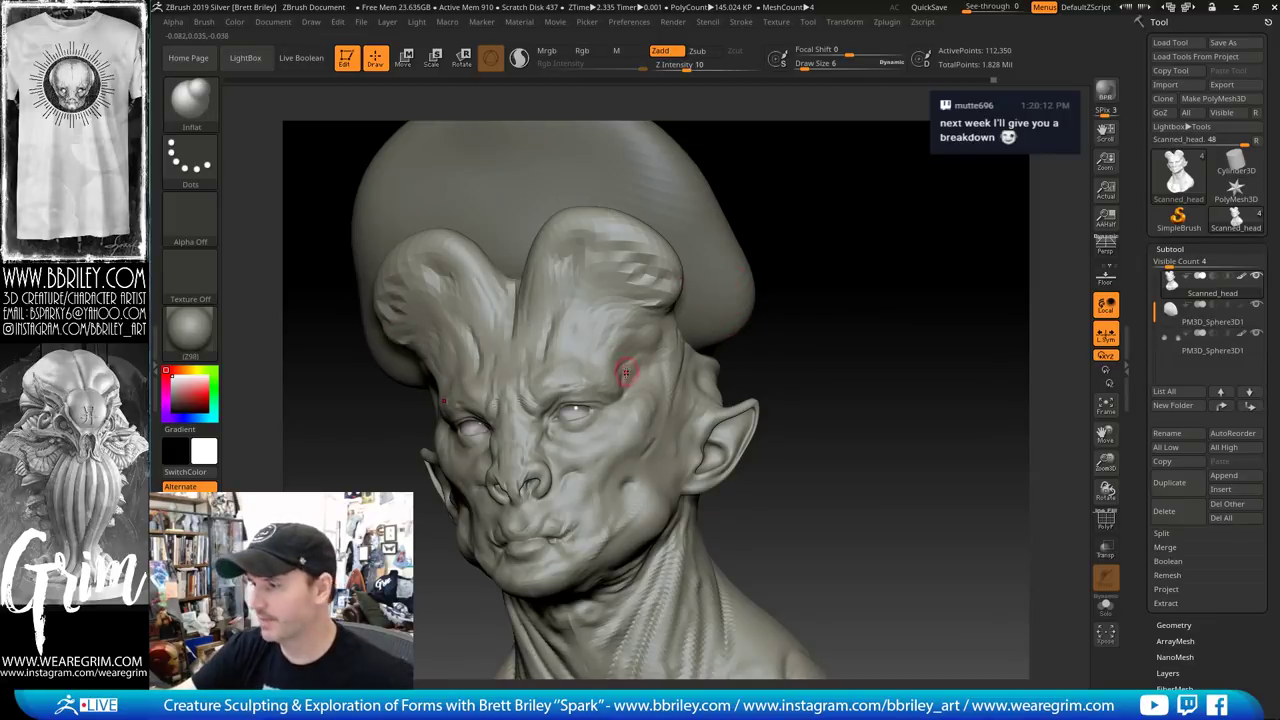
{"action": "left_click_drag", "start_coordinate": [763, 328], "coordinate": [734, 271], "text": "alt"}
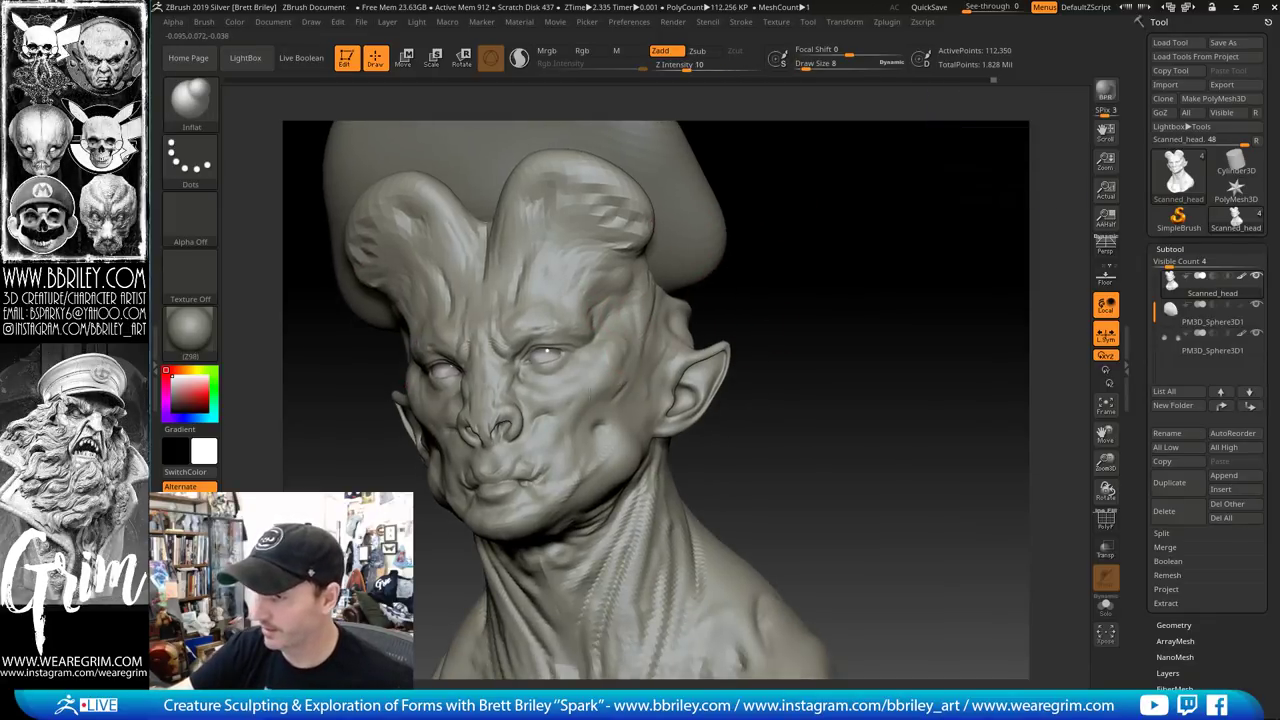
{"action": "mouse_move", "coordinate": [588, 389]}
{"action": "left_mouse_down"}
{"action": "mouse_move", "coordinate": [608, 356]}
{"action": "mouse_move", "coordinate": [598, 364]}
{"action": "left_mouse_up"}
Carve creases below the eye and along the nose with DamStandard at draw size 4
{"action": "left_click_drag", "start_coordinate": [808, 175], "coordinate": [724, 228]}
{"action": "key", "text": "b"}
{"action": "key", "text": "d"}
{"action": "key", "text": "s"}
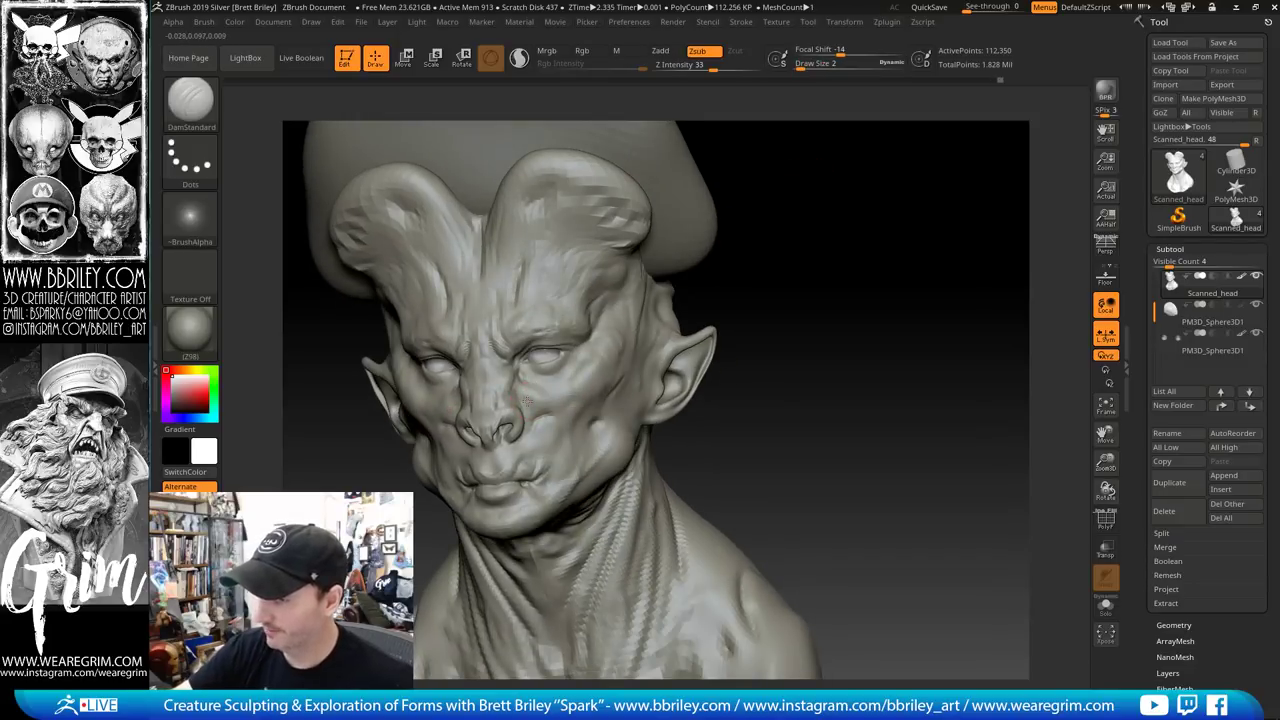
{"action": "key", "text": "bracketright"}
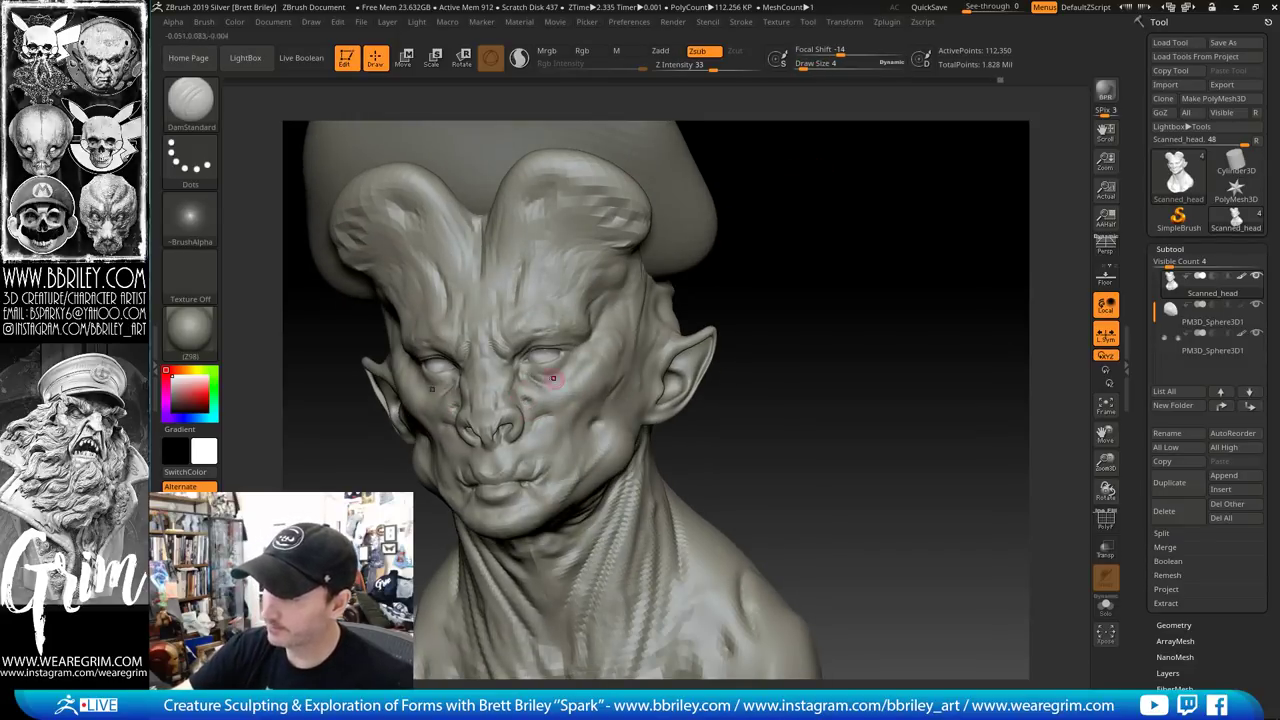
Puff up the eye bags with Inflat at draw size 4 and smooth the outer brow
{"action": "key", "text": "b"}
{"action": "key", "text": "i"}
{"action": "key", "text": "n"}
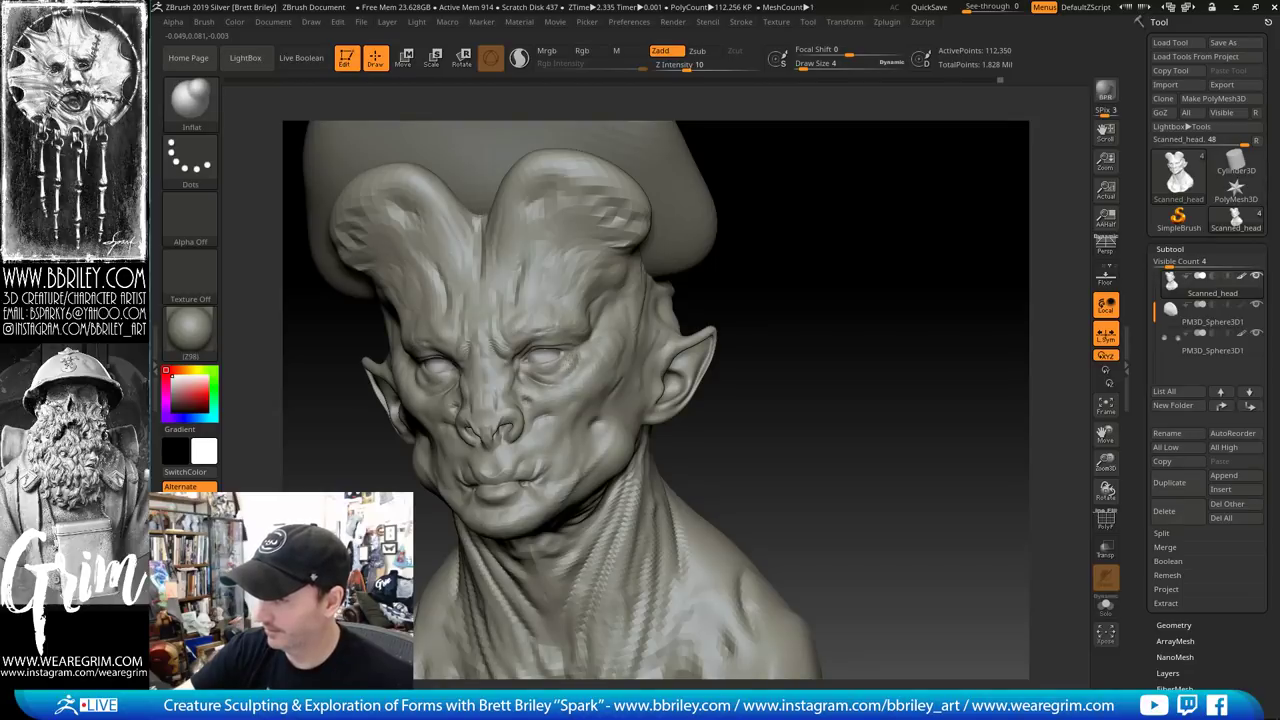
{"action": "left_click_drag", "start_coordinate": [860, 209], "coordinate": [730, 232]}
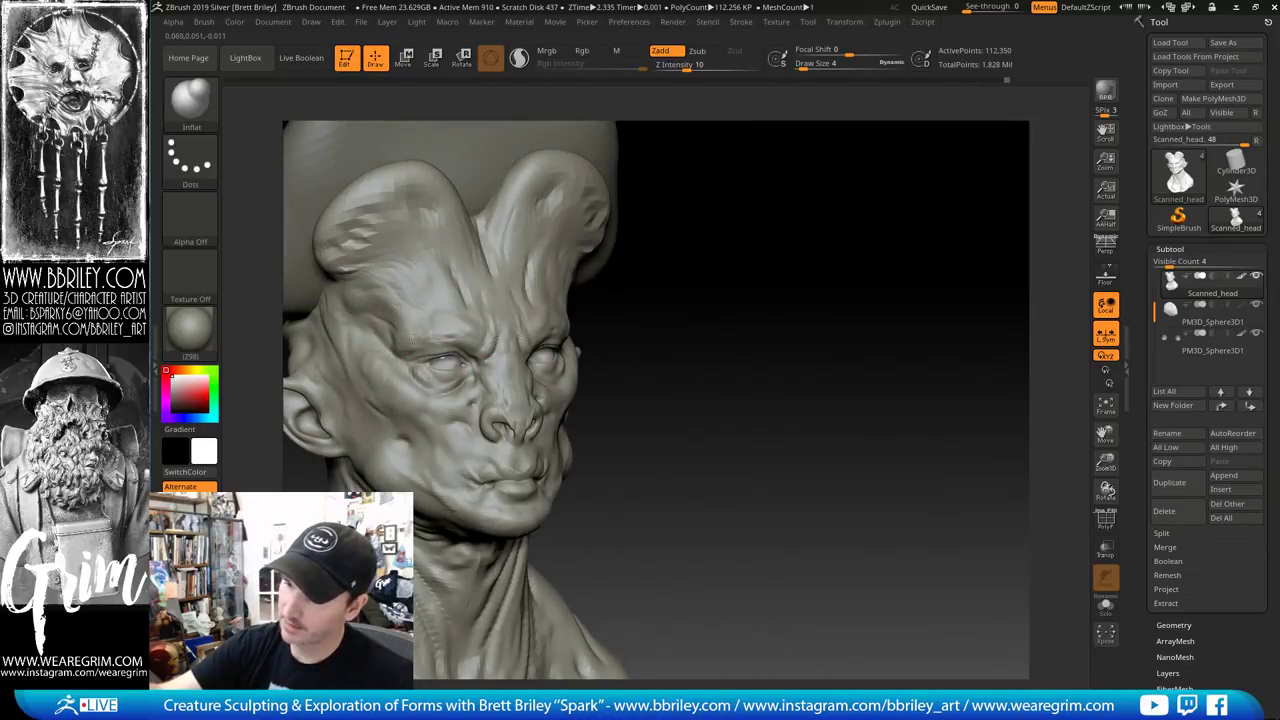
{"action": "left_click_drag", "start_coordinate": [413, 327], "coordinate": [423, 335], "text": "shift"}
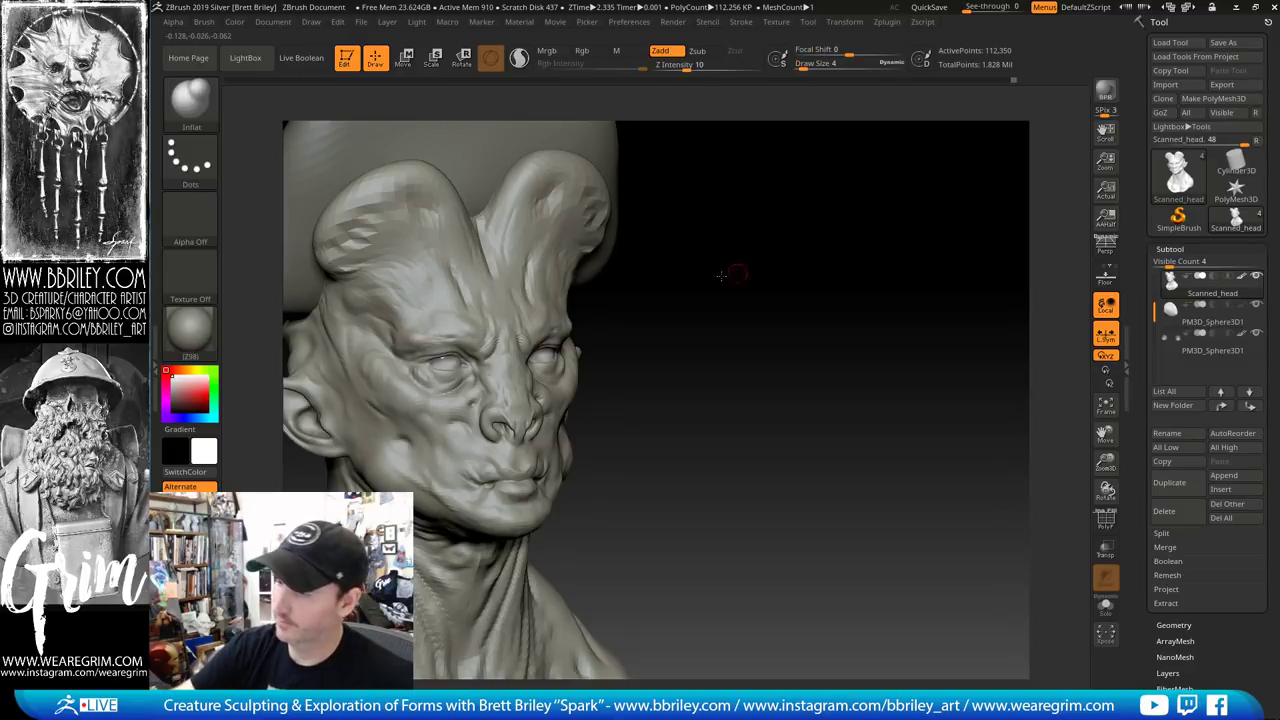
{"action": "left_click_drag", "start_coordinate": [737, 277], "coordinate": [650, 290]}
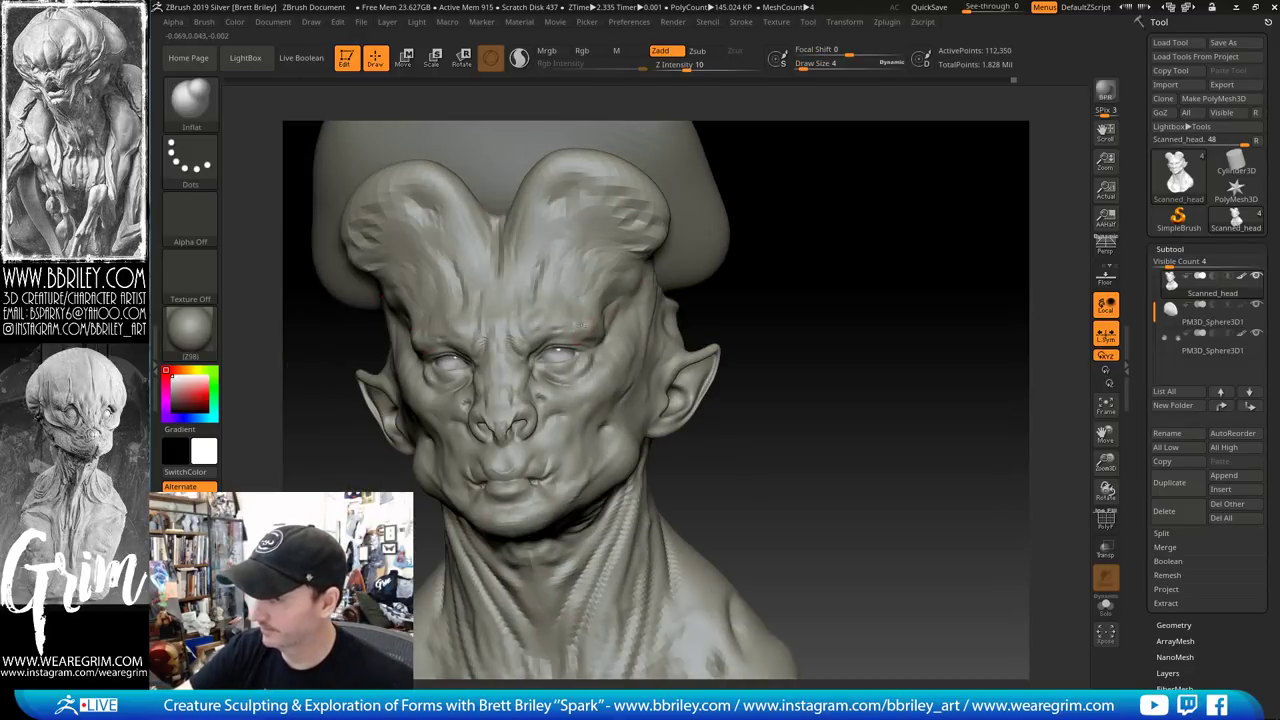
{"action": "mouse_move", "coordinate": [882, 268]}
{"action": "left_mouse_down"}
{"action": "mouse_move", "coordinate": [863, 309]}
{"action": "mouse_move", "coordinate": [665, 385]}
{"action": "left_mouse_up"}
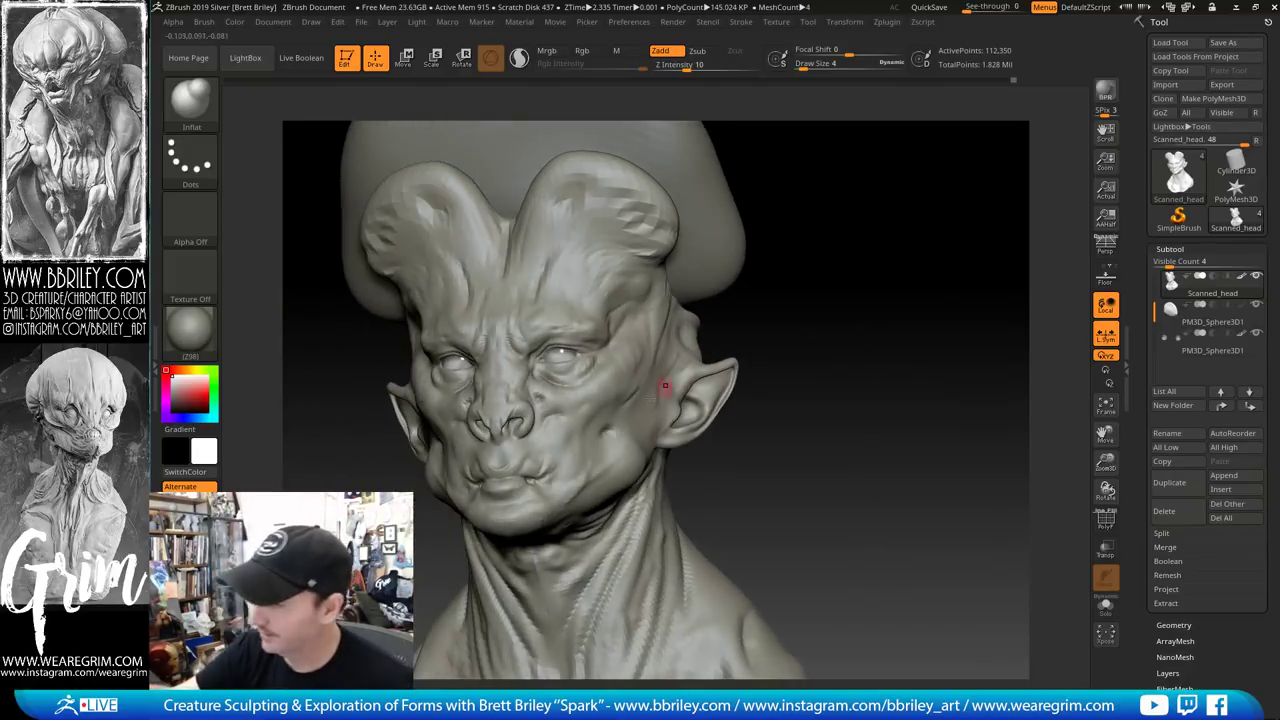
Carve fine creases across the cheek below the cheekbone with DamStandard at draw size 2
{"action": "key", "text": "b"}
{"action": "key", "text": "d"}
{"action": "key", "text": "s"}
{"action": "key", "text": "s"}
{"action": "left_click", "coordinate": [597, 434]}
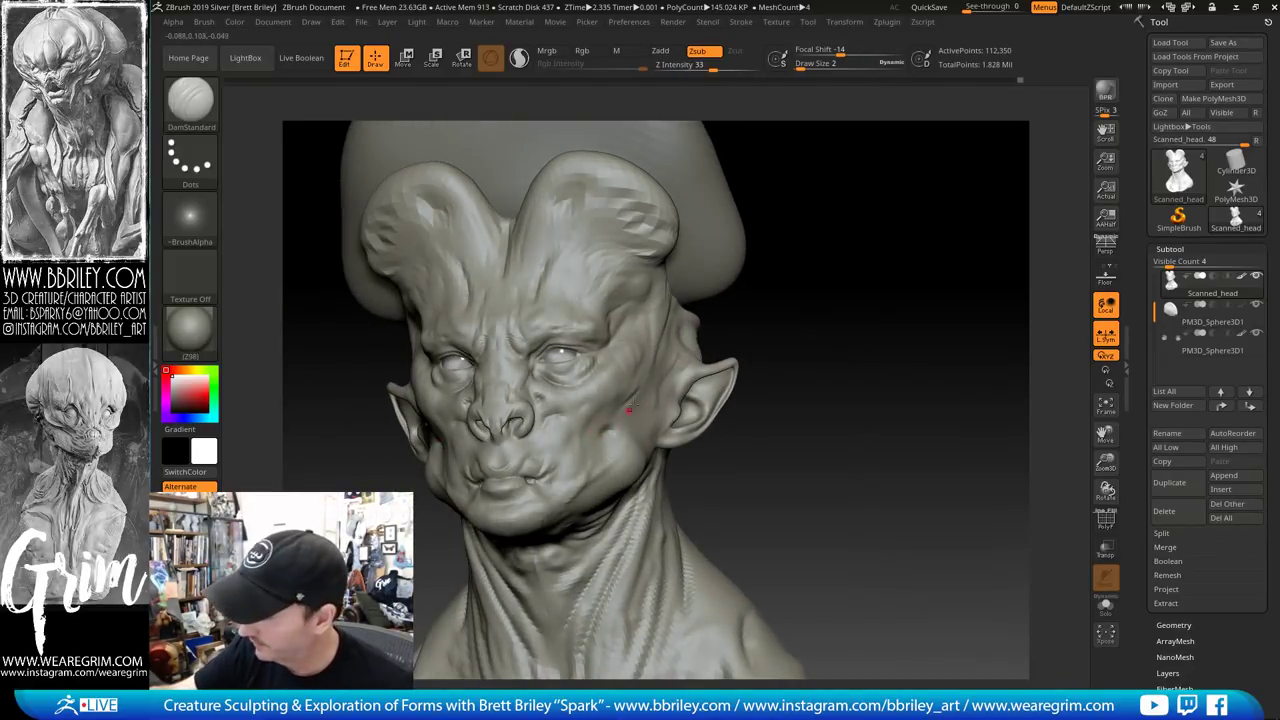
Adjust and swell the folds beside the outer eye corner with Move and Inflat at draw size 4
{"action": "mouse_move", "coordinate": [728, 305]}
{"action": "left_mouse_down"}
{"action": "mouse_move", "coordinate": [776, 285]}
{"action": "mouse_move", "coordinate": [740, 300]}
{"action": "left_mouse_up"}
{"action": "key", "text": "b"}
{"action": "key", "text": "m"}
{"action": "key", "text": "v"}
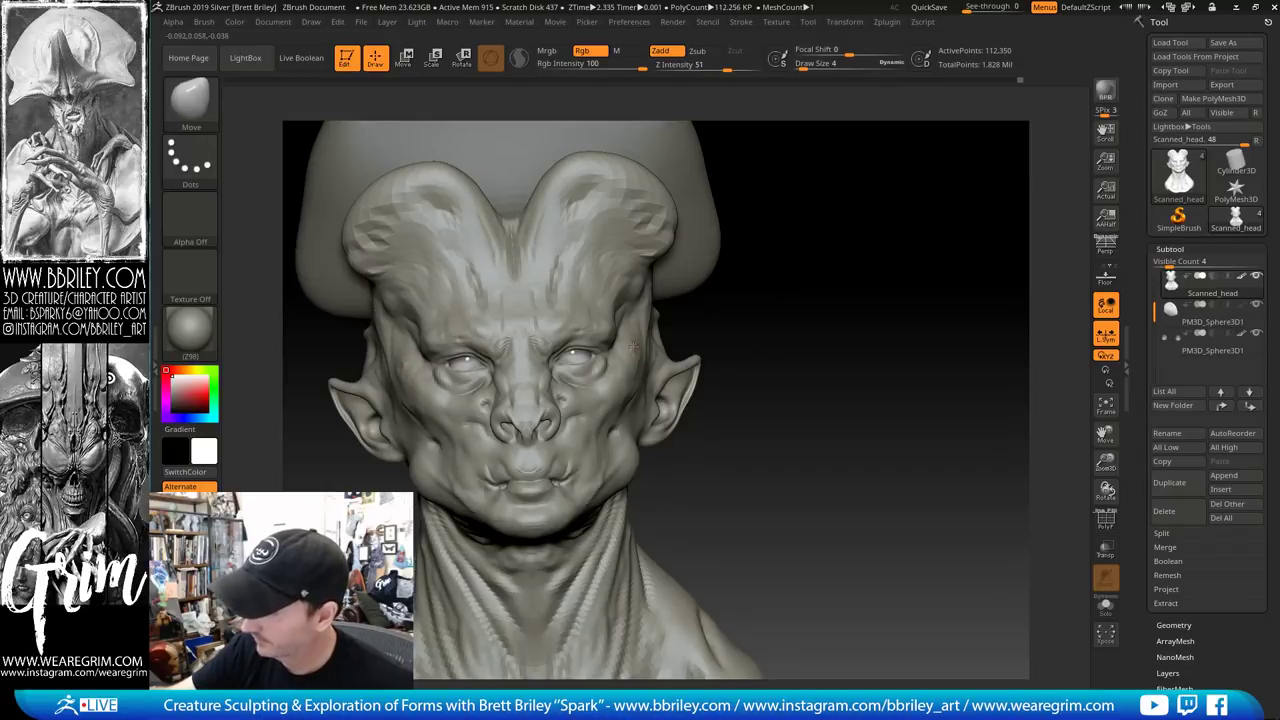
{"action": "key", "text": "b"}
{"action": "key", "text": "i"}
{"action": "key", "text": "n"}
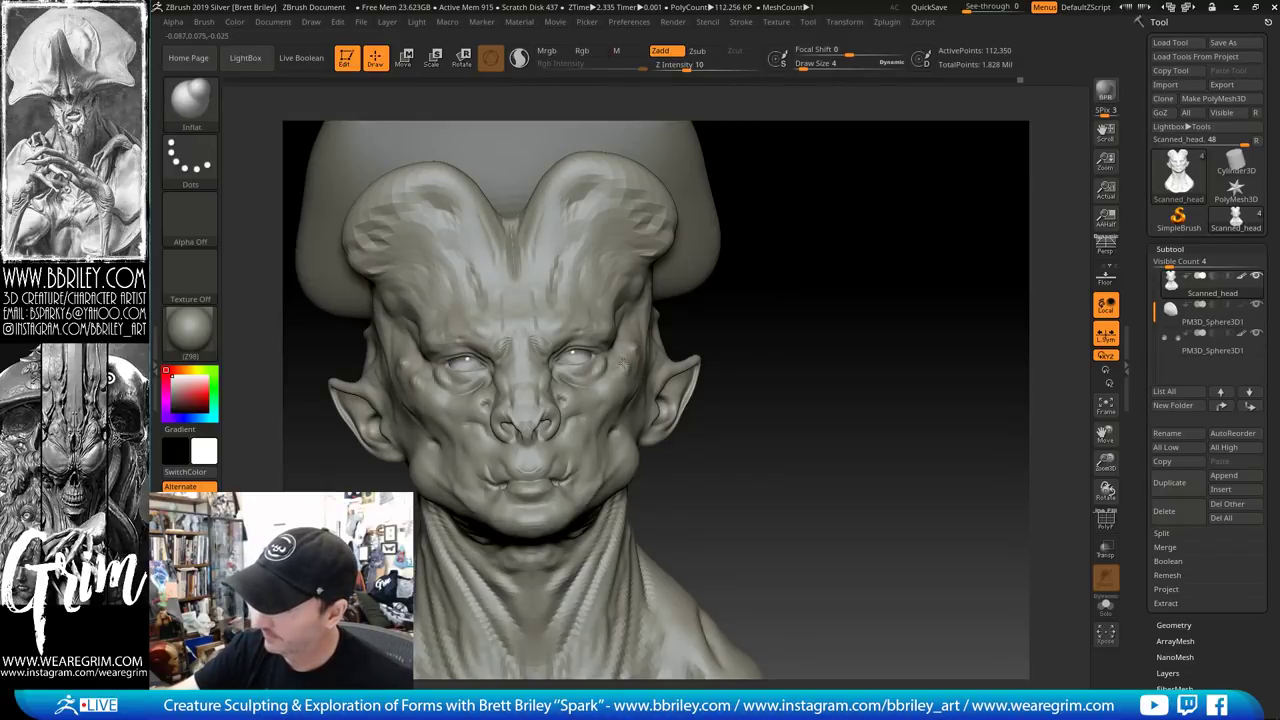
Sculpt cheekbone wrinkles beside the eye with Standard and cut their creases with DamStandard at draw size 4
{"action": "left_click_drag", "start_coordinate": [763, 270], "coordinate": [700, 285]}
{"action": "key", "text": "b"}
{"action": "key", "text": "s"}
{"action": "key", "text": "t"}
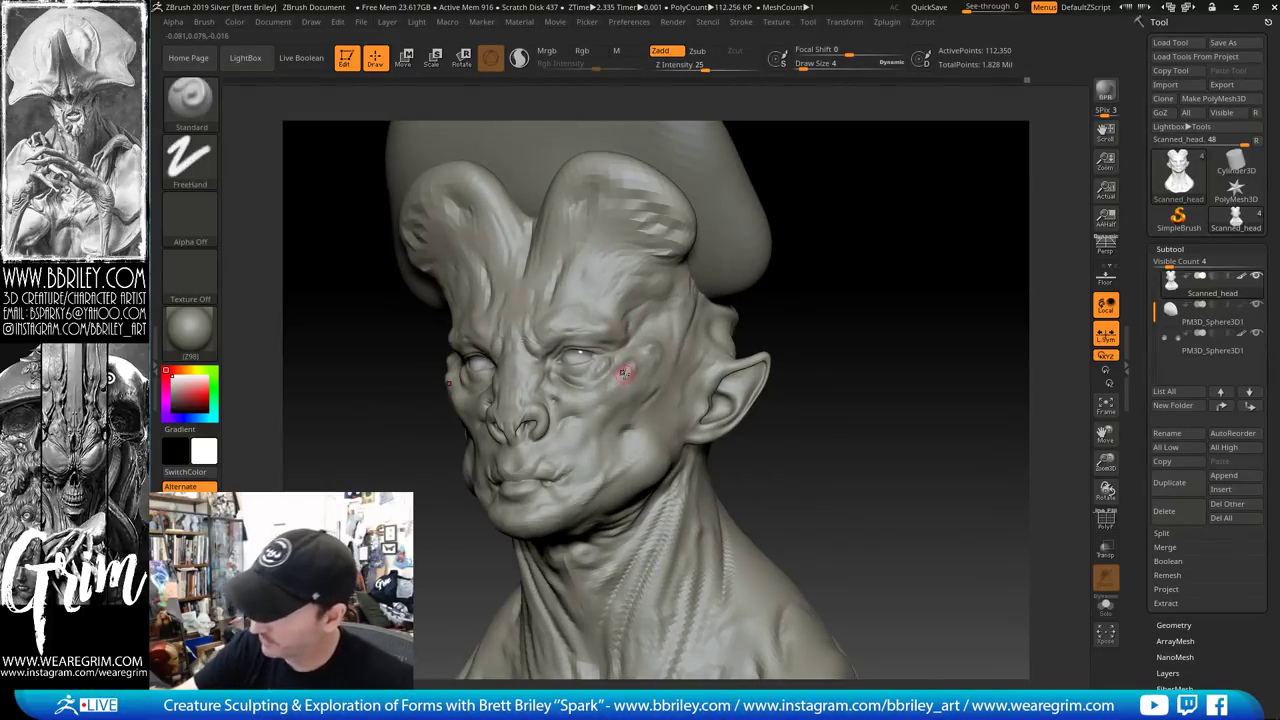
{"action": "key", "text": "b"}
{"action": "key", "text": "d"}
{"action": "key", "text": "s"}
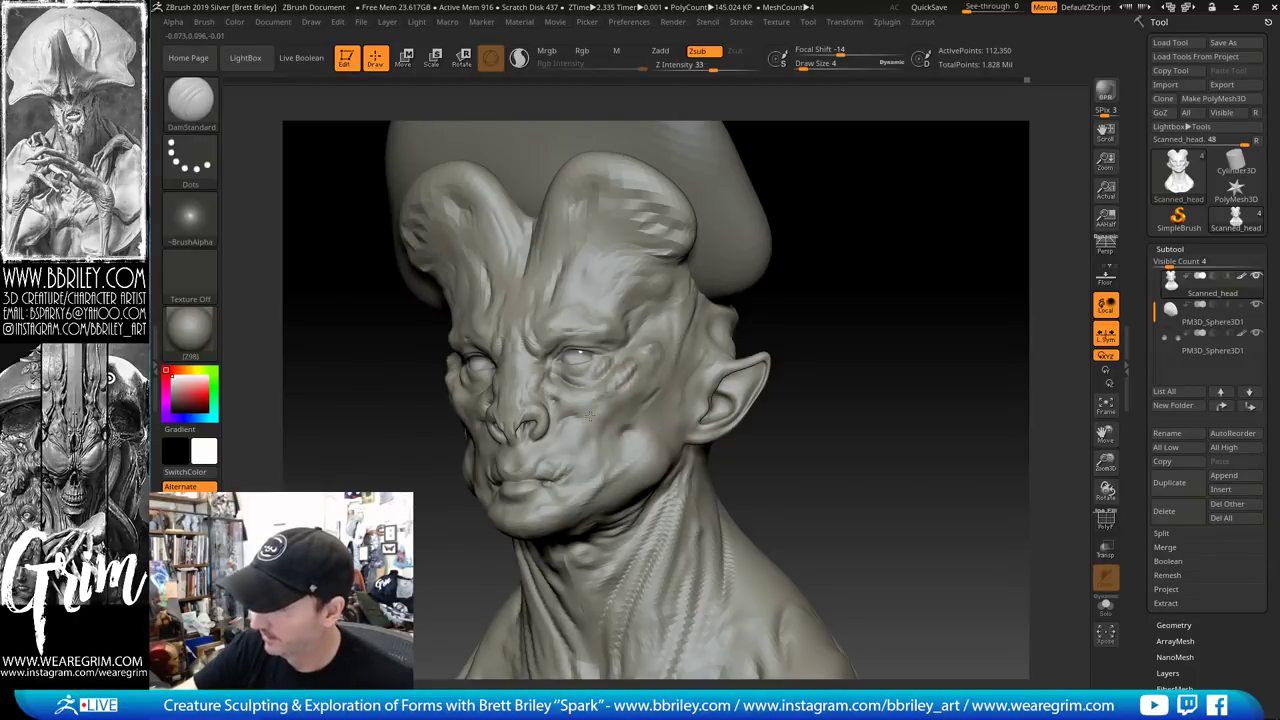
Raise wrinkle folds from the cheekbone up to the temple with the Standard brush at draw size 4
{"action": "key", "text": "b"}
{"action": "key", "text": "s"}
{"action": "key", "text": "t"}
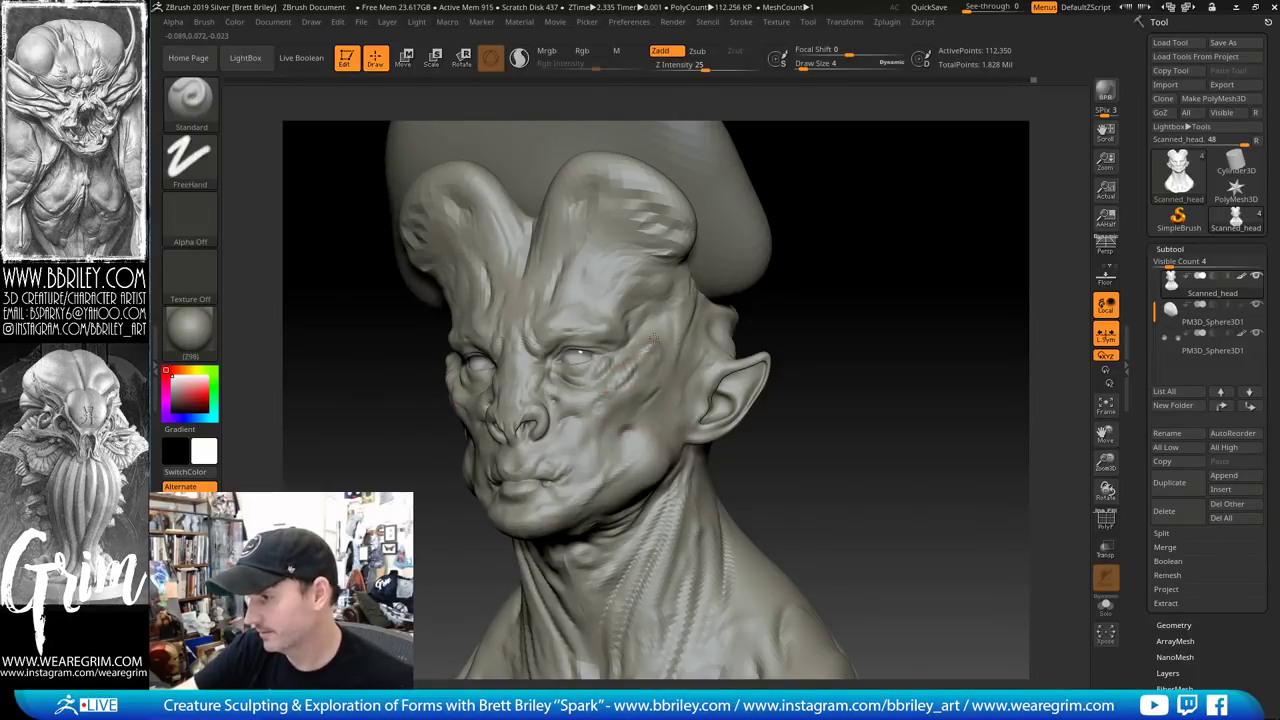
{"action": "left_click_drag", "start_coordinate": [778, 272], "coordinate": [815, 250]}
{"action": "mouse_move", "coordinate": [660, 320]}
{"action": "left_mouse_down"}
{"action": "mouse_move", "coordinate": [646, 340]}
{"action": "mouse_move", "coordinate": [645, 315]}
{"action": "mouse_move", "coordinate": [625, 310]}
{"action": "left_mouse_up"}
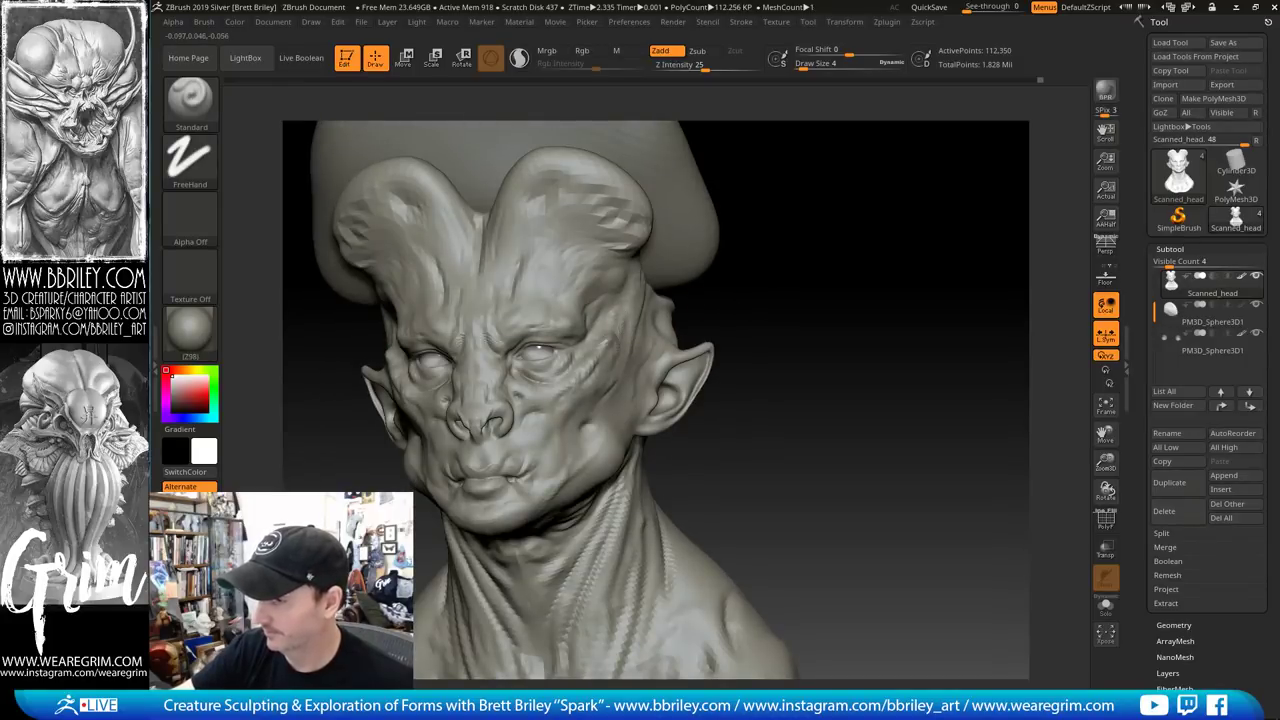
Carve creases along the temple folds and outer upper eyelid with DamStandard at draw size 4
{"action": "key", "text": "b"}
{"action": "key", "text": "d"}
{"action": "key", "text": "s"}
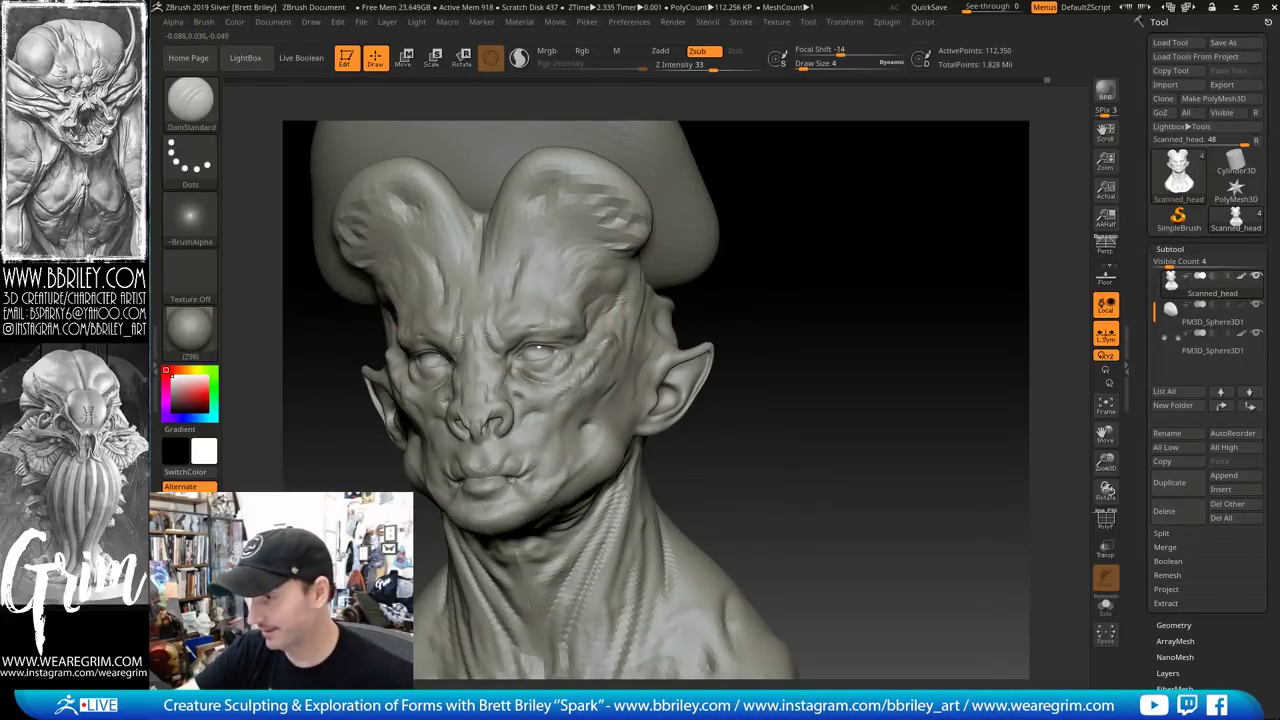
{"action": "right_click_drag", "start_coordinate": [614, 322], "coordinate": [565, 328]}
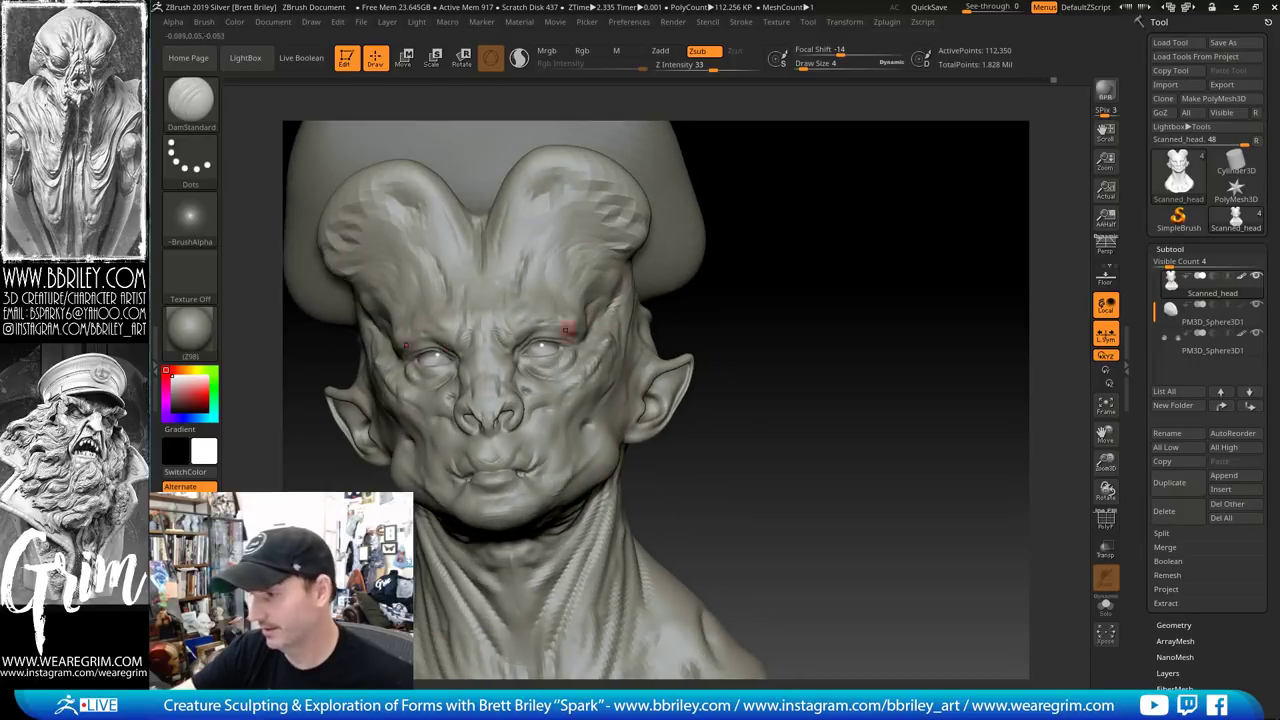
Build up the inner brow above the eyes with the Clay brush at draw size 4
{"action": "key", "text": "b"}
{"action": "key", "text": "c"}
{"action": "key", "text": "l"}
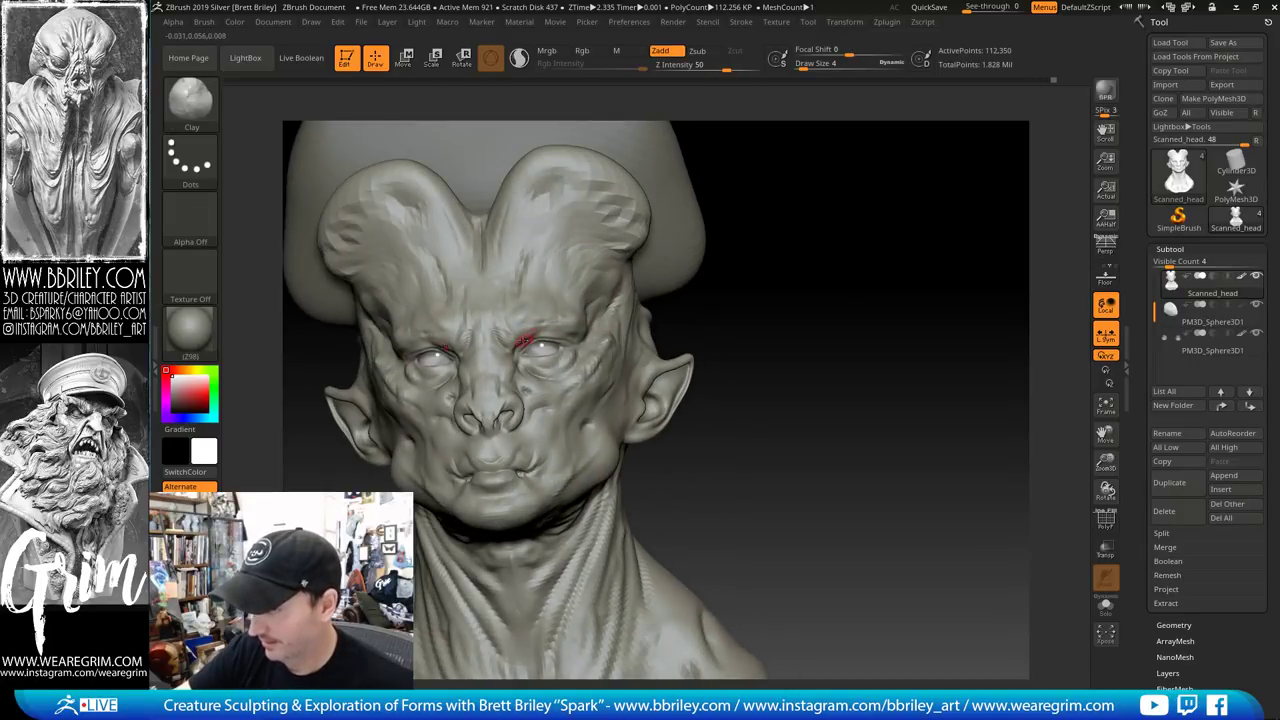
{"action": "right_click_drag", "start_coordinate": [815, 227], "coordinate": [527, 327]}
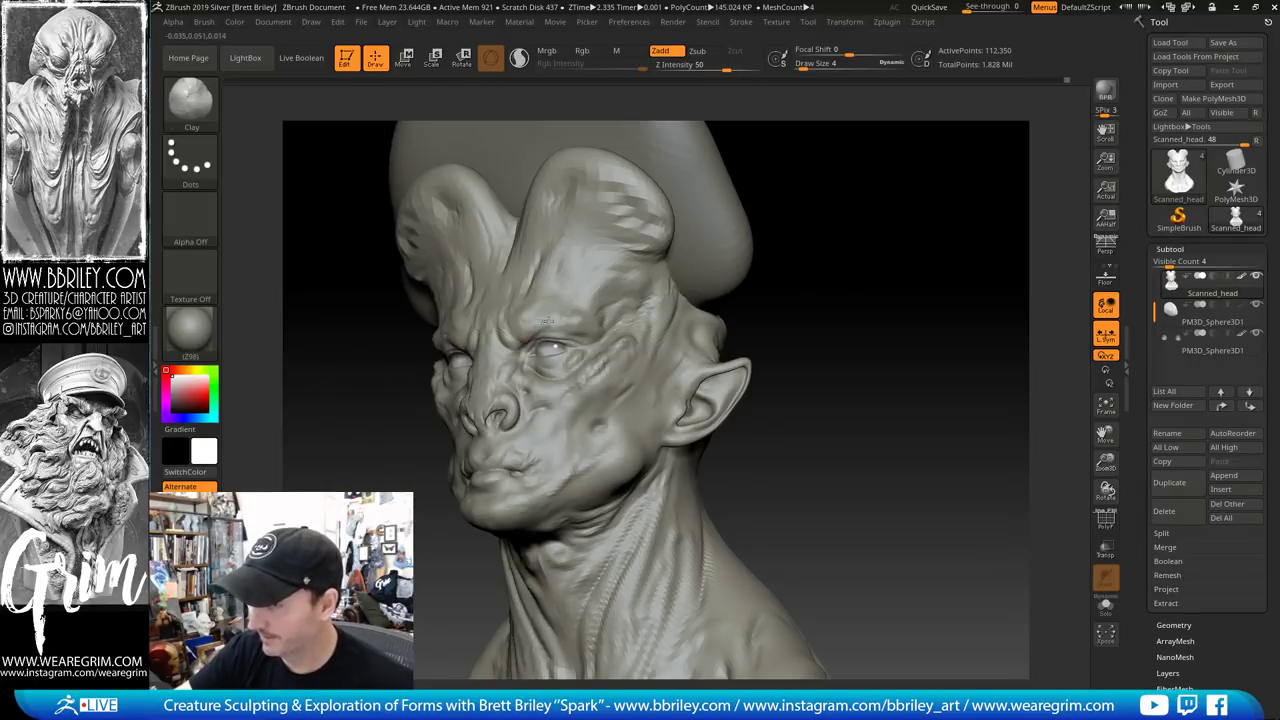
Reshape the brow ridge over the eyes with the Move brush at draw size 7
{"action": "right_click_drag", "start_coordinate": [669, 286], "coordinate": [783, 243]}
{"action": "key", "text": "b"}
{"action": "key", "text": "m"}
{"action": "key", "text": "v"}
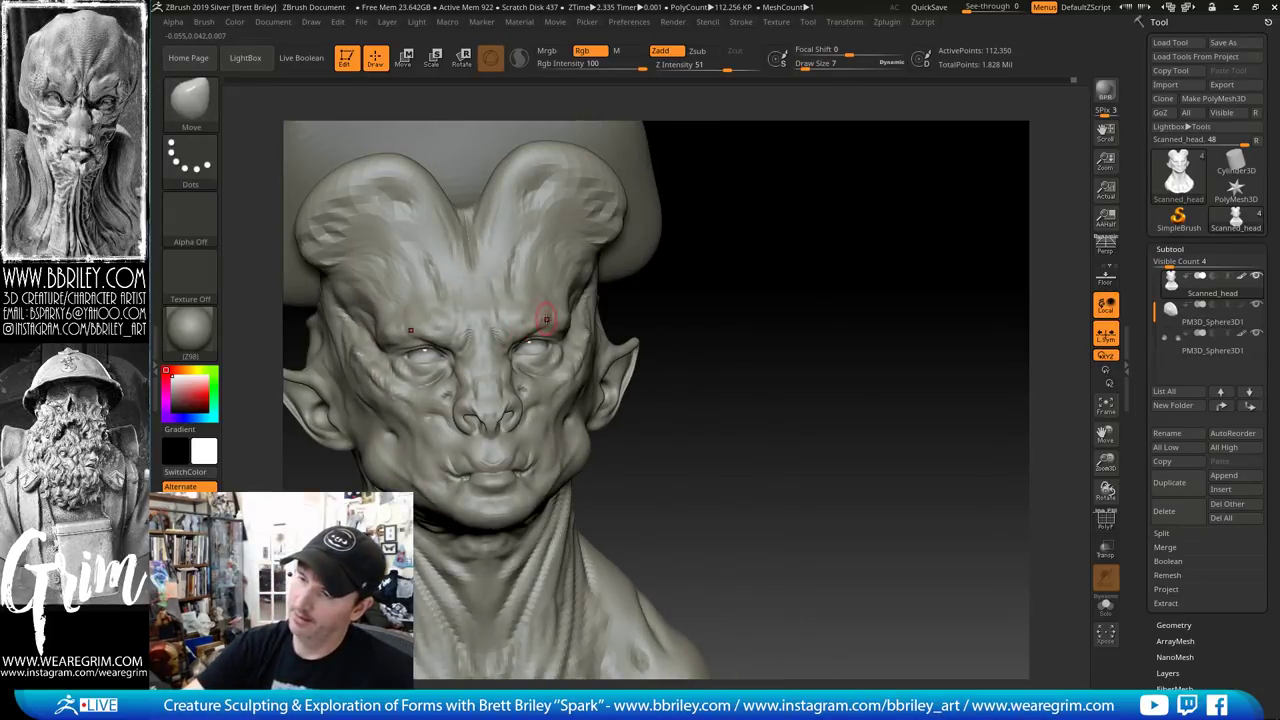
Plane the brow ridge above the eye with TrimDynamic at draw size 7
{"action": "right_click_drag", "start_coordinate": [617, 332], "coordinate": [538, 325]}
{"action": "key", "text": "b"}
{"action": "key", "text": "t"}
{"action": "key", "text": "d"}
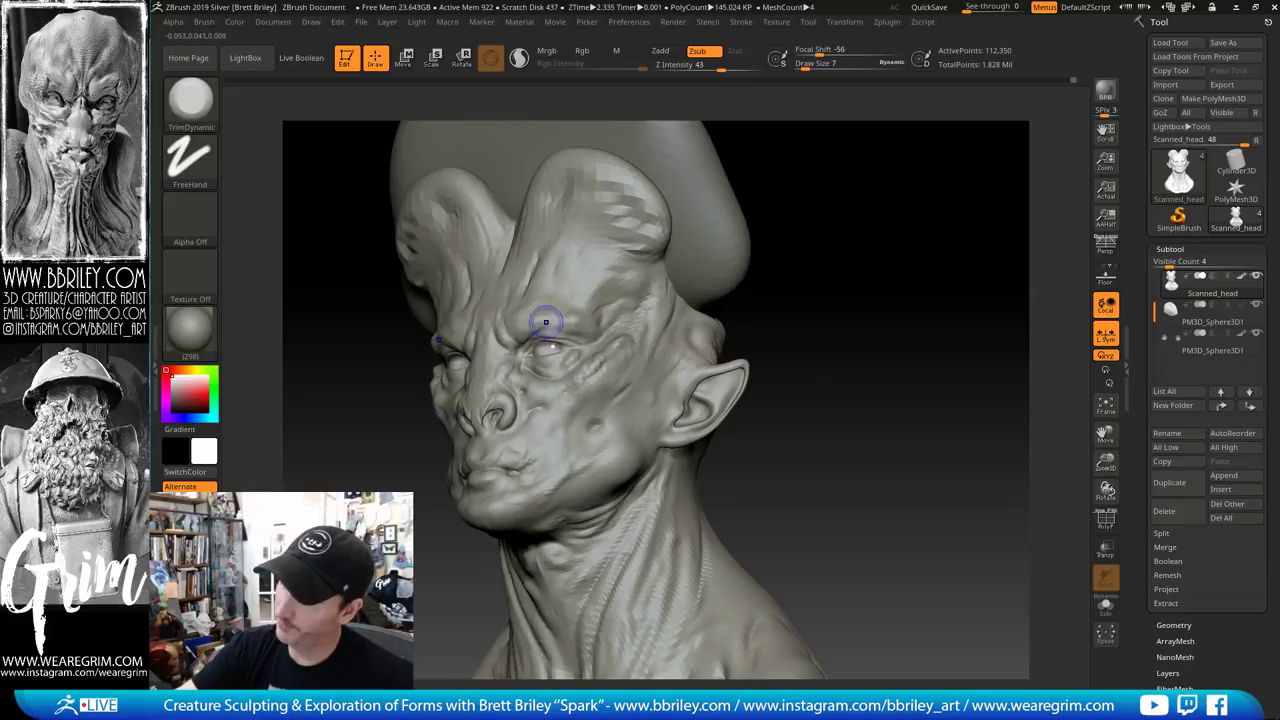
Adjust the brow and nose-bridge profile from the side with the Move brush at draw size 9
{"action": "key", "text": "b"}
{"action": "key", "text": "m"}
{"action": "key", "text": "v"}
{"action": "left_click_drag", "start_coordinate": [950, 245], "coordinate": [855, 252]}
{"action": "key", "text": "bracketright"}
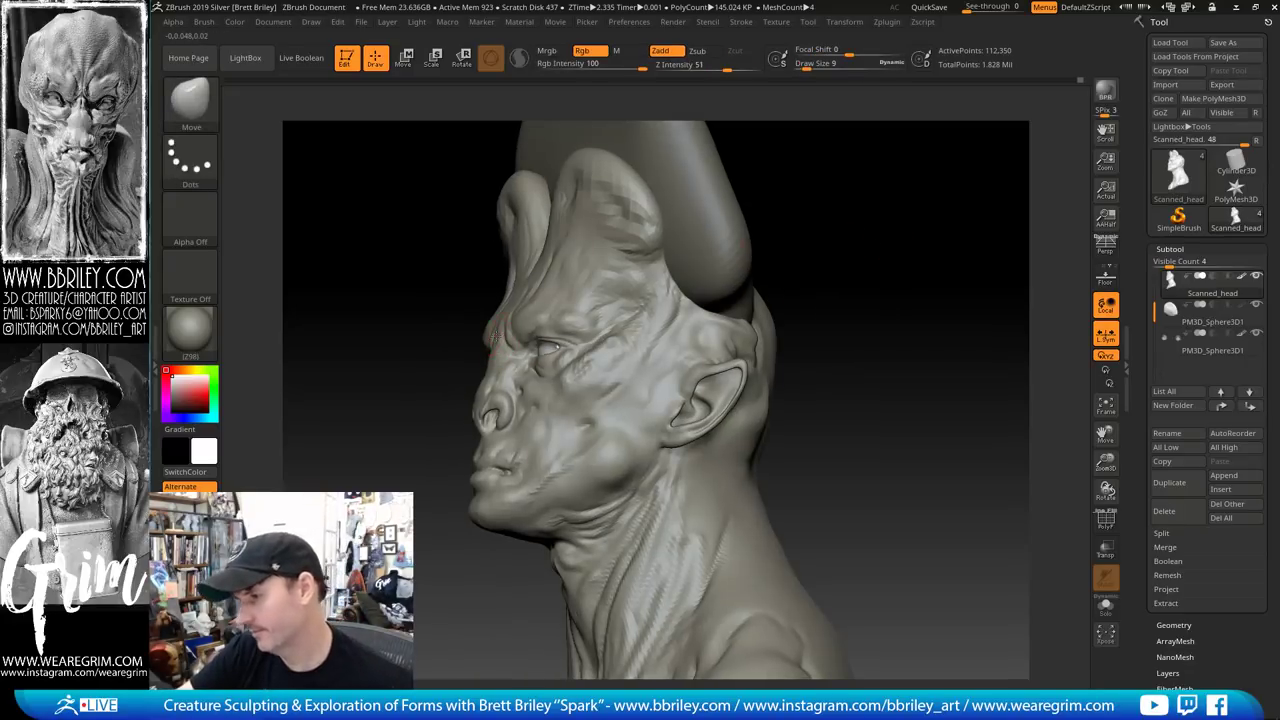
Reshape the pointed ear with the Move brush at draw size 12
{"action": "right_click_drag", "start_coordinate": [890, 293], "coordinate": [790, 190]}
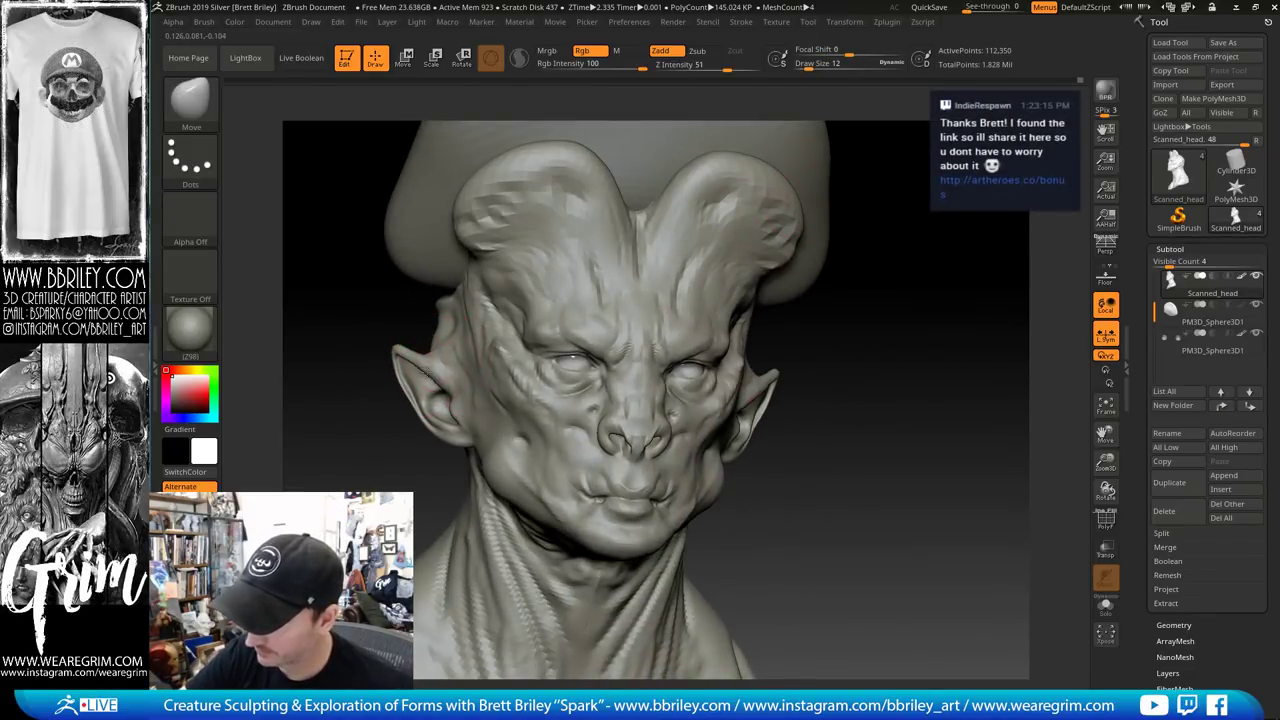
{"action": "left_click_drag", "start_coordinate": [426, 371], "coordinate": [432, 374]}
{"action": "mouse_move", "coordinate": [806, 232]}
{"action": "left_mouse_down"}
{"action": "mouse_move", "coordinate": [876, 228]}
{"action": "mouse_move", "coordinate": [841, 226]}
{"action": "mouse_move", "coordinate": [866, 243]}
{"action": "left_mouse_up"}
Carve the inner opening of the ear with DamStandard at draw size 4
{"action": "key", "text": "b"}
{"action": "key", "text": "d"}
{"action": "key", "text": "s"}
{"action": "key", "text": "s"}
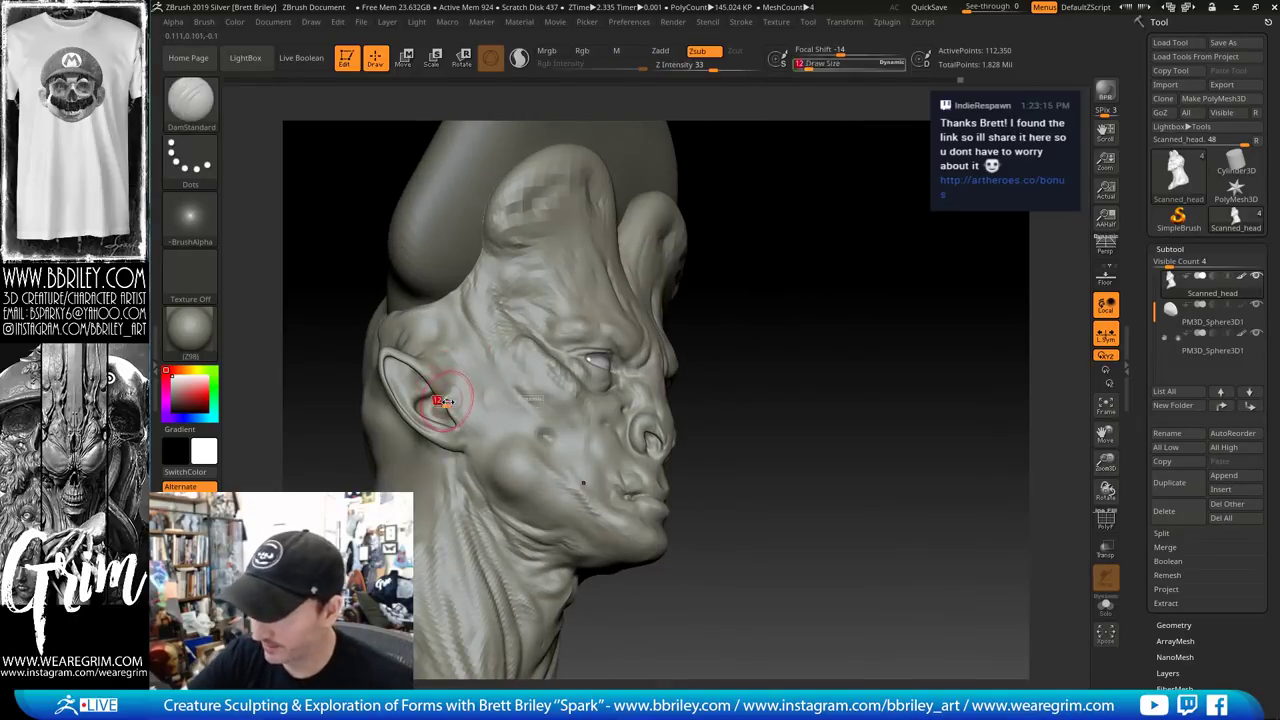
Shape and swell the small flap in front of the ear opening with Move and Inflat at draw size 4
{"action": "key", "text": "b"}
{"action": "key", "text": "m"}
{"action": "key", "text": "v"}
{"action": "key", "text": "b"}
{"action": "key", "text": "i"}
{"action": "key", "text": "n"}
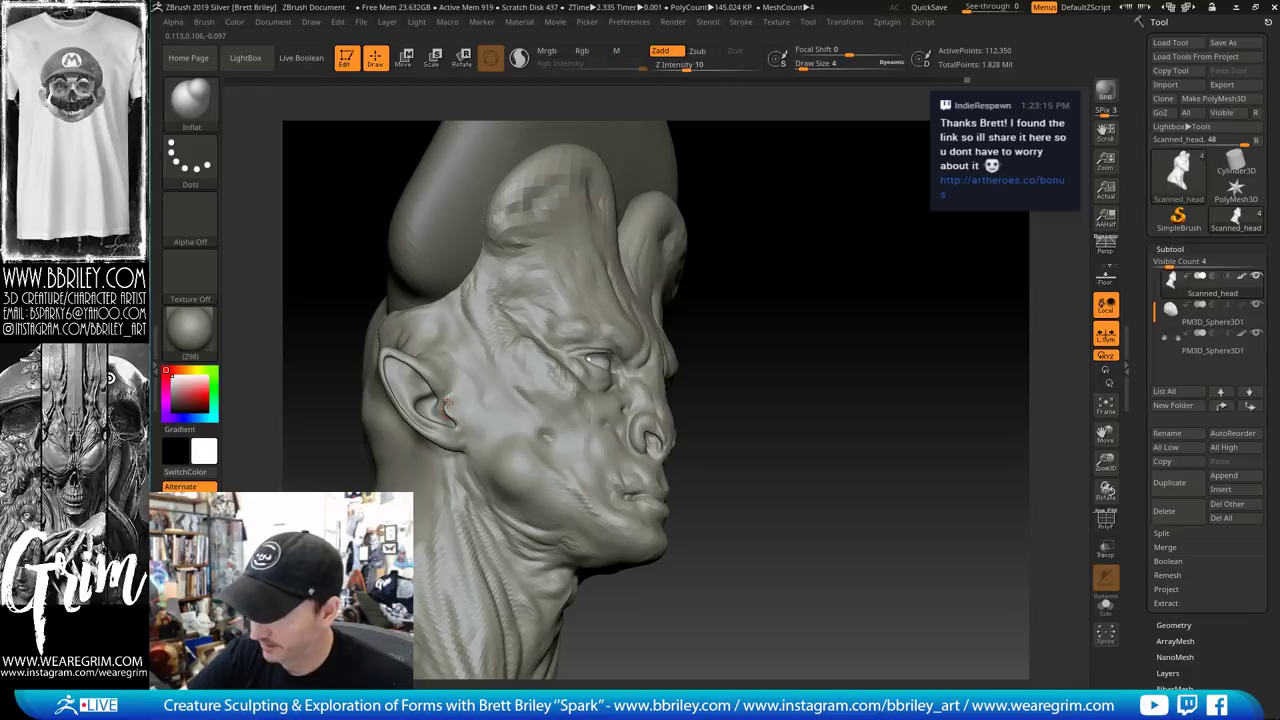
Crease the area below the ear flap with DamStandard at draw size 4 and reshape the earlobe with Move at draw size 9
{"action": "key", "text": "b"}
{"action": "key", "text": "d"}
{"action": "key", "text": "s"}
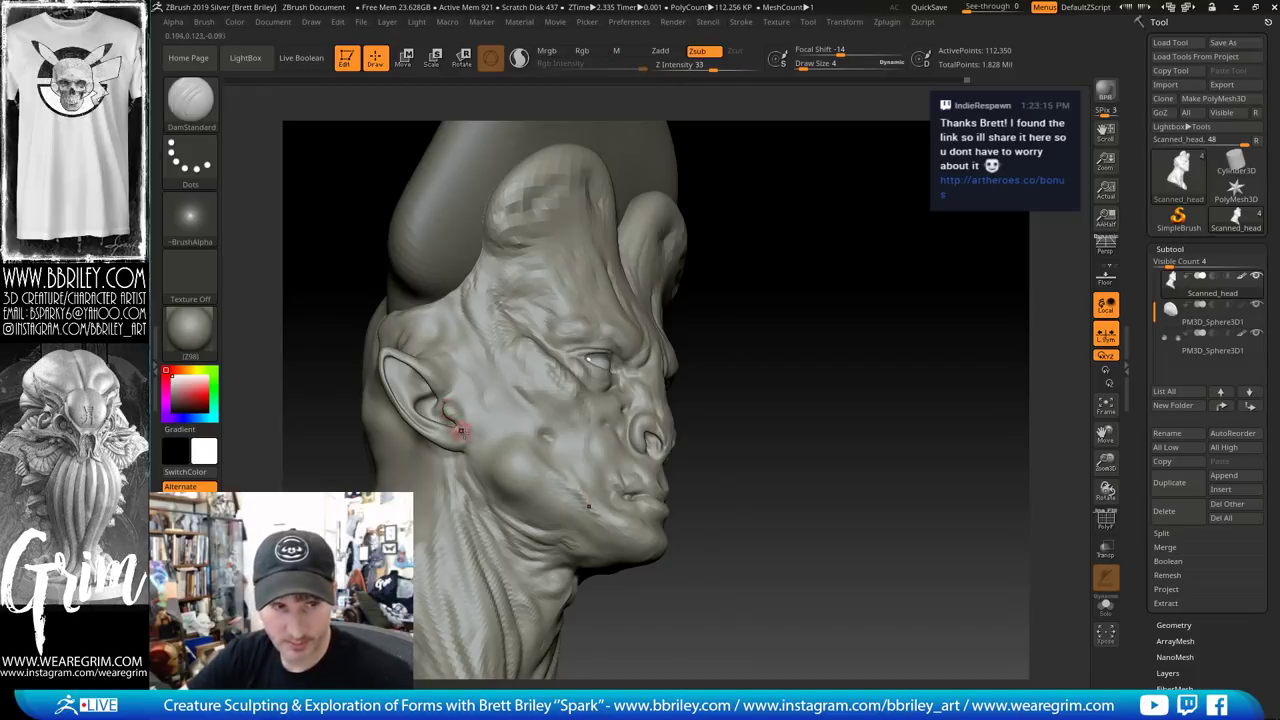
{"action": "key", "text": "b"}
{"action": "key", "text": "m"}
{"action": "key", "text": "v"}
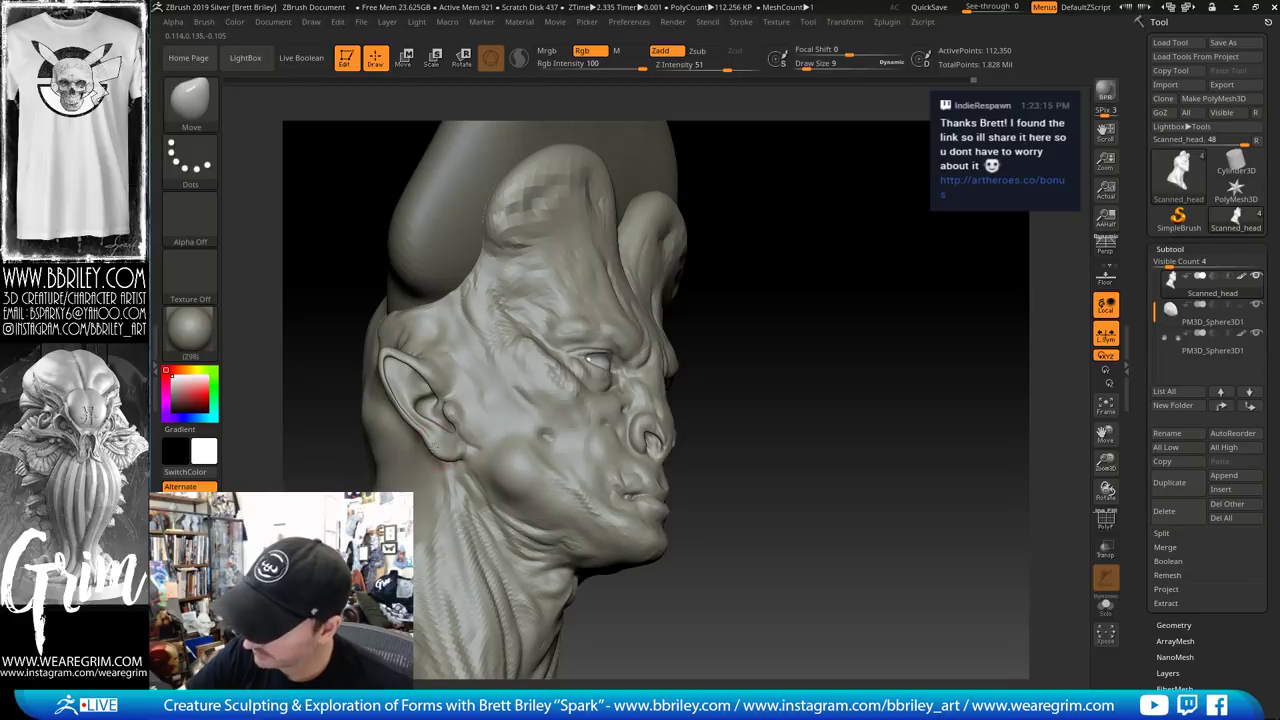
{"action": "left_click_drag", "start_coordinate": [786, 345], "coordinate": [571, 472]}
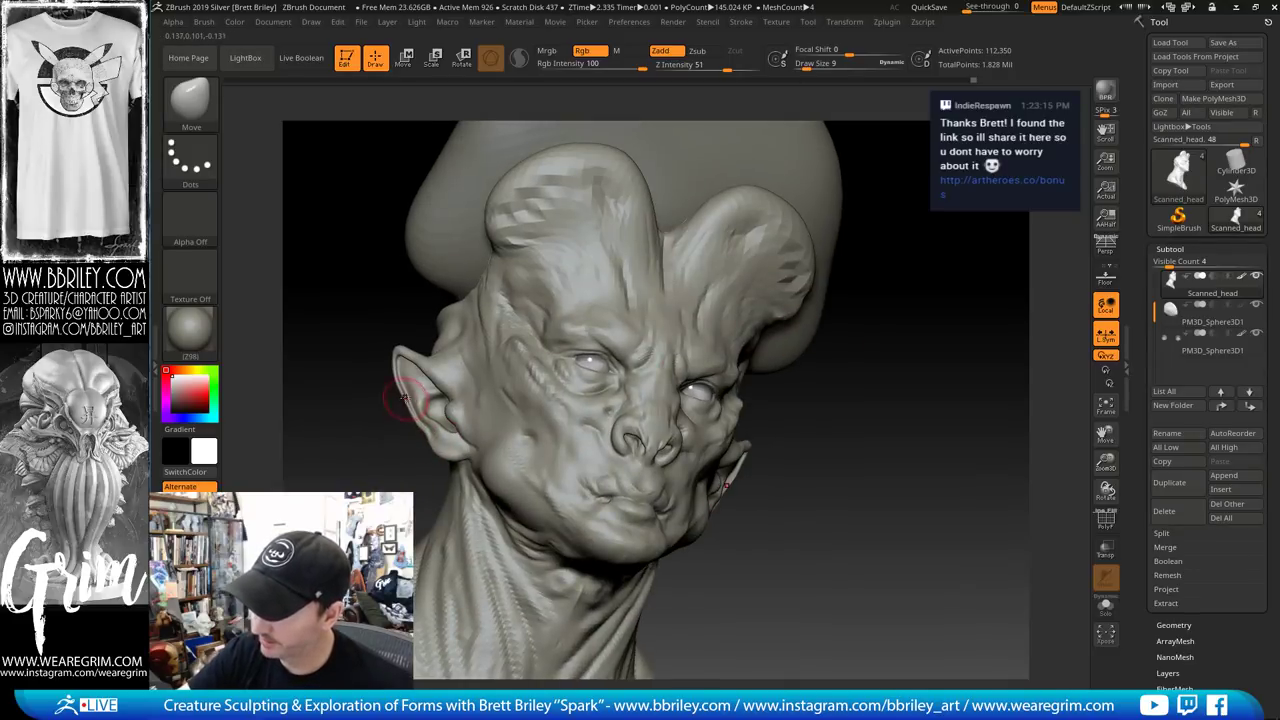
Work the ear's inner surface with Standard and push the upper ear rim outward with Move at draw size 9
{"action": "right_click_drag", "start_coordinate": [922, 322], "coordinate": [960, 324]}
{"action": "key", "text": "b"}
{"action": "key", "text": "s"}
{"action": "key", "text": "t"}
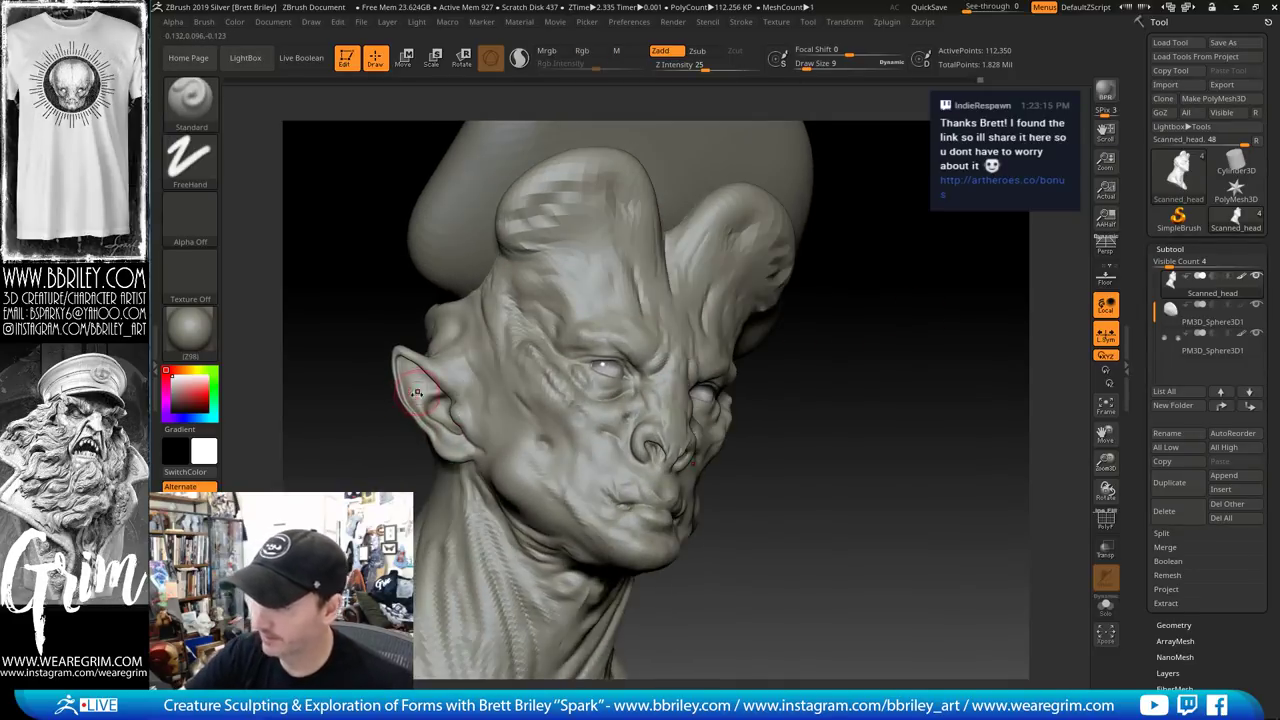
{"action": "key", "text": "b"}
{"action": "key", "text": "m"}
{"action": "key", "text": "v"}
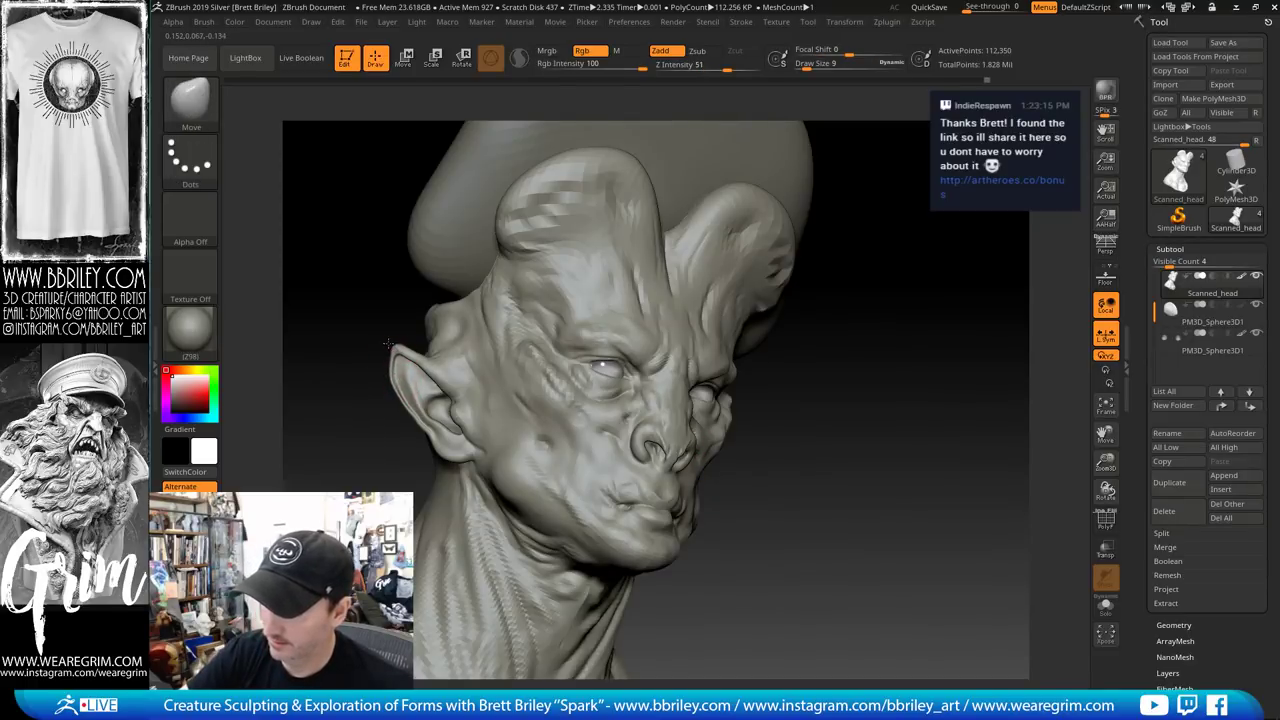
{"action": "right_click_drag", "start_coordinate": [360, 286], "coordinate": [380, 272]}
Carve the groove inside the upper ear rim with DamStandard at draw sizes 2 and 4
{"action": "key", "text": "b"}
{"action": "key", "text": "d"}
{"action": "key", "text": "s"}
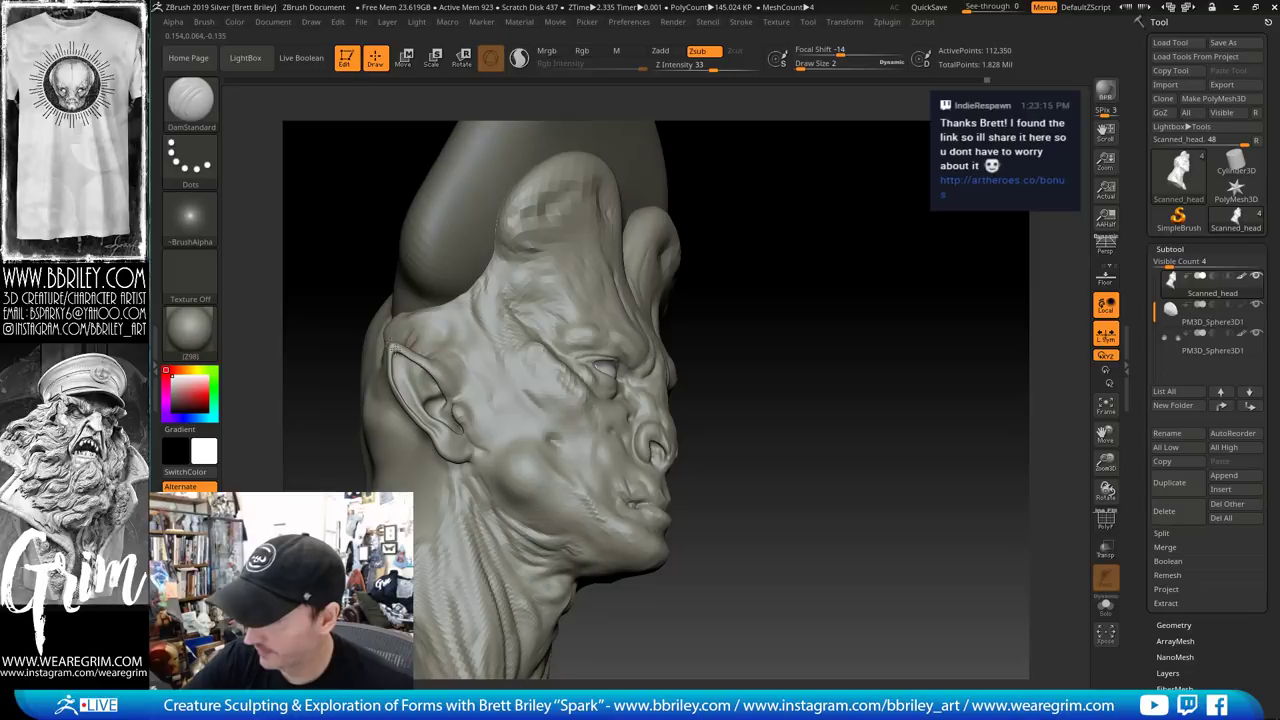
{"action": "left_click_drag", "start_coordinate": [394, 347], "coordinate": [410, 384]}
{"action": "left_click_drag", "start_coordinate": [854, 232], "coordinate": [895, 236]}
{"action": "left_click", "coordinate": [803, 67]}
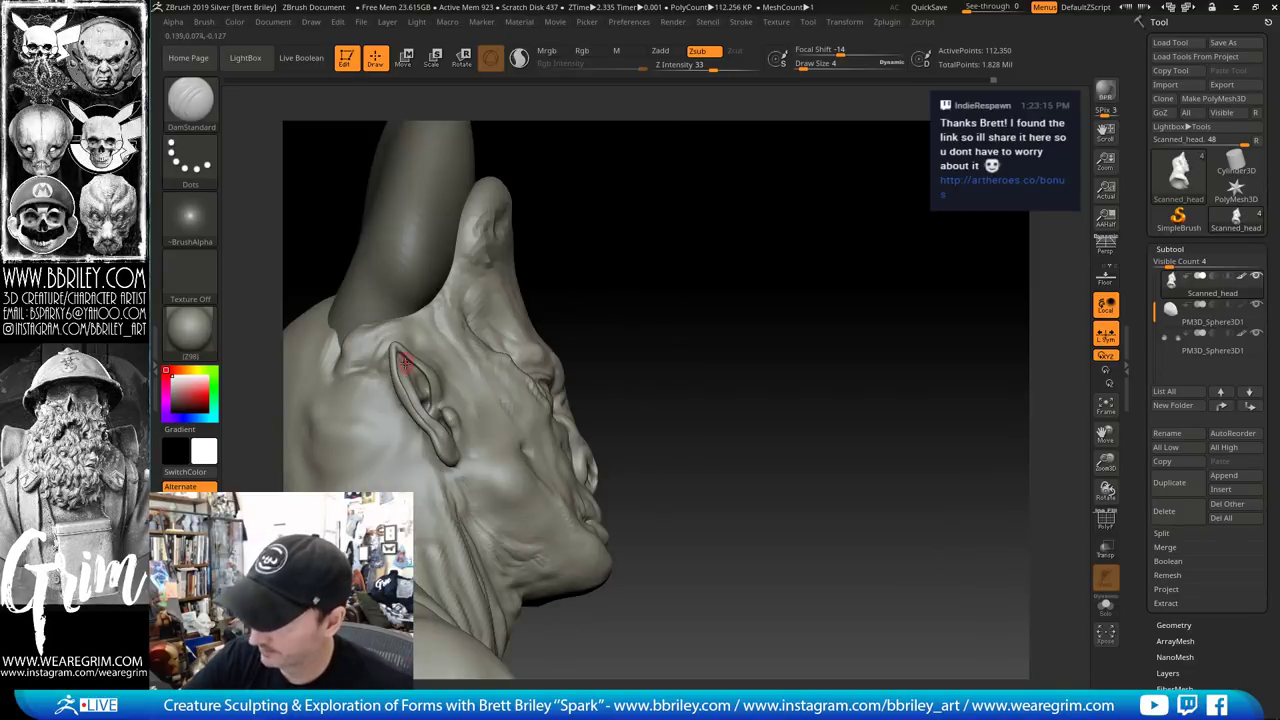
{"action": "right_click_drag", "start_coordinate": [432, 487], "coordinate": [443, 366]}
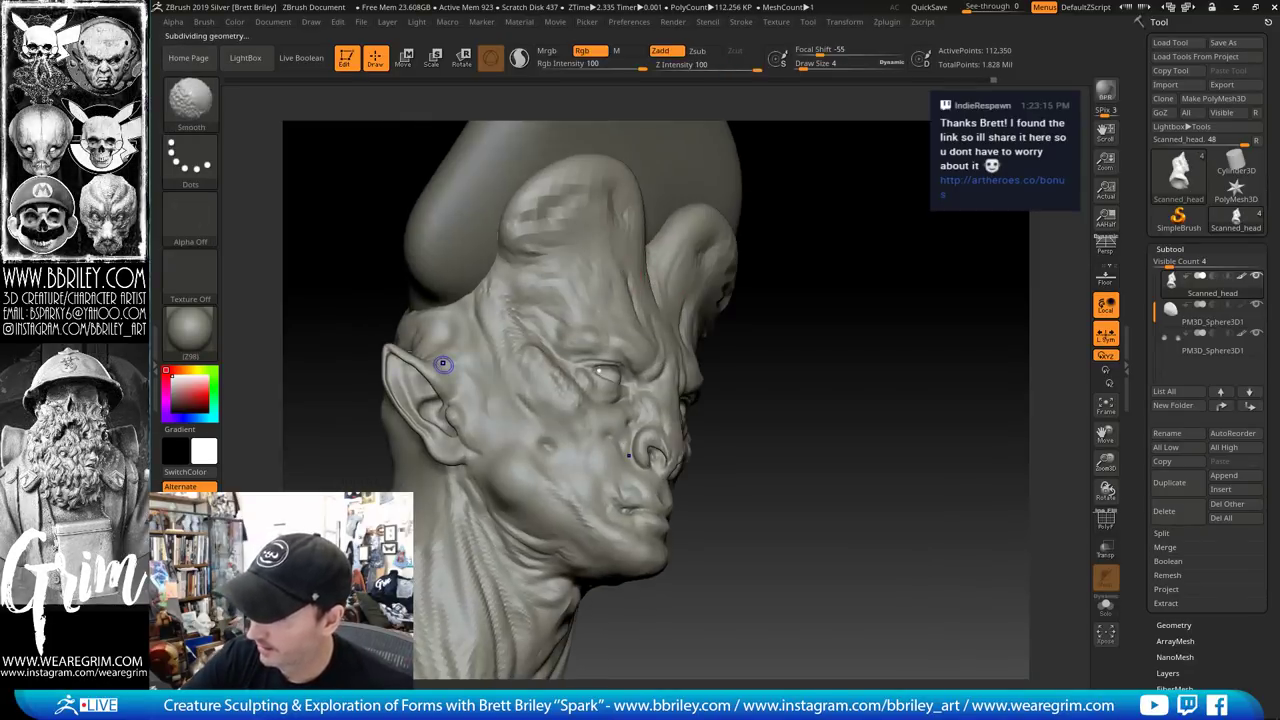
Lower the head by two subdivision levels, mask the front rim of the ear at draw size 5, and invert the mask
{"action": "key", "text": "shift+d"}
{"action": "key", "text": "shift+d"}
{"action": "key", "text": "s"}
{"action": "key", "text": "ctrl"}
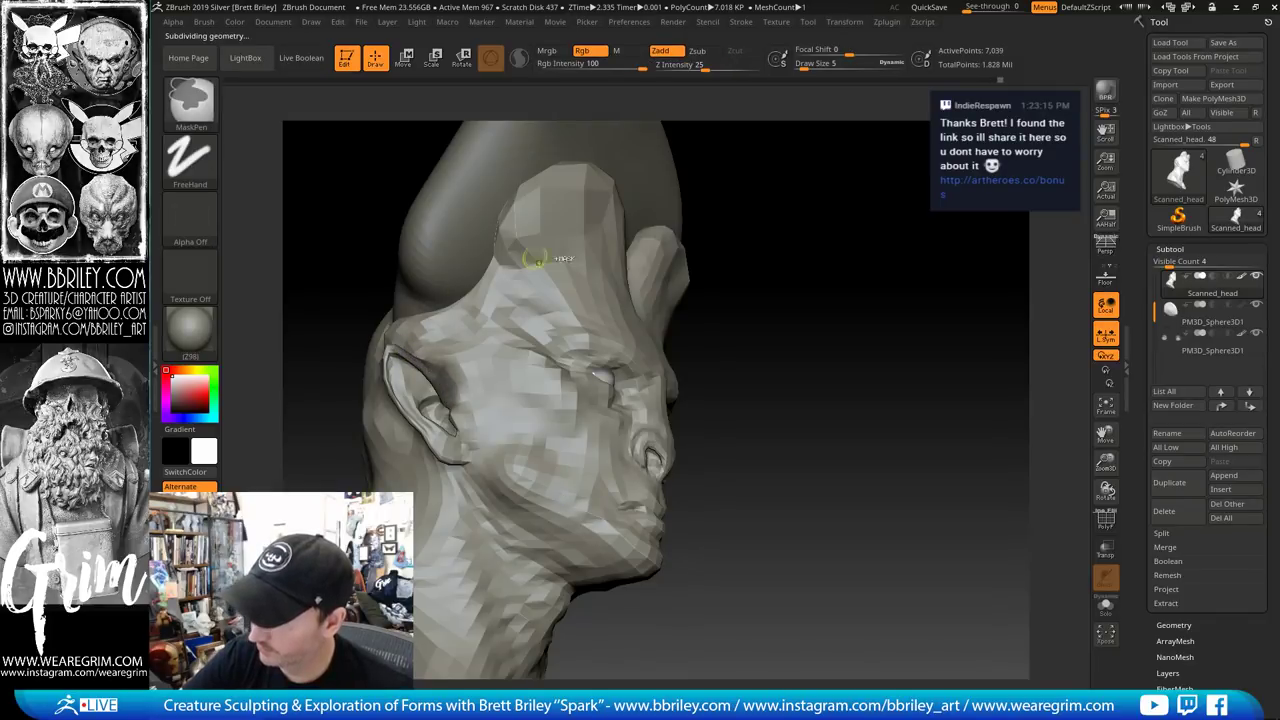
{"action": "mouse_move", "coordinate": [823, 206]}
{"action": "left_mouse_down"}
{"action": "mouse_move", "coordinate": [851, 200]}
{"action": "mouse_move", "coordinate": [823, 214]}
{"action": "mouse_move", "coordinate": [830, 240]}
{"action": "left_mouse_up"}
{"action": "key", "text": "ctrl"}
{"action": "left_click", "coordinate": [831, 240], "text": "ctrl"}
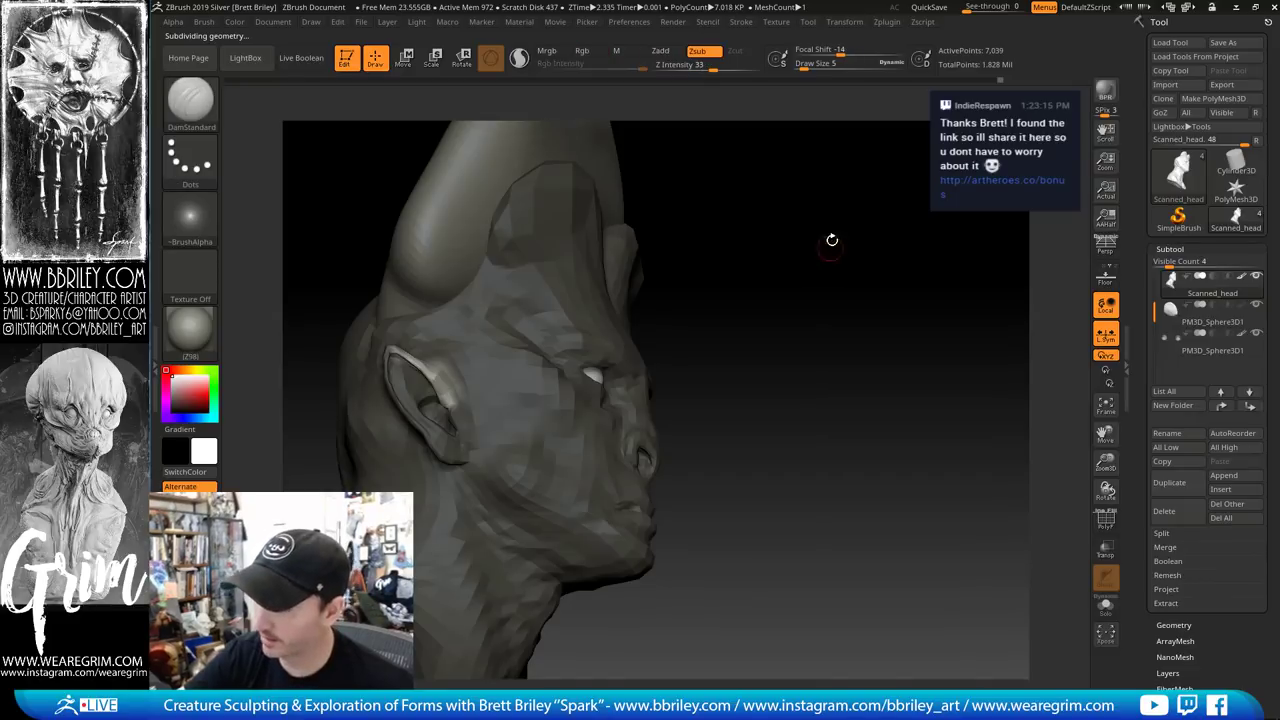
Pull the unmasked front rim of the ear forward with Move at draw size 15
{"action": "left_click_drag", "start_coordinate": [831, 240], "coordinate": [846, 240]}
{"action": "key", "text": "s"}
{"action": "left_click_drag", "start_coordinate": [420, 378], "coordinate": [428, 376]}
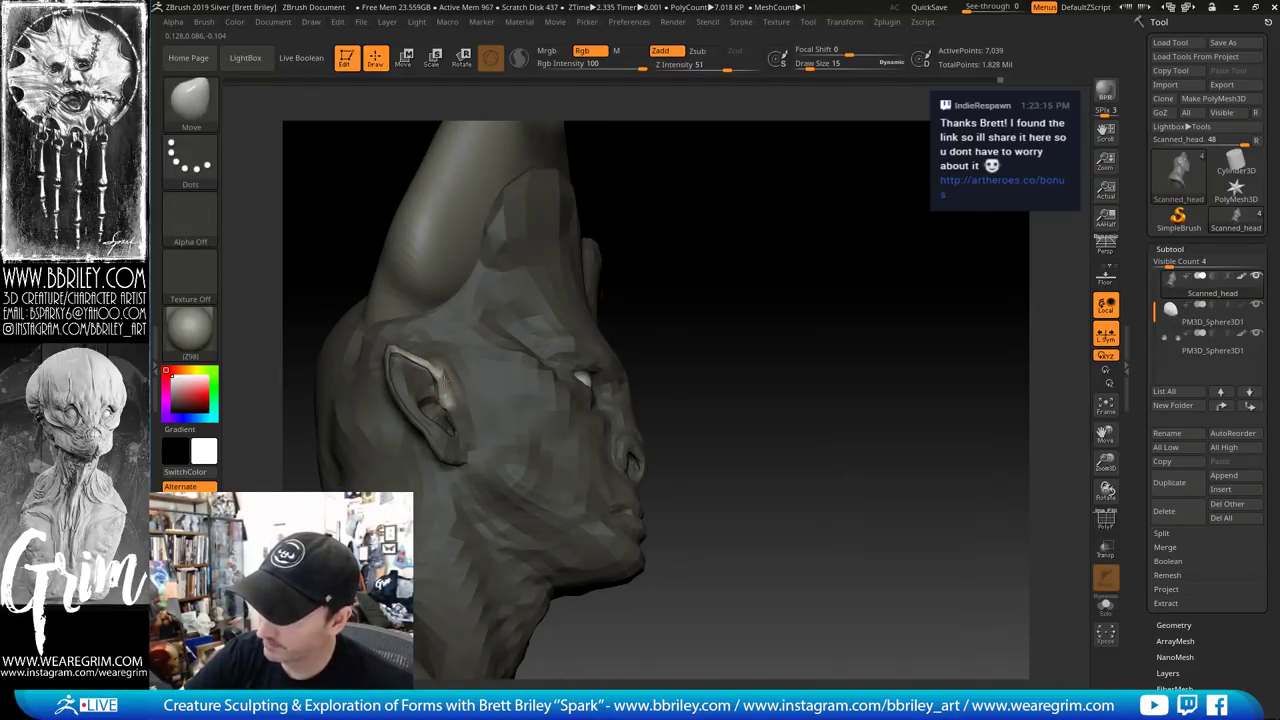
{"action": "left_click_drag", "start_coordinate": [715, 226], "coordinate": [766, 206]}
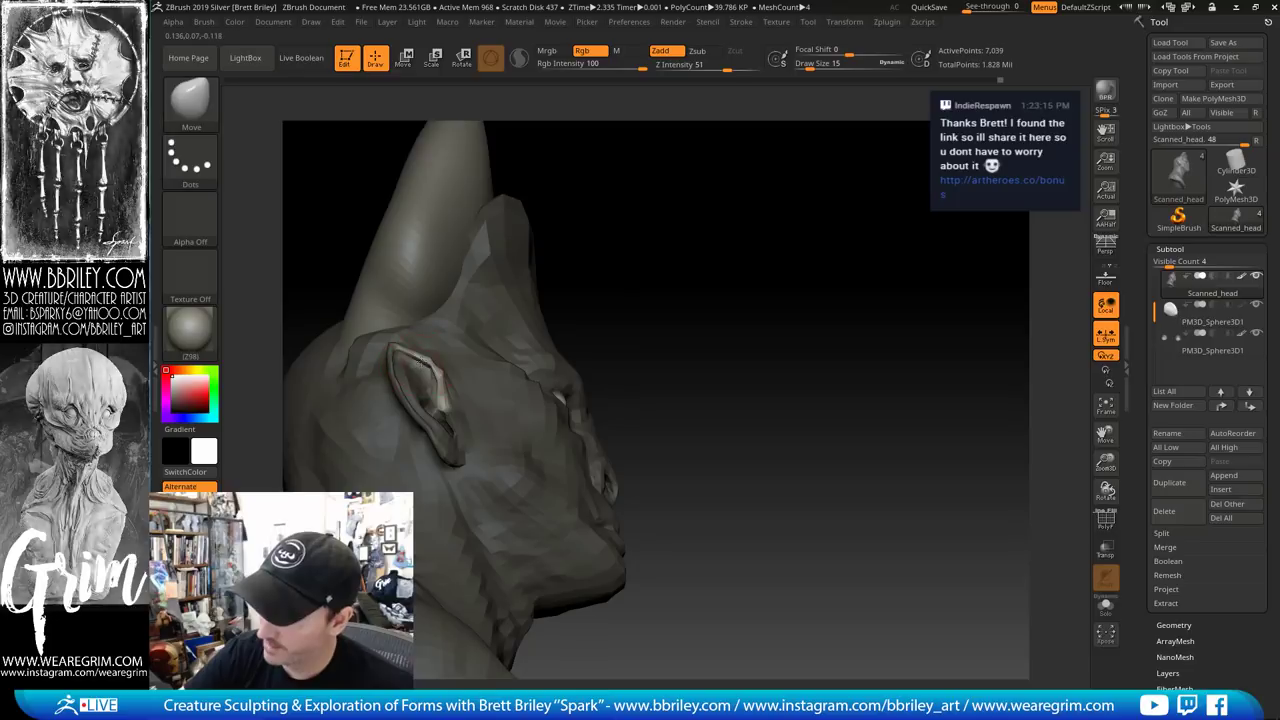
{"action": "left_click_drag", "start_coordinate": [443, 386], "coordinate": [449, 380]}
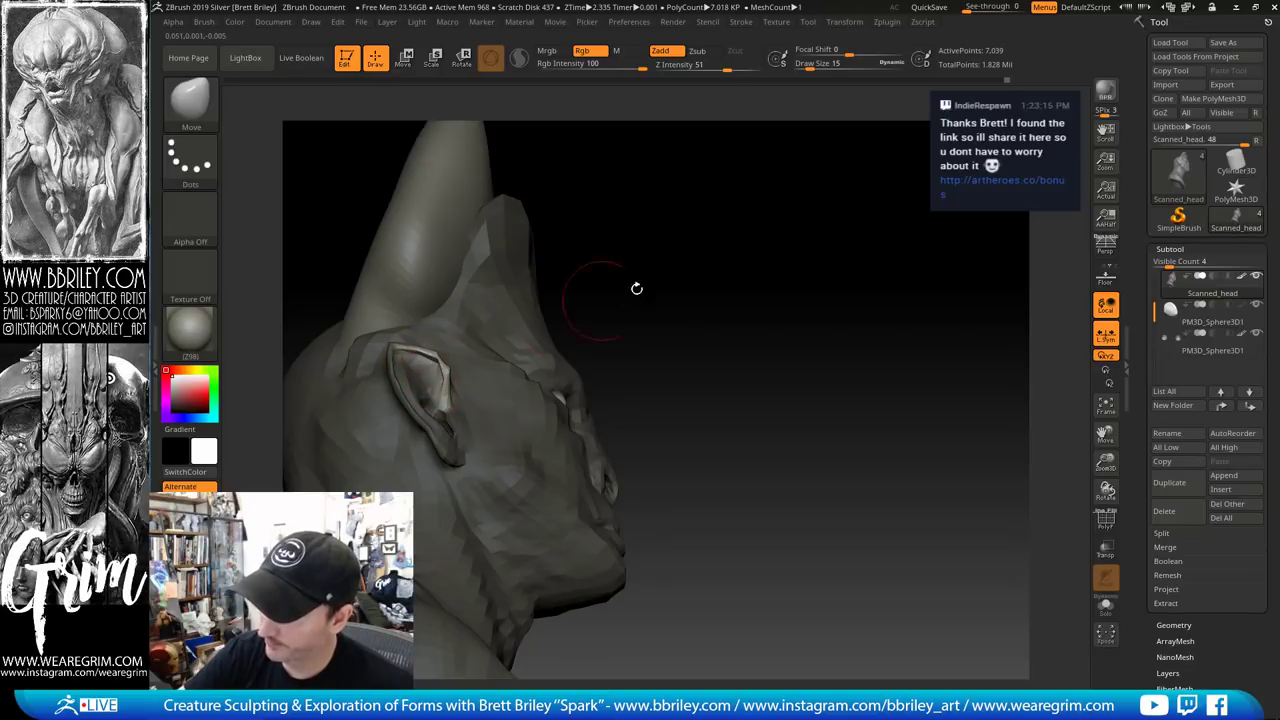
Refine the curve of the front ear rim with Move at draw size 15 and soften the mask around it
{"action": "right_click_drag", "start_coordinate": [634, 286], "coordinate": [500, 300]}
{"action": "key", "text": "ctrl"}
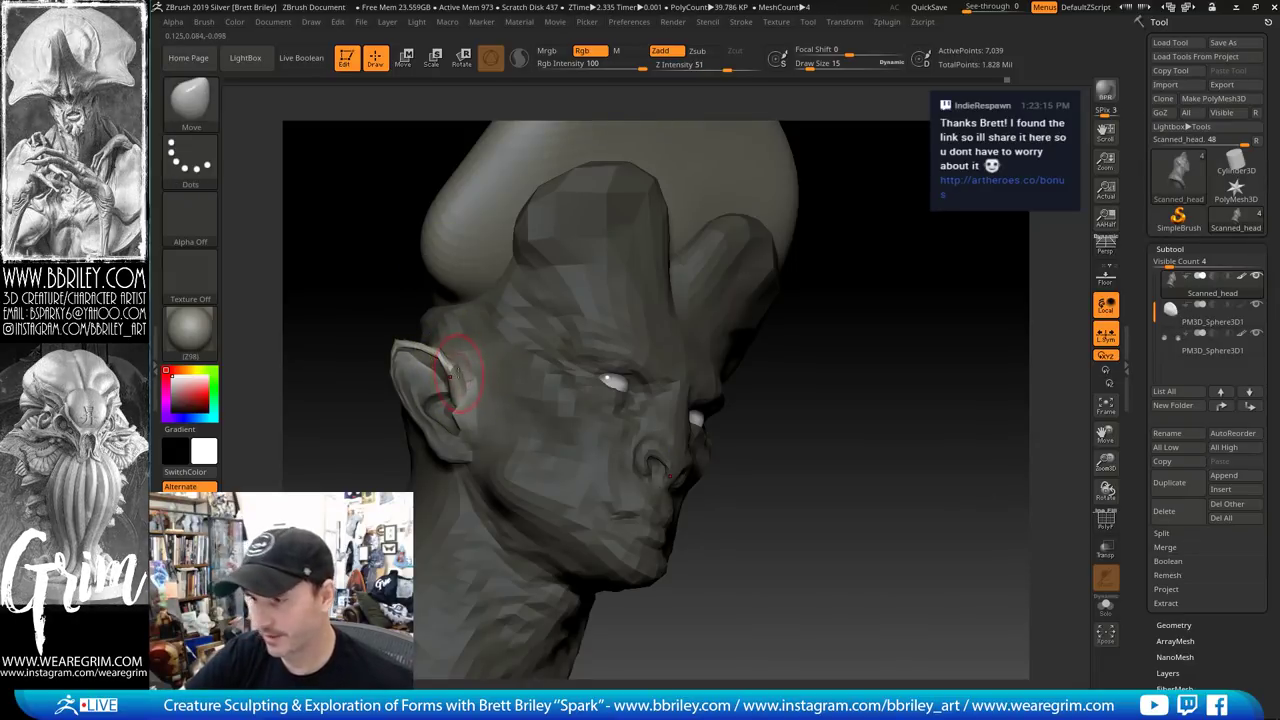
{"action": "left_click_drag", "start_coordinate": [465, 367], "coordinate": [459, 376]}
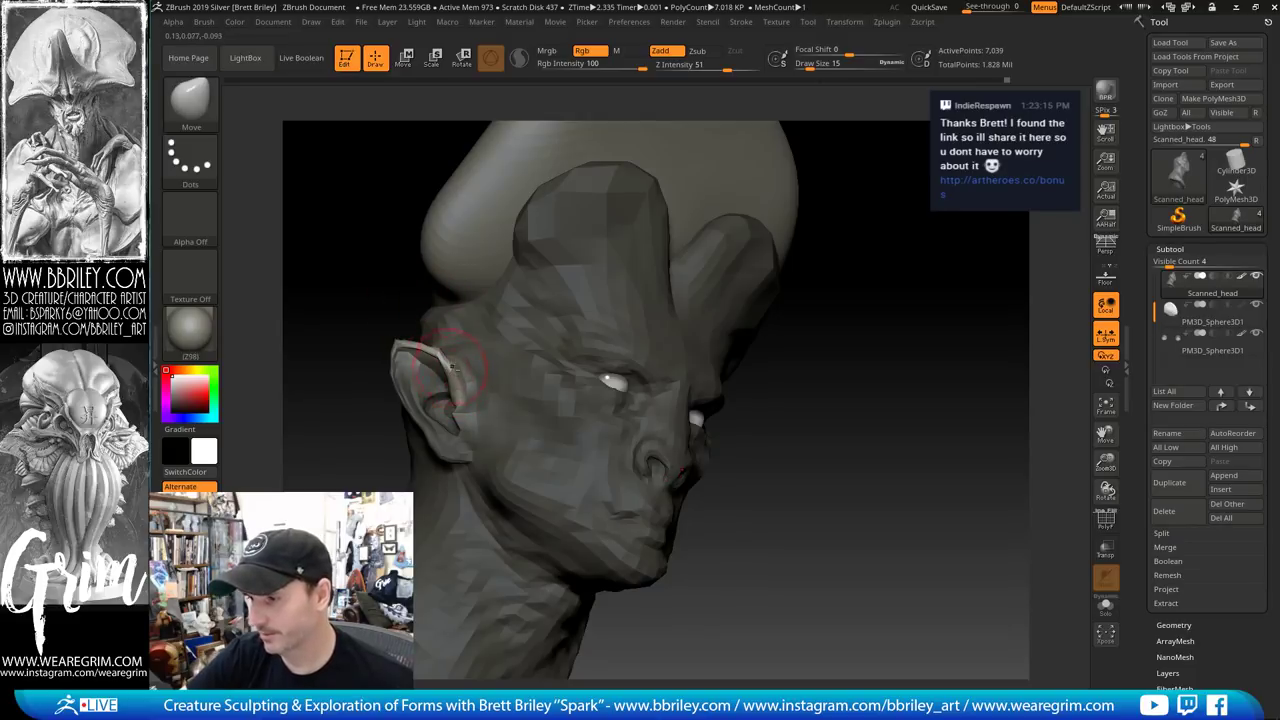
{"action": "left_click_drag", "start_coordinate": [912, 348], "coordinate": [955, 344]}
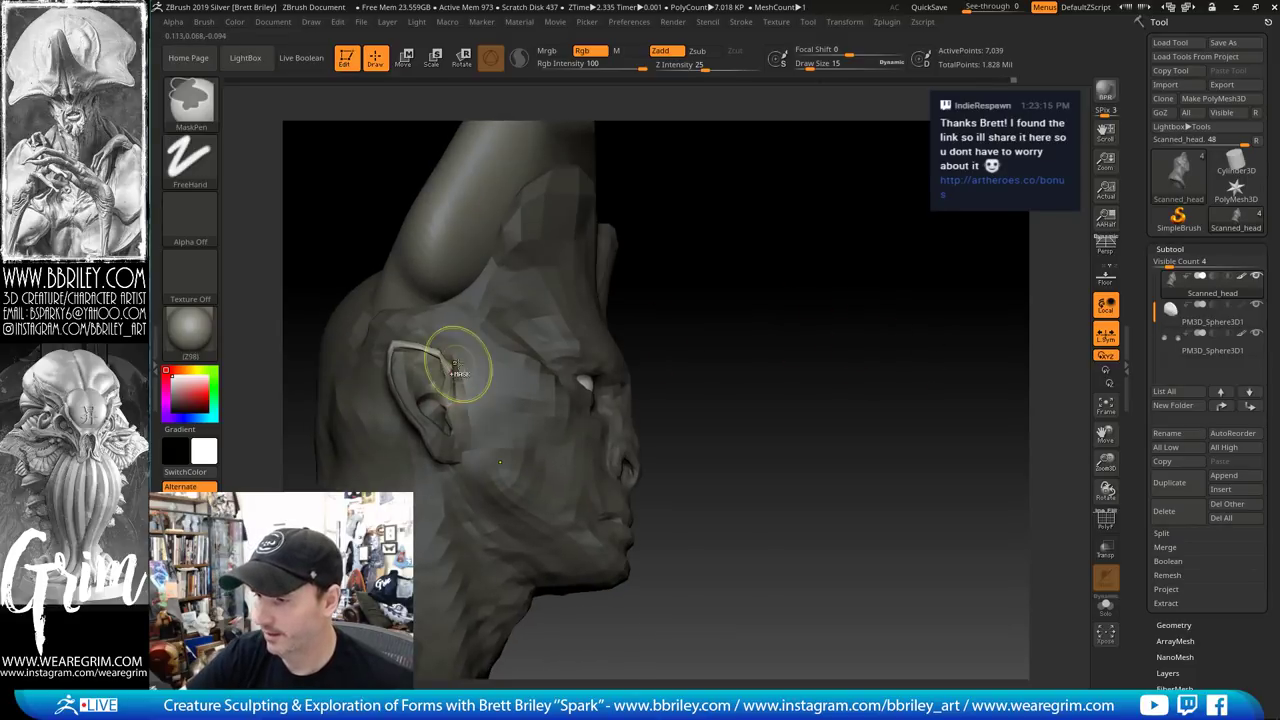
{"action": "mouse_move", "coordinate": [768, 320]}
{"action": "left_mouse_down"}
{"action": "mouse_move", "coordinate": [800, 318]}
{"action": "mouse_move", "coordinate": [700, 325]}
{"action": "left_mouse_up"}
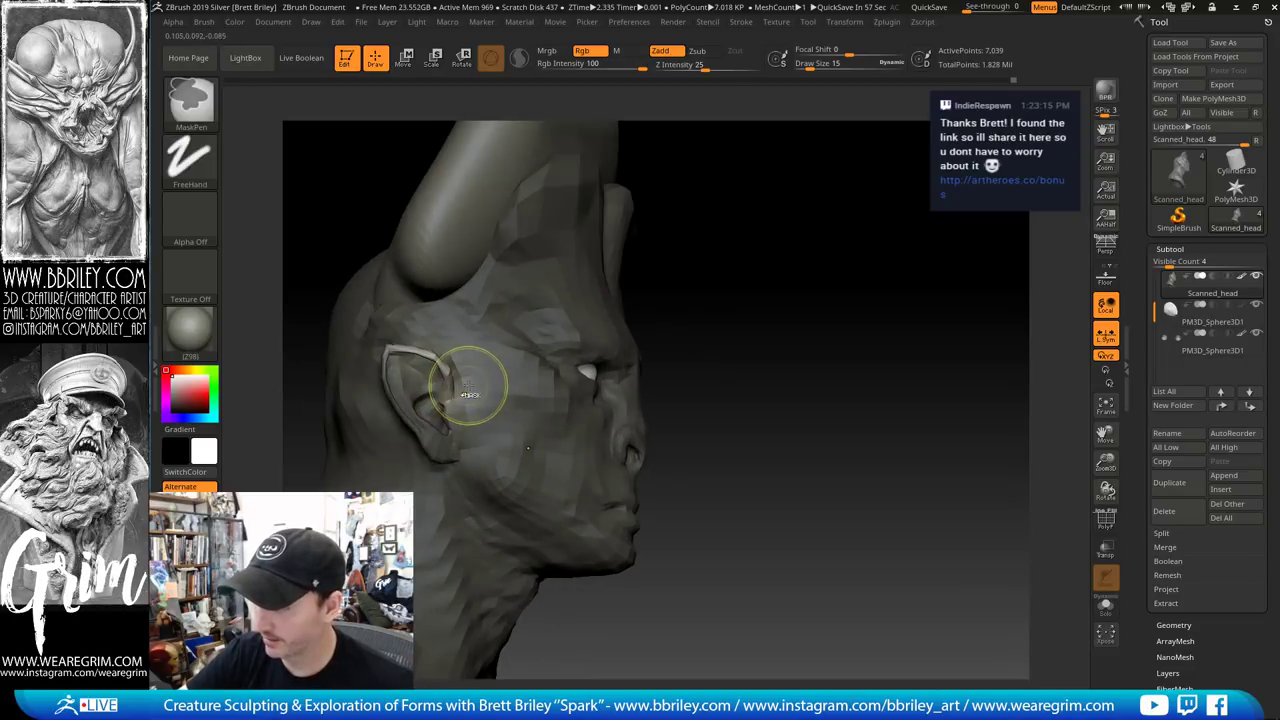
{"action": "left_click_drag", "start_coordinate": [752, 278], "coordinate": [817, 264]}
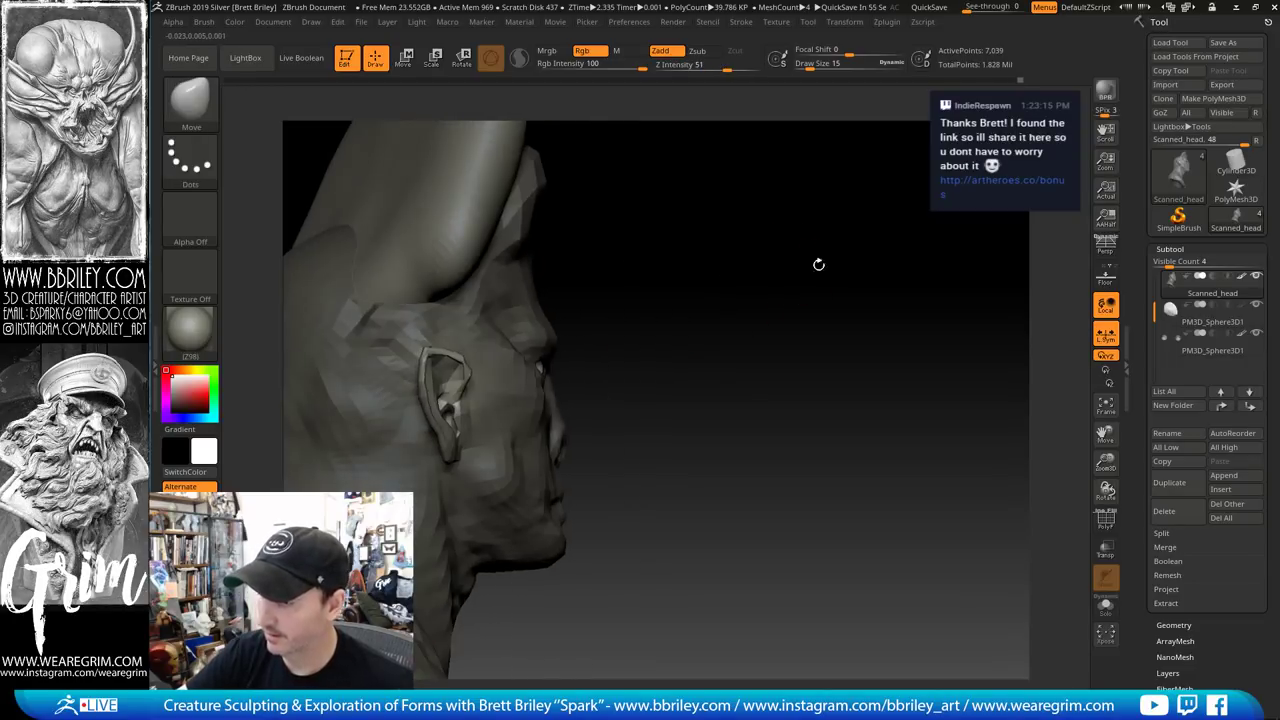
Widen the ear opening toward the face with Move at draw size 32 and raise the head one subdivision level
{"action": "key", "text": "s"}
{"action": "left_click_drag", "start_coordinate": [474, 402], "coordinate": [482, 402]}
{"action": "left_click_drag", "start_coordinate": [476, 402], "coordinate": [490, 401]}
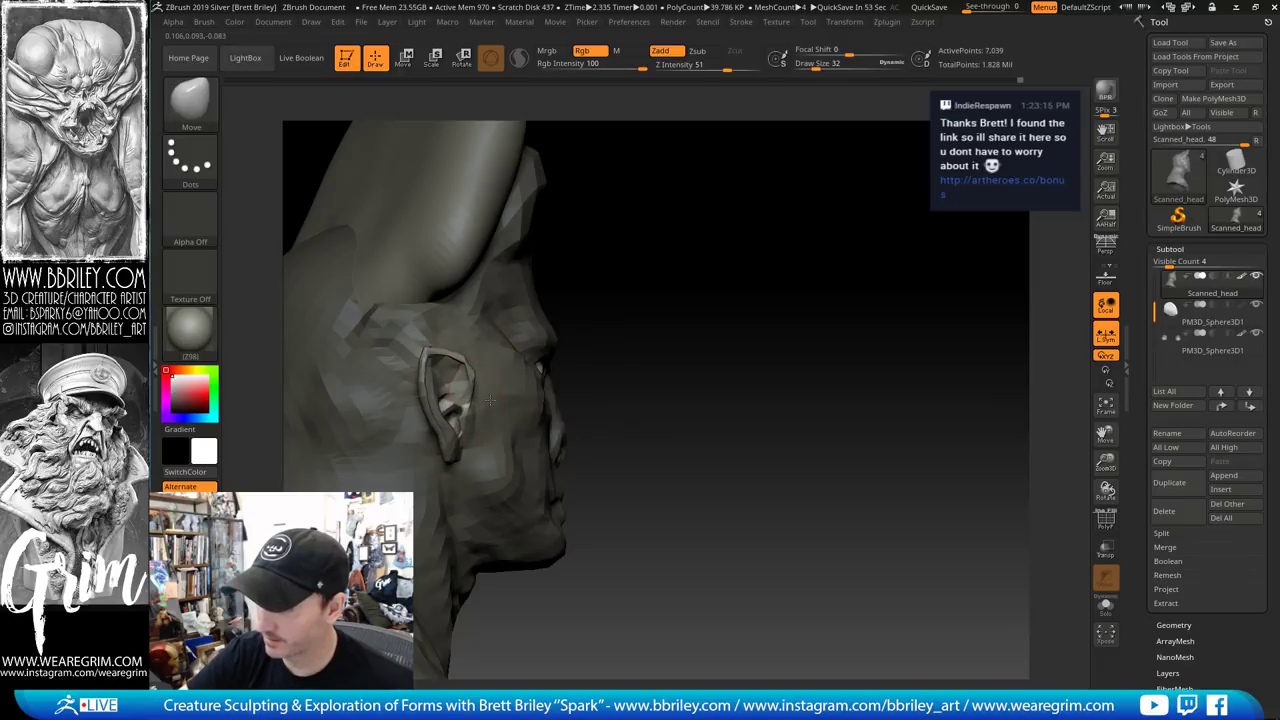
{"action": "left_click_drag", "start_coordinate": [800, 290], "coordinate": [655, 303]}
{"action": "key", "text": "d"}
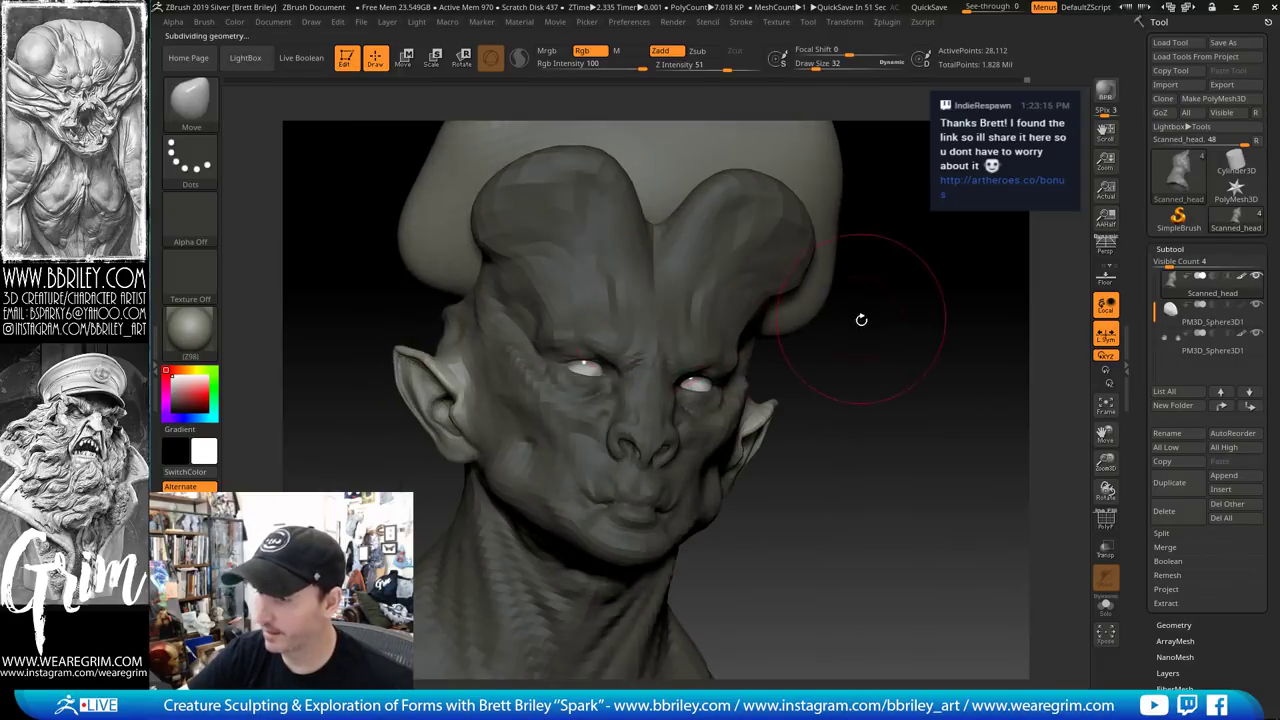
Adjust the front ear rim from the side and front with Move at draw sizes 39 and 13
{"action": "left_click_drag", "start_coordinate": [860, 317], "coordinate": [940, 306]}
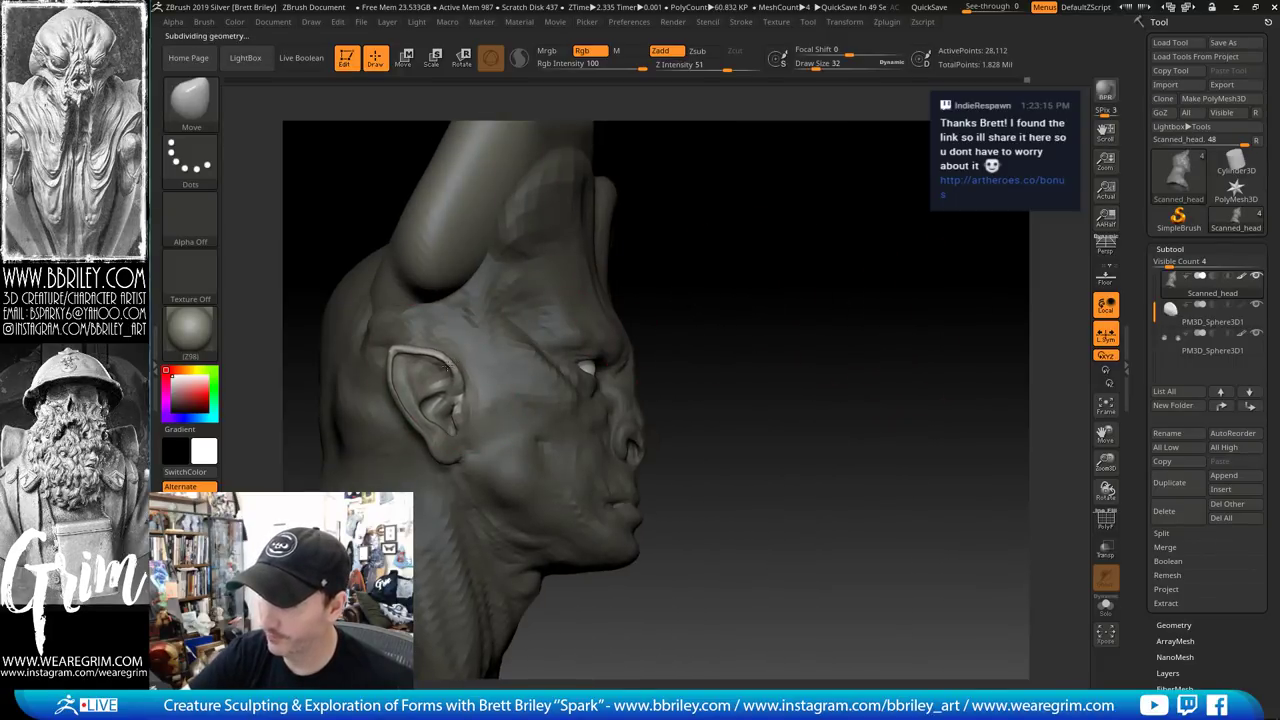
{"action": "left_click_drag", "start_coordinate": [447, 369], "coordinate": [456, 366]}
{"action": "left_click_drag", "start_coordinate": [791, 300], "coordinate": [655, 306]}
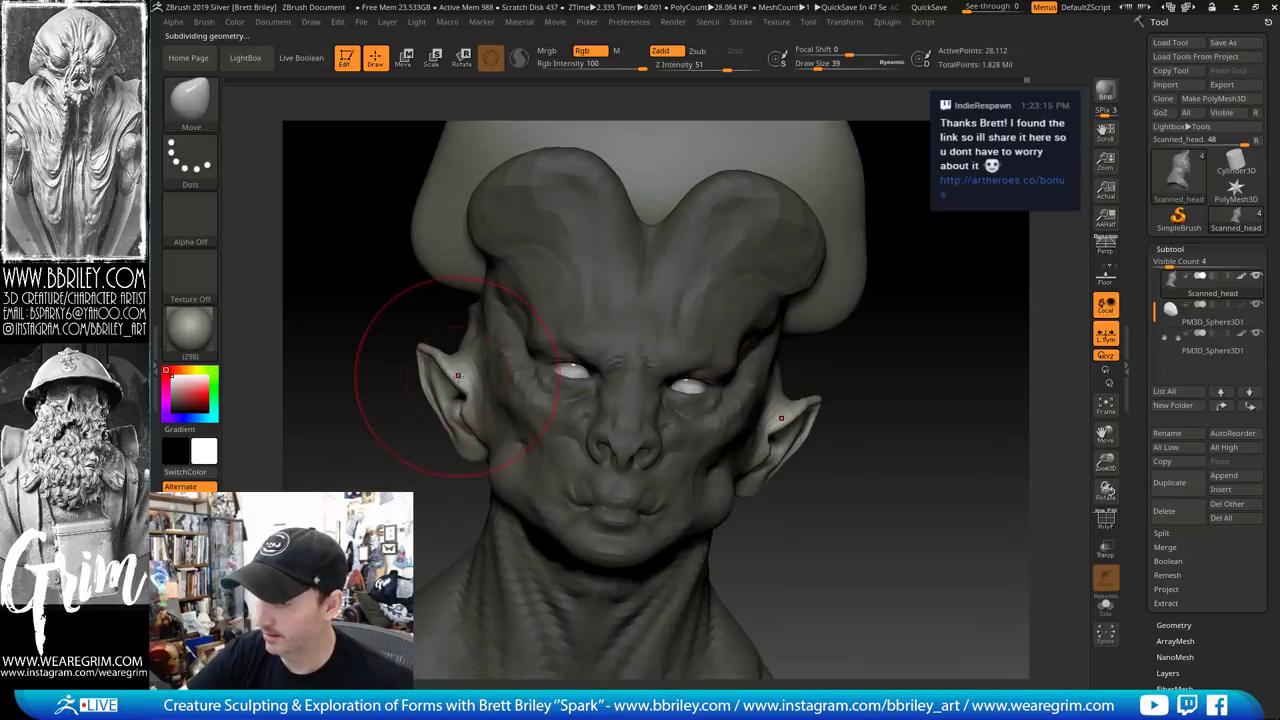
{"action": "key", "text": "bracketleft"}
{"action": "key", "text": "bracketleft"}
{"action": "key", "text": "bracketleft"}
{"action": "mouse_move", "coordinate": [440, 364]}
{"action": "left_mouse_down"}
{"action": "mouse_move", "coordinate": [445, 374]}
{"action": "mouse_move", "coordinate": [474, 358]}
{"action": "left_mouse_up"}
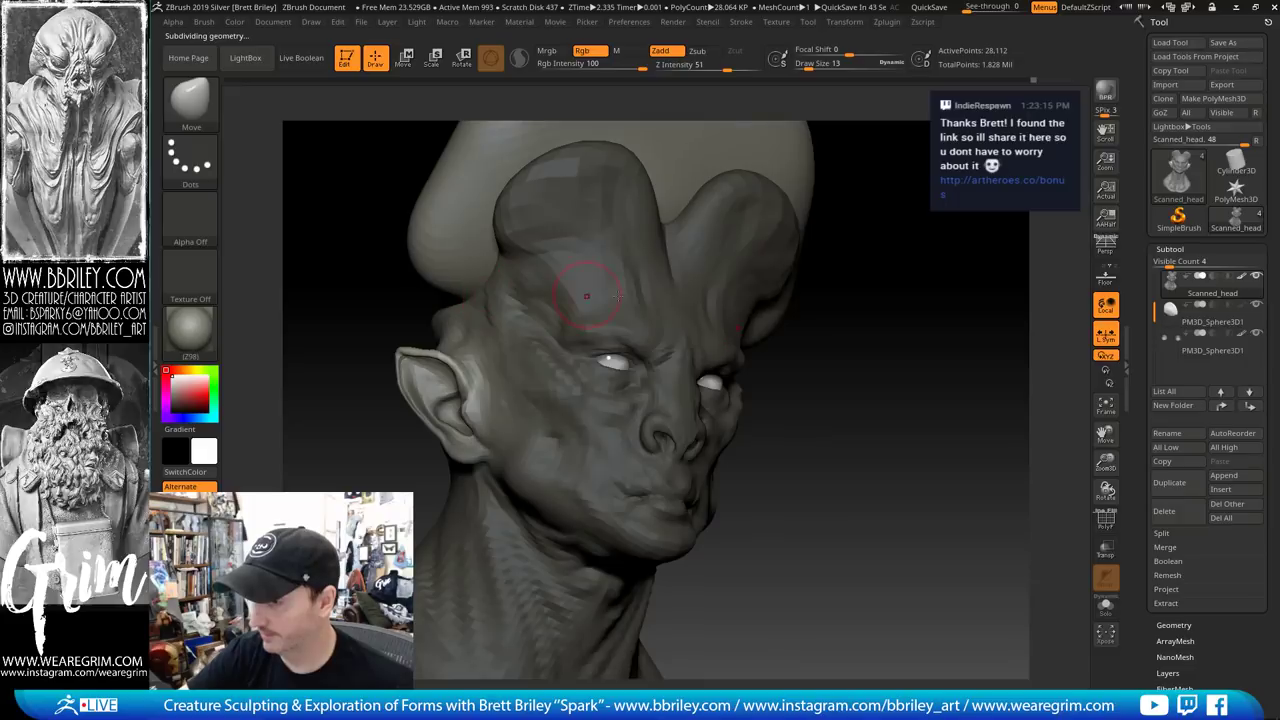
Carve the crease between the front ear rim and the temple with DamStandard at draw size 4 and clear the mask
{"action": "key", "text": "b"}
{"action": "key", "text": "d"}
{"action": "key", "text": "s"}
{"action": "key", "text": "bracketleft"}
{"action": "key", "text": "bracketleft"}
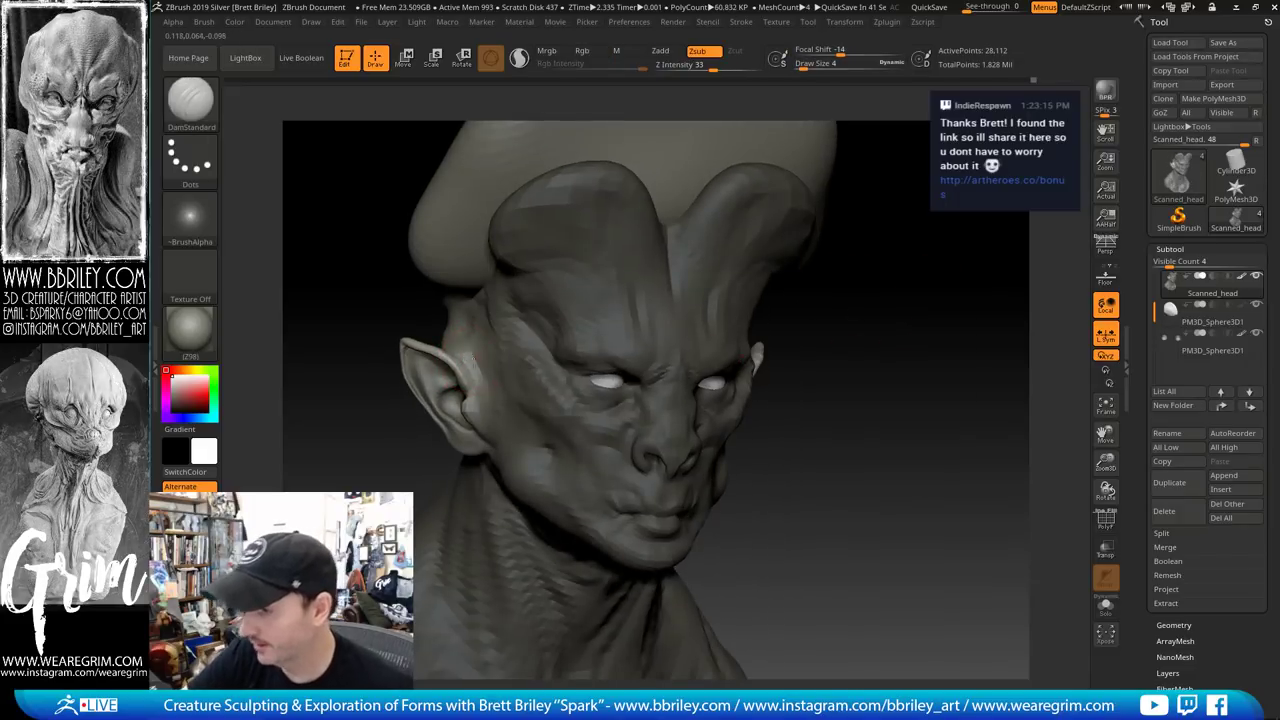
{"action": "left_click_drag", "start_coordinate": [870, 347], "coordinate": [697, 309]}
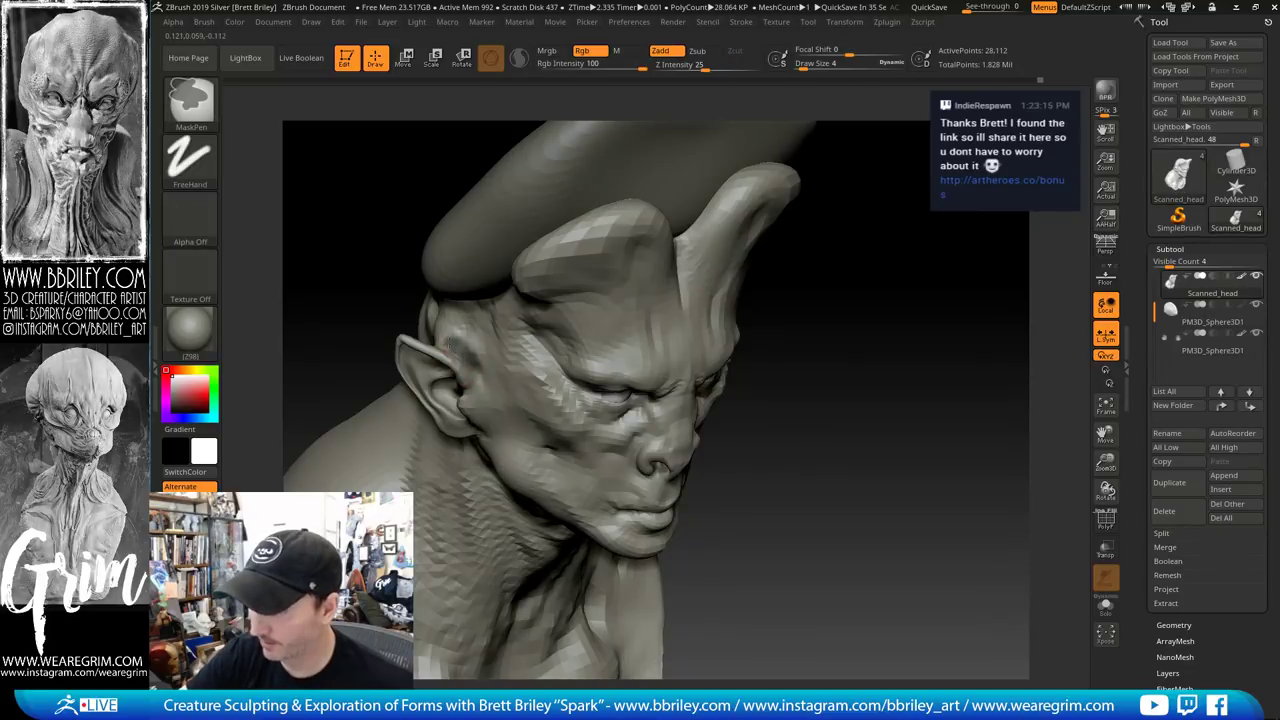
Mask the strip between the ear and temple, invert the mask, and swell the strip with Inflat at draw size 4
{"action": "left_click_drag", "start_coordinate": [459, 350], "coordinate": [481, 367], "text": "ctrl"}
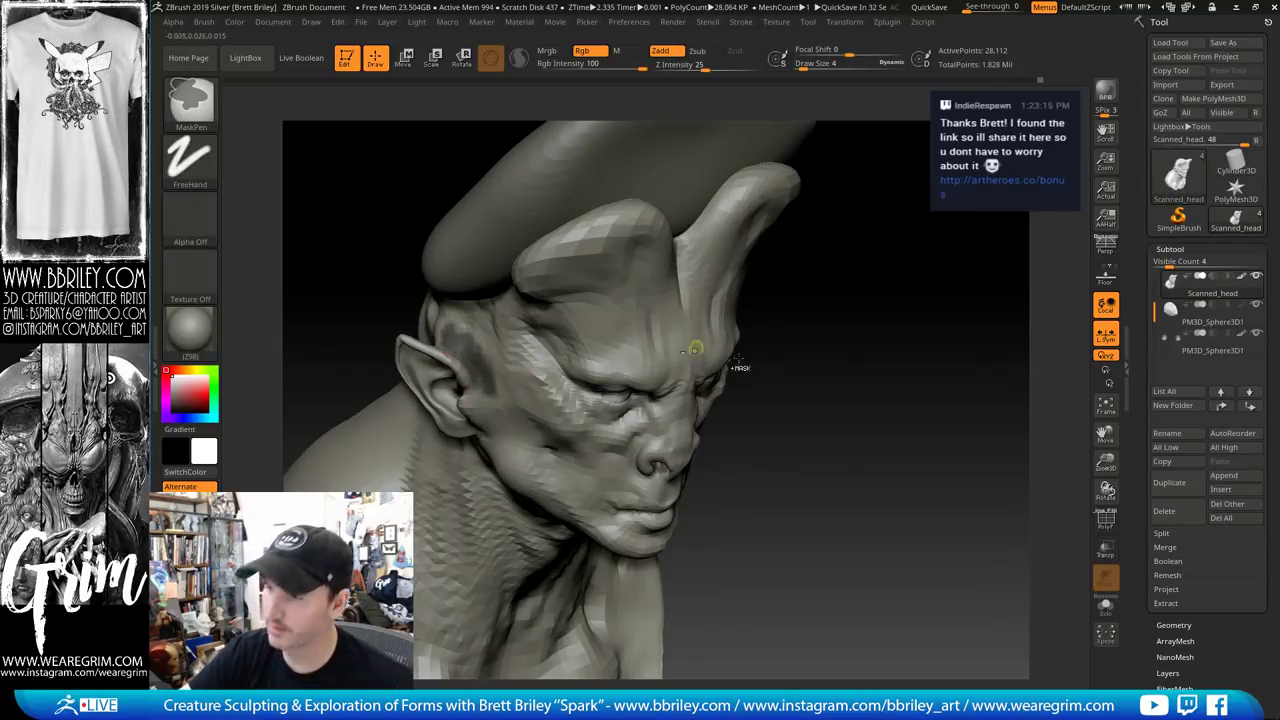
{"action": "left_click", "coordinate": [845, 370], "text": "ctrl"}
{"action": "key", "text": "b"}
{"action": "key", "text": "i"}
{"action": "key", "text": "n"}
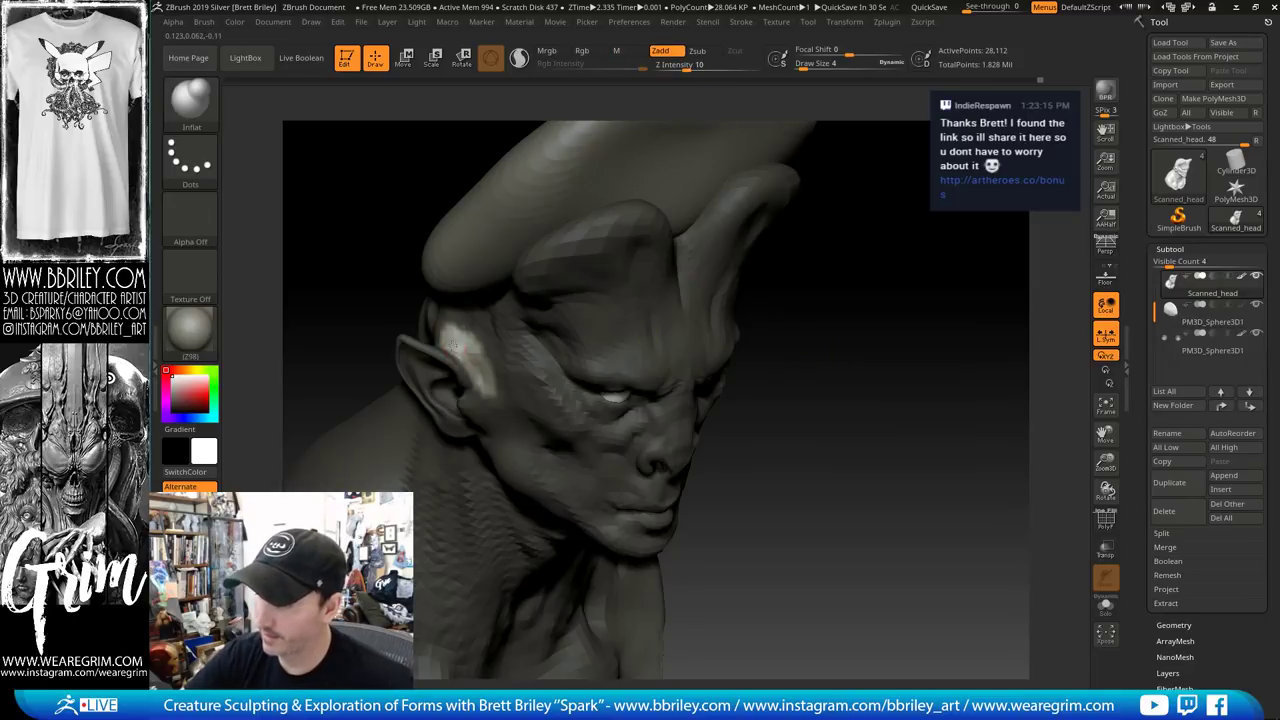
Shape the strip between ear and temple with Clay at draw size 4, then DamStandard and Move at draw size 9
{"action": "key", "text": "b"}
{"action": "key", "text": "c"}
{"action": "key", "text": "l"}
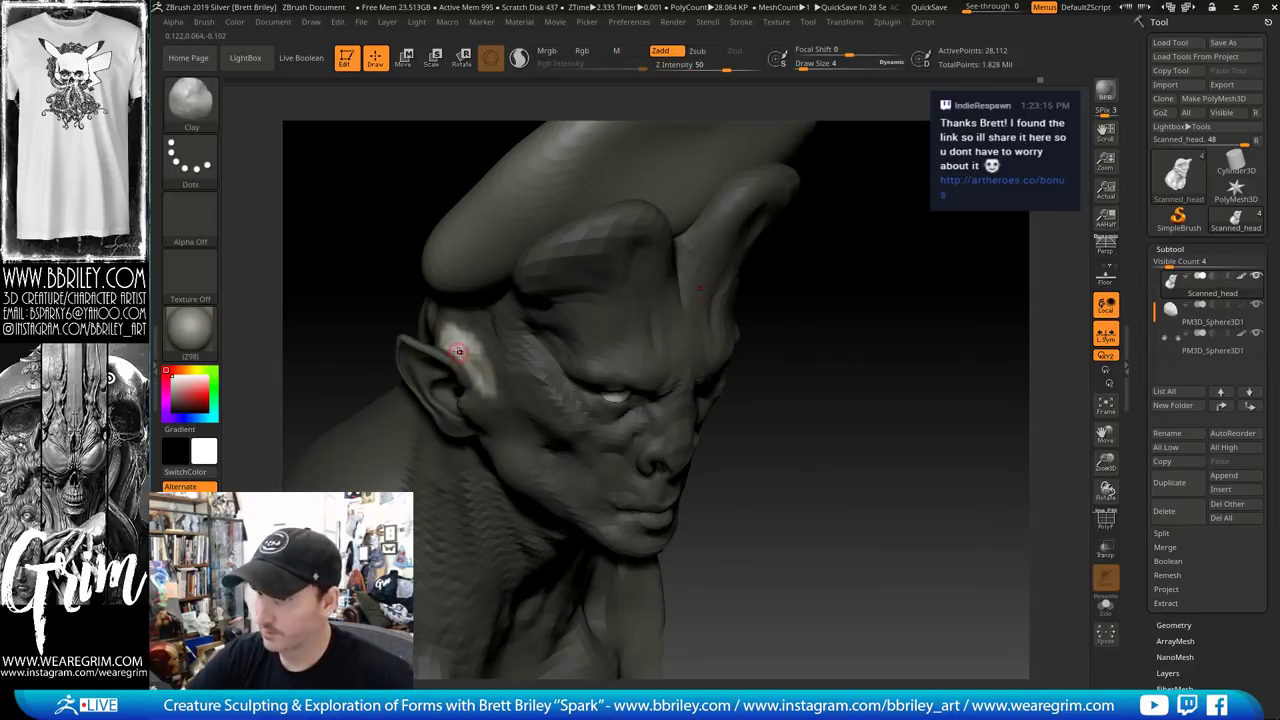
{"action": "key", "text": "b"}
{"action": "key", "text": "d"}
{"action": "key", "text": "s"}
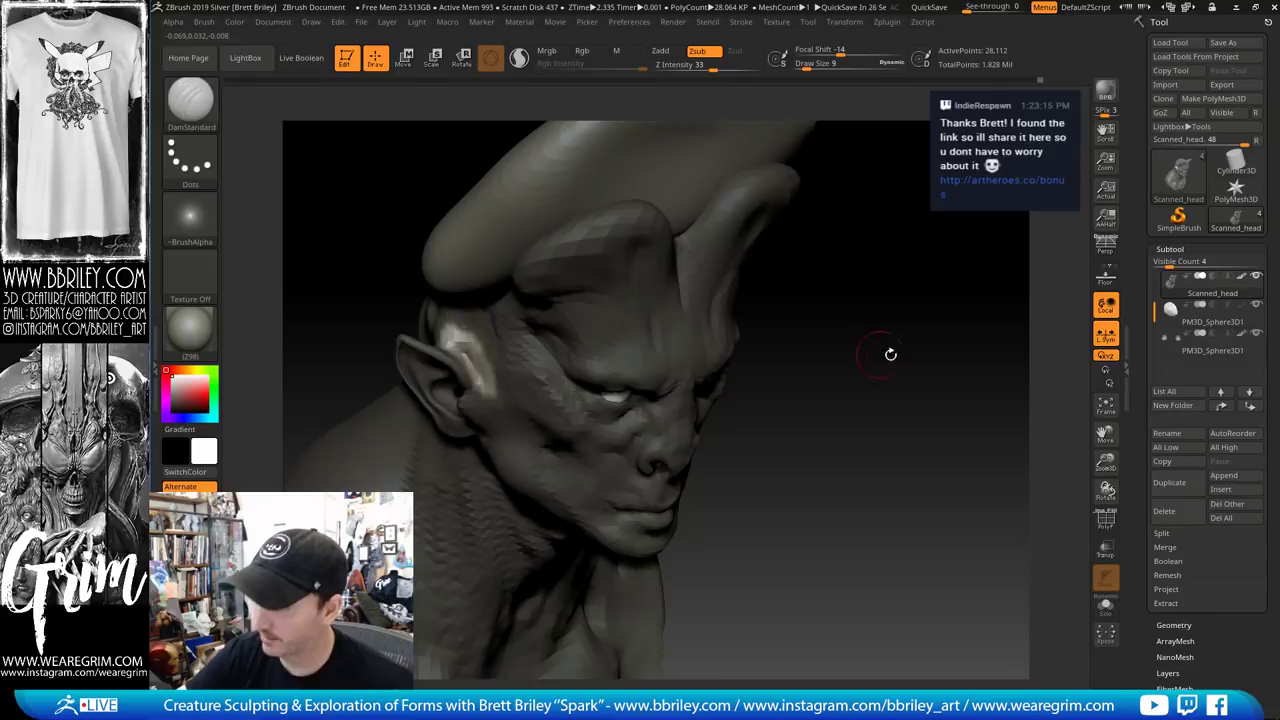
{"action": "left_click_drag", "start_coordinate": [889, 354], "coordinate": [800, 356]}
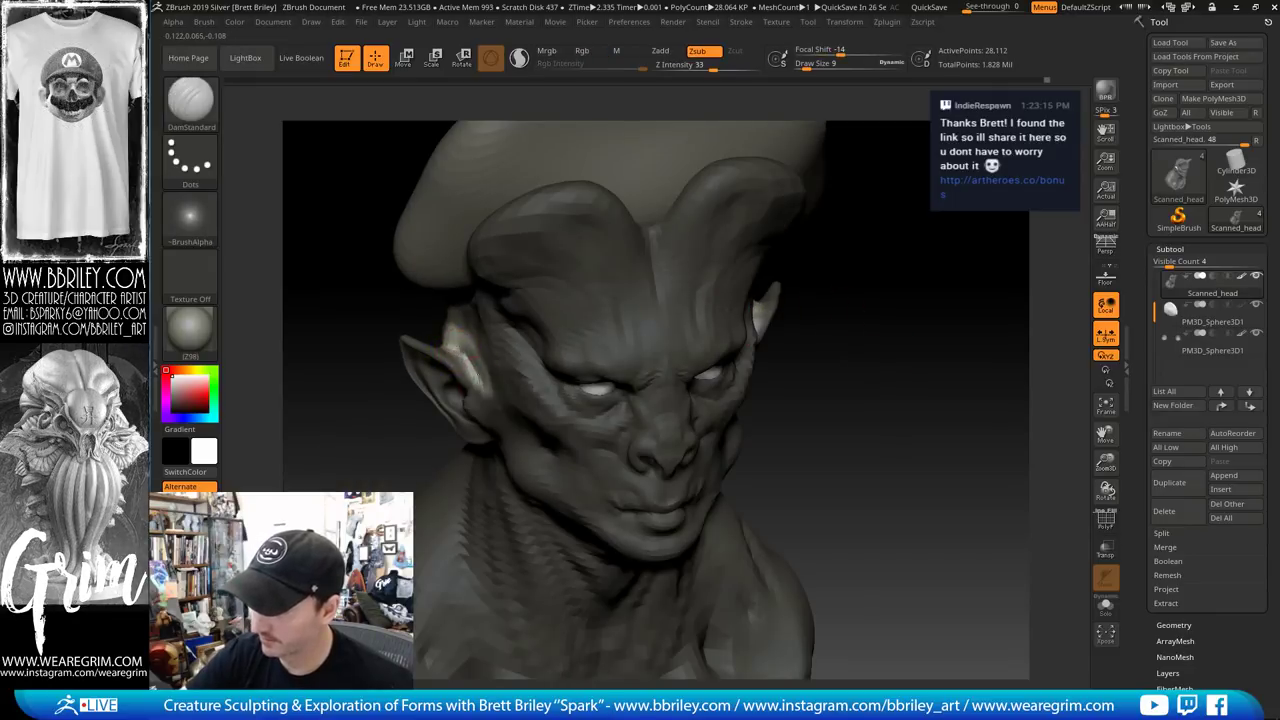
{"action": "key", "text": "shift"}
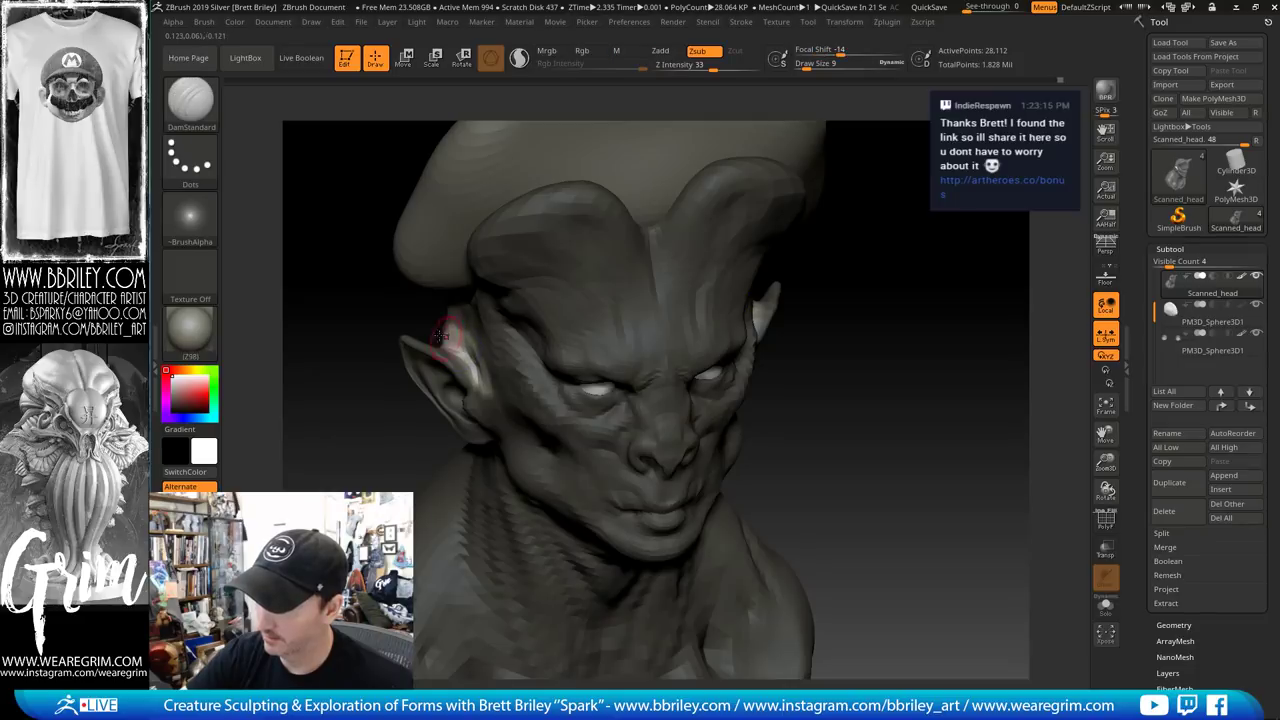
{"action": "right_click_drag", "start_coordinate": [446, 309], "coordinate": [461, 328]}
{"action": "left_click_drag", "start_coordinate": [640, 382], "coordinate": [694, 411]}
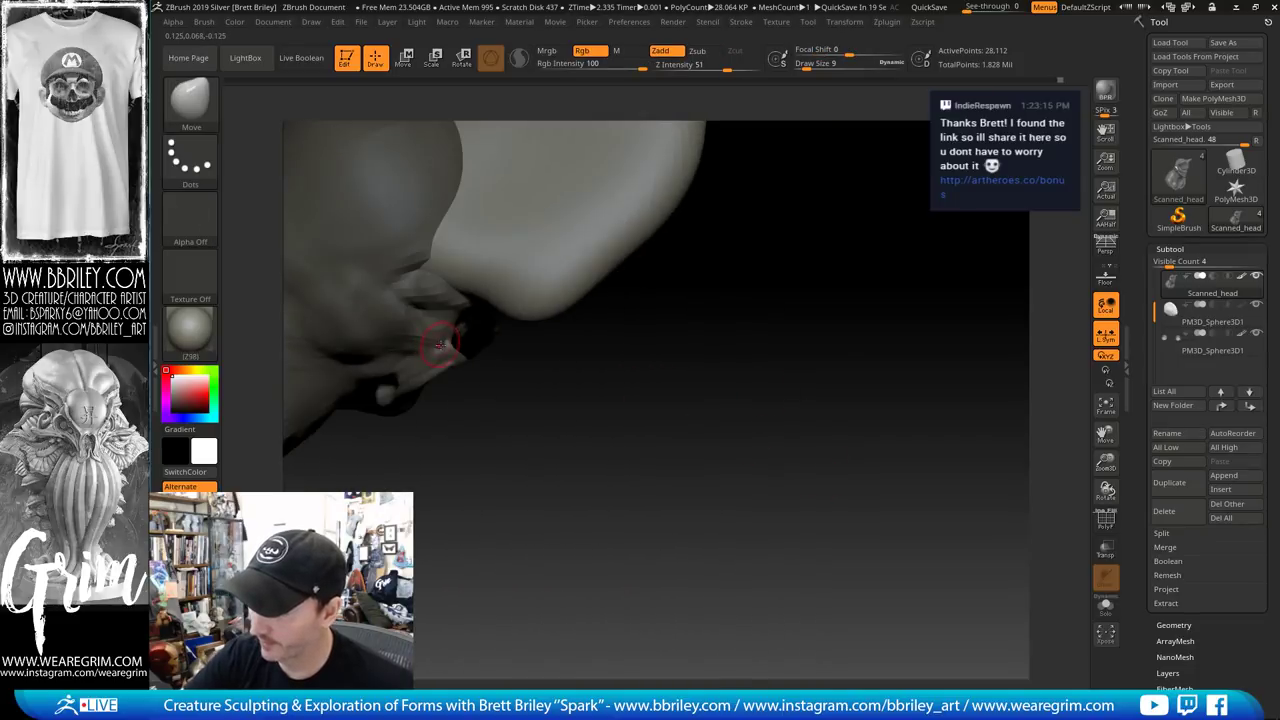
Clear the mask and detail the folds inside the upper ear with Clay, DamStandard and Standard, reducing the draw size to 3
{"action": "mouse_move", "coordinate": [540, 398]}
{"action": "left_mouse_down", "text": "ctrl"}
{"action": "mouse_move", "coordinate": [560, 412]}
{"action": "mouse_move", "coordinate": [659, 418]}
{"action": "mouse_move", "coordinate": [590, 290]}
{"action": "mouse_move", "coordinate": [551, 134]}
{"action": "mouse_move", "coordinate": [834, 134]}
{"action": "mouse_move", "coordinate": [905, 242]}
{"action": "mouse_move", "coordinate": [650, 300]}
{"action": "mouse_move", "coordinate": [430, 370]}
{"action": "left_mouse_up", "text": "ctrl"}
{"action": "key", "text": "b"}
{"action": "key", "text": "c"}
{"action": "key", "text": "l"}
{"action": "key", "text": "b"}
{"action": "key", "text": "d"}
{"action": "key", "text": "s"}
{"action": "key", "text": "s"}
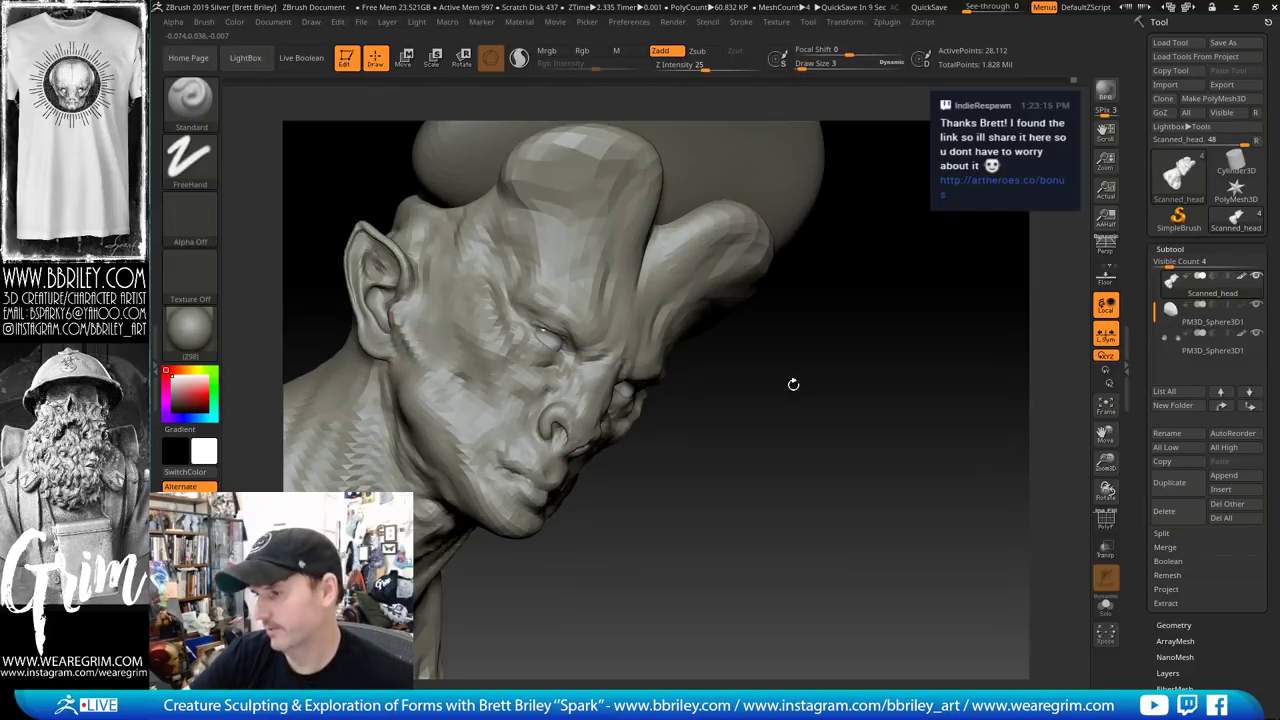
{"action": "mouse_move", "coordinate": [791, 383]}
{"action": "left_mouse_down"}
{"action": "mouse_move", "coordinate": [878, 425]}
{"action": "mouse_move", "coordinate": [934, 374]}
{"action": "mouse_move", "coordinate": [813, 385]}
{"action": "left_mouse_up"}
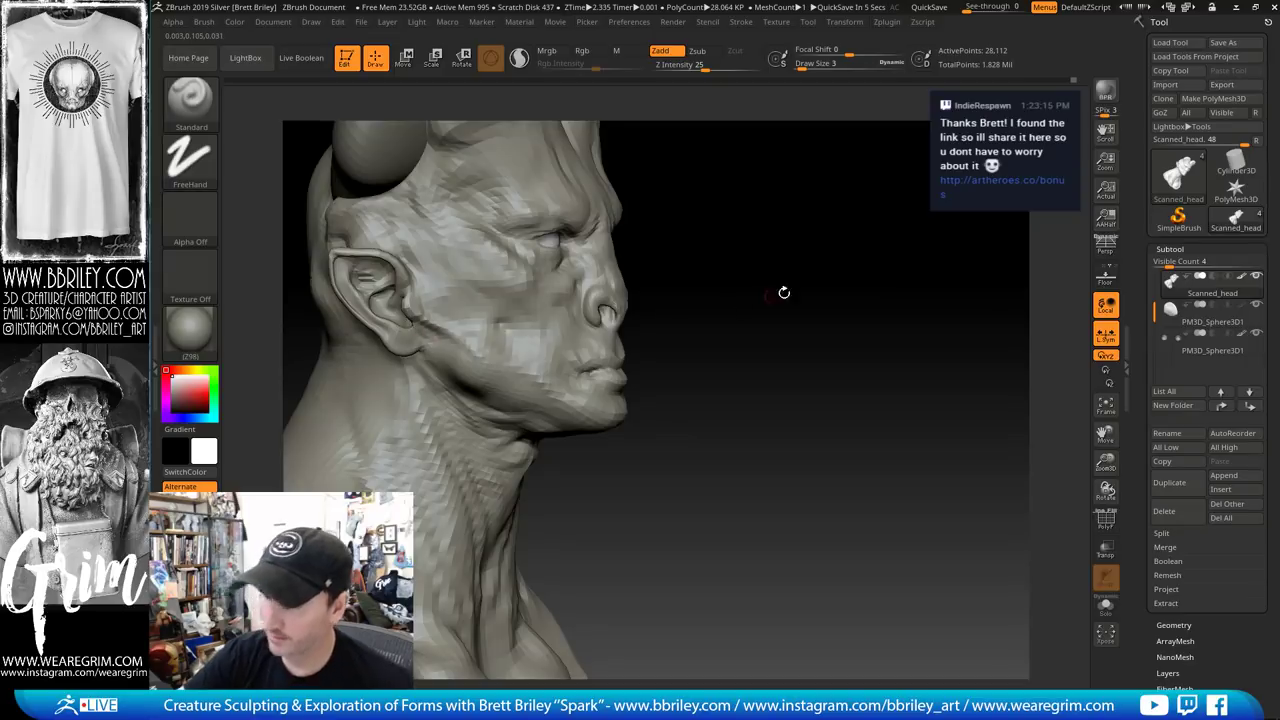
{"action": "left_click_drag", "start_coordinate": [784, 292], "coordinate": [783, 268]}
{"action": "left_click_drag", "start_coordinate": [689, 189], "coordinate": [760, 227]}
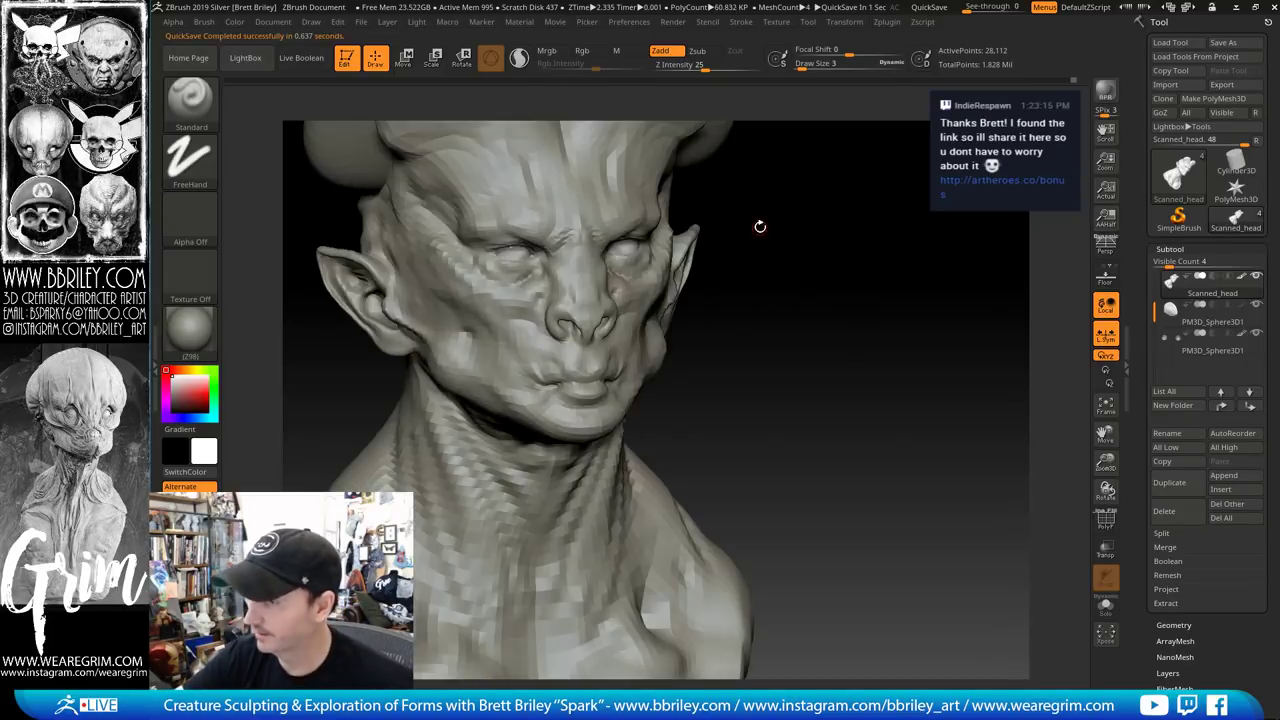
Reshape the earlobes and the side of the jaw with the Move brush at draw size 8
{"action": "left_click_drag", "start_coordinate": [832, 246], "coordinate": [821, 244]}
{"action": "key", "text": "b"}
{"action": "key", "text": "m"}
{"action": "key", "text": "v"}
{"action": "key", "text": "s"}
{"action": "left_click_drag", "start_coordinate": [678, 337], "coordinate": [683, 346]}
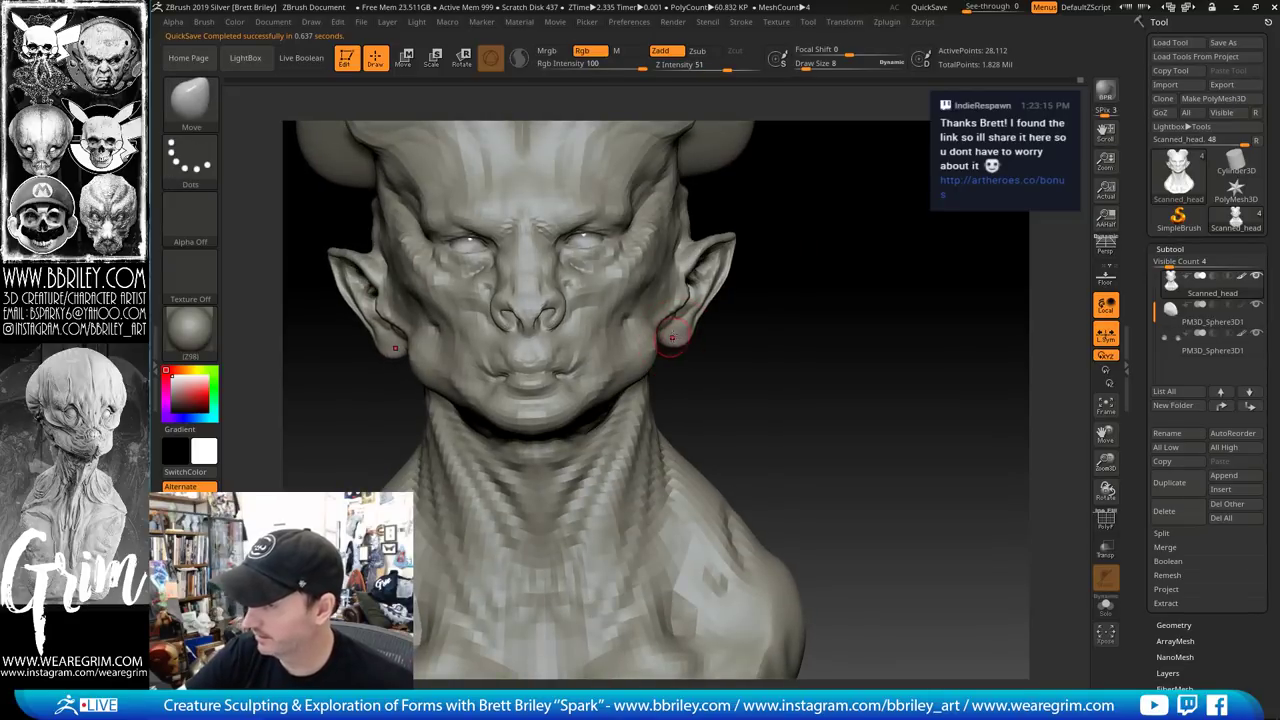
{"action": "left_click_drag", "start_coordinate": [570, 371], "coordinate": [608, 331]}
{"action": "key", "text": "s"}
{"action": "mouse_move", "coordinate": [810, 283]}
{"action": "left_mouse_down"}
{"action": "mouse_move", "coordinate": [817, 323]}
{"action": "mouse_move", "coordinate": [723, 307]}
{"action": "left_mouse_up"}
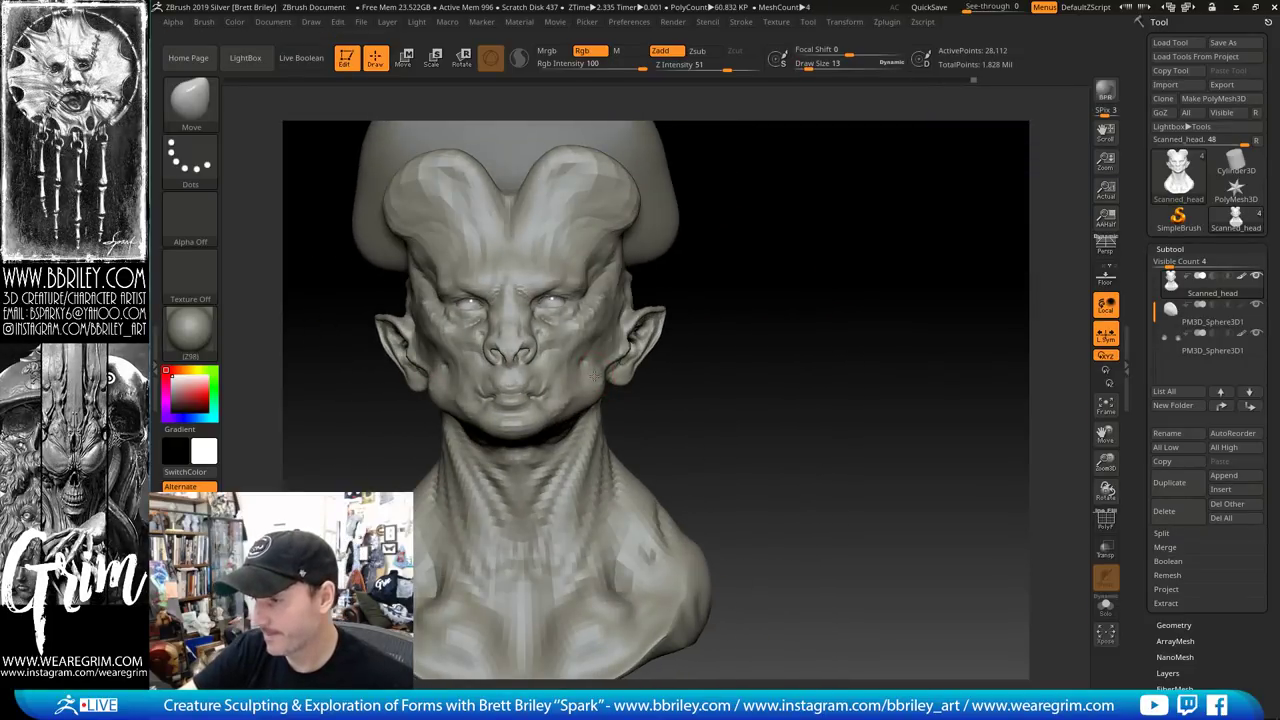
{"action": "key", "text": "bracketleft"}
{"action": "mouse_move", "coordinate": [690, 362]}
{"action": "left_mouse_down"}
{"action": "mouse_move", "coordinate": [809, 340]}
{"action": "mouse_move", "coordinate": [681, 398]}
{"action": "mouse_move", "coordinate": [671, 420]}
{"action": "left_mouse_up"}
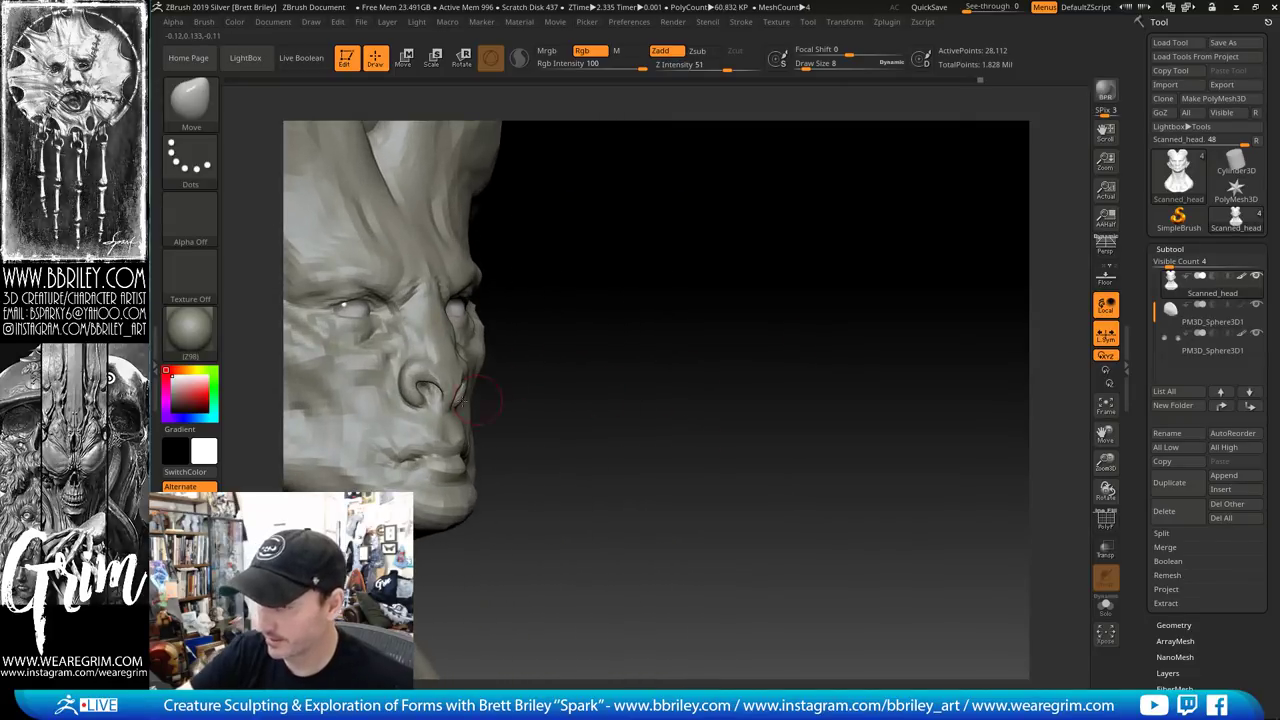
Carve the crease around the outer nostril wing with DamStandard at draw size 3
{"action": "left_click_drag", "start_coordinate": [600, 352], "coordinate": [568, 354]}
{"action": "key", "text": "b"}
{"action": "key", "text": "d"}
{"action": "key", "text": "s"}
{"action": "key", "text": "s"}
{"action": "left_click_drag", "start_coordinate": [392, 371], "coordinate": [403, 385]}
{"action": "left_click_drag", "start_coordinate": [651, 389], "coordinate": [617, 354]}
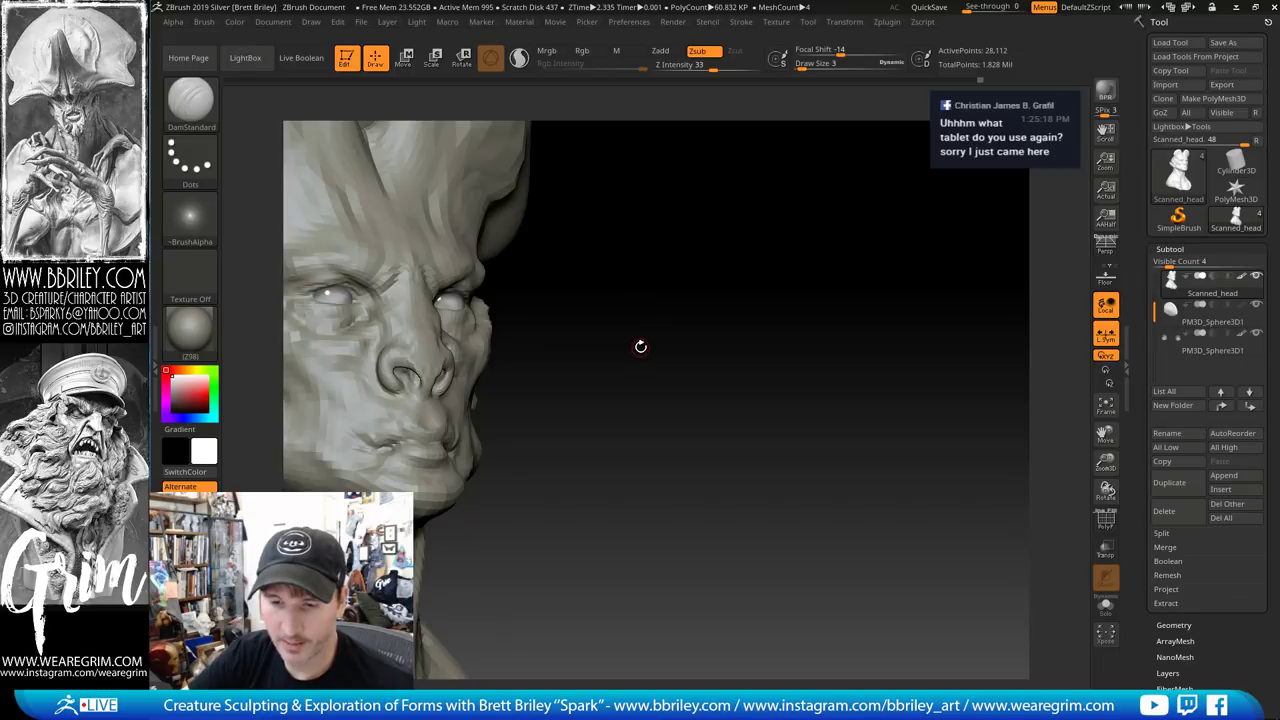
{"action": "left_click_drag", "start_coordinate": [640, 346], "coordinate": [668, 385]}
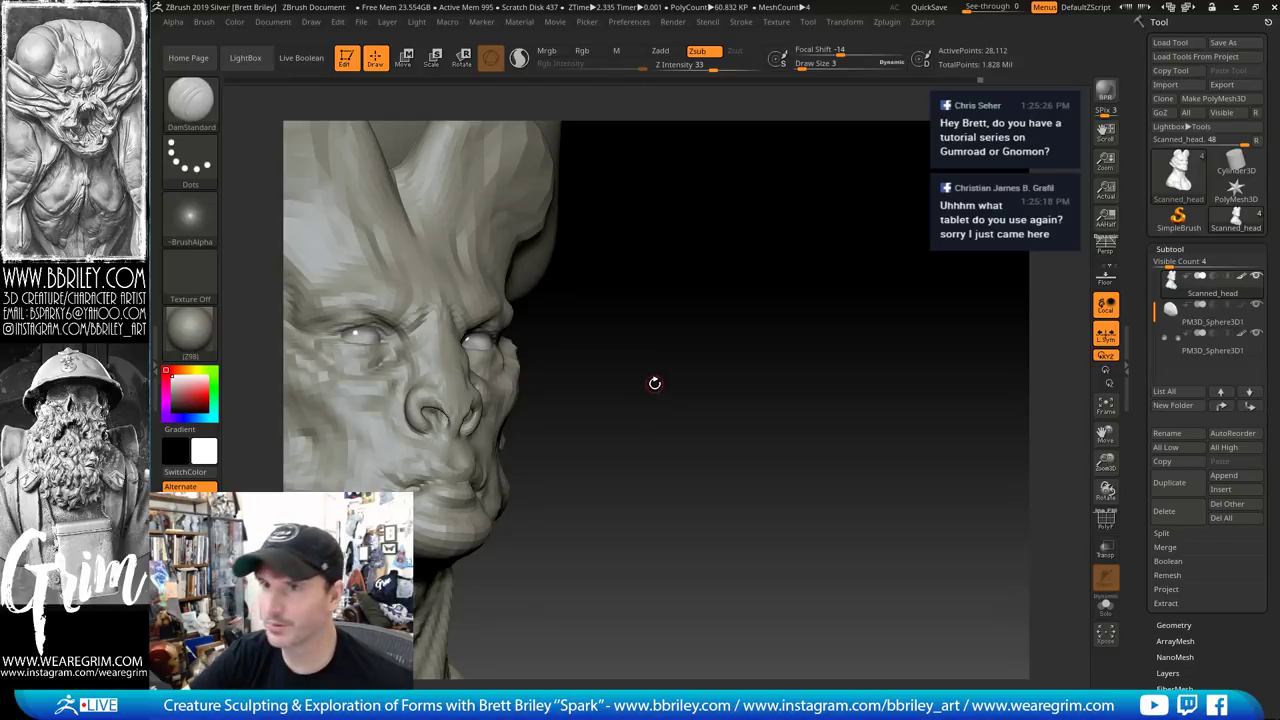
Adjust the shape of the nostril wing and its lower edge with the Move brush at a small draw size
{"action": "left_click_drag", "start_coordinate": [643, 361], "coordinate": [672, 360]}
{"action": "key", "text": "b"}
{"action": "key", "text": "m"}
{"action": "key", "text": "v"}
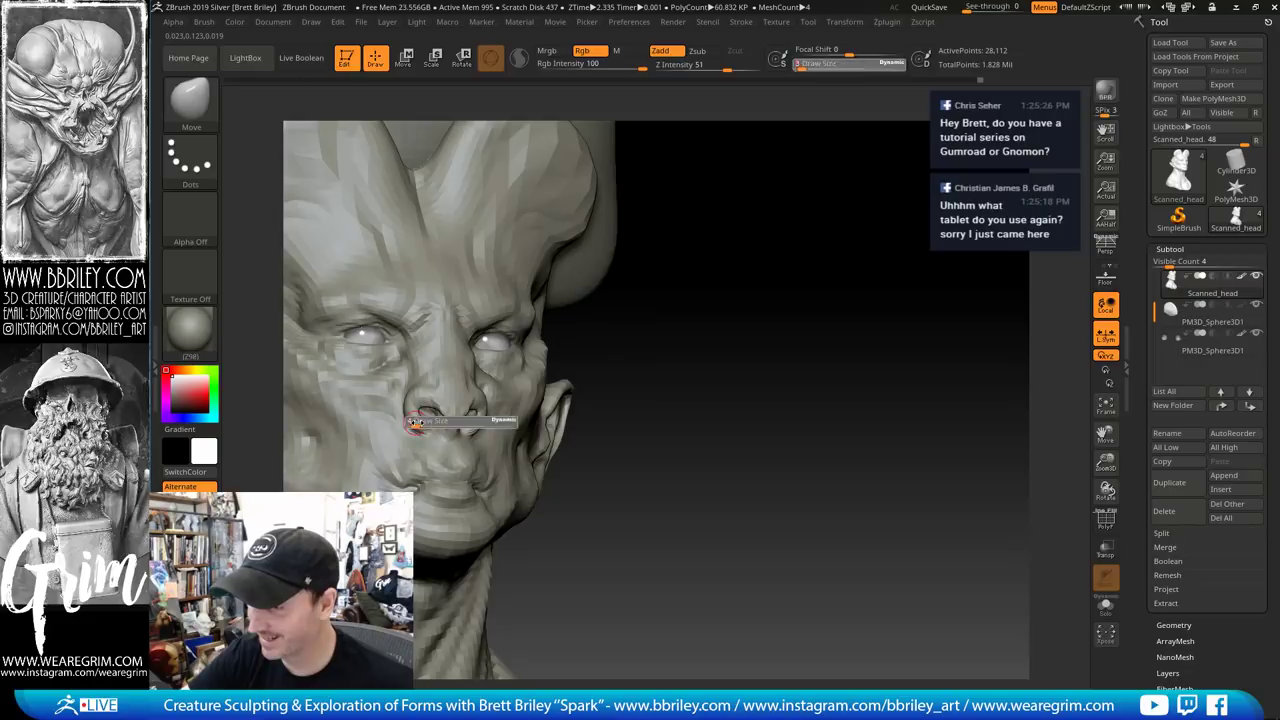
{"action": "key", "text": "s"}
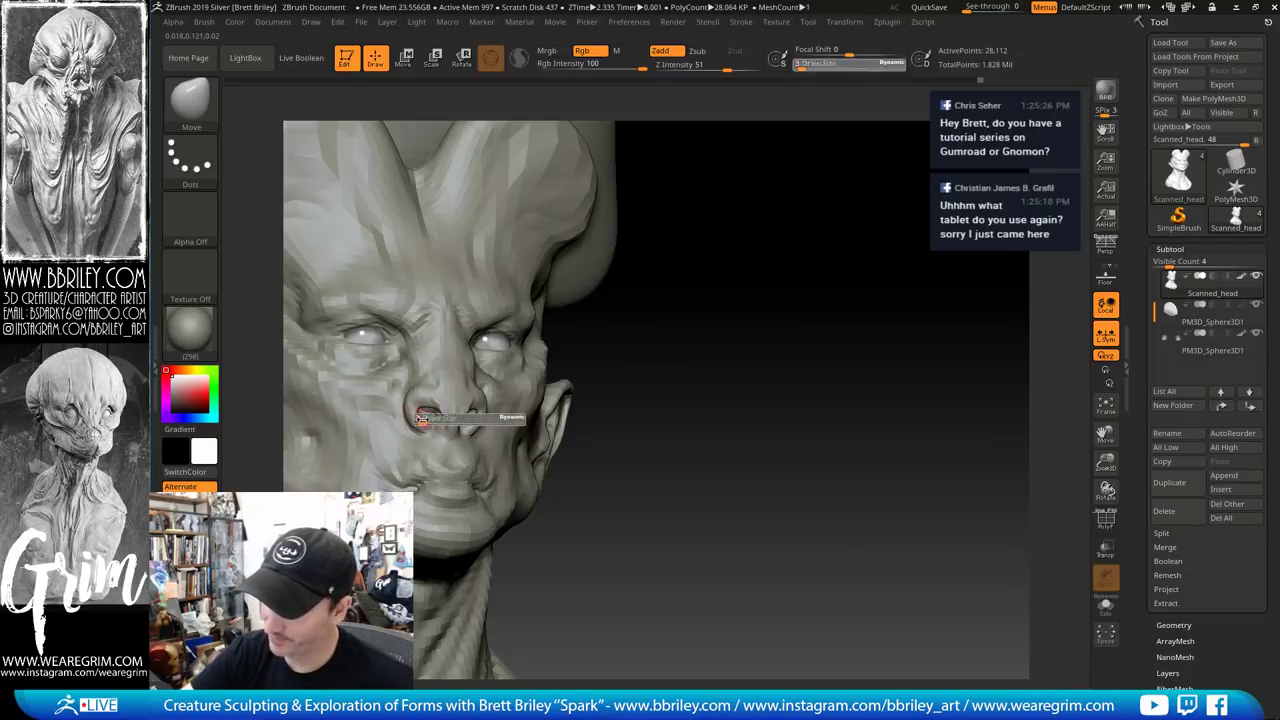
{"action": "left_click_drag", "start_coordinate": [419, 417], "coordinate": [424, 417]}
{"action": "left_click_drag", "start_coordinate": [424, 424], "coordinate": [425, 429]}
{"action": "left_click_drag", "start_coordinate": [705, 389], "coordinate": [835, 390]}
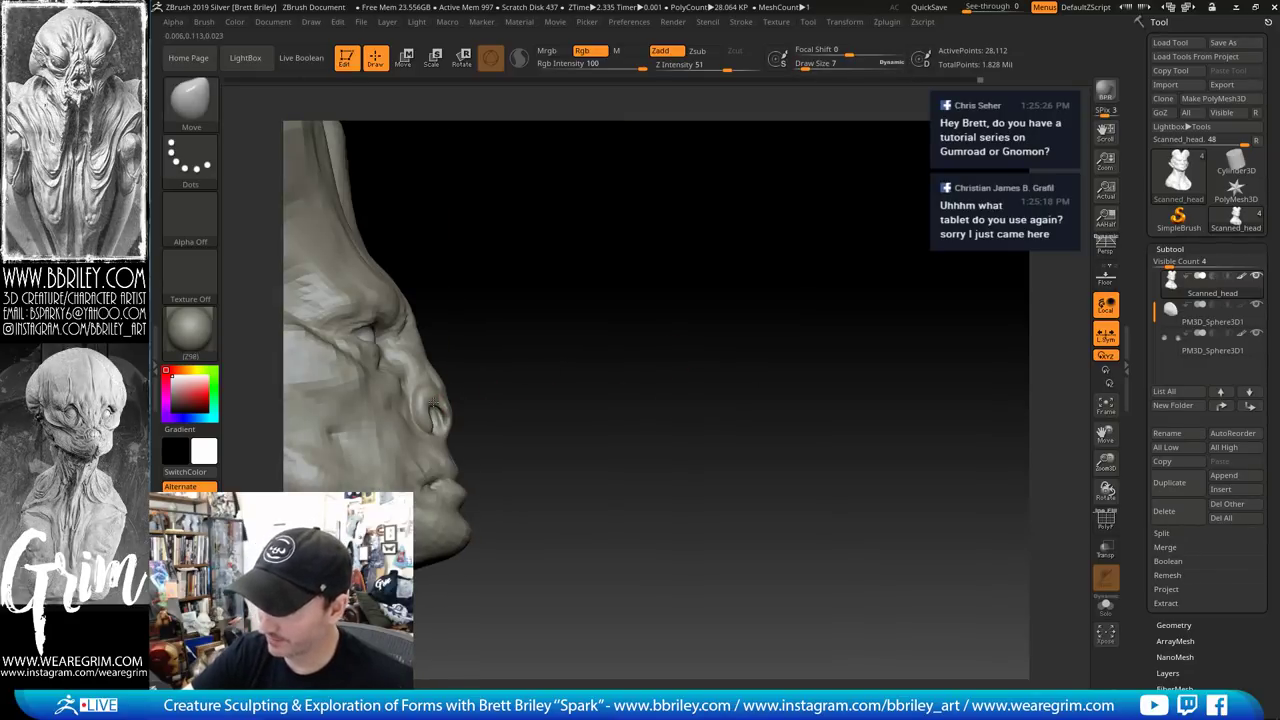
Deepen the crease behind and above the nostril wing with DamStandard at draw size 3
{"action": "key", "text": "b"}
{"action": "key", "text": "d"}
{"action": "key", "text": "s"}
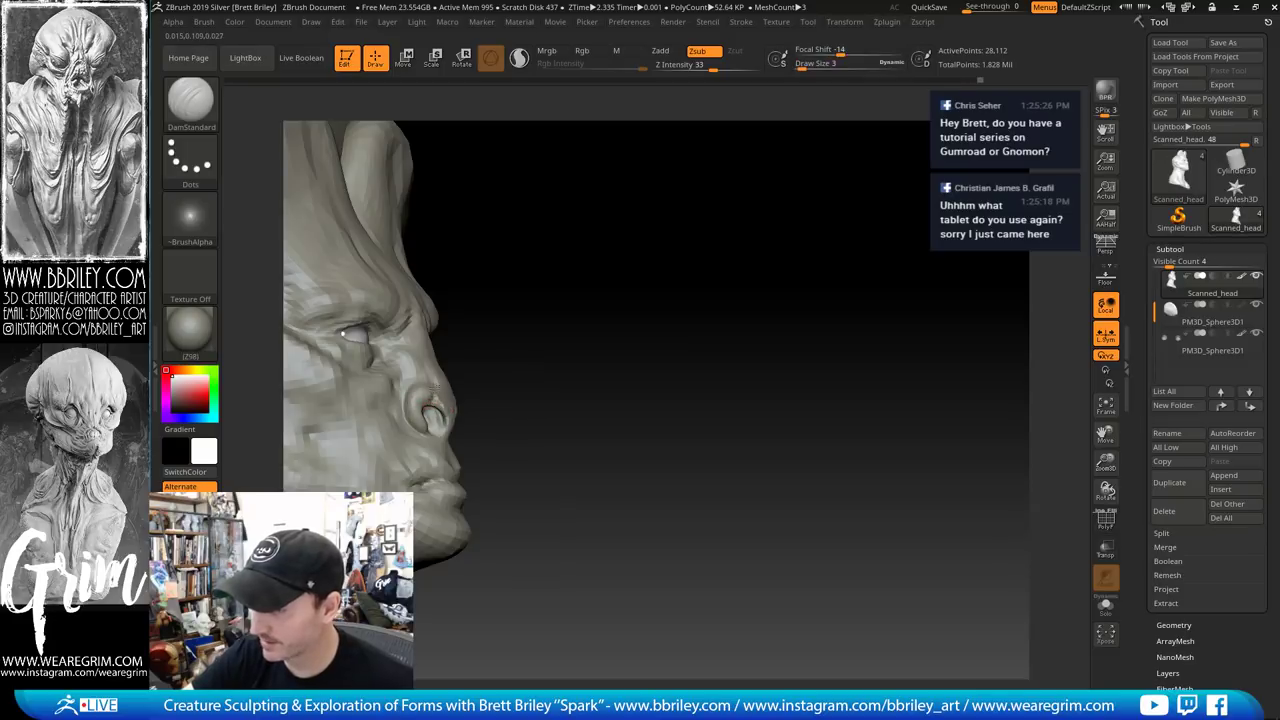
{"action": "left_click_drag", "start_coordinate": [408, 404], "coordinate": [413, 387]}
{"action": "left_click_drag", "start_coordinate": [650, 345], "coordinate": [561, 364]}
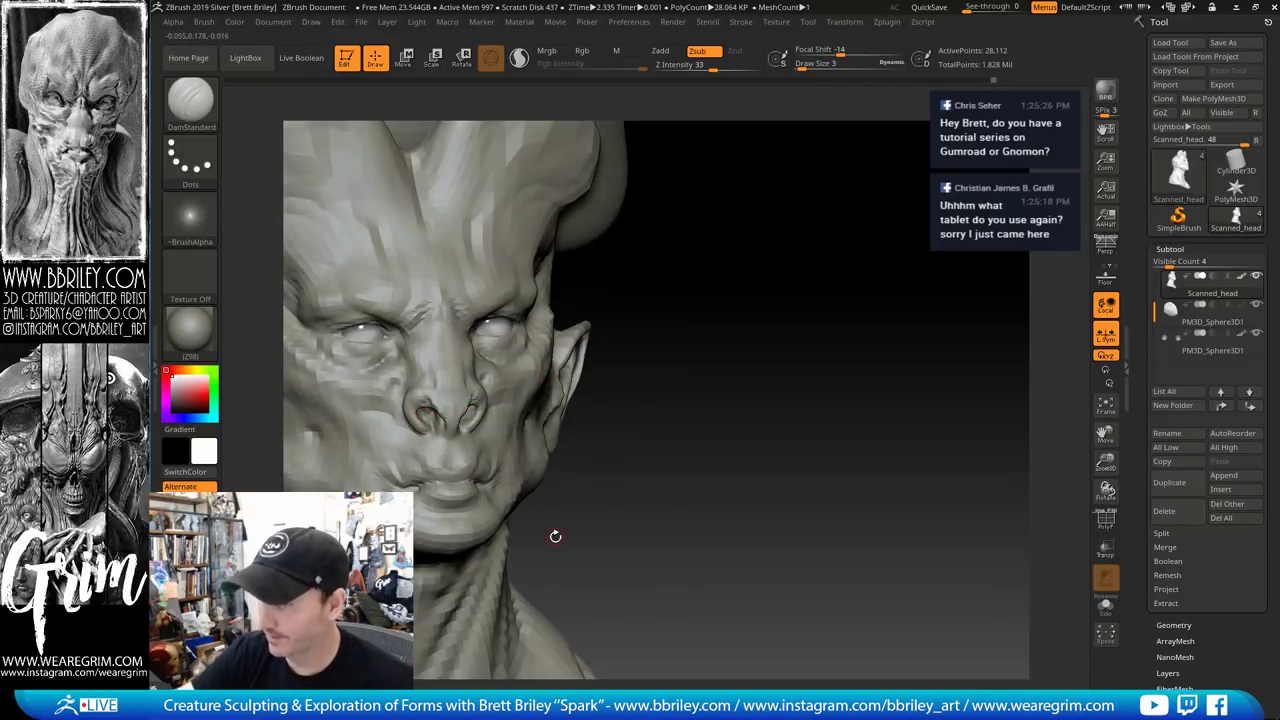
Subdivide the head mesh by one level
{"action": "left_click_drag", "start_coordinate": [701, 321], "coordinate": [695, 407]}
{"action": "mouse_move", "coordinate": [992, 435]}
{"action": "left_mouse_down"}
{"action": "mouse_move", "coordinate": [862, 428]}
{"action": "mouse_move", "coordinate": [990, 430]}
{"action": "left_mouse_up"}
{"action": "left_click_drag", "start_coordinate": [710, 434], "coordinate": [723, 461]}
{"action": "mouse_move", "coordinate": [895, 484]}
{"action": "left_mouse_down"}
{"action": "mouse_move", "coordinate": [974, 489]}
{"action": "mouse_move", "coordinate": [701, 457]}
{"action": "left_mouse_up"}
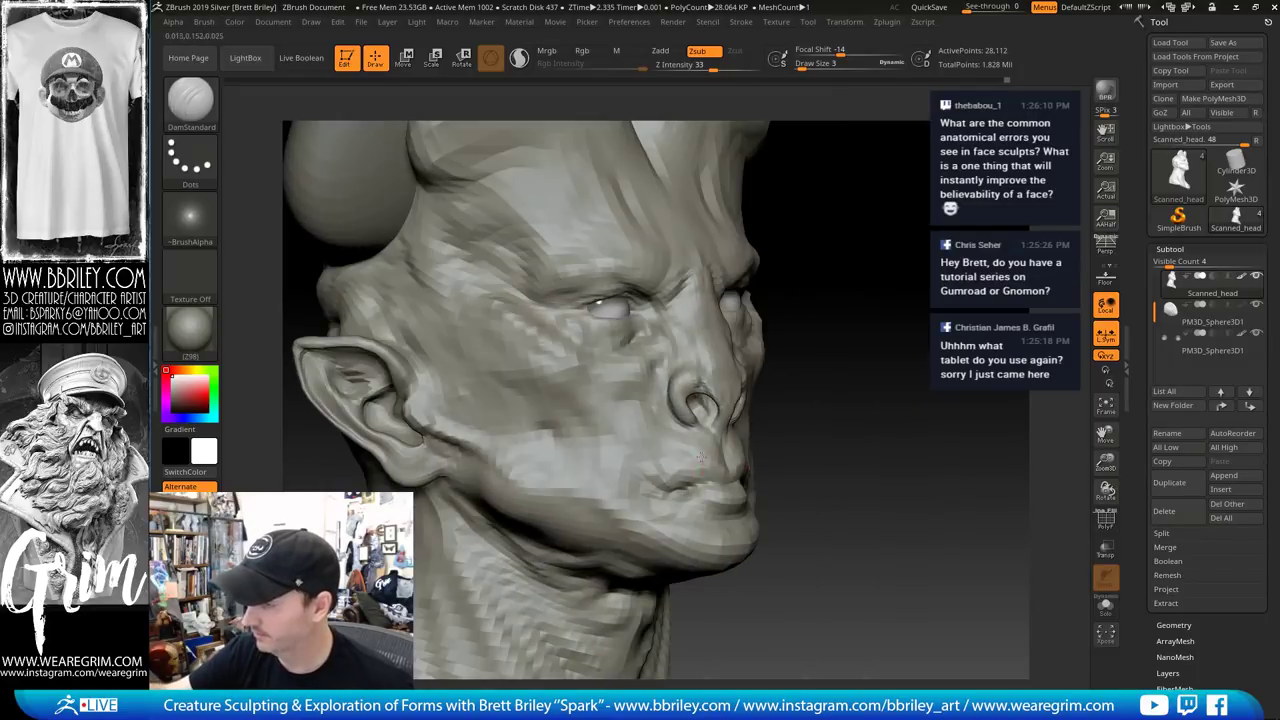
{"action": "key", "text": "ctrl+d"}
{"action": "left_click_drag", "start_coordinate": [871, 457], "coordinate": [643, 420]}
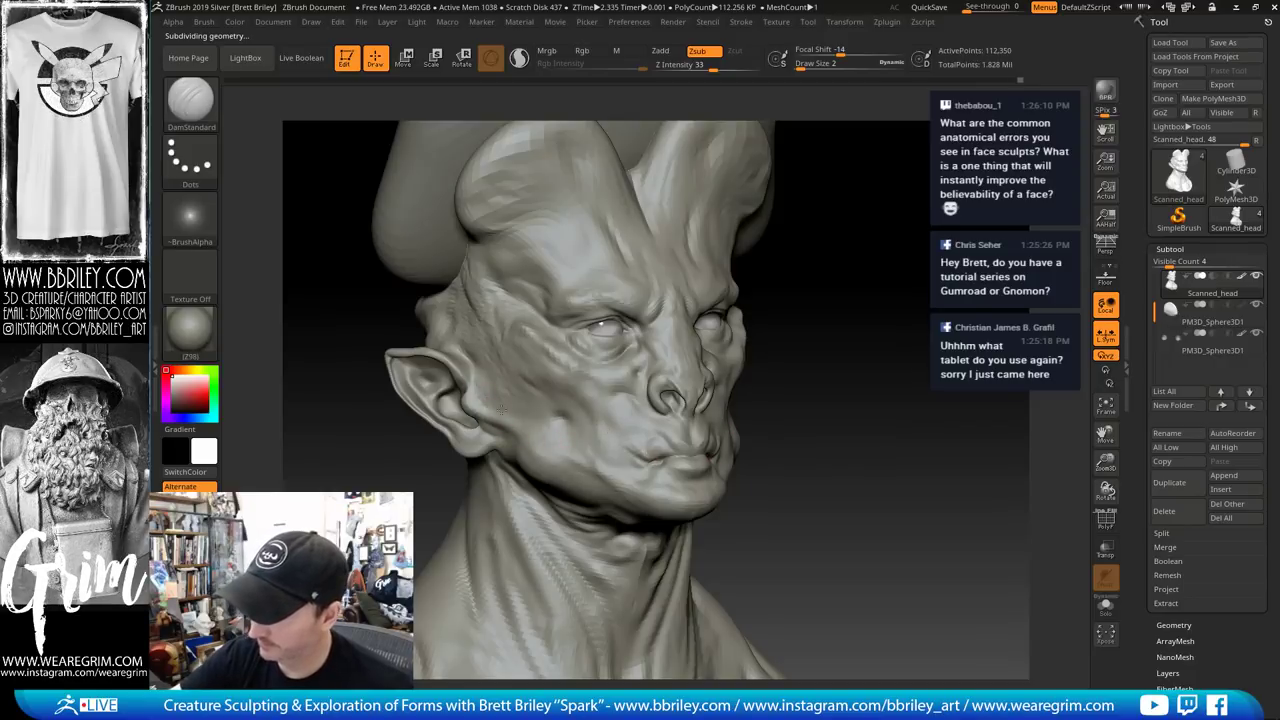
Smooth the forehead lobes at draw size 8 and inspect the bust's wireframe before hiding it again
{"action": "mouse_move", "coordinate": [762, 377]}
{"action": "left_mouse_down"}
{"action": "mouse_move", "coordinate": [851, 334]}
{"action": "mouse_move", "coordinate": [874, 286]}
{"action": "mouse_move", "coordinate": [762, 268]}
{"action": "left_mouse_up"}
{"action": "key", "text": "shift"}
{"action": "key", "text": "shift"}
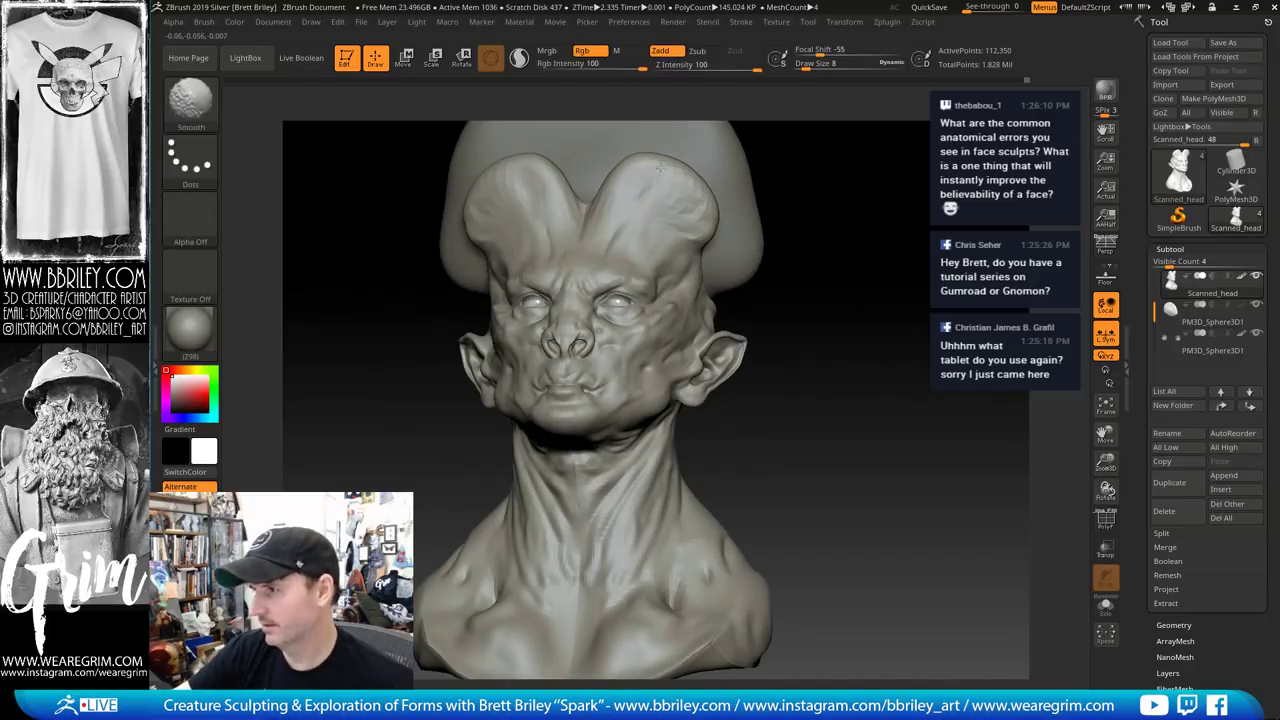
{"action": "key", "text": "shift+f"}
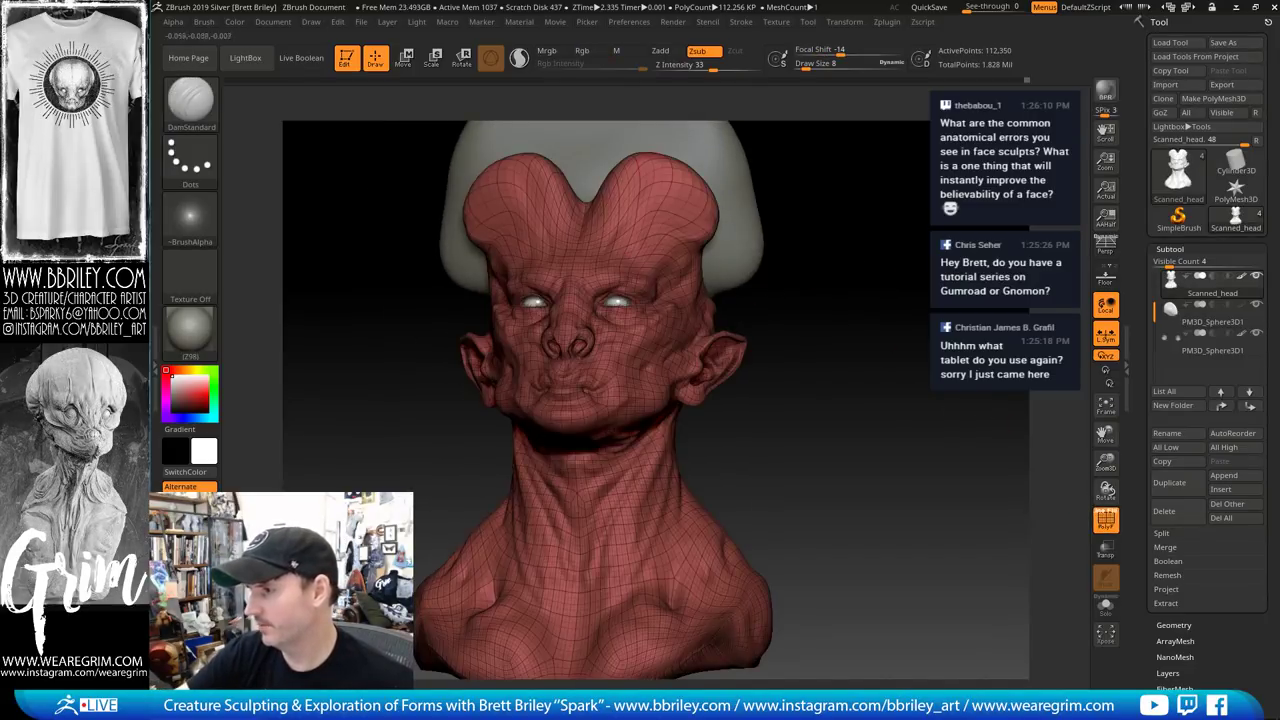
{"action": "left_click_drag", "start_coordinate": [840, 285], "coordinate": [829, 289]}
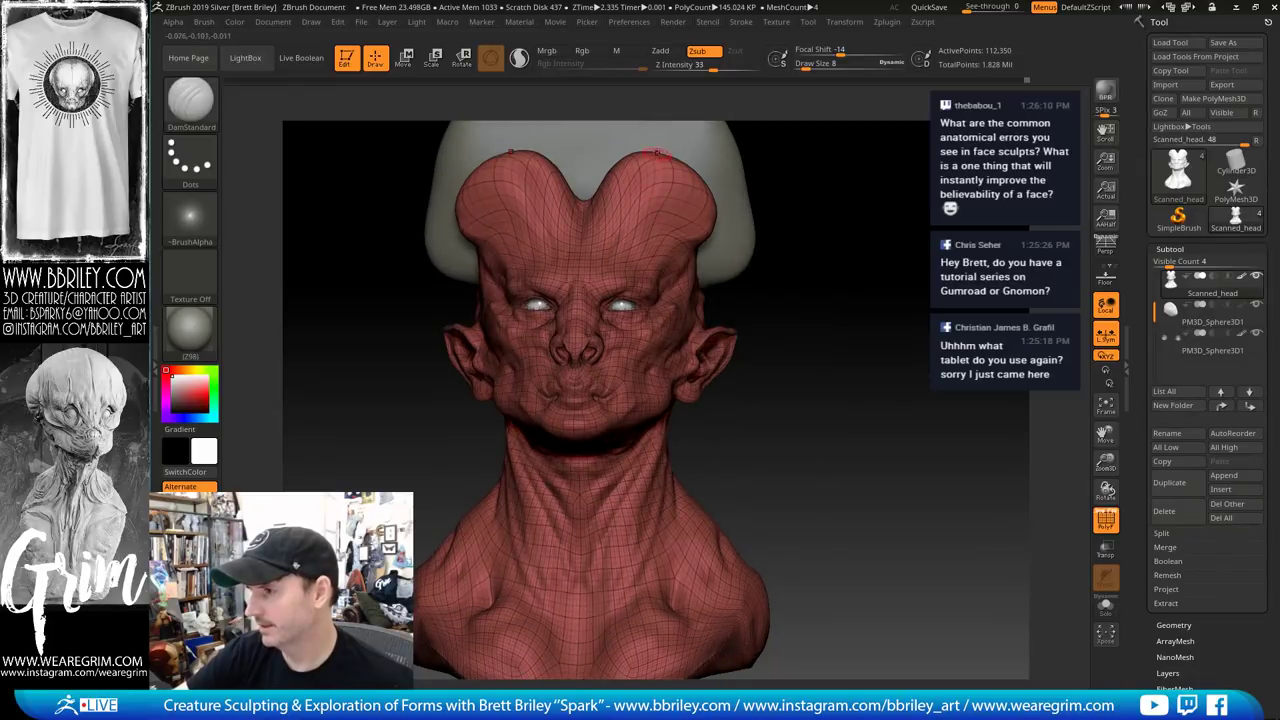
{"action": "left_click", "coordinate": [1105, 519]}
{"action": "left_click_drag", "start_coordinate": [997, 459], "coordinate": [890, 338]}
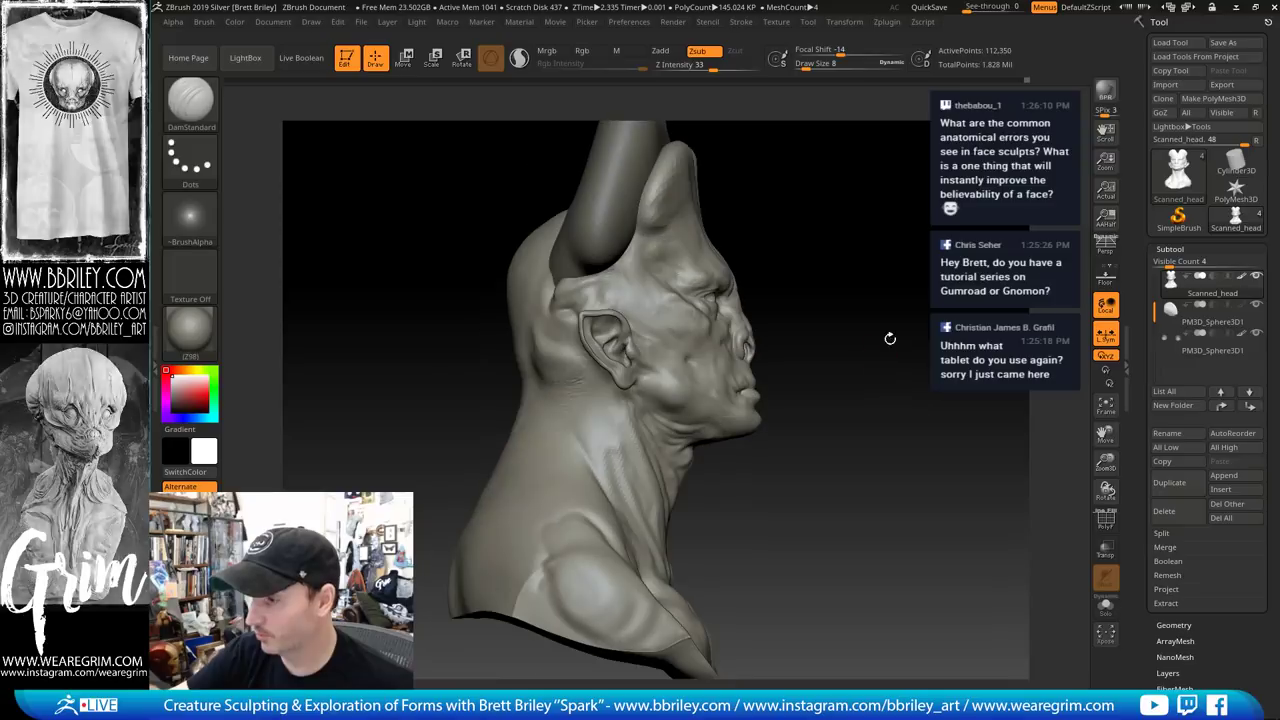
Smooth the area behind the ear and carve a crease along the base of the skull with DamStandard at draw size 12
{"action": "left_click_drag", "start_coordinate": [586, 396], "coordinate": [533, 362], "text": "shift"}
{"action": "left_click_drag", "start_coordinate": [822, 245], "coordinate": [930, 218]}
{"action": "mouse_move", "coordinate": [553, 310]}
{"action": "left_mouse_down"}
{"action": "mouse_move", "coordinate": [545, 370]}
{"action": "mouse_move", "coordinate": [510, 398]}
{"action": "left_mouse_up"}
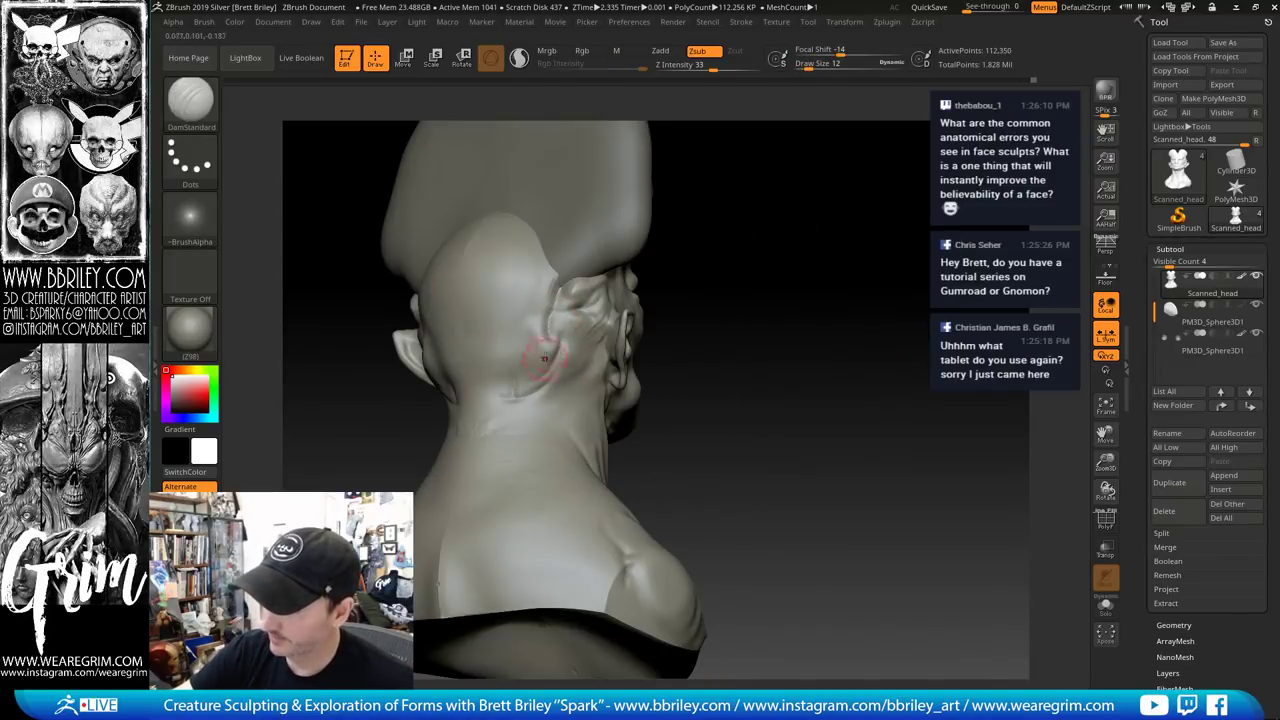
Build up the form from the skull edge behind the ear down to the nape with Standard at draw size 12
{"action": "key", "text": "b"}
{"action": "key", "text": "s"}
{"action": "key", "text": "t"}
{"action": "mouse_move", "coordinate": [546, 350]}
{"action": "left_mouse_down"}
{"action": "mouse_move", "coordinate": [490, 402]}
{"action": "mouse_move", "coordinate": [482, 452]}
{"action": "left_mouse_up"}
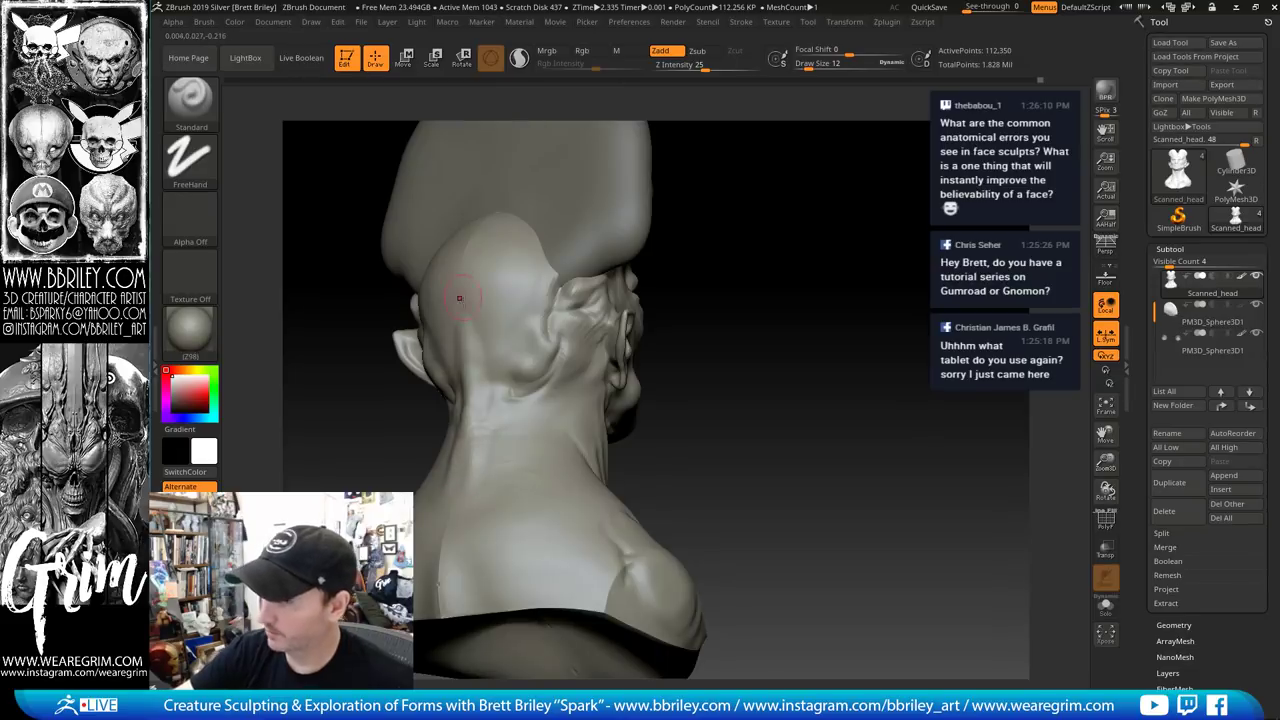
{"action": "key", "text": "shift"}
Carve a neck fold from the nape toward the side of the neck with DamStandard at draw size 12
{"action": "left_click_drag", "start_coordinate": [850, 300], "coordinate": [750, 296]}
{"action": "key", "text": "b"}
{"action": "key", "text": "d"}
{"action": "key", "text": "s"}
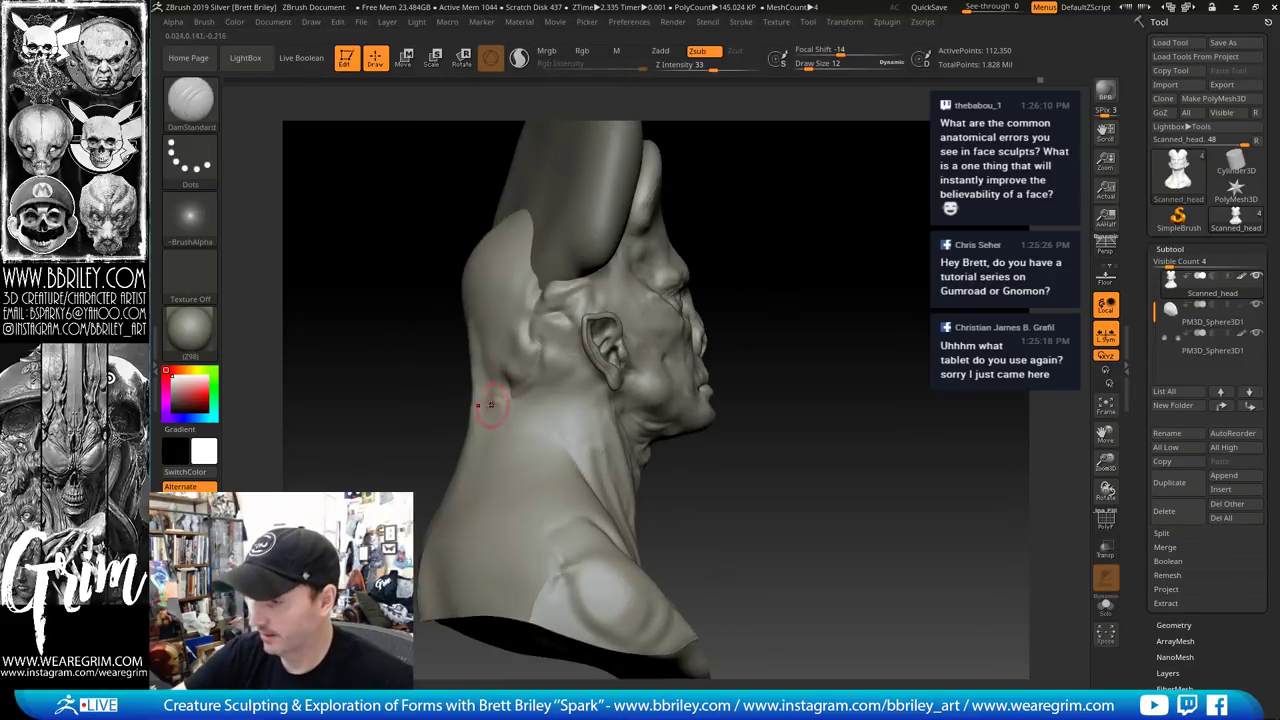
{"action": "left_click_drag", "start_coordinate": [491, 390], "coordinate": [546, 438]}
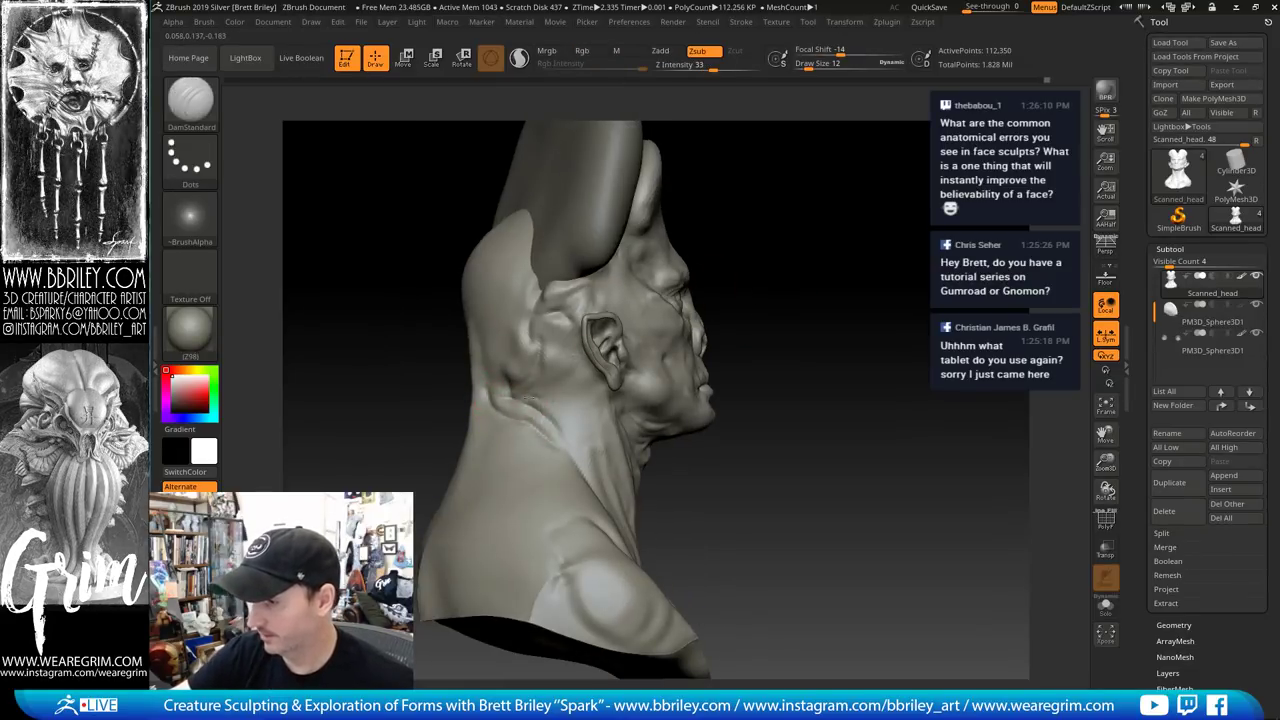
Smooth the area behind the ear and refine the folds at the nape with Standard at draw size 7
{"action": "key", "text": "b"}
{"action": "key", "text": "s"}
{"action": "key", "text": "t"}
{"action": "left_click_drag", "start_coordinate": [560, 360], "coordinate": [518, 350], "text": "shift"}
{"action": "left_click_drag", "start_coordinate": [840, 240], "coordinate": [905, 242]}
{"action": "key", "text": "bracketleft"}
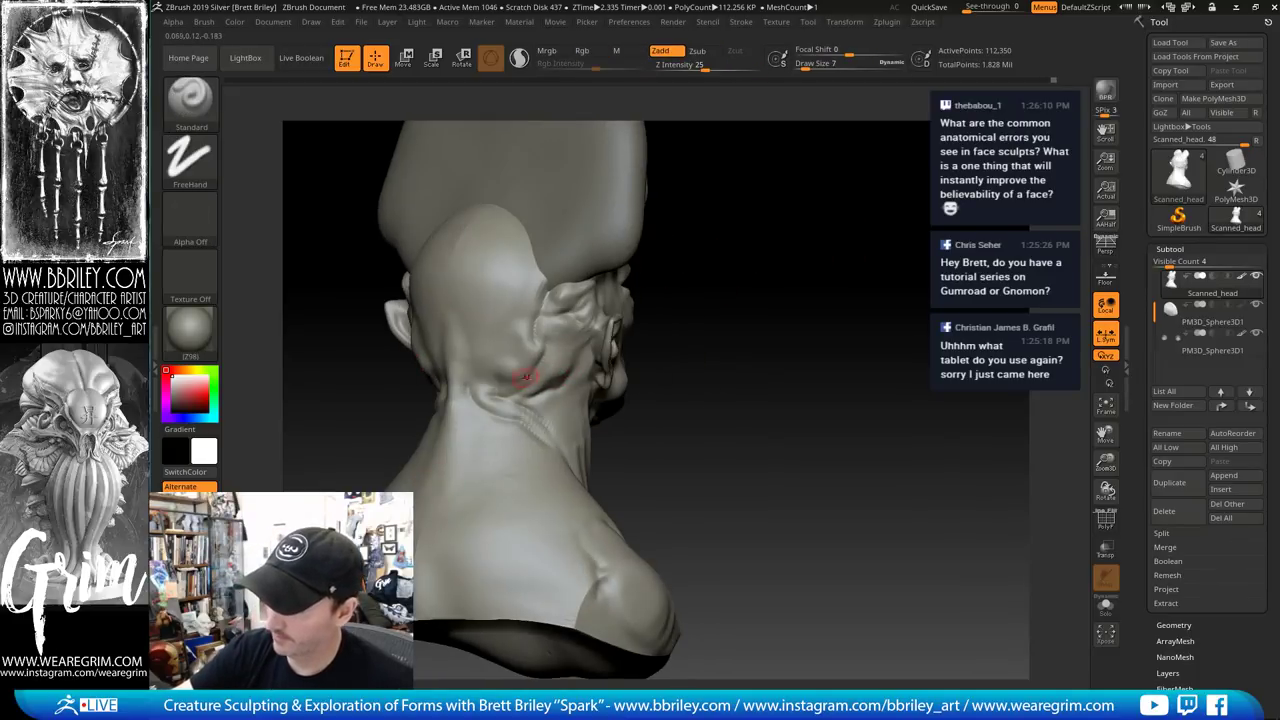
{"action": "mouse_move", "coordinate": [496, 384]}
{"action": "left_mouse_down"}
{"action": "mouse_move", "coordinate": [471, 401]}
{"action": "mouse_move", "coordinate": [488, 414]}
{"action": "left_mouse_up"}
Build up the muscle mass on the back of the neck and upper back with Clay at draw size 27
{"action": "left_click_drag", "start_coordinate": [735, 375], "coordinate": [790, 376]}
{"action": "key", "text": "bracketright"}
{"action": "key", "text": "bracketright"}
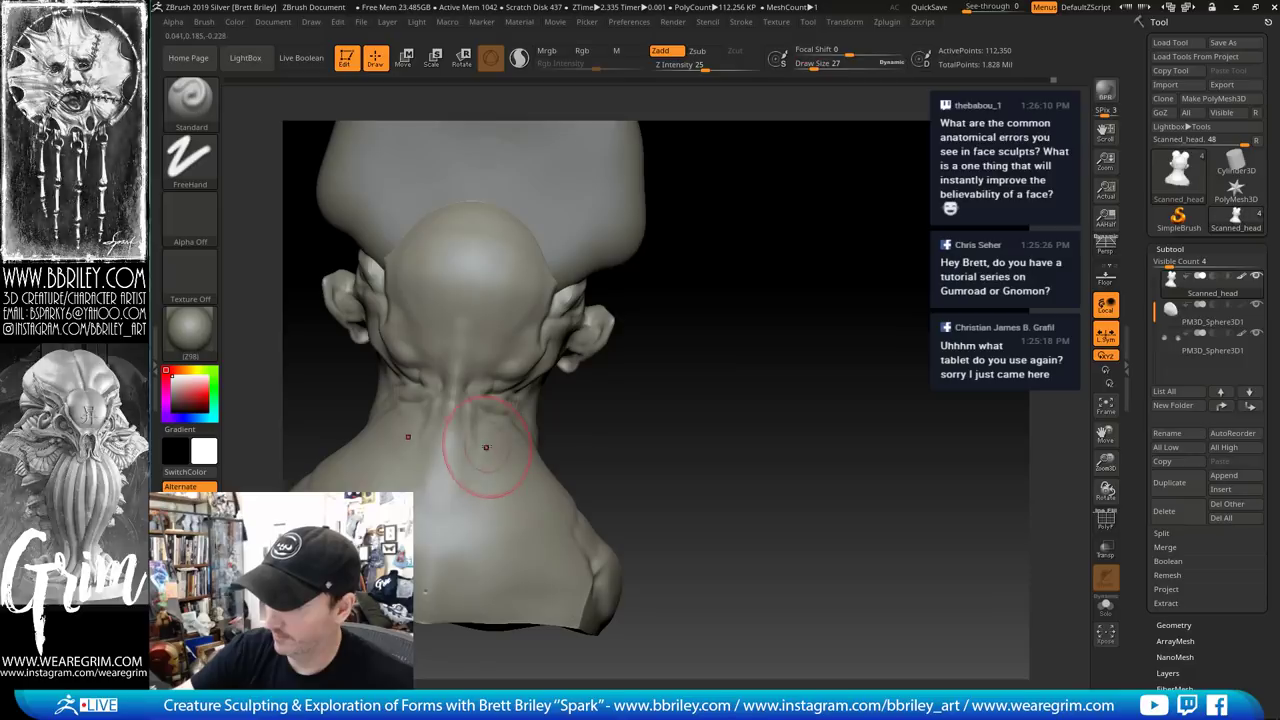
{"action": "key", "text": "b"}
{"action": "key", "text": "c"}
{"action": "key", "text": "l"}
{"action": "mouse_move", "coordinate": [494, 450]}
{"action": "left_mouse_down"}
{"action": "mouse_move", "coordinate": [514, 457]}
{"action": "mouse_move", "coordinate": [503, 451]}
{"action": "mouse_move", "coordinate": [480, 504]}
{"action": "left_mouse_up"}
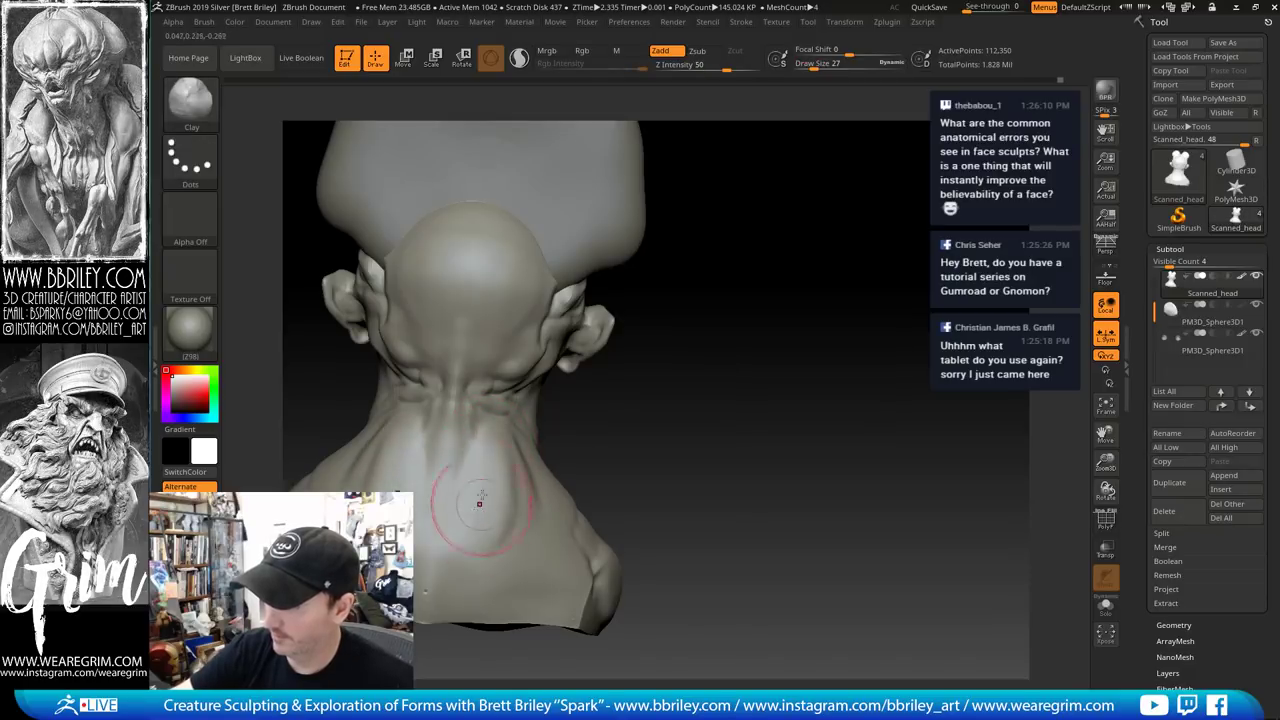
{"action": "mouse_move", "coordinate": [717, 414]}
{"action": "left_mouse_down"}
{"action": "mouse_move", "coordinate": [829, 411]}
{"action": "mouse_move", "coordinate": [786, 389]}
{"action": "mouse_move", "coordinate": [705, 393]}
{"action": "left_mouse_up"}
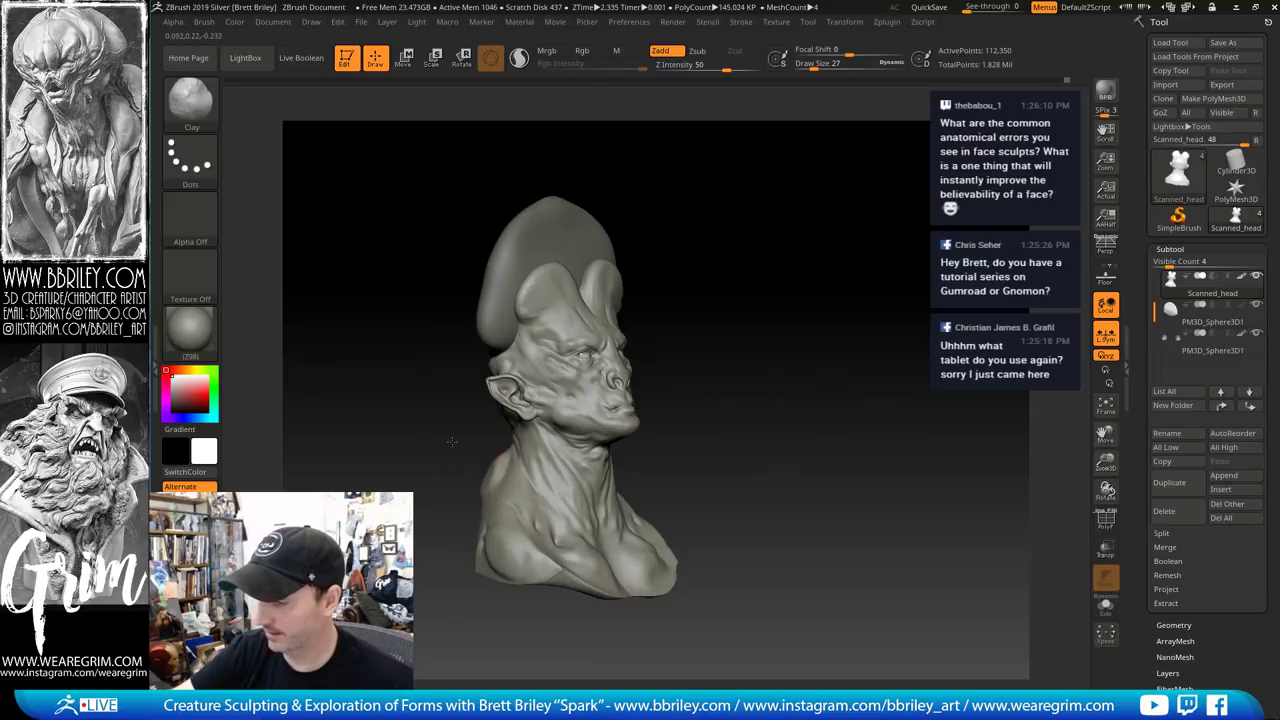
Flatten the muscle planes on the creature's shoulder with the TrimDynamic brush
{"action": "left_click_drag", "start_coordinate": [780, 309], "coordinate": [686, 351]}
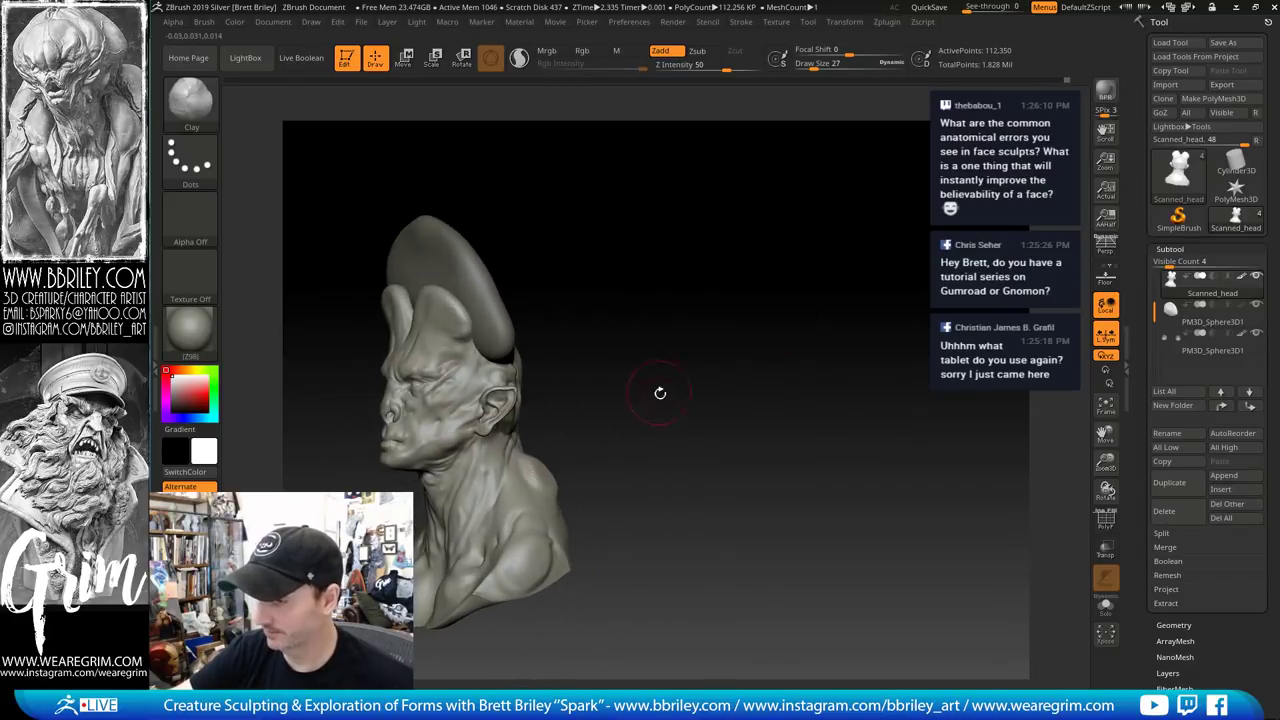
{"action": "left_click_drag", "start_coordinate": [660, 393], "coordinate": [610, 398]}
{"action": "key", "text": "b"}
{"action": "key", "text": "t"}
{"action": "key", "text": "d"}
{"action": "mouse_move", "coordinate": [529, 443]}
{"action": "left_mouse_down"}
{"action": "mouse_move", "coordinate": [734, 312]}
{"action": "mouse_move", "coordinate": [549, 366]}
{"action": "mouse_move", "coordinate": [568, 450]}
{"action": "mouse_move", "coordinate": [560, 411]}
{"action": "mouse_move", "coordinate": [572, 420]}
{"action": "left_mouse_up"}
Carve the upper back muscles with DamStandard and swell the adjoining forms using the Inflat brush at size 32
{"action": "left_click_drag", "start_coordinate": [633, 385], "coordinate": [720, 322]}
{"action": "key", "text": "b"}
{"action": "key", "text": "d"}
{"action": "key", "text": "s"}
{"action": "mouse_move", "coordinate": [642, 347]}
{"action": "left_mouse_down"}
{"action": "mouse_move", "coordinate": [524, 388]}
{"action": "mouse_move", "coordinate": [588, 447]}
{"action": "left_mouse_up"}
{"action": "key", "text": "bracketleft"}
{"action": "key", "text": "b"}
{"action": "key", "text": "i"}
{"action": "key", "text": "n"}
{"action": "key", "text": "bracketright"}
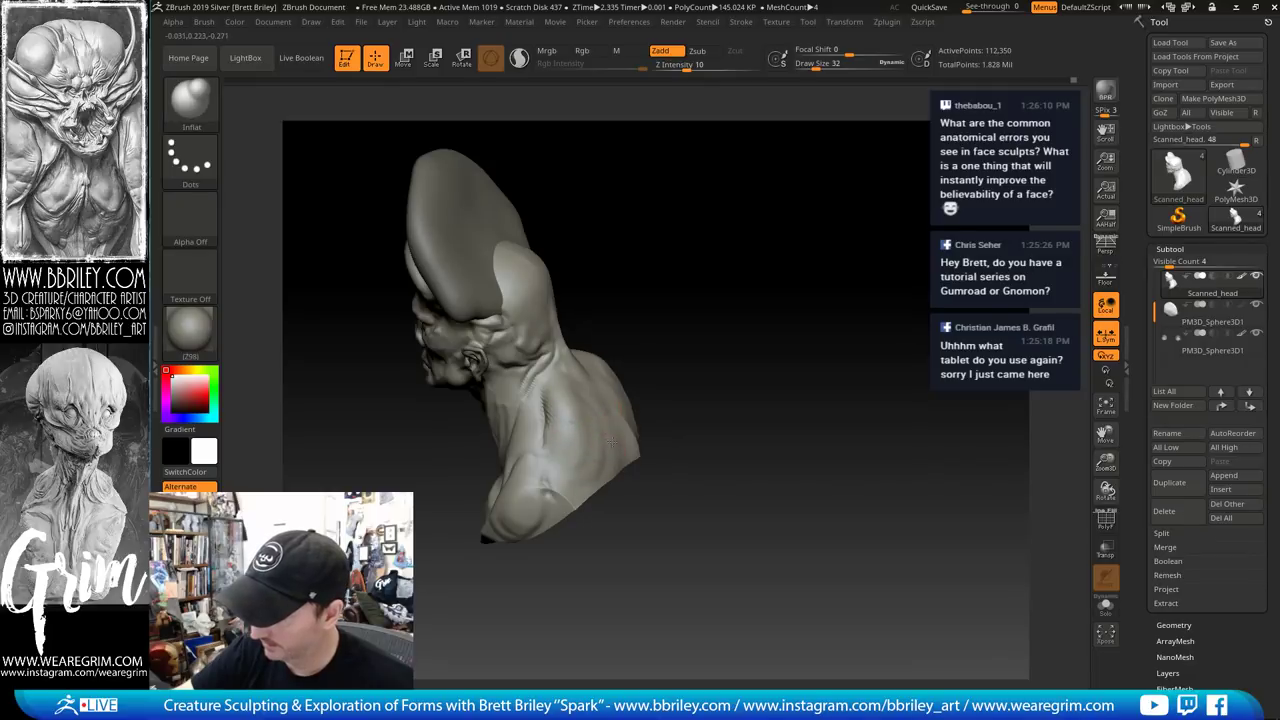
Cut a crease down the back beside the shoulder blade with the DamStandard brush
{"action": "left_click_drag", "start_coordinate": [649, 299], "coordinate": [612, 310]}
{"action": "key", "text": "b"}
{"action": "key", "text": "d"}
{"action": "key", "text": "s"}
{"action": "key", "text": "bracketleft"}
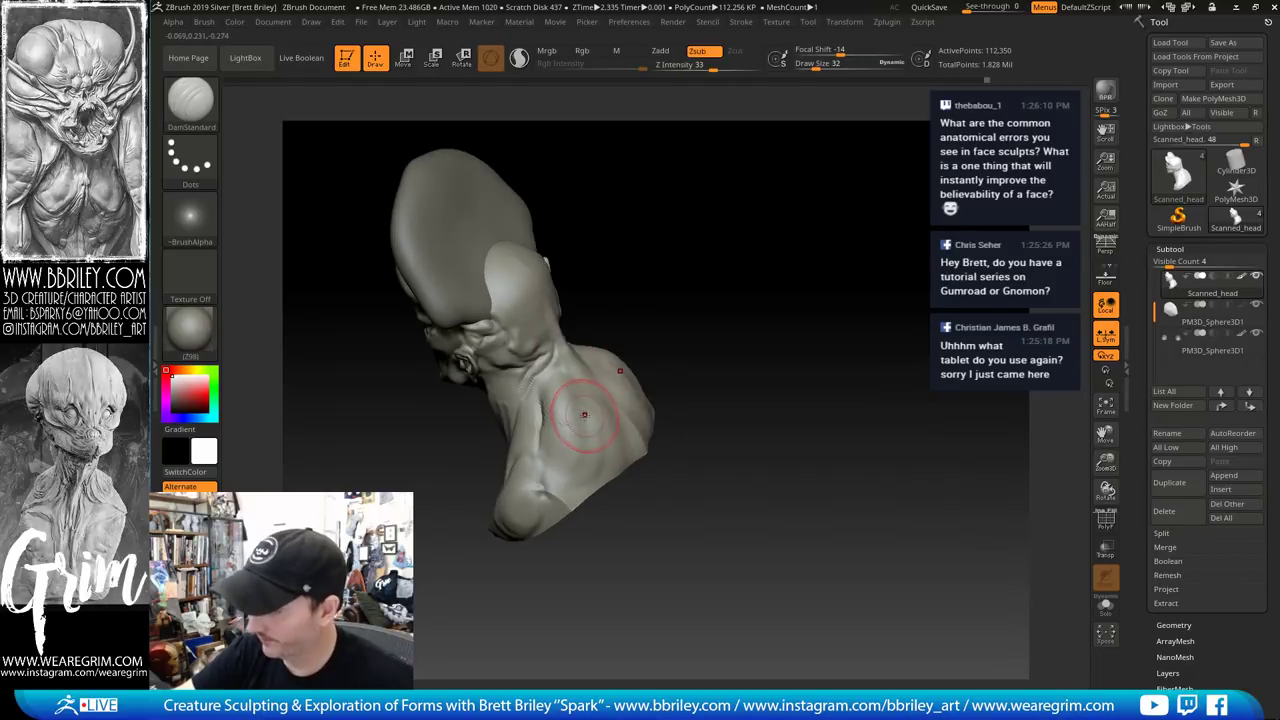
{"action": "mouse_move", "coordinate": [583, 396]}
{"action": "left_mouse_down"}
{"action": "mouse_move", "coordinate": [588, 455]}
{"action": "mouse_move", "coordinate": [646, 402]}
{"action": "mouse_move", "coordinate": [568, 450]}
{"action": "left_mouse_up"}
Puff up and smooth the muscles between the neck base and collarbone with a small Inflat brush
{"action": "key", "text": "b"}
{"action": "key", "text": "i"}
{"action": "key", "text": "n"}
{"action": "left_click_drag", "start_coordinate": [670, 352], "coordinate": [755, 352]}
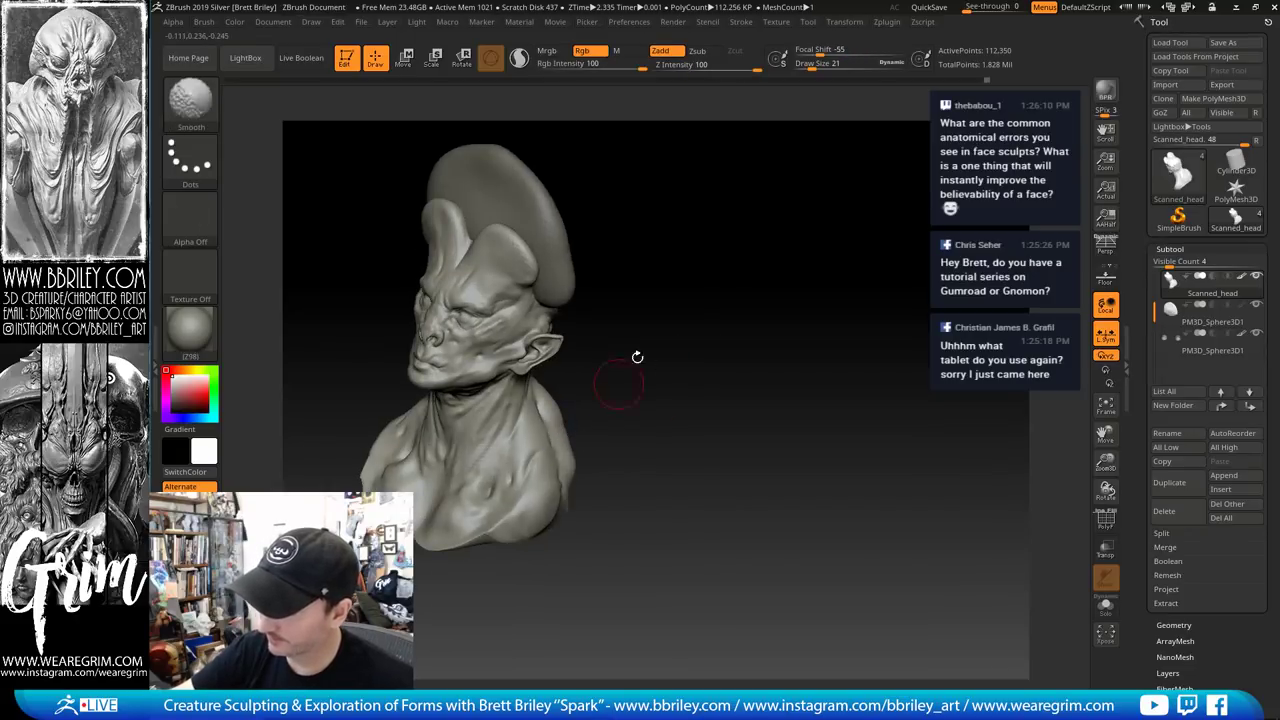
{"action": "left_click_drag", "start_coordinate": [637, 357], "coordinate": [612, 364]}
{"action": "left_click_drag", "start_coordinate": [536, 438], "coordinate": [524, 442]}
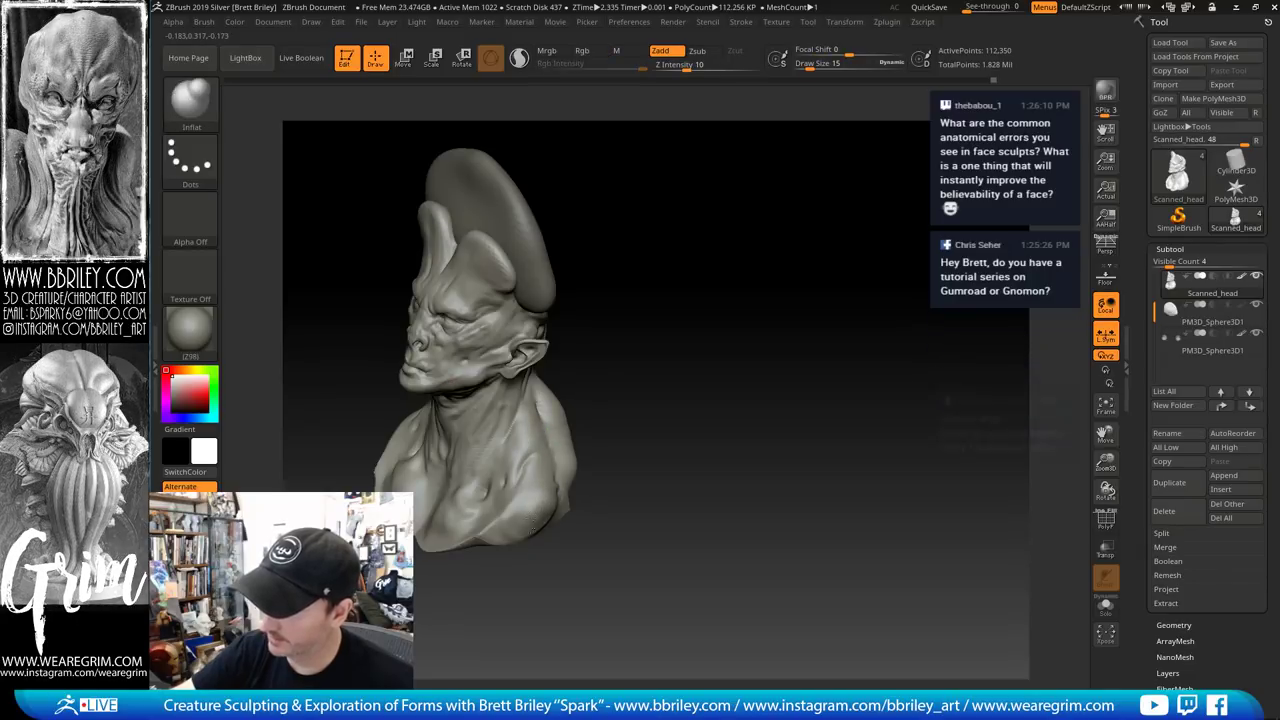
Pull the front of the shoulder muscle downward with the Move brush at size 25
{"action": "left_click_drag", "start_coordinate": [655, 455], "coordinate": [591, 461]}
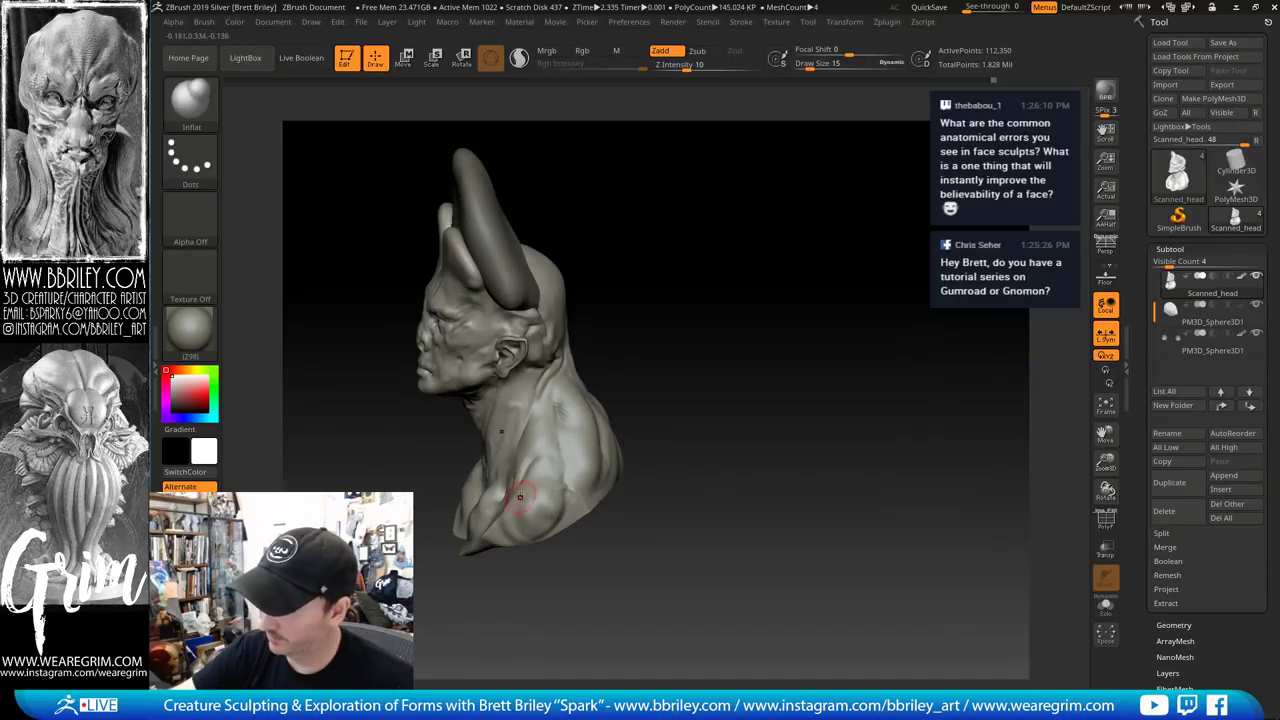
{"action": "key", "text": "b"}
{"action": "key", "text": "m"}
{"action": "key", "text": "v"}
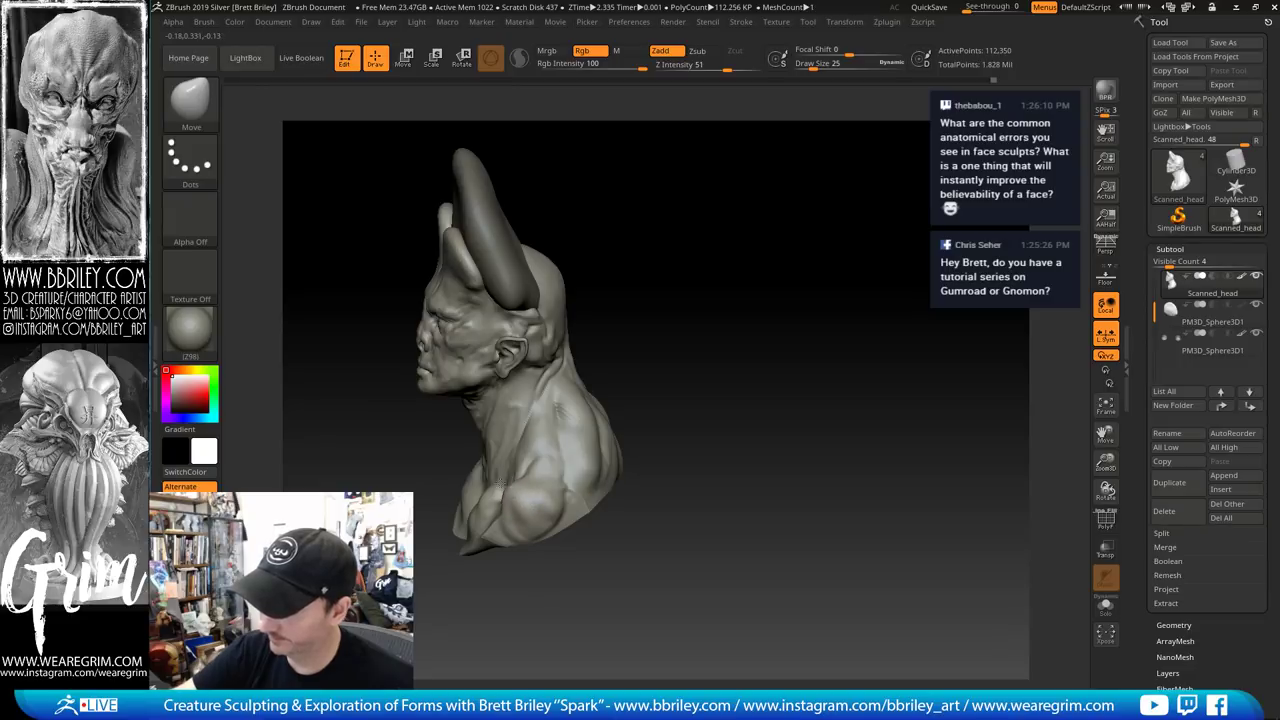
{"action": "left_click_drag", "start_coordinate": [508, 494], "coordinate": [510, 522]}
Refine the trapezius slope and lower shoulder outline with the TrimDynamic and Move brushes
{"action": "mouse_move", "coordinate": [662, 459]}
{"action": "left_mouse_down"}
{"action": "mouse_move", "coordinate": [586, 482]}
{"action": "mouse_move", "coordinate": [608, 508]}
{"action": "mouse_move", "coordinate": [606, 471]}
{"action": "mouse_move", "coordinate": [714, 380]}
{"action": "mouse_move", "coordinate": [657, 437]}
{"action": "left_mouse_up"}
{"action": "key", "text": "b"}
{"action": "key", "text": "t"}
{"action": "key", "text": "d"}
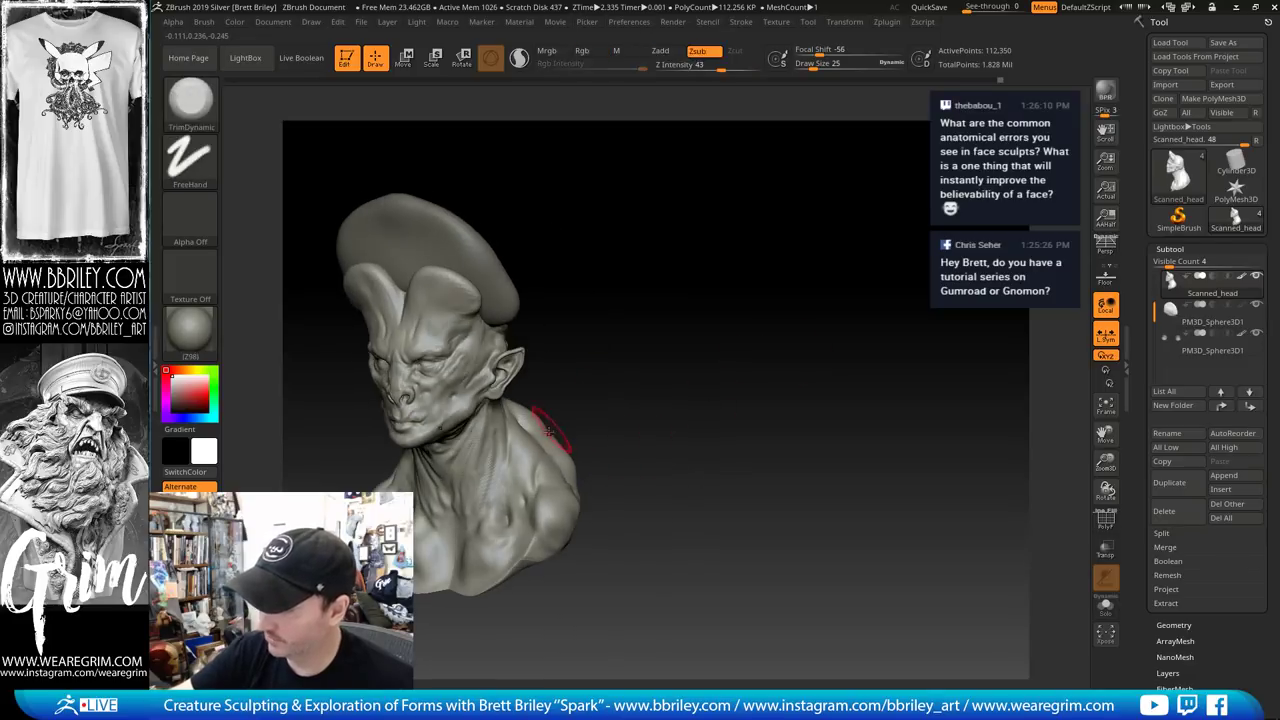
{"action": "key", "text": "b"}
{"action": "key", "text": "m"}
{"action": "key", "text": "v"}
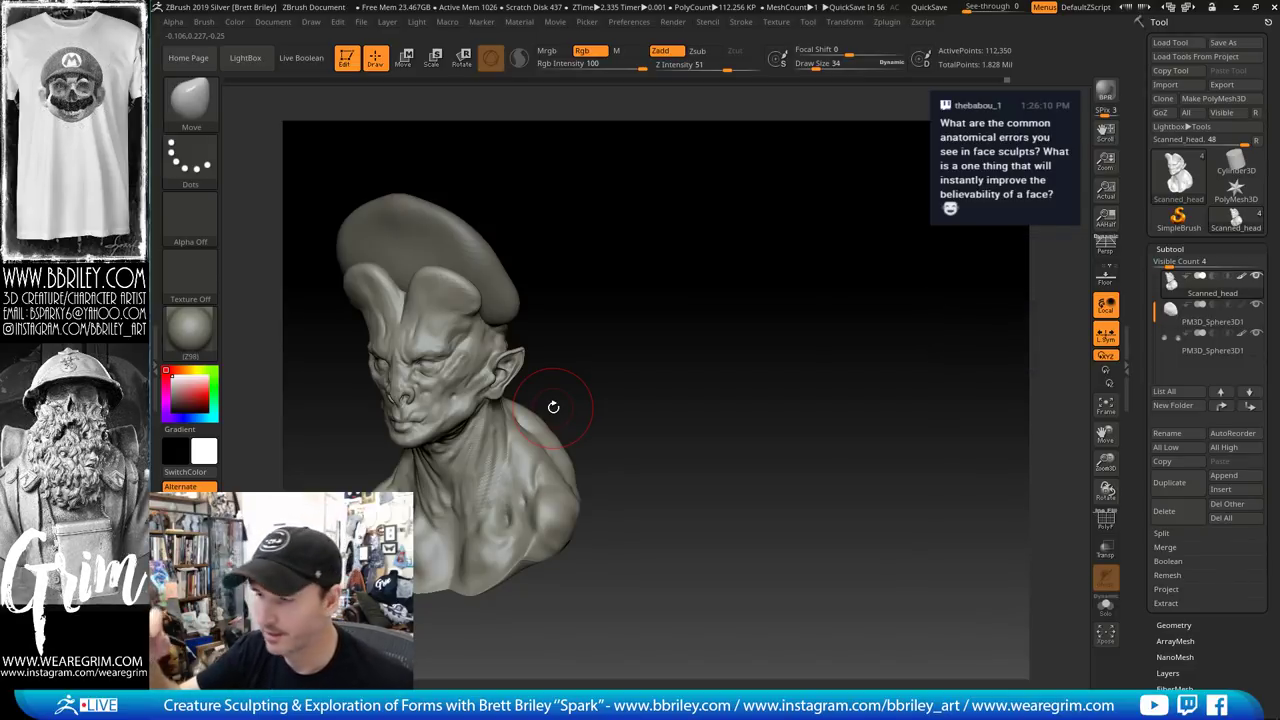
{"action": "left_click_drag", "start_coordinate": [650, 398], "coordinate": [639, 329], "text": "shift"}
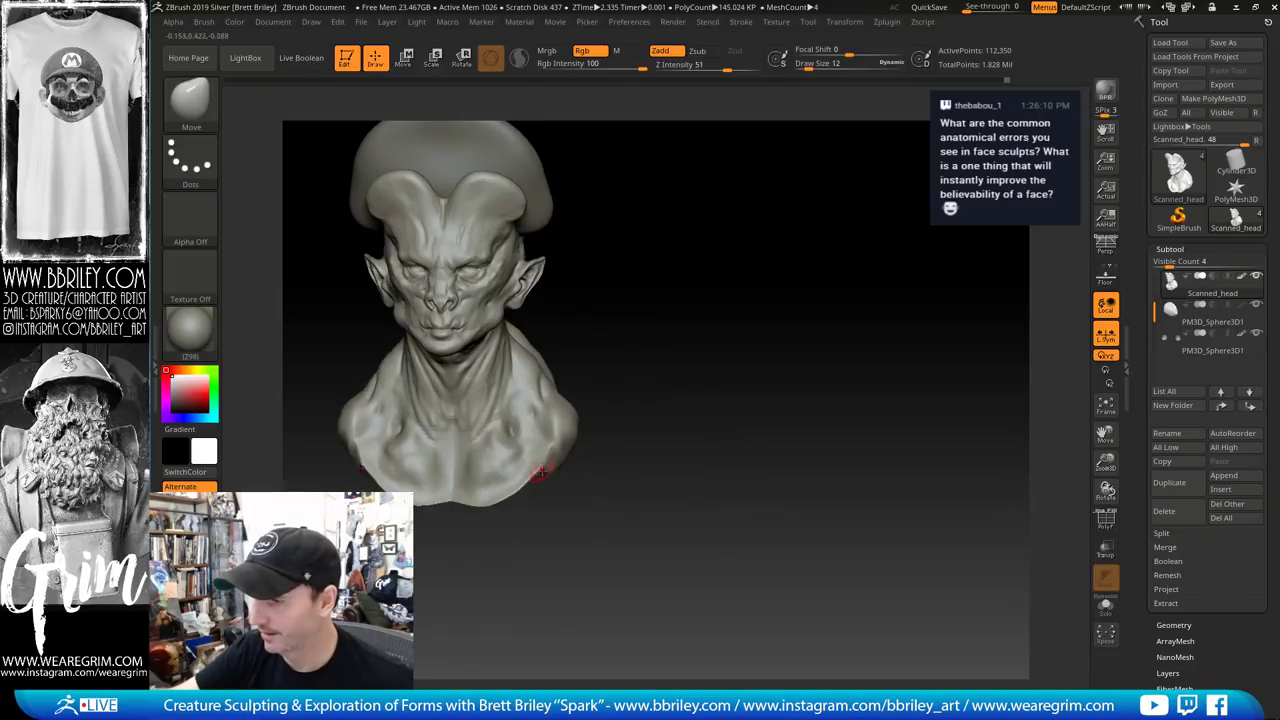
{"action": "key", "text": "shift"}
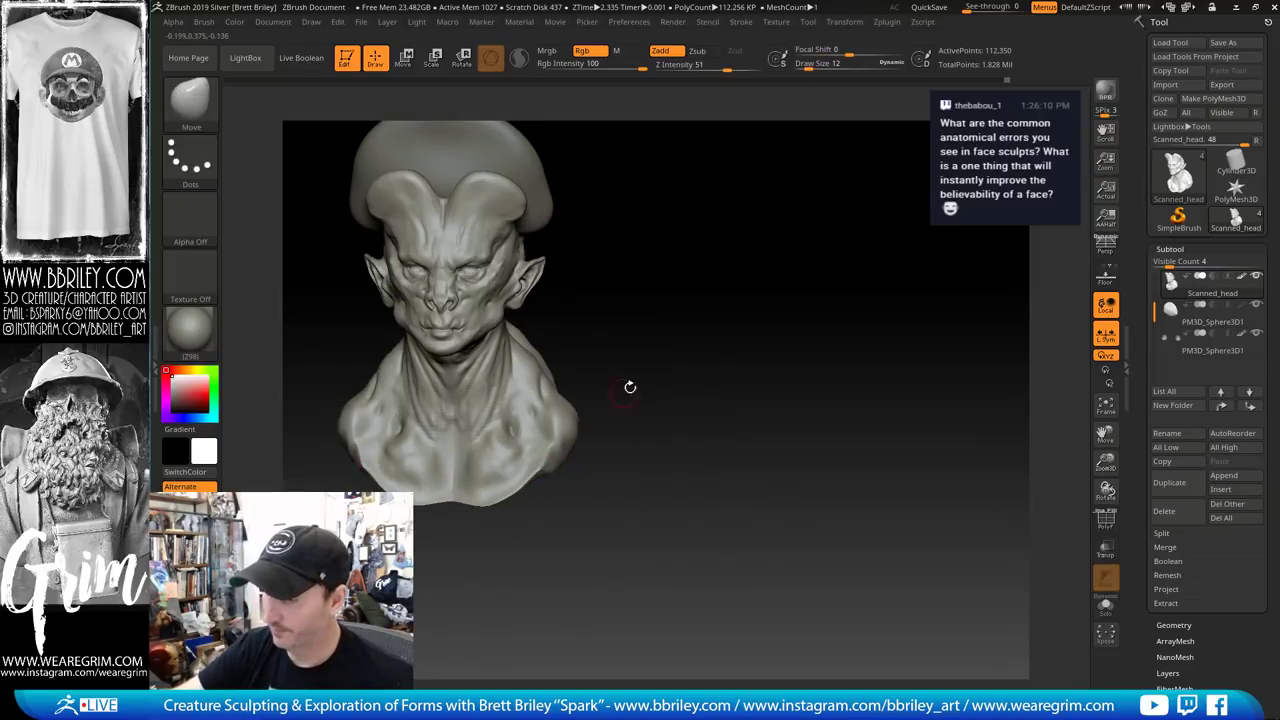
Inflate the chest muscles and define the sternum between them with DamStandard at size 12
{"action": "left_click_drag", "start_coordinate": [629, 383], "coordinate": [523, 429]}
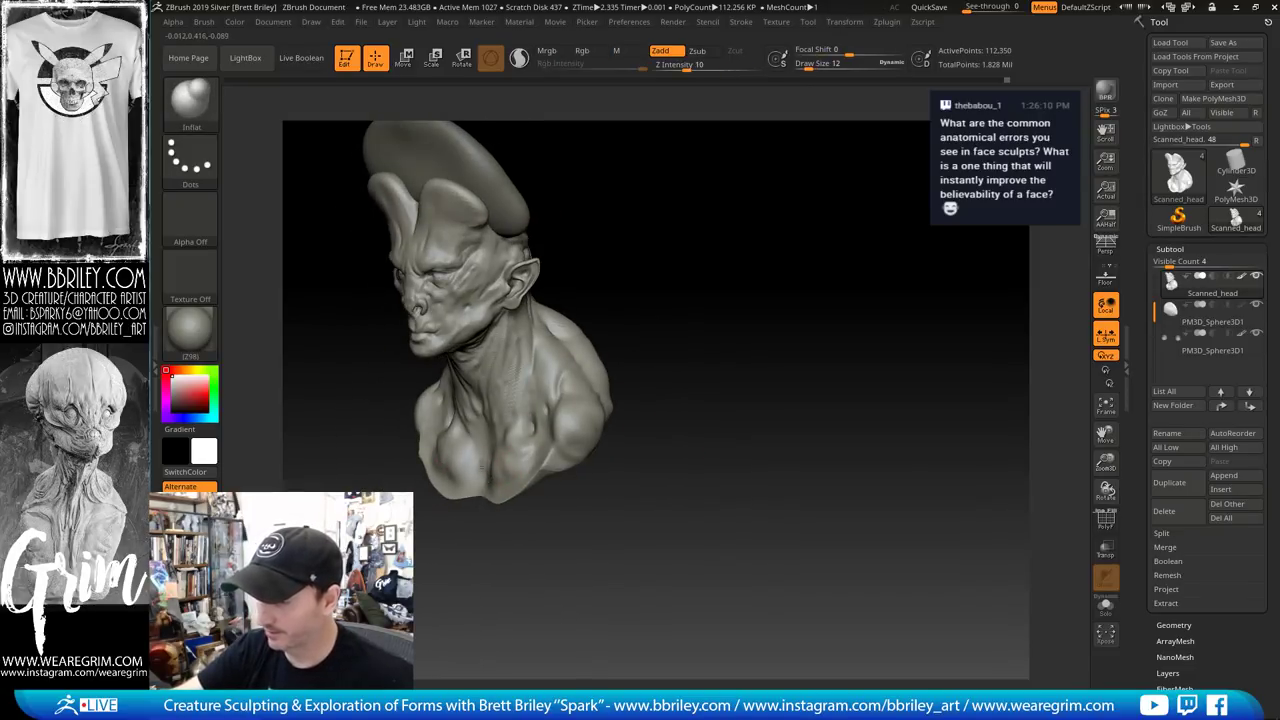
{"action": "left_click_drag", "start_coordinate": [637, 291], "coordinate": [511, 470], "text": "shift"}
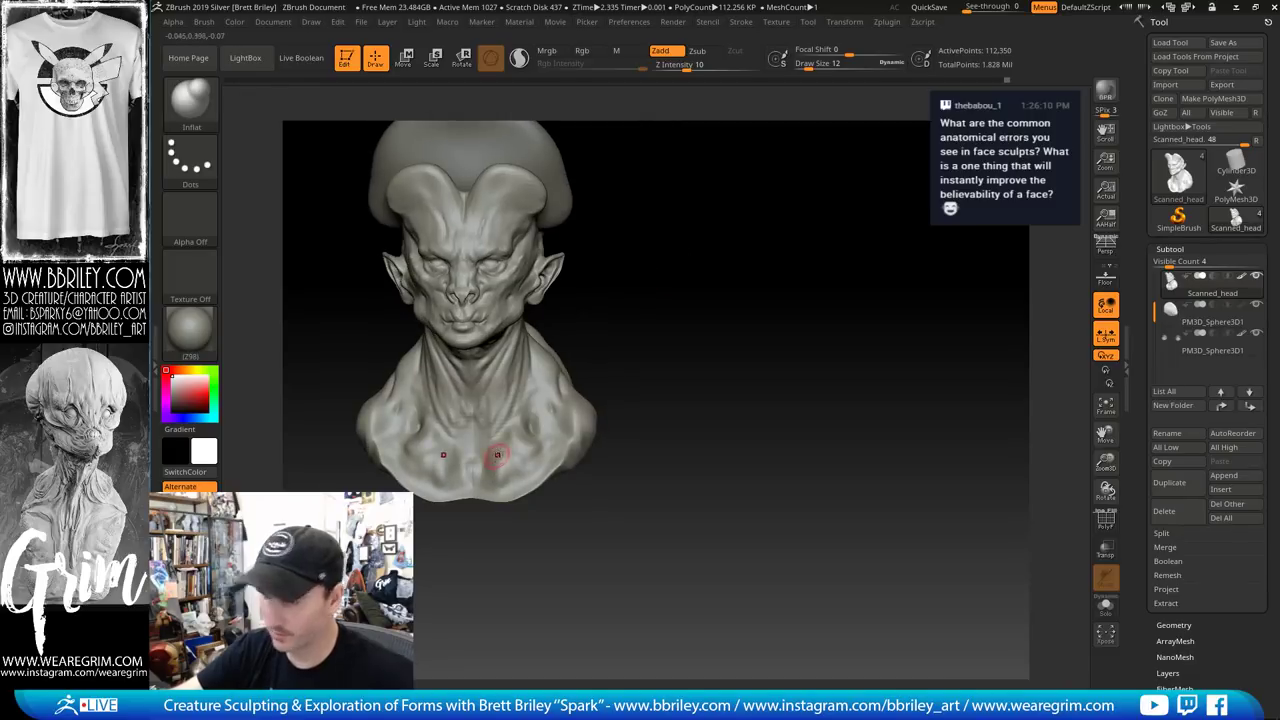
{"action": "key", "text": "b"}
{"action": "key", "text": "d"}
{"action": "key", "text": "s"}
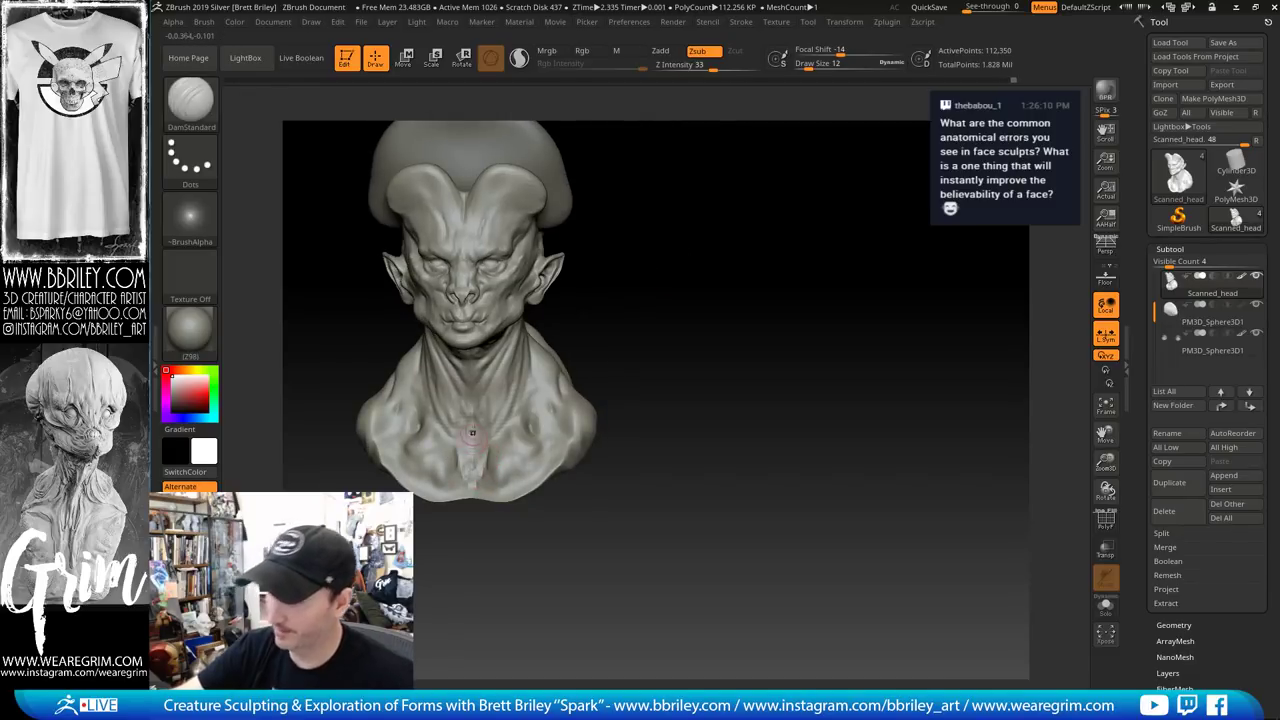
Build up the trapezius beside the neck with the Clay brush at size 12 and smooth it
{"action": "mouse_move", "coordinate": [640, 321]}
{"action": "left_mouse_down"}
{"action": "mouse_move", "coordinate": [637, 303]}
{"action": "mouse_move", "coordinate": [640, 323]}
{"action": "mouse_move", "coordinate": [624, 333]}
{"action": "left_mouse_up"}
{"action": "key", "text": "b"}
{"action": "key", "text": "c"}
{"action": "key", "text": "l"}
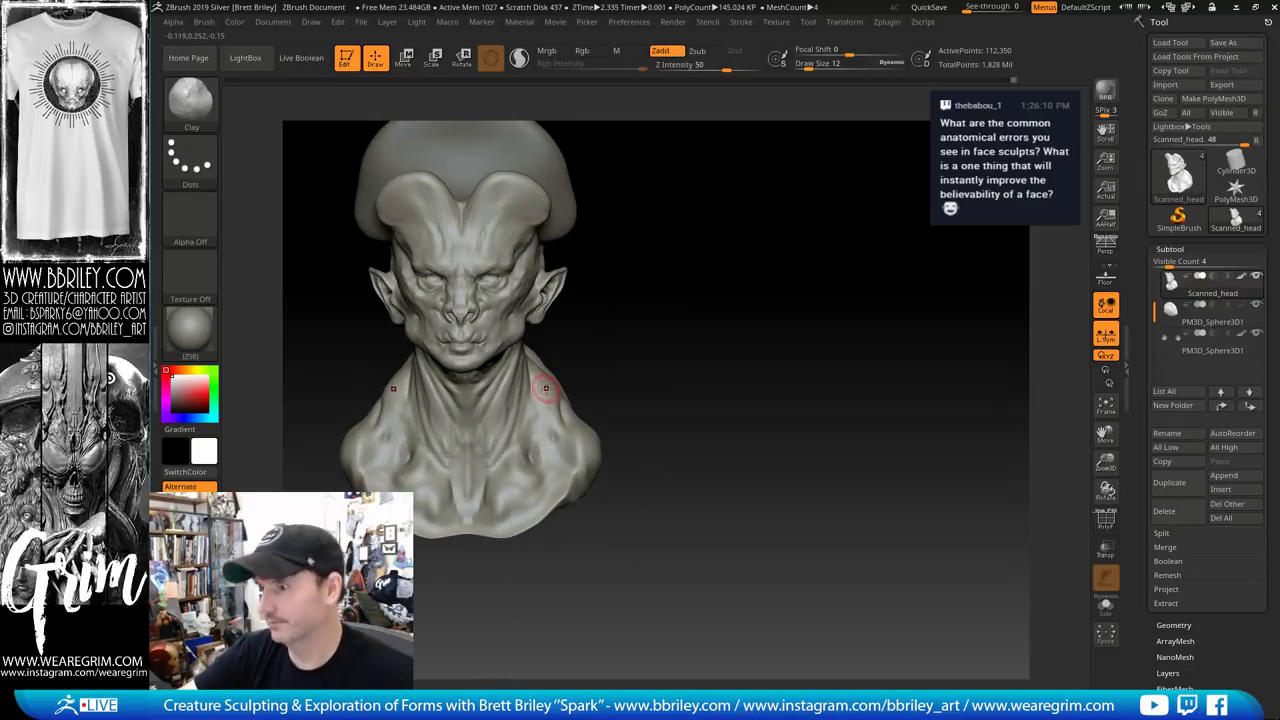
{"action": "left_click_drag", "start_coordinate": [543, 383], "coordinate": [550, 385]}
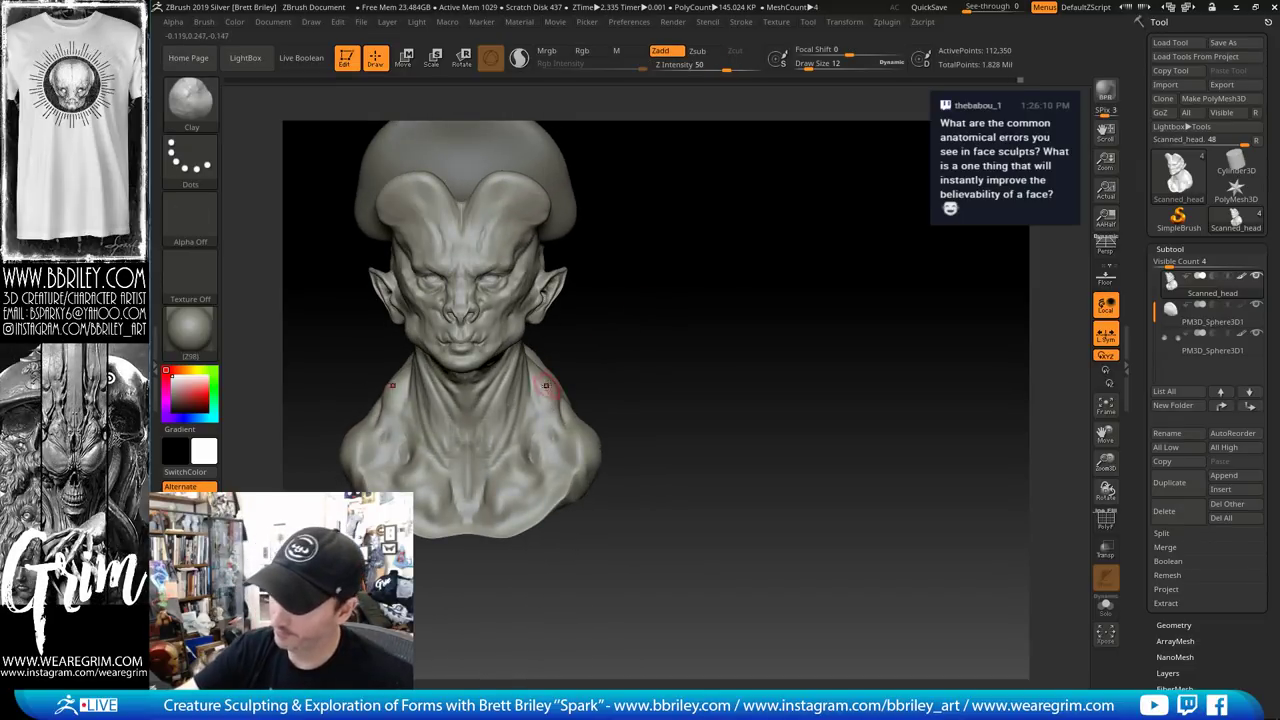
{"action": "left_click_drag", "start_coordinate": [640, 334], "coordinate": [543, 386]}
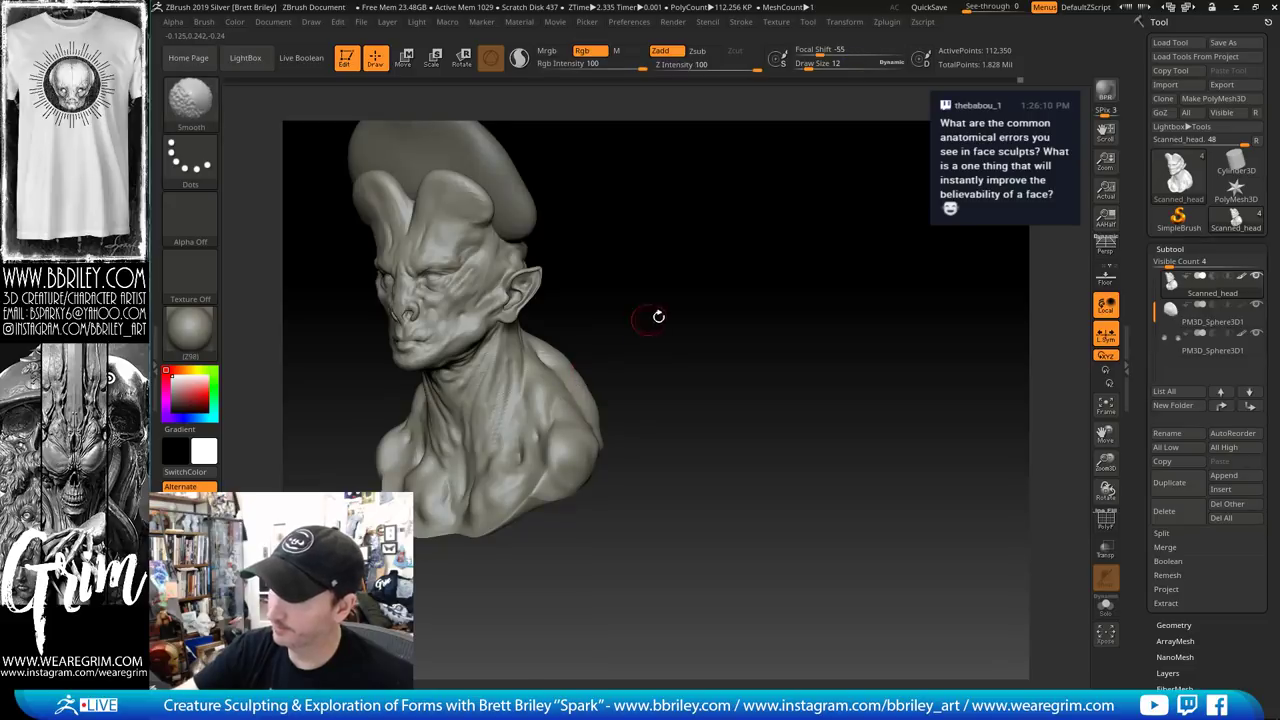
{"action": "mouse_move", "coordinate": [652, 319]}
{"action": "left_mouse_down"}
{"action": "mouse_move", "coordinate": [602, 345]}
{"action": "mouse_move", "coordinate": [596, 368]}
{"action": "left_mouse_up"}
{"action": "left_click_drag", "start_coordinate": [675, 345], "coordinate": [618, 362]}
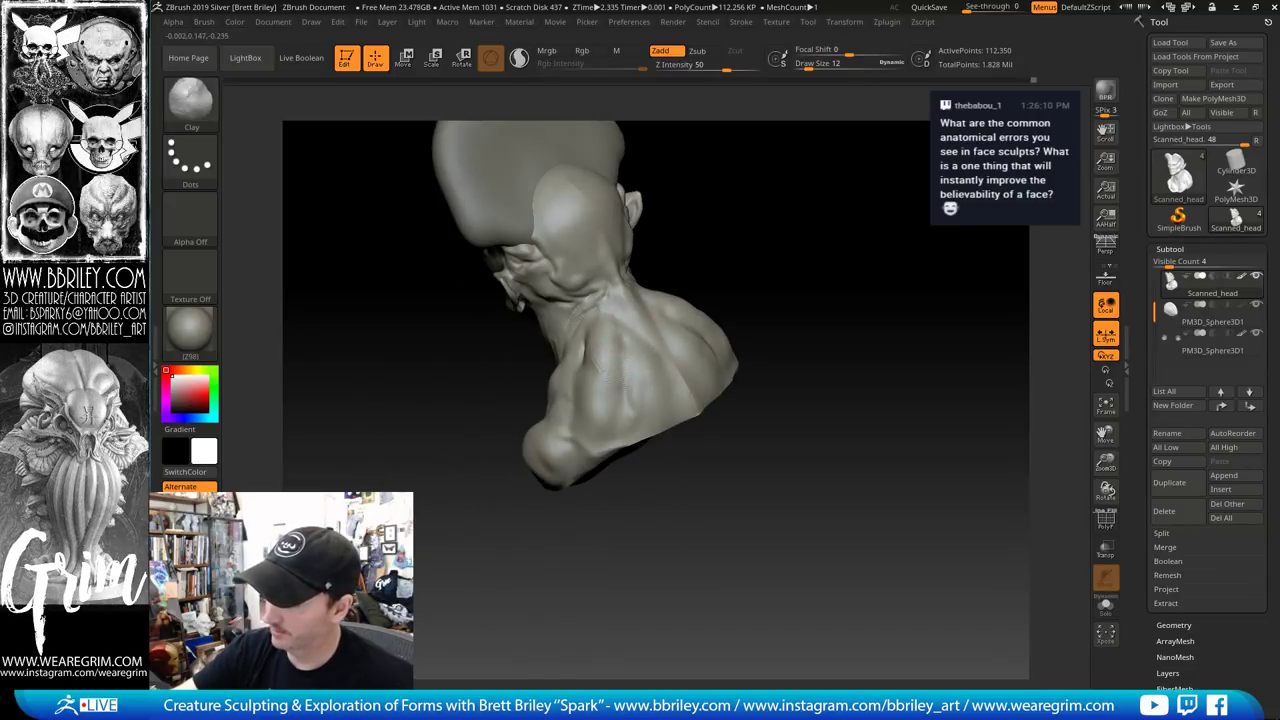
Carve a groove along the spine from the nape down the upper back with DamStandard
{"action": "key", "text": "b"}
{"action": "key", "text": "d"}
{"action": "key", "text": "s"}
{"action": "left_click_drag", "start_coordinate": [640, 326], "coordinate": [670, 369]}
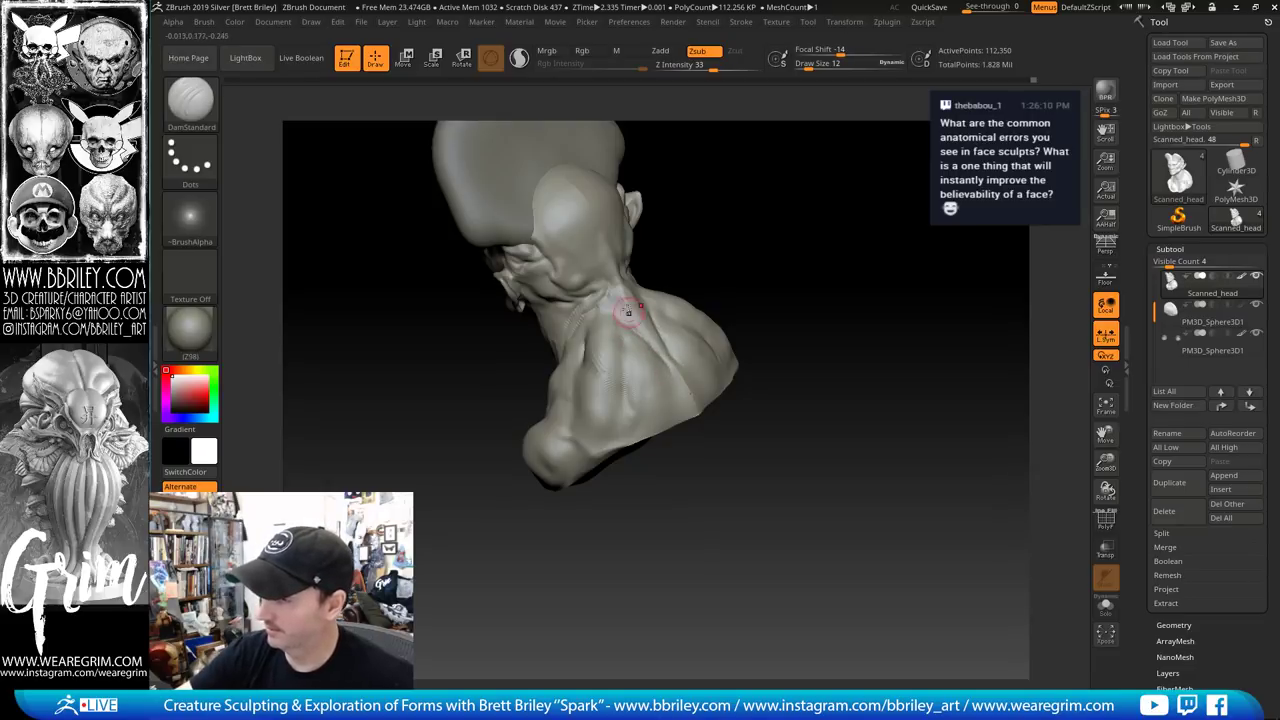
Add raised detail to the back of the skull with the Standard brush at size 8
{"action": "left_click_drag", "start_coordinate": [694, 191], "coordinate": [620, 392]}
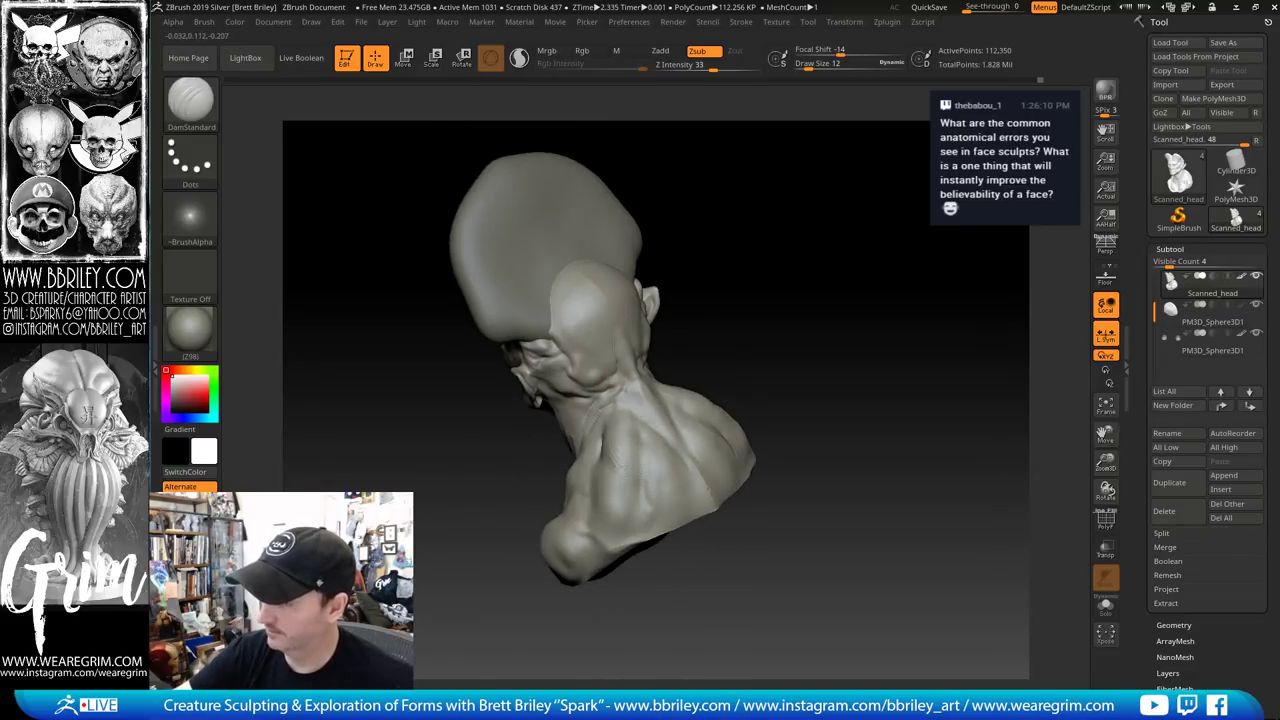
{"action": "key", "text": "b"}
{"action": "key", "text": "s"}
{"action": "key", "text": "t"}
{"action": "key", "text": "s"}
{"action": "left_click", "coordinate": [578, 364]}
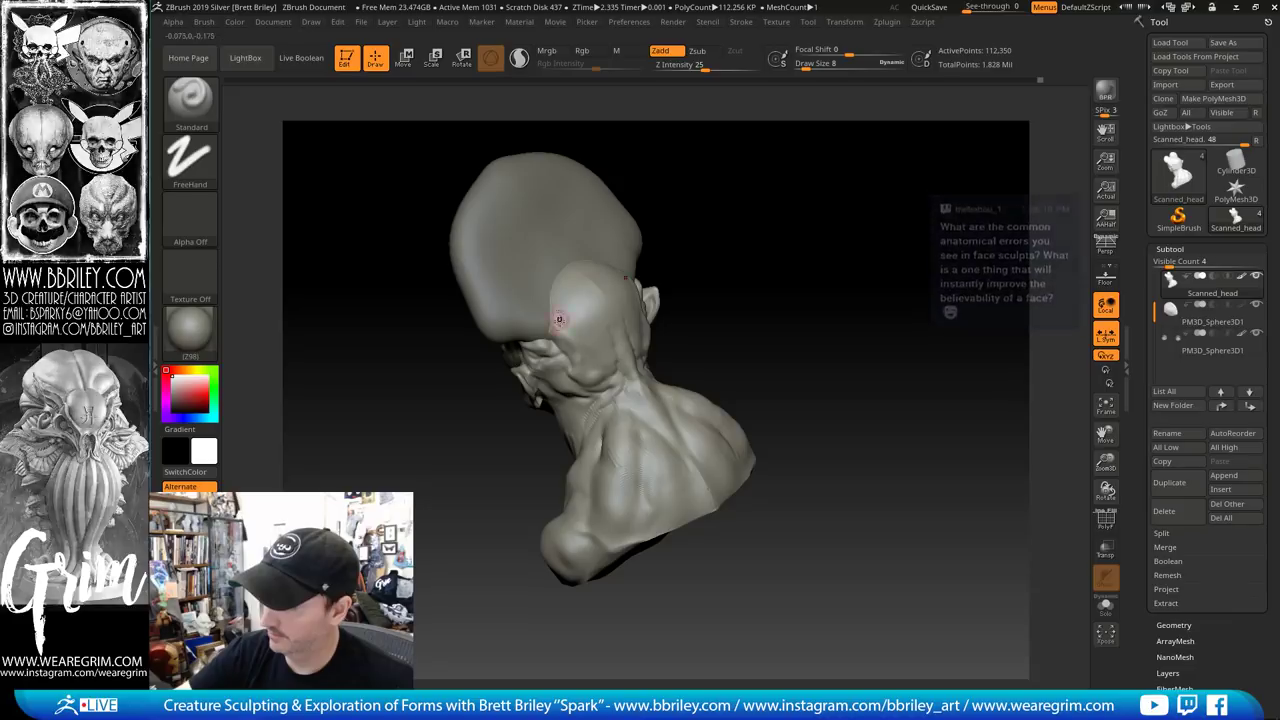
{"action": "left_click_drag", "start_coordinate": [596, 286], "coordinate": [604, 290]}
Make the large head crest the active subtool and save the sculpt as a tool file
{"action": "left_click_drag", "start_coordinate": [753, 217], "coordinate": [572, 330]}
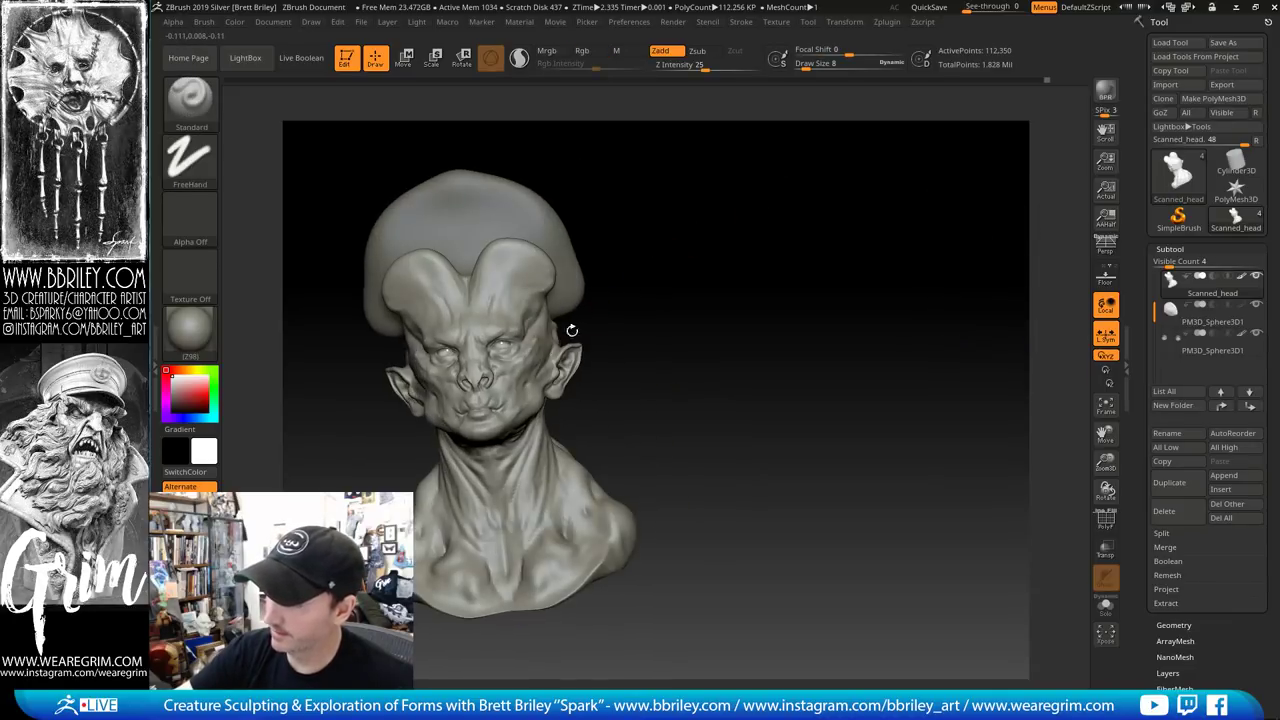
{"action": "left_click_drag", "start_coordinate": [634, 298], "coordinate": [682, 298]}
{"action": "left_click_drag", "start_coordinate": [682, 298], "coordinate": [694, 334], "text": "alt"}
{"action": "left_click", "coordinate": [580, 288], "text": "alt"}
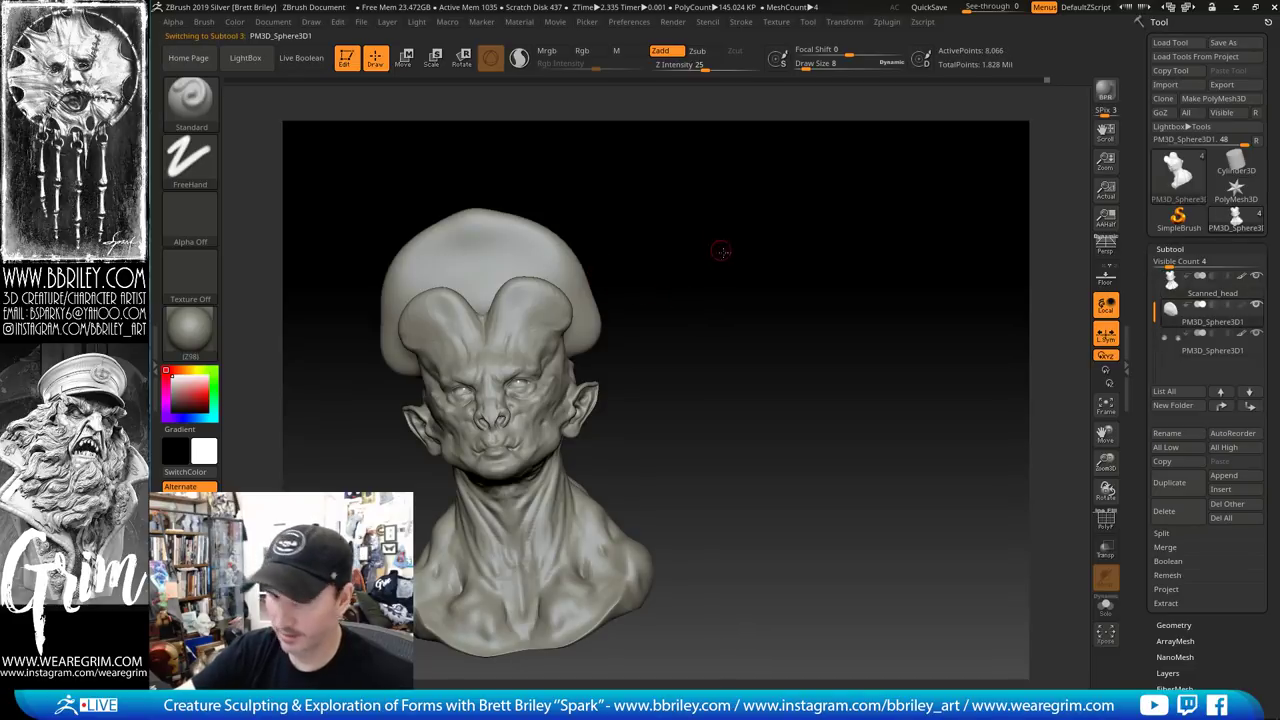
{"action": "left_click_drag", "start_coordinate": [720, 251], "coordinate": [722, 218], "text": "shift"}
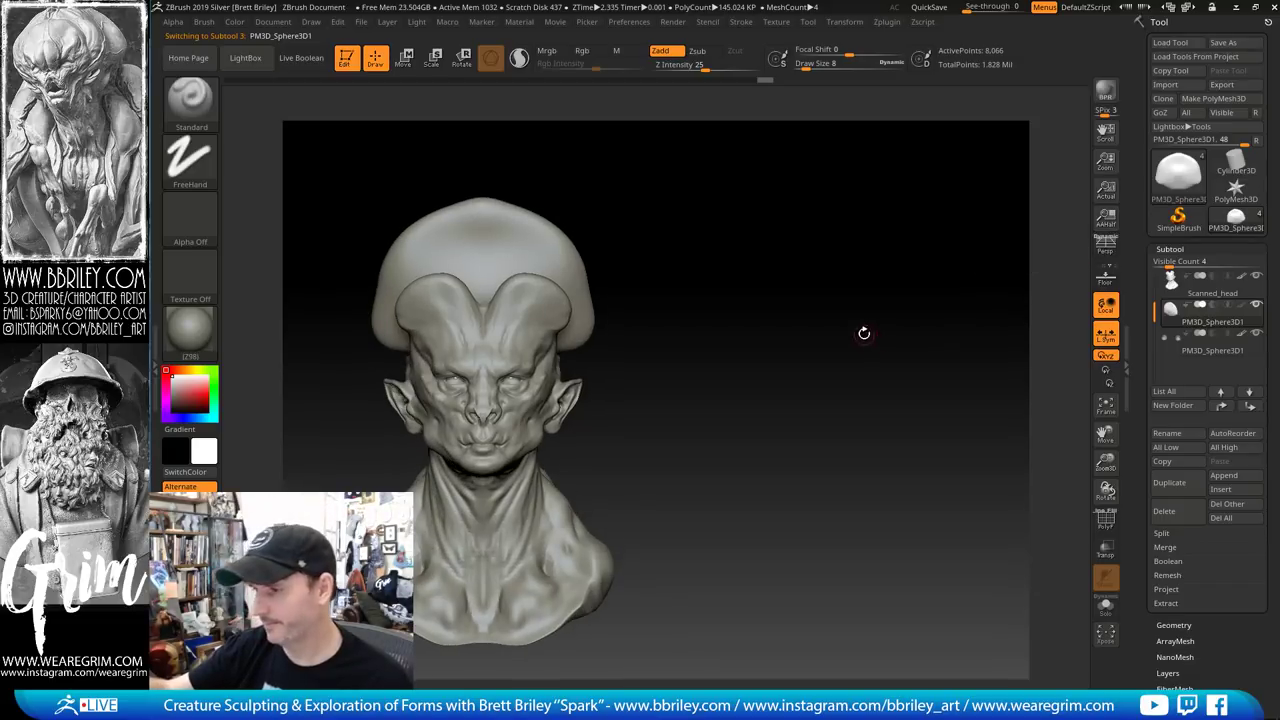
{"action": "left_click_drag", "start_coordinate": [864, 333], "coordinate": [860, 295]}
{"action": "left_click", "coordinate": [808, 21]}
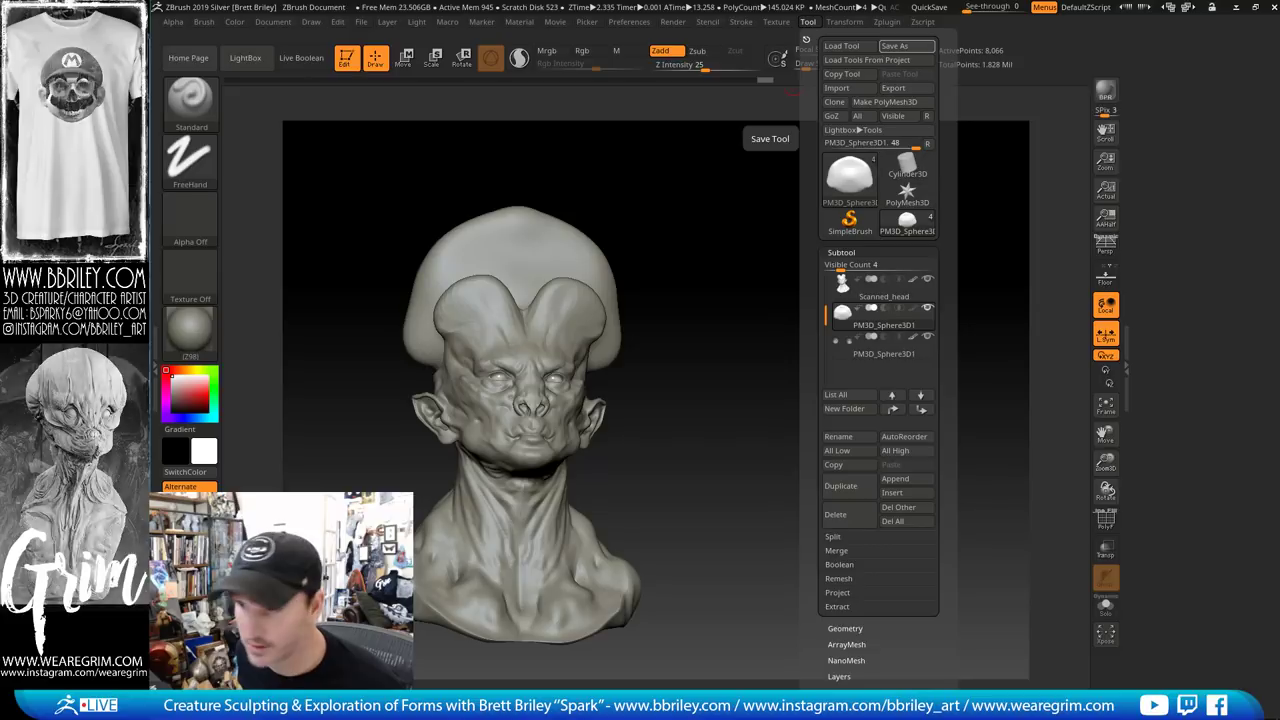
{"action": "left_click", "coordinate": [806, 39]}
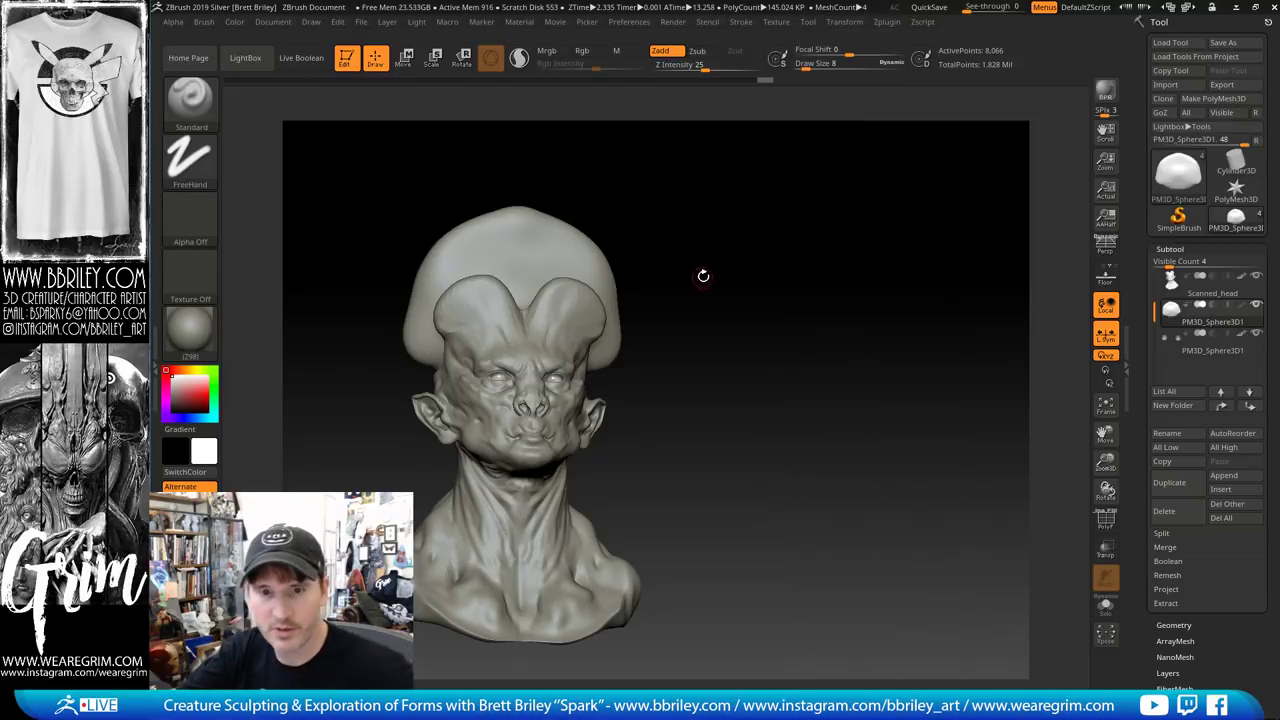
Build up raised forms across the back of the head crest with the Clay brush at size 18
{"action": "left_click_drag", "start_coordinate": [731, 248], "coordinate": [694, 238]}
{"action": "left_click_drag", "start_coordinate": [835, 208], "coordinate": [866, 208]}
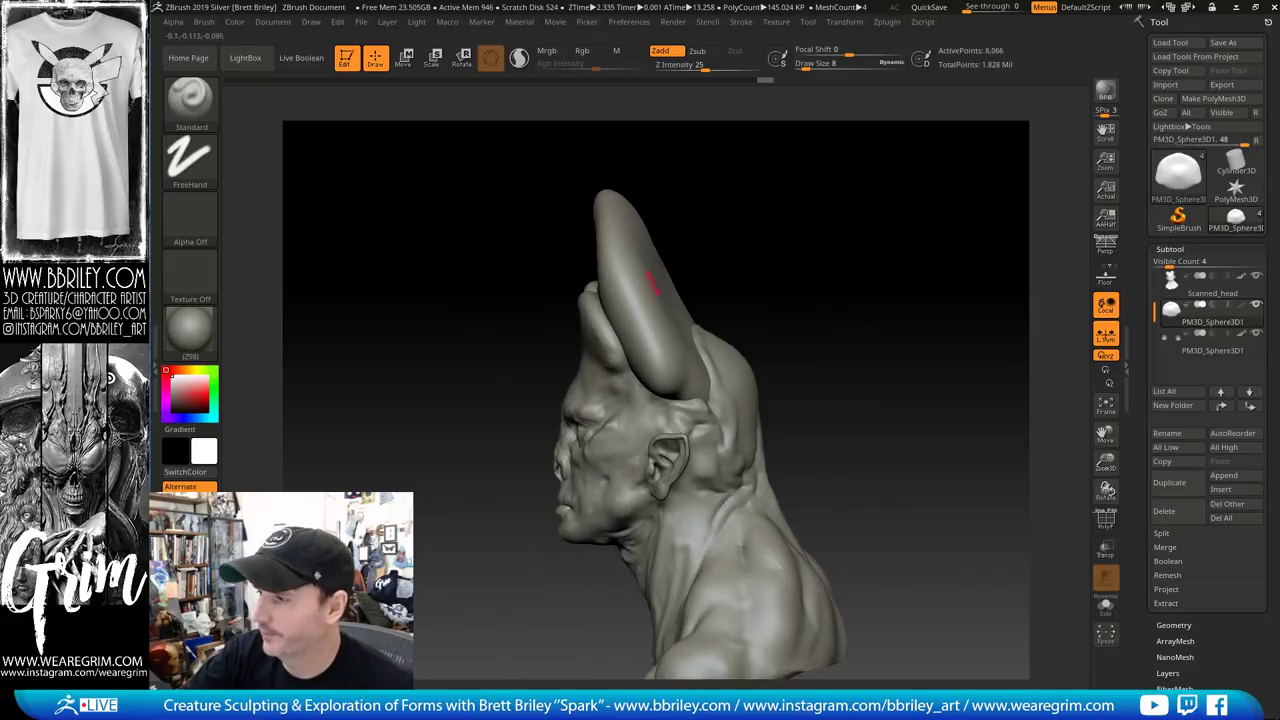
{"action": "mouse_move", "coordinate": [722, 270]}
{"action": "left_mouse_down"}
{"action": "mouse_move", "coordinate": [655, 275]}
{"action": "mouse_move", "coordinate": [657, 328]}
{"action": "mouse_move", "coordinate": [676, 342]}
{"action": "left_mouse_up"}
{"action": "key", "text": "b"}
{"action": "key", "text": "c"}
{"action": "key", "text": "l"}
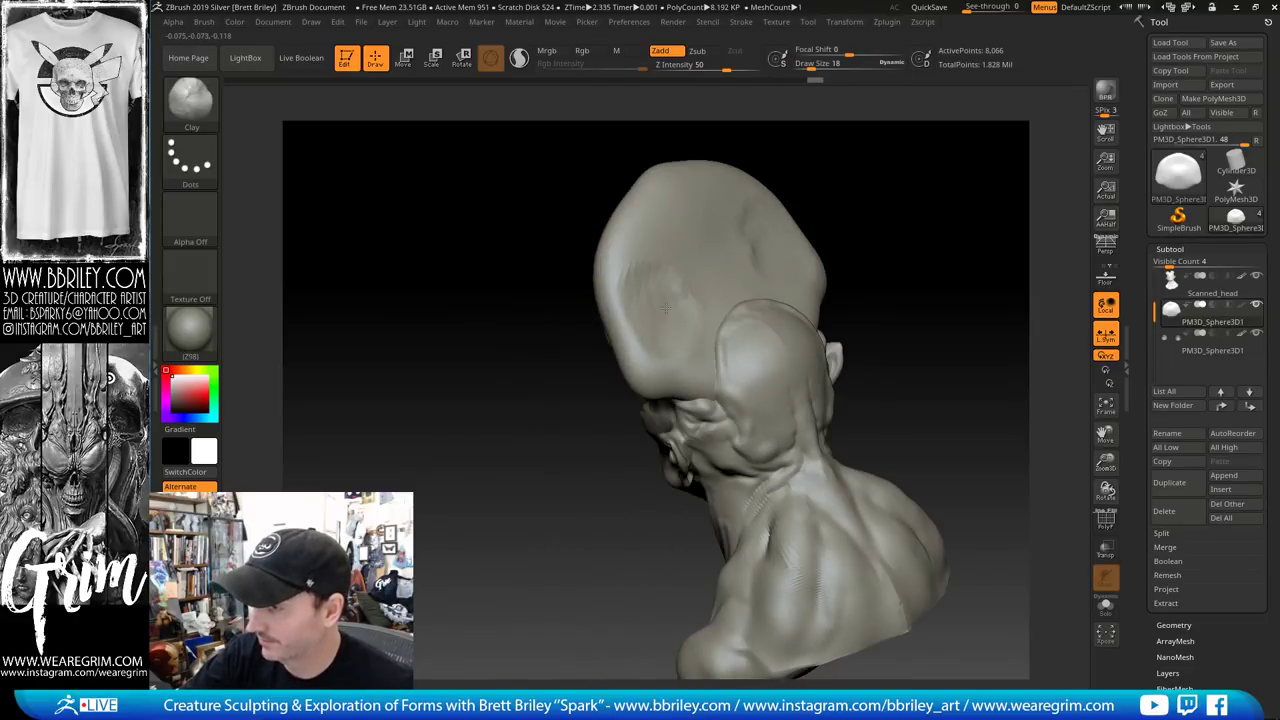
{"action": "left_click_drag", "start_coordinate": [789, 149], "coordinate": [745, 170]}
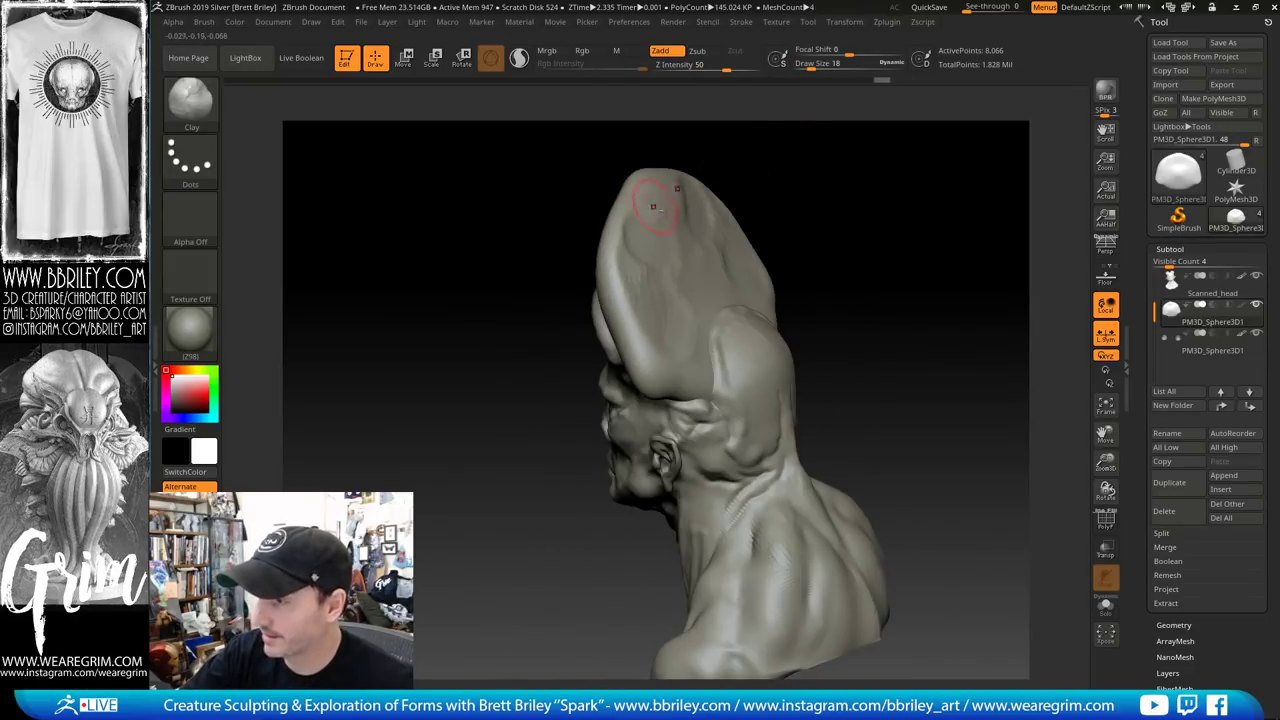
{"action": "left_click_drag", "start_coordinate": [649, 217], "coordinate": [657, 202]}
{"action": "mouse_move", "coordinate": [734, 143]}
{"action": "left_mouse_down"}
{"action": "mouse_move", "coordinate": [753, 137]}
{"action": "mouse_move", "coordinate": [695, 178]}
{"action": "left_mouse_up"}
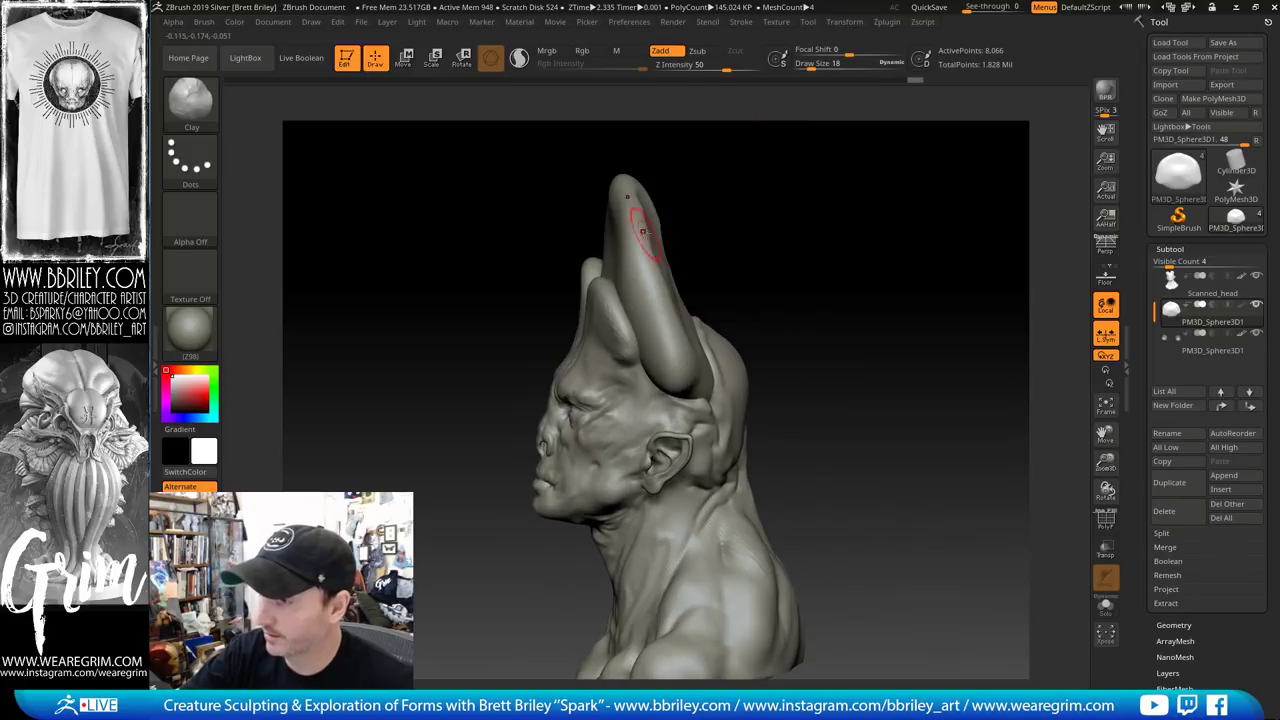
Reshape the head crest's side profile and outer rim with the Move brush at size 36
{"action": "key", "text": "b"}
{"action": "key", "text": "m"}
{"action": "key", "text": "v"}
{"action": "key", "text": "s"}
{"action": "left_click_drag", "start_coordinate": [647, 237], "coordinate": [619, 234]}
{"action": "left_click_drag", "start_coordinate": [712, 212], "coordinate": [675, 223]}
{"action": "left_click_drag", "start_coordinate": [620, 272], "coordinate": [682, 288]}
{"action": "key", "text": "s"}
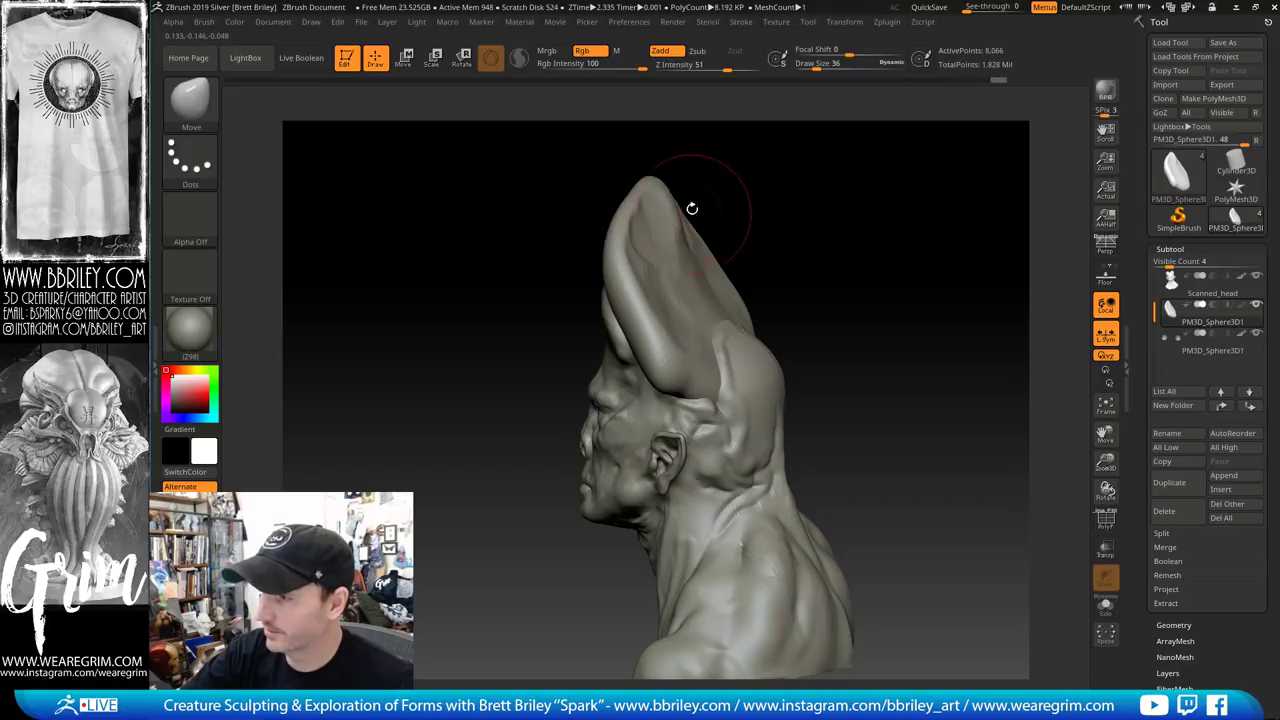
{"action": "left_click_drag", "start_coordinate": [691, 206], "coordinate": [670, 221]}
Make the Scanned_head subtool active and reduce the Move brush size to 5 for work on the face
{"action": "mouse_move", "coordinate": [823, 177]}
{"action": "left_mouse_down"}
{"action": "mouse_move", "coordinate": [840, 211]}
{"action": "mouse_move", "coordinate": [882, 209]}
{"action": "mouse_move", "coordinate": [771, 180]}
{"action": "left_mouse_up"}
{"action": "mouse_move", "coordinate": [857, 194]}
{"action": "left_mouse_down"}
{"action": "mouse_move", "coordinate": [793, 233]}
{"action": "mouse_move", "coordinate": [837, 223]}
{"action": "mouse_move", "coordinate": [806, 263]}
{"action": "left_mouse_up"}
{"action": "left_click_drag", "start_coordinate": [889, 249], "coordinate": [746, 195], "text": "alt"}
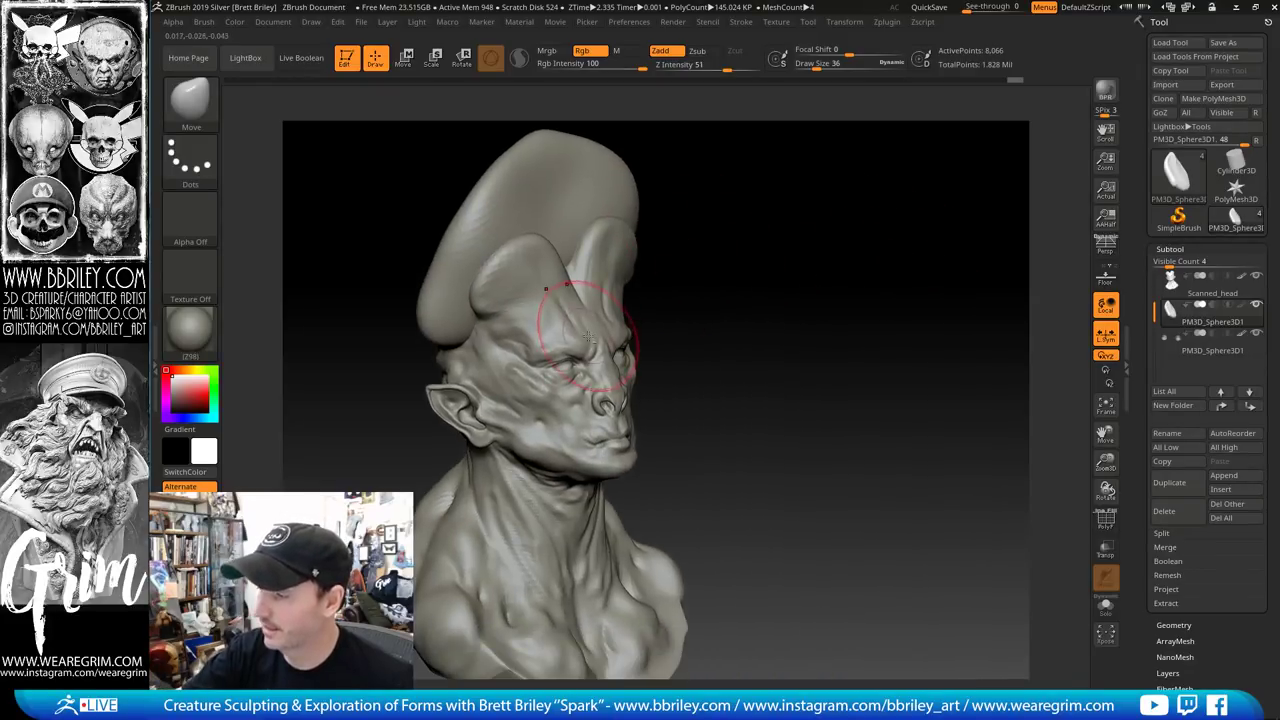
{"action": "left_click", "coordinate": [583, 325], "text": "alt"}
{"action": "left_click_drag", "start_coordinate": [775, 268], "coordinate": [734, 265]}
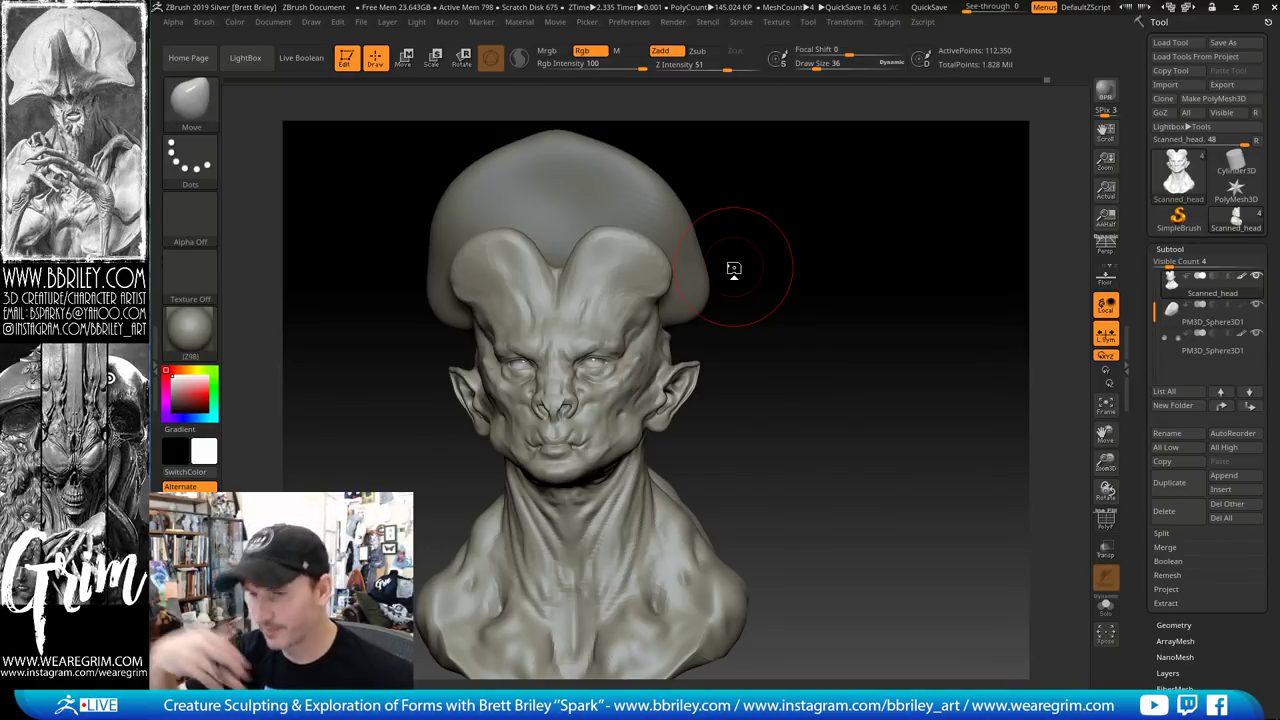
{"action": "left_click_drag", "start_coordinate": [797, 266], "coordinate": [800, 232], "text": "alt"}
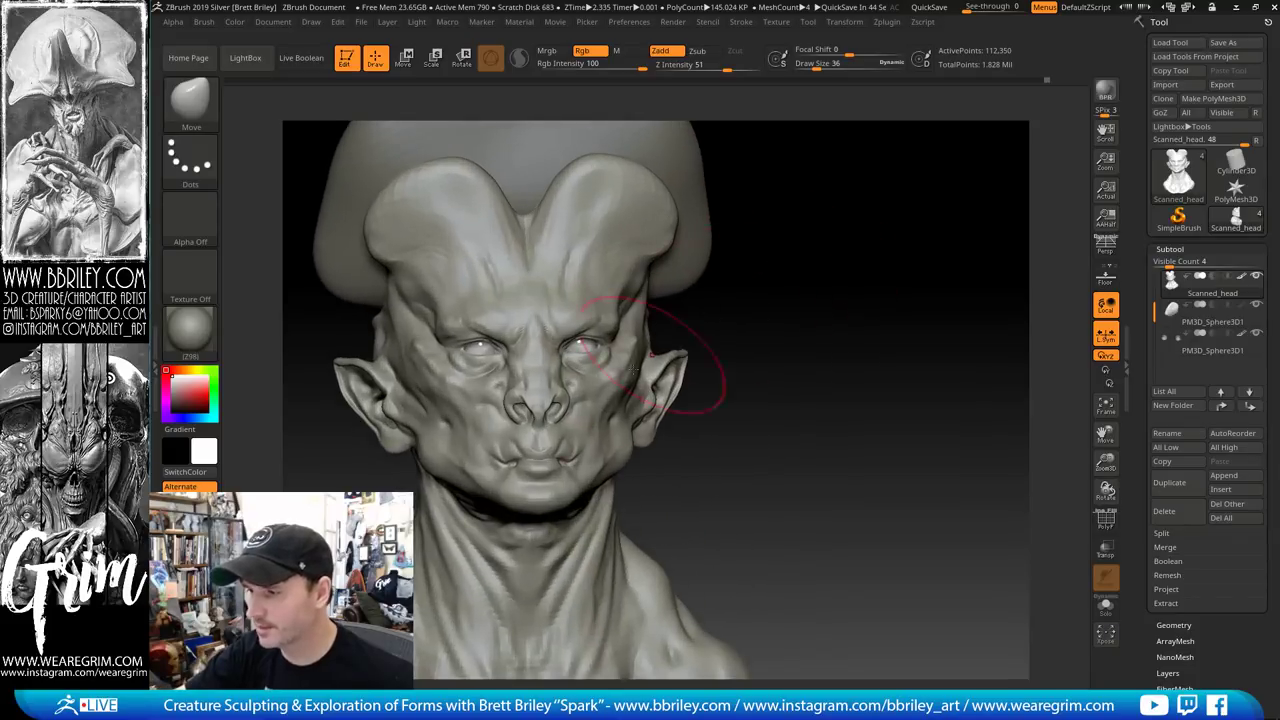
{"action": "key", "text": "["}
{"action": "key", "text": "["}
{"action": "left_click_drag", "start_coordinate": [747, 415], "coordinate": [669, 400]}
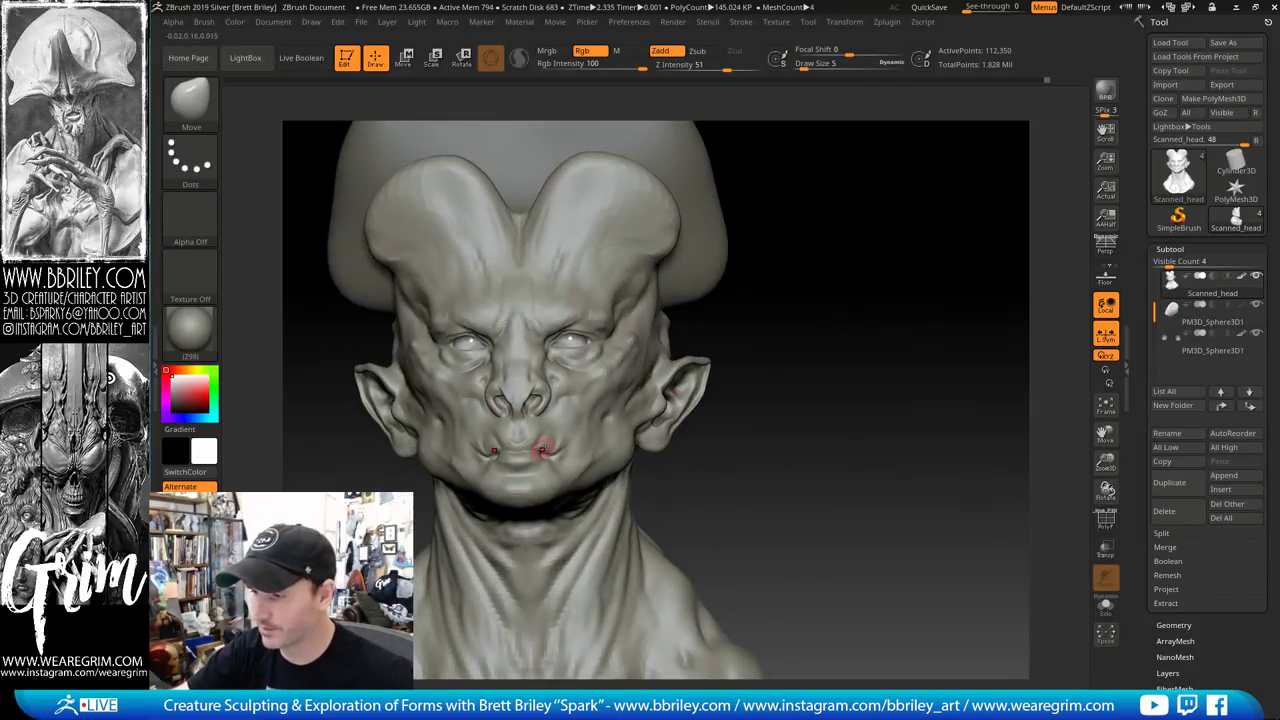
Build up small forms on the cheeks and brow of the head with the Clay brush at size 4
{"action": "key", "text": "b"}
{"action": "key", "text": "c"}
{"action": "key", "text": "l"}
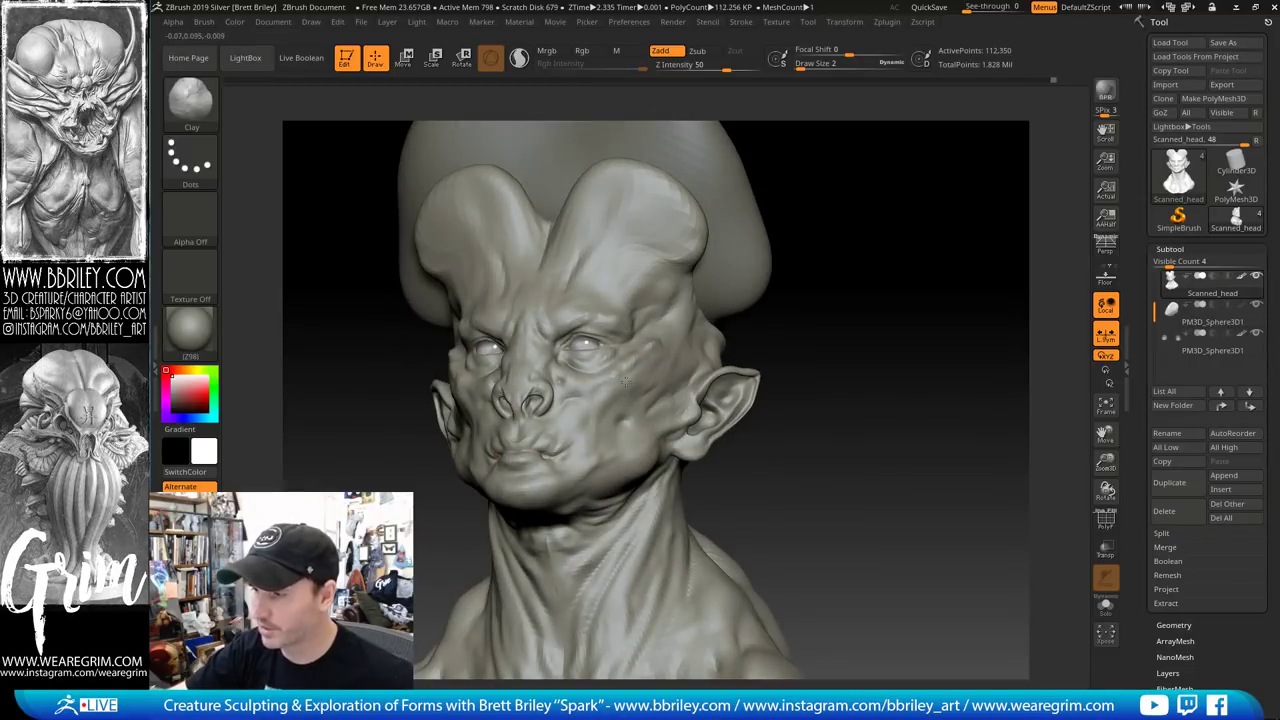
{"action": "key", "text": "b"}
{"action": "key", "text": "p"}
{"action": "key", "text": "i"}
{"action": "key", "text": "b"}
{"action": "key", "text": "c"}
{"action": "key", "text": "l"}
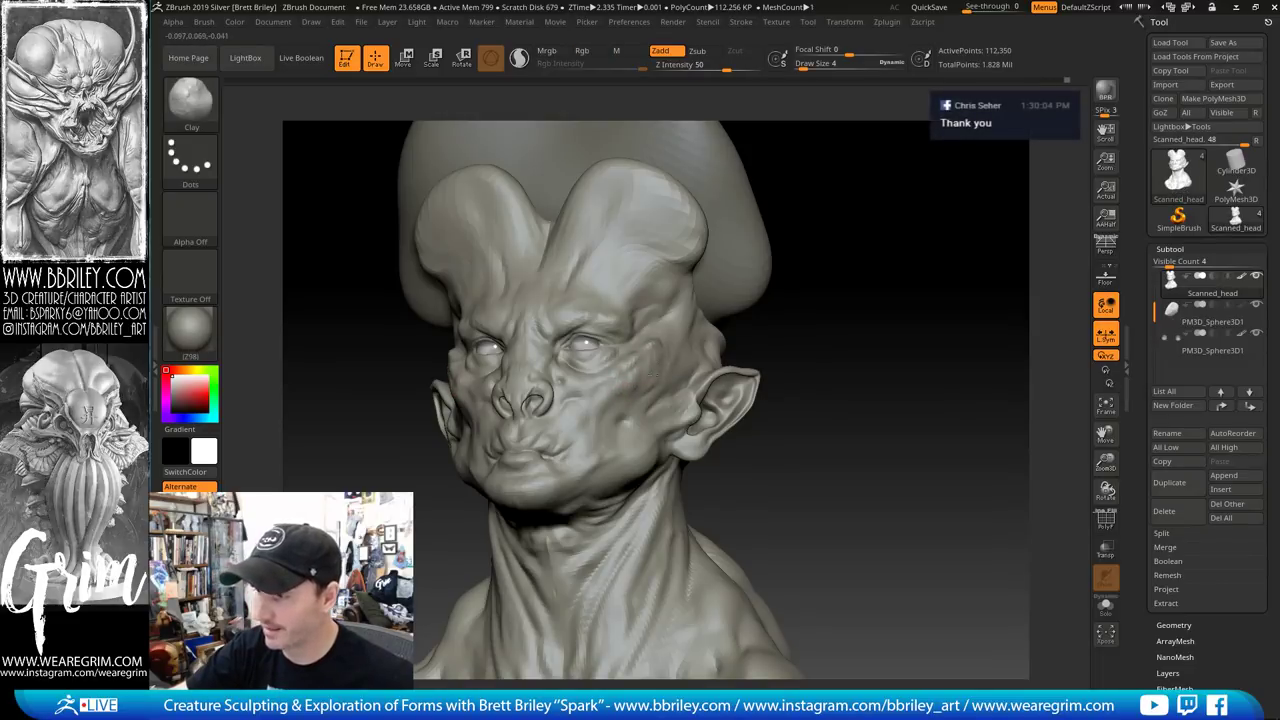
{"action": "left_click_drag", "start_coordinate": [811, 289], "coordinate": [648, 343]}
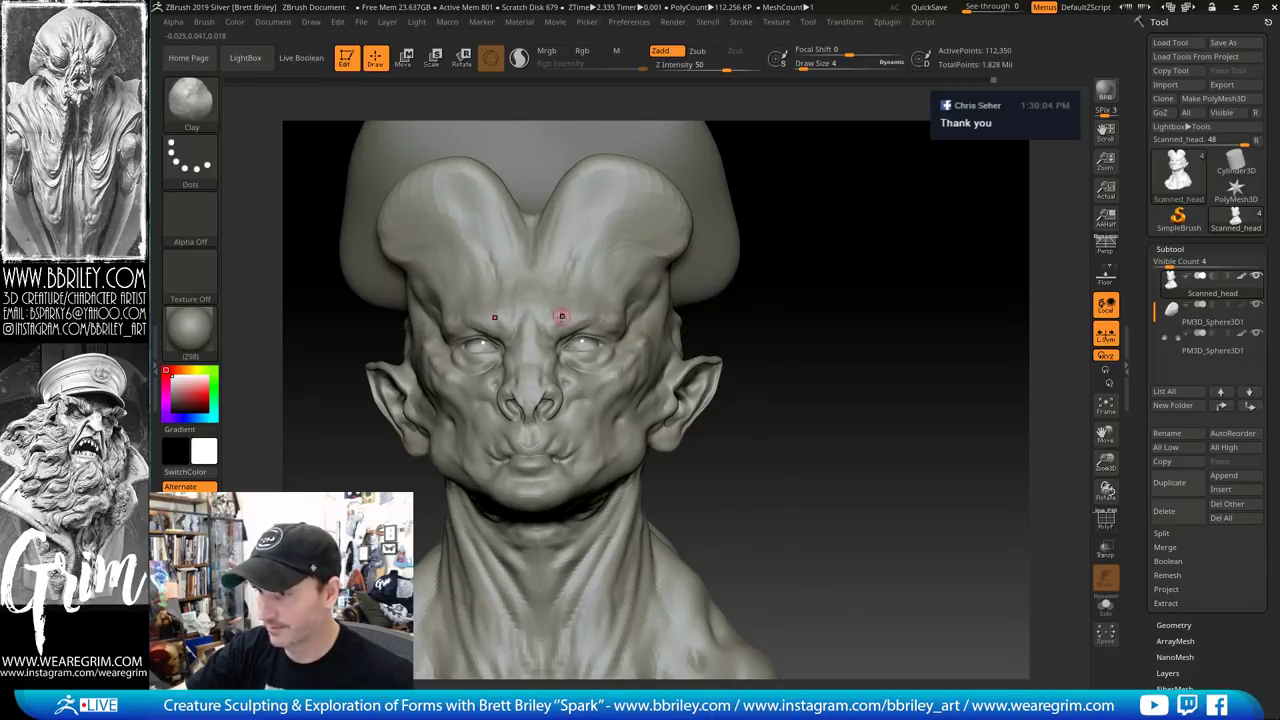
{"action": "left_click_drag", "start_coordinate": [836, 155], "coordinate": [677, 206]}
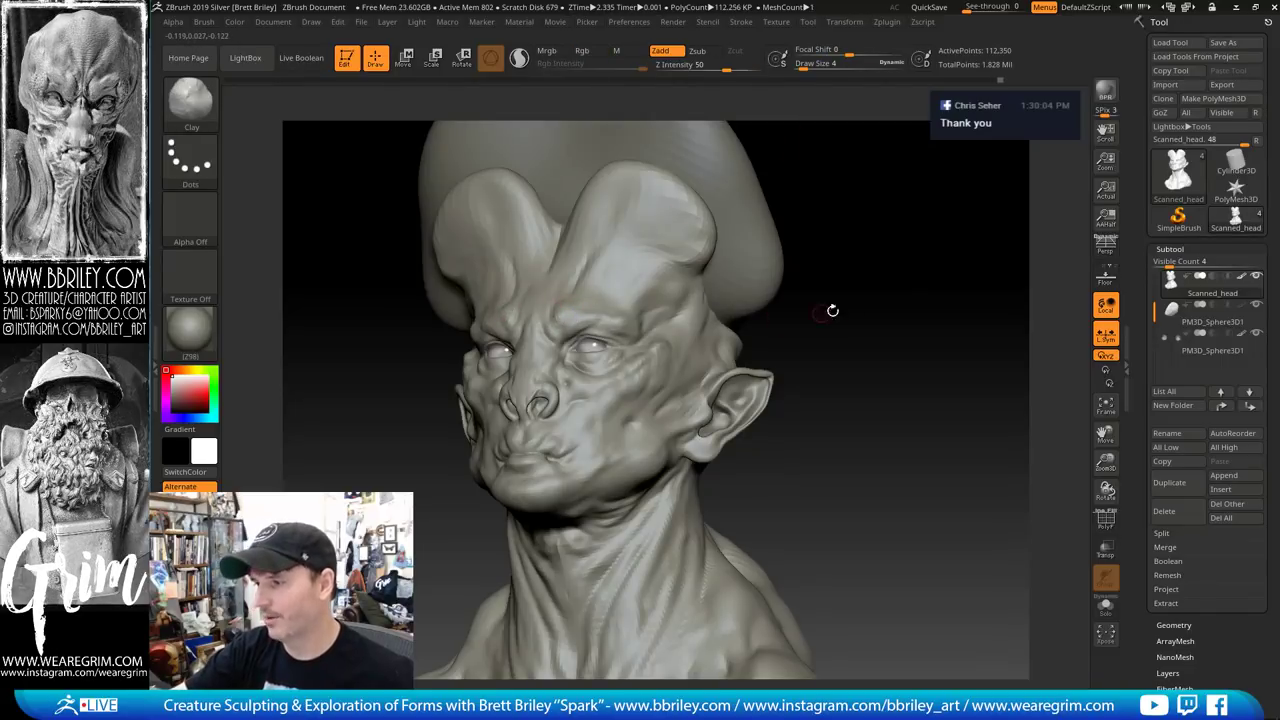
Add a small fleshy bulge at the corners of the mouth with the Clay brush at size 4
{"action": "left_click_drag", "start_coordinate": [831, 306], "coordinate": [914, 320]}
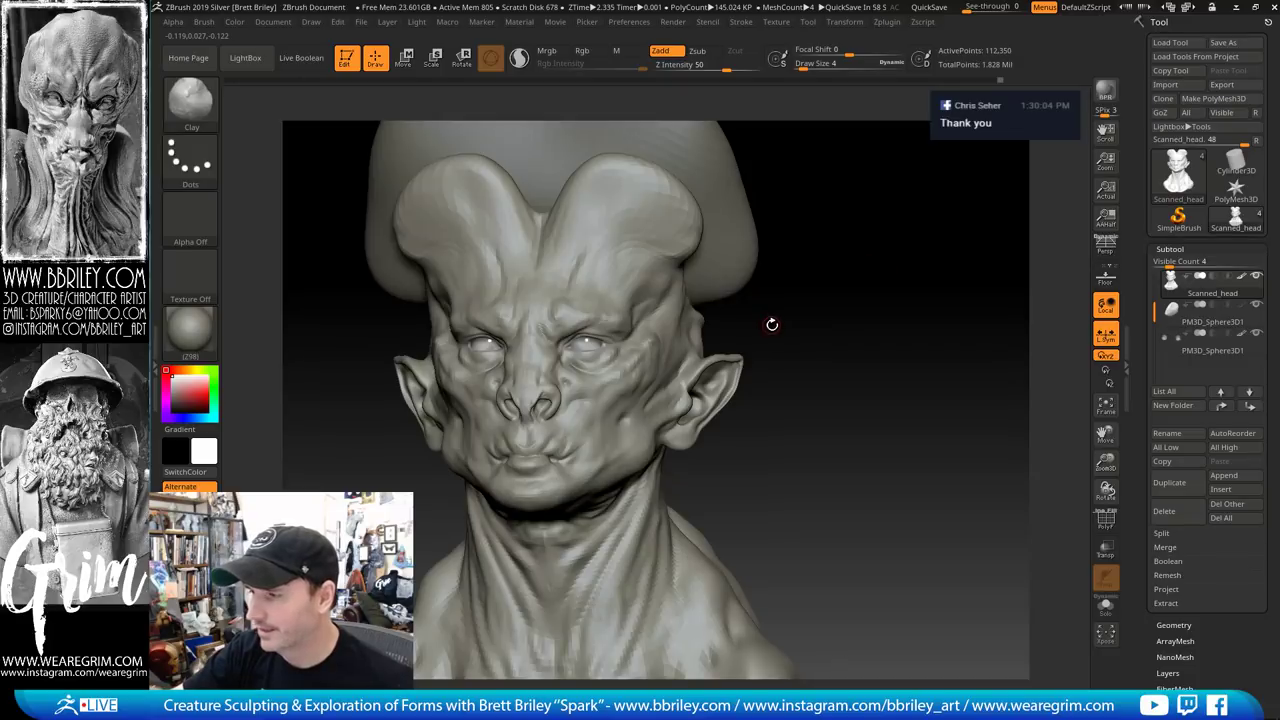
{"action": "left_click_drag", "start_coordinate": [780, 329], "coordinate": [801, 325]}
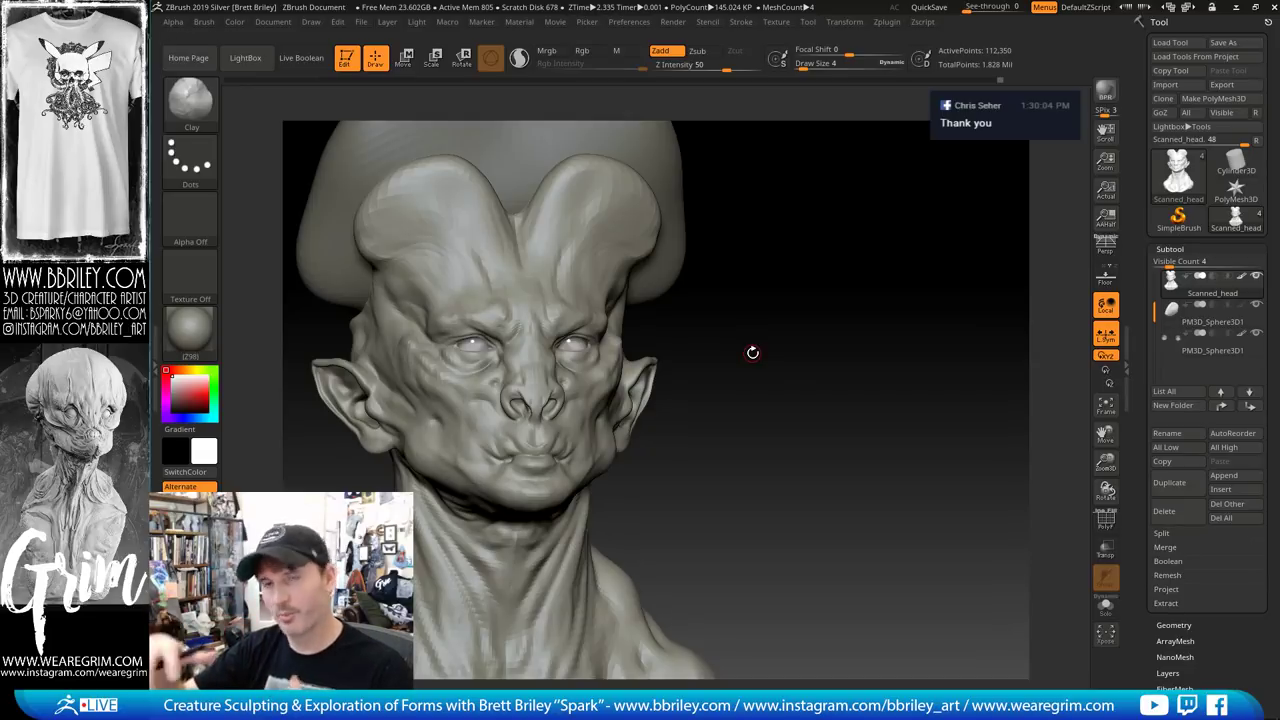
{"action": "left_click_drag", "start_coordinate": [772, 266], "coordinate": [526, 449]}
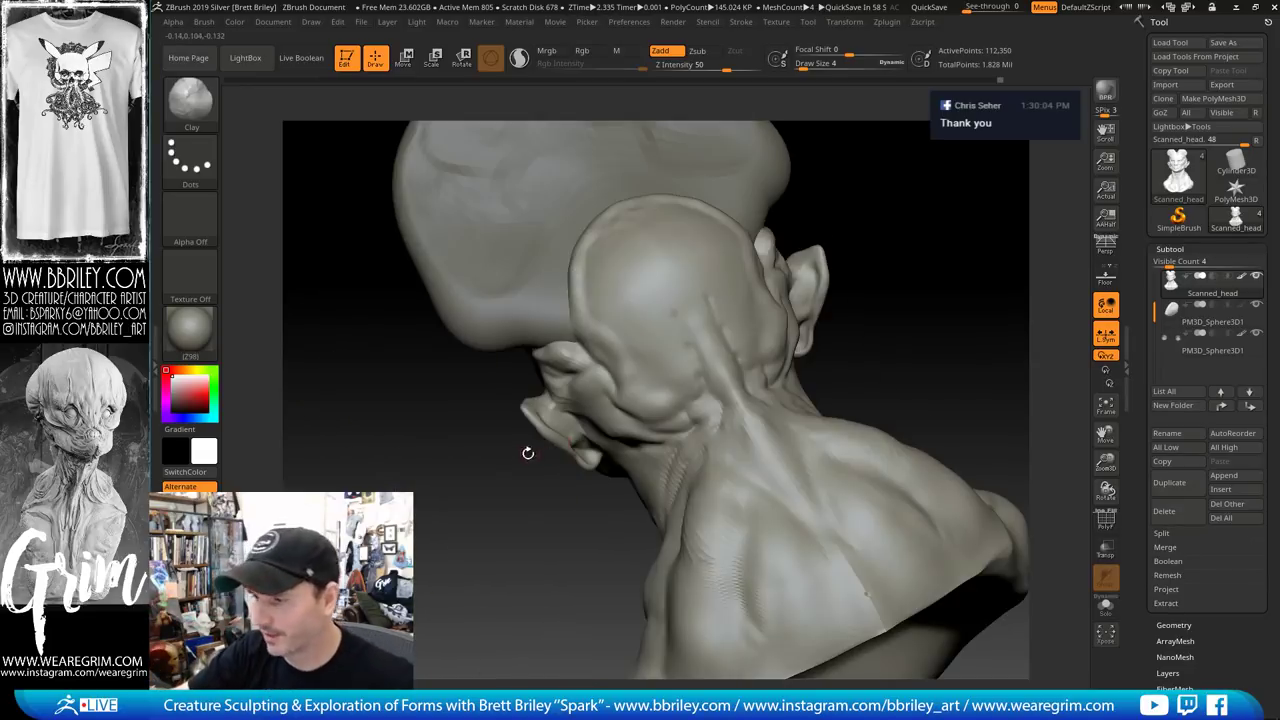
{"action": "mouse_move", "coordinate": [916, 231]}
{"action": "left_mouse_down"}
{"action": "mouse_move", "coordinate": [923, 203]}
{"action": "mouse_move", "coordinate": [930, 224]}
{"action": "mouse_move", "coordinate": [887, 218]}
{"action": "mouse_move", "coordinate": [868, 176]}
{"action": "mouse_move", "coordinate": [850, 200]}
{"action": "left_mouse_up"}
{"action": "left_click_drag", "start_coordinate": [792, 290], "coordinate": [916, 197]}
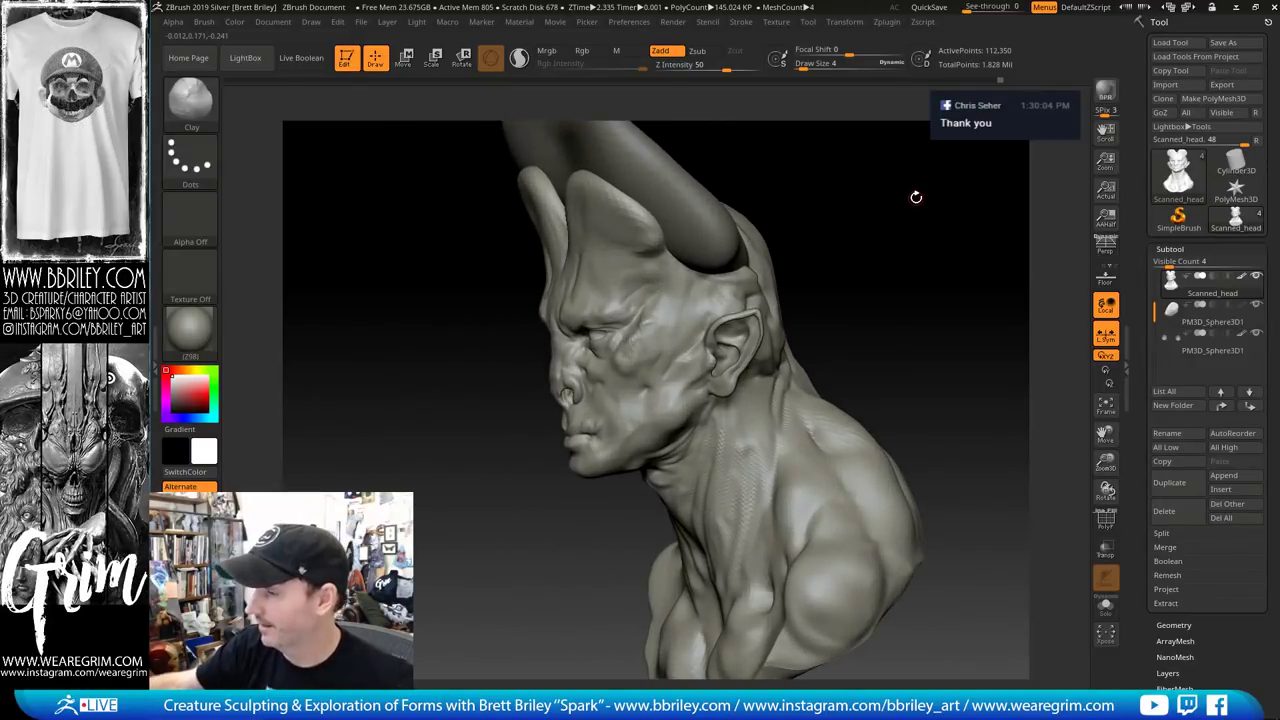
{"action": "mouse_move", "coordinate": [812, 382]}
{"action": "left_mouse_down"}
{"action": "mouse_move", "coordinate": [930, 300]}
{"action": "mouse_move", "coordinate": [889, 257]}
{"action": "mouse_move", "coordinate": [907, 294]}
{"action": "left_mouse_up"}
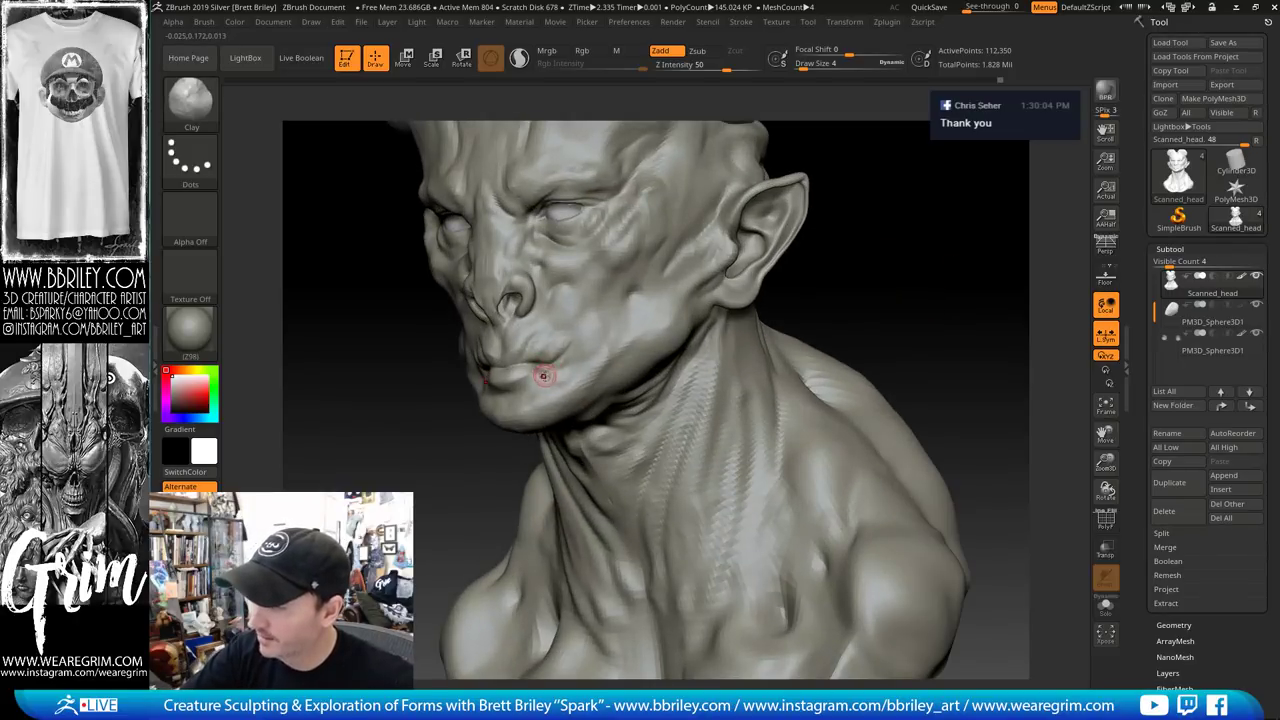
{"action": "left_click_drag", "start_coordinate": [558, 374], "coordinate": [545, 376]}
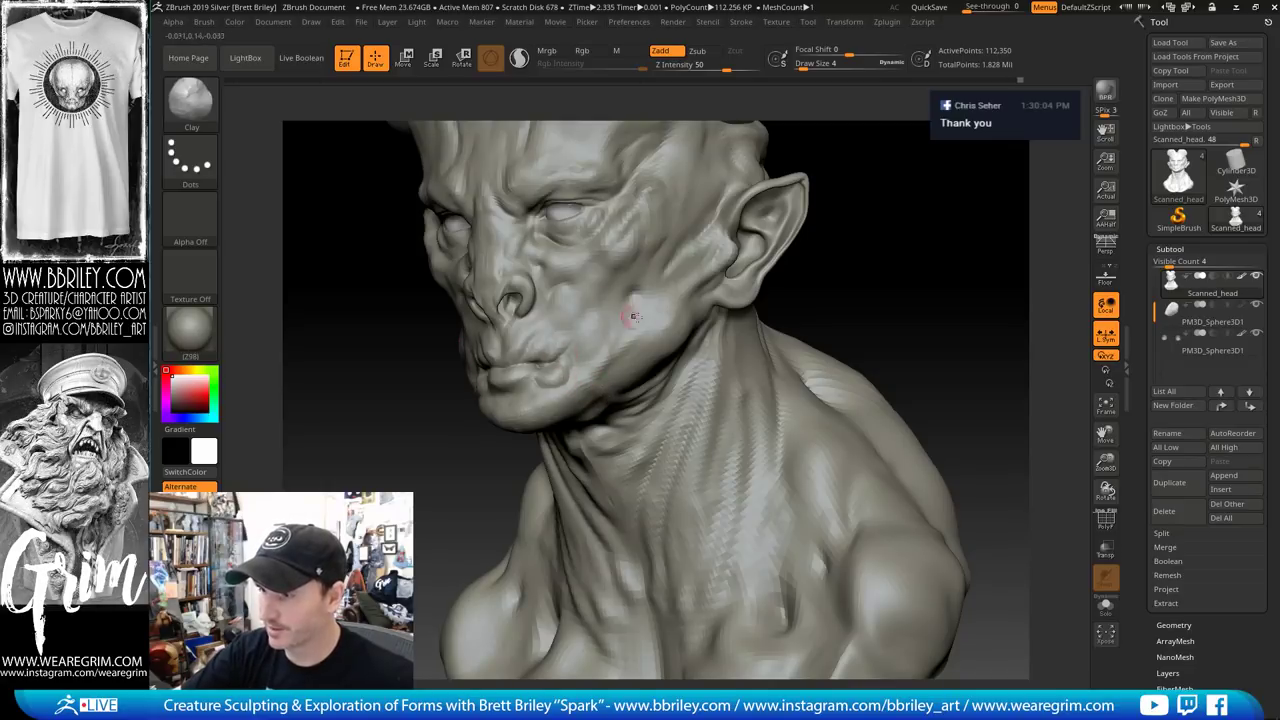
{"action": "left_click_drag", "start_coordinate": [928, 266], "coordinate": [970, 250]}
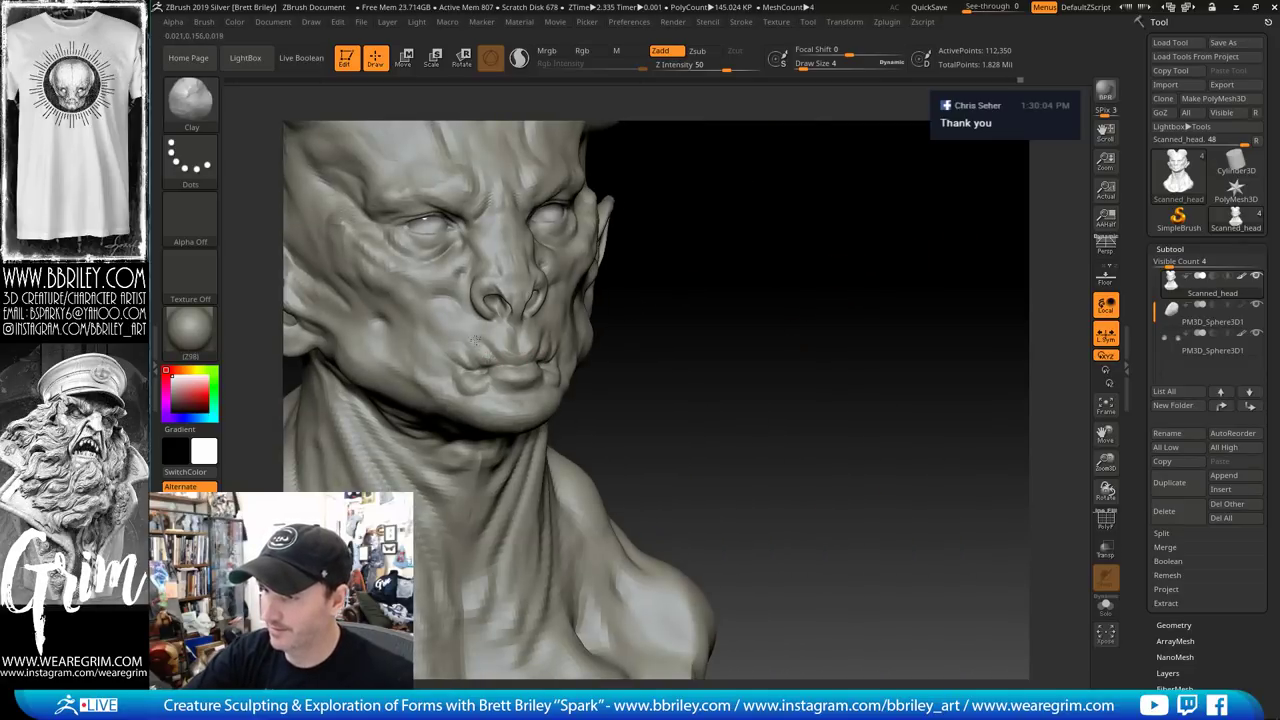
{"action": "left_click_drag", "start_coordinate": [693, 307], "coordinate": [666, 280]}
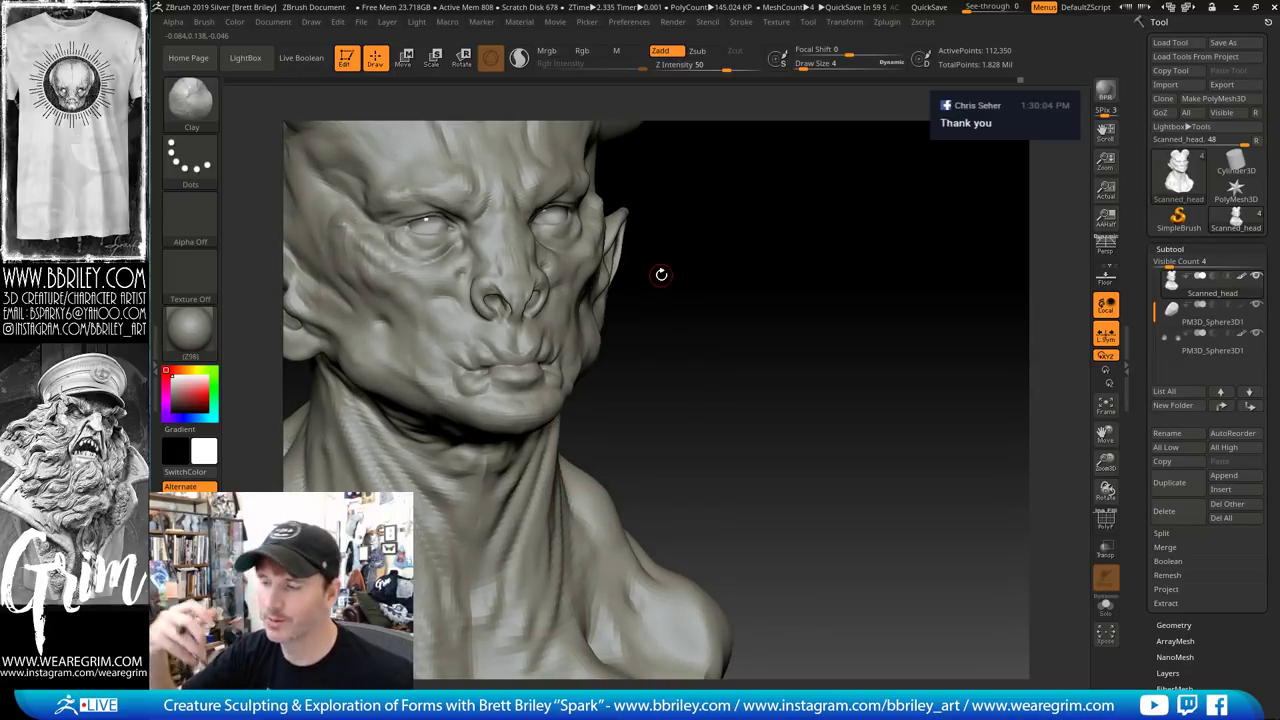
Carve a crease into both cheeks below the cheekbones with the DamStandard brush at size 5
{"action": "left_click_drag", "start_coordinate": [661, 274], "coordinate": [643, 343]}
{"action": "key", "text": "b"}
{"action": "key", "text": "m"}
{"action": "key", "text": "v"}
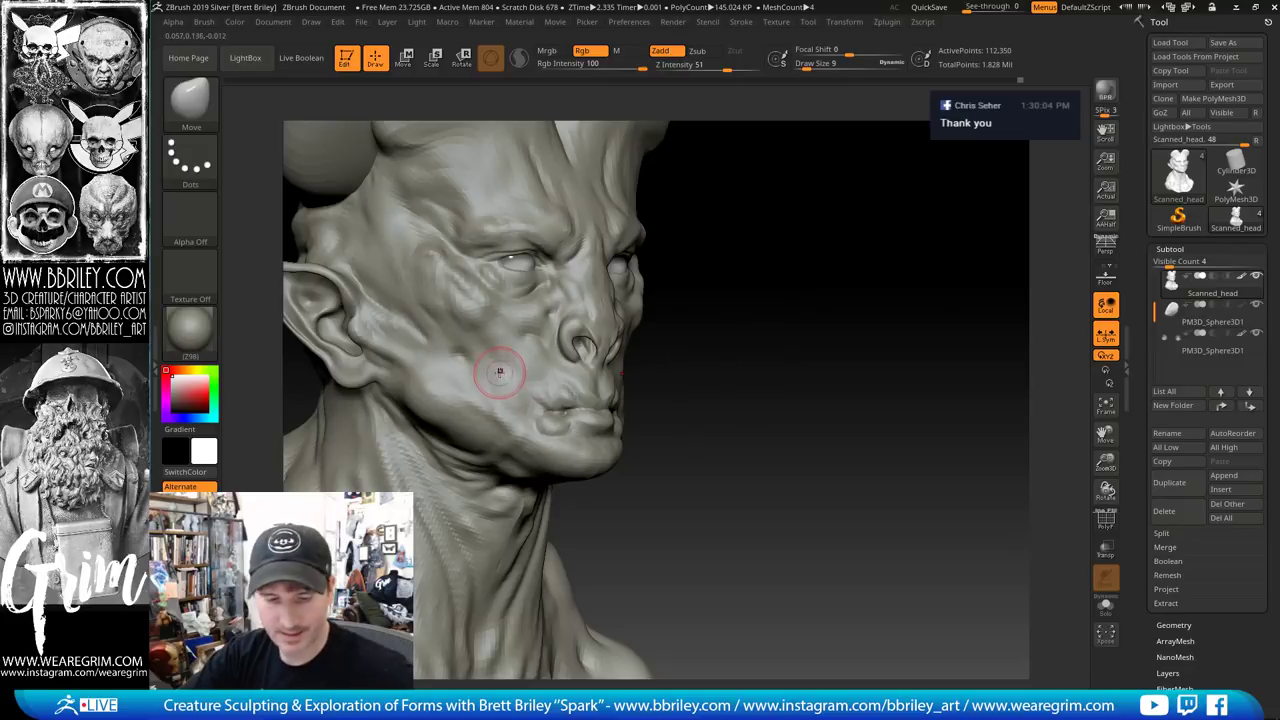
{"action": "key", "text": "b"}
{"action": "key", "text": "d"}
{"action": "key", "text": "s"}
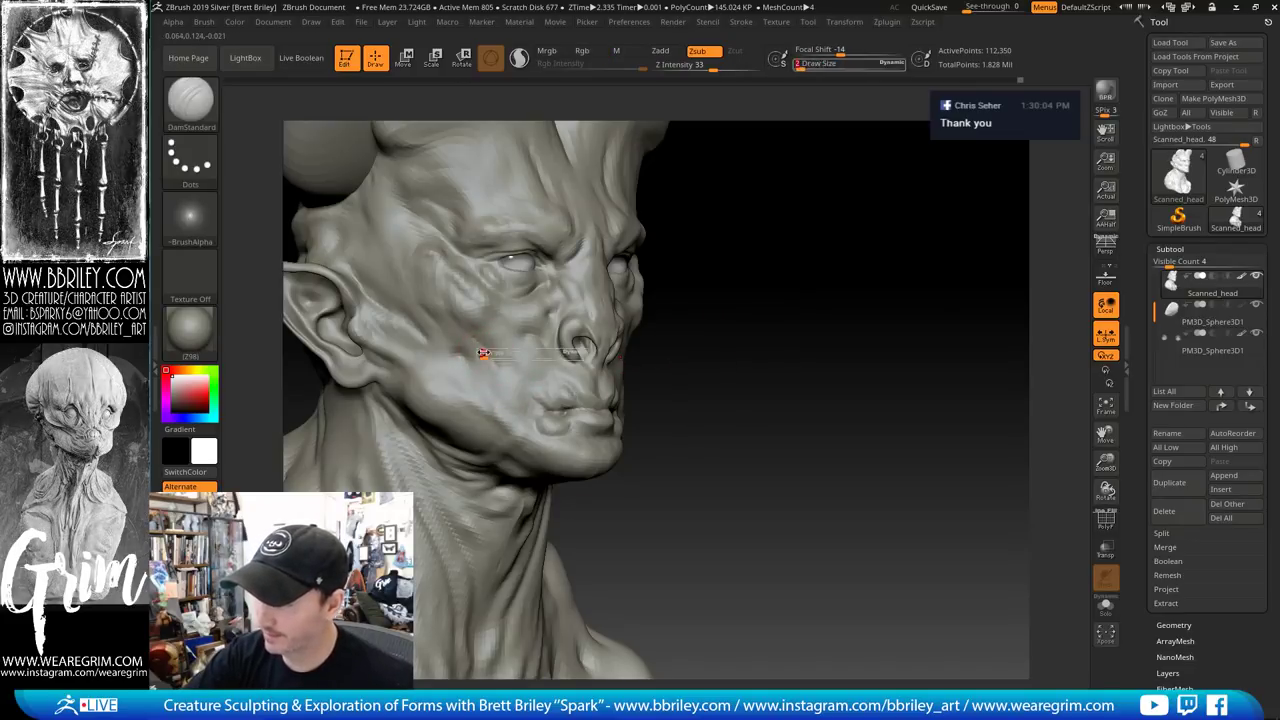
{"action": "left_click_drag", "start_coordinate": [776, 353], "coordinate": [720, 325]}
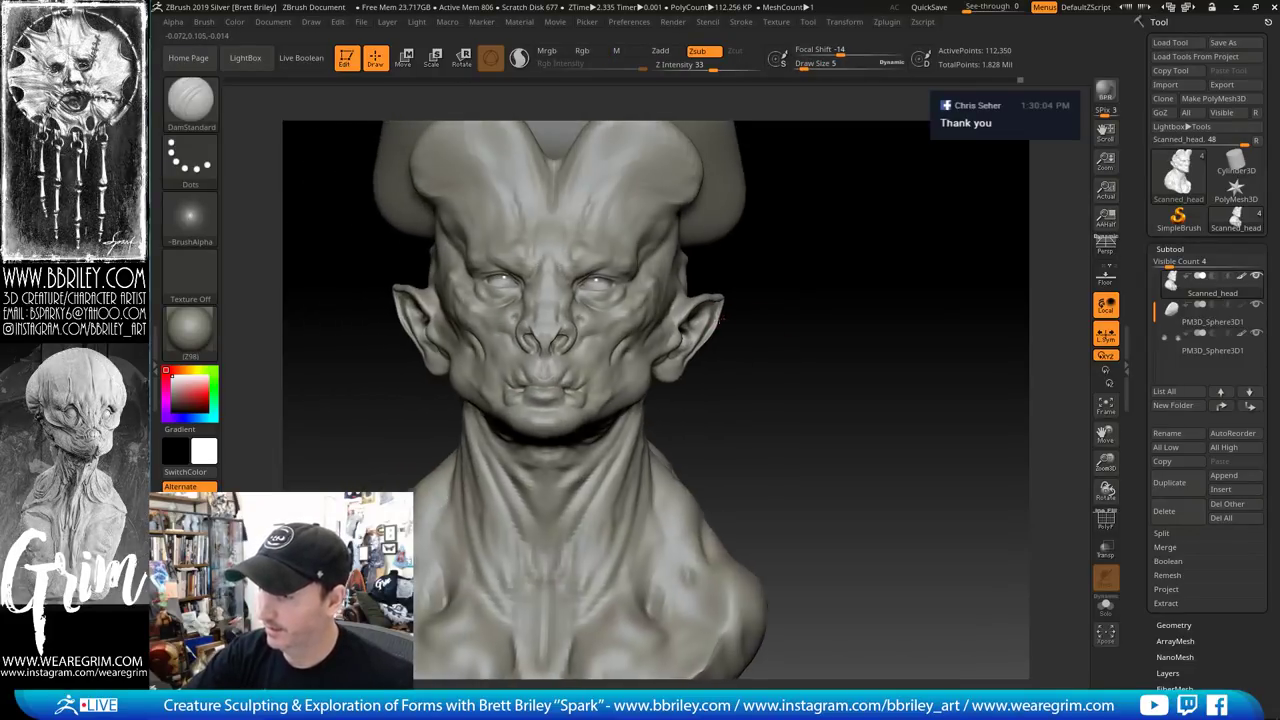
Push the cheeks inward into deep hollows with the Move brush at size 15
{"action": "key", "text": "b"}
{"action": "key", "text": "m"}
{"action": "key", "text": "v"}
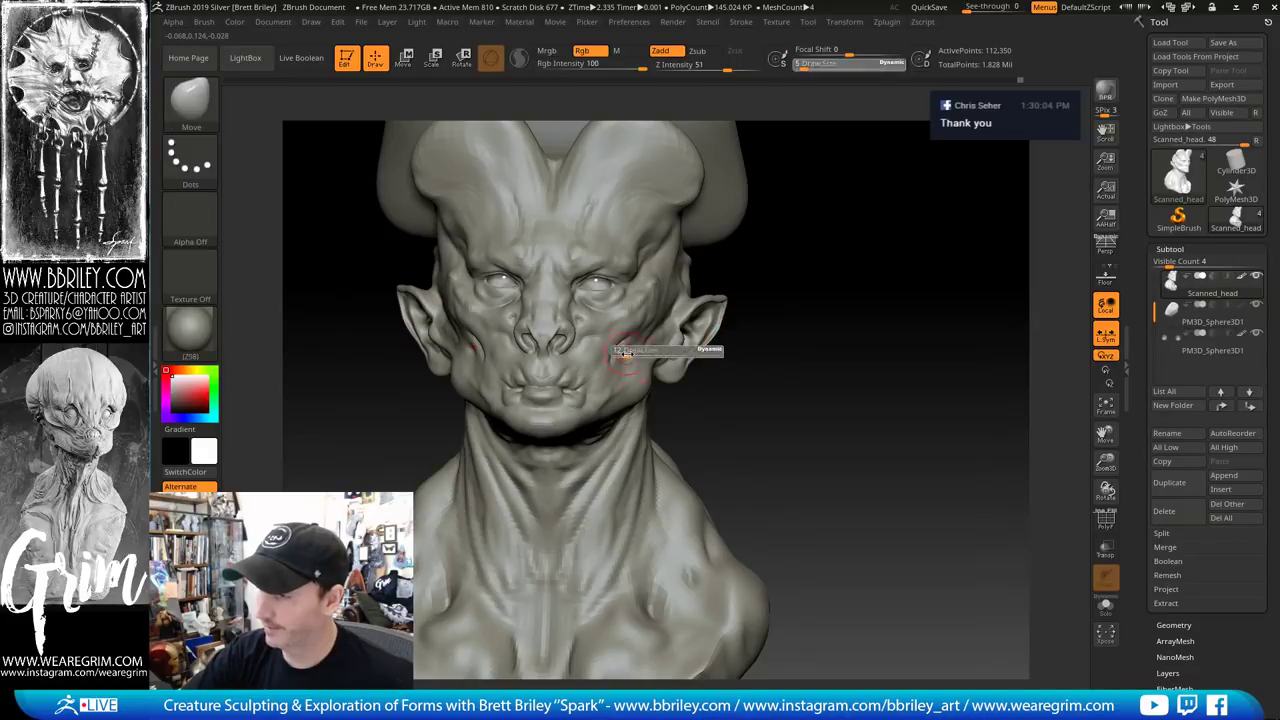
{"action": "left_click_drag", "start_coordinate": [923, 308], "coordinate": [846, 309]}
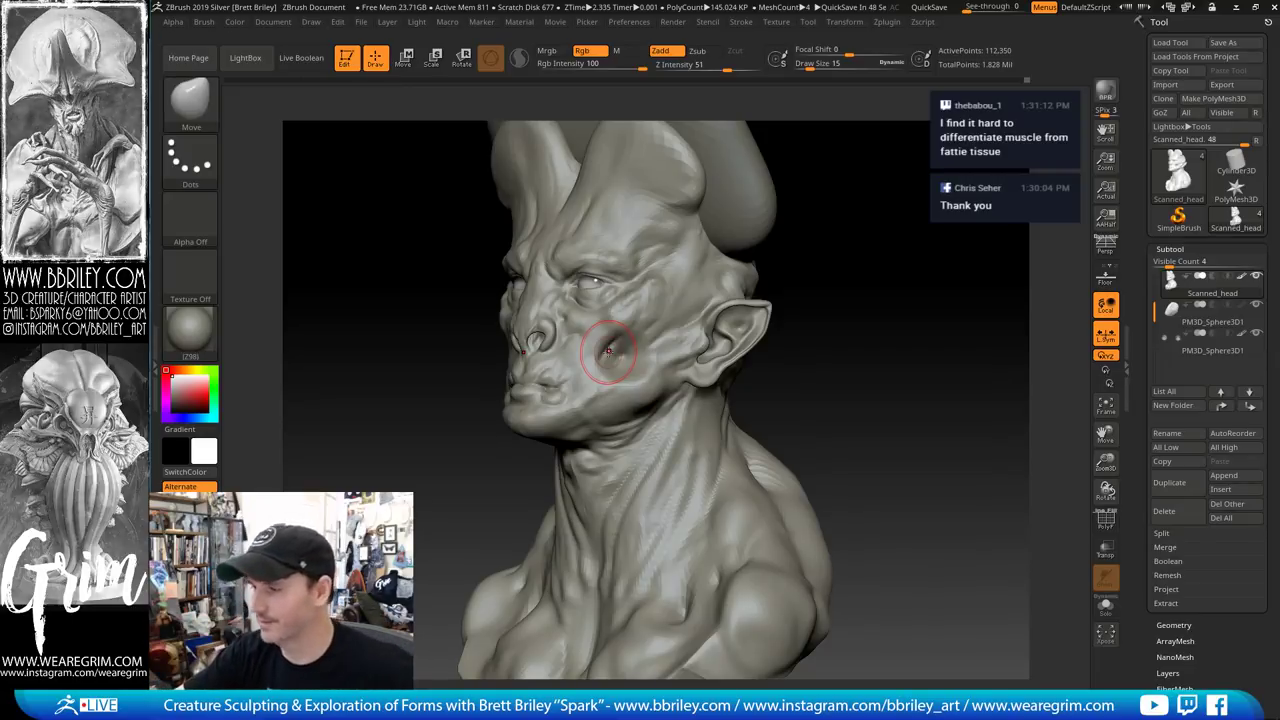
{"action": "left_click_drag", "start_coordinate": [858, 260], "coordinate": [814, 263]}
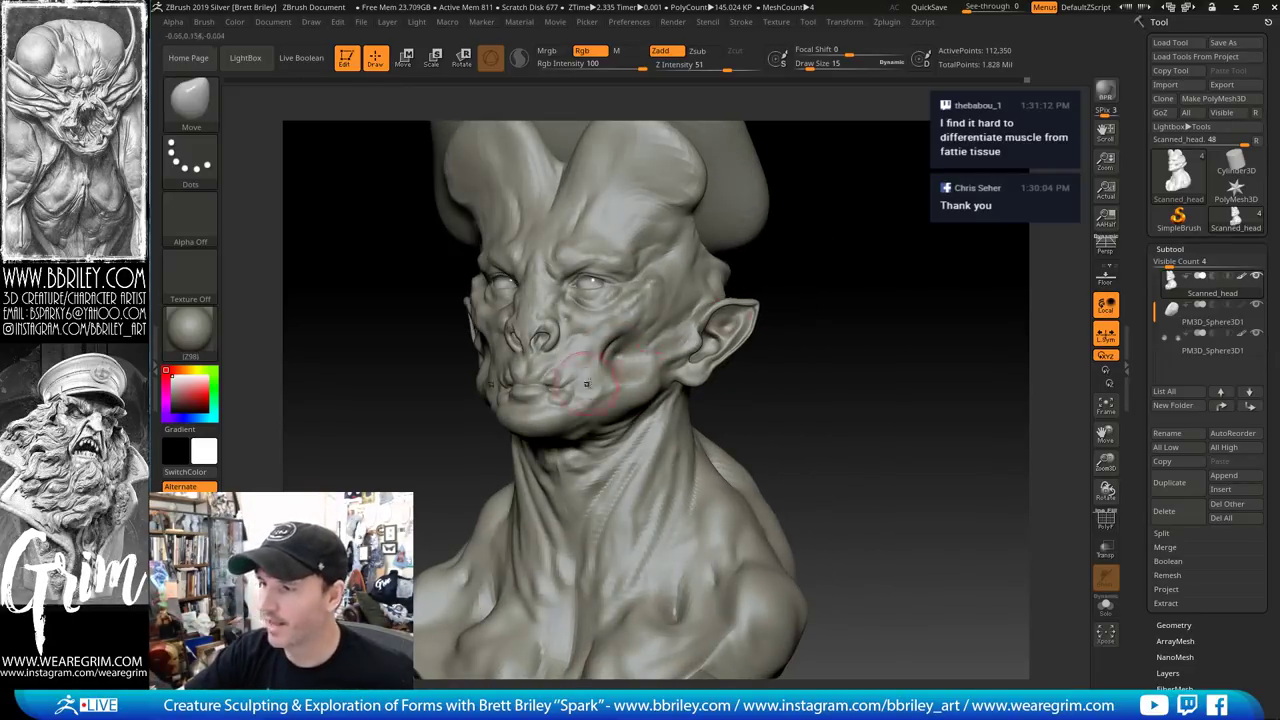
Build up the jaw and cheek forms around the hollows with the Clay brush at sizes 7 and 3
{"action": "key", "text": "b"}
{"action": "key", "text": "c"}
{"action": "key", "text": "l"}
{"action": "key", "text": "s"}
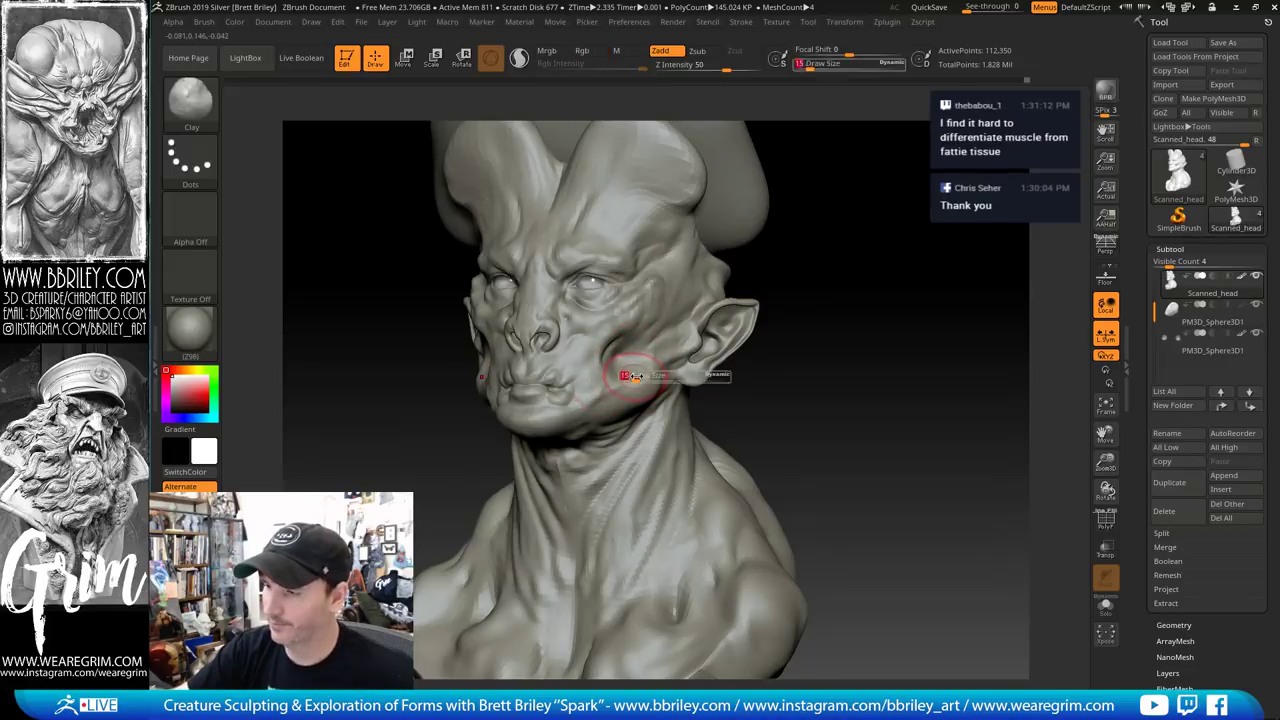
{"action": "left_click_drag", "start_coordinate": [636, 377], "coordinate": [629, 377]}
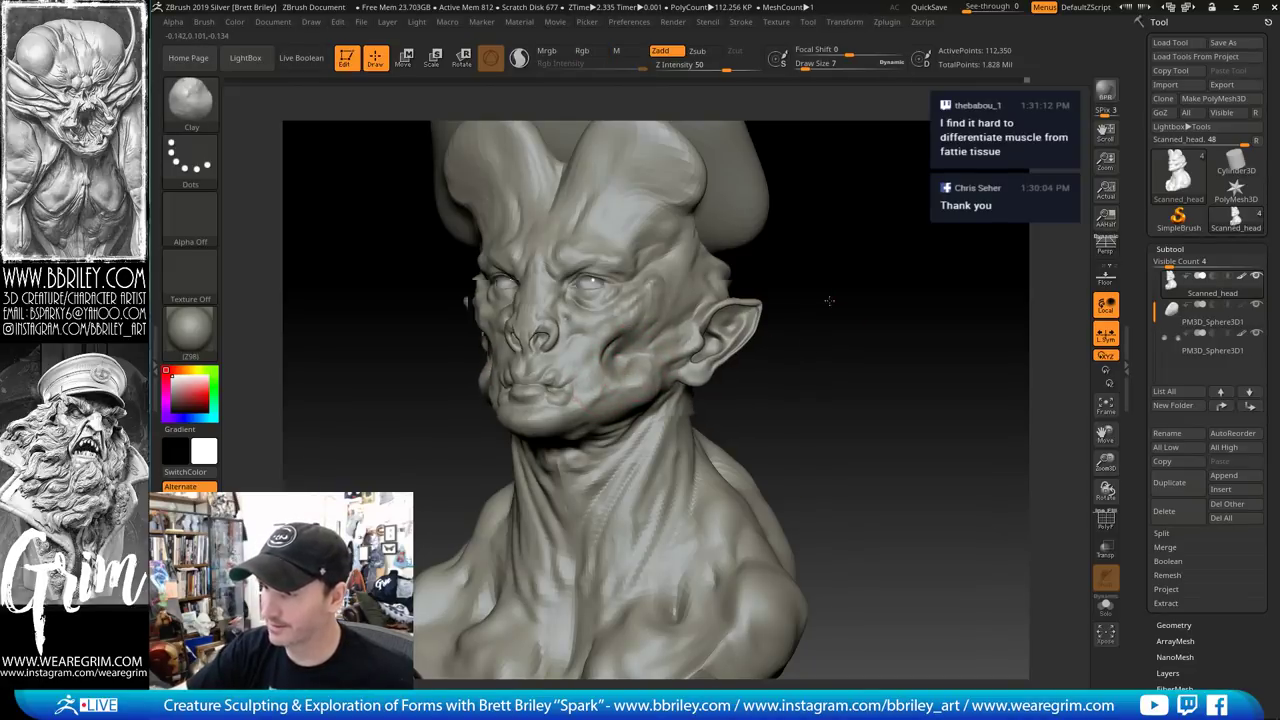
{"action": "left_click_drag", "start_coordinate": [829, 300], "coordinate": [765, 305]}
{"action": "mouse_move", "coordinate": [603, 363]}
{"action": "right_mouse_down", "text": "shift"}
{"action": "mouse_move", "coordinate": [628, 343]}
{"action": "mouse_move", "coordinate": [605, 350]}
{"action": "right_mouse_up", "text": "shift"}
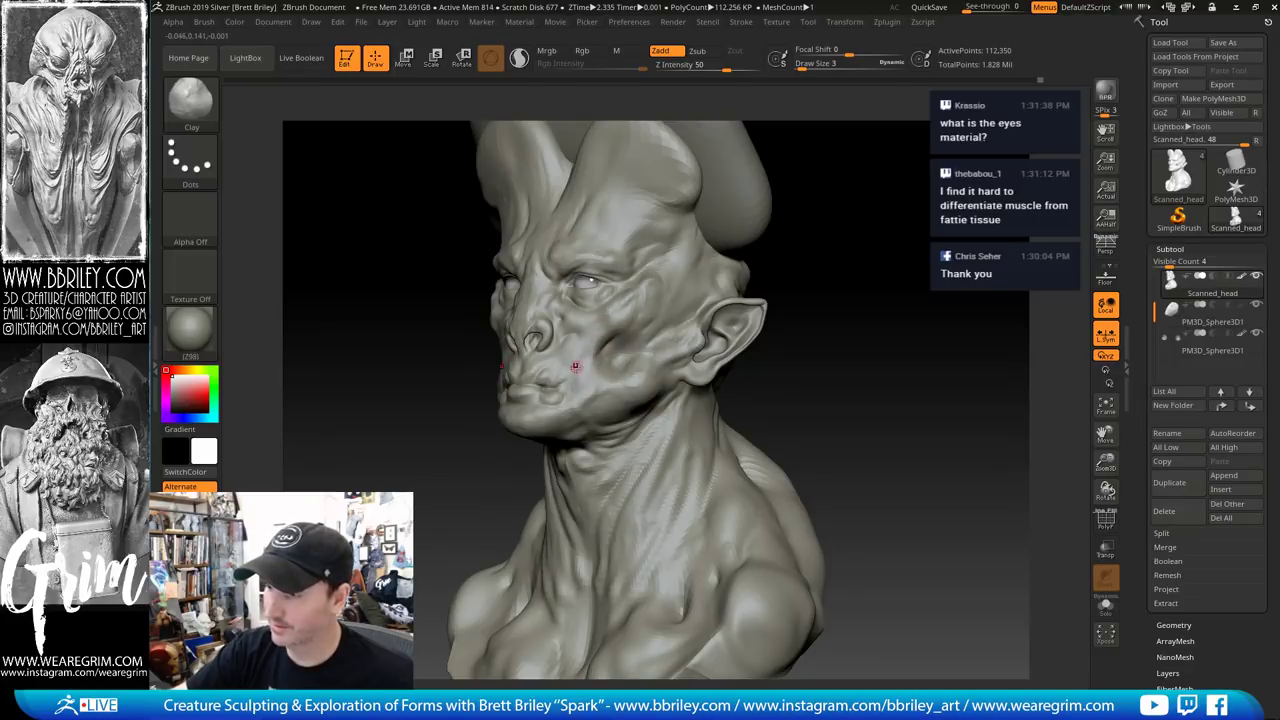
{"action": "left_click_drag", "start_coordinate": [884, 230], "coordinate": [814, 240]}
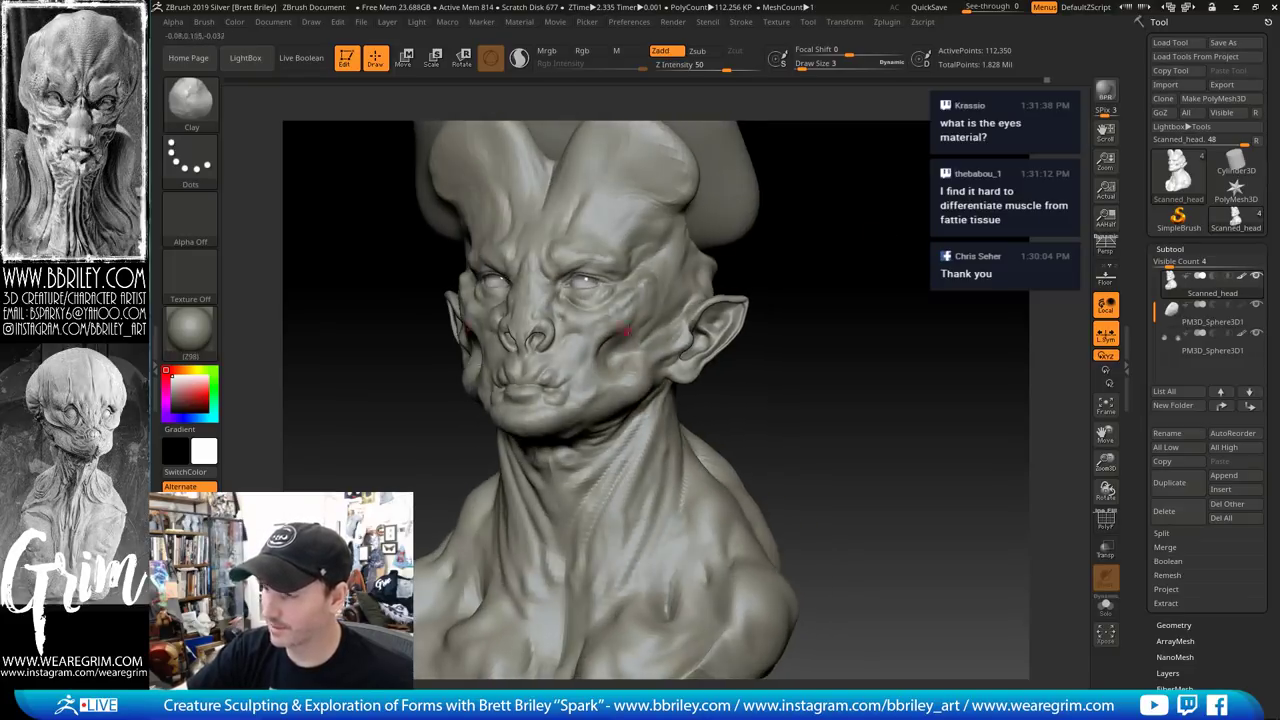
Swell the folds behind the cheek hollows with the Inflat brush at size 6 and smooth them
{"action": "key", "text": "b"}
{"action": "key", "text": "i"}
{"action": "key", "text": "n"}
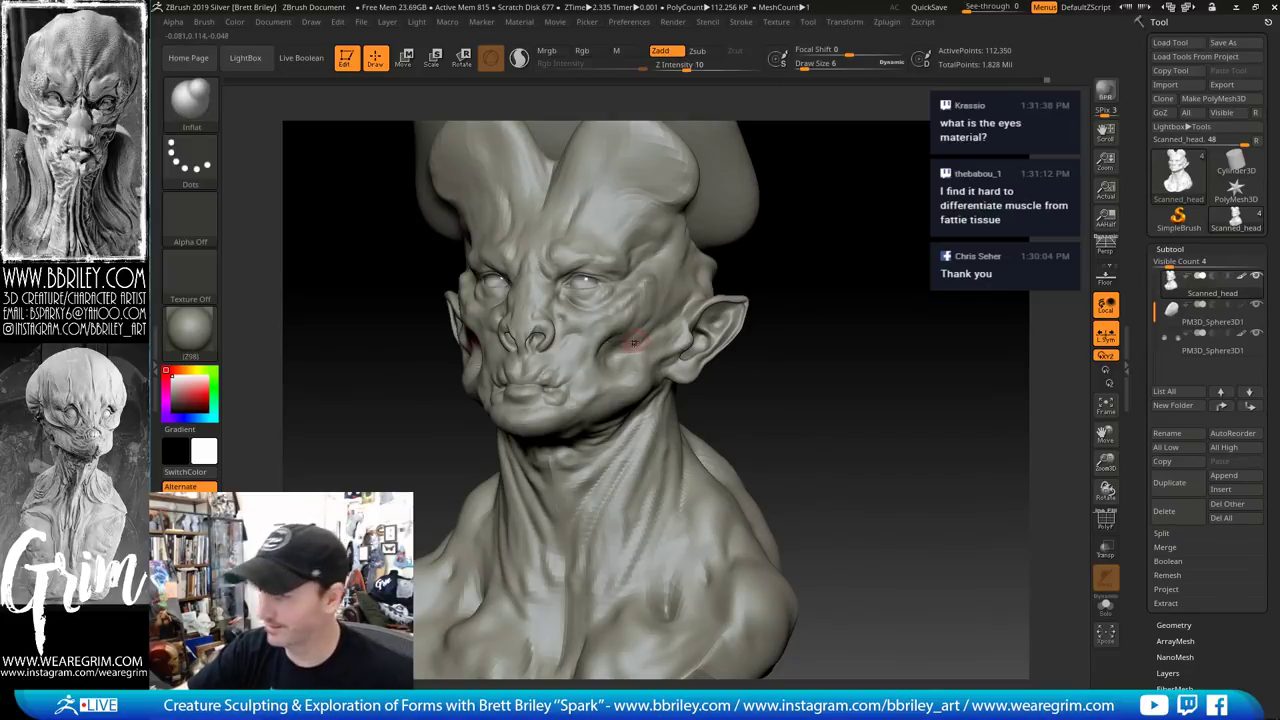
{"action": "right_click_drag", "start_coordinate": [655, 312], "coordinate": [693, 289]}
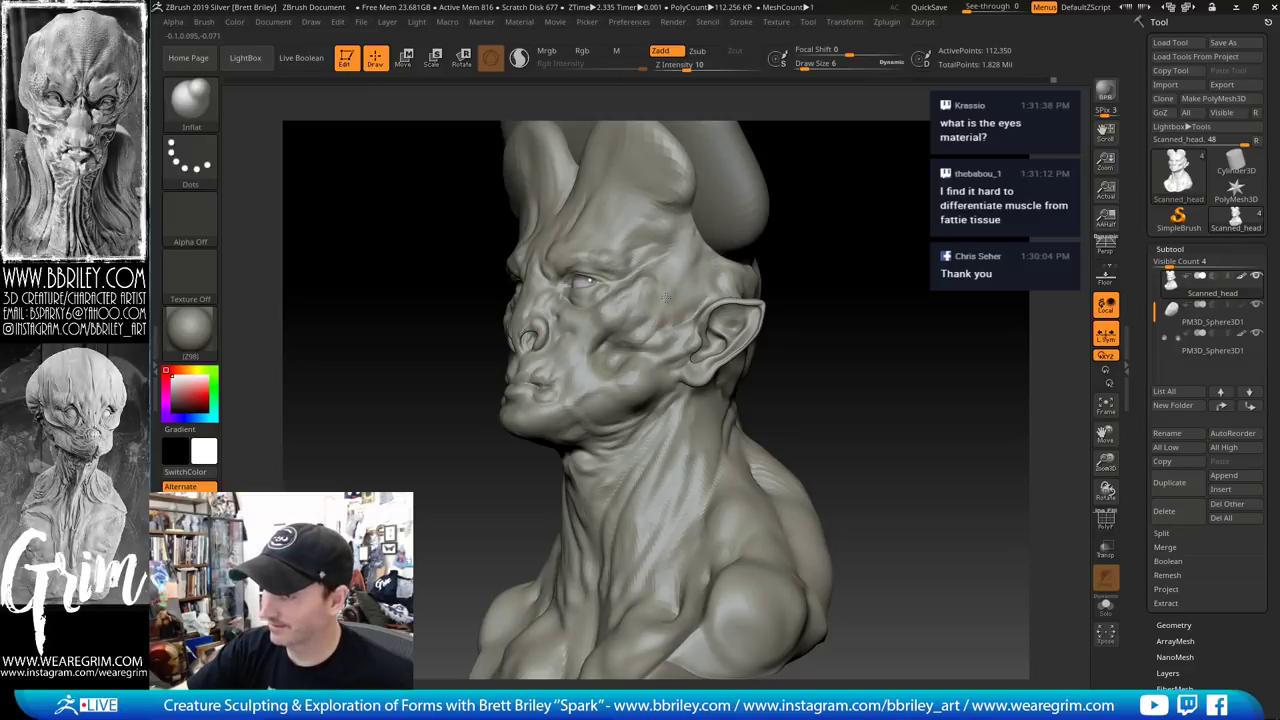
{"action": "left_click_drag", "start_coordinate": [891, 209], "coordinate": [636, 339], "text": "shift"}
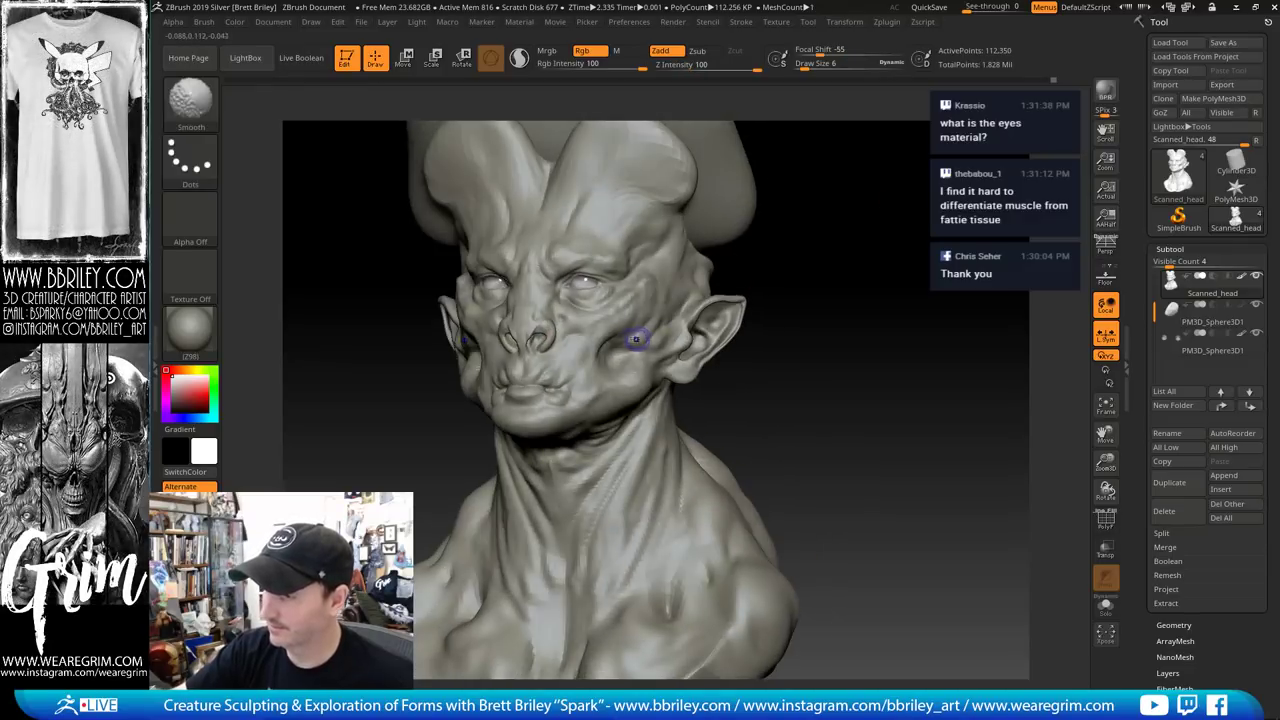
{"action": "mouse_move", "coordinate": [837, 254]}
{"action": "left_mouse_down"}
{"action": "mouse_move", "coordinate": [789, 266]}
{"action": "mouse_move", "coordinate": [831, 262]}
{"action": "left_mouse_up"}
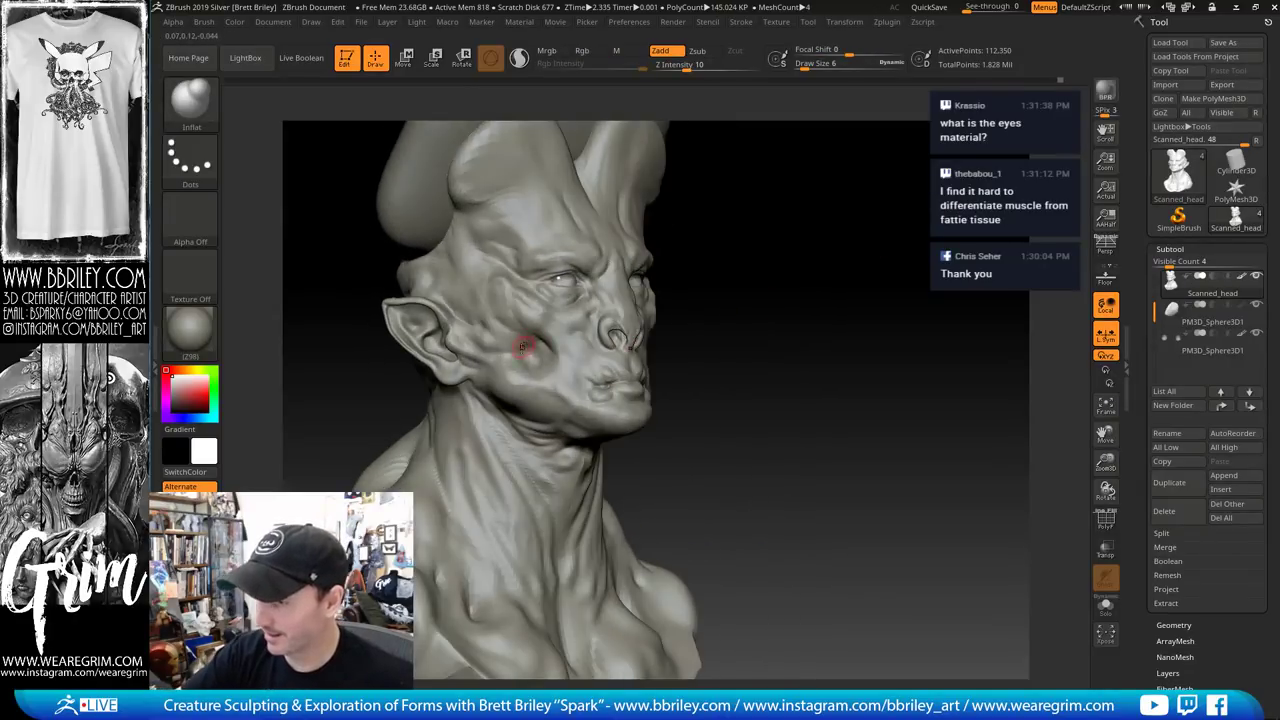
Refine the folds between cheek hollow and ear with the DamStandard and Standard brushes at size 6
{"action": "key", "text": "b"}
{"action": "key", "text": "d"}
{"action": "key", "text": "s"}
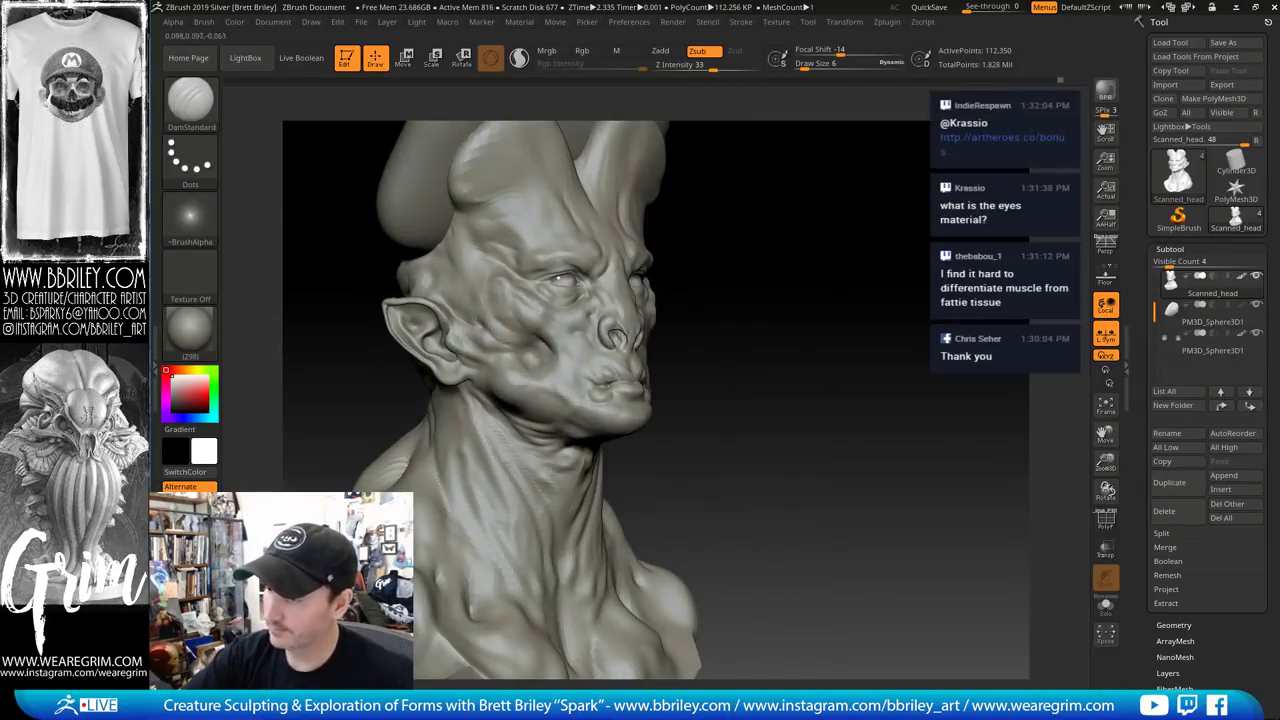
{"action": "key", "text": "b"}
{"action": "key", "text": "s"}
{"action": "key", "text": "t"}
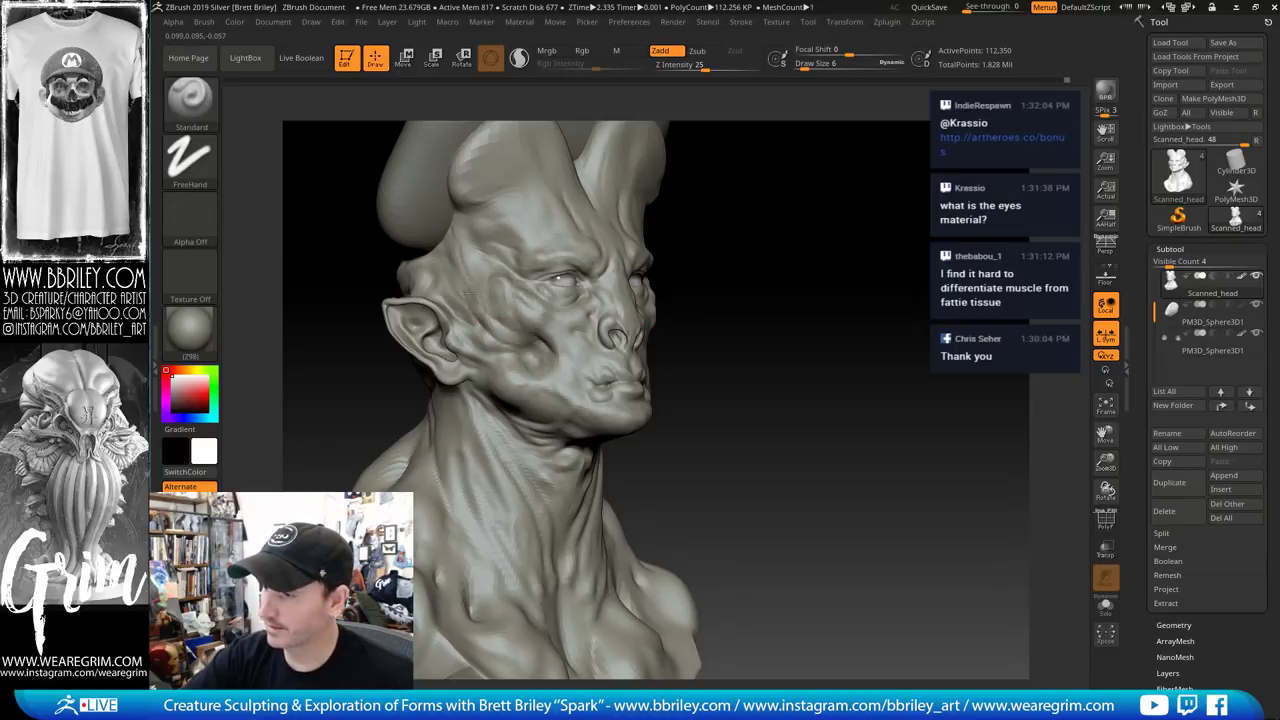
{"action": "left_click_drag", "start_coordinate": [915, 215], "coordinate": [800, 213]}
{"action": "left_click_drag", "start_coordinate": [765, 255], "coordinate": [746, 255]}
{"action": "right_click_drag", "start_coordinate": [746, 255], "coordinate": [915, 260]}
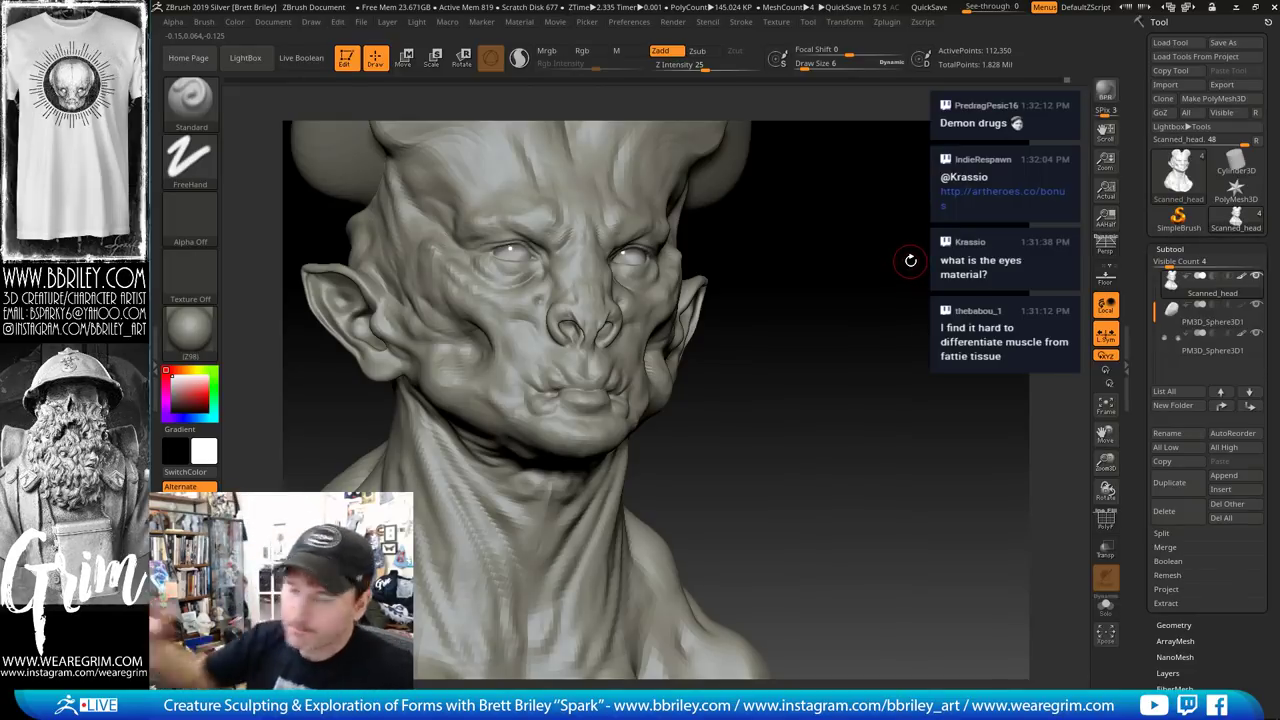
Build up the muscle bands on the side of the neck with the Clay brush at size 7 and smooth them
{"action": "mouse_move", "coordinate": [817, 266]}
{"action": "left_mouse_down"}
{"action": "mouse_move", "coordinate": [843, 251]}
{"action": "mouse_move", "coordinate": [814, 325]}
{"action": "mouse_move", "coordinate": [778, 316]}
{"action": "left_mouse_up"}
{"action": "key", "text": "bracketleft"}
{"action": "key", "text": "bracketleft"}
{"action": "key", "text": "b"}
{"action": "key", "text": "c"}
{"action": "key", "text": "l"}
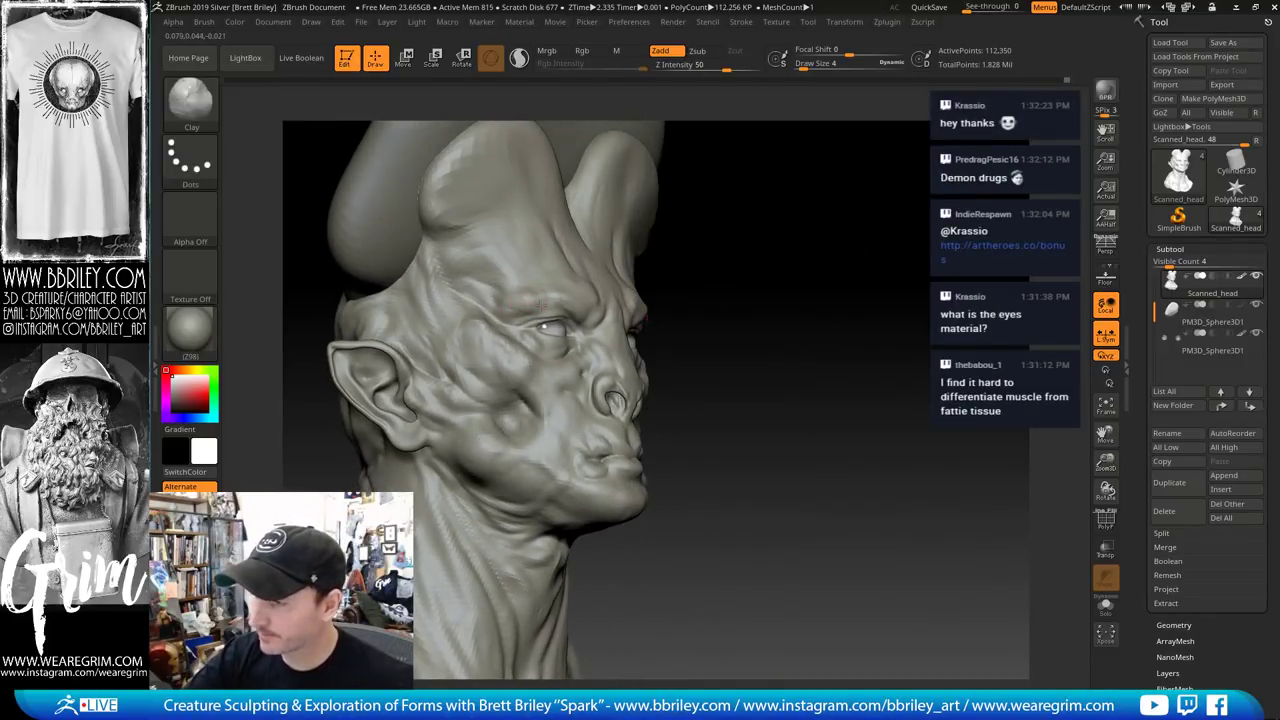
{"action": "left_click_drag", "start_coordinate": [773, 267], "coordinate": [608, 290]}
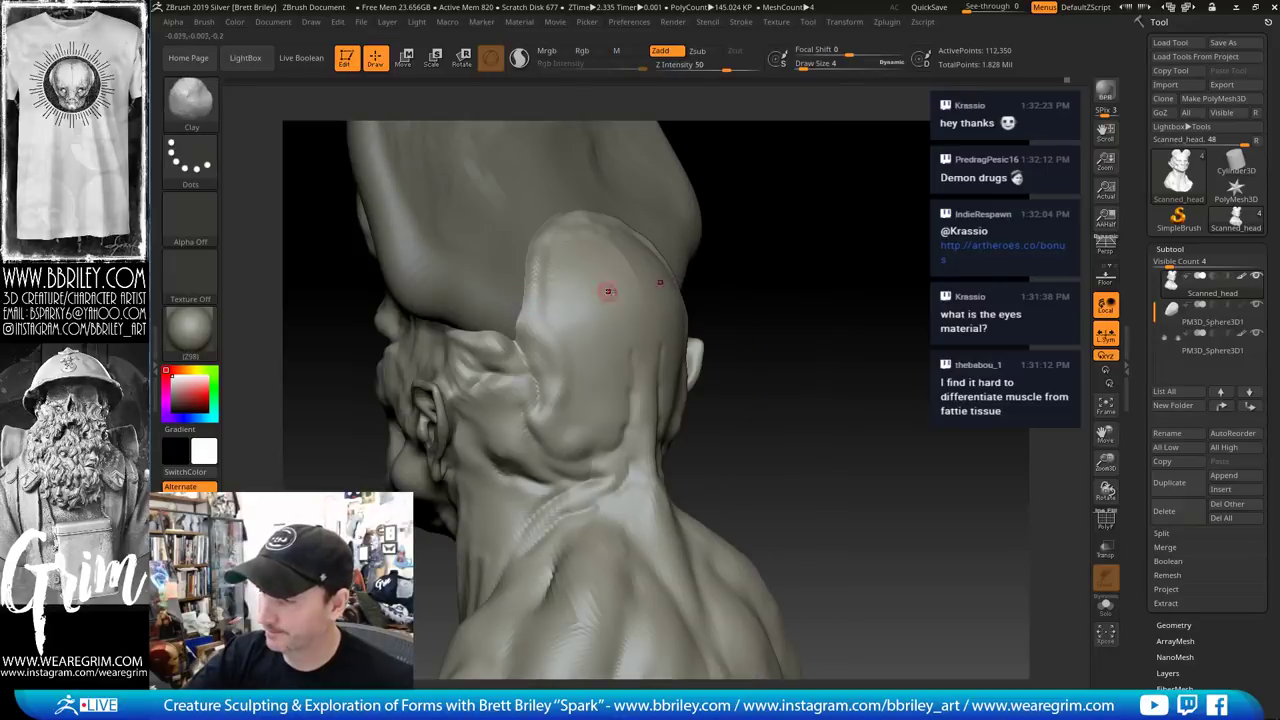
{"action": "left_click_drag", "start_coordinate": [800, 351], "coordinate": [503, 391]}
{"action": "key", "text": "bracketright"}
{"action": "key", "text": "bracketright"}
{"action": "key", "text": "bracketright"}
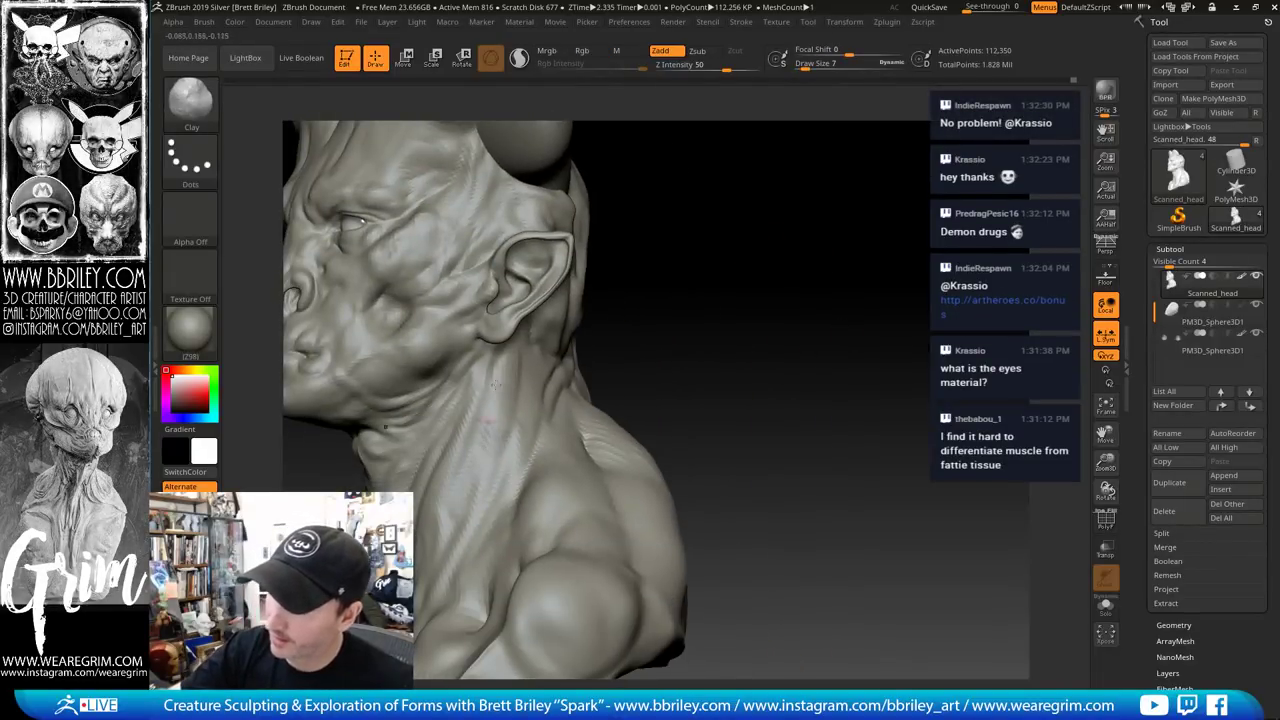
{"action": "key", "text": "shift"}
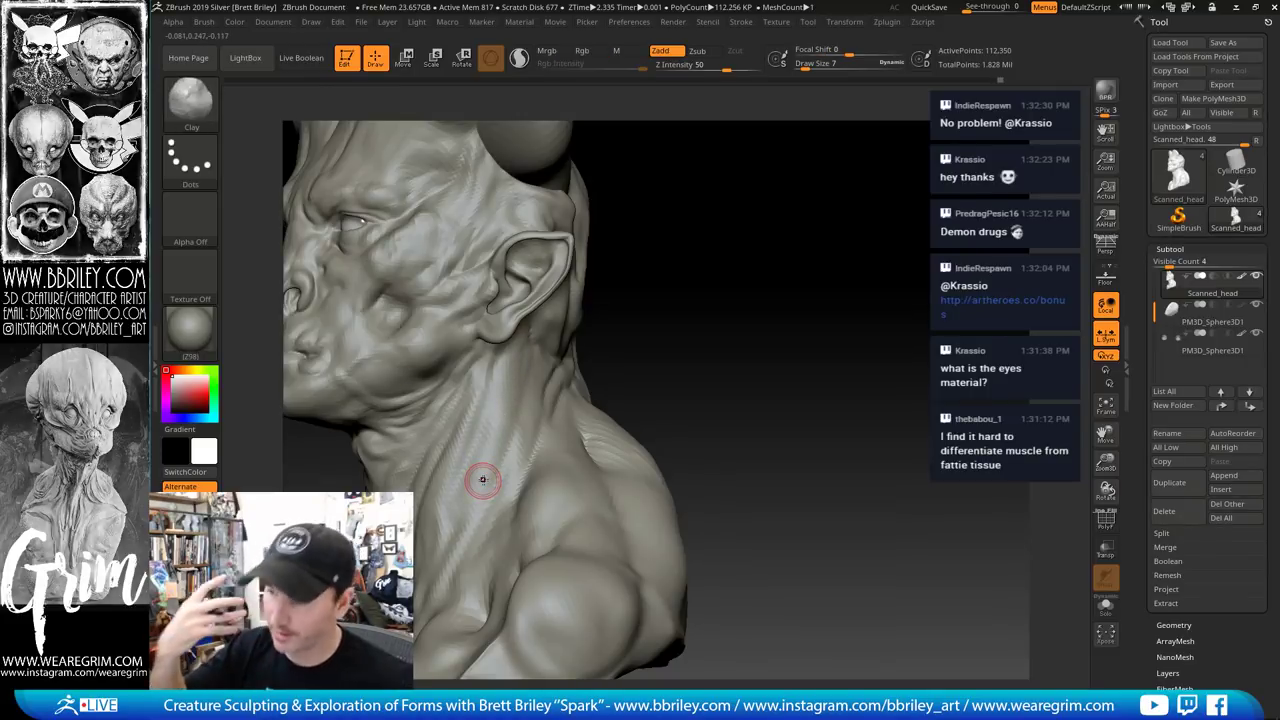
Carve grooves between the neck muscles below the ear with the DamStandard brush at size 5
{"action": "key", "text": "b"}
{"action": "key", "text": "d"}
{"action": "key", "text": "s"}
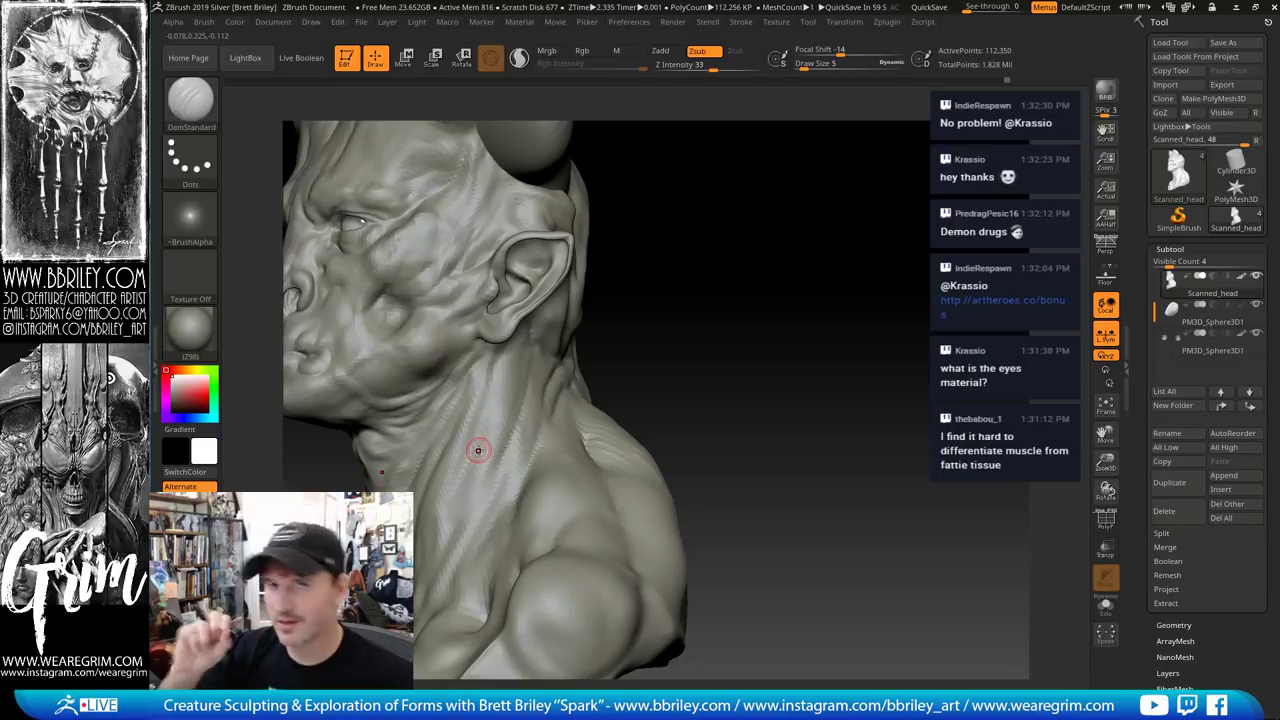
Swell the forms along the jawline with the Inflat brush, then cut creases between them with the DamStandard brush at size 4
{"action": "mouse_move", "coordinate": [696, 335]}
{"action": "left_mouse_down"}
{"action": "mouse_move", "coordinate": [727, 320]}
{"action": "mouse_move", "coordinate": [806, 397]}
{"action": "mouse_move", "coordinate": [742, 382]}
{"action": "left_mouse_up"}
{"action": "key", "text": "b"}
{"action": "key", "text": "i"}
{"action": "key", "text": "n"}
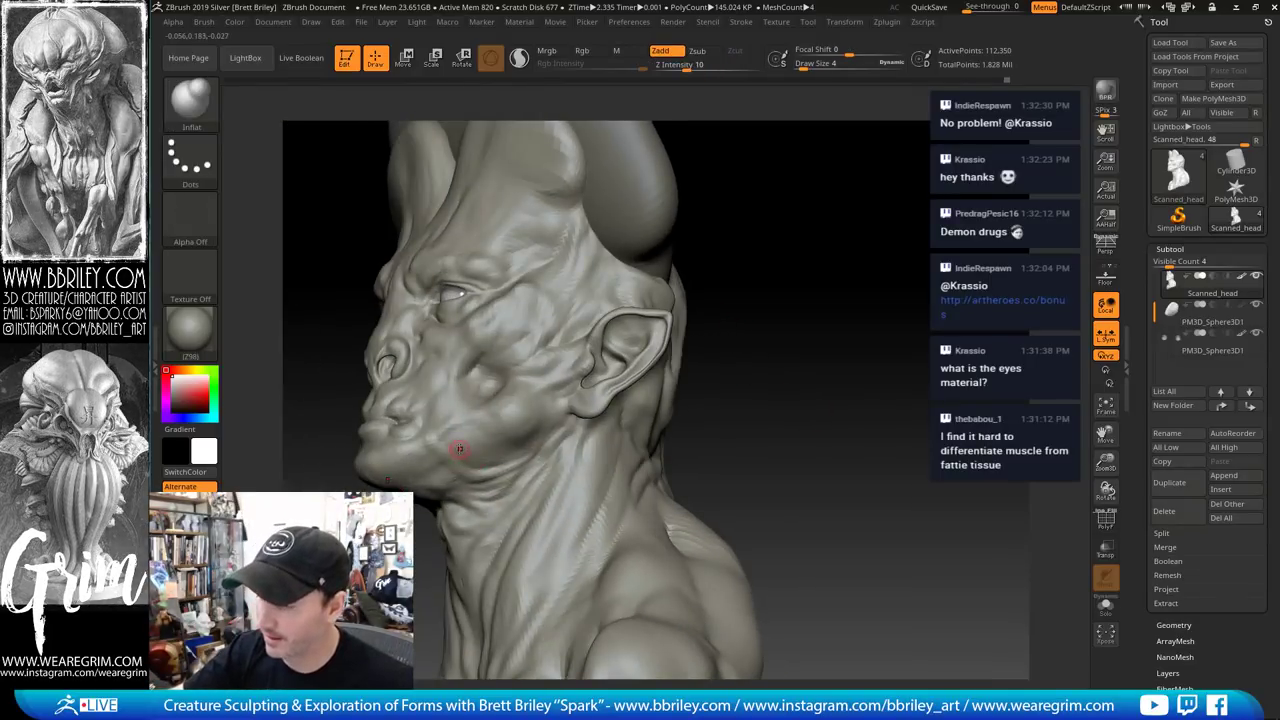
{"action": "key", "text": "b"}
{"action": "key", "text": "d"}
{"action": "key", "text": "s"}
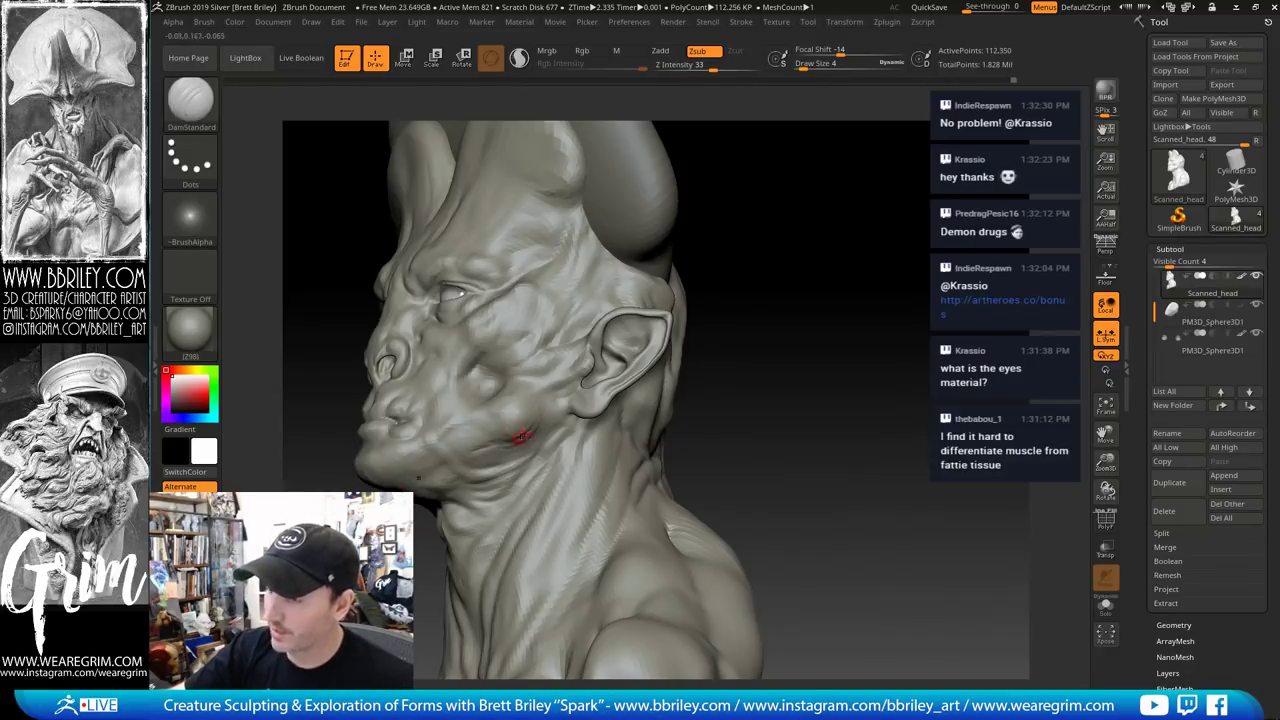
Raise skin folds along and beneath the jaw with the Standard brush at size 4, working on both sides of the face
{"action": "key", "text": "b"}
{"action": "key", "text": "s"}
{"action": "key", "text": "t"}
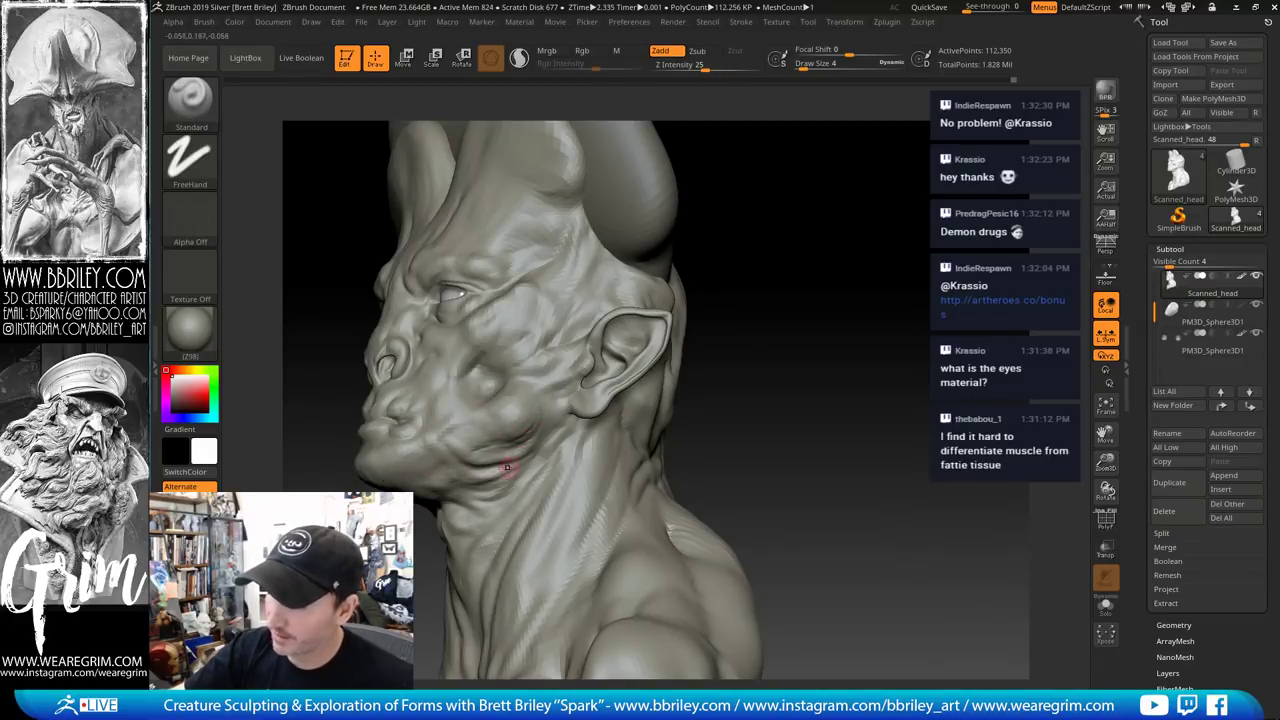
{"action": "mouse_move", "coordinate": [821, 310]}
{"action": "left_mouse_down"}
{"action": "mouse_move", "coordinate": [849, 306]}
{"action": "mouse_move", "coordinate": [877, 265]}
{"action": "left_mouse_up"}
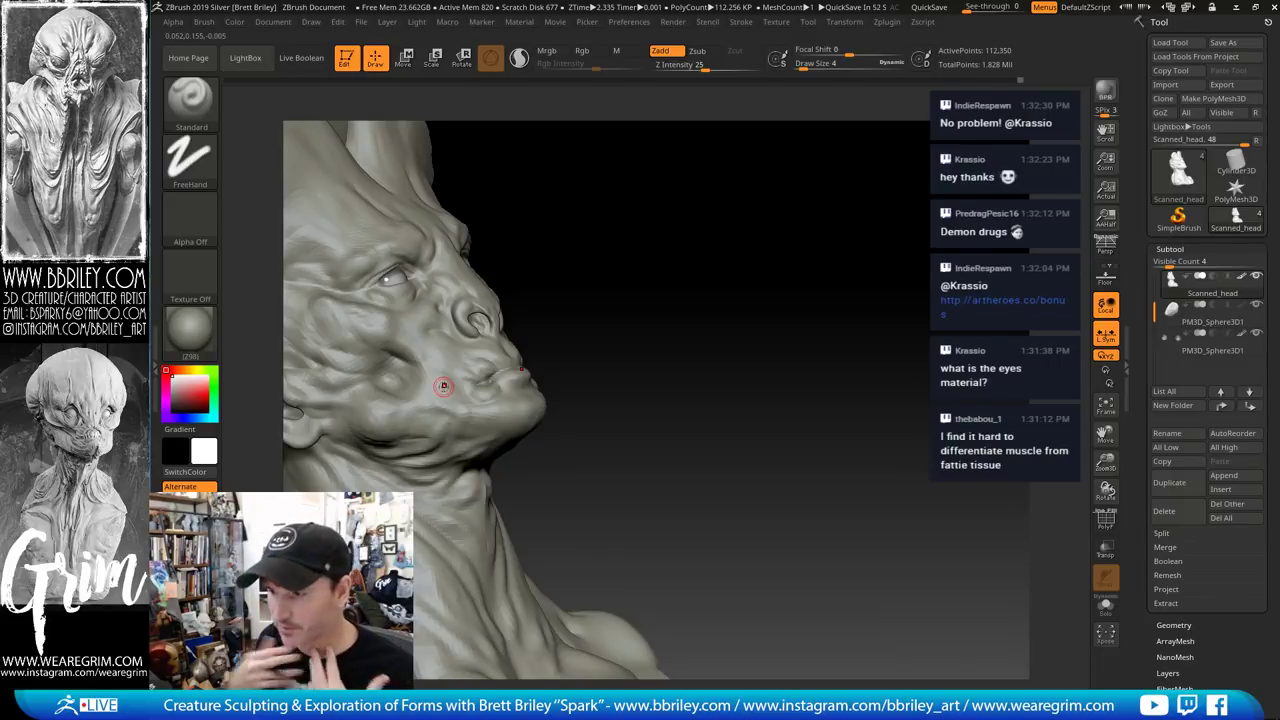
{"action": "left_click_drag", "start_coordinate": [707, 287], "coordinate": [660, 287]}
{"action": "left_click_drag", "start_coordinate": [814, 266], "coordinate": [715, 285]}
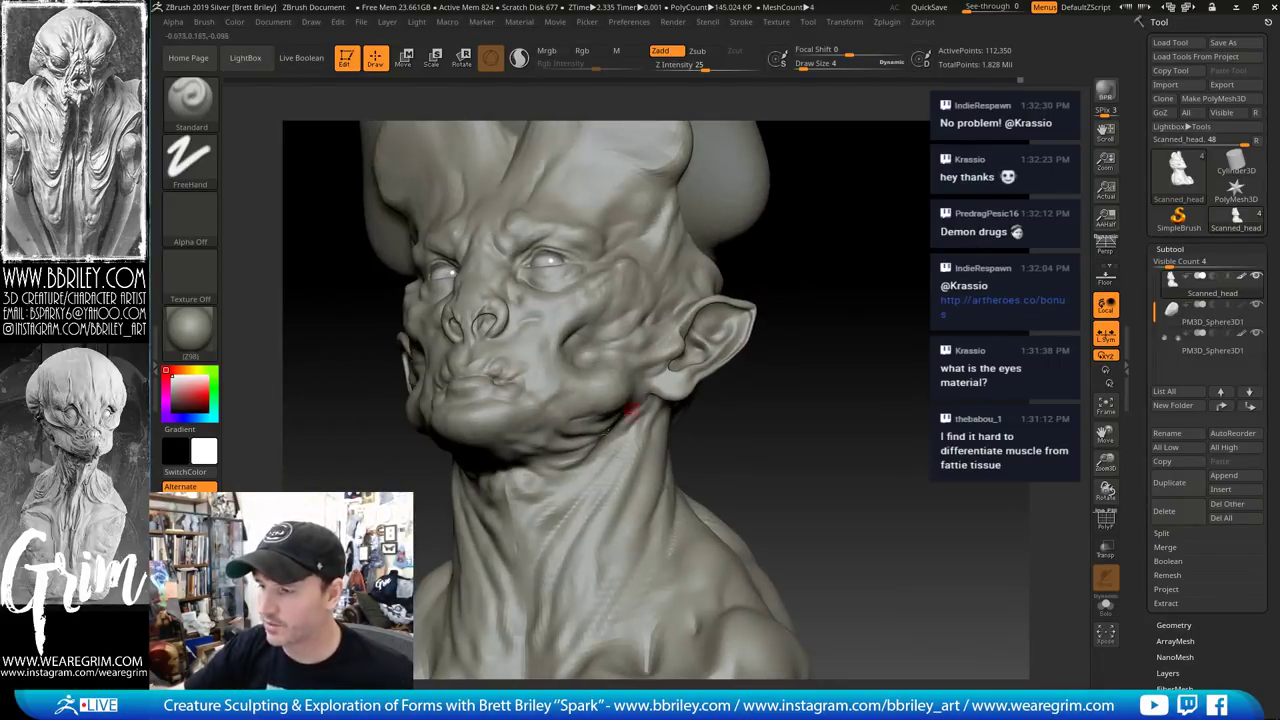
{"action": "left_click_drag", "start_coordinate": [837, 447], "coordinate": [815, 447]}
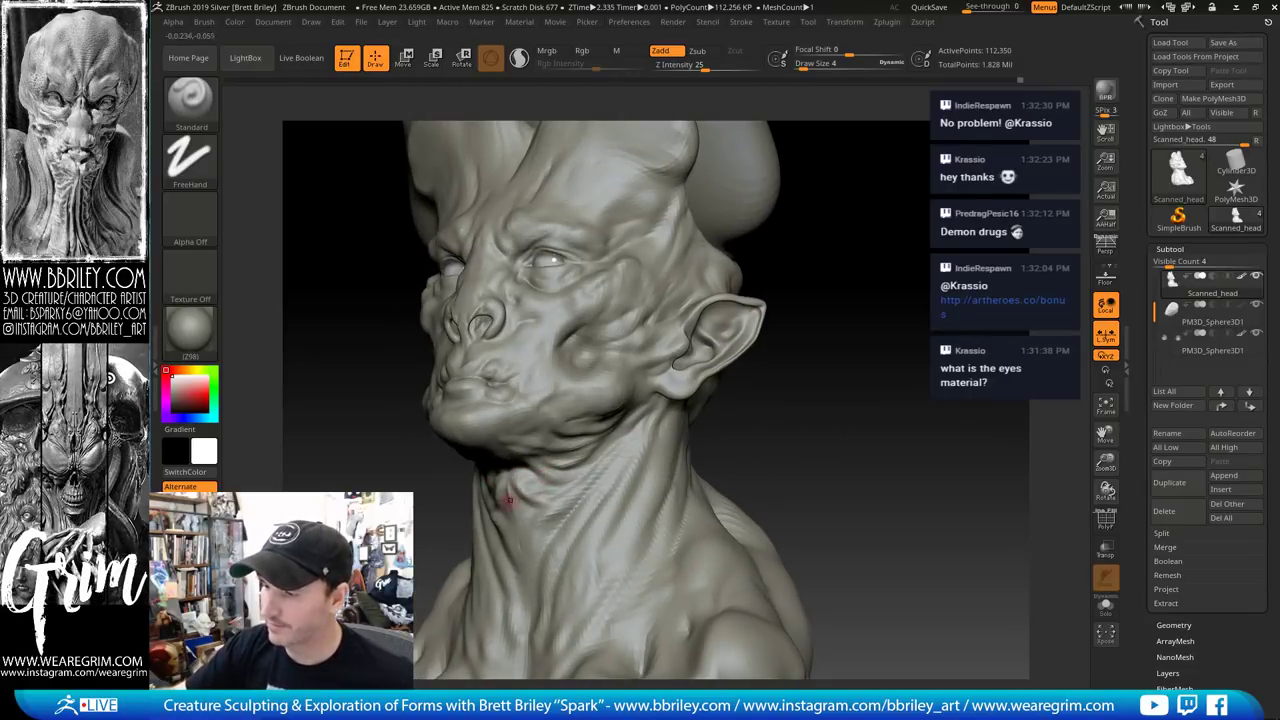
Smooth the centre of the throat from below the chin toward the collarbones with the Smooth brush at size 4
{"action": "left_click_drag", "start_coordinate": [889, 440], "coordinate": [686, 423]}
{"action": "key", "text": "shift"}
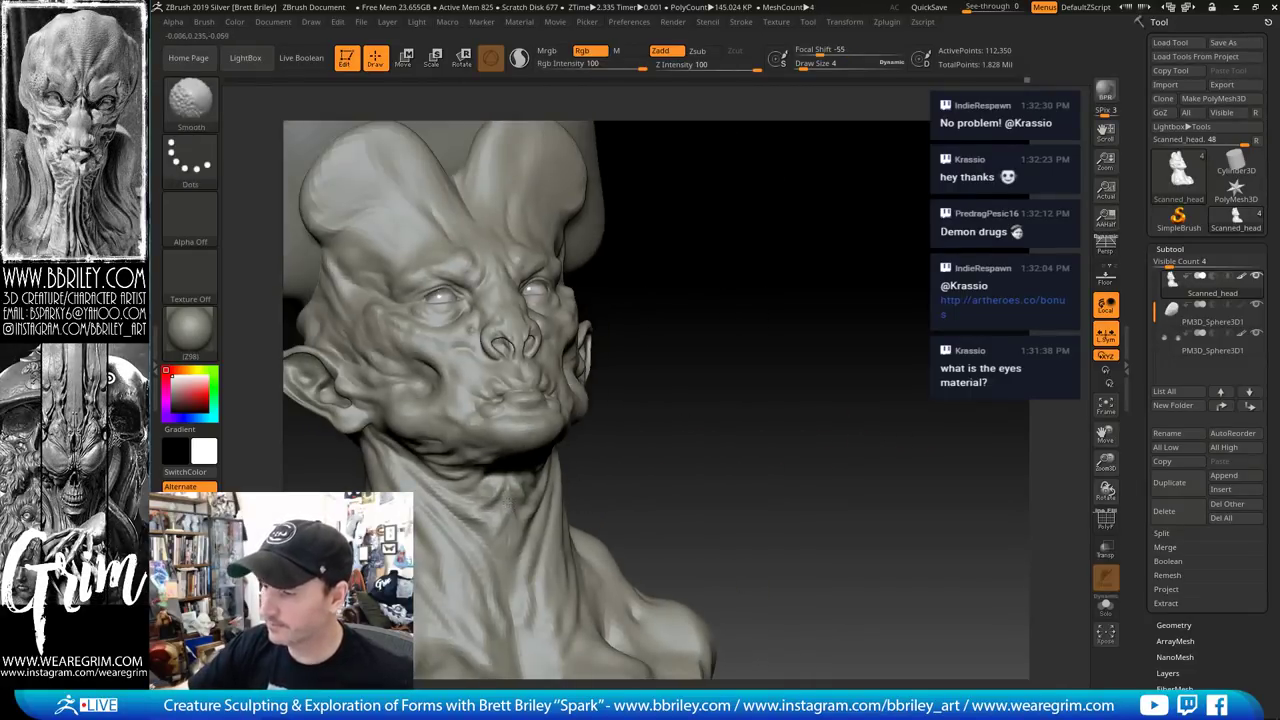
{"action": "left_click_drag", "start_coordinate": [505, 524], "coordinate": [514, 605], "text": "shift"}
{"action": "key", "text": "shift"}
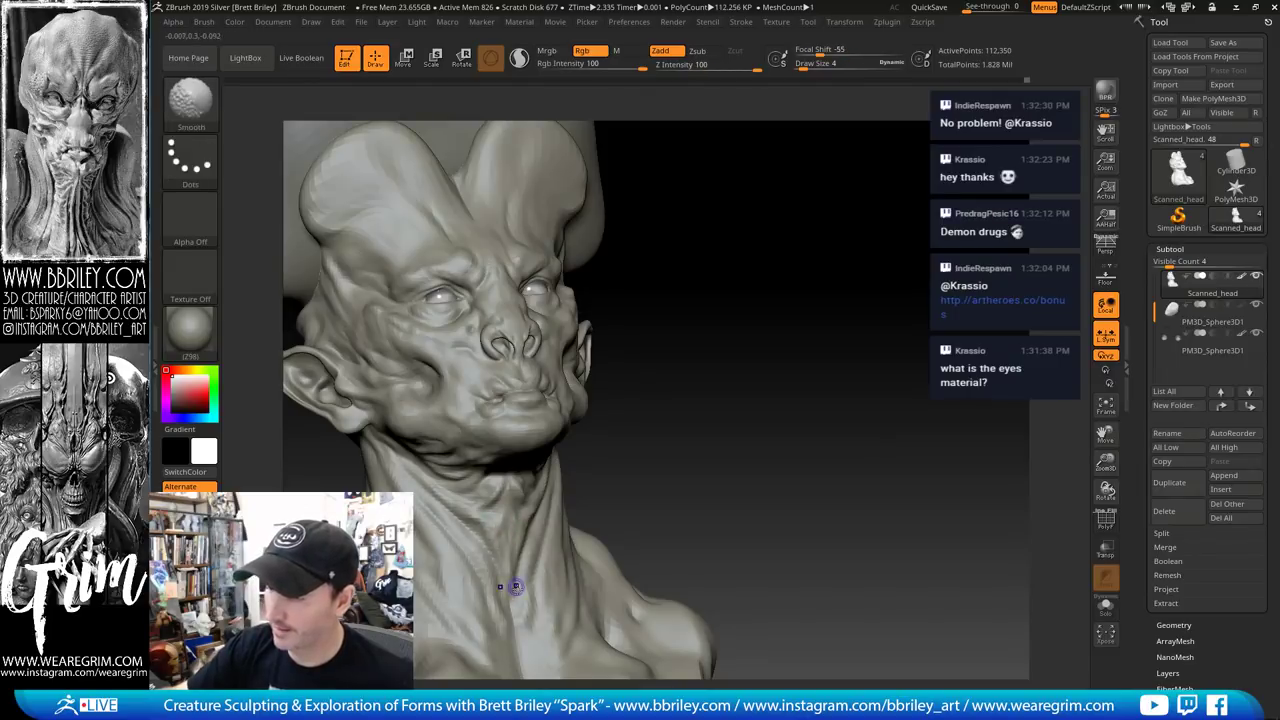
Swell the skin folds under the jaw and at the upper throat with the Inflat brush
{"action": "key", "text": "b"}
{"action": "key", "text": "i"}
{"action": "key", "text": "n"}
{"action": "mouse_move", "coordinate": [690, 407]}
{"action": "left_mouse_down"}
{"action": "mouse_move", "coordinate": [520, 420]}
{"action": "mouse_move", "coordinate": [527, 456]}
{"action": "left_mouse_up"}
{"action": "key", "text": "s"}
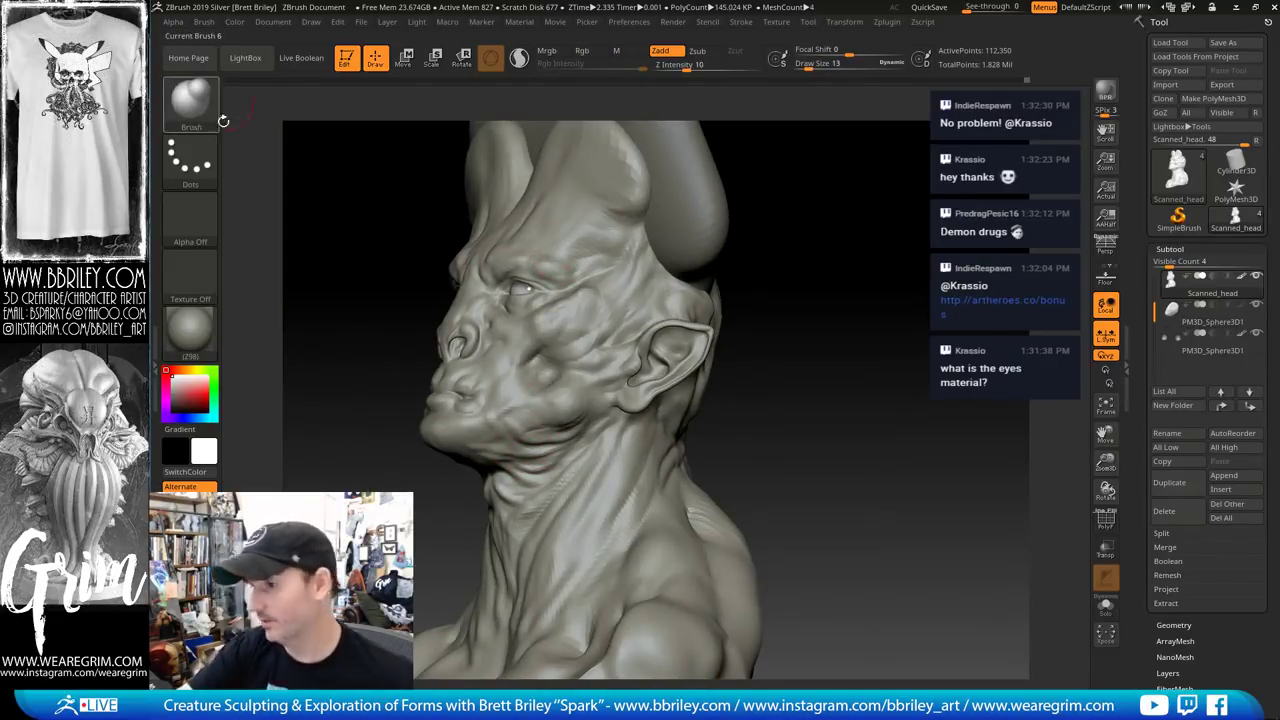
{"action": "left_click_drag", "start_coordinate": [552, 474], "coordinate": [530, 478]}
{"action": "mouse_move", "coordinate": [863, 389]}
{"action": "left_mouse_down"}
{"action": "mouse_move", "coordinate": [965, 398]}
{"action": "mouse_move", "coordinate": [866, 390]}
{"action": "left_mouse_up"}
Refine the chin and the folds at the back of the jaw with the Standard brush at size 4
{"action": "key", "text": "b"}
{"action": "key", "text": "s"}
{"action": "key", "text": "t"}
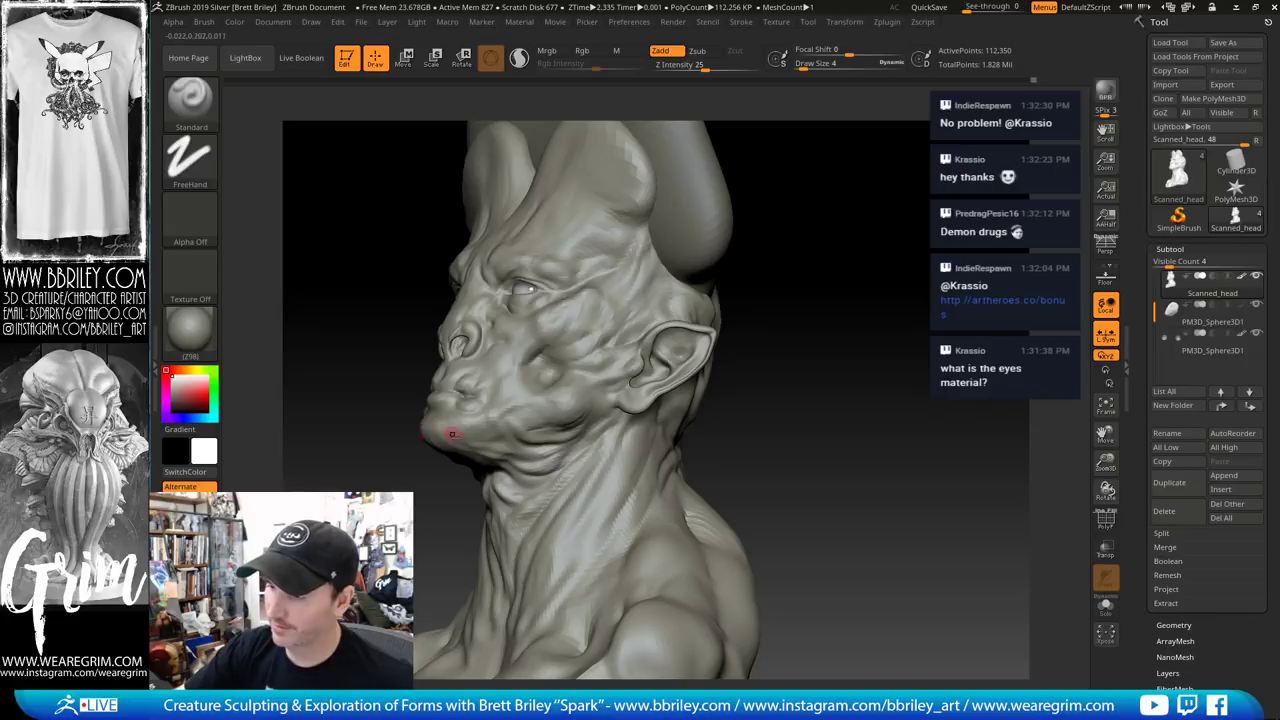
{"action": "left_click_drag", "start_coordinate": [851, 369], "coordinate": [570, 441]}
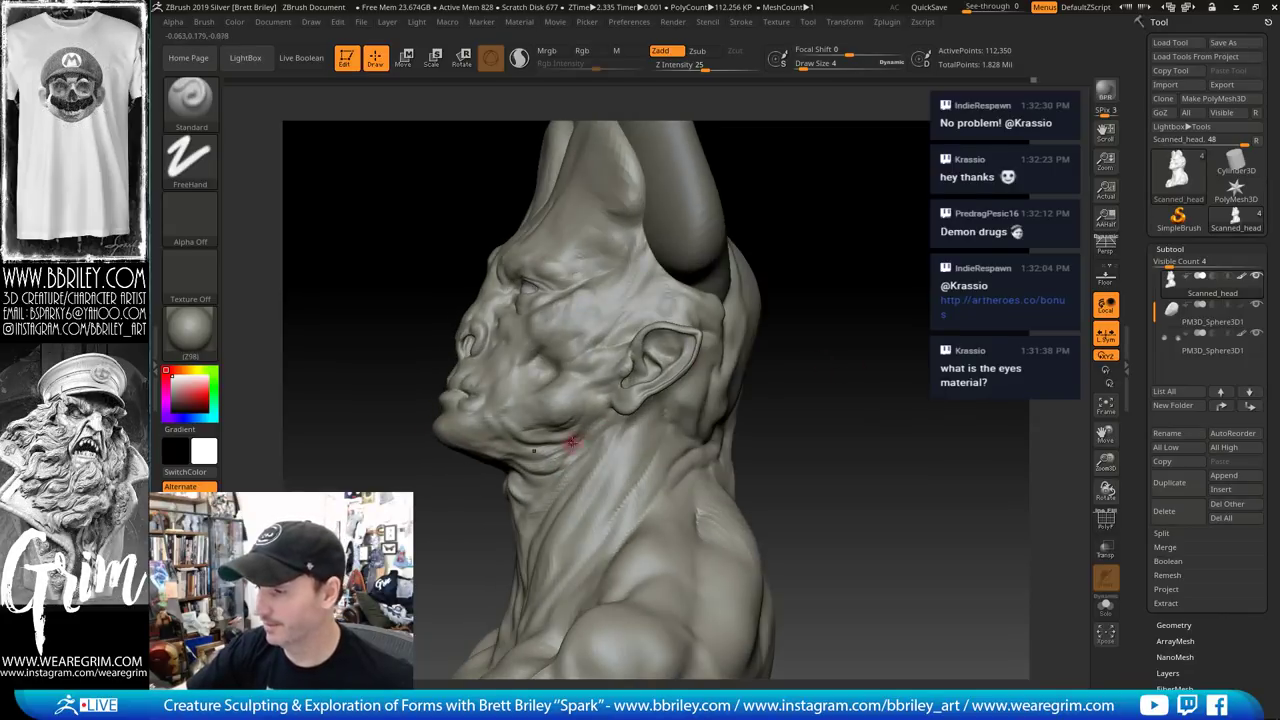
Adjust the profile of the nose and upper lip with the Move brush at size 9
{"action": "mouse_move", "coordinate": [837, 357]}
{"action": "left_mouse_down"}
{"action": "mouse_move", "coordinate": [908, 343]}
{"action": "mouse_move", "coordinate": [674, 330]}
{"action": "mouse_move", "coordinate": [610, 355]}
{"action": "mouse_move", "coordinate": [550, 358]}
{"action": "left_mouse_up"}
{"action": "key", "text": "b"}
{"action": "key", "text": "m"}
{"action": "key", "text": "v"}
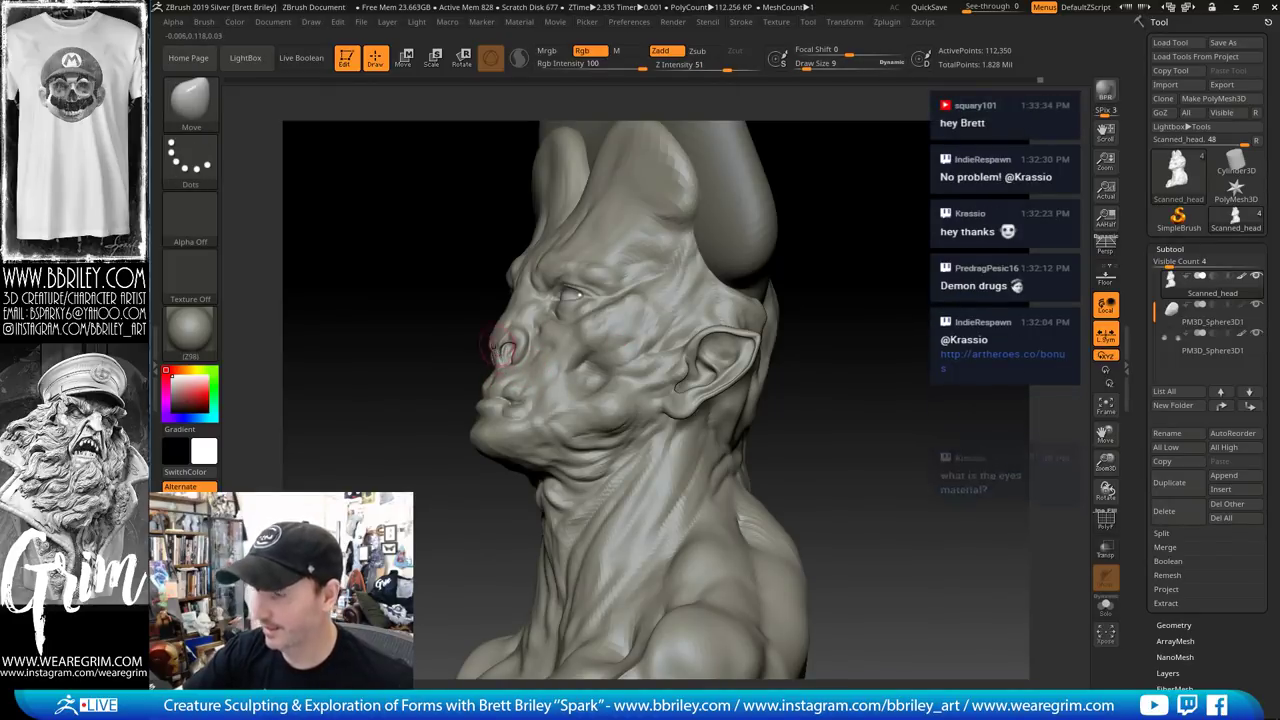
{"action": "left_click_drag", "start_coordinate": [926, 249], "coordinate": [1075, 268]}
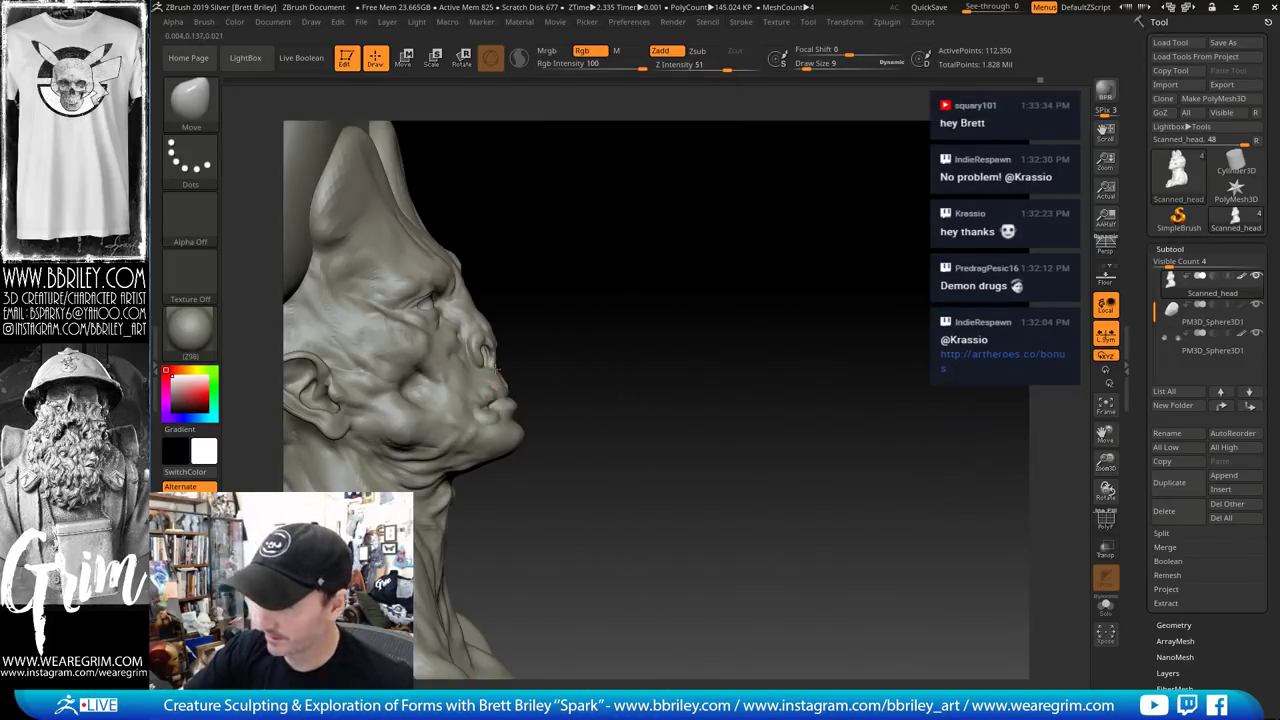
Carve the mouth line out toward the corners with the DamStandard brush at size 3
{"action": "mouse_move", "coordinate": [616, 323]}
{"action": "left_mouse_down"}
{"action": "mouse_move", "coordinate": [786, 323]}
{"action": "mouse_move", "coordinate": [857, 397]}
{"action": "mouse_move", "coordinate": [822, 357]}
{"action": "mouse_move", "coordinate": [776, 336]}
{"action": "mouse_move", "coordinate": [690, 345]}
{"action": "left_mouse_up"}
{"action": "key", "text": "b"}
{"action": "key", "text": "d"}
{"action": "key", "text": "s"}
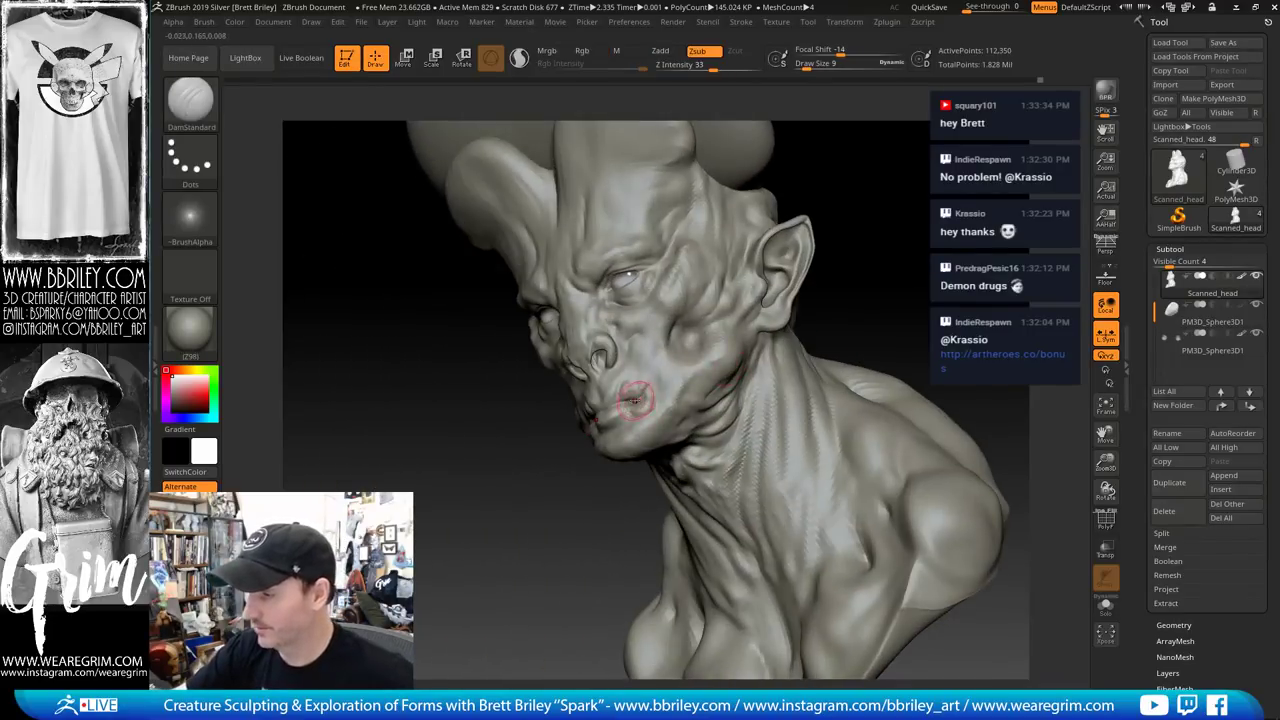
{"action": "key", "text": "bracketleft"}
{"action": "left_click_drag", "start_coordinate": [630, 400], "coordinate": [636, 388]}
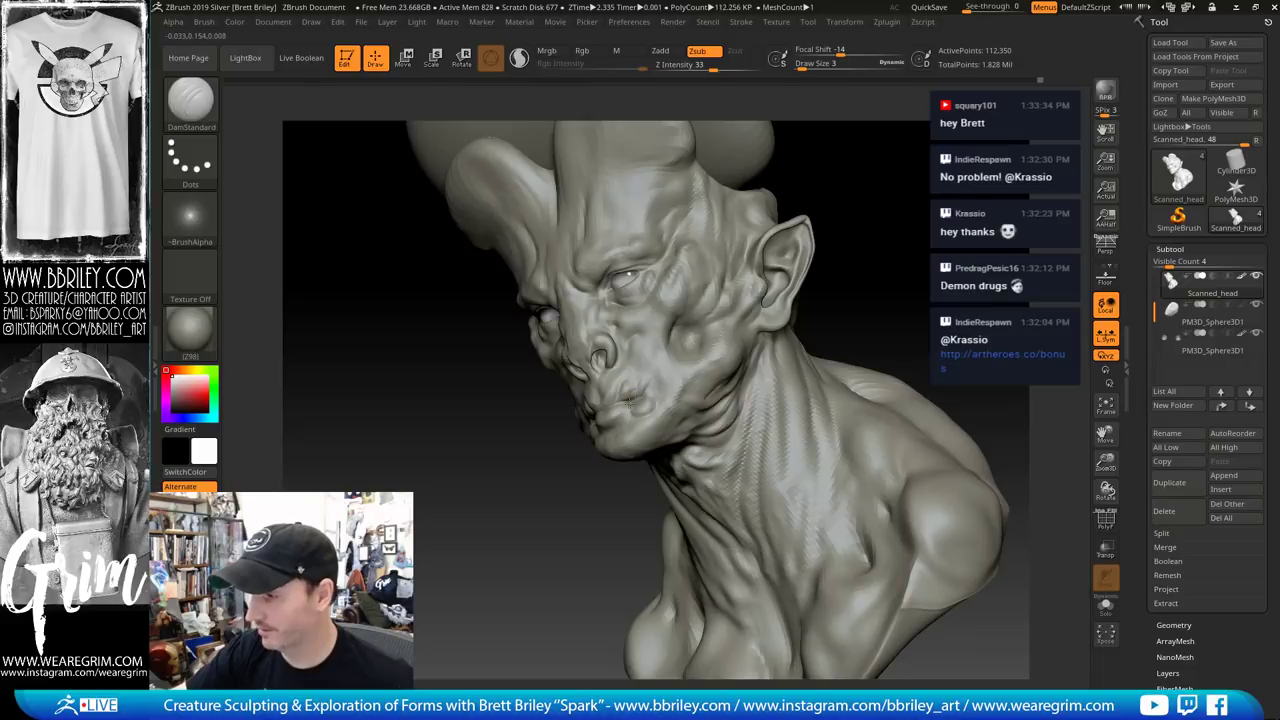
{"action": "left_click_drag", "start_coordinate": [455, 385], "coordinate": [605, 400]}
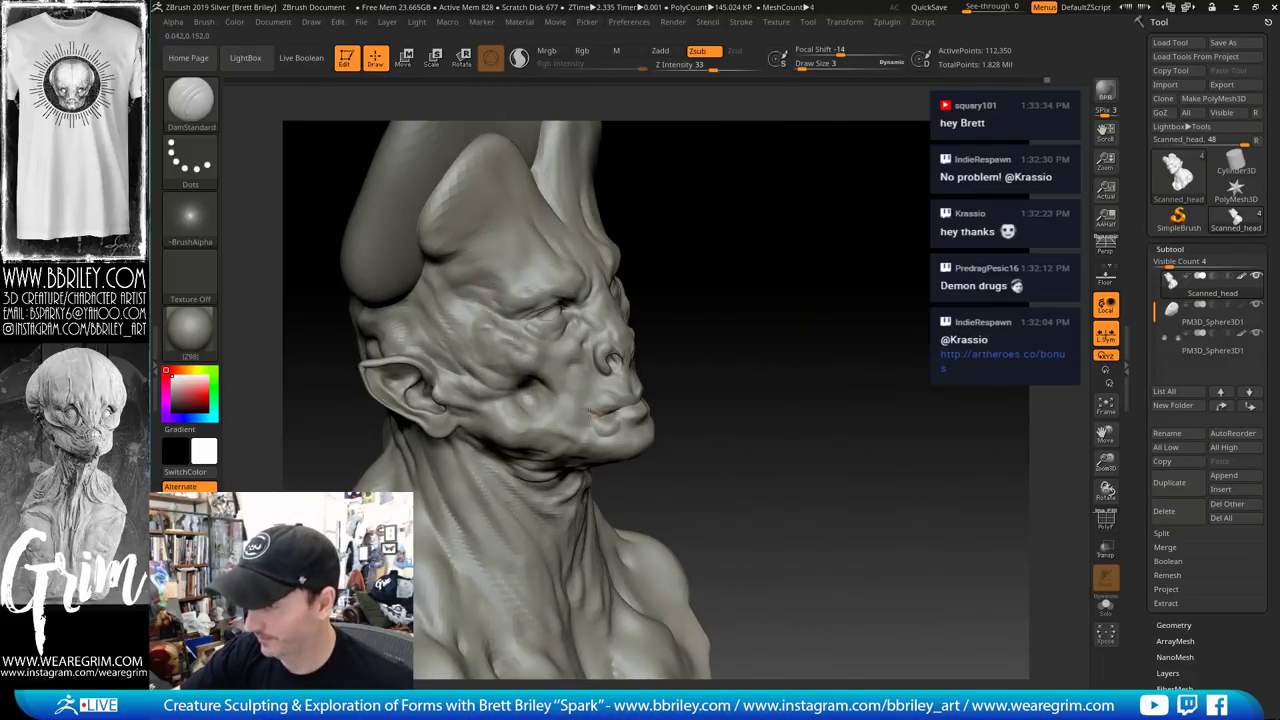
{"action": "left_click_drag", "start_coordinate": [766, 329], "coordinate": [908, 301]}
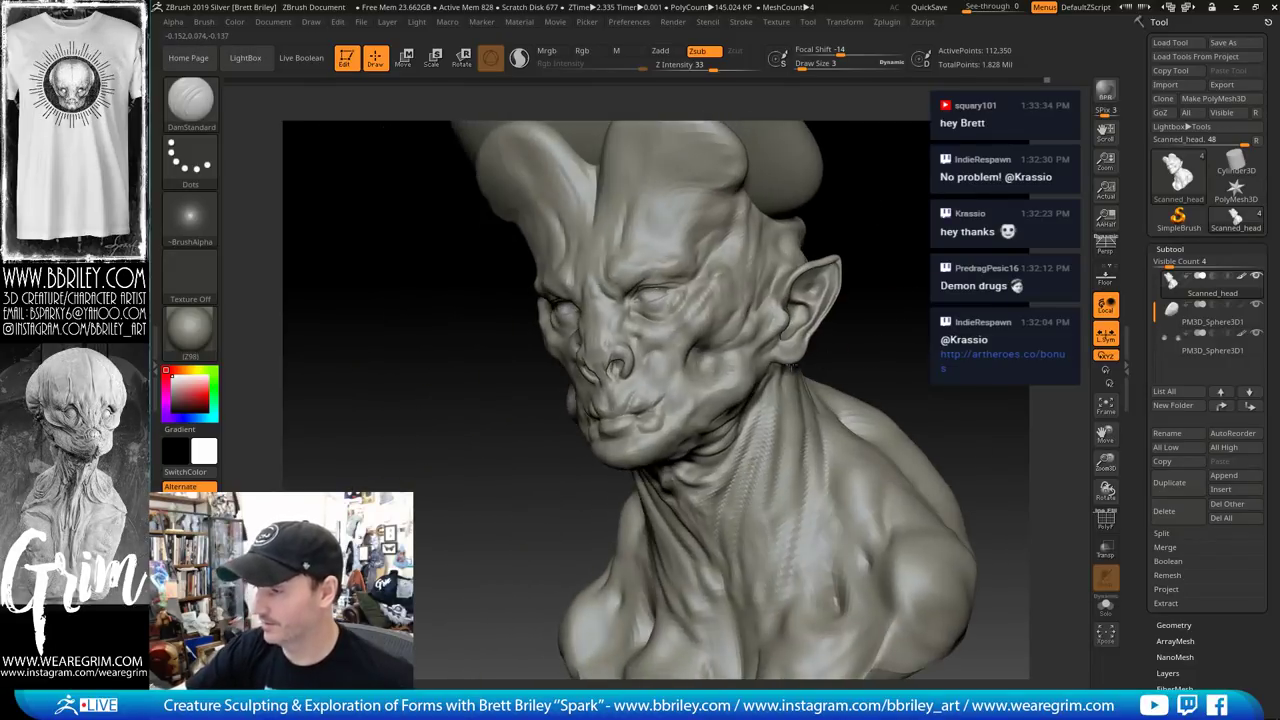
Add fleshy volume around the mouth corners and lower cheek with the Standard brush at size 3
{"action": "key", "text": "b"}
{"action": "key", "text": "s"}
{"action": "key", "text": "t"}
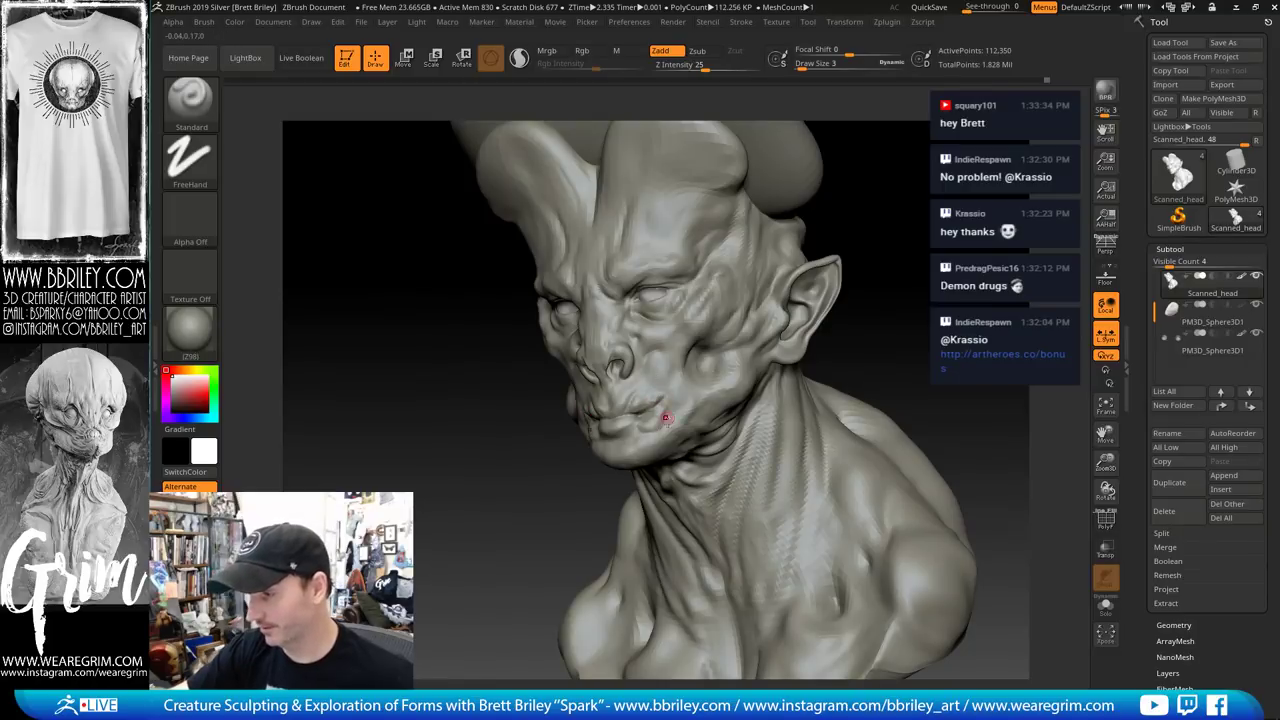
{"action": "left_click_drag", "start_coordinate": [873, 330], "coordinate": [967, 251]}
{"action": "left_click_drag", "start_coordinate": [918, 290], "coordinate": [852, 306]}
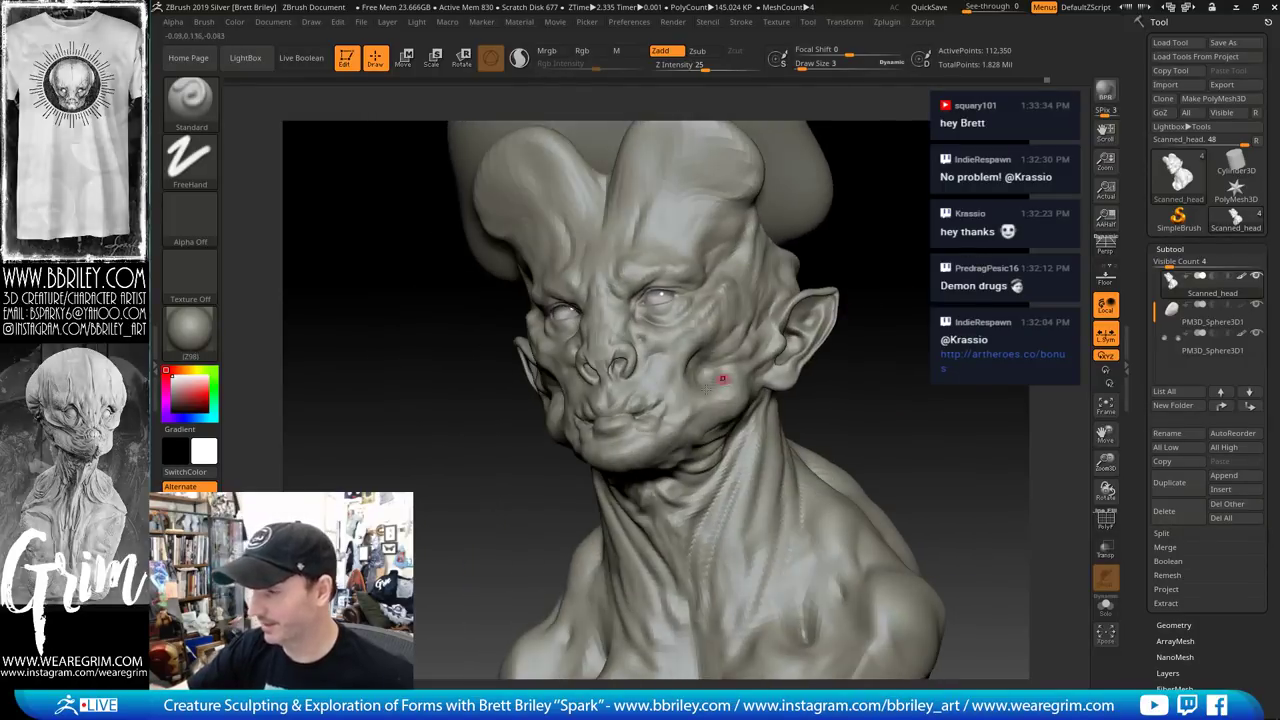
Deepen the creases at the mouth corners with the DamStandard brush at size 3
{"action": "key", "text": "b"}
{"action": "key", "text": "d"}
{"action": "key", "text": "s"}
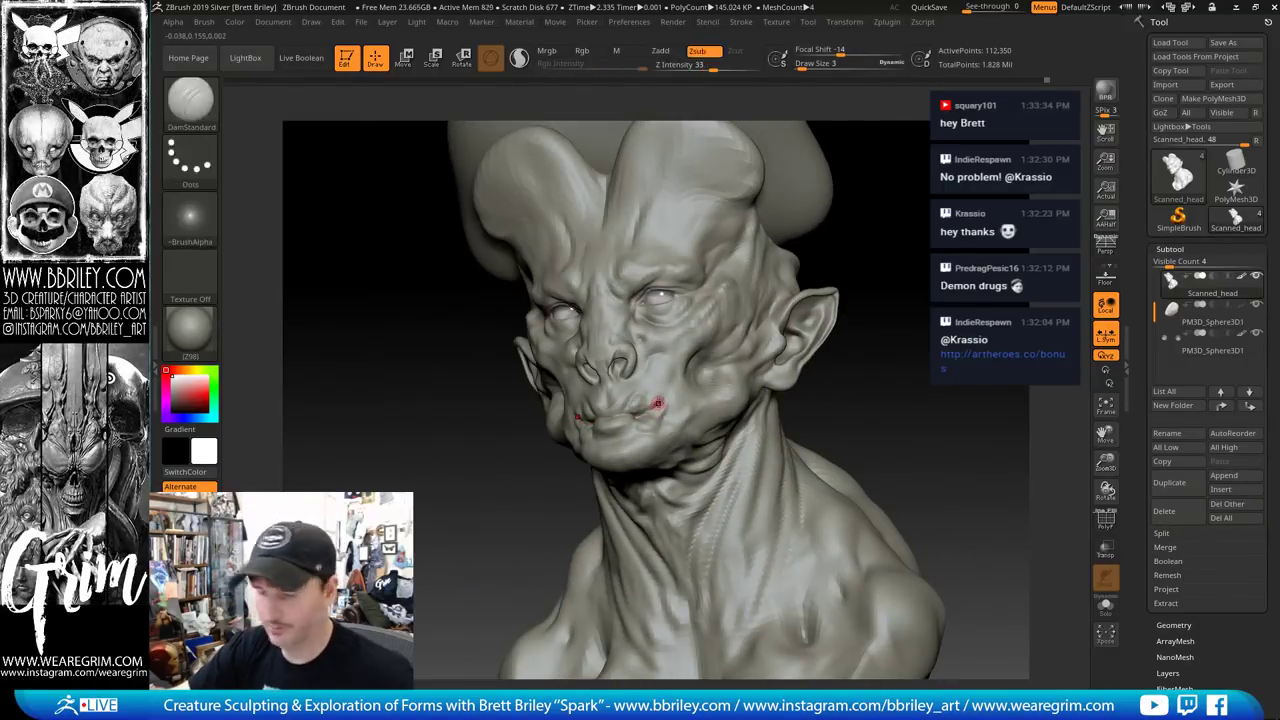
{"action": "left_click_drag", "start_coordinate": [661, 404], "coordinate": [700, 368]}
{"action": "mouse_move", "coordinate": [843, 333]}
{"action": "left_mouse_down"}
{"action": "mouse_move", "coordinate": [995, 343]}
{"action": "mouse_move", "coordinate": [838, 343]}
{"action": "mouse_move", "coordinate": [968, 345]}
{"action": "mouse_move", "coordinate": [927, 333]}
{"action": "left_mouse_up"}
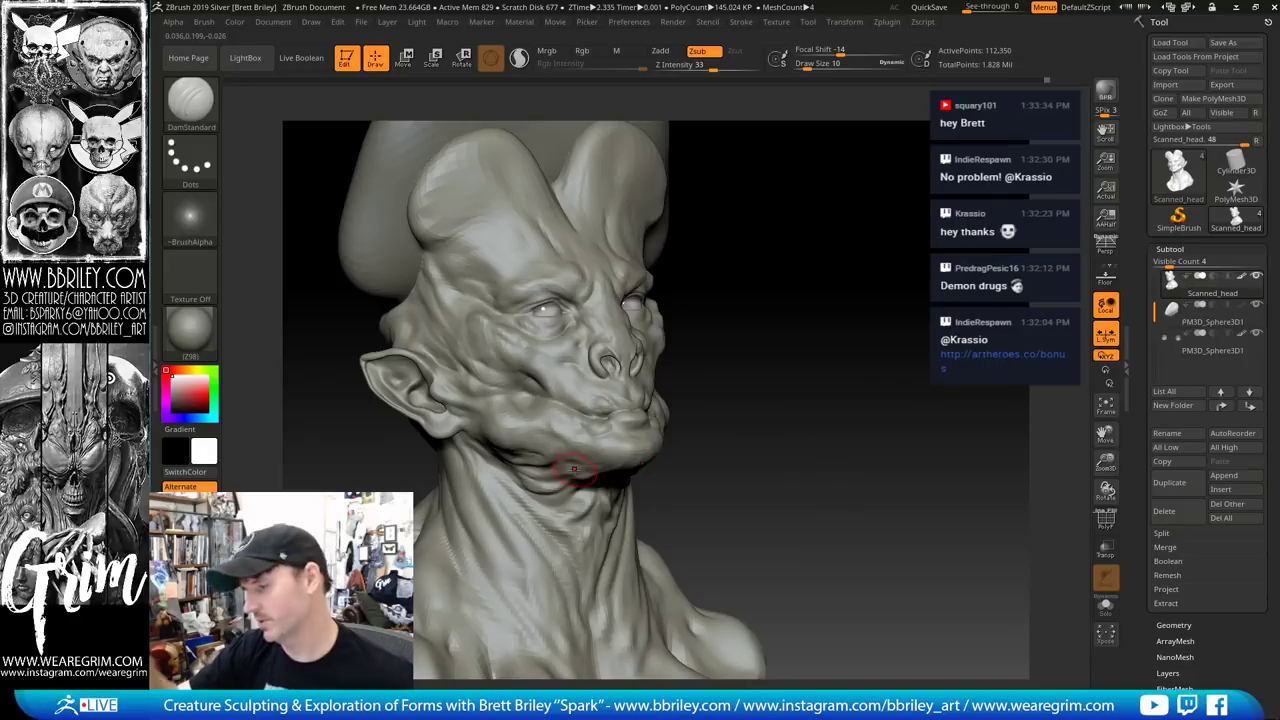
{"action": "mouse_move", "coordinate": [806, 343]}
{"action": "left_mouse_down"}
{"action": "mouse_move", "coordinate": [771, 366]}
{"action": "mouse_move", "coordinate": [846, 312]}
{"action": "mouse_move", "coordinate": [886, 340]}
{"action": "mouse_move", "coordinate": [876, 322]}
{"action": "left_mouse_up"}
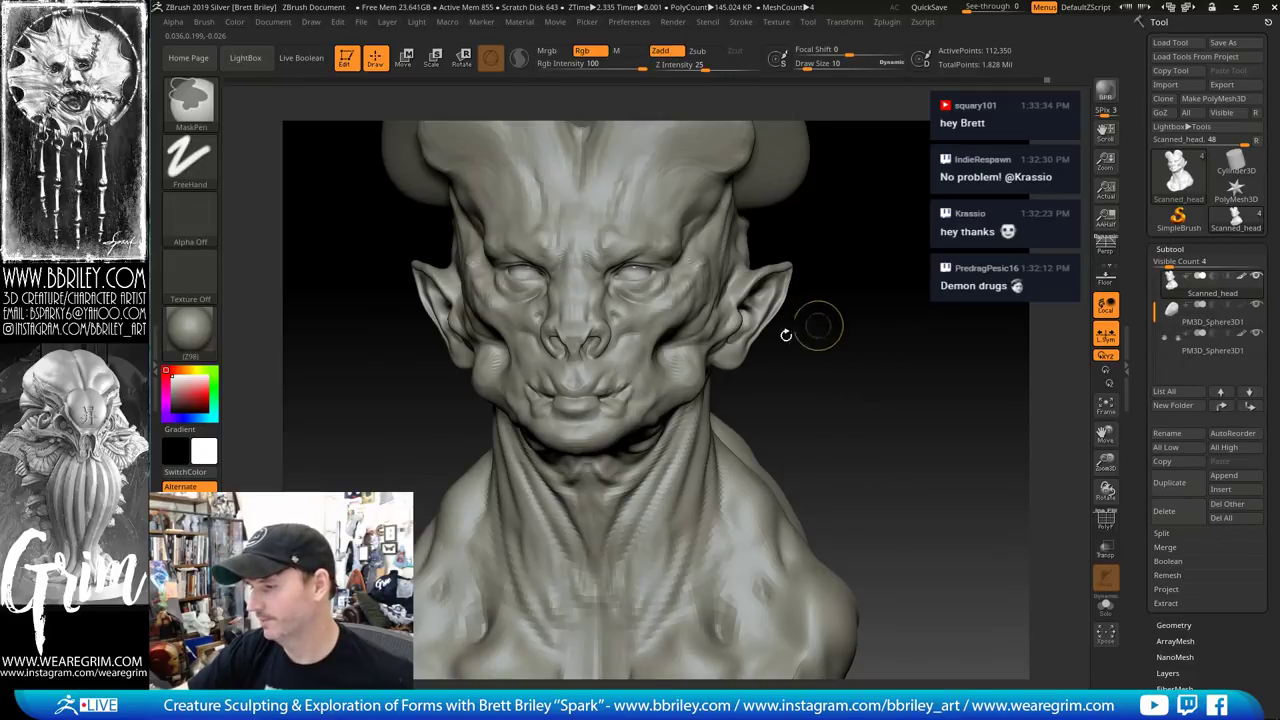
Drop the head to a lower subdivision level and build up the mouth corners with the Clay brush at size 8
{"action": "key", "text": "b"}
{"action": "key", "text": "c"}
{"action": "key", "text": "l"}
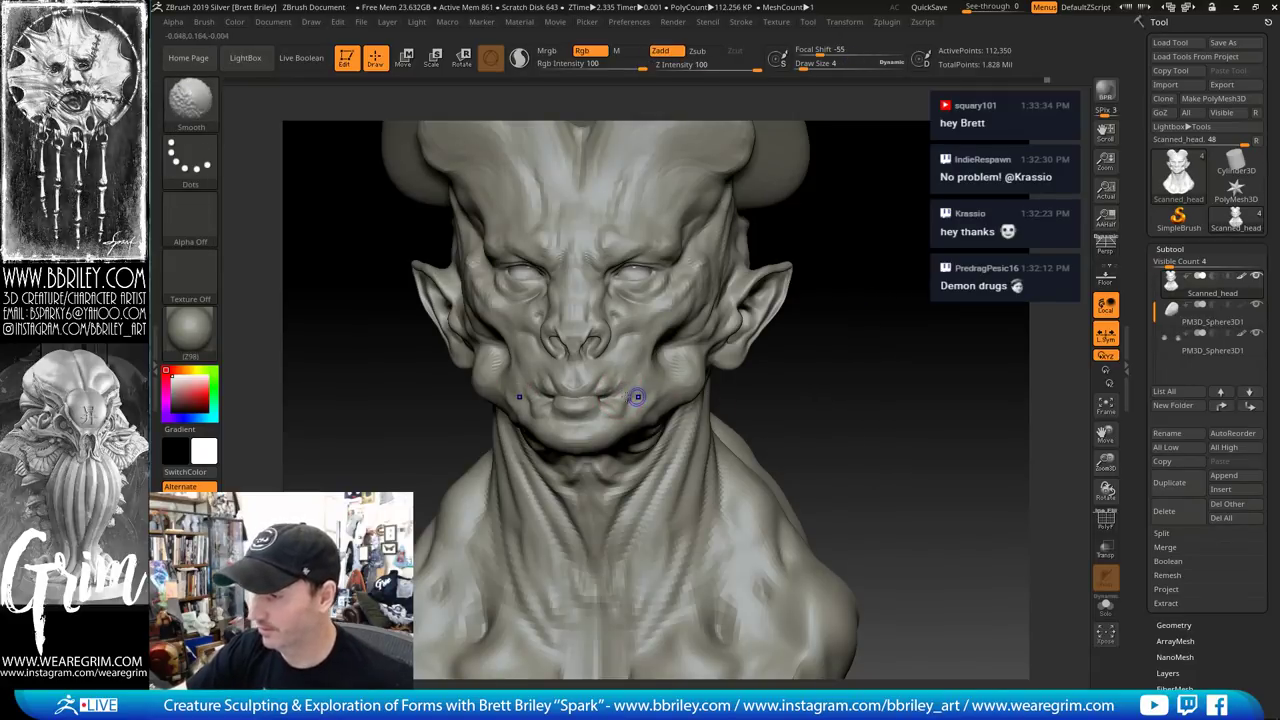
{"action": "key", "text": "shift+d"}
{"action": "key", "text": "bracketright"}
{"action": "key", "text": "bracketright"}
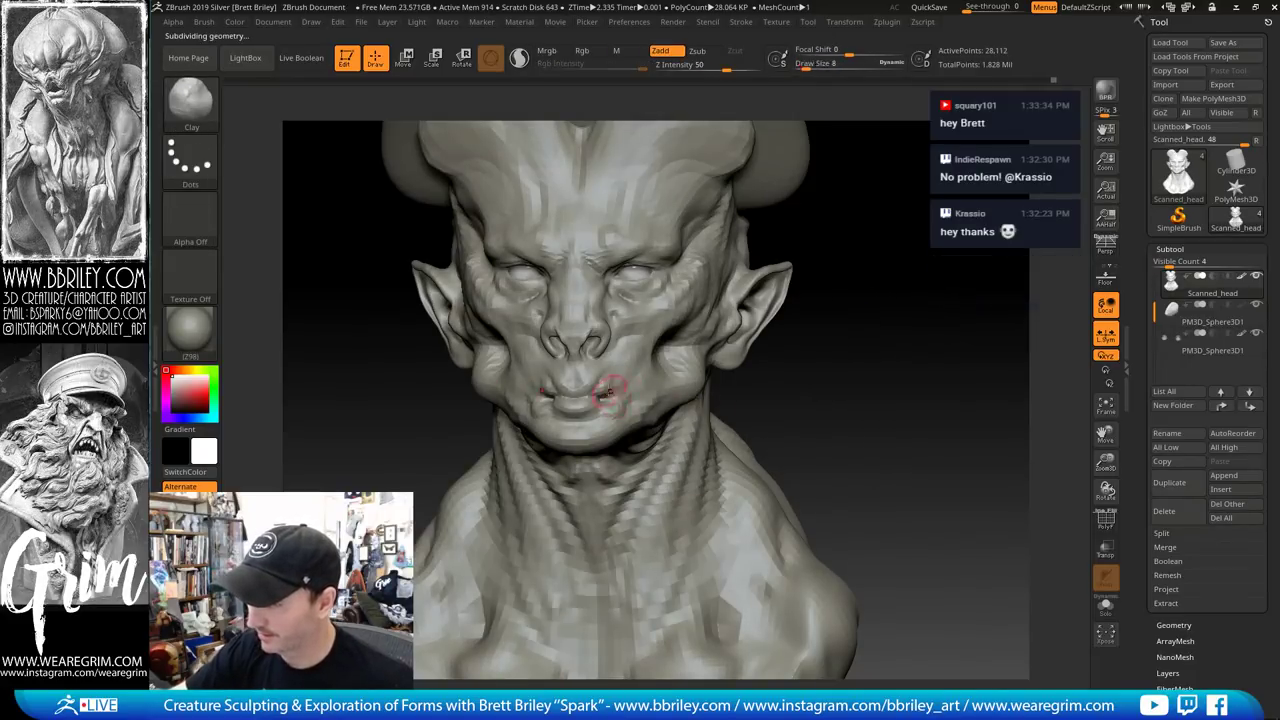
{"action": "mouse_move", "coordinate": [820, 382]}
{"action": "left_mouse_down"}
{"action": "mouse_move", "coordinate": [839, 381]}
{"action": "mouse_move", "coordinate": [612, 386]}
{"action": "left_mouse_up"}
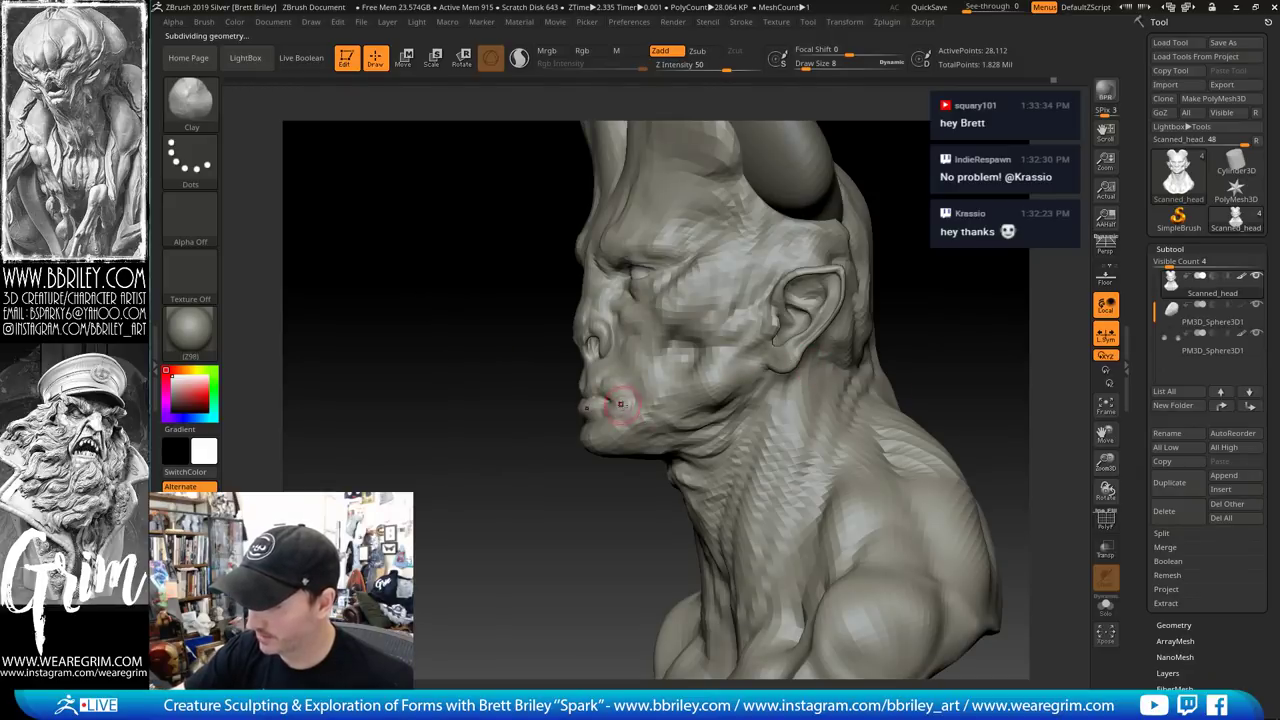
Recut the line between the lips with the DamStandard brush and fill out the upper lip area with the Clay brush
{"action": "key", "text": "b"}
{"action": "key", "text": "d"}
{"action": "key", "text": "s"}
{"action": "left_click_drag", "start_coordinate": [964, 289], "coordinate": [1110, 290]}
{"action": "key", "text": "b"}
{"action": "key", "text": "c"}
{"action": "key", "text": "l"}
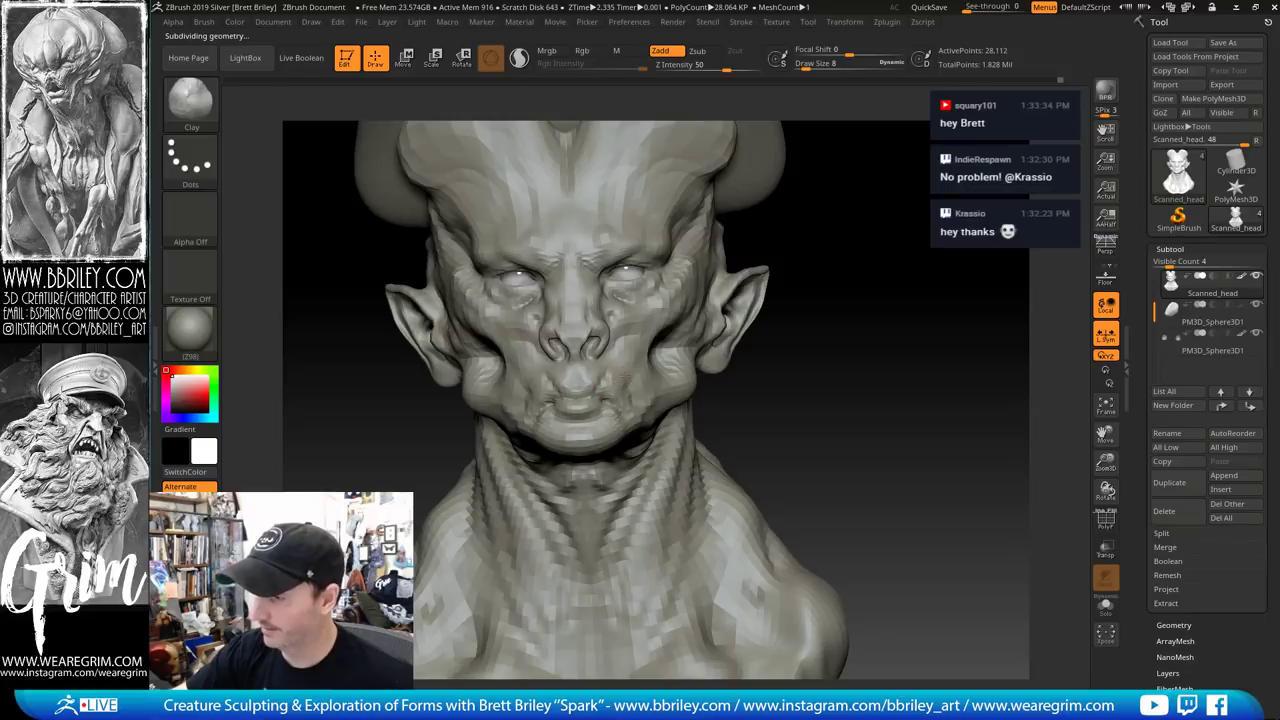
Sharpen the mouth corner with the DamStandard brush and thicken the lower lip beside it with the Clay brush at size 8
{"action": "left_click_drag", "start_coordinate": [826, 352], "coordinate": [629, 408]}
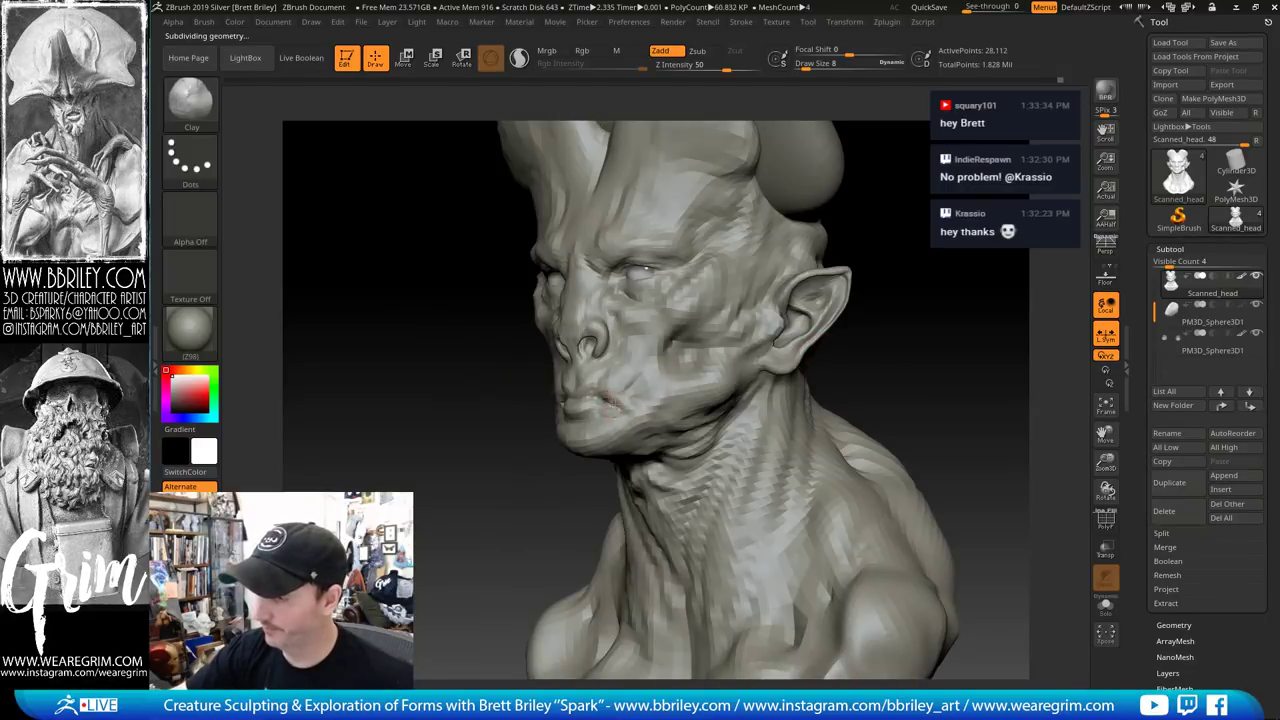
{"action": "key", "text": "b"}
{"action": "key", "text": "d"}
{"action": "key", "text": "s"}
{"action": "key", "text": "b"}
{"action": "key", "text": "c"}
{"action": "key", "text": "l"}
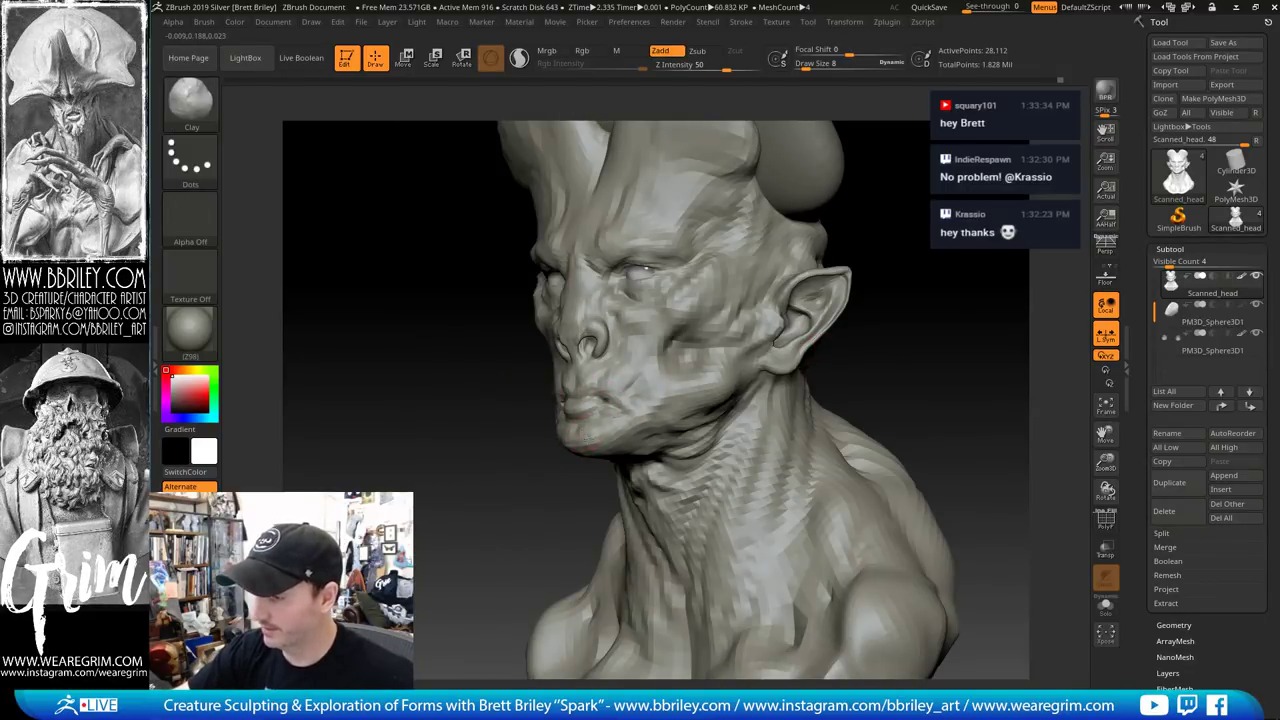
Subdivide the head one level and cut finer creases at the mouth corners with the DamStandard brush at size 3
{"action": "left_click_drag", "start_coordinate": [1005, 272], "coordinate": [606, 396]}
{"action": "key", "text": "ctrl+d"}
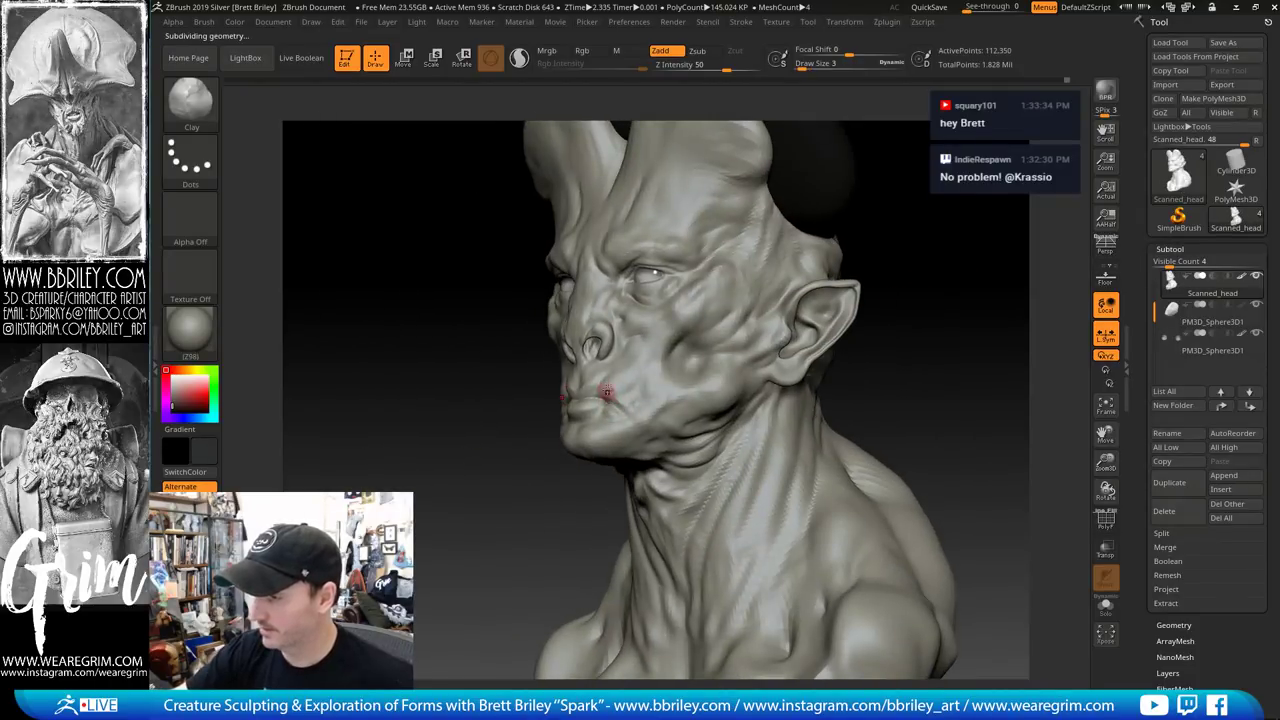
{"action": "key", "text": "b"}
{"action": "key", "text": "d"}
{"action": "key", "text": "s"}
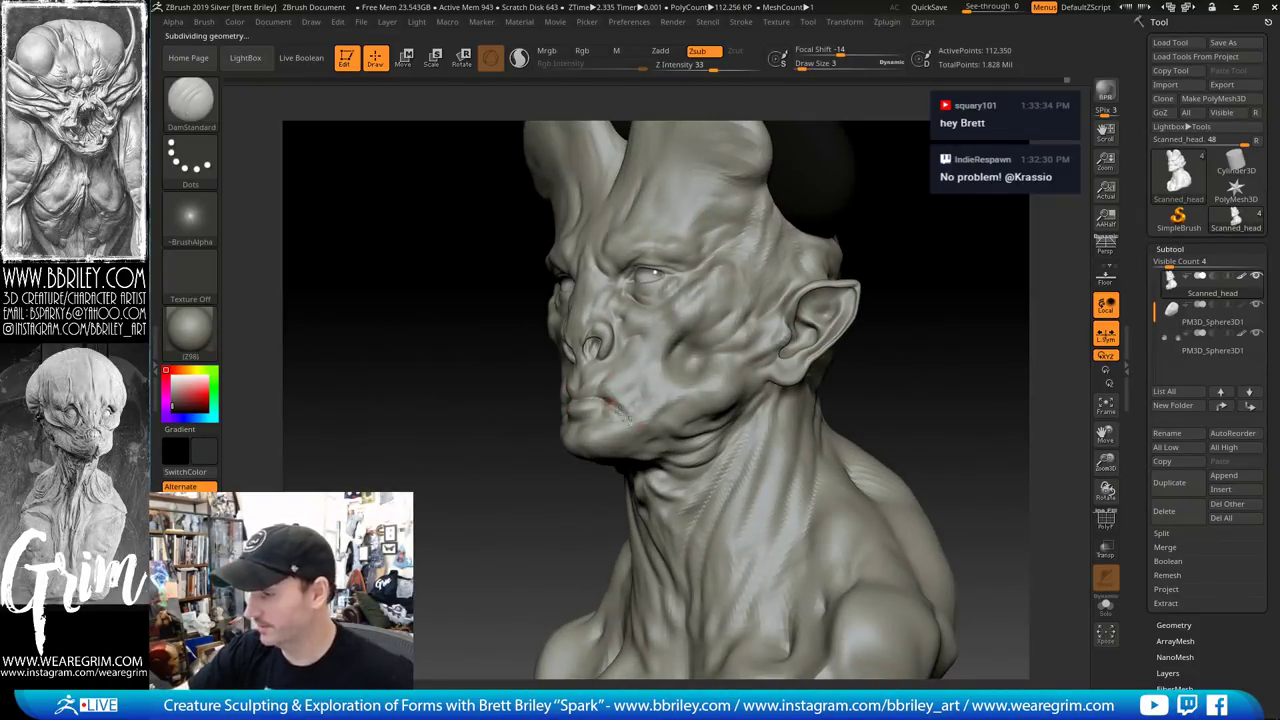
{"action": "left_click_drag", "start_coordinate": [930, 313], "coordinate": [1000, 309]}
{"action": "left_click_drag", "start_coordinate": [890, 317], "coordinate": [842, 322]}
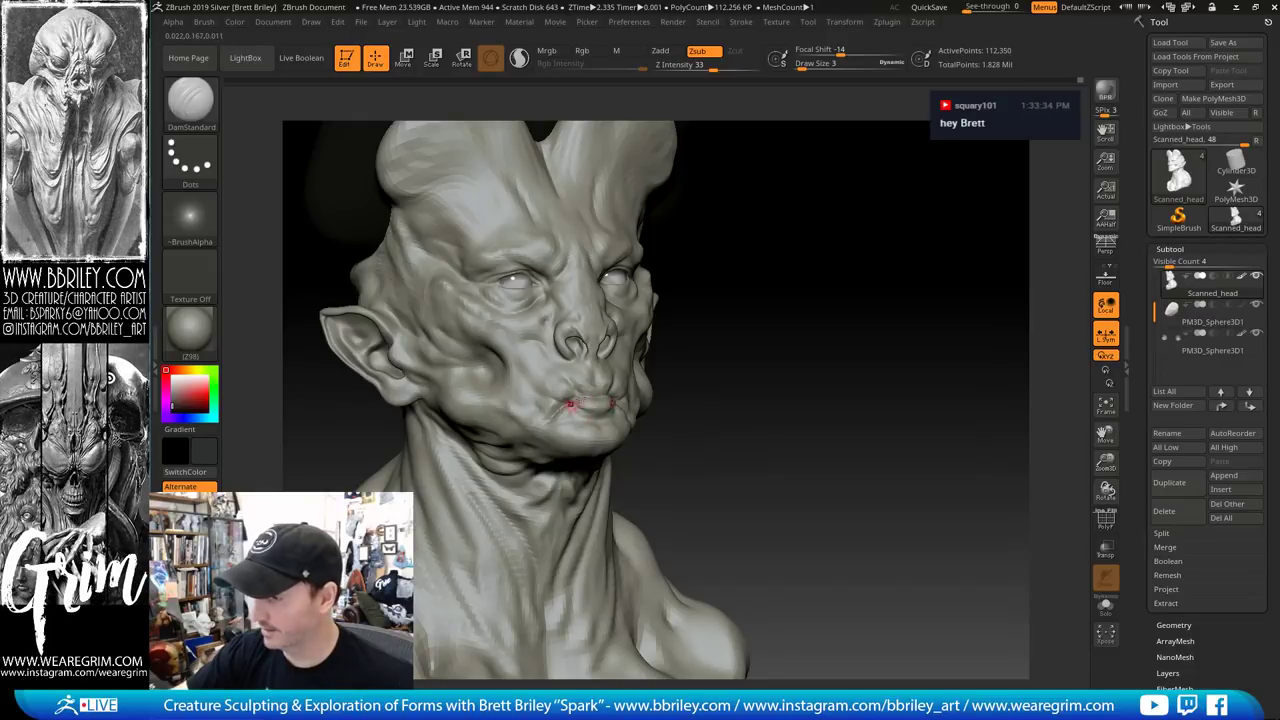
Raise small folds of skin around the mouth corners with the Standard brush at sizes 3 and 4
{"action": "left_click_drag", "start_coordinate": [880, 352], "coordinate": [735, 359]}
{"action": "key", "text": "b"}
{"action": "key", "text": "s"}
{"action": "key", "text": "t"}
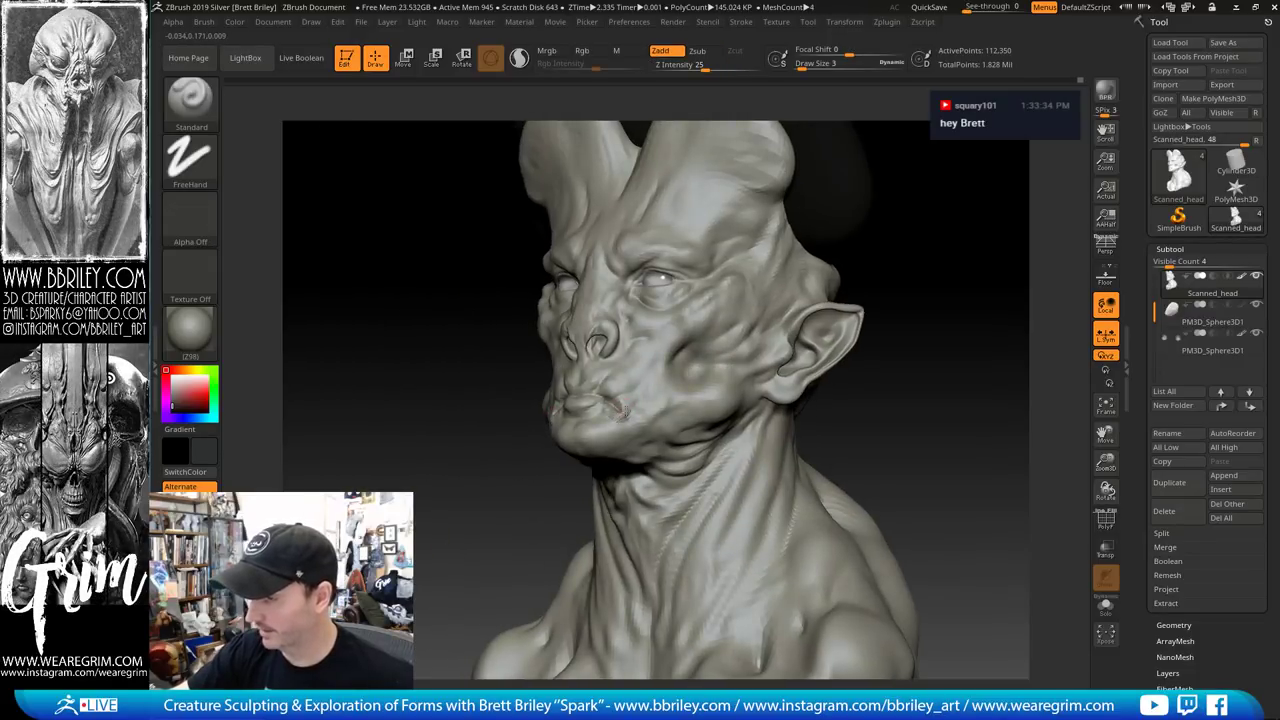
{"action": "right_click_drag", "start_coordinate": [607, 418], "coordinate": [556, 414]}
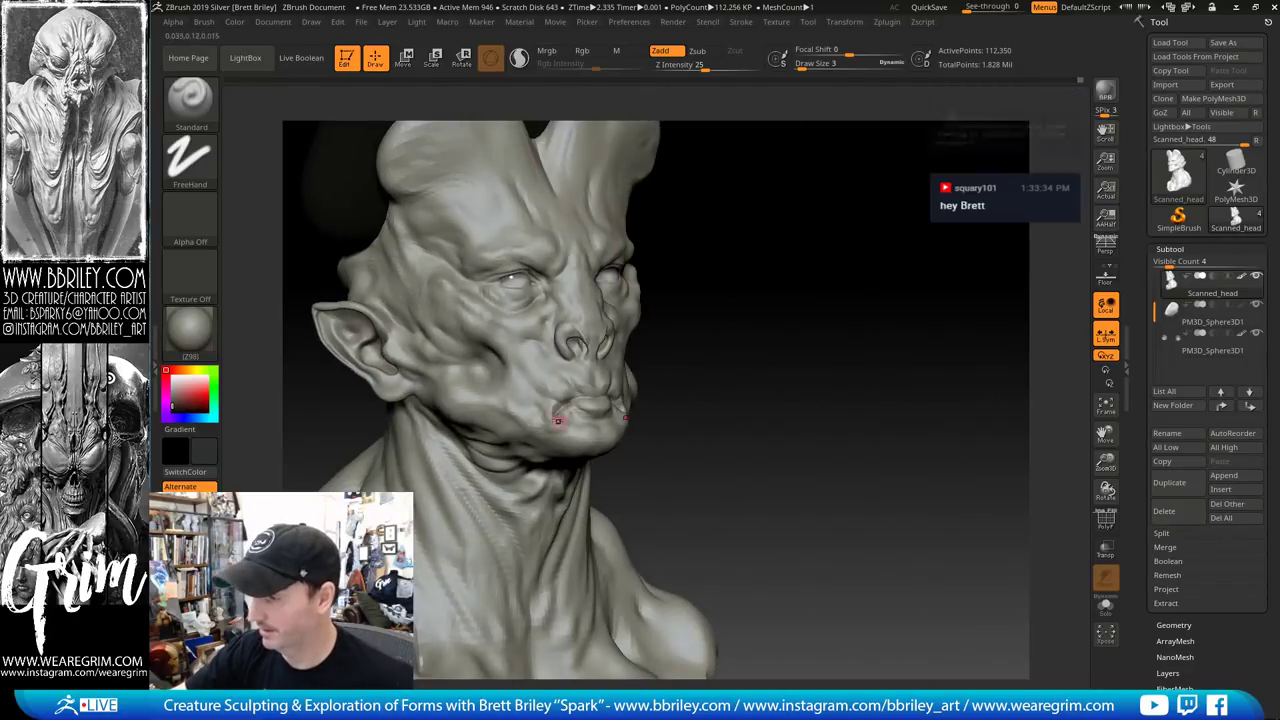
{"action": "key", "text": "]"}
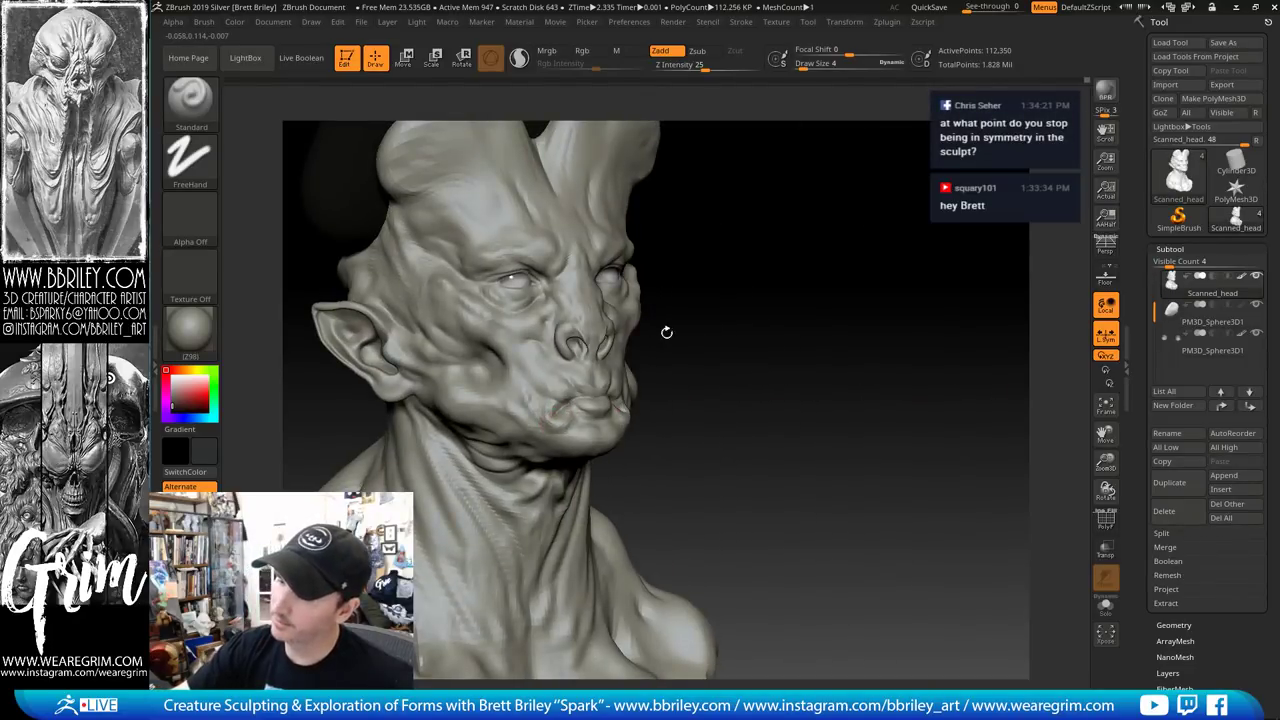
{"action": "right_click_drag", "start_coordinate": [666, 331], "coordinate": [897, 352]}
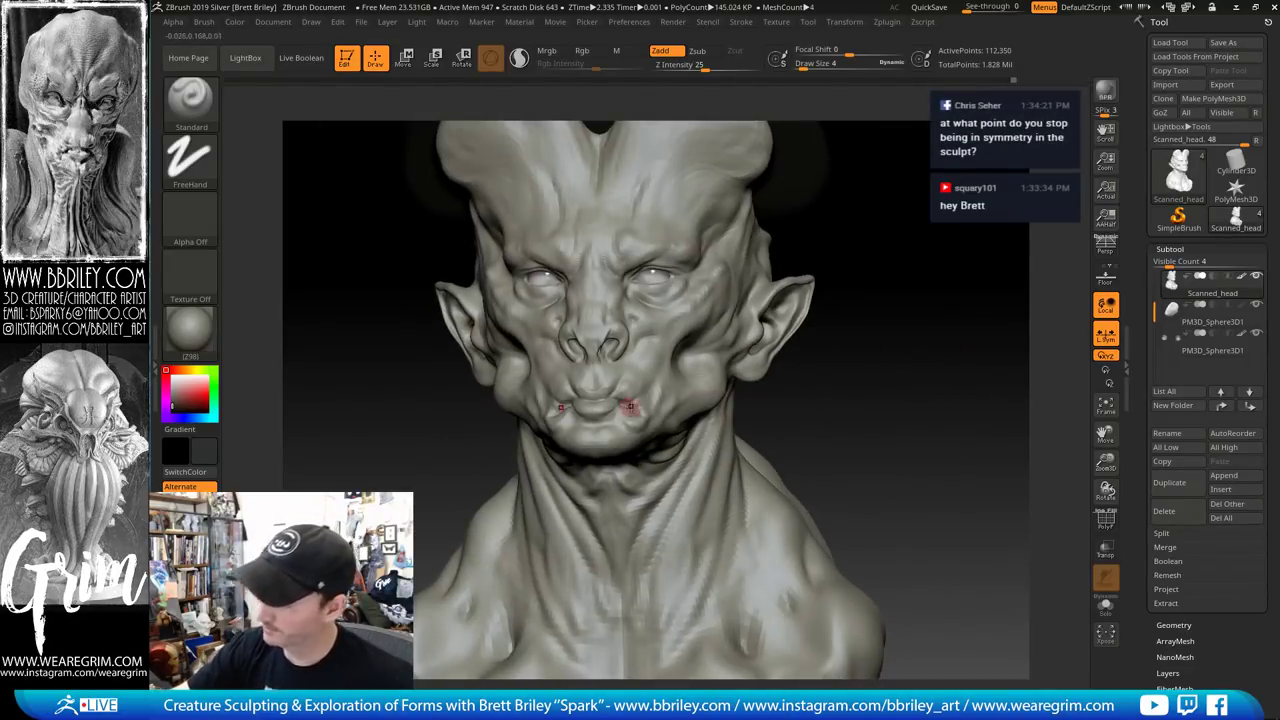
Tighten the mouth corners with the Pinch brush at size 6 and adjust their shape with the Move brush at size 5
{"action": "key", "text": "b"}
{"action": "key", "text": "p"}
{"action": "key", "text": "i"}
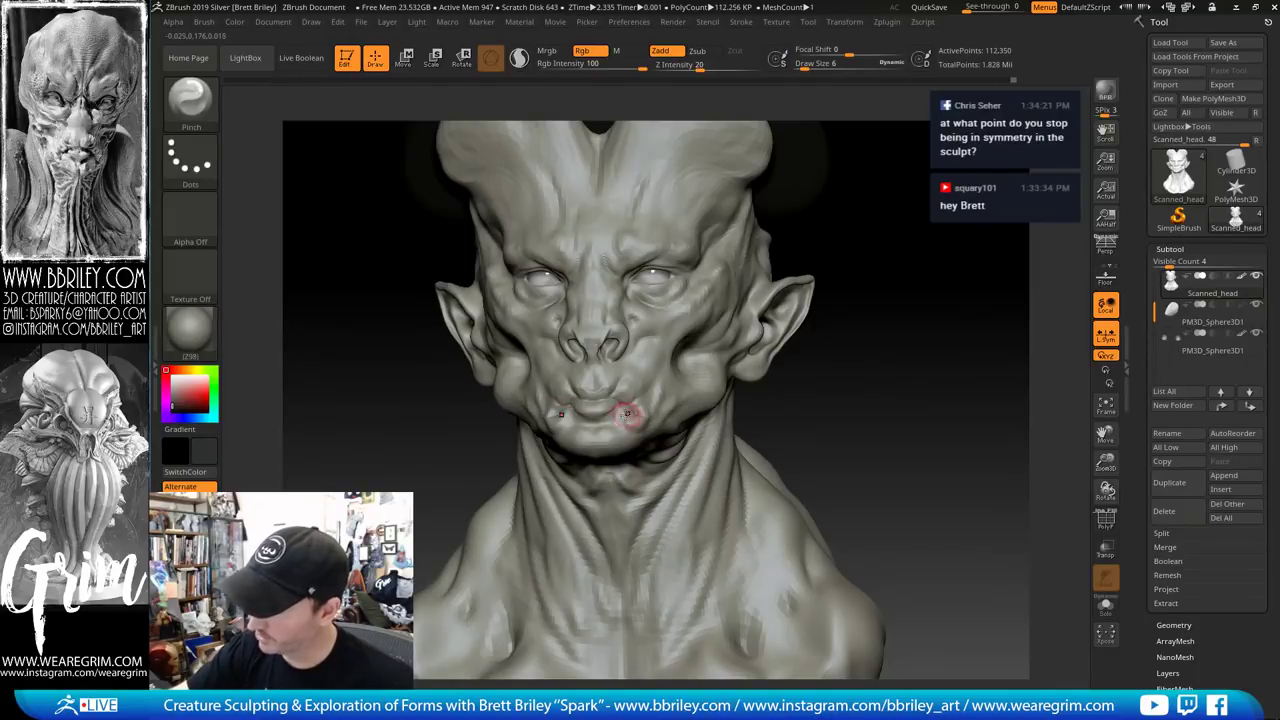
{"action": "key", "text": "shift"}
{"action": "key", "text": "b"}
{"action": "key", "text": "m"}
{"action": "key", "text": "v"}
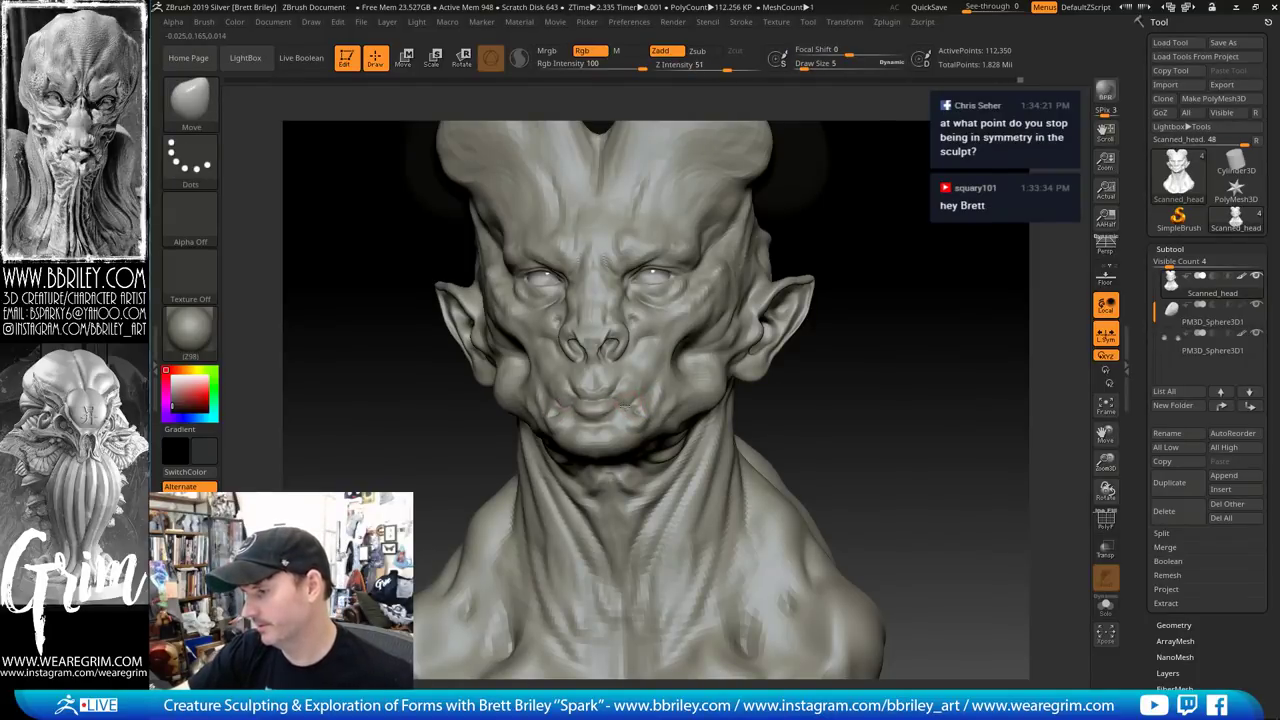
Add volume along the edge of the upper lip with the Standard brush at size 3
{"action": "right_click_drag", "start_coordinate": [664, 382], "coordinate": [600, 380]}
{"action": "key", "text": "b"}
{"action": "key", "text": "s"}
{"action": "key", "text": "t"}
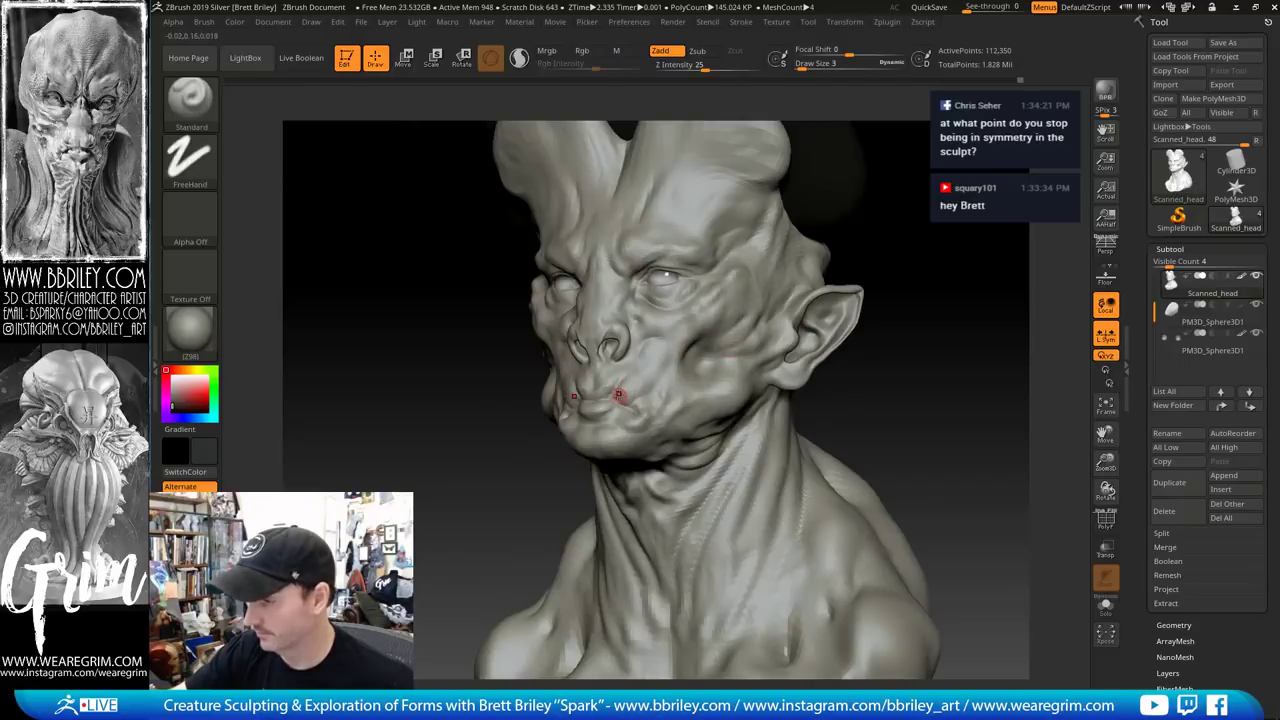
{"action": "left_click_drag", "start_coordinate": [952, 322], "coordinate": [978, 322]}
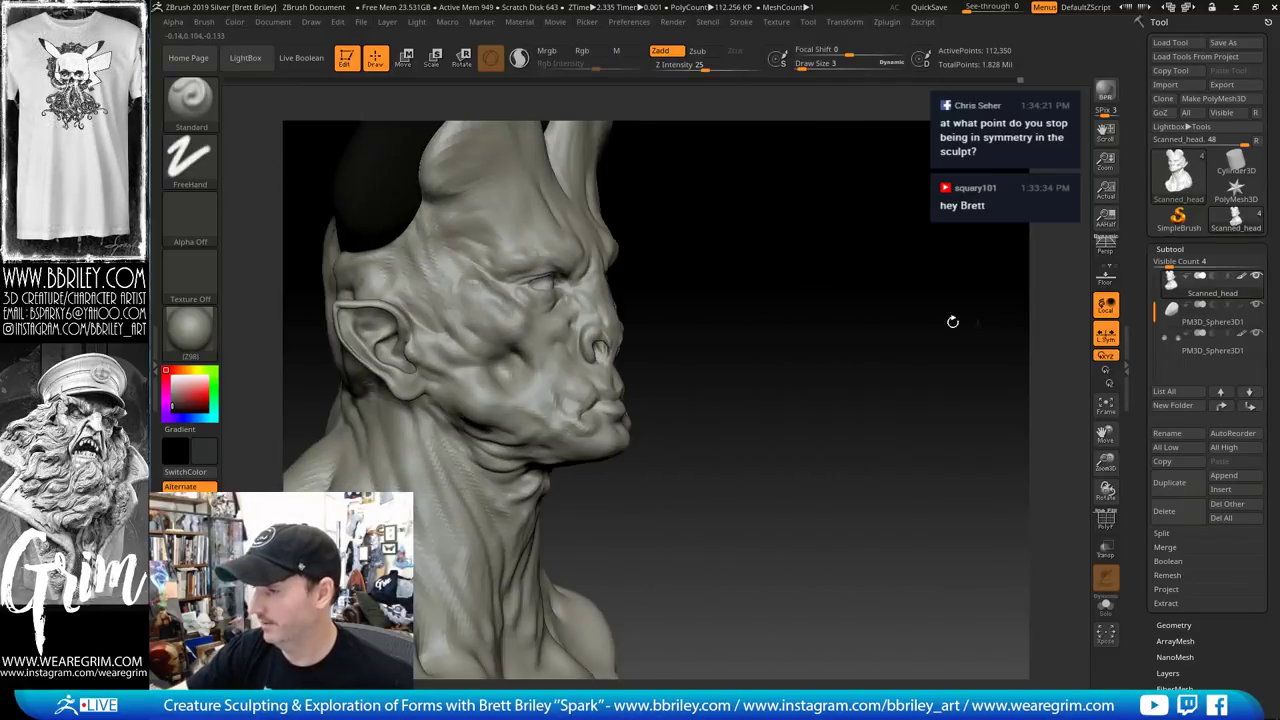
Reshape the chin and lower lip profile with the Move brush at size 18
{"action": "right_click_drag", "start_coordinate": [617, 428], "coordinate": [620, 443]}
{"action": "key", "text": "b"}
{"action": "key", "text": "m"}
{"action": "key", "text": "v"}
{"action": "key", "text": "s"}
{"action": "left_click_drag", "start_coordinate": [620, 444], "coordinate": [623, 449]}
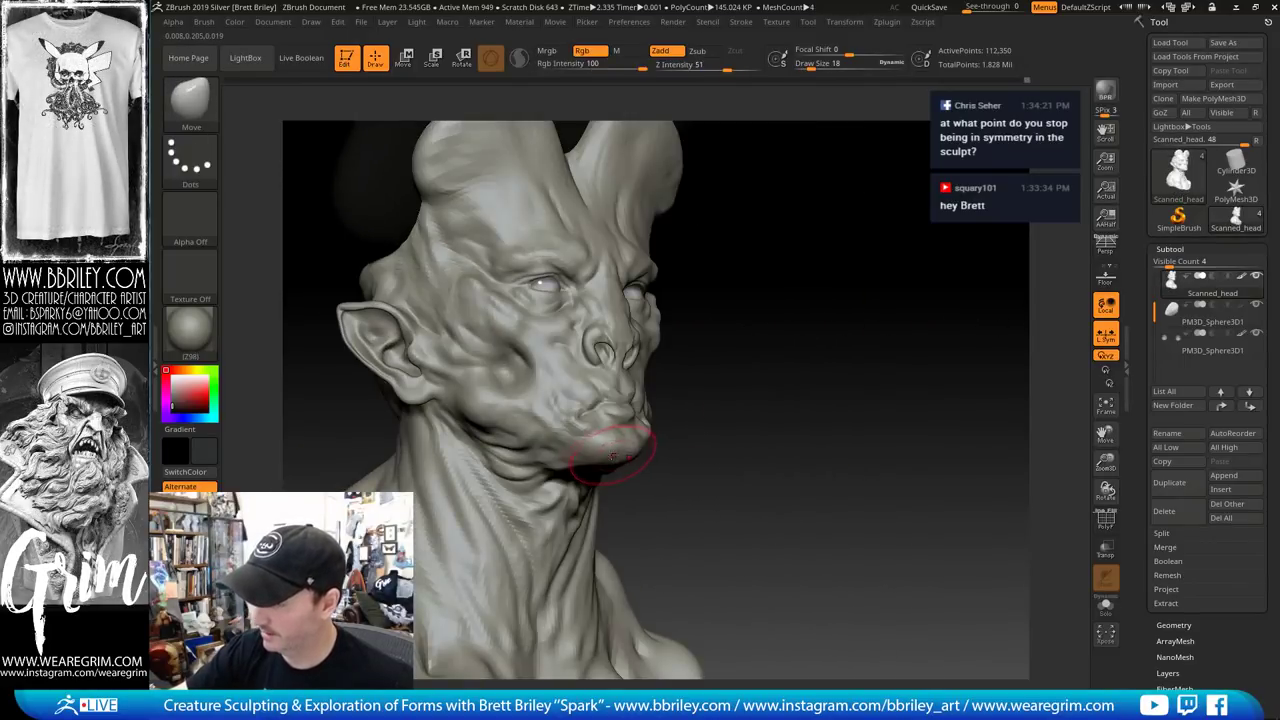
{"action": "right_click_drag", "start_coordinate": [603, 458], "coordinate": [711, 455]}
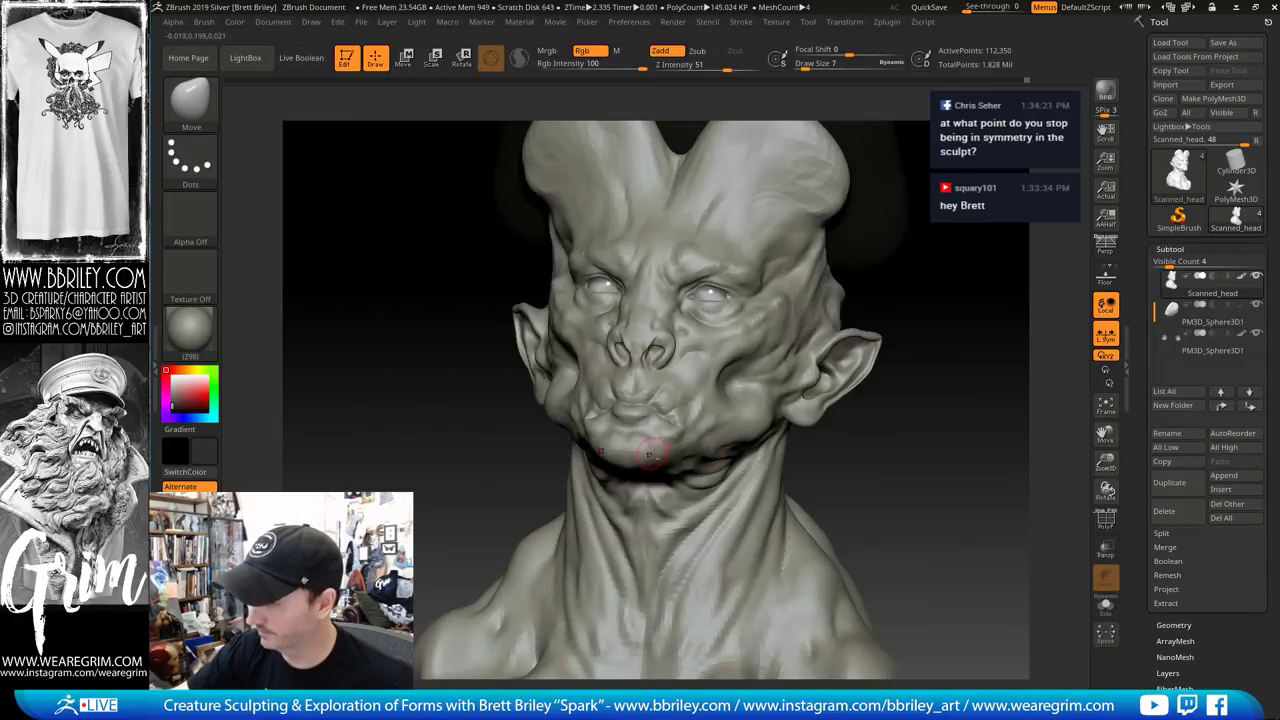
Build up the flesh beside the mouth corners with the Standard brush, working from both sides of the face
{"action": "left_click_drag", "start_coordinate": [908, 411], "coordinate": [950, 402]}
{"action": "key", "text": "b"}
{"action": "key", "text": "s"}
{"action": "key", "text": "t"}
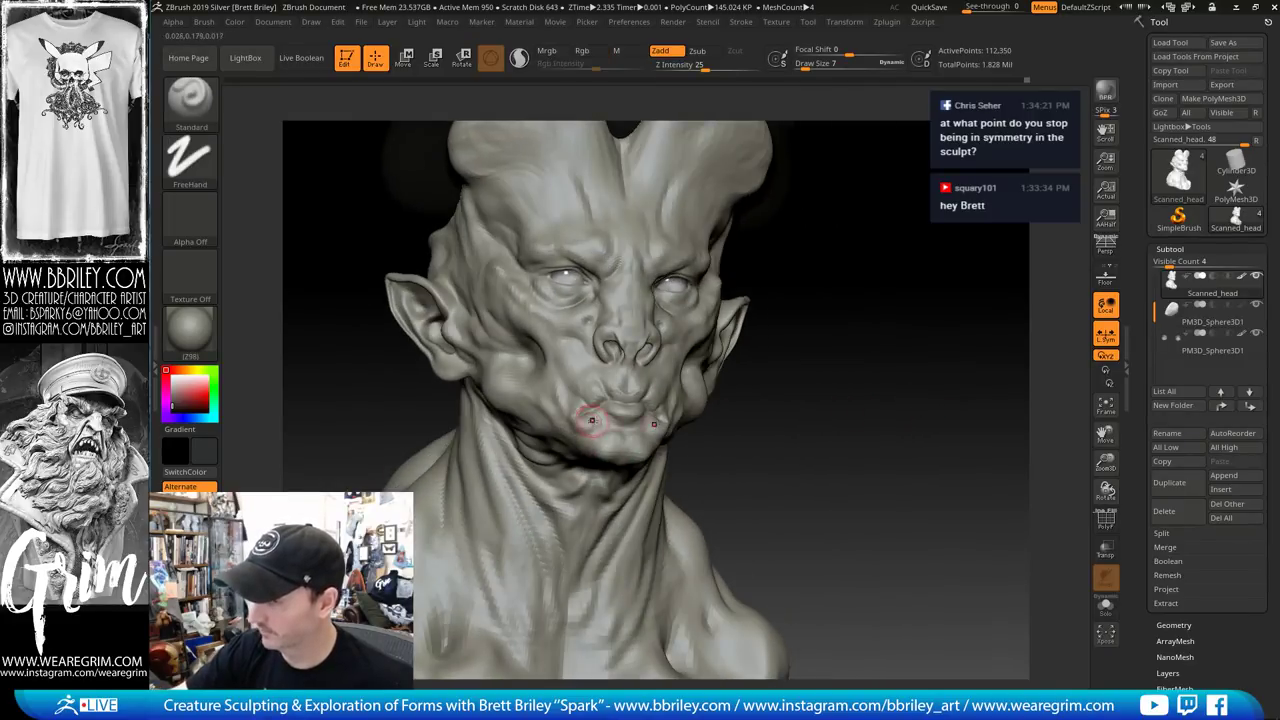
{"action": "left_click_drag", "start_coordinate": [813, 373], "coordinate": [900, 361]}
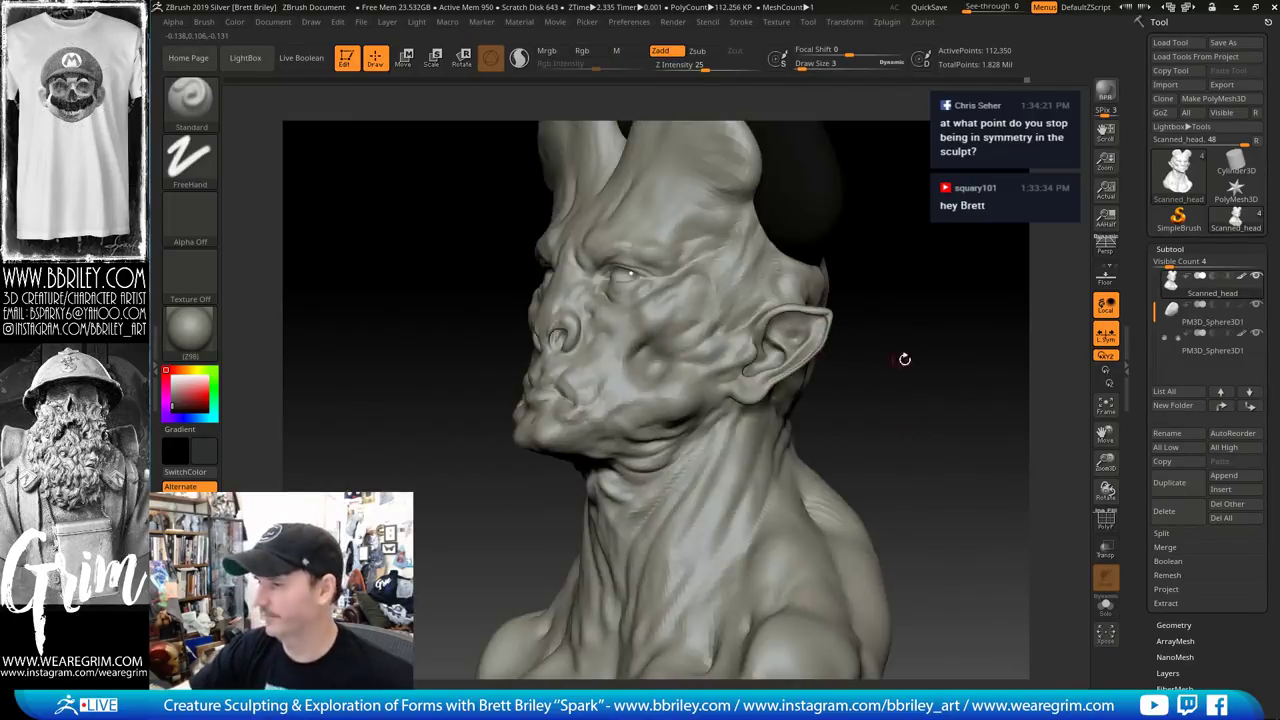
{"action": "left_click_drag", "start_coordinate": [1020, 380], "coordinate": [918, 372]}
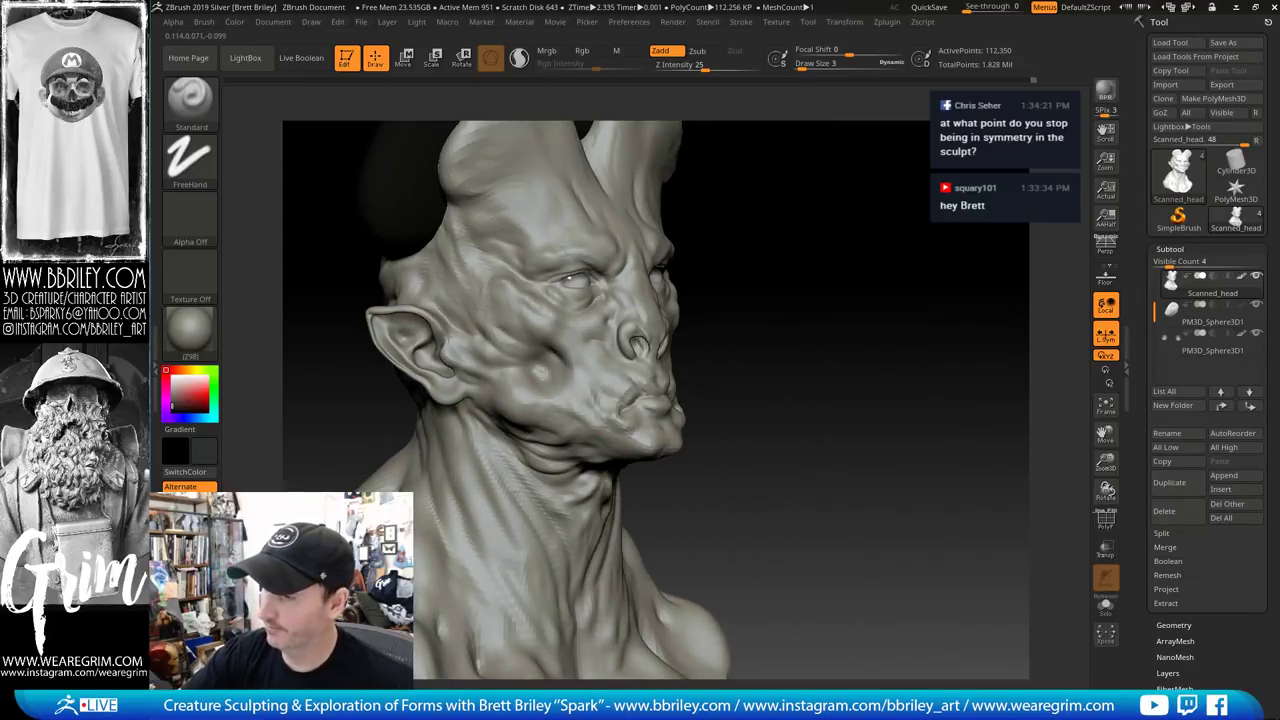
Change the current colour to white to lighten the large crest behind the head
{"action": "mouse_move", "coordinate": [856, 400]}
{"action": "left_mouse_down", "text": "alt"}
{"action": "mouse_move", "coordinate": [837, 280]}
{"action": "mouse_move", "coordinate": [745, 300]}
{"action": "left_mouse_up", "text": "alt"}
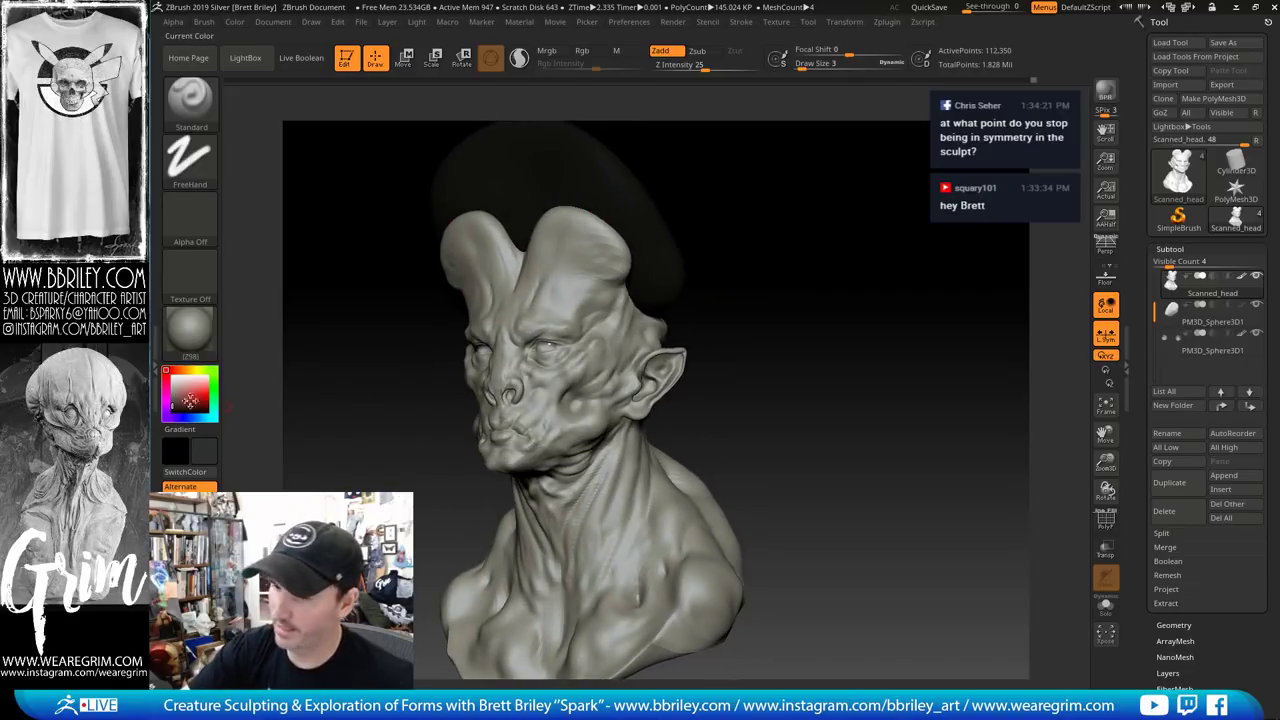
{"action": "left_click_drag", "start_coordinate": [191, 401], "coordinate": [172, 377]}
{"action": "left_click_drag", "start_coordinate": [847, 257], "coordinate": [848, 225]}
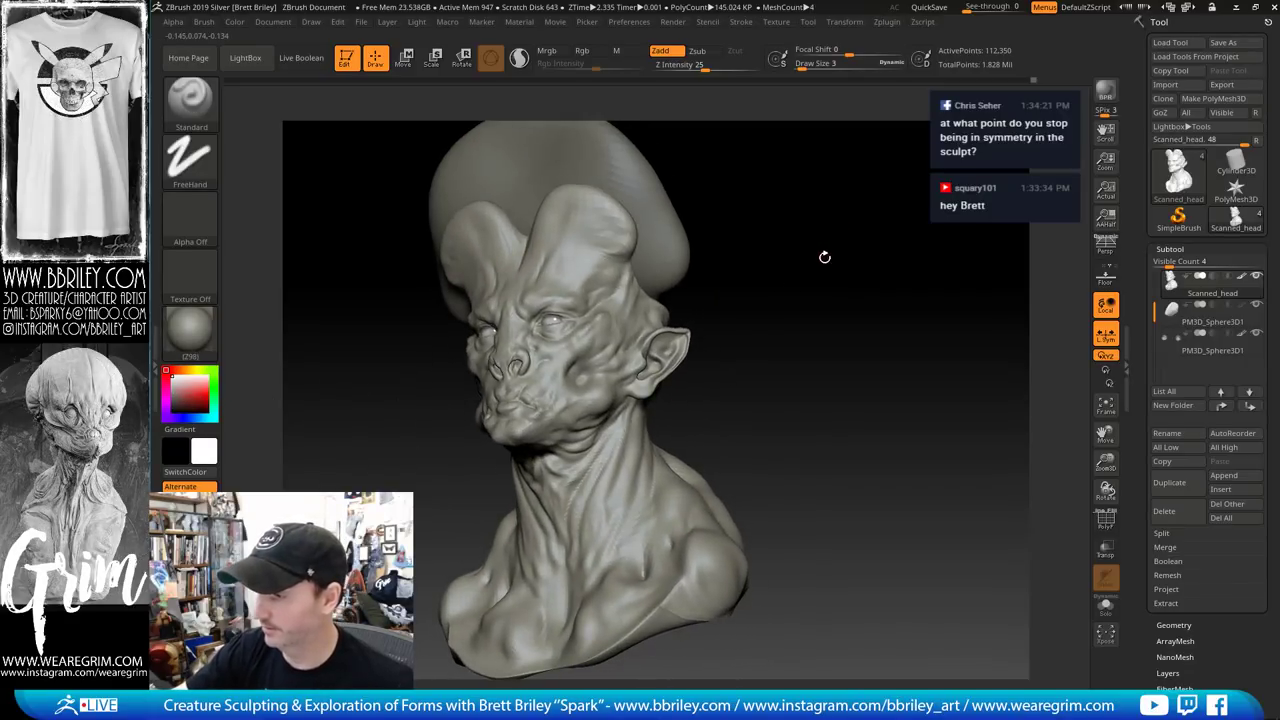
{"action": "mouse_move", "coordinate": [826, 260]}
{"action": "right_mouse_down"}
{"action": "mouse_move", "coordinate": [800, 255]}
{"action": "mouse_move", "coordinate": [849, 286]}
{"action": "mouse_move", "coordinate": [843, 277]}
{"action": "right_mouse_up"}
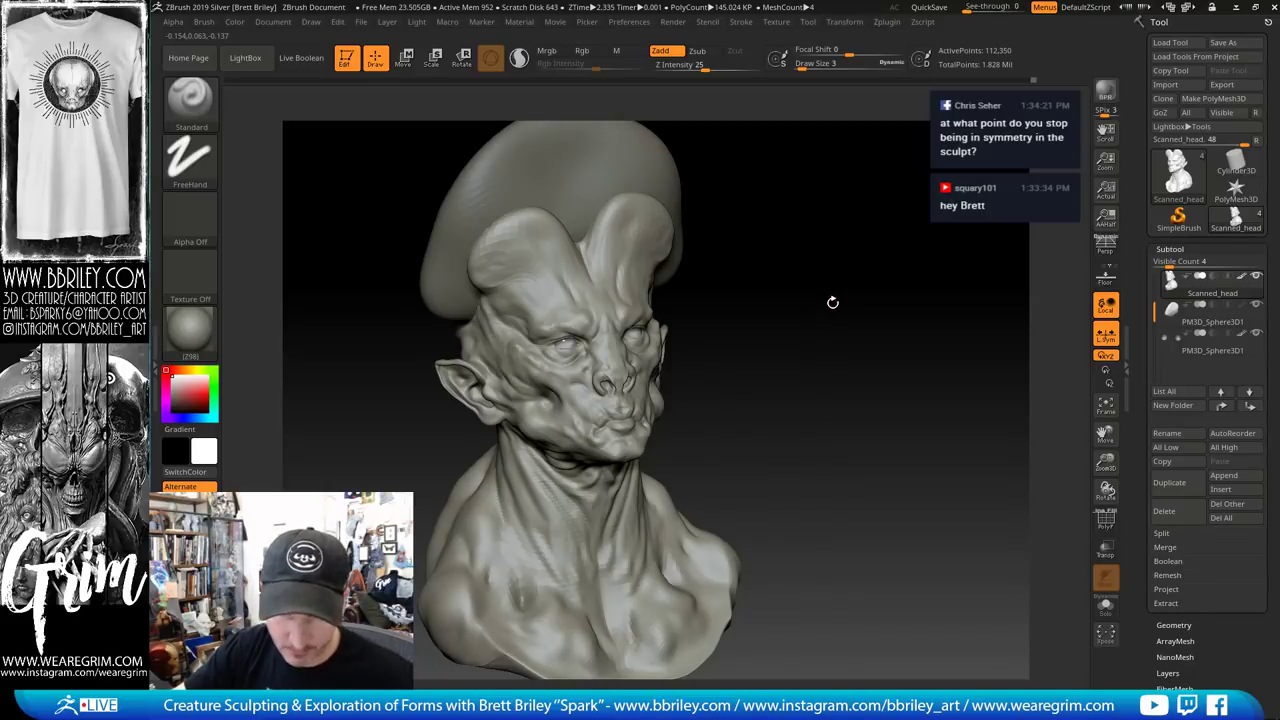
Adjust the silhouette of the temples between the ears and the crest with the Move brush at size 21
{"action": "mouse_move", "coordinate": [794, 277]}
{"action": "right_mouse_down"}
{"action": "mouse_move", "coordinate": [814, 266]}
{"action": "mouse_move", "coordinate": [817, 285]}
{"action": "right_mouse_up"}
{"action": "mouse_move", "coordinate": [817, 285]}
{"action": "left_mouse_down"}
{"action": "mouse_move", "coordinate": [820, 295]}
{"action": "mouse_move", "coordinate": [799, 286]}
{"action": "left_mouse_up"}
{"action": "key", "text": "b"}
{"action": "key", "text": "m"}
{"action": "key", "text": "v"}
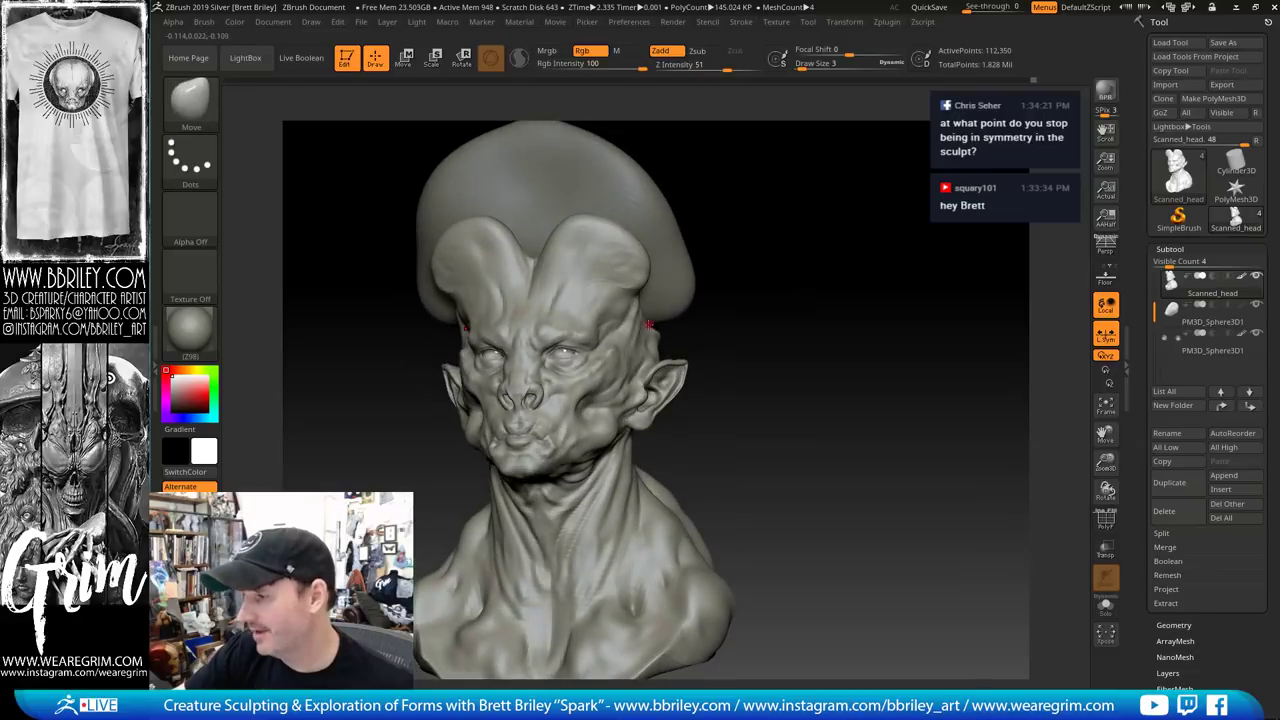
{"action": "left_click_drag", "start_coordinate": [658, 321], "coordinate": [668, 318]}
{"action": "key", "text": "bracketleft"}
{"action": "key", "text": "bracketleft"}
{"action": "mouse_move", "coordinate": [751, 281]}
{"action": "right_mouse_down"}
{"action": "mouse_move", "coordinate": [786, 266]}
{"action": "mouse_move", "coordinate": [655, 315]}
{"action": "mouse_move", "coordinate": [700, 300]}
{"action": "mouse_move", "coordinate": [665, 331]}
{"action": "right_mouse_up"}
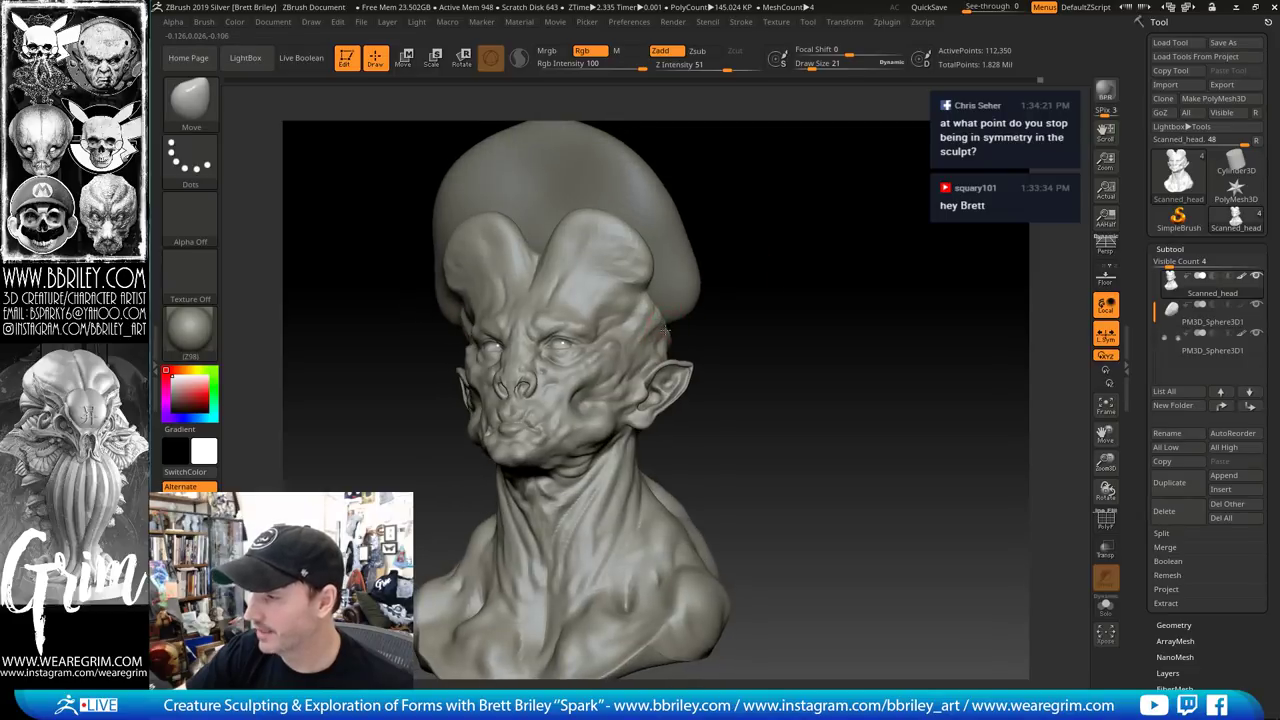
Build up the ridge between the temple and the crest with the Clay brush at size 4 and smooth it
{"action": "key", "text": "b"}
{"action": "key", "text": "c"}
{"action": "key", "text": "l"}
{"action": "key", "text": "s"}
{"action": "left_click_drag", "start_coordinate": [664, 331], "coordinate": [661, 322]}
{"action": "right_click_drag", "start_coordinate": [665, 322], "coordinate": [676, 324]}
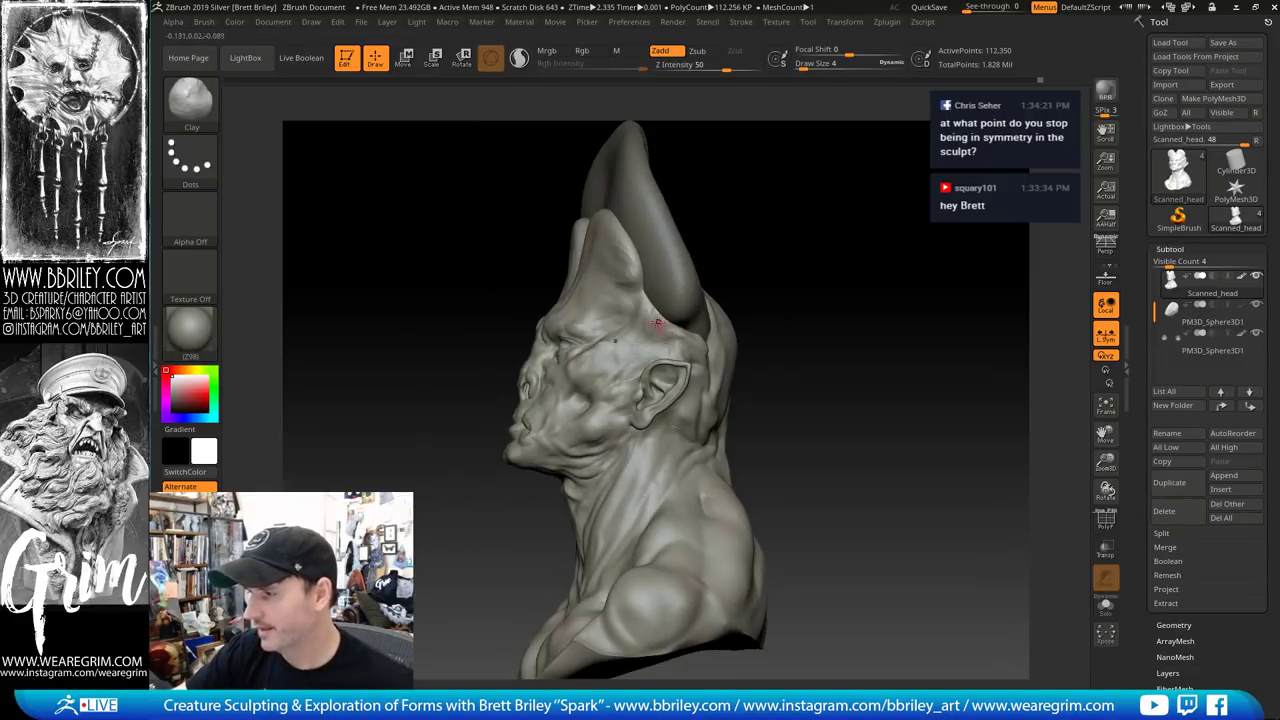
{"action": "key", "text": "b"}
{"action": "key", "text": "s"}
{"action": "key", "text": "t"}
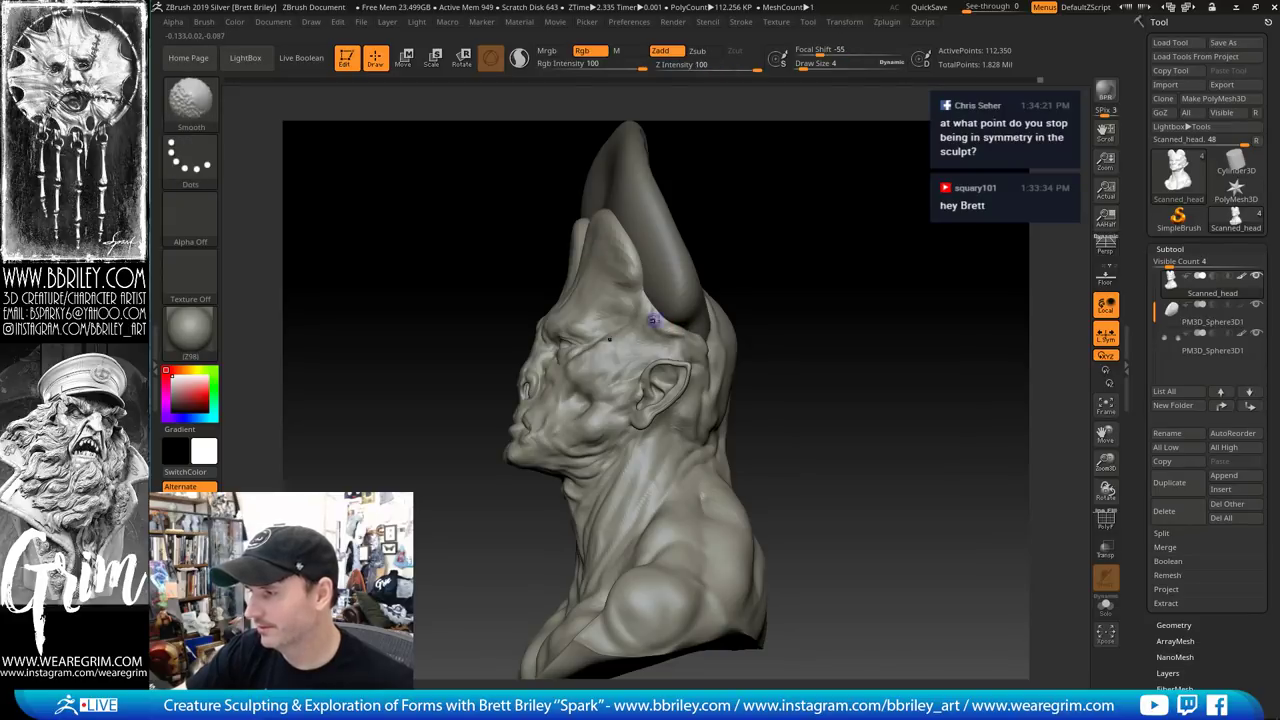
Try a one-sided, asymmetrical stroke on one forehead lobe with the Standard brush at size 4
{"action": "mouse_move", "coordinate": [656, 318]}
{"action": "right_mouse_down"}
{"action": "mouse_move", "coordinate": [790, 268]}
{"action": "mouse_move", "coordinate": [830, 275]}
{"action": "right_mouse_up"}
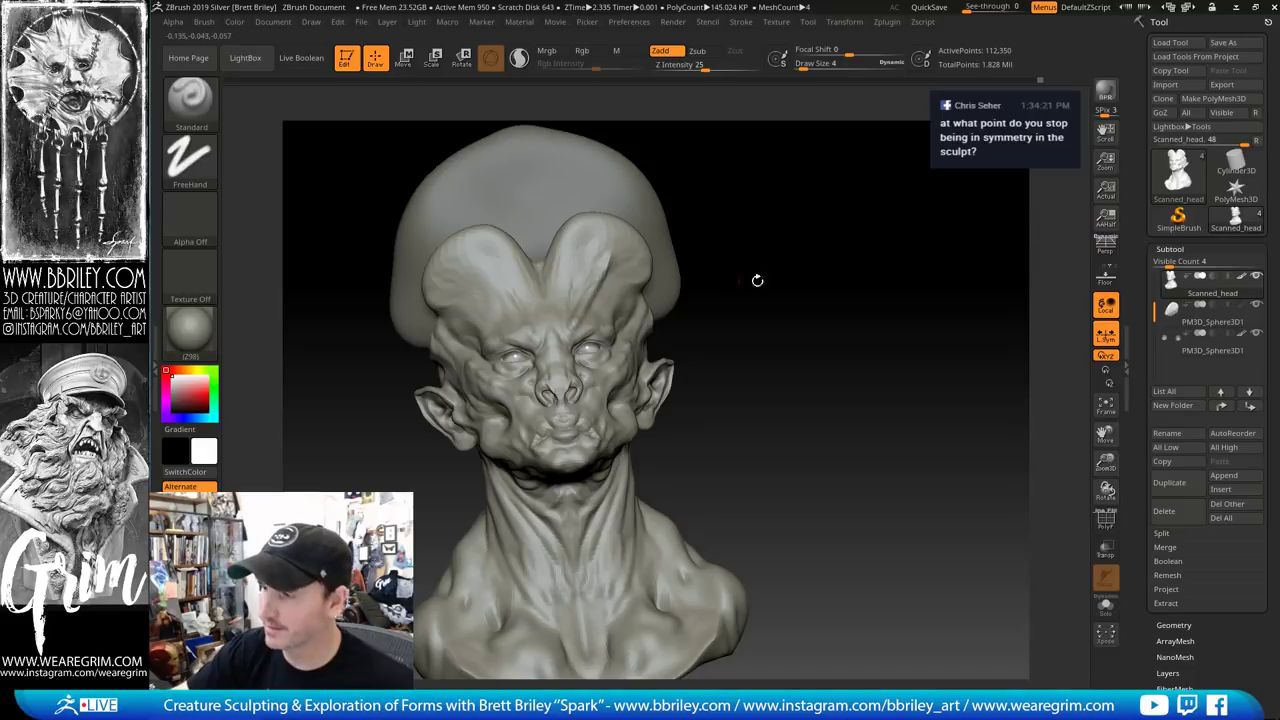
{"action": "left_click_drag", "start_coordinate": [757, 280], "coordinate": [636, 343]}
{"action": "left_click_drag", "start_coordinate": [812, 290], "coordinate": [851, 209]}
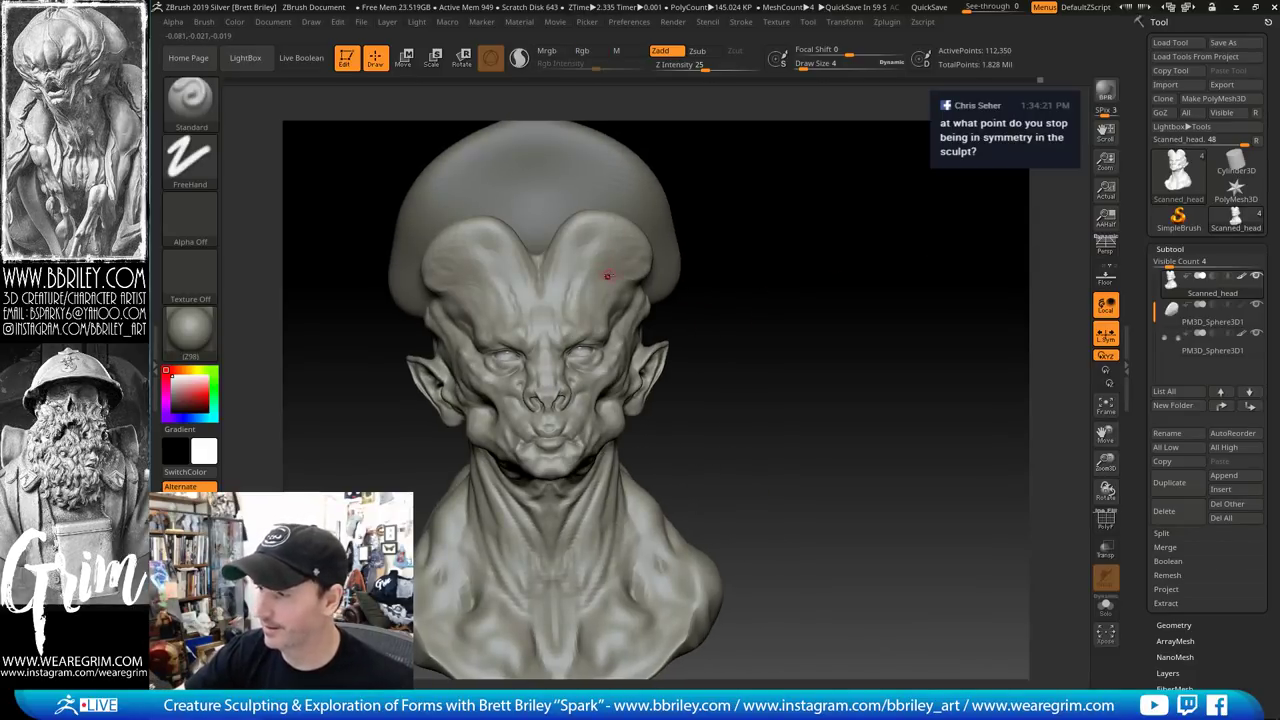
{"action": "left_click_drag", "start_coordinate": [710, 199], "coordinate": [829, 200]}
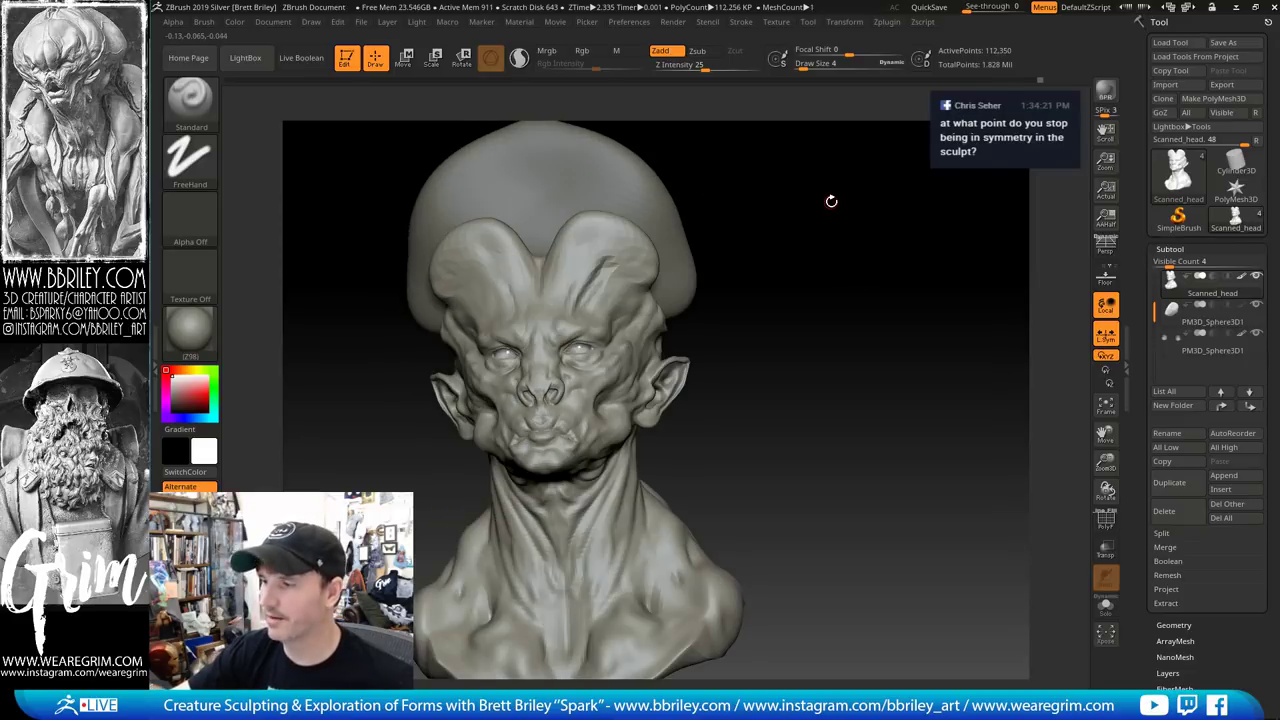
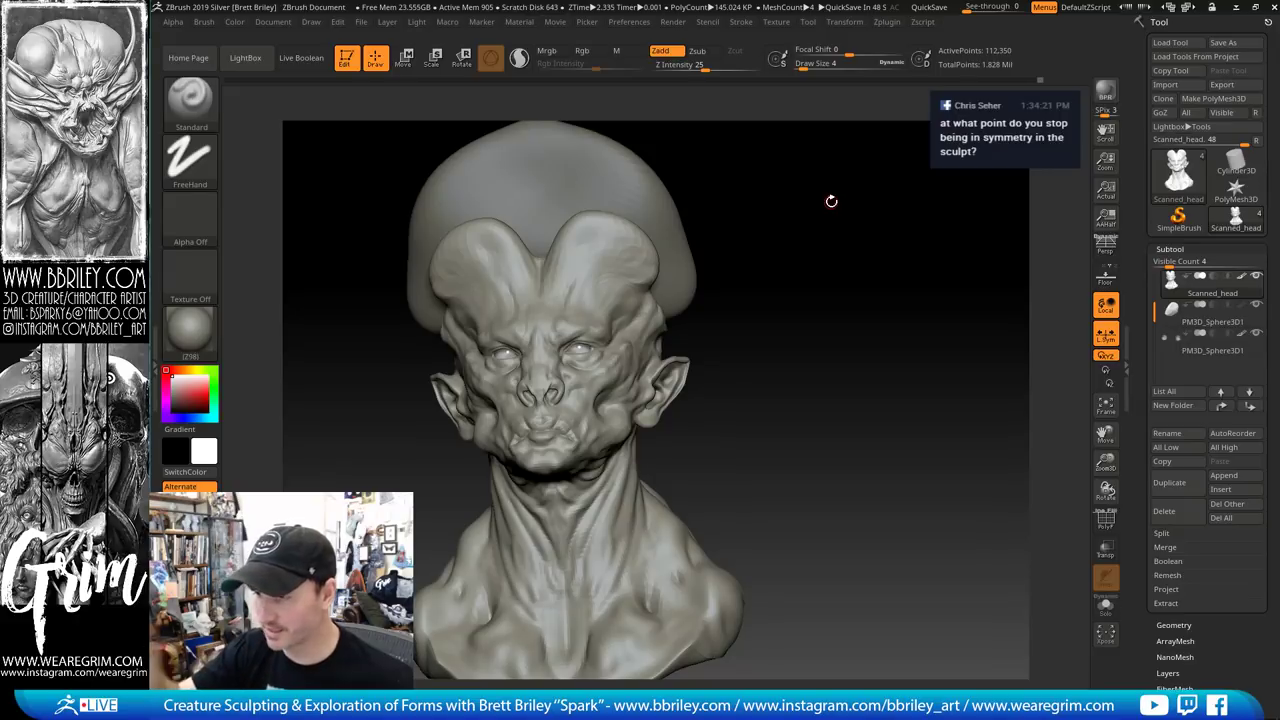
Fill out the nose and the forehead above the inner brows with the Clay brush at size 4
{"action": "left_click_drag", "start_coordinate": [741, 214], "coordinate": [835, 310]}
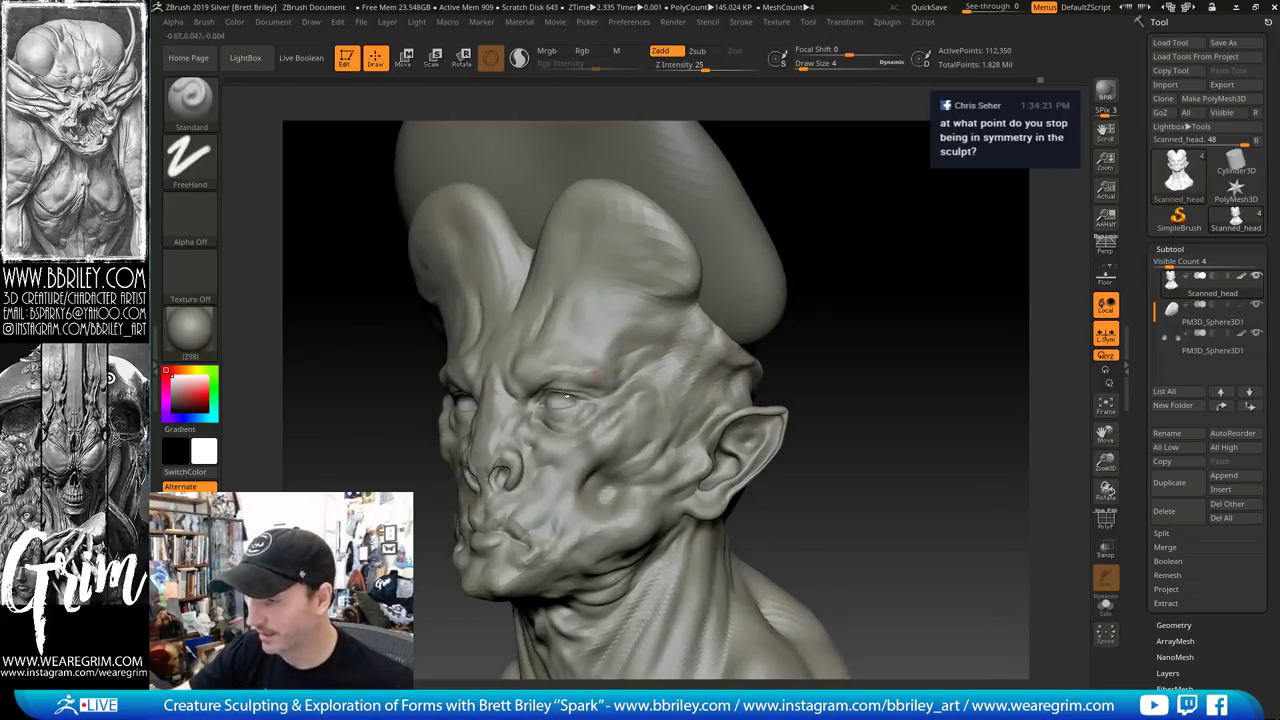
{"action": "key", "text": "b"}
{"action": "key", "text": "c"}
{"action": "key", "text": "l"}
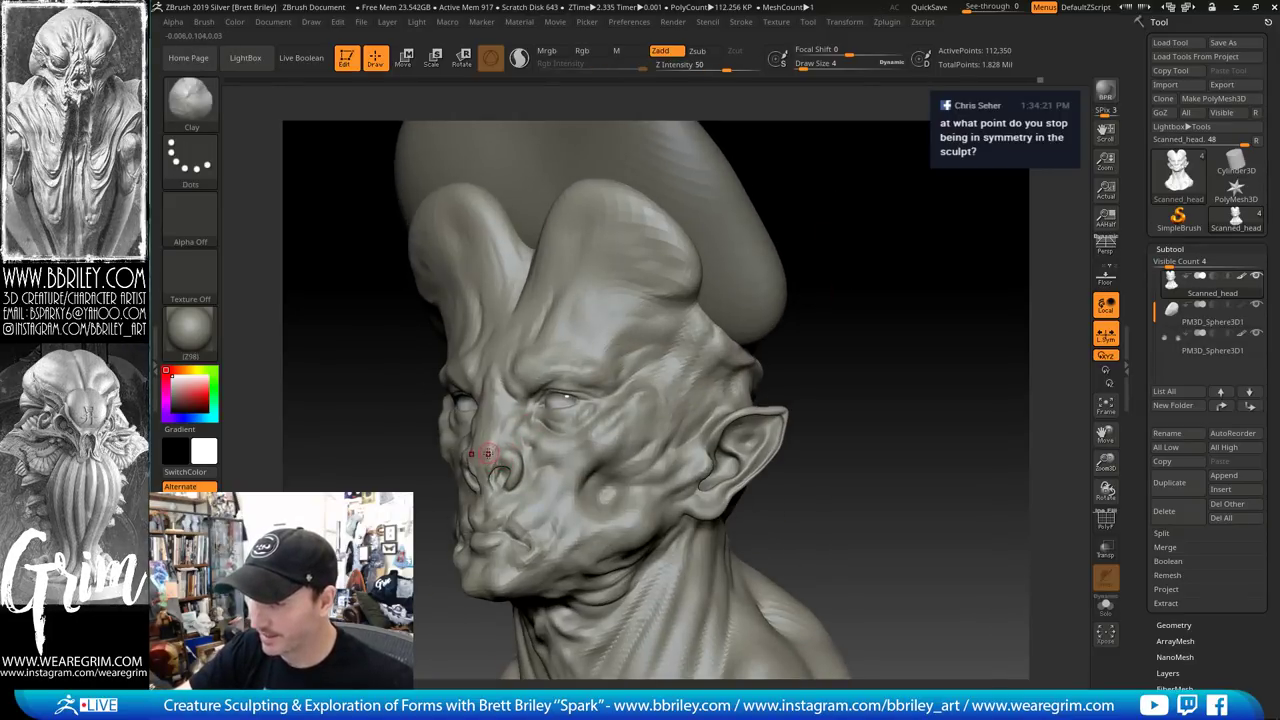
{"action": "left_click_drag", "start_coordinate": [804, 217], "coordinate": [841, 214]}
{"action": "left_click_drag", "start_coordinate": [661, 409], "coordinate": [591, 352], "text": "alt"}
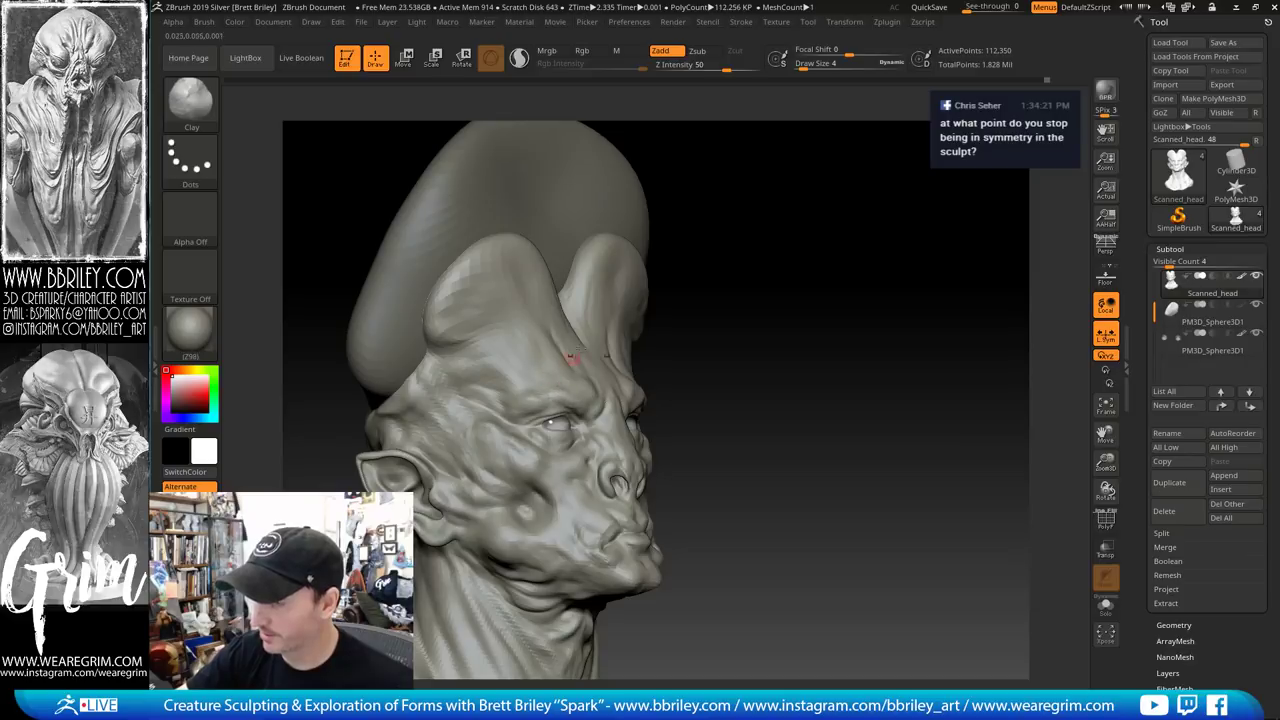
Refine the brow folds above the eyes with the Standard brush at size 4
{"action": "left_click_drag", "start_coordinate": [848, 305], "coordinate": [737, 297]}
{"action": "key", "text": "b"}
{"action": "key", "text": "s"}
{"action": "key", "text": "t"}
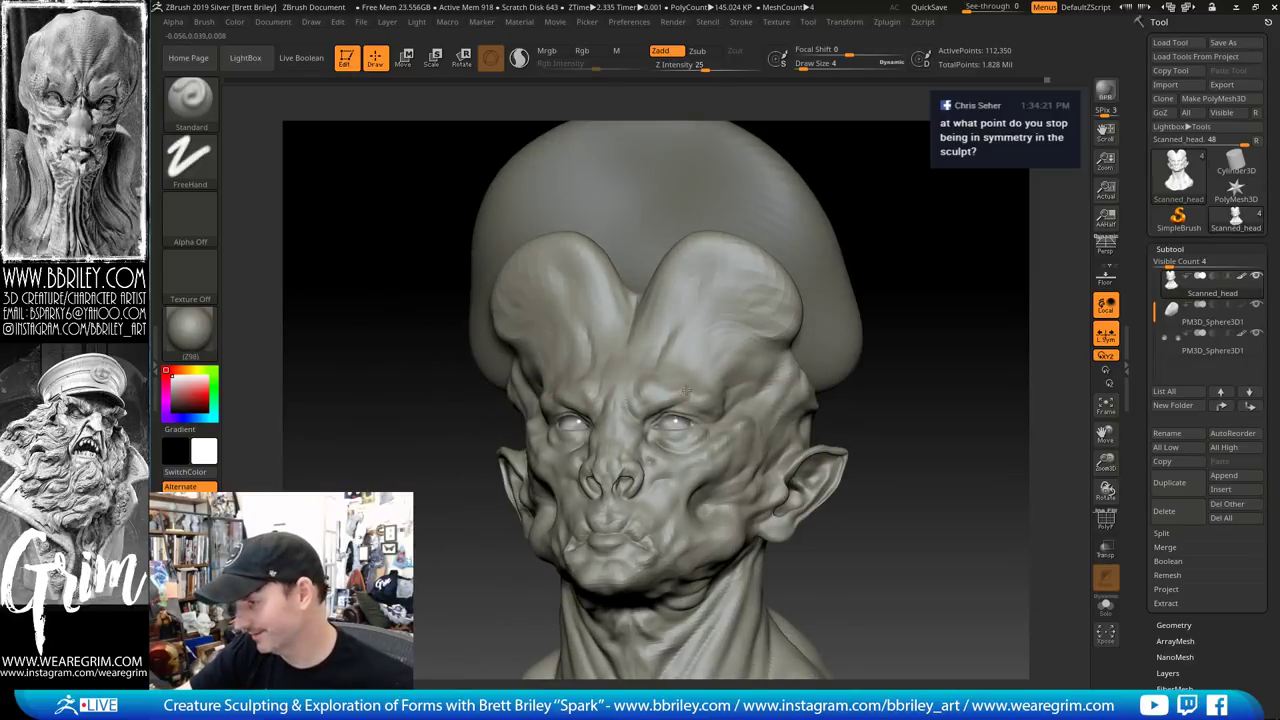
{"action": "mouse_move", "coordinate": [900, 307]}
{"action": "left_mouse_down"}
{"action": "mouse_move", "coordinate": [704, 273]}
{"action": "mouse_move", "coordinate": [666, 179]}
{"action": "left_mouse_up"}
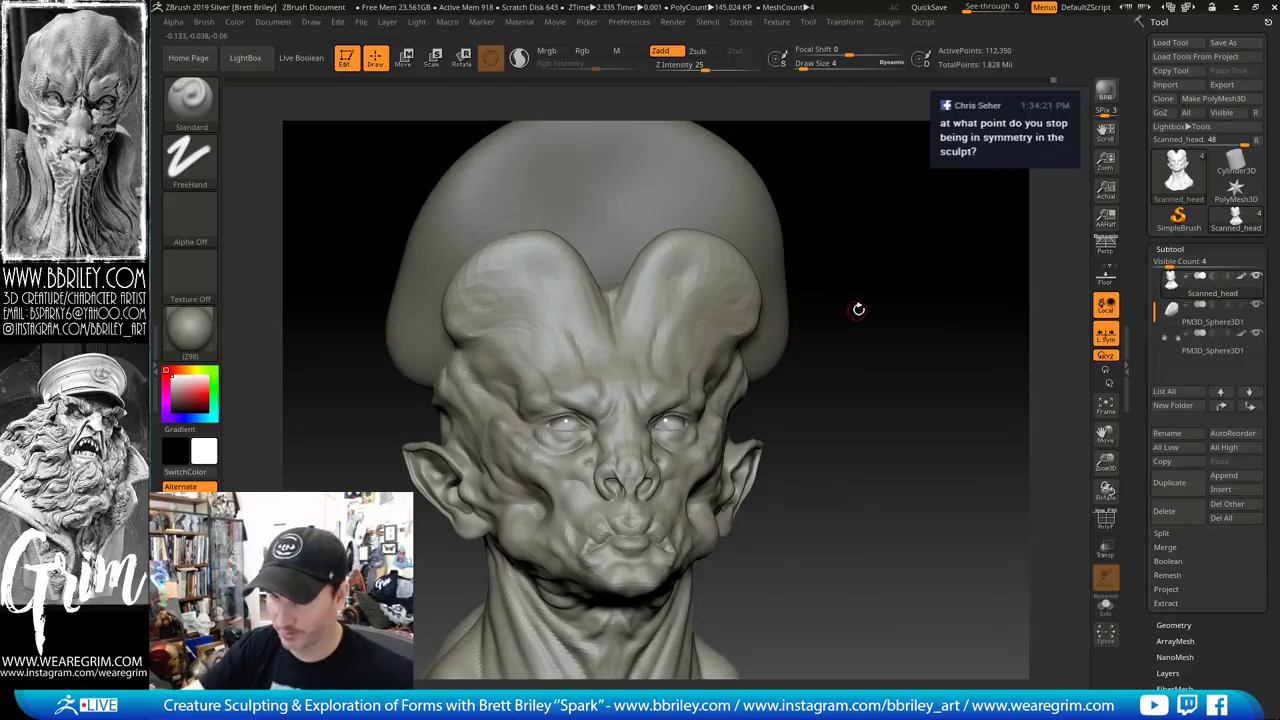
Carve the creases inside the ear and along its front edge with the DamStandard brush at size 4
{"action": "left_click_drag", "start_coordinate": [857, 311], "coordinate": [875, 289]}
{"action": "key", "text": "b"}
{"action": "key", "text": "d"}
{"action": "key", "text": "s"}
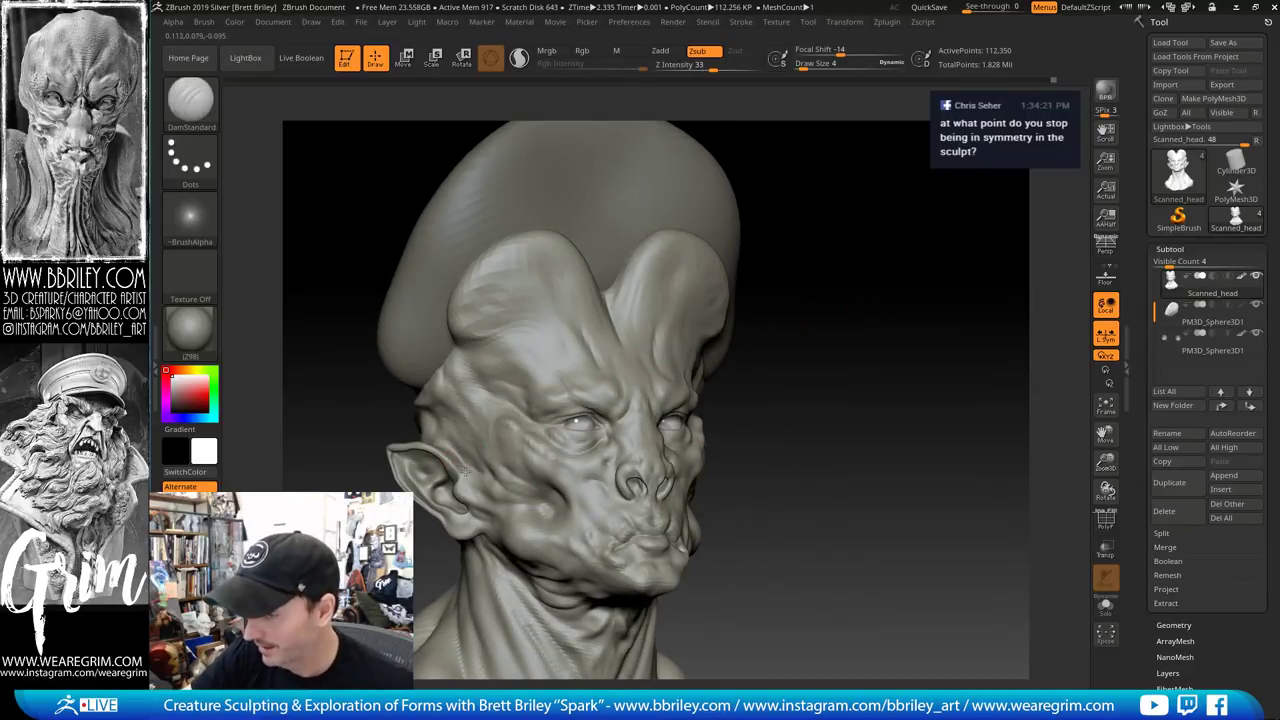
{"action": "left_click_drag", "start_coordinate": [853, 306], "coordinate": [457, 480]}
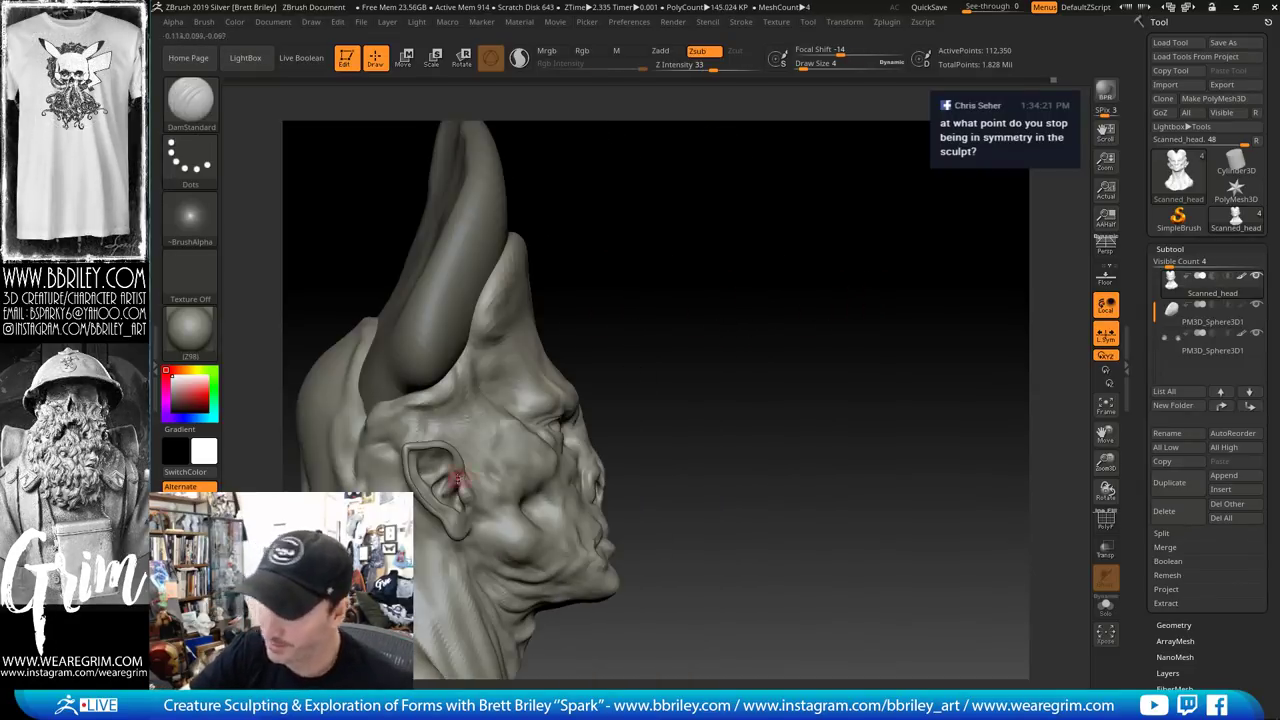
{"action": "left_click_drag", "start_coordinate": [711, 226], "coordinate": [676, 262]}
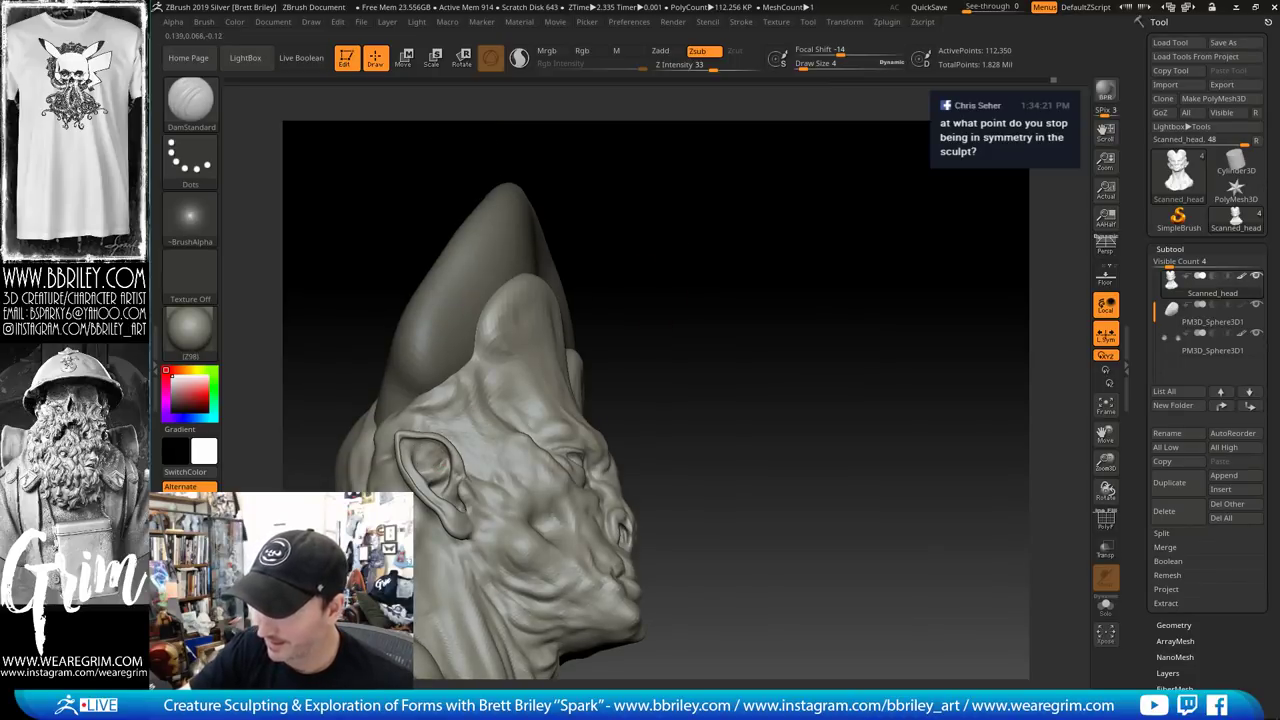
{"action": "mouse_move", "coordinate": [440, 457]}
{"action": "right_mouse_down"}
{"action": "mouse_move", "coordinate": [694, 289]}
{"action": "mouse_move", "coordinate": [406, 466]}
{"action": "right_mouse_up"}
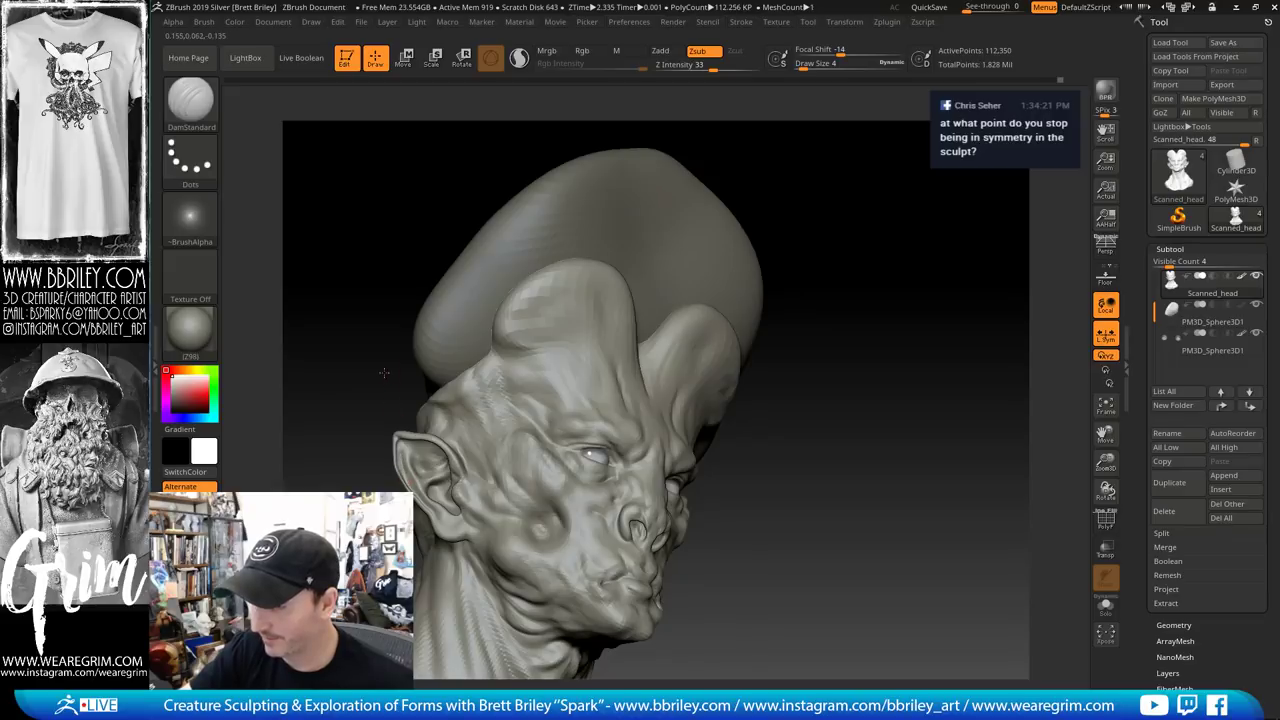
Reshape the outer ear with the Move brush, working at sizes up to 12 and down to 4
{"action": "left_click_drag", "start_coordinate": [386, 371], "coordinate": [346, 378]}
{"action": "key", "text": "b"}
{"action": "key", "text": "m"}
{"action": "key", "text": "v"}
{"action": "key", "text": "]"}
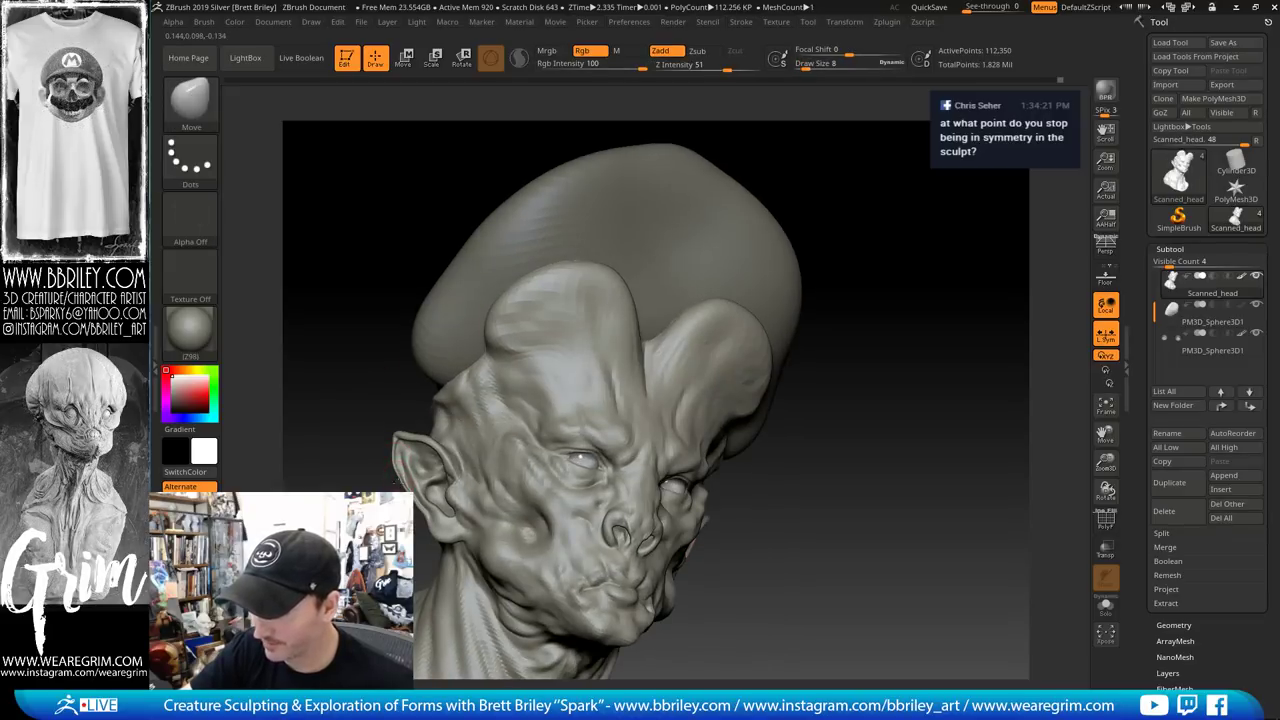
{"action": "key", "text": "]"}
{"action": "key", "text": "]"}
{"action": "key", "text": "]"}
{"action": "key", "text": "]"}
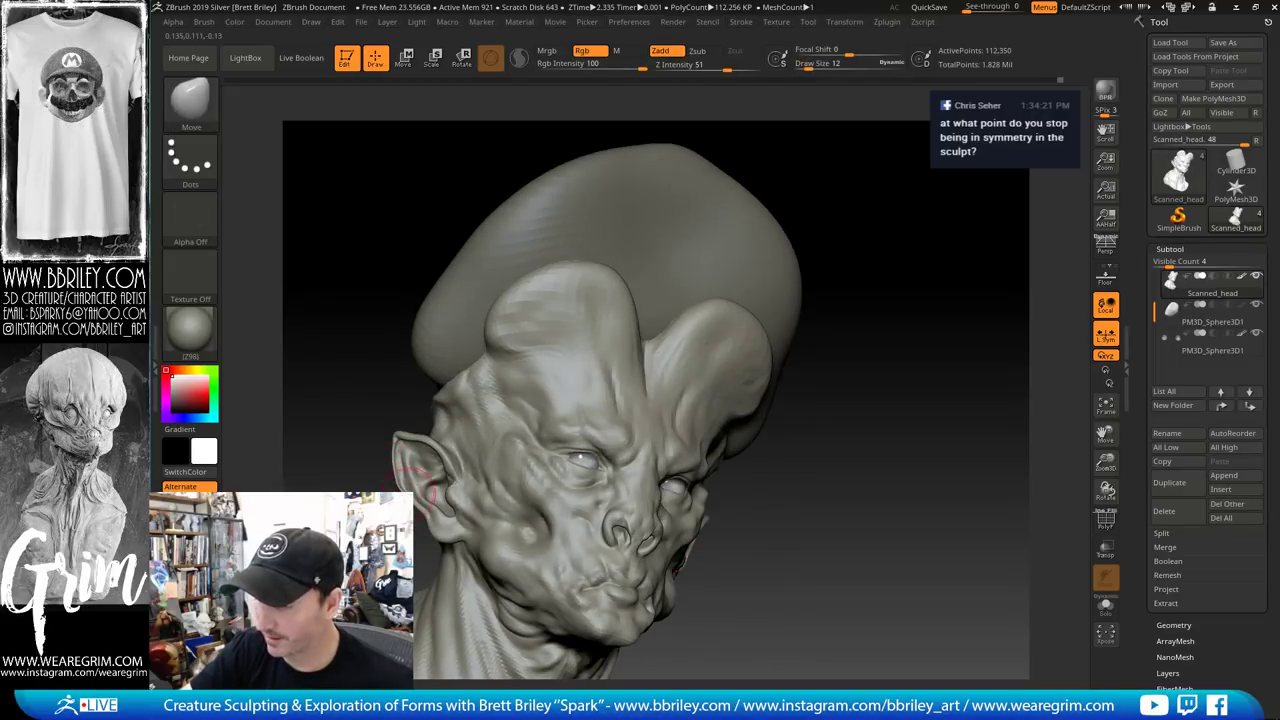
{"action": "key", "text": "["}
{"action": "key", "text": "["}
{"action": "key", "text": "["}
{"action": "mouse_move", "coordinate": [906, 328]}
{"action": "left_mouse_down"}
{"action": "mouse_move", "coordinate": [900, 260]}
{"action": "mouse_move", "coordinate": [925, 268]}
{"action": "left_mouse_up"}
{"action": "key", "text": "["}
{"action": "key", "text": "["}
{"action": "key", "text": "["}
{"action": "key", "text": "["}
{"action": "key", "text": "["}
{"action": "left_click_drag", "start_coordinate": [572, 420], "coordinate": [529, 404]}
Cut the crease behind the ear with the DamStandard brush at size 4
{"action": "key", "text": "b"}
{"action": "key", "text": "d"}
{"action": "key", "text": "s"}
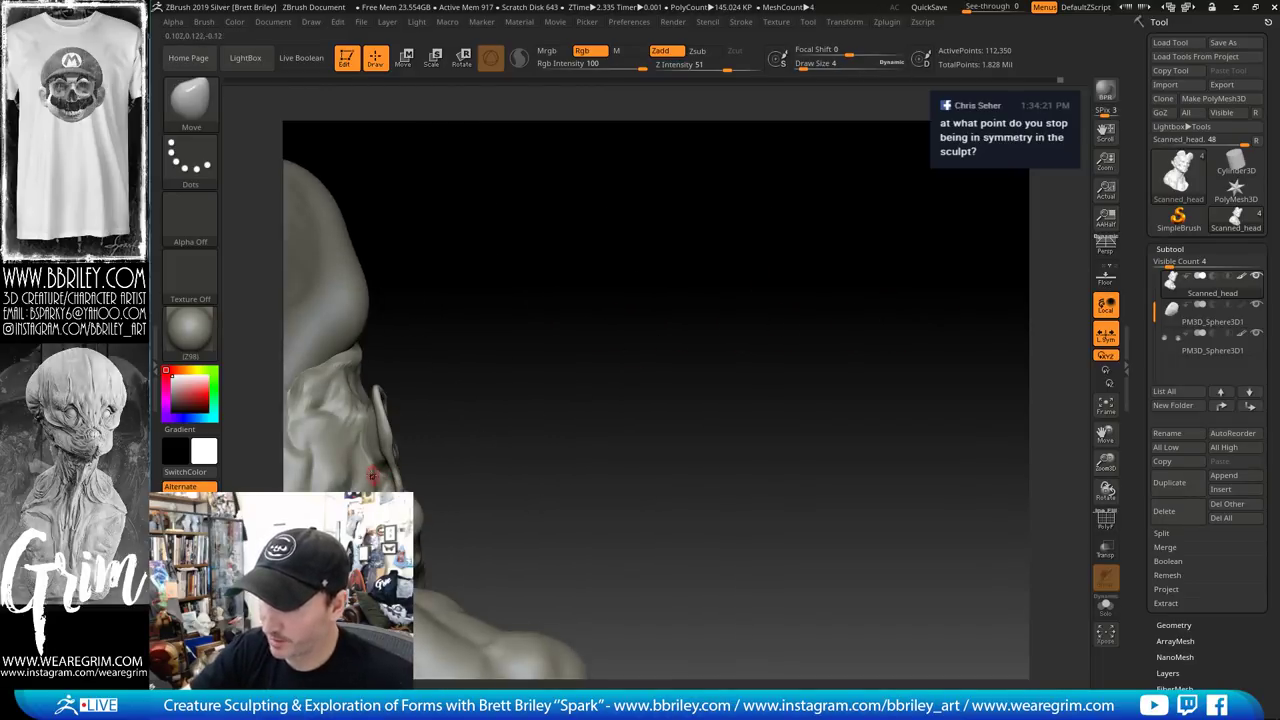
{"action": "left_click_drag", "start_coordinate": [462, 320], "coordinate": [419, 340]}
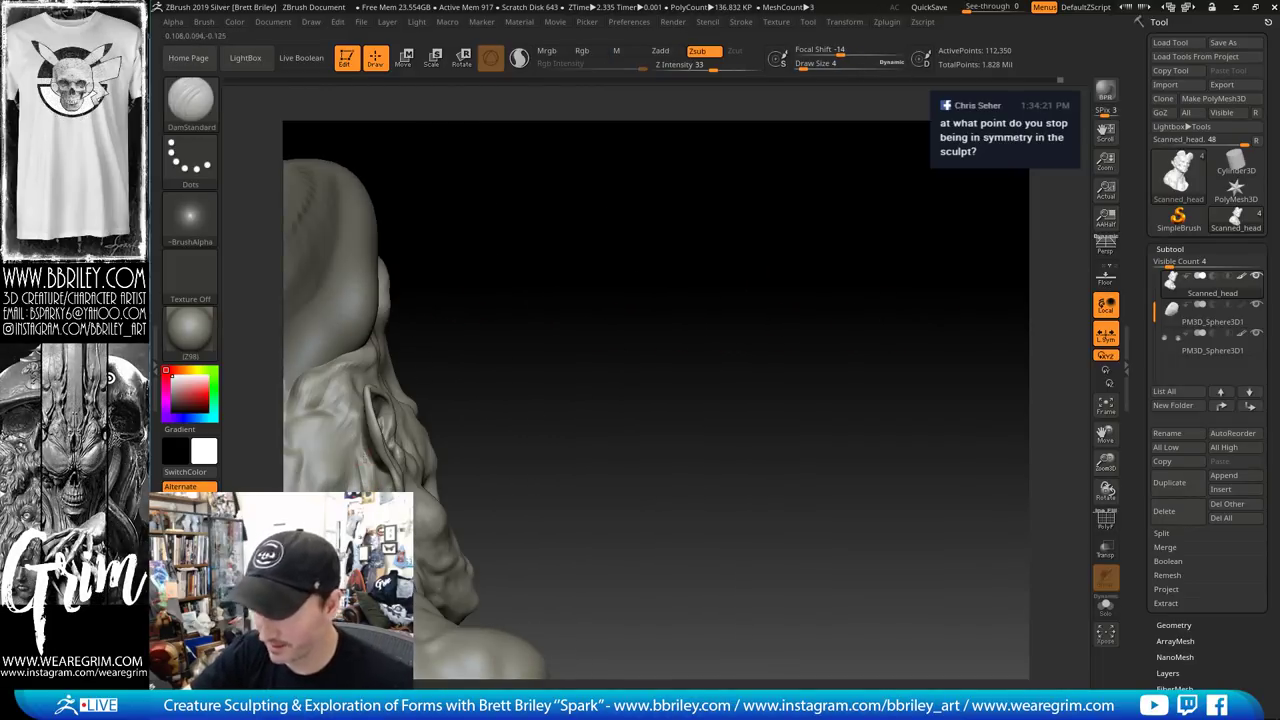
{"action": "mouse_move", "coordinate": [368, 460]}
{"action": "left_mouse_down"}
{"action": "mouse_move", "coordinate": [520, 314]}
{"action": "mouse_move", "coordinate": [571, 337]}
{"action": "mouse_move", "coordinate": [748, 257]}
{"action": "mouse_move", "coordinate": [543, 214]}
{"action": "left_mouse_up"}
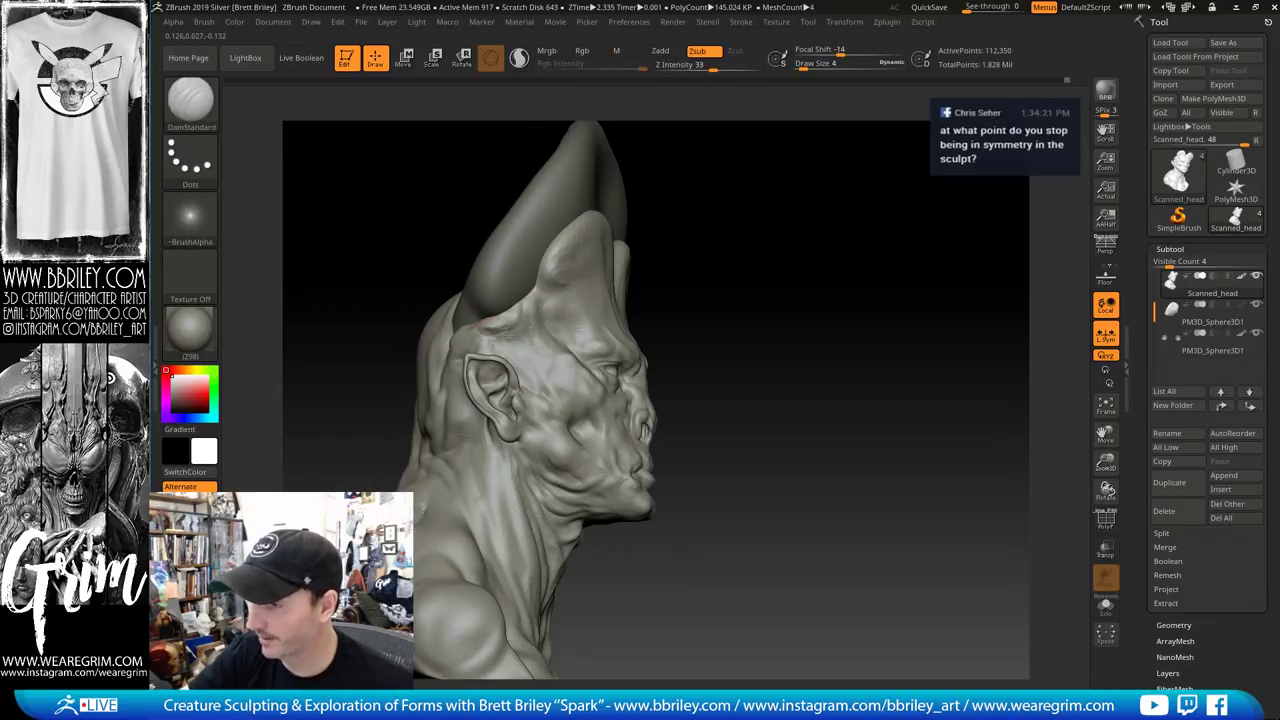
{"action": "left_click_drag", "start_coordinate": [806, 310], "coordinate": [646, 337]}
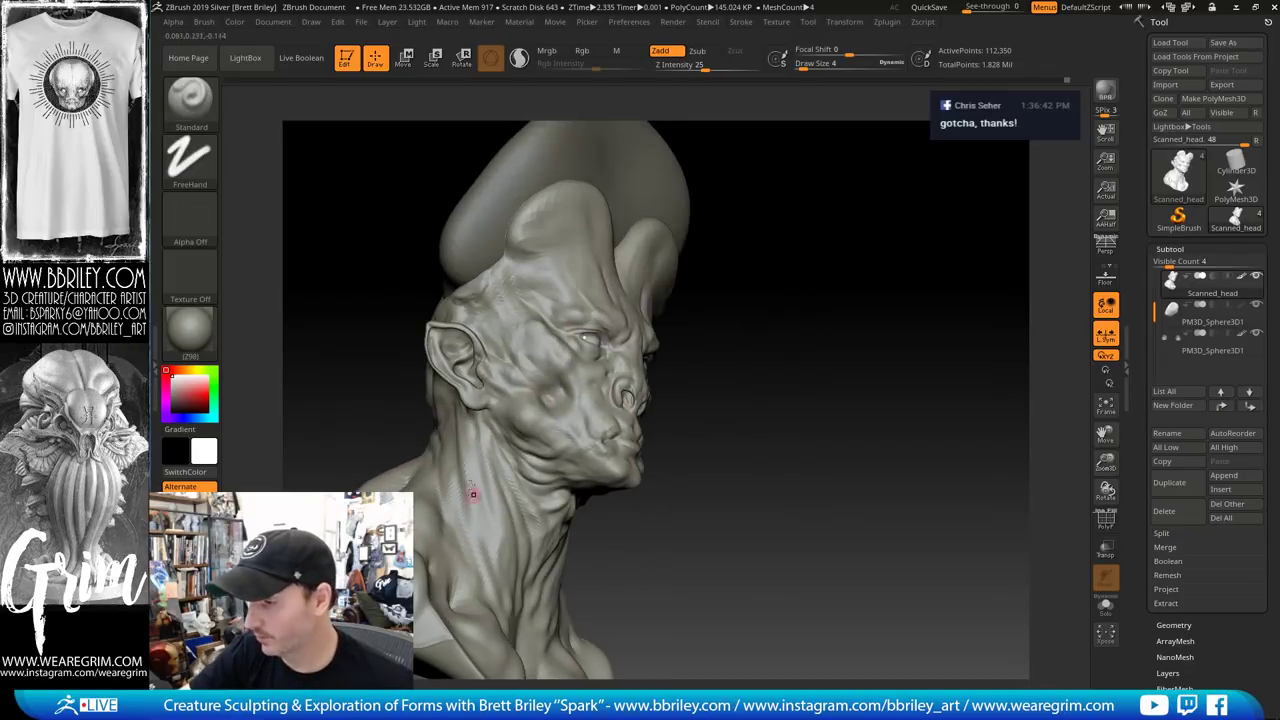
Examine the symmetry settings, including the posable symmetry option, with the bust seen from the front
{"action": "left_click_drag", "start_coordinate": [729, 363], "coordinate": [760, 355], "text": "shift"}
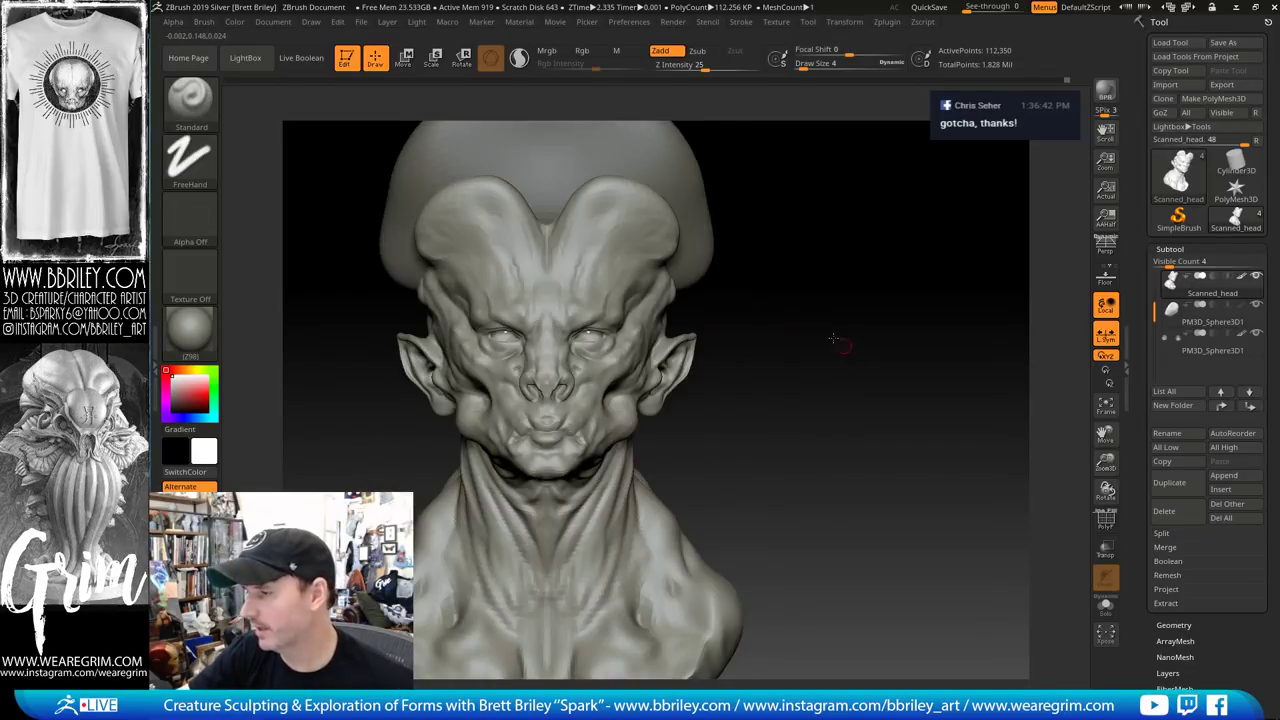
{"action": "left_click_drag", "start_coordinate": [833, 338], "coordinate": [826, 338], "text": "alt"}
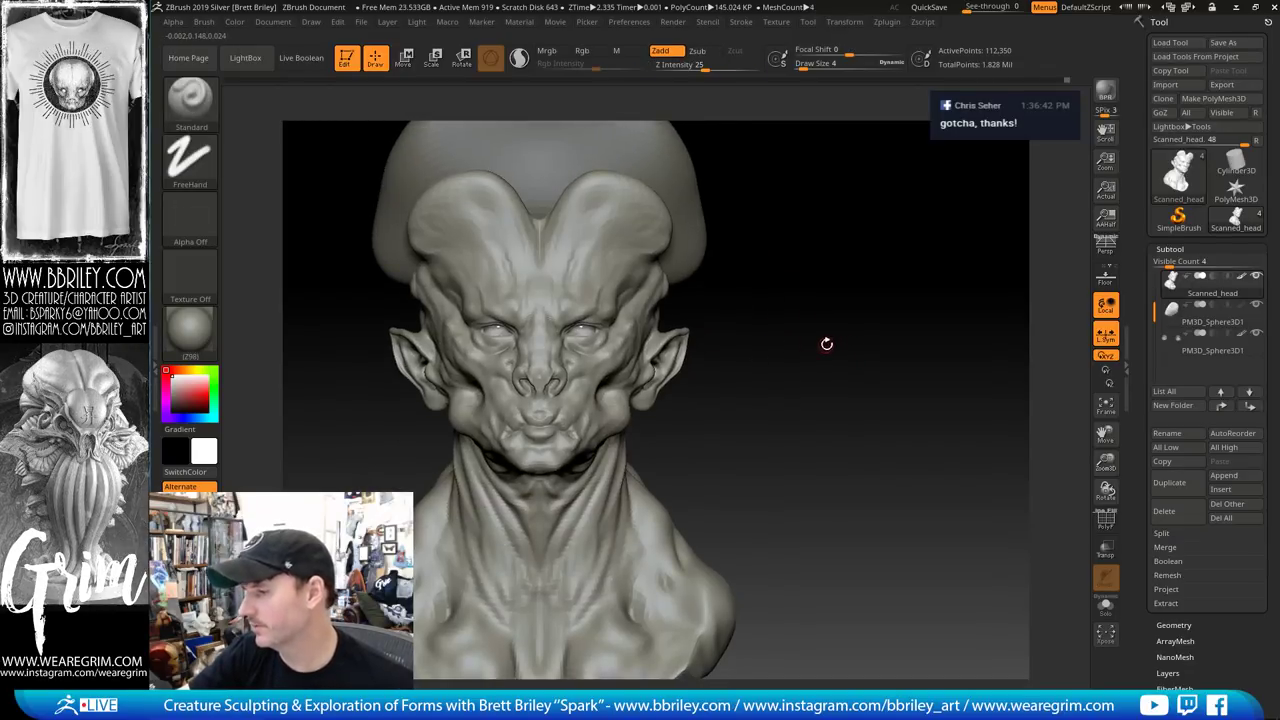
{"action": "left_click", "coordinate": [845, 22]}
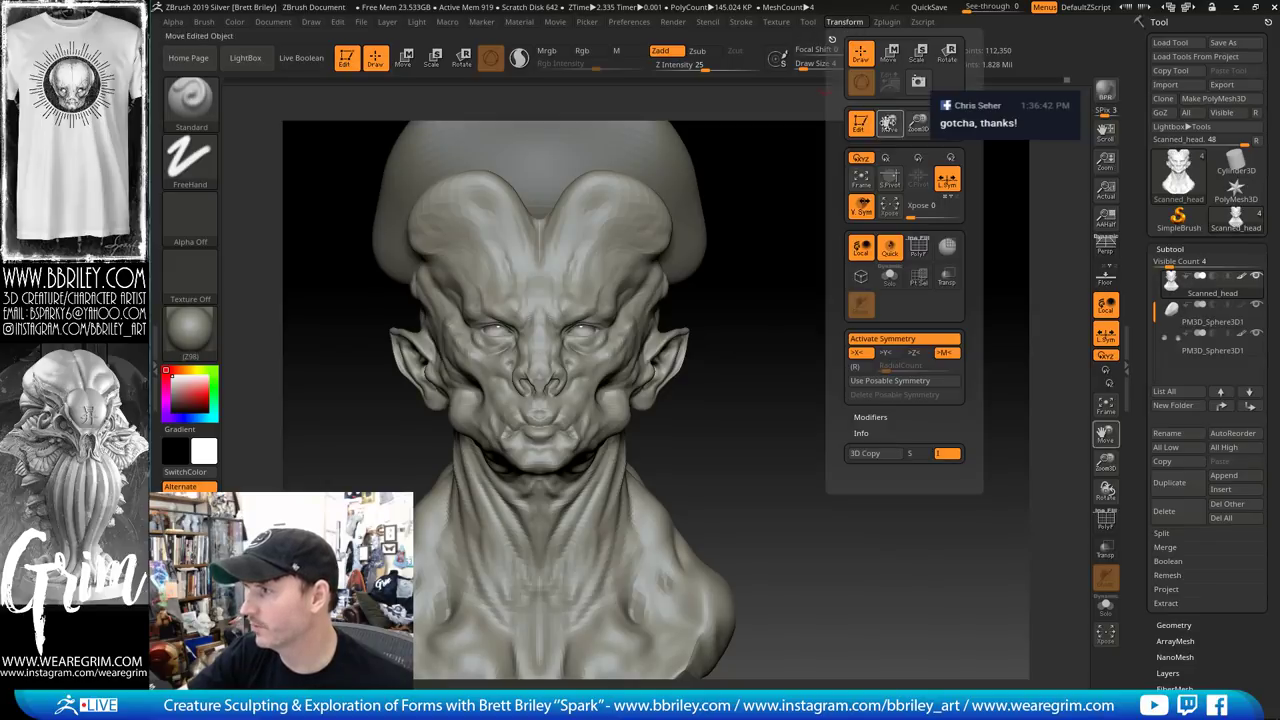
{"action": "left_click", "coordinate": [884, 383]}
Adjust the outline of the cheeks, jaw and temples next to the ears with the Move brush at size 25
{"action": "mouse_move", "coordinate": [752, 434]}
{"action": "left_mouse_down"}
{"action": "mouse_move", "coordinate": [730, 432]}
{"action": "mouse_move", "coordinate": [710, 403]}
{"action": "left_mouse_up"}
{"action": "key", "text": "b"}
{"action": "key", "text": "m"}
{"action": "key", "text": "v"}
{"action": "key", "text": "s"}
{"action": "left_click_drag", "start_coordinate": [612, 411], "coordinate": [607, 408]}
{"action": "left_click_drag", "start_coordinate": [716, 435], "coordinate": [741, 436]}
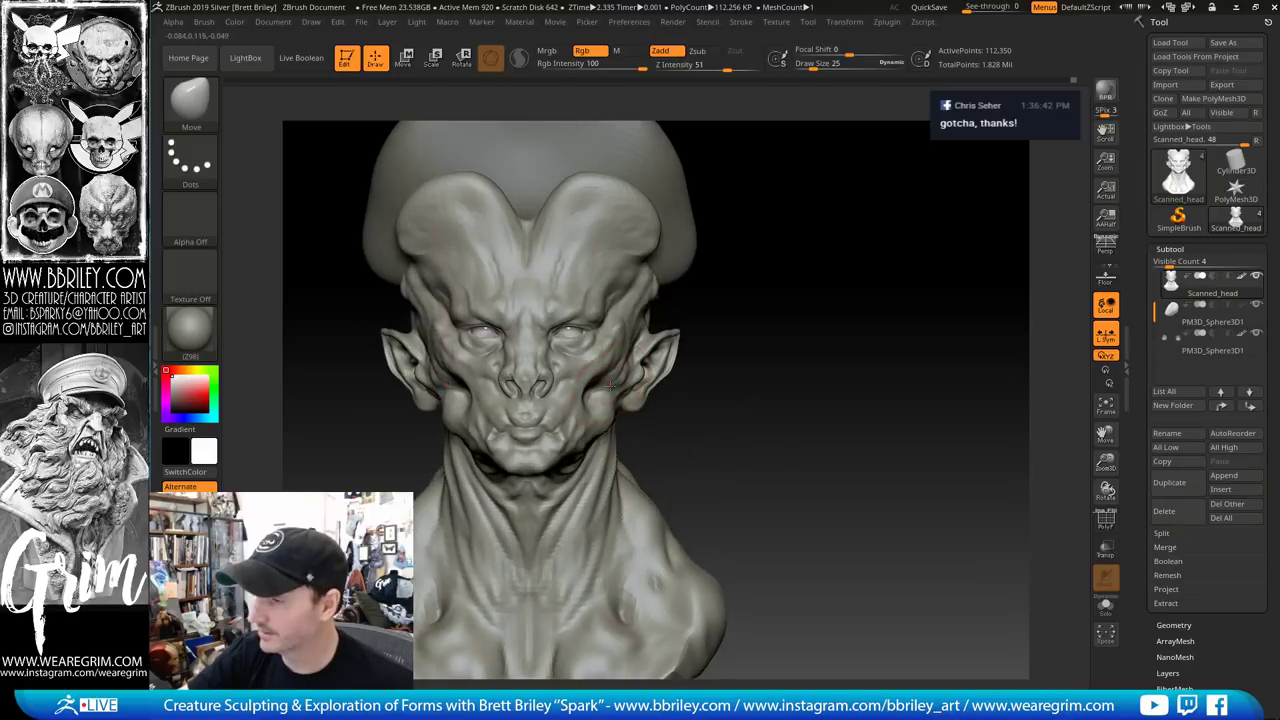
{"action": "left_click_drag", "start_coordinate": [628, 348], "coordinate": [636, 342]}
{"action": "left_click_drag", "start_coordinate": [691, 308], "coordinate": [588, 346]}
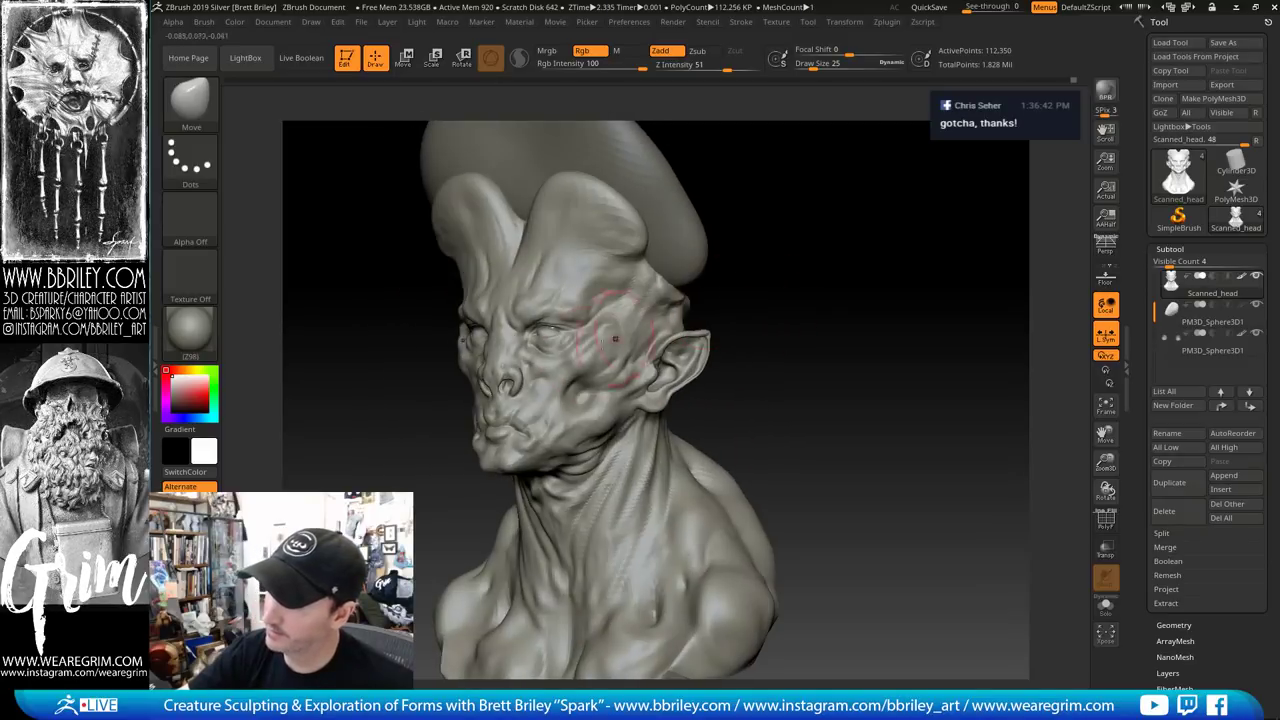
Reshape the back of the neck and the upper back with the Move brush at sizes 59 and 39
{"action": "mouse_move", "coordinate": [811, 214]}
{"action": "left_mouse_down"}
{"action": "mouse_move", "coordinate": [804, 235]}
{"action": "mouse_move", "coordinate": [894, 251]}
{"action": "mouse_move", "coordinate": [829, 229]}
{"action": "left_mouse_up"}
{"action": "key", "text": "s"}
{"action": "left_click_drag", "start_coordinate": [708, 389], "coordinate": [712, 394]}
{"action": "key", "text": "s"}
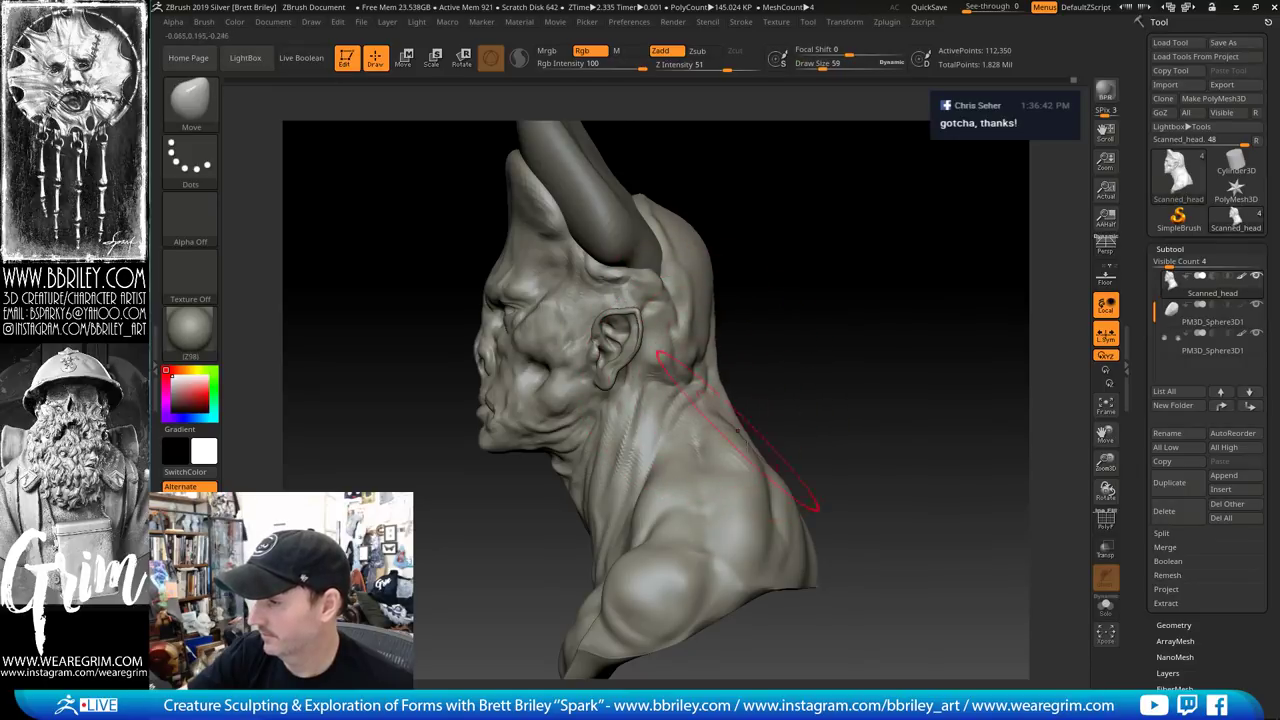
{"action": "key", "text": "s"}
{"action": "mouse_move", "coordinate": [767, 467]}
{"action": "left_mouse_down"}
{"action": "mouse_move", "coordinate": [830, 390]}
{"action": "mouse_move", "coordinate": [843, 351]}
{"action": "mouse_move", "coordinate": [832, 375]}
{"action": "left_mouse_up"}
{"action": "key", "text": "s"}
{"action": "left_click_drag", "start_coordinate": [753, 408], "coordinate": [738, 408]}
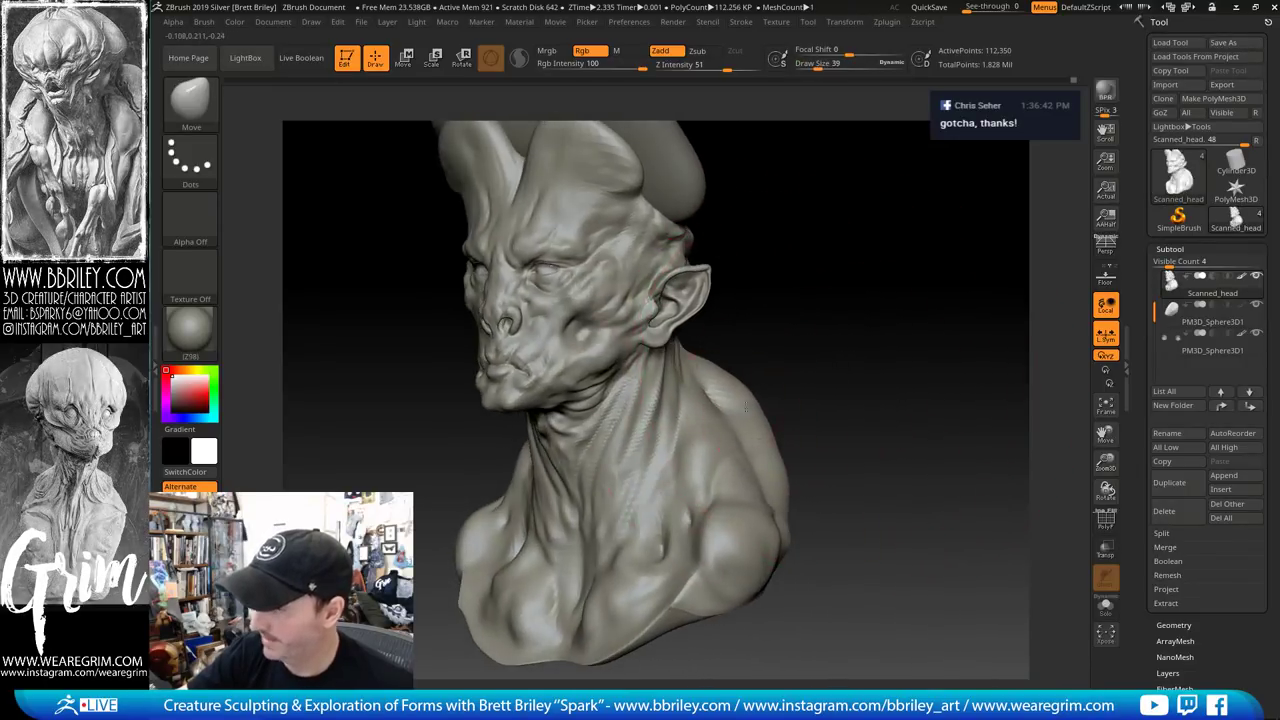
Adjust the proportions of the brow and mouth areas with the Move brush at sizes 27, 18 and 12
{"action": "left_click_drag", "start_coordinate": [803, 331], "coordinate": [781, 319]}
{"action": "left_click_drag", "start_coordinate": [822, 222], "coordinate": [905, 225]}
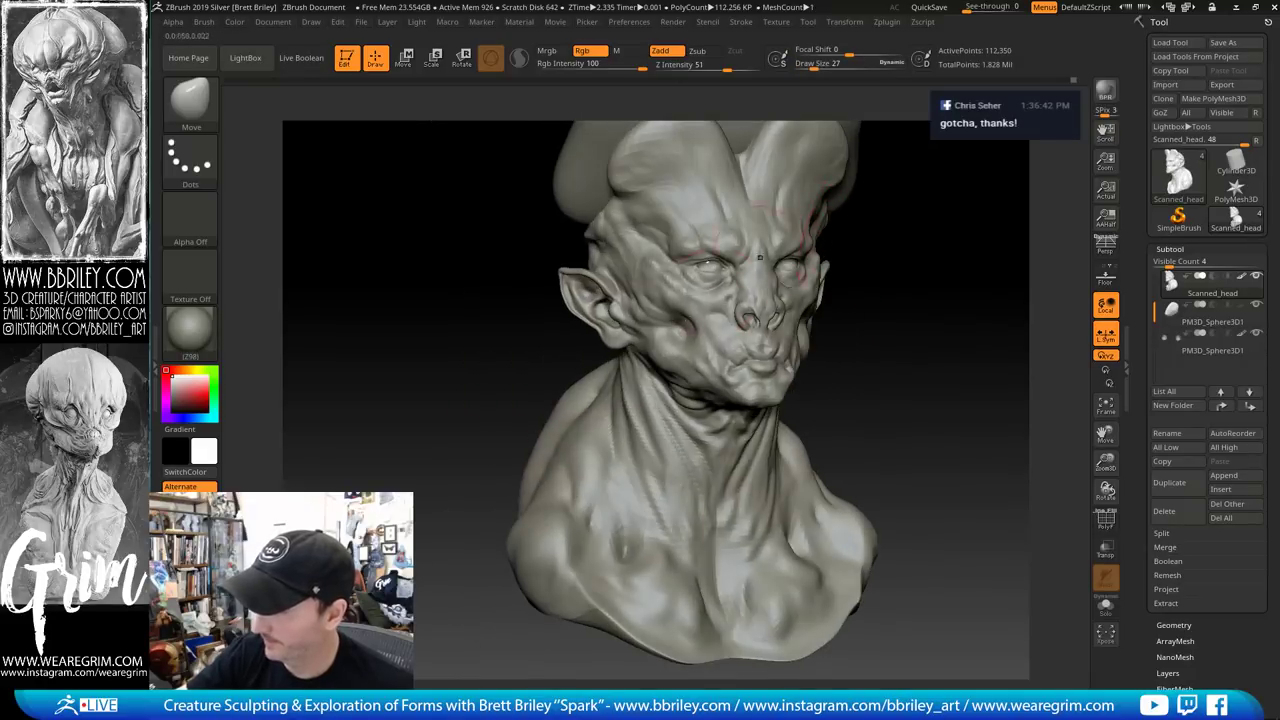
{"action": "key", "text": "s"}
{"action": "left_click_drag", "start_coordinate": [788, 363], "coordinate": [782, 363]}
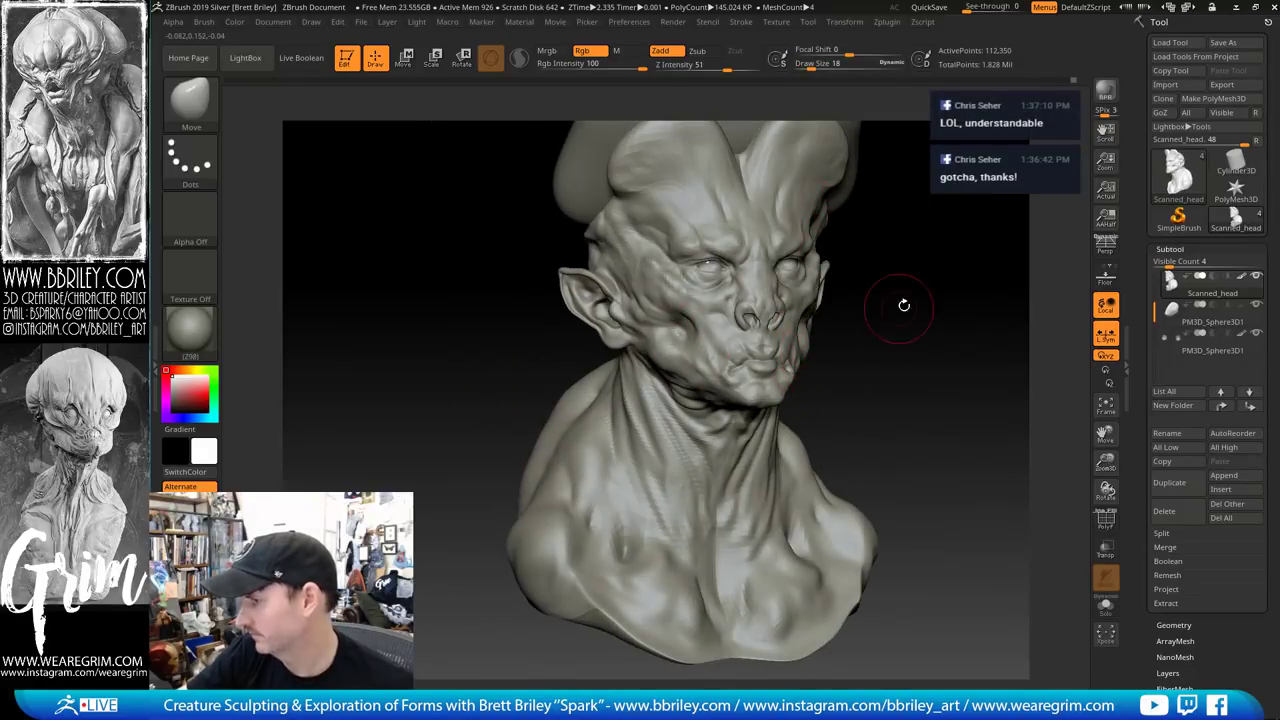
{"action": "left_click_drag", "start_coordinate": [903, 303], "coordinate": [766, 357]}
{"action": "left_click_drag", "start_coordinate": [951, 303], "coordinate": [983, 294]}
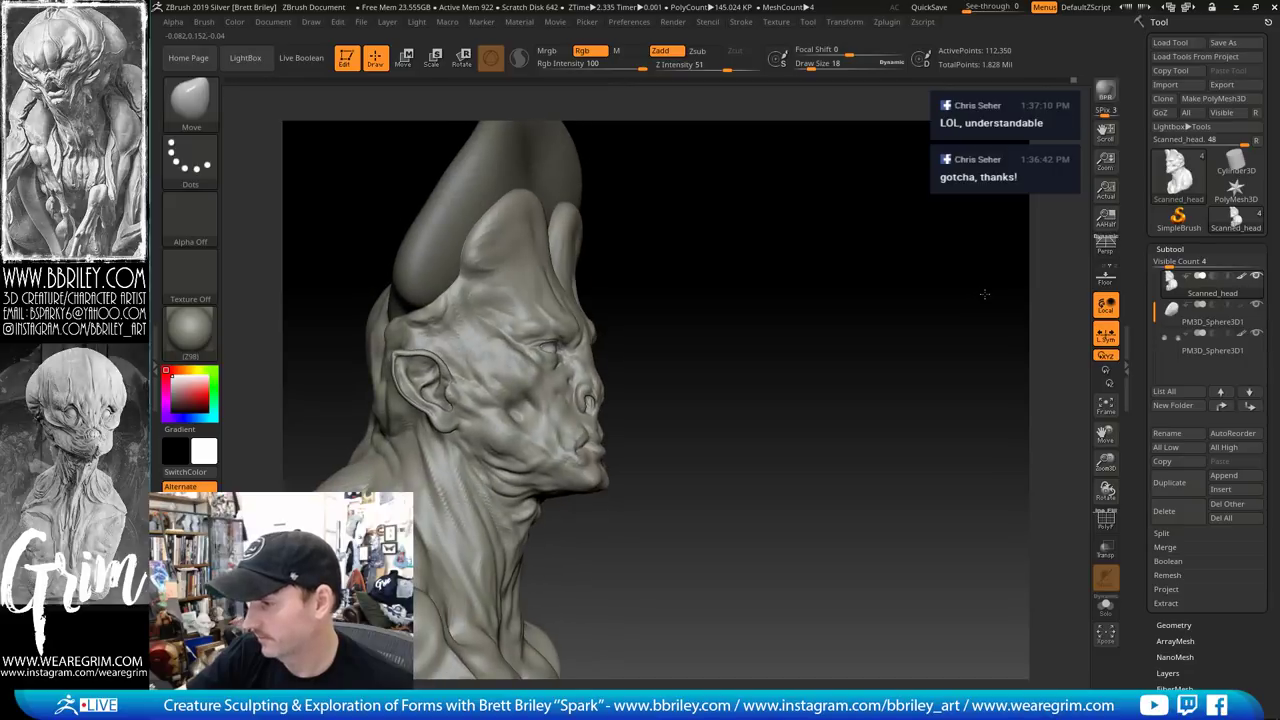
{"action": "left_click_drag", "start_coordinate": [760, 323], "coordinate": [710, 333]}
{"action": "mouse_move", "coordinate": [830, 250]}
{"action": "left_mouse_down"}
{"action": "mouse_move", "coordinate": [851, 257]}
{"action": "mouse_move", "coordinate": [800, 209]}
{"action": "left_mouse_up"}
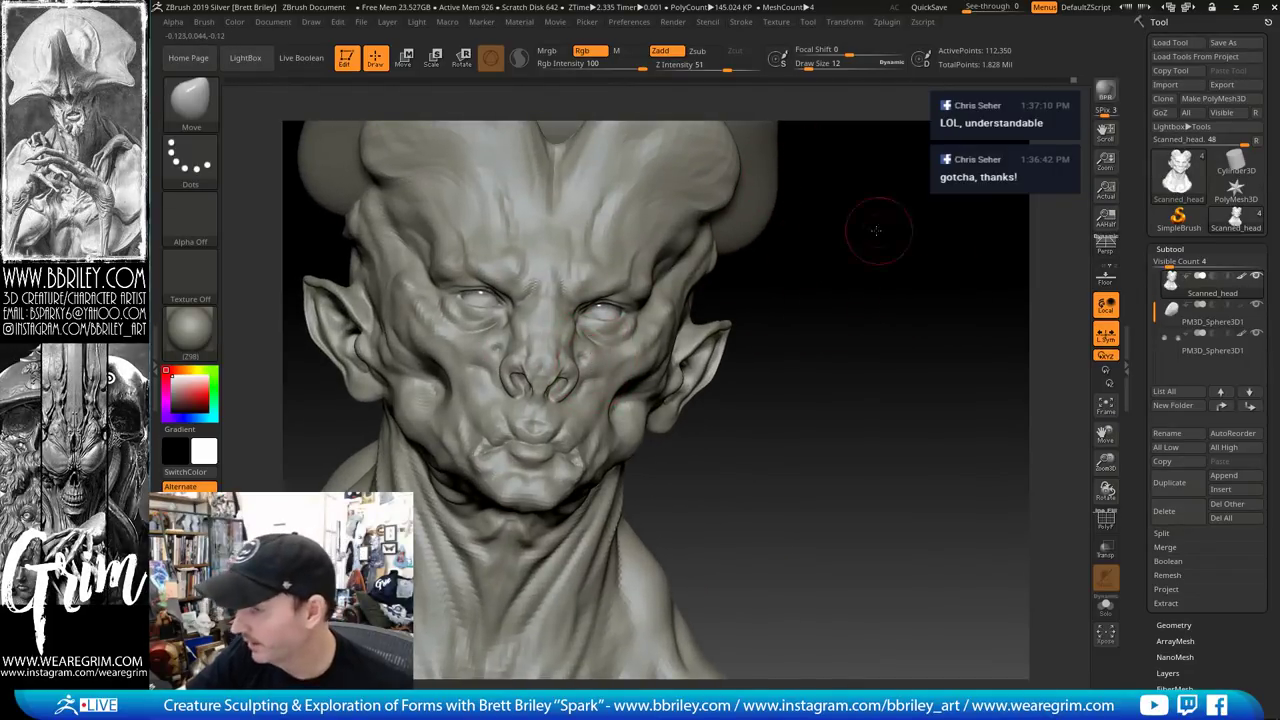
Build up fine folds below the inner corners of the eyes with the Standard brush at size 3
{"action": "left_click_drag", "start_coordinate": [877, 229], "coordinate": [815, 238]}
{"action": "key", "text": "b"}
{"action": "key", "text": "s"}
{"action": "key", "text": "t"}
{"action": "key", "text": "bracketleft"}
{"action": "key", "text": "bracketleft"}
{"action": "key", "text": "bracketleft"}
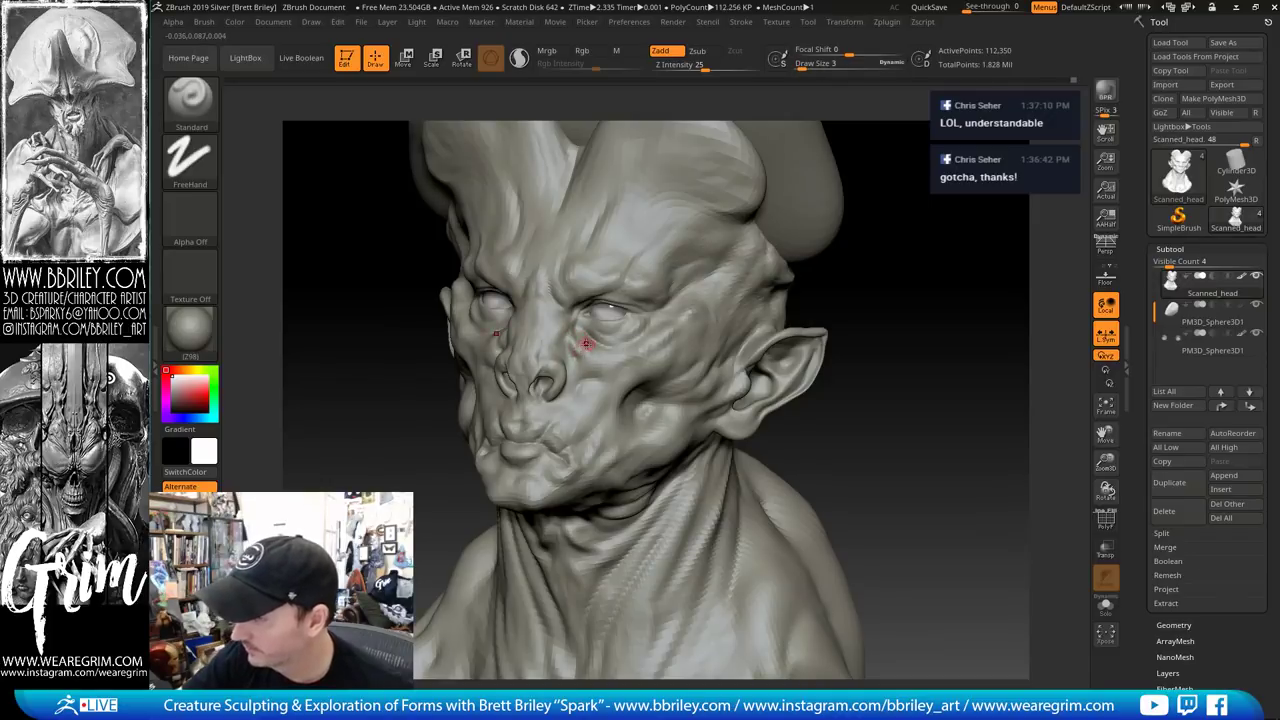
Refine the bridge of the nose between the eyes with the Clay and DamStandard brushes at size 3
{"action": "key", "text": "b"}
{"action": "key", "text": "c"}
{"action": "key", "text": "l"}
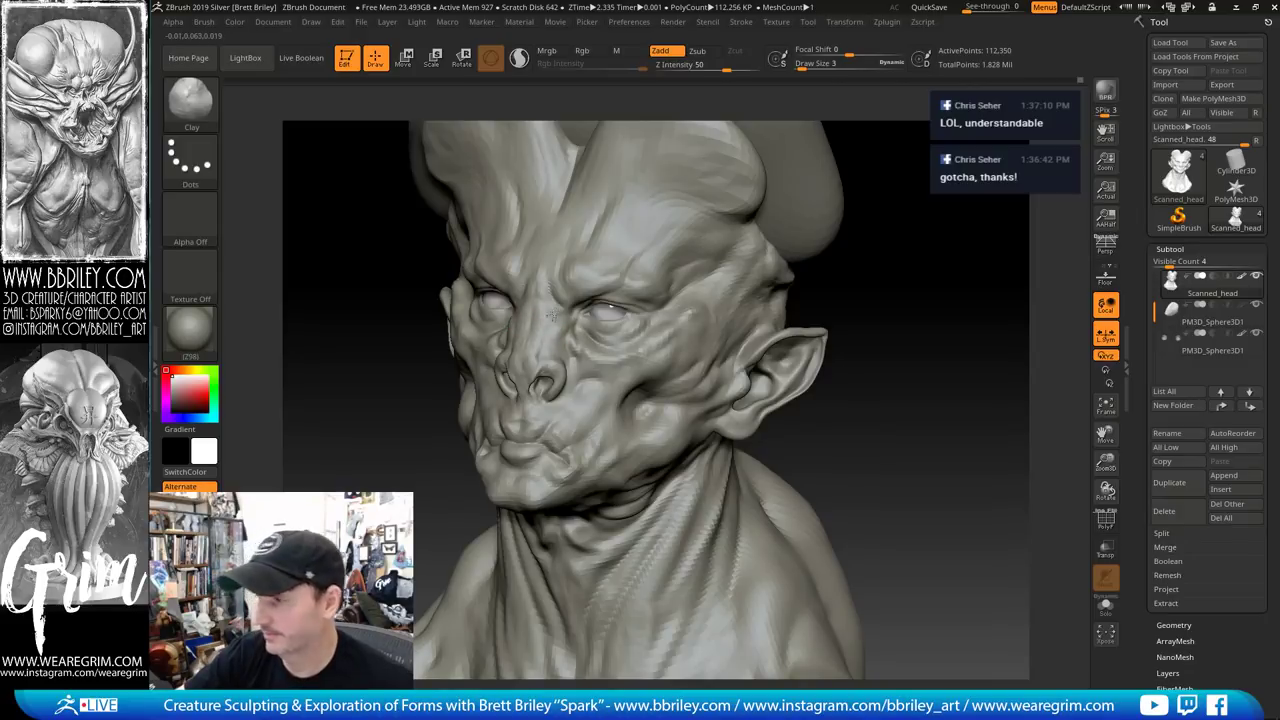
{"action": "key", "text": "b"}
{"action": "key", "text": "d"}
{"action": "key", "text": "s"}
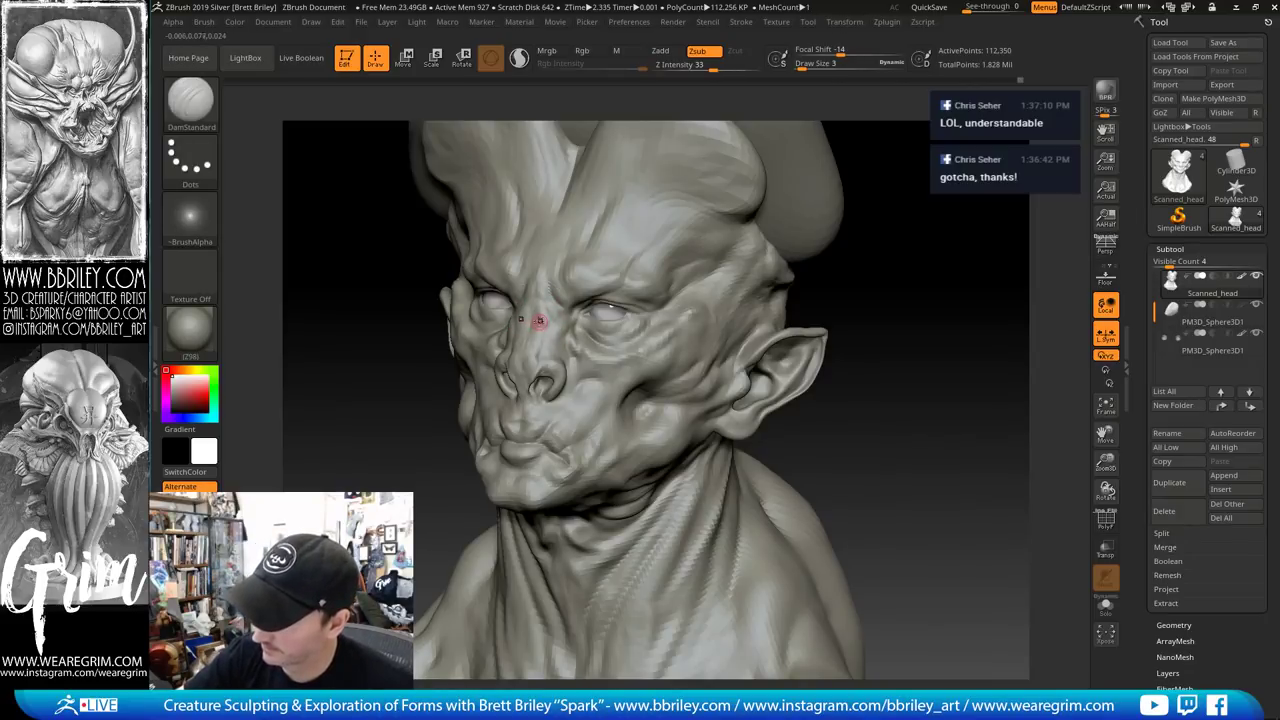
Subdivide the head once and swell the small wrinkles around the nose bridge with the Inflat brush at size 3
{"action": "key", "text": "ctrl+d"}
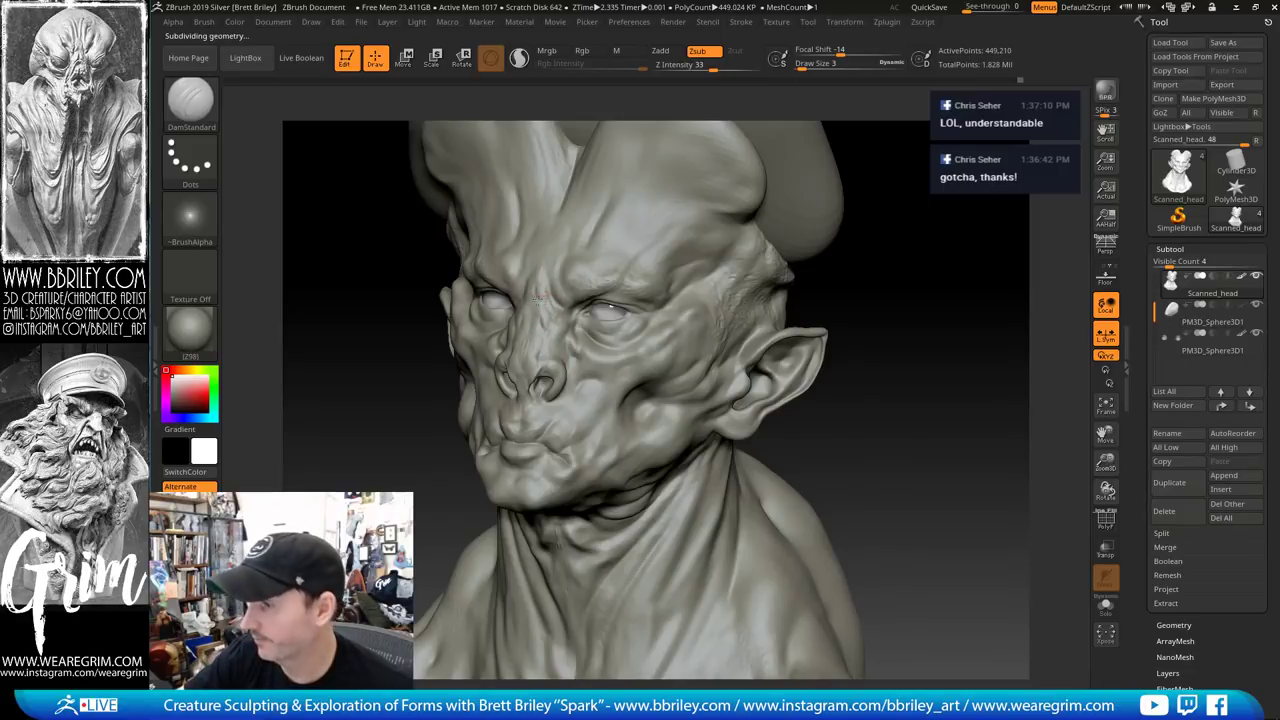
{"action": "key", "text": "b"}
{"action": "key", "text": "i"}
{"action": "key", "text": "n"}
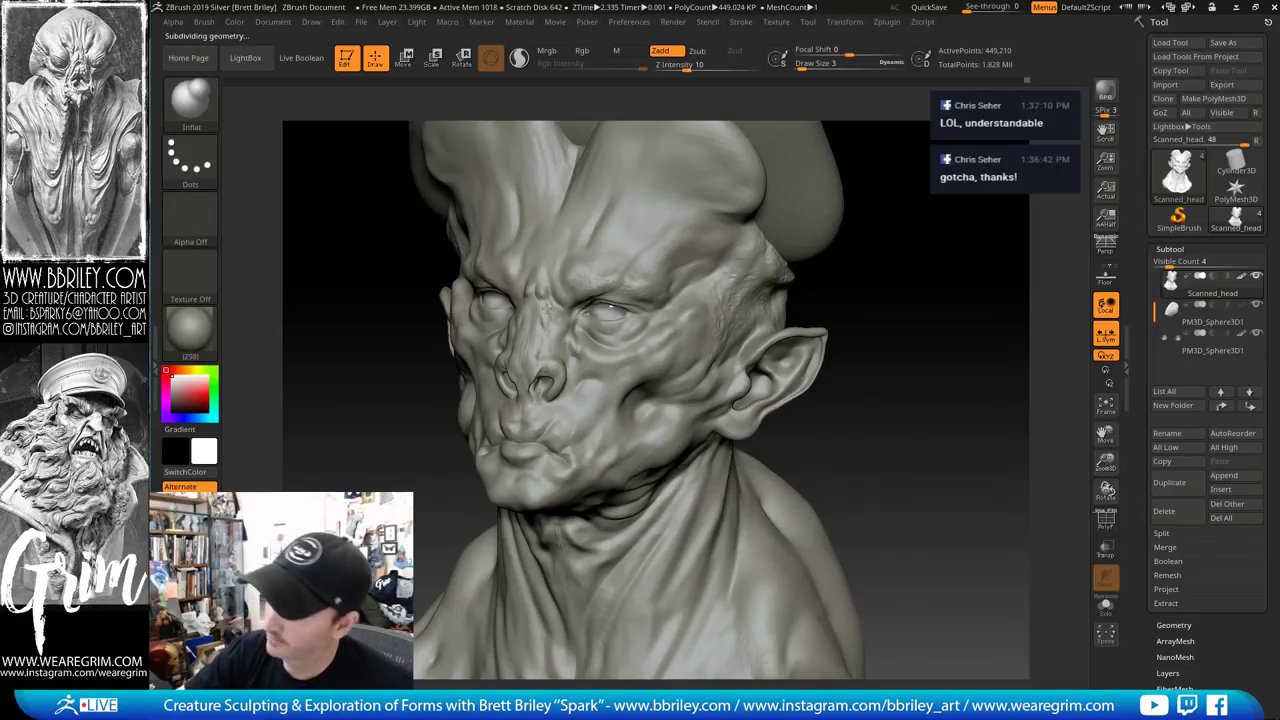
{"action": "mouse_move", "coordinate": [902, 210]}
{"action": "left_mouse_down"}
{"action": "mouse_move", "coordinate": [949, 211]}
{"action": "mouse_move", "coordinate": [920, 251]}
{"action": "mouse_move", "coordinate": [945, 250]}
{"action": "left_mouse_up"}
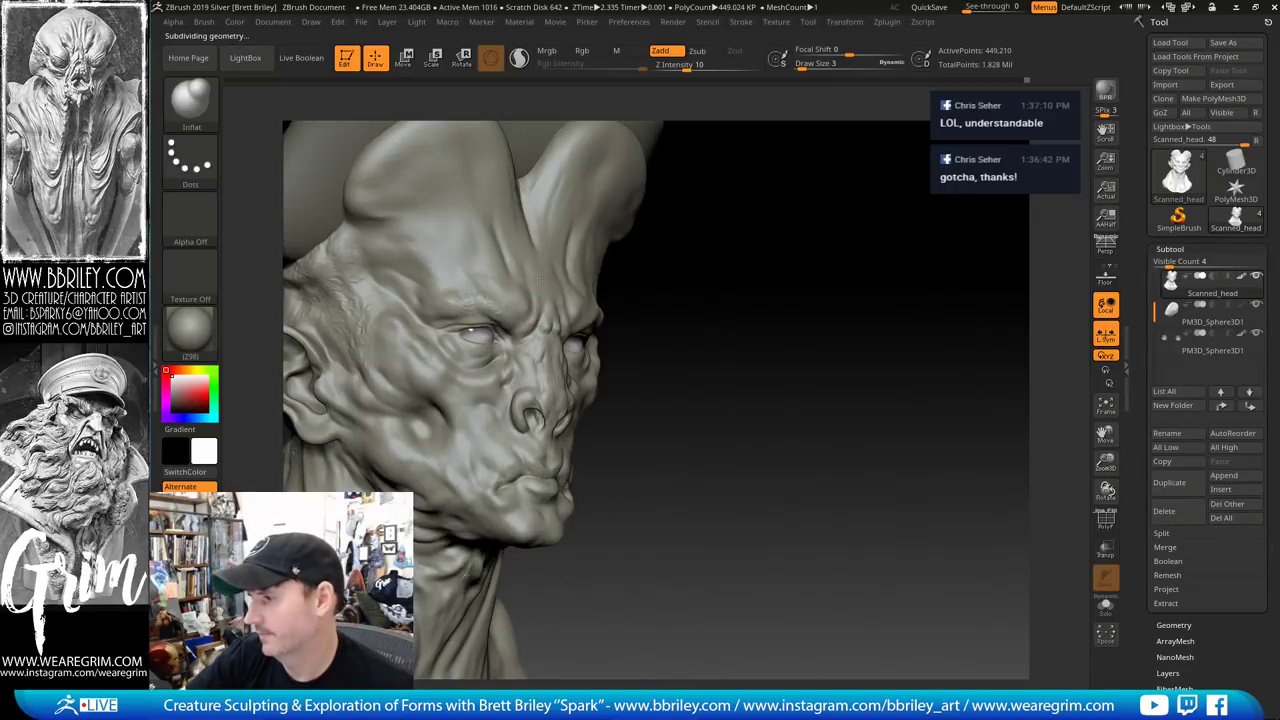
{"action": "left_click_drag", "start_coordinate": [820, 262], "coordinate": [757, 259]}
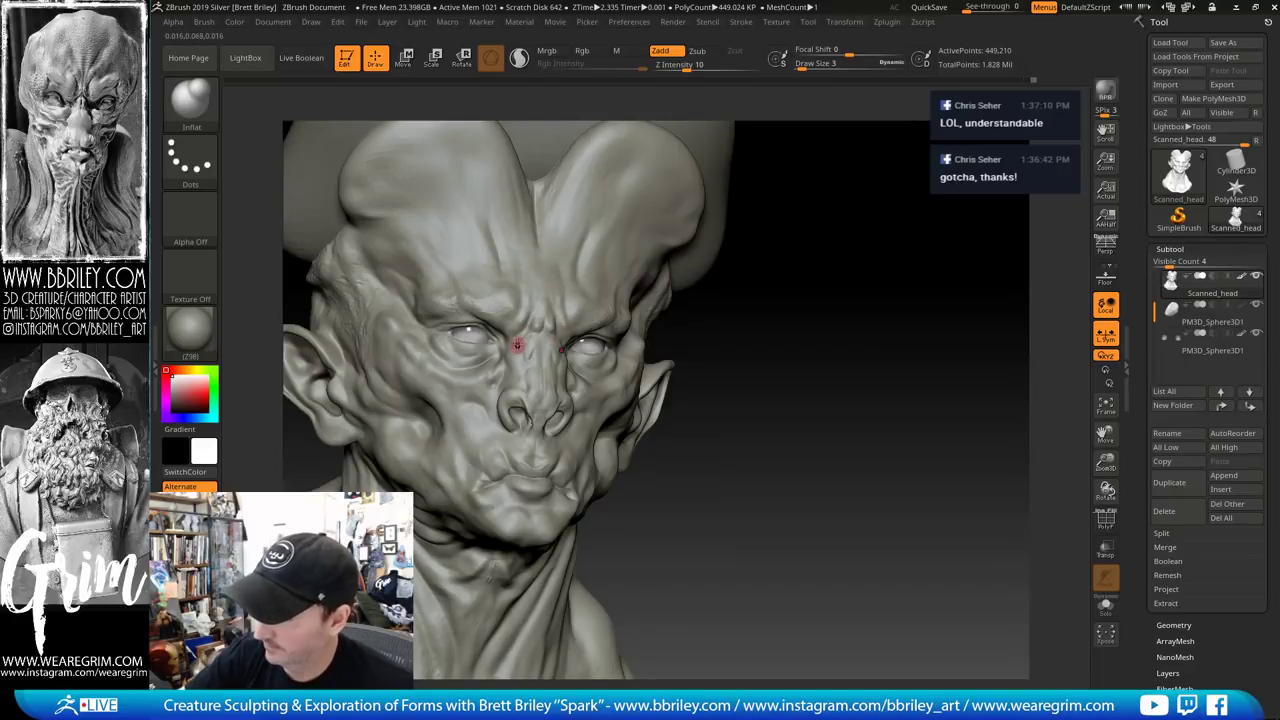
Fill the inner eye corners with the Clay brush at size 3 and smooth the upper eyelids from below
{"action": "key", "text": "b"}
{"action": "key", "text": "c"}
{"action": "key", "text": "l"}
{"action": "right_click_drag", "start_coordinate": [511, 345], "coordinate": [562, 354]}
{"action": "mouse_move", "coordinate": [885, 283]}
{"action": "left_mouse_down"}
{"action": "mouse_move", "coordinate": [954, 260]}
{"action": "mouse_move", "coordinate": [932, 200]}
{"action": "left_mouse_up"}
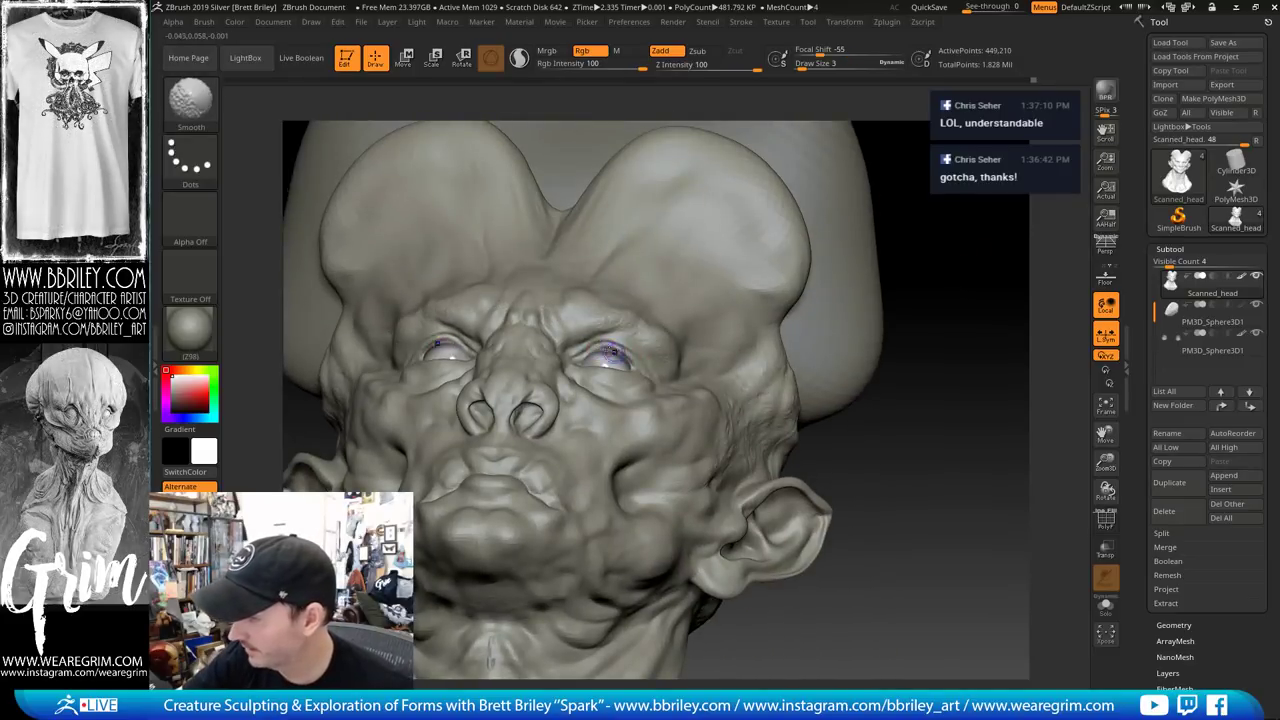
{"action": "right_click_drag", "start_coordinate": [946, 346], "coordinate": [910, 380]}
Sharpen the edge of the upper eyelids against the eyeballs with the DamStandard brush at size 3
{"action": "key", "text": "b"}
{"action": "key", "text": "d"}
{"action": "key", "text": "s"}
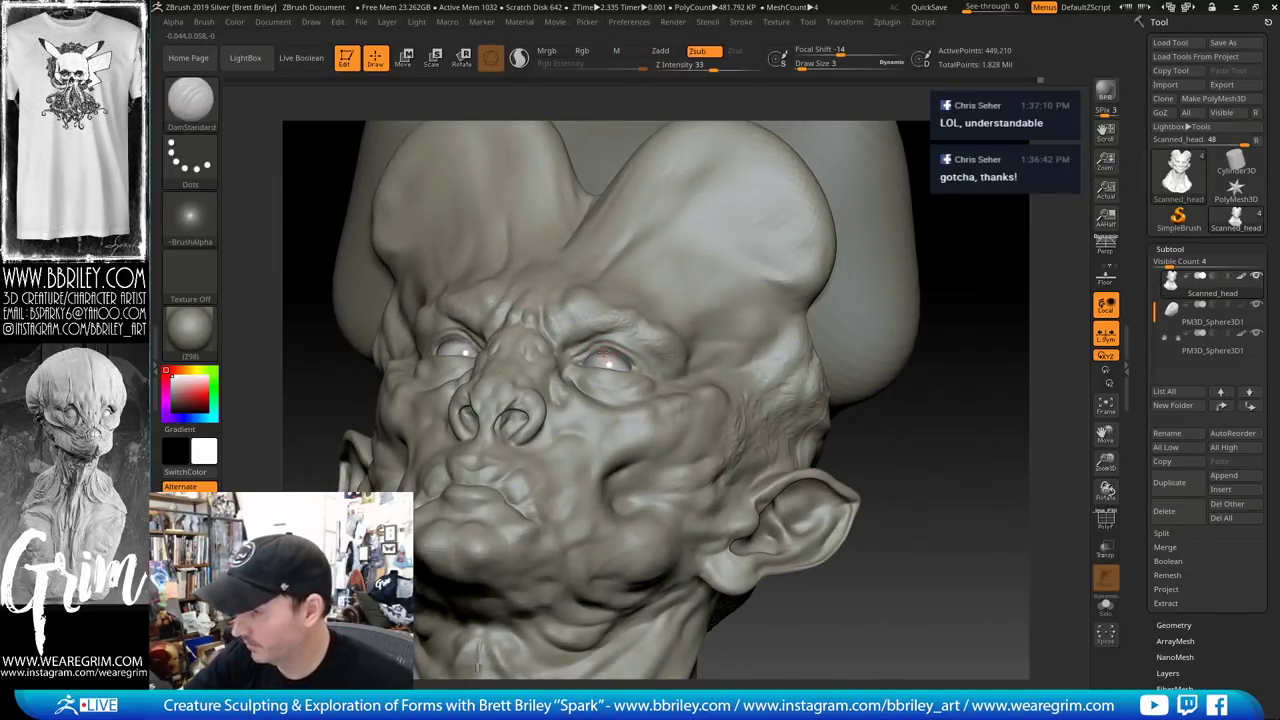
{"action": "right_click_drag", "start_coordinate": [843, 413], "coordinate": [616, 357]}
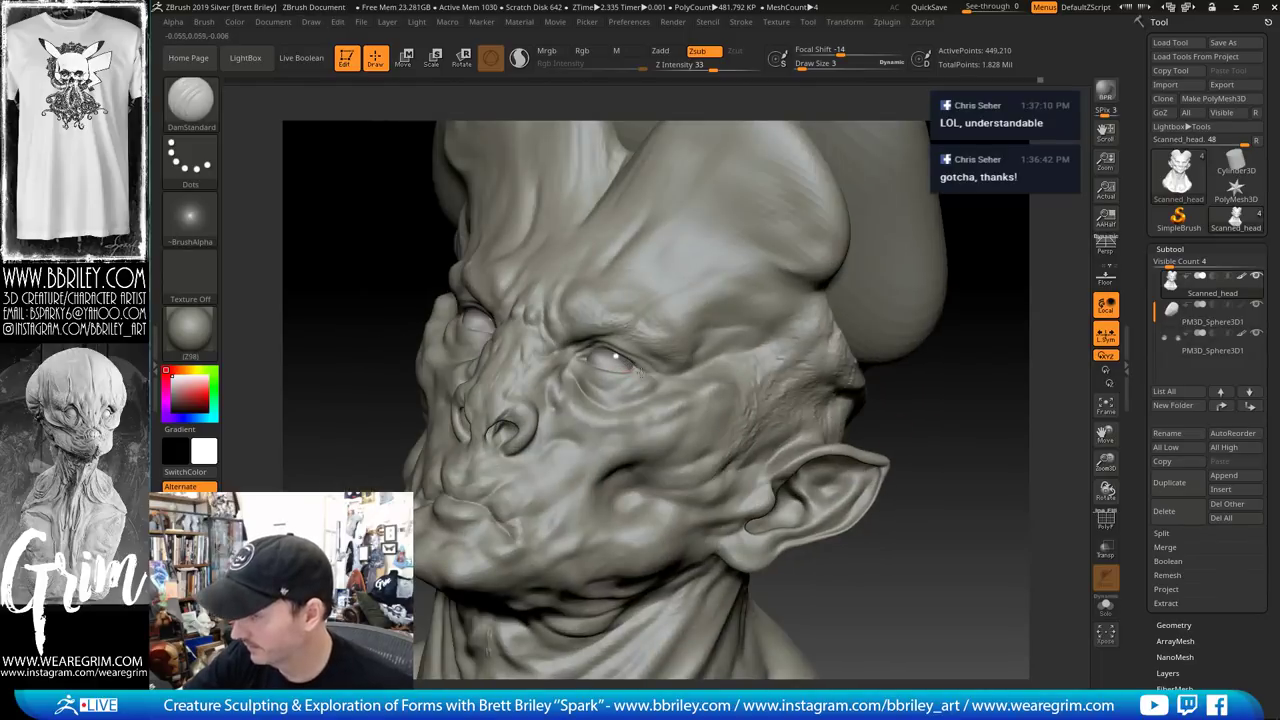
Thicken the upper eyelids and the folds under the brows with the Clay and Inflat brushes at size 3
{"action": "key", "text": "b"}
{"action": "key", "text": "c"}
{"action": "key", "text": "l"}
{"action": "key", "text": "b"}
{"action": "key", "text": "i"}
{"action": "key", "text": "n"}
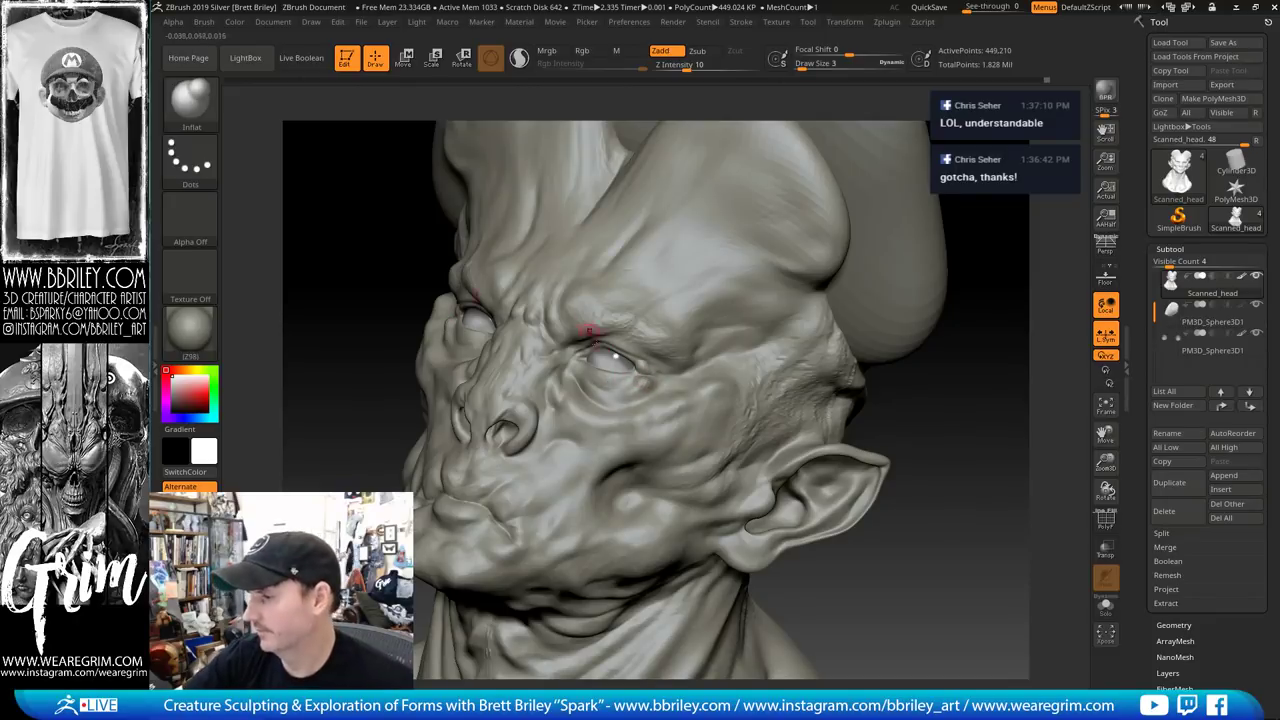
Define the lower eyelid rims with the DamStandard brush and puff them up with the Inflat brush at size 3
{"action": "key", "text": "b"}
{"action": "key", "text": "d"}
{"action": "key", "text": "s"}
{"action": "key", "text": "b"}
{"action": "key", "text": "i"}
{"action": "key", "text": "n"}
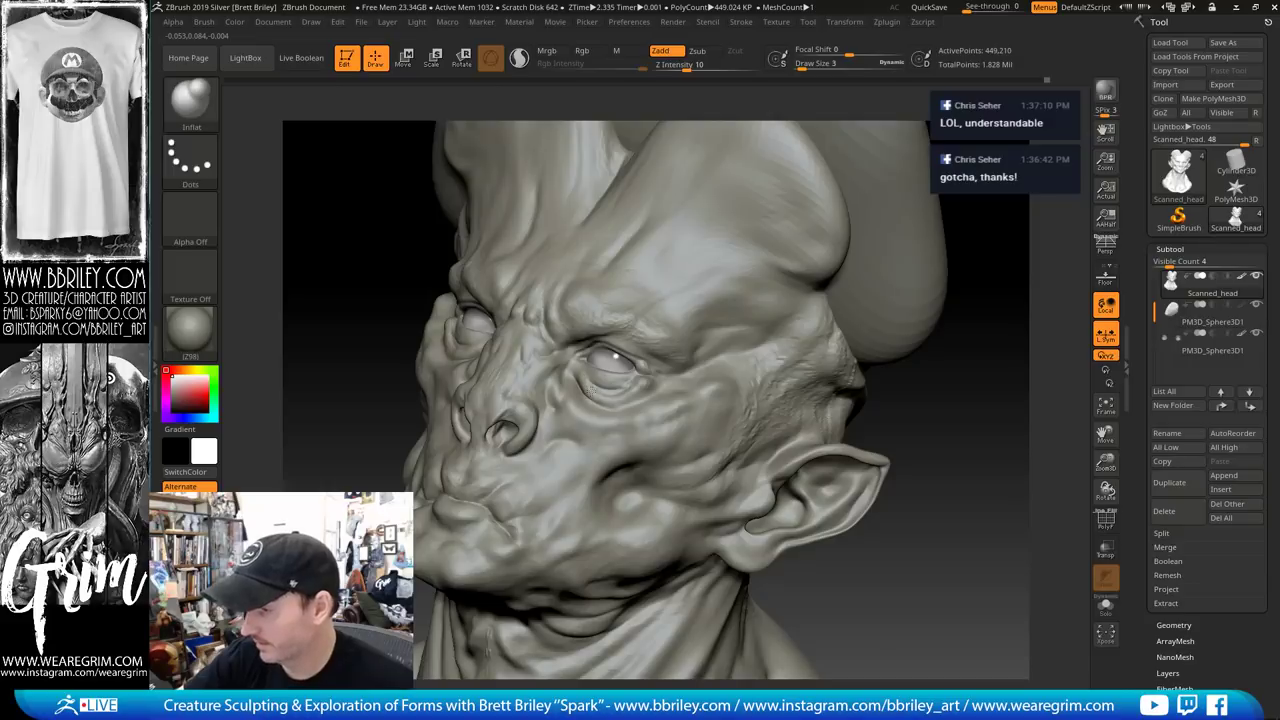
Adjust the upper eyelids with the Move brush and thicken their rims with the Inflat brush at size 3
{"action": "left_click_drag", "start_coordinate": [997, 289], "coordinate": [577, 372]}
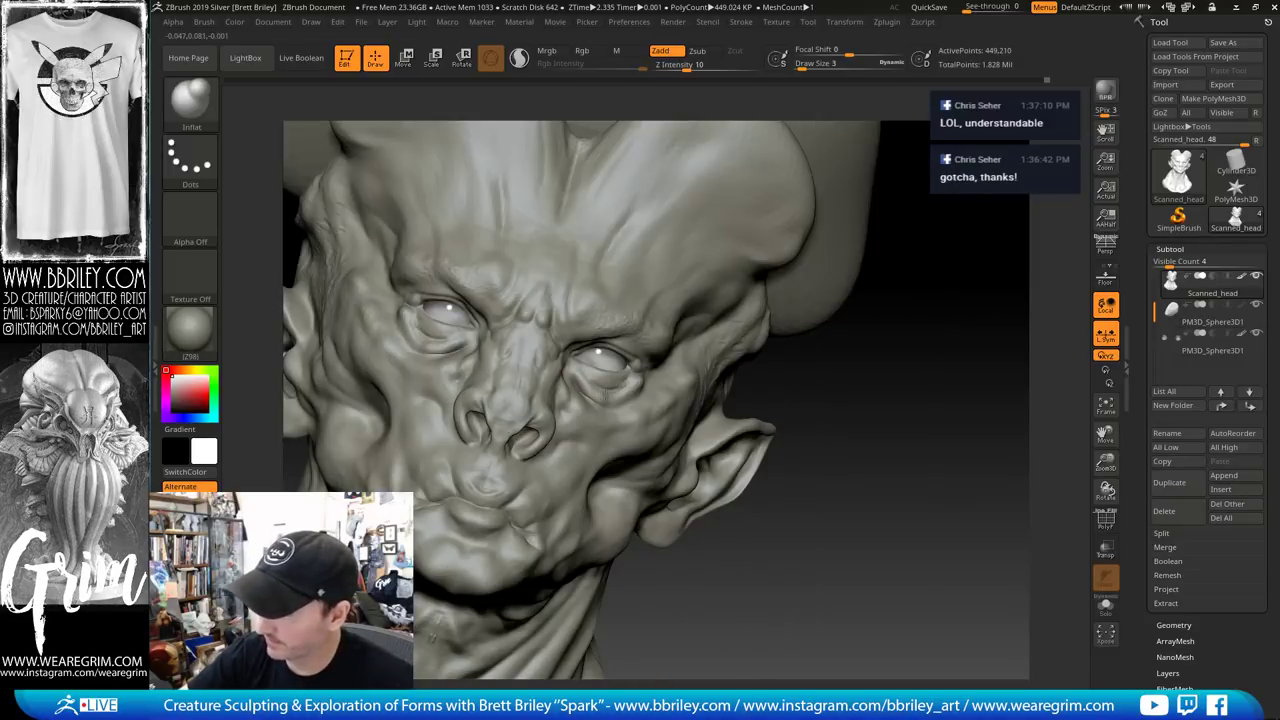
{"action": "left_click_drag", "start_coordinate": [930, 388], "coordinate": [862, 391]}
{"action": "key", "text": "b"}
{"action": "key", "text": "m"}
{"action": "key", "text": "v"}
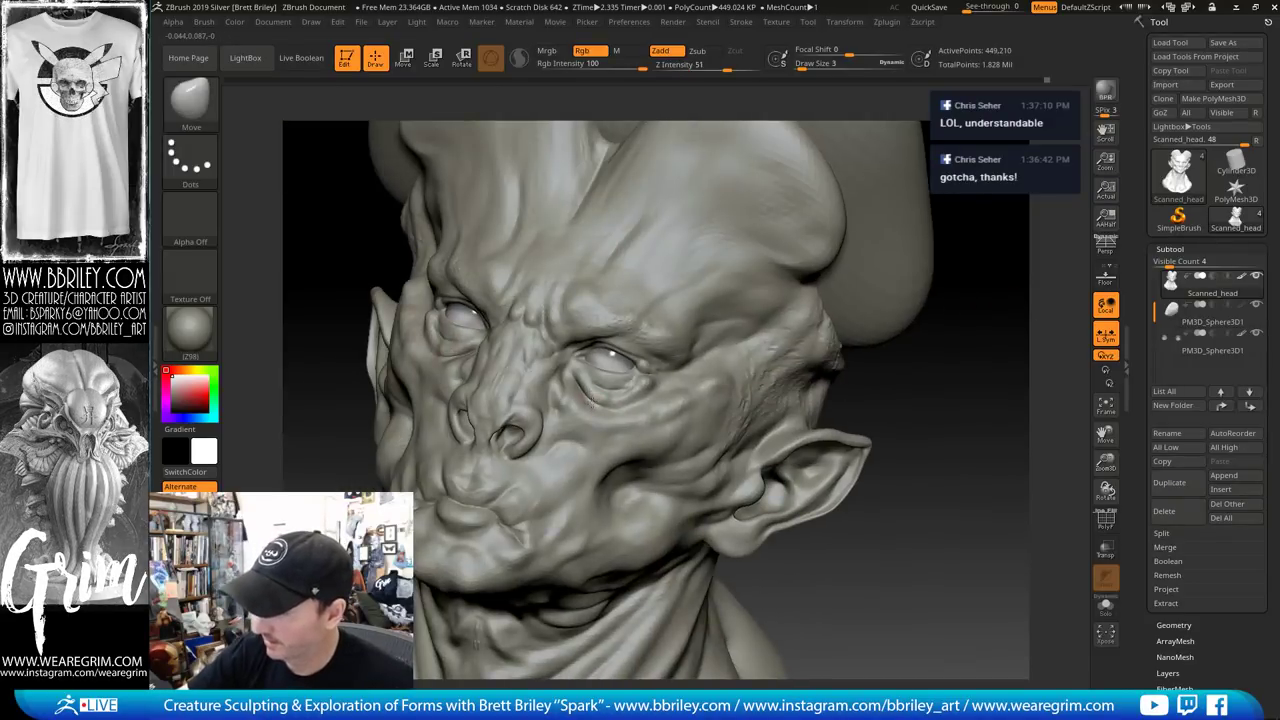
{"action": "key", "text": "b"}
{"action": "key", "text": "i"}
{"action": "key", "text": "n"}
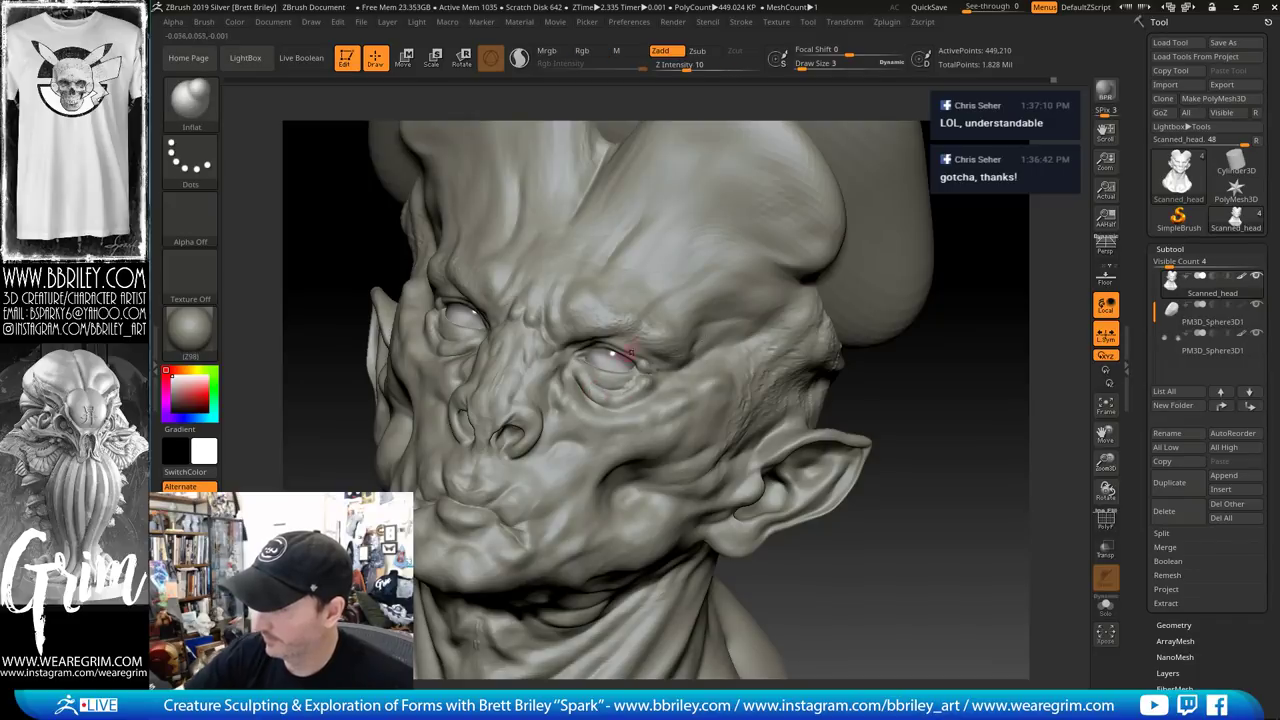
{"action": "mouse_move", "coordinate": [630, 351]}
{"action": "right_mouse_down"}
{"action": "mouse_move", "coordinate": [713, 261]}
{"action": "mouse_move", "coordinate": [851, 443]}
{"action": "mouse_move", "coordinate": [886, 523]}
{"action": "right_mouse_up"}
Carve fine wrinkles into the lower eyelids with the DamStandard brush at size 1
{"action": "key", "text": "b"}
{"action": "key", "text": "d"}
{"action": "key", "text": "s"}
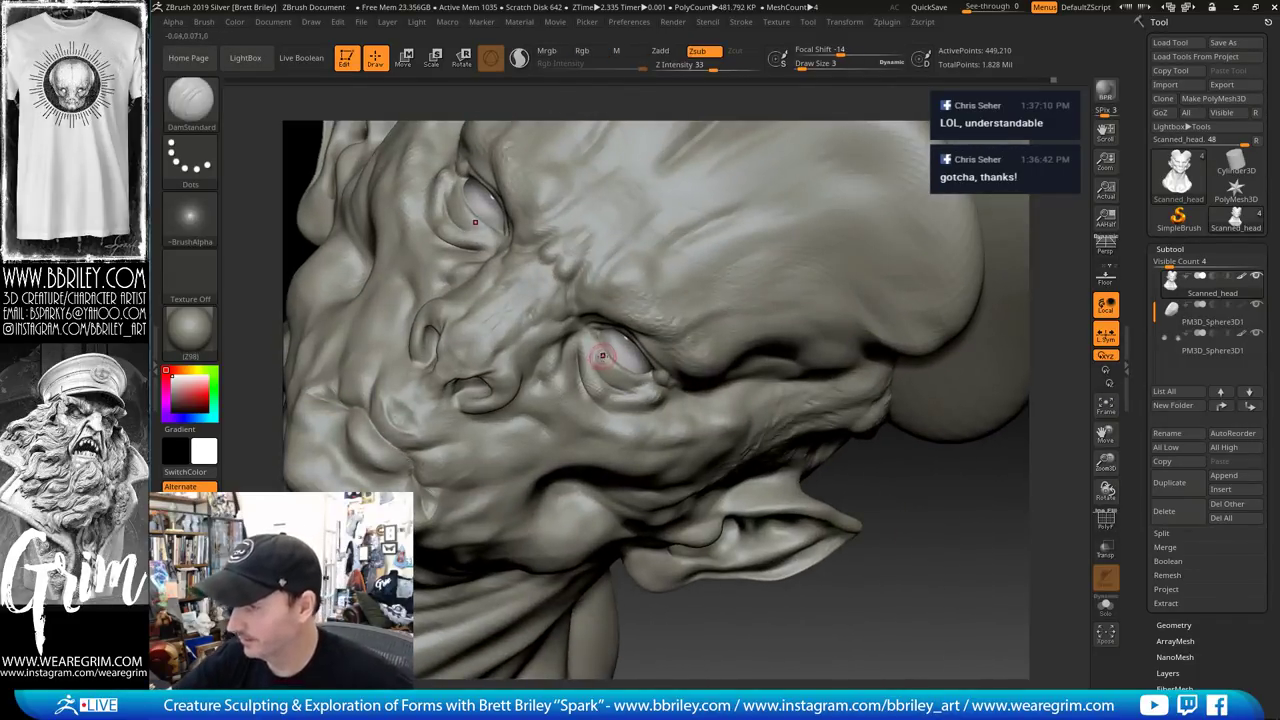
{"action": "key", "text": "s"}
{"action": "left_click_drag", "start_coordinate": [603, 356], "coordinate": [598, 356]}
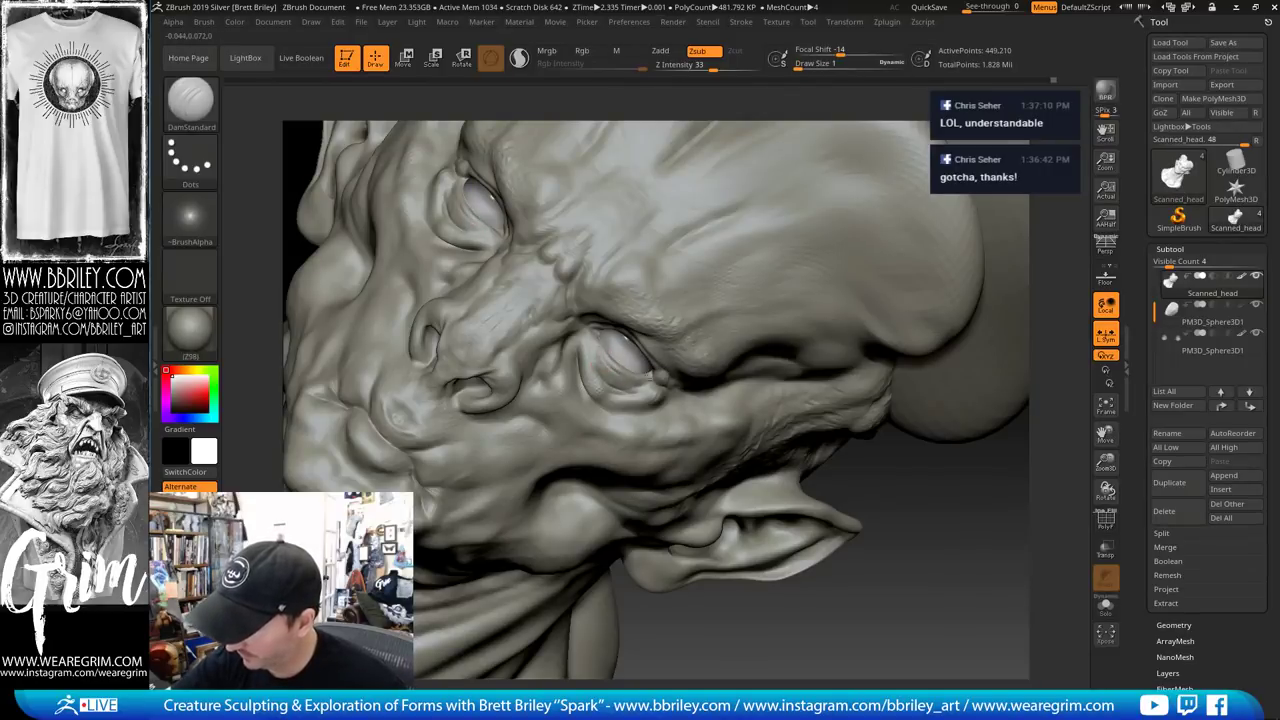
{"action": "key", "text": "s"}
{"action": "left_click_drag", "start_coordinate": [618, 383], "coordinate": [650, 378]}
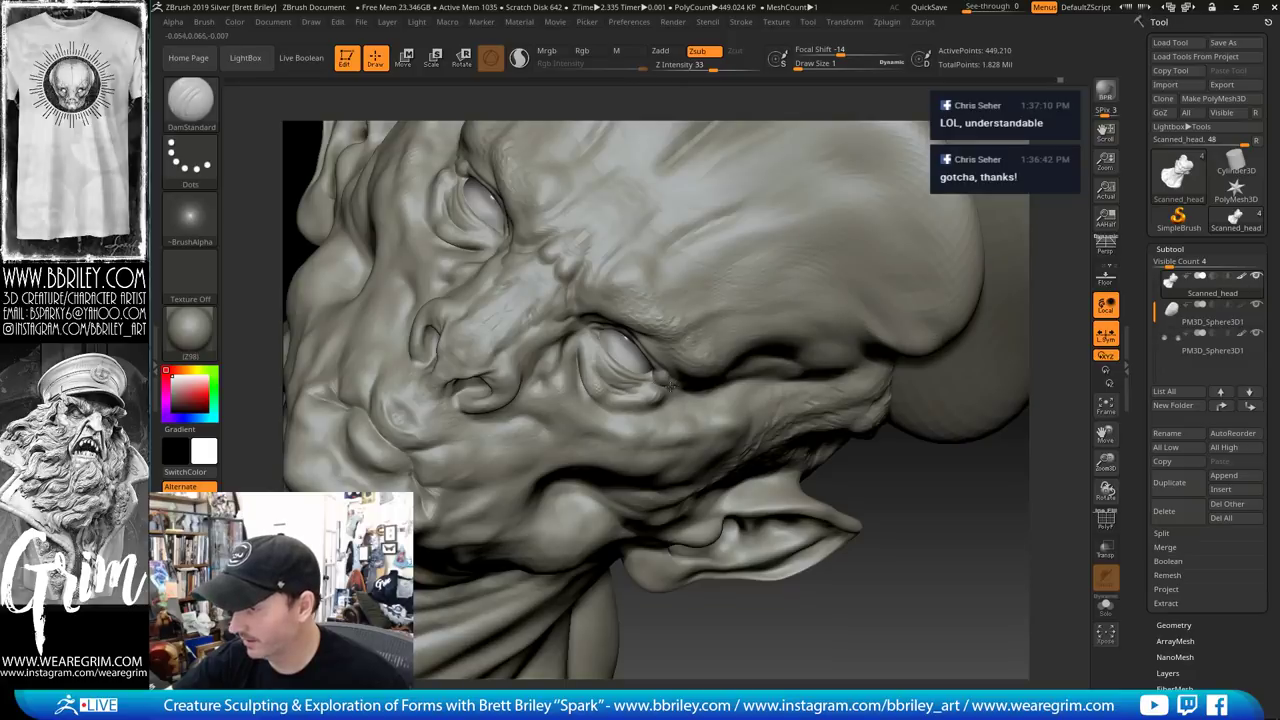
Subdivide the head mesh once and carve finer creases around the inner eye corners with the DamStandard brush at size 2
{"action": "key", "text": "ctrl+d"}
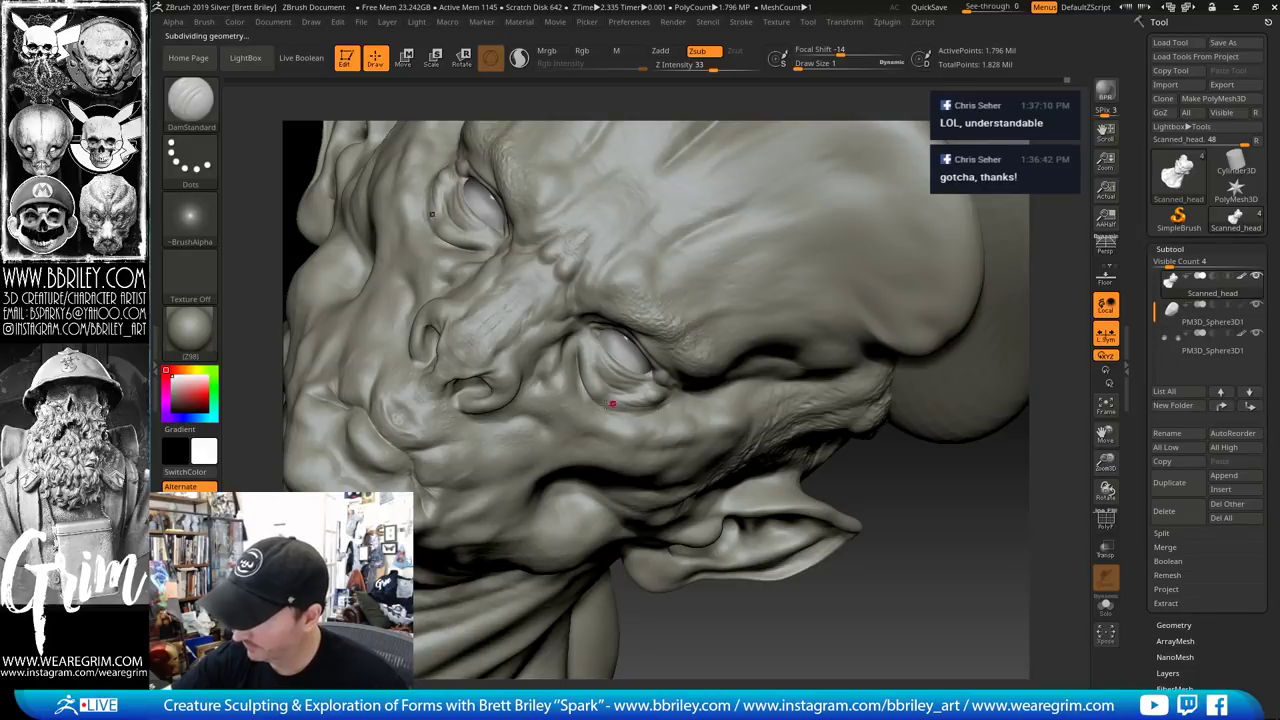
{"action": "left_click_drag", "start_coordinate": [909, 515], "coordinate": [895, 600]}
{"action": "key", "text": "s"}
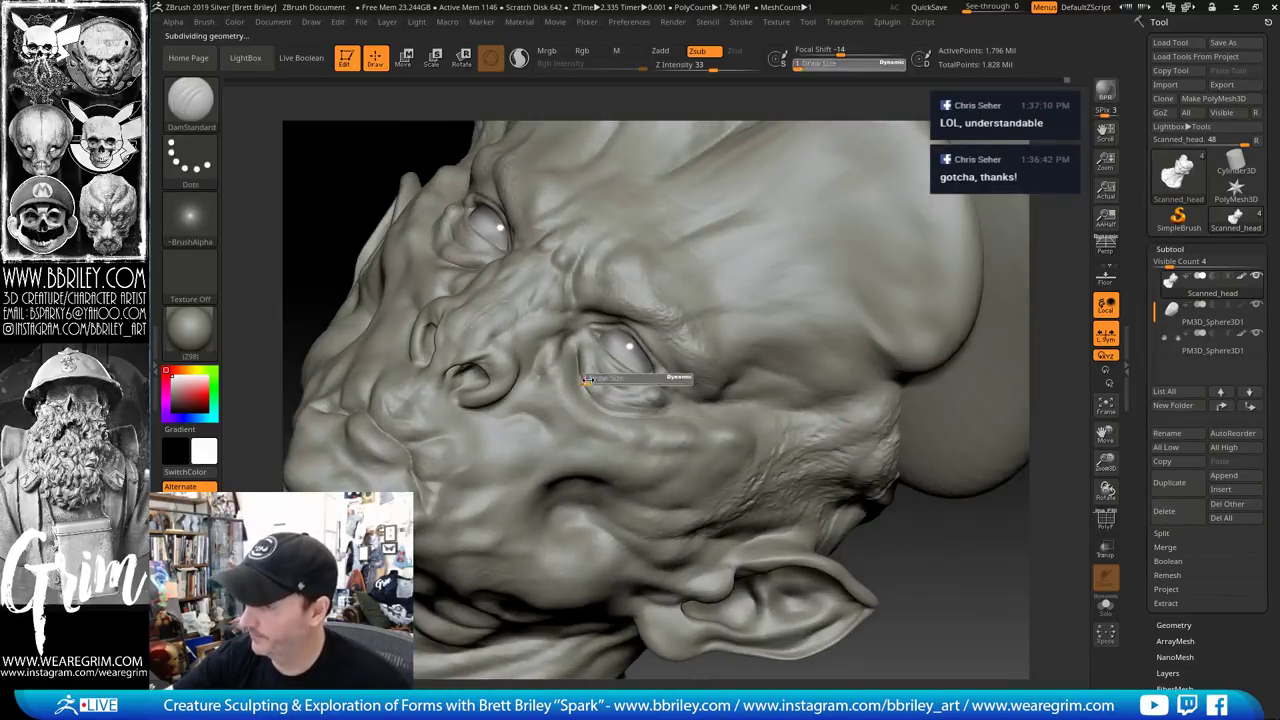
{"action": "left_click", "coordinate": [597, 380]}
{"action": "left_click_drag", "start_coordinate": [576, 348], "coordinate": [580, 384]}
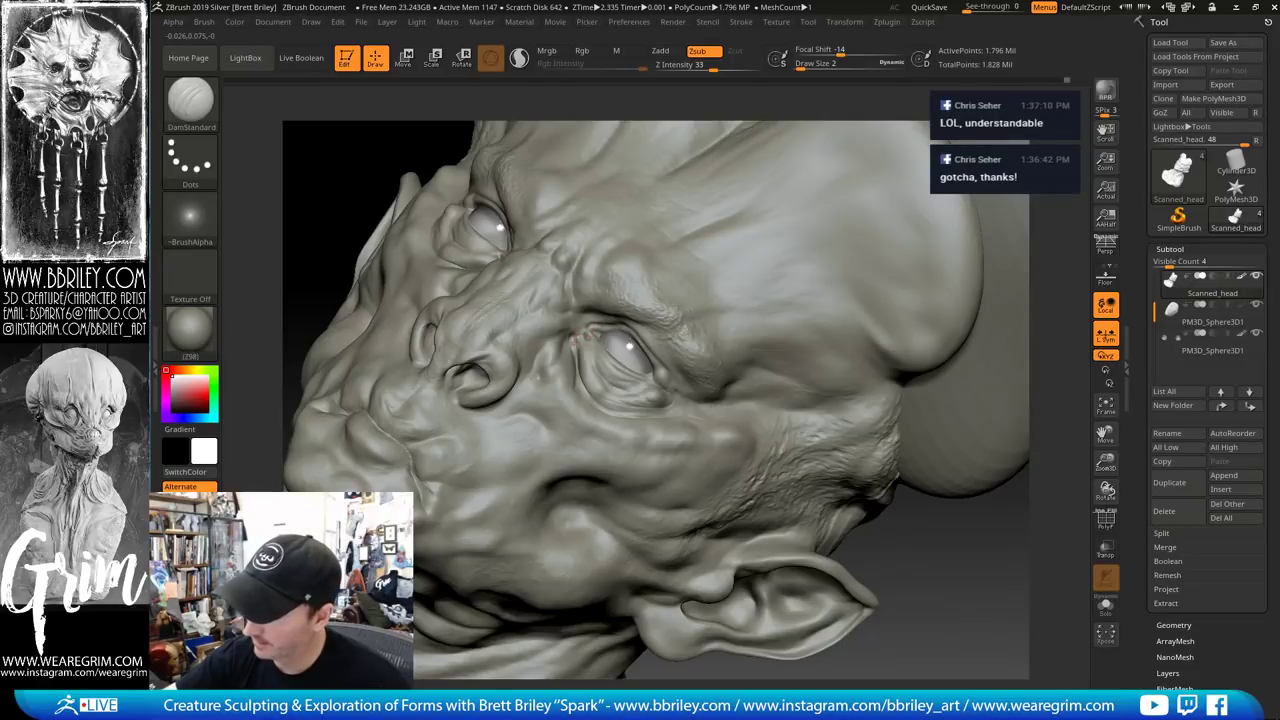
Puff up the small skin folds around the inner eye corners with the Inflat brush at size 2
{"action": "key", "text": "b"}
{"action": "key", "text": "i"}
{"action": "key", "text": "n"}
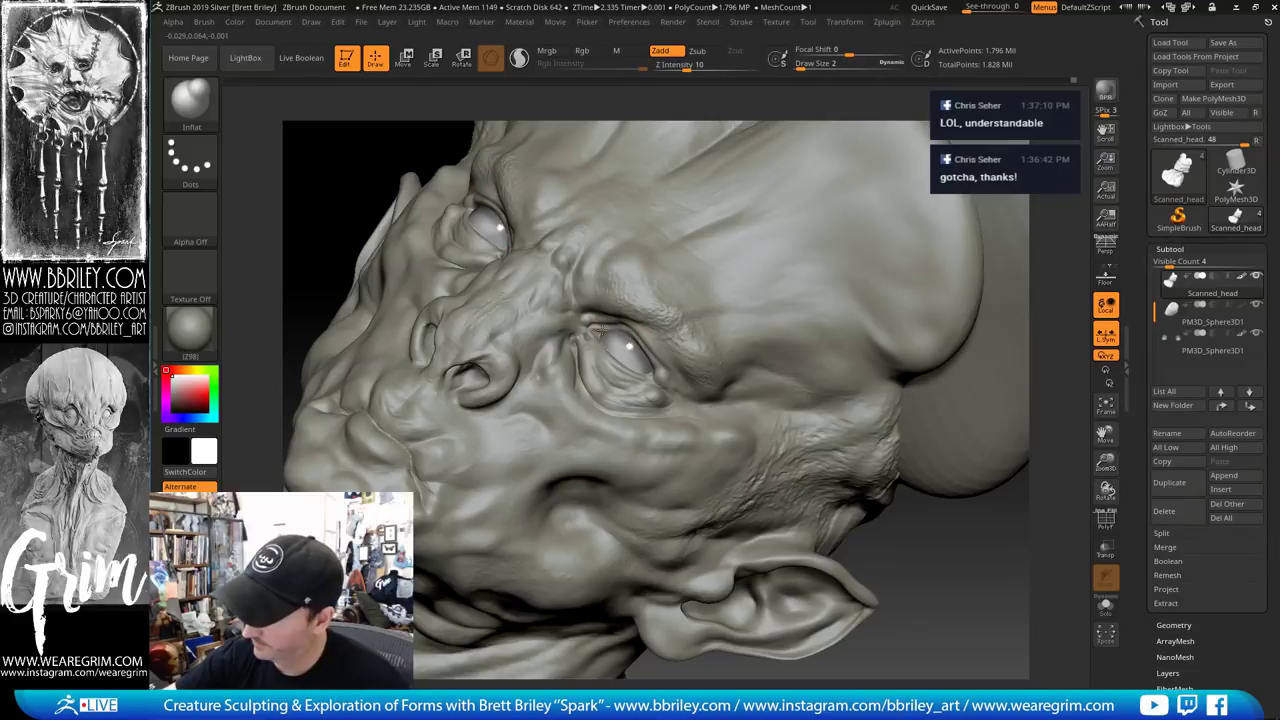
{"action": "left_click_drag", "start_coordinate": [907, 514], "coordinate": [879, 438]}
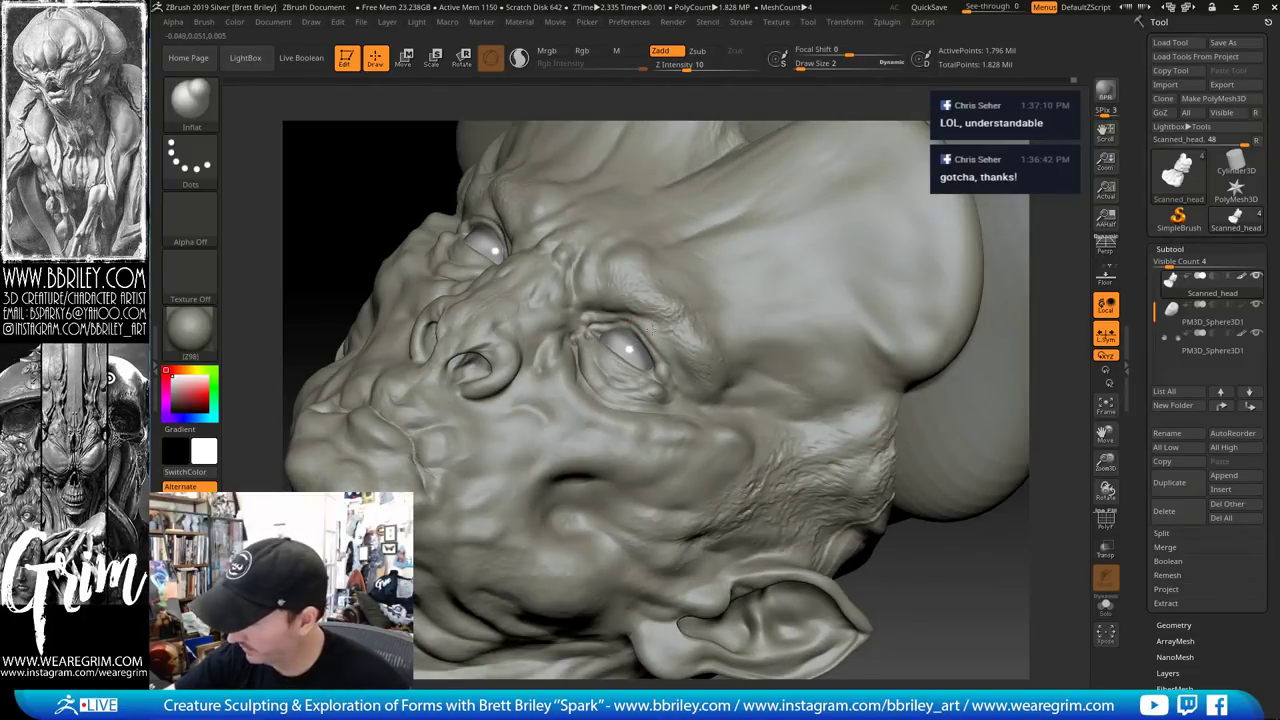
Deepen the creases at the outer eye corners with DamStandard at size 3 and raise their folds with the Standard brush at size 2
{"action": "key", "text": "b"}
{"action": "key", "text": "d"}
{"action": "key", "text": "s"}
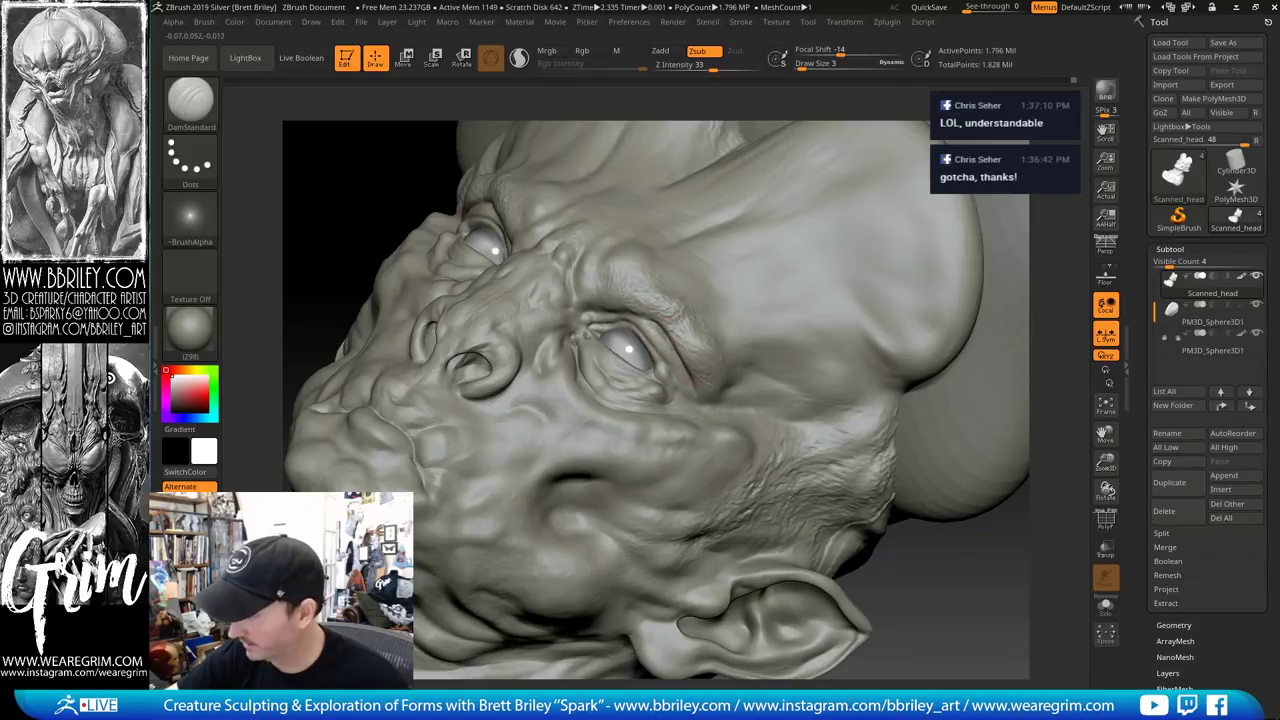
{"action": "key", "text": "b"}
{"action": "key", "text": "s"}
{"action": "key", "text": "t"}
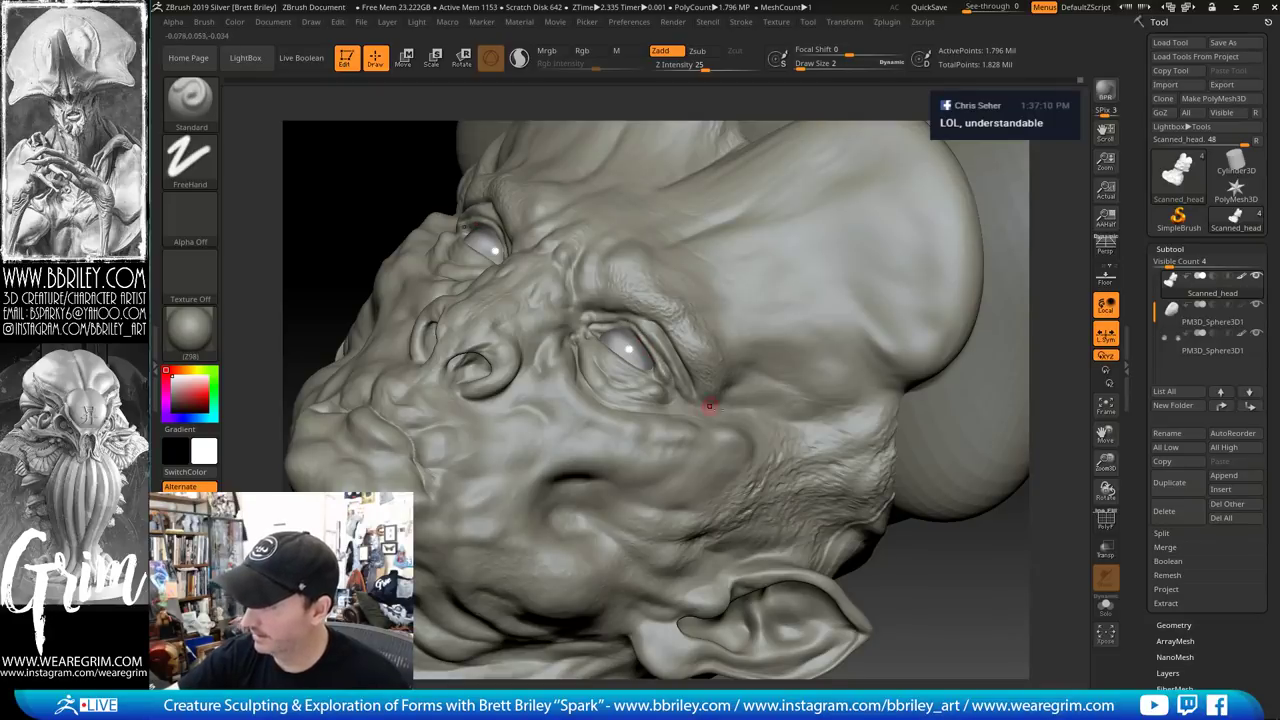
{"action": "mouse_move", "coordinate": [956, 592]}
{"action": "left_mouse_down"}
{"action": "mouse_move", "coordinate": [960, 569]}
{"action": "mouse_move", "coordinate": [878, 555]}
{"action": "mouse_move", "coordinate": [805, 562]}
{"action": "mouse_move", "coordinate": [798, 546]}
{"action": "mouse_move", "coordinate": [800, 590]}
{"action": "left_mouse_up"}
Reshape the upper eyelids with the Move brush at size 3, and refine and smooth their rims at size 1
{"action": "key", "text": "b"}
{"action": "key", "text": "m"}
{"action": "key", "text": "v"}
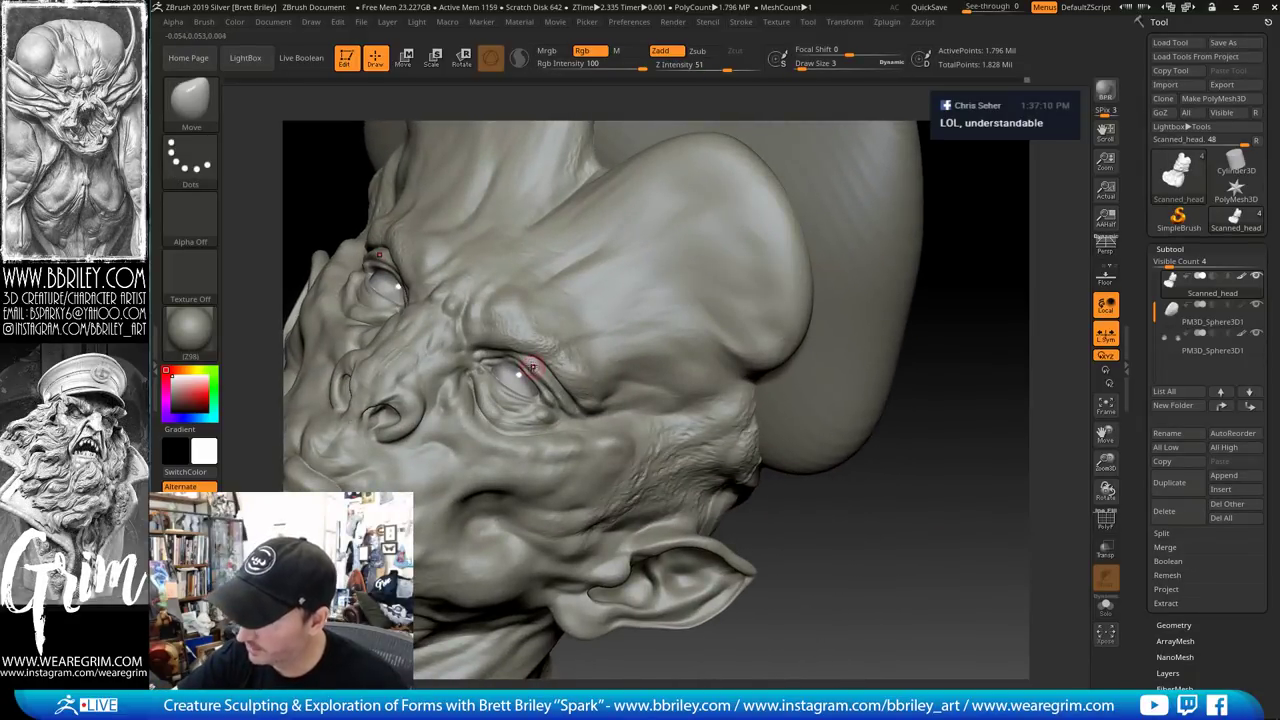
{"action": "key", "text": "b"}
{"action": "key", "text": "s"}
{"action": "key", "text": "t"}
{"action": "left_click_drag", "start_coordinate": [543, 371], "coordinate": [532, 362], "text": "shift"}
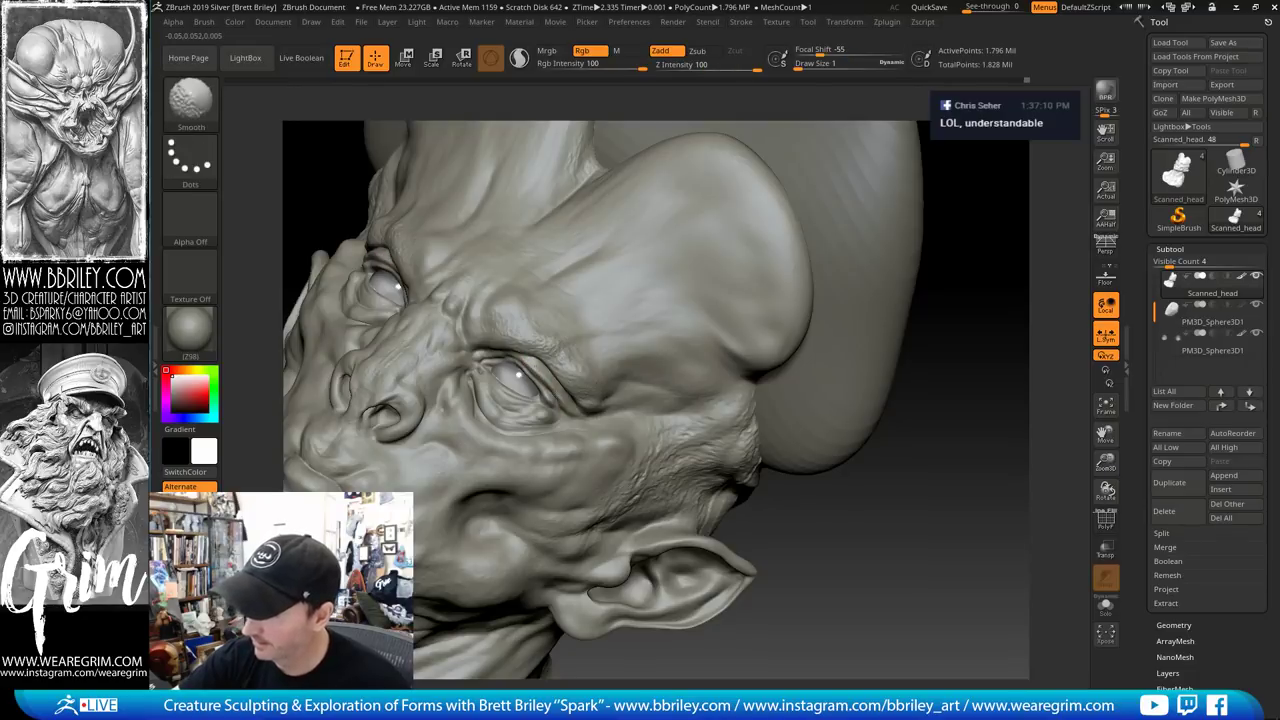
{"action": "left_click_drag", "start_coordinate": [877, 543], "coordinate": [877, 572]}
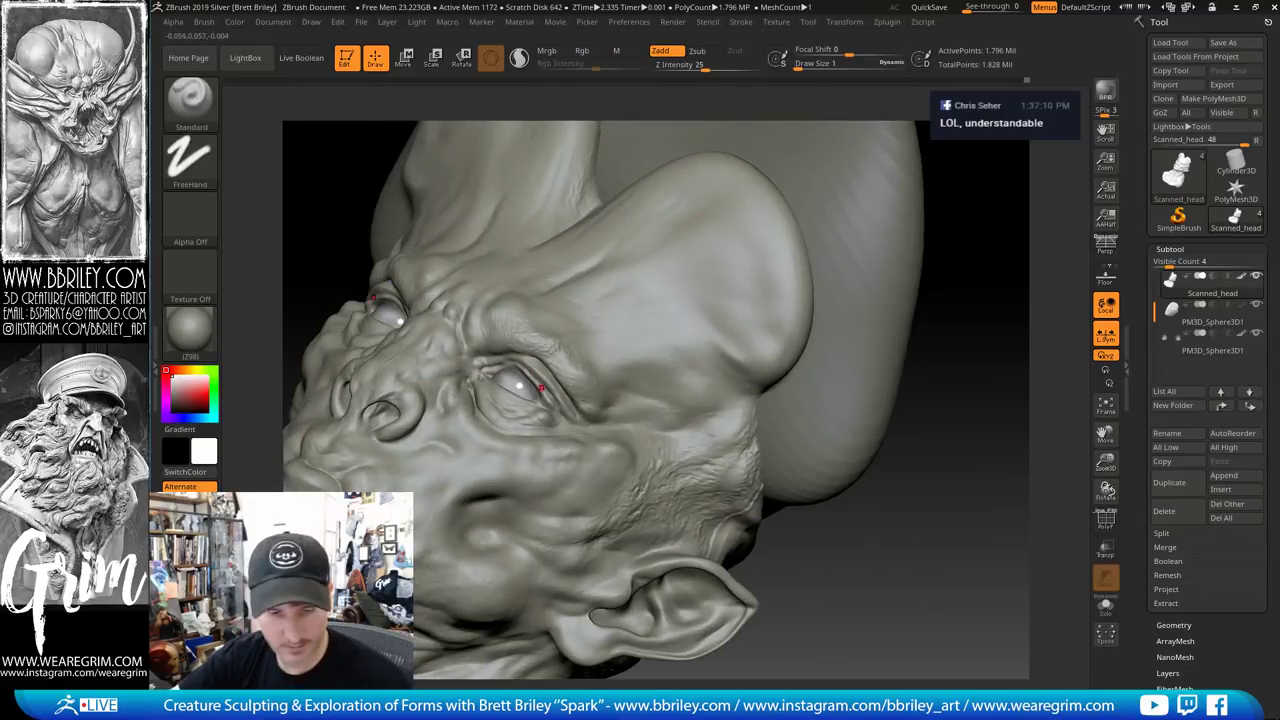
Sharpen the creases of the upper eyelids and the folds above them with the DamStandard brush at size 2
{"action": "key", "text": "b"}
{"action": "key", "text": "d"}
{"action": "key", "text": "s"}
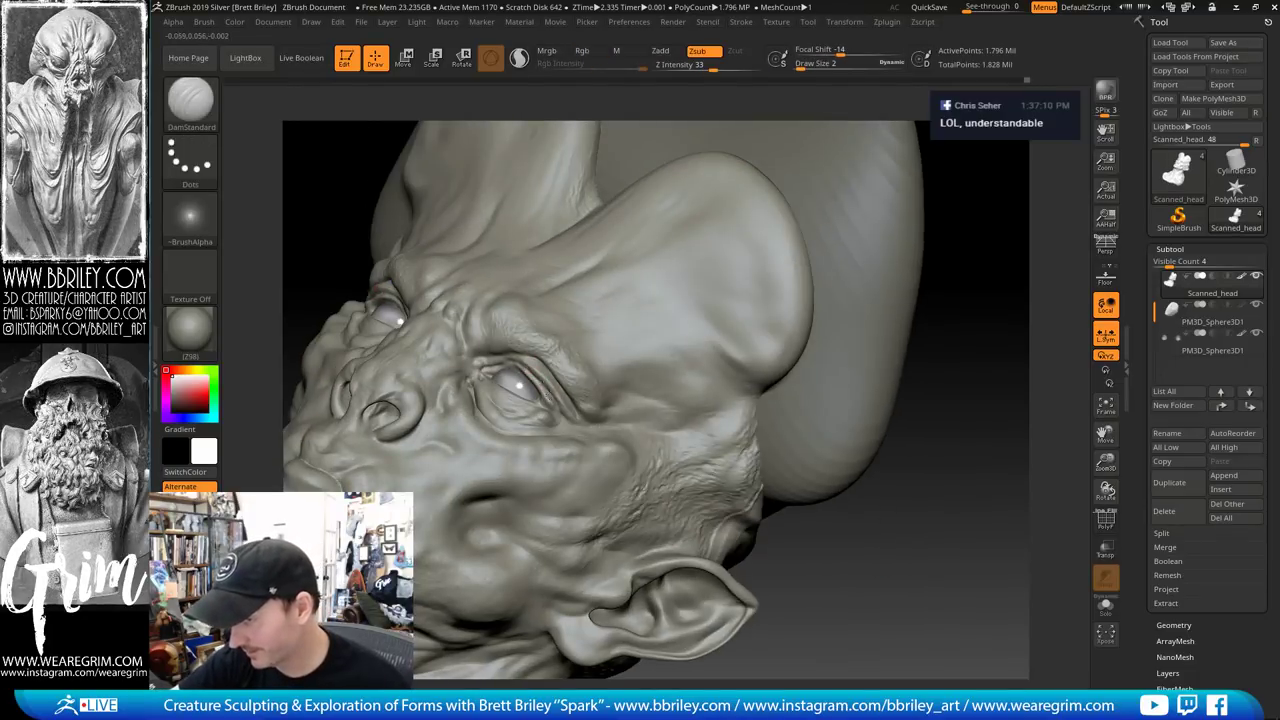
{"action": "left_click_drag", "start_coordinate": [551, 384], "coordinate": [516, 362], "text": "alt"}
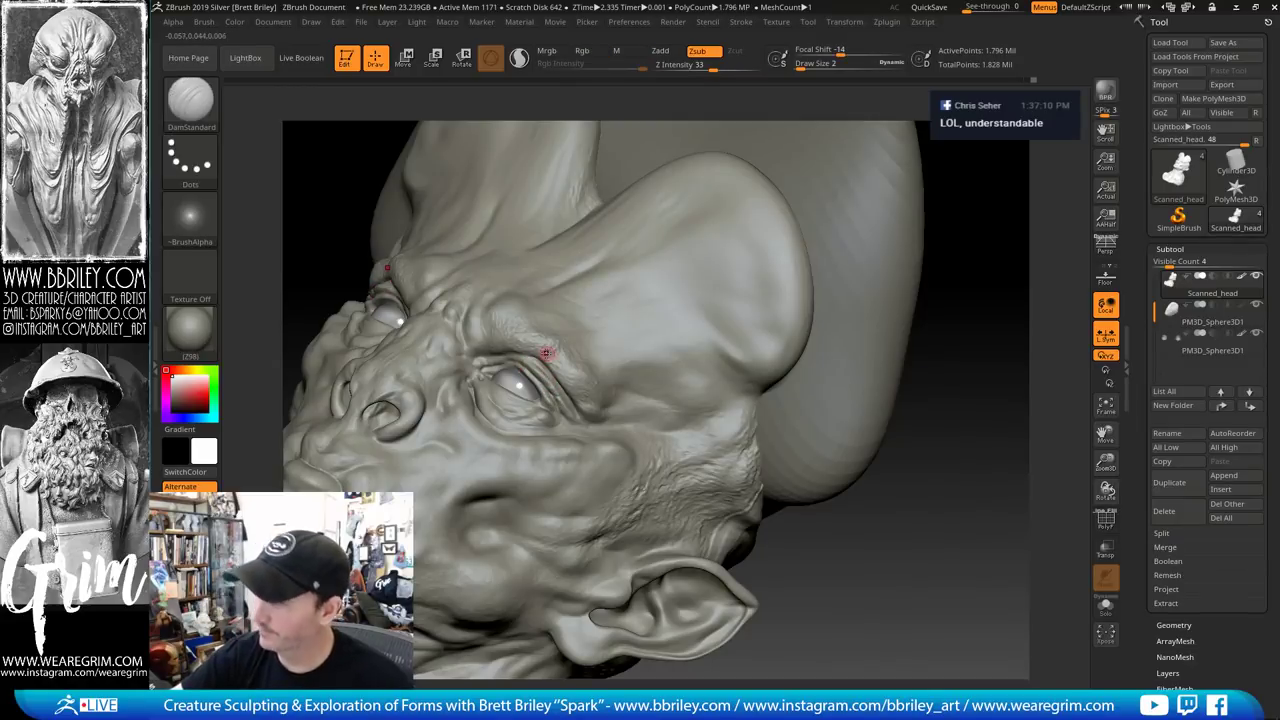
{"action": "left_click_drag", "start_coordinate": [877, 560], "coordinate": [900, 540]}
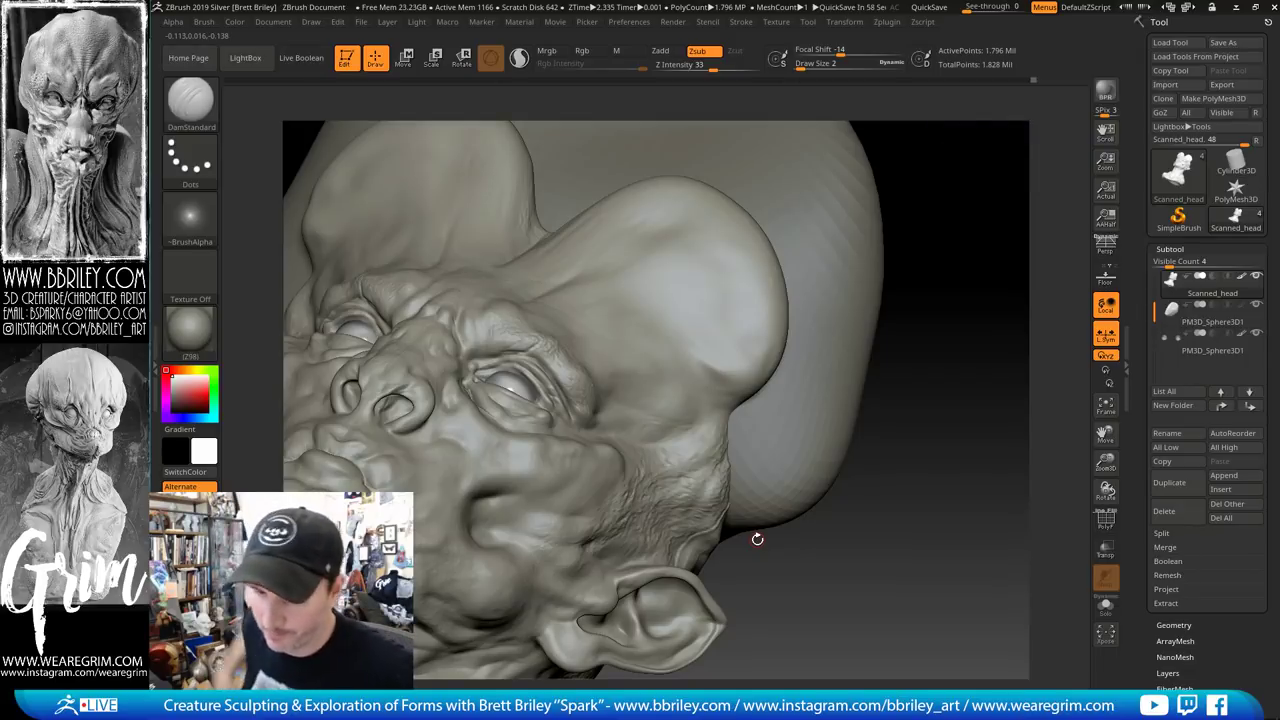
Carve and soften fine wrinkles under the brows toward the inner eye corners with the DamStandard brush at size 2
{"action": "left_click_drag", "start_coordinate": [968, 214], "coordinate": [503, 346]}
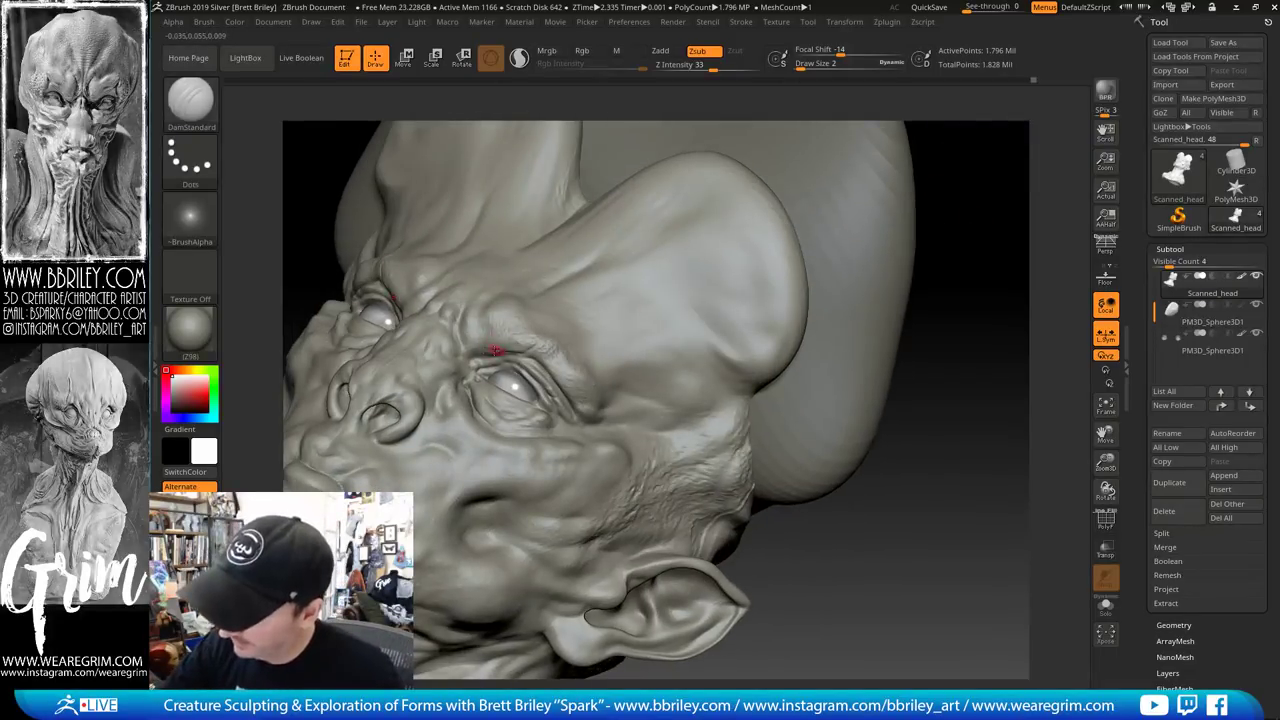
{"action": "key", "text": "shift"}
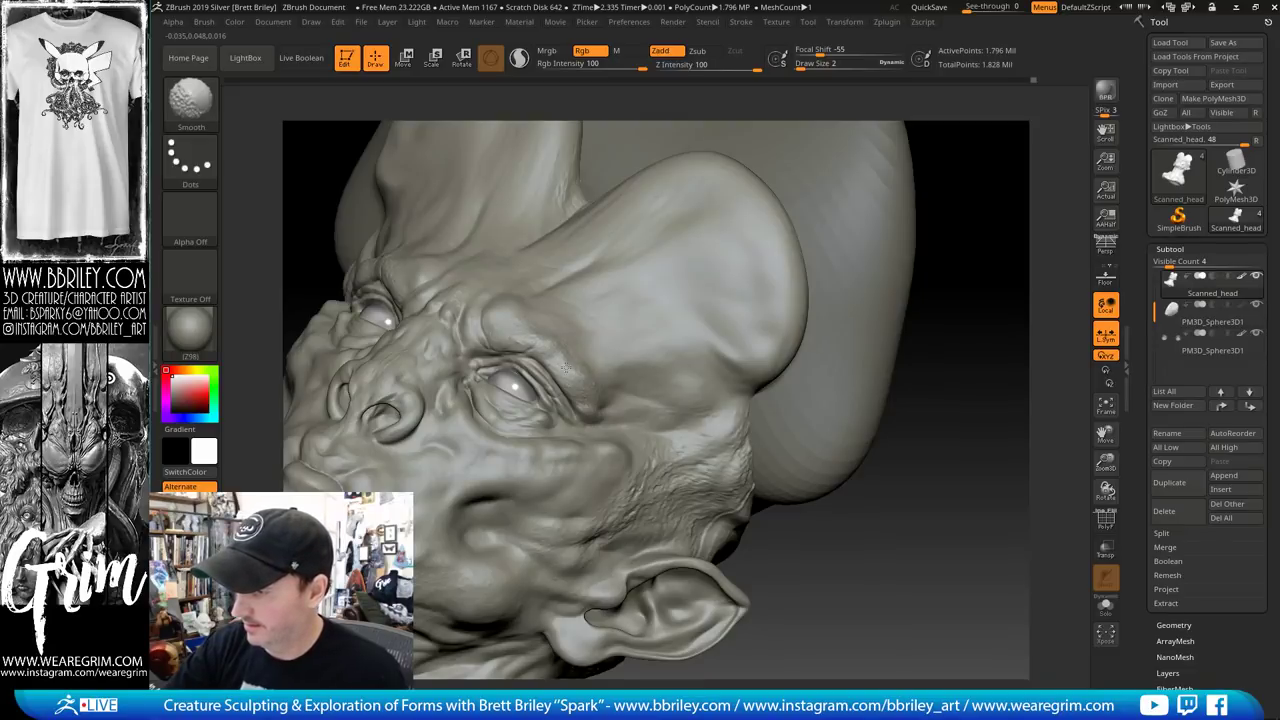
{"action": "left_click_drag", "start_coordinate": [929, 550], "coordinate": [482, 352]}
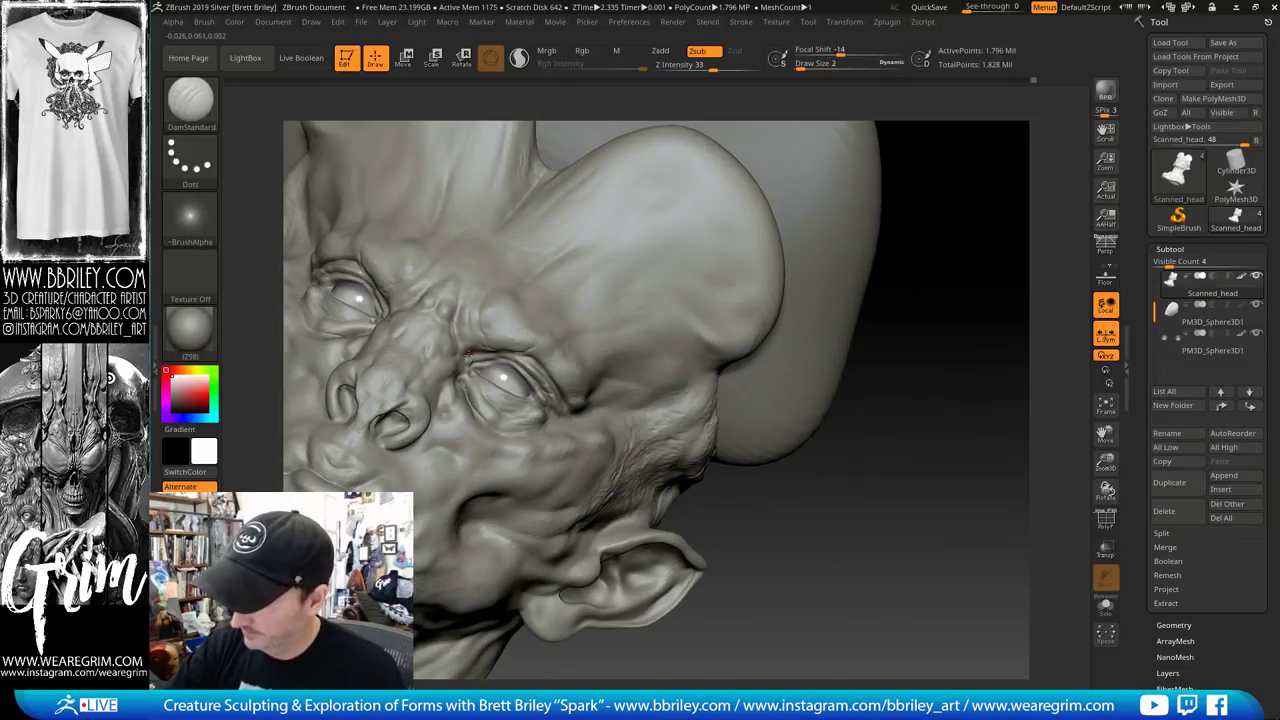
{"action": "left_click_drag", "start_coordinate": [735, 500], "coordinate": [818, 489]}
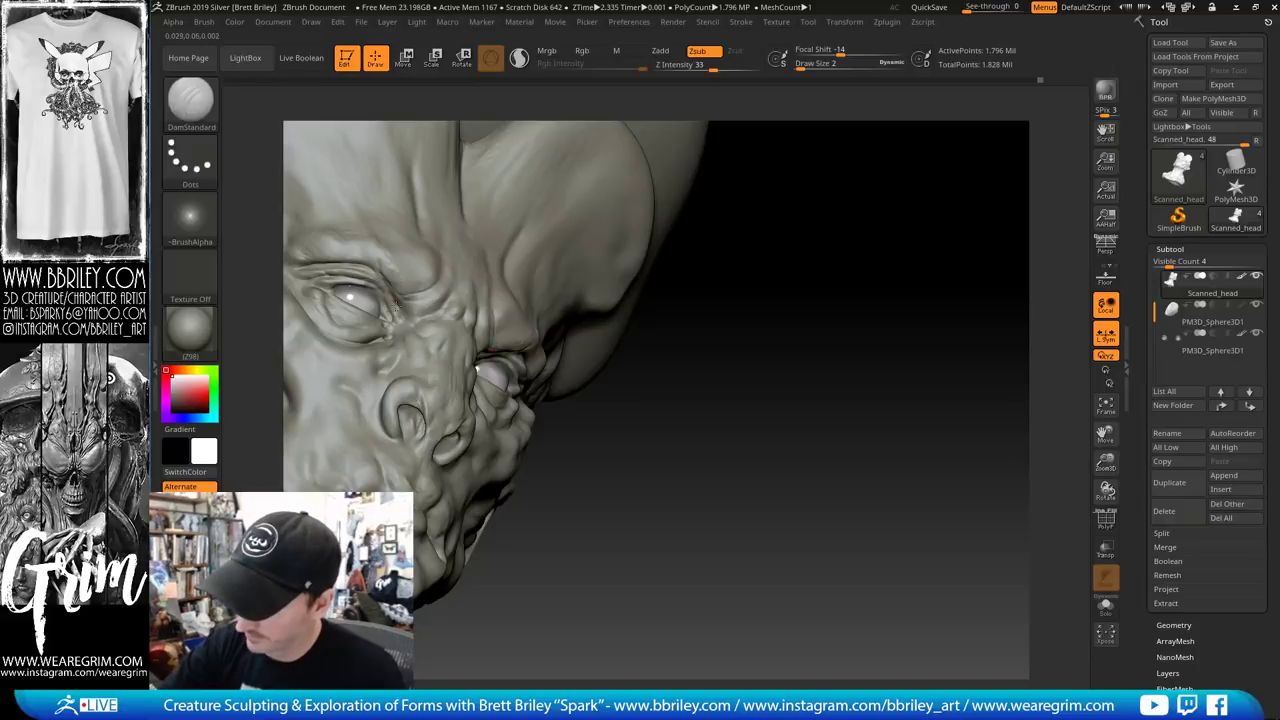
{"action": "left_click_drag", "start_coordinate": [401, 300], "coordinate": [422, 303]}
Raise the skin folds beside the inner and outer eye corners with the Standard brush at size 2
{"action": "key", "text": "b"}
{"action": "key", "text": "s"}
{"action": "key", "text": "t"}
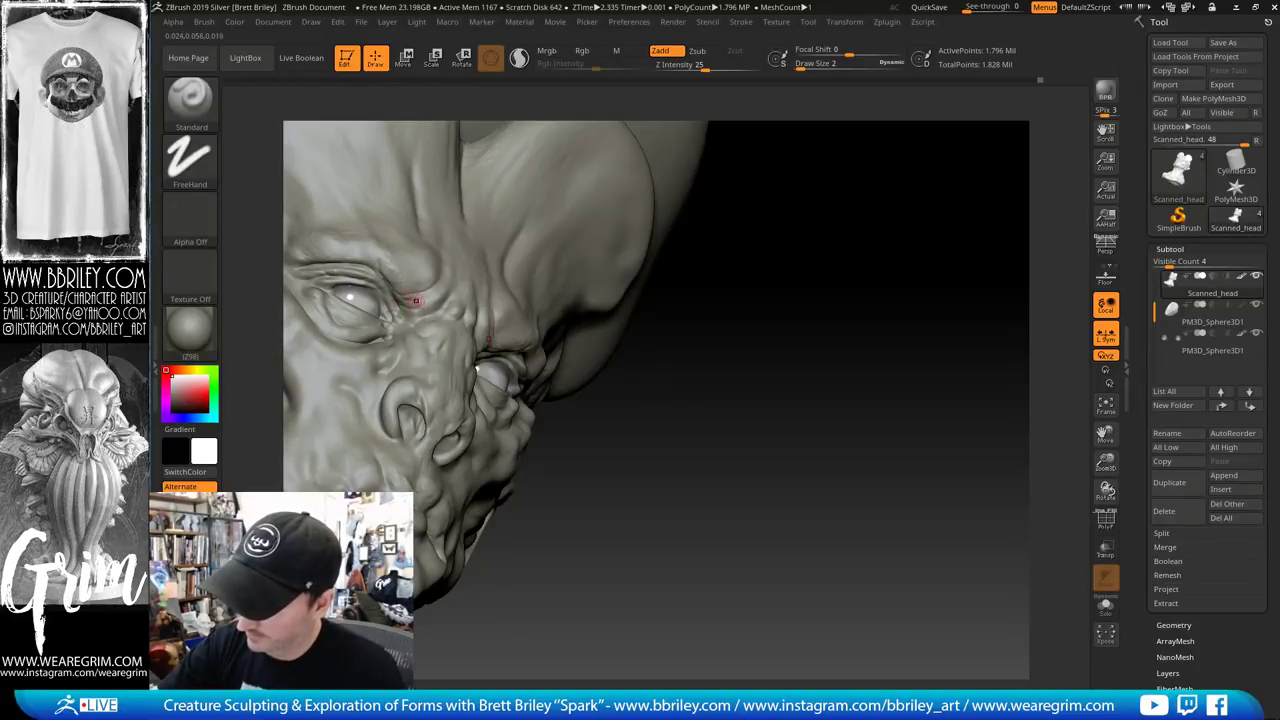
{"action": "left_click_drag", "start_coordinate": [640, 492], "coordinate": [795, 389]}
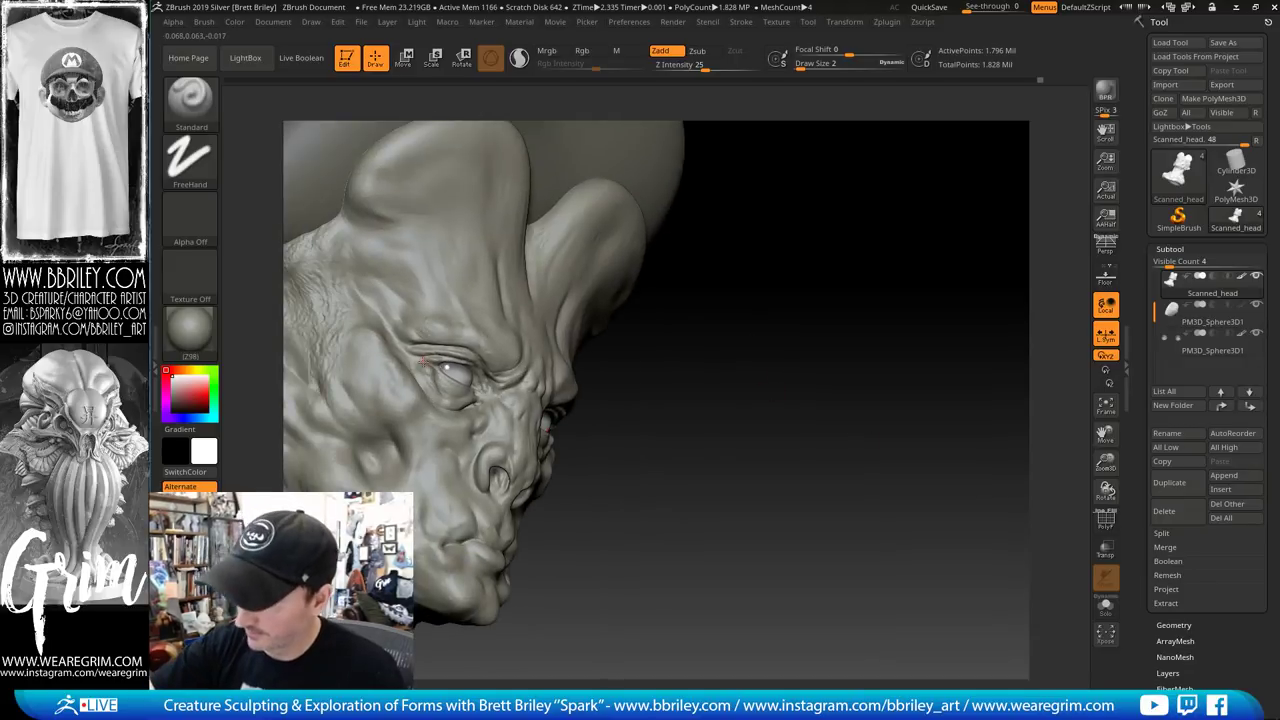
Carve wrinkles running from the outer eye corners toward the temples with the DamStandard brush at size 2
{"action": "key", "text": "b"}
{"action": "key", "text": "d"}
{"action": "key", "text": "s"}
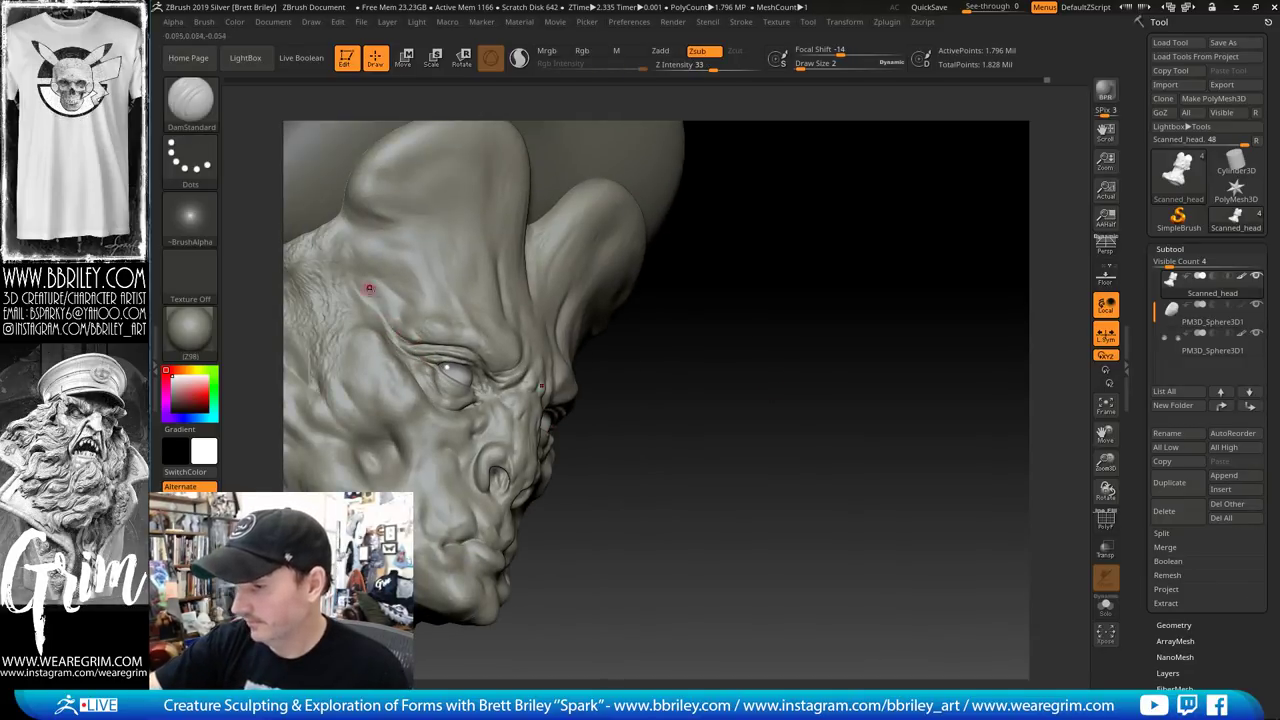
{"action": "left_click_drag", "start_coordinate": [702, 335], "coordinate": [620, 343]}
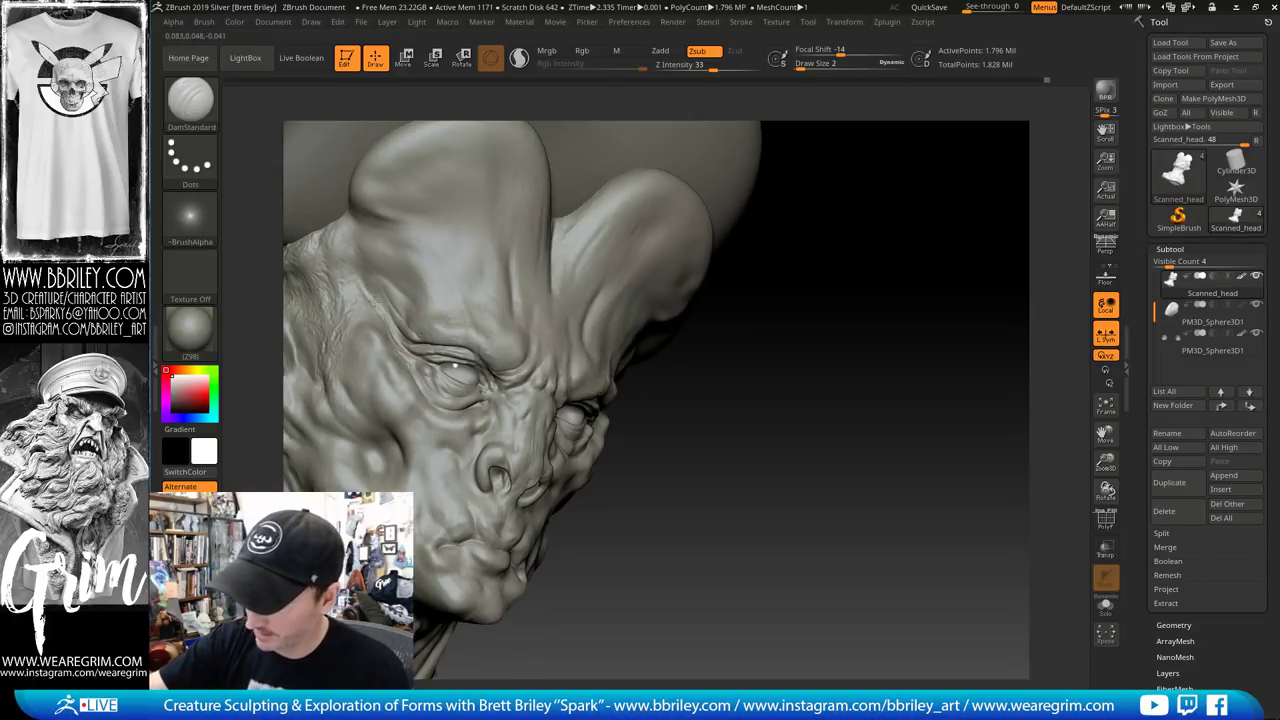
Cut fine creases across the cheeks below the eyes and around the nostrils with the DamStandard brush at size 2
{"action": "mouse_move", "coordinate": [493, 437]}
{"action": "right_mouse_down"}
{"action": "mouse_move", "coordinate": [760, 469]}
{"action": "mouse_move", "coordinate": [371, 366]}
{"action": "right_mouse_up"}
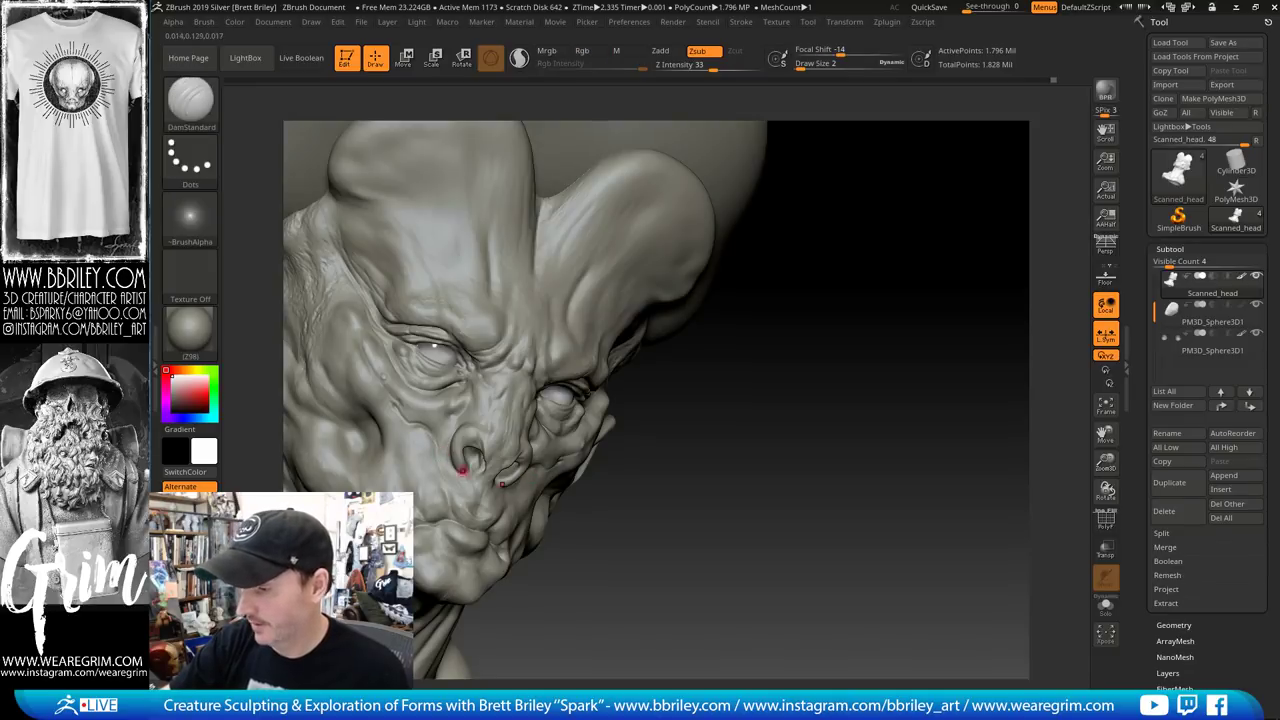
{"action": "mouse_move", "coordinate": [609, 475]}
{"action": "right_mouse_down"}
{"action": "mouse_move", "coordinate": [480, 425]}
{"action": "mouse_move", "coordinate": [632, 440]}
{"action": "right_mouse_up"}
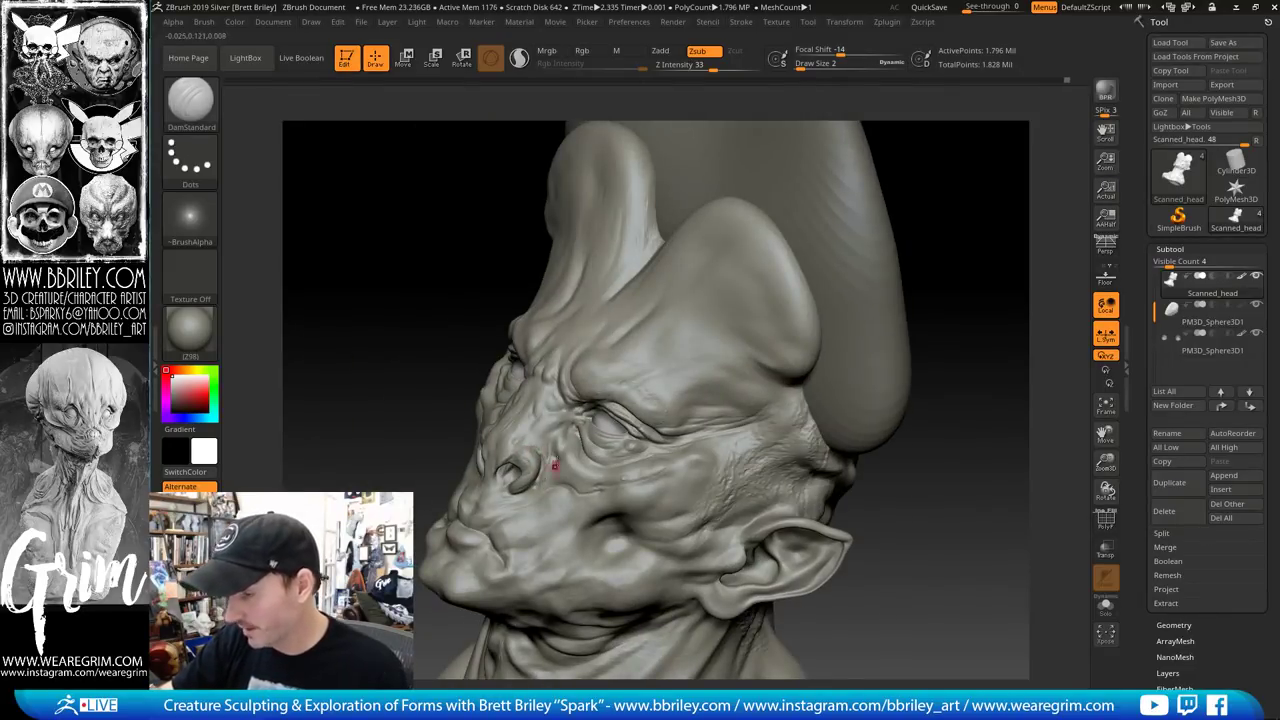
{"action": "right_click_drag", "start_coordinate": [1000, 312], "coordinate": [505, 468]}
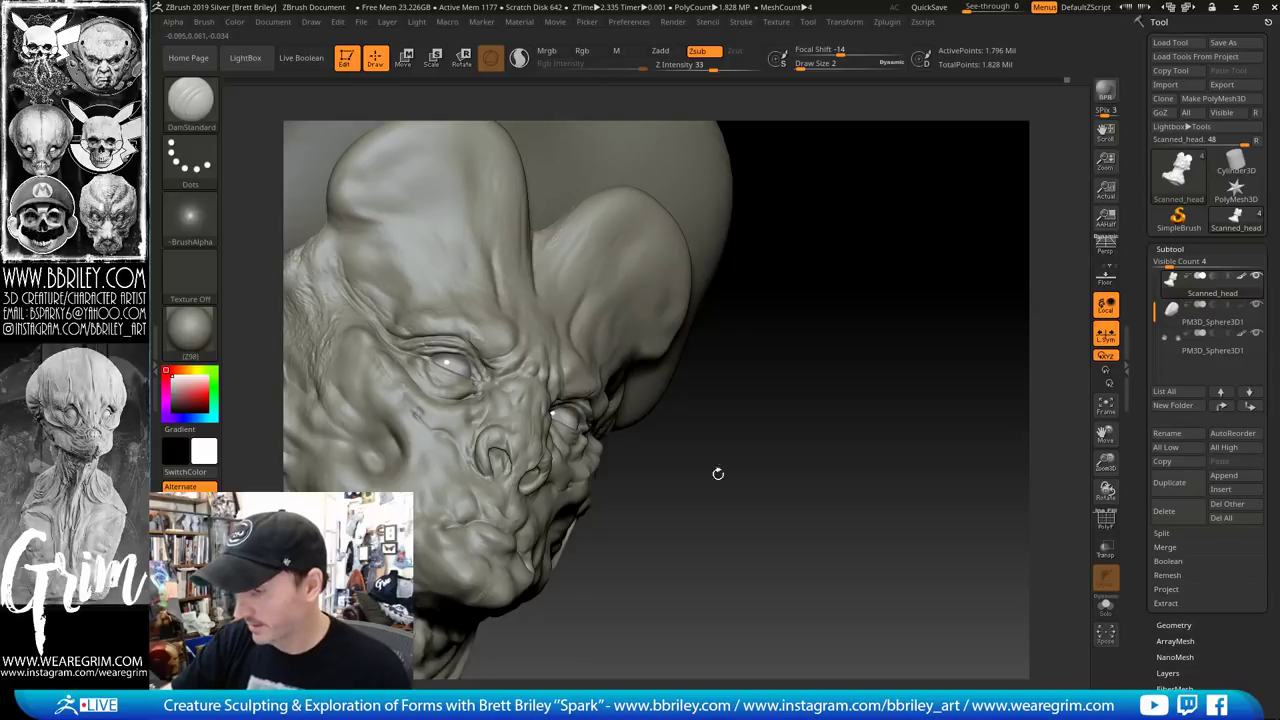
Carve vertical wrinkles between the nose and the upper lip with the DamStandard brush at size 2 and soften them
{"action": "left_click_drag", "start_coordinate": [717, 474], "coordinate": [640, 425]}
{"action": "left_click_drag", "start_coordinate": [497, 494], "coordinate": [494, 473]}
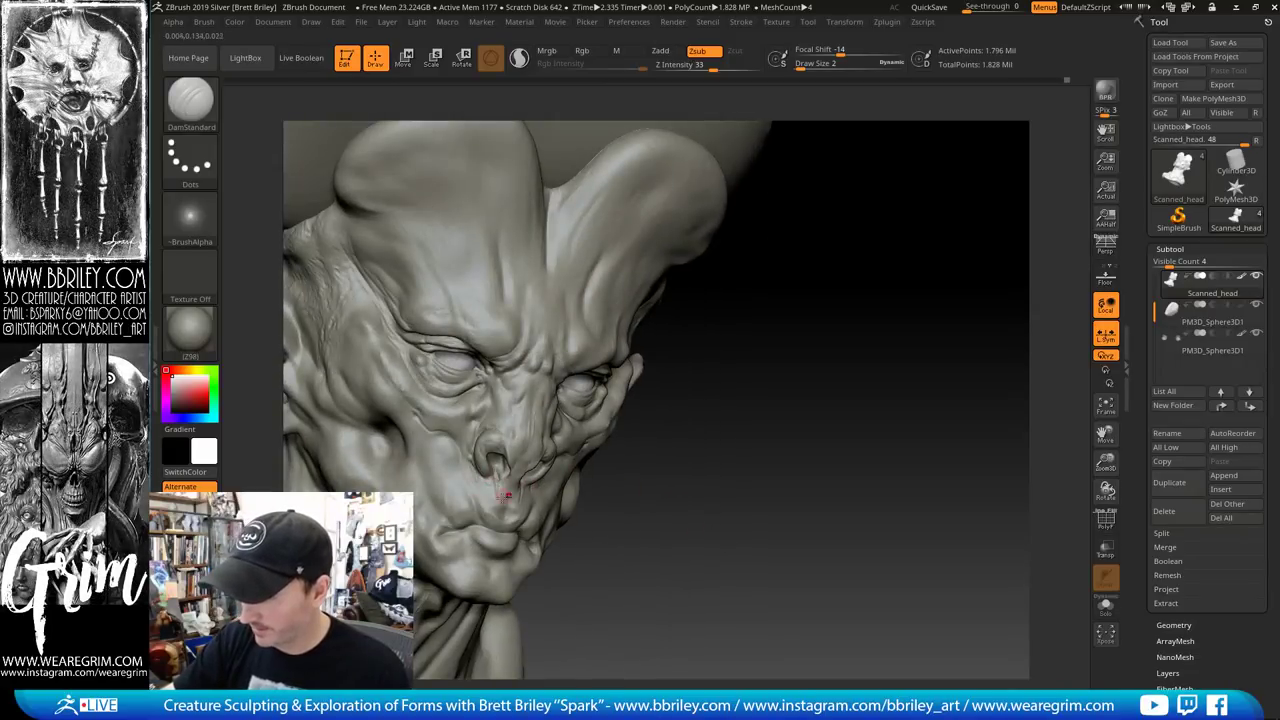
{"action": "right_click_drag", "start_coordinate": [507, 494], "coordinate": [686, 463]}
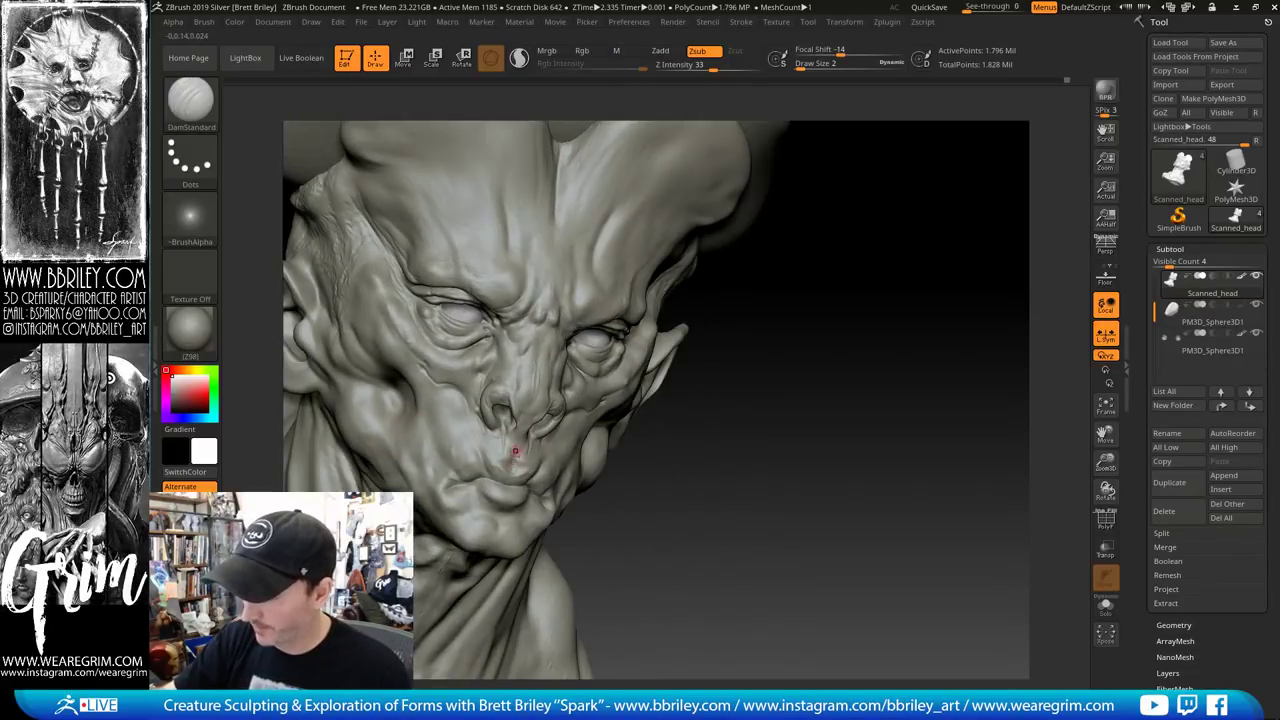
{"action": "key", "text": "shift"}
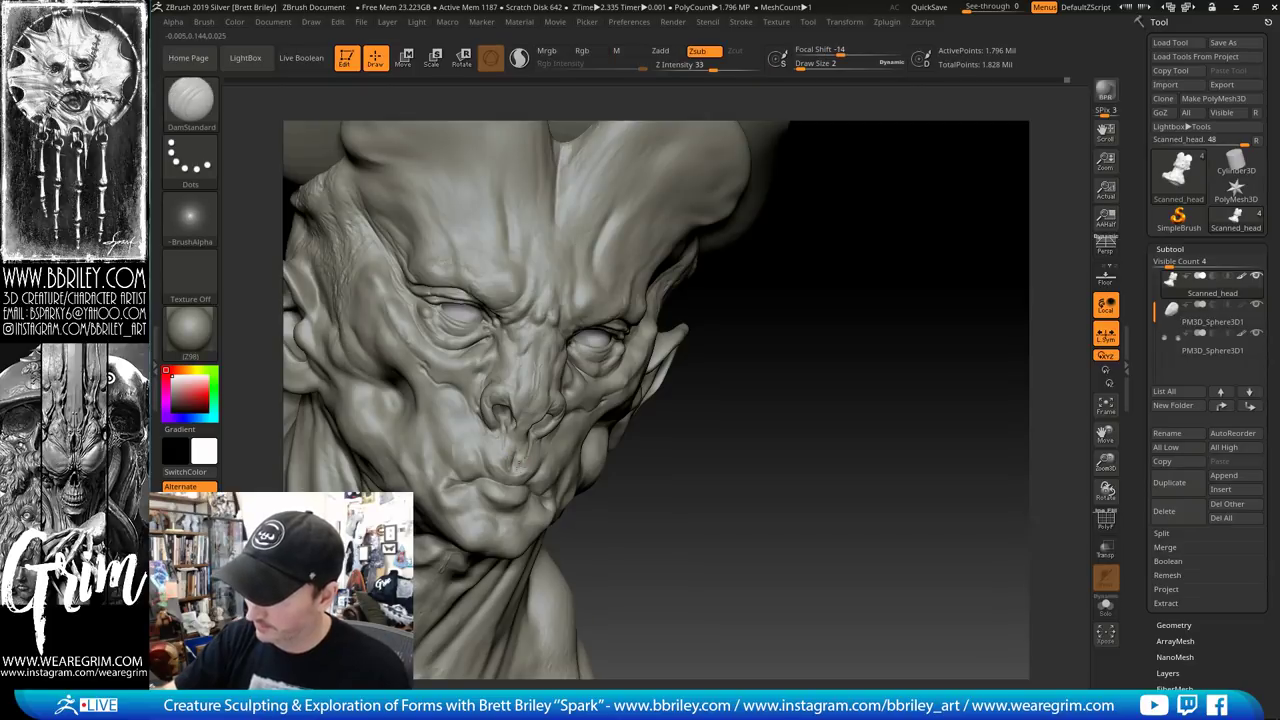
Swell the folds around the upper lip and mouth with the Inflat and Clay brushes at size 2, smoothing the adjoining cheek
{"action": "left_click_drag", "start_coordinate": [614, 524], "coordinate": [660, 506]}
{"action": "key", "text": "b"}
{"action": "key", "text": "i"}
{"action": "key", "text": "n"}
{"action": "left_click_drag", "start_coordinate": [601, 463], "coordinate": [512, 461]}
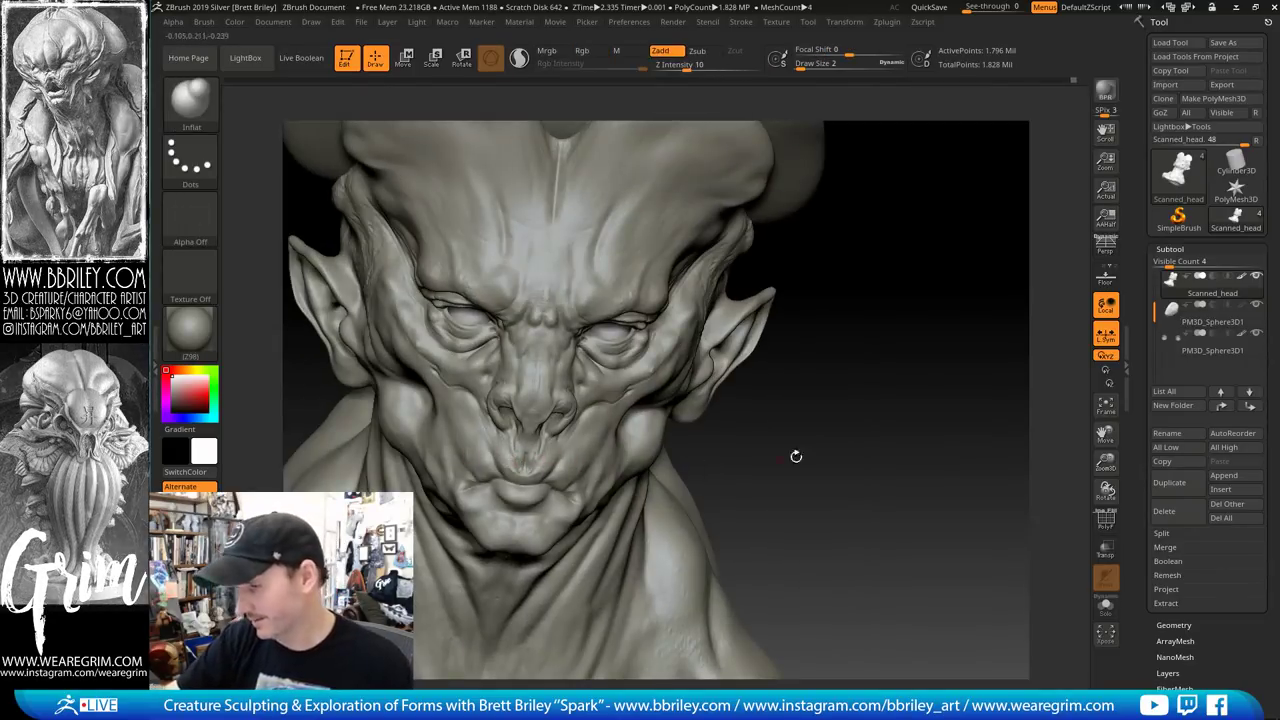
{"action": "key", "text": "b"}
{"action": "key", "text": "c"}
{"action": "key", "text": "l"}
{"action": "mouse_move", "coordinate": [796, 456]}
{"action": "left_mouse_down"}
{"action": "mouse_move", "coordinate": [544, 464]}
{"action": "mouse_move", "coordinate": [677, 394]}
{"action": "mouse_move", "coordinate": [889, 370]}
{"action": "left_mouse_up"}
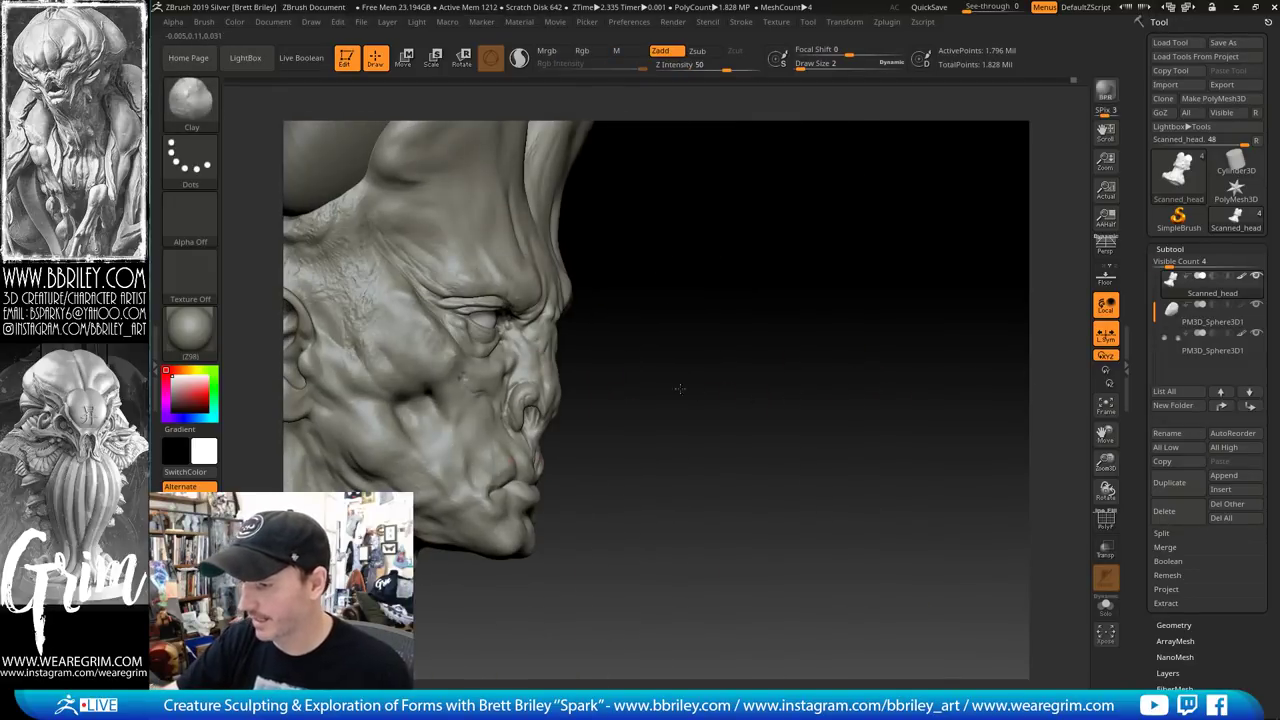
{"action": "left_click_drag", "start_coordinate": [680, 388], "coordinate": [518, 393]}
{"action": "left_click_drag", "start_coordinate": [926, 358], "coordinate": [852, 370]}
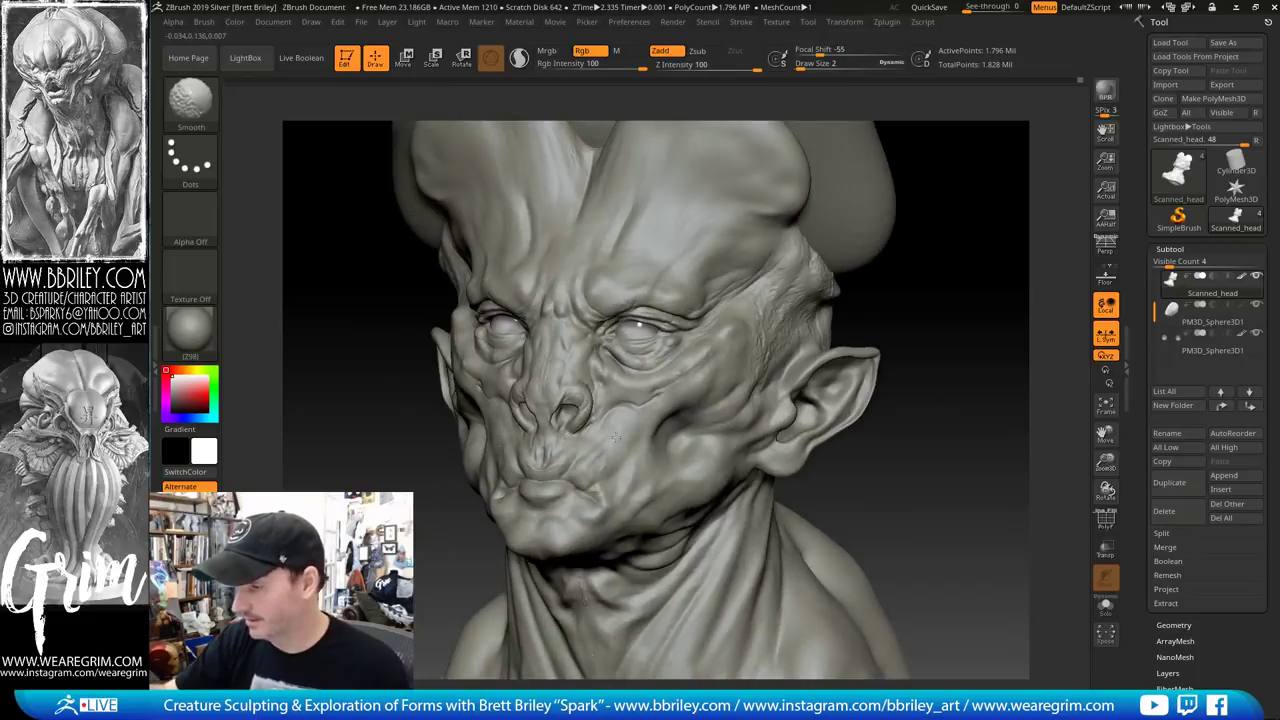
Carve creases above the upper lip and beside the mouth corners with the DamStandard brush at size 2
{"action": "key", "text": "b"}
{"action": "key", "text": "d"}
{"action": "key", "text": "s"}
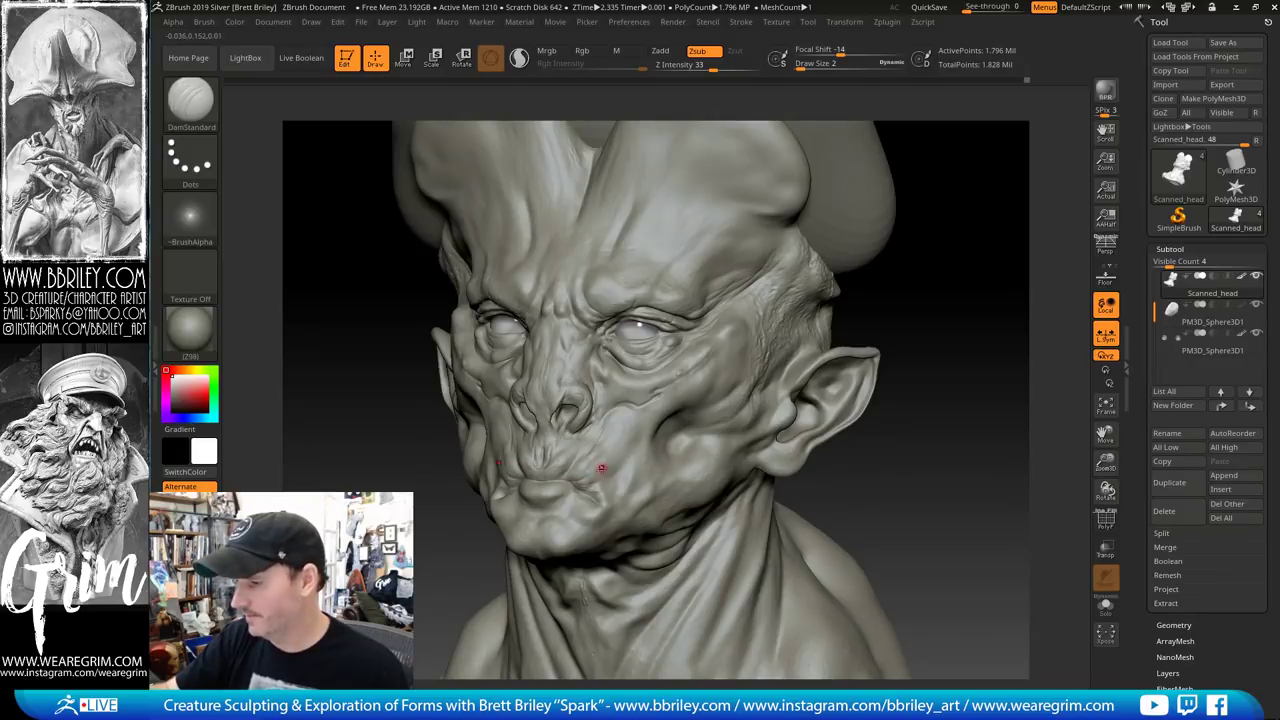
{"action": "left_click_drag", "start_coordinate": [992, 394], "coordinate": [545, 488]}
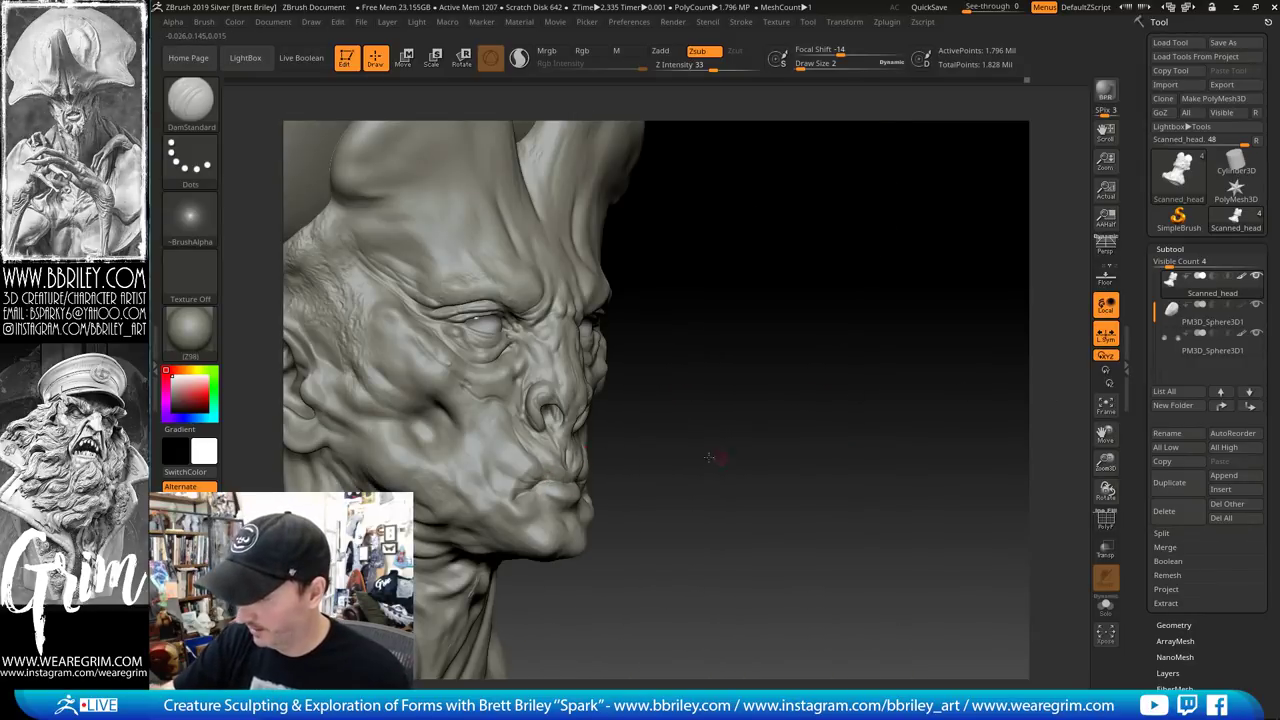
{"action": "left_click_drag", "start_coordinate": [714, 457], "coordinate": [548, 474]}
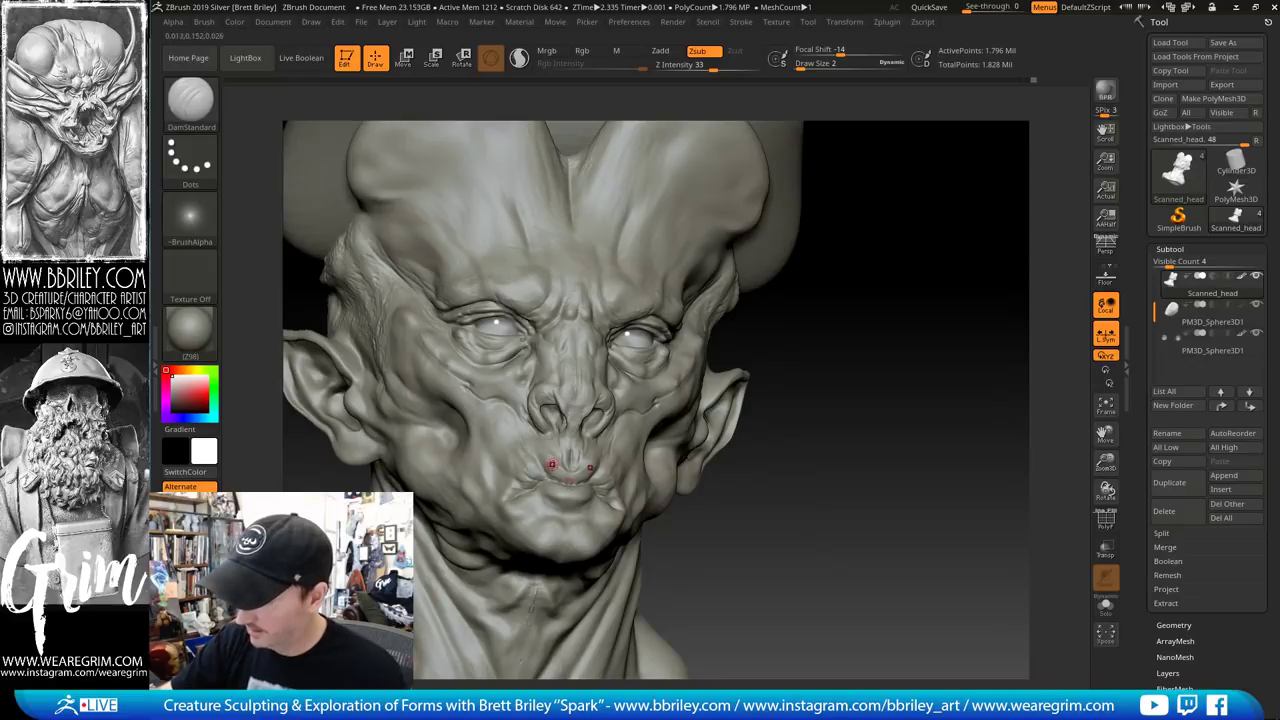
{"action": "left_click_drag", "start_coordinate": [765, 542], "coordinate": [535, 490]}
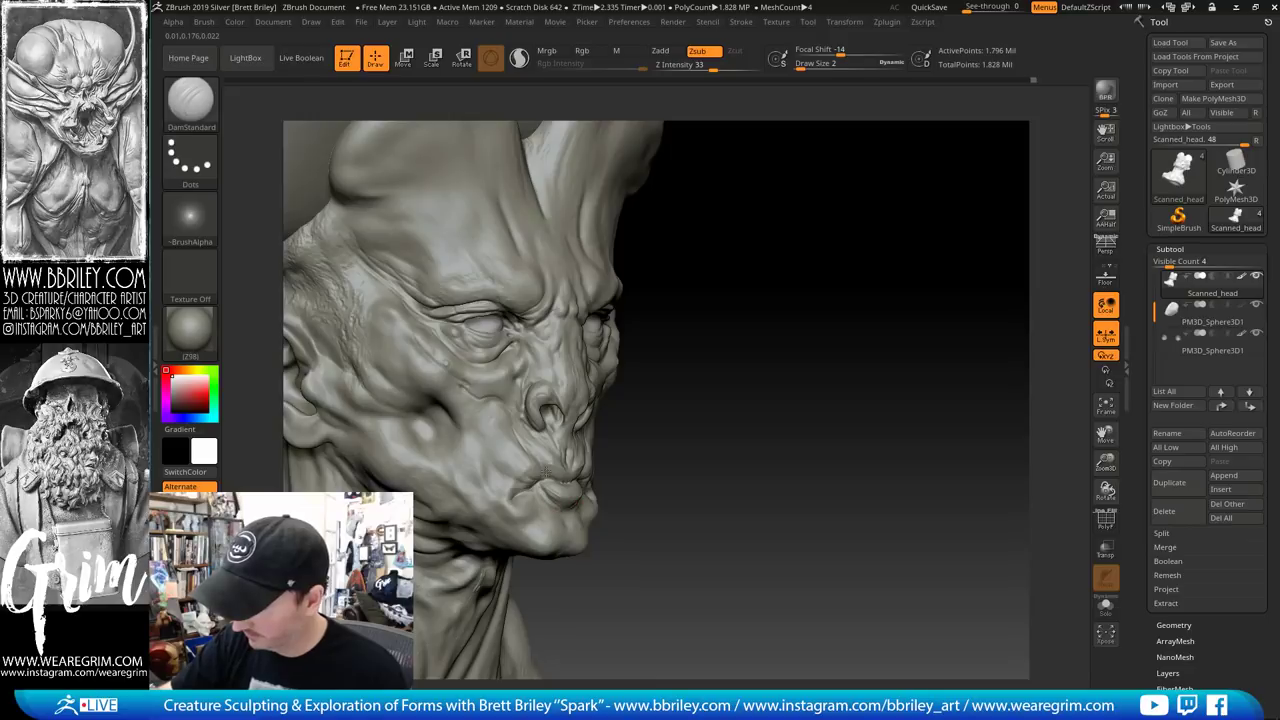
Build up the lip edges and mouth corner folds with the Clay and Standard brushes at size 2
{"action": "left_click_drag", "start_coordinate": [614, 494], "coordinate": [649, 425]}
{"action": "key", "text": "b"}
{"action": "key", "text": "c"}
{"action": "key", "text": "l"}
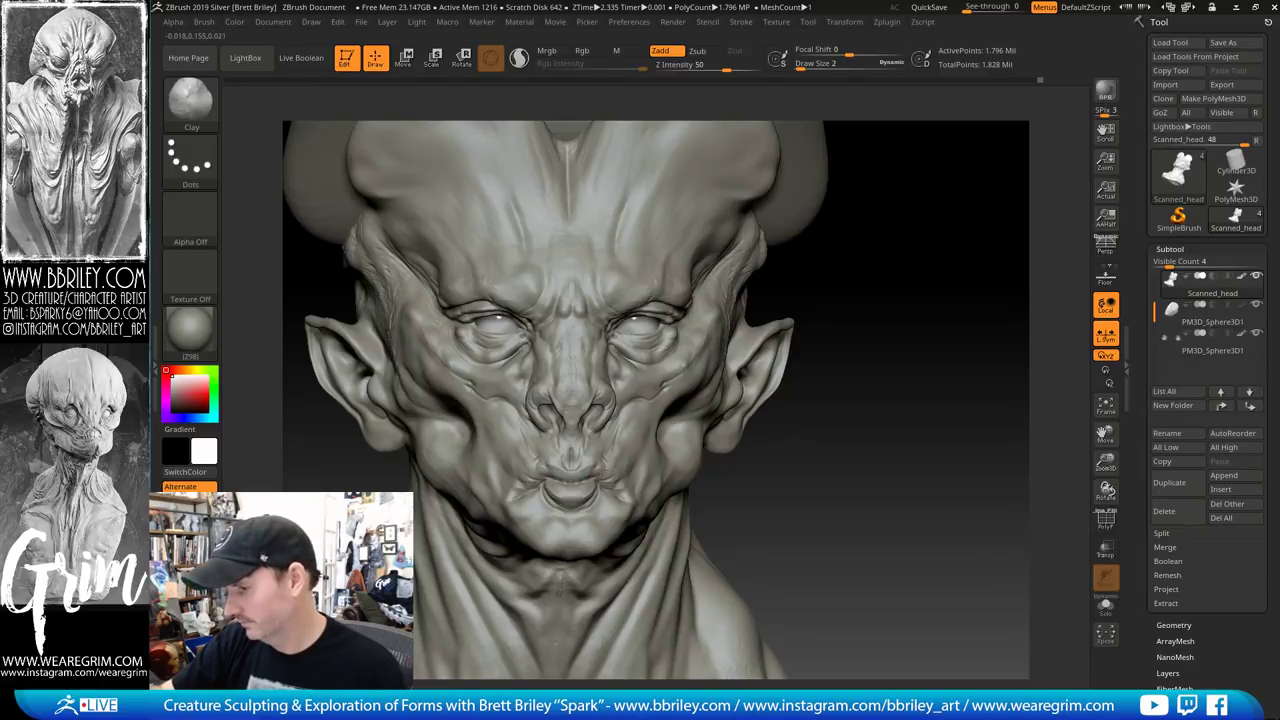
{"action": "key", "text": "b"}
{"action": "key", "text": "s"}
{"action": "key", "text": "t"}
{"action": "left_click_drag", "start_coordinate": [729, 506], "coordinate": [600, 500]}
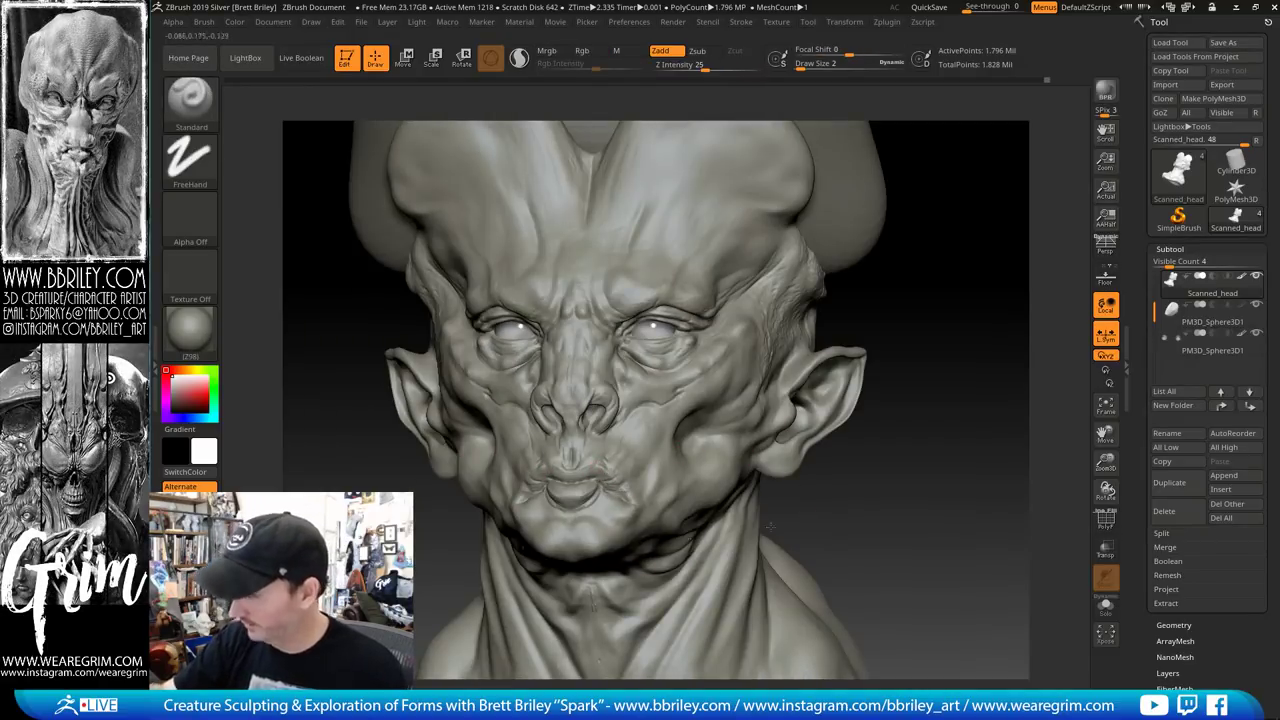
{"action": "left_click_drag", "start_coordinate": [770, 525], "coordinate": [660, 460]}
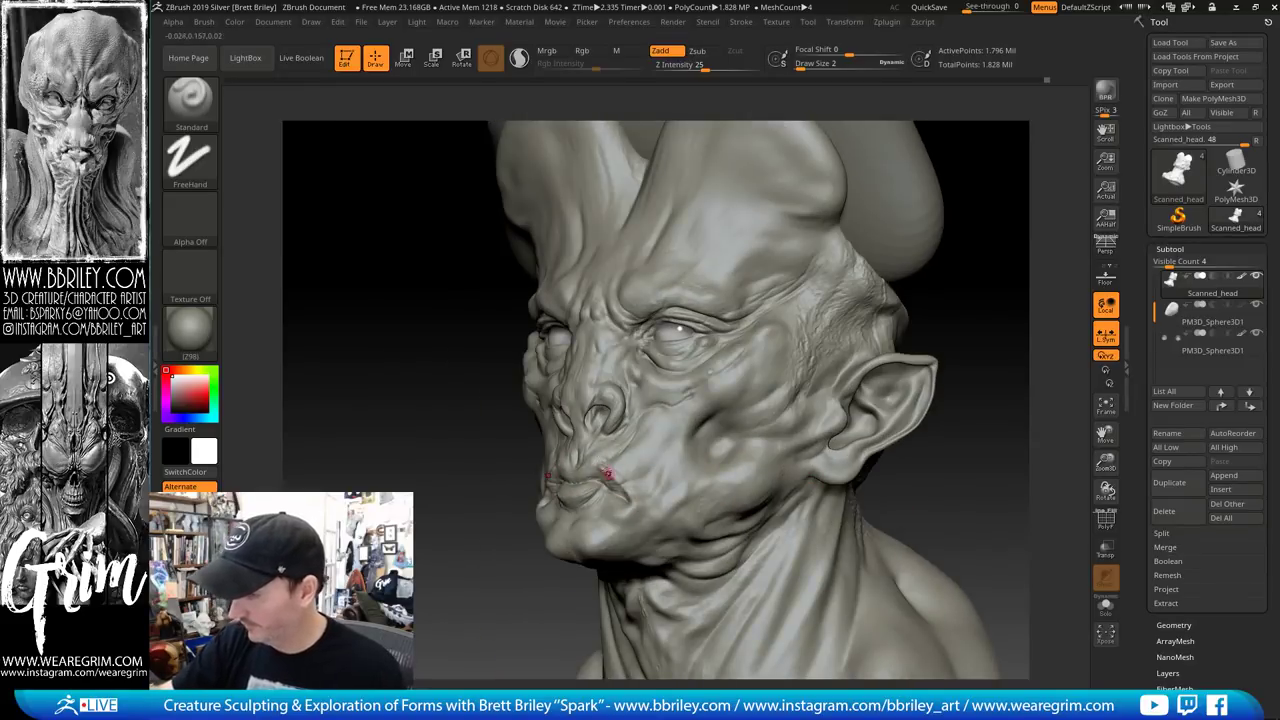
{"action": "mouse_move", "coordinate": [1016, 296]}
{"action": "left_mouse_down"}
{"action": "mouse_move", "coordinate": [991, 309]}
{"action": "mouse_move", "coordinate": [1000, 315]}
{"action": "left_mouse_up"}
Sharpen the line between the lips and the mouth corners with the DamStandard brush at size 2
{"action": "left_click_drag", "start_coordinate": [776, 447], "coordinate": [880, 450], "text": "shift"}
{"action": "key", "text": "b"}
{"action": "key", "text": "d"}
{"action": "key", "text": "s"}
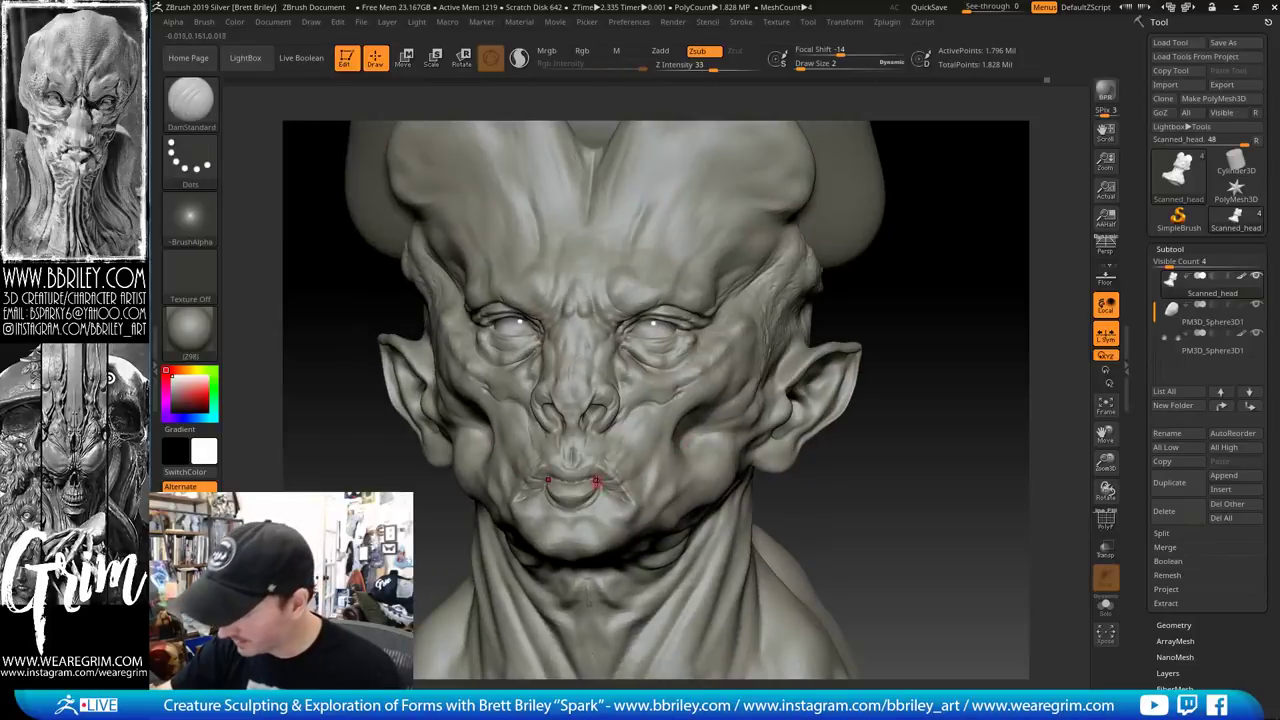
{"action": "left_click_drag", "start_coordinate": [586, 479], "coordinate": [598, 482]}
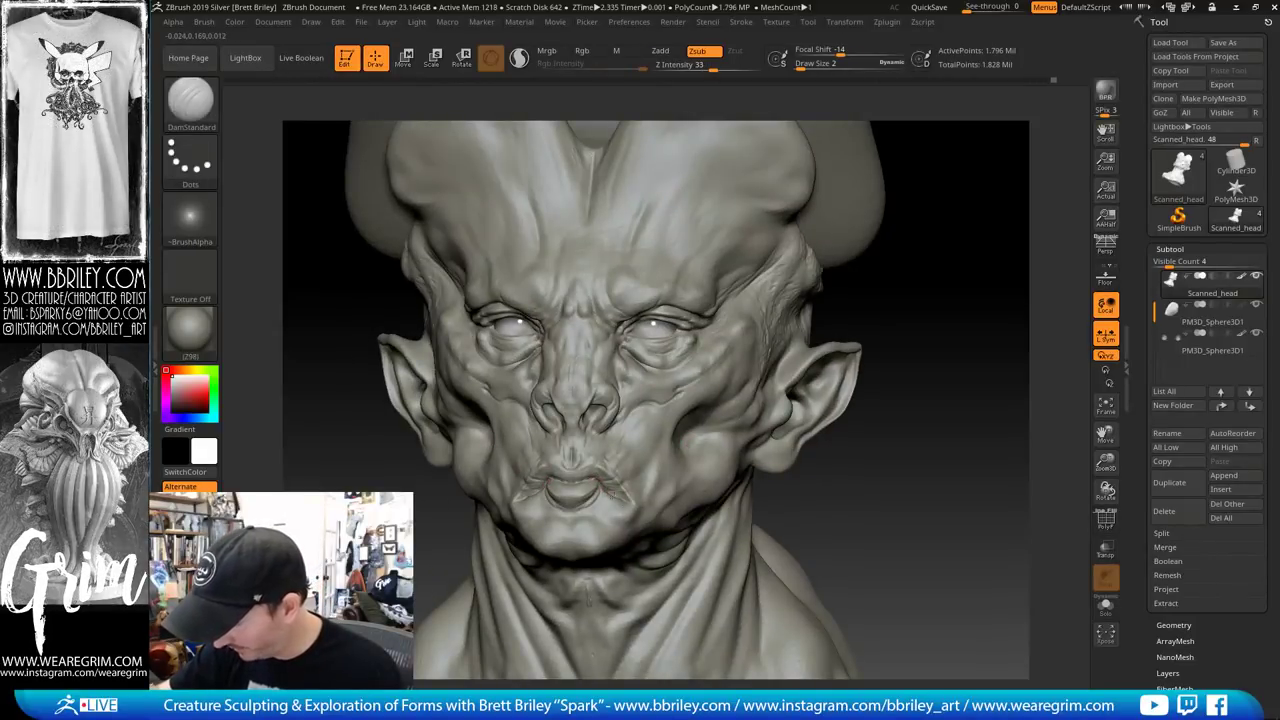
{"action": "left_click_drag", "start_coordinate": [943, 477], "coordinate": [625, 500]}
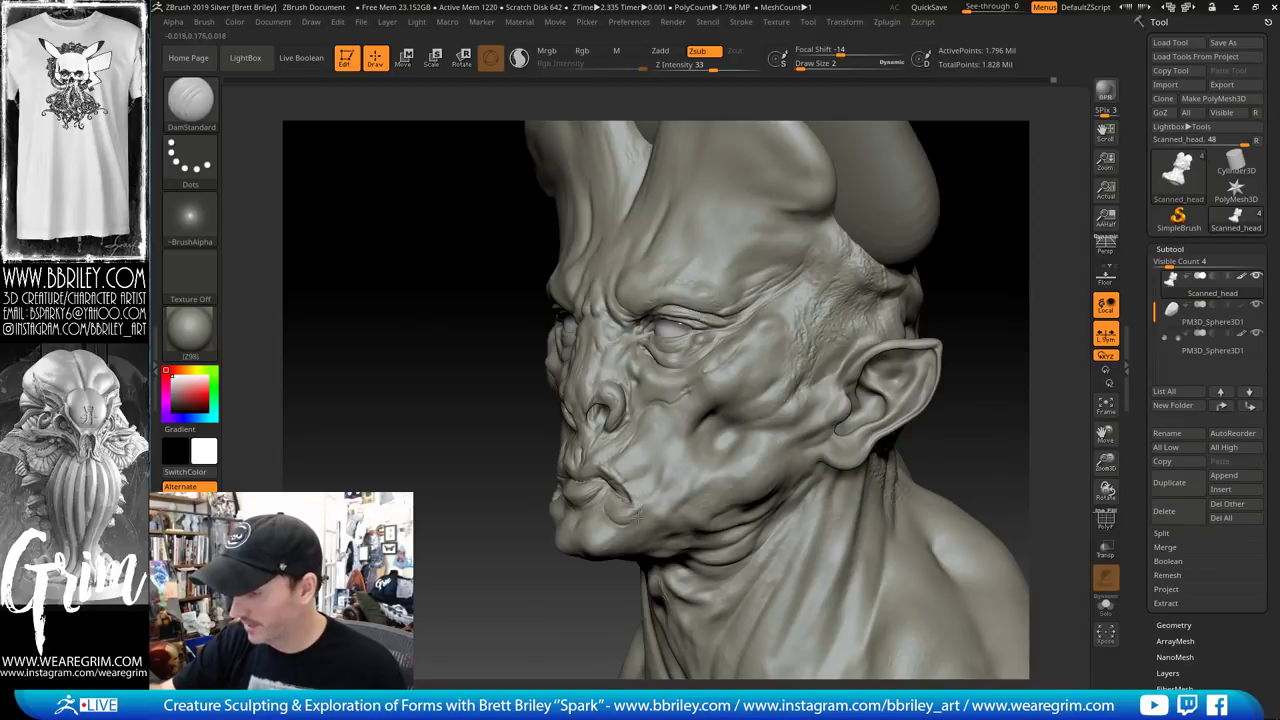
Adjust the shape of the upper lip with the Move brush at size 4
{"action": "left_click_drag", "start_coordinate": [1032, 401], "coordinate": [755, 433]}
{"action": "left_click_drag", "start_coordinate": [700, 491], "coordinate": [728, 456], "text": "shift"}
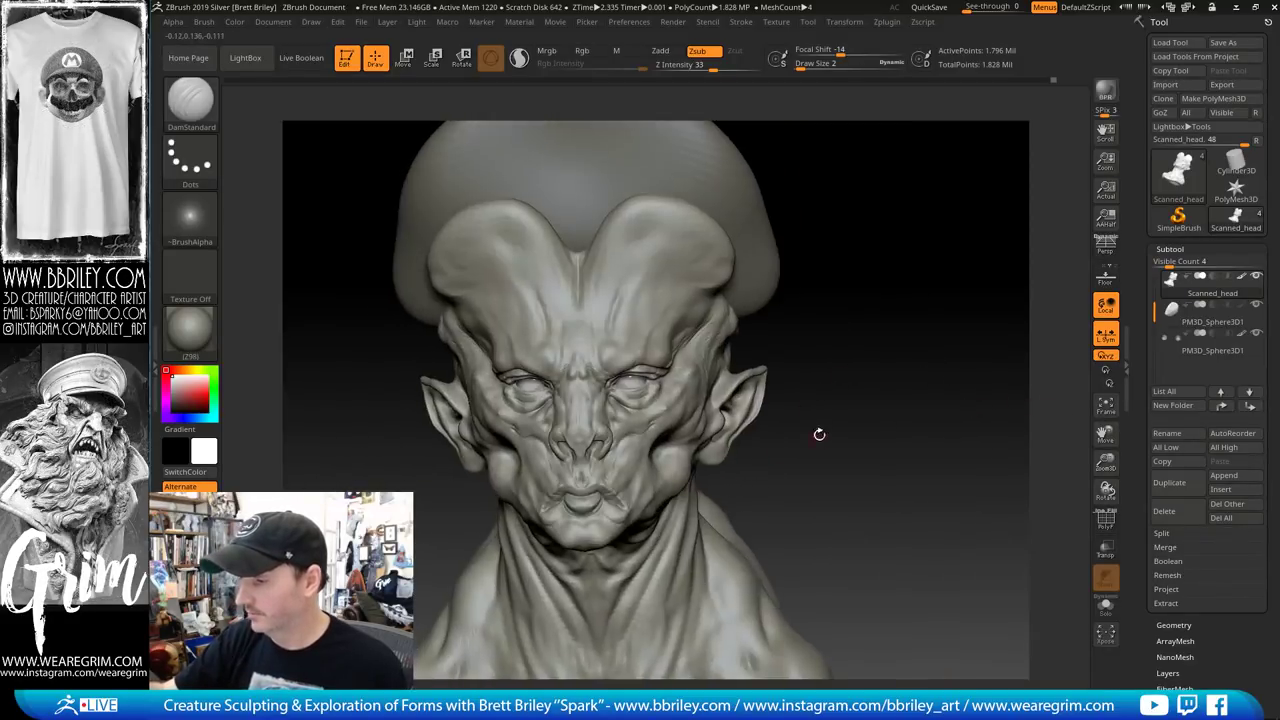
{"action": "left_click_drag", "start_coordinate": [819, 434], "coordinate": [802, 438]}
{"action": "key", "text": "b"}
{"action": "key", "text": "m"}
{"action": "key", "text": "v"}
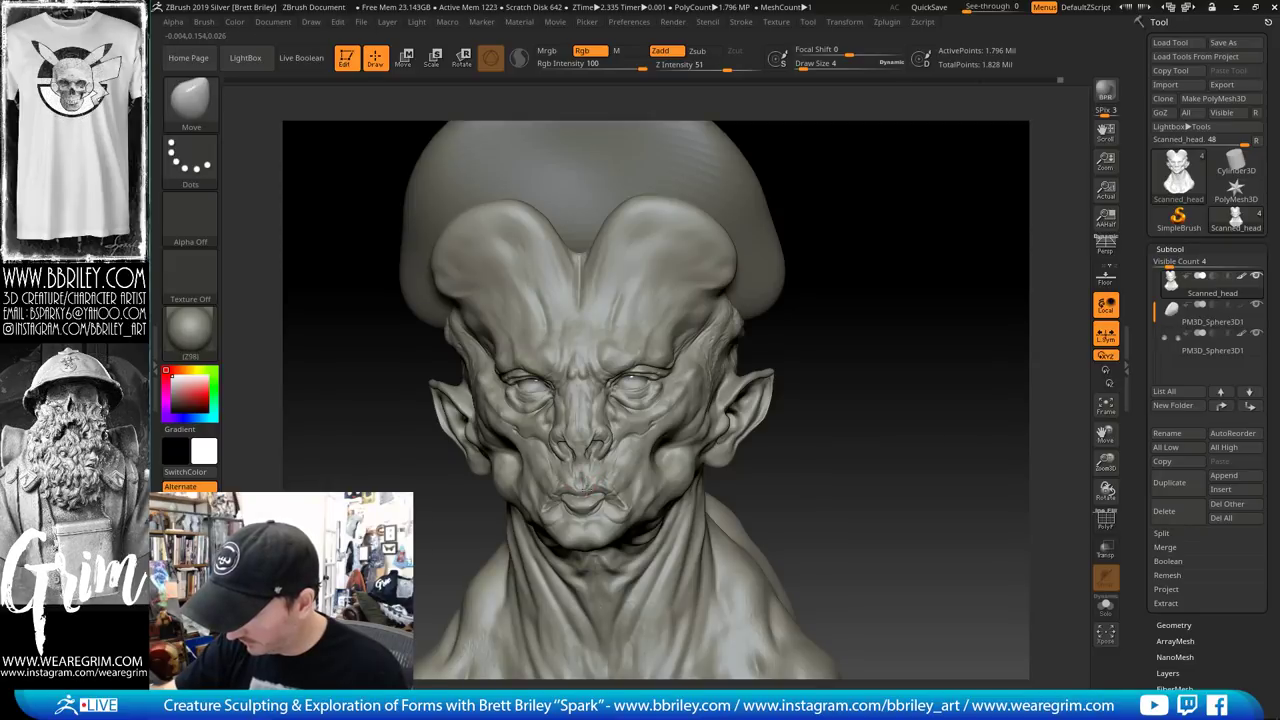
{"action": "left_click_drag", "start_coordinate": [849, 443], "coordinate": [811, 425]}
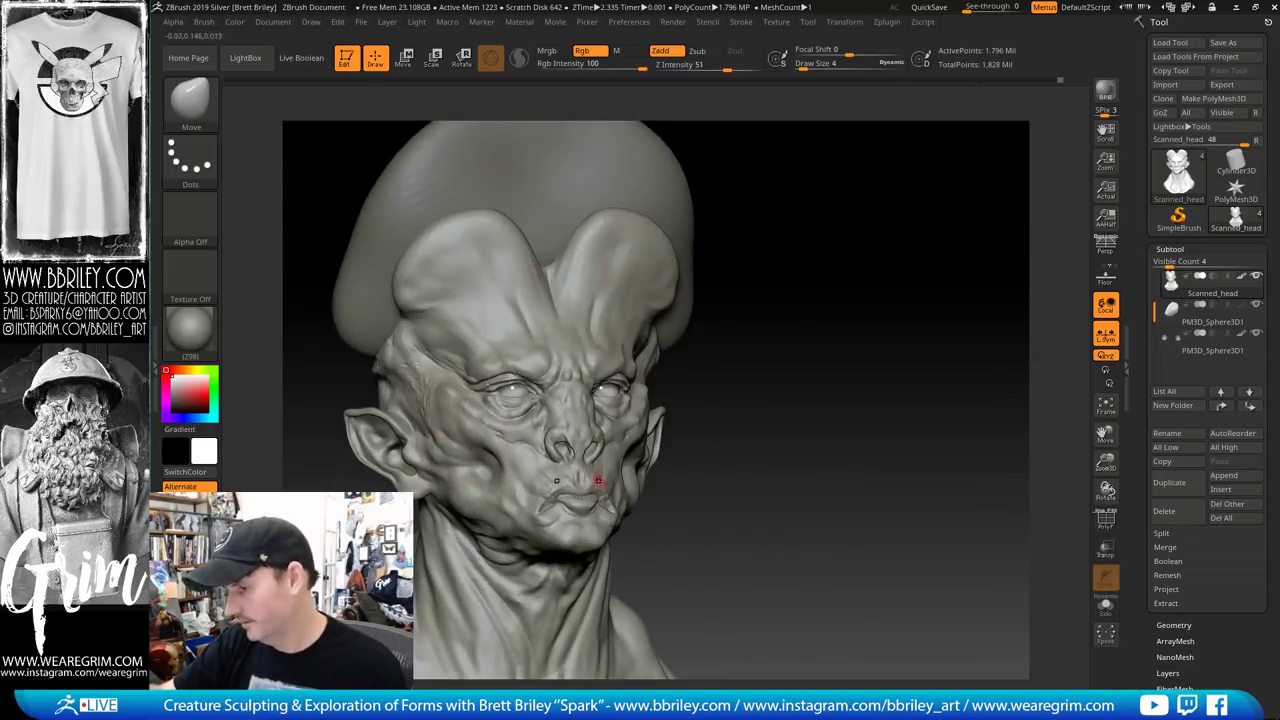
Add volume to the lips with the Clay and Inflat brushes at size 4 and smooth the mouth area
{"action": "mouse_move", "coordinate": [780, 480]}
{"action": "left_mouse_down"}
{"action": "mouse_move", "coordinate": [650, 484]}
{"action": "mouse_move", "coordinate": [616, 508]}
{"action": "left_mouse_up"}
{"action": "key", "text": "b"}
{"action": "key", "text": "c"}
{"action": "key", "text": "l"}
{"action": "key", "text": "b"}
{"action": "key", "text": "i"}
{"action": "key", "text": "n"}
{"action": "left_click_drag", "start_coordinate": [695, 488], "coordinate": [743, 477]}
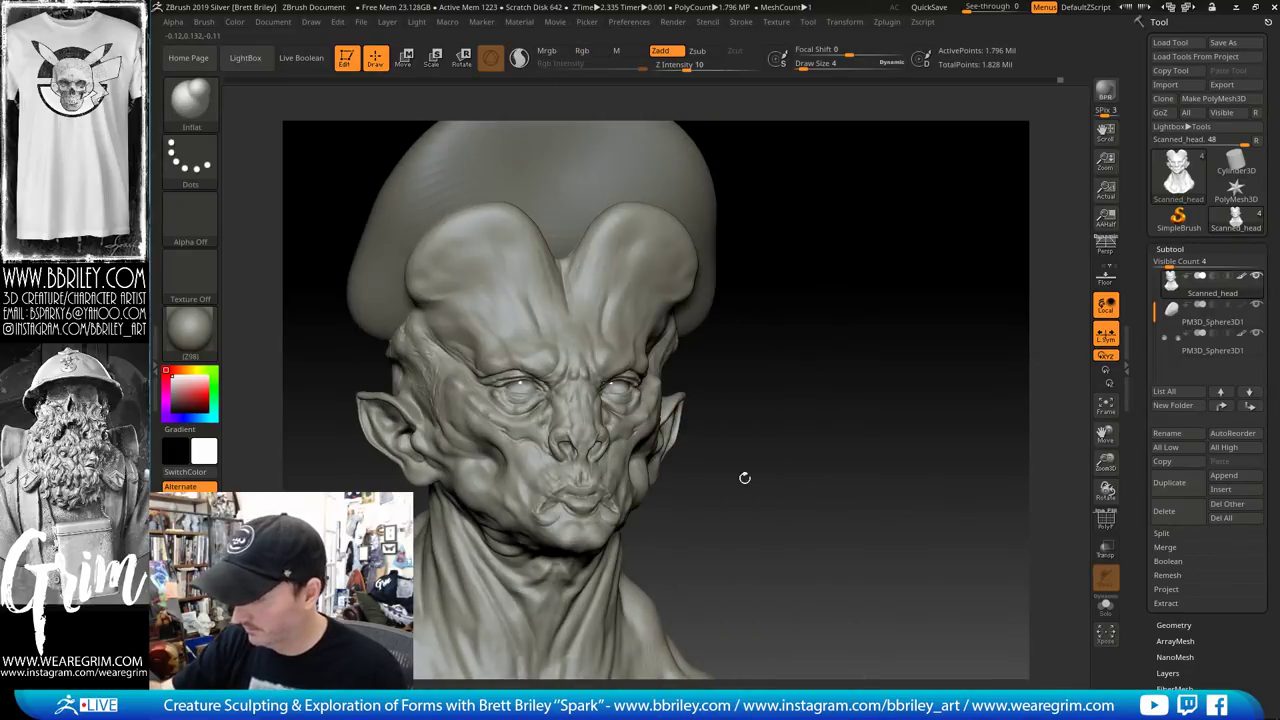
{"action": "left_click_drag", "start_coordinate": [590, 499], "coordinate": [597, 495], "text": "shift"}
{"action": "left_click_drag", "start_coordinate": [765, 505], "coordinate": [735, 509]}
Deepen the creases at the mouth corners with the DamStandard brush at size 4
{"action": "right_click_drag", "start_coordinate": [735, 510], "coordinate": [614, 496]}
{"action": "key", "text": "b"}
{"action": "key", "text": "d"}
{"action": "key", "text": "s"}
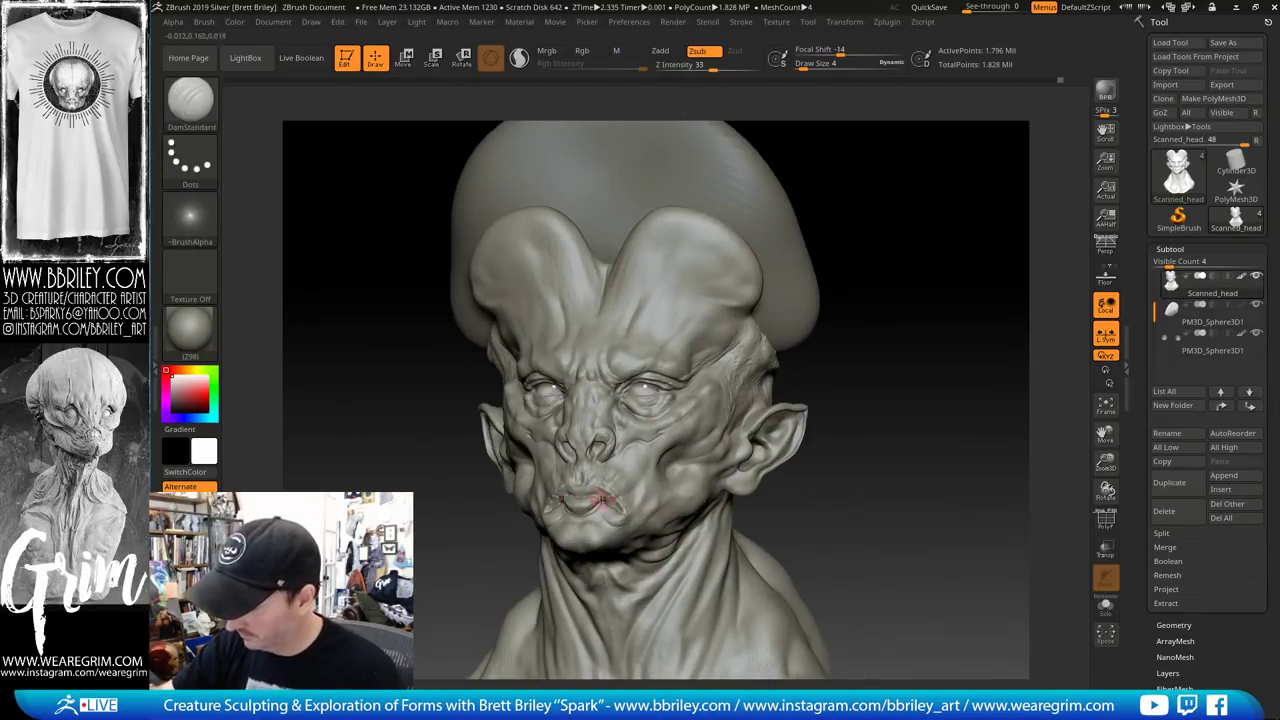
Puff up the skin around the mouth corners with the Inflat brush at size 4 and smooth it
{"action": "key", "text": "b"}
{"action": "key", "text": "i"}
{"action": "key", "text": "n"}
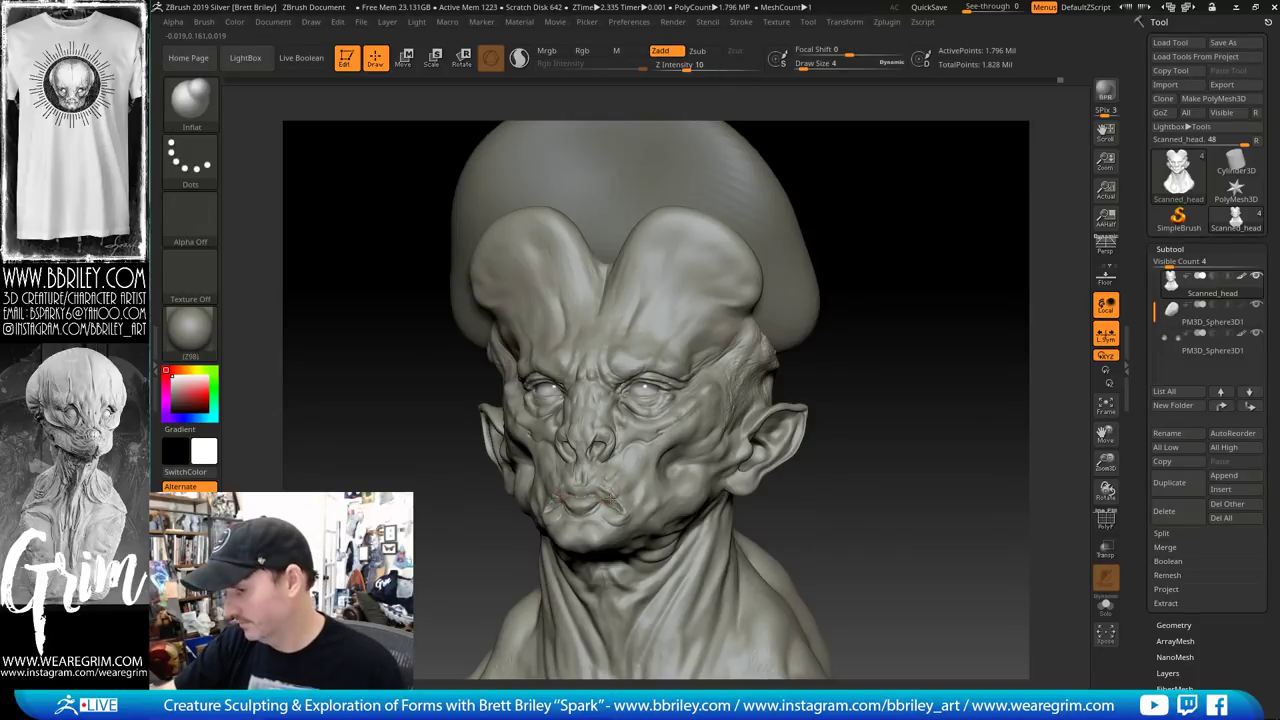
{"action": "left_click_drag", "start_coordinate": [606, 494], "coordinate": [602, 490]}
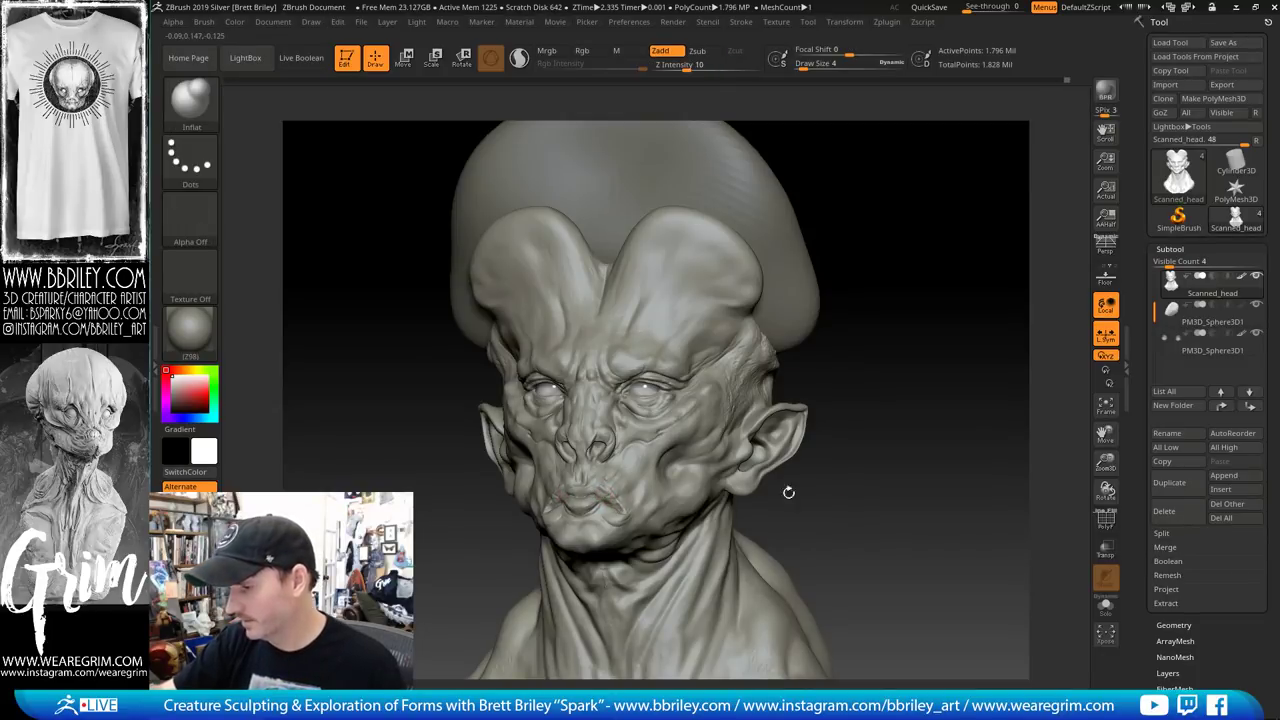
{"action": "left_click_drag", "start_coordinate": [788, 491], "coordinate": [890, 482]}
{"action": "left_click_drag", "start_coordinate": [651, 469], "coordinate": [548, 478]}
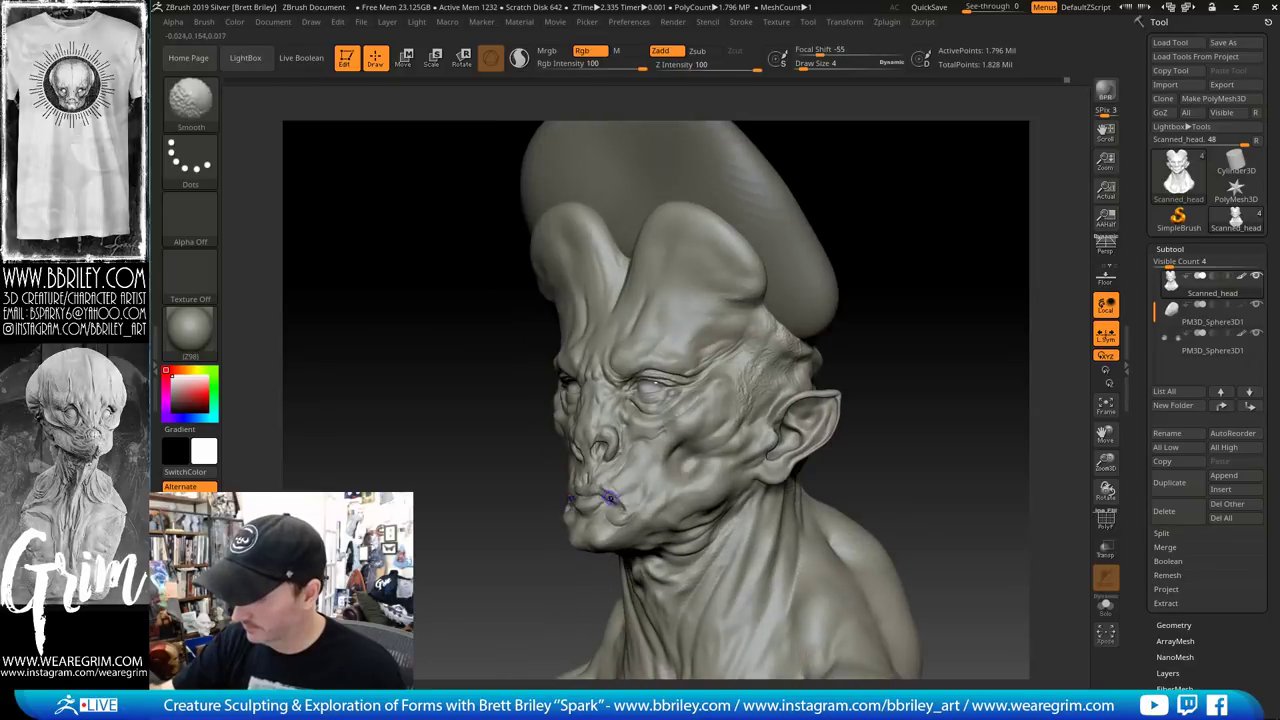
Lower the head mesh to a coarser subdivision level and activate the Move brush for broad shape changes
{"action": "mouse_move", "coordinate": [900, 343]}
{"action": "right_mouse_down"}
{"action": "mouse_move", "coordinate": [975, 284]}
{"action": "mouse_move", "coordinate": [869, 357]}
{"action": "mouse_move", "coordinate": [789, 349]}
{"action": "right_mouse_up"}
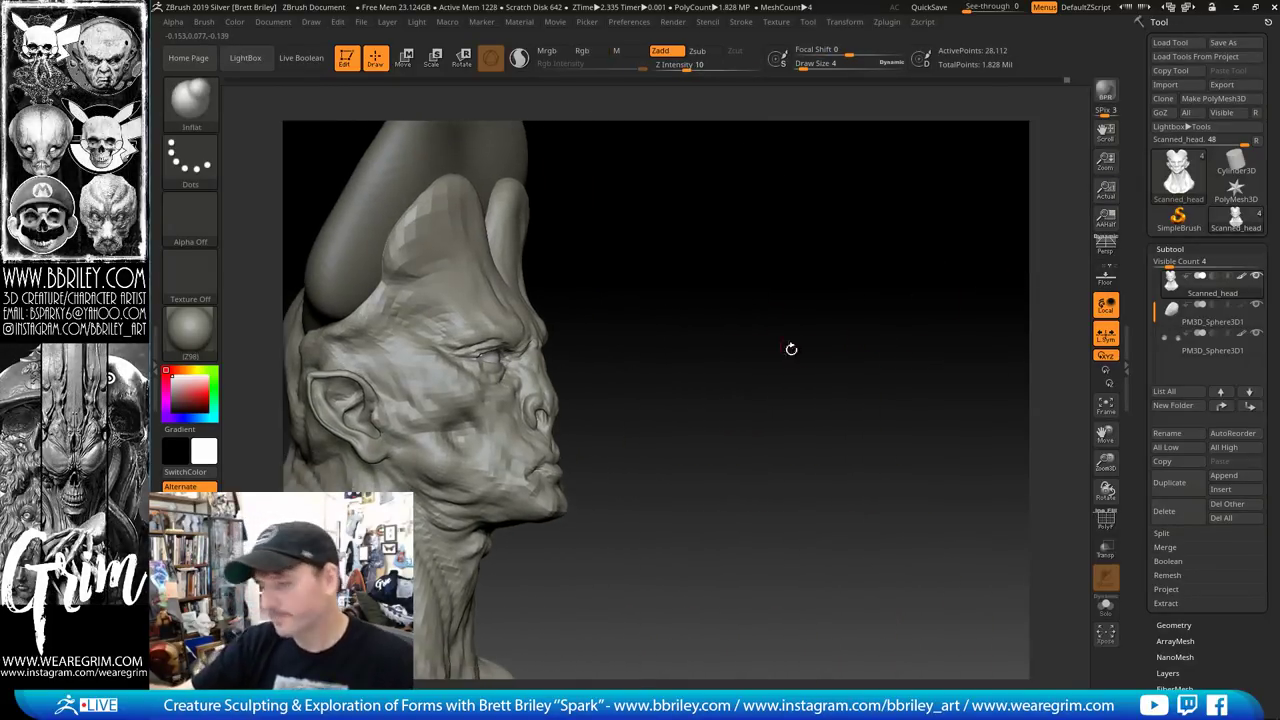
{"action": "mouse_move", "coordinate": [831, 310]}
{"action": "right_mouse_down"}
{"action": "mouse_move", "coordinate": [755, 332]}
{"action": "mouse_move", "coordinate": [942, 289]}
{"action": "mouse_move", "coordinate": [911, 306]}
{"action": "right_mouse_up"}
{"action": "mouse_move", "coordinate": [729, 370]}
{"action": "left_mouse_down"}
{"action": "mouse_move", "coordinate": [757, 345]}
{"action": "mouse_move", "coordinate": [703, 354]}
{"action": "left_mouse_up"}
{"action": "key", "text": "b"}
{"action": "key", "text": "m"}
{"action": "key", "text": "v"}
Try to reshape the eye area and cheeks with the Move brush at size 41
{"action": "key", "text": "s"}
{"action": "left_click_drag", "start_coordinate": [555, 370], "coordinate": [570, 370]}
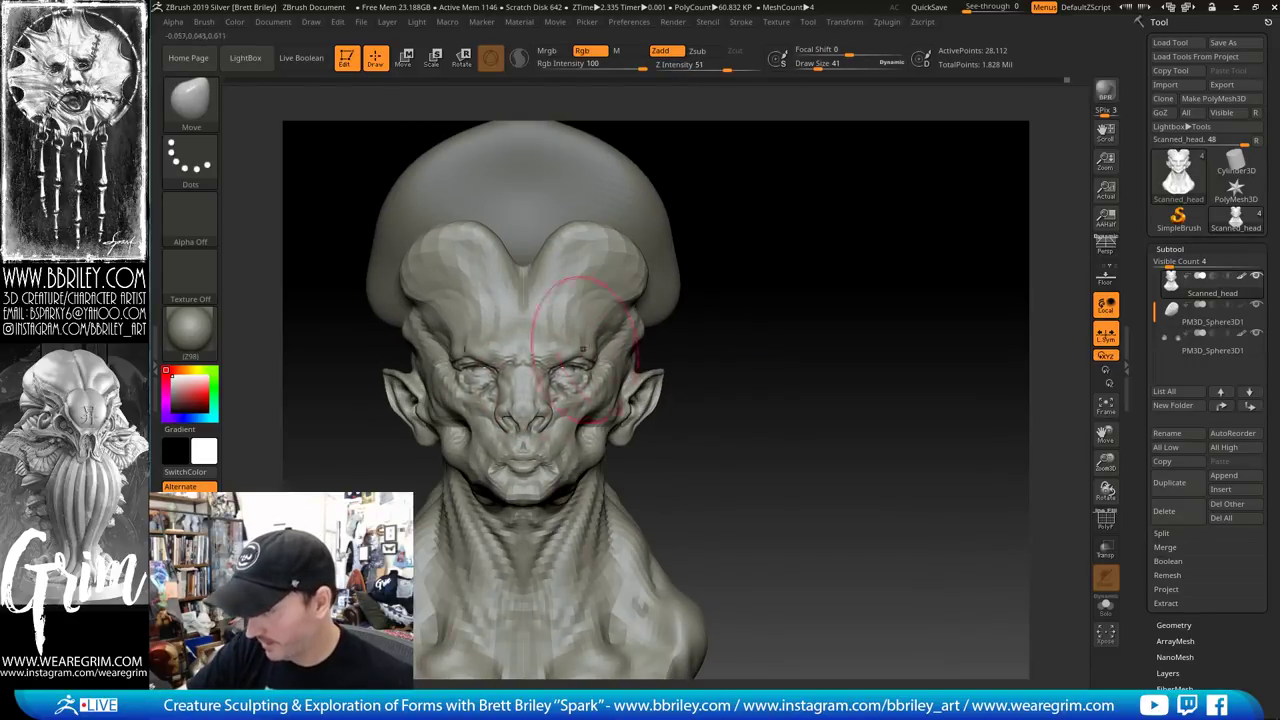
{"action": "key", "text": "ctrl+z"}
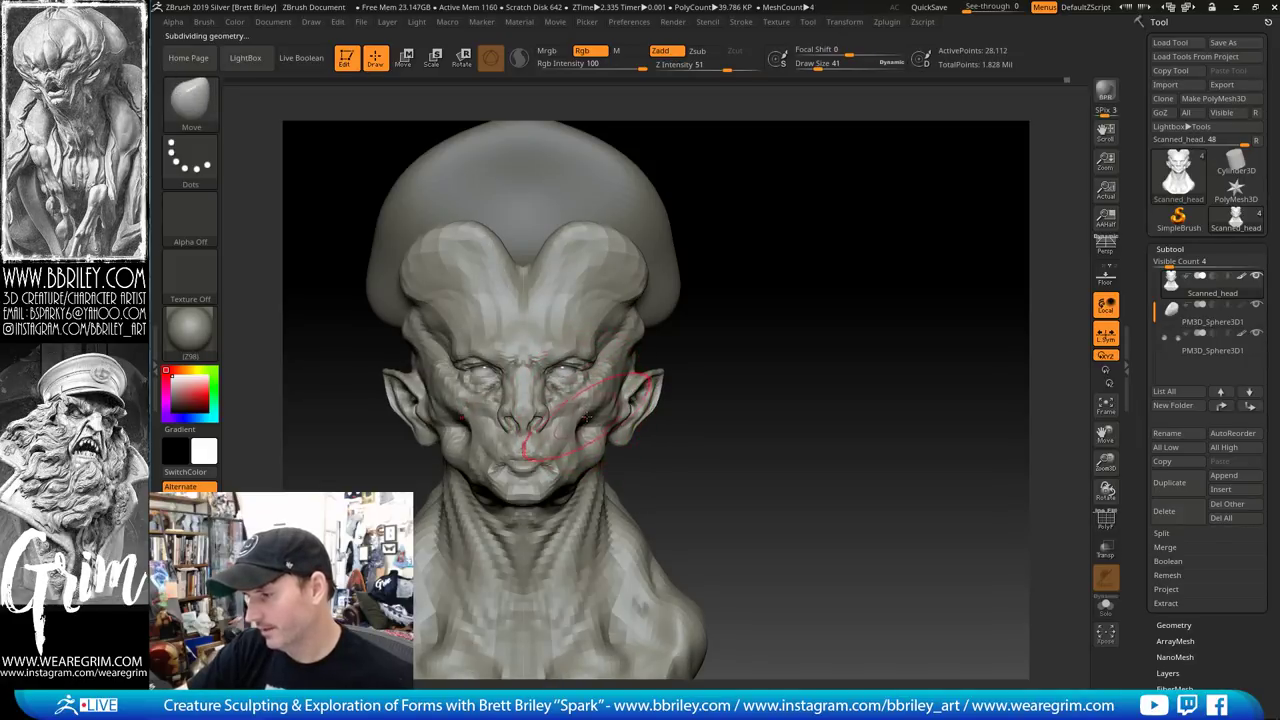
{"action": "left_click_drag", "start_coordinate": [587, 418], "coordinate": [601, 414]}
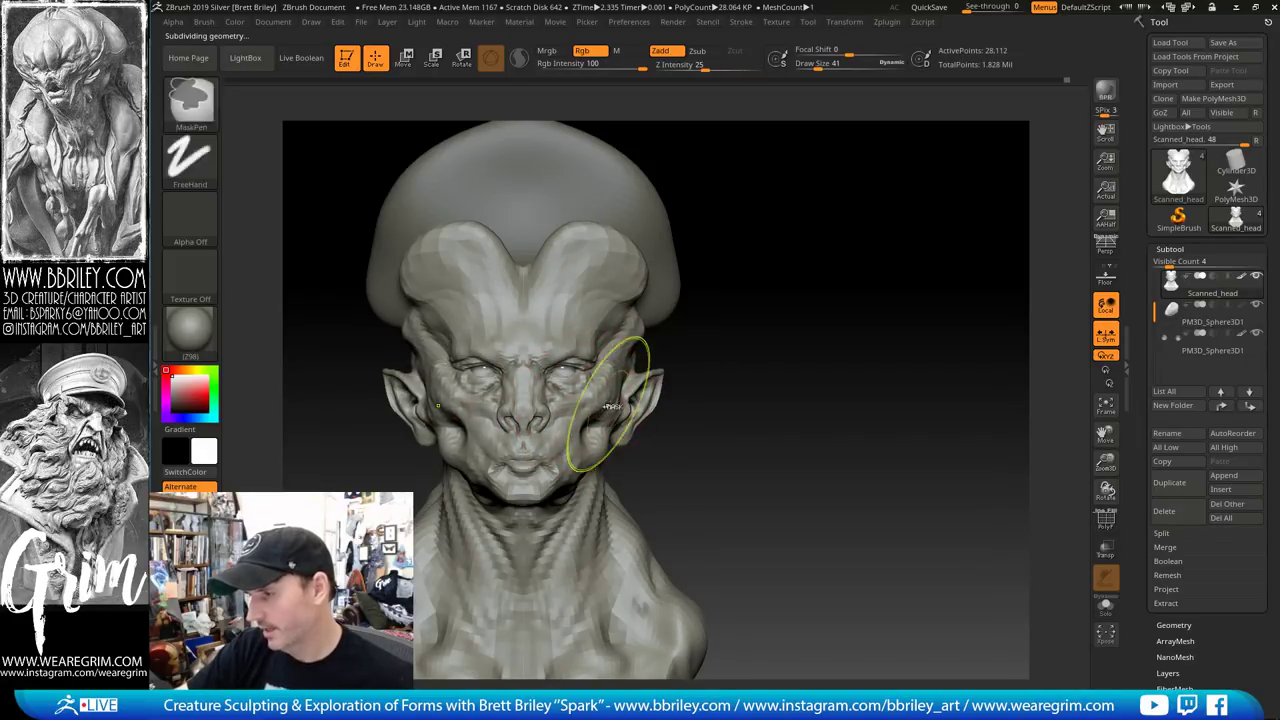
{"action": "key", "text": "ctrl+z"}
Pull the ears and temple ridges outward with the Move brush at size 27, refining the shapes at size 12
{"action": "mouse_move", "coordinate": [714, 353]}
{"action": "left_mouse_down"}
{"action": "mouse_move", "coordinate": [688, 385]}
{"action": "mouse_move", "coordinate": [735, 355]}
{"action": "mouse_move", "coordinate": [800, 349]}
{"action": "mouse_move", "coordinate": [760, 350]}
{"action": "mouse_move", "coordinate": [771, 352]}
{"action": "mouse_move", "coordinate": [780, 309]}
{"action": "left_mouse_up"}
{"action": "key", "text": "s"}
{"action": "left_click", "coordinate": [645, 360]}
{"action": "key", "text": "s"}
{"action": "left_click", "coordinate": [612, 430]}
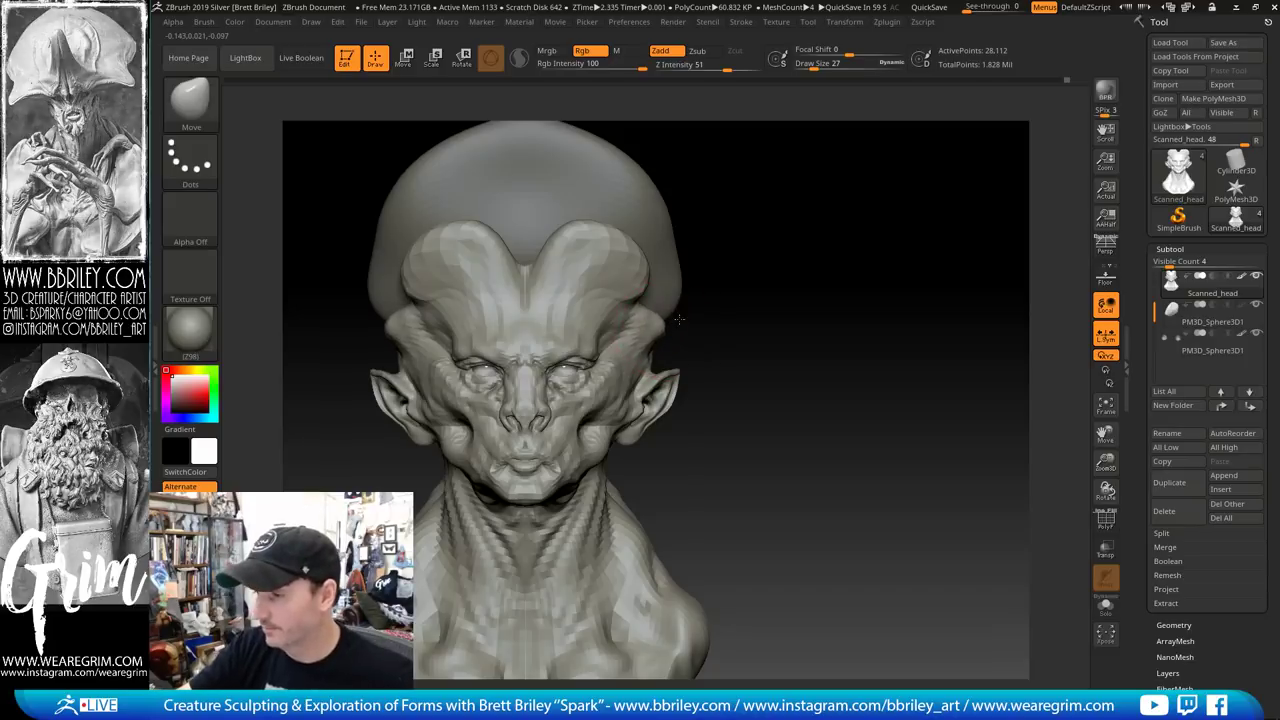
{"action": "key", "text": "s"}
{"action": "mouse_move", "coordinate": [679, 320]}
{"action": "left_mouse_down"}
{"action": "mouse_move", "coordinate": [664, 320]}
{"action": "mouse_move", "coordinate": [669, 308]}
{"action": "left_mouse_up"}
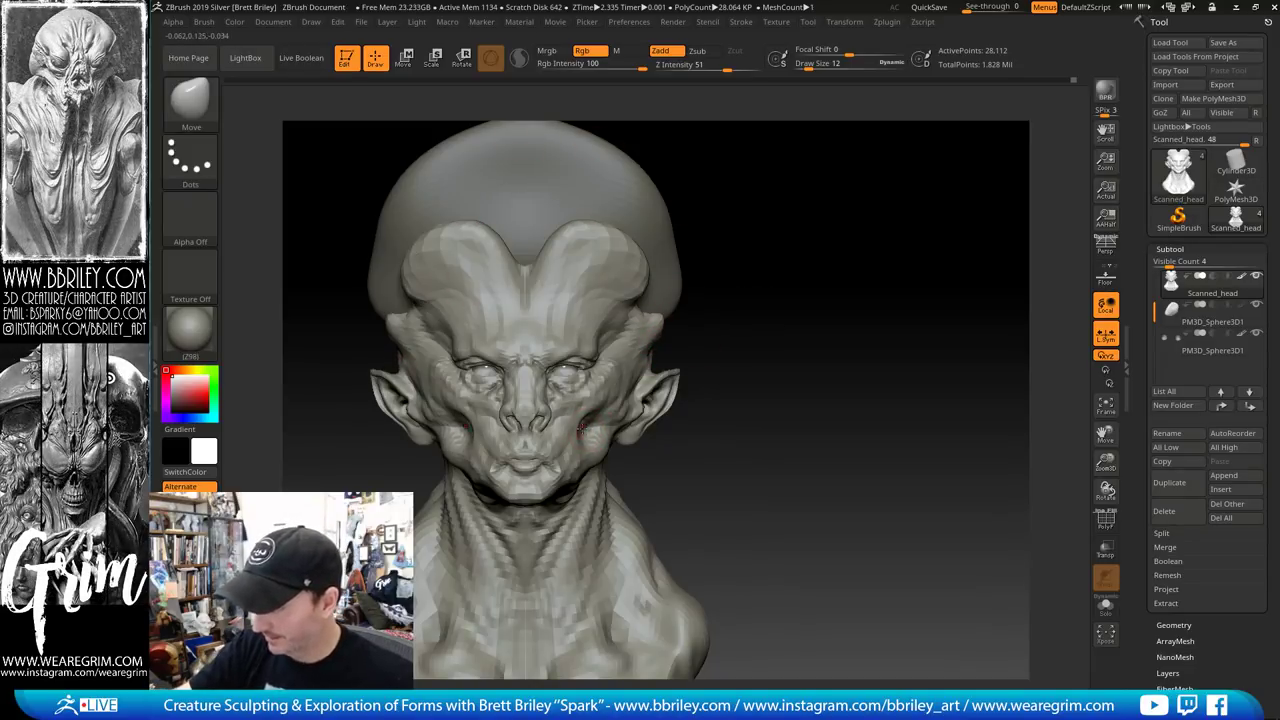
Build up the forms around the cheek hollows with the Clay brush at sizes 4 and 6
{"action": "left_click_drag", "start_coordinate": [716, 465], "coordinate": [612, 447]}
{"action": "key", "text": "b"}
{"action": "key", "text": "c"}
{"action": "key", "text": "l"}
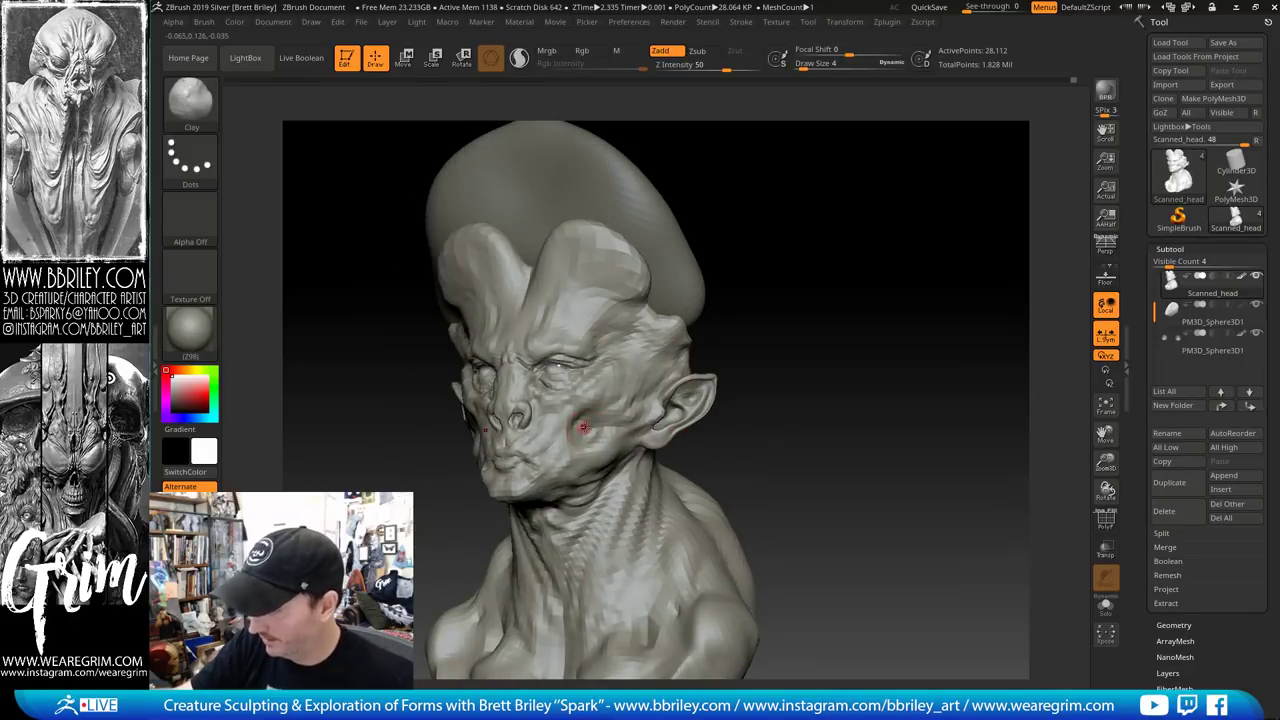
{"action": "left_click_drag", "start_coordinate": [805, 303], "coordinate": [900, 290]}
{"action": "left_click_drag", "start_coordinate": [727, 373], "coordinate": [653, 373]}
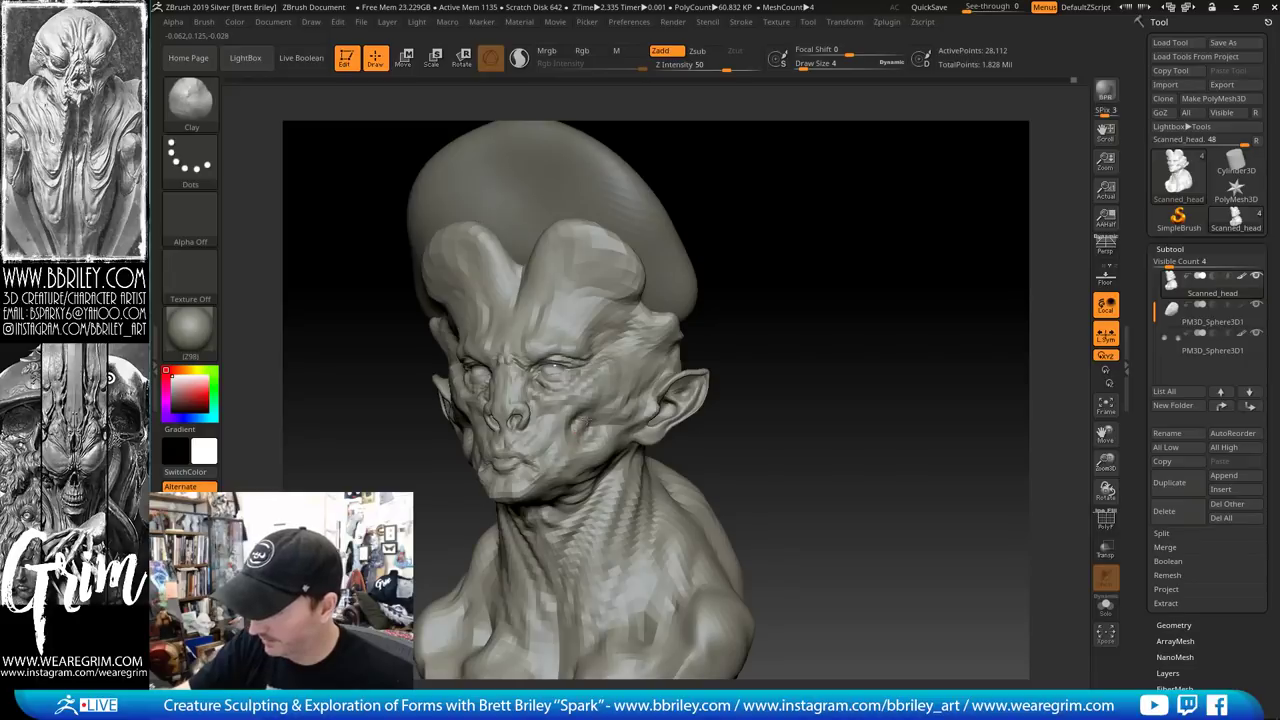
{"action": "key", "text": "bracketright"}
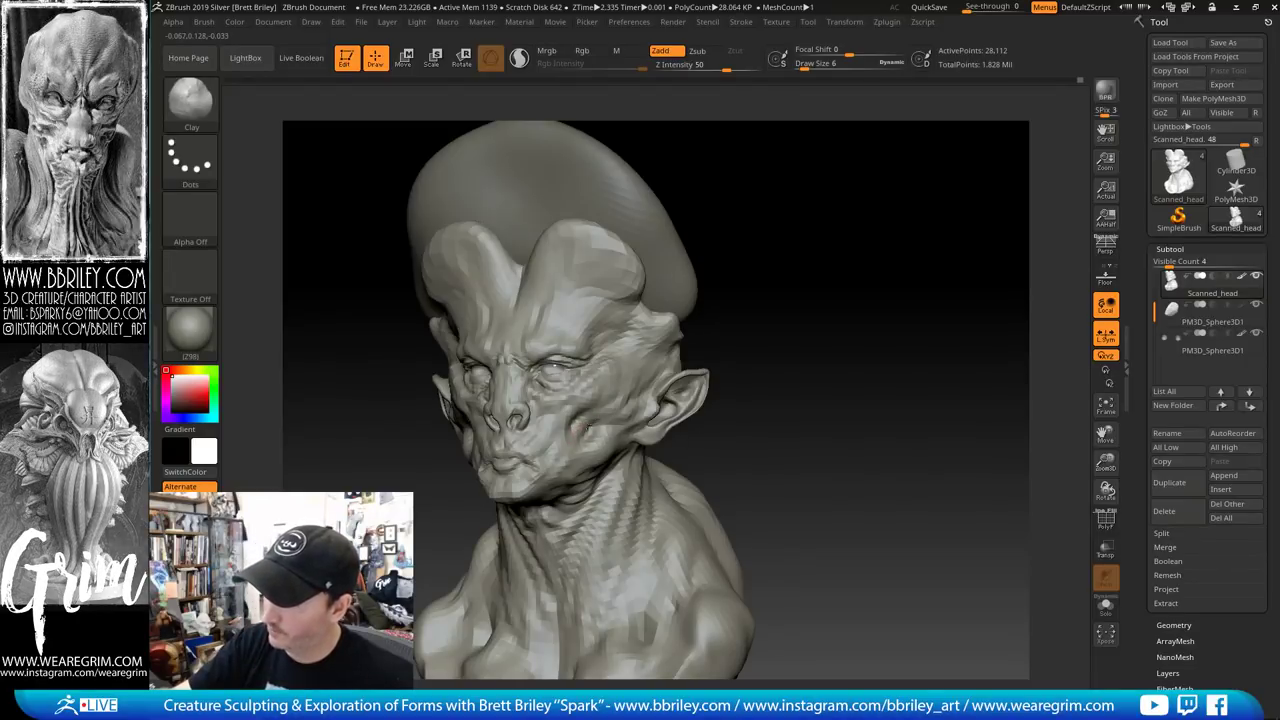
Carve the cheek hollows and the folds beside the nose and mouth with the DamStandard brush at size 6
{"action": "left_click_drag", "start_coordinate": [794, 282], "coordinate": [608, 349]}
{"action": "key", "text": "b"}
{"action": "key", "text": "d"}
{"action": "key", "text": "s"}
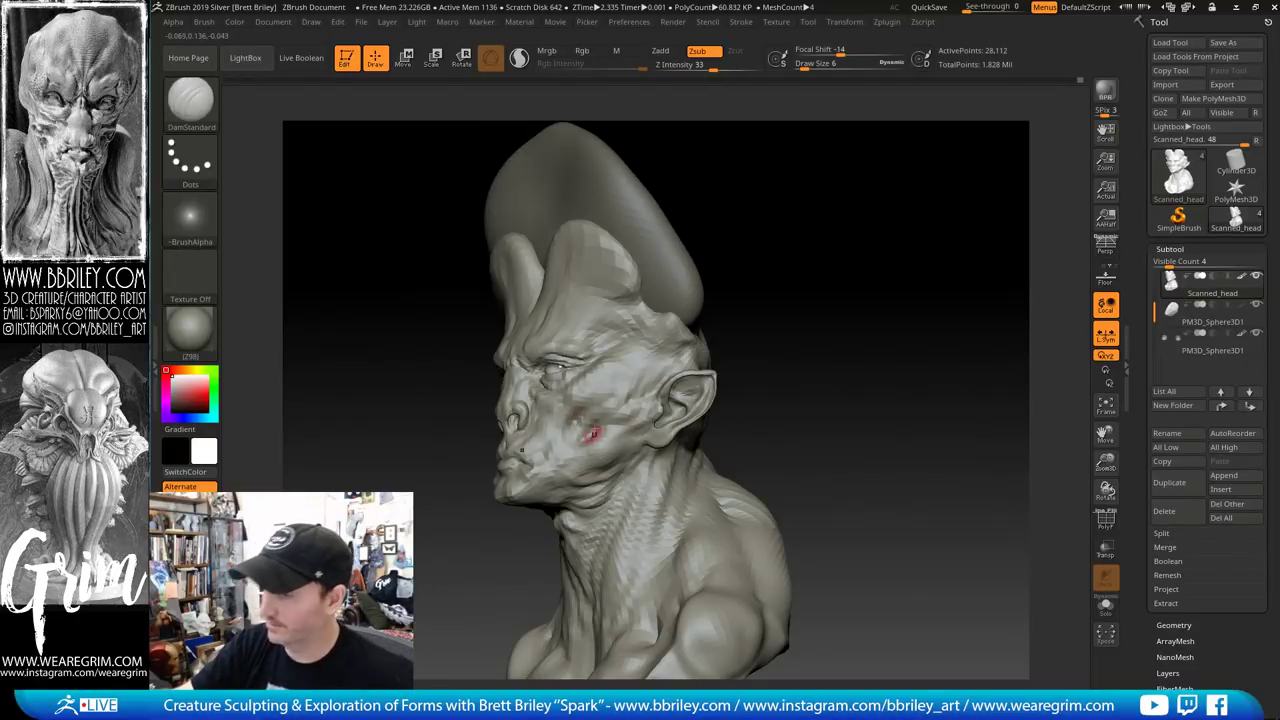
{"action": "left_click_drag", "start_coordinate": [875, 261], "coordinate": [923, 234]}
{"action": "left_click_drag", "start_coordinate": [783, 286], "coordinate": [555, 433]}
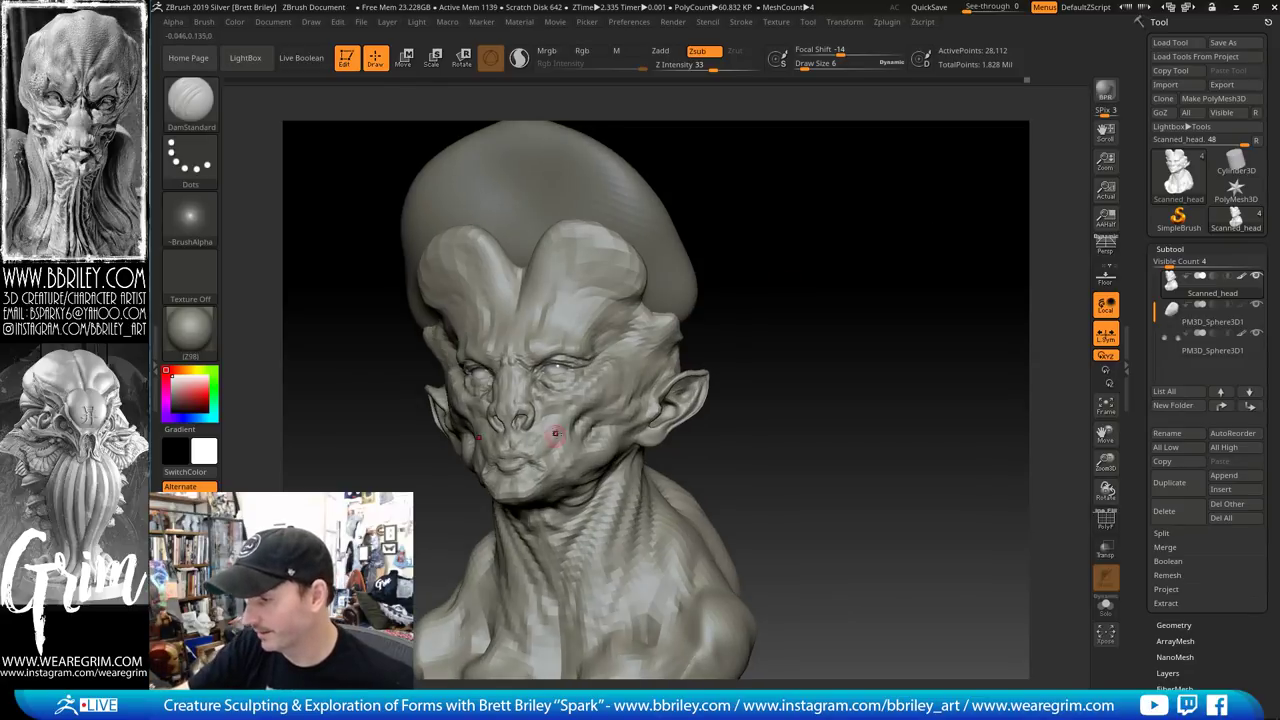
{"action": "left_click_drag", "start_coordinate": [770, 254], "coordinate": [846, 230]}
{"action": "left_click_drag", "start_coordinate": [556, 416], "coordinate": [560, 406]}
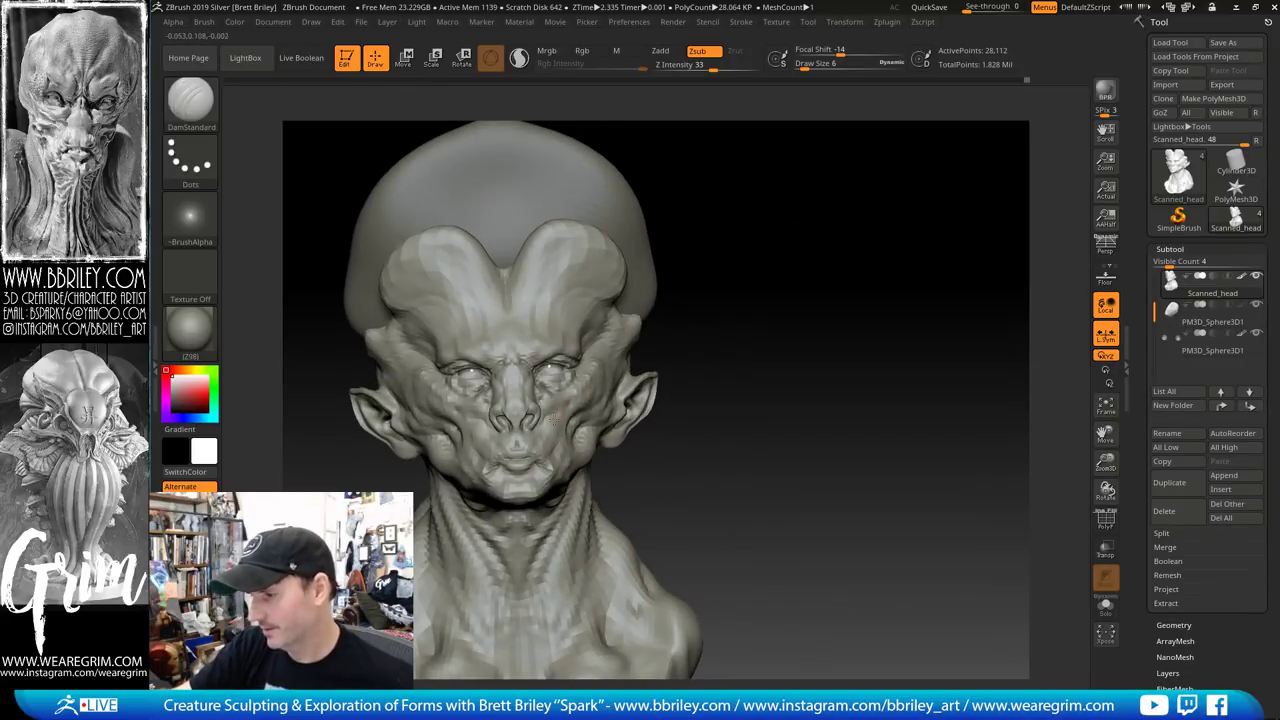
{"action": "mouse_move", "coordinate": [748, 246]}
{"action": "left_mouse_down"}
{"action": "mouse_move", "coordinate": [686, 264]}
{"action": "mouse_move", "coordinate": [736, 231]}
{"action": "left_mouse_up"}
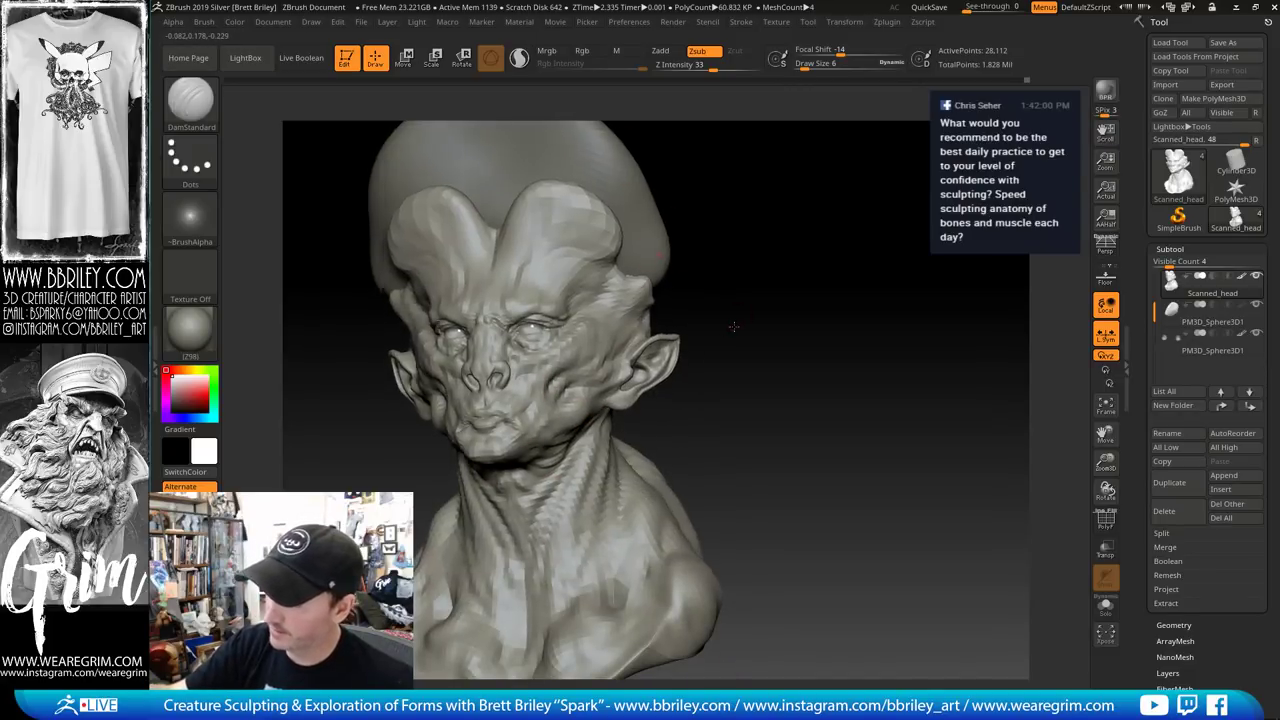
{"action": "left_click_drag", "start_coordinate": [731, 323], "coordinate": [567, 390]}
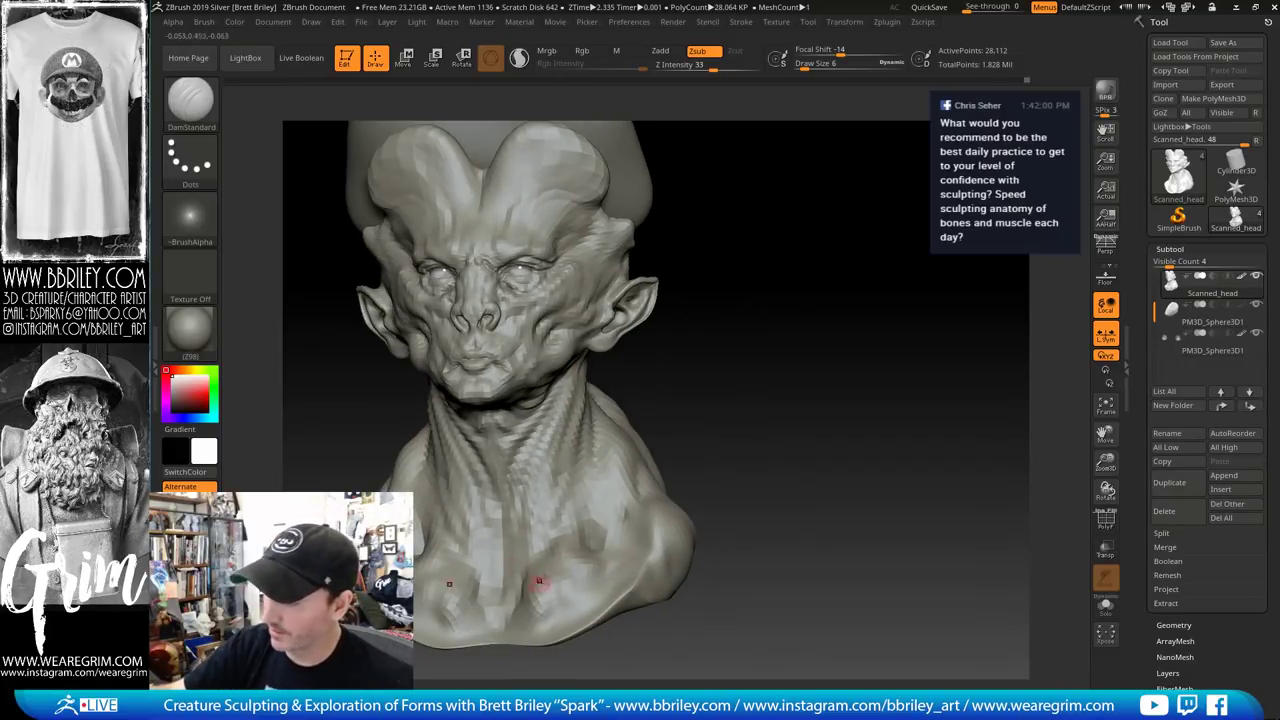
Swell the lower chest forms beside the breastbone with the Inflat brush at size 18 and smooth them
{"action": "mouse_move", "coordinate": [750, 420]}
{"action": "left_mouse_down", "text": "alt"}
{"action": "mouse_move", "coordinate": [748, 367]}
{"action": "mouse_move", "coordinate": [716, 394]}
{"action": "left_mouse_up", "text": "alt"}
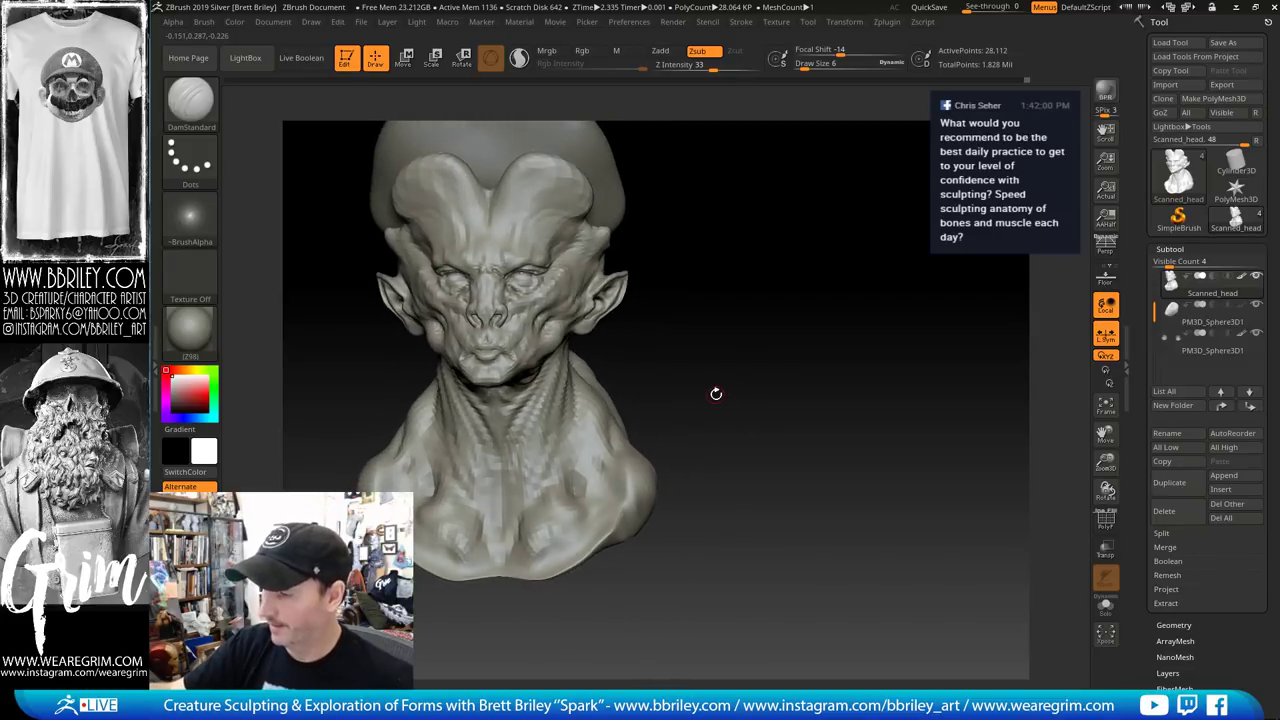
{"action": "key", "text": "b"}
{"action": "key", "text": "i"}
{"action": "key", "text": "n"}
{"action": "left_click_drag", "start_coordinate": [537, 529], "coordinate": [543, 542]}
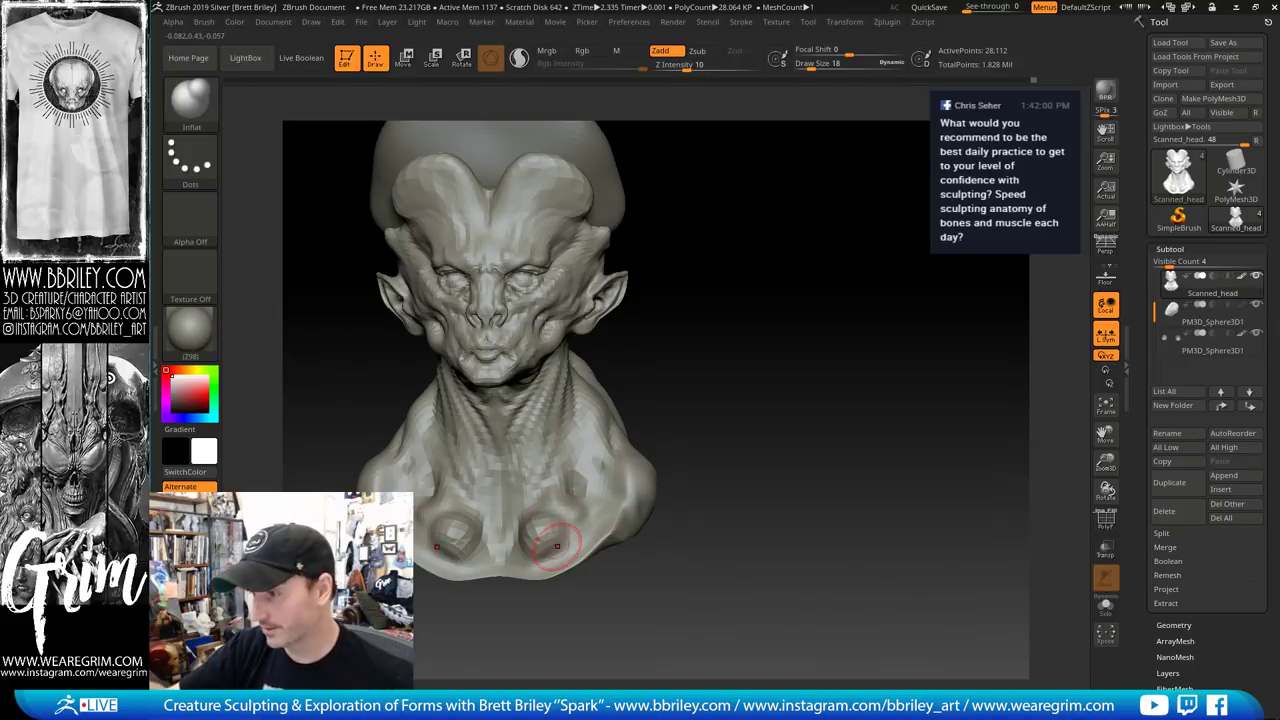
{"action": "left_click_drag", "start_coordinate": [550, 538], "coordinate": [556, 545], "text": "shift"}
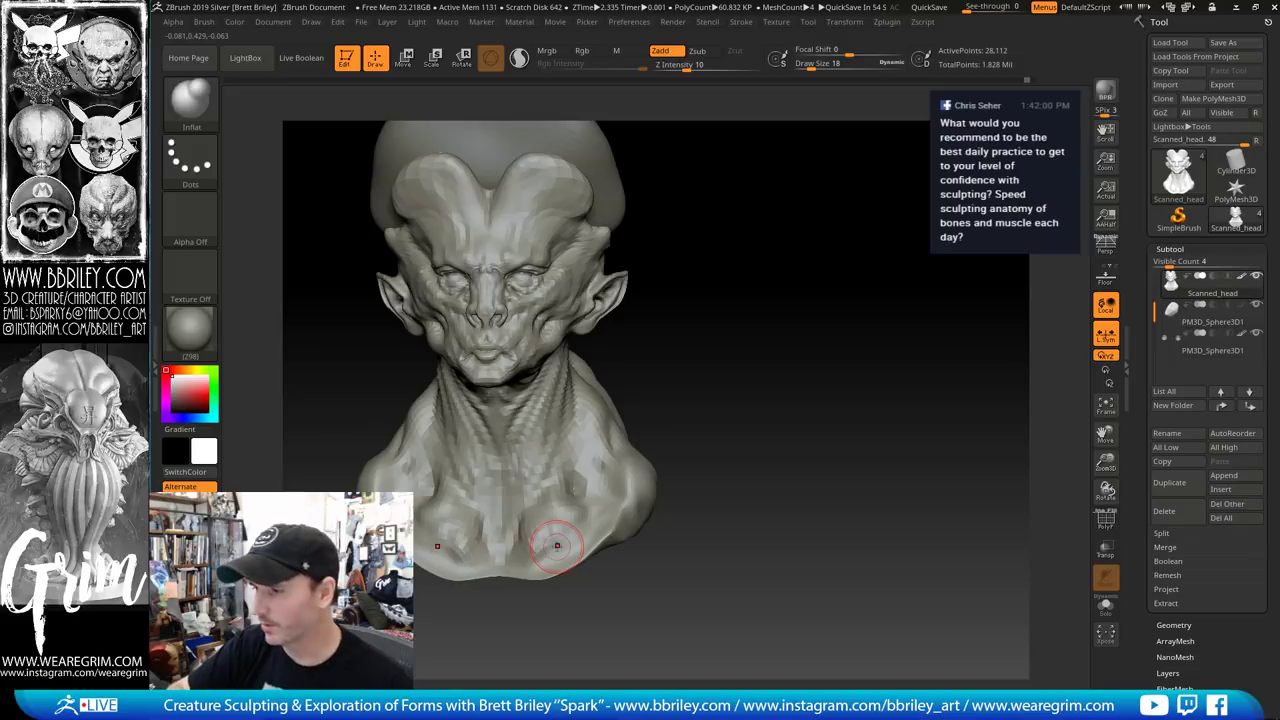
Reshape the sides and back of the neck with the Move brush at size 39
{"action": "left_click_drag", "start_coordinate": [648, 380], "coordinate": [634, 337]}
{"action": "key", "text": "b"}
{"action": "key", "text": "m"}
{"action": "key", "text": "v"}
{"action": "key", "text": "s"}
{"action": "left_click_drag", "start_coordinate": [573, 383], "coordinate": [580, 383]}
{"action": "left_click_drag", "start_coordinate": [716, 372], "coordinate": [617, 368]}
{"action": "left_click_drag", "start_coordinate": [712, 344], "coordinate": [658, 339]}
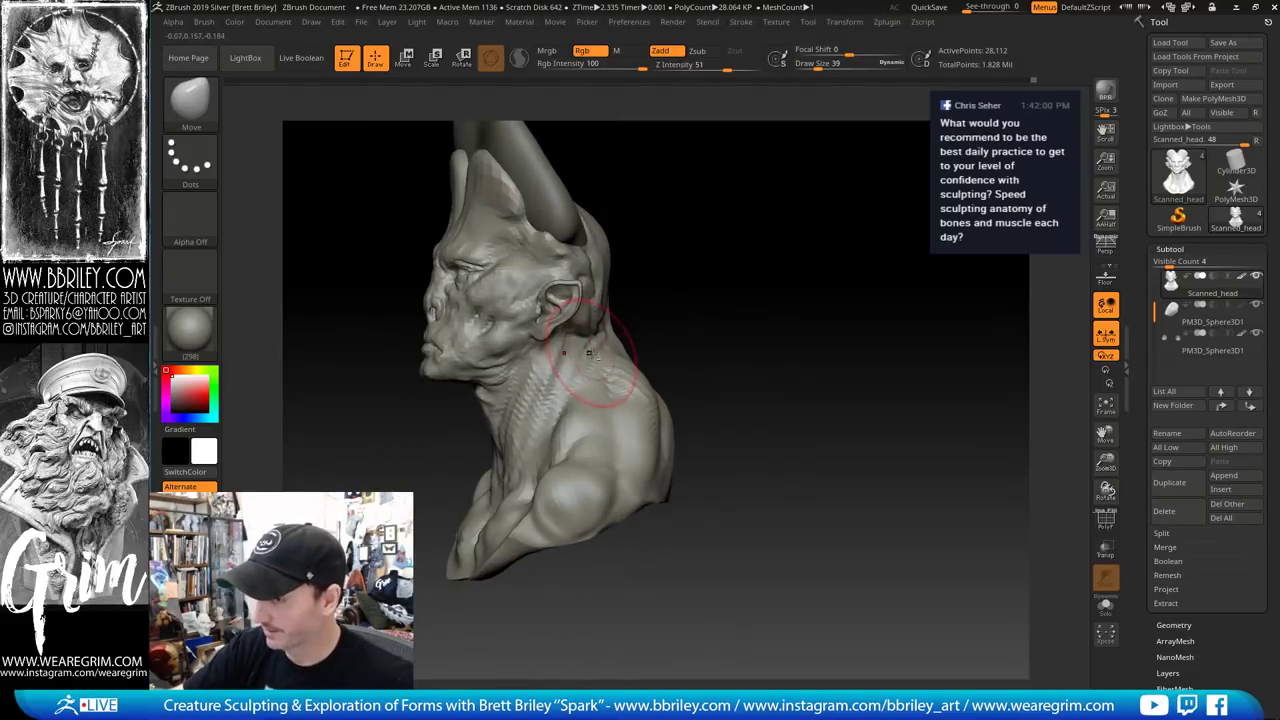
{"action": "mouse_move", "coordinate": [694, 293]}
{"action": "left_mouse_down"}
{"action": "mouse_move", "coordinate": [786, 289]}
{"action": "mouse_move", "coordinate": [750, 268]}
{"action": "mouse_move", "coordinate": [663, 288]}
{"action": "left_mouse_up"}
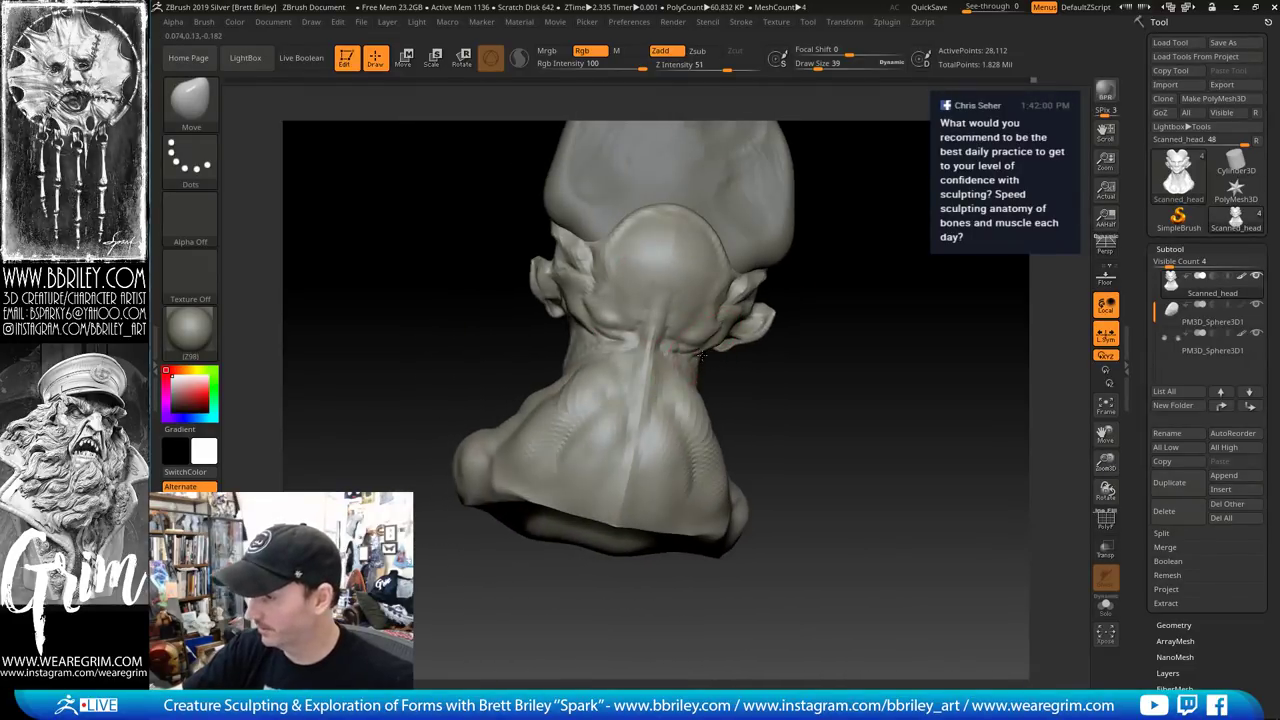
Refine the neck and shoulder silhouette with the Move brush at size 21
{"action": "mouse_move", "coordinate": [710, 400]}
{"action": "left_mouse_down"}
{"action": "mouse_move", "coordinate": [926, 383]}
{"action": "mouse_move", "coordinate": [790, 364]}
{"action": "left_mouse_up"}
{"action": "key", "text": "s"}
{"action": "left_click_drag", "start_coordinate": [721, 359], "coordinate": [716, 349]}
{"action": "key", "text": "s"}
{"action": "mouse_move", "coordinate": [710, 348]}
{"action": "left_mouse_down"}
{"action": "mouse_move", "coordinate": [780, 362]}
{"action": "mouse_move", "coordinate": [735, 366]}
{"action": "left_mouse_up"}
{"action": "left_click_drag", "start_coordinate": [808, 324], "coordinate": [854, 312]}
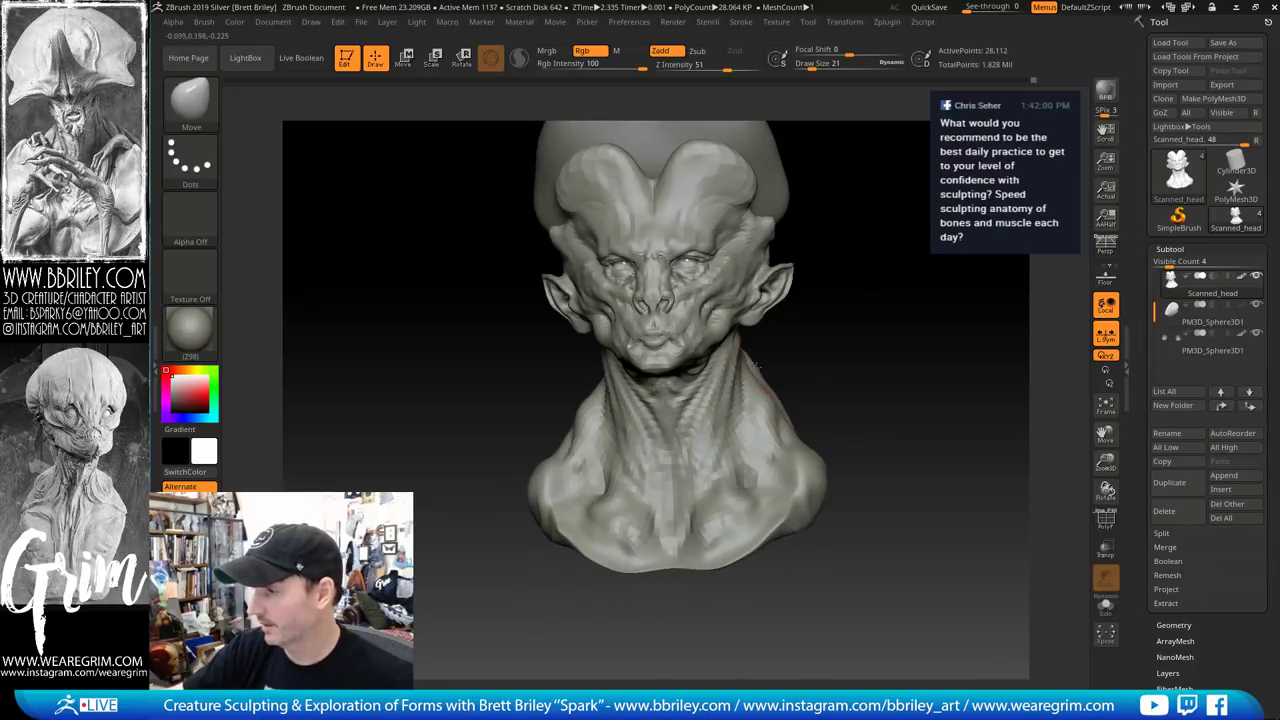
{"action": "mouse_move", "coordinate": [800, 386]}
{"action": "left_mouse_down"}
{"action": "mouse_move", "coordinate": [877, 383]}
{"action": "mouse_move", "coordinate": [782, 350]}
{"action": "left_mouse_up"}
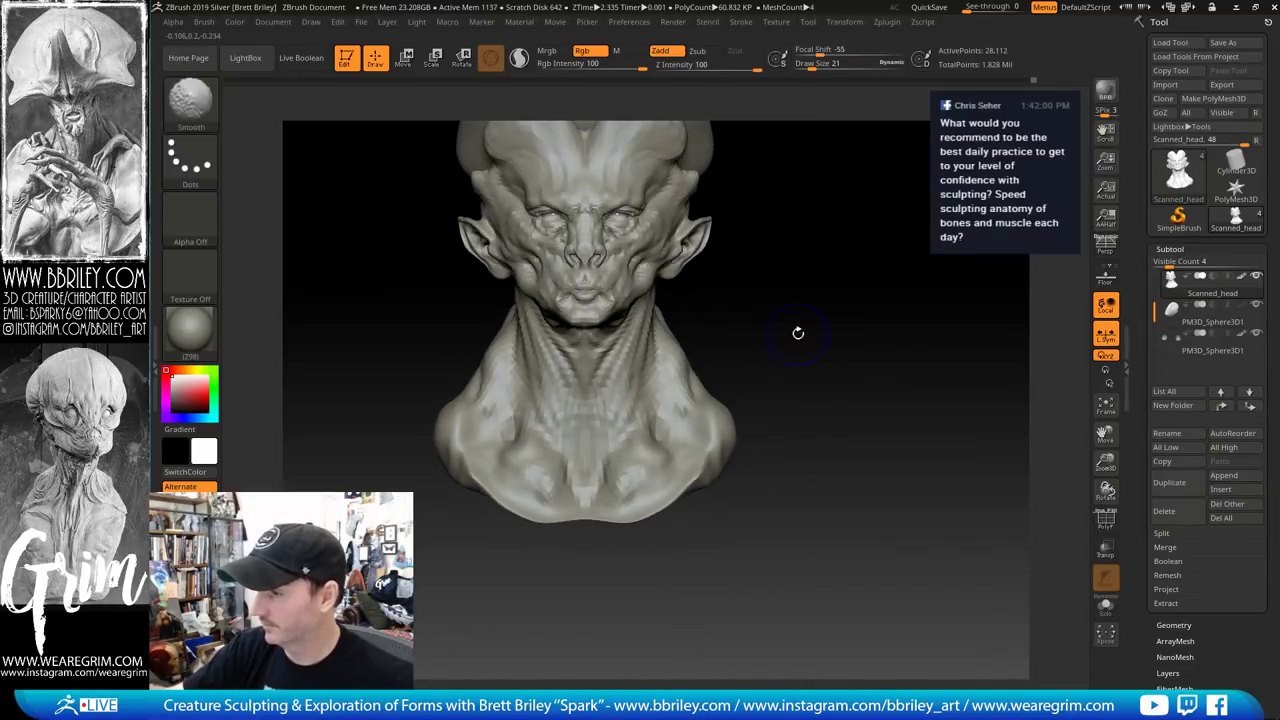
Mask the head, stretch the unmasked neck and shoulders downward with the gizmo, and return to drawing without the mask
{"action": "mouse_move", "coordinate": [366, 606]}
{"action": "left_mouse_down", "text": "ctrl"}
{"action": "mouse_move", "coordinate": [829, 389]}
{"action": "mouse_move", "coordinate": [849, 349]}
{"action": "mouse_move", "coordinate": [834, 321]}
{"action": "left_mouse_up", "text": "ctrl"}
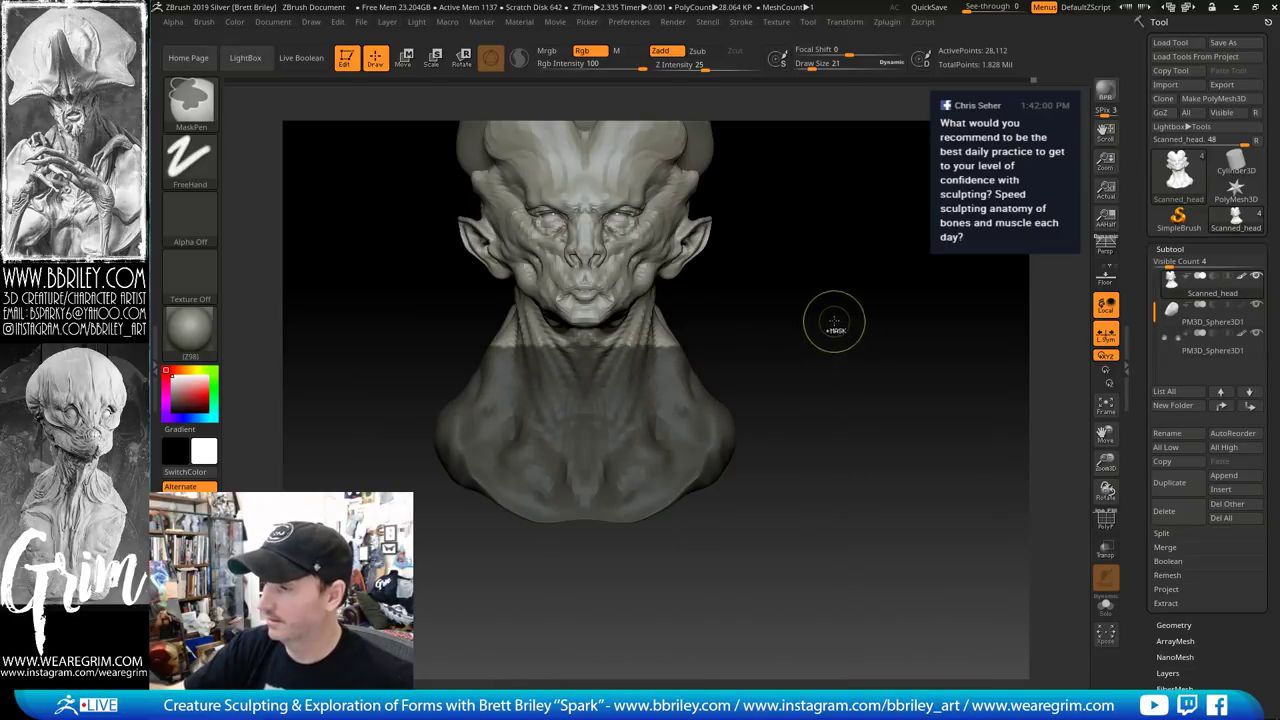
{"action": "left_click", "coordinate": [834, 321], "text": "ctrl"}
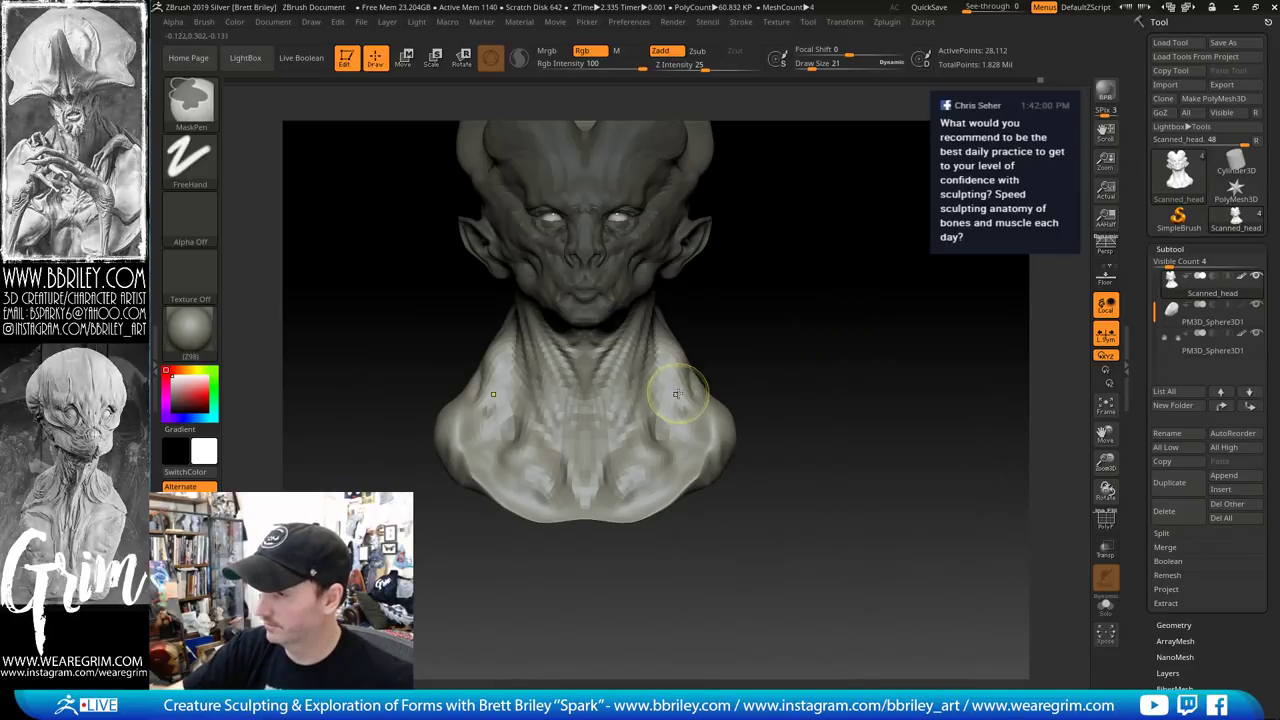
{"action": "key", "text": "w"}
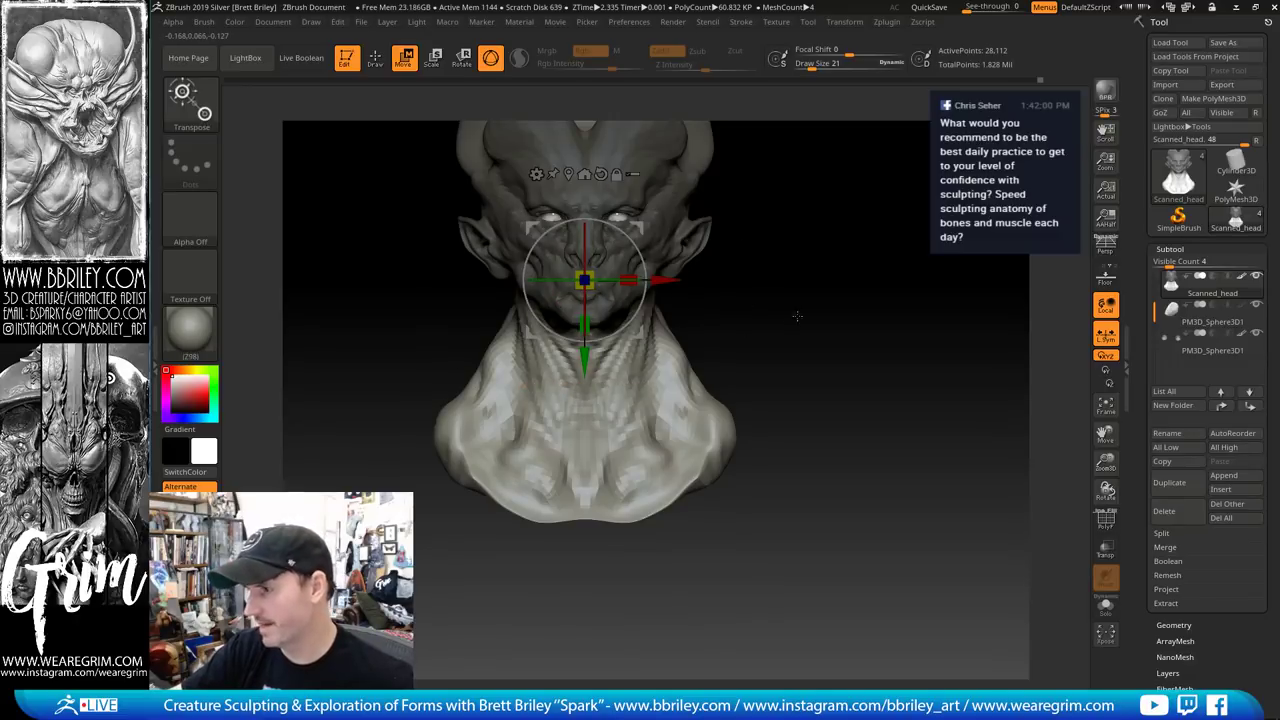
{"action": "left_click_drag", "start_coordinate": [797, 316], "coordinate": [850, 352], "text": "alt"}
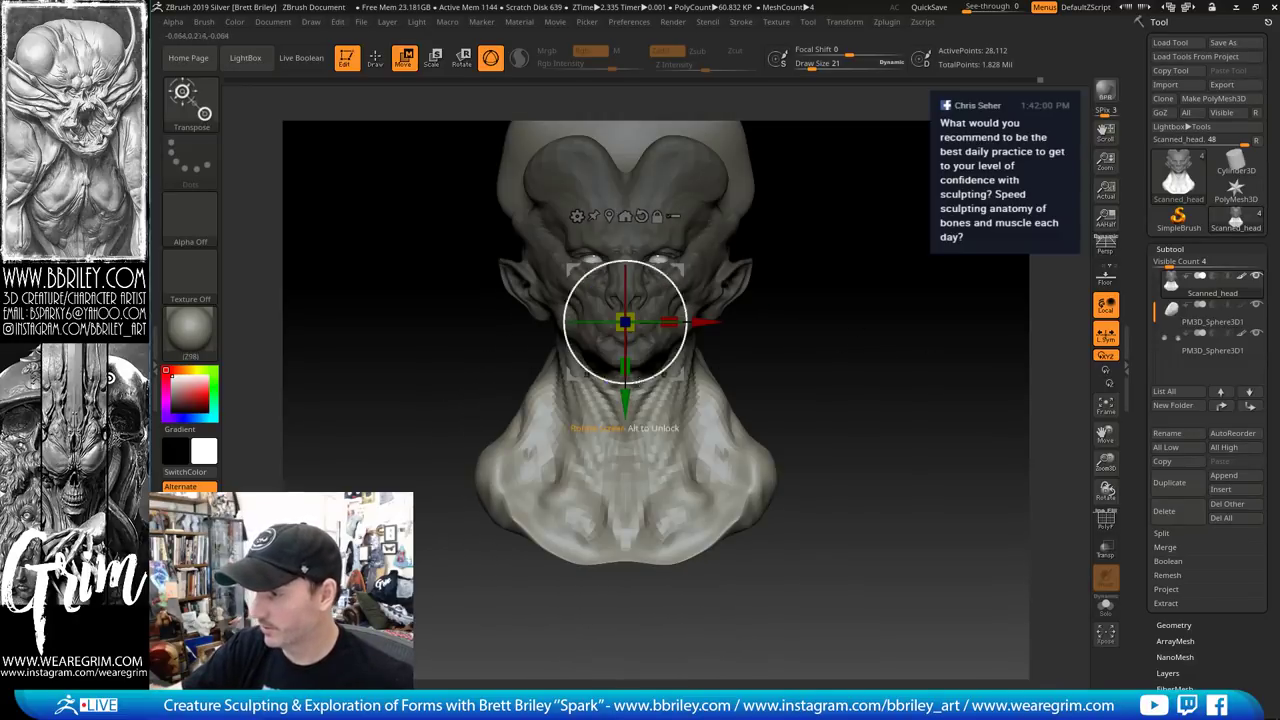
{"action": "left_click_drag", "start_coordinate": [778, 376], "coordinate": [858, 374]}
{"action": "left_click_drag", "start_coordinate": [627, 367], "coordinate": [626, 380]}
{"action": "left_click_drag", "start_coordinate": [627, 384], "coordinate": [627, 382]}
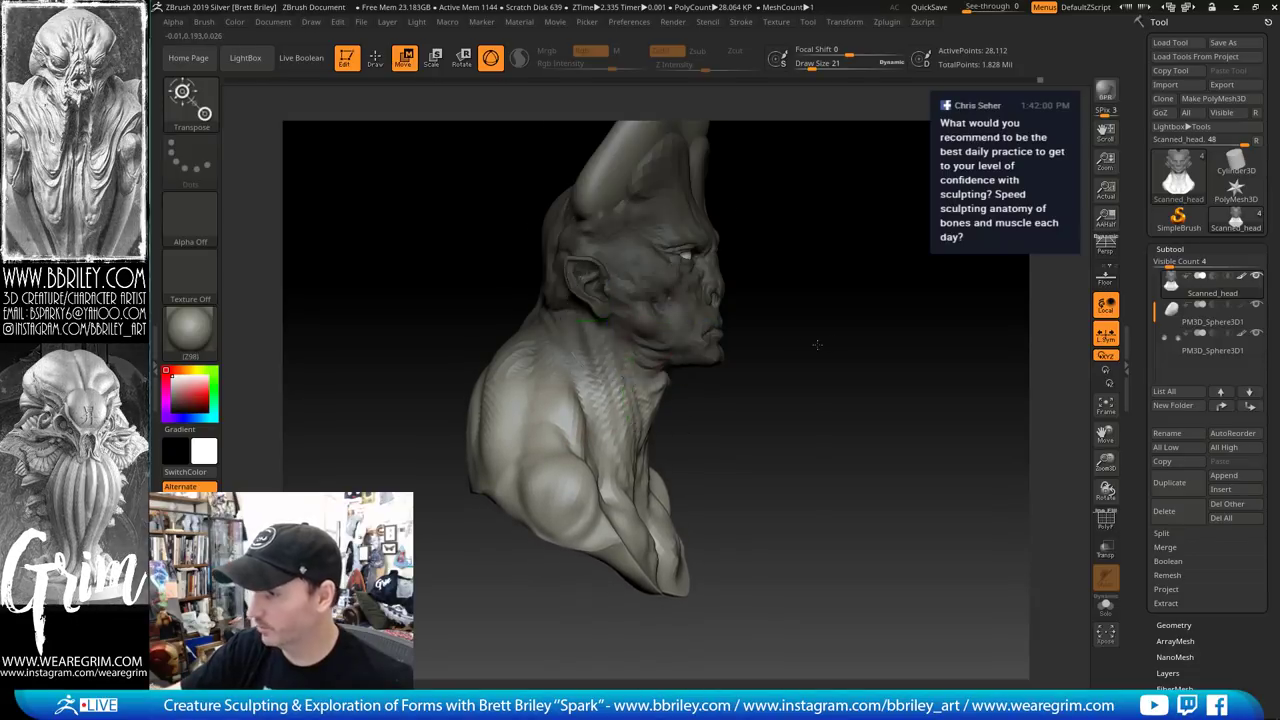
{"action": "mouse_move", "coordinate": [814, 345]}
{"action": "left_mouse_down"}
{"action": "mouse_move", "coordinate": [763, 343]}
{"action": "mouse_move", "coordinate": [840, 316]}
{"action": "mouse_move", "coordinate": [640, 451]}
{"action": "left_mouse_up"}
{"action": "key", "text": "q"}
{"action": "key", "text": "q"}
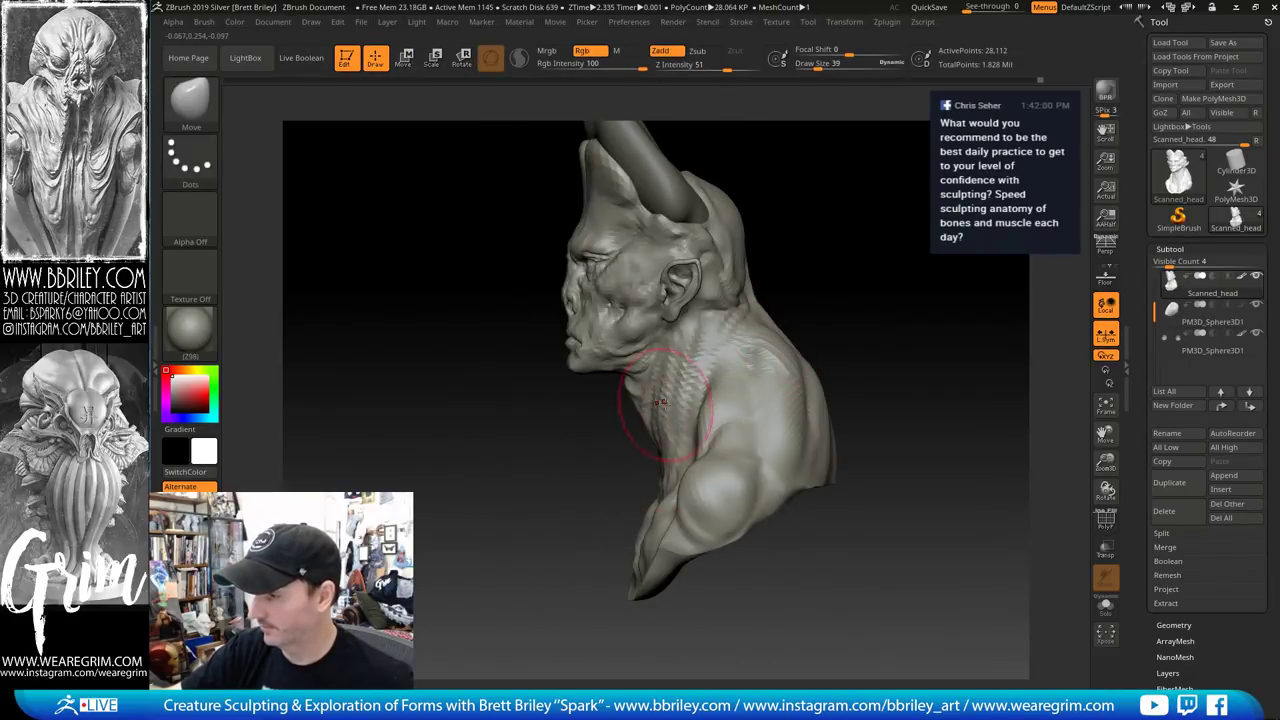
Pull an Adam's apple out of the front of the throat with the Move brush at sizes 15 and 12
{"action": "key", "text": "s"}
{"action": "left_click_drag", "start_coordinate": [635, 392], "coordinate": [621, 390]}
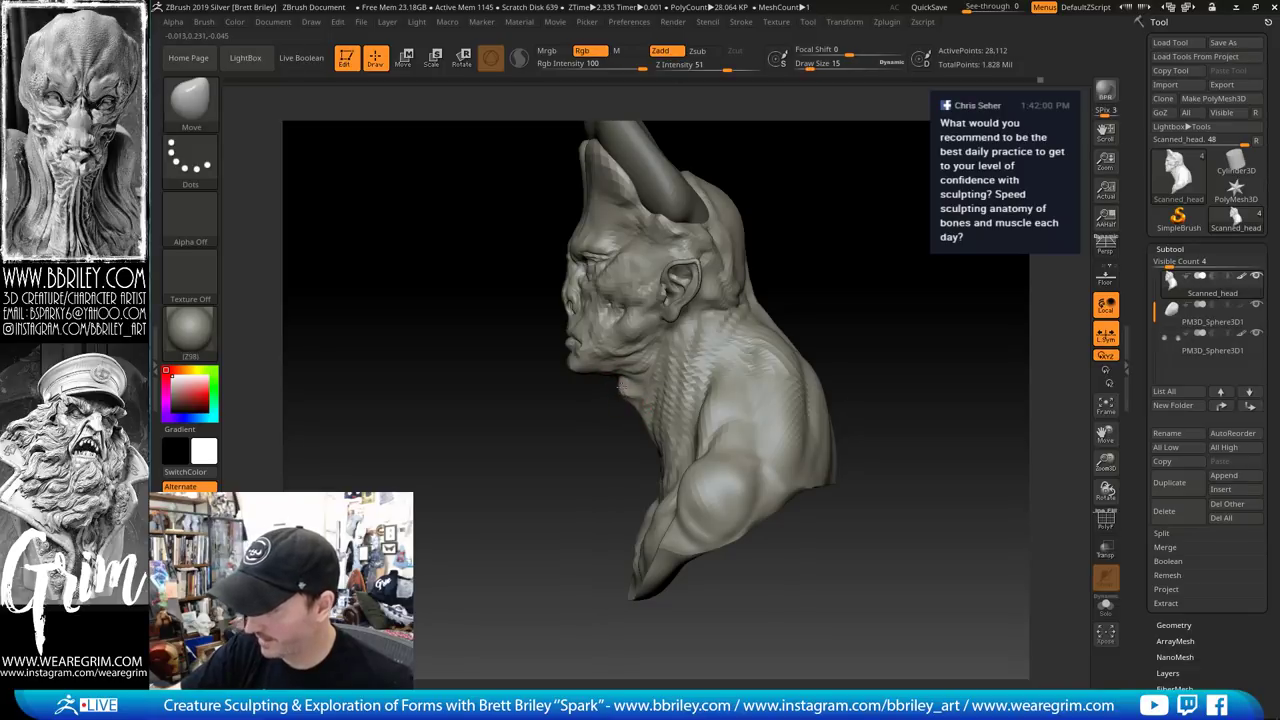
{"action": "left_click_drag", "start_coordinate": [812, 253], "coordinate": [634, 404]}
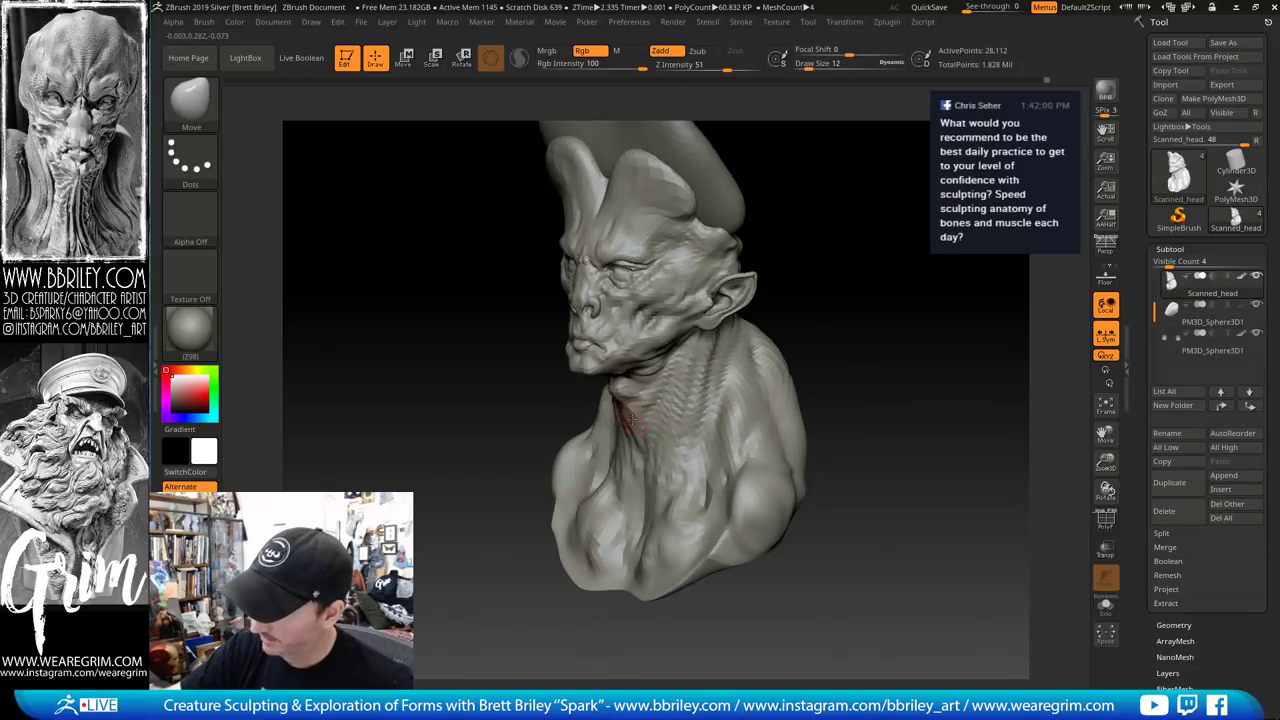
{"action": "left_click_drag", "start_coordinate": [893, 272], "coordinate": [830, 329]}
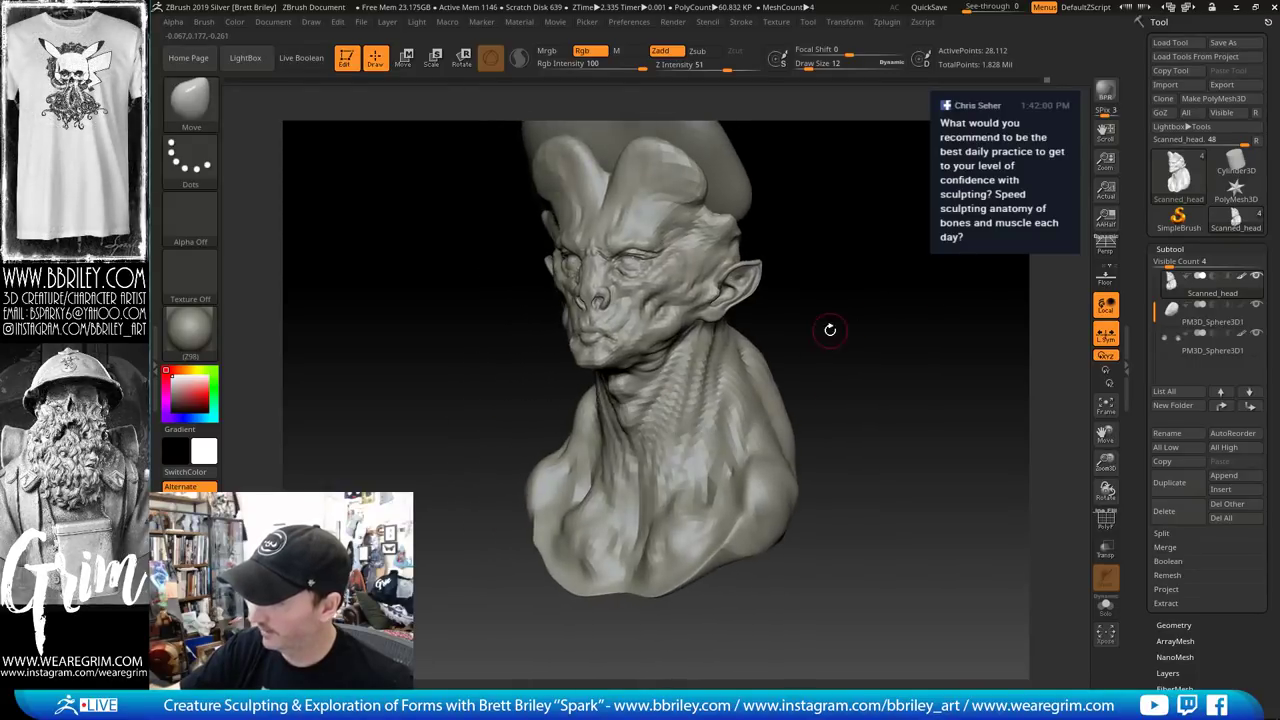
Carve the creases around the Adam's apple and throat with the DamStandard brush at size 8
{"action": "key", "text": "b"}
{"action": "key", "text": "d"}
{"action": "key", "text": "s"}
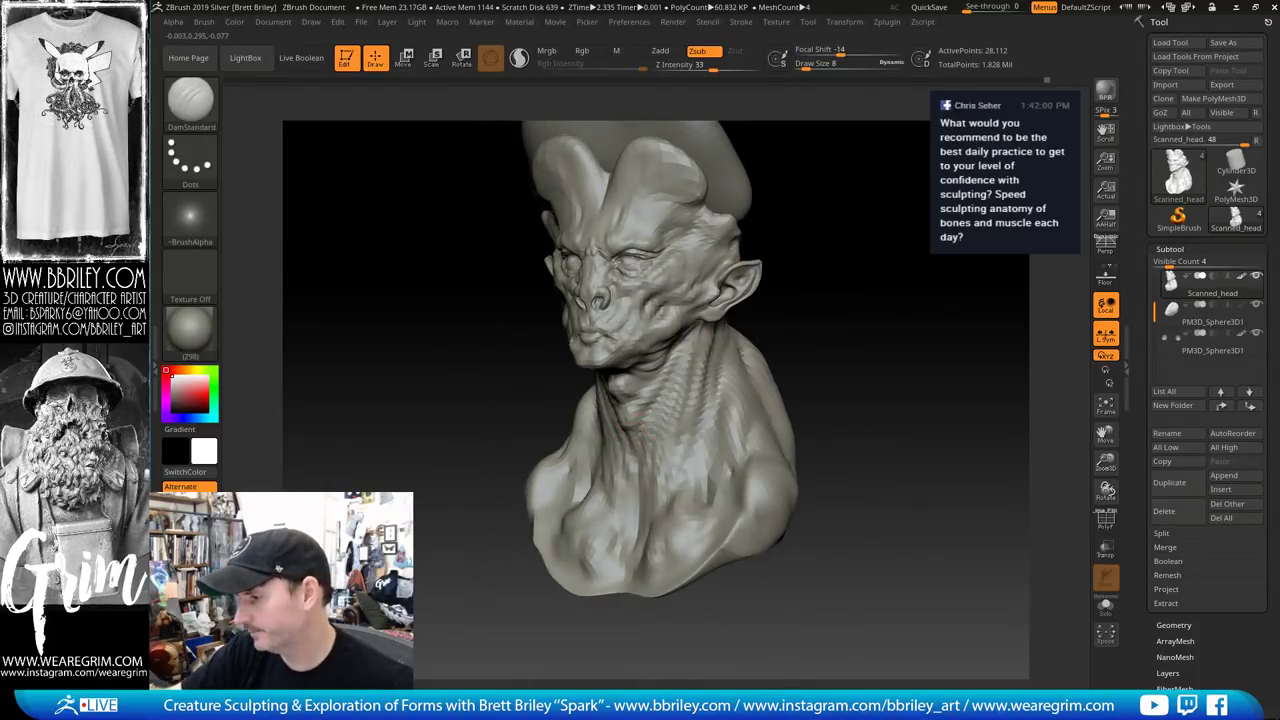
{"action": "left_click_drag", "start_coordinate": [759, 319], "coordinate": [604, 404]}
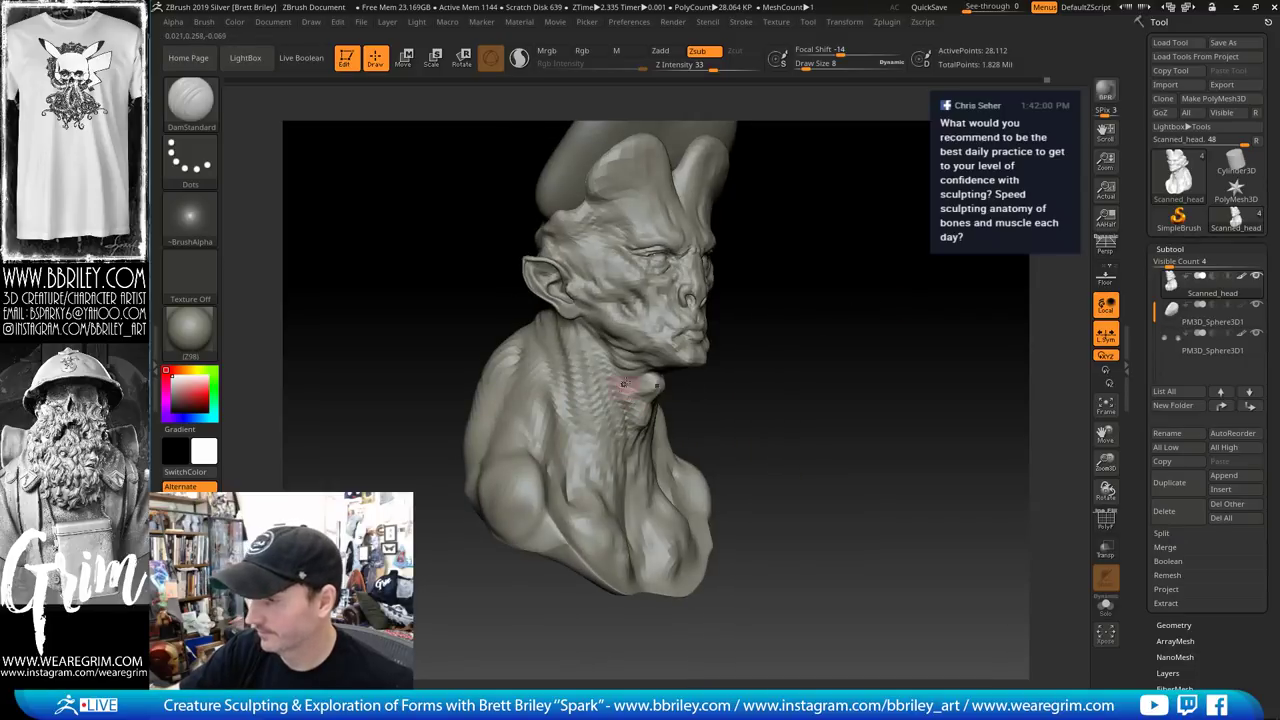
{"action": "left_click_drag", "start_coordinate": [850, 368], "coordinate": [704, 380]}
Build up the forms of the throat and neck with the Clay brush at size 8
{"action": "key", "text": "b"}
{"action": "key", "text": "c"}
{"action": "key", "text": "l"}
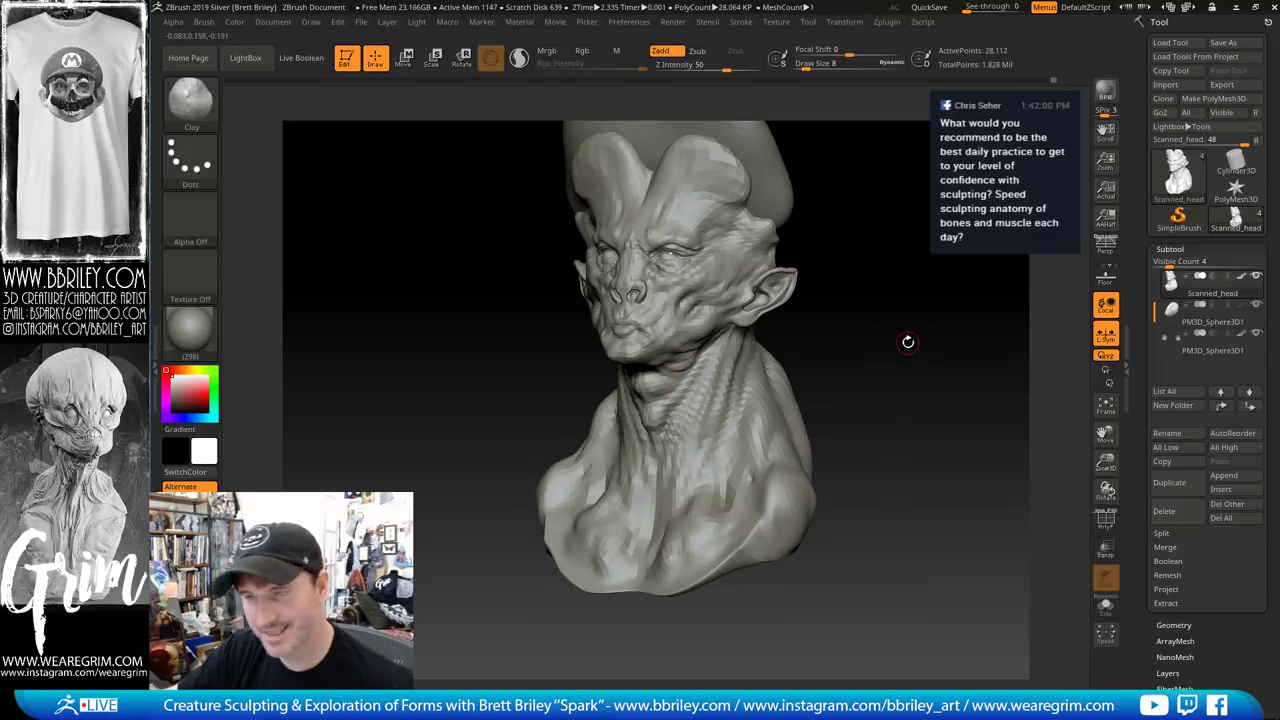
{"action": "mouse_move", "coordinate": [908, 342]}
{"action": "left_mouse_down"}
{"action": "mouse_move", "coordinate": [760, 380]}
{"action": "mouse_move", "coordinate": [665, 440]}
{"action": "mouse_move", "coordinate": [904, 278]}
{"action": "left_mouse_up"}
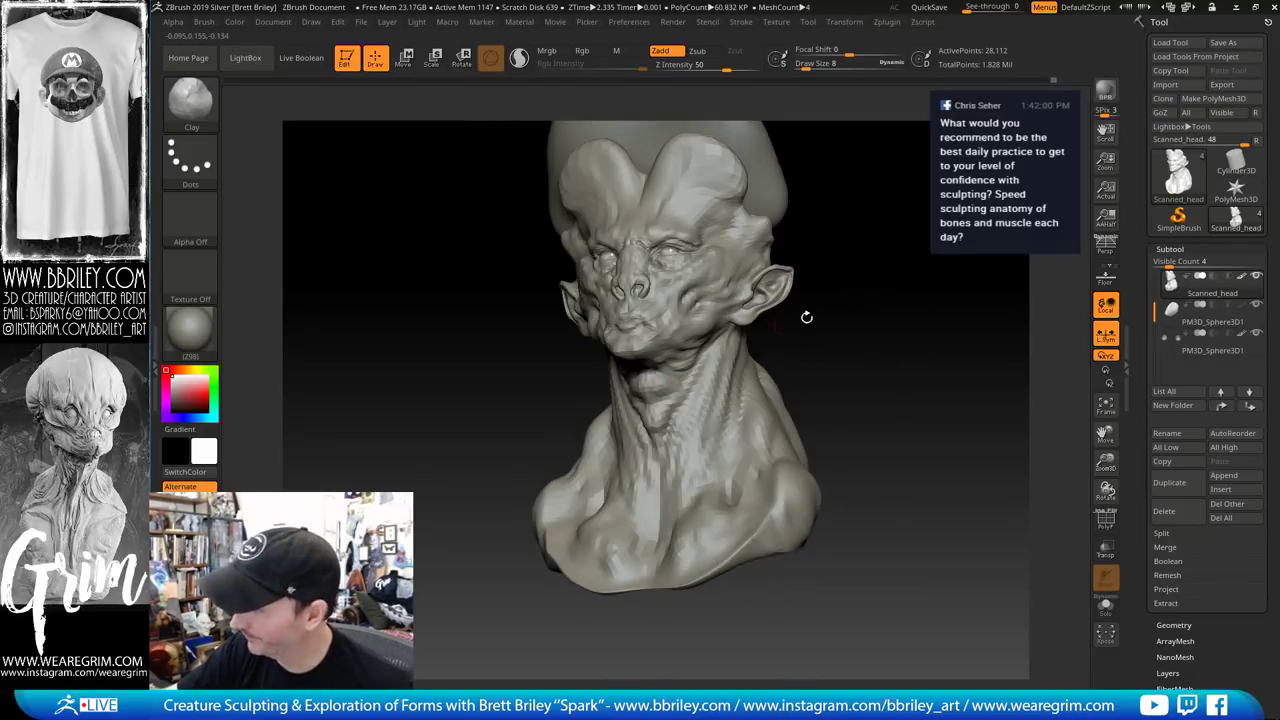
{"action": "mouse_move", "coordinate": [806, 317]}
{"action": "left_mouse_down"}
{"action": "mouse_move", "coordinate": [803, 286]}
{"action": "mouse_move", "coordinate": [829, 294]}
{"action": "mouse_move", "coordinate": [815, 284]}
{"action": "mouse_move", "coordinate": [644, 318]}
{"action": "mouse_move", "coordinate": [643, 358]}
{"action": "left_mouse_up"}
Raise the bust one subdivision level and carve folds into the neck and under the chin with DamStandard at size 7
{"action": "key", "text": "b"}
{"action": "key", "text": "d"}
{"action": "key", "text": "s"}
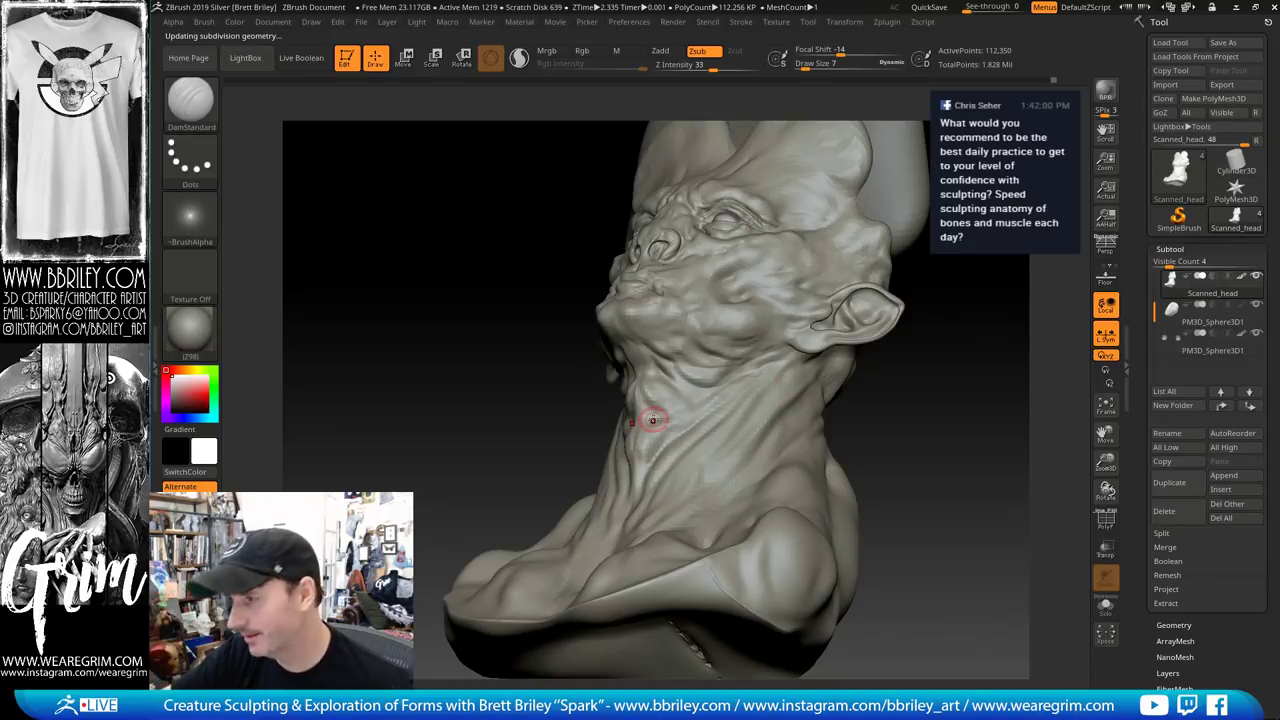
{"action": "right_click_drag", "start_coordinate": [653, 420], "coordinate": [713, 378]}
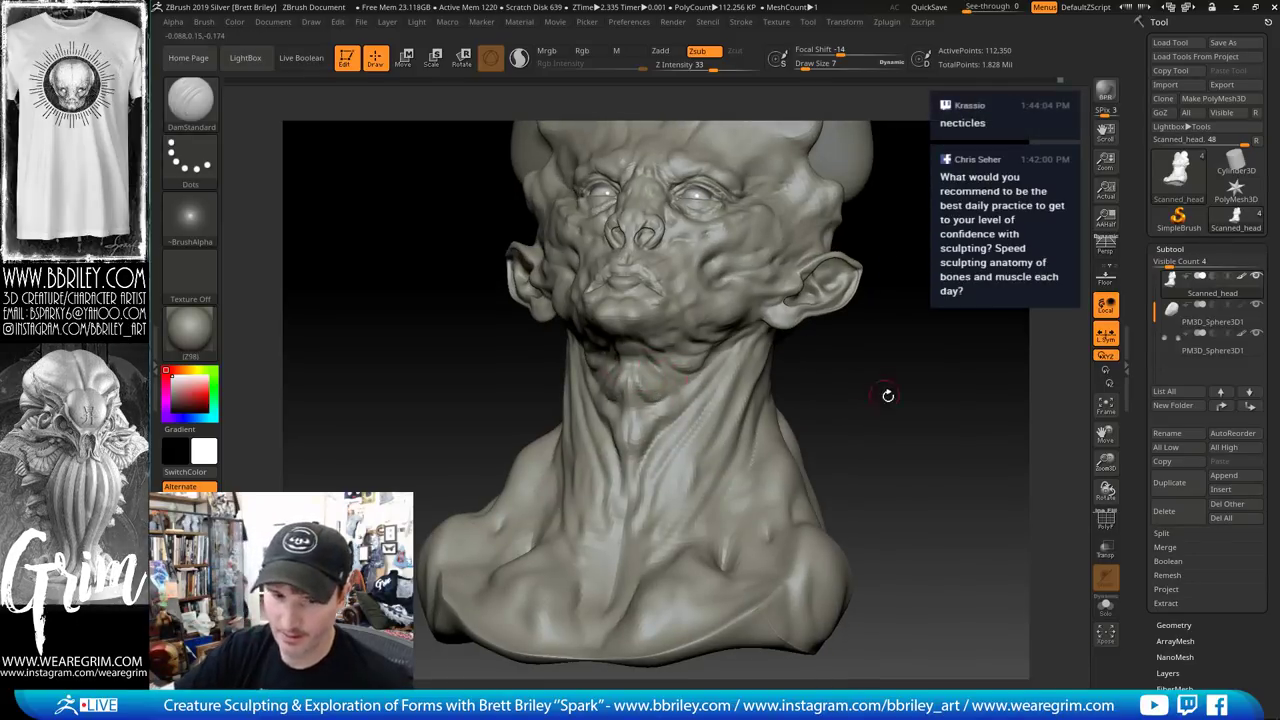
{"action": "mouse_move", "coordinate": [888, 395]}
{"action": "left_mouse_down"}
{"action": "mouse_move", "coordinate": [904, 398]}
{"action": "mouse_move", "coordinate": [889, 388]}
{"action": "left_mouse_up"}
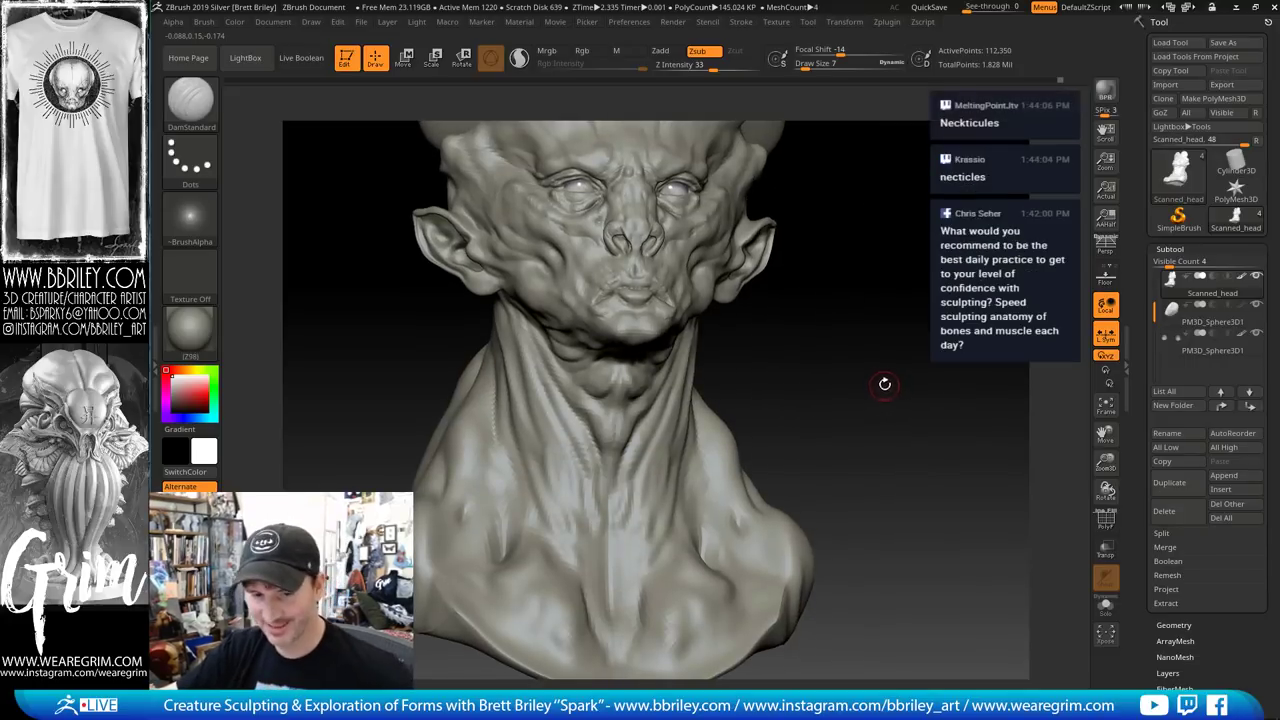
{"action": "mouse_move", "coordinate": [846, 300]}
{"action": "left_mouse_down"}
{"action": "mouse_move", "coordinate": [872, 309]}
{"action": "mouse_move", "coordinate": [872, 335]}
{"action": "left_mouse_up"}
Add fine raised wrinkles across the neck, face and forehead with the Standard brush at size 3
{"action": "key", "text": "b"}
{"action": "key", "text": "s"}
{"action": "key", "text": "t"}
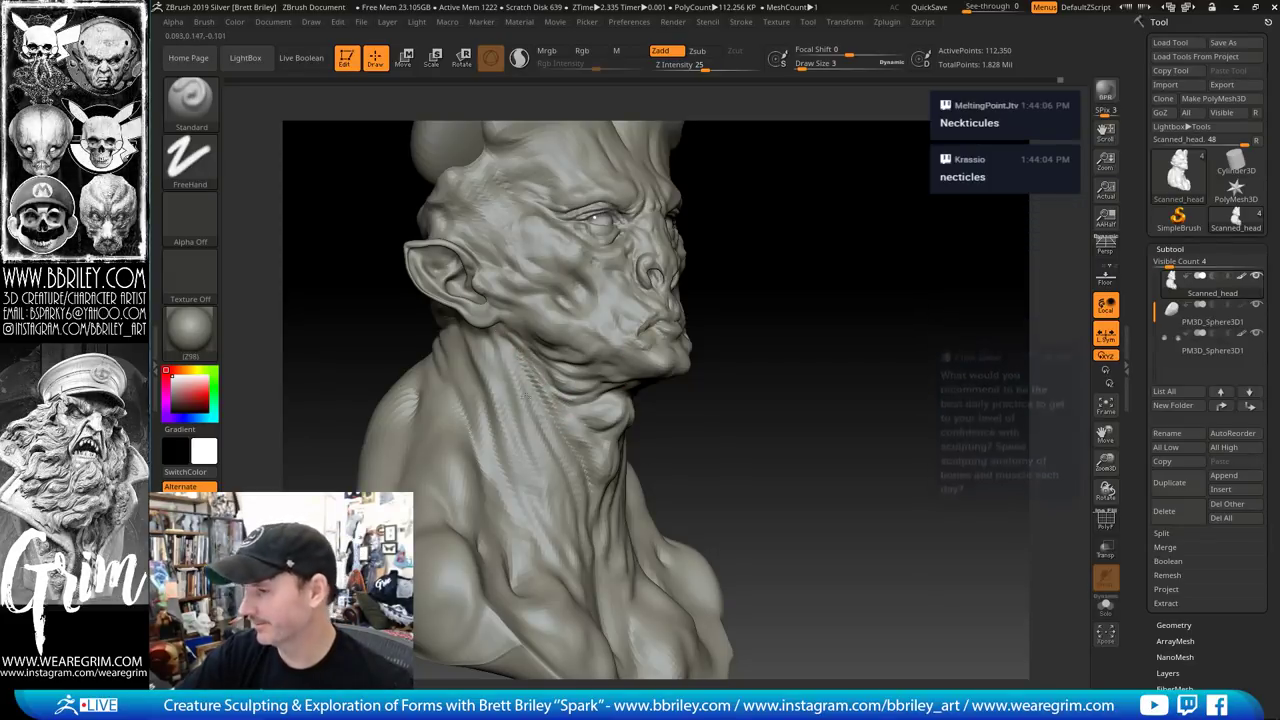
{"action": "left_click_drag", "start_coordinate": [812, 394], "coordinate": [676, 380]}
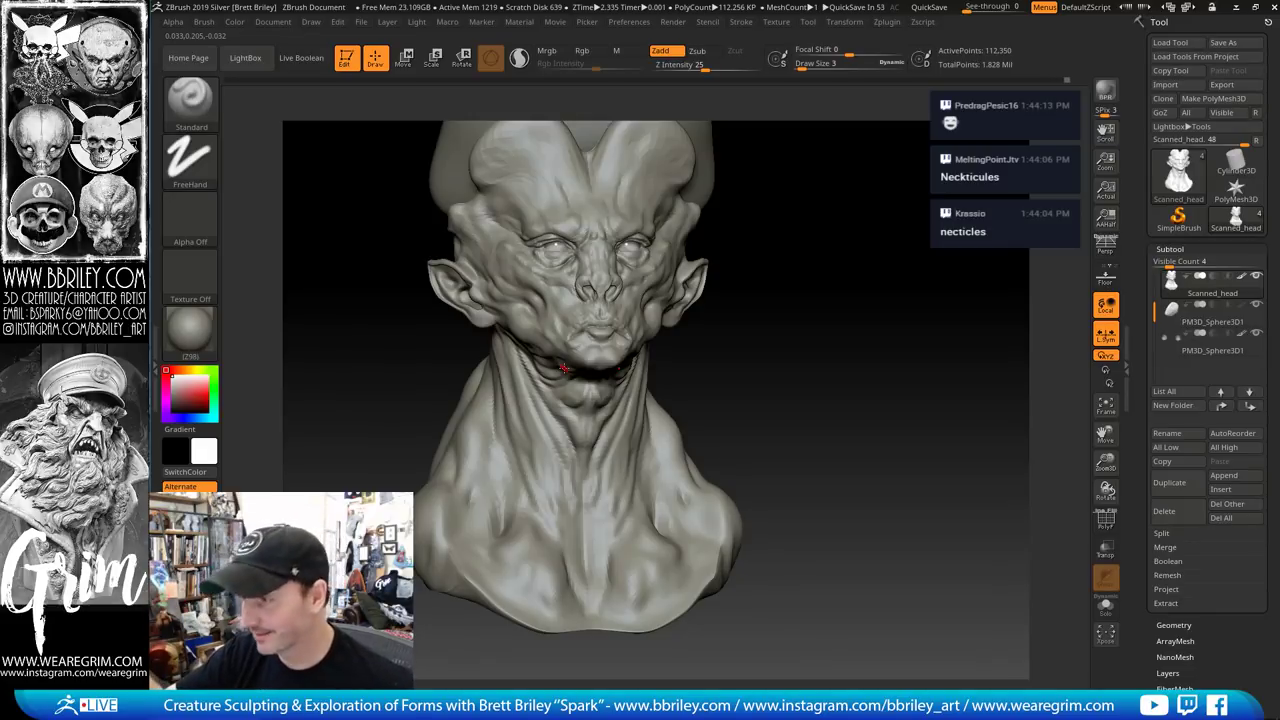
{"action": "left_click_drag", "start_coordinate": [818, 280], "coordinate": [821, 324]}
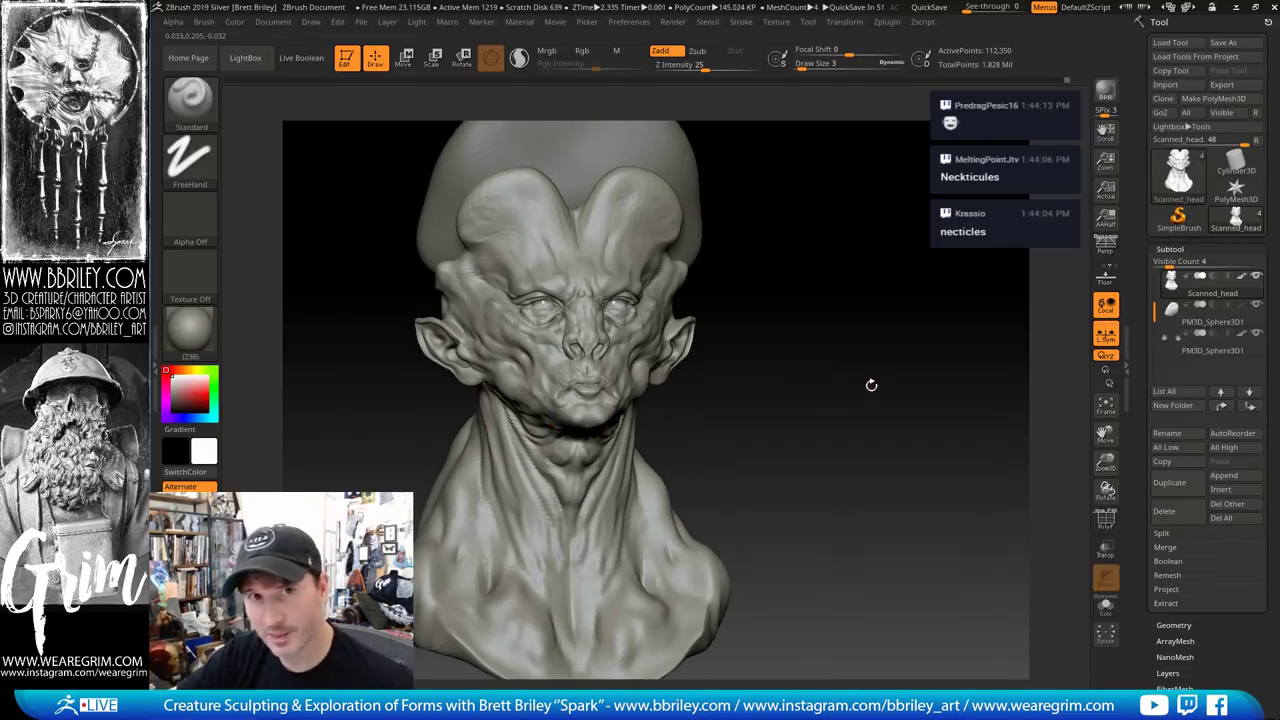
{"action": "left_click_drag", "start_coordinate": [871, 384], "coordinate": [824, 362]}
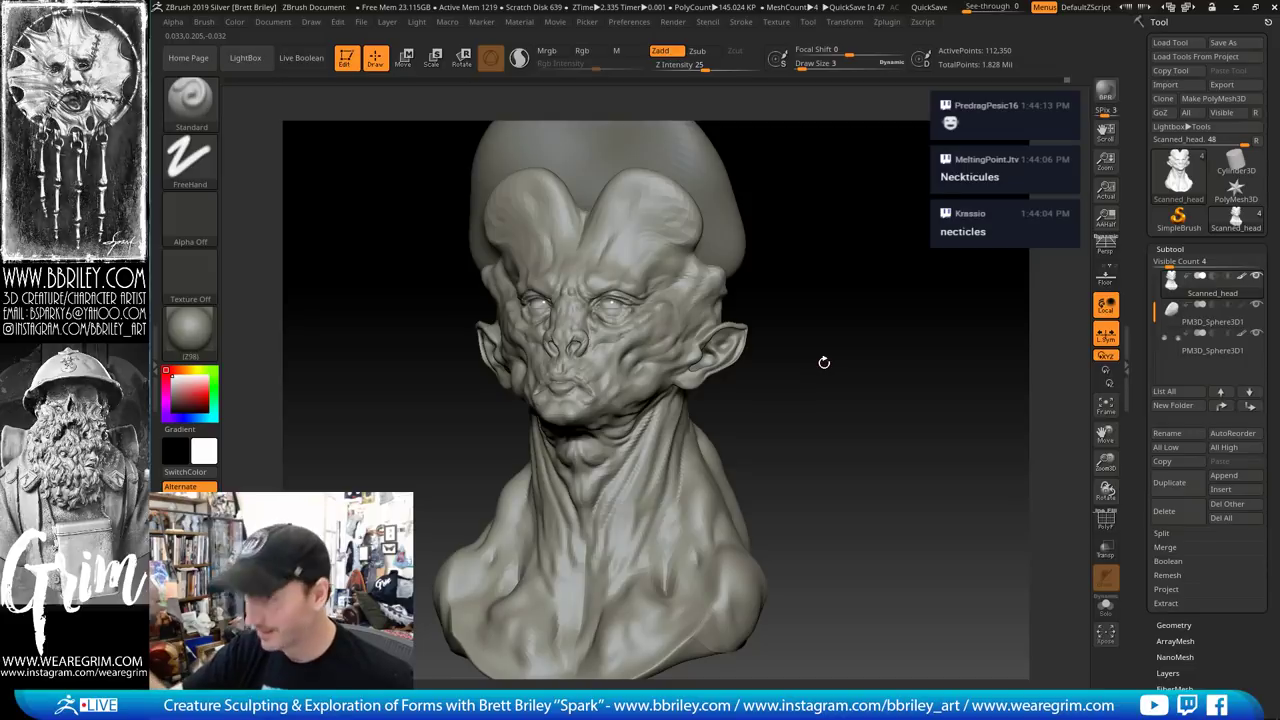
{"action": "left_click_drag", "start_coordinate": [824, 362], "coordinate": [693, 263]}
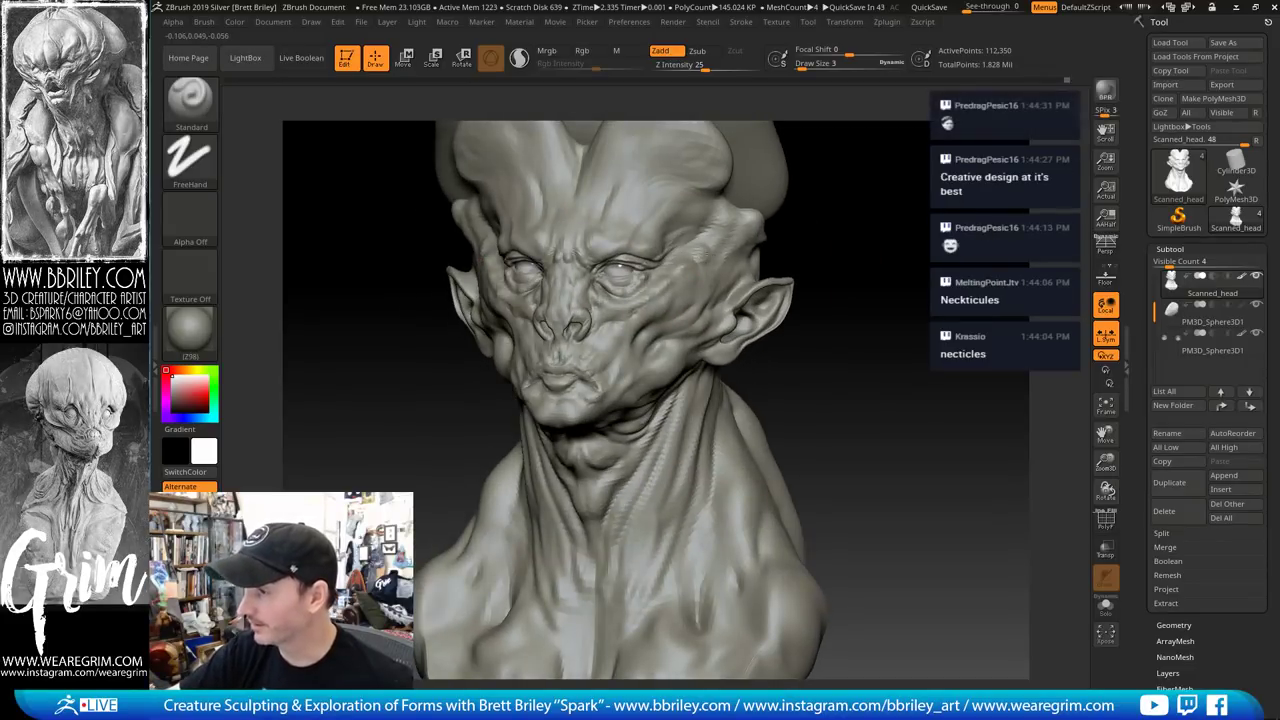
{"action": "mouse_move", "coordinate": [783, 262]}
{"action": "left_mouse_down"}
{"action": "mouse_move", "coordinate": [926, 283]}
{"action": "mouse_move", "coordinate": [900, 240]}
{"action": "mouse_move", "coordinate": [660, 335]}
{"action": "left_mouse_up"}
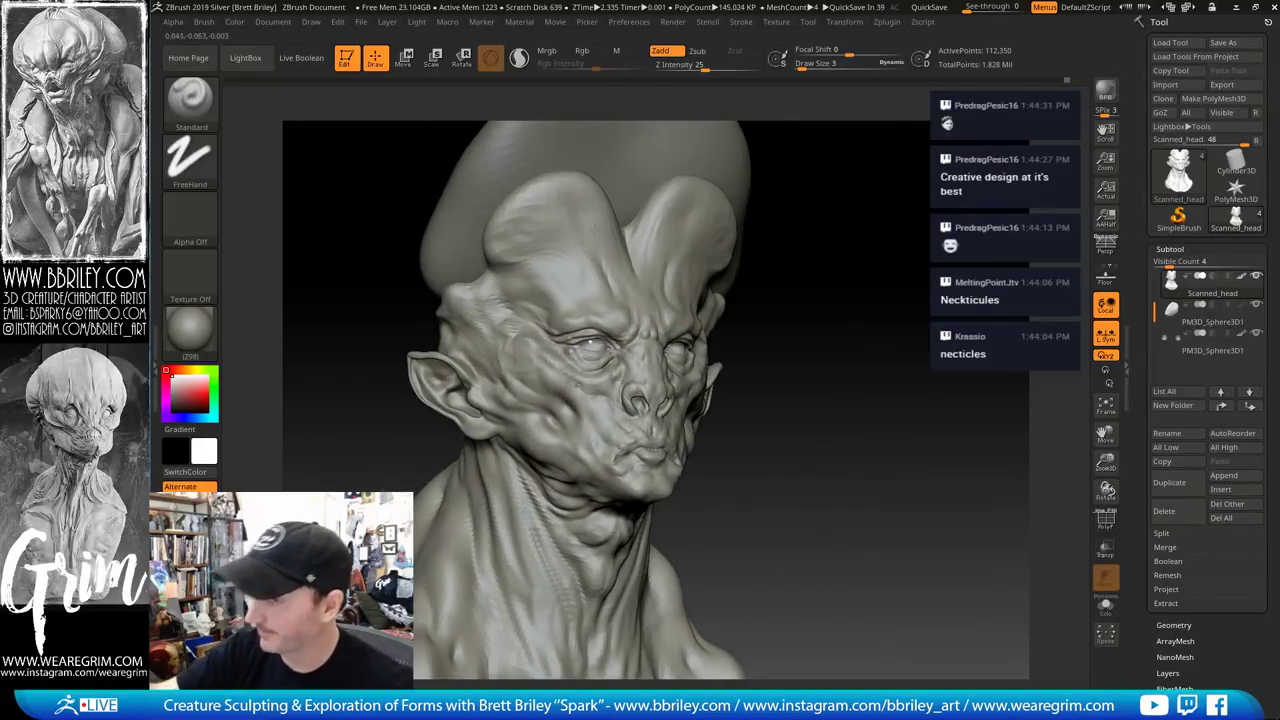
{"action": "left_click_drag", "start_coordinate": [800, 330], "coordinate": [856, 292]}
Cut fine creases into the side of the neck with the DamStandard brush at size 3
{"action": "key", "text": "b"}
{"action": "key", "text": "d"}
{"action": "key", "text": "s"}
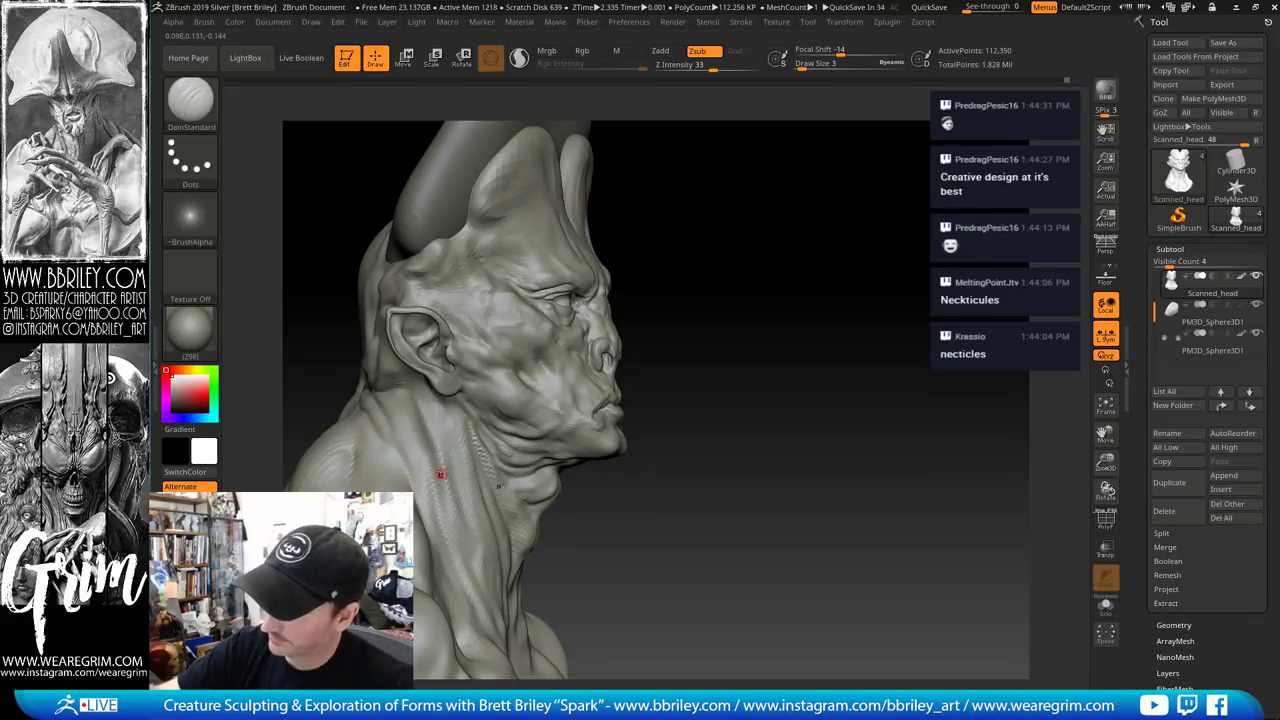
{"action": "mouse_move", "coordinate": [766, 334]}
{"action": "left_mouse_down"}
{"action": "mouse_move", "coordinate": [717, 325]}
{"action": "mouse_move", "coordinate": [838, 320]}
{"action": "mouse_move", "coordinate": [838, 290]}
{"action": "left_mouse_up"}
Adjust the jaw and upper neck shapes below the ears with the Move brush at size 10
{"action": "key", "text": "b"}
{"action": "key", "text": "m"}
{"action": "key", "text": "v"}
{"action": "key", "text": "s"}
{"action": "left_click_drag", "start_coordinate": [551, 385], "coordinate": [555, 384]}
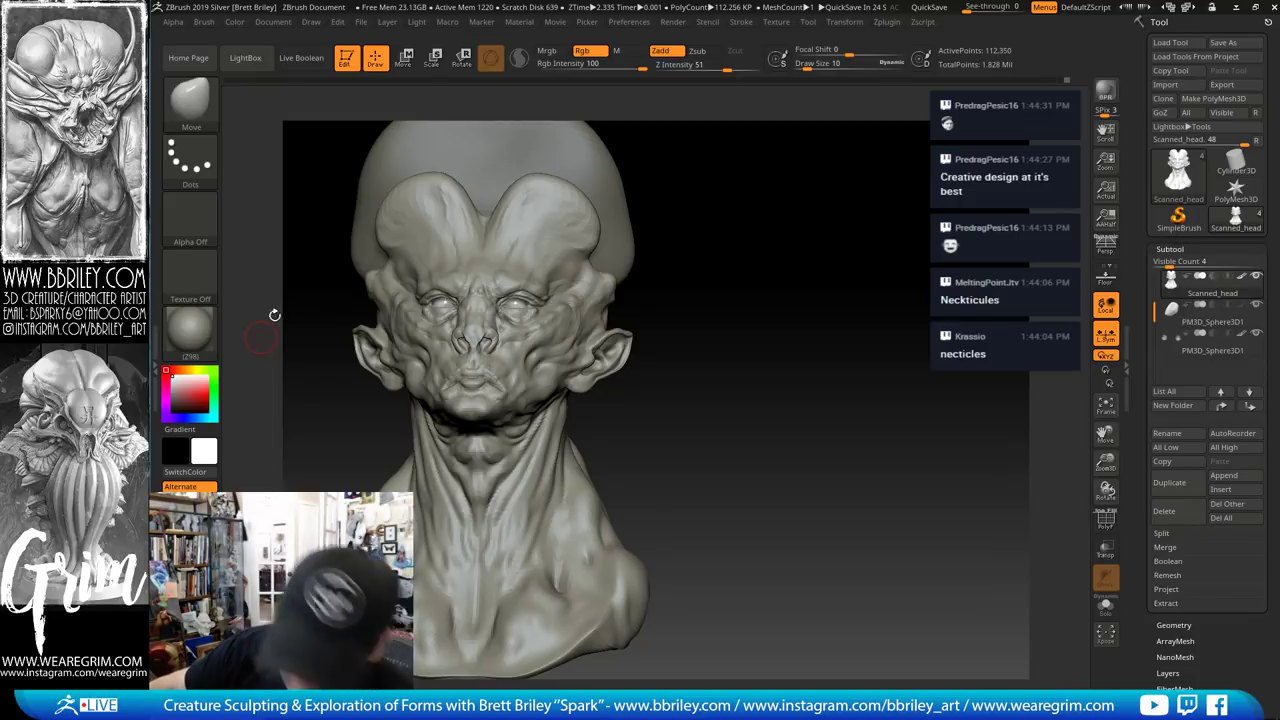
{"action": "left_click_drag", "start_coordinate": [677, 323], "coordinate": [750, 306]}
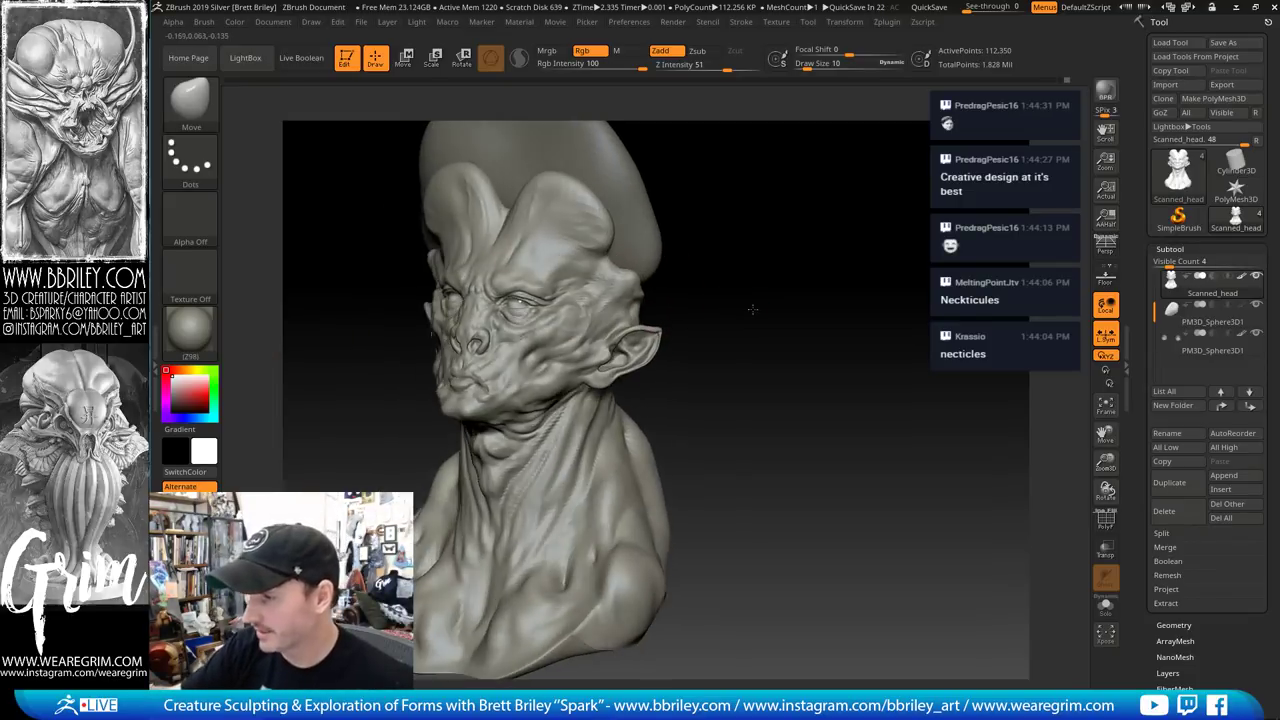
Refine the crease below the ear and jaw with the DamStandard brush at size 6
{"action": "key", "text": "b"}
{"action": "key", "text": "d"}
{"action": "key", "text": "s"}
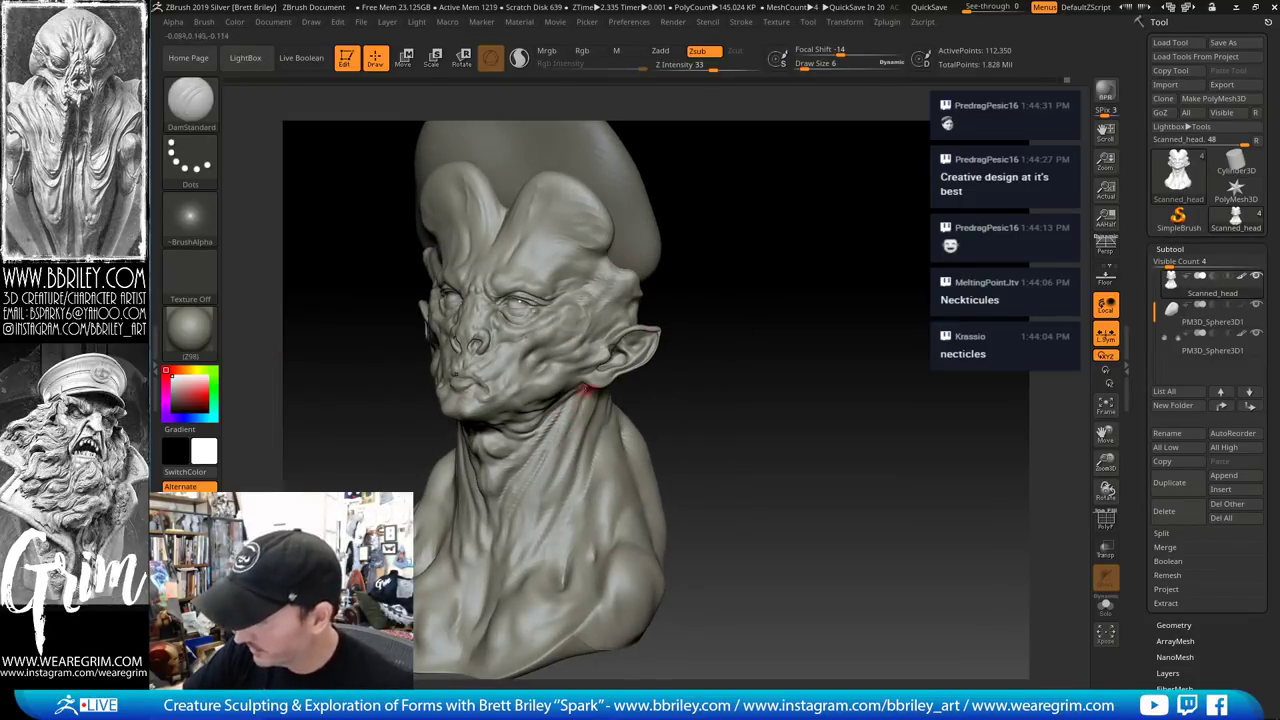
{"action": "right_click_drag", "start_coordinate": [617, 428], "coordinate": [554, 375]}
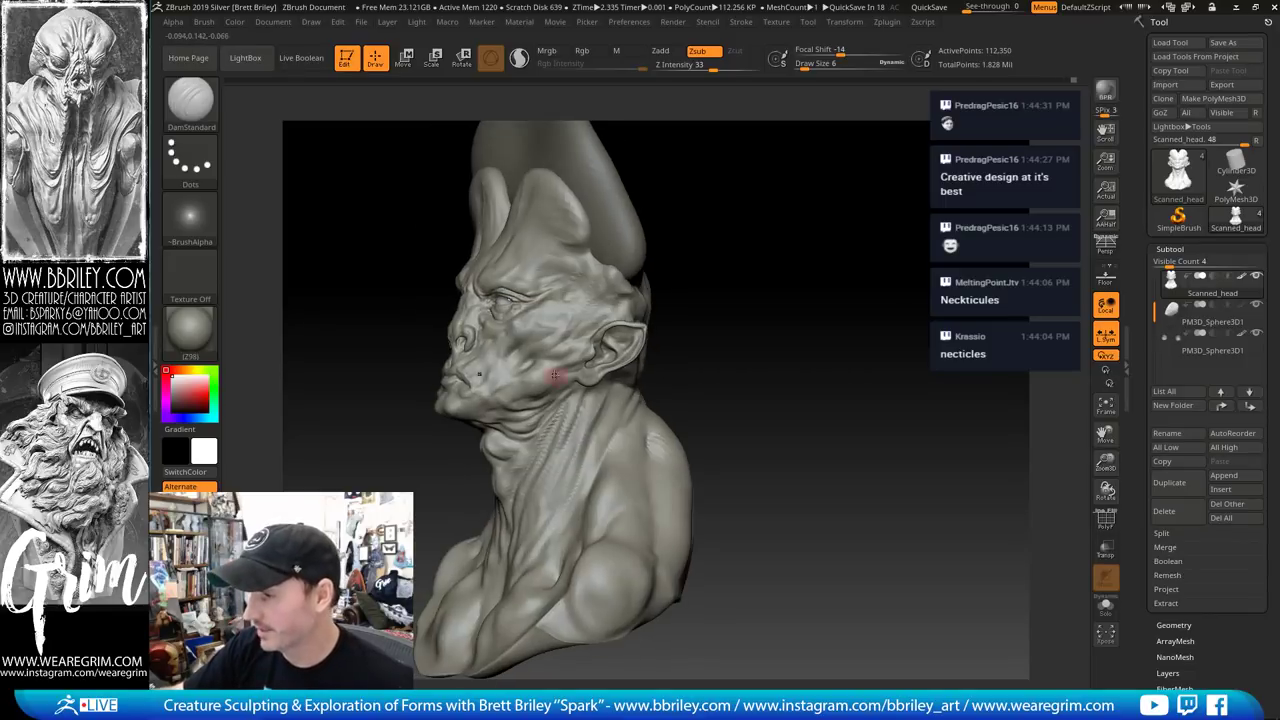
{"action": "right_click_drag", "start_coordinate": [700, 305], "coordinate": [628, 307]}
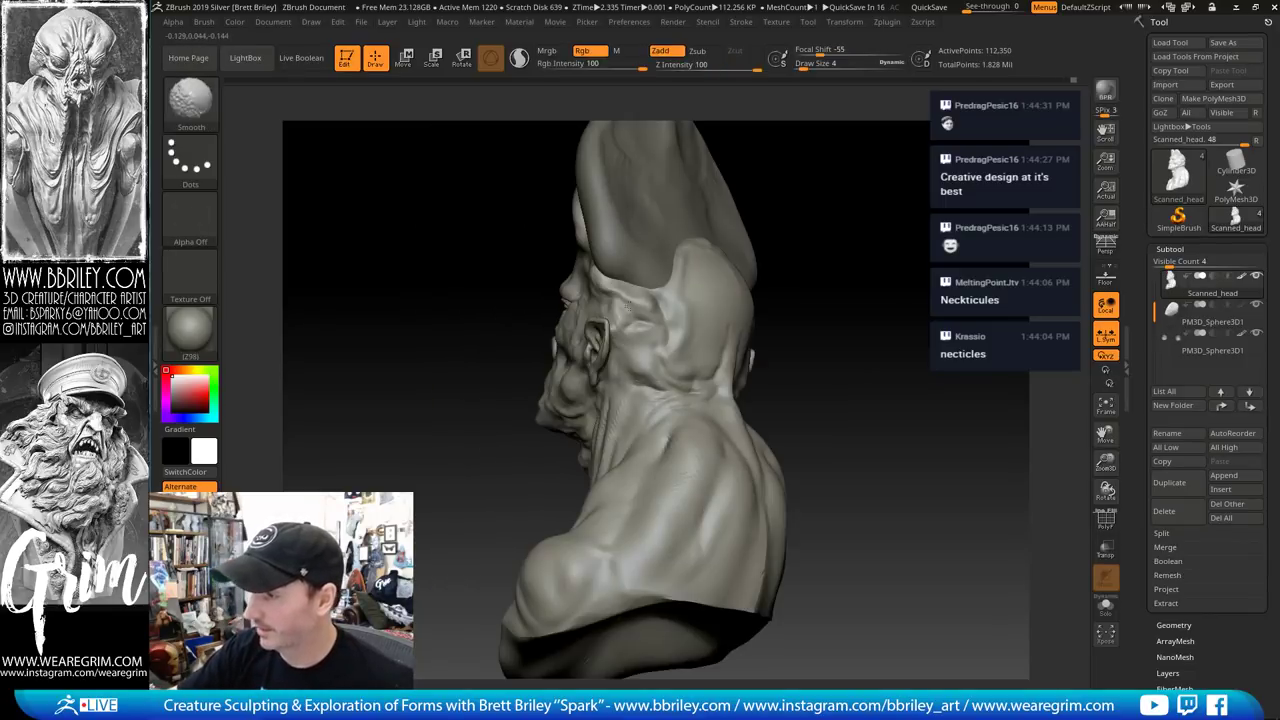
Select the tall cap behind the head and reshape its crown with the Move brush at size 79
{"action": "left_click_drag", "start_coordinate": [872, 180], "coordinate": [811, 297]}
{"action": "left_click", "coordinate": [652, 328], "text": "alt"}
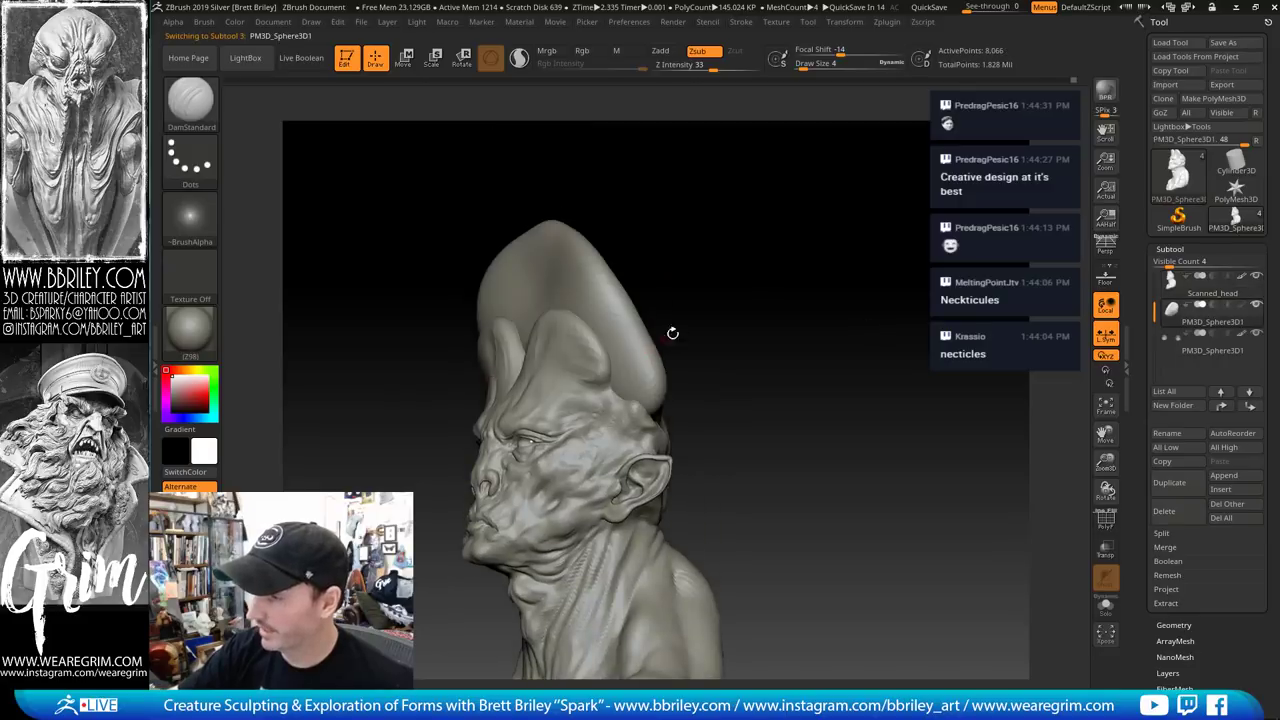
{"action": "left_click_drag", "start_coordinate": [671, 331], "coordinate": [740, 348]}
{"action": "key", "text": "s"}
{"action": "key", "text": "b"}
{"action": "key", "text": "m"}
{"action": "key", "text": "v"}
{"action": "left_click_drag", "start_coordinate": [597, 229], "coordinate": [645, 235]}
{"action": "key", "text": "s"}
{"action": "left_click_drag", "start_coordinate": [549, 267], "coordinate": [571, 268]}
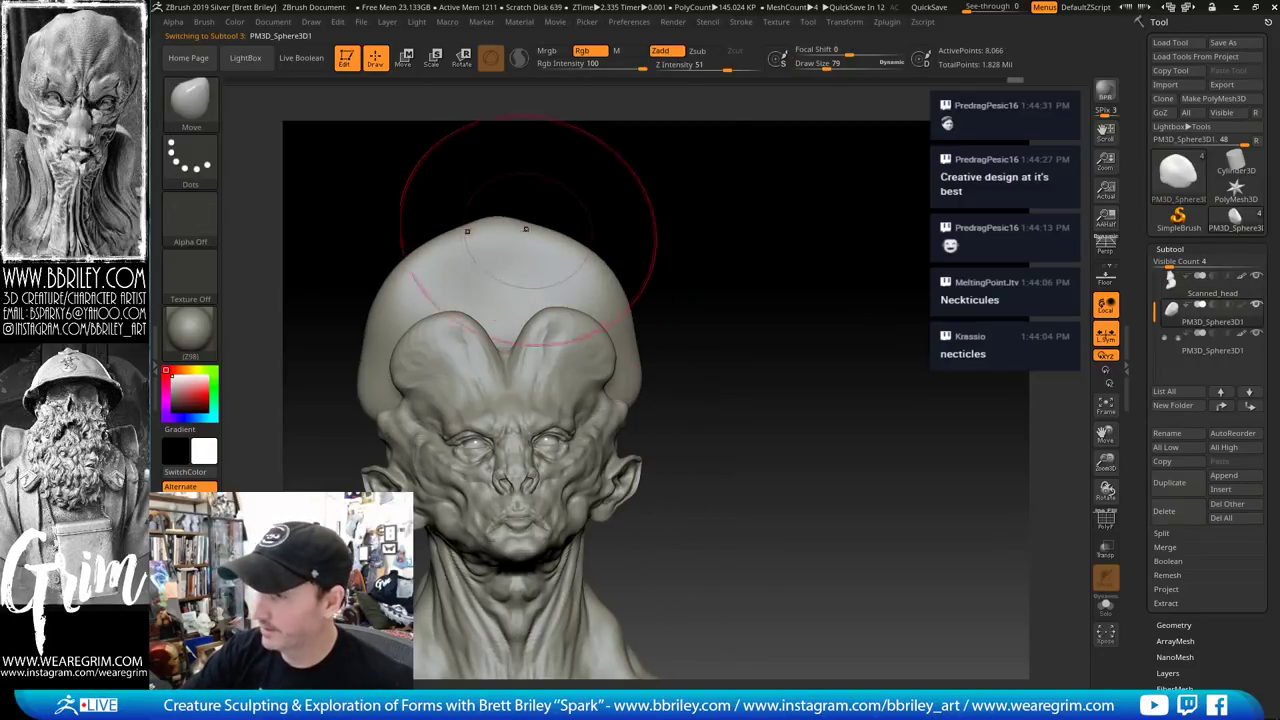
{"action": "mouse_move", "coordinate": [558, 235]}
{"action": "right_mouse_down"}
{"action": "mouse_move", "coordinate": [606, 209]}
{"action": "mouse_move", "coordinate": [529, 223]}
{"action": "right_mouse_up"}
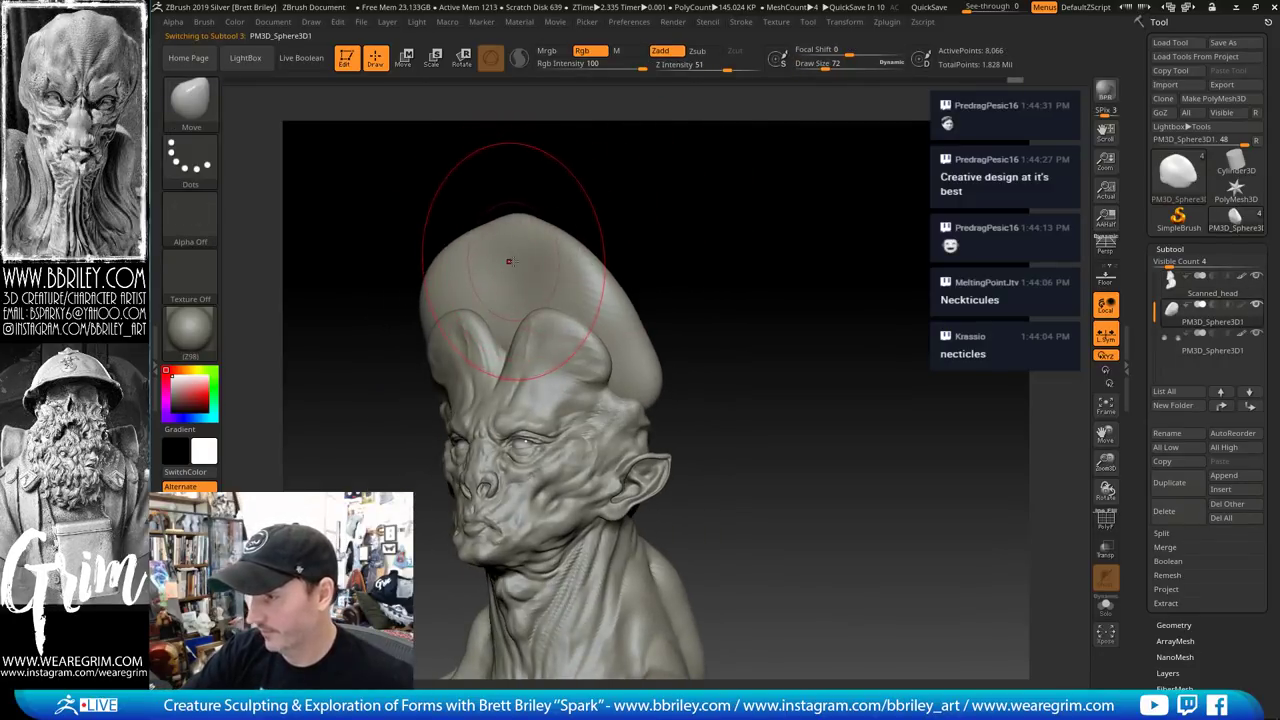
Swell the upper part of the cap with the Inflat brush at size 59 and intensity 10
{"action": "key", "text": "b"}
{"action": "key", "text": "i"}
{"action": "key", "text": "n"}
{"action": "key", "text": "space"}
{"action": "left_click_drag", "start_coordinate": [519, 261], "coordinate": [516, 261]}
{"action": "left_click_drag", "start_coordinate": [525, 250], "coordinate": [557, 268]}
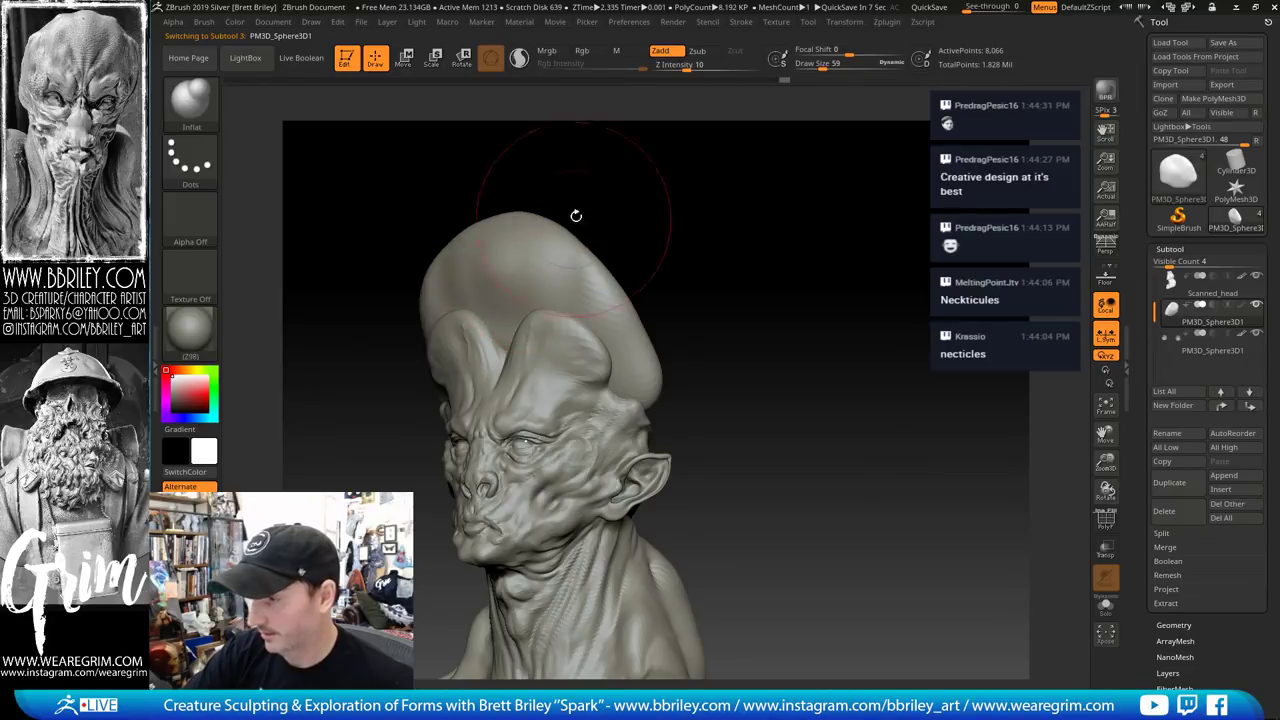
{"action": "left_click_drag", "start_coordinate": [574, 214], "coordinate": [622, 218]}
Try stretching the sides of the cap outward with the Move brush at size 59, and undo it
{"action": "mouse_move", "coordinate": [531, 247]}
{"action": "right_mouse_down"}
{"action": "mouse_move", "coordinate": [723, 237]}
{"action": "mouse_move", "coordinate": [681, 254]}
{"action": "mouse_move", "coordinate": [646, 249]}
{"action": "mouse_move", "coordinate": [806, 234]}
{"action": "mouse_move", "coordinate": [720, 240]}
{"action": "mouse_move", "coordinate": [697, 263]}
{"action": "mouse_move", "coordinate": [737, 220]}
{"action": "mouse_move", "coordinate": [772, 273]}
{"action": "mouse_move", "coordinate": [591, 323]}
{"action": "right_mouse_up"}
{"action": "mouse_move", "coordinate": [658, 284]}
{"action": "right_mouse_down"}
{"action": "mouse_move", "coordinate": [766, 266]}
{"action": "mouse_move", "coordinate": [557, 275]}
{"action": "right_mouse_up"}
{"action": "left_click_drag", "start_coordinate": [792, 224], "coordinate": [863, 217]}
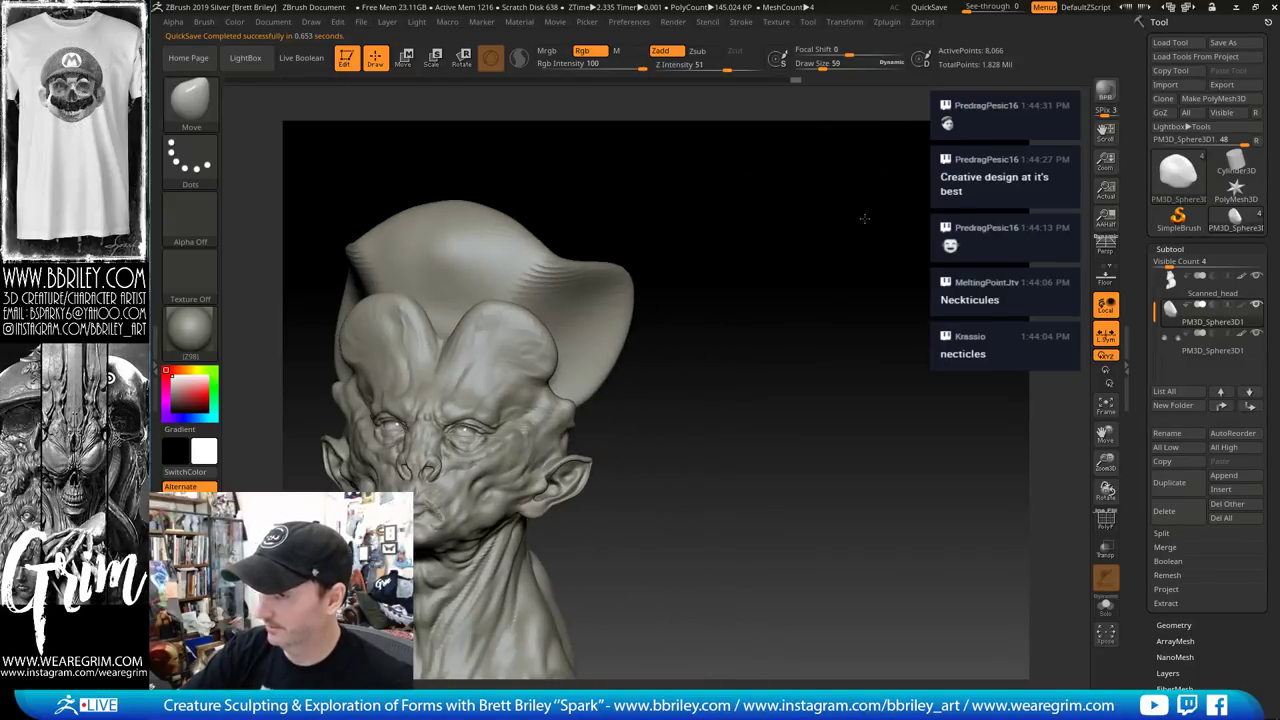
{"action": "key", "text": "ctrl+z"}
{"action": "key", "text": "ctrl+z"}
{"action": "key", "text": "ctrl+z"}
Select the Standard brush, open the cap's Geometry settings and turn on Sculptris Pro mode
{"action": "key", "text": "b"}
{"action": "key", "text": "s"}
{"action": "key", "text": "t"}
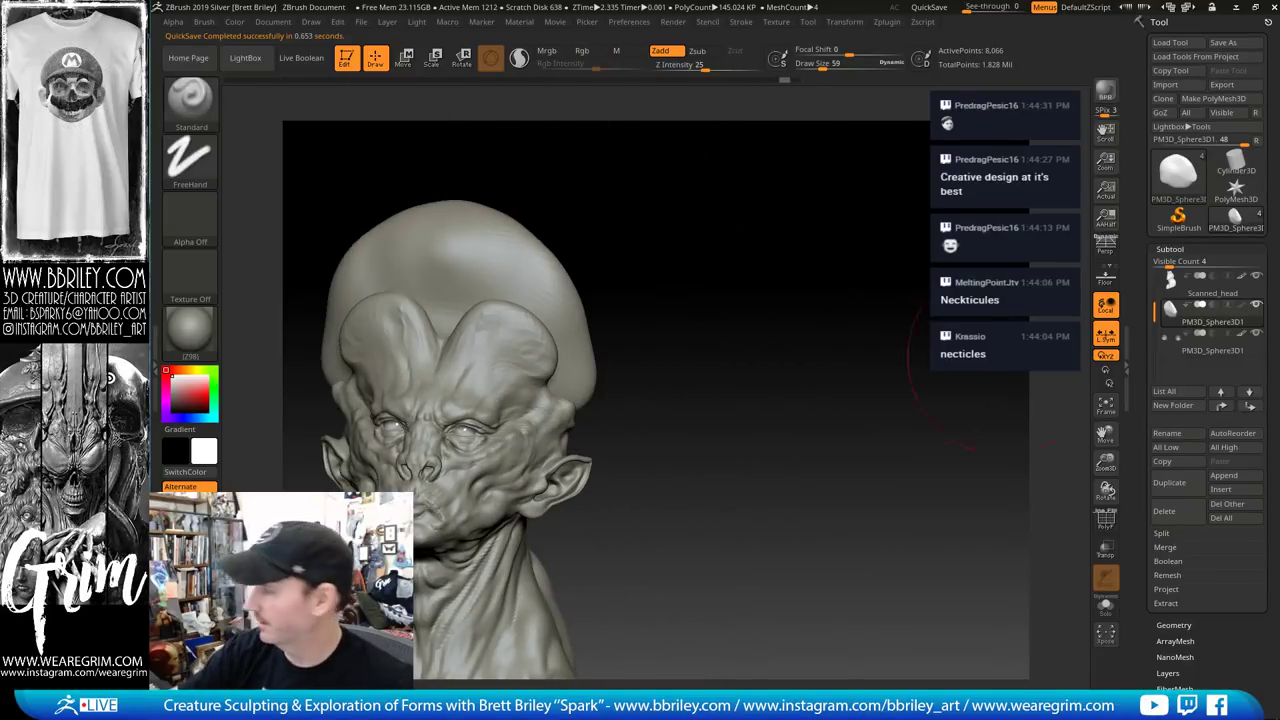
{"action": "scroll", "coordinate": [1165, 508], "scroll_direction": "down", "scroll_amount": 3}
{"action": "left_click", "coordinate": [1175, 500]}
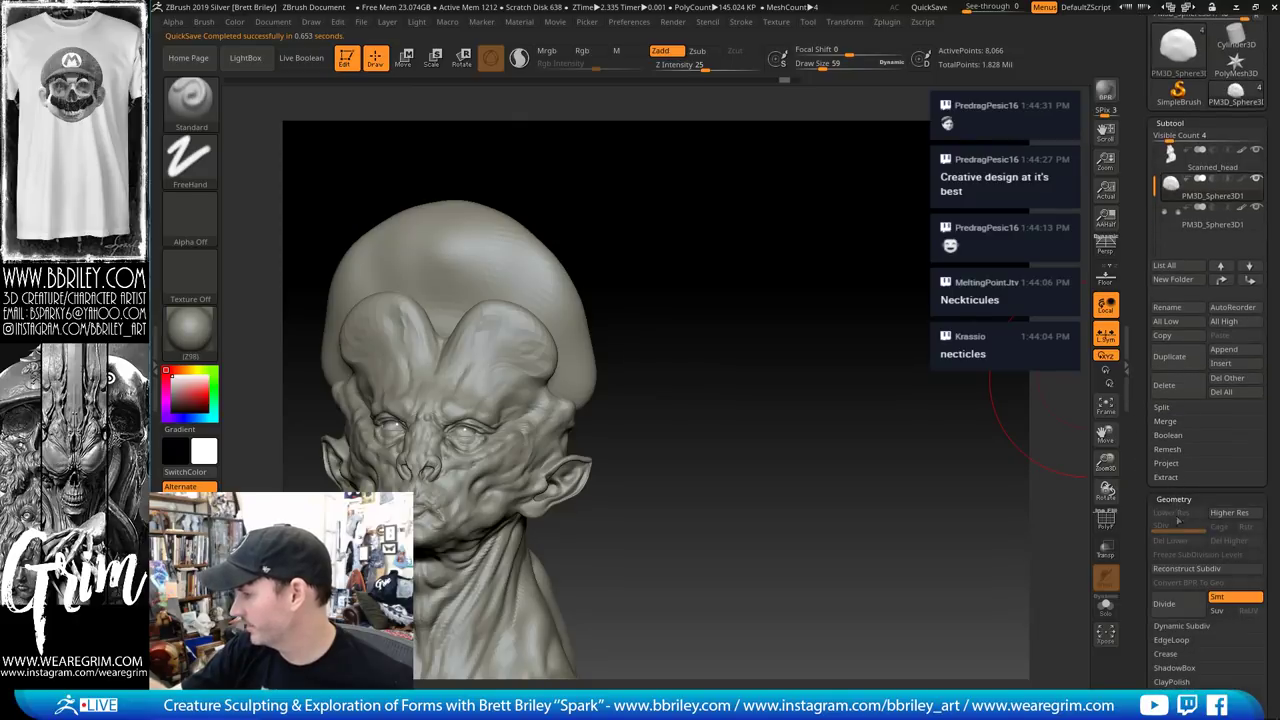
{"action": "left_click", "coordinate": [520, 60]}
{"action": "left_click_drag", "start_coordinate": [735, 225], "coordinate": [654, 234]}
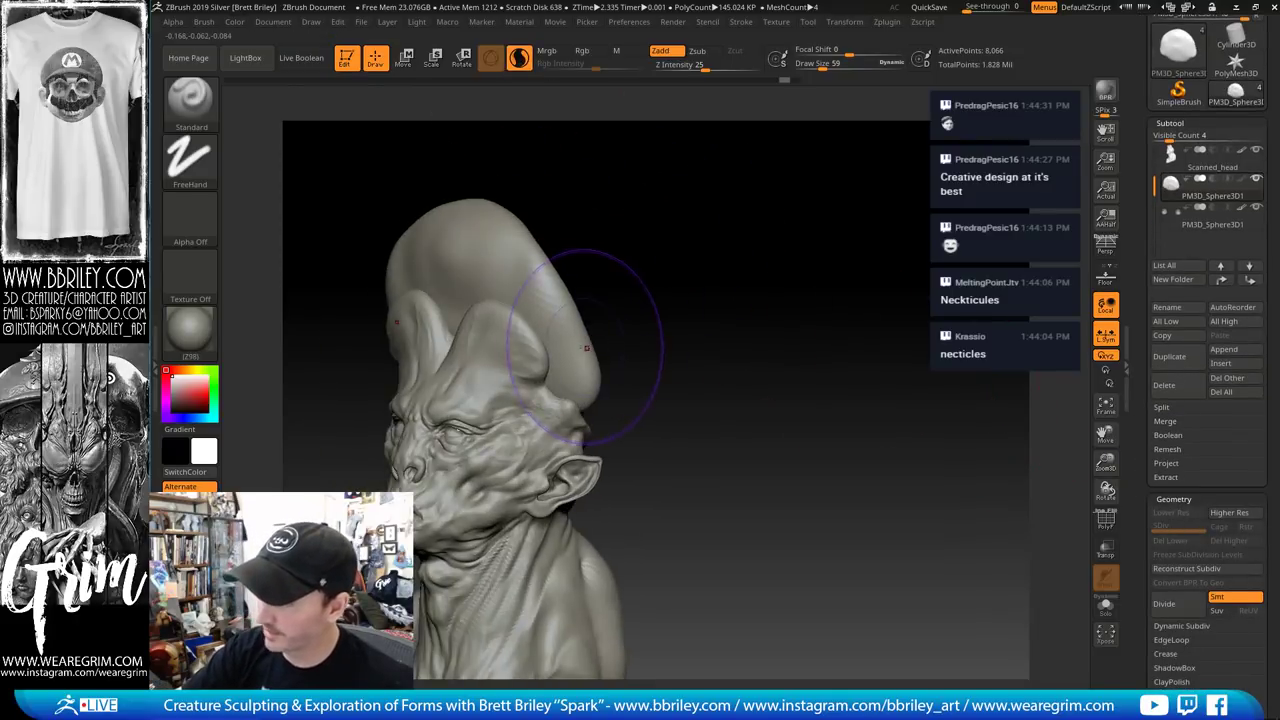
Try pulling the cap's sides outward with the Move brush and swelling them into round bulbs with Inflat at size 59
{"action": "left_click_drag", "start_coordinate": [588, 306], "coordinate": [694, 277]}
{"action": "key", "text": "b"}
{"action": "key", "text": "m"}
{"action": "key", "text": "v"}
{"action": "mouse_move", "coordinate": [592, 347]}
{"action": "left_mouse_down"}
{"action": "mouse_move", "coordinate": [803, 230]}
{"action": "mouse_move", "coordinate": [772, 246]}
{"action": "left_mouse_up"}
{"action": "key", "text": "b"}
{"action": "key", "text": "i"}
{"action": "key", "text": "n"}
{"action": "left_click_drag", "start_coordinate": [660, 300], "coordinate": [604, 343]}
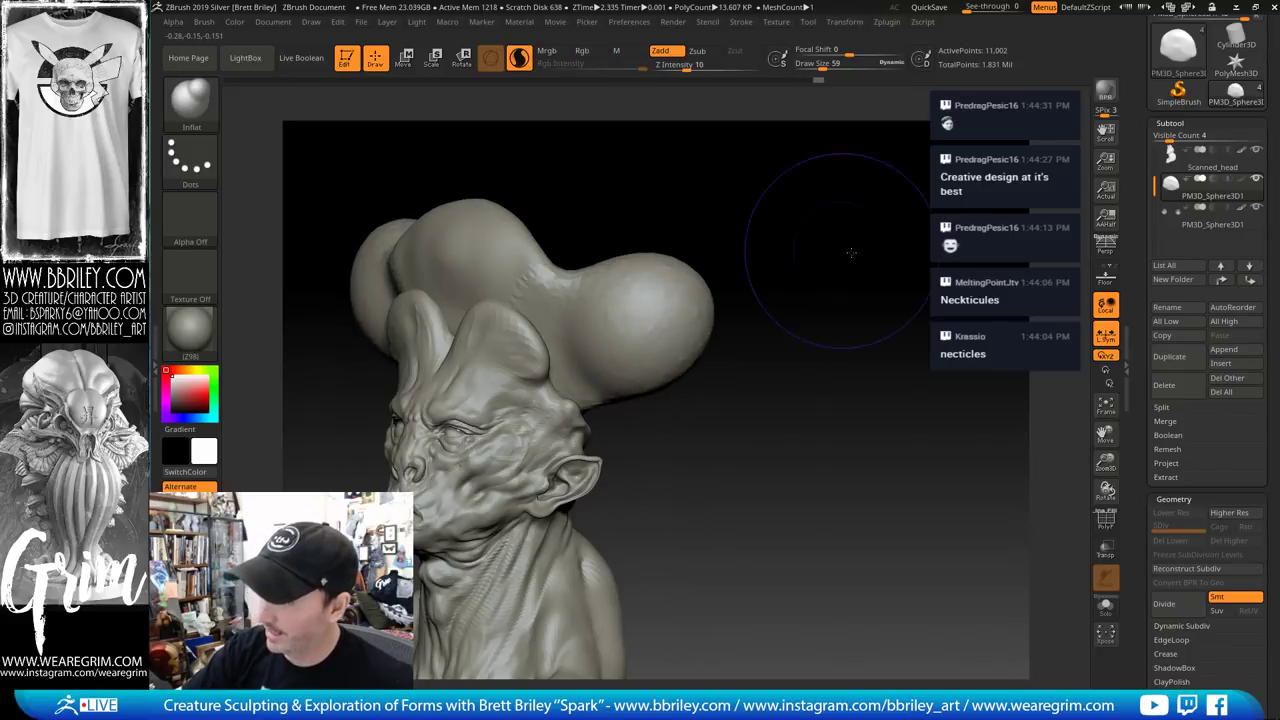
Look over the bulbous cap from several angles and undo the side bulbs
{"action": "mouse_move", "coordinate": [851, 252]}
{"action": "left_mouse_down"}
{"action": "mouse_move", "coordinate": [866, 277]}
{"action": "mouse_move", "coordinate": [928, 262]}
{"action": "mouse_move", "coordinate": [950, 279]}
{"action": "mouse_move", "coordinate": [963, 248]}
{"action": "left_mouse_up"}
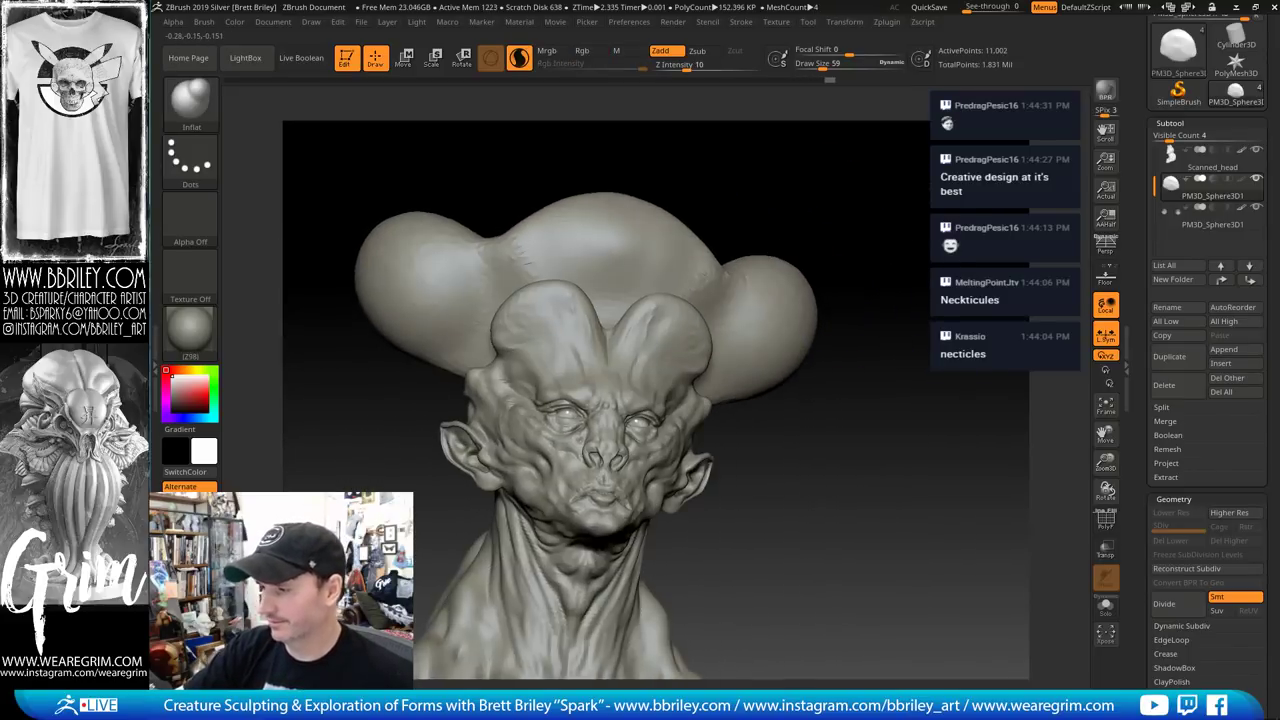
{"action": "right_click_drag", "start_coordinate": [770, 256], "coordinate": [903, 249]}
{"action": "left_click_drag", "start_coordinate": [797, 190], "coordinate": [757, 251]}
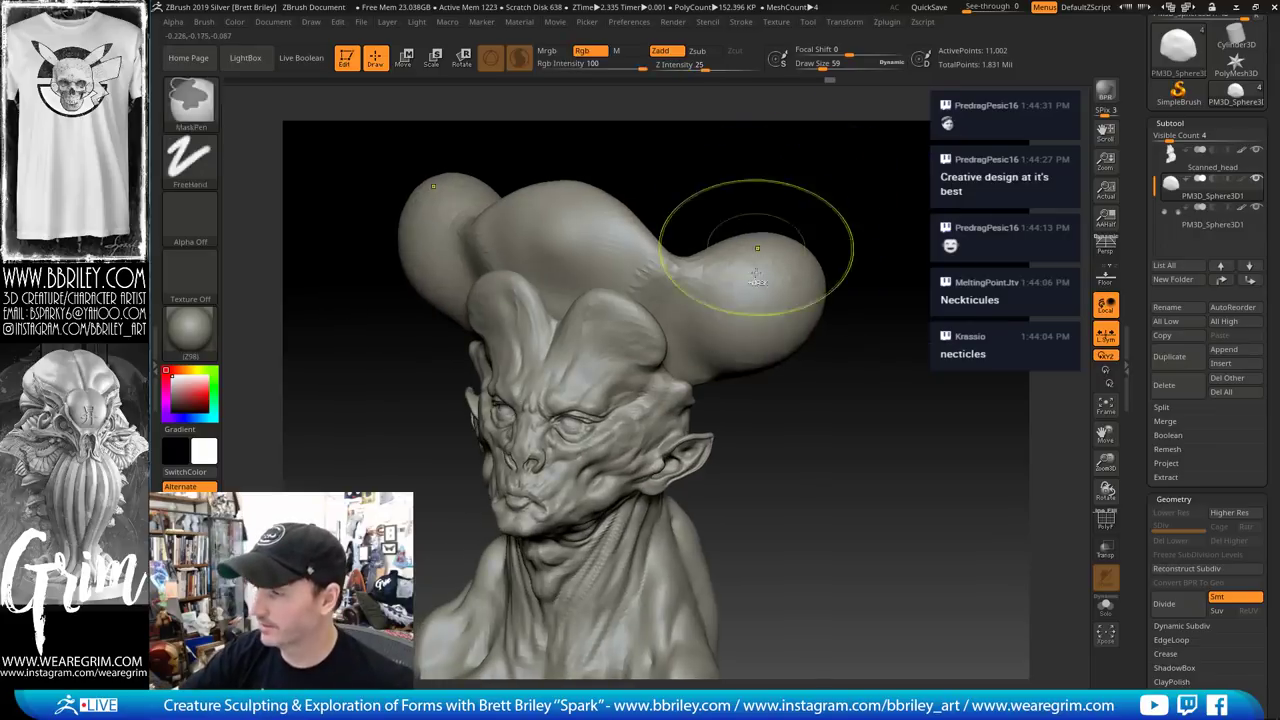
{"action": "key", "text": "ctrl+z"}
{"action": "key", "text": "ctrl+z"}
{"action": "key", "text": "ctrl+z"}
{"action": "key", "text": "ctrl+z"}
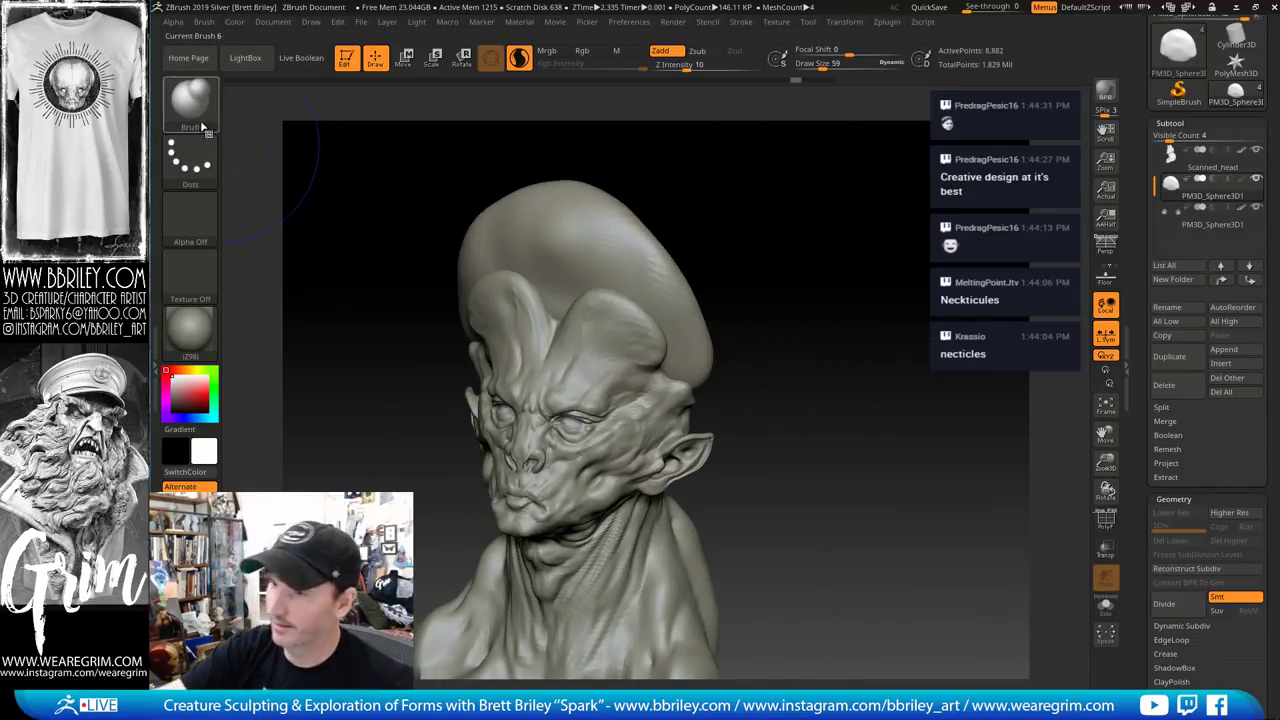
Try pulling long horns out of the sides and top of the cap with the SnakeHook brush at size 41
{"action": "key", "text": "b"}
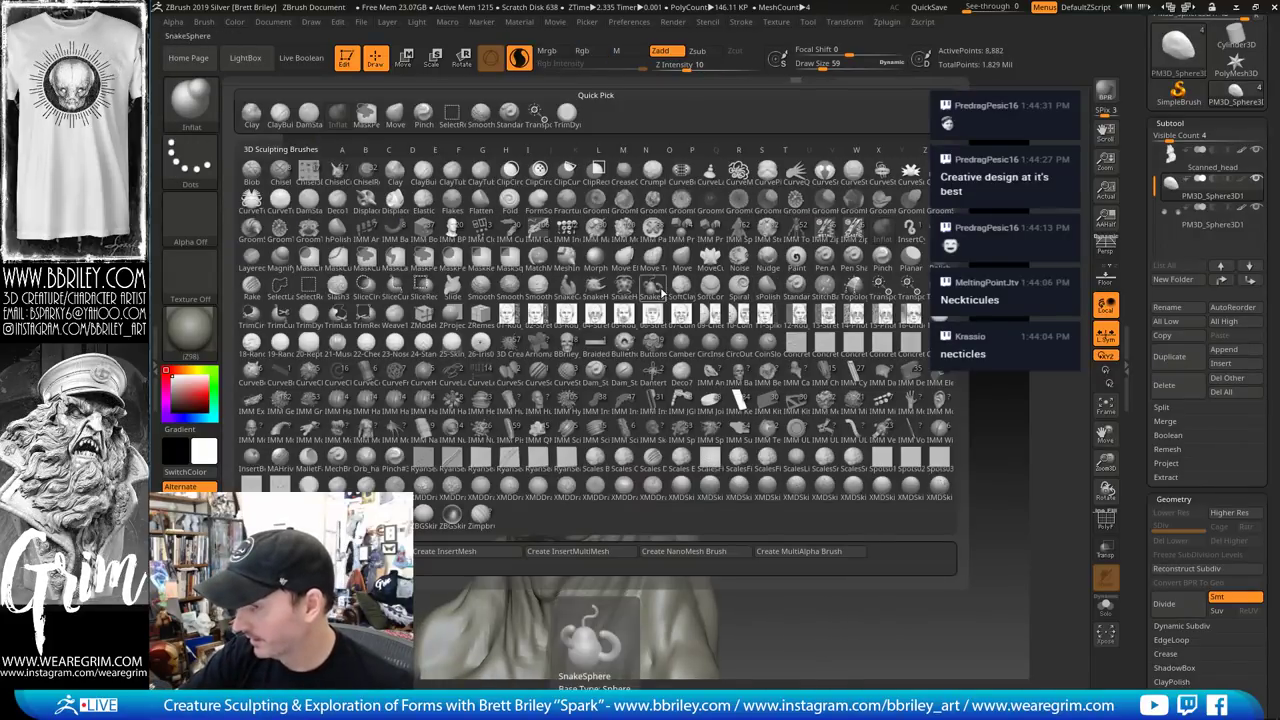
{"action": "left_click", "coordinate": [600, 290]}
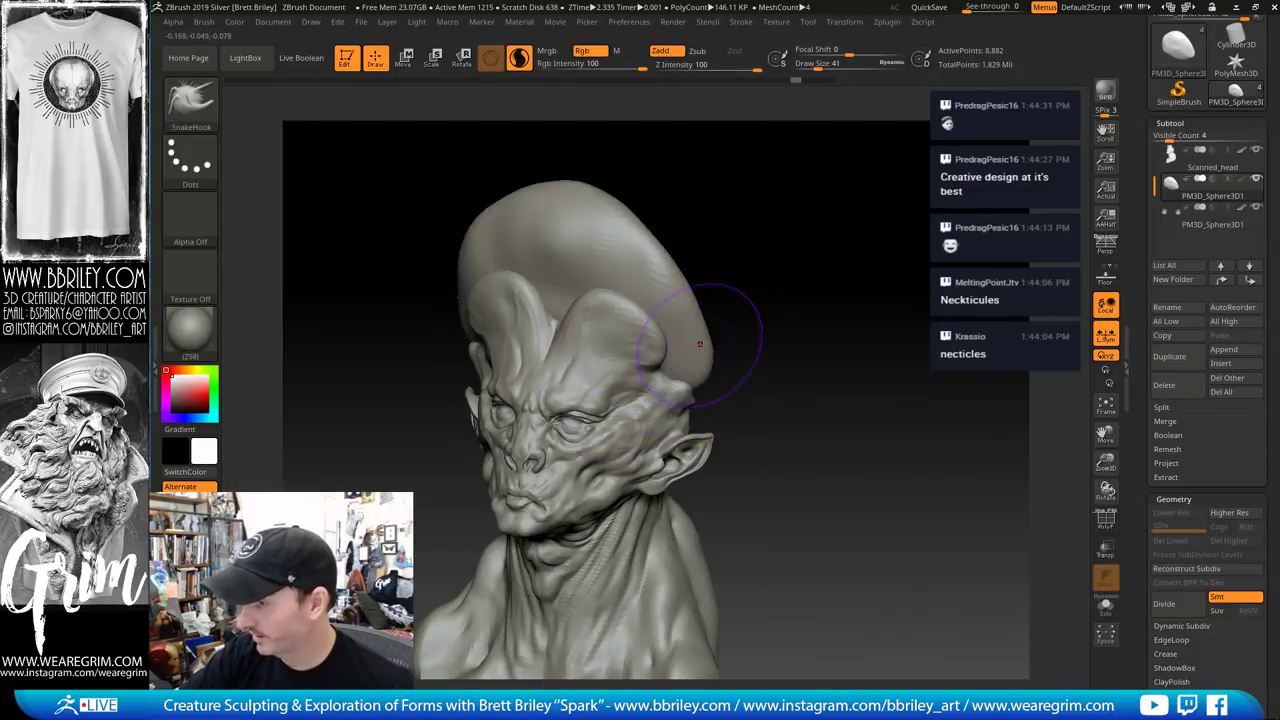
{"action": "left_click_drag", "start_coordinate": [816, 281], "coordinate": [965, 258]}
{"action": "mouse_move", "coordinate": [926, 433]}
{"action": "left_mouse_down"}
{"action": "mouse_move", "coordinate": [908, 463]}
{"action": "mouse_move", "coordinate": [877, 394]}
{"action": "left_mouse_up"}
{"action": "key", "text": "ctrl+z"}
{"action": "mouse_move", "coordinate": [523, 266]}
{"action": "left_mouse_down"}
{"action": "mouse_move", "coordinate": [460, 210]}
{"action": "mouse_move", "coordinate": [378, 210]}
{"action": "left_mouse_up"}
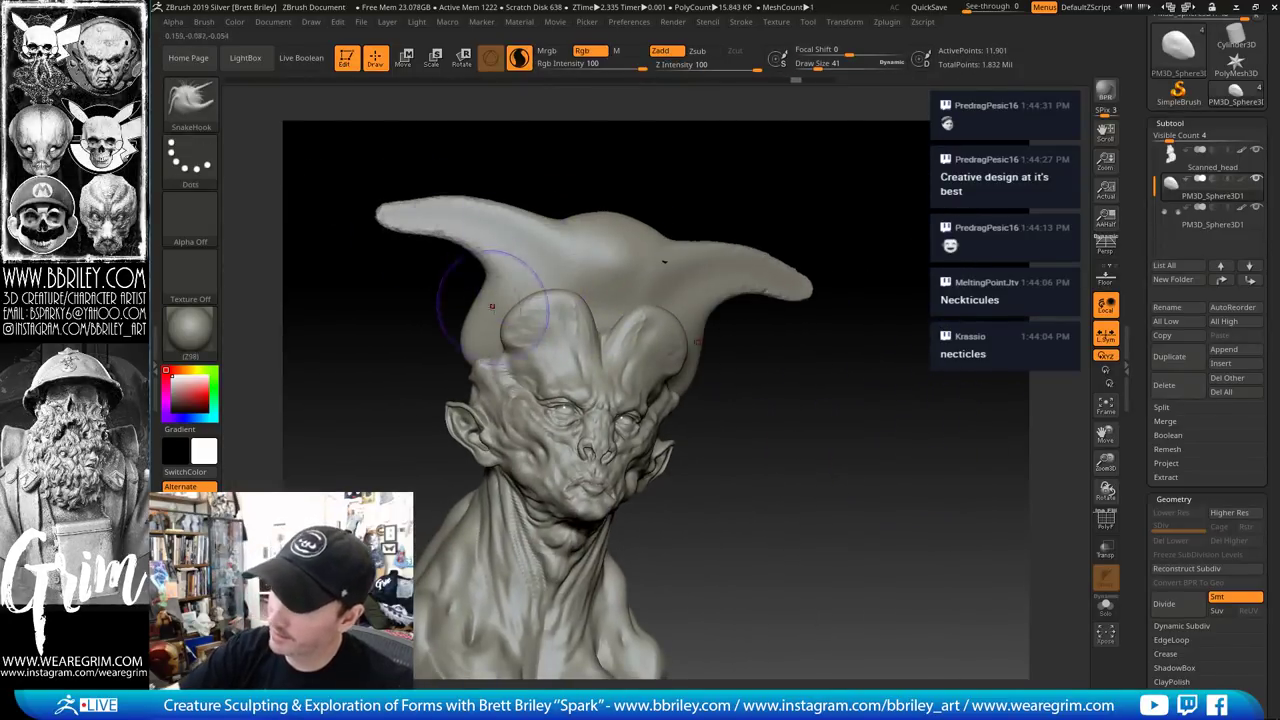
{"action": "left_click_drag", "start_coordinate": [482, 322], "coordinate": [331, 254]}
{"action": "left_click_drag", "start_coordinate": [580, 238], "coordinate": [548, 108]}
Undo the horns pulled out of the cap
{"action": "key", "text": "ctrl+z"}
{"action": "key", "text": "ctrl+z"}
{"action": "key", "text": "ctrl+z"}
{"action": "key", "text": "ctrl+z"}
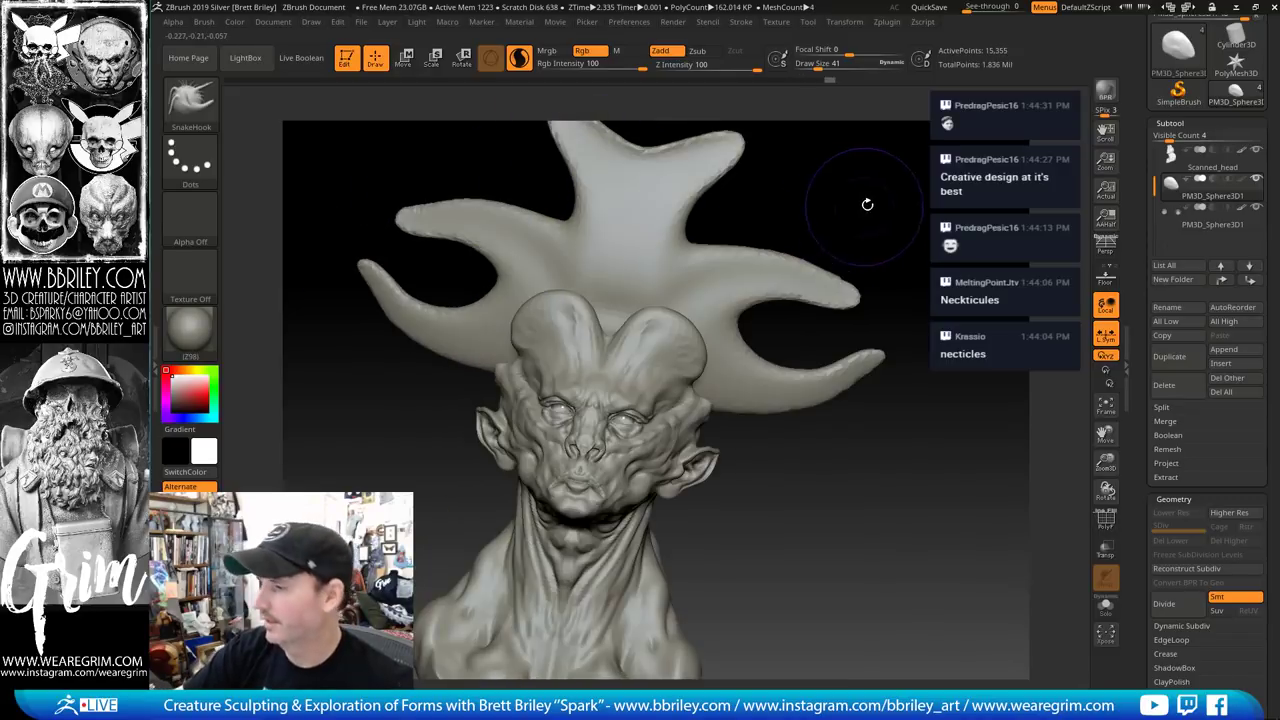
{"action": "key", "text": "ctrl+z"}
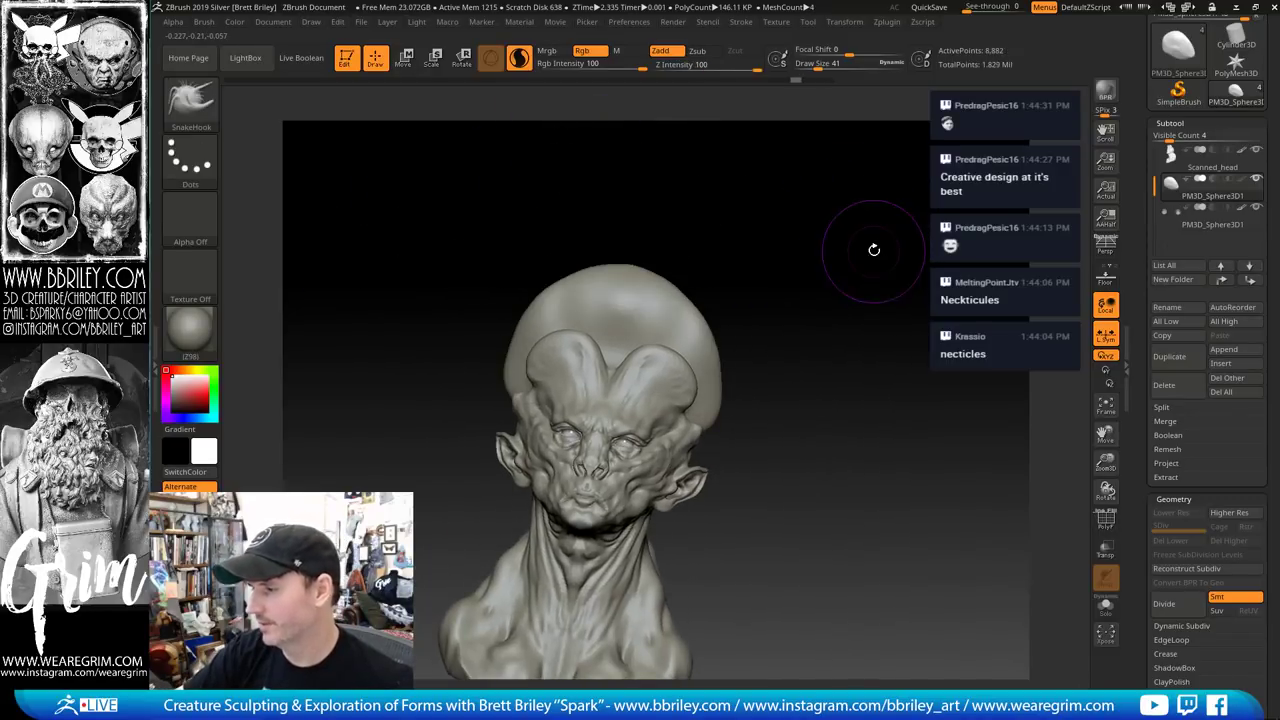
Pull the cap's lower back edge toward the back of the skull with SnakeHook at size 25
{"action": "mouse_move", "coordinate": [871, 249]}
{"action": "left_mouse_down"}
{"action": "mouse_move", "coordinate": [797, 214]}
{"action": "mouse_move", "coordinate": [706, 322]}
{"action": "left_mouse_up"}
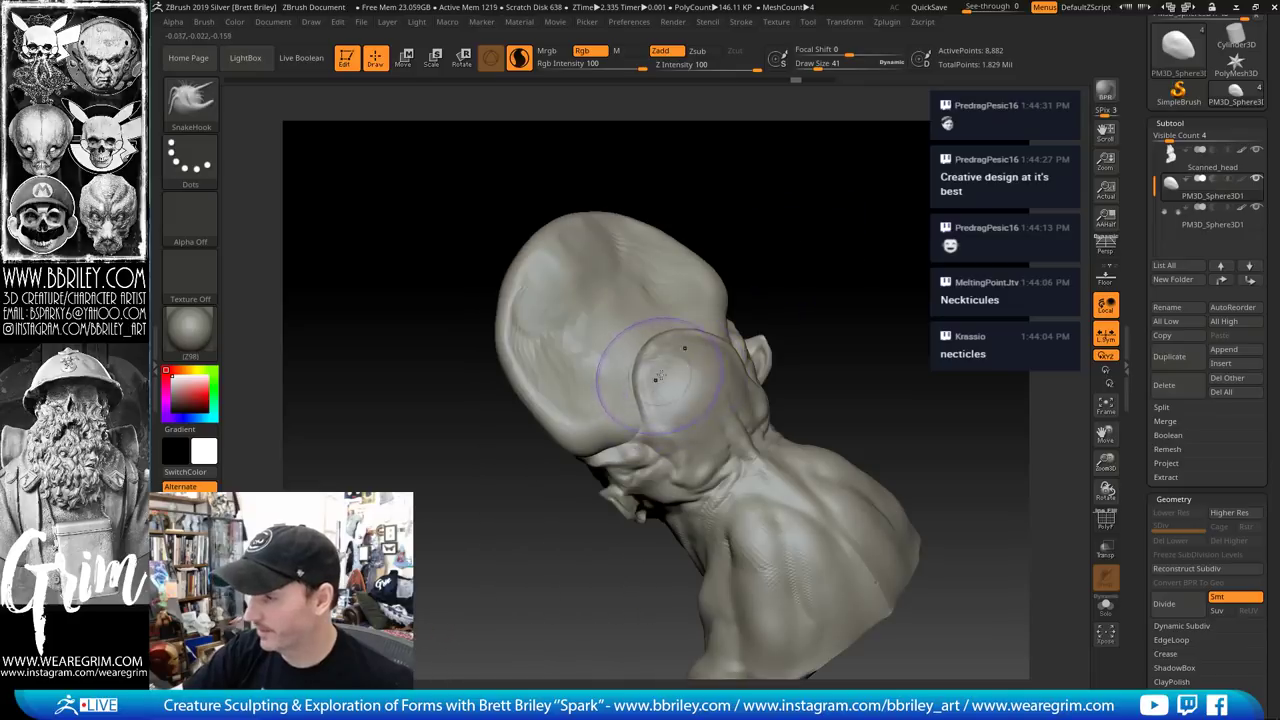
{"action": "left_click_drag", "start_coordinate": [604, 456], "coordinate": [647, 438]}
{"action": "key", "text": "s"}
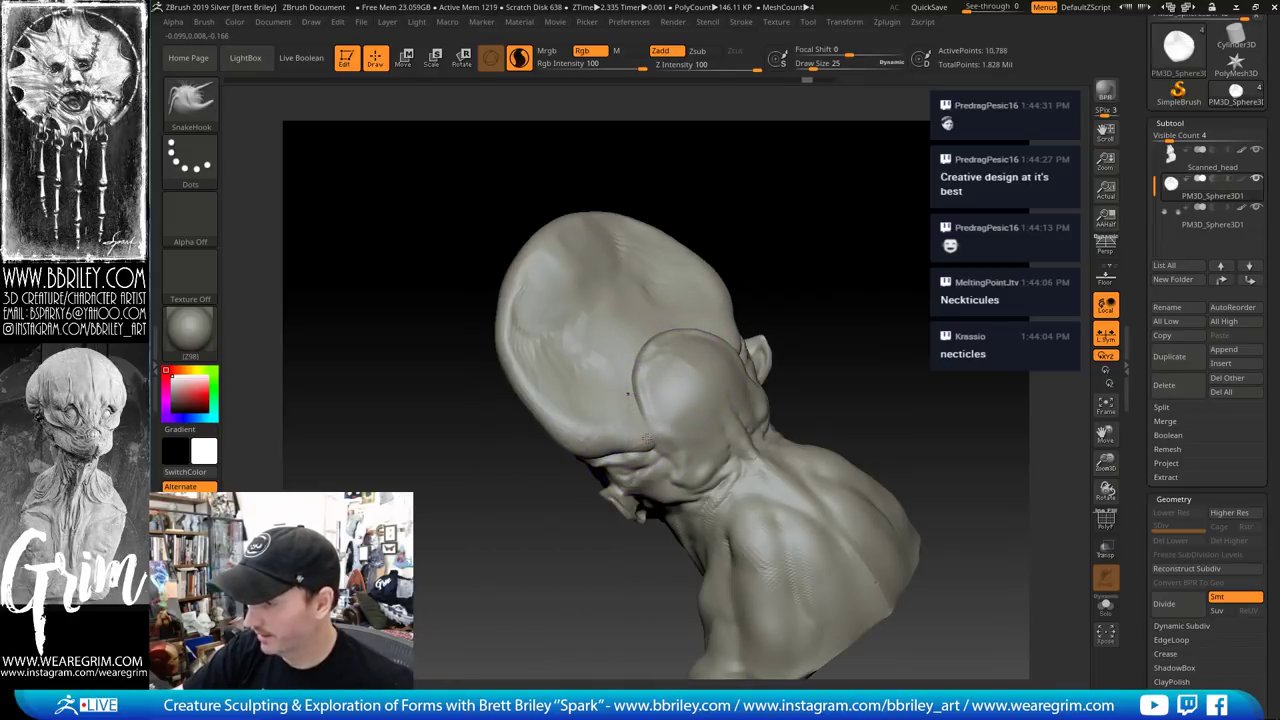
Try pulling a row of small spikes along the cap's rim with SnakeHook at size 12, and undo them
{"action": "left_click_drag", "start_coordinate": [804, 184], "coordinate": [619, 407]}
{"action": "mouse_move", "coordinate": [674, 289]}
{"action": "left_mouse_down"}
{"action": "mouse_move", "coordinate": [620, 405]}
{"action": "mouse_move", "coordinate": [640, 378]}
{"action": "left_mouse_up"}
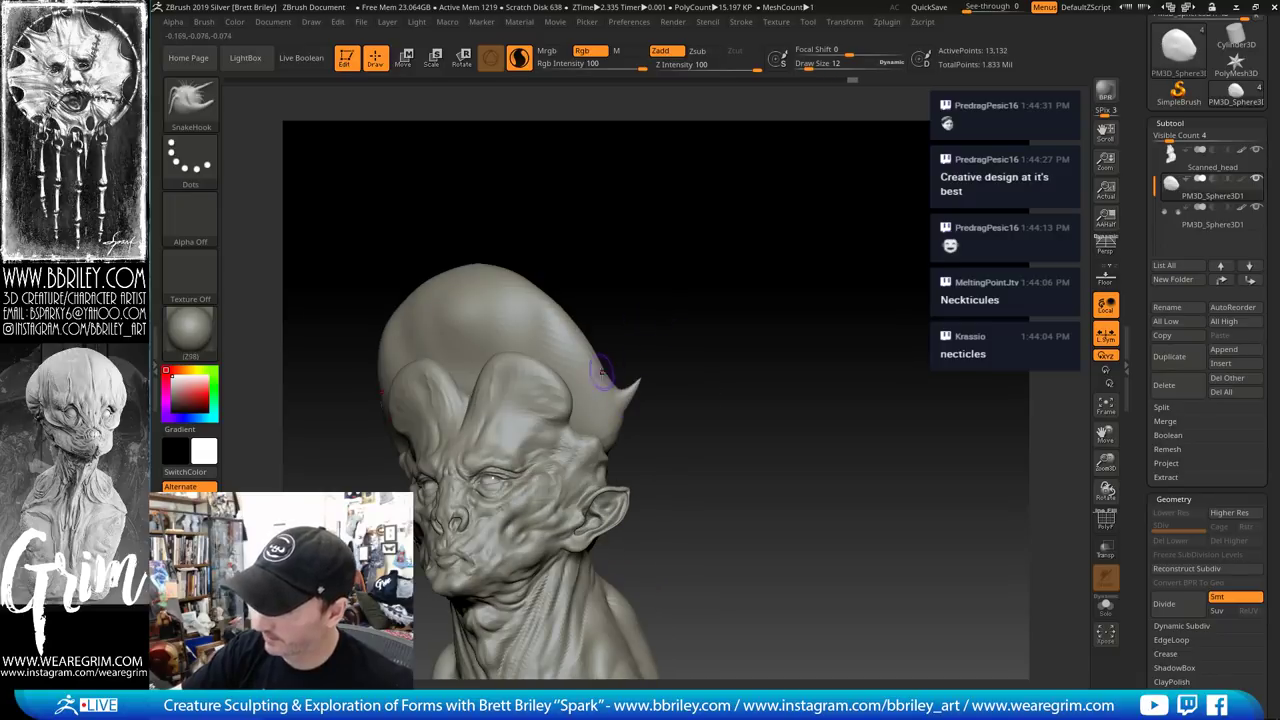
{"action": "left_click_drag", "start_coordinate": [518, 280], "coordinate": [634, 177]}
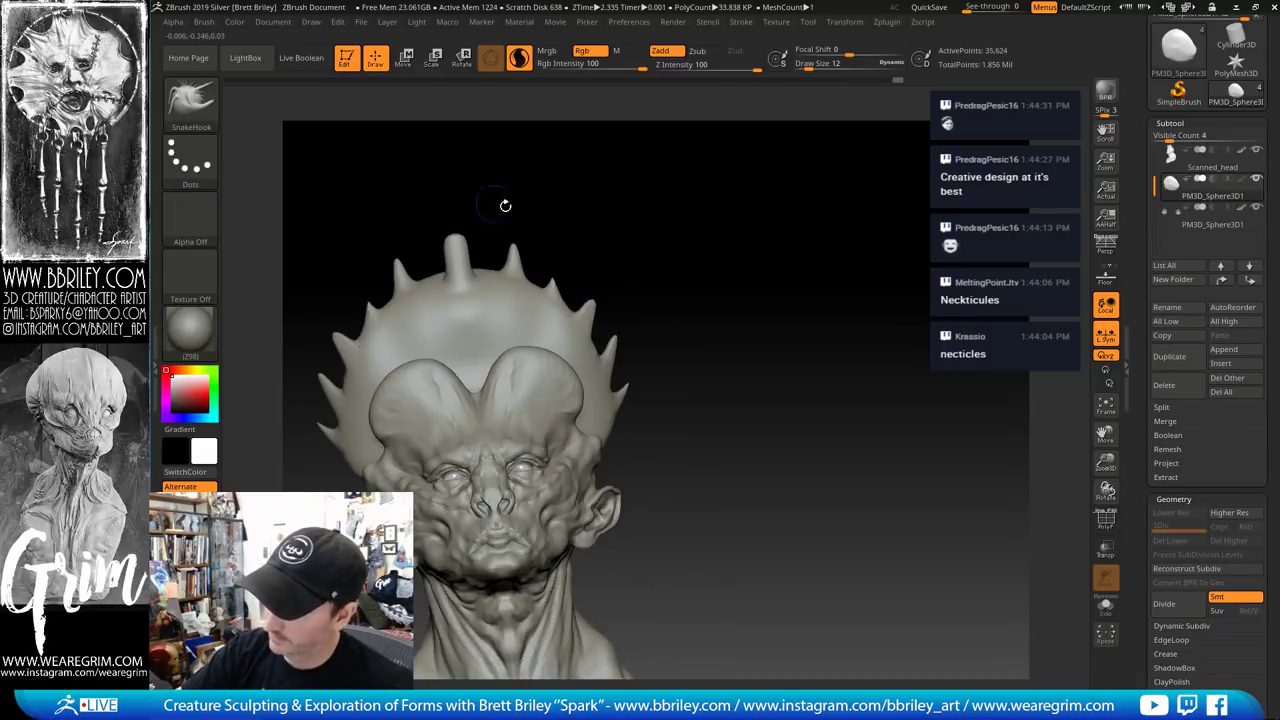
{"action": "mouse_move", "coordinate": [503, 206]}
{"action": "left_mouse_down"}
{"action": "mouse_move", "coordinate": [711, 246]}
{"action": "mouse_move", "coordinate": [822, 236]}
{"action": "left_mouse_up"}
{"action": "key", "text": "ctrl+z"}
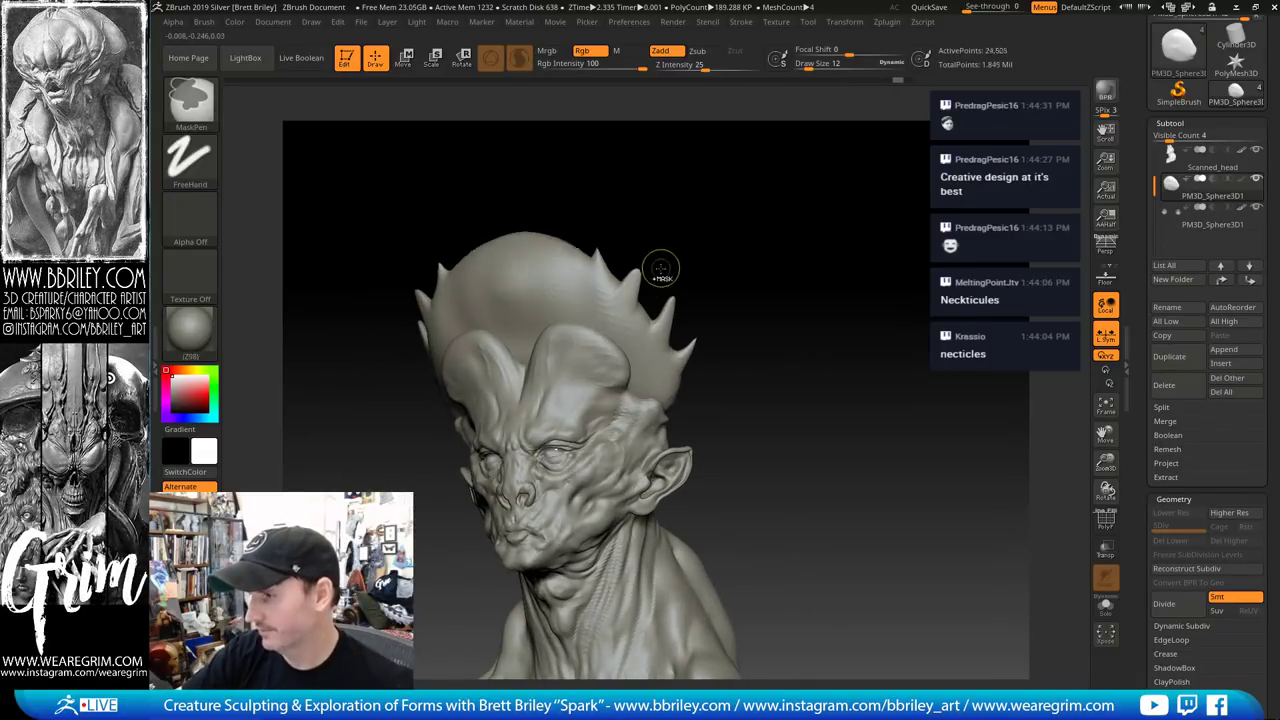
{"action": "key", "text": "ctrl+z"}
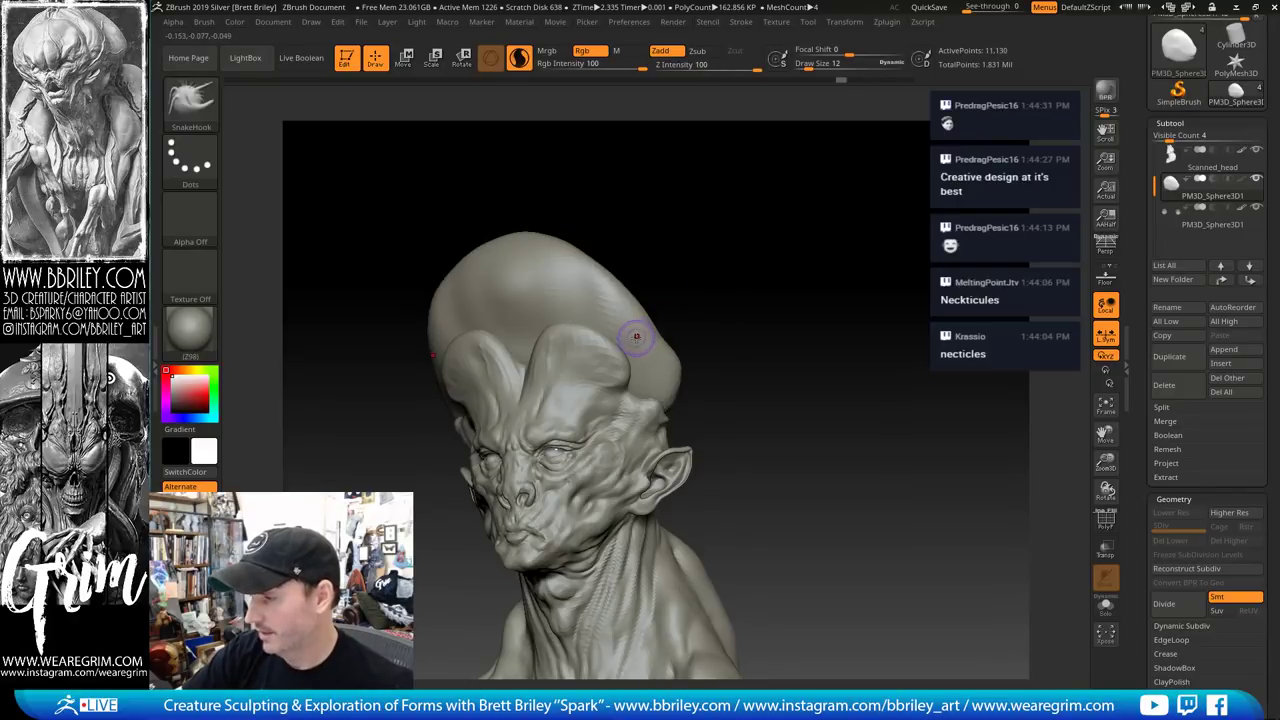
Draw a pair of long tentacles from the cap's lower sides down past the ears to the chest with SnakeHook at size 27
{"action": "key", "text": "s"}
{"action": "left_click", "coordinate": [641, 342]}
{"action": "mouse_move", "coordinate": [644, 347]}
{"action": "left_mouse_down"}
{"action": "mouse_move", "coordinate": [674, 396]}
{"action": "mouse_move", "coordinate": [683, 474]}
{"action": "left_mouse_up"}
{"action": "left_click_drag", "start_coordinate": [664, 524], "coordinate": [637, 652]}
{"action": "mouse_move", "coordinate": [740, 475]}
{"action": "left_mouse_down"}
{"action": "mouse_move", "coordinate": [797, 457]}
{"action": "mouse_move", "coordinate": [770, 357]}
{"action": "mouse_move", "coordinate": [705, 289]}
{"action": "left_mouse_up"}
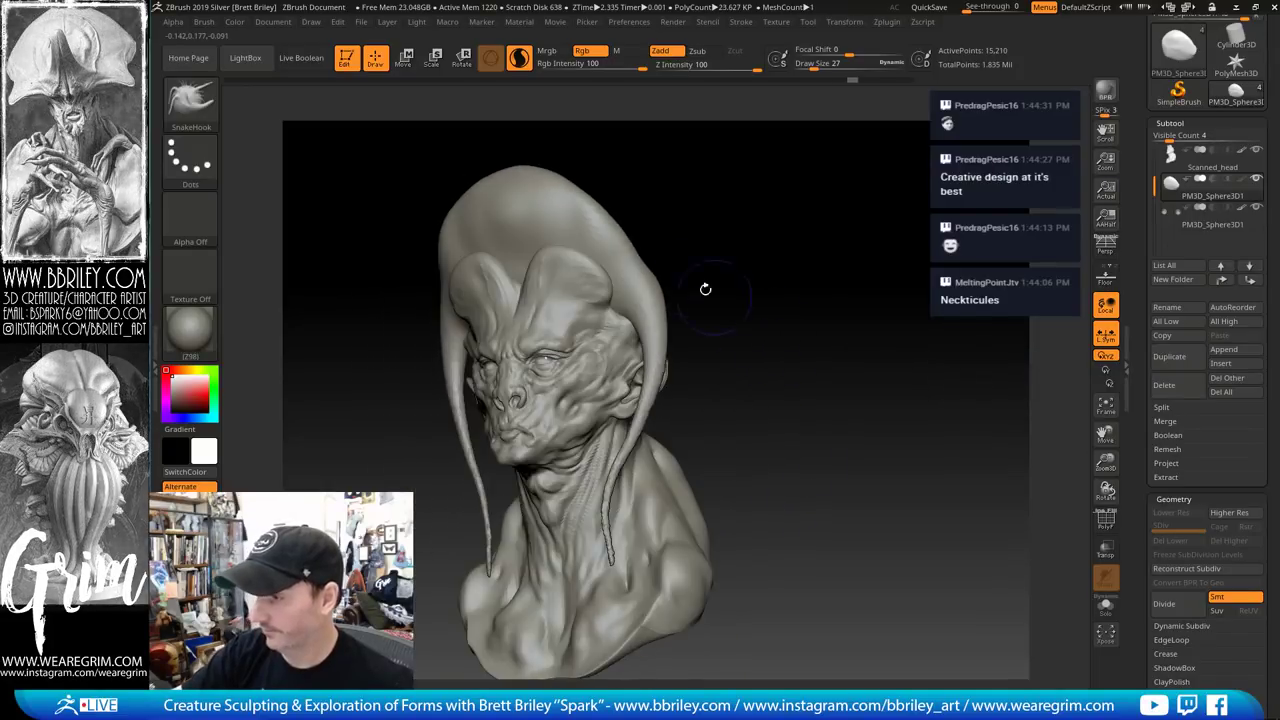
Pull a second pair of tentacles from the cap down in front of the ears to the chest, redoing unwanted strokes
{"action": "left_click_drag", "start_coordinate": [617, 270], "coordinate": [600, 598]}
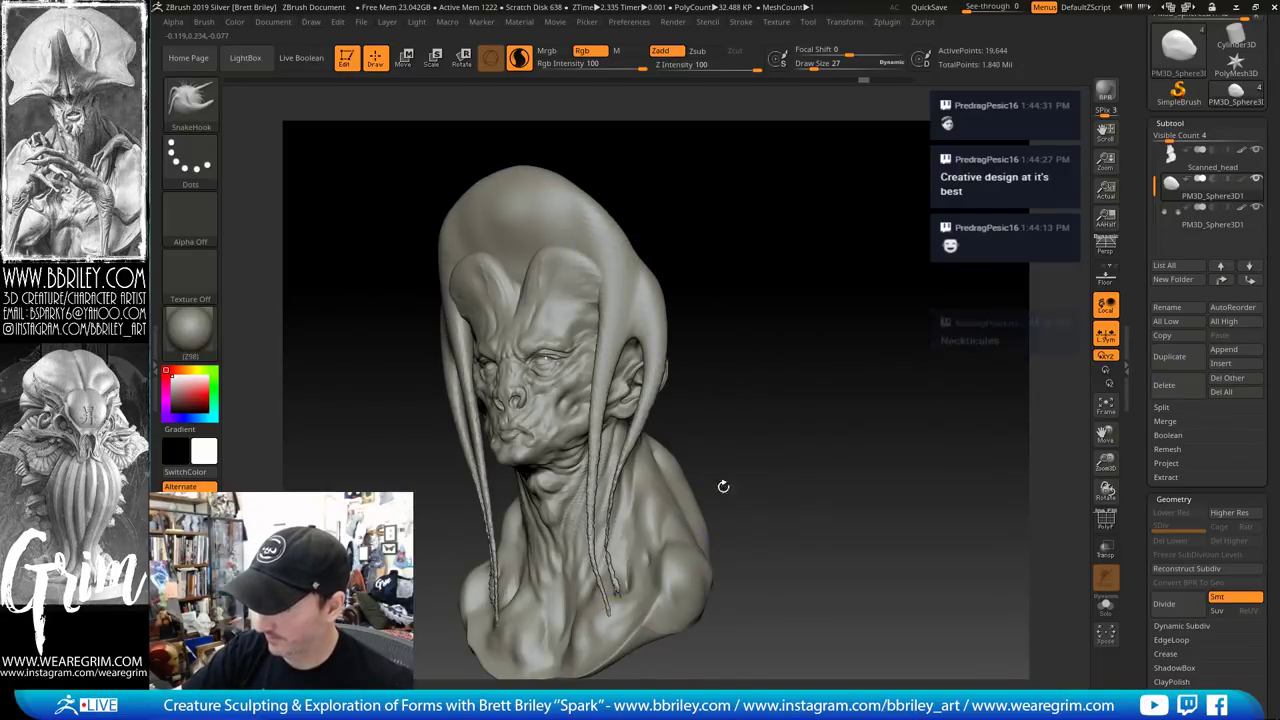
{"action": "mouse_move", "coordinate": [723, 486]}
{"action": "left_mouse_down"}
{"action": "mouse_move", "coordinate": [813, 445]}
{"action": "mouse_move", "coordinate": [667, 276]}
{"action": "mouse_move", "coordinate": [808, 385]}
{"action": "left_mouse_up"}
{"action": "key", "text": "ctrl+z"}
{"action": "mouse_move", "coordinate": [722, 240]}
{"action": "left_mouse_down"}
{"action": "mouse_move", "coordinate": [626, 314]}
{"action": "mouse_move", "coordinate": [615, 410]}
{"action": "mouse_move", "coordinate": [650, 604]}
{"action": "left_mouse_up"}
Thicken the hanging tentacles down to their tips with the Inflat brush at size 27 and intensity 10
{"action": "key", "text": "b"}
{"action": "key", "text": "i"}
{"action": "key", "text": "n"}
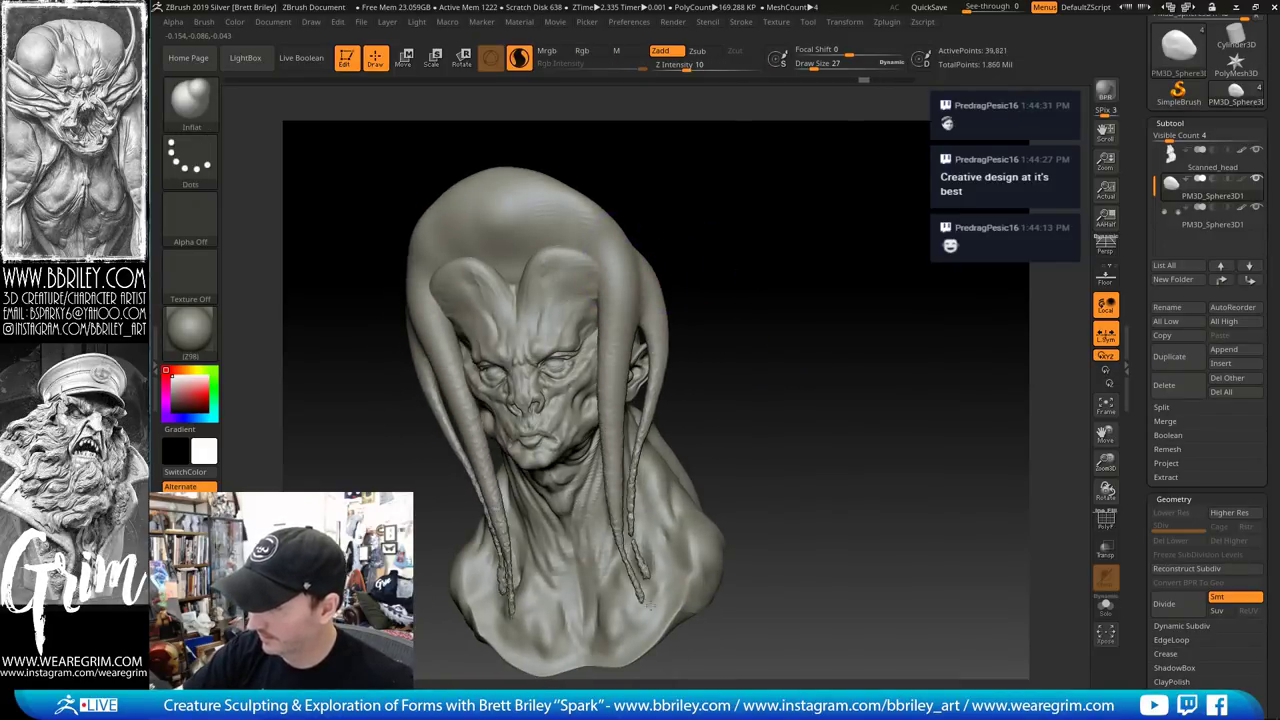
{"action": "mouse_move", "coordinate": [722, 446]}
{"action": "left_mouse_down"}
{"action": "mouse_move", "coordinate": [817, 391]}
{"action": "mouse_move", "coordinate": [808, 380]}
{"action": "left_mouse_up"}
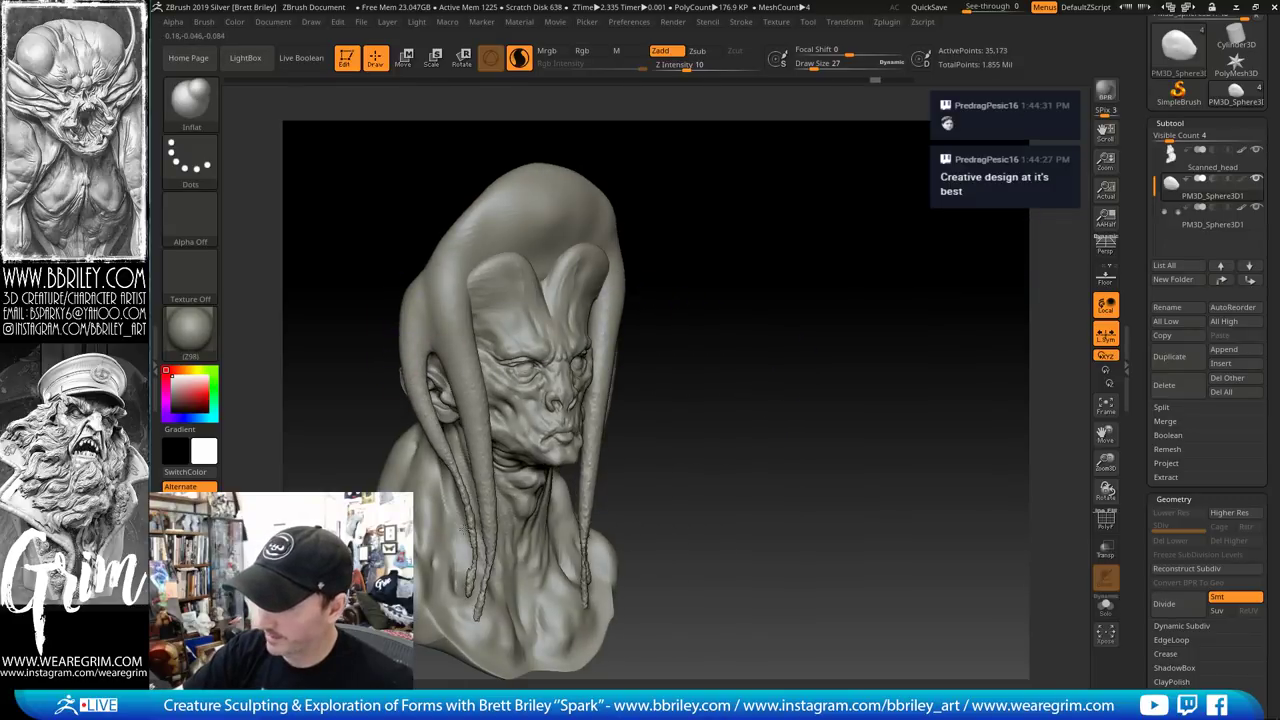
{"action": "left_click_drag", "start_coordinate": [464, 473], "coordinate": [459, 611]}
{"action": "mouse_move", "coordinate": [785, 294]}
{"action": "left_mouse_down"}
{"action": "mouse_move", "coordinate": [743, 280]}
{"action": "mouse_move", "coordinate": [771, 251]}
{"action": "mouse_move", "coordinate": [770, 196]}
{"action": "left_mouse_up"}
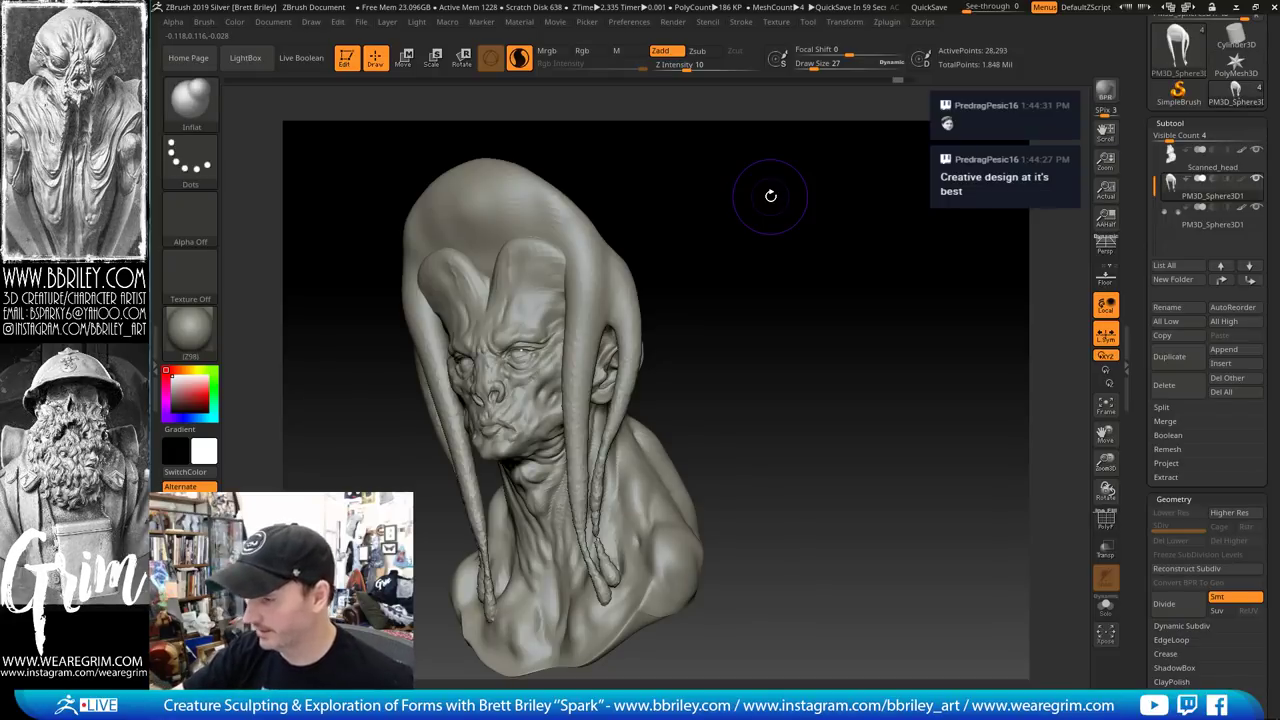
Adjust the hanging tentacles with the Move brush at size 27 and undo the last change
{"action": "mouse_move", "coordinate": [770, 196]}
{"action": "left_mouse_down"}
{"action": "mouse_move", "coordinate": [843, 300]}
{"action": "mouse_move", "coordinate": [866, 286]}
{"action": "mouse_move", "coordinate": [539, 220]}
{"action": "mouse_move", "coordinate": [553, 270]}
{"action": "mouse_move", "coordinate": [539, 410]}
{"action": "left_mouse_up"}
{"action": "key", "text": "b"}
{"action": "key", "text": "m"}
{"action": "key", "text": "v"}
{"action": "key", "text": "ctrl+z"}
Try pulling a pair of short tendrils from the cap's front over the forehead with SnakeHook at size 10, and undo them
{"action": "key", "text": "b"}
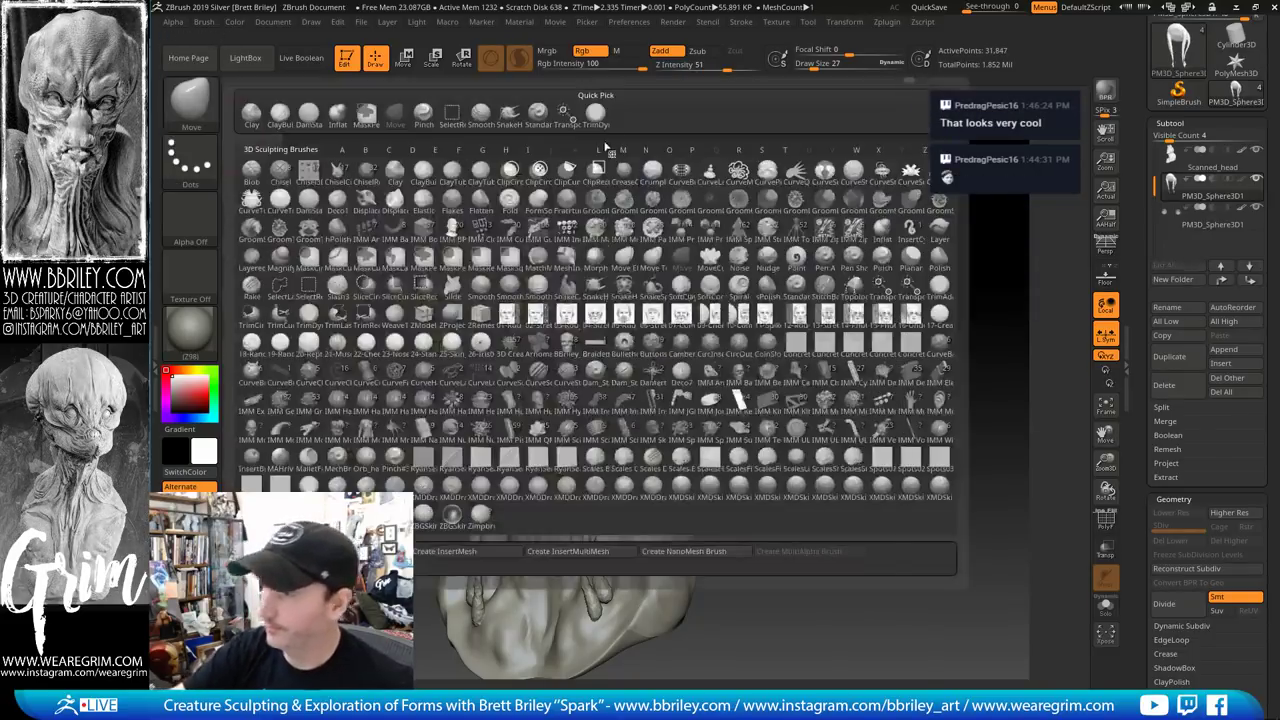
{"action": "key", "text": "s"}
{"action": "key", "text": "h"}
{"action": "left_click_drag", "start_coordinate": [540, 237], "coordinate": [529, 301]}
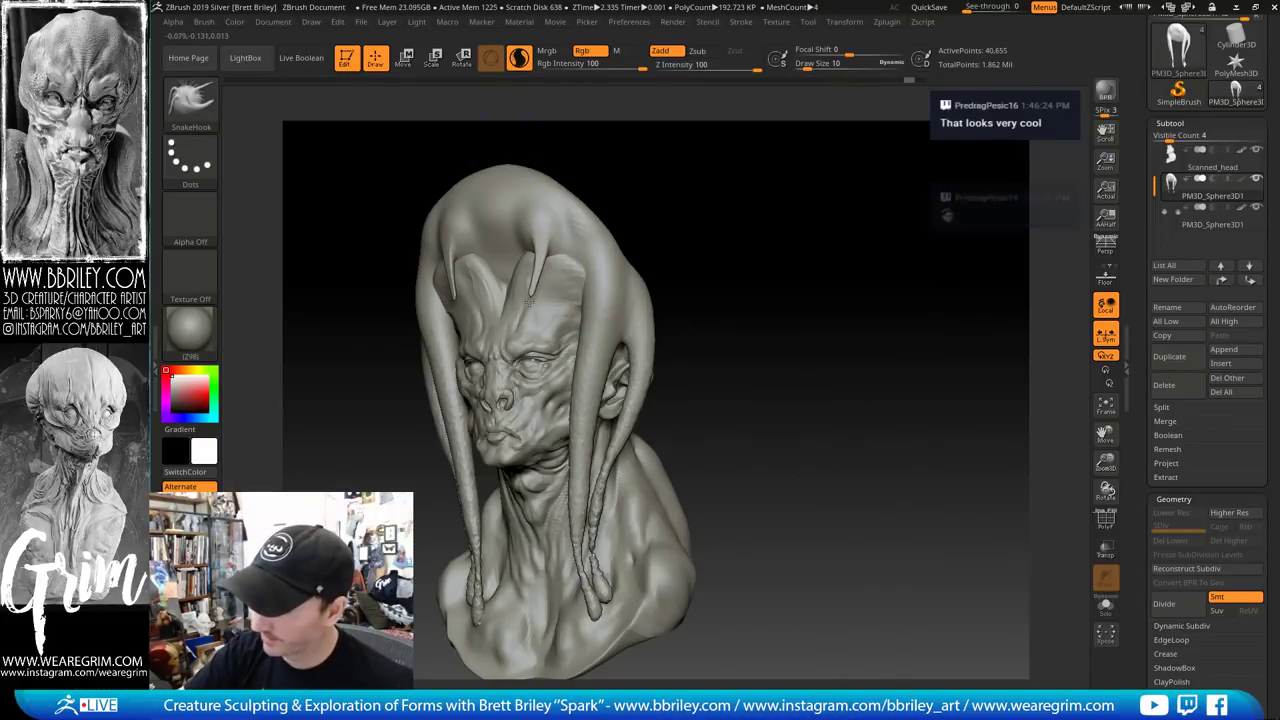
{"action": "mouse_move", "coordinate": [689, 333]}
{"action": "left_mouse_down"}
{"action": "mouse_move", "coordinate": [775, 312]}
{"action": "mouse_move", "coordinate": [790, 292]}
{"action": "mouse_move", "coordinate": [762, 248]}
{"action": "mouse_move", "coordinate": [760, 271]}
{"action": "left_mouse_up"}
{"action": "key", "text": "ctrl+z"}
Pull a pair of long thin tendrils from the cap's front down over the face with SnakeHook at size 12
{"action": "key", "text": "bracketright"}
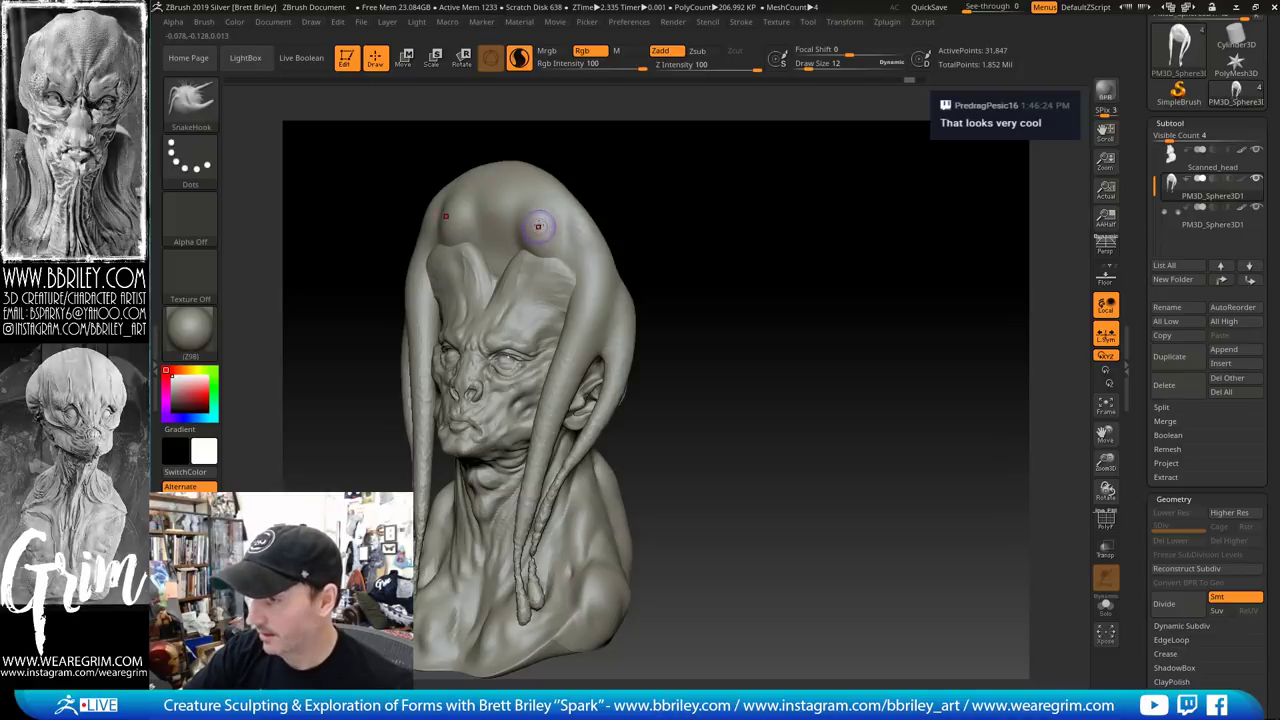
{"action": "left_click_drag", "start_coordinate": [537, 227], "coordinate": [516, 268]}
{"action": "key", "text": "ctrl+z"}
{"action": "key", "text": "ctrl+z"}
{"action": "key", "text": "ctrl+z"}
{"action": "key", "text": "ctrl+z"}
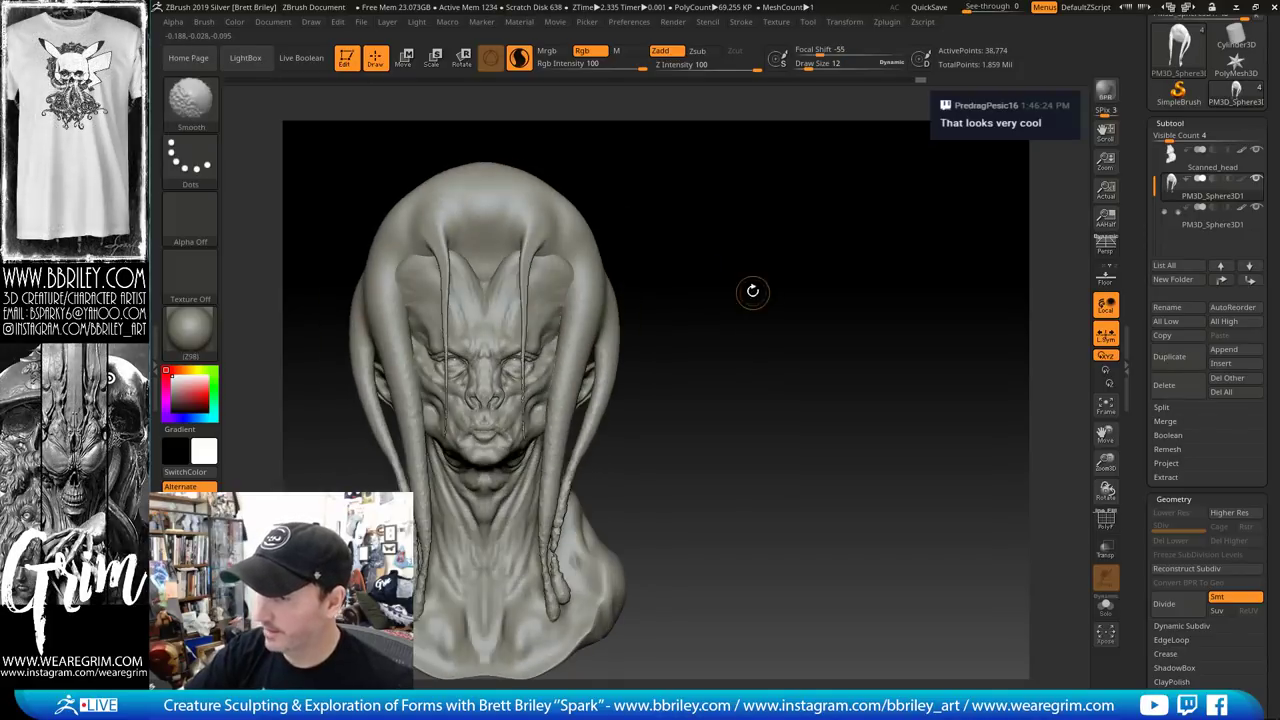
Pull a thicker pair of tendrils from the cap's front down over the face with SnakeHook at size 18
{"action": "key", "text": "s"}
{"action": "left_click", "coordinate": [534, 231]}
{"action": "left_click_drag", "start_coordinate": [537, 228], "coordinate": [543, 257]}
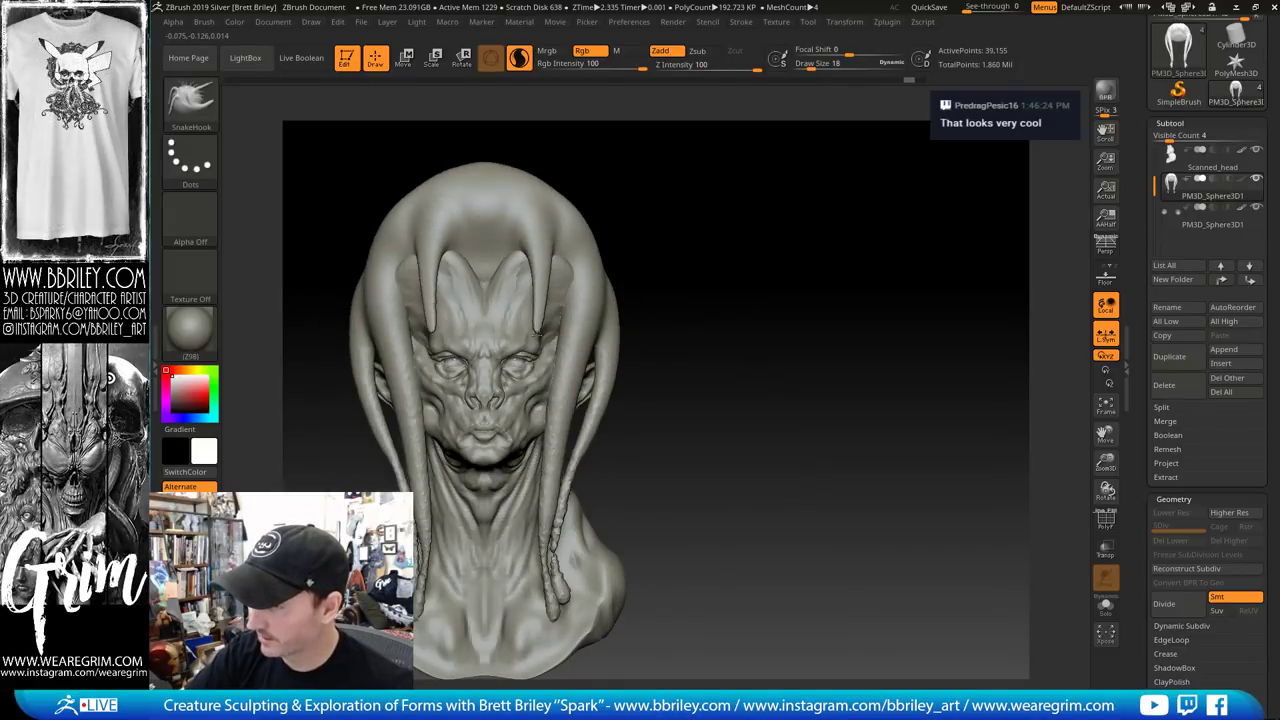
{"action": "mouse_move", "coordinate": [652, 349]}
{"action": "left_mouse_down"}
{"action": "mouse_move", "coordinate": [737, 331]}
{"action": "mouse_move", "coordinate": [660, 345]}
{"action": "left_mouse_up"}
Adjust the shape and hang of the front tendrils beside the face with the Move brush at size 50
{"action": "key", "text": "b"}
{"action": "key", "text": "m"}
{"action": "key", "text": "v"}
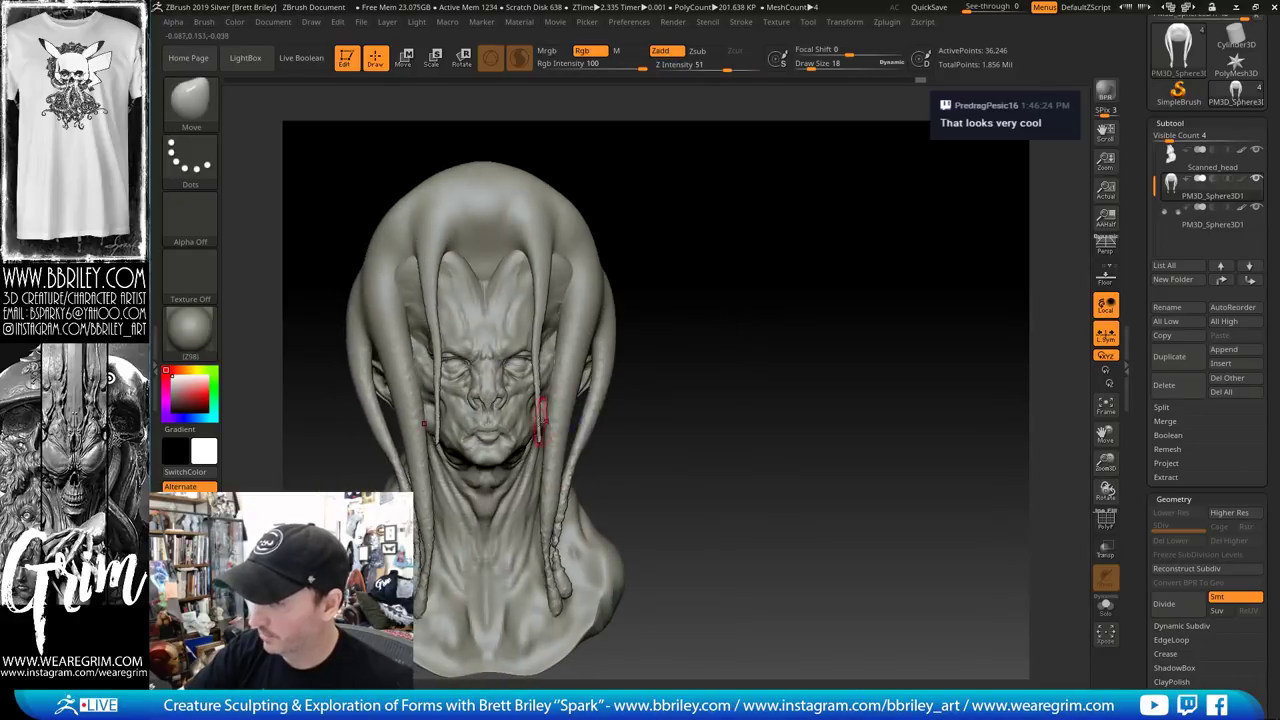
{"action": "key", "text": "s"}
{"action": "left_click", "coordinate": [545, 427]}
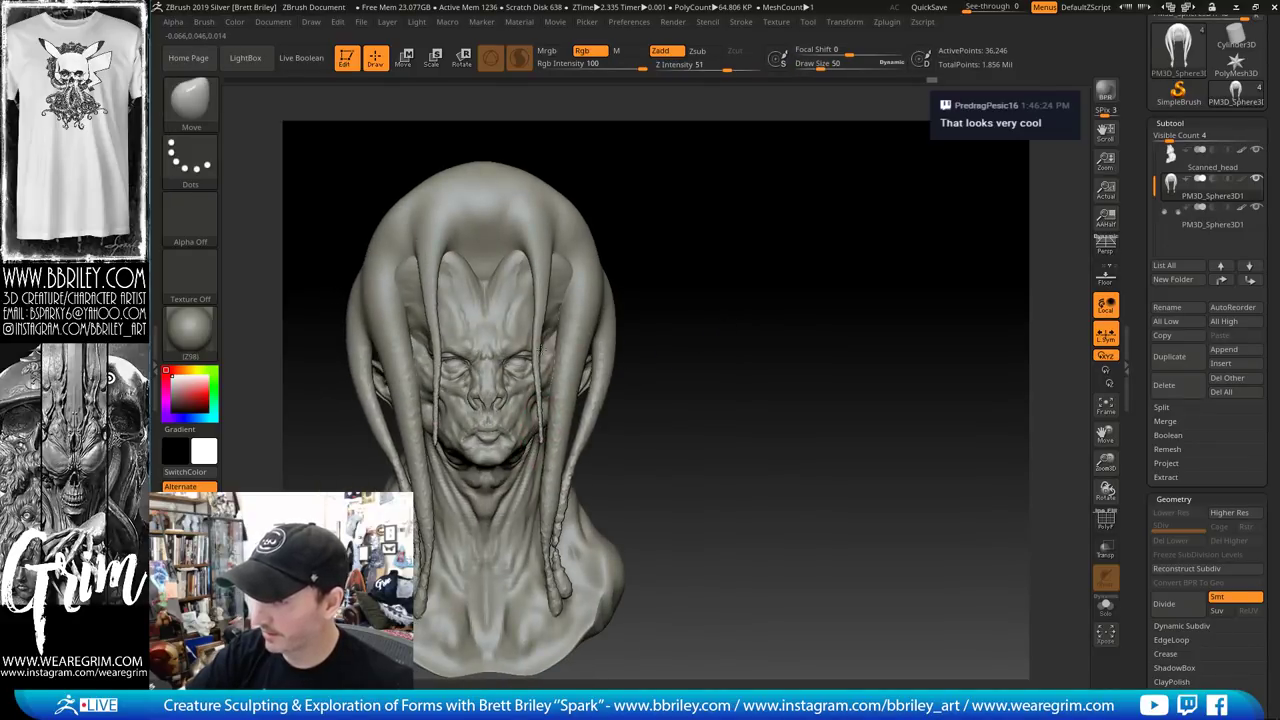
{"action": "left_click_drag", "start_coordinate": [538, 297], "coordinate": [534, 294]}
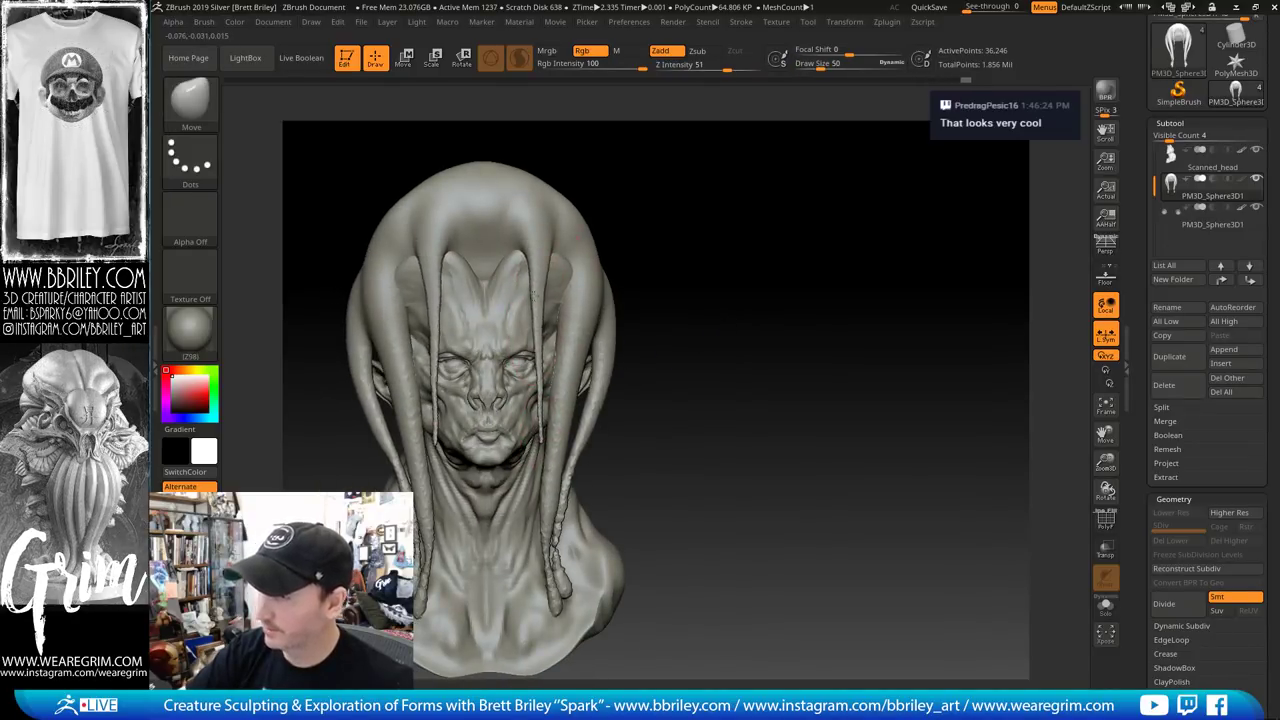
{"action": "mouse_move", "coordinate": [867, 220]}
{"action": "left_mouse_down"}
{"action": "mouse_move", "coordinate": [843, 209]}
{"action": "mouse_move", "coordinate": [877, 209]}
{"action": "mouse_move", "coordinate": [823, 234]}
{"action": "mouse_move", "coordinate": [933, 238]}
{"action": "mouse_move", "coordinate": [823, 251]}
{"action": "mouse_move", "coordinate": [857, 240]}
{"action": "mouse_move", "coordinate": [1078, 253]}
{"action": "left_mouse_up"}
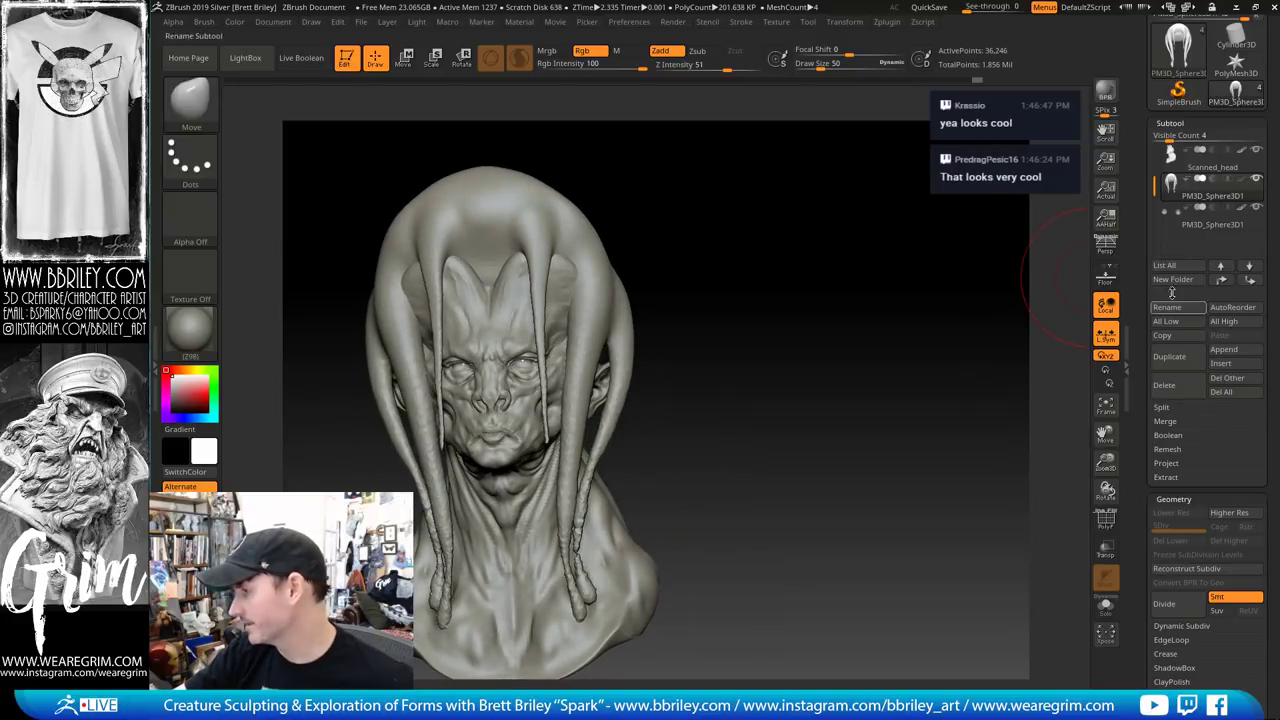
Clone the tentacled cap as a separate tool and step the original's history back to the smooth cap without tentacles
{"action": "left_click_drag", "start_coordinate": [1138, 192], "coordinate": [1152, 303]}
{"action": "left_click", "coordinate": [1163, 98]}
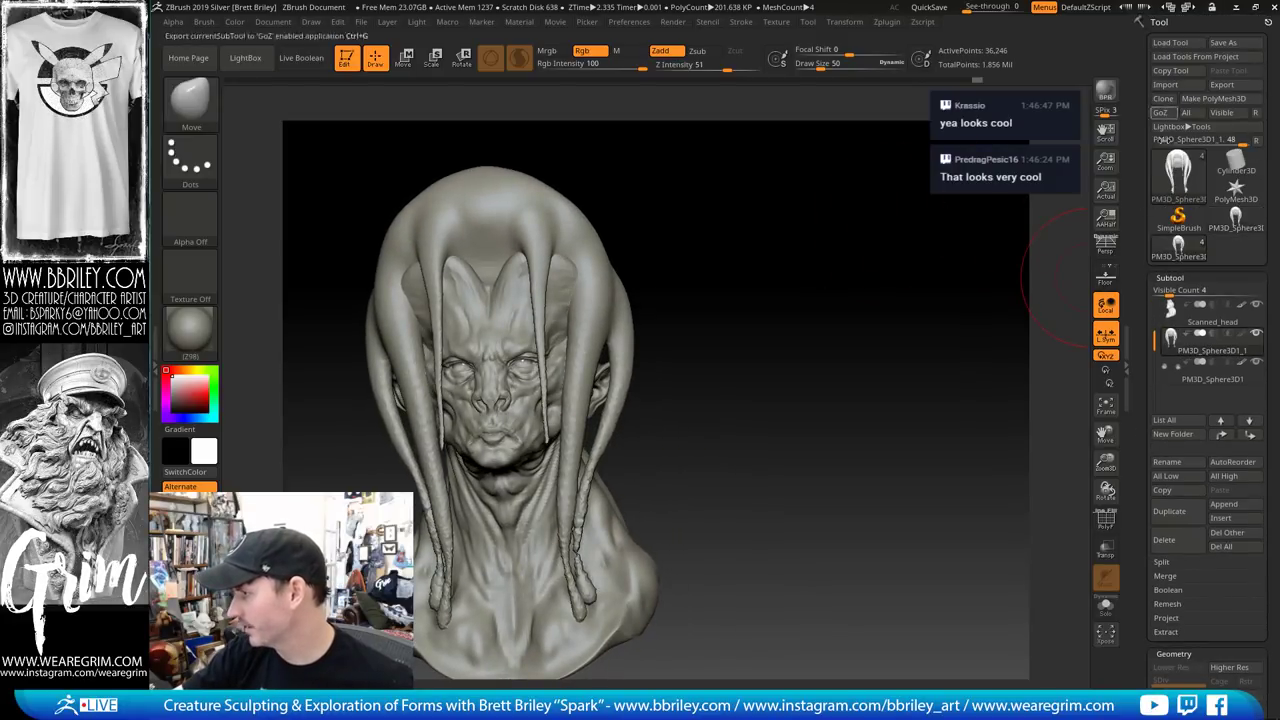
{"action": "mouse_move", "coordinate": [1237, 232]}
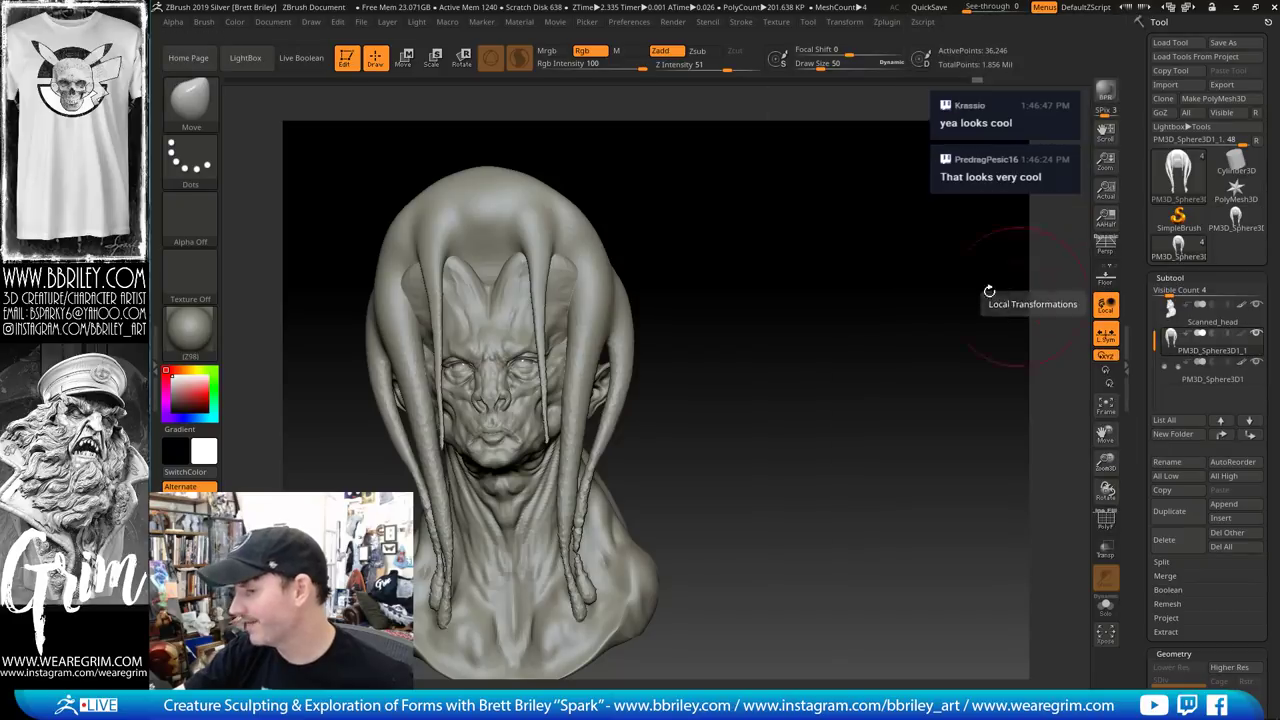
{"action": "key", "text": "ctrl+z"}
{"action": "left_click_drag", "start_coordinate": [781, 121], "coordinate": [839, 81]}
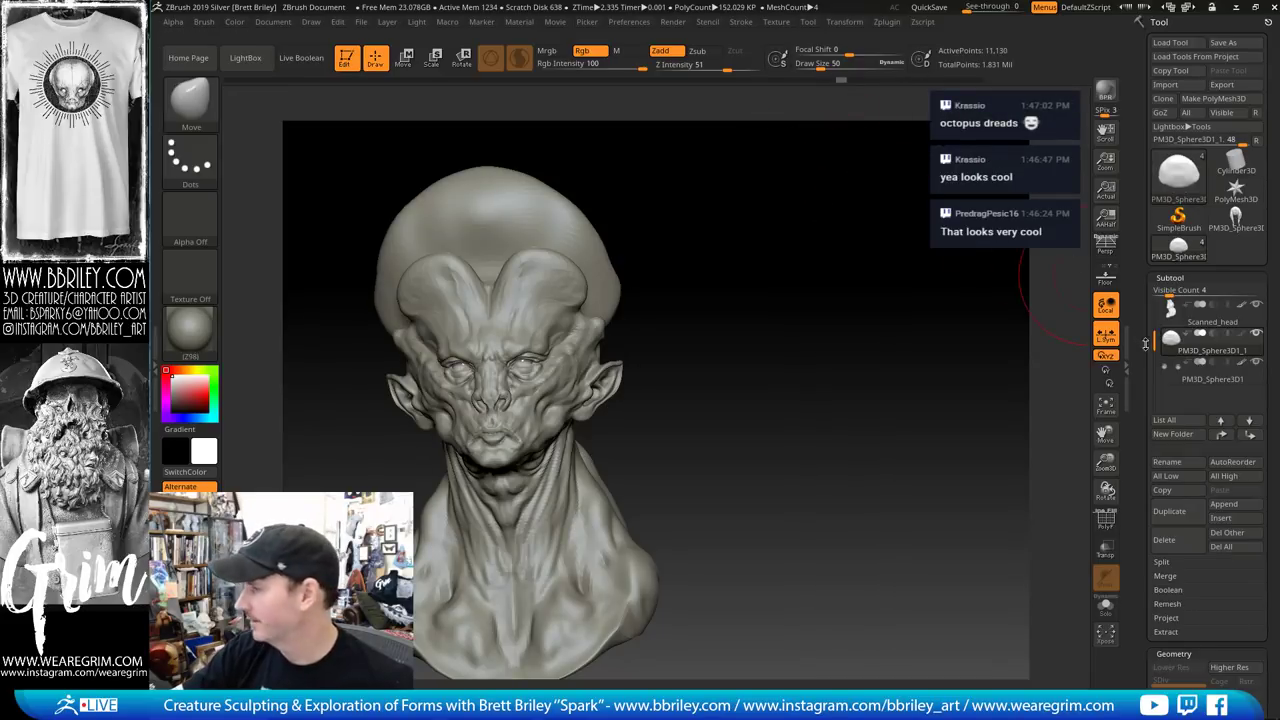
Store a morph target for the smooth cap
{"action": "left_click_drag", "start_coordinate": [1141, 342], "coordinate": [1137, 247]}
{"action": "left_click_drag", "start_coordinate": [1136, 430], "coordinate": [1137, 200]}
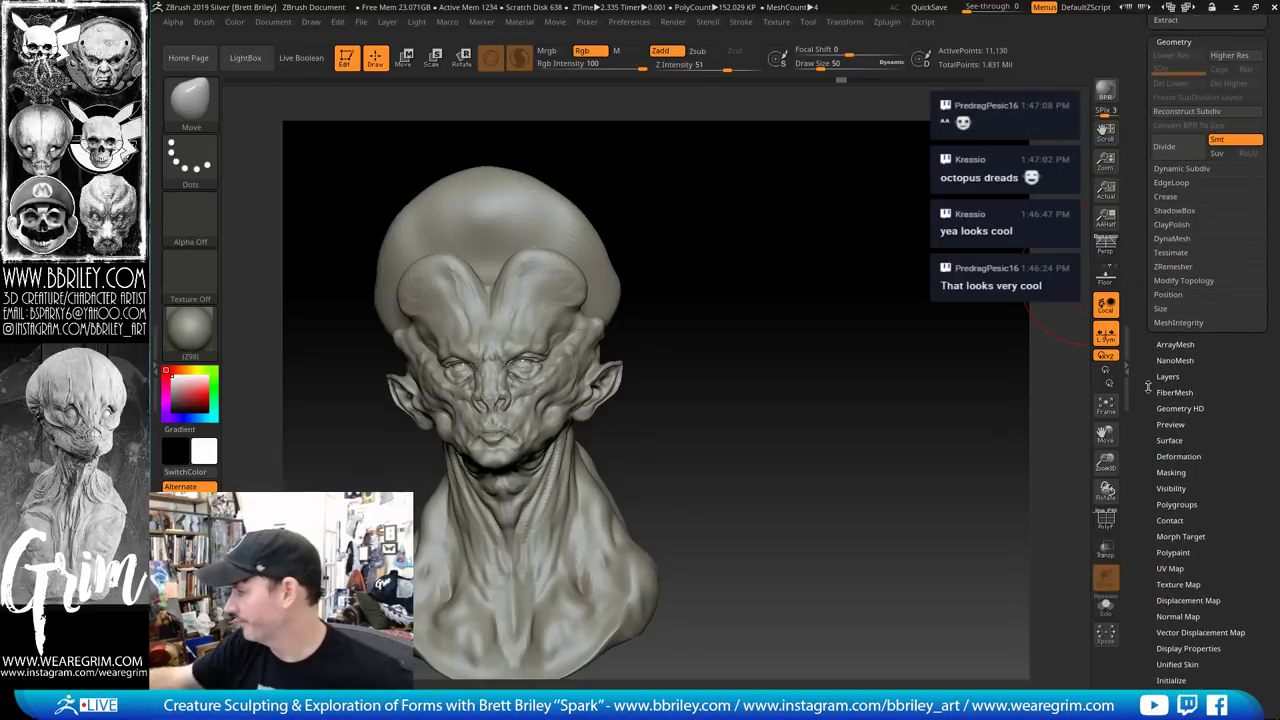
{"action": "left_click", "coordinate": [1170, 537]}
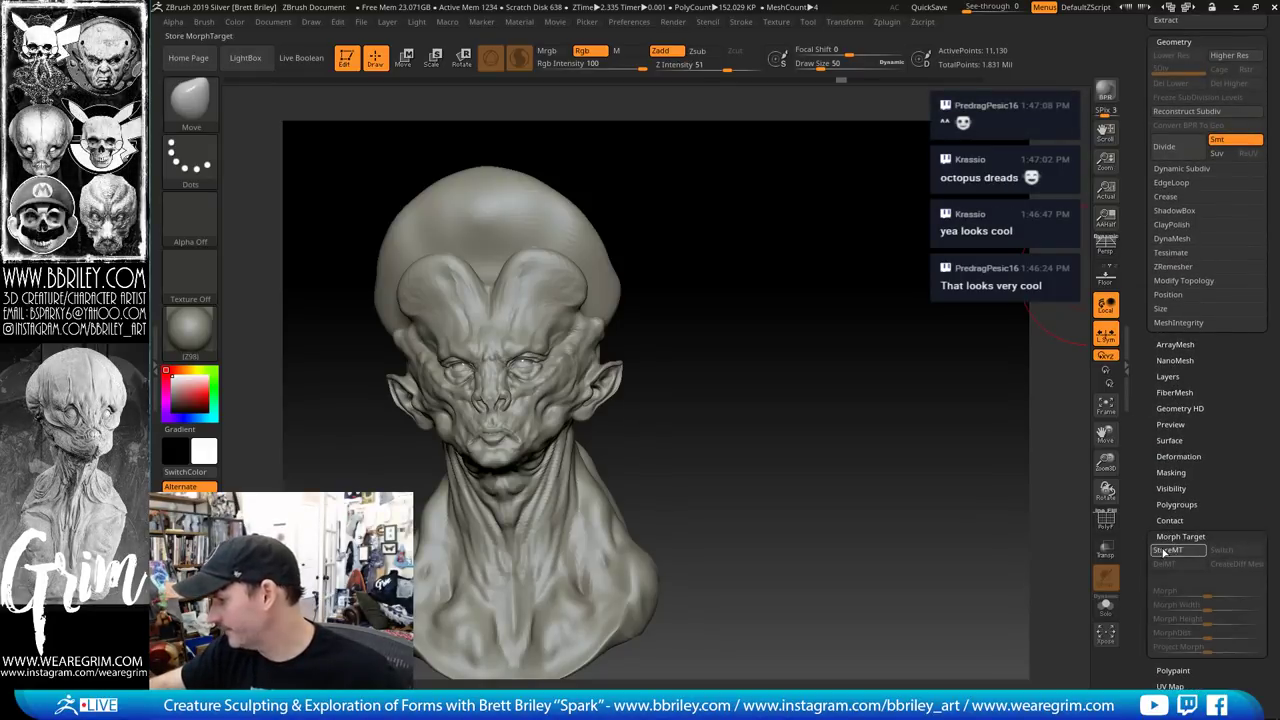
{"action": "left_click", "coordinate": [1166, 551]}
{"action": "left_click_drag", "start_coordinate": [1142, 391], "coordinate": [1152, 510]}
{"action": "scroll", "coordinate": [1152, 510], "scroll_direction": "up", "scroll_amount": 3}
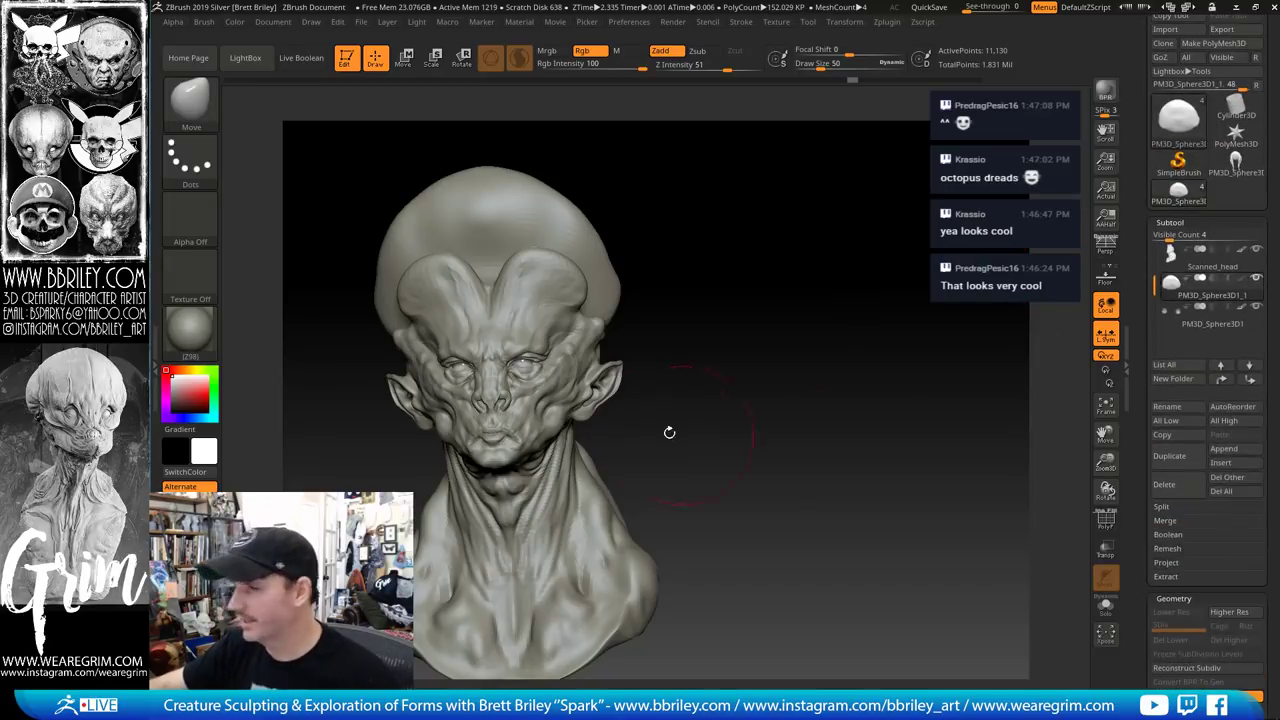
Check the cloned tentacled cap on its own and append it to the bust as a subtool
{"action": "left_click", "coordinate": [1180, 190]}
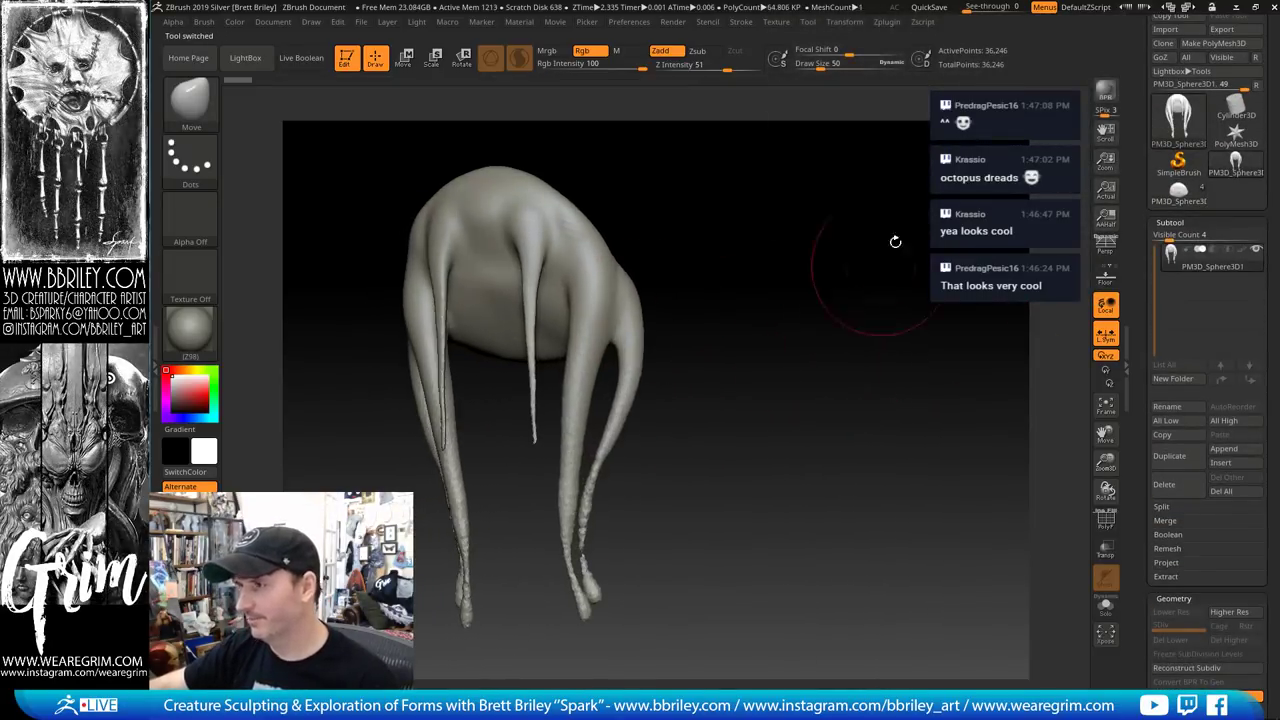
{"action": "left_click", "coordinate": [1177, 193]}
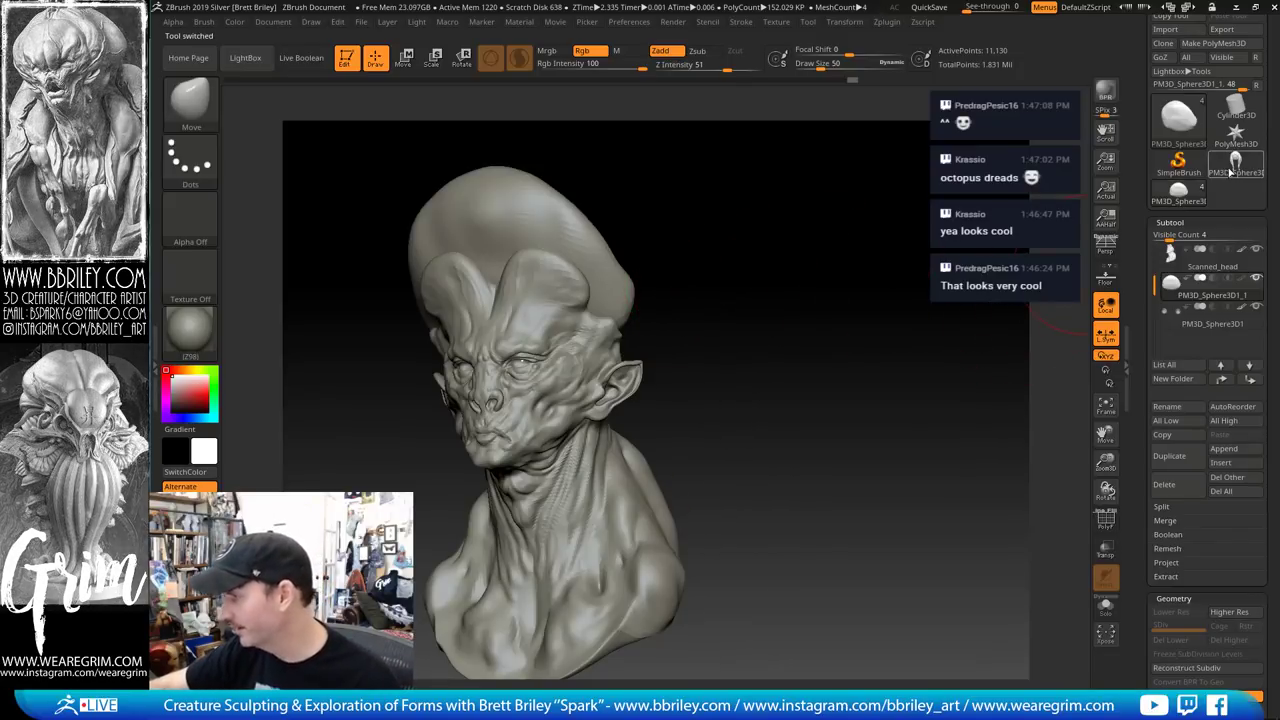
{"action": "left_click", "coordinate": [1249, 449]}
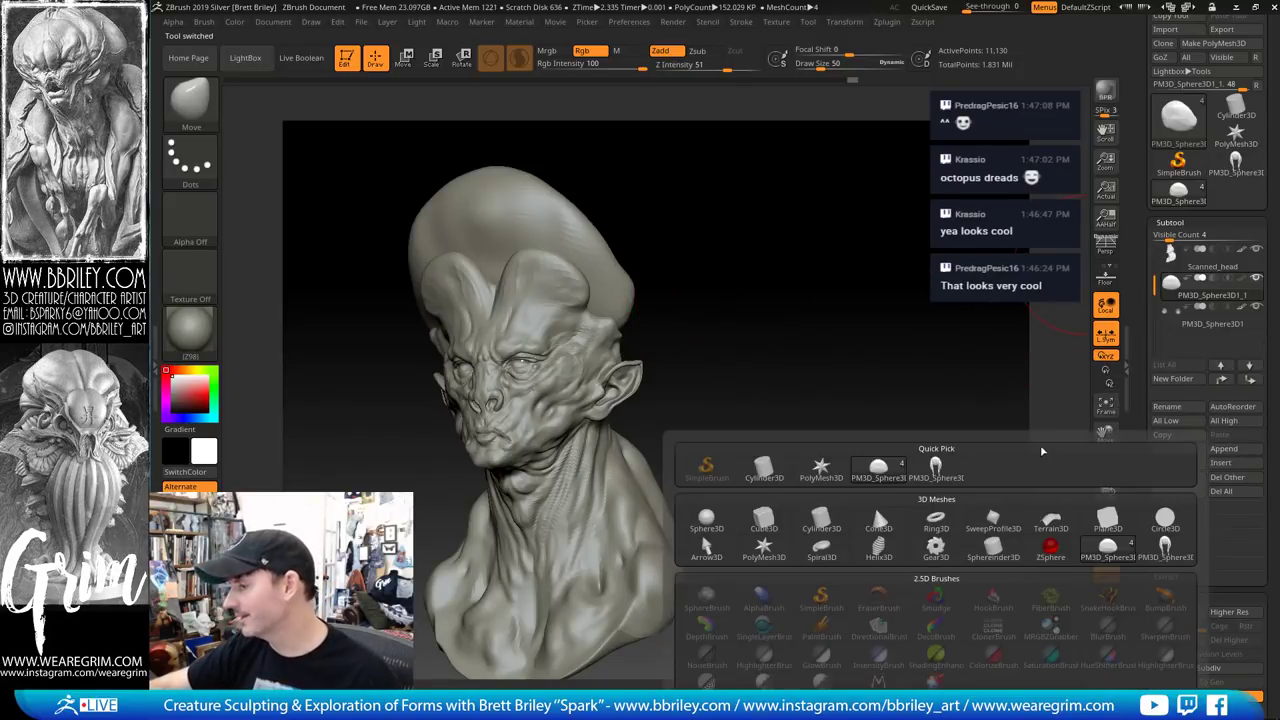
{"action": "left_click", "coordinate": [935, 470]}
{"action": "left_click_drag", "start_coordinate": [925, 390], "coordinate": [1081, 376]}
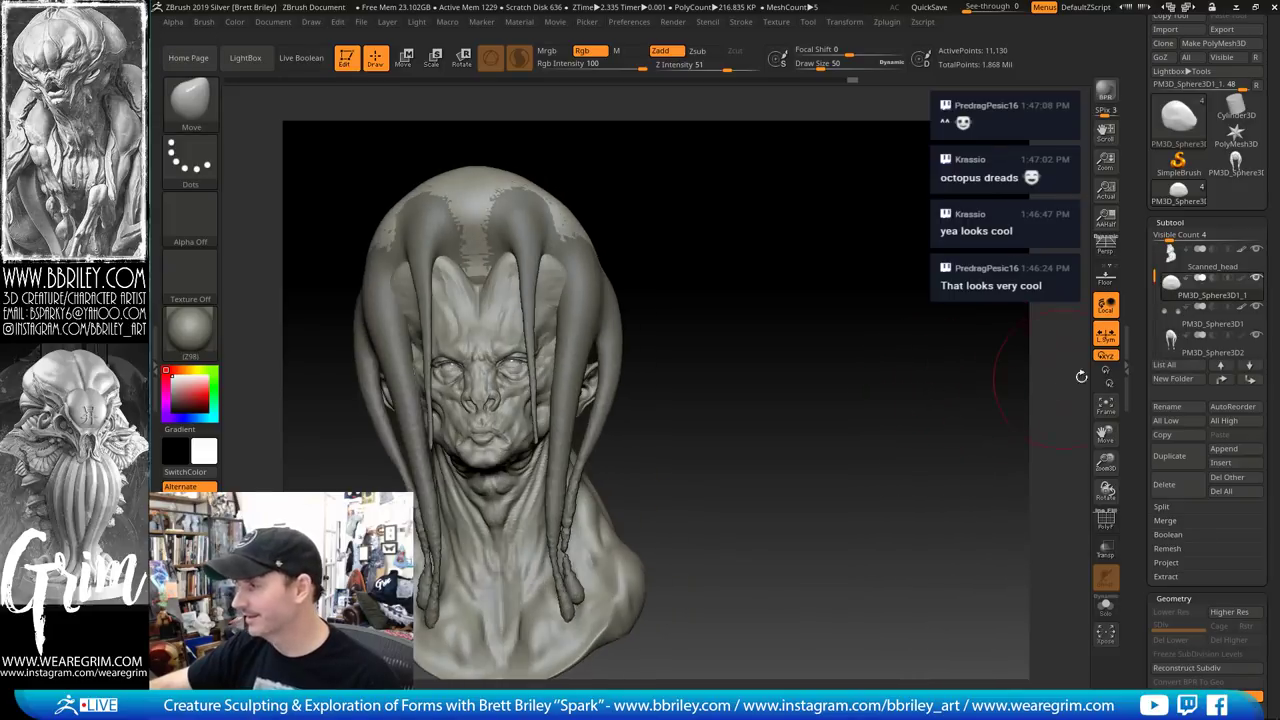
Reposition the appended tentacled cap and rotate it so its tentacles hang behind the head
{"action": "left_click", "coordinate": [1169, 350]}
{"action": "key", "text": "w"}
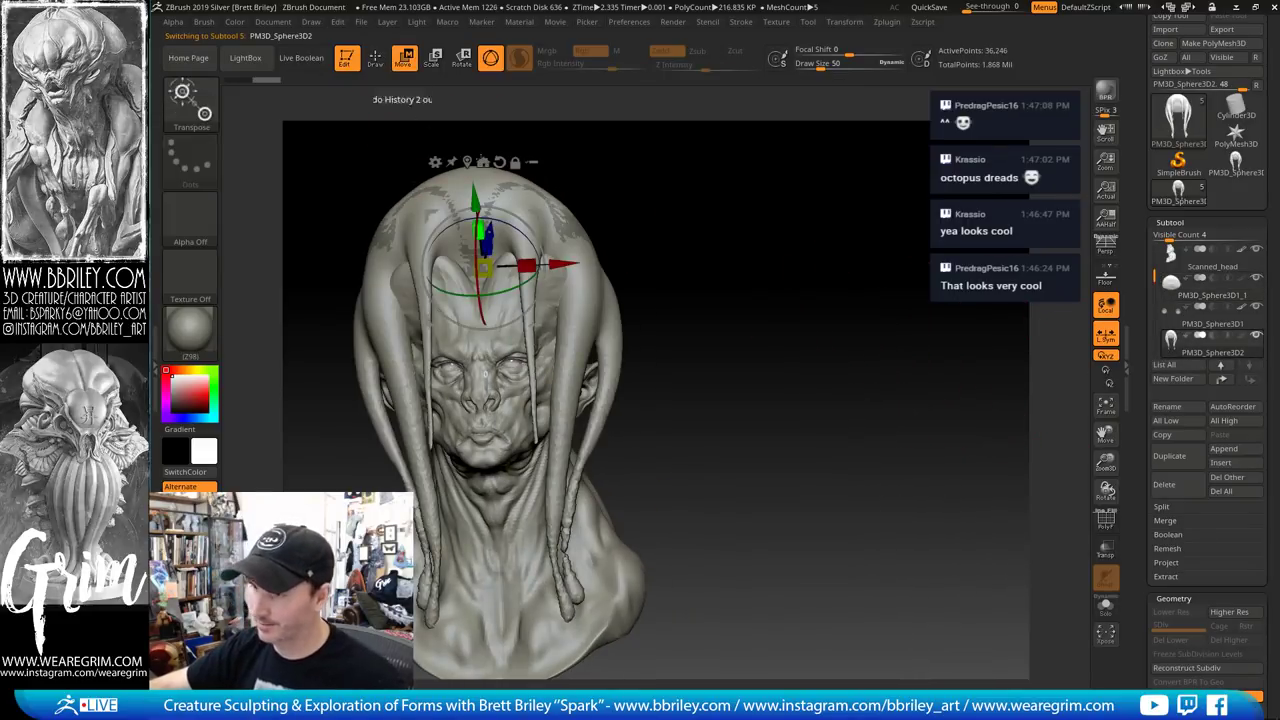
{"action": "mouse_move", "coordinate": [483, 267]}
{"action": "left_mouse_down"}
{"action": "mouse_move", "coordinate": [495, 264]}
{"action": "mouse_move", "coordinate": [478, 267]}
{"action": "left_mouse_up"}
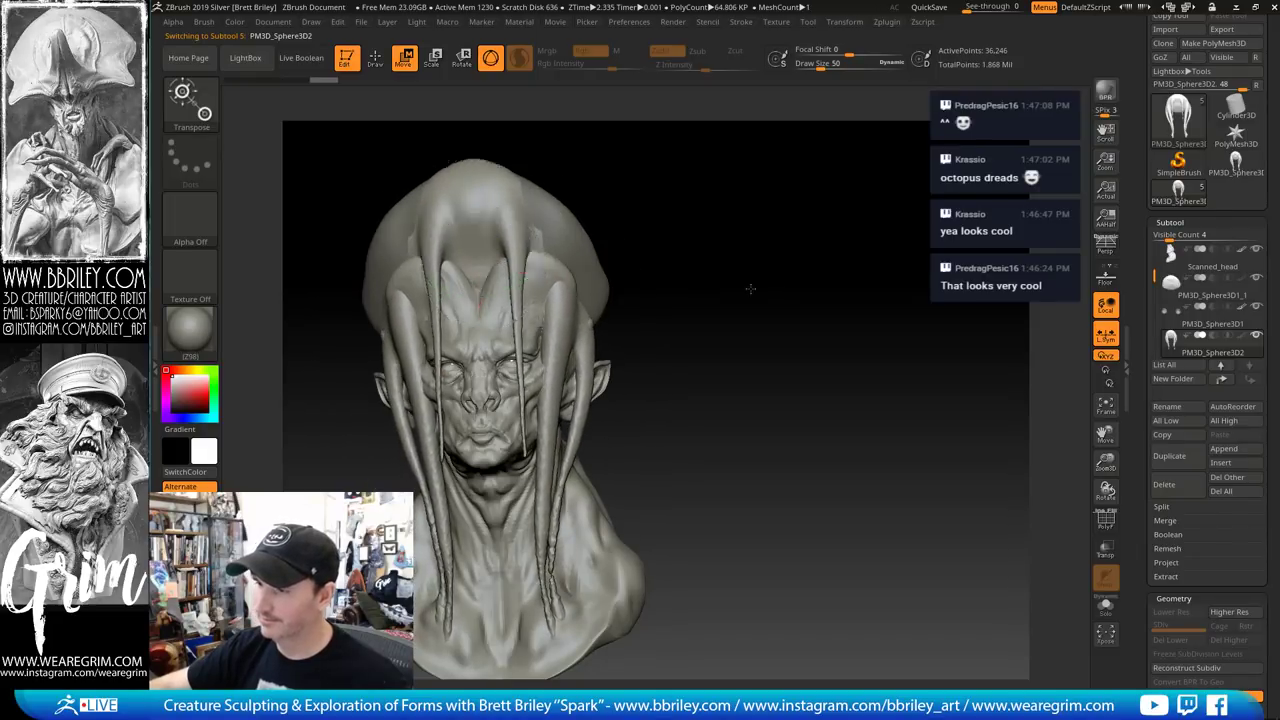
{"action": "left_click_drag", "start_coordinate": [749, 286], "coordinate": [581, 253]}
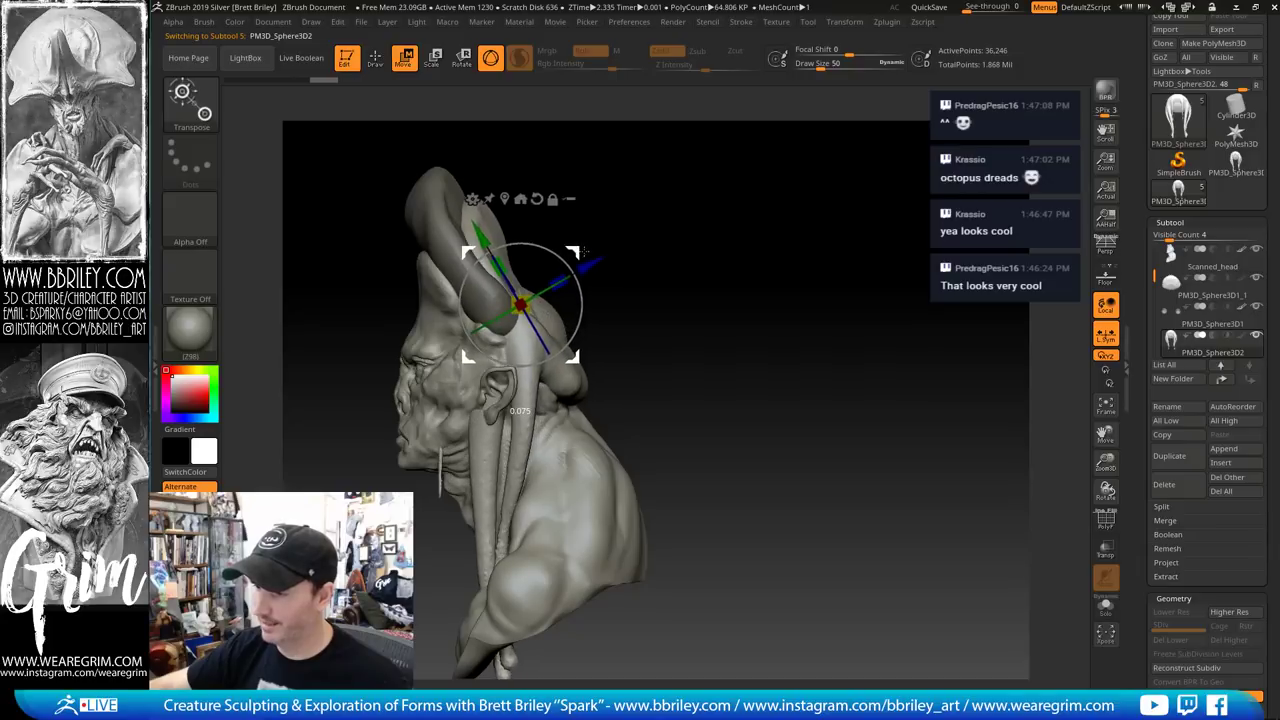
{"action": "left_click_drag", "start_coordinate": [540, 290], "coordinate": [720, 205]}
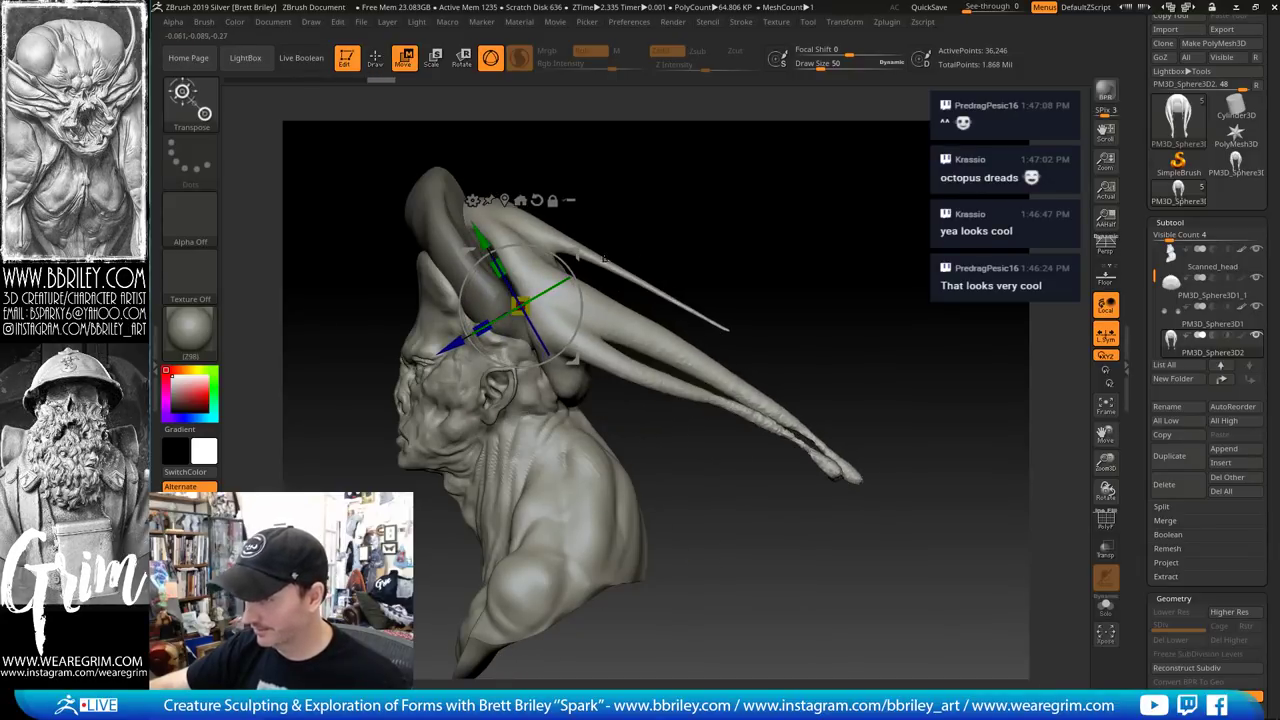
{"action": "mouse_move", "coordinate": [580, 283]}
{"action": "left_mouse_down"}
{"action": "mouse_move", "coordinate": [558, 302]}
{"action": "mouse_move", "coordinate": [565, 281]}
{"action": "left_mouse_up"}
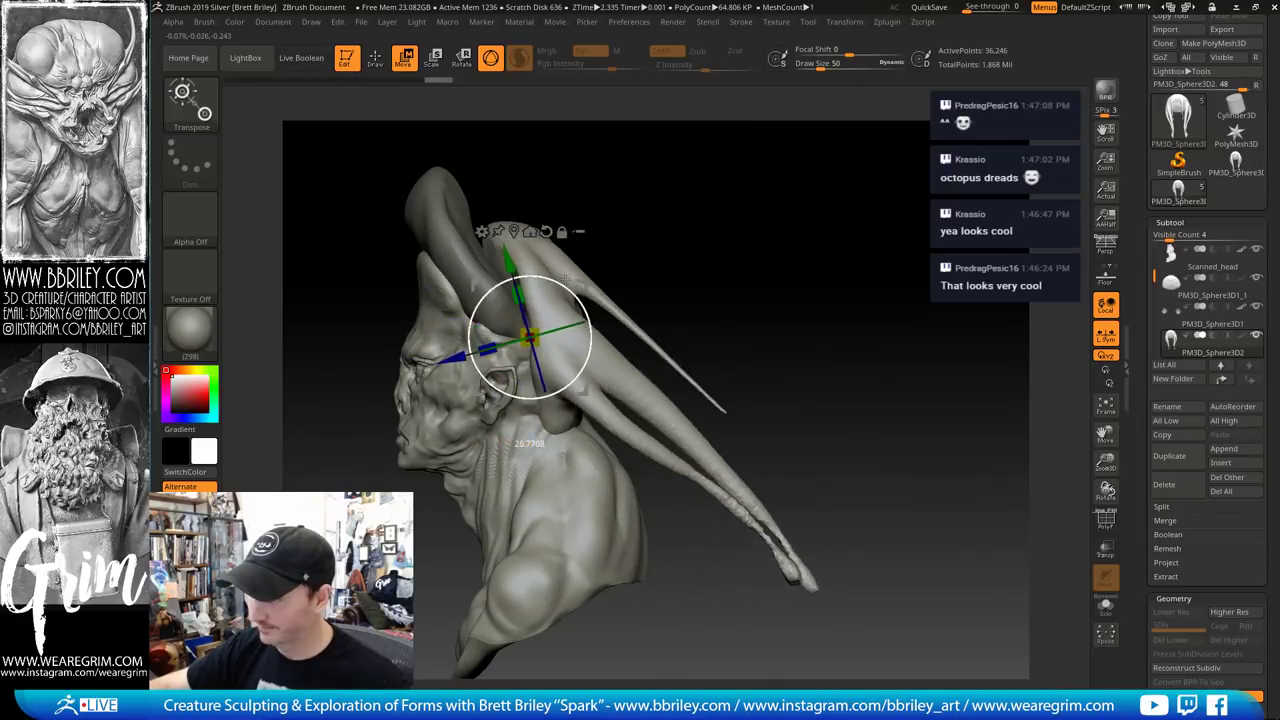
Delete the appended tentacled cap subtool
{"action": "mouse_move", "coordinate": [745, 256]}
{"action": "left_mouse_down"}
{"action": "mouse_move", "coordinate": [817, 260]}
{"action": "mouse_move", "coordinate": [871, 295]}
{"action": "mouse_move", "coordinate": [776, 308]}
{"action": "mouse_move", "coordinate": [884, 308]}
{"action": "mouse_move", "coordinate": [825, 308]}
{"action": "mouse_move", "coordinate": [620, 186]}
{"action": "mouse_move", "coordinate": [892, 317]}
{"action": "mouse_move", "coordinate": [1049, 411]}
{"action": "left_mouse_up"}
{"action": "key", "text": "q"}
{"action": "left_click", "coordinate": [1180, 486]}
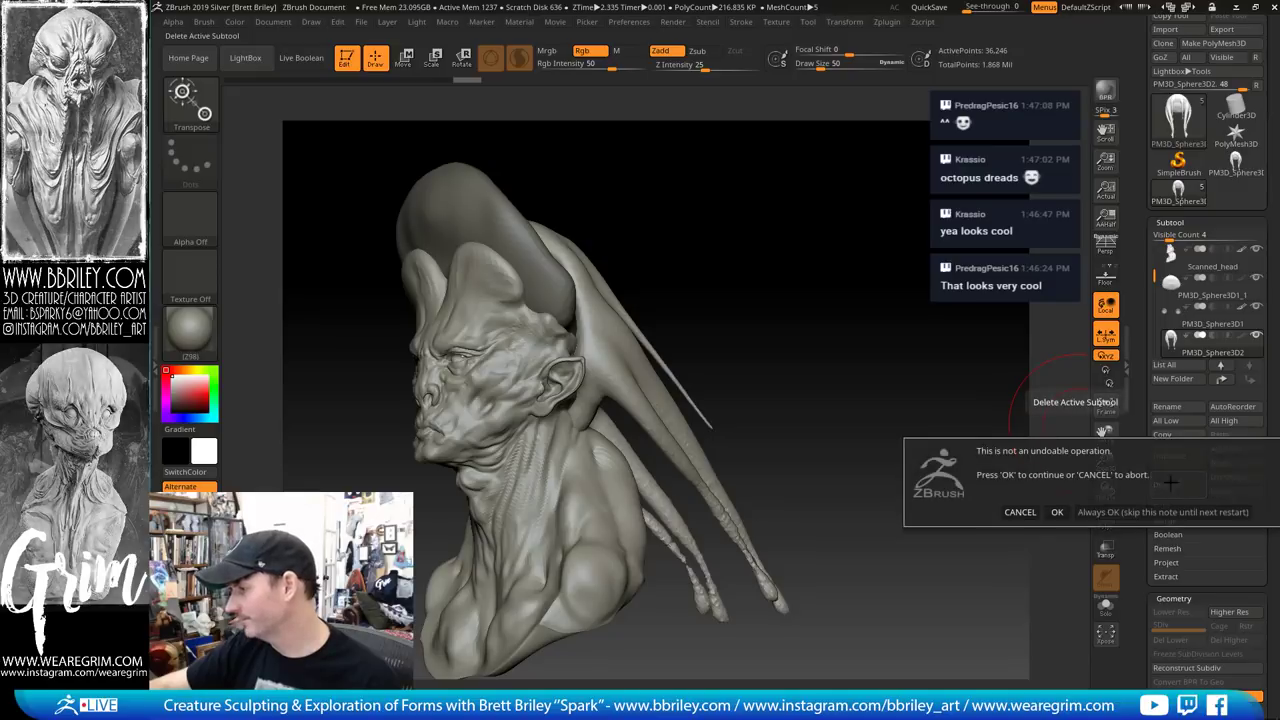
{"action": "left_click", "coordinate": [1056, 512]}
{"action": "left_click_drag", "start_coordinate": [920, 455], "coordinate": [964, 453]}
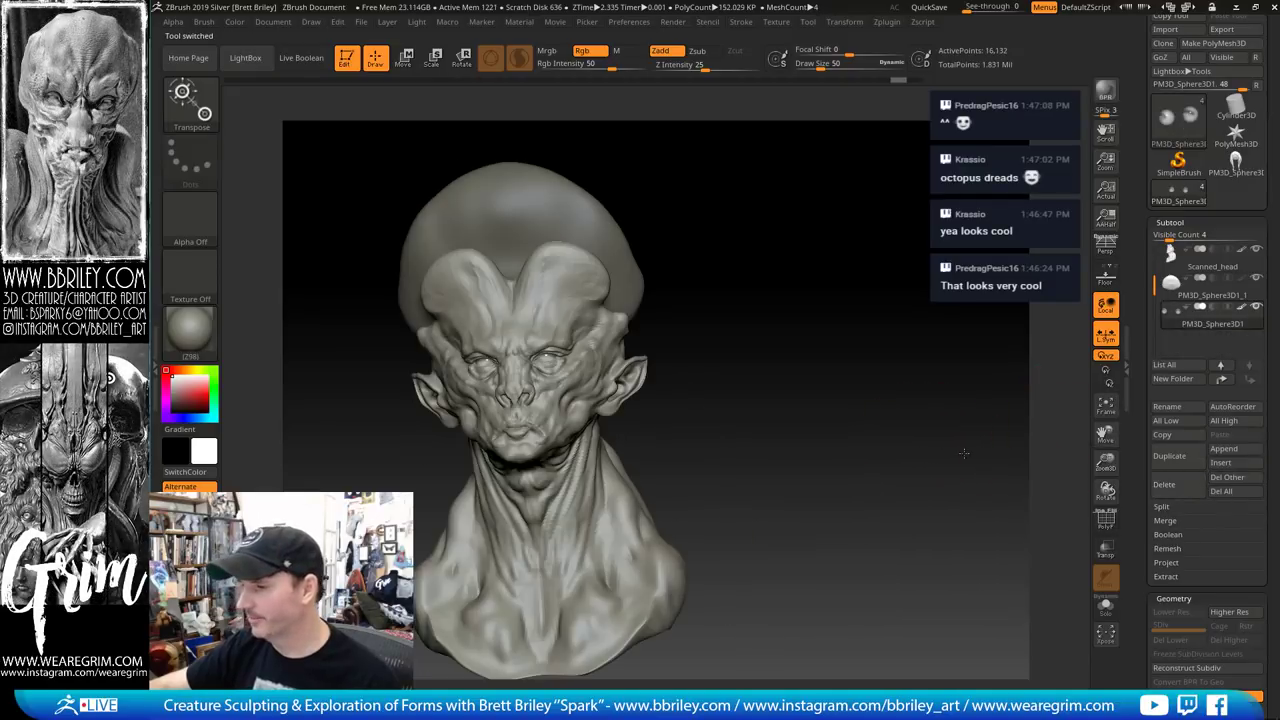
Plane the side of the smooth cap with TrimDynamic at sizes 34 and 20
{"action": "left_click_drag", "start_coordinate": [752, 224], "coordinate": [833, 325], "text": "alt"}
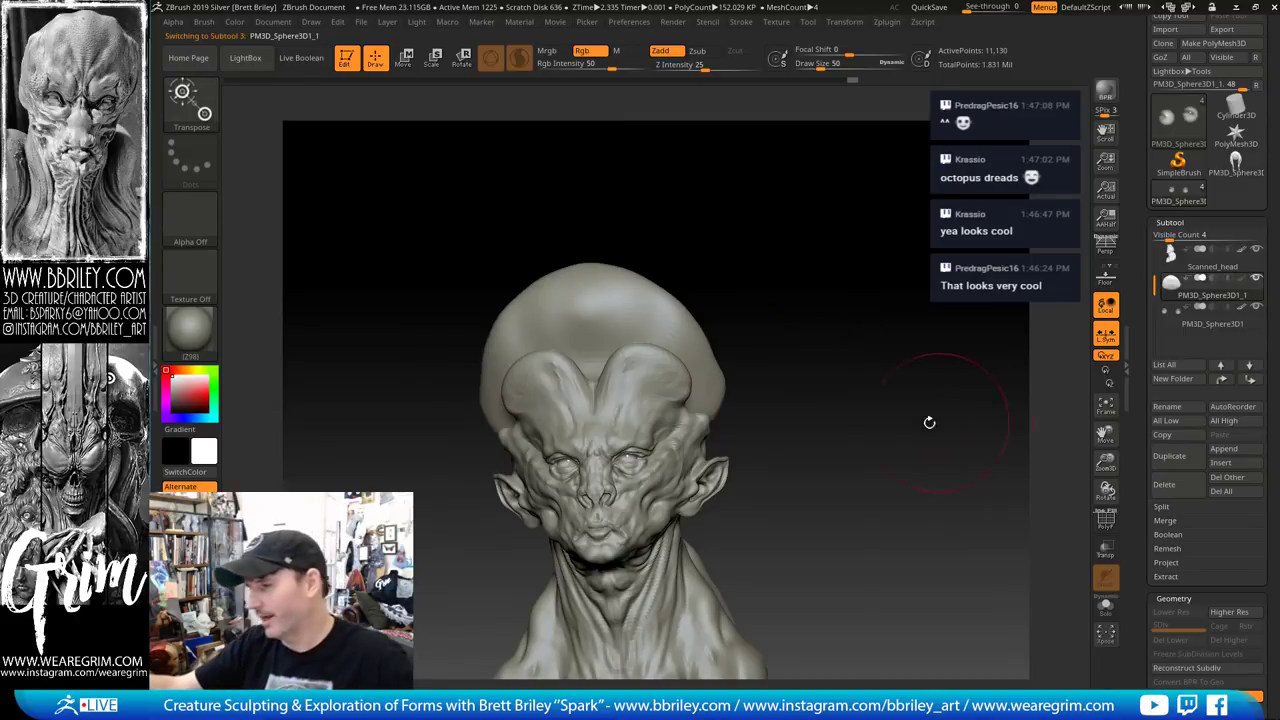
{"action": "mouse_move", "coordinate": [903, 343]}
{"action": "left_mouse_down", "text": "alt"}
{"action": "mouse_move", "coordinate": [694, 310]}
{"action": "mouse_move", "coordinate": [655, 347]}
{"action": "mouse_move", "coordinate": [680, 345]}
{"action": "left_mouse_up", "text": "alt"}
{"action": "key", "text": "q"}
{"action": "key", "text": "s"}
{"action": "key", "text": "b"}
{"action": "key", "text": "t"}
{"action": "key", "text": "d"}
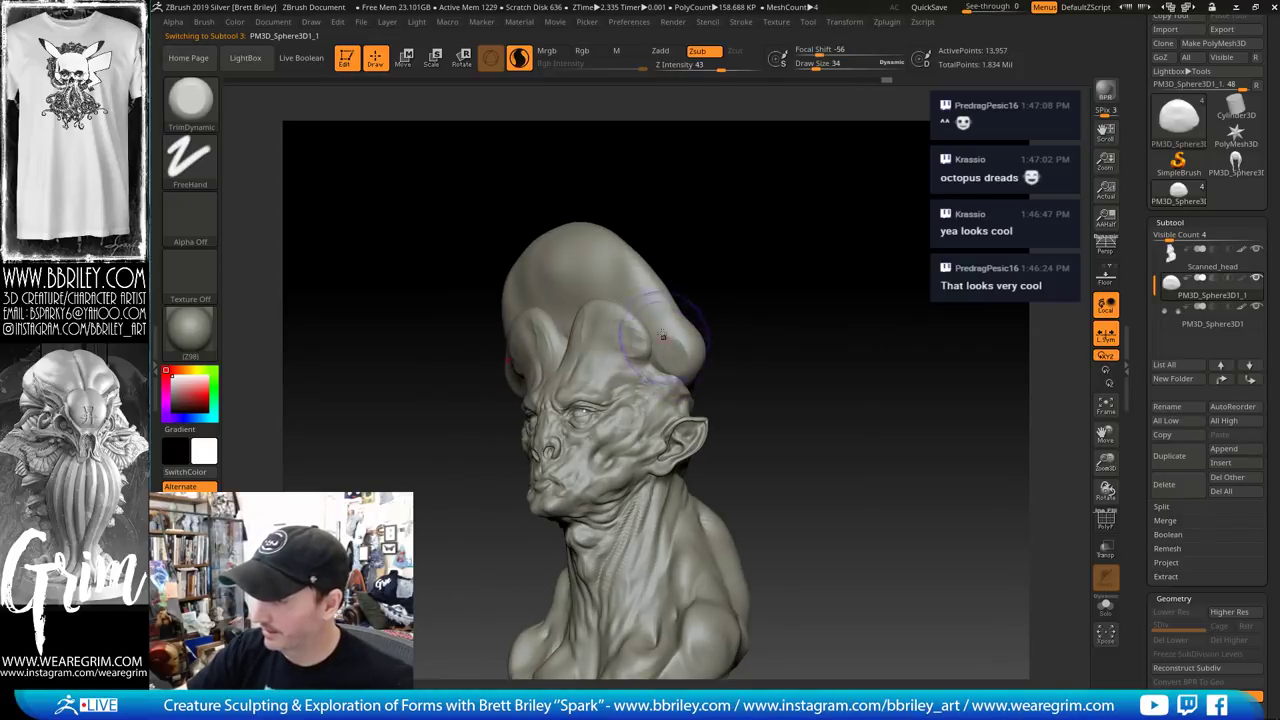
{"action": "key", "text": "s"}
{"action": "left_click_drag", "start_coordinate": [625, 278], "coordinate": [628, 272]}
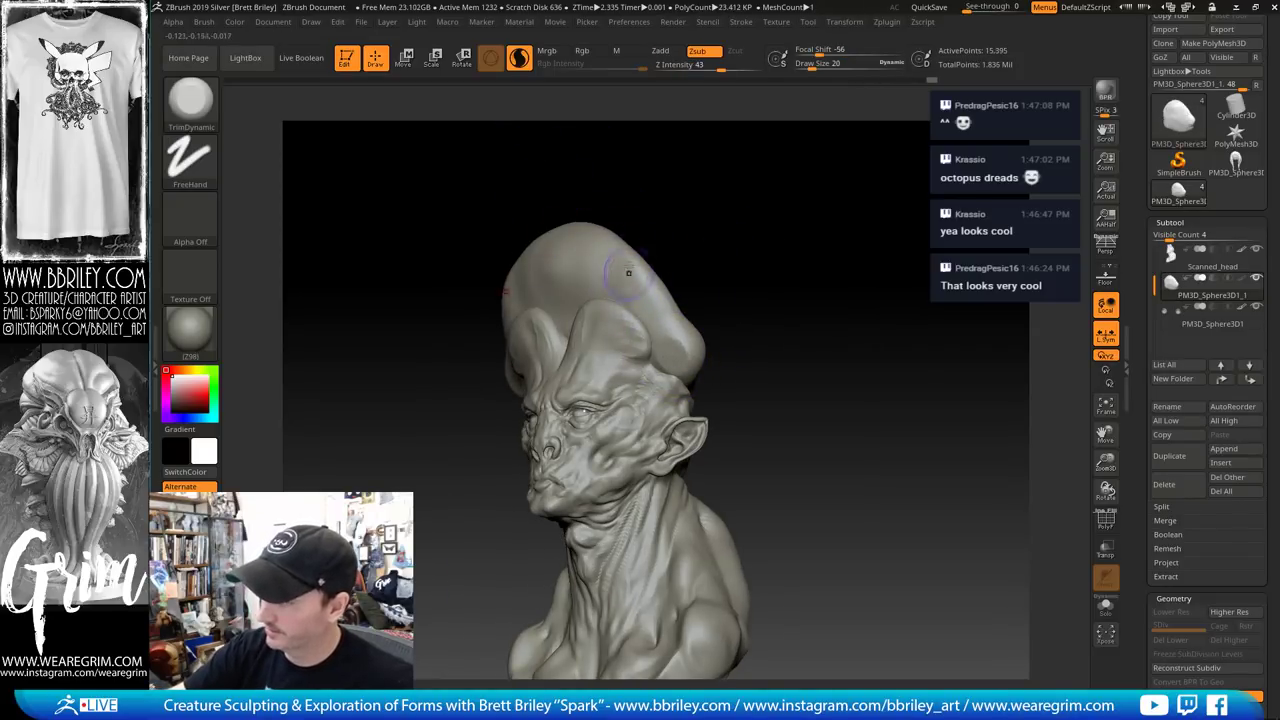
Smooth the cap's front and side surfaces with the Smooth brush at size 12
{"action": "left_click_drag", "start_coordinate": [690, 238], "coordinate": [683, 251], "text": "shift"}
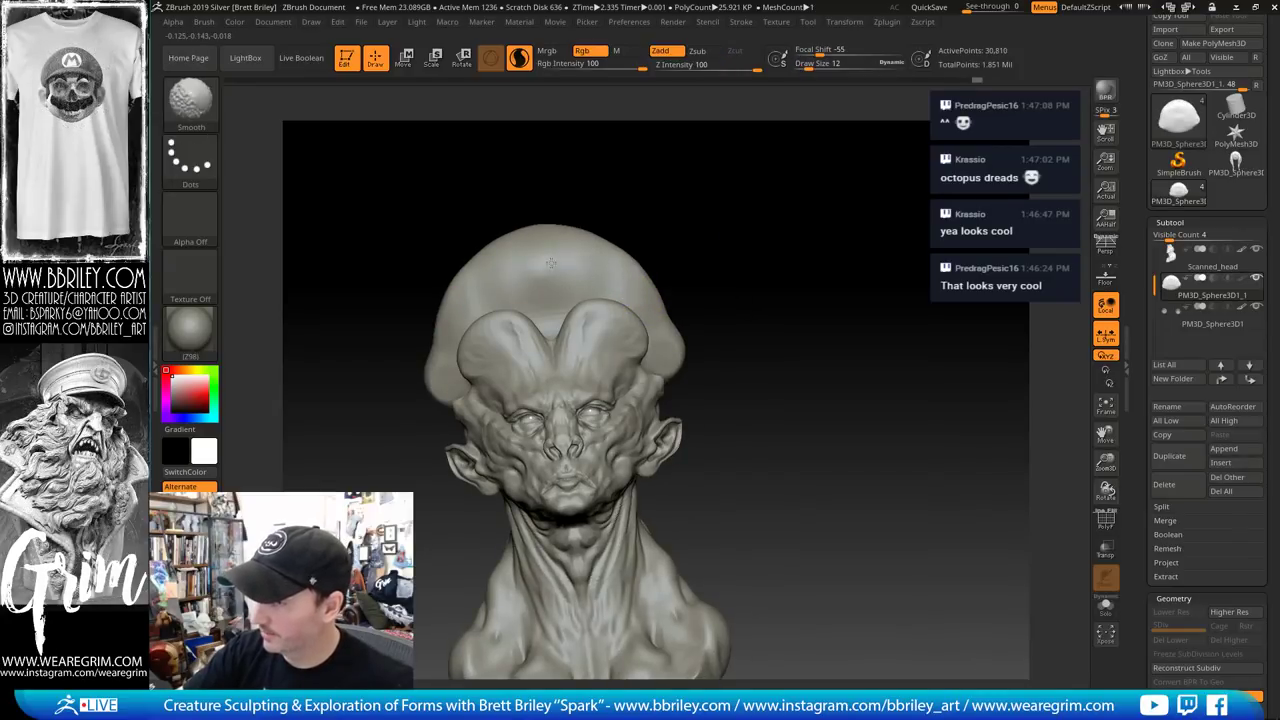
{"action": "left_click_drag", "start_coordinate": [543, 293], "coordinate": [576, 263], "text": "shift"}
{"action": "left_click_drag", "start_coordinate": [686, 214], "coordinate": [648, 222]}
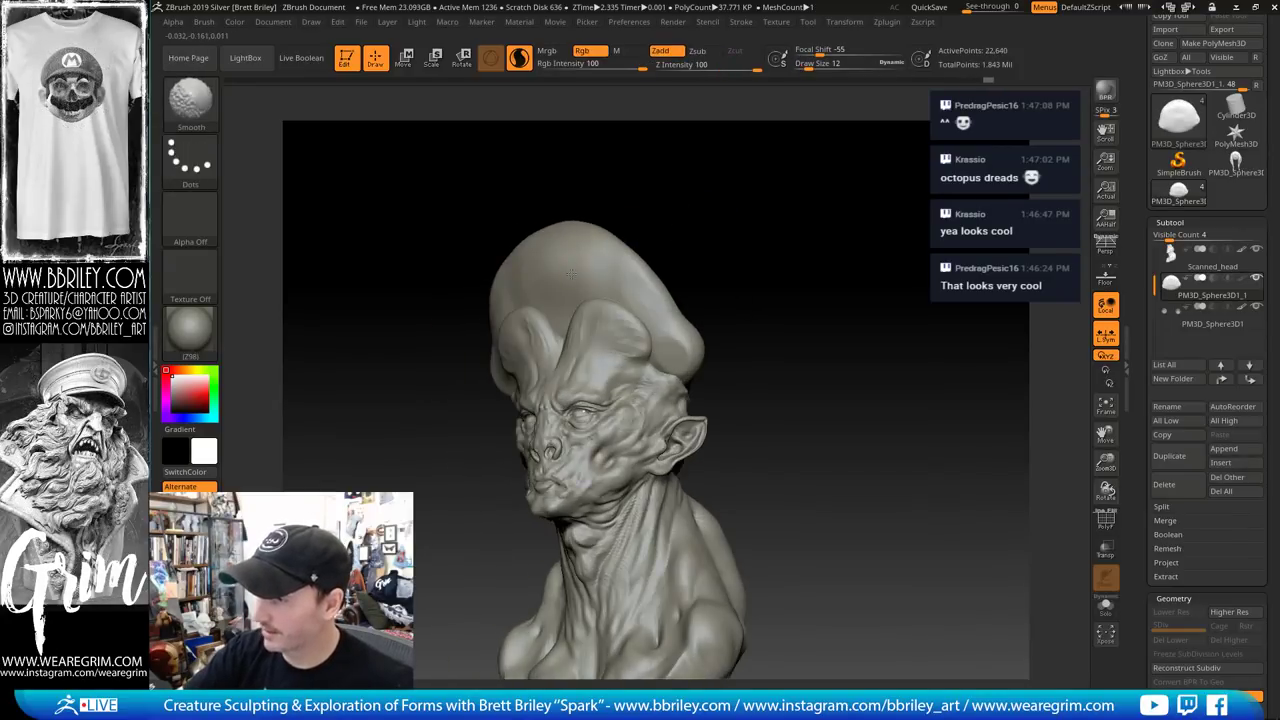
{"action": "left_click_drag", "start_coordinate": [650, 270], "coordinate": [679, 263], "text": "shift"}
Trim and smooth the cap's upper side with the polyframe temporarily displayed, reducing the brush size to 9
{"action": "left_click", "coordinate": [1104, 520]}
{"action": "left_click_drag", "start_coordinate": [819, 327], "coordinate": [828, 378], "text": "alt"}
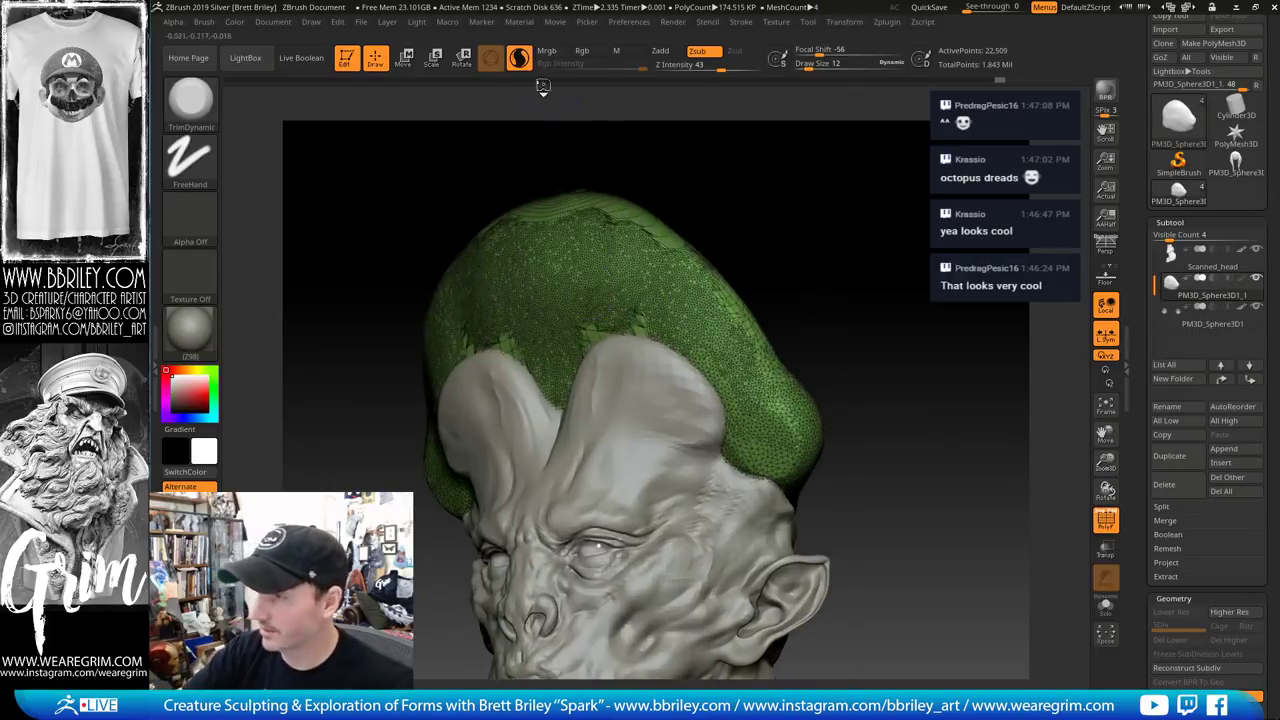
{"action": "key", "text": "s"}
{"action": "left_click_drag", "start_coordinate": [611, 257], "coordinate": [605, 260]}
{"action": "mouse_move", "coordinate": [612, 214]}
{"action": "left_mouse_down", "text": "shift"}
{"action": "mouse_move", "coordinate": [662, 240]}
{"action": "mouse_move", "coordinate": [634, 232]}
{"action": "left_mouse_up", "text": "shift"}
{"action": "key", "text": "s"}
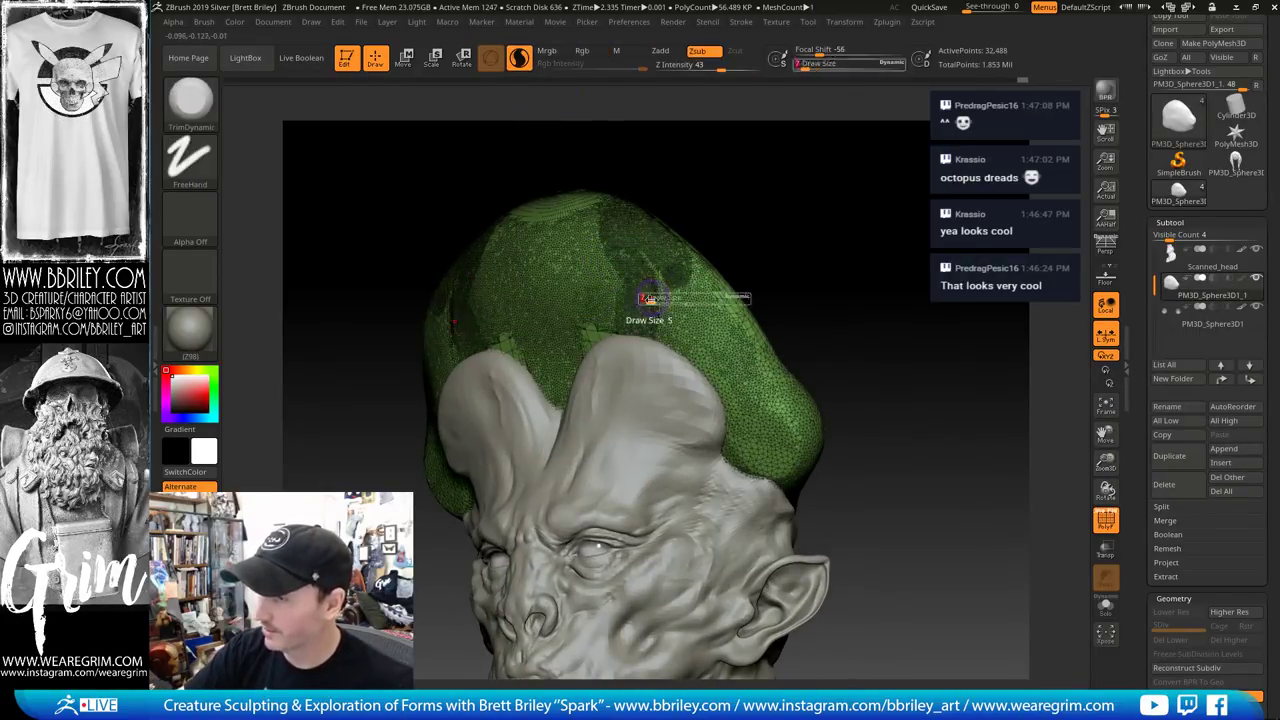
{"action": "left_click_drag", "start_coordinate": [645, 300], "coordinate": [677, 273]}
{"action": "mouse_move", "coordinate": [750, 218]}
{"action": "left_mouse_down"}
{"action": "mouse_move", "coordinate": [794, 240]}
{"action": "mouse_move", "coordinate": [937, 420]}
{"action": "mouse_move", "coordinate": [946, 364]}
{"action": "mouse_move", "coordinate": [931, 323]}
{"action": "mouse_move", "coordinate": [850, 295]}
{"action": "mouse_move", "coordinate": [665, 335]}
{"action": "left_mouse_up"}
{"action": "left_click", "coordinate": [1098, 523]}
Smooth the back of the cap and its lower side lobe with the Smooth brush at size 9
{"action": "key", "text": "shift"}
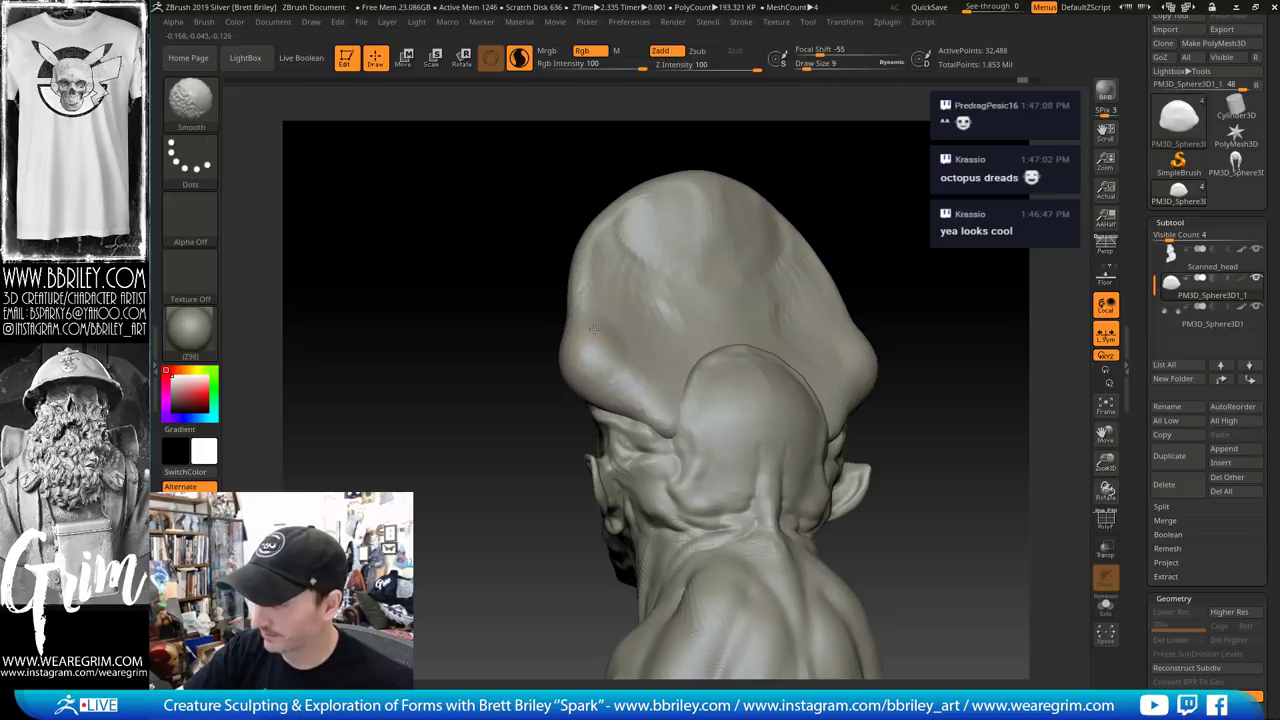
{"action": "left_click_drag", "start_coordinate": [587, 299], "coordinate": [612, 286], "text": "shift"}
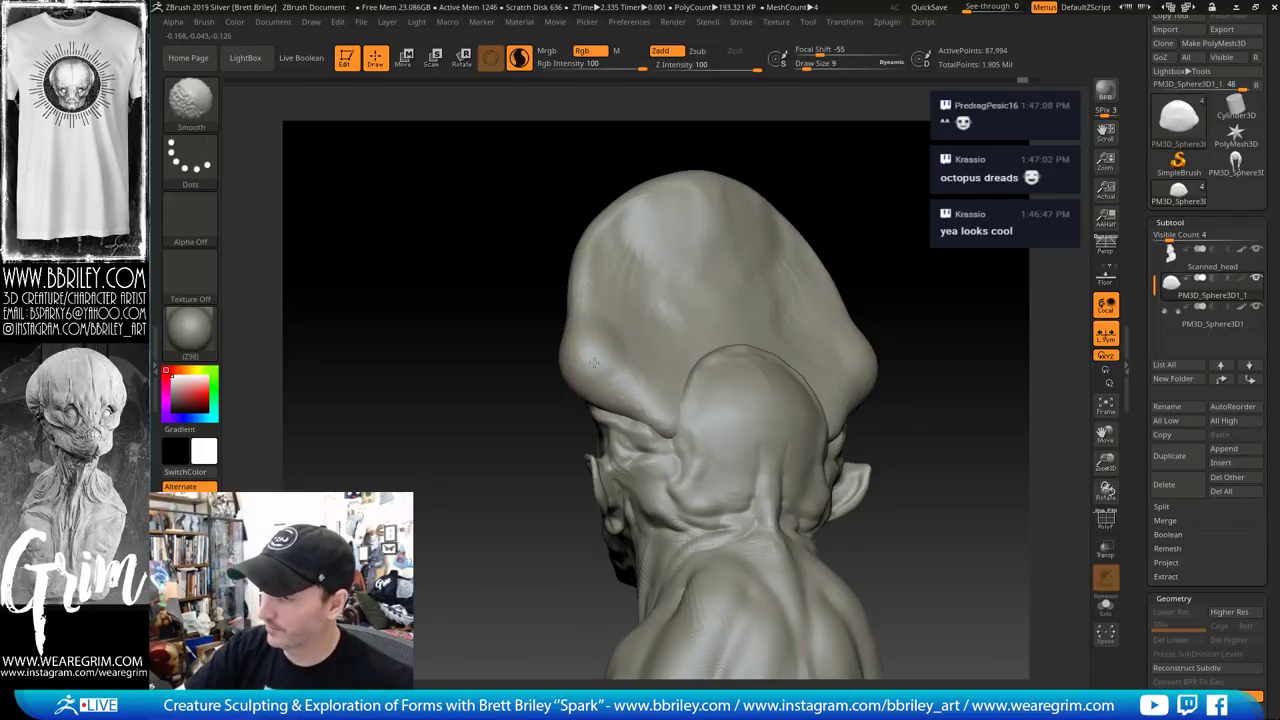
{"action": "mouse_move", "coordinate": [593, 362]}
{"action": "left_mouse_down", "text": "shift"}
{"action": "mouse_move", "coordinate": [624, 386]}
{"action": "mouse_move", "coordinate": [688, 346]}
{"action": "left_mouse_up", "text": "shift"}
{"action": "left_click_drag", "start_coordinate": [868, 135], "coordinate": [1008, 150]}
{"action": "left_click_drag", "start_coordinate": [850, 240], "coordinate": [878, 205]}
Carve a crease around the cap's side lobe above the ear with DamStandard at size 9
{"action": "key", "text": "b"}
{"action": "key", "text": "d"}
{"action": "key", "text": "s"}
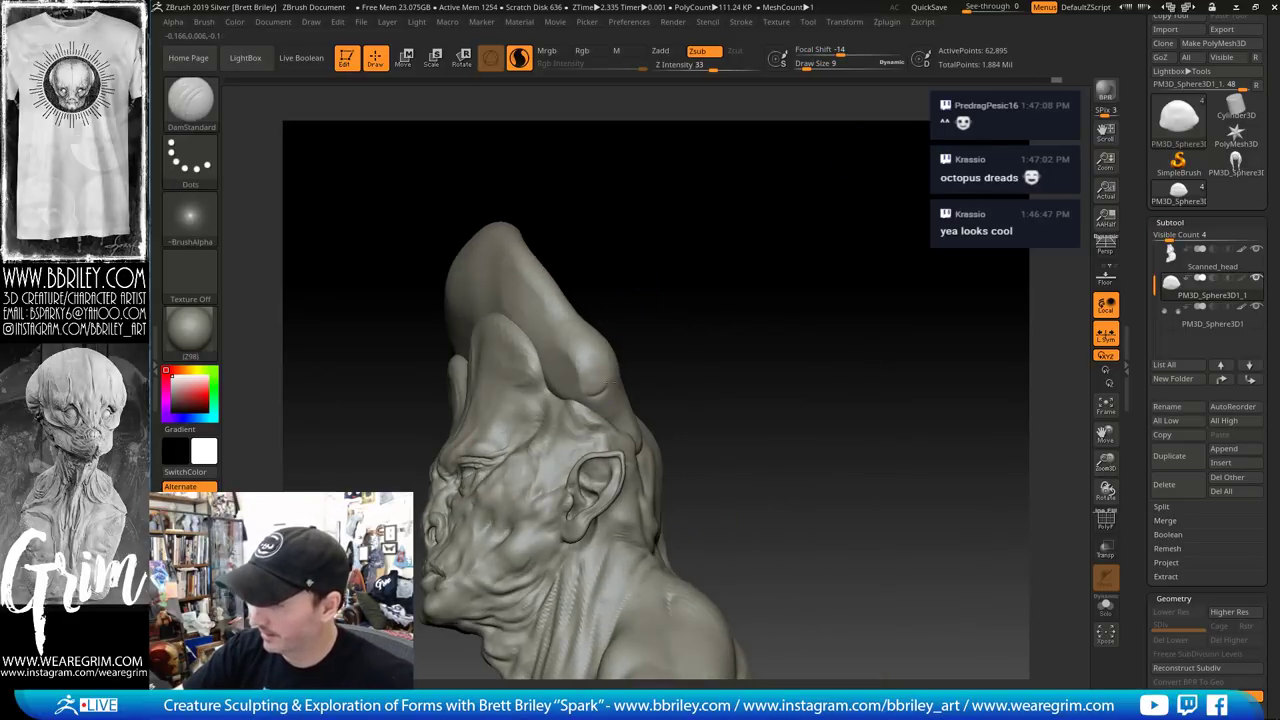
{"action": "left_click_drag", "start_coordinate": [584, 396], "coordinate": [616, 404]}
{"action": "mouse_move", "coordinate": [630, 330]}
{"action": "right_mouse_down"}
{"action": "mouse_move", "coordinate": [618, 347]}
{"action": "mouse_move", "coordinate": [650, 295]}
{"action": "mouse_move", "coordinate": [697, 309]}
{"action": "right_mouse_up"}
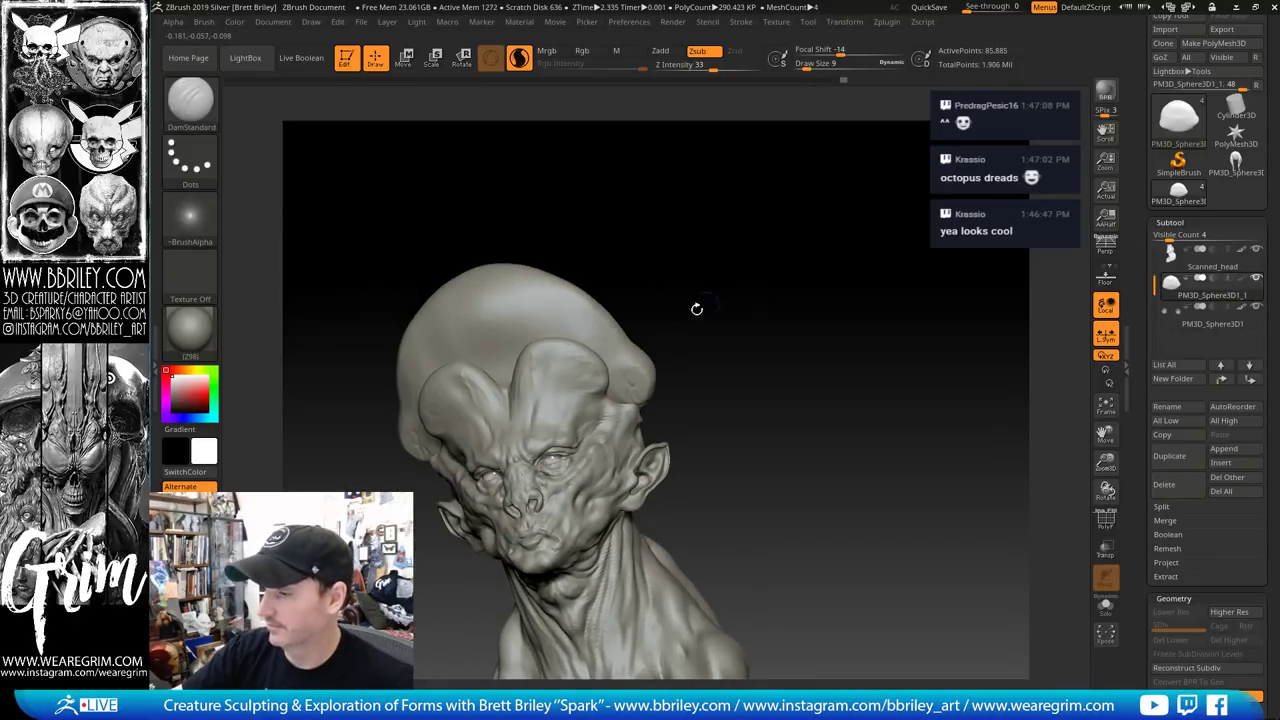
{"action": "right_click_drag", "start_coordinate": [650, 362], "coordinate": [626, 380]}
Refine the cap's side planes with the Clay and TrimDynamic brushes at size 9, and adjust its shape with the Move brush at size 47
{"action": "key", "text": "b"}
{"action": "key", "text": "c"}
{"action": "key", "text": "l"}
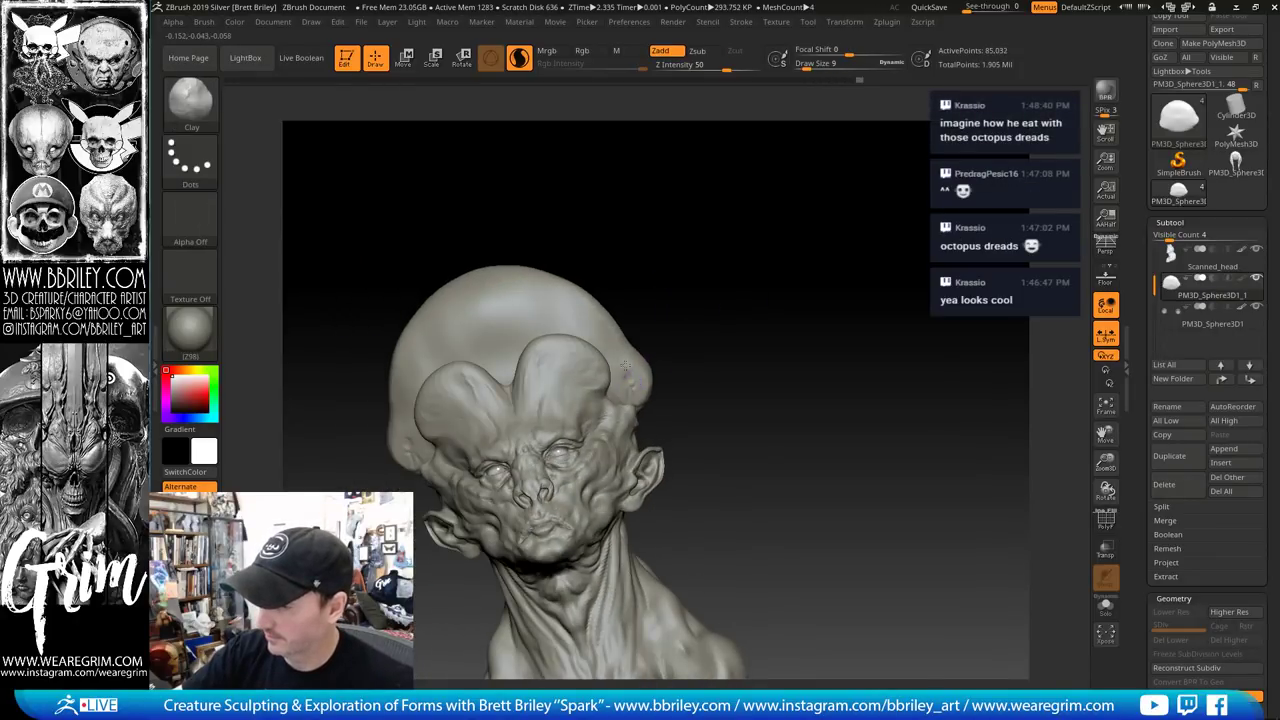
{"action": "key", "text": "b"}
{"action": "key", "text": "t"}
{"action": "key", "text": "d"}
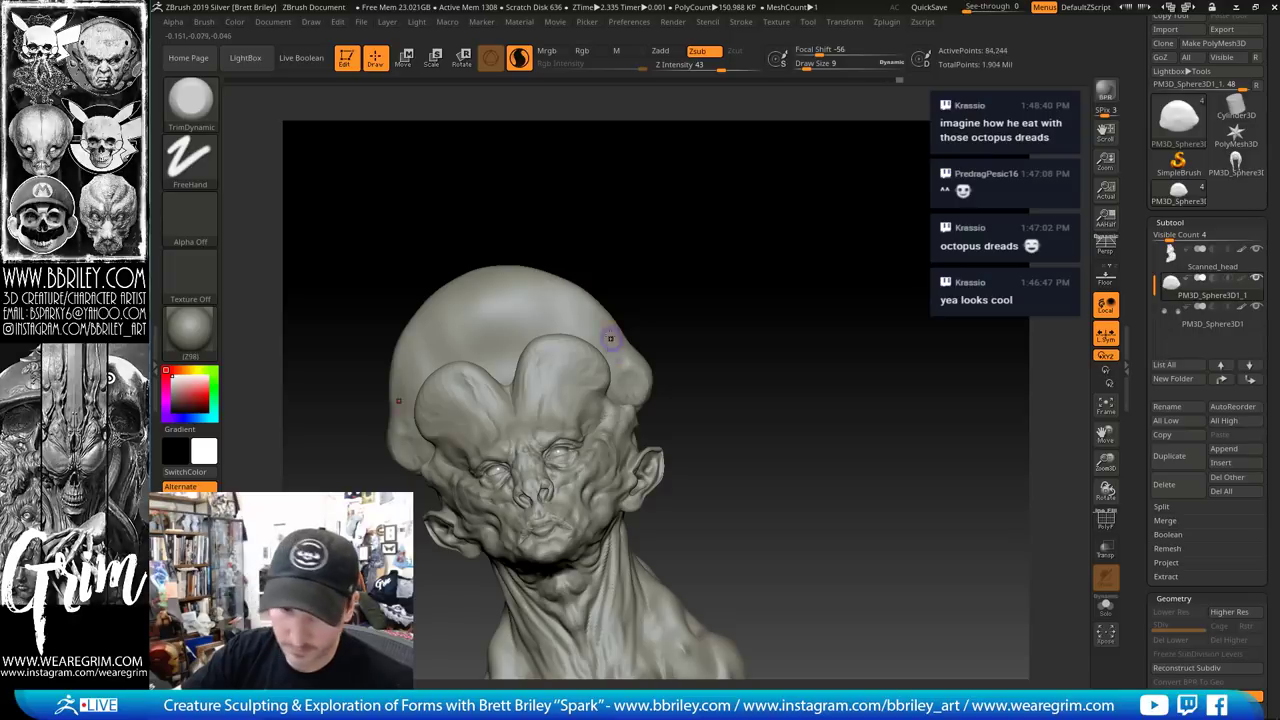
{"action": "mouse_move", "coordinate": [611, 264]}
{"action": "right_mouse_down"}
{"action": "mouse_move", "coordinate": [686, 266]}
{"action": "mouse_move", "coordinate": [706, 249]}
{"action": "right_mouse_up"}
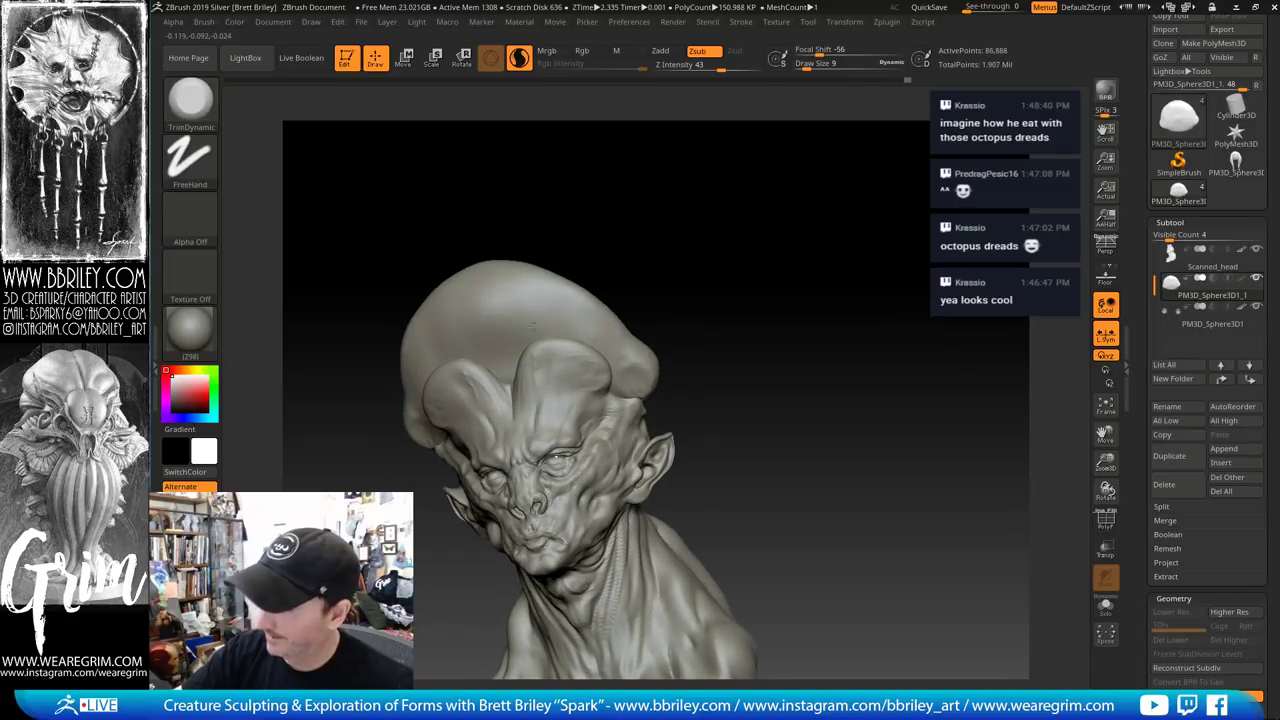
{"action": "mouse_move", "coordinate": [590, 243]}
{"action": "right_mouse_down"}
{"action": "mouse_move", "coordinate": [651, 220]}
{"action": "mouse_move", "coordinate": [723, 226]}
{"action": "mouse_move", "coordinate": [703, 260]}
{"action": "mouse_move", "coordinate": [771, 217]}
{"action": "mouse_move", "coordinate": [640, 271]}
{"action": "mouse_move", "coordinate": [779, 186]}
{"action": "mouse_move", "coordinate": [781, 257]}
{"action": "mouse_move", "coordinate": [994, 304]}
{"action": "right_mouse_up"}
{"action": "key", "text": "b"}
{"action": "key", "text": "m"}
{"action": "key", "text": "v"}
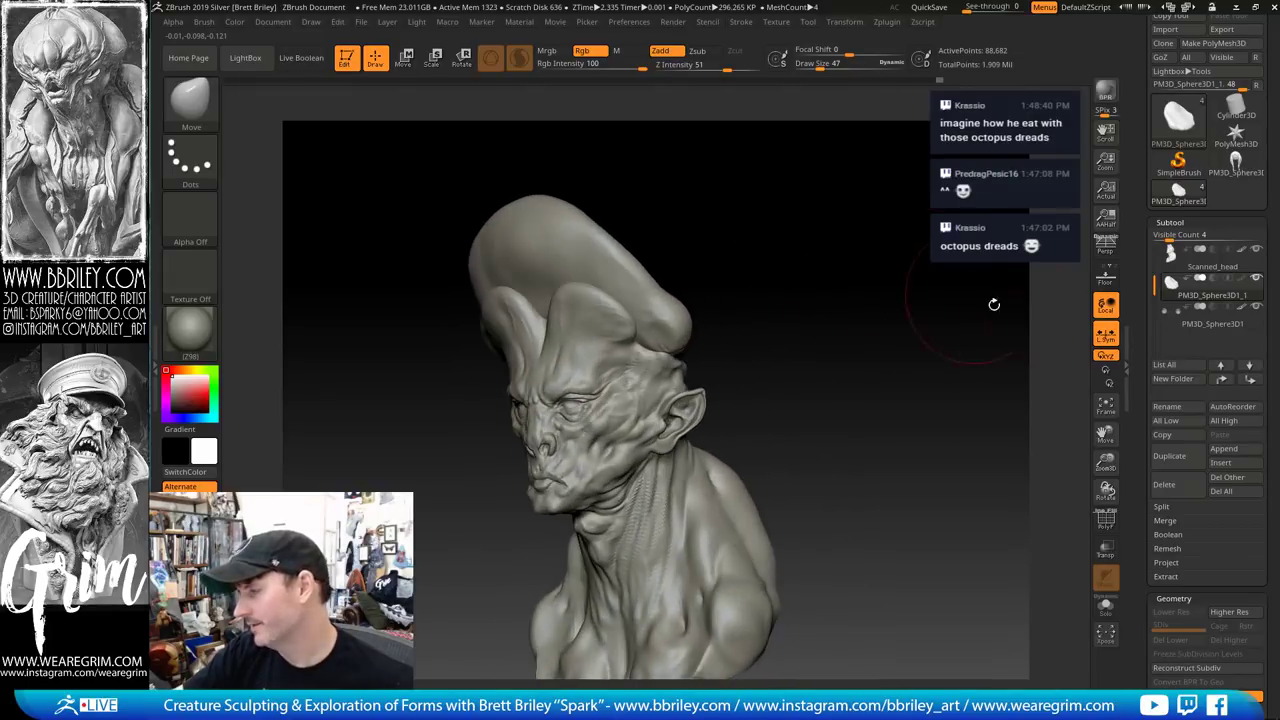
Append a sphere as a new subtool, select it and scale it down uniformly with the transform gizmo
{"action": "left_click", "coordinate": [1216, 449]}
{"action": "left_click", "coordinate": [763, 520]}
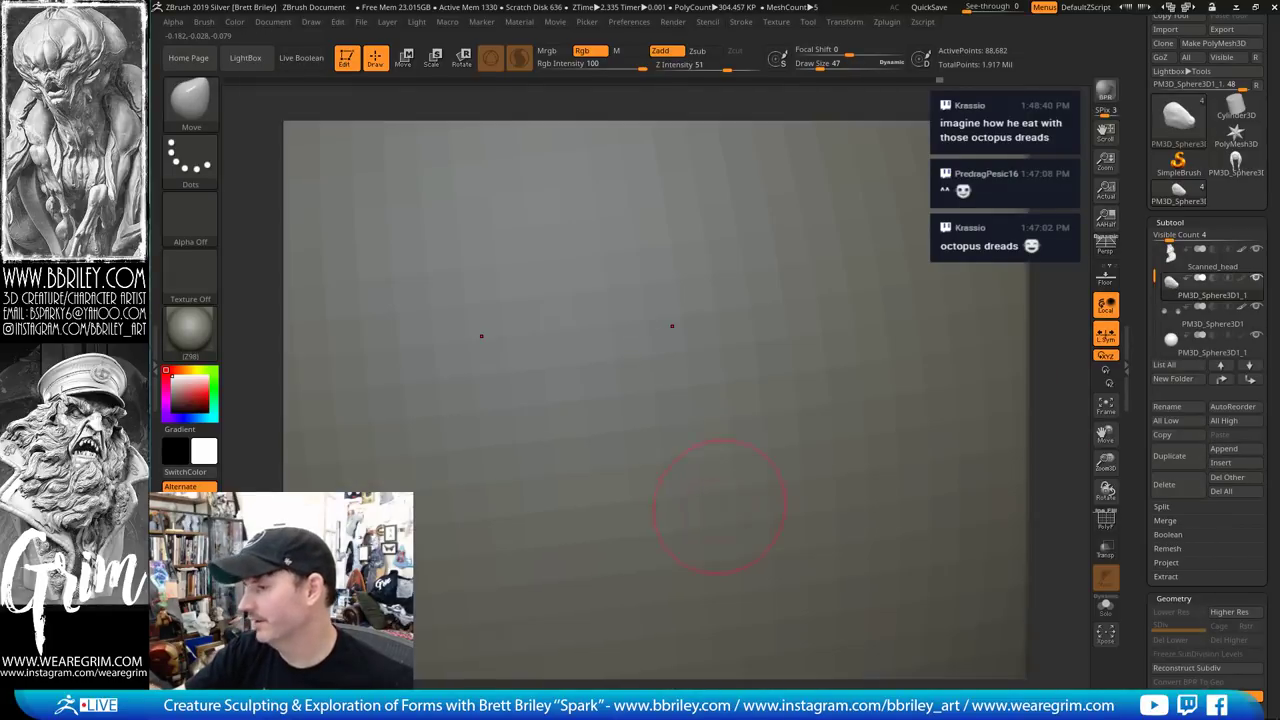
{"action": "left_click", "coordinate": [1175, 350]}
{"action": "key", "text": "w"}
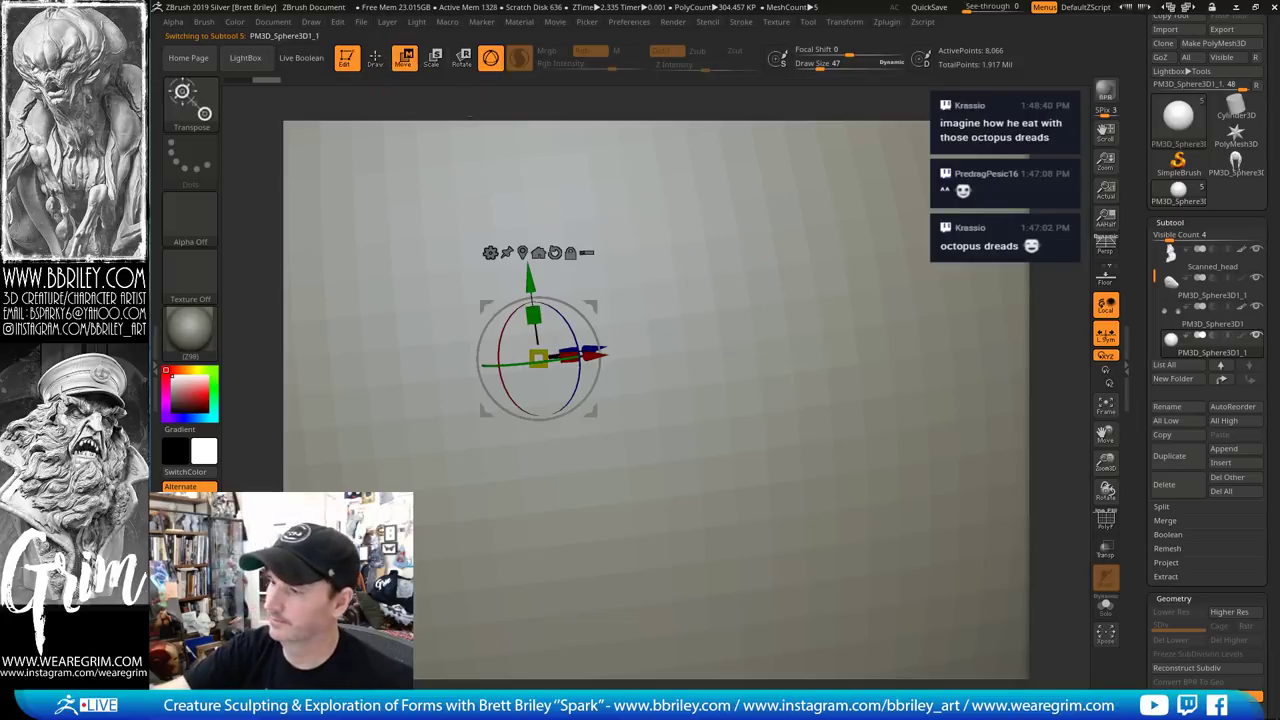
{"action": "left_click_drag", "start_coordinate": [539, 416], "coordinate": [497, 592]}
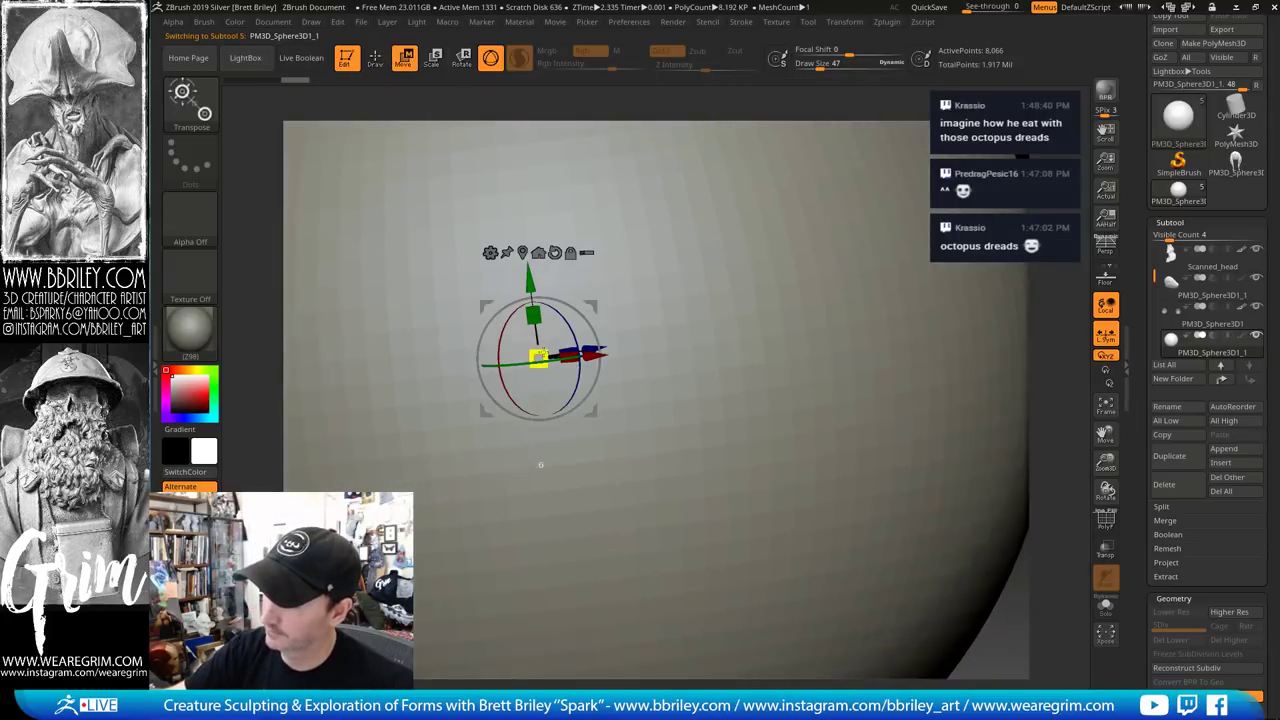
{"action": "left_click_drag", "start_coordinate": [541, 356], "coordinate": [510, 515]}
Place the sphere over the top of the skull in side view and hide the previous cap
{"action": "left_click_drag", "start_coordinate": [800, 250], "coordinate": [732, 246], "text": "shift"}
{"action": "left_click_drag", "start_coordinate": [538, 458], "coordinate": [640, 398]}
{"action": "left_click", "coordinate": [1256, 279]}
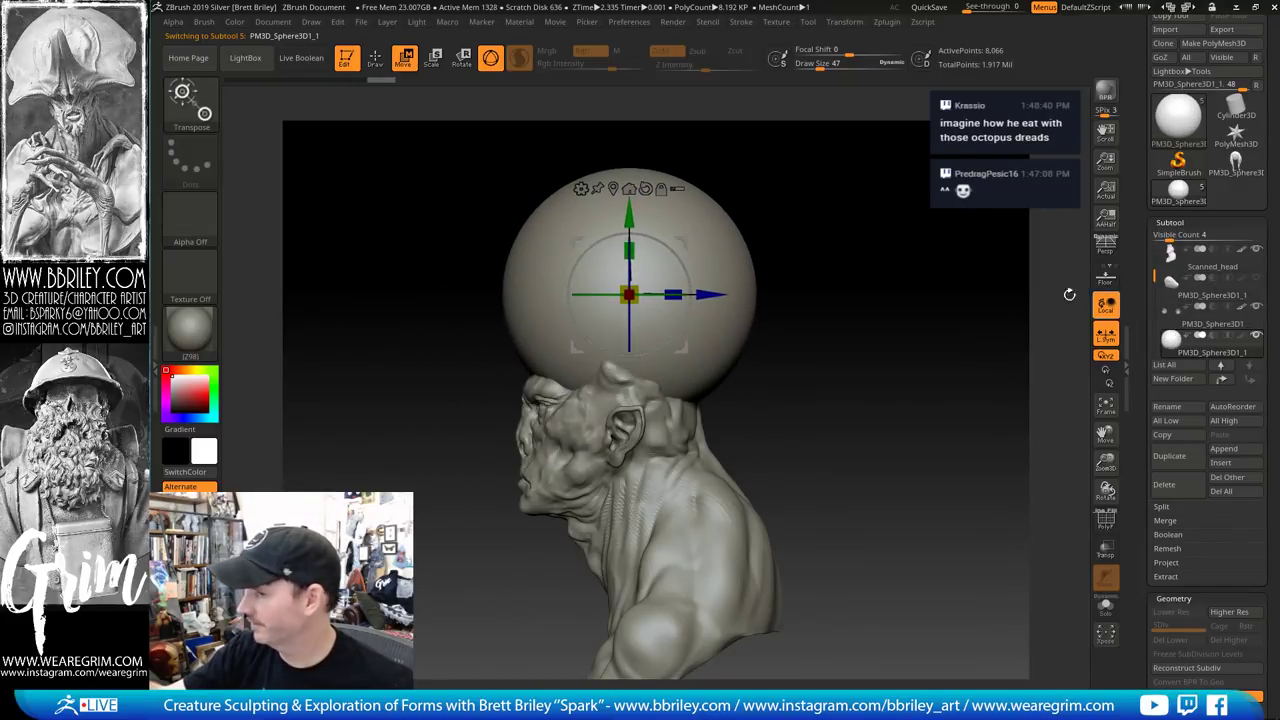
Scale the sphere slightly smaller, tilt it toward the back of the head and stretch it into an egg shape
{"action": "left_click_drag", "start_coordinate": [630, 295], "coordinate": [634, 300]}
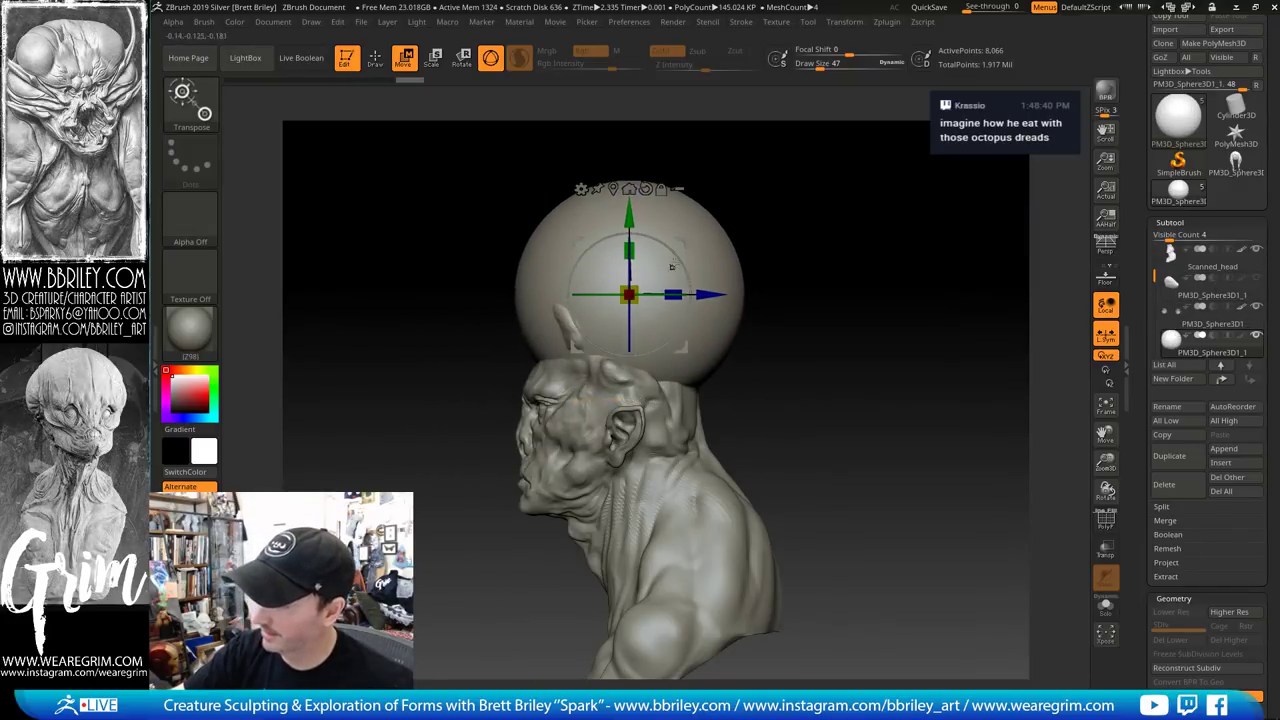
{"action": "left_click_drag", "start_coordinate": [681, 262], "coordinate": [678, 334]}
{"action": "left_click_drag", "start_coordinate": [688, 237], "coordinate": [700, 256]}
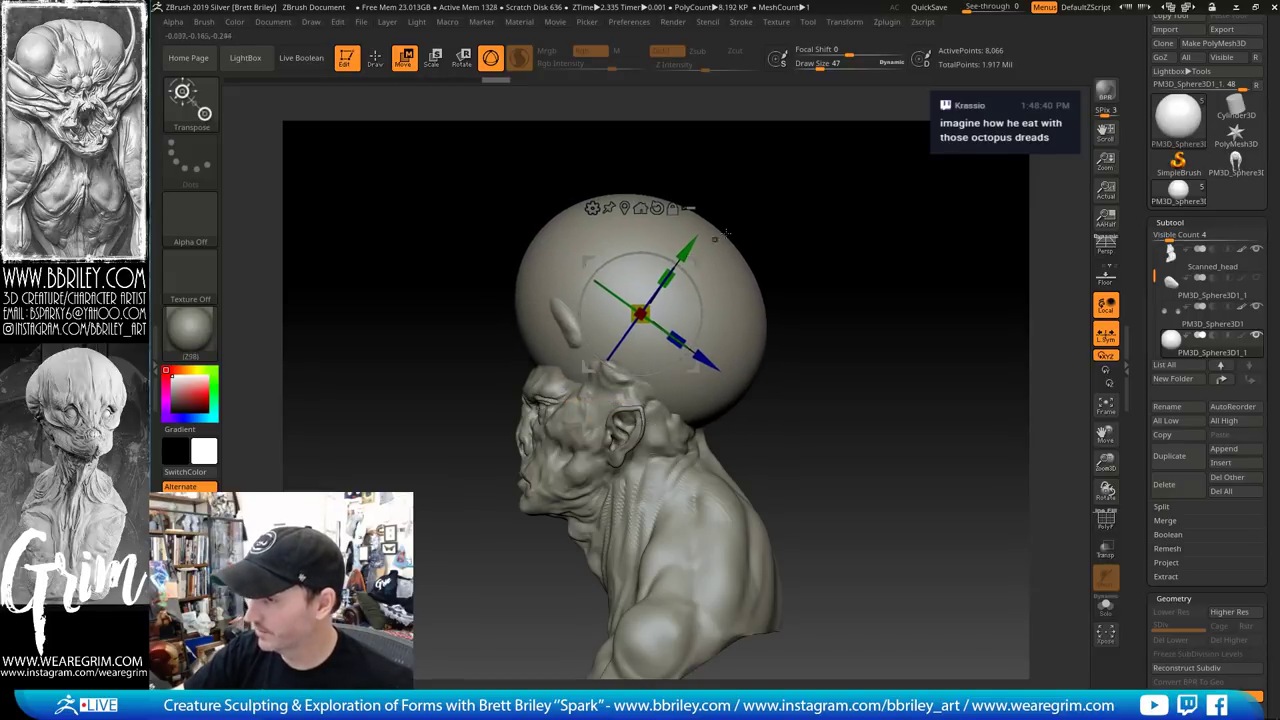
{"action": "right_click_drag", "start_coordinate": [703, 260], "coordinate": [737, 283]}
Shape the egg-shaped sphere into a cranium fitted around the brow lobes with the Move brush at sizes 163 and 62
{"action": "key", "text": "q"}
{"action": "key", "text": "s"}
{"action": "left_click_drag", "start_coordinate": [720, 352], "coordinate": [739, 352]}
{"action": "mouse_move", "coordinate": [800, 300]}
{"action": "left_mouse_down"}
{"action": "mouse_move", "coordinate": [885, 302]}
{"action": "mouse_move", "coordinate": [804, 292]}
{"action": "left_mouse_up"}
{"action": "left_click_drag", "start_coordinate": [730, 318], "coordinate": [725, 356]}
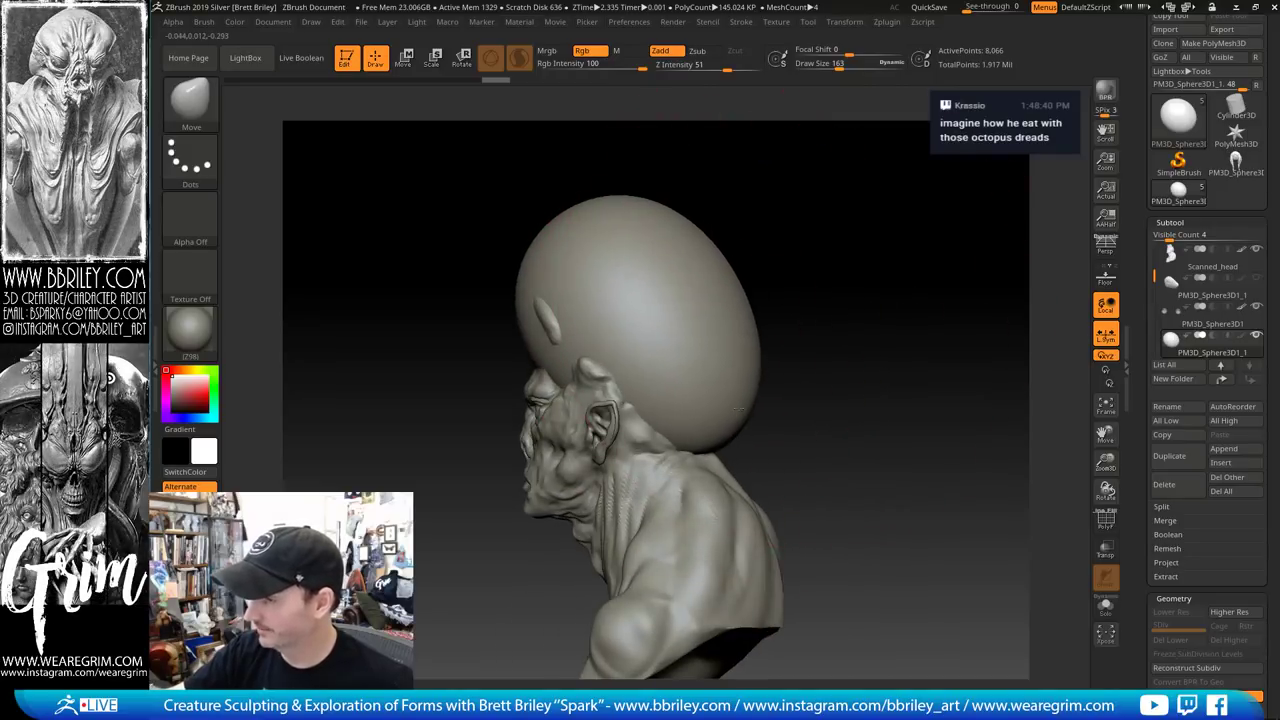
{"action": "left_click_drag", "start_coordinate": [711, 303], "coordinate": [702, 310]}
{"action": "mouse_move", "coordinate": [824, 258]}
{"action": "left_mouse_down"}
{"action": "mouse_move", "coordinate": [805, 255]}
{"action": "mouse_move", "coordinate": [864, 258]}
{"action": "left_mouse_up"}
{"action": "mouse_move", "coordinate": [632, 376]}
{"action": "left_mouse_down"}
{"action": "mouse_move", "coordinate": [655, 338]}
{"action": "mouse_move", "coordinate": [645, 323]}
{"action": "mouse_move", "coordinate": [757, 214]}
{"action": "mouse_move", "coordinate": [705, 259]}
{"action": "mouse_move", "coordinate": [690, 241]}
{"action": "left_mouse_up"}
{"action": "key", "text": "bracketleft"}
{"action": "key", "text": "s"}
{"action": "left_click", "coordinate": [608, 297]}
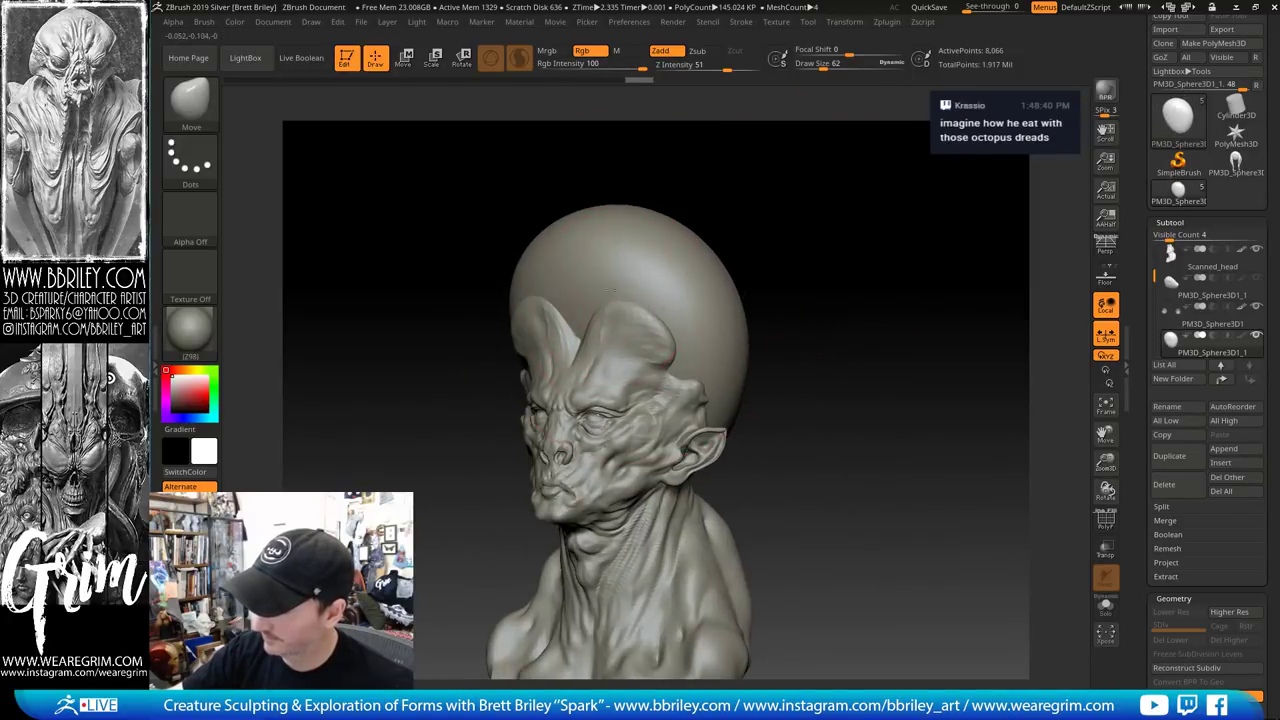
Add volume to the cranium's front and sides behind the brow lobes with the Inflat brush at size 32
{"action": "key", "text": "b"}
{"action": "key", "text": "i"}
{"action": "key", "text": "n"}
{"action": "left_click_drag", "start_coordinate": [594, 297], "coordinate": [630, 270]}
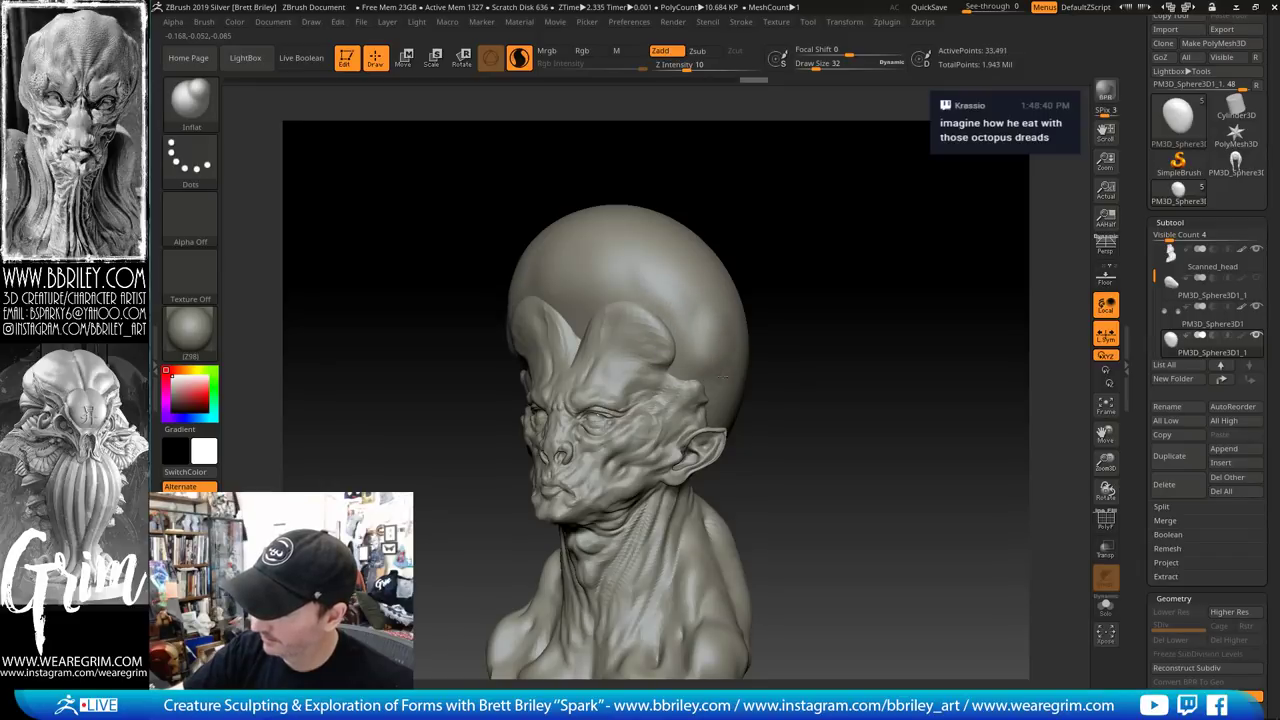
{"action": "left_click_drag", "start_coordinate": [723, 377], "coordinate": [728, 388]}
{"action": "mouse_move", "coordinate": [787, 320]}
{"action": "left_mouse_down"}
{"action": "mouse_move", "coordinate": [761, 343]}
{"action": "mouse_move", "coordinate": [843, 288]}
{"action": "mouse_move", "coordinate": [848, 297]}
{"action": "mouse_move", "coordinate": [826, 274]}
{"action": "mouse_move", "coordinate": [752, 276]}
{"action": "left_mouse_up"}
{"action": "left_click_drag", "start_coordinate": [664, 277], "coordinate": [690, 292]}
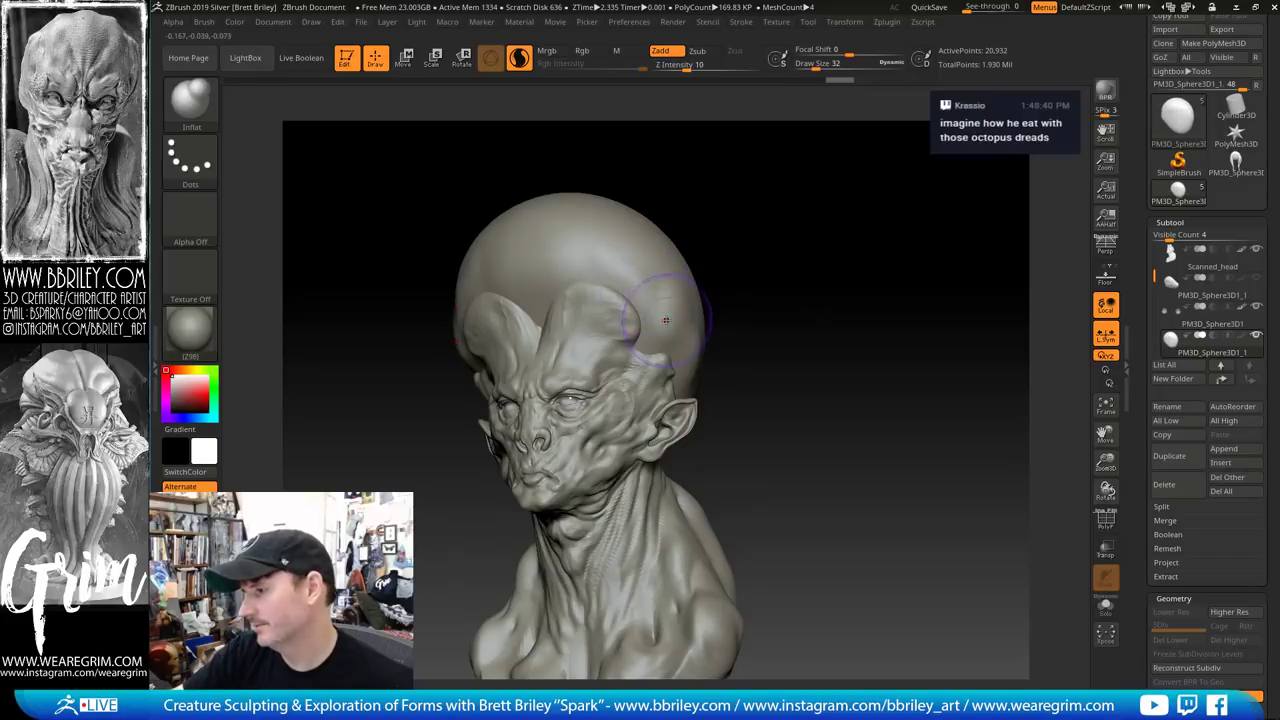
{"action": "left_click_drag", "start_coordinate": [689, 349], "coordinate": [691, 356]}
{"action": "left_click_drag", "start_coordinate": [774, 345], "coordinate": [695, 347]}
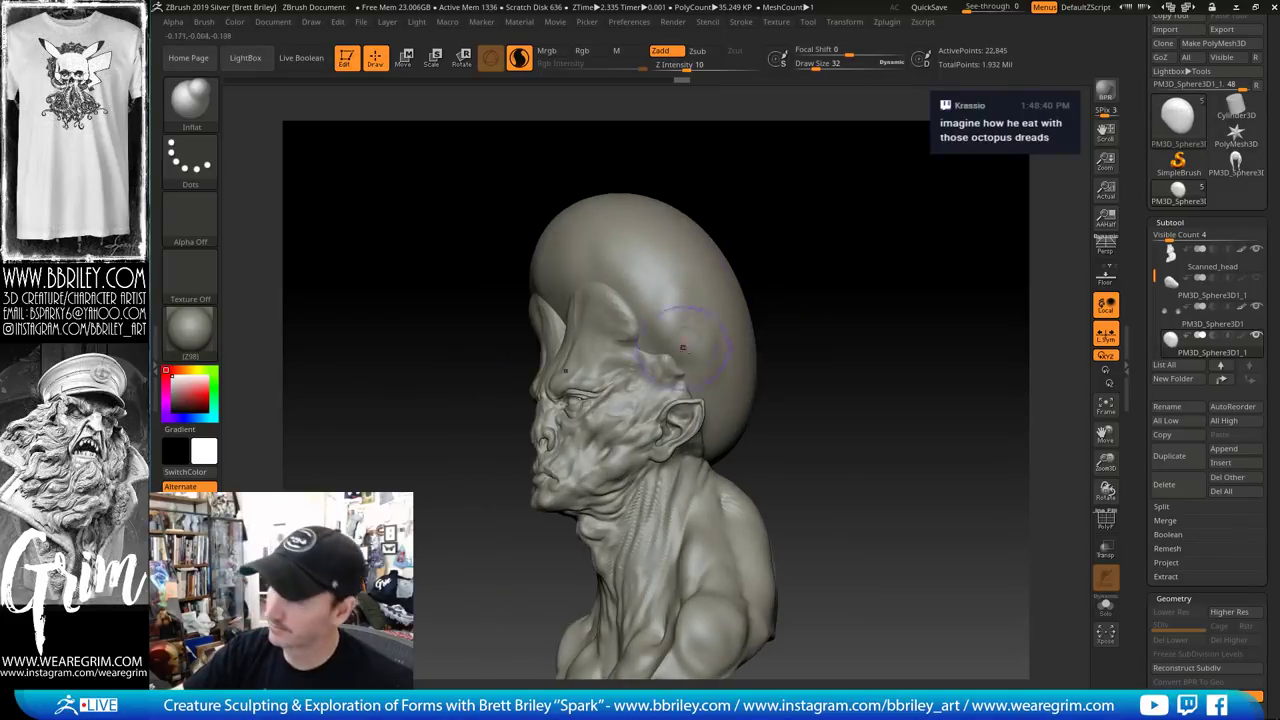
Inflate the cranium's lower side and the area behind the ear with the Inflat brush at sizes 21 and 20
{"action": "mouse_move", "coordinate": [790, 300]}
{"action": "left_mouse_down"}
{"action": "mouse_move", "coordinate": [829, 266]}
{"action": "mouse_move", "coordinate": [697, 322]}
{"action": "left_mouse_up"}
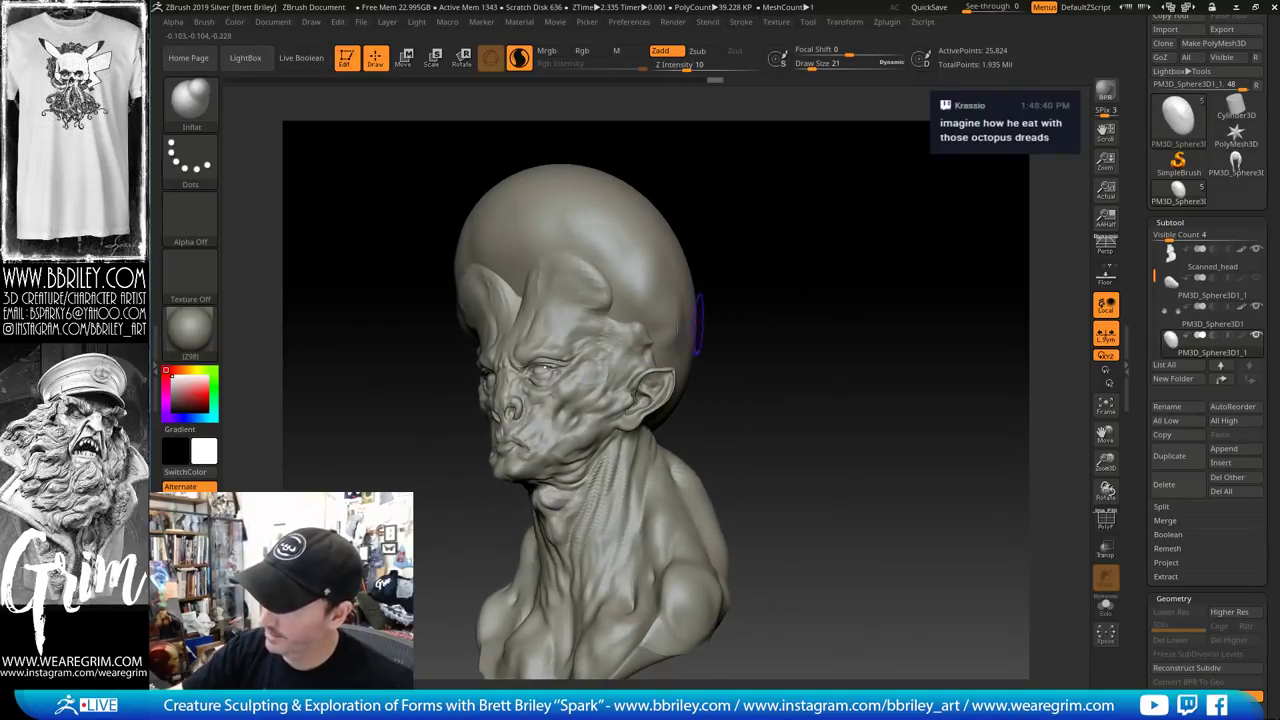
{"action": "left_click_drag", "start_coordinate": [785, 272], "coordinate": [702, 350]}
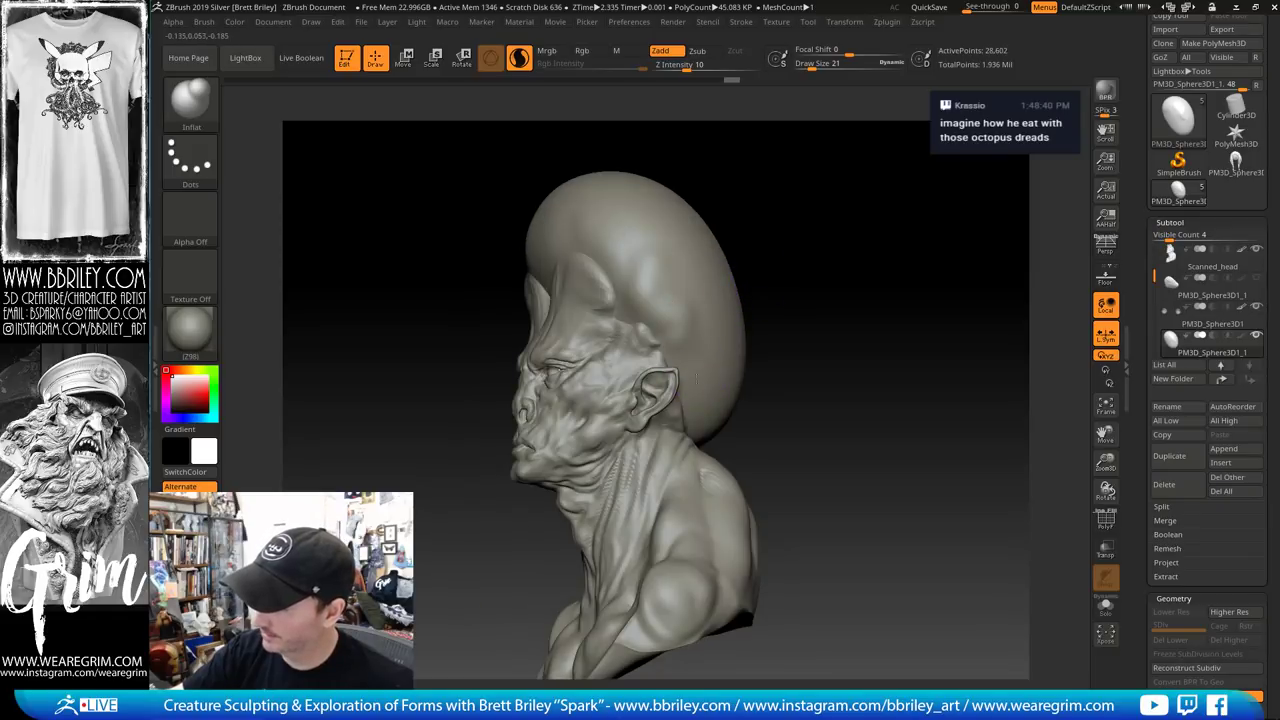
{"action": "left_click_drag", "start_coordinate": [787, 283], "coordinate": [700, 300]}
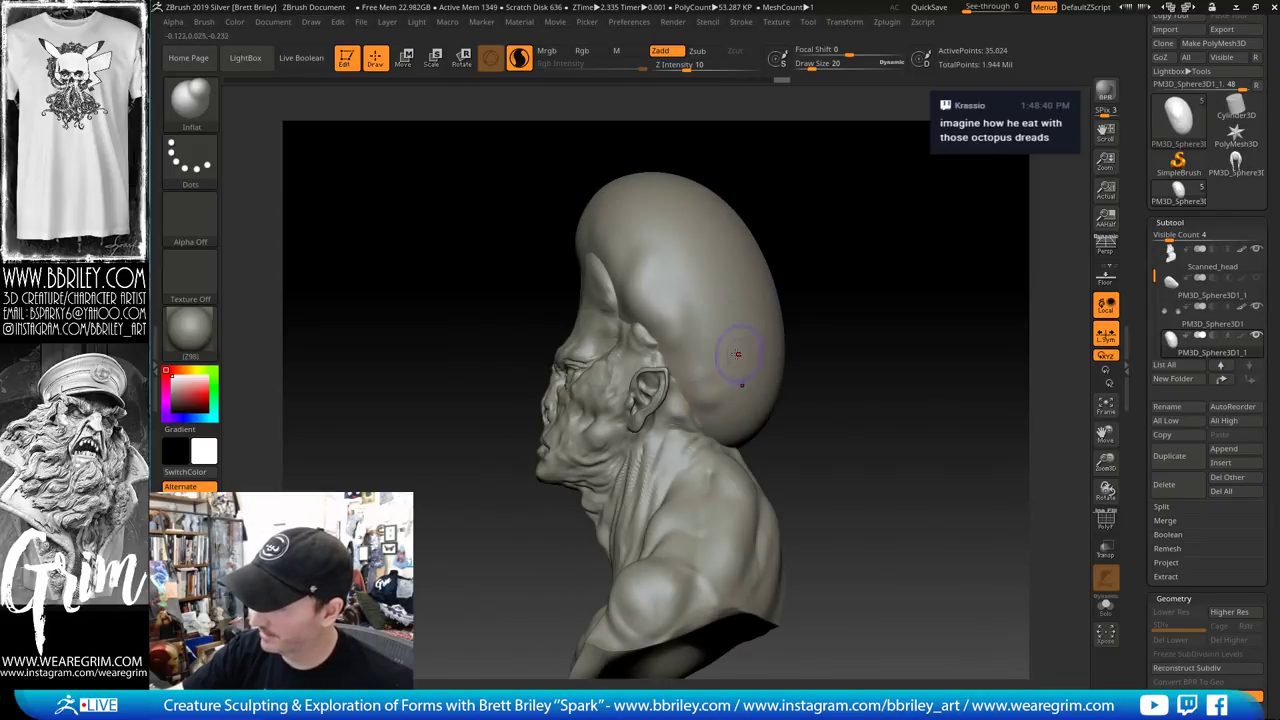
Reshape the cranium's overall profile and sides with the Move brush at sizes 138 and 75
{"action": "mouse_move", "coordinate": [798, 262]}
{"action": "left_mouse_down"}
{"action": "mouse_move", "coordinate": [826, 246]}
{"action": "mouse_move", "coordinate": [770, 288]}
{"action": "mouse_move", "coordinate": [771, 246]}
{"action": "mouse_move", "coordinate": [757, 252]}
{"action": "left_mouse_up"}
{"action": "key", "text": "b"}
{"action": "key", "text": "m"}
{"action": "key", "text": "v"}
{"action": "key", "text": "s"}
{"action": "mouse_move", "coordinate": [751, 243]}
{"action": "left_mouse_down"}
{"action": "mouse_move", "coordinate": [764, 231]}
{"action": "mouse_move", "coordinate": [763, 252]}
{"action": "left_mouse_up"}
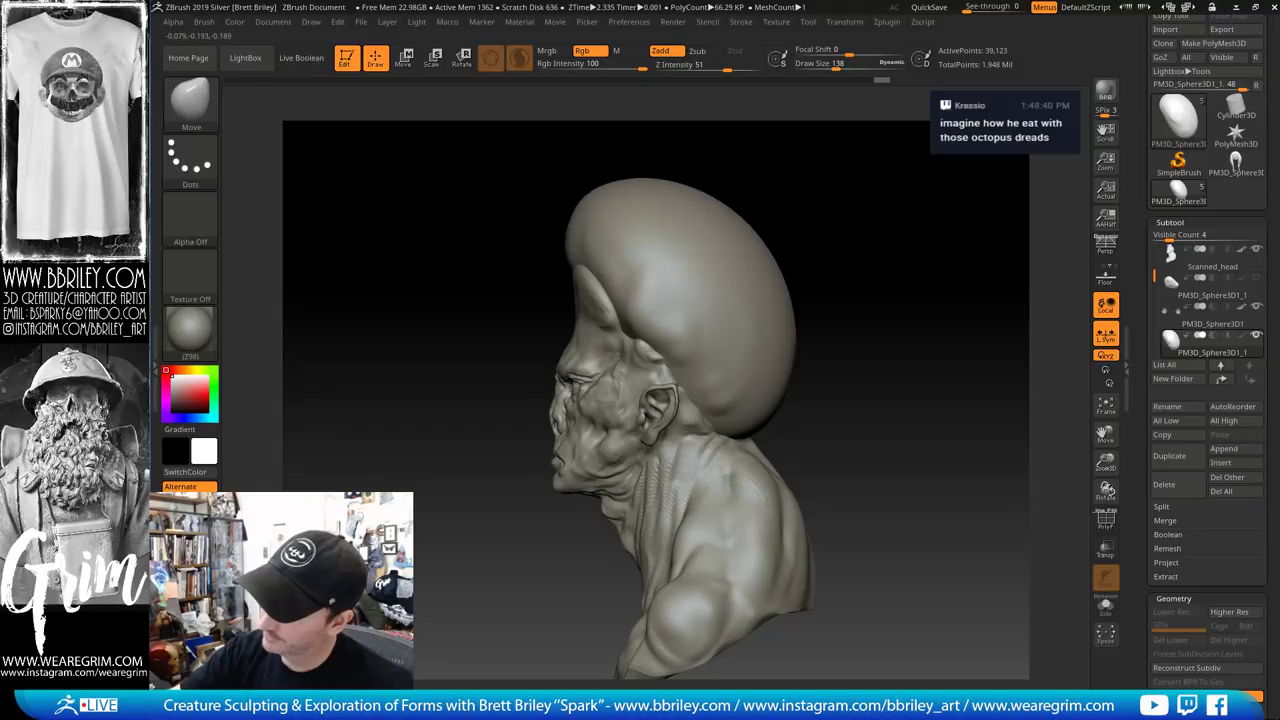
{"action": "mouse_move", "coordinate": [808, 183]}
{"action": "left_mouse_down"}
{"action": "mouse_move", "coordinate": [868, 179]}
{"action": "mouse_move", "coordinate": [794, 266]}
{"action": "mouse_move", "coordinate": [743, 280]}
{"action": "left_mouse_up"}
{"action": "key", "text": "s"}
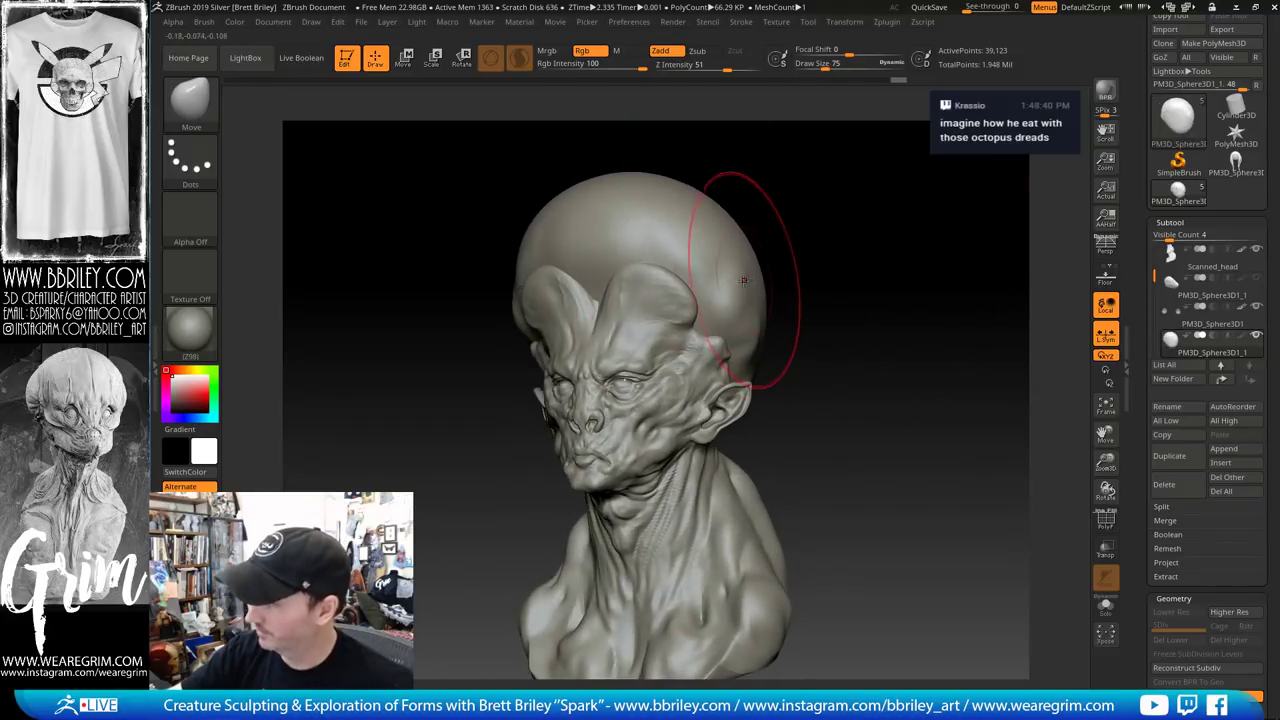
Swell the cranium's front edge around the brow lobes and the central forehead dip with the Inflat brush at size 18
{"action": "key", "text": "b"}
{"action": "key", "text": "i"}
{"action": "key", "text": "n"}
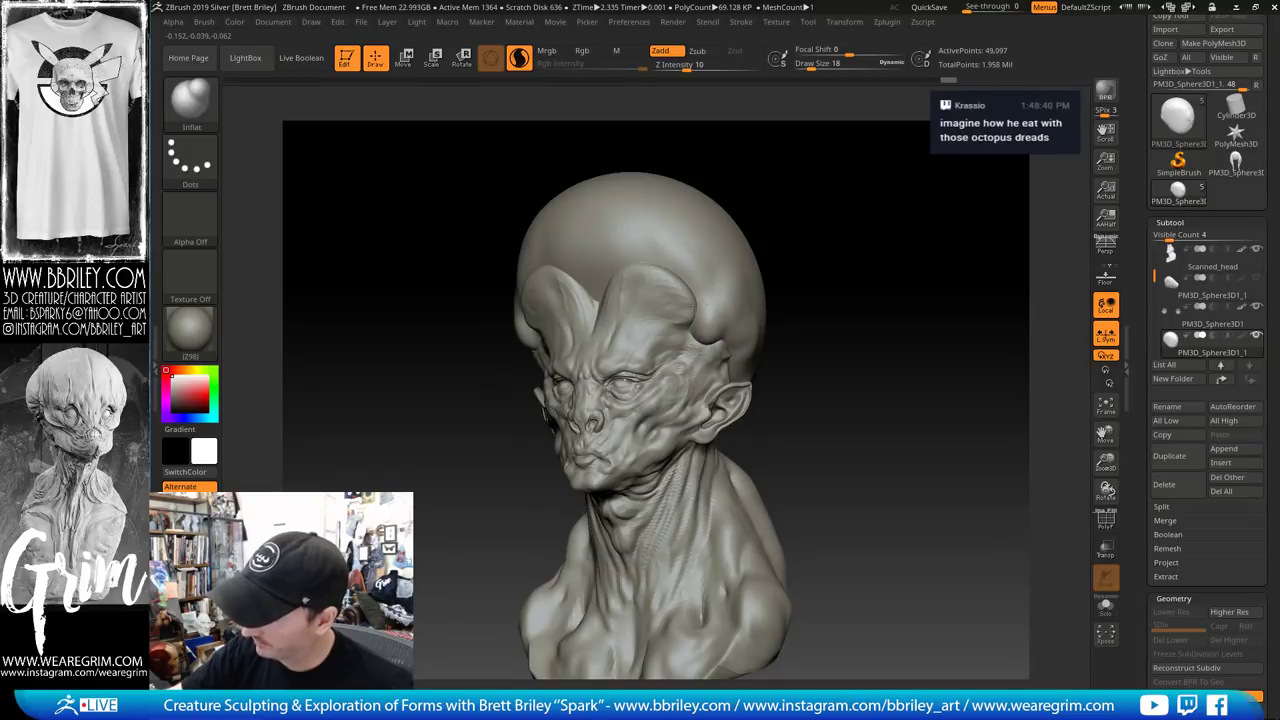
{"action": "left_click_drag", "start_coordinate": [782, 214], "coordinate": [774, 219]}
{"action": "left_click_drag", "start_coordinate": [844, 188], "coordinate": [808, 286]}
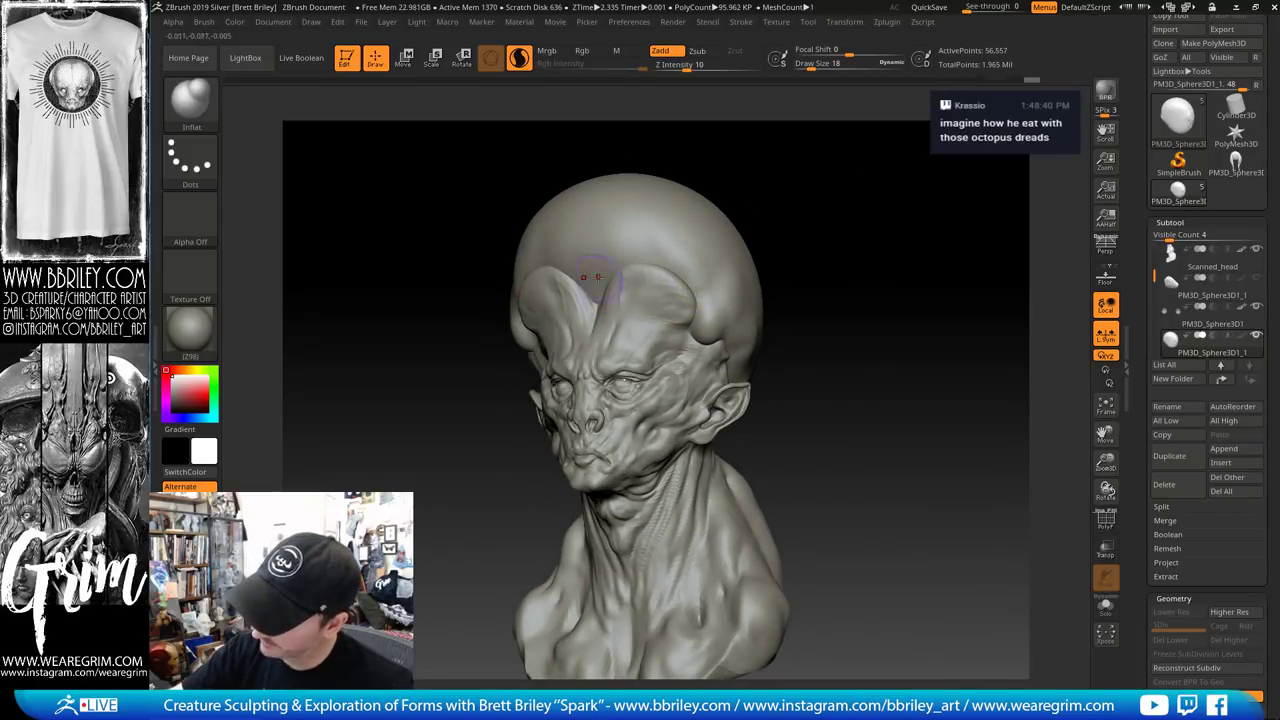
{"action": "left_click_drag", "start_coordinate": [732, 127], "coordinate": [620, 270]}
{"action": "left_click_drag", "start_coordinate": [719, 168], "coordinate": [830, 89]}
Carve creases into the cranium above the gap between the brow lobes with DamStandard at size 12
{"action": "left_click_drag", "start_coordinate": [782, 172], "coordinate": [850, 145]}
{"action": "key", "text": "b"}
{"action": "key", "text": "d"}
{"action": "key", "text": "s"}
{"action": "key", "text": "bracketleft"}
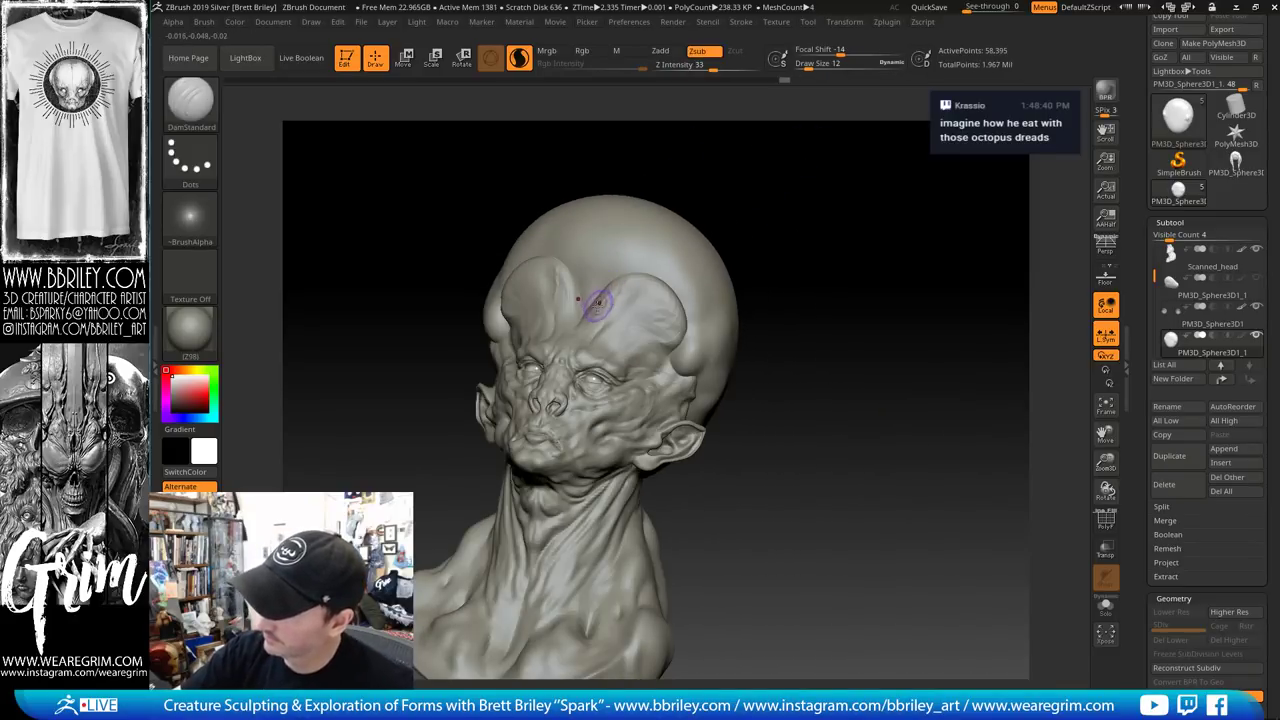
Build up folds along the cranium's edge around the brow lobes with the Standard brush at size 8, and smooth the side fold
{"action": "key", "text": "b"}
{"action": "key", "text": "s"}
{"action": "key", "text": "t"}
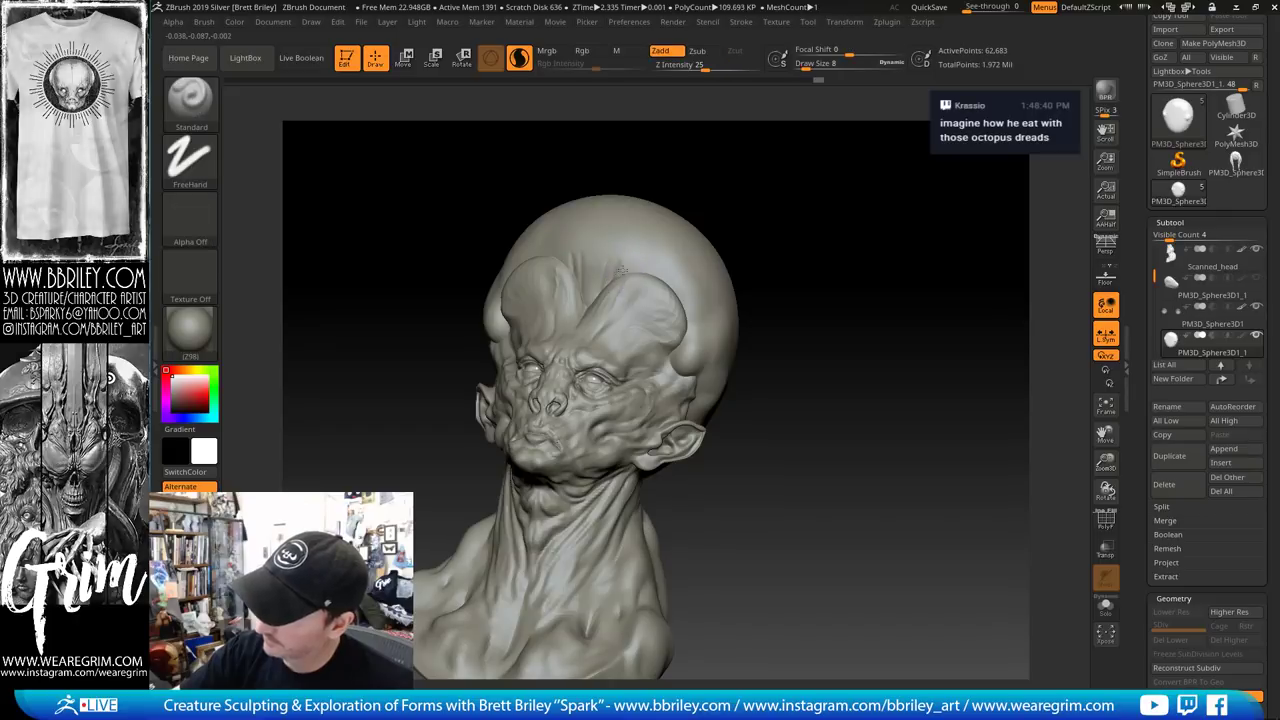
{"action": "left_click_drag", "start_coordinate": [812, 249], "coordinate": [685, 286]}
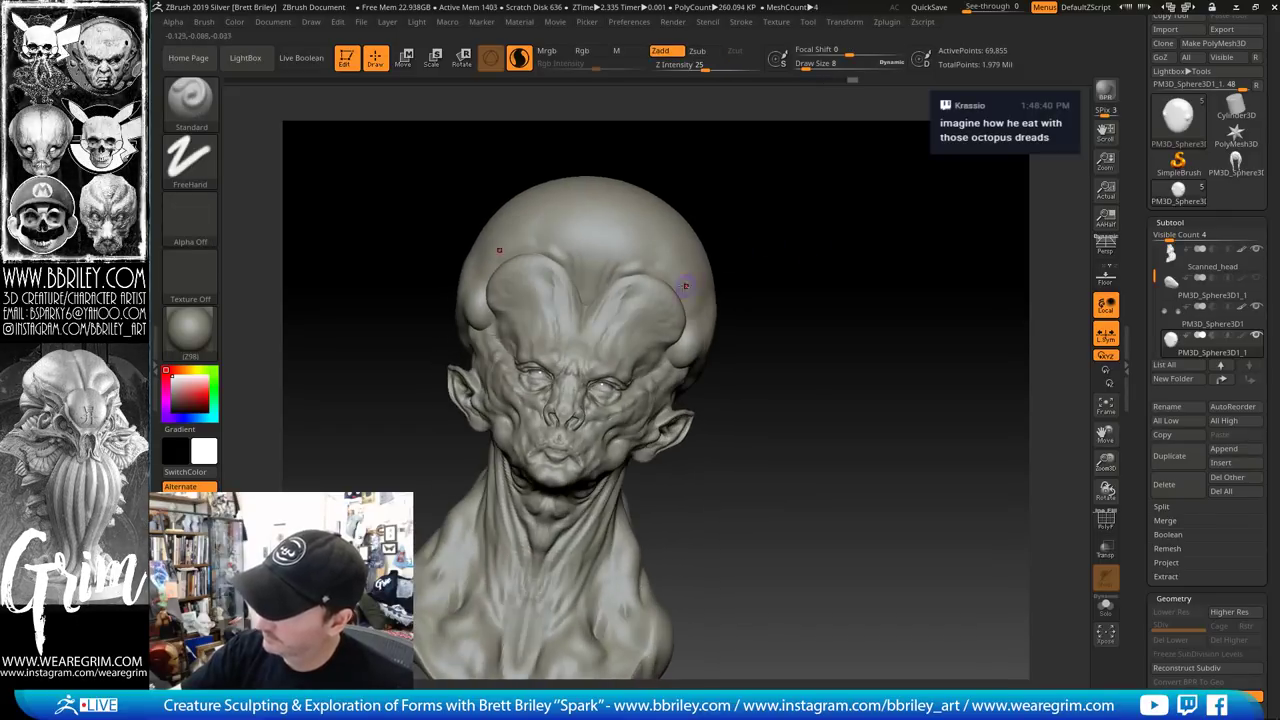
{"action": "left_click_drag", "start_coordinate": [753, 246], "coordinate": [695, 341]}
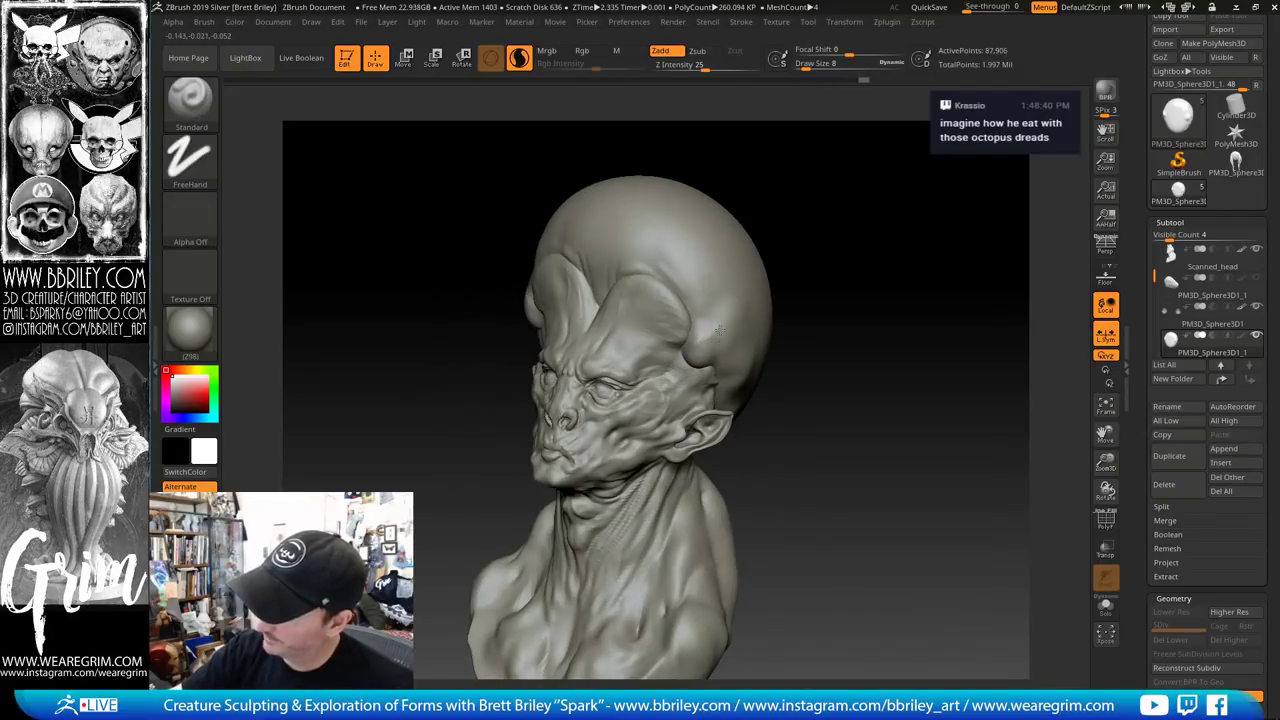
{"action": "left_click_drag", "start_coordinate": [795, 205], "coordinate": [733, 309]}
{"action": "key", "text": "shift"}
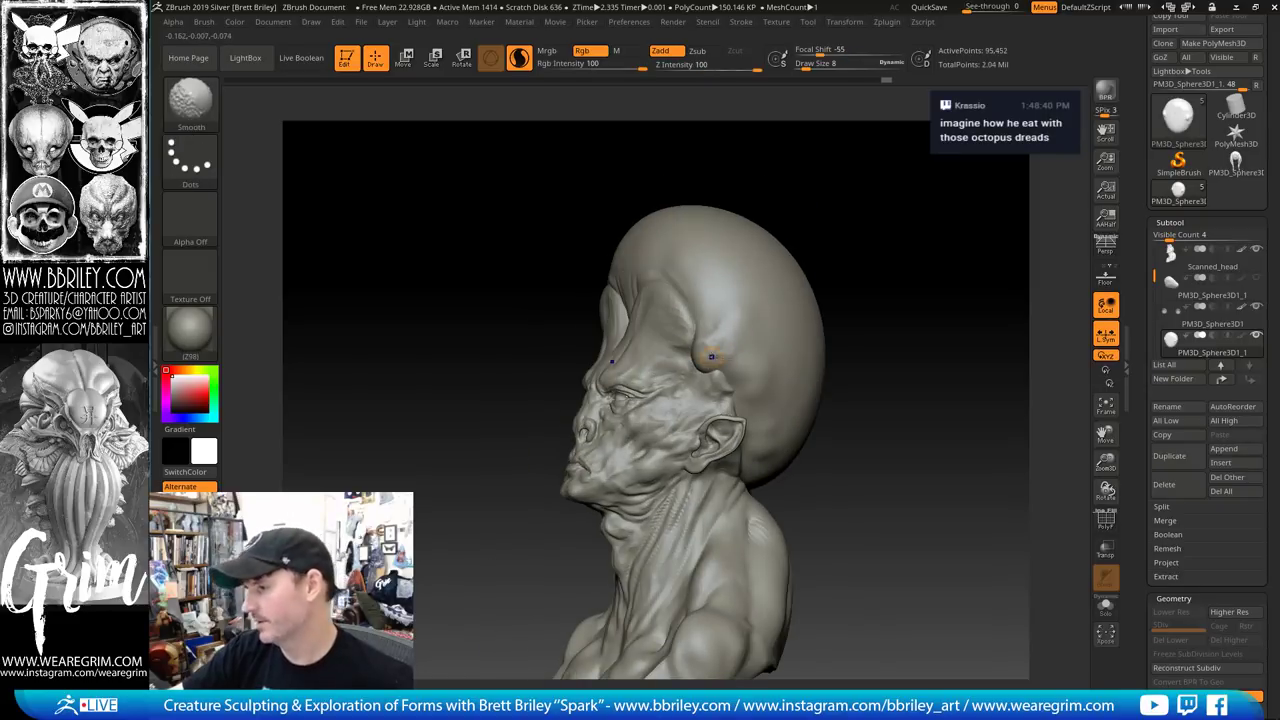
Try to push in the back of the cranium with the Move brush at size 111, and undo the change
{"action": "mouse_move", "coordinate": [885, 256]}
{"action": "left_mouse_down"}
{"action": "mouse_move", "coordinate": [968, 249]}
{"action": "mouse_move", "coordinate": [845, 252]}
{"action": "left_mouse_up"}
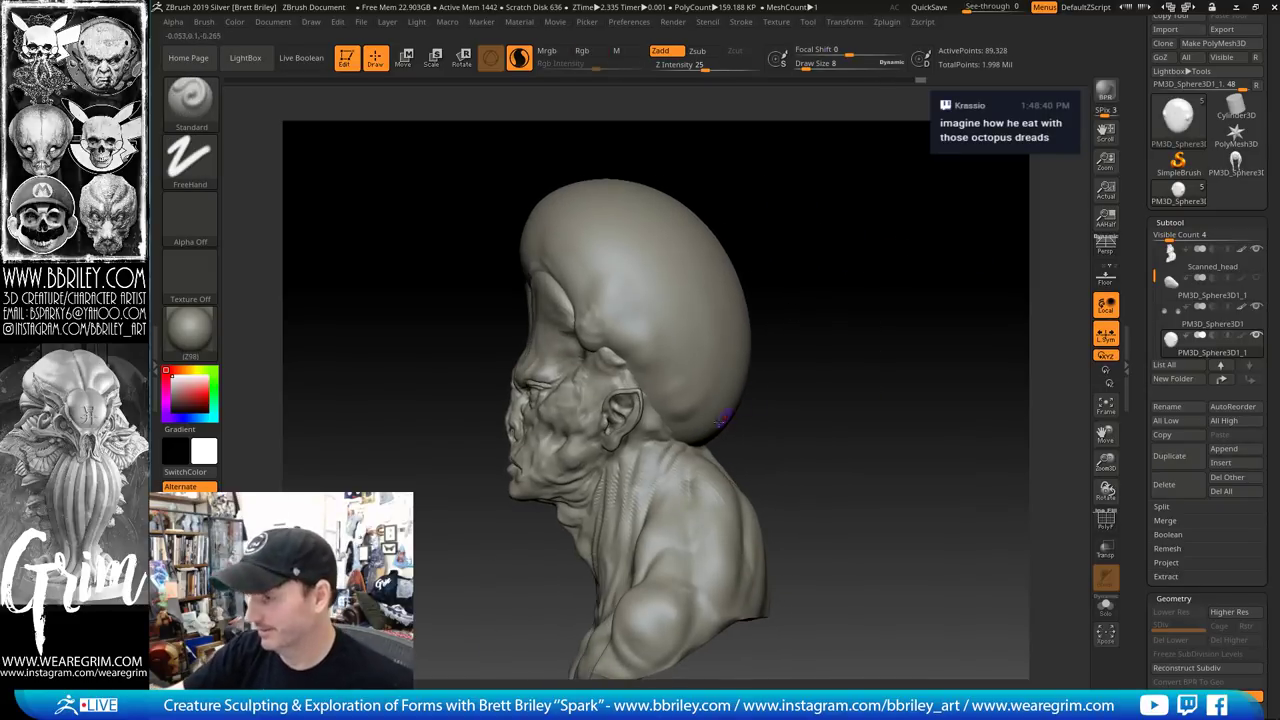
{"action": "key", "text": "s"}
{"action": "key", "text": "s"}
{"action": "left_click_drag", "start_coordinate": [714, 424], "coordinate": [738, 398]}
{"action": "mouse_move", "coordinate": [729, 300]}
{"action": "left_mouse_down"}
{"action": "mouse_move", "coordinate": [697, 333]}
{"action": "mouse_move", "coordinate": [688, 325]}
{"action": "left_mouse_up"}
{"action": "mouse_move", "coordinate": [768, 282]}
{"action": "left_mouse_down"}
{"action": "mouse_move", "coordinate": [814, 277]}
{"action": "mouse_move", "coordinate": [791, 277]}
{"action": "left_mouse_up"}
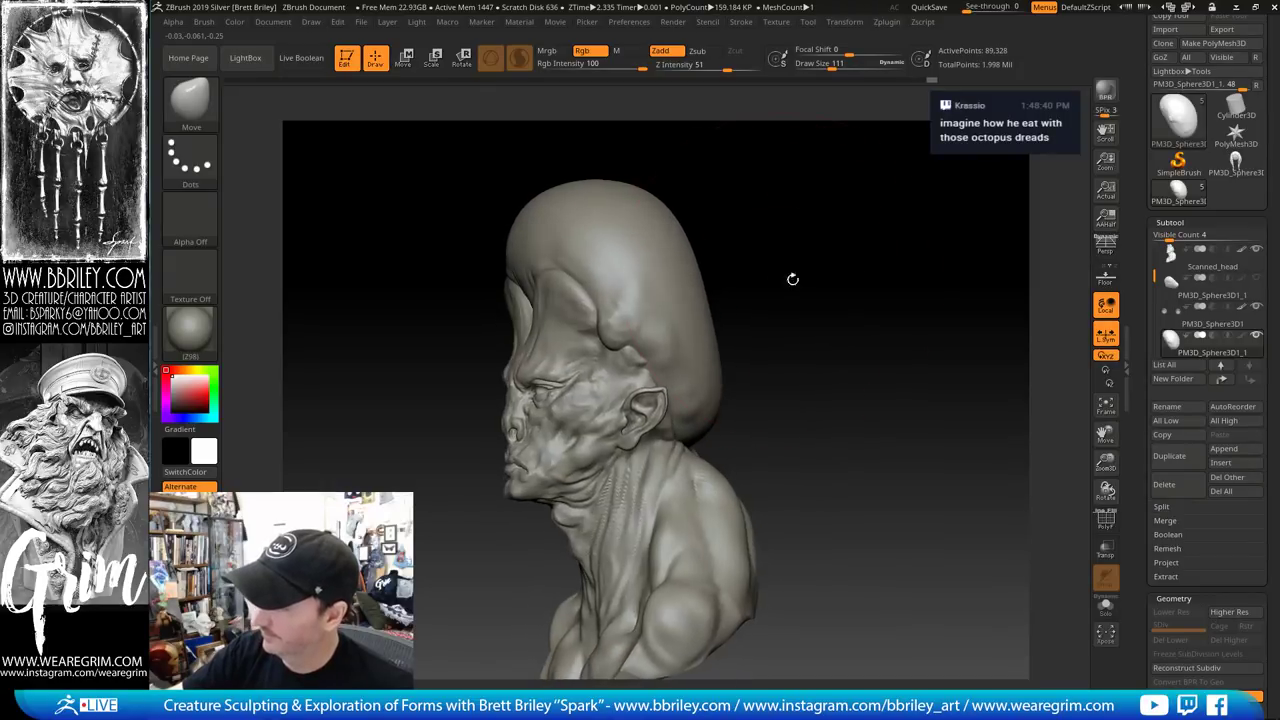
{"action": "key", "text": "ctrl+z"}
Append the saved tentacle mesh as a subtool and make it the active one
{"action": "mouse_move", "coordinate": [740, 228]}
{"action": "left_mouse_down"}
{"action": "mouse_move", "coordinate": [830, 224]}
{"action": "mouse_move", "coordinate": [782, 217]}
{"action": "mouse_move", "coordinate": [851, 194]}
{"action": "mouse_move", "coordinate": [1000, 290]}
{"action": "left_mouse_up"}
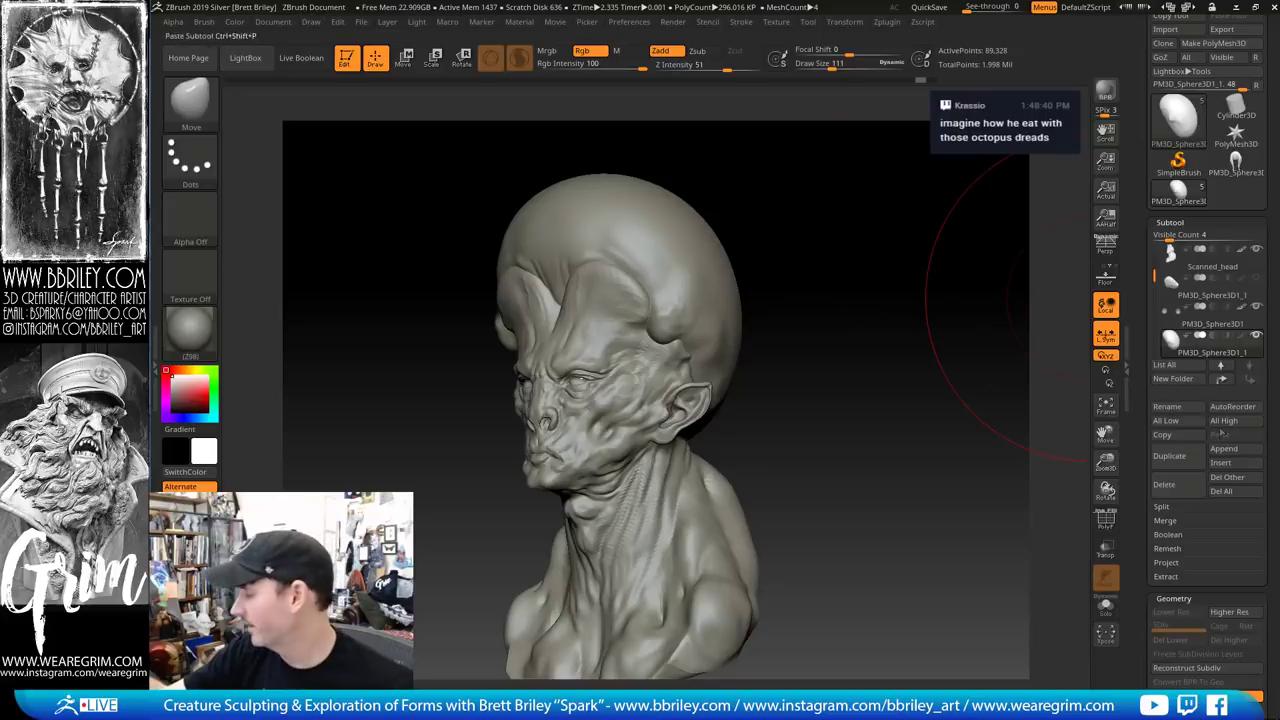
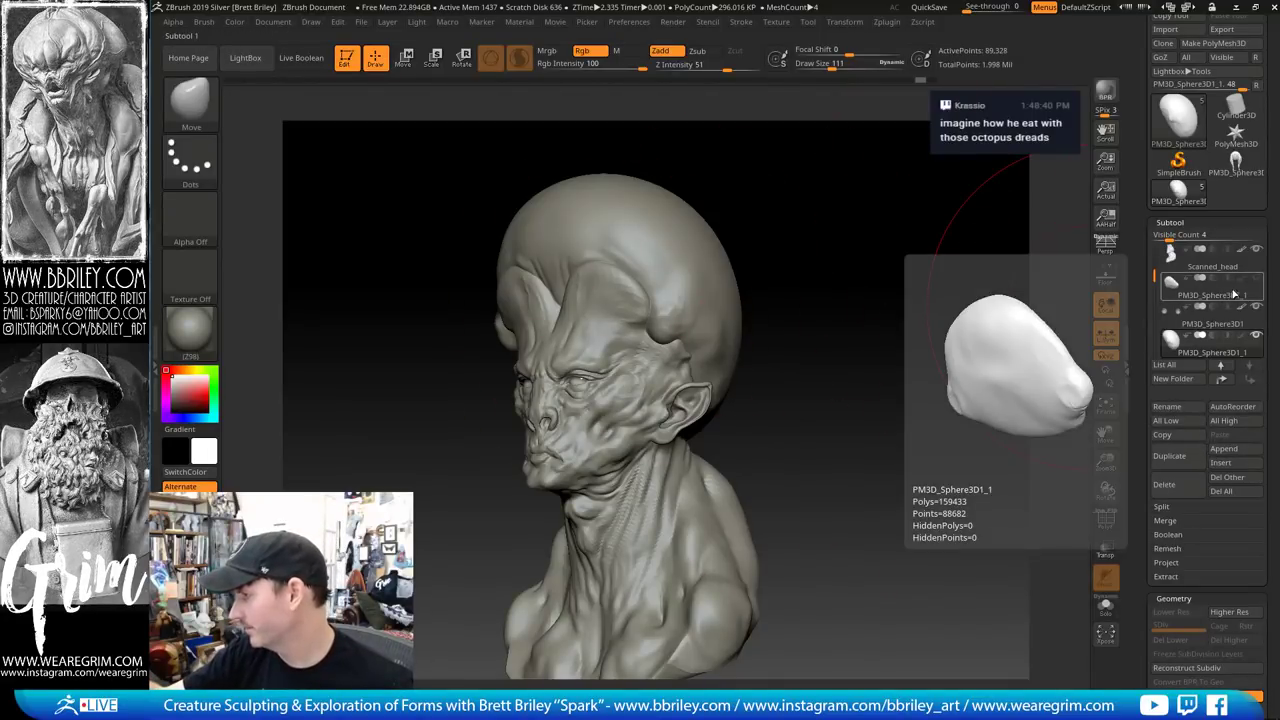
{"action": "left_click", "coordinate": [1224, 448]}
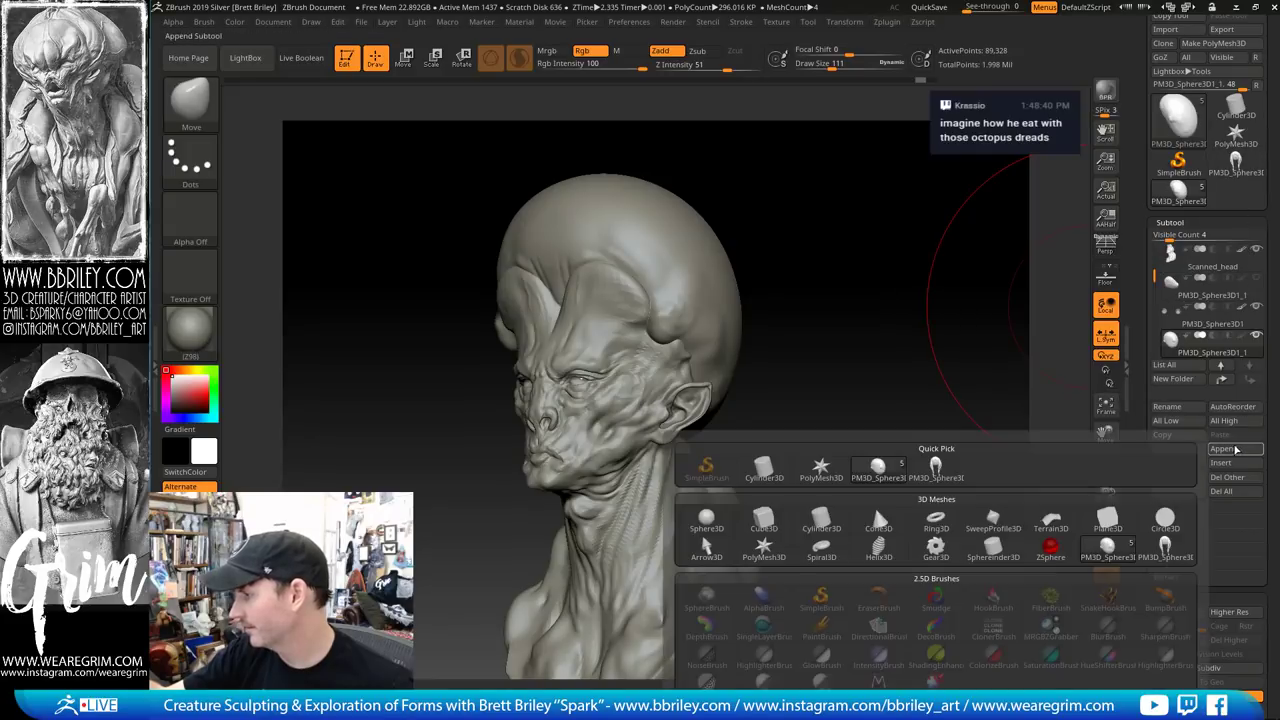
{"action": "left_click", "coordinate": [936, 469]}
{"action": "mouse_move", "coordinate": [902, 358]}
{"action": "left_mouse_down"}
{"action": "mouse_move", "coordinate": [760, 360]}
{"action": "mouse_move", "coordinate": [610, 340]}
{"action": "left_mouse_up"}
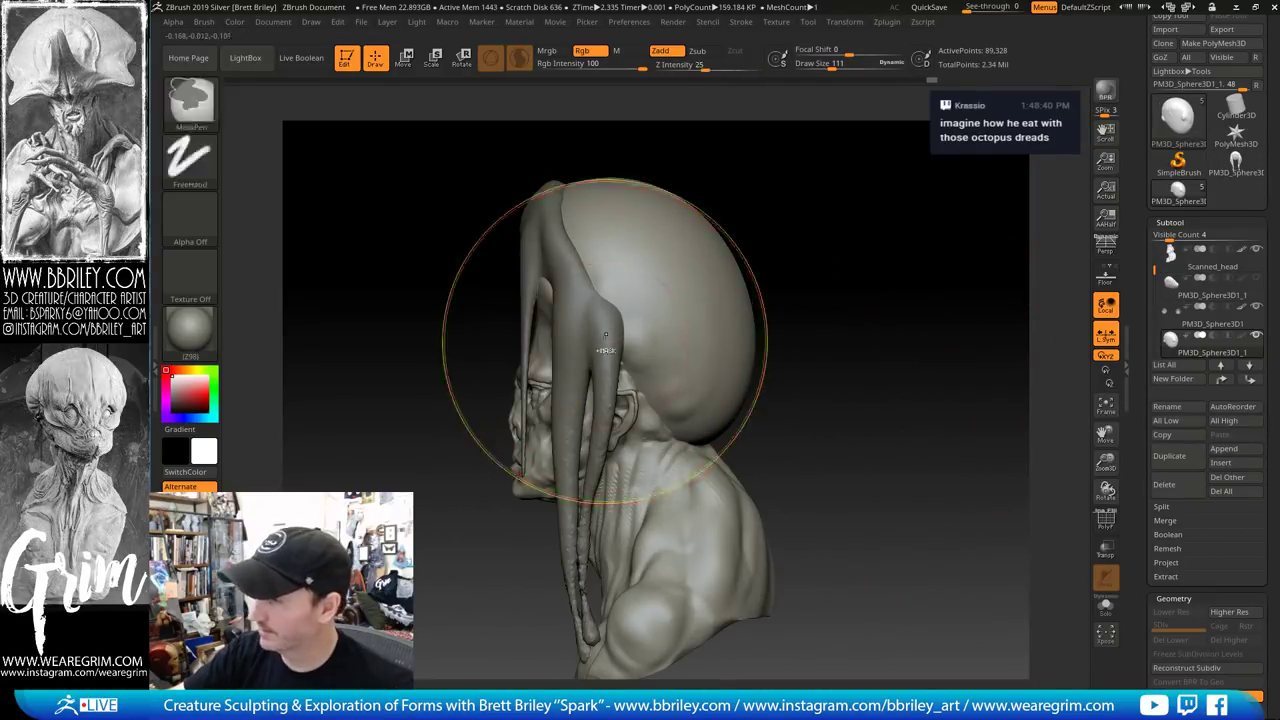
{"action": "left_click", "coordinate": [602, 333], "text": "alt"}
Move the tentacle mesh back into the cranium so the tentacles hang along the sides of the head
{"action": "left_click", "coordinate": [405, 58]}
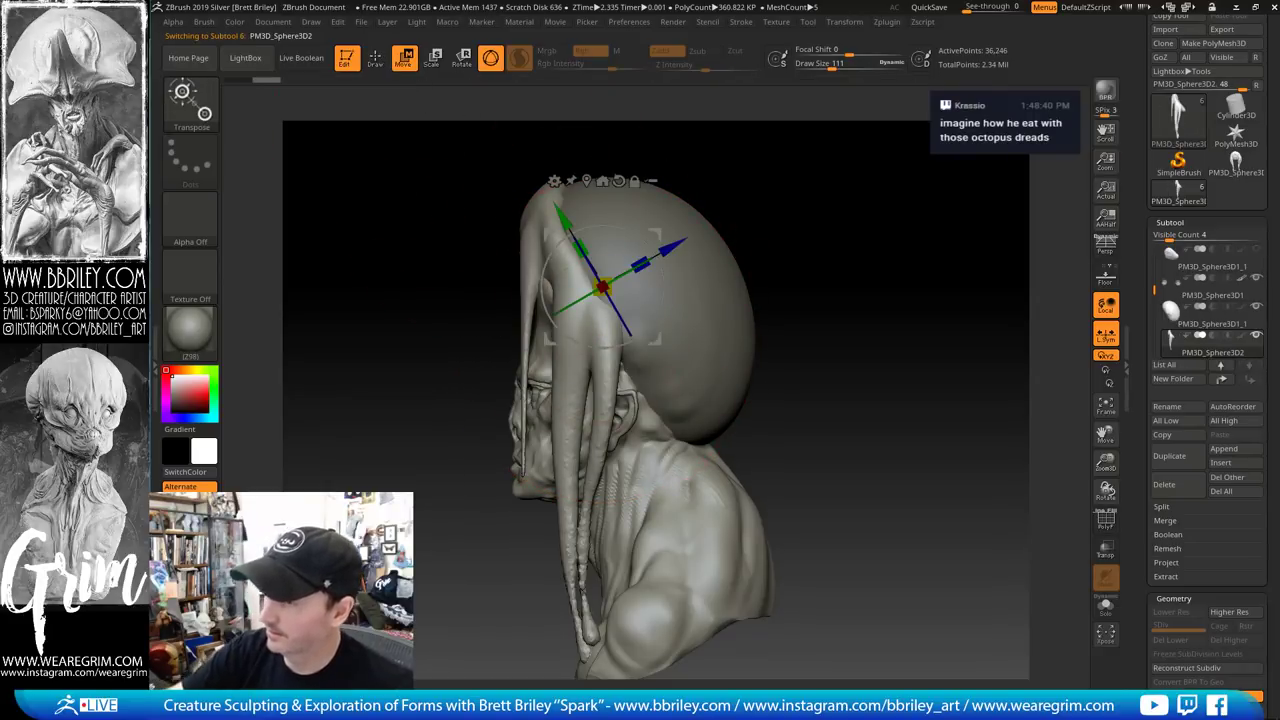
{"action": "left_click_drag", "start_coordinate": [661, 229], "coordinate": [680, 253]}
{"action": "mouse_move", "coordinate": [751, 198]}
{"action": "left_mouse_down"}
{"action": "mouse_move", "coordinate": [857, 183]}
{"action": "mouse_move", "coordinate": [860, 223]}
{"action": "mouse_move", "coordinate": [840, 209]}
{"action": "mouse_move", "coordinate": [571, 309]}
{"action": "left_mouse_up"}
Smooth away the thin tentacles hanging in front of the face
{"action": "key", "text": "q"}
{"action": "key", "text": "shift"}
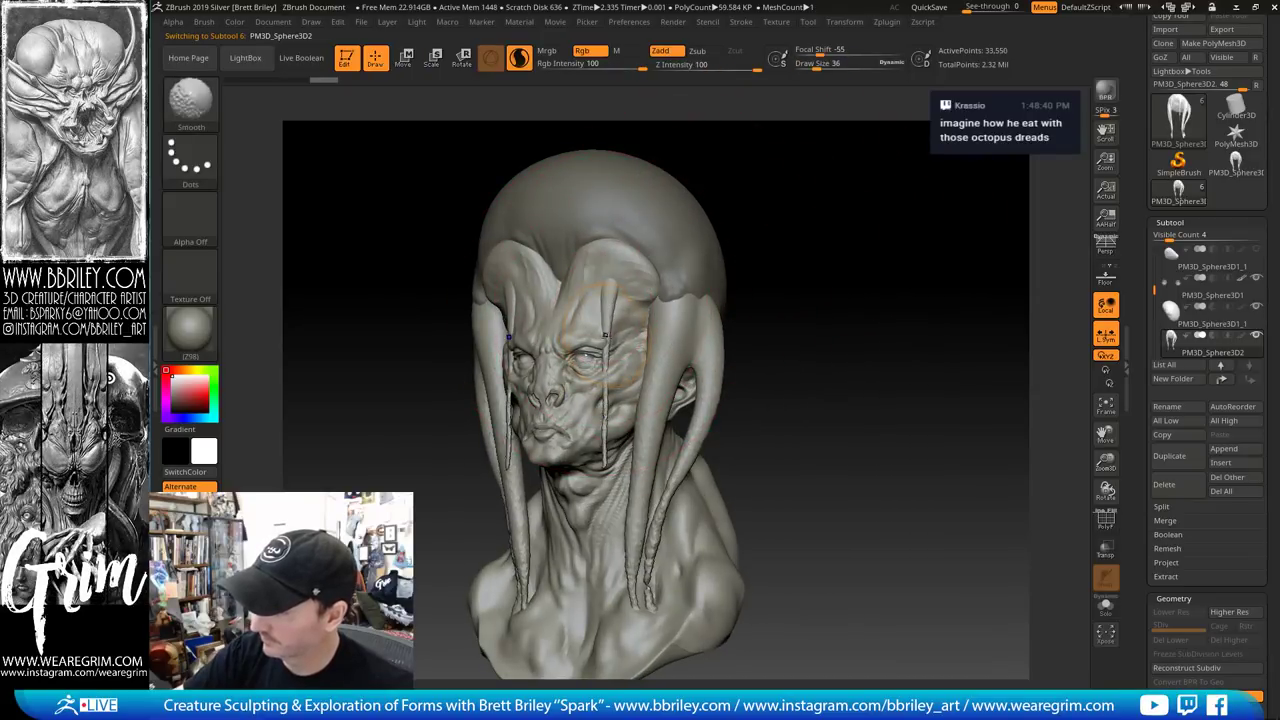
{"action": "left_click_drag", "start_coordinate": [622, 348], "coordinate": [607, 300], "text": "shift"}
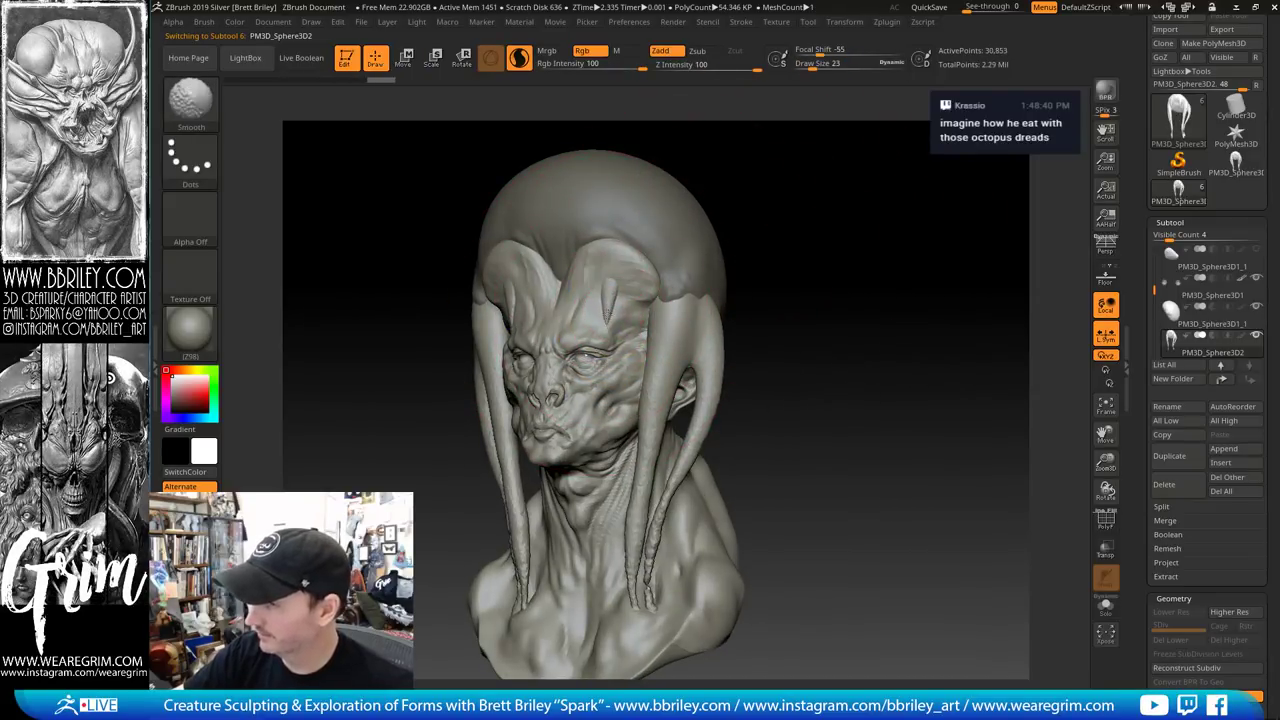
{"action": "left_click_drag", "start_coordinate": [806, 249], "coordinate": [722, 240]}
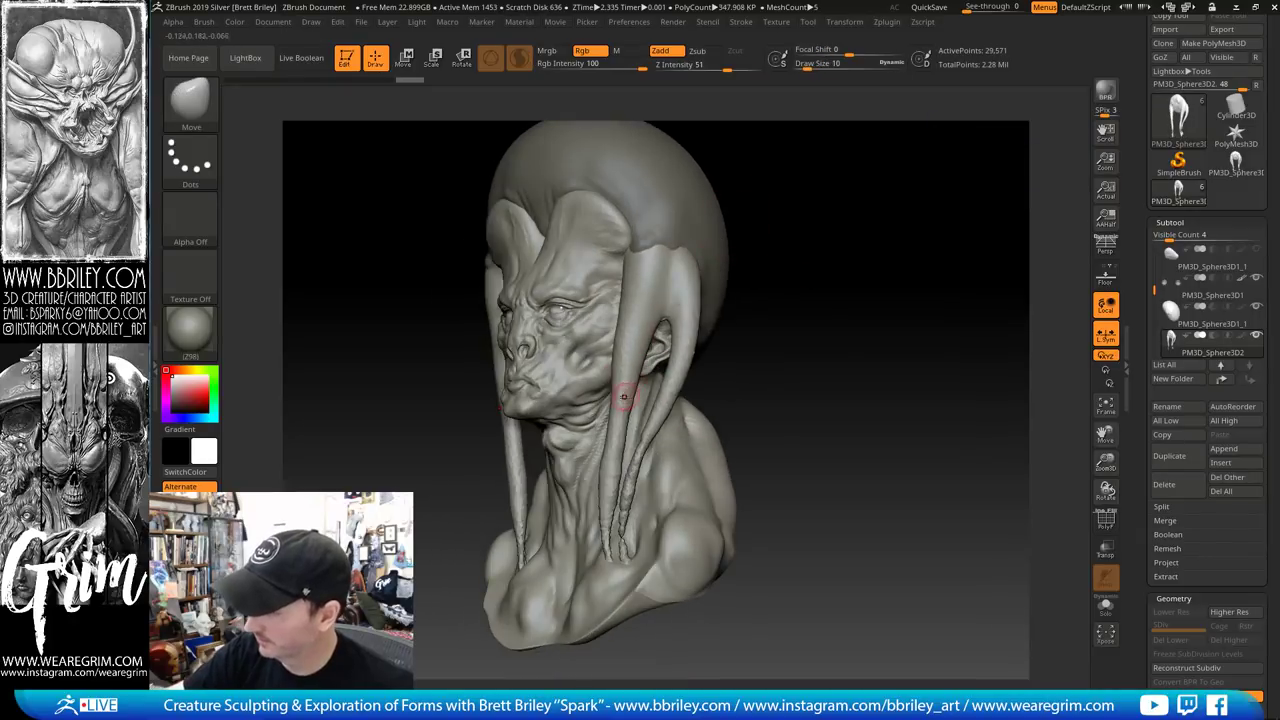
Isolate the tentacle mesh and smooth away the thin ends and loose tip pieces of the remaining tentacles, then show the whole bust
{"action": "key", "text": "shift"}
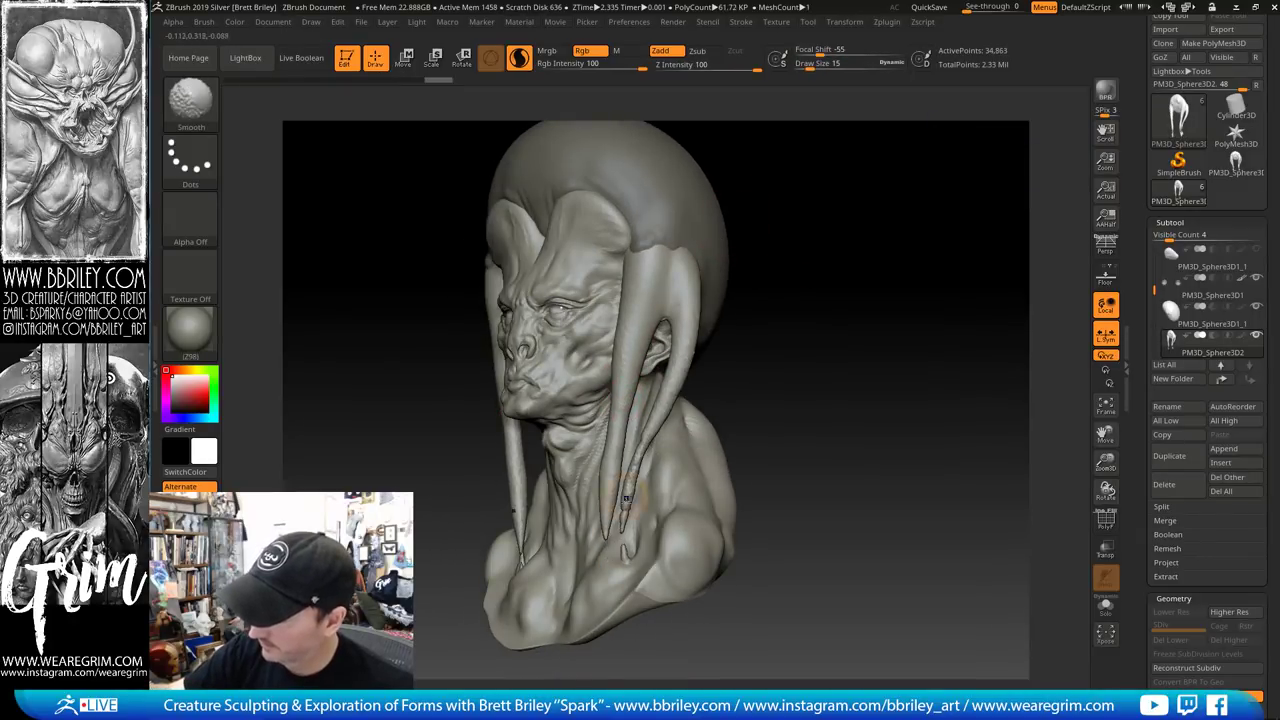
{"action": "left_click", "coordinate": [1104, 607]}
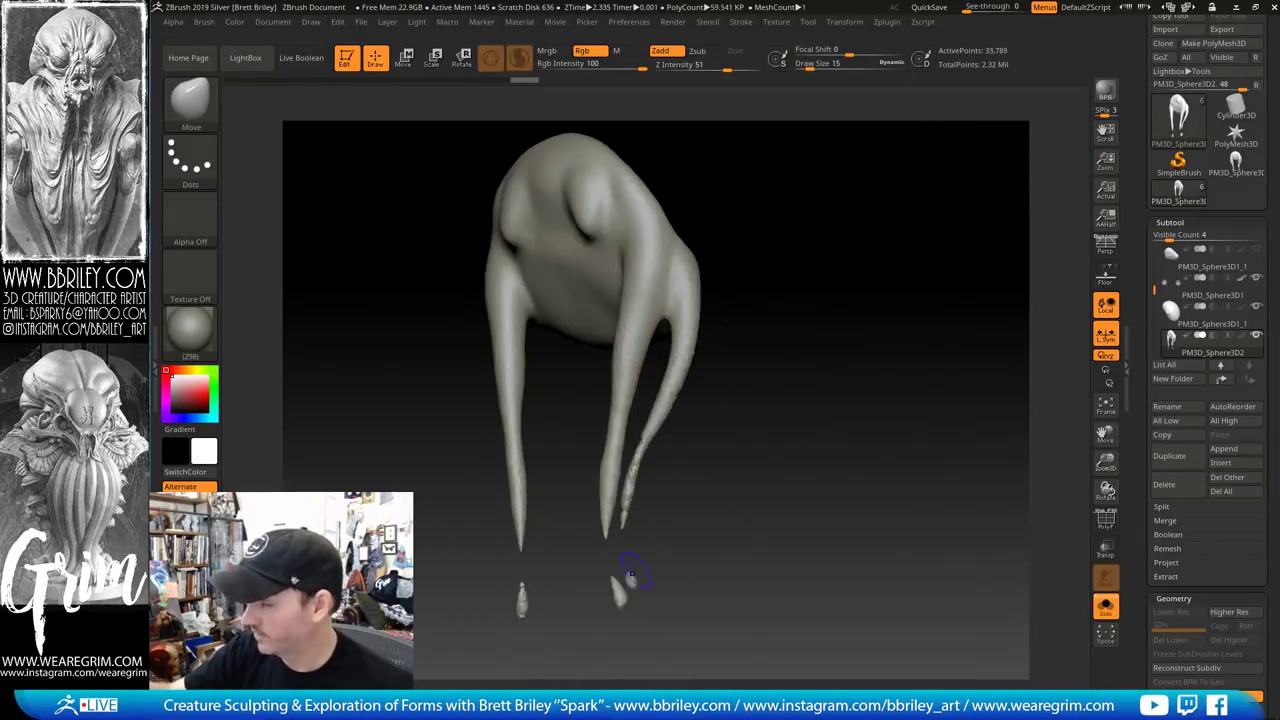
{"action": "key", "text": "shift"}
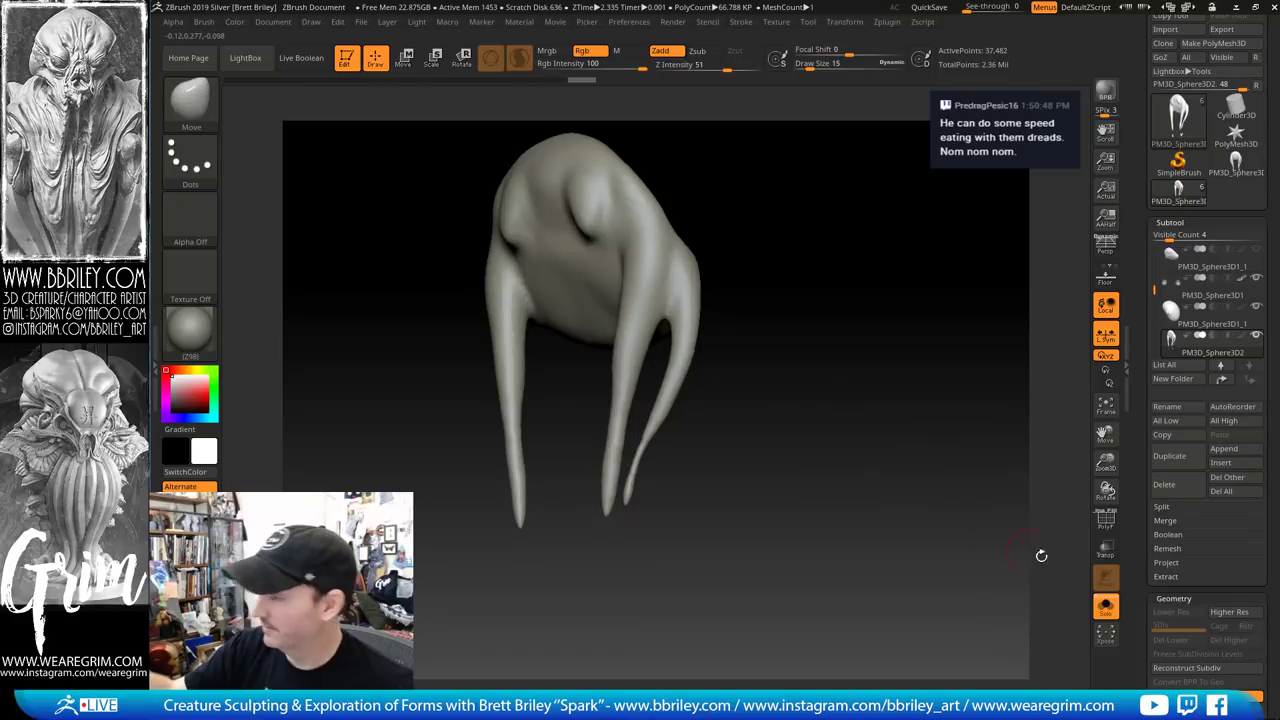
{"action": "left_click", "coordinate": [1104, 607]}
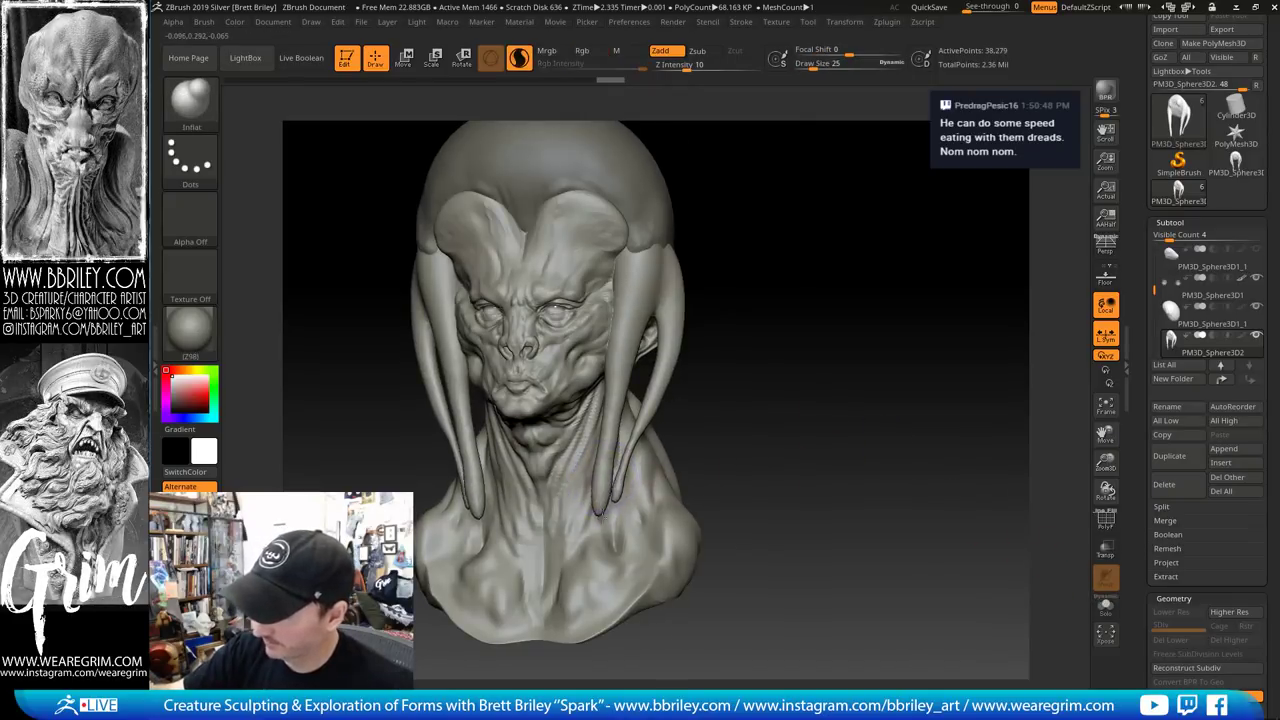
Thicken the lower ends of the tentacles with the Inflat brush at sizes 25 and 21
{"action": "left_click_drag", "start_coordinate": [601, 492], "coordinate": [601, 498], "text": "shift"}
{"action": "key", "text": "bracketleft"}
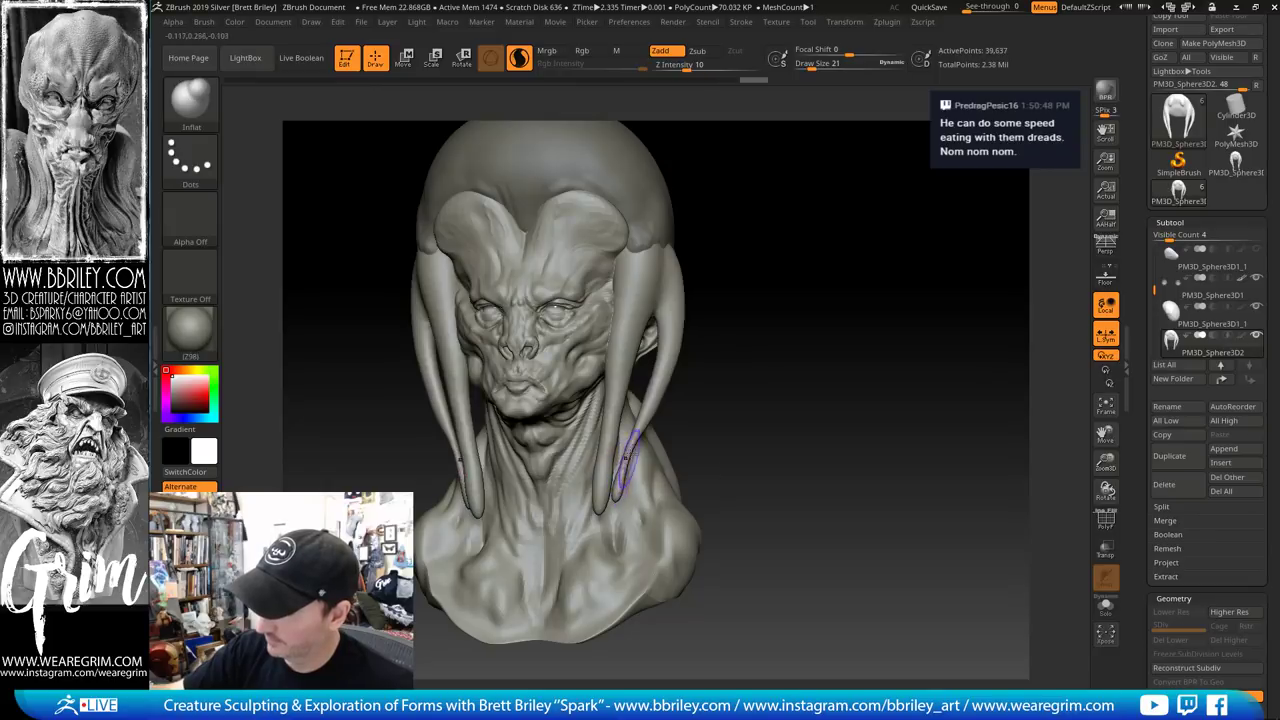
Stretch the tentacles down toward the chest with the Move brush at size 94
{"action": "key", "text": "b"}
{"action": "key", "text": "m"}
{"action": "key", "text": "v"}
{"action": "mouse_move", "coordinate": [758, 406]}
{"action": "left_mouse_down"}
{"action": "mouse_move", "coordinate": [586, 529]}
{"action": "mouse_move", "coordinate": [627, 545]}
{"action": "left_mouse_up"}
{"action": "left_click_drag", "start_coordinate": [765, 515], "coordinate": [885, 512]}
{"action": "key", "text": "s"}
{"action": "left_click_drag", "start_coordinate": [637, 457], "coordinate": [630, 457]}
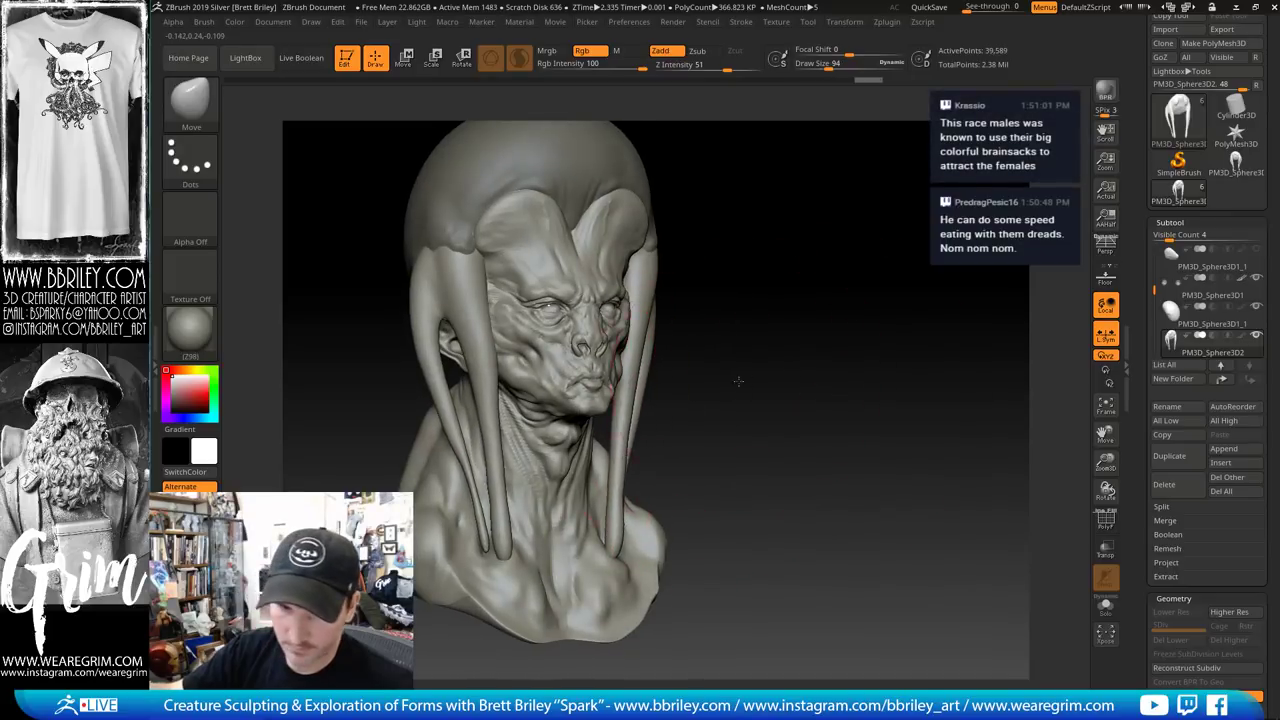
{"action": "left_click_drag", "start_coordinate": [810, 390], "coordinate": [762, 312]}
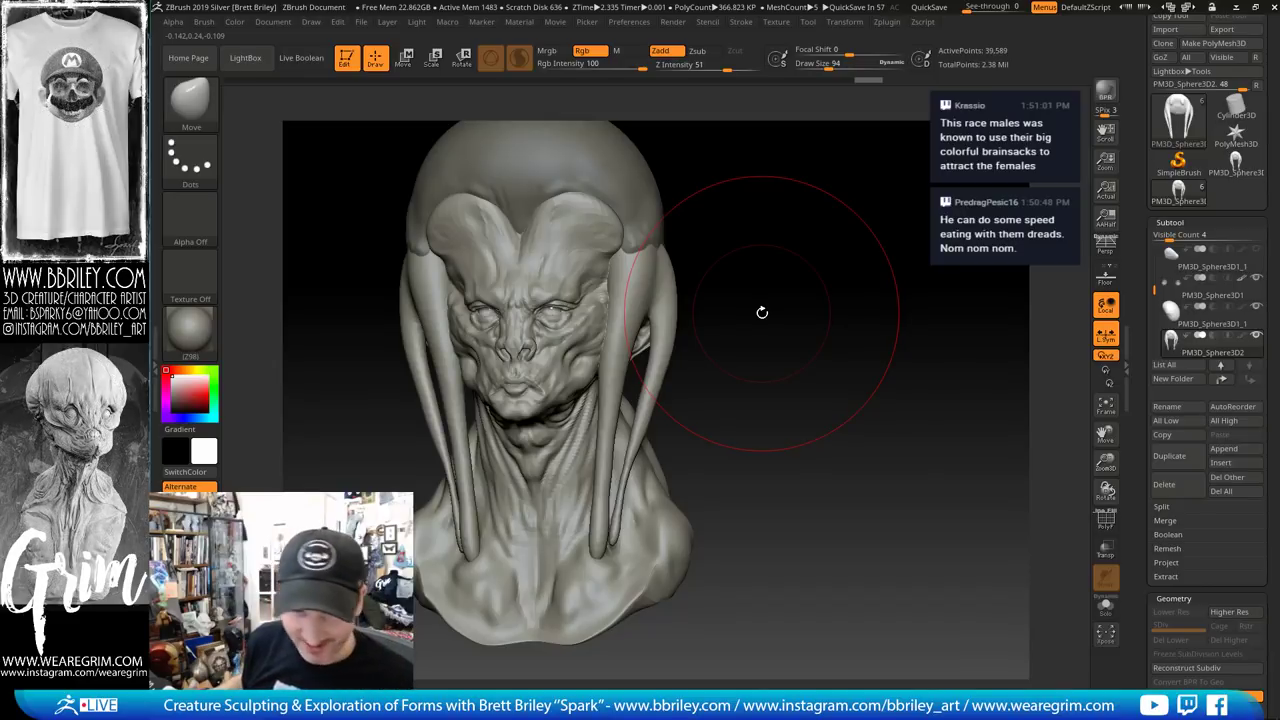
{"action": "left_click_drag", "start_coordinate": [762, 312], "coordinate": [612, 272]}
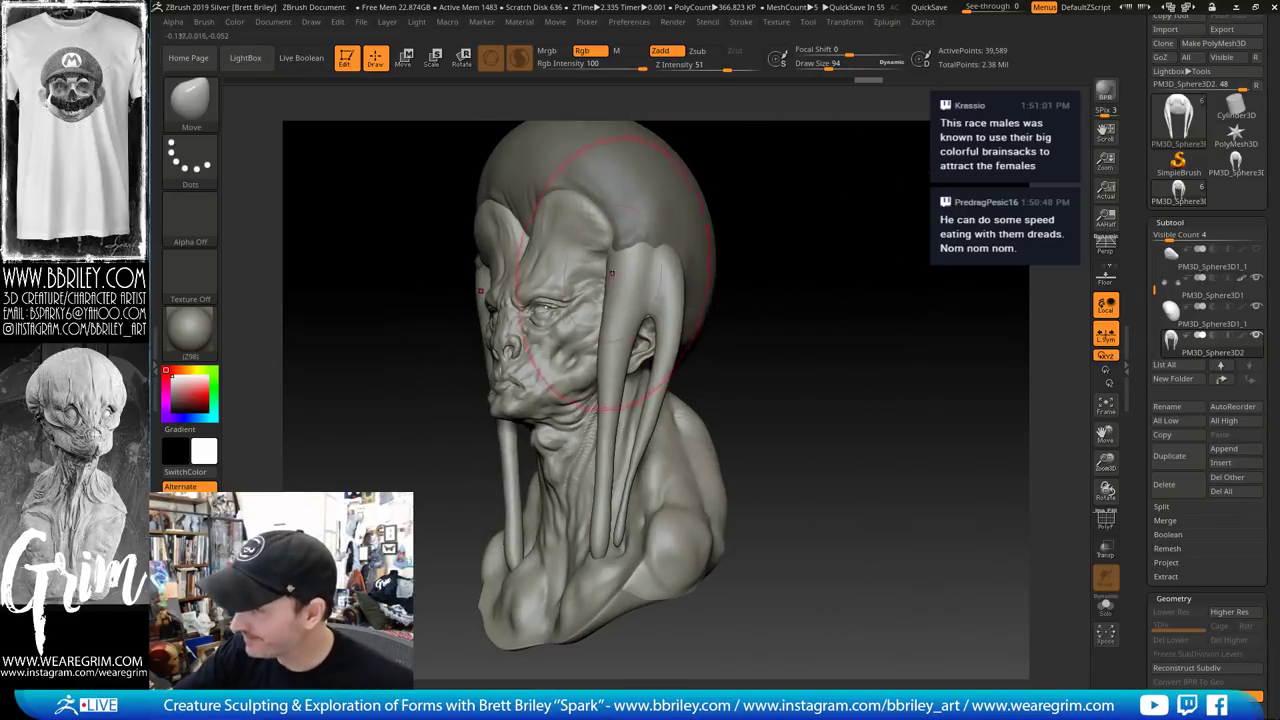
Pull the rear tentacle back behind the ear with the Move brush at size 79 to expose the ear
{"action": "left_click_drag", "start_coordinate": [800, 310], "coordinate": [678, 310]}
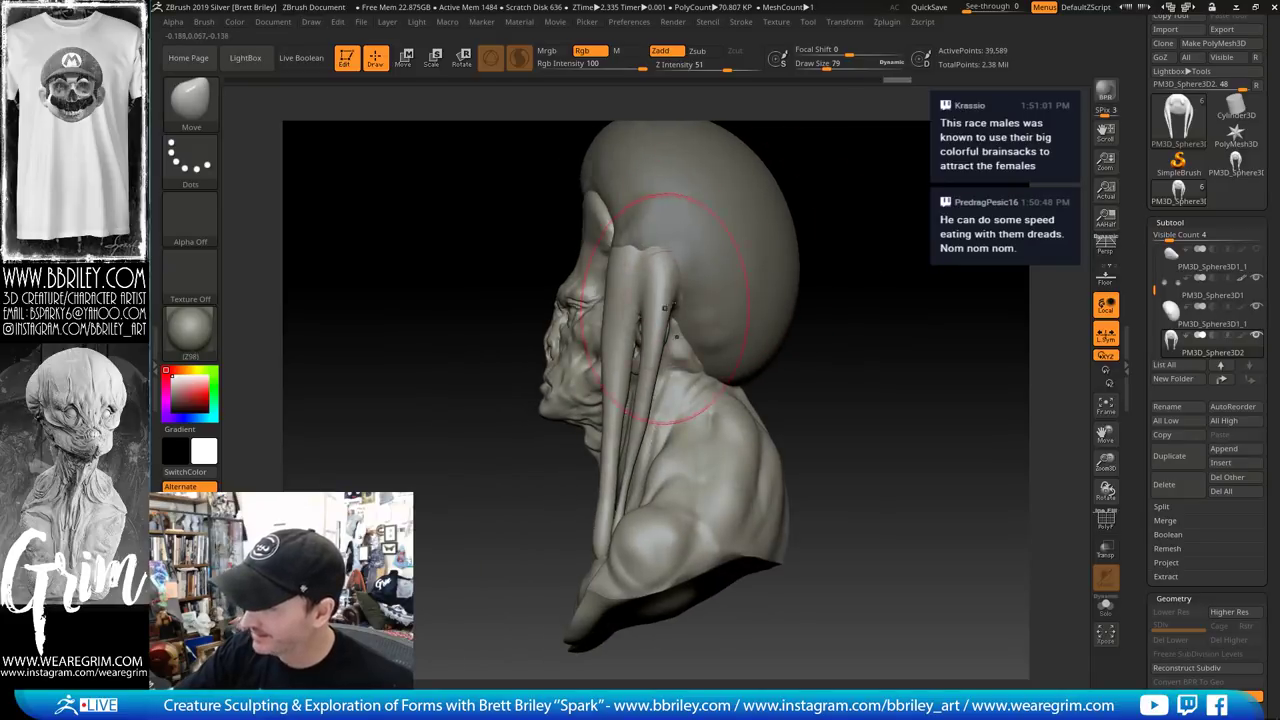
{"action": "mouse_move", "coordinate": [864, 215]}
{"action": "left_mouse_down"}
{"action": "mouse_move", "coordinate": [782, 190]}
{"action": "mouse_move", "coordinate": [703, 257]}
{"action": "mouse_move", "coordinate": [702, 299]}
{"action": "mouse_move", "coordinate": [625, 315]}
{"action": "left_mouse_up"}
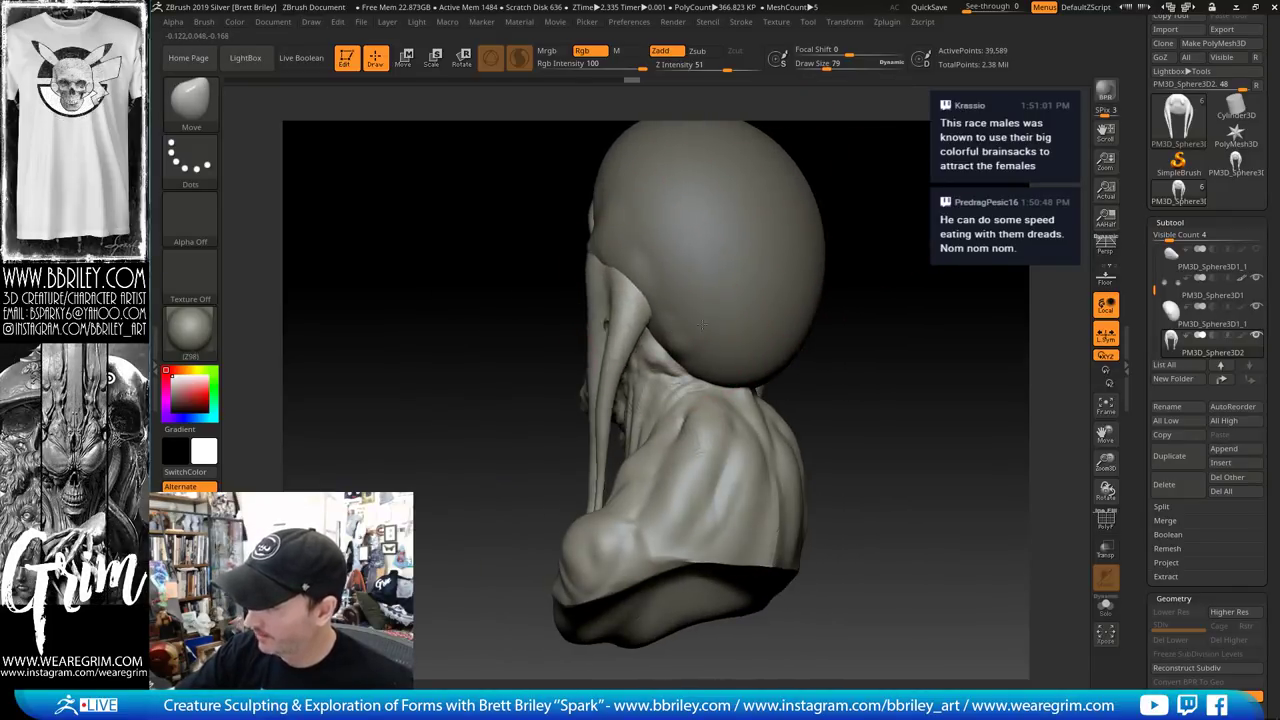
{"action": "mouse_move", "coordinate": [637, 381]}
{"action": "left_mouse_down"}
{"action": "mouse_move", "coordinate": [652, 411]}
{"action": "mouse_move", "coordinate": [642, 415]}
{"action": "left_mouse_up"}
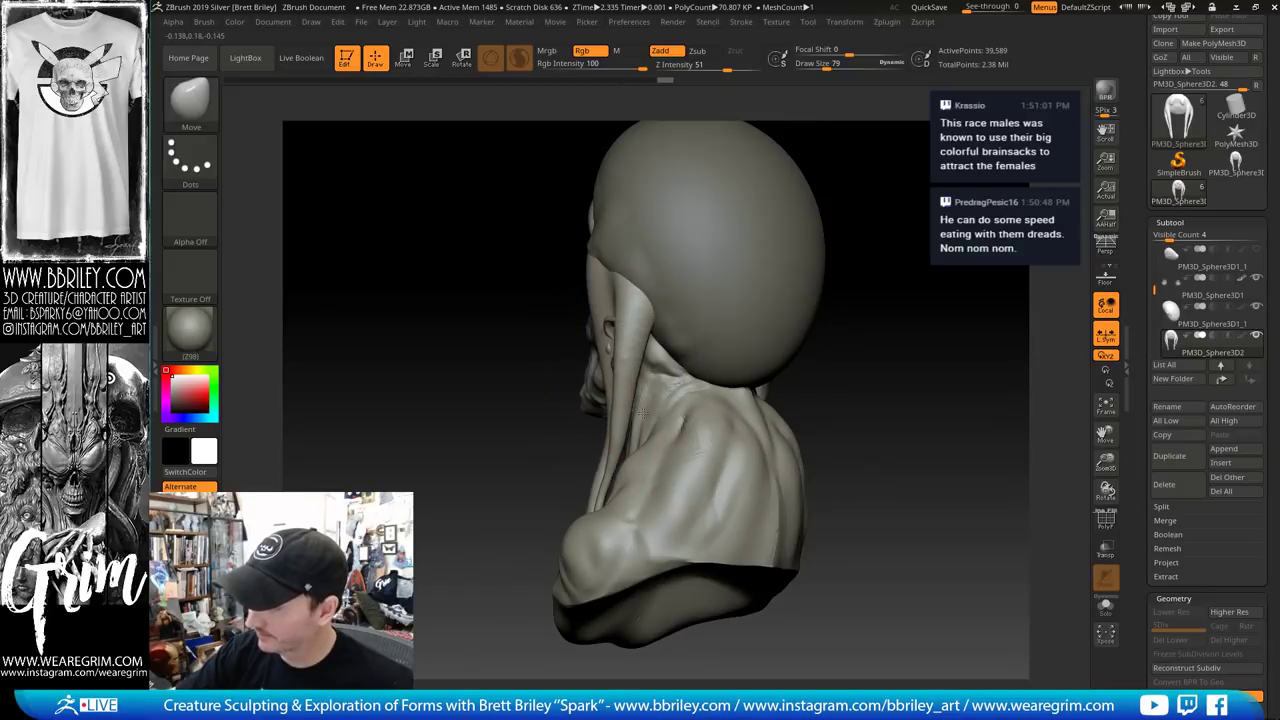
{"action": "left_click_drag", "start_coordinate": [665, 333], "coordinate": [652, 338]}
{"action": "mouse_move", "coordinate": [872, 172]}
{"action": "left_mouse_down"}
{"action": "mouse_move", "coordinate": [826, 229]}
{"action": "mouse_move", "coordinate": [795, 232]}
{"action": "left_mouse_up"}
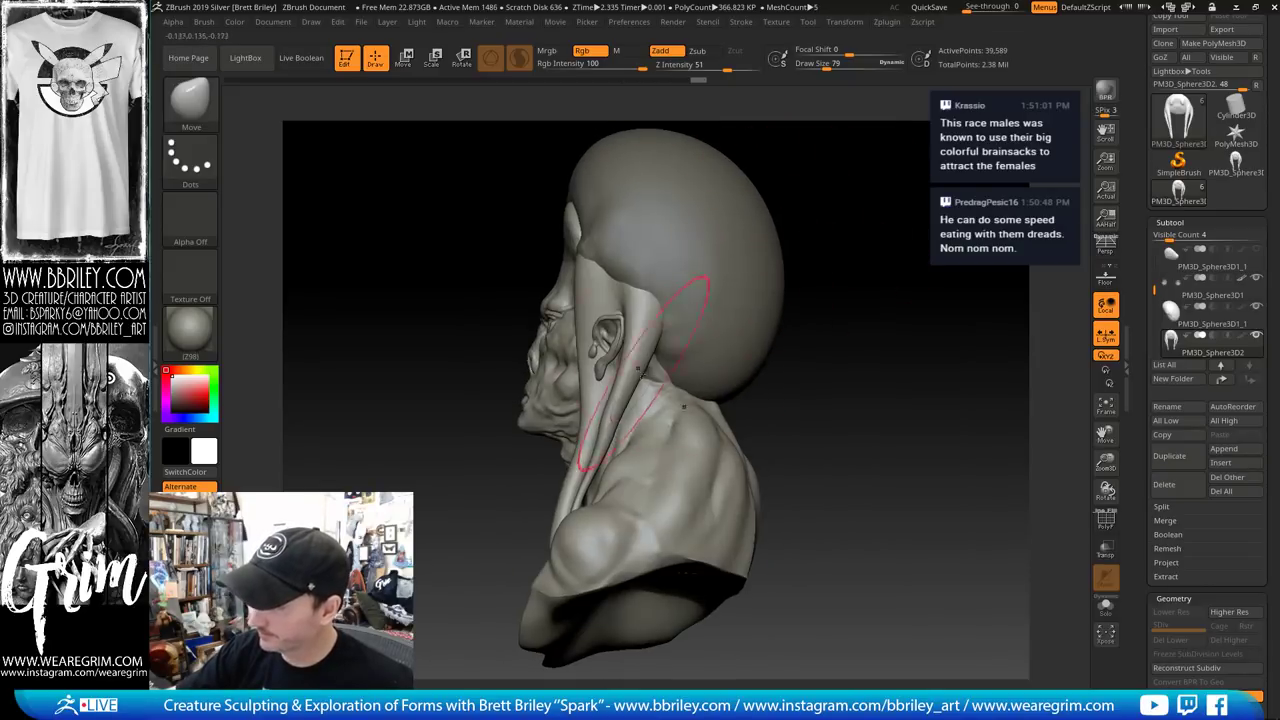
{"action": "left_click_drag", "start_coordinate": [643, 372], "coordinate": [655, 398]}
{"action": "left_click_drag", "start_coordinate": [650, 338], "coordinate": [640, 336]}
{"action": "mouse_move", "coordinate": [828, 172]}
{"action": "left_mouse_down"}
{"action": "mouse_move", "coordinate": [876, 180]}
{"action": "mouse_move", "coordinate": [850, 184]}
{"action": "left_mouse_up"}
Shift the front tentacle forward of the ear and along the neck with the Move brush at sizes 53 and 34
{"action": "key", "text": "["}
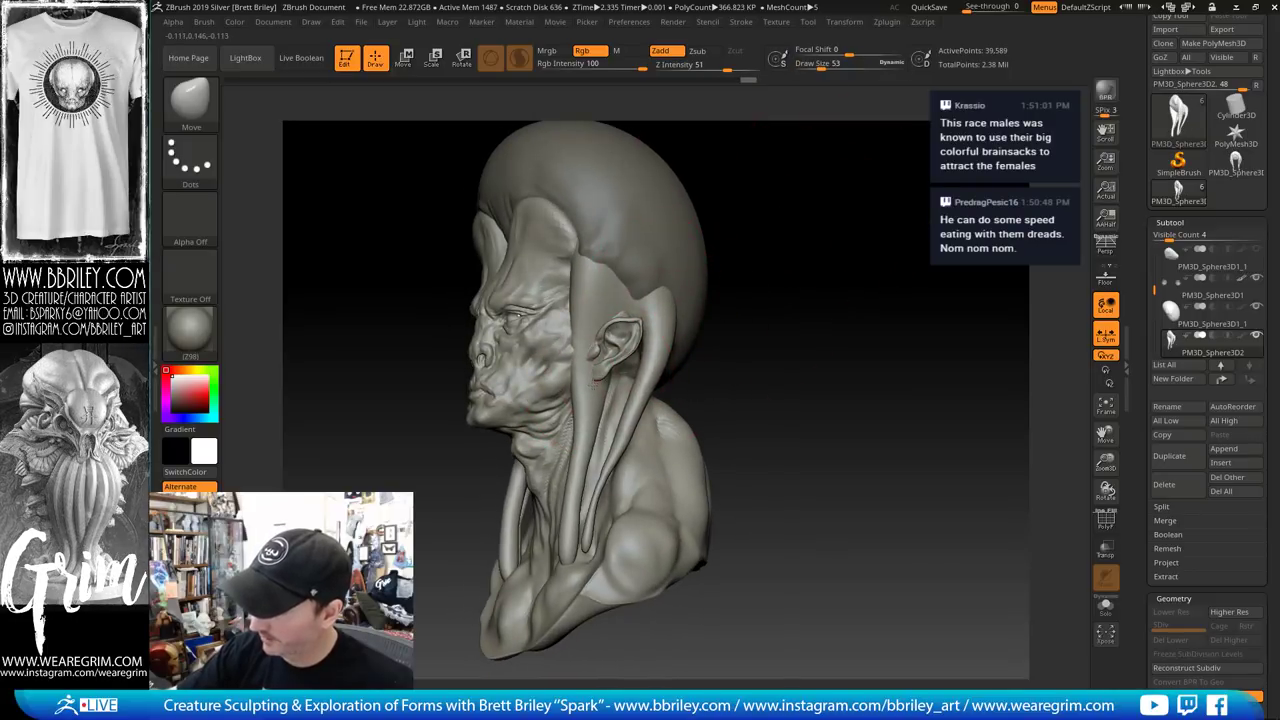
{"action": "mouse_move", "coordinate": [762, 208]}
{"action": "left_mouse_down"}
{"action": "mouse_move", "coordinate": [797, 203]}
{"action": "mouse_move", "coordinate": [760, 215]}
{"action": "left_mouse_up"}
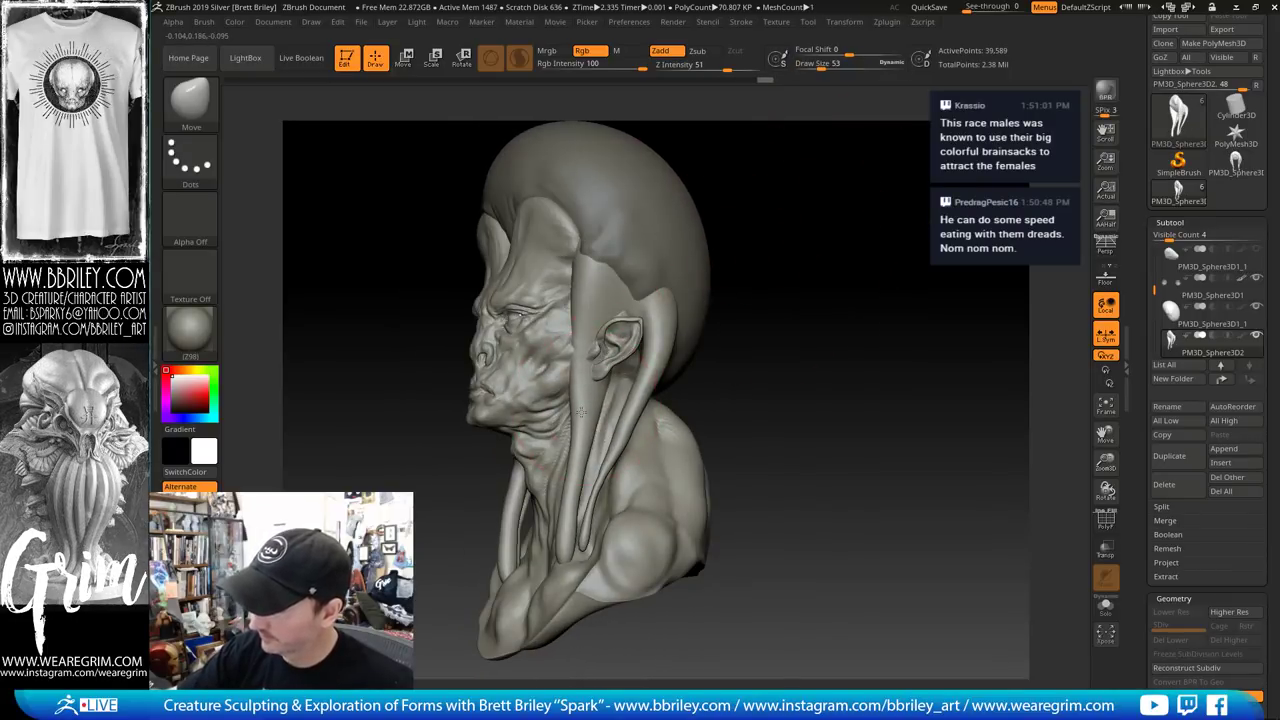
{"action": "left_click_drag", "start_coordinate": [581, 411], "coordinate": [643, 406]}
{"action": "key", "text": "["}
{"action": "key", "text": "["}
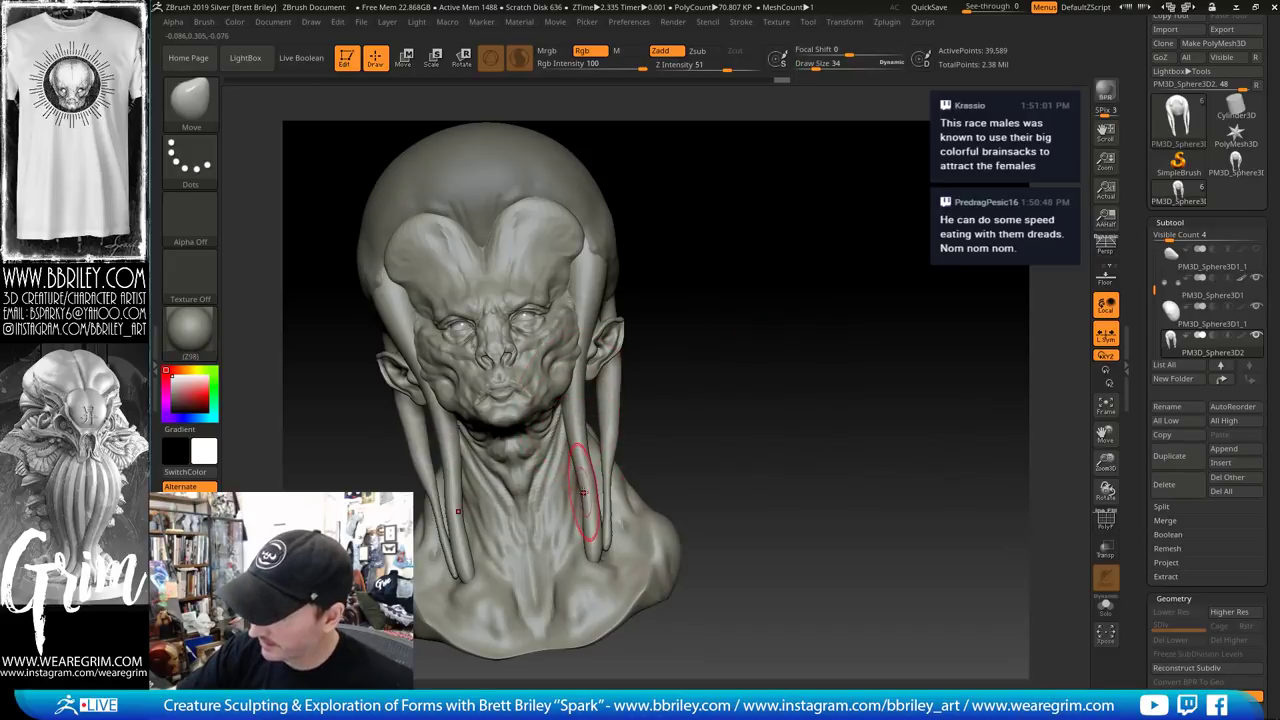
{"action": "left_click_drag", "start_coordinate": [703, 190], "coordinate": [797, 190]}
Mask everything except the front tentacle with a topological Transpose mask, and lay the Transpose line along that tentacle
{"action": "key", "text": "w"}
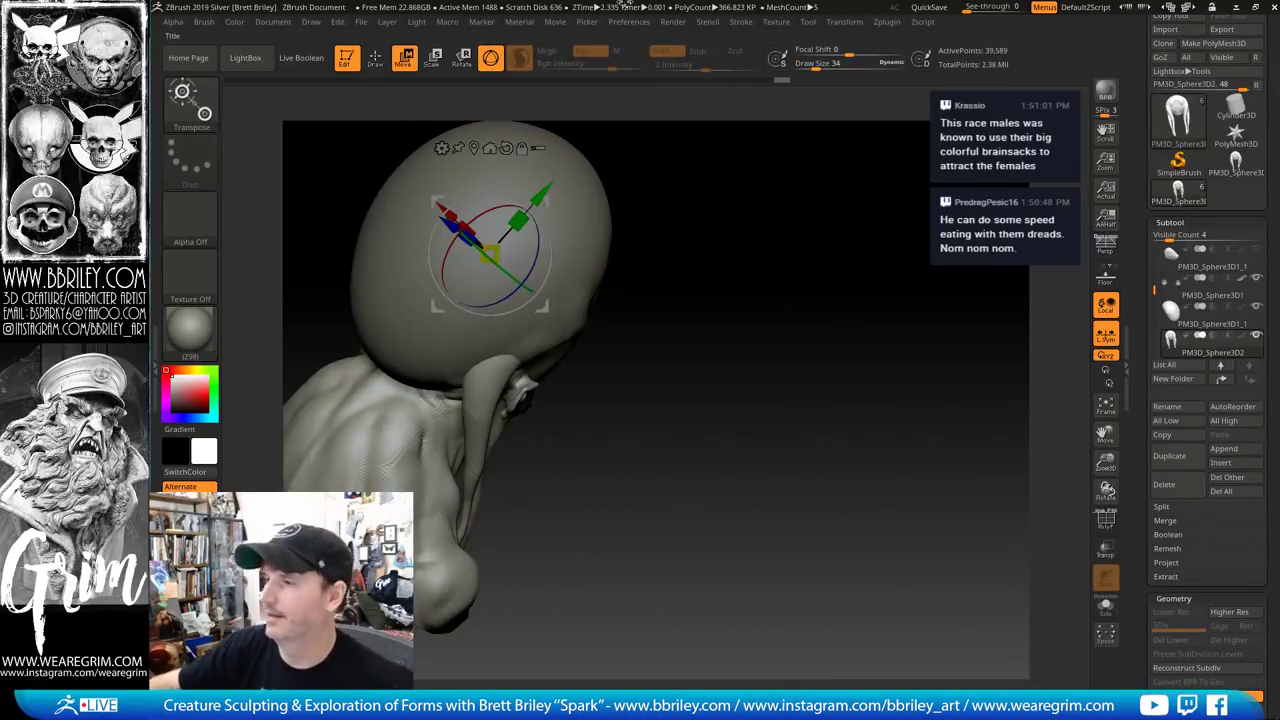
{"action": "key", "text": "y"}
{"action": "left_click_drag", "start_coordinate": [603, 337], "coordinate": [713, 259]}
{"action": "left_click_drag", "start_coordinate": [716, 201], "coordinate": [565, 118]}
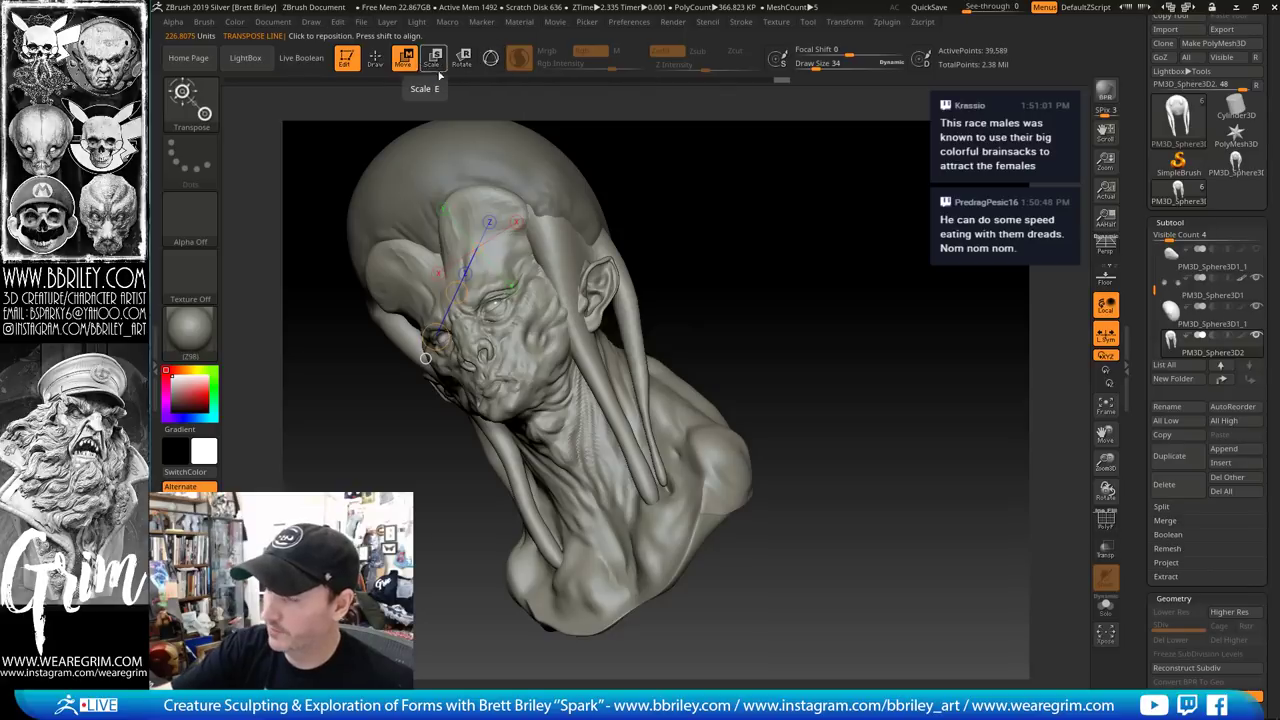
{"action": "left_click_drag", "start_coordinate": [560, 252], "coordinate": [582, 347]}
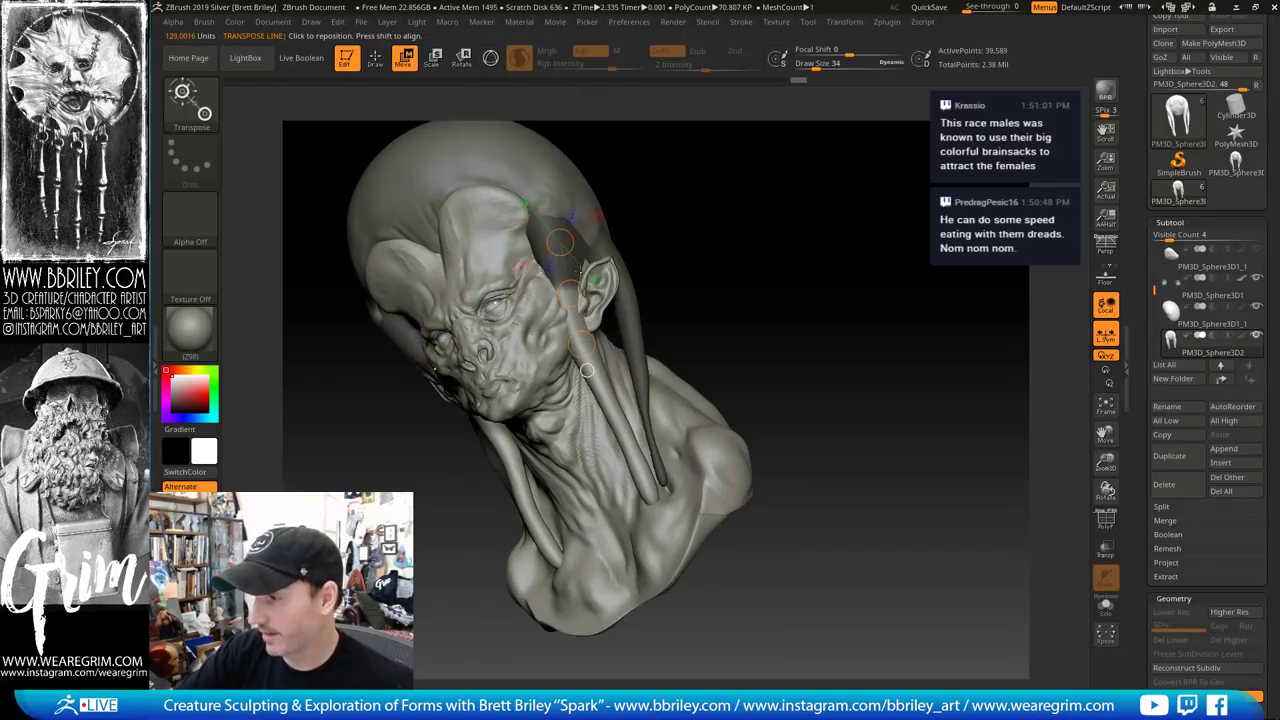
{"action": "left_click_drag", "start_coordinate": [577, 268], "coordinate": [577, 269]}
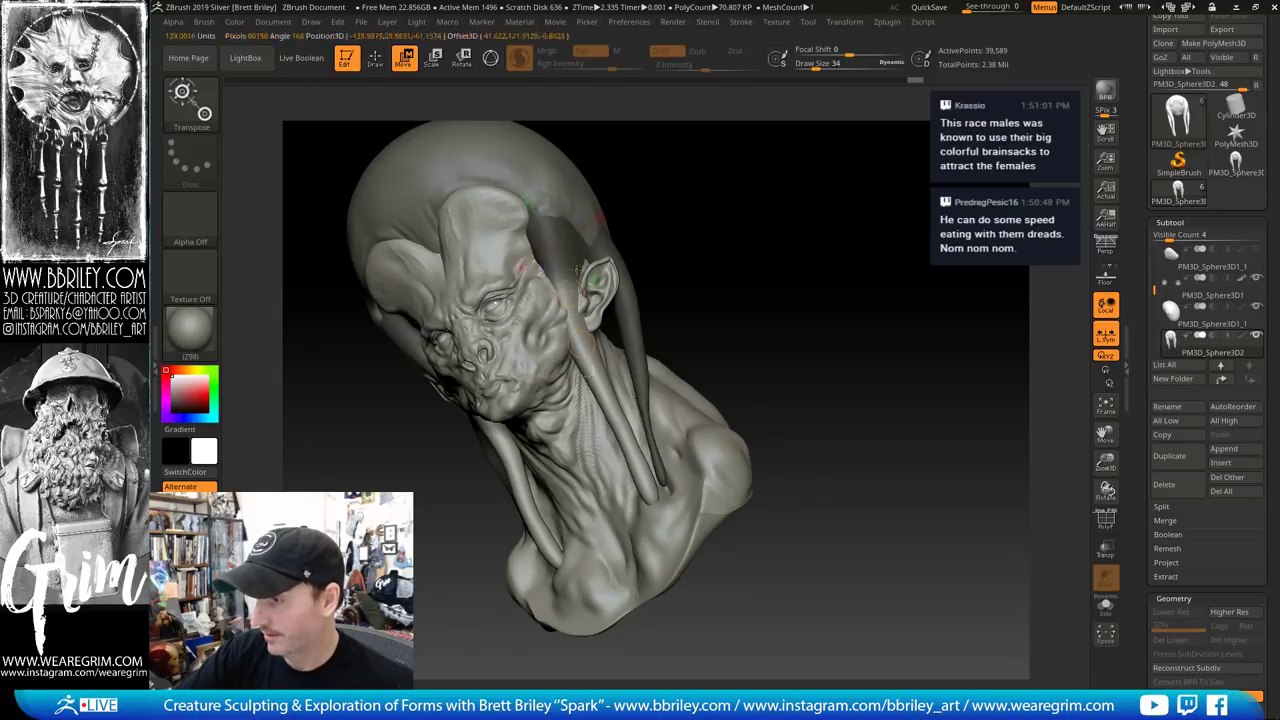
{"action": "mouse_move", "coordinate": [750, 254]}
{"action": "left_mouse_down"}
{"action": "mouse_move", "coordinate": [730, 254]}
{"action": "mouse_move", "coordinate": [738, 272]}
{"action": "left_mouse_up"}
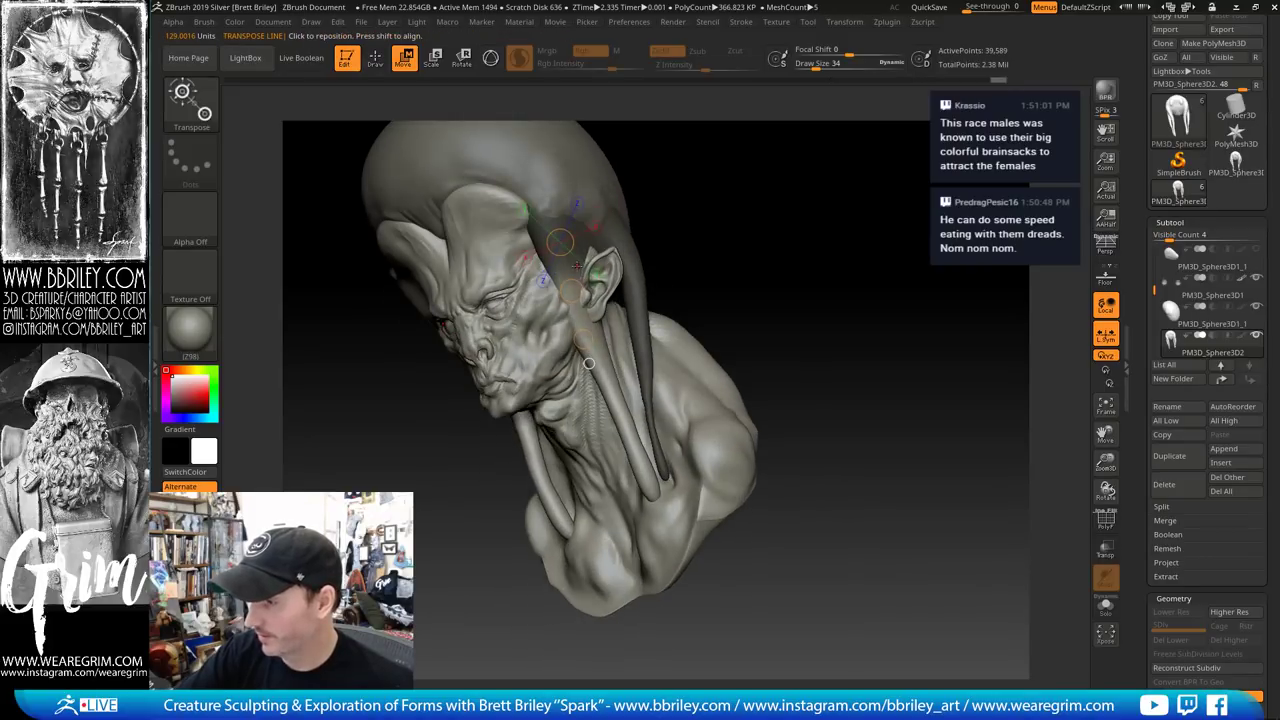
{"action": "left_click_drag", "start_coordinate": [575, 267], "coordinate": [660, 510]}
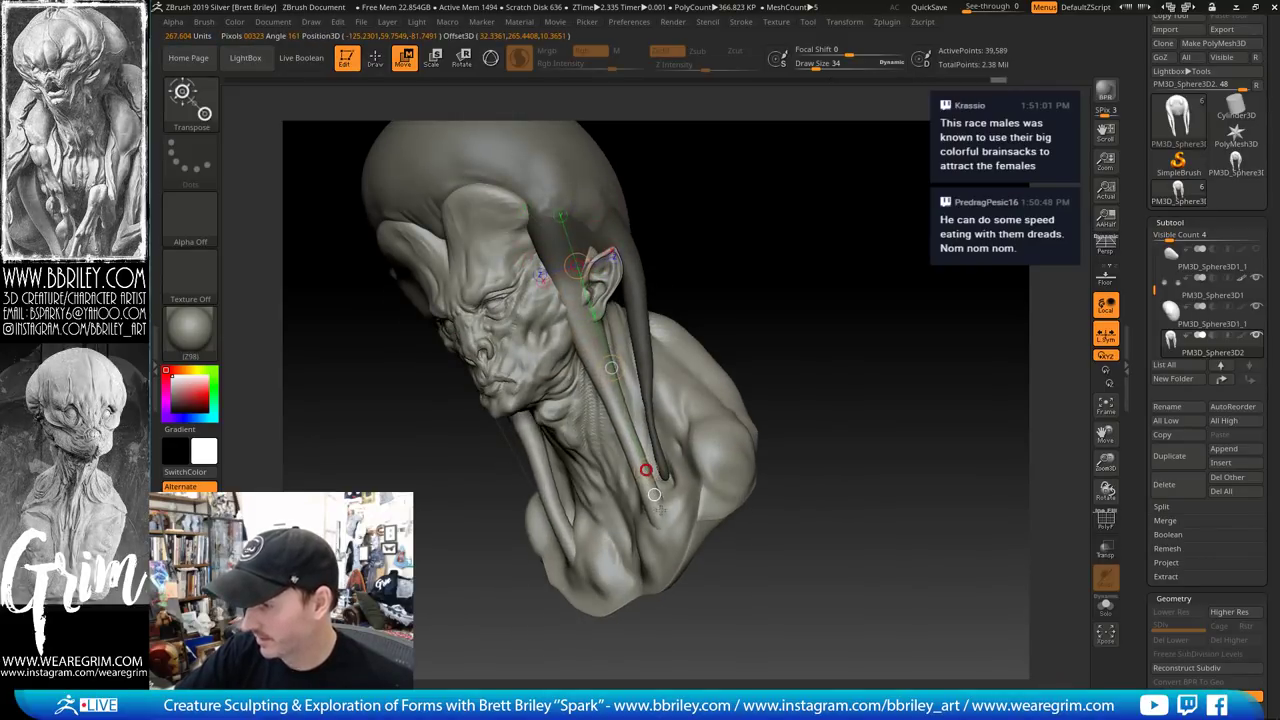
Bend the unmasked front tentacle into a curve around the jaw and neck with the Move brush at size 65
{"action": "left_click_drag", "start_coordinate": [780, 400], "coordinate": [750, 400]}
{"action": "key", "text": "q"}
{"action": "left_click_drag", "start_coordinate": [610, 402], "coordinate": [651, 403]}
{"action": "key", "text": "s"}
{"action": "left_click_drag", "start_coordinate": [624, 322], "coordinate": [603, 320]}
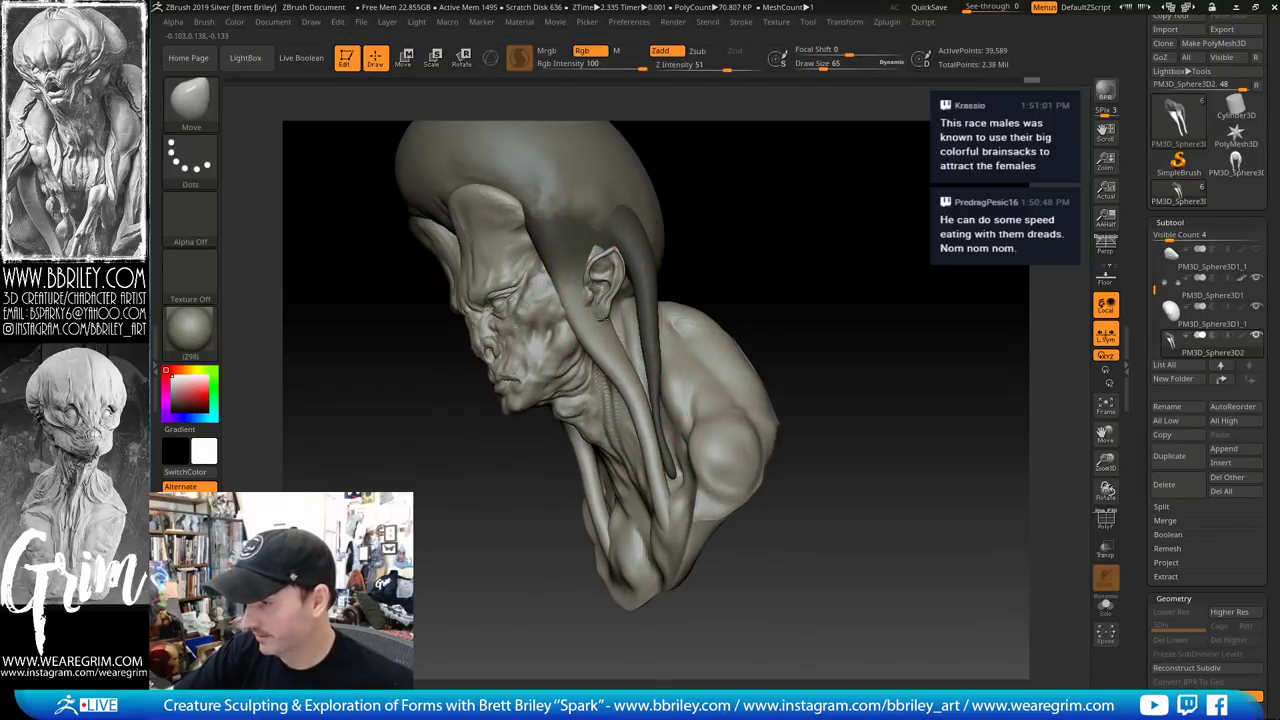
{"action": "left_click_drag", "start_coordinate": [720, 284], "coordinate": [766, 234]}
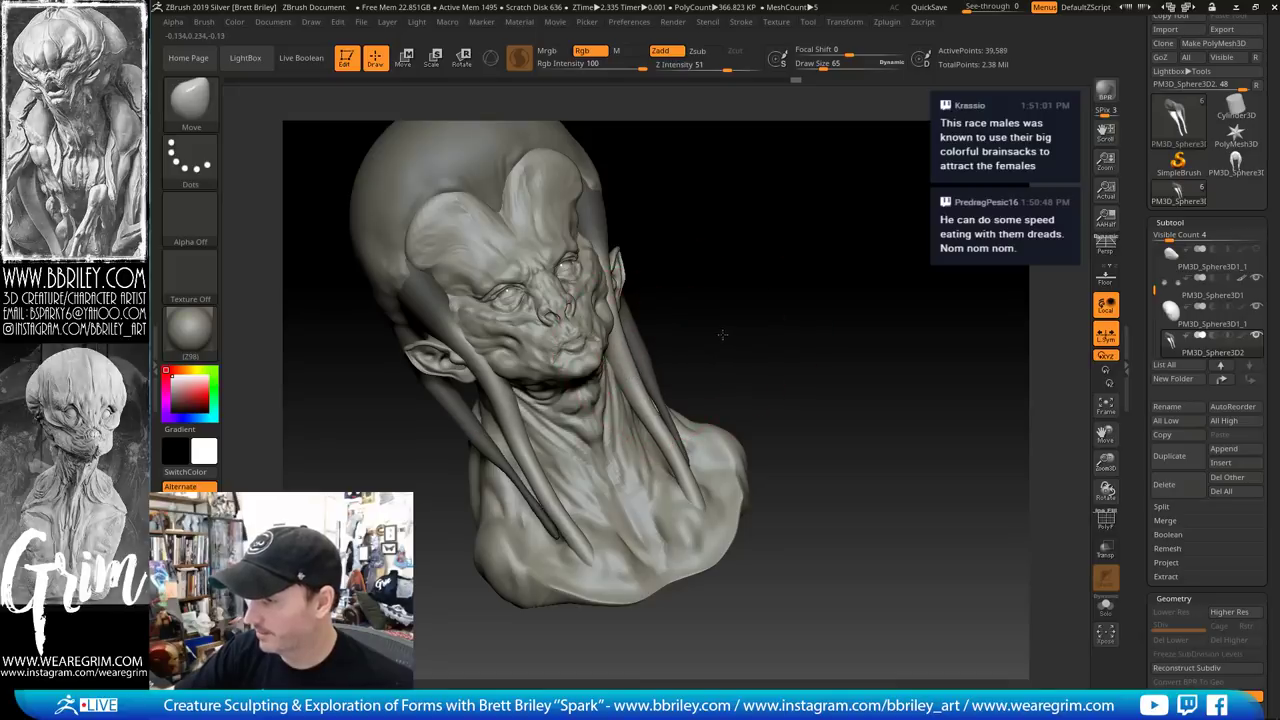
Pull the front tentacle's lower half in along the neck and extend its tip over the chest at size 65
{"action": "left_click_drag", "start_coordinate": [723, 334], "coordinate": [740, 336]}
{"action": "left_click_drag", "start_coordinate": [674, 449], "coordinate": [668, 452]}
{"action": "left_click_drag", "start_coordinate": [643, 408], "coordinate": [638, 410]}
{"action": "left_click_drag", "start_coordinate": [800, 372], "coordinate": [735, 392]}
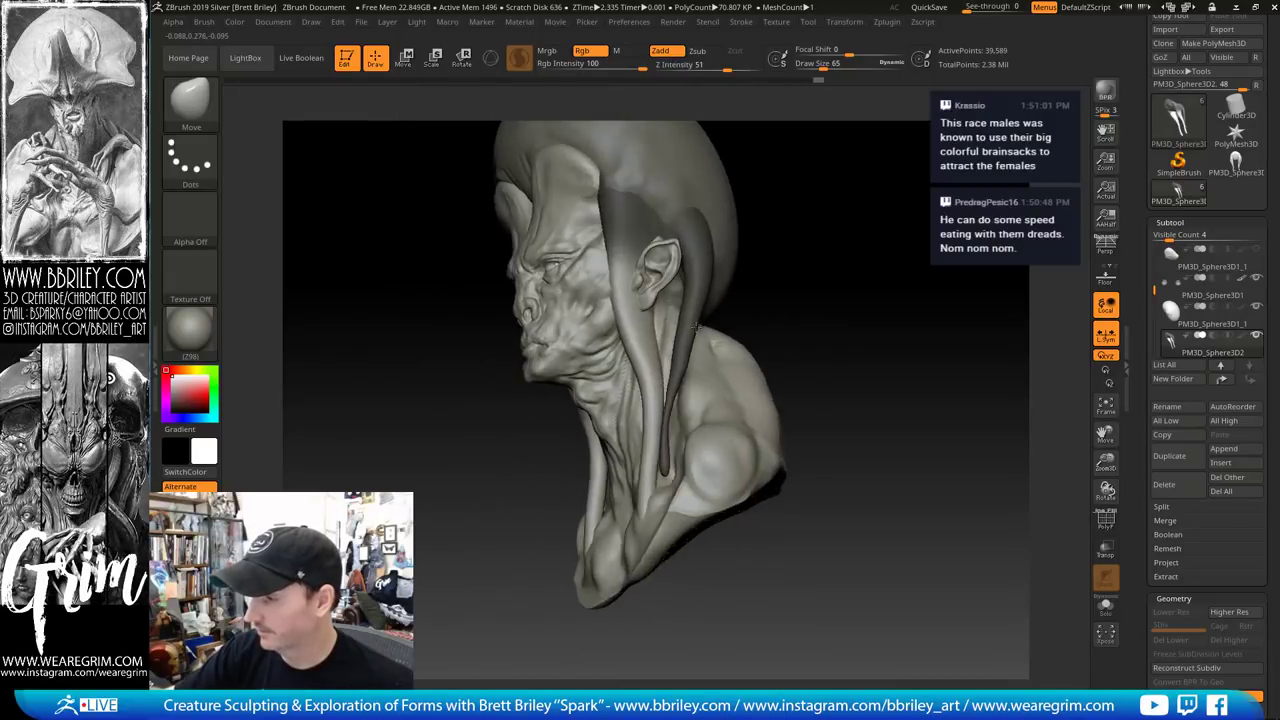
{"action": "left_click_drag", "start_coordinate": [655, 440], "coordinate": [644, 440]}
{"action": "right_click_drag", "start_coordinate": [818, 353], "coordinate": [667, 543]}
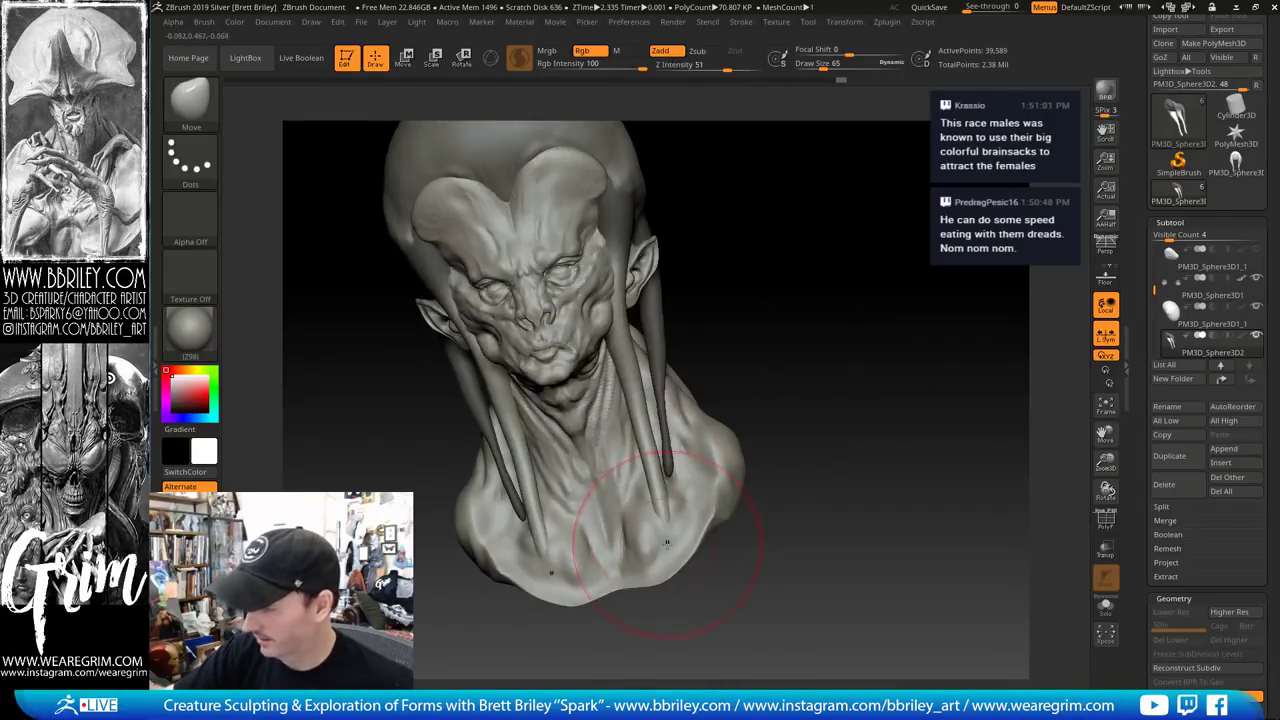
{"action": "left_click_drag", "start_coordinate": [669, 530], "coordinate": [669, 522]}
Refine the curve of the front tentacle down to its tip with the Move brush at sizes 29 and 44
{"action": "key", "text": "s"}
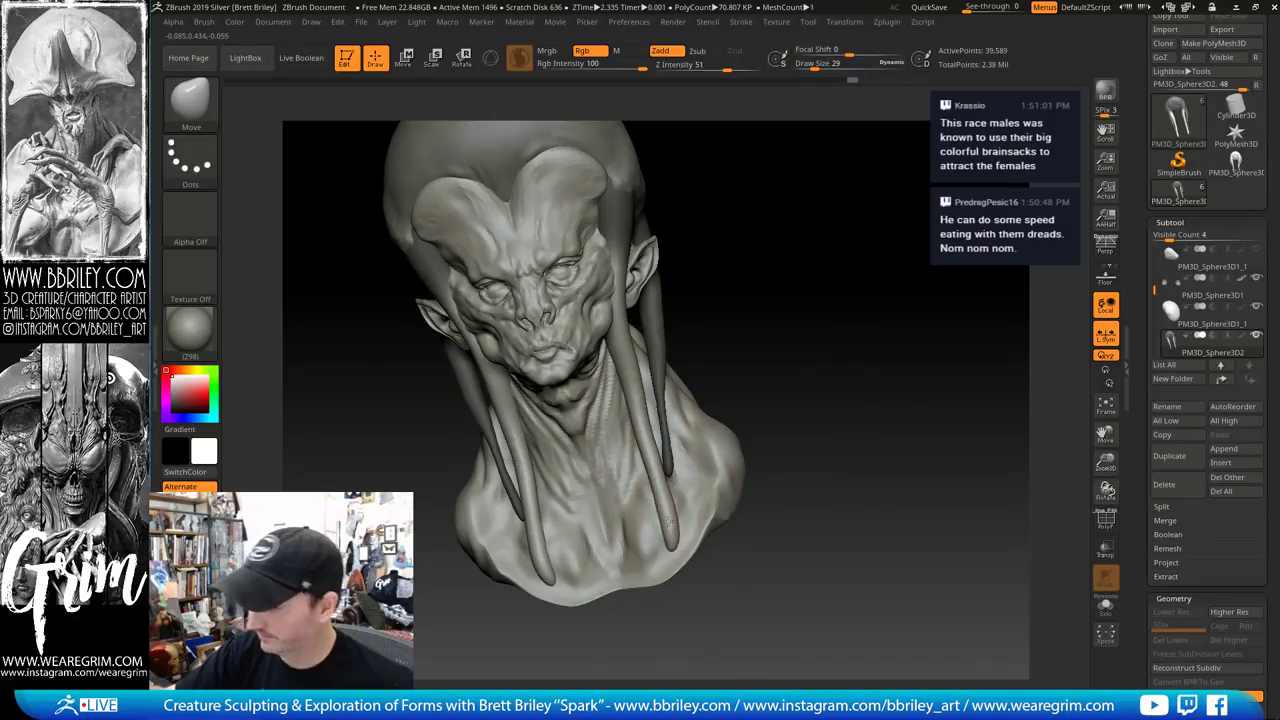
{"action": "left_click_drag", "start_coordinate": [740, 381], "coordinate": [676, 402]}
{"action": "left_click_drag", "start_coordinate": [673, 449], "coordinate": [676, 457]}
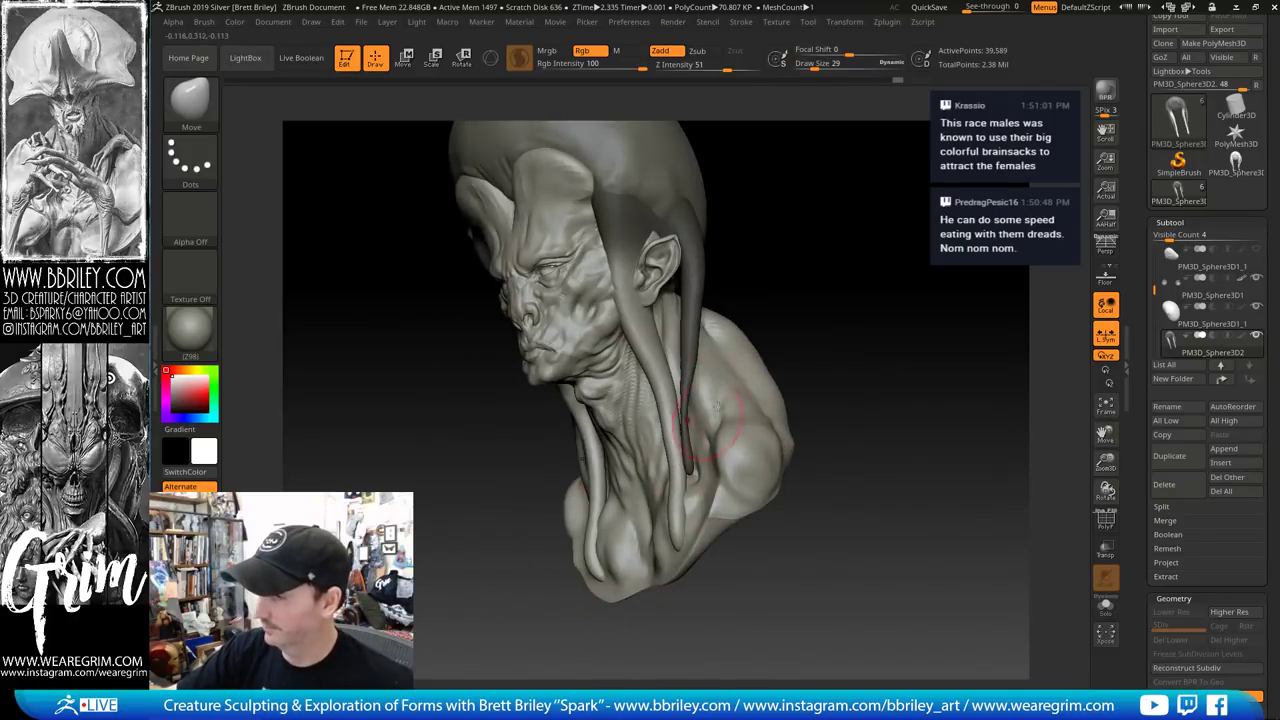
{"action": "left_click_drag", "start_coordinate": [818, 405], "coordinate": [775, 393]}
{"action": "key", "text": "s"}
{"action": "left_click_drag", "start_coordinate": [674, 473], "coordinate": [682, 482]}
{"action": "left_click_drag", "start_coordinate": [816, 292], "coordinate": [771, 277]}
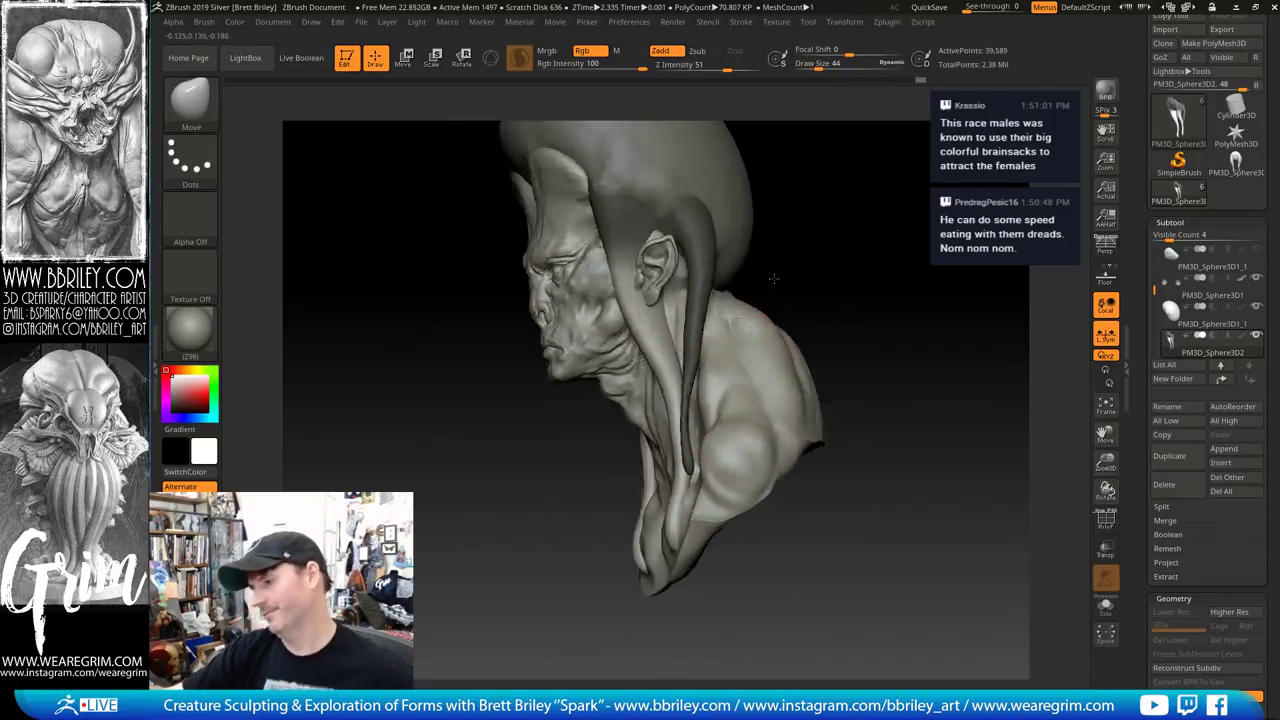
{"action": "left_click_drag", "start_coordinate": [666, 341], "coordinate": [662, 343]}
{"action": "mouse_move", "coordinate": [805, 201]}
{"action": "left_mouse_down"}
{"action": "mouse_move", "coordinate": [868, 188]}
{"action": "mouse_move", "coordinate": [797, 201]}
{"action": "mouse_move", "coordinate": [876, 228]}
{"action": "left_mouse_up"}
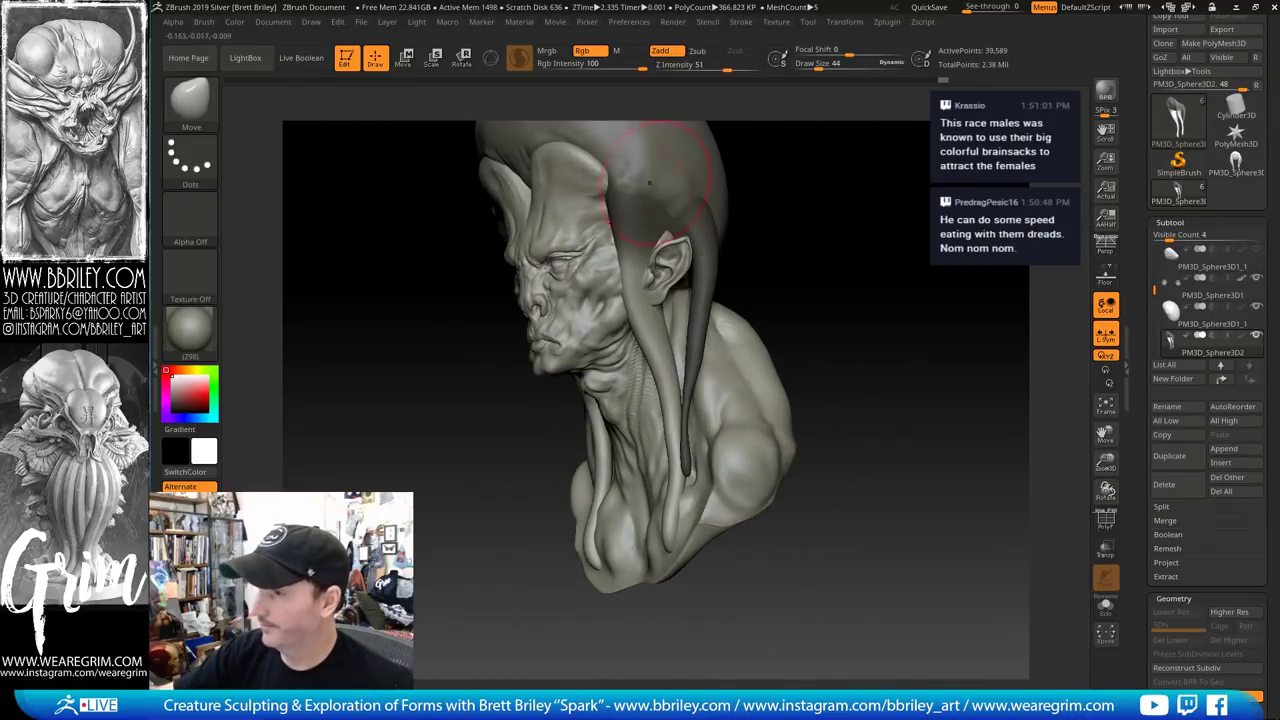
Mask the front tentacle and leave the rear tentacle free with a topological Transpose mask
{"action": "left_click", "coordinate": [404, 58]}
{"action": "left_click_drag", "start_coordinate": [782, 212], "coordinate": [669, 271]}
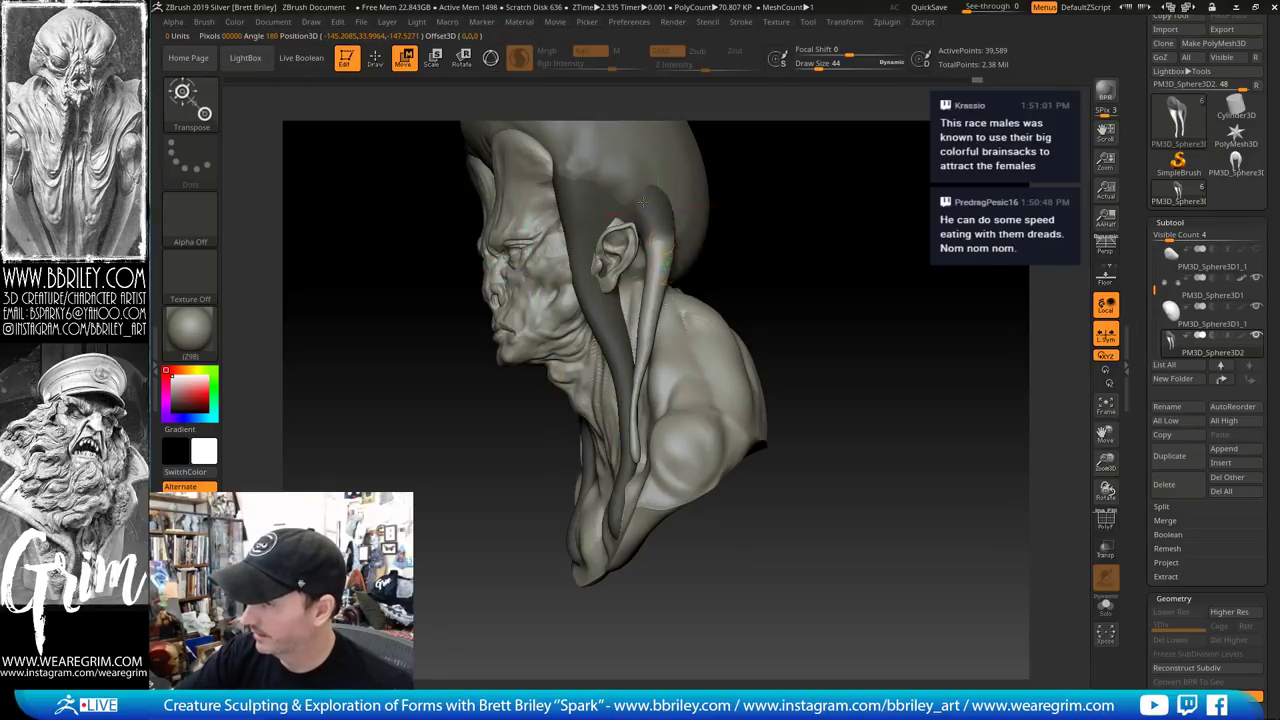
Rotate the unmasked rear tendril using a transpose line running from its root beside the ear down towards its tip
{"action": "mouse_move", "coordinate": [722, 201]}
{"action": "left_mouse_down"}
{"action": "mouse_move", "coordinate": [806, 203]}
{"action": "mouse_move", "coordinate": [654, 203]}
{"action": "mouse_move", "coordinate": [635, 422]}
{"action": "left_mouse_up"}
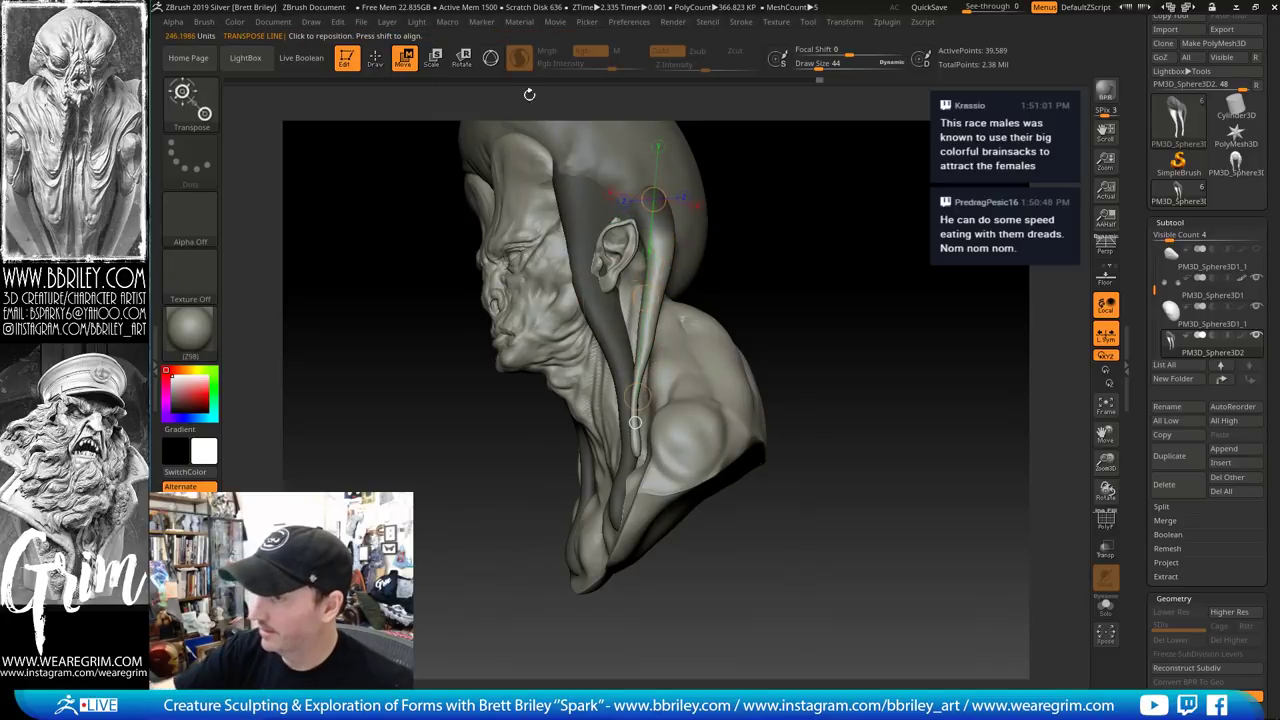
{"action": "left_click_drag", "start_coordinate": [825, 385], "coordinate": [780, 362]}
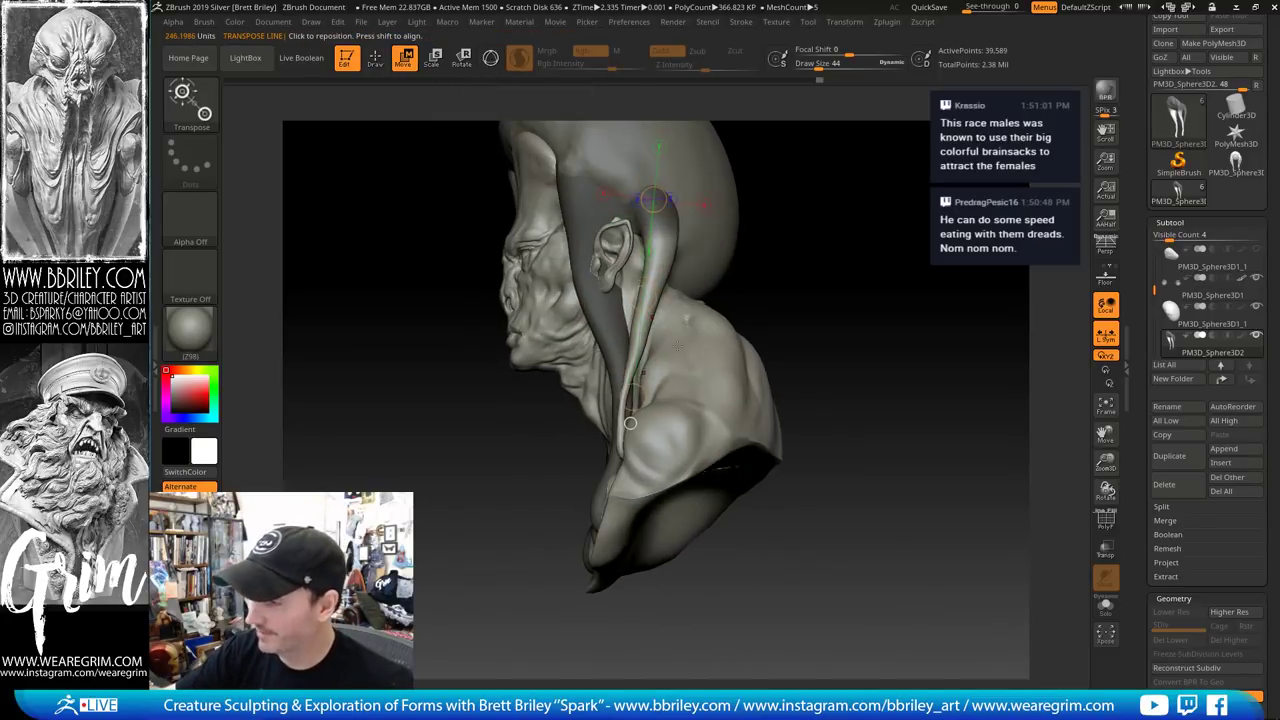
{"action": "key", "text": "r"}
{"action": "left_click_drag", "start_coordinate": [633, 398], "coordinate": [656, 401]}
{"action": "left_click_drag", "start_coordinate": [868, 286], "coordinate": [903, 274]}
Refine the placement of the rear tendrils with the Move brush at draw sizes 72 and 53, checking the bust from behind
{"action": "key", "text": "q"}
{"action": "key", "text": "bracketright"}
{"action": "key", "text": "bracketright"}
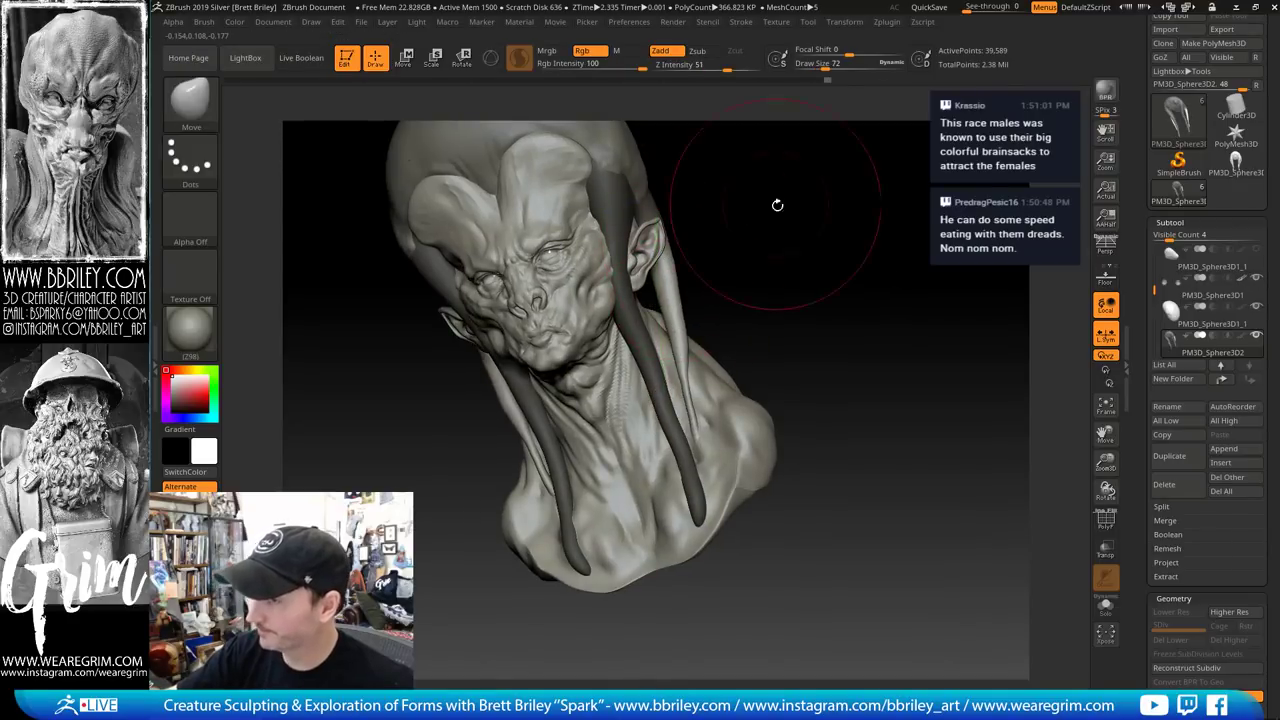
{"action": "left_click_drag", "start_coordinate": [777, 206], "coordinate": [692, 222]}
{"action": "left_click_drag", "start_coordinate": [754, 271], "coordinate": [905, 318]}
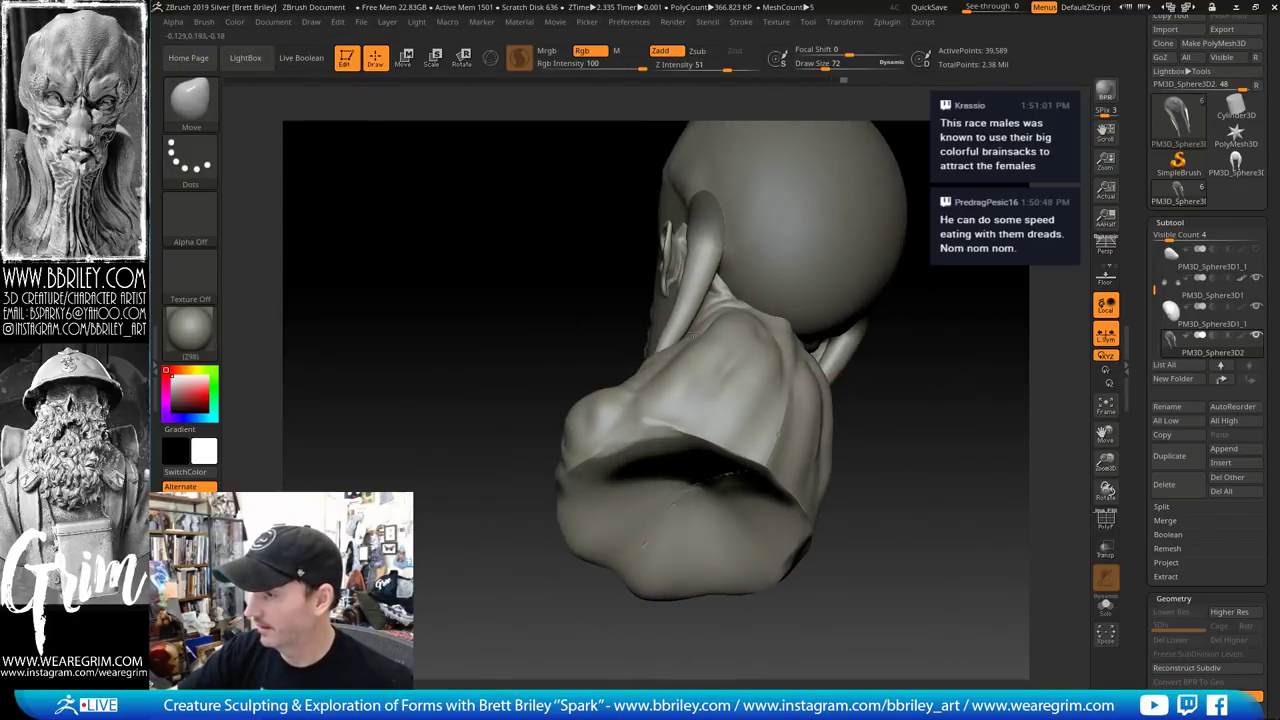
{"action": "mouse_move", "coordinate": [954, 272]}
{"action": "left_mouse_down"}
{"action": "mouse_move", "coordinate": [994, 297]}
{"action": "mouse_move", "coordinate": [922, 300]}
{"action": "left_mouse_up"}
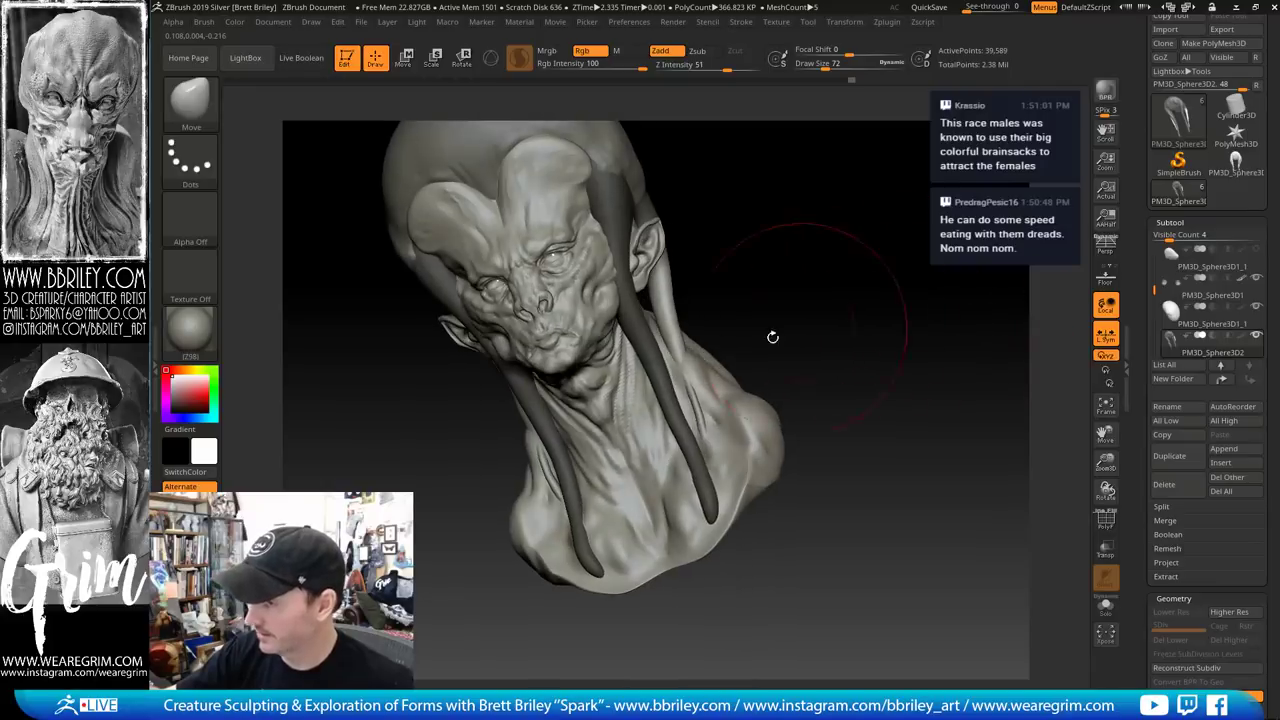
{"action": "key", "text": "bracketleft"}
{"action": "key", "text": "bracketleft"}
{"action": "mouse_move", "coordinate": [768, 277]}
{"action": "left_mouse_down"}
{"action": "mouse_move", "coordinate": [771, 209]}
{"action": "mouse_move", "coordinate": [749, 294]}
{"action": "mouse_move", "coordinate": [783, 286]}
{"action": "mouse_move", "coordinate": [787, 310]}
{"action": "mouse_move", "coordinate": [817, 277]}
{"action": "mouse_move", "coordinate": [686, 268]}
{"action": "mouse_move", "coordinate": [820, 237]}
{"action": "mouse_move", "coordinate": [1088, 273]}
{"action": "left_mouse_up"}
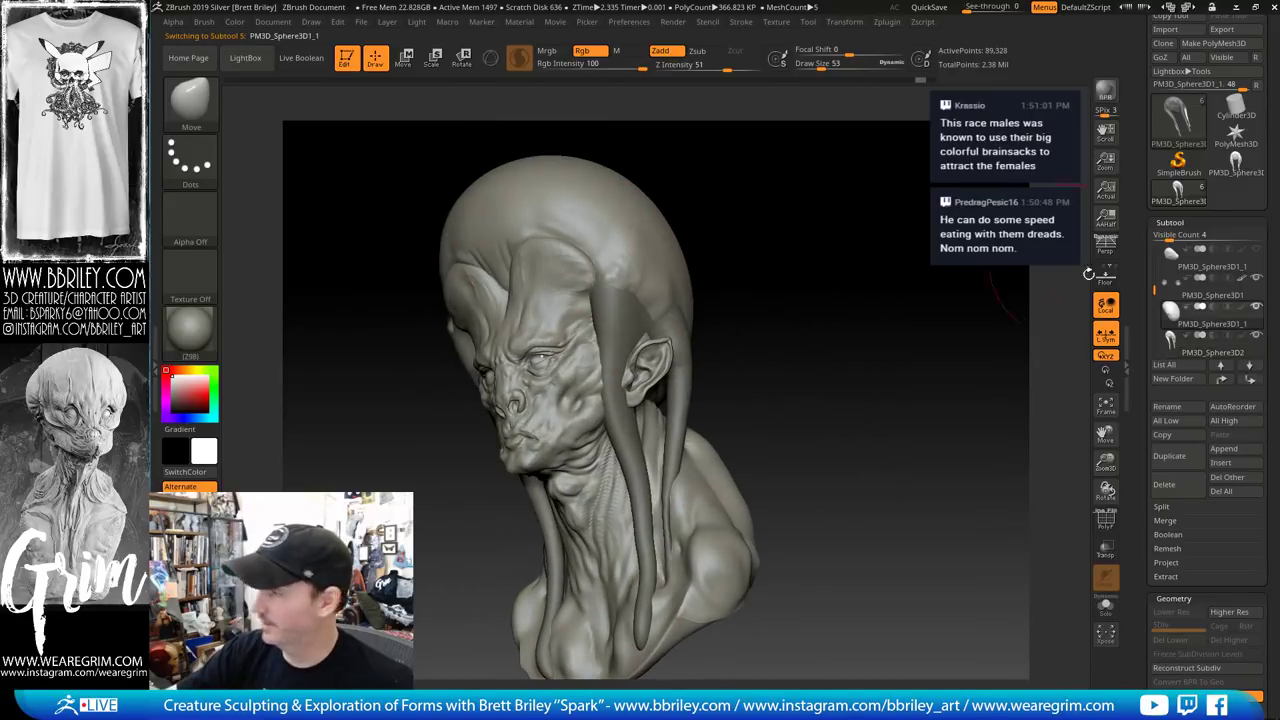
Select the tendril subtool PM3D_Sphere3D2, compare the head with and without the PM3D_Sphere3D1_1 cranium, and leave the cranium hidden
{"action": "left_click", "coordinate": [1222, 348]}
{"action": "mouse_move", "coordinate": [946, 380]}
{"action": "left_mouse_down"}
{"action": "mouse_move", "coordinate": [966, 360]}
{"action": "mouse_move", "coordinate": [960, 346]}
{"action": "mouse_move", "coordinate": [905, 345]}
{"action": "left_mouse_up"}
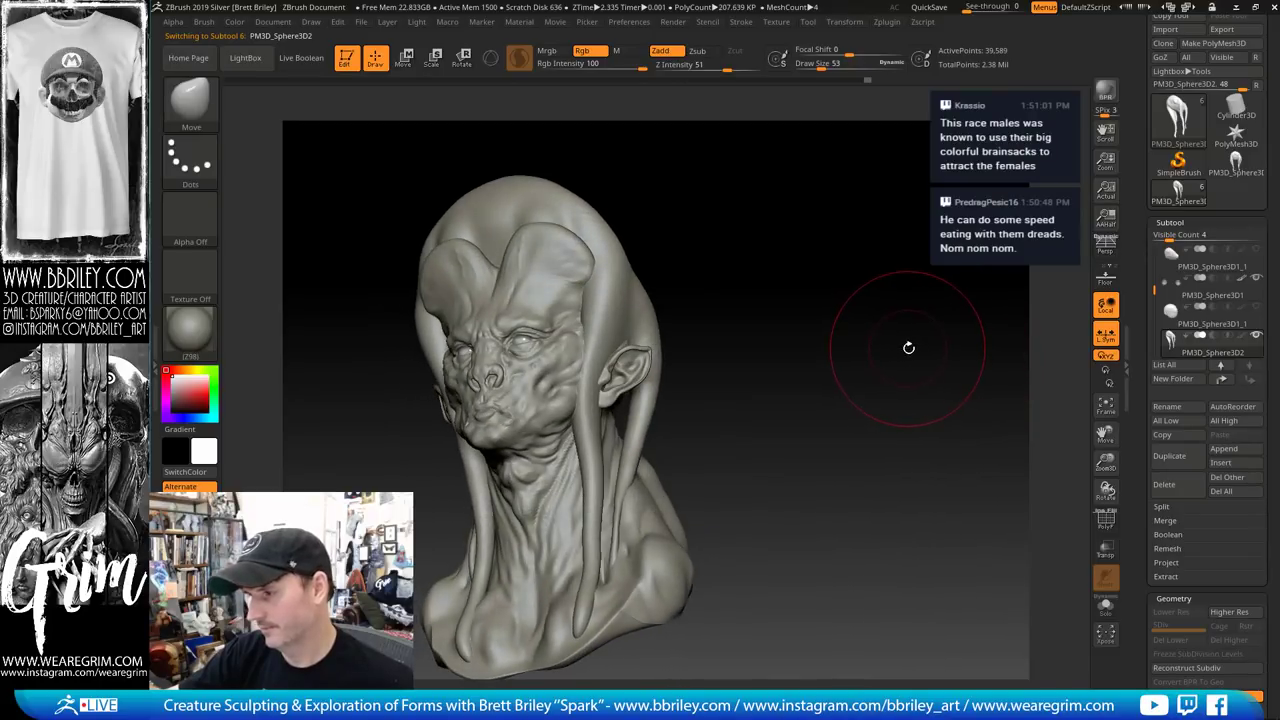
{"action": "left_click", "coordinate": [1257, 312]}
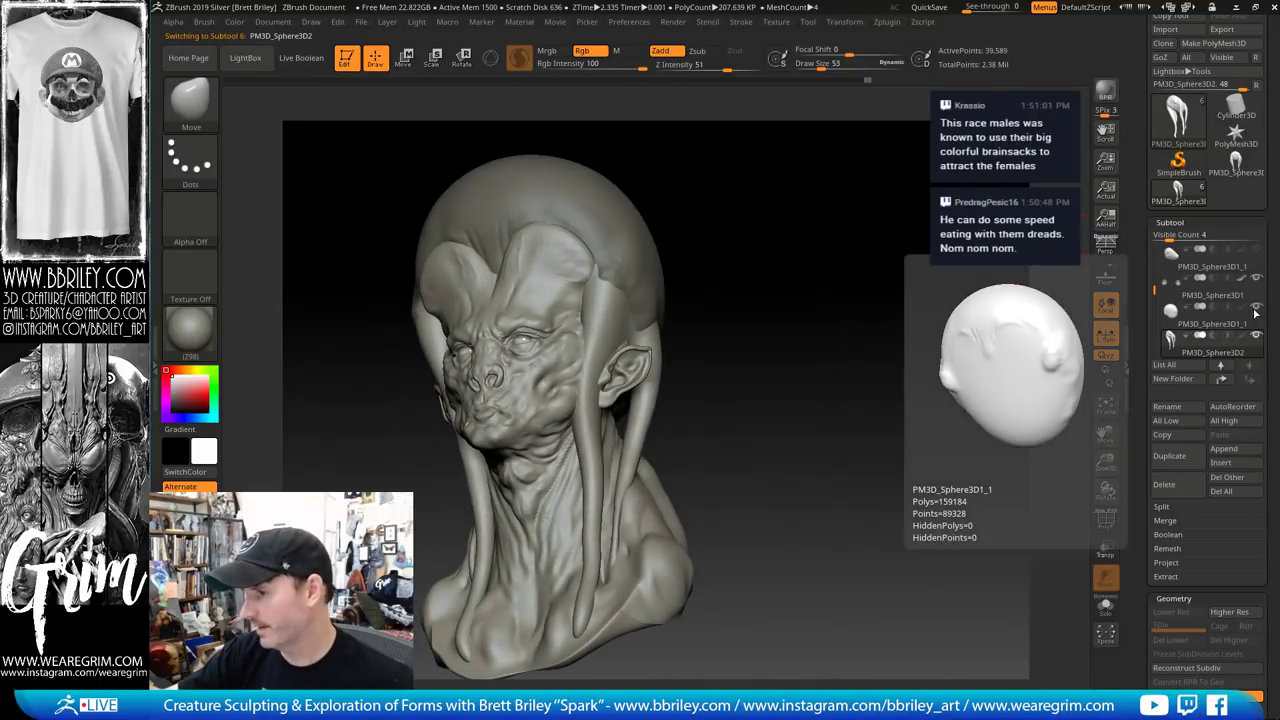
{"action": "left_click", "coordinate": [1257, 316]}
{"action": "left_click", "coordinate": [1257, 316]}
{"action": "left_click", "coordinate": [1257, 316]}
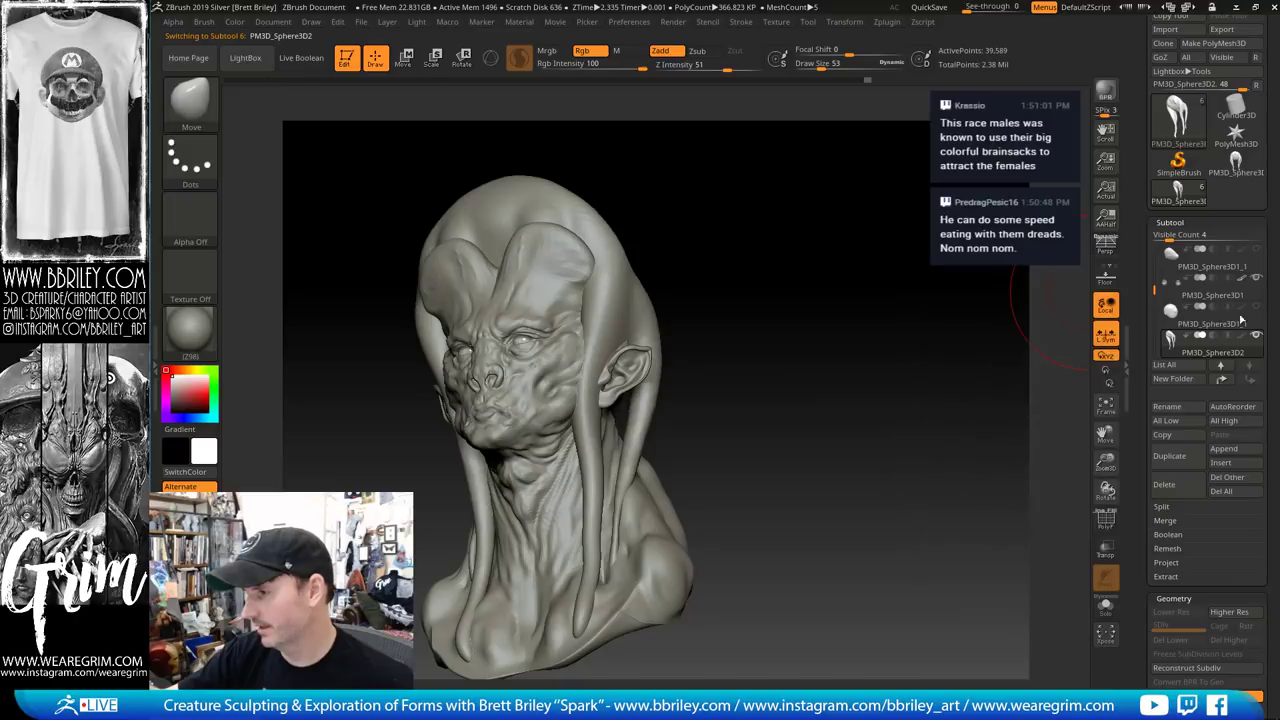
{"action": "left_click", "coordinate": [1257, 312]}
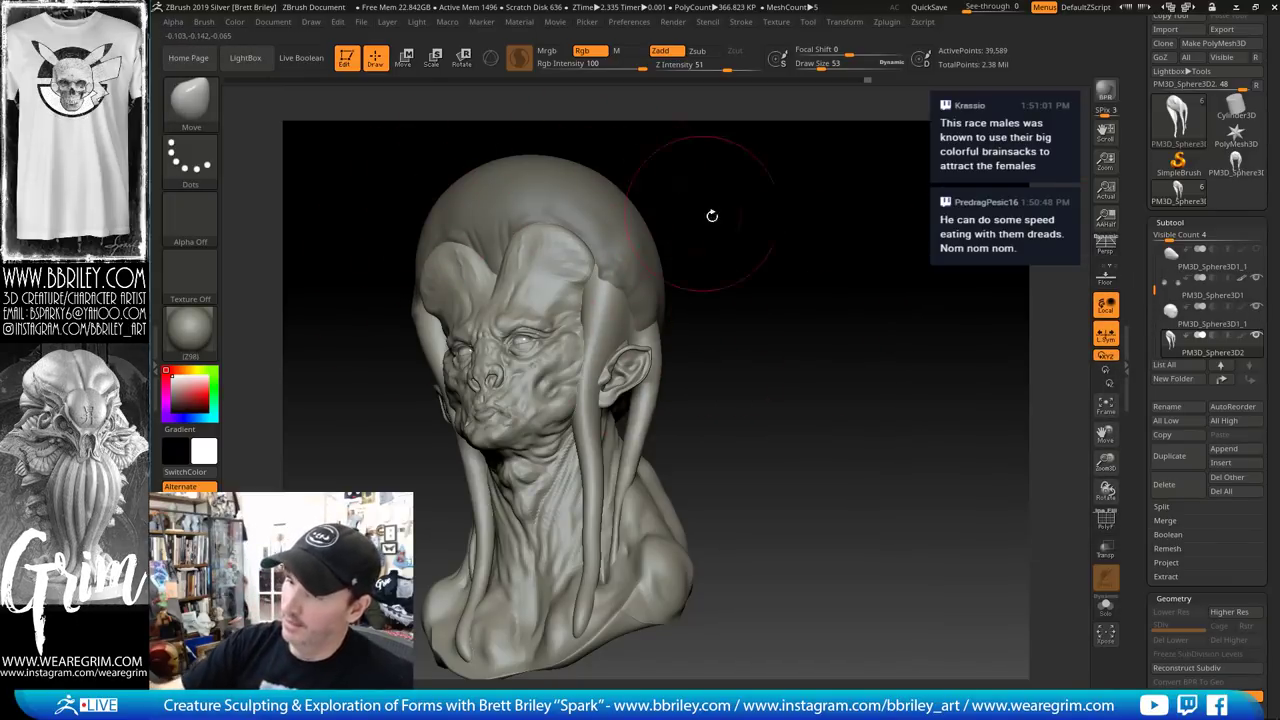
{"action": "left_click_drag", "start_coordinate": [712, 216], "coordinate": [854, 260]}
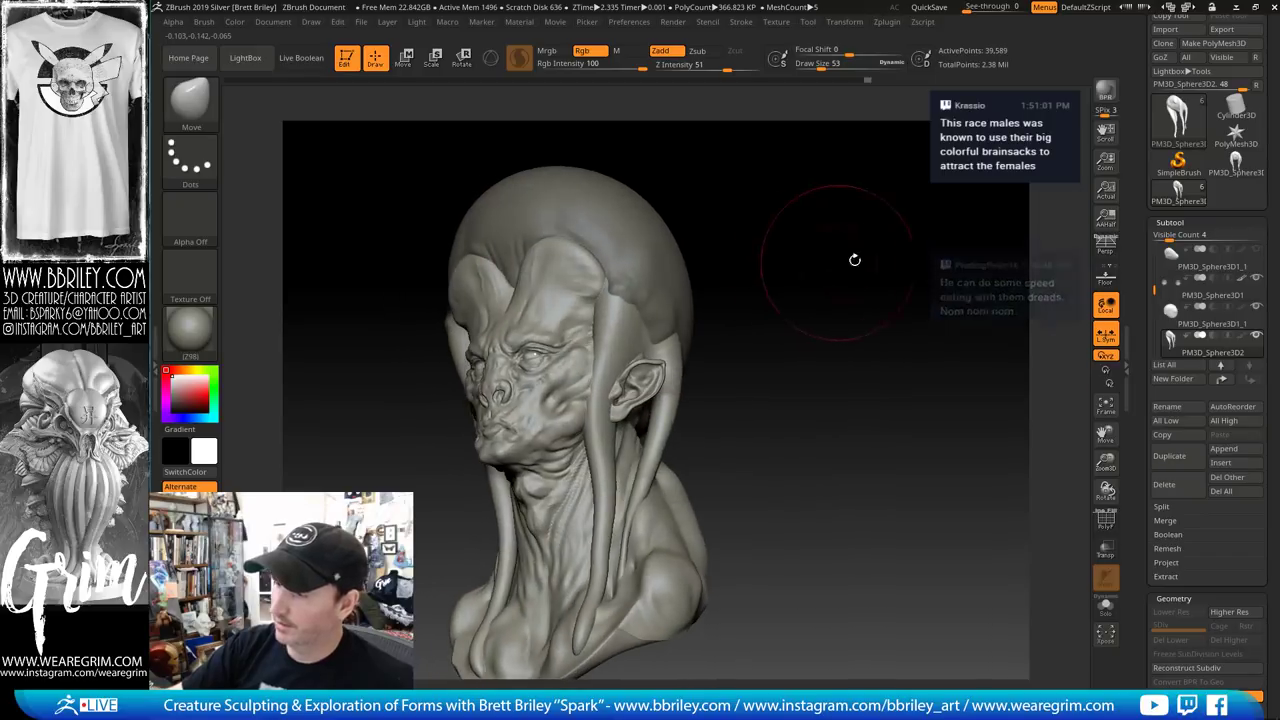
{"action": "left_click", "coordinate": [1258, 312]}
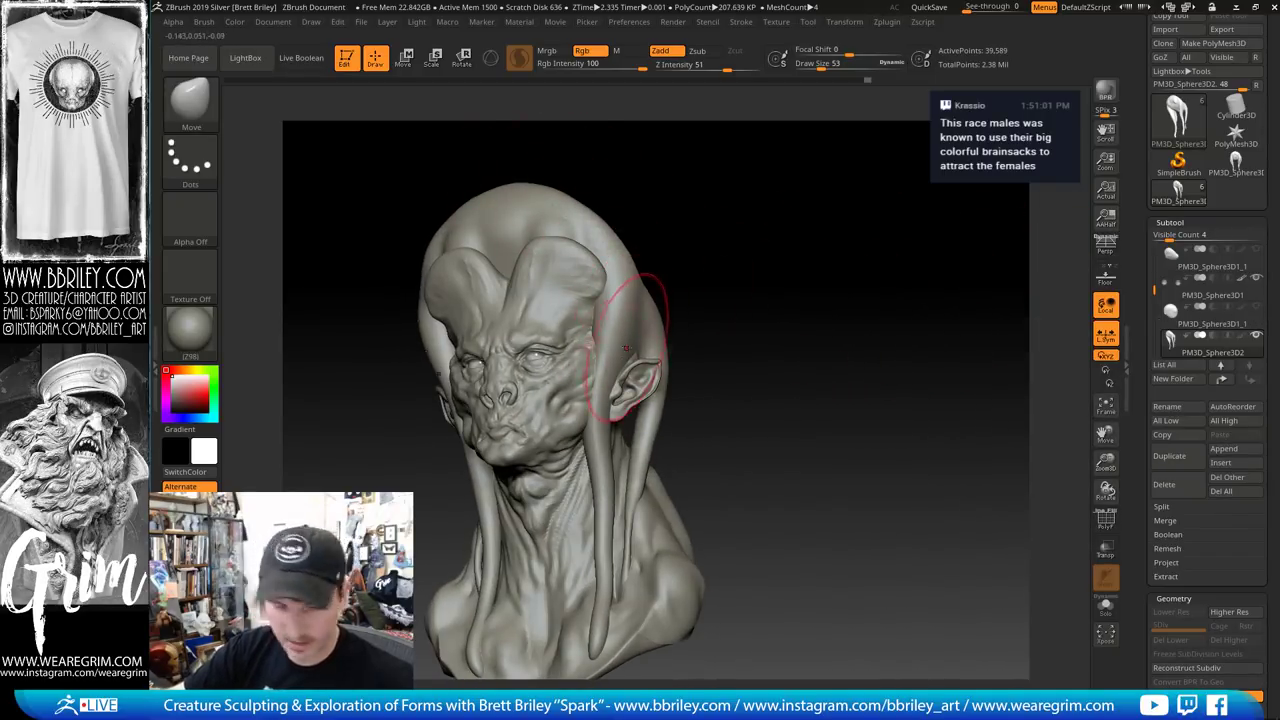
Blend the root of the front tendril into the headpiece beside the ear with the Clay and Standard brushes plus smoothing
{"action": "key", "text": "b"}
{"action": "key", "text": "c"}
{"action": "key", "text": "l"}
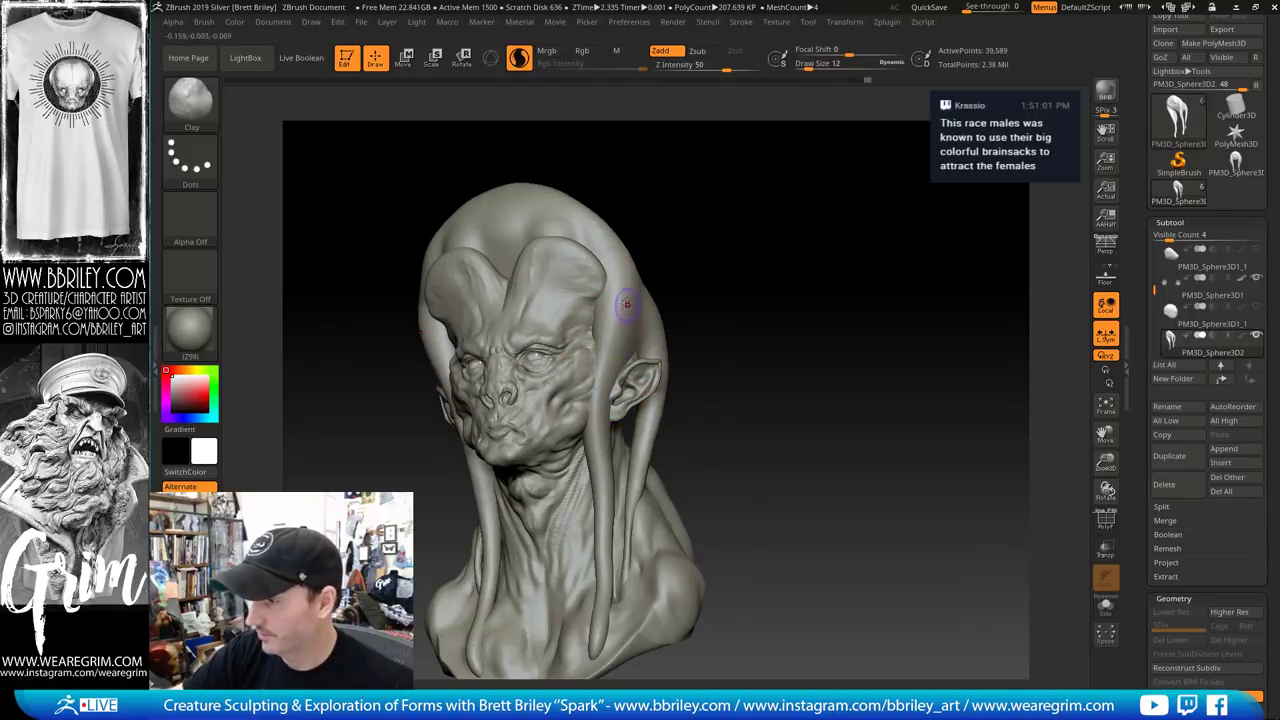
{"action": "key", "text": "b"}
{"action": "key", "text": "s"}
{"action": "key", "text": "t"}
{"action": "left_click_drag", "start_coordinate": [607, 448], "coordinate": [612, 337], "text": "shift"}
{"action": "mouse_move", "coordinate": [723, 269]}
{"action": "left_mouse_down"}
{"action": "mouse_move", "coordinate": [637, 274]}
{"action": "mouse_move", "coordinate": [631, 428]}
{"action": "mouse_move", "coordinate": [616, 394]}
{"action": "left_mouse_up"}
{"action": "key", "text": "s"}
{"action": "mouse_move", "coordinate": [628, 385]}
{"action": "left_mouse_down"}
{"action": "mouse_move", "coordinate": [622, 406]}
{"action": "mouse_move", "coordinate": [626, 386]}
{"action": "left_mouse_up"}
Sculpt fine folds in front of and above the ear with the DamStandard brush at size 5 and Standard brush at size 6
{"action": "key", "text": "b"}
{"action": "key", "text": "d"}
{"action": "key", "text": "s"}
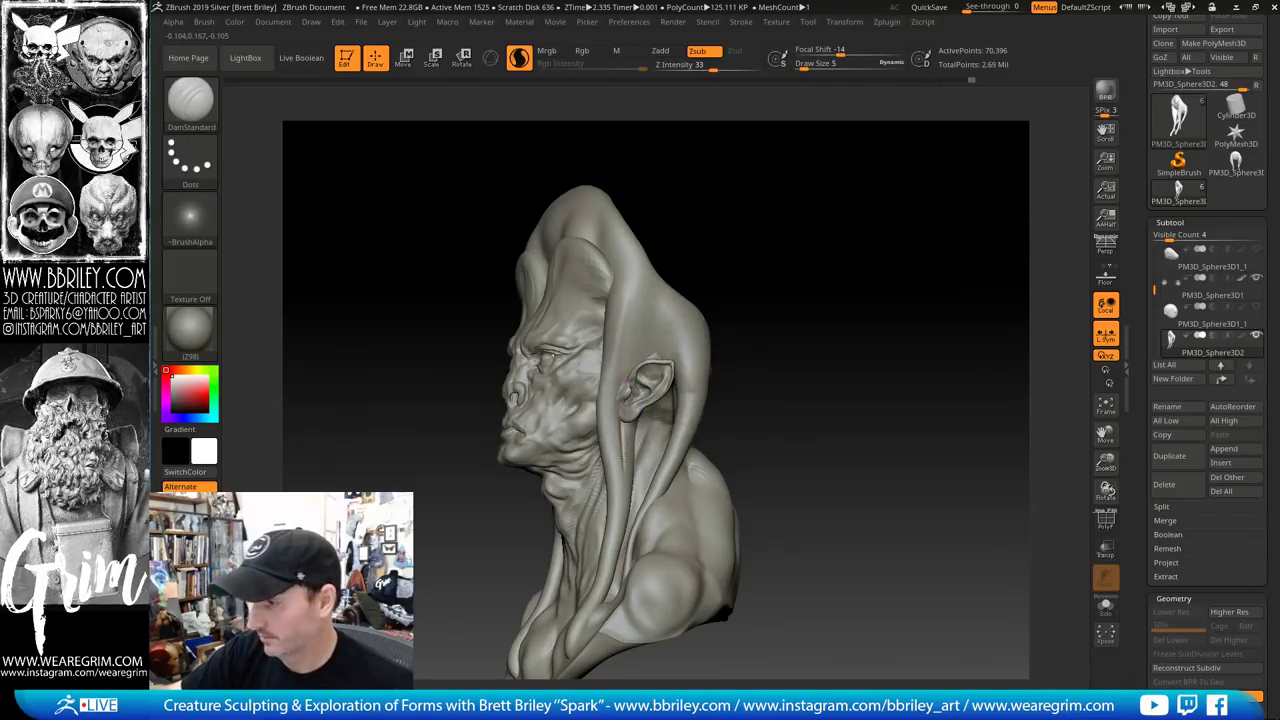
{"action": "key", "text": "b"}
{"action": "key", "text": "s"}
{"action": "key", "text": "t"}
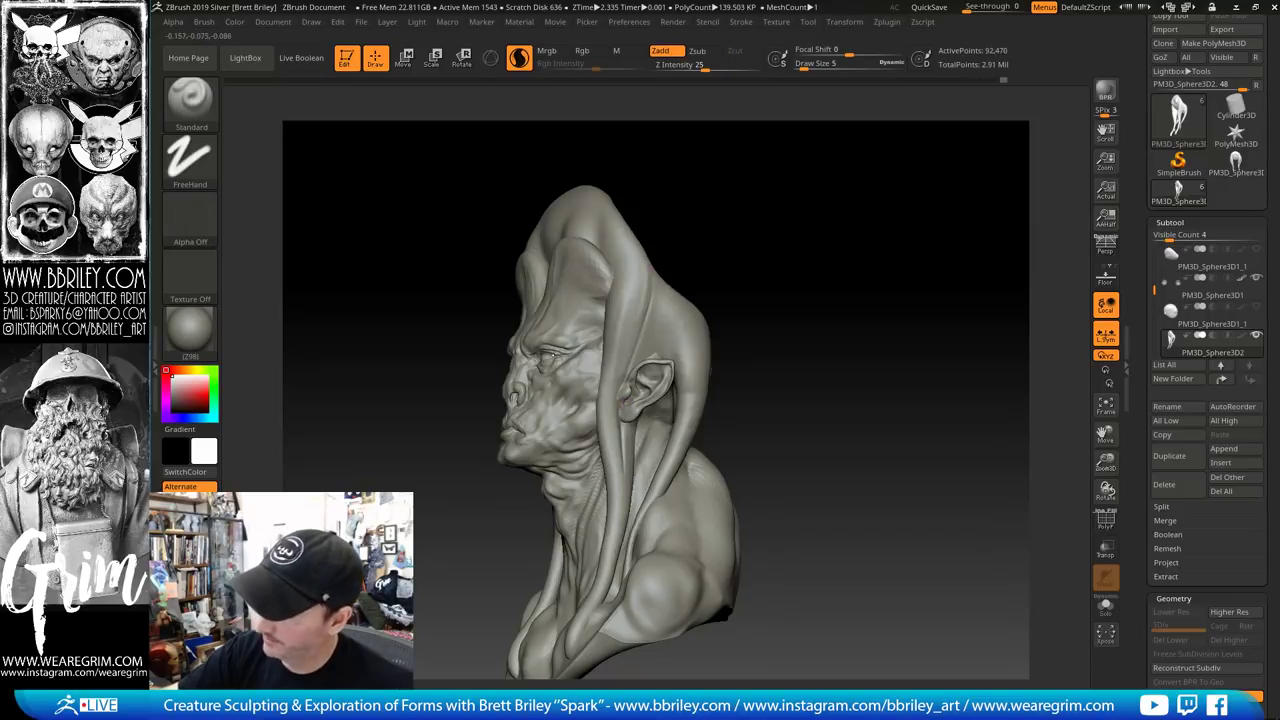
{"action": "key", "text": "s"}
{"action": "left_click", "coordinate": [643, 318]}
{"action": "left_click_drag", "start_coordinate": [626, 400], "coordinate": [657, 358]}
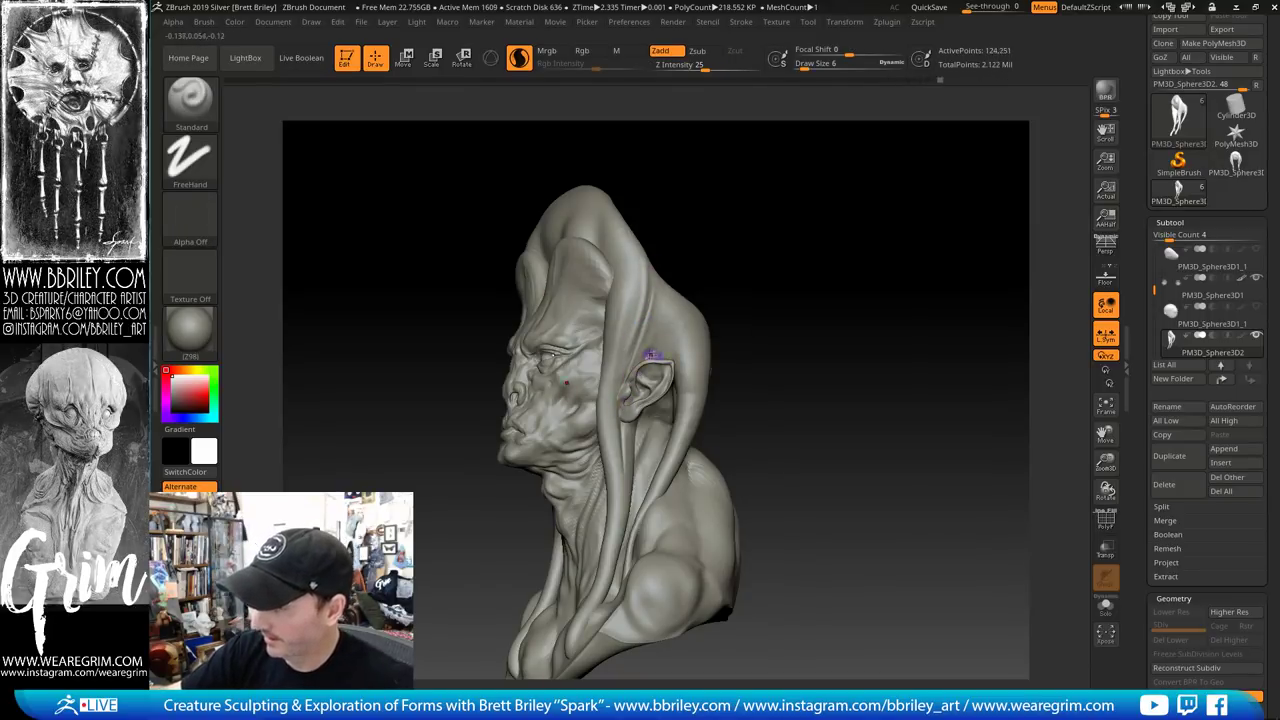
Swell the skin folds above the ear with the Inflat brush, then soften and refine them with Smooth and Standard
{"action": "key", "text": "b"}
{"action": "key", "text": "i"}
{"action": "key", "text": "n"}
{"action": "left_click_drag", "start_coordinate": [660, 352], "coordinate": [668, 358], "text": "shift"}
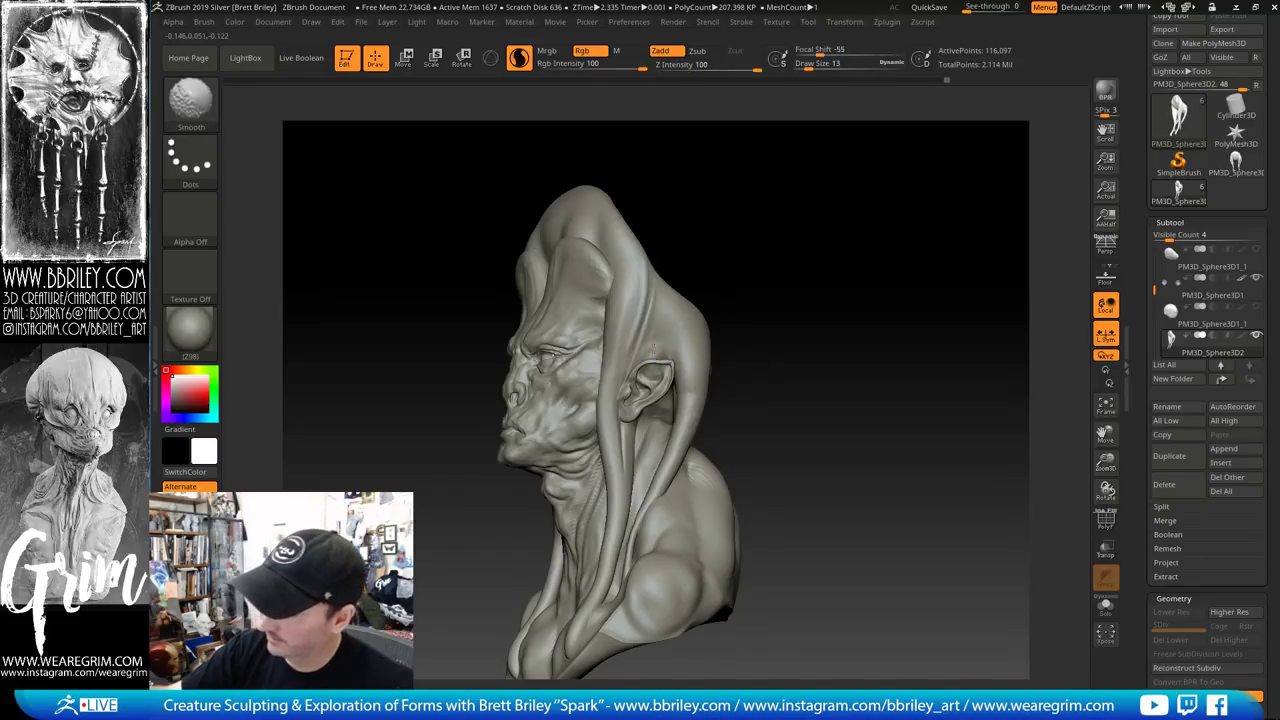
{"action": "key", "text": "s"}
{"action": "left_click", "coordinate": [664, 360]}
{"action": "key", "text": "b"}
{"action": "key", "text": "s"}
{"action": "key", "text": "t"}
{"action": "mouse_move", "coordinate": [667, 460]}
{"action": "right_mouse_down"}
{"action": "mouse_move", "coordinate": [685, 432]}
{"action": "mouse_move", "coordinate": [731, 460]}
{"action": "right_mouse_up"}
Adjust the lower ends of the hanging tendrils over the shoulder with the Move brush at draw size 41
{"action": "key", "text": "b"}
{"action": "key", "text": "m"}
{"action": "key", "text": "v"}
{"action": "key", "text": "s"}
{"action": "left_click", "coordinate": [650, 590]}
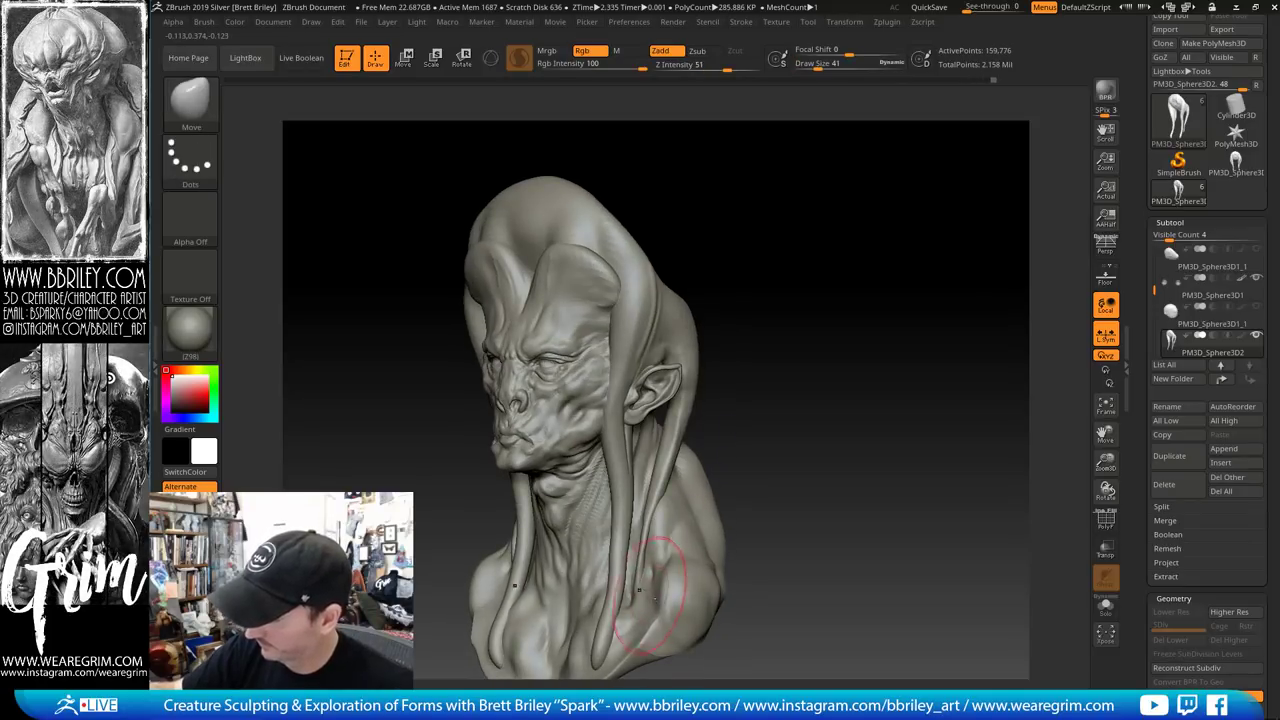
{"action": "key", "text": "b"}
{"action": "key", "text": "i"}
{"action": "key", "text": "n"}
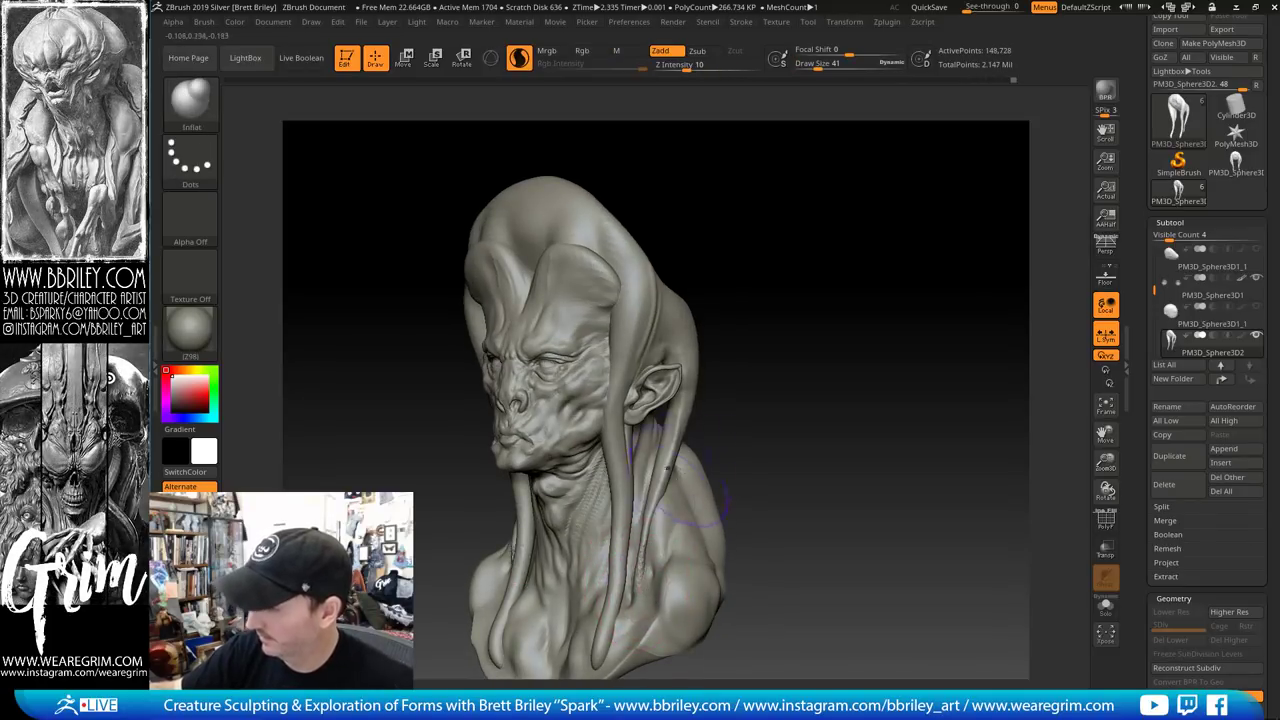
{"action": "key", "text": "ctrl+z"}
{"action": "key", "text": "ctrl+z"}
{"action": "key", "text": "ctrl+z"}
Build up the front edge of the headpiece around the brow lobes with the Clay brush at draw size 15
{"action": "right_click_drag", "start_coordinate": [775, 405], "coordinate": [814, 365]}
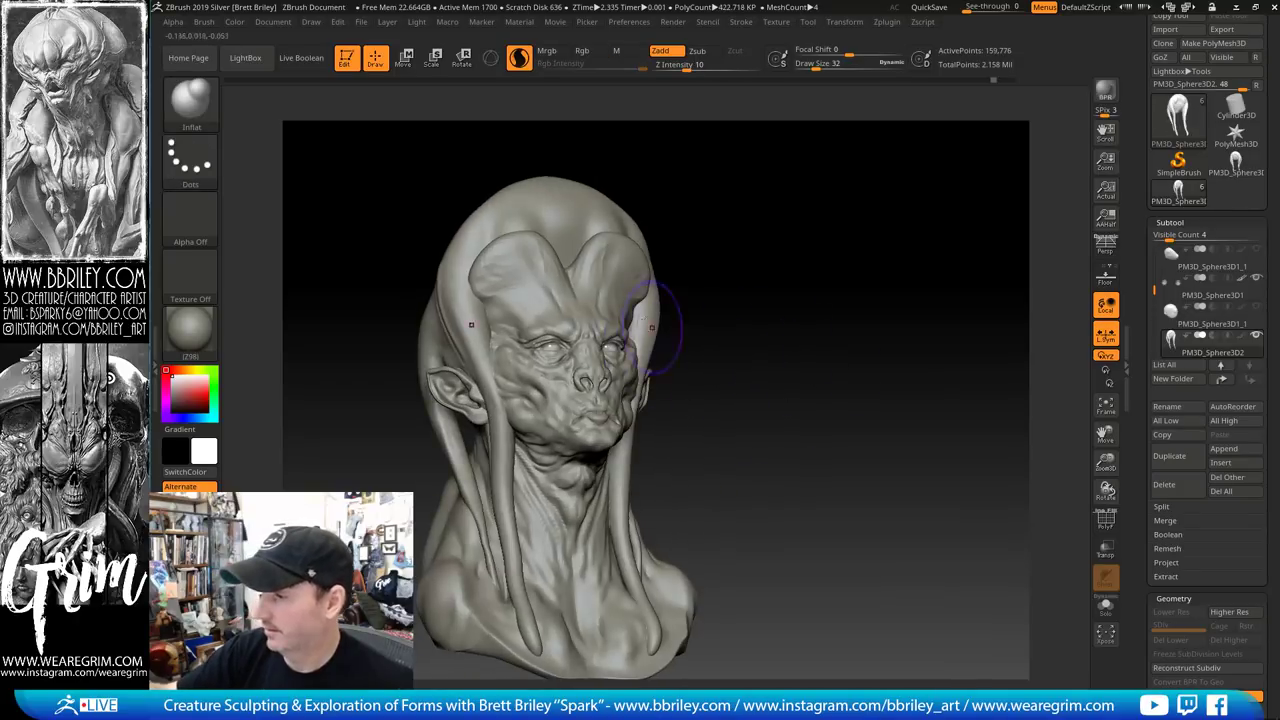
{"action": "key", "text": "b"}
{"action": "key", "text": "s"}
{"action": "key", "text": "t"}
{"action": "key", "text": "b"}
{"action": "key", "text": "i"}
{"action": "key", "text": "n"}
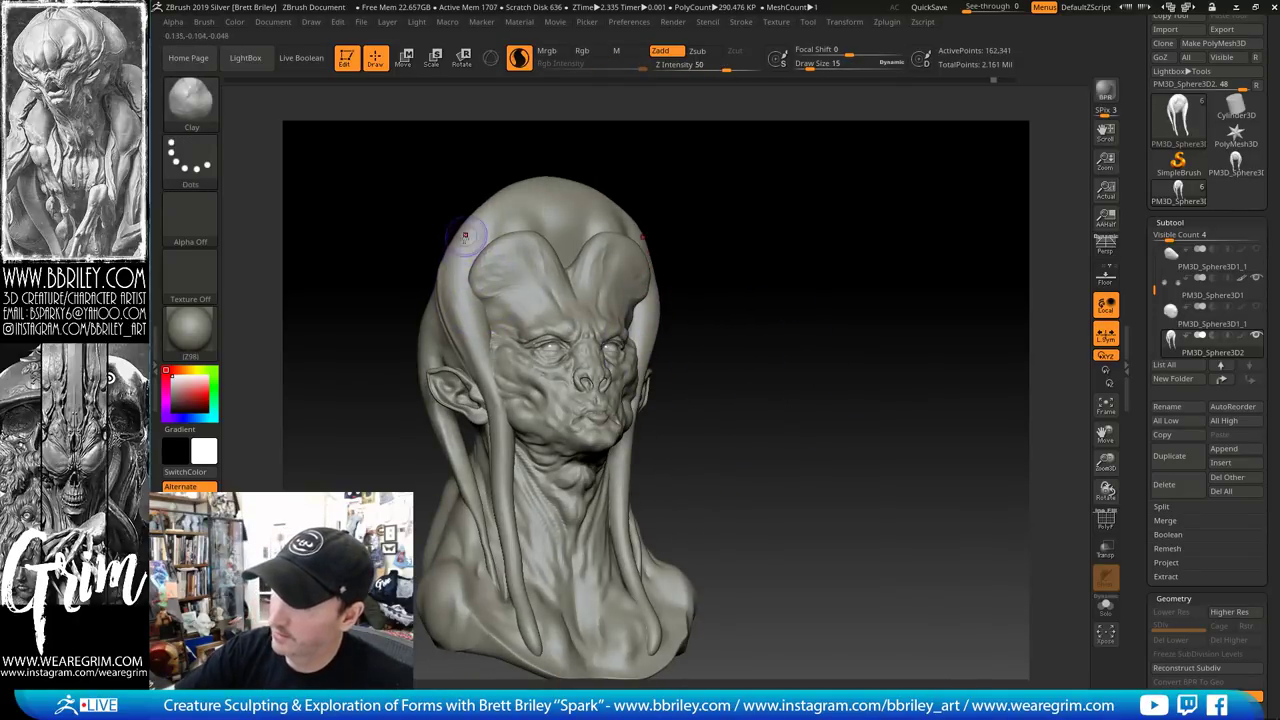
{"action": "left_click_drag", "start_coordinate": [466, 237], "coordinate": [483, 238]}
{"action": "left_click_drag", "start_coordinate": [645, 195], "coordinate": [711, 266]}
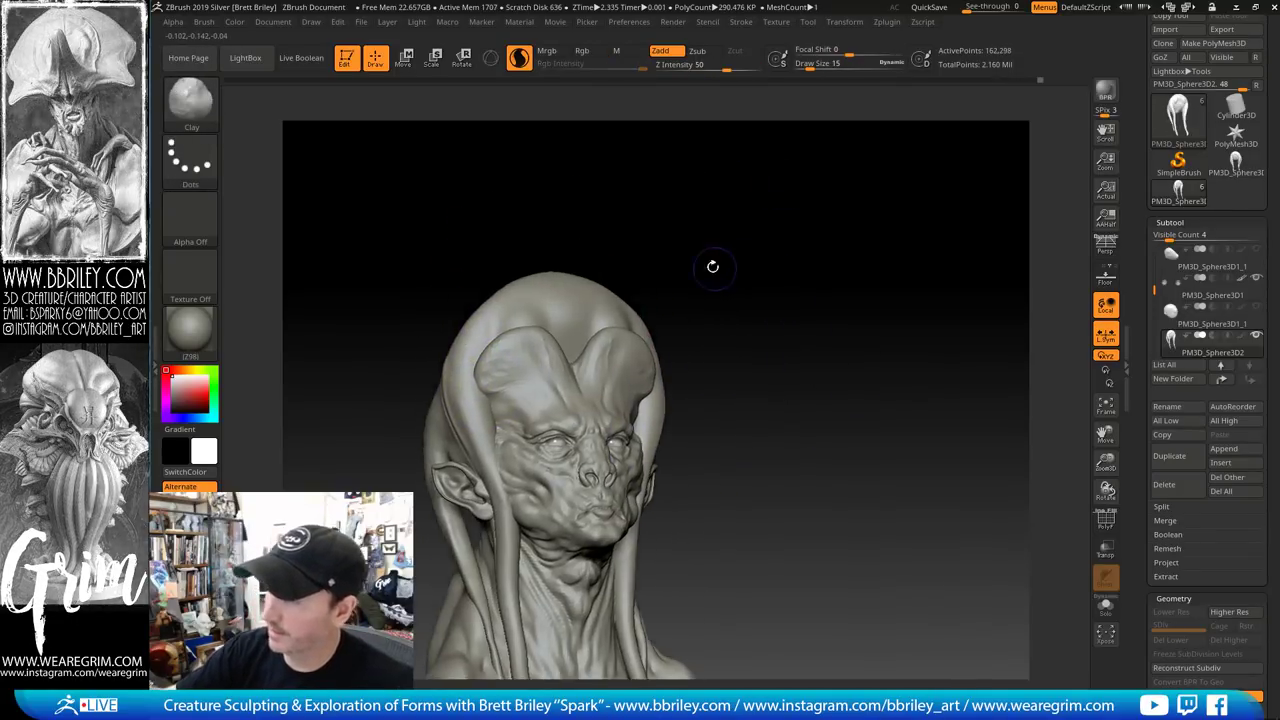
Carve symmetrical grooves down the crown between the brow lobes with the DamStandard brush at draw size 15 and smooth them
{"action": "key", "text": "b"}
{"action": "key", "text": "d"}
{"action": "key", "text": "s"}
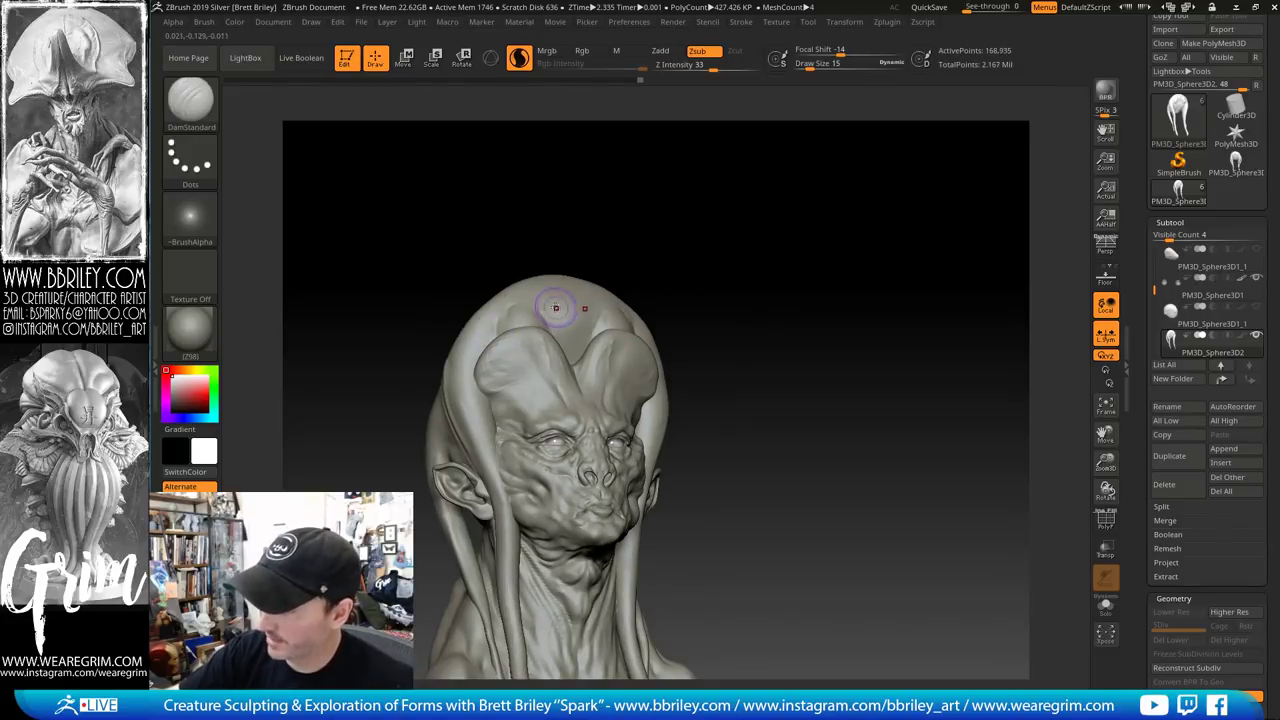
{"action": "left_click_drag", "start_coordinate": [557, 306], "coordinate": [565, 370]}
{"action": "mouse_move", "coordinate": [697, 243]}
{"action": "left_mouse_down", "text": "shift"}
{"action": "mouse_move", "coordinate": [557, 332]}
{"action": "mouse_move", "coordinate": [575, 360]}
{"action": "left_mouse_up", "text": "shift"}
Reshape the crown and the cleft between the brow lobes with the Move brush at draw sizes 41 and 25
{"action": "key", "text": "b"}
{"action": "key", "text": "m"}
{"action": "key", "text": "v"}
{"action": "left_click_drag", "start_coordinate": [655, 238], "coordinate": [621, 293]}
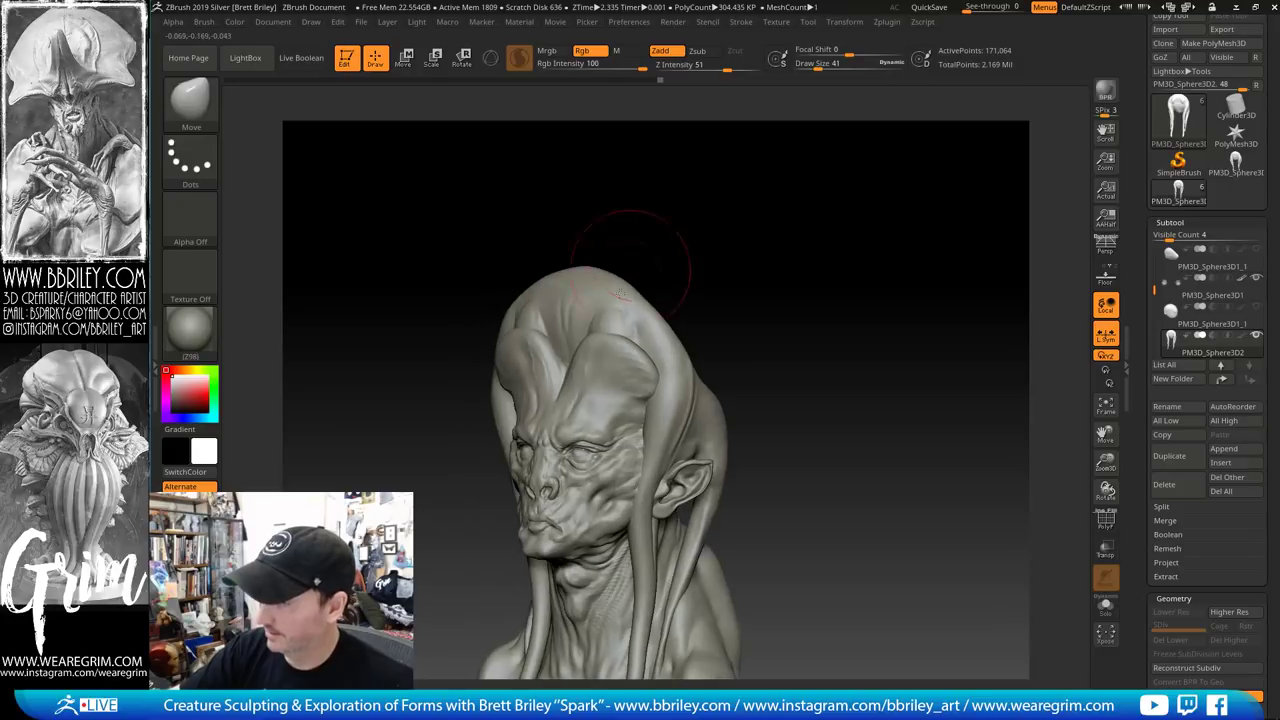
{"action": "left_click_drag", "start_coordinate": [566, 364], "coordinate": [563, 368]}
{"action": "key", "text": "s"}
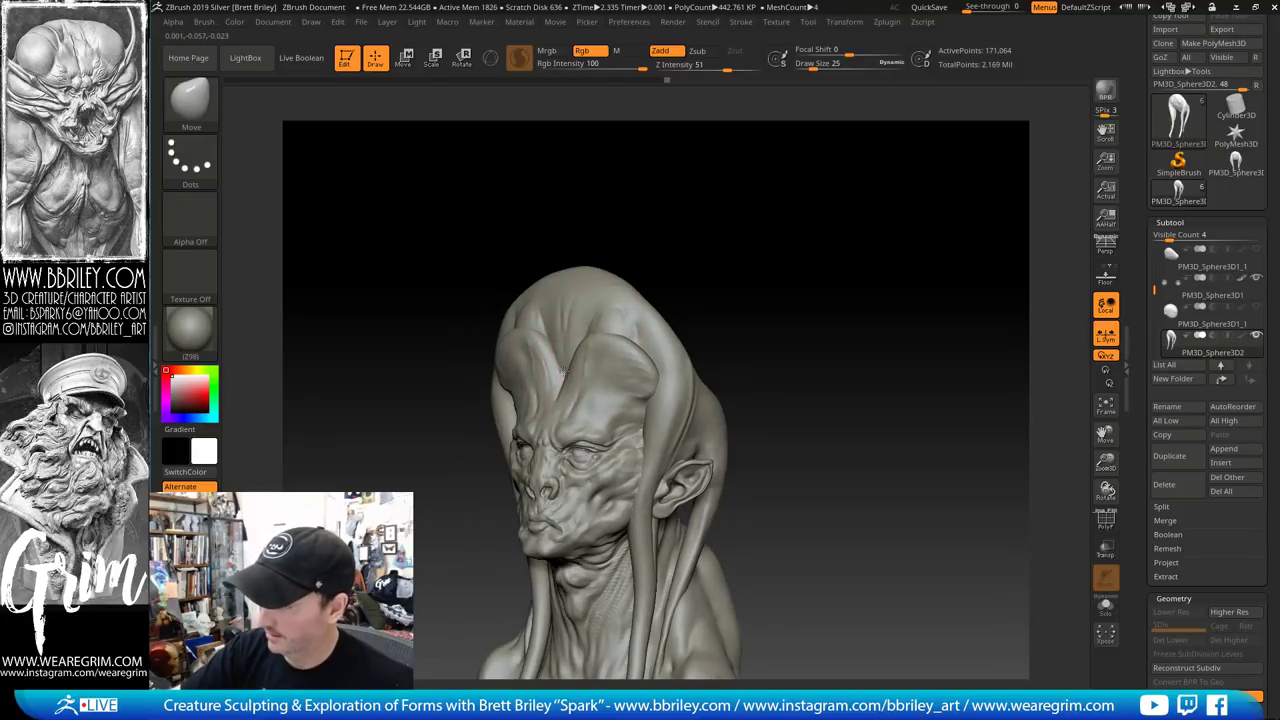
Inflate the folds running over the crown with the Inflat brush, then refine them with Standard and smooth at draw size 8
{"action": "left_click_drag", "start_coordinate": [671, 218], "coordinate": [610, 262], "text": "shift"}
{"action": "key", "text": "b"}
{"action": "key", "text": "i"}
{"action": "key", "text": "n"}
{"action": "key", "text": "s"}
{"action": "left_click_drag", "start_coordinate": [582, 350], "coordinate": [595, 310]}
{"action": "mouse_move", "coordinate": [638, 245]}
{"action": "left_mouse_down"}
{"action": "mouse_move", "coordinate": [602, 285]}
{"action": "mouse_move", "coordinate": [634, 270]}
{"action": "left_mouse_up"}
{"action": "key", "text": "b"}
{"action": "key", "text": "s"}
{"action": "key", "text": "t"}
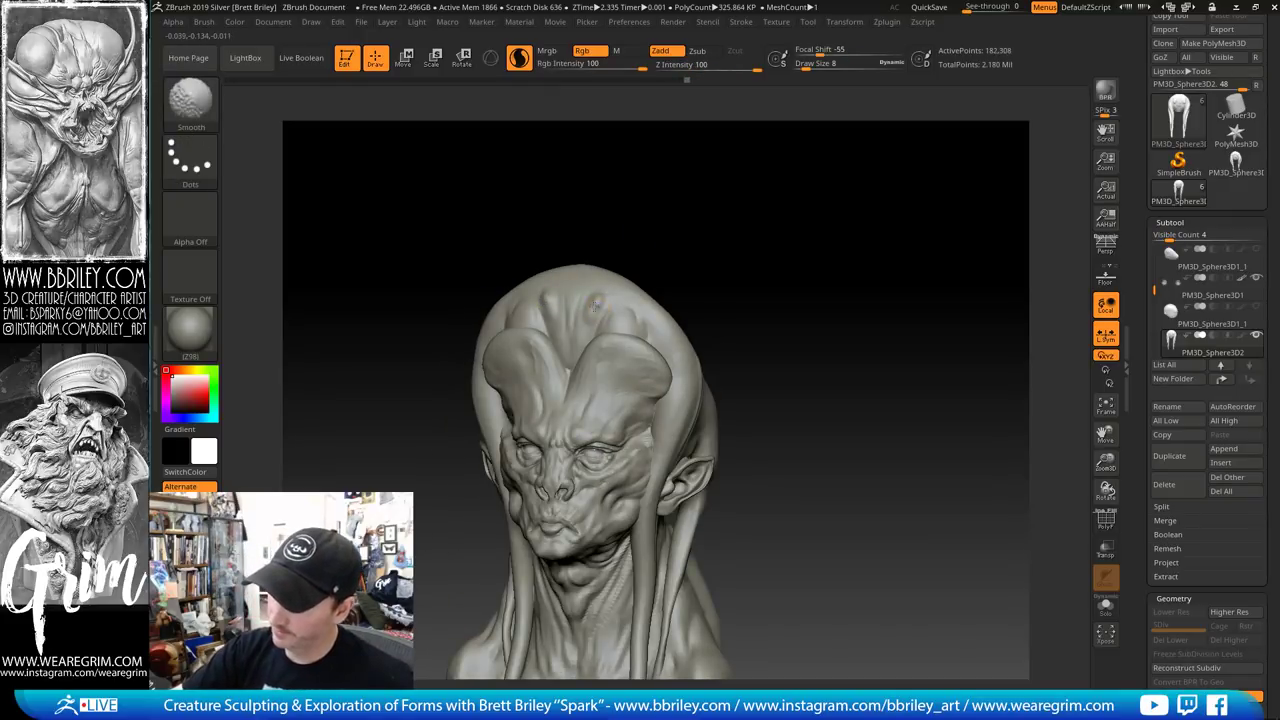
Flatten the crown folds with the TrimDynamic brush at draw size 8
{"action": "key", "text": "b"}
{"action": "key", "text": "t"}
{"action": "key", "text": "d"}
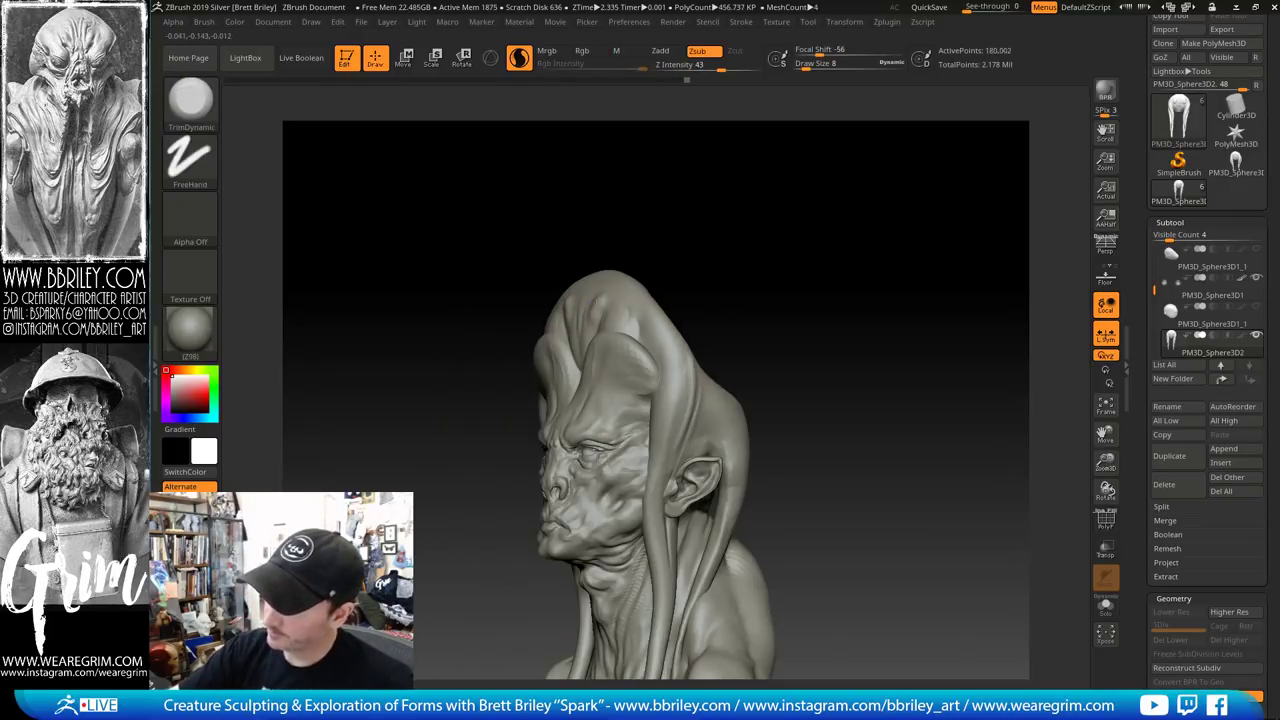
Build up folds on the back of the headpiece with the Clay brush at draw sizes 10 to 25, then smooth them
{"action": "mouse_move", "coordinate": [686, 238]}
{"action": "left_mouse_down"}
{"action": "mouse_move", "coordinate": [632, 292]}
{"action": "mouse_move", "coordinate": [665, 281]}
{"action": "left_mouse_up"}
{"action": "key", "text": "b"}
{"action": "key", "text": "c"}
{"action": "key", "text": "l"}
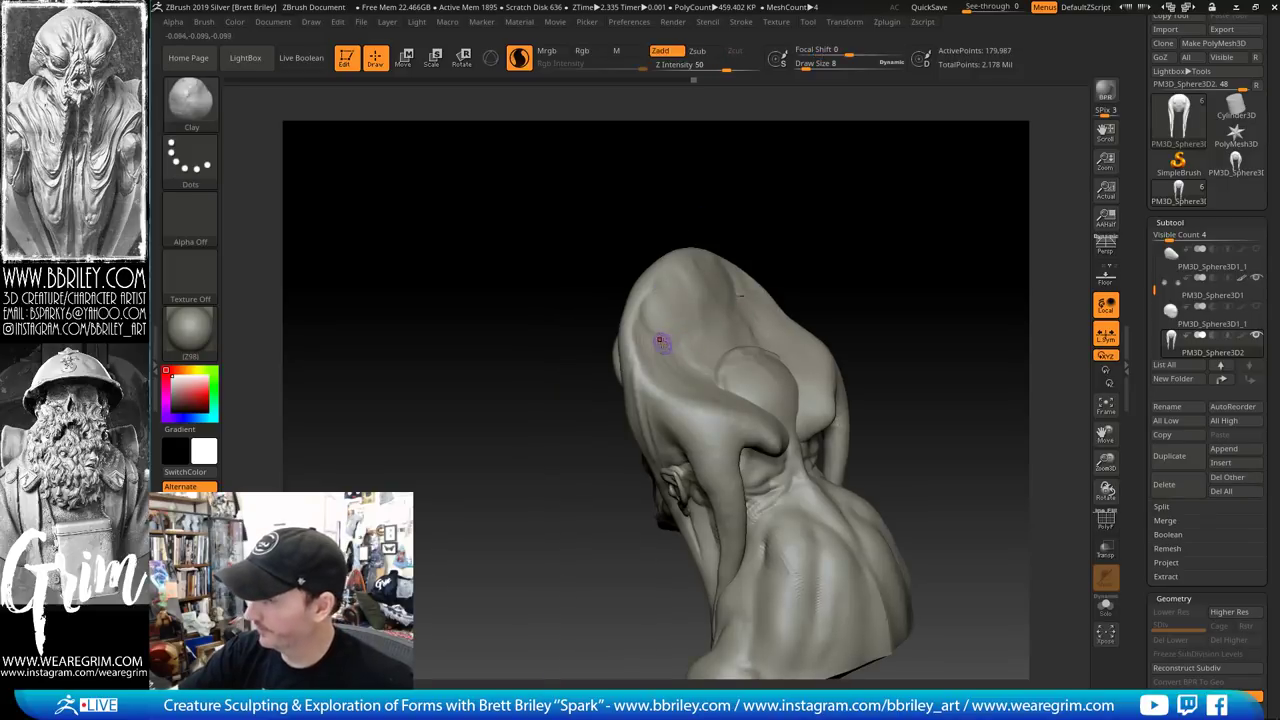
{"action": "key", "text": "bracketleft"}
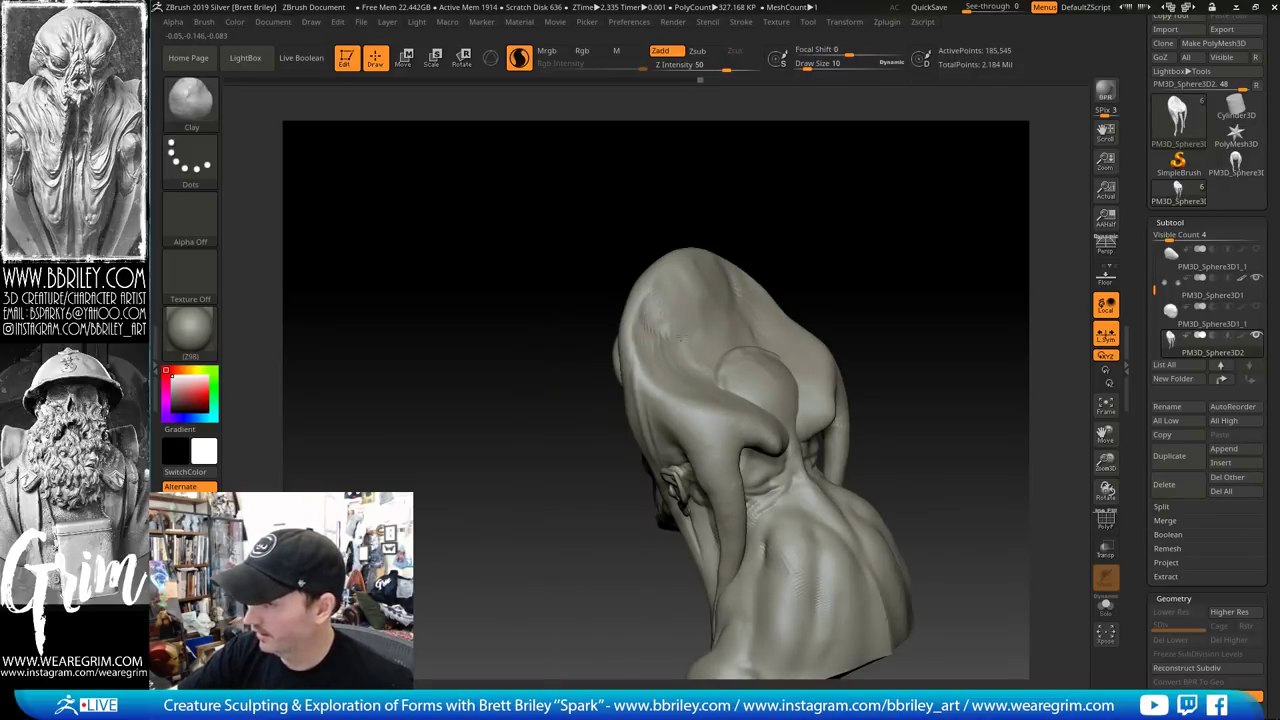
{"action": "left_click_drag", "start_coordinate": [682, 337], "coordinate": [690, 326]}
{"action": "left_click_drag", "start_coordinate": [780, 255], "coordinate": [666, 332]}
{"action": "key", "text": "bracketright"}
{"action": "key", "text": "bracketright"}
{"action": "key", "text": "bracketright"}
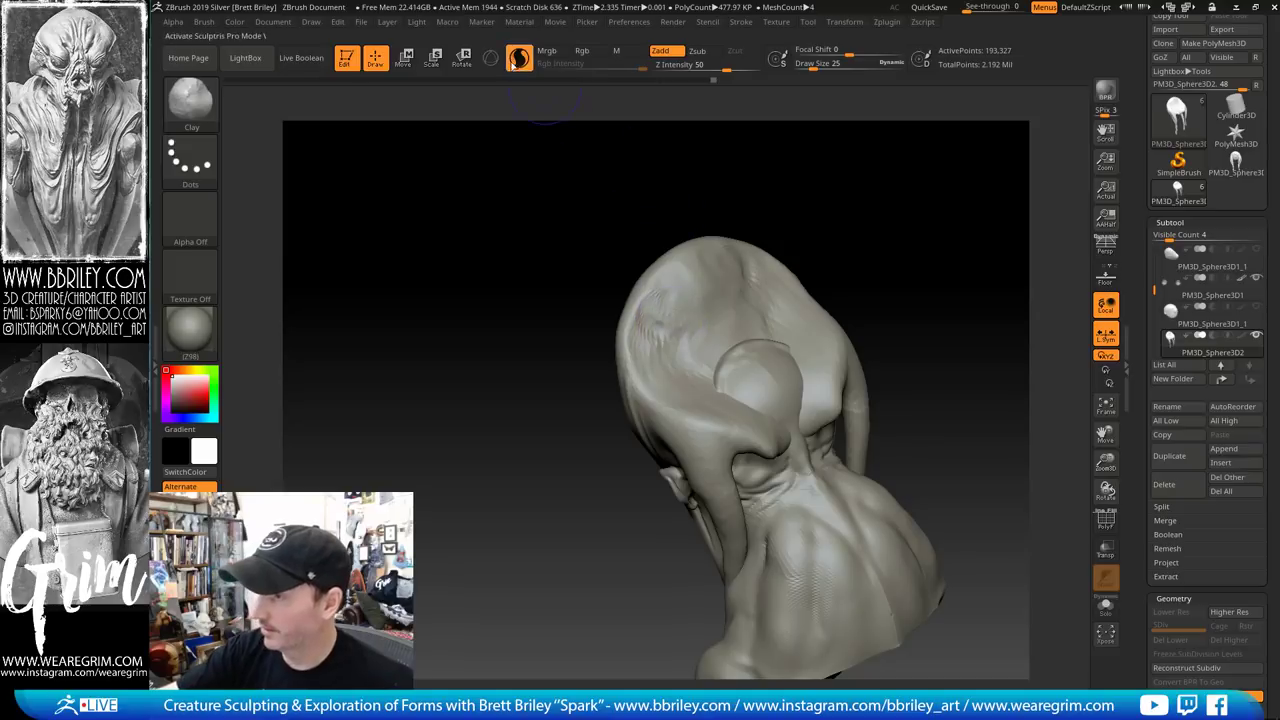
{"action": "key", "text": "shift"}
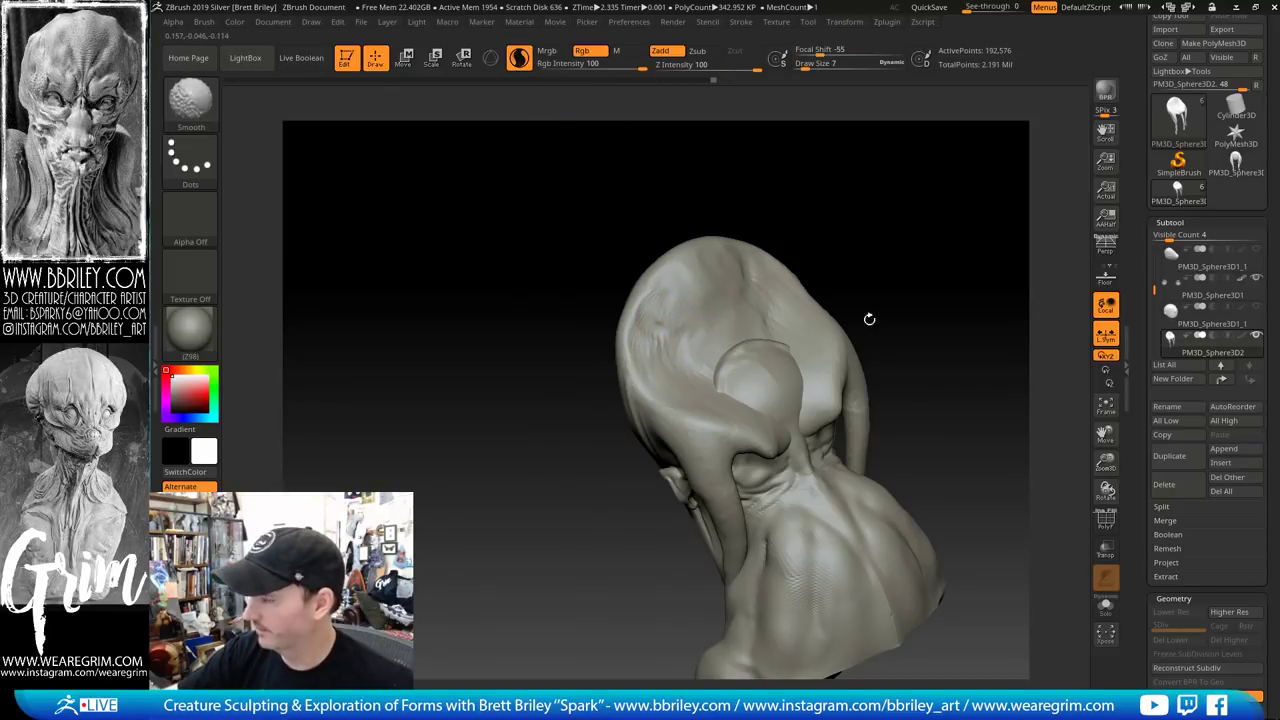
Show the polygon wireframe and smooth the back of the headpiece from a closer view
{"action": "left_click", "coordinate": [1107, 522]}
{"action": "left_click_drag", "start_coordinate": [955, 285], "coordinate": [958, 335], "text": "alt"}
{"action": "mouse_move", "coordinate": [702, 286]}
{"action": "left_mouse_down", "text": "shift"}
{"action": "mouse_move", "coordinate": [755, 378]}
{"action": "mouse_move", "coordinate": [633, 395]}
{"action": "mouse_move", "coordinate": [611, 342]}
{"action": "mouse_move", "coordinate": [670, 242]}
{"action": "mouse_move", "coordinate": [725, 232]}
{"action": "mouse_move", "coordinate": [770, 355]}
{"action": "left_mouse_up", "text": "shift"}
{"action": "mouse_move", "coordinate": [776, 450]}
{"action": "left_mouse_down", "text": "shift"}
{"action": "mouse_move", "coordinate": [757, 460]}
{"action": "mouse_move", "coordinate": [745, 428]}
{"action": "mouse_move", "coordinate": [718, 462]}
{"action": "mouse_move", "coordinate": [692, 432]}
{"action": "mouse_move", "coordinate": [700, 422]}
{"action": "mouse_move", "coordinate": [721, 426]}
{"action": "mouse_move", "coordinate": [645, 435]}
{"action": "mouse_move", "coordinate": [620, 296]}
{"action": "mouse_move", "coordinate": [684, 212]}
{"action": "mouse_move", "coordinate": [662, 226]}
{"action": "left_mouse_up", "text": "shift"}
Review the Sculptris Pro stroke settings and hide the polygon wireframe
{"action": "left_click", "coordinate": [740, 22]}
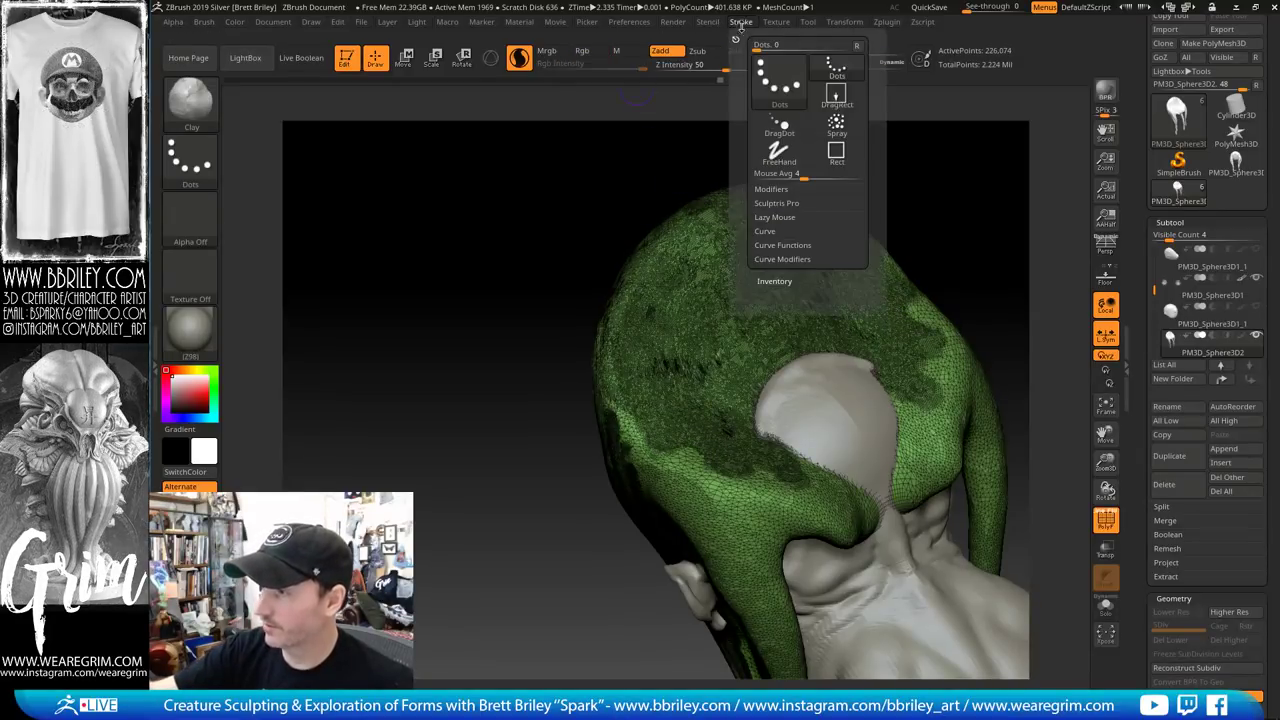
{"action": "left_click", "coordinate": [783, 203]}
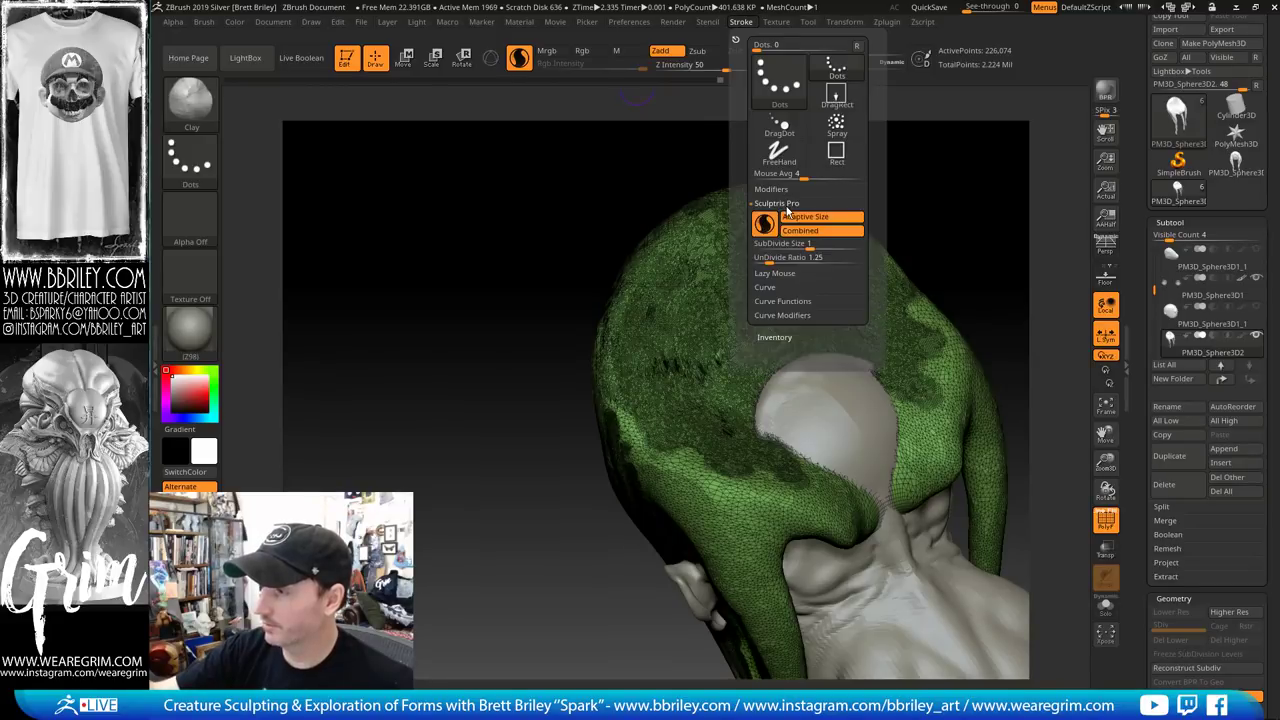
{"action": "left_click", "coordinate": [1104, 527]}
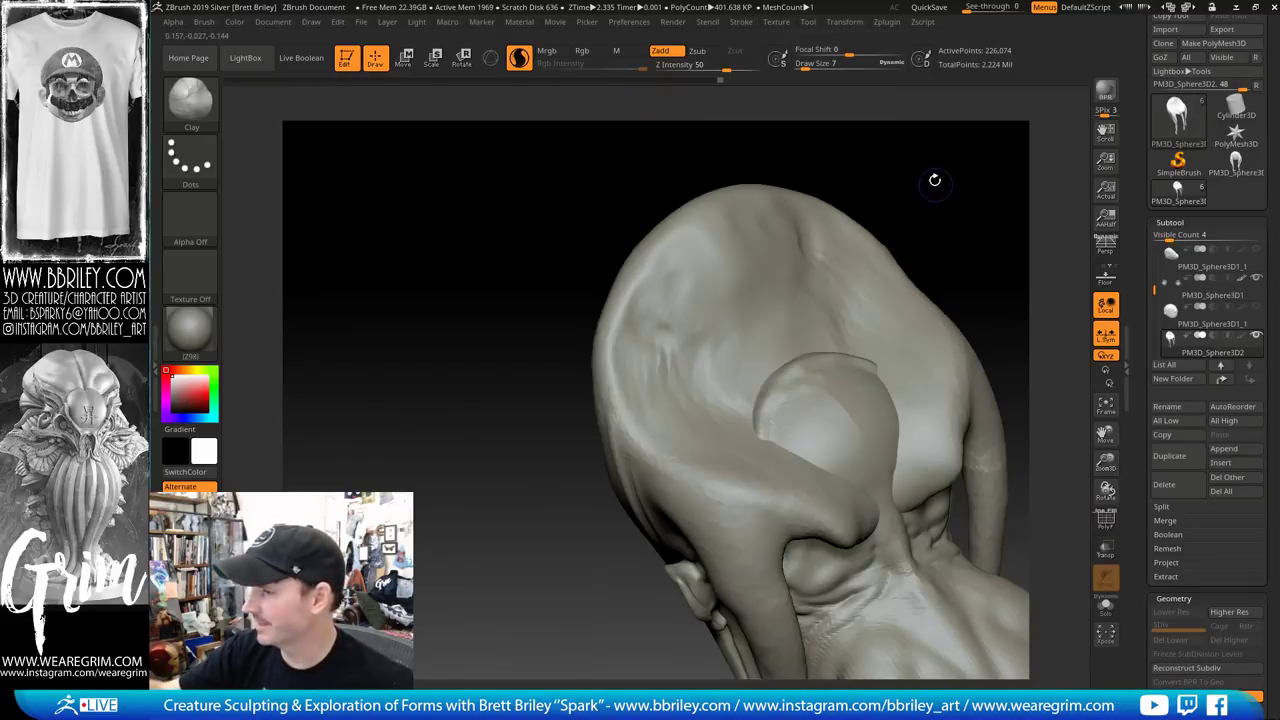
Turn off Sculptris Pro and smooth the folds on the back of the headpiece at draw size 10
{"action": "key", "text": "shift"}
{"action": "key", "text": "ctrl"}
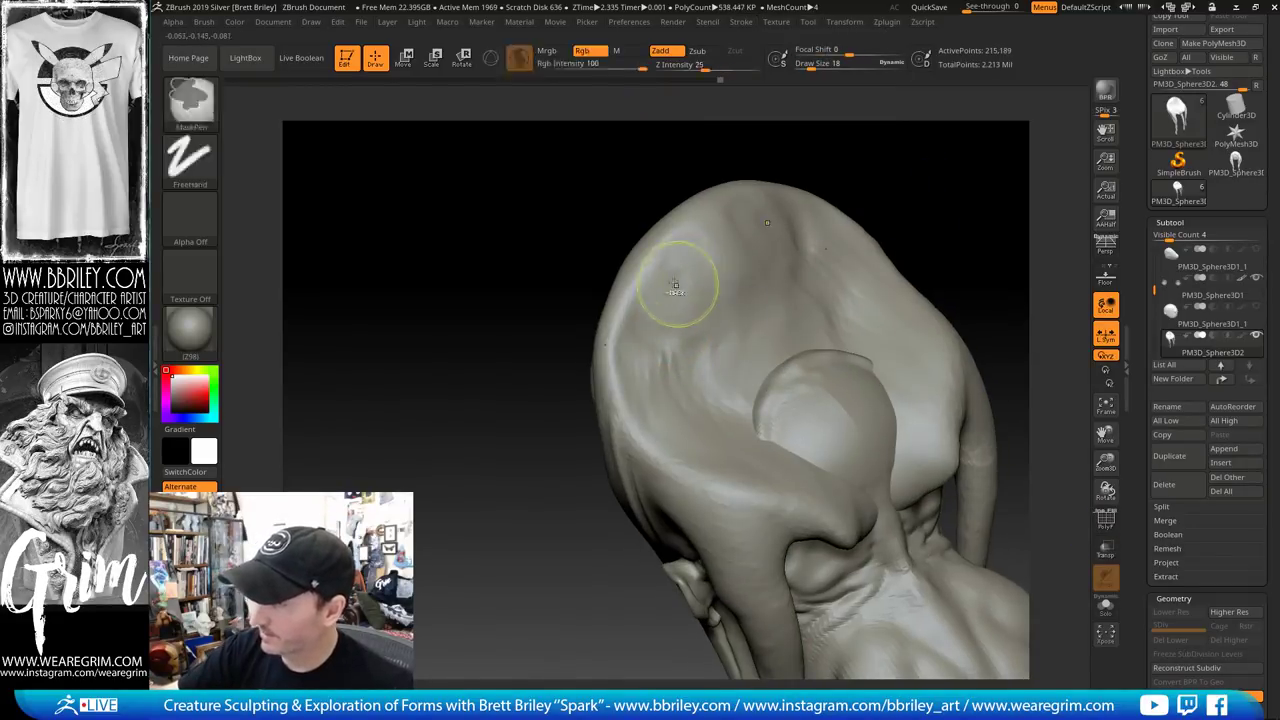
{"action": "key", "text": "shift"}
{"action": "left_click", "coordinate": [519, 57]}
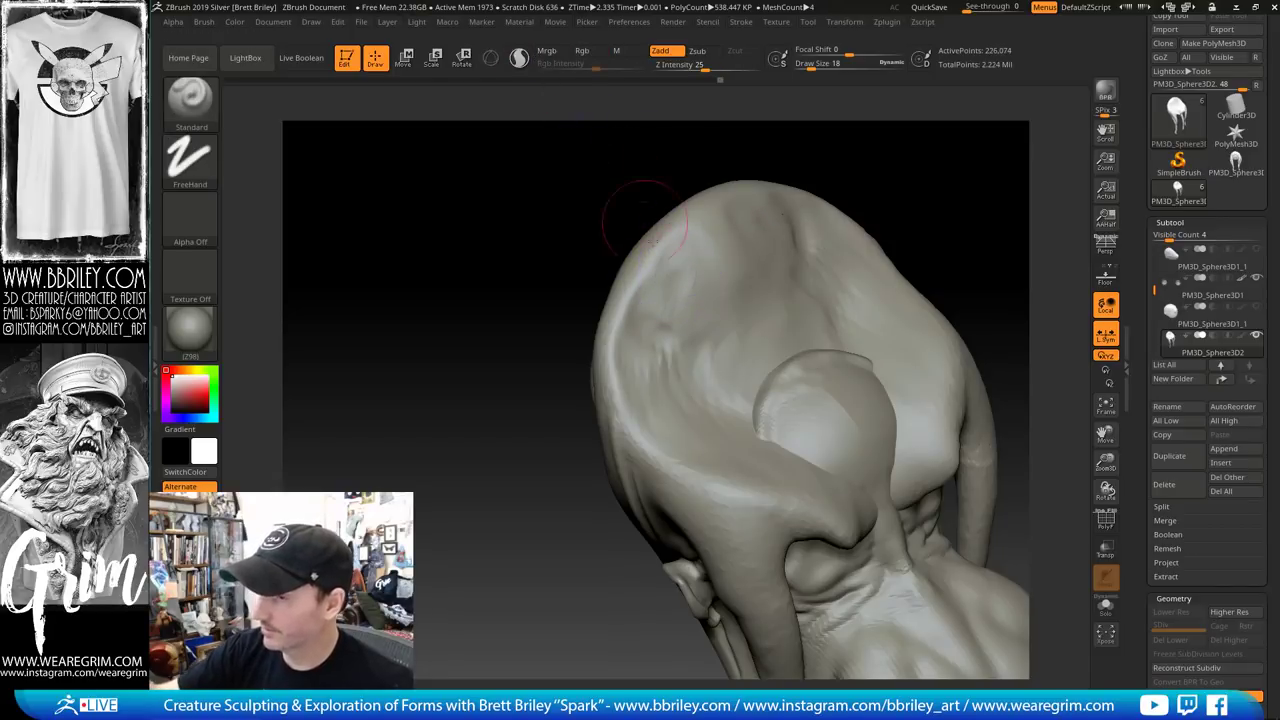
{"action": "key", "text": "shift"}
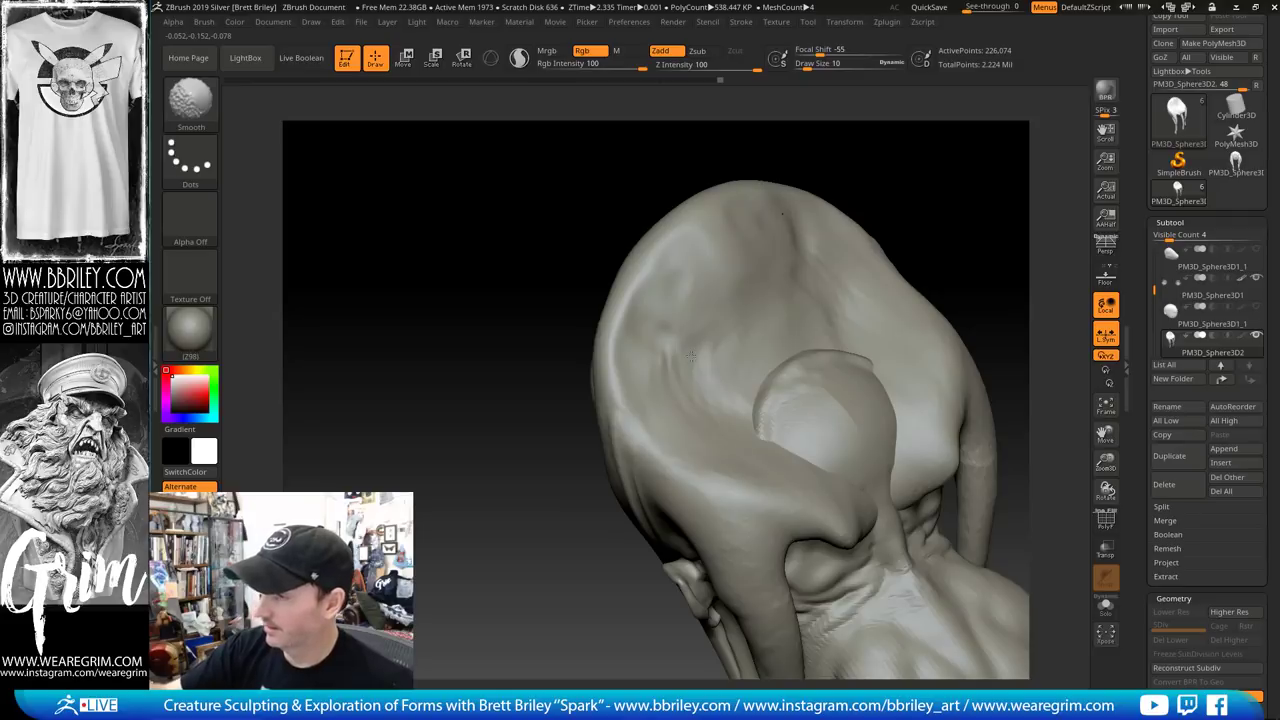
{"action": "key", "text": "shift"}
{"action": "mouse_move", "coordinate": [867, 234]}
{"action": "left_mouse_down"}
{"action": "mouse_move", "coordinate": [934, 237]}
{"action": "mouse_move", "coordinate": [871, 150]}
{"action": "left_mouse_up"}
{"action": "key", "text": "shift"}
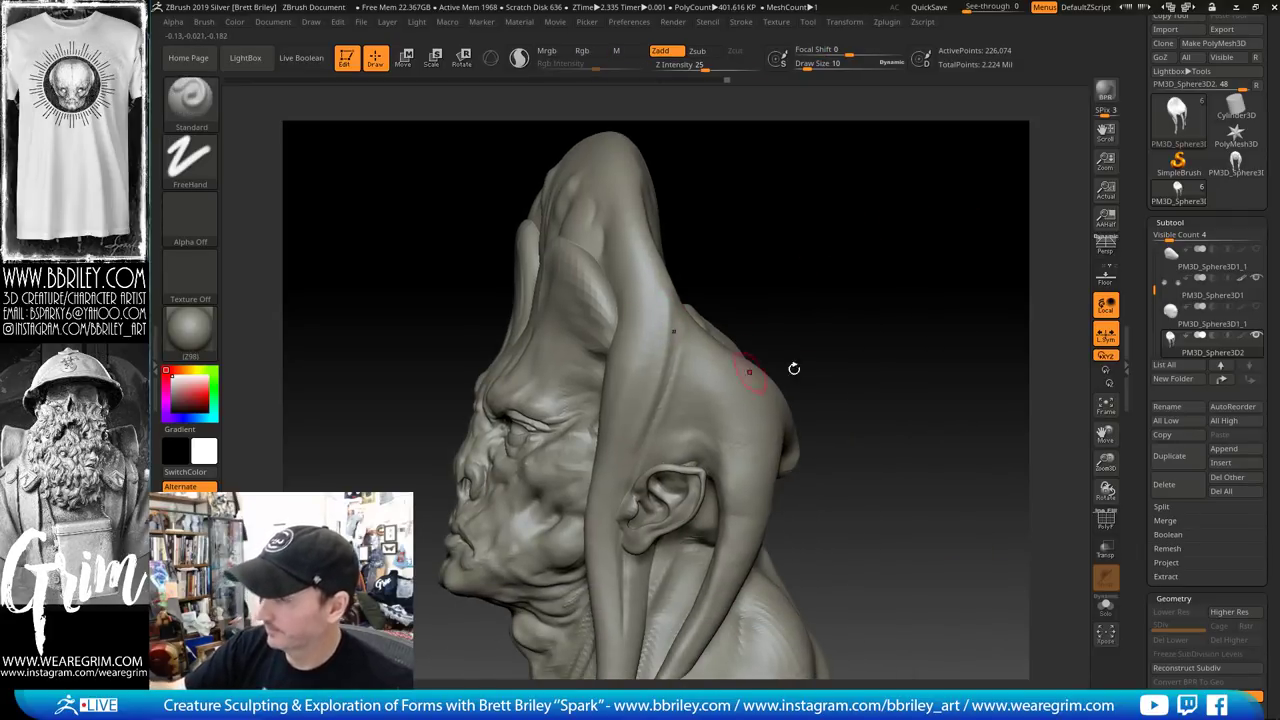
Swell the tips of the front tendrils into bulbs with the Inflat brush at draw size 10, then smooth them
{"action": "left_click_drag", "start_coordinate": [794, 366], "coordinate": [797, 197], "text": "alt"}
{"action": "key", "text": "shift"}
{"action": "mouse_move", "coordinate": [705, 456]}
{"action": "right_mouse_down"}
{"action": "mouse_move", "coordinate": [986, 366]}
{"action": "mouse_move", "coordinate": [640, 352]}
{"action": "right_mouse_up"}
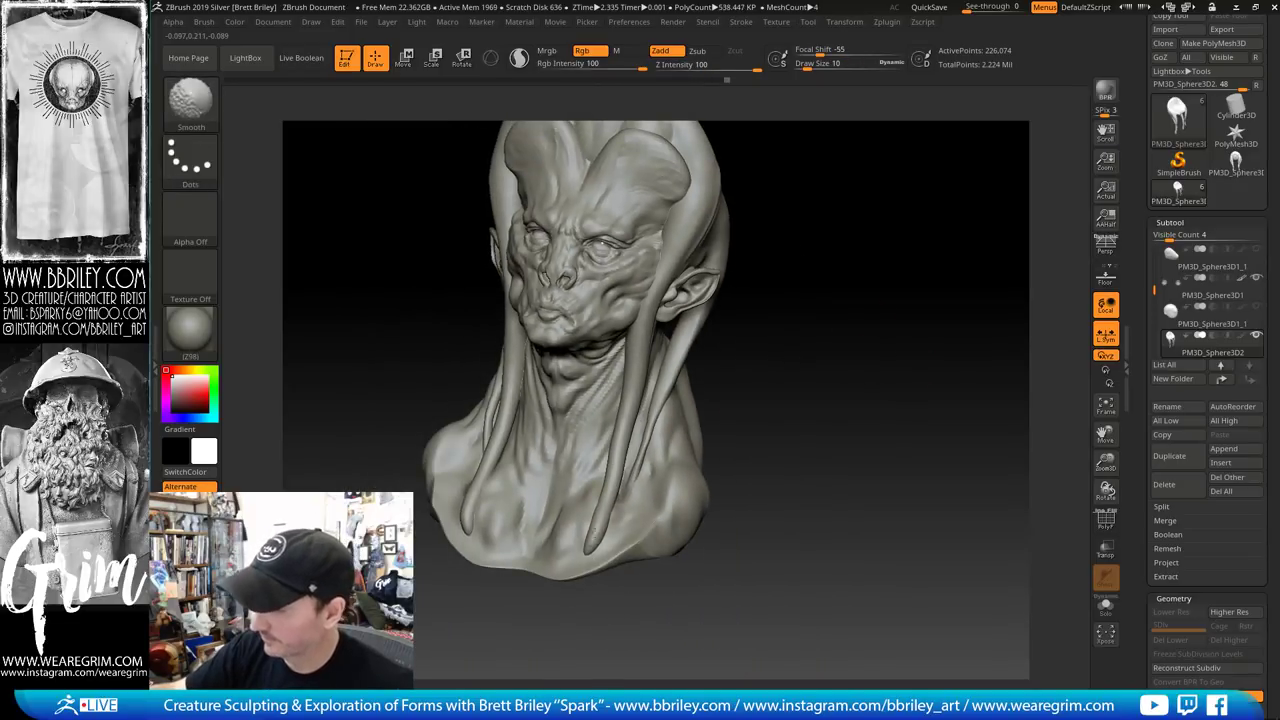
{"action": "mouse_move", "coordinate": [592, 547]}
{"action": "left_mouse_down"}
{"action": "mouse_move", "coordinate": [591, 535]}
{"action": "mouse_move", "coordinate": [590, 546]}
{"action": "left_mouse_up"}
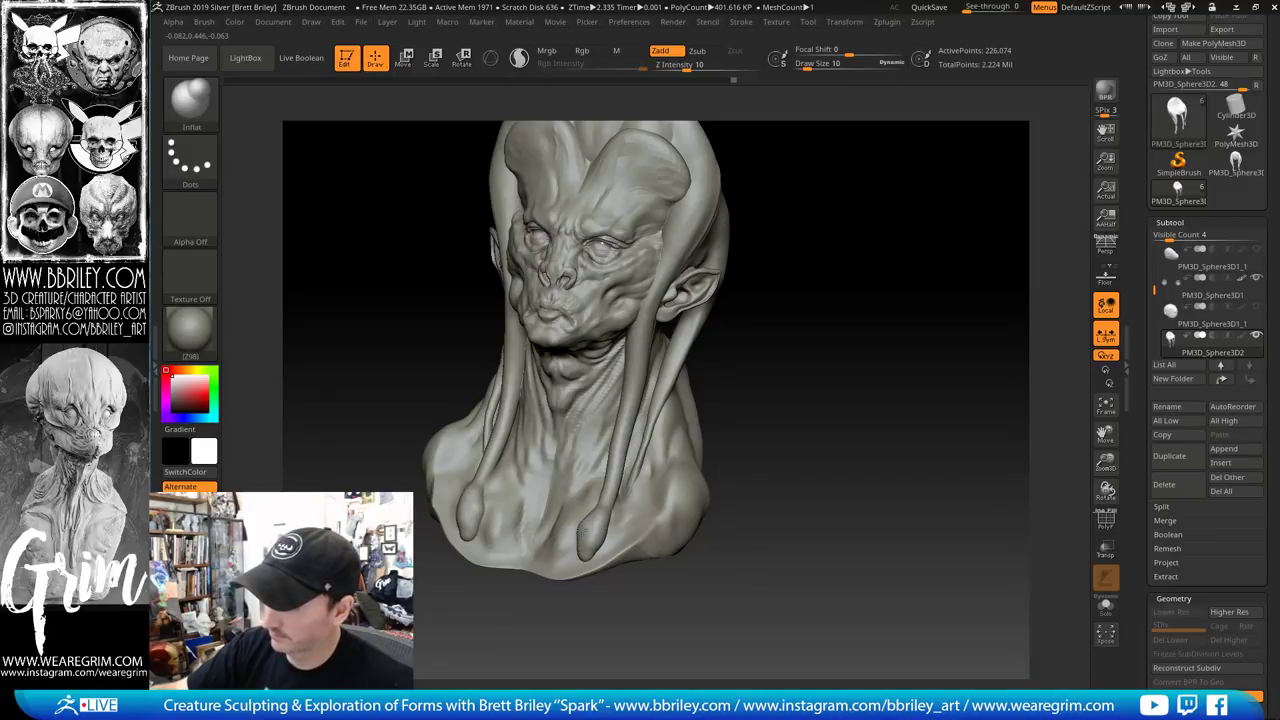
{"action": "left_click_drag", "start_coordinate": [588, 531], "coordinate": [585, 545]}
{"action": "left_click_drag", "start_coordinate": [720, 426], "coordinate": [800, 470]}
{"action": "key", "text": "shift"}
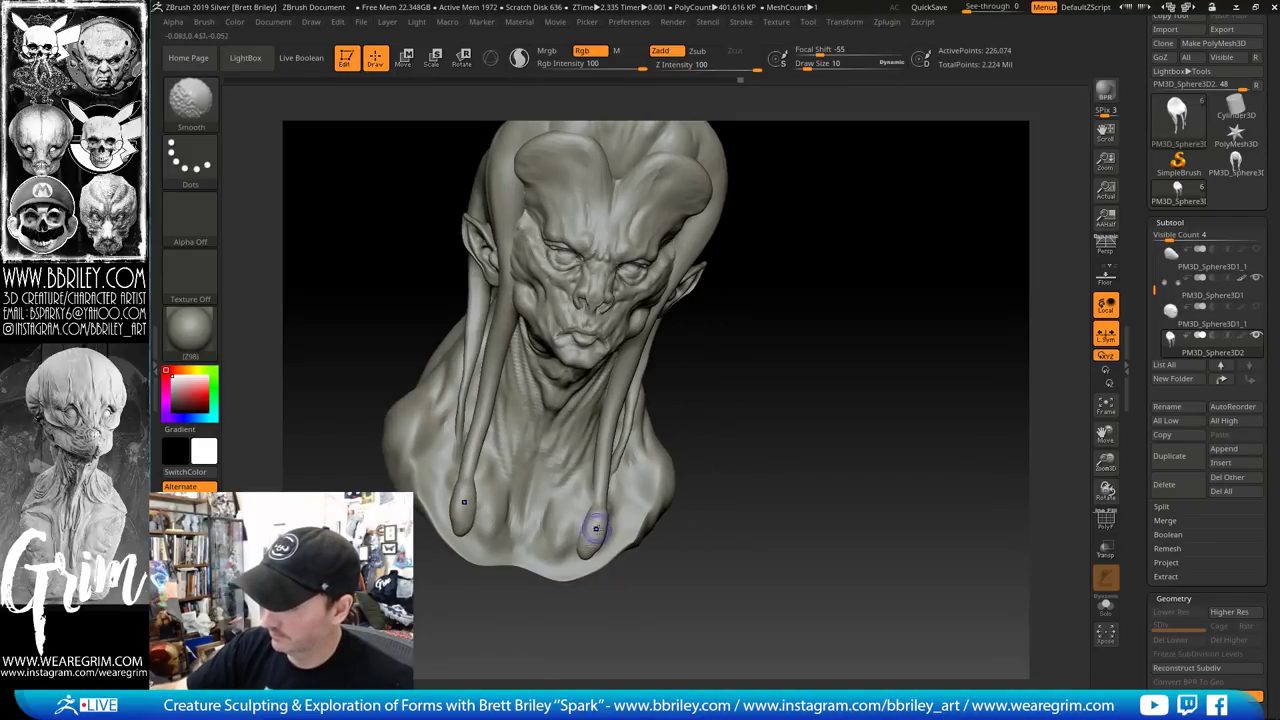
{"action": "key", "text": "shift"}
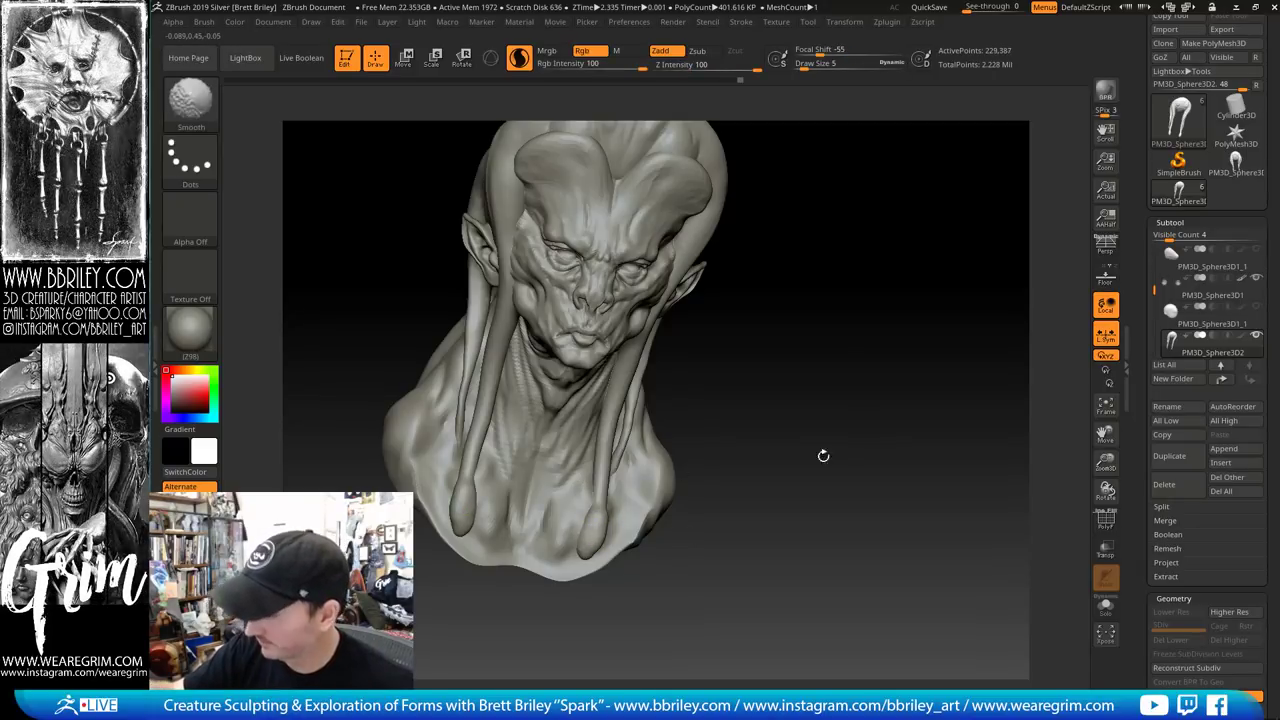
Show the polygon wireframe and refine the tendril bulbs with Inflat and Smooth at draw size 5 with Sculptris Pro on
{"action": "left_click", "coordinate": [1106, 520]}
{"action": "left_click_drag", "start_coordinate": [890, 499], "coordinate": [795, 460]}
{"action": "key", "text": "s"}
{"action": "left_click_drag", "start_coordinate": [609, 541], "coordinate": [604, 541]}
{"action": "mouse_move", "coordinate": [601, 522]}
{"action": "left_mouse_down", "text": "shift"}
{"action": "mouse_move", "coordinate": [612, 524]}
{"action": "mouse_move", "coordinate": [603, 533]}
{"action": "left_mouse_up", "text": "shift"}
{"action": "key", "text": "s"}
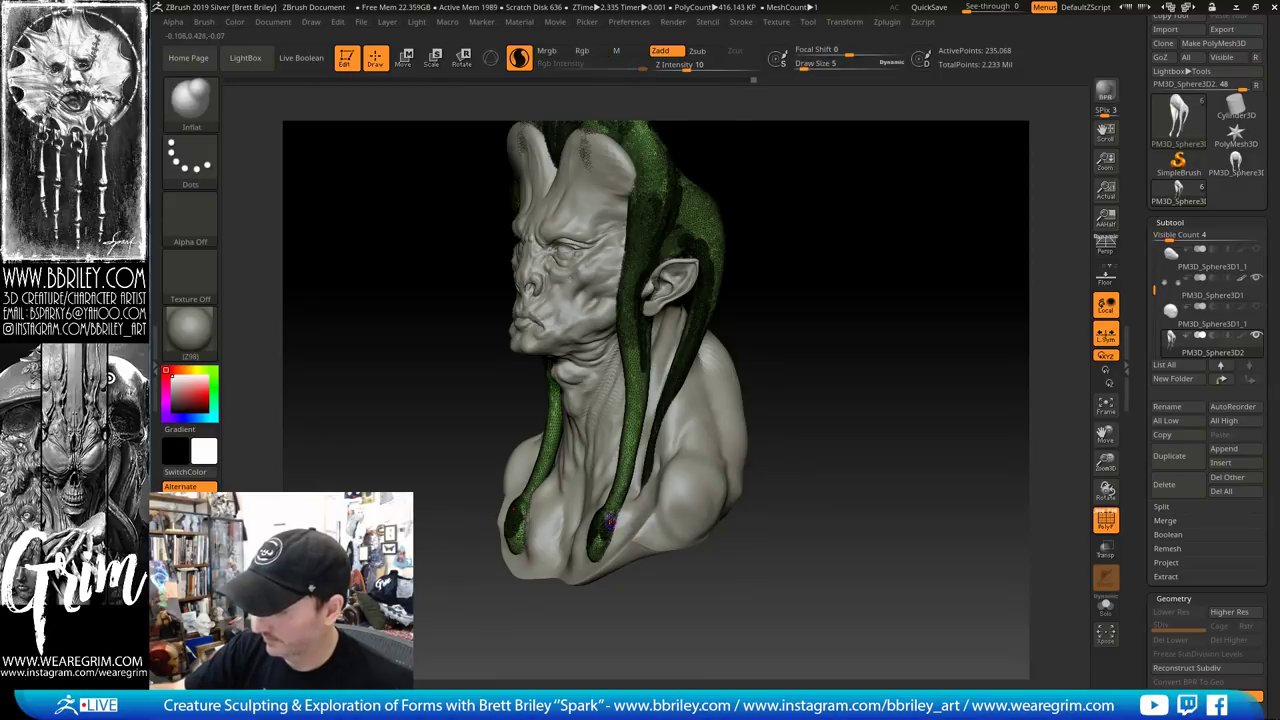
{"action": "key", "text": "shift"}
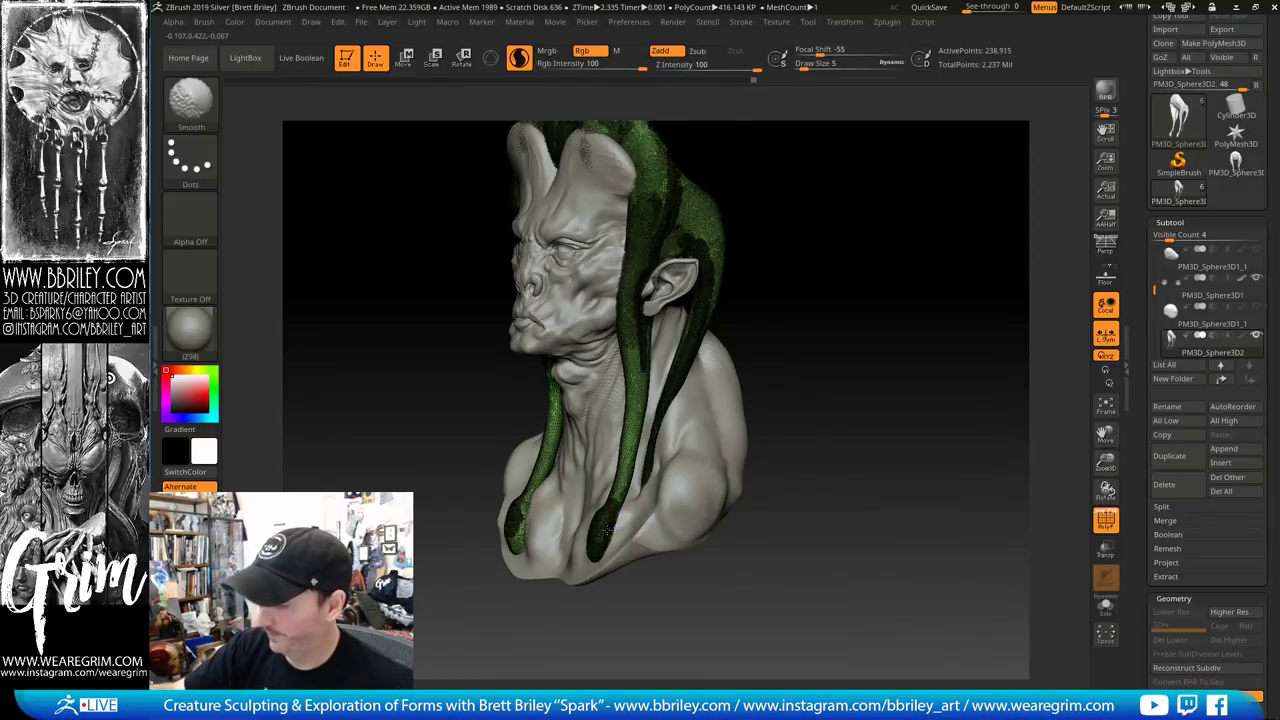
Isolate the headpiece to smooth the back of the tendril bulbs at draw size 5, then show the whole bust again
{"action": "left_click_drag", "start_coordinate": [800, 420], "coordinate": [877, 374]}
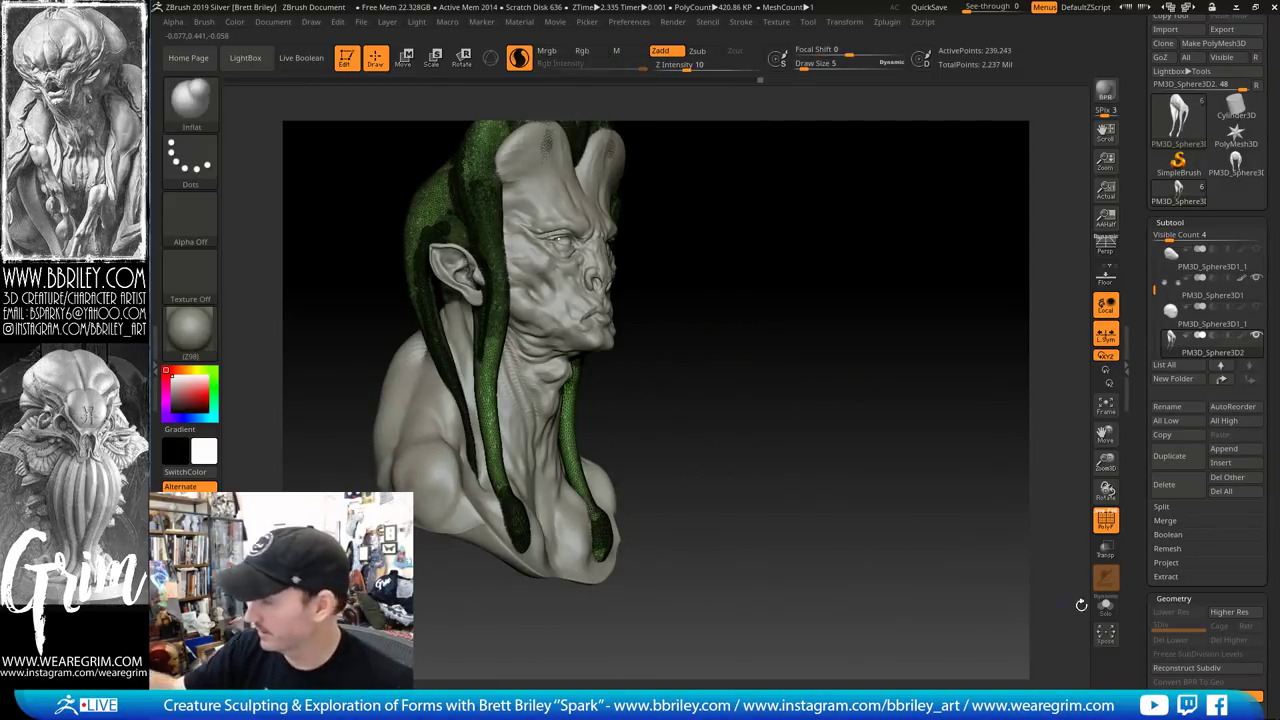
{"action": "left_click", "coordinate": [1106, 605]}
{"action": "mouse_move", "coordinate": [886, 471]}
{"action": "left_mouse_down"}
{"action": "mouse_move", "coordinate": [657, 514]}
{"action": "mouse_move", "coordinate": [700, 503]}
{"action": "left_mouse_up"}
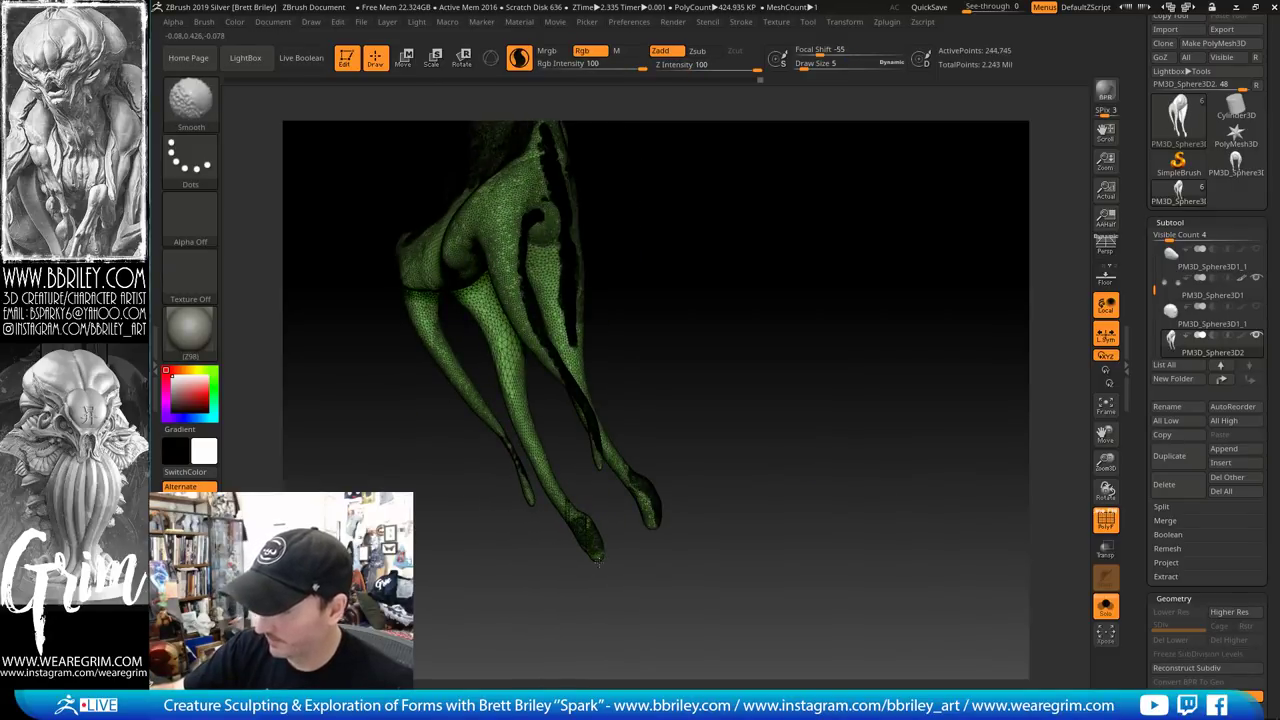
{"action": "left_click", "coordinate": [1106, 606]}
{"action": "left_click_drag", "start_coordinate": [923, 480], "coordinate": [775, 507]}
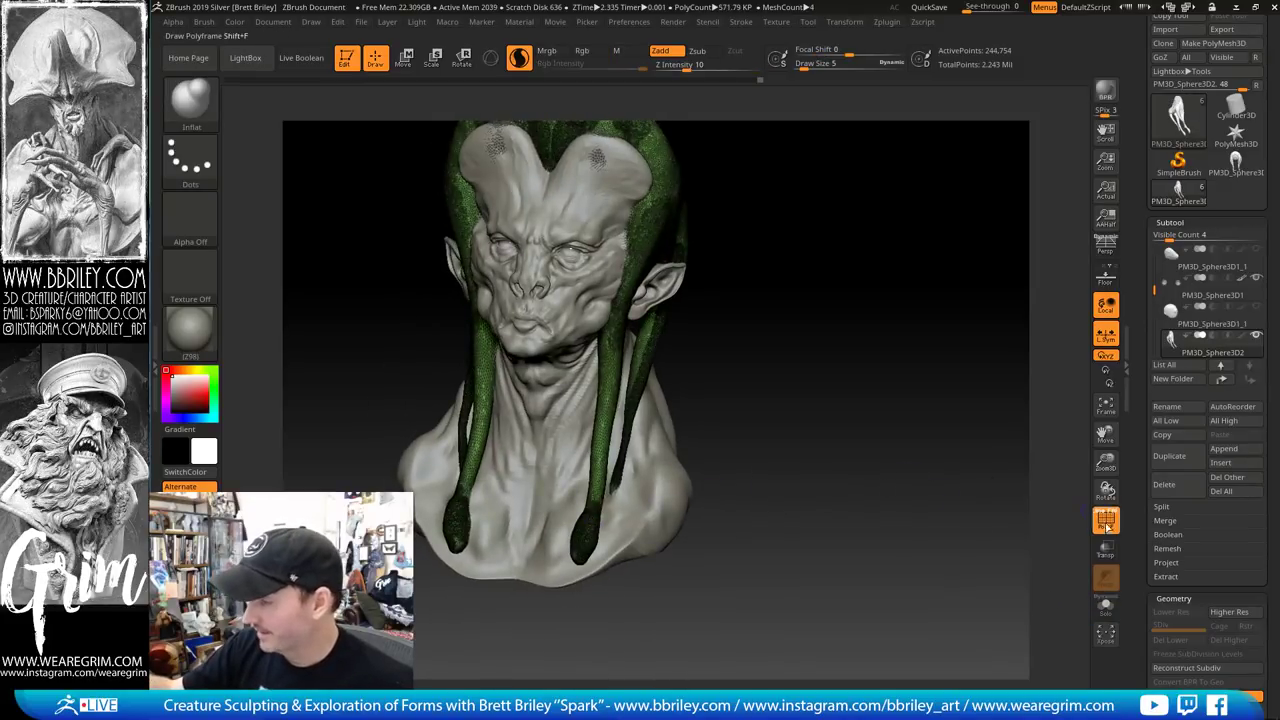
Hide the polygon wireframe, then turn off Sculptris Pro and smooth the front tendril bulbs
{"action": "key", "text": "shift+f"}
{"action": "key", "text": "s"}
{"action": "left_click_drag", "start_coordinate": [586, 532], "coordinate": [590, 533]}
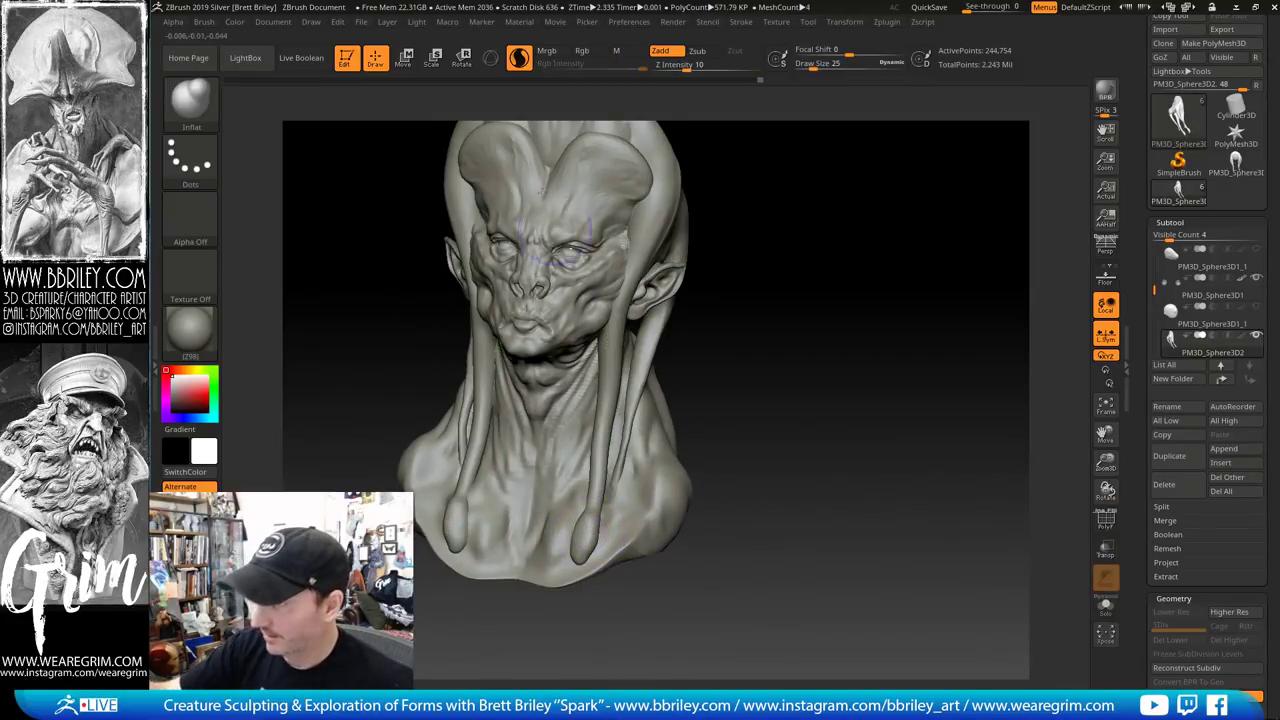
{"action": "left_click", "coordinate": [519, 58]}
{"action": "mouse_move", "coordinate": [585, 525]}
{"action": "left_mouse_down", "text": "shift"}
{"action": "mouse_move", "coordinate": [576, 548]}
{"action": "mouse_move", "coordinate": [594, 510]}
{"action": "left_mouse_up", "text": "shift"}
Adjust the position and shape of the front tendril ends with the Move brush at draw size 39
{"action": "left_click_drag", "start_coordinate": [785, 465], "coordinate": [688, 428]}
{"action": "key", "text": "b"}
{"action": "key", "text": "m"}
{"action": "key", "text": "v"}
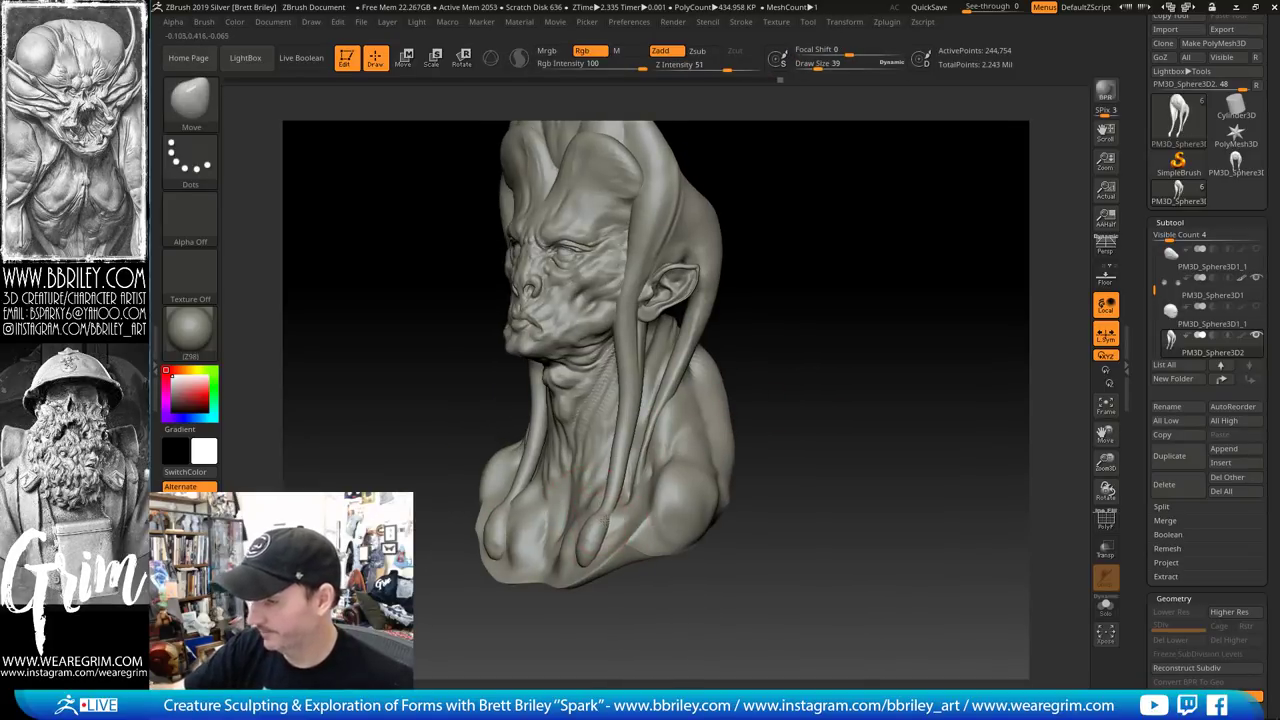
{"action": "mouse_move", "coordinate": [764, 345]}
{"action": "left_mouse_down"}
{"action": "mouse_move", "coordinate": [815, 340]}
{"action": "mouse_move", "coordinate": [852, 299]}
{"action": "left_mouse_up"}
{"action": "mouse_move", "coordinate": [852, 299]}
{"action": "left_mouse_down", "text": "alt"}
{"action": "mouse_move", "coordinate": [848, 358]}
{"action": "mouse_move", "coordinate": [816, 399]}
{"action": "left_mouse_up", "text": "alt"}
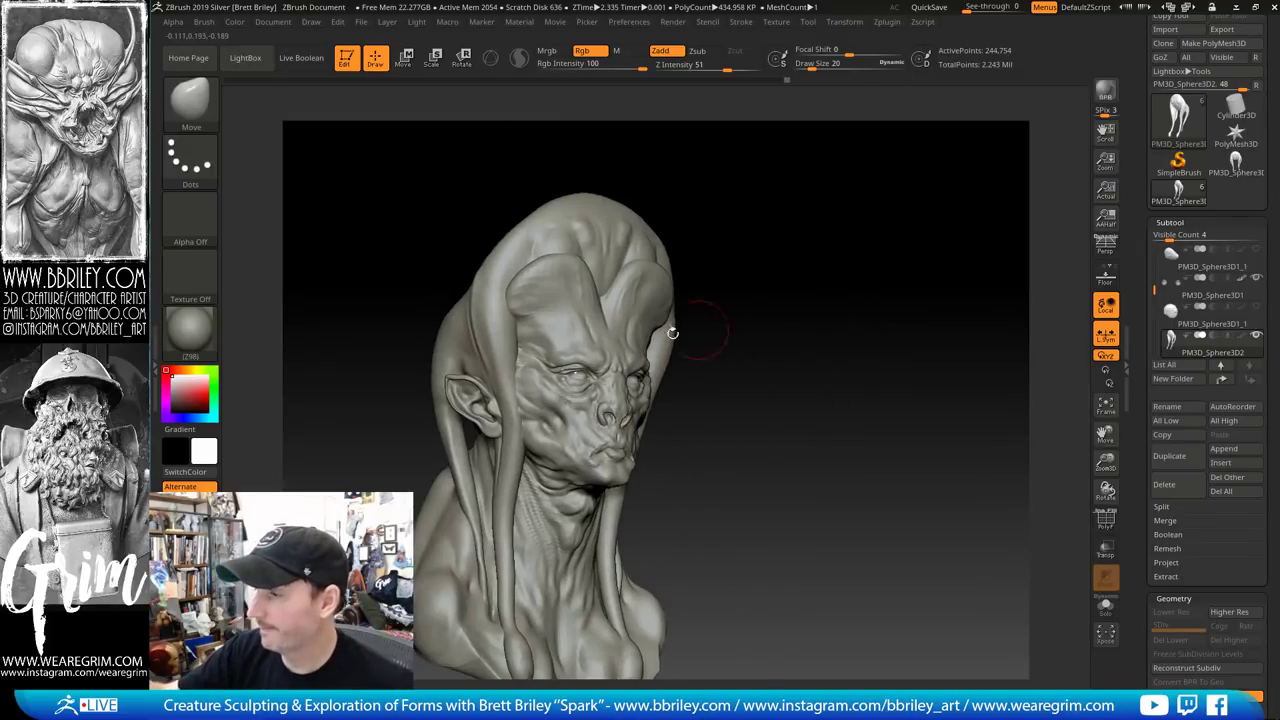
Make the scanned head the active subtool and raise it to subdivision level 5
{"action": "left_click_drag", "start_coordinate": [730, 250], "coordinate": [754, 283]}
{"action": "left_click", "coordinate": [555, 390], "text": "alt"}
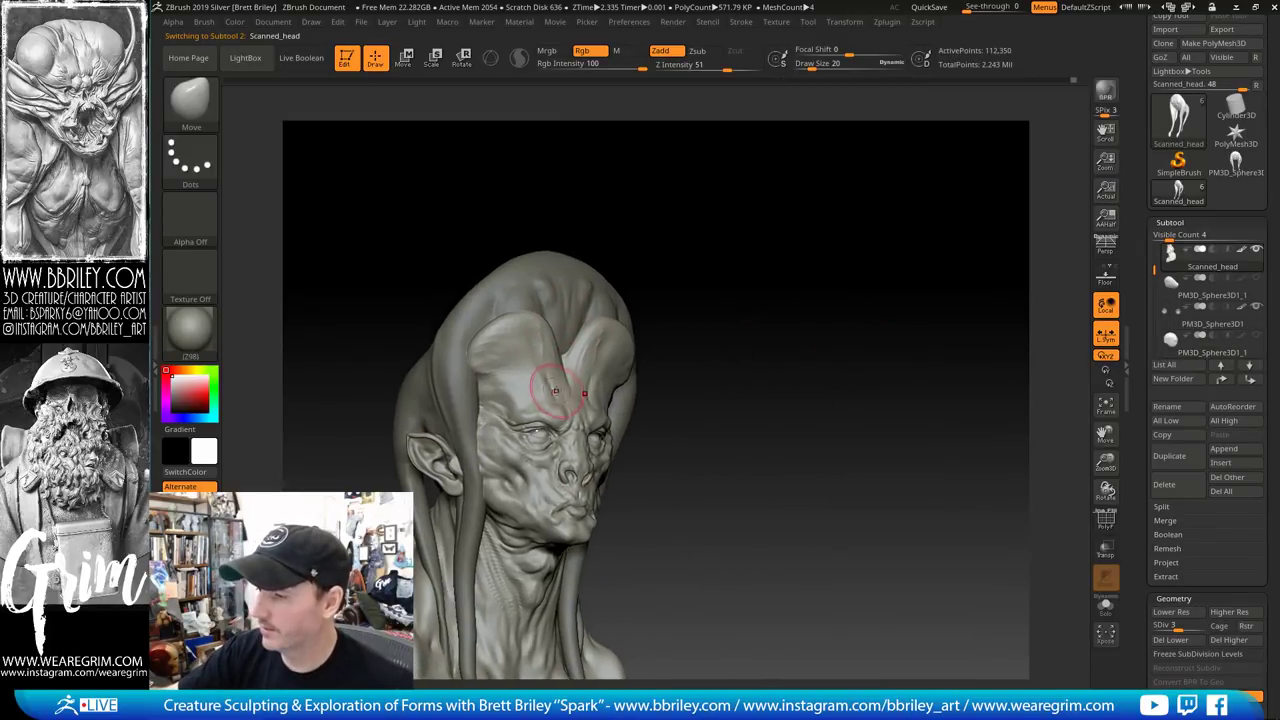
{"action": "left_click_drag", "start_coordinate": [1158, 626], "coordinate": [1205, 626]}
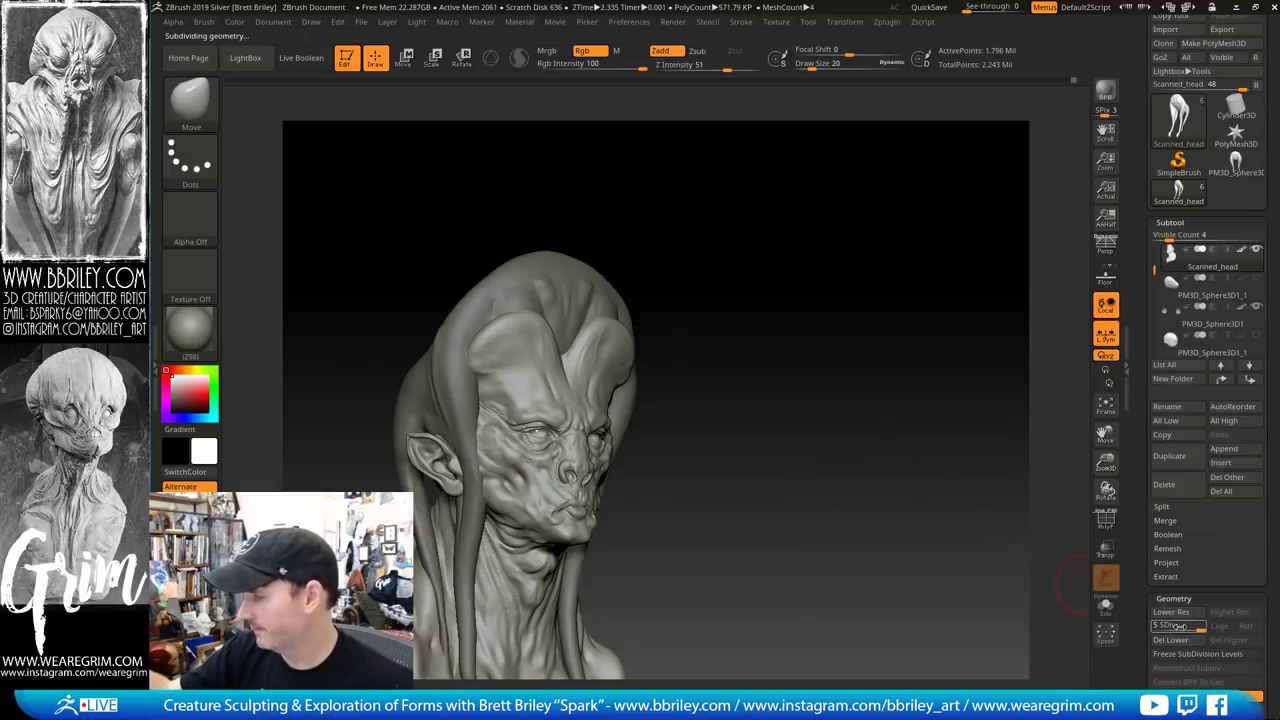
Adjust the forehead lobes with the Move brush at draw size 29 and carve a small crease into each with DamStandard at size 6
{"action": "left_click_drag", "start_coordinate": [964, 494], "coordinate": [720, 370]}
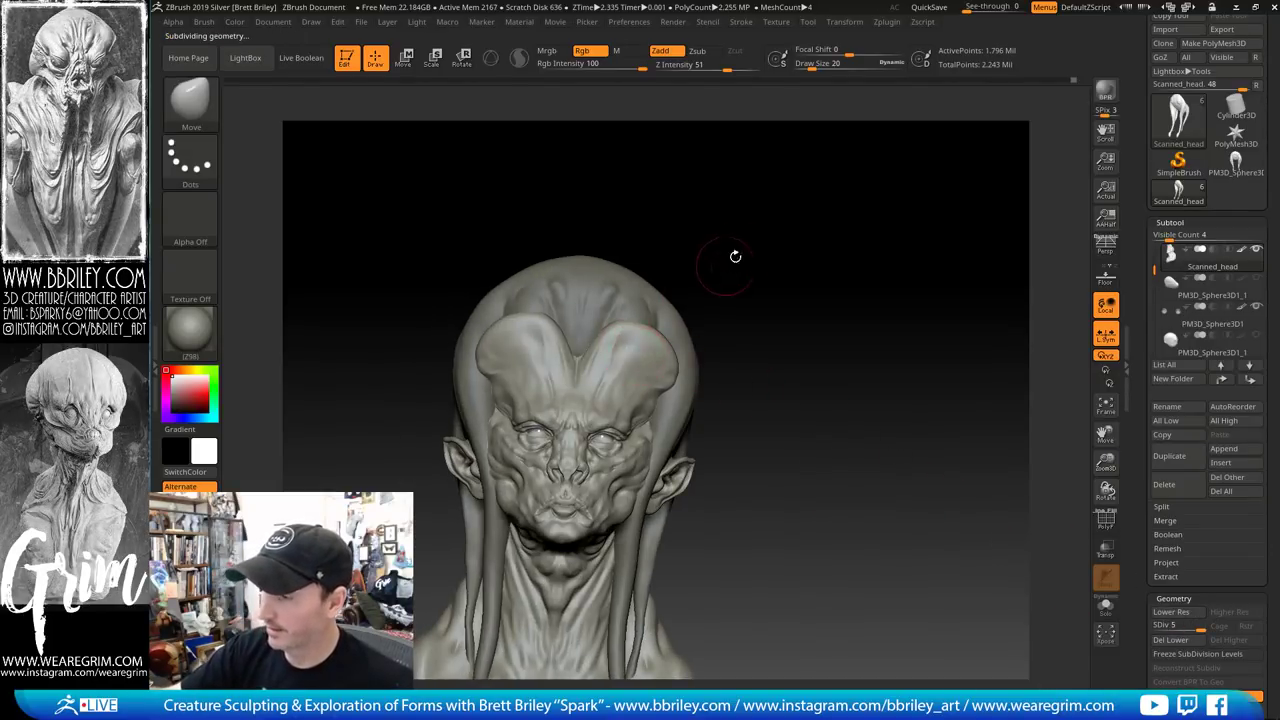
{"action": "left_click_drag", "start_coordinate": [735, 256], "coordinate": [604, 410]}
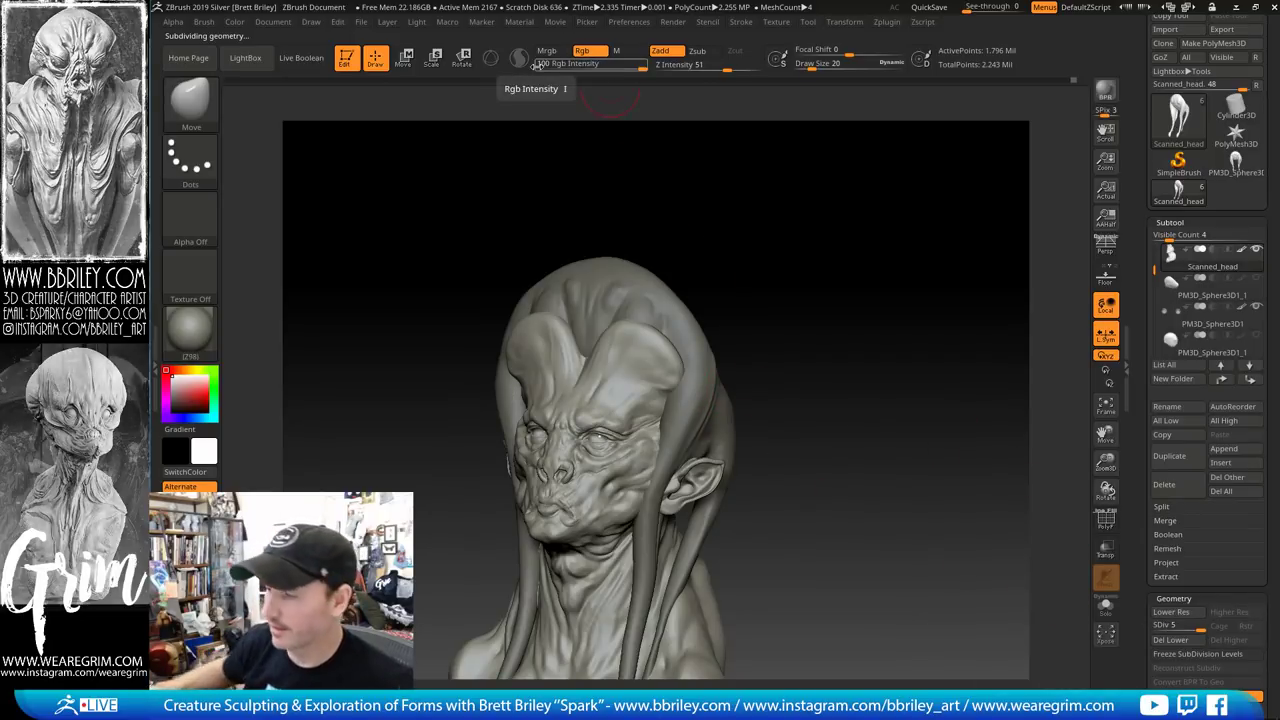
{"action": "left_click_drag", "start_coordinate": [783, 284], "coordinate": [832, 272]}
{"action": "key", "text": "s"}
{"action": "left_click", "coordinate": [604, 337]}
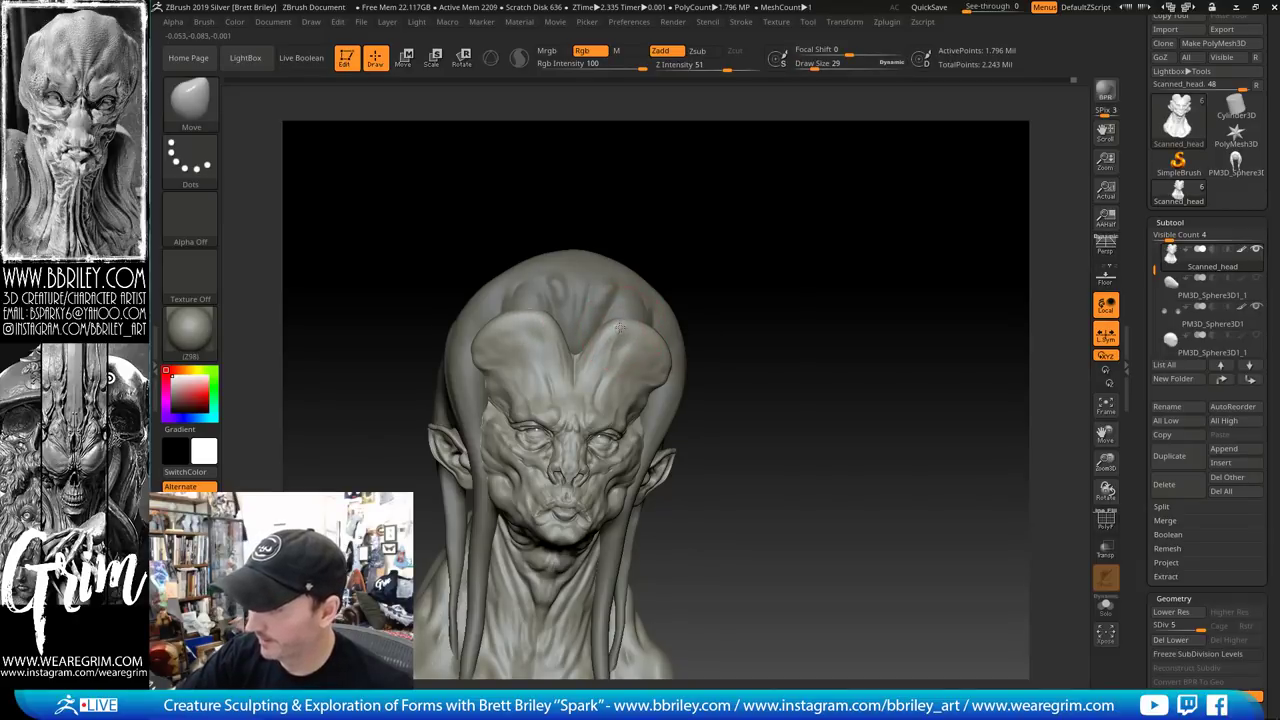
{"action": "key", "text": "b"}
{"action": "key", "text": "d"}
{"action": "key", "text": "s"}
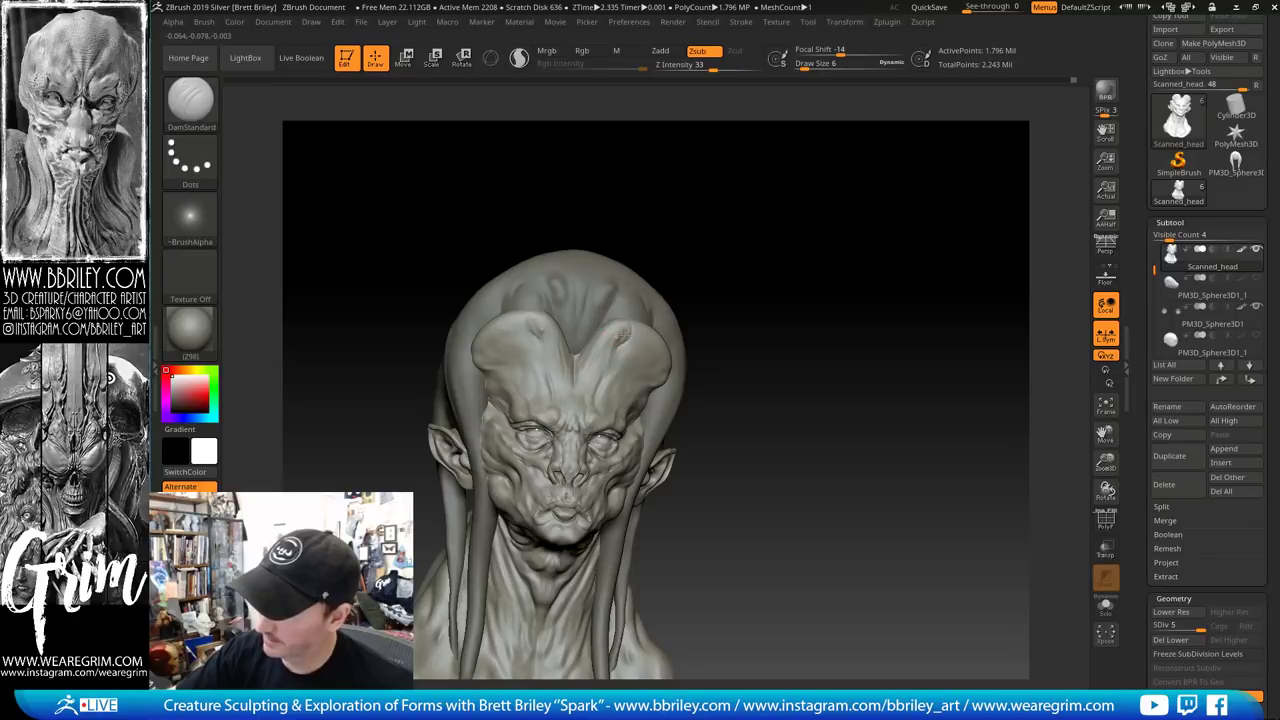
{"action": "left_click_drag", "start_coordinate": [697, 237], "coordinate": [672, 239]}
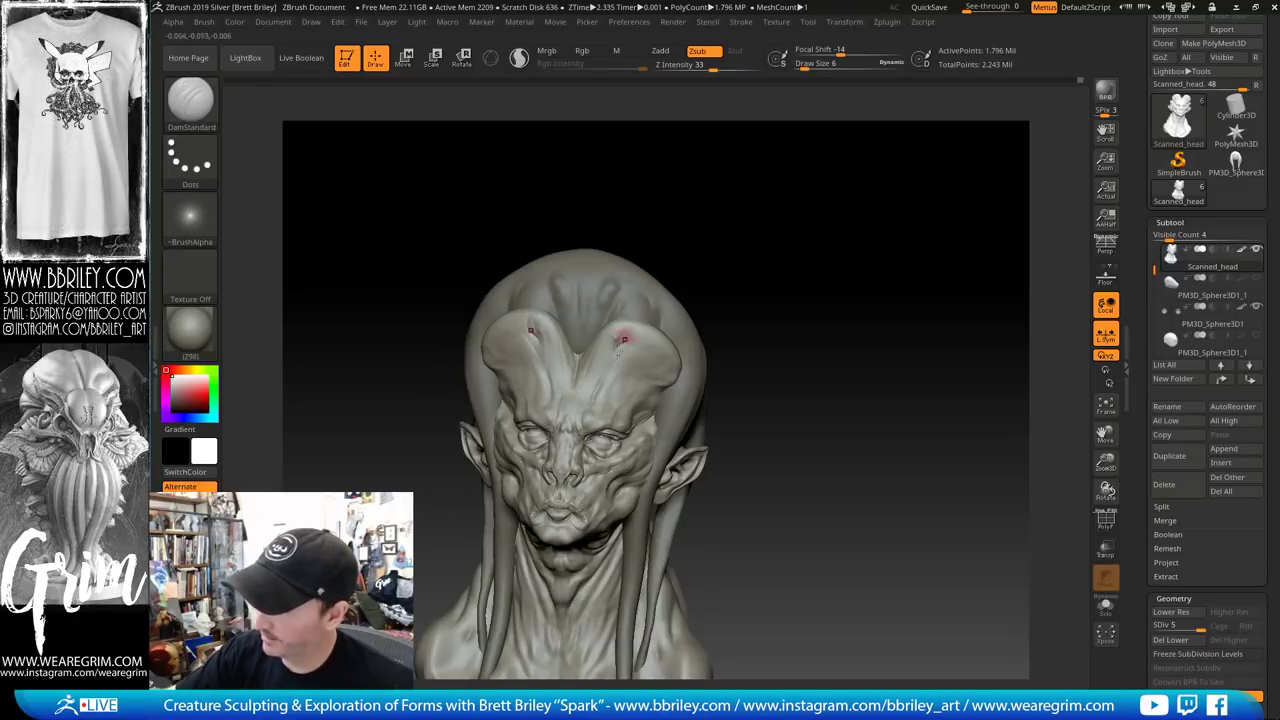
Build up forms running from the forehead lobes down toward the brow with the Standard brush
{"action": "key", "text": "b"}
{"action": "key", "text": "s"}
{"action": "key", "text": "t"}
{"action": "key", "text": "s"}
{"action": "left_click", "coordinate": [616, 379]}
{"action": "left_click_drag", "start_coordinate": [612, 366], "coordinate": [592, 402]}
{"action": "left_click_drag", "start_coordinate": [654, 222], "coordinate": [662, 224]}
Add volume to the forehead below the lobes with the Clay brush at draw size 13, then smooth it
{"action": "key", "text": "b"}
{"action": "key", "text": "c"}
{"action": "key", "text": "l"}
{"action": "key", "text": "s"}
{"action": "left_click", "coordinate": [544, 384]}
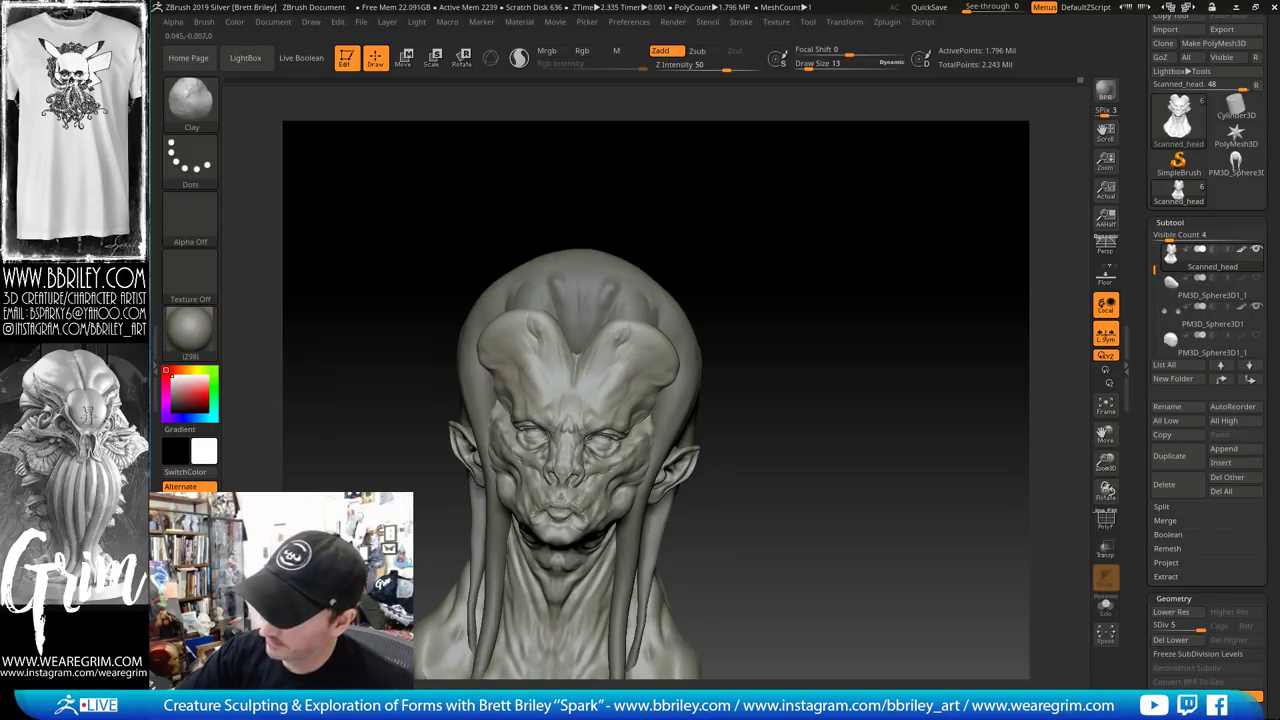
{"action": "left_click_drag", "start_coordinate": [672, 178], "coordinate": [692, 181]}
{"action": "left_click_drag", "start_coordinate": [528, 361], "coordinate": [523, 366], "text": "shift"}
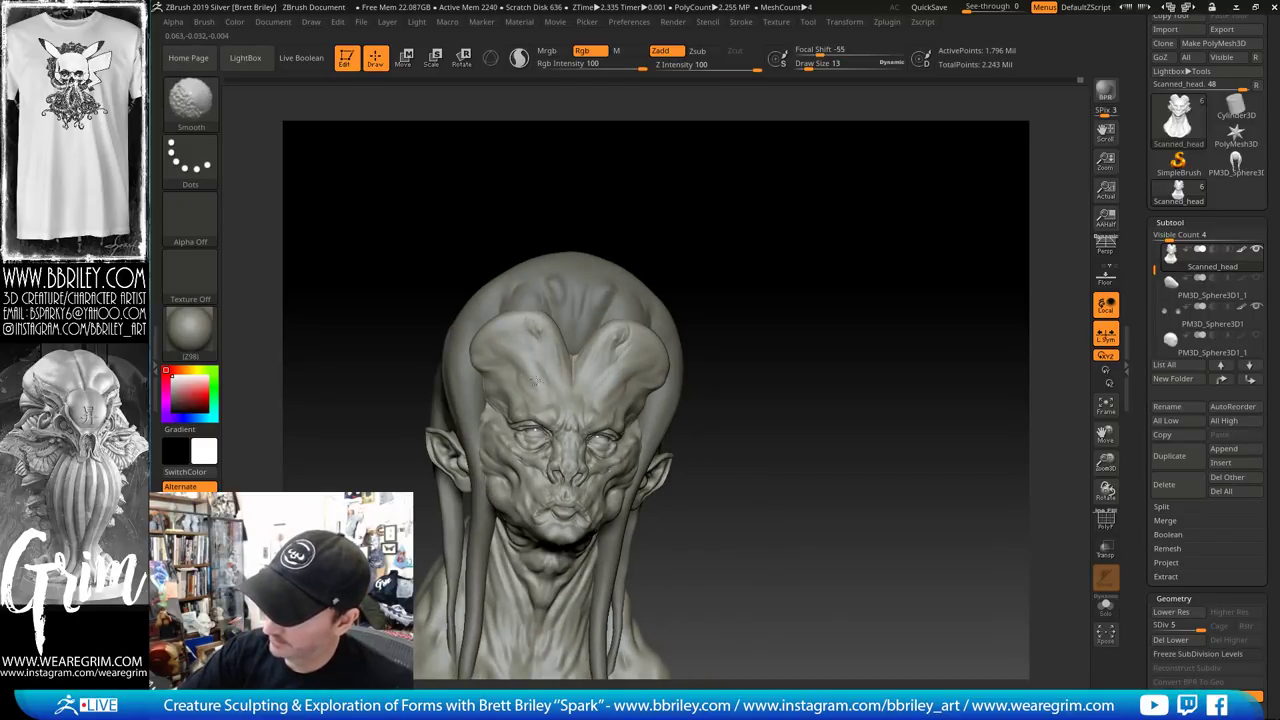
Smooth the forehead and brow from several angles at draw size 13
{"action": "left_click_drag", "start_coordinate": [738, 262], "coordinate": [700, 268]}
{"action": "left_click_drag", "start_coordinate": [607, 398], "coordinate": [600, 404], "text": "shift"}
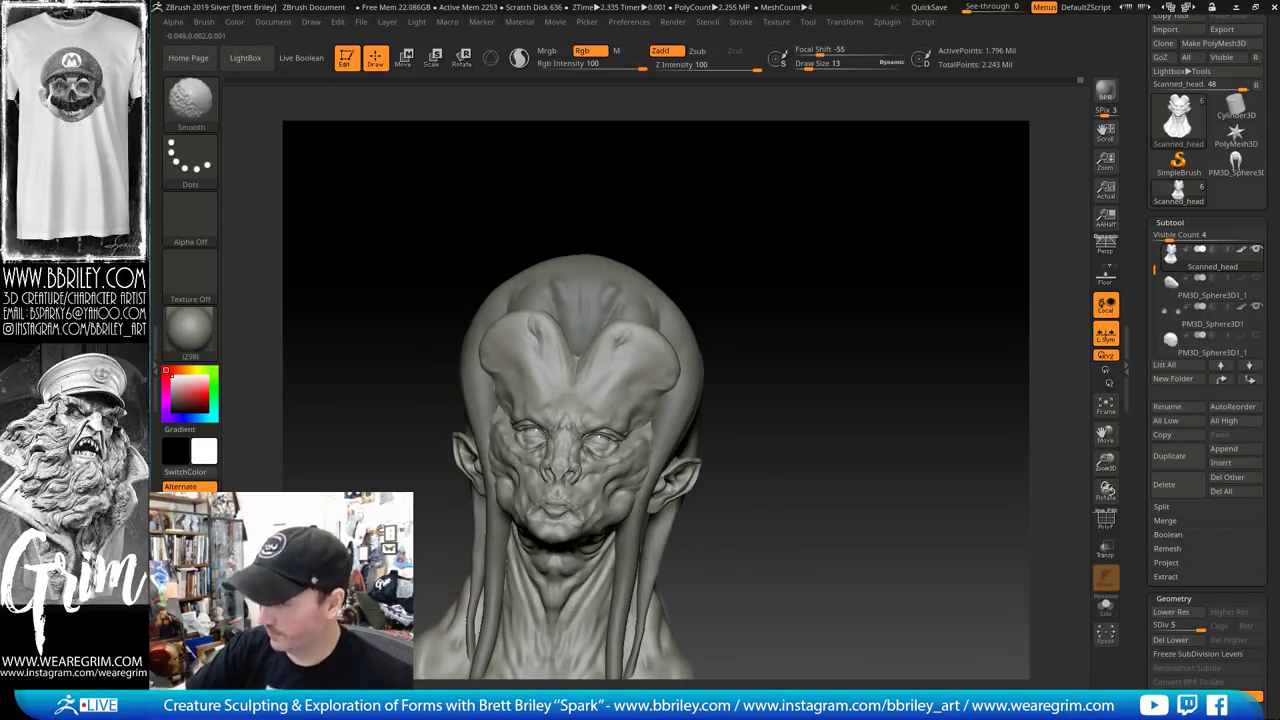
{"action": "left_click_drag", "start_coordinate": [772, 240], "coordinate": [735, 244]}
{"action": "left_click_drag", "start_coordinate": [629, 397], "coordinate": [622, 406], "text": "shift"}
{"action": "left_click_drag", "start_coordinate": [837, 229], "coordinate": [845, 240]}
{"action": "mouse_move", "coordinate": [749, 264]}
{"action": "left_mouse_down"}
{"action": "mouse_move", "coordinate": [851, 246]}
{"action": "mouse_move", "coordinate": [853, 262]}
{"action": "left_mouse_up"}
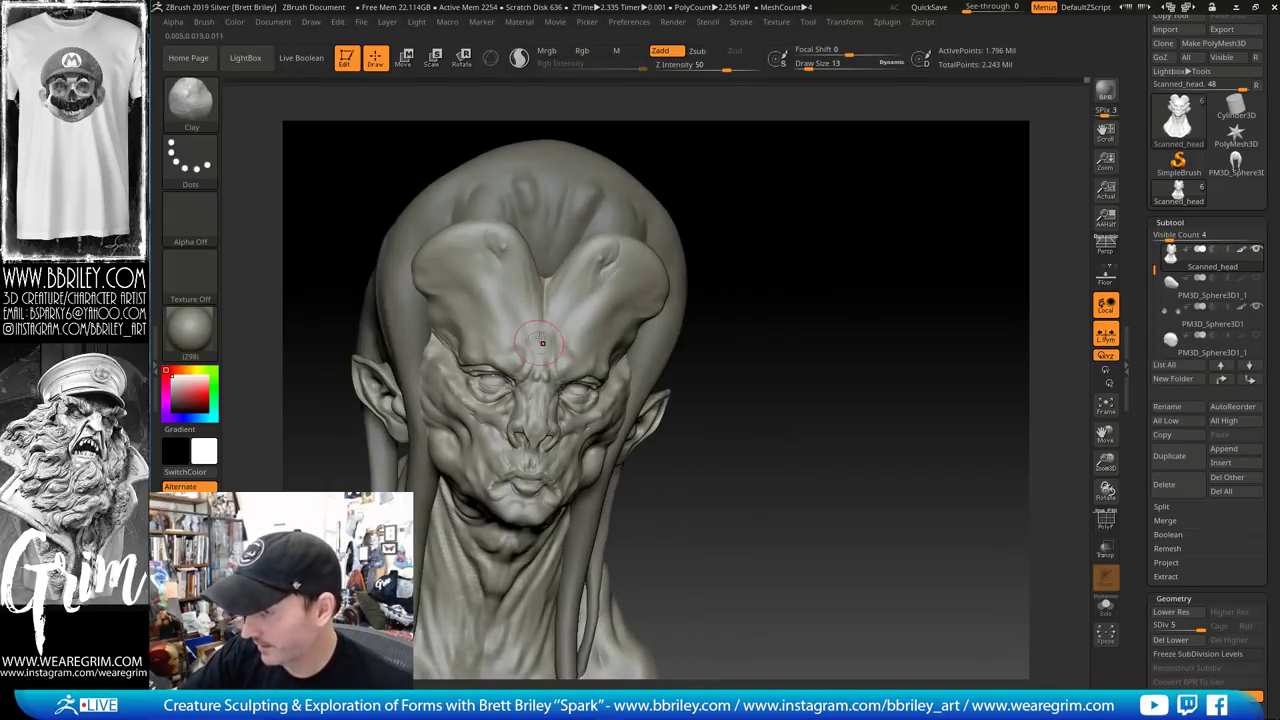
{"action": "left_click_drag", "start_coordinate": [541, 345], "coordinate": [578, 349], "text": "shift"}
{"action": "mouse_move", "coordinate": [694, 225]}
{"action": "left_mouse_down"}
{"action": "mouse_move", "coordinate": [775, 216]}
{"action": "mouse_move", "coordinate": [730, 236]}
{"action": "left_mouse_up"}
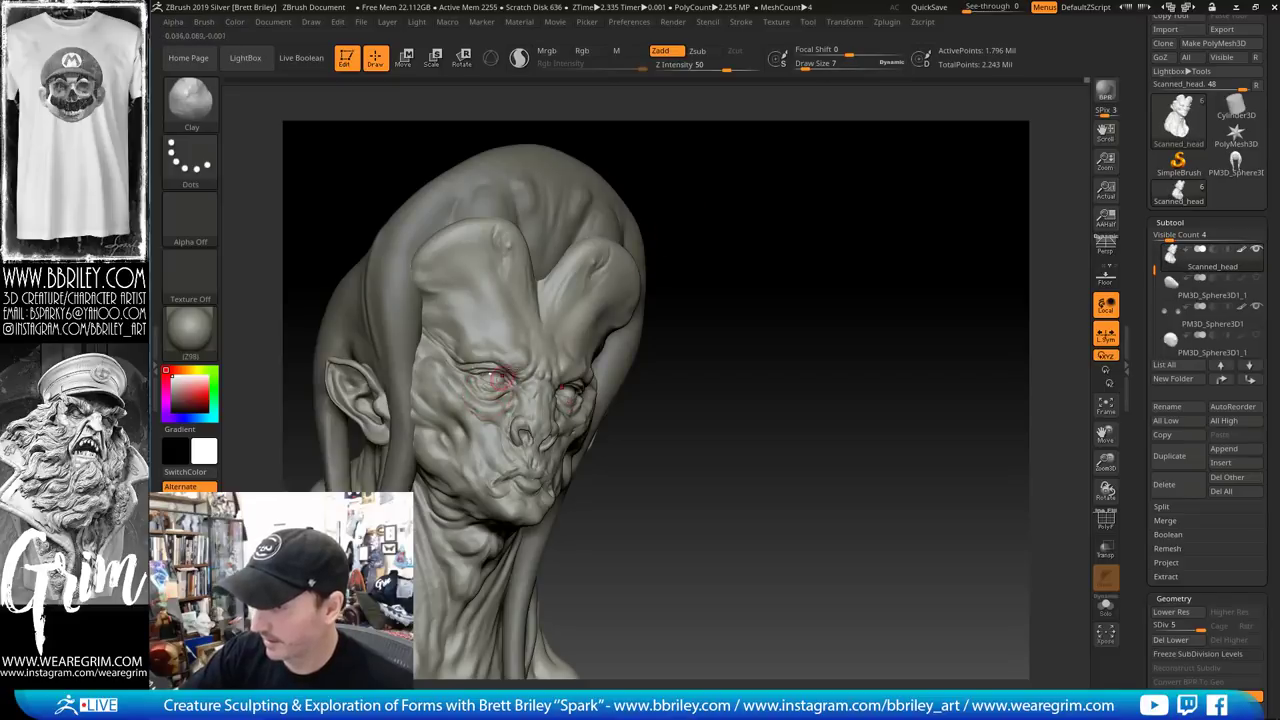
Carve fine wrinkles around the eyes and temples with the DamStandard brush at draw size 4
{"action": "key", "text": "b"}
{"action": "key", "text": "d"}
{"action": "key", "text": "s"}
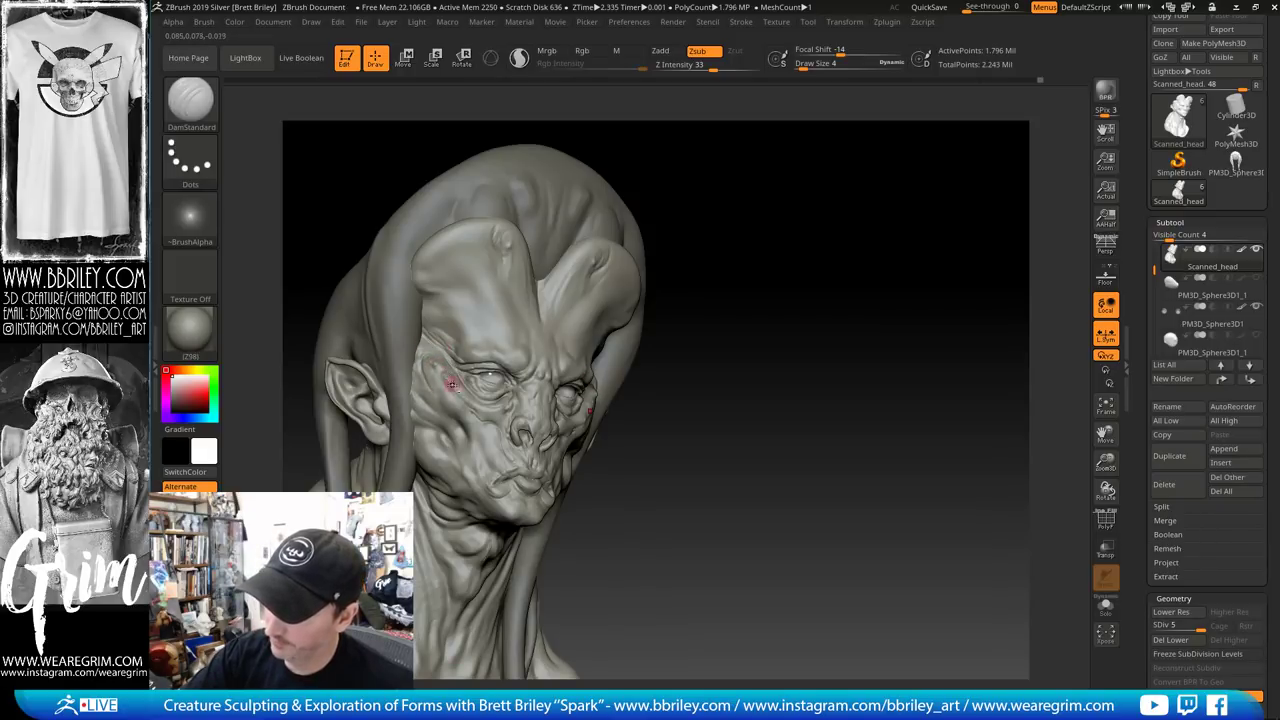
{"action": "left_click_drag", "start_coordinate": [758, 201], "coordinate": [685, 215]}
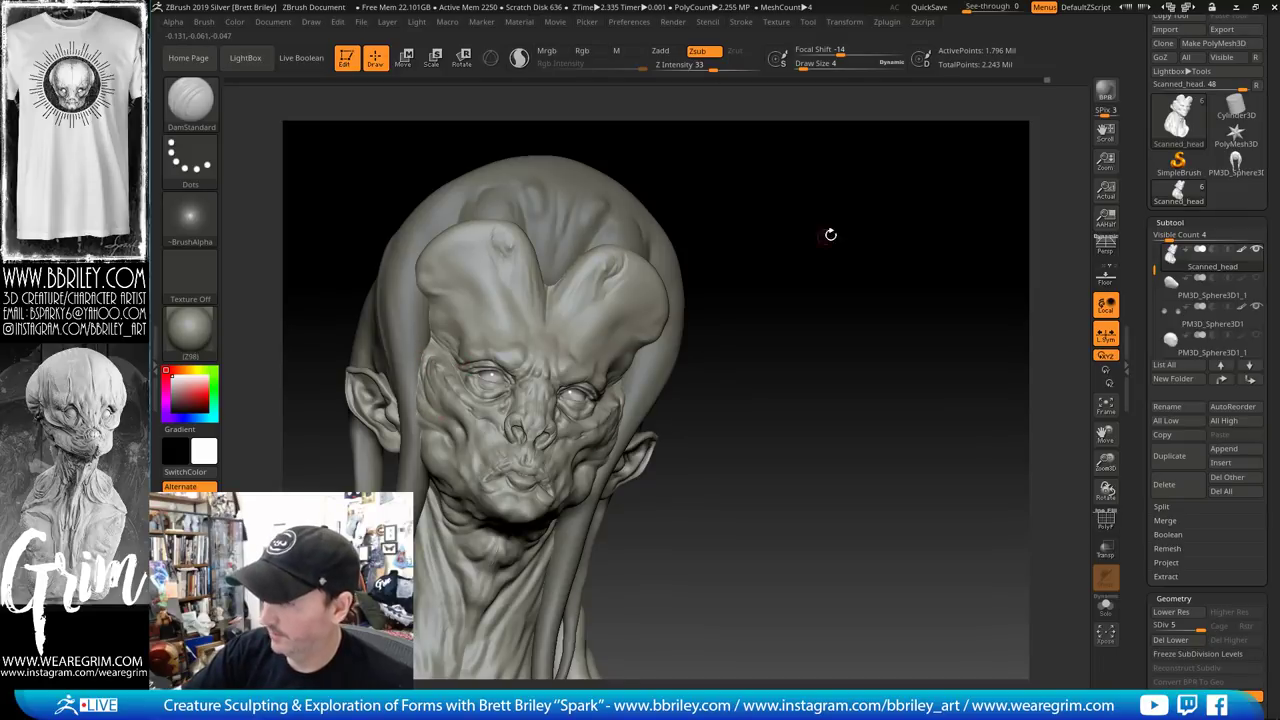
Sculpt creases along the cheek and jaw, alternating the DamStandard and Standard brushes at draw size 4
{"action": "mouse_move", "coordinate": [830, 234]}
{"action": "left_mouse_down"}
{"action": "mouse_move", "coordinate": [762, 269]}
{"action": "mouse_move", "coordinate": [749, 339]}
{"action": "mouse_move", "coordinate": [556, 360]}
{"action": "left_mouse_up"}
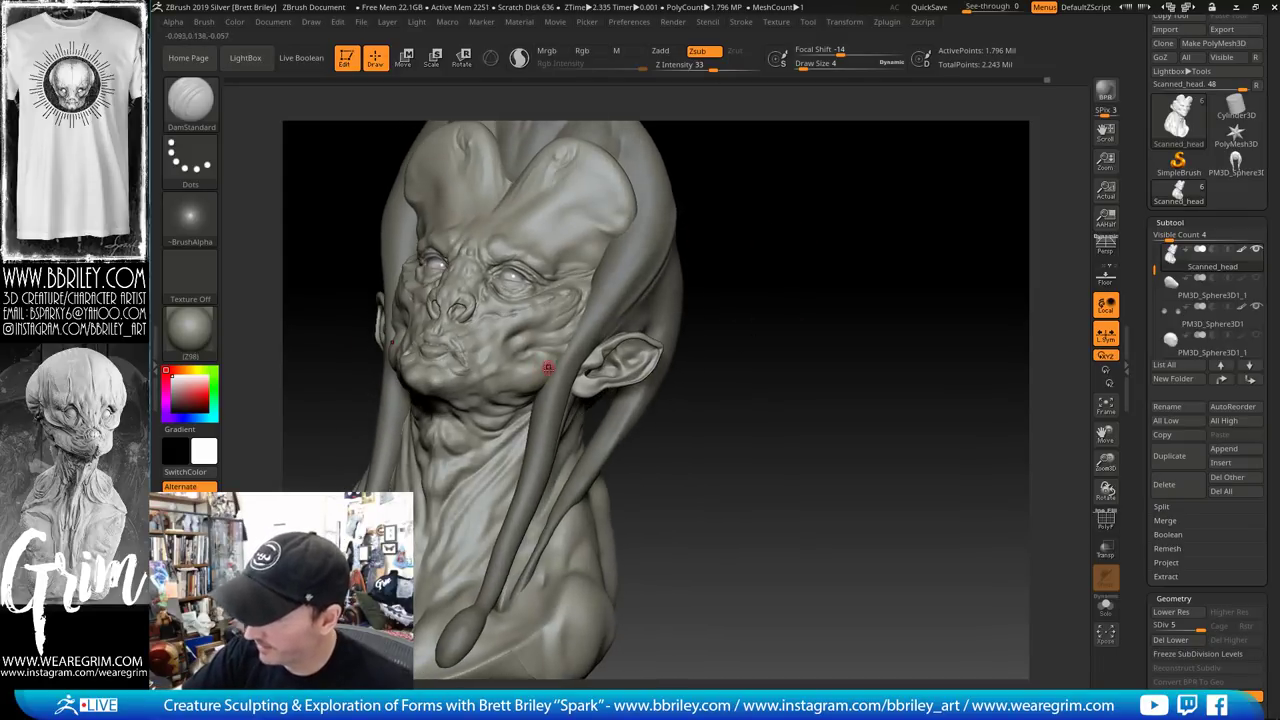
{"action": "key", "text": "b"}
{"action": "key", "text": "s"}
{"action": "key", "text": "t"}
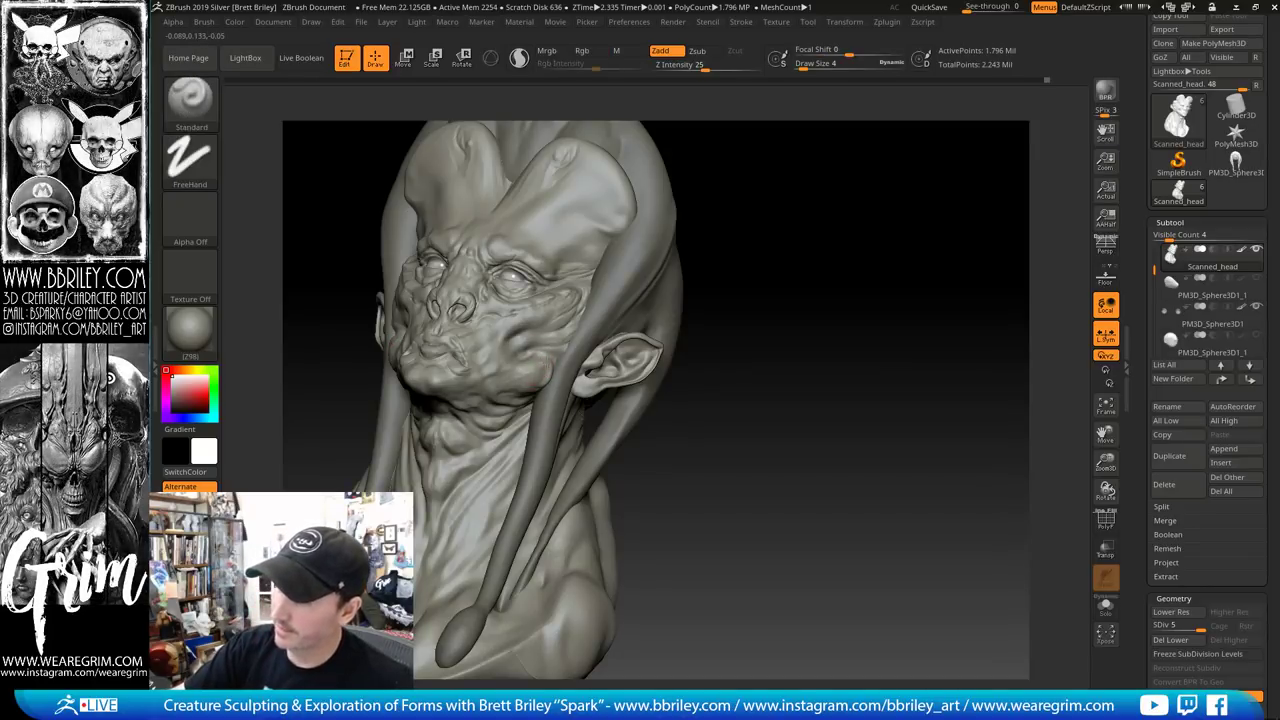
{"action": "key", "text": "b"}
{"action": "key", "text": "d"}
{"action": "key", "text": "s"}
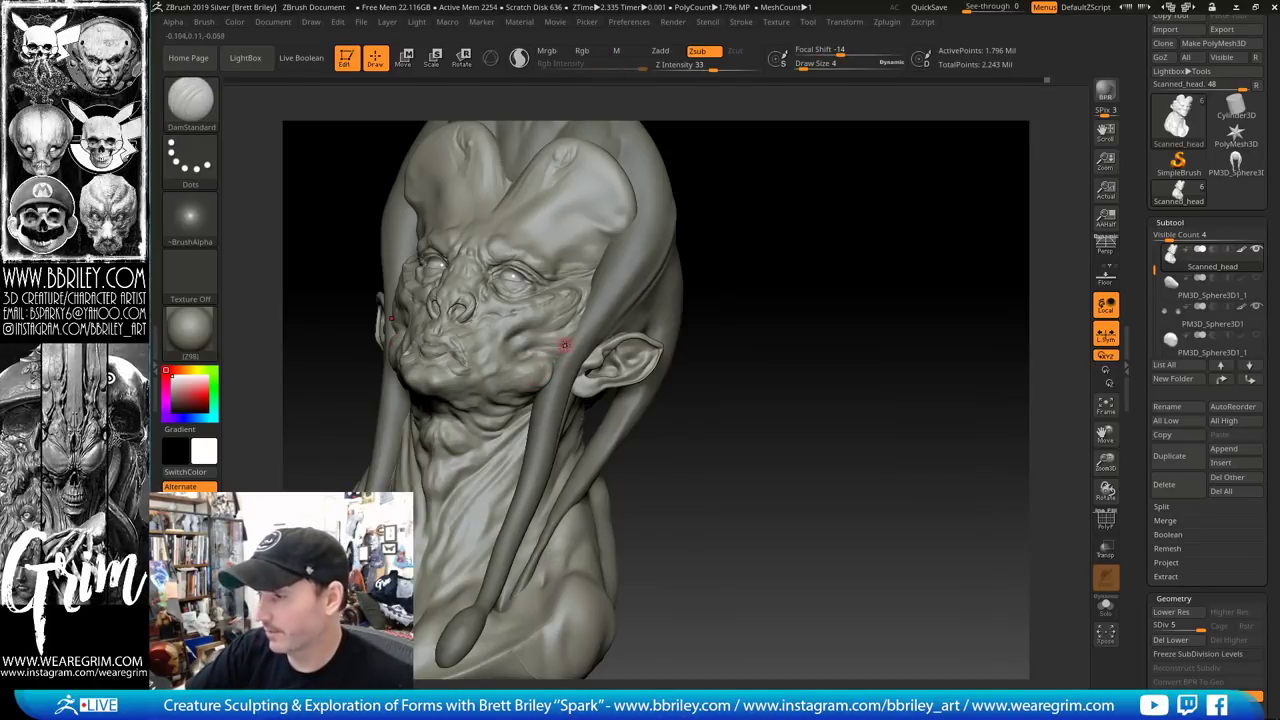
Raise skin folds on the side of the face in front of the ear with the Standard brush at draw size 4
{"action": "key", "text": "b"}
{"action": "key", "text": "s"}
{"action": "key", "text": "t"}
{"action": "left_click_drag", "start_coordinate": [755, 244], "coordinate": [905, 256]}
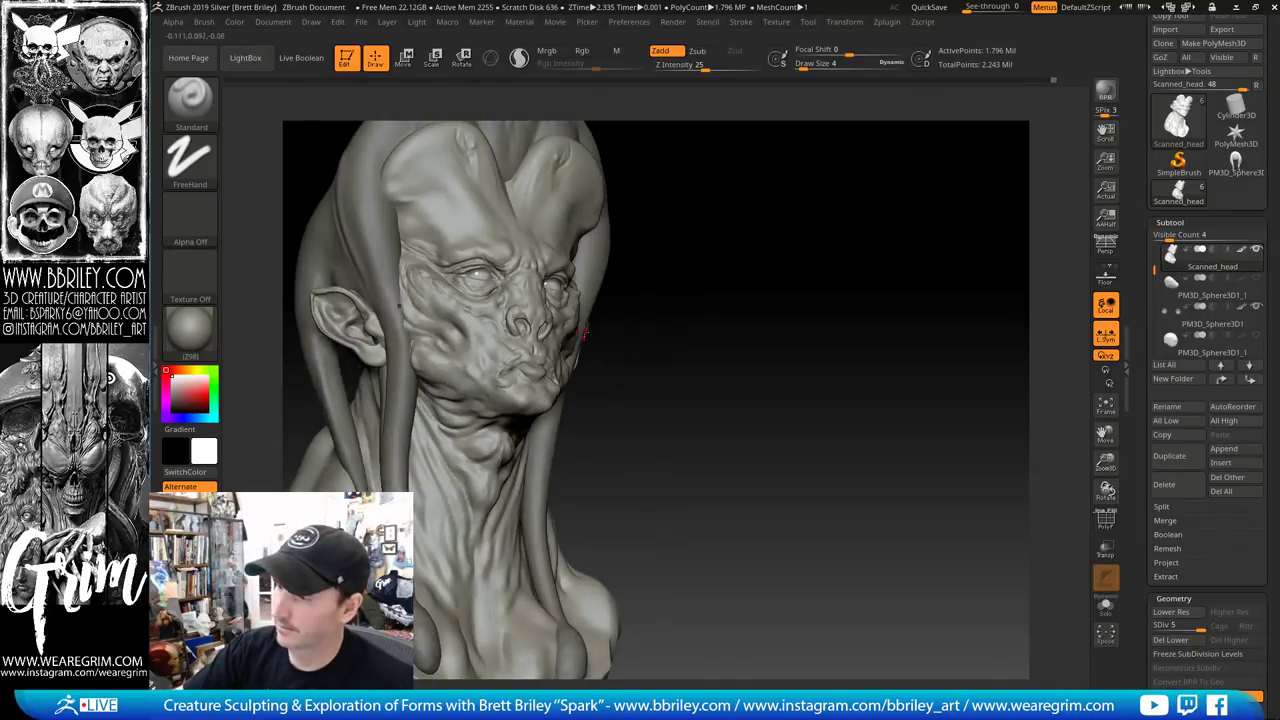
{"action": "left_click_drag", "start_coordinate": [715, 199], "coordinate": [780, 203]}
{"action": "left_click_drag", "start_coordinate": [780, 203], "coordinate": [872, 300], "text": "alt"}
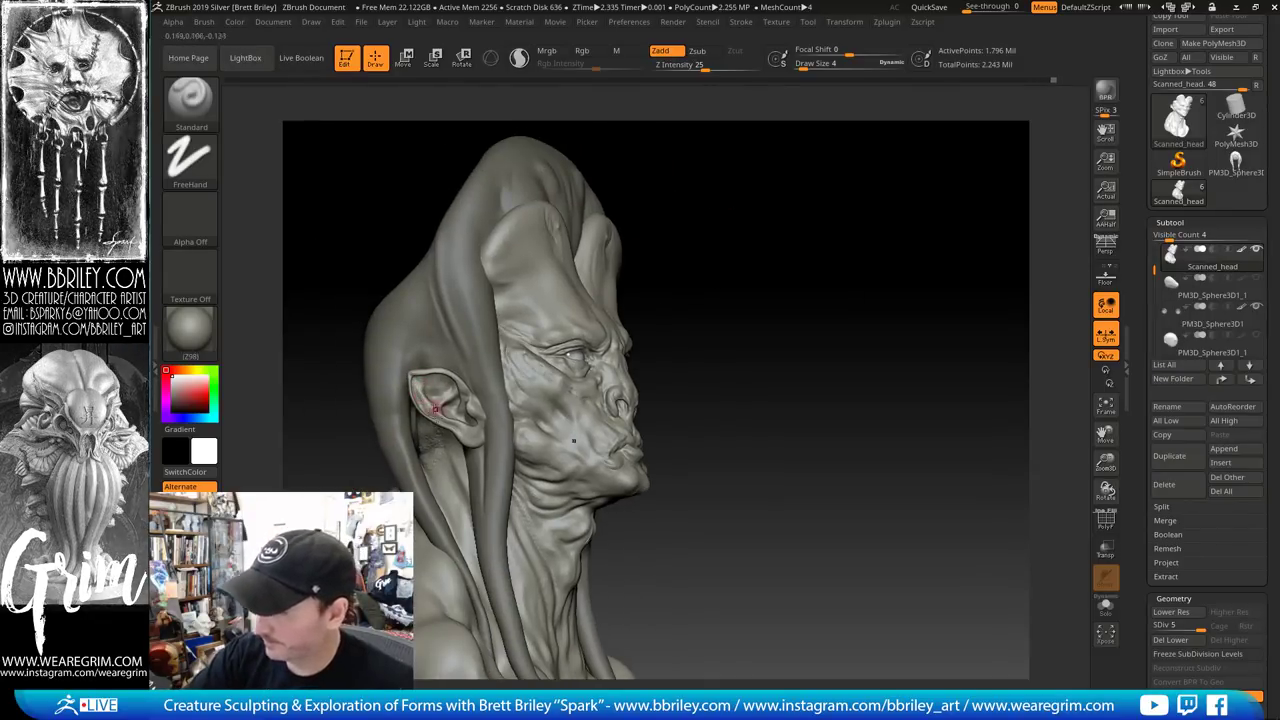
Adjust the ear's lower rim and lobe with the Move brush, working down to draw size 7
{"action": "key", "text": "shift"}
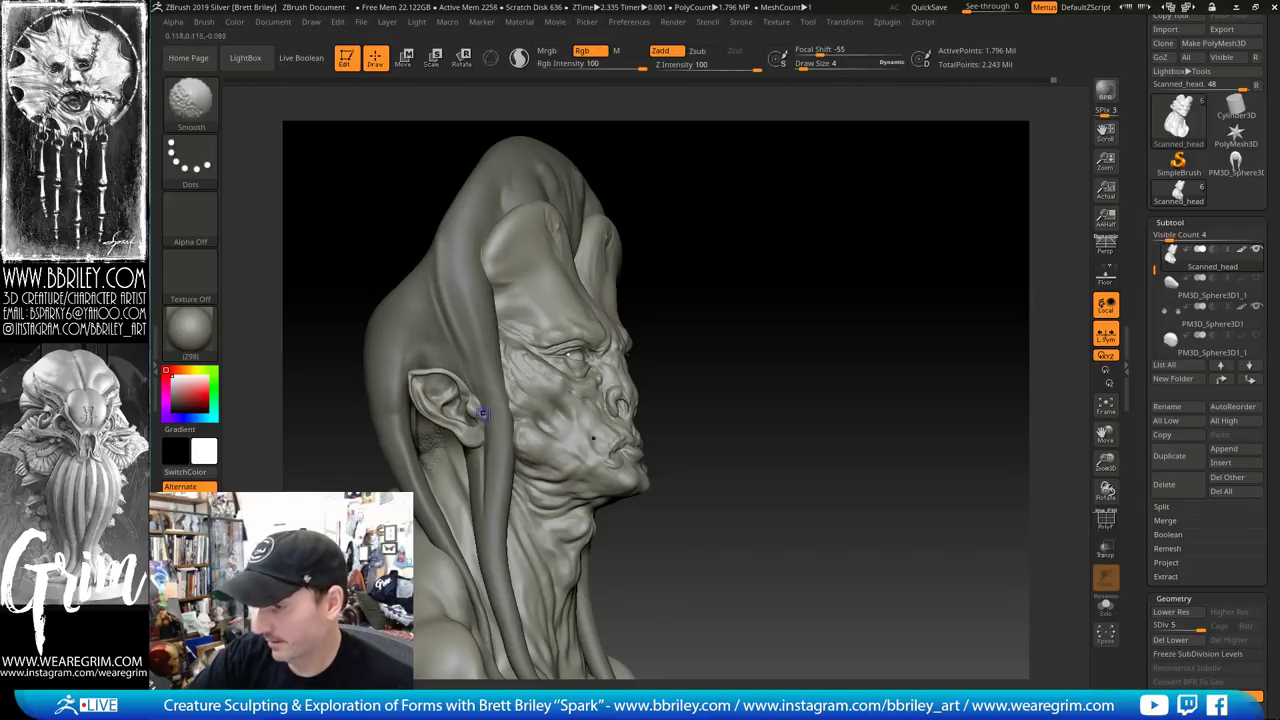
{"action": "left_click_drag", "start_coordinate": [678, 223], "coordinate": [663, 231]}
{"action": "key", "text": "b"}
{"action": "key", "text": "m"}
{"action": "key", "text": "v"}
{"action": "left_click_drag", "start_coordinate": [436, 420], "coordinate": [437, 413]}
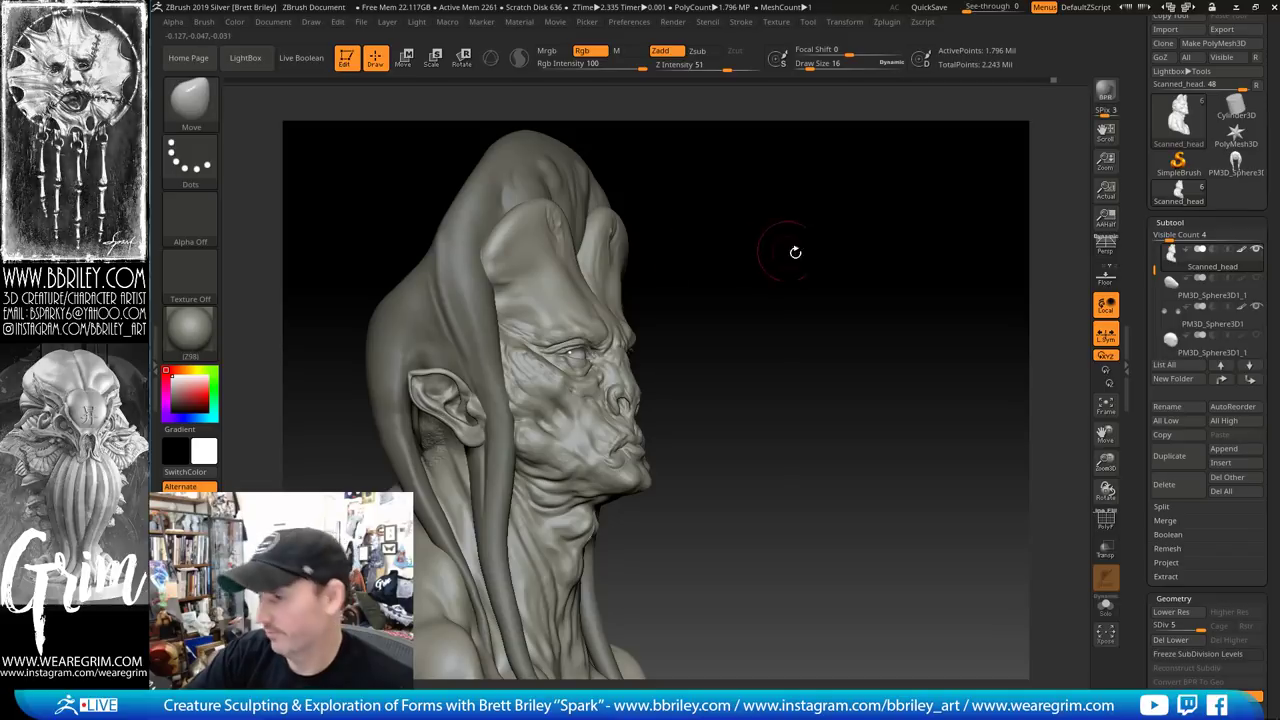
{"action": "mouse_move", "coordinate": [795, 252]}
{"action": "left_mouse_down"}
{"action": "mouse_move", "coordinate": [771, 271]}
{"action": "mouse_move", "coordinate": [790, 275]}
{"action": "mouse_move", "coordinate": [605, 338]}
{"action": "mouse_move", "coordinate": [540, 326]}
{"action": "left_mouse_up"}
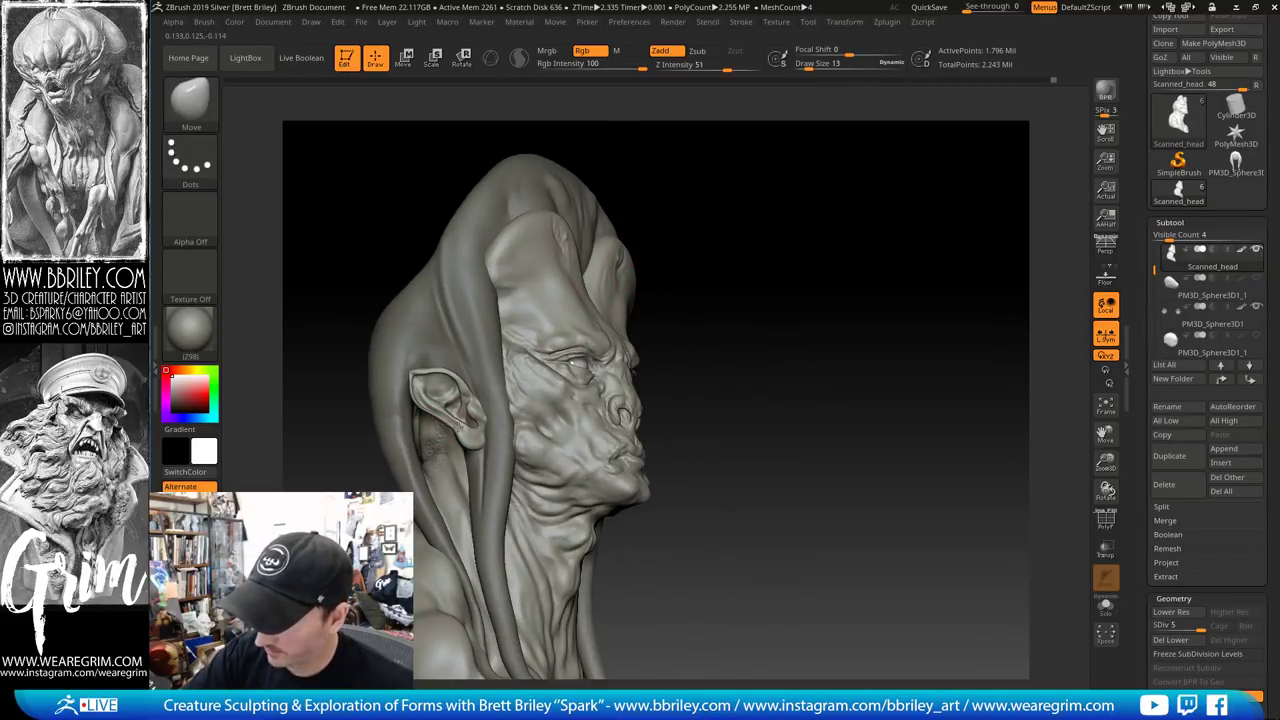
{"action": "key", "text": "s"}
{"action": "left_click_drag", "start_coordinate": [478, 443], "coordinate": [475, 443]}
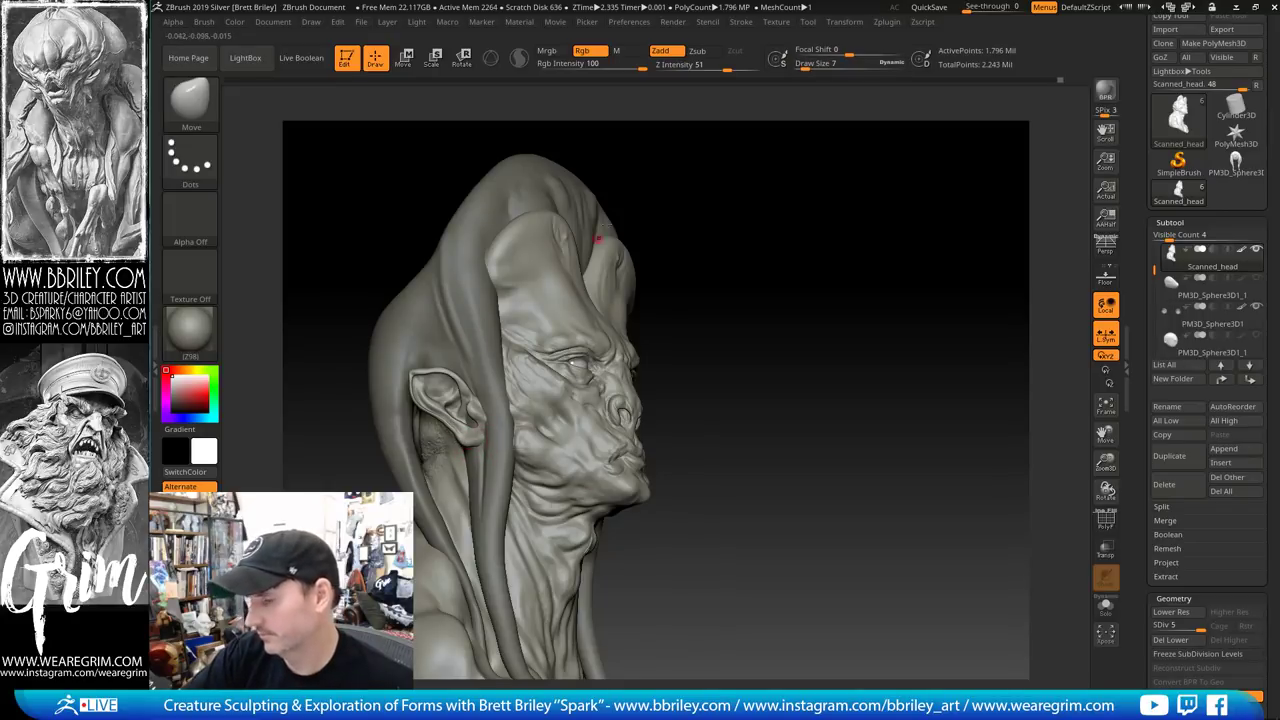
Lower the head to subdivision level 2 and reshape the ear's outer edge with the Move brush at draw size 16
{"action": "left_click_drag", "start_coordinate": [725, 265], "coordinate": [640, 285]}
{"action": "key", "text": "shift+d"}
{"action": "key", "text": "shift+d"}
{"action": "key", "text": "shift+d"}
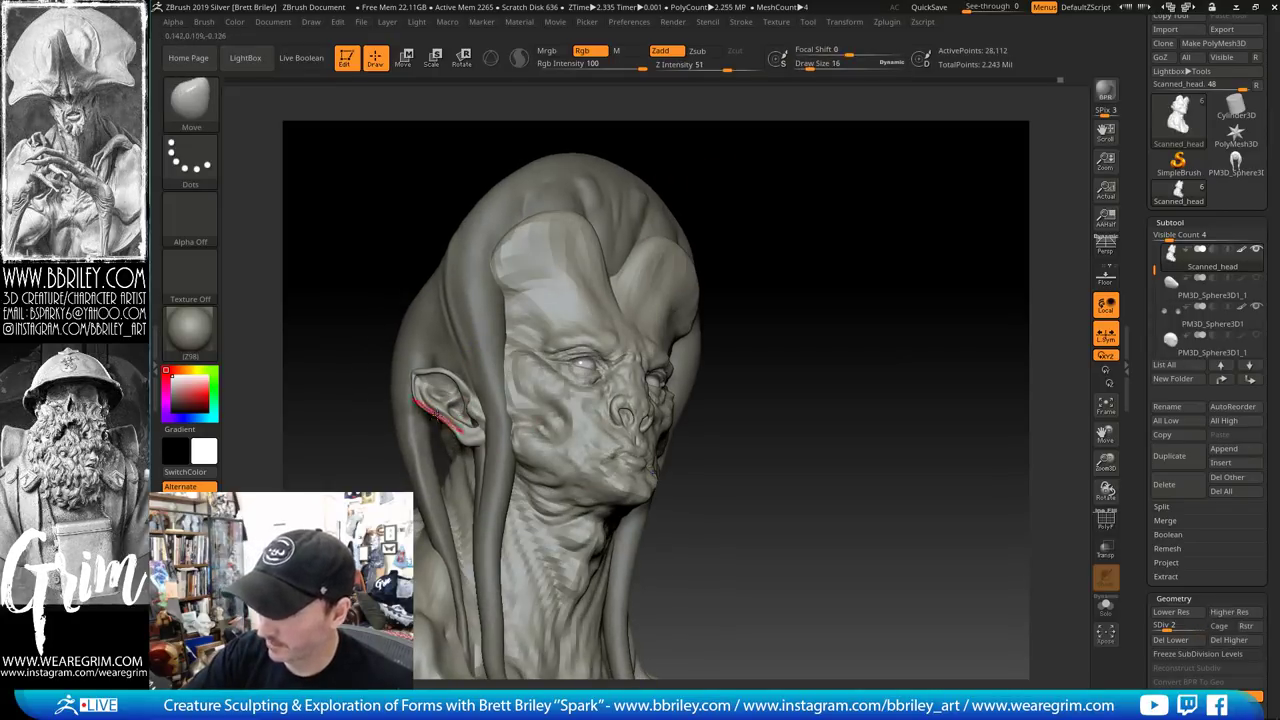
{"action": "mouse_move", "coordinate": [814, 243]}
{"action": "left_mouse_down"}
{"action": "mouse_move", "coordinate": [830, 257]}
{"action": "mouse_move", "coordinate": [745, 420]}
{"action": "mouse_move", "coordinate": [903, 334]}
{"action": "mouse_move", "coordinate": [897, 286]}
{"action": "mouse_move", "coordinate": [875, 312]}
{"action": "mouse_move", "coordinate": [818, 318]}
{"action": "mouse_move", "coordinate": [790, 300]}
{"action": "mouse_move", "coordinate": [726, 346]}
{"action": "mouse_move", "coordinate": [746, 281]}
{"action": "left_mouse_up"}
{"action": "key", "text": "]"}
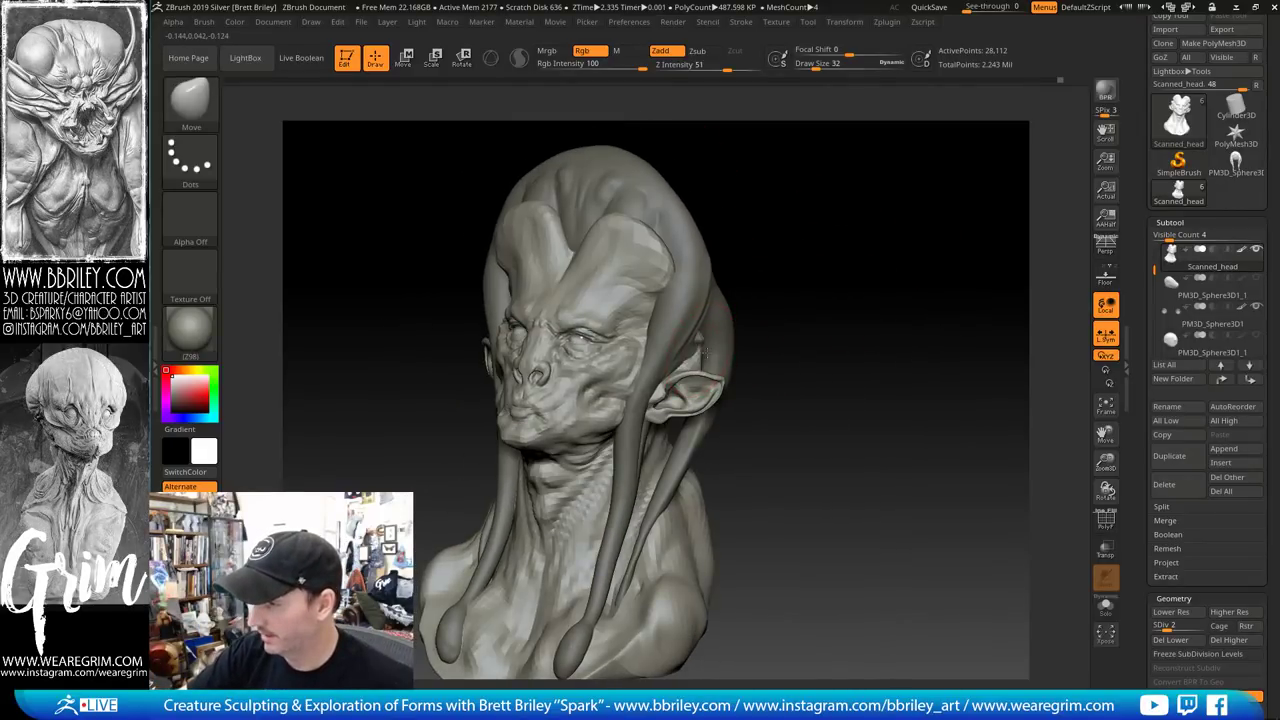
Reshape the skull behind the ear at draw size 32 and the back of the head at draw size 50 with the Move brush
{"action": "left_click_drag", "start_coordinate": [707, 345], "coordinate": [692, 348]}
{"action": "left_click_drag", "start_coordinate": [796, 244], "coordinate": [738, 252]}
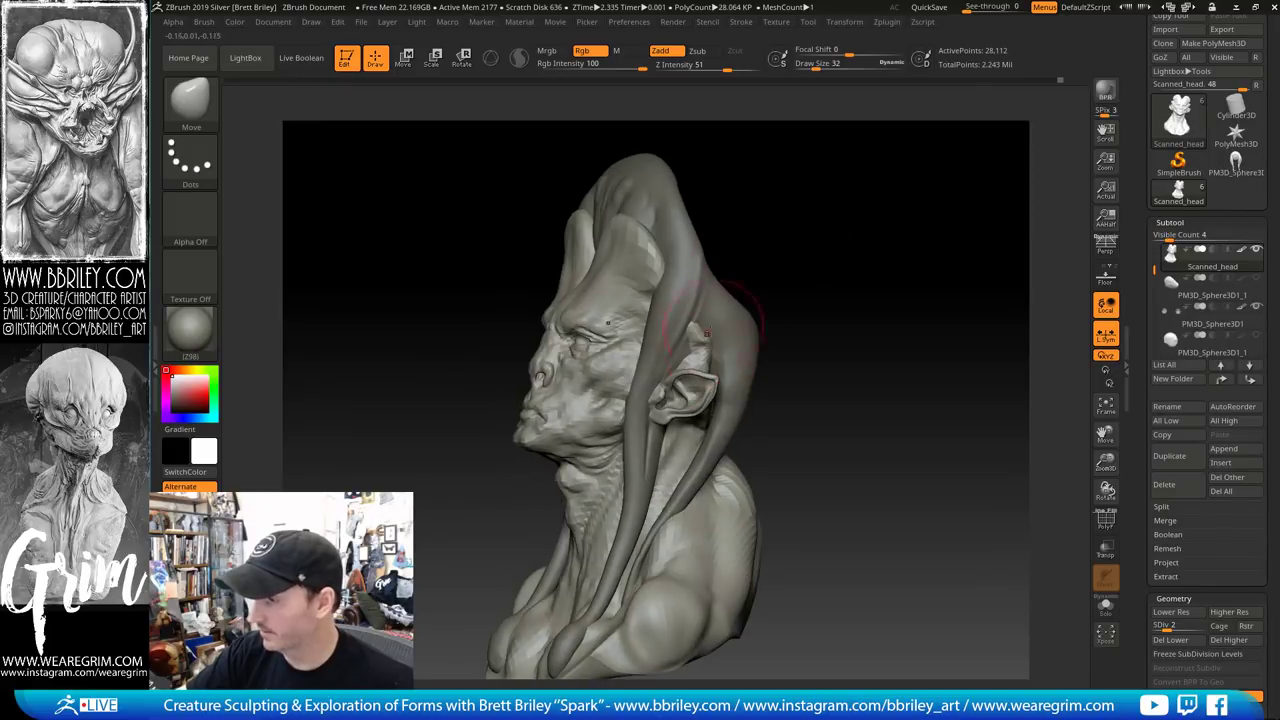
{"action": "key", "text": "s"}
{"action": "left_click_drag", "start_coordinate": [695, 349], "coordinate": [691, 348]}
{"action": "left_click_drag", "start_coordinate": [826, 257], "coordinate": [805, 312]}
{"action": "key", "text": "s"}
{"action": "left_click", "coordinate": [785, 317]}
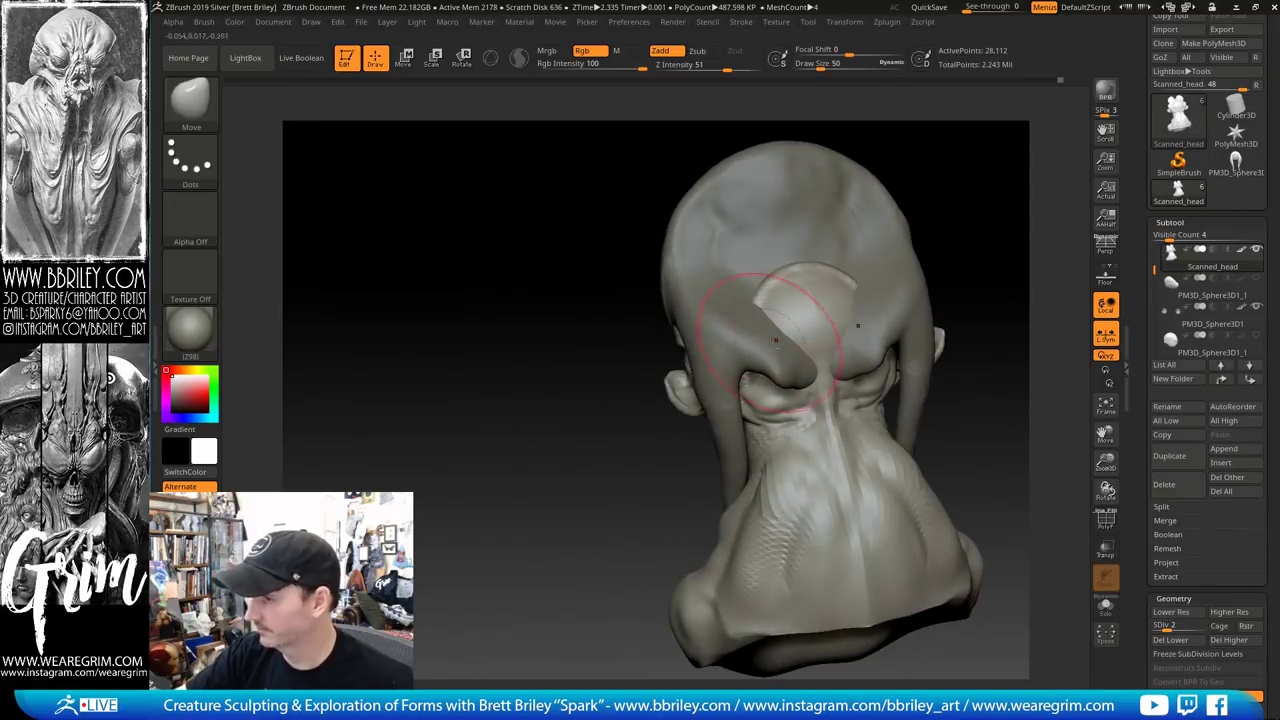
{"action": "left_click_drag", "start_coordinate": [949, 180], "coordinate": [880, 230]}
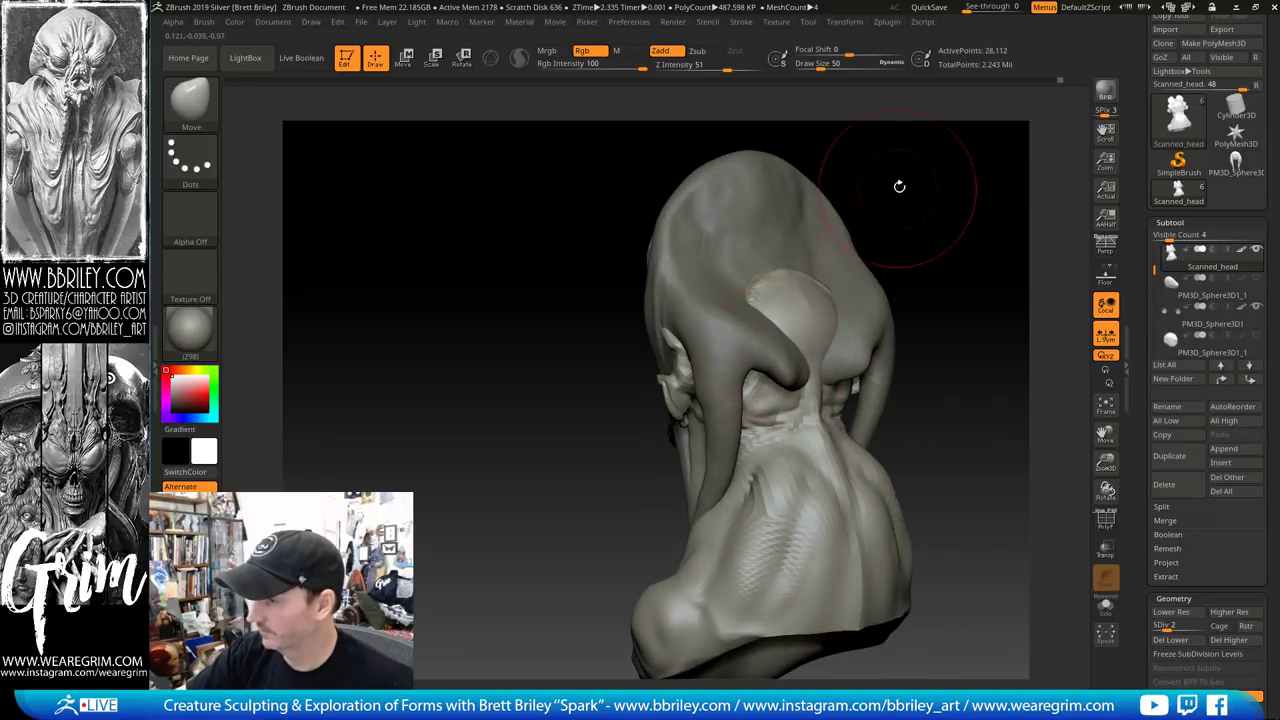
Select the headpiece subtool and thicken its rear lobe tip above the nape with the Inflate brush, smoothing the result
{"action": "left_click", "coordinate": [754, 347], "text": "alt"}
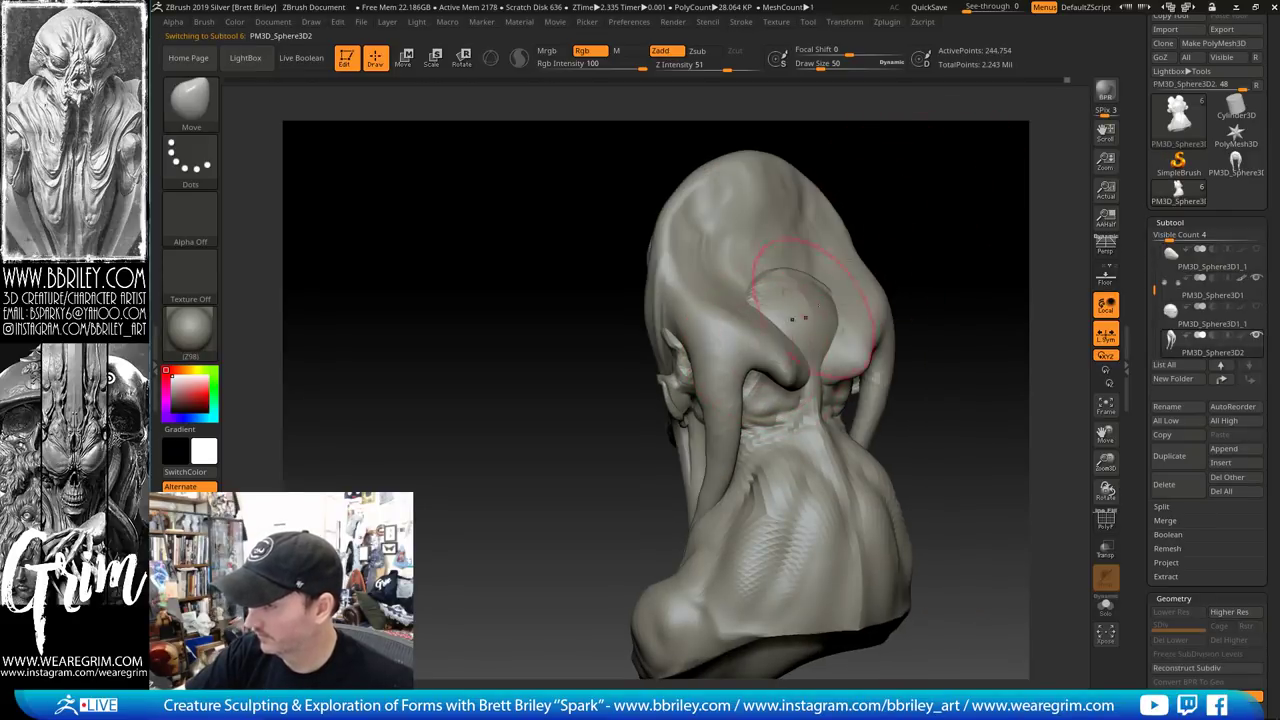
{"action": "mouse_move", "coordinate": [640, 335]}
{"action": "left_mouse_down"}
{"action": "mouse_move", "coordinate": [785, 343]}
{"action": "mouse_move", "coordinate": [825, 256]}
{"action": "left_mouse_up"}
{"action": "key", "text": "s"}
{"action": "left_click", "coordinate": [780, 358]}
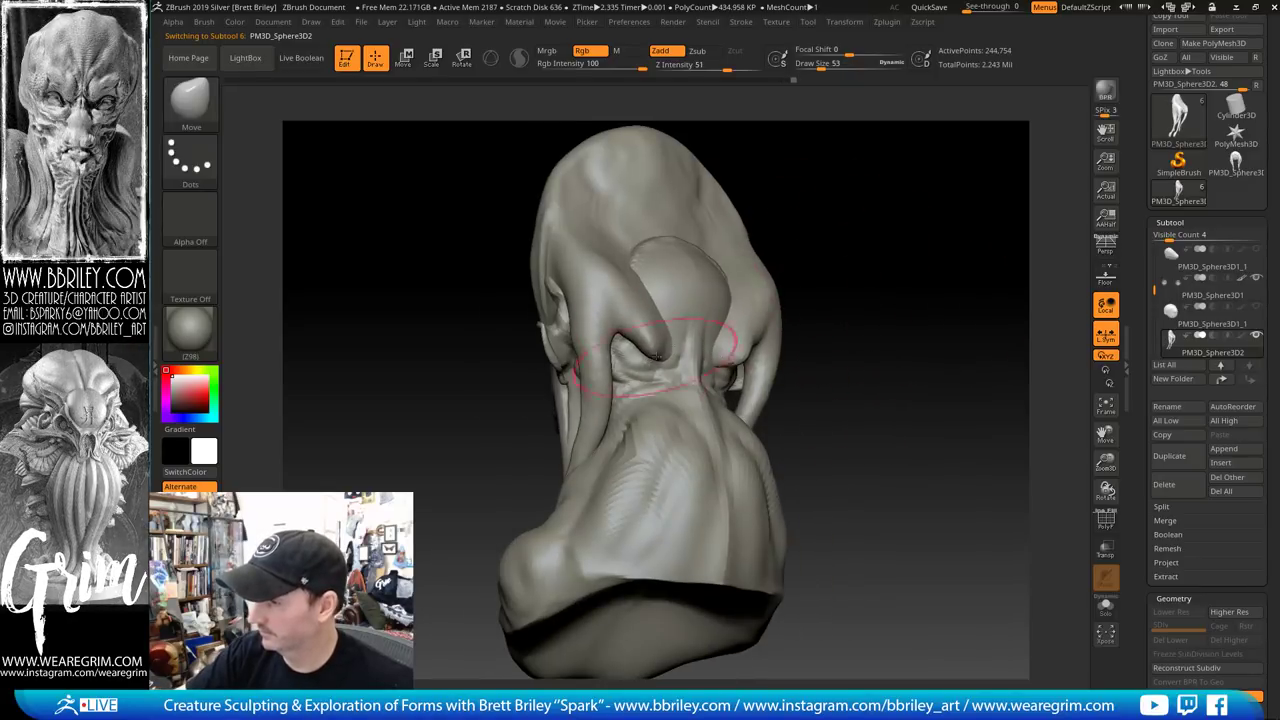
{"action": "right_click_drag", "start_coordinate": [640, 443], "coordinate": [691, 283]}
{"action": "key", "text": "b"}
{"action": "key", "text": "i"}
{"action": "key", "text": "n"}
{"action": "left_click_drag", "start_coordinate": [652, 355], "coordinate": [632, 350]}
{"action": "key", "text": "shift"}
Pull the headpiece's rear lobe tips into place at the nape with the Move brush at draw size 27
{"action": "right_click_drag", "start_coordinate": [643, 343], "coordinate": [740, 350]}
{"action": "right_click_drag", "start_coordinate": [680, 303], "coordinate": [622, 375]}
{"action": "key", "text": "b"}
{"action": "key", "text": "m"}
{"action": "key", "text": "v"}
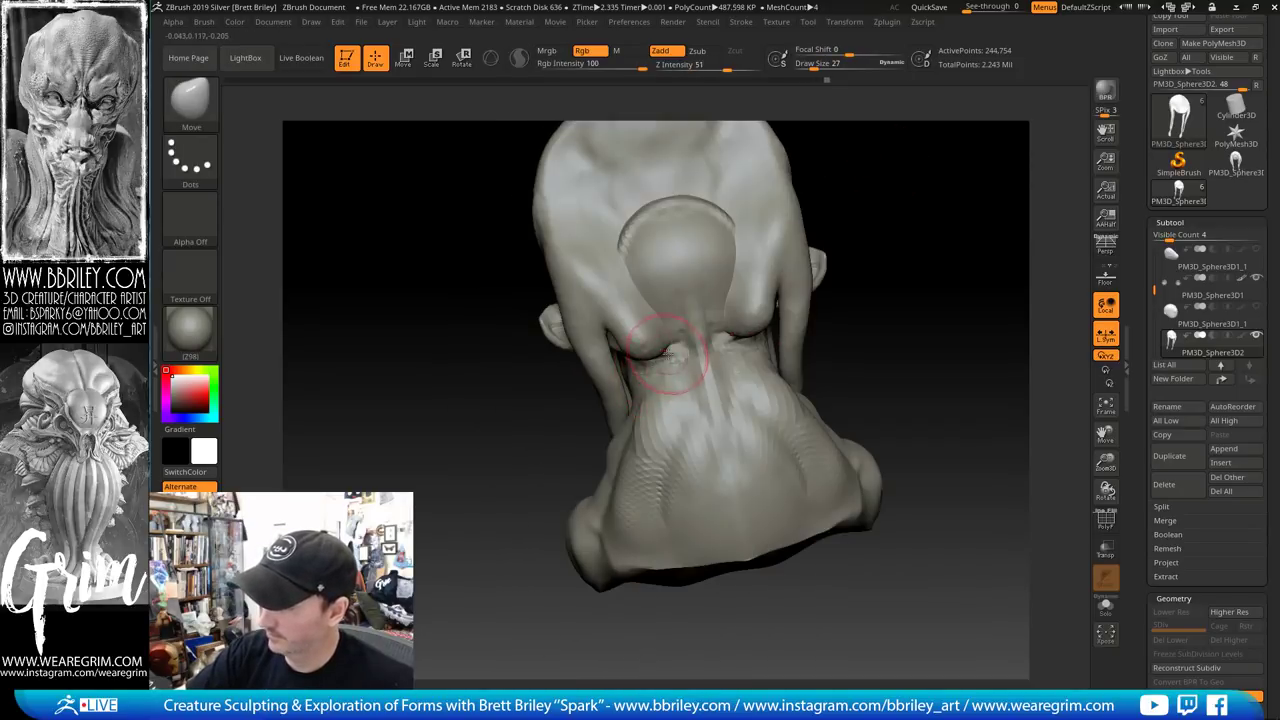
{"action": "left_click_drag", "start_coordinate": [684, 360], "coordinate": [694, 348]}
Reshape the headpiece's edge around the round opening at the back with the Move brush at draw size 44
{"action": "mouse_move", "coordinate": [900, 195]}
{"action": "left_mouse_down"}
{"action": "mouse_move", "coordinate": [909, 175]}
{"action": "mouse_move", "coordinate": [762, 268]}
{"action": "mouse_move", "coordinate": [570, 295]}
{"action": "left_mouse_up"}
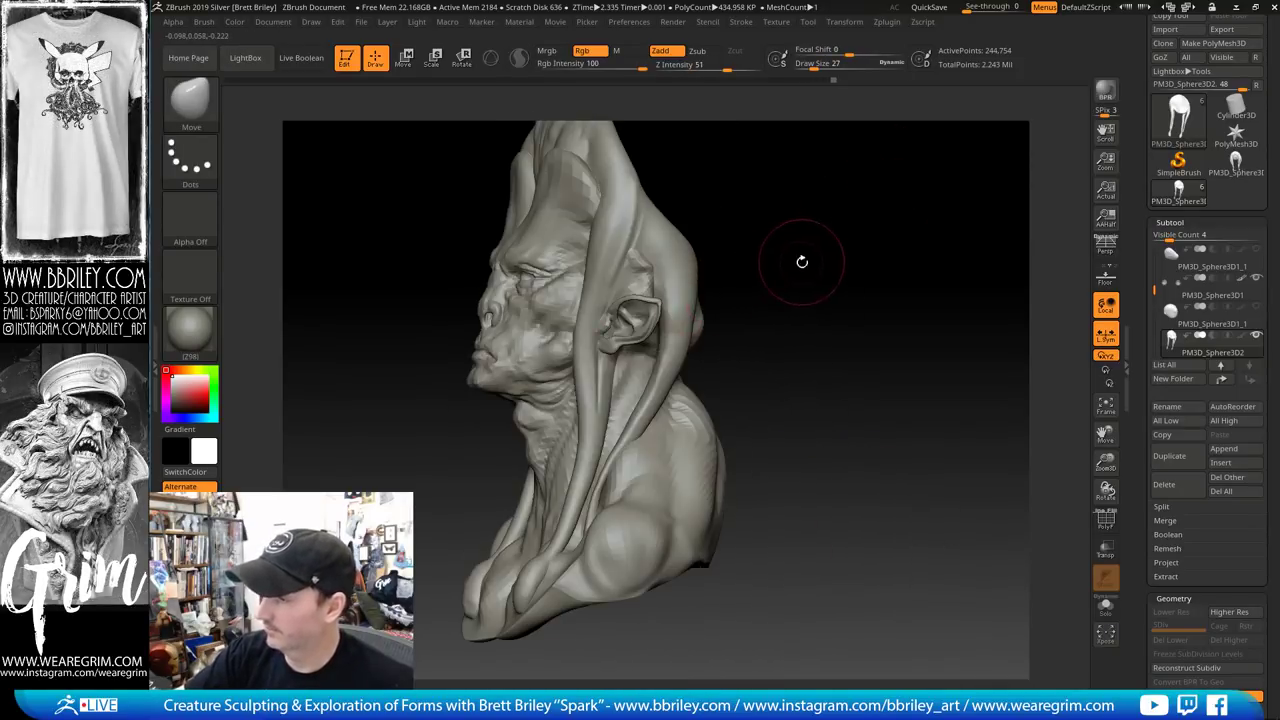
{"action": "left_click_drag", "start_coordinate": [801, 260], "coordinate": [1008, 196]}
{"action": "key", "text": "s"}
{"action": "left_click_drag", "start_coordinate": [732, 322], "coordinate": [757, 322]}
{"action": "left_click_drag", "start_coordinate": [762, 266], "coordinate": [779, 254]}
{"action": "left_click_drag", "start_coordinate": [890, 174], "coordinate": [934, 166]}
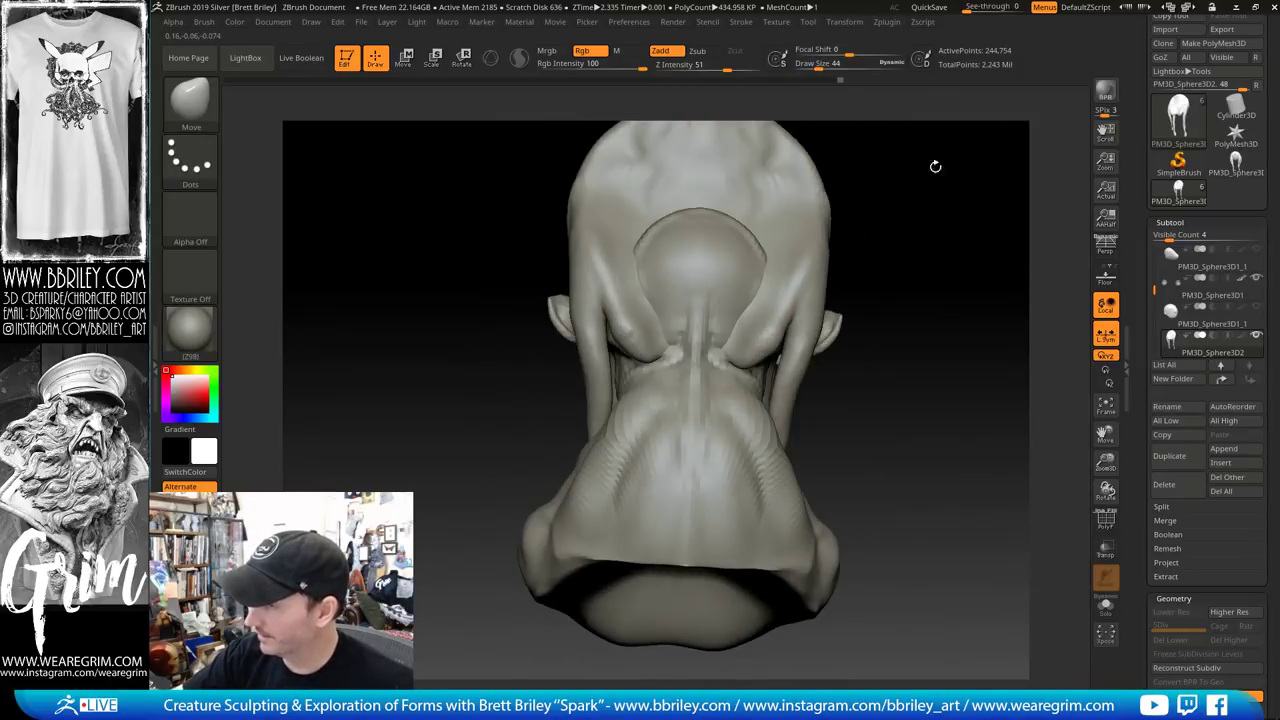
Build up a raised rim along both sides of the headpiece's rear opening with the Clay brush at draw size 9, smoothing it
{"action": "key", "text": "1"}
{"action": "key", "text": "s"}
{"action": "key", "text": "s"}
{"action": "left_click_drag", "start_coordinate": [660, 273], "coordinate": [627, 276]}
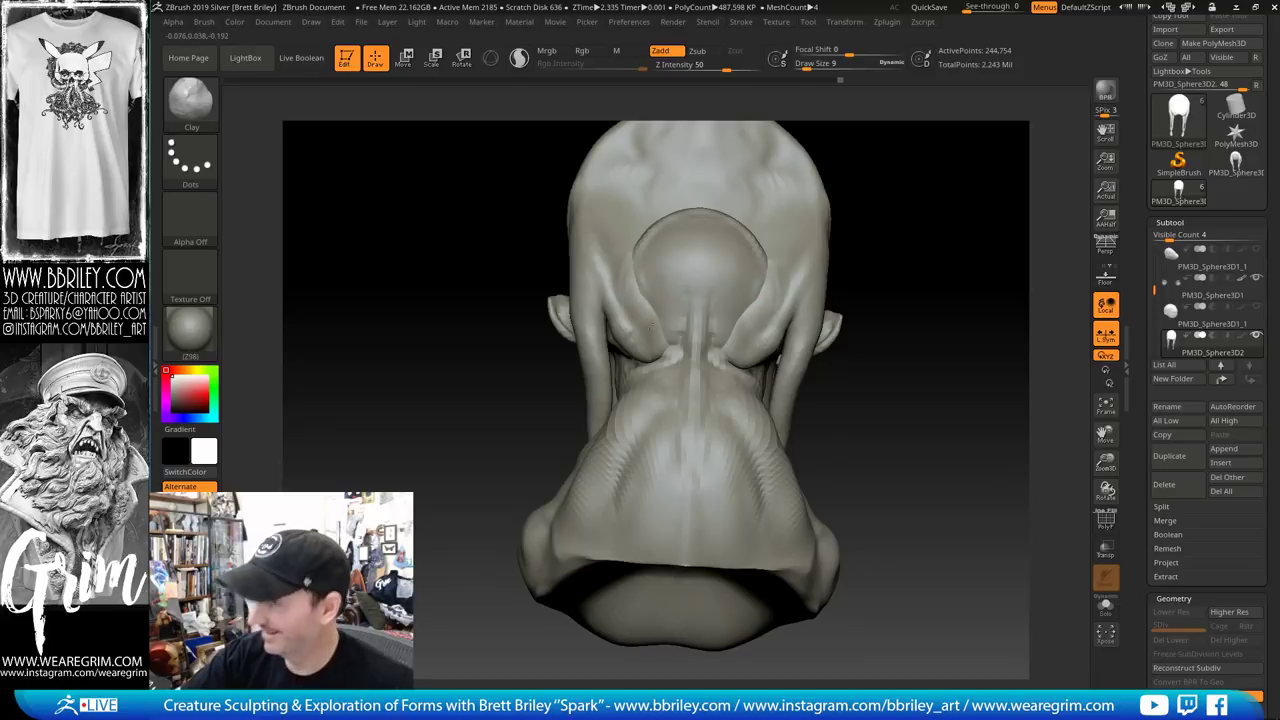
{"action": "left_click_drag", "start_coordinate": [924, 181], "coordinate": [910, 248], "text": "alt"}
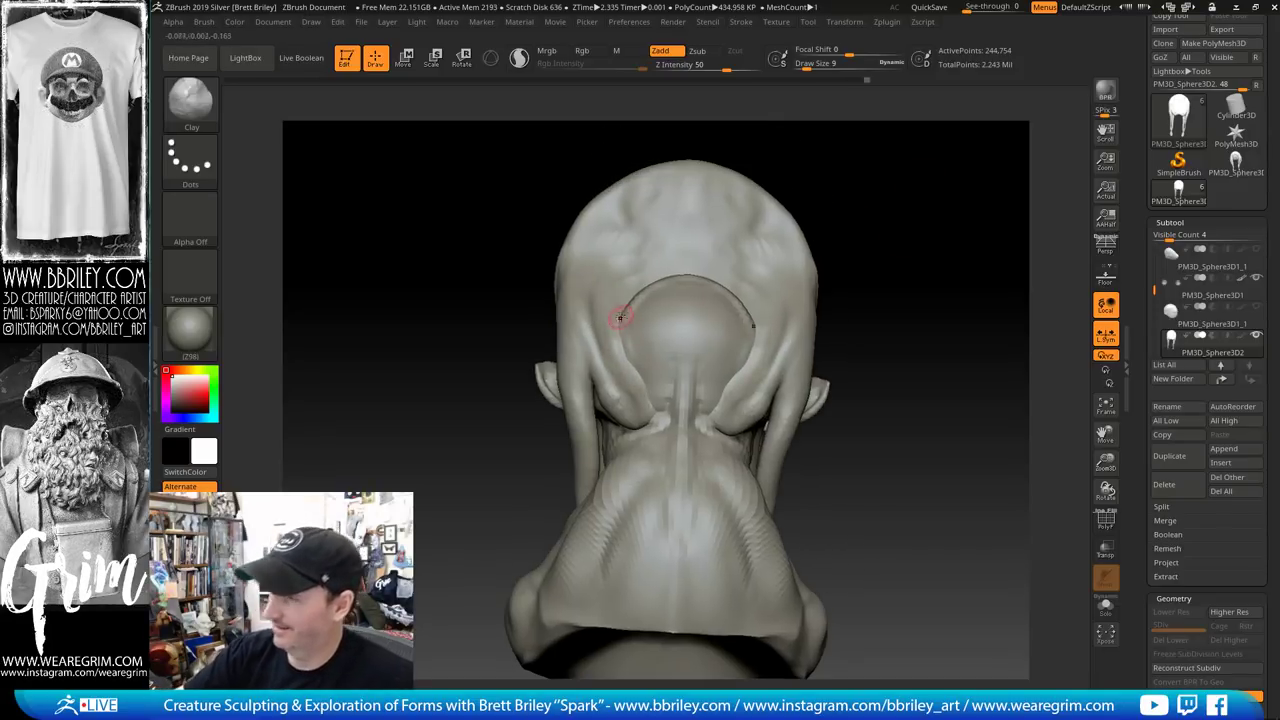
{"action": "key", "text": "2"}
{"action": "left_click_drag", "start_coordinate": [617, 313], "coordinate": [622, 378]}
{"action": "key", "text": "shift"}
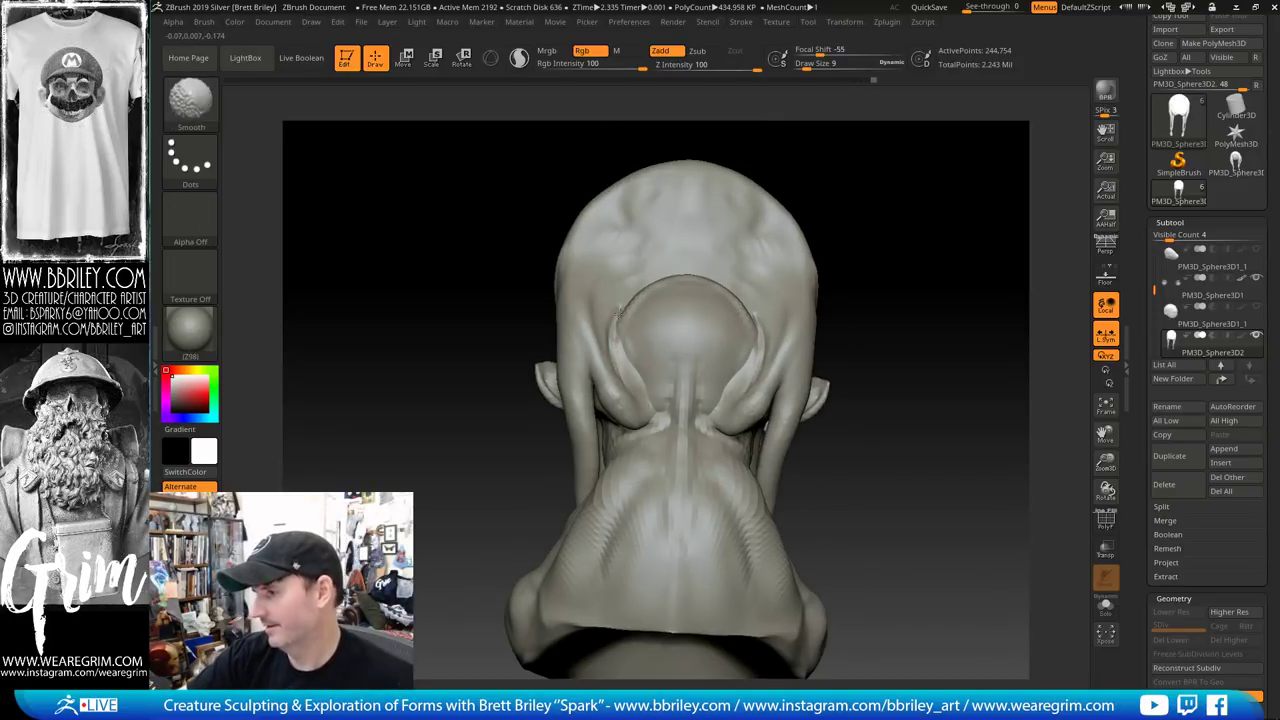
{"action": "key", "text": "3"}
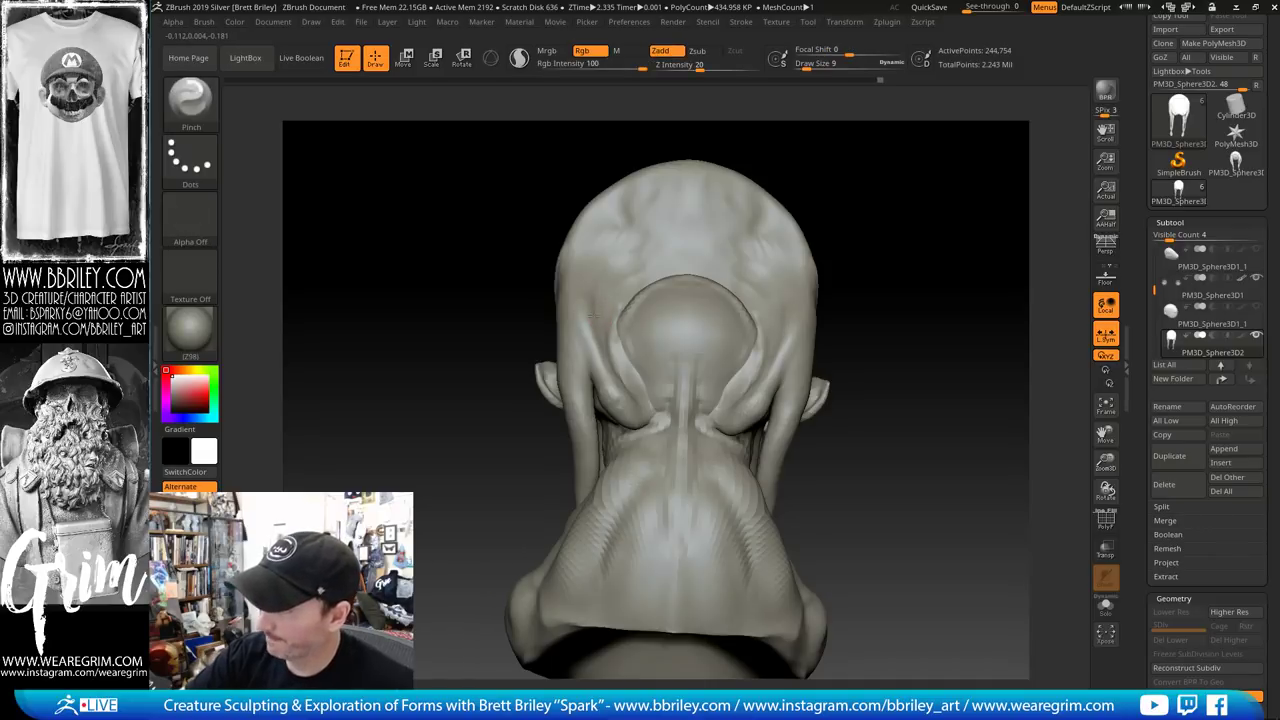
Carve curved creases beside the rear opening of the headpiece with the DamStandard brush at draw size 9
{"action": "key", "text": "b"}
{"action": "key", "text": "t"}
{"action": "key", "text": "d"}
{"action": "key", "text": "b"}
{"action": "key", "text": "d"}
{"action": "key", "text": "s"}
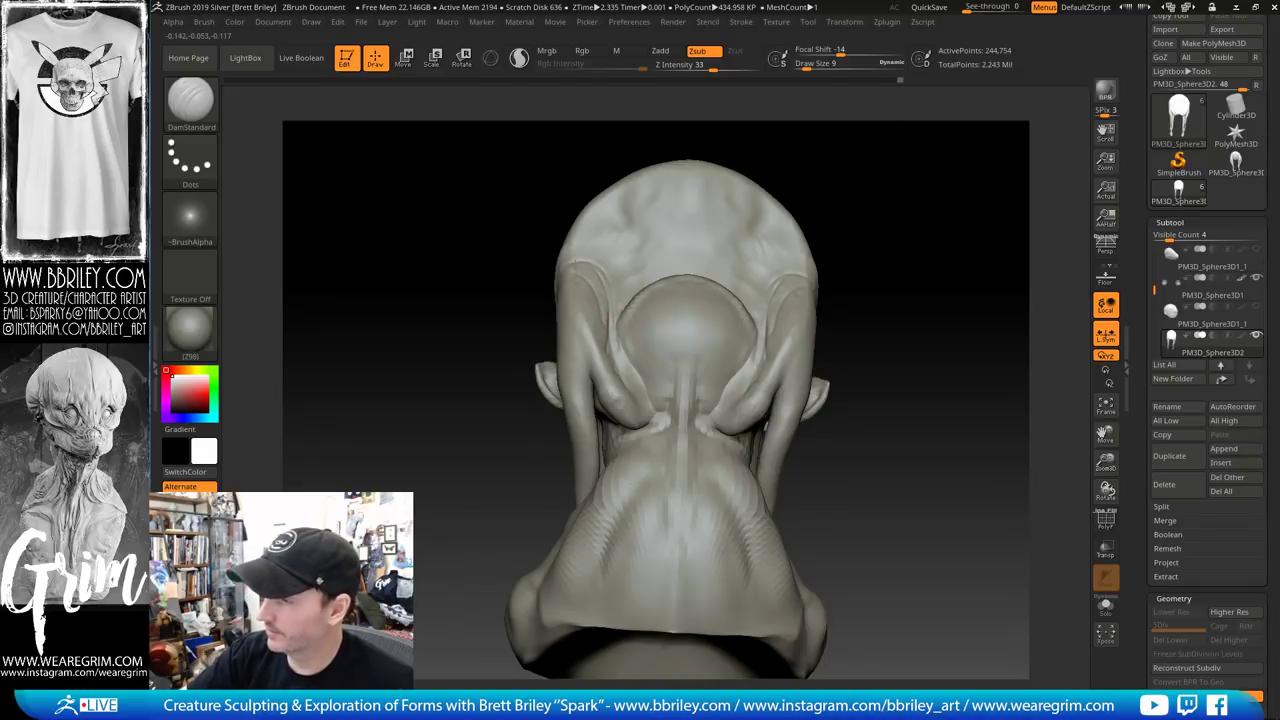
{"action": "mouse_move", "coordinate": [908, 206]}
{"action": "left_mouse_down"}
{"action": "mouse_move", "coordinate": [1000, 186]}
{"action": "mouse_move", "coordinate": [850, 209]}
{"action": "left_mouse_up"}
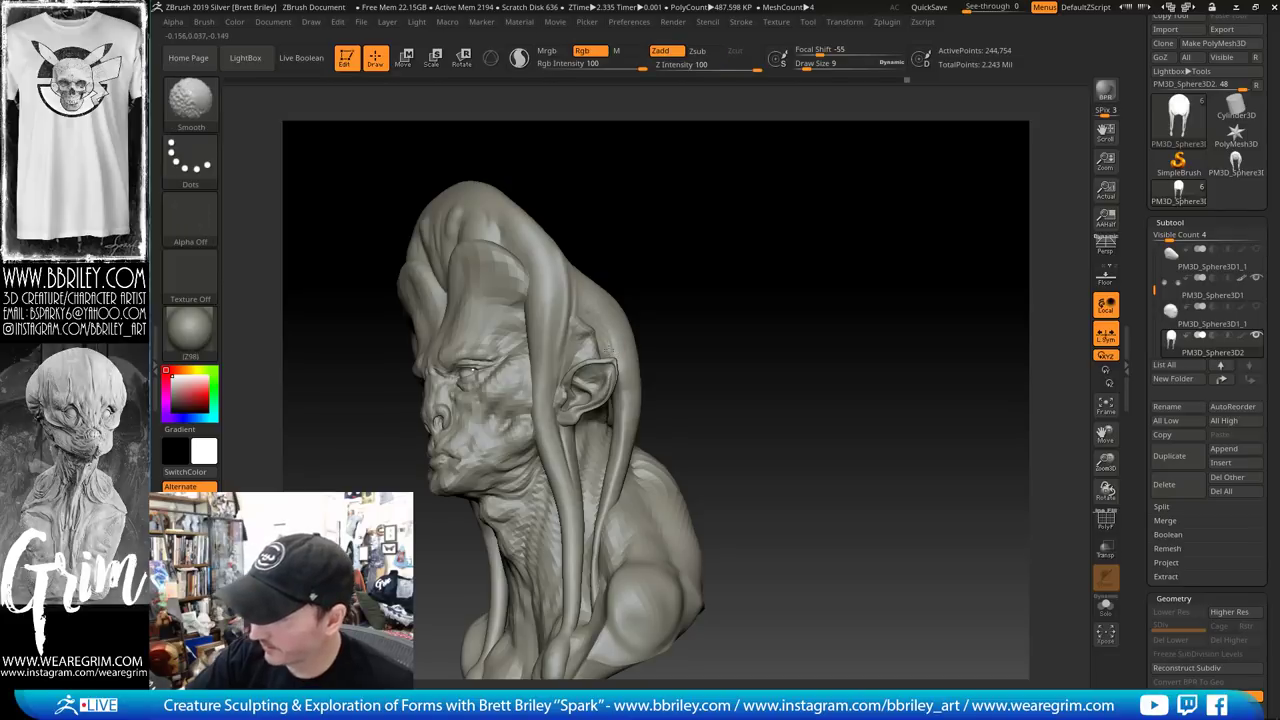
Select the head subtool and adjust the temple and outer eye area with the Move brush at draw size 15
{"action": "mouse_move", "coordinate": [717, 223]}
{"action": "left_mouse_down"}
{"action": "mouse_move", "coordinate": [762, 190]}
{"action": "mouse_move", "coordinate": [794, 229]}
{"action": "mouse_move", "coordinate": [789, 166]}
{"action": "left_mouse_up"}
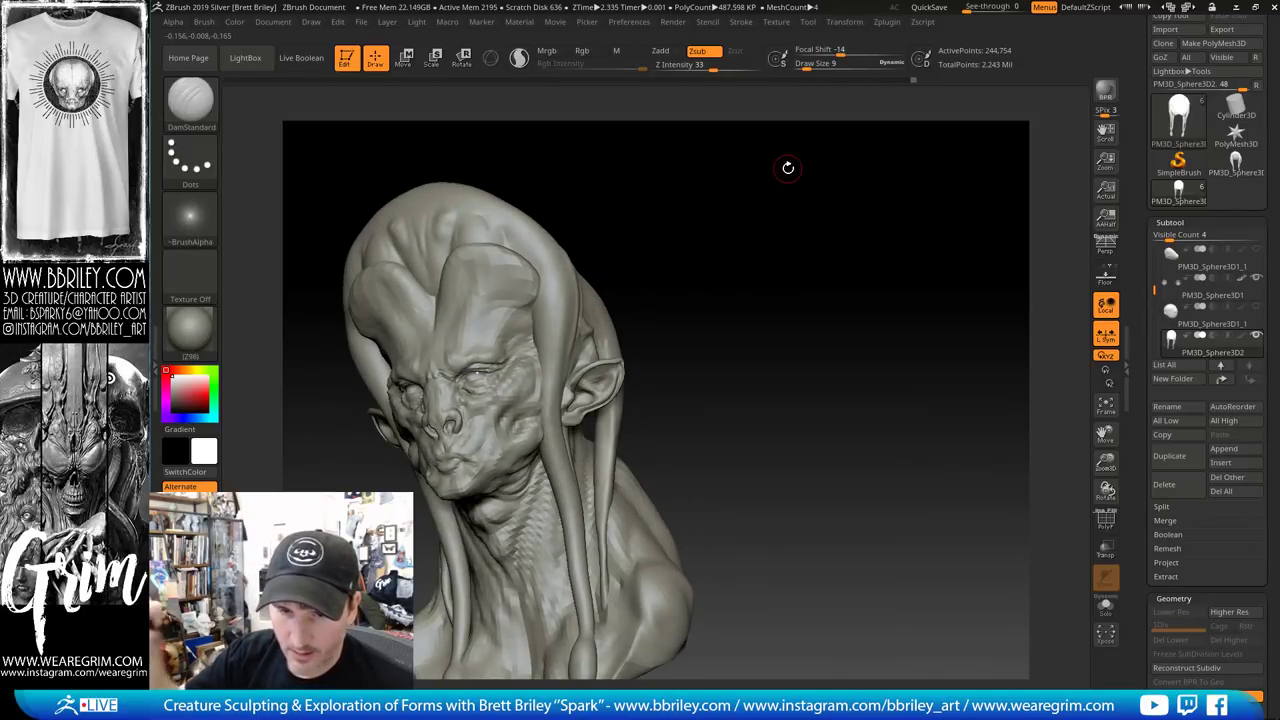
{"action": "mouse_move", "coordinate": [768, 283]}
{"action": "left_mouse_down"}
{"action": "mouse_move", "coordinate": [828, 223]}
{"action": "mouse_move", "coordinate": [766, 214]}
{"action": "mouse_move", "coordinate": [720, 286]}
{"action": "left_mouse_up"}
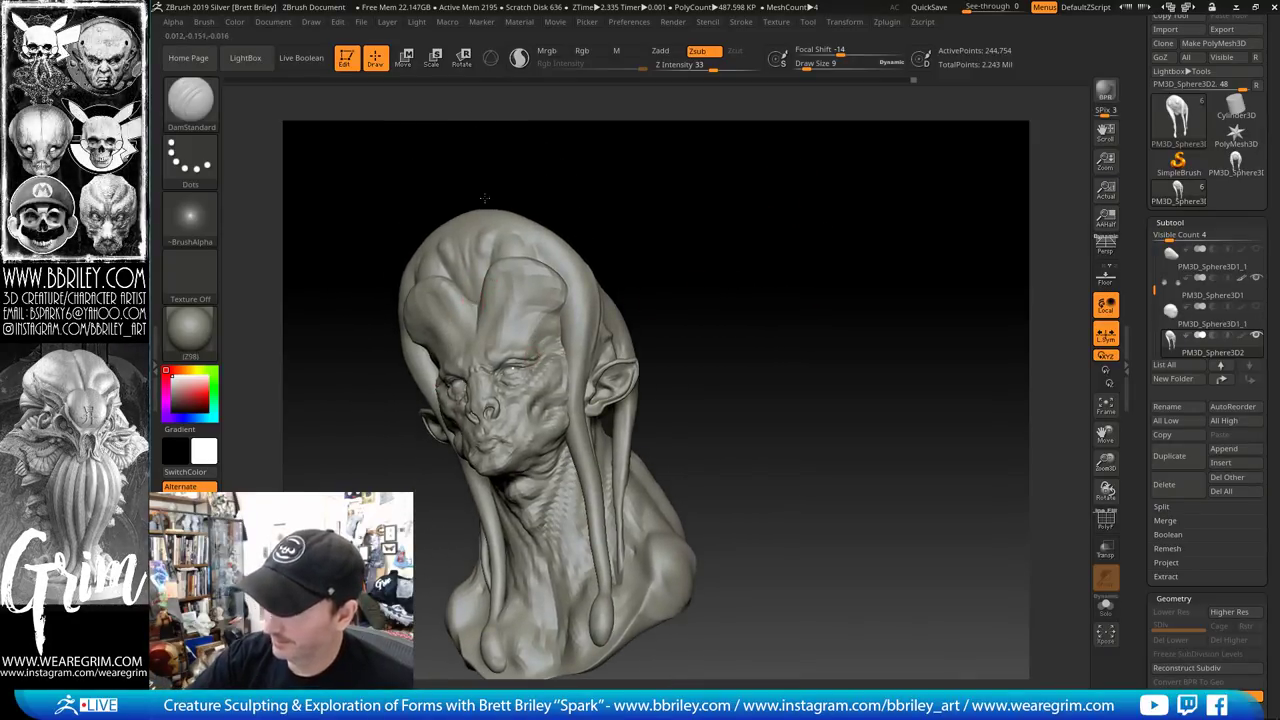
{"action": "left_click_drag", "start_coordinate": [609, 230], "coordinate": [610, 270]}
{"action": "left_click", "coordinate": [543, 310], "text": "alt"}
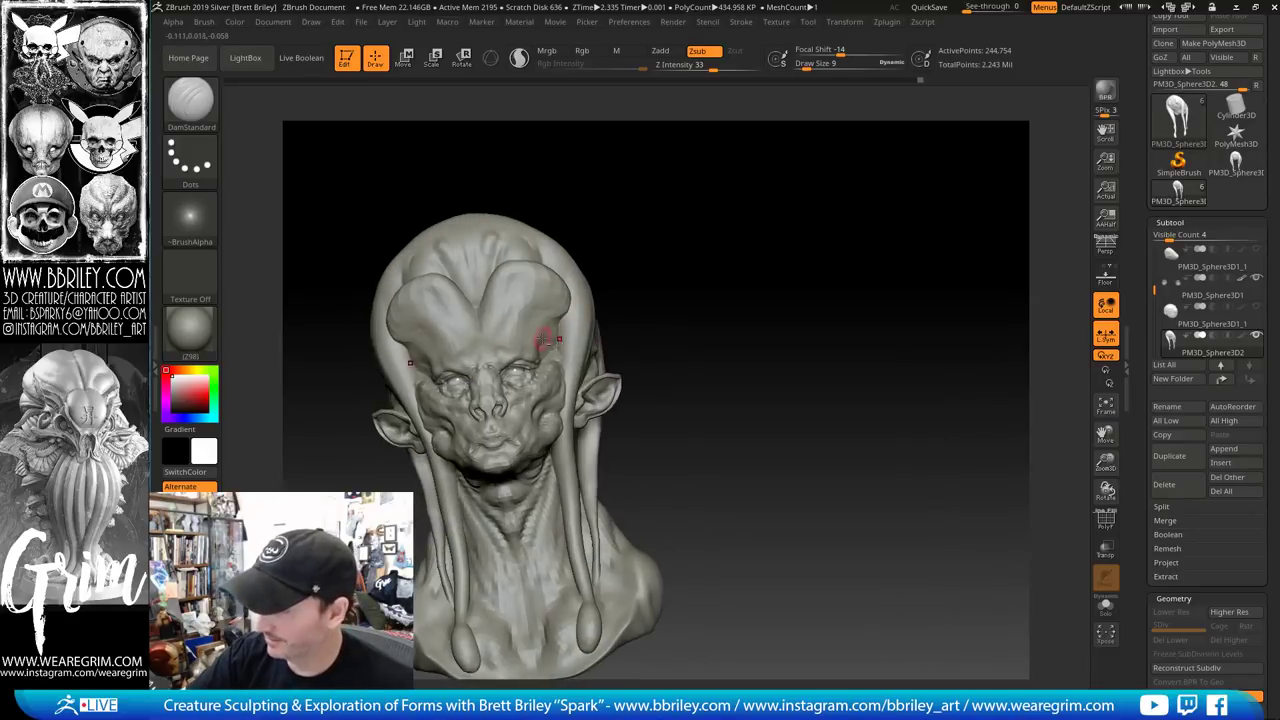
{"action": "key", "text": "b"}
{"action": "key", "text": "m"}
{"action": "key", "text": "v"}
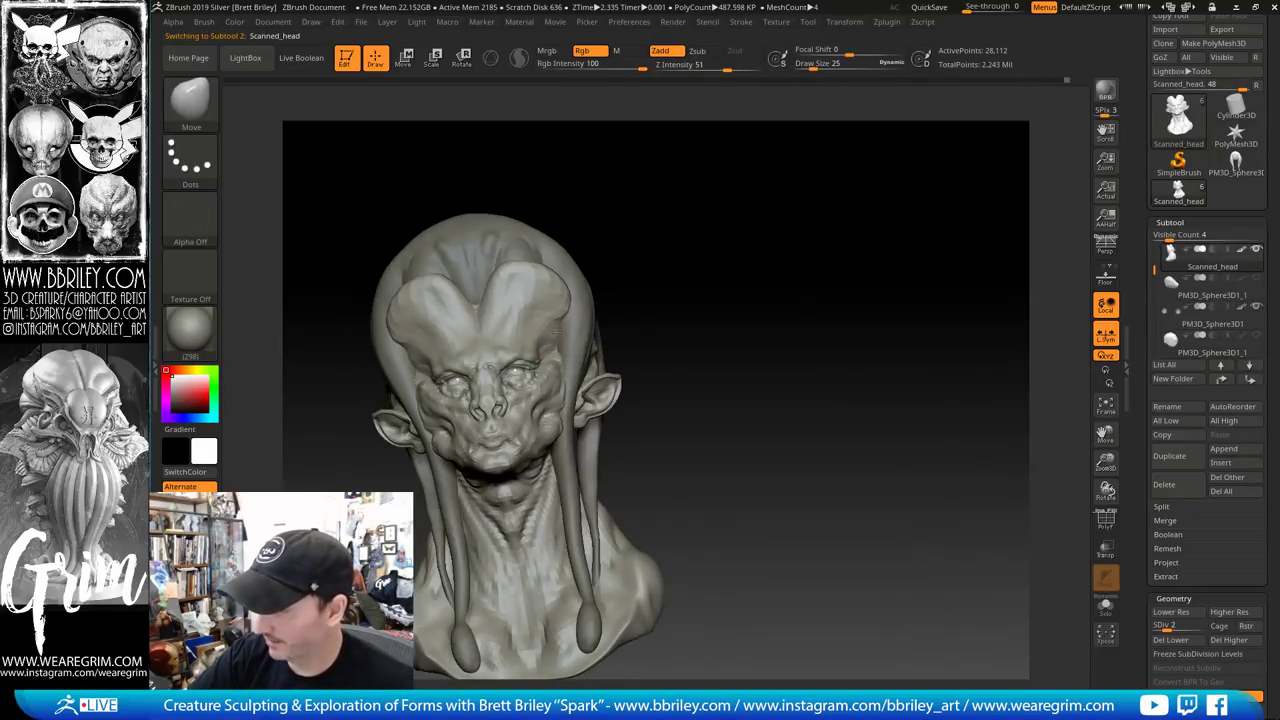
{"action": "mouse_move", "coordinate": [637, 232]}
{"action": "left_mouse_down"}
{"action": "mouse_move", "coordinate": [652, 250]}
{"action": "mouse_move", "coordinate": [630, 262]}
{"action": "mouse_move", "coordinate": [691, 231]}
{"action": "mouse_move", "coordinate": [614, 251]}
{"action": "mouse_move", "coordinate": [612, 266]}
{"action": "mouse_move", "coordinate": [754, 249]}
{"action": "mouse_move", "coordinate": [624, 330]}
{"action": "left_mouse_up"}
{"action": "mouse_move", "coordinate": [739, 245]}
{"action": "left_mouse_down"}
{"action": "mouse_move", "coordinate": [754, 229]}
{"action": "mouse_move", "coordinate": [745, 248]}
{"action": "left_mouse_up"}
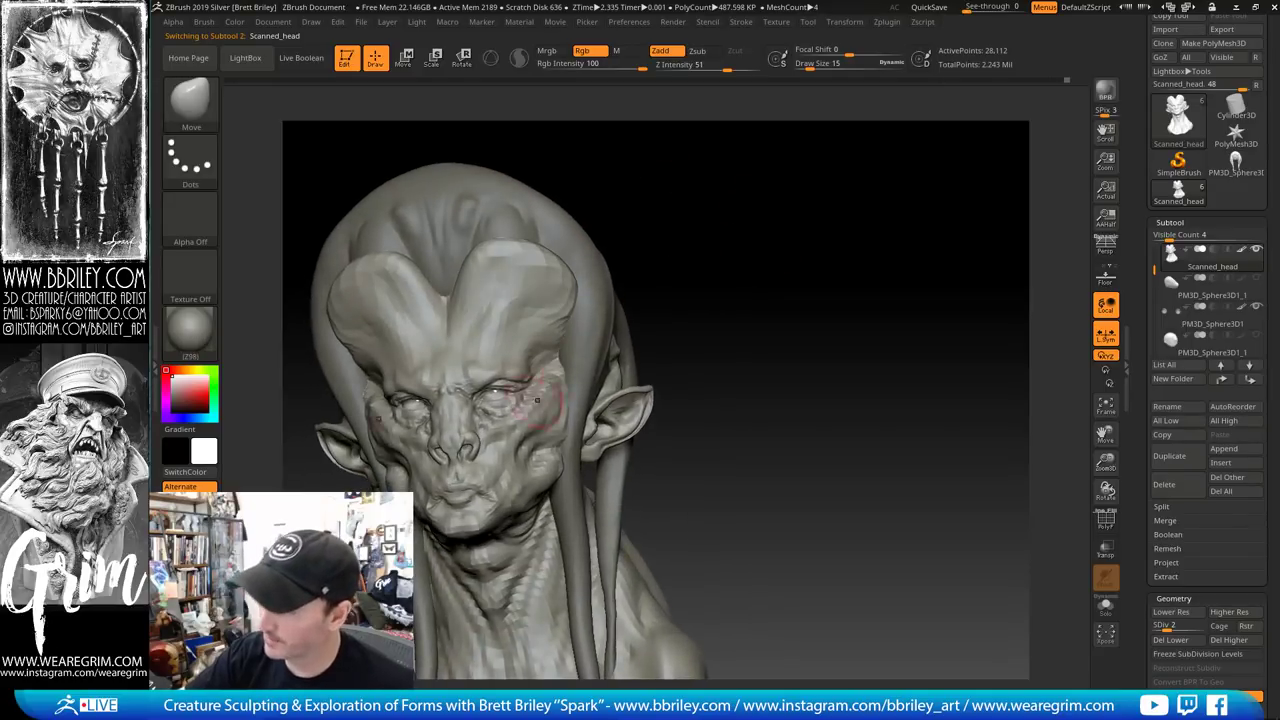
{"action": "key", "text": "]"}
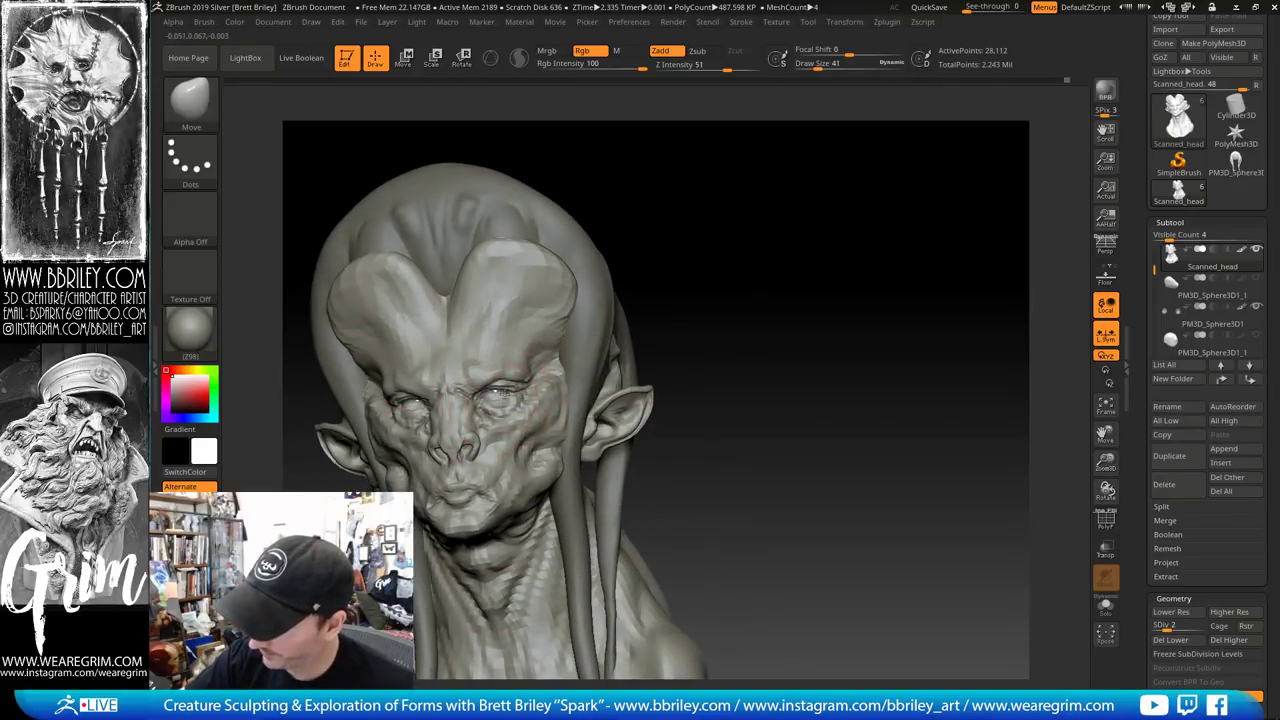
Reshape the brow and cheek proportions with the Move brush at draw size 41, checking front and side views
{"action": "left_click_drag", "start_coordinate": [688, 195], "coordinate": [575, 314]}
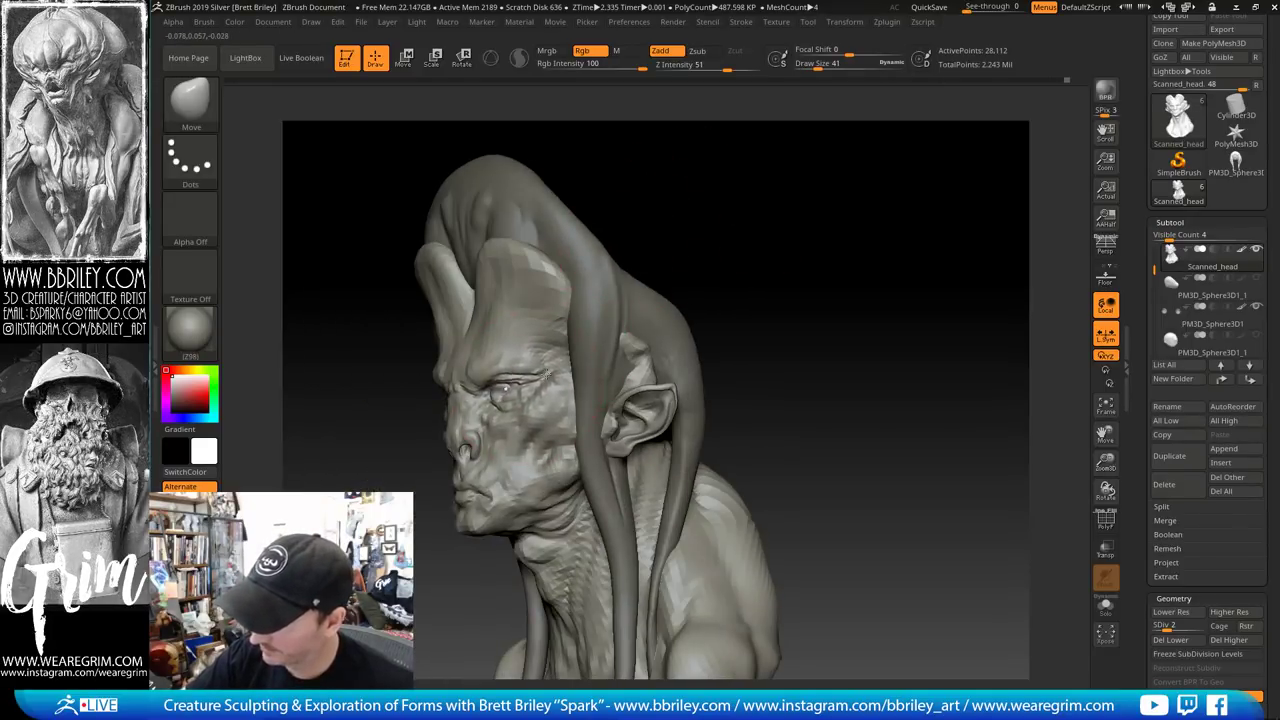
{"action": "mouse_move", "coordinate": [651, 171]}
{"action": "left_mouse_down"}
{"action": "mouse_move", "coordinate": [743, 194]}
{"action": "mouse_move", "coordinate": [510, 385]}
{"action": "left_mouse_up"}
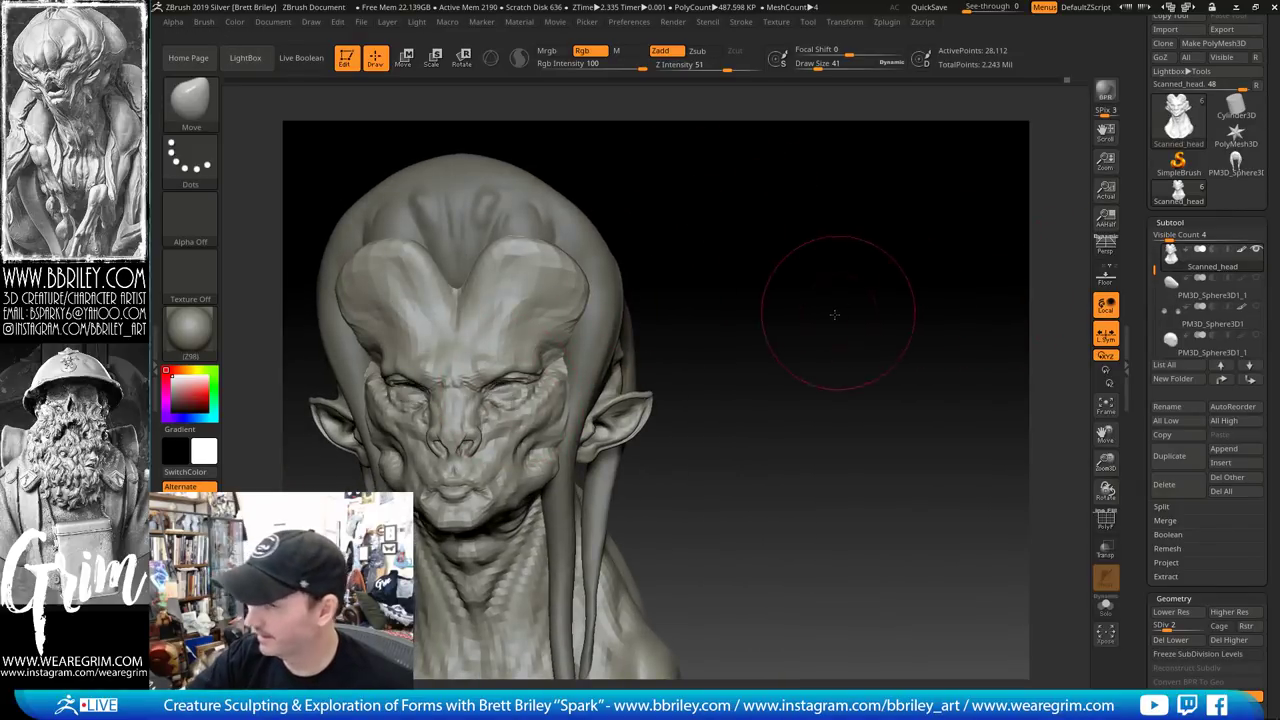
{"action": "left_click_drag", "start_coordinate": [843, 257], "coordinate": [486, 329]}
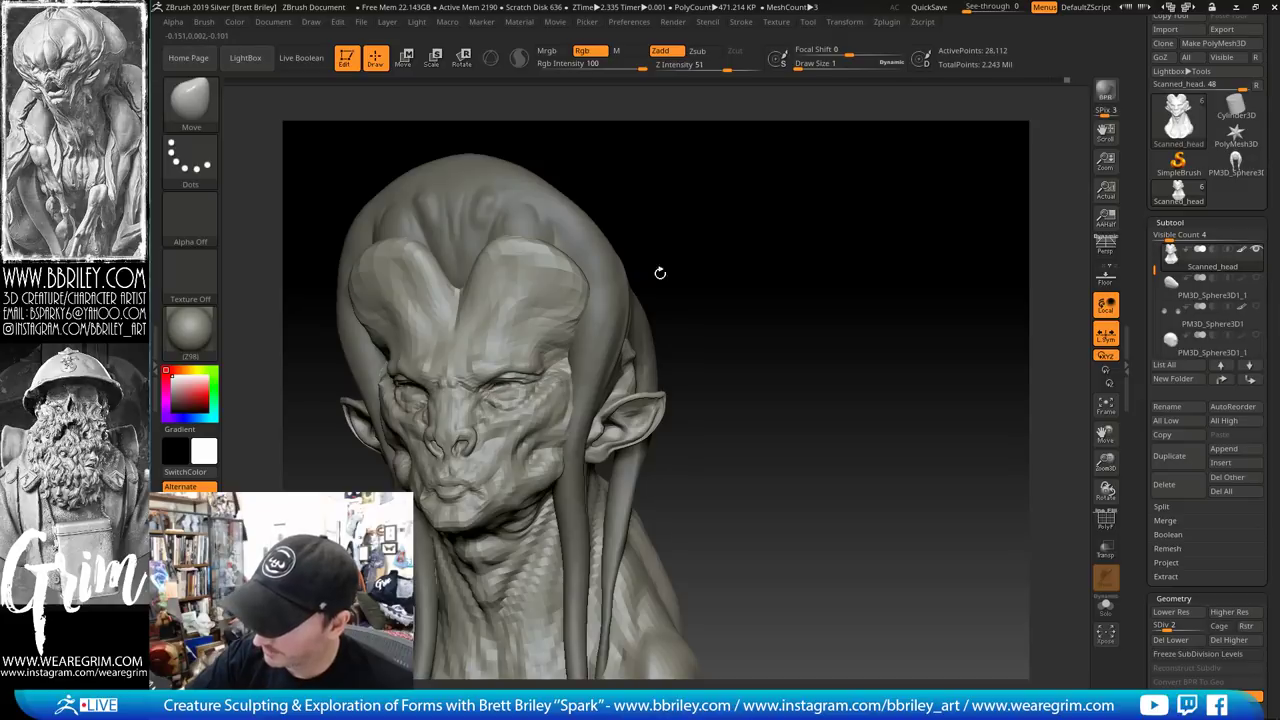
{"action": "mouse_move", "coordinate": [660, 271]}
{"action": "left_mouse_down"}
{"action": "mouse_move", "coordinate": [720, 280]}
{"action": "mouse_move", "coordinate": [485, 395]}
{"action": "left_mouse_up"}
Refine the temple and outer brow where they meet the headpiece with the Move brush at draw size 39
{"action": "key", "text": "s"}
{"action": "mouse_move", "coordinate": [737, 252]}
{"action": "left_mouse_down"}
{"action": "mouse_move", "coordinate": [755, 241]}
{"action": "mouse_move", "coordinate": [732, 247]}
{"action": "left_mouse_up"}
{"action": "key", "text": "s"}
{"action": "left_click", "coordinate": [557, 373]}
{"action": "mouse_move", "coordinate": [549, 356]}
{"action": "left_mouse_down"}
{"action": "mouse_move", "coordinate": [562, 369]}
{"action": "mouse_move", "coordinate": [694, 220]}
{"action": "mouse_move", "coordinate": [686, 234]}
{"action": "left_mouse_up"}
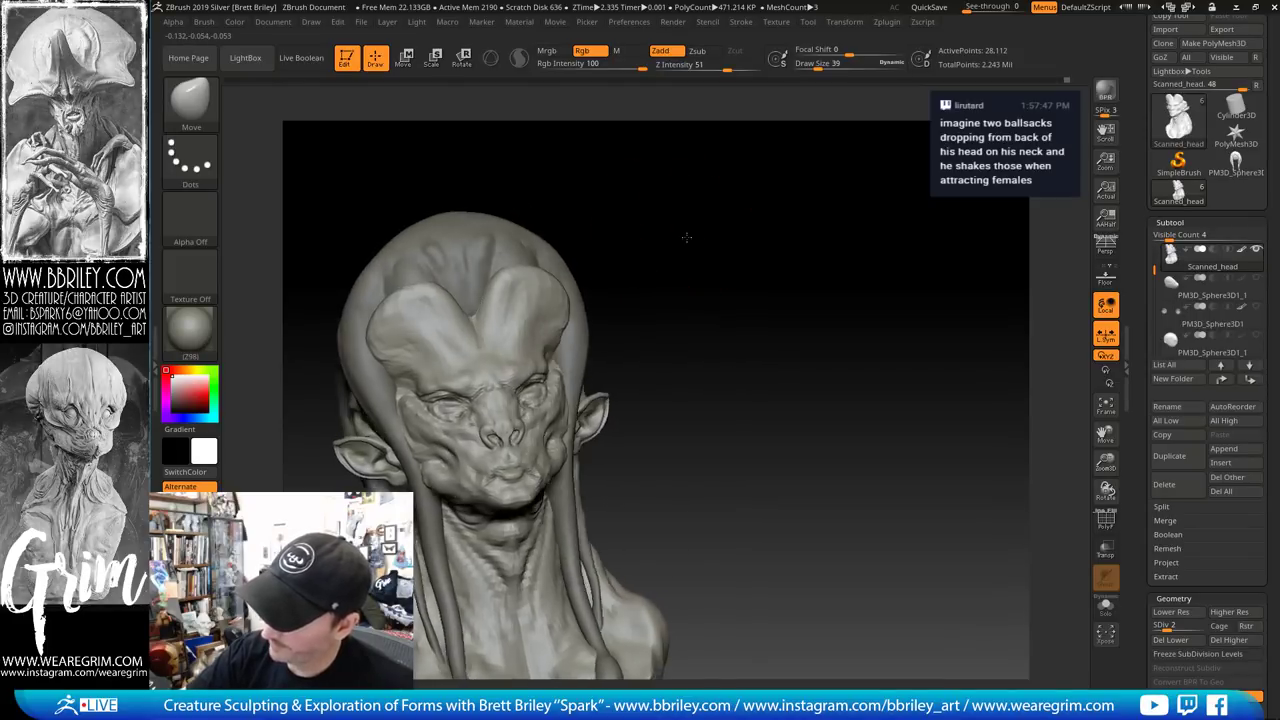
{"action": "left_click_drag", "start_coordinate": [555, 357], "coordinate": [565, 300]}
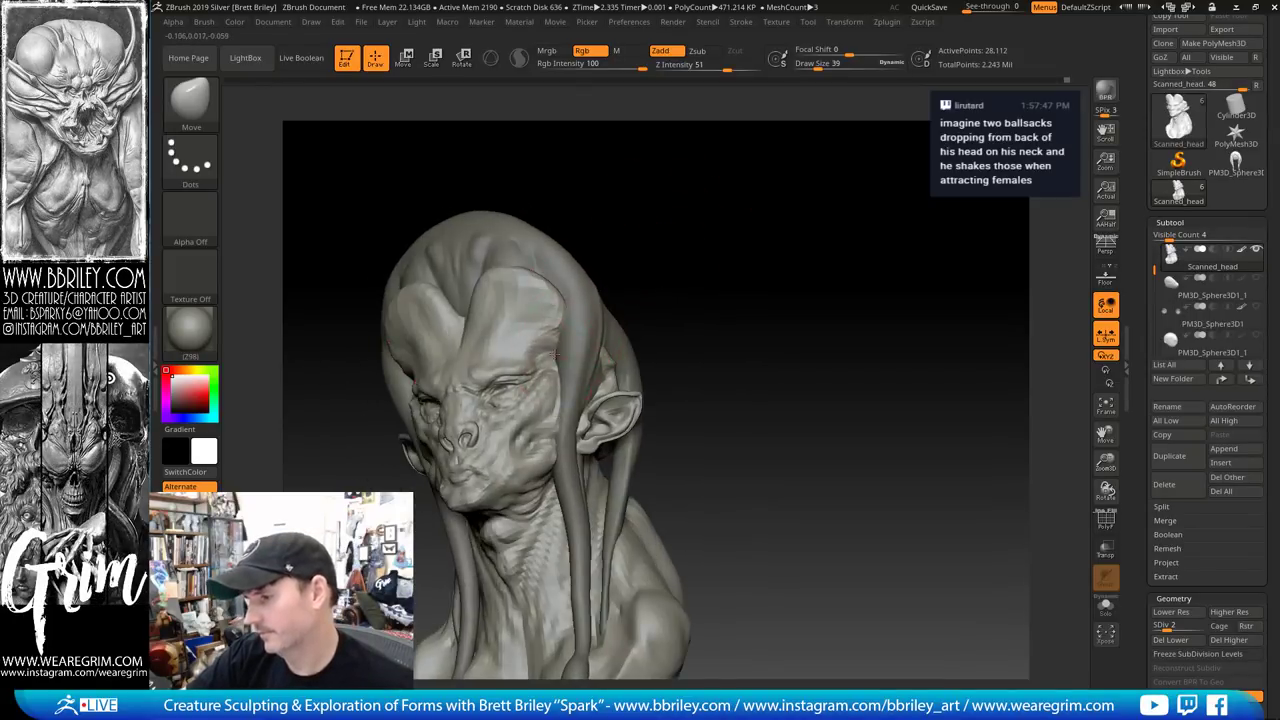
{"action": "mouse_move", "coordinate": [556, 352]}
{"action": "left_mouse_down"}
{"action": "mouse_move", "coordinate": [630, 310]}
{"action": "mouse_move", "coordinate": [616, 300]}
{"action": "left_mouse_up"}
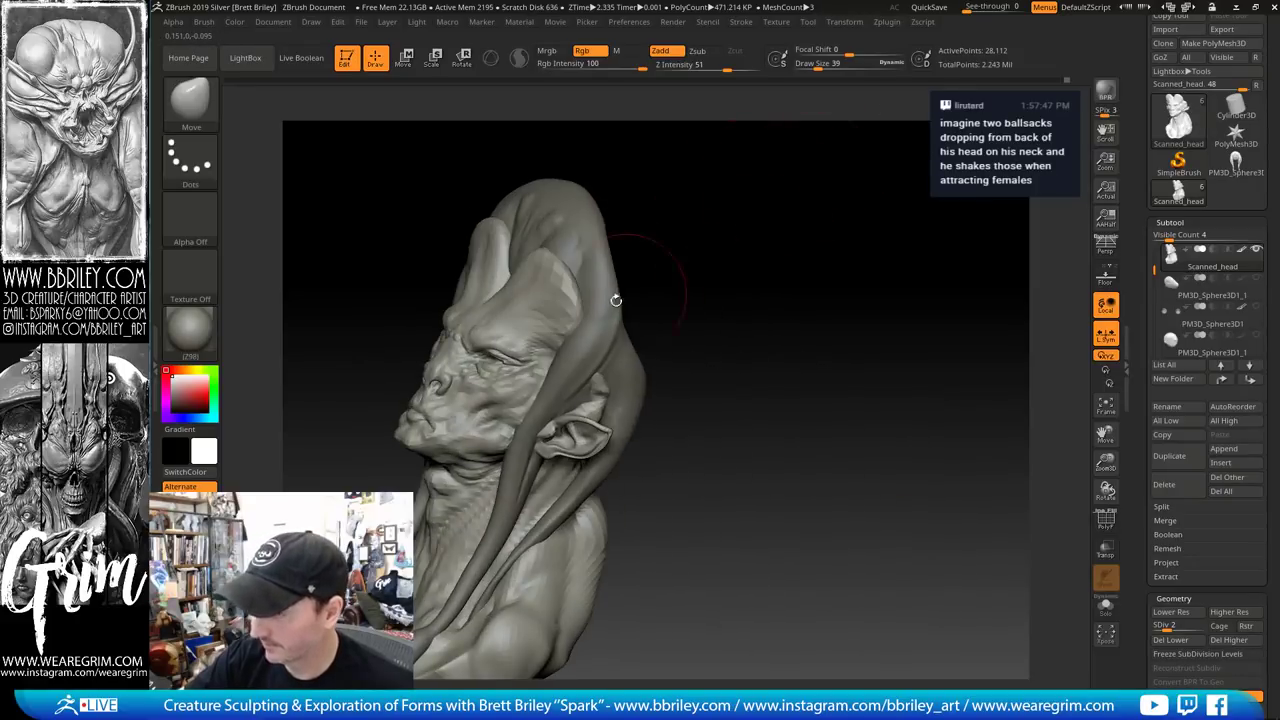
Raise the brow above the eye with the Move brush at draw size 25
{"action": "key", "text": "bracketleft"}
{"action": "key", "text": "bracketleft"}
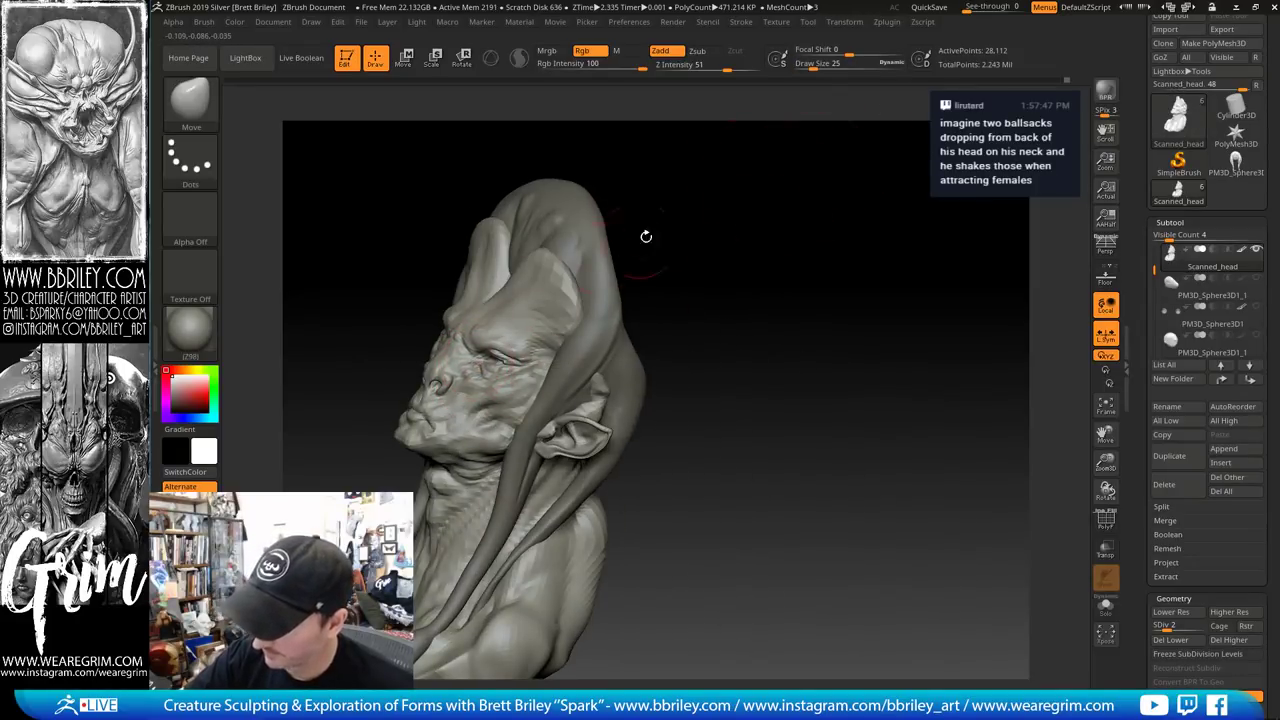
{"action": "mouse_move", "coordinate": [646, 236]}
{"action": "left_mouse_down"}
{"action": "mouse_move", "coordinate": [731, 225]}
{"action": "mouse_move", "coordinate": [622, 276]}
{"action": "left_mouse_up"}
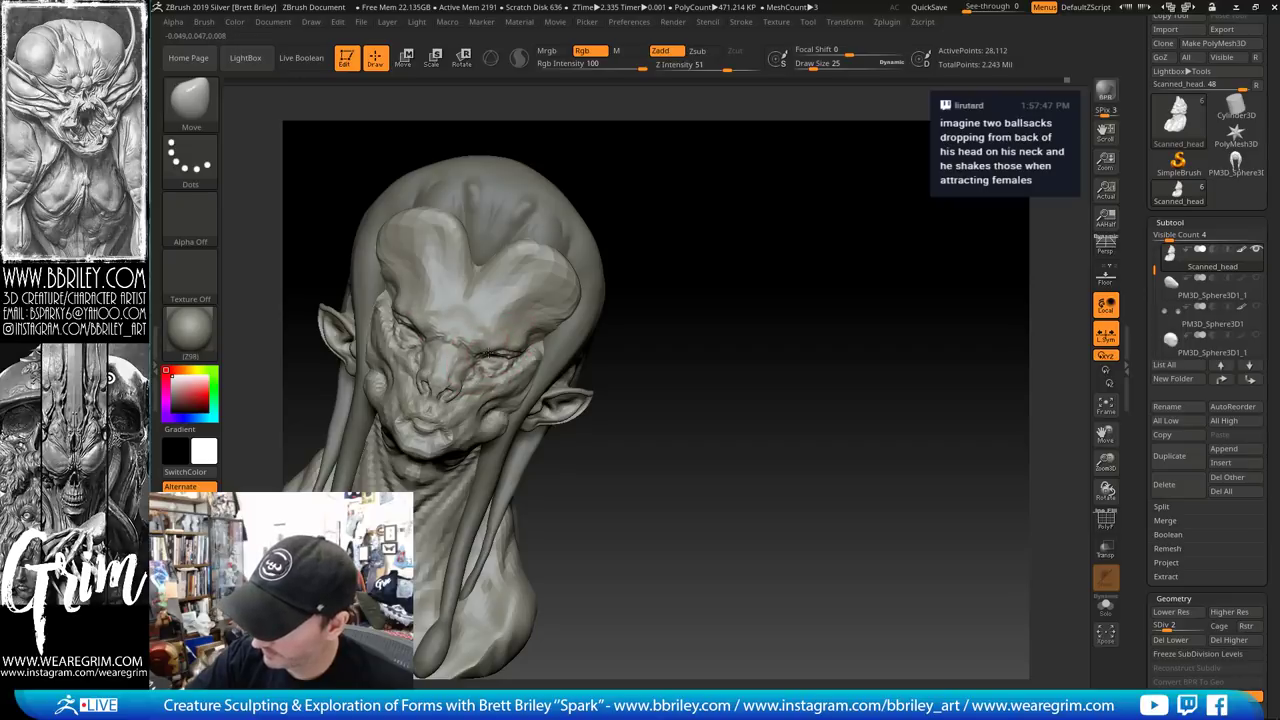
{"action": "left_click_drag", "start_coordinate": [495, 347], "coordinate": [492, 321]}
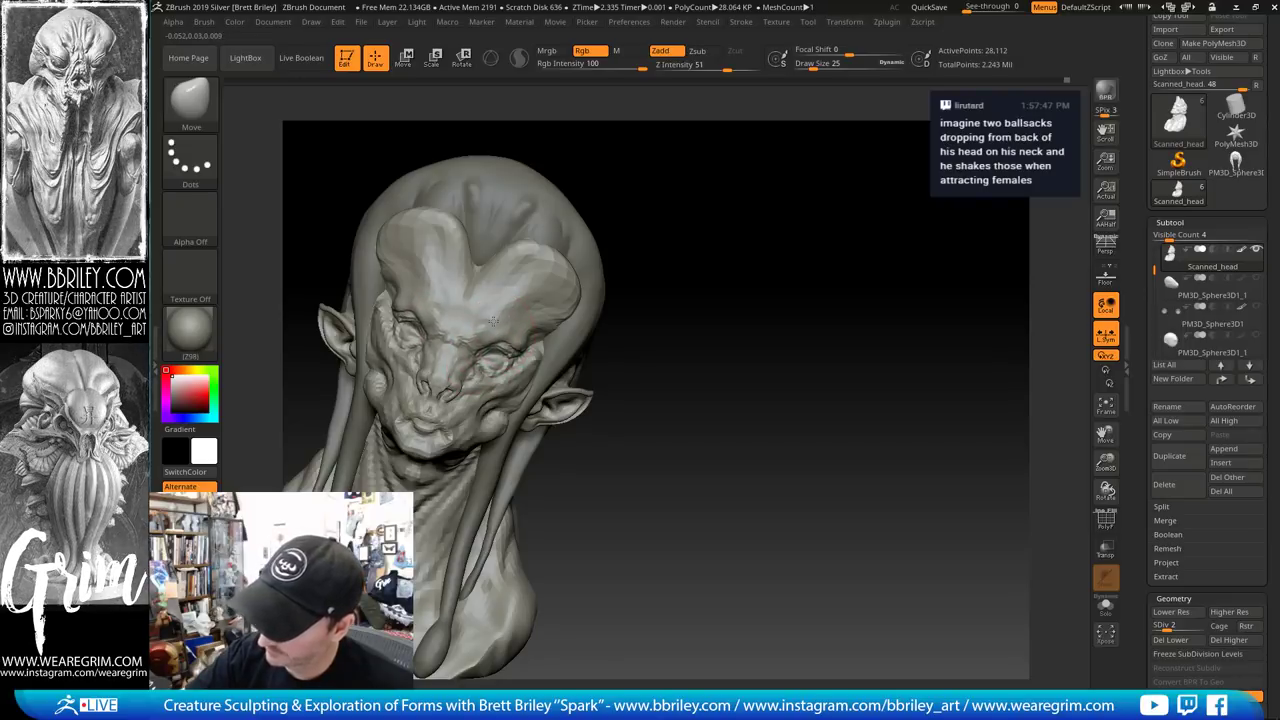
Reshape the ears with the Move brush at draw sizes 29 and 20, undoing the first pull on the upper ear
{"action": "mouse_move", "coordinate": [623, 229]}
{"action": "left_mouse_down"}
{"action": "mouse_move", "coordinate": [686, 172]}
{"action": "mouse_move", "coordinate": [675, 193]}
{"action": "left_mouse_up"}
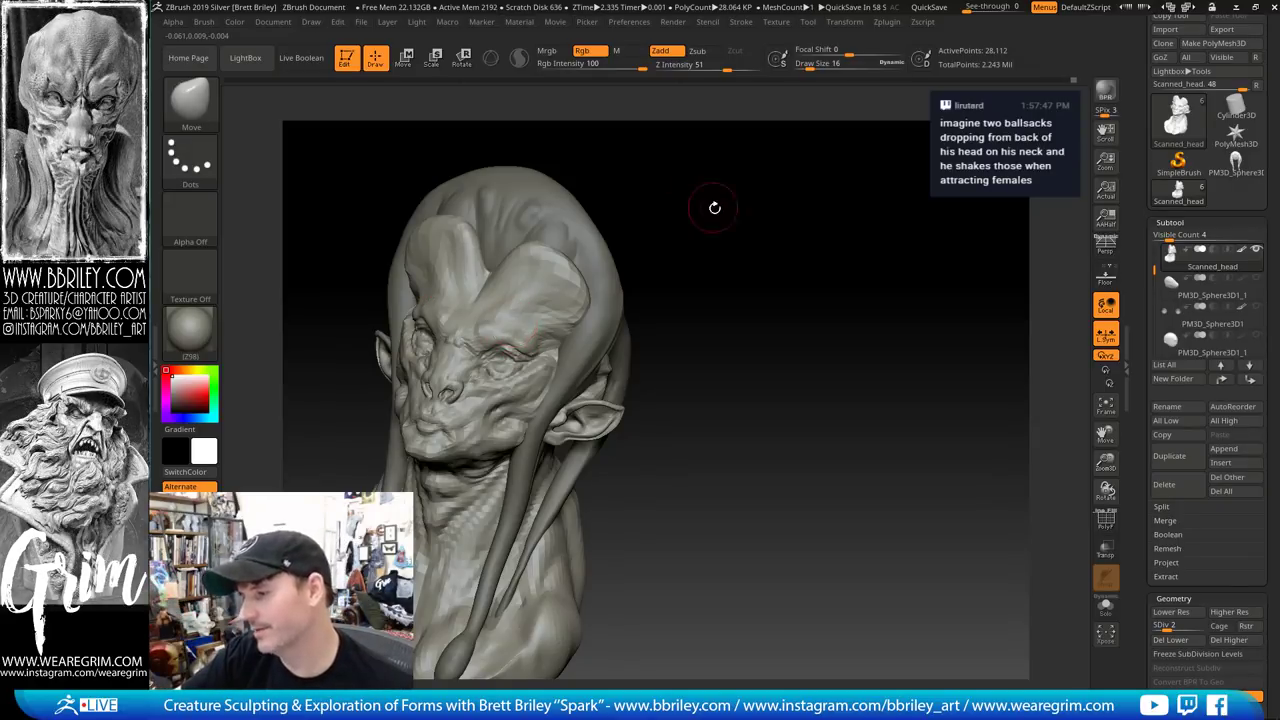
{"action": "mouse_move", "coordinate": [714, 207]}
{"action": "left_mouse_down"}
{"action": "mouse_move", "coordinate": [702, 206]}
{"action": "mouse_move", "coordinate": [742, 238]}
{"action": "mouse_move", "coordinate": [720, 214]}
{"action": "mouse_move", "coordinate": [802, 246]}
{"action": "mouse_move", "coordinate": [745, 242]}
{"action": "mouse_move", "coordinate": [729, 226]}
{"action": "mouse_move", "coordinate": [632, 332]}
{"action": "left_mouse_up"}
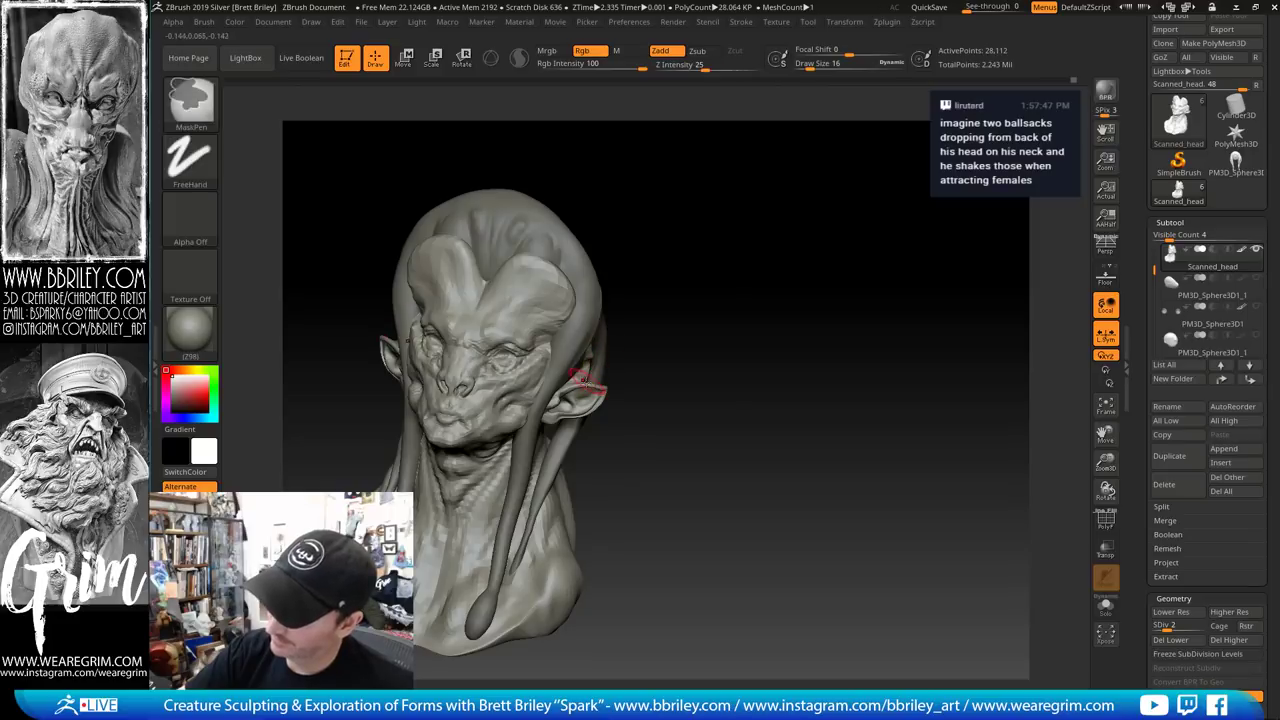
{"action": "key", "text": "s"}
{"action": "left_click_drag", "start_coordinate": [584, 382], "coordinate": [597, 344]}
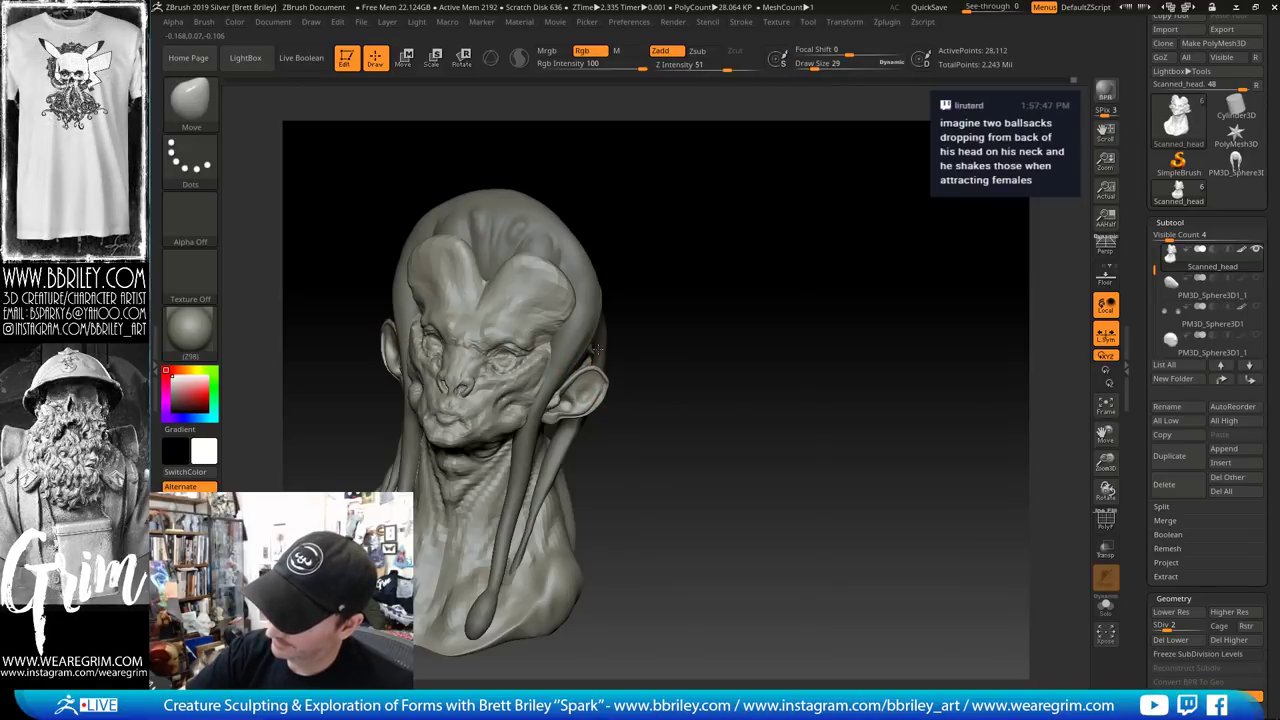
{"action": "mouse_move", "coordinate": [638, 306]}
{"action": "left_mouse_down"}
{"action": "mouse_move", "coordinate": [666, 297]}
{"action": "mouse_move", "coordinate": [655, 298]}
{"action": "left_mouse_up"}
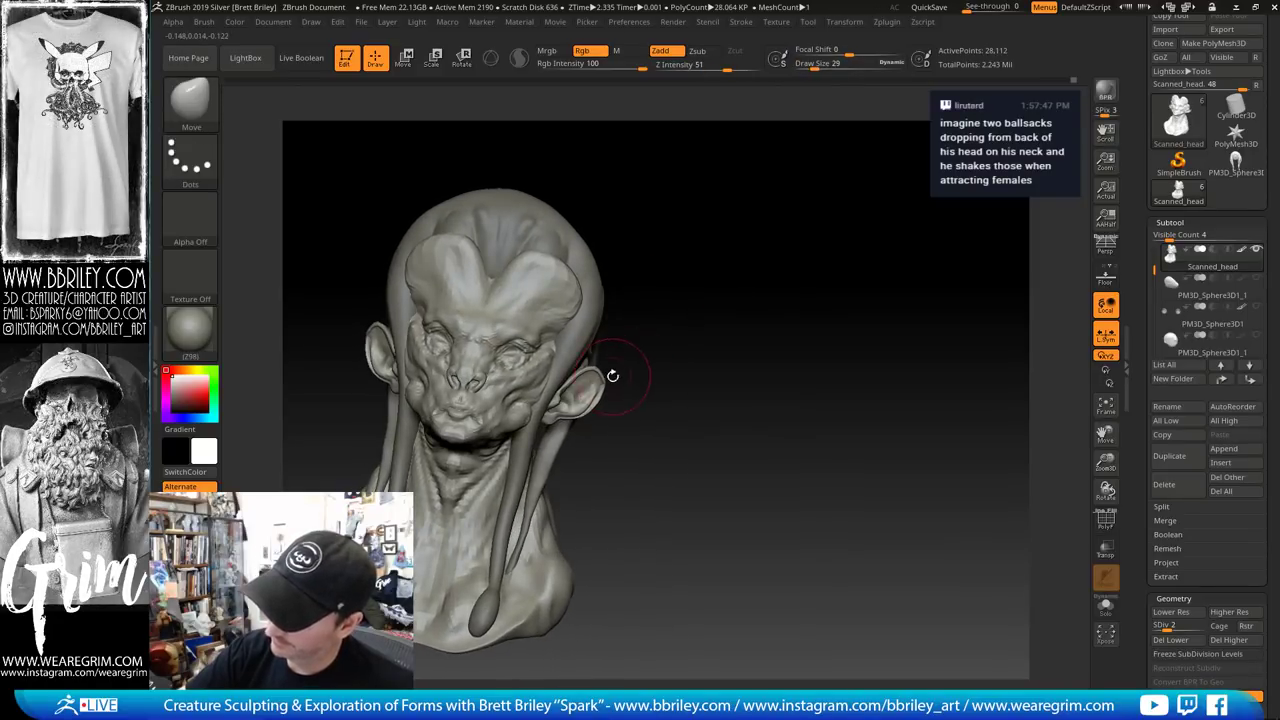
{"action": "key", "text": "ctrl+z"}
{"action": "left_click_drag", "start_coordinate": [590, 386], "coordinate": [589, 370]}
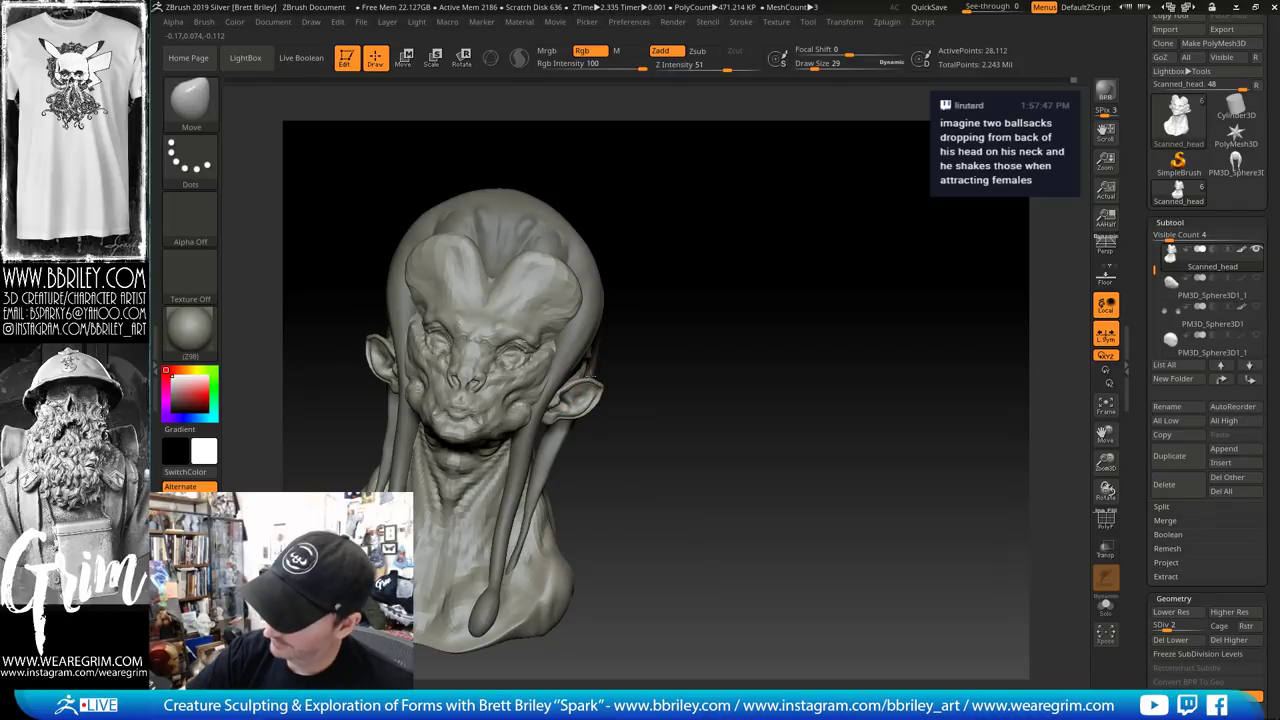
{"action": "key", "text": "bracketleft"}
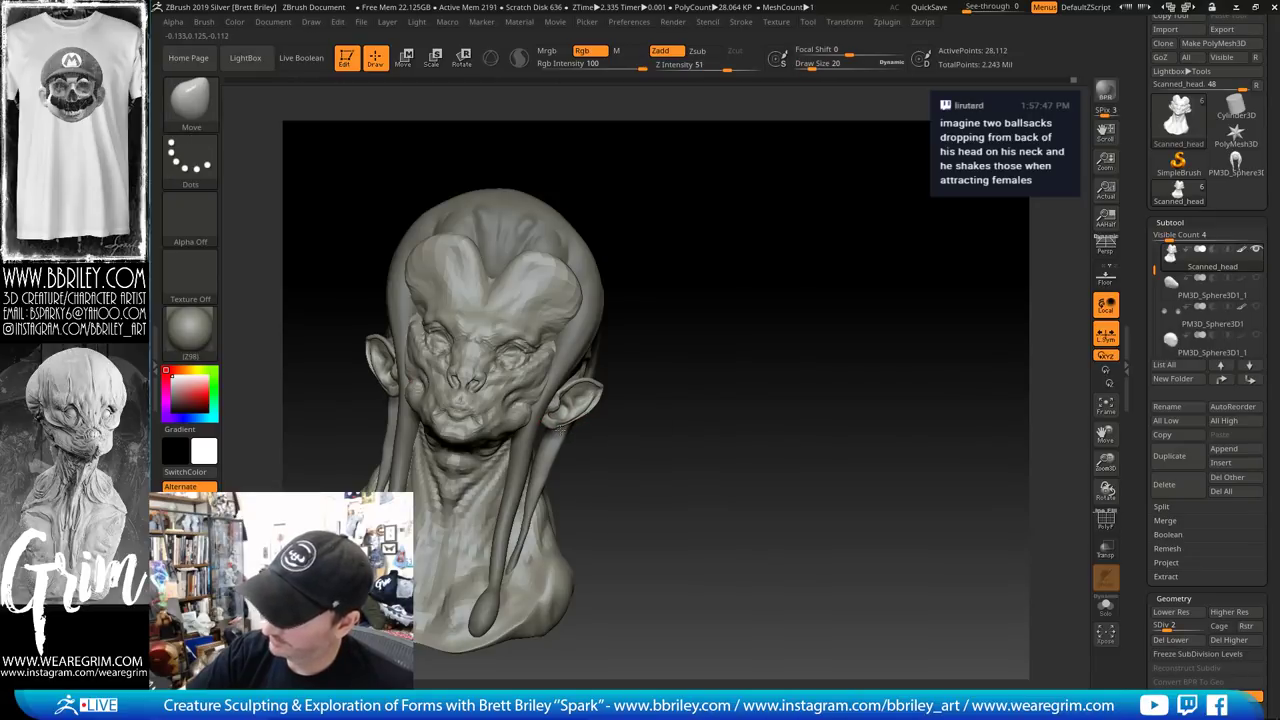
{"action": "mouse_move", "coordinate": [727, 345]}
{"action": "left_mouse_down"}
{"action": "mouse_move", "coordinate": [757, 312]}
{"action": "mouse_move", "coordinate": [706, 314]}
{"action": "mouse_move", "coordinate": [703, 289]}
{"action": "mouse_move", "coordinate": [789, 289]}
{"action": "mouse_move", "coordinate": [720, 306]}
{"action": "mouse_move", "coordinate": [734, 286]}
{"action": "left_mouse_up"}
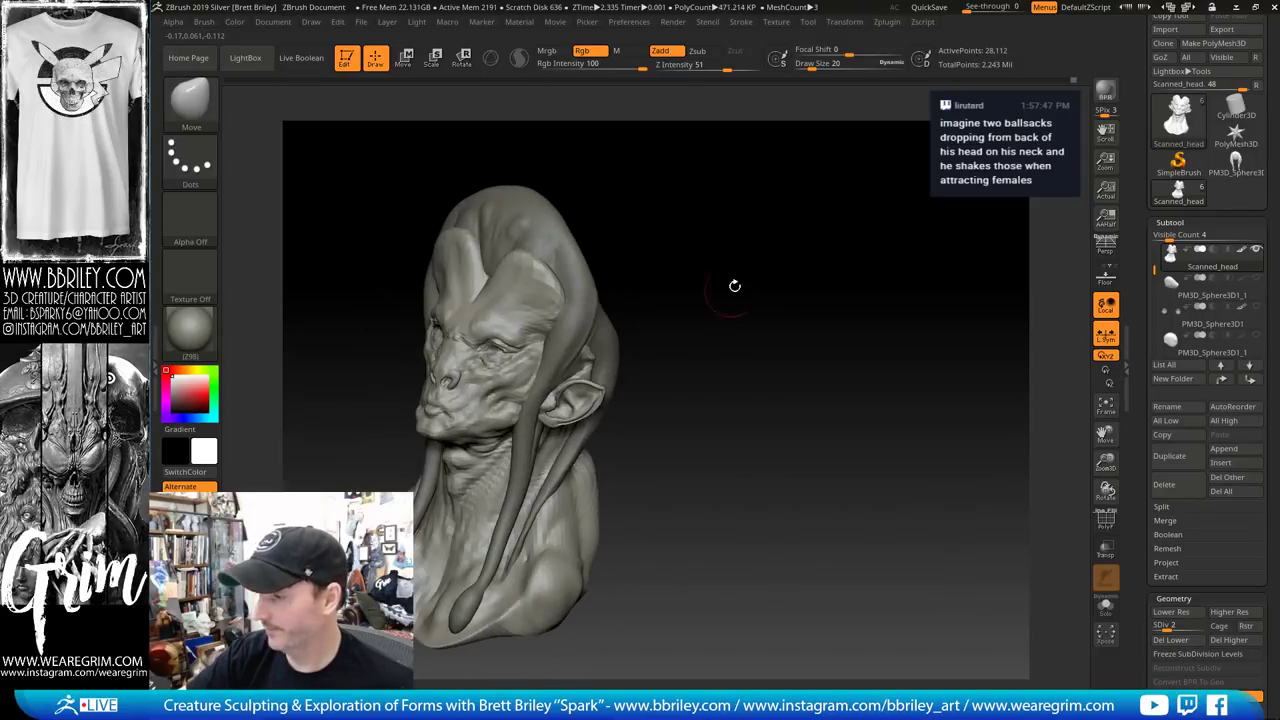
Switch to the Inflat brush at draw size 21 and raise the head to subdivision level 4
{"action": "mouse_move", "coordinate": [728, 360]}
{"action": "left_mouse_down"}
{"action": "mouse_move", "coordinate": [799, 341]}
{"action": "mouse_move", "coordinate": [718, 322]}
{"action": "left_mouse_up"}
{"action": "key", "text": "b"}
{"action": "key", "text": "i"}
{"action": "key", "text": "n"}
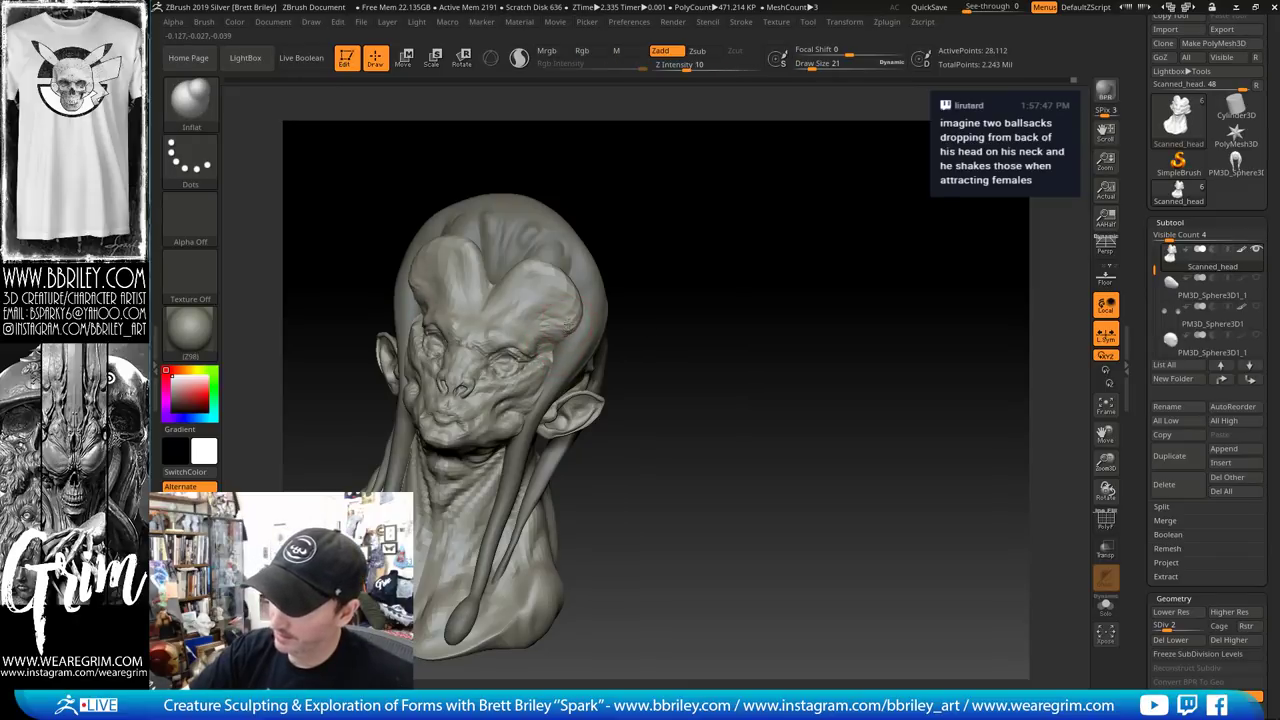
{"action": "mouse_move", "coordinate": [632, 277]}
{"action": "left_mouse_down"}
{"action": "mouse_move", "coordinate": [674, 263]}
{"action": "mouse_move", "coordinate": [697, 275]}
{"action": "mouse_move", "coordinate": [640, 257]}
{"action": "mouse_move", "coordinate": [666, 229]}
{"action": "mouse_move", "coordinate": [729, 246]}
{"action": "mouse_move", "coordinate": [725, 263]}
{"action": "left_mouse_up"}
{"action": "key", "text": "d"}
{"action": "key", "text": "d"}
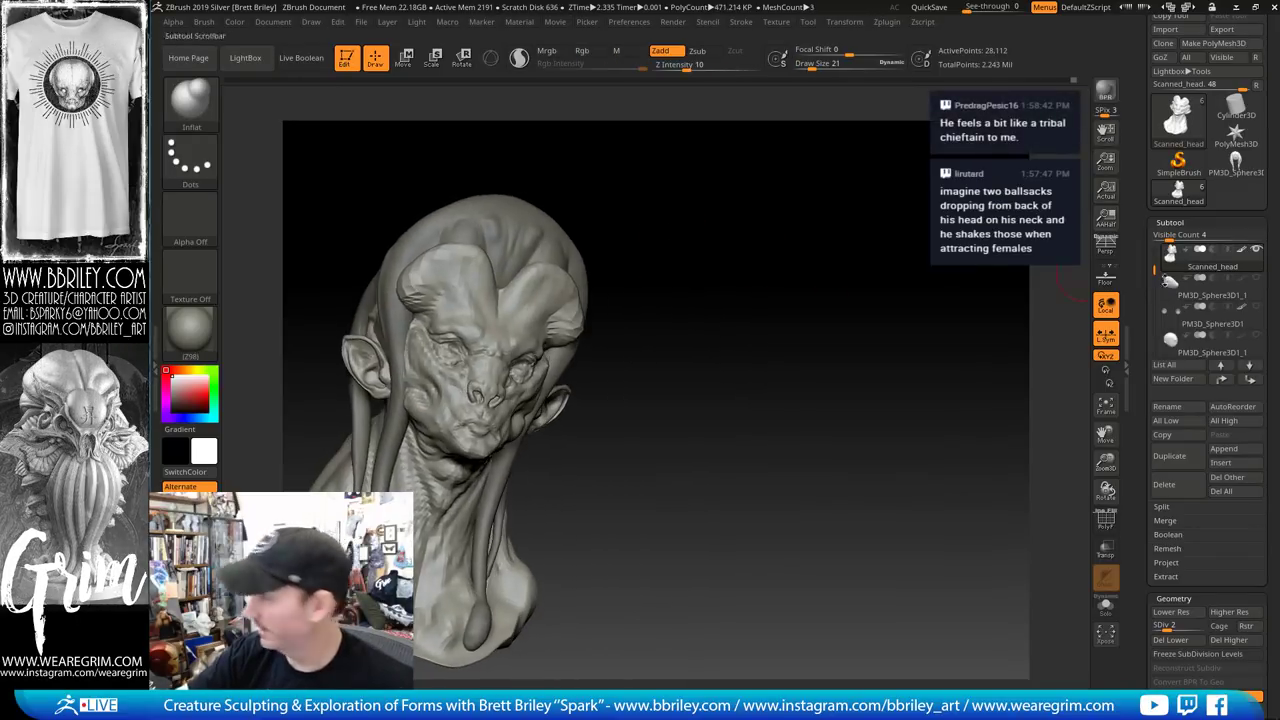
Activate the Move gizmo on the head, send it to its home position and reset its orientation
{"action": "left_click_drag", "start_coordinate": [903, 304], "coordinate": [770, 268]}
{"action": "key", "text": "b"}
{"action": "key", "text": "m"}
{"action": "key", "text": "v"}
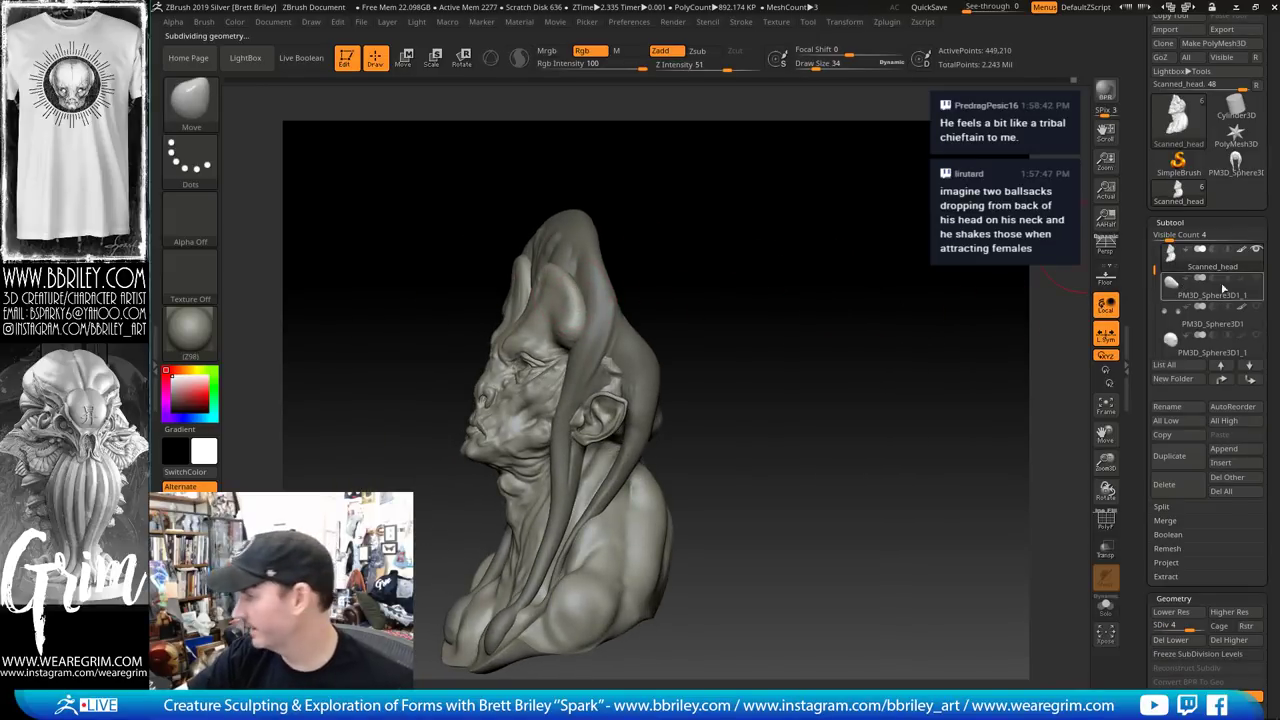
{"action": "left_click_drag", "start_coordinate": [885, 320], "coordinate": [605, 168]}
{"action": "left_click", "coordinate": [405, 60]}
{"action": "left_click", "coordinate": [490, 58]}
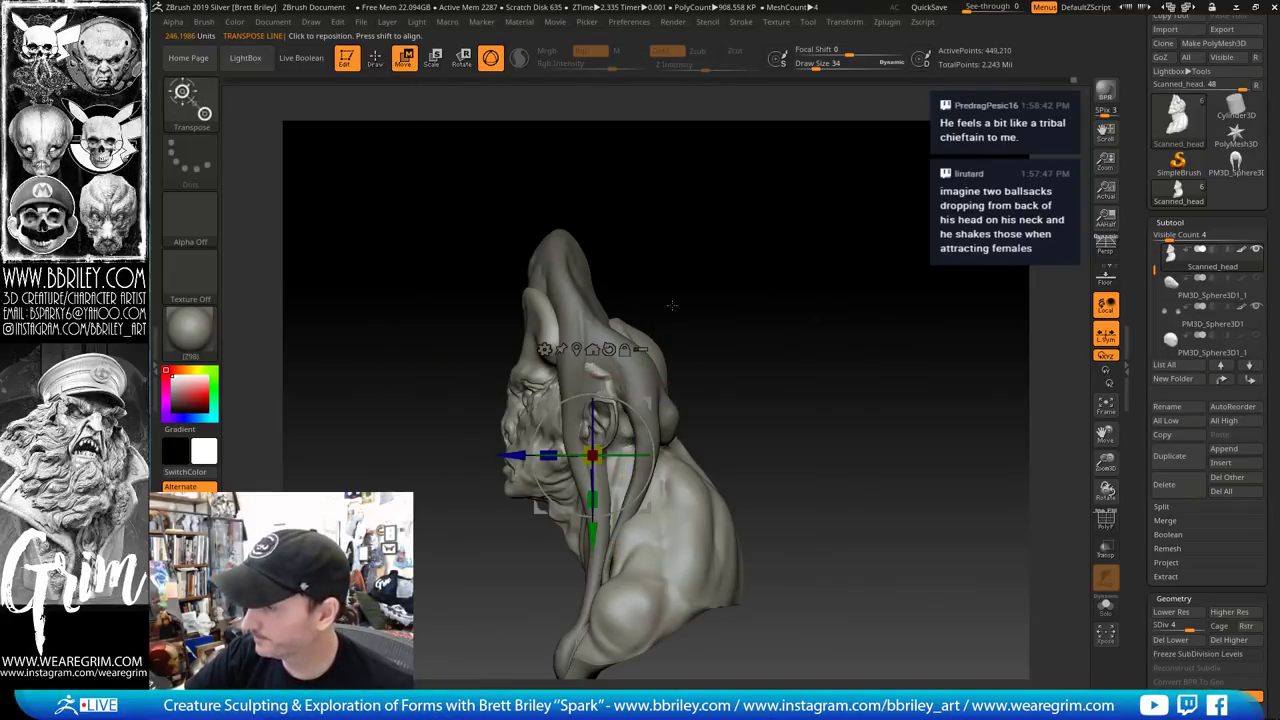
{"action": "left_click_drag", "start_coordinate": [672, 302], "coordinate": [764, 340]}
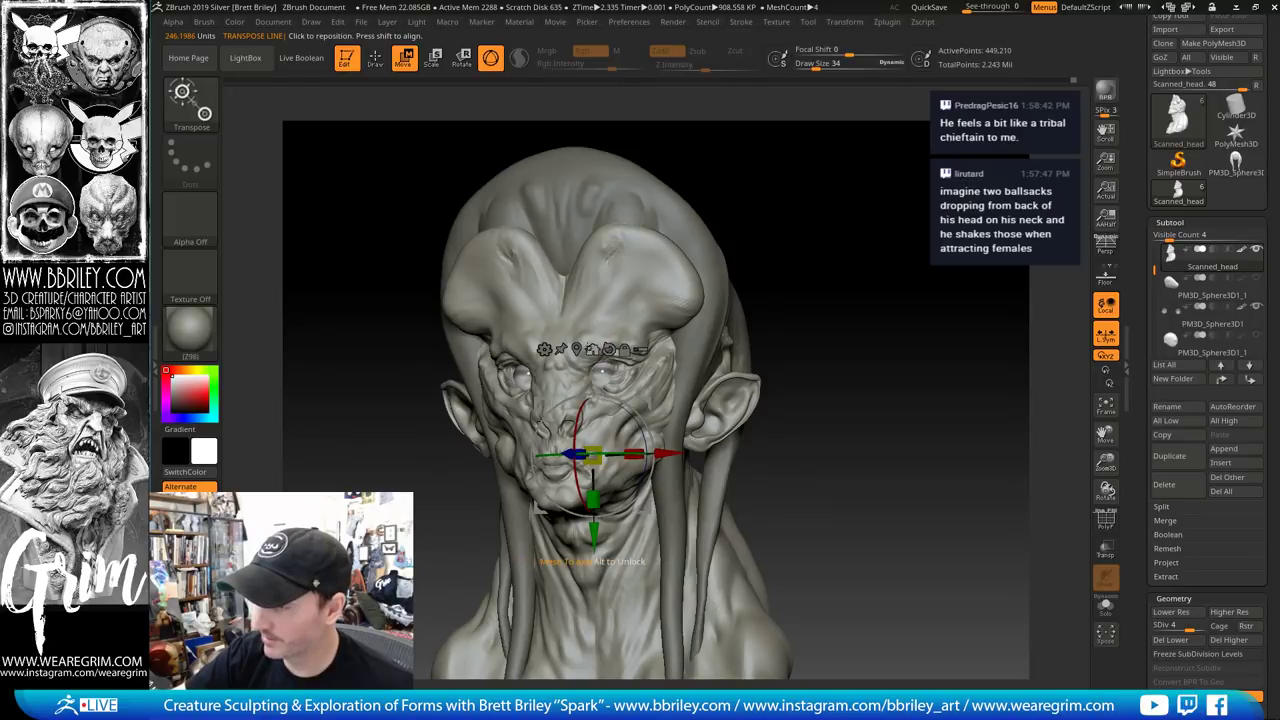
{"action": "left_click", "coordinate": [593, 349]}
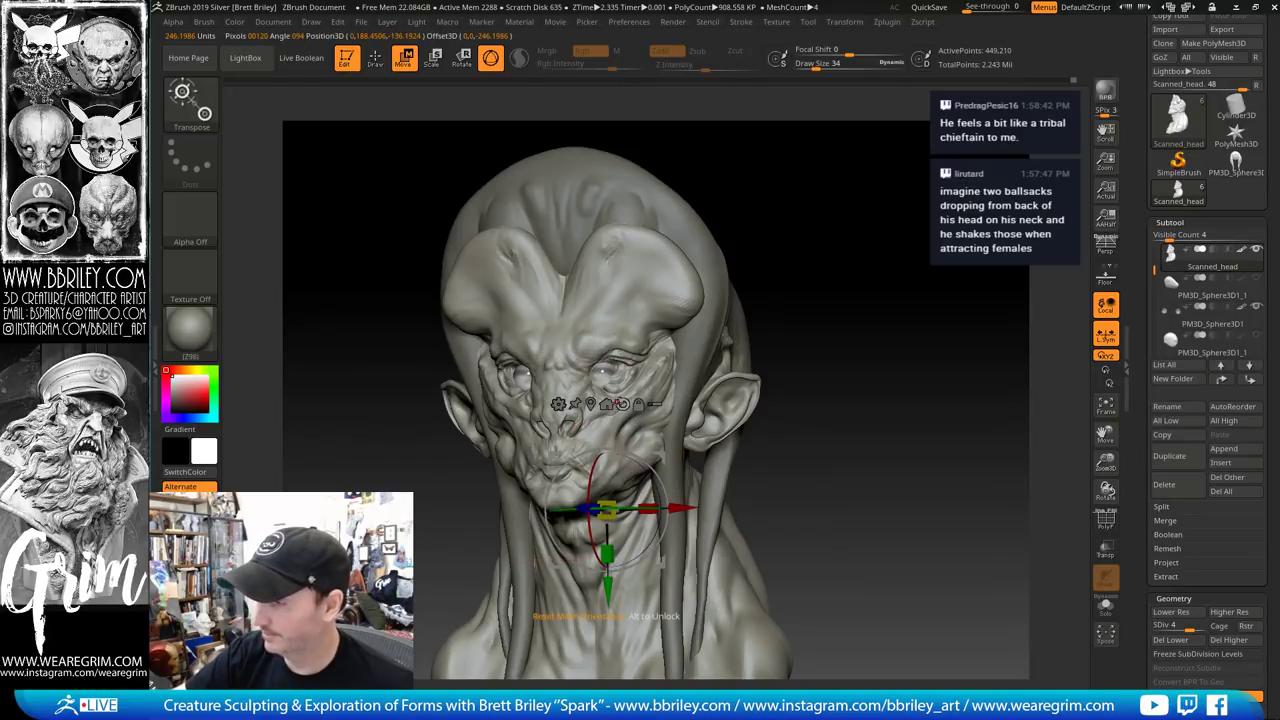
{"action": "left_click", "coordinate": [622, 404]}
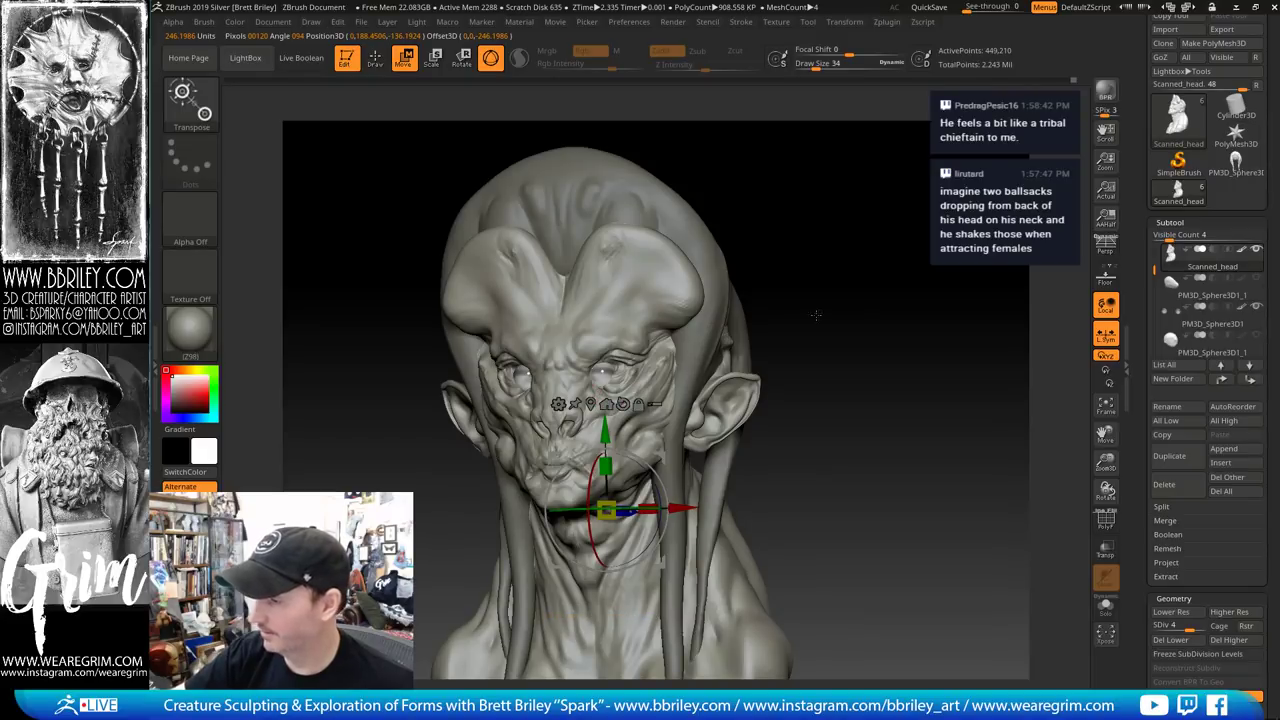
{"action": "left_click_drag", "start_coordinate": [816, 315], "coordinate": [860, 330], "text": "shift"}
Check the head in isolation and select the eyeballs subtool, placing the gizmo at the center of one eye
{"action": "left_click", "coordinate": [1105, 606]}
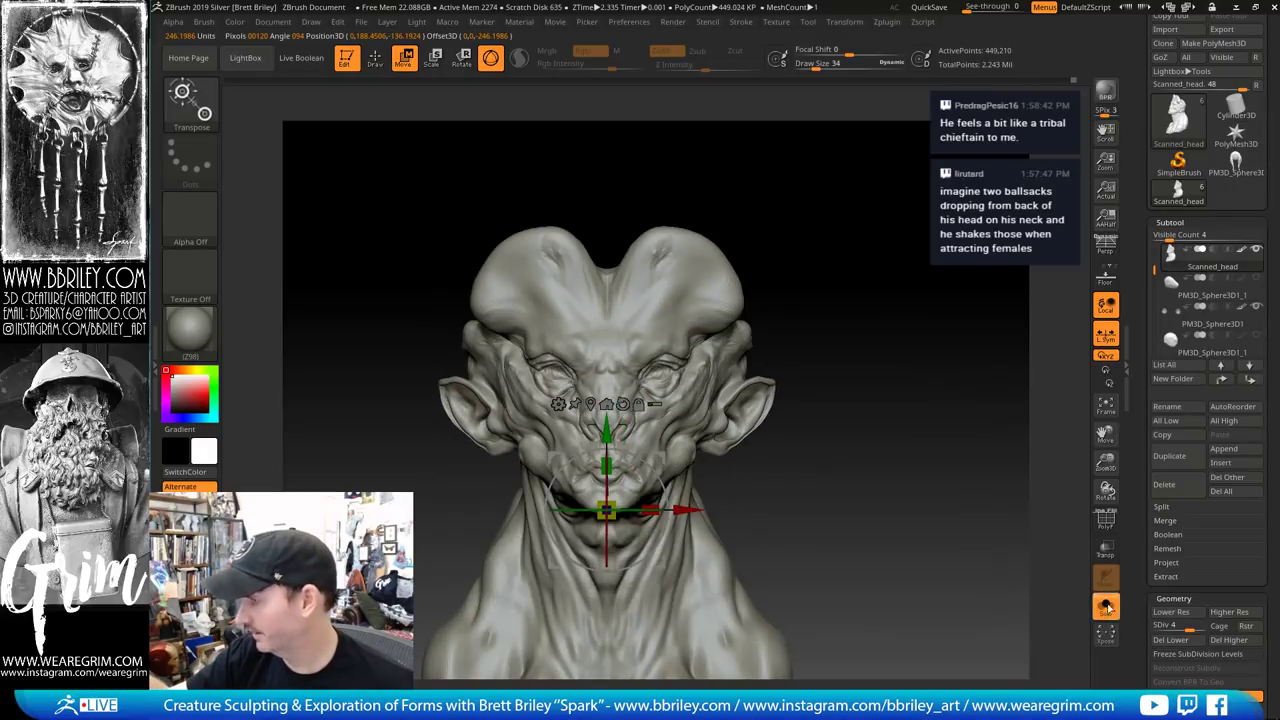
{"action": "left_click", "coordinate": [1106, 606]}
{"action": "left_click", "coordinate": [1186, 312]}
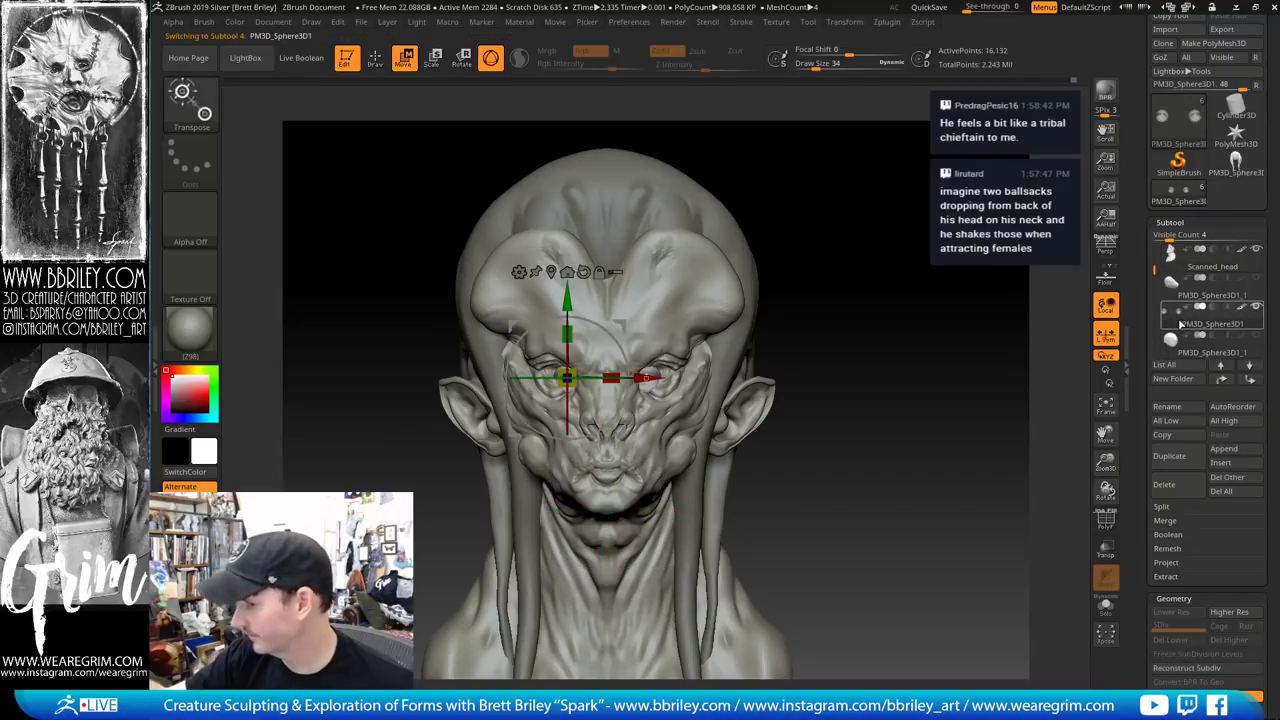
{"action": "left_click_drag", "start_coordinate": [925, 330], "coordinate": [895, 332]}
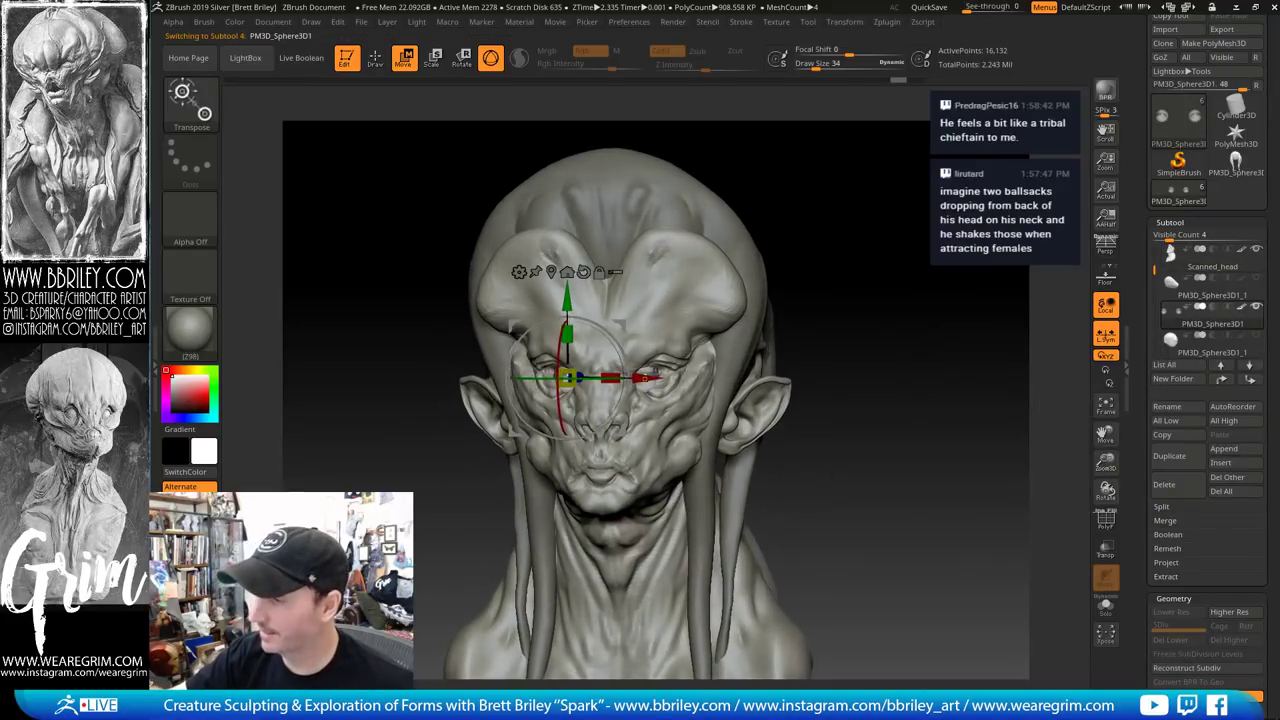
{"action": "left_click_drag", "start_coordinate": [610, 377], "coordinate": [650, 377]}
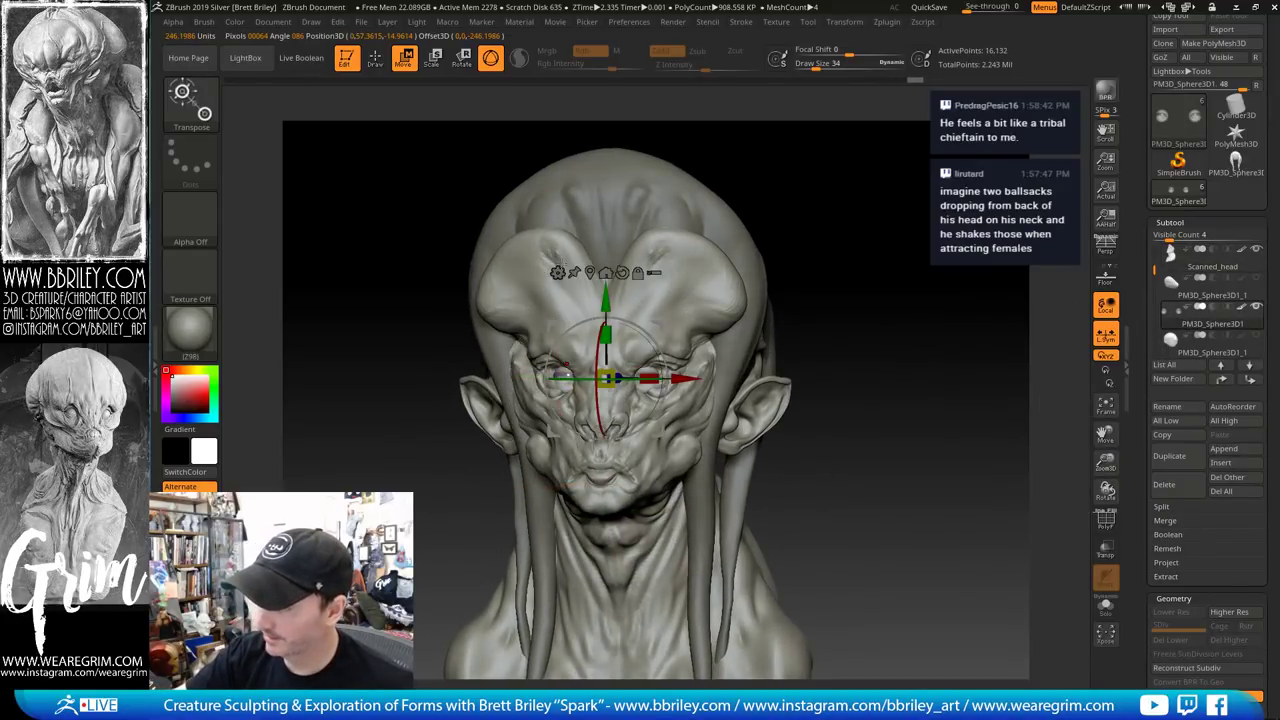
{"action": "left_click_drag", "start_coordinate": [856, 202], "coordinate": [866, 200], "text": "shift"}
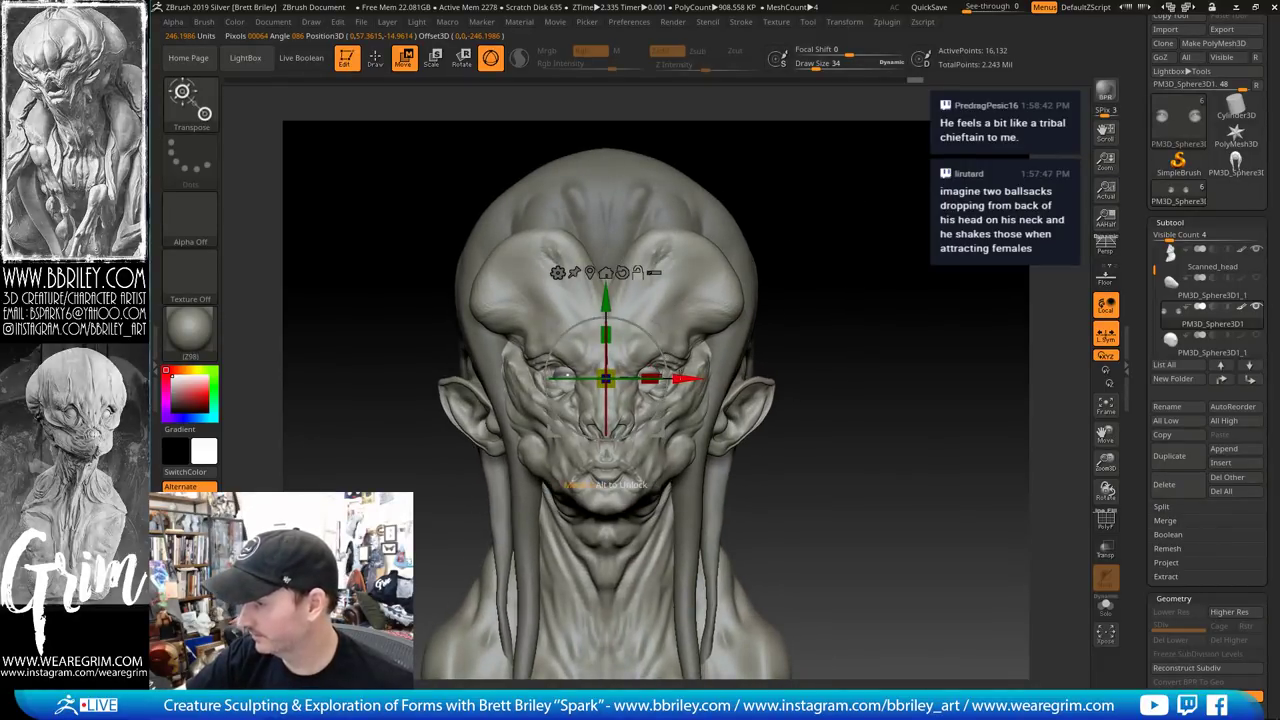
{"action": "left_click", "coordinate": [590, 272]}
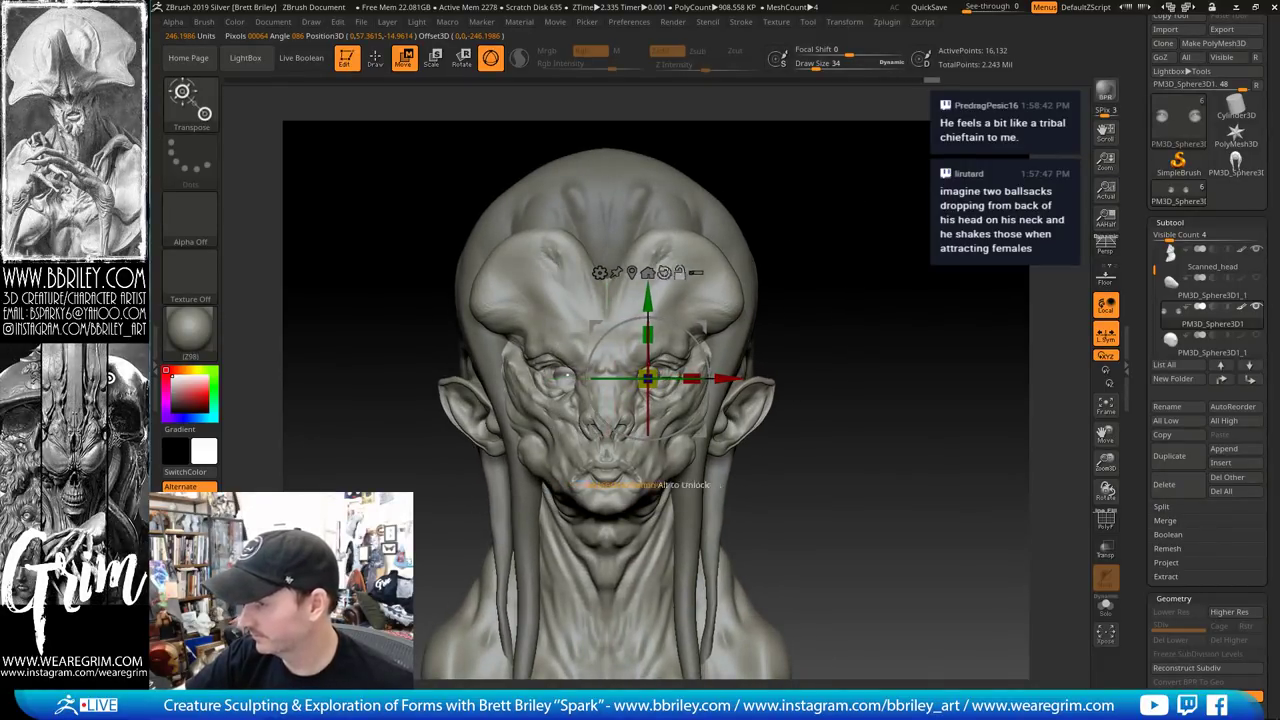
Nudge the eyeballs into their sockets with the gizmo, checking the fit from several angles, and return to Draw mode
{"action": "left_click_drag", "start_coordinate": [884, 252], "coordinate": [814, 251]}
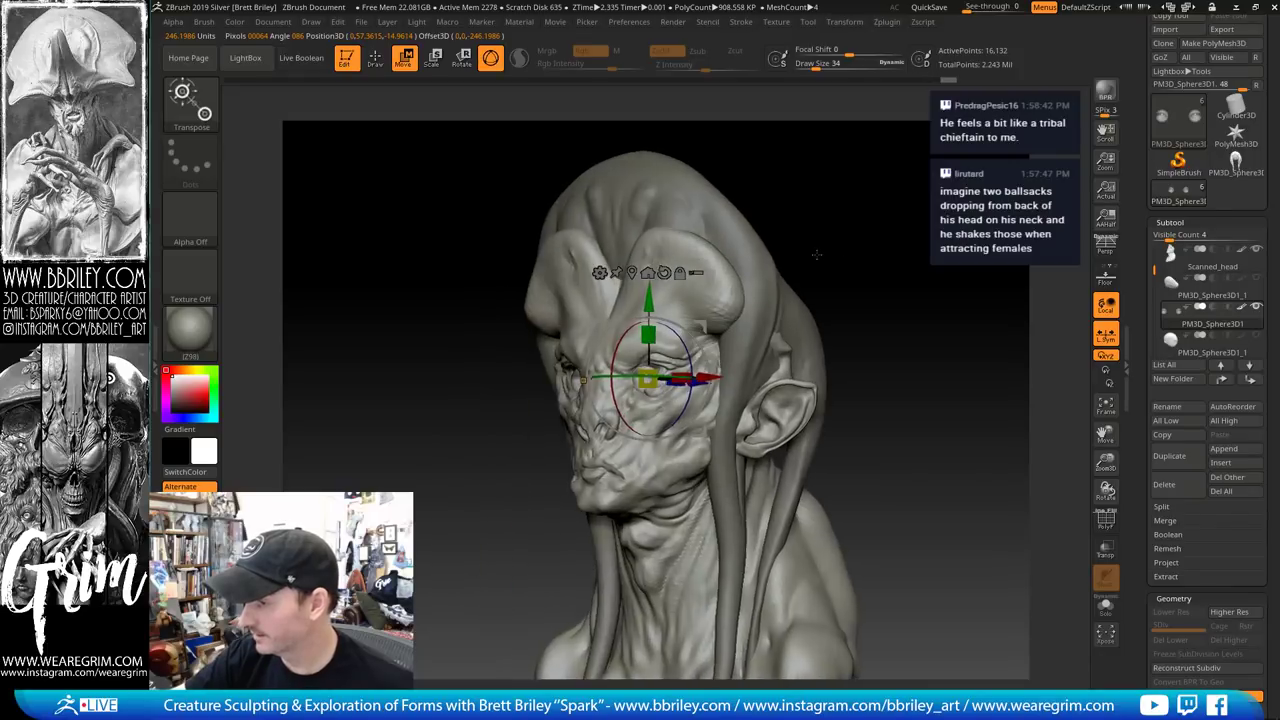
{"action": "left_click_drag", "start_coordinate": [702, 325], "coordinate": [713, 316]}
{"action": "left_click_drag", "start_coordinate": [815, 248], "coordinate": [845, 320]}
{"action": "left_click_drag", "start_coordinate": [920, 205], "coordinate": [850, 202]}
{"action": "left_click_drag", "start_coordinate": [661, 289], "coordinate": [664, 281]}
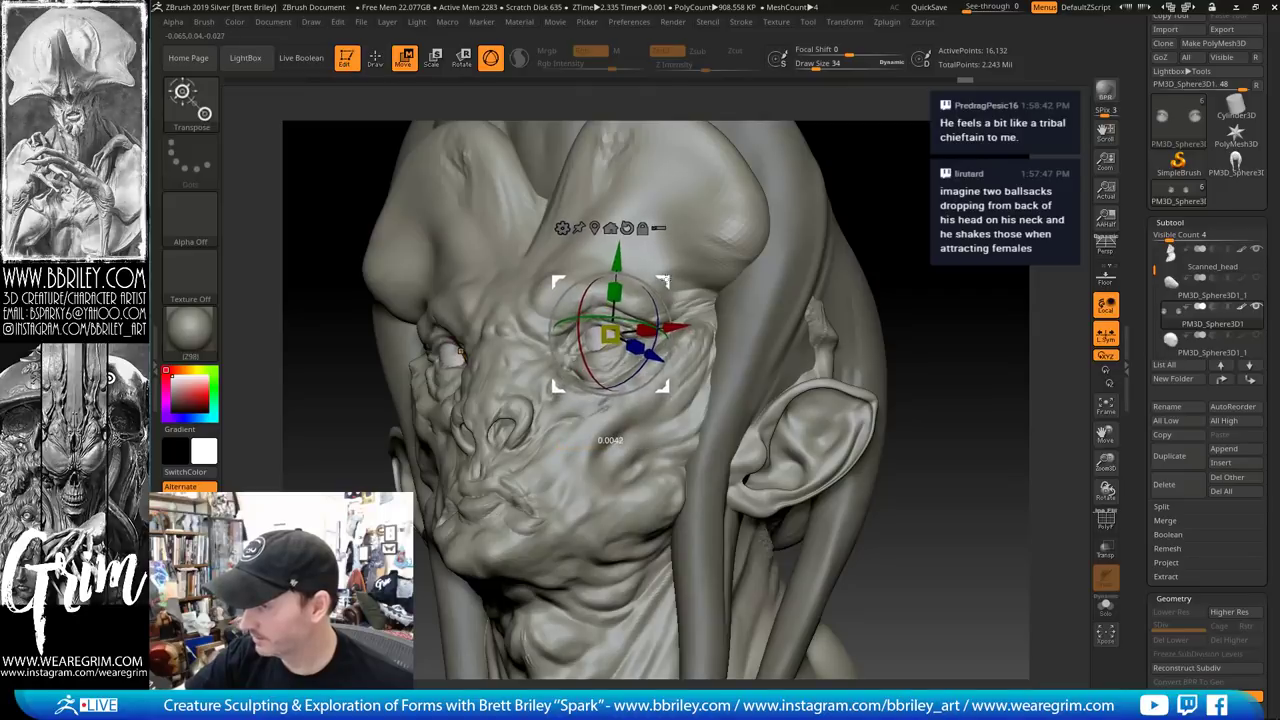
{"action": "left_click_drag", "start_coordinate": [822, 204], "coordinate": [780, 202]}
{"action": "left_click_drag", "start_coordinate": [637, 364], "coordinate": [640, 369]}
{"action": "key", "text": "q"}
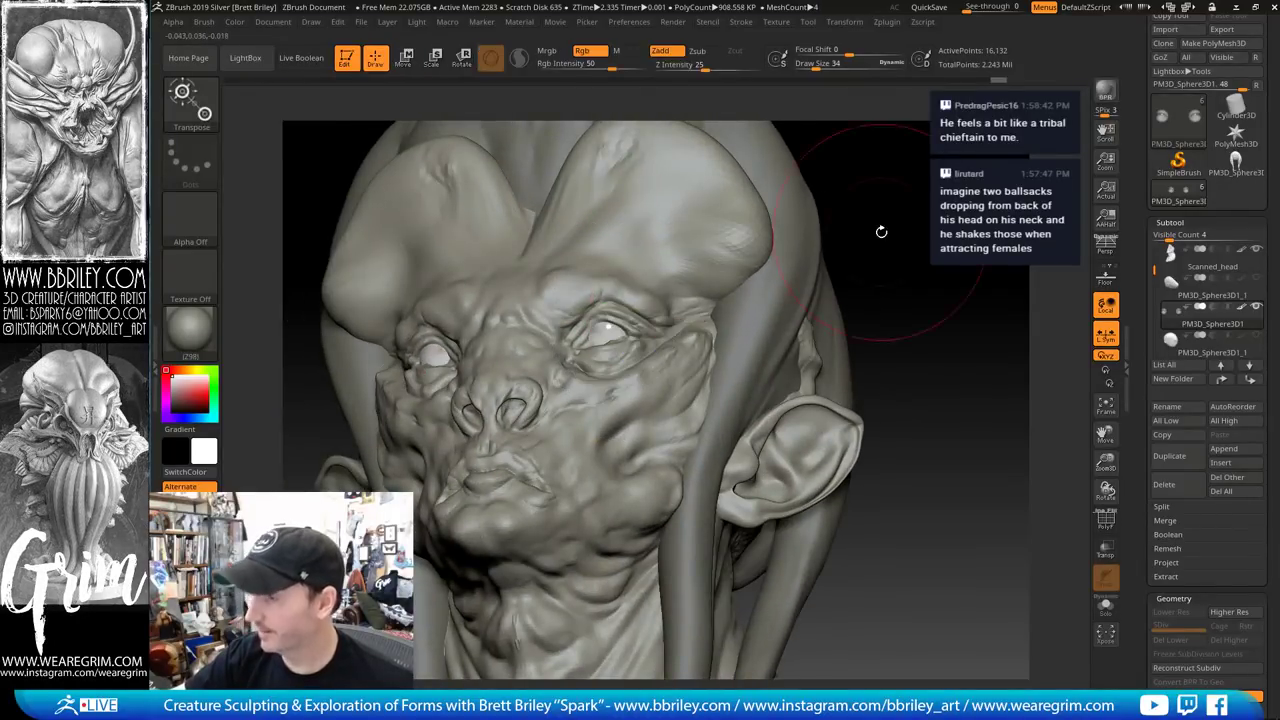
{"action": "mouse_move", "coordinate": [886, 229]}
{"action": "left_mouse_down"}
{"action": "mouse_move", "coordinate": [906, 283]}
{"action": "mouse_move", "coordinate": [892, 249]}
{"action": "left_mouse_up"}
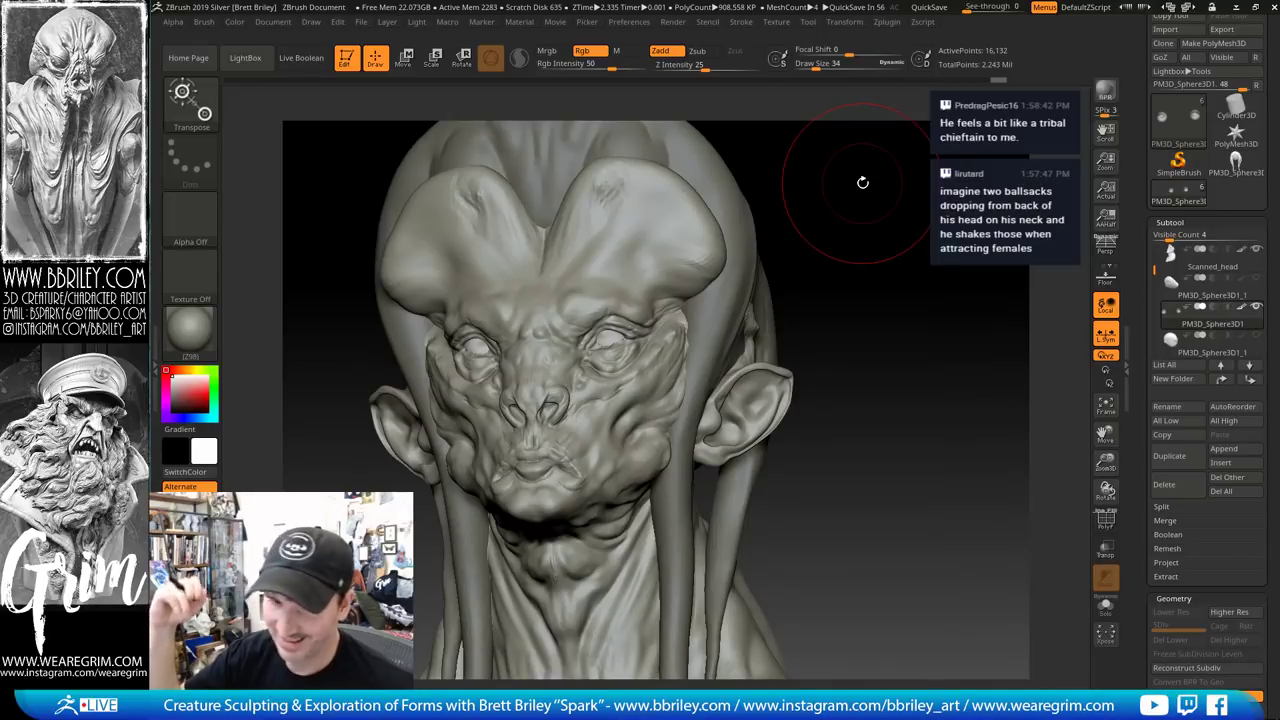
Select the headpiece subtool and swell the hanging lobes at its back with the Inflat brush at draw size 32
{"action": "mouse_move", "coordinate": [876, 321]}
{"action": "left_mouse_down", "text": "alt"}
{"action": "mouse_move", "coordinate": [886, 294]}
{"action": "mouse_move", "coordinate": [822, 266]}
{"action": "mouse_move", "coordinate": [672, 350]}
{"action": "left_mouse_up", "text": "alt"}
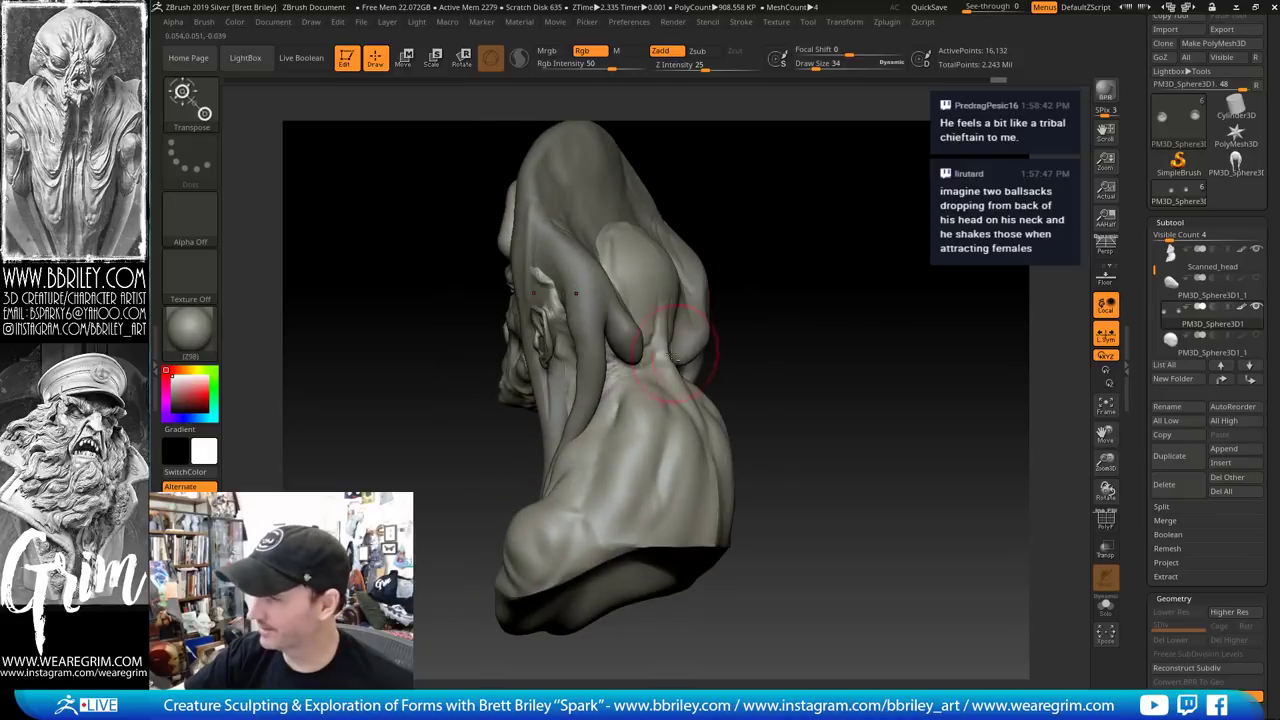
{"action": "left_click", "coordinate": [648, 342], "text": "alt"}
{"action": "left_click_drag", "start_coordinate": [745, 224], "coordinate": [708, 216]}
{"action": "key", "text": "b"}
{"action": "key", "text": "i"}
{"action": "key", "text": "n"}
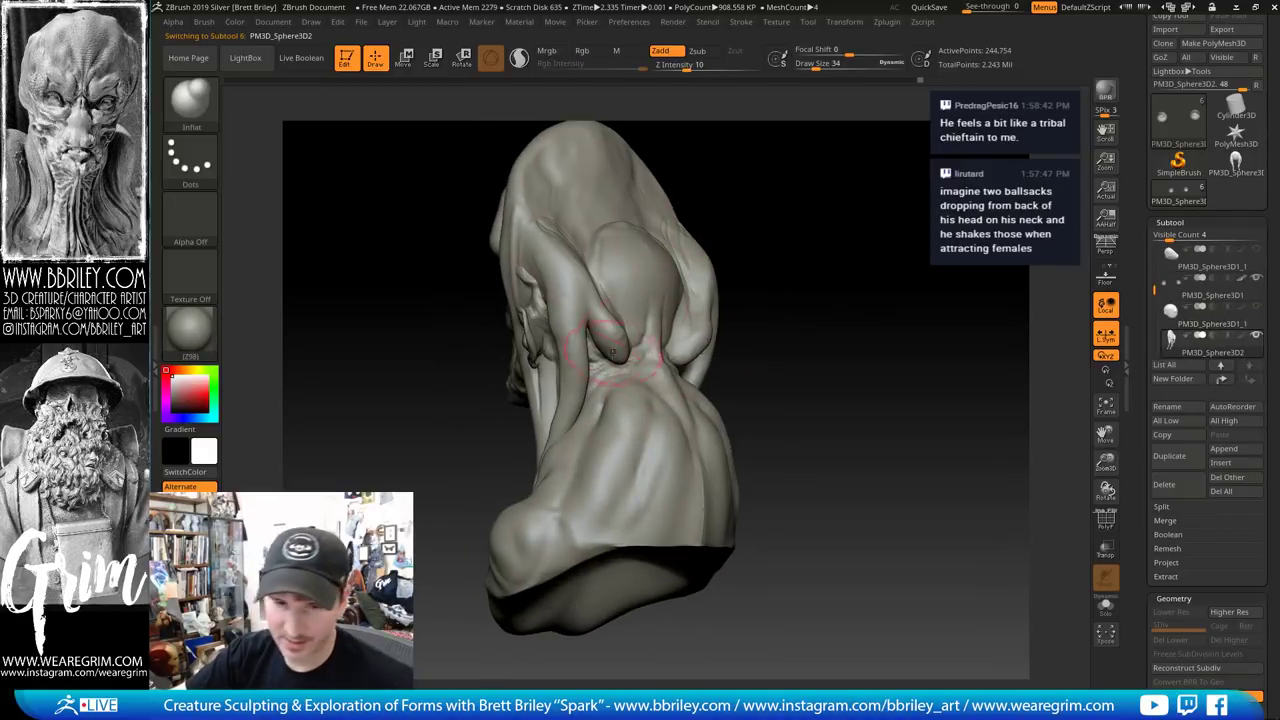
{"action": "key", "text": "["}
{"action": "left_click_drag", "start_coordinate": [608, 355], "coordinate": [620, 354]}
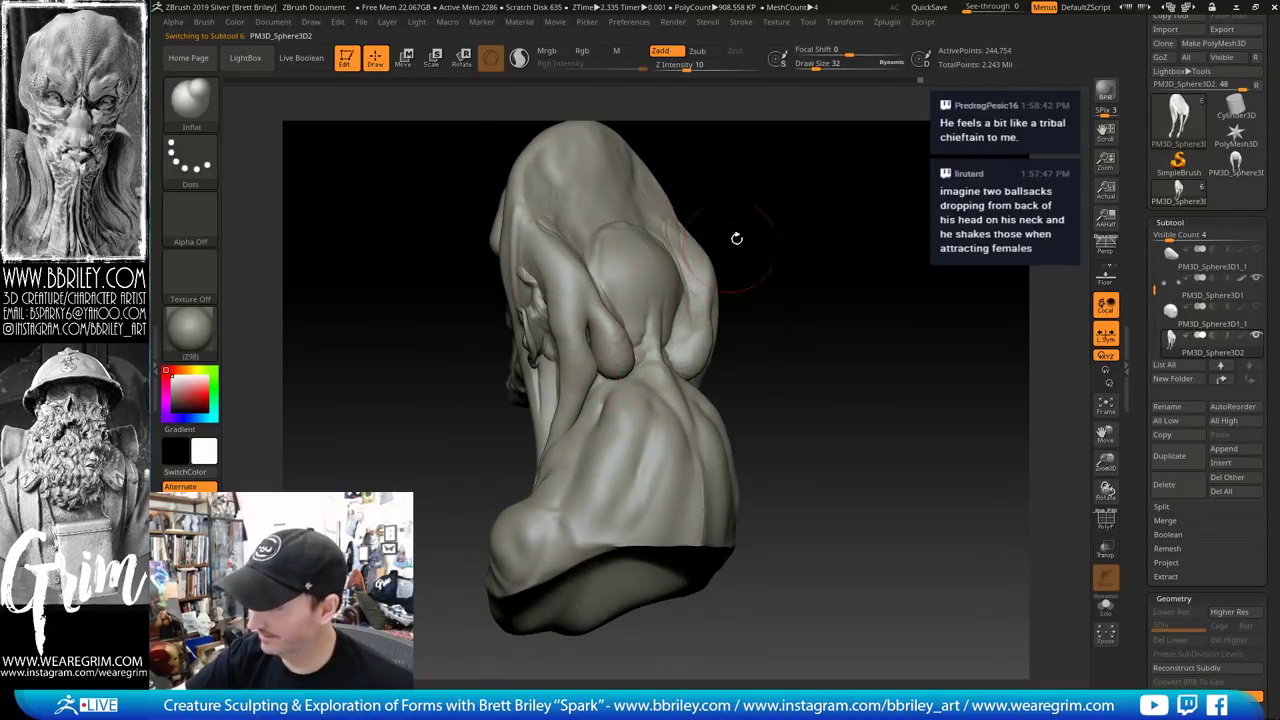
{"action": "left_click_drag", "start_coordinate": [736, 238], "coordinate": [691, 280]}
{"action": "key", "text": "shift"}
{"action": "left_click_drag", "start_coordinate": [802, 211], "coordinate": [690, 272]}
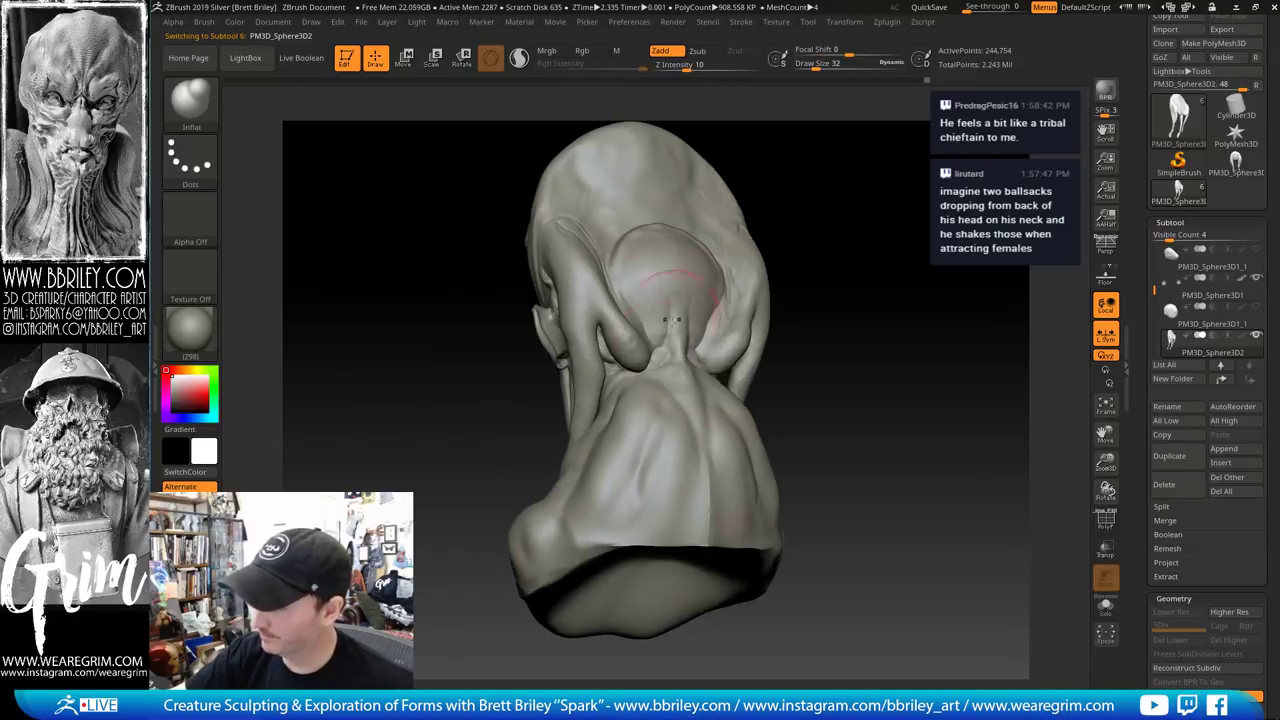
{"action": "left_click_drag", "start_coordinate": [650, 366], "coordinate": [643, 362], "text": "shift"}
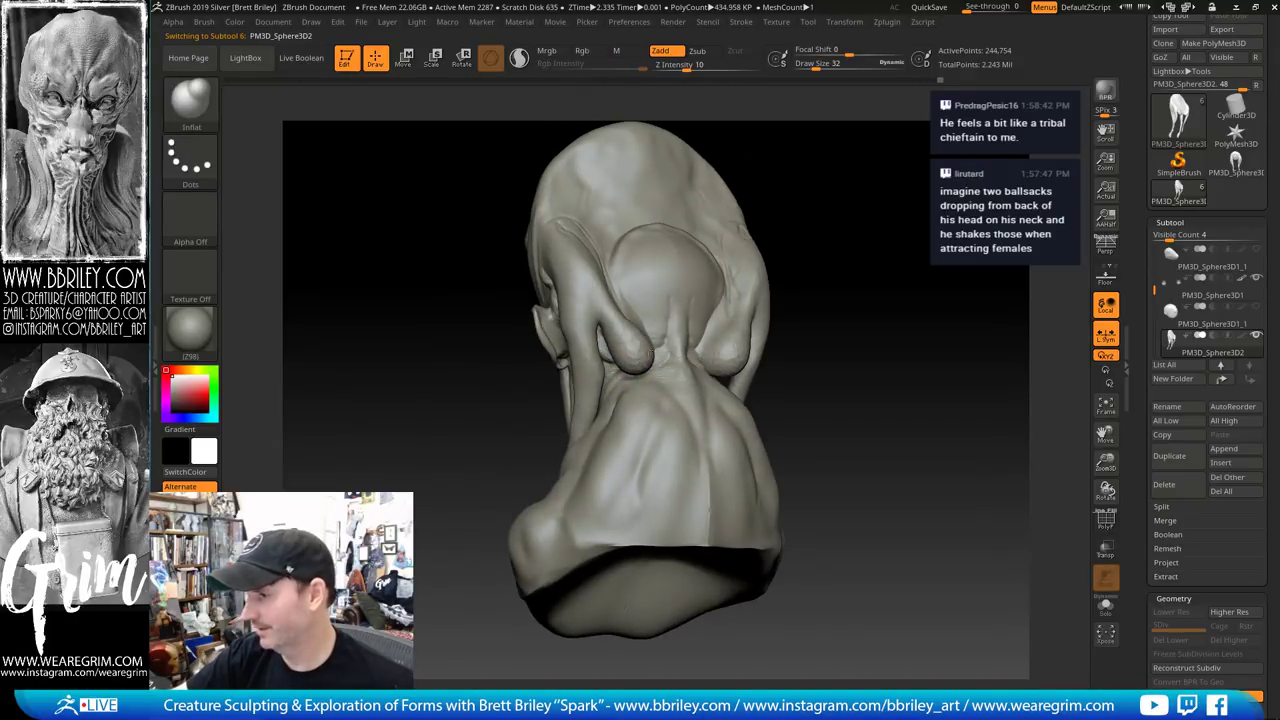
Tighten the headpiece folds beside the rear lobe and behind the ear with the Pinch brush at draw size 27
{"action": "key", "text": "b"}
{"action": "key", "text": "p"}
{"action": "key", "text": "i"}
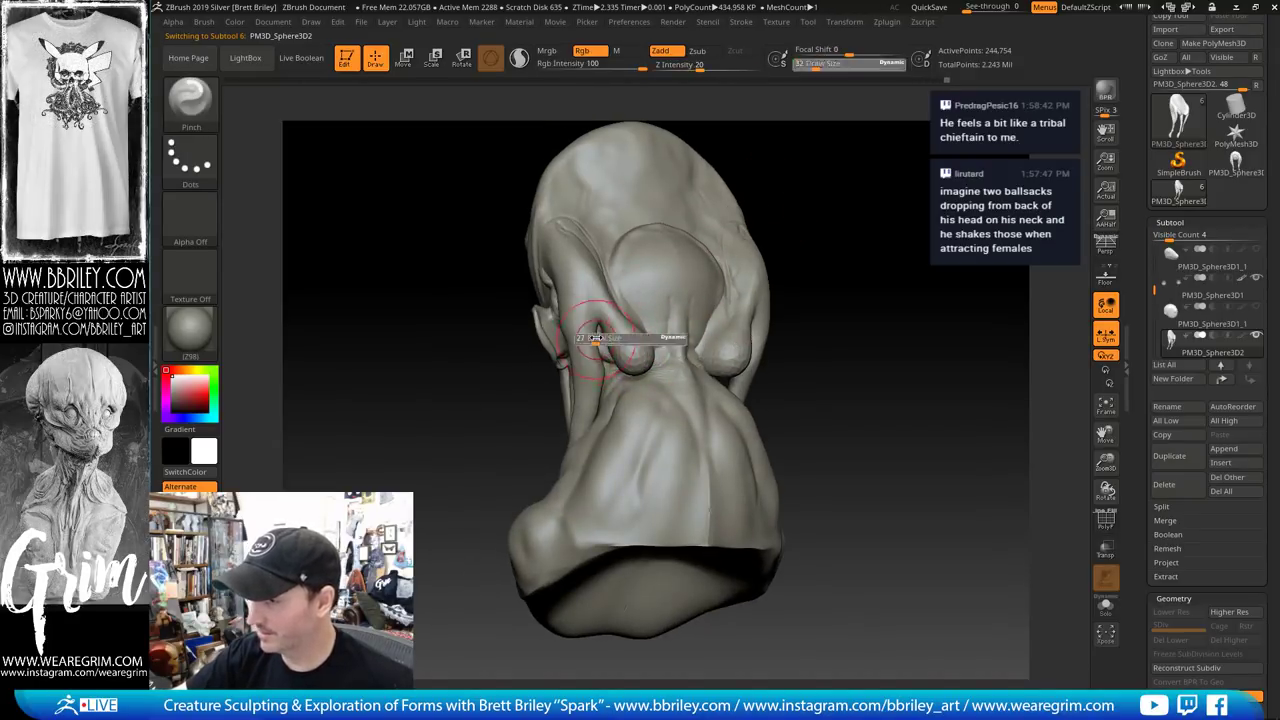
{"action": "left_click_drag", "start_coordinate": [598, 343], "coordinate": [600, 335]}
{"action": "left_click_drag", "start_coordinate": [795, 195], "coordinate": [905, 195]}
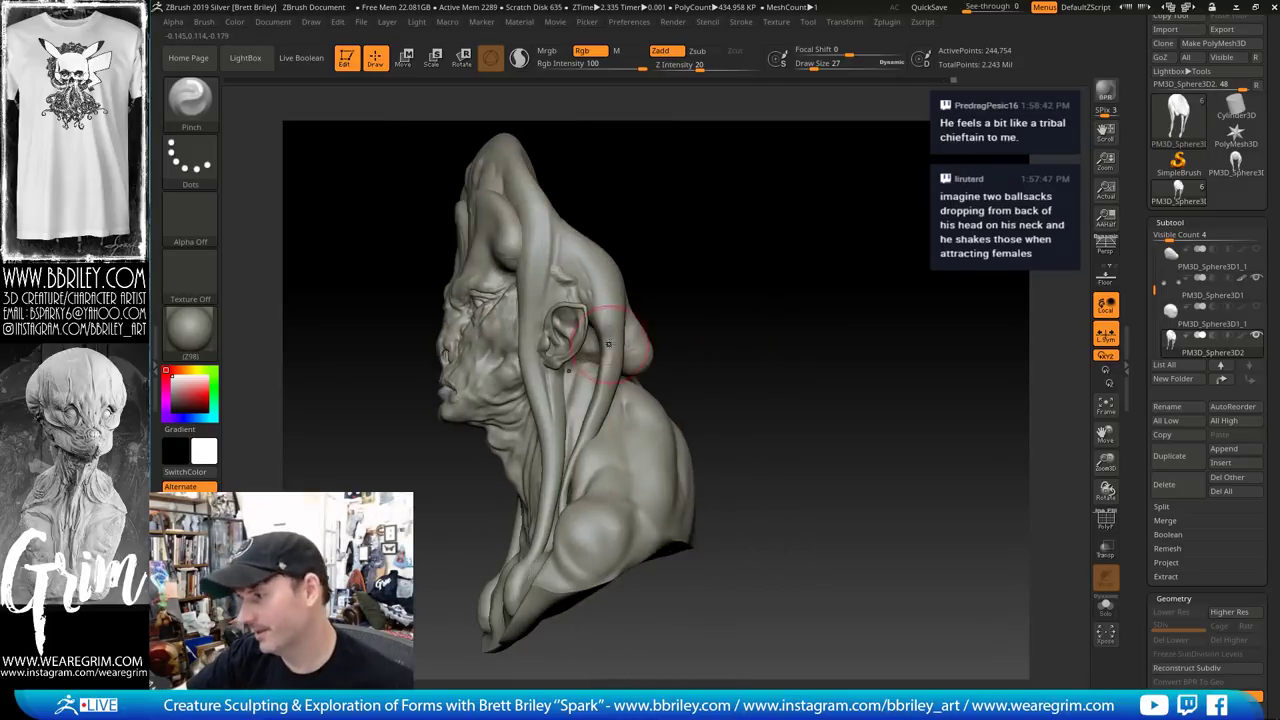
{"action": "left_click_drag", "start_coordinate": [735, 240], "coordinate": [825, 225]}
Refine the headpiece strand behind the ear with the Standard brush at draw sizes 12 and 7
{"action": "key", "text": "b"}
{"action": "key", "text": "s"}
{"action": "key", "text": "t"}
{"action": "key", "text": "bracketleft"}
{"action": "key", "text": "bracketleft"}
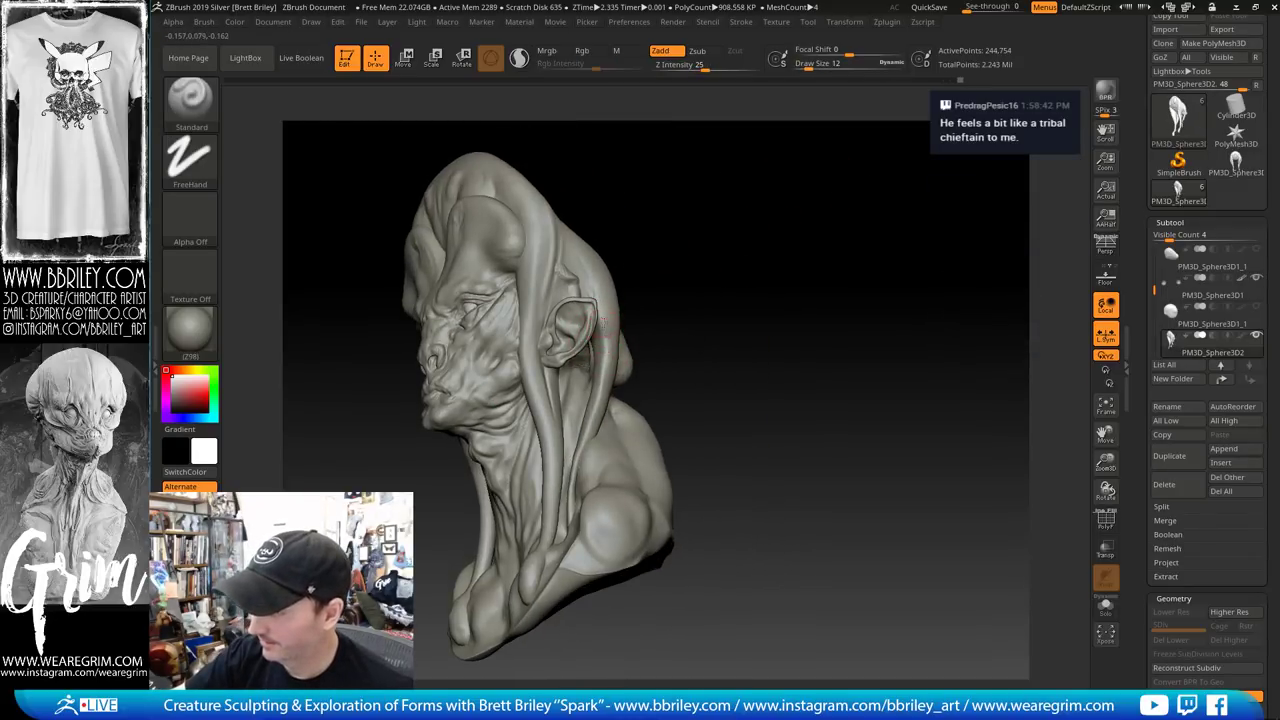
{"action": "left_click_drag", "start_coordinate": [673, 237], "coordinate": [634, 254]}
{"action": "left_click_drag", "start_coordinate": [735, 238], "coordinate": [660, 246]}
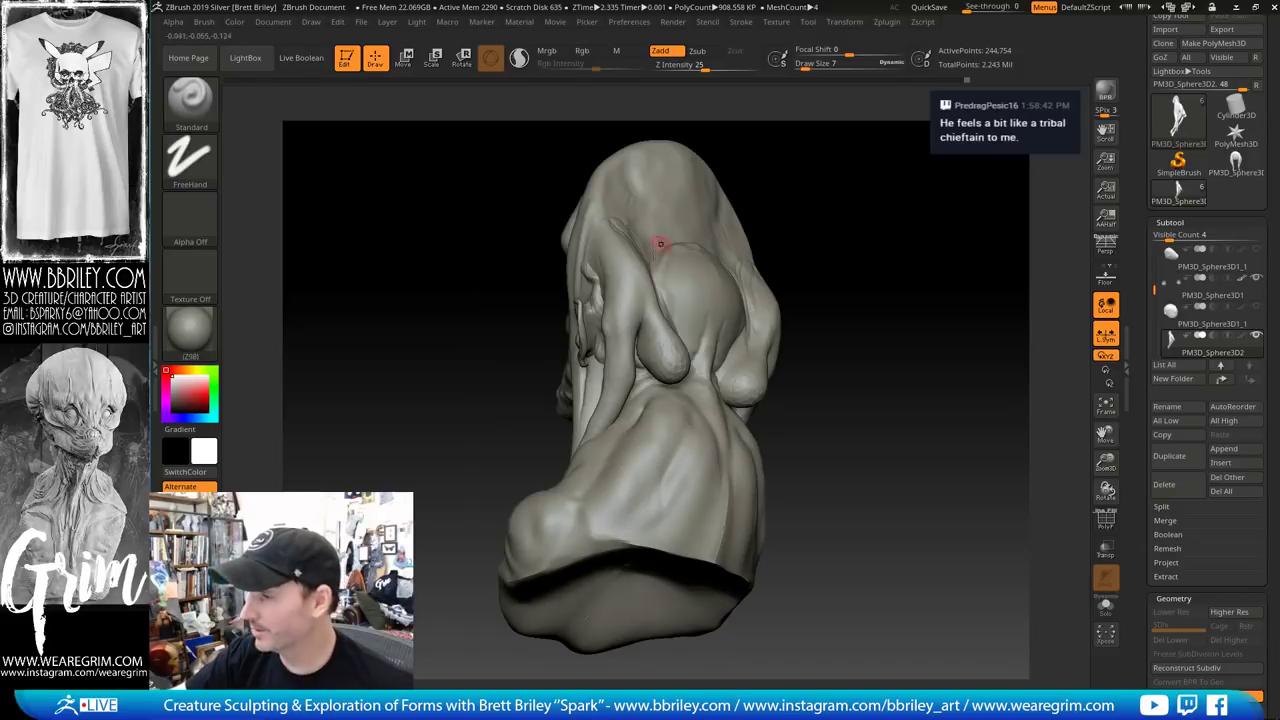
Adjust the headpiece shape between the rear lobes with the Move brush at draw size 16
{"action": "key", "text": "b"}
{"action": "key", "text": "m"}
{"action": "key", "text": "v"}
{"action": "key", "text": "bracketright"}
{"action": "key", "text": "bracketright"}
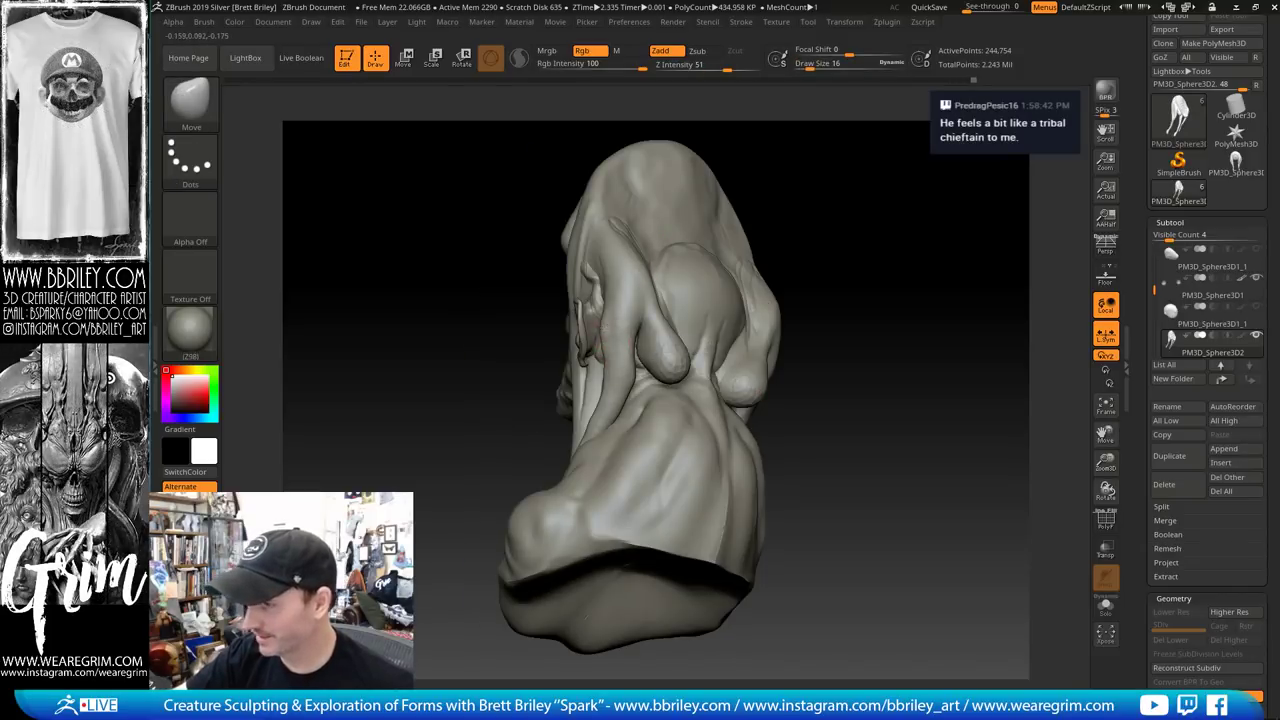
{"action": "left_click_drag", "start_coordinate": [838, 172], "coordinate": [779, 212]}
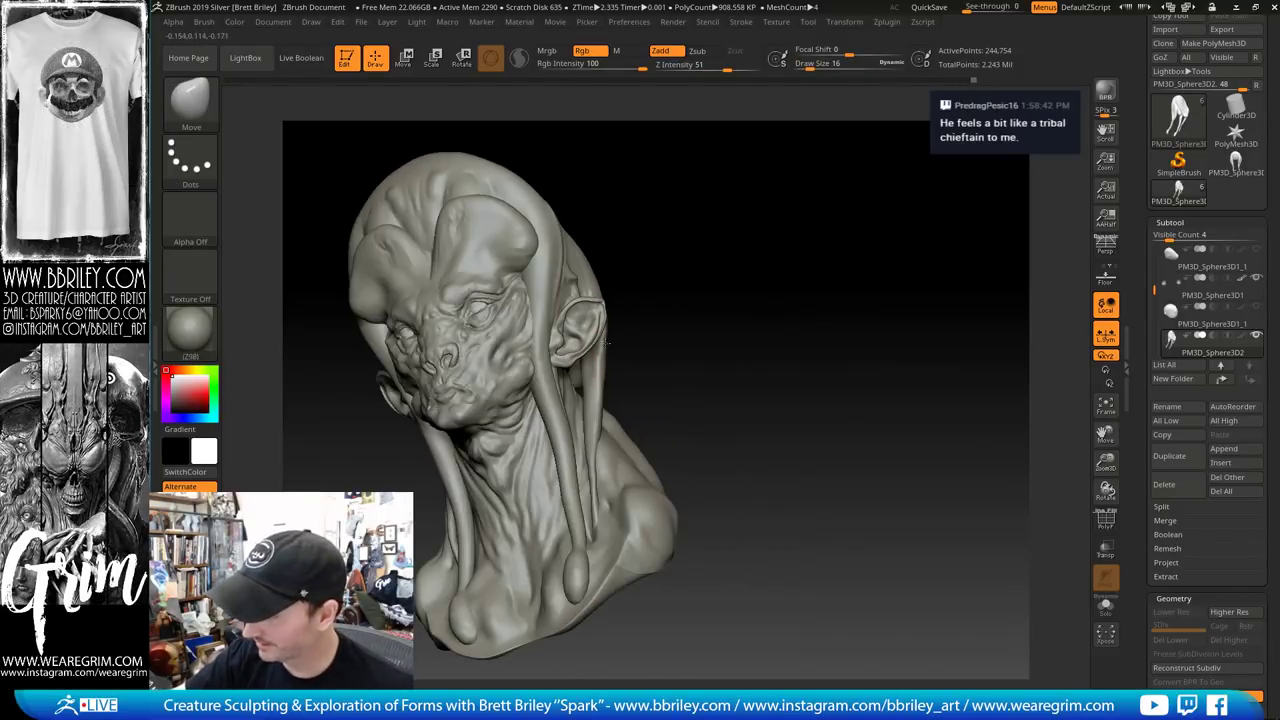
{"action": "left_click_drag", "start_coordinate": [644, 305], "coordinate": [620, 343]}
Refine the headpiece strand below the ear with the DamStandard brush at draw size 6 and smooth it
{"action": "key", "text": "b"}
{"action": "key", "text": "d"}
{"action": "key", "text": "s"}
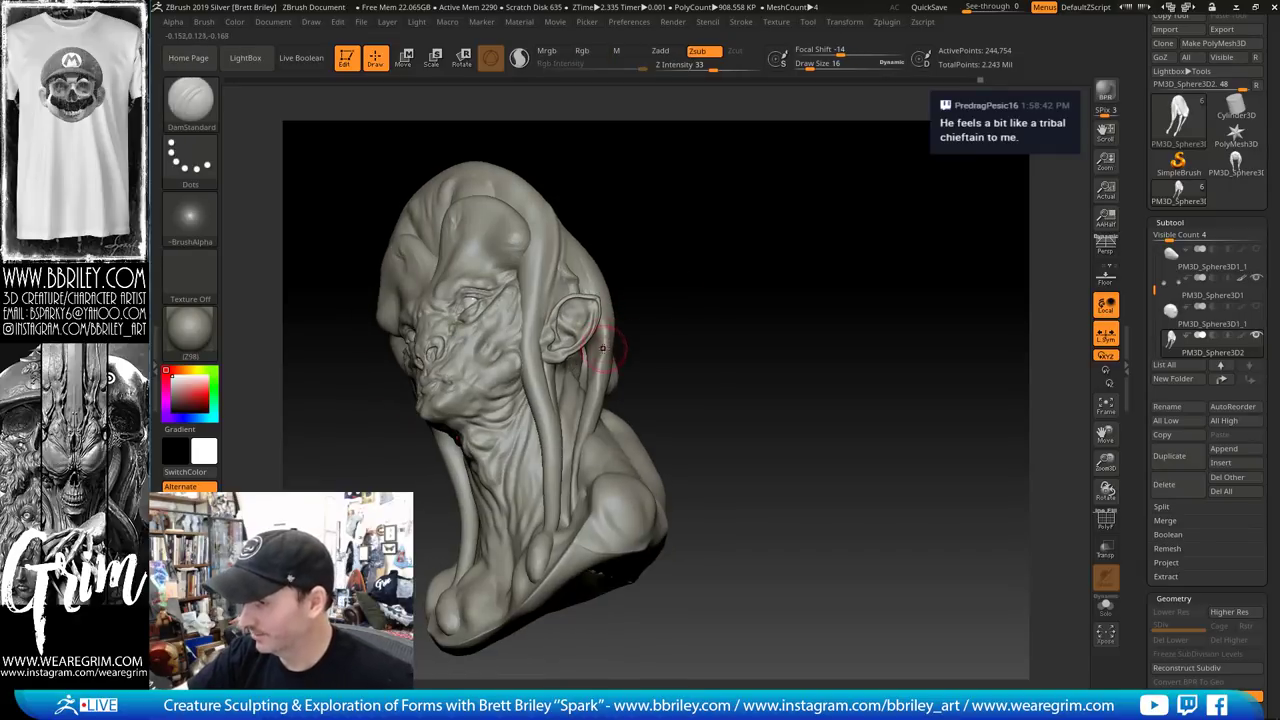
{"action": "left_click_drag", "start_coordinate": [692, 275], "coordinate": [738, 300]}
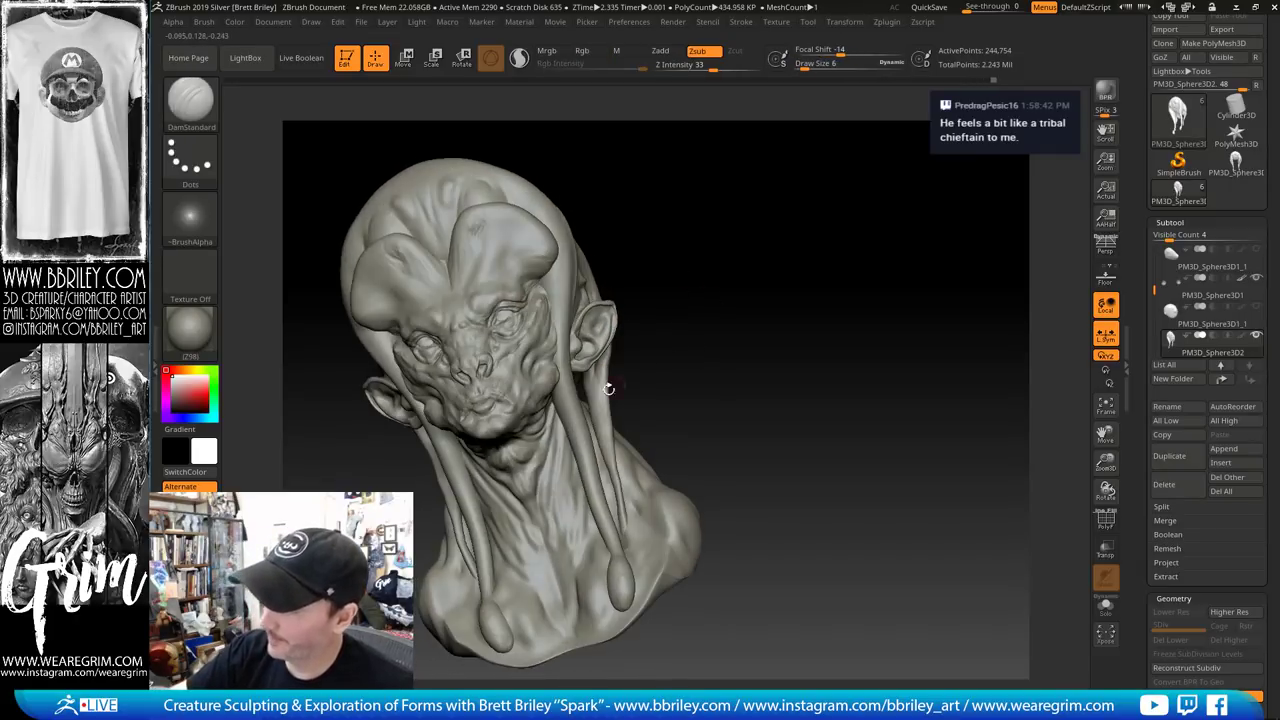
{"action": "left_click_drag", "start_coordinate": [601, 380], "coordinate": [604, 425]}
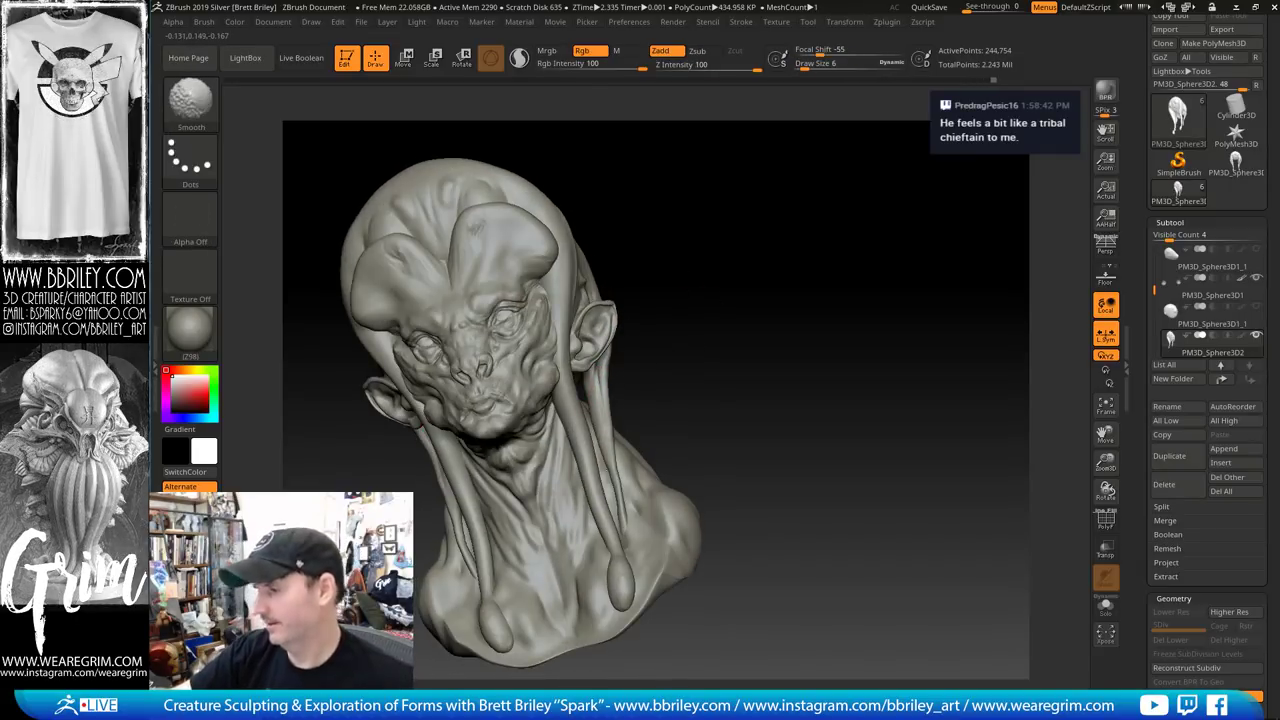
{"action": "left_click_drag", "start_coordinate": [706, 385], "coordinate": [689, 306]}
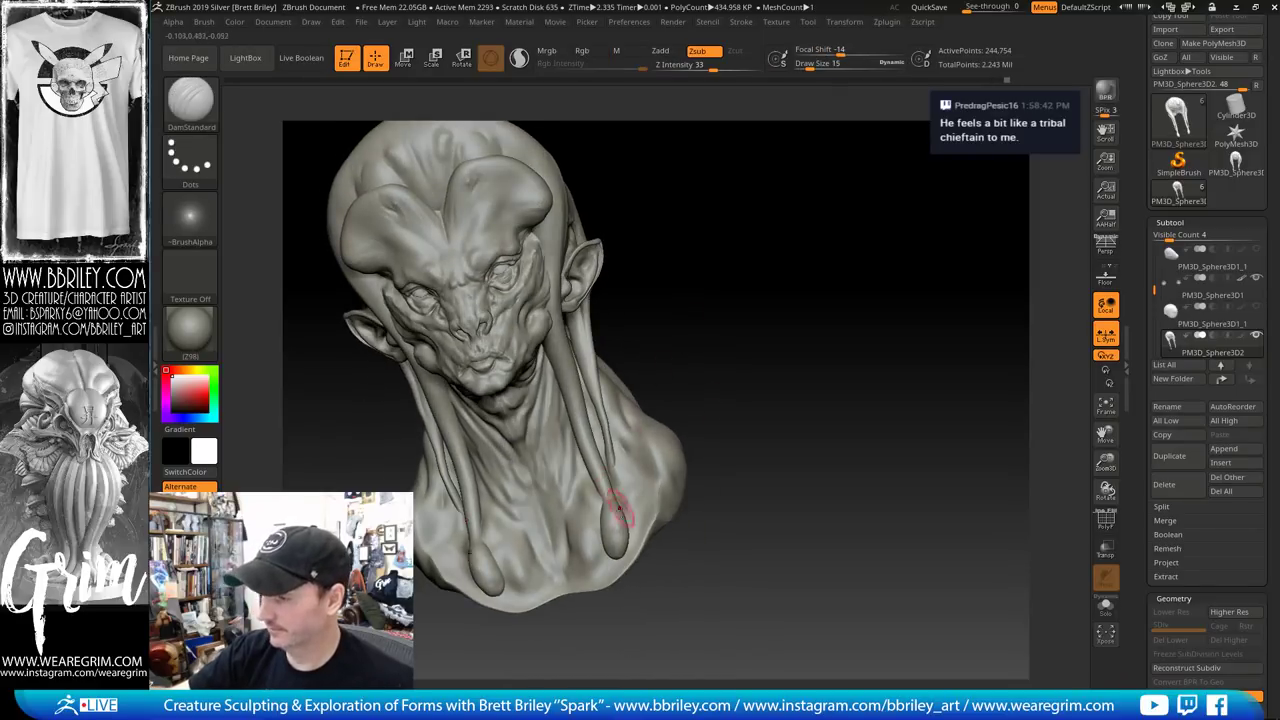
{"action": "key", "text": "shift"}
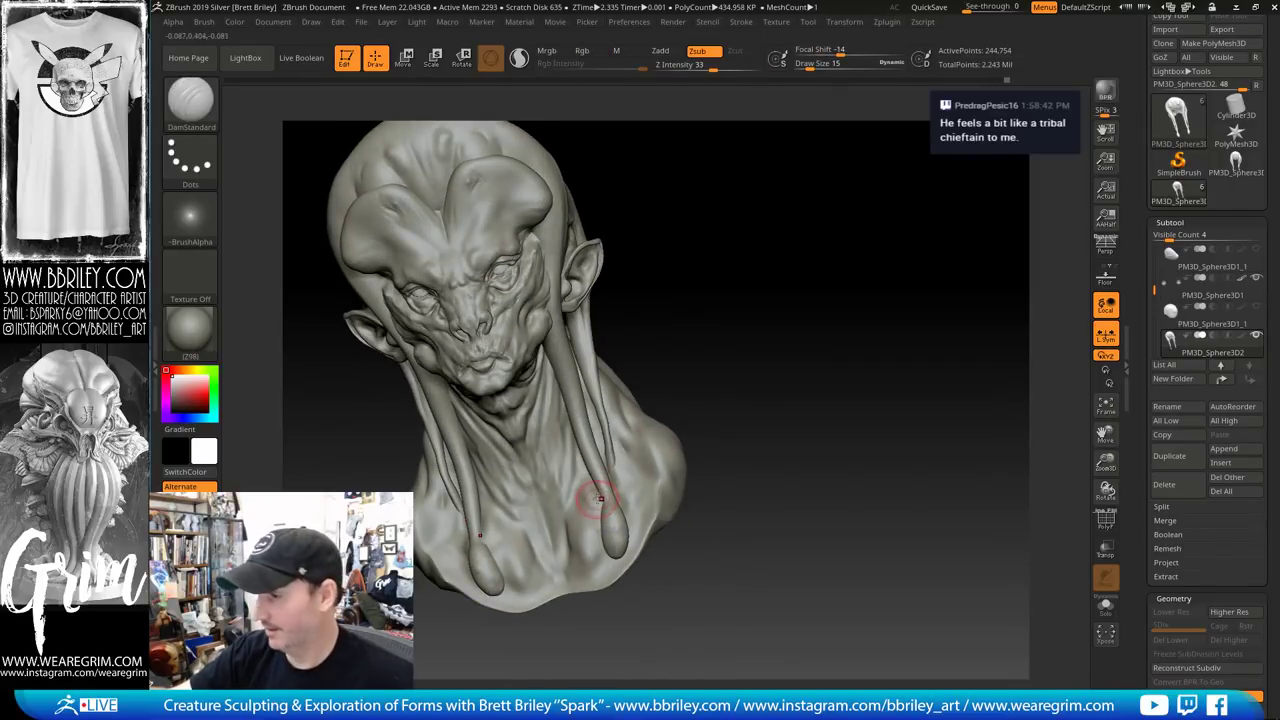
Swell the bulb at the end of the front strand with the Inflat brush and define it with the Standard brush at draw size 8
{"action": "key", "text": "b"}
{"action": "key", "text": "i"}
{"action": "key", "text": "n"}
{"action": "left_click_drag", "start_coordinate": [612, 522], "coordinate": [608, 502]}
{"action": "key", "text": "b"}
{"action": "key", "text": "s"}
{"action": "key", "text": "t"}
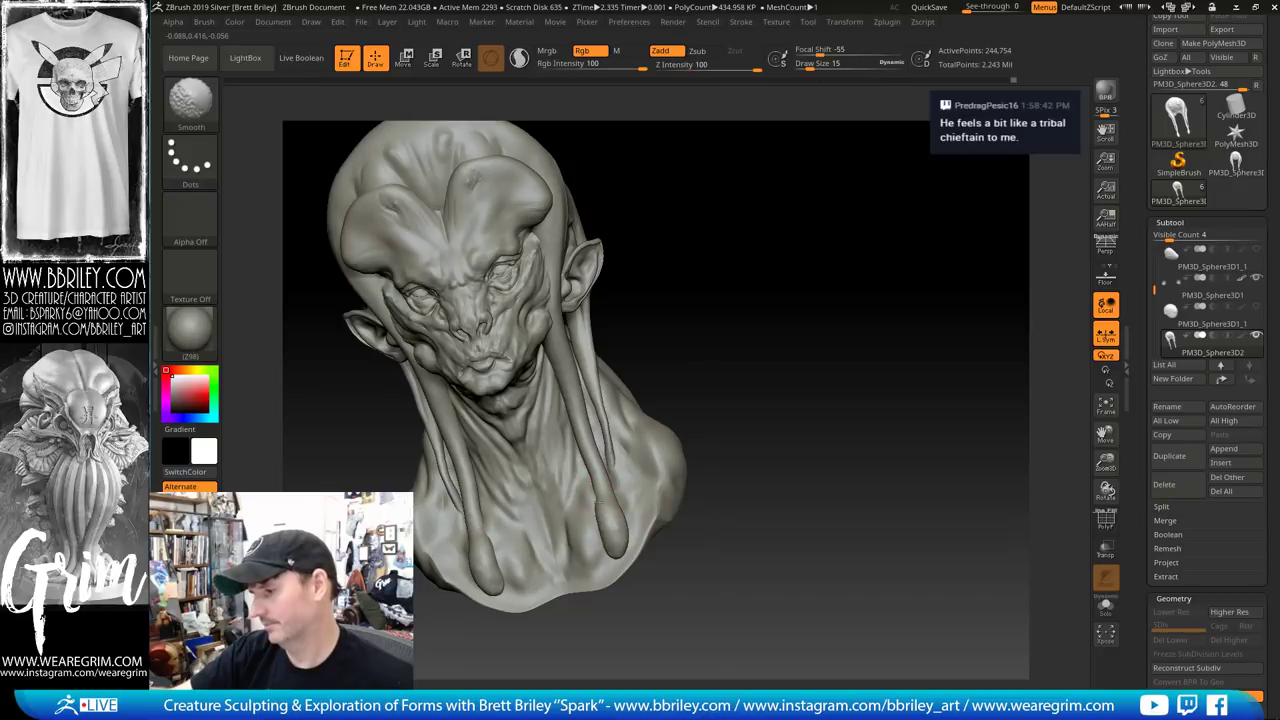
{"action": "key", "text": "s"}
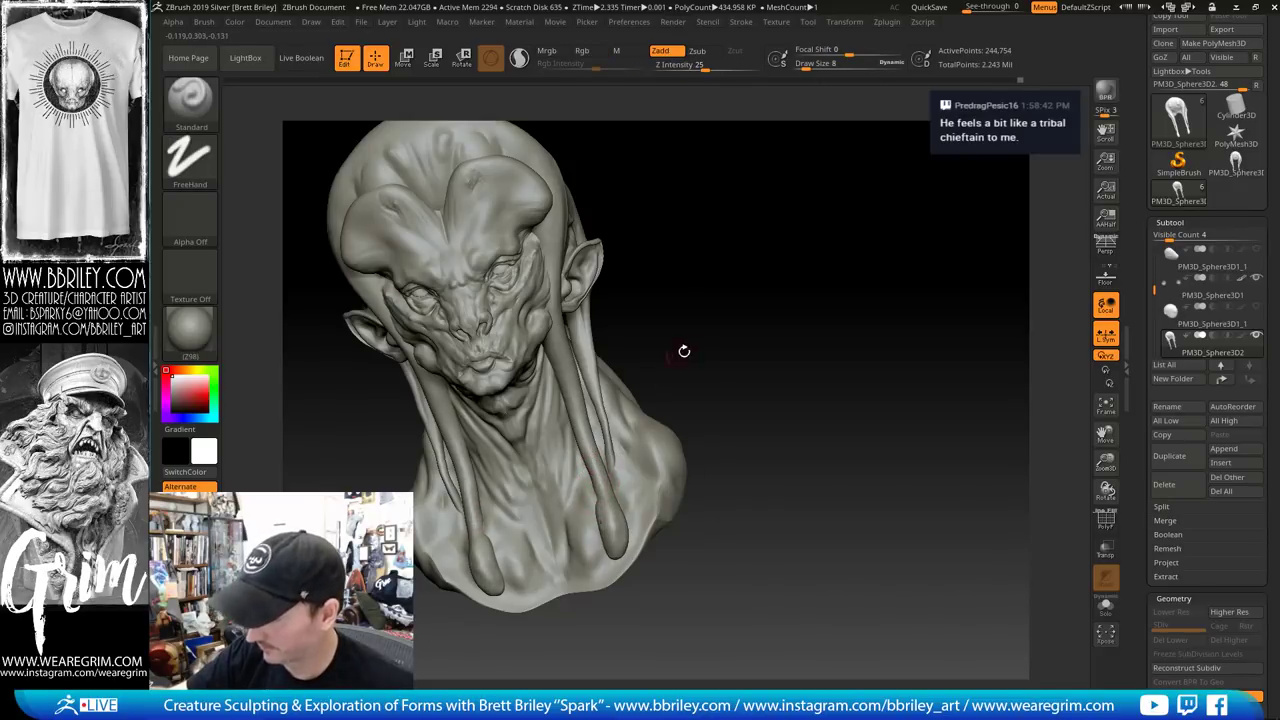
Reshape the bulb-ended front strands over the chest with the Move brush at draw size 44
{"action": "left_click_drag", "start_coordinate": [684, 351], "coordinate": [612, 552]}
{"action": "key", "text": "b"}
{"action": "key", "text": "m"}
{"action": "key", "text": "v"}
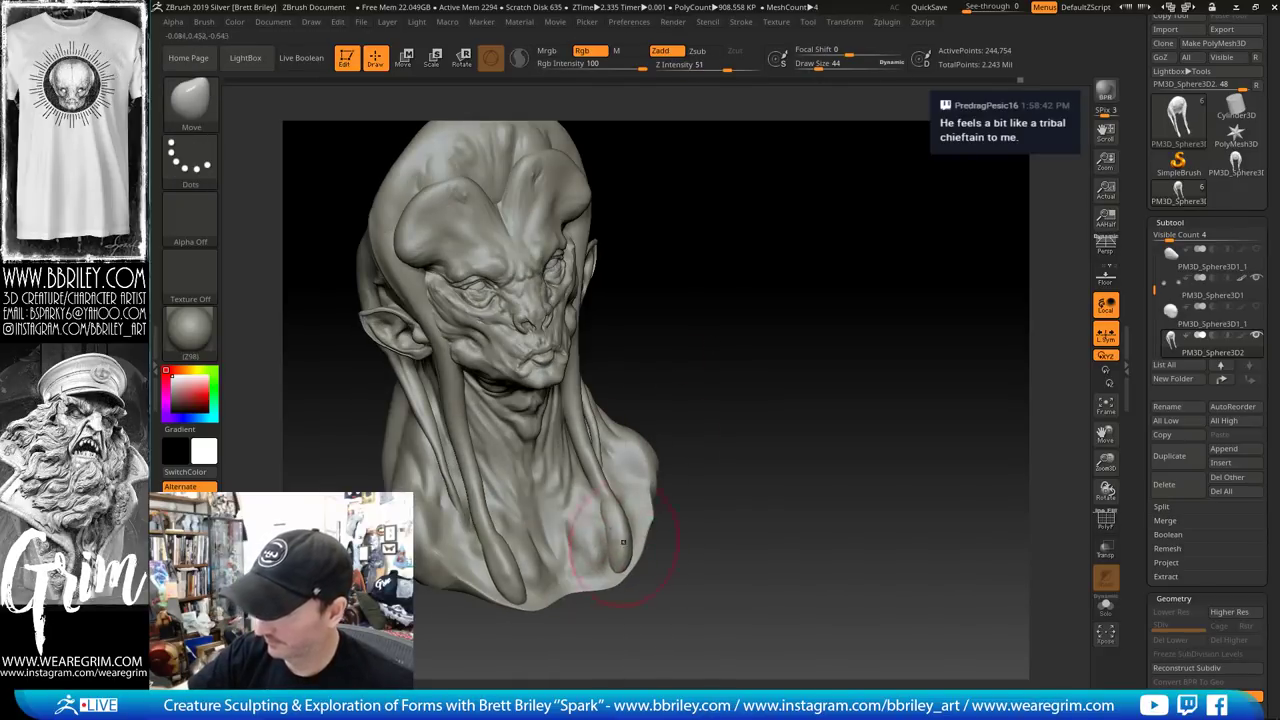
{"action": "mouse_move", "coordinate": [699, 364]}
{"action": "left_mouse_down"}
{"action": "mouse_move", "coordinate": [606, 394]}
{"action": "mouse_move", "coordinate": [717, 334]}
{"action": "mouse_move", "coordinate": [784, 272]}
{"action": "mouse_move", "coordinate": [900, 300]}
{"action": "mouse_move", "coordinate": [949, 346]}
{"action": "mouse_move", "coordinate": [860, 366]}
{"action": "mouse_move", "coordinate": [951, 326]}
{"action": "mouse_move", "coordinate": [926, 286]}
{"action": "mouse_move", "coordinate": [843, 303]}
{"action": "mouse_move", "coordinate": [863, 352]}
{"action": "mouse_move", "coordinate": [845, 303]}
{"action": "left_mouse_up"}
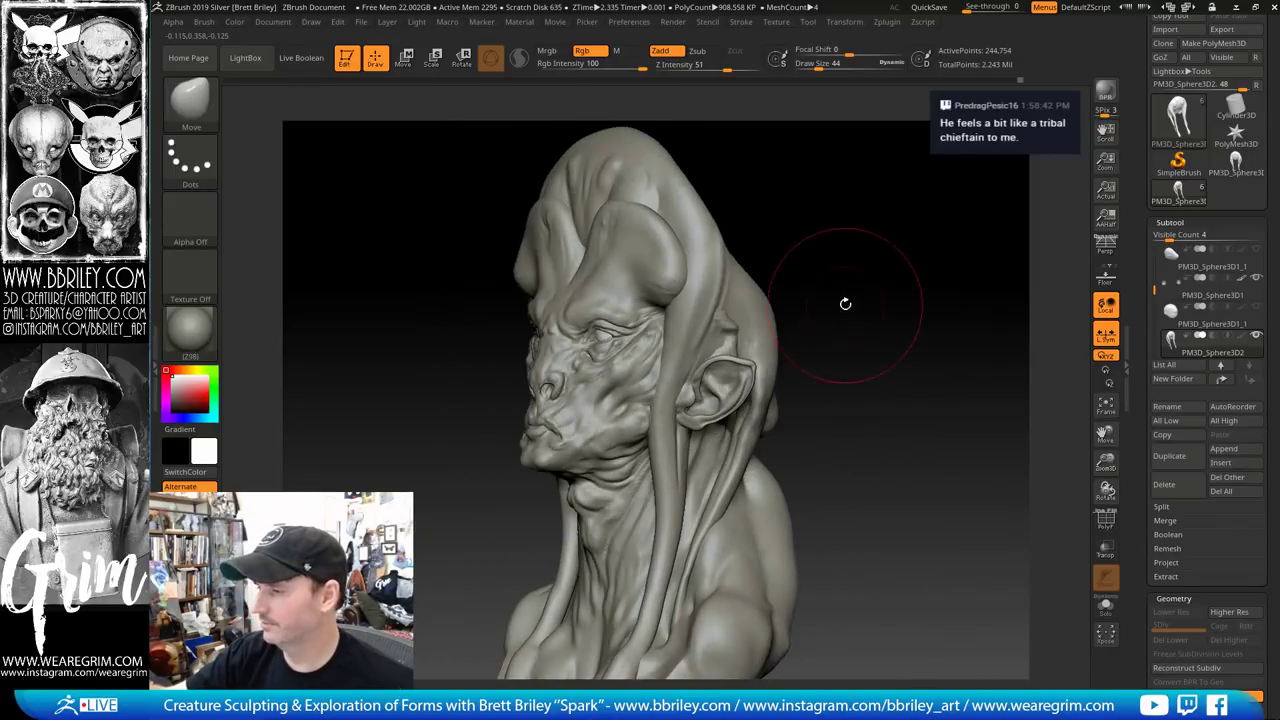
Select the Scanned_head subtool, drop it to subdivision level 1 and isolate it
{"action": "key", "text": "shift"}
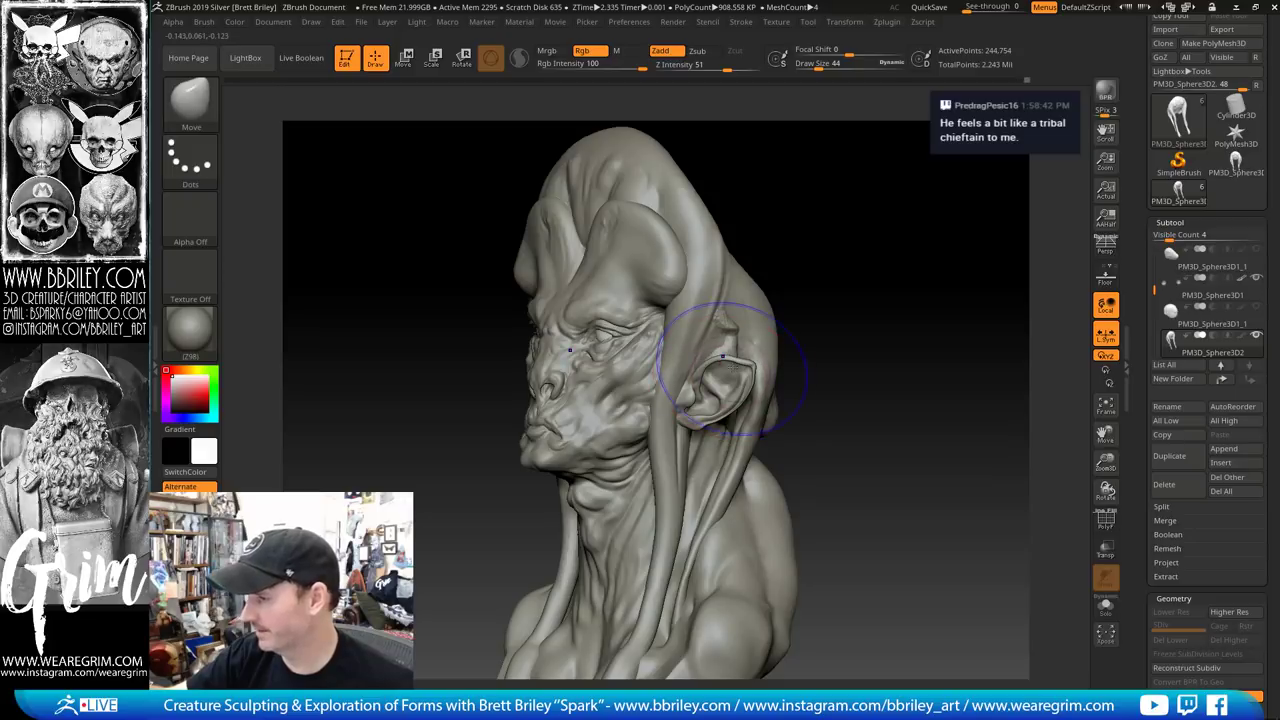
{"action": "left_click_drag", "start_coordinate": [754, 343], "coordinate": [742, 374]}
{"action": "left_click", "coordinate": [738, 371], "text": "alt"}
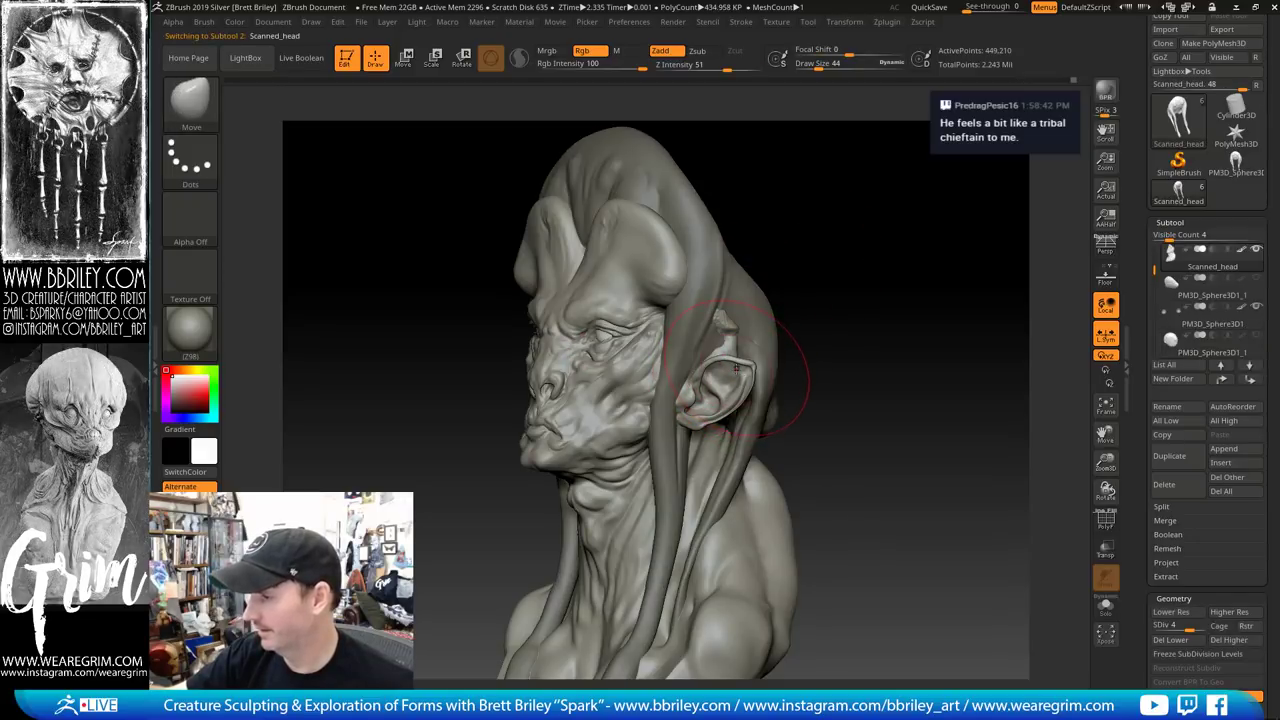
{"action": "key", "text": "shift+d"}
{"action": "key", "text": "shift+d"}
{"action": "key", "text": "shift+d"}
{"action": "left_click_drag", "start_coordinate": [842, 282], "coordinate": [930, 290]}
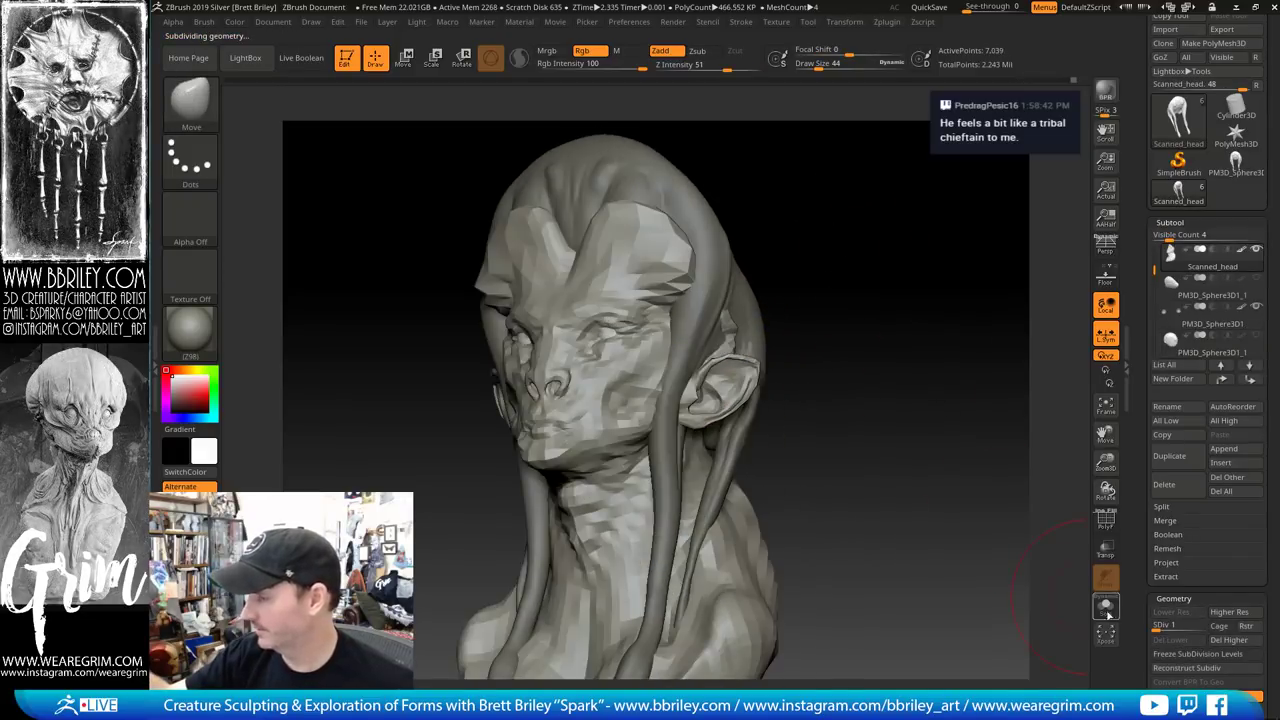
{"action": "left_click", "coordinate": [1105, 604]}
{"action": "left_click_drag", "start_coordinate": [931, 427], "coordinate": [808, 372]}
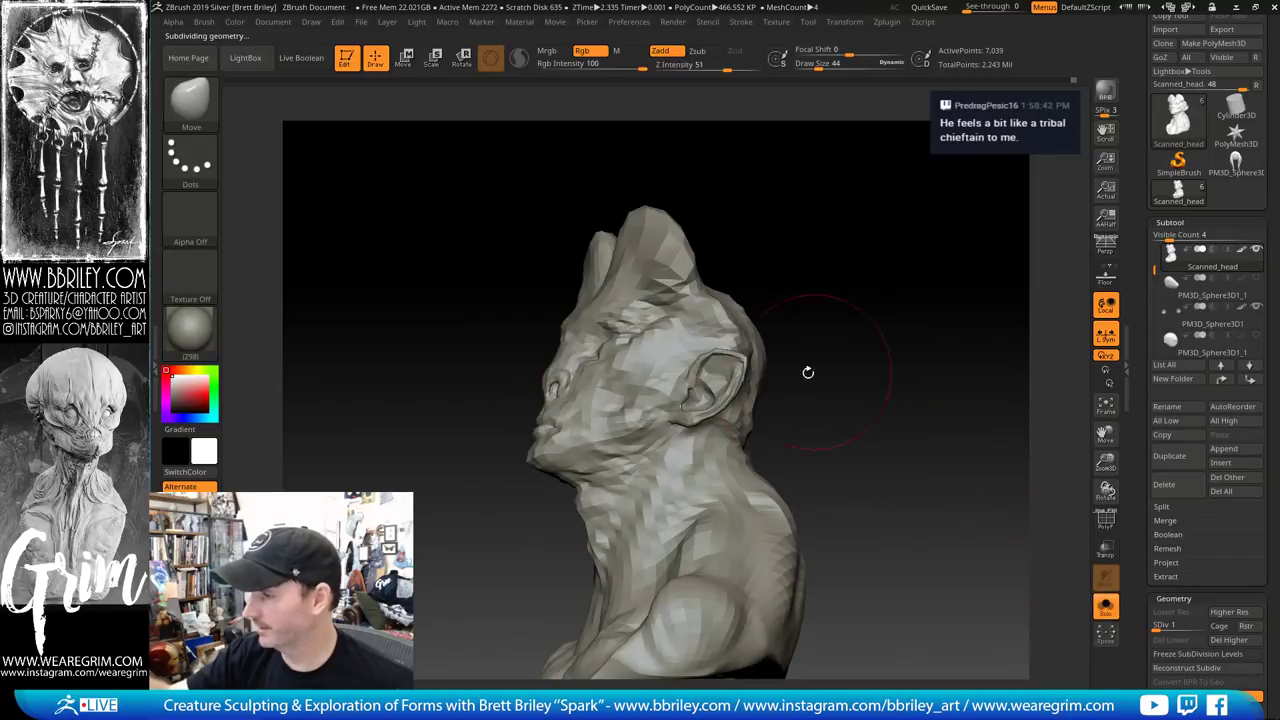
Adjust and smooth the ear area of the head with the Move brush at draw size 36
{"action": "left_click_drag", "start_coordinate": [803, 270], "coordinate": [780, 309]}
{"action": "key", "text": "s"}
{"action": "left_click_drag", "start_coordinate": [772, 386], "coordinate": [783, 386]}
{"action": "mouse_move", "coordinate": [695, 400]}
{"action": "left_mouse_down", "text": "shift"}
{"action": "mouse_move", "coordinate": [715, 365]}
{"action": "mouse_move", "coordinate": [700, 385]}
{"action": "left_mouse_up", "text": "shift"}
{"action": "mouse_move", "coordinate": [815, 285]}
{"action": "left_mouse_down"}
{"action": "mouse_move", "coordinate": [892, 281]}
{"action": "mouse_move", "coordinate": [918, 299]}
{"action": "left_mouse_up"}
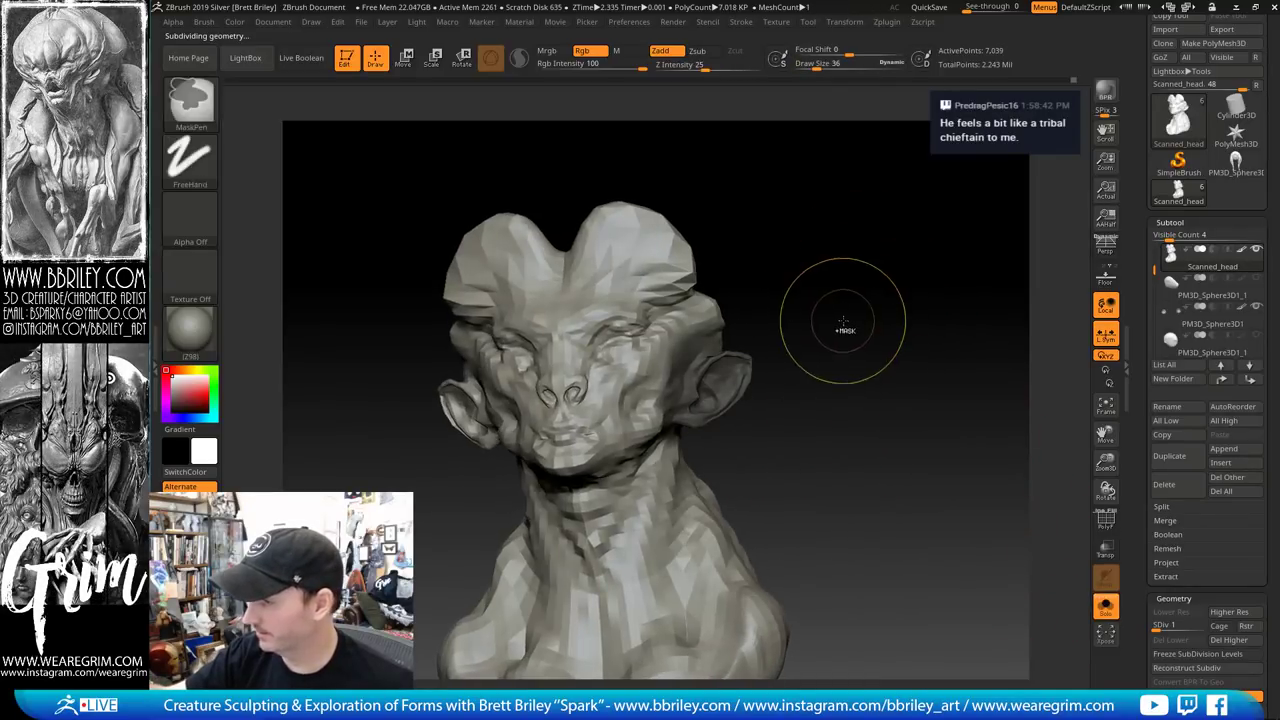
Mask both ears with the MaskPen brush at draw sizes 20 and 13, and invert the mask to leave the ears free
{"action": "left_click", "coordinate": [843, 321], "text": "ctrl"}
{"action": "left_click", "coordinate": [749, 364], "text": "ctrl"}
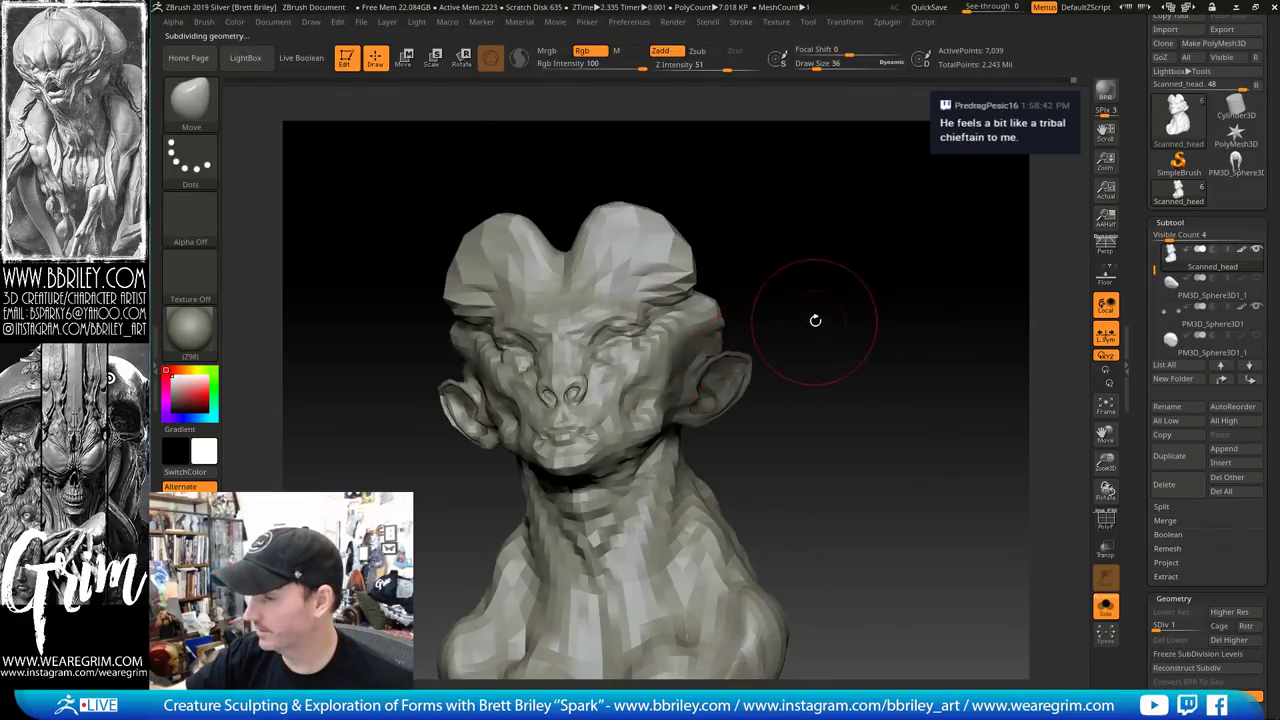
{"action": "left_click_drag", "start_coordinate": [815, 320], "coordinate": [770, 313]}
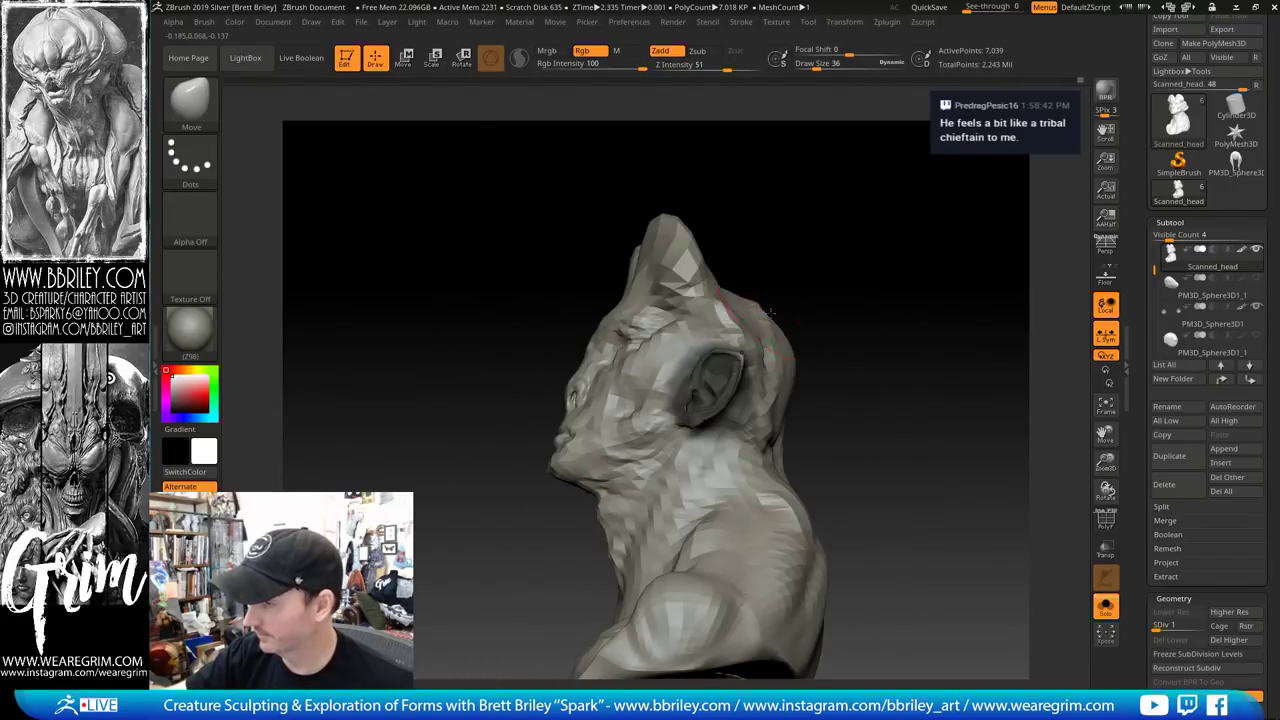
{"action": "left_click_drag", "start_coordinate": [845, 230], "coordinate": [742, 238]}
{"action": "left_click_drag", "start_coordinate": [688, 358], "coordinate": [703, 375], "text": "ctrl"}
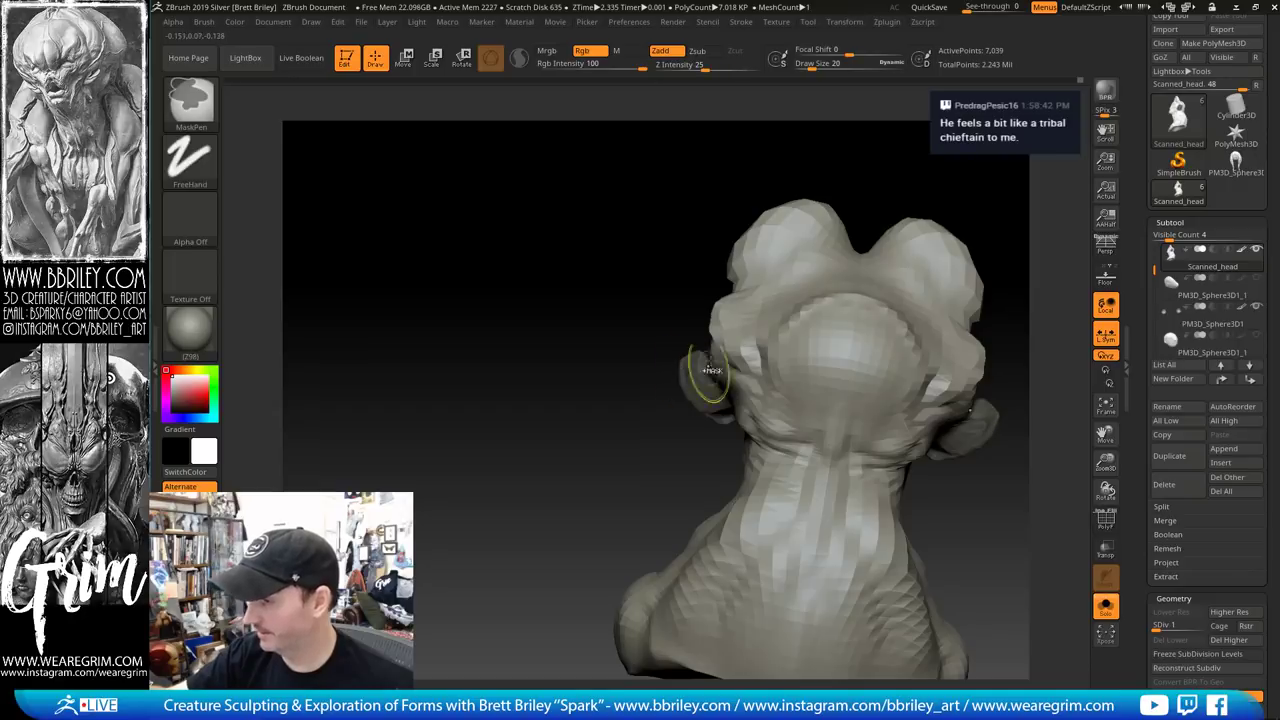
{"action": "mouse_move", "coordinate": [705, 213]}
{"action": "left_mouse_down"}
{"action": "mouse_move", "coordinate": [780, 360]}
{"action": "mouse_move", "coordinate": [739, 399]}
{"action": "mouse_move", "coordinate": [712, 398]}
{"action": "mouse_move", "coordinate": [693, 378]}
{"action": "left_mouse_up"}
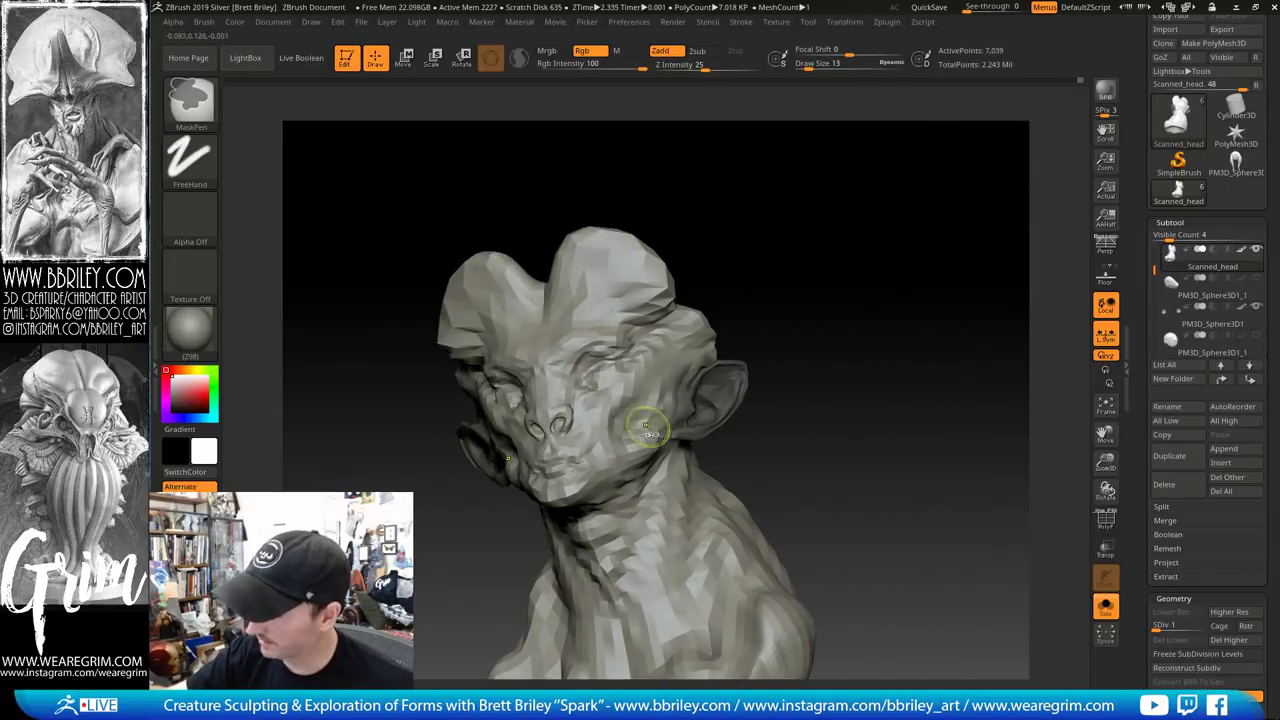
{"action": "left_click", "coordinate": [784, 384], "text": "ctrl"}
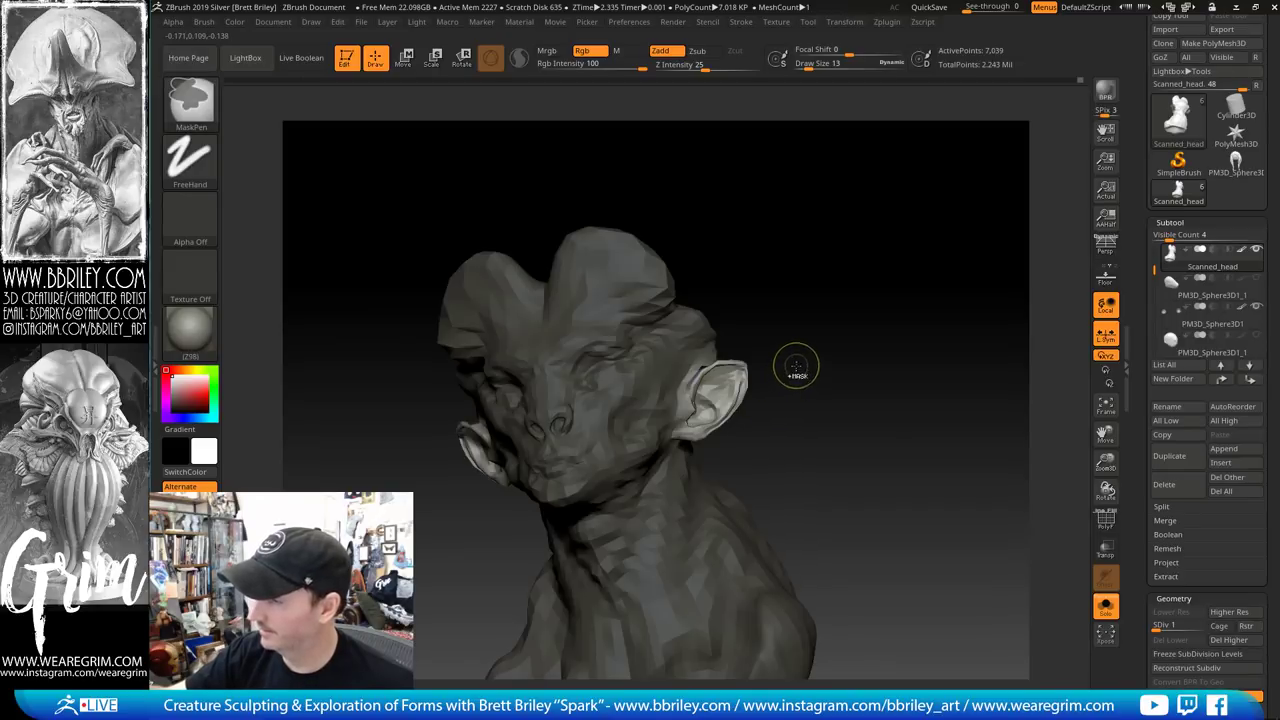
Show all subtools again and reposition the unmasked ears with the gizmo at subdivision level 2
{"action": "left_click", "coordinate": [1105, 612]}
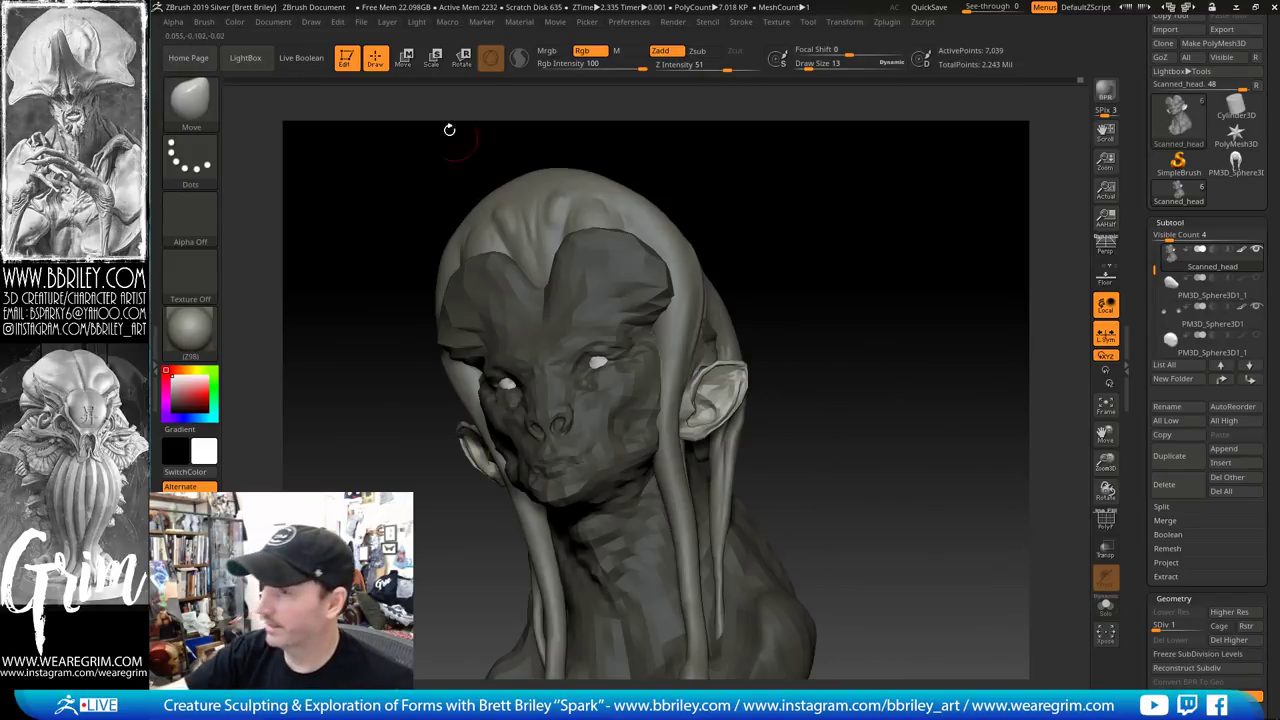
{"action": "key", "text": "w"}
{"action": "key", "text": "ctrl+d"}
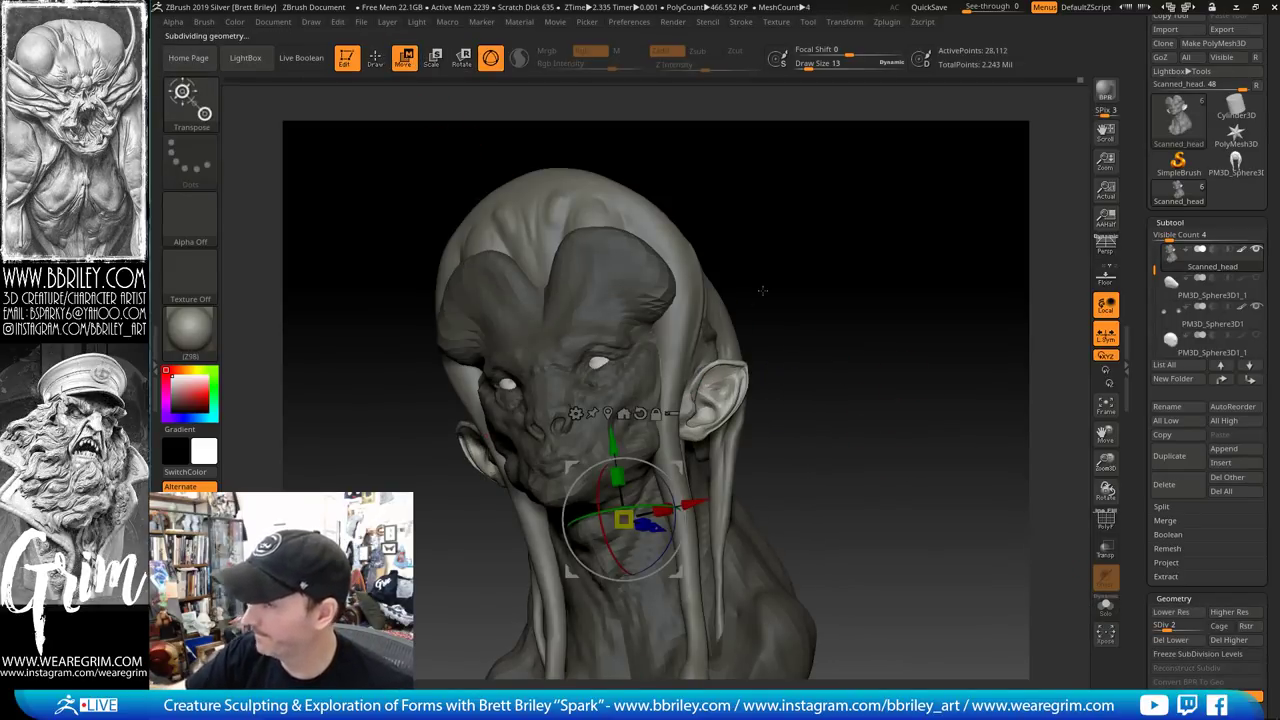
{"action": "left_click_drag", "start_coordinate": [780, 325], "coordinate": [817, 365], "text": "shift"}
{"action": "left_click_drag", "start_coordinate": [955, 330], "coordinate": [791, 260], "text": "alt"}
{"action": "left_click_drag", "start_coordinate": [682, 288], "coordinate": [641, 299], "text": "alt"}
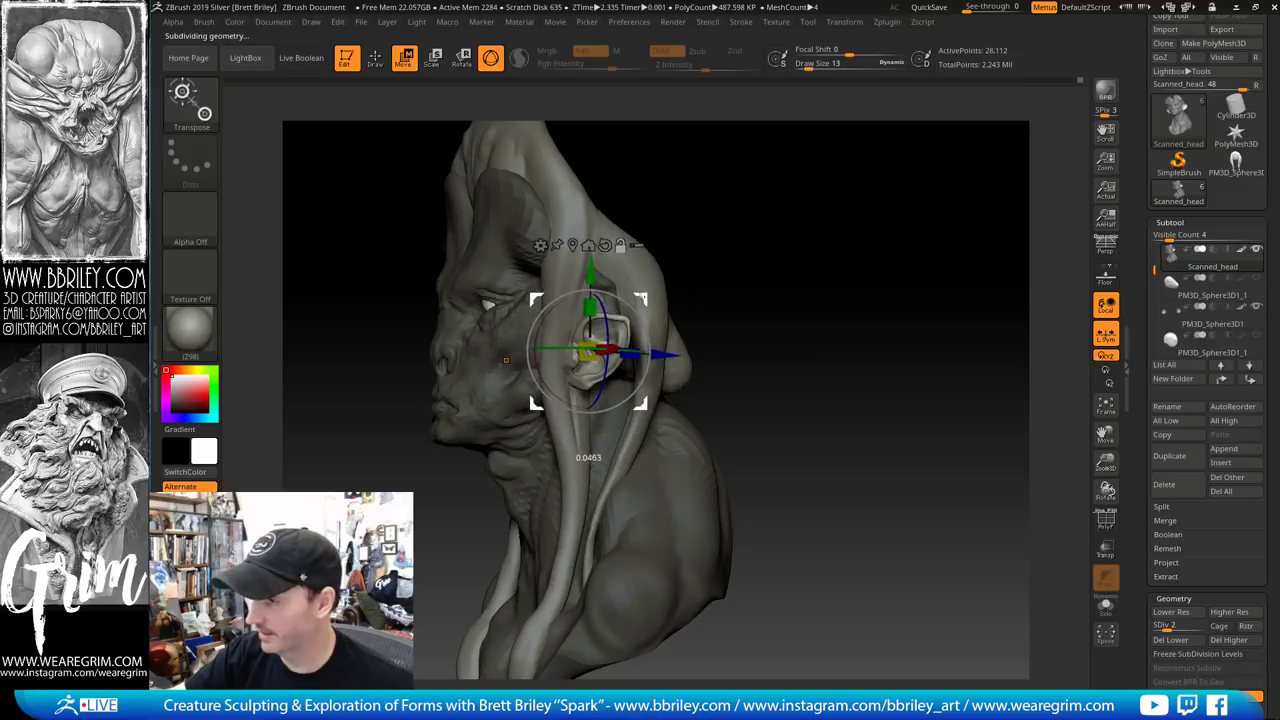
Align the gizmo to the ears' slant and scale the ears down to about 0.83
{"action": "left_click_drag", "start_coordinate": [775, 262], "coordinate": [804, 264], "text": "shift"}
{"action": "left_click_drag", "start_coordinate": [647, 325], "coordinate": [629, 268]}
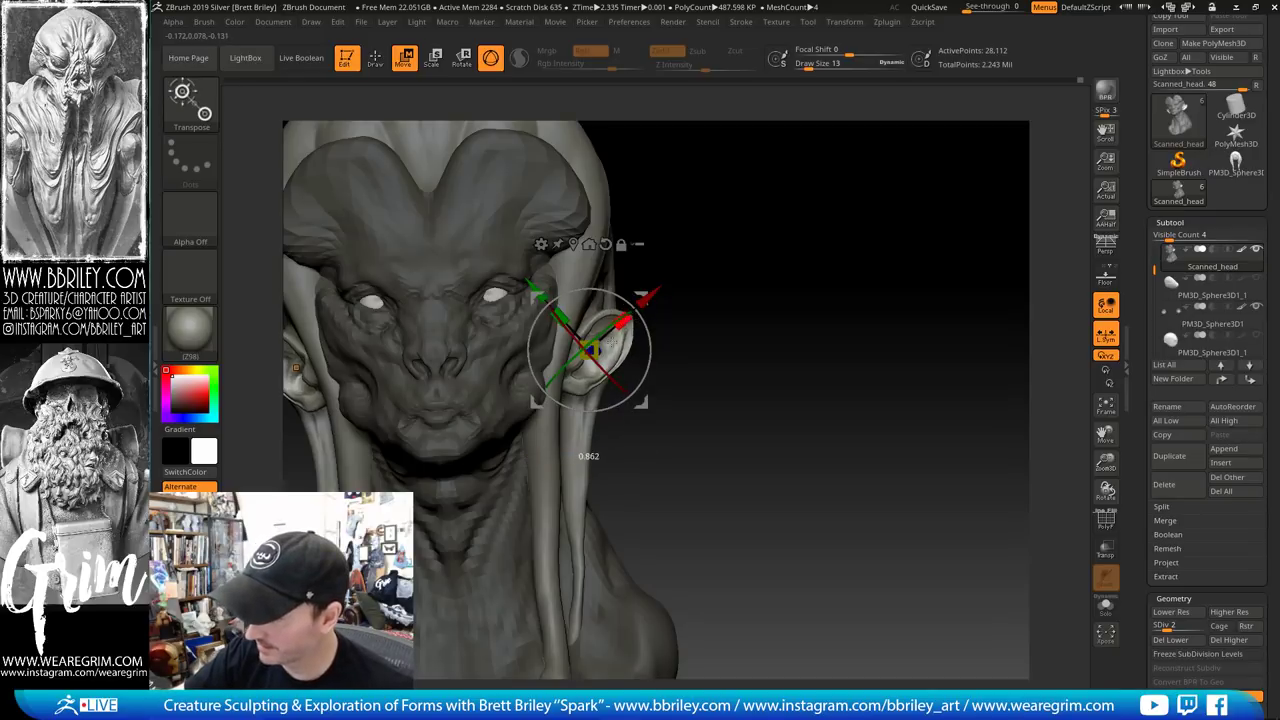
{"action": "left_click_drag", "start_coordinate": [741, 287], "coordinate": [849, 307], "text": "alt"}
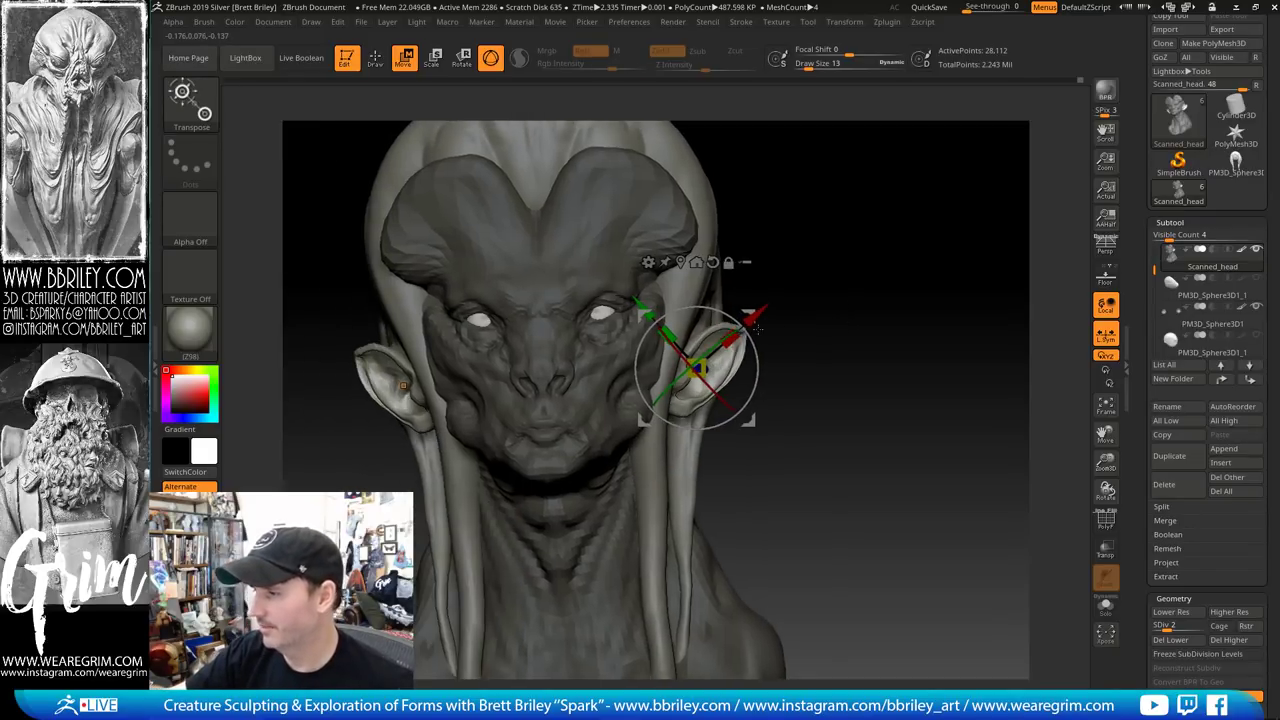
{"action": "mouse_move", "coordinate": [697, 369]}
{"action": "left_mouse_down"}
{"action": "mouse_move", "coordinate": [697, 385]}
{"action": "mouse_move", "coordinate": [695, 371]}
{"action": "left_mouse_up"}
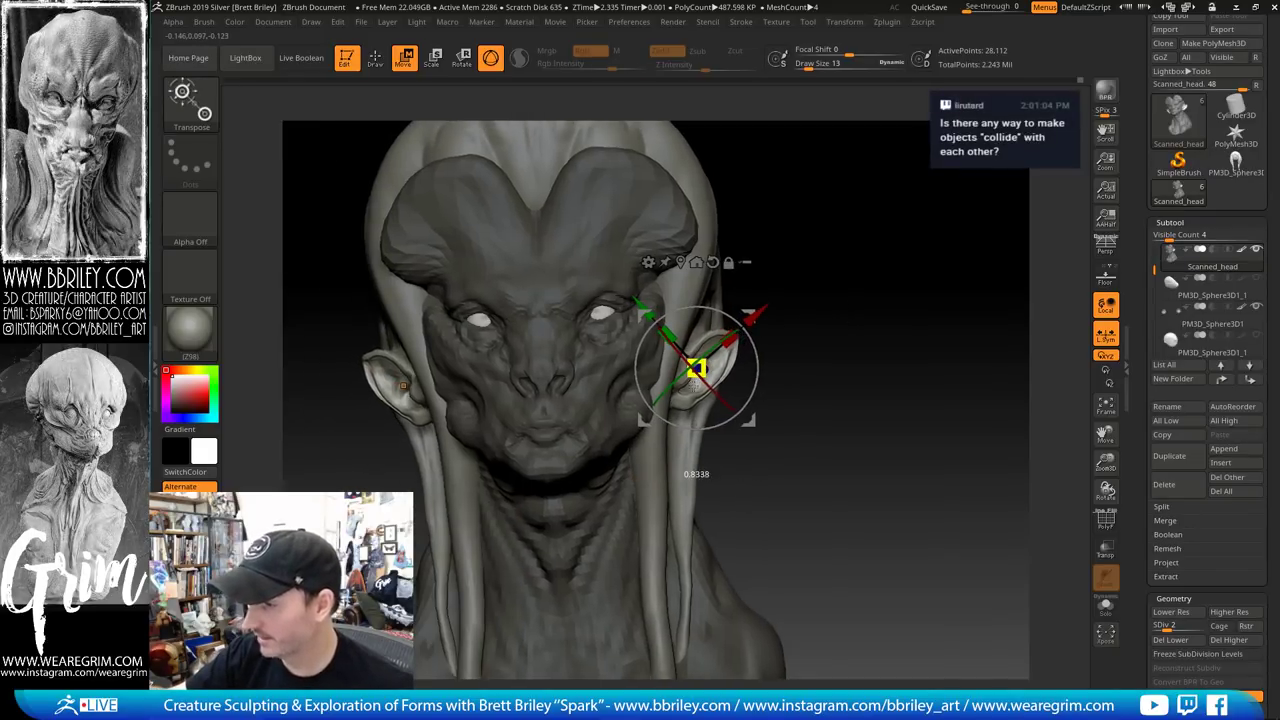
{"action": "mouse_move", "coordinate": [1040, 350]}
{"action": "left_mouse_down"}
{"action": "mouse_move", "coordinate": [1086, 357]}
{"action": "mouse_move", "coordinate": [940, 330]}
{"action": "left_mouse_up"}
{"action": "mouse_move", "coordinate": [860, 320]}
{"action": "left_mouse_down"}
{"action": "mouse_move", "coordinate": [966, 297]}
{"action": "mouse_move", "coordinate": [906, 298]}
{"action": "mouse_move", "coordinate": [872, 237]}
{"action": "mouse_move", "coordinate": [860, 245]}
{"action": "left_mouse_up"}
Return to Draw mode with the mask cleared and build up the head above the ear with the Clay brush at draw size 21
{"action": "key", "text": "q"}
{"action": "key", "text": "w"}
{"action": "key", "text": "q"}
{"action": "key", "text": "b"}
{"action": "key", "text": "c"}
{"action": "key", "text": "l"}
{"action": "key", "text": "s"}
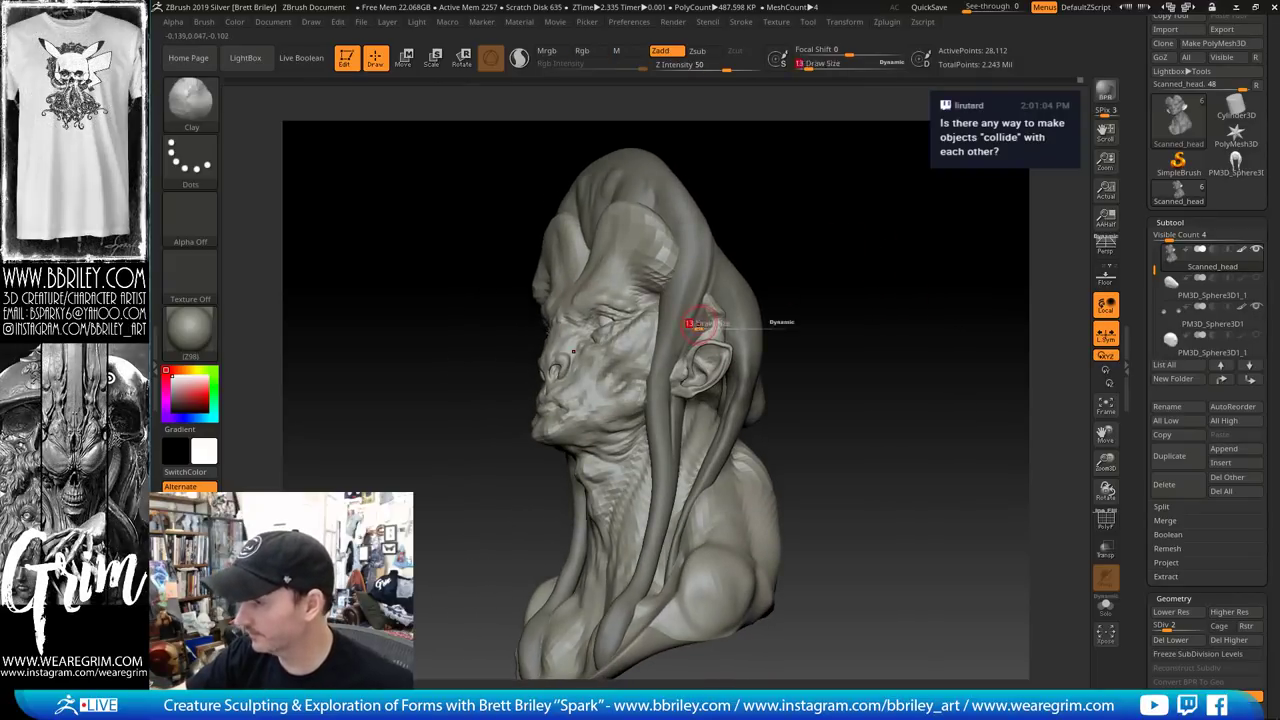
{"action": "key", "text": "b"}
{"action": "key", "text": "t"}
{"action": "key", "text": "d"}
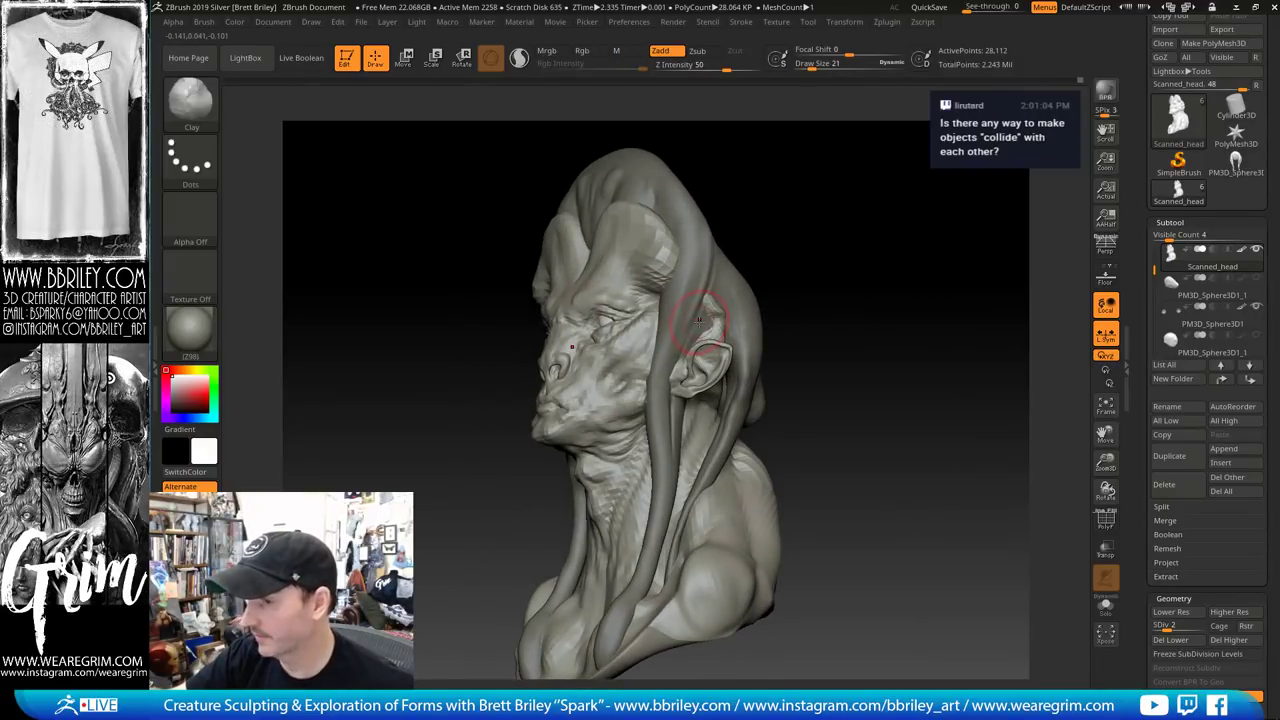
Shape the area above the ear with the Move brush at draw sizes 21 and 13, checking it from several angles
{"action": "key", "text": "b"}
{"action": "key", "text": "m"}
{"action": "key", "text": "v"}
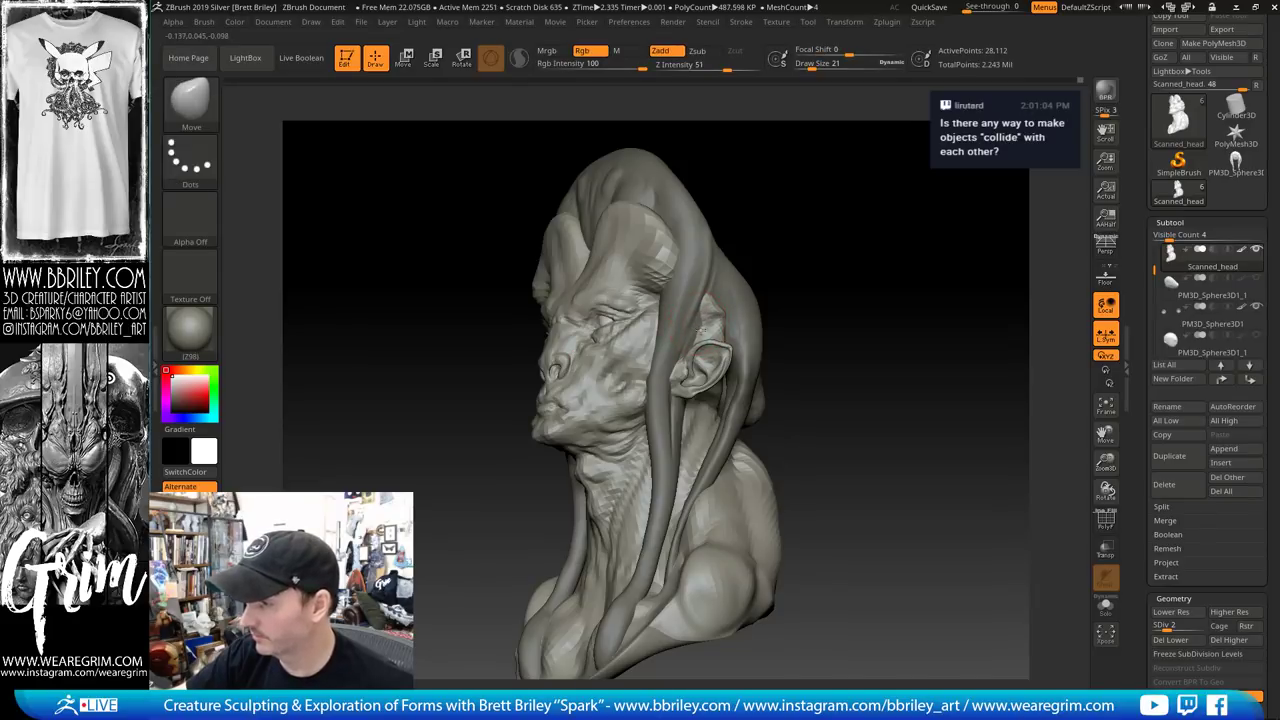
{"action": "mouse_move", "coordinate": [743, 265]}
{"action": "right_mouse_down"}
{"action": "mouse_move", "coordinate": [710, 299]}
{"action": "mouse_move", "coordinate": [816, 227]}
{"action": "right_mouse_up"}
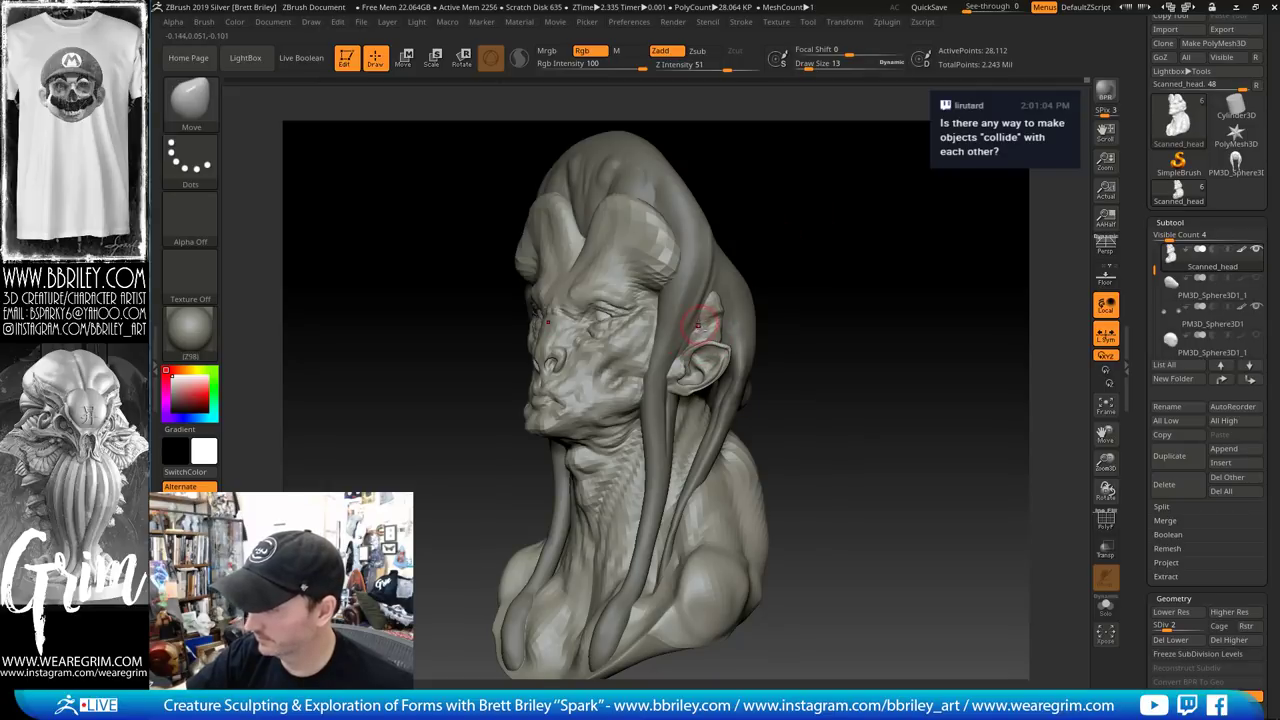
{"action": "right_click_drag", "start_coordinate": [698, 325], "coordinate": [817, 209]}
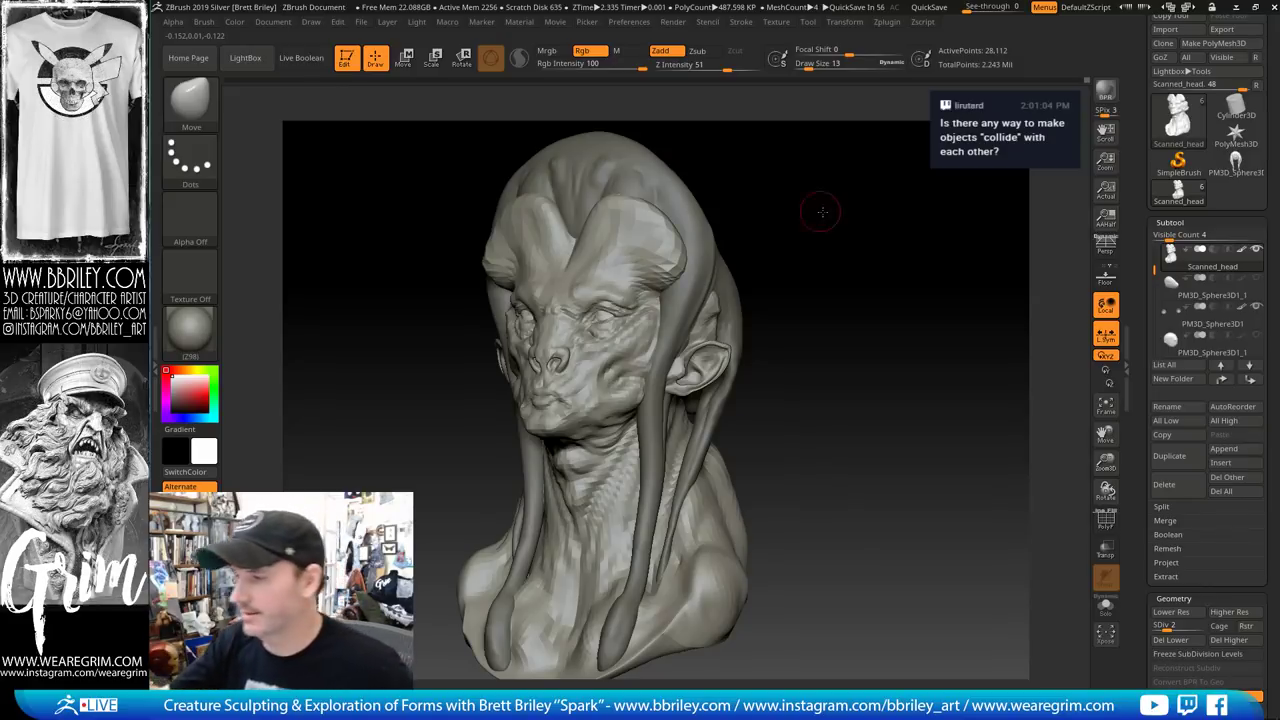
{"action": "mouse_move", "coordinate": [821, 211]}
{"action": "right_mouse_down"}
{"action": "mouse_move", "coordinate": [793, 243]}
{"action": "mouse_move", "coordinate": [808, 249]}
{"action": "mouse_move", "coordinate": [790, 407]}
{"action": "right_mouse_up"}
Isolate the eyeballs and try to adjust them with the gizmo, returning to the full bust in Draw mode
{"action": "left_click", "coordinate": [632, 327], "text": "alt"}
{"action": "left_click", "coordinate": [1105, 605]}
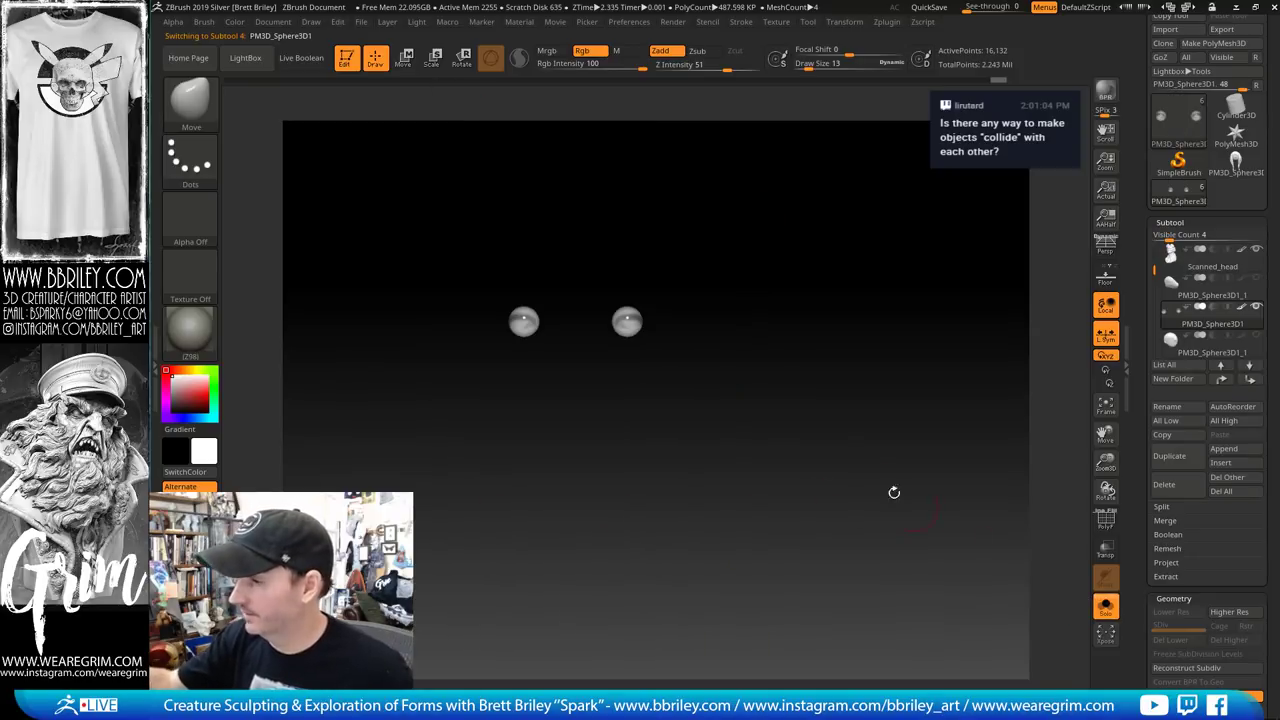
{"action": "key", "text": "w"}
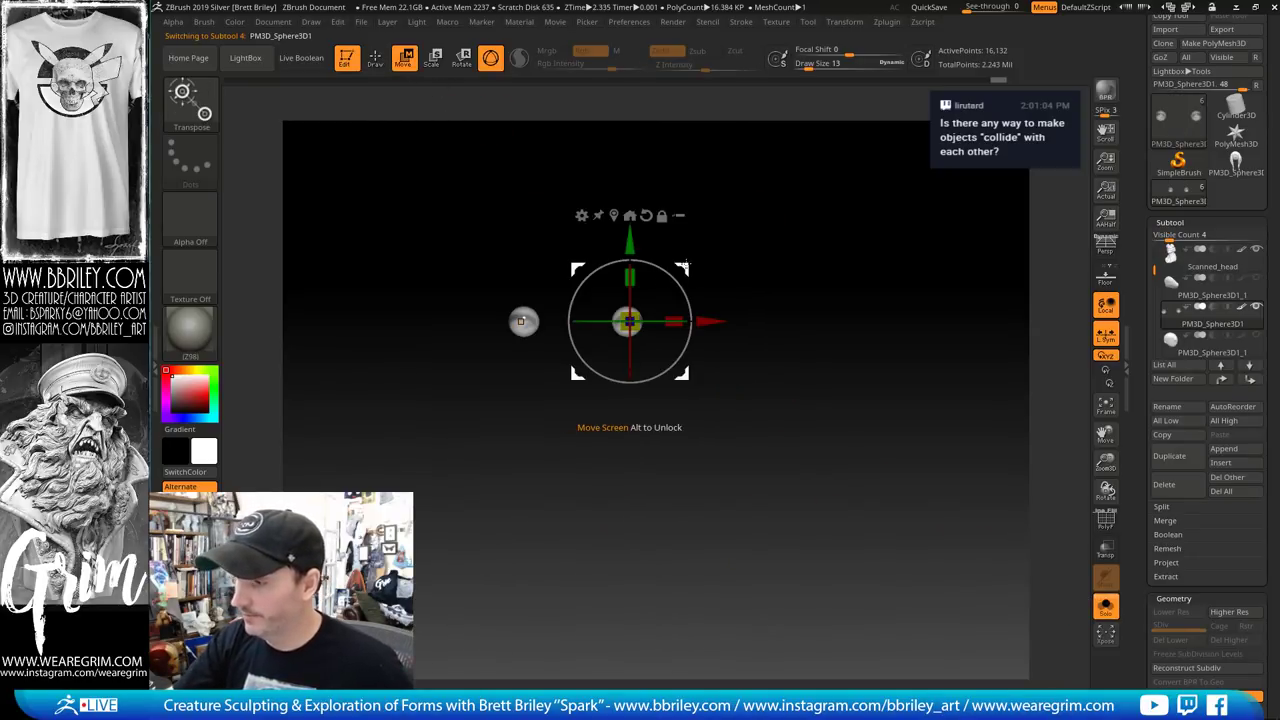
{"action": "left_click_drag", "start_coordinate": [684, 266], "coordinate": [727, 283]}
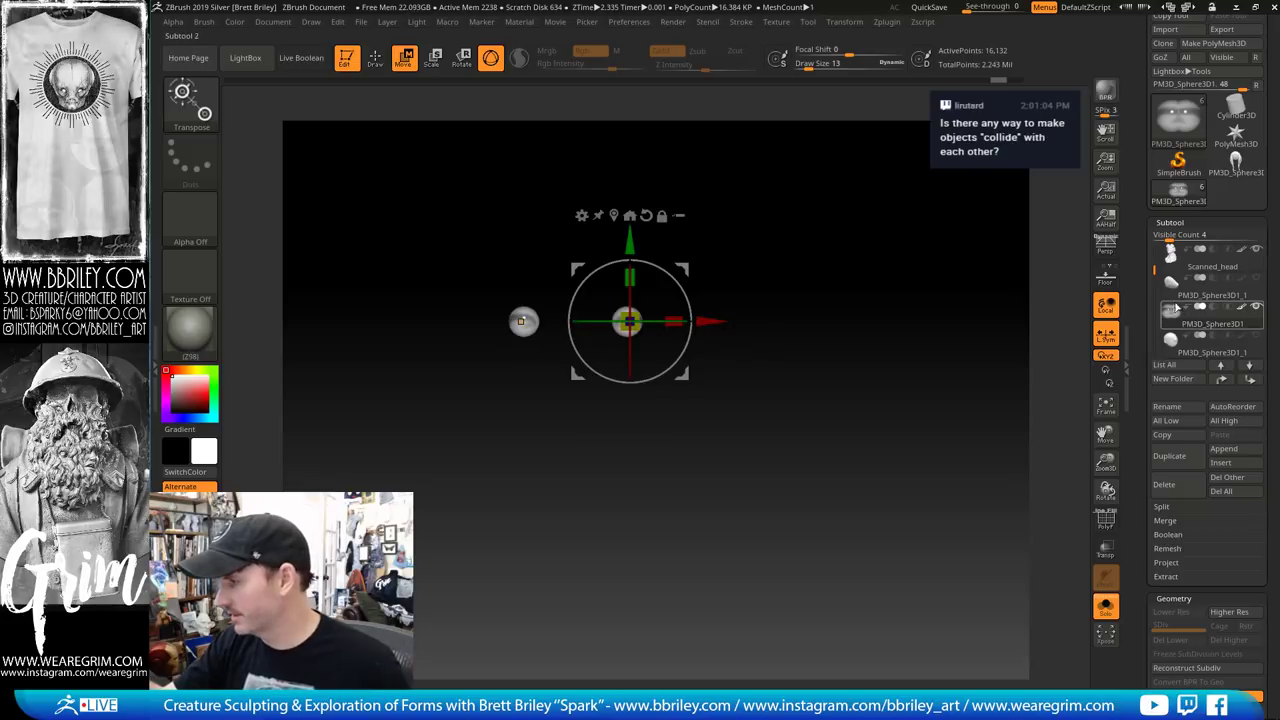
{"action": "left_click", "coordinate": [1108, 611]}
{"action": "left_click_drag", "start_coordinate": [968, 441], "coordinate": [920, 430]}
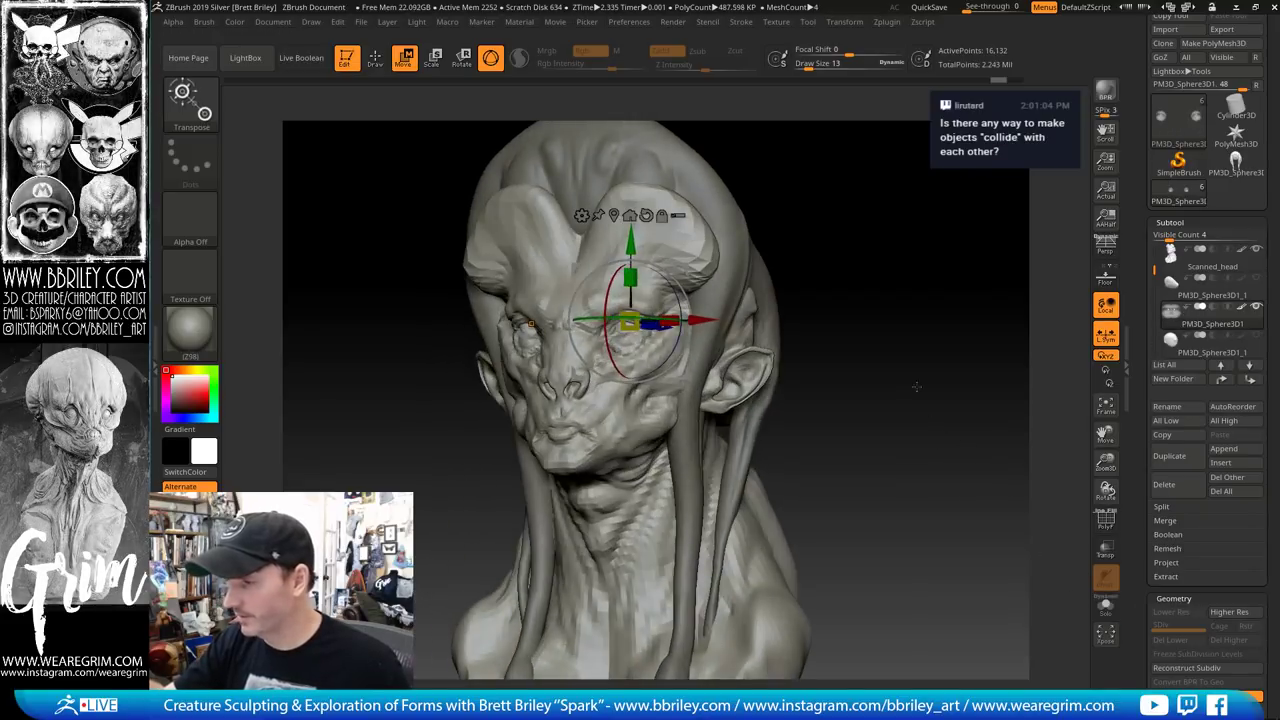
{"action": "key", "text": "q"}
Briefly toggle the visibility of the PM3D_Sphere3D1_1 subtool below the head and check the bust from the front
{"action": "mouse_move", "coordinate": [1192, 294]}
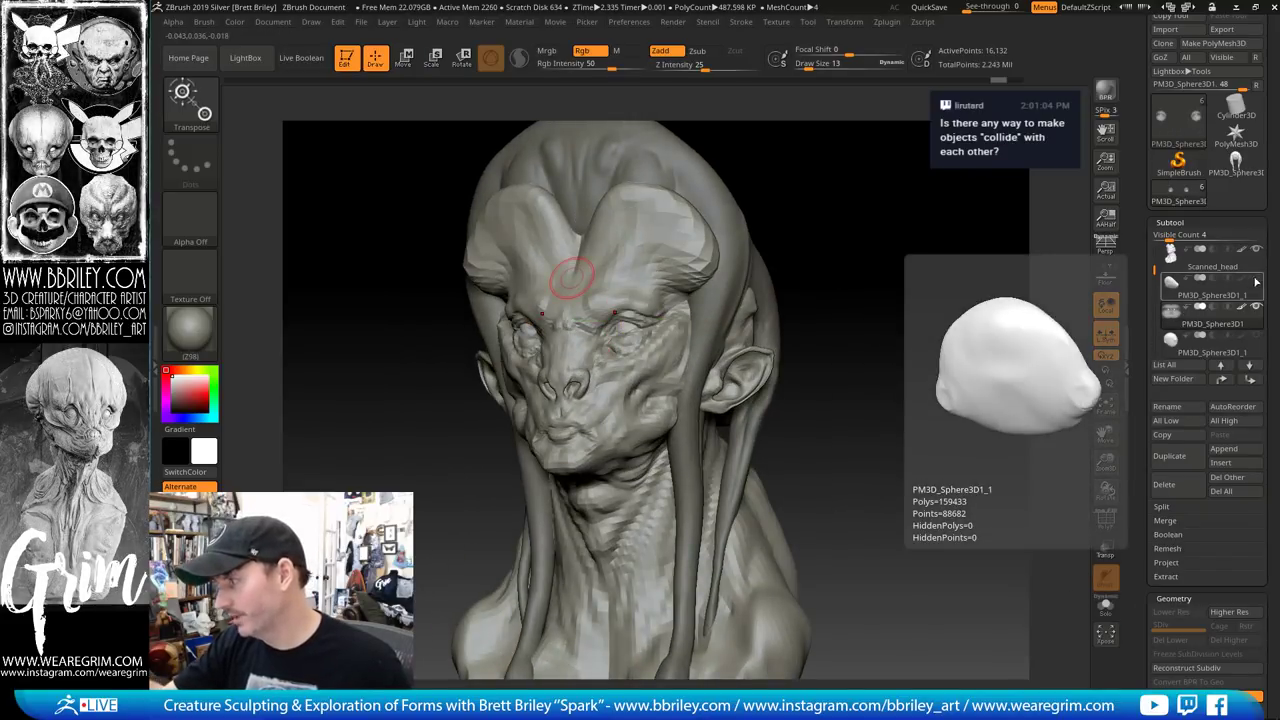
{"action": "left_click", "coordinate": [1256, 281]}
{"action": "left_click", "coordinate": [1256, 281]}
{"action": "mouse_move", "coordinate": [957, 326]}
{"action": "left_mouse_down", "text": "alt"}
{"action": "mouse_move", "coordinate": [914, 286]}
{"action": "mouse_move", "coordinate": [913, 240]}
{"action": "mouse_move", "coordinate": [846, 354]}
{"action": "mouse_move", "coordinate": [893, 327]}
{"action": "mouse_move", "coordinate": [924, 339]}
{"action": "left_mouse_up", "text": "alt"}
{"action": "left_click_drag", "start_coordinate": [741, 439], "coordinate": [727, 438]}
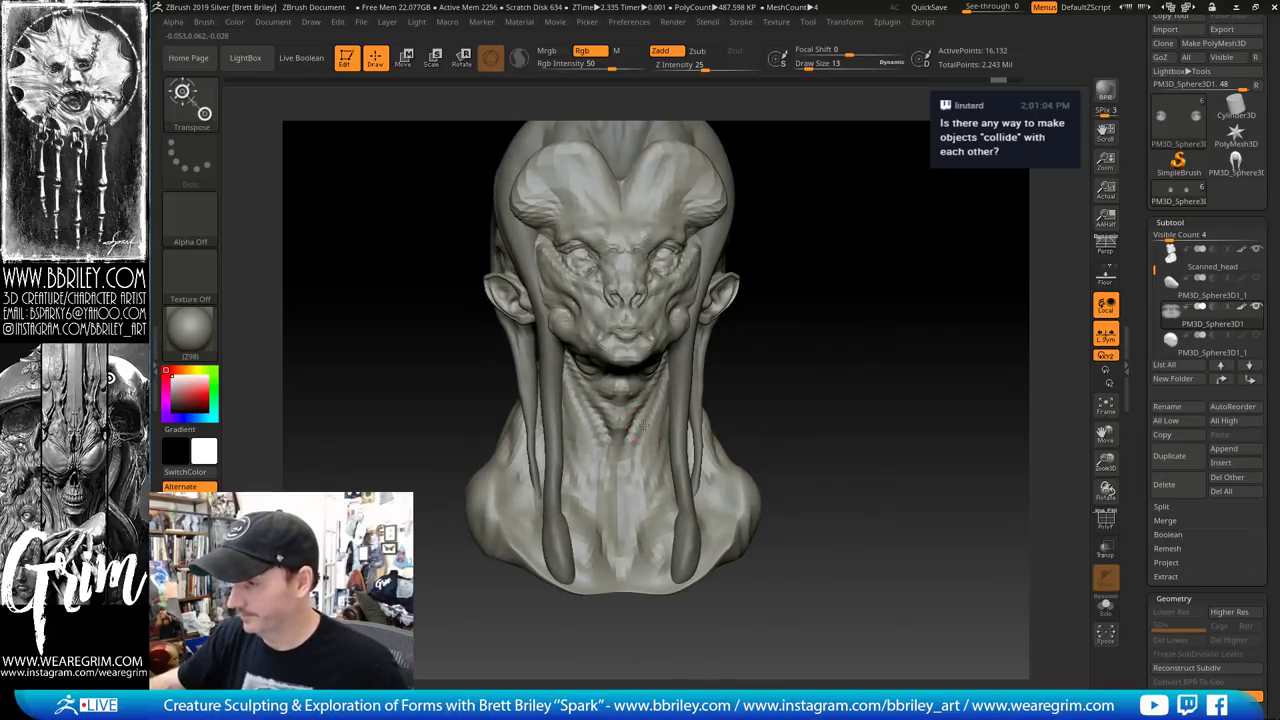
Select the head subtool and narrow the sides of the neck with the Move brush at draw size 102
{"action": "left_click", "coordinate": [645, 425], "text": "alt"}
{"action": "mouse_move", "coordinate": [858, 258]}
{"action": "left_mouse_down"}
{"action": "mouse_move", "coordinate": [820, 261]}
{"action": "mouse_move", "coordinate": [845, 260]}
{"action": "left_mouse_up"}
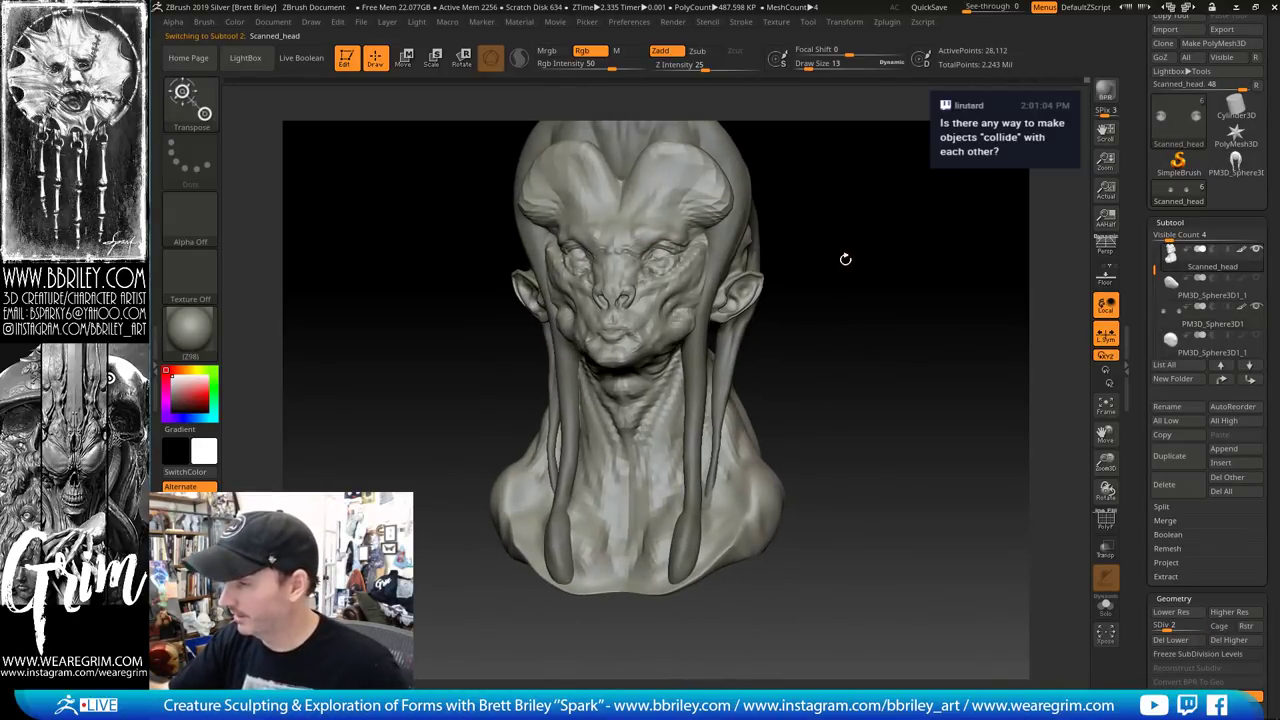
{"action": "key", "text": "b"}
{"action": "key", "text": "m"}
{"action": "key", "text": "v"}
{"action": "key", "text": "s"}
{"action": "left_click_drag", "start_coordinate": [717, 410], "coordinate": [740, 410]}
{"action": "left_click_drag", "start_coordinate": [777, 352], "coordinate": [789, 351], "text": "shift"}
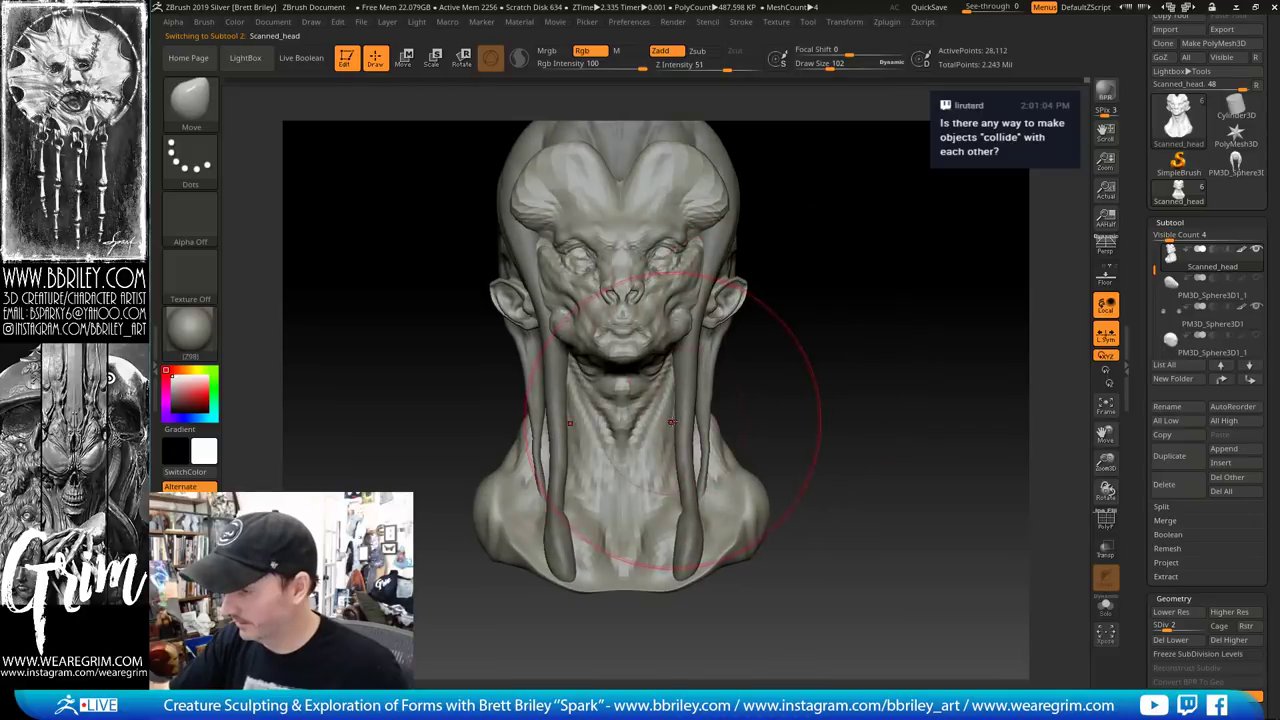
{"action": "left_click_drag", "start_coordinate": [676, 426], "coordinate": [656, 438]}
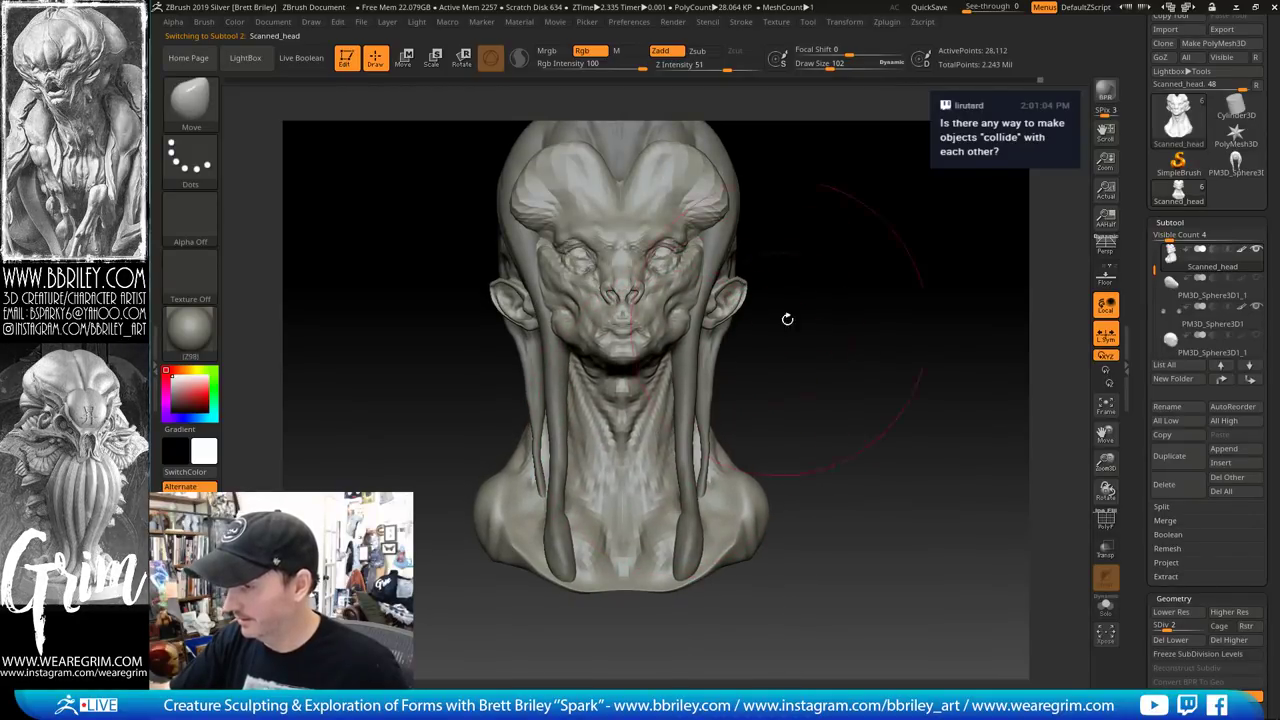
Refine the neck contour with the Move brush at draw size 68, working from the back and side
{"action": "left_click_drag", "start_coordinate": [806, 317], "coordinate": [768, 322]}
{"action": "key", "text": "s"}
{"action": "left_click_drag", "start_coordinate": [641, 434], "coordinate": [632, 434]}
{"action": "left_click_drag", "start_coordinate": [835, 312], "coordinate": [656, 435]}
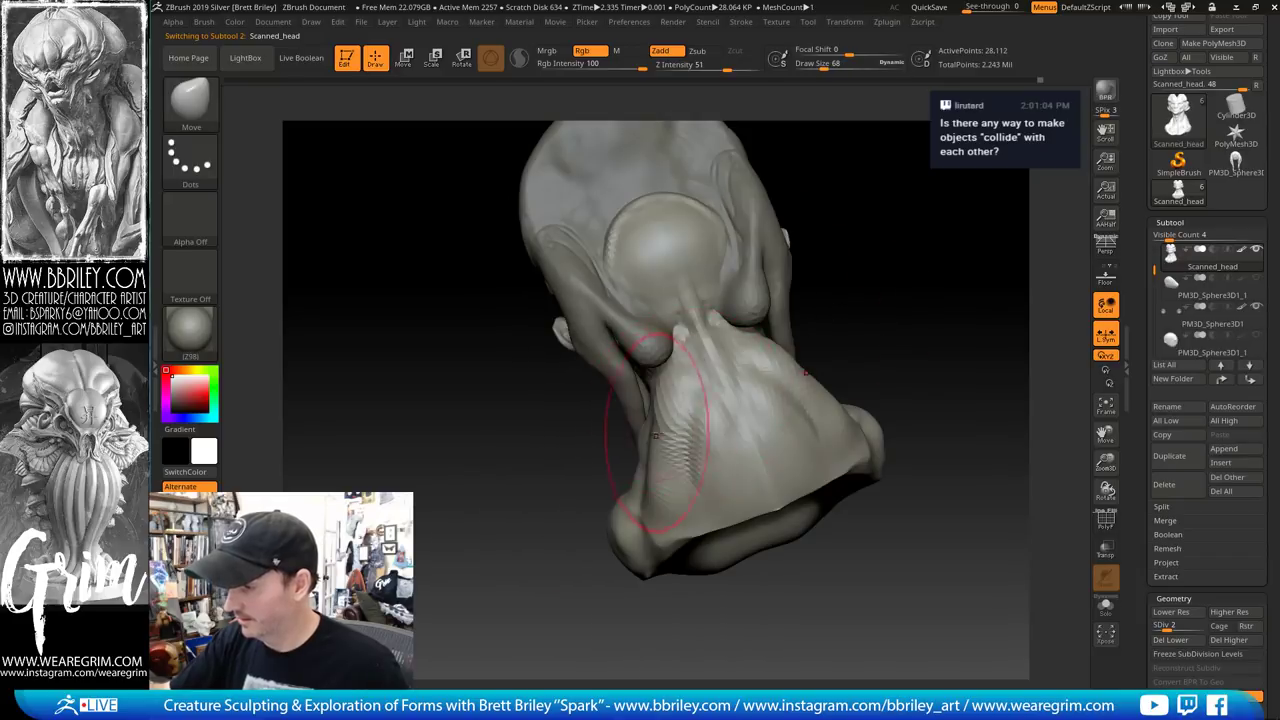
{"action": "left_click_drag", "start_coordinate": [879, 259], "coordinate": [745, 320]}
{"action": "key", "text": "s"}
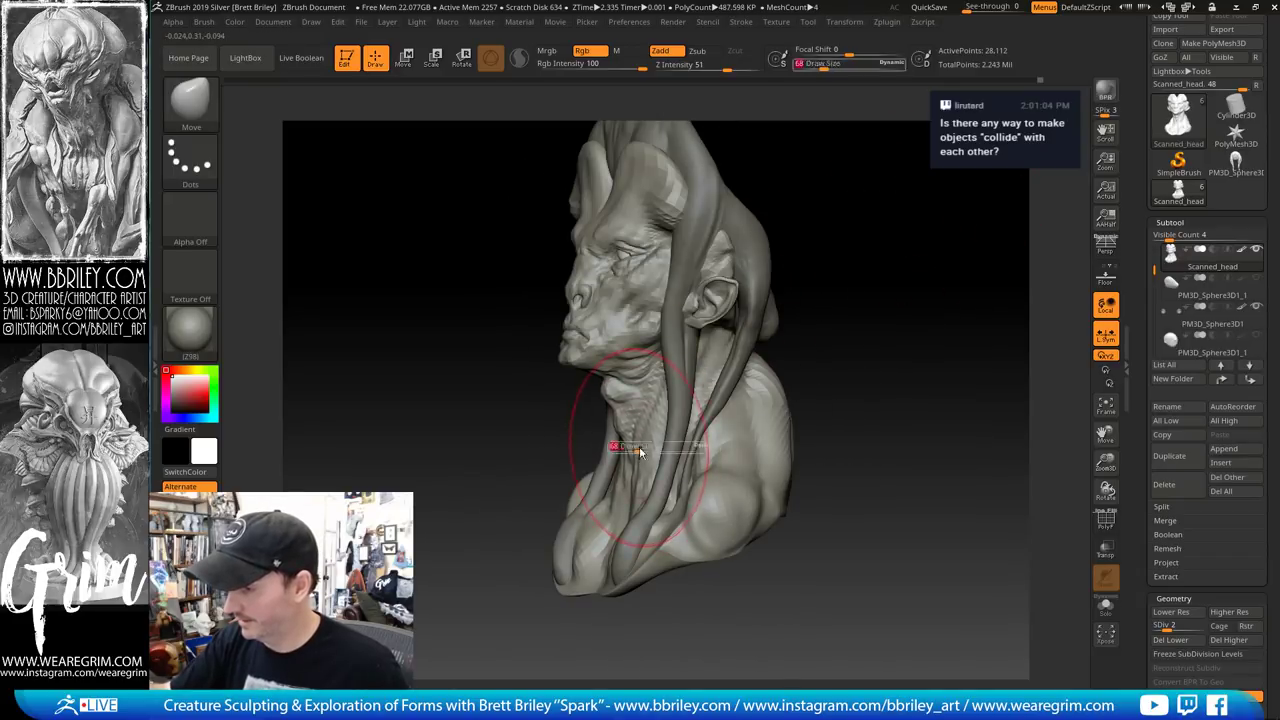
{"action": "left_click_drag", "start_coordinate": [640, 448], "coordinate": [632, 427]}
Reshape the upper back and shoulders in profile with the Move brush at draw sizes 75 and 111
{"action": "left_click_drag", "start_coordinate": [872, 258], "coordinate": [737, 372]}
{"action": "key", "text": "bracketright"}
{"action": "key", "text": "bracketright"}
{"action": "key", "text": "bracketright"}
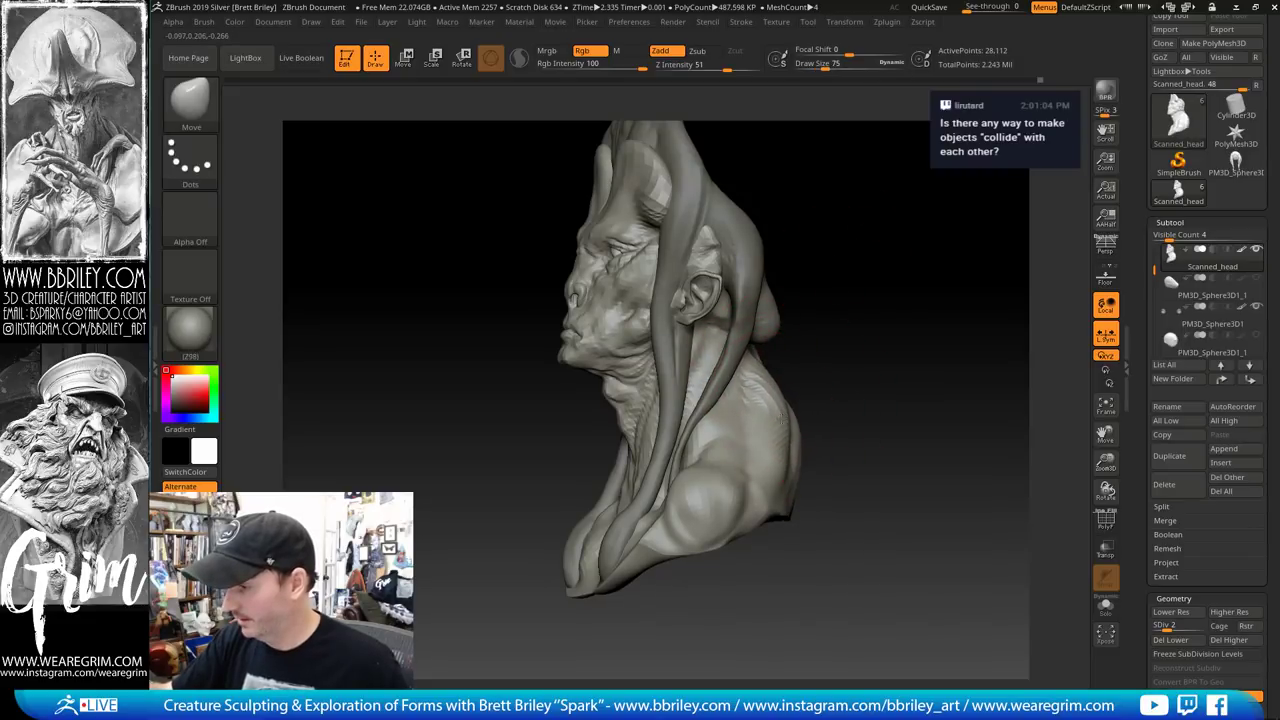
{"action": "mouse_move", "coordinate": [802, 407]}
{"action": "left_mouse_down"}
{"action": "mouse_move", "coordinate": [849, 371]}
{"action": "mouse_move", "coordinate": [810, 455]}
{"action": "left_mouse_up"}
{"action": "key", "text": "s"}
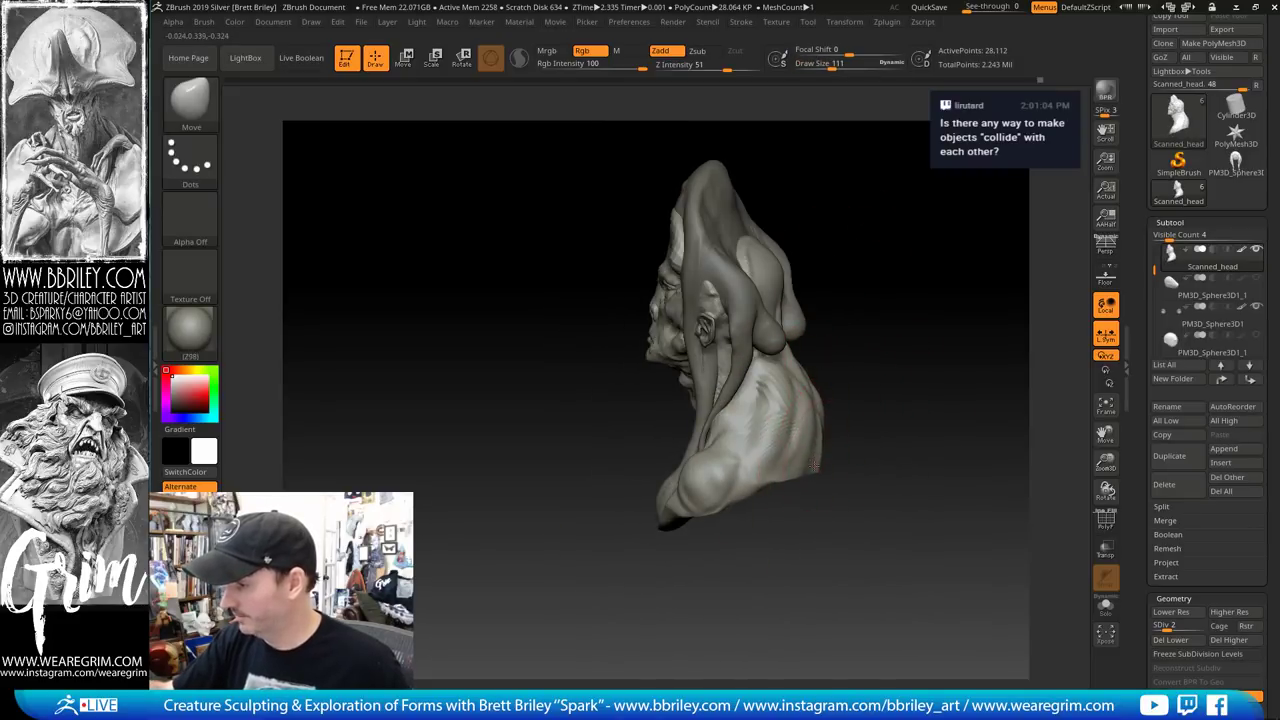
{"action": "left_click_drag", "start_coordinate": [850, 385], "coordinate": [906, 375]}
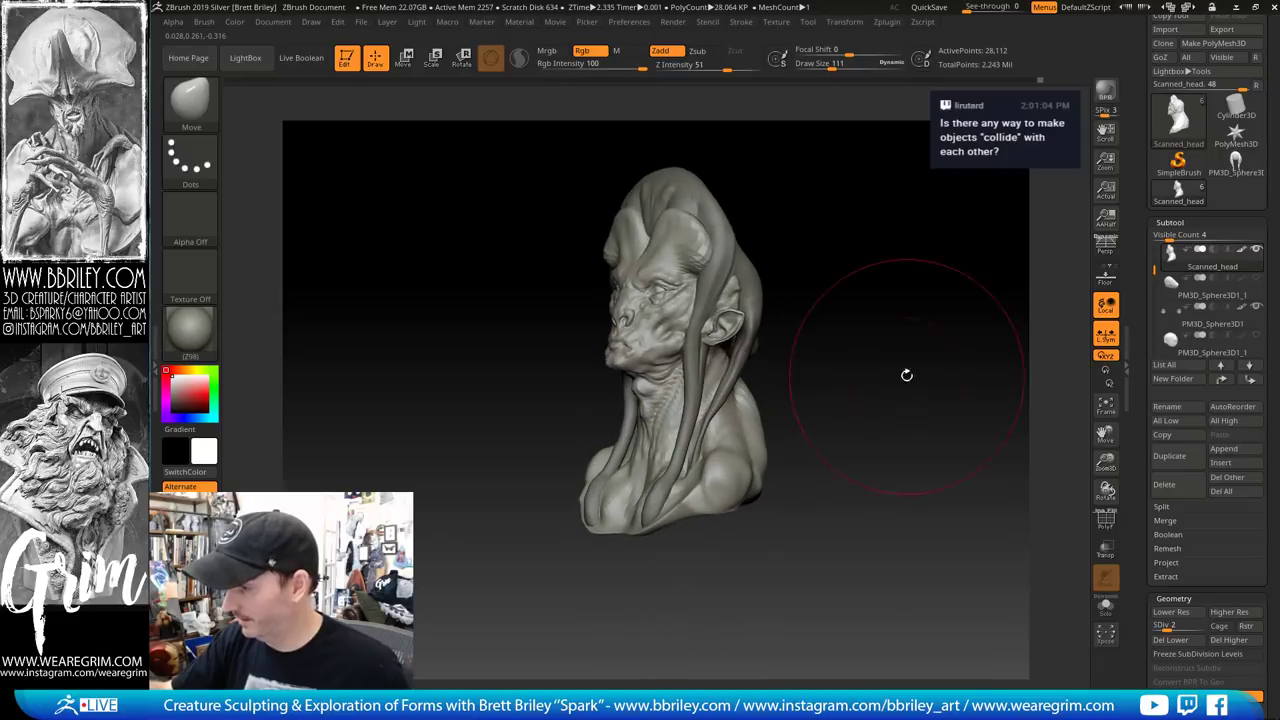
Adjust the back of the neck and the area behind the ears with the Move brush at draw sizes 75 and 56
{"action": "key", "text": "s"}
{"action": "left_click_drag", "start_coordinate": [808, 381], "coordinate": [765, 378]}
{"action": "key", "text": "s"}
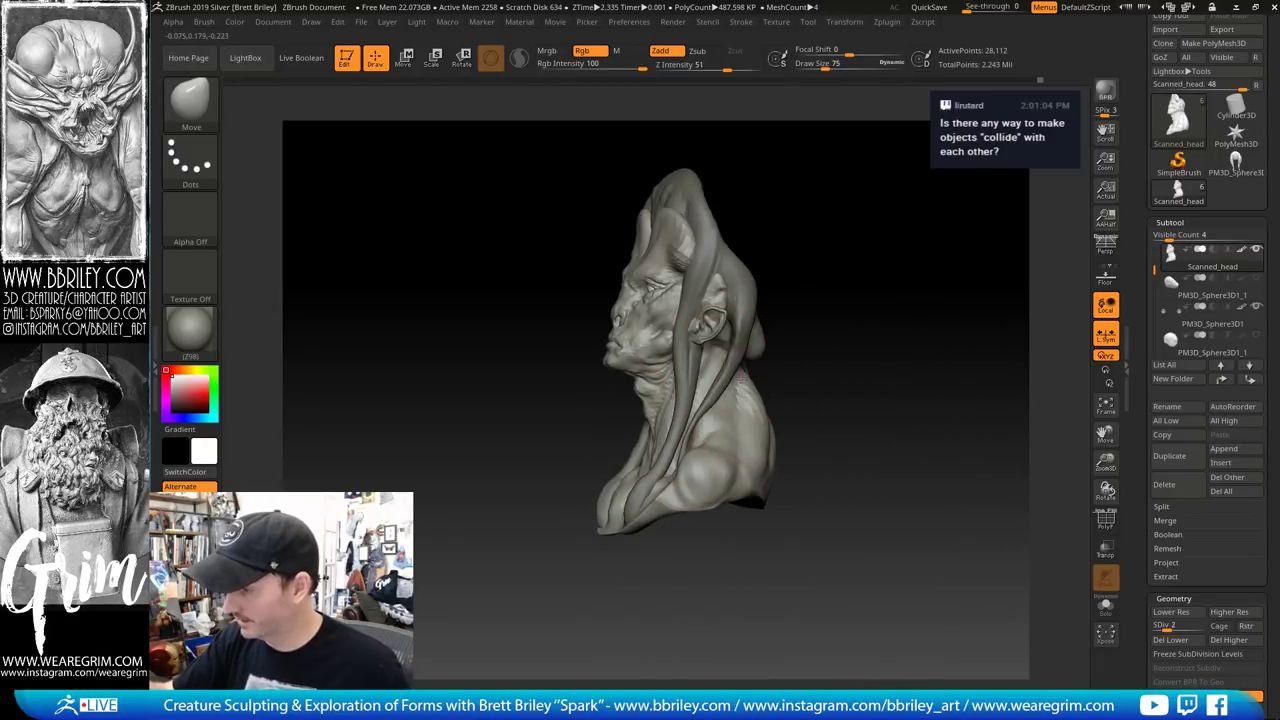
{"action": "left_click_drag", "start_coordinate": [812, 322], "coordinate": [728, 388]}
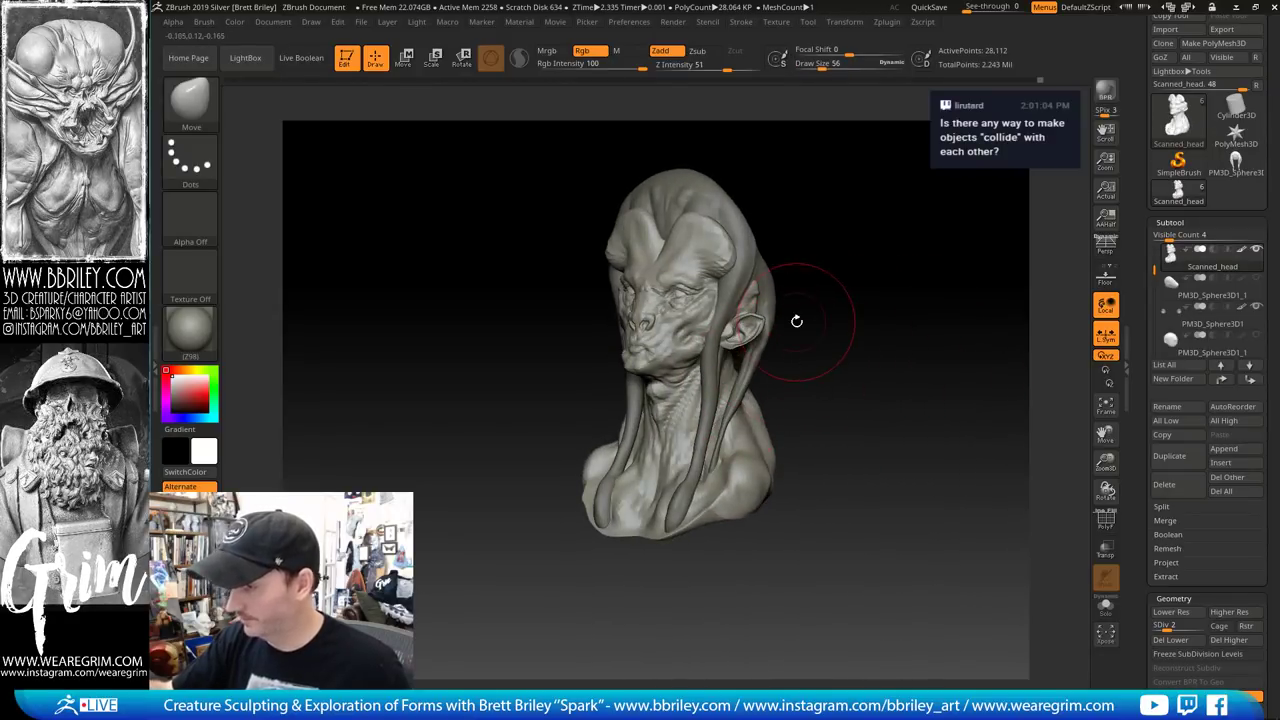
{"action": "left_click_drag", "start_coordinate": [796, 320], "coordinate": [773, 363]}
{"action": "mouse_move", "coordinate": [849, 319]}
{"action": "left_mouse_down"}
{"action": "mouse_move", "coordinate": [820, 318]}
{"action": "mouse_move", "coordinate": [871, 314]}
{"action": "mouse_move", "coordinate": [760, 343]}
{"action": "left_mouse_up"}
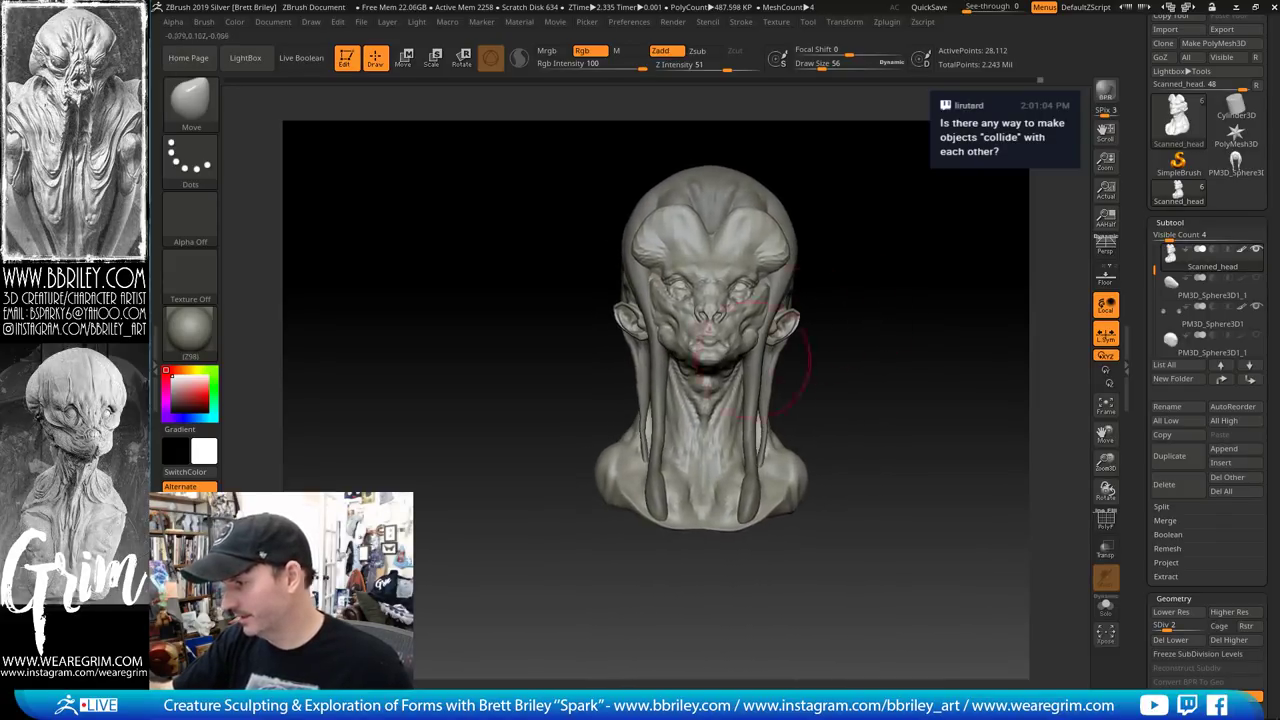
{"action": "left_click_drag", "start_coordinate": [868, 263], "coordinate": [838, 274]}
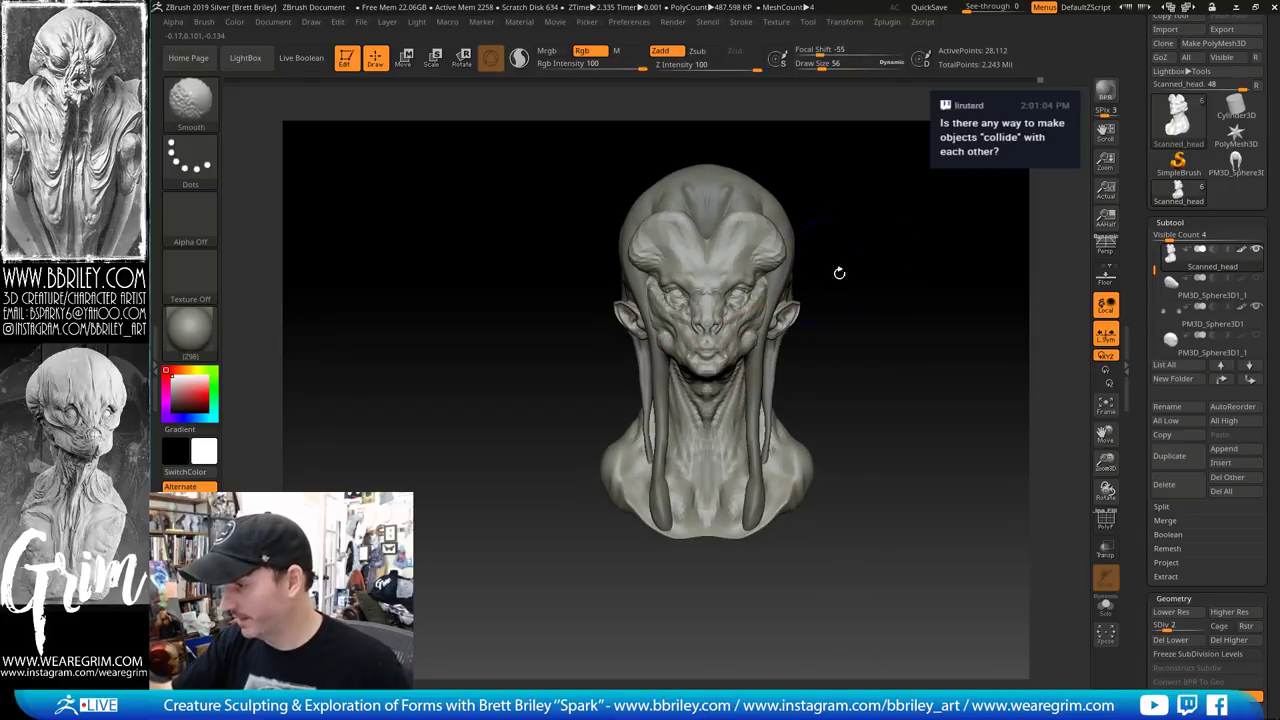
Select the strands subtool and reposition the hanging strands beside the face with the Move brush at draw size 68
{"action": "left_click", "coordinate": [760, 365], "text": "alt"}
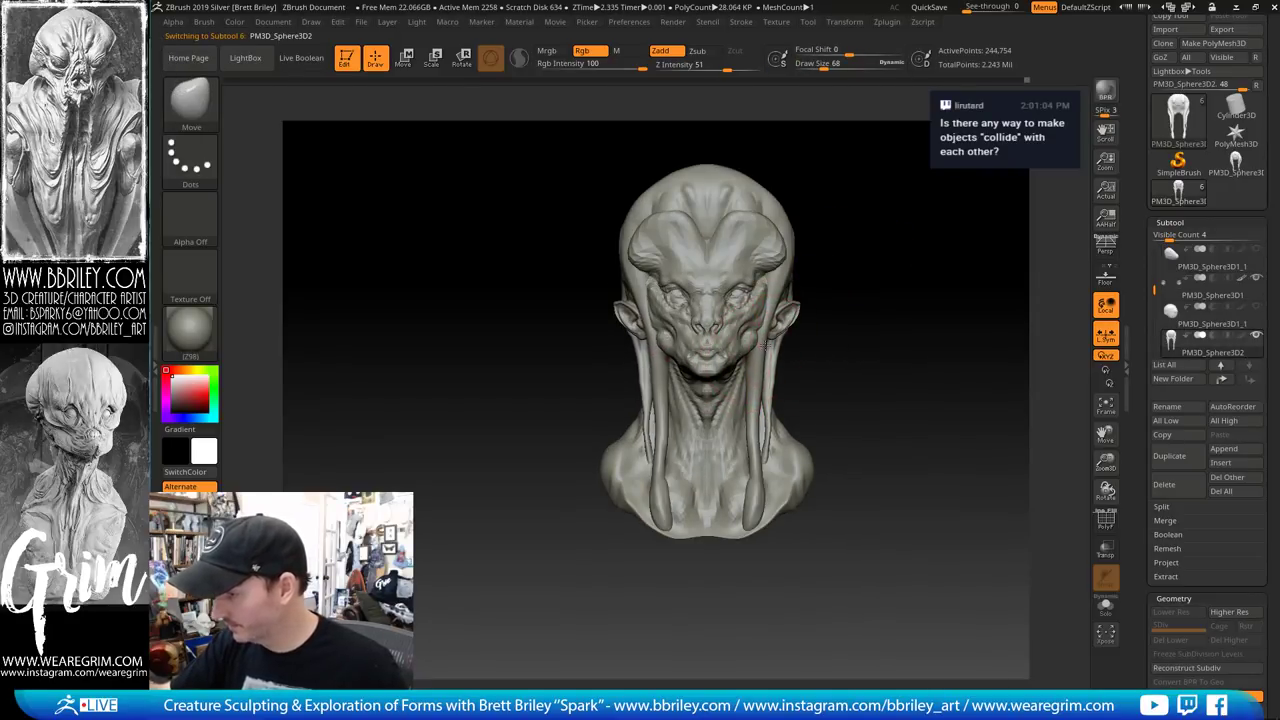
{"action": "left_click_drag", "start_coordinate": [759, 377], "coordinate": [757, 370]}
{"action": "mouse_move", "coordinate": [861, 238]}
{"action": "left_mouse_down"}
{"action": "mouse_move", "coordinate": [843, 234]}
{"action": "mouse_move", "coordinate": [748, 304]}
{"action": "left_mouse_up"}
{"action": "mouse_move", "coordinate": [815, 237]}
{"action": "left_mouse_down"}
{"action": "mouse_move", "coordinate": [866, 203]}
{"action": "mouse_move", "coordinate": [903, 200]}
{"action": "left_mouse_up"}
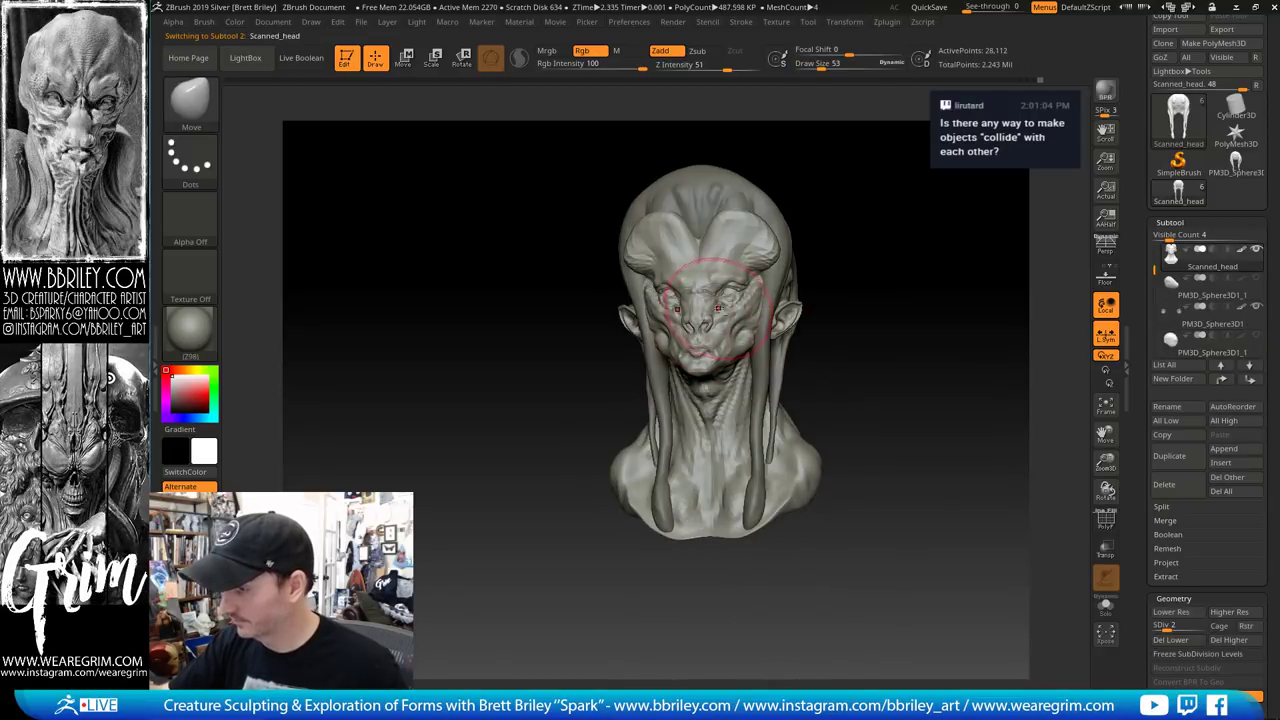
Select the head and refine the nose with the Move brush at draw size 29 and the Pinch brush at draw size 23
{"action": "left_click", "coordinate": [793, 271], "text": "alt"}
{"action": "left_click_drag", "start_coordinate": [695, 318], "coordinate": [683, 320]}
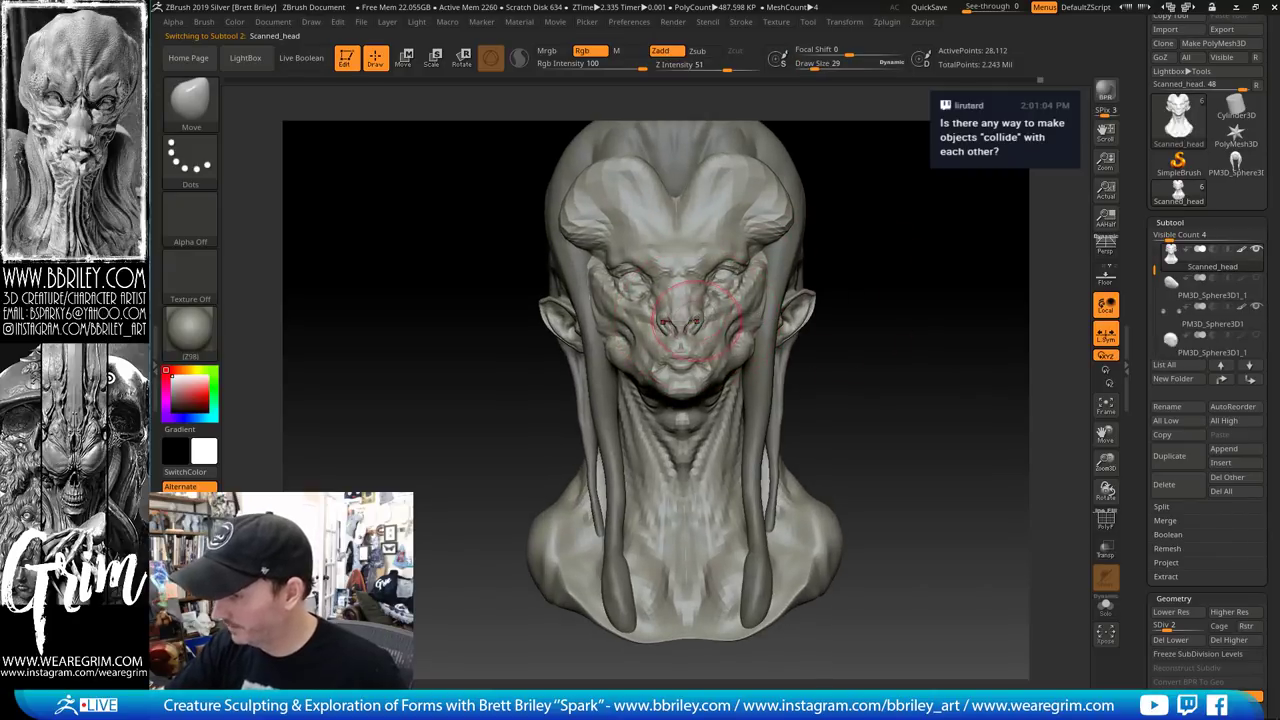
{"action": "key", "text": "b"}
{"action": "key", "text": "p"}
{"action": "key", "text": "i"}
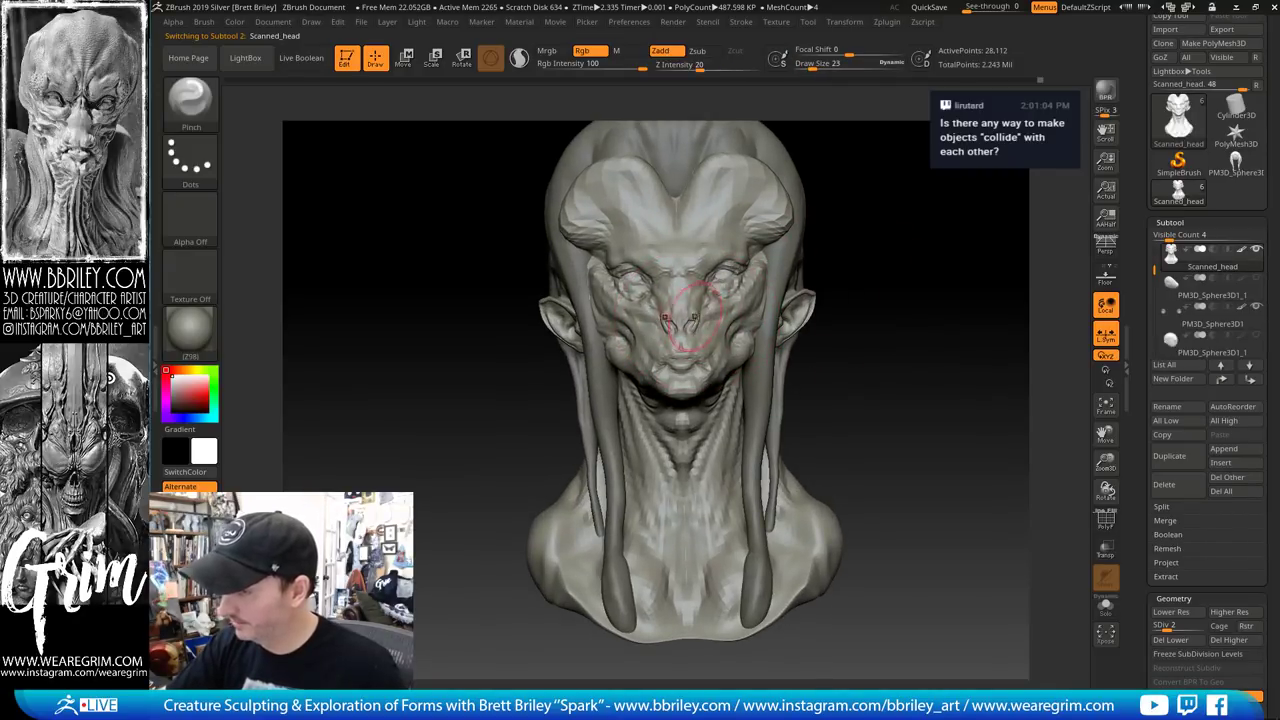
{"action": "mouse_move", "coordinate": [850, 222]}
{"action": "left_mouse_down"}
{"action": "mouse_move", "coordinate": [932, 198]}
{"action": "mouse_move", "coordinate": [931, 216]}
{"action": "mouse_move", "coordinate": [955, 225]}
{"action": "mouse_move", "coordinate": [985, 200]}
{"action": "mouse_move", "coordinate": [941, 244]}
{"action": "mouse_move", "coordinate": [880, 262]}
{"action": "mouse_move", "coordinate": [957, 194]}
{"action": "mouse_move", "coordinate": [943, 229]}
{"action": "mouse_move", "coordinate": [908, 246]}
{"action": "left_mouse_up"}
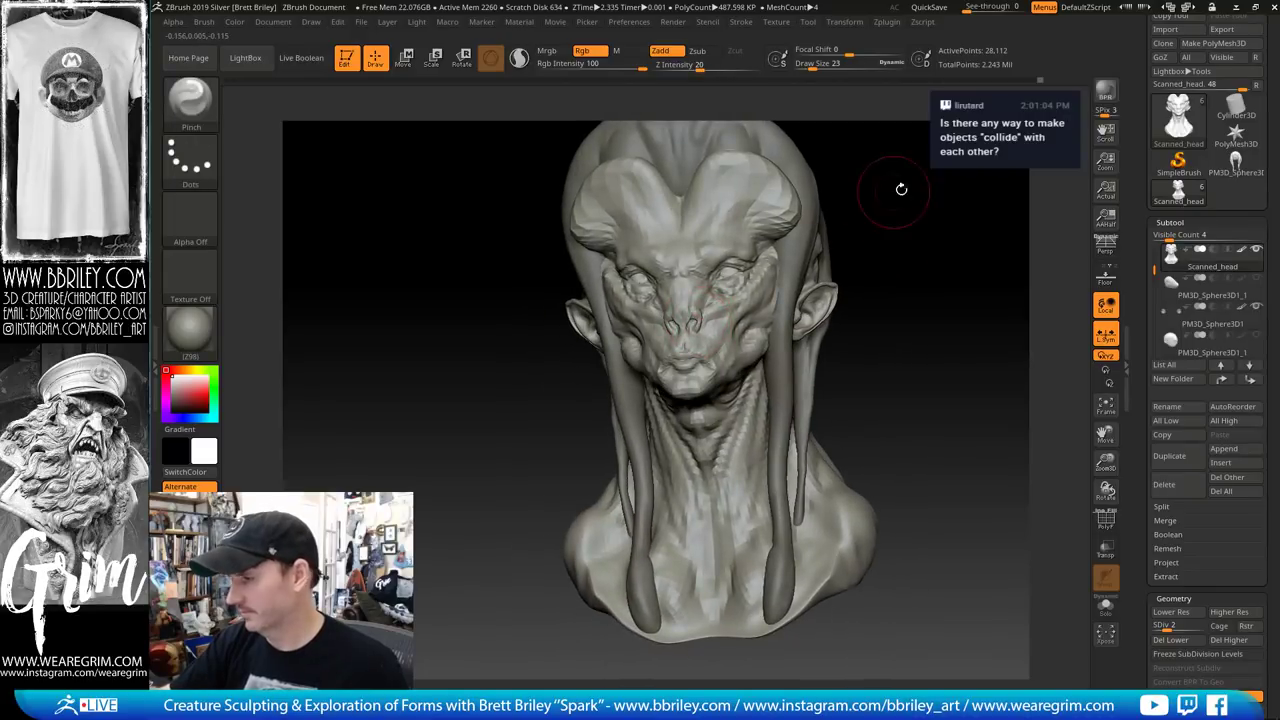
{"action": "left_click_drag", "start_coordinate": [901, 188], "coordinate": [888, 251]}
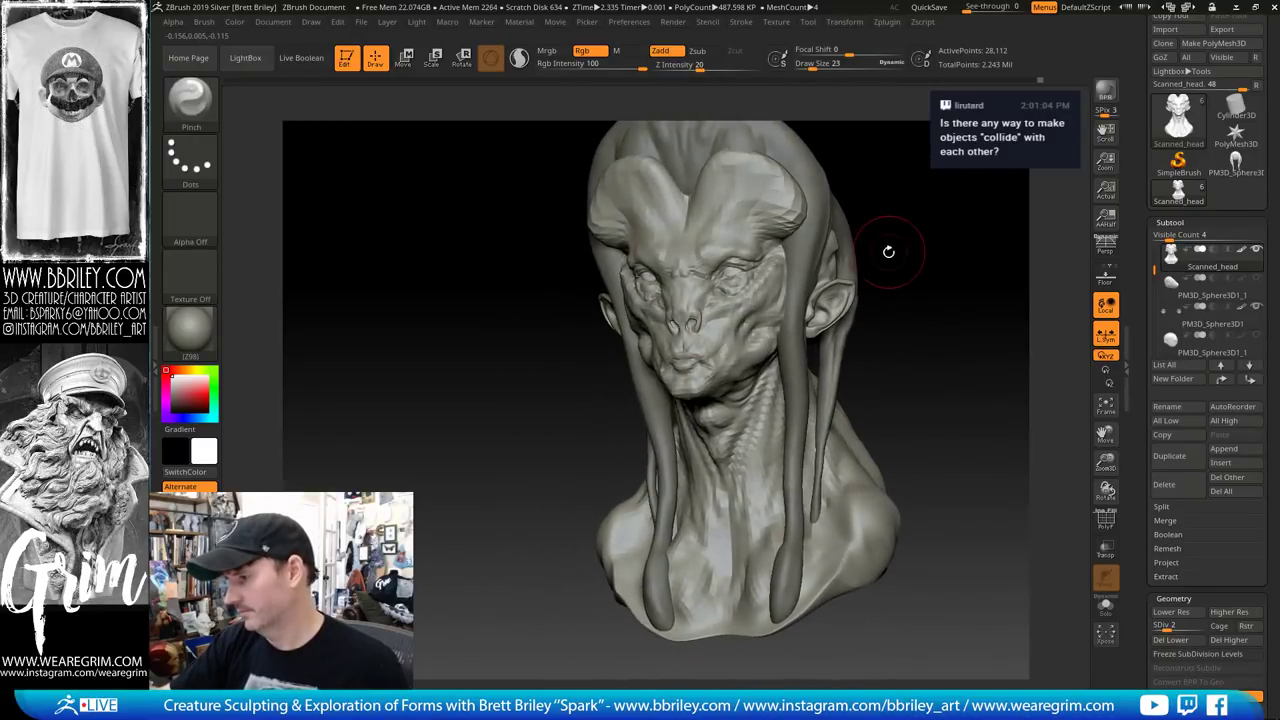
Try to swell the nose tip with the Inflat brush at draw size 23 and Z Intensity 10
{"action": "key", "text": "b"}
{"action": "key", "text": "i"}
{"action": "key", "text": "n"}
{"action": "left_click_drag", "start_coordinate": [691, 320], "coordinate": [687, 322]}
{"action": "left_click_drag", "start_coordinate": [915, 208], "coordinate": [954, 205]}
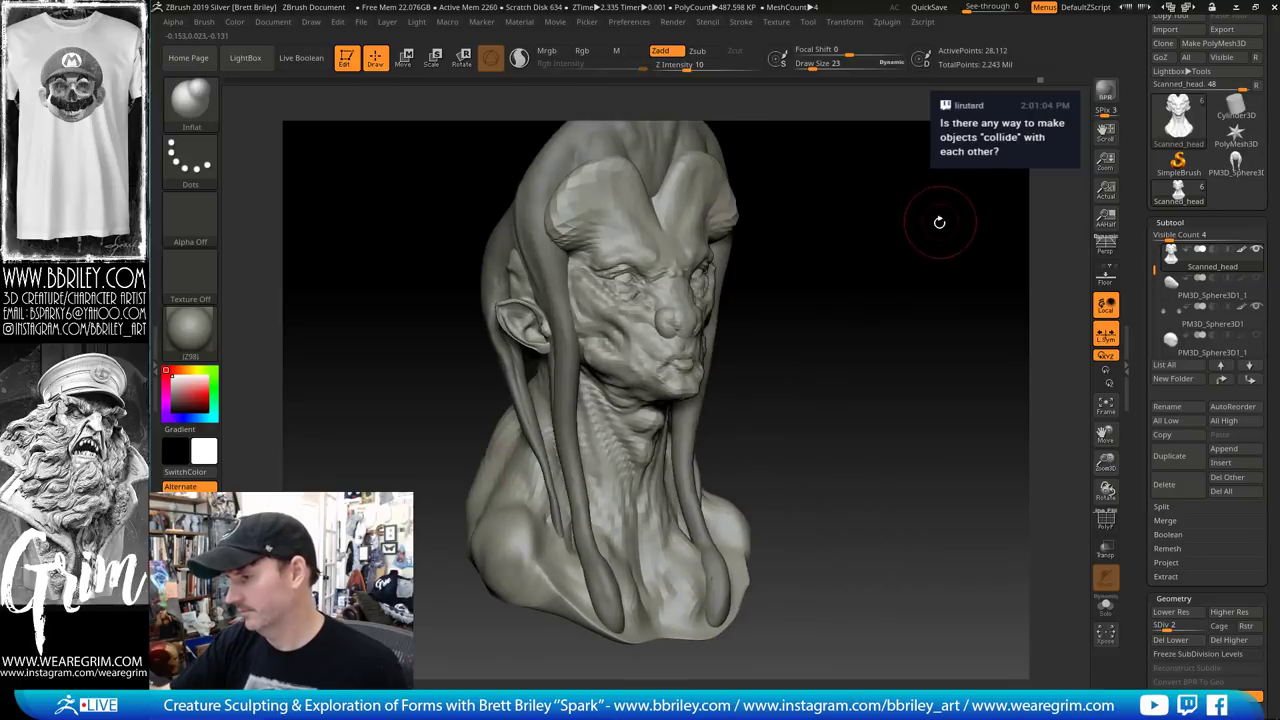
{"action": "key", "text": "ctrl+z"}
Fill in the nostrils with the Clay brush and flatten the nose with TrimDynamic, both at draw size 15
{"action": "left_click_drag", "start_coordinate": [841, 237], "coordinate": [788, 242]}
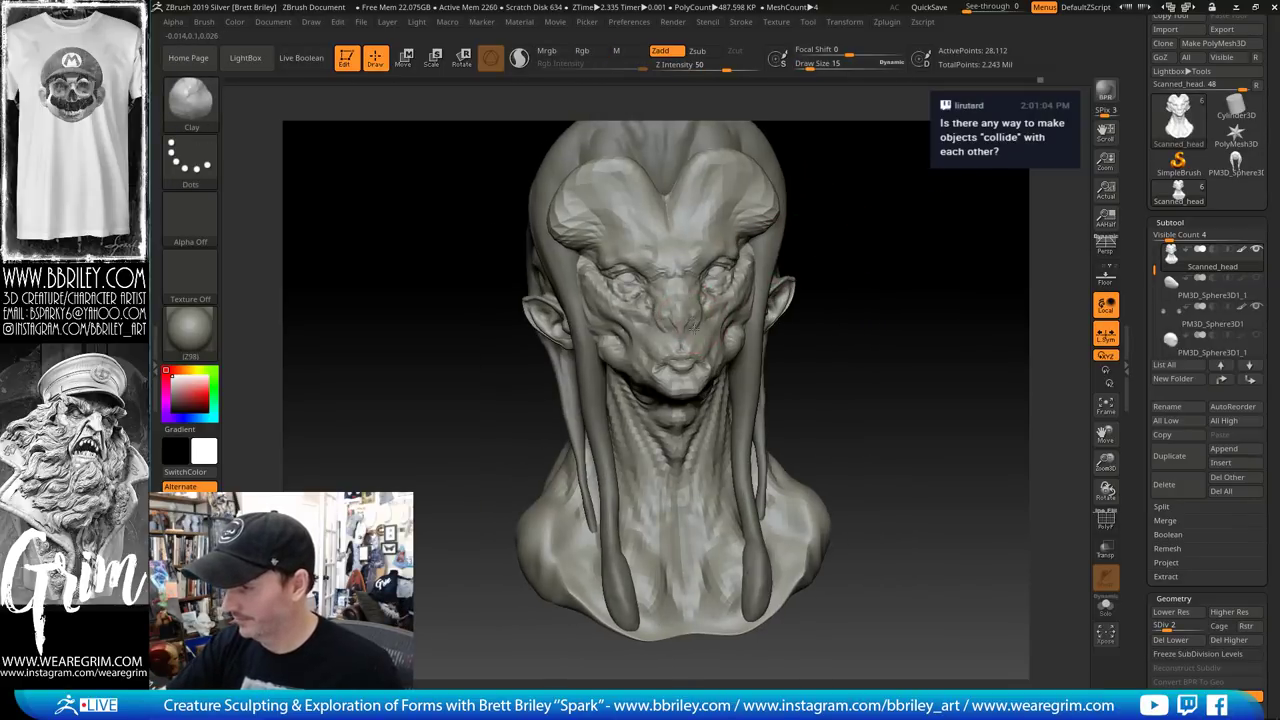
{"action": "key", "text": "b"}
{"action": "key", "text": "t"}
{"action": "key", "text": "d"}
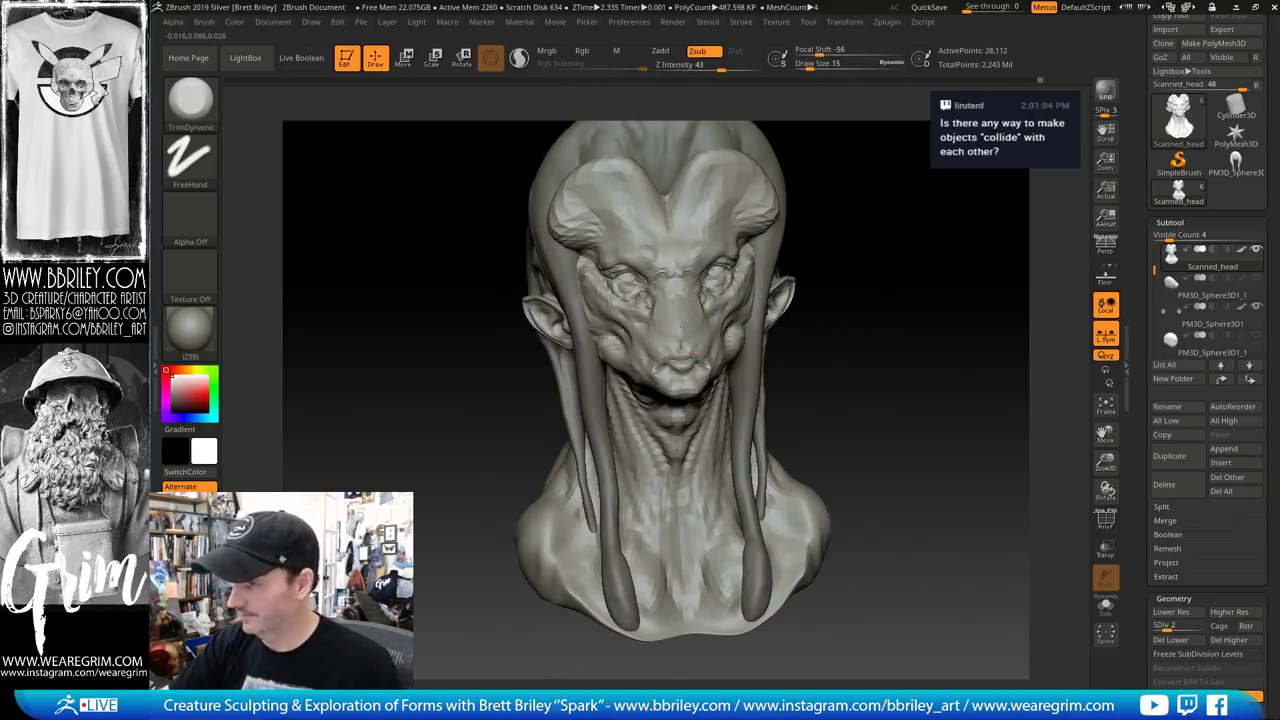
{"action": "left_click_drag", "start_coordinate": [924, 219], "coordinate": [891, 206]}
{"action": "left_click_drag", "start_coordinate": [979, 213], "coordinate": [744, 273]}
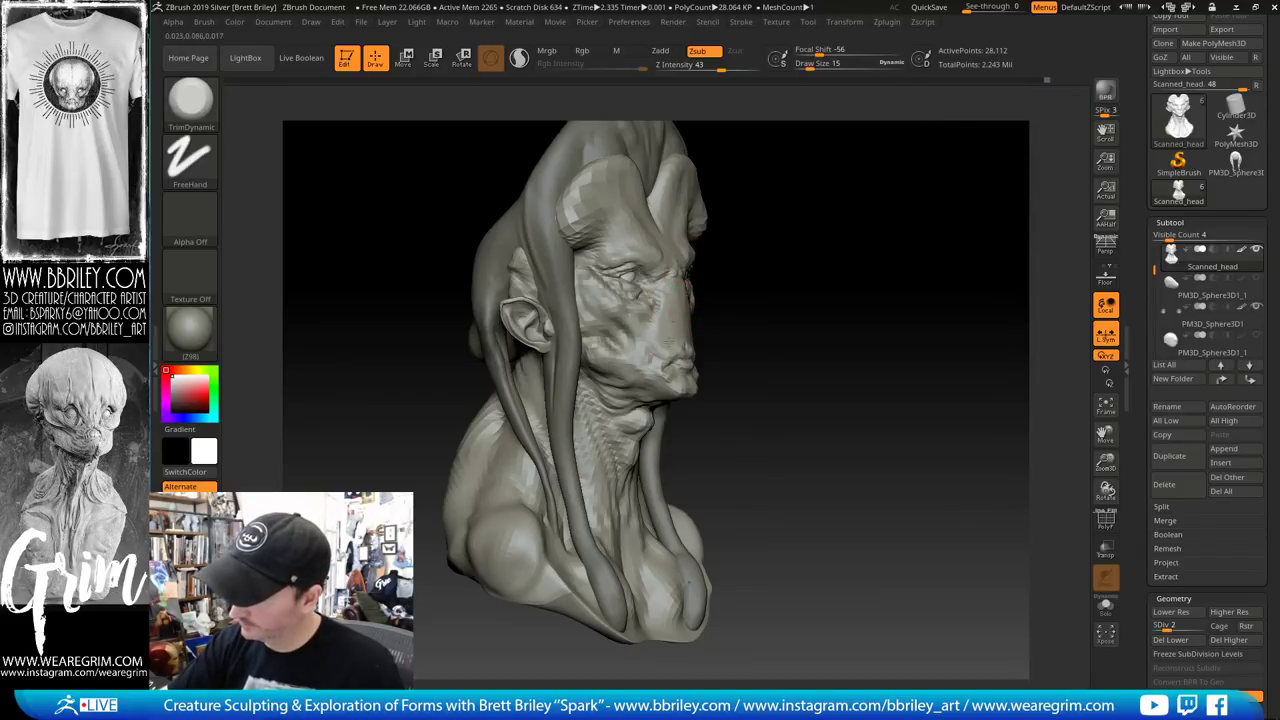
{"action": "left_click_drag", "start_coordinate": [790, 264], "coordinate": [620, 266]}
{"action": "mouse_move", "coordinate": [900, 171]}
{"action": "left_mouse_down"}
{"action": "mouse_move", "coordinate": [912, 145]}
{"action": "mouse_move", "coordinate": [900, 150]}
{"action": "left_mouse_up"}
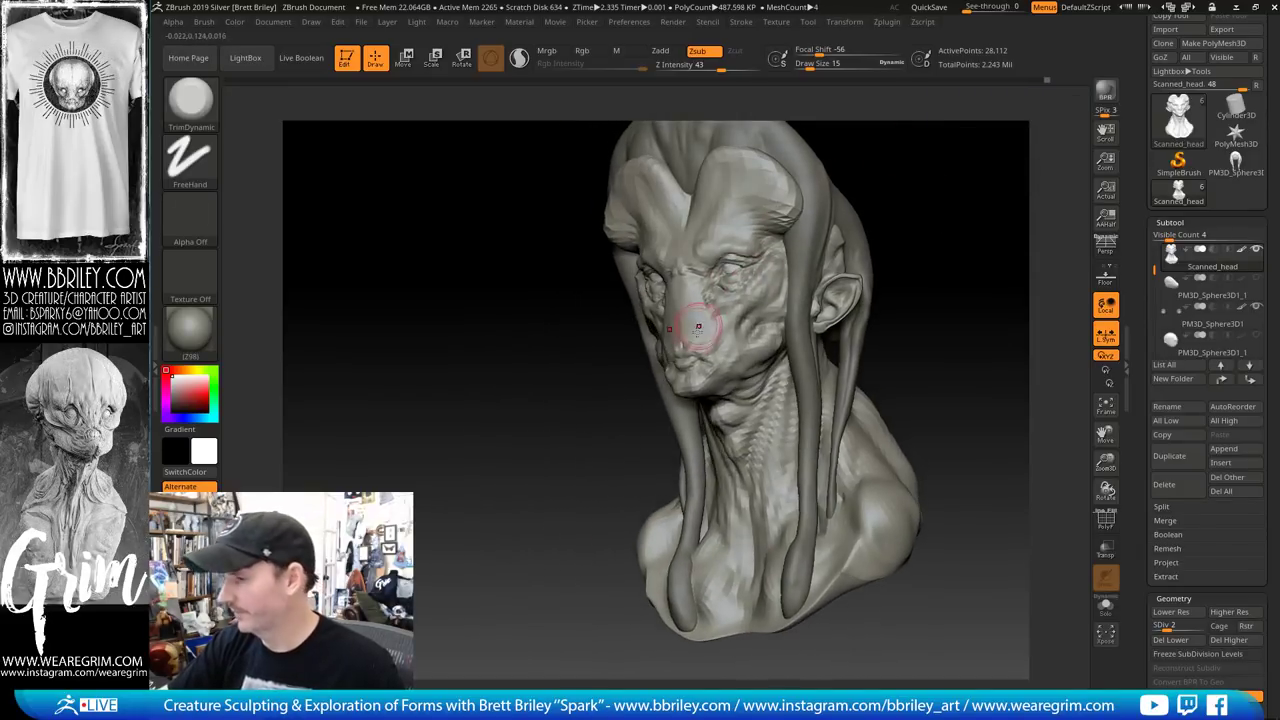
Carve creases around the nose with the DamStandard brush at draw size 8 and smooth them
{"action": "key", "text": "b"}
{"action": "key", "text": "d"}
{"action": "key", "text": "s"}
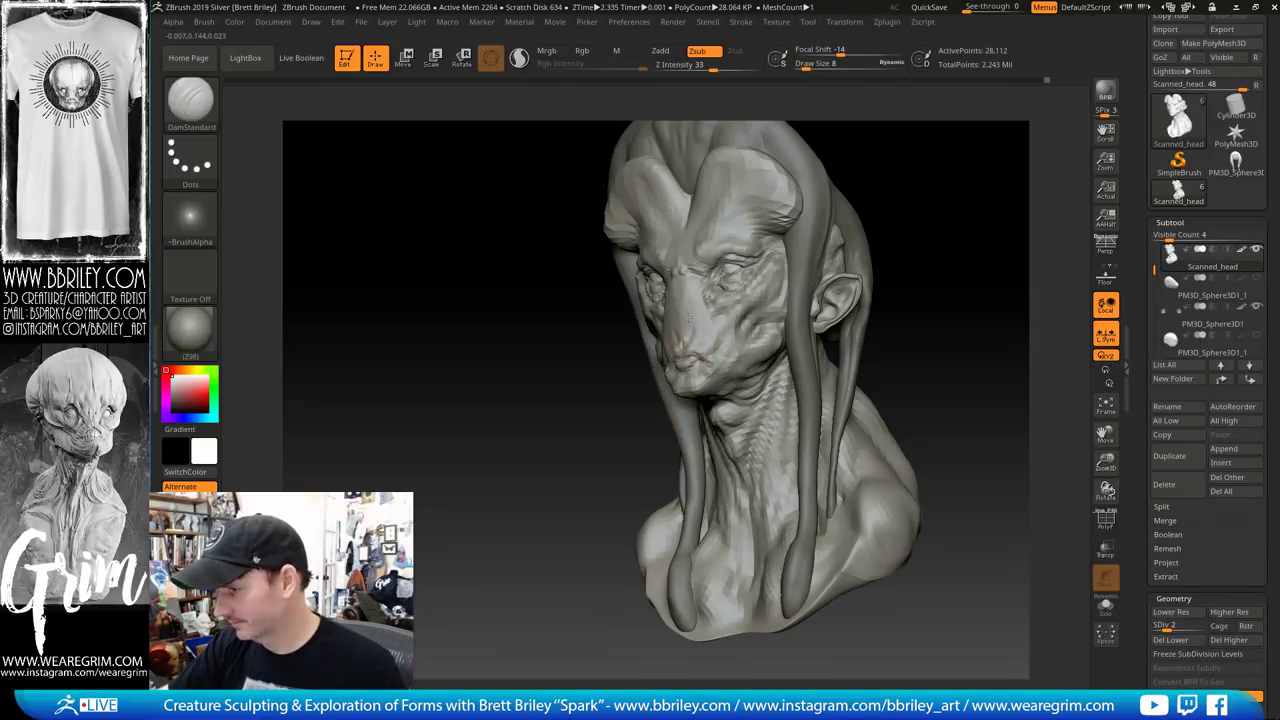
{"action": "right_click_drag", "start_coordinate": [688, 313], "coordinate": [923, 129]}
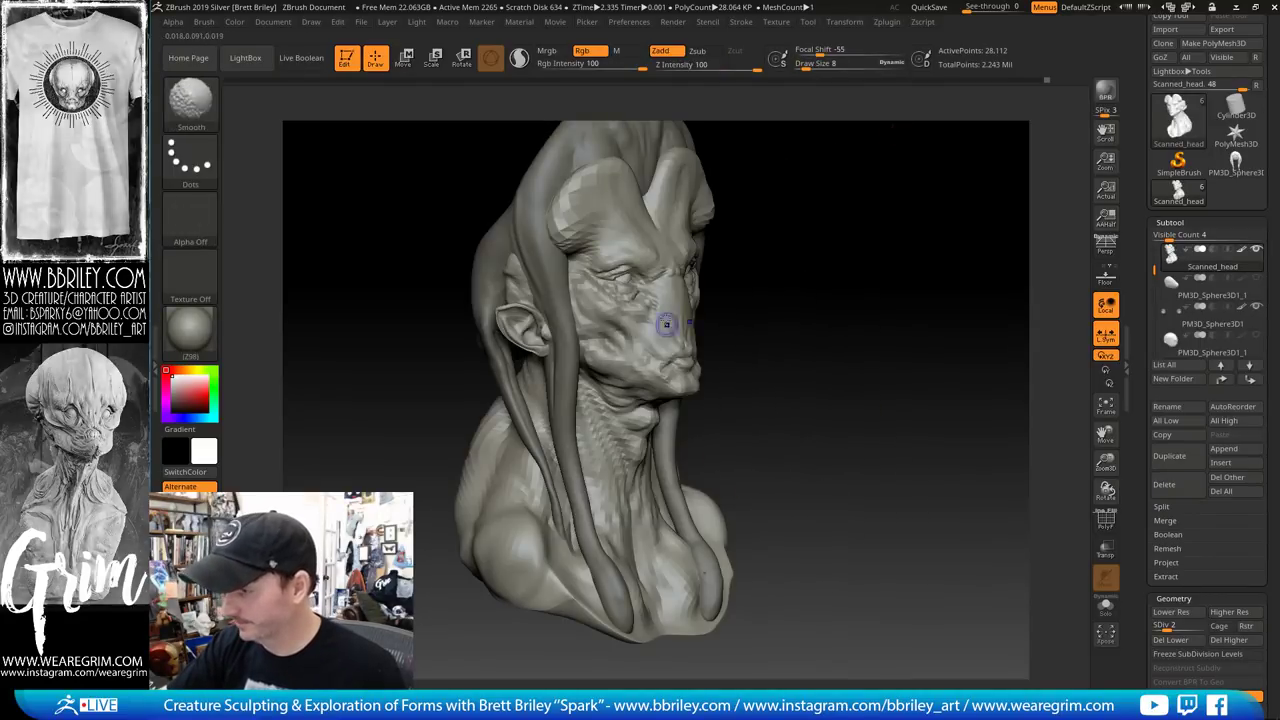
{"action": "left_click_drag", "start_coordinate": [832, 213], "coordinate": [705, 215]}
Raise the head to subdivision level 3 and sculpt fine wrinkles on the nose with the Standard brush at draw size 3
{"action": "key", "text": "d"}
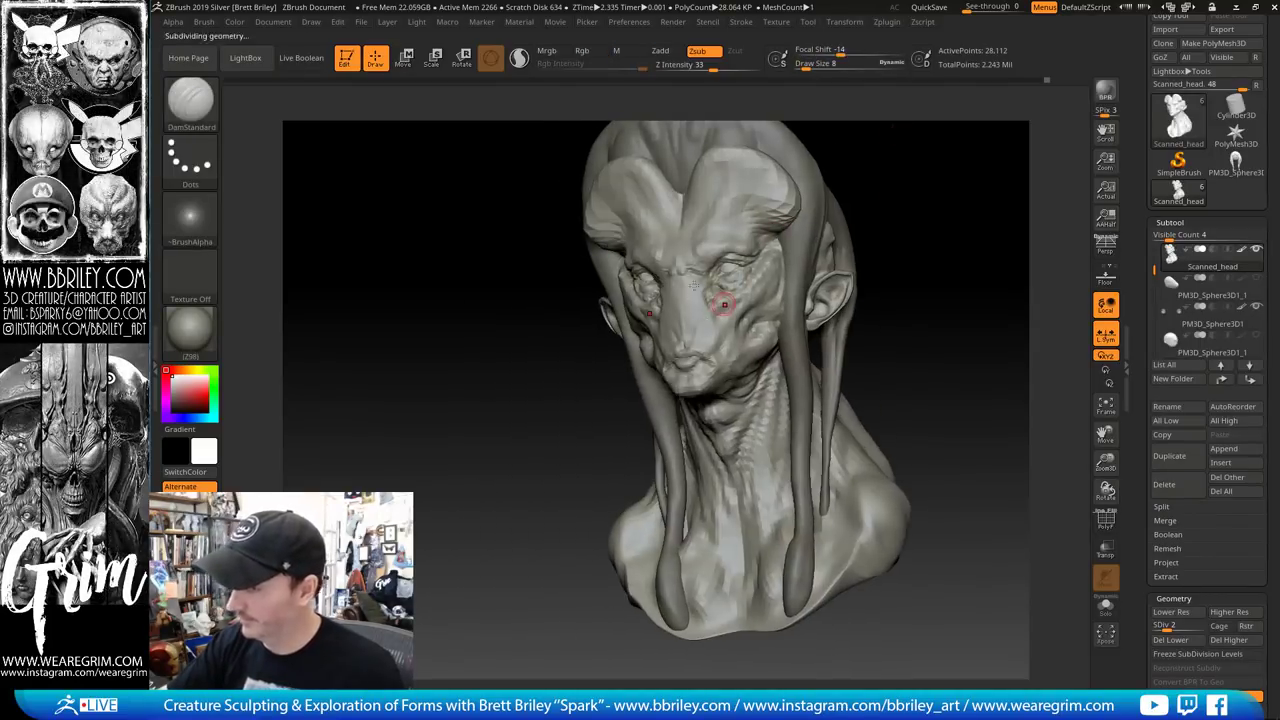
{"action": "mouse_move", "coordinate": [887, 155]}
{"action": "left_mouse_down"}
{"action": "mouse_move", "coordinate": [920, 154]}
{"action": "mouse_move", "coordinate": [794, 220]}
{"action": "left_mouse_up"}
{"action": "key", "text": "b"}
{"action": "key", "text": "s"}
{"action": "key", "text": "t"}
{"action": "key", "text": "s"}
{"action": "left_click_drag", "start_coordinate": [662, 337], "coordinate": [657, 337]}
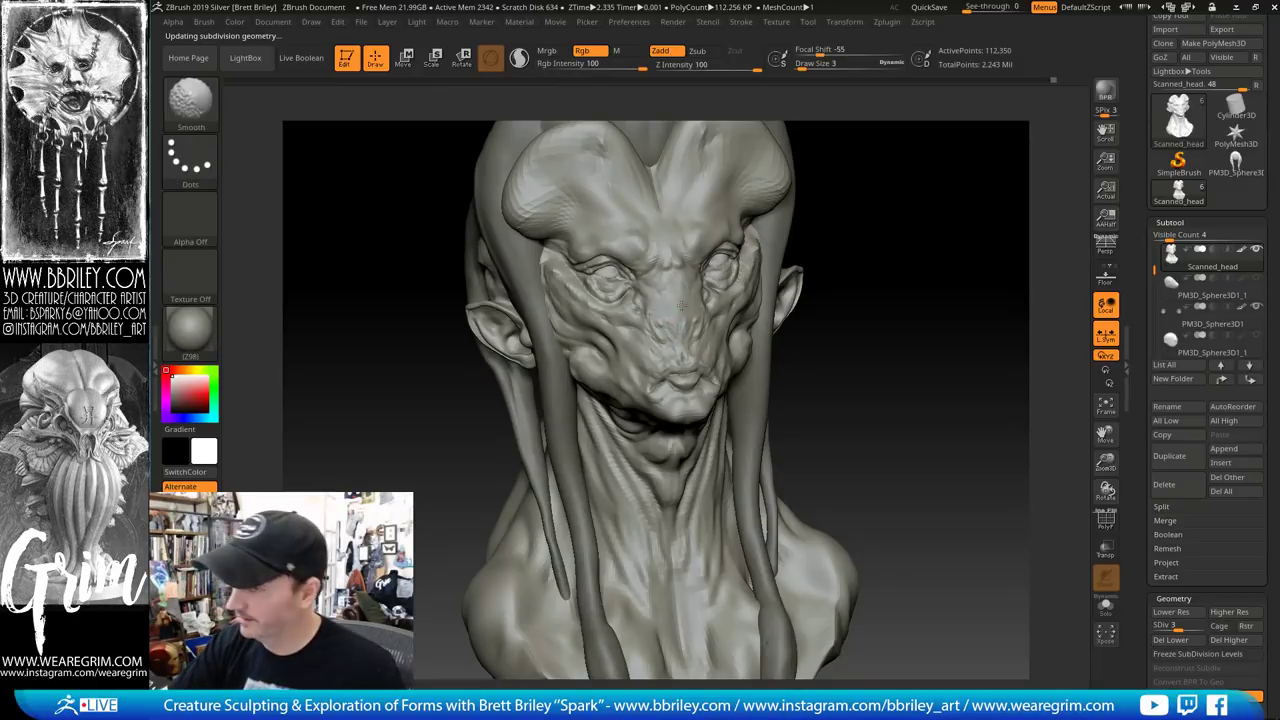
{"action": "key", "text": "shift"}
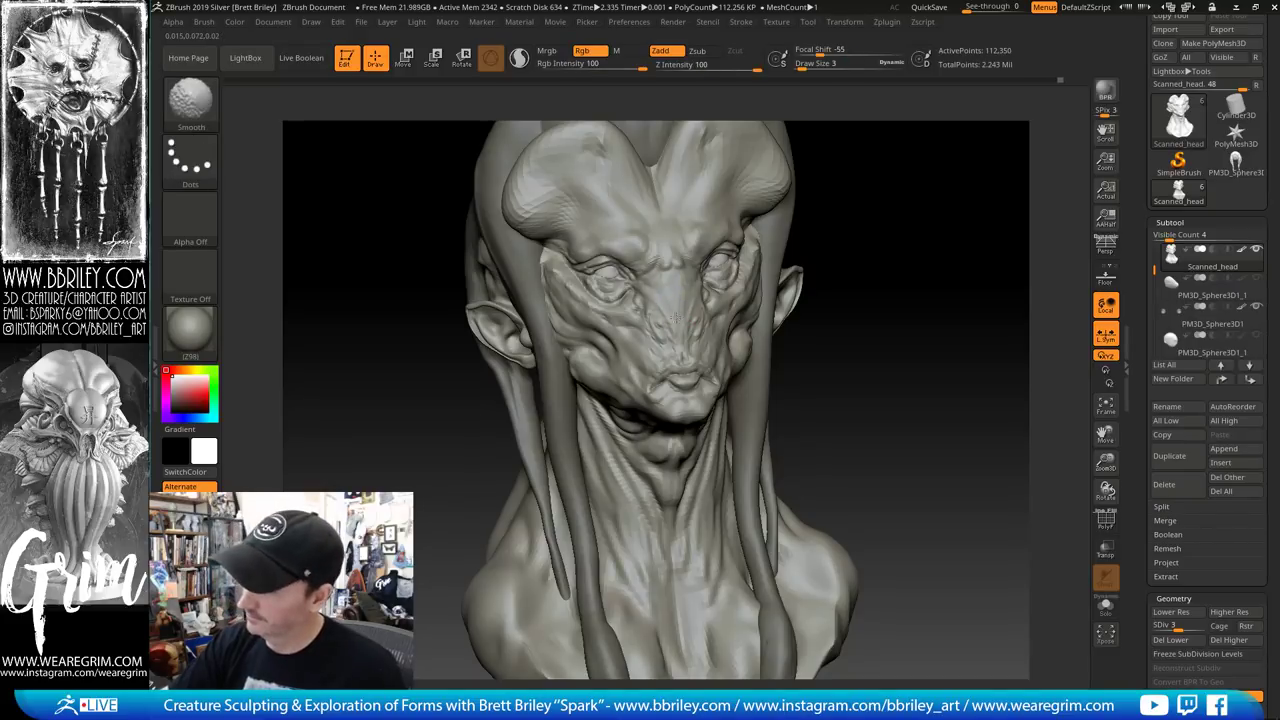
Raise the head to subdivision level 4 and refine the fine nose wrinkles with Standard brush and Smooth at draw size 3
{"action": "right_click_drag", "start_coordinate": [670, 301], "coordinate": [704, 307]}
{"action": "key", "text": "d"}
{"action": "left_click_drag", "start_coordinate": [691, 323], "coordinate": [682, 326], "text": "shift"}
{"action": "left_click_drag", "start_coordinate": [935, 172], "coordinate": [1004, 174]}
{"action": "right_click_drag", "start_coordinate": [1004, 174], "coordinate": [655, 310]}
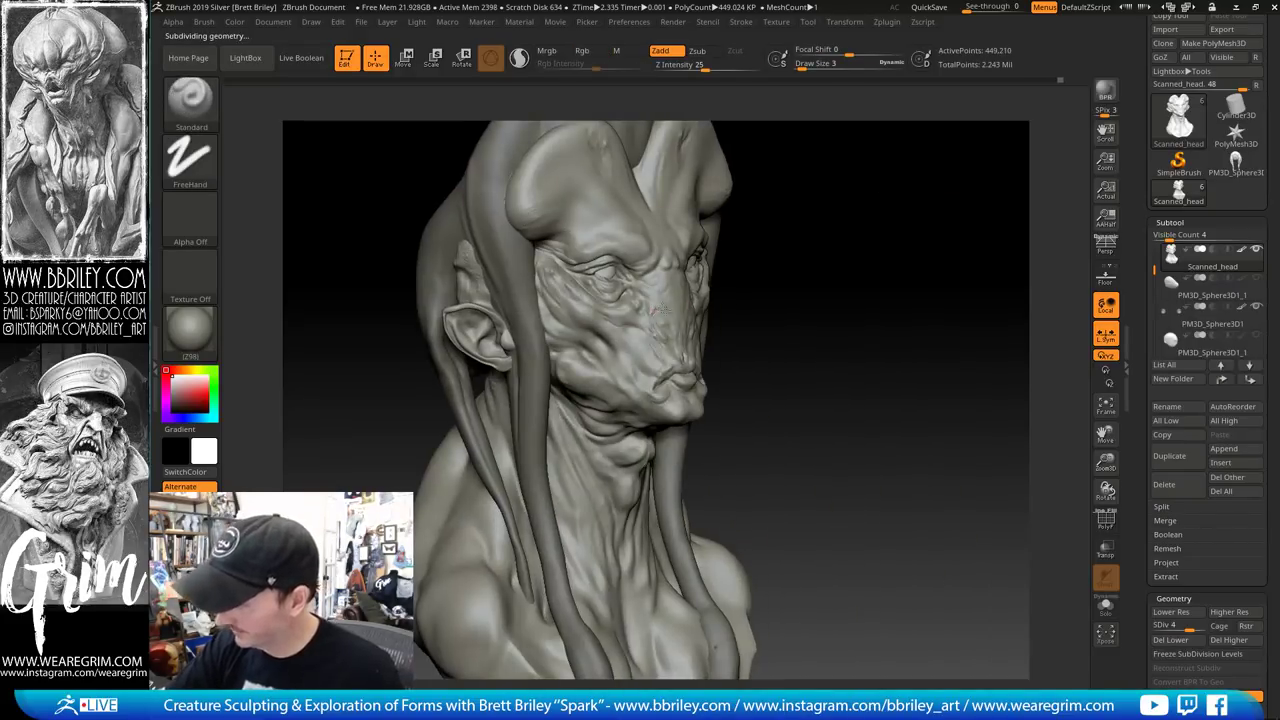
{"action": "left_click_drag", "start_coordinate": [838, 260], "coordinate": [750, 264]}
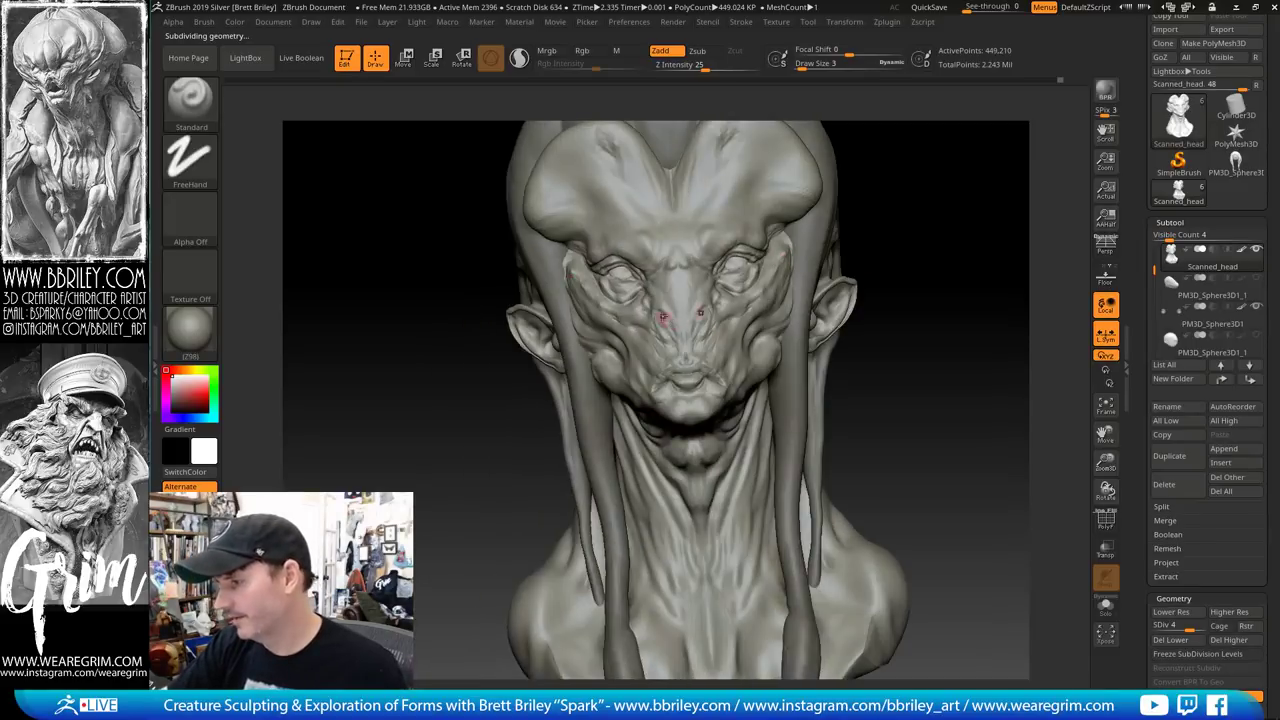
{"action": "left_click_drag", "start_coordinate": [663, 314], "coordinate": [655, 320], "text": "shift"}
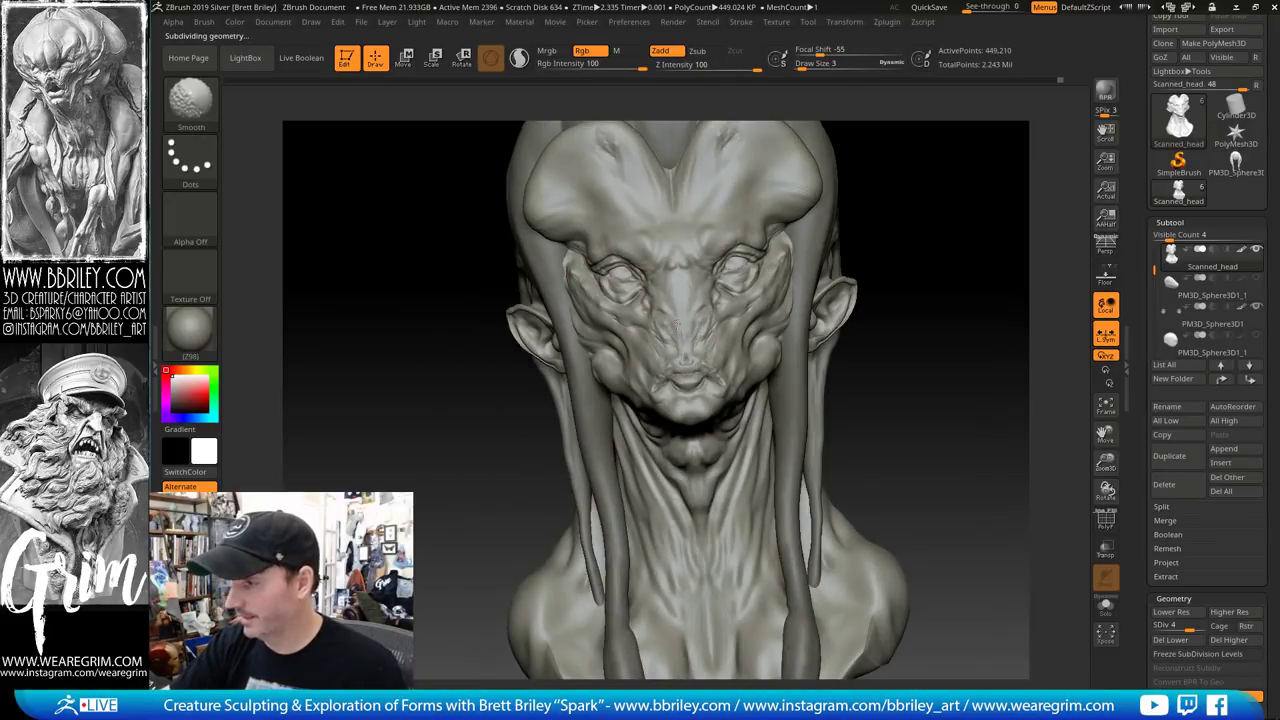
Build up the sides of the nose with the Clay brush at draw size 4 and Z Intensity 50
{"action": "right_click_drag", "start_coordinate": [683, 324], "coordinate": [911, 177]}
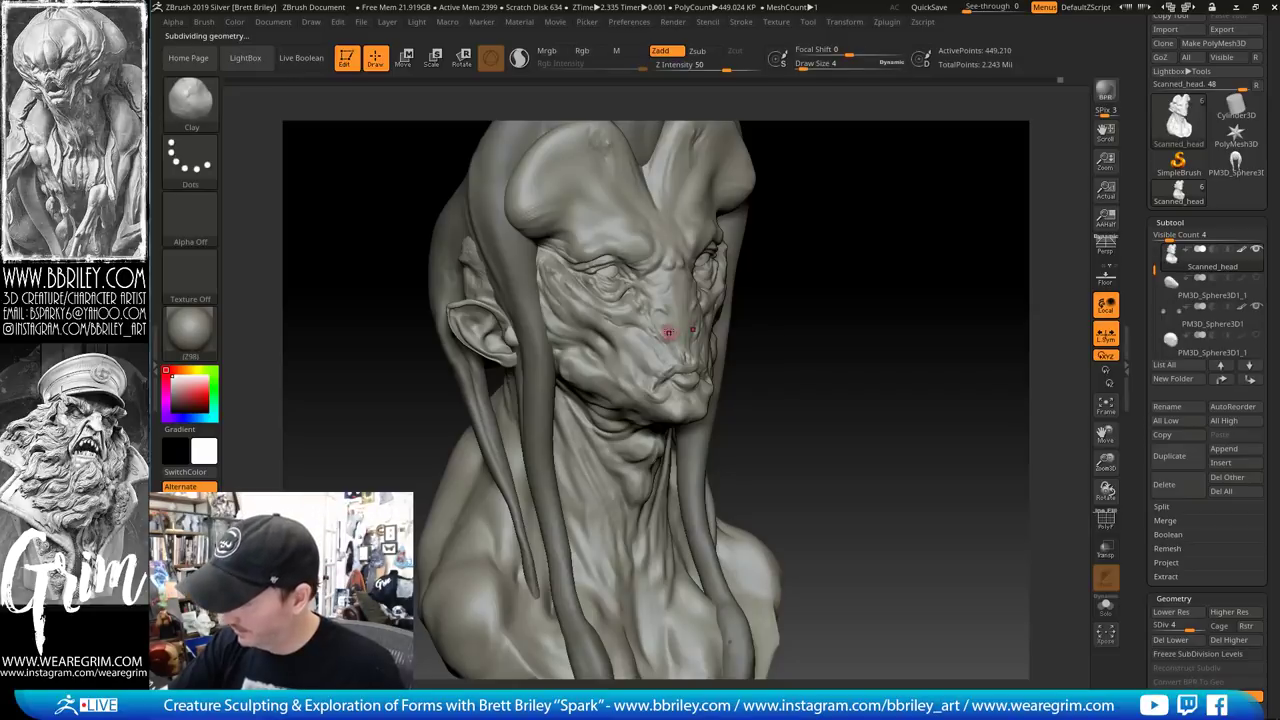
{"action": "left_click_drag", "start_coordinate": [848, 269], "coordinate": [674, 274]}
{"action": "right_click_drag", "start_coordinate": [698, 334], "coordinate": [702, 300]}
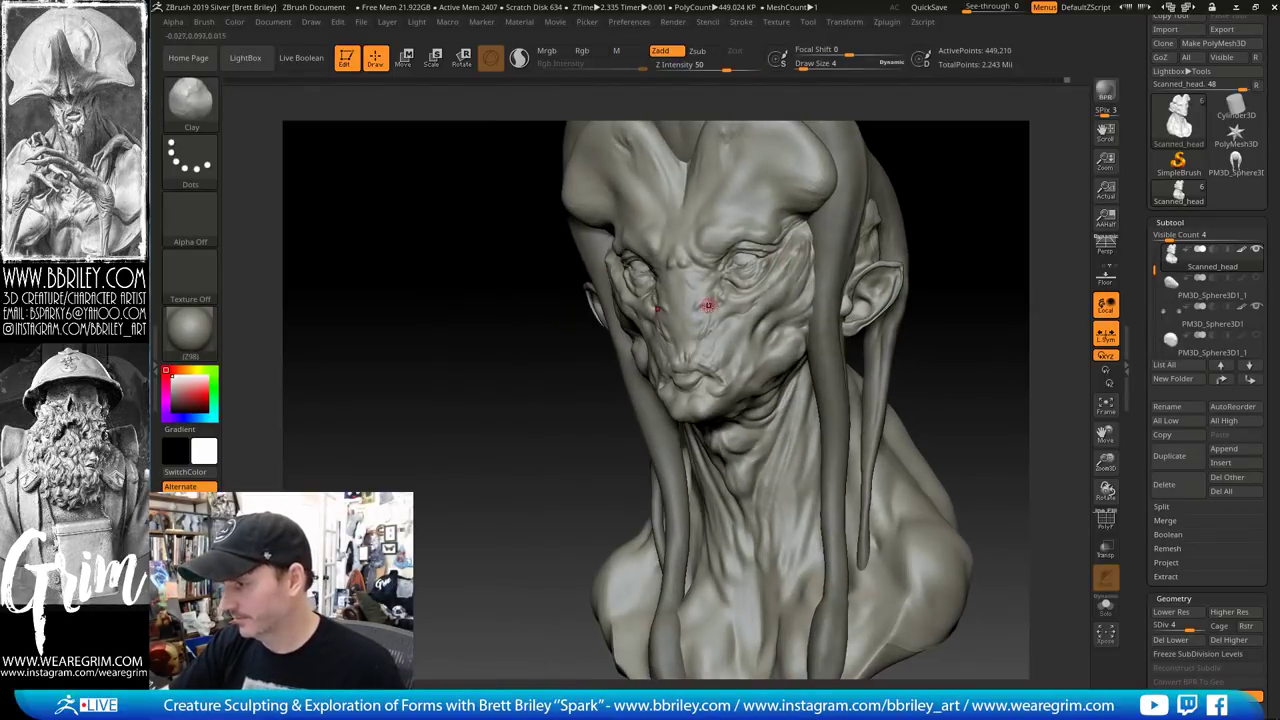
{"action": "left_click_drag", "start_coordinate": [994, 172], "coordinate": [925, 212]}
{"action": "mouse_move", "coordinate": [936, 187]}
{"action": "right_mouse_down"}
{"action": "mouse_move", "coordinate": [997, 203]}
{"action": "mouse_move", "coordinate": [978, 226]}
{"action": "right_mouse_up"}
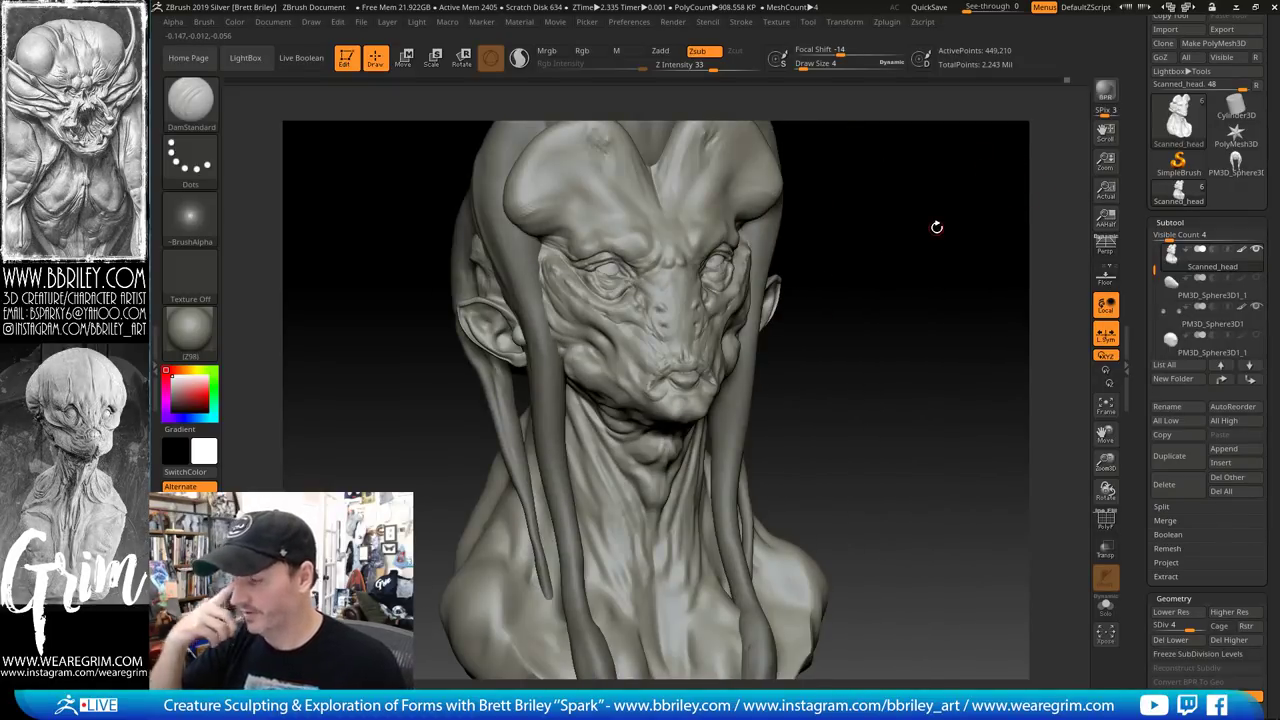
Crease and smooth the skin between the brows with DamStandard at draw size 4, and touch up the nose with the Clay brush
{"action": "right_click_drag", "start_coordinate": [883, 214], "coordinate": [911, 217]}
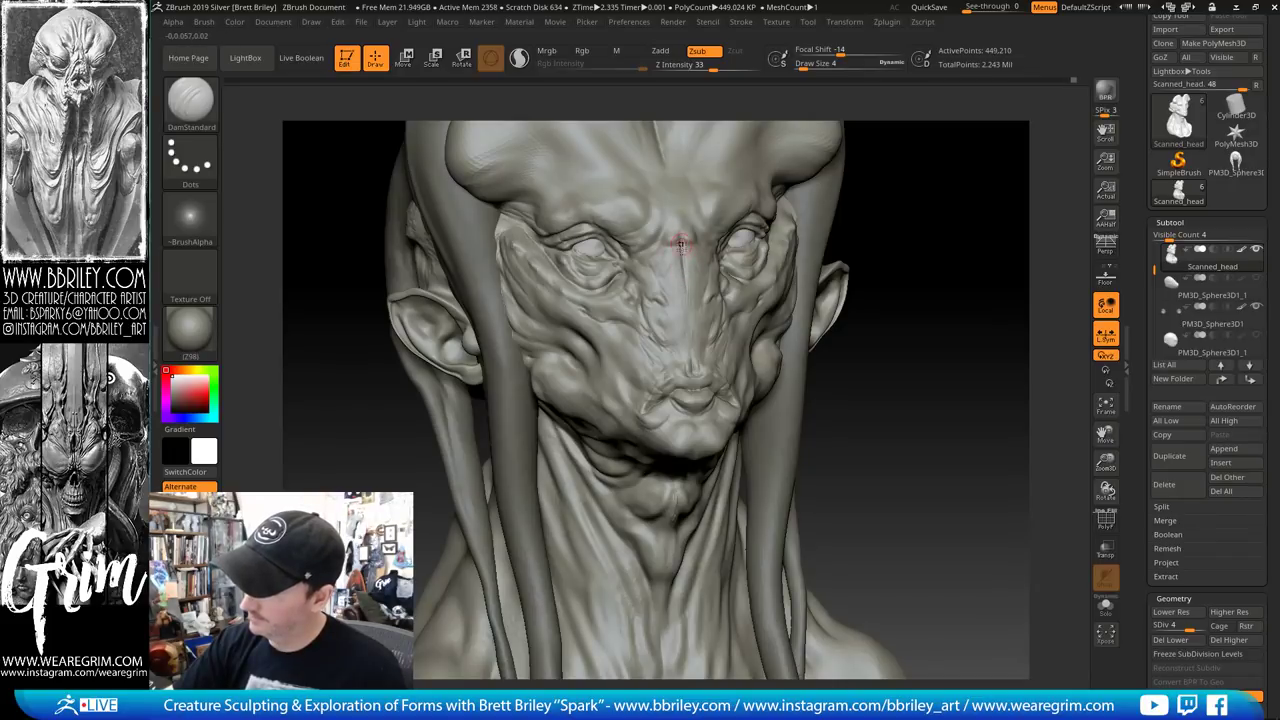
{"action": "left_click_drag", "start_coordinate": [677, 237], "coordinate": [674, 267], "text": "shift"}
{"action": "key", "text": "b"}
{"action": "key", "text": "c"}
{"action": "key", "text": "l"}
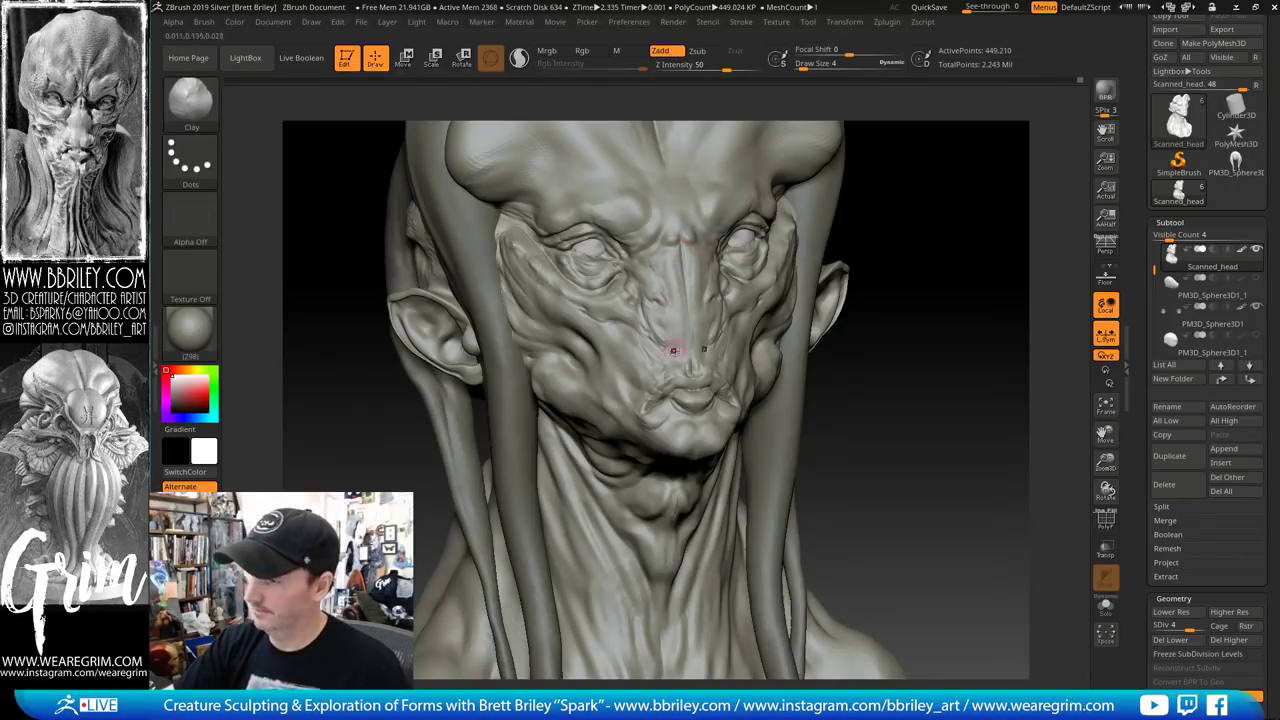
{"action": "mouse_move", "coordinate": [934, 304]}
{"action": "left_mouse_down"}
{"action": "mouse_move", "coordinate": [964, 220]}
{"action": "mouse_move", "coordinate": [950, 187]}
{"action": "left_mouse_up"}
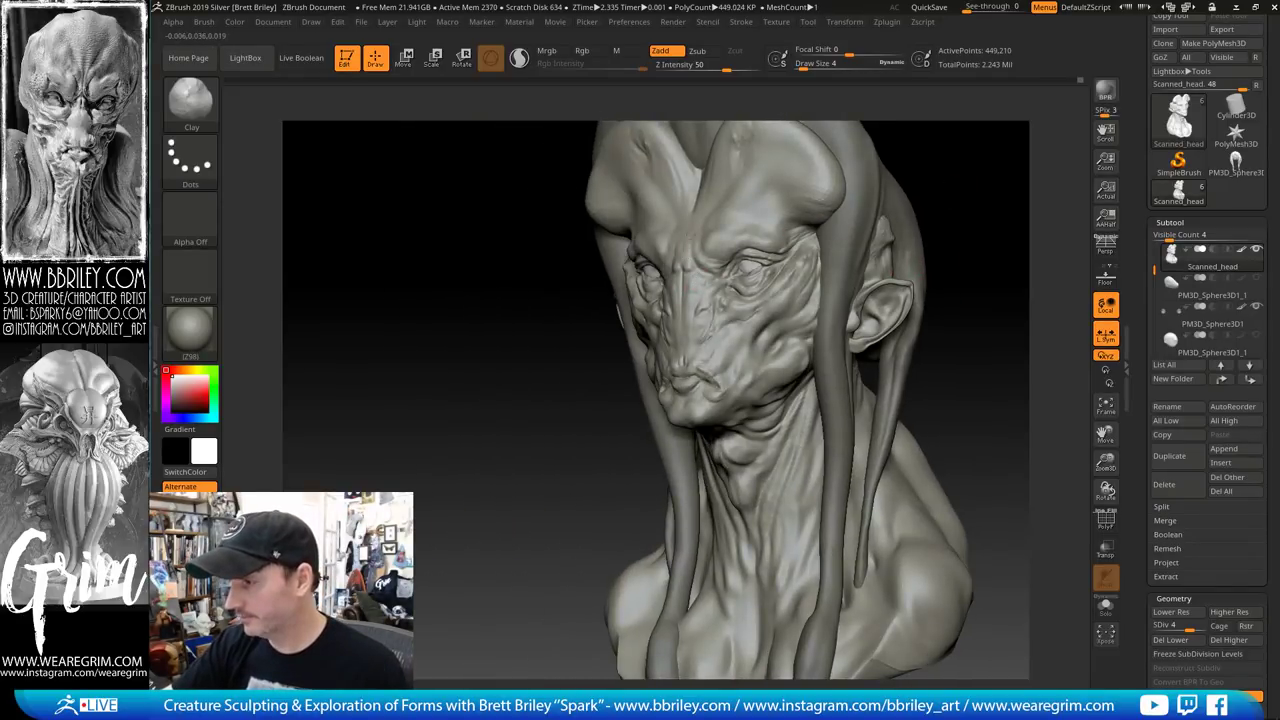
{"action": "left_click_drag", "start_coordinate": [937, 144], "coordinate": [686, 251], "text": "shift"}
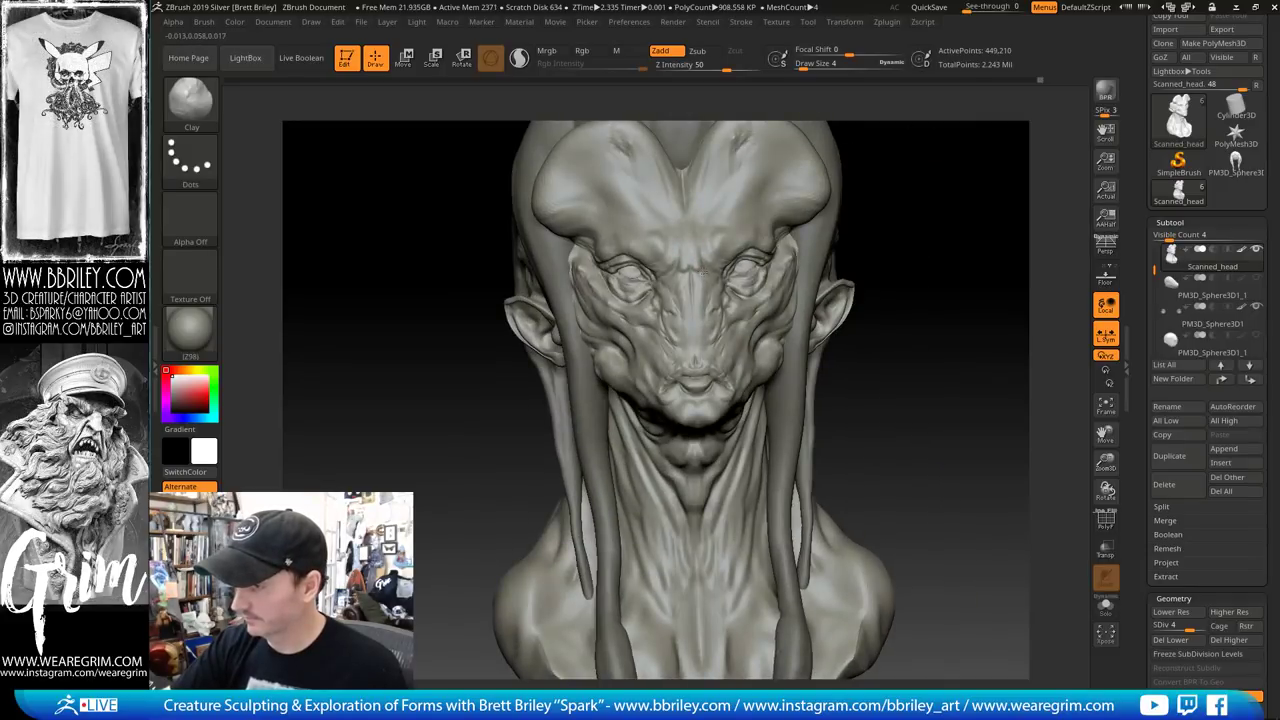
Sculpt fine frown wrinkles between the brows with the DamStandard and Standard brushes at draw size 4
{"action": "left_click_drag", "start_coordinate": [880, 132], "coordinate": [823, 142]}
{"action": "key", "text": "b"}
{"action": "key", "text": "d"}
{"action": "key", "text": "s"}
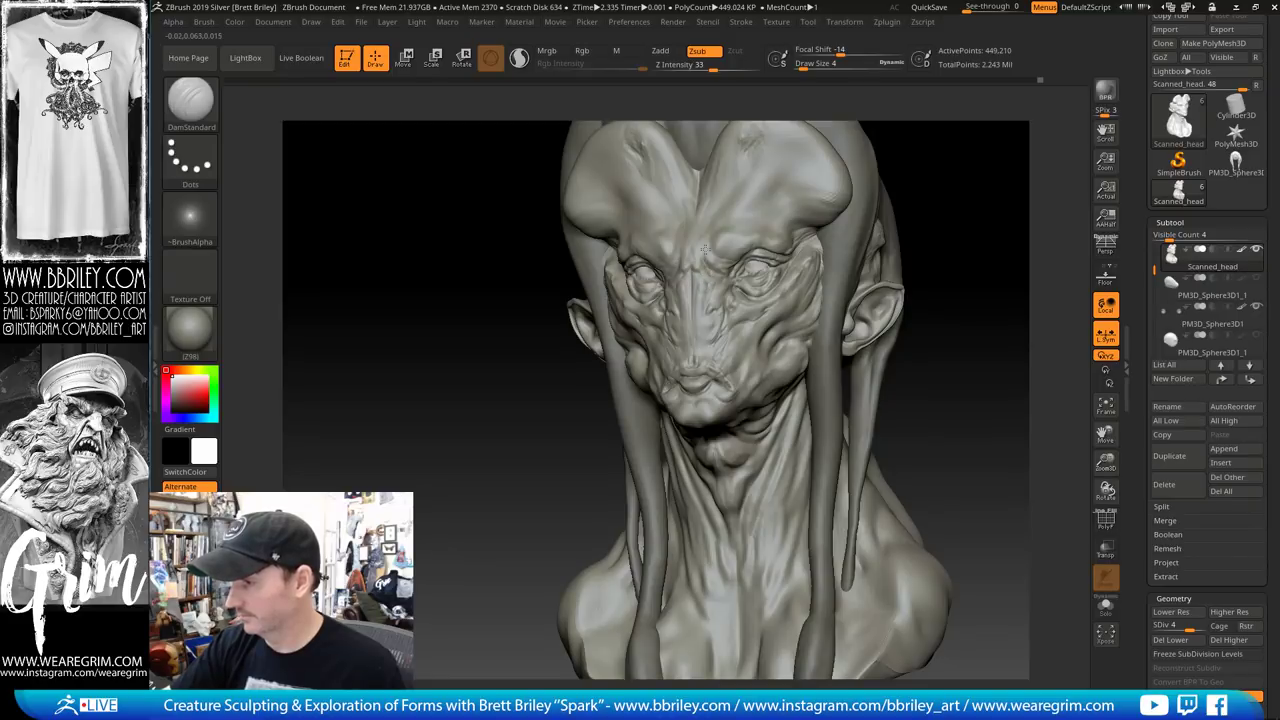
{"action": "key", "text": "b"}
{"action": "key", "text": "s"}
{"action": "key", "text": "t"}
{"action": "left_click_drag", "start_coordinate": [703, 237], "coordinate": [704, 252]}
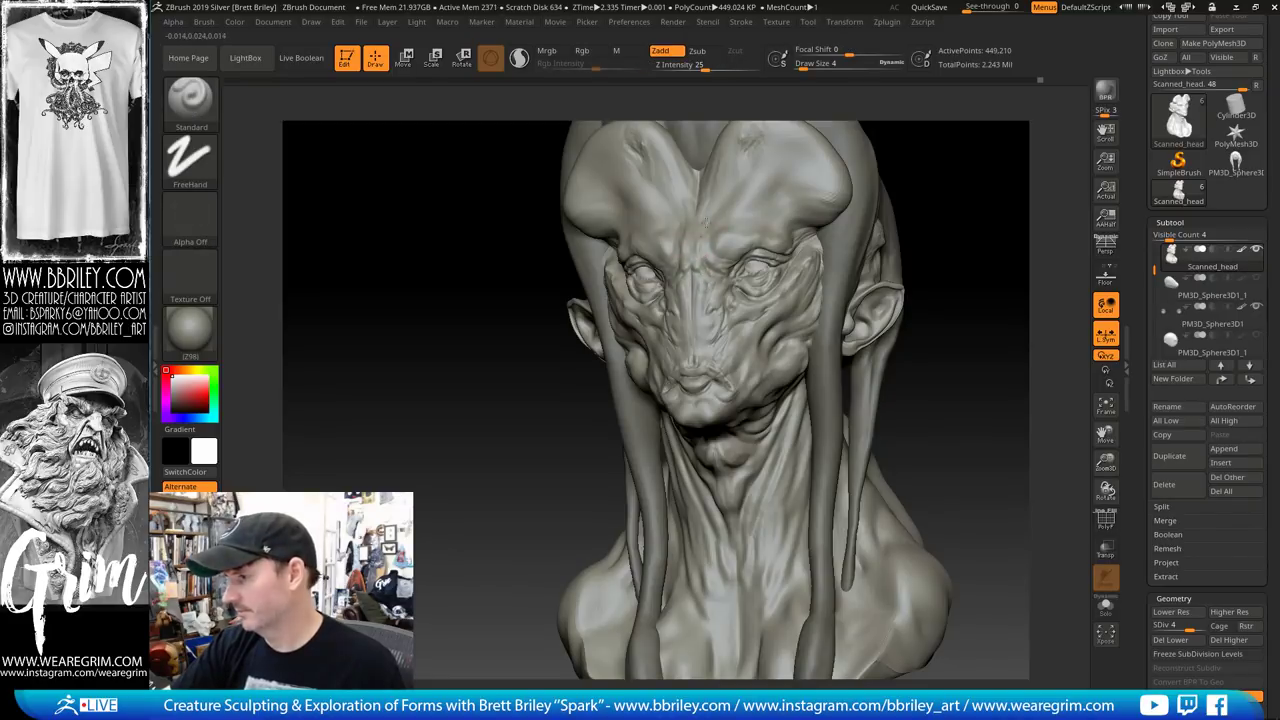
Raise the head to subdivision level 5 and save the sculpt as a tool file
{"action": "mouse_move", "coordinate": [1000, 140]}
{"action": "left_mouse_down"}
{"action": "mouse_move", "coordinate": [941, 146]}
{"action": "mouse_move", "coordinate": [980, 194]}
{"action": "mouse_move", "coordinate": [941, 228]}
{"action": "left_mouse_up"}
{"action": "key", "text": "d"}
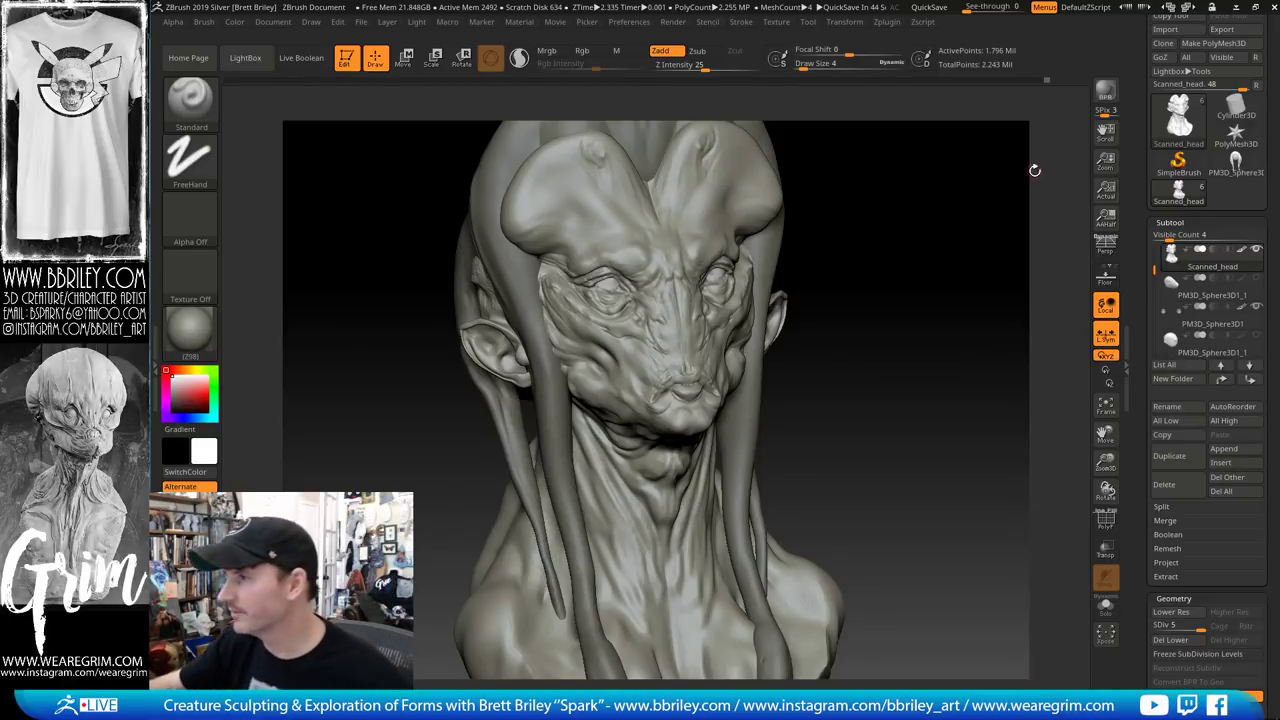
{"action": "left_click", "coordinate": [807, 21]}
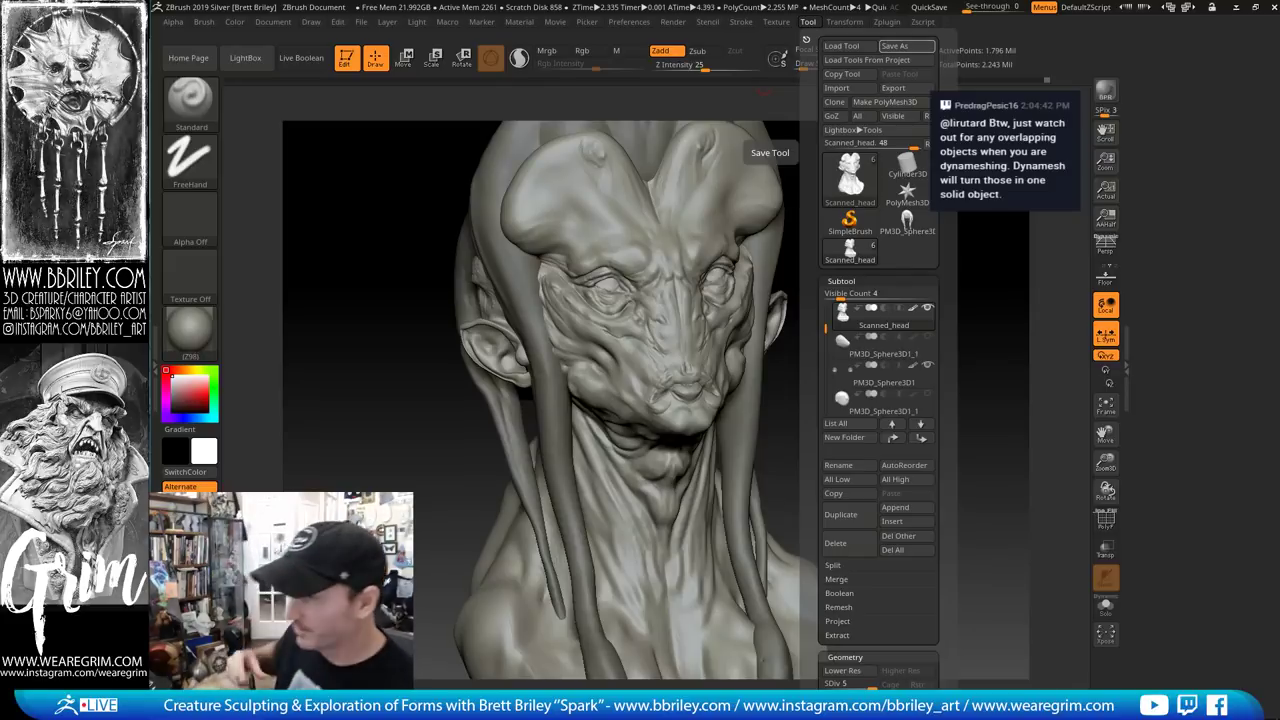
{"action": "mouse_move", "coordinate": [997, 274]}
{"action": "left_mouse_down"}
{"action": "mouse_move", "coordinate": [986, 294]}
{"action": "mouse_move", "coordinate": [941, 253]}
{"action": "left_mouse_up"}
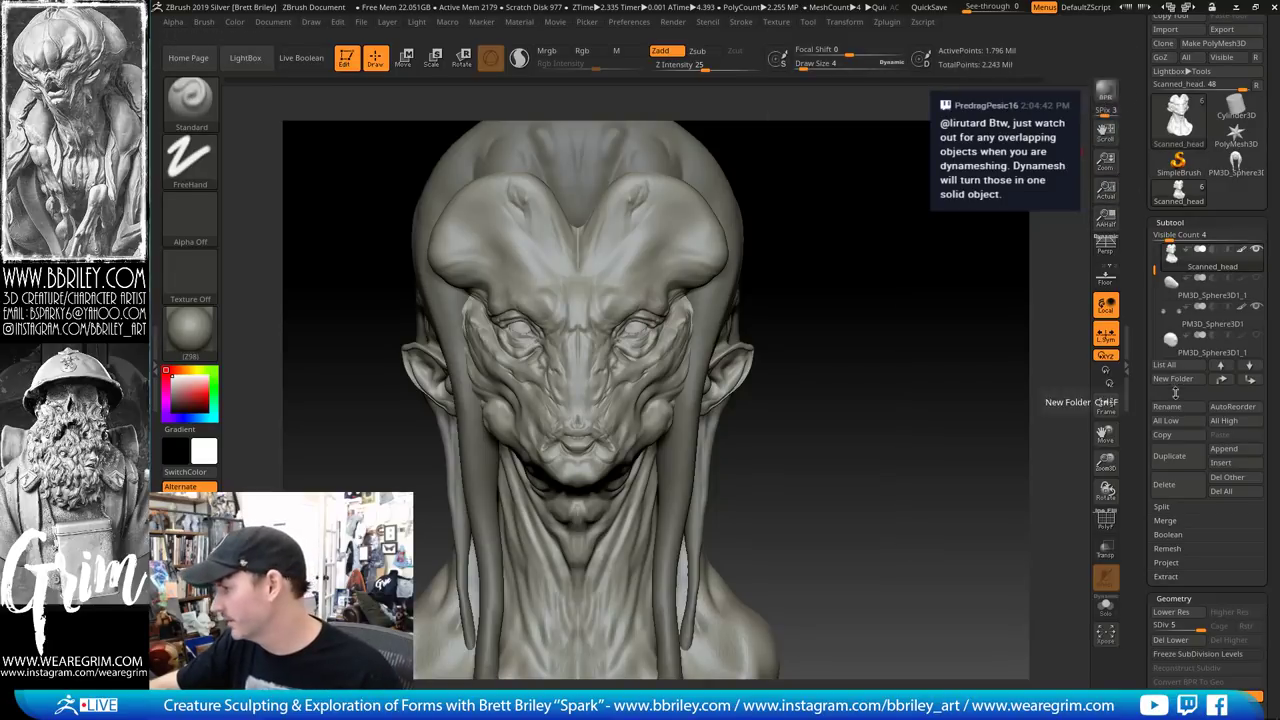
Clone the head subtool into a separate tool and make the clone the active model
{"action": "mouse_move", "coordinate": [1180, 268]}
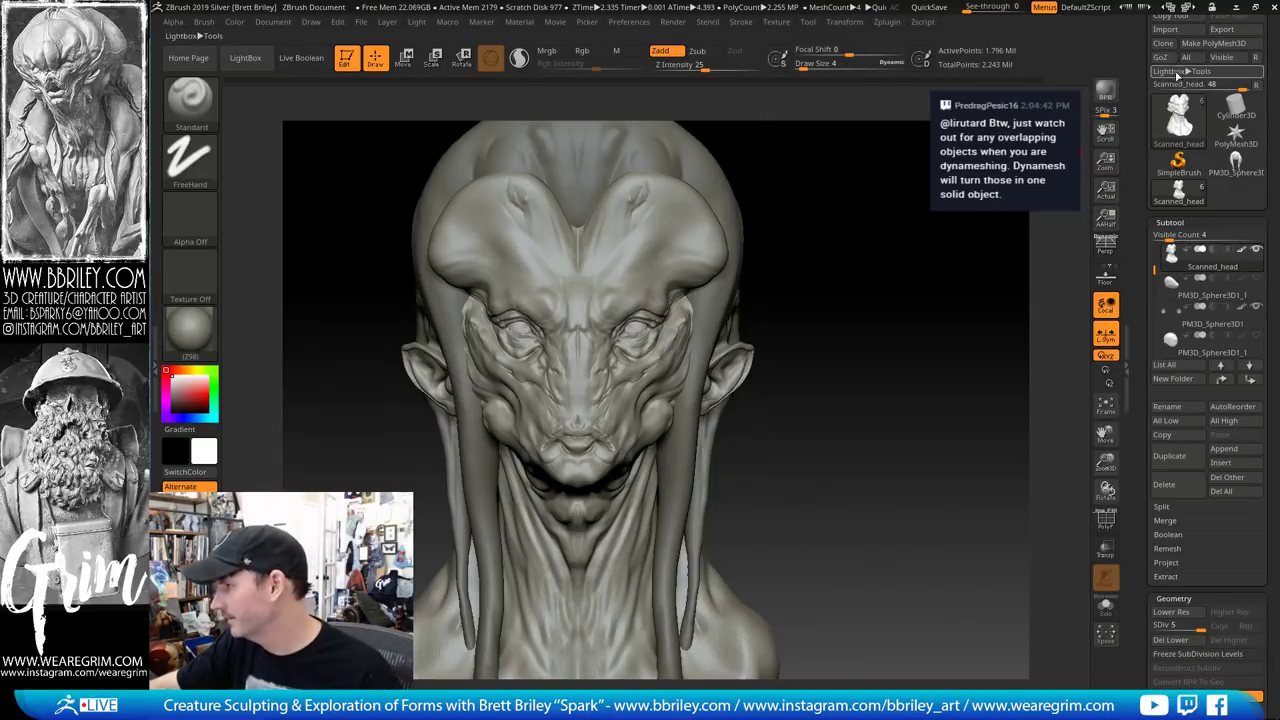
{"action": "left_click", "coordinate": [1163, 44]}
{"action": "left_click", "coordinate": [1180, 190]}
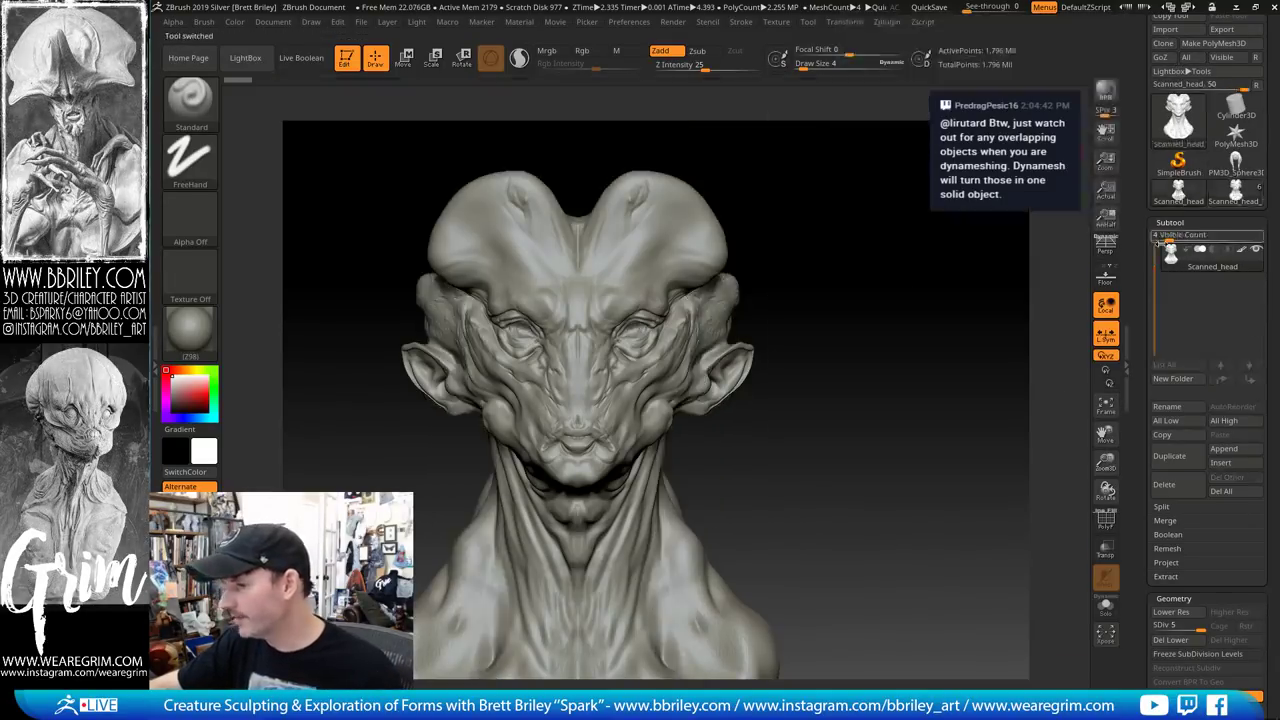
{"action": "mouse_move", "coordinate": [957, 371]}
{"action": "left_mouse_down"}
{"action": "mouse_move", "coordinate": [1005, 375]}
{"action": "mouse_move", "coordinate": [977, 383]}
{"action": "mouse_move", "coordinate": [989, 406]}
{"action": "mouse_move", "coordinate": [943, 383]}
{"action": "mouse_move", "coordinate": [862, 378]}
{"action": "mouse_move", "coordinate": [830, 305]}
{"action": "mouse_move", "coordinate": [726, 467]}
{"action": "left_mouse_up"}
{"action": "key", "text": "ctrl+s"}
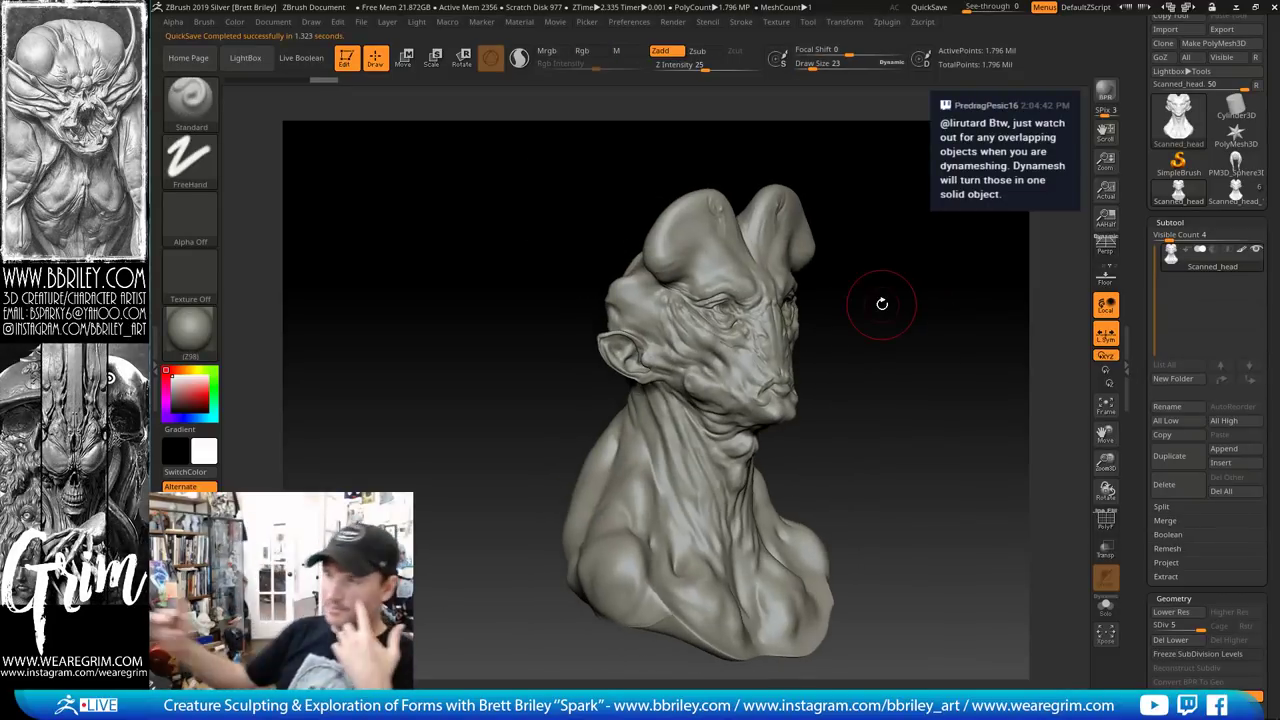
{"action": "left_click_drag", "start_coordinate": [886, 300], "coordinate": [931, 289]}
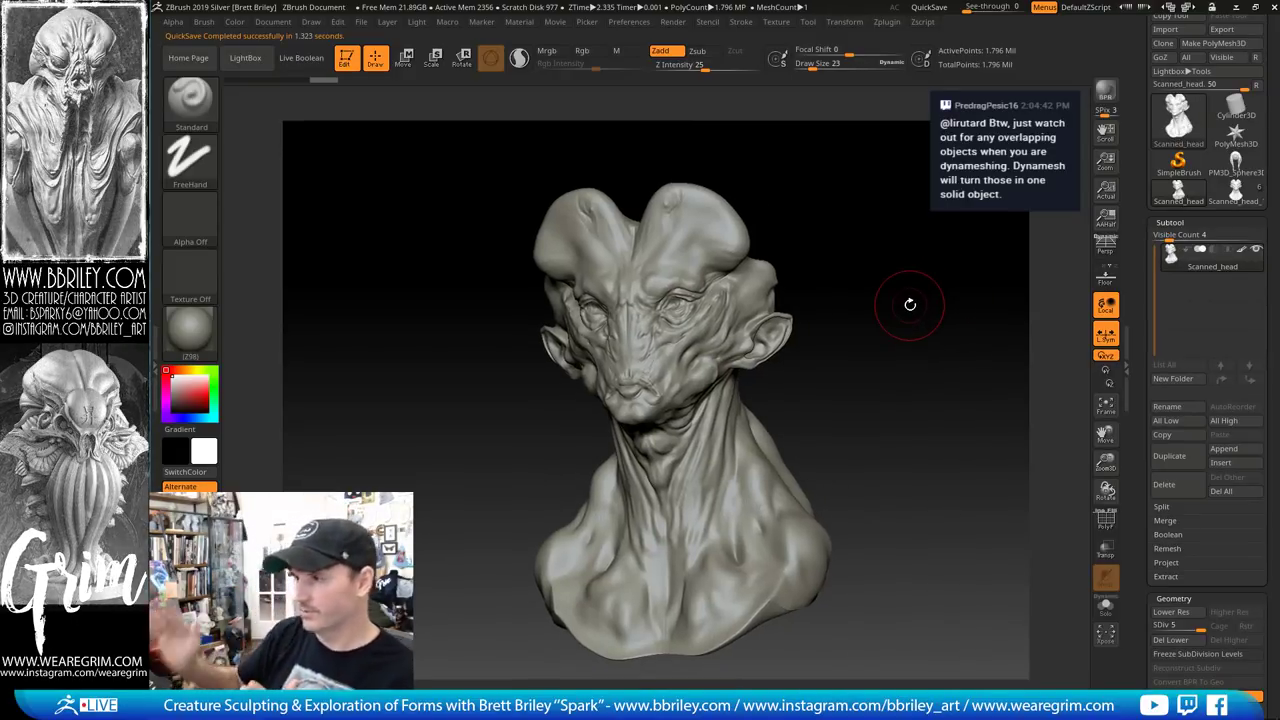
Duplicate the cloned head subtool and lower the duplicate to subdivision level 2
{"action": "left_click", "coordinate": [1170, 457]}
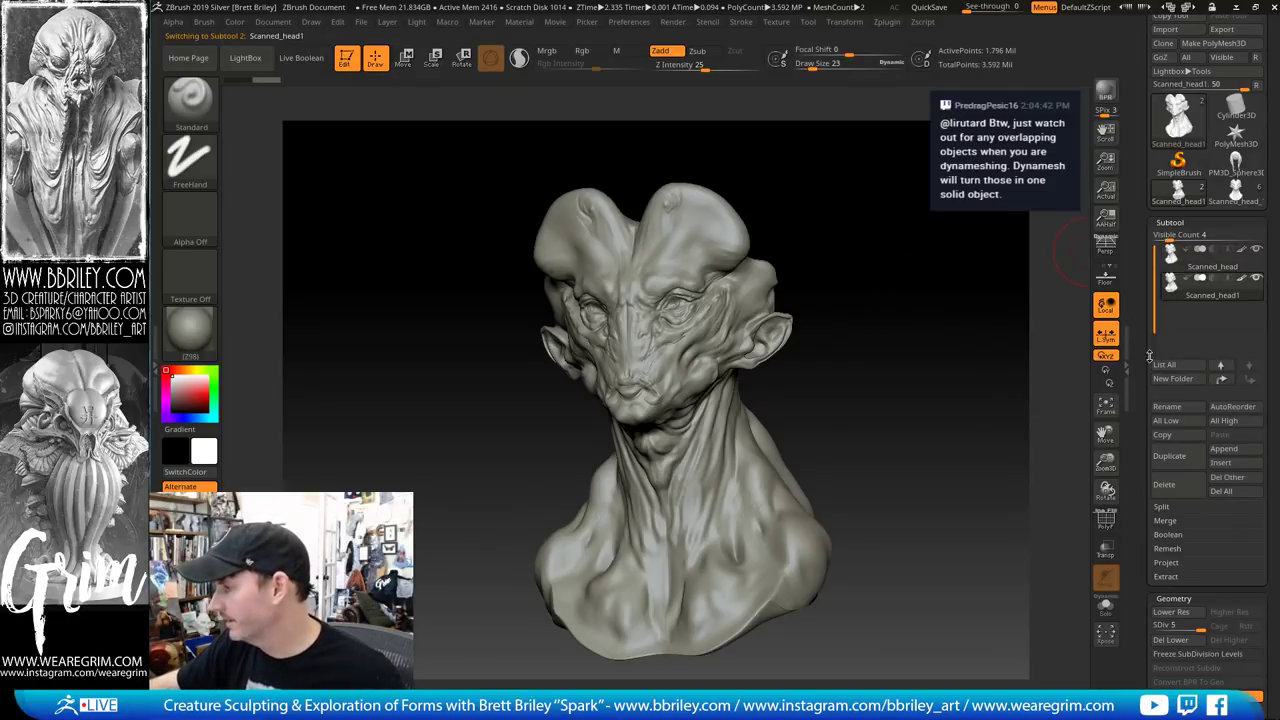
{"action": "scroll", "coordinate": [1152, 294], "scroll_direction": "down", "scroll_amount": 1}
{"action": "left_click", "coordinate": [1172, 493]}
{"action": "left_click", "coordinate": [1172, 493]}
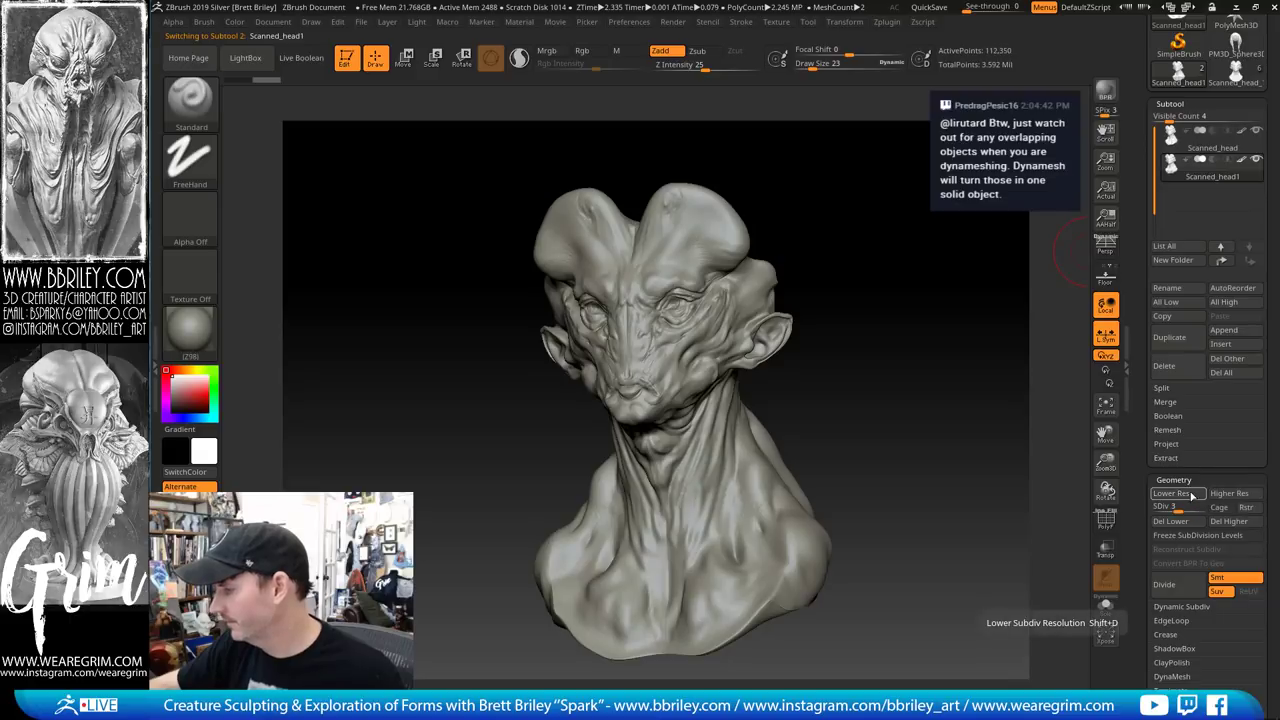
{"action": "left_click", "coordinate": [1172, 493]}
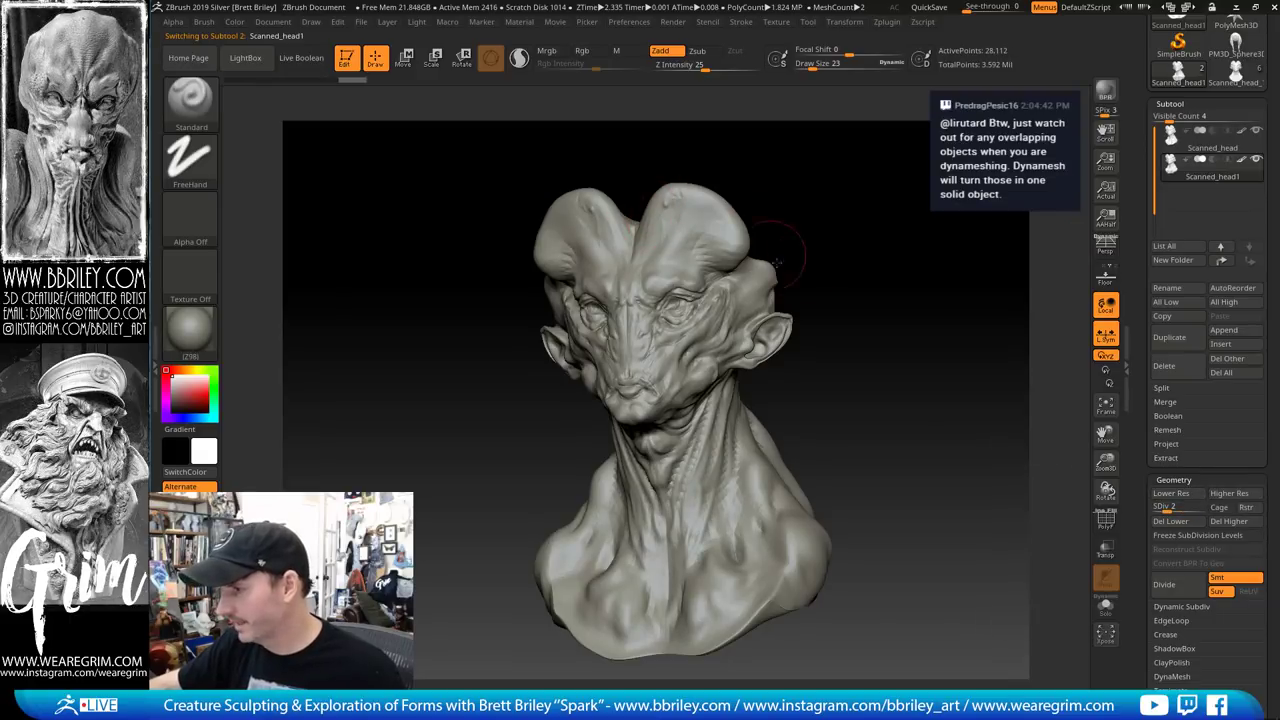
Hide the original head subtool and delete the duplicate's higher and lower subdivision levels
{"action": "left_click", "coordinate": [1255, 132]}
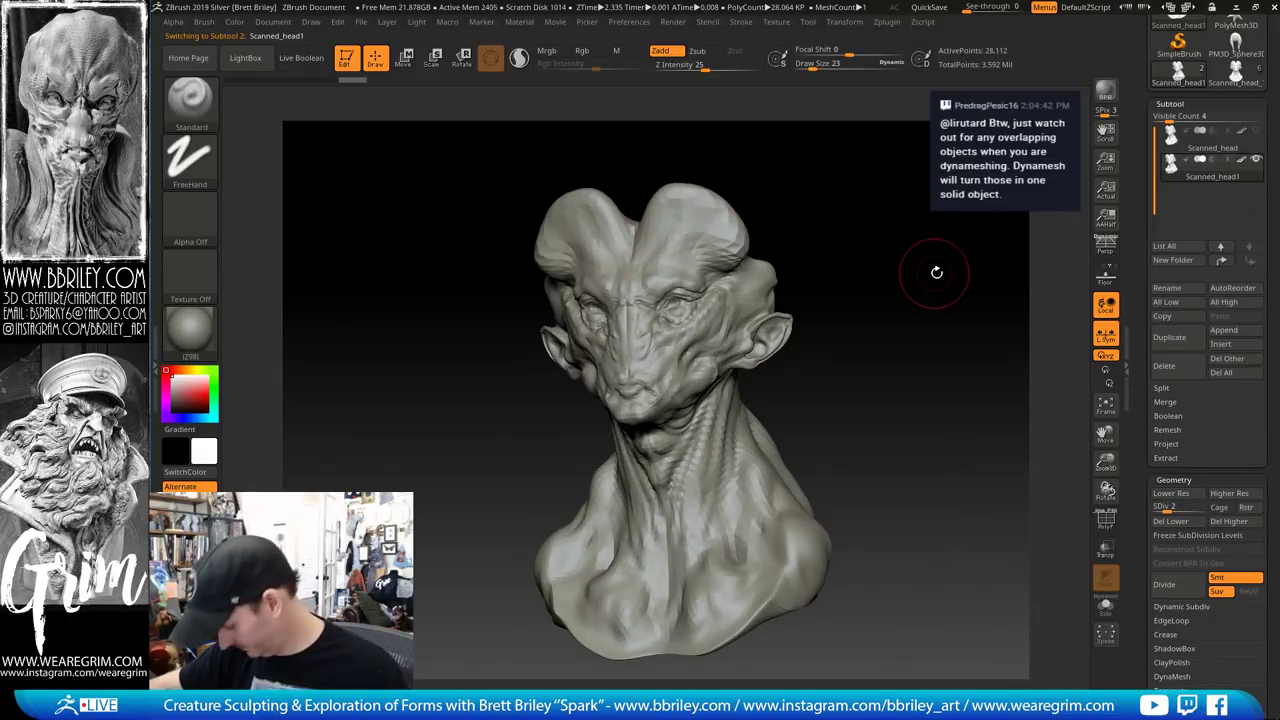
{"action": "left_click_drag", "start_coordinate": [929, 271], "coordinate": [941, 291]}
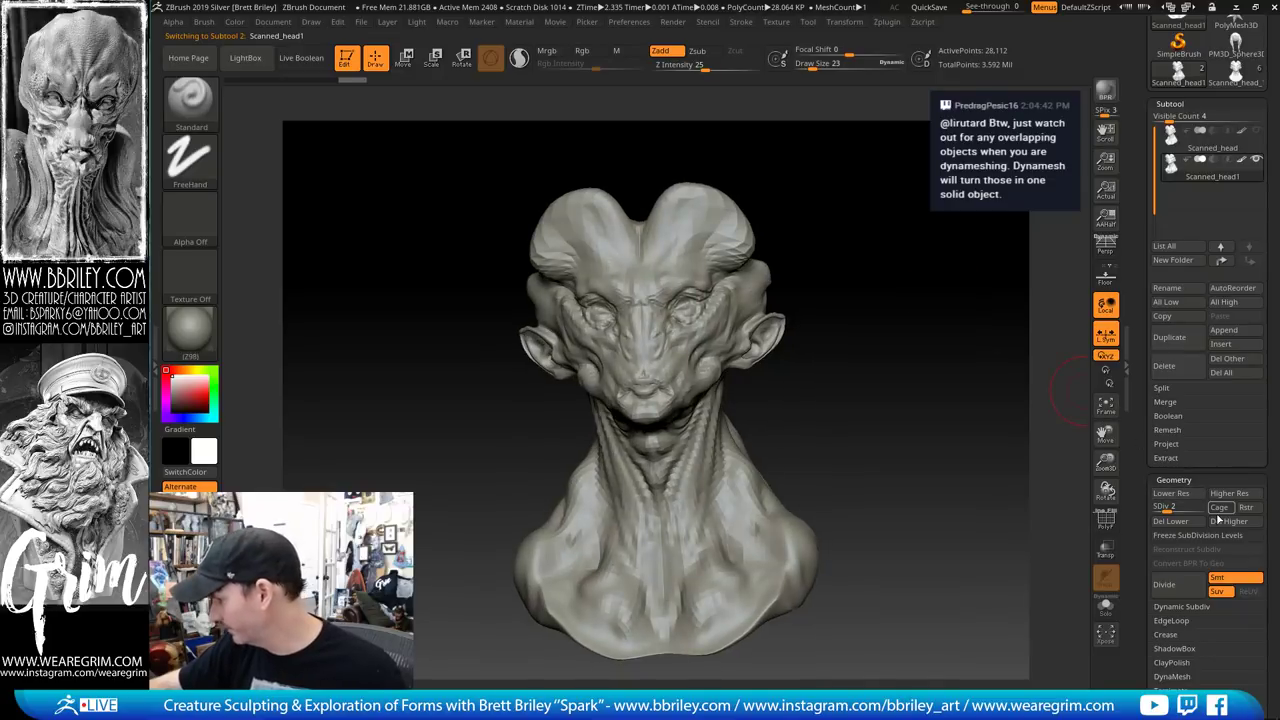
{"action": "left_click", "coordinate": [1212, 521]}
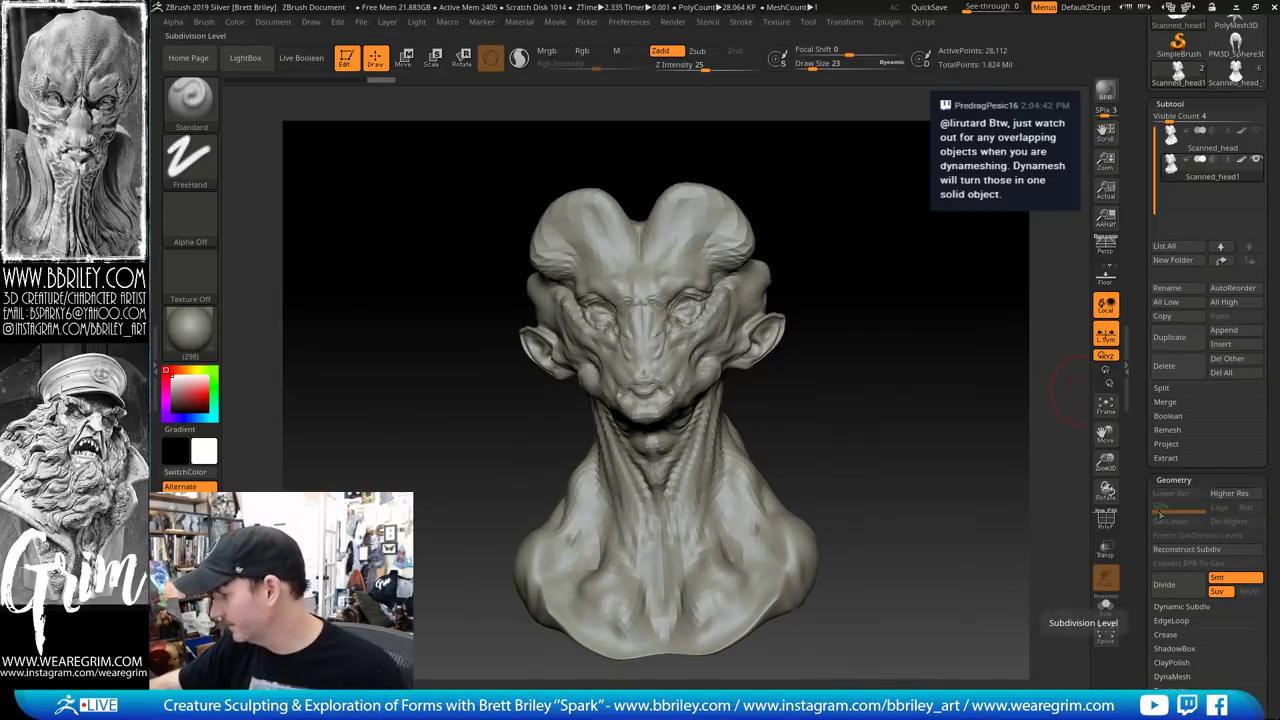
Try to DynaMesh the duplicate head at resolution 512 and undo it
{"action": "left_click_drag", "start_coordinate": [1146, 635], "coordinate": [1145, 511]}
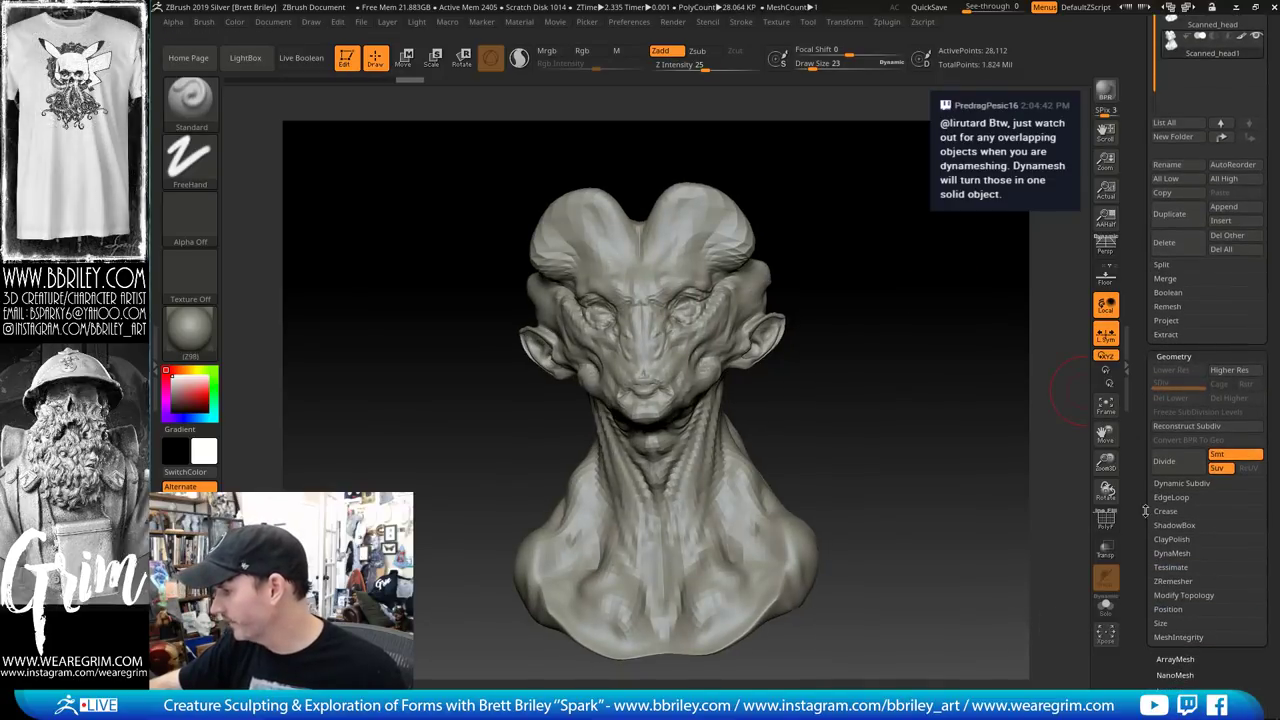
{"action": "left_click", "coordinate": [1172, 553]}
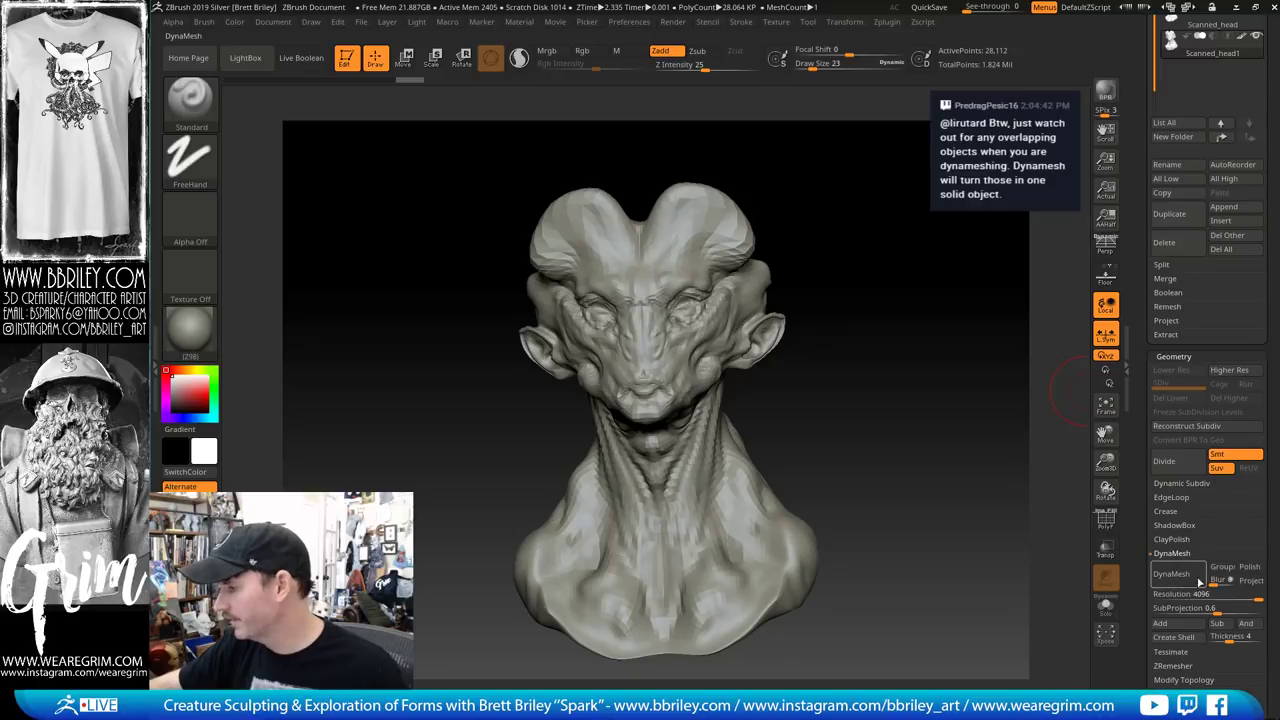
{"action": "type", "text": "2"}
{"action": "key", "text": "Return"}
{"action": "left_click", "coordinate": [1174, 574]}
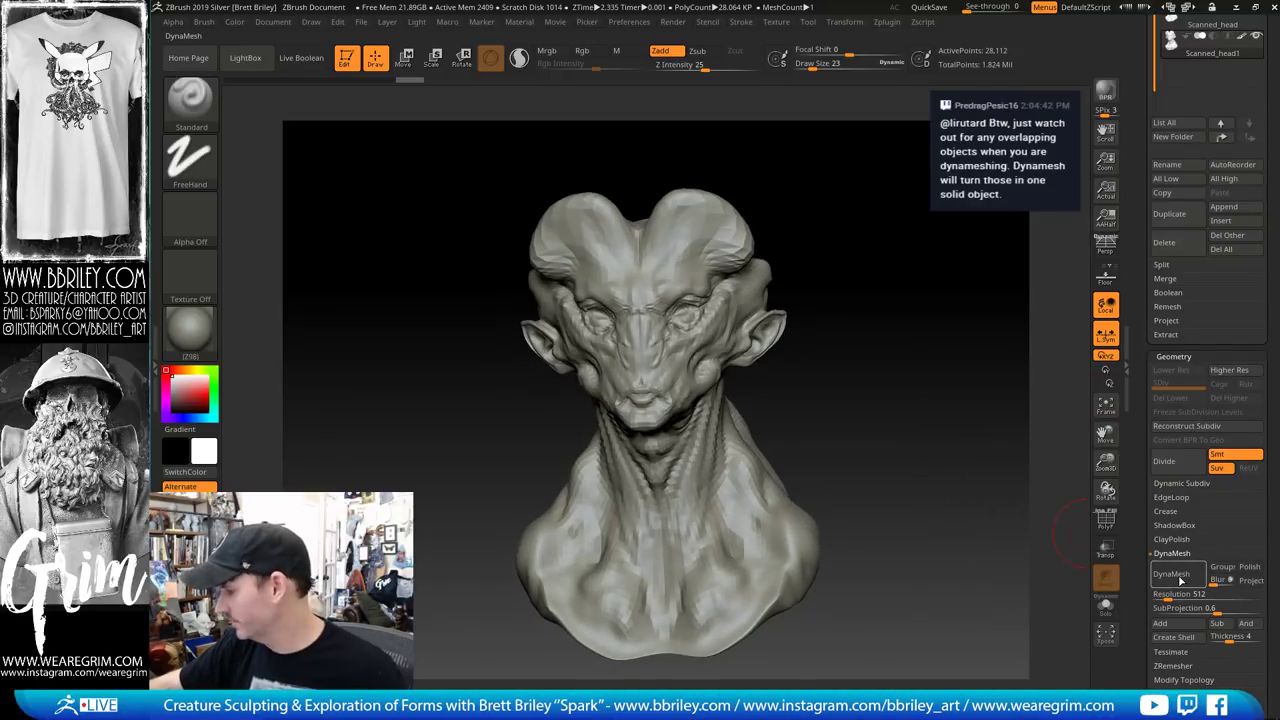
{"action": "left_click_drag", "start_coordinate": [928, 391], "coordinate": [893, 375]}
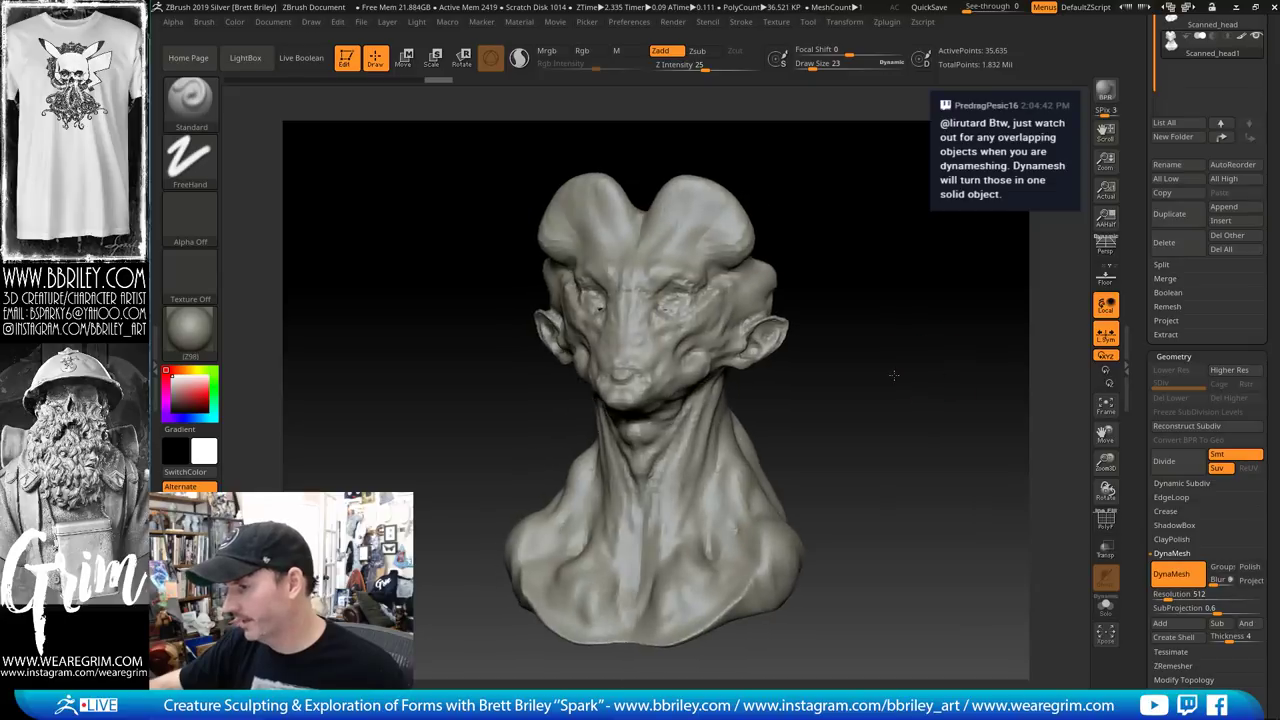
{"action": "key", "text": "ctrl+z"}
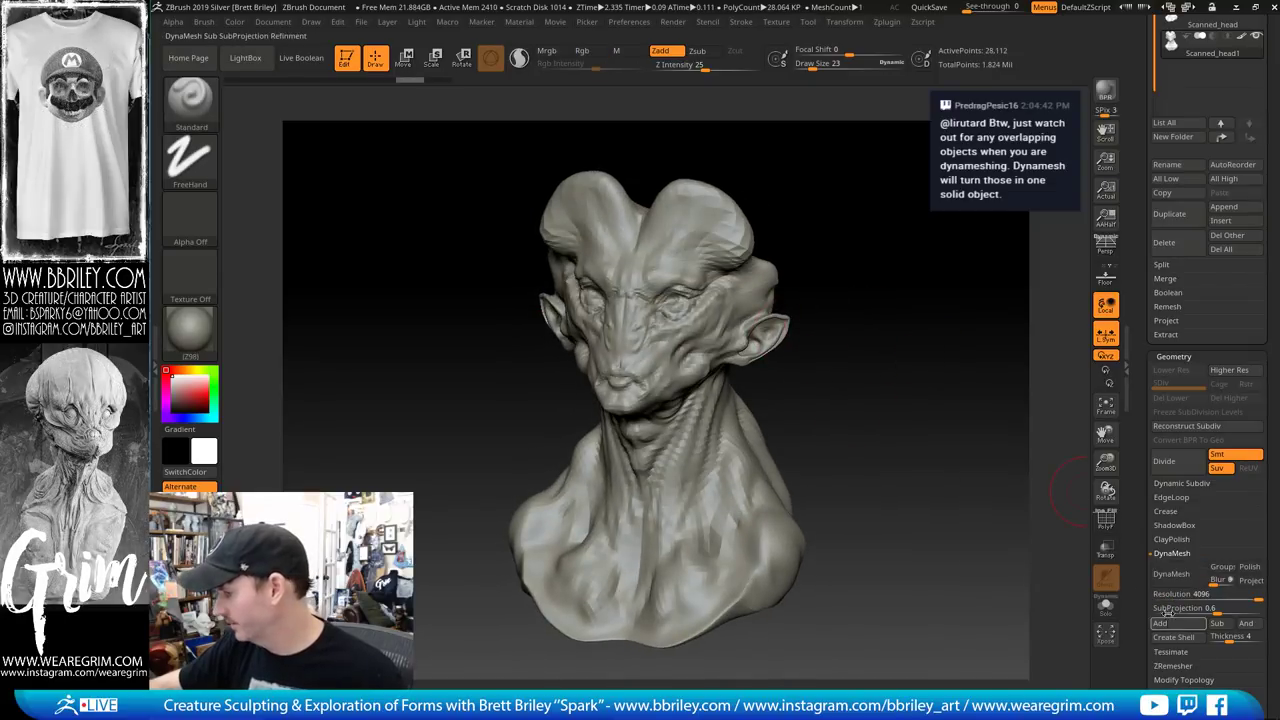
Set the DynaMesh resolution to 1024 and DynaMesh the duplicate head
{"action": "left_click", "coordinate": [1168, 596]}
{"action": "type", "text": "10"}
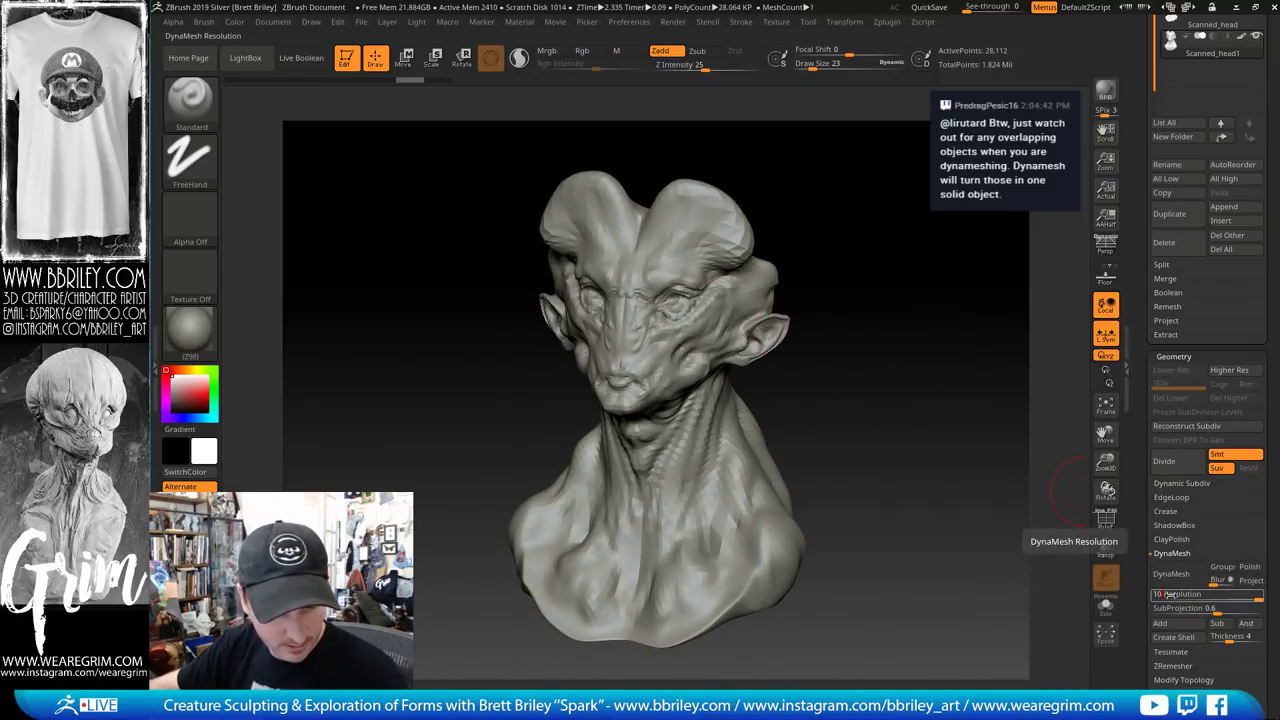
{"action": "type", "text": "24"}
{"action": "key", "text": "Return"}
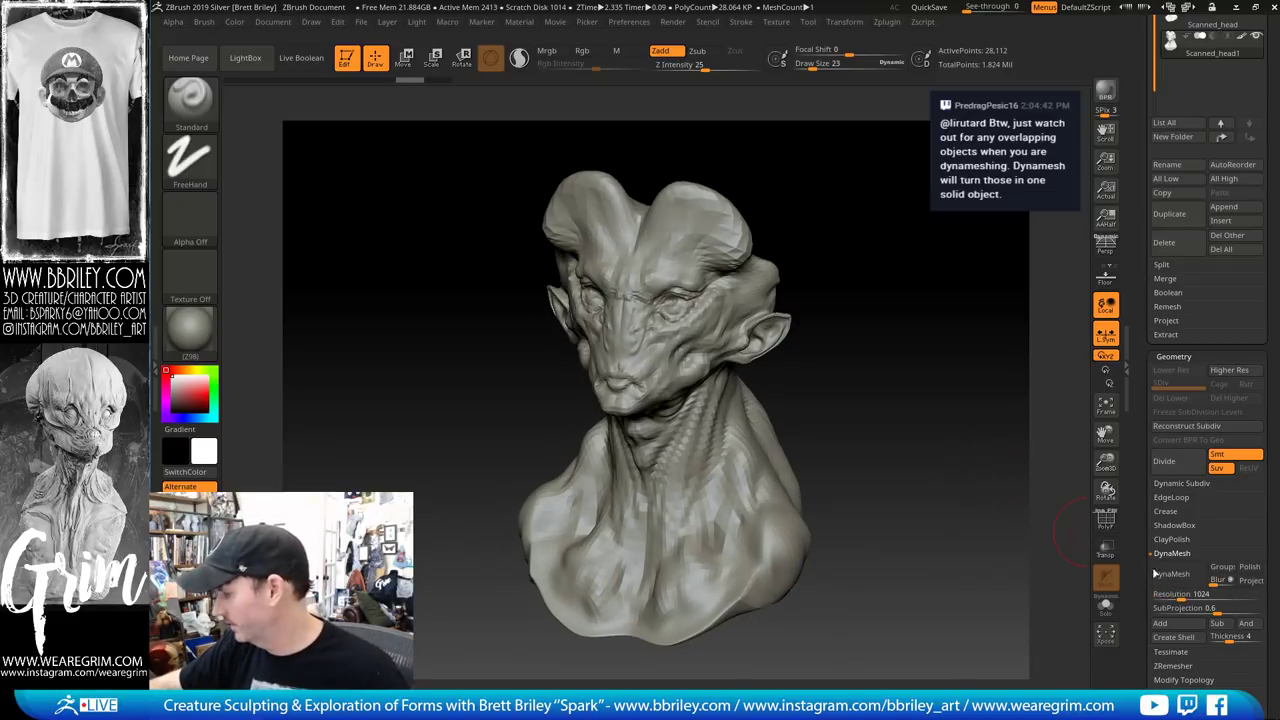
{"action": "left_click", "coordinate": [1170, 582]}
{"action": "left_click_drag", "start_coordinate": [890, 490], "coordinate": [967, 484]}
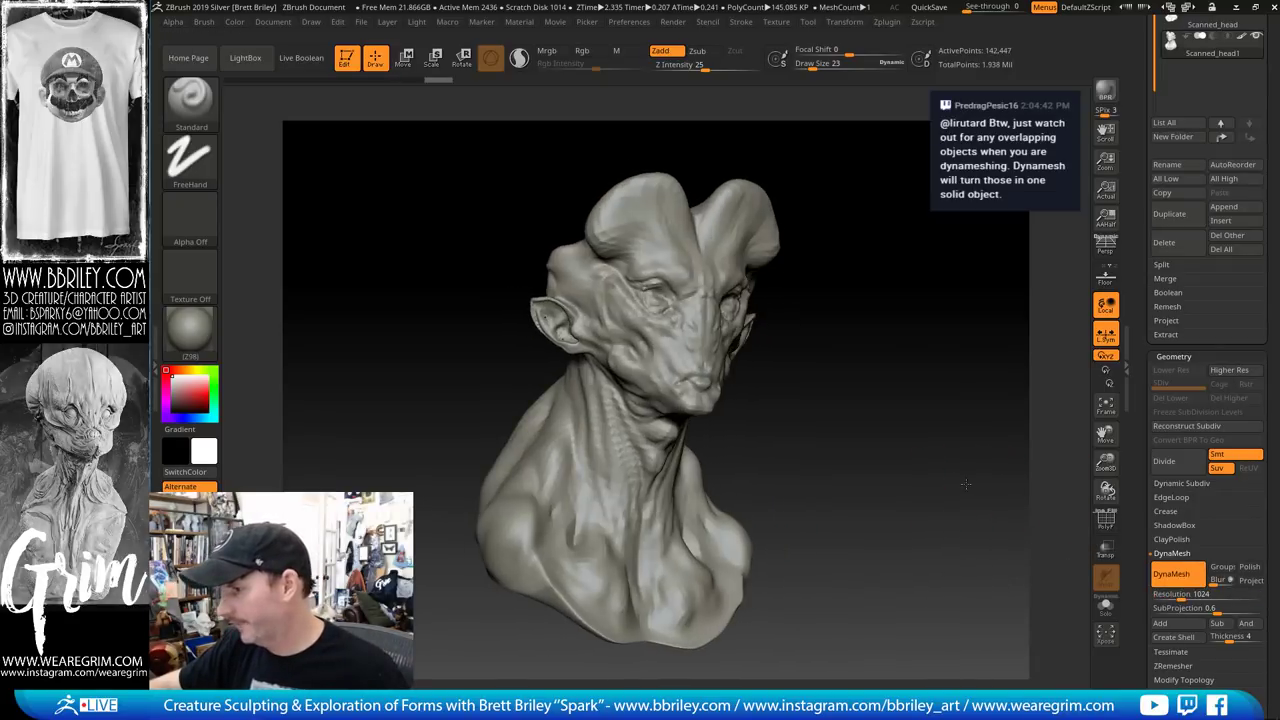
{"action": "left_click_drag", "start_coordinate": [857, 419], "coordinate": [957, 491]}
{"action": "mouse_move", "coordinate": [978, 655]}
{"action": "left_mouse_down"}
{"action": "mouse_move", "coordinate": [1012, 600]}
{"action": "mouse_move", "coordinate": [990, 478]}
{"action": "mouse_move", "coordinate": [780, 420]}
{"action": "mouse_move", "coordinate": [560, 330]}
{"action": "left_mouse_up"}
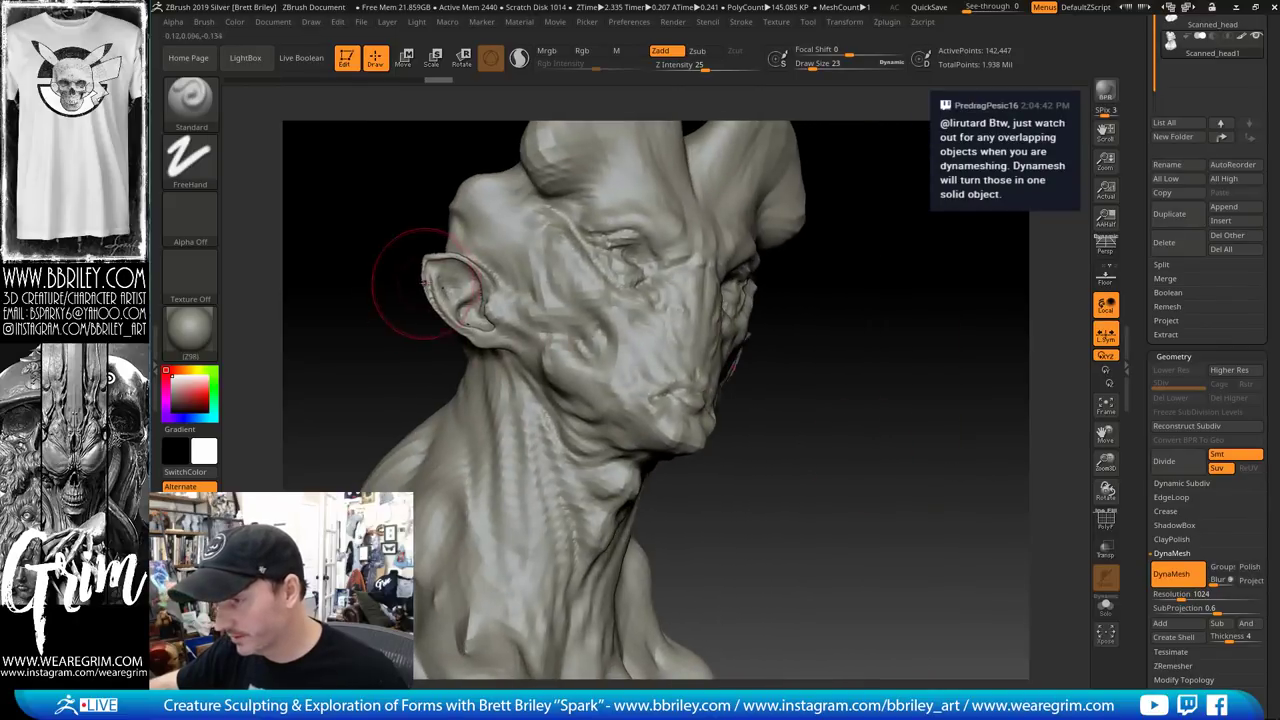
ZRemesh the duplicate head with a target polygon count of 2 and check the new wireframe around the face and ears
{"action": "mouse_move", "coordinate": [858, 440]}
{"action": "left_mouse_down"}
{"action": "mouse_move", "coordinate": [800, 445]}
{"action": "mouse_move", "coordinate": [880, 455]}
{"action": "mouse_move", "coordinate": [820, 460]}
{"action": "mouse_move", "coordinate": [946, 474]}
{"action": "left_mouse_up"}
{"action": "left_click_drag", "start_coordinate": [1147, 650], "coordinate": [1150, 620]}
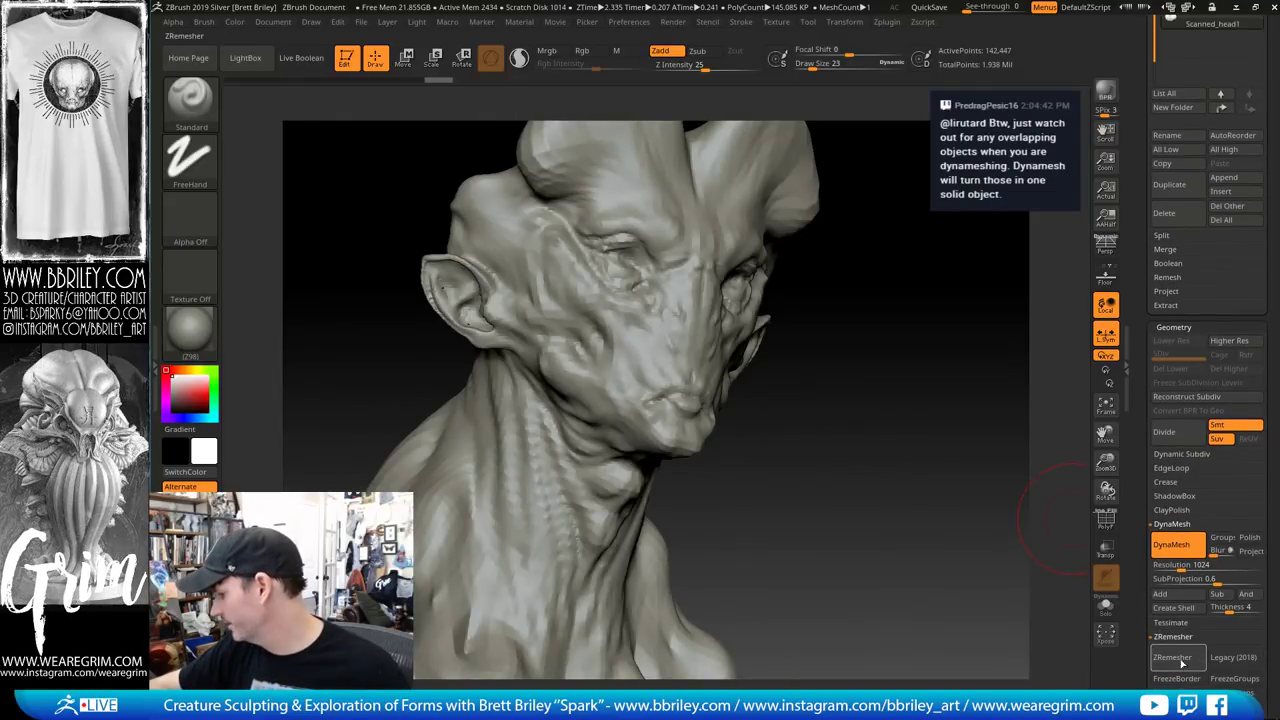
{"action": "left_click", "coordinate": [1171, 637]}
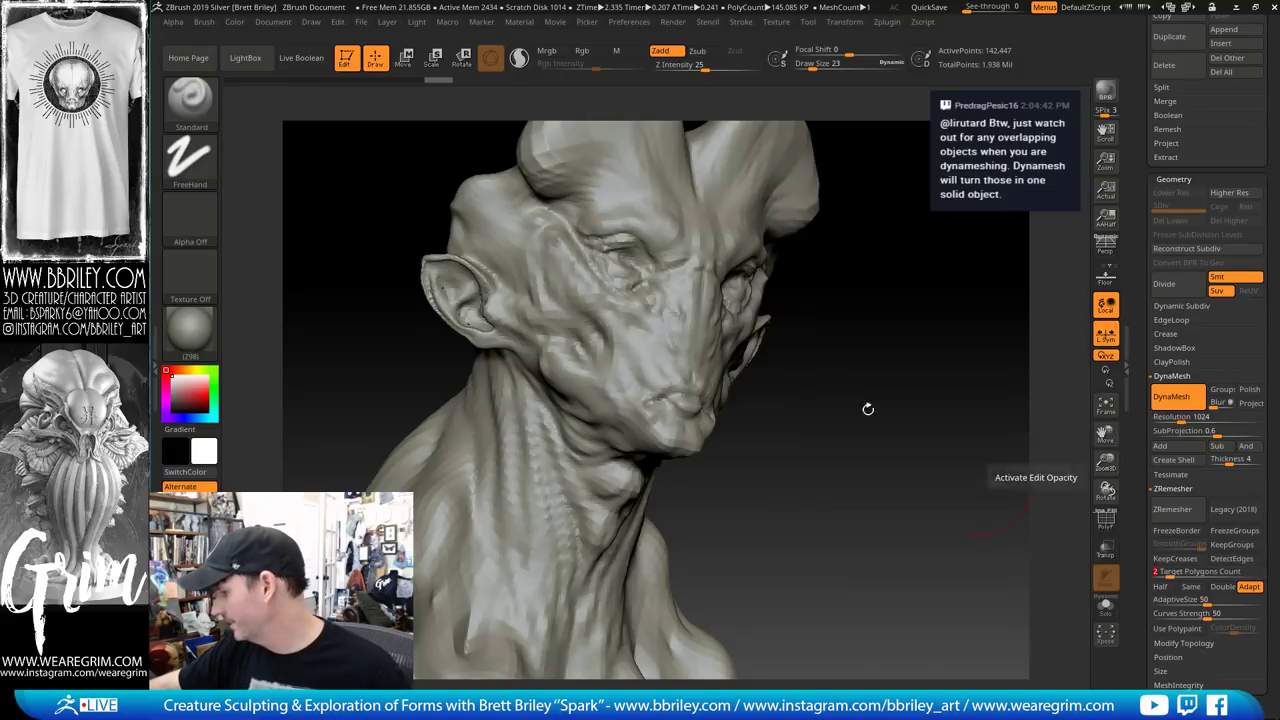
{"action": "left_click_drag", "start_coordinate": [863, 409], "coordinate": [897, 374]}
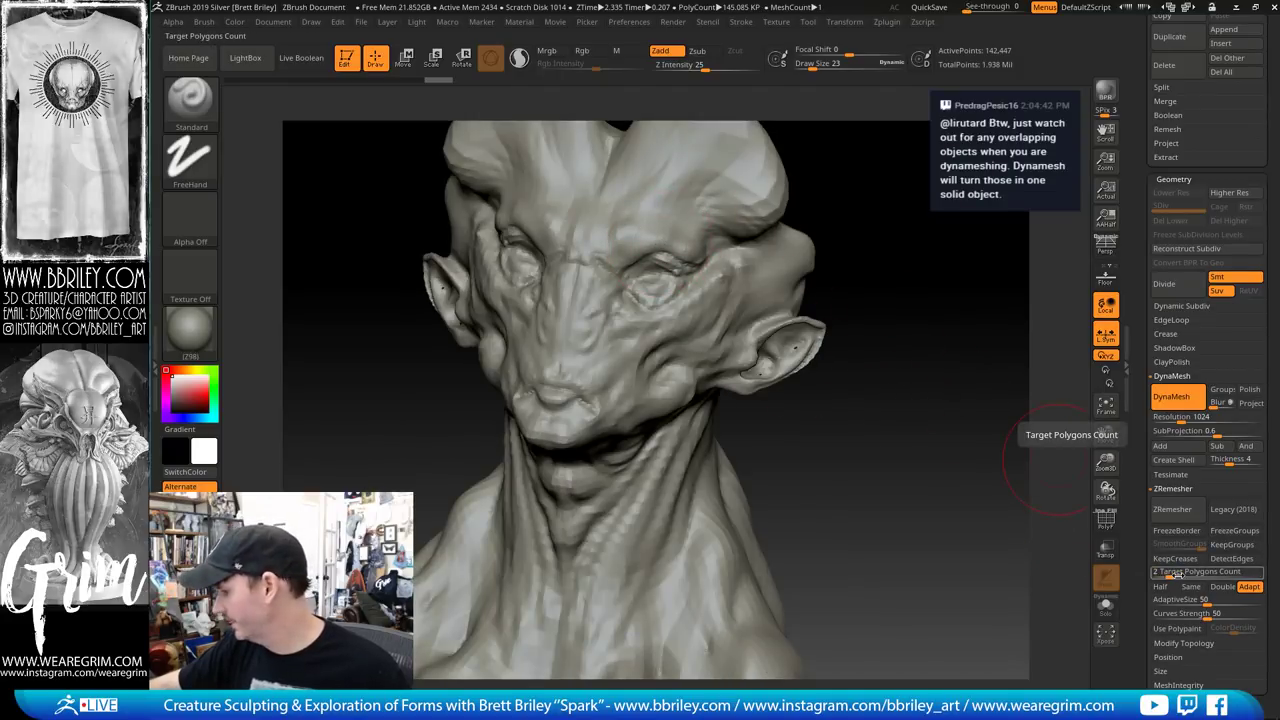
{"action": "left_click", "coordinate": [1176, 513]}
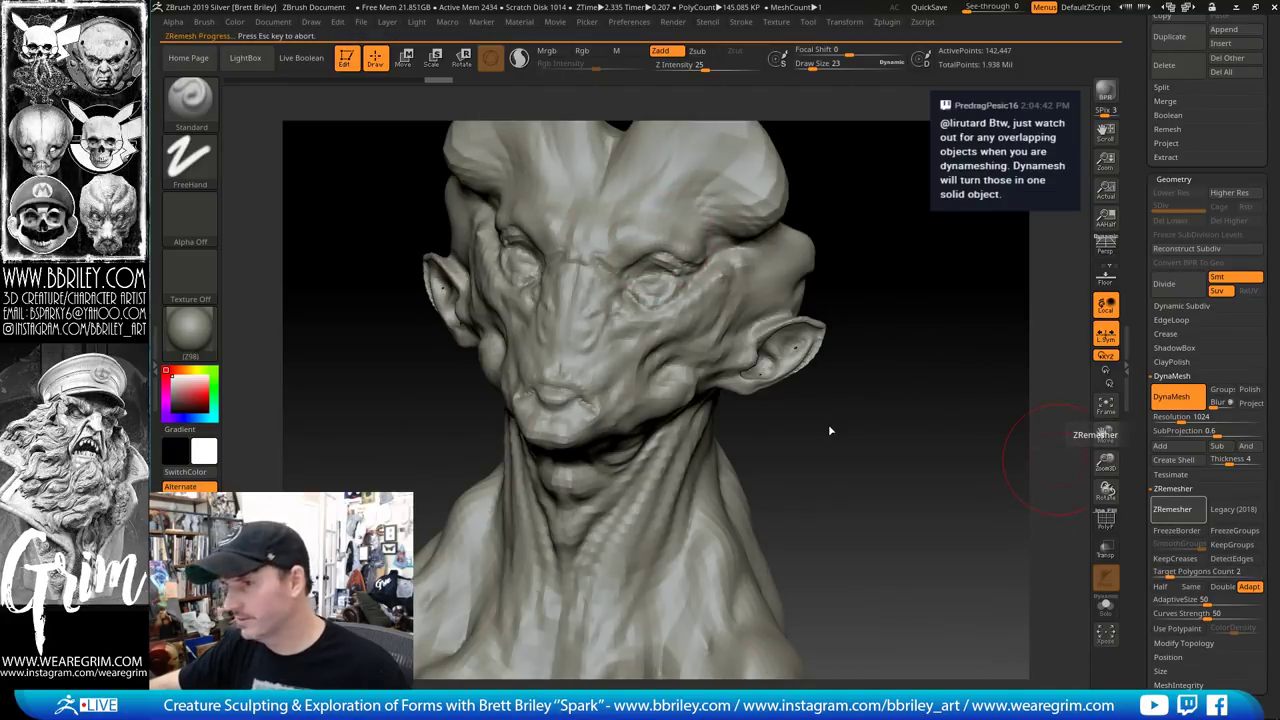
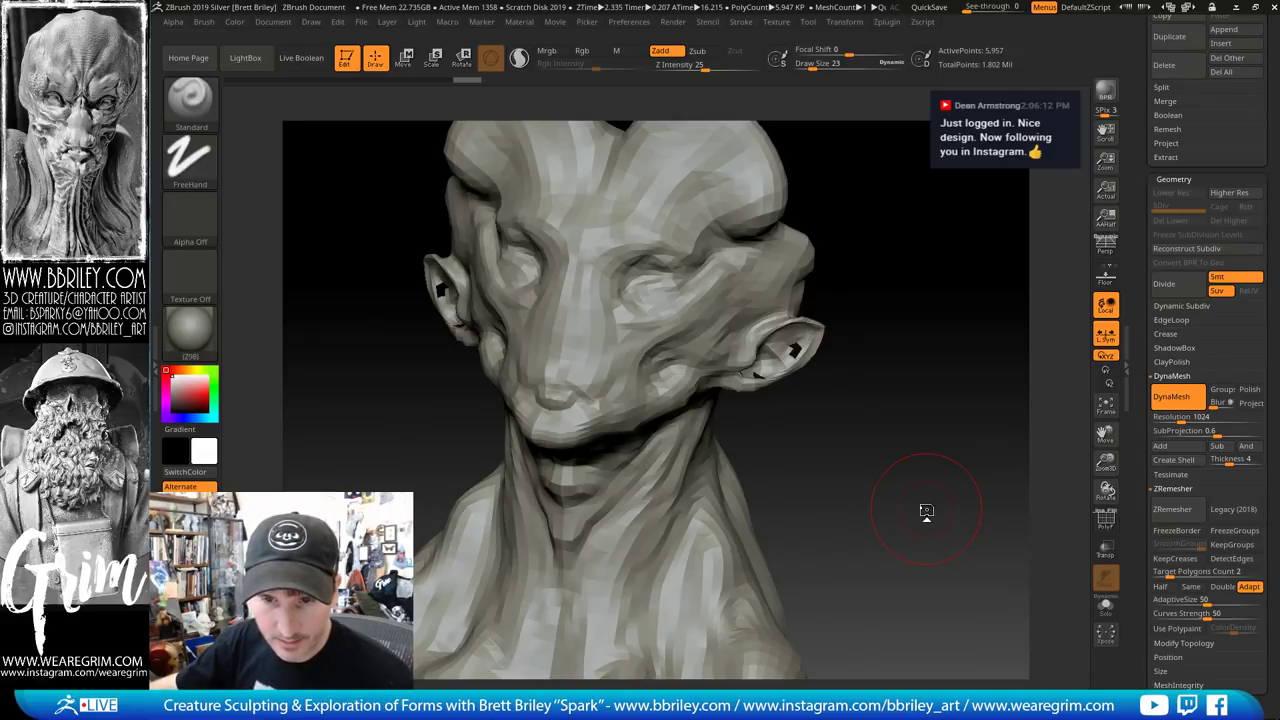
{"action": "left_click_drag", "start_coordinate": [932, 512], "coordinate": [880, 425]}
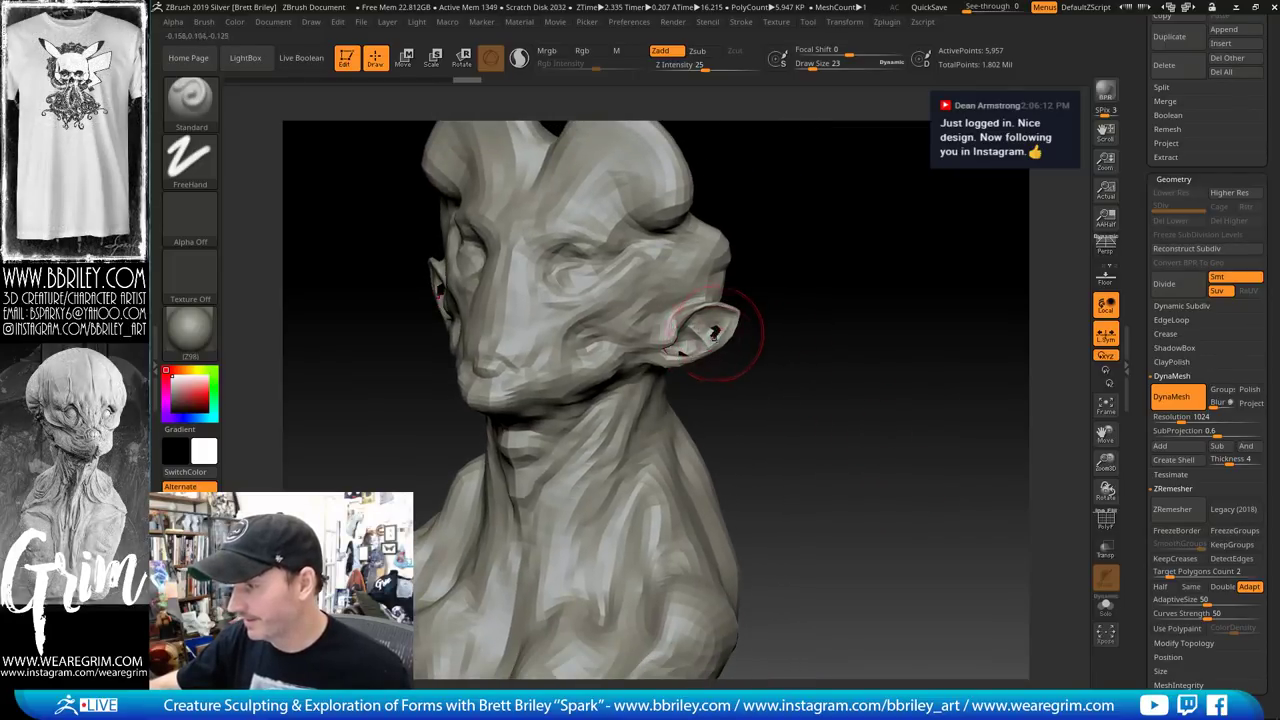
{"action": "left_click", "coordinate": [1098, 525]}
{"action": "left_click_drag", "start_coordinate": [877, 427], "coordinate": [903, 352], "text": "alt"}
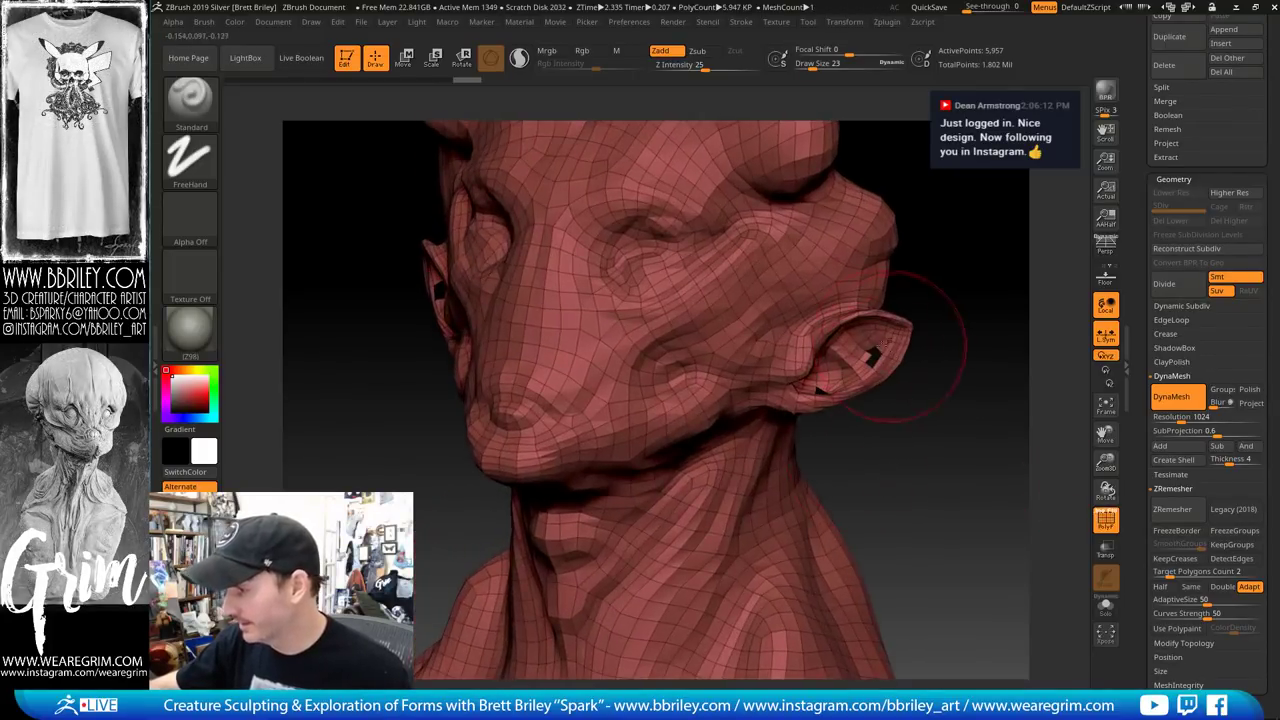
{"action": "left_click_drag", "start_coordinate": [923, 459], "coordinate": [958, 463]}
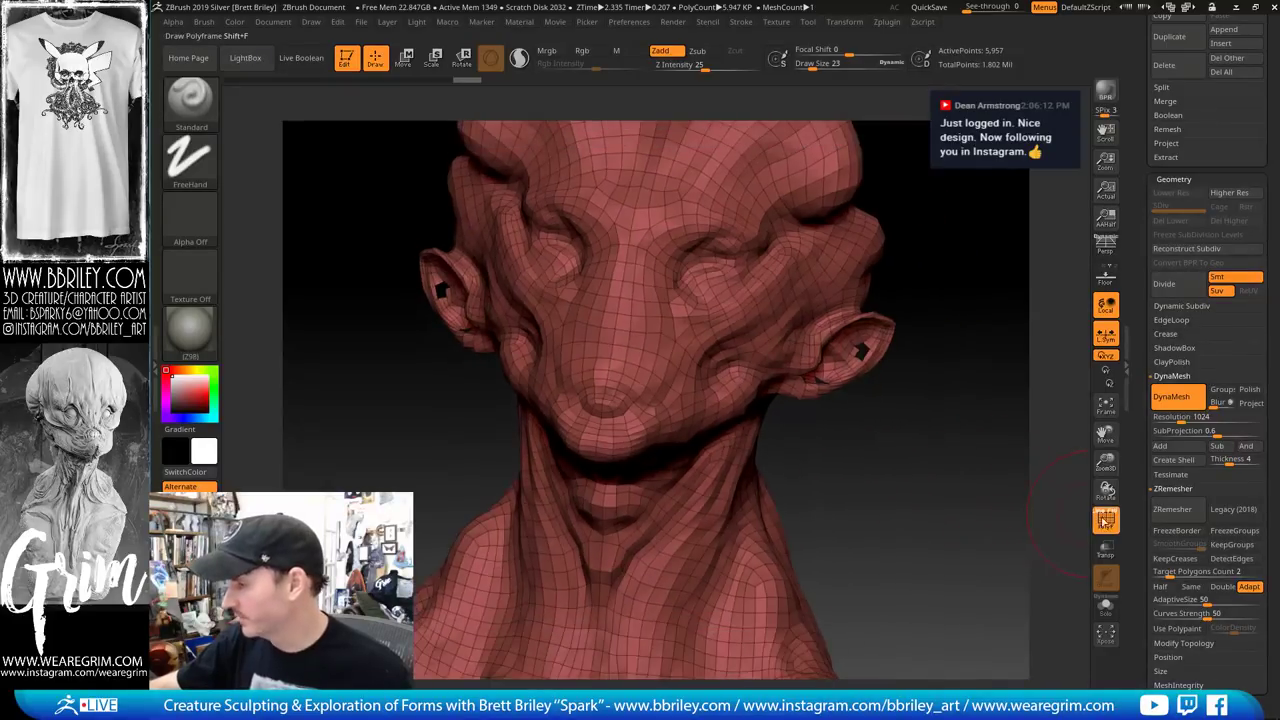
{"action": "left_click", "coordinate": [1104, 520]}
Delete the remeshed duplicate subtool, leaving only the original high-resolution head
{"action": "left_click_drag", "start_coordinate": [1139, 276], "coordinate": [1146, 510]}
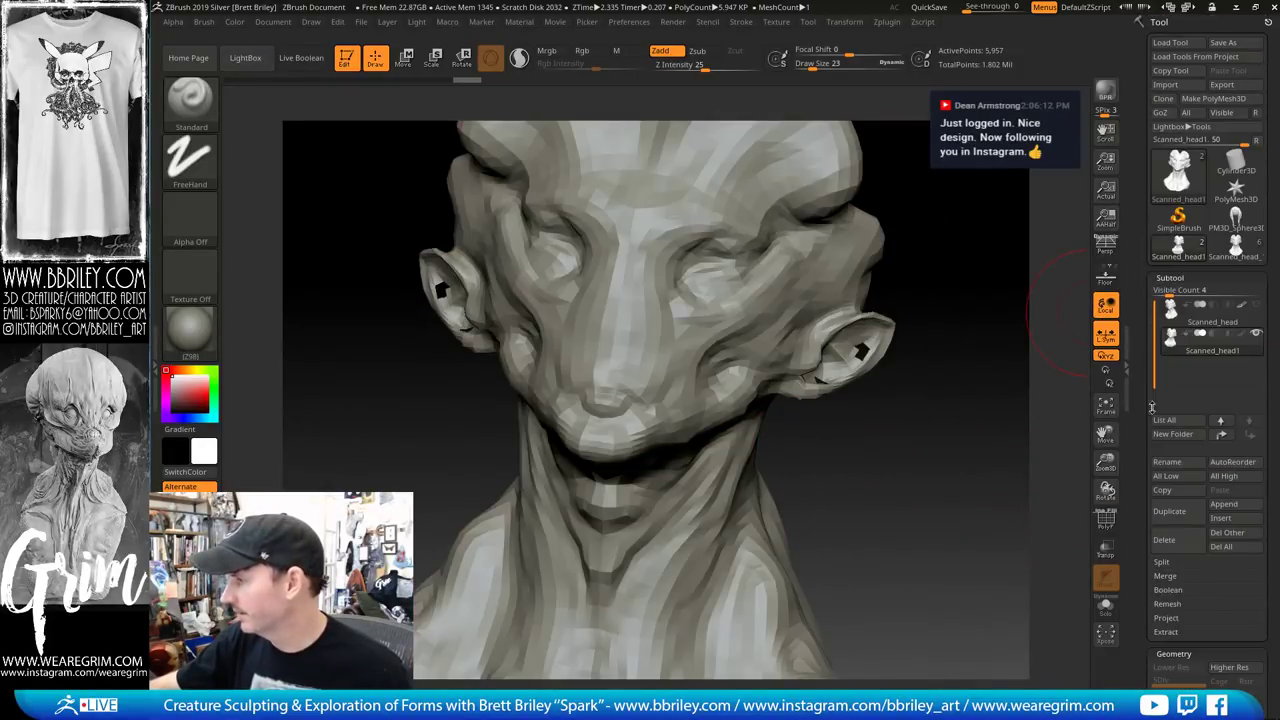
{"action": "left_click", "coordinate": [1171, 320]}
{"action": "left_click", "coordinate": [1255, 335]}
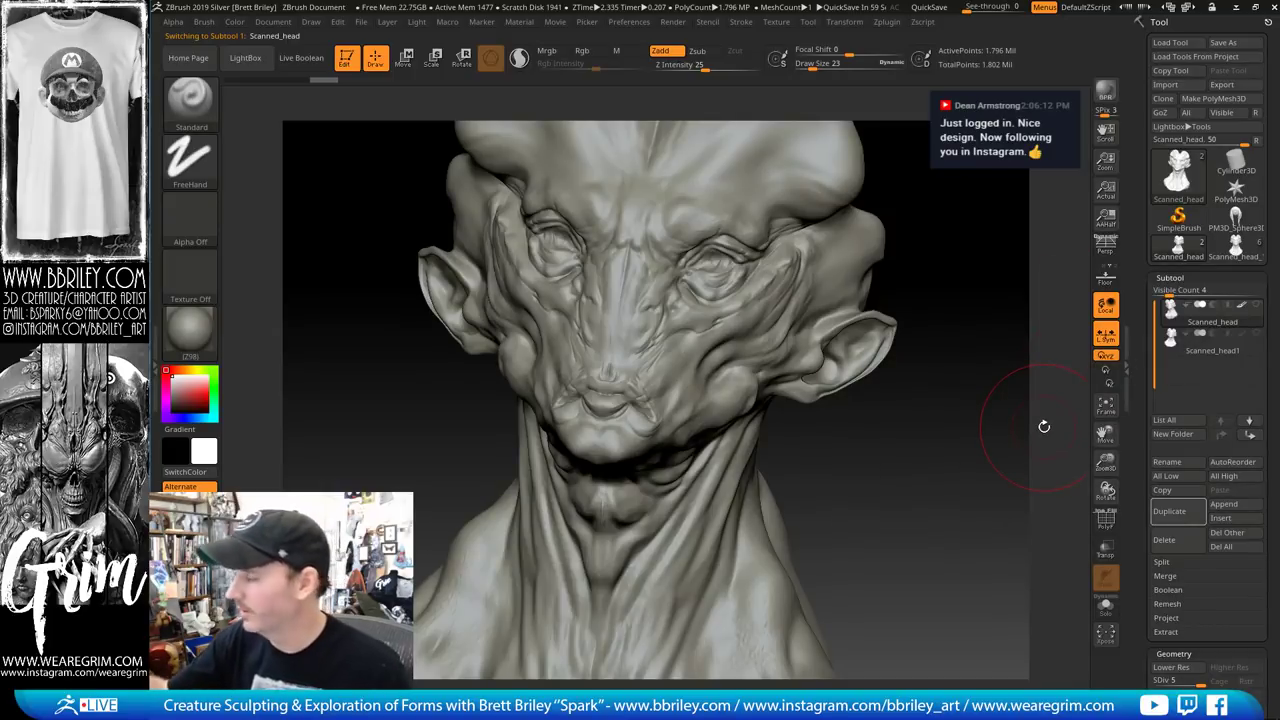
{"action": "left_click_drag", "start_coordinate": [993, 361], "coordinate": [966, 343]}
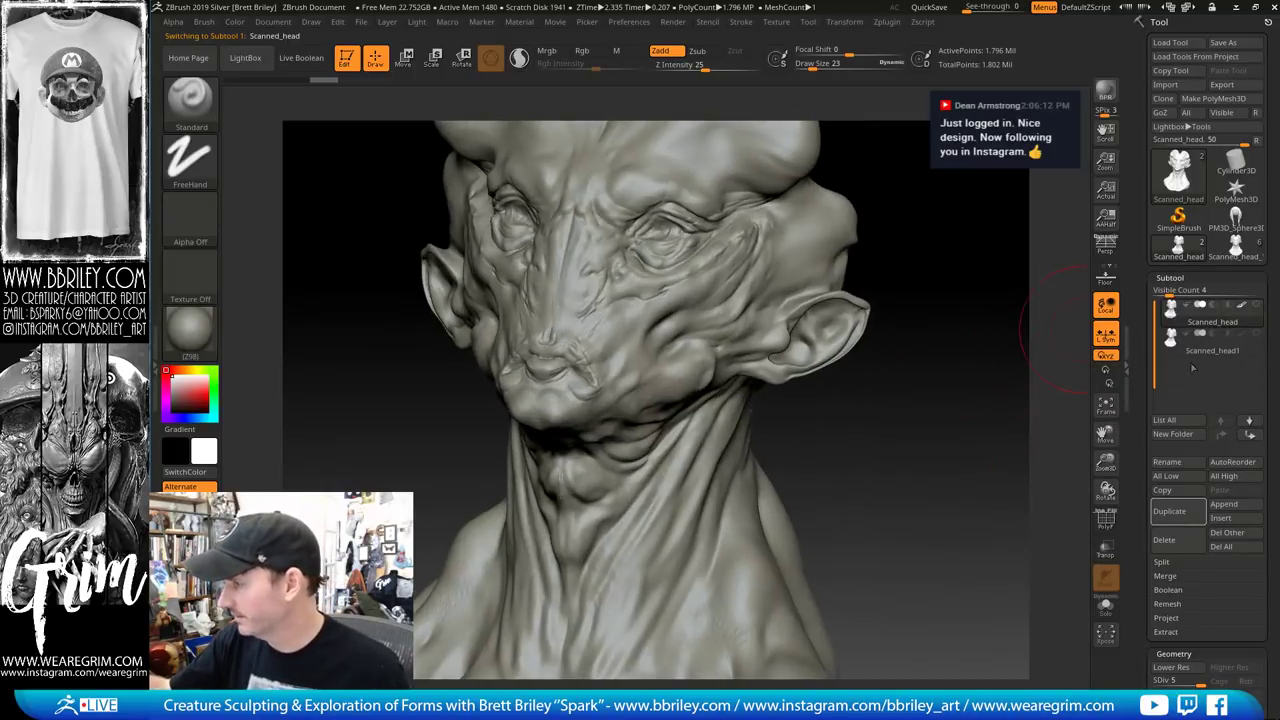
{"action": "left_click", "coordinate": [1185, 347]}
{"action": "left_click", "coordinate": [1164, 540]}
{"action": "left_click", "coordinate": [1058, 569]}
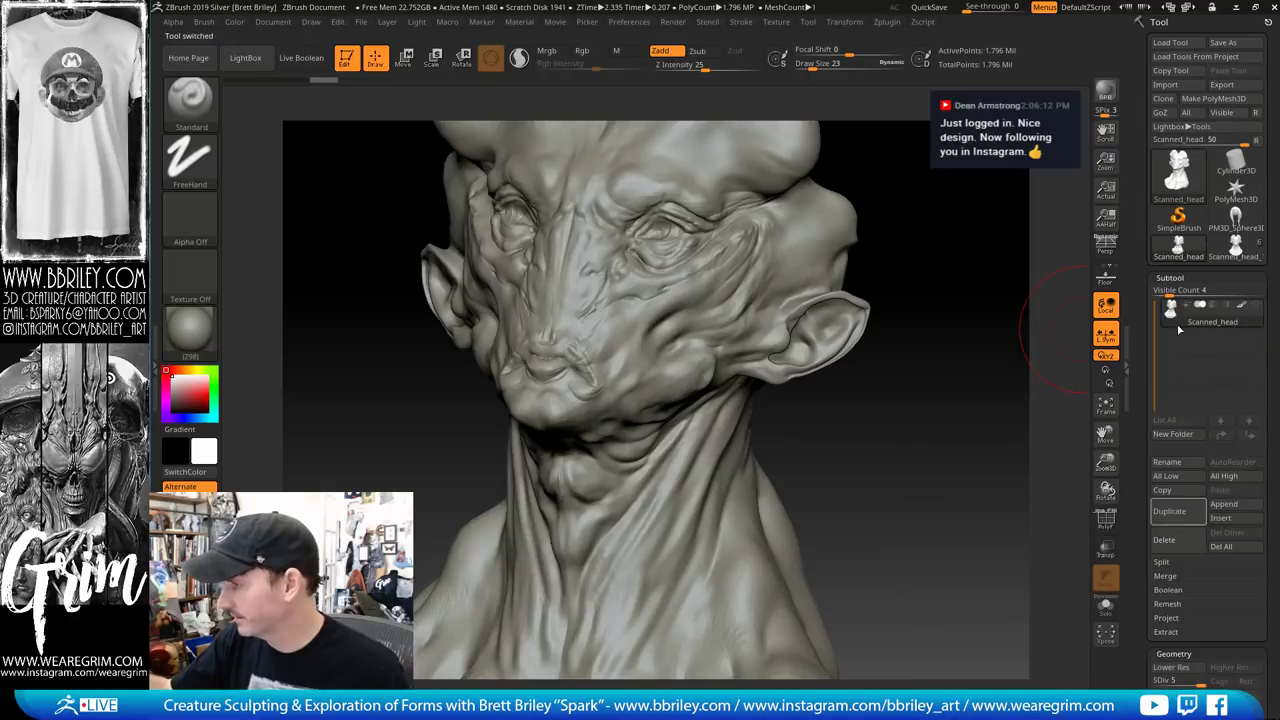
Thicken the thin ear shells with the Inflat brush at draw size 7 and smooth the reworked surface
{"action": "left_click_drag", "start_coordinate": [931, 360], "coordinate": [815, 330]}
{"action": "key", "text": "b"}
{"action": "key", "text": "c"}
{"action": "key", "text": "l"}
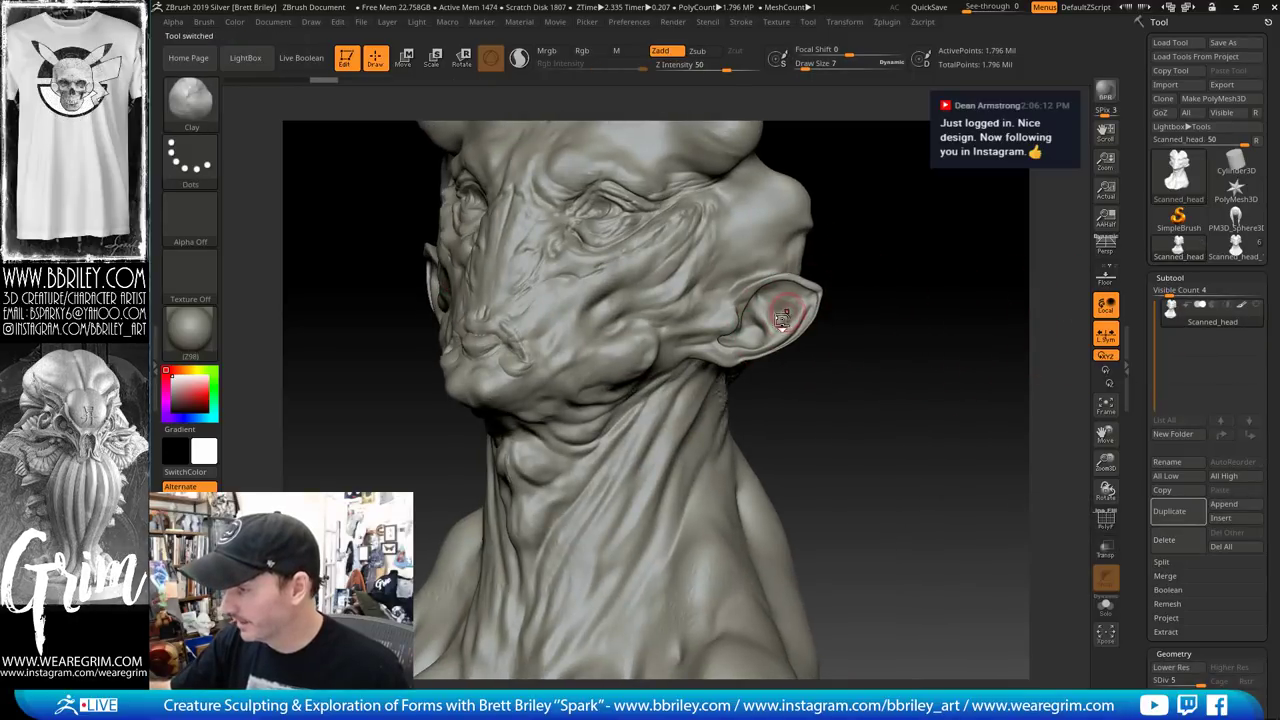
{"action": "left_click_drag", "start_coordinate": [908, 294], "coordinate": [922, 312]}
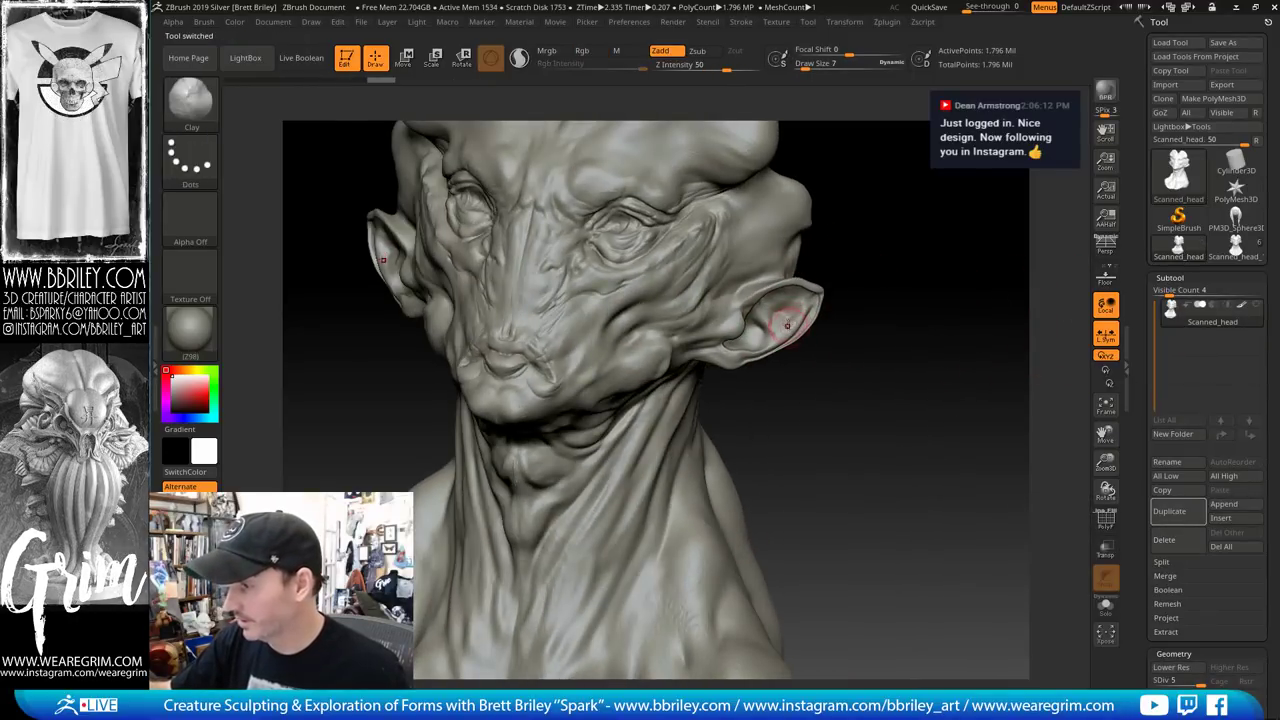
{"action": "key", "text": "b"}
{"action": "key", "text": "i"}
{"action": "key", "text": "n"}
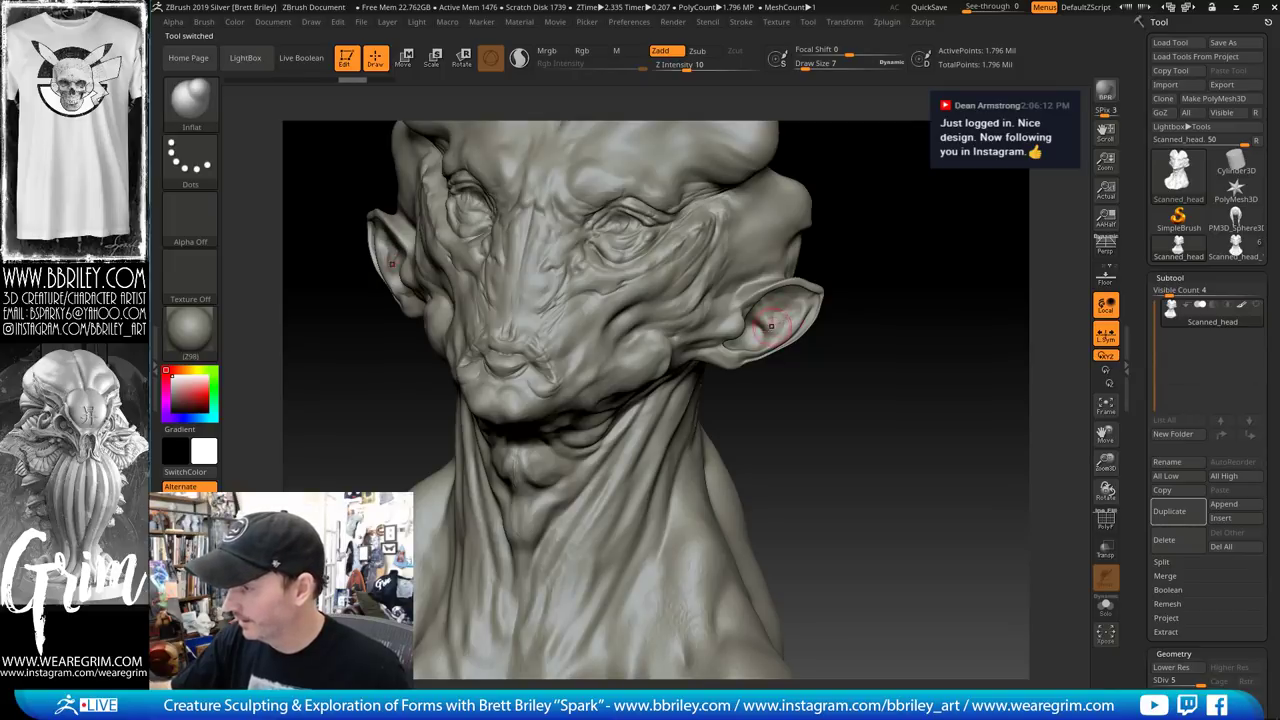
{"action": "left_click_drag", "start_coordinate": [893, 330], "coordinate": [745, 260]}
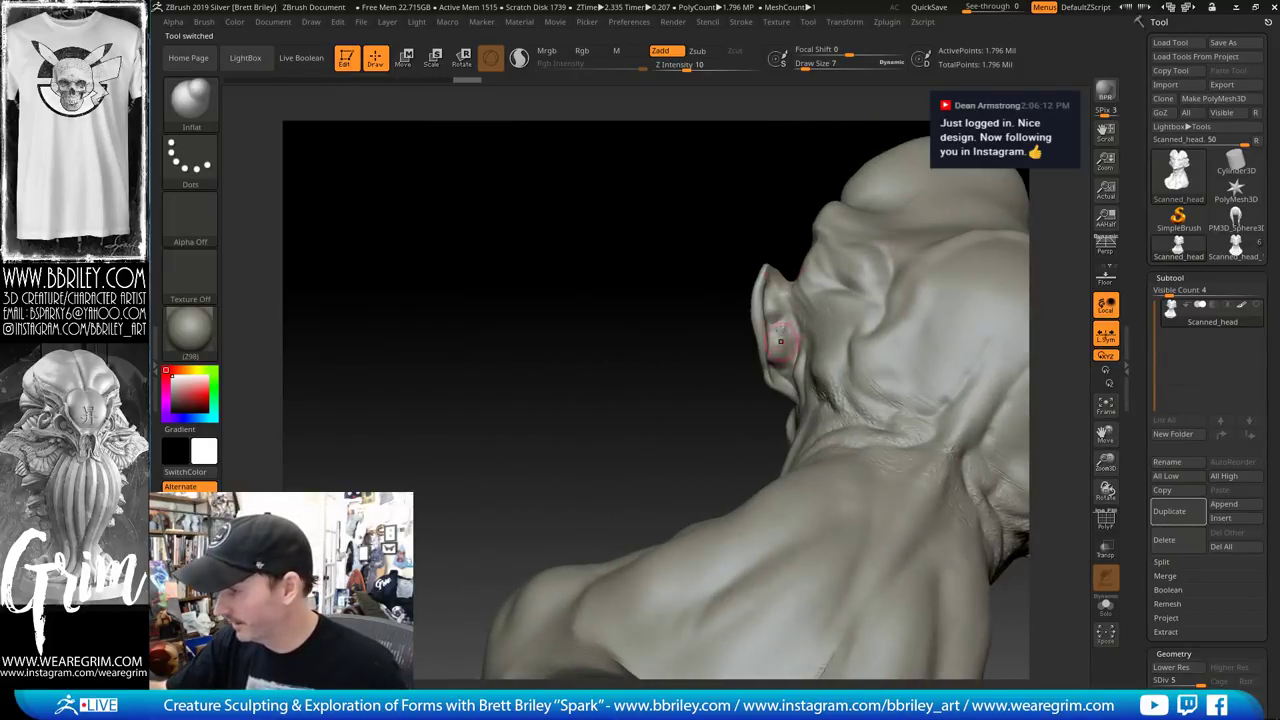
{"action": "mouse_move", "coordinate": [787, 342]}
{"action": "left_mouse_down"}
{"action": "mouse_move", "coordinate": [776, 328]}
{"action": "mouse_move", "coordinate": [778, 343]}
{"action": "left_mouse_up"}
{"action": "left_click_drag", "start_coordinate": [765, 217], "coordinate": [776, 237]}
{"action": "mouse_move", "coordinate": [776, 236]}
{"action": "right_mouse_down"}
{"action": "mouse_move", "coordinate": [788, 335]}
{"action": "mouse_move", "coordinate": [772, 339]}
{"action": "right_mouse_up"}
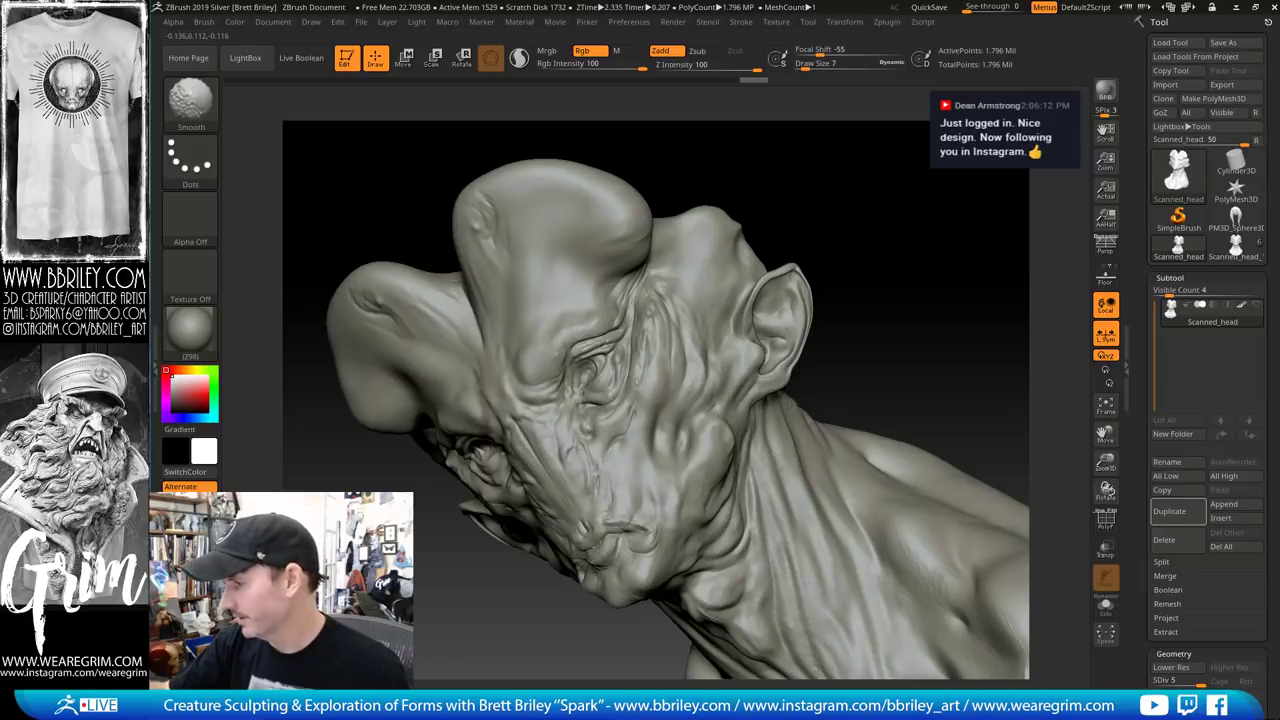
{"action": "mouse_move", "coordinate": [784, 308]}
{"action": "right_mouse_down"}
{"action": "mouse_move", "coordinate": [879, 263]}
{"action": "mouse_move", "coordinate": [792, 335]}
{"action": "right_mouse_up"}
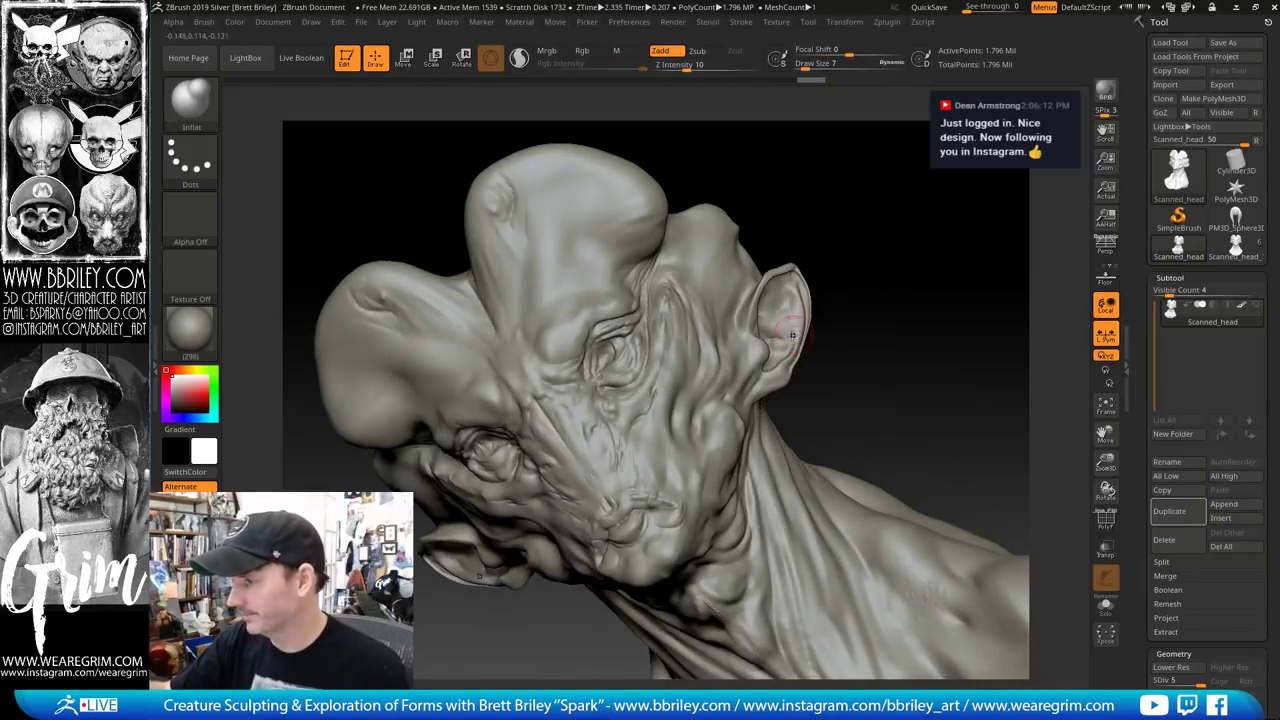
Duplicate the head subtool, lower the duplicate to subdivision level 3, and delete its higher and lower levels
{"action": "left_click", "coordinate": [1169, 511]}
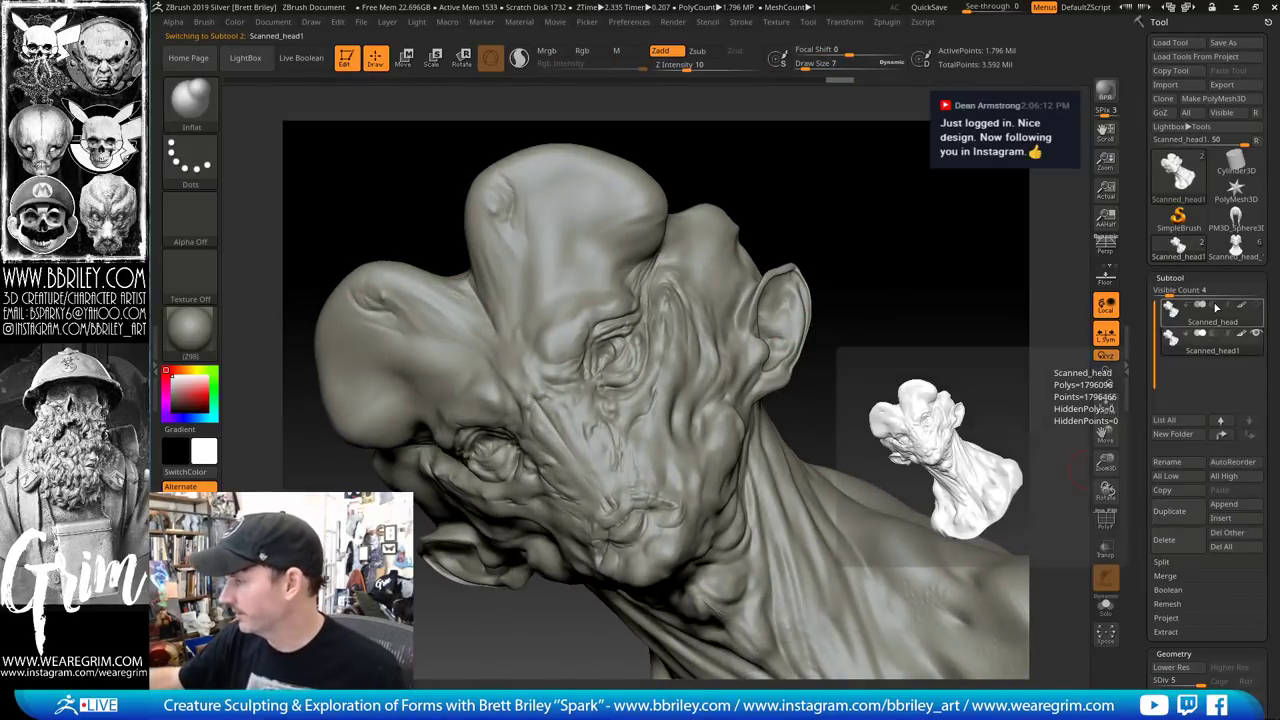
{"action": "scroll", "coordinate": [1186, 395], "scroll_direction": "down", "scroll_amount": 5}
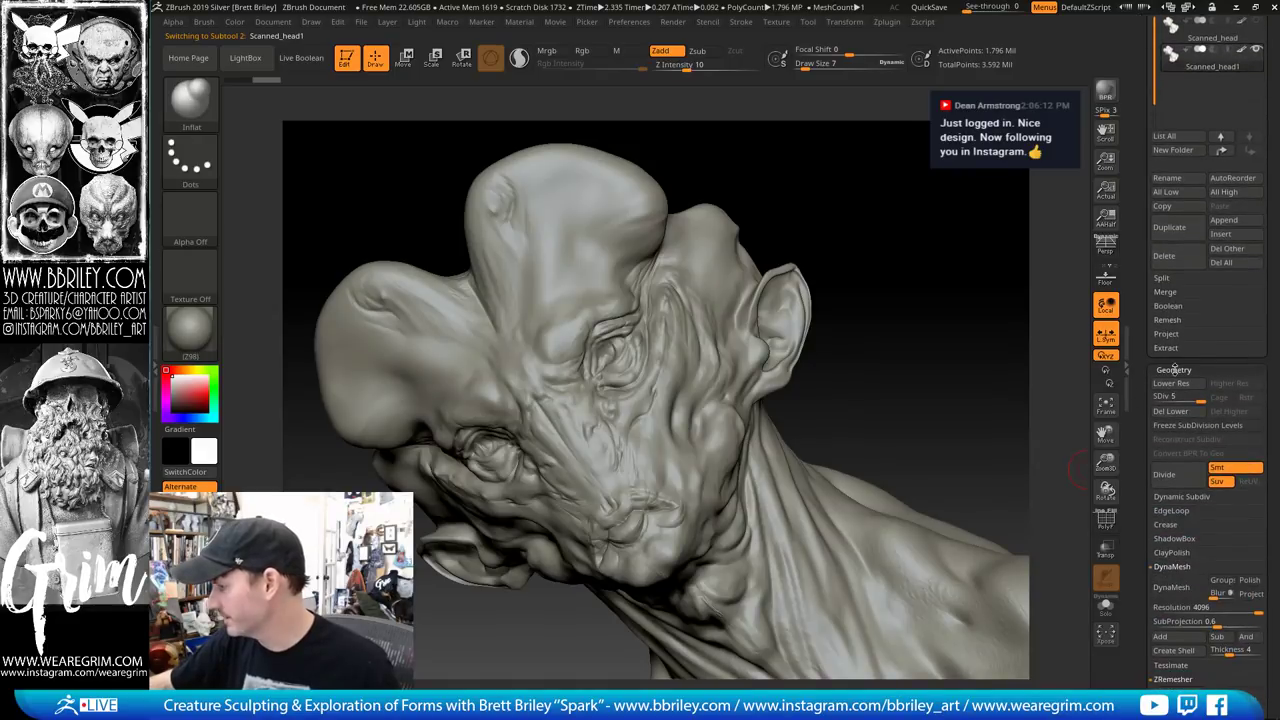
{"action": "left_click", "coordinate": [1172, 383]}
{"action": "left_click", "coordinate": [1172, 383]}
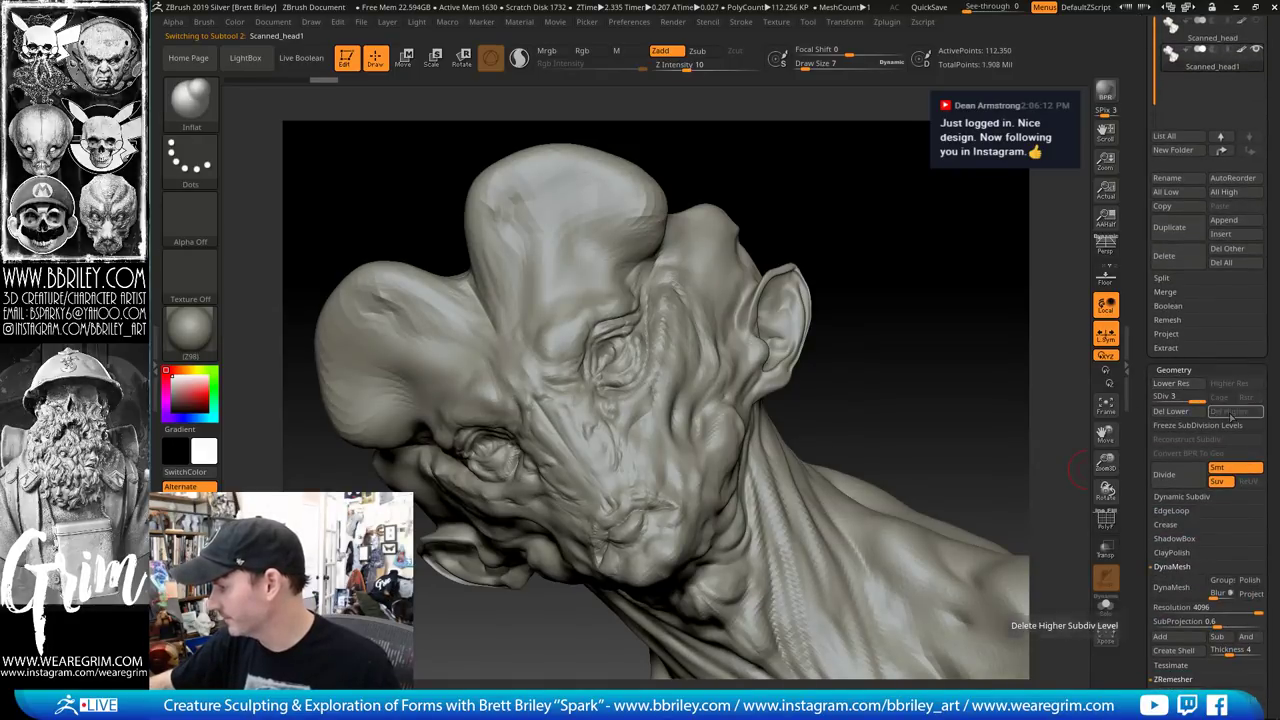
{"action": "left_click", "coordinate": [1186, 415]}
Set the DynaMesh resolution to 1024 and DynaMesh the new duplicate head
{"action": "scroll", "coordinate": [1180, 470], "scroll_direction": "down", "scroll_amount": 3}
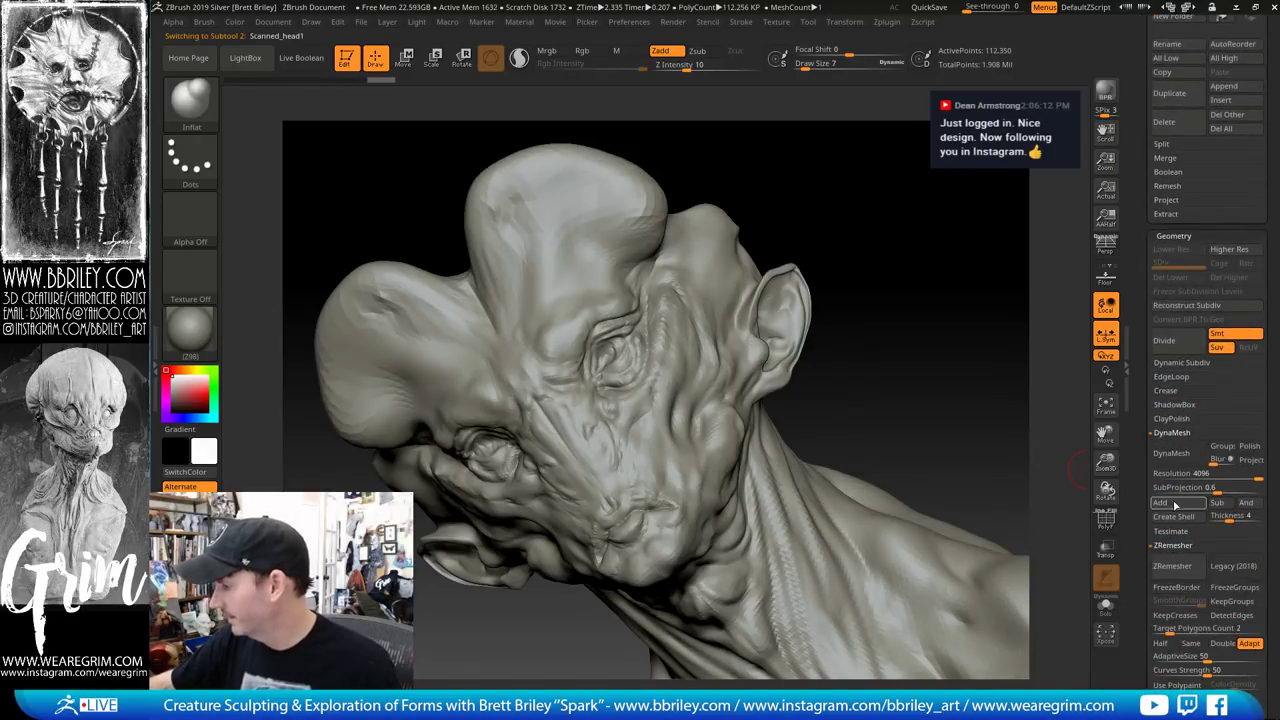
{"action": "left_click", "coordinate": [1175, 478]}
{"action": "type", "text": "1024"}
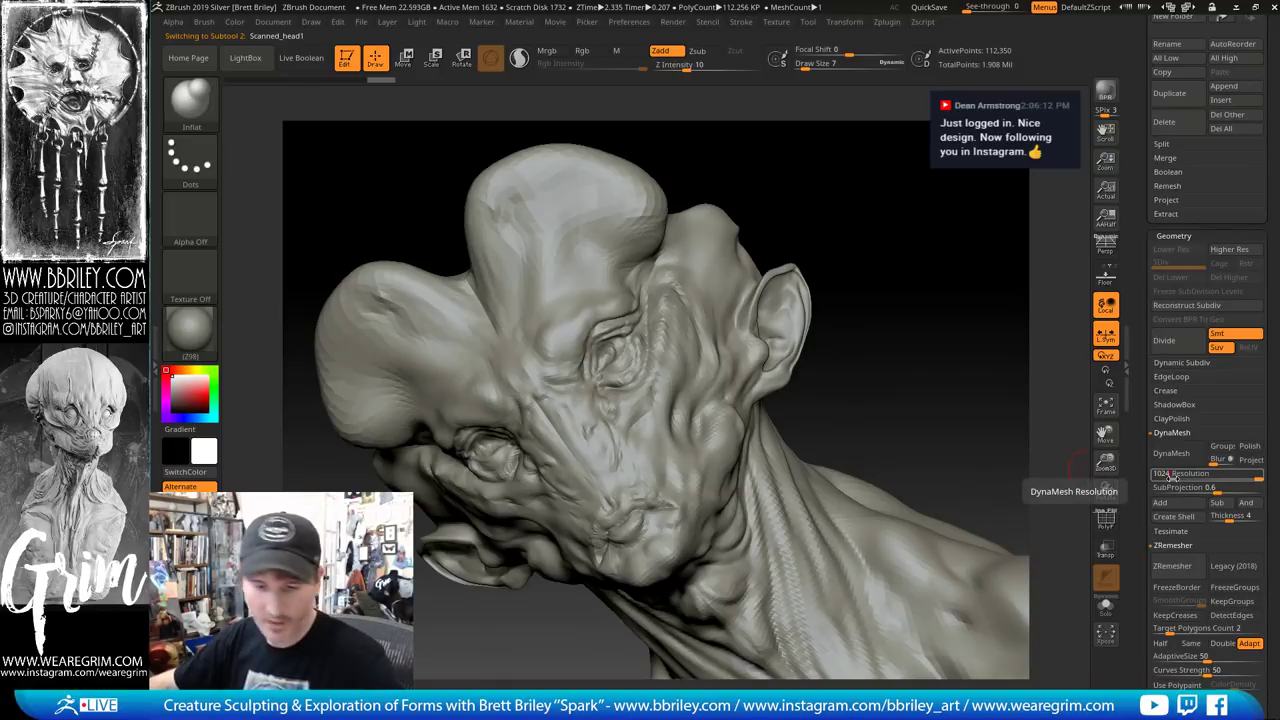
{"action": "left_click", "coordinate": [1171, 453]}
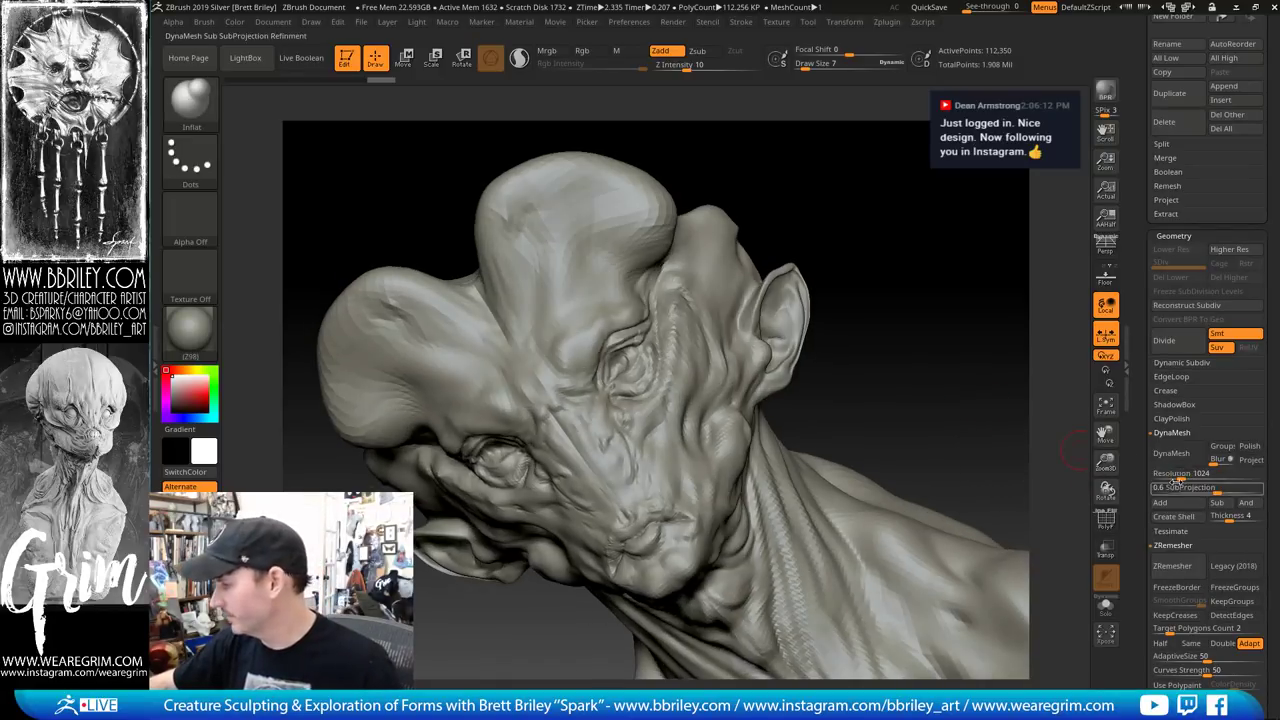
{"action": "left_click", "coordinate": [1187, 459]}
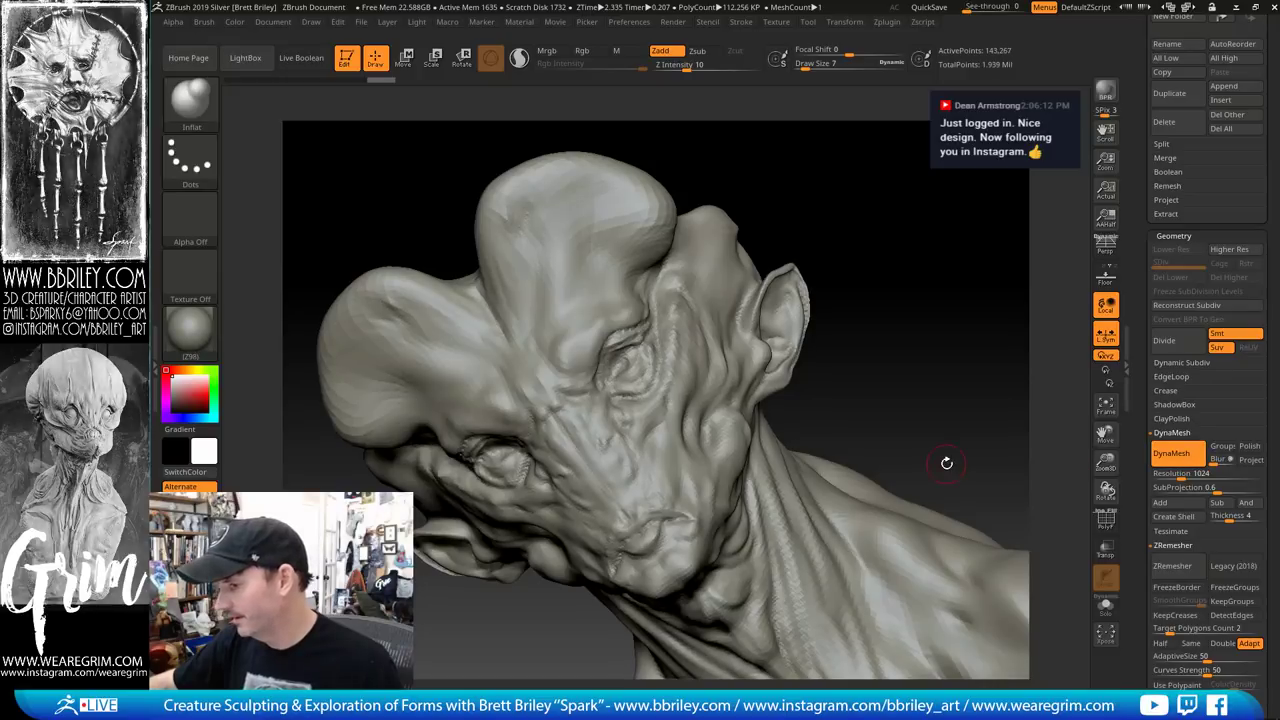
ZRemesh the DynaMeshed duplicate with a target polygon count of 2
{"action": "mouse_move", "coordinate": [946, 417]}
{"action": "left_mouse_down", "text": "alt"}
{"action": "mouse_move", "coordinate": [942, 375]}
{"action": "mouse_move", "coordinate": [680, 378]}
{"action": "mouse_move", "coordinate": [943, 374]}
{"action": "left_mouse_up", "text": "alt"}
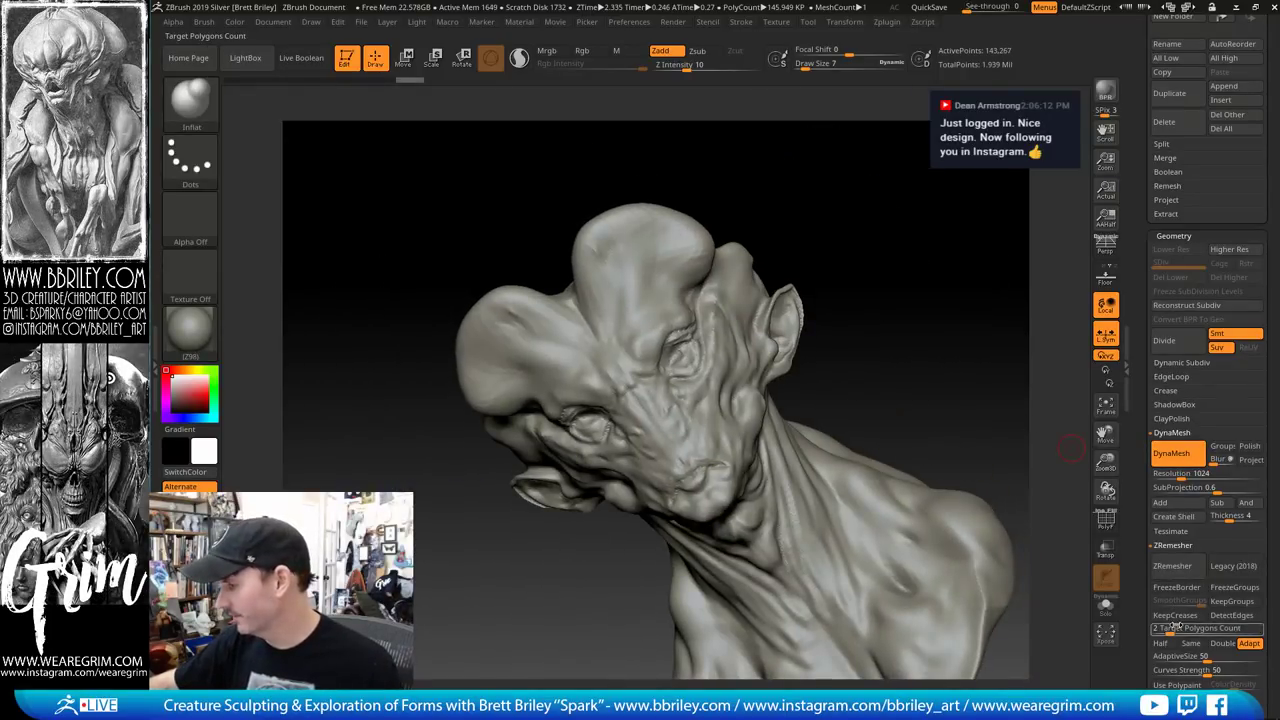
{"action": "mouse_move", "coordinate": [997, 460]}
{"action": "left_mouse_down"}
{"action": "mouse_move", "coordinate": [1016, 430]}
{"action": "mouse_move", "coordinate": [925, 363]}
{"action": "mouse_move", "coordinate": [983, 537]}
{"action": "left_mouse_up"}
{"action": "left_click", "coordinate": [1162, 567]}
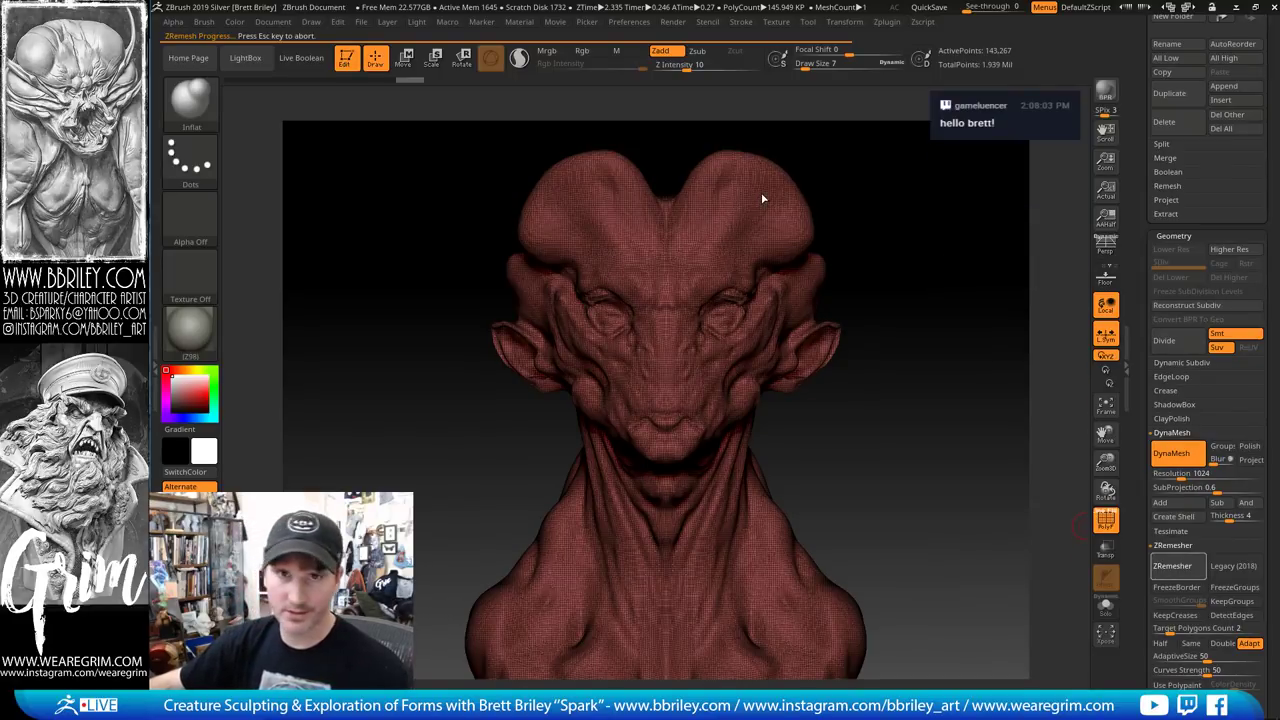
Examine the remeshed bust's ears, back and underside, with its polygon wireframe displayed
{"action": "mouse_move", "coordinate": [931, 303]}
{"action": "left_mouse_down"}
{"action": "mouse_move", "coordinate": [920, 315]}
{"action": "mouse_move", "coordinate": [887, 305]}
{"action": "left_mouse_up"}
{"action": "left_click", "coordinate": [1105, 518]}
{"action": "left_click_drag", "start_coordinate": [1020, 449], "coordinate": [1026, 387]}
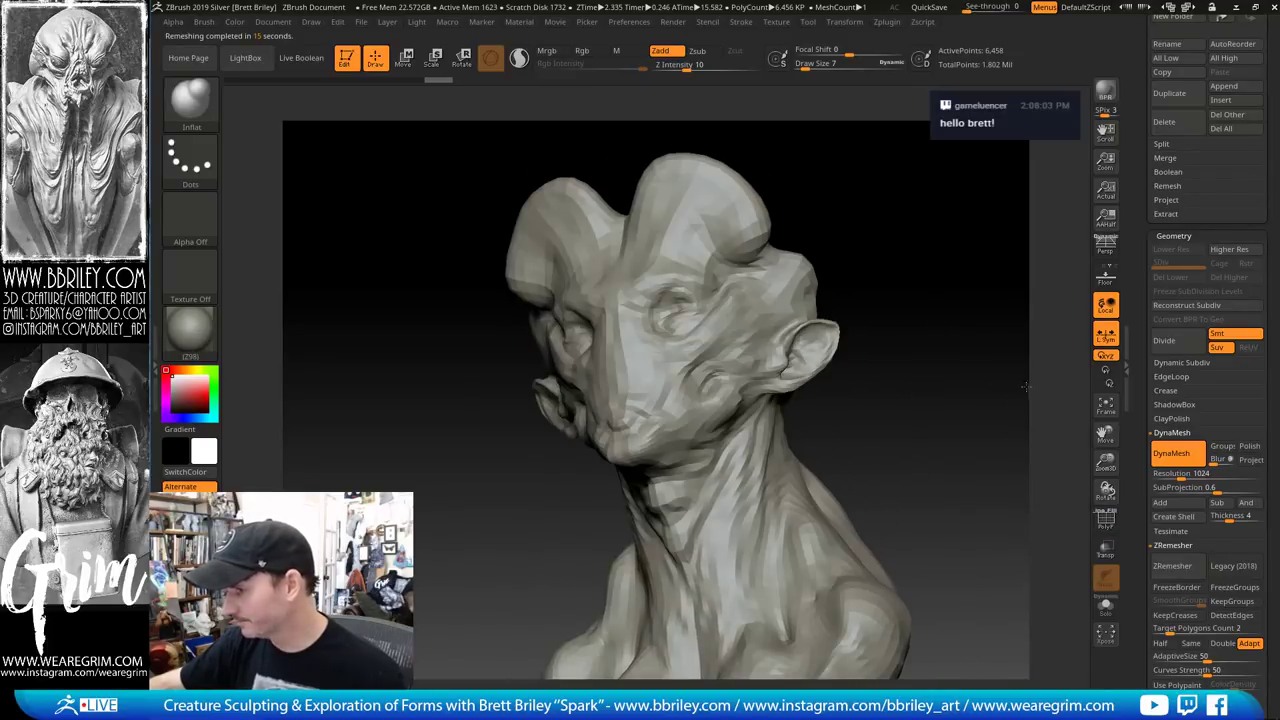
{"action": "left_click_drag", "start_coordinate": [816, 350], "coordinate": [705, 380]}
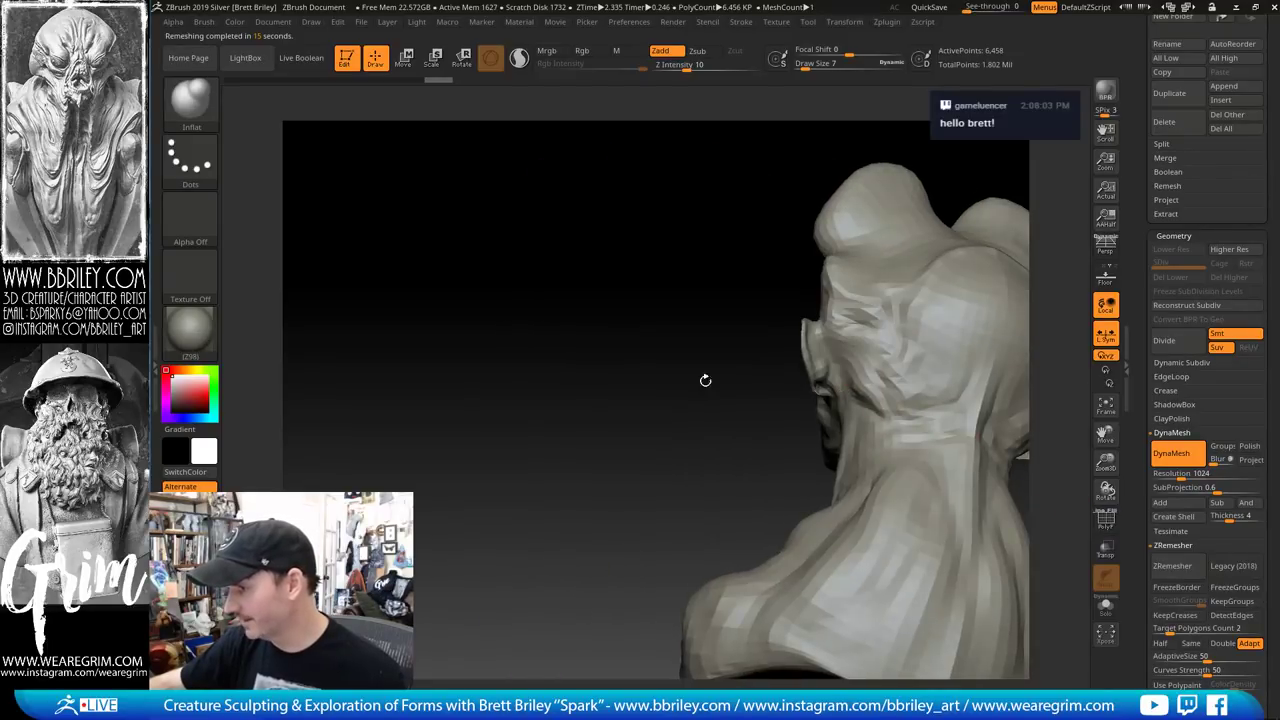
{"action": "left_click_drag", "start_coordinate": [677, 433], "coordinate": [750, 330]}
{"action": "left_click", "coordinate": [1105, 518]}
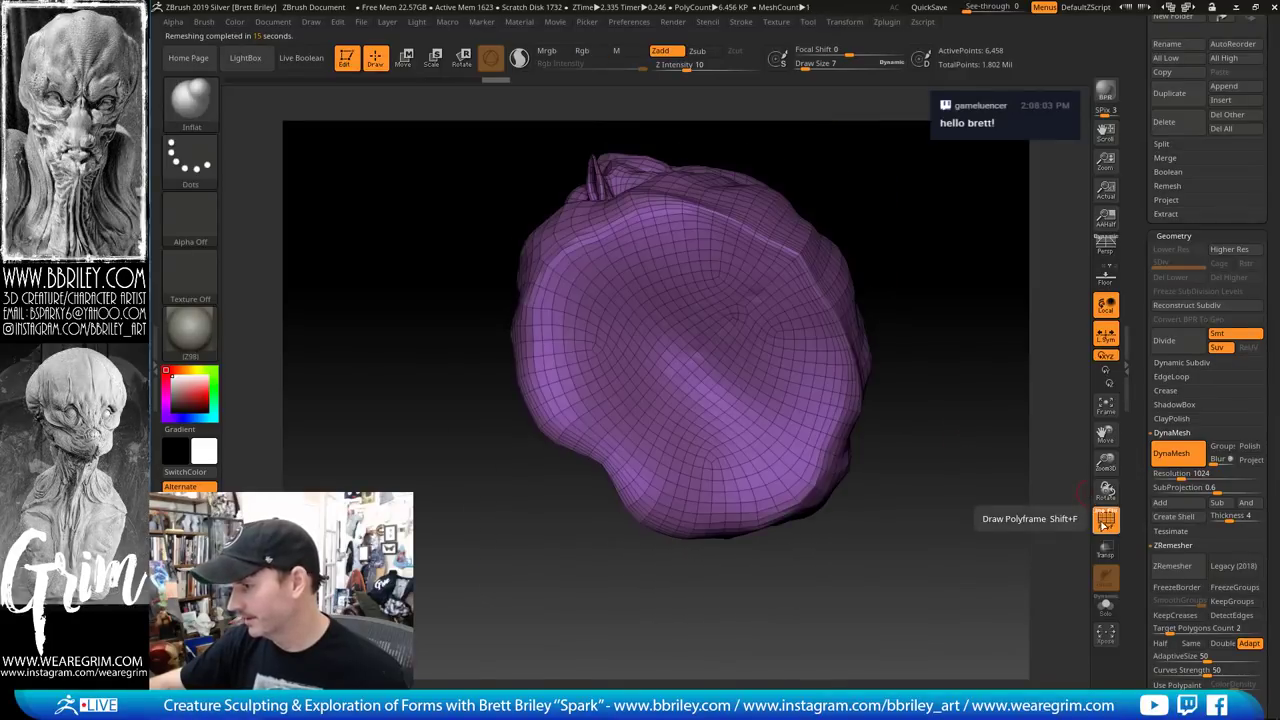
{"action": "mouse_move", "coordinate": [980, 266]}
{"action": "left_mouse_down"}
{"action": "mouse_move", "coordinate": [962, 340]}
{"action": "mouse_move", "coordinate": [1005, 455]}
{"action": "mouse_move", "coordinate": [930, 400]}
{"action": "left_mouse_up"}
Show the original head alongside the remeshed duplicate and project its details, including polypaint, onto the duplicate
{"action": "scroll", "coordinate": [1210, 300], "scroll_direction": "up", "scroll_amount": 5}
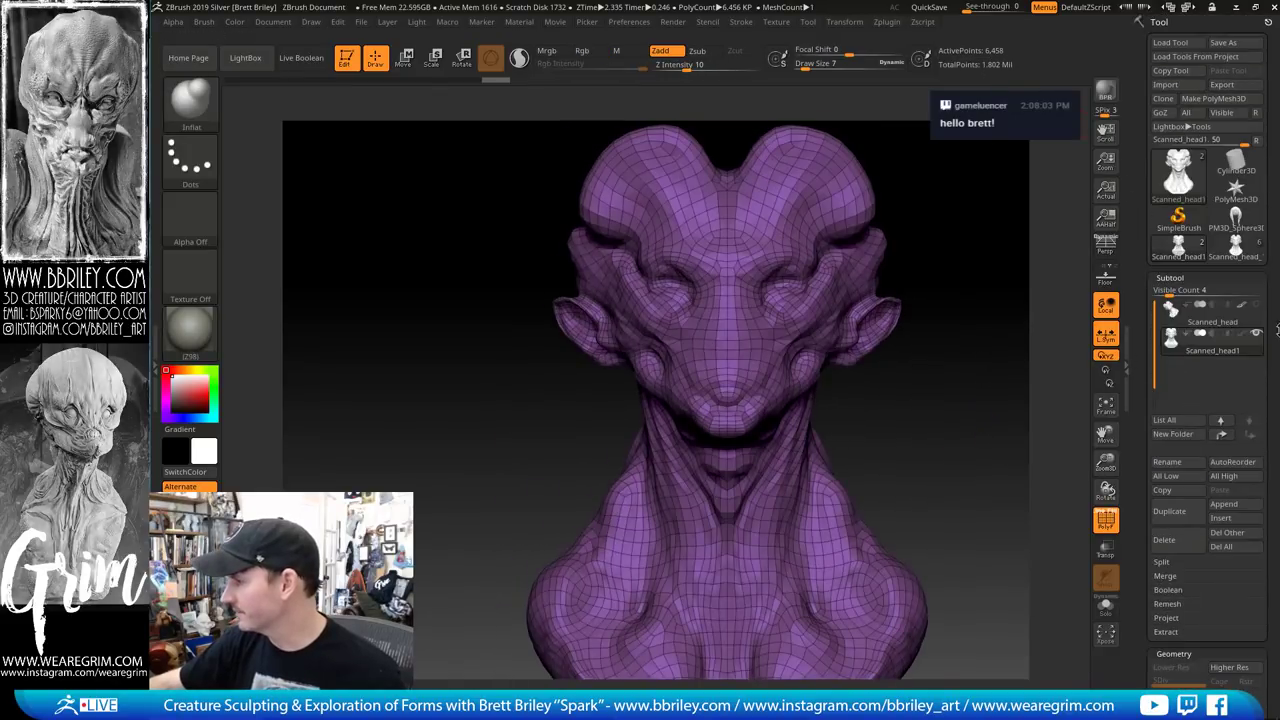
{"action": "left_click", "coordinate": [1262, 310]}
{"action": "left_click", "coordinate": [1105, 521]}
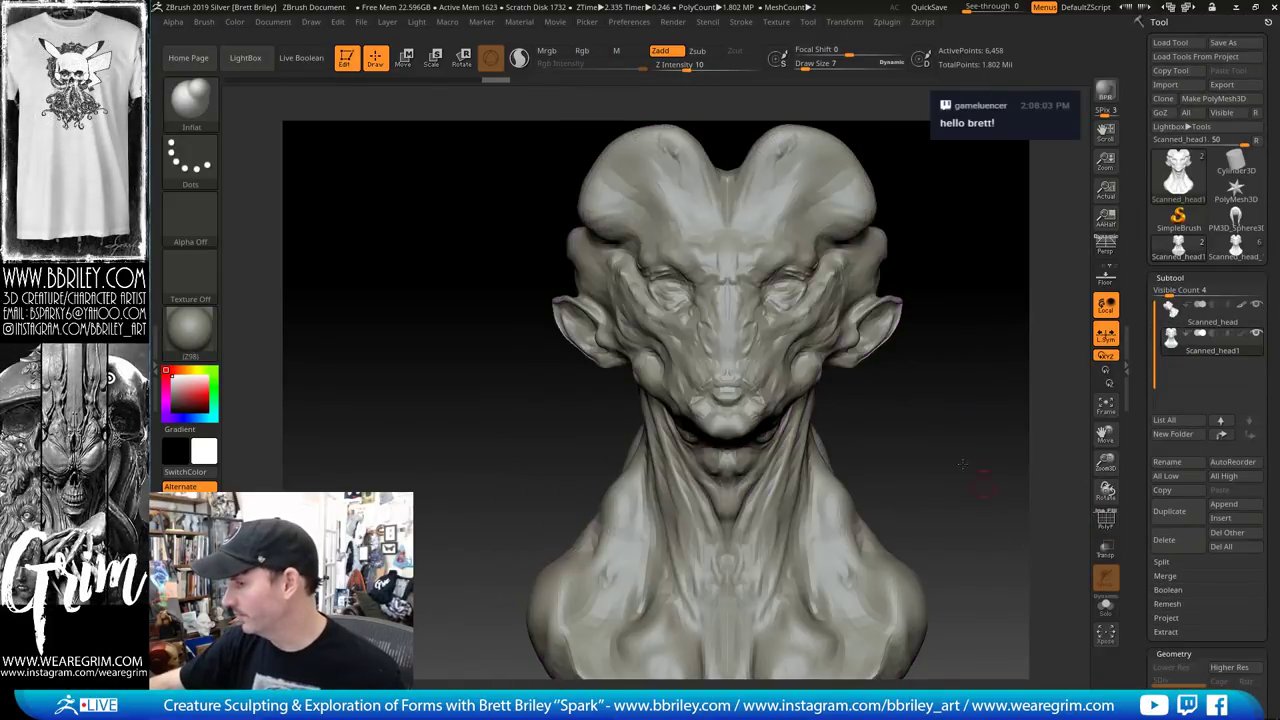
{"action": "left_click", "coordinate": [1163, 618]}
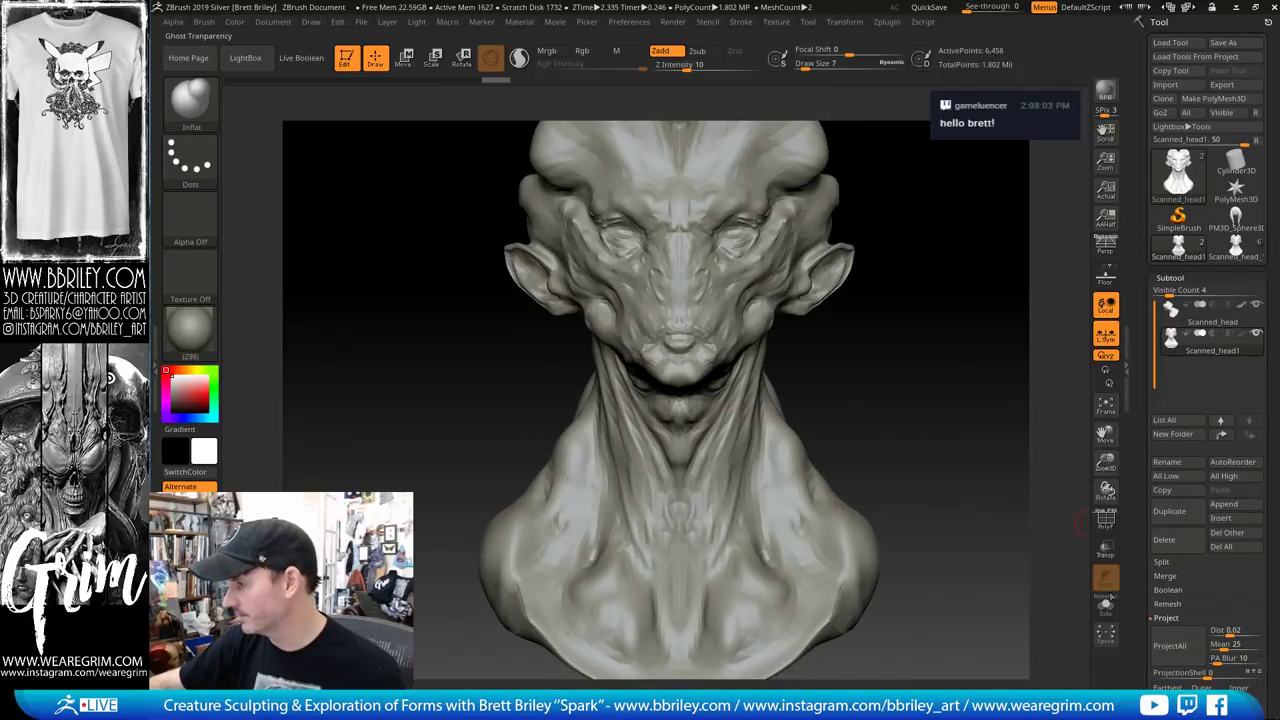
{"action": "scroll", "coordinate": [1133, 522], "scroll_direction": "down", "scroll_amount": 3}
{"action": "left_click", "coordinate": [1170, 541]}
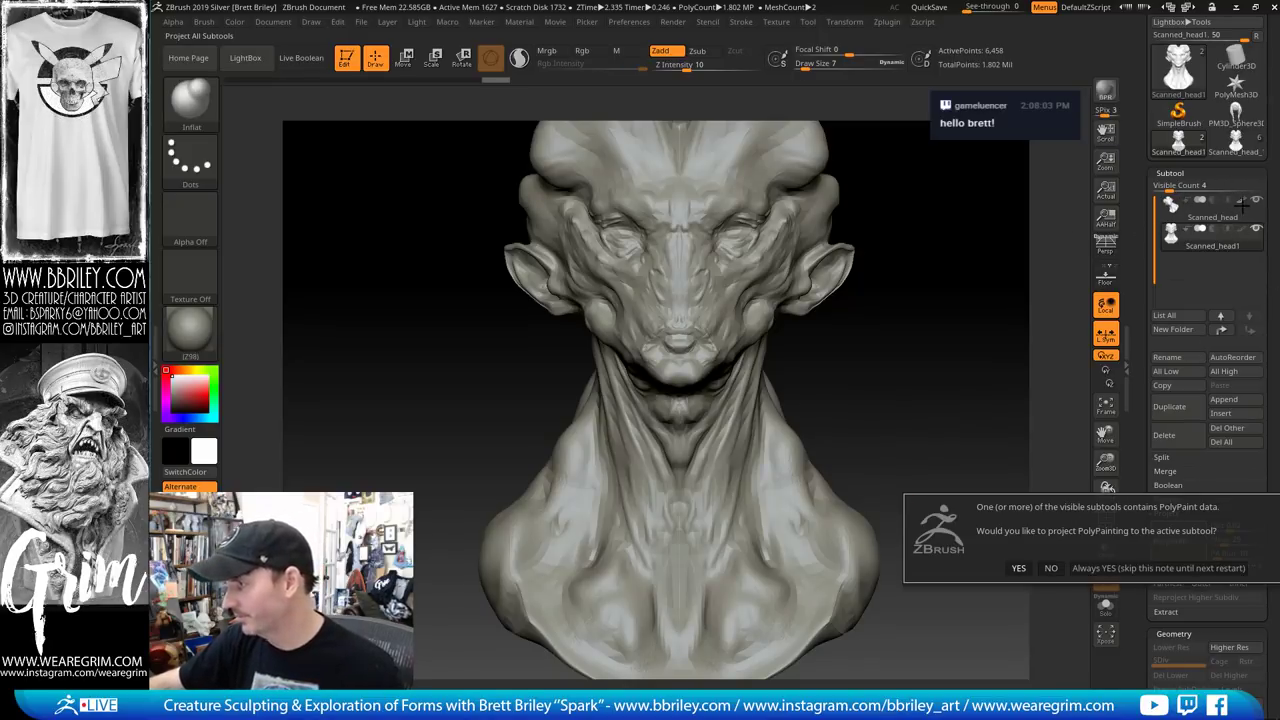
{"action": "left_click", "coordinate": [1019, 568]}
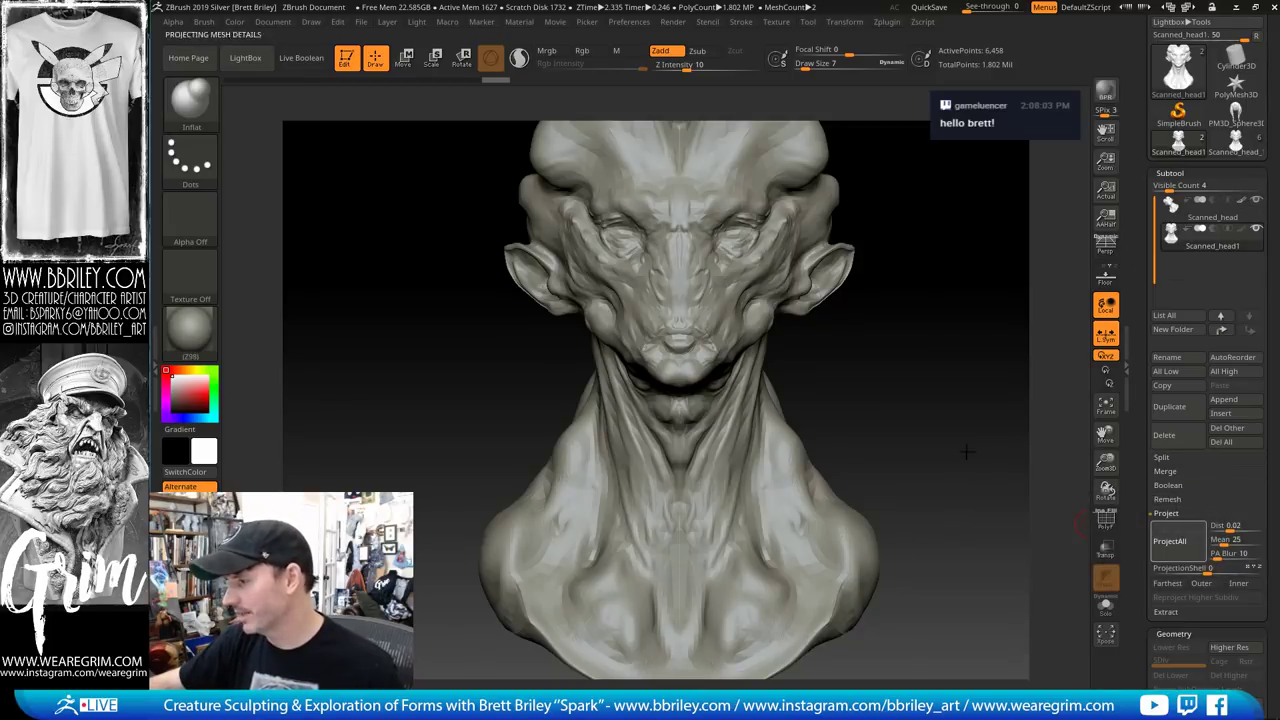
Subdivide the remeshed head to SDiv 3, projecting the original head's details onto it after each subdivision
{"action": "left_click", "coordinate": [1214, 235]}
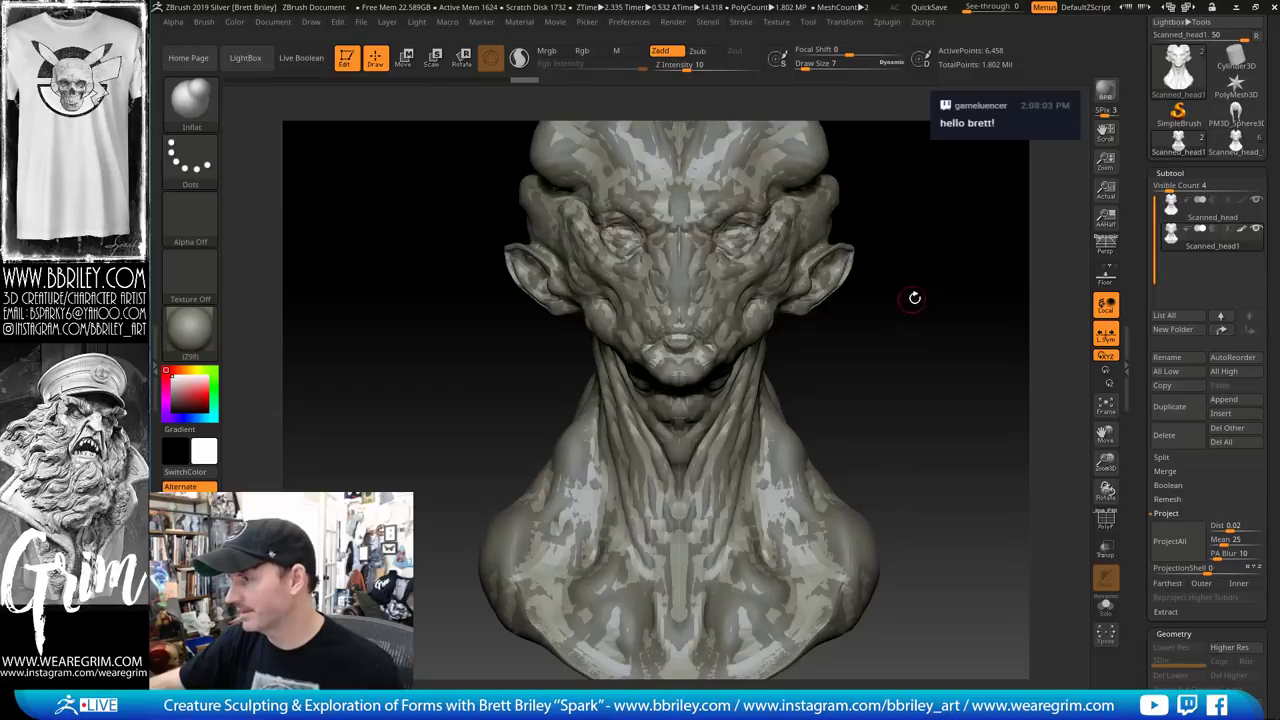
{"action": "left_click", "coordinate": [1241, 233]}
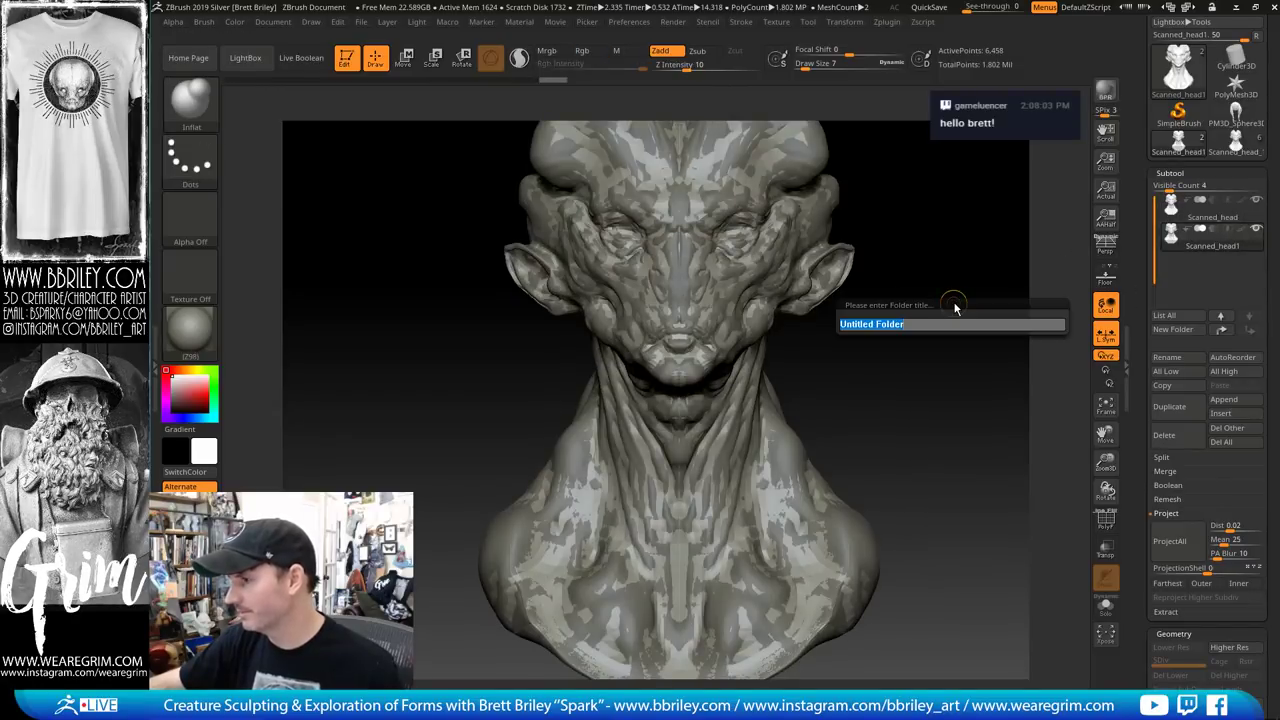
{"action": "key", "text": "Escape"}
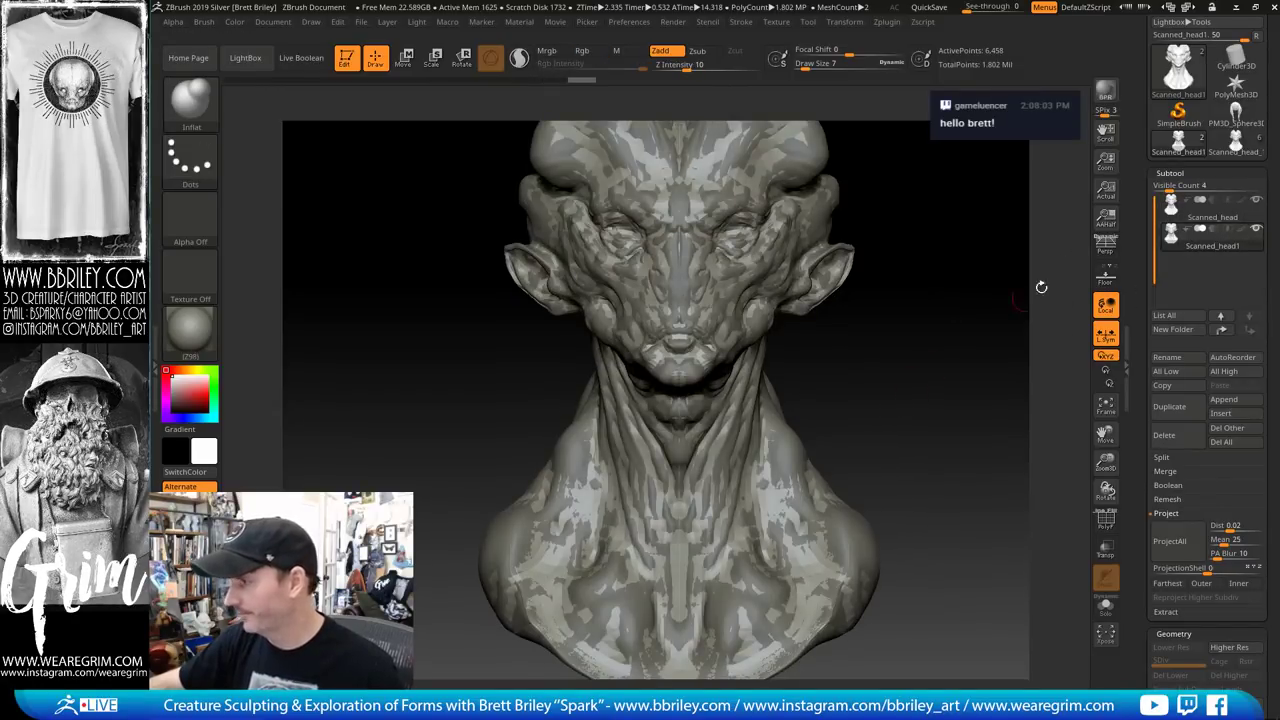
{"action": "key", "text": "ctrl"}
{"action": "key", "text": "ctrl+d"}
{"action": "left_click", "coordinate": [1169, 541]}
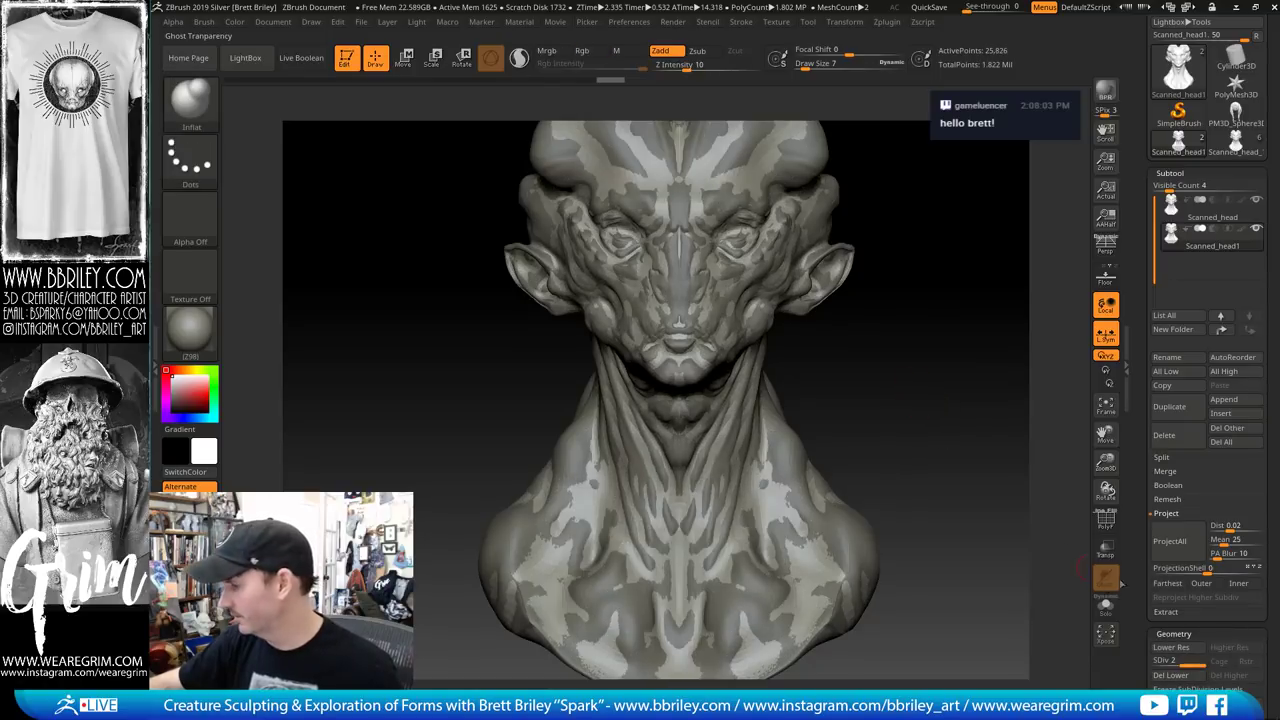
{"action": "key", "text": "ctrl+d"}
{"action": "left_click", "coordinate": [1169, 551]}
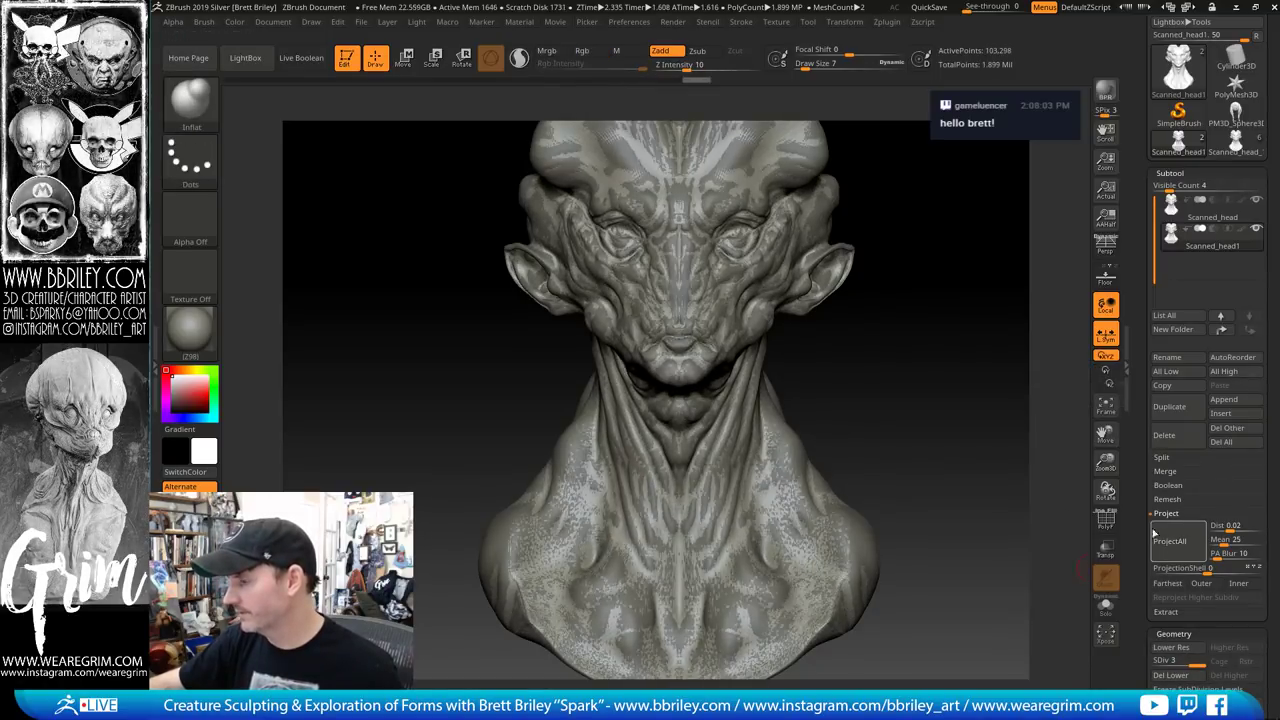
Isolate the remeshed head and smooth the outer rim and lobe of its ear
{"action": "left_click", "coordinate": [1100, 604]}
{"action": "left_click_drag", "start_coordinate": [866, 486], "coordinate": [811, 364]}
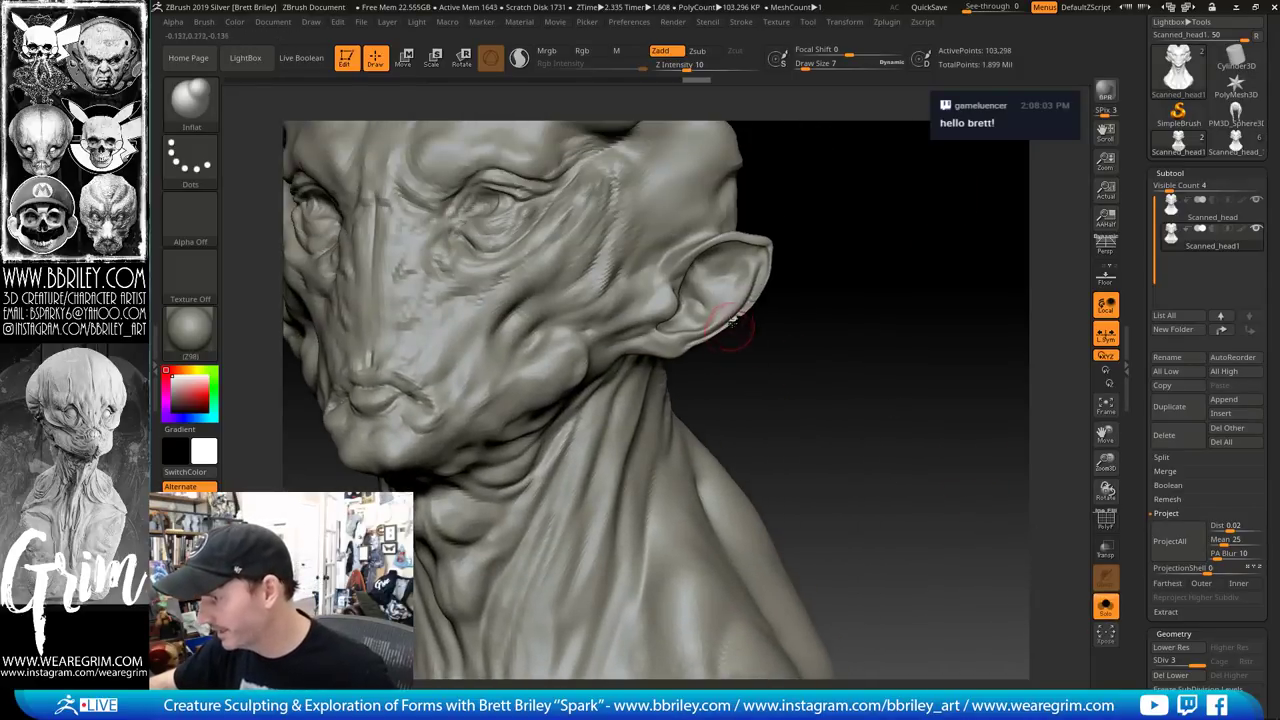
{"action": "left_click", "coordinate": [1105, 518]}
{"action": "left_click", "coordinate": [1105, 518]}
{"action": "mouse_move", "coordinate": [763, 312]}
{"action": "left_mouse_down", "text": "shift"}
{"action": "mouse_move", "coordinate": [890, 312]}
{"action": "mouse_move", "coordinate": [906, 389]}
{"action": "mouse_move", "coordinate": [893, 388]}
{"action": "left_mouse_up", "text": "shift"}
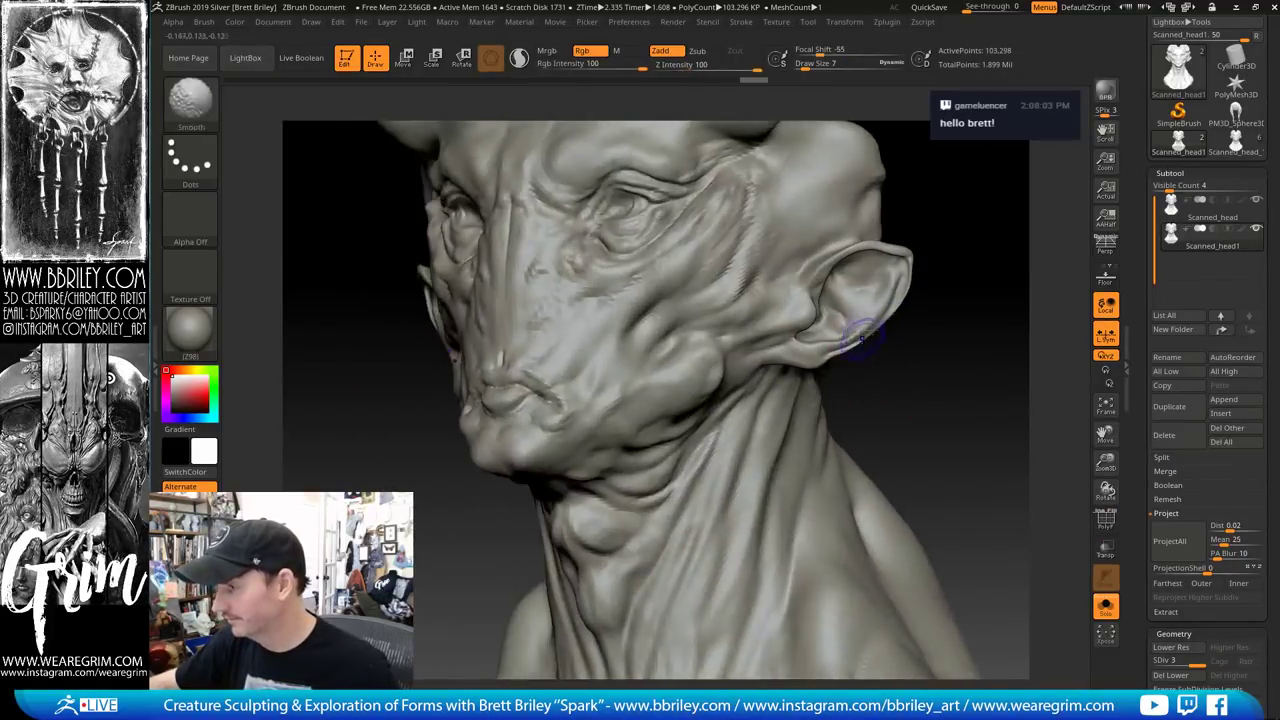
{"action": "left_click_drag", "start_coordinate": [868, 345], "coordinate": [896, 282], "text": "shift"}
{"action": "mouse_move", "coordinate": [925, 385]}
{"action": "left_mouse_down"}
{"action": "mouse_move", "coordinate": [995, 376]}
{"action": "mouse_move", "coordinate": [974, 440]}
{"action": "mouse_move", "coordinate": [946, 237]}
{"action": "left_mouse_up"}
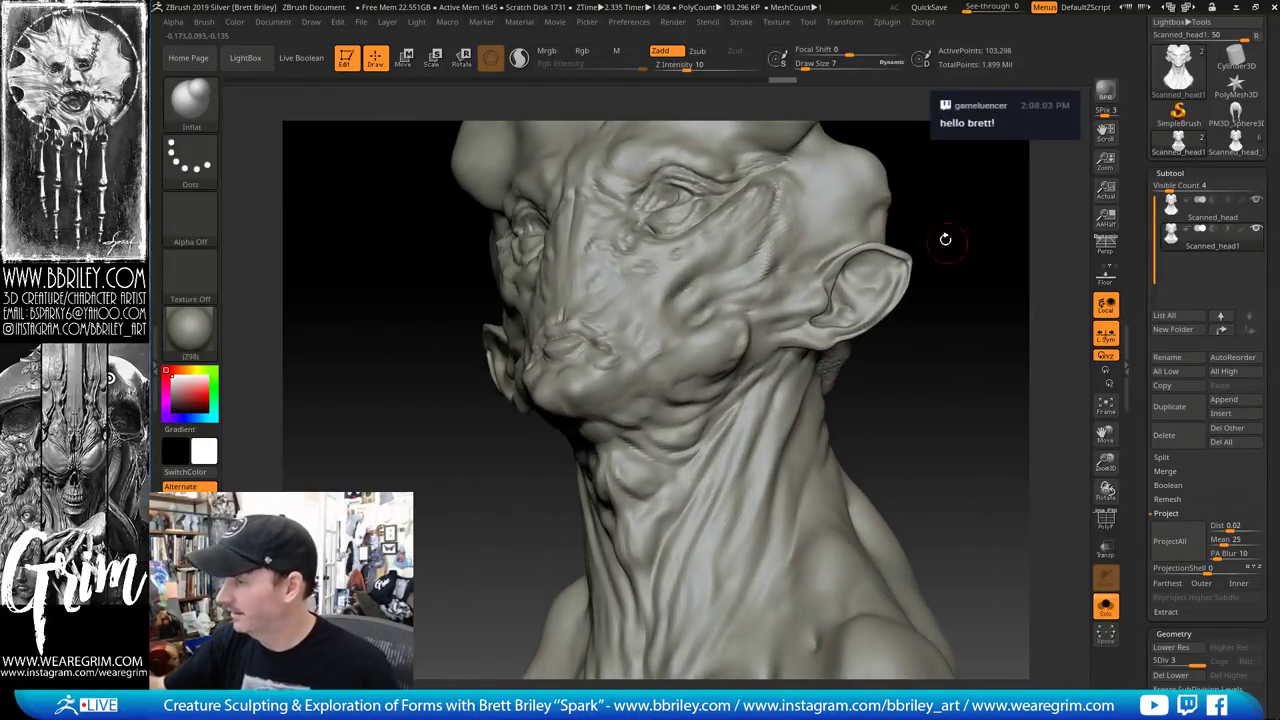
Touch up the ear's rim and the area behind it with the Inflat and Move brushes
{"action": "left_click_drag", "start_coordinate": [917, 328], "coordinate": [886, 312]}
{"action": "key", "text": "s"}
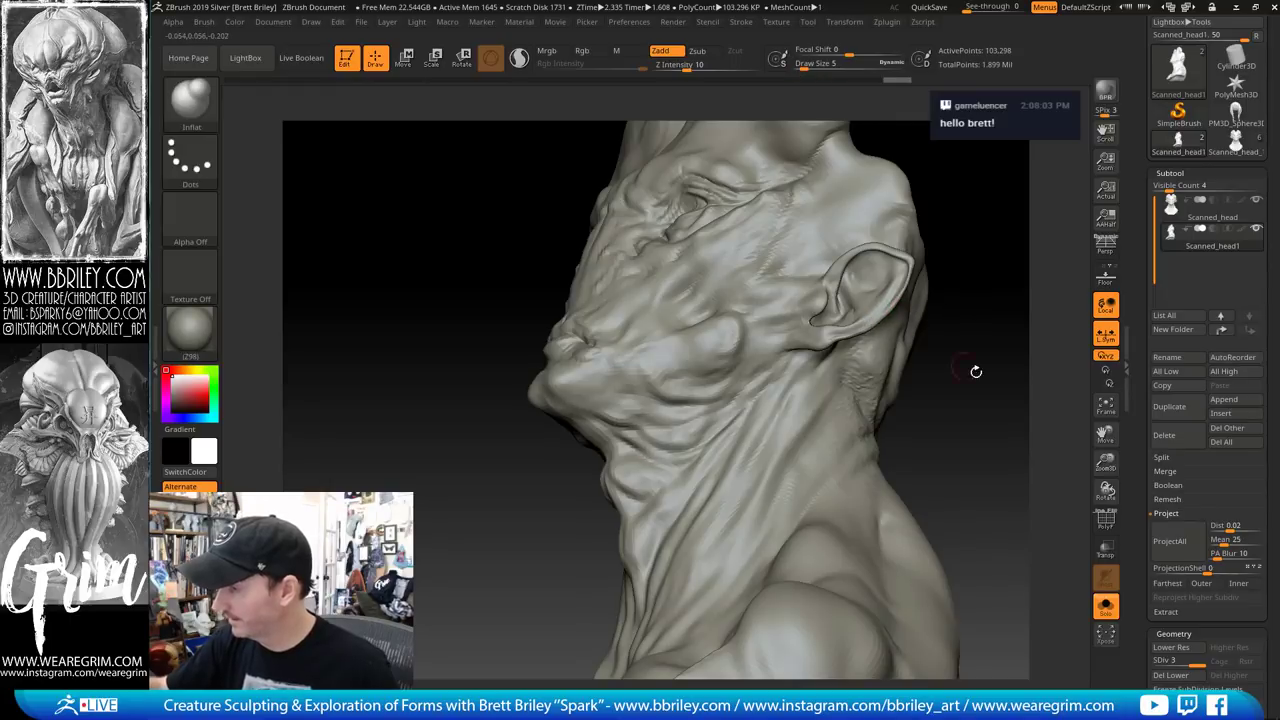
{"action": "mouse_move", "coordinate": [974, 369]}
{"action": "left_mouse_down"}
{"action": "mouse_move", "coordinate": [957, 377]}
{"action": "mouse_move", "coordinate": [899, 323]}
{"action": "mouse_move", "coordinate": [911, 280]}
{"action": "mouse_move", "coordinate": [946, 280]}
{"action": "mouse_move", "coordinate": [908, 273]}
{"action": "mouse_move", "coordinate": [892, 325]}
{"action": "left_mouse_up"}
{"action": "key", "text": "b"}
{"action": "key", "text": "m"}
{"action": "key", "text": "v"}
{"action": "key", "text": "b"}
{"action": "key", "text": "i"}
{"action": "key", "text": "n"}
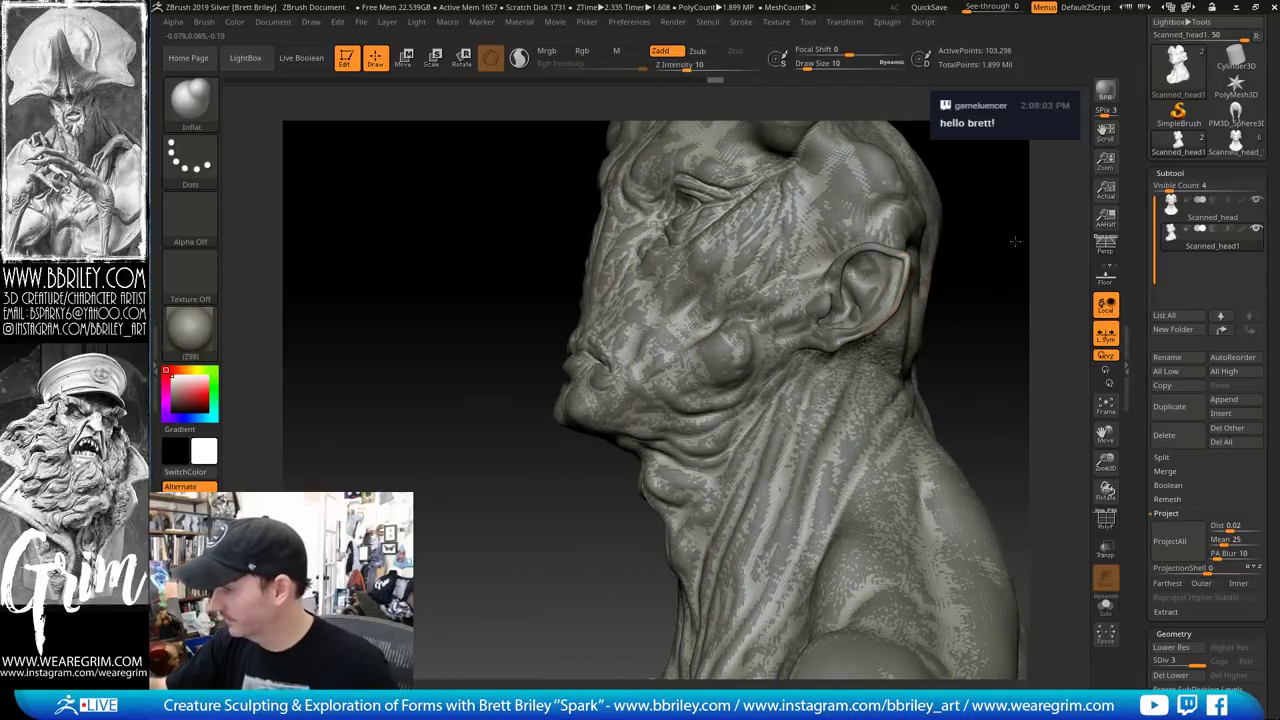
Subdivide the remeshed head to SDiv 5, reprojecting the original head's details at levels 4 and 5
{"action": "left_click_drag", "start_coordinate": [962, 262], "coordinate": [1039, 249]}
{"action": "key", "text": "ctrl+d"}
{"action": "left_click", "coordinate": [1155, 557]}
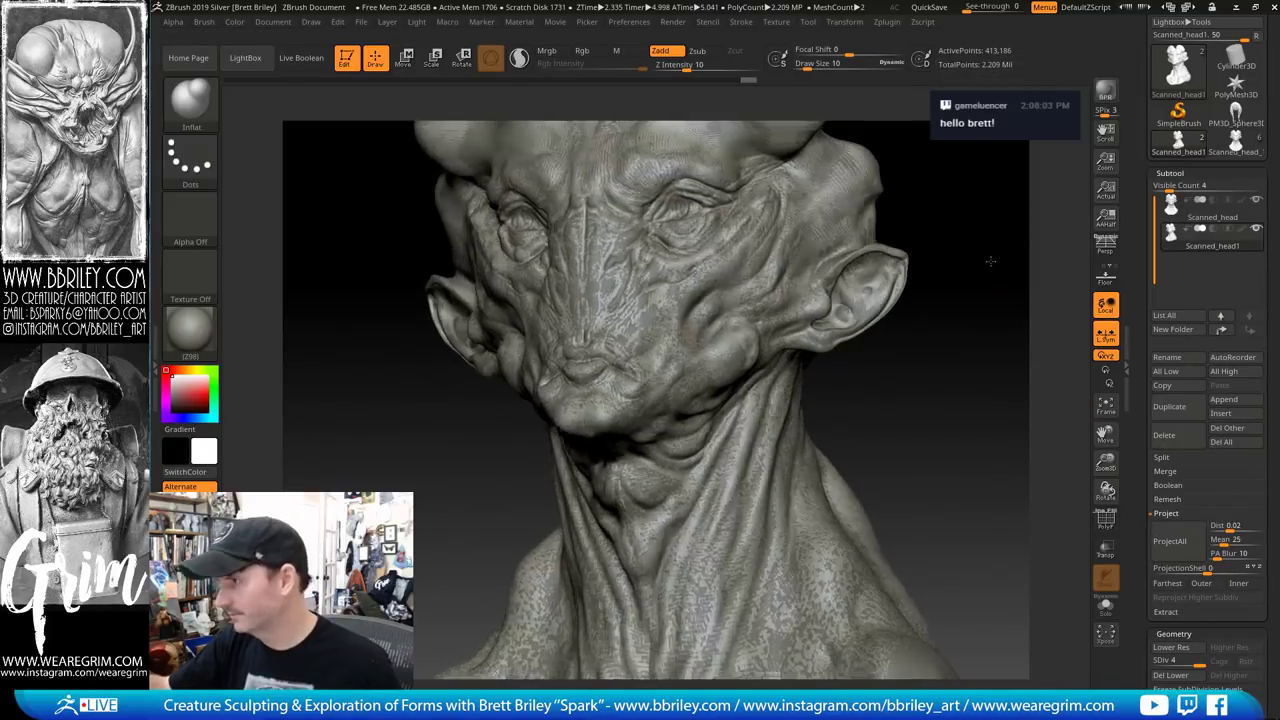
{"action": "key", "text": "ctrl+d"}
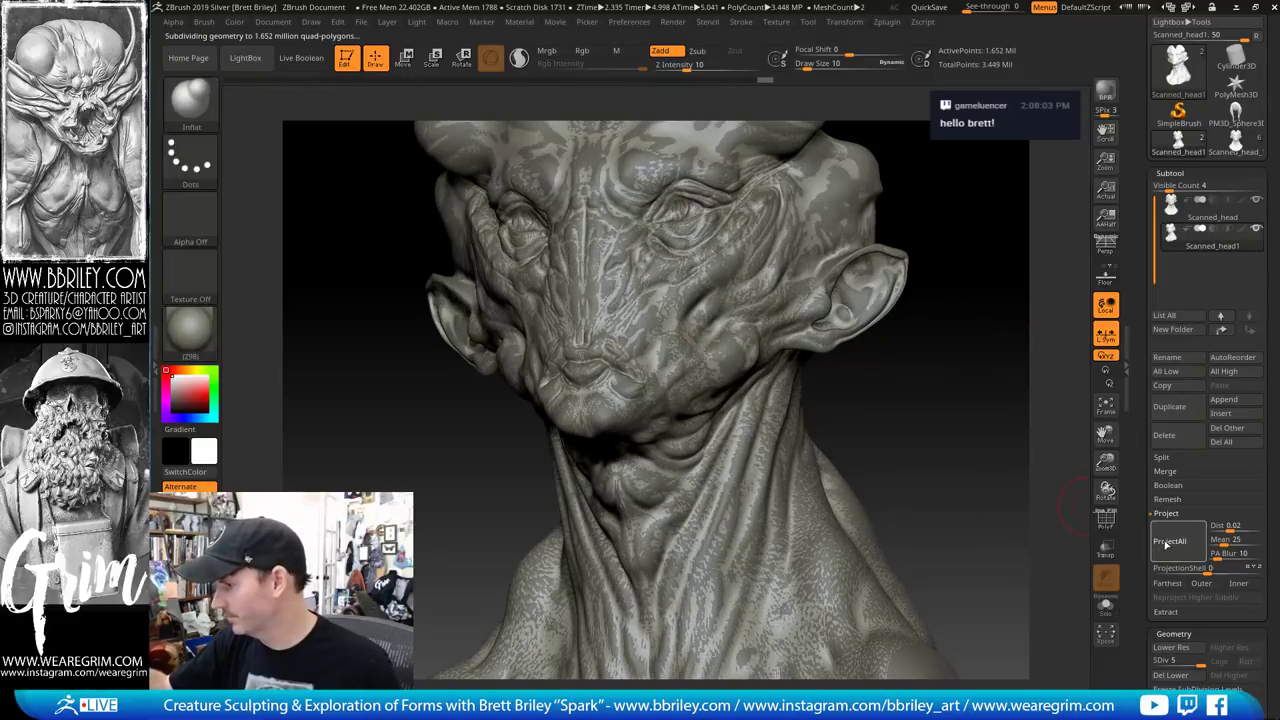
{"action": "left_click", "coordinate": [1167, 542]}
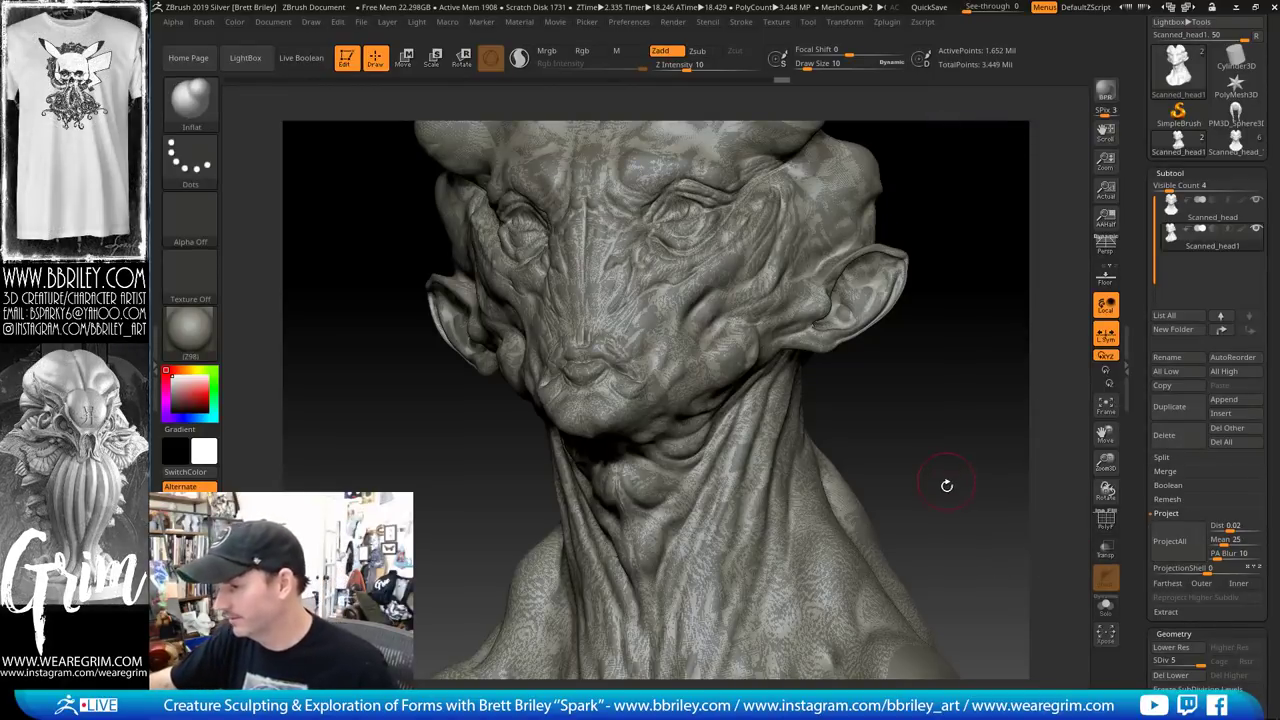
{"action": "mouse_move", "coordinate": [946, 486]}
{"action": "left_mouse_down"}
{"action": "mouse_move", "coordinate": [974, 437]}
{"action": "mouse_move", "coordinate": [1007, 430]}
{"action": "mouse_move", "coordinate": [943, 428]}
{"action": "mouse_move", "coordinate": [1005, 410]}
{"action": "mouse_move", "coordinate": [1037, 334]}
{"action": "mouse_move", "coordinate": [676, 430]}
{"action": "mouse_move", "coordinate": [863, 429]}
{"action": "mouse_move", "coordinate": [974, 329]}
{"action": "left_mouse_up"}
Switch to the full bust tool and insert the remeshed Scanned_head1 as a subtool below the original head
{"action": "left_click", "coordinate": [1106, 604]}
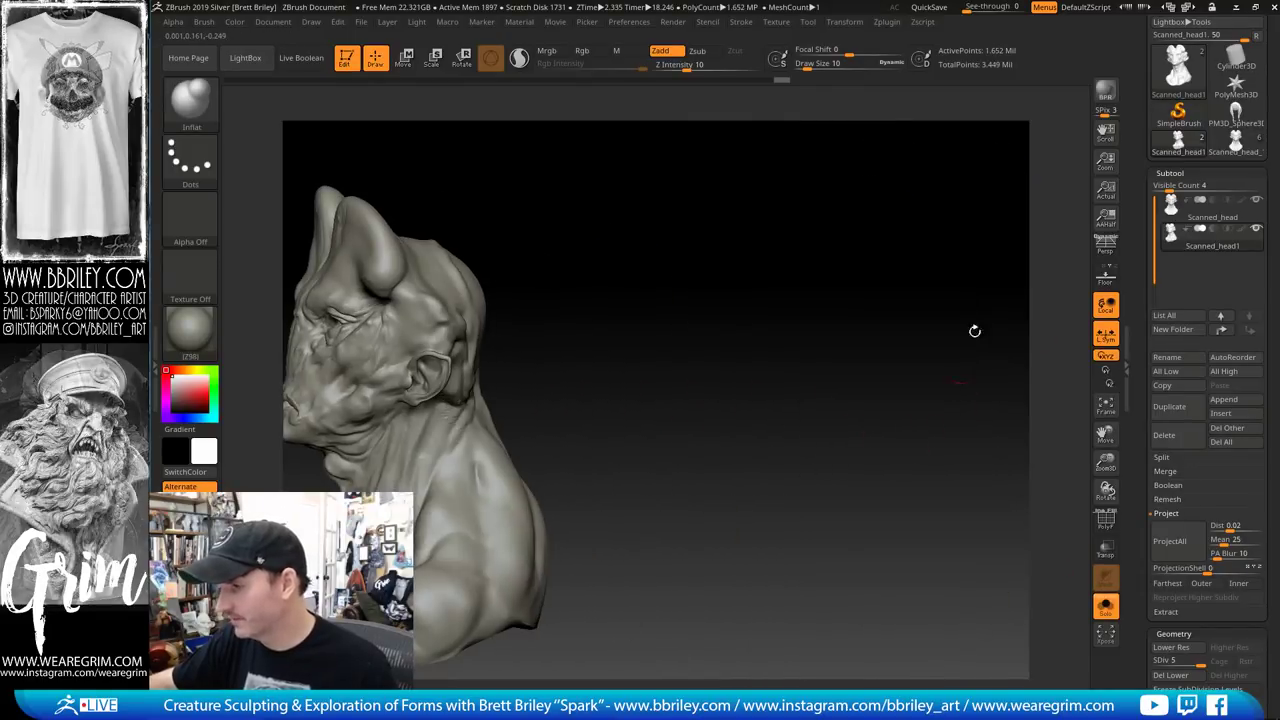
{"action": "left_click", "coordinate": [1225, 148]}
{"action": "left_click_drag", "start_coordinate": [1000, 405], "coordinate": [822, 394]}
{"action": "left_click", "coordinate": [1226, 413]}
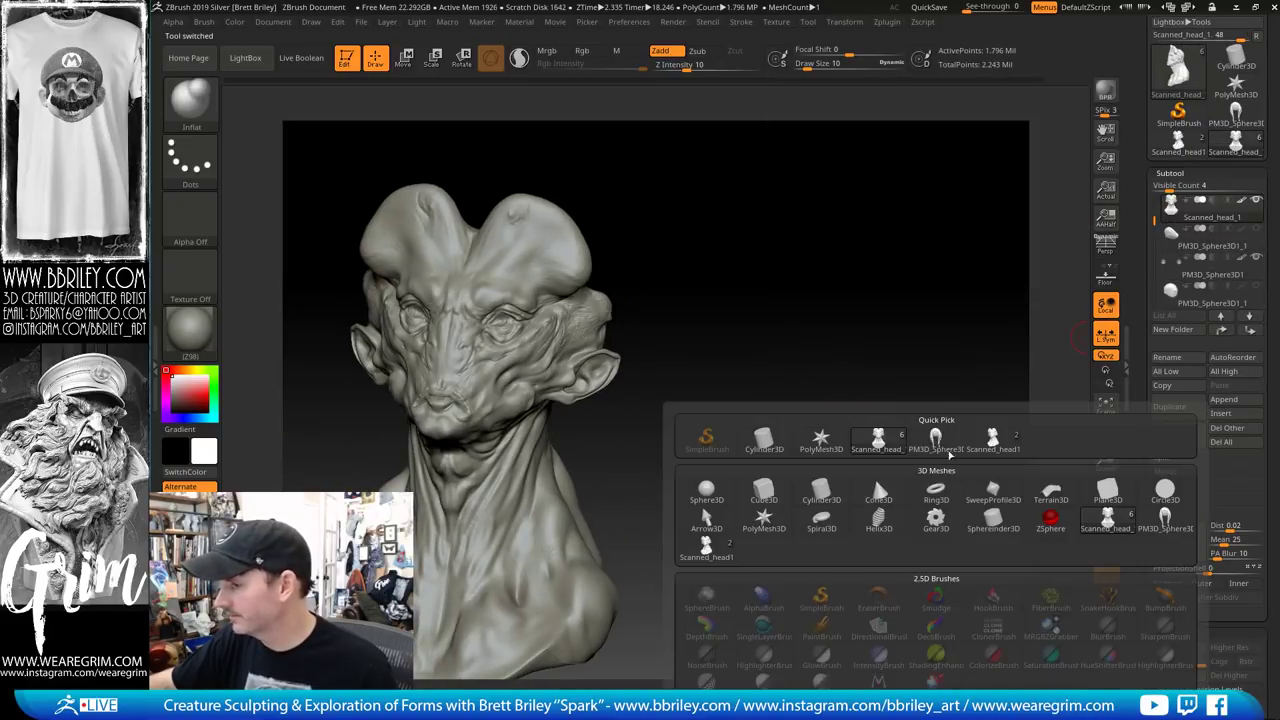
{"action": "left_click", "coordinate": [982, 449]}
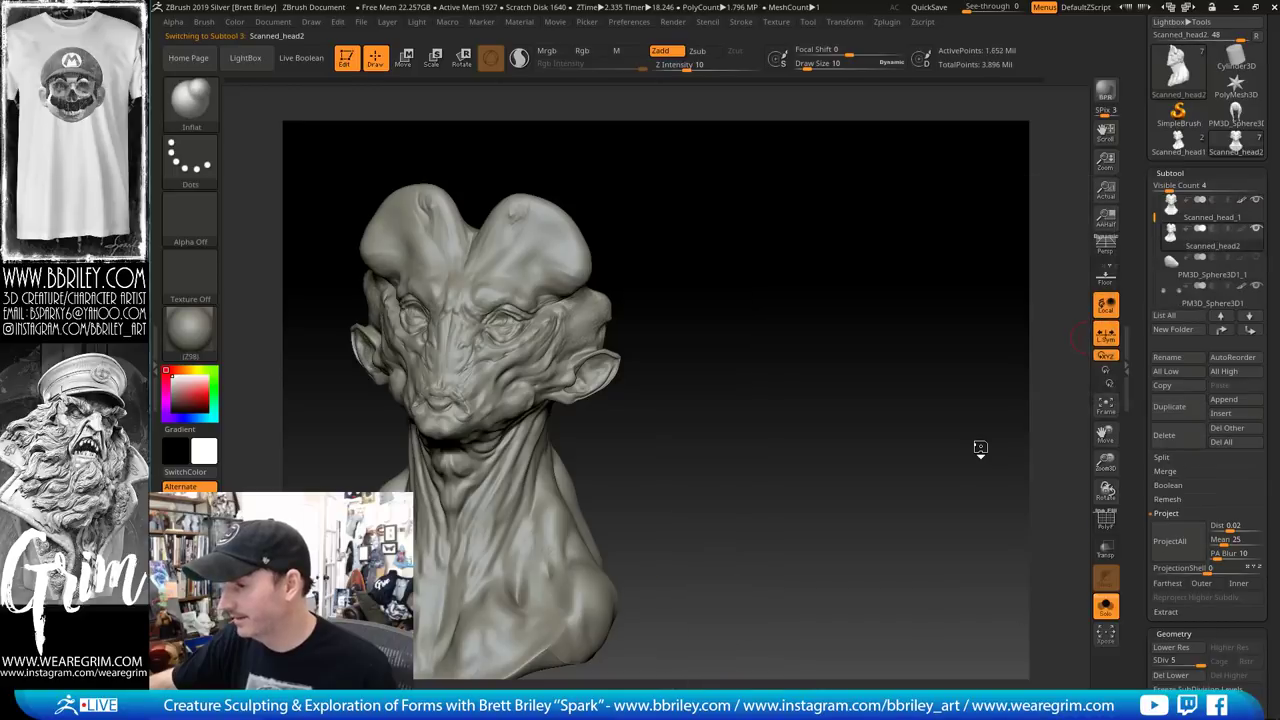
Show the full bust again, hide the original Scanned_head_1 and make the inserted Scanned_head2 the active subtool
{"action": "left_click", "coordinate": [1231, 216]}
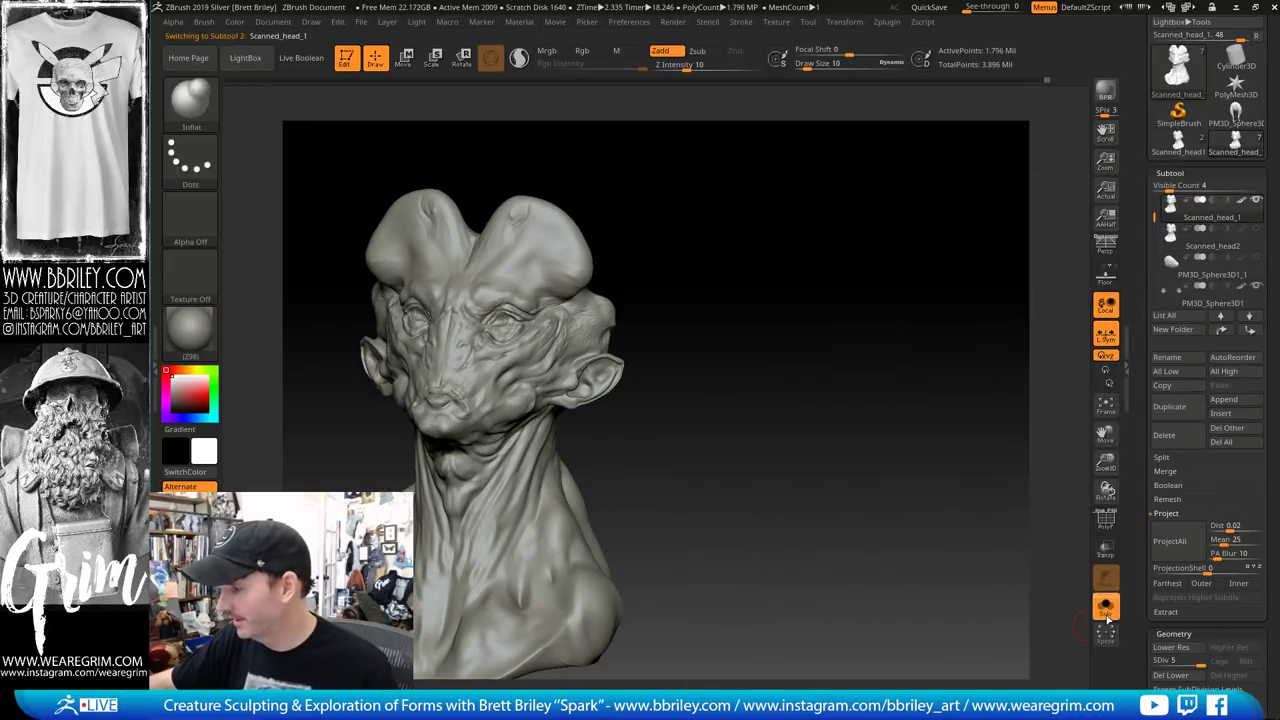
{"action": "left_click", "coordinate": [1205, 245]}
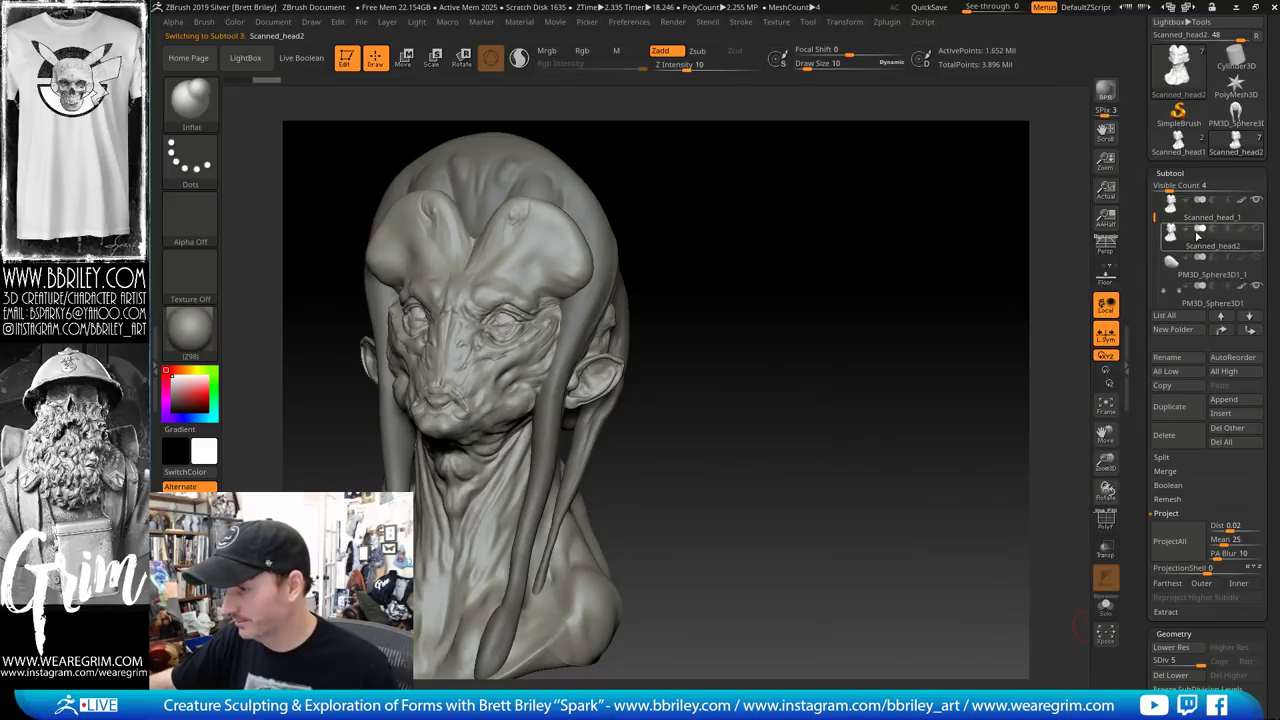
{"action": "left_click", "coordinate": [1203, 217]}
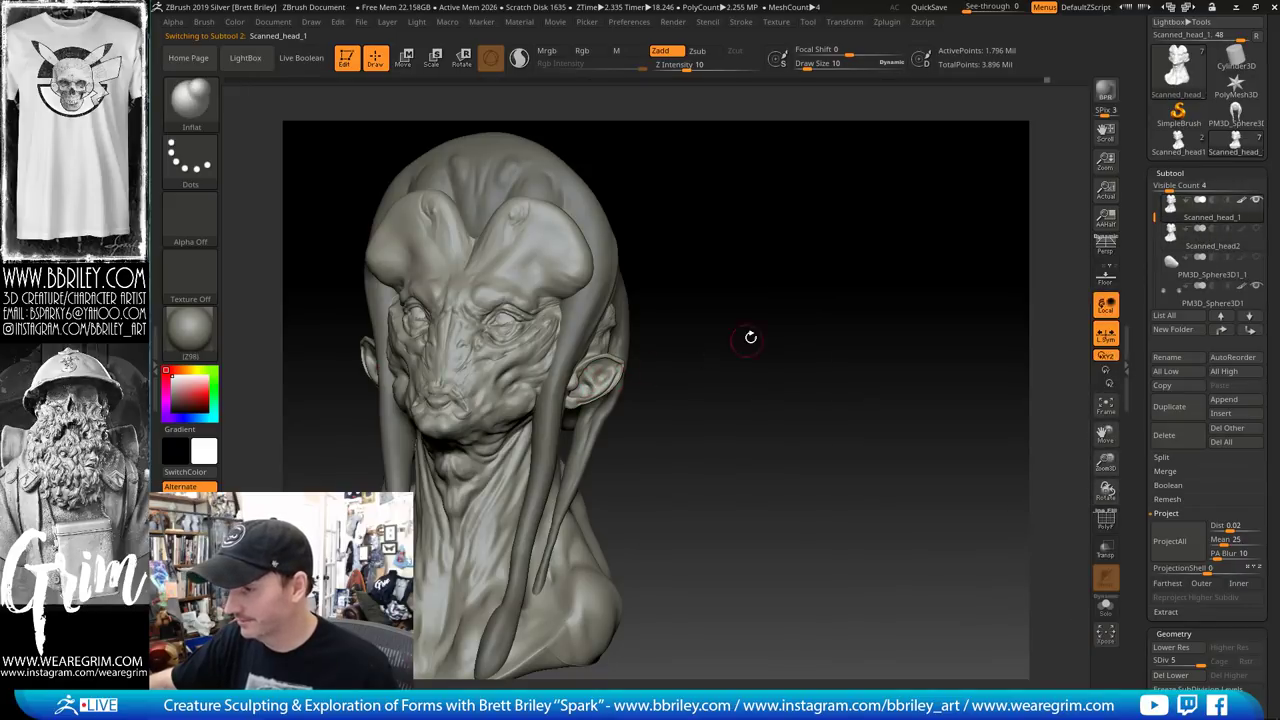
{"action": "left_click", "coordinate": [1175, 245]}
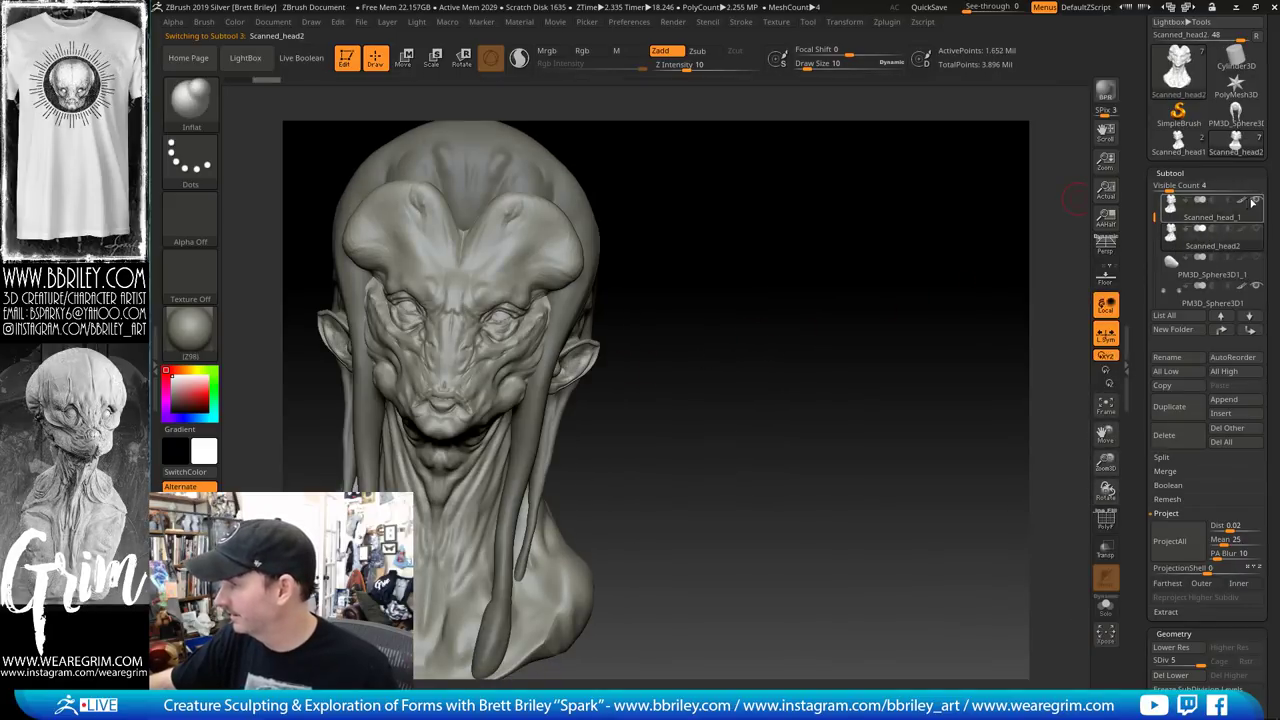
Smooth the remeshed head's ear and the area beneath it, and carve the inner ear folds with DamStandard
{"action": "mouse_move", "coordinate": [890, 345]}
{"action": "left_mouse_down"}
{"action": "mouse_move", "coordinate": [817, 347]}
{"action": "mouse_move", "coordinate": [825, 415]}
{"action": "left_mouse_up"}
{"action": "left_click_drag", "start_coordinate": [681, 400], "coordinate": [687, 395], "text": "shift"}
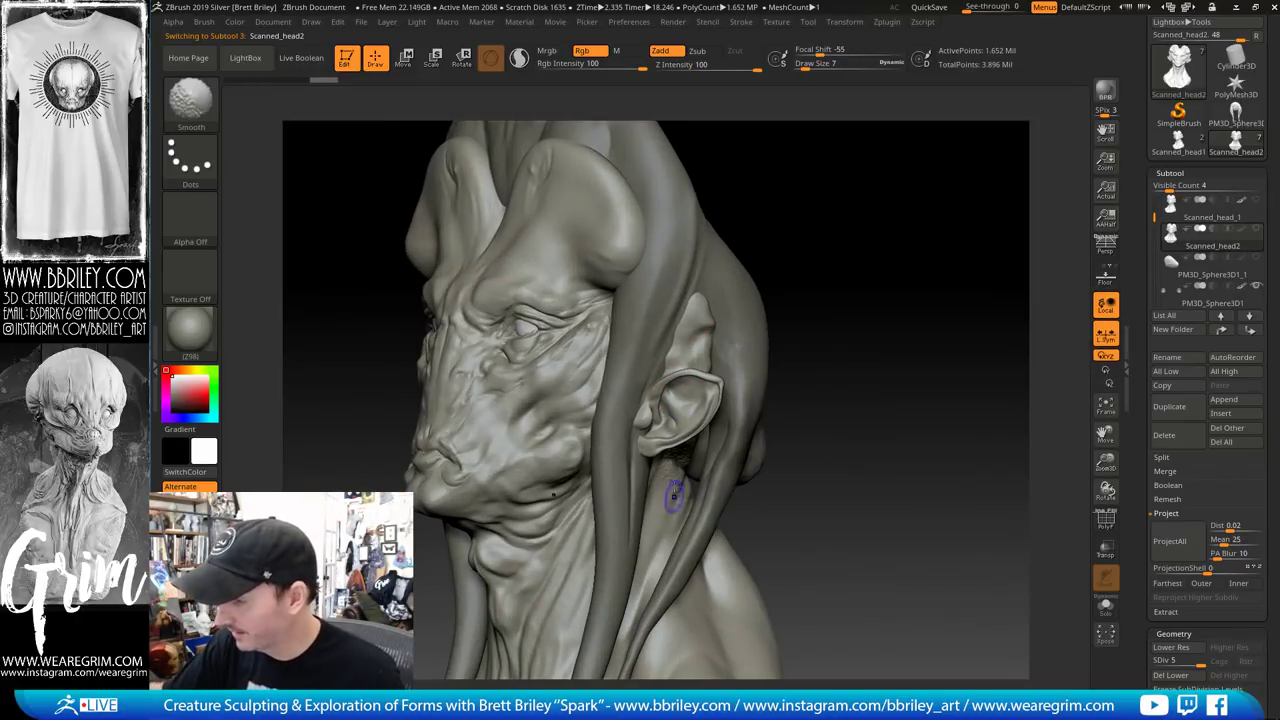
{"action": "left_click_drag", "start_coordinate": [869, 272], "coordinate": [938, 296]}
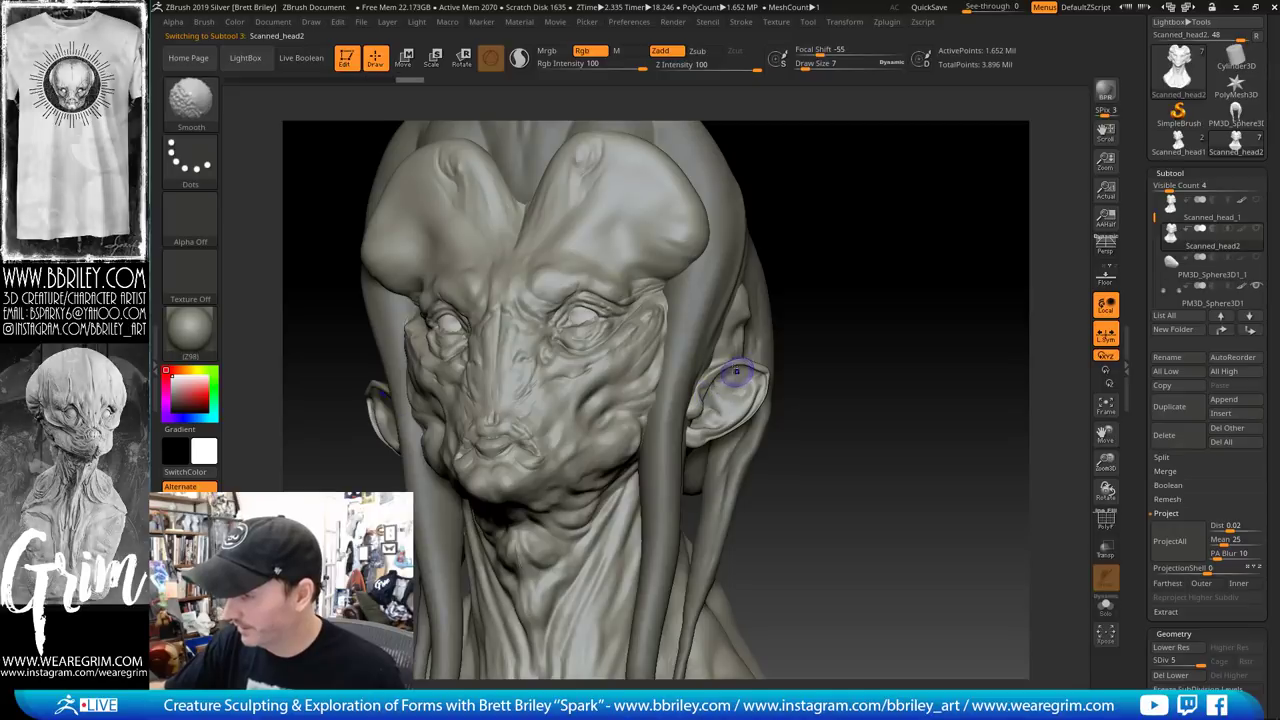
{"action": "mouse_move", "coordinate": [740, 374]}
{"action": "left_mouse_down", "text": "shift"}
{"action": "mouse_move", "coordinate": [722, 393]}
{"action": "mouse_move", "coordinate": [730, 411]}
{"action": "mouse_move", "coordinate": [734, 400]}
{"action": "left_mouse_up", "text": "shift"}
{"action": "key", "text": "b"}
{"action": "key", "text": "d"}
{"action": "key", "text": "s"}
{"action": "left_click_drag", "start_coordinate": [722, 404], "coordinate": [740, 406]}
{"action": "left_click_drag", "start_coordinate": [814, 280], "coordinate": [765, 308]}
Build up the ridges inside the ear with the Standard brush at draw size 6
{"action": "key", "text": "b"}
{"action": "key", "text": "s"}
{"action": "key", "text": "t"}
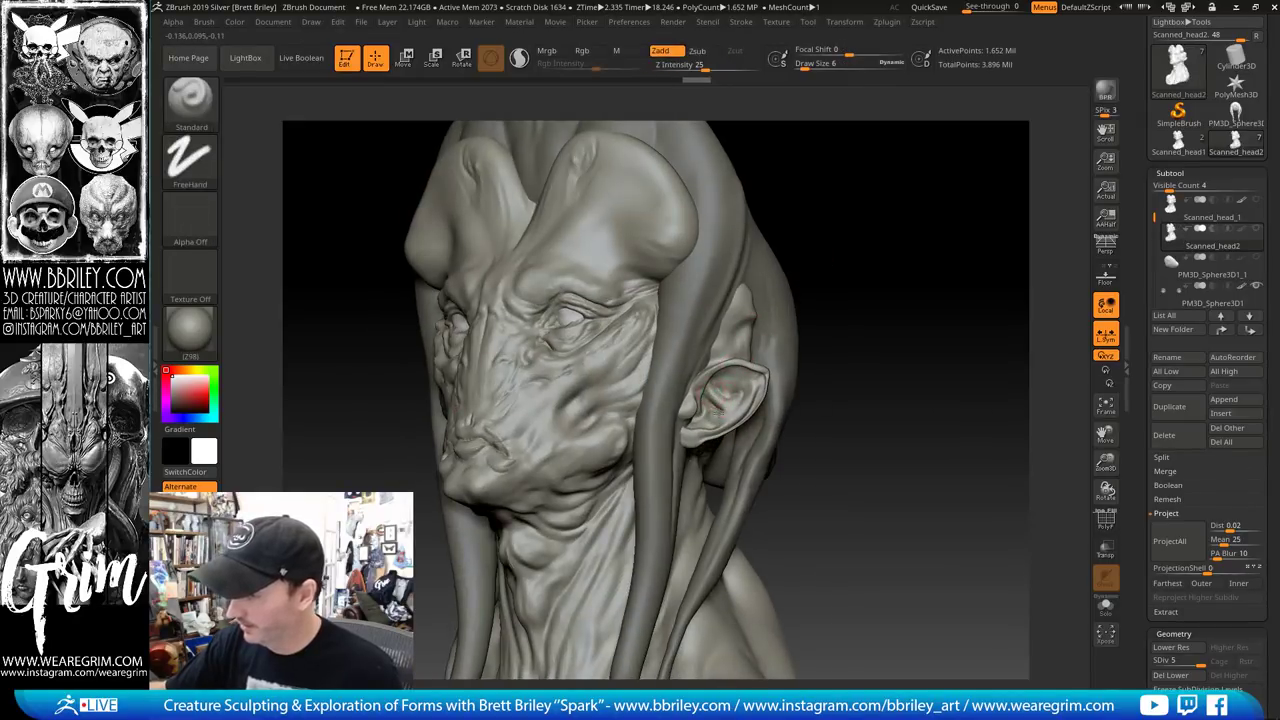
{"action": "left_click_drag", "start_coordinate": [846, 280], "coordinate": [790, 290]}
{"action": "left_click_drag", "start_coordinate": [706, 372], "coordinate": [696, 394]}
{"action": "left_click_drag", "start_coordinate": [840, 320], "coordinate": [920, 310]}
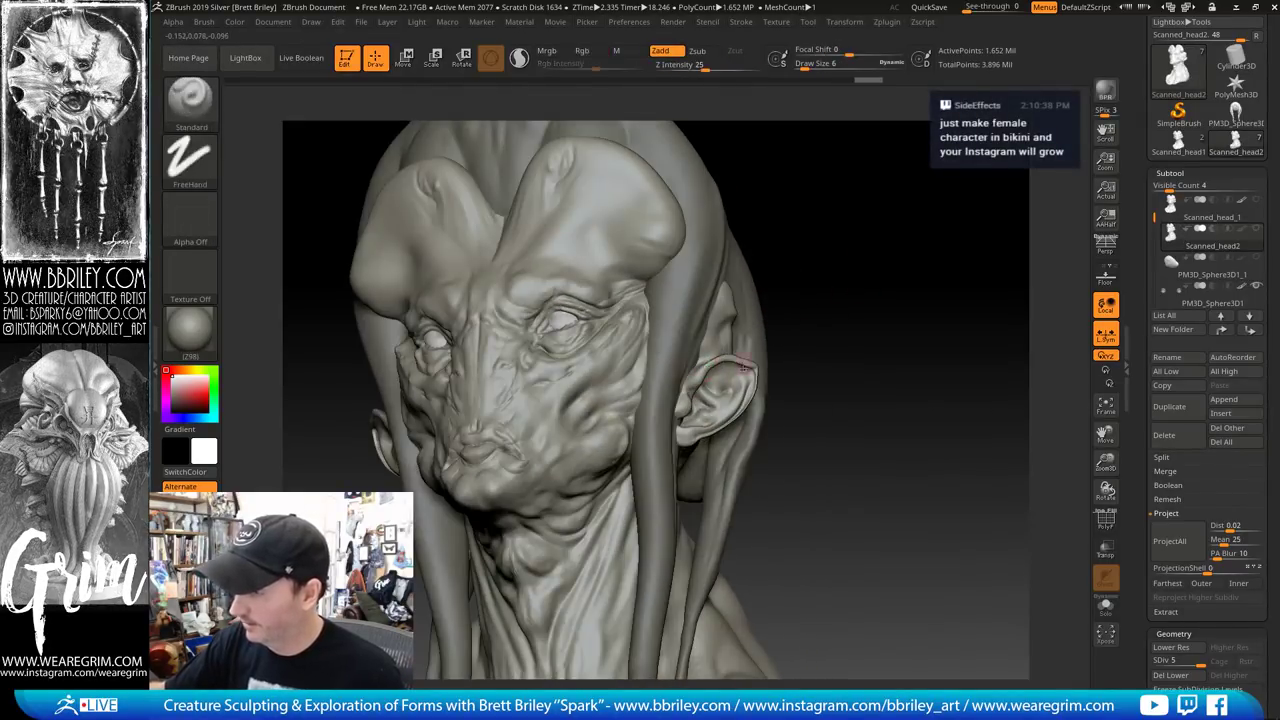
Adjust the upper ear's contour with the Move brush at draw size 10 and smooth the ear's surface
{"action": "key", "text": "b"}
{"action": "key", "text": "m"}
{"action": "key", "text": "v"}
{"action": "key", "text": "s"}
{"action": "left_click_drag", "start_coordinate": [715, 362], "coordinate": [719, 362]}
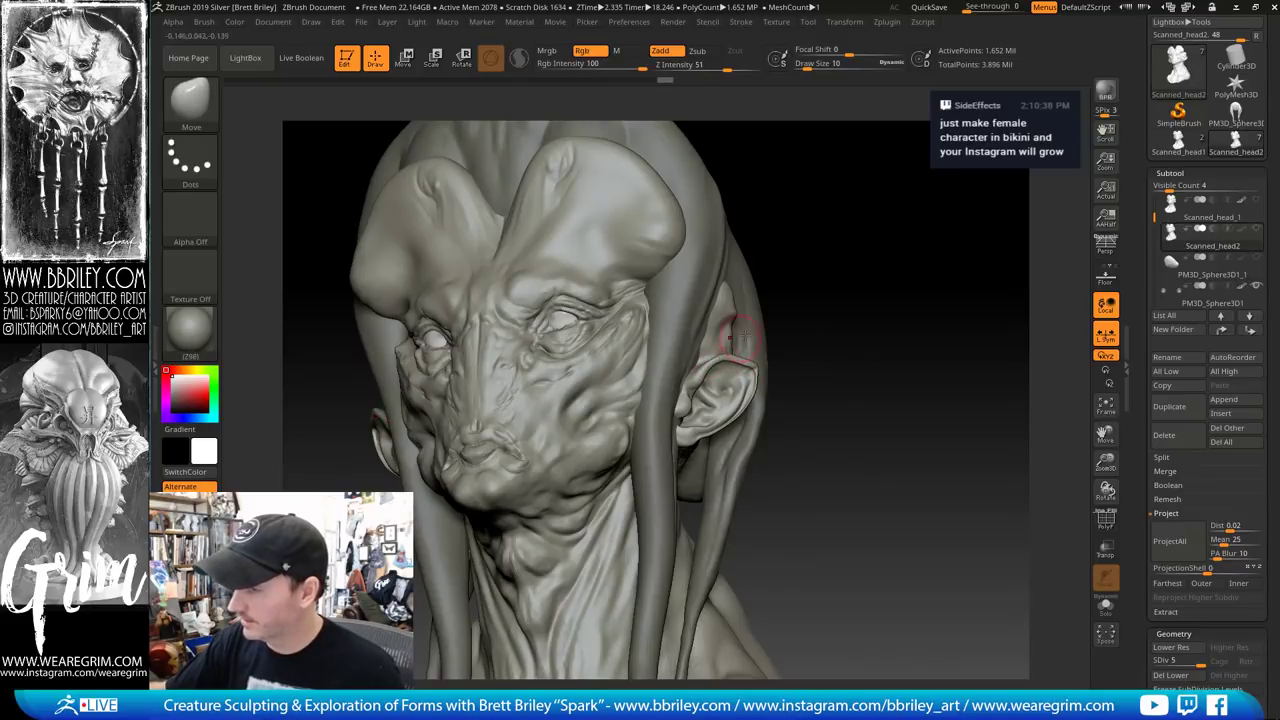
{"action": "left_click_drag", "start_coordinate": [830, 310], "coordinate": [878, 305]}
{"action": "left_click_drag", "start_coordinate": [664, 380], "coordinate": [657, 402], "text": "shift"}
{"action": "mouse_move", "coordinate": [770, 290]}
{"action": "left_mouse_down"}
{"action": "mouse_move", "coordinate": [834, 281]}
{"action": "mouse_move", "coordinate": [815, 265]}
{"action": "left_mouse_up"}
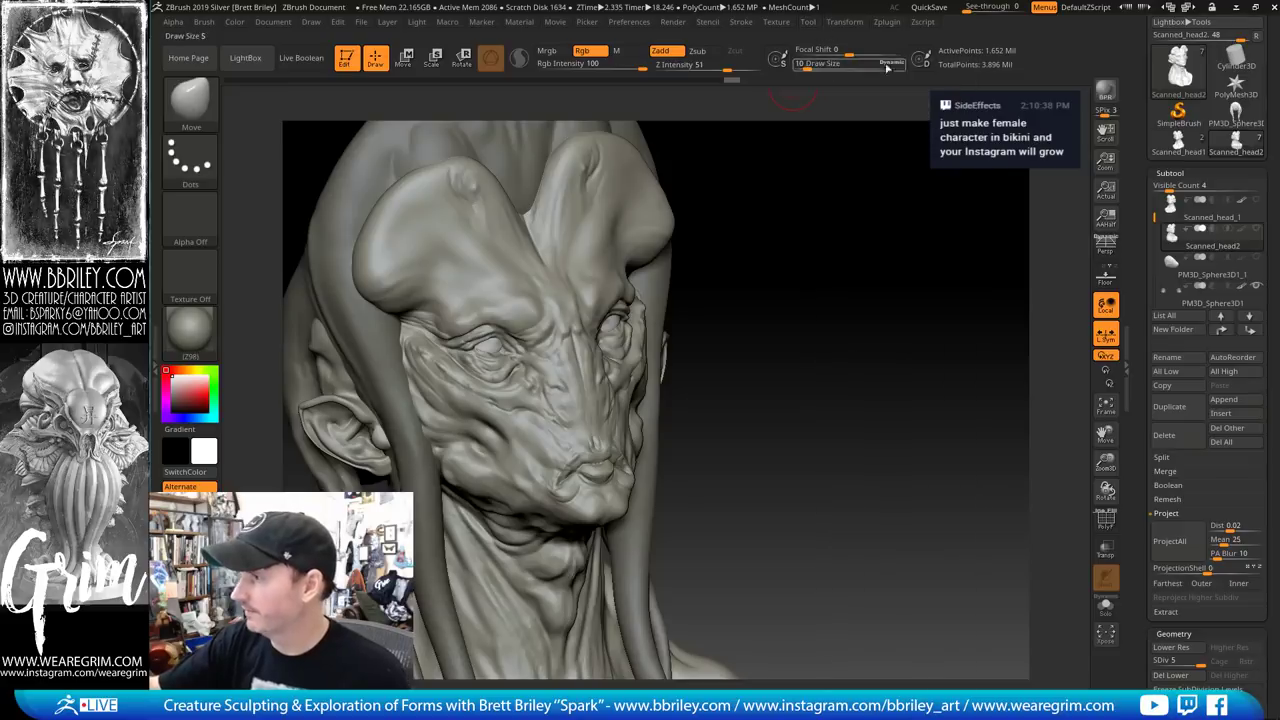
Save the bust as a tool file
{"action": "left_click", "coordinate": [808, 21]}
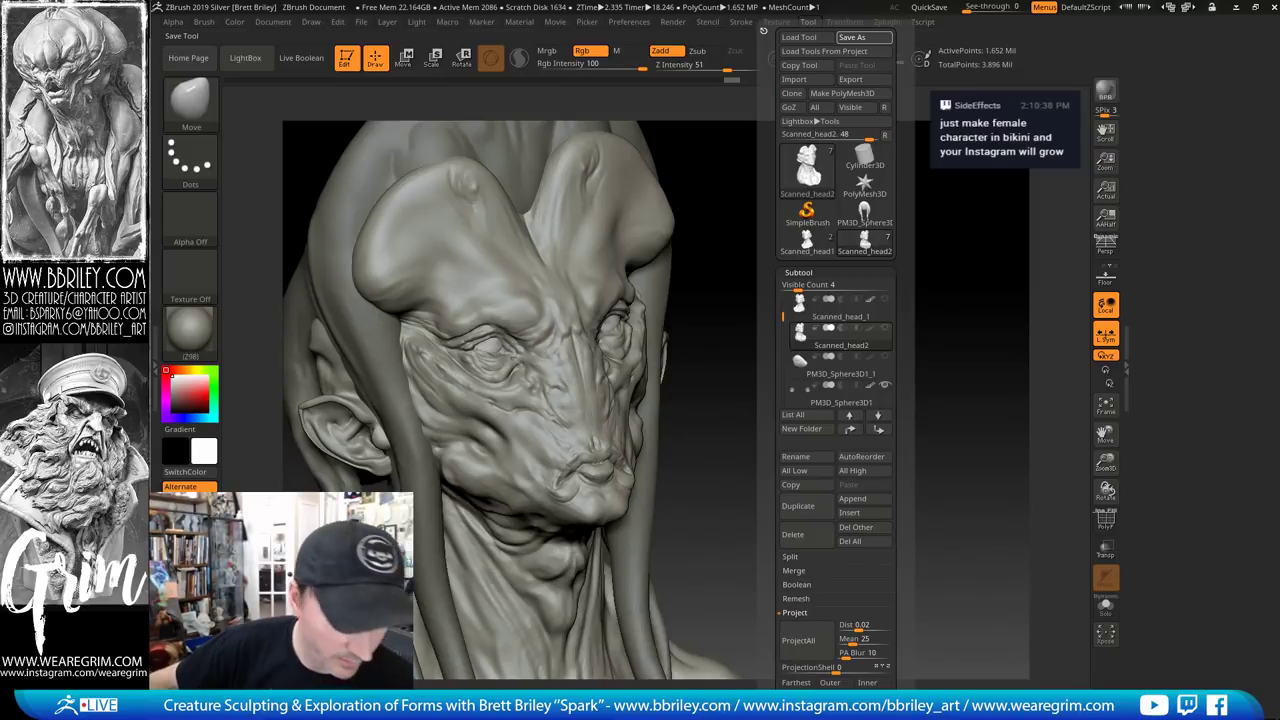
{"action": "key", "text": "Return"}
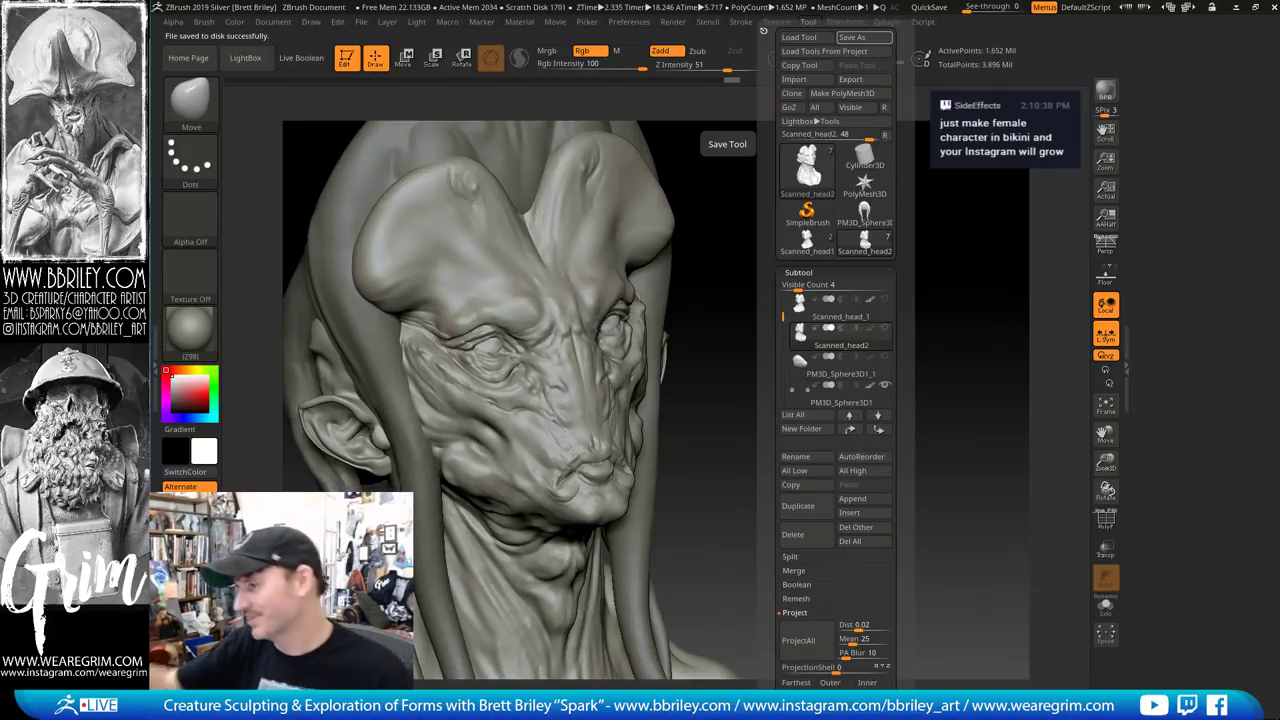
{"action": "left_click", "coordinate": [763, 30]}
Carve fine creases beside the eye and under the brow lobe with DamStandard at draw size 3, smoothing them lightly
{"action": "left_click_drag", "start_coordinate": [951, 294], "coordinate": [916, 287]}
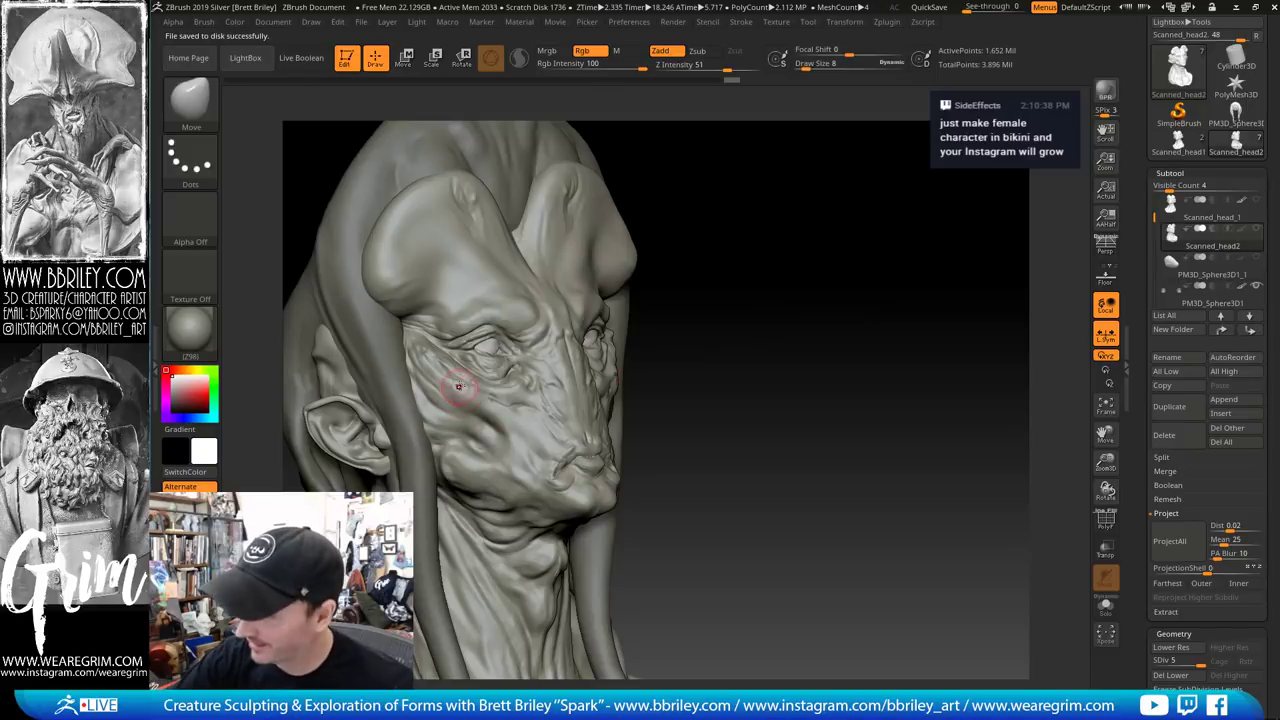
{"action": "key", "text": "b"}
{"action": "key", "text": "d"}
{"action": "key", "text": "s"}
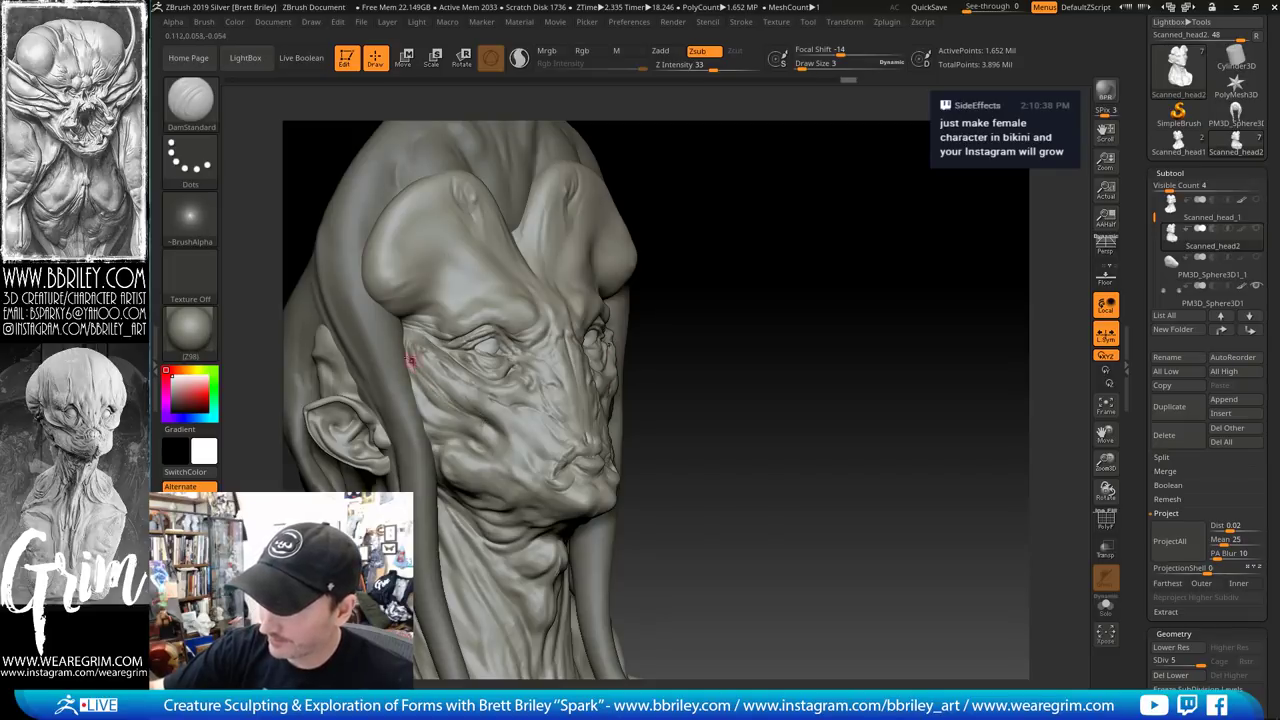
{"action": "left_click_drag", "start_coordinate": [750, 237], "coordinate": [690, 240]}
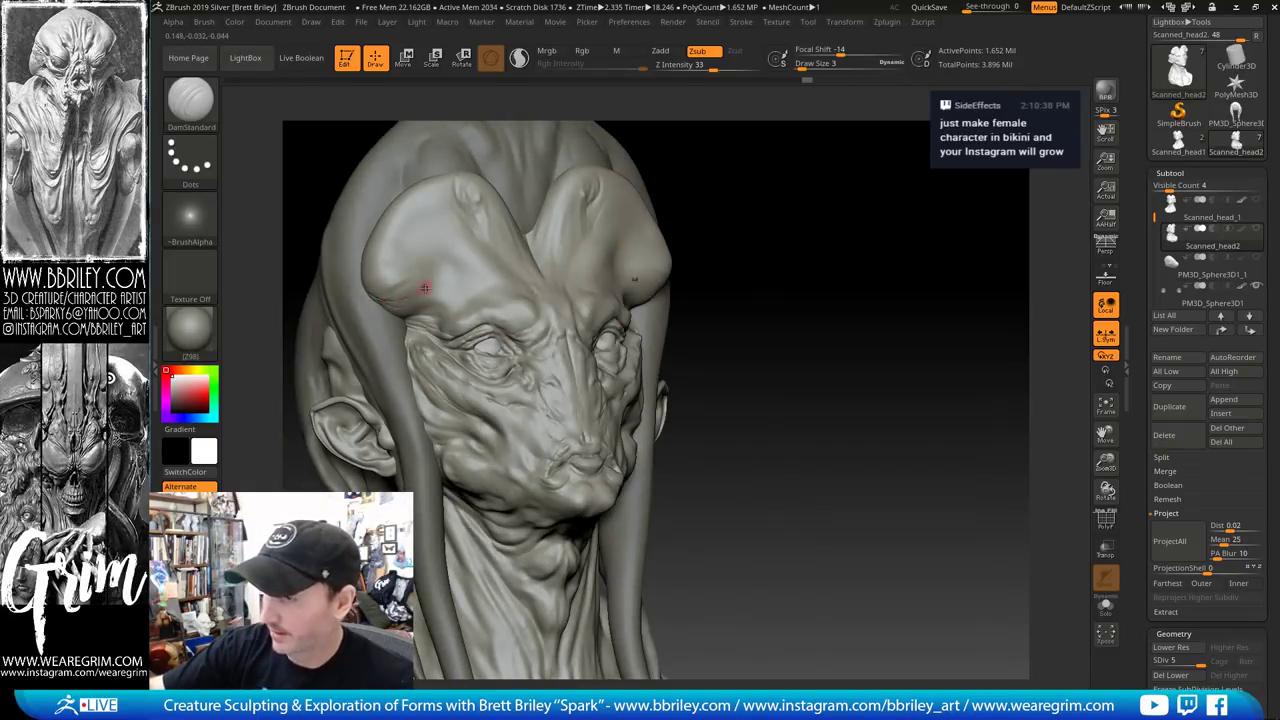
{"action": "key", "text": "shift"}
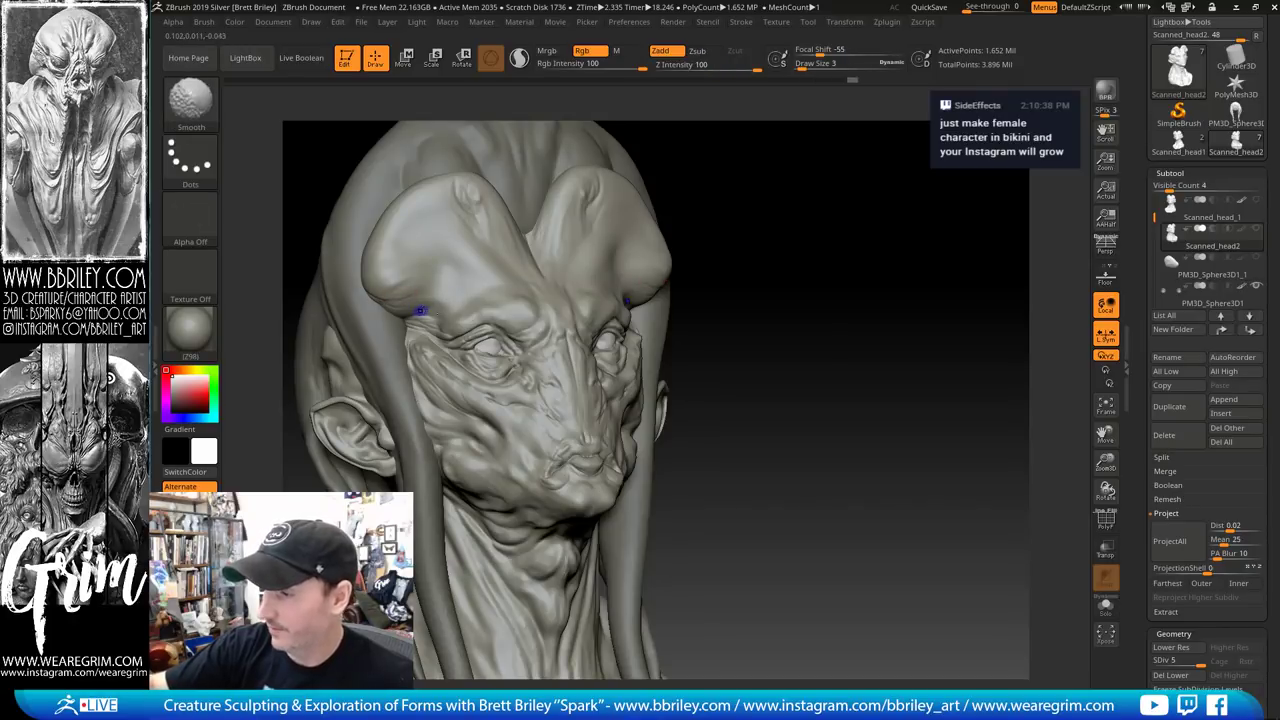
Refine the fine creases around the eyes, nose and mouth with DamStandard, smoothing them lightly beside the nose
{"action": "left_click_drag", "start_coordinate": [813, 287], "coordinate": [816, 340], "text": "alt"}
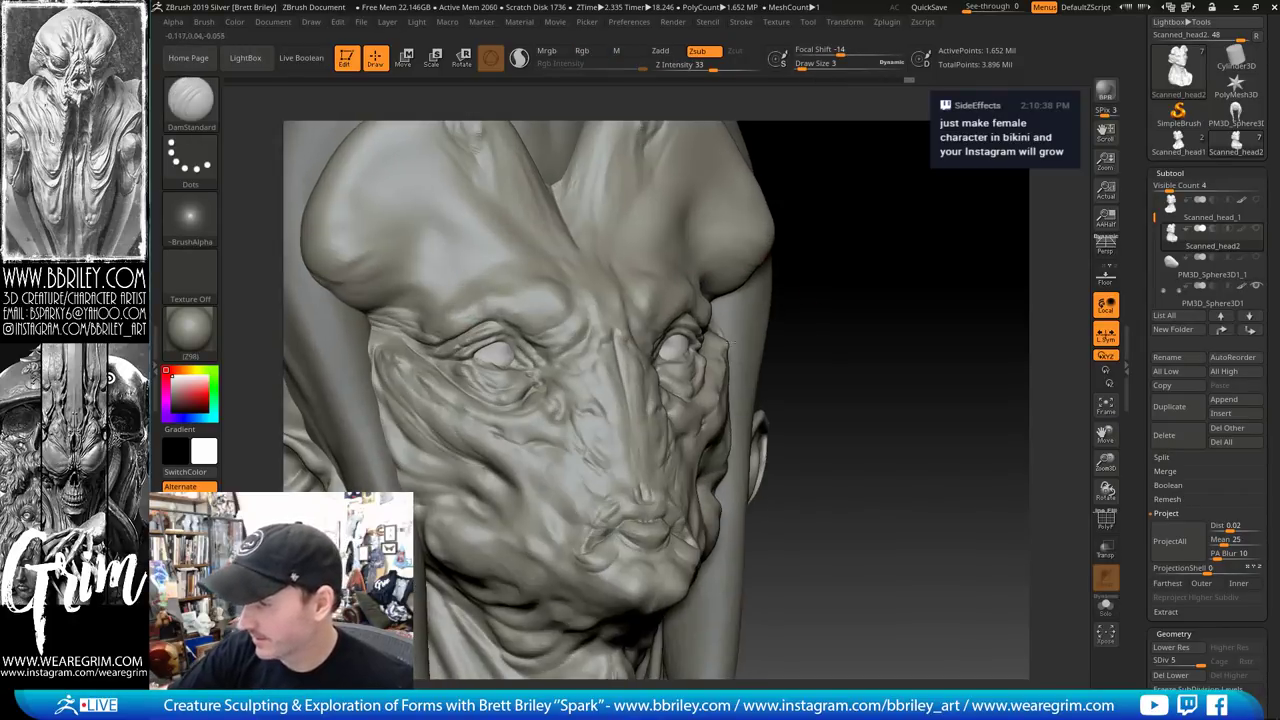
{"action": "left_click_drag", "start_coordinate": [896, 259], "coordinate": [672, 353]}
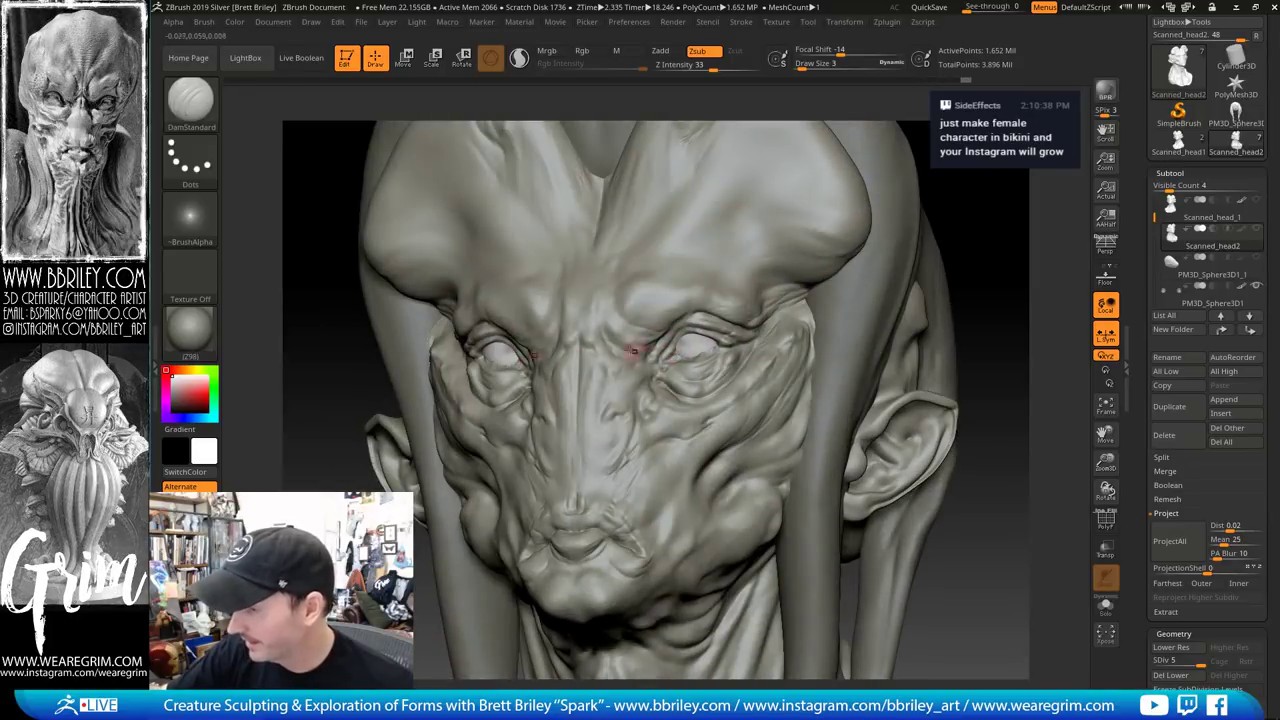
{"action": "left_click_drag", "start_coordinate": [941, 221], "coordinate": [718, 344]}
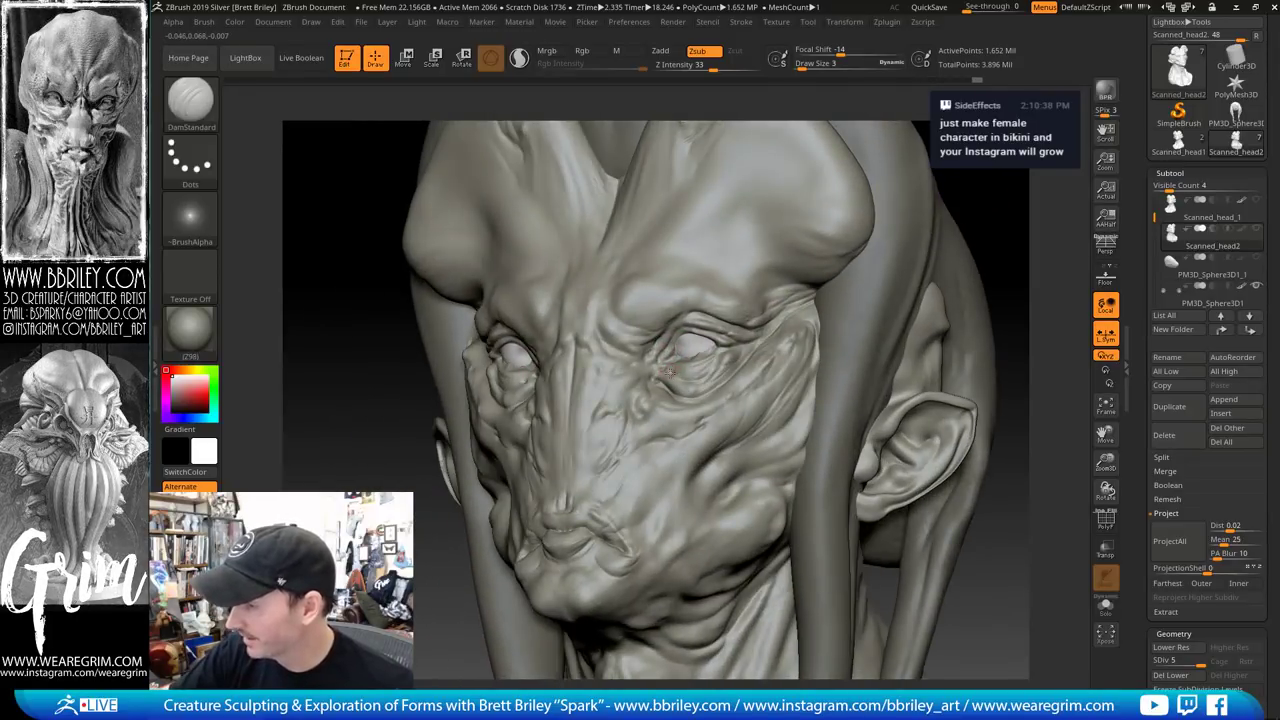
{"action": "mouse_move", "coordinate": [978, 196]}
{"action": "left_mouse_down"}
{"action": "mouse_move", "coordinate": [700, 320]}
{"action": "mouse_move", "coordinate": [482, 376]}
{"action": "left_mouse_up"}
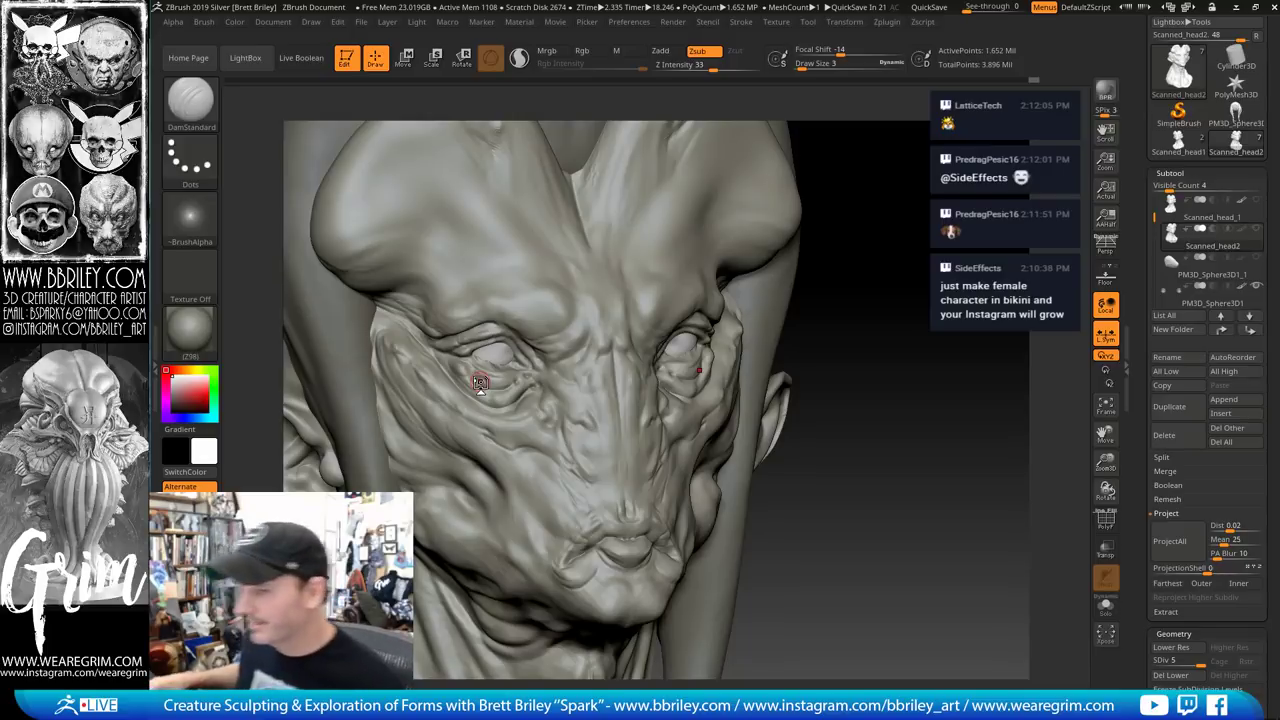
{"action": "mouse_move", "coordinate": [896, 246]}
{"action": "left_mouse_down"}
{"action": "mouse_move", "coordinate": [874, 229]}
{"action": "mouse_move", "coordinate": [868, 254]}
{"action": "left_mouse_up"}
{"action": "mouse_move", "coordinate": [664, 402]}
{"action": "left_mouse_down", "text": "shift"}
{"action": "mouse_move", "coordinate": [640, 406]}
{"action": "mouse_move", "coordinate": [660, 408]}
{"action": "left_mouse_up", "text": "shift"}
{"action": "left_click_drag", "start_coordinate": [930, 256], "coordinate": [966, 250]}
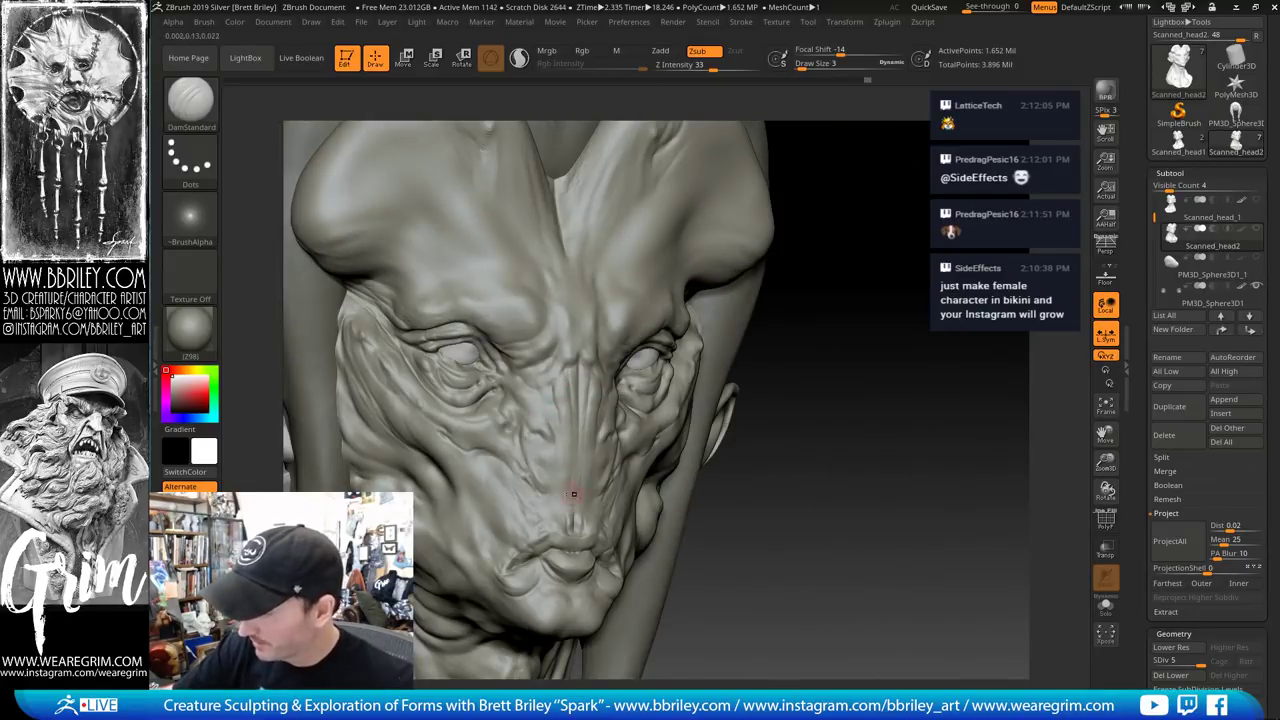
{"action": "mouse_move", "coordinate": [790, 330]}
{"action": "left_mouse_down"}
{"action": "mouse_move", "coordinate": [859, 277]}
{"action": "mouse_move", "coordinate": [555, 418]}
{"action": "left_mouse_up"}
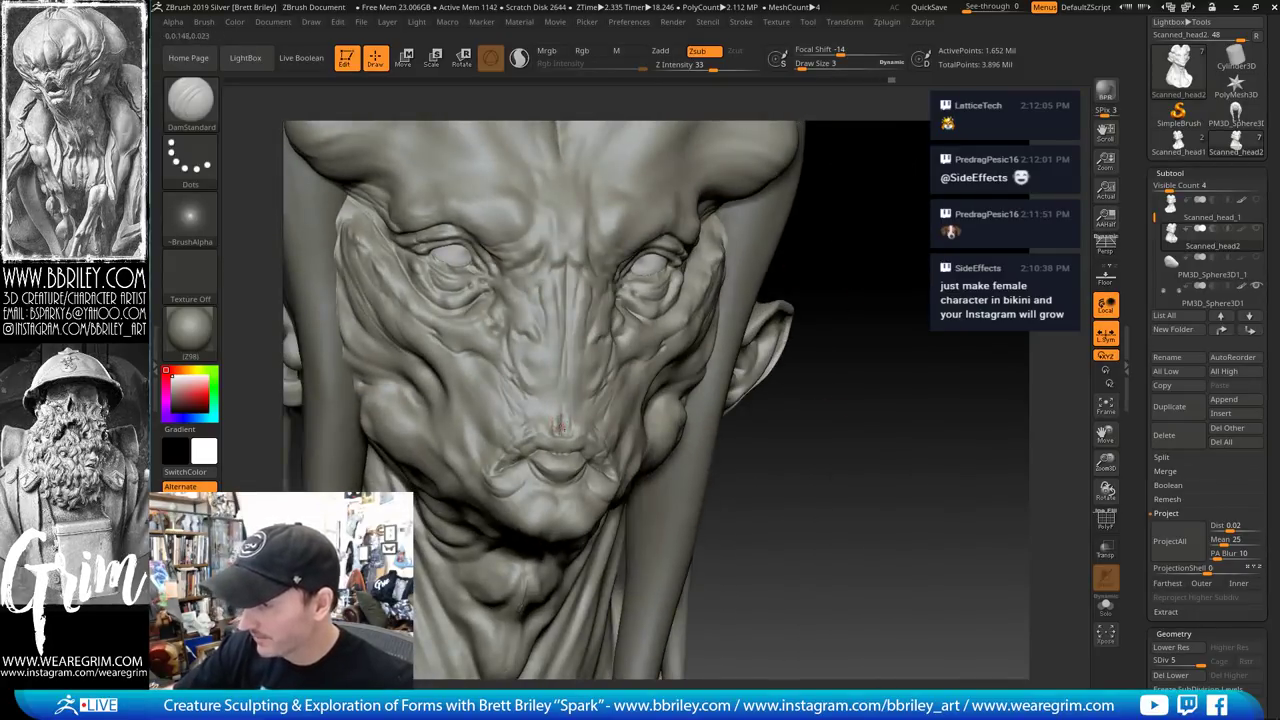
{"action": "mouse_move", "coordinate": [838, 392]}
{"action": "left_mouse_down"}
{"action": "mouse_move", "coordinate": [560, 451]}
{"action": "mouse_move", "coordinate": [572, 452]}
{"action": "left_mouse_up"}
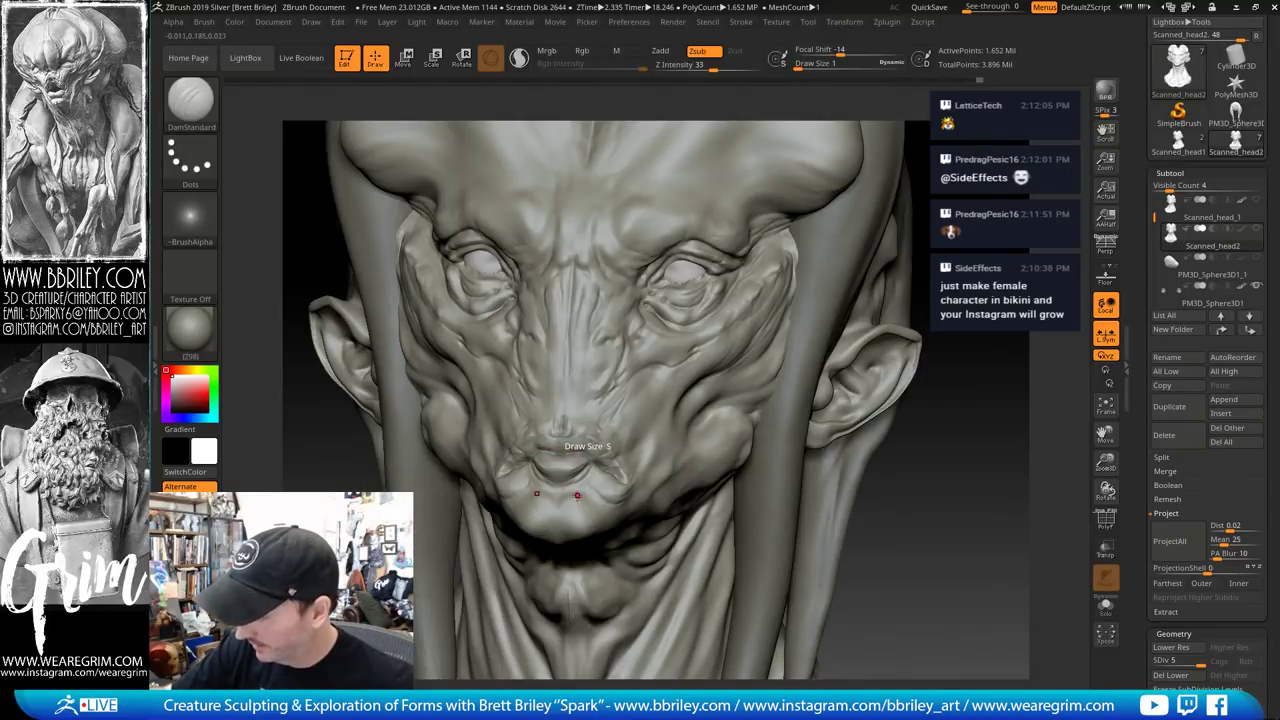
{"action": "left_click_drag", "start_coordinate": [970, 427], "coordinate": [900, 249], "text": "alt"}
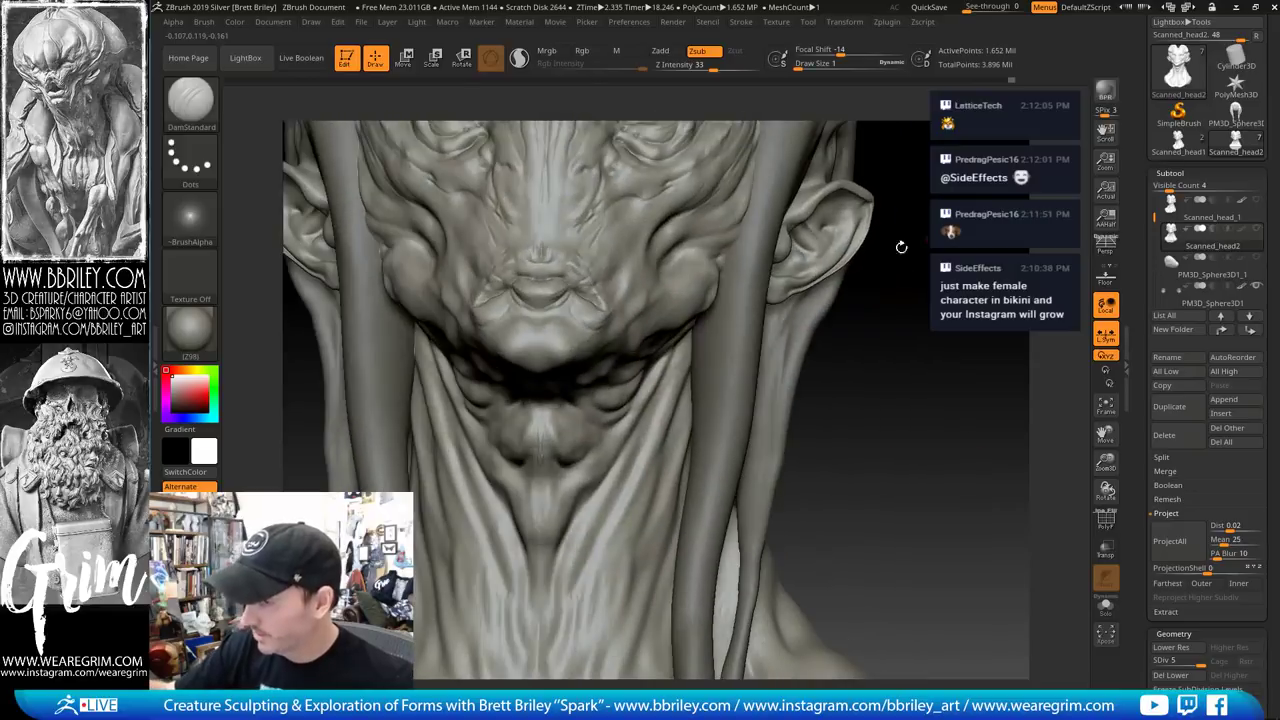
Clone the tentacled head crest PM3D_Sphere3D2 as a separate tool, switch to that tool and duplicate its subtool
{"action": "mouse_move", "coordinate": [826, 404]}
{"action": "left_mouse_down"}
{"action": "mouse_move", "coordinate": [838, 392]}
{"action": "mouse_move", "coordinate": [727, 395]}
{"action": "left_mouse_up"}
{"action": "mouse_move", "coordinate": [707, 334]}
{"action": "left_mouse_down", "text": "alt"}
{"action": "mouse_move", "coordinate": [786, 363]}
{"action": "mouse_move", "coordinate": [777, 335]}
{"action": "left_mouse_up", "text": "alt"}
{"action": "left_click", "coordinate": [625, 235], "text": "alt"}
{"action": "left_click_drag", "start_coordinate": [712, 238], "coordinate": [848, 230]}
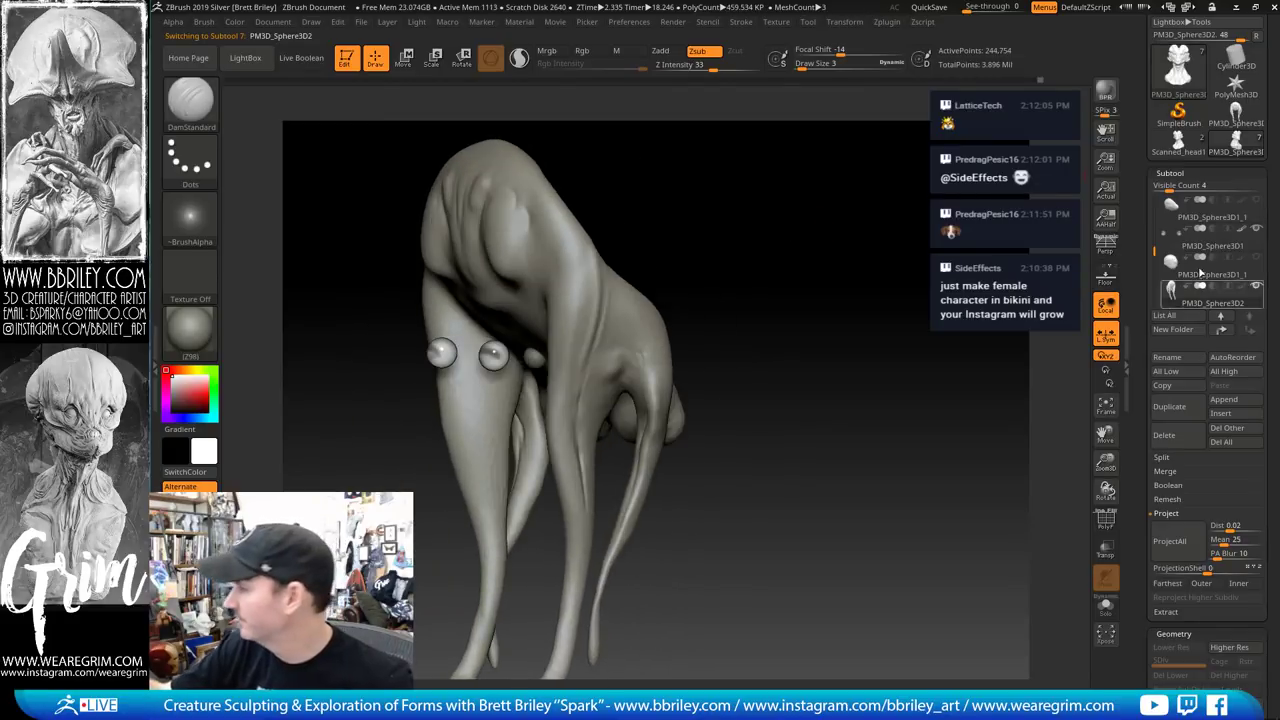
{"action": "left_click_drag", "start_coordinate": [1141, 171], "coordinate": [1141, 219]}
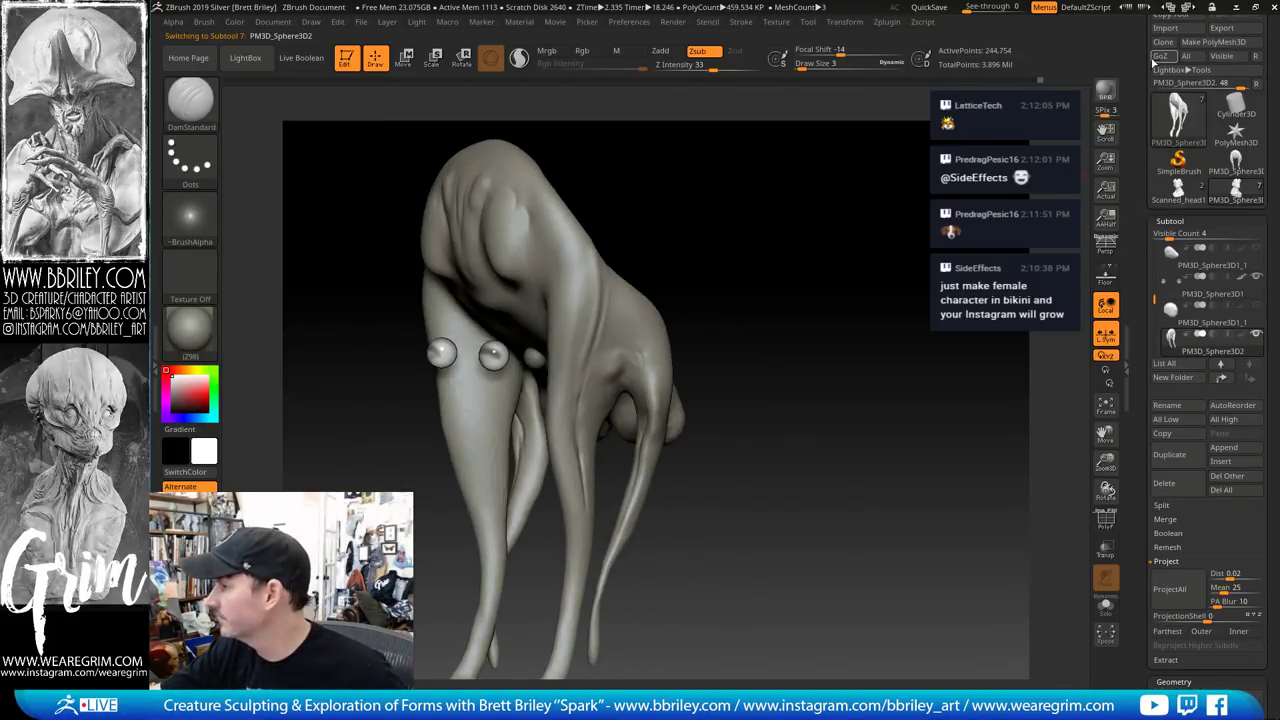
{"action": "left_click", "coordinate": [1164, 43]}
{"action": "left_click", "coordinate": [1231, 191]}
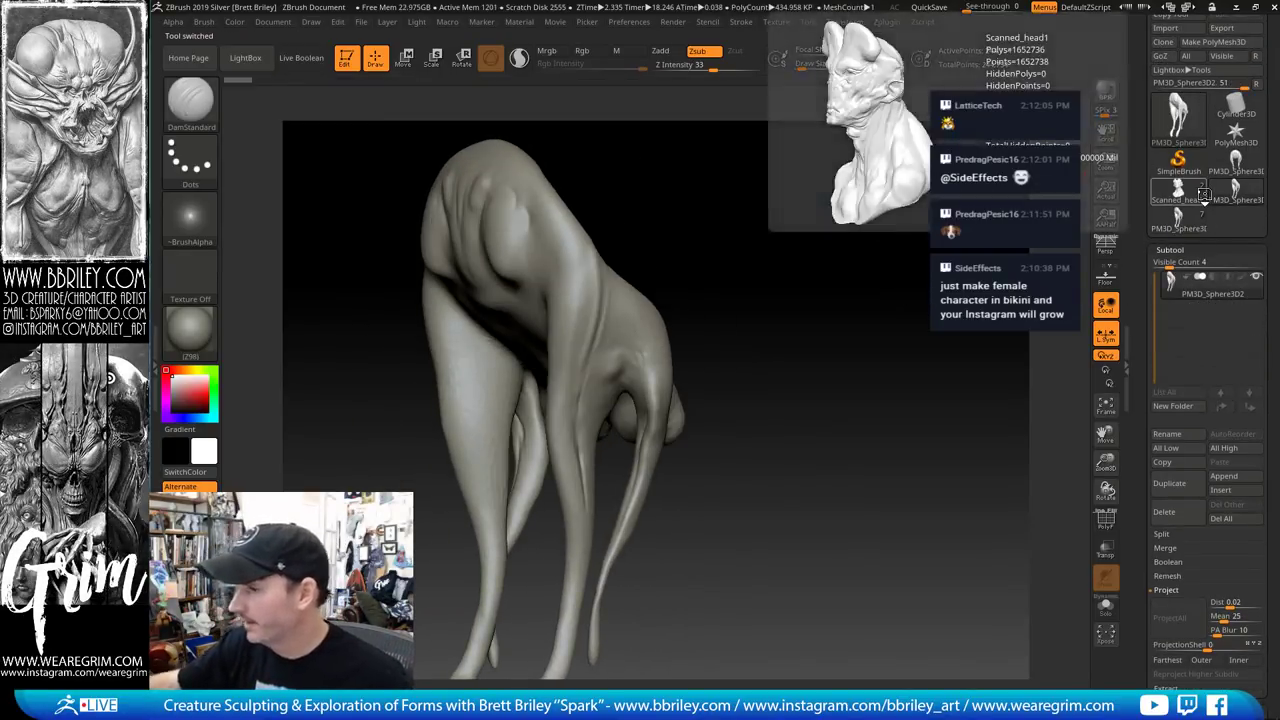
{"action": "left_click", "coordinate": [1160, 484]}
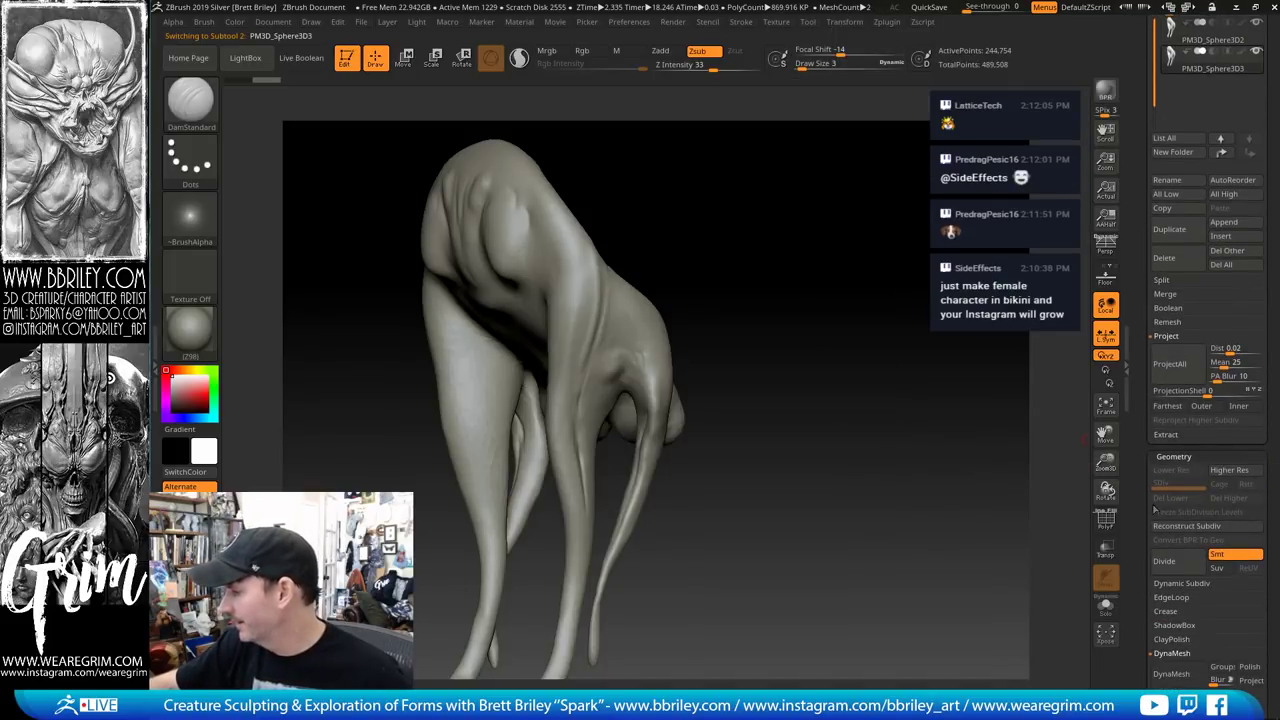
DynaMesh the duplicated crest with blur 0 at resolution 2048, undoing the first attempt at resolution 128
{"action": "scroll", "coordinate": [1146, 528], "scroll_direction": "down", "scroll_amount": 5}
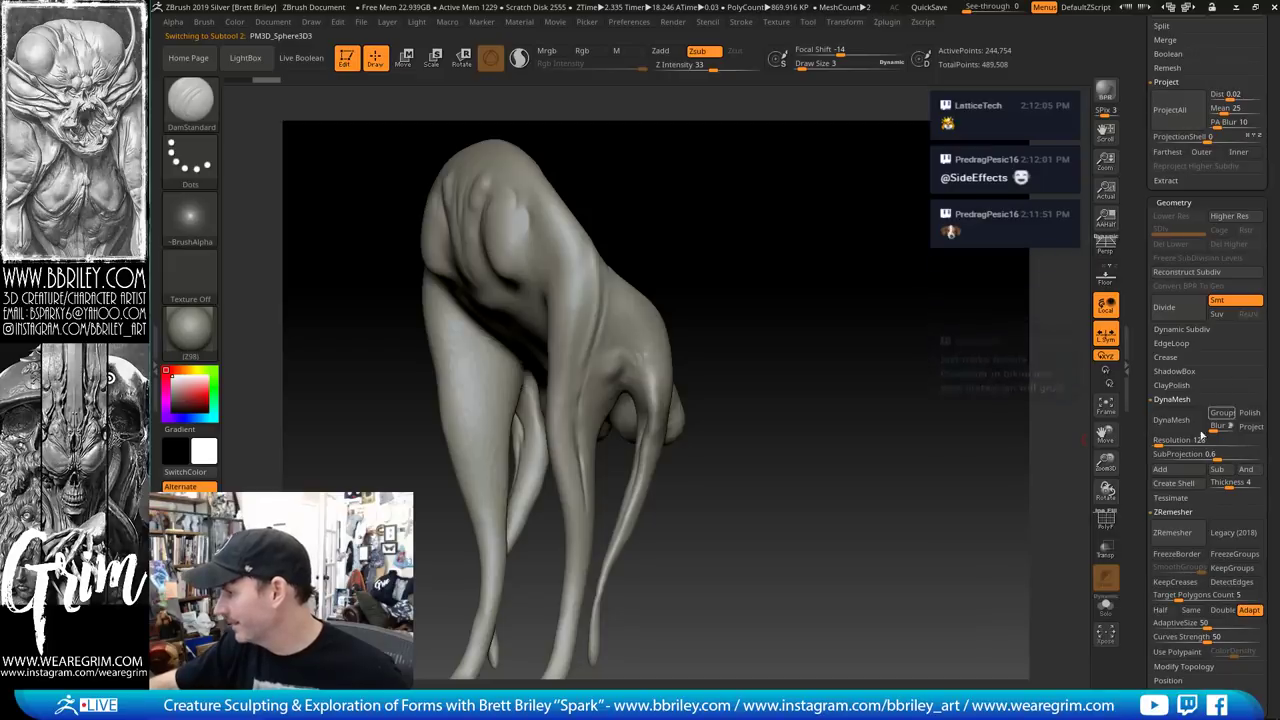
{"action": "left_click", "coordinate": [1222, 426]}
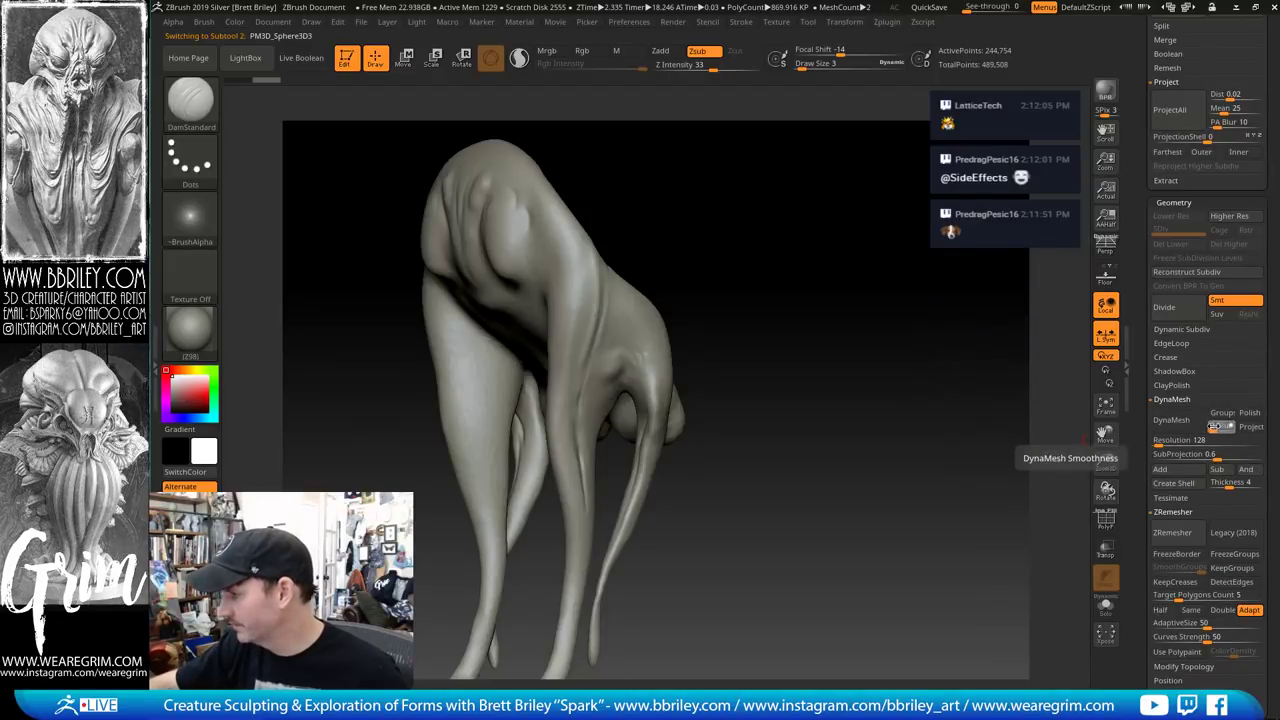
{"action": "type", "text": "0"}
{"action": "left_click", "coordinate": [1172, 420]}
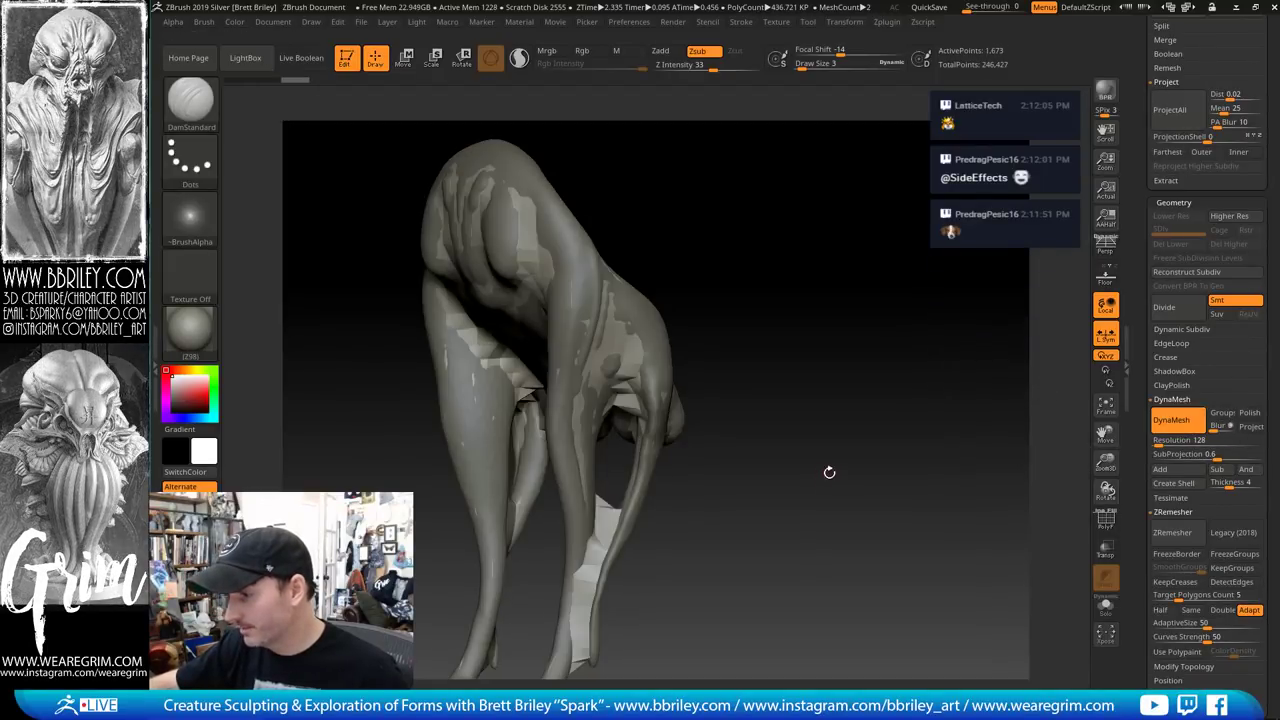
{"action": "key", "text": "ctrl+z"}
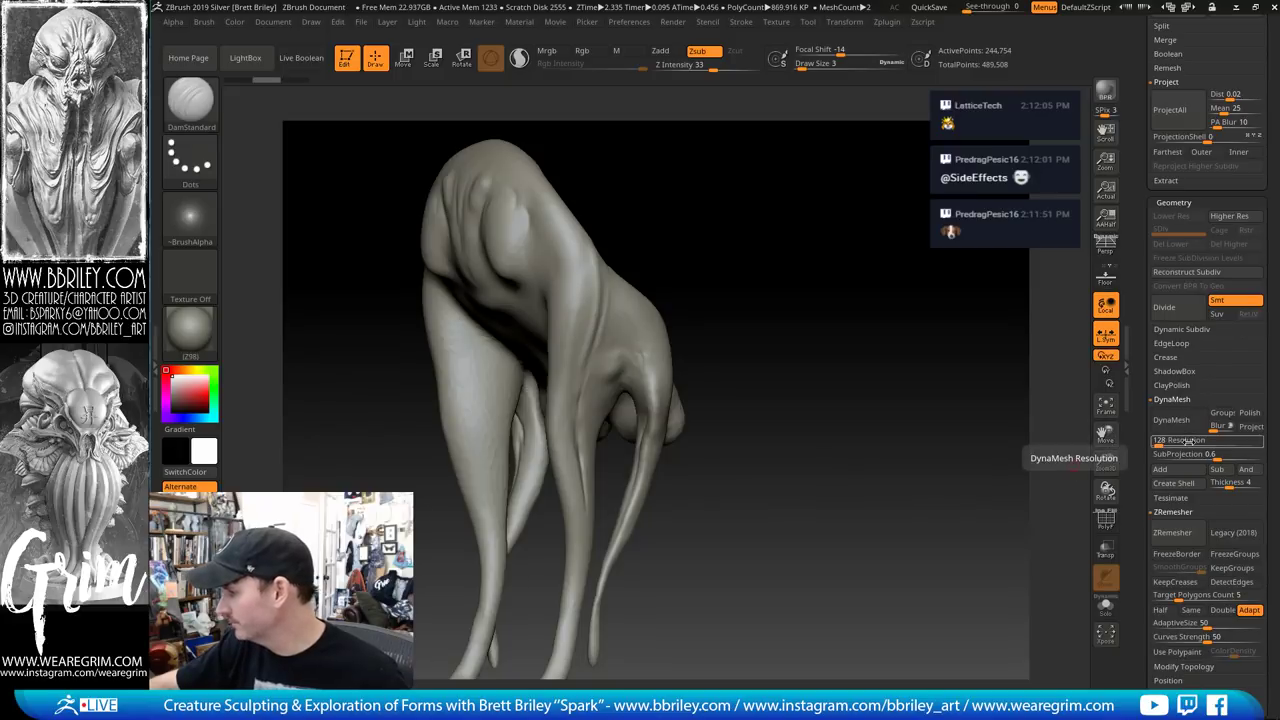
{"action": "left_click", "coordinate": [1188, 441]}
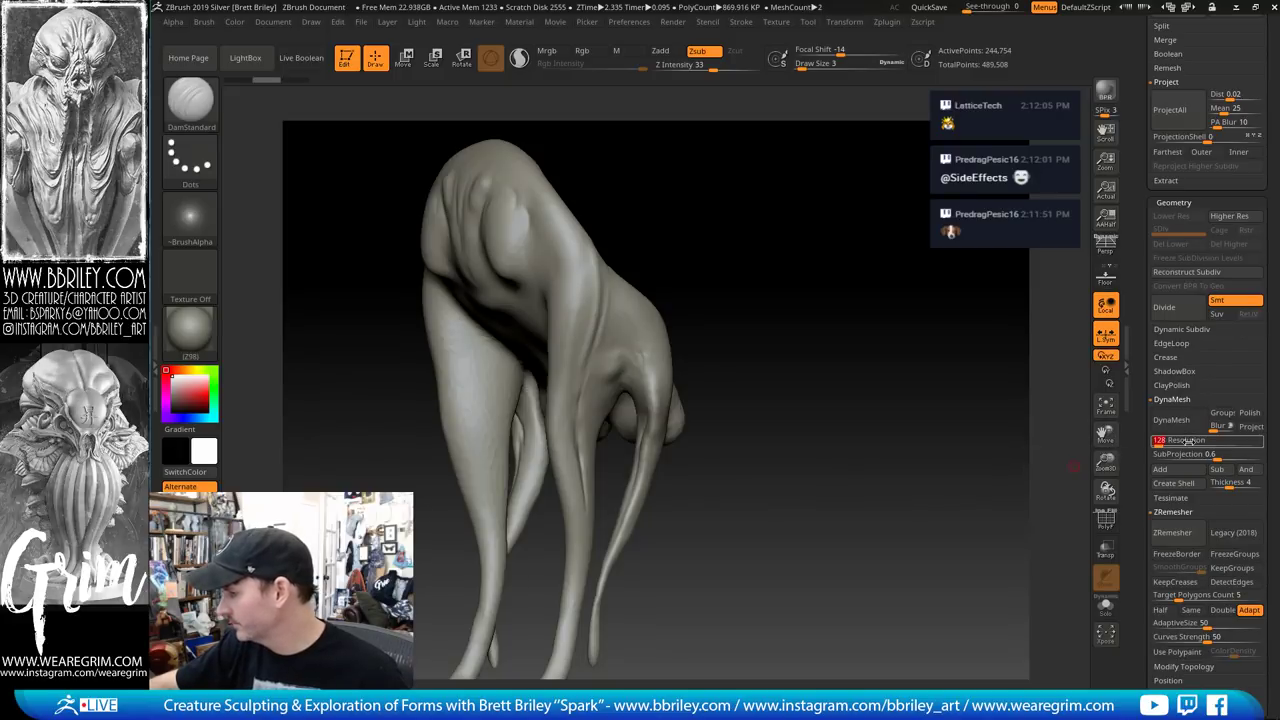
{"action": "type", "text": "204"}
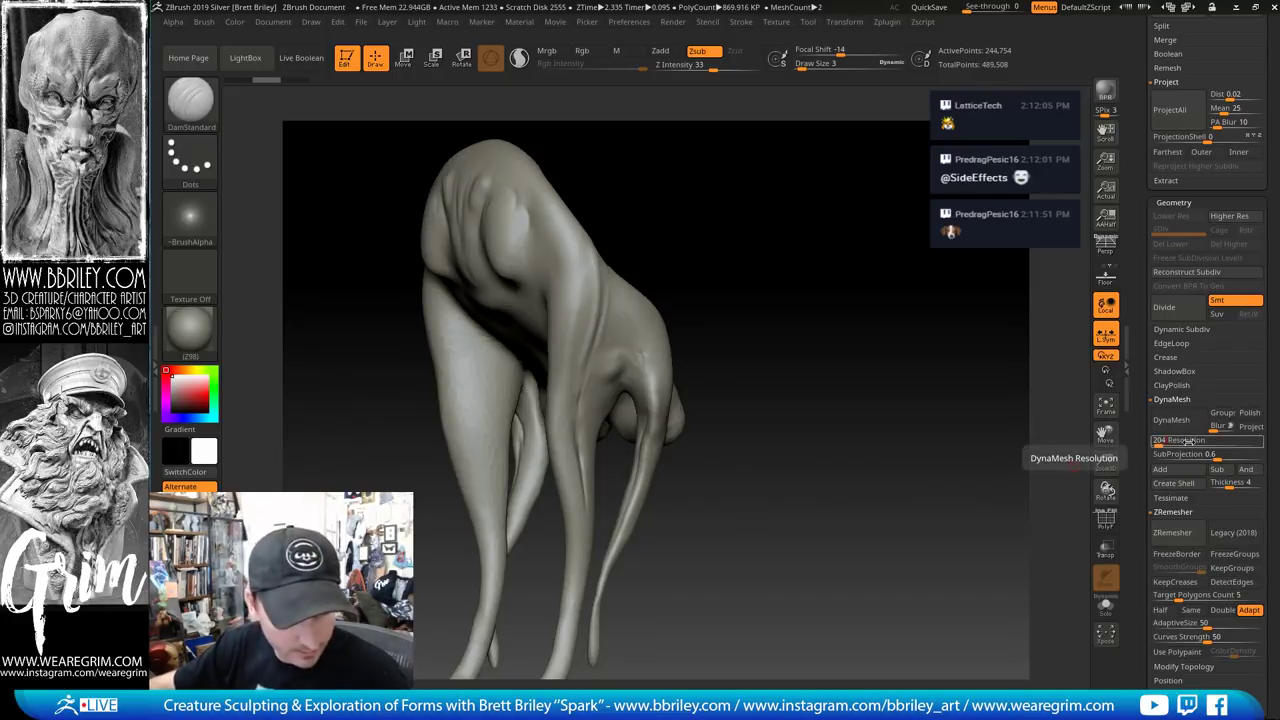
{"action": "type", "text": "8"}
{"action": "key", "text": "Return"}
Check the dense crest mesh from several sides and remesh it with ZRemesher at a target polygon count of 2
{"action": "left_click_drag", "start_coordinate": [851, 420], "coordinate": [1072, 425]}
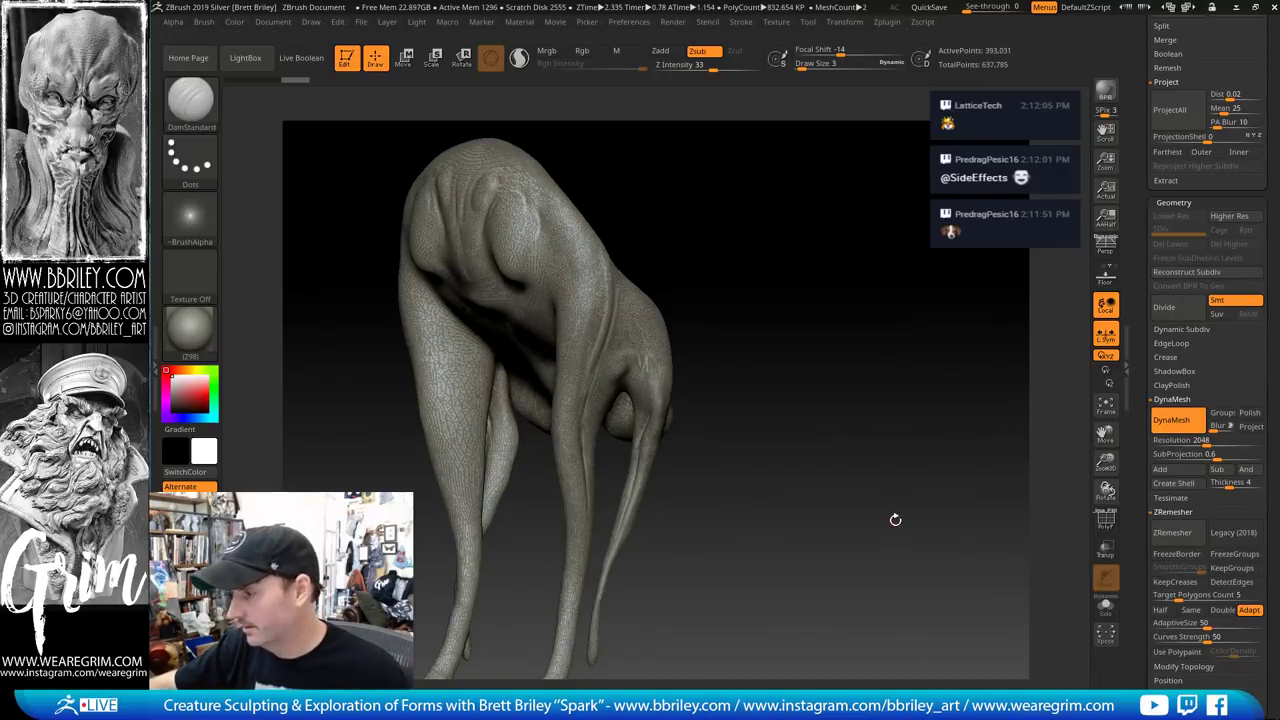
{"action": "left_click_drag", "start_coordinate": [895, 519], "coordinate": [942, 468]}
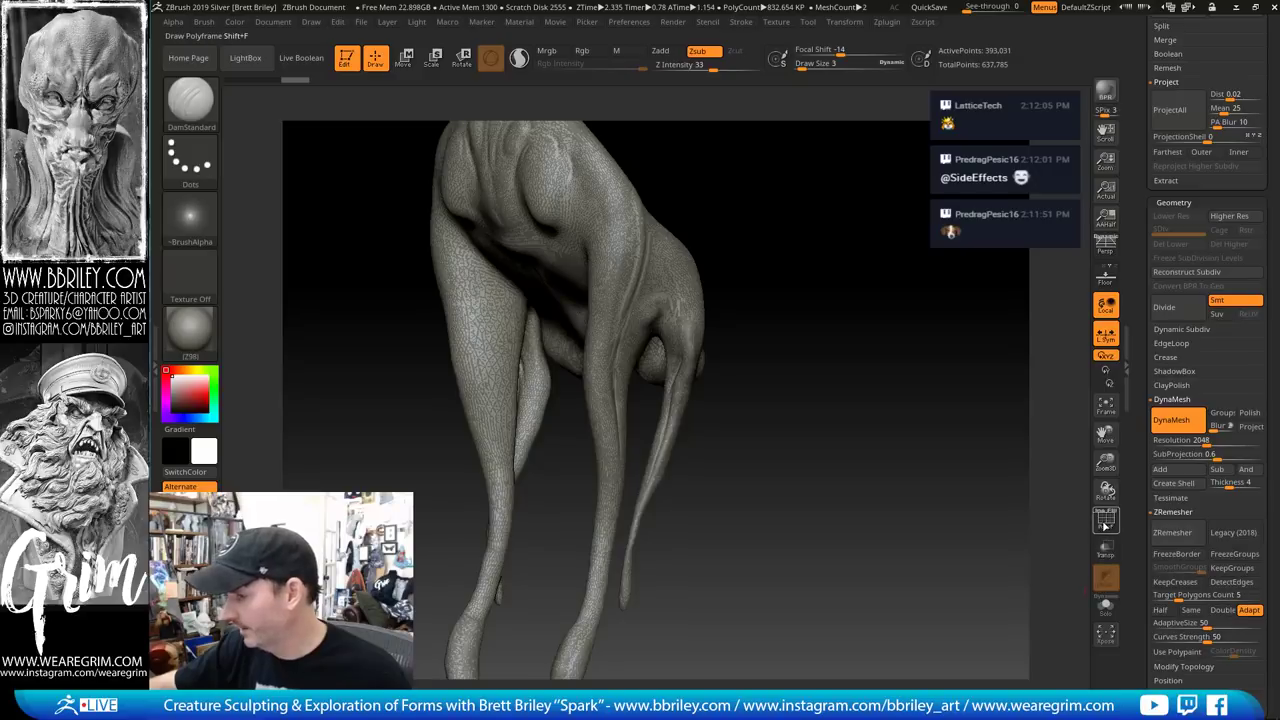
{"action": "left_click", "coordinate": [1106, 521]}
{"action": "left_click", "coordinate": [1106, 521]}
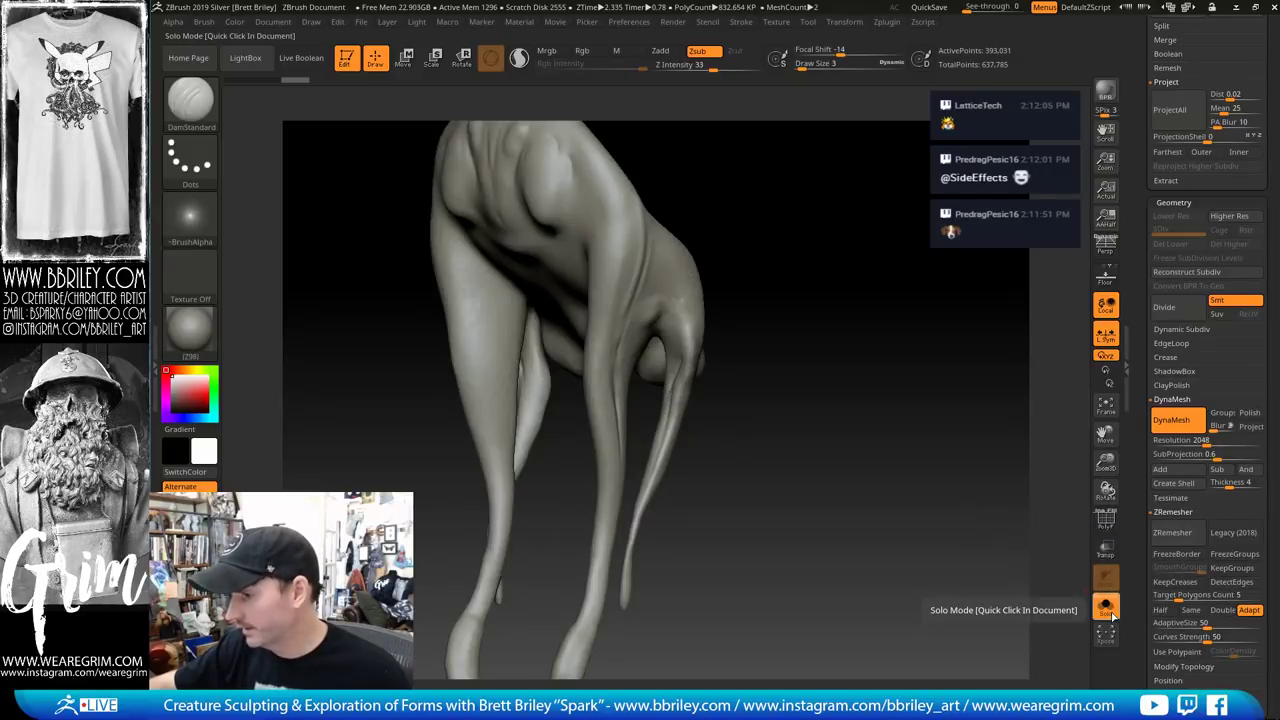
{"action": "left_click_drag", "start_coordinate": [956, 563], "coordinate": [1027, 517]}
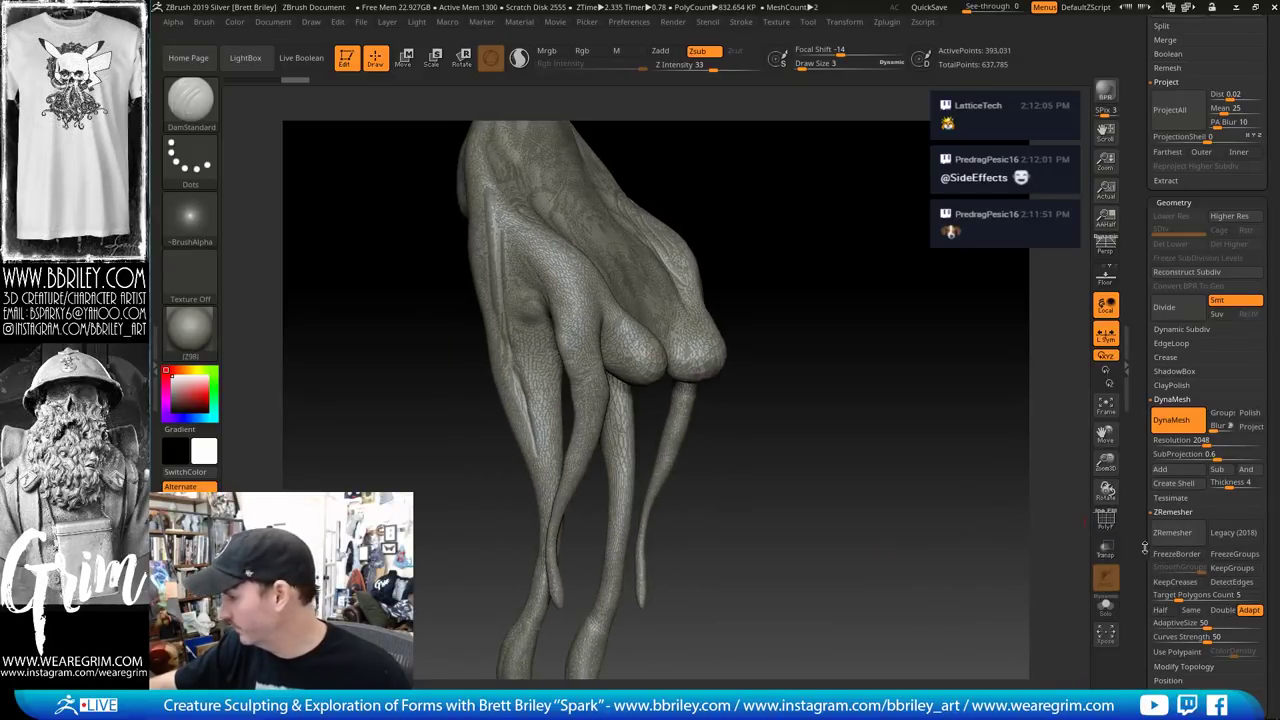
{"action": "left_click", "coordinate": [1178, 595]}
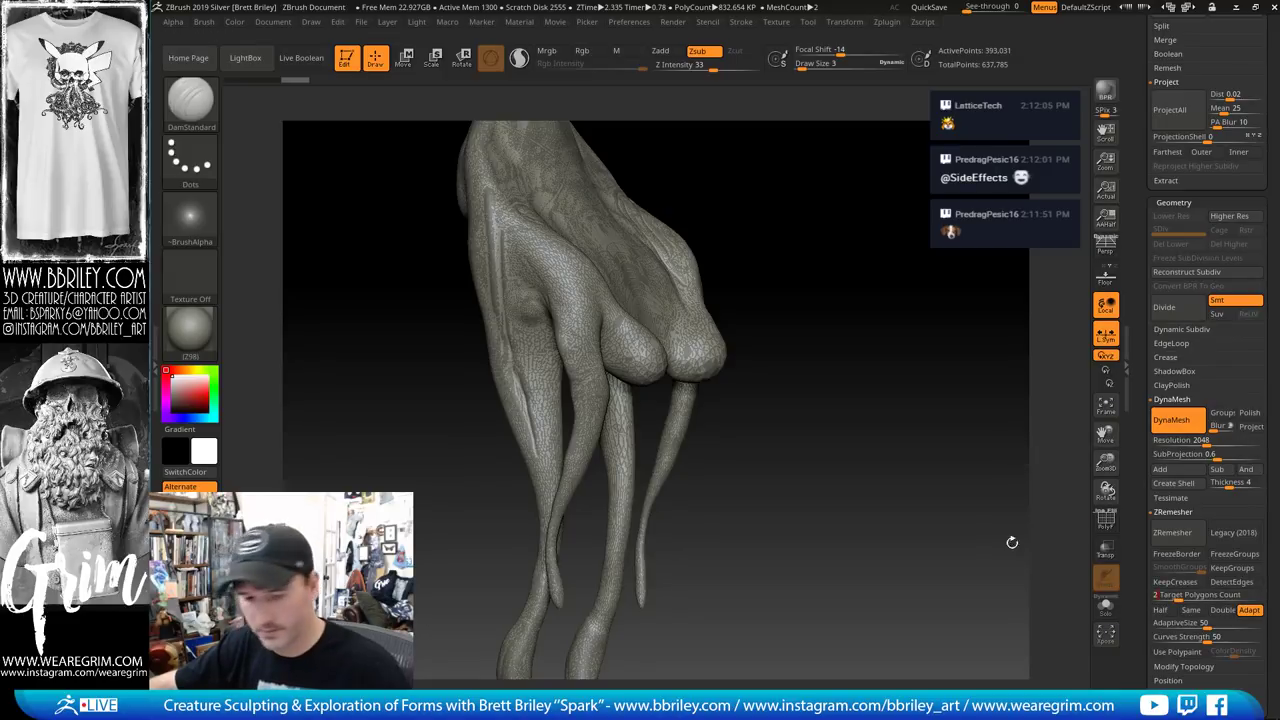
{"action": "left_click_drag", "start_coordinate": [991, 531], "coordinate": [861, 435]}
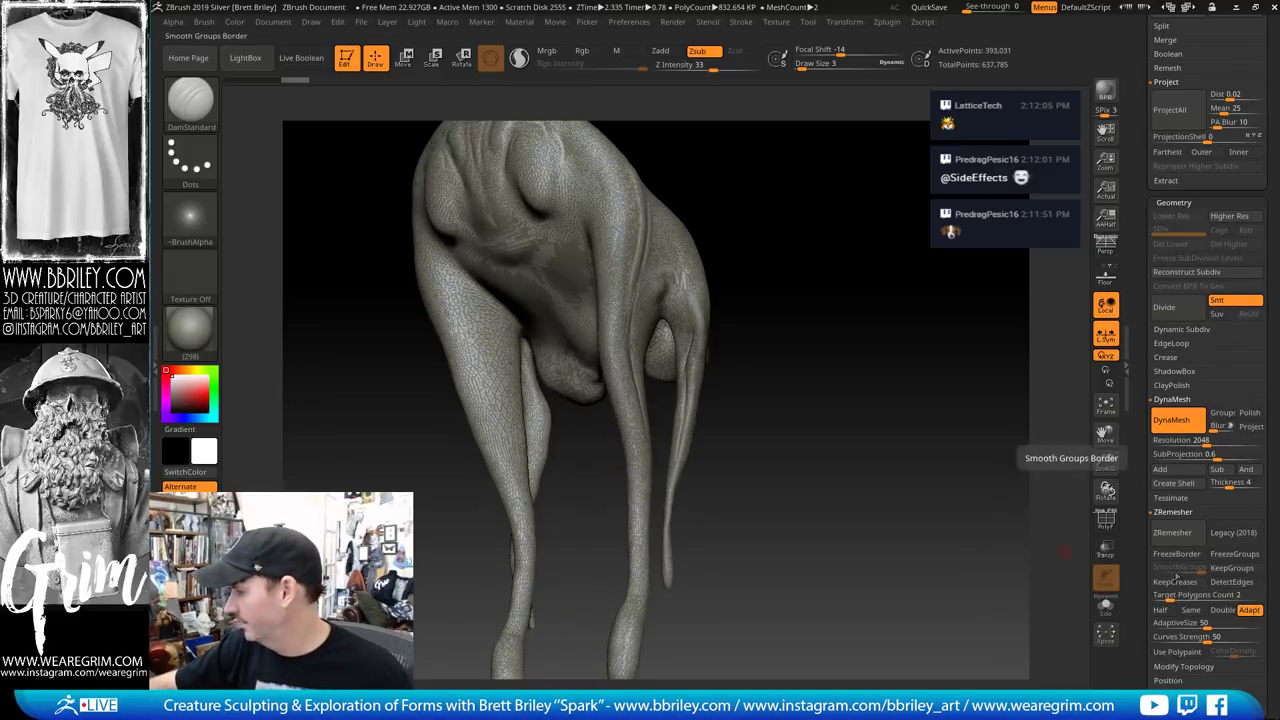
{"action": "left_click", "coordinate": [1174, 535]}
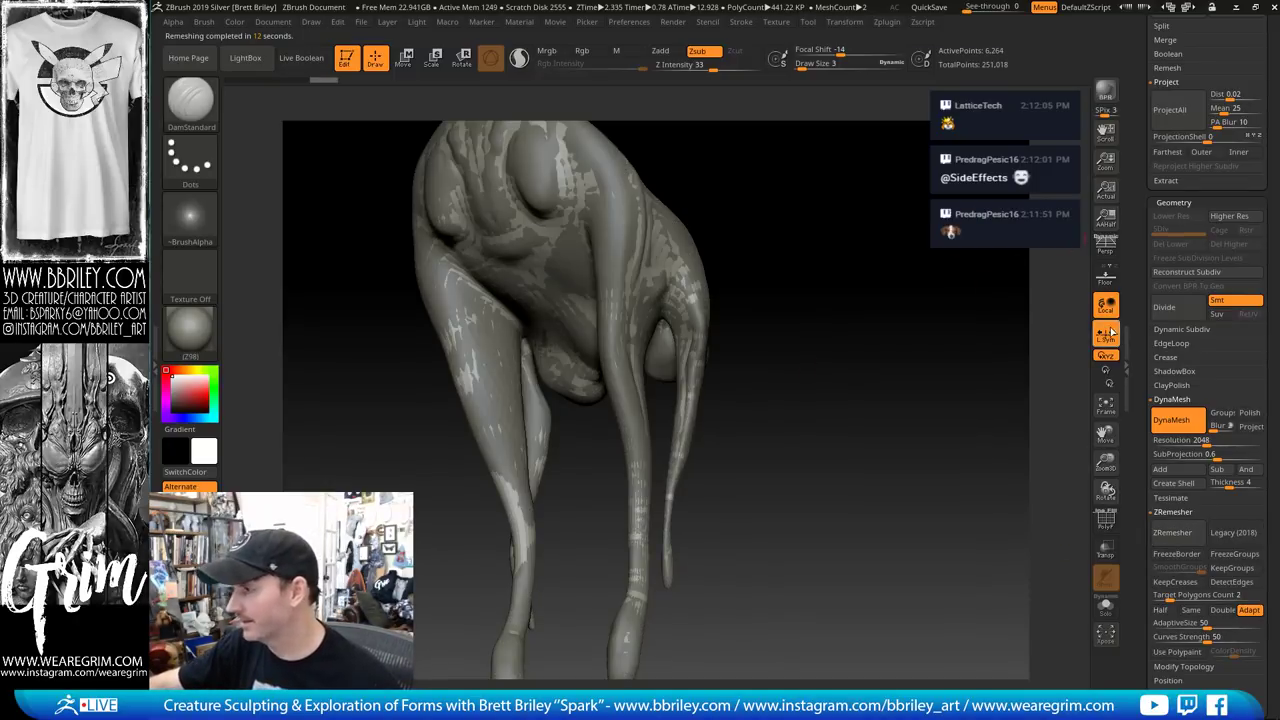
Examine the remeshed crest in isolation, checking its polygon flow with the wireframe displayed
{"action": "left_click_drag", "start_coordinate": [1139, 296], "coordinate": [1139, 318]}
{"action": "left_click", "coordinate": [1108, 605]}
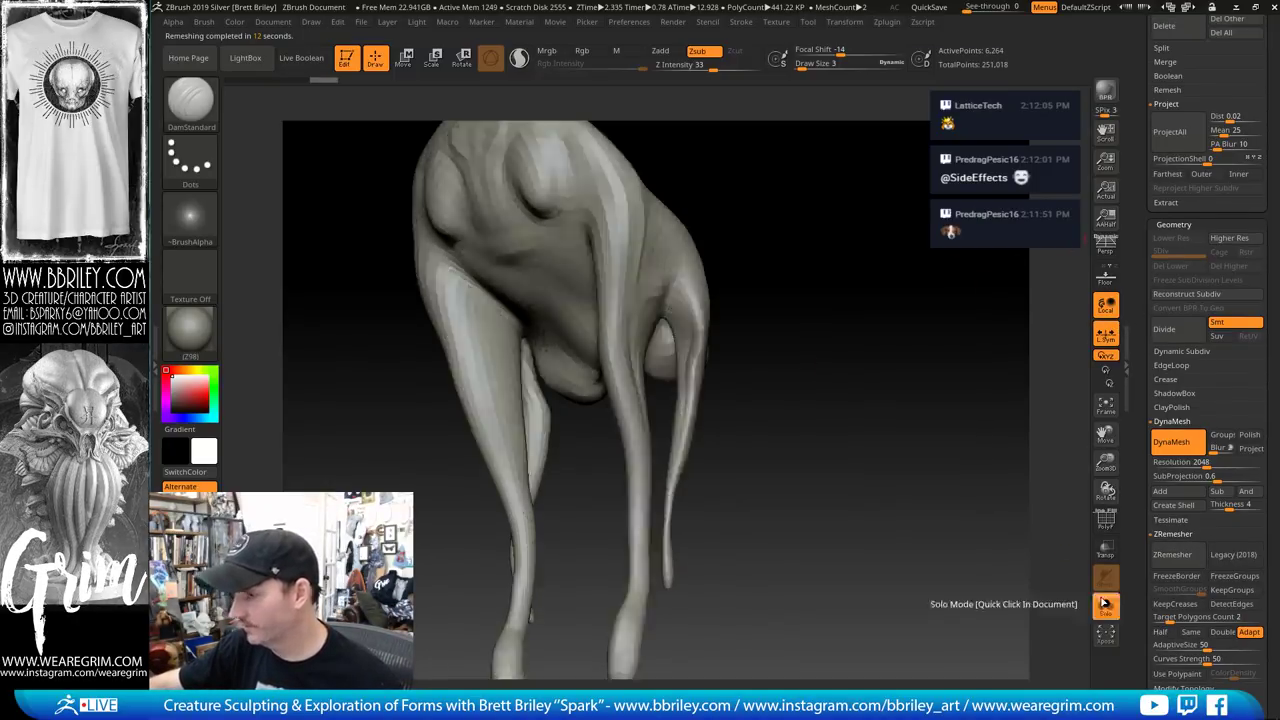
{"action": "mouse_move", "coordinate": [863, 388]}
{"action": "left_mouse_down"}
{"action": "mouse_move", "coordinate": [888, 328]}
{"action": "mouse_move", "coordinate": [849, 370]}
{"action": "mouse_move", "coordinate": [803, 371]}
{"action": "mouse_move", "coordinate": [893, 367]}
{"action": "mouse_move", "coordinate": [939, 391]}
{"action": "left_mouse_up"}
{"action": "left_click", "coordinate": [1105, 522]}
{"action": "mouse_move", "coordinate": [990, 495]}
{"action": "left_mouse_down"}
{"action": "mouse_move", "coordinate": [951, 487]}
{"action": "mouse_move", "coordinate": [1022, 500]}
{"action": "left_mouse_up"}
{"action": "left_click", "coordinate": [1106, 521]}
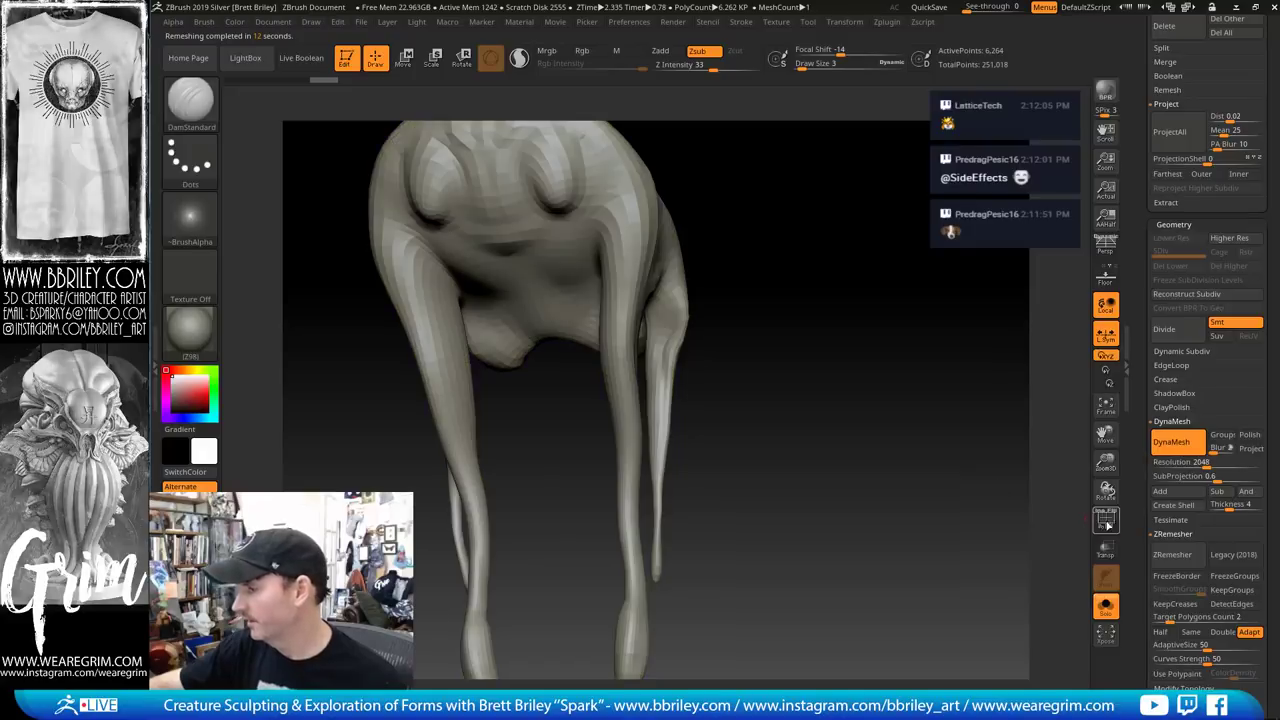
Subdivide the remeshed crest up to level 4, projecting the original crest's detail onto it at each level
{"action": "key", "text": "ctrl+d"}
{"action": "left_click", "coordinate": [1118, 596]}
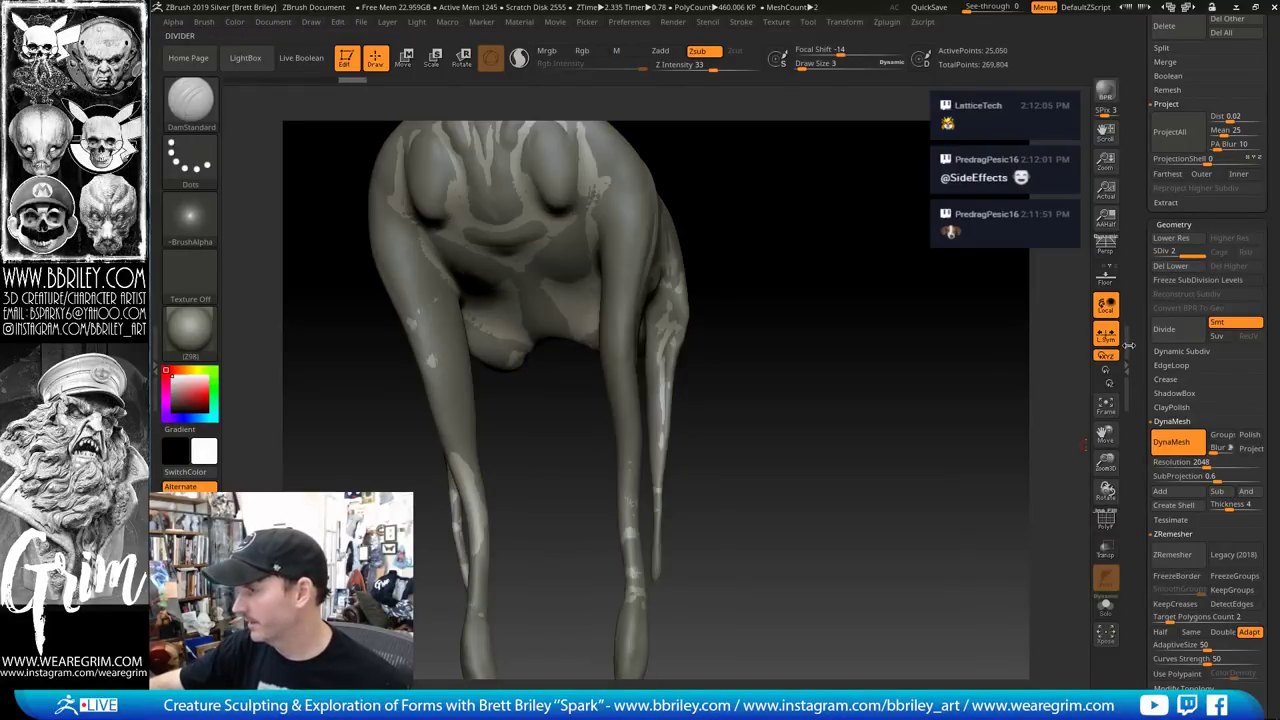
{"action": "scroll", "coordinate": [1168, 370], "scroll_direction": "up", "scroll_amount": 3}
{"action": "key", "text": "ctrl+d"}
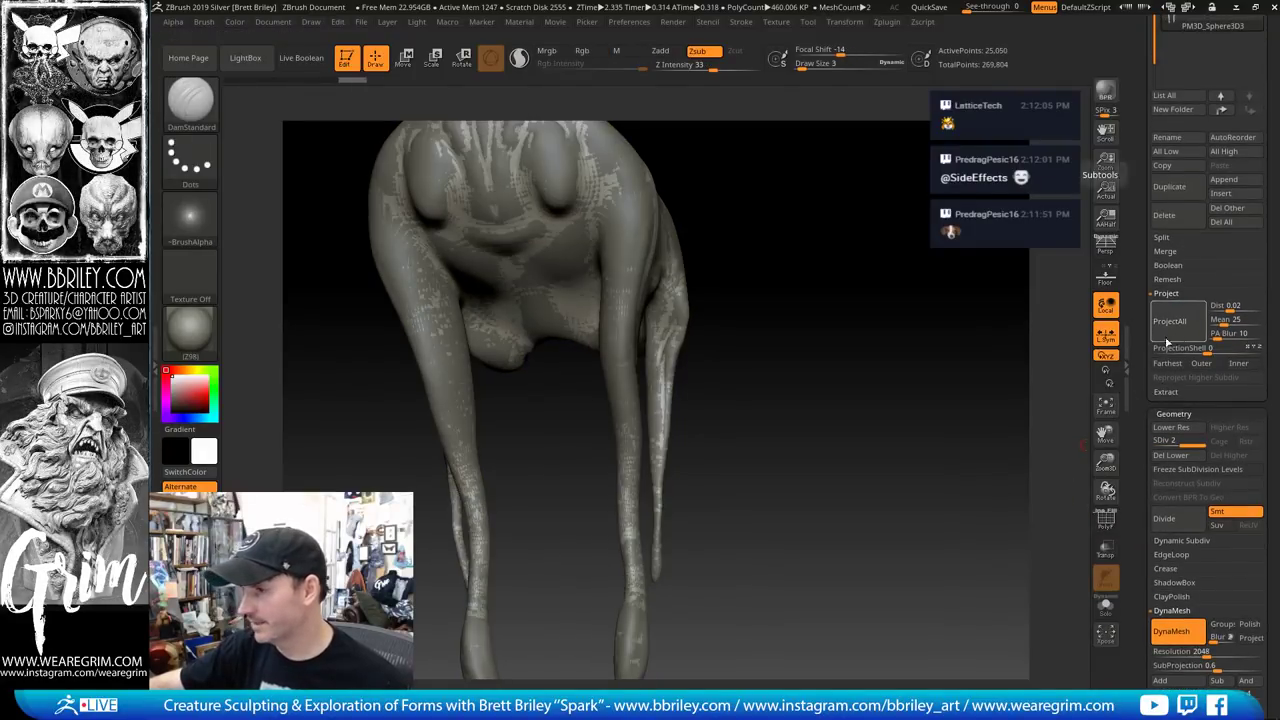
{"action": "left_click", "coordinate": [1169, 324]}
{"action": "left_click", "coordinate": [1168, 325]}
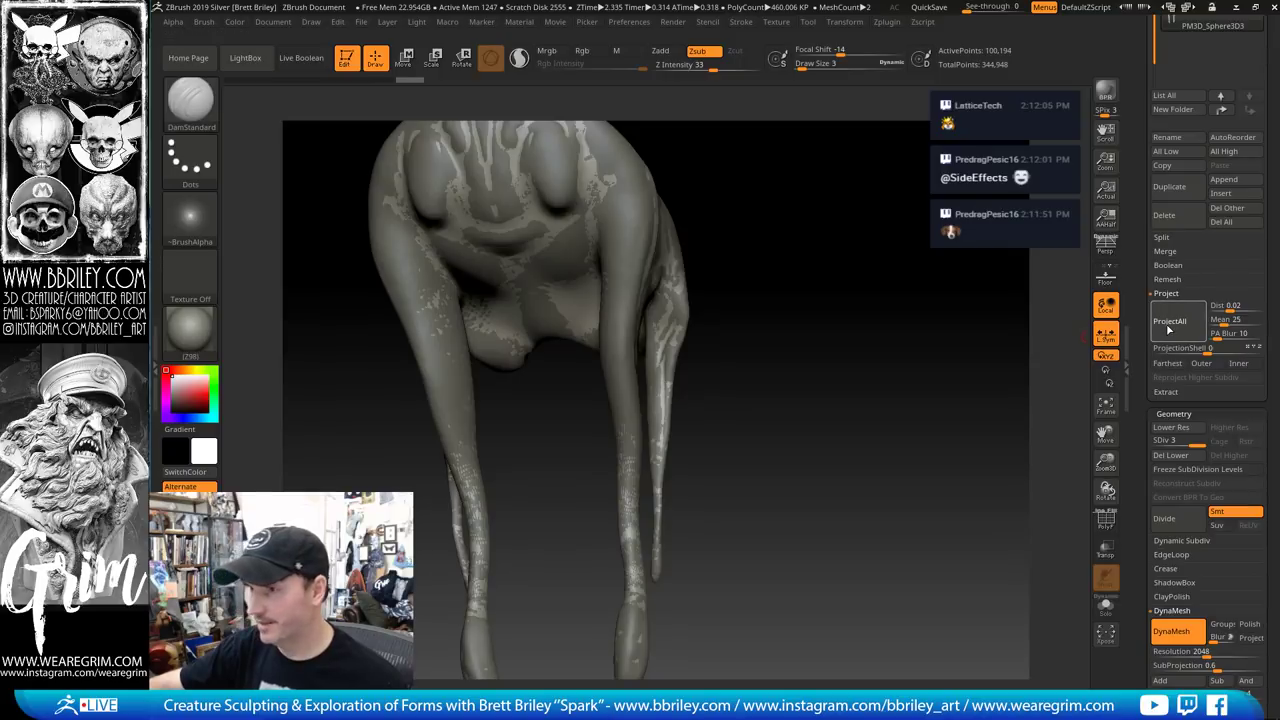
{"action": "key", "text": "ctrl+d"}
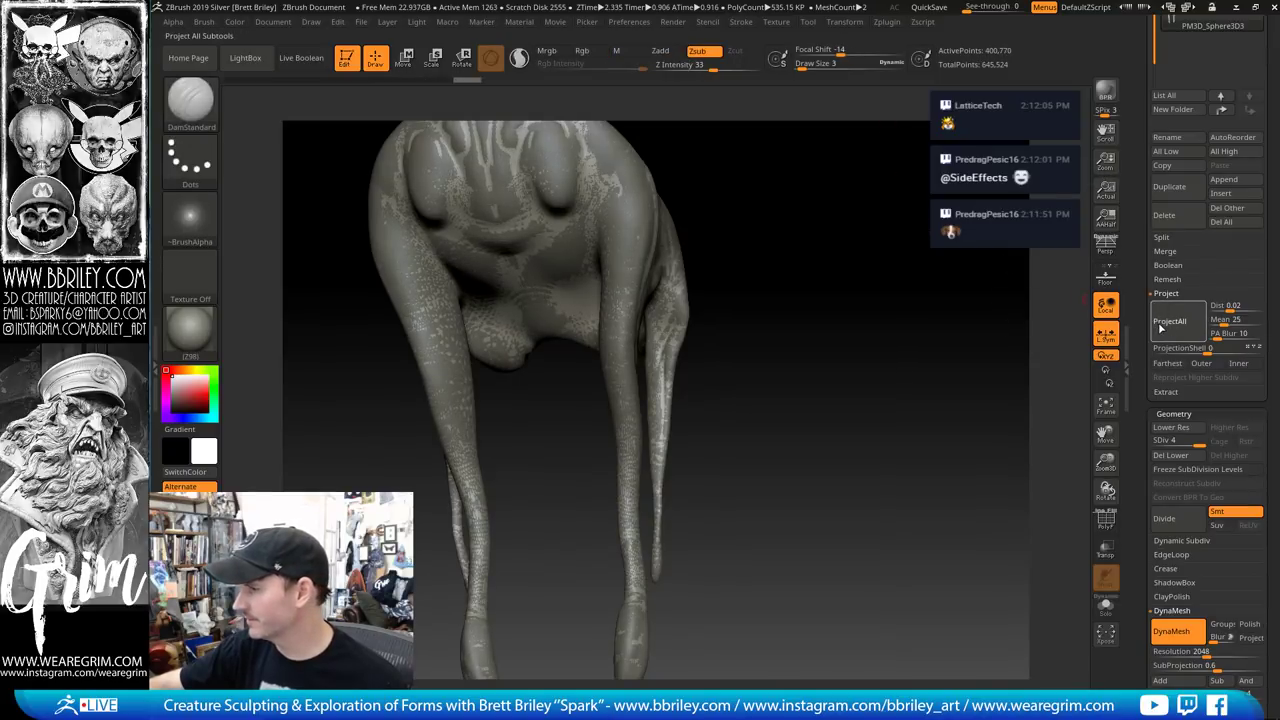
{"action": "left_click", "coordinate": [1161, 327]}
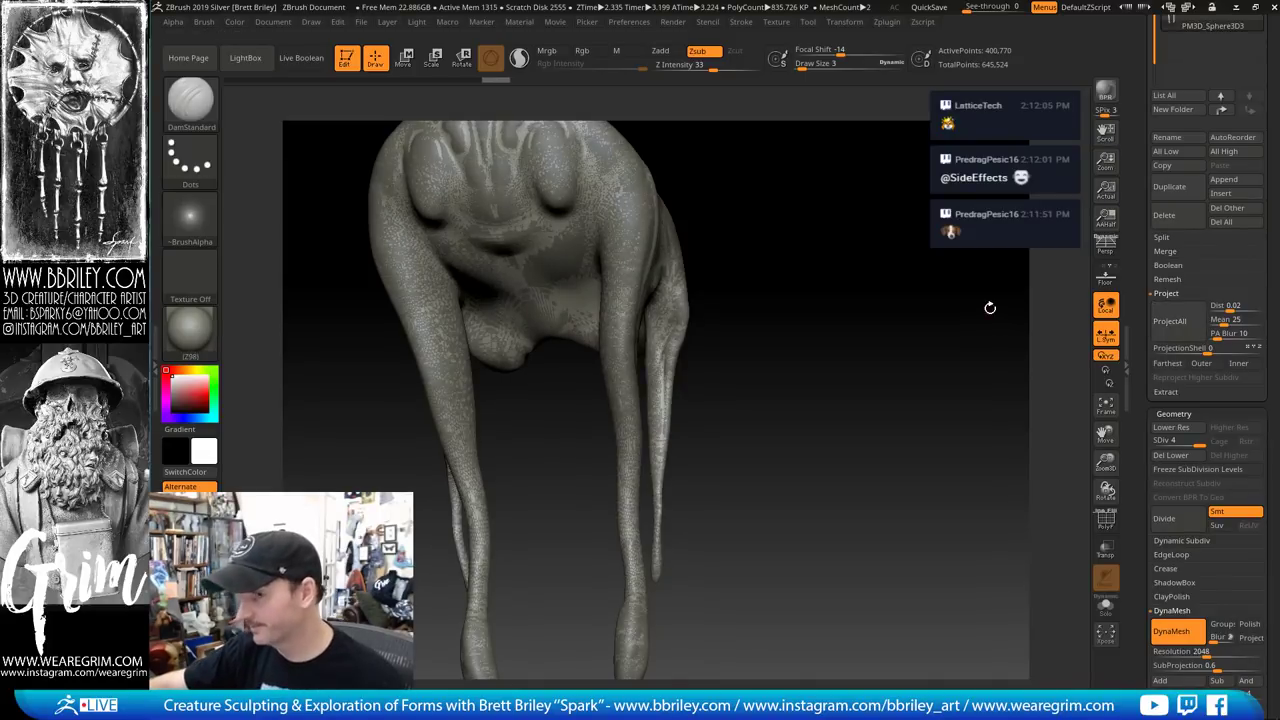
{"action": "left_click_drag", "start_coordinate": [989, 288], "coordinate": [1025, 250]}
Rename the remeshed crest subtool Head_zremeshed
{"action": "left_click_drag", "start_coordinate": [1143, 122], "coordinate": [1143, 236]}
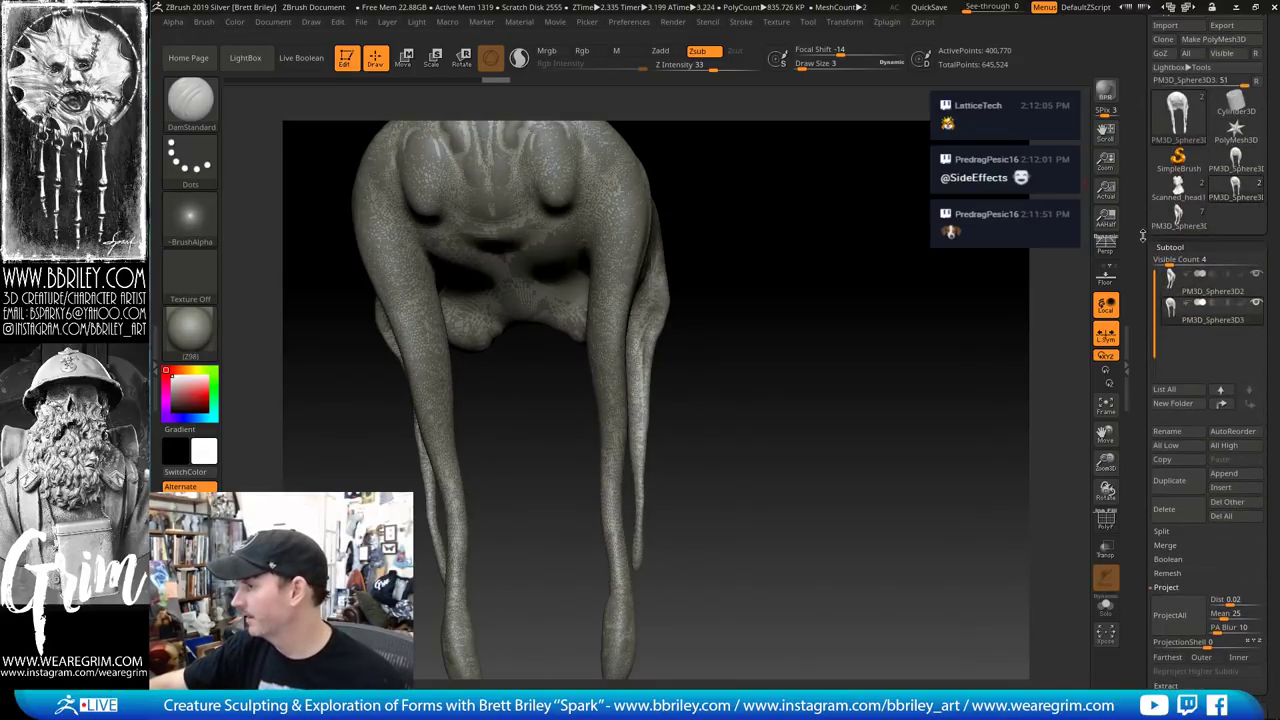
{"action": "left_click", "coordinate": [1165, 431]}
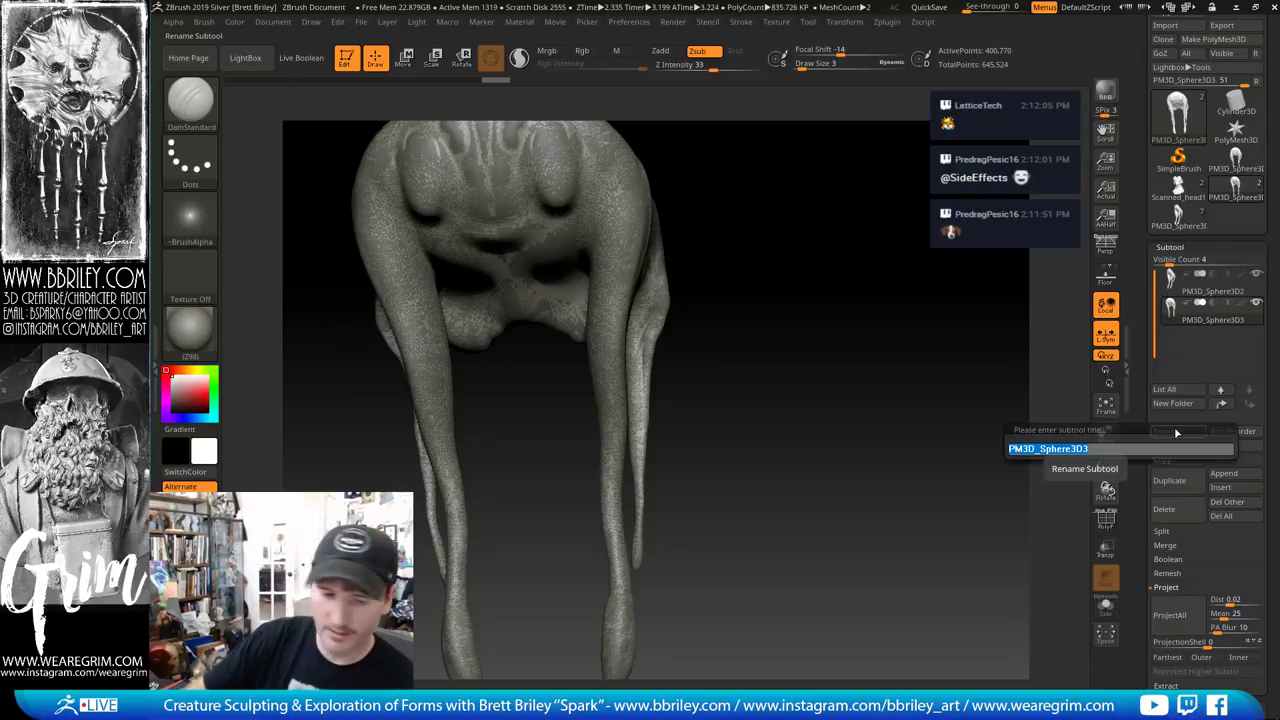
{"action": "type", "text": "head"}
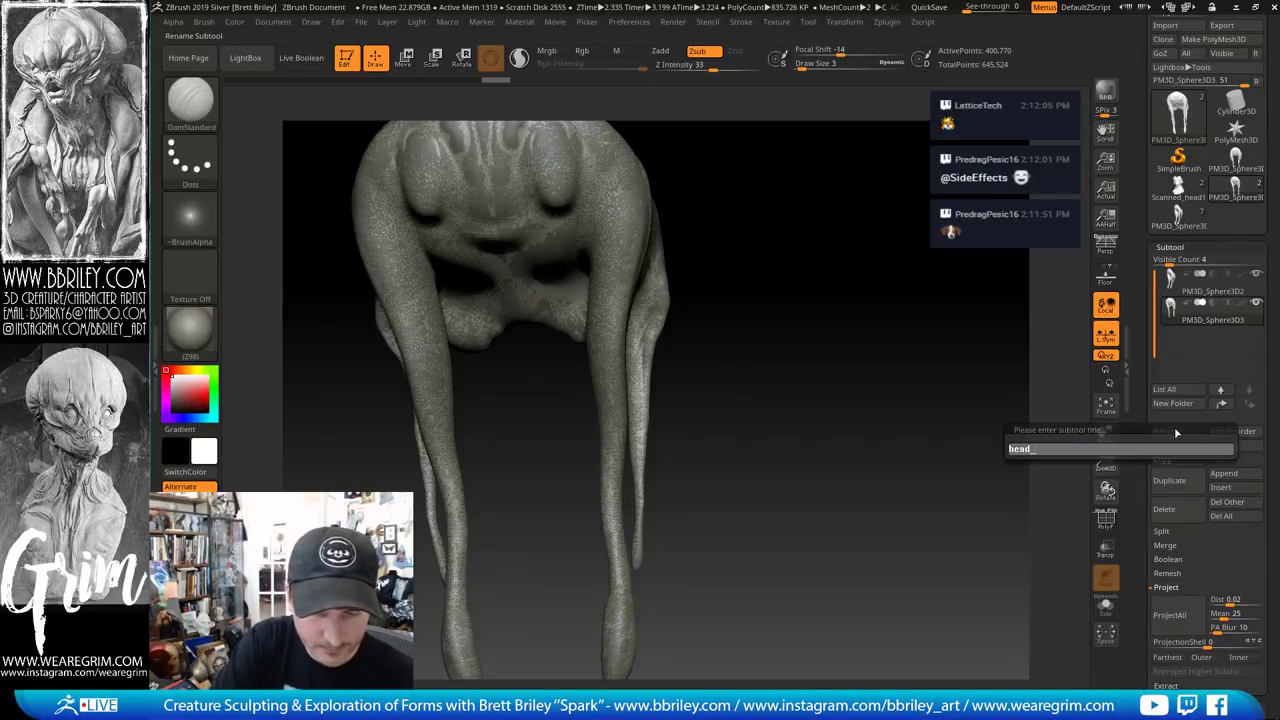
{"action": "type", "text": "_z"}
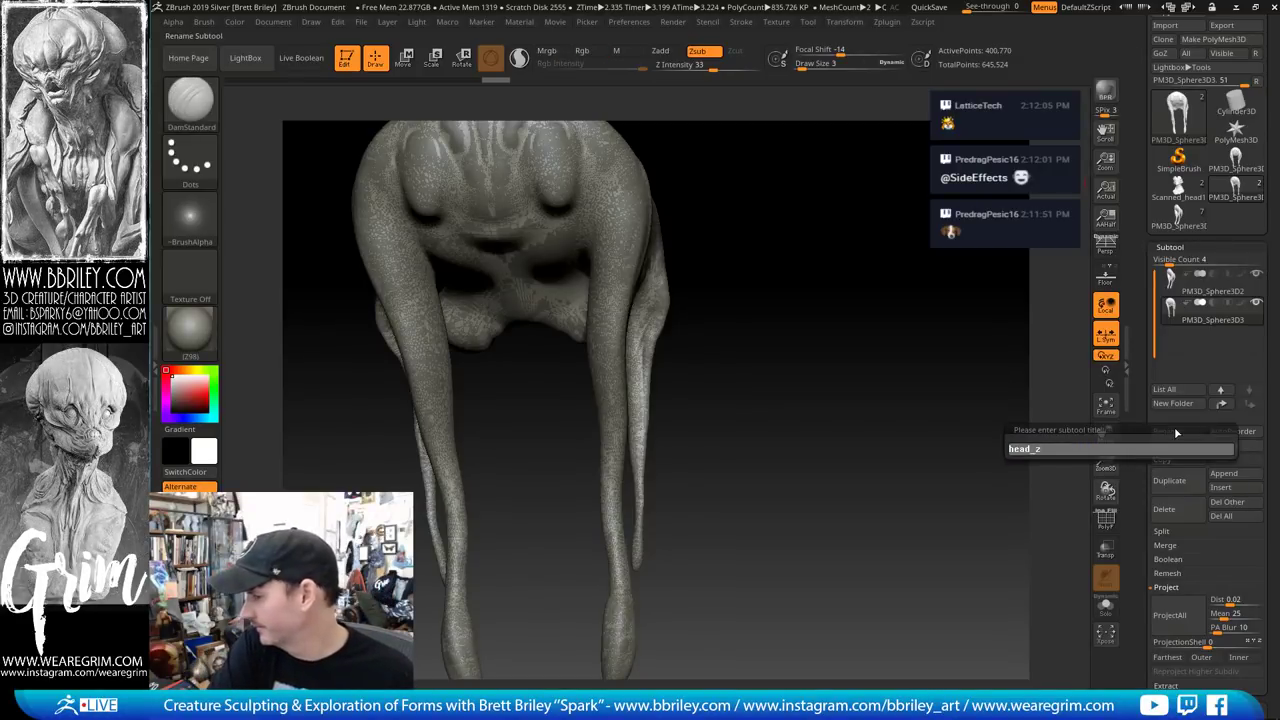
{"action": "type", "text": "remeshed"}
{"action": "key", "text": "Return"}
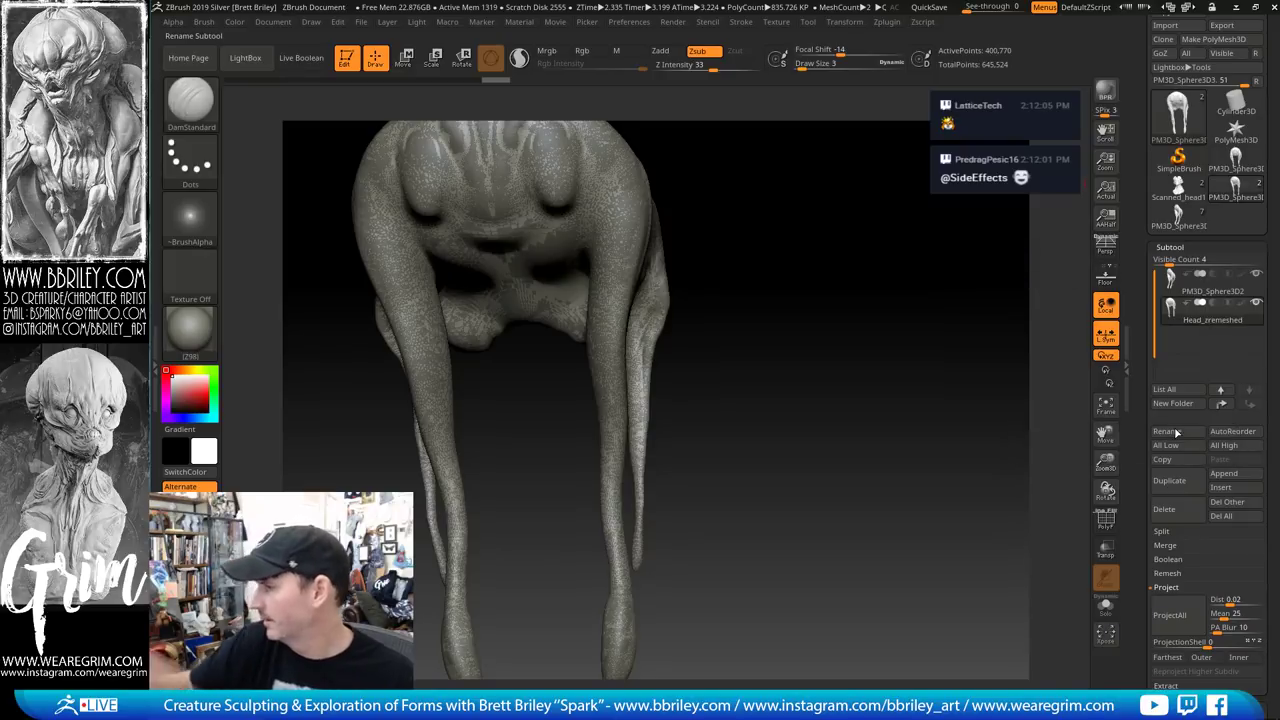
Append the Head_zremeshed crest to the full bust tool and delete the old PM3D_Sphere2_1 crest subtool
{"action": "left_click", "coordinate": [1178, 218]}
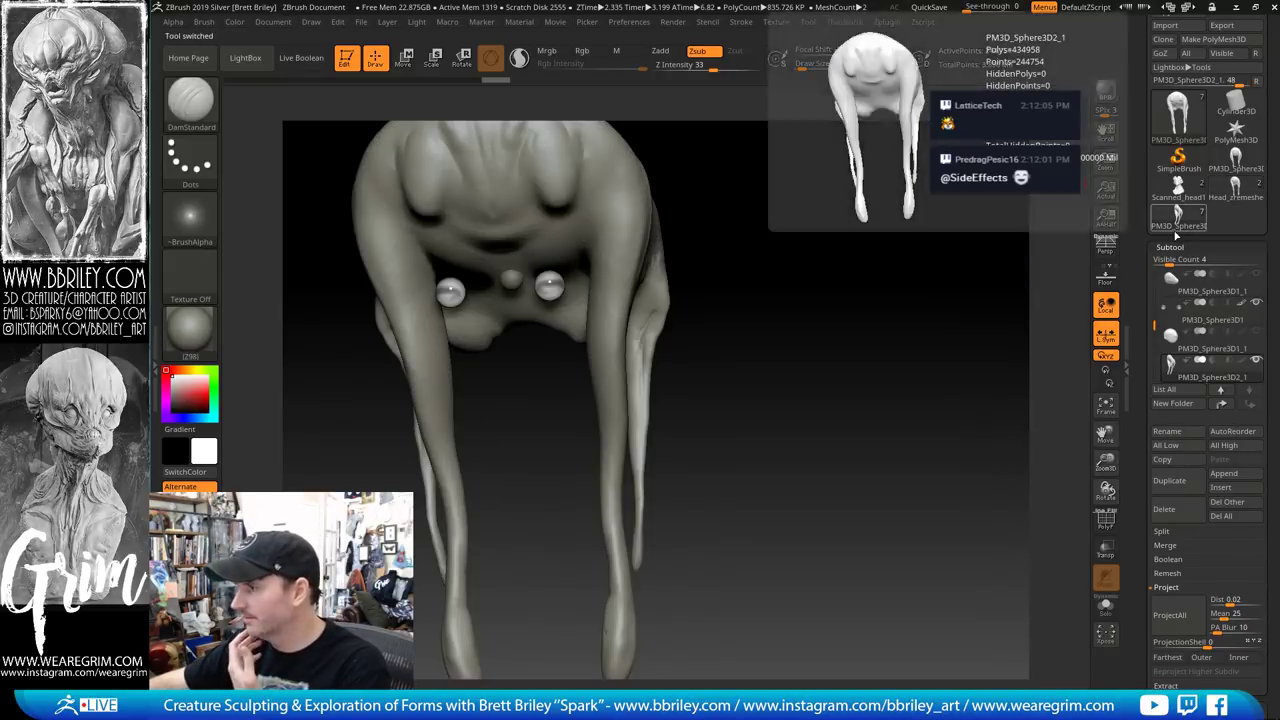
{"action": "left_click", "coordinate": [1228, 488]}
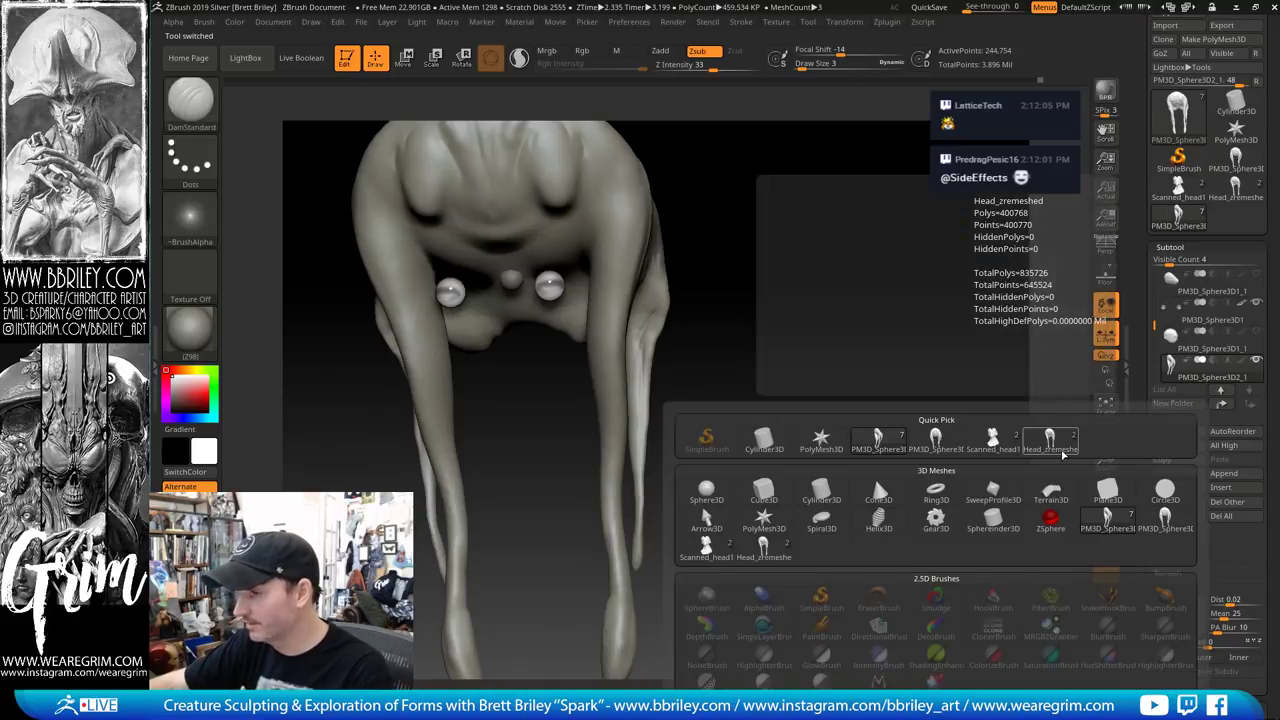
{"action": "left_click", "coordinate": [1063, 450]}
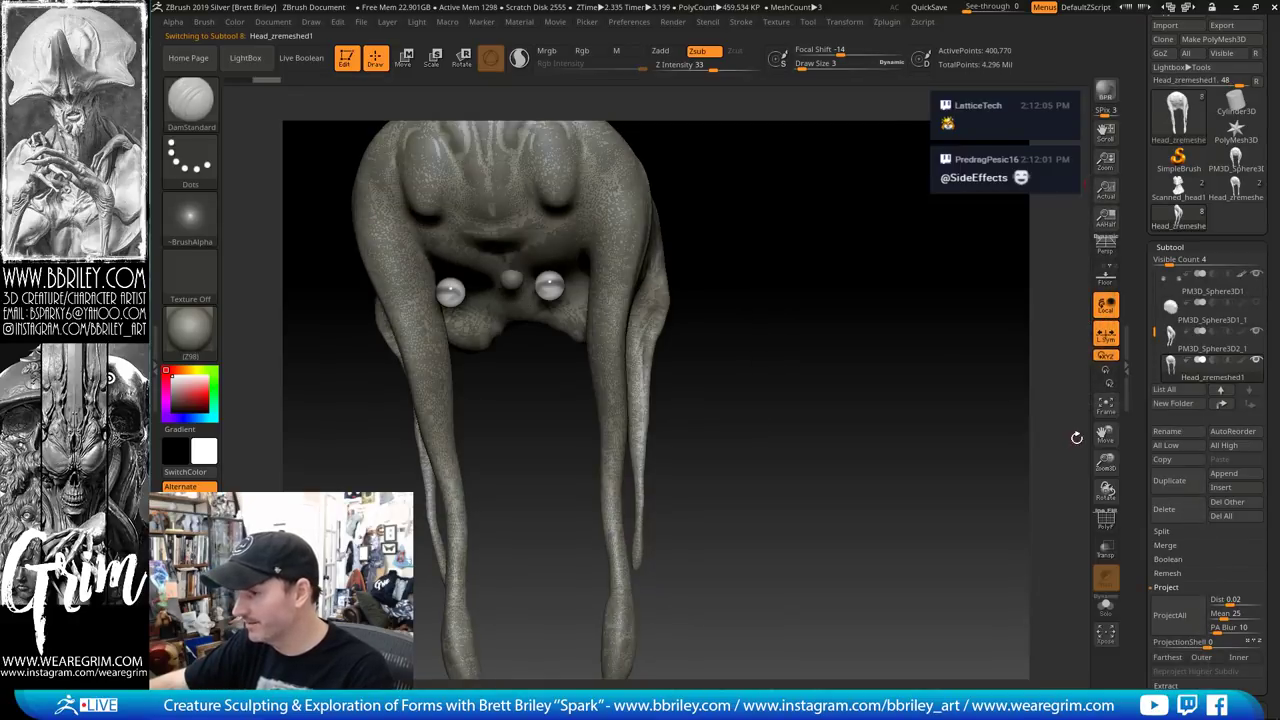
{"action": "left_click", "coordinate": [1168, 508]}
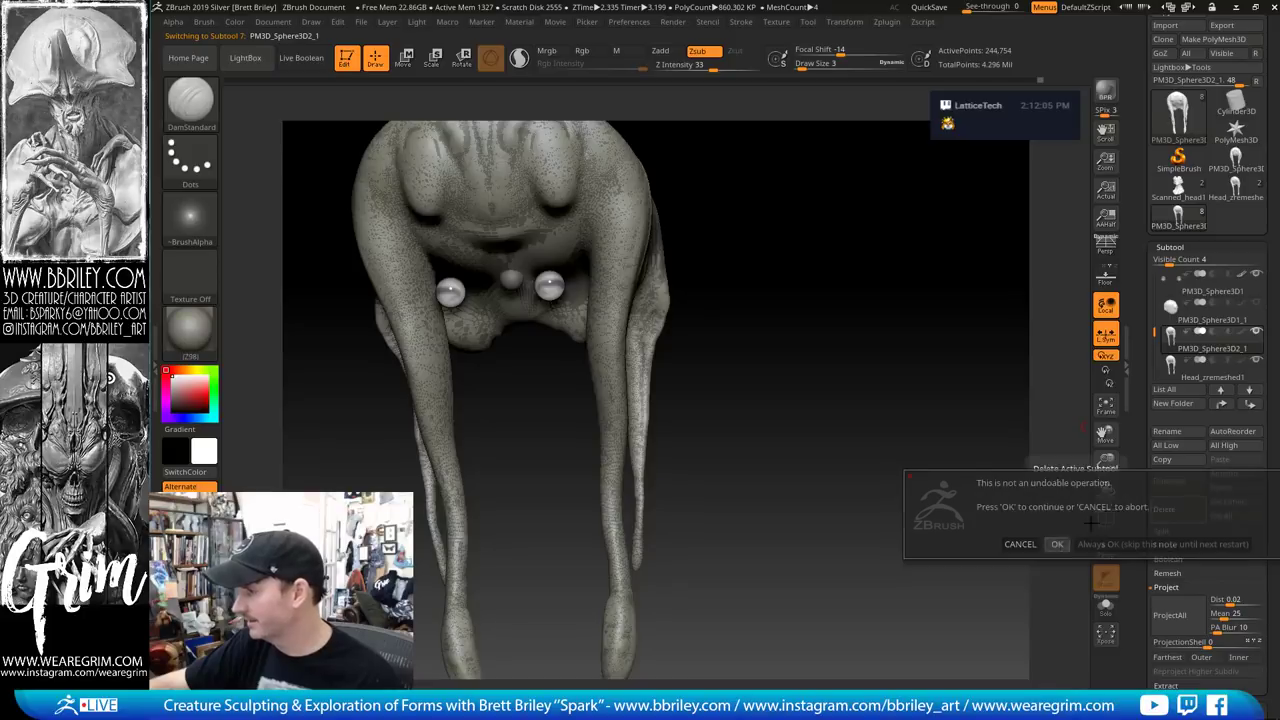
{"action": "left_click", "coordinate": [1057, 544]}
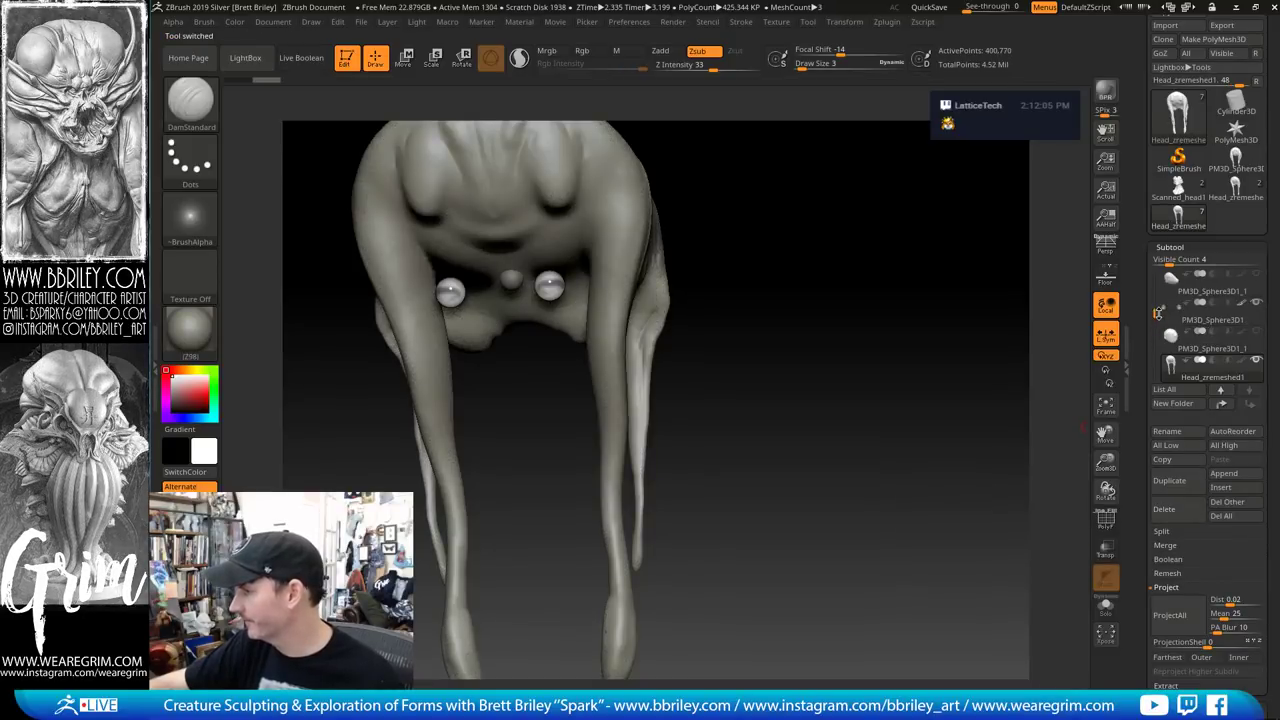
Show the Scanned_head2 subtool and check how the new crest sits on it from the side and front
{"action": "left_click_drag", "start_coordinate": [1158, 314], "coordinate": [1159, 303]}
{"action": "left_click", "coordinate": [1257, 273]}
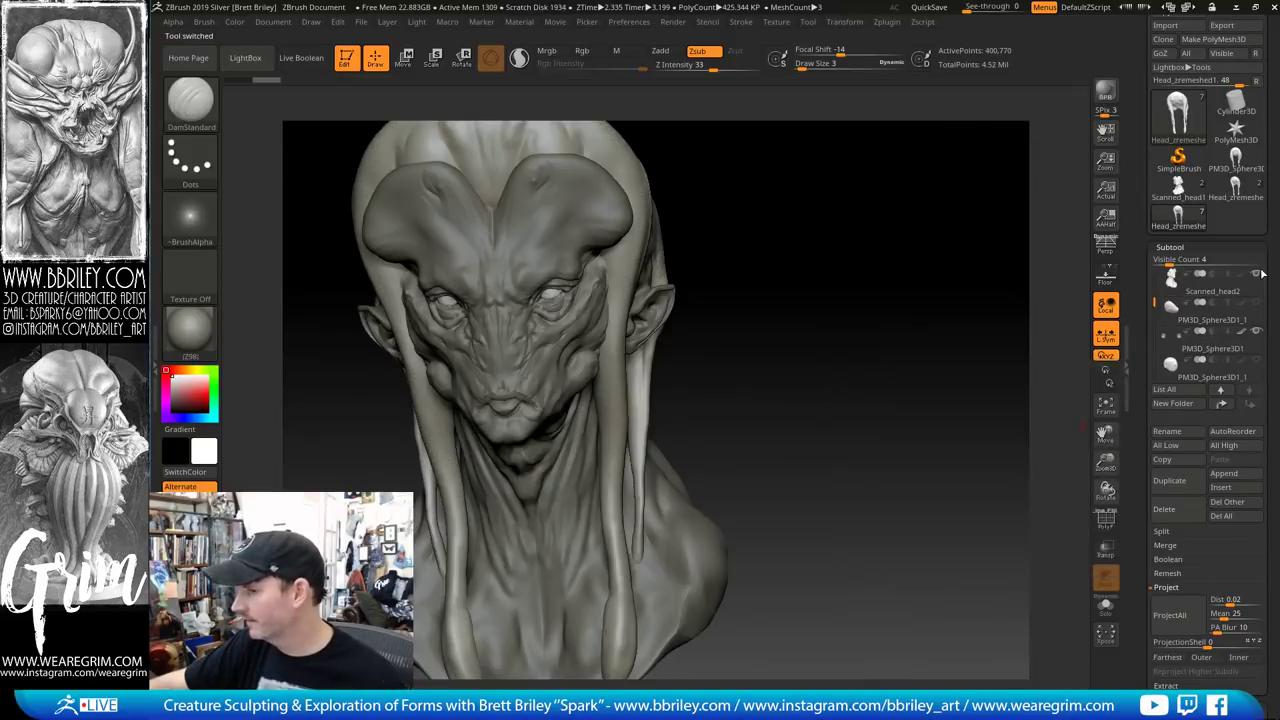
{"action": "left_click_drag", "start_coordinate": [880, 409], "coordinate": [447, 213]}
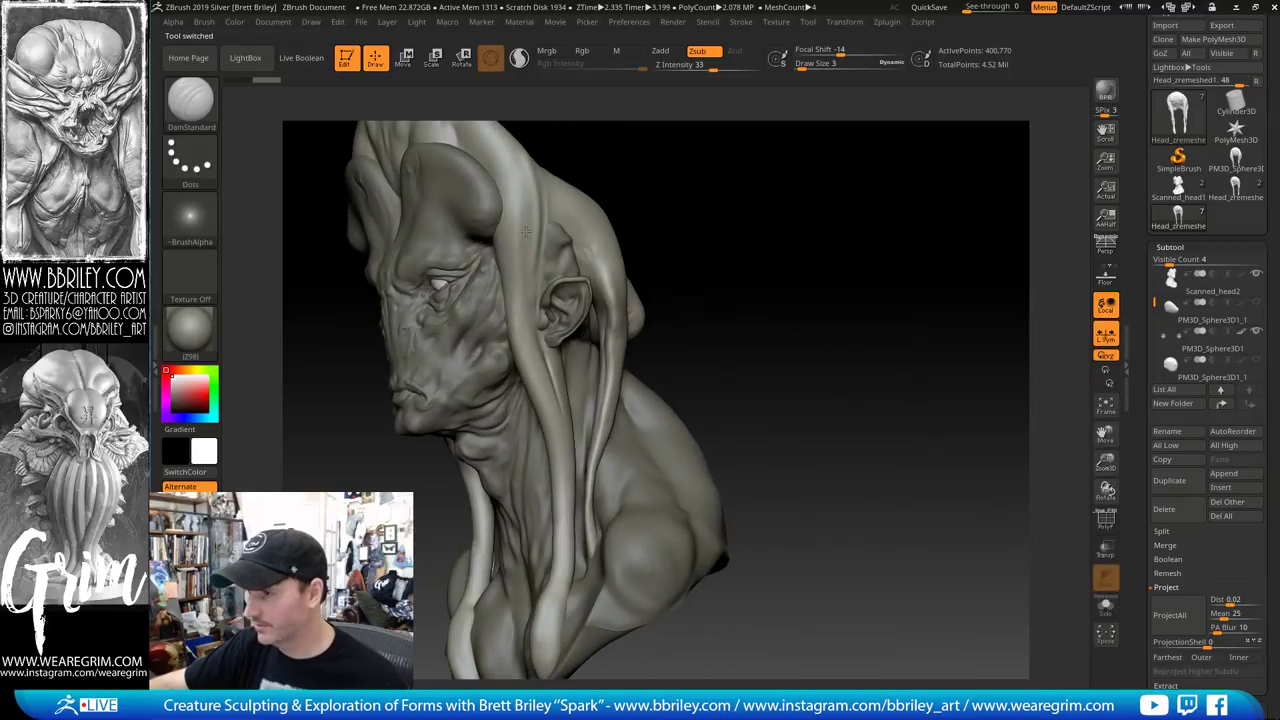
{"action": "left_click_drag", "start_coordinate": [827, 272], "coordinate": [845, 260]}
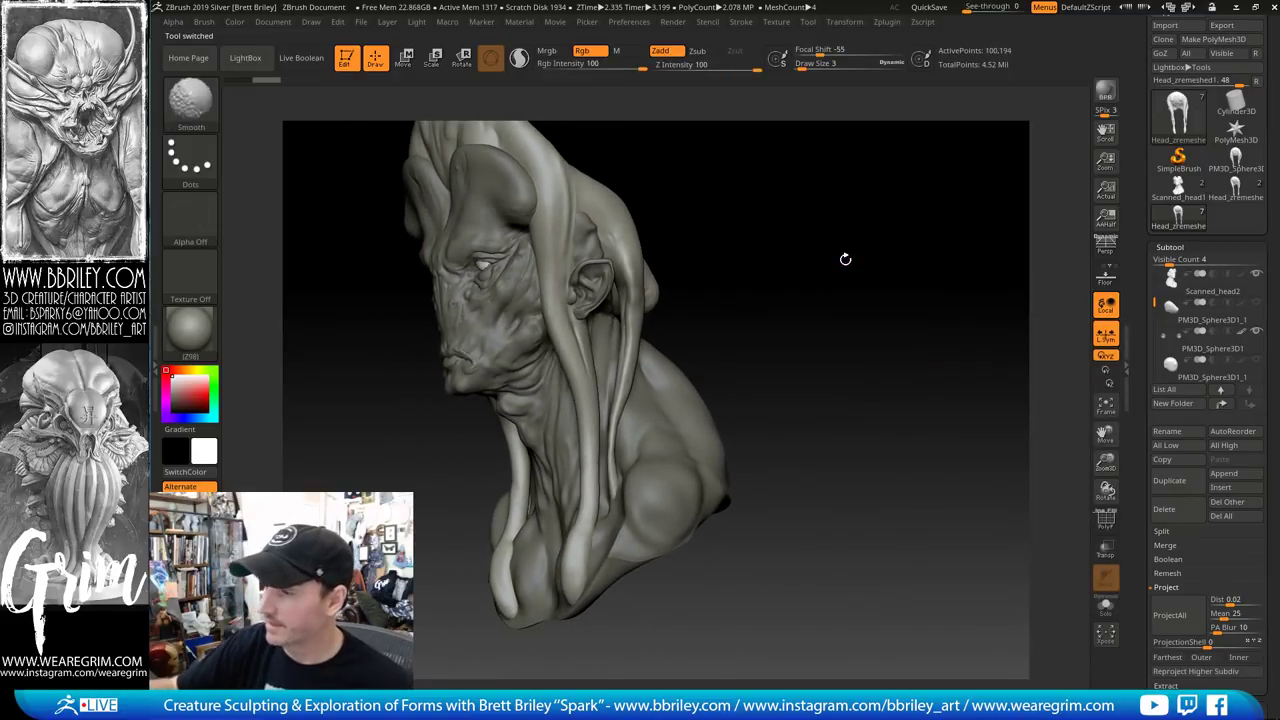
{"action": "left_click_drag", "start_coordinate": [766, 277], "coordinate": [551, 380]}
Smooth the crest's front tentacles and crown at lower subdivision levels with draw size 15
{"action": "key", "text": "s"}
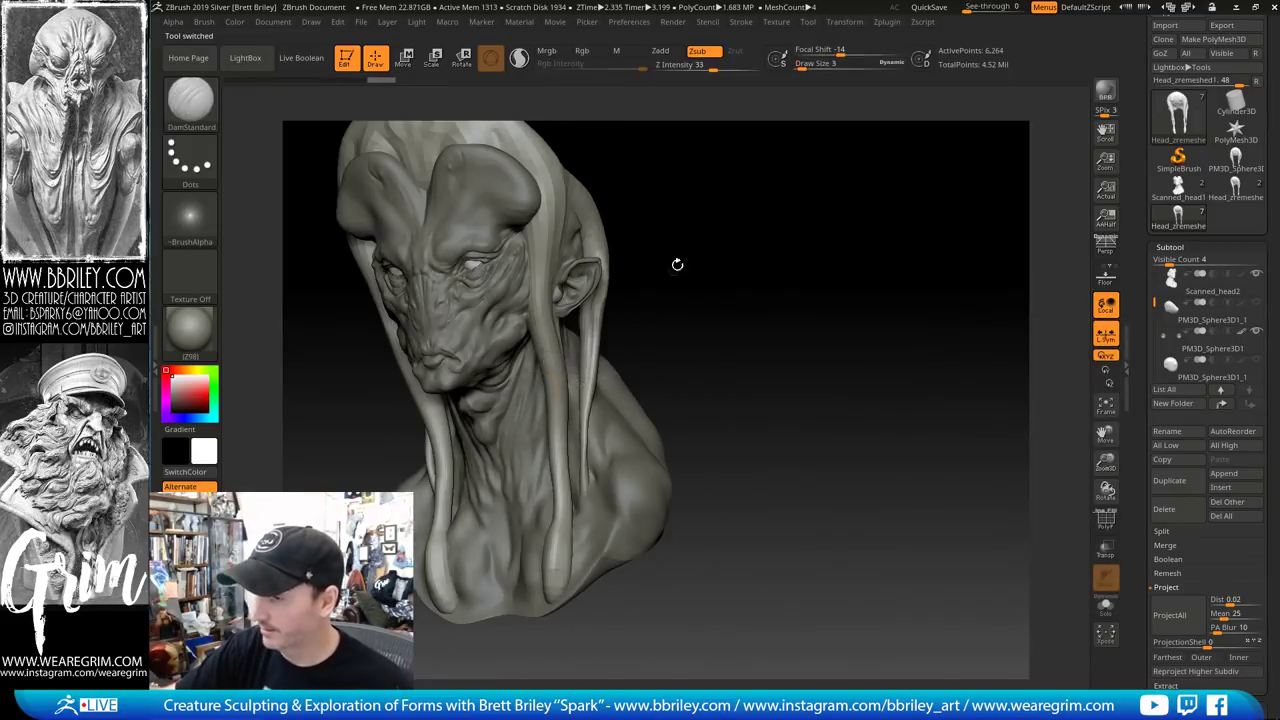
{"action": "mouse_move", "coordinate": [677, 263]}
{"action": "left_mouse_down", "text": "shift"}
{"action": "mouse_move", "coordinate": [670, 285]}
{"action": "mouse_move", "coordinate": [655, 257]}
{"action": "left_mouse_up", "text": "shift"}
{"action": "key", "text": "s"}
{"action": "left_click", "coordinate": [552, 419]}
{"action": "key", "text": "shift"}
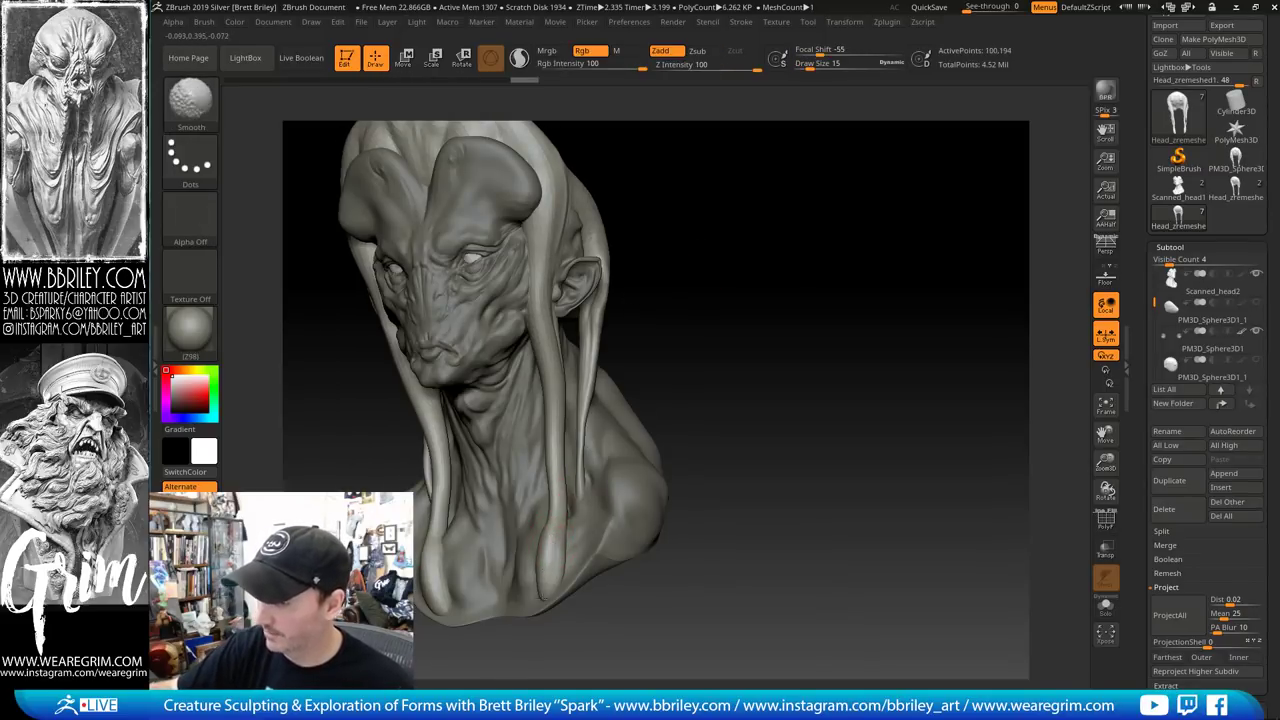
{"action": "left_click_drag", "start_coordinate": [672, 205], "coordinate": [734, 337]}
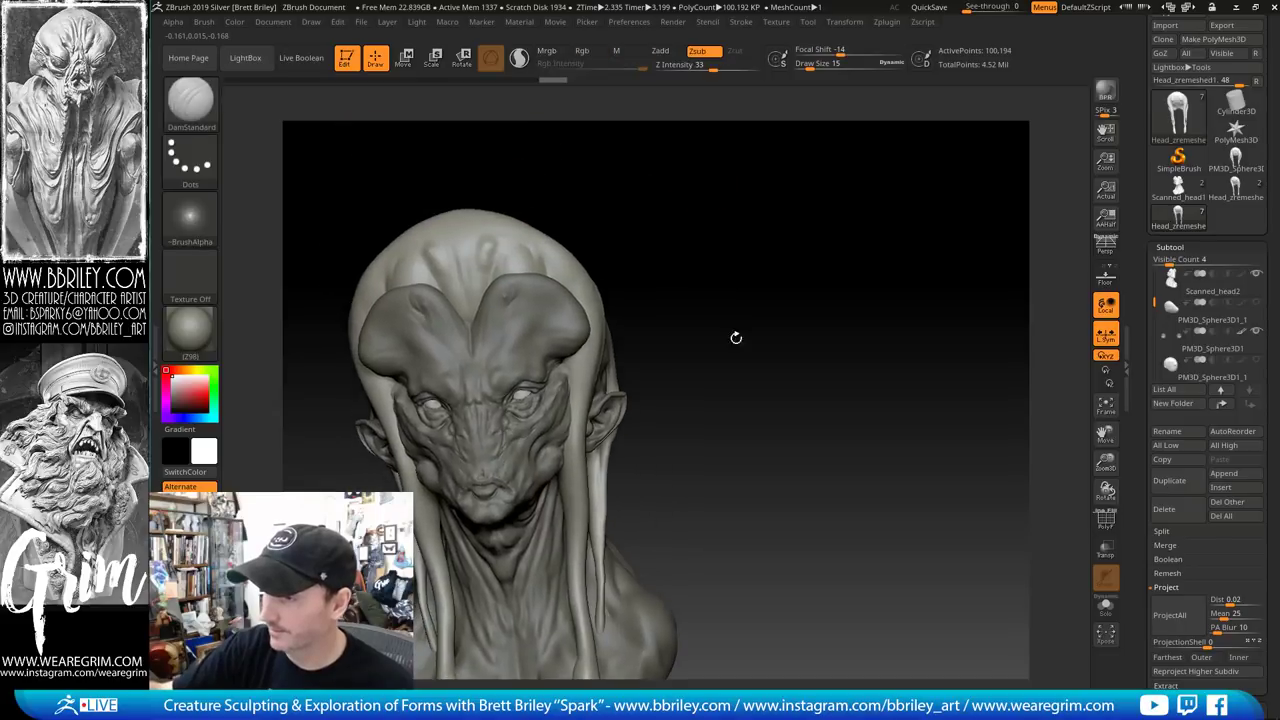
{"action": "mouse_move", "coordinate": [534, 250]}
{"action": "left_mouse_down", "text": "shift"}
{"action": "mouse_move", "coordinate": [548, 275]}
{"action": "mouse_move", "coordinate": [490, 230]}
{"action": "mouse_move", "coordinate": [553, 196]}
{"action": "left_mouse_up", "text": "shift"}
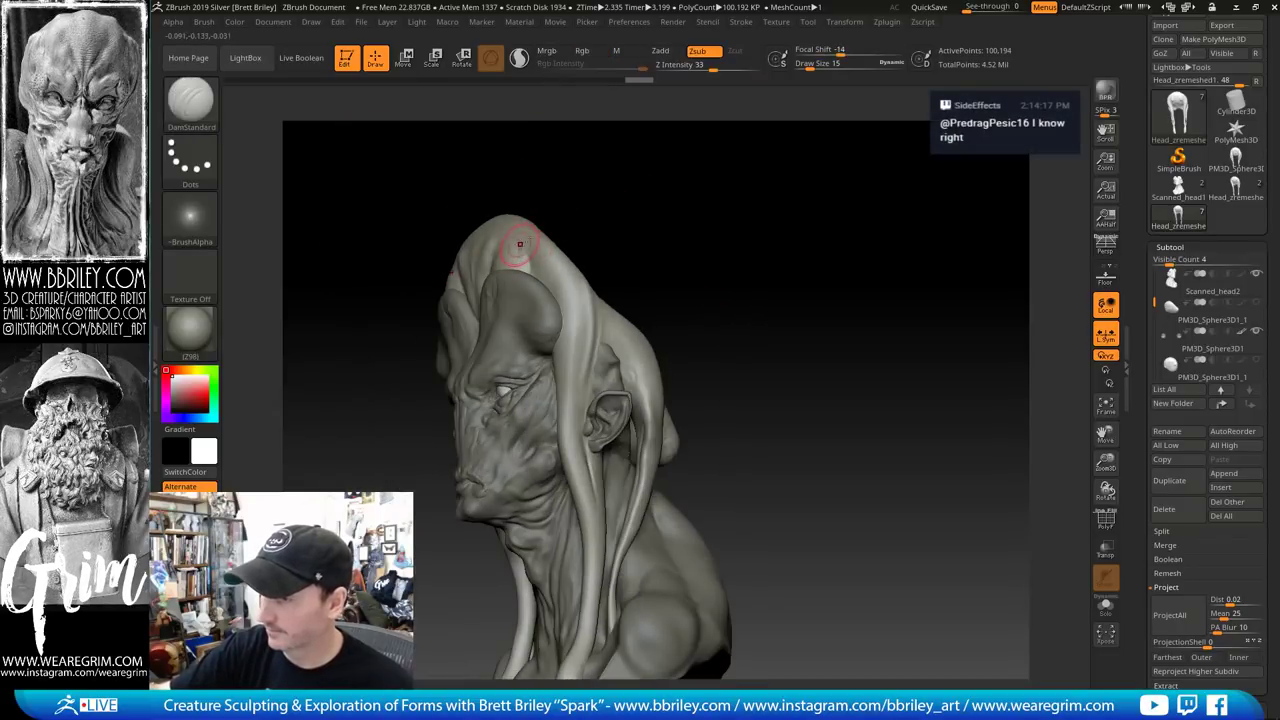
Smooth the sides and rear of the crest at its highest subdivision level, around the tentacles behind the ears
{"action": "key", "text": "shift"}
{"action": "mouse_move", "coordinate": [745, 305]}
{"action": "left_mouse_down"}
{"action": "mouse_move", "coordinate": [684, 331]}
{"action": "mouse_move", "coordinate": [666, 450]}
{"action": "left_mouse_up"}
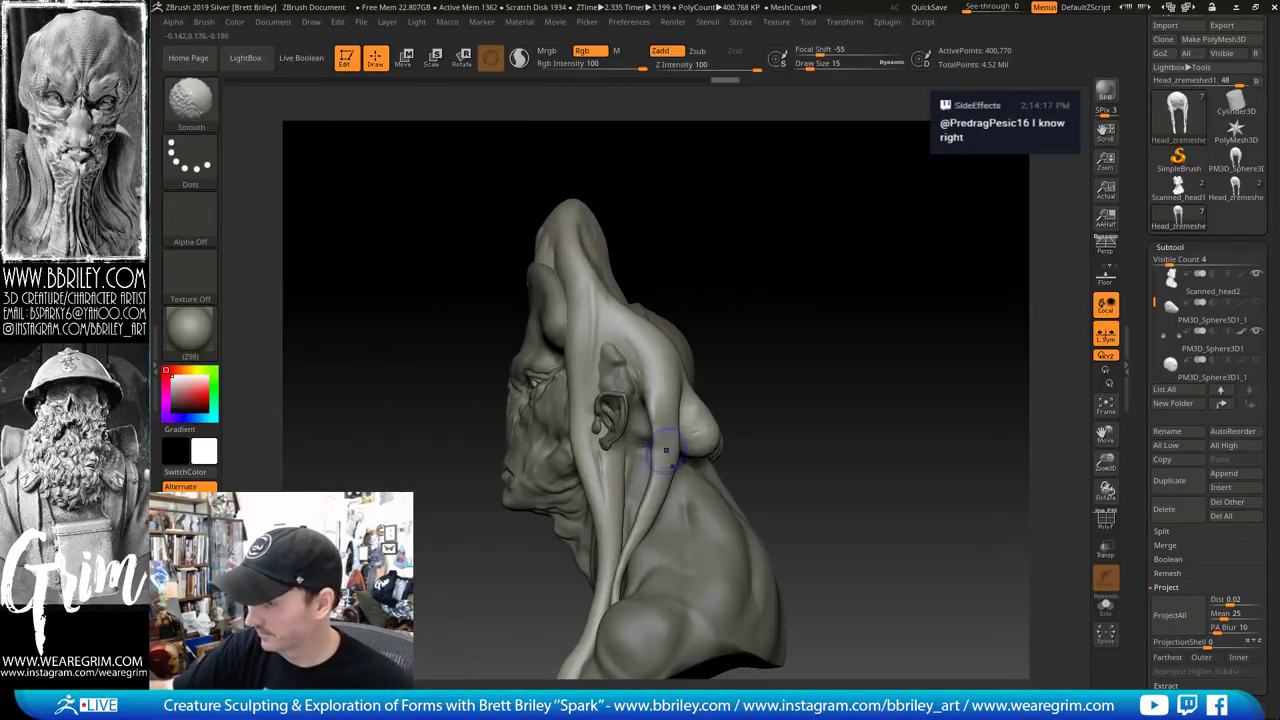
{"action": "left_click_drag", "start_coordinate": [808, 369], "coordinate": [728, 384]}
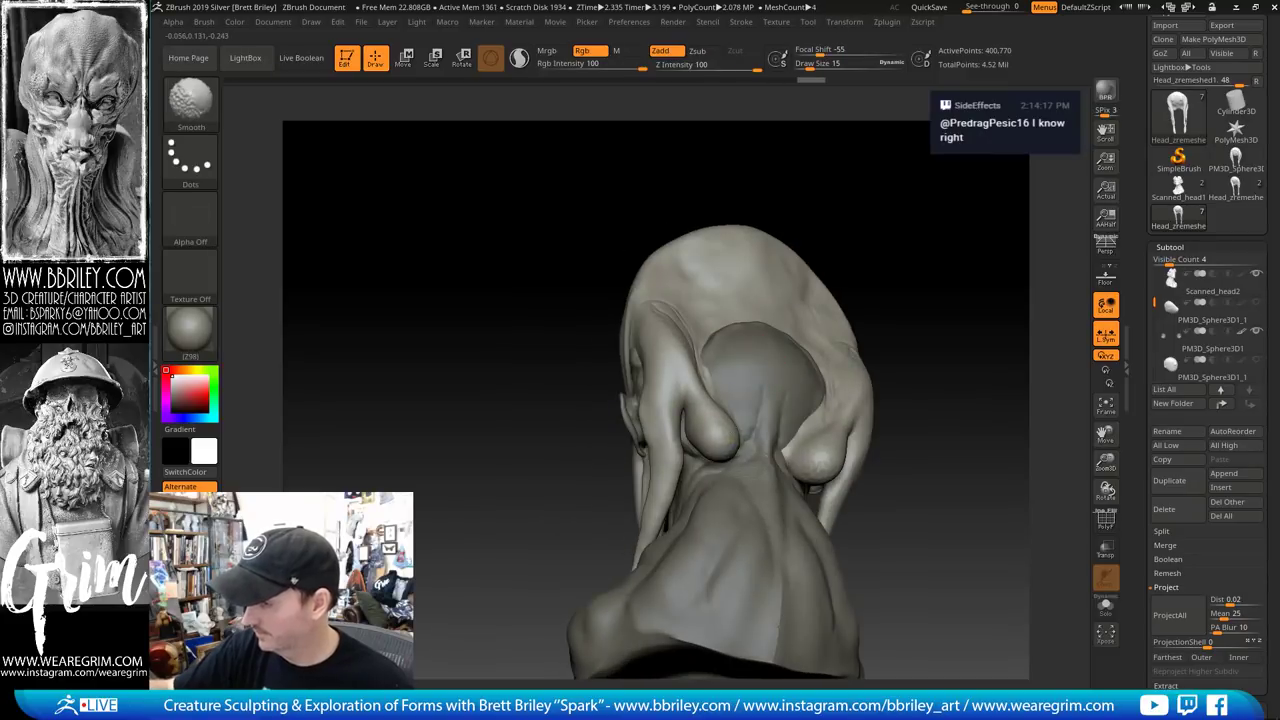
{"action": "left_click_drag", "start_coordinate": [940, 250], "coordinate": [1050, 250]}
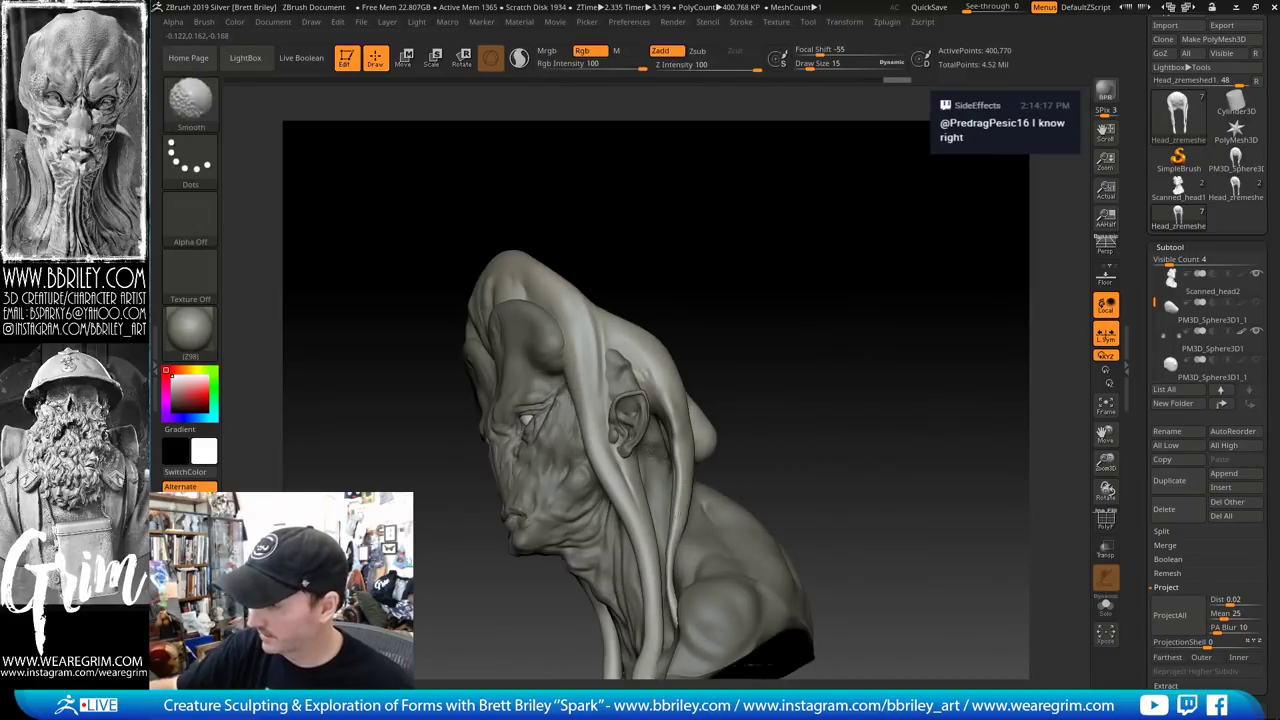
{"action": "left_click_drag", "start_coordinate": [755, 382], "coordinate": [804, 386]}
{"action": "key", "text": "shift"}
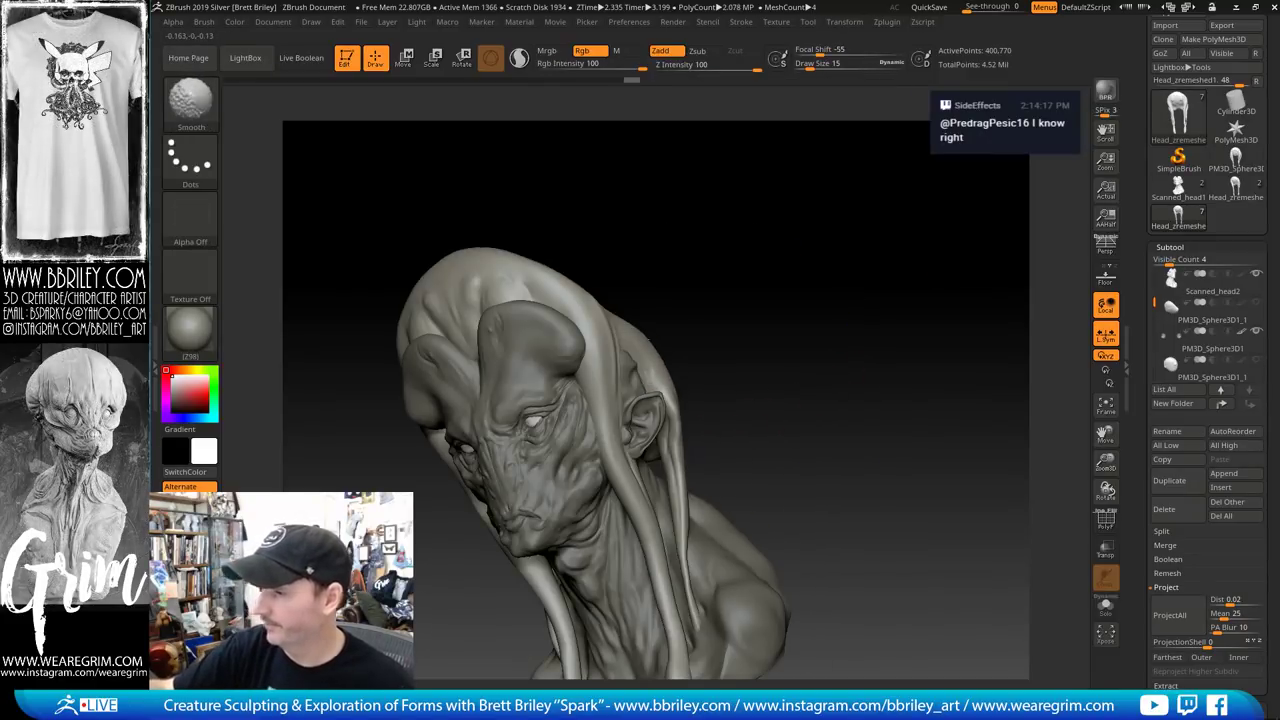
Sculpt fine ridges down the crest's front tentacles to their tips, using the Standard brush at draw size 4 and intensity 25
{"action": "mouse_move", "coordinate": [726, 315]}
{"action": "left_mouse_down"}
{"action": "mouse_move", "coordinate": [749, 286]}
{"action": "mouse_move", "coordinate": [786, 274]}
{"action": "mouse_move", "coordinate": [793, 291]}
{"action": "mouse_move", "coordinate": [896, 332]}
{"action": "mouse_move", "coordinate": [900, 346]}
{"action": "mouse_move", "coordinate": [889, 331]}
{"action": "mouse_move", "coordinate": [742, 295]}
{"action": "mouse_move", "coordinate": [660, 306]}
{"action": "left_mouse_up"}
{"action": "key", "text": "b"}
{"action": "key", "text": "s"}
{"action": "key", "text": "t"}
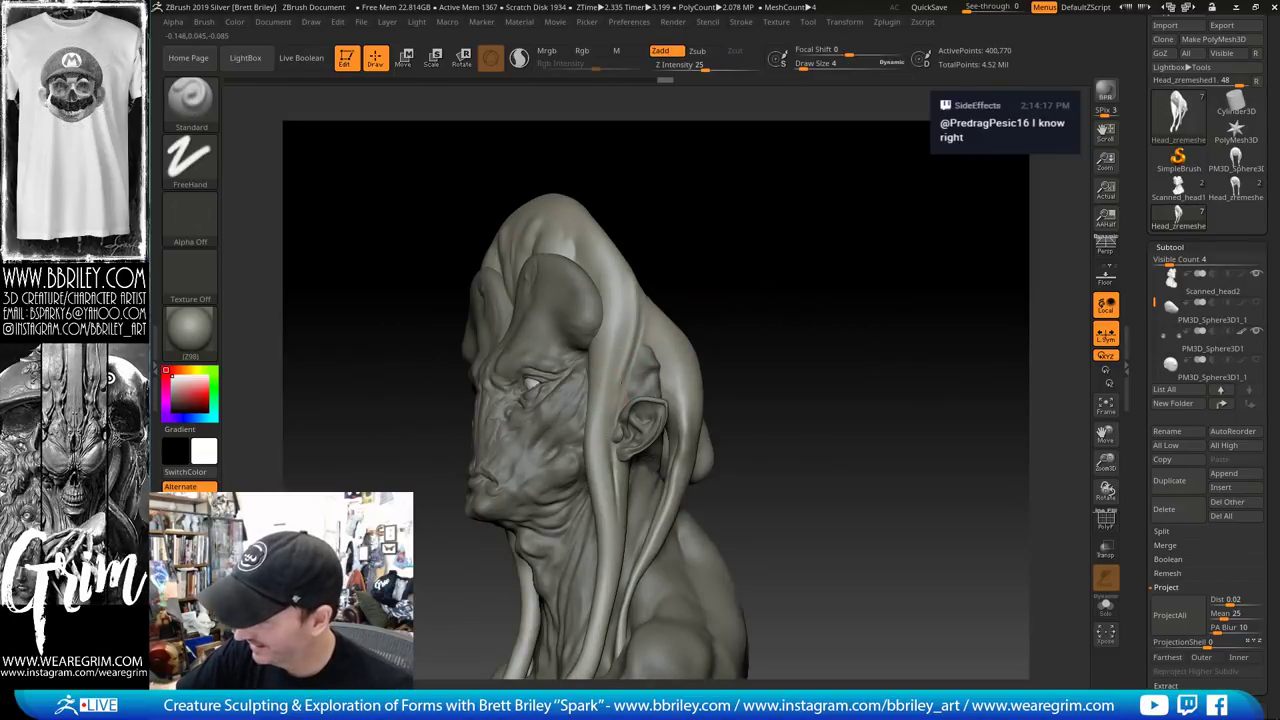
{"action": "left_click_drag", "start_coordinate": [625, 379], "coordinate": [643, 327]}
{"action": "mouse_move", "coordinate": [724, 262]}
{"action": "left_mouse_down"}
{"action": "mouse_move", "coordinate": [766, 243]}
{"action": "mouse_move", "coordinate": [664, 284]}
{"action": "mouse_move", "coordinate": [605, 330]}
{"action": "mouse_move", "coordinate": [597, 577]}
{"action": "left_mouse_up"}
{"action": "right_click_drag", "start_coordinate": [826, 372], "coordinate": [607, 423]}
{"action": "left_click_drag", "start_coordinate": [578, 500], "coordinate": [564, 566]}
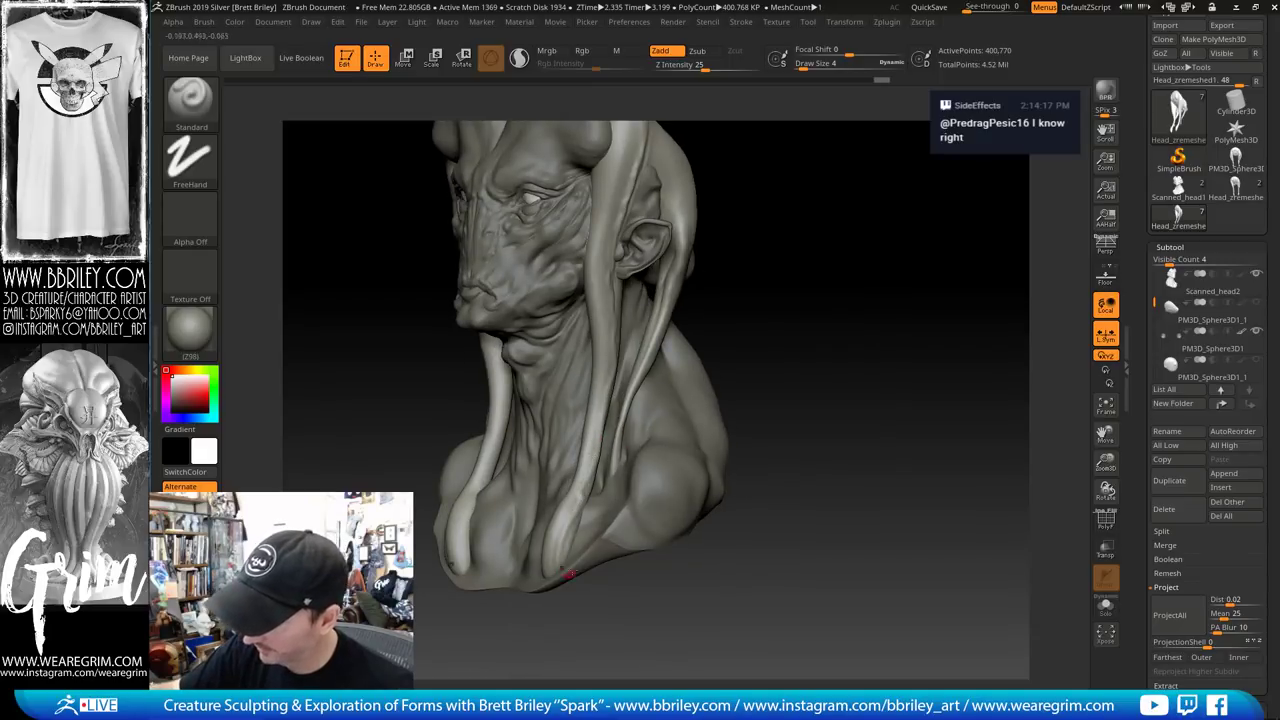
Continue the fine Standard brush ridges along the thin rear tentacle and the crest's edge beside the brow lobe
{"action": "right_click_drag", "start_coordinate": [742, 409], "coordinate": [899, 393]}
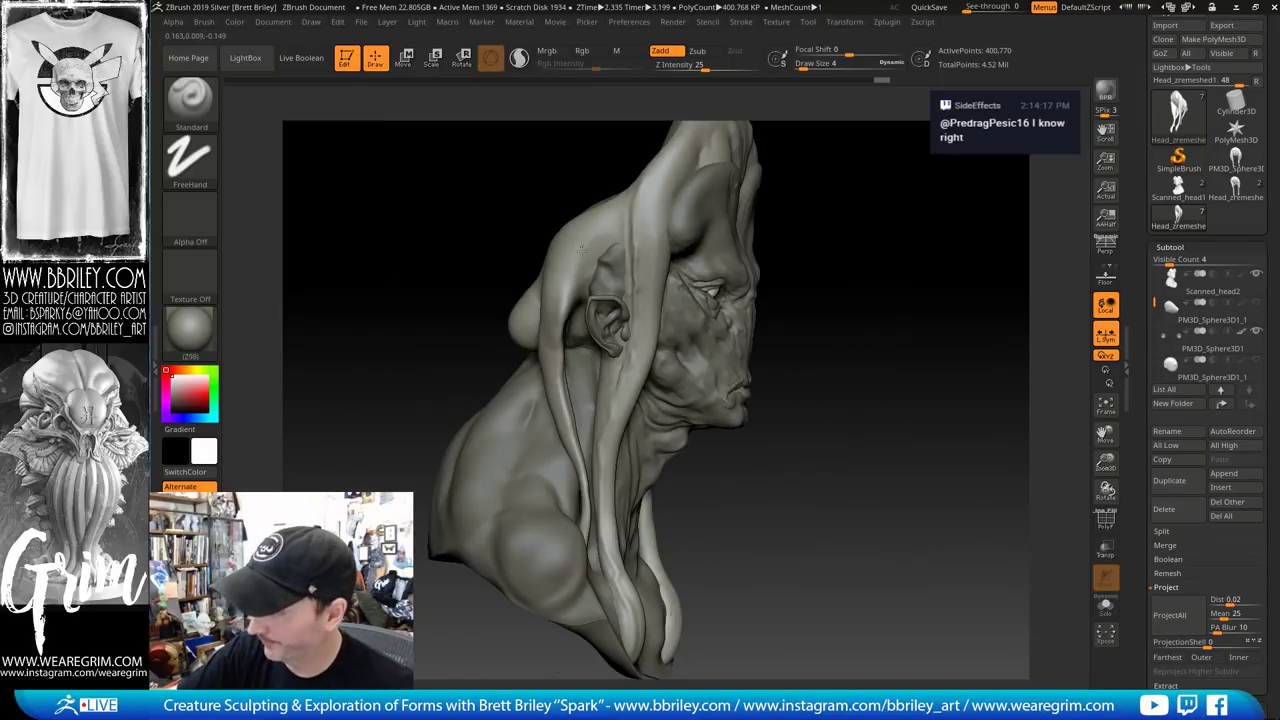
{"action": "left_click_drag", "start_coordinate": [574, 446], "coordinate": [581, 466]}
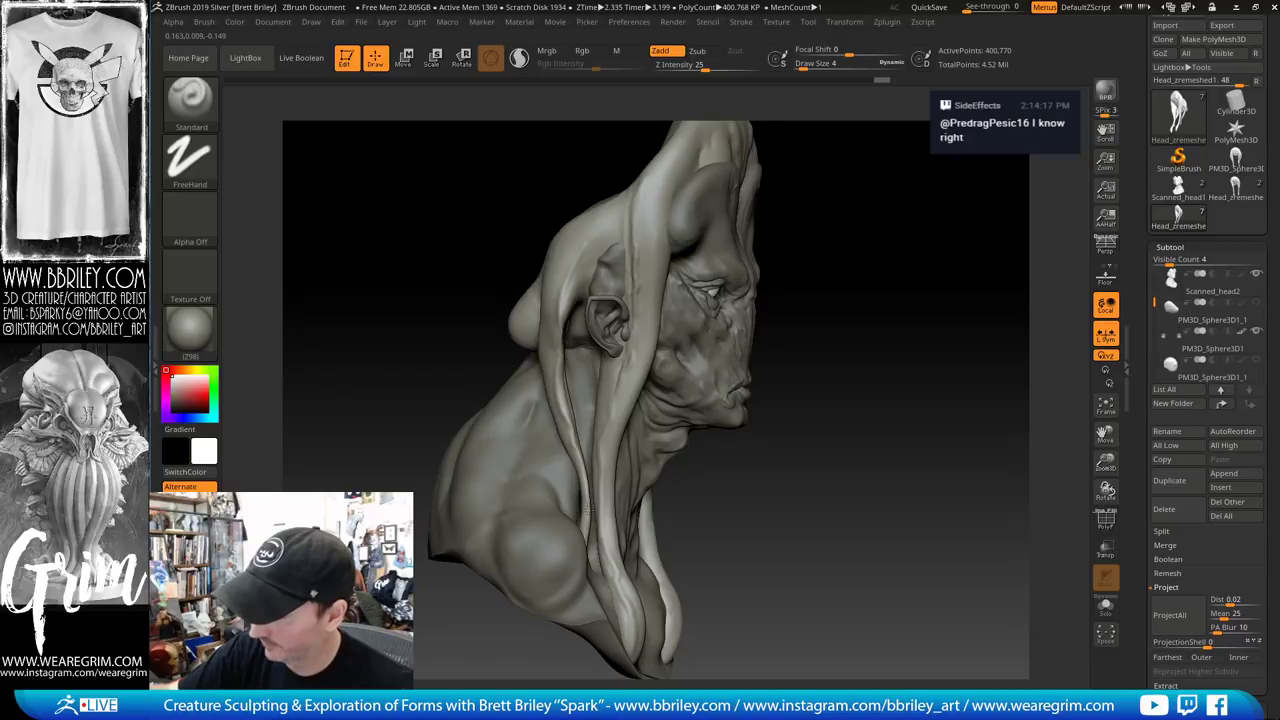
{"action": "right_click_drag", "start_coordinate": [871, 330], "coordinate": [752, 366]}
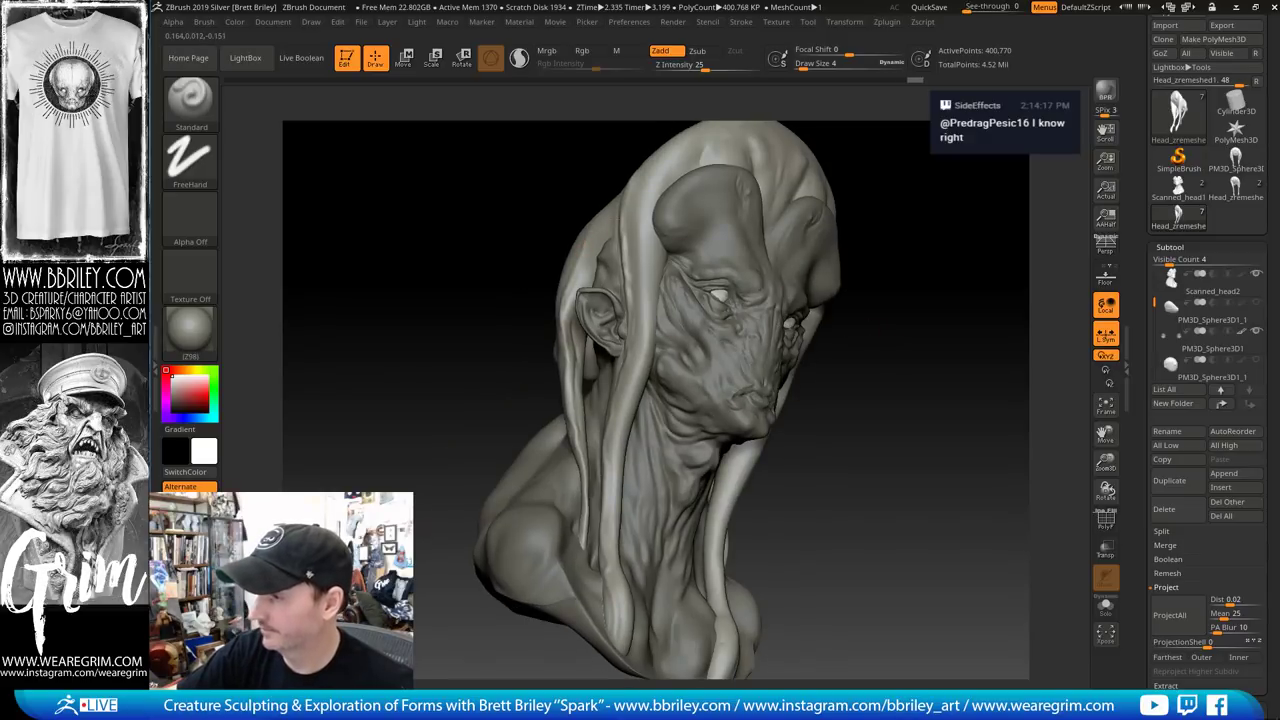
{"action": "mouse_move", "coordinate": [983, 203]}
{"action": "right_mouse_down"}
{"action": "mouse_move", "coordinate": [845, 199]}
{"action": "mouse_move", "coordinate": [860, 183]}
{"action": "right_mouse_up"}
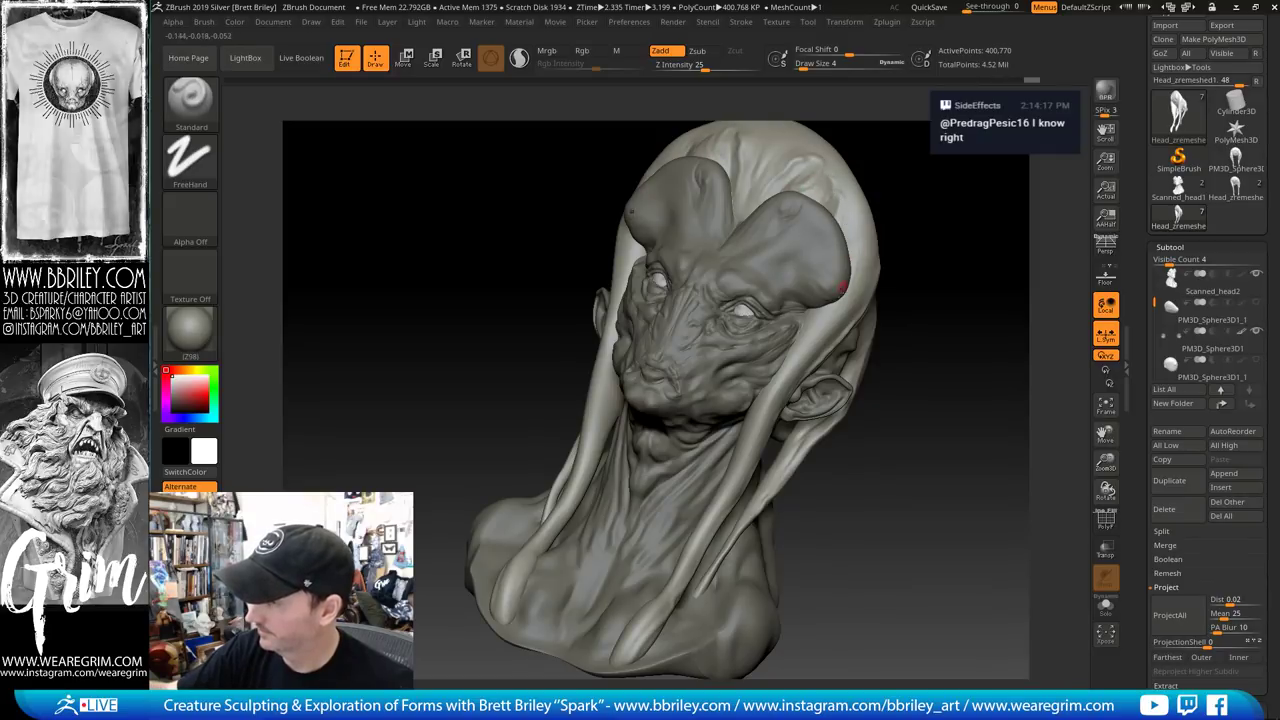
{"action": "right_click_drag", "start_coordinate": [852, 240], "coordinate": [869, 318]}
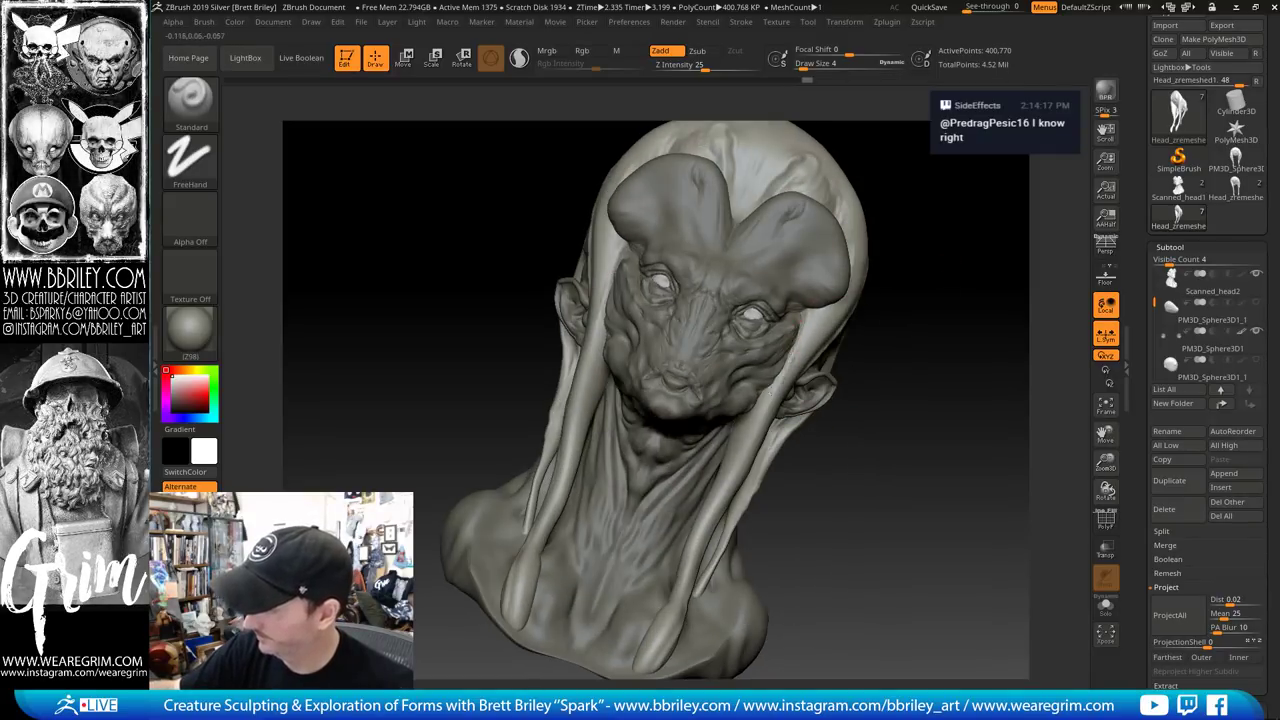
{"action": "mouse_move", "coordinate": [852, 432]}
{"action": "right_mouse_down"}
{"action": "mouse_move", "coordinate": [886, 491]}
{"action": "mouse_move", "coordinate": [900, 437]}
{"action": "mouse_move", "coordinate": [836, 402]}
{"action": "right_mouse_up"}
Try DamStandard, then return to the Standard brush and build small folds where the front tentacles emerge beneath the brow lobes
{"action": "key", "text": "b"}
{"action": "key", "text": "d"}
{"action": "key", "text": "s"}
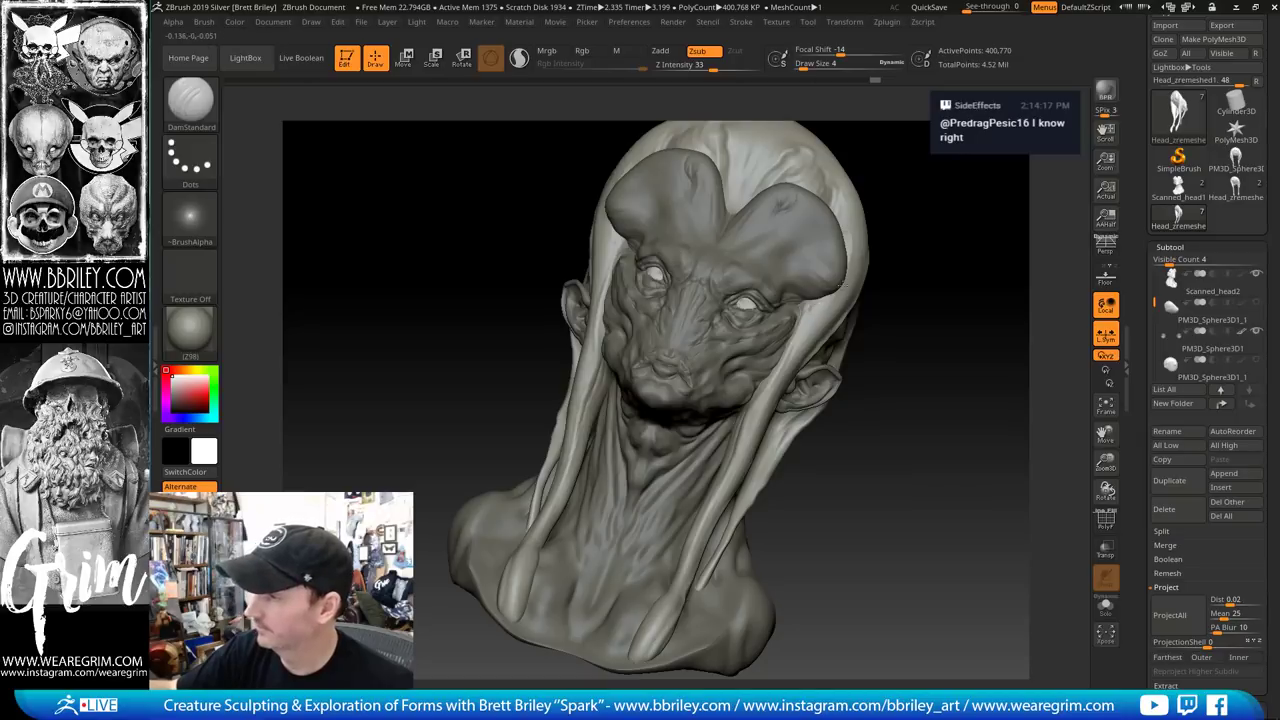
{"action": "key", "text": "b"}
{"action": "key", "text": "s"}
{"action": "key", "text": "t"}
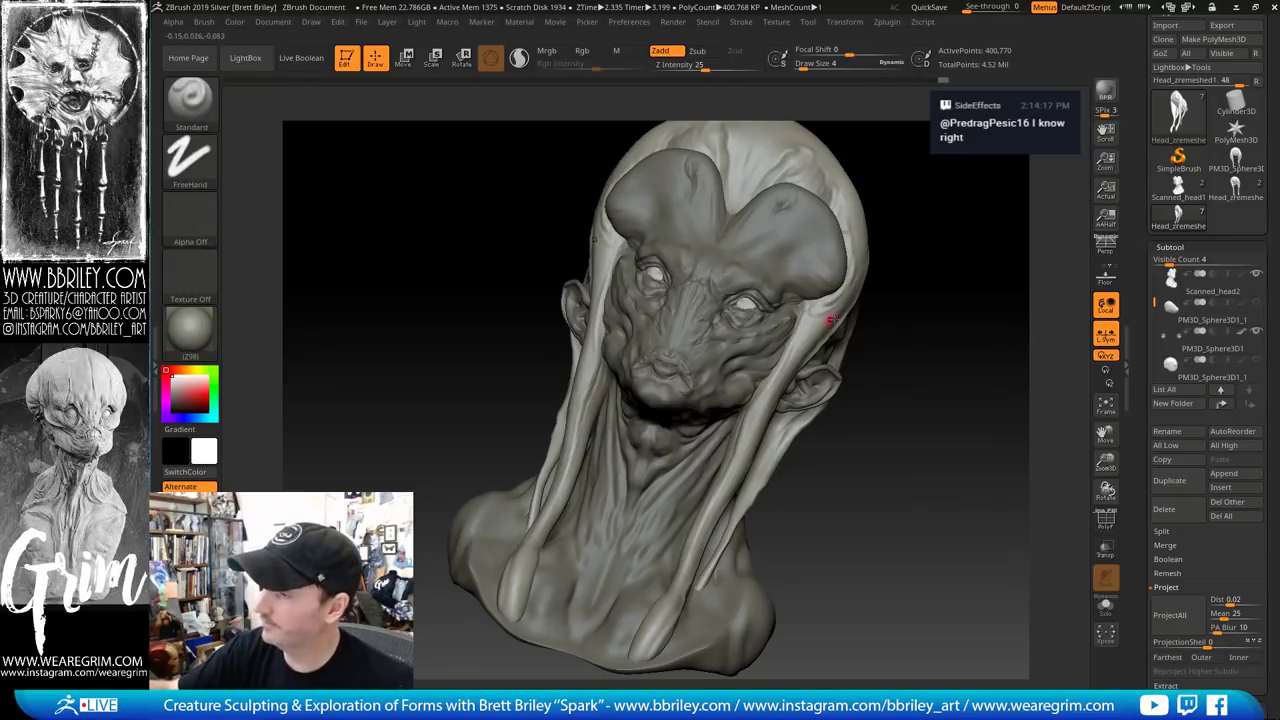
{"action": "right_click_drag", "start_coordinate": [826, 311], "coordinate": [760, 268]}
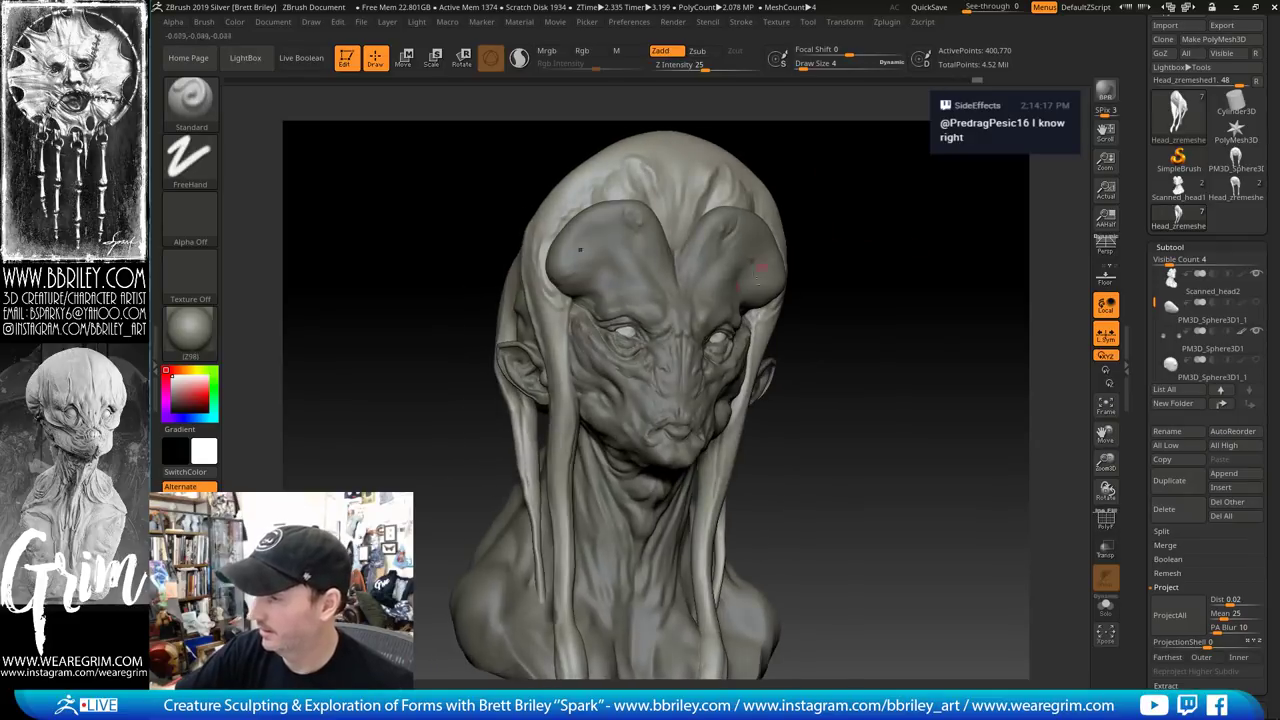
Select the eyeballs, turn off their polypaint display and subdivide them twice
{"action": "left_click", "coordinate": [632, 330], "text": "alt"}
{"action": "left_click_drag", "start_coordinate": [903, 243], "coordinate": [1000, 257]}
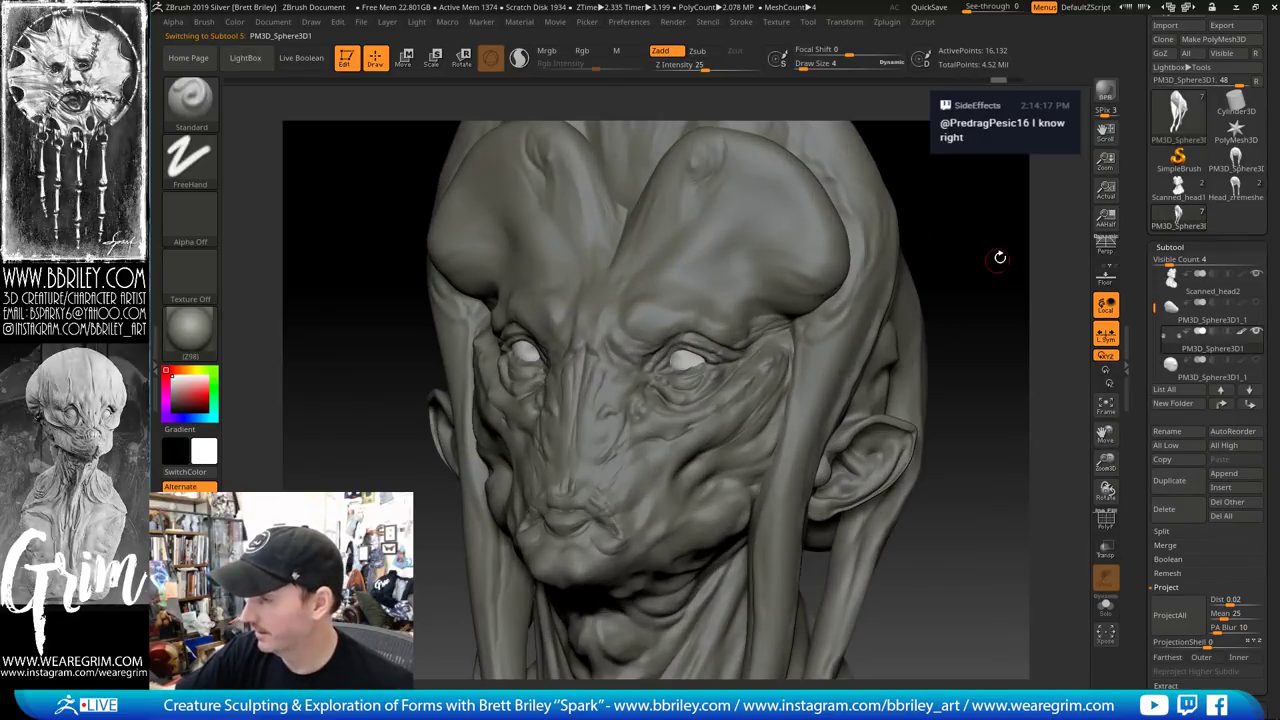
{"action": "left_click", "coordinate": [1241, 332]}
{"action": "left_click_drag", "start_coordinate": [970, 316], "coordinate": [988, 306], "text": "shift"}
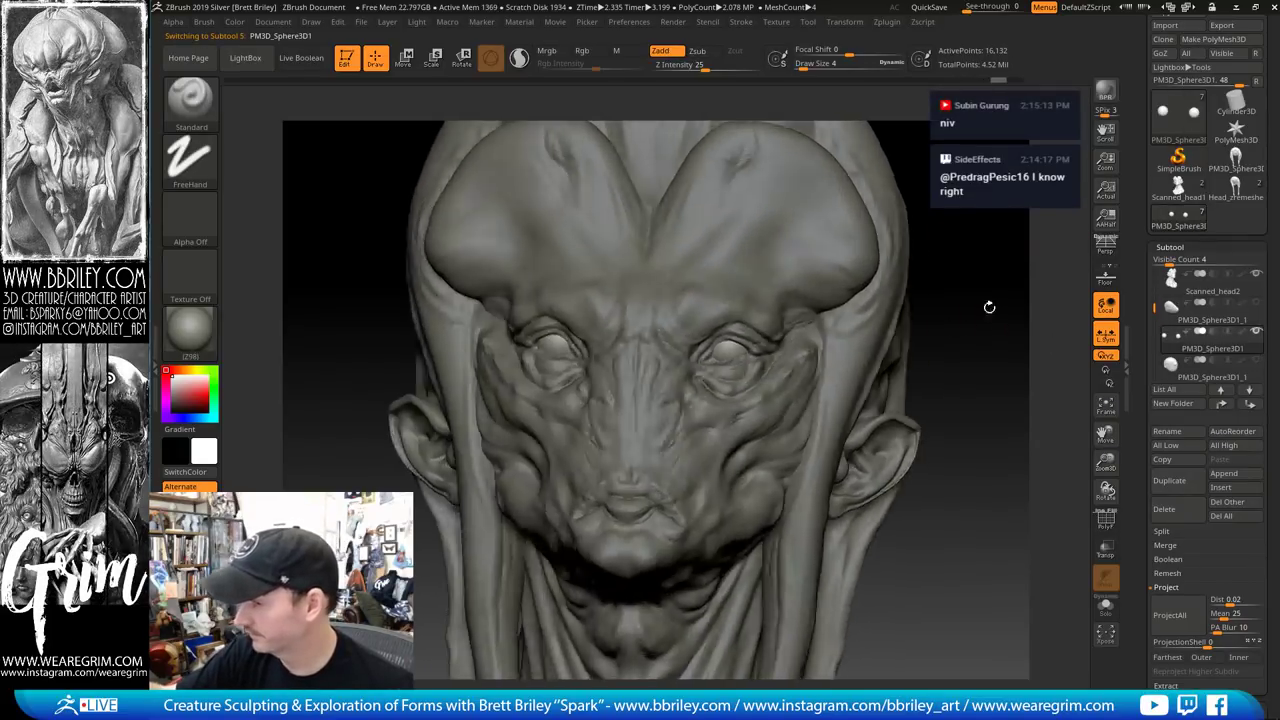
{"action": "key", "text": "ctrl+d"}
{"action": "key", "text": "ctrl+d"}
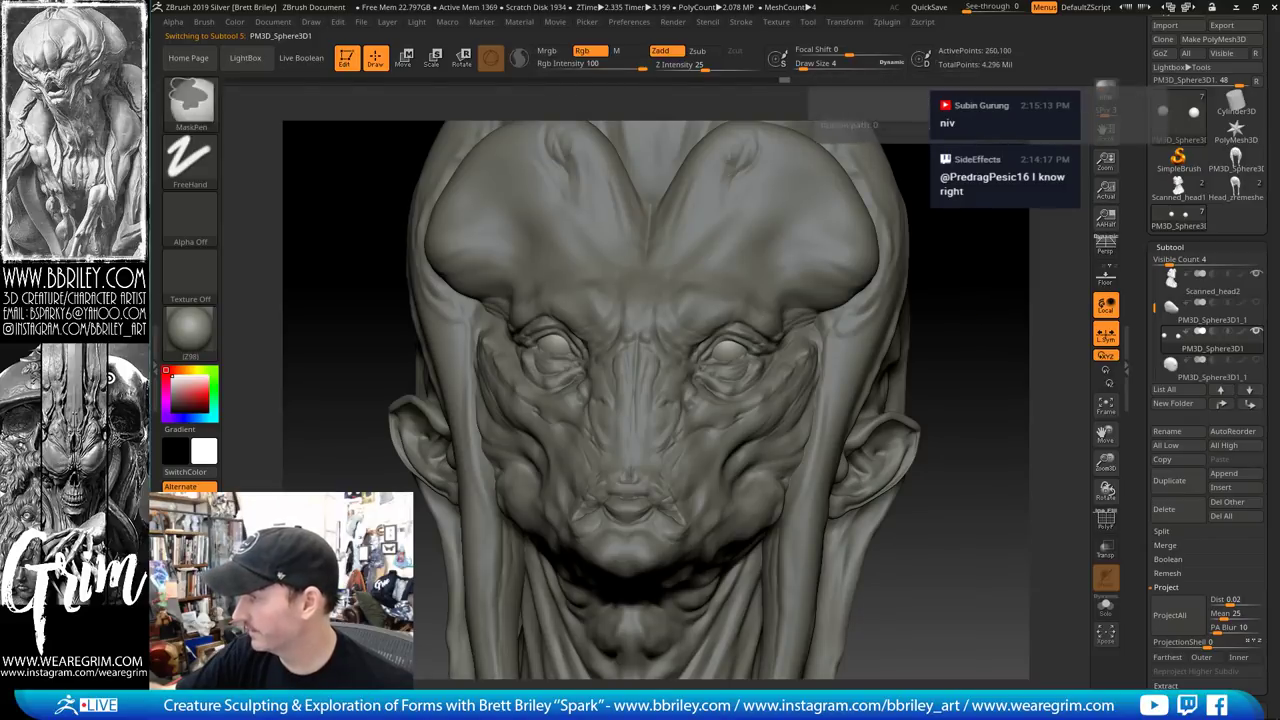
{"action": "mouse_move", "coordinate": [983, 260]}
{"action": "left_mouse_down", "text": "alt"}
{"action": "mouse_move", "coordinate": [961, 252]}
{"action": "mouse_move", "coordinate": [980, 300]}
{"action": "mouse_move", "coordinate": [980, 254]}
{"action": "left_mouse_up", "text": "alt"}
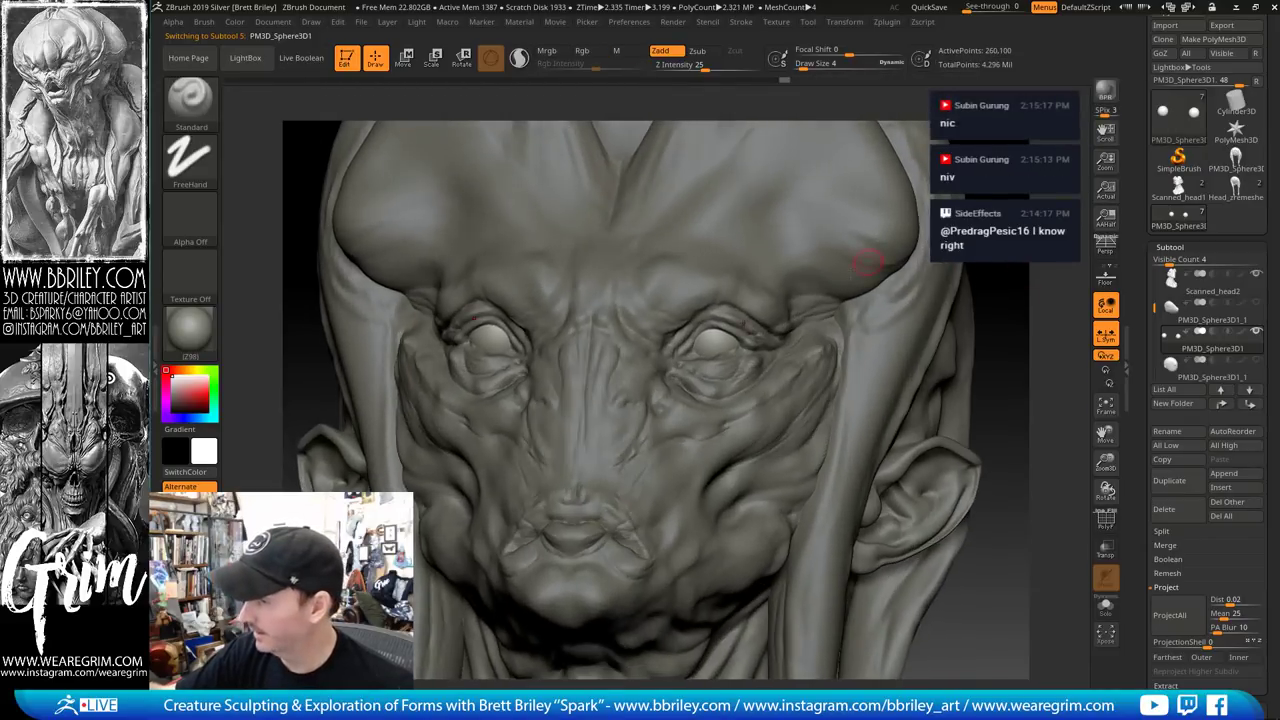
Raise small pupil bumps on the eyeballs with the Inflat brush at draw size 2 and intensity 10
{"action": "key", "text": "b"}
{"action": "key", "text": "i"}
{"action": "key", "text": "n"}
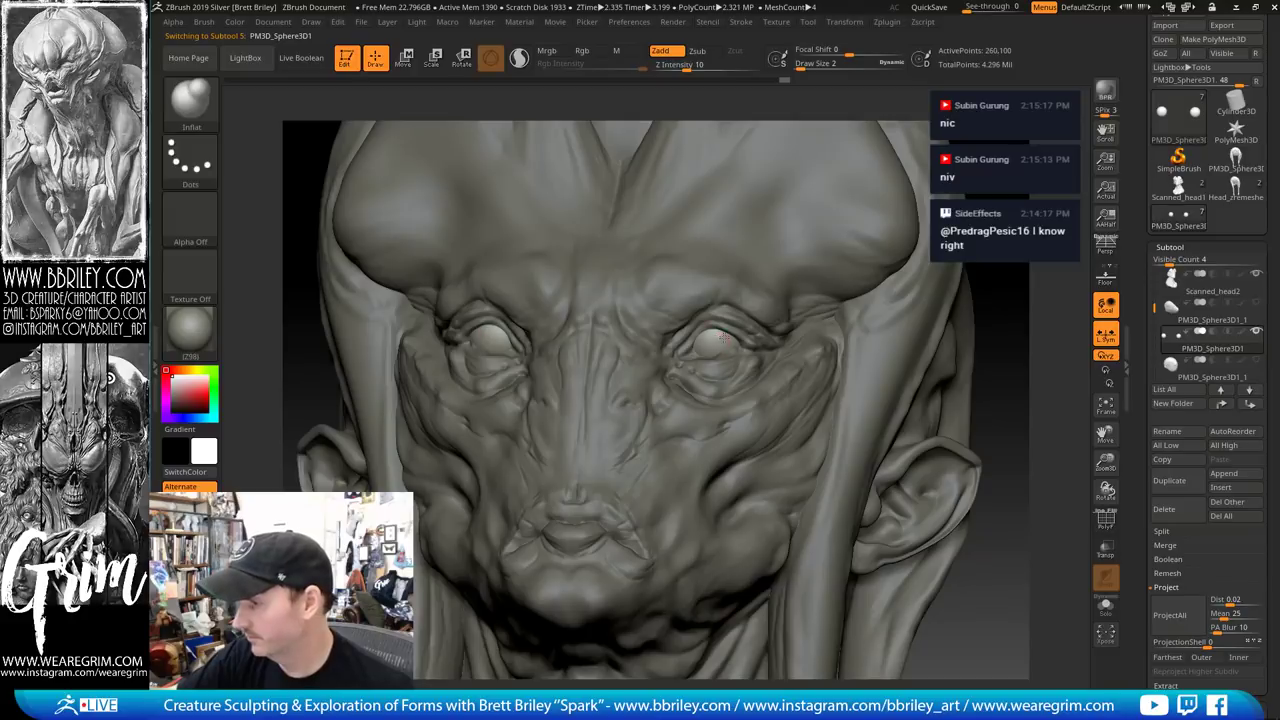
{"action": "left_click_drag", "start_coordinate": [990, 290], "coordinate": [1028, 308]}
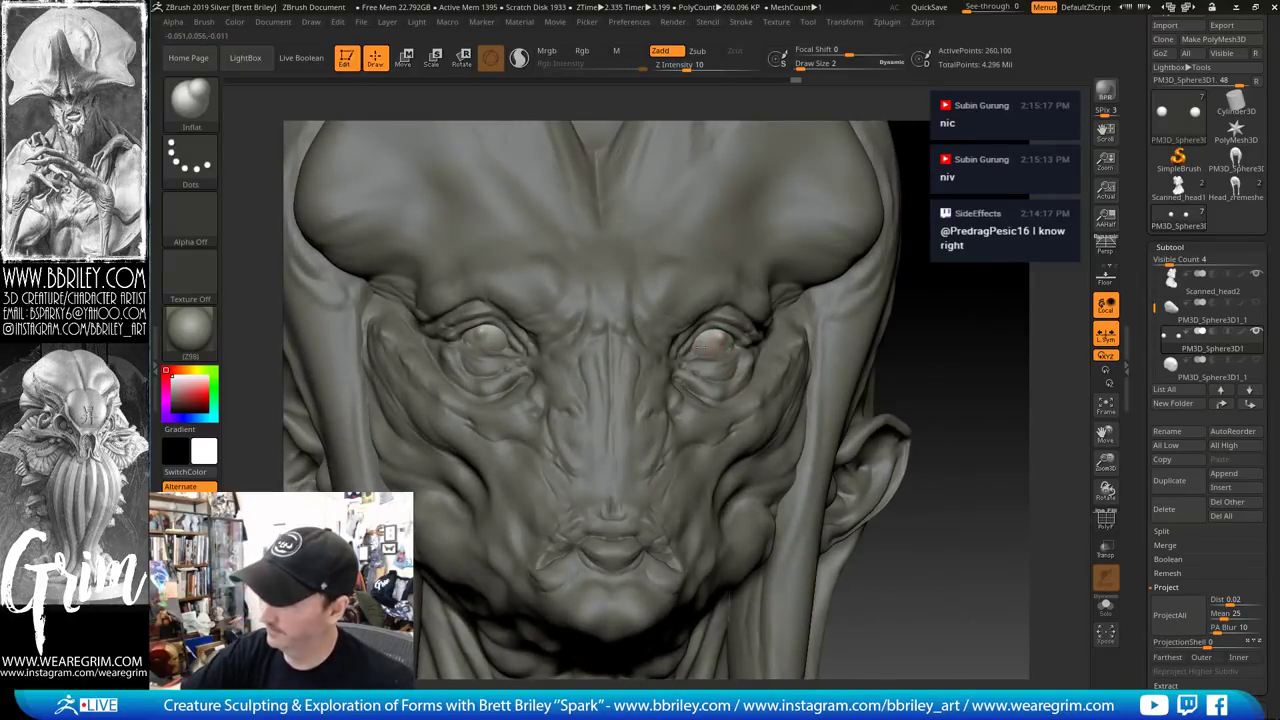
{"action": "right_click_drag", "start_coordinate": [946, 263], "coordinate": [874, 267]}
Flatten the eyeballs' raised pupil bumps with the TrimDynamic brush at draw size 2 and intensity 43
{"action": "key", "text": "b"}
{"action": "key", "text": "t"}
{"action": "key", "text": "d"}
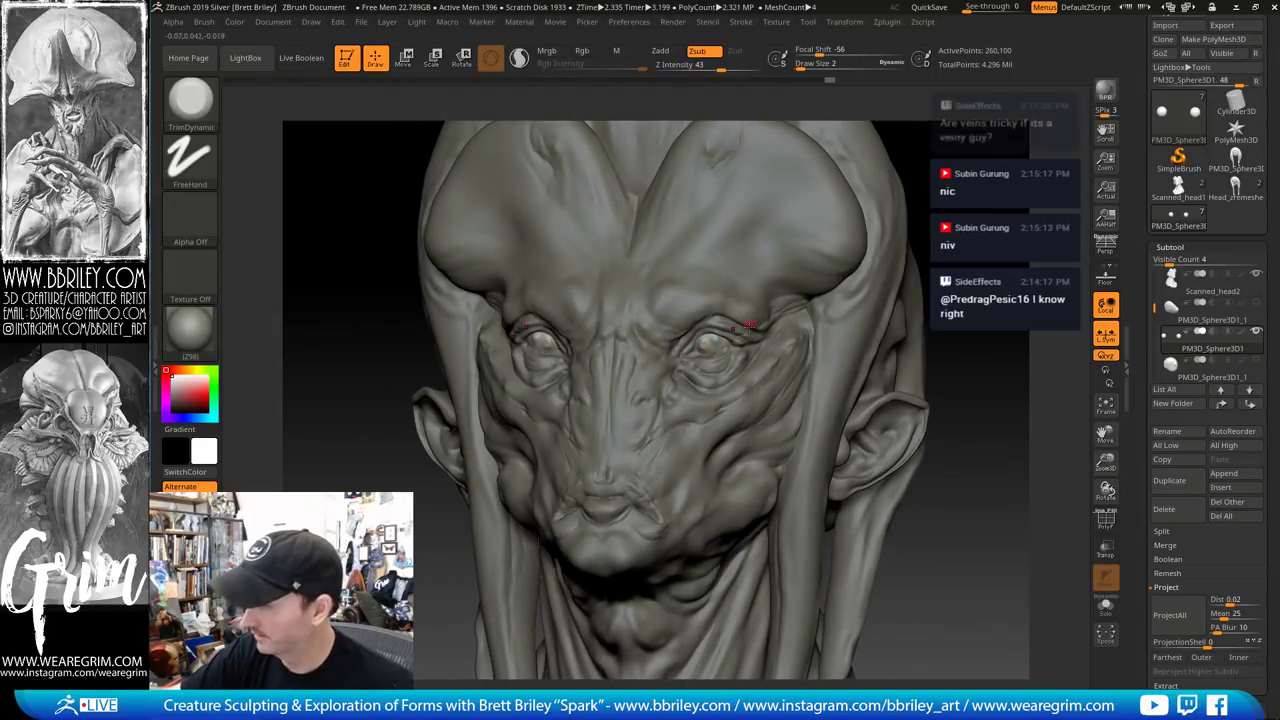
{"action": "left_click_drag", "start_coordinate": [714, 338], "coordinate": [720, 342]}
{"action": "mouse_move", "coordinate": [922, 218]}
{"action": "right_mouse_down"}
{"action": "mouse_move", "coordinate": [966, 212]}
{"action": "mouse_move", "coordinate": [920, 204]}
{"action": "right_mouse_up"}
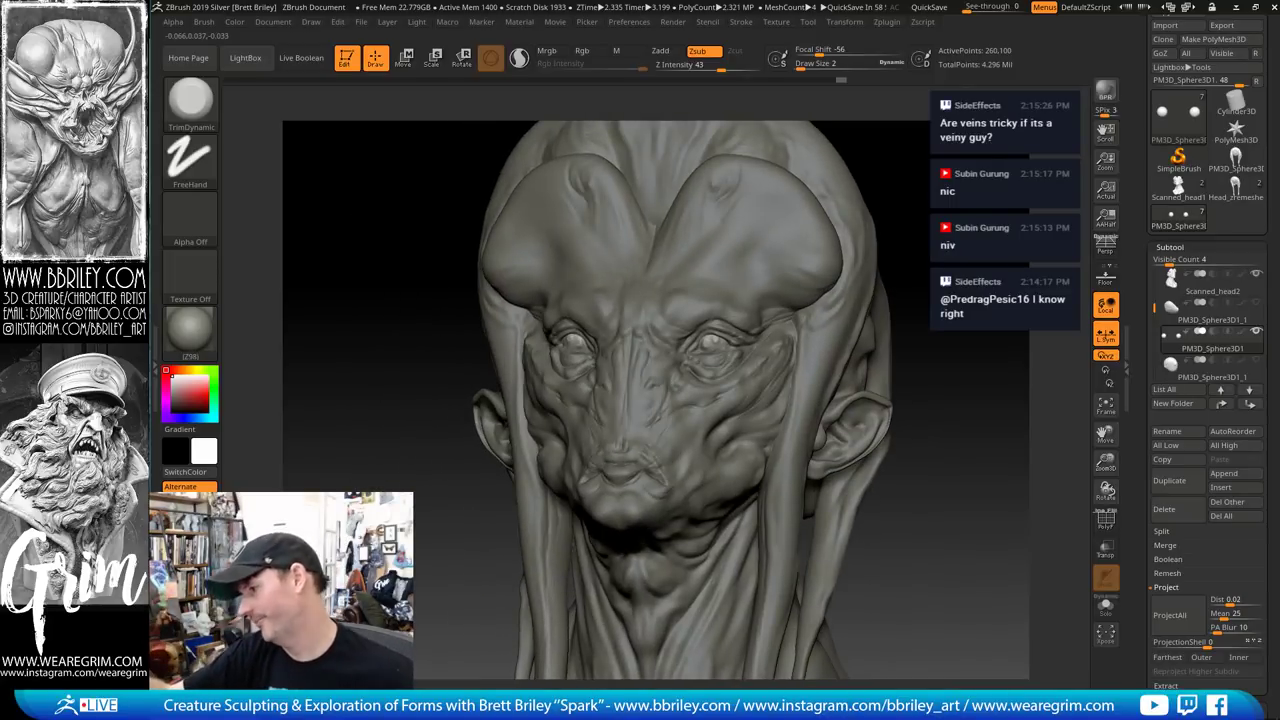
{"action": "mouse_move", "coordinate": [920, 290]}
{"action": "right_mouse_down"}
{"action": "mouse_move", "coordinate": [964, 282]}
{"action": "mouse_move", "coordinate": [928, 289]}
{"action": "right_mouse_up"}
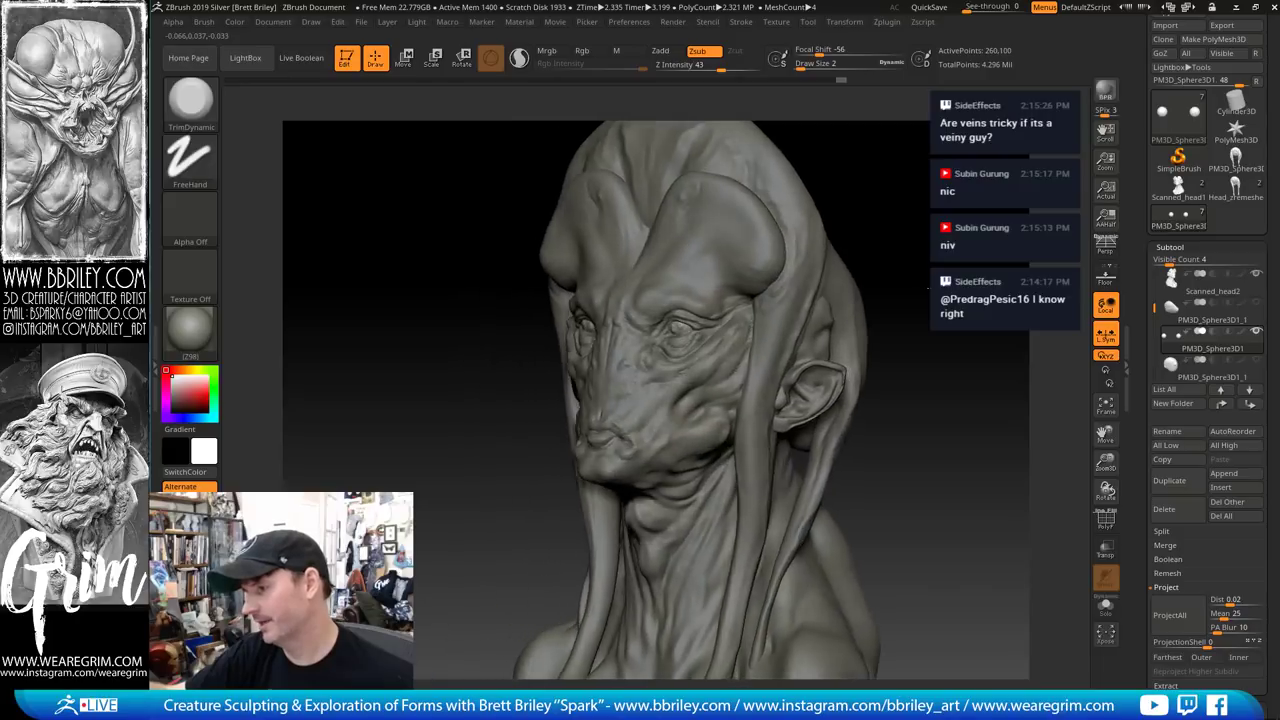
{"action": "mouse_move", "coordinate": [928, 289]}
{"action": "left_mouse_down"}
{"action": "mouse_move", "coordinate": [975, 298]}
{"action": "mouse_move", "coordinate": [900, 295]}
{"action": "mouse_move", "coordinate": [950, 325]}
{"action": "mouse_move", "coordinate": [925, 325]}
{"action": "mouse_move", "coordinate": [925, 385]}
{"action": "left_mouse_up"}
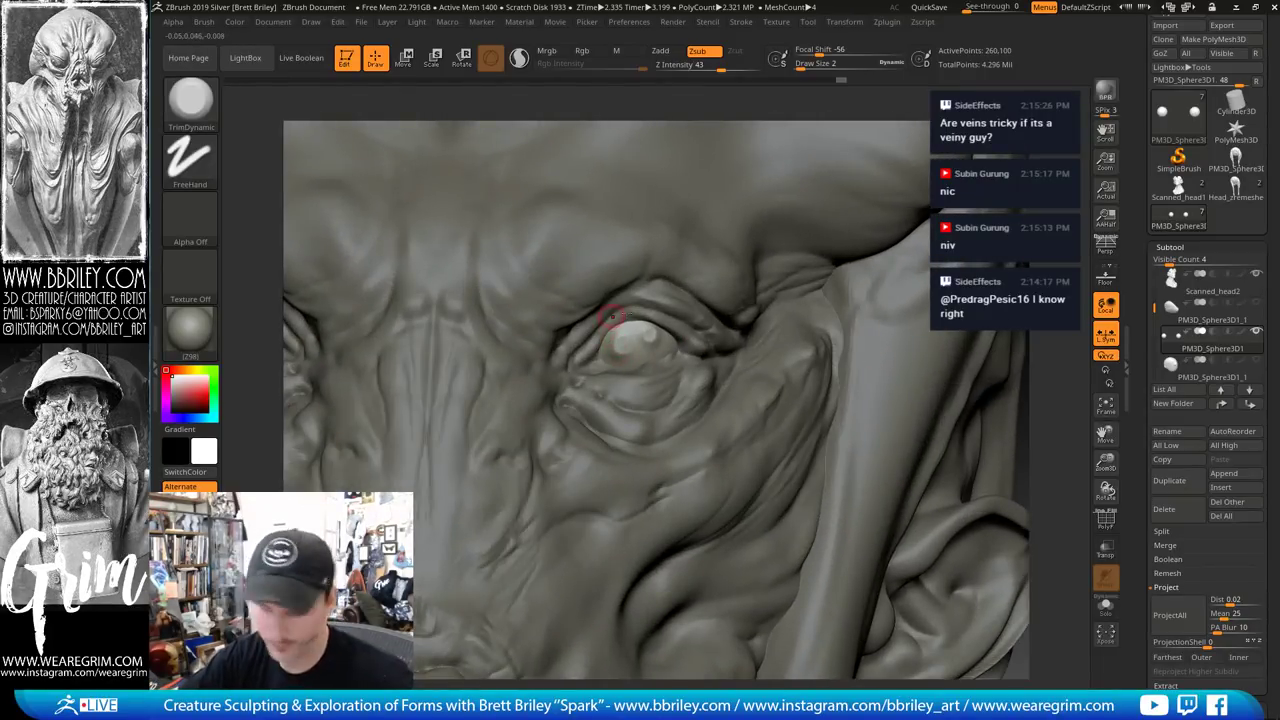
Try carving tiny pits into the pupil bumps with DamStandard at draw size 1, then undo the strokes
{"action": "key", "text": "b"}
{"action": "key", "text": "d"}
{"action": "key", "text": "s"}
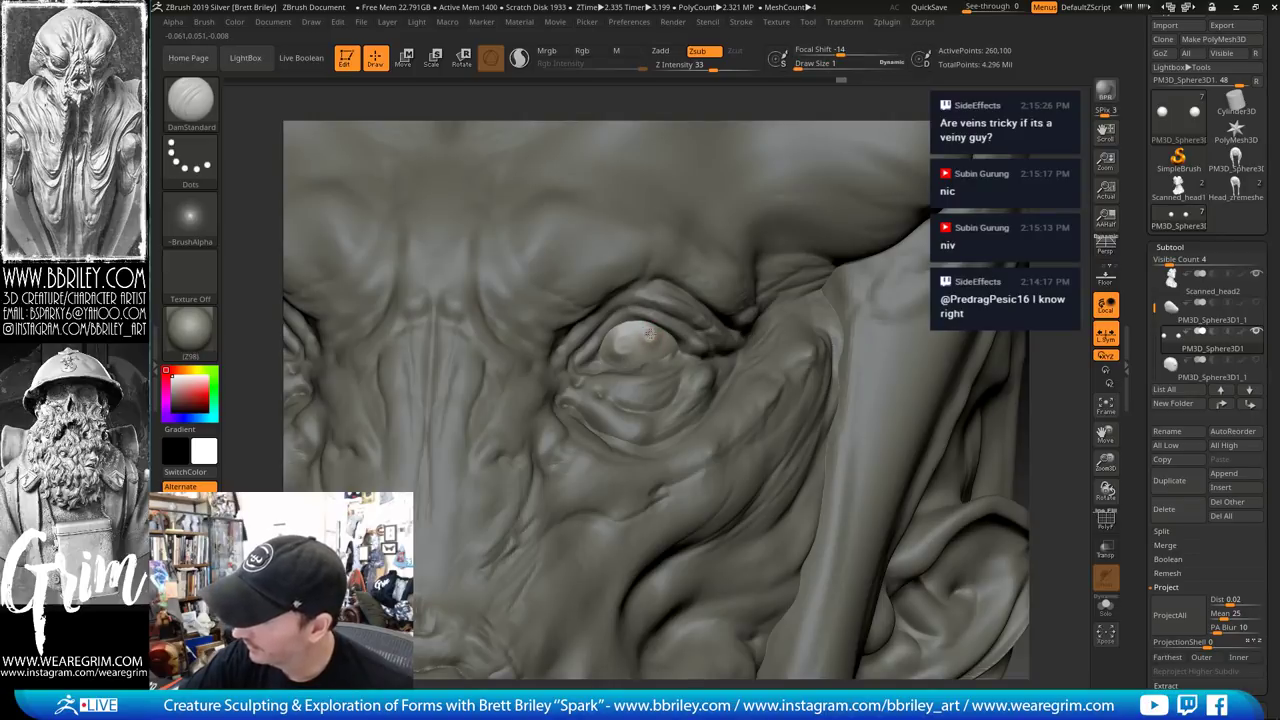
{"action": "left_click_drag", "start_coordinate": [649, 334], "coordinate": [626, 343]}
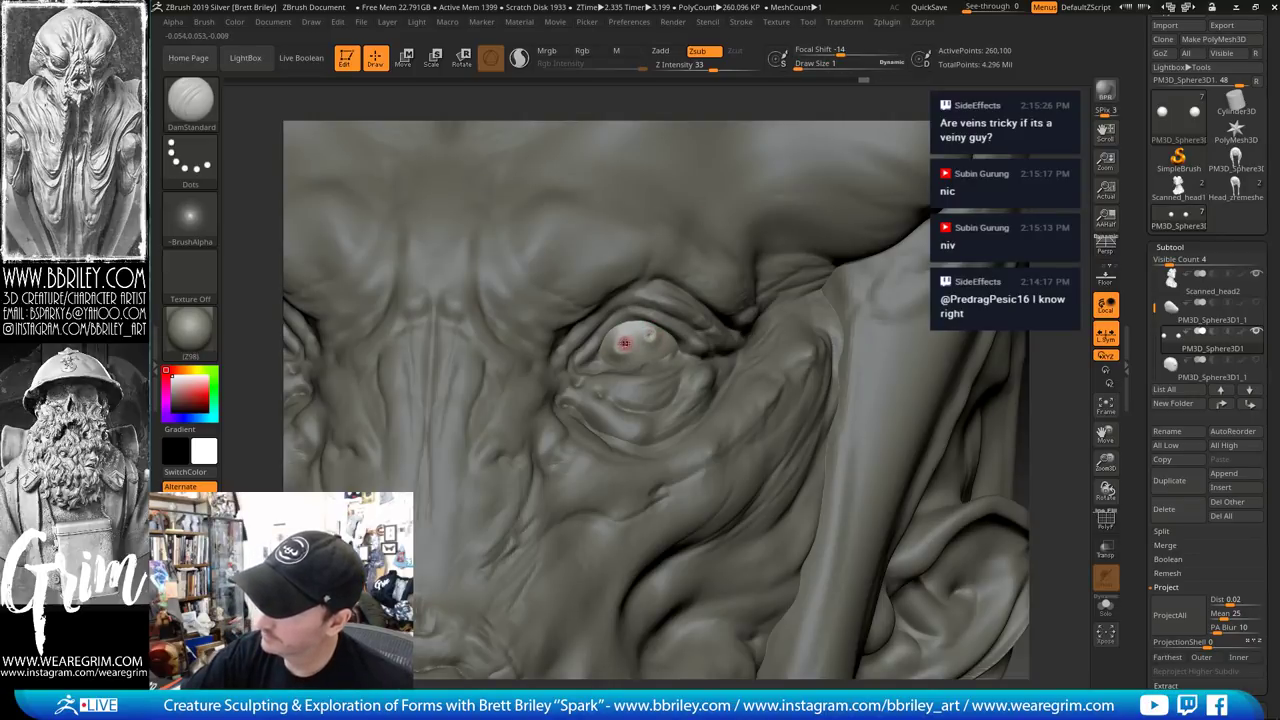
{"action": "left_click_drag", "start_coordinate": [1050, 230], "coordinate": [1050, 170], "text": "alt"}
{"action": "mouse_move", "coordinate": [975, 440]}
{"action": "left_mouse_down"}
{"action": "mouse_move", "coordinate": [980, 405]}
{"action": "mouse_move", "coordinate": [1010, 400]}
{"action": "mouse_move", "coordinate": [930, 405]}
{"action": "mouse_move", "coordinate": [970, 410]}
{"action": "mouse_move", "coordinate": [970, 470]}
{"action": "left_mouse_up"}
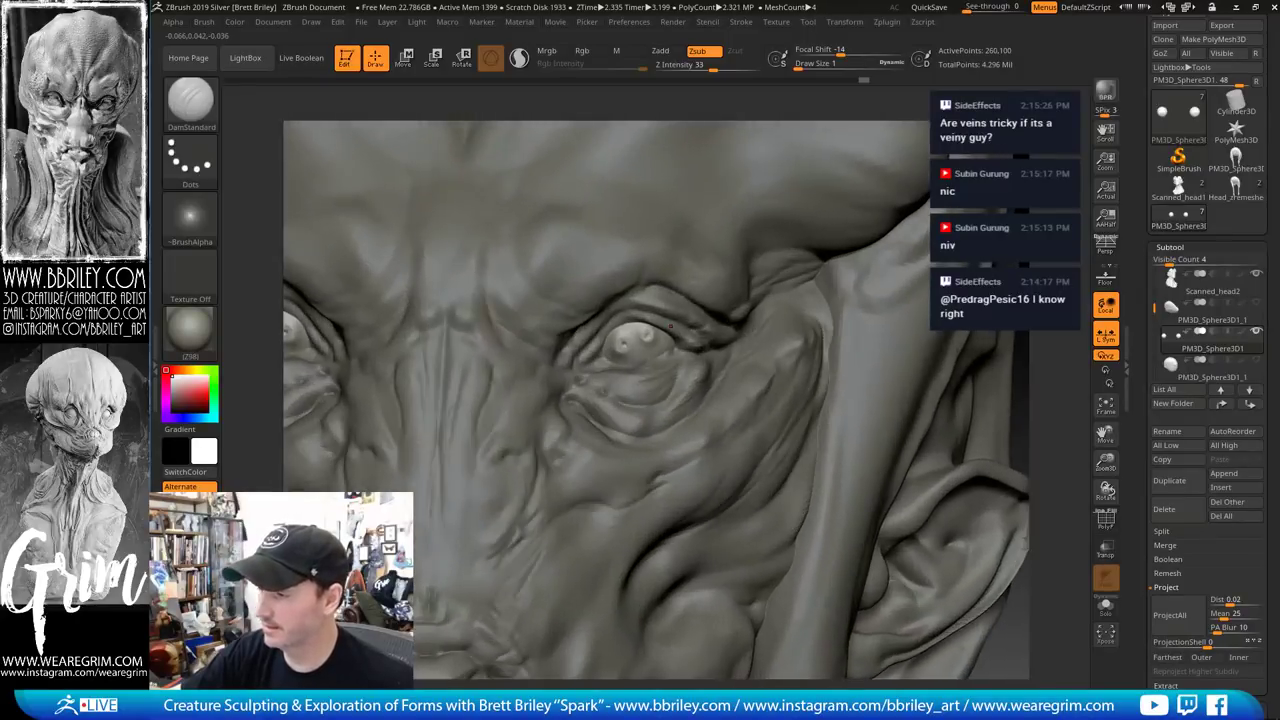
{"action": "key", "text": "ctrl+z"}
Build up the two pupil bumps on each eyeball using the Inflat brush at draw size 1 and intensity 10
{"action": "key", "text": "b"}
{"action": "key", "text": "i"}
{"action": "key", "text": "n"}
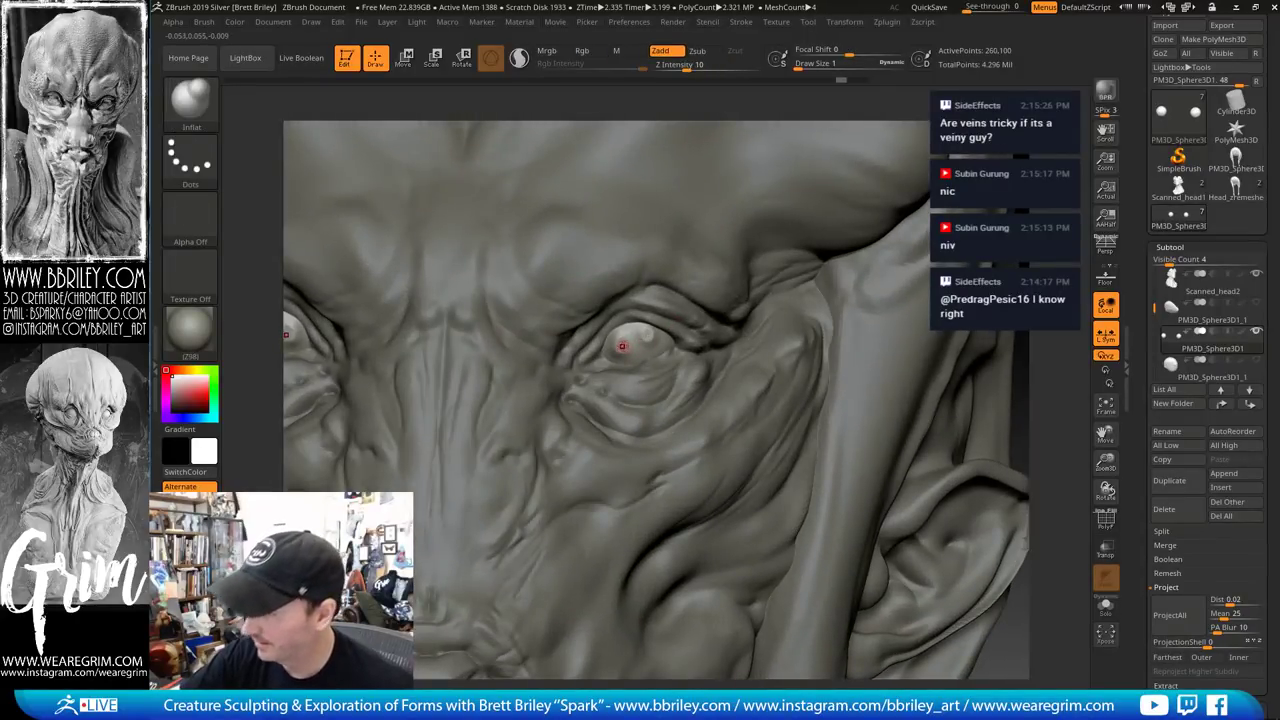
{"action": "left_click", "coordinate": [630, 343]}
{"action": "left_click", "coordinate": [650, 337]}
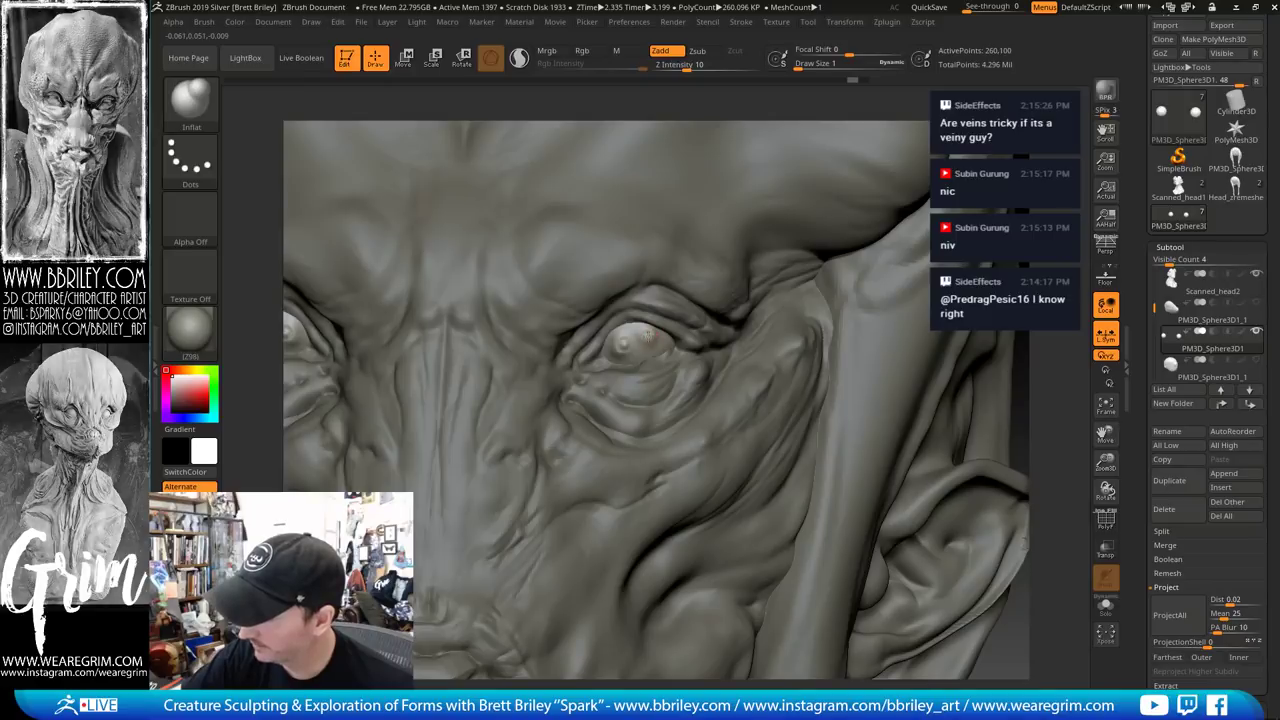
{"action": "left_click_drag", "start_coordinate": [1040, 525], "coordinate": [1046, 266], "text": "alt"}
{"action": "mouse_move", "coordinate": [880, 360]}
{"action": "left_mouse_down", "text": "alt"}
{"action": "mouse_move", "coordinate": [885, 460]}
{"action": "mouse_move", "coordinate": [980, 500]}
{"action": "left_mouse_up", "text": "alt"}
Carve small pits into the eyeballs' paired pupil bumps with DamStandard at draw size 1 and intensity 33
{"action": "key", "text": "b"}
{"action": "key", "text": "d"}
{"action": "key", "text": "s"}
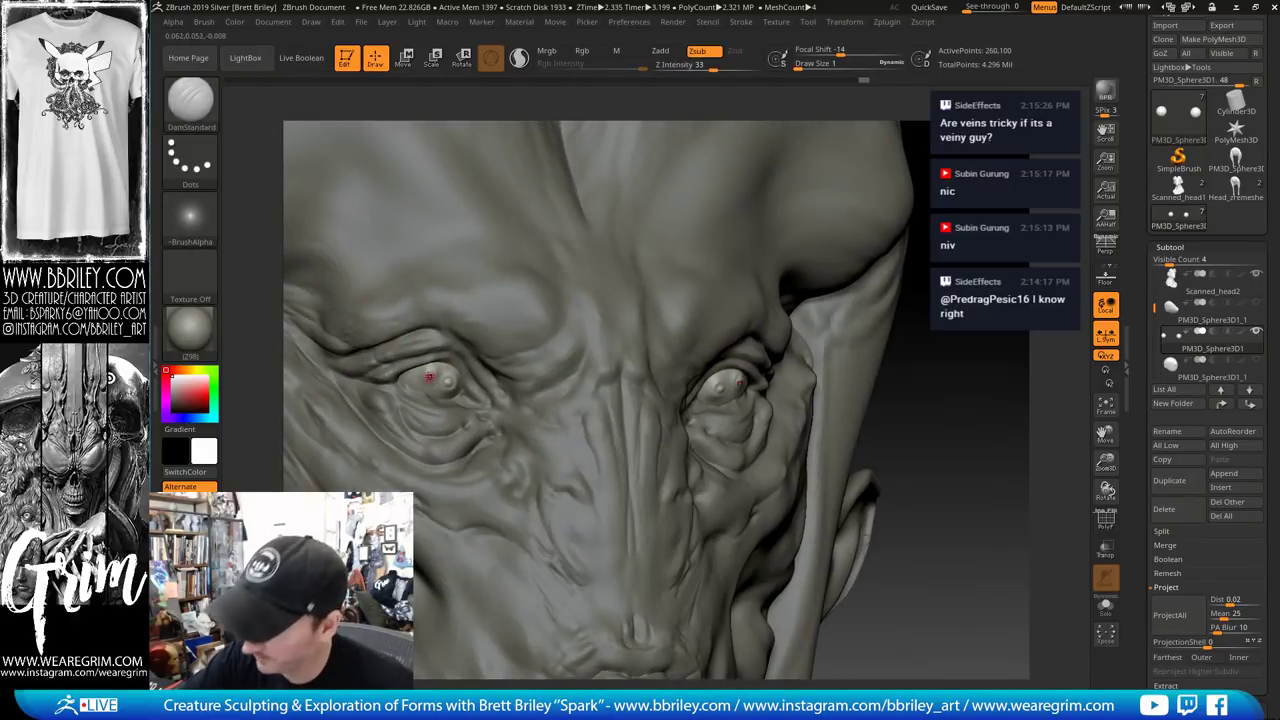
{"action": "key", "text": "s"}
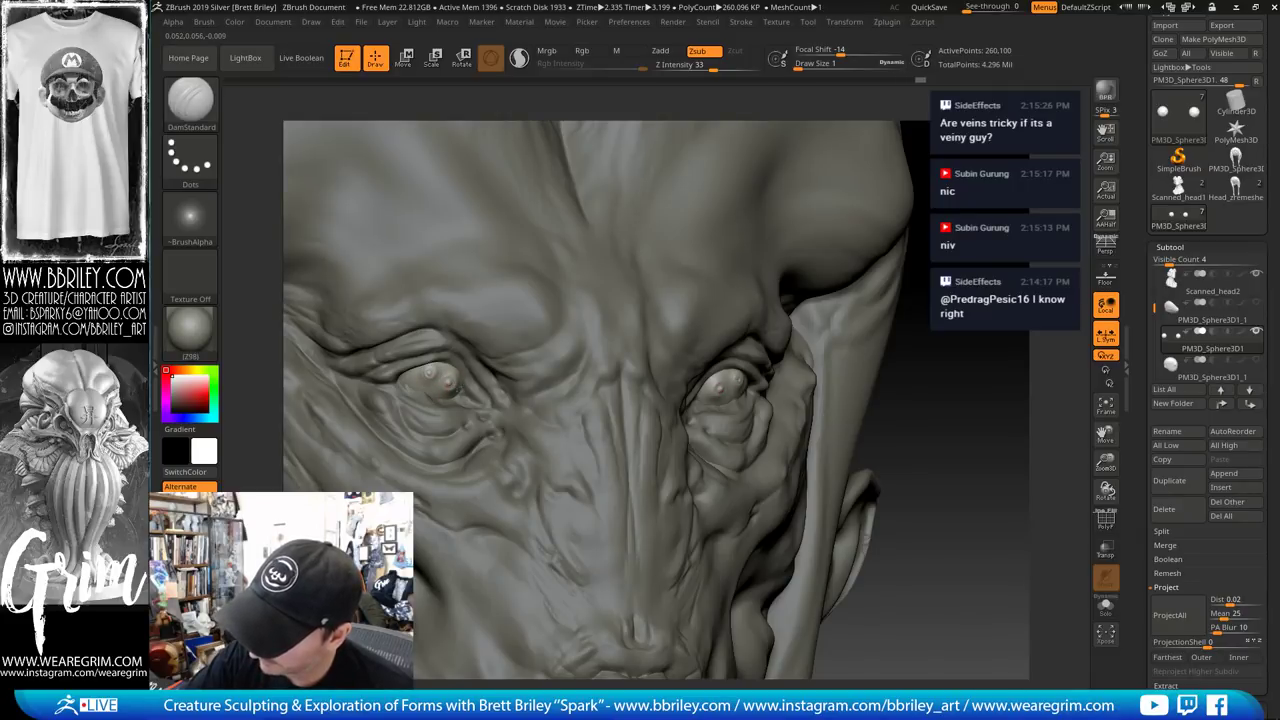
{"action": "left_click_drag", "start_coordinate": [950, 400], "coordinate": [850, 390]}
Swell the pupil bumps around their pits with the Inflat brush at draw size 1 and intensity 10
{"action": "key", "text": "b"}
{"action": "key", "text": "i"}
{"action": "key", "text": "n"}
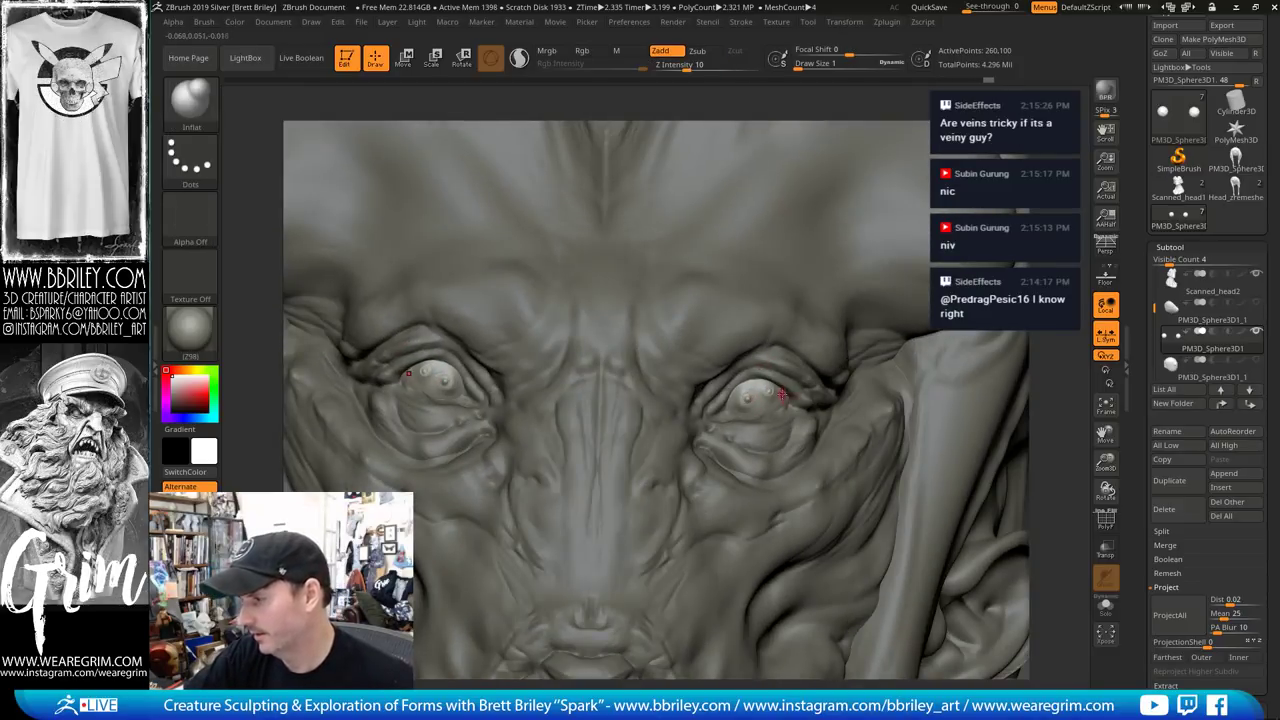
{"action": "left_click_drag", "start_coordinate": [768, 391], "coordinate": [771, 387]}
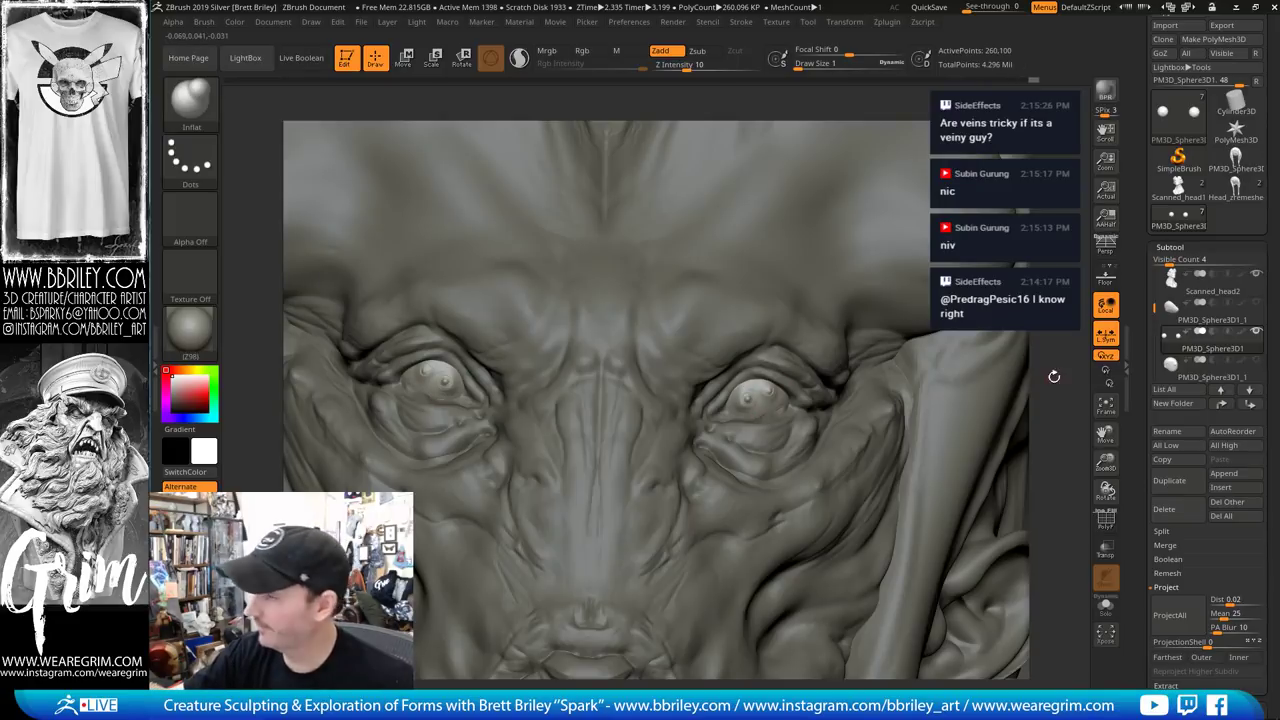
{"action": "mouse_move", "coordinate": [1053, 376]}
{"action": "left_mouse_down"}
{"action": "mouse_move", "coordinate": [1107, 402]}
{"action": "mouse_move", "coordinate": [1045, 430]}
{"action": "left_mouse_up"}
Nudge the outer pupil bump on each eyeball slightly upward with the Move brush at draw size 2
{"action": "key", "text": "b"}
{"action": "key", "text": "m"}
{"action": "key", "text": "v"}
{"action": "key", "text": "s"}
{"action": "left_click", "coordinate": [428, 367]}
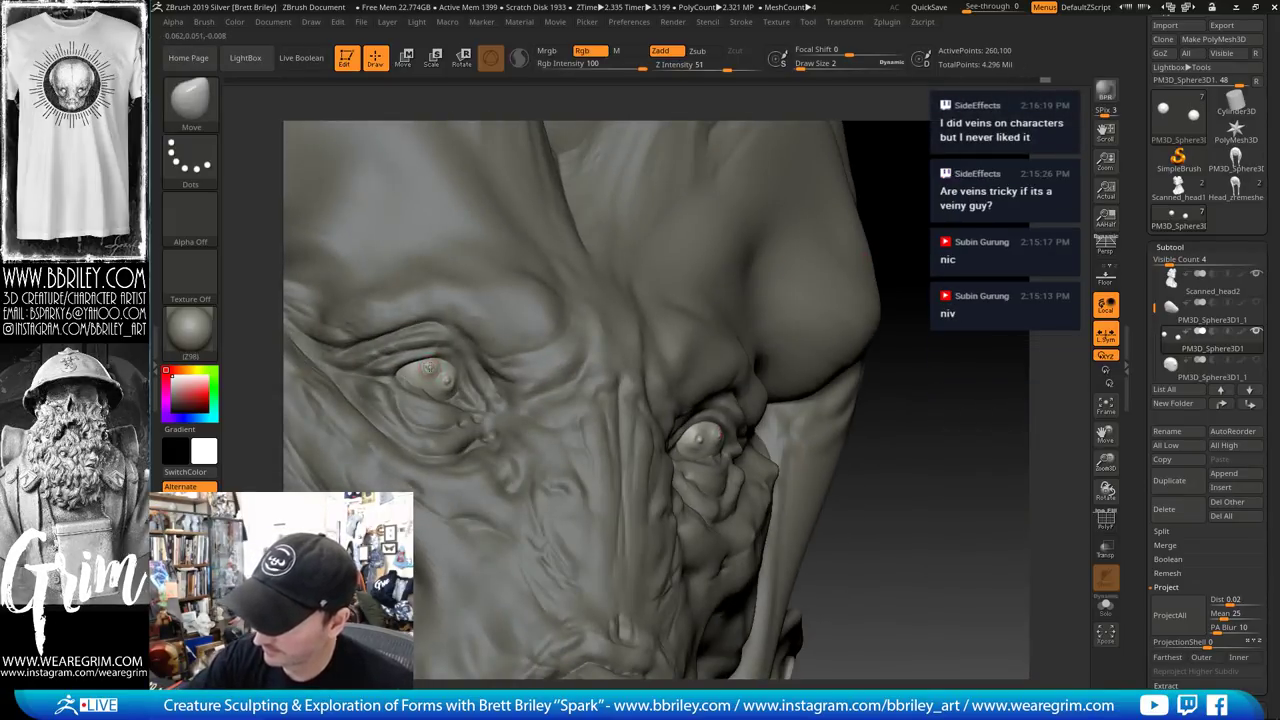
{"action": "left_click_drag", "start_coordinate": [431, 367], "coordinate": [433, 364]}
{"action": "left_click_drag", "start_coordinate": [983, 356], "coordinate": [830, 314]}
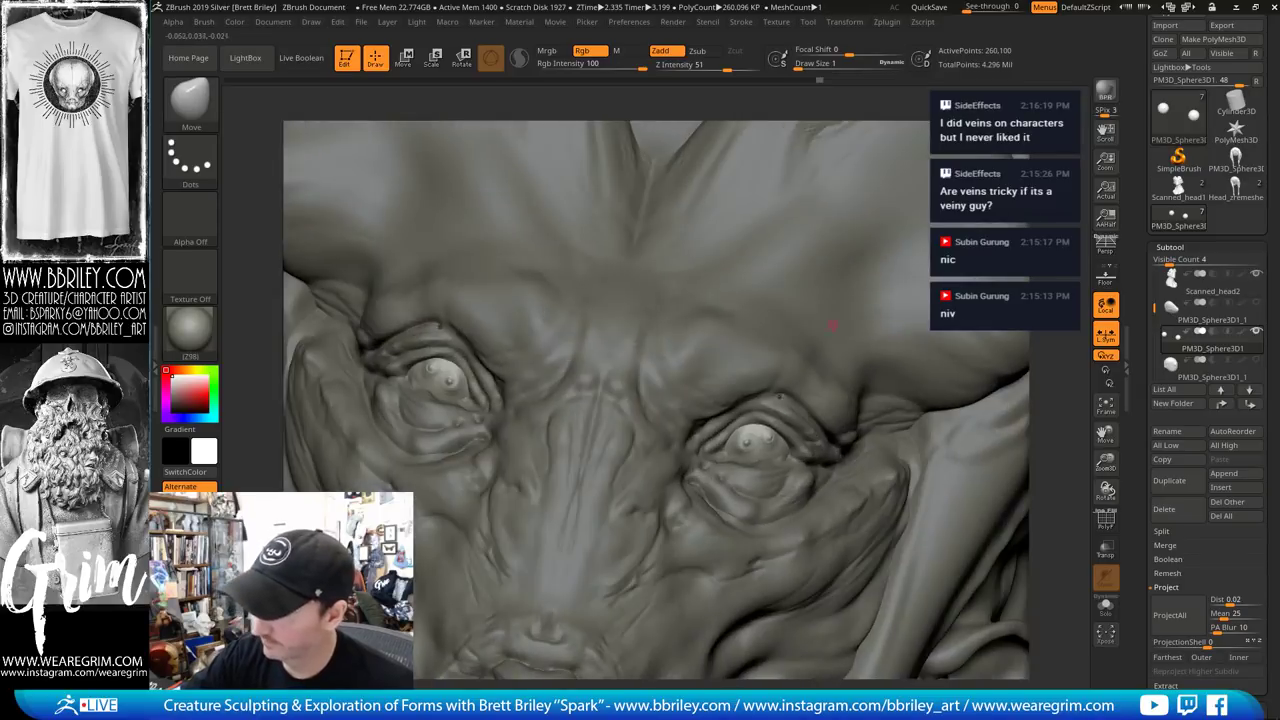
Adjust the position of the inner pupil bumps with the Move brush, ending at draw size 2
{"action": "key", "text": "bracketright"}
{"action": "left_click_drag", "start_coordinate": [449, 385], "coordinate": [449, 382]}
{"action": "key", "text": "]"}
{"action": "key", "text": "]"}
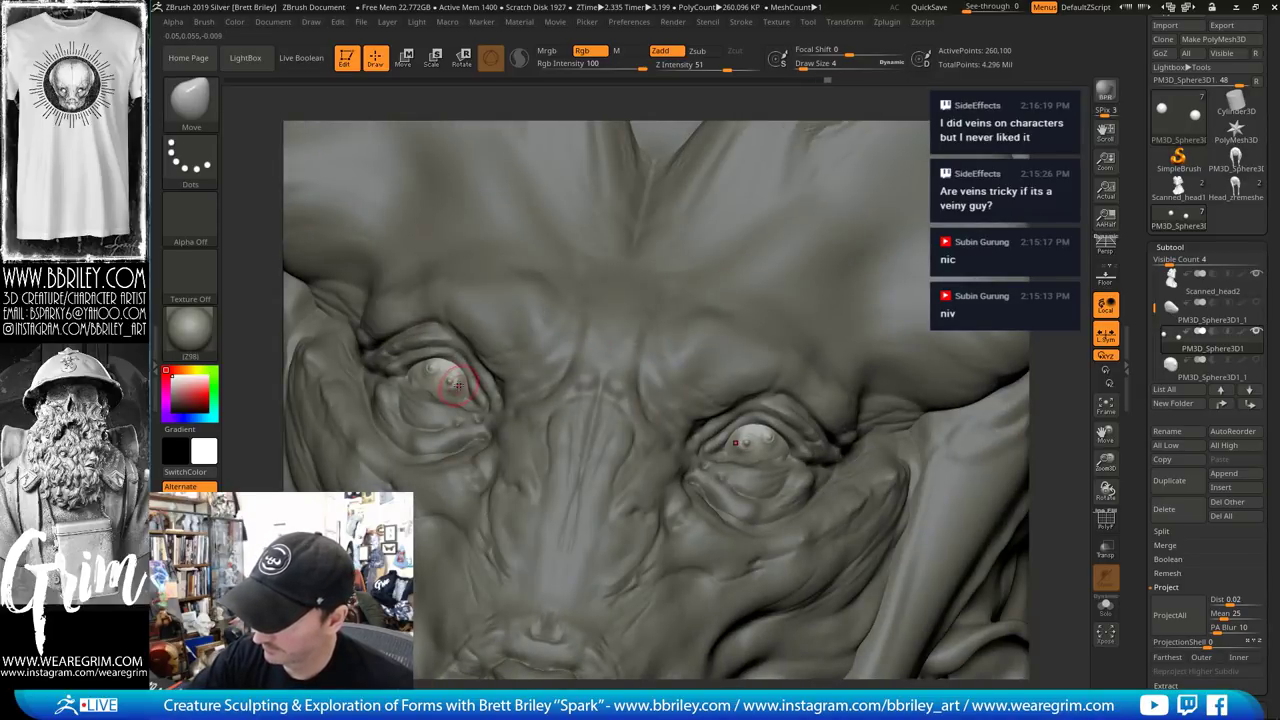
{"action": "key", "text": "["}
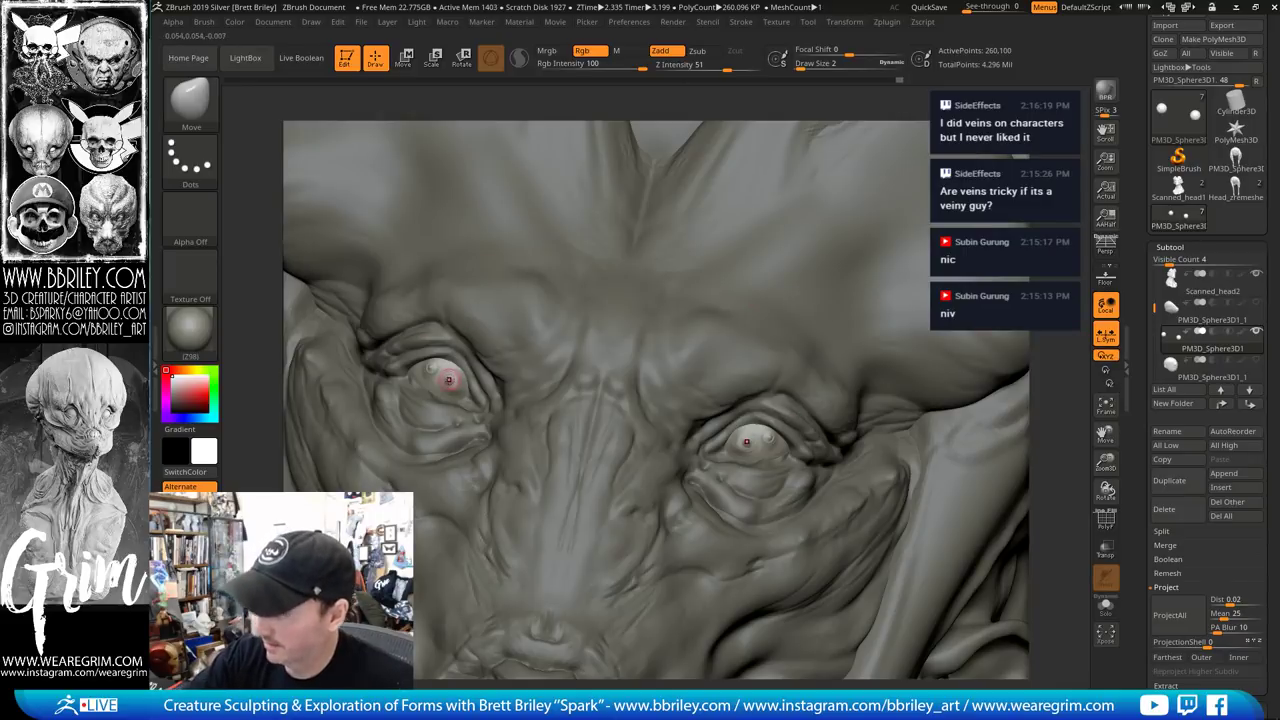
Inflate the eyeball surface around the pupil bumps with the Inflat brush at draw size 2 and intensity 10
{"action": "key", "text": "b"}
{"action": "key", "text": "i"}
{"action": "key", "text": "n"}
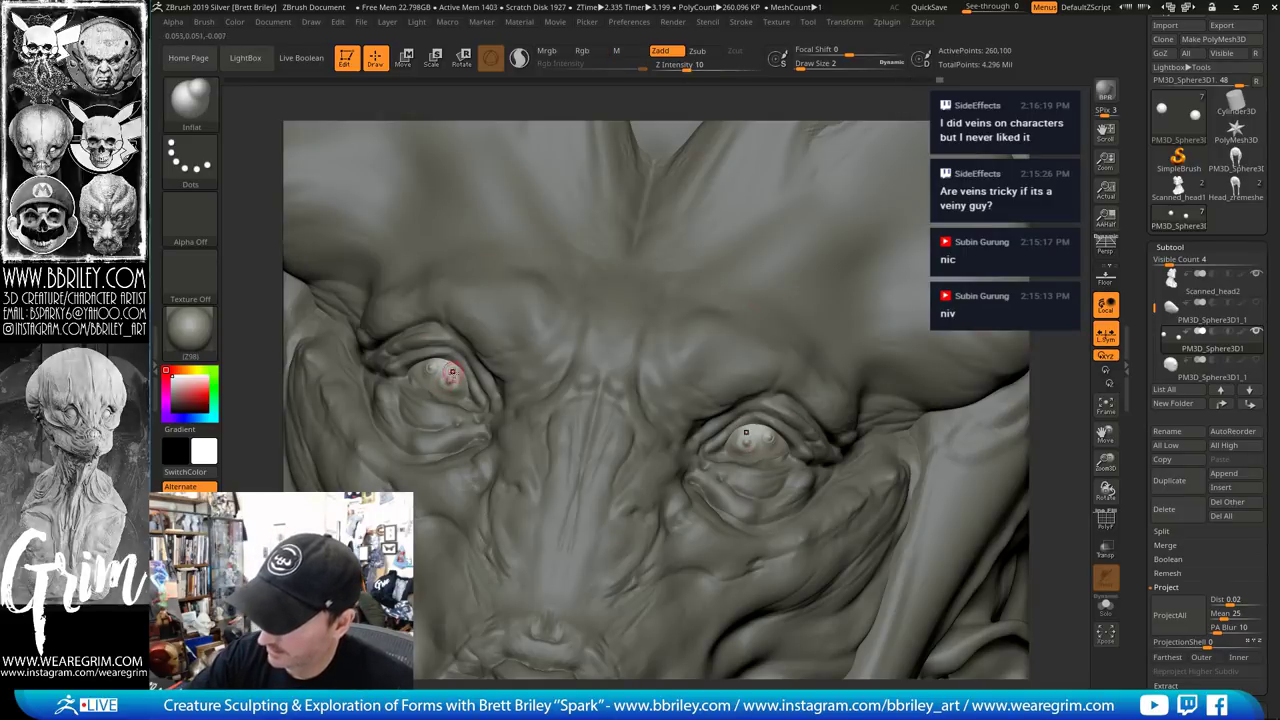
{"action": "mouse_move", "coordinate": [1082, 396]}
{"action": "left_mouse_down"}
{"action": "mouse_move", "coordinate": [1082, 344]}
{"action": "mouse_move", "coordinate": [1032, 351]}
{"action": "mouse_move", "coordinate": [1066, 351]}
{"action": "mouse_move", "coordinate": [1050, 352]}
{"action": "left_mouse_up"}
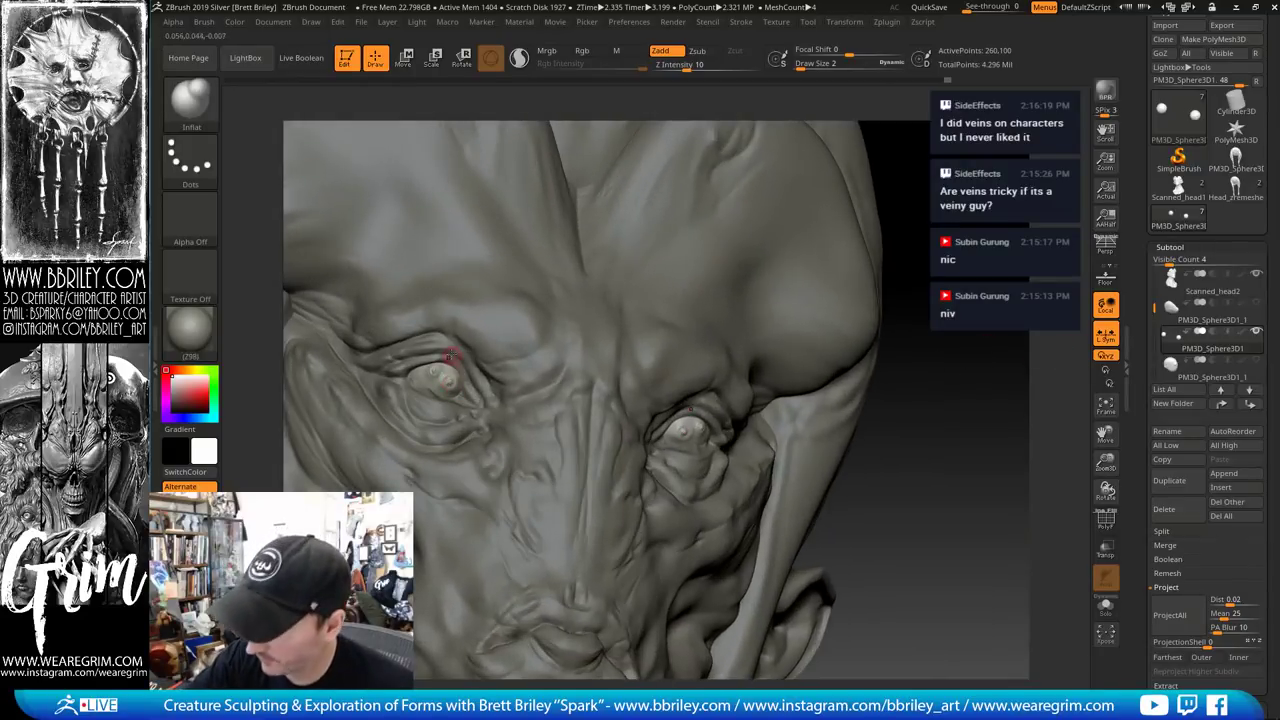
Flatten and smooth the eyeball surface around the pupil bumps with TrimDynamic at draw size 2 and intensity 43, plus the Smooth brush
{"action": "key", "text": "b"}
{"action": "key", "text": "d"}
{"action": "key", "text": "s"}
{"action": "key", "text": "b"}
{"action": "key", "text": "t"}
{"action": "key", "text": "d"}
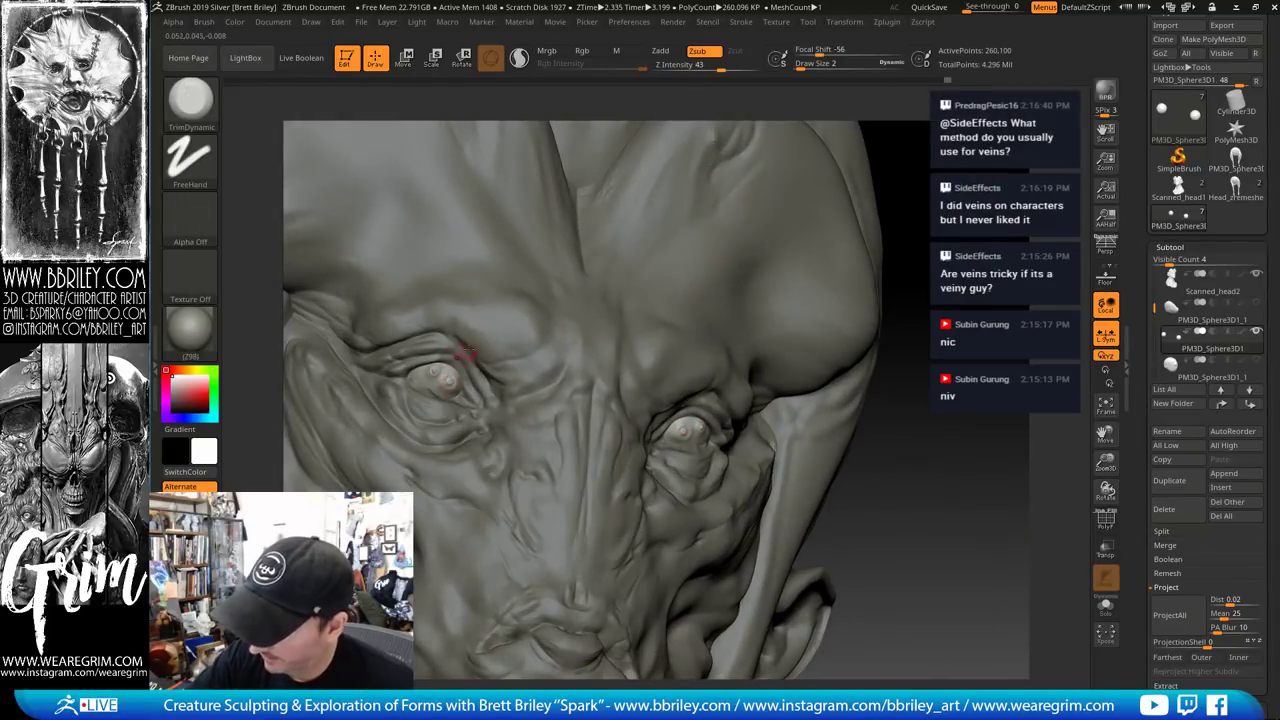
{"action": "left_click_drag", "start_coordinate": [982, 236], "coordinate": [920, 240]}
{"action": "left_click_drag", "start_coordinate": [699, 426], "coordinate": [707, 435]}
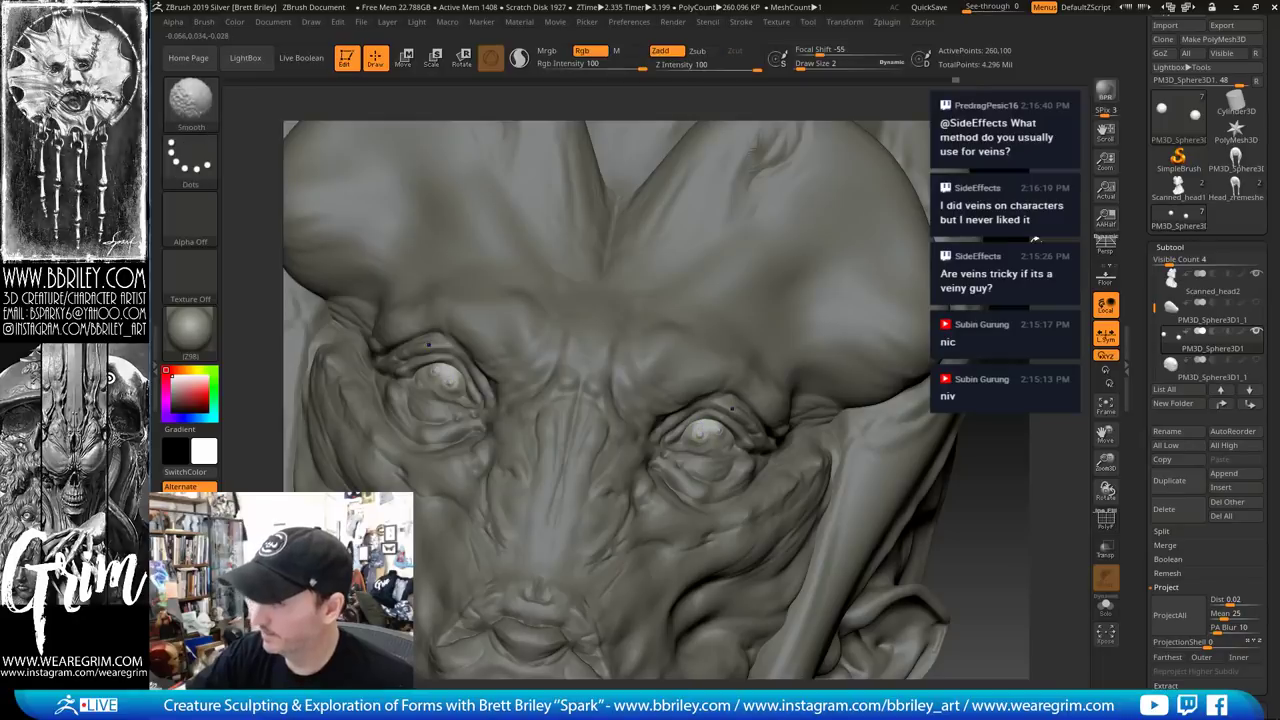
{"action": "right_click_drag", "start_coordinate": [772, 232], "coordinate": [783, 285]}
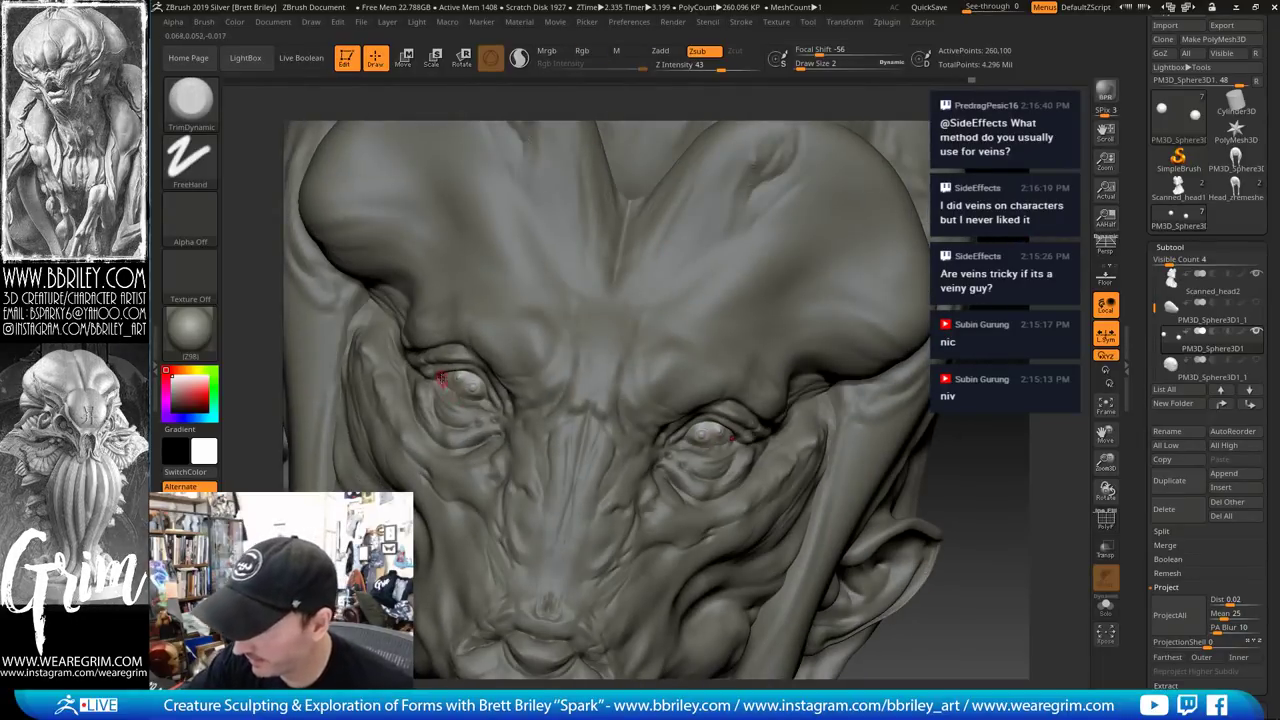
{"action": "right_click_drag", "start_coordinate": [450, 384], "coordinate": [448, 432], "text": "ctrl"}
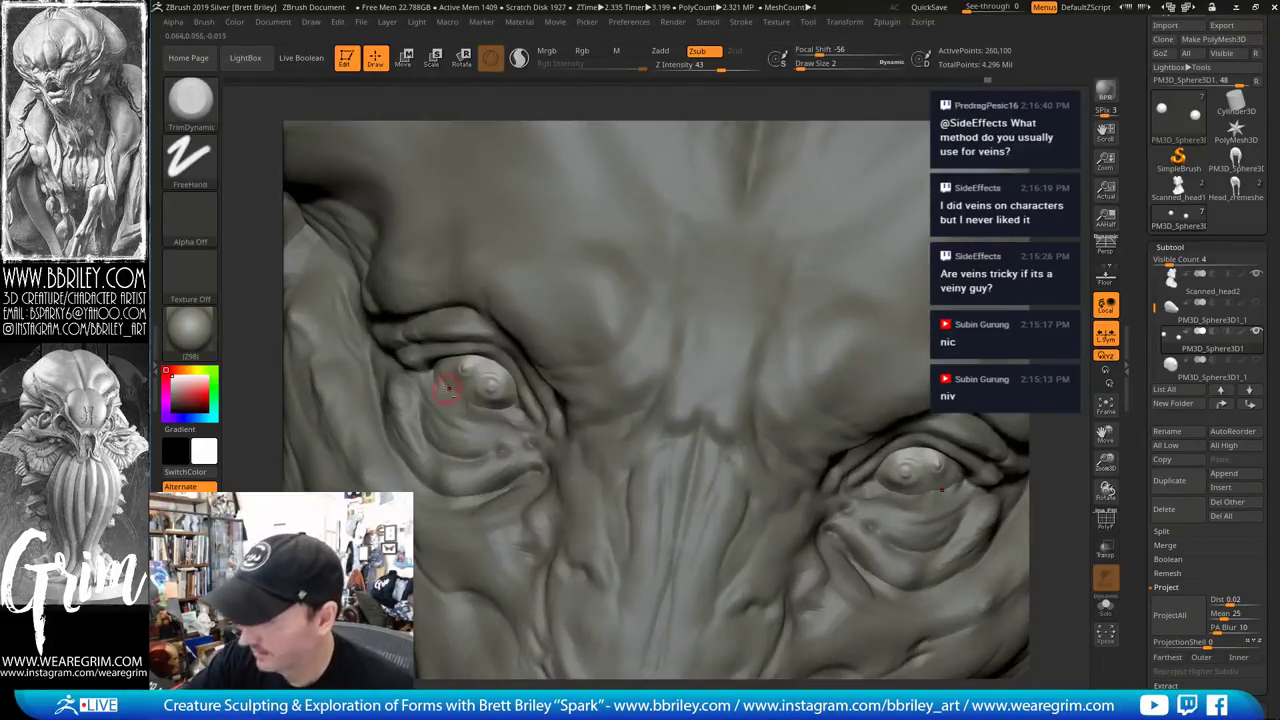
Select the head mesh and smooth the rim of the lower eyelid just under the eyeball
{"action": "left_click", "coordinate": [445, 394], "text": "alt"}
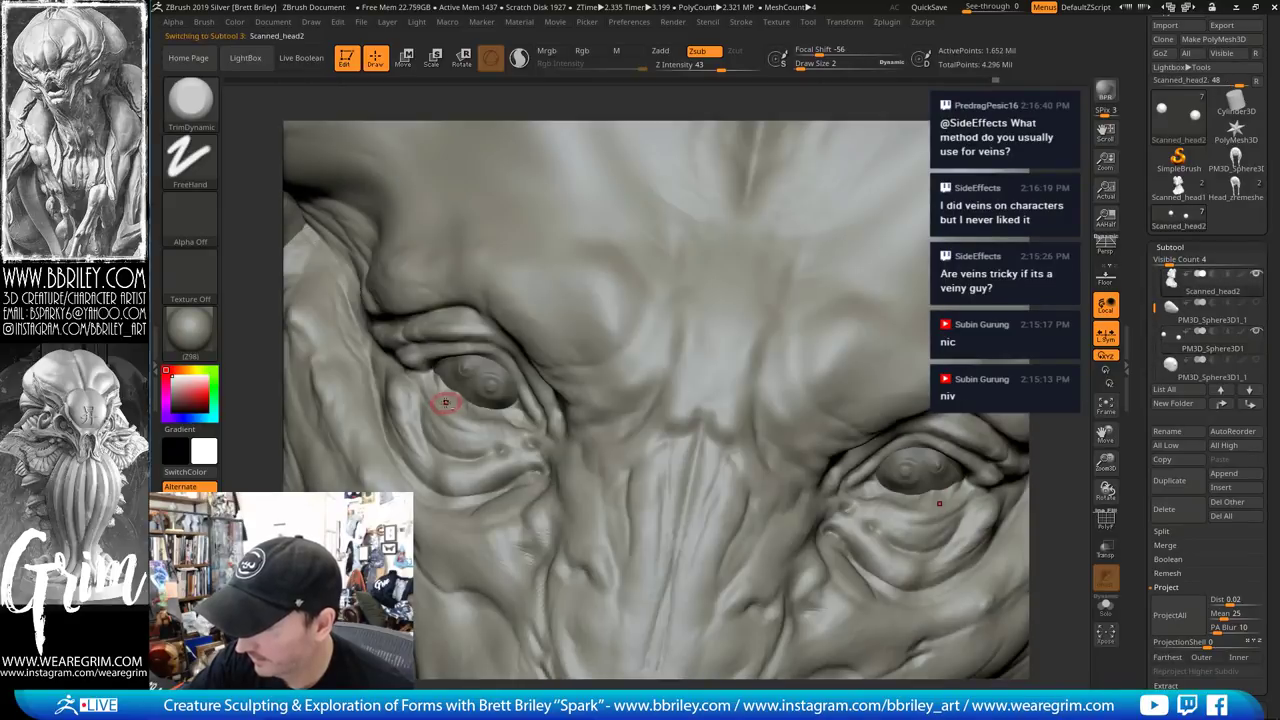
{"action": "key", "text": "shift"}
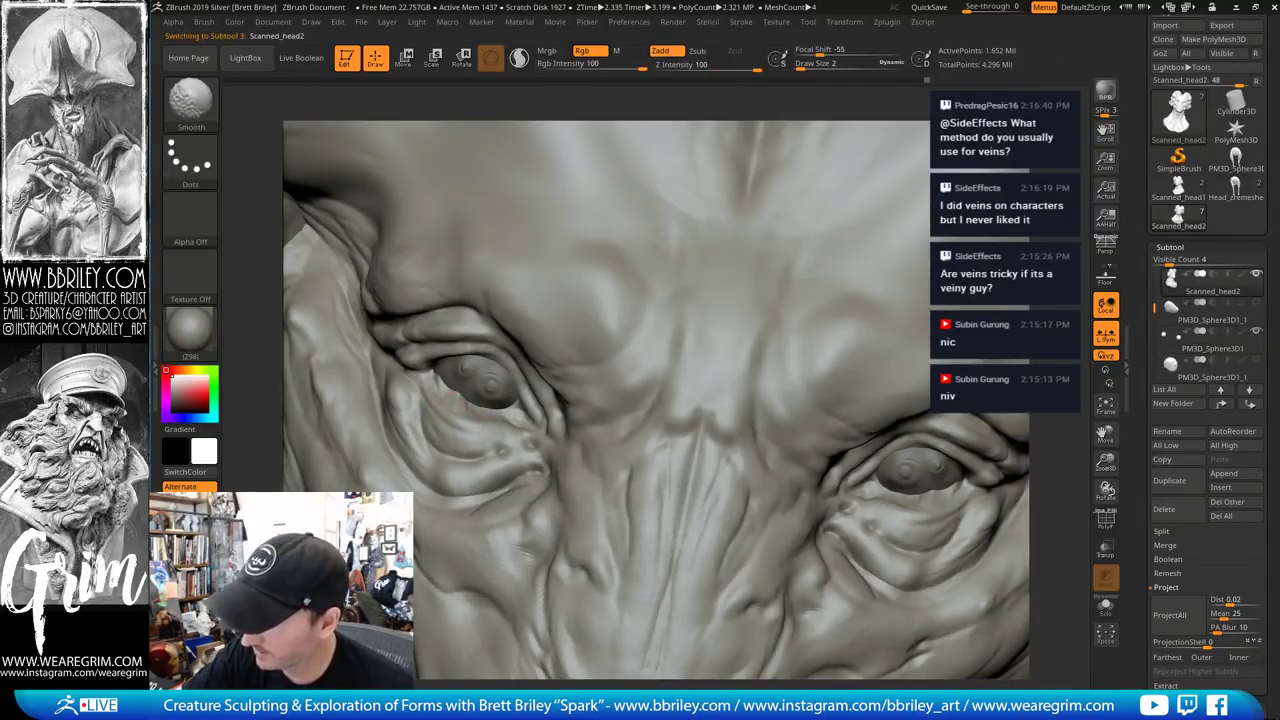
{"action": "left_click_drag", "start_coordinate": [463, 405], "coordinate": [448, 395], "text": "shift"}
Carve fine creases along the lower eyelid rim with the DamStandard brush at draw size 1, undoing and redoing one stroke
{"action": "key", "text": "b"}
{"action": "key", "text": "d"}
{"action": "key", "text": "s"}
{"action": "key", "text": "s"}
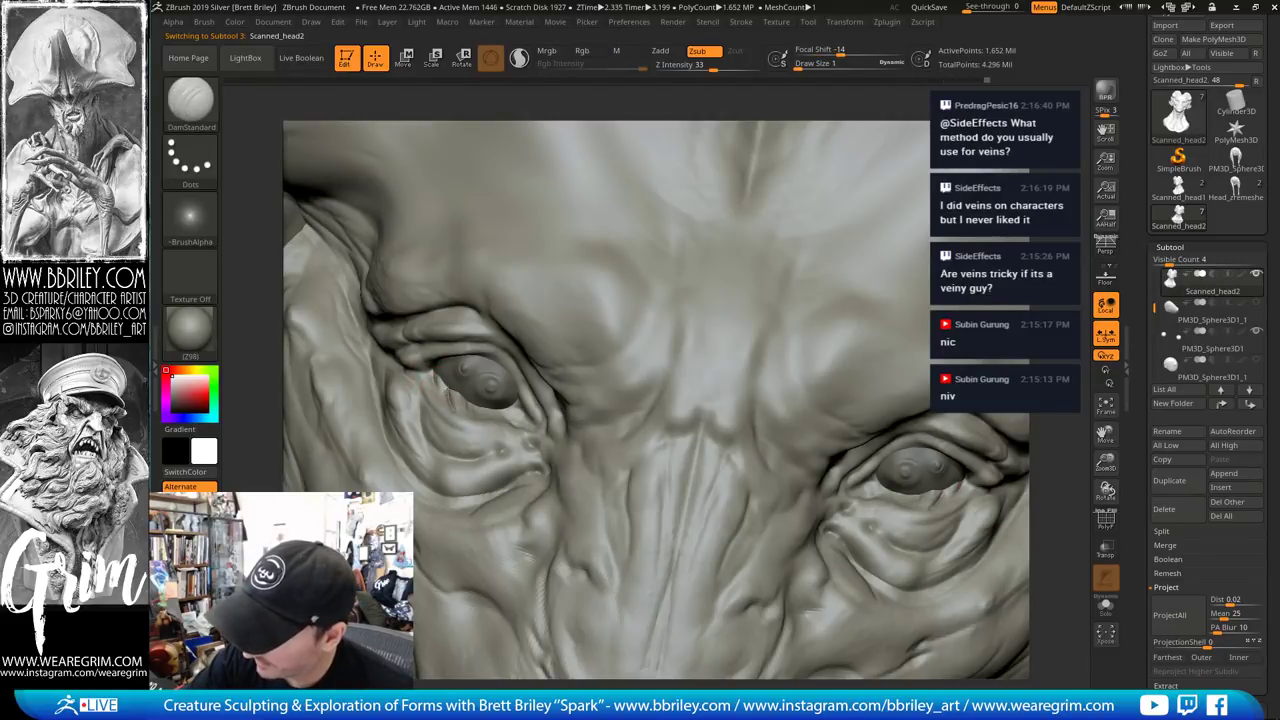
{"action": "left_click_drag", "start_coordinate": [472, 404], "coordinate": [488, 404]}
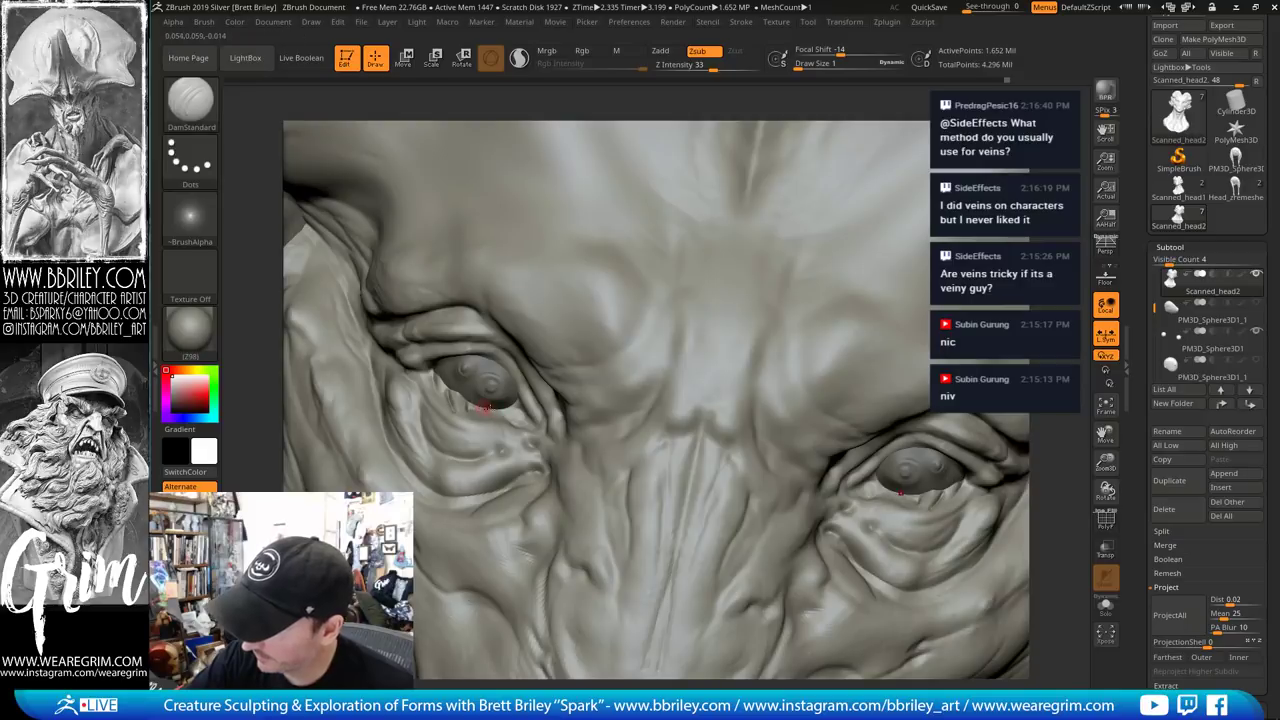
{"action": "key", "text": "ctrl+z"}
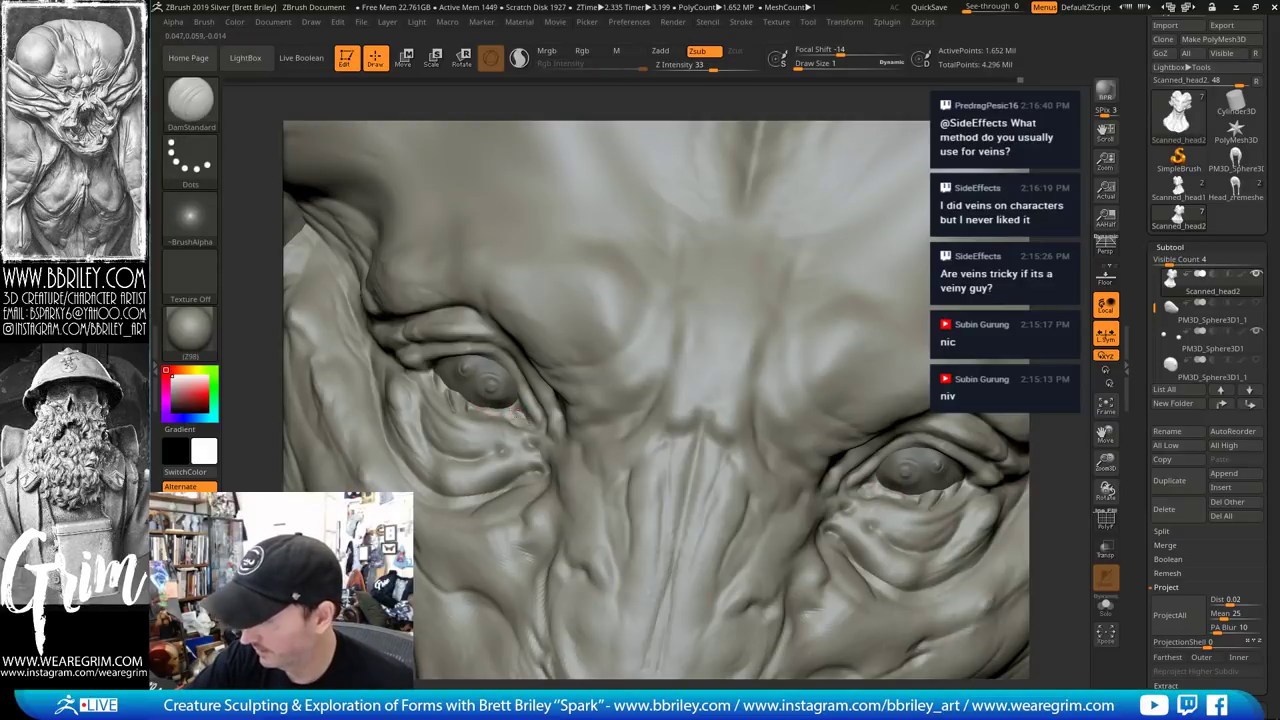
{"action": "left_click_drag", "start_coordinate": [513, 417], "coordinate": [499, 409]}
Build up small ridges at the lower eyelid's outer corner with the Standard brush and sharpen the surrounding creases with DamStandard
{"action": "key", "text": "b"}
{"action": "key", "text": "s"}
{"action": "key", "text": "t"}
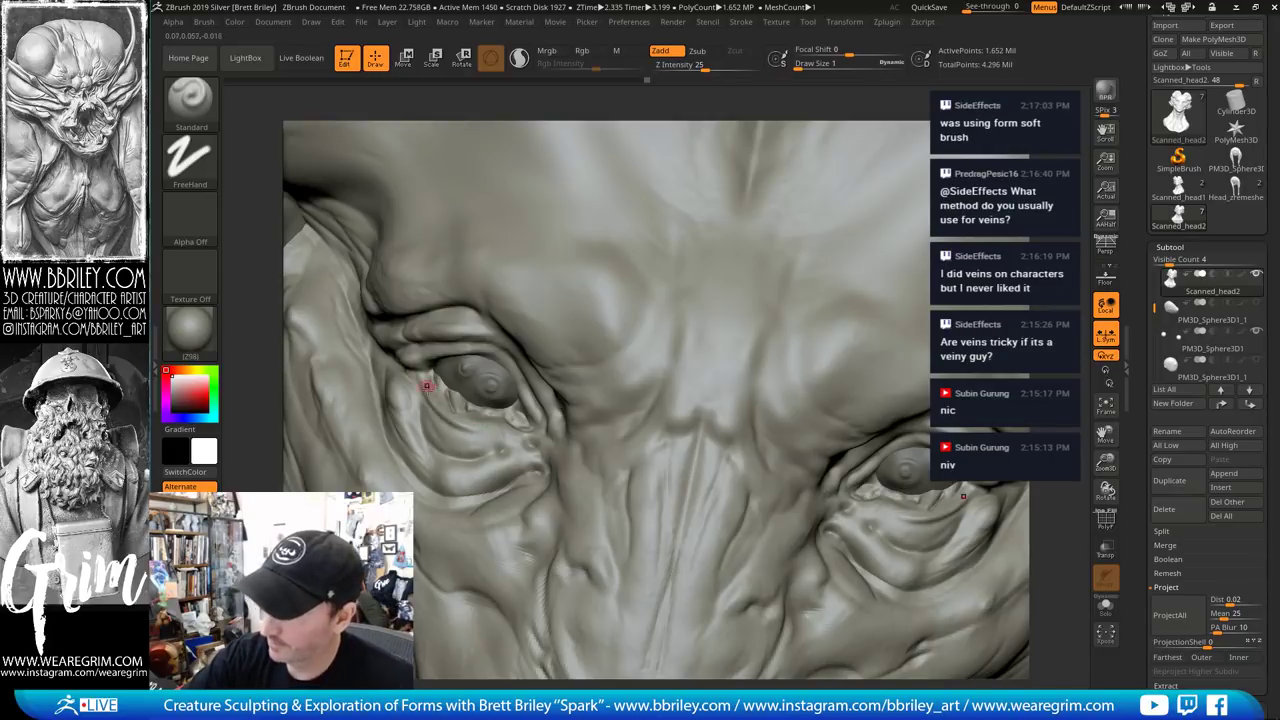
{"action": "key", "text": "b"}
{"action": "key", "text": "d"}
{"action": "key", "text": "s"}
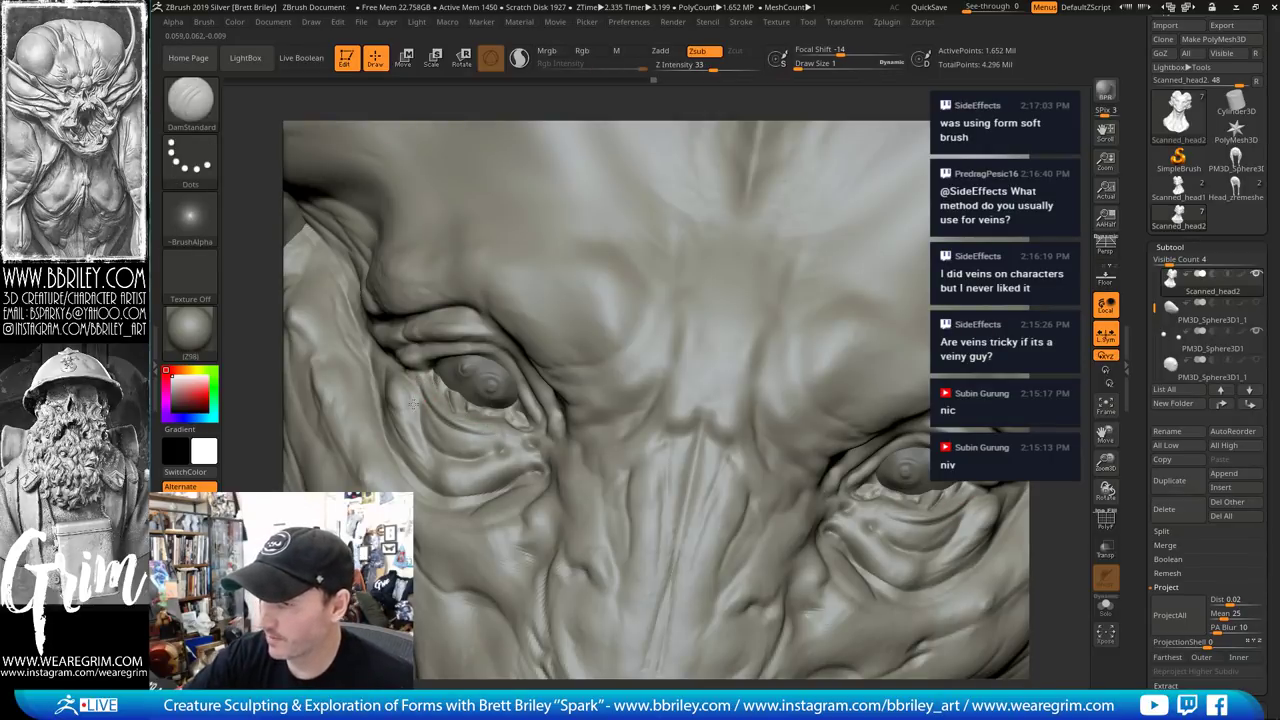
Flatten the eyelid folds with the TrimDynamic brush at draw size 1 and smooth them
{"action": "right_click_drag", "start_coordinate": [545, 510], "coordinate": [540, 455]}
{"action": "key", "text": "b"}
{"action": "key", "text": "t"}
{"action": "key", "text": "d"}
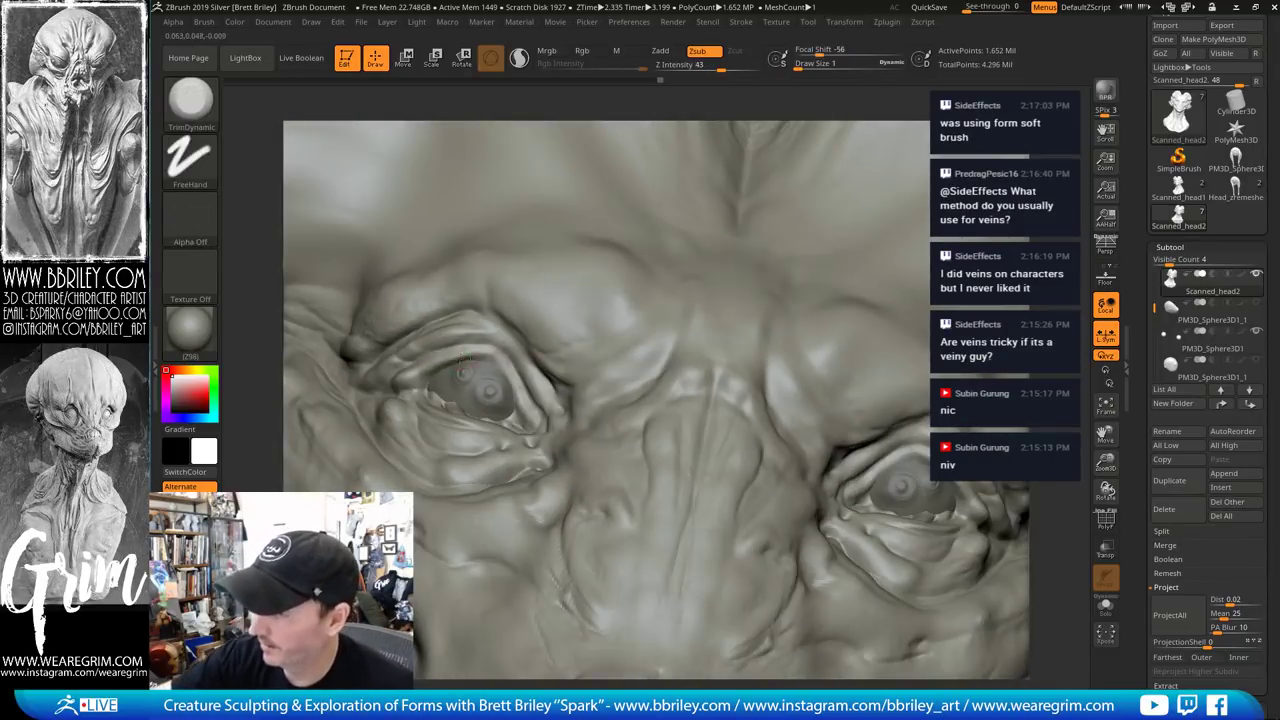
{"action": "key", "text": "shift"}
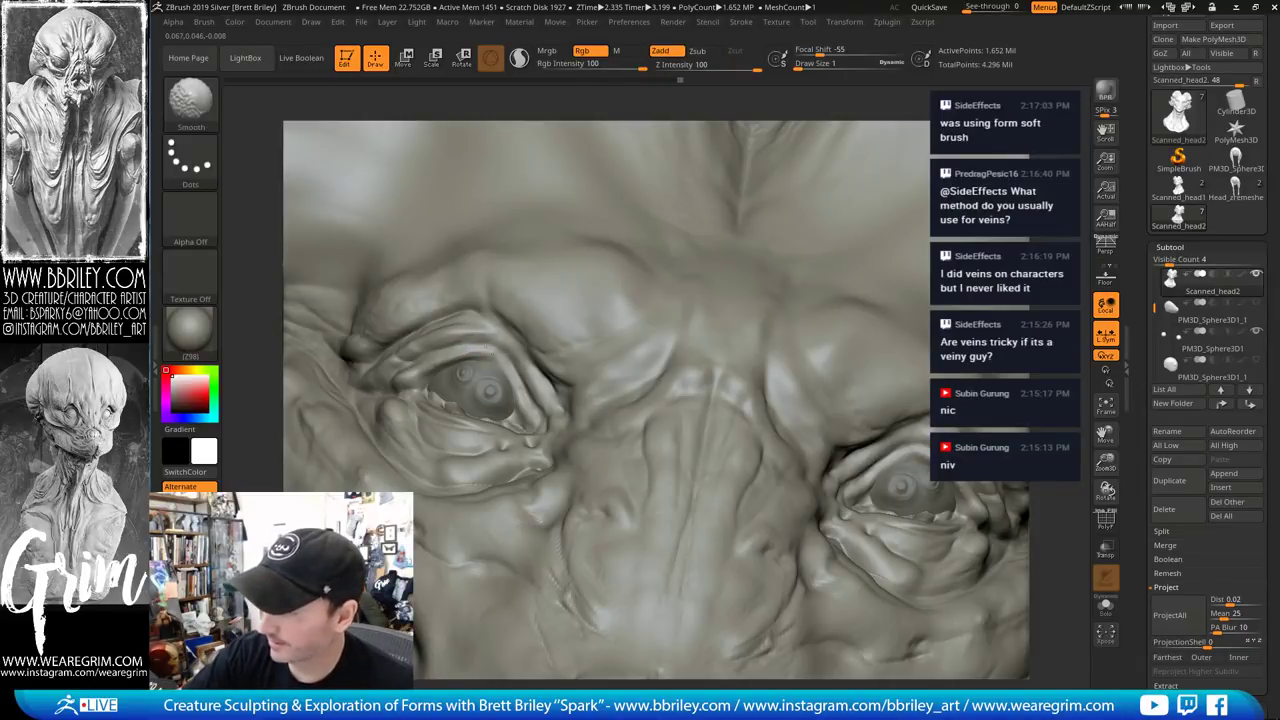
Raise fine folds on the upper eyelid with the Standard brush and cut creases between them with DamStandard
{"action": "key", "text": "b"}
{"action": "key", "text": "s"}
{"action": "key", "text": "t"}
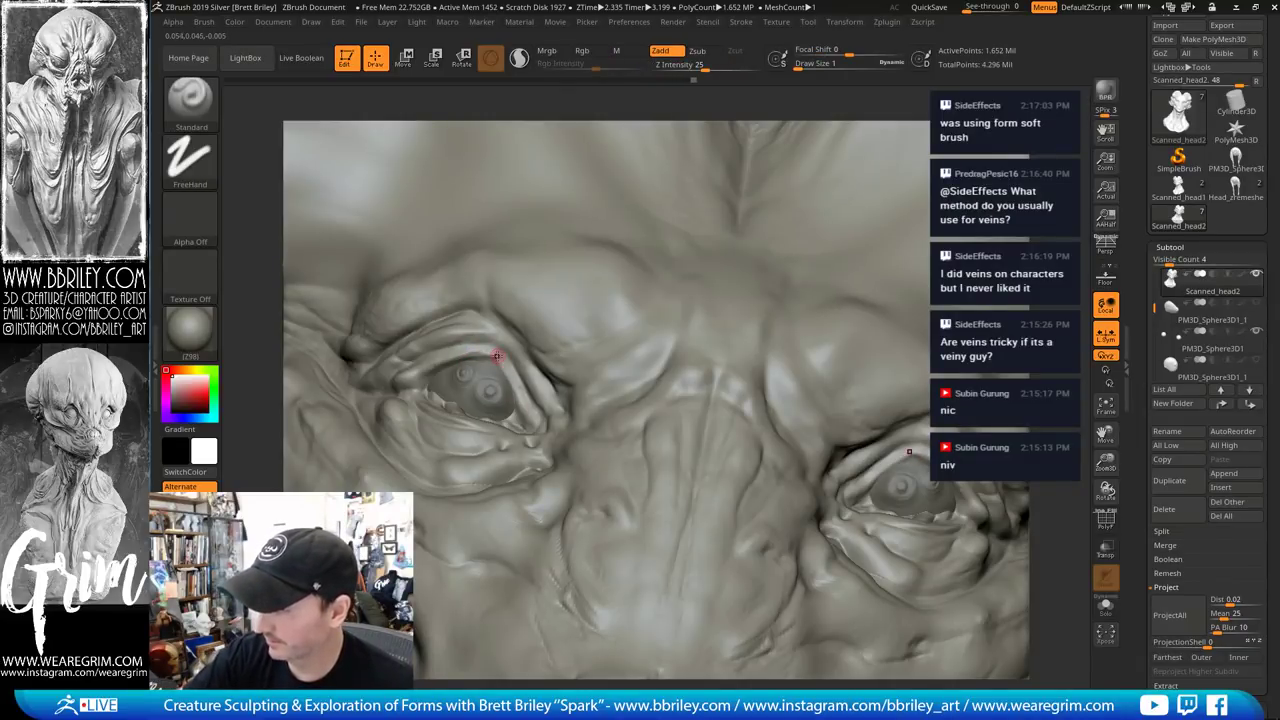
{"action": "mouse_move", "coordinate": [497, 356]}
{"action": "left_mouse_down"}
{"action": "mouse_move", "coordinate": [523, 414]}
{"action": "mouse_move", "coordinate": [504, 365]}
{"action": "left_mouse_up"}
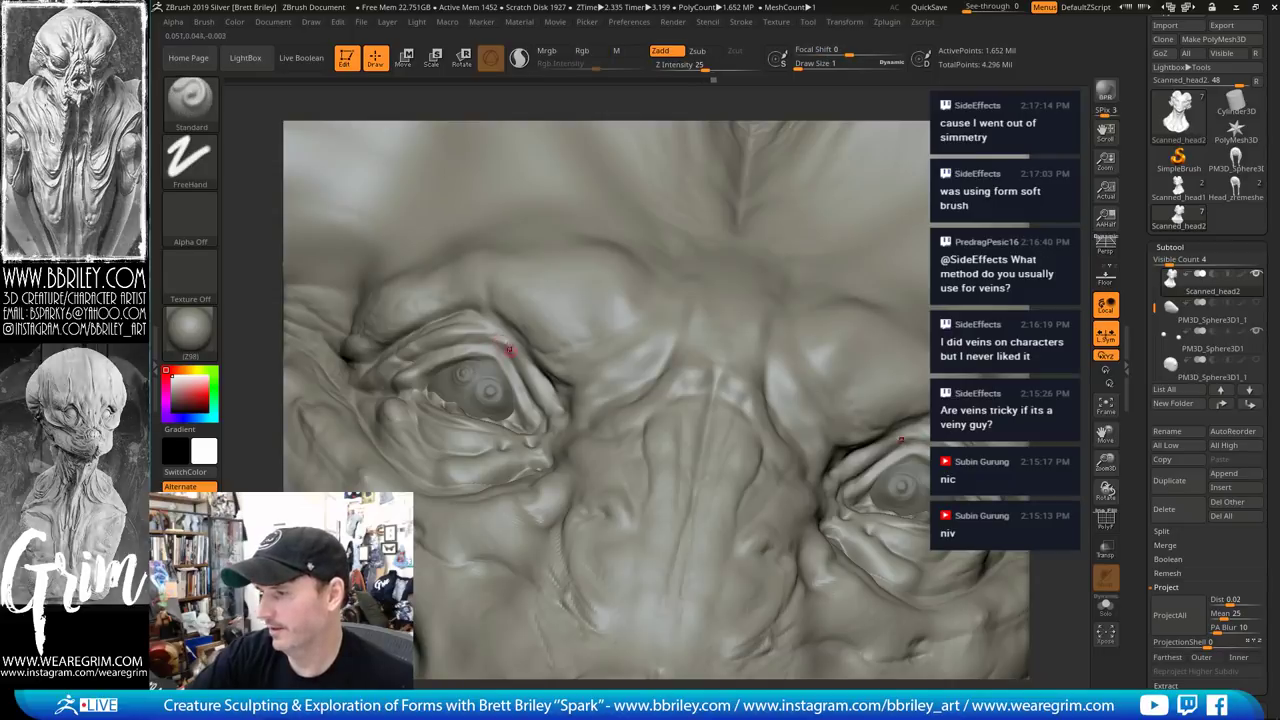
{"action": "key", "text": "b"}
{"action": "key", "text": "d"}
{"action": "key", "text": "s"}
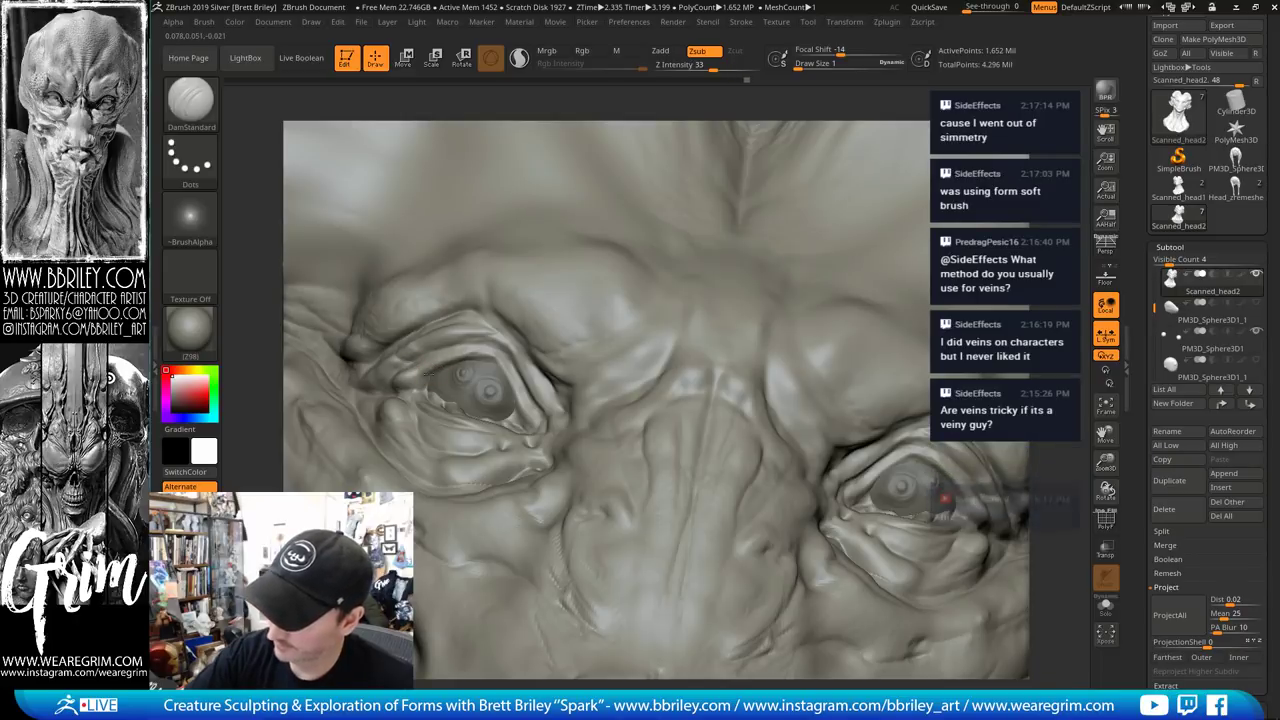
Swell the upper eyelid folds with the Inflat brush and set its draw size to 10
{"action": "key", "text": "b"}
{"action": "key", "text": "i"}
{"action": "key", "text": "n"}
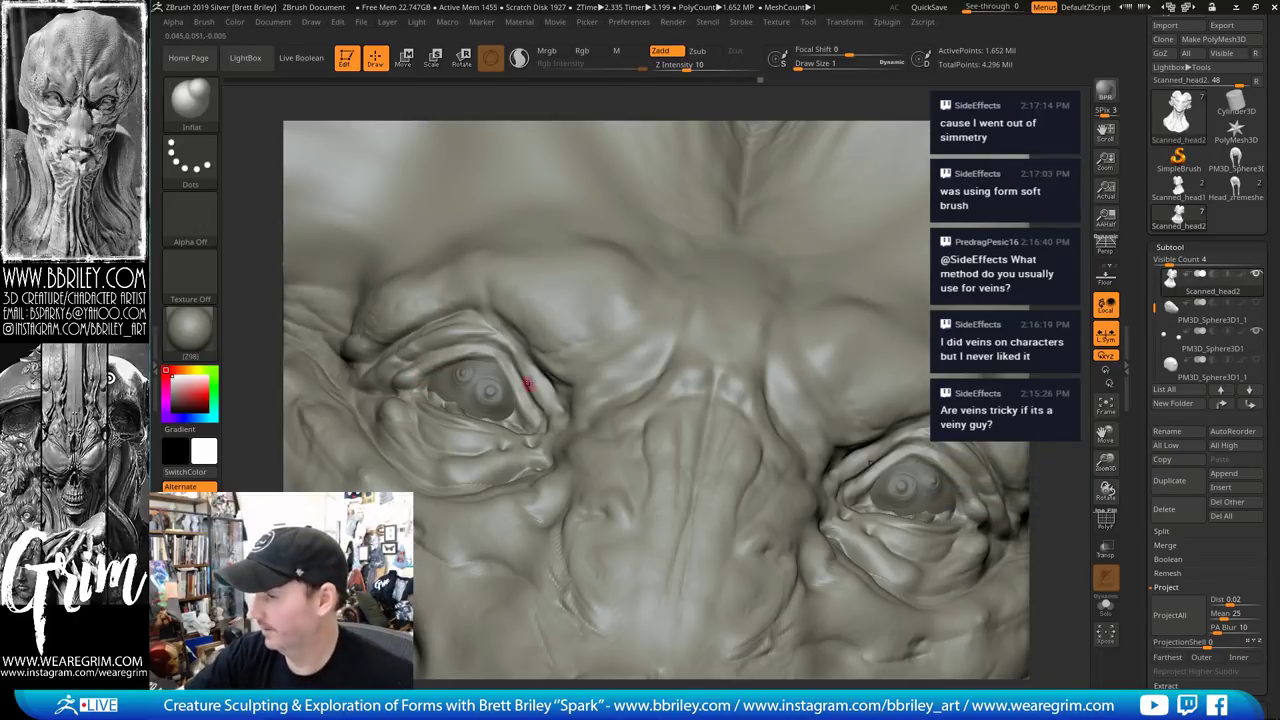
{"action": "key", "text": "s"}
{"action": "left_click_drag", "start_coordinate": [386, 324], "coordinate": [387, 285]}
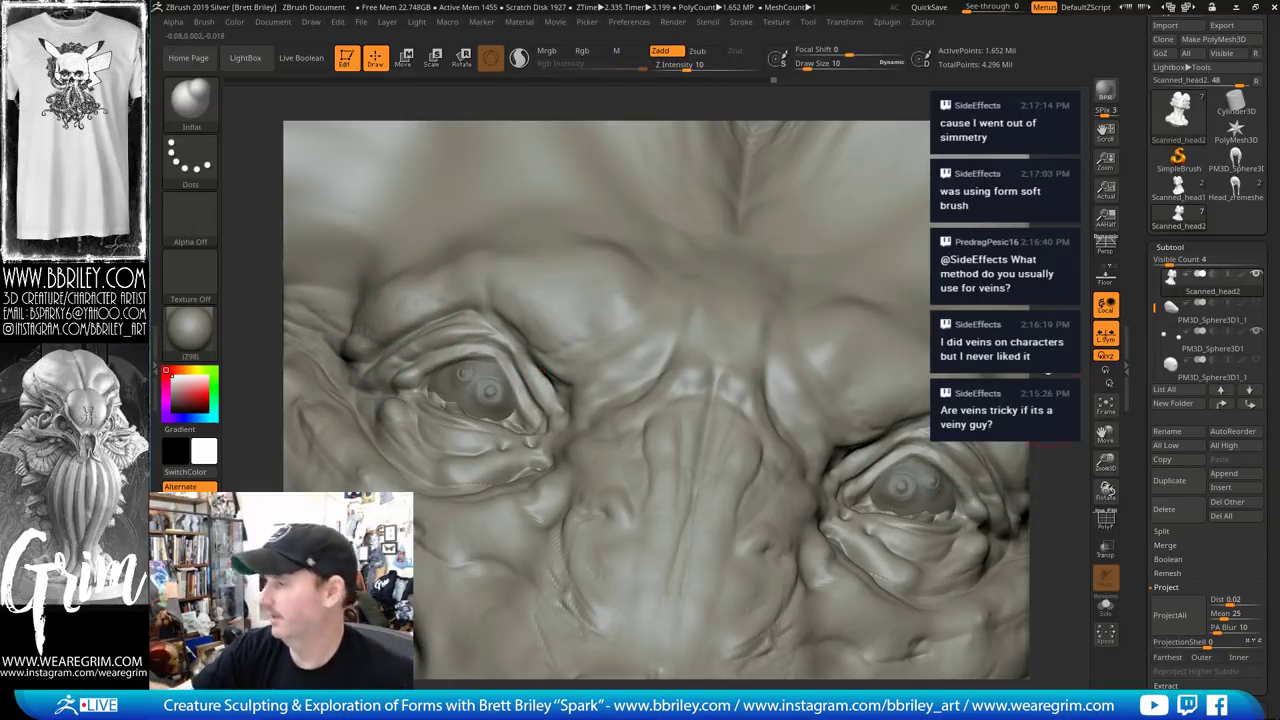
Select the eyeballs subtool and turn on its polypaint
{"action": "left_click_drag", "start_coordinate": [1050, 370], "coordinate": [1000, 310], "text": "alt"}
{"action": "mouse_move", "coordinate": [830, 325]}
{"action": "left_mouse_down"}
{"action": "mouse_move", "coordinate": [922, 322]}
{"action": "mouse_move", "coordinate": [800, 325]}
{"action": "left_mouse_up"}
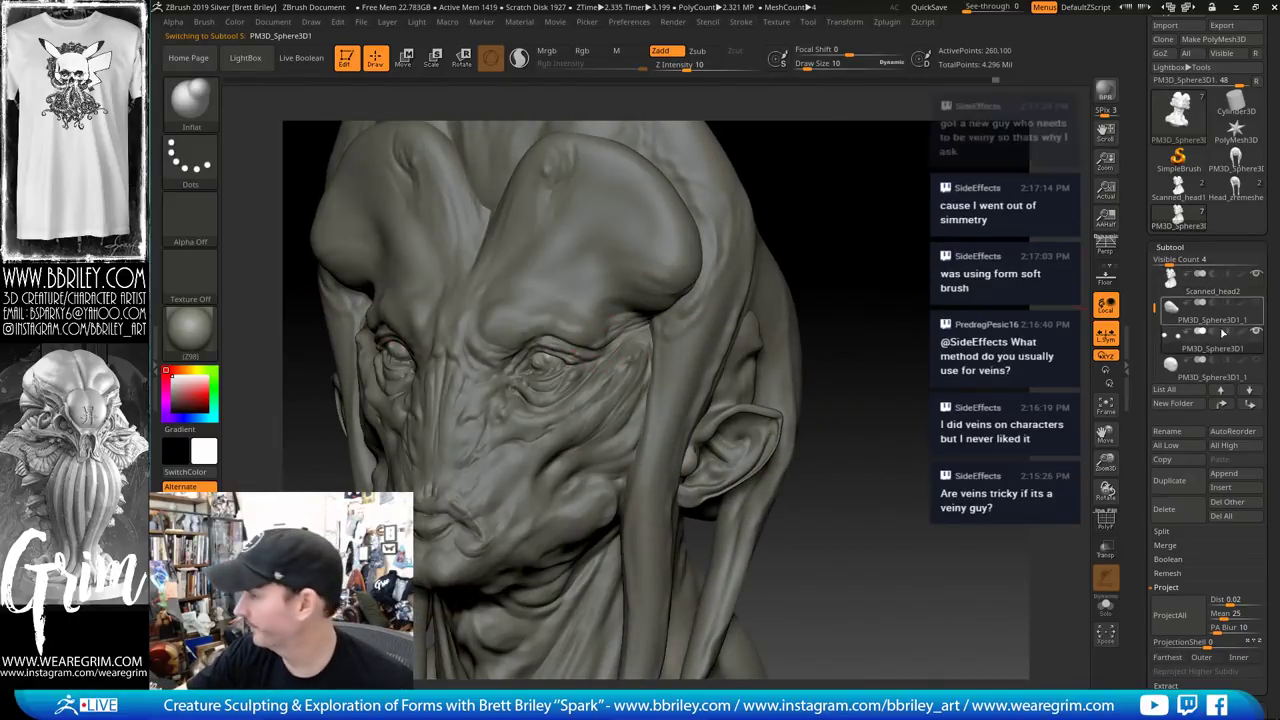
{"action": "left_click", "coordinate": [1240, 337]}
{"action": "left_click_drag", "start_coordinate": [850, 340], "coordinate": [1000, 352]}
{"action": "right_click_drag", "start_coordinate": [680, 600], "coordinate": [633, 378]}
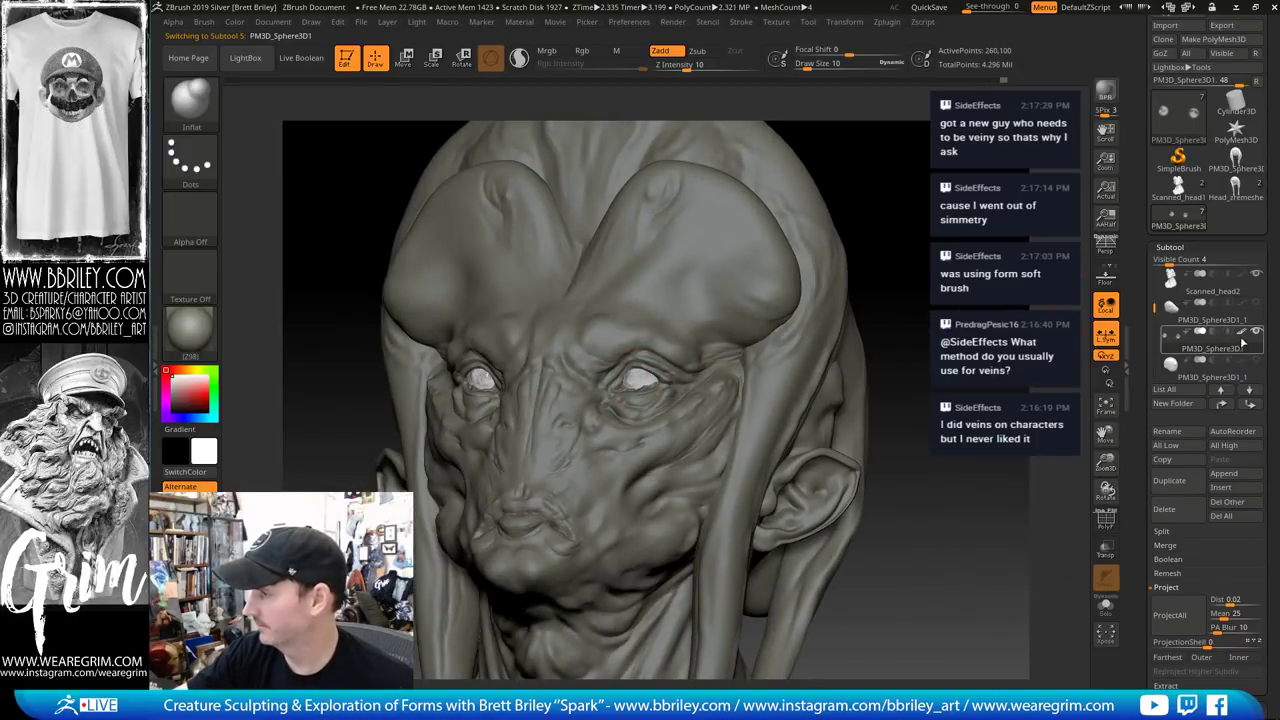
{"action": "left_click_drag", "start_coordinate": [918, 294], "coordinate": [875, 322]}
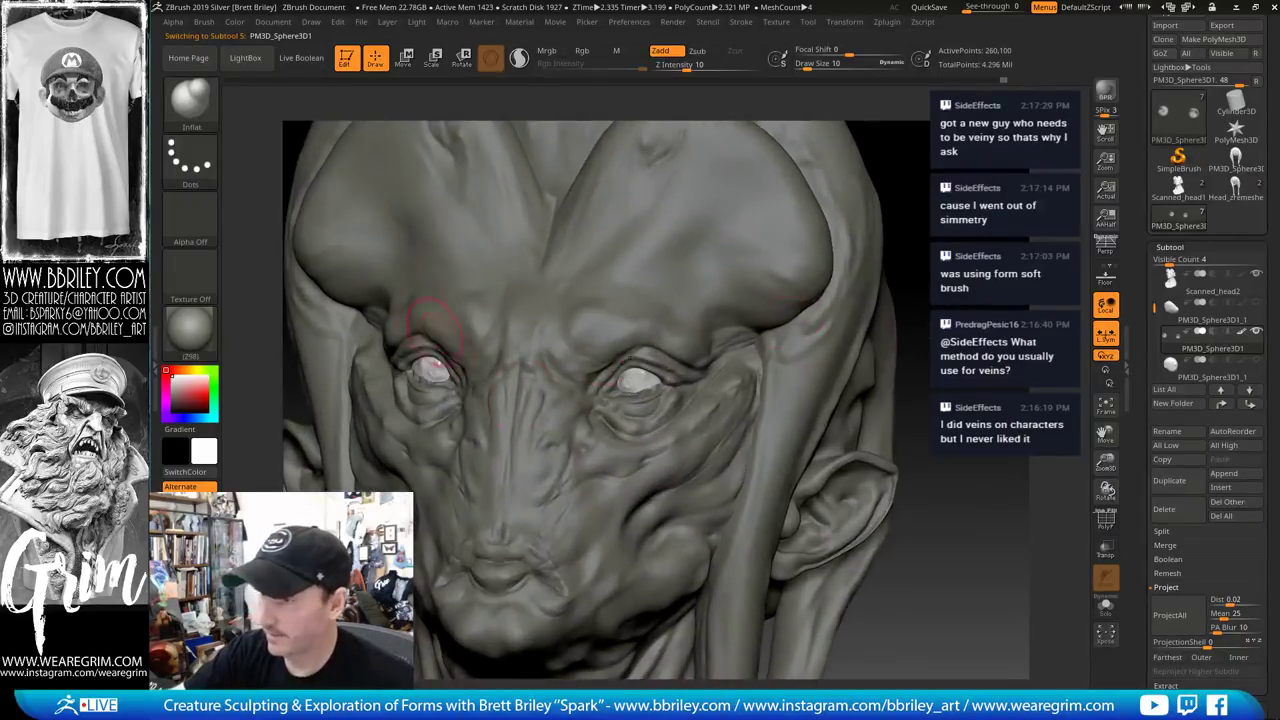
Switch to the Standard brush and set it to paint colour only with Rgb intensity 30
{"action": "key", "text": "b"}
{"action": "key", "text": "s"}
{"action": "key", "text": "t"}
{"action": "left_click", "coordinate": [582, 51]}
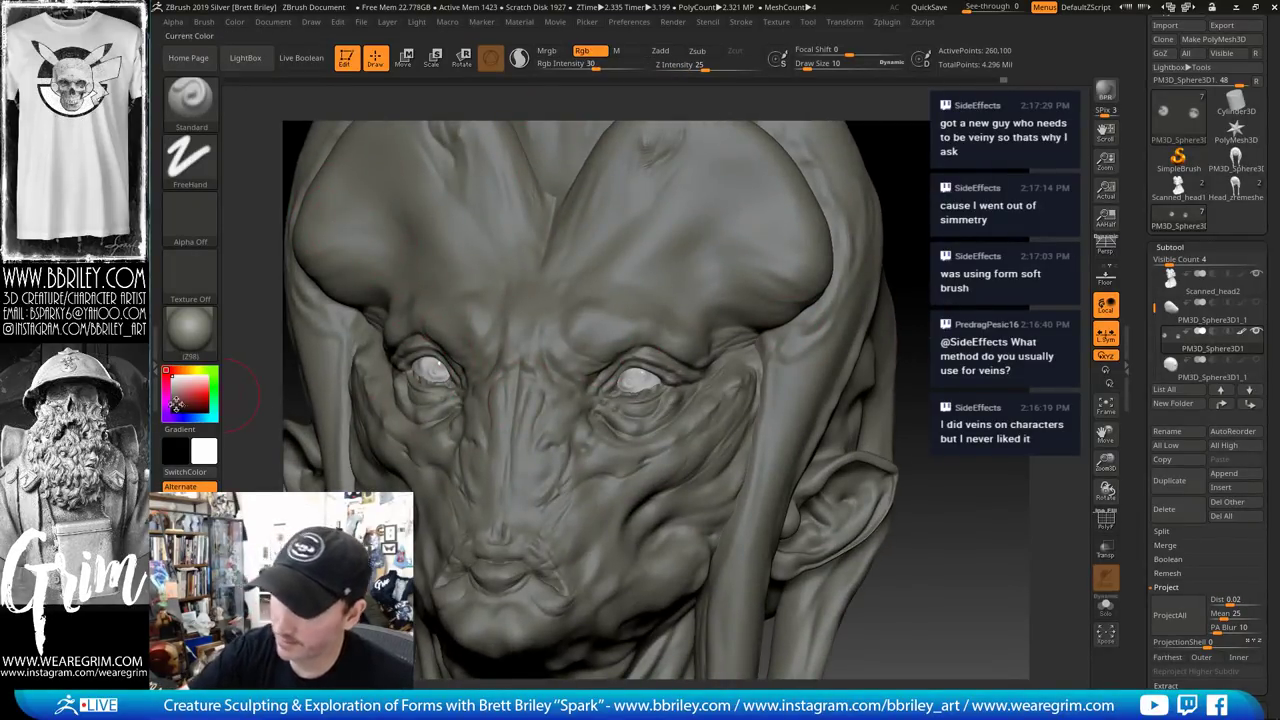
Try a muted teal as the paint colour and return to near-white
{"action": "left_click", "coordinate": [172, 384]}
{"action": "left_click", "coordinate": [212, 403]}
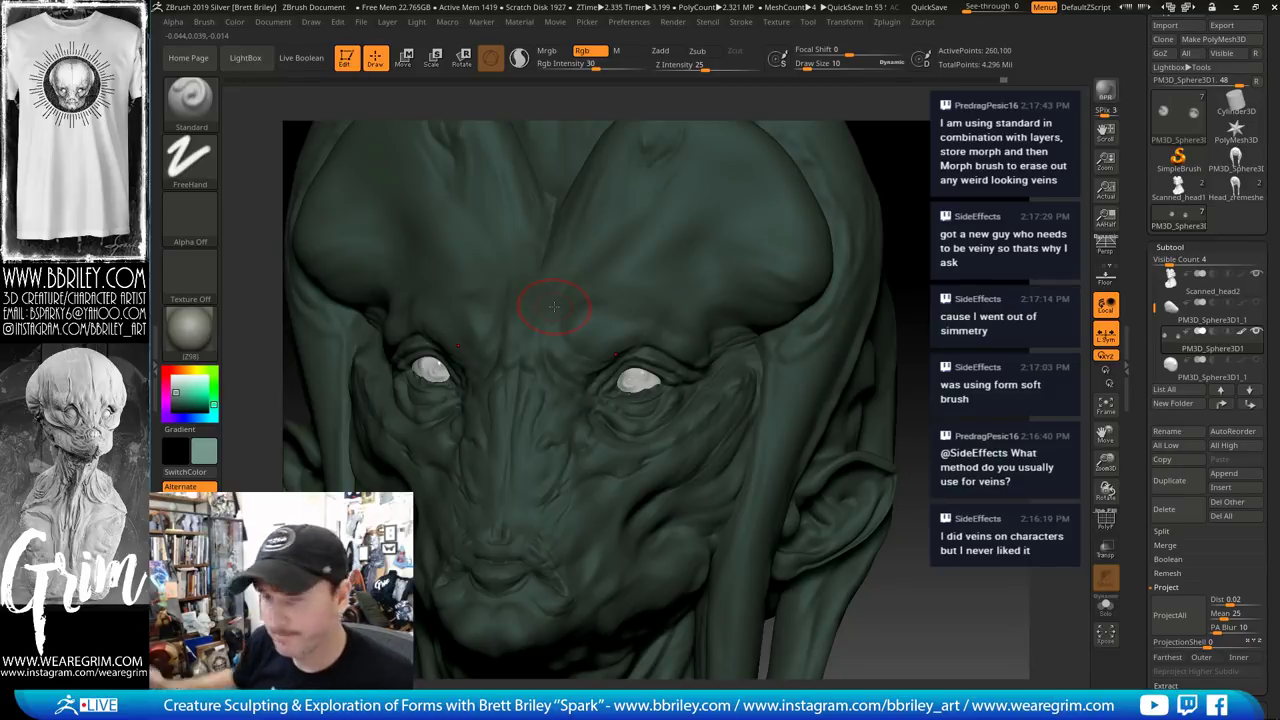
{"action": "left_click_drag", "start_coordinate": [940, 317], "coordinate": [900, 318], "text": "alt"}
{"action": "left_click", "coordinate": [172, 377]}
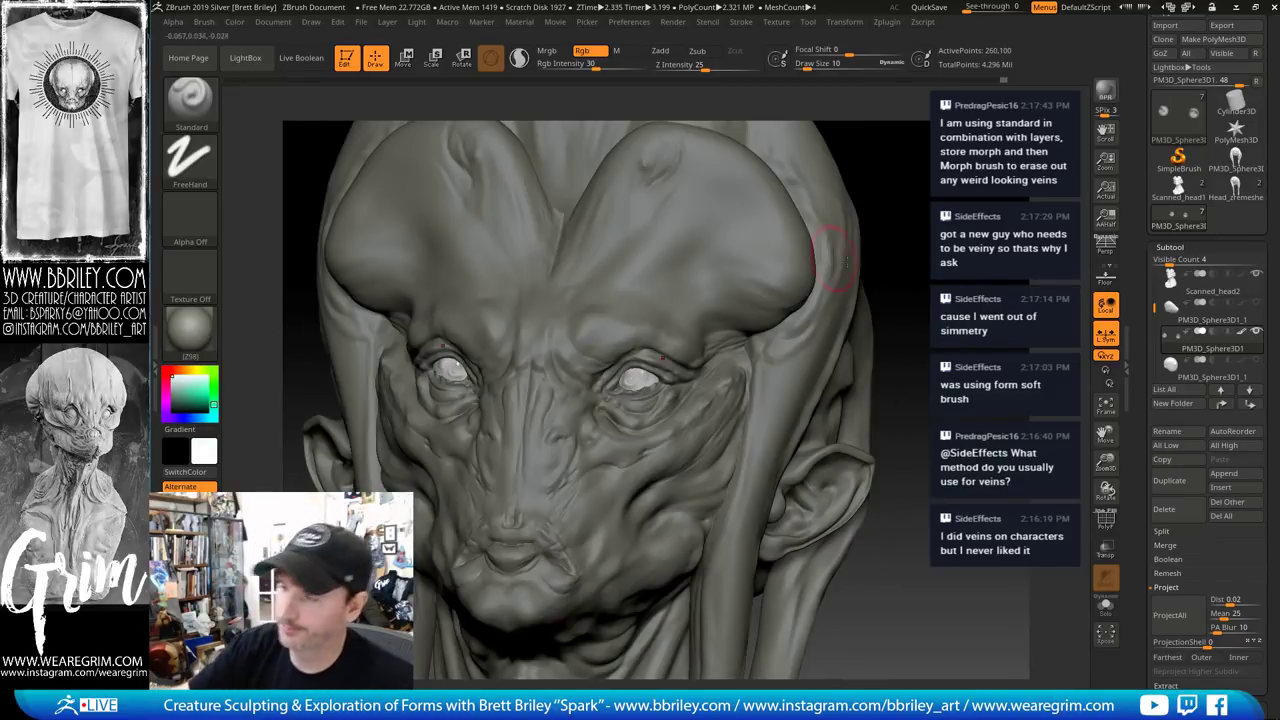
Select the head mesh and add a new sculpting layer to it
{"action": "left_click", "coordinate": [730, 278], "text": "alt"}
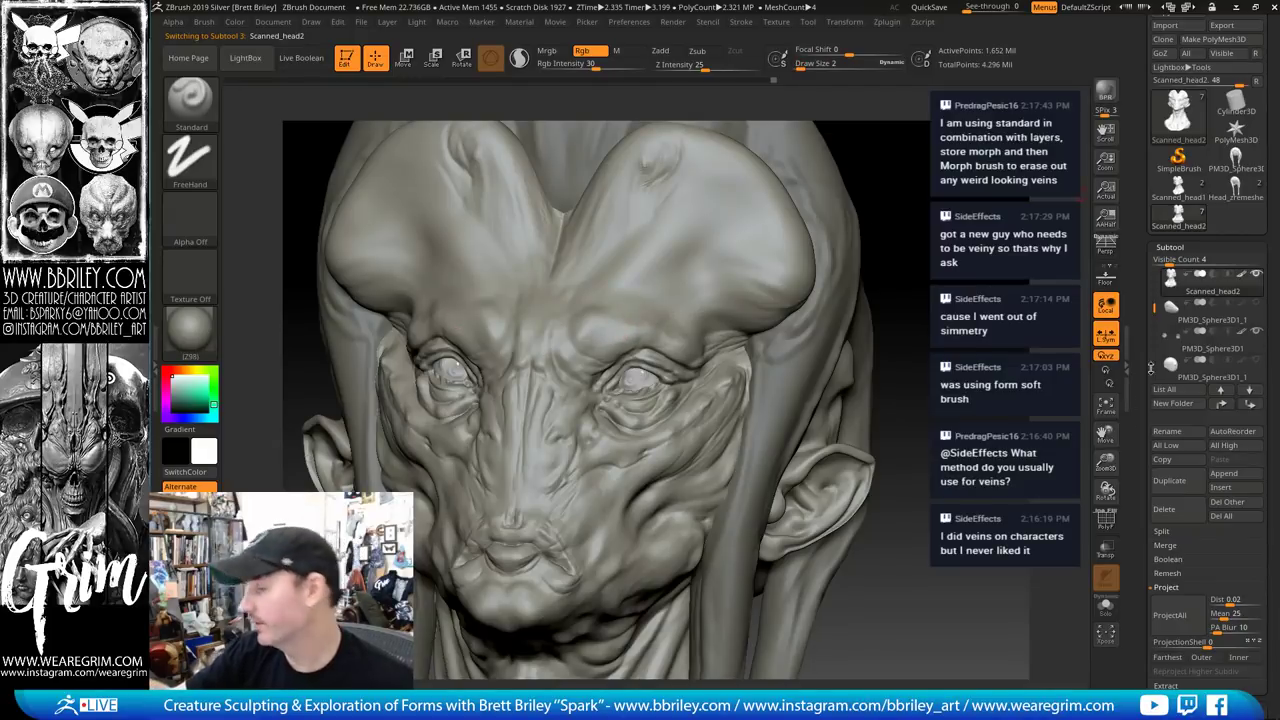
{"action": "scroll", "coordinate": [1145, 400], "scroll_direction": "down", "scroll_amount": 10}
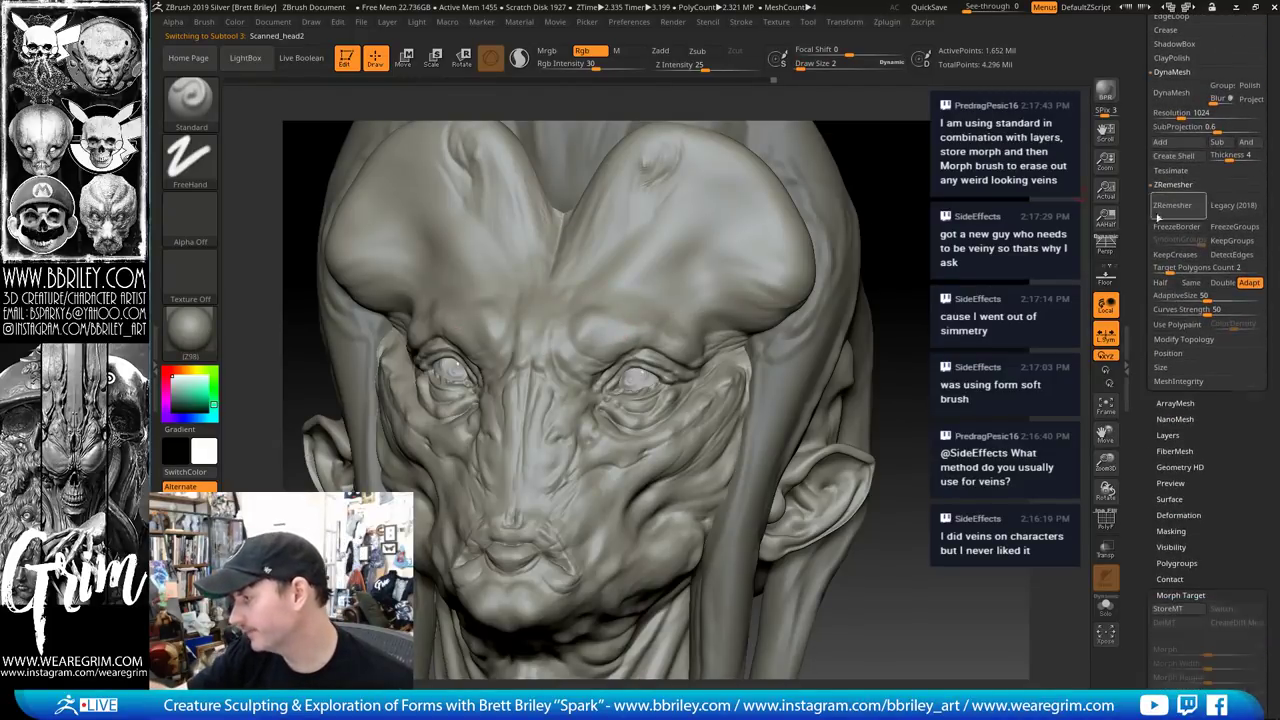
{"action": "left_click", "coordinate": [1167, 435]}
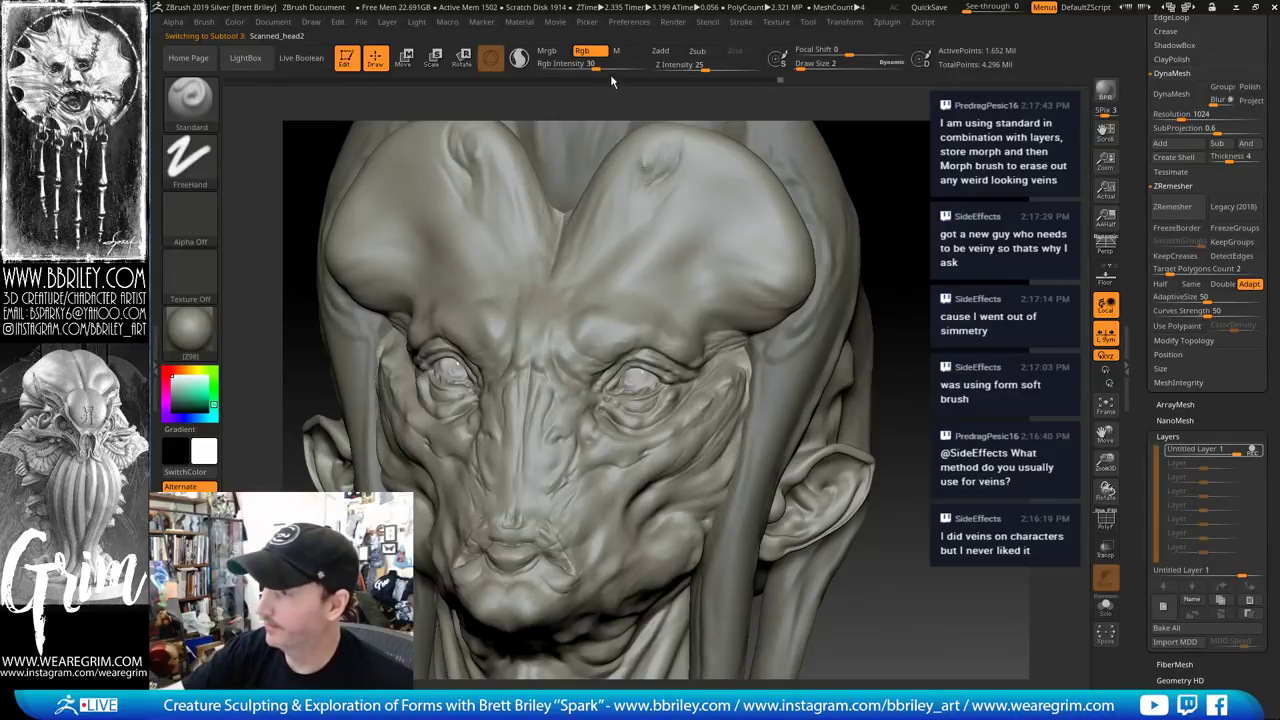
Enable Zadd together with Rgb on the Standard brush and choose pure red as the paint colour
{"action": "left_click", "coordinate": [660, 50]}
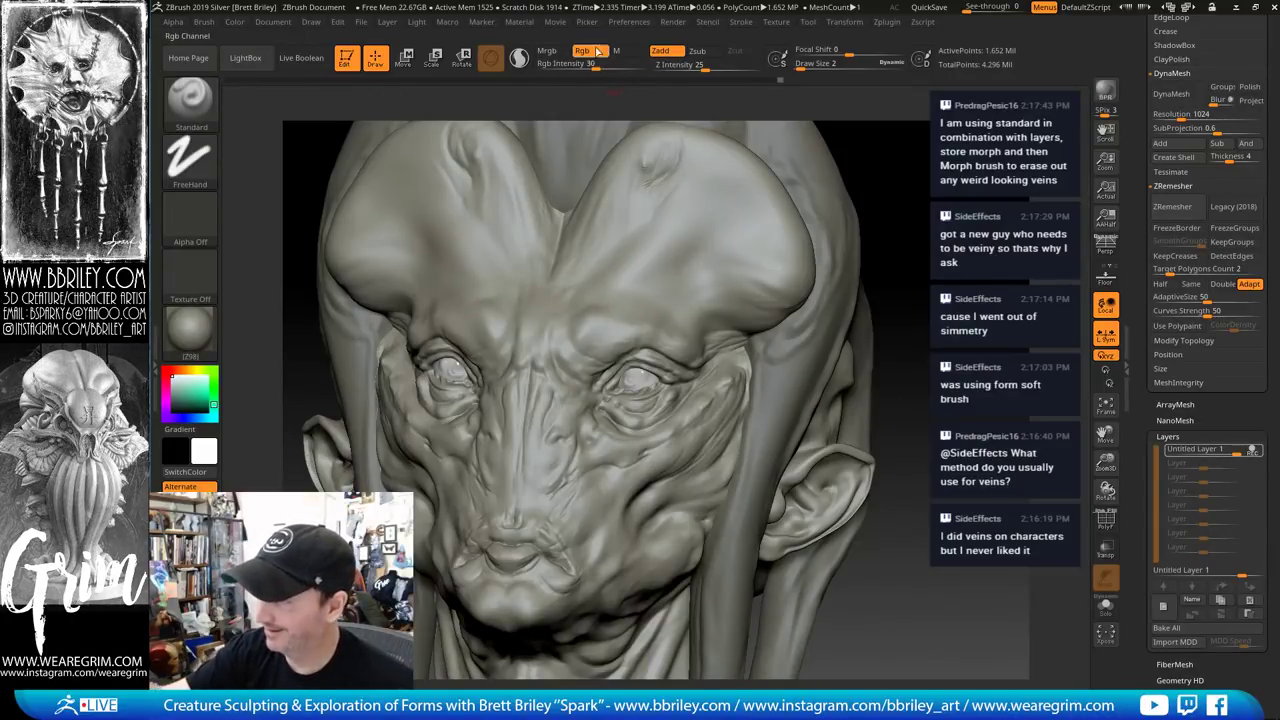
{"action": "left_click", "coordinate": [586, 50]}
{"action": "left_click", "coordinate": [582, 50]}
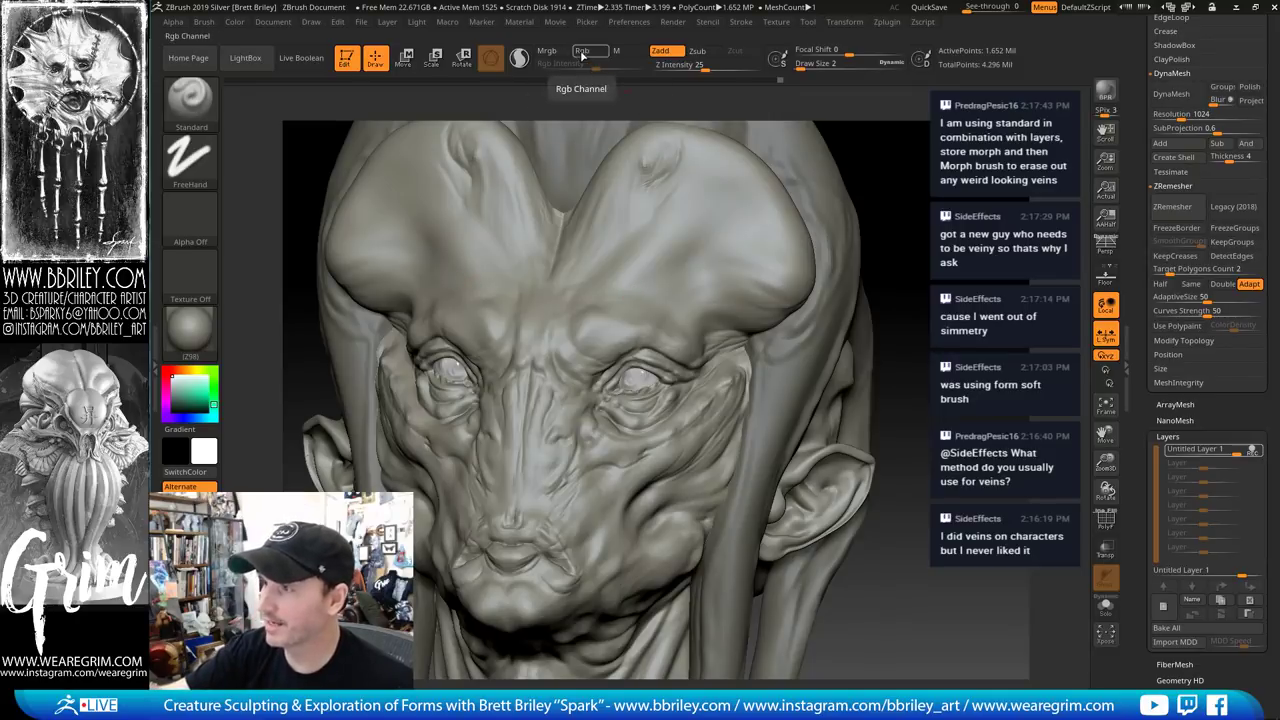
{"action": "left_click", "coordinate": [166, 375]}
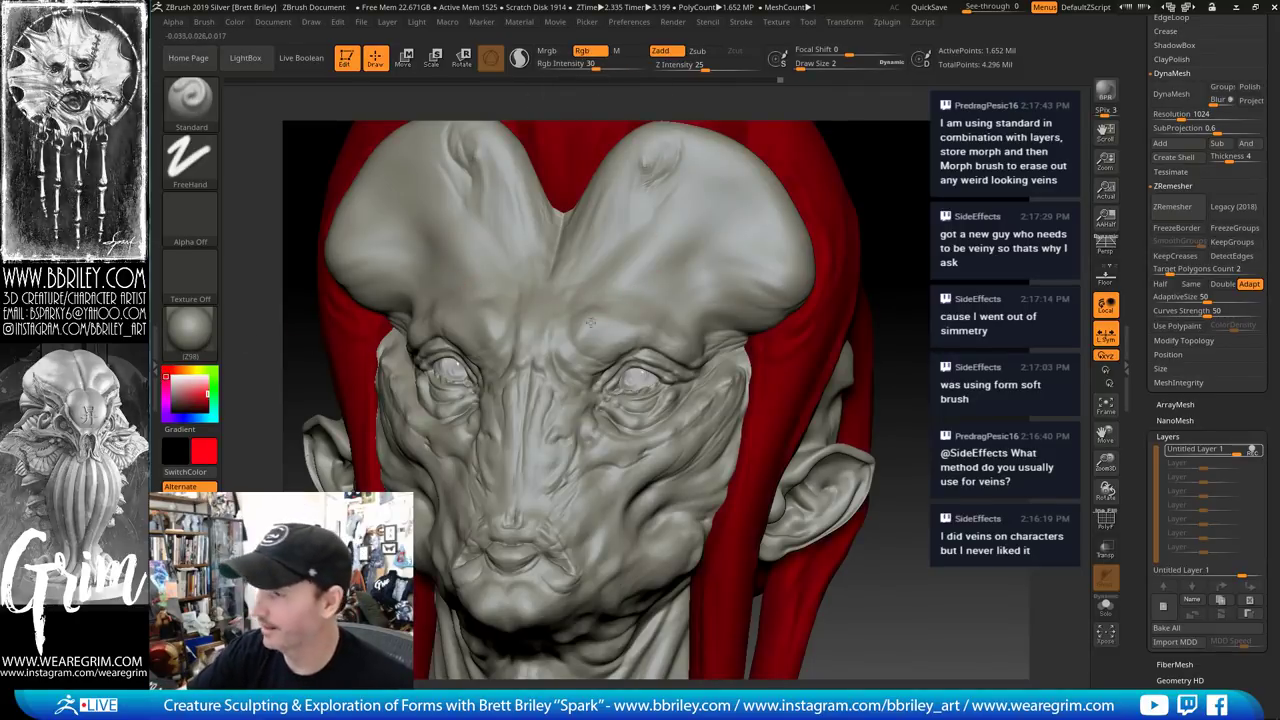
Try painting a raised red vein line across the symmetrical forehead lobes and undo it
{"action": "left_click_drag", "start_coordinate": [340, 207], "coordinate": [485, 305]}
{"action": "left_click_drag", "start_coordinate": [592, 320], "coordinate": [808, 258]}
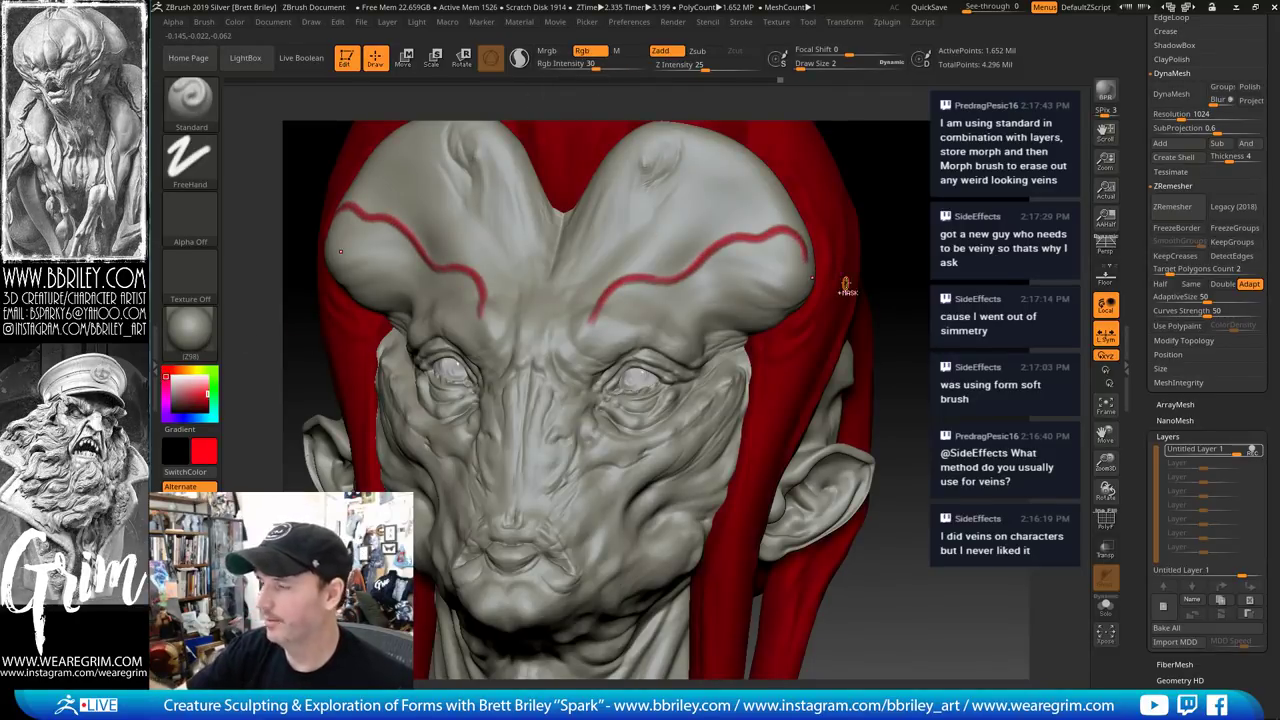
{"action": "key", "text": "ctrl+z"}
{"action": "key", "text": "ctrl+z"}
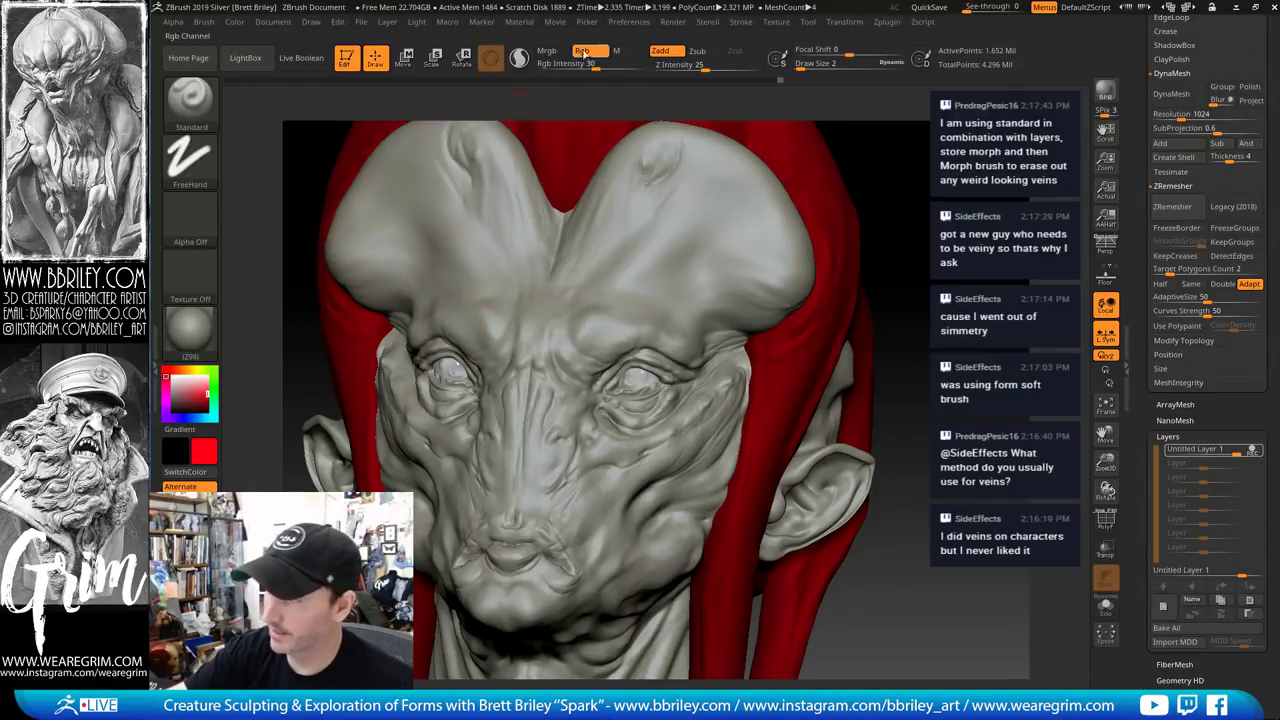
Turn off Rgb and sculpt raised branching veins over the forehead lobes with the Standard brush at draw size 2
{"action": "left_click", "coordinate": [582, 50]}
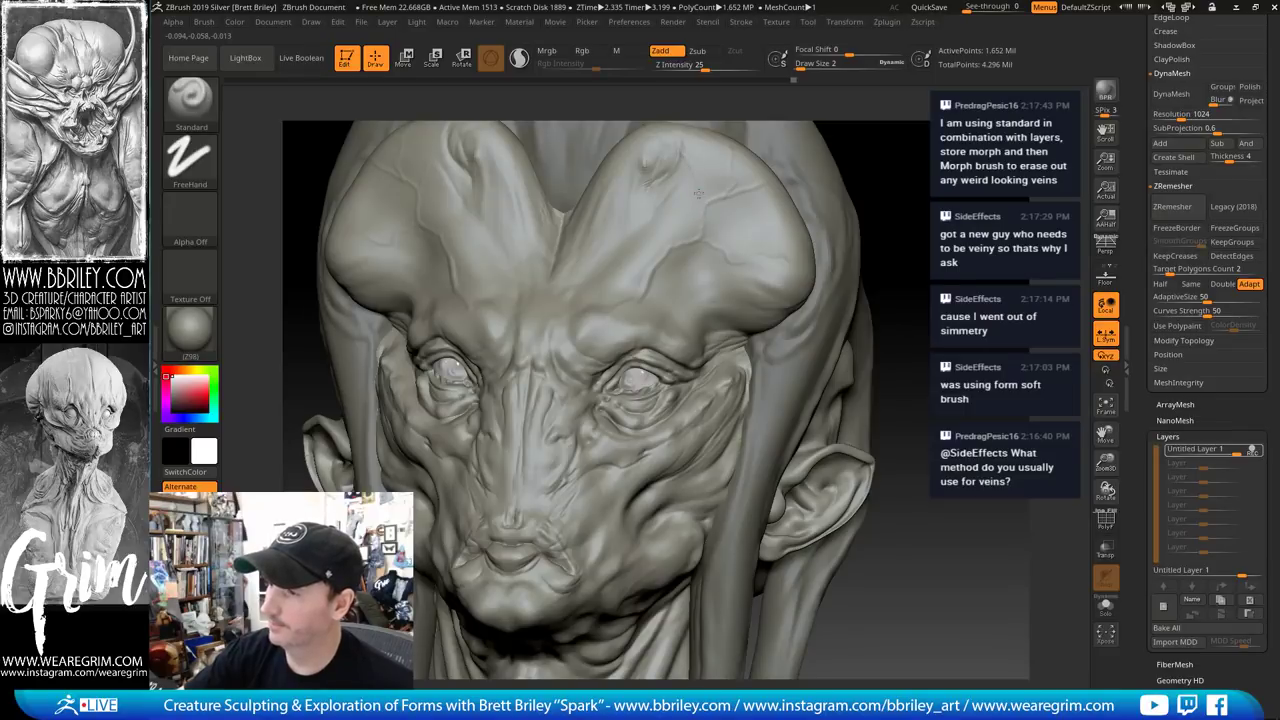
{"action": "left_click_drag", "start_coordinate": [649, 275], "coordinate": [645, 286]}
Thicken parts of the forehead veins with the Inflat brush, reducing its draw size to 2
{"action": "key", "text": "b"}
{"action": "key", "text": "i"}
{"action": "key", "text": "n"}
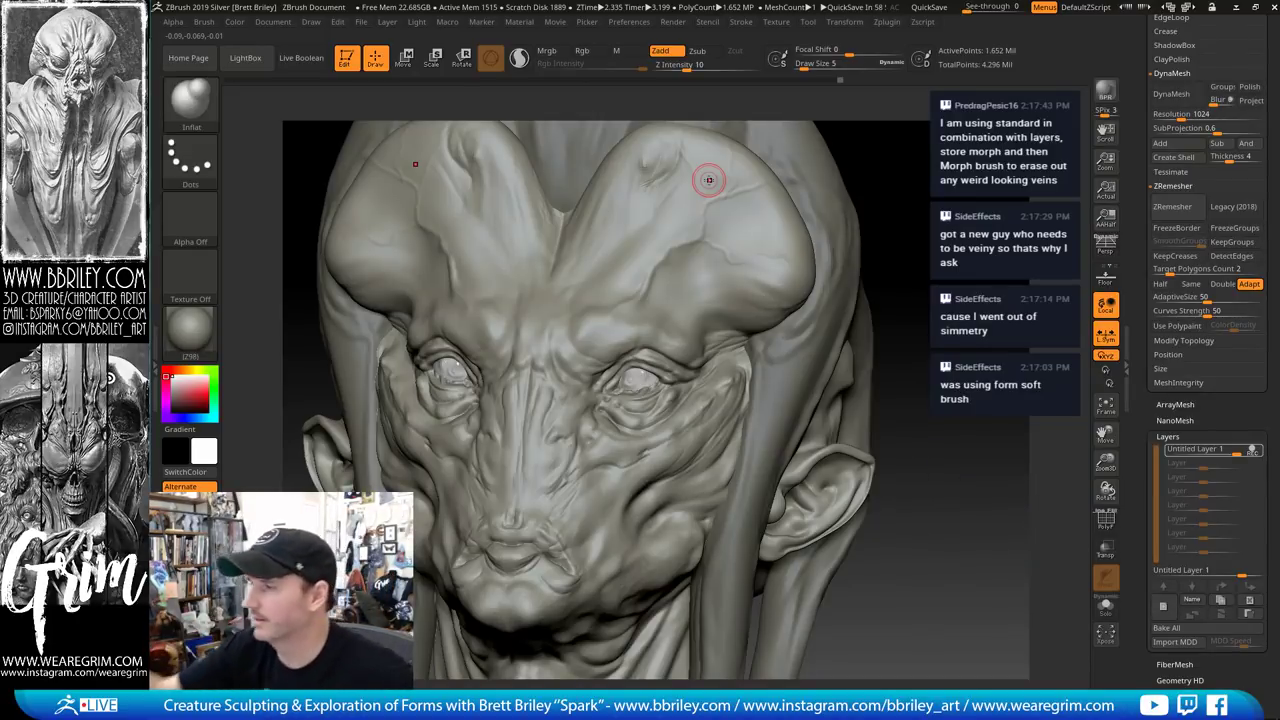
{"action": "key", "text": "["}
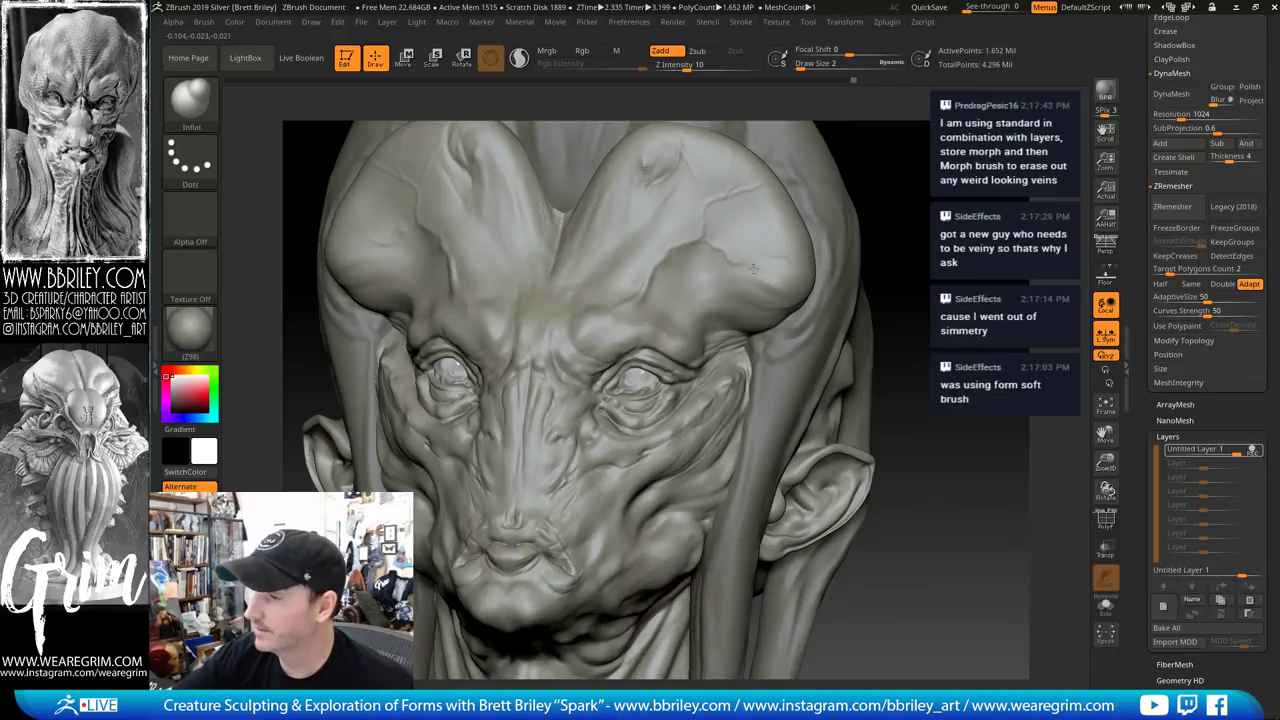
{"action": "key", "text": "x"}
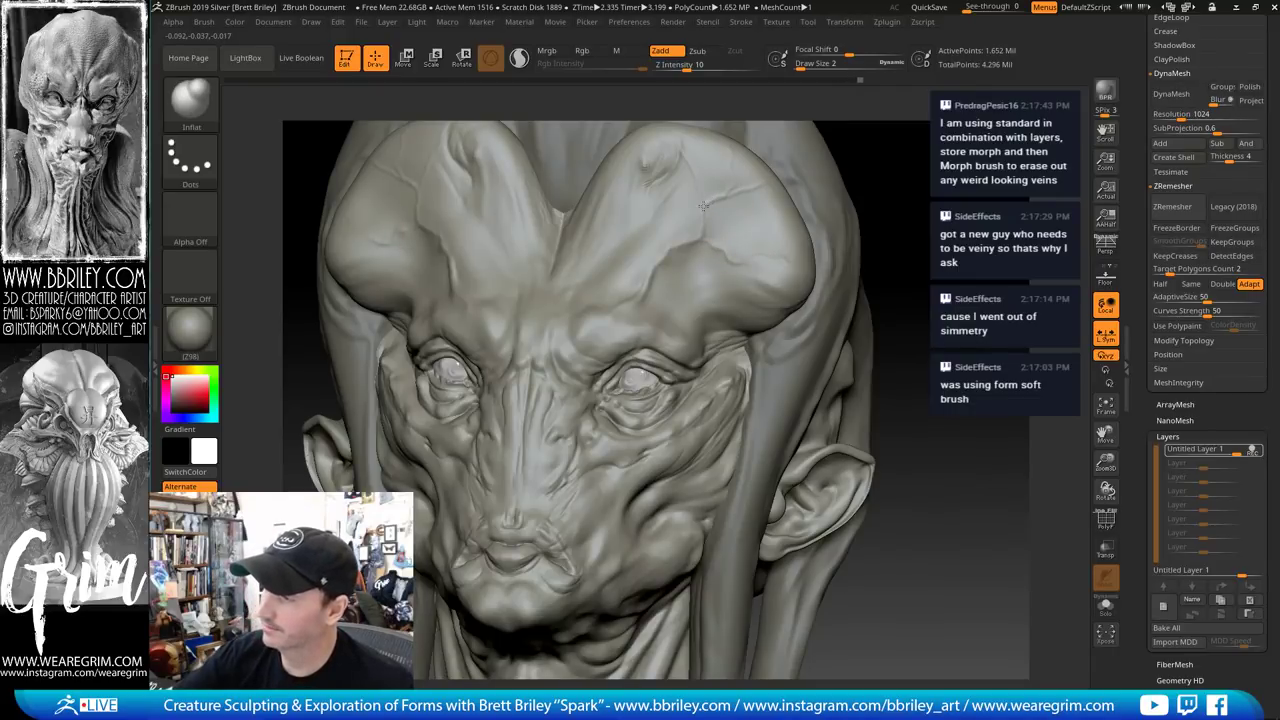
Define the vein edges on the forehead lobes with DamStandard and nudge the vein's path with the Move brush
{"action": "key", "text": "b"}
{"action": "key", "text": "d"}
{"action": "key", "text": "s"}
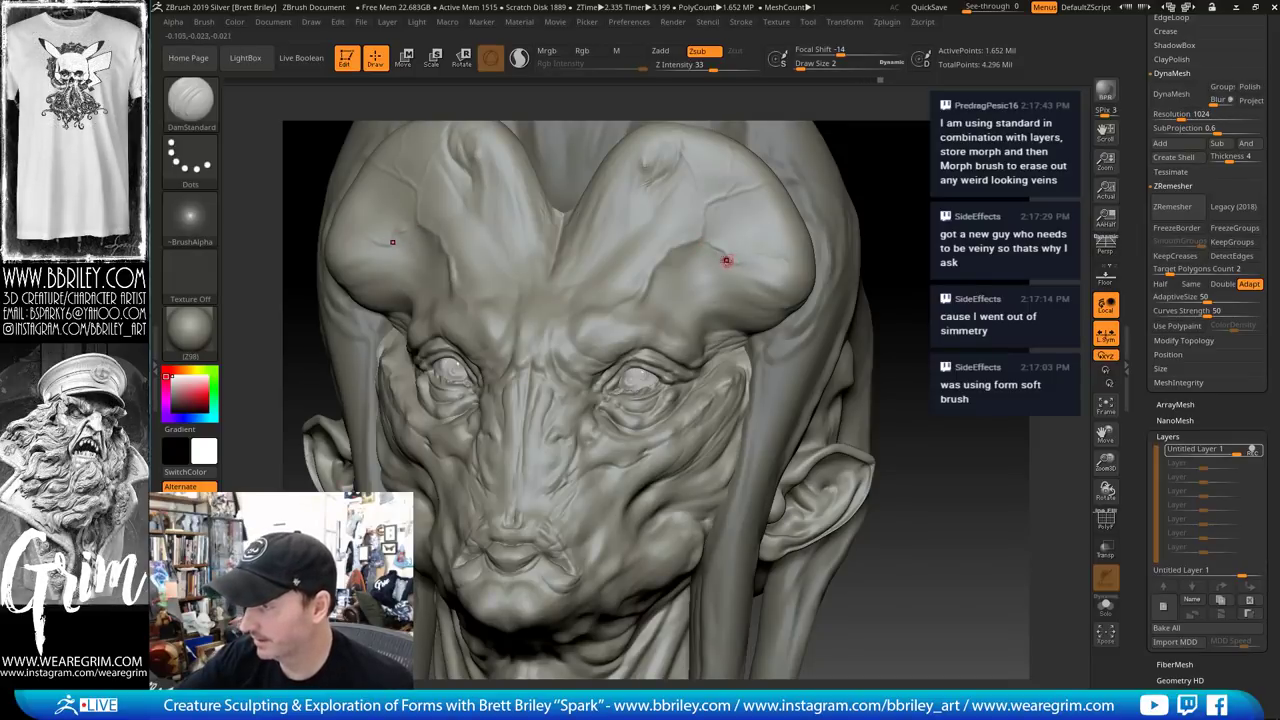
{"action": "key", "text": "b"}
{"action": "key", "text": "m"}
{"action": "key", "text": "v"}
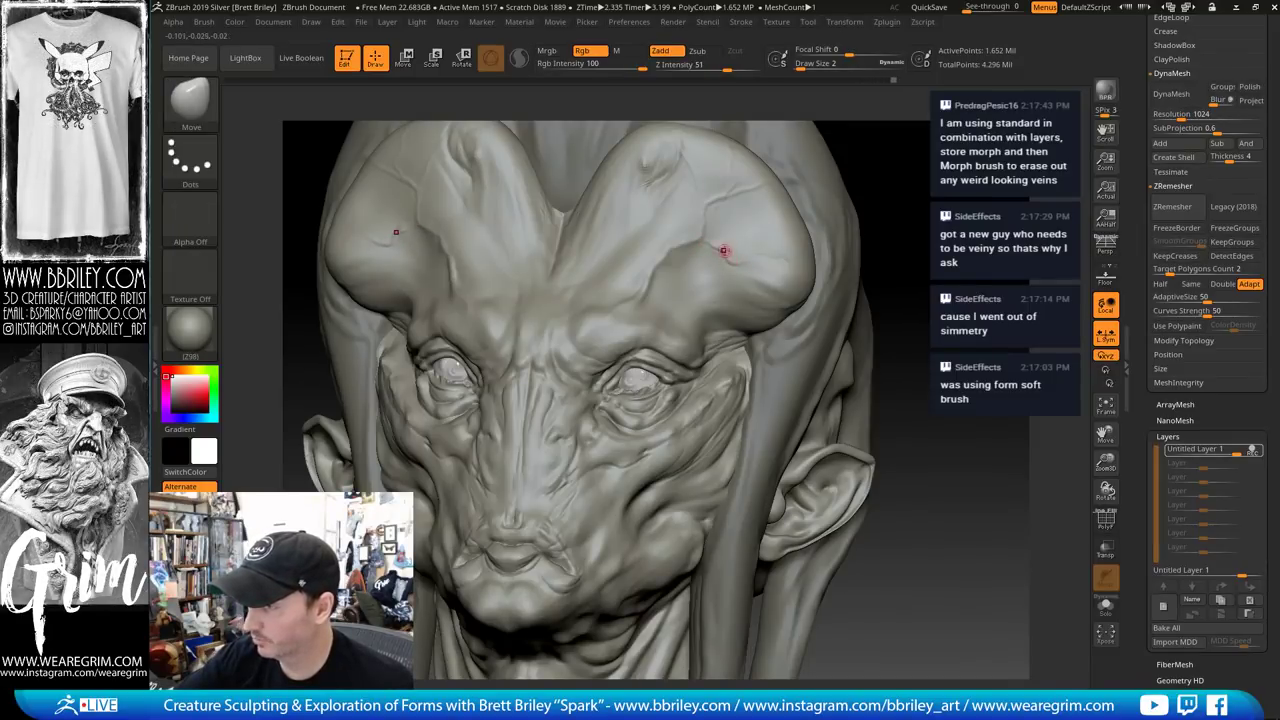
{"action": "left_click_drag", "start_coordinate": [717, 234], "coordinate": [714, 246]}
Thicken the forehead veins with the Inflat brush at draw size 6
{"action": "key", "text": "b"}
{"action": "key", "text": "i"}
{"action": "key", "text": "n"}
{"action": "left_click", "coordinate": [806, 65]}
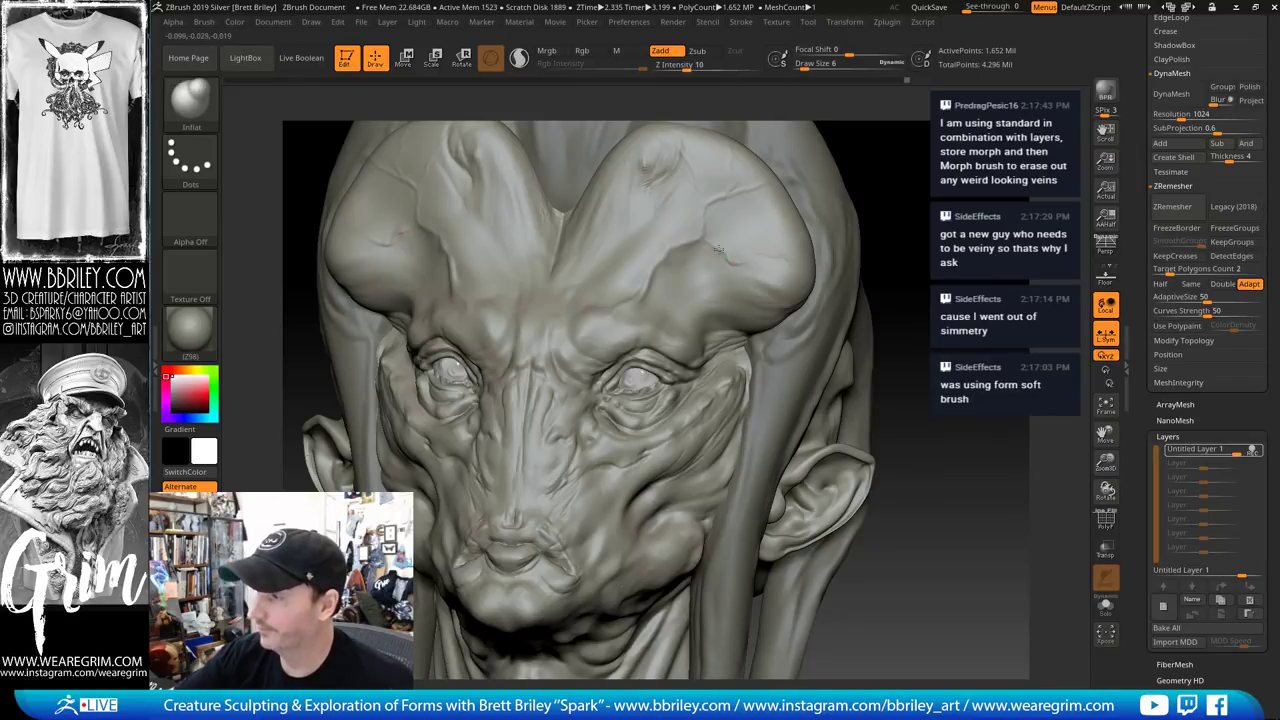
{"action": "mouse_move", "coordinate": [932, 272]}
{"action": "left_mouse_down", "text": "alt"}
{"action": "mouse_move", "coordinate": [928, 252]}
{"action": "mouse_move", "coordinate": [966, 264]}
{"action": "mouse_move", "coordinate": [940, 310]}
{"action": "left_mouse_up", "text": "alt"}
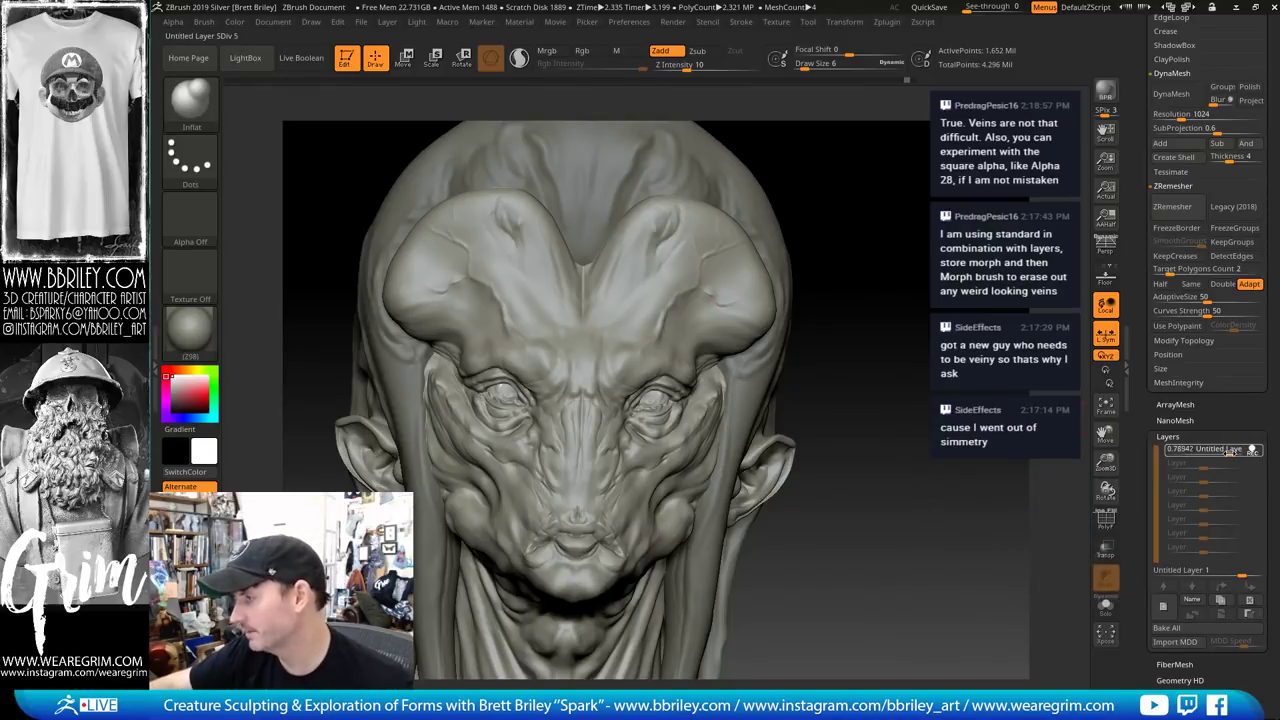
Try the vein layer at reduced and negative intensity, then duplicate it and set the copy's intensity to about 0.52
{"action": "left_click_drag", "start_coordinate": [1222, 452], "coordinate": [1198, 452]}
{"action": "left_click", "coordinate": [1216, 451]}
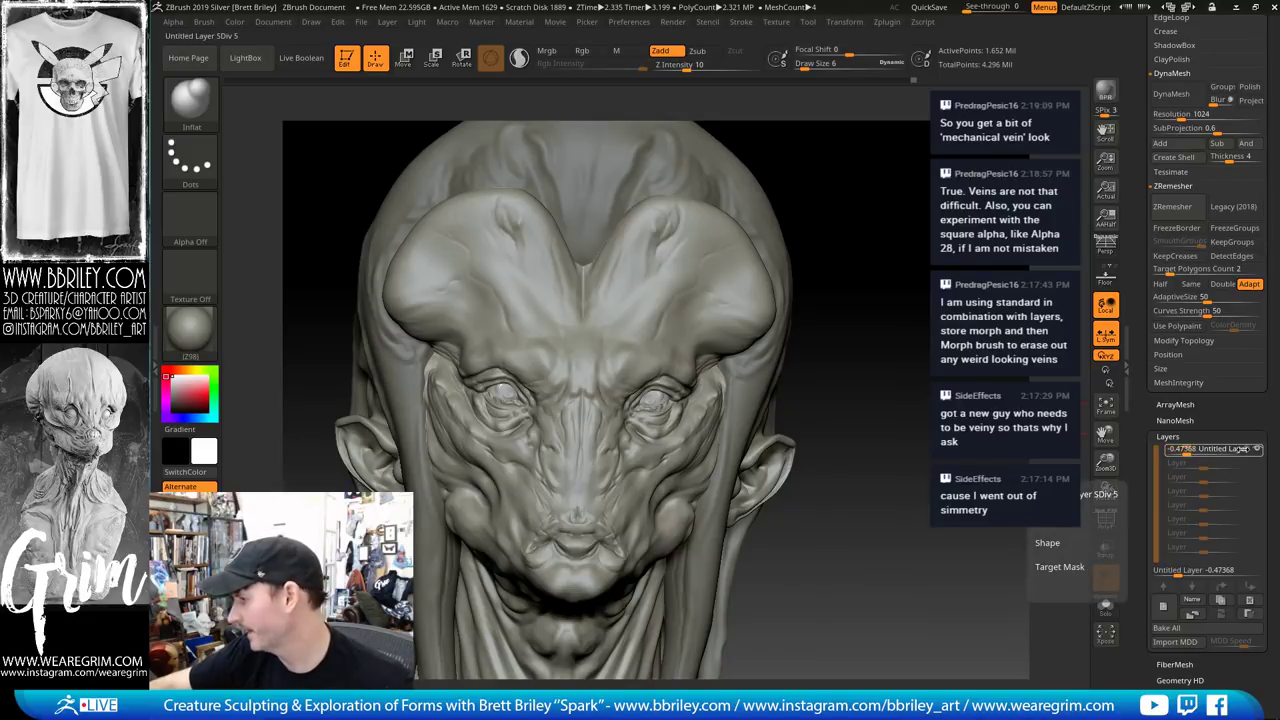
{"action": "left_click", "coordinate": [1256, 450]}
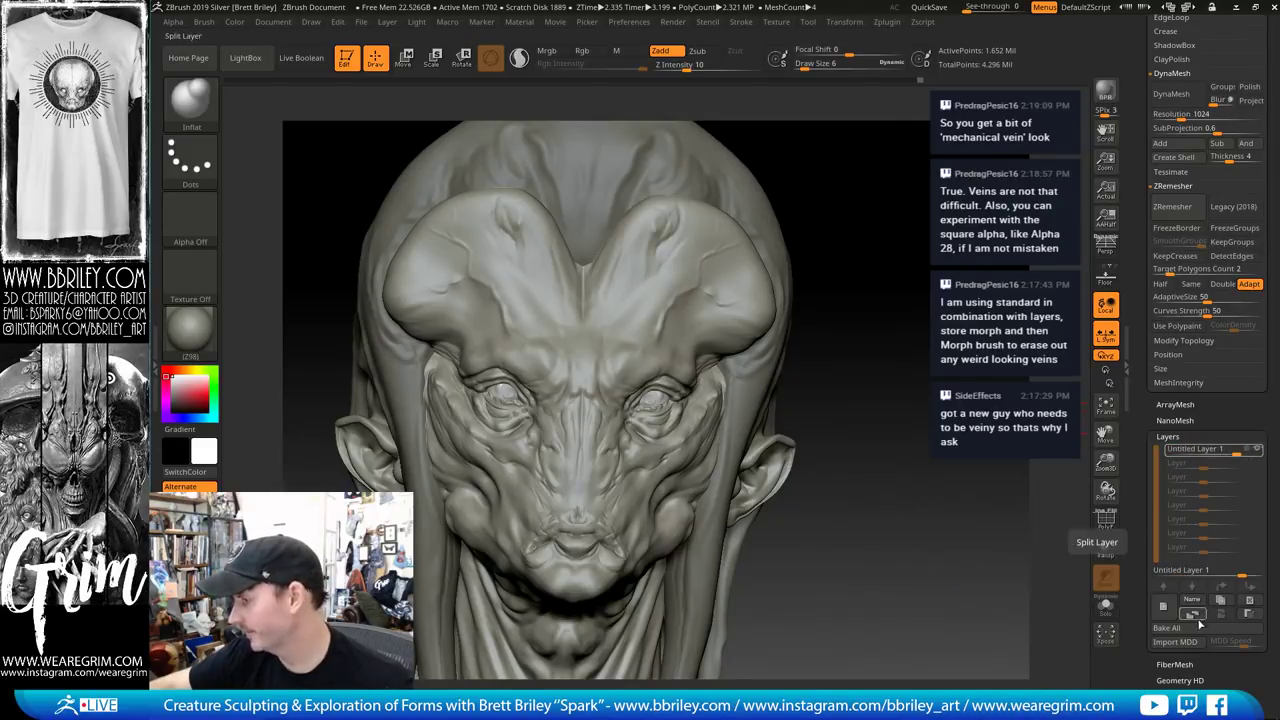
{"action": "left_click", "coordinate": [1222, 600]}
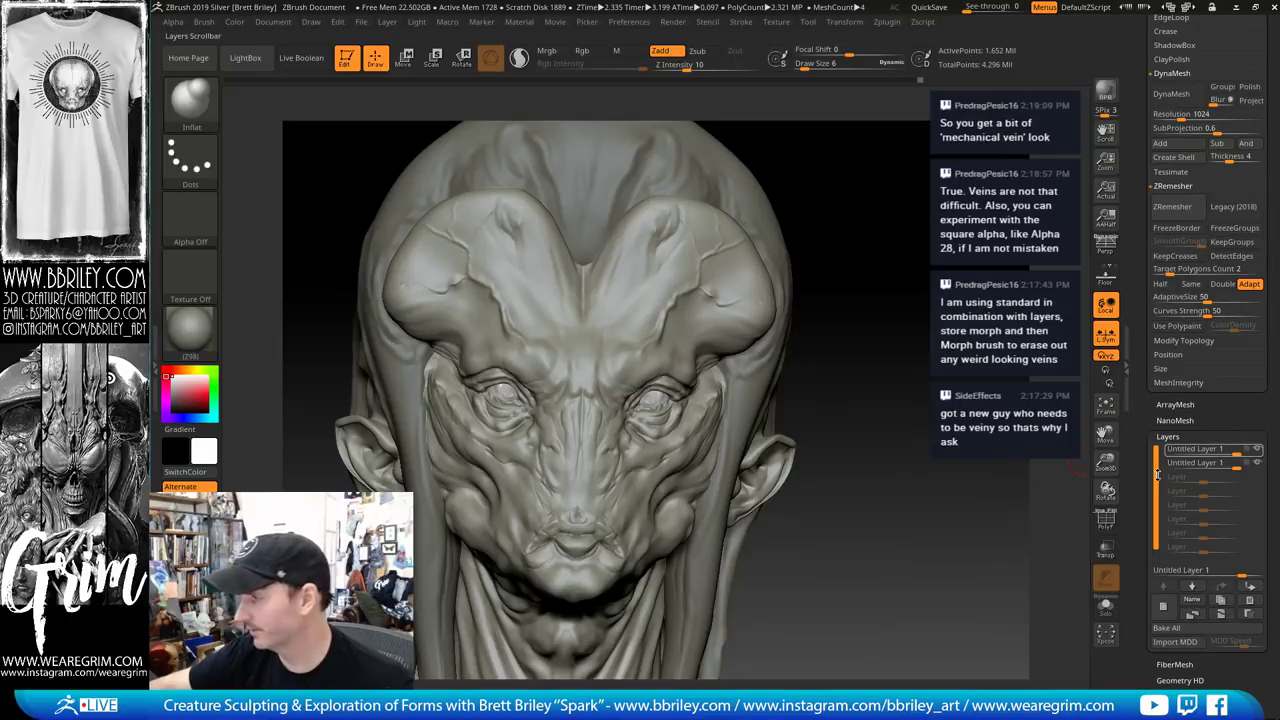
{"action": "left_click", "coordinate": [1222, 464]}
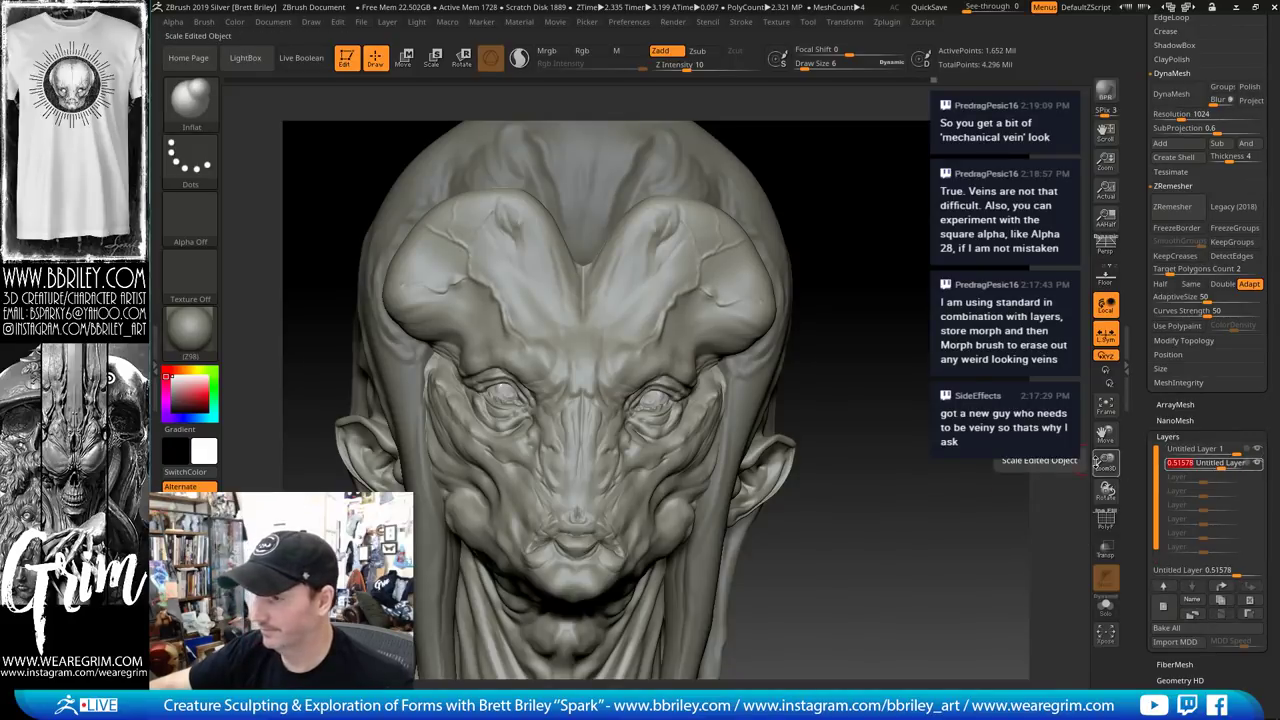
Delete the duplicated vein layer and the original vein layer from the head
{"action": "left_click_drag", "start_coordinate": [997, 508], "coordinate": [980, 545]}
{"action": "left_click", "coordinate": [1249, 600]}
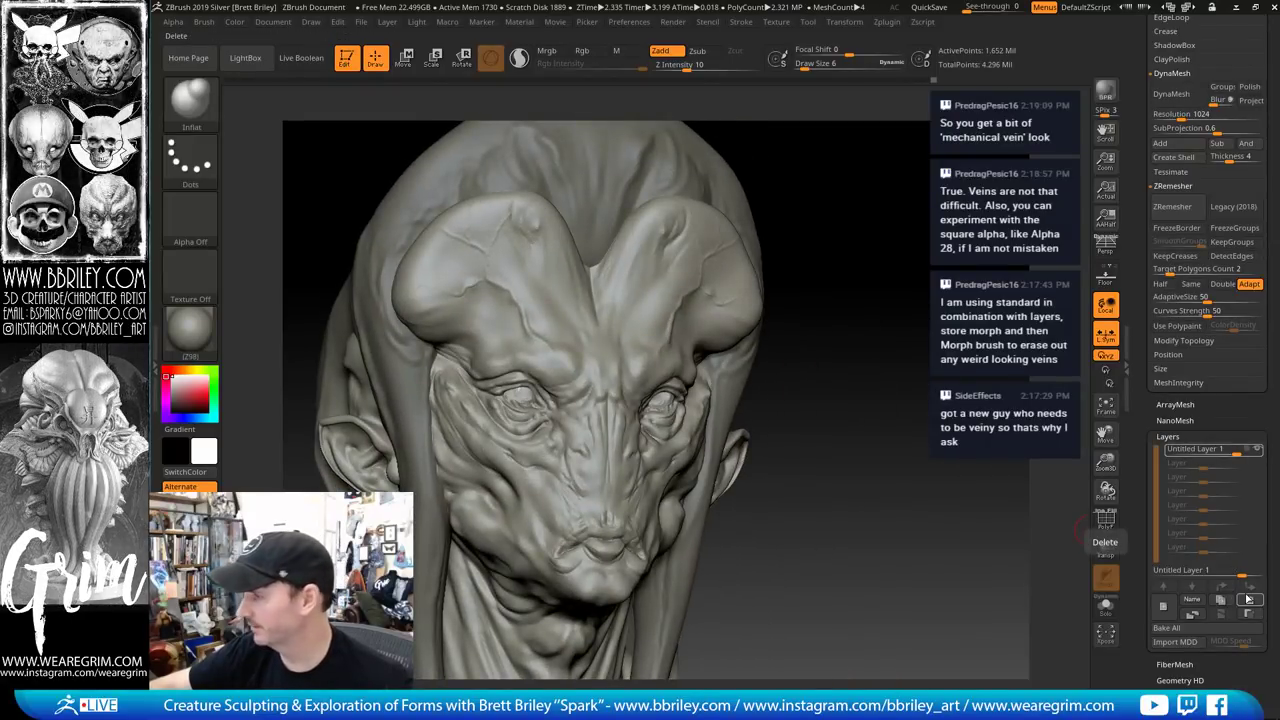
{"action": "left_click", "coordinate": [1249, 600]}
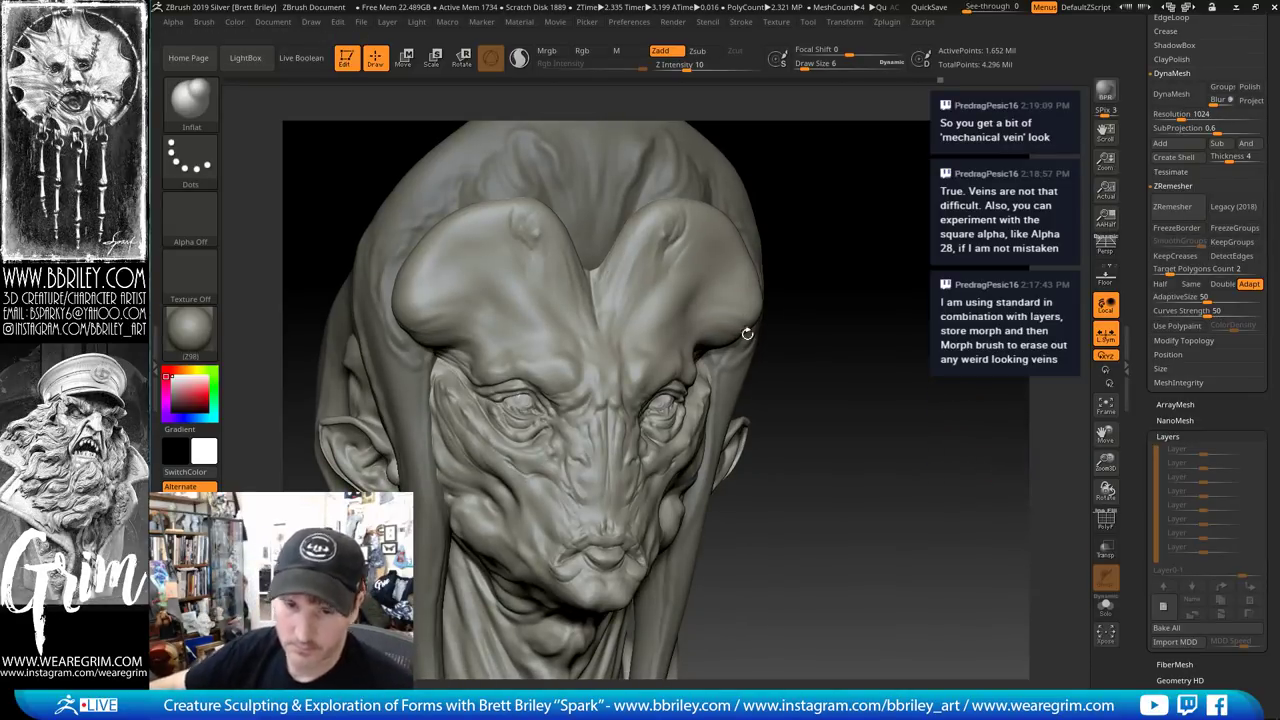
Select the Standard brush with the FreeHand stroke and no alpha
{"action": "left_click", "coordinate": [190, 100]}
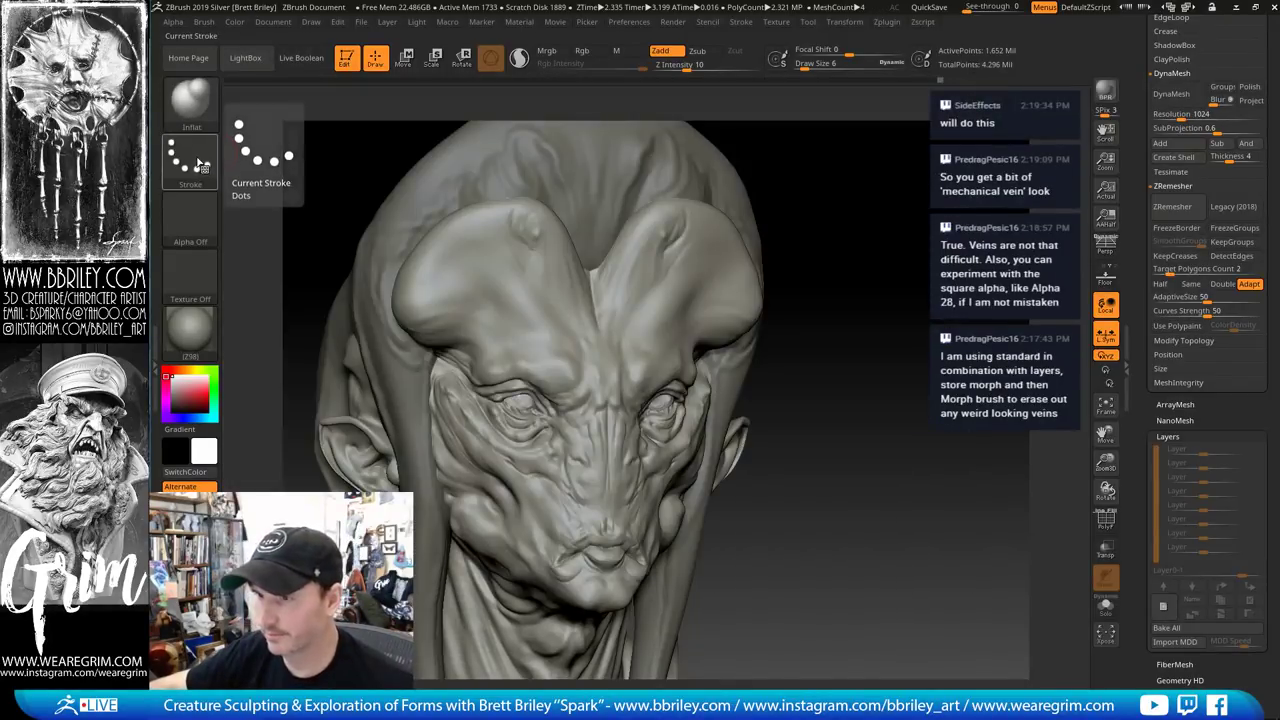
{"action": "key", "text": "1"}
{"action": "left_click", "coordinate": [190, 155]}
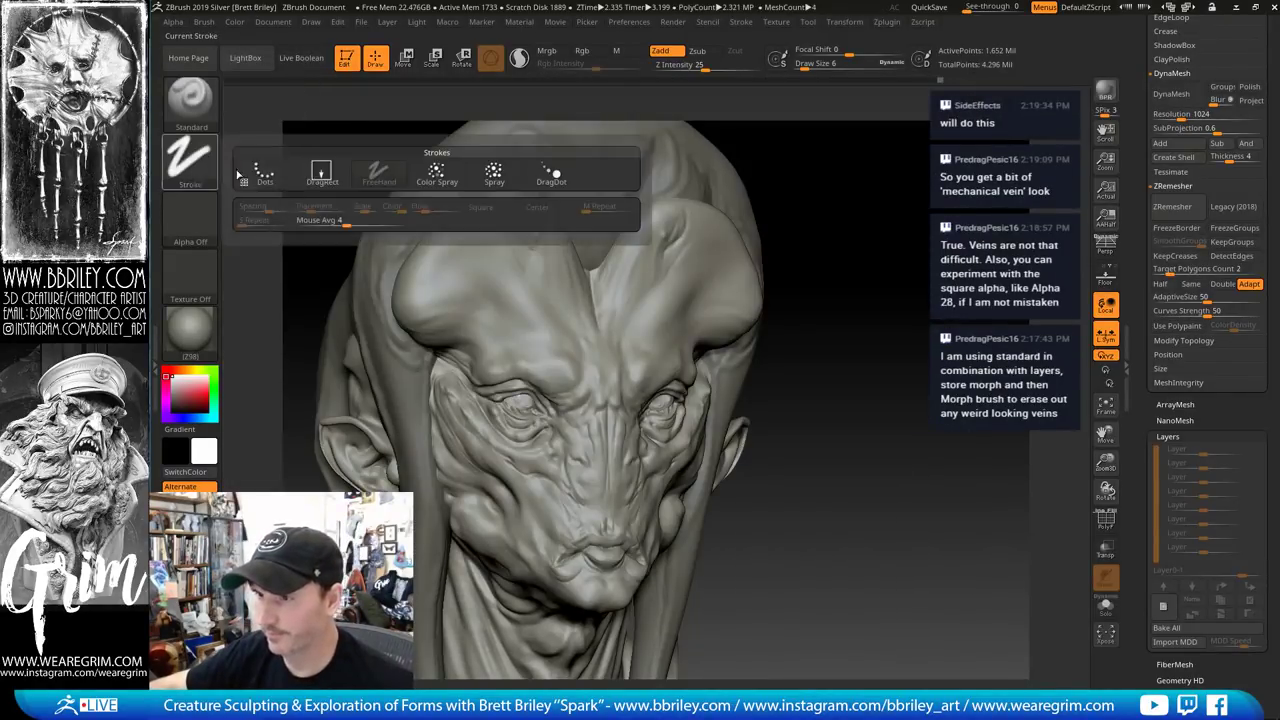
{"action": "left_click", "coordinate": [200, 218]}
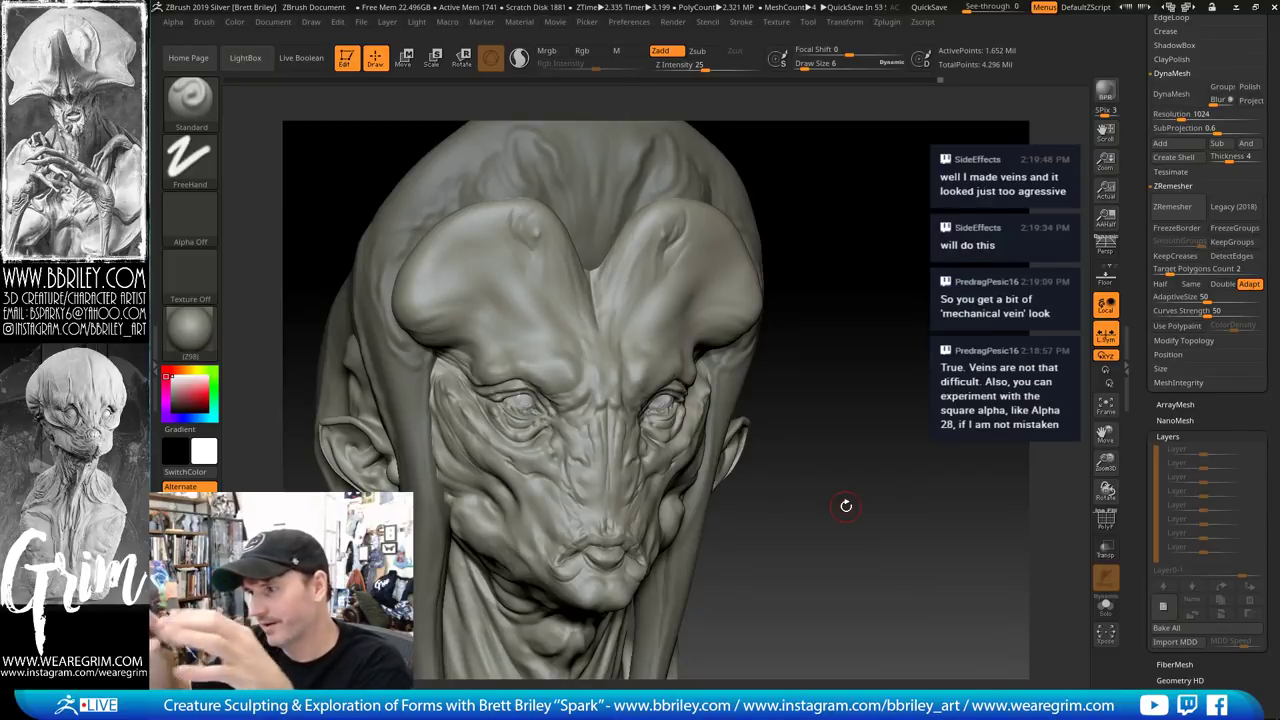
Detail the forehead lobes with the DamStandard and Standard brushes at draw size 3
{"action": "mouse_move", "coordinate": [845, 505]}
{"action": "left_mouse_down"}
{"action": "mouse_move", "coordinate": [694, 251]}
{"action": "mouse_move", "coordinate": [735, 232]}
{"action": "mouse_move", "coordinate": [749, 322]}
{"action": "mouse_move", "coordinate": [738, 320]}
{"action": "left_mouse_up"}
{"action": "mouse_move", "coordinate": [858, 250]}
{"action": "left_mouse_down"}
{"action": "mouse_move", "coordinate": [907, 238]}
{"action": "mouse_move", "coordinate": [869, 215]}
{"action": "left_mouse_up"}
{"action": "mouse_move", "coordinate": [889, 271]}
{"action": "left_mouse_down", "text": "alt"}
{"action": "mouse_move", "coordinate": [840, 254]}
{"action": "mouse_move", "coordinate": [820, 277]}
{"action": "left_mouse_up", "text": "alt"}
{"action": "key", "text": "s"}
{"action": "left_click", "coordinate": [629, 344]}
{"action": "key", "text": "b"}
{"action": "key", "text": "d"}
{"action": "key", "text": "s"}
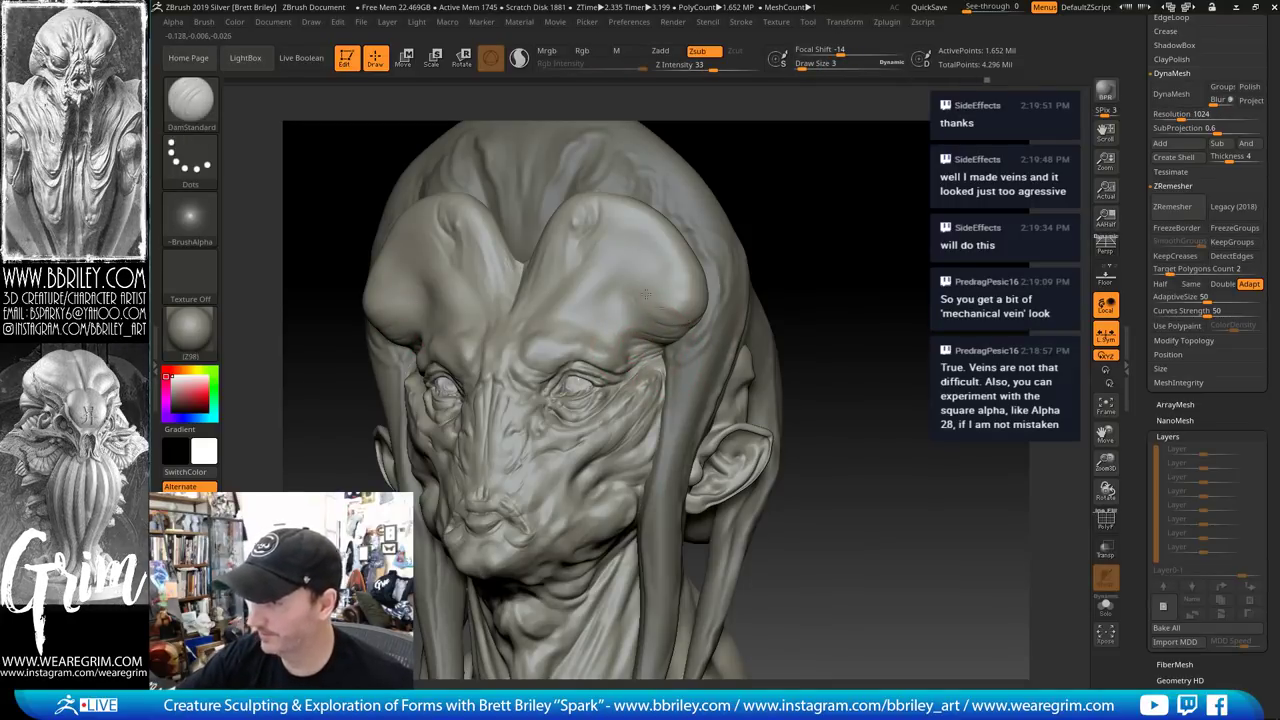
{"action": "key", "text": "b"}
{"action": "key", "text": "s"}
{"action": "key", "text": "t"}
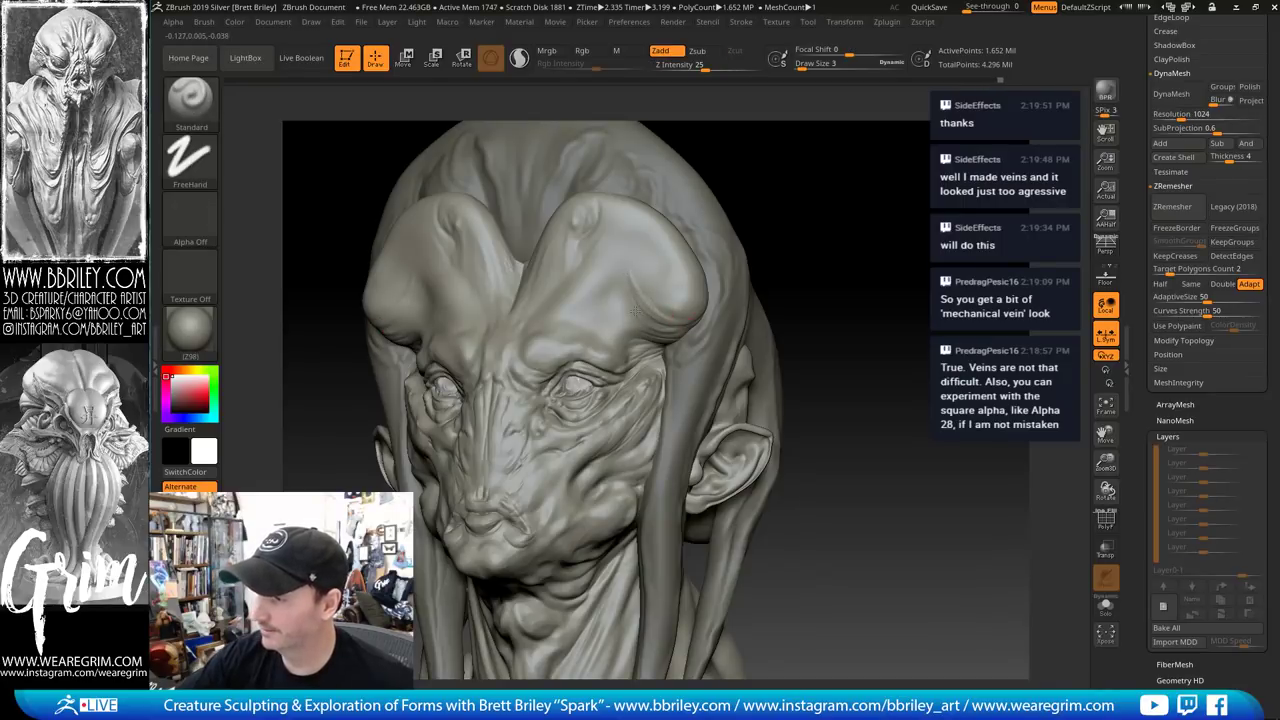
Swell the folds along the lower edges of the forehead lobes with the Inflat brush at draw size 8
{"action": "key", "text": "b"}
{"action": "key", "text": "i"}
{"action": "key", "text": "n"}
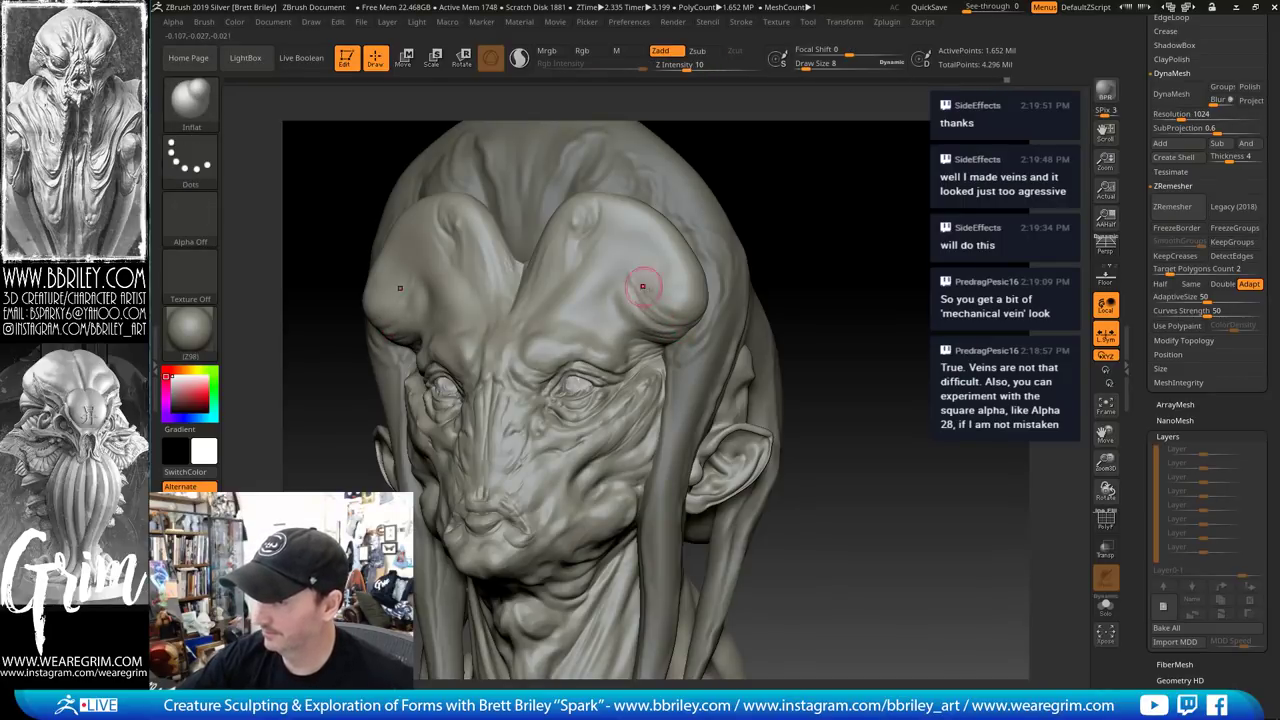
{"action": "left_click_drag", "start_coordinate": [879, 231], "coordinate": [830, 240]}
{"action": "left_click_drag", "start_coordinate": [685, 345], "coordinate": [635, 335]}
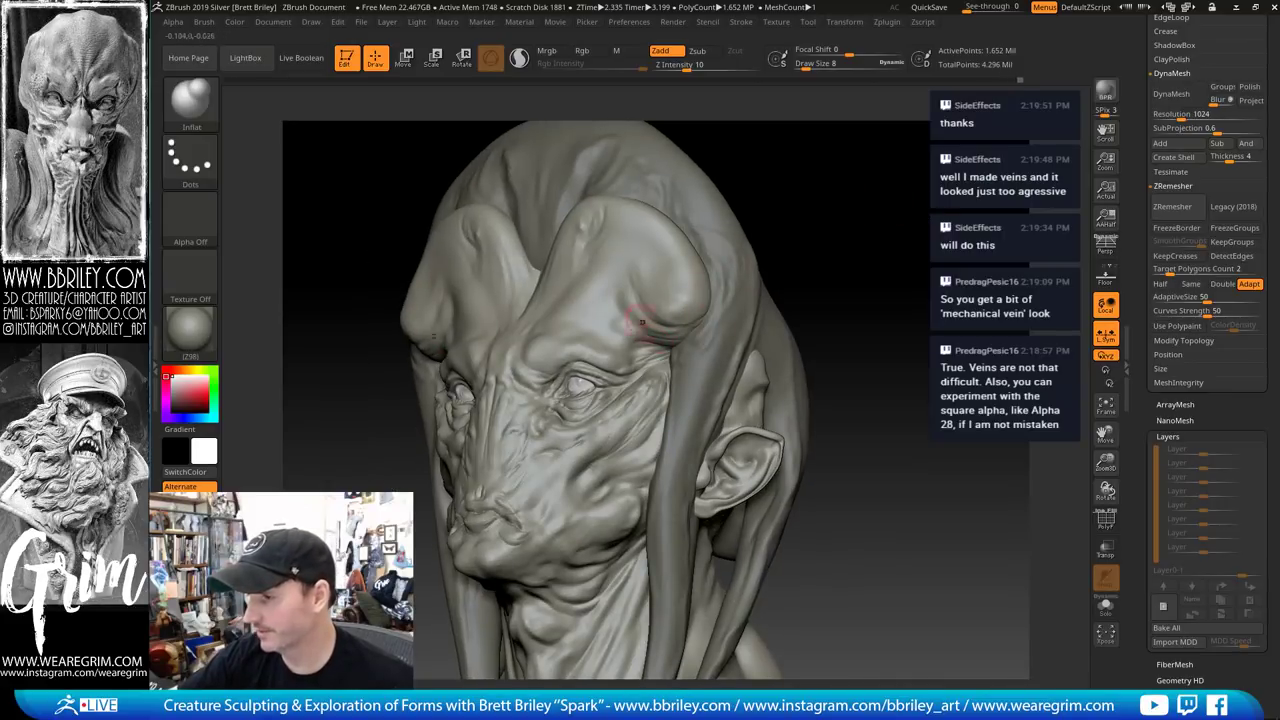
{"action": "left_click_drag", "start_coordinate": [850, 218], "coordinate": [836, 218], "text": "shift"}
{"action": "right_click_drag", "start_coordinate": [659, 292], "coordinate": [474, 300]}
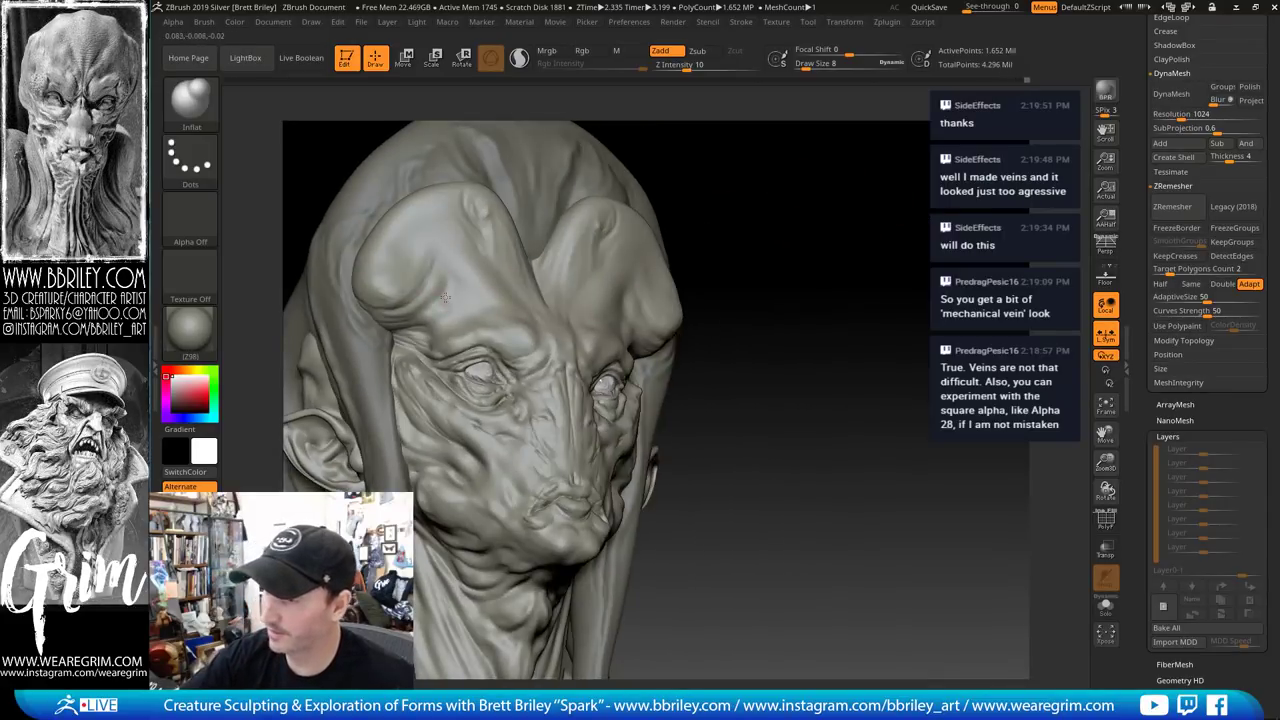
Carve a crease beside the forehead lobe's bulge with DamStandard and build up its rim with the Standard brush
{"action": "key", "text": "b"}
{"action": "key", "text": "d"}
{"action": "key", "text": "s"}
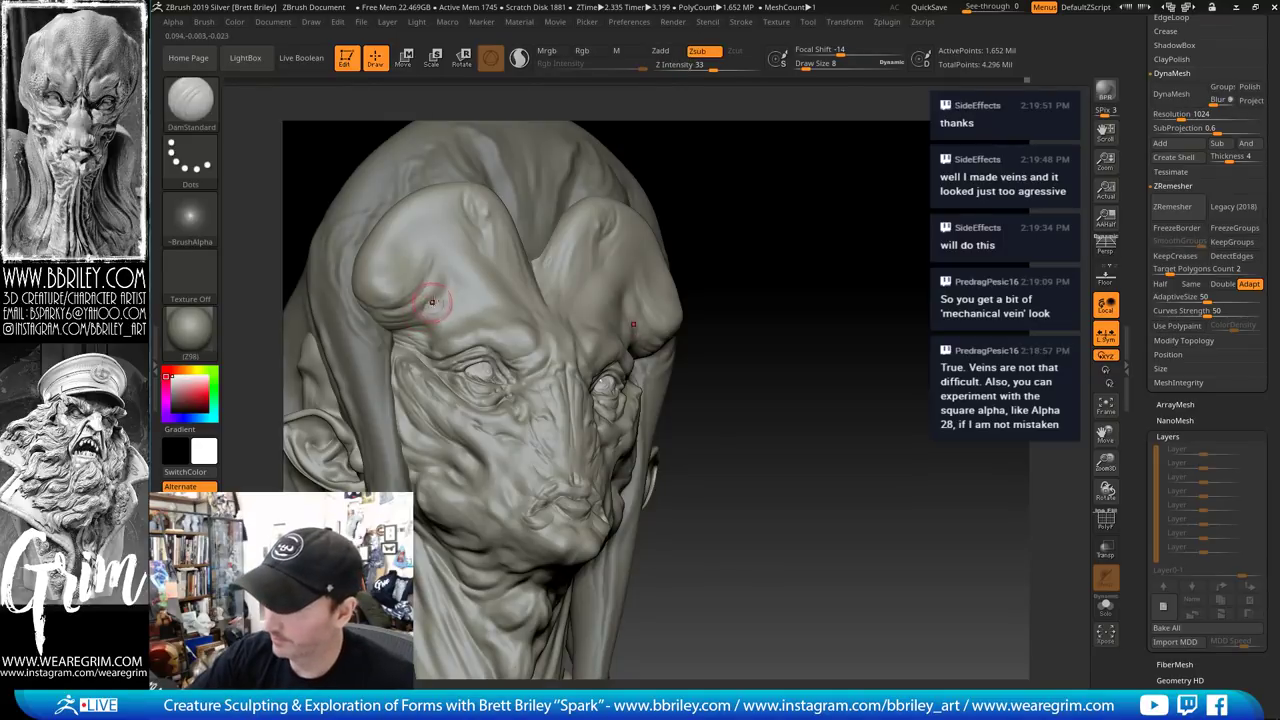
{"action": "key", "text": "b"}
{"action": "key", "text": "s"}
{"action": "key", "text": "t"}
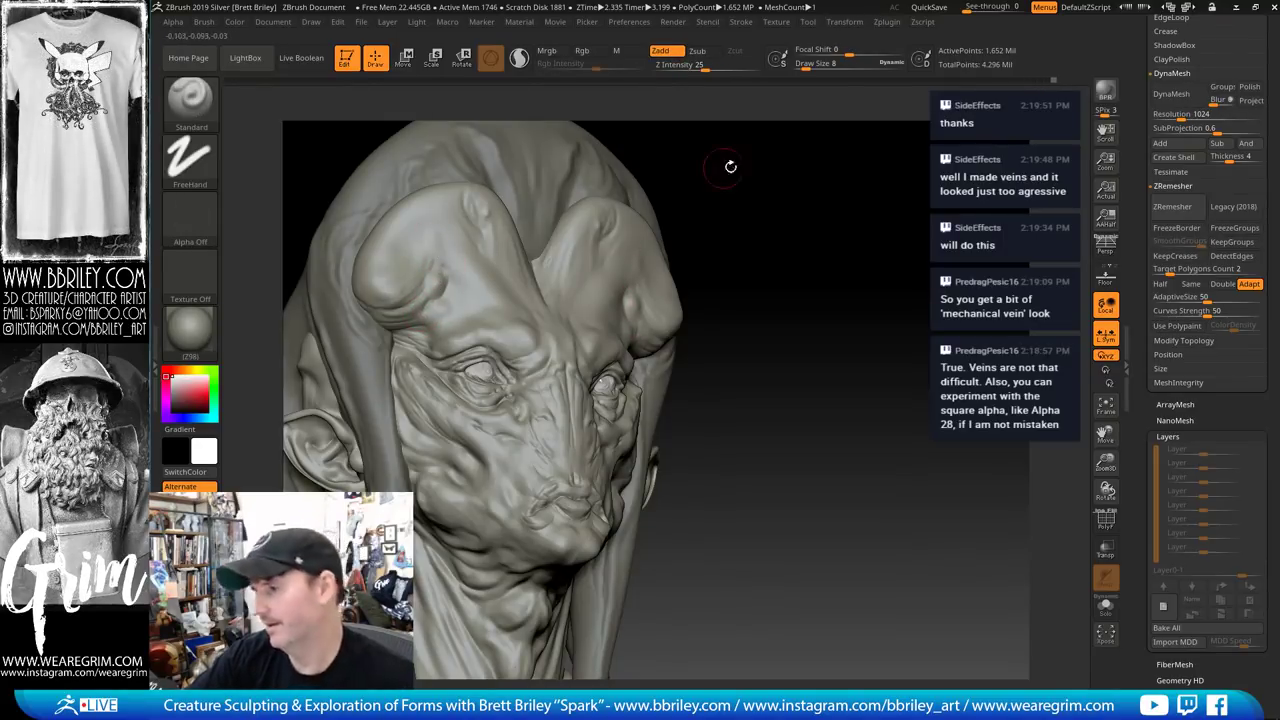
Add wrinkles and folds to the cheek and jaw with the Standard and DamStandard brushes at draw size 8
{"action": "left_click_drag", "start_coordinate": [730, 166], "coordinate": [672, 287], "text": "shift"}
{"action": "left_click_drag", "start_coordinate": [813, 159], "coordinate": [738, 178]}
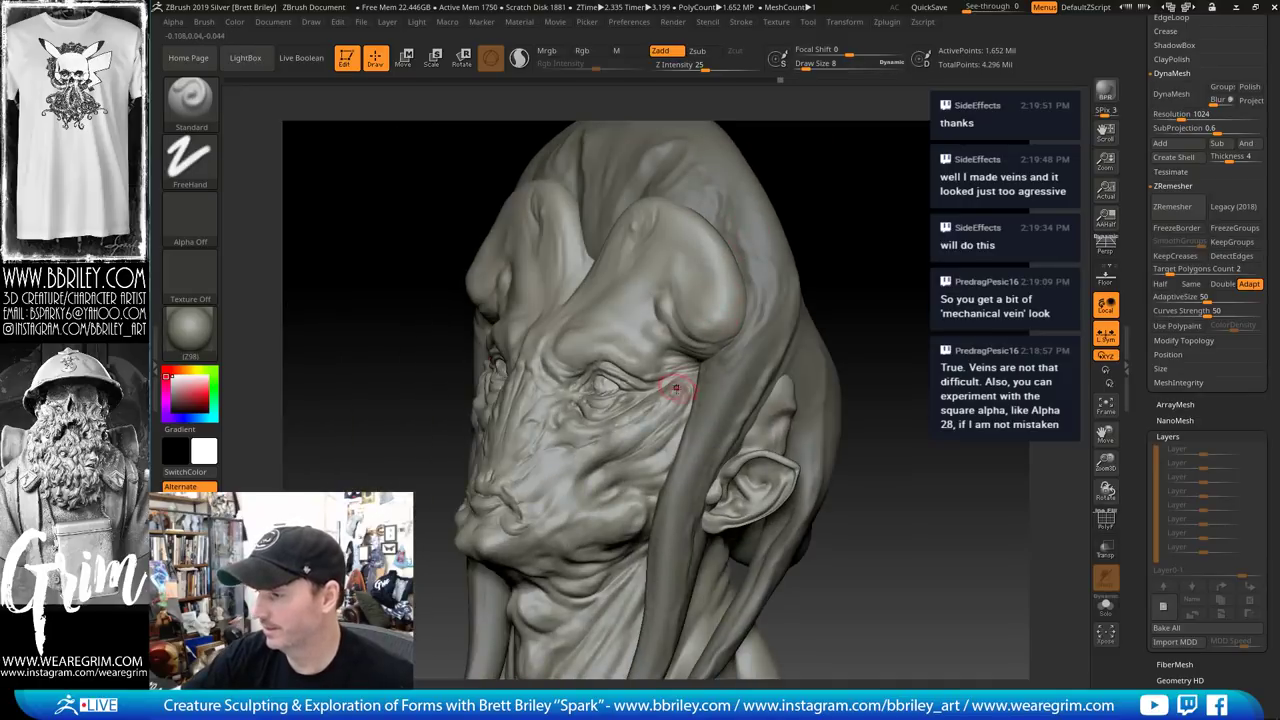
{"action": "left_click_drag", "start_coordinate": [676, 388], "coordinate": [664, 332]}
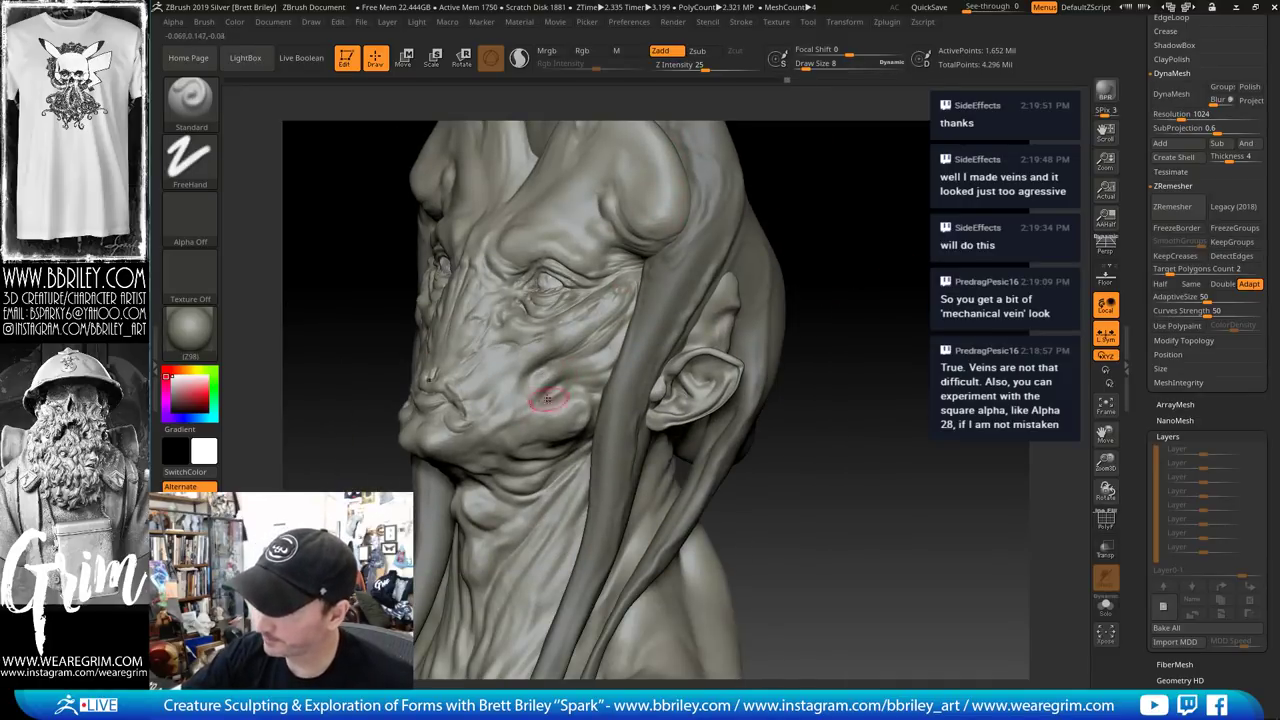
{"action": "key", "text": "b"}
{"action": "key", "text": "d"}
{"action": "key", "text": "s"}
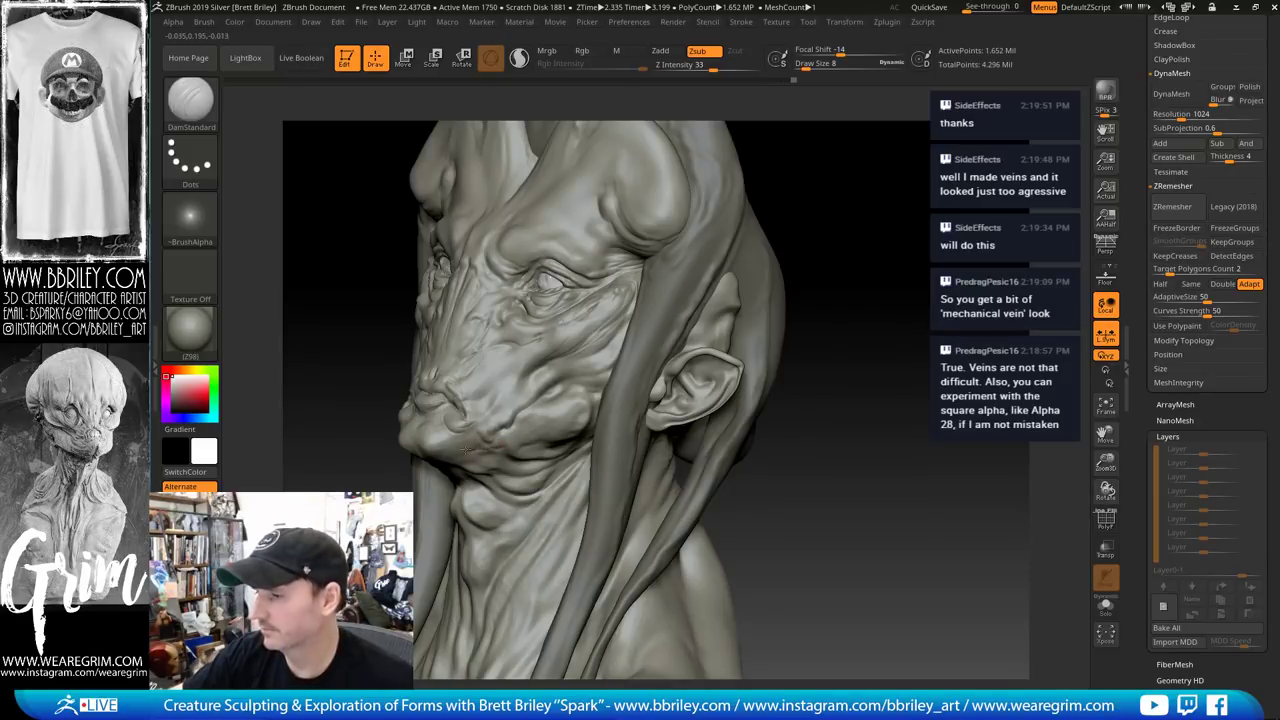
{"action": "key", "text": "b"}
{"action": "key", "text": "s"}
{"action": "key", "text": "t"}
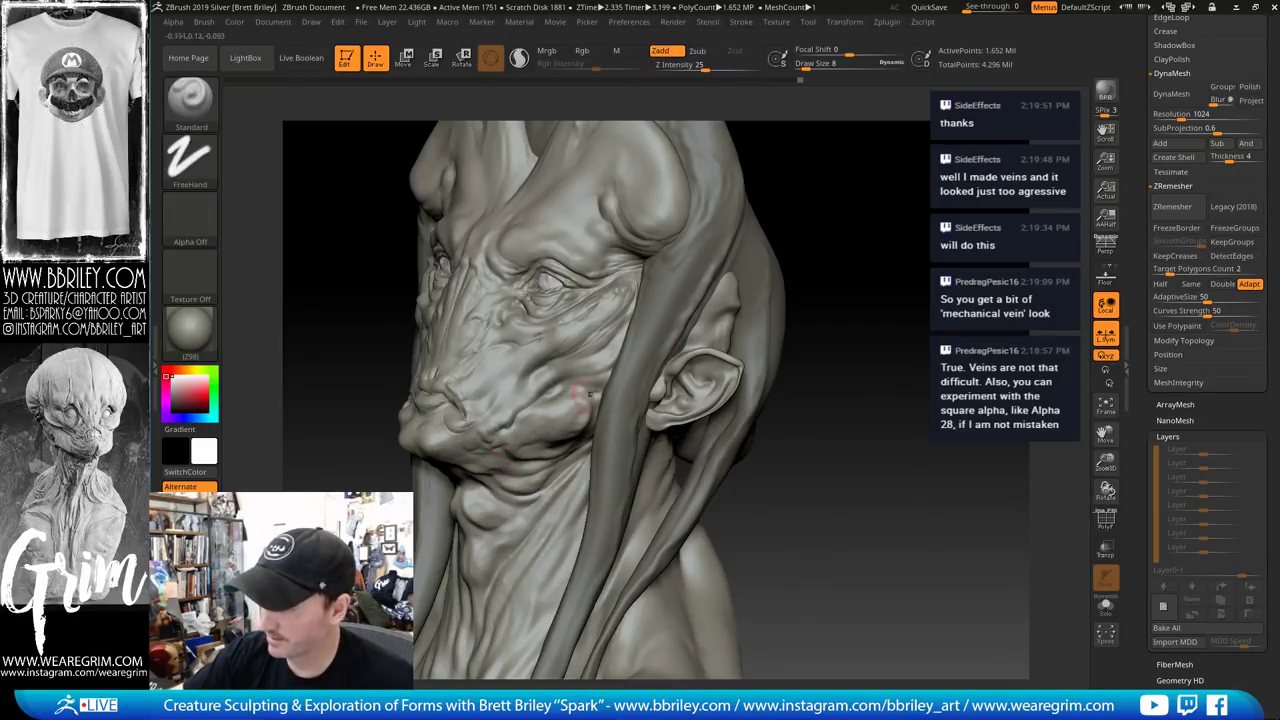
Refine the folds under the chin and at the top of the neck with the Inflat and DamStandard brushes
{"action": "left_click_drag", "start_coordinate": [879, 204], "coordinate": [960, 212], "text": "shift"}
{"action": "key", "text": "b"}
{"action": "key", "text": "i"}
{"action": "key", "text": "n"}
{"action": "left_click_drag", "start_coordinate": [775, 302], "coordinate": [770, 200]}
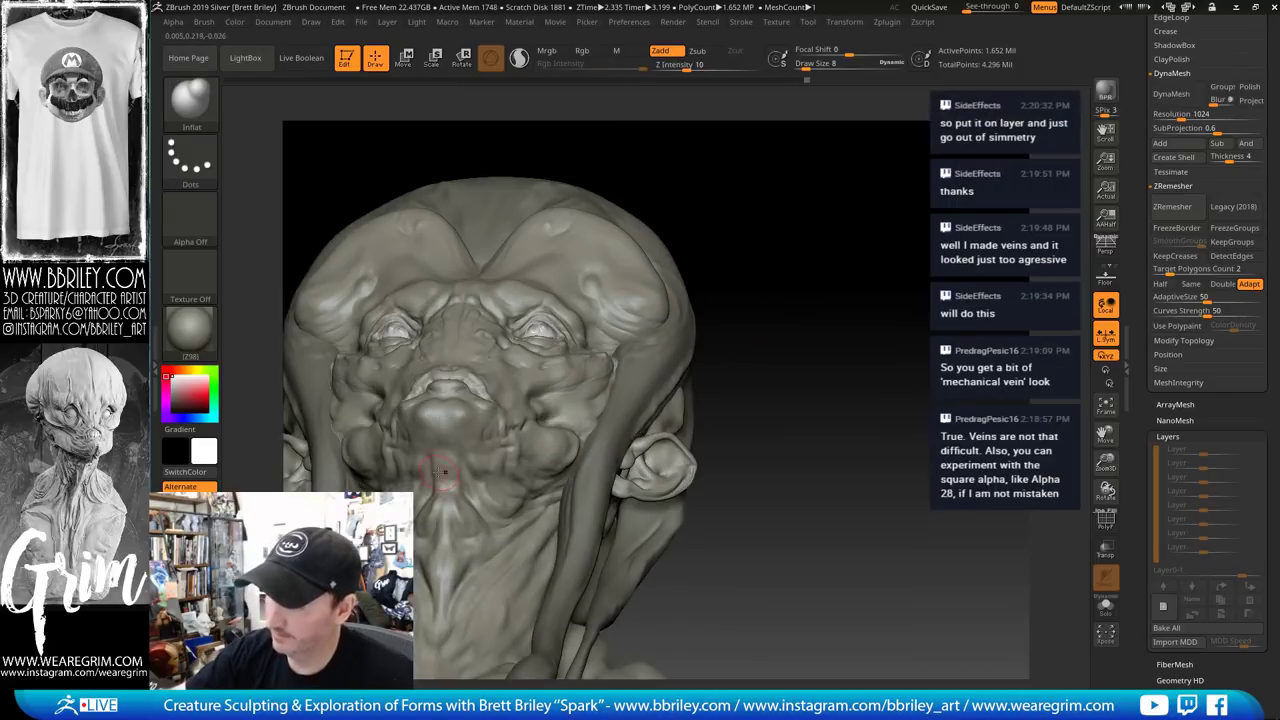
{"action": "key", "text": "b"}
{"action": "key", "text": "d"}
{"action": "key", "text": "s"}
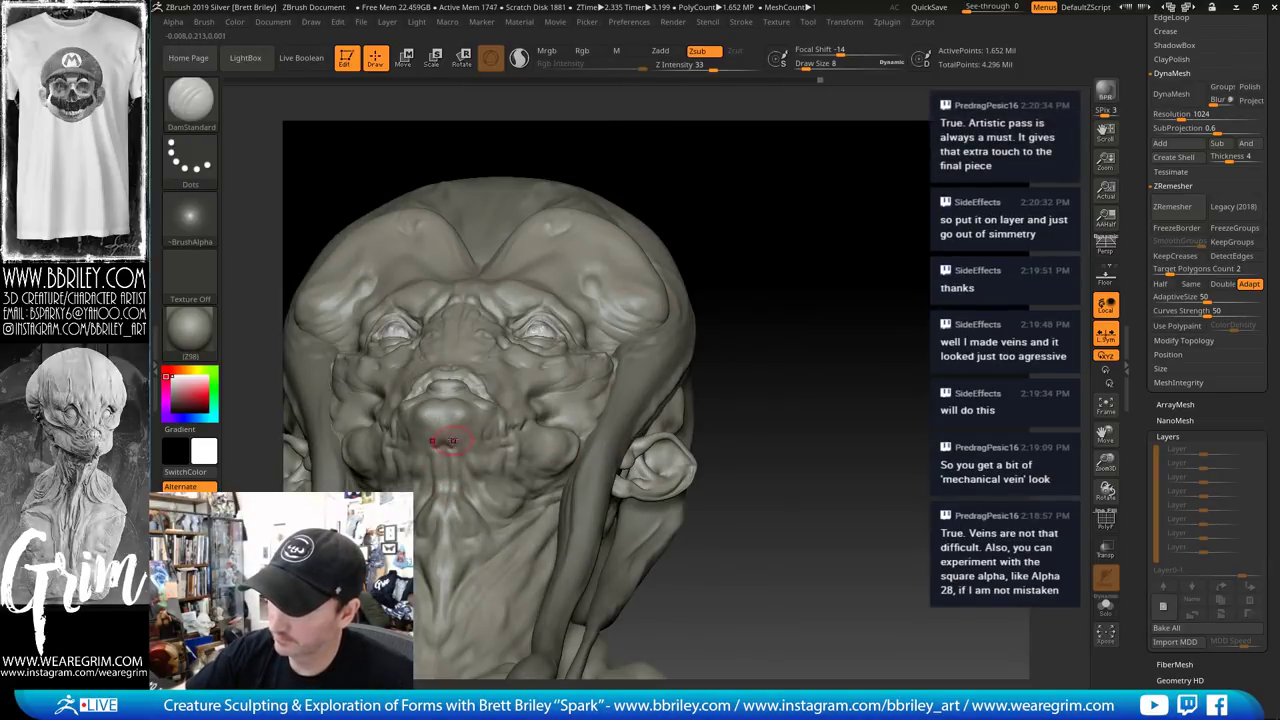
{"action": "key", "text": "b"}
{"action": "key", "text": "i"}
{"action": "key", "text": "n"}
Cut creases around the lower lip and chin with the DamStandard brush at draw size 8
{"action": "left_click_drag", "start_coordinate": [840, 400], "coordinate": [690, 398]}
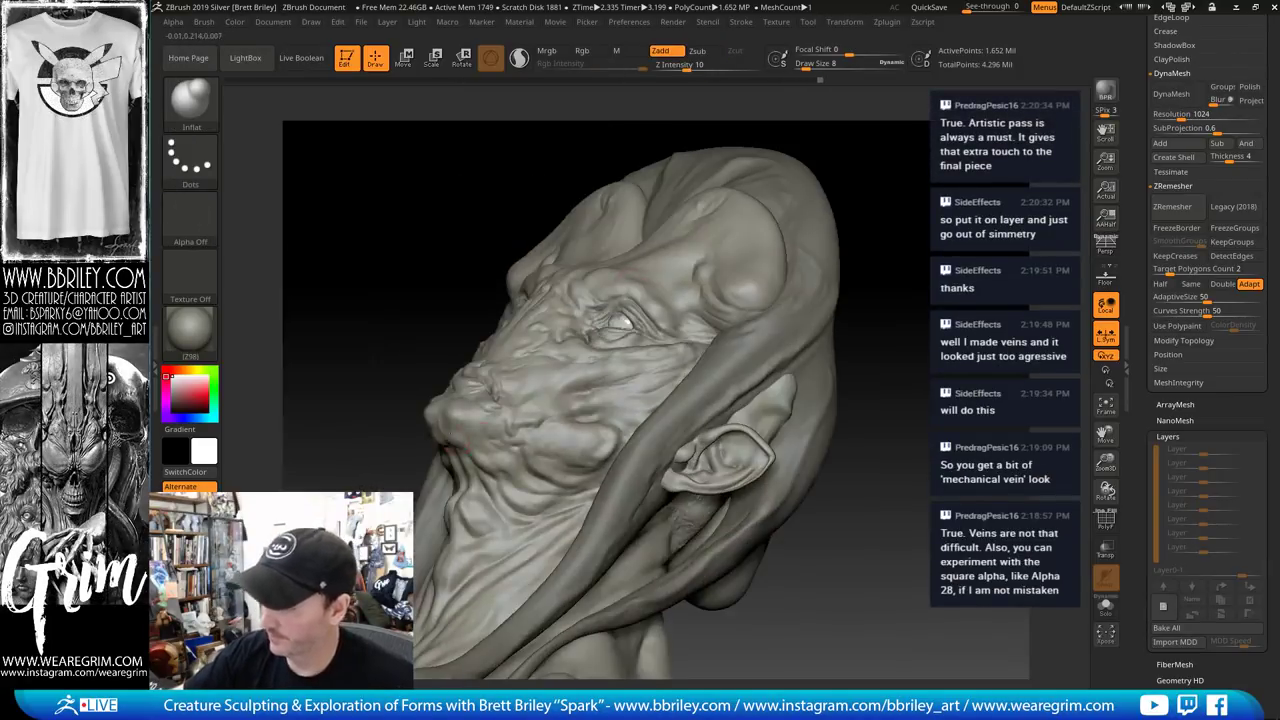
{"action": "key", "text": "b"}
{"action": "key", "text": "d"}
{"action": "key", "text": "s"}
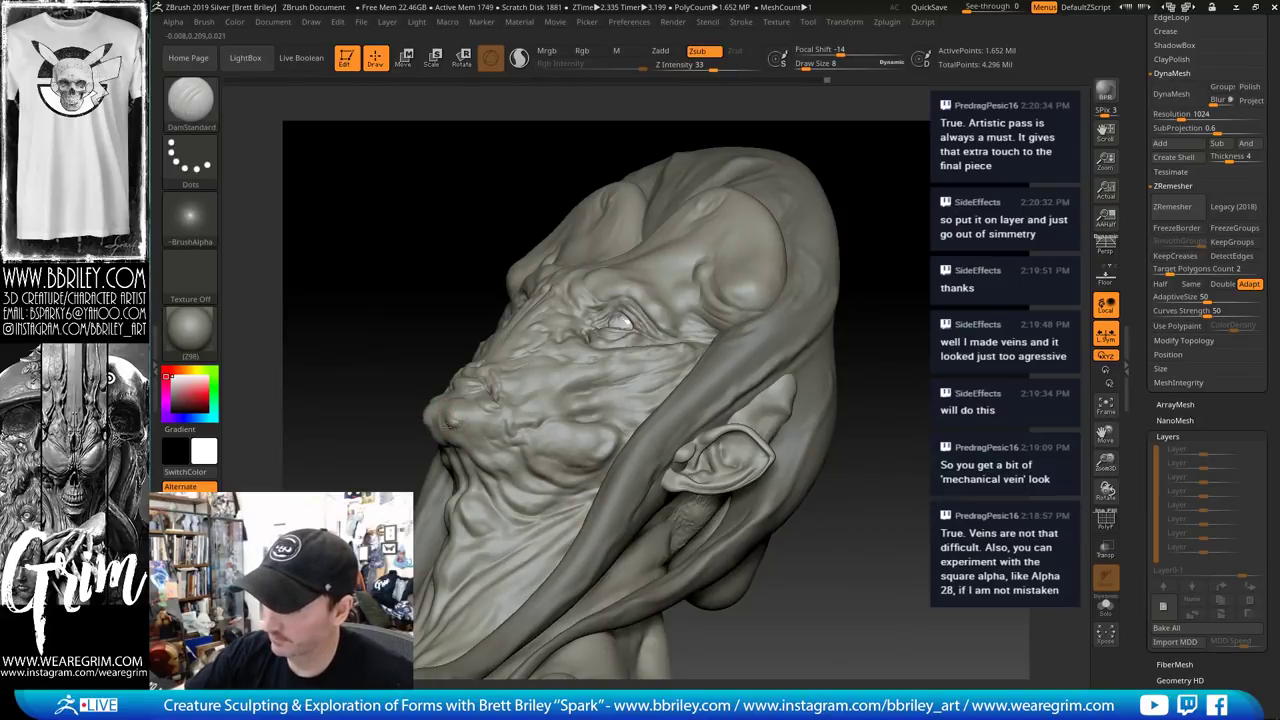
{"action": "left_click_drag", "start_coordinate": [845, 215], "coordinate": [908, 284]}
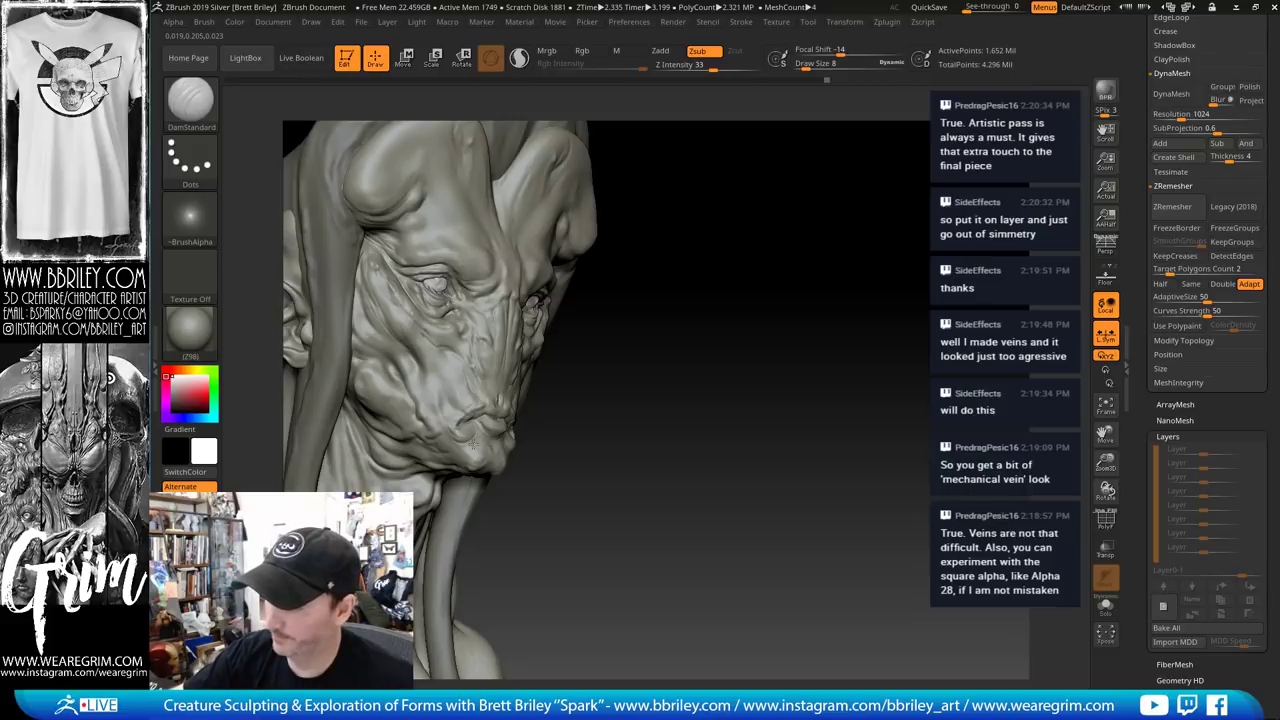
{"action": "left_click_drag", "start_coordinate": [721, 303], "coordinate": [788, 246], "text": "alt"}
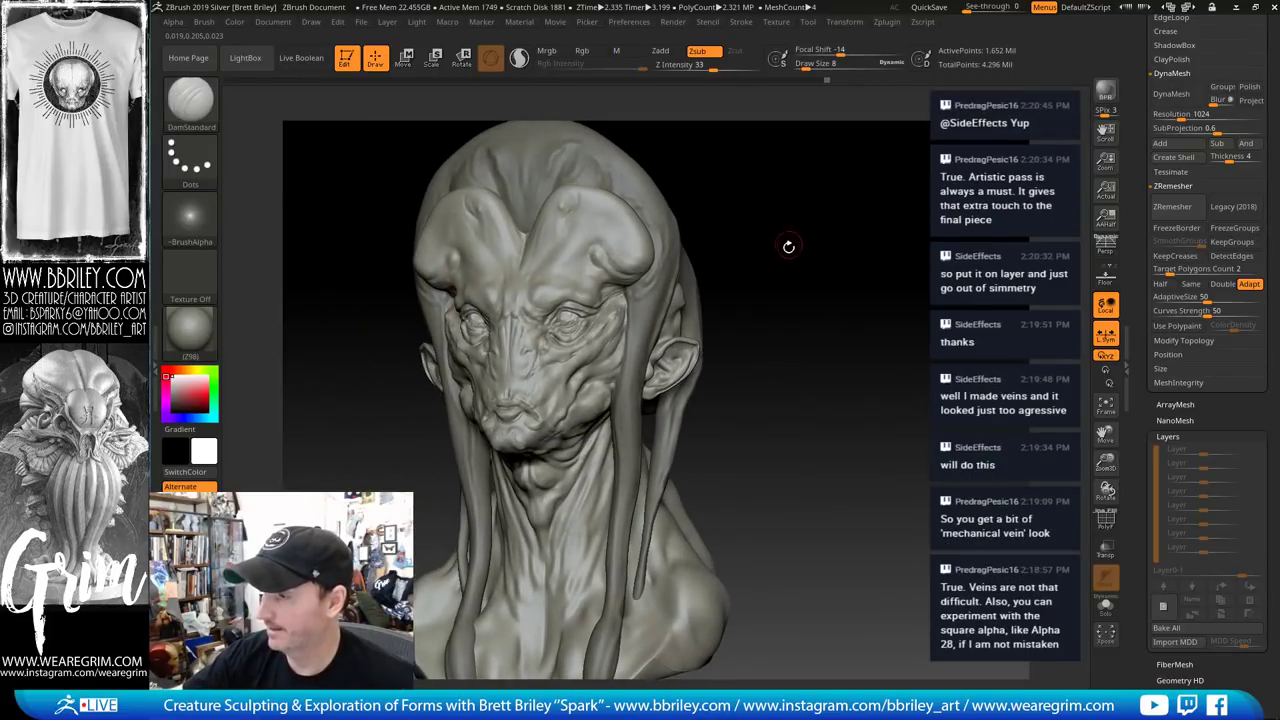
Make Head_zremeshed1 the active subtool and smooth parts of its crown and hanging strands
{"action": "left_click", "coordinate": [668, 205], "text": "alt"}
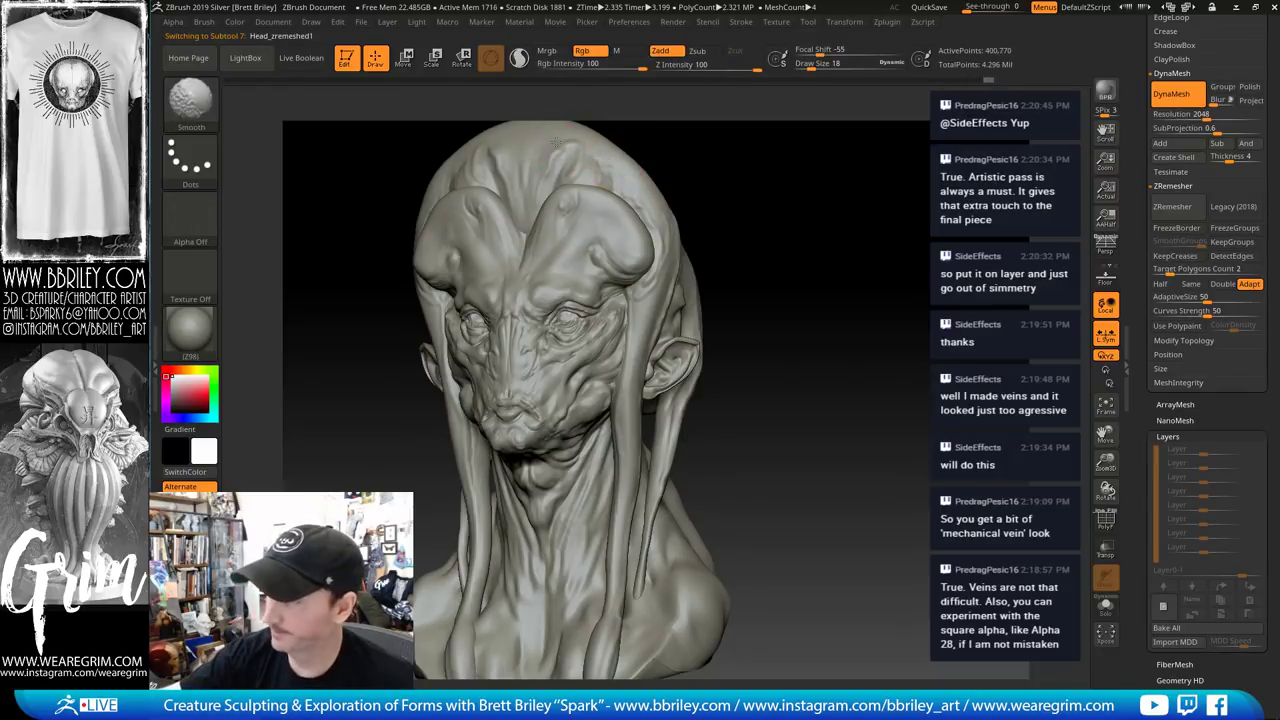
{"action": "left_click_drag", "start_coordinate": [759, 480], "coordinate": [748, 328], "text": "alt"}
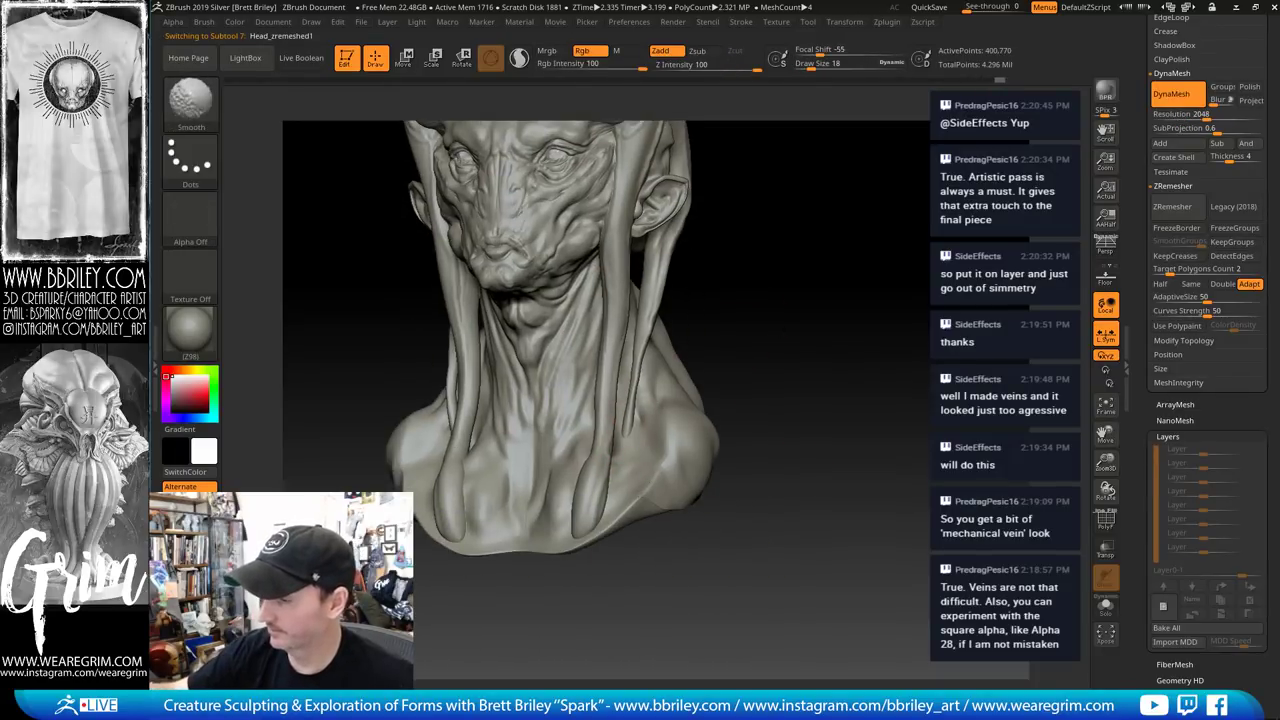
{"action": "left_click_drag", "start_coordinate": [647, 497], "coordinate": [646, 491], "text": "shift"}
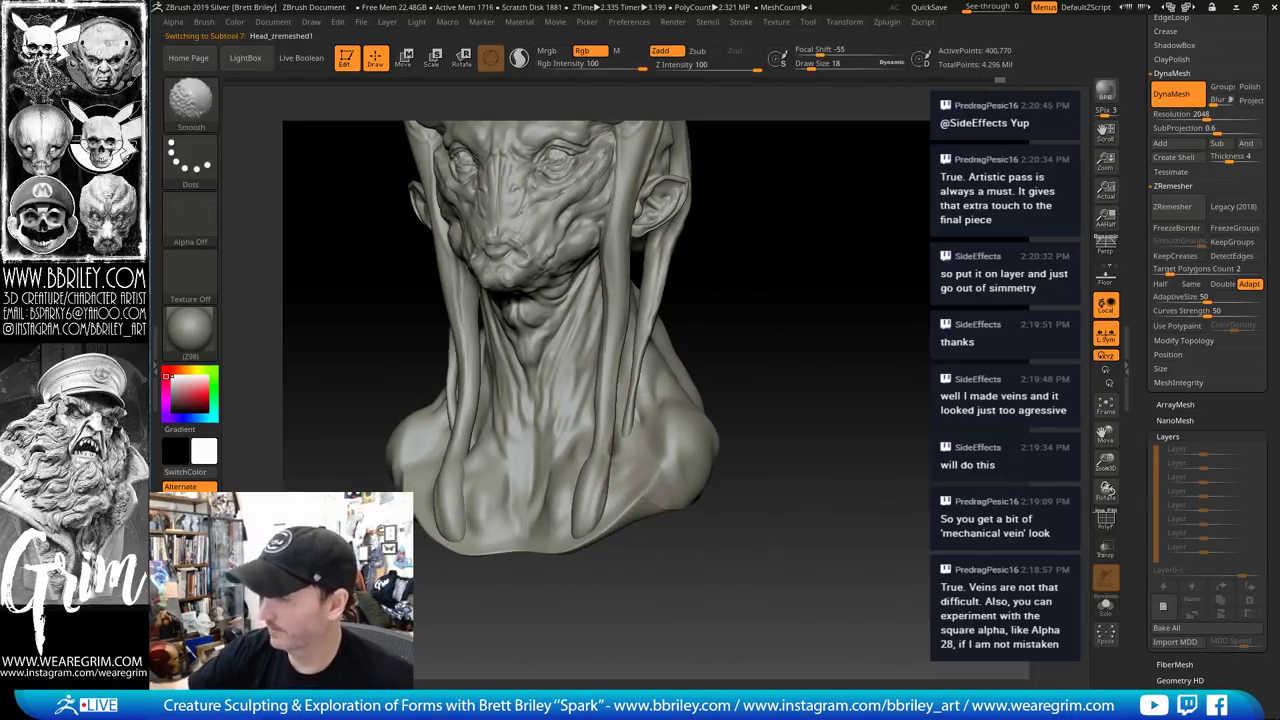
{"action": "left_click_drag", "start_coordinate": [729, 396], "coordinate": [745, 548], "text": "alt"}
{"action": "left_click_drag", "start_coordinate": [870, 389], "coordinate": [911, 360]}
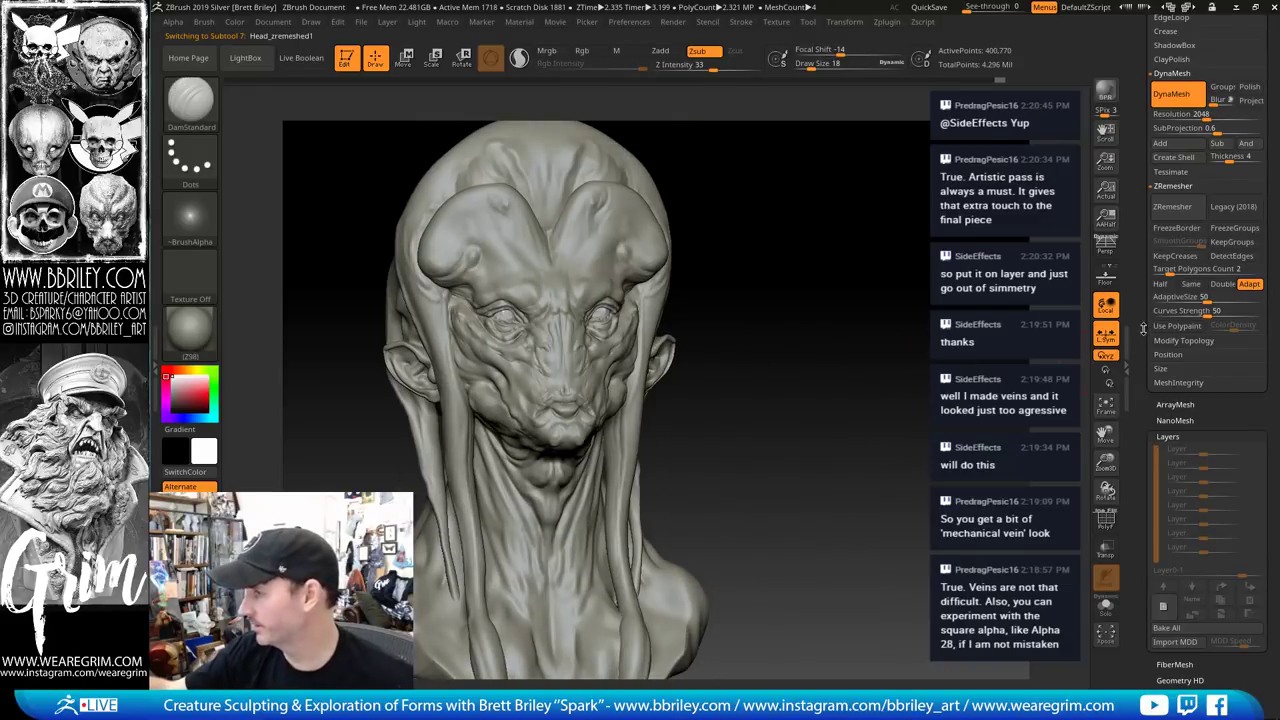
Make Scanned_head2 the active subtool and set the Standard brush to a DragRect stroke with an imported skin-texture alpha
{"action": "scroll", "coordinate": [1143, 328], "scroll_direction": "up", "scroll_amount": 5}
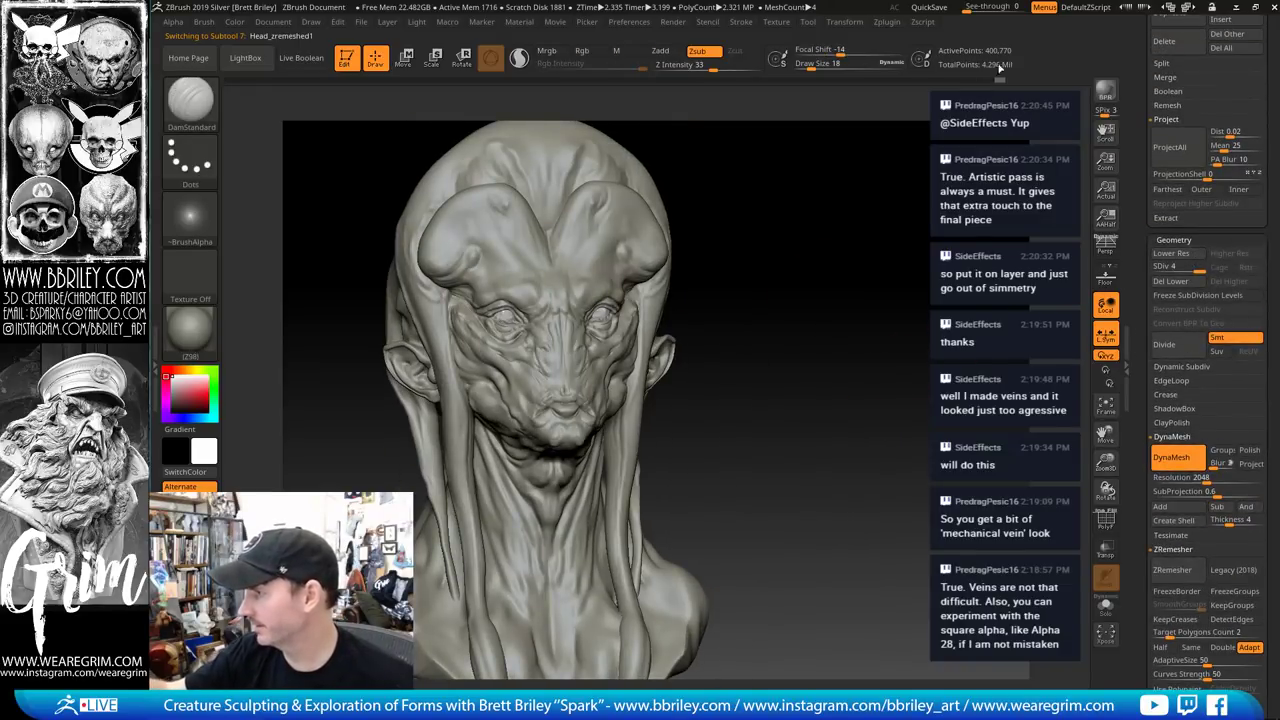
{"action": "left_click", "coordinate": [598, 255], "text": "alt"}
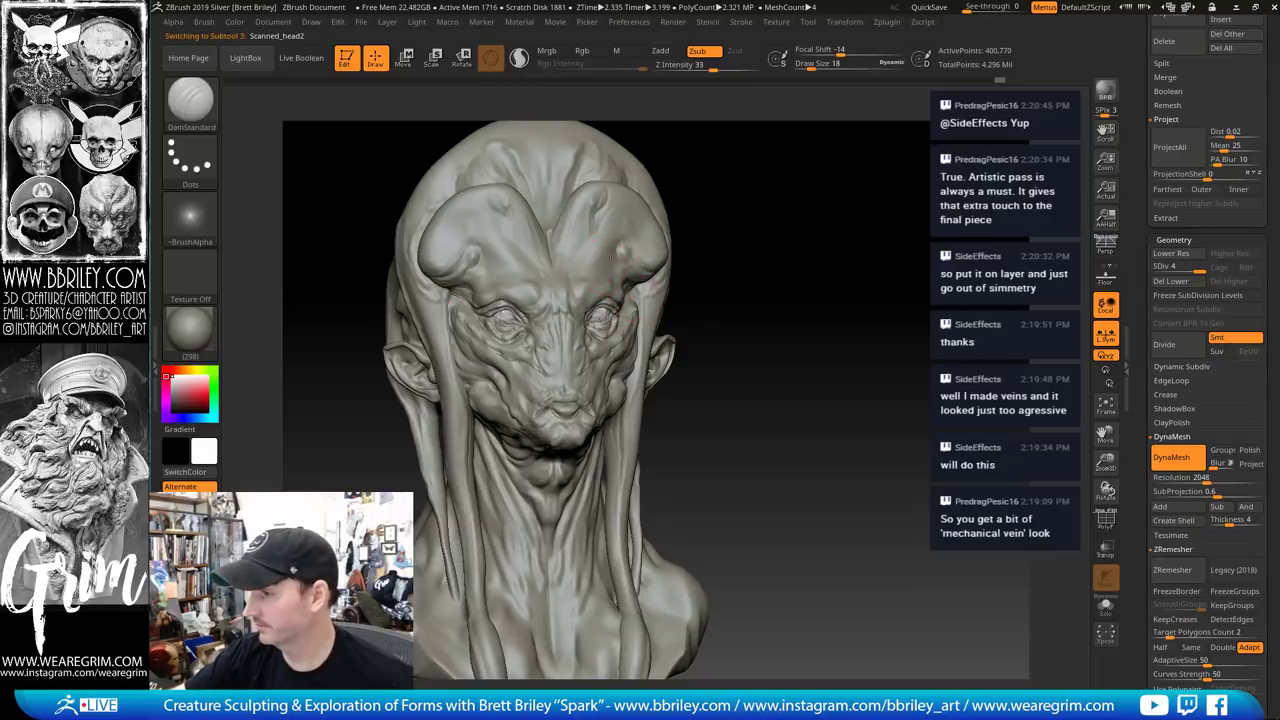
{"action": "left_click_drag", "start_coordinate": [957, 236], "coordinate": [897, 286]}
{"action": "key", "text": "b"}
{"action": "key", "text": "s"}
{"action": "key", "text": "t"}
{"action": "left_click", "coordinate": [190, 158]}
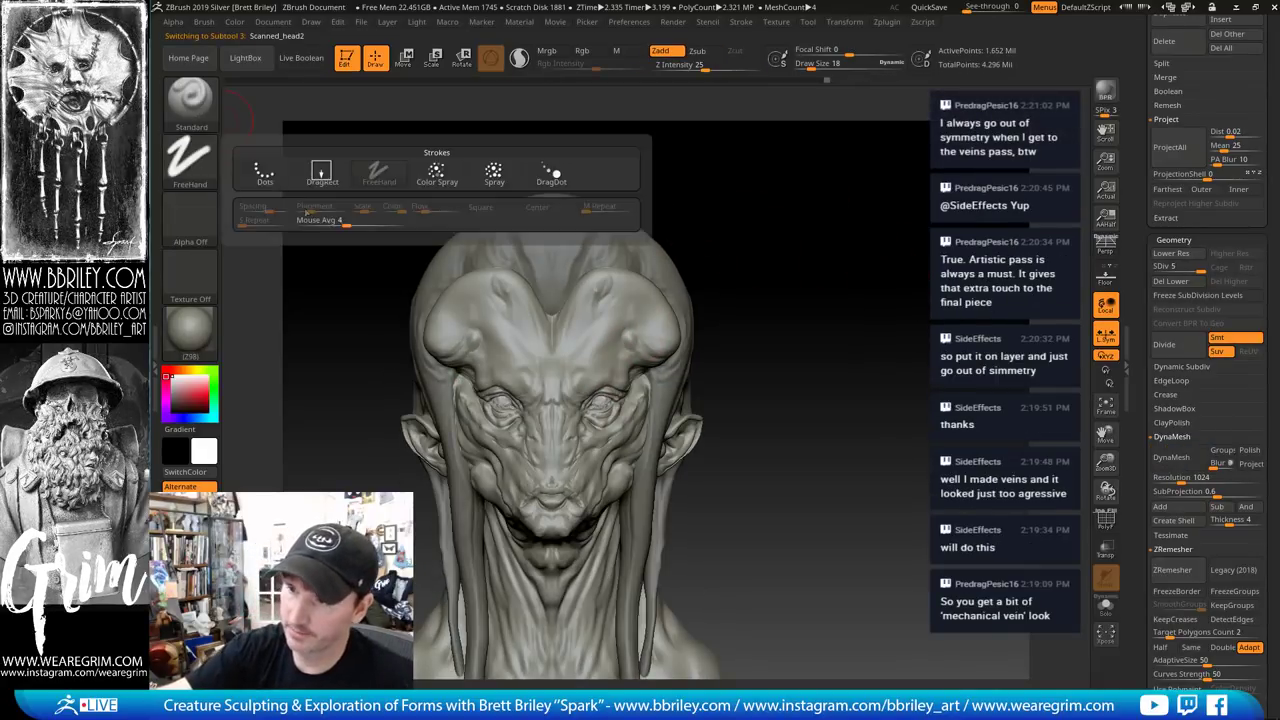
{"action": "left_click", "coordinate": [322, 174]}
{"action": "left_click", "coordinate": [190, 216]}
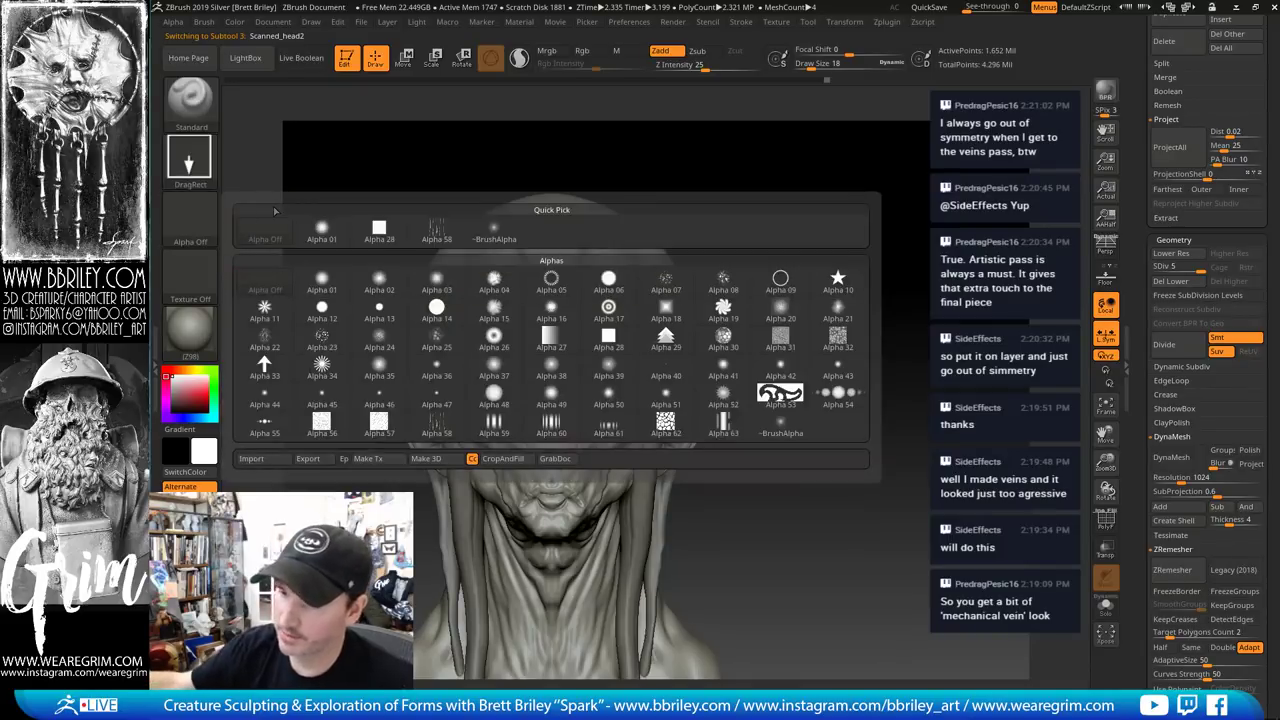
{"action": "left_click", "coordinate": [207, 232]}
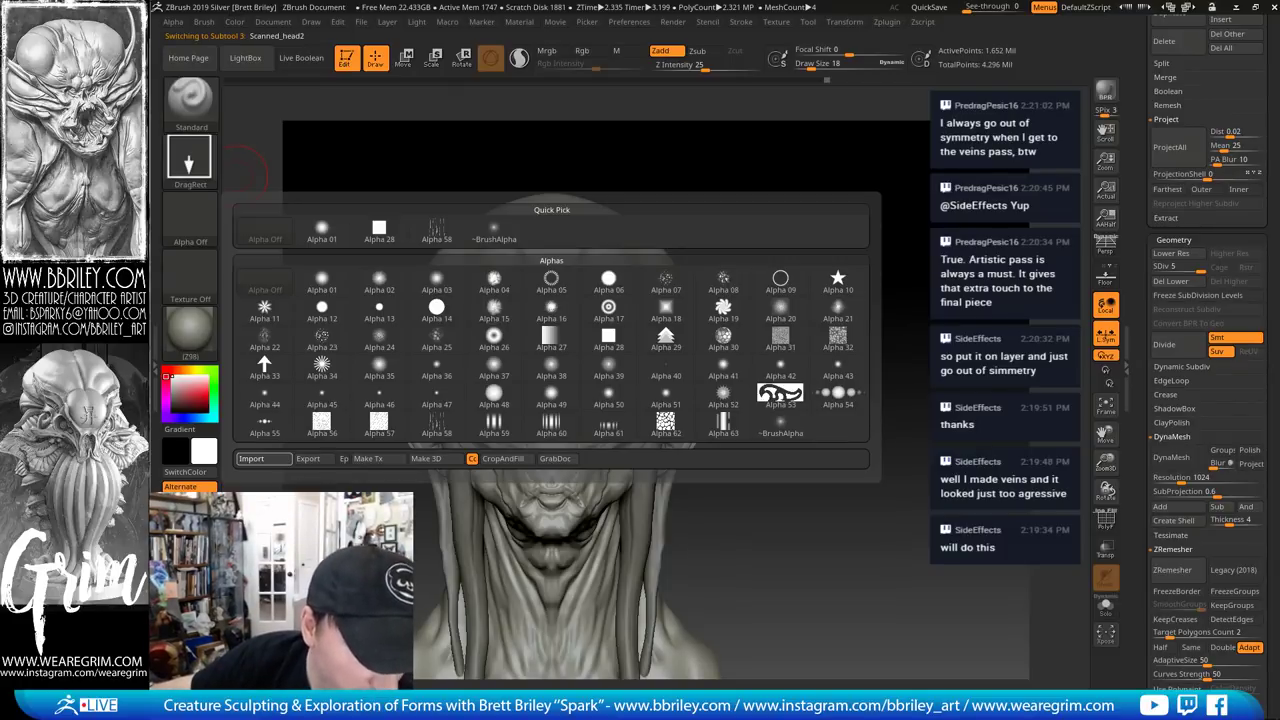
{"action": "mouse_move", "coordinate": [183, 232]}
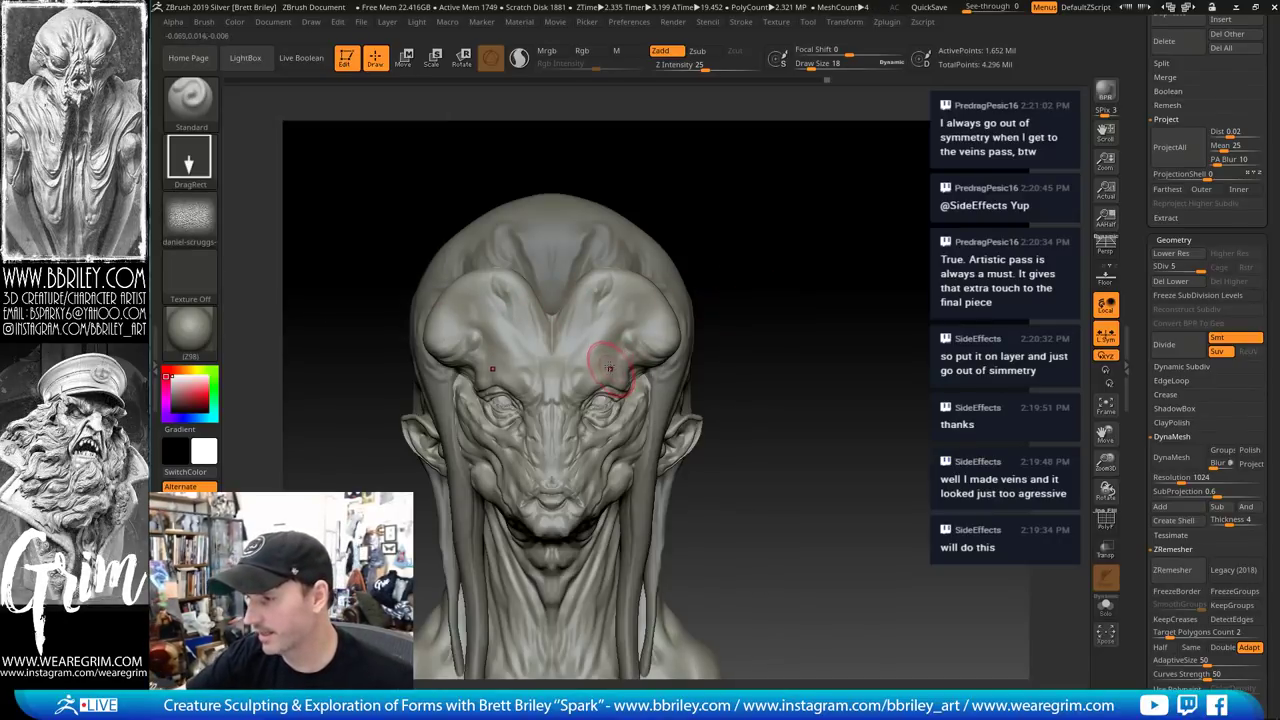
Try stamping the skin alpha on the brow, undo it, and try again with Z Intensity 9
{"action": "left_click_drag", "start_coordinate": [600, 351], "coordinate": [620, 390]}
{"action": "left_click_drag", "start_coordinate": [802, 285], "coordinate": [800, 390], "text": "alt"}
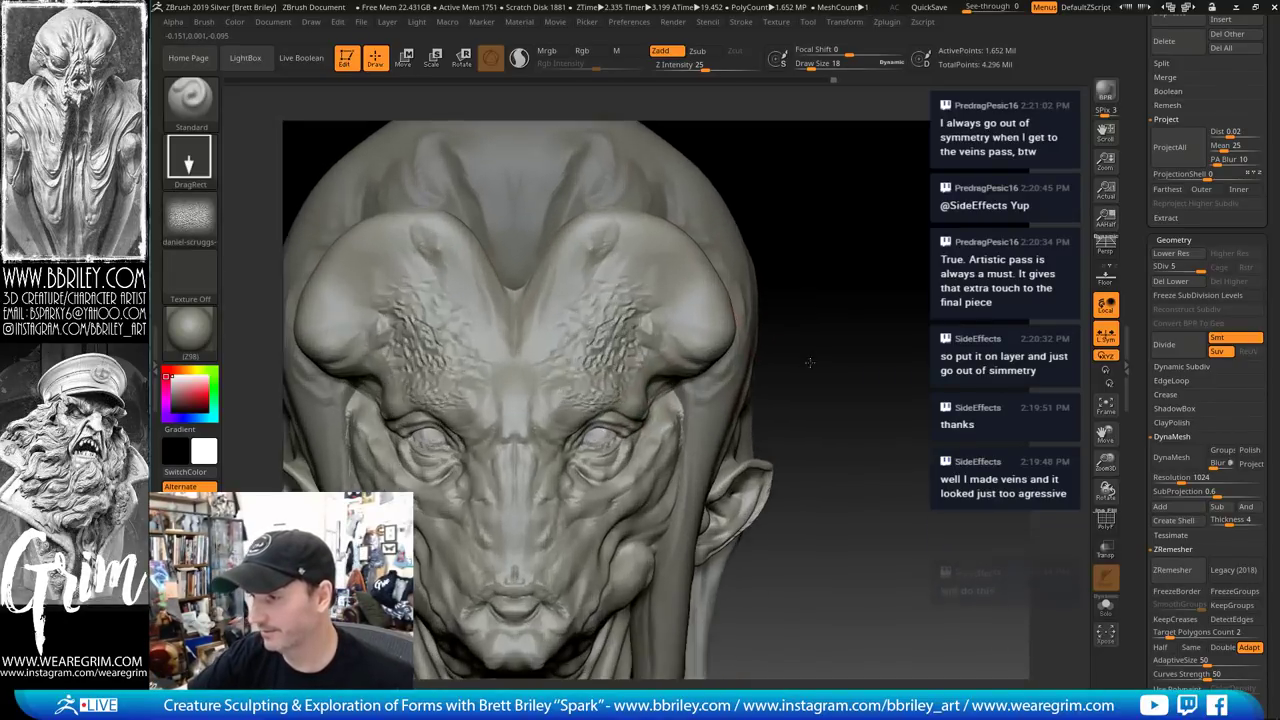
{"action": "key", "text": "ctrl+z"}
{"action": "left_click_drag", "start_coordinate": [705, 69], "coordinate": [683, 70]}
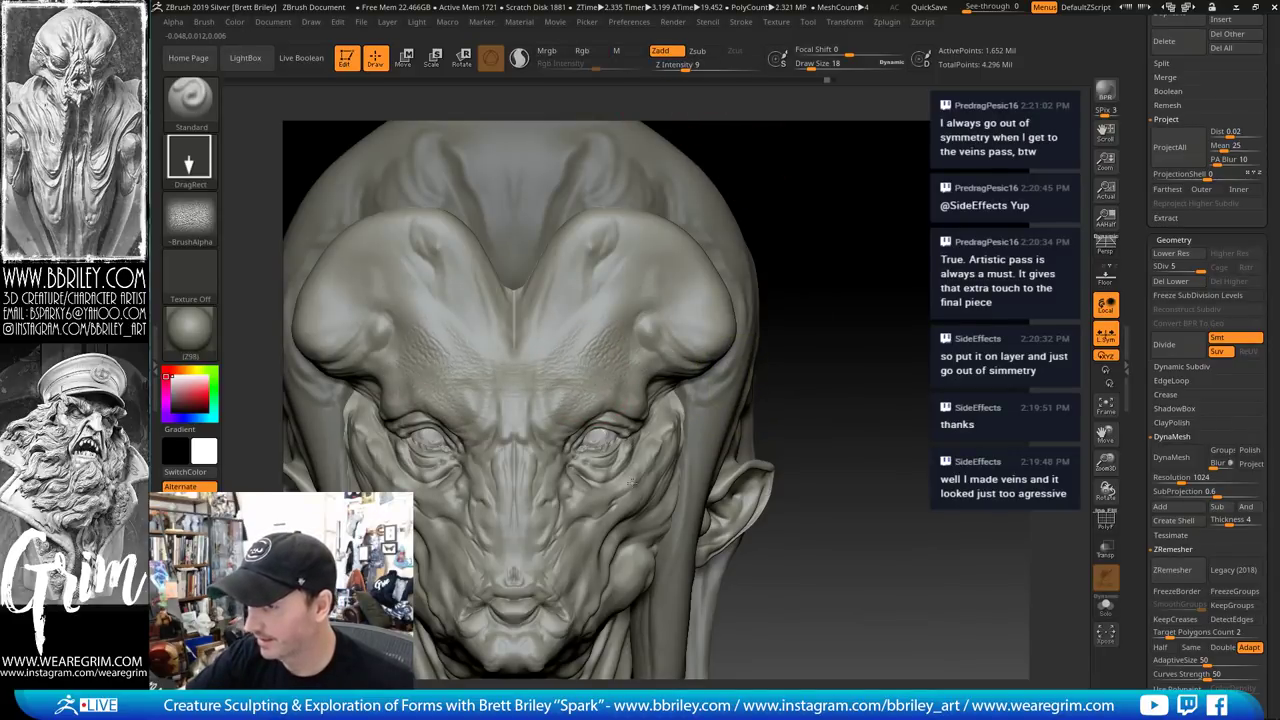
{"action": "mouse_move", "coordinate": [908, 205]}
{"action": "left_mouse_down"}
{"action": "mouse_move", "coordinate": [838, 215]}
{"action": "mouse_move", "coordinate": [870, 233]}
{"action": "left_mouse_up"}
{"action": "right_click_drag", "start_coordinate": [870, 233], "coordinate": [862, 222]}
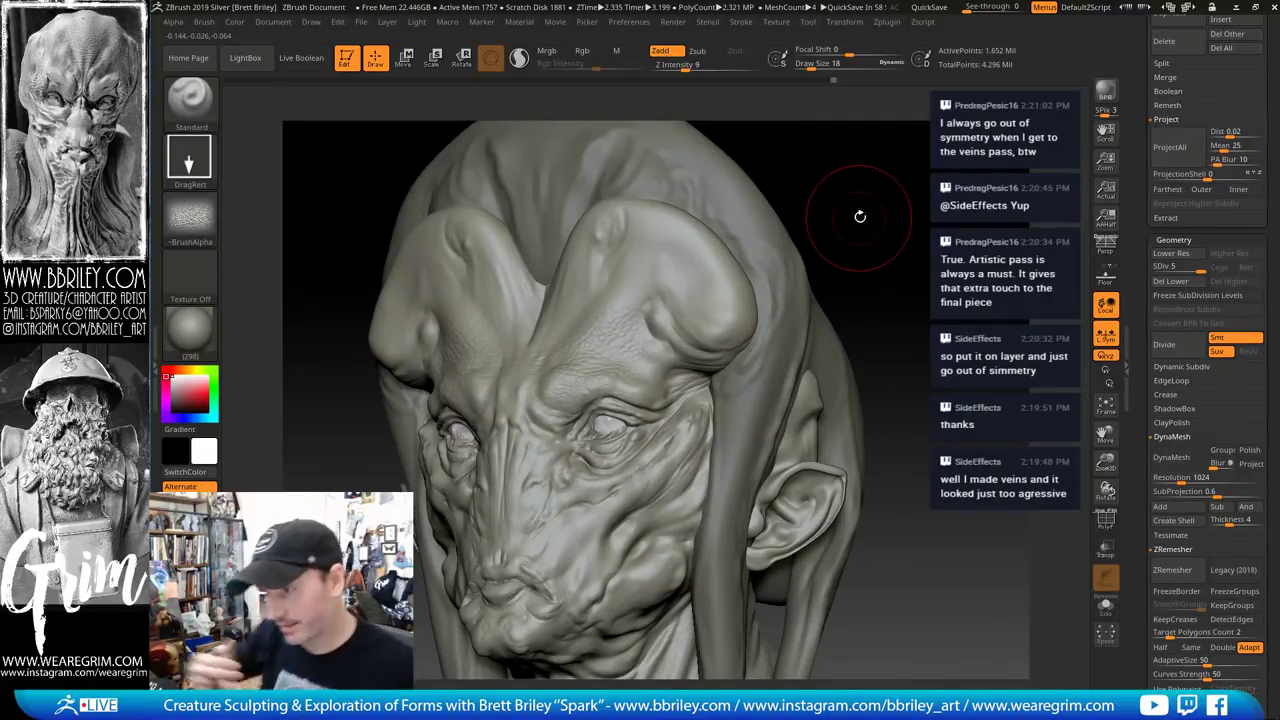
{"action": "right_click_drag", "start_coordinate": [800, 120], "coordinate": [849, 223]}
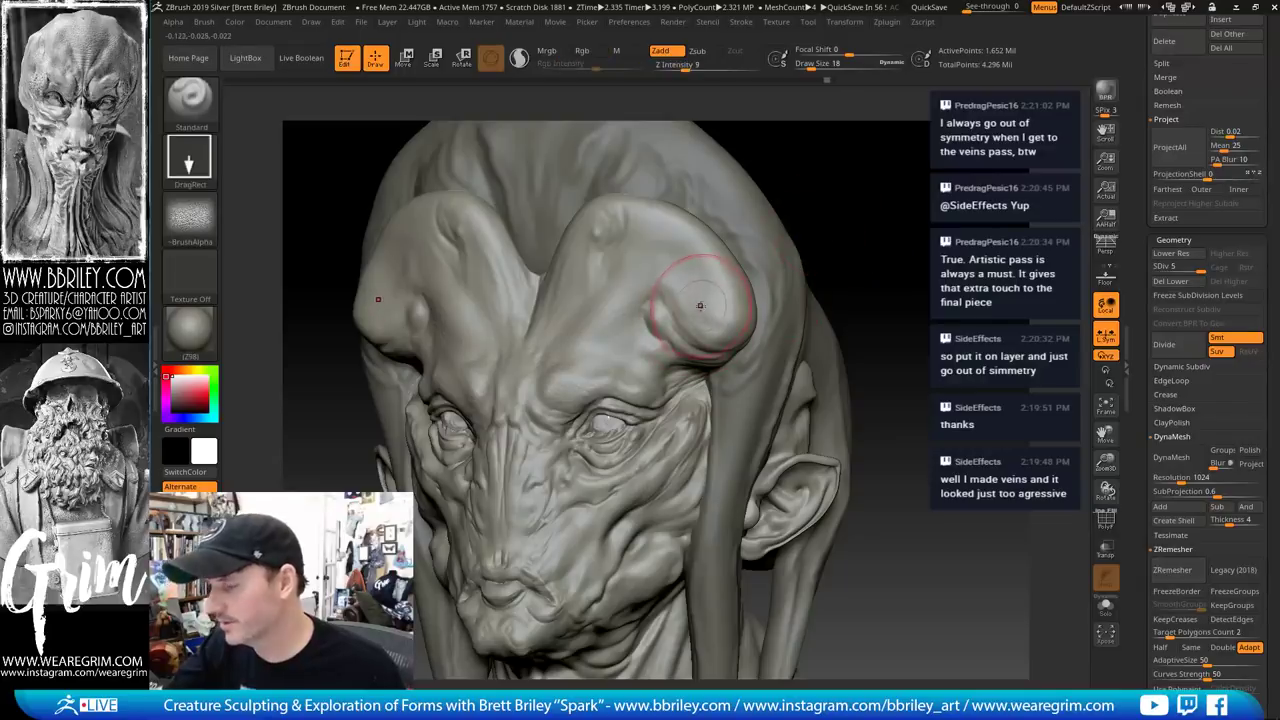
Set the Z Intensity to 14 and test the skin texture on the outer forehead lobes
{"action": "left_click", "coordinate": [693, 67]}
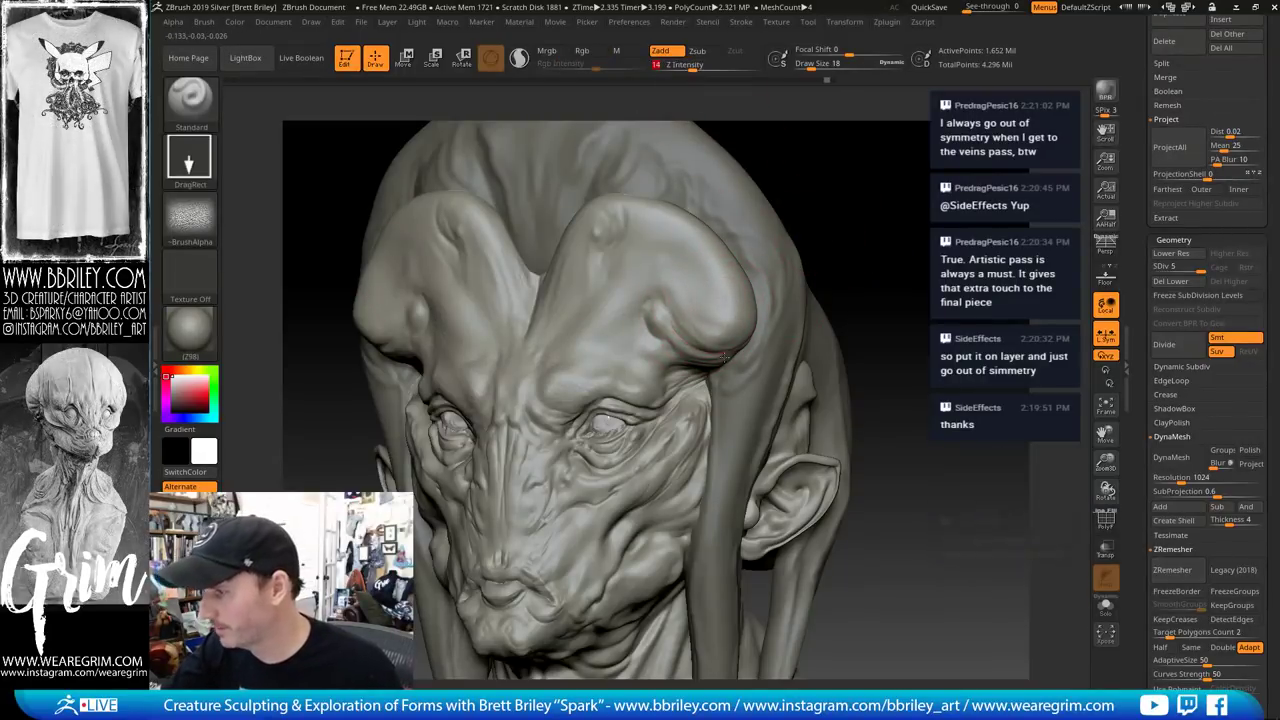
{"action": "key", "text": "Return"}
{"action": "mouse_move", "coordinate": [883, 209]}
{"action": "right_mouse_down"}
{"action": "mouse_move", "coordinate": [905, 220]}
{"action": "mouse_move", "coordinate": [889, 214]}
{"action": "mouse_move", "coordinate": [886, 246]}
{"action": "right_mouse_up"}
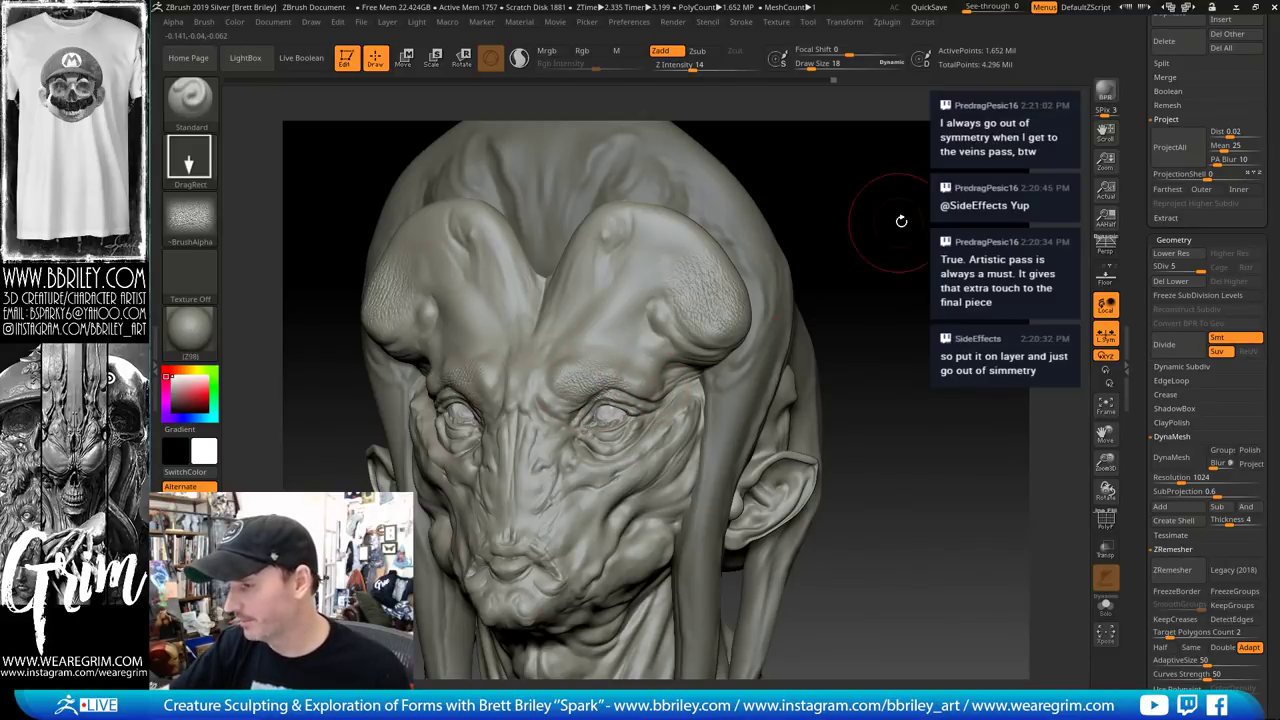
{"action": "mouse_move", "coordinate": [900, 220]}
{"action": "left_mouse_down"}
{"action": "mouse_move", "coordinate": [891, 246]}
{"action": "mouse_move", "coordinate": [882, 197]}
{"action": "mouse_move", "coordinate": [1083, 361]}
{"action": "left_mouse_up"}
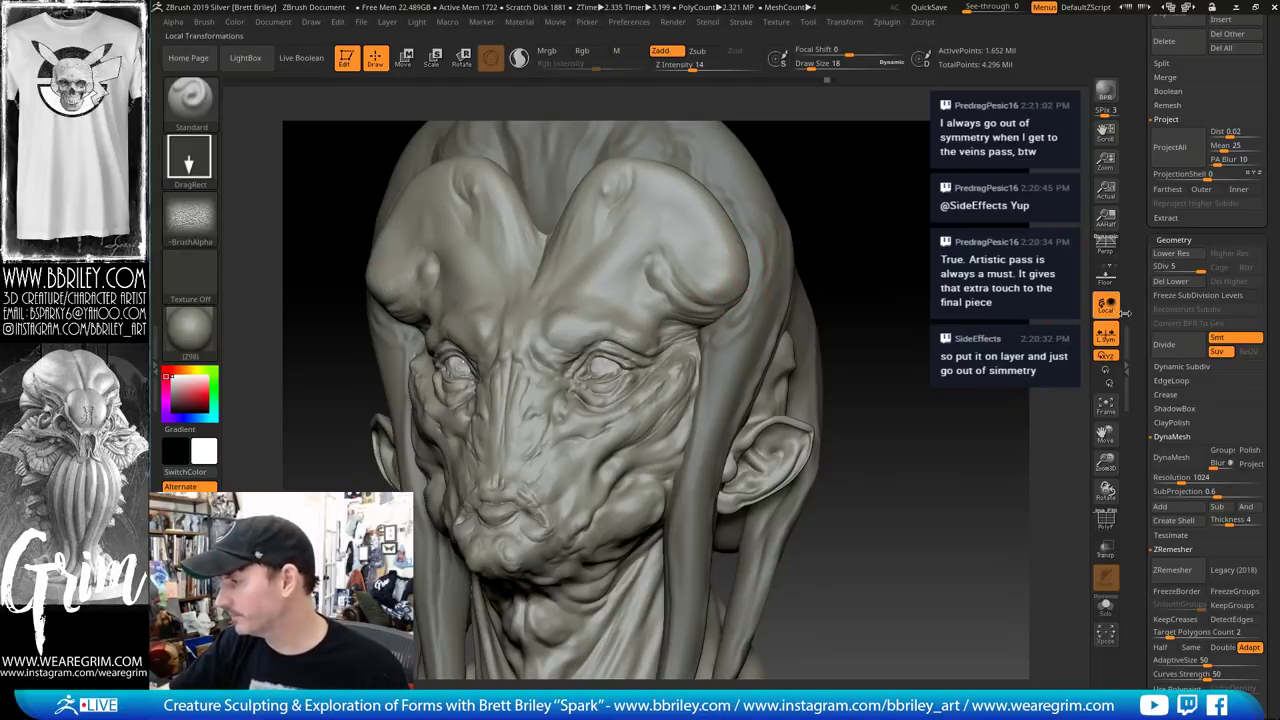
Add a new sculpt layer and stamp the skin alpha over the outer surfaces of the forehead lobes
{"action": "scroll", "coordinate": [1147, 358], "scroll_direction": "down", "scroll_amount": 8}
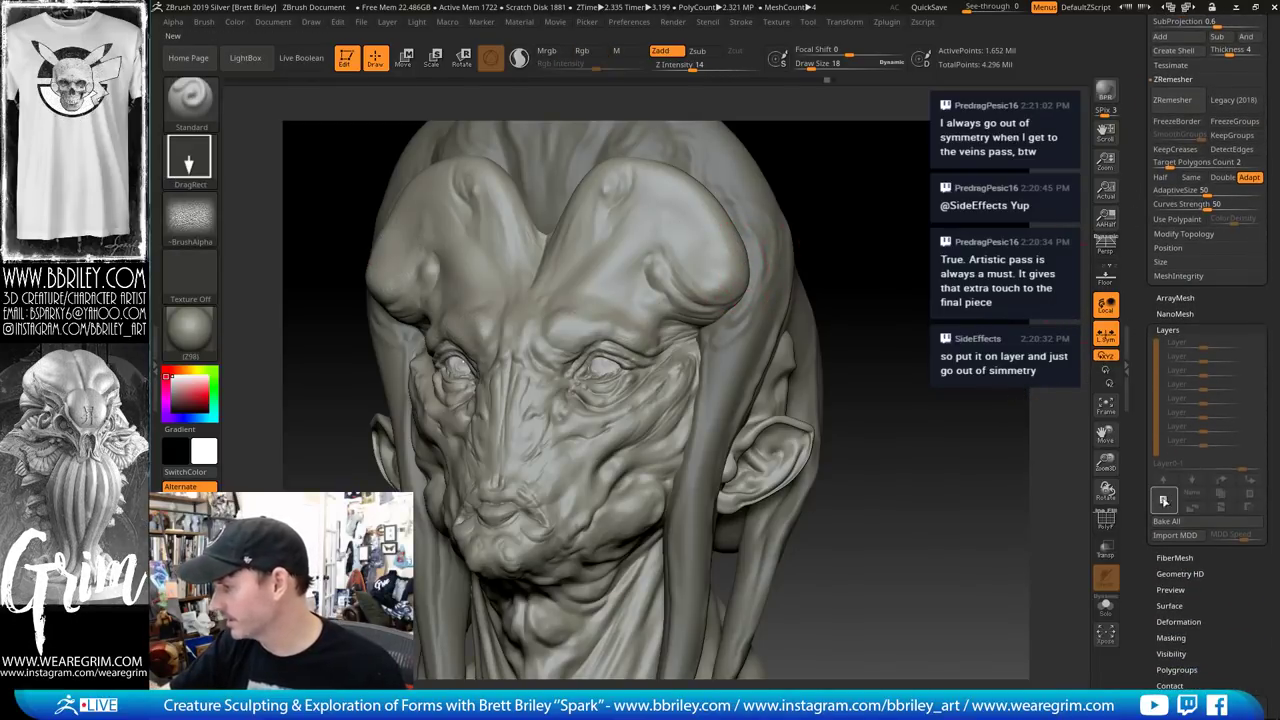
{"action": "left_click", "coordinate": [1163, 499]}
{"action": "mouse_move", "coordinate": [706, 238]}
{"action": "left_mouse_down"}
{"action": "mouse_move", "coordinate": [700, 250]}
{"action": "mouse_move", "coordinate": [686, 218]}
{"action": "mouse_move", "coordinate": [712, 218]}
{"action": "left_mouse_up"}
{"action": "left_click_drag", "start_coordinate": [809, 181], "coordinate": [662, 182]}
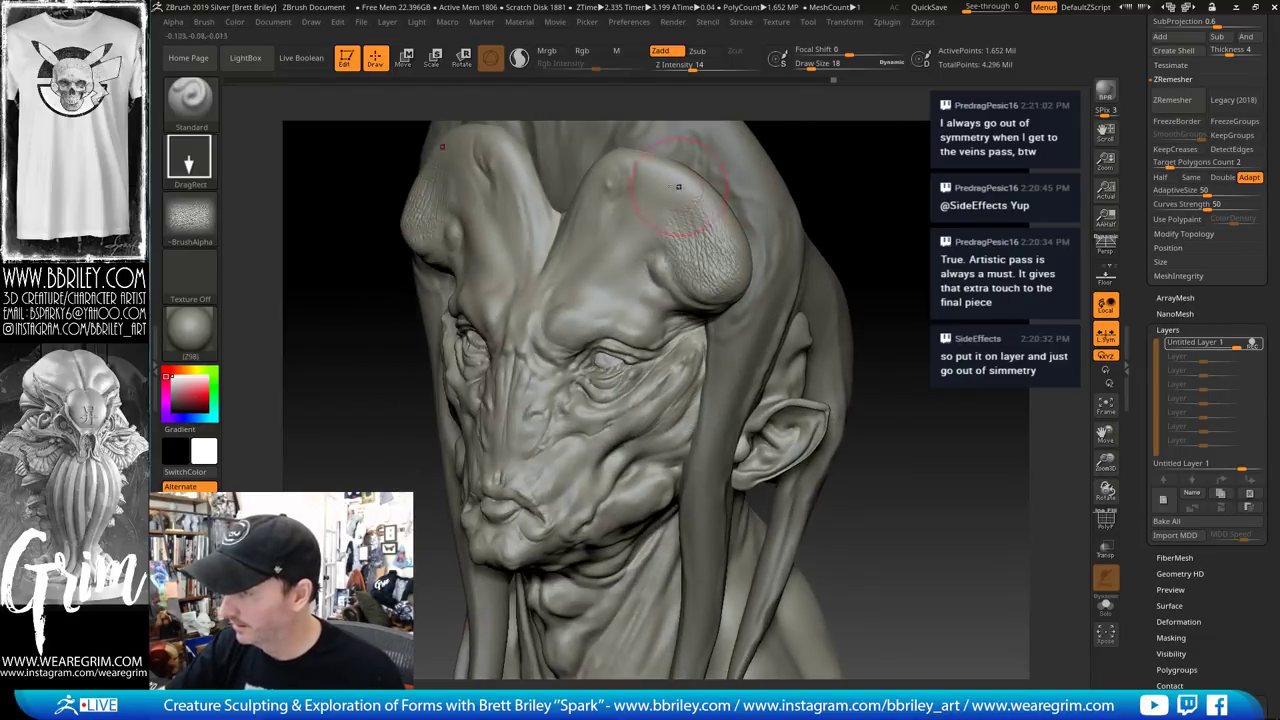
{"action": "left_click_drag", "start_coordinate": [875, 152], "coordinate": [720, 171]}
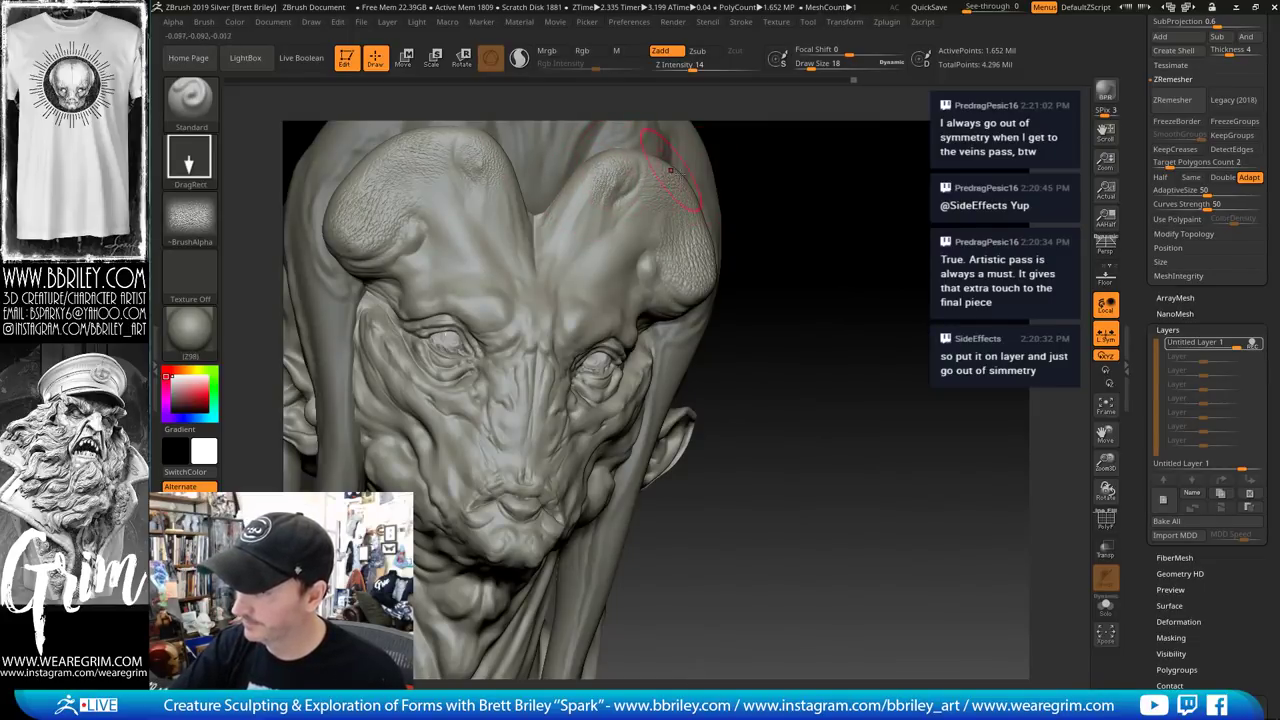
{"action": "left_click_drag", "start_coordinate": [832, 225], "coordinate": [677, 257]}
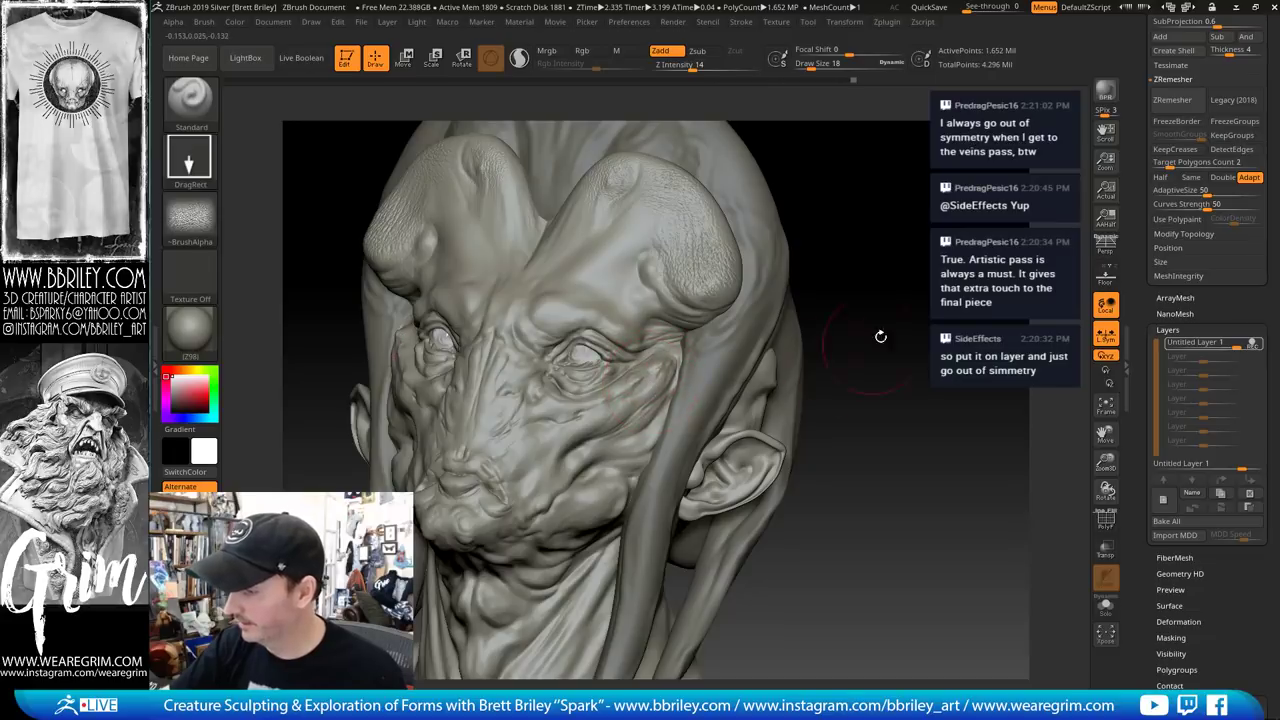
Stamp the skin texture over the cheek, jaw, chin and area around the mouth
{"action": "left_click_drag", "start_coordinate": [880, 334], "coordinate": [862, 240], "text": "alt"}
{"action": "left_click_drag", "start_coordinate": [580, 401], "coordinate": [603, 447]}
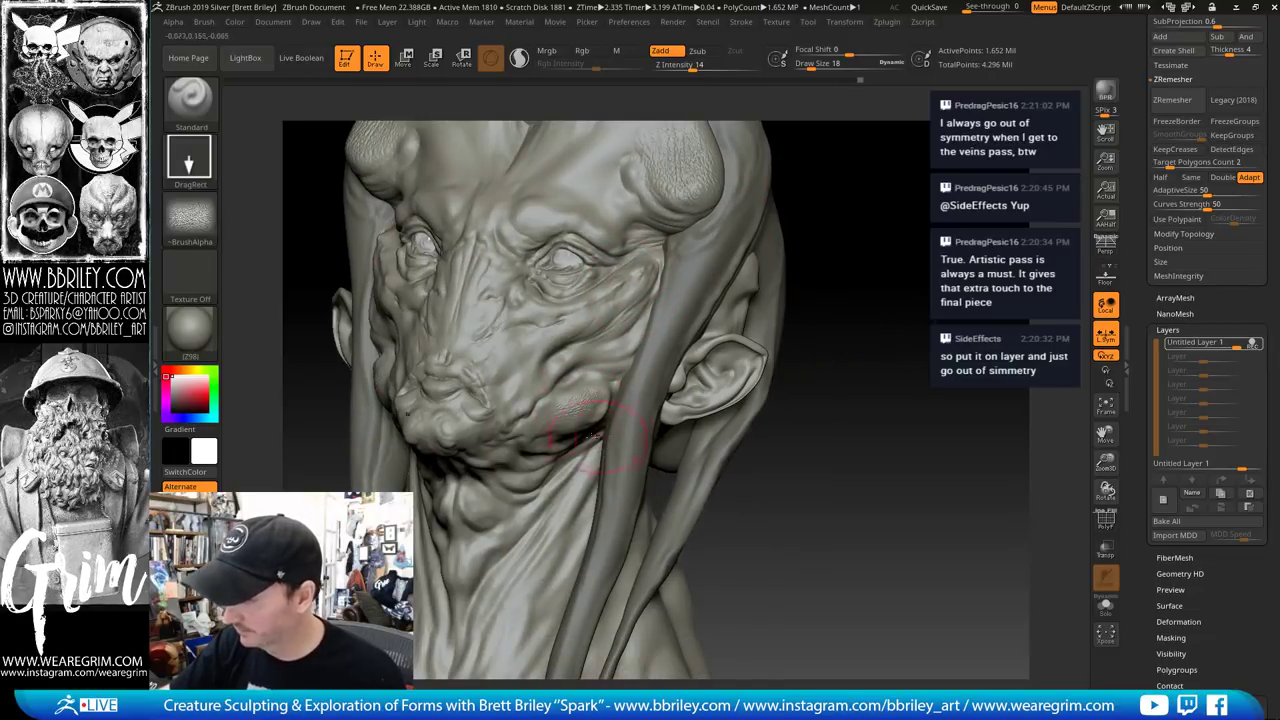
{"action": "mouse_move", "coordinate": [898, 359]}
{"action": "left_mouse_down"}
{"action": "mouse_move", "coordinate": [903, 343]}
{"action": "mouse_move", "coordinate": [512, 458]}
{"action": "left_mouse_up"}
{"action": "left_click_drag", "start_coordinate": [825, 328], "coordinate": [486, 430]}
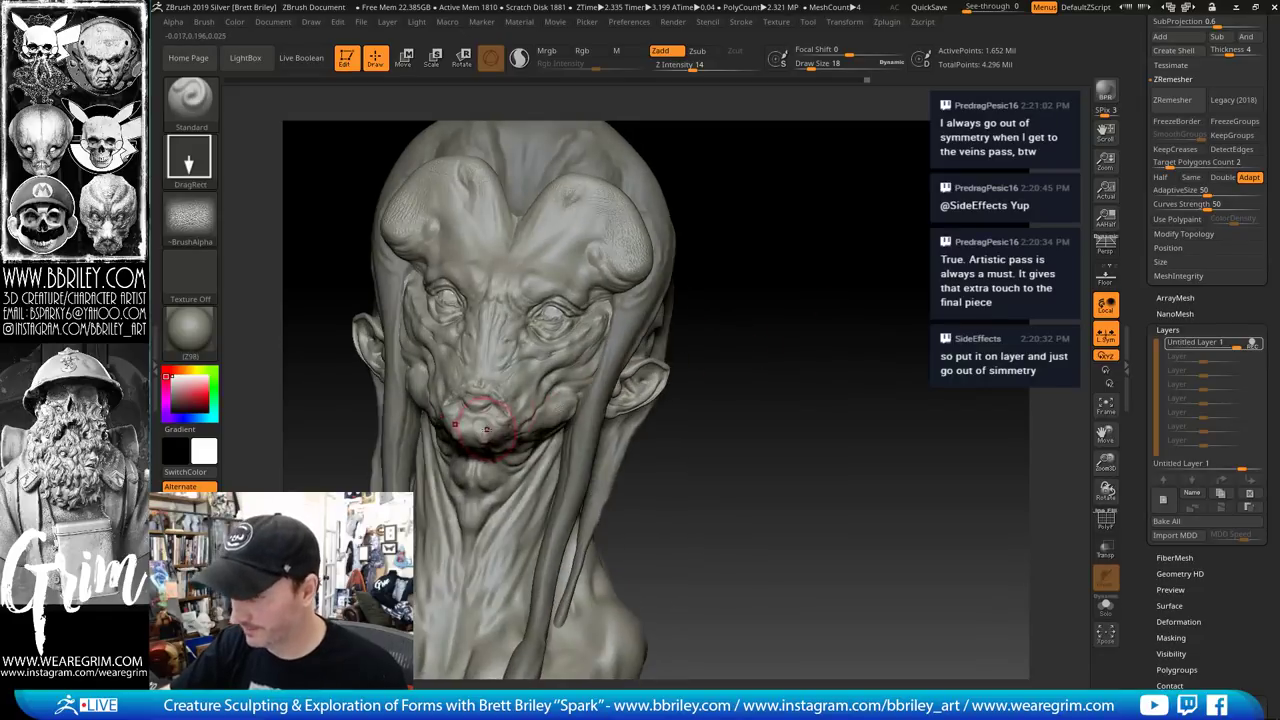
{"action": "left_click_drag", "start_coordinate": [766, 334], "coordinate": [498, 468]}
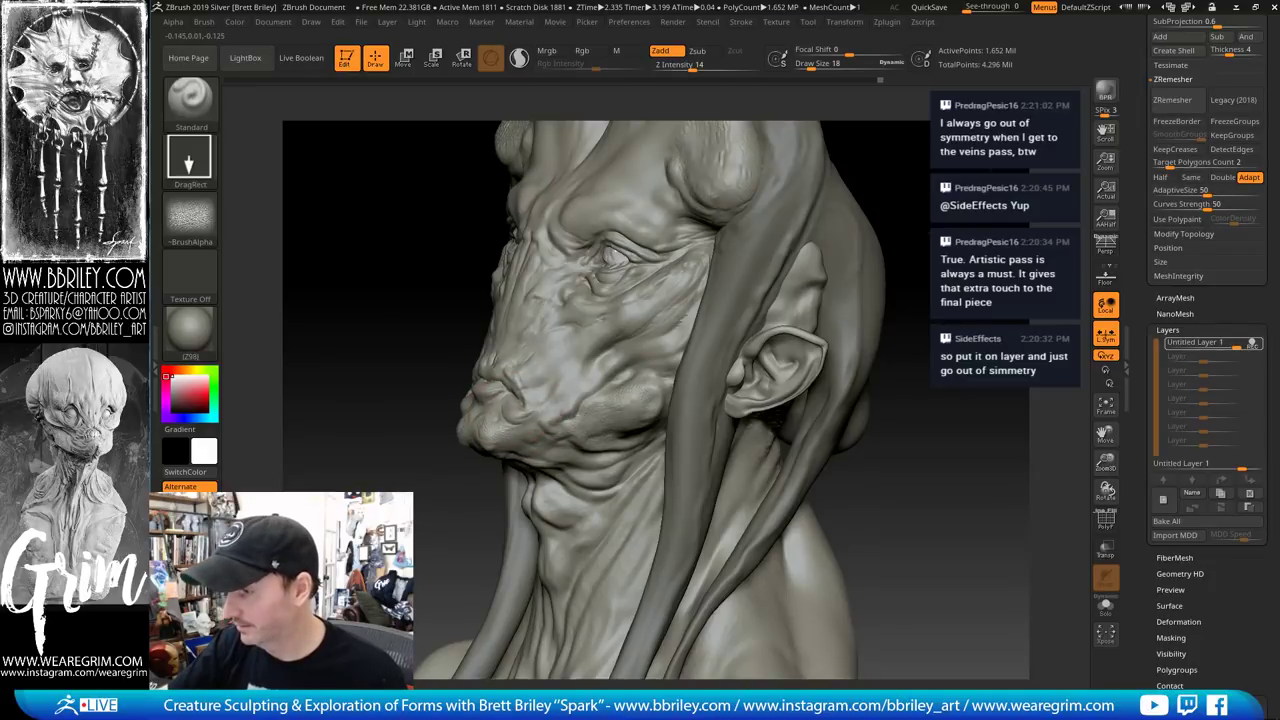
{"action": "left_click_drag", "start_coordinate": [860, 330], "coordinate": [557, 371]}
{"action": "left_click_drag", "start_coordinate": [886, 300], "coordinate": [553, 450]}
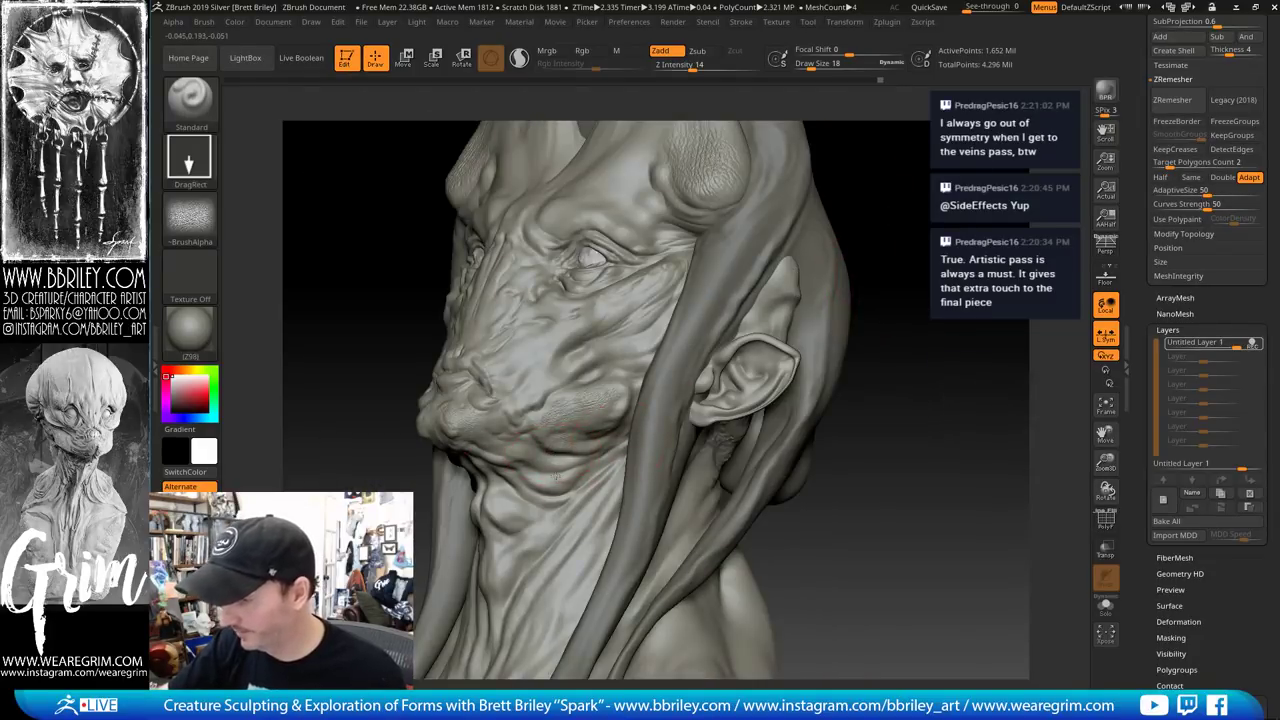
Stamp the skin texture over the rounded shoulder and its lower front edge
{"action": "left_click_drag", "start_coordinate": [886, 470], "coordinate": [798, 315], "text": "alt"}
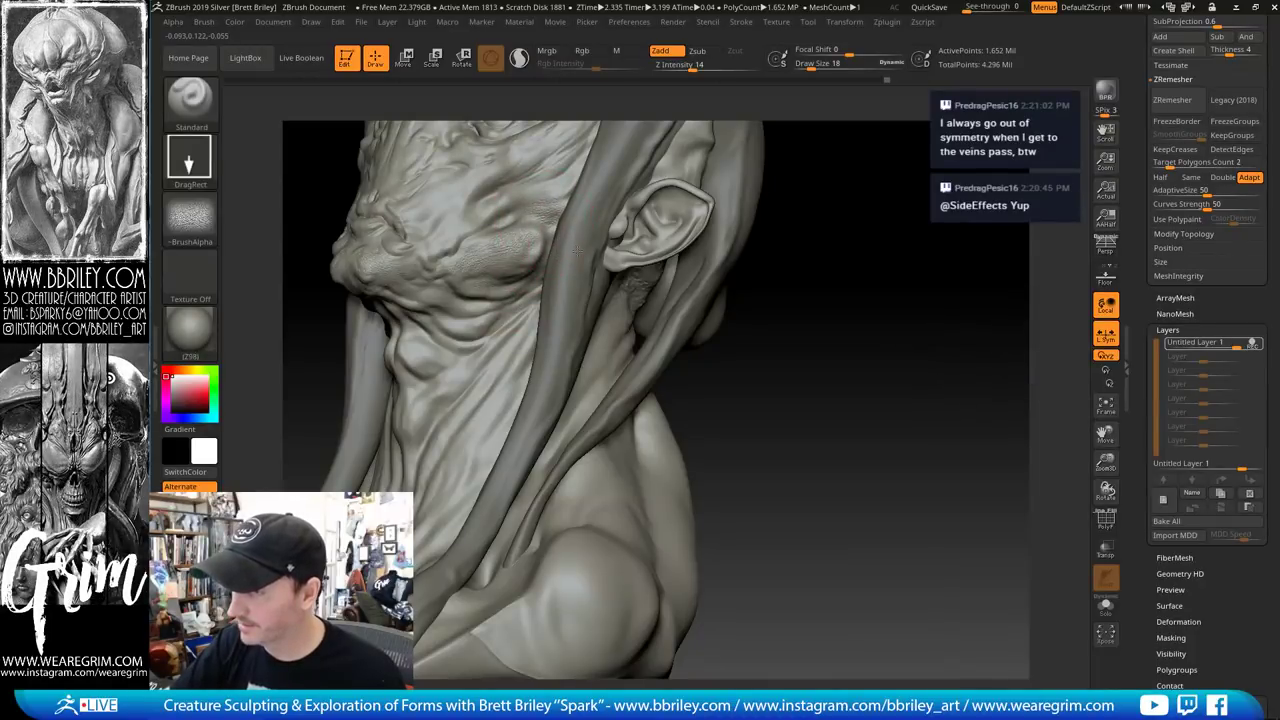
{"action": "mouse_move", "coordinate": [876, 300]}
{"action": "left_mouse_down", "text": "alt"}
{"action": "mouse_move", "coordinate": [891, 363]}
{"action": "mouse_move", "coordinate": [890, 320]}
{"action": "left_mouse_up", "text": "alt"}
{"action": "mouse_move", "coordinate": [876, 346]}
{"action": "left_mouse_down"}
{"action": "mouse_move", "coordinate": [894, 360]}
{"action": "mouse_move", "coordinate": [876, 346]}
{"action": "mouse_move", "coordinate": [857, 277]}
{"action": "mouse_move", "coordinate": [531, 466]}
{"action": "left_mouse_up"}
{"action": "left_click_drag", "start_coordinate": [571, 547], "coordinate": [596, 538]}
{"action": "left_click_drag", "start_coordinate": [700, 515], "coordinate": [632, 493]}
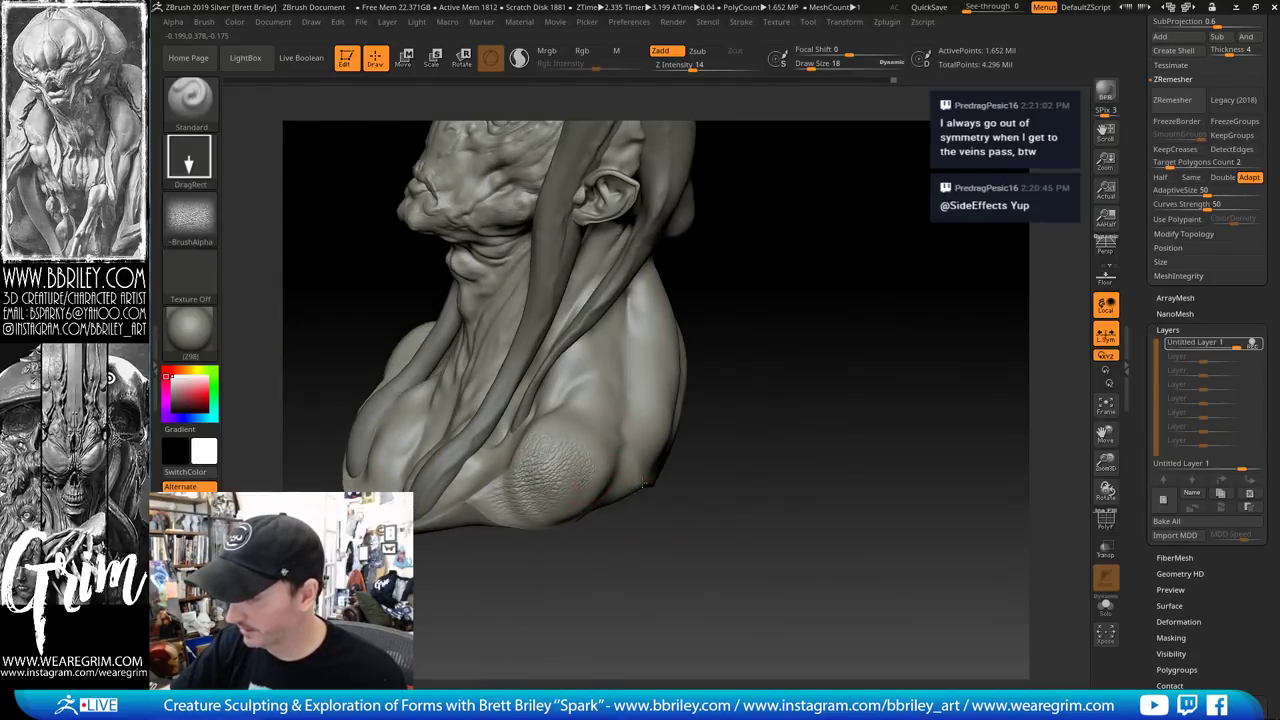
{"action": "left_click_drag", "start_coordinate": [799, 371], "coordinate": [868, 382]}
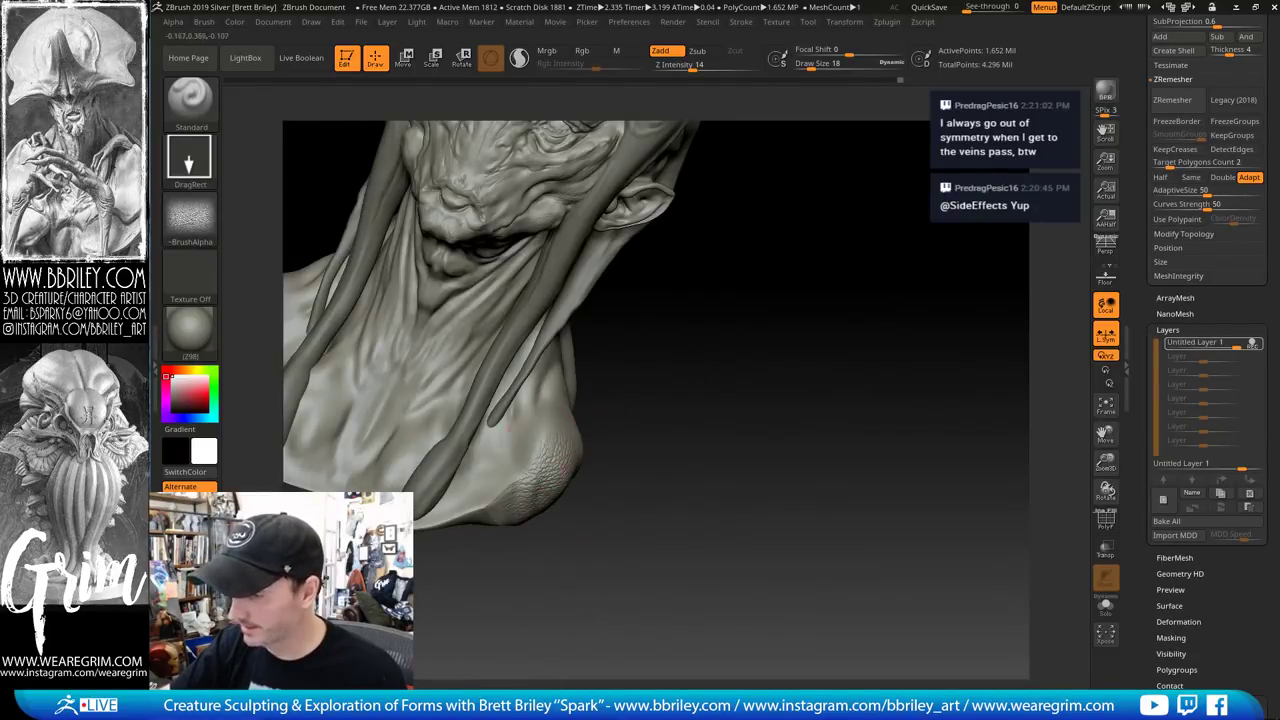
{"action": "mouse_move", "coordinate": [606, 474]}
{"action": "left_mouse_down"}
{"action": "mouse_move", "coordinate": [551, 494]}
{"action": "mouse_move", "coordinate": [503, 494]}
{"action": "mouse_move", "coordinate": [508, 482]}
{"action": "left_mouse_up"}
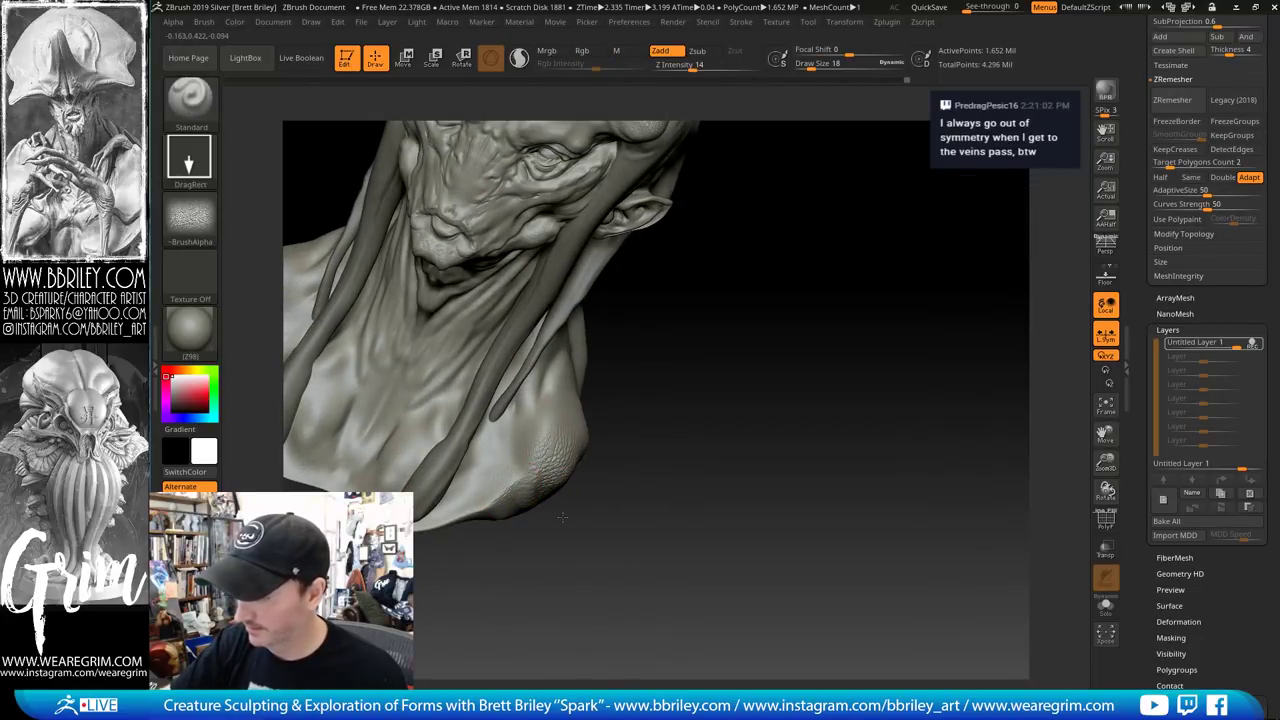
Stamp the skin texture across the back of the shoulder and the lower part of the upper back
{"action": "left_click_drag", "start_coordinate": [695, 357], "coordinate": [655, 380]}
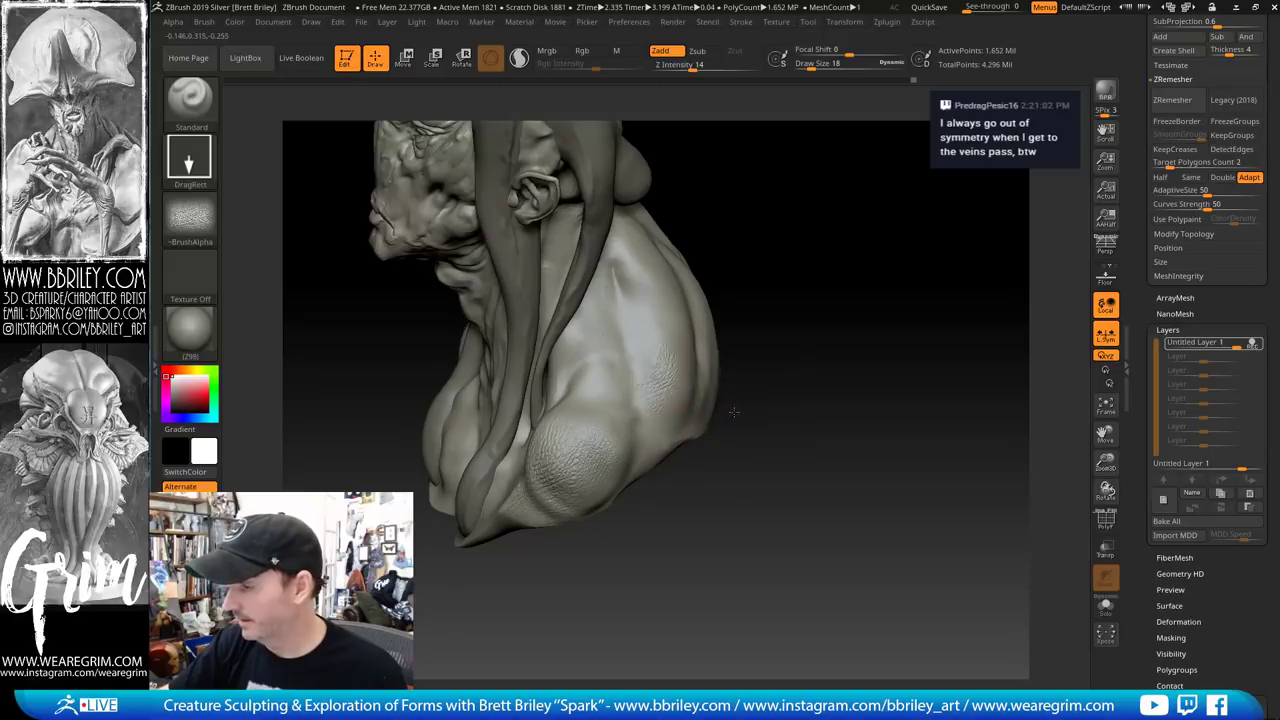
{"action": "mouse_move", "coordinate": [767, 373]}
{"action": "left_mouse_down"}
{"action": "mouse_move", "coordinate": [783, 323]}
{"action": "mouse_move", "coordinate": [621, 408]}
{"action": "mouse_move", "coordinate": [697, 419]}
{"action": "mouse_move", "coordinate": [668, 401]}
{"action": "mouse_move", "coordinate": [726, 437]}
{"action": "mouse_move", "coordinate": [736, 424]}
{"action": "left_mouse_up"}
{"action": "left_click_drag", "start_coordinate": [783, 323], "coordinate": [703, 381]}
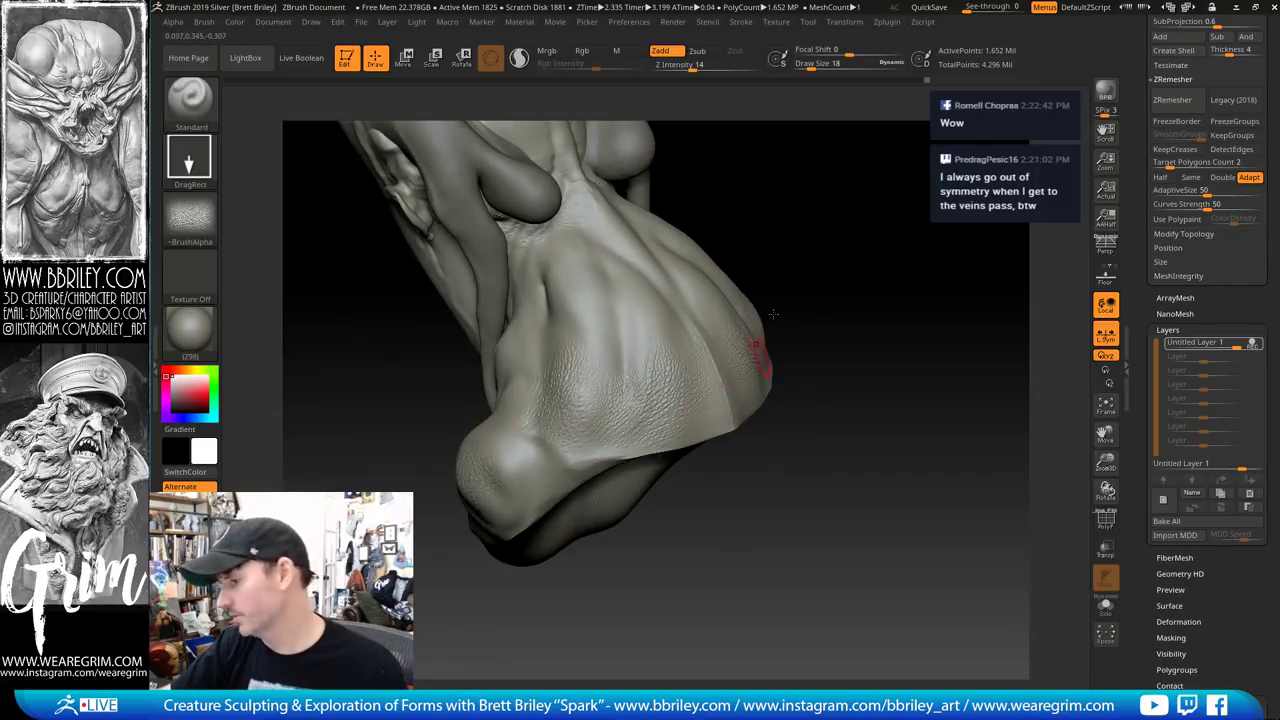
Smooth the texture at the nape and stamp the skin alpha on the back of the head and upper back
{"action": "left_click_drag", "start_coordinate": [766, 189], "coordinate": [762, 300]}
{"action": "key", "text": "shift"}
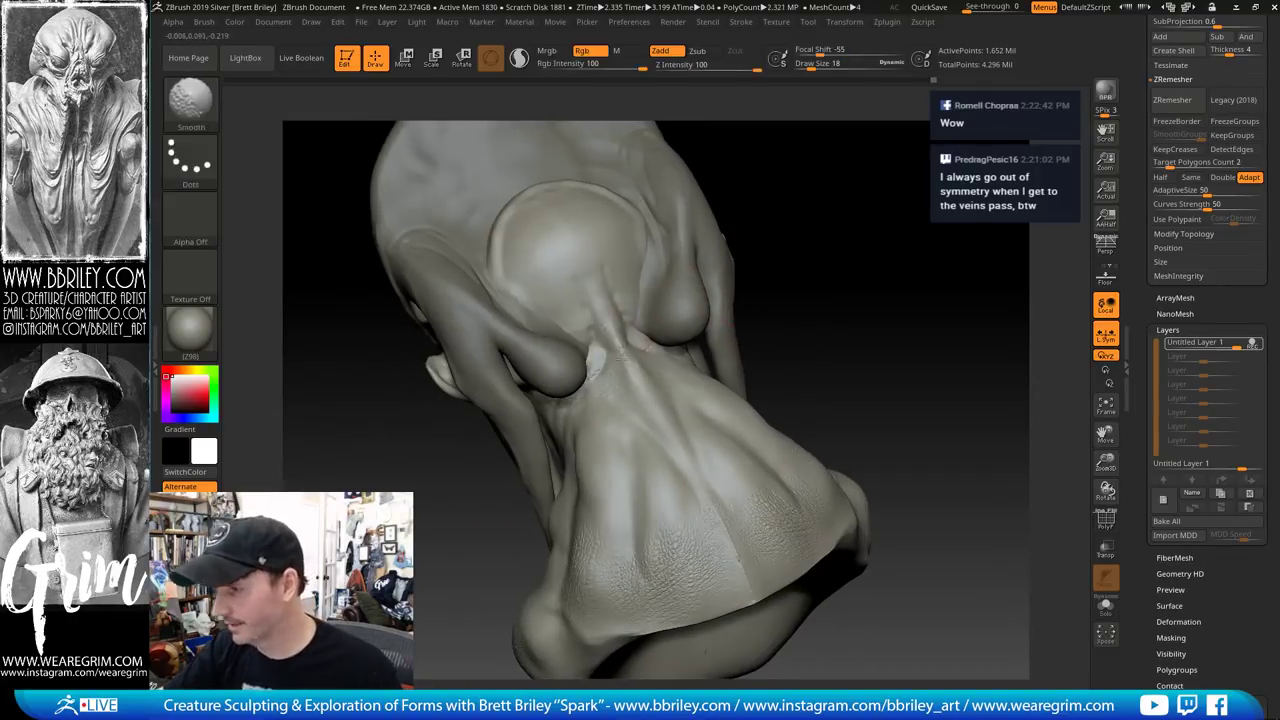
{"action": "left_click_drag", "start_coordinate": [590, 393], "coordinate": [568, 370], "text": "shift"}
{"action": "left_click_drag", "start_coordinate": [723, 163], "coordinate": [682, 176]}
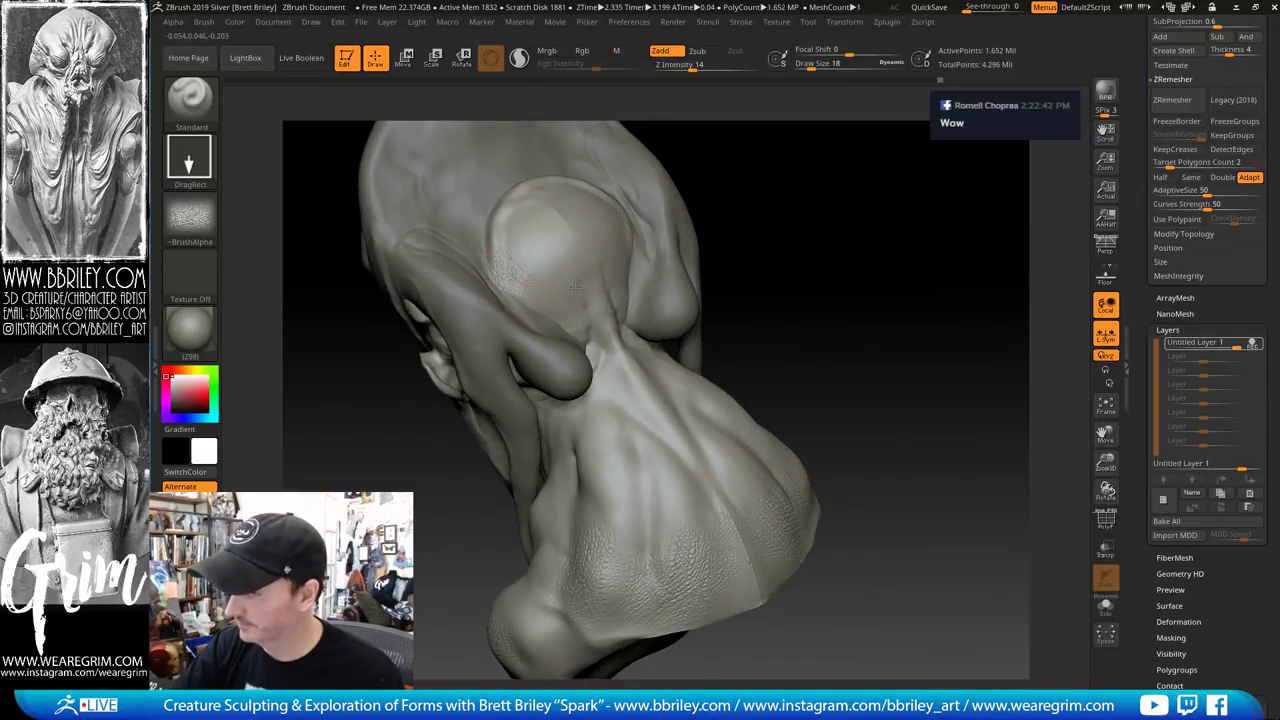
{"action": "left_click_drag", "start_coordinate": [512, 266], "coordinate": [516, 250]}
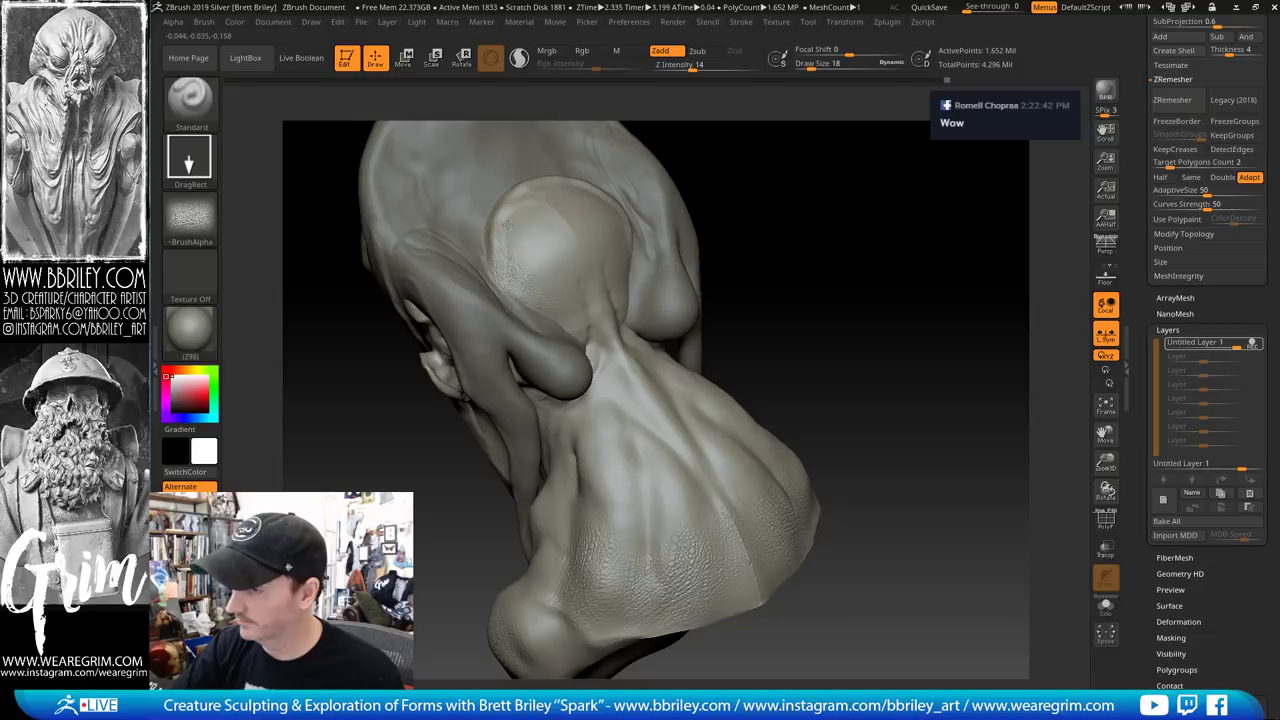
{"action": "left_click_drag", "start_coordinate": [728, 162], "coordinate": [711, 163]}
{"action": "left_click_drag", "start_coordinate": [562, 268], "coordinate": [562, 272]}
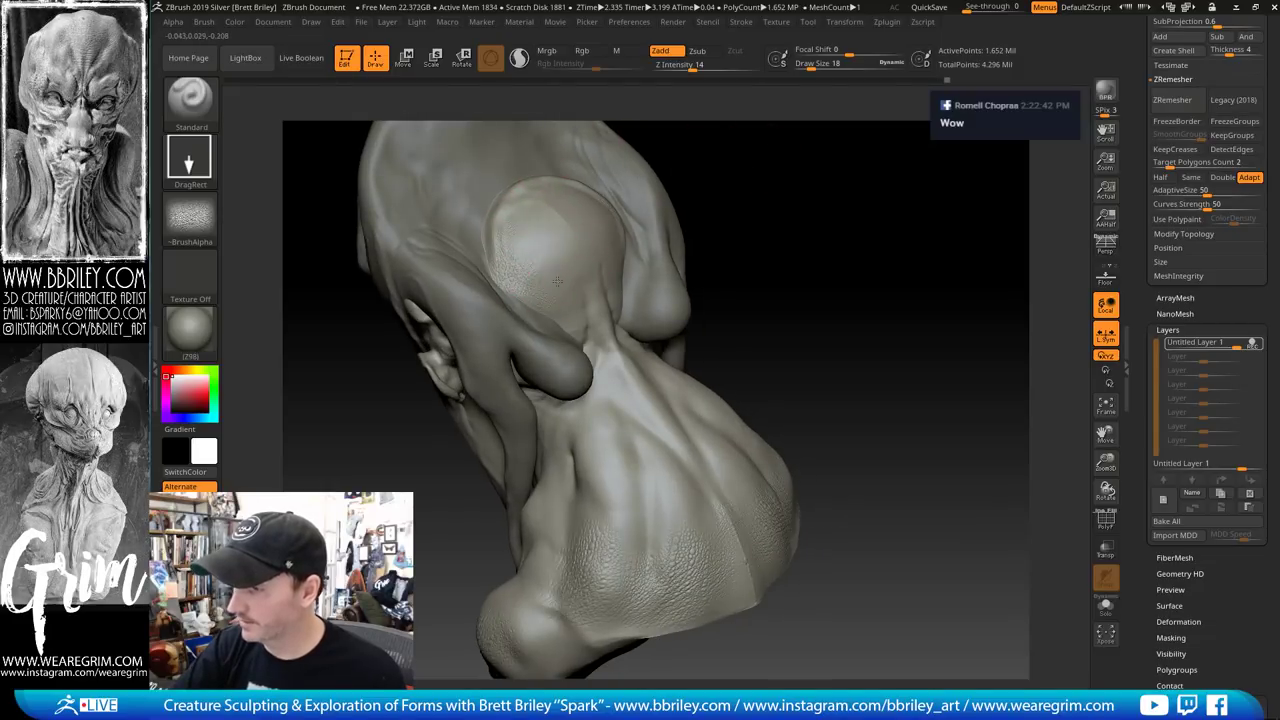
{"action": "left_click_drag", "start_coordinate": [771, 251], "coordinate": [571, 407]}
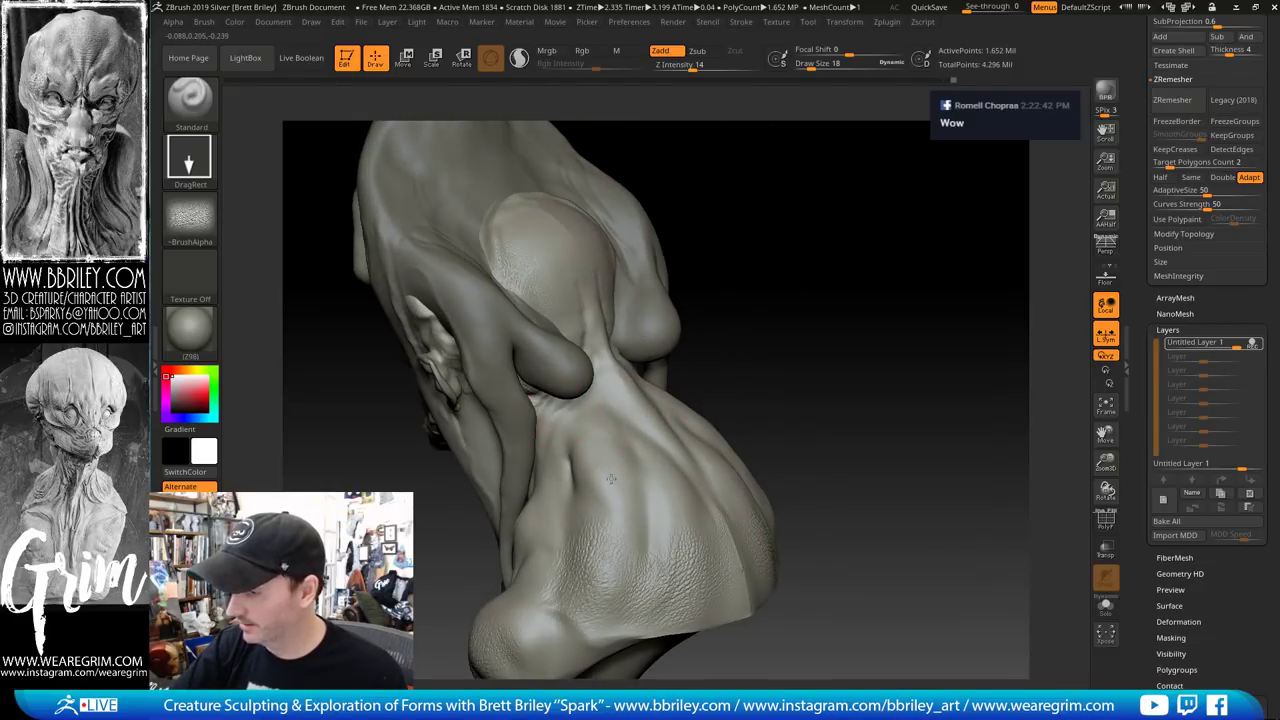
Rename the recording texture layer as rough
{"action": "mouse_move", "coordinate": [718, 370]}
{"action": "left_mouse_down"}
{"action": "mouse_move", "coordinate": [654, 351]}
{"action": "mouse_move", "coordinate": [770, 227]}
{"action": "mouse_move", "coordinate": [800, 260]}
{"action": "mouse_move", "coordinate": [732, 285]}
{"action": "left_mouse_up"}
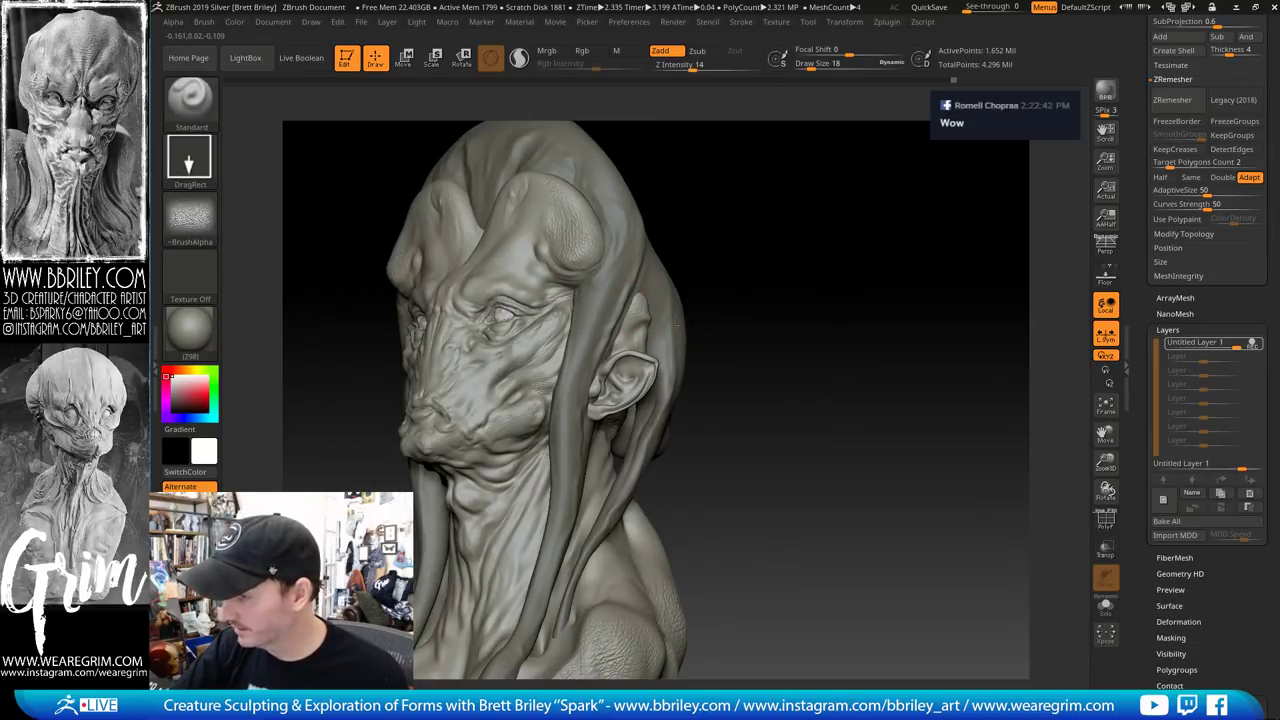
{"action": "left_click_drag", "start_coordinate": [735, 243], "coordinate": [803, 247]}
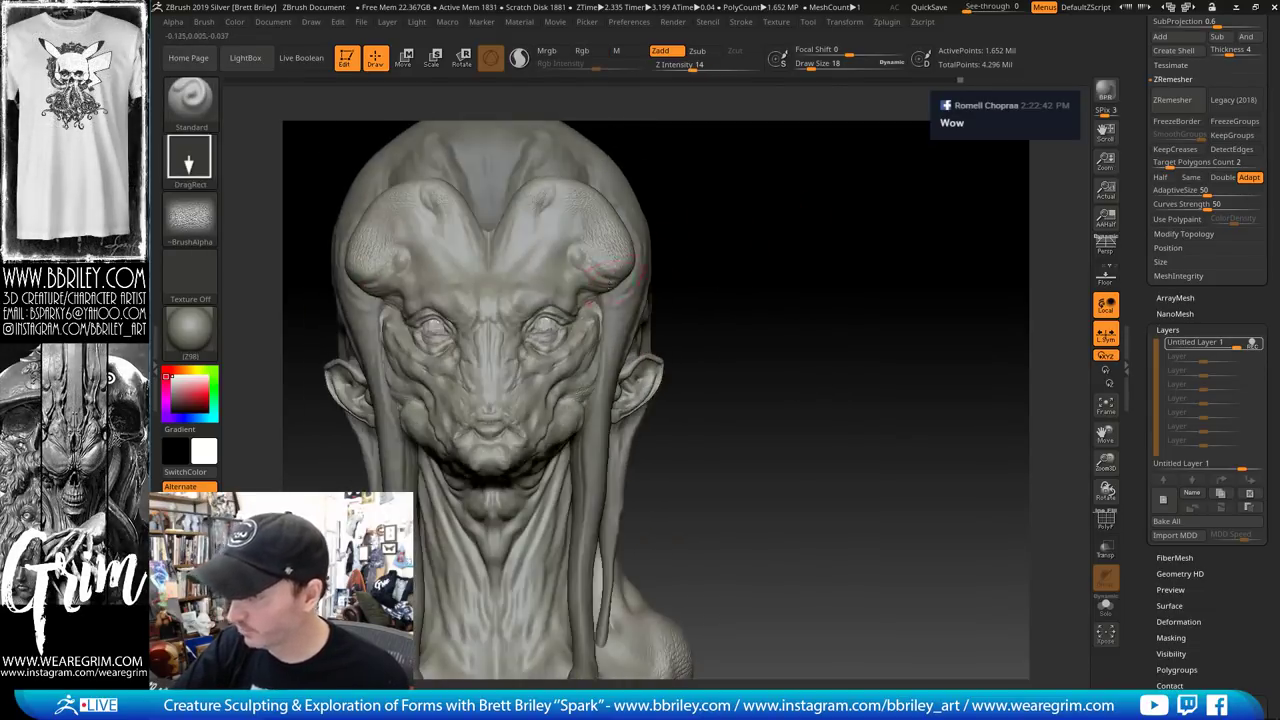
{"action": "left_click_drag", "start_coordinate": [985, 188], "coordinate": [923, 172]}
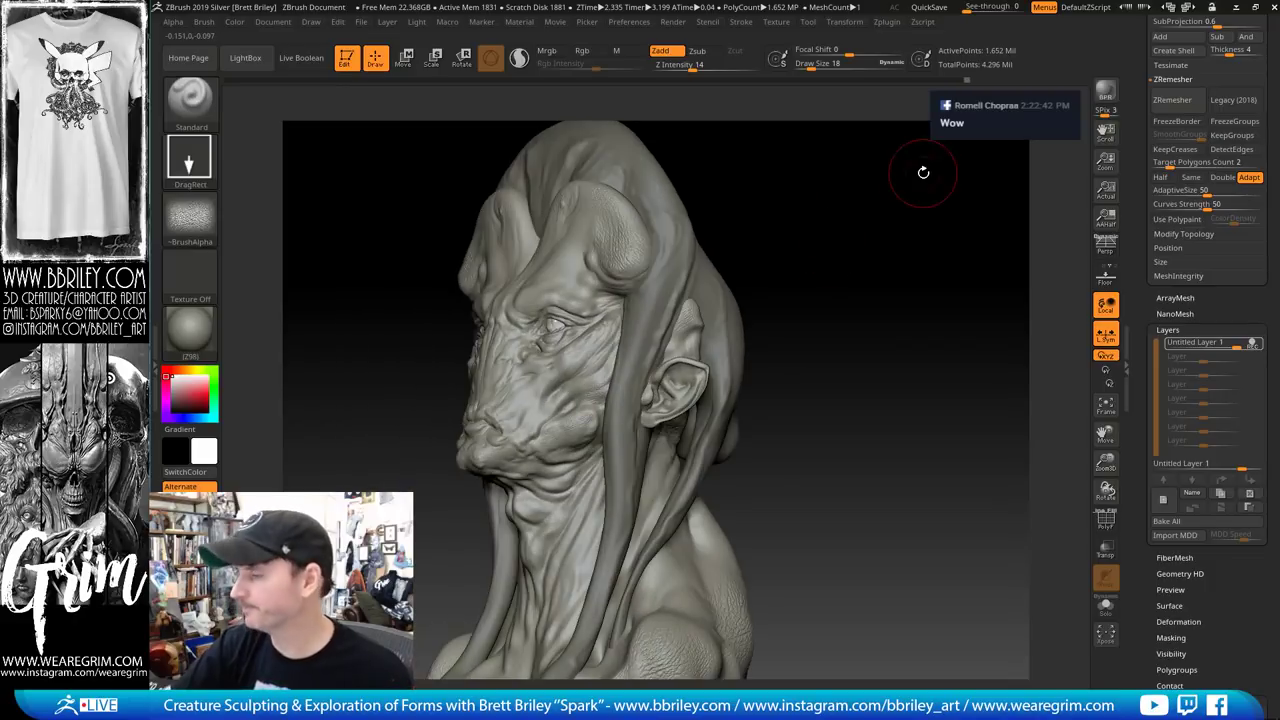
{"action": "left_click", "coordinate": [1191, 492]}
{"action": "type", "text": "rou"}
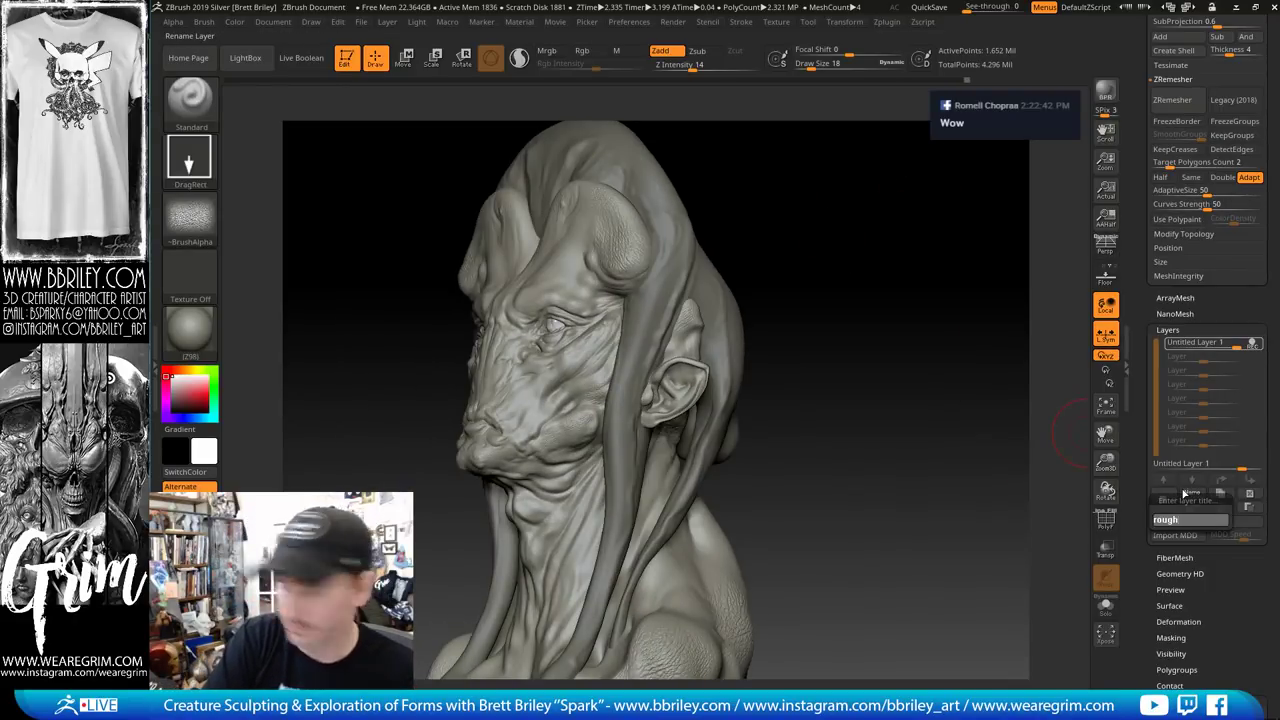
{"action": "type", "text": "gh"}
{"action": "key", "text": "Return"}
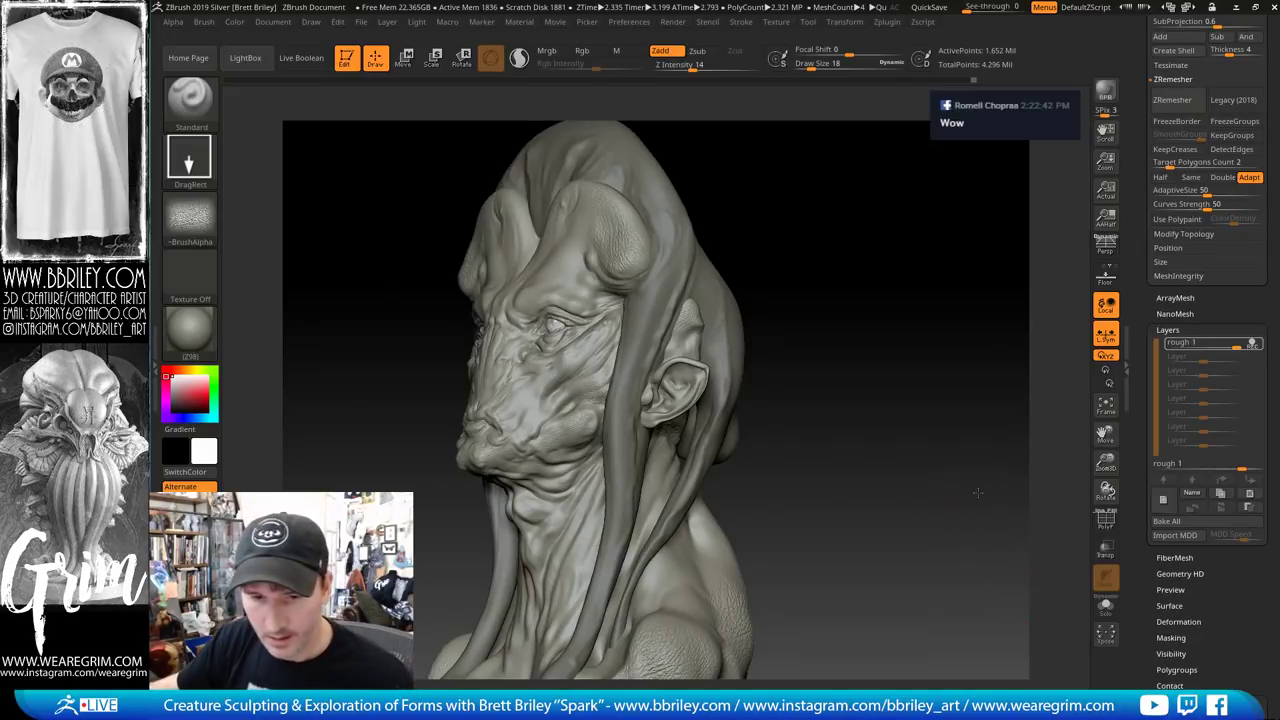
Stamp the skin texture over the upper and inner parts of the rounded forehead lobes
{"action": "mouse_move", "coordinate": [977, 492]}
{"action": "left_mouse_down"}
{"action": "mouse_move", "coordinate": [992, 455]}
{"action": "mouse_move", "coordinate": [836, 437]}
{"action": "left_mouse_up"}
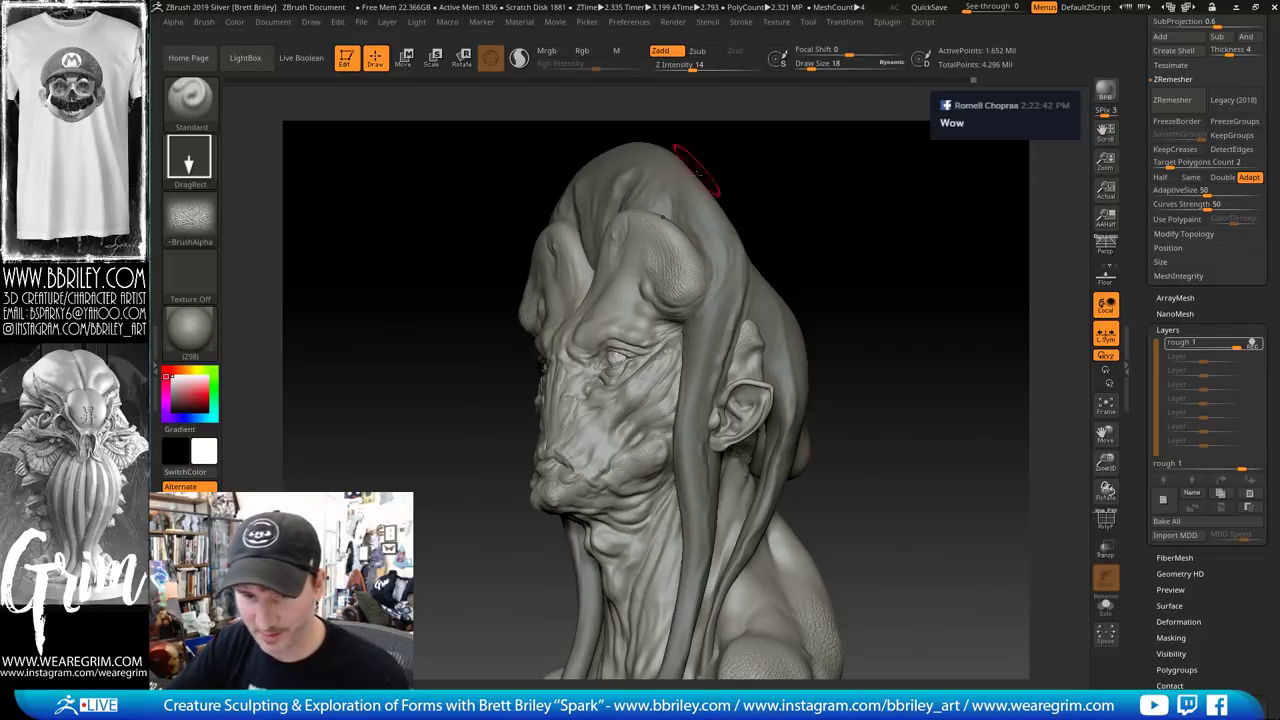
{"action": "mouse_move", "coordinate": [742, 225]}
{"action": "left_mouse_down"}
{"action": "mouse_move", "coordinate": [763, 234]}
{"action": "mouse_move", "coordinate": [785, 220]}
{"action": "left_mouse_up"}
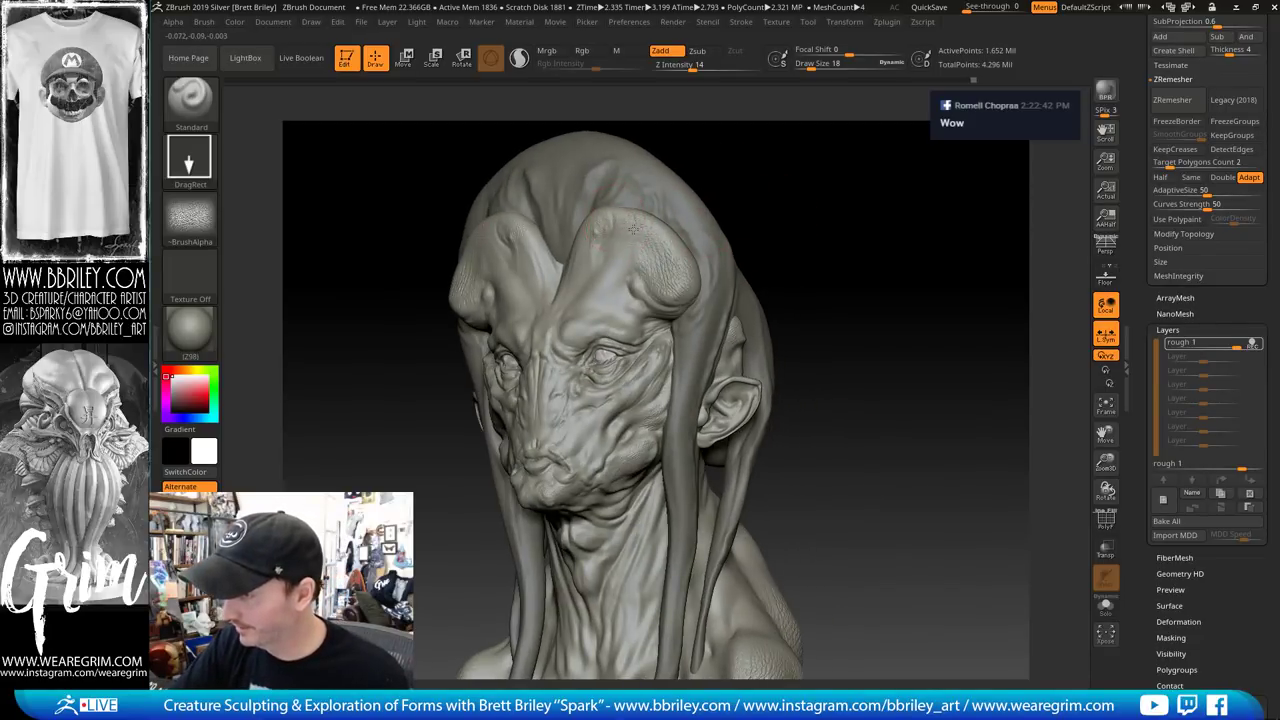
{"action": "mouse_move", "coordinate": [690, 166]}
{"action": "left_mouse_down"}
{"action": "mouse_move", "coordinate": [800, 194]}
{"action": "mouse_move", "coordinate": [798, 235]}
{"action": "left_mouse_up"}
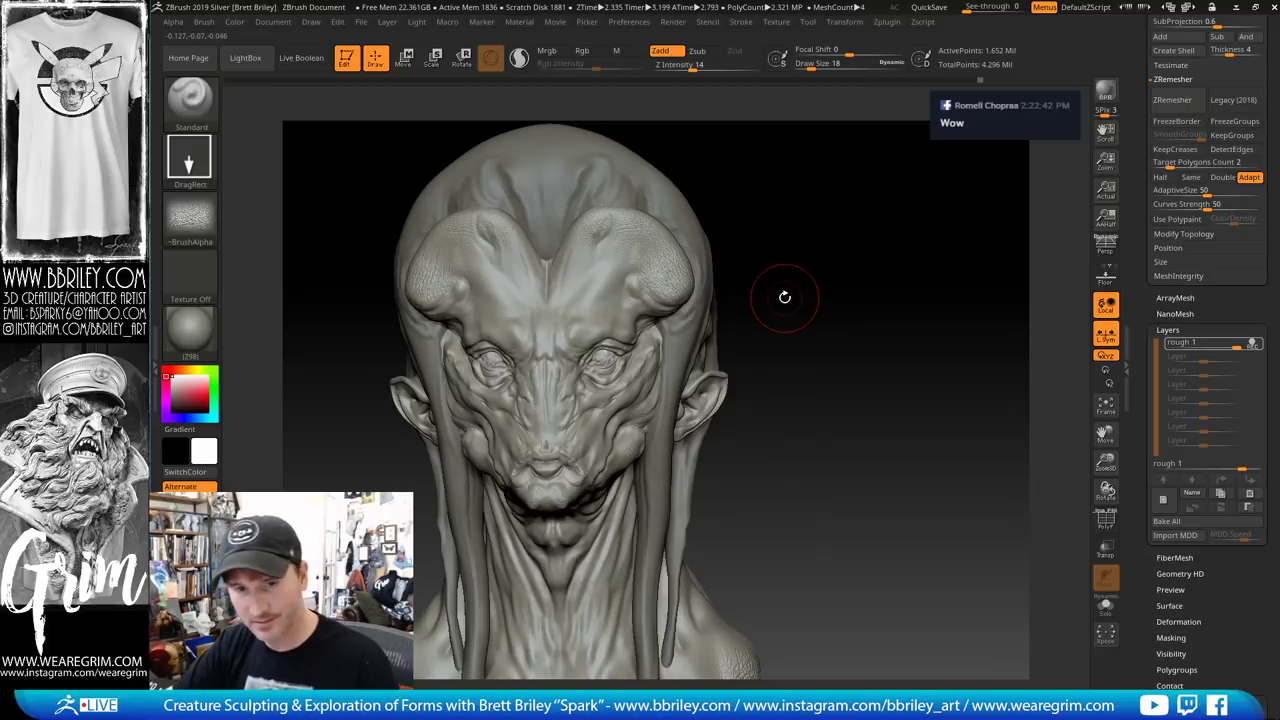
{"action": "left_click_drag", "start_coordinate": [796, 262], "coordinate": [806, 246]}
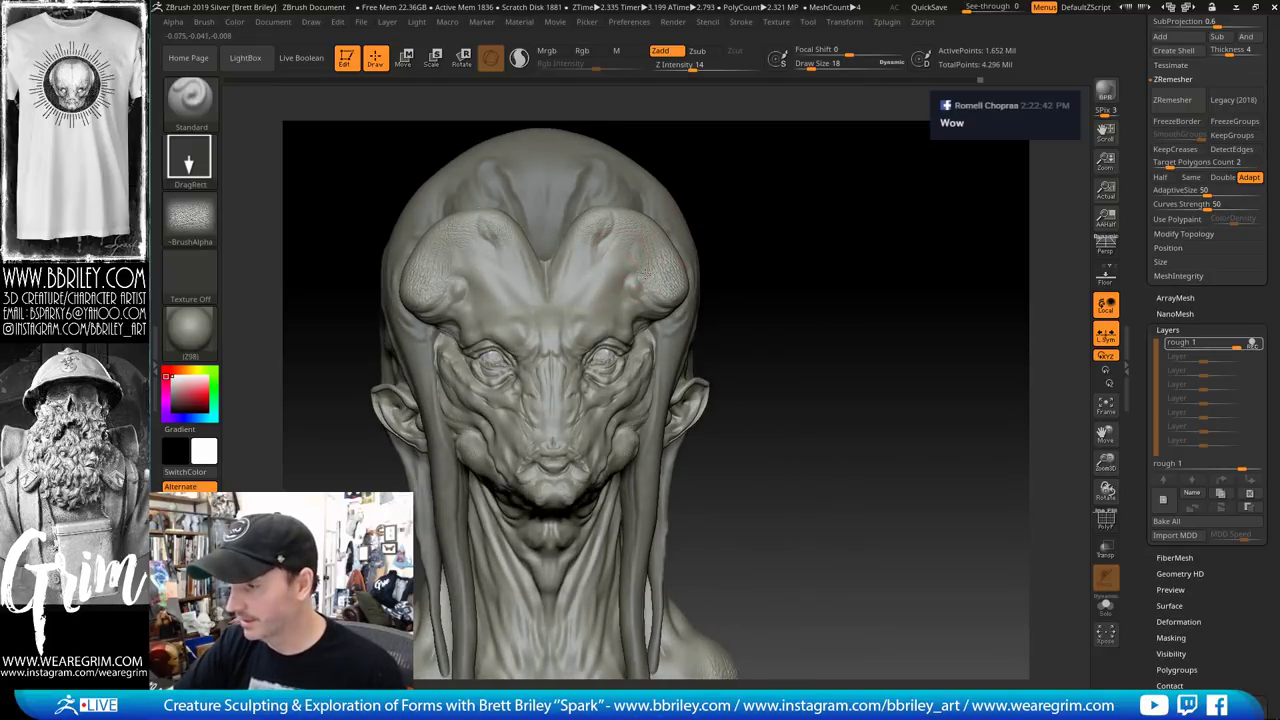
{"action": "left_click_drag", "start_coordinate": [673, 267], "coordinate": [670, 304]}
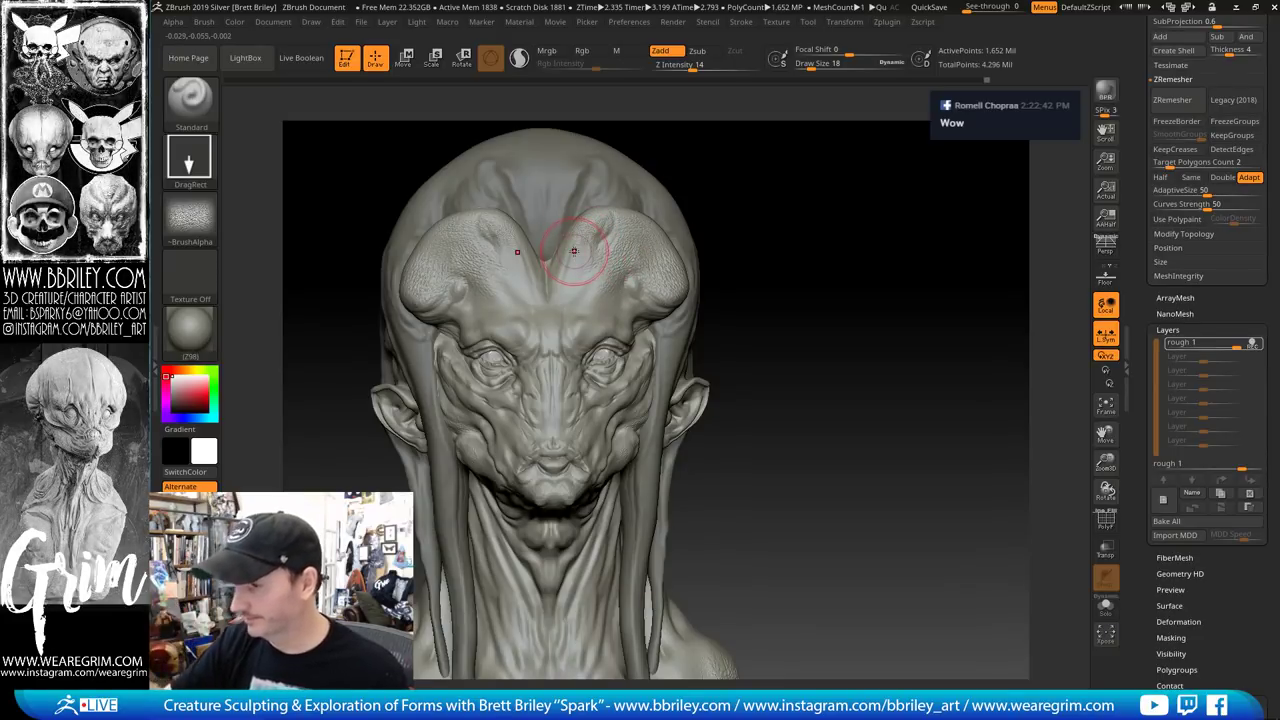
Import the close-up-of-human-skin-texture image and set it as the brush alpha
{"action": "mouse_move", "coordinate": [836, 192]}
{"action": "left_mouse_down"}
{"action": "mouse_move", "coordinate": [809, 198]}
{"action": "mouse_move", "coordinate": [838, 214]}
{"action": "left_mouse_up"}
{"action": "left_click", "coordinate": [200, 238]}
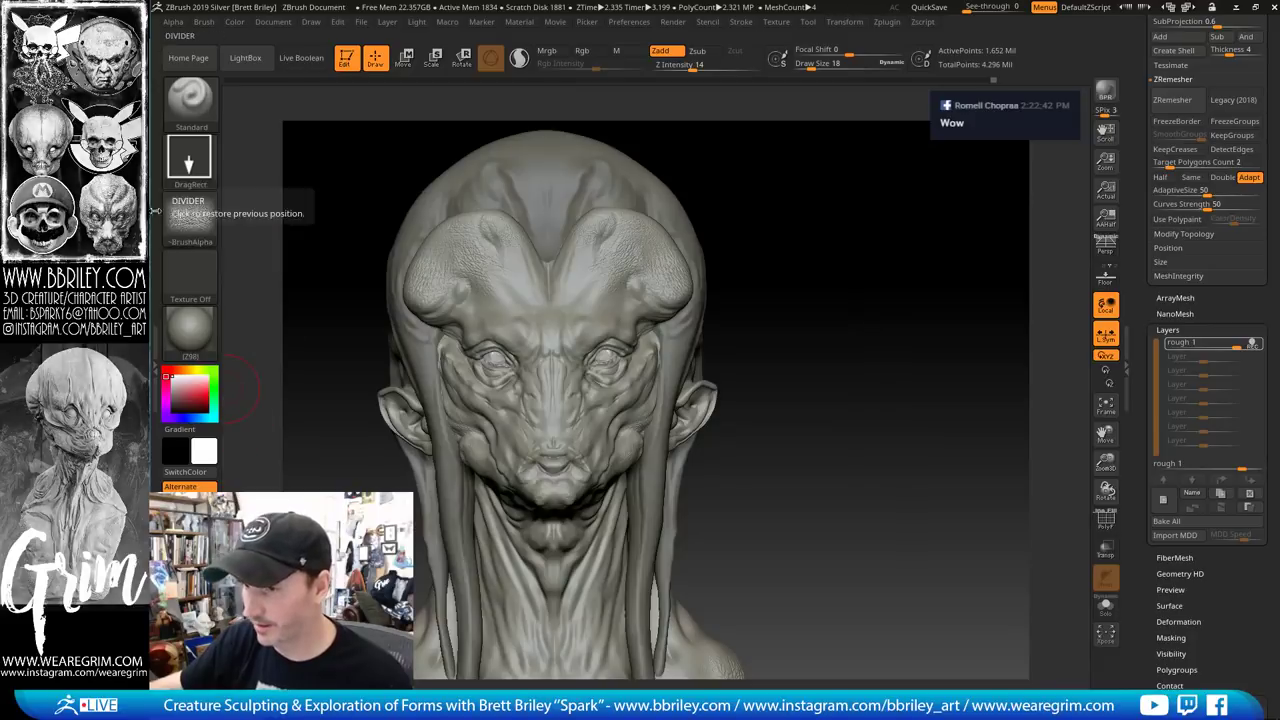
{"action": "left_click", "coordinate": [182, 220]}
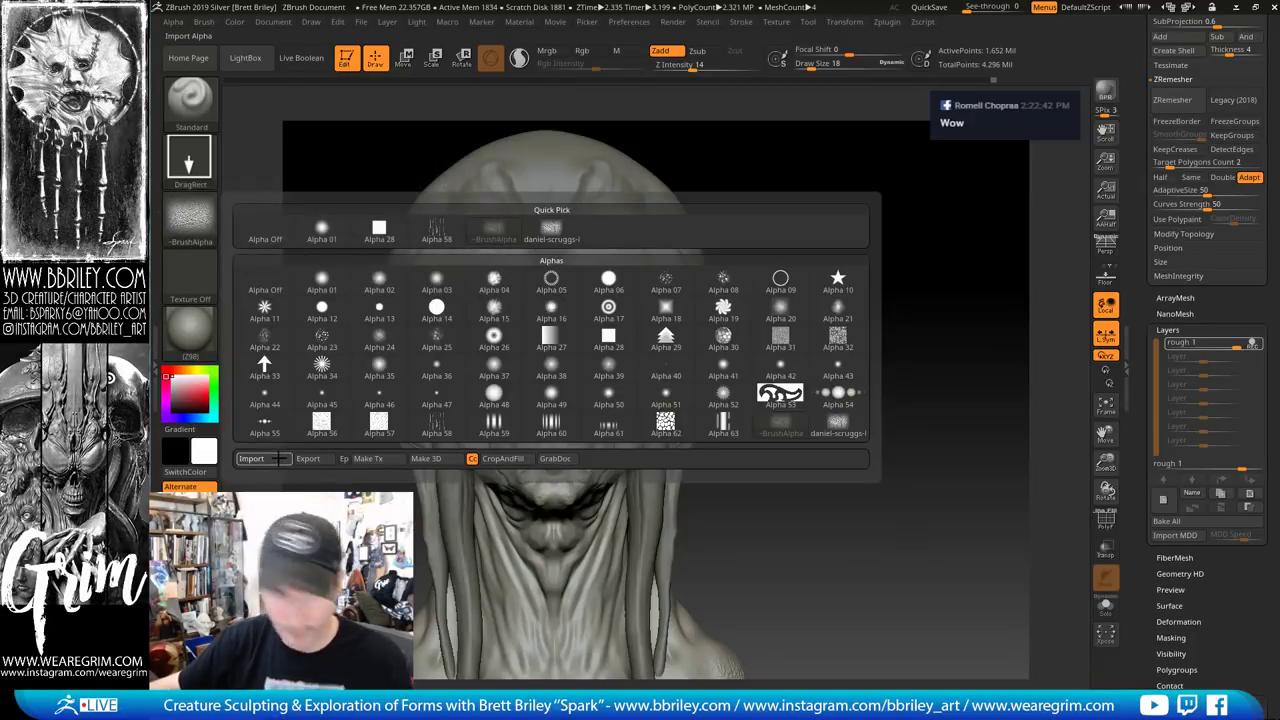
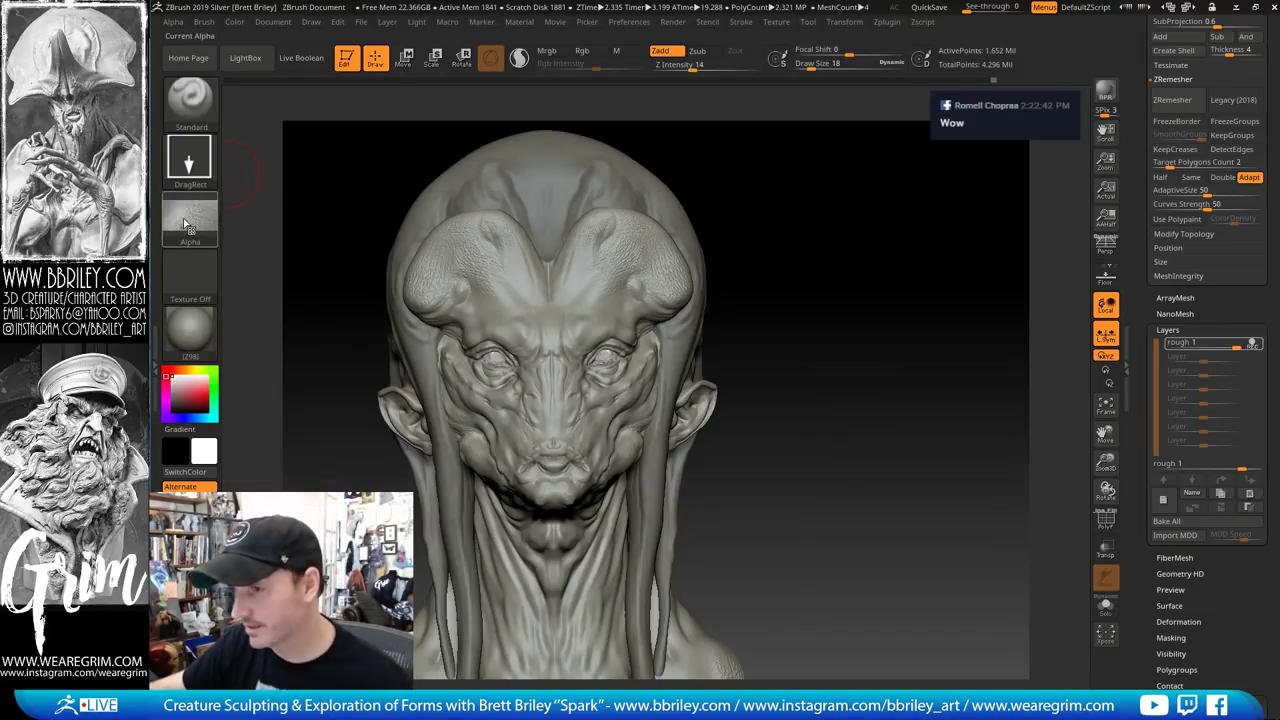
{"action": "mouse_move", "coordinate": [185, 224]}
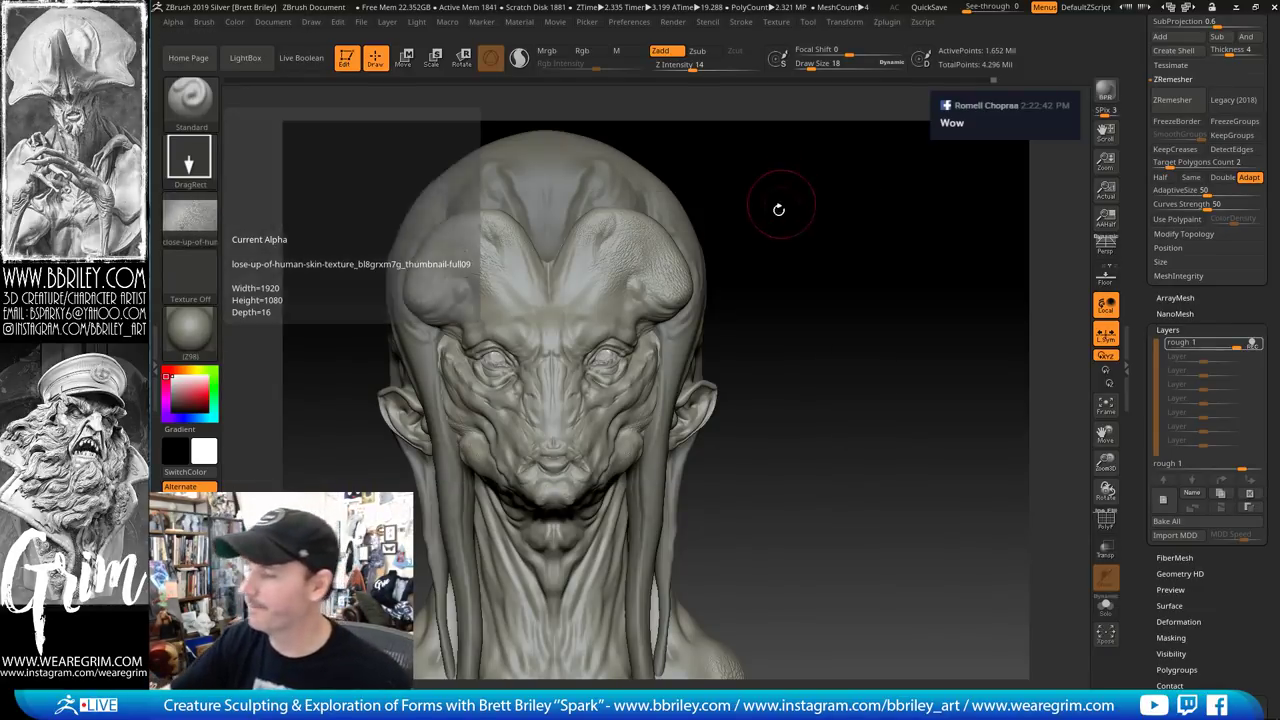
Examine the mesh density around the eyes and forehead with the polyframe display
{"action": "mouse_move", "coordinate": [777, 208]}
{"action": "left_mouse_down"}
{"action": "mouse_move", "coordinate": [794, 203]}
{"action": "mouse_move", "coordinate": [790, 280]}
{"action": "left_mouse_up"}
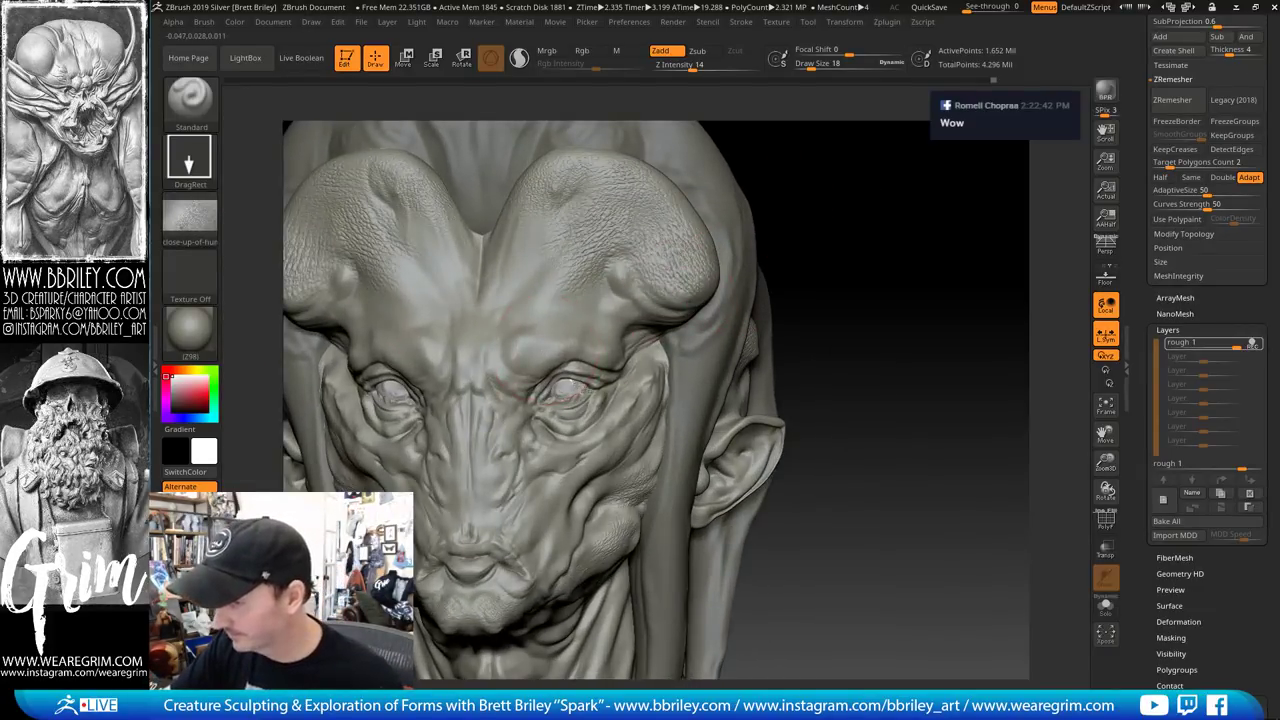
{"action": "left_click_drag", "start_coordinate": [840, 186], "coordinate": [848, 248], "text": "alt"}
{"action": "left_click_drag", "start_coordinate": [935, 220], "coordinate": [835, 224]}
{"action": "left_click_drag", "start_coordinate": [986, 155], "coordinate": [1064, 168]}
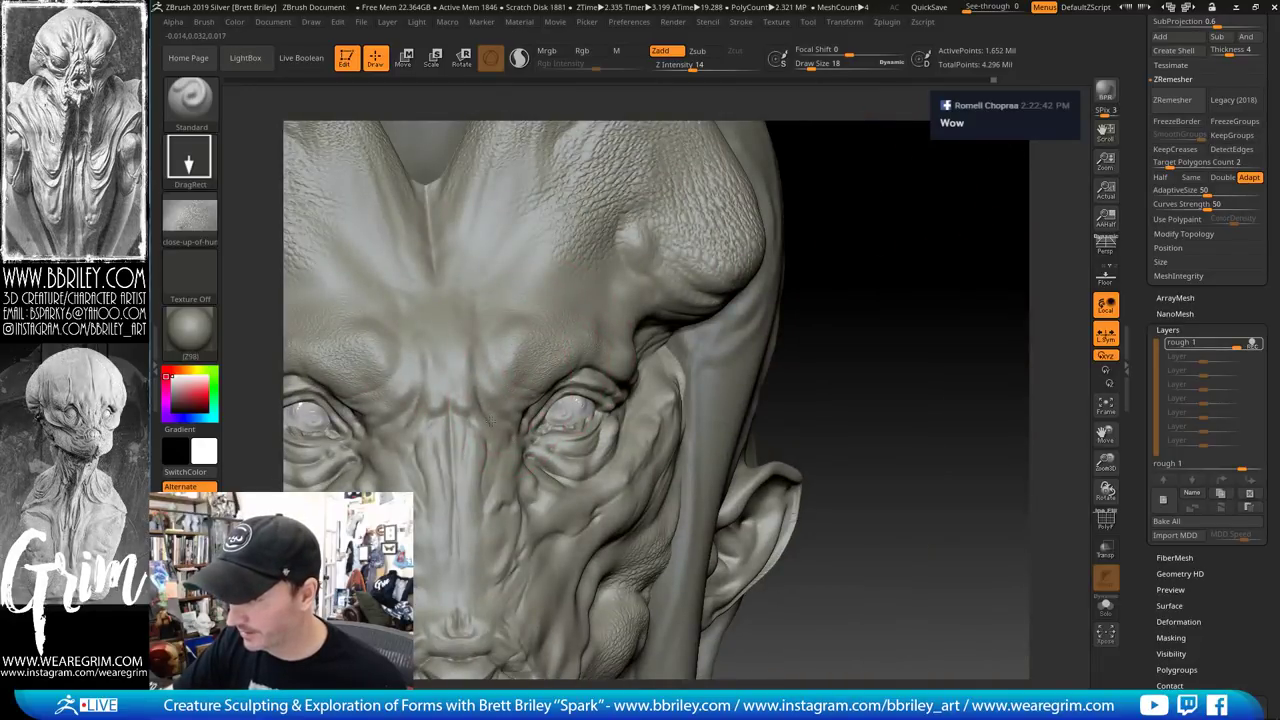
{"action": "left_click", "coordinate": [1105, 517]}
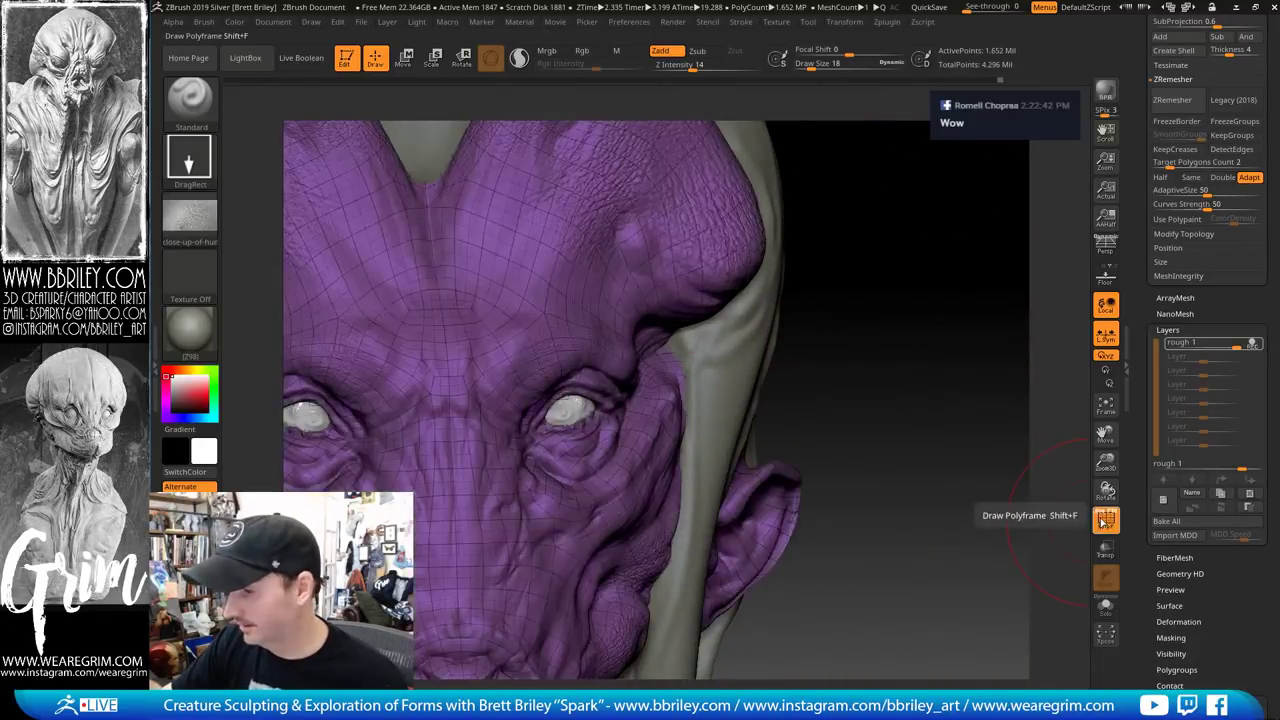
{"action": "key", "text": "shift+f"}
{"action": "left_click_drag", "start_coordinate": [937, 457], "coordinate": [823, 334]}
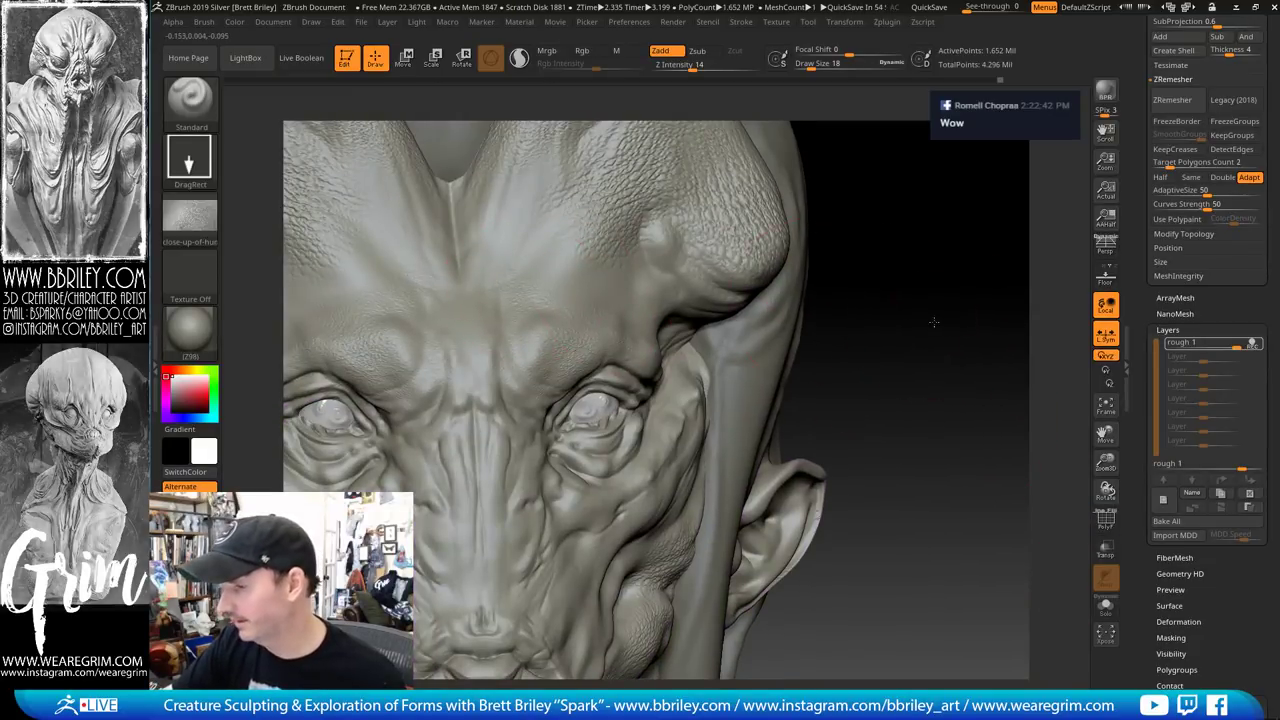
{"action": "key", "text": "ctrl"}
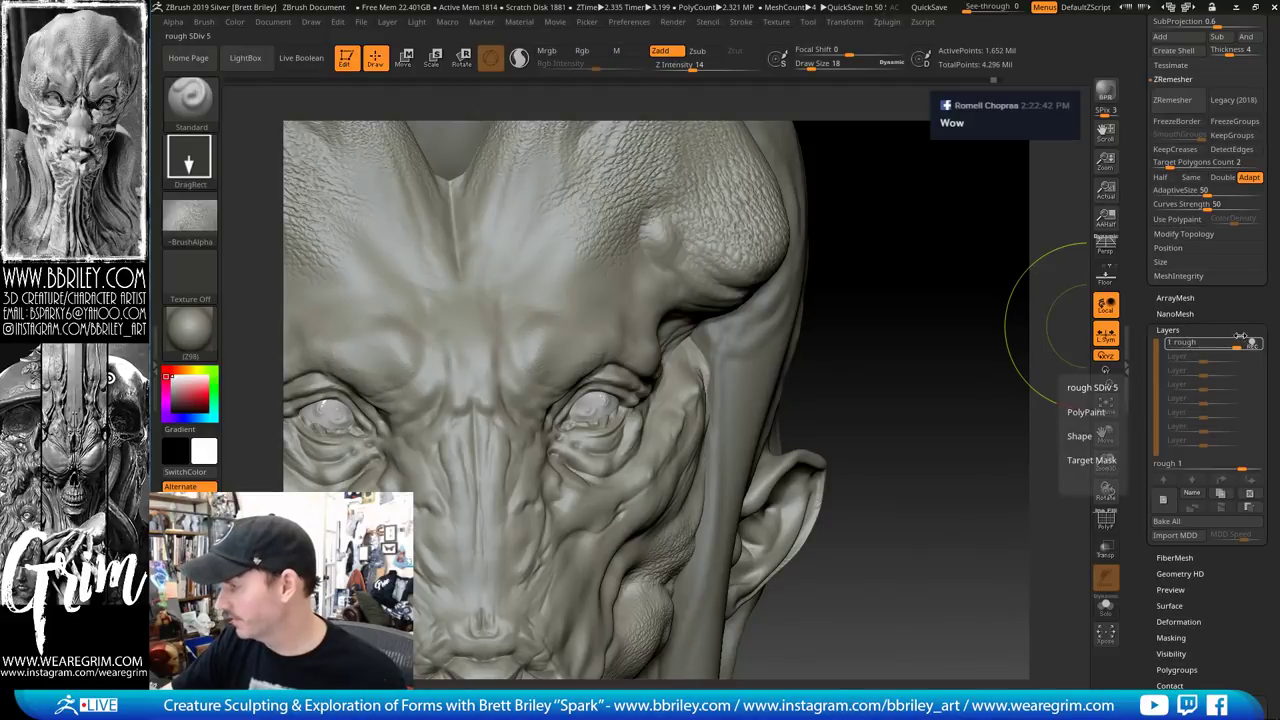
{"action": "left_click", "coordinate": [1163, 500]}
{"action": "left_click_drag", "start_coordinate": [980, 390], "coordinate": [625, 352]}
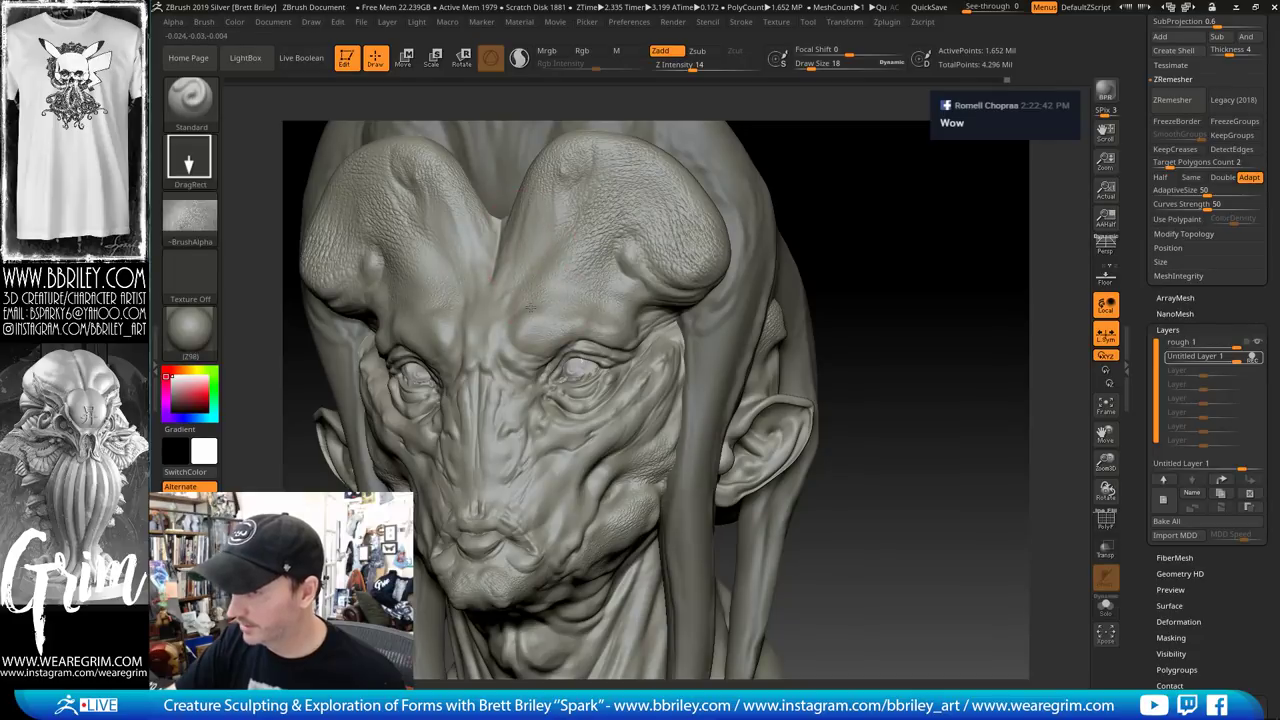
{"action": "left_click_drag", "start_coordinate": [826, 156], "coordinate": [837, 180]}
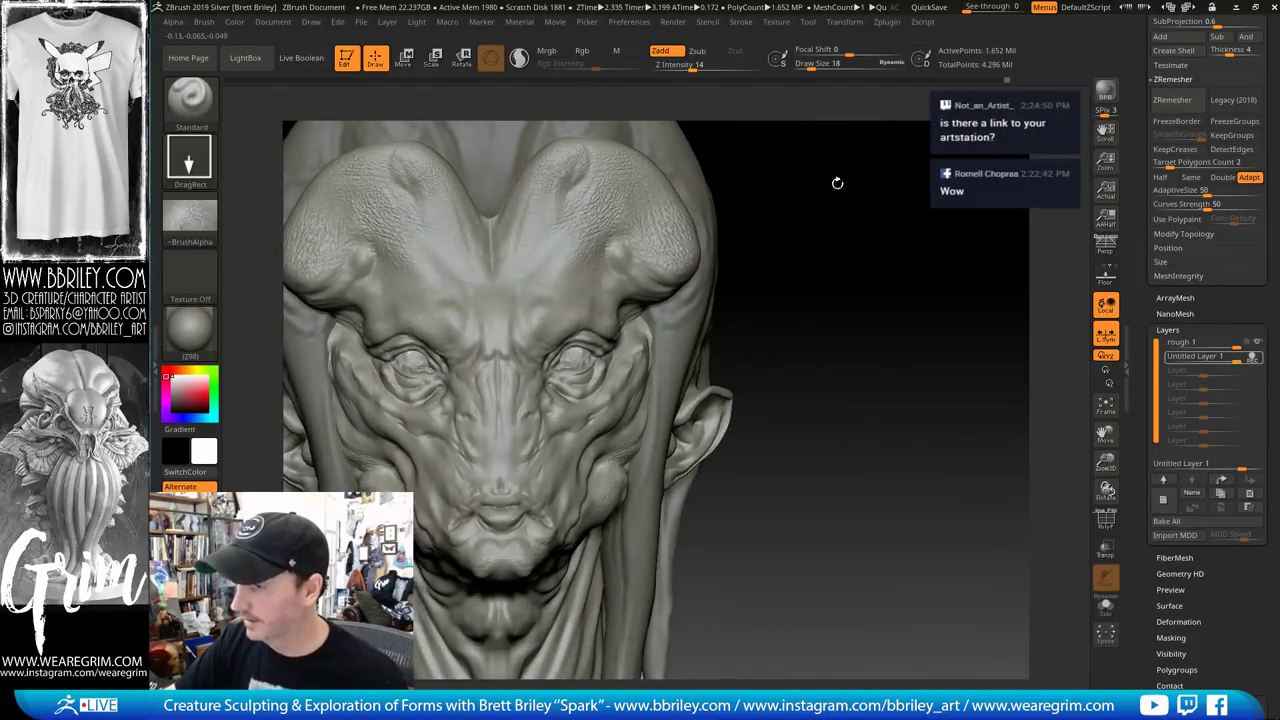
{"action": "left_click_drag", "start_coordinate": [909, 214], "coordinate": [920, 283]}
{"action": "key", "text": "ctrl+d"}
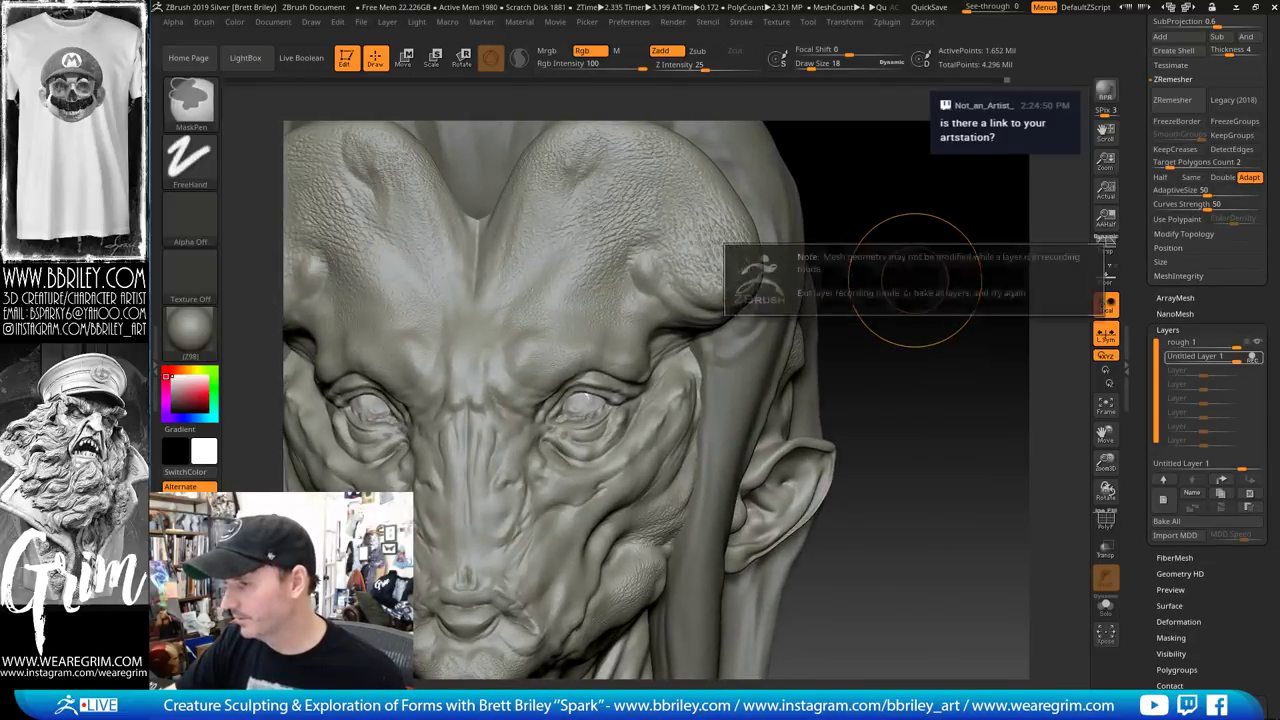
{"action": "left_click", "coordinate": [1253, 358]}
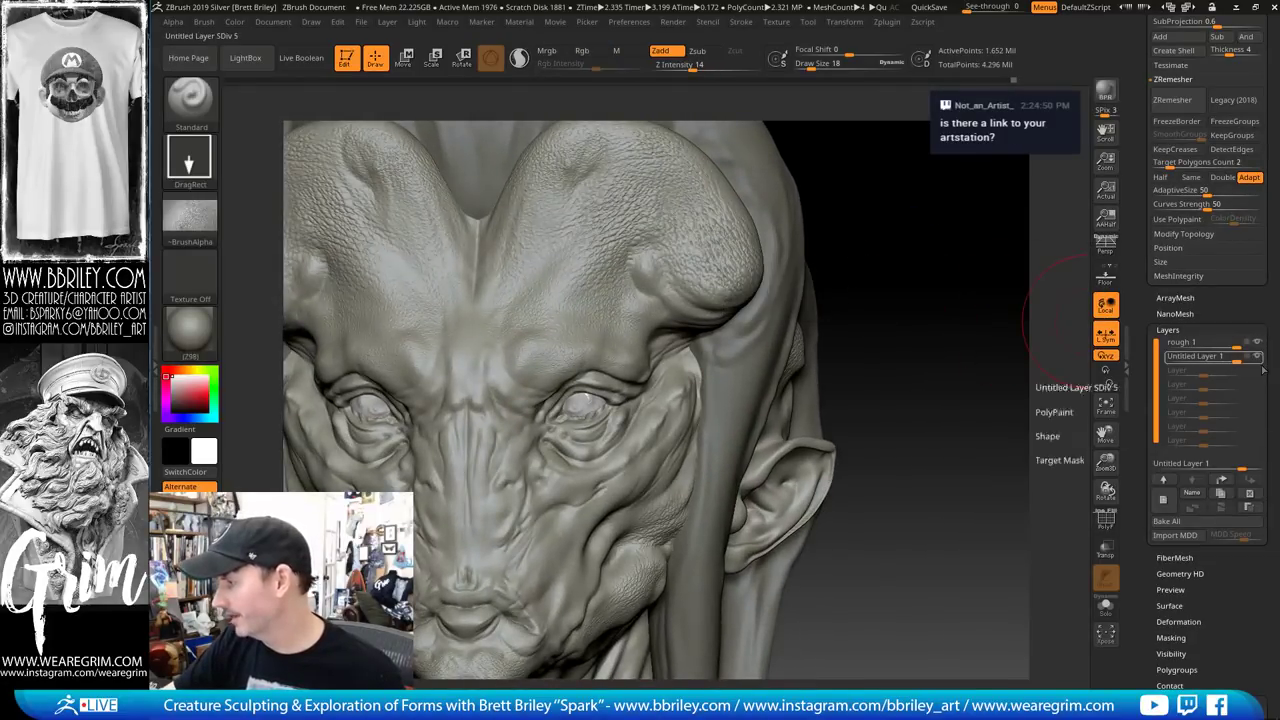
{"action": "left_click", "coordinate": [1249, 494]}
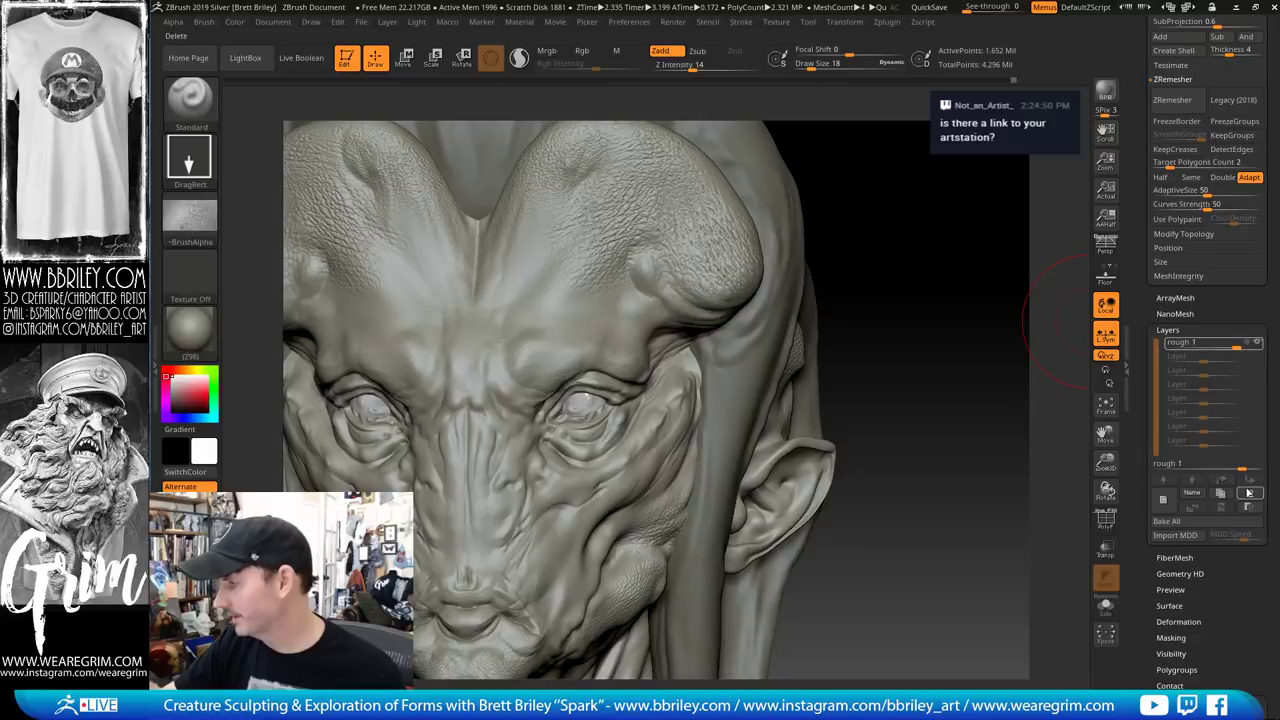
Subdivide the head mesh by one more level and add a new recording layer above the rough layer
{"action": "left_click_drag", "start_coordinate": [959, 362], "coordinate": [952, 354]}
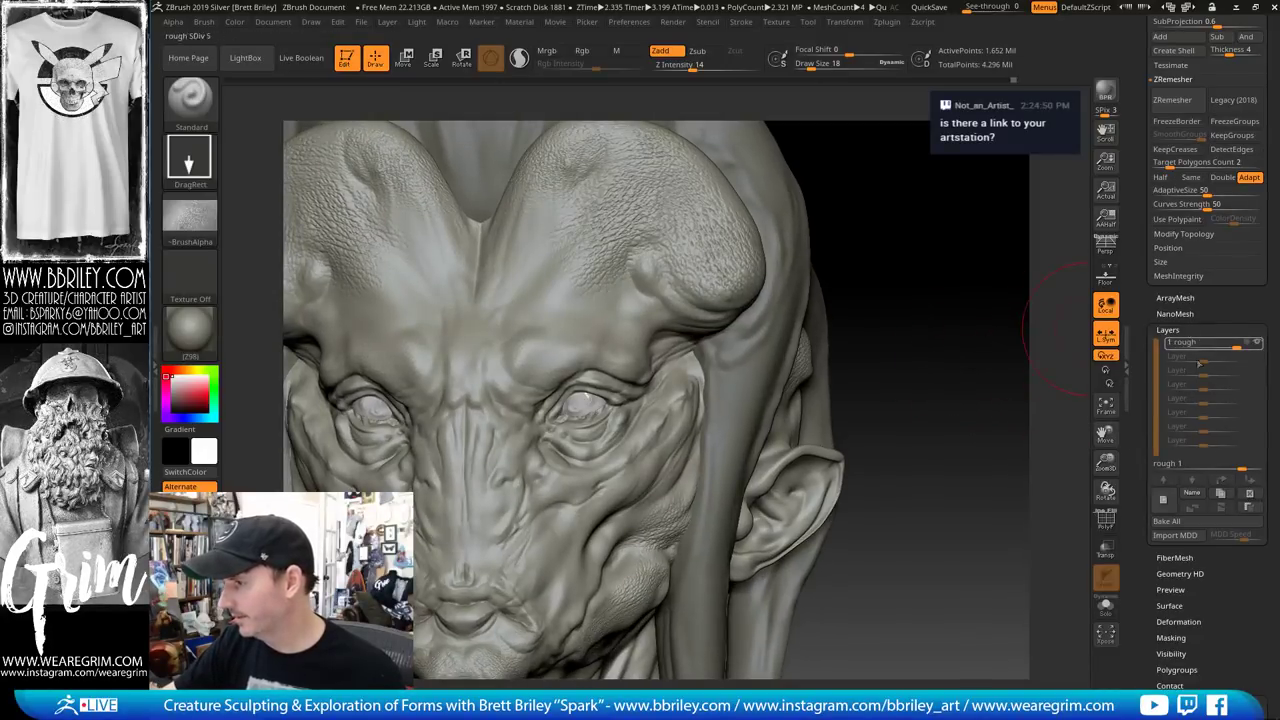
{"action": "left_click", "coordinate": [1259, 350]}
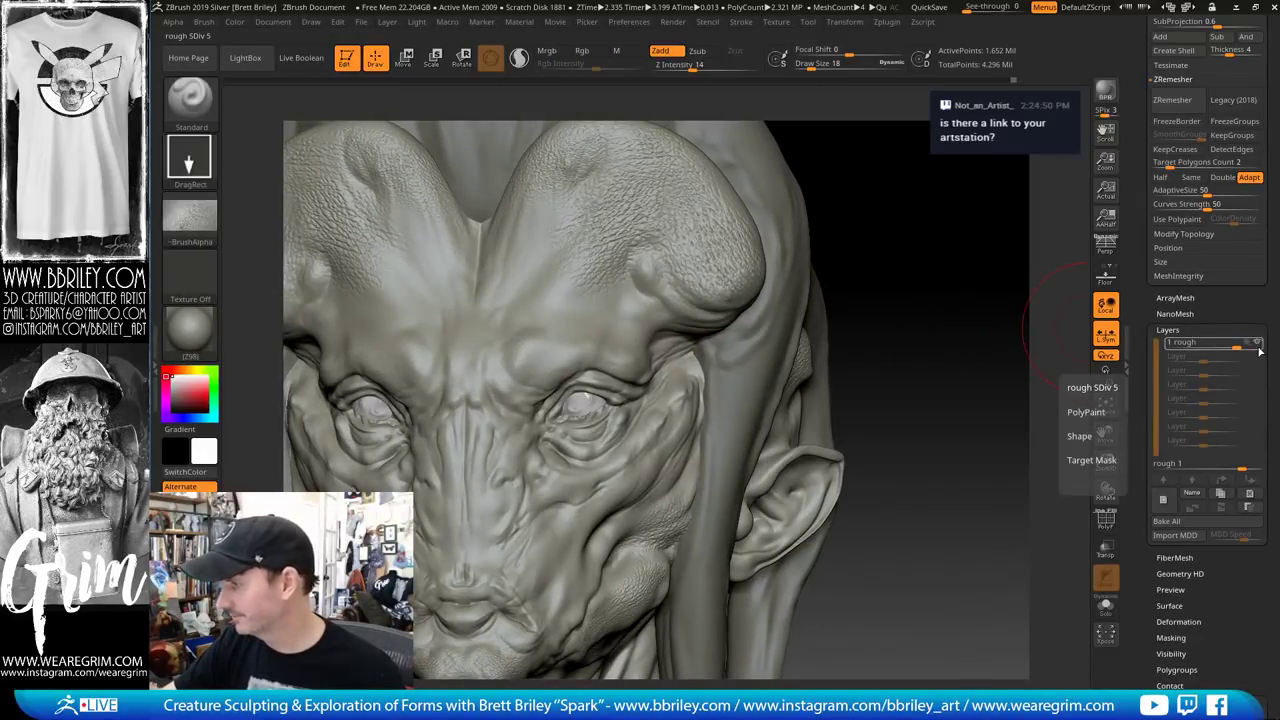
{"action": "key", "text": "ctrl"}
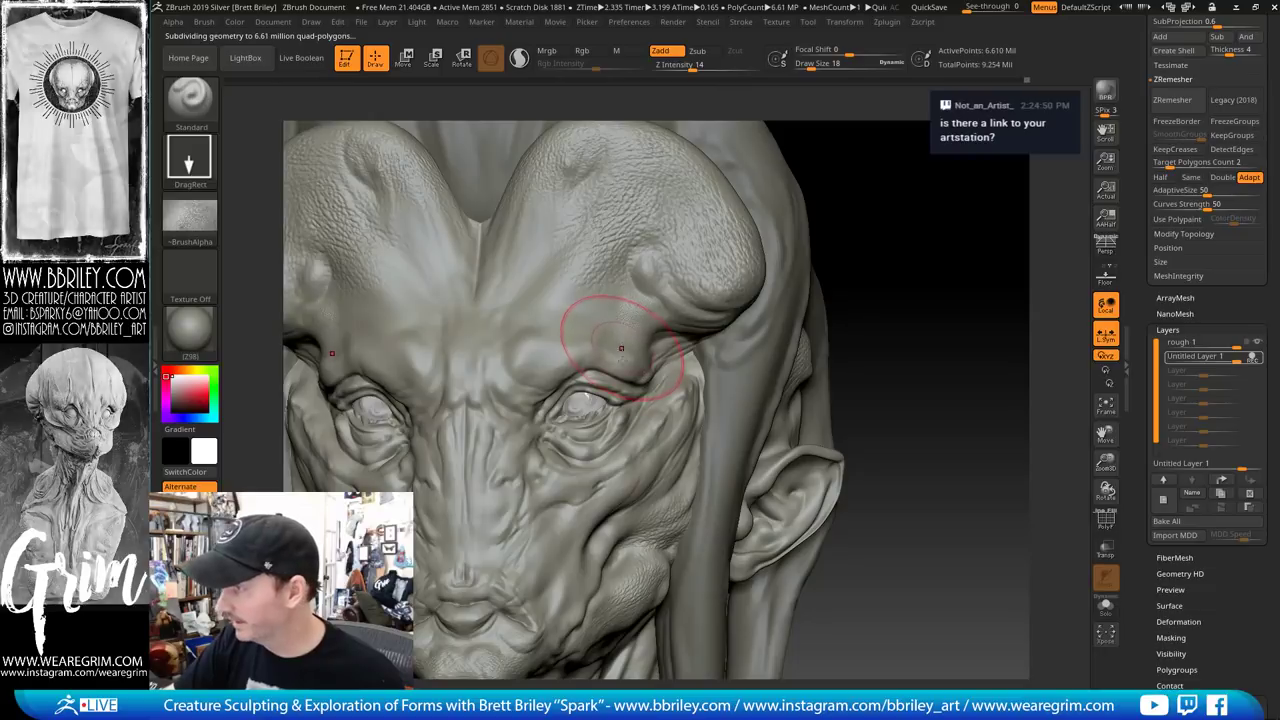
Stamp the human skin alpha across the forehead and brow on the new layer and quick-save the project
{"action": "left_click_drag", "start_coordinate": [880, 190], "coordinate": [690, 310]}
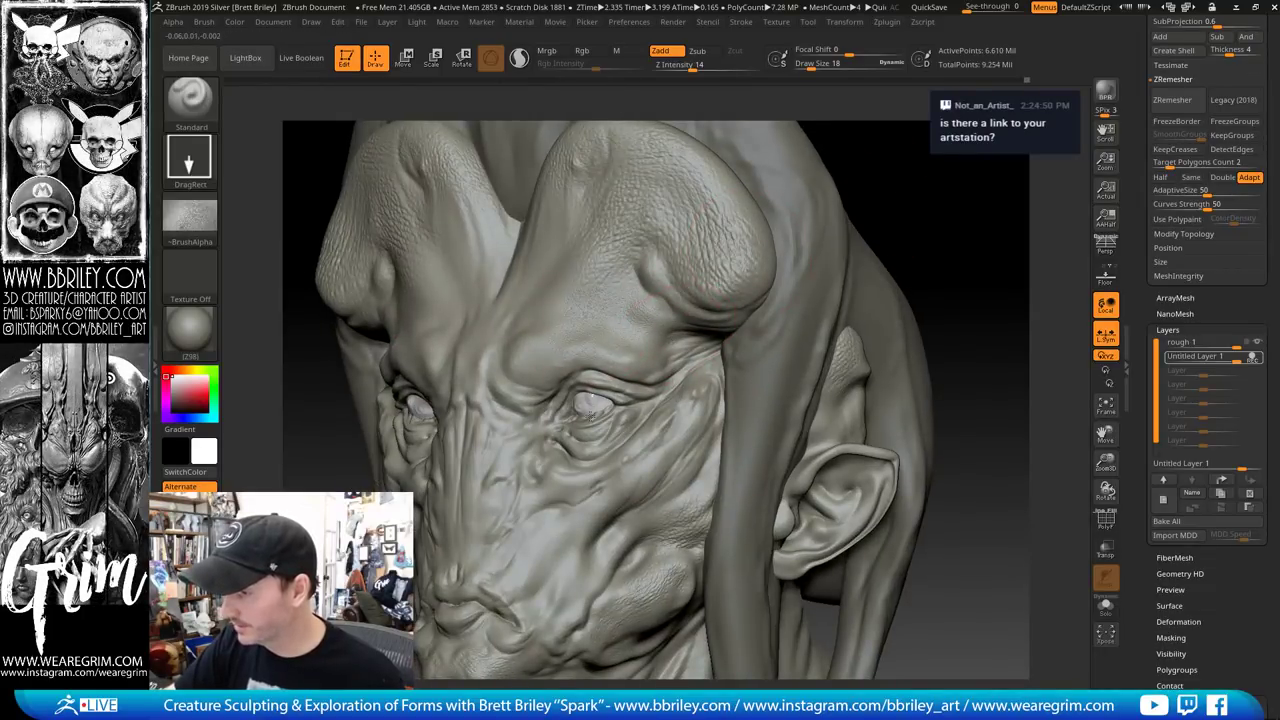
{"action": "left_click_drag", "start_coordinate": [860, 195], "coordinate": [760, 195]}
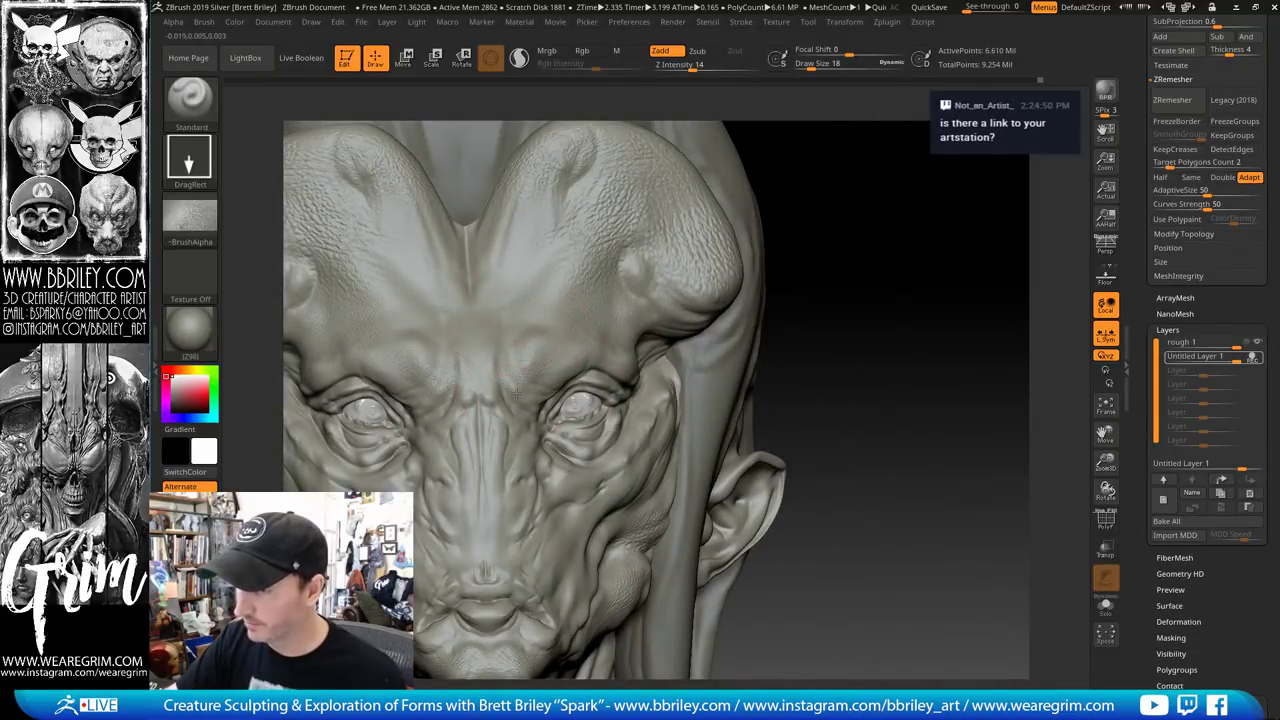
{"action": "left_click_drag", "start_coordinate": [519, 345], "coordinate": [545, 295]}
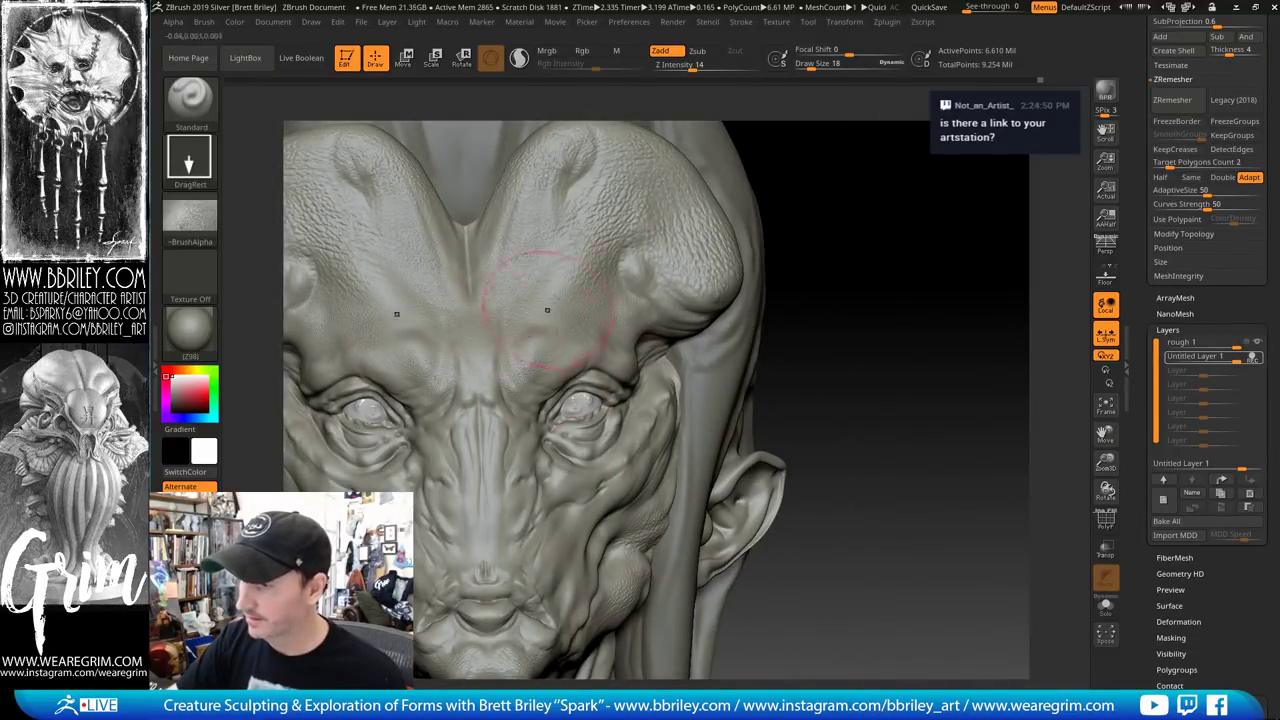
{"action": "left_click_drag", "start_coordinate": [845, 207], "coordinate": [785, 216]}
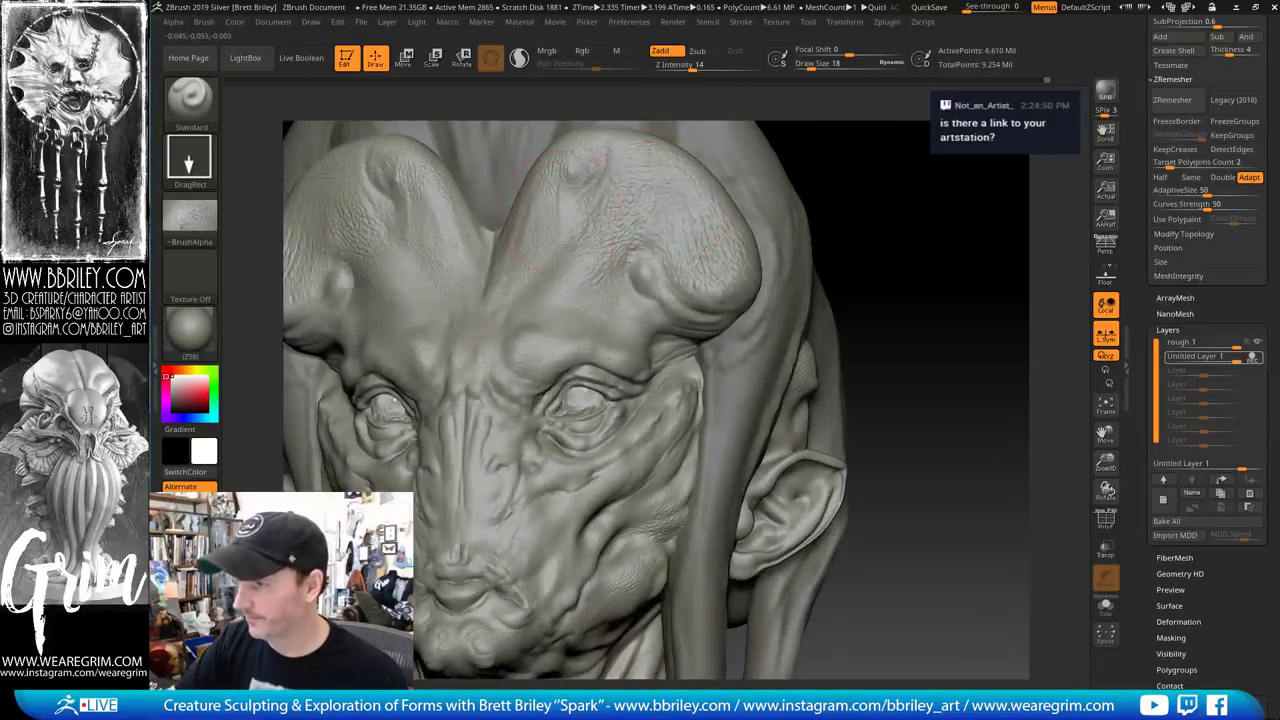
{"action": "key", "text": "ctrl+s"}
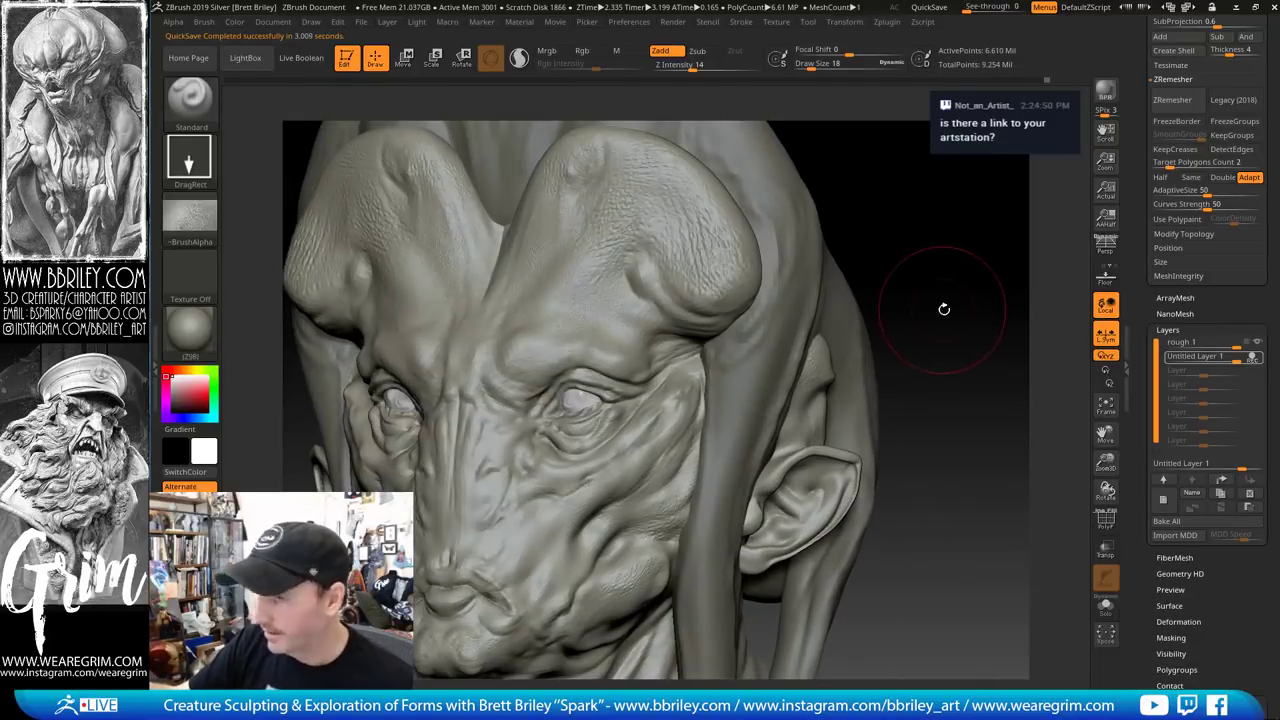
Stamp the human skin alpha around the eyes, nose bridge, cheeks and temples on the new layer
{"action": "left_click_drag", "start_coordinate": [944, 309], "coordinate": [903, 232]}
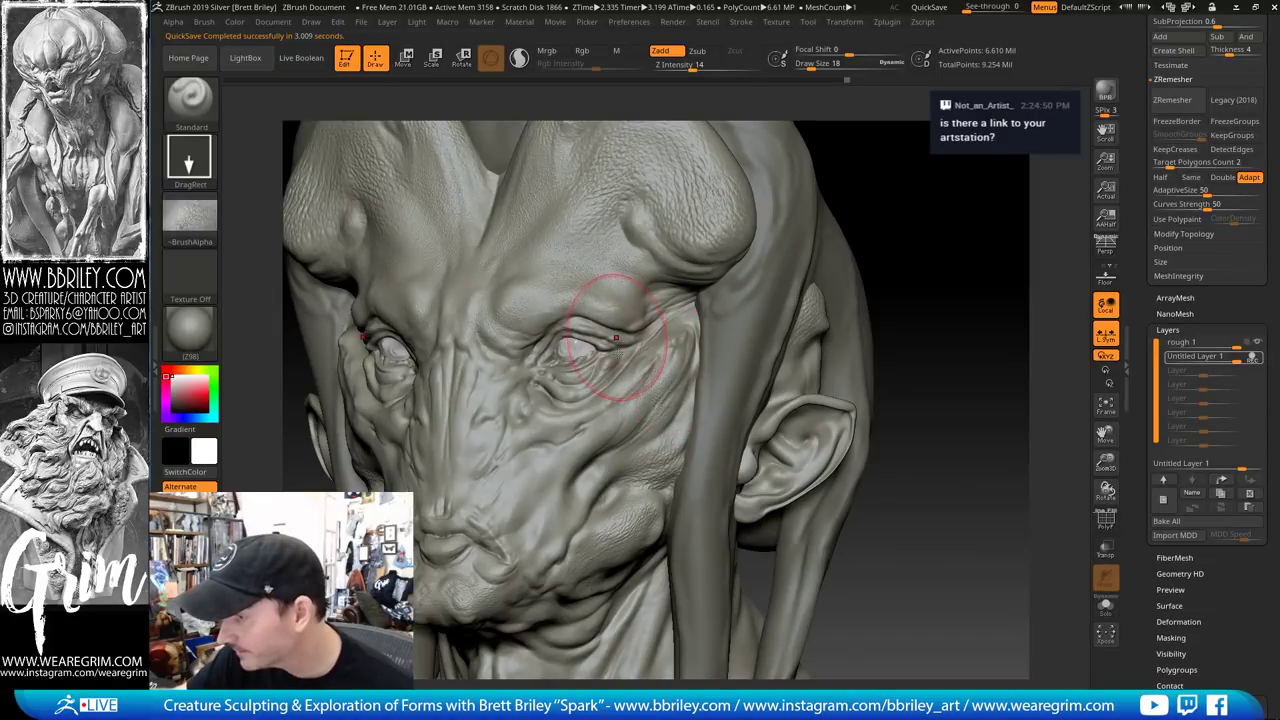
{"action": "left_click_drag", "start_coordinate": [923, 209], "coordinate": [500, 380]}
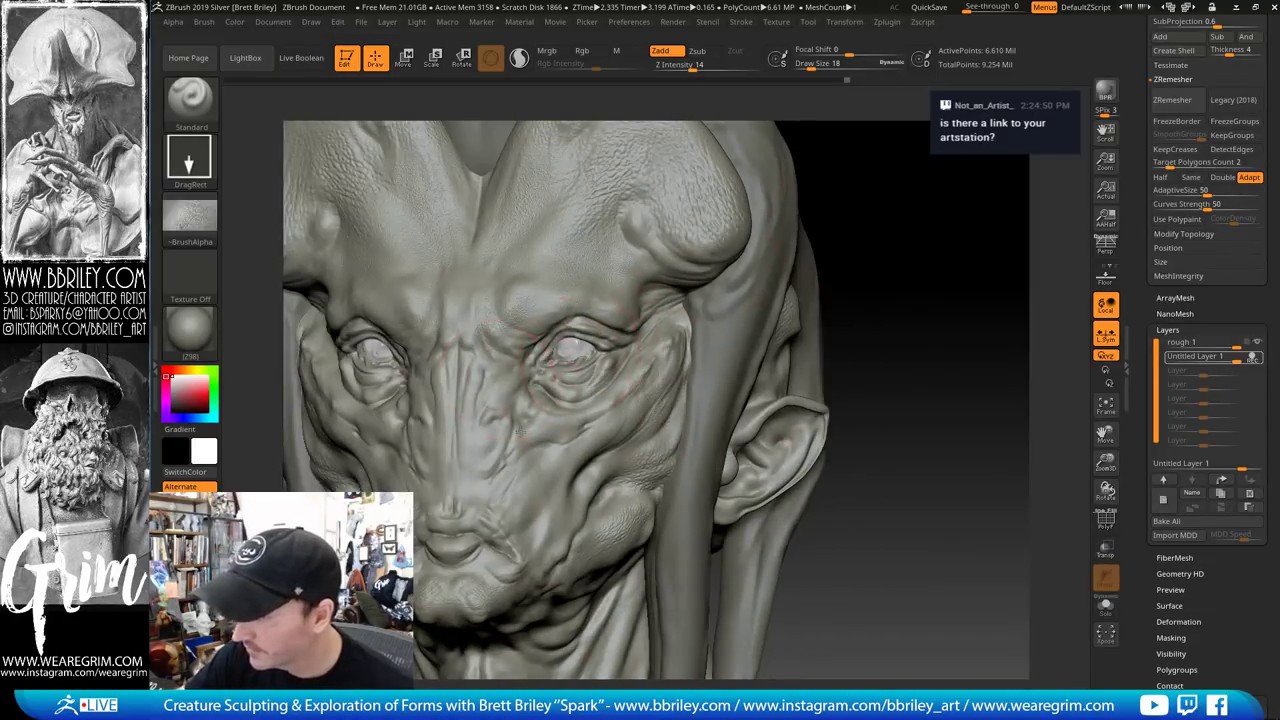
{"action": "left_click_drag", "start_coordinate": [523, 437], "coordinate": [508, 430]}
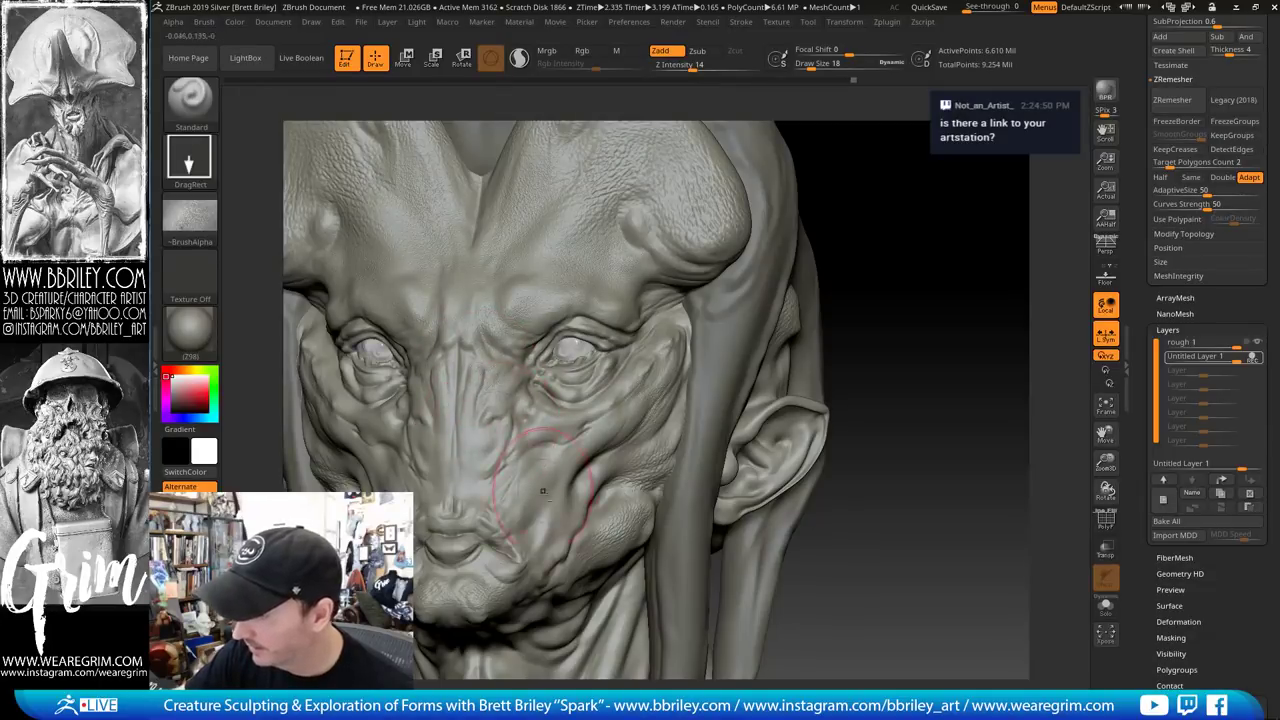
{"action": "left_click_drag", "start_coordinate": [925, 345], "coordinate": [765, 355]}
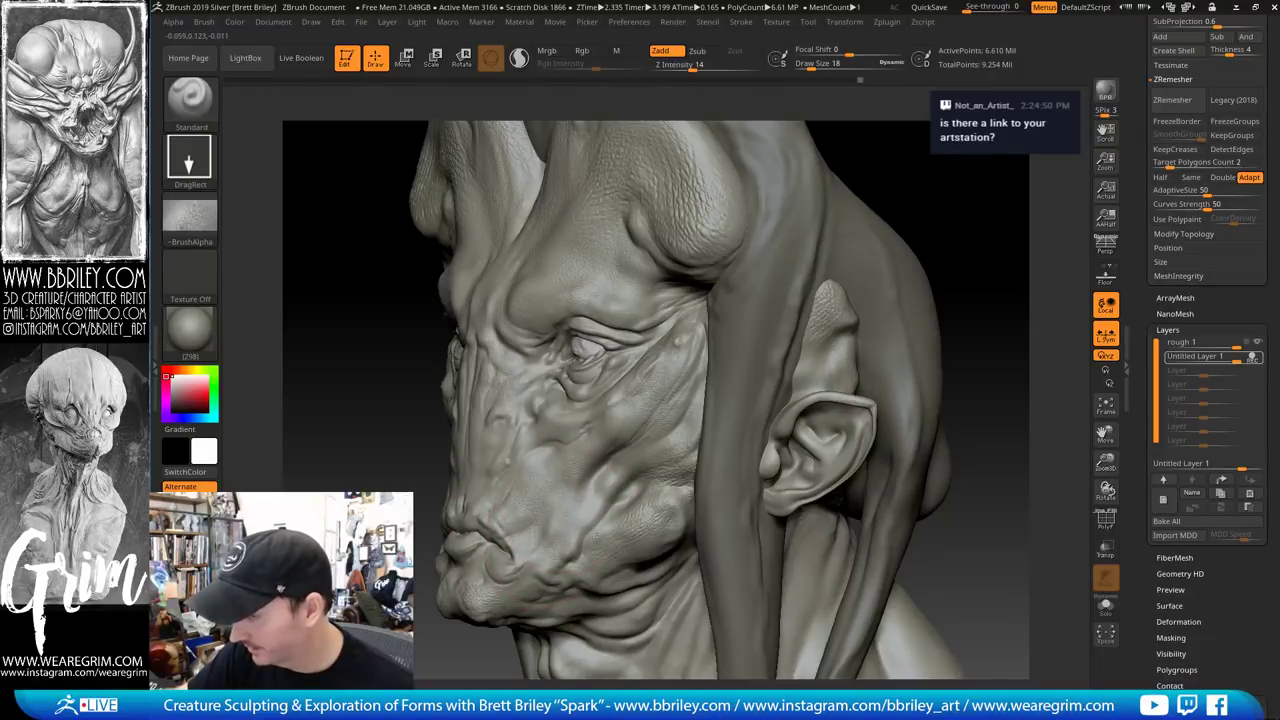
{"action": "mouse_move", "coordinate": [555, 495]}
{"action": "right_mouse_down"}
{"action": "mouse_move", "coordinate": [493, 492]}
{"action": "mouse_move", "coordinate": [586, 462]}
{"action": "right_mouse_up"}
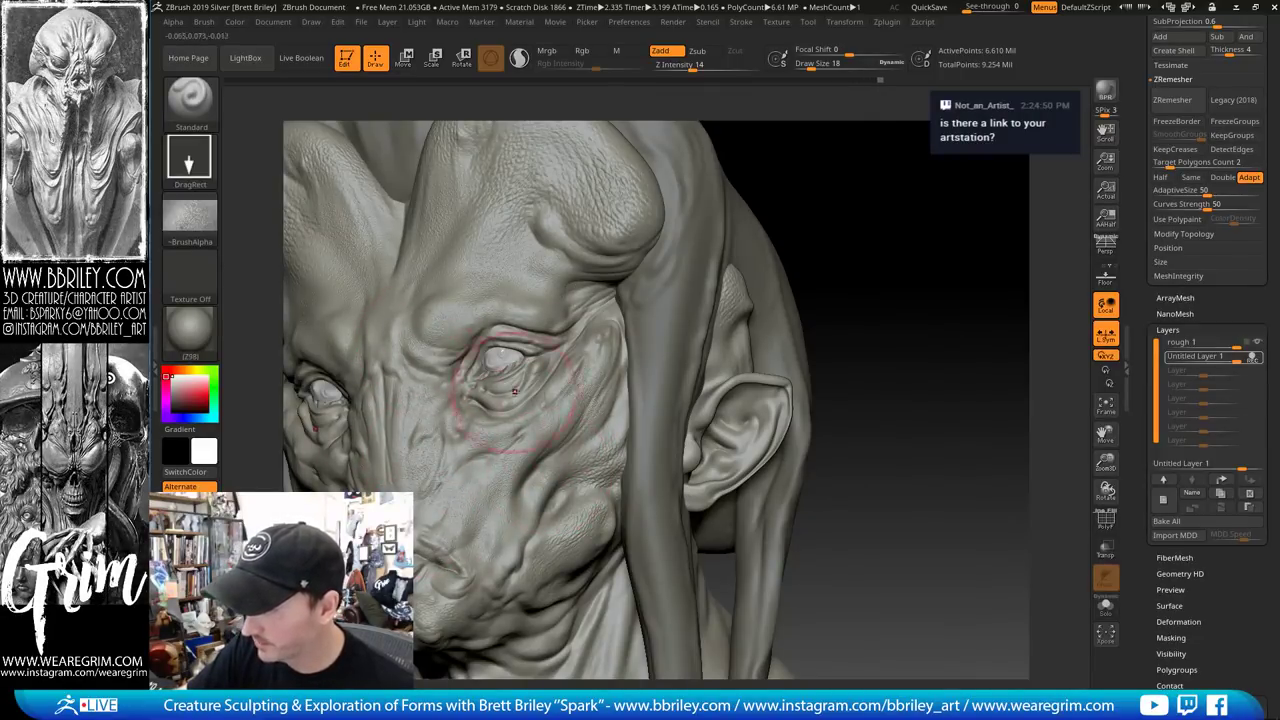
{"action": "left_click_drag", "start_coordinate": [550, 358], "coordinate": [553, 362]}
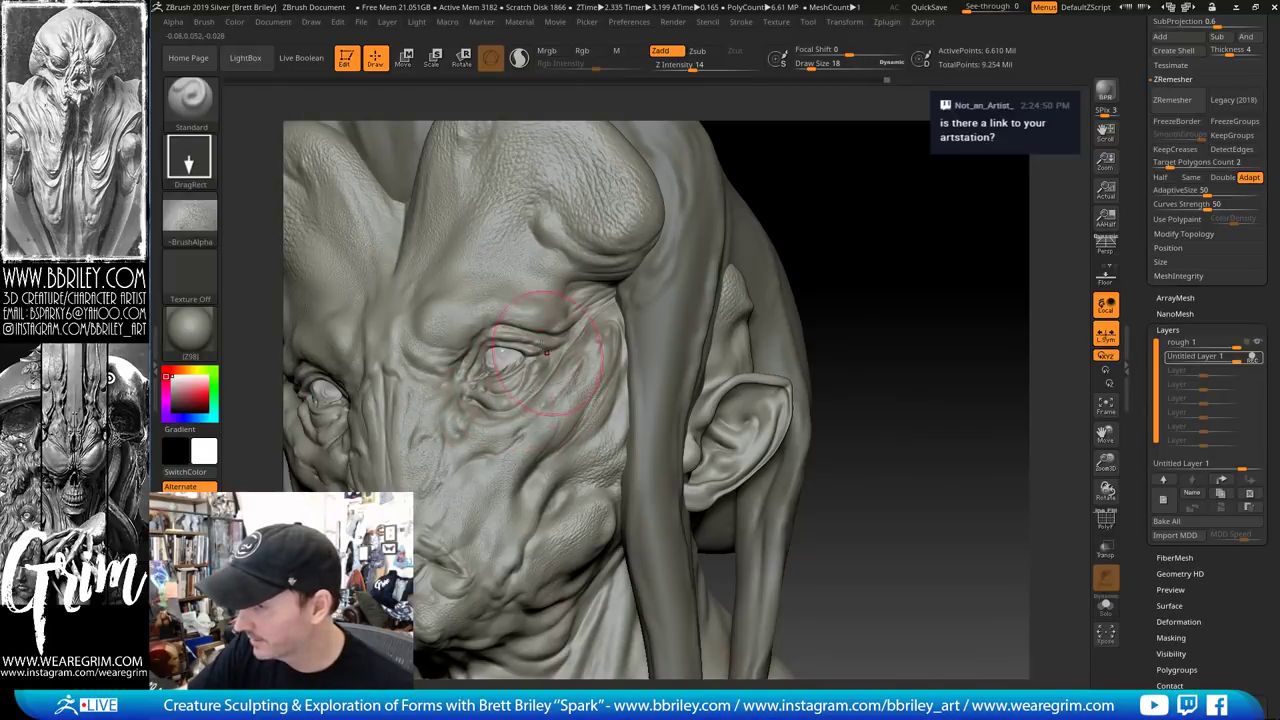
{"action": "right_click_drag", "start_coordinate": [688, 214], "coordinate": [616, 318]}
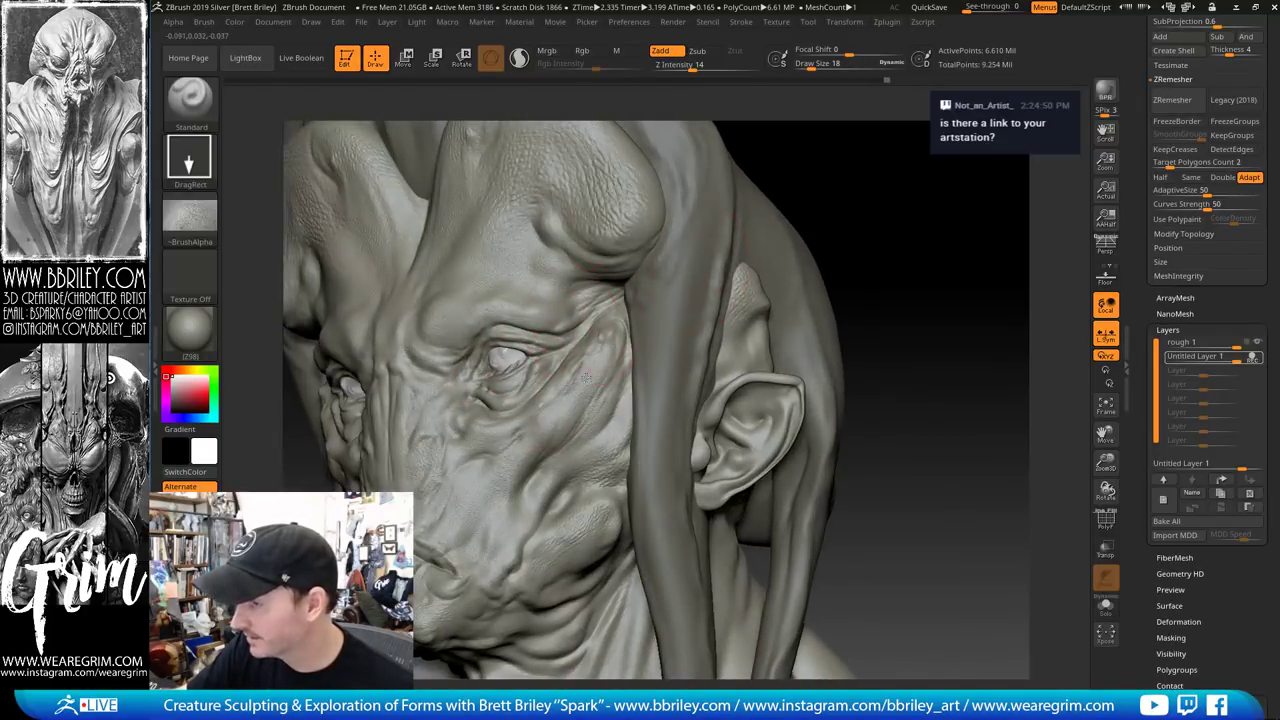
Stamp the skin alpha below and behind the ear and along the side of the neck
{"action": "mouse_move", "coordinate": [976, 318]}
{"action": "left_mouse_down", "text": "alt"}
{"action": "mouse_move", "coordinate": [931, 216]}
{"action": "mouse_move", "coordinate": [856, 218]}
{"action": "left_mouse_up", "text": "alt"}
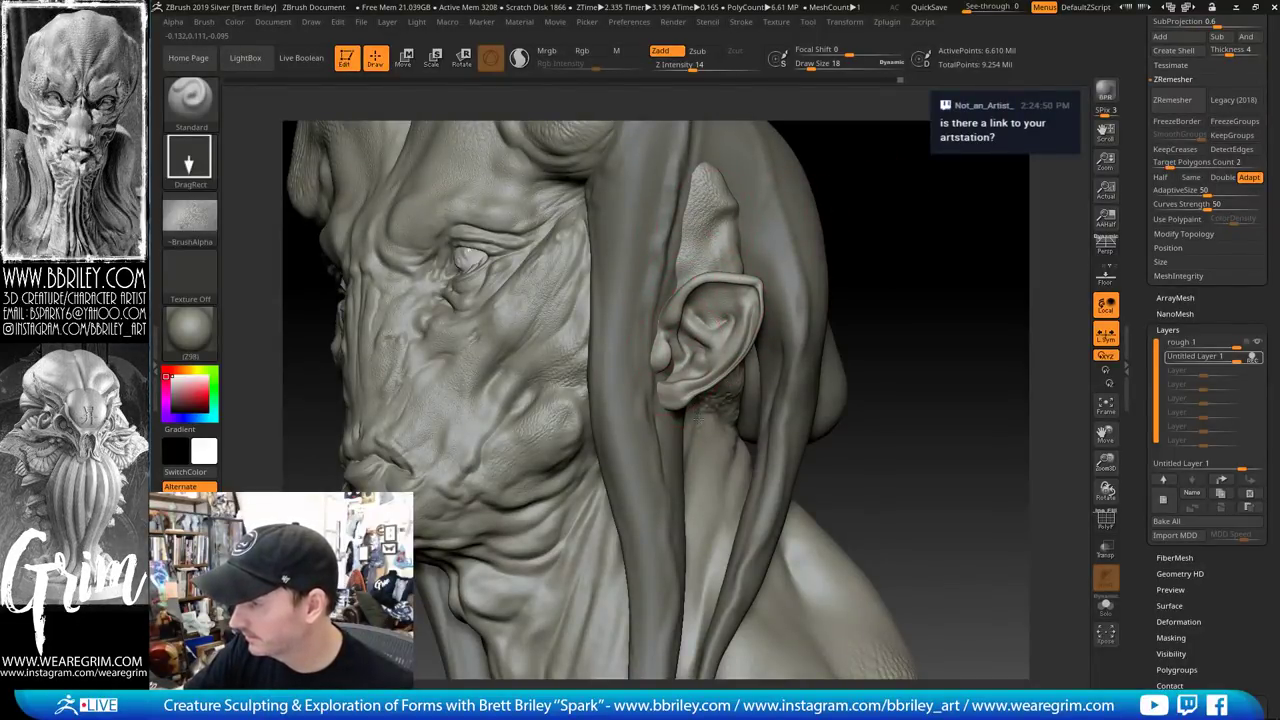
{"action": "left_click_drag", "start_coordinate": [698, 417], "coordinate": [701, 419]}
{"action": "mouse_move", "coordinate": [889, 380]}
{"action": "left_mouse_down", "text": "alt"}
{"action": "mouse_move", "coordinate": [908, 252]}
{"action": "mouse_move", "coordinate": [905, 272]}
{"action": "left_mouse_up", "text": "alt"}
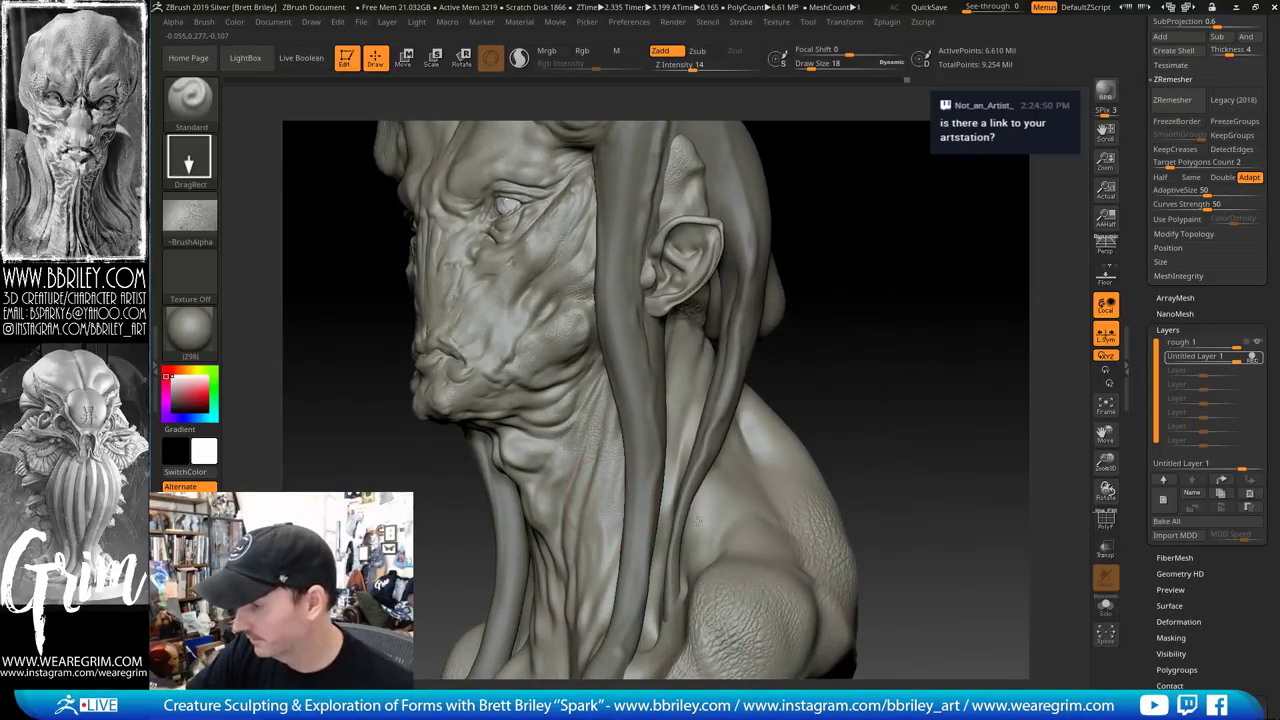
{"action": "left_click_drag", "start_coordinate": [908, 402], "coordinate": [871, 408]}
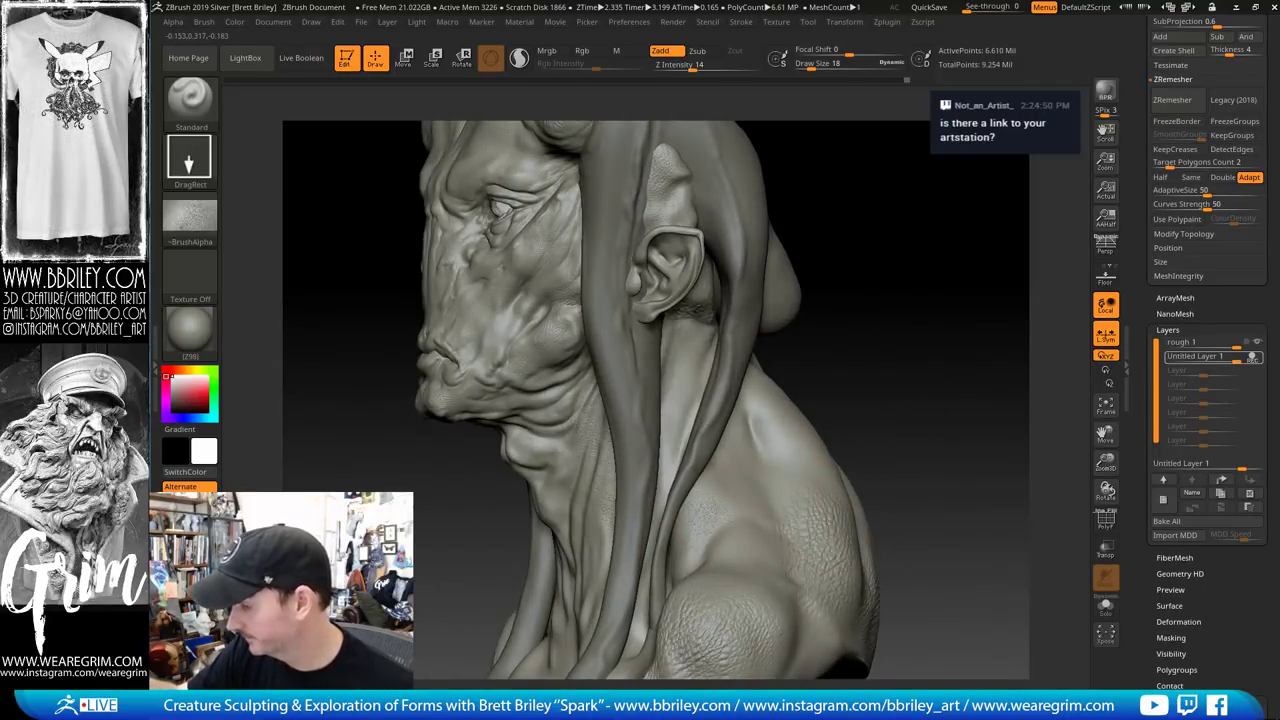
Stamp the skin alpha over the shoulder, shoulder blade and upper back
{"action": "right_click_drag", "start_coordinate": [721, 519], "coordinate": [777, 423]}
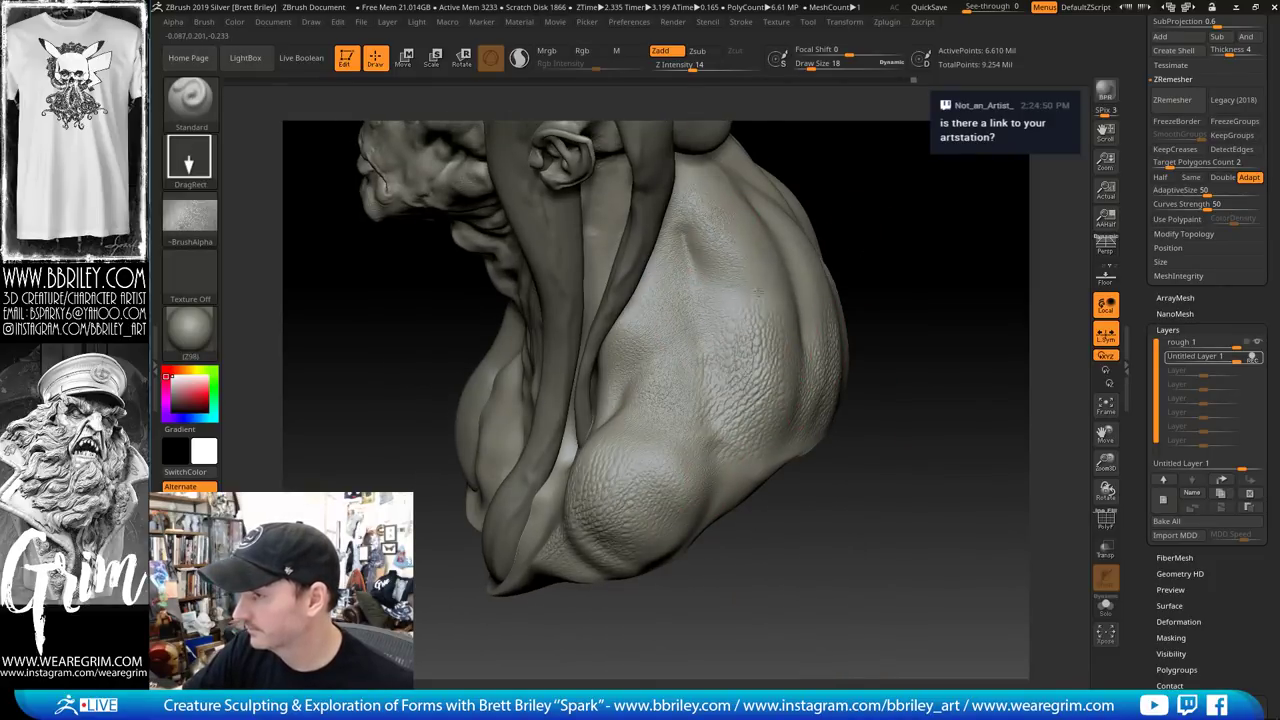
{"action": "left_click_drag", "start_coordinate": [889, 296], "coordinate": [845, 309]}
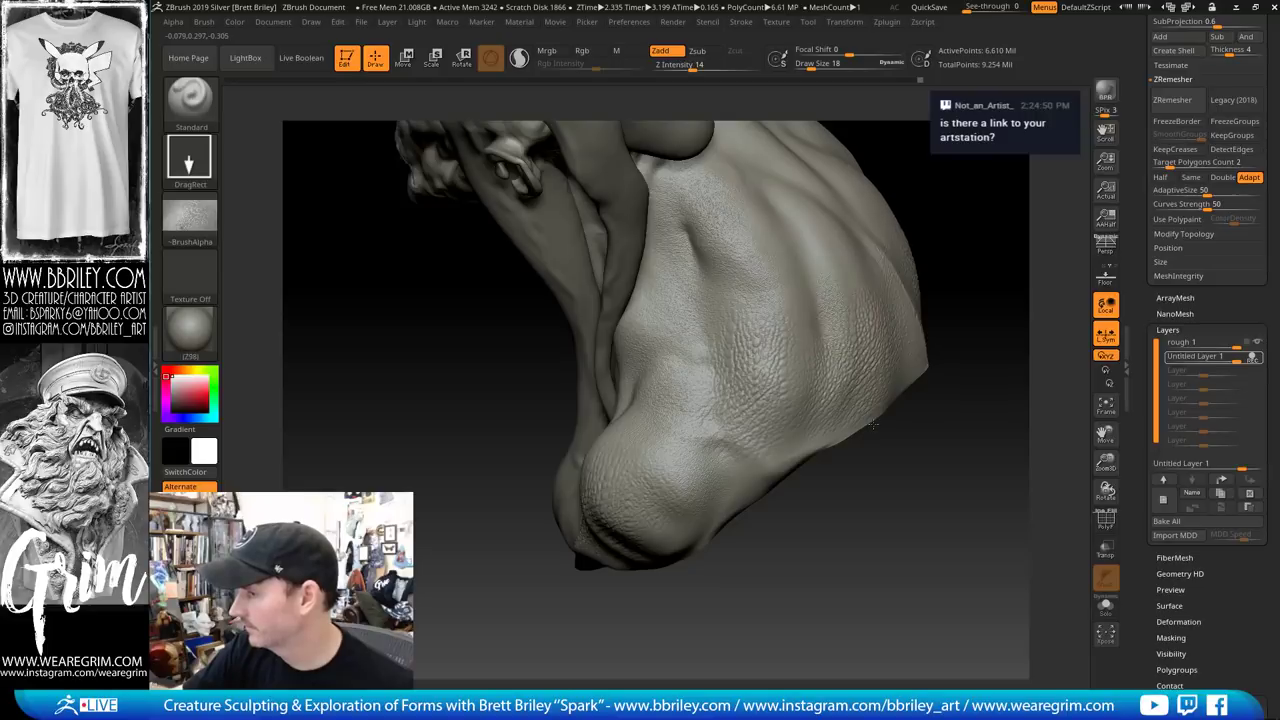
{"action": "right_click_drag", "start_coordinate": [936, 172], "coordinate": [870, 340]}
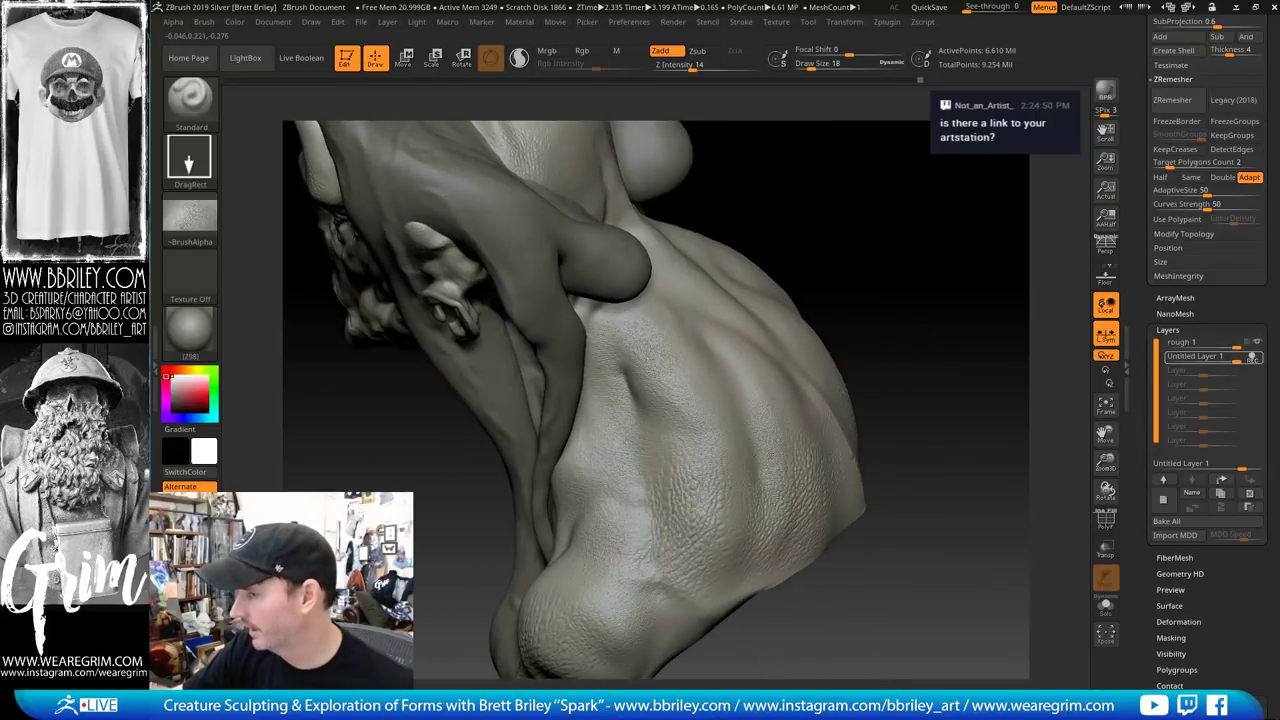
{"action": "right_click_drag", "start_coordinate": [871, 268], "coordinate": [890, 403]}
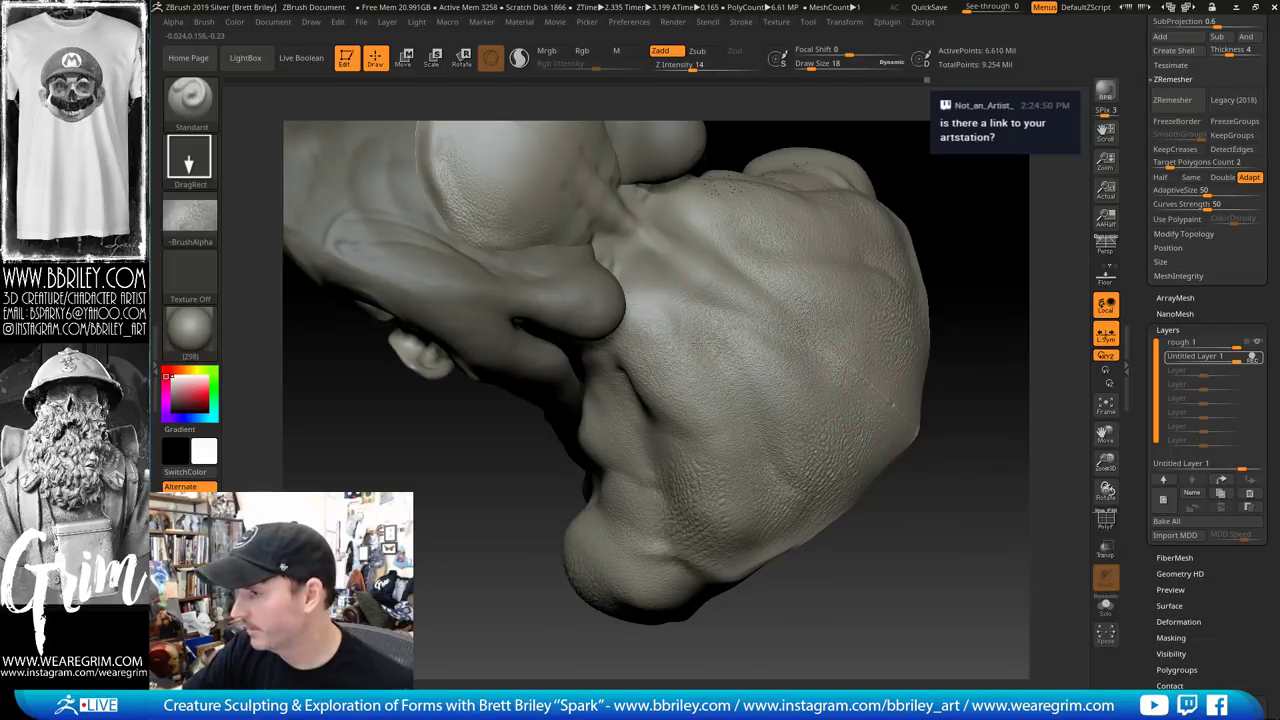
{"action": "right_click_drag", "start_coordinate": [937, 180], "coordinate": [800, 306]}
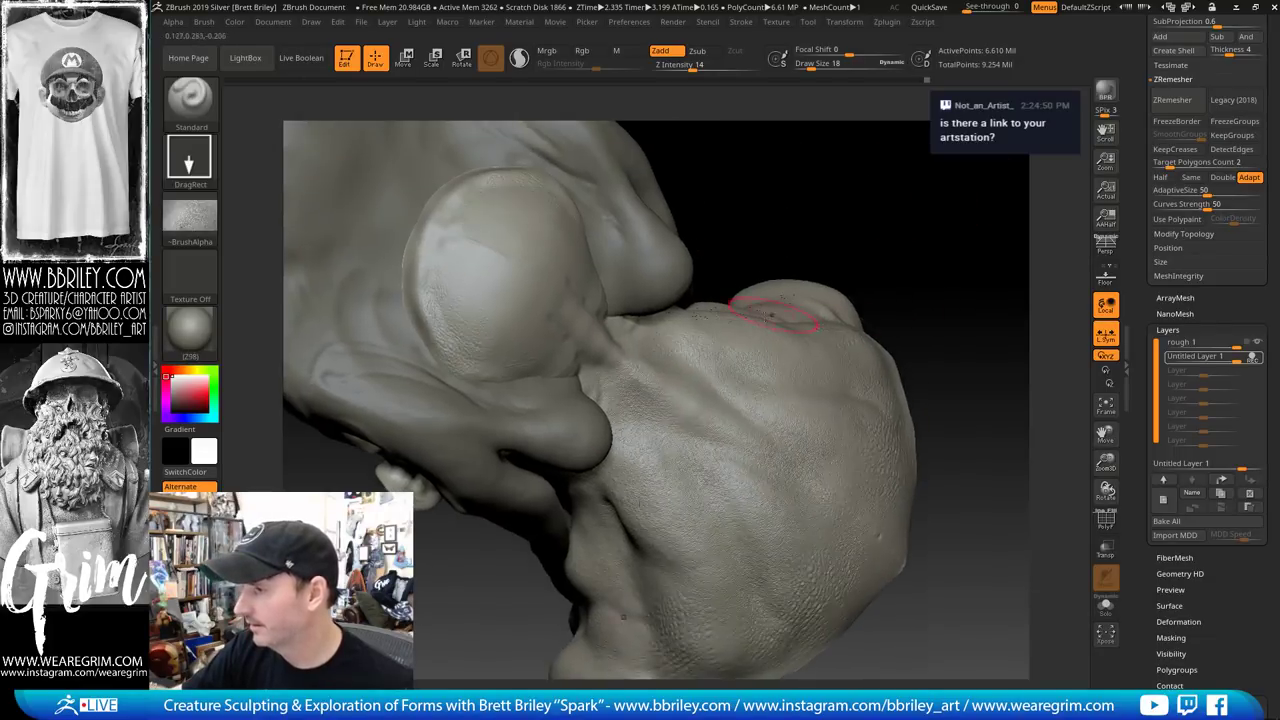
Cover the rounded bulge at the back of the skull with skin texture and smooth its centre
{"action": "right_click_drag", "start_coordinate": [634, 371], "coordinate": [603, 234]}
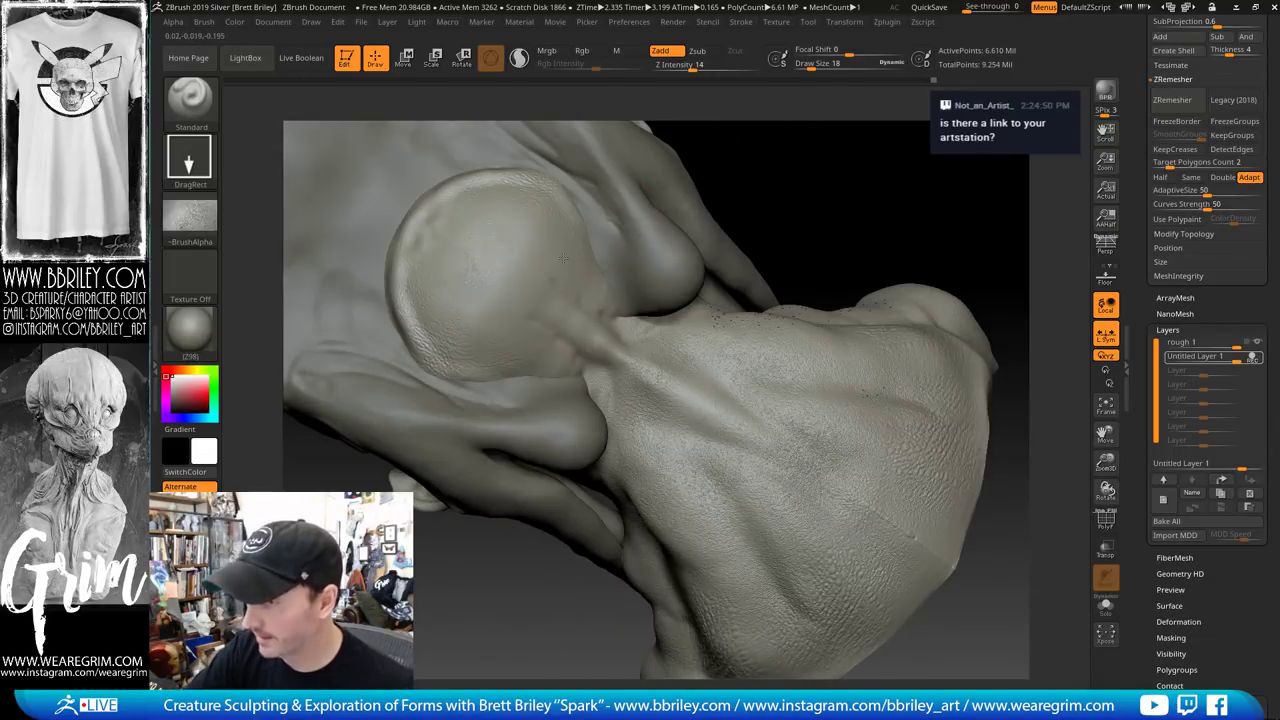
{"action": "key", "text": "shift"}
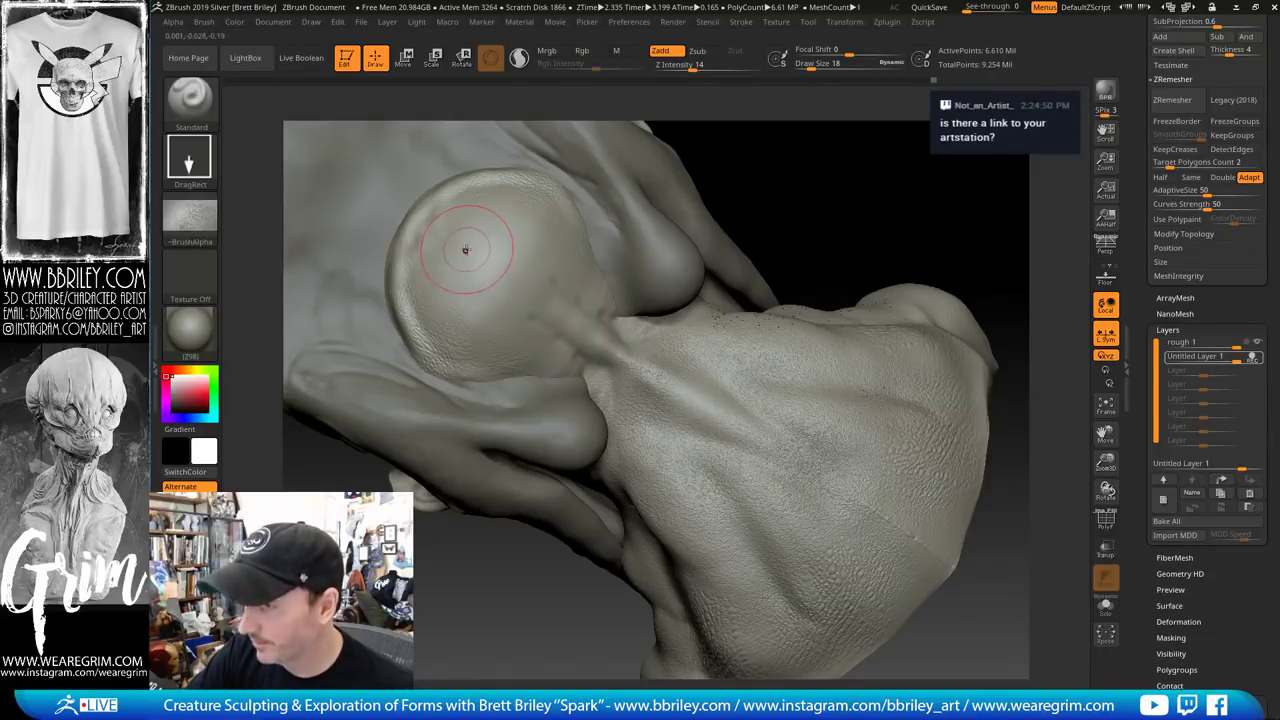
{"action": "key", "text": "shift"}
{"action": "left_click_drag", "start_coordinate": [468, 261], "coordinate": [490, 266], "text": "shift"}
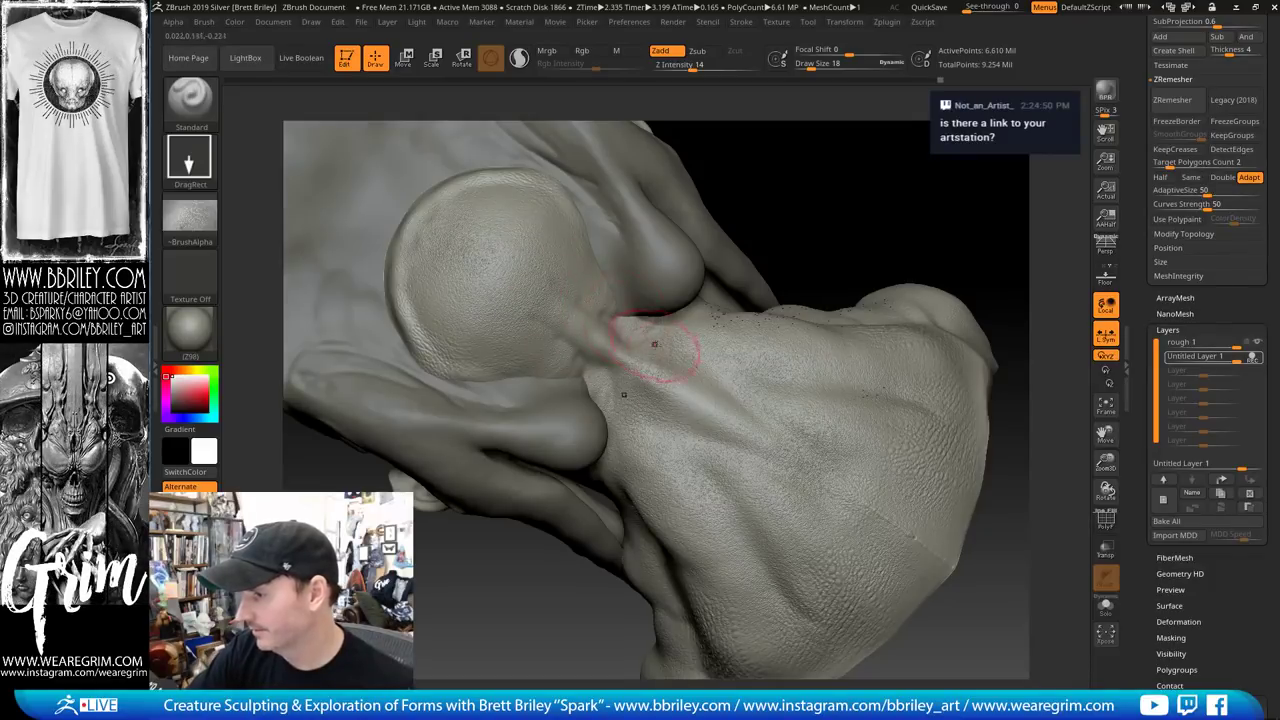
Stamp the skin alpha over the outer sides of the forehead lobes and the area between the brows
{"action": "mouse_move", "coordinate": [849, 191]}
{"action": "left_mouse_down"}
{"action": "mouse_move", "coordinate": [528, 263]}
{"action": "mouse_move", "coordinate": [766, 189]}
{"action": "mouse_move", "coordinate": [778, 208]}
{"action": "left_mouse_up"}
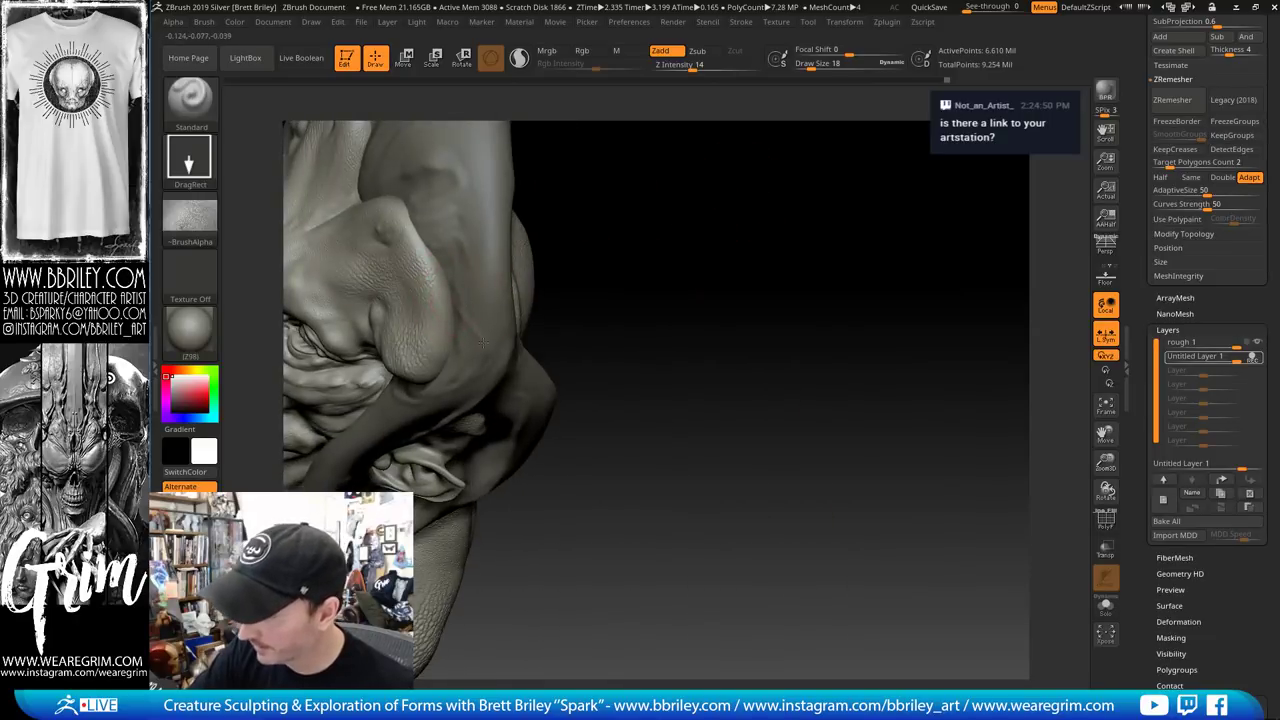
{"action": "mouse_move", "coordinate": [600, 338]}
{"action": "left_mouse_down"}
{"action": "mouse_move", "coordinate": [723, 323]}
{"action": "mouse_move", "coordinate": [650, 440]}
{"action": "left_mouse_up"}
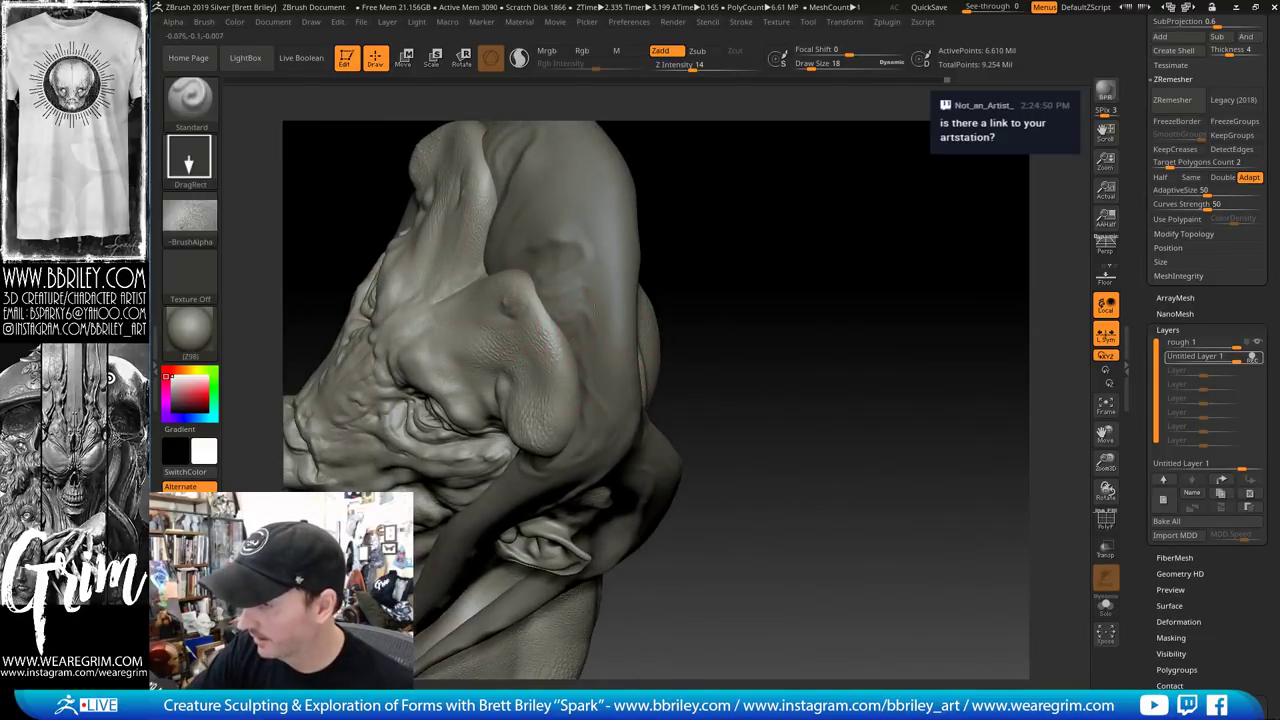
{"action": "left_click_drag", "start_coordinate": [647, 289], "coordinate": [613, 302]}
{"action": "left_click_drag", "start_coordinate": [849, 258], "coordinate": [908, 270], "text": "alt"}
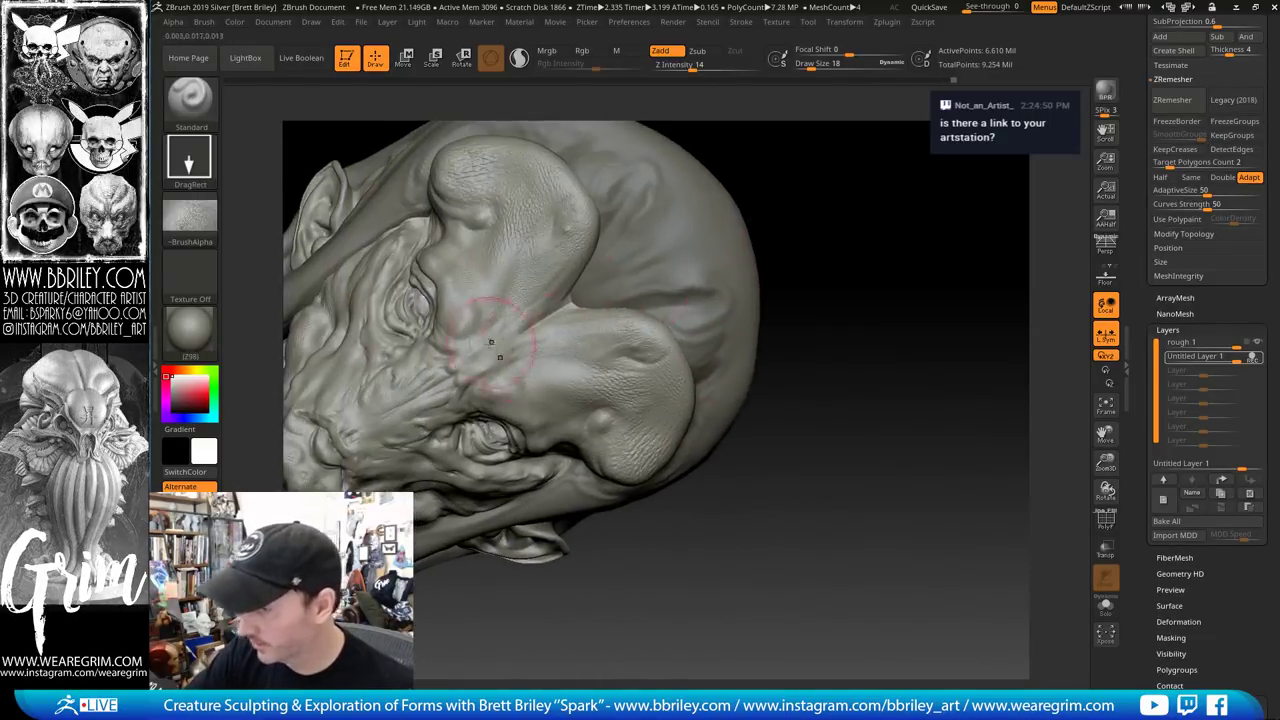
{"action": "left_click_drag", "start_coordinate": [455, 323], "coordinate": [485, 292]}
{"action": "left_click_drag", "start_coordinate": [745, 206], "coordinate": [1000, 215]}
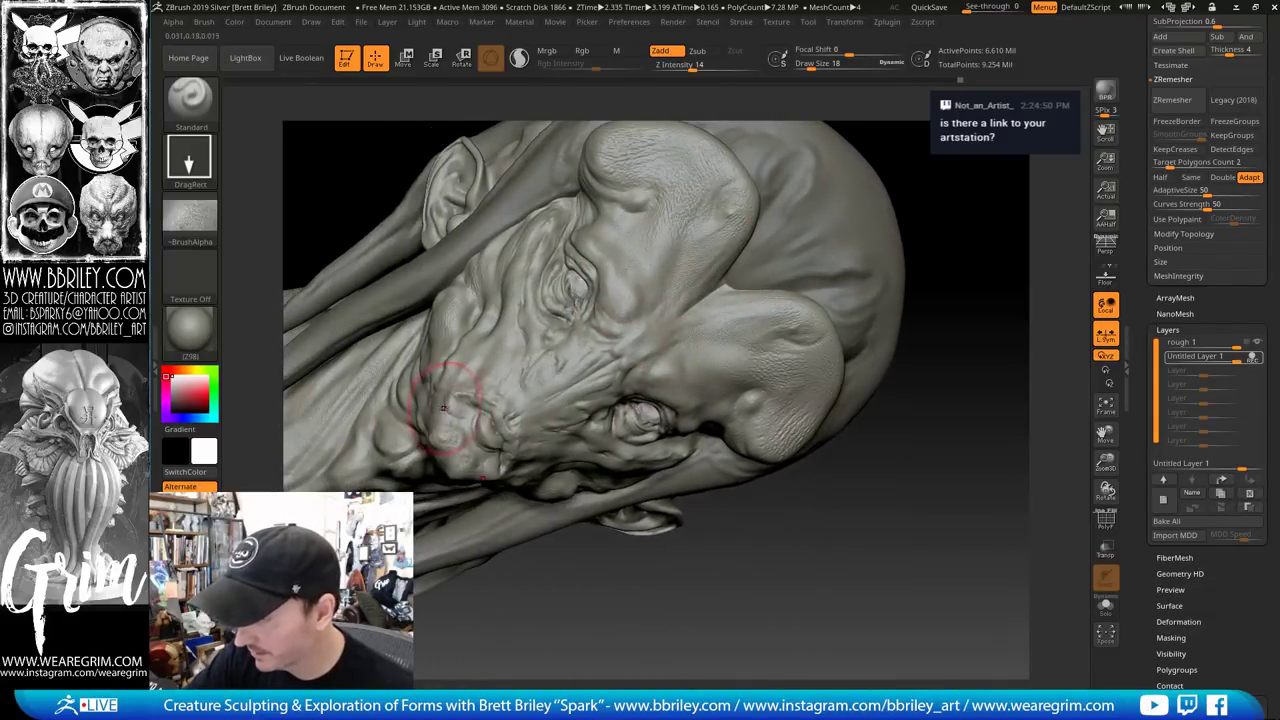
Stamp the skin alpha around the mouth, jaw folds and upper neck
{"action": "left_click_drag", "start_coordinate": [568, 580], "coordinate": [620, 620]}
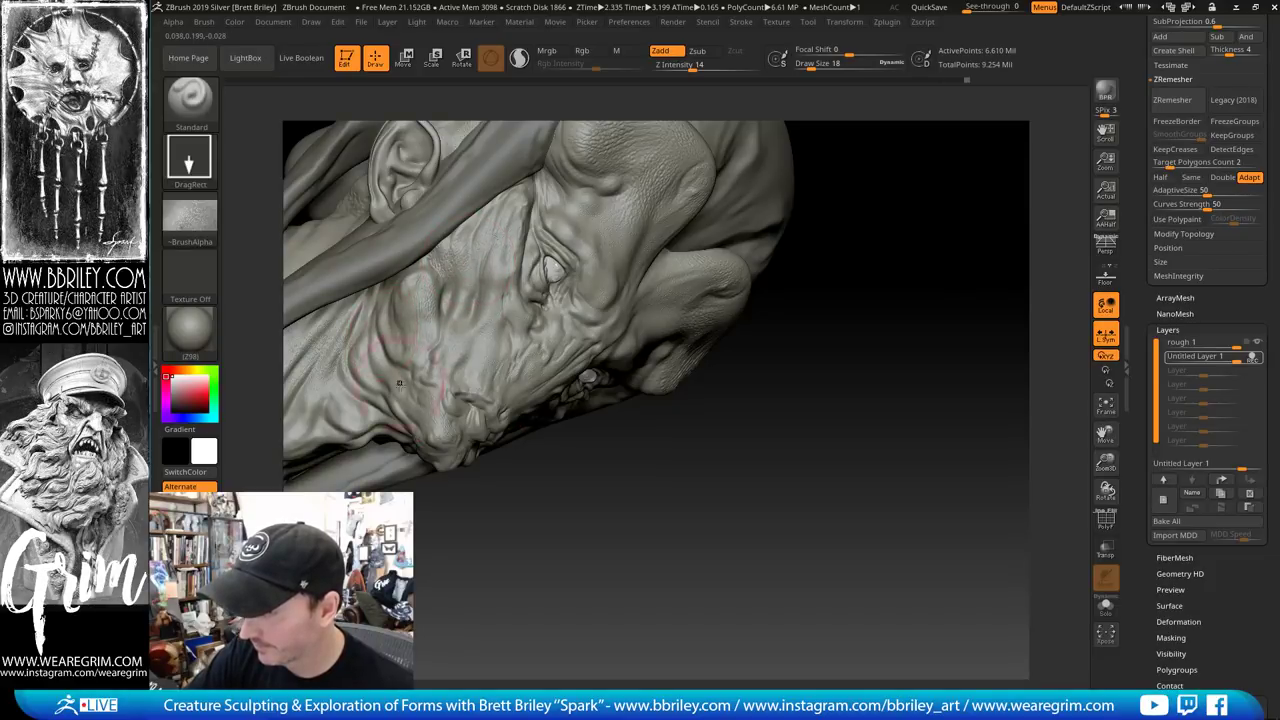
{"action": "mouse_move", "coordinate": [500, 537]}
{"action": "left_mouse_down", "text": "alt"}
{"action": "mouse_move", "coordinate": [611, 533]}
{"action": "mouse_move", "coordinate": [616, 508]}
{"action": "mouse_move", "coordinate": [662, 486]}
{"action": "left_mouse_up", "text": "alt"}
{"action": "left_click_drag", "start_coordinate": [662, 486], "coordinate": [612, 494]}
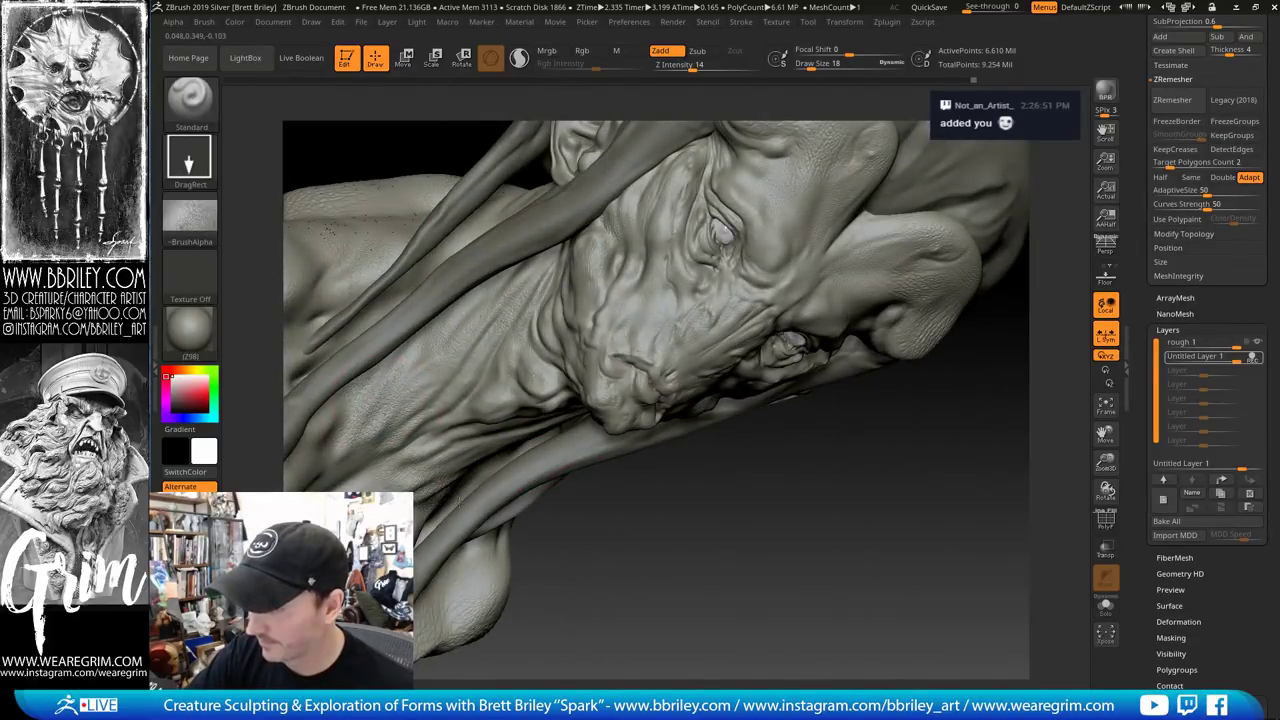
Lower the Z Intensity to 10 and stamp the skin alpha across the chest, throat and jawline
{"action": "right_click_drag", "start_coordinate": [585, 534], "coordinate": [545, 514]}
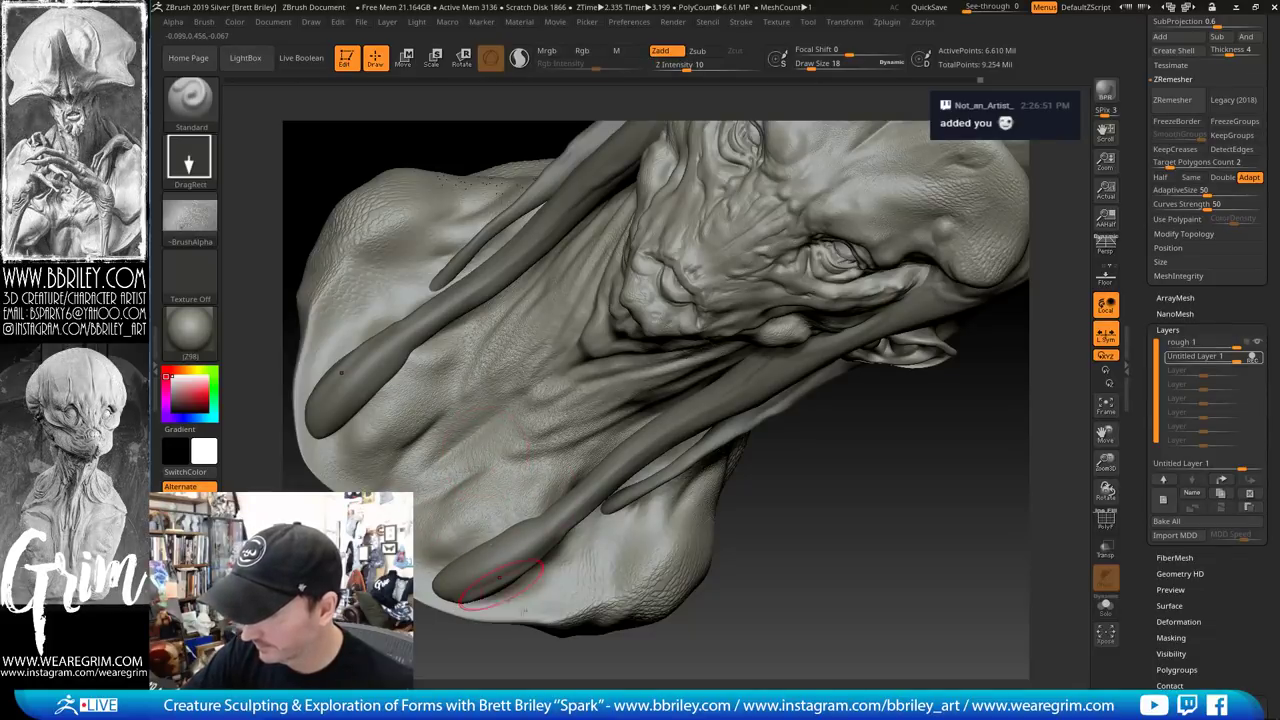
{"action": "left_click_drag", "start_coordinate": [781, 535], "coordinate": [629, 352]}
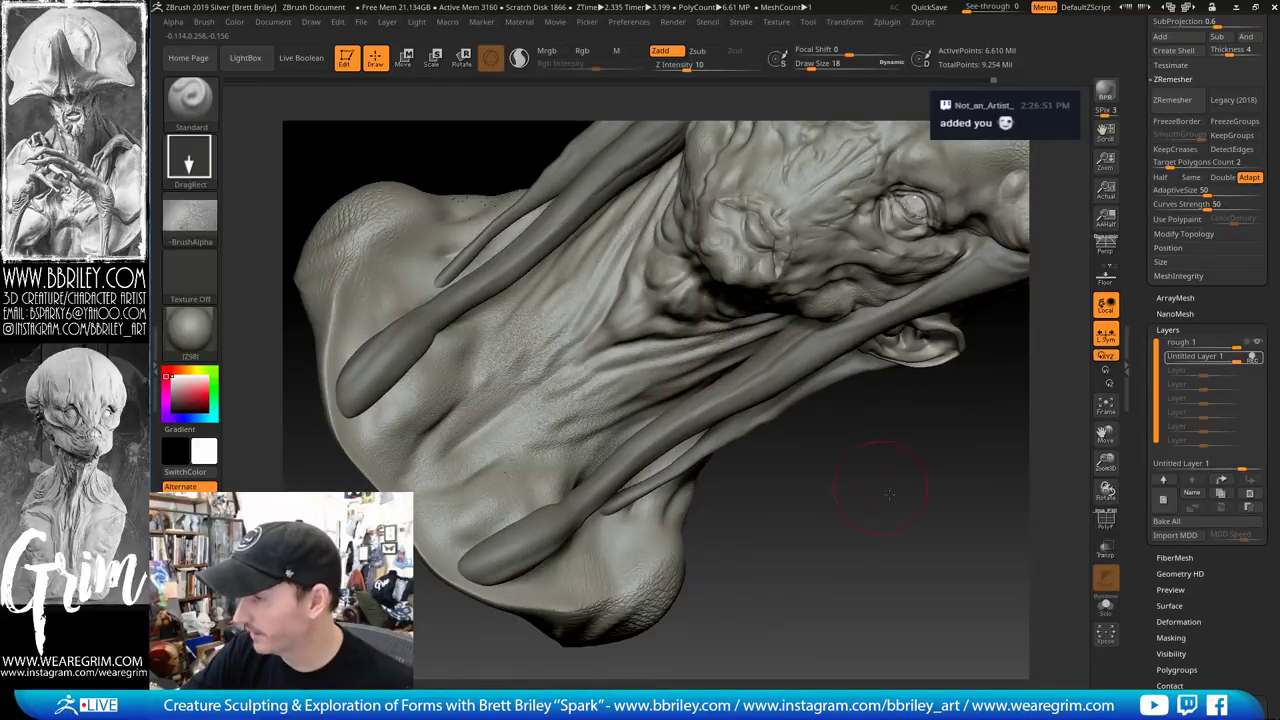
{"action": "left_click_drag", "start_coordinate": [889, 493], "coordinate": [634, 292]}
{"action": "left_click_drag", "start_coordinate": [800, 367], "coordinate": [667, 489], "text": "alt"}
{"action": "left_click_drag", "start_coordinate": [927, 436], "coordinate": [860, 441]}
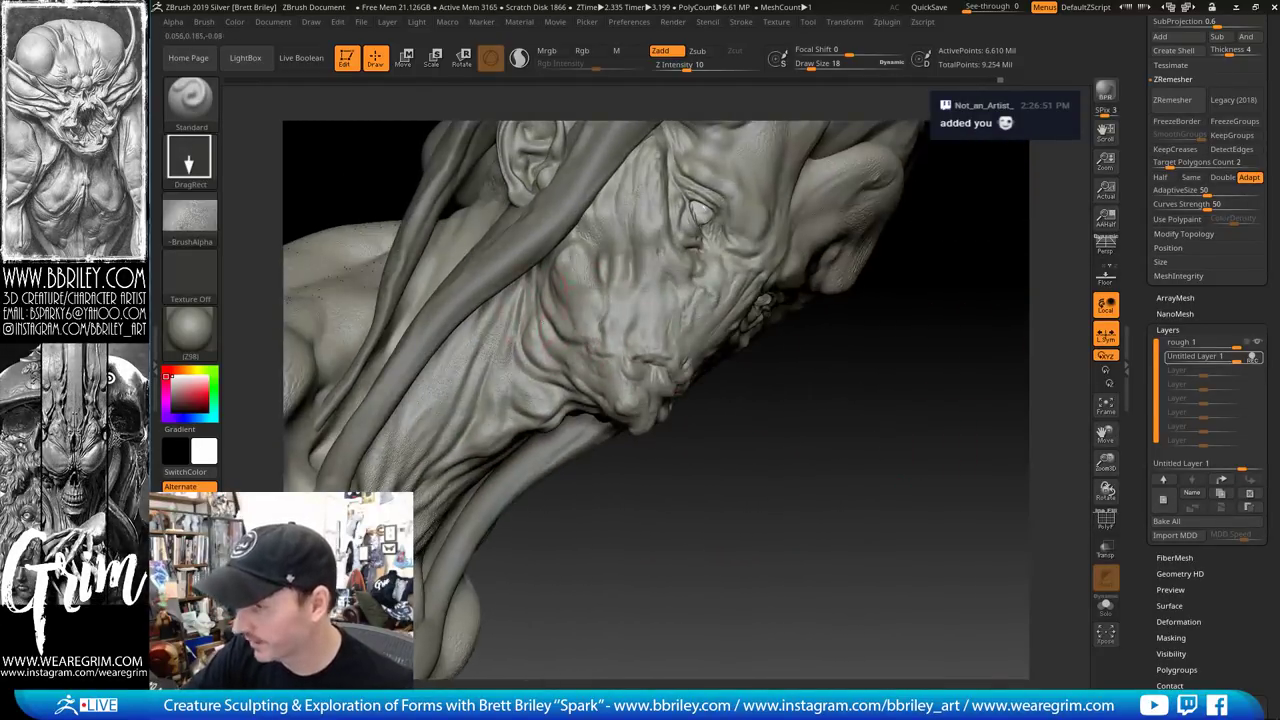
{"action": "left_click_drag", "start_coordinate": [790, 400], "coordinate": [850, 420]}
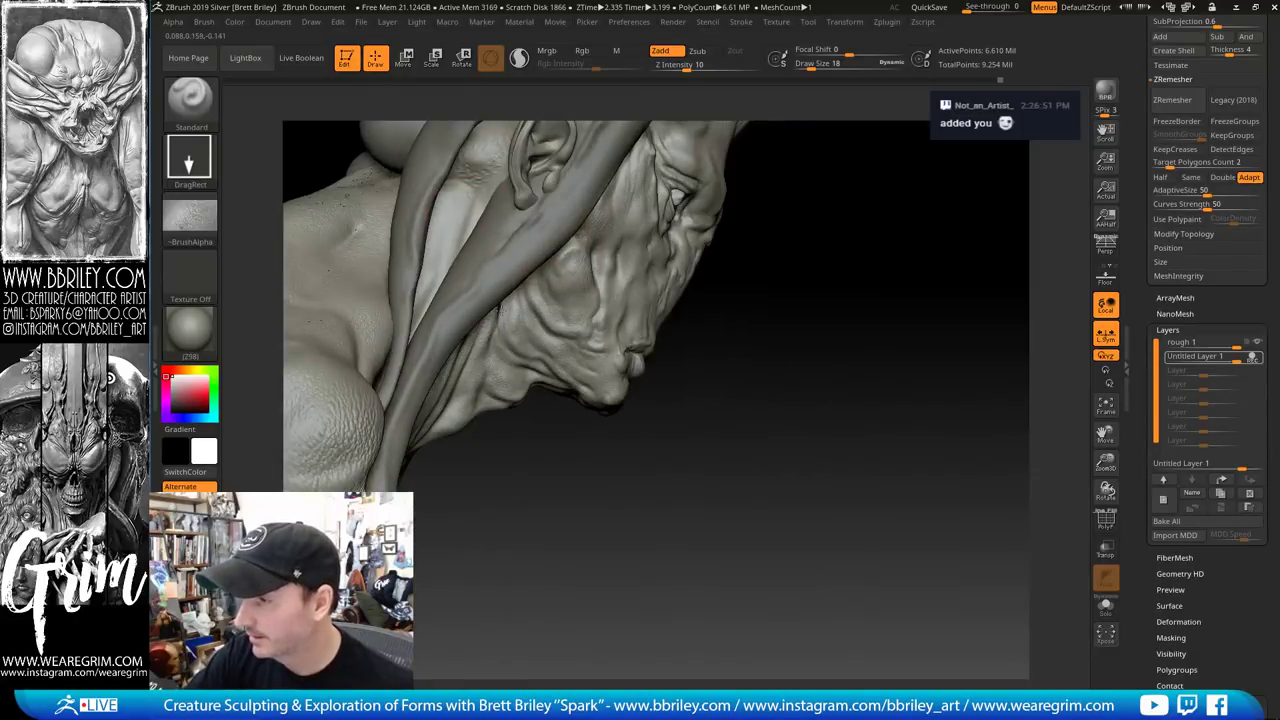
Isolate the head mesh with Solo and stamp the skin alpha on the neck, nape and side of the skull
{"action": "left_click_drag", "start_coordinate": [908, 500], "coordinate": [840, 435]}
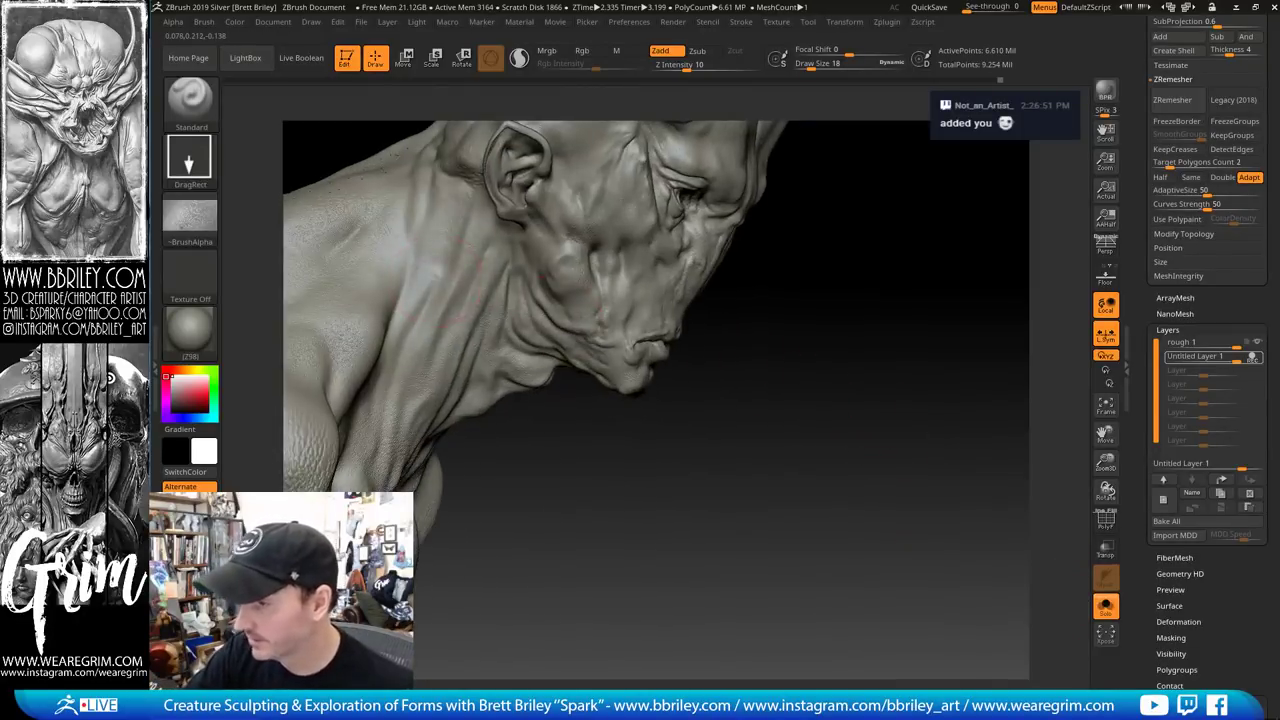
{"action": "left_click_drag", "start_coordinate": [544, 469], "coordinate": [751, 453]}
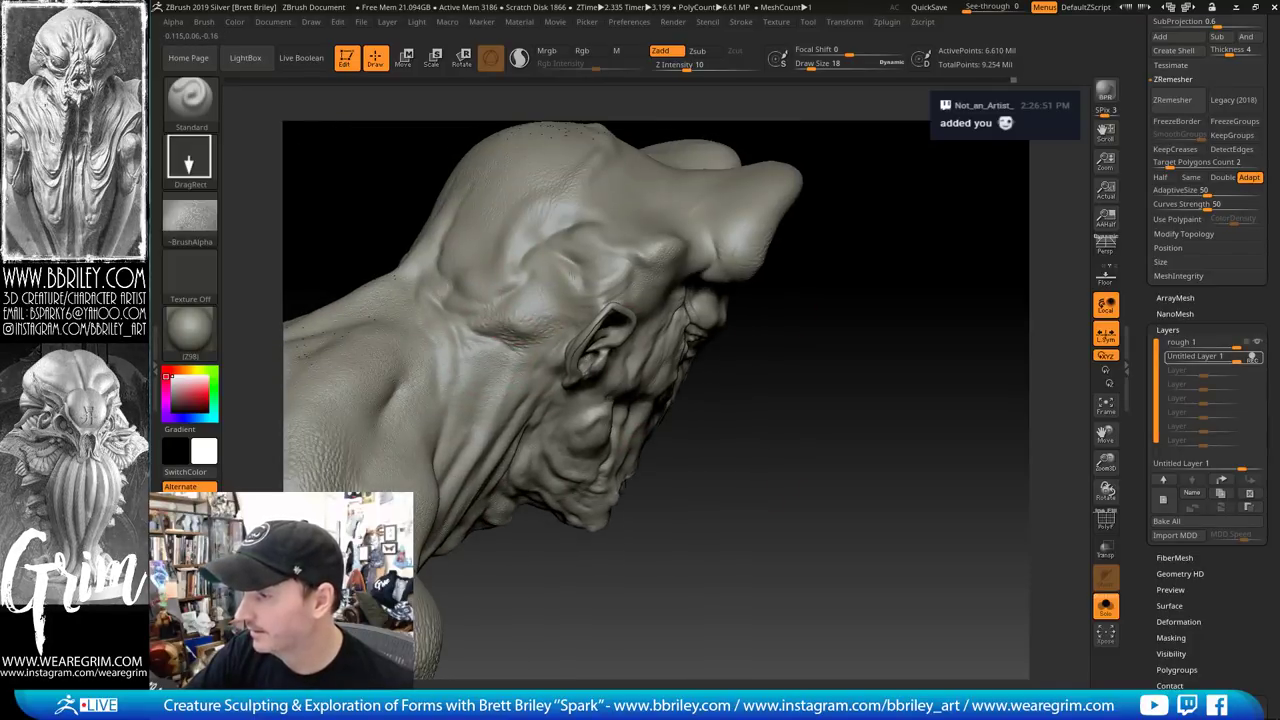
{"action": "left_click_drag", "start_coordinate": [841, 356], "coordinate": [925, 360]}
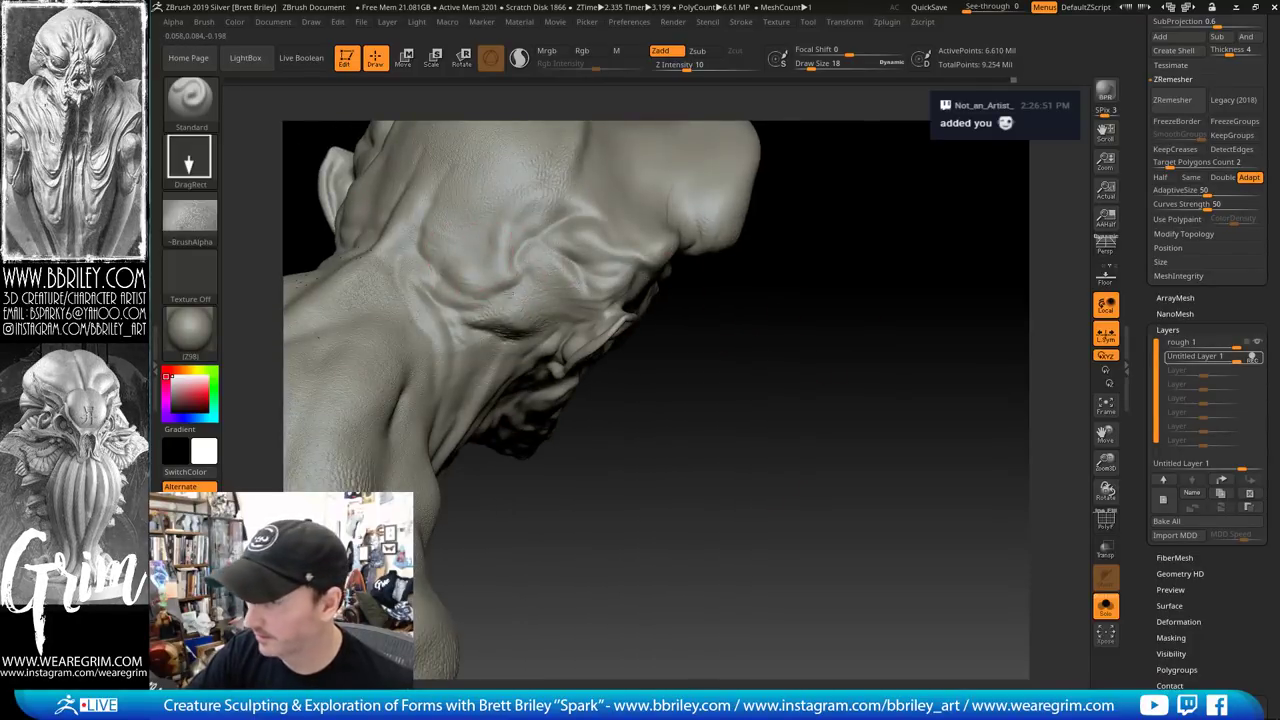
{"action": "mouse_move", "coordinate": [780, 290]}
{"action": "left_mouse_down"}
{"action": "mouse_move", "coordinate": [794, 349]}
{"action": "mouse_move", "coordinate": [620, 332]}
{"action": "left_mouse_up"}
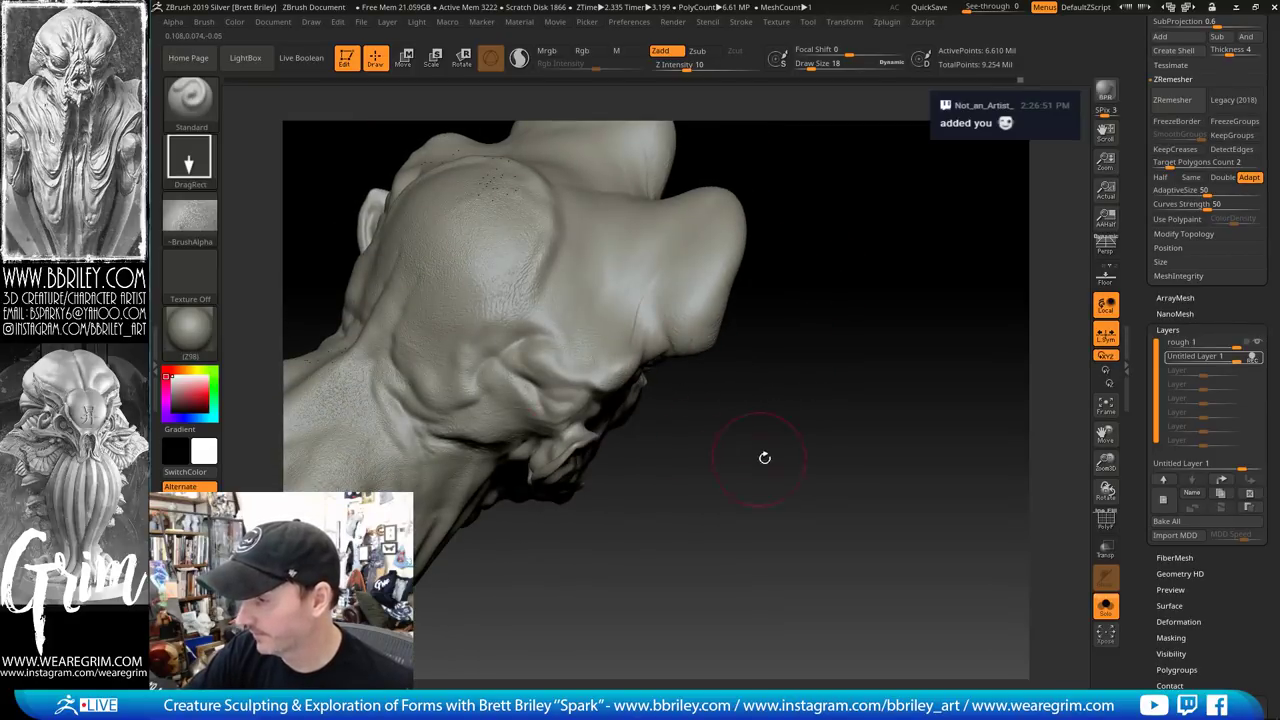
Stamp the skin alpha over the temple and upper cheek beside the eye on the isolated head
{"action": "mouse_move", "coordinate": [766, 451]}
{"action": "left_mouse_down"}
{"action": "mouse_move", "coordinate": [590, 468]}
{"action": "mouse_move", "coordinate": [732, 381]}
{"action": "mouse_move", "coordinate": [548, 428]}
{"action": "left_mouse_up"}
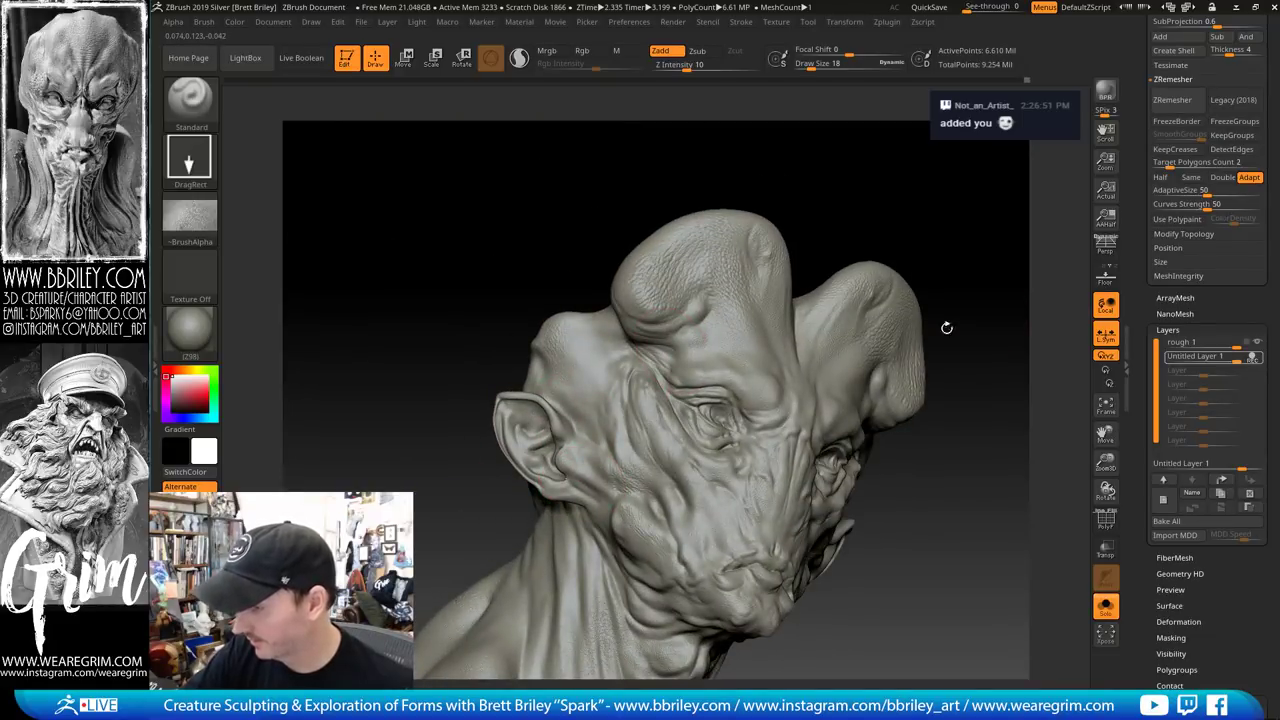
{"action": "mouse_move", "coordinate": [946, 327]}
{"action": "left_mouse_down"}
{"action": "mouse_move", "coordinate": [894, 183]}
{"action": "mouse_move", "coordinate": [824, 208]}
{"action": "left_mouse_up"}
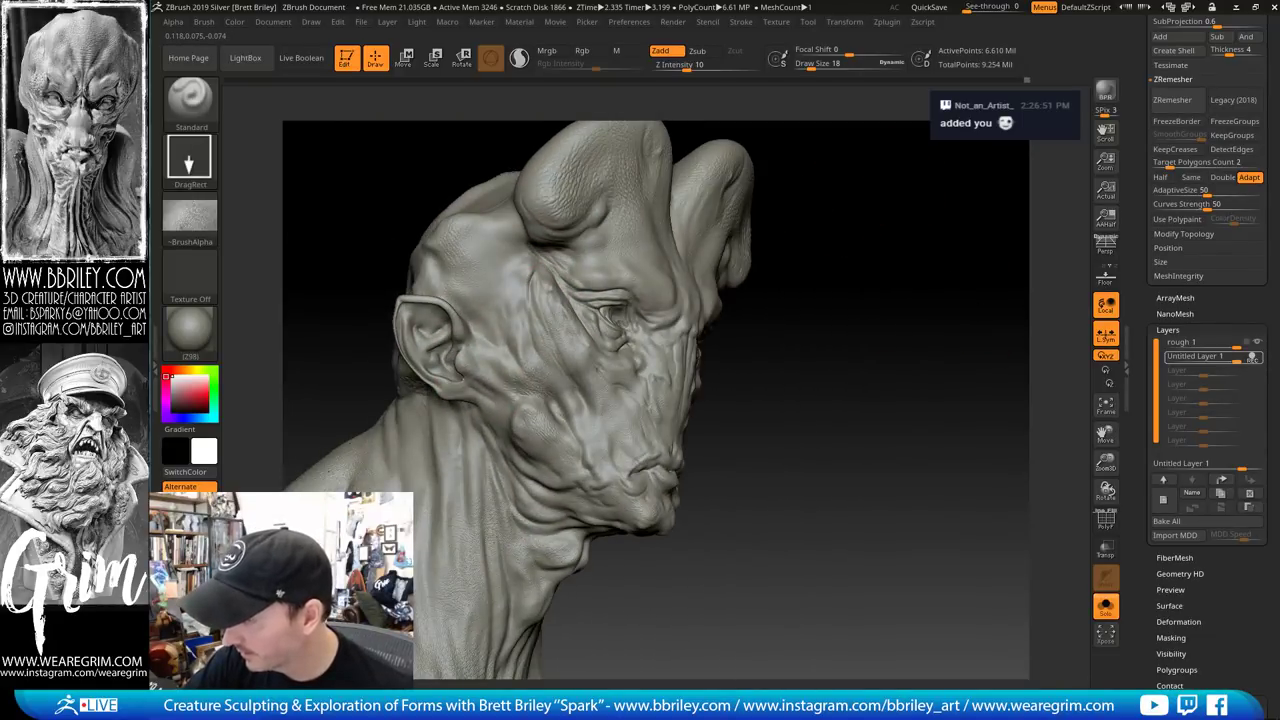
{"action": "left_click_drag", "start_coordinate": [547, 286], "coordinate": [574, 296]}
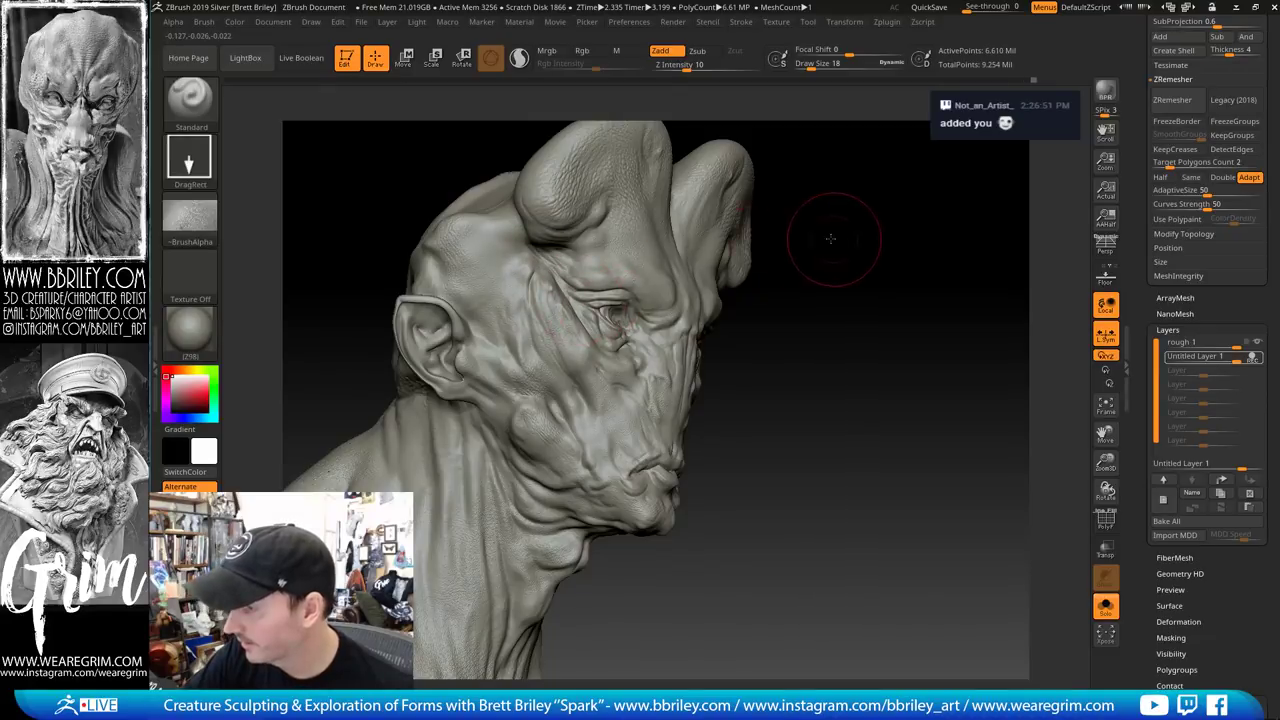
Stamp the skin alpha on the cheek, jaw folds and side of the neck of the isolated head
{"action": "left_click_drag", "start_coordinate": [831, 240], "coordinate": [735, 258]}
{"action": "left_click_drag", "start_coordinate": [601, 385], "coordinate": [626, 398]}
{"action": "left_click_drag", "start_coordinate": [821, 412], "coordinate": [749, 335], "text": "alt"}
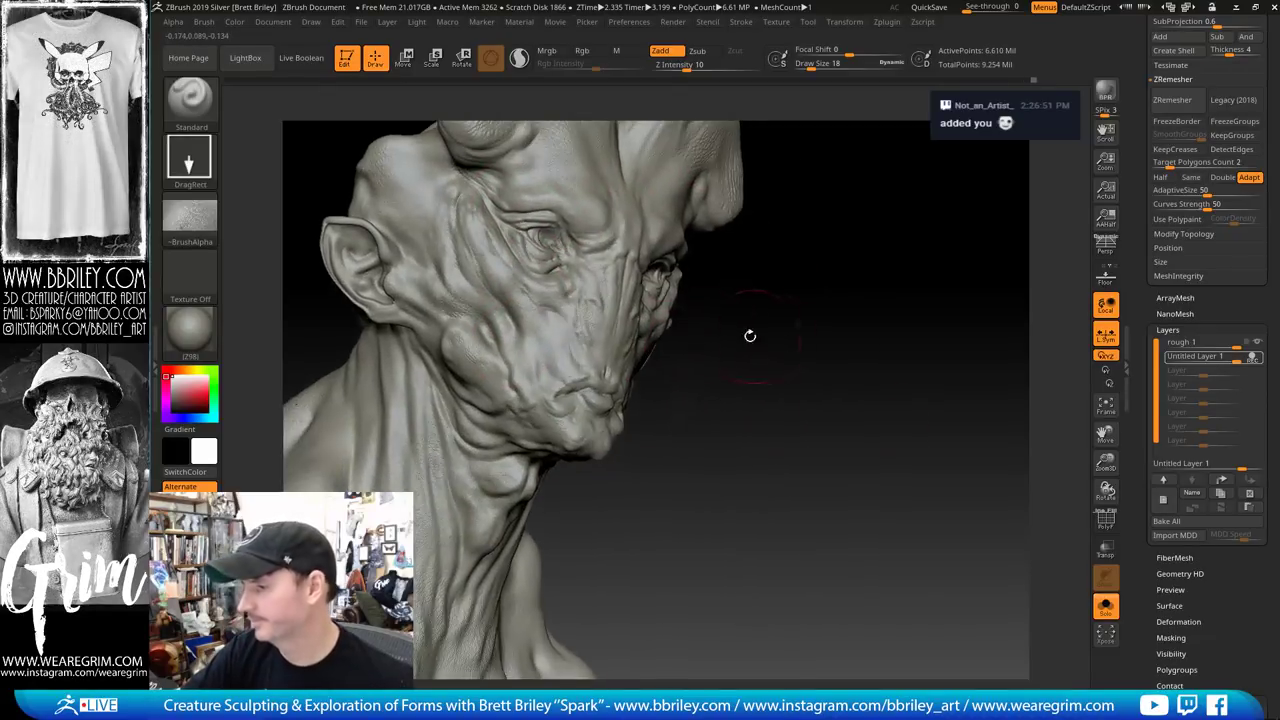
{"action": "left_click_drag", "start_coordinate": [491, 447], "coordinate": [513, 462]}
{"action": "left_click_drag", "start_coordinate": [657, 481], "coordinate": [636, 389], "text": "alt"}
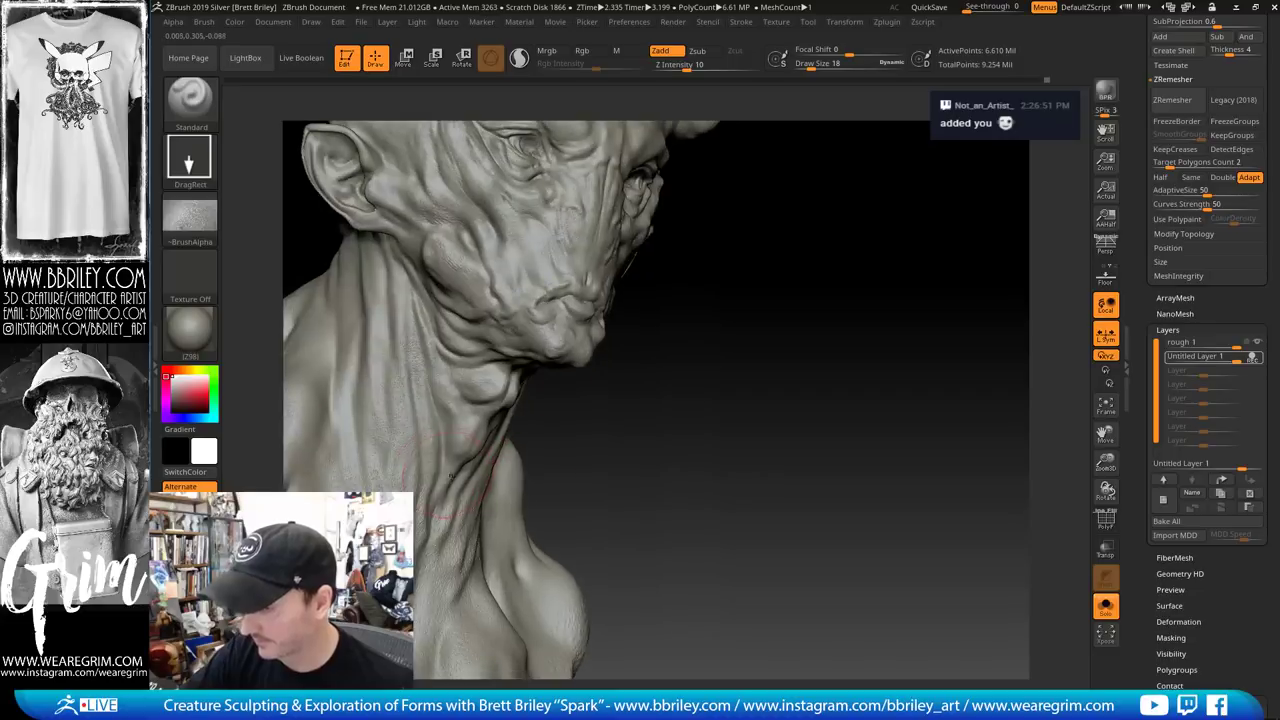
{"action": "mouse_move", "coordinate": [544, 477]}
{"action": "left_mouse_down"}
{"action": "mouse_move", "coordinate": [700, 345]}
{"action": "mouse_move", "coordinate": [777, 400]}
{"action": "mouse_move", "coordinate": [966, 251]}
{"action": "left_mouse_up"}
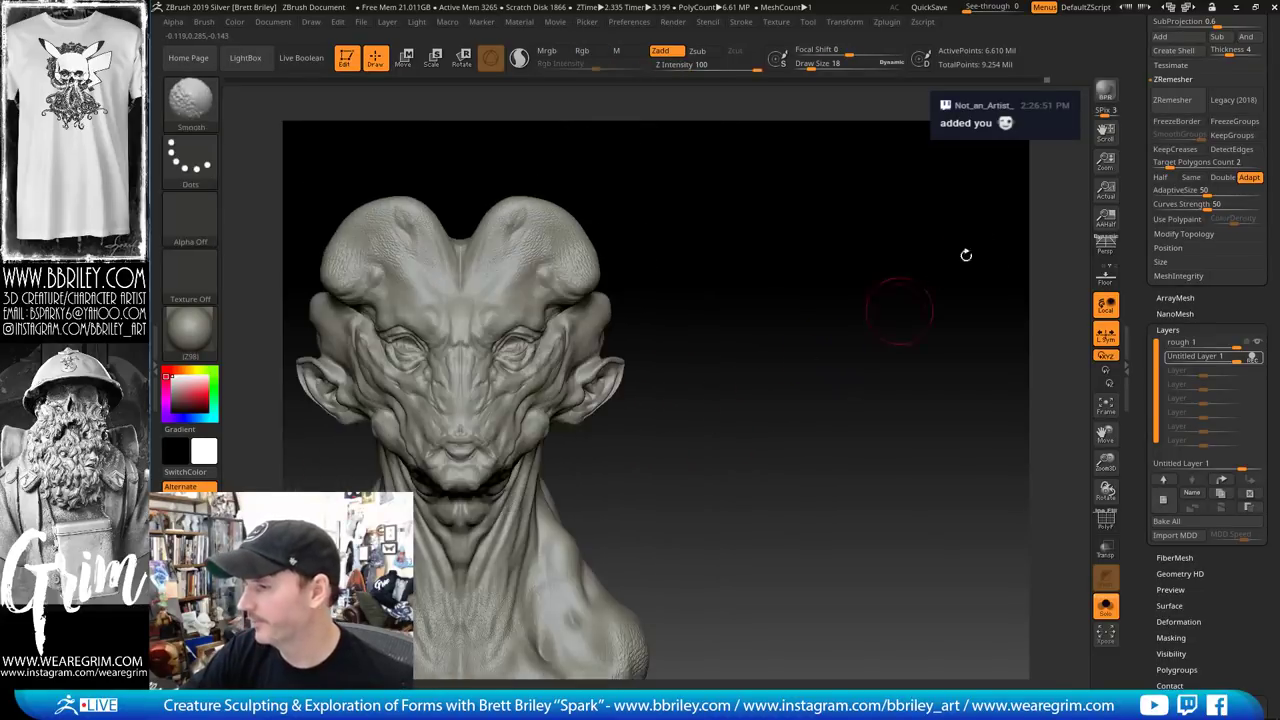
Rename the current sculpt layer to skin and add a new layer to the head
{"action": "left_click", "coordinate": [1182, 489]}
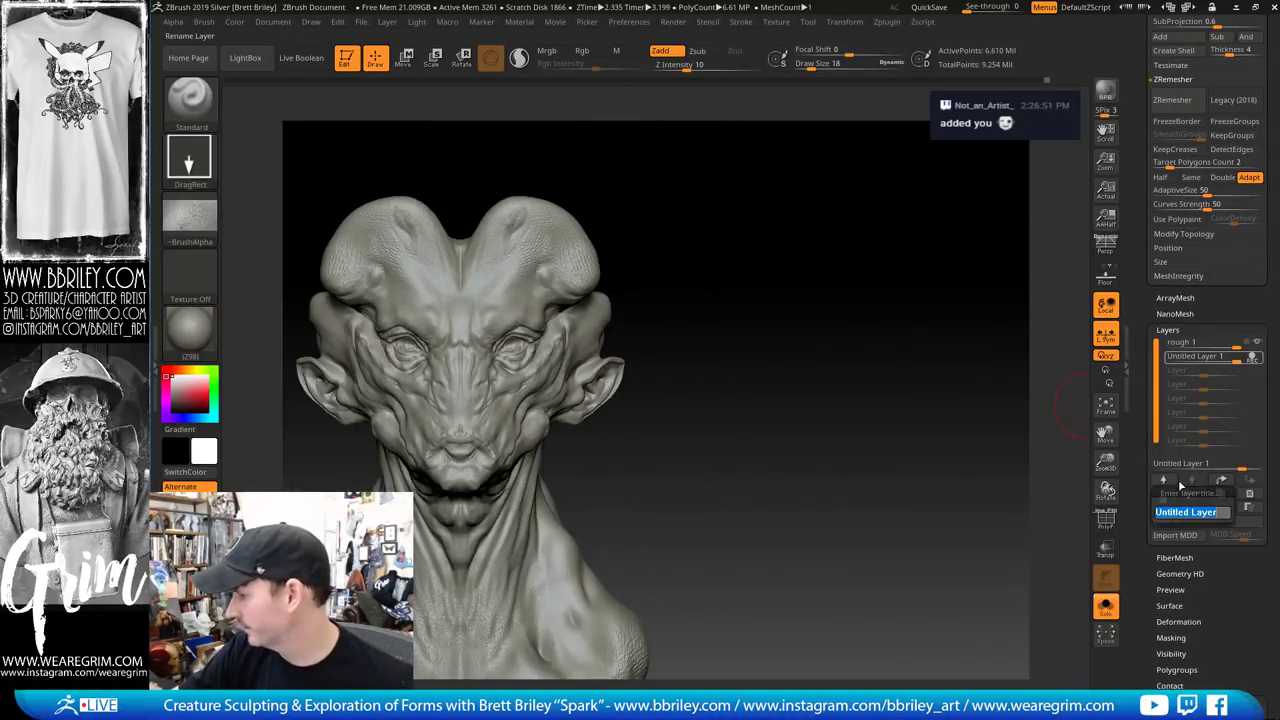
{"action": "type", "text": "skin"}
{"action": "key", "text": "Return"}
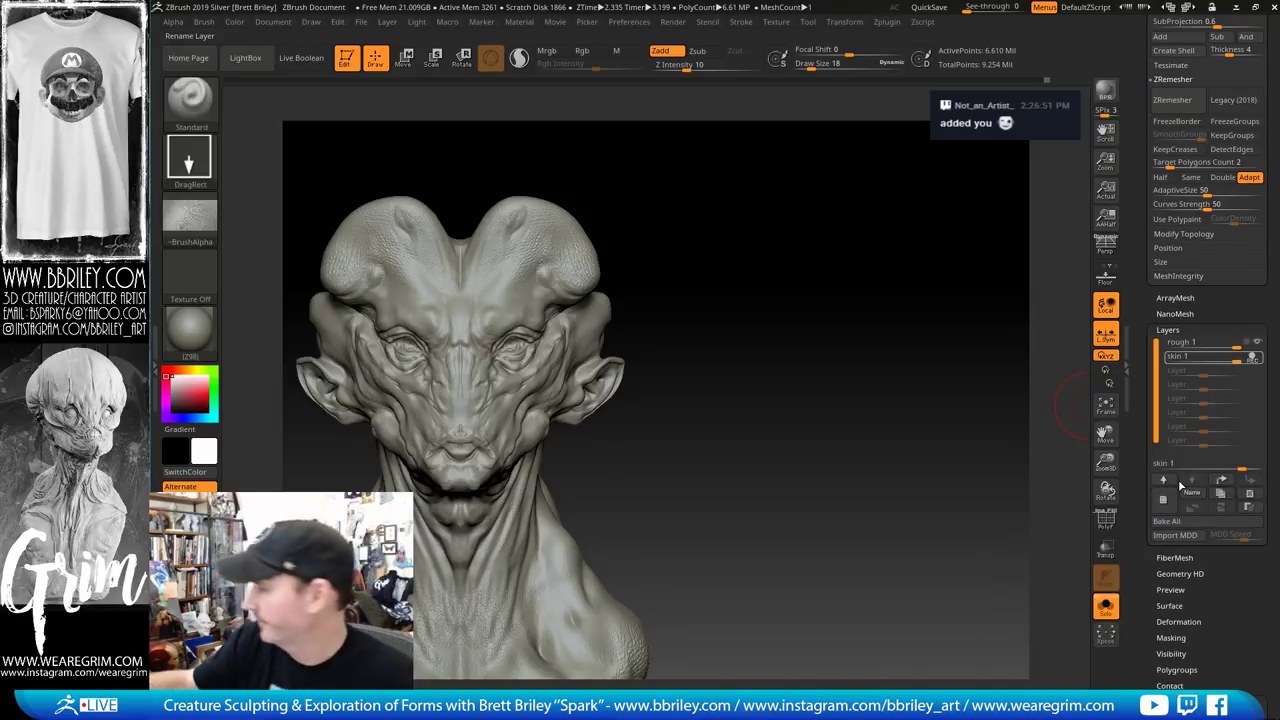
{"action": "left_click", "coordinate": [1163, 498]}
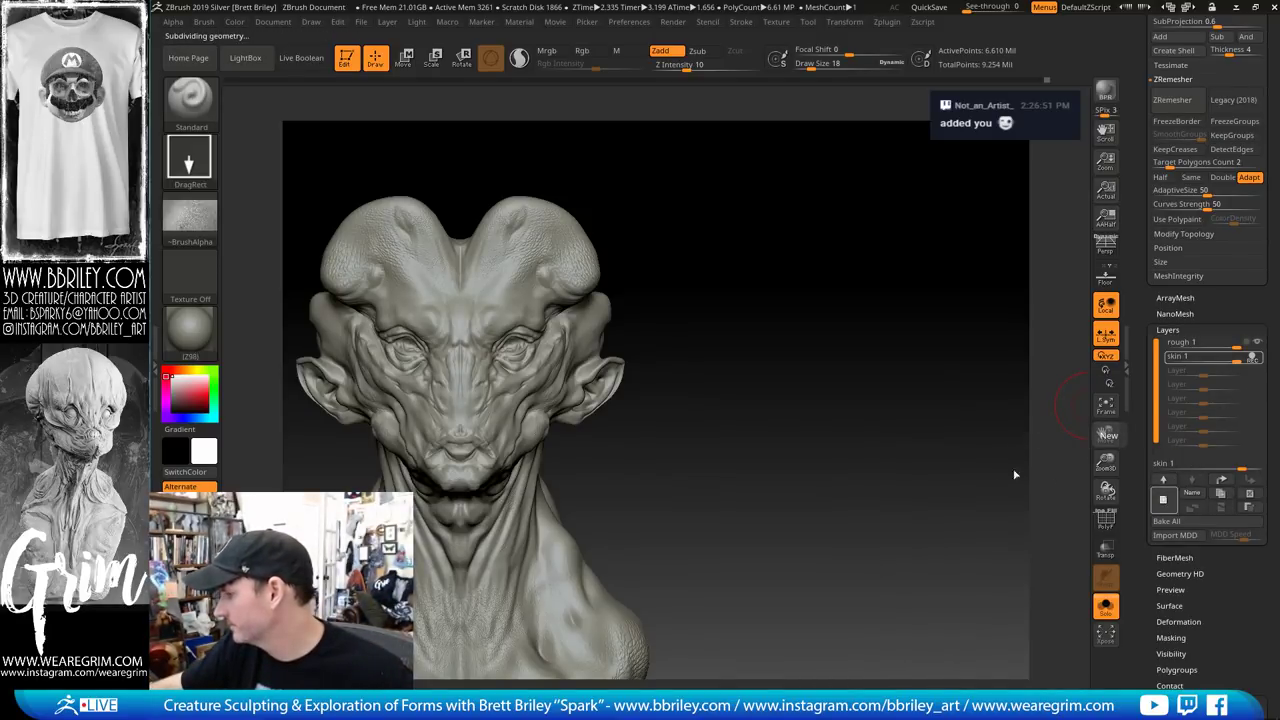
{"action": "left_click_drag", "start_coordinate": [903, 423], "coordinate": [923, 420]}
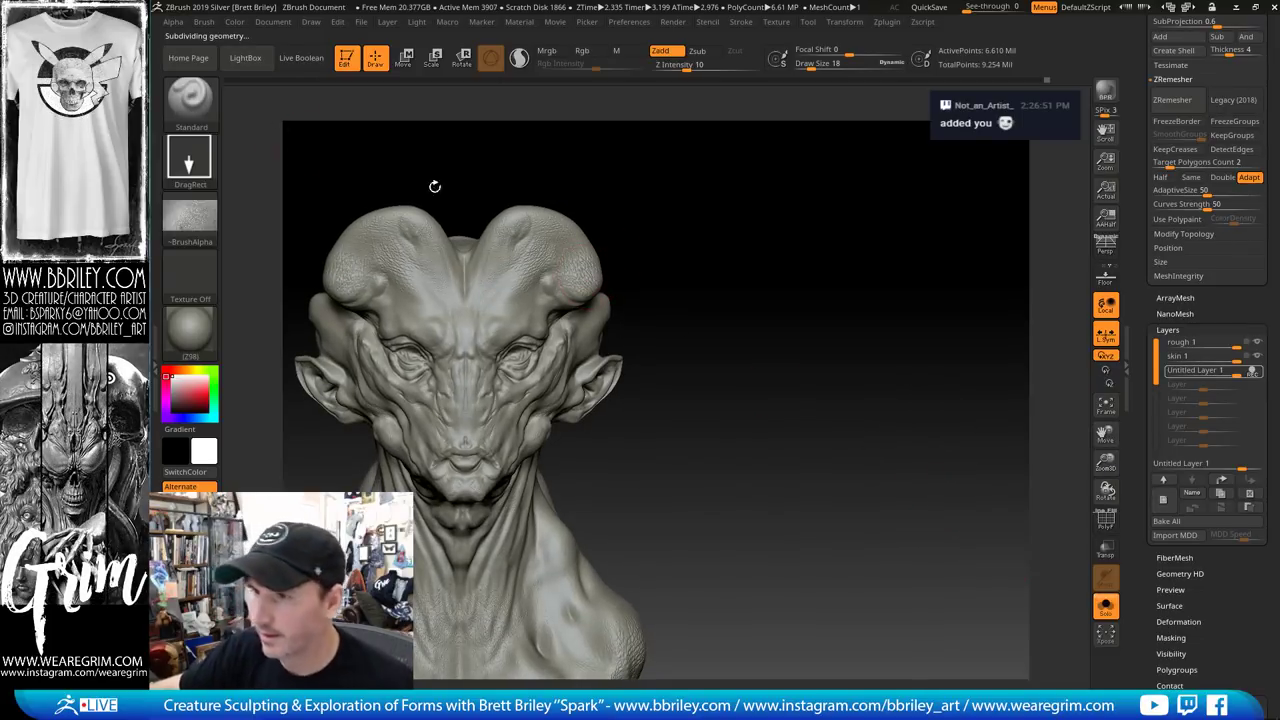
Show all the subtools again and set the Standard brush to the long pores alpha at Draw Size 12
{"action": "left_click", "coordinate": [1105, 605]}
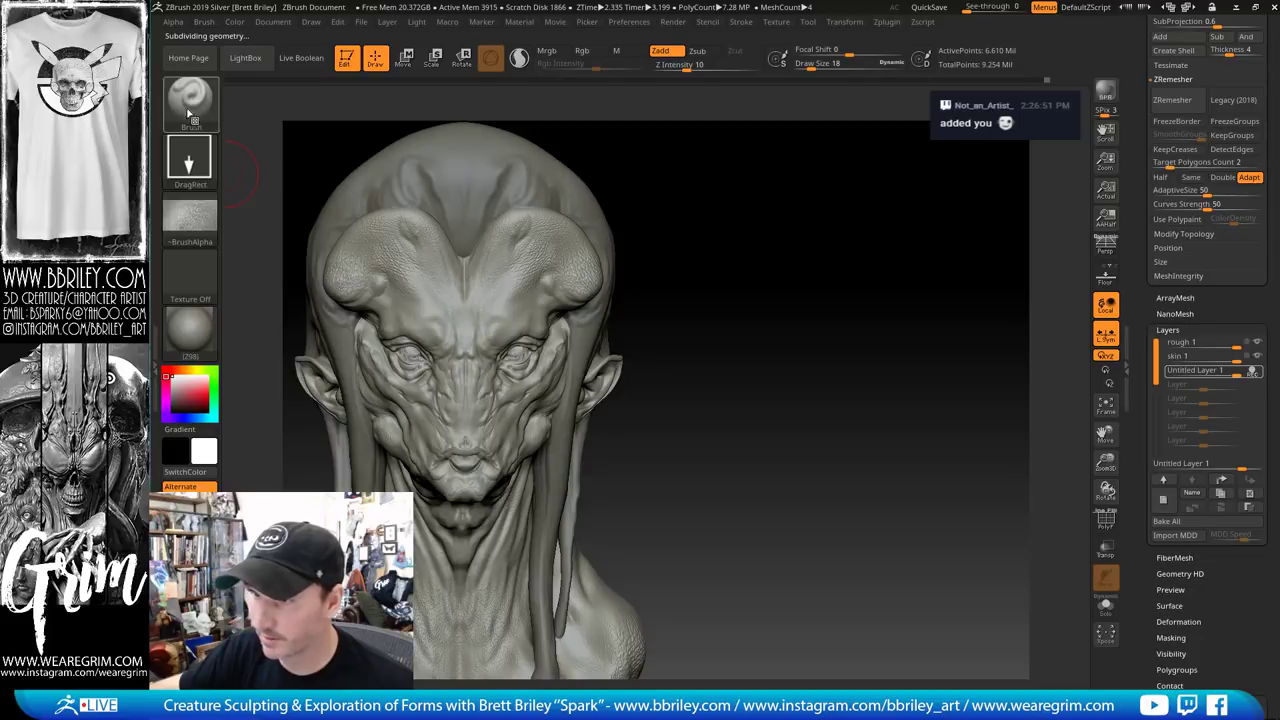
{"action": "left_click", "coordinate": [190, 216]}
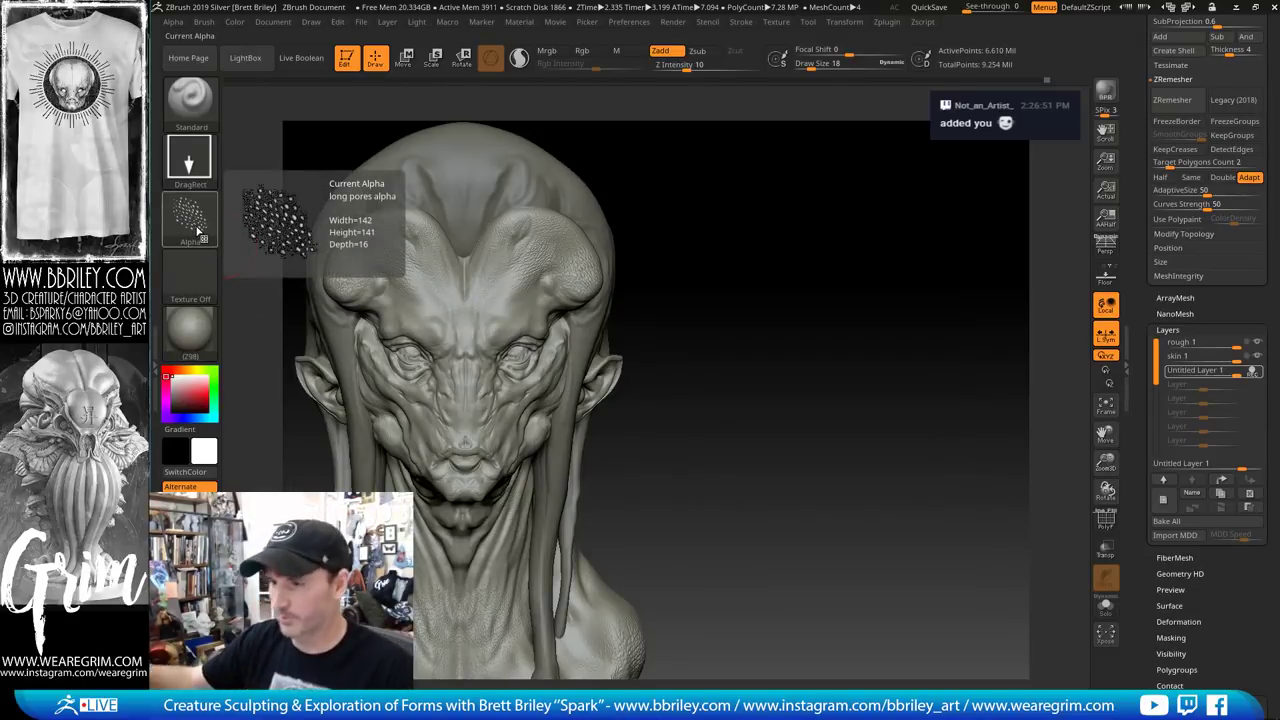
{"action": "mouse_move", "coordinate": [729, 231]}
{"action": "left_mouse_down"}
{"action": "mouse_move", "coordinate": [754, 237]}
{"action": "mouse_move", "coordinate": [749, 280]}
{"action": "left_mouse_up"}
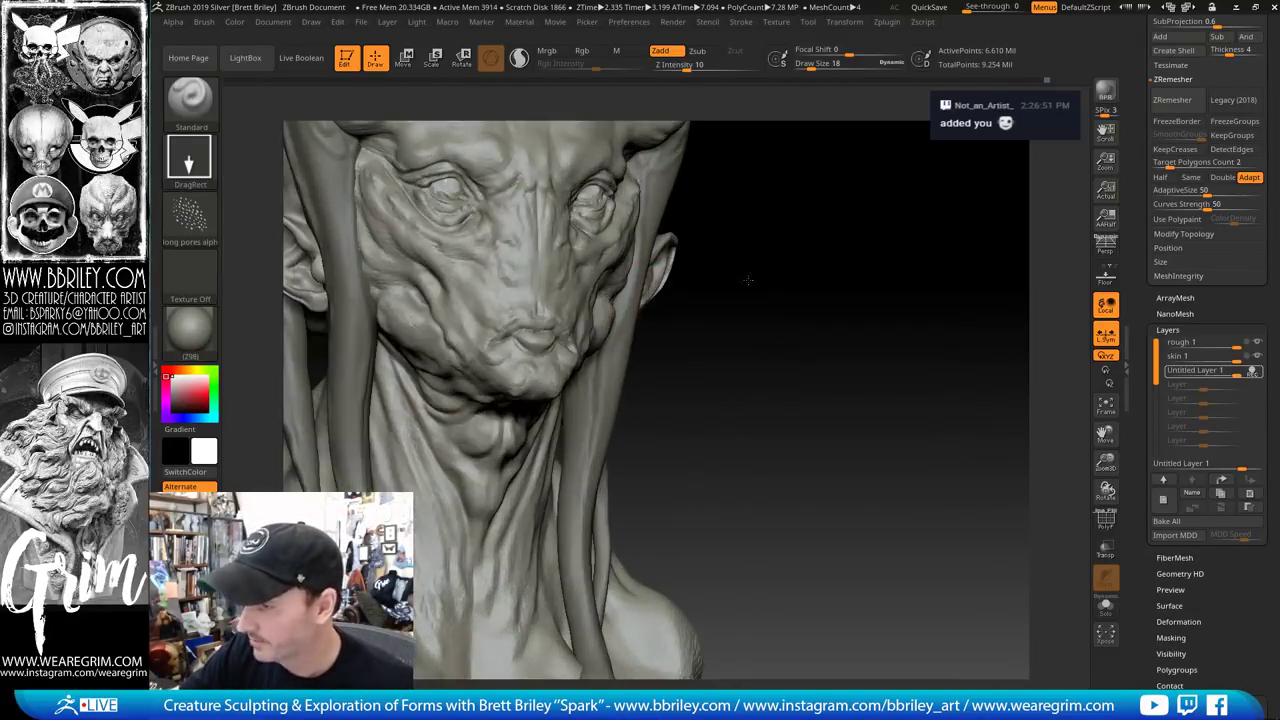
{"action": "key", "text": "bracketleft"}
Raise the Z Intensity to 19 and stamp the long pores alpha along the chin and jaw
{"action": "left_click_drag", "start_coordinate": [714, 341], "coordinate": [772, 364]}
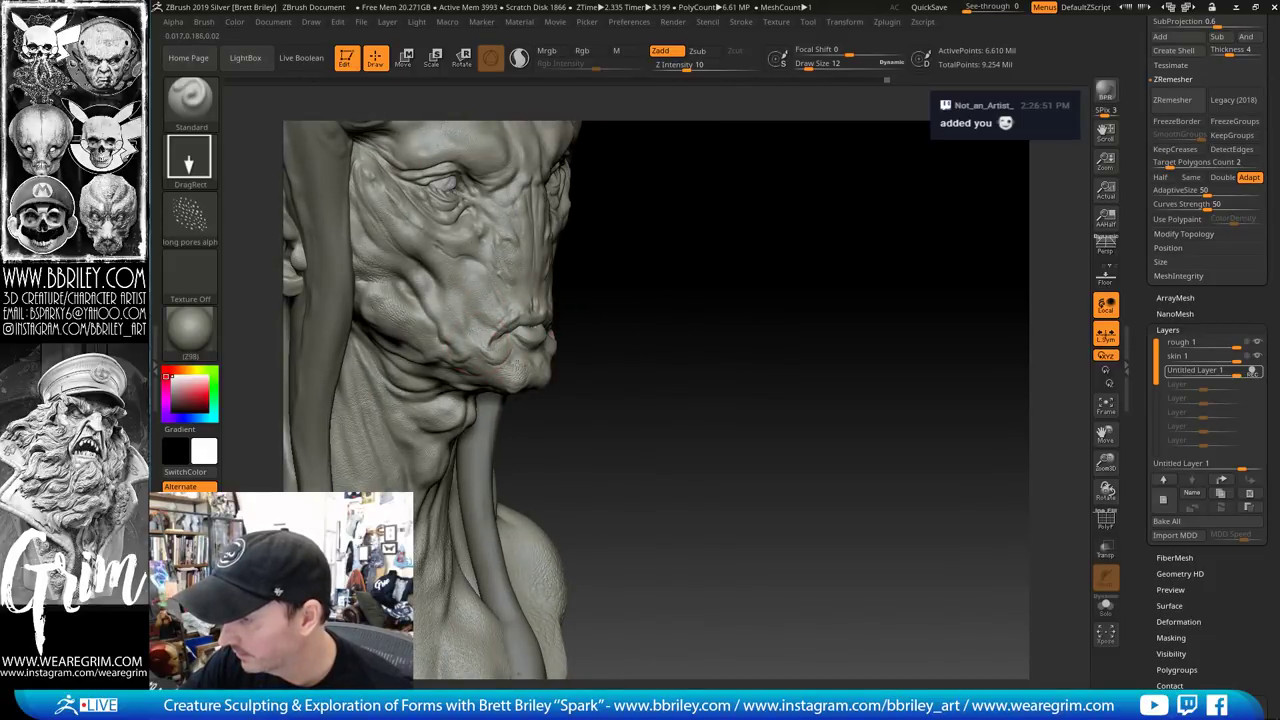
{"action": "left_click_drag", "start_coordinate": [603, 298], "coordinate": [575, 293]}
{"action": "left_click", "coordinate": [699, 67]}
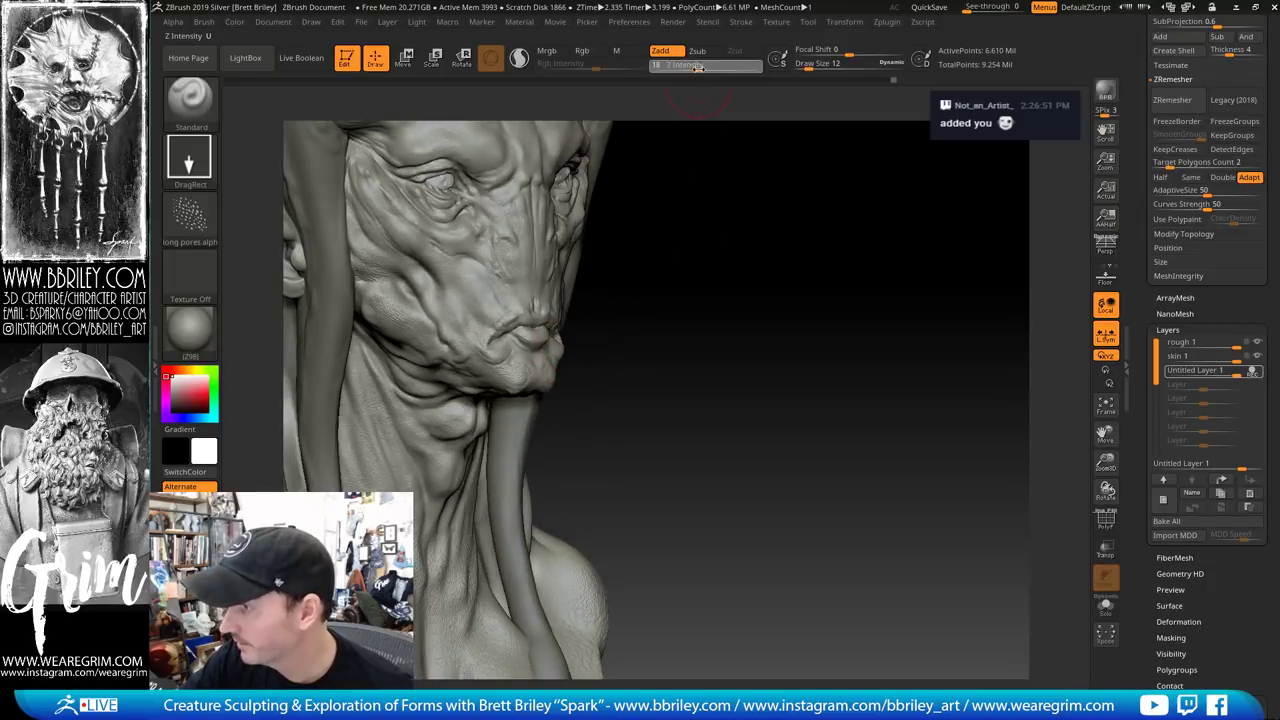
{"action": "right_click_drag", "start_coordinate": [505, 403], "coordinate": [466, 396]}
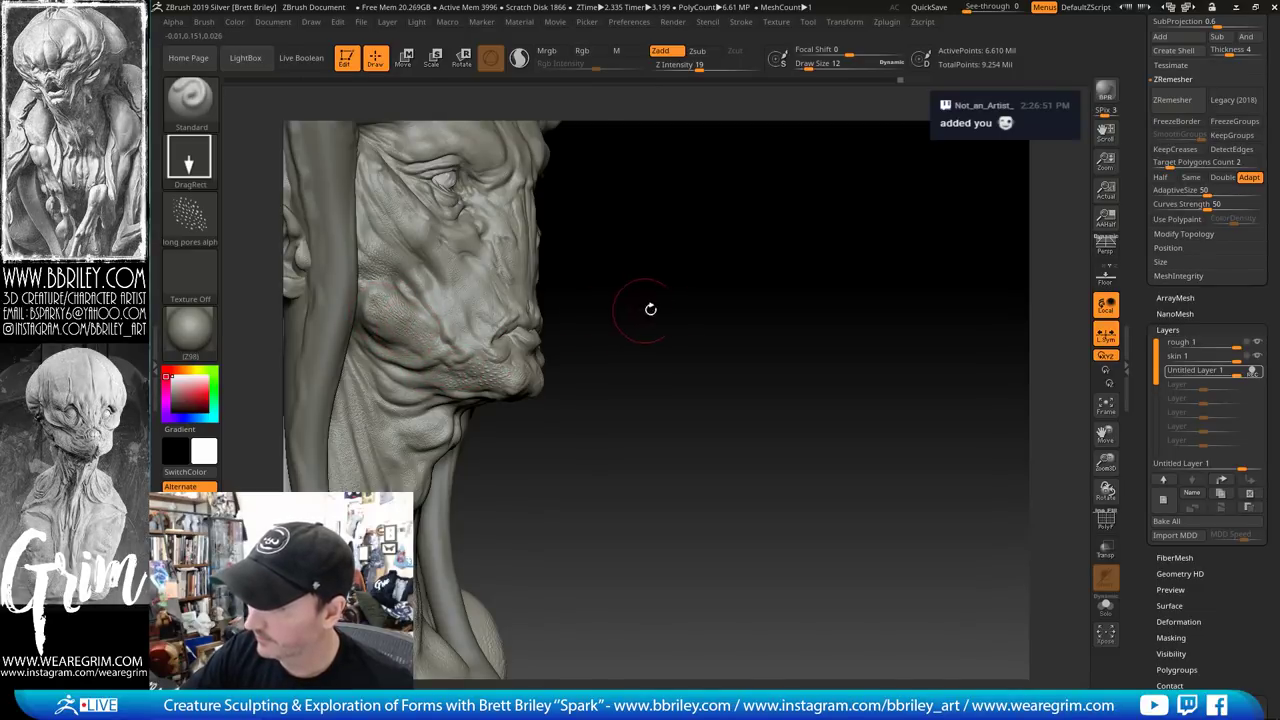
{"action": "left_click_drag", "start_coordinate": [650, 310], "coordinate": [560, 307]}
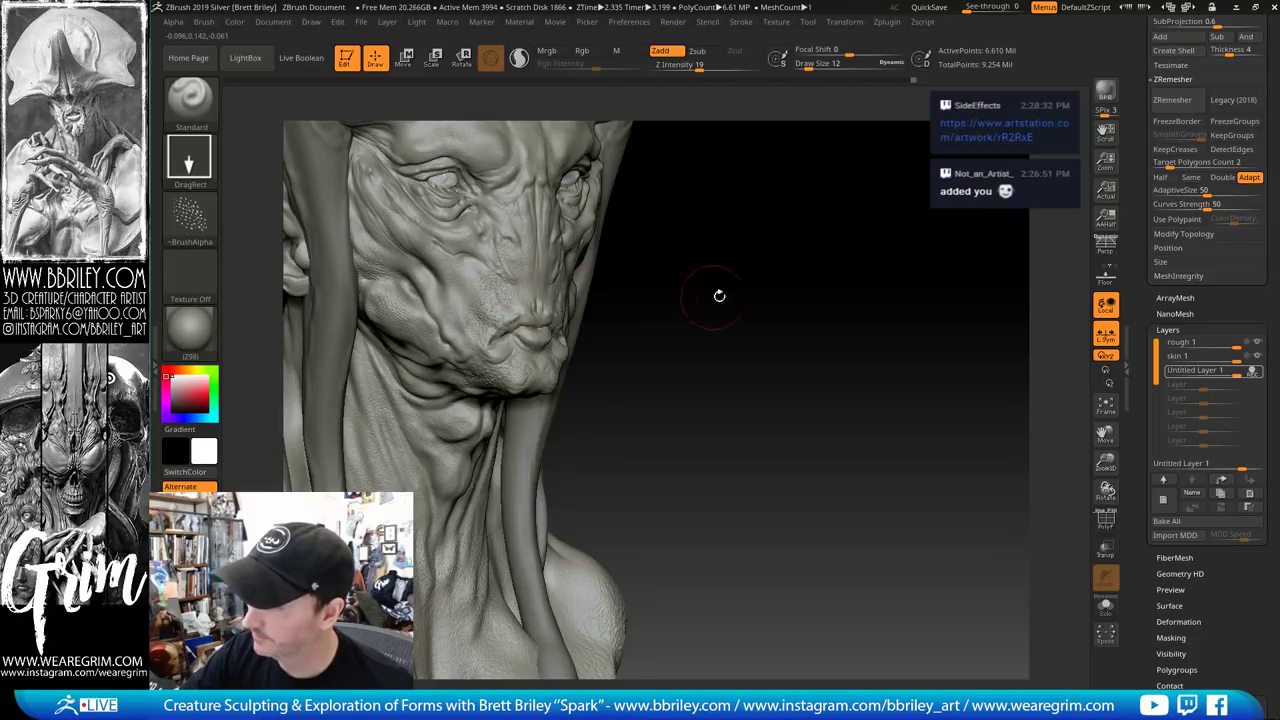
Stamp the pores alpha around the mouth corner, chin and lower cheek, undoing an unwanted stamp beside the mouth
{"action": "right_click_drag", "start_coordinate": [717, 294], "coordinate": [619, 277]}
{"action": "key", "text": "ctrl"}
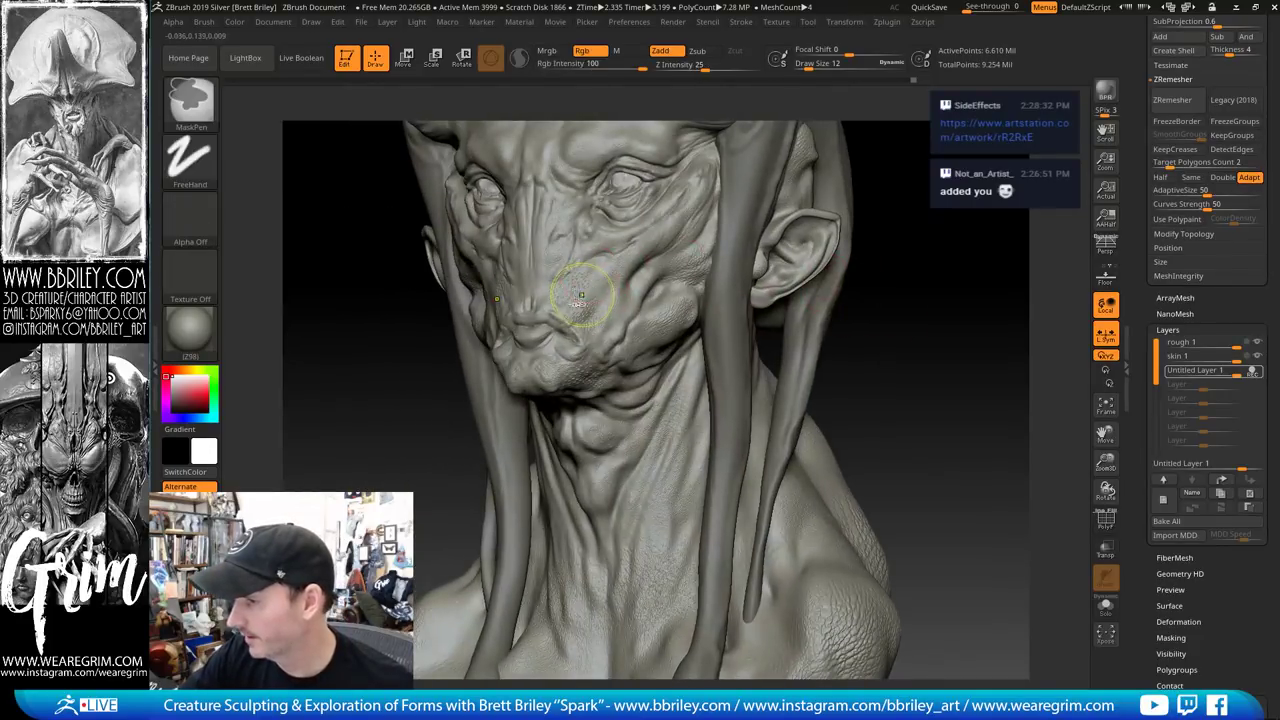
{"action": "left_click_drag", "start_coordinate": [559, 296], "coordinate": [567, 311]}
{"action": "key", "text": "ctrl+z"}
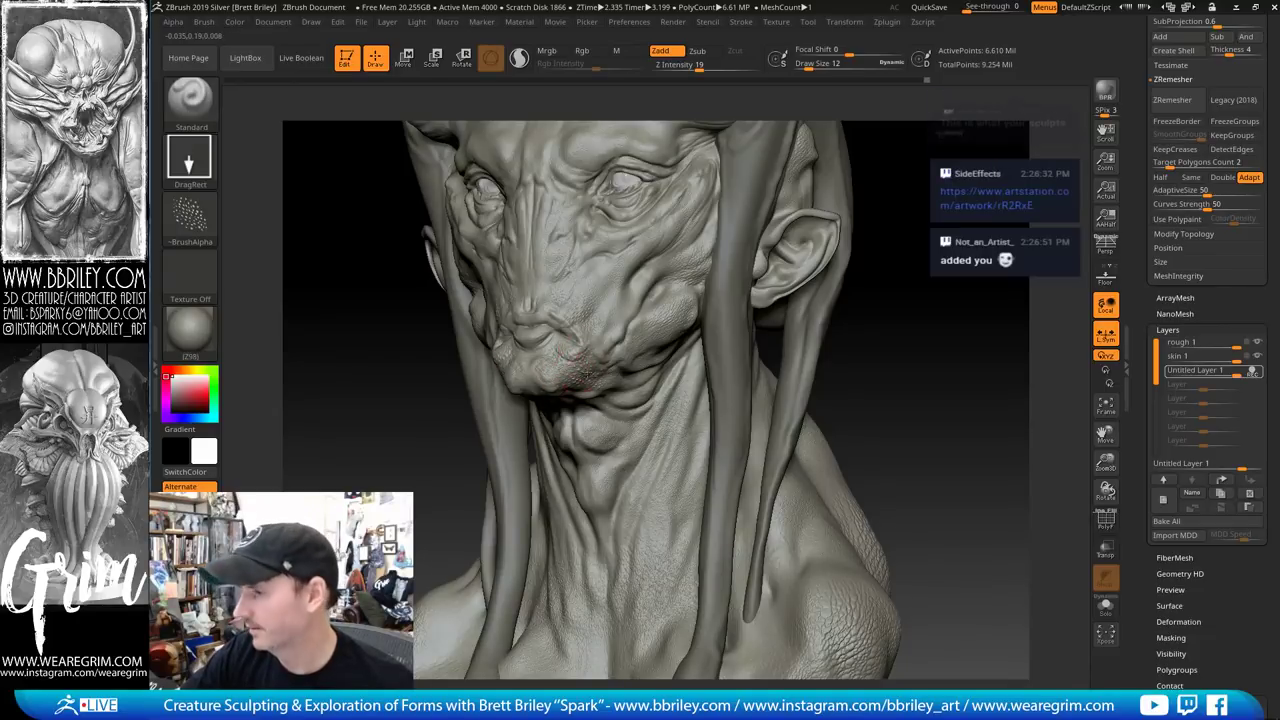
{"action": "left_click_drag", "start_coordinate": [908, 296], "coordinate": [797, 350]}
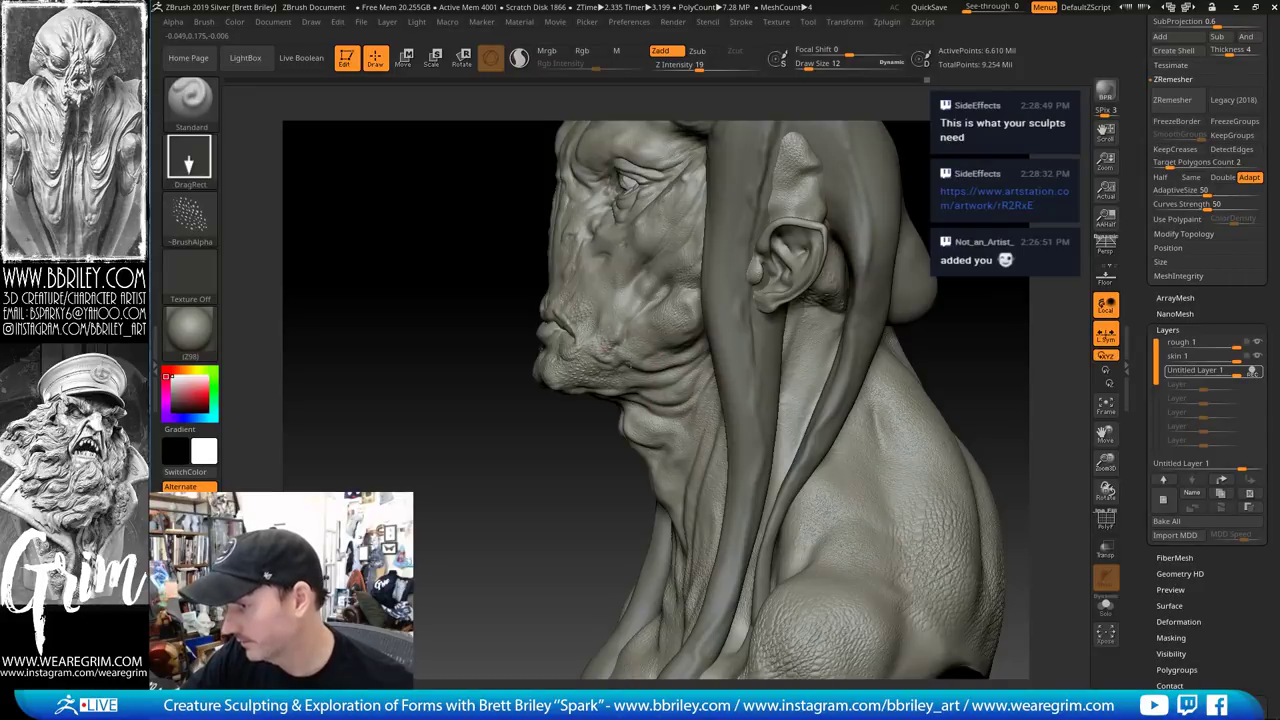
{"action": "mouse_move", "coordinate": [1003, 272]}
{"action": "left_mouse_down", "text": "alt"}
{"action": "mouse_move", "coordinate": [866, 320]}
{"action": "mouse_move", "coordinate": [960, 314]}
{"action": "mouse_move", "coordinate": [851, 371]}
{"action": "left_mouse_up", "text": "alt"}
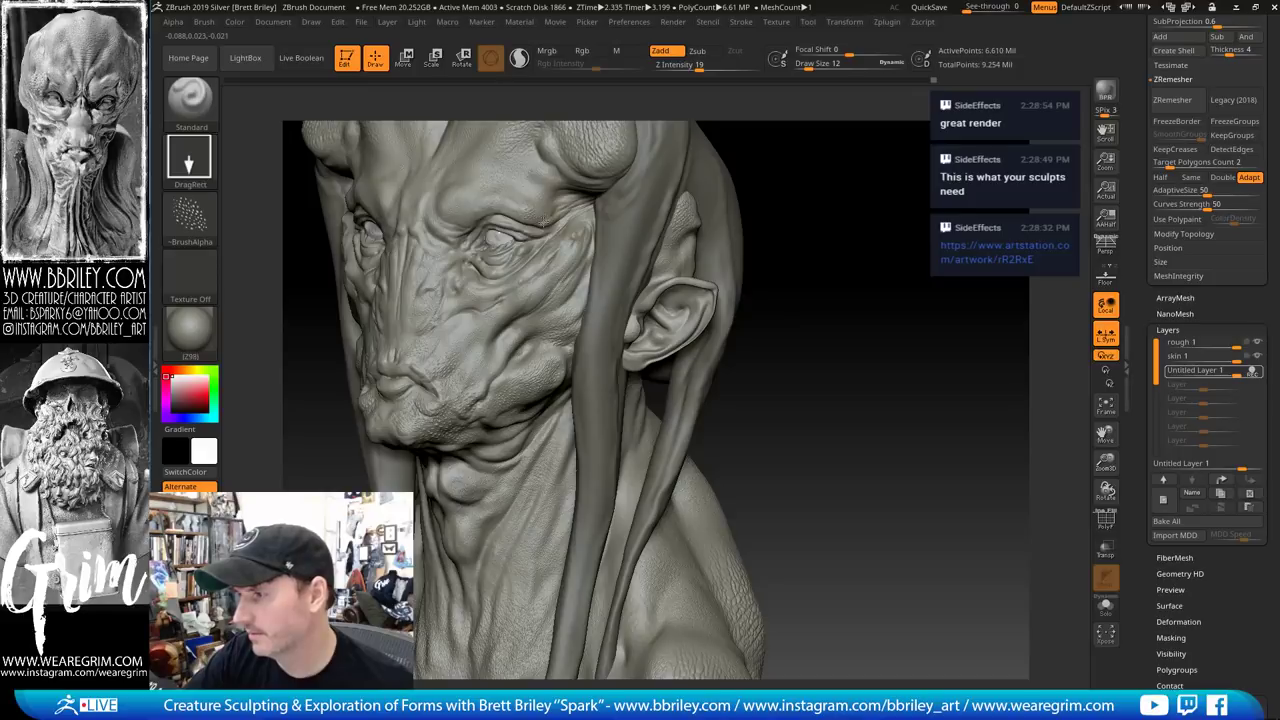
Stamp the pores alpha over the large brow lobe, the shoulder and the base of the neck
{"action": "left_click_drag", "start_coordinate": [853, 232], "coordinate": [720, 272]}
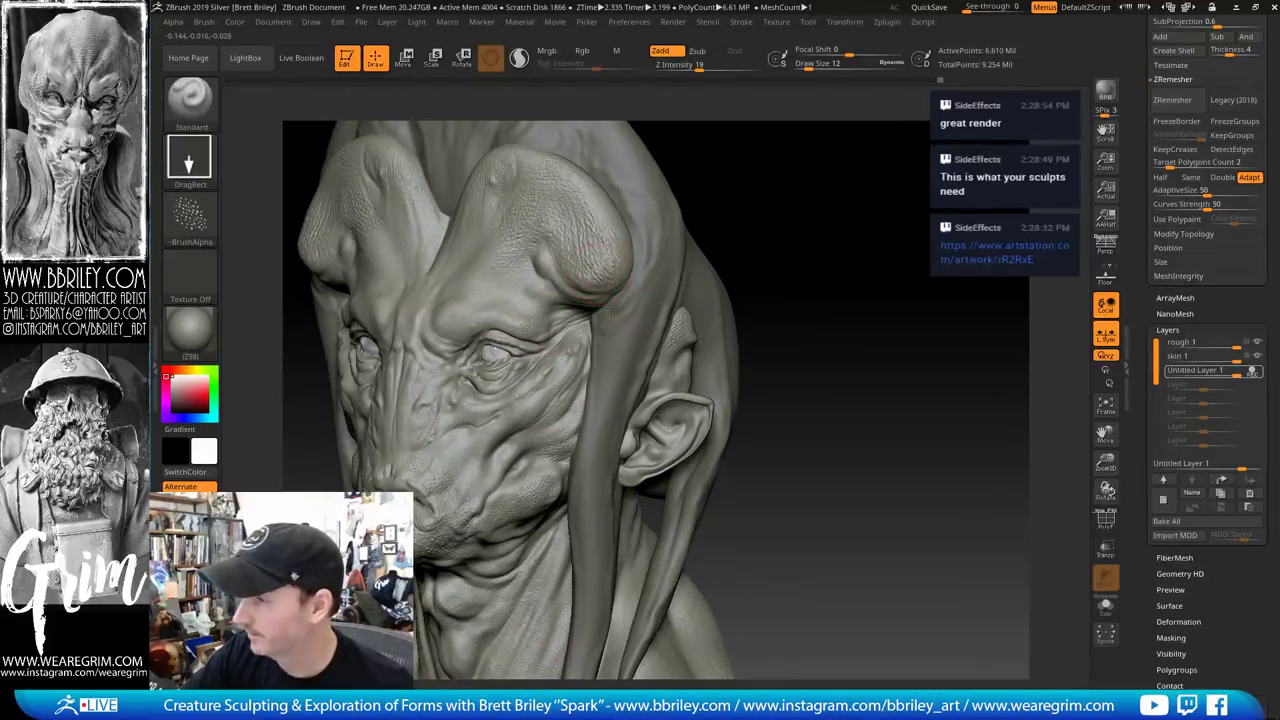
{"action": "left_click_drag", "start_coordinate": [585, 257], "coordinate": [608, 223]}
{"action": "mouse_move", "coordinate": [858, 258]}
{"action": "left_mouse_down"}
{"action": "mouse_move", "coordinate": [788, 270]}
{"action": "mouse_move", "coordinate": [761, 229]}
{"action": "left_mouse_up"}
{"action": "left_click_drag", "start_coordinate": [712, 572], "coordinate": [607, 388], "text": "alt"}
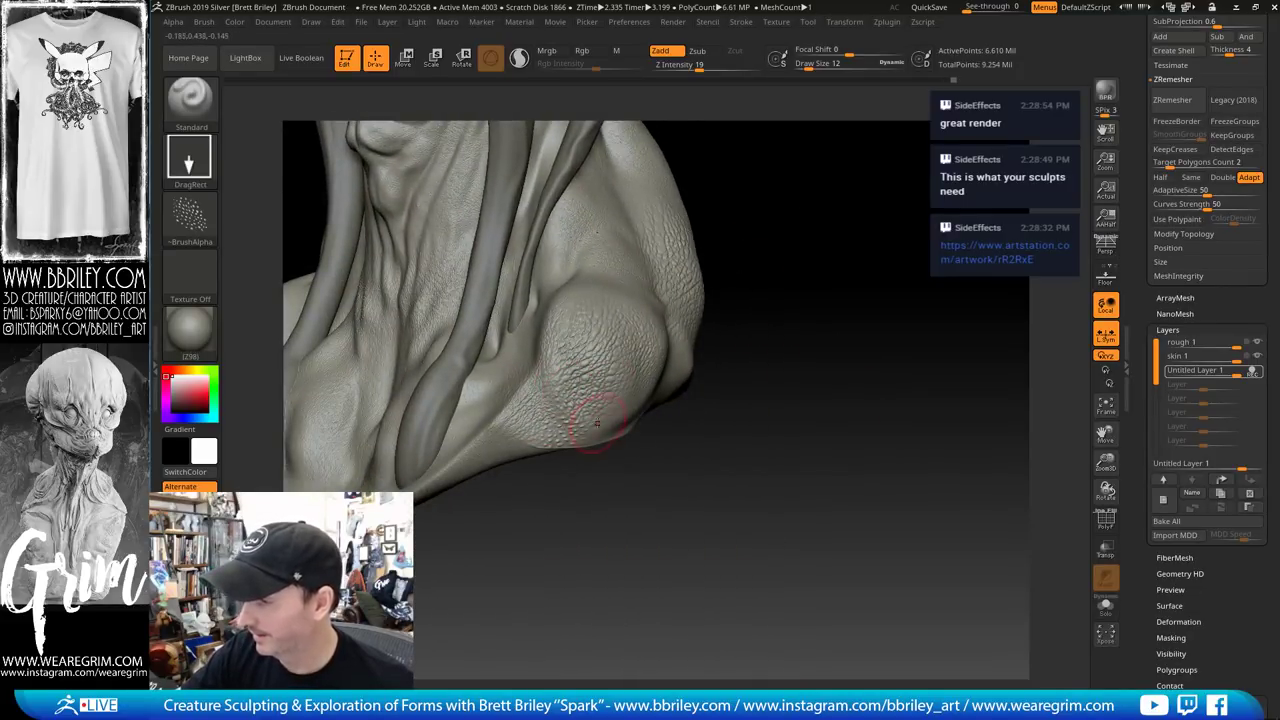
{"action": "left_click_drag", "start_coordinate": [746, 406], "coordinate": [770, 398]}
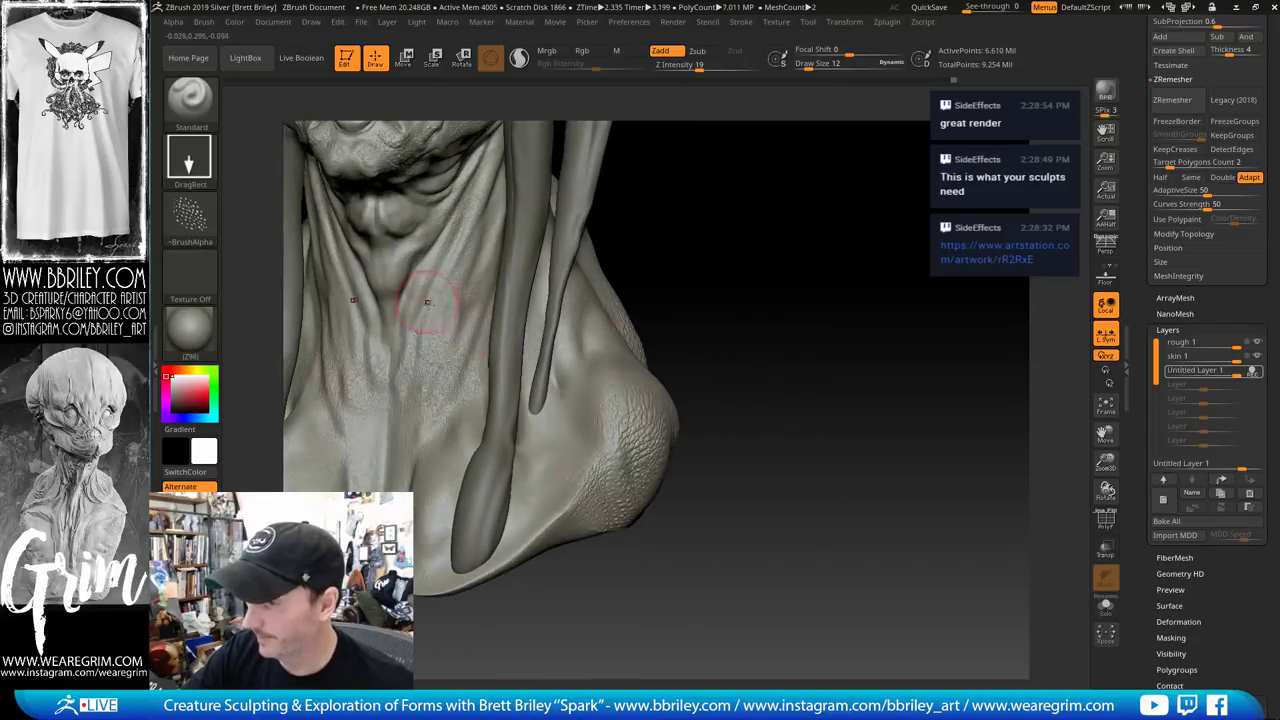
Stamp the pores alpha across the jaw folds and the cheek below the eye
{"action": "mouse_move", "coordinate": [740, 308]}
{"action": "left_mouse_down", "text": "alt"}
{"action": "mouse_move", "coordinate": [766, 411]}
{"action": "mouse_move", "coordinate": [745, 326]}
{"action": "left_mouse_up", "text": "alt"}
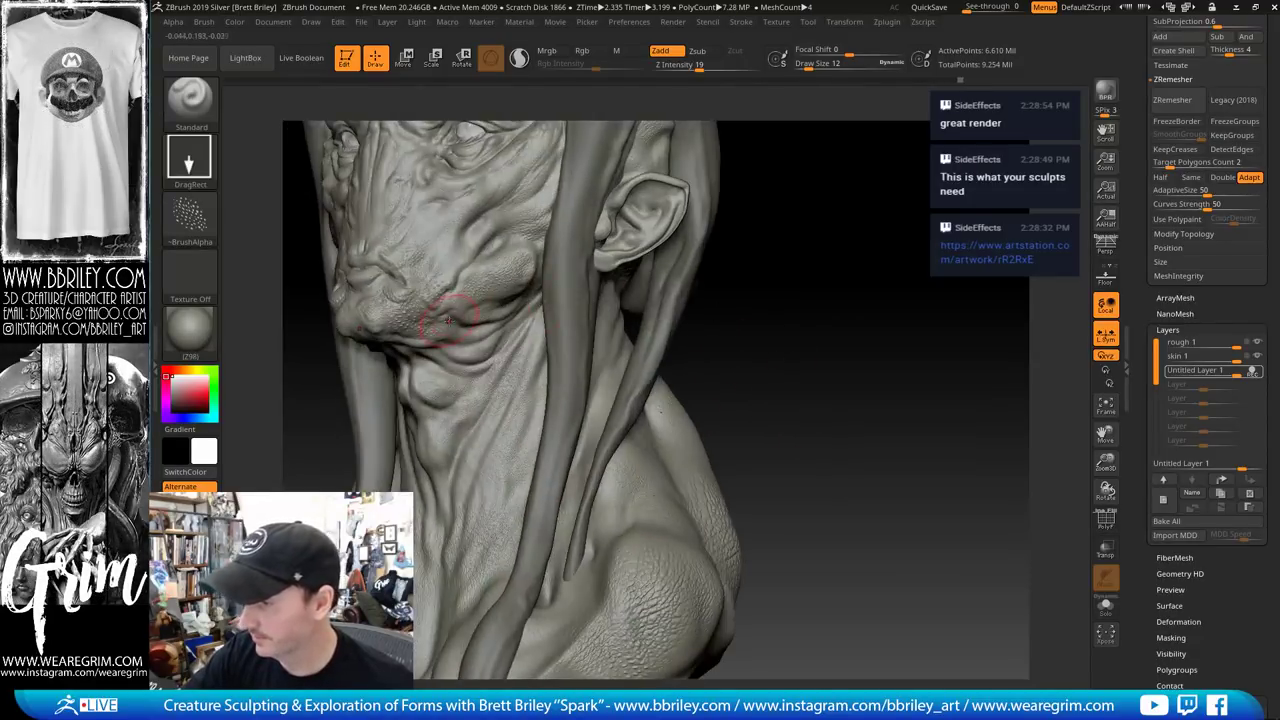
{"action": "right_click_drag", "start_coordinate": [490, 320], "coordinate": [500, 300]}
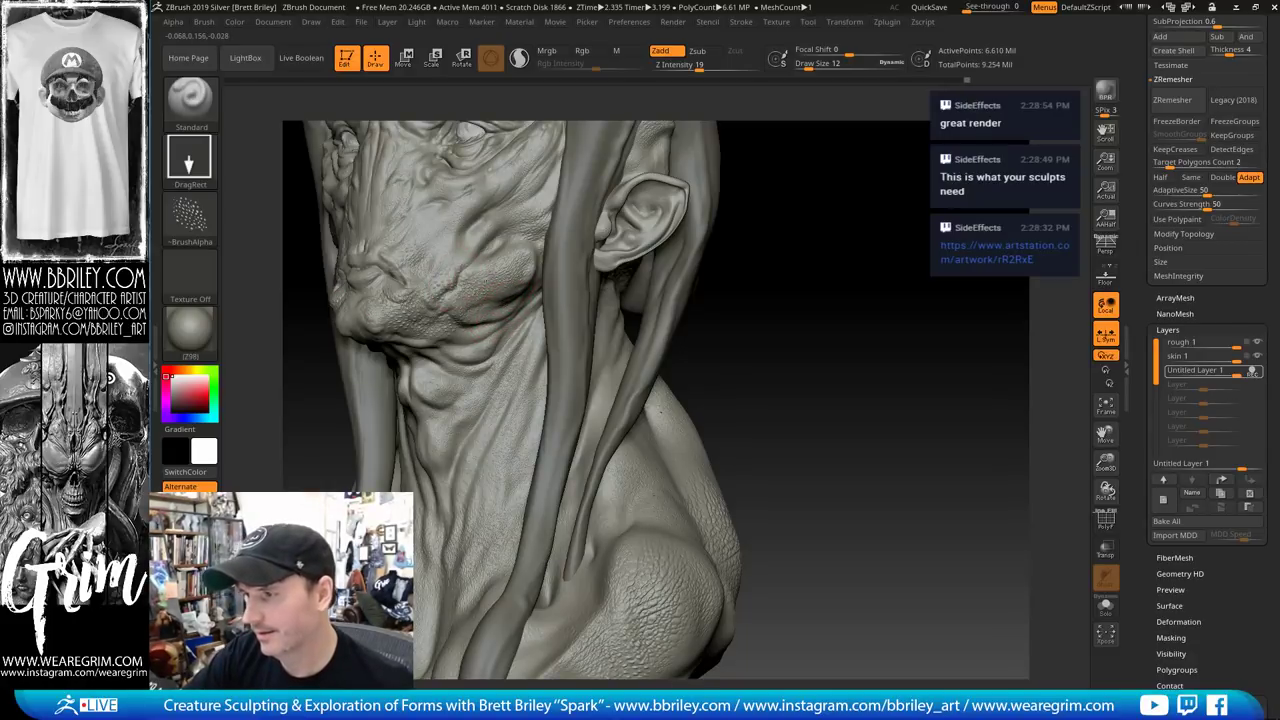
{"action": "left_click_drag", "start_coordinate": [758, 252], "coordinate": [810, 345], "text": "alt"}
{"action": "left_click_drag", "start_coordinate": [810, 345], "coordinate": [870, 347]}
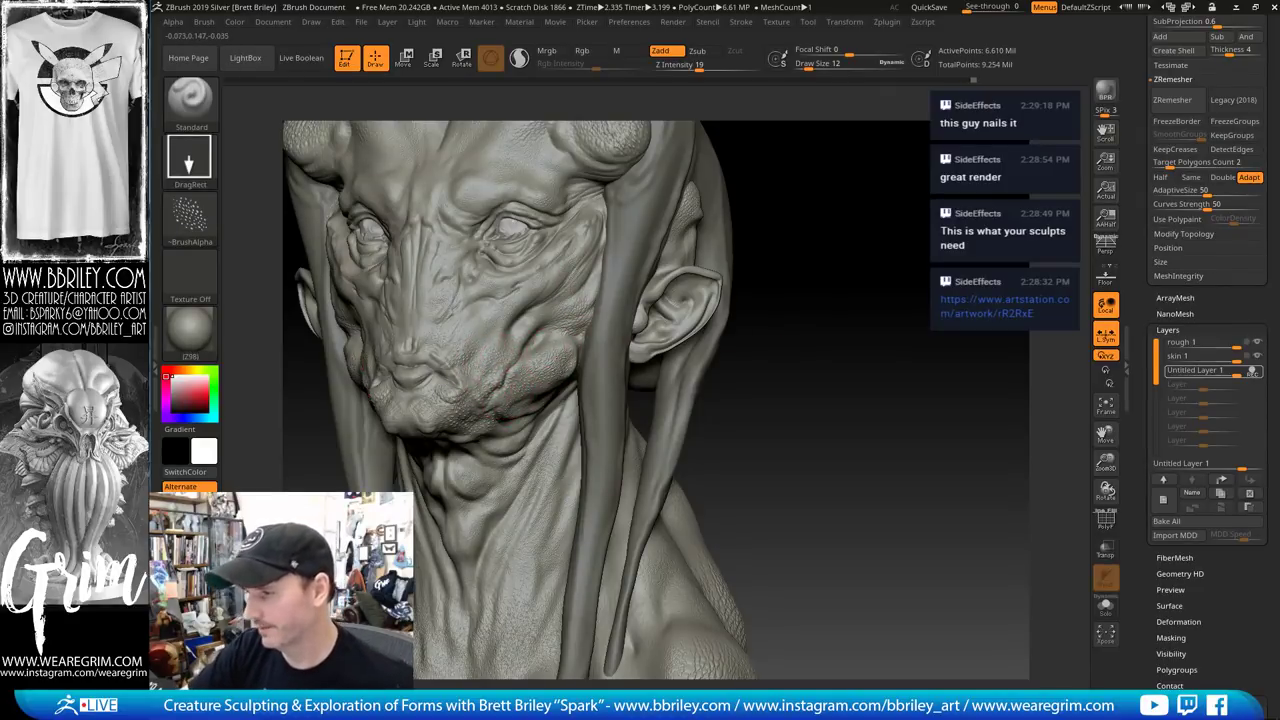
{"action": "mouse_move", "coordinate": [814, 394]}
{"action": "right_mouse_down"}
{"action": "mouse_move", "coordinate": [920, 363]}
{"action": "mouse_move", "coordinate": [863, 371]}
{"action": "right_mouse_up"}
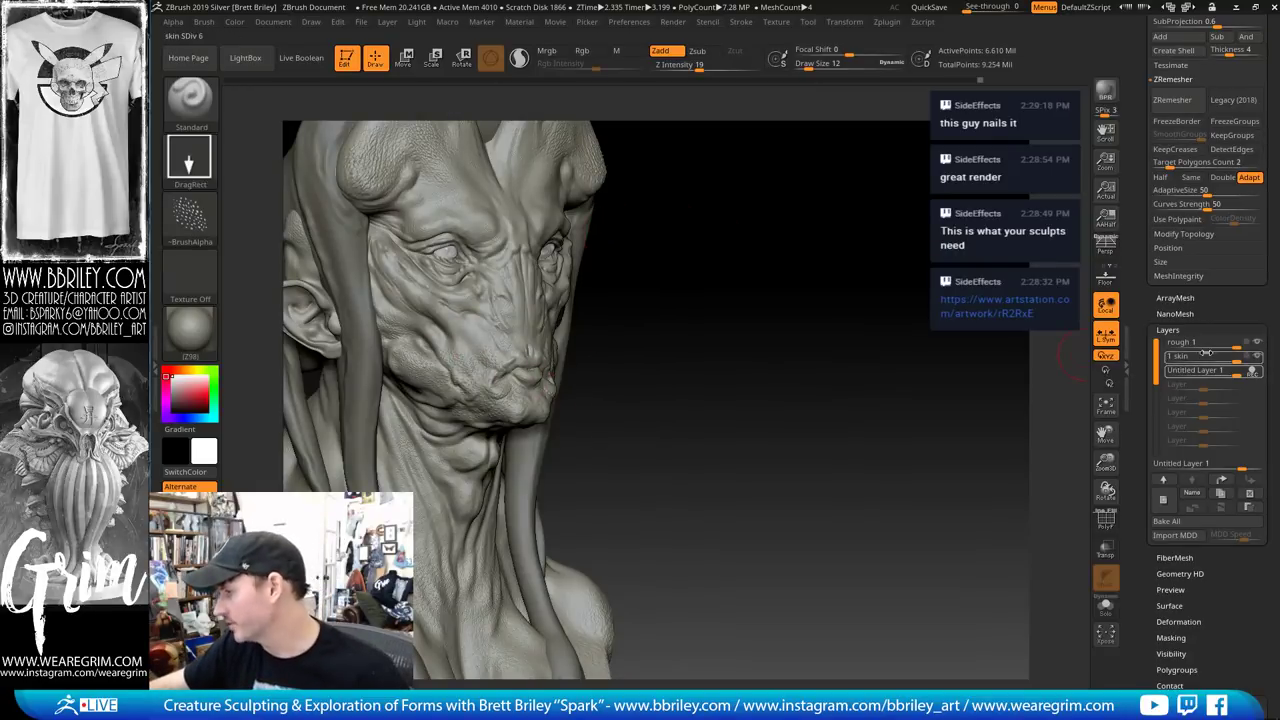
Stop recording the pores layer and set its intensity to 0.55789
{"action": "mouse_move", "coordinate": [1255, 374]}
{"action": "left_click_drag", "start_coordinate": [1238, 378], "coordinate": [1230, 378]}
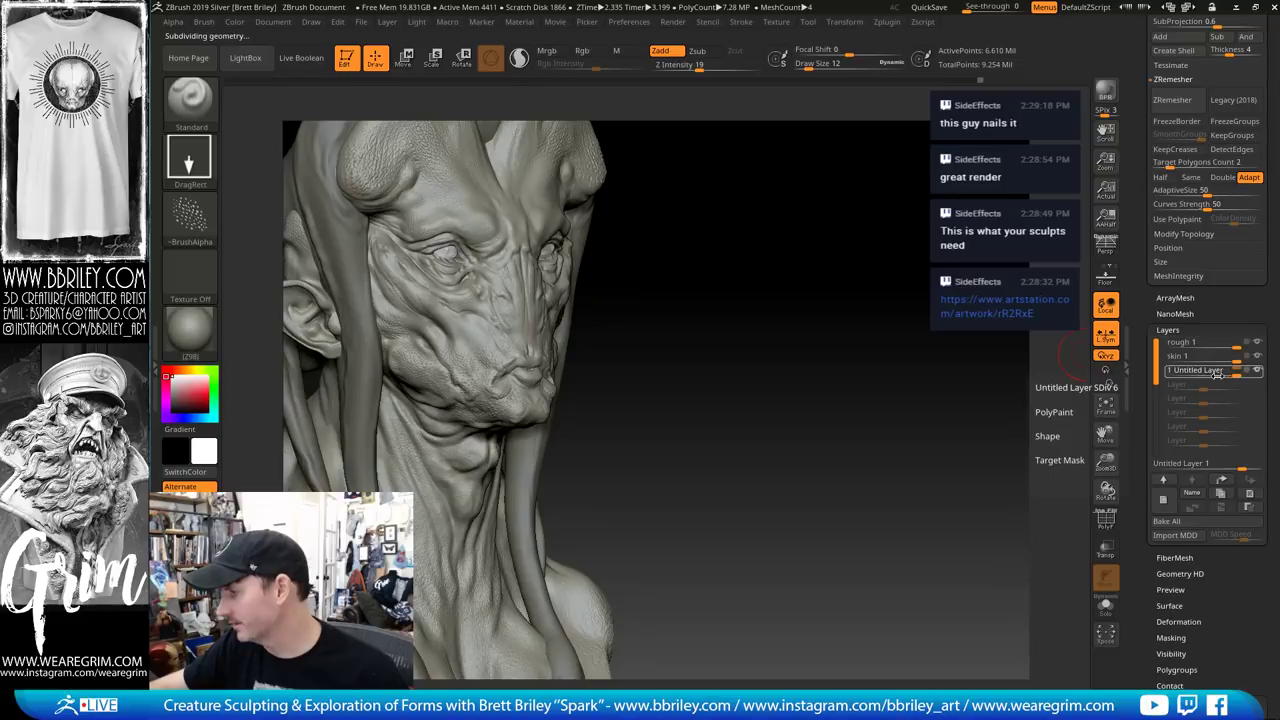
{"action": "left_click", "coordinate": [1217, 375]}
{"action": "left_click_drag", "start_coordinate": [806, 360], "coordinate": [822, 437], "text": "alt"}
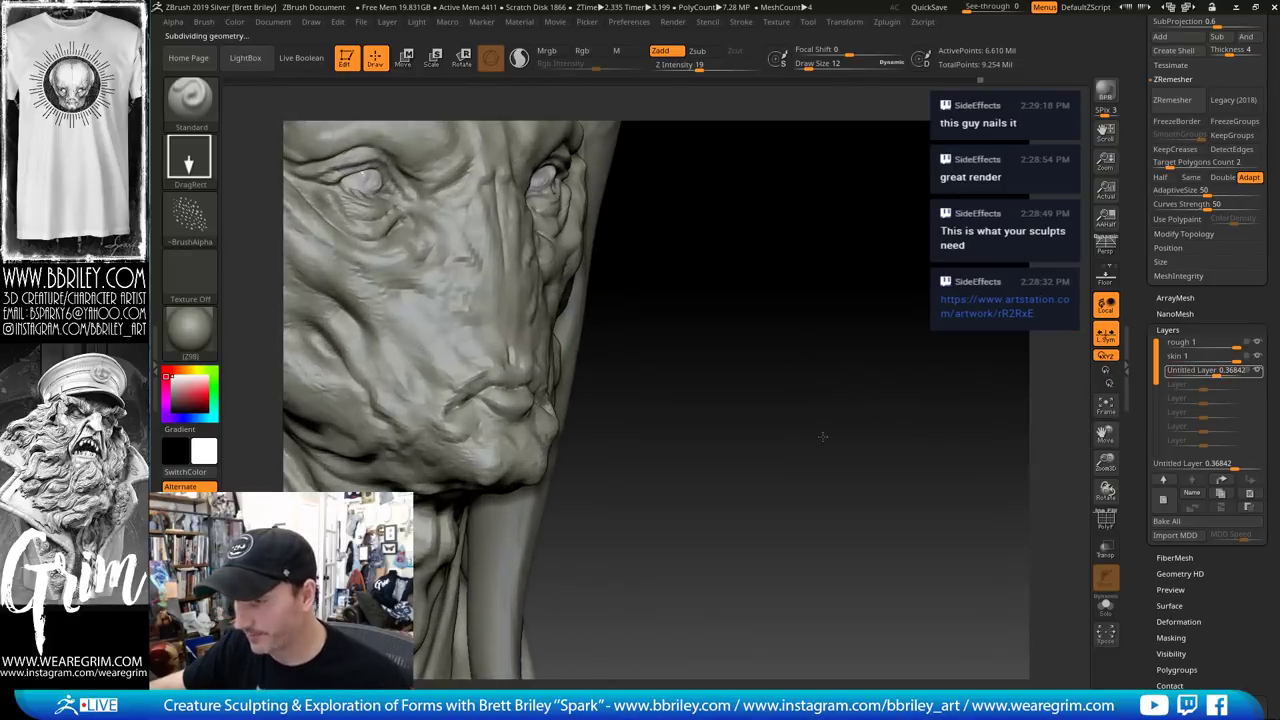
{"action": "left_click_drag", "start_coordinate": [737, 443], "coordinate": [901, 458]}
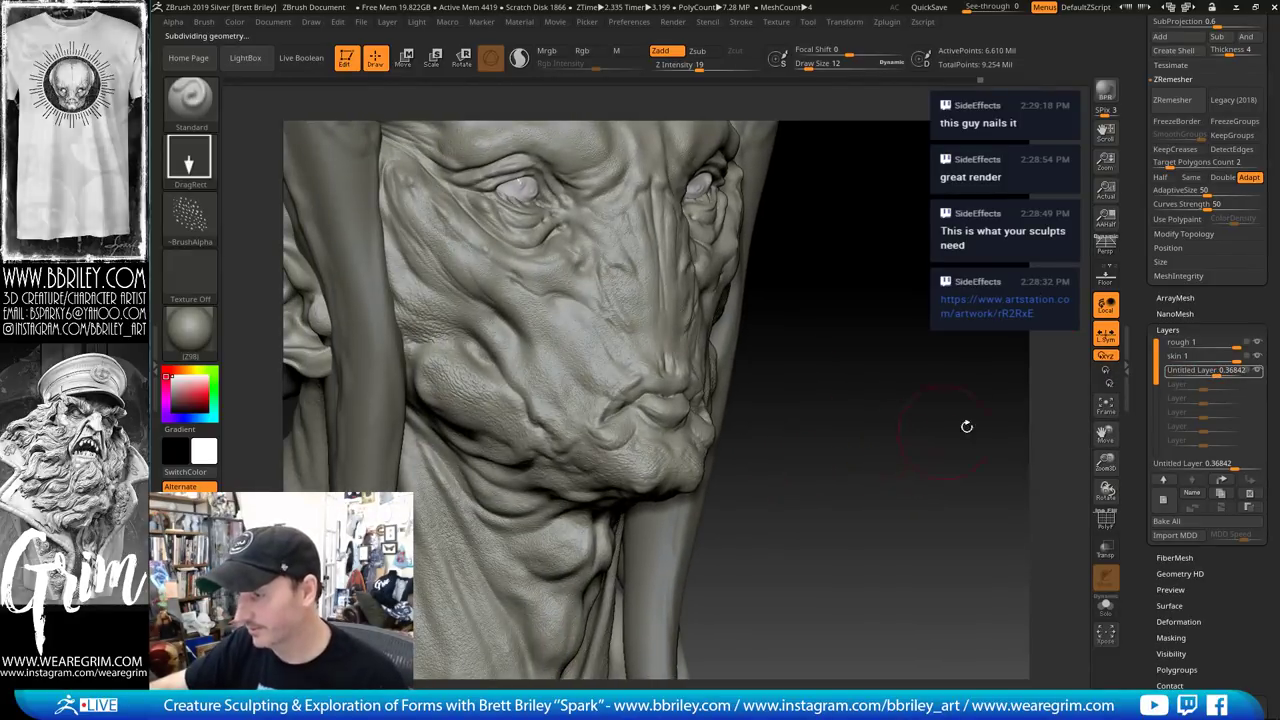
{"action": "mouse_move", "coordinate": [1218, 374]}
{"action": "left_click_drag", "start_coordinate": [1218, 374], "coordinate": [1222, 373]}
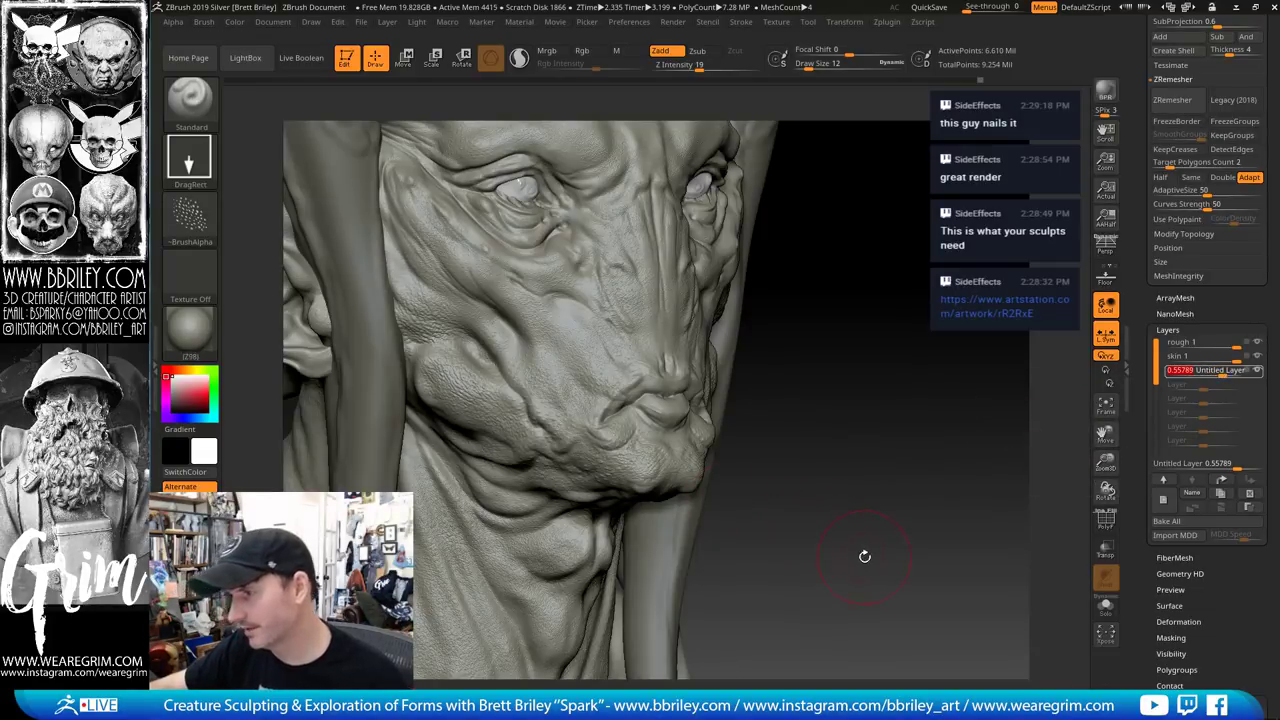
{"action": "mouse_move", "coordinate": [863, 551]}
{"action": "left_mouse_down"}
{"action": "mouse_move", "coordinate": [923, 486]}
{"action": "mouse_move", "coordinate": [898, 486]}
{"action": "mouse_move", "coordinate": [1060, 455]}
{"action": "left_mouse_up"}
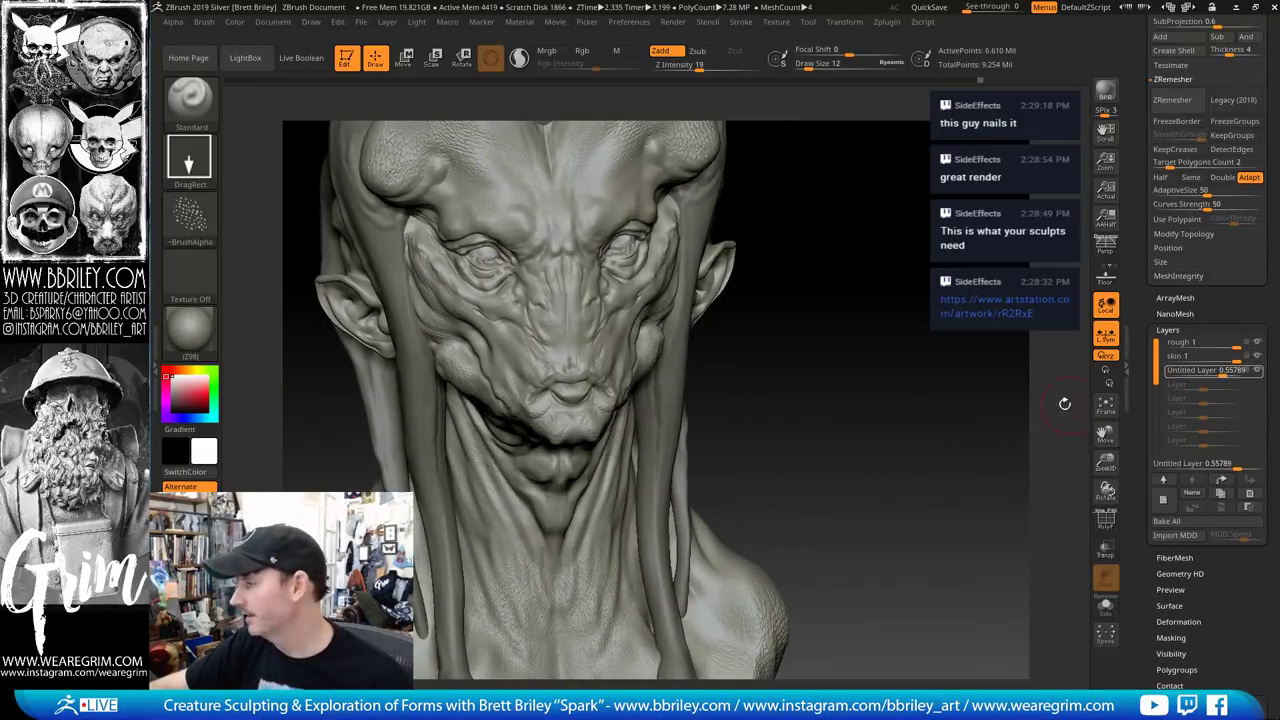
{"action": "left_click_drag", "start_coordinate": [1065, 404], "coordinate": [946, 443], "text": "shift"}
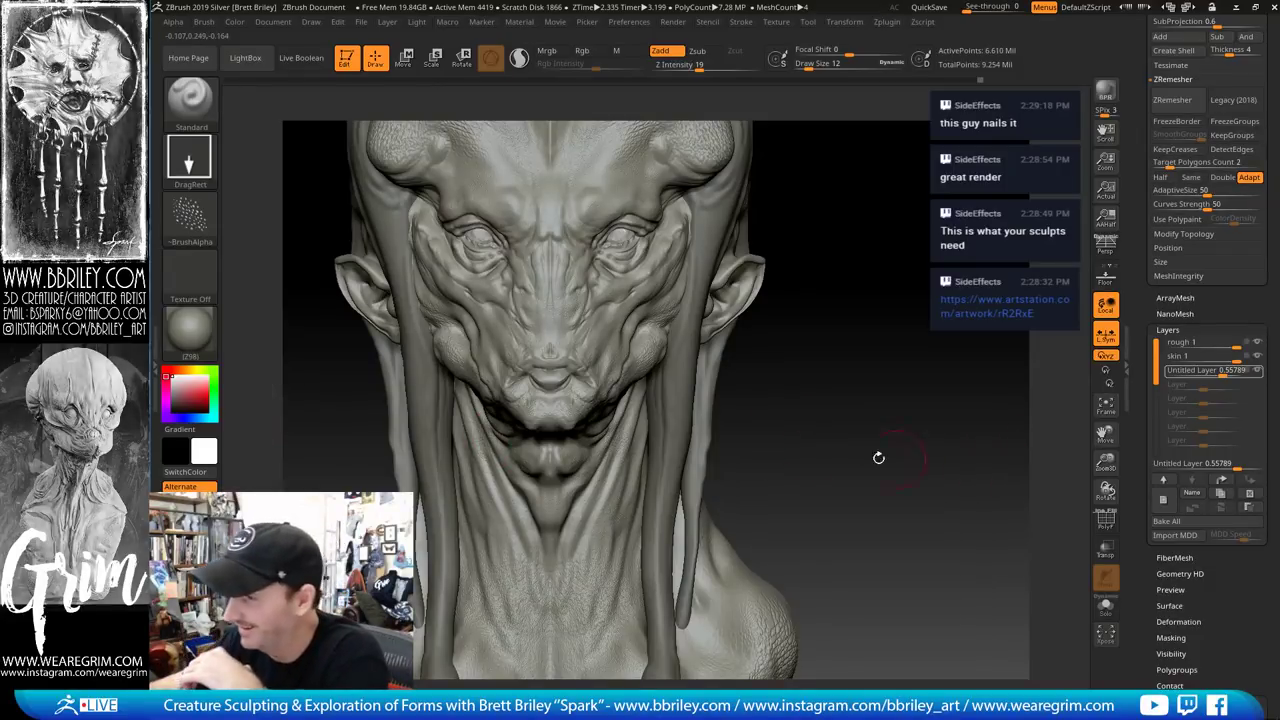
{"action": "mouse_move", "coordinate": [877, 457]}
{"action": "left_mouse_down"}
{"action": "mouse_move", "coordinate": [879, 443]}
{"action": "mouse_move", "coordinate": [862, 446]}
{"action": "left_mouse_up"}
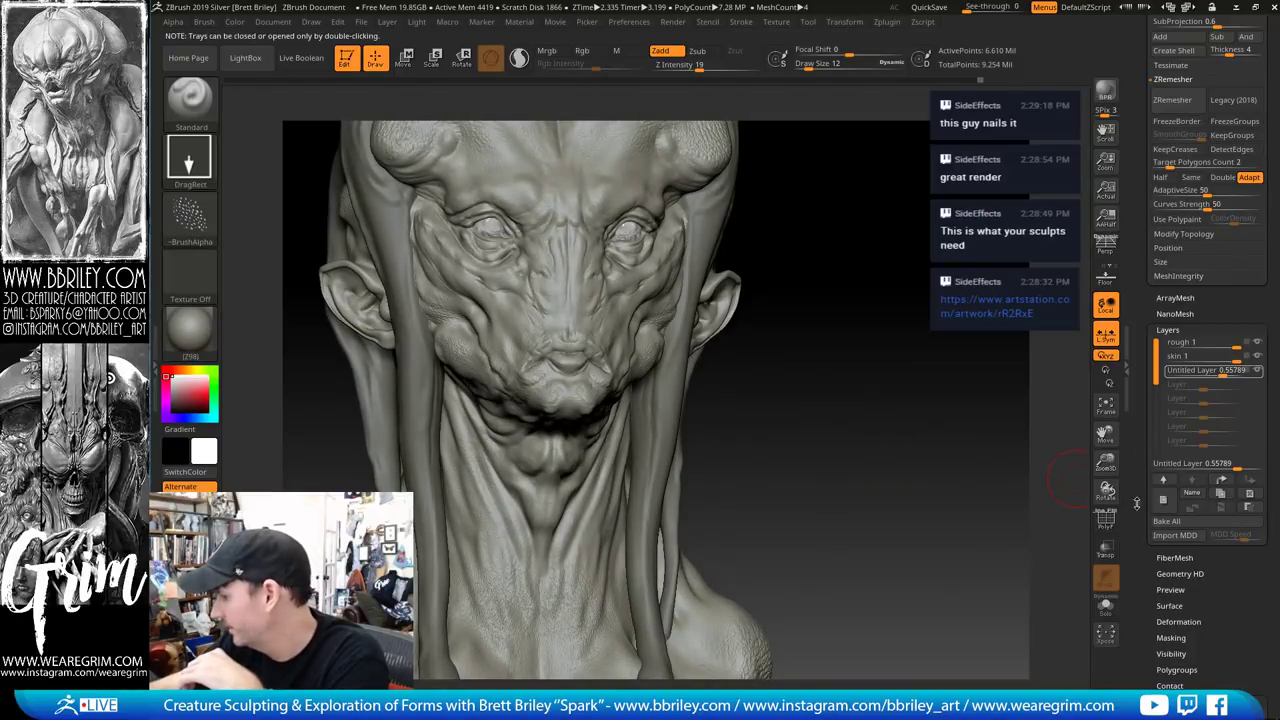
Open NoiseMaker for the head's surface noise and frame the face in its preview
{"action": "left_click_drag", "start_coordinate": [1137, 506], "coordinate": [1128, 418]}
{"action": "left_click", "coordinate": [1168, 493]}
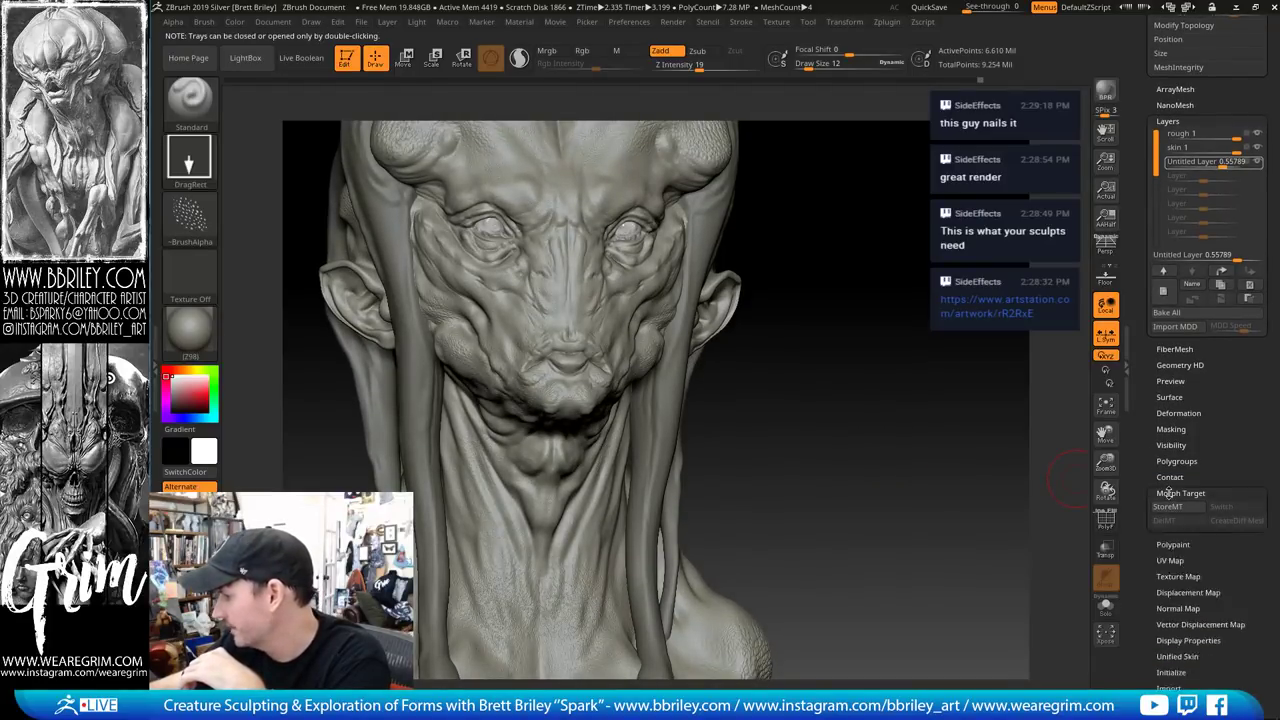
{"action": "left_click", "coordinate": [1169, 398]}
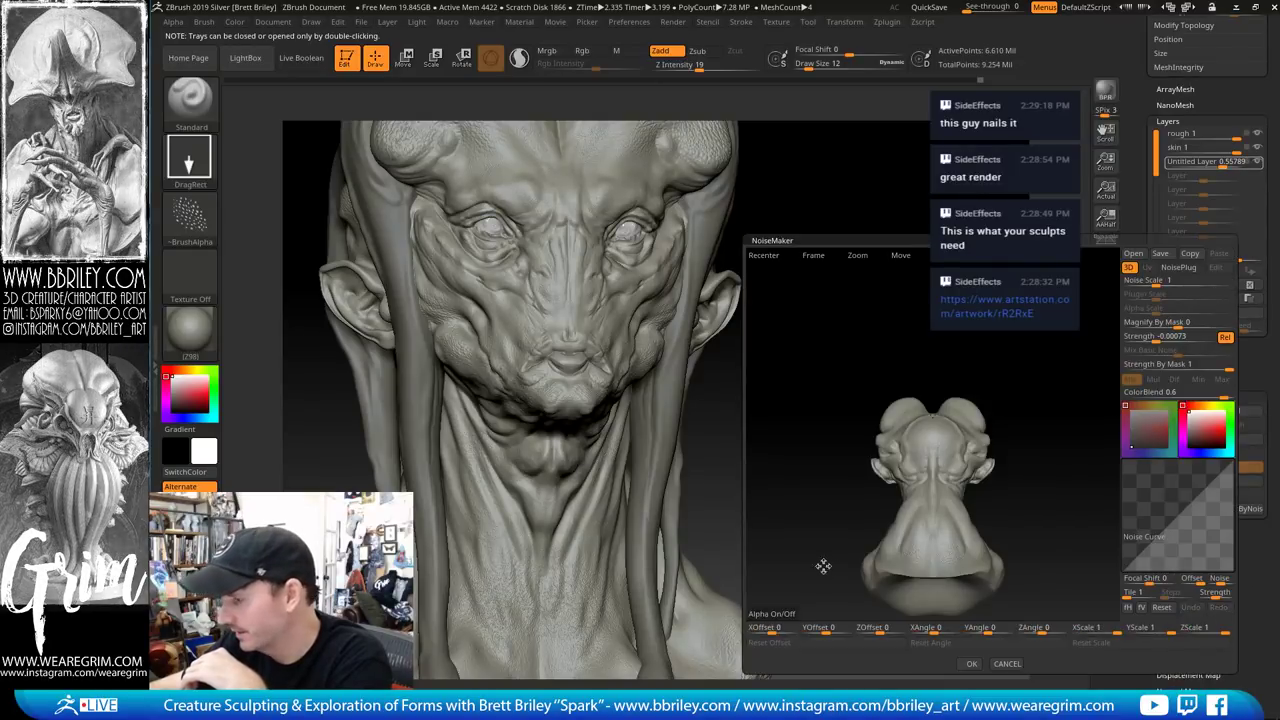
{"action": "left_click_drag", "start_coordinate": [977, 522], "coordinate": [894, 445]}
{"action": "left_click_drag", "start_coordinate": [963, 466], "coordinate": [999, 609], "text": "alt"}
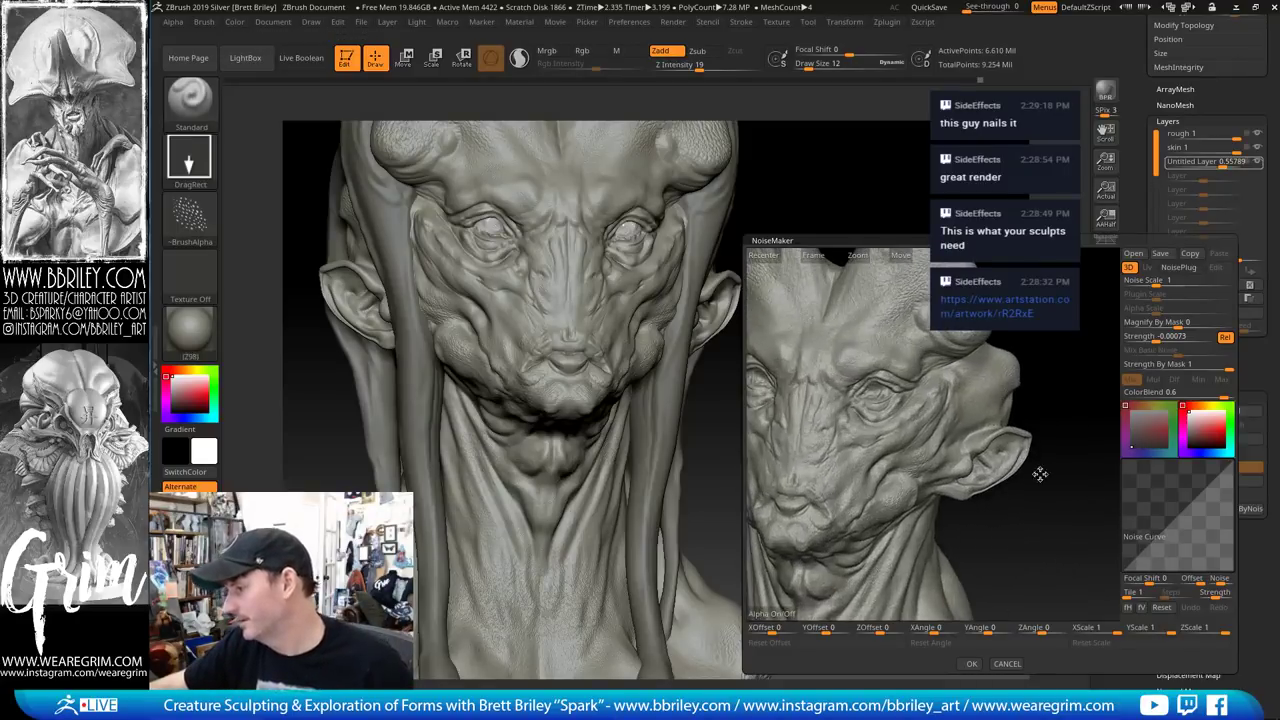
Set the head's surface noise to a scale of 0.53332 and a strength of 0.00133, and accept it
{"action": "left_click_drag", "start_coordinate": [1082, 481], "coordinate": [905, 420]}
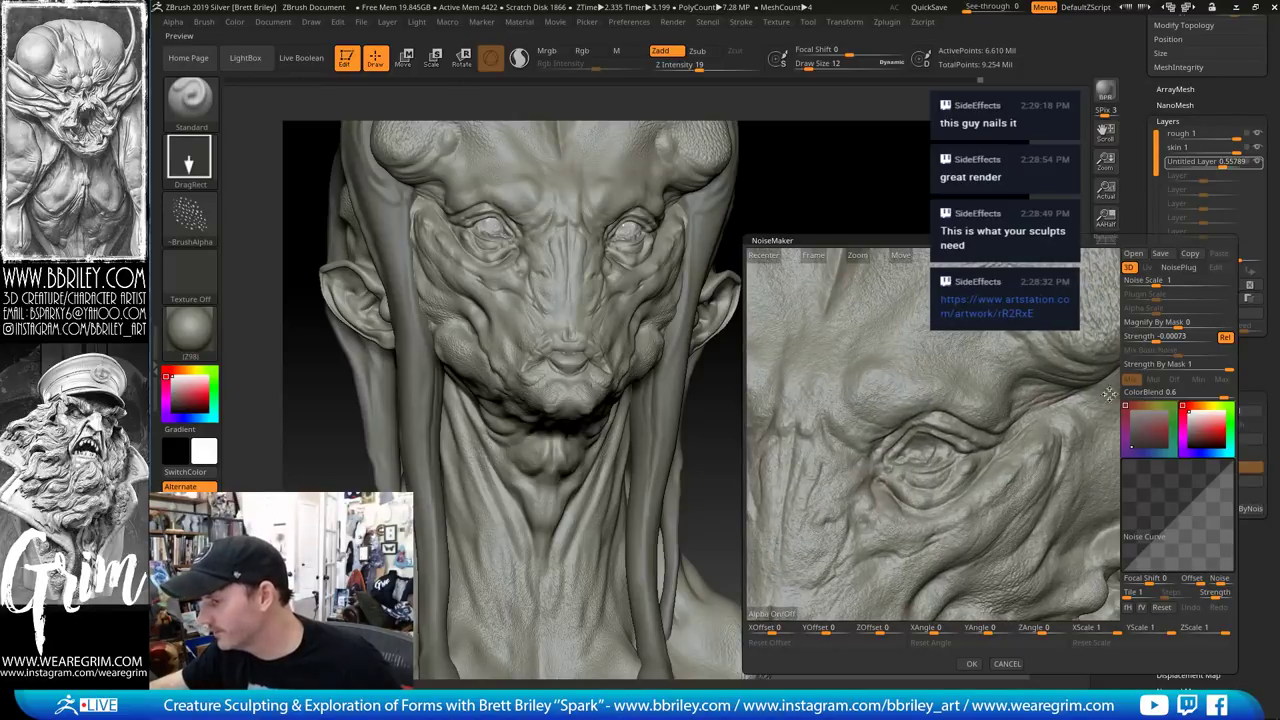
{"action": "mouse_move", "coordinate": [1157, 283]}
{"action": "left_mouse_down"}
{"action": "mouse_move", "coordinate": [1170, 283]}
{"action": "mouse_move", "coordinate": [1145, 283]}
{"action": "mouse_move", "coordinate": [1178, 283]}
{"action": "mouse_move", "coordinate": [1153, 281]}
{"action": "left_mouse_up"}
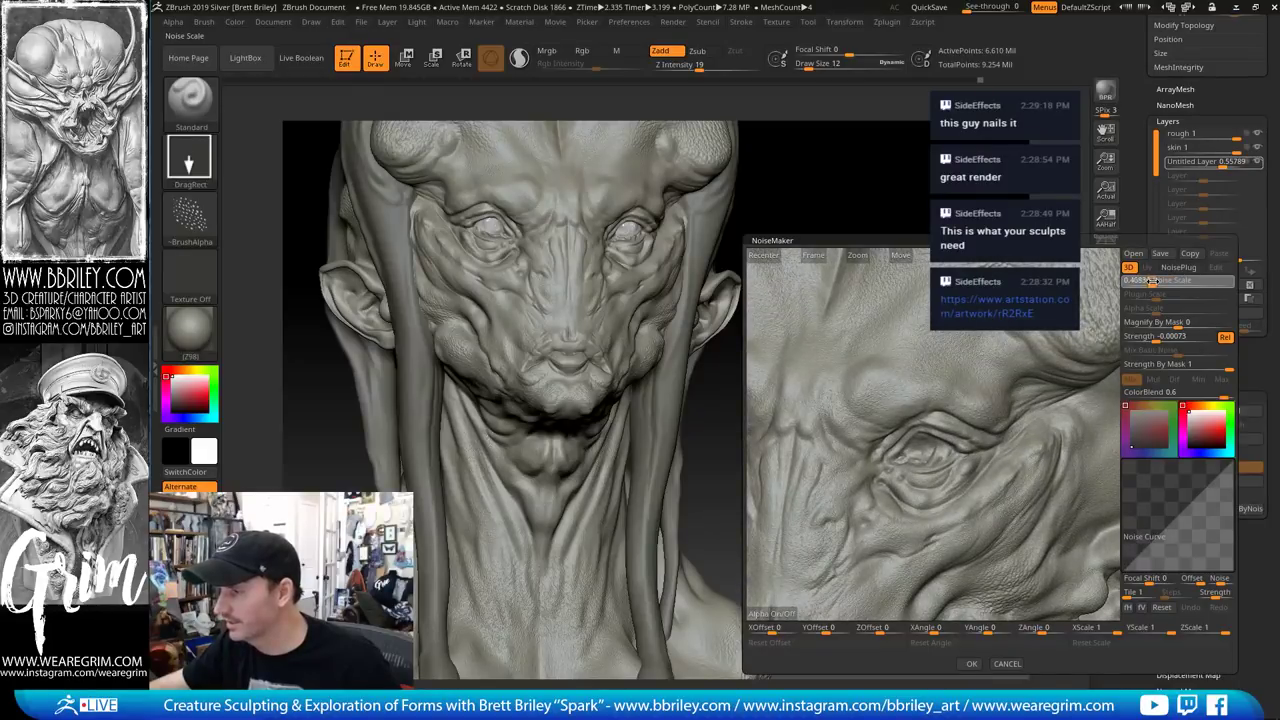
{"action": "left_click_drag", "start_coordinate": [1160, 336], "coordinate": [1068, 354]}
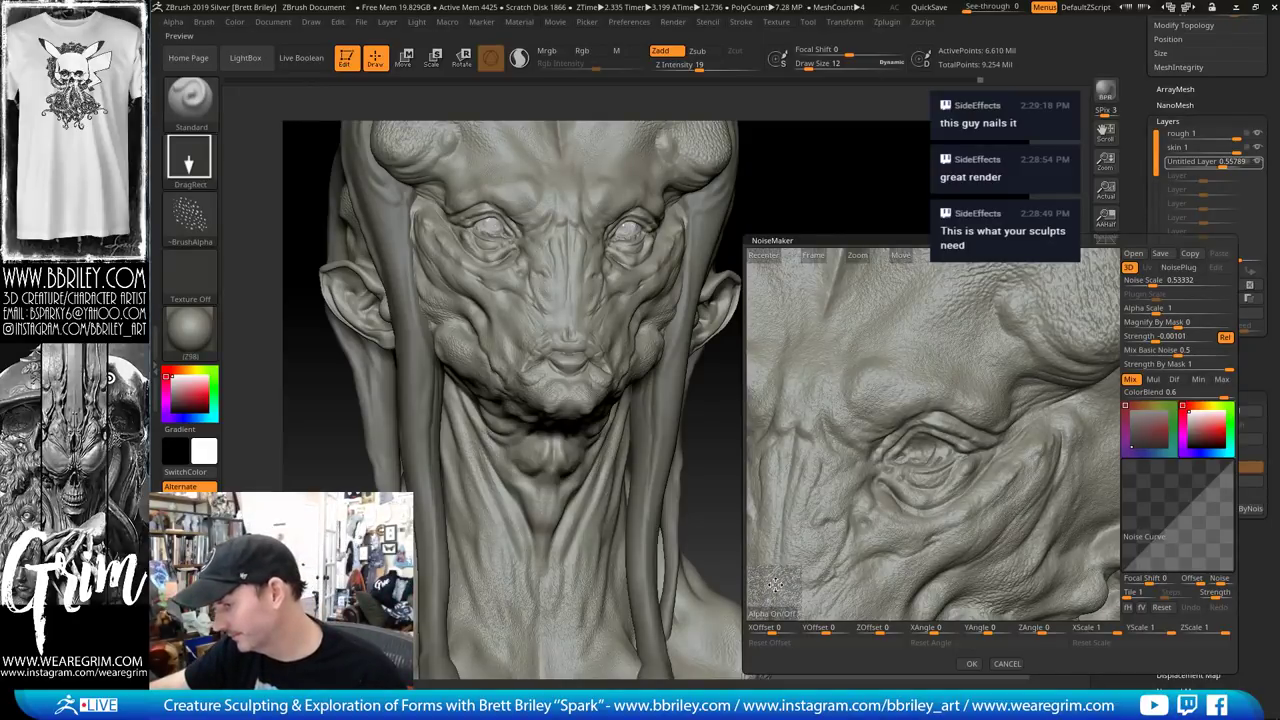
{"action": "left_click", "coordinate": [1168, 339]}
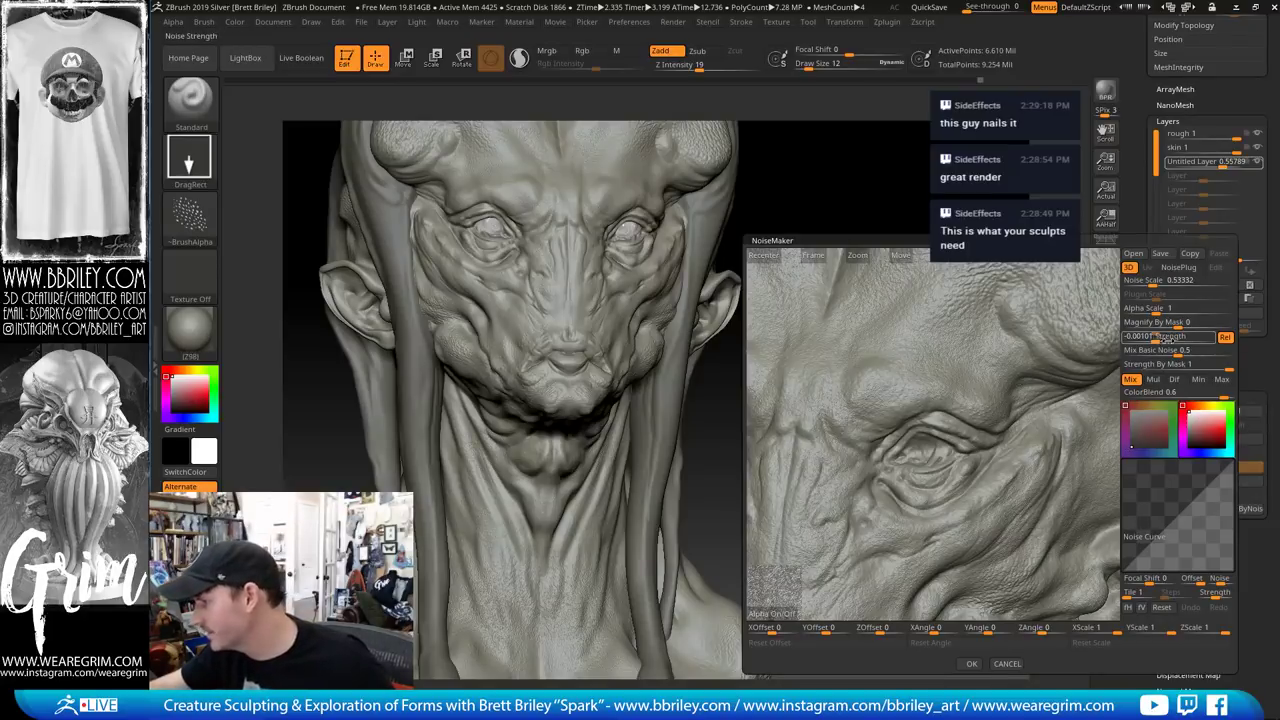
{"action": "left_click_drag", "start_coordinate": [1162, 338], "coordinate": [1186, 338]}
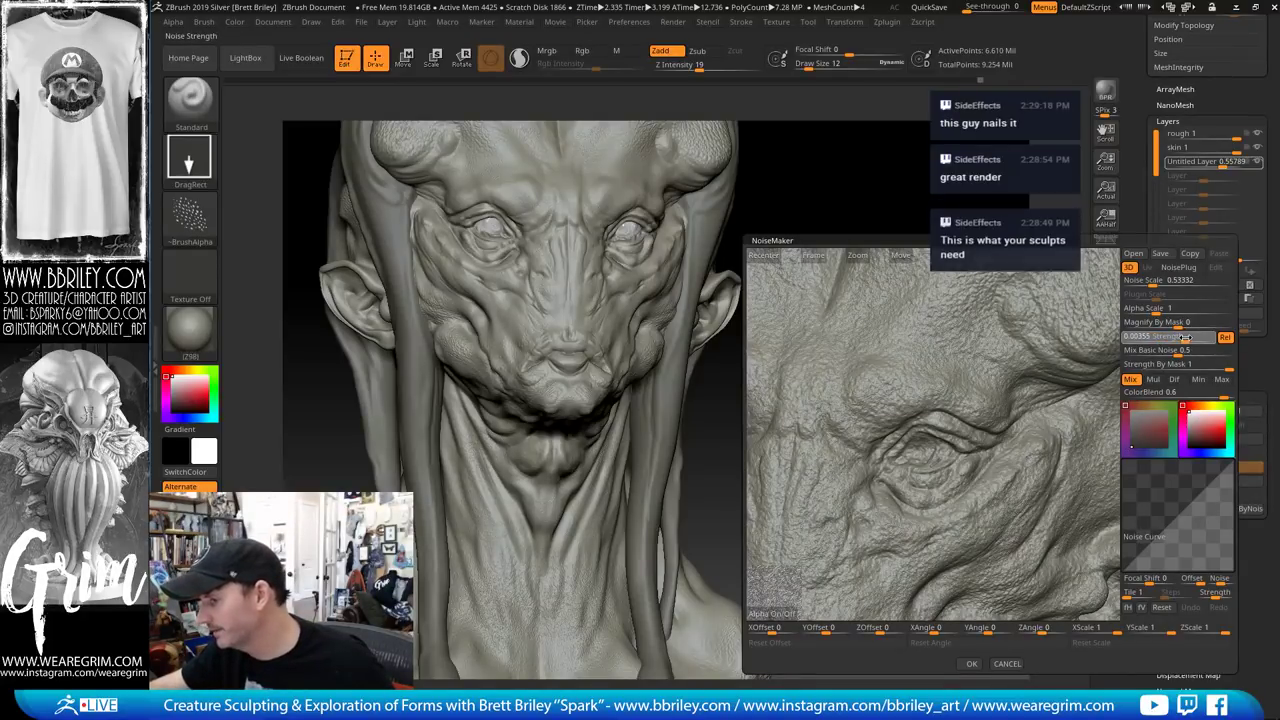
{"action": "left_click", "coordinate": [1182, 338]}
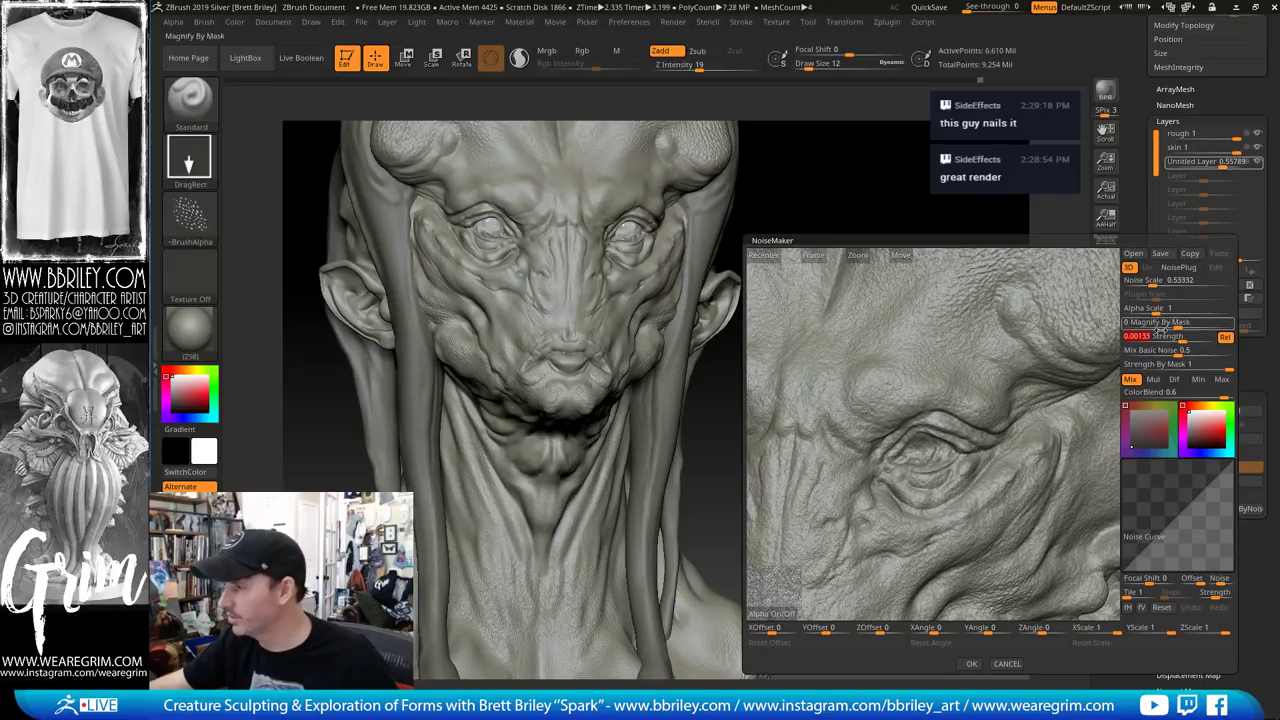
{"action": "left_click", "coordinate": [971, 664]}
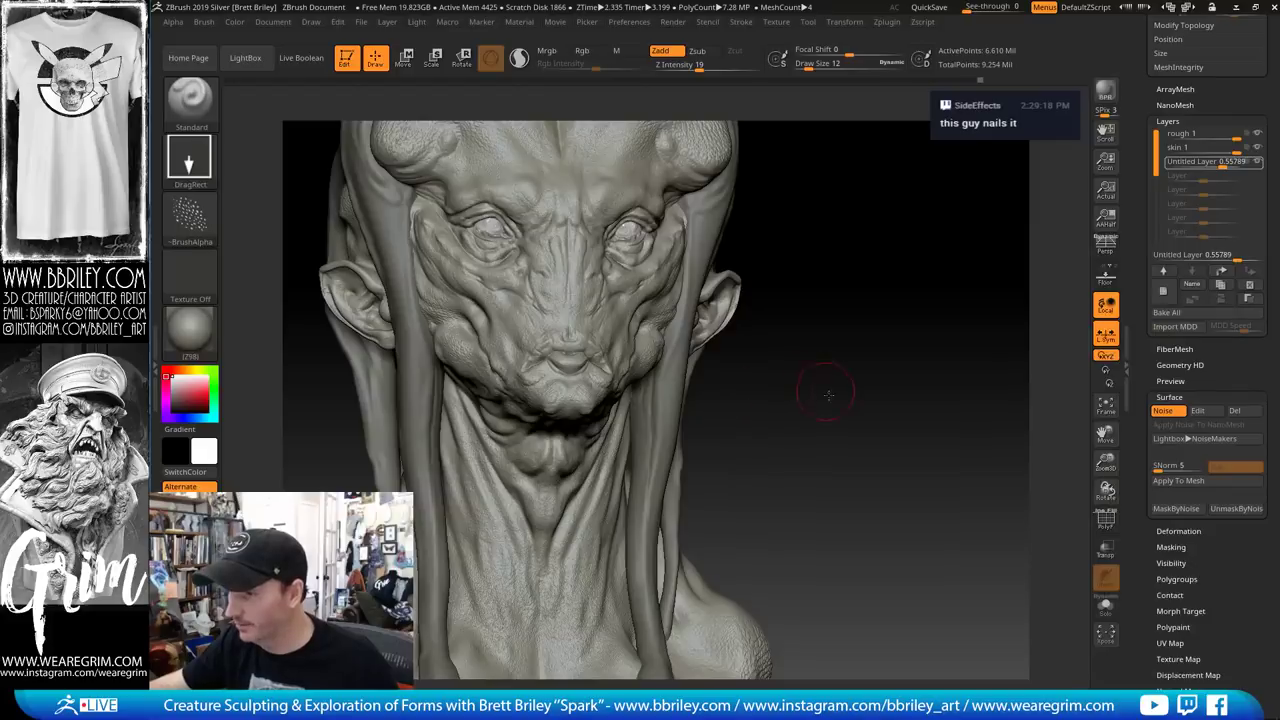
Apply the surface noise to the head mesh
{"action": "left_click_drag", "start_coordinate": [828, 395], "coordinate": [828, 600]}
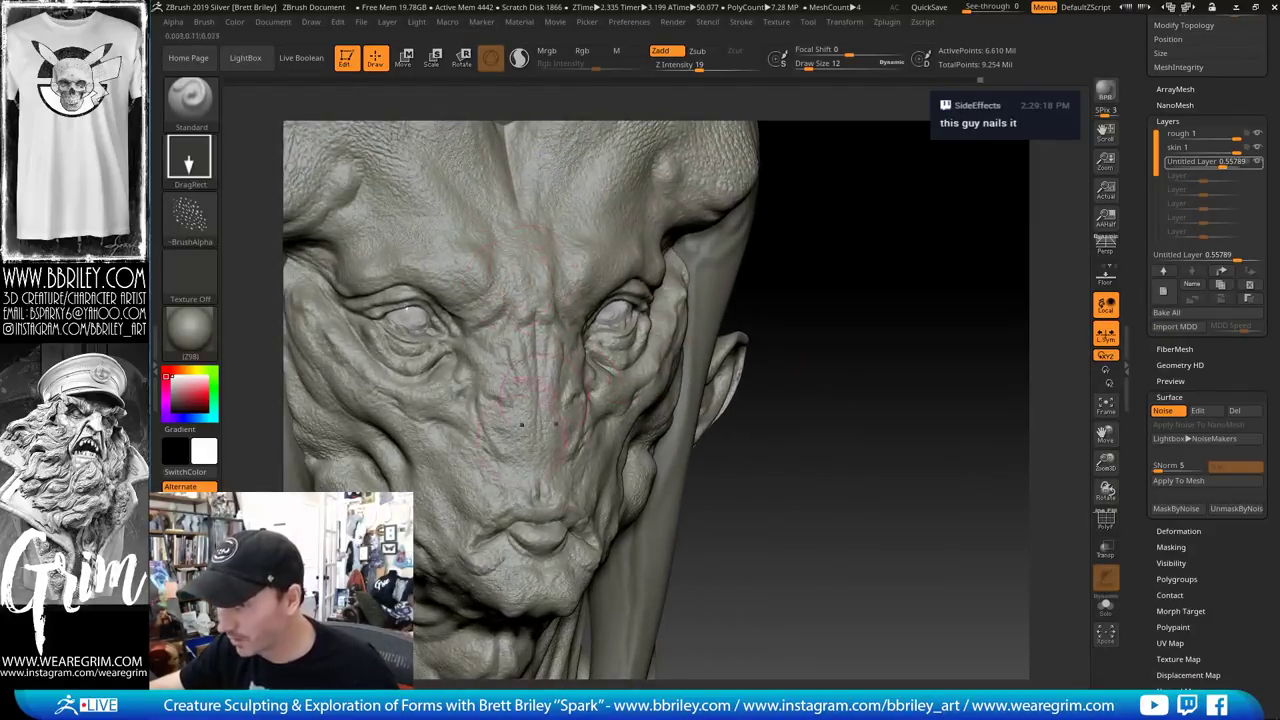
{"action": "left_click", "coordinate": [1172, 483]}
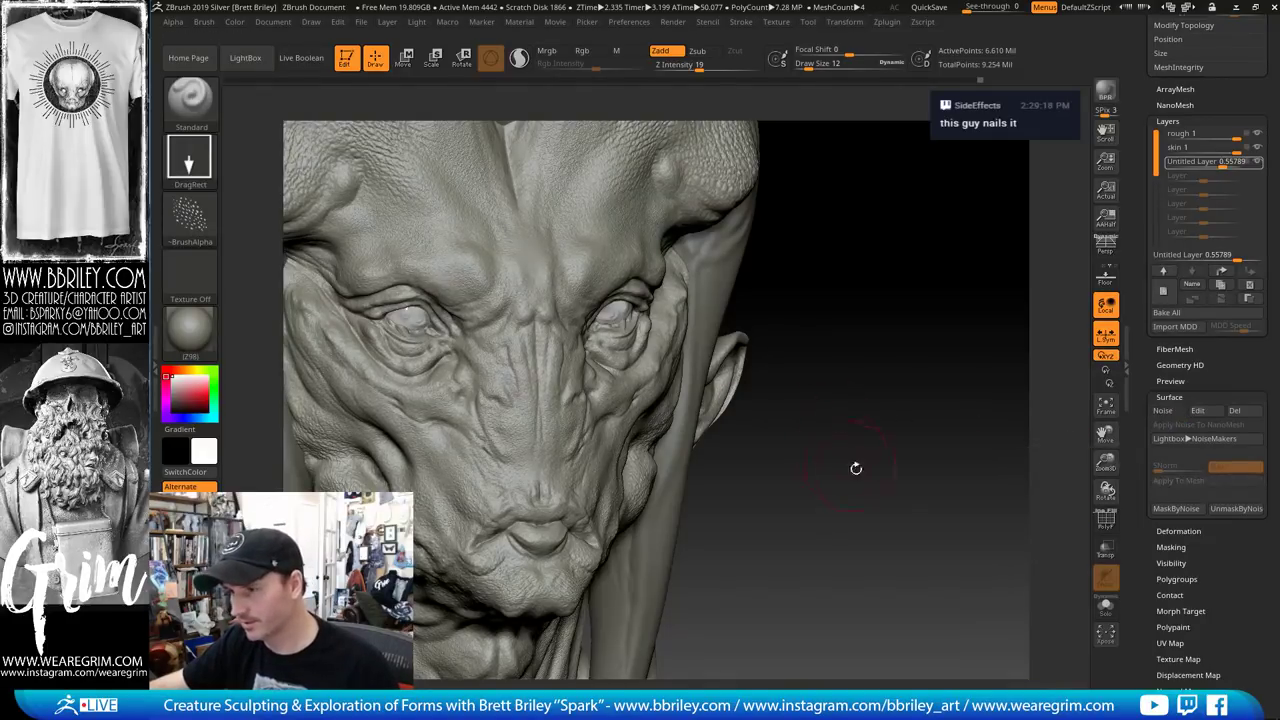
{"action": "left_click_drag", "start_coordinate": [870, 474], "coordinate": [862, 370]}
{"action": "left_click_drag", "start_coordinate": [891, 422], "coordinate": [787, 394], "text": "alt"}
Switch to the hood with the hanging strands and give it surface noise with scale 0.40989 and strength 0.00133
{"action": "left_click", "coordinate": [680, 302], "text": "alt"}
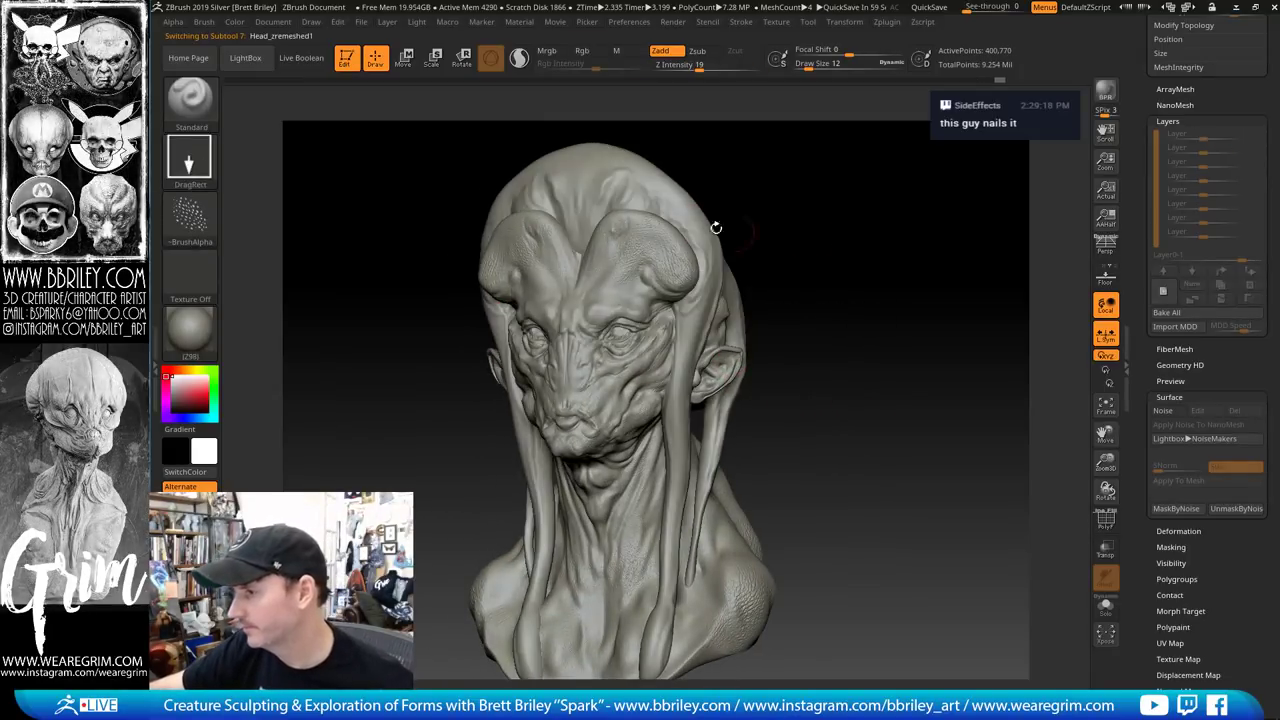
{"action": "left_click_drag", "start_coordinate": [940, 227], "coordinate": [911, 239]}
{"action": "left_click", "coordinate": [1188, 411]}
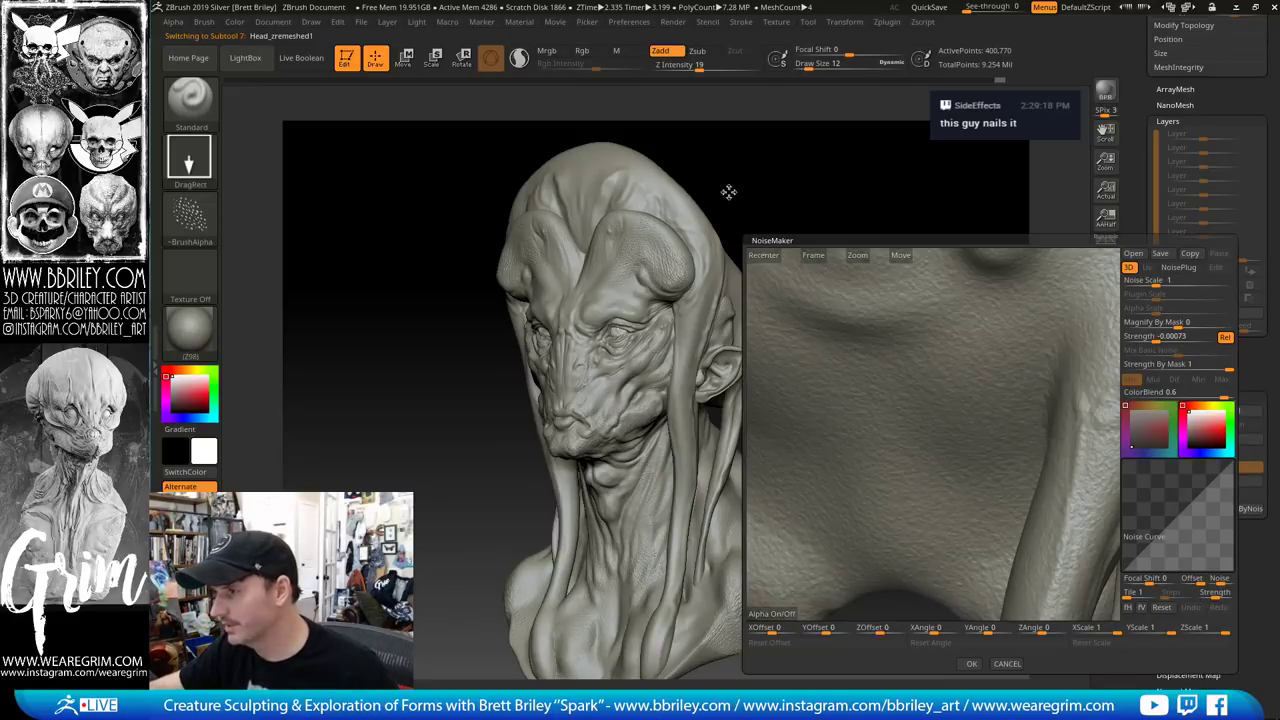
{"action": "left_click_drag", "start_coordinate": [886, 425], "coordinate": [964, 453]}
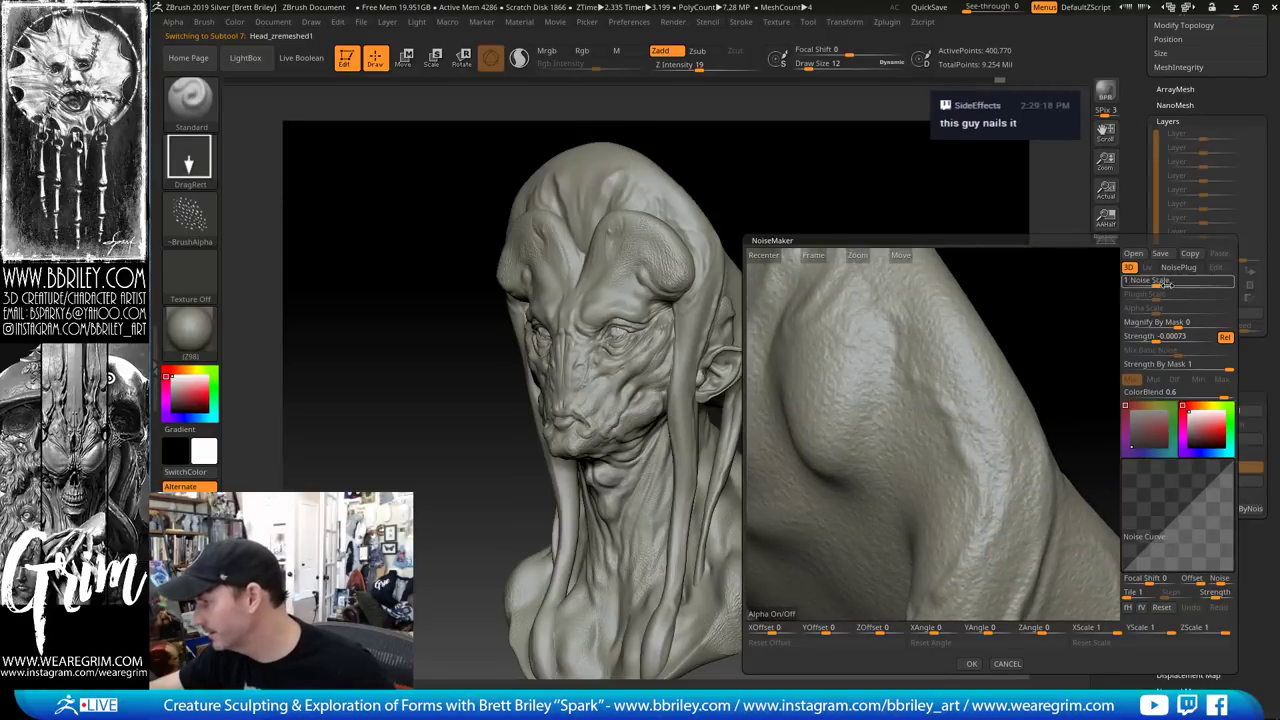
{"action": "left_click_drag", "start_coordinate": [1160, 283], "coordinate": [1151, 282]}
{"action": "left_click_drag", "start_coordinate": [1156, 338], "coordinate": [1182, 339]}
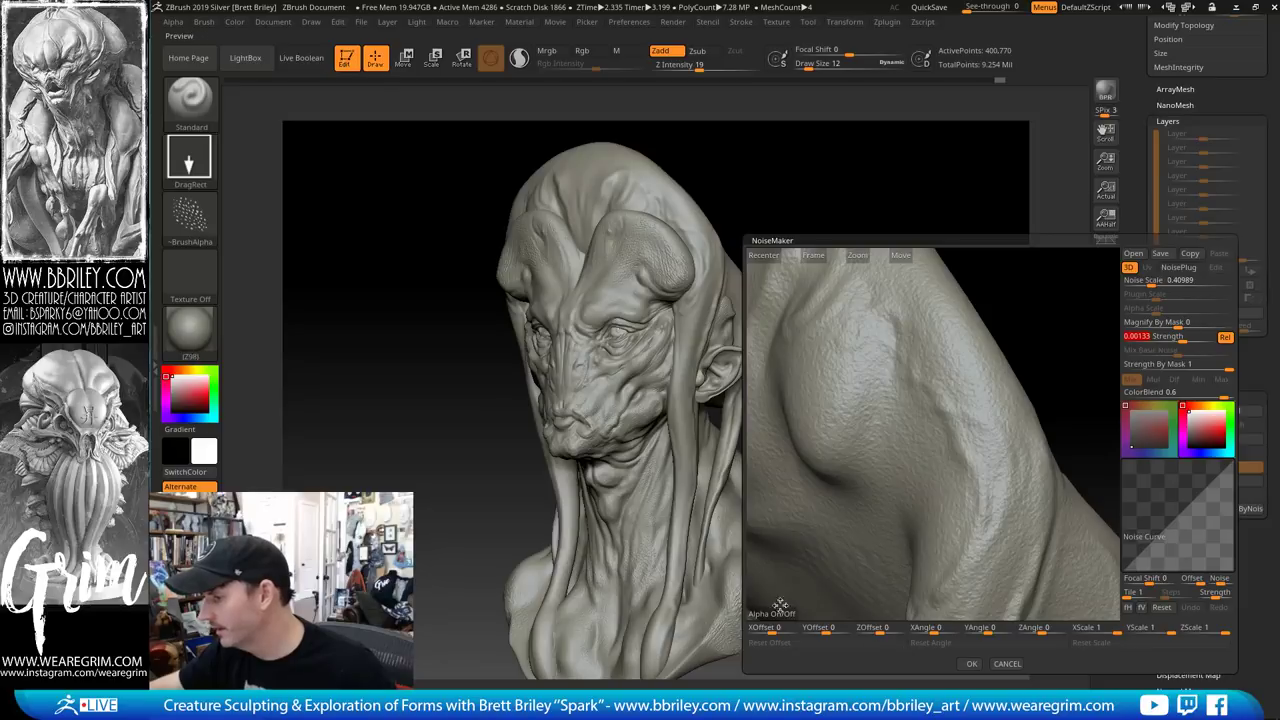
{"action": "left_click", "coordinate": [972, 665]}
{"action": "left_click_drag", "start_coordinate": [918, 441], "coordinate": [810, 445]}
{"action": "mouse_move", "coordinate": [945, 250]}
{"action": "left_mouse_down", "text": "alt"}
{"action": "mouse_move", "coordinate": [953, 341]}
{"action": "mouse_move", "coordinate": [576, 352]}
{"action": "left_mouse_up", "text": "alt"}
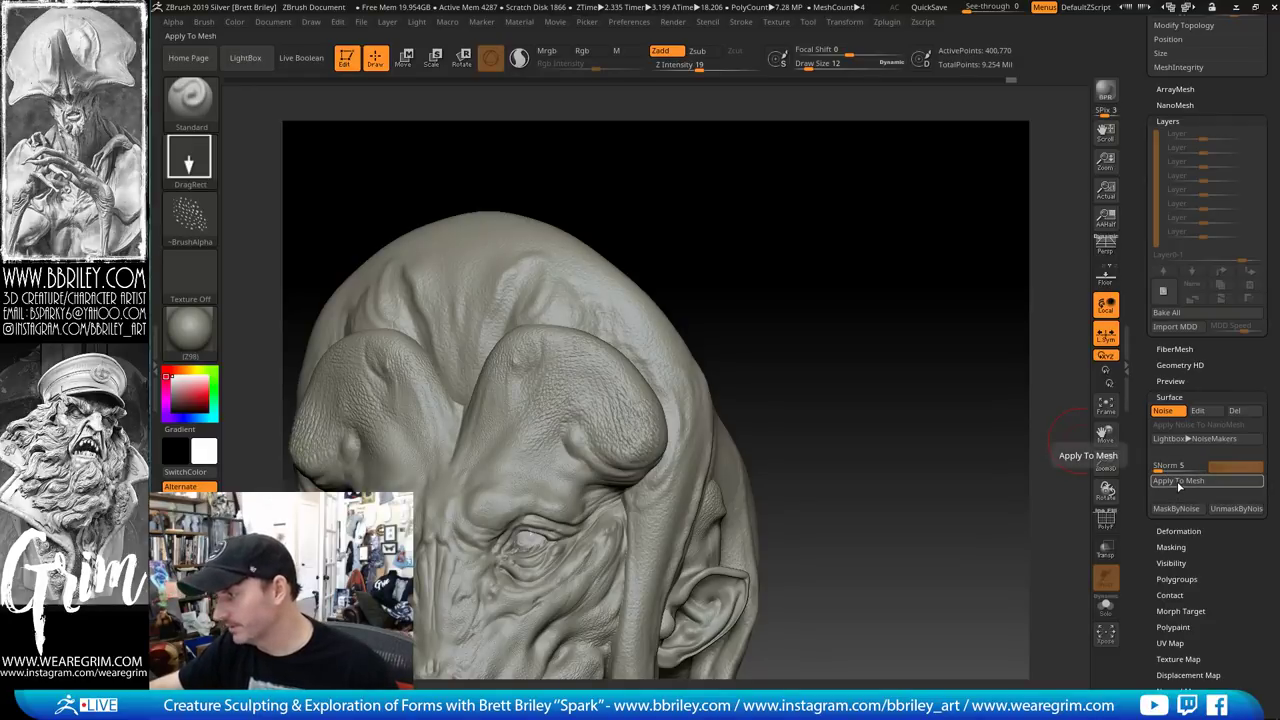
{"action": "left_click", "coordinate": [1161, 291]}
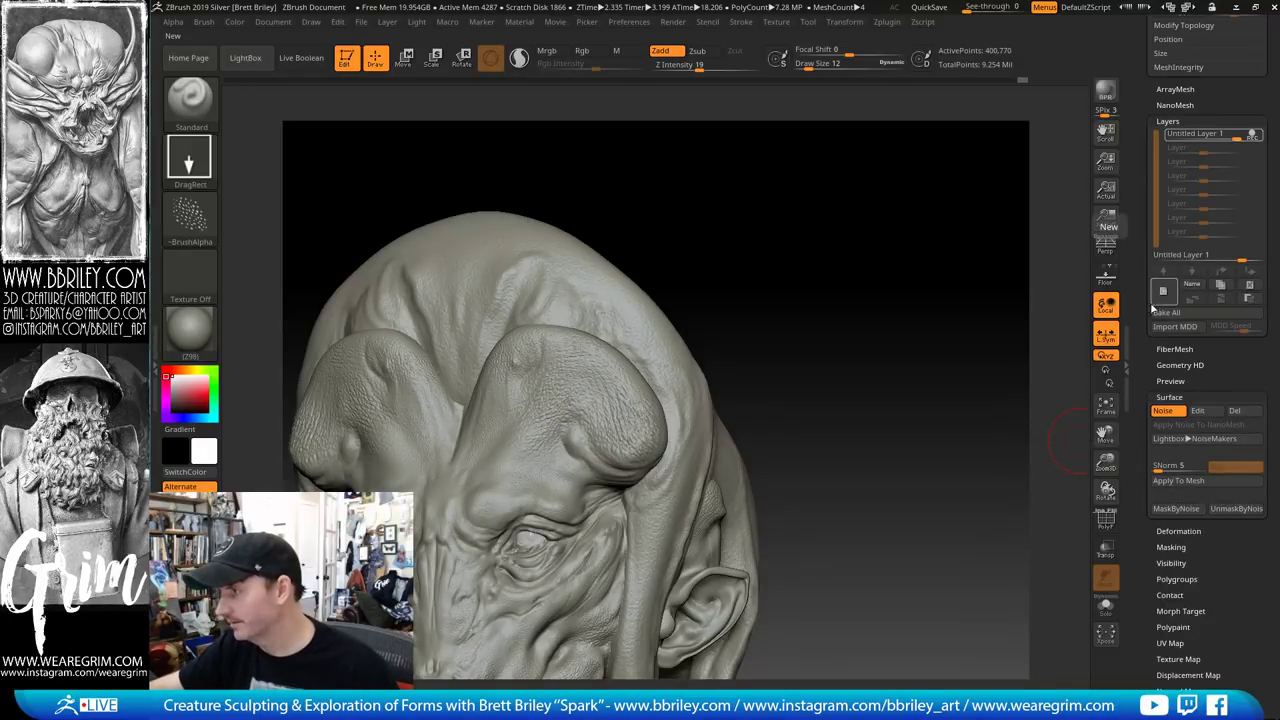
{"action": "left_click", "coordinate": [1163, 410]}
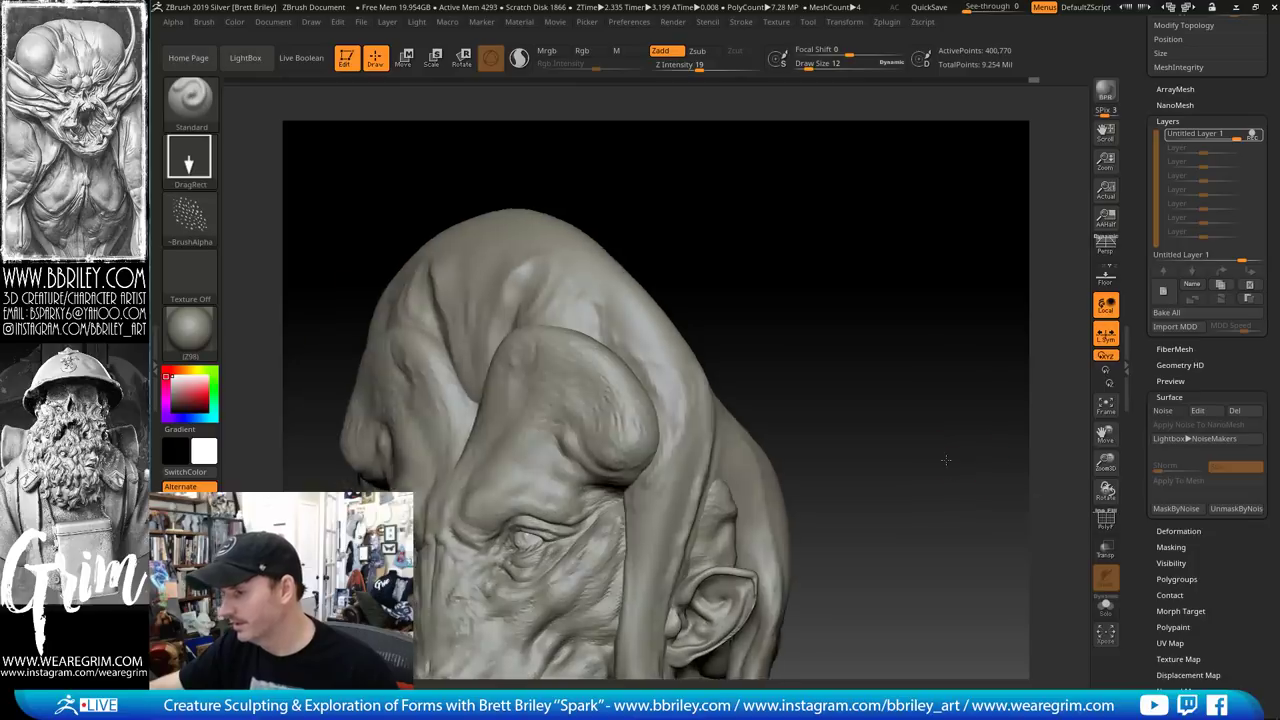
{"action": "left_click_drag", "start_coordinate": [946, 460], "coordinate": [942, 452]}
{"action": "left_click_drag", "start_coordinate": [946, 377], "coordinate": [925, 530], "text": "alt"}
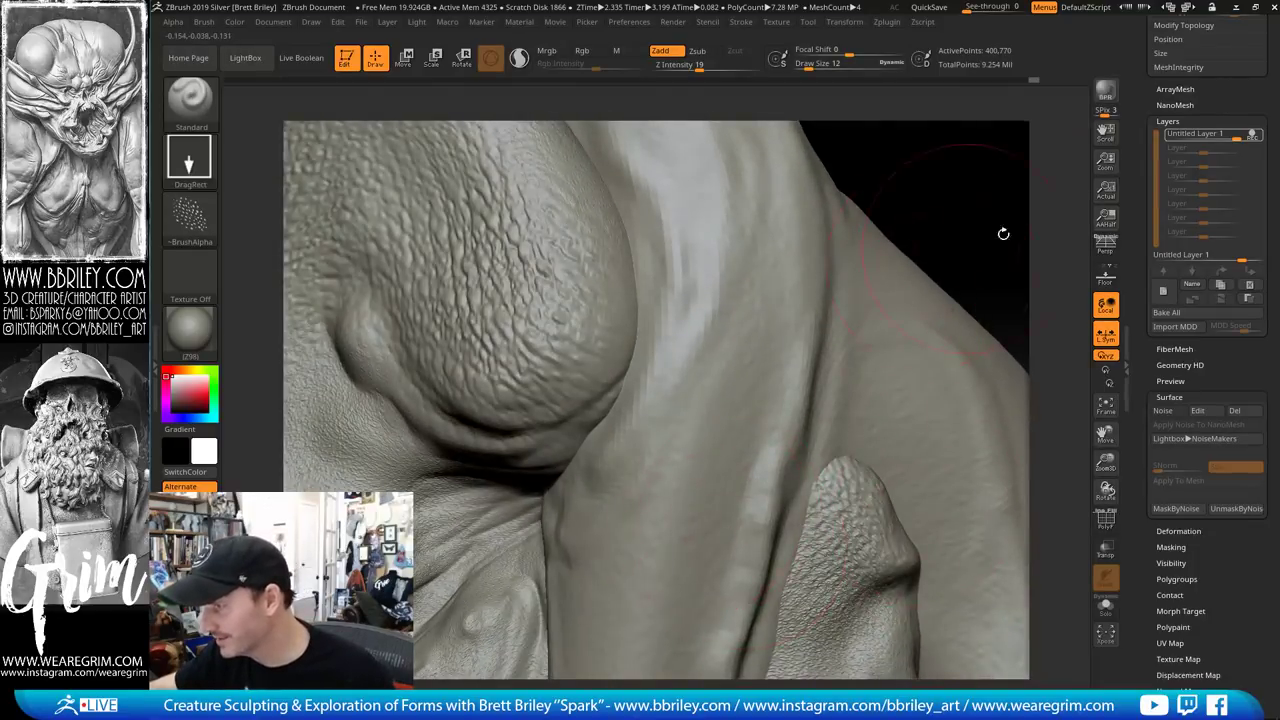
{"action": "left_click_drag", "start_coordinate": [985, 227], "coordinate": [934, 80], "text": "alt"}
{"action": "left_click_drag", "start_coordinate": [940, 279], "coordinate": [1004, 384]}
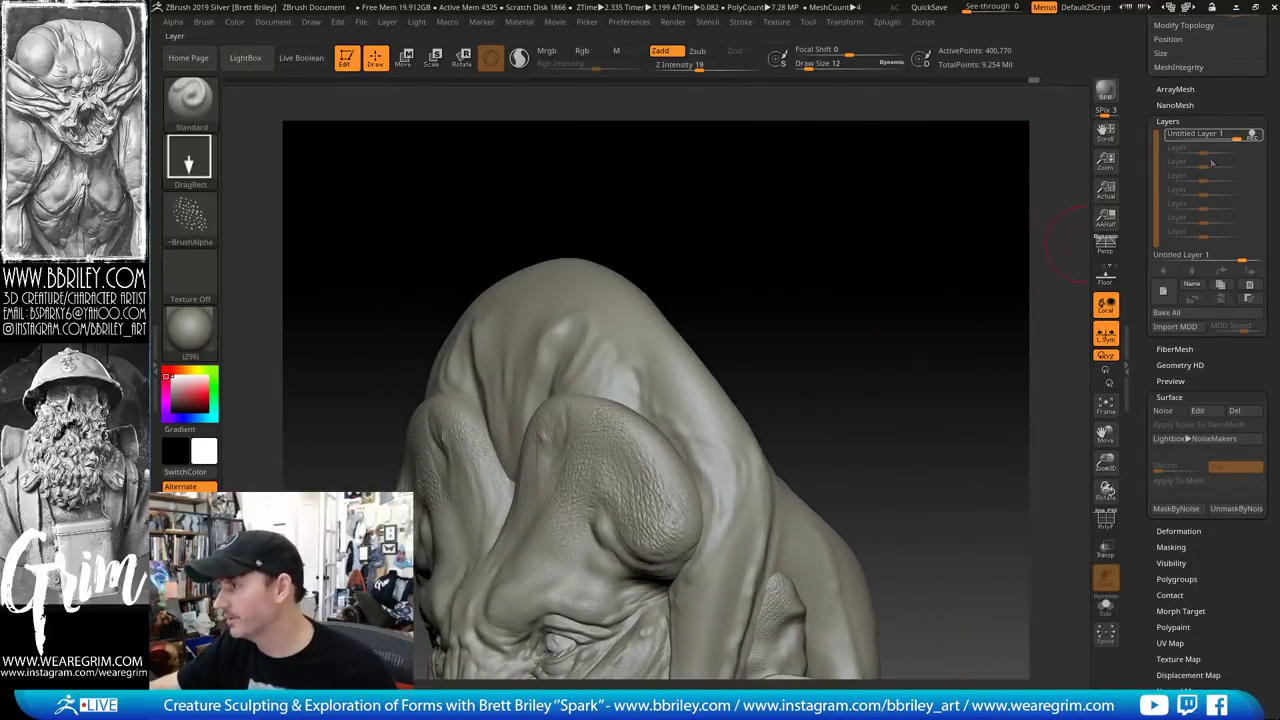
{"action": "left_click", "coordinate": [1248, 288]}
Subdivide the hood once and apply its surface noise to the mesh
{"action": "left_click_drag", "start_coordinate": [917, 366], "coordinate": [944, 345]}
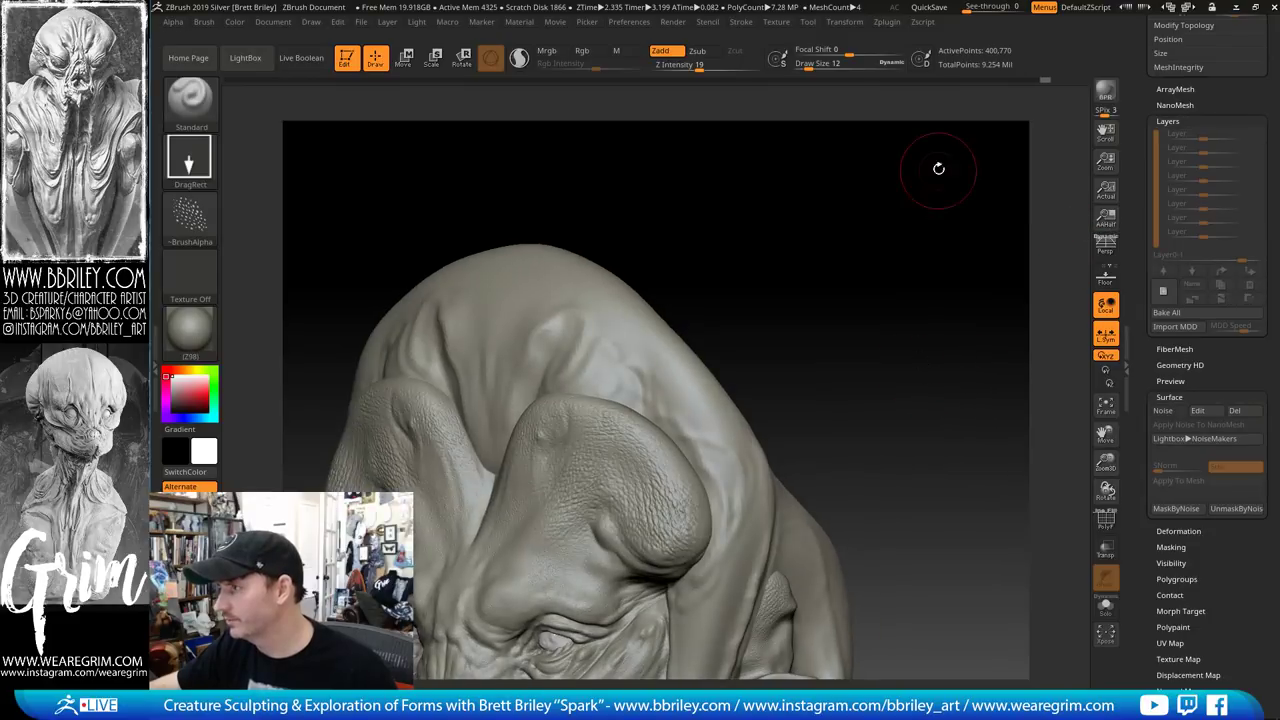
{"action": "key", "text": "ctrl+d"}
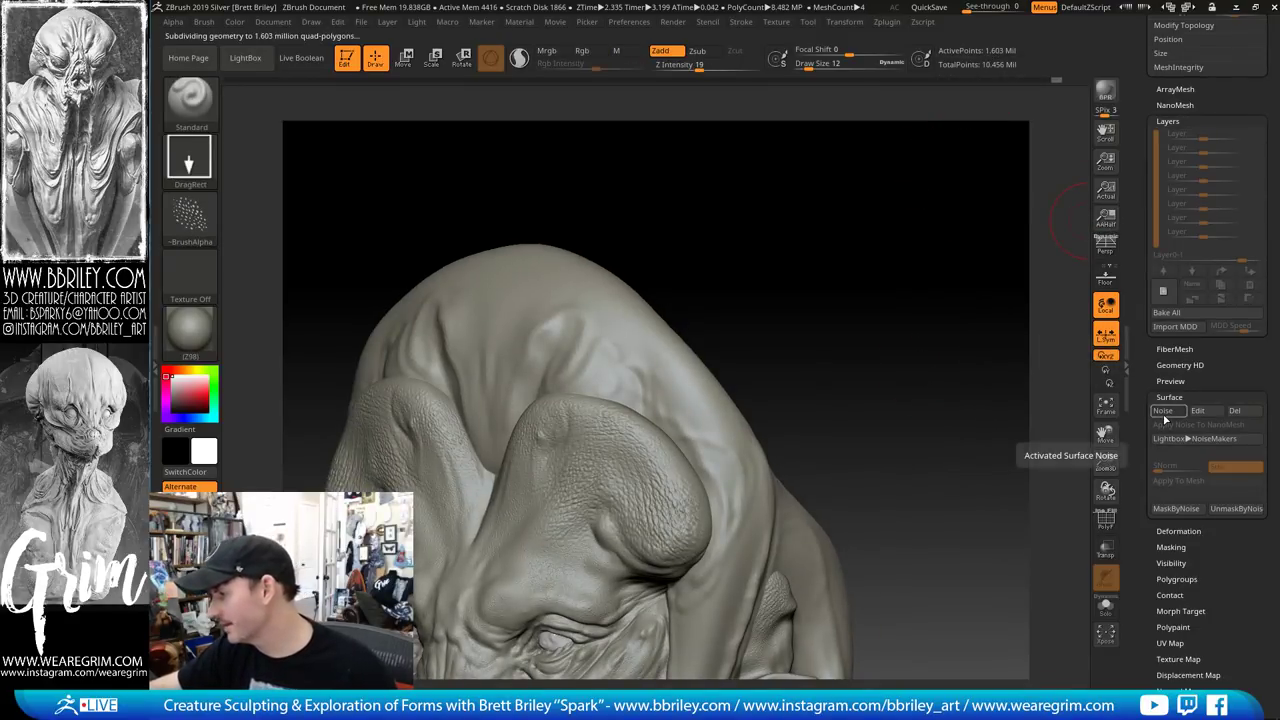
{"action": "left_click", "coordinate": [1163, 411]}
{"action": "left_click", "coordinate": [1178, 481]}
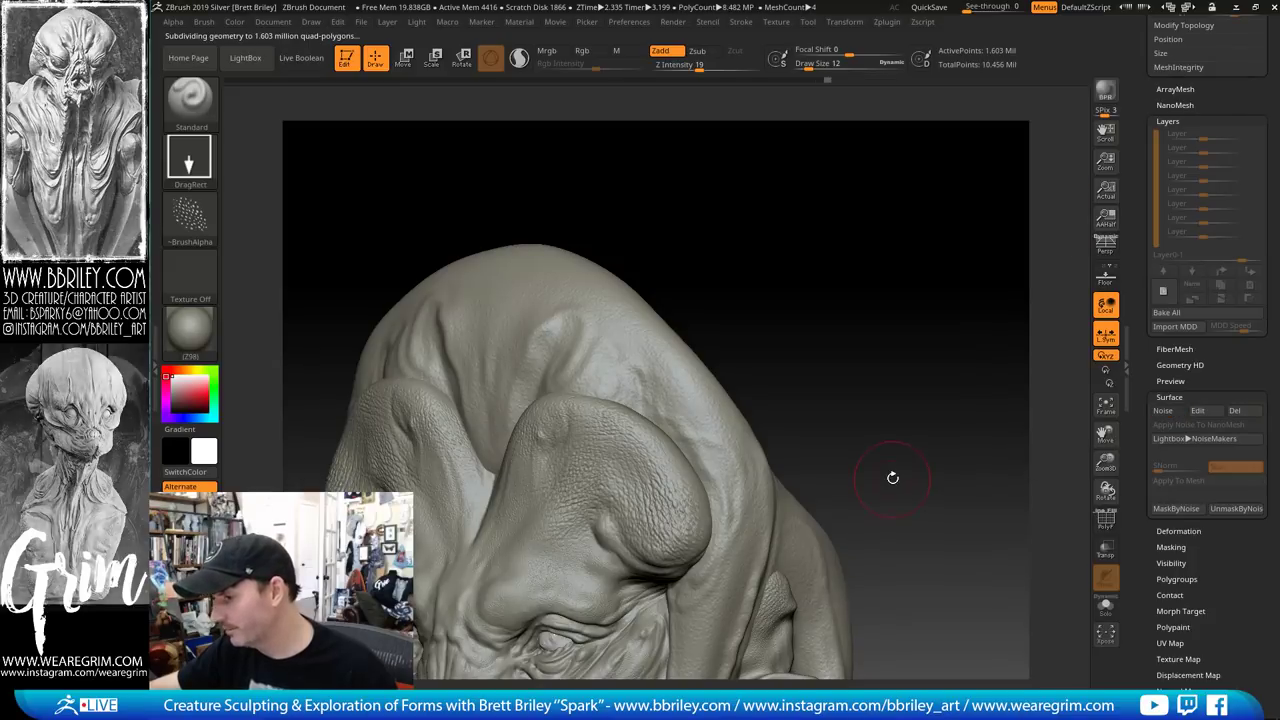
Try the hood's surface noise at a strength of 0.00544
{"action": "mouse_move", "coordinate": [905, 458]}
{"action": "left_mouse_down"}
{"action": "mouse_move", "coordinate": [943, 486]}
{"action": "mouse_move", "coordinate": [897, 320]}
{"action": "left_mouse_up"}
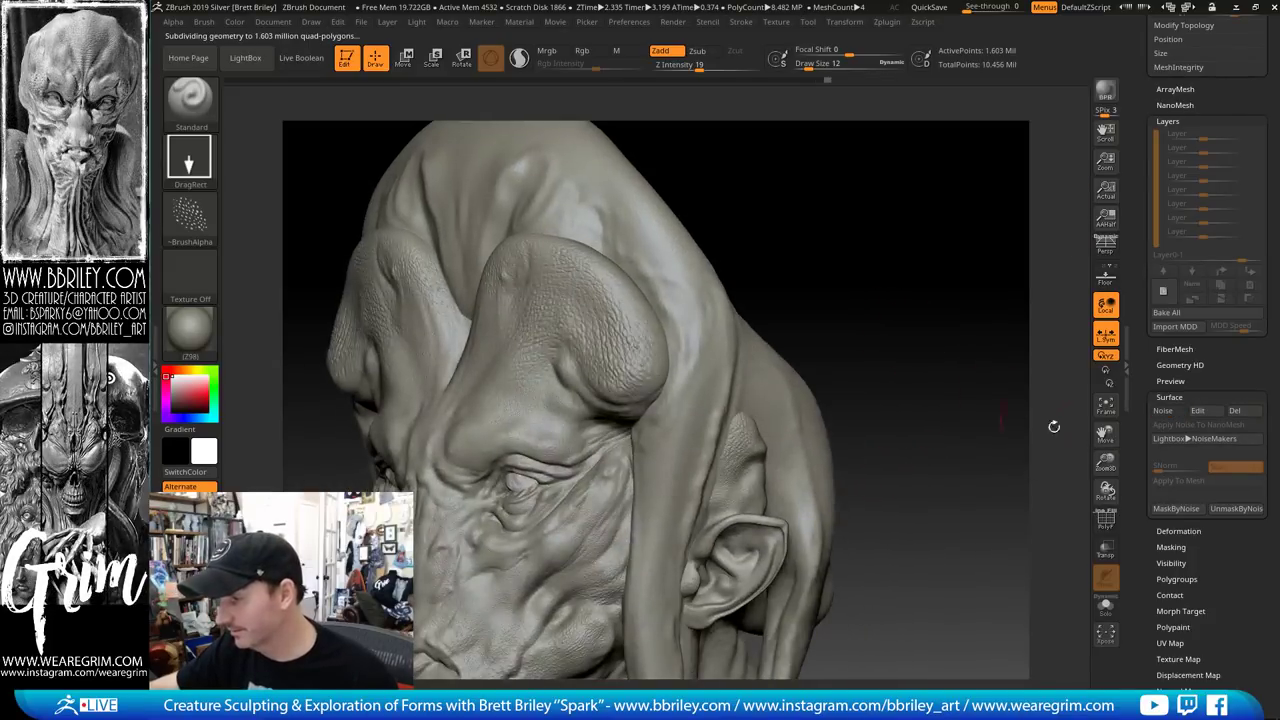
{"action": "left_click", "coordinate": [1163, 411]}
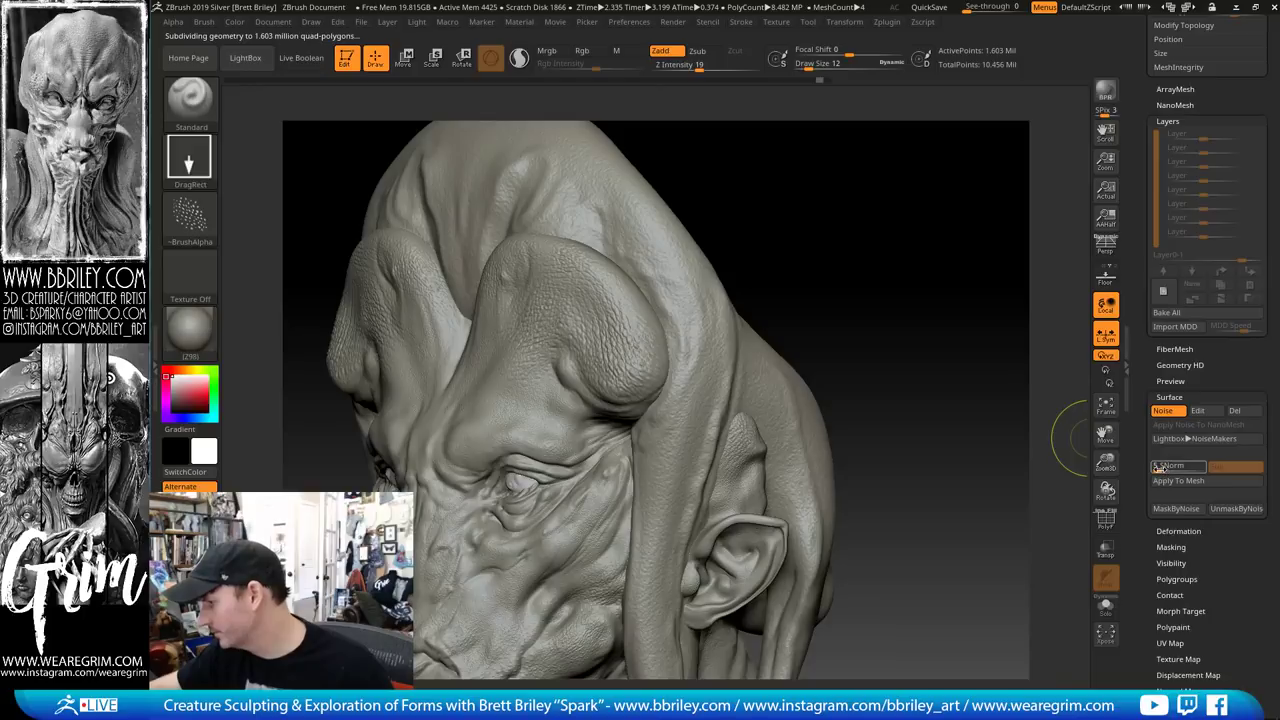
{"action": "left_click", "coordinate": [1197, 411]}
{"action": "left_click", "coordinate": [1189, 339]}
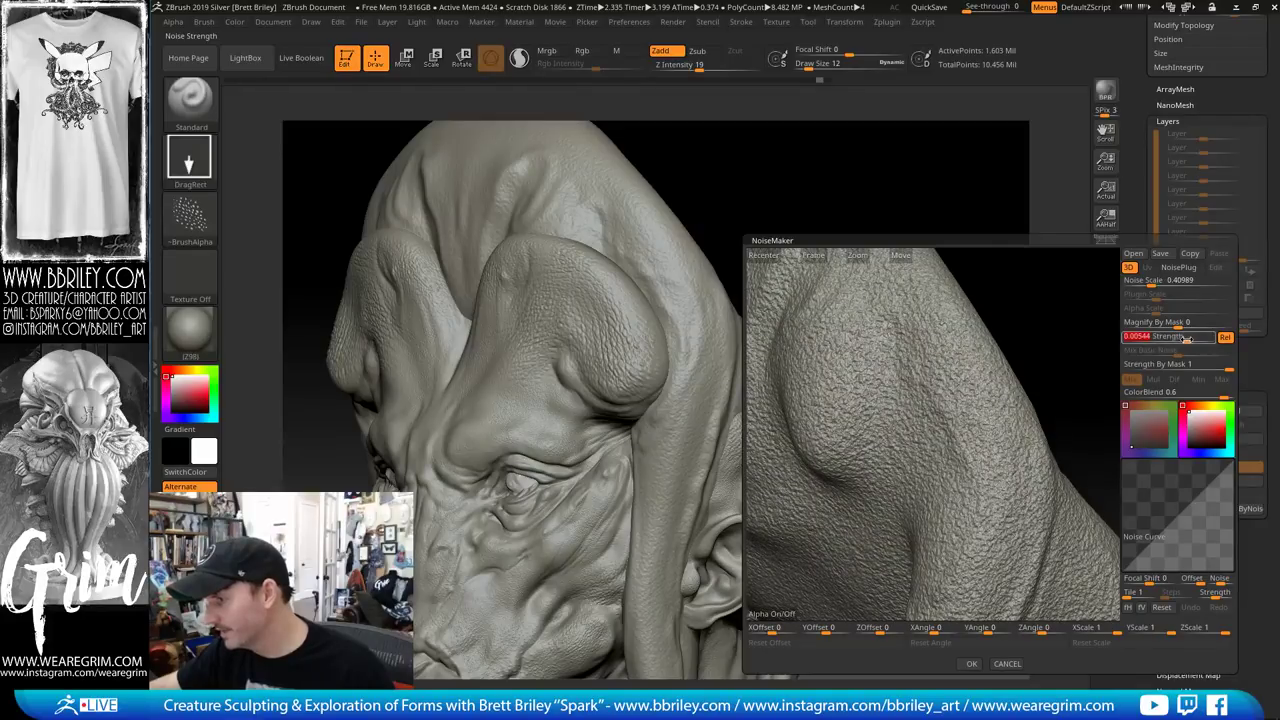
{"action": "left_click", "coordinate": [968, 664]}
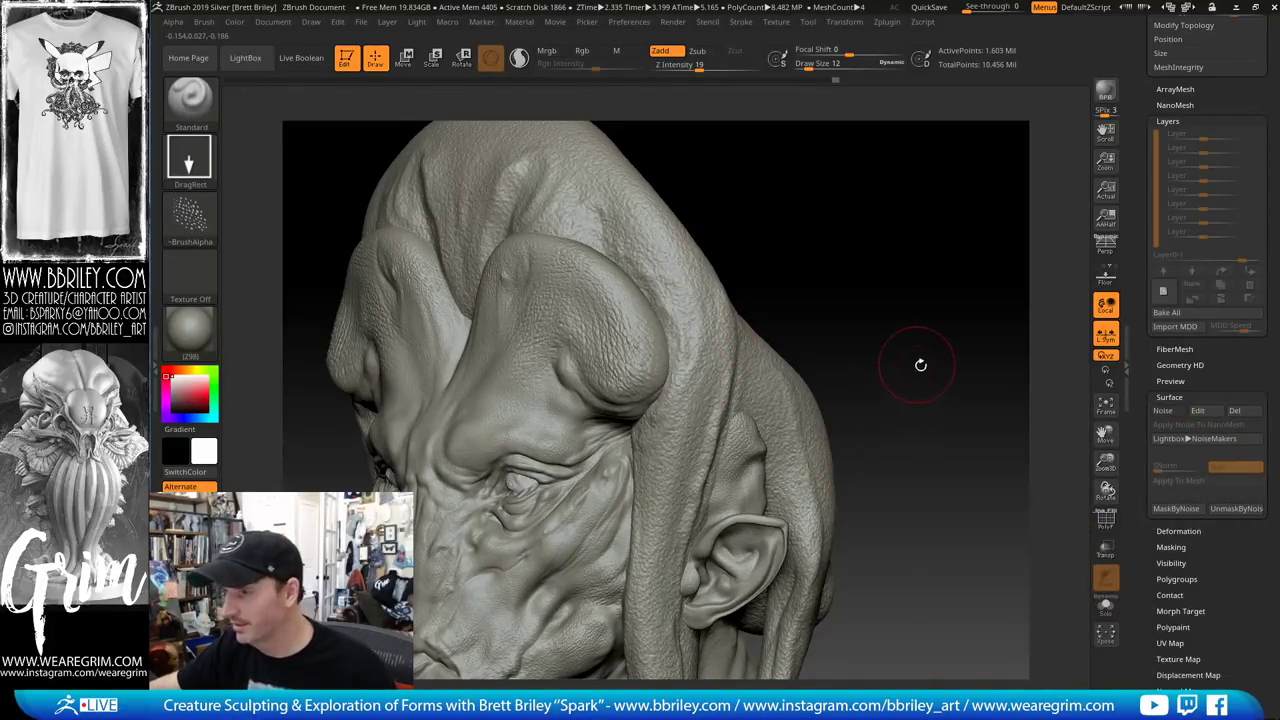
{"action": "left_click_drag", "start_coordinate": [920, 365], "coordinate": [922, 341]}
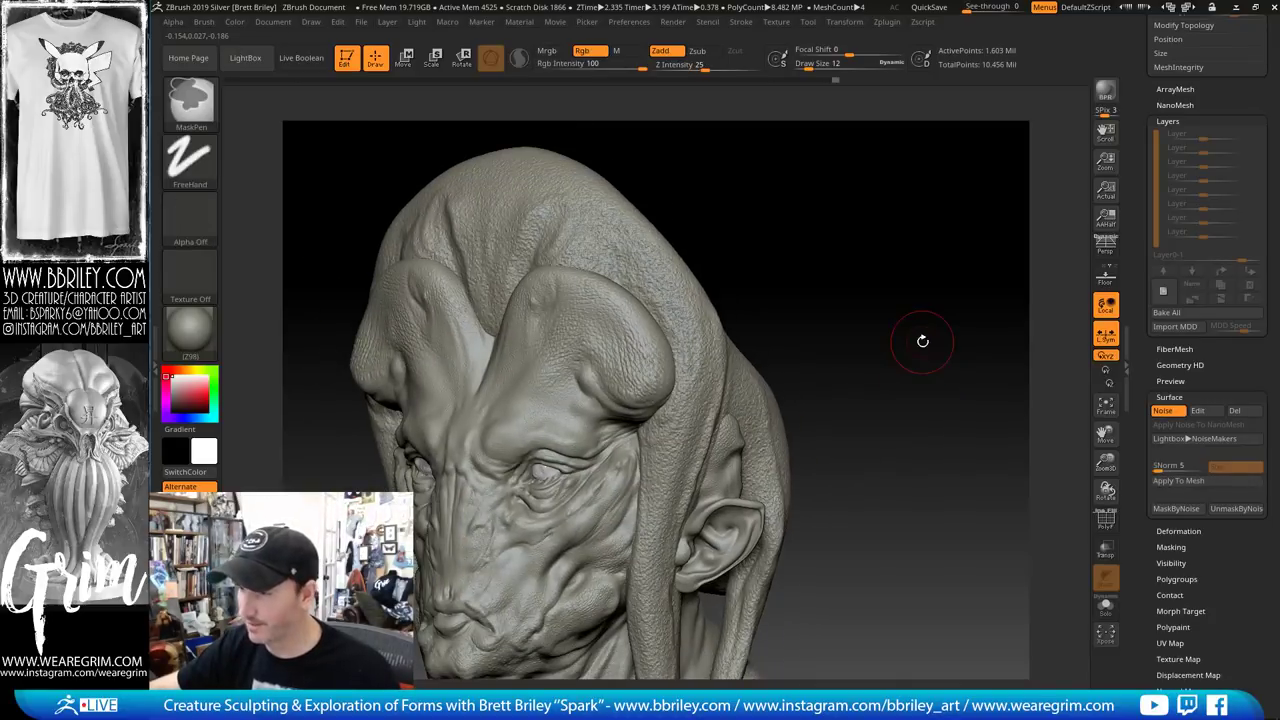
Set the hood's noise strength to 0.00283 and apply the noise to the mesh
{"action": "left_click", "coordinate": [1163, 411]}
{"action": "left_click", "coordinate": [1200, 411]}
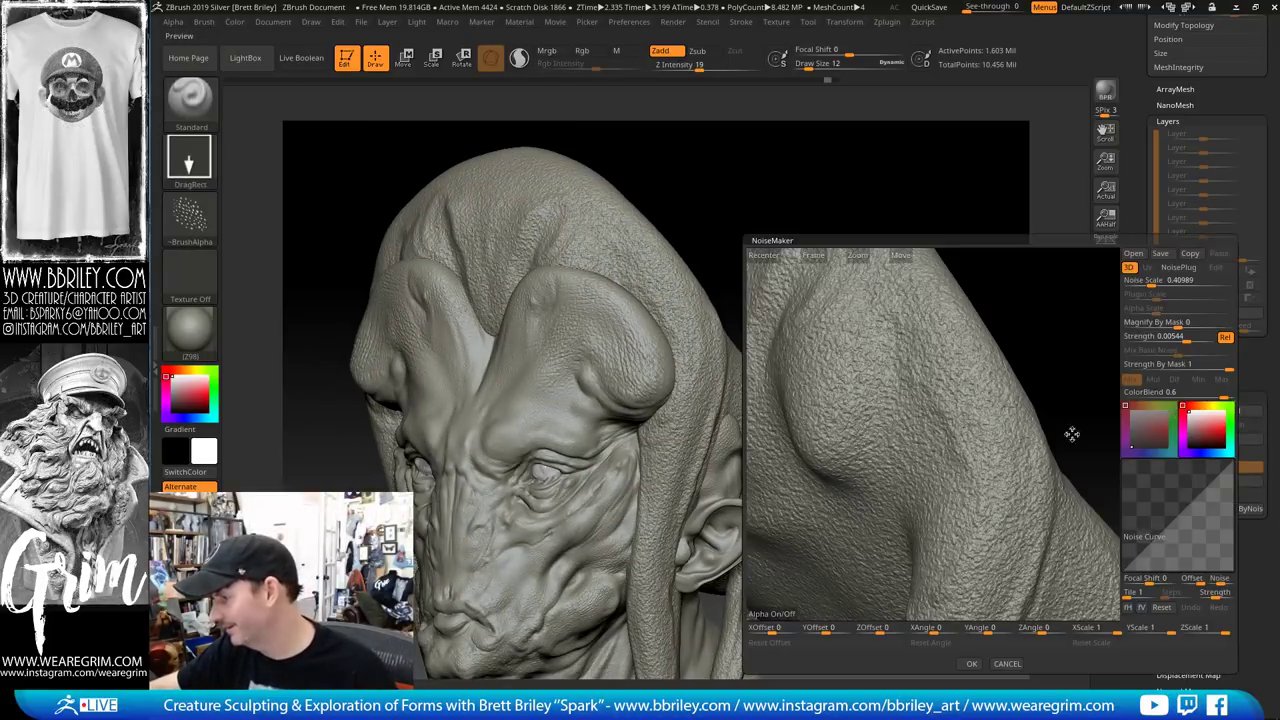
{"action": "left_click", "coordinate": [1140, 337]}
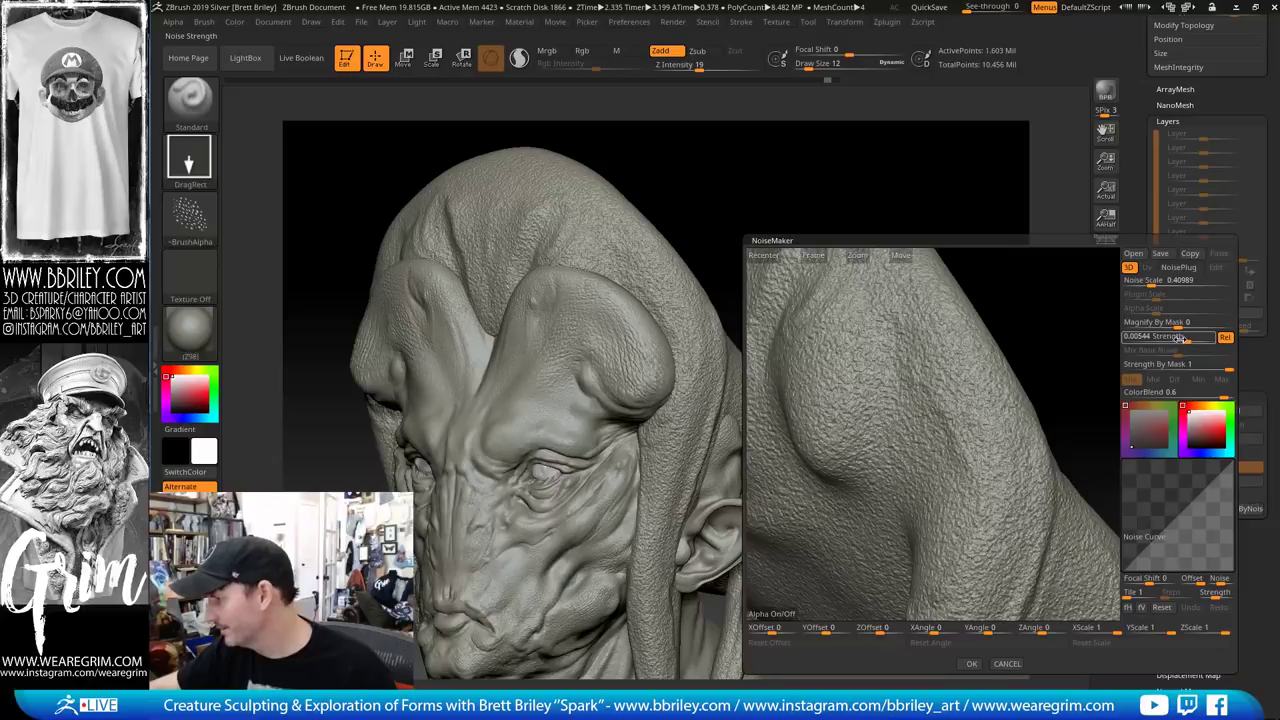
{"action": "left_click_drag", "start_coordinate": [1180, 339], "coordinate": [1184, 340]}
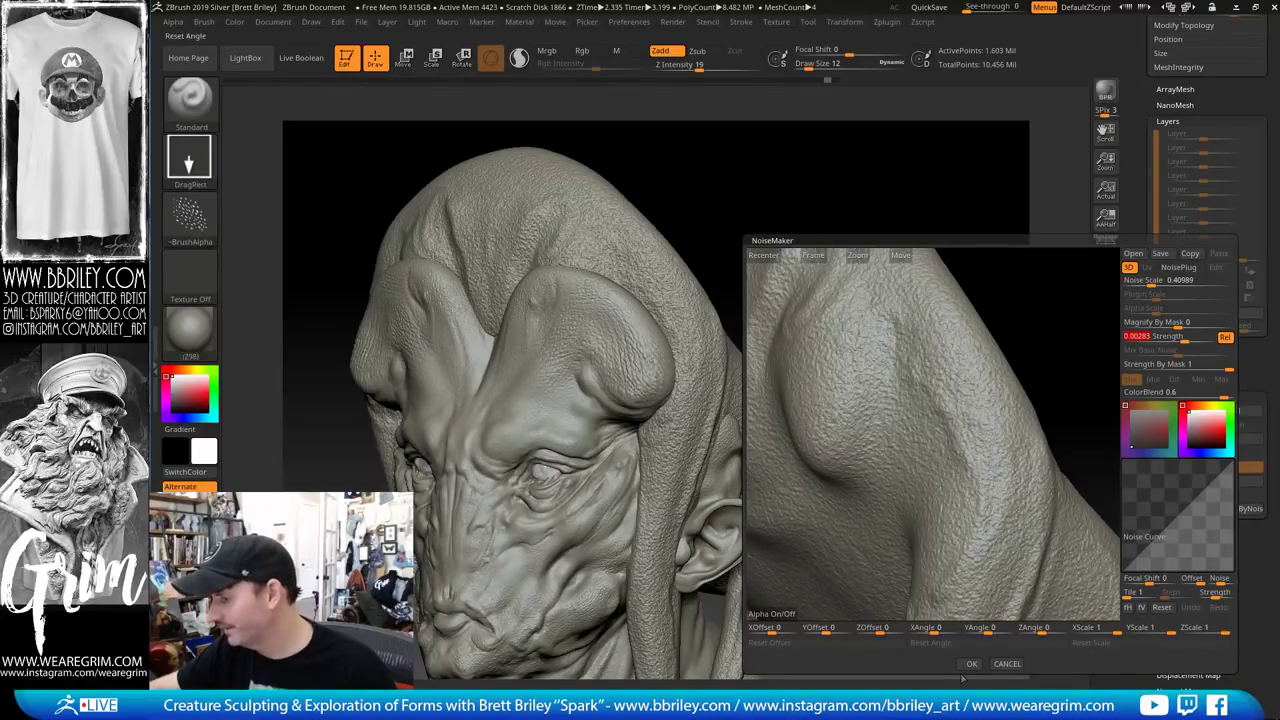
{"action": "left_click", "coordinate": [969, 665]}
{"action": "left_click", "coordinate": [1178, 481]}
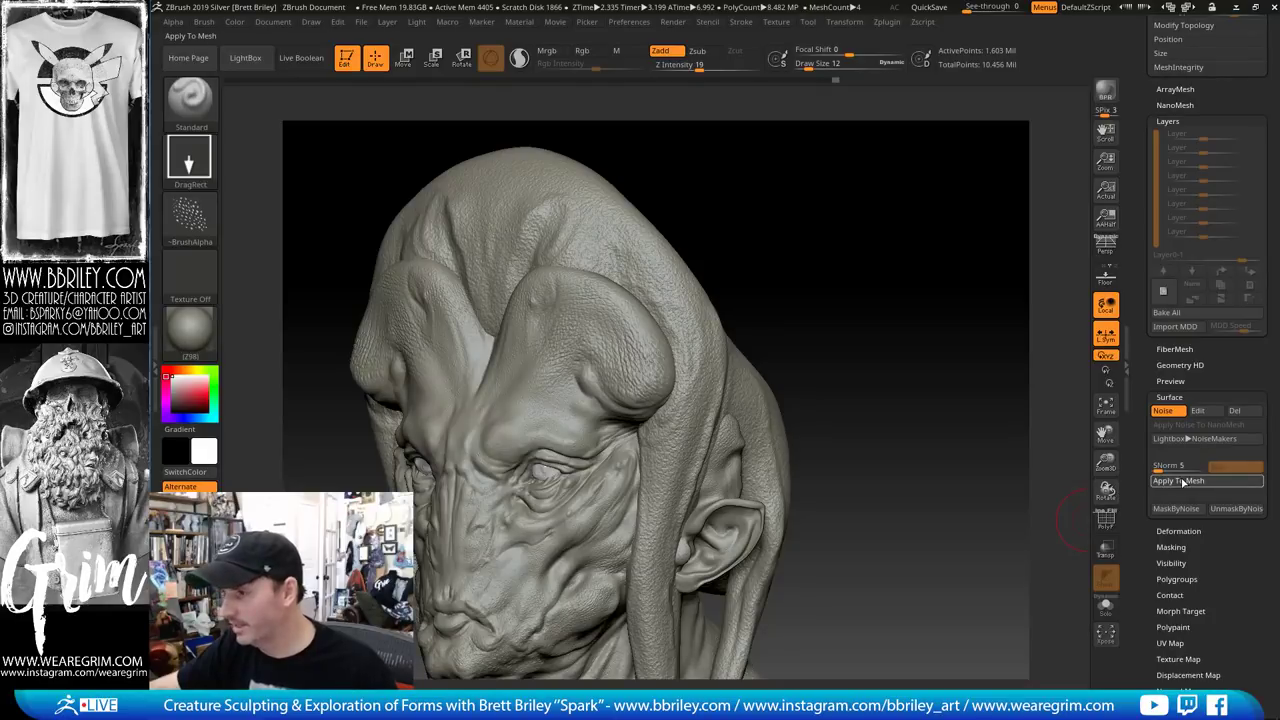
{"action": "mouse_move", "coordinate": [928, 560]}
{"action": "left_mouse_down"}
{"action": "mouse_move", "coordinate": [940, 557]}
{"action": "mouse_move", "coordinate": [846, 449]}
{"action": "mouse_move", "coordinate": [878, 474]}
{"action": "mouse_move", "coordinate": [869, 532]}
{"action": "mouse_move", "coordinate": [923, 472]}
{"action": "left_mouse_up"}
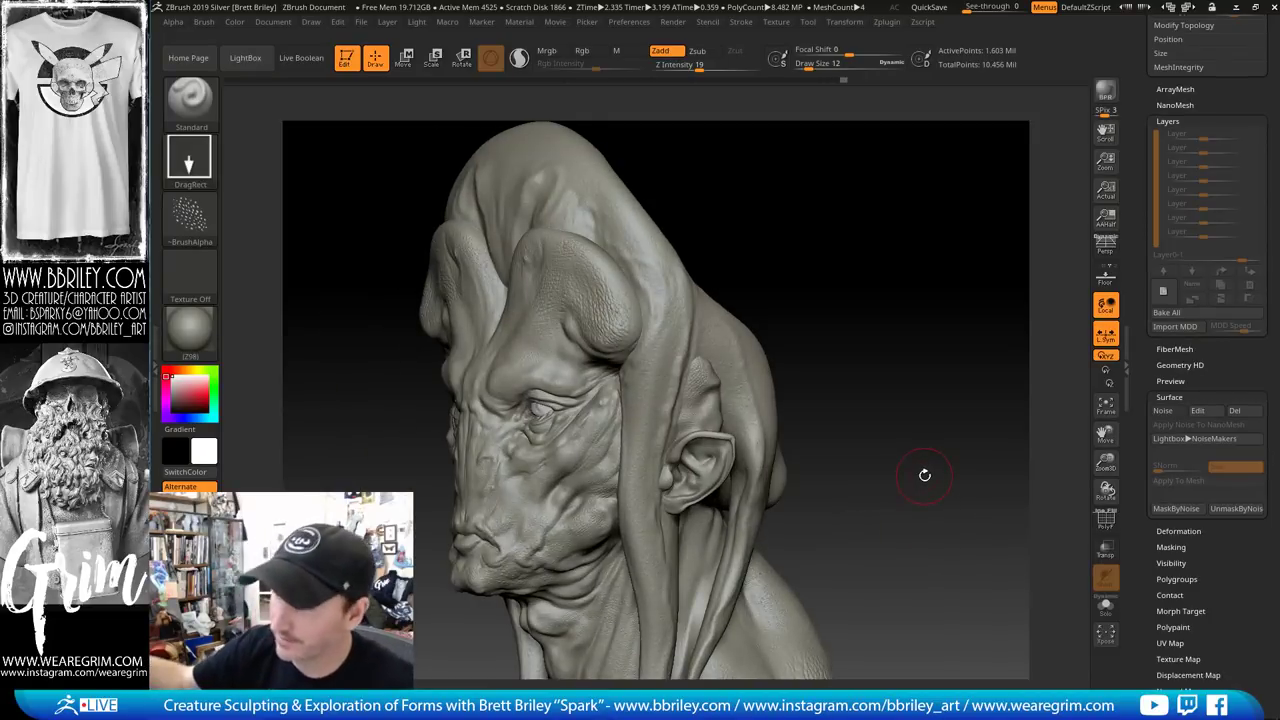
Choose the pores alpha and stamp pore detail onto the swollen lower end of the hood's hanging strand
{"action": "left_click", "coordinate": [205, 225]}
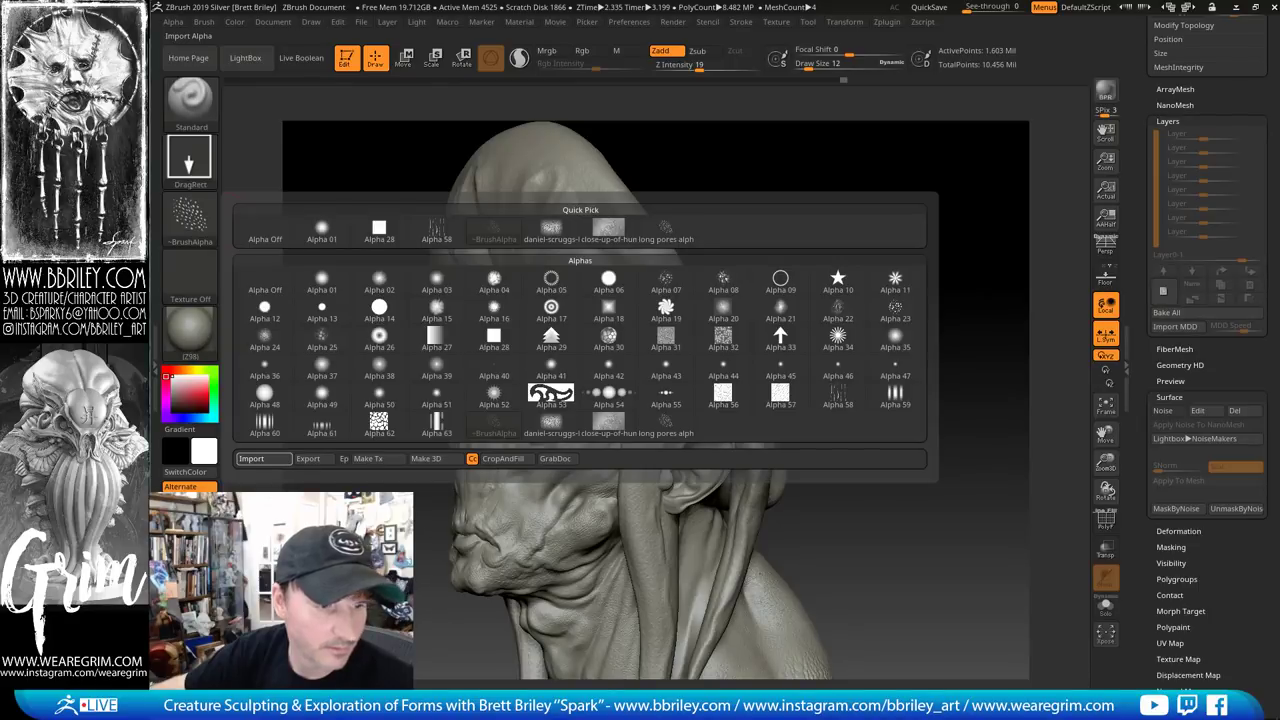
{"action": "left_click", "coordinate": [608, 228]}
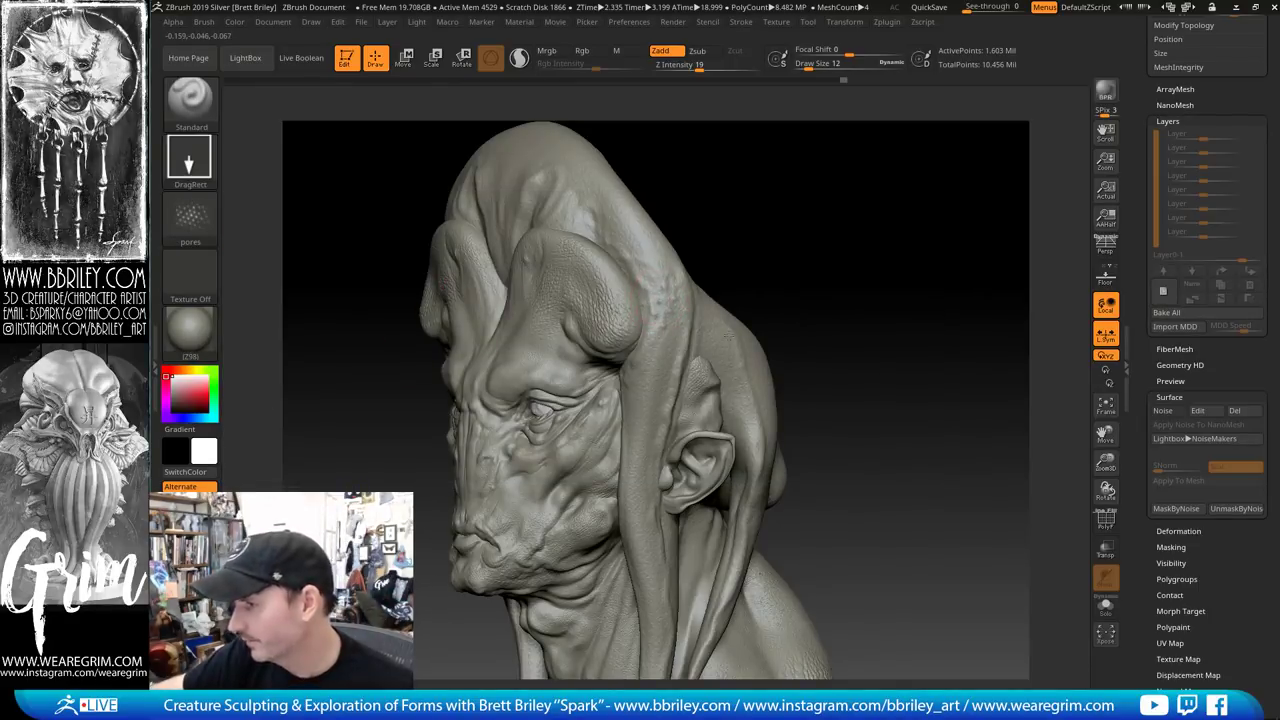
{"action": "mouse_move", "coordinate": [857, 455]}
{"action": "left_mouse_down", "text": "alt"}
{"action": "mouse_move", "coordinate": [767, 219]}
{"action": "mouse_move", "coordinate": [874, 337]}
{"action": "left_mouse_up", "text": "alt"}
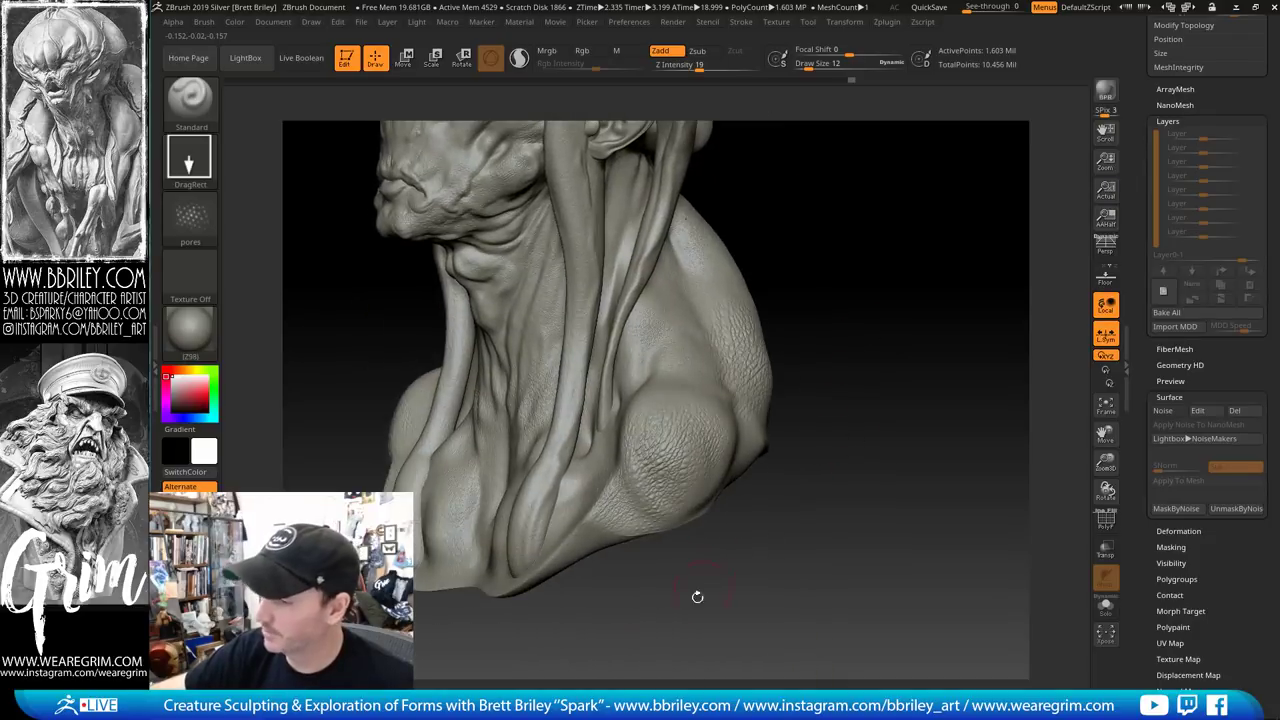
{"action": "key", "text": "ctrl+z"}
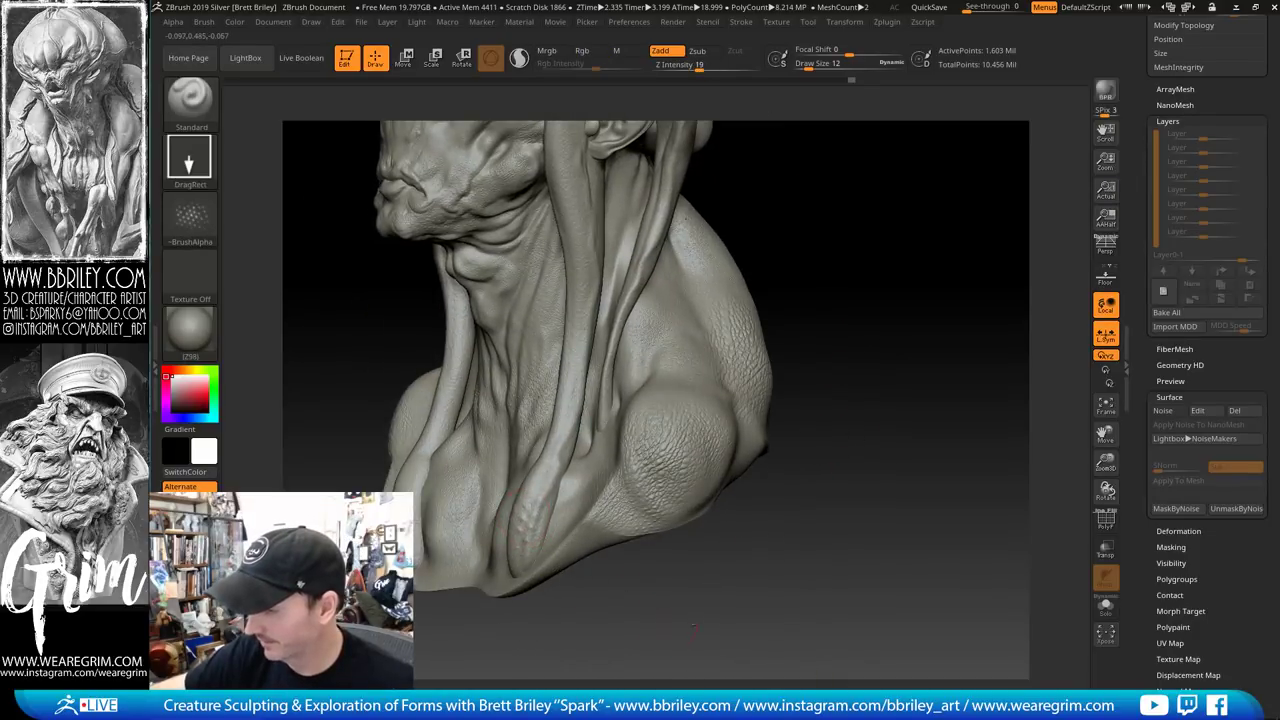
{"action": "left_click_drag", "start_coordinate": [694, 627], "coordinate": [508, 557]}
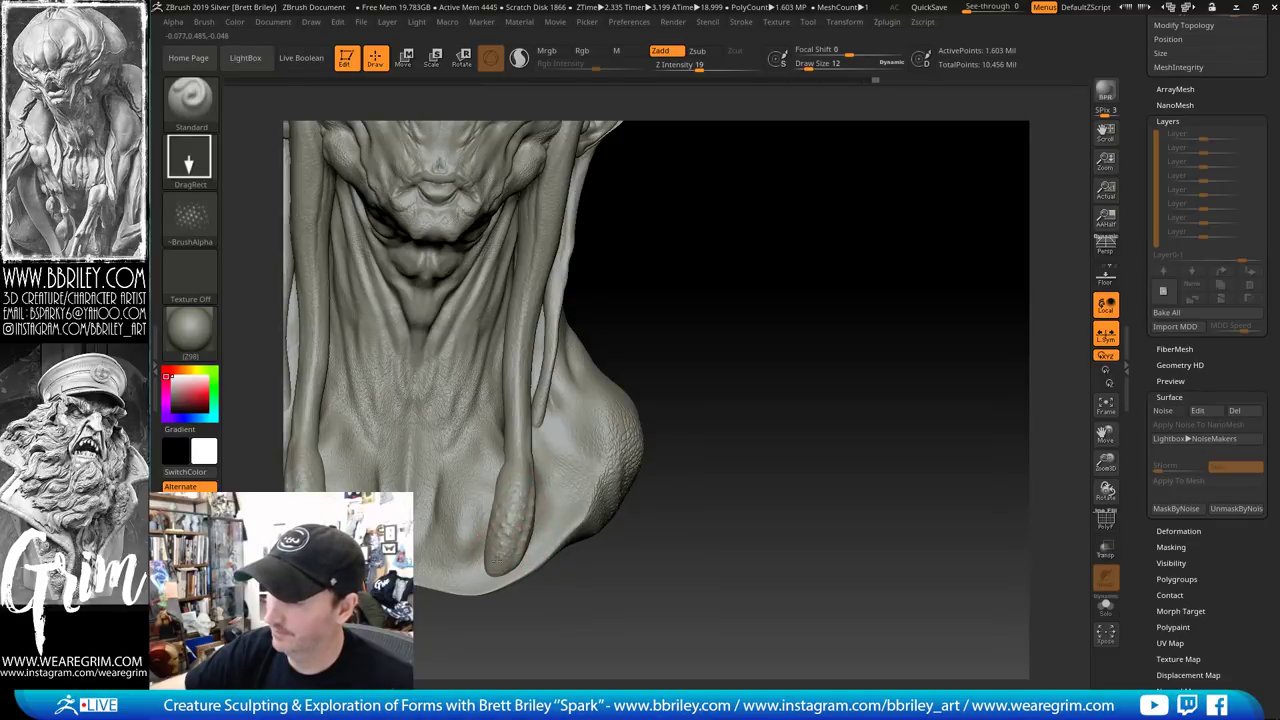
Stamp the pores alpha over the hood's side strands and across the crown between the raised ridges
{"action": "mouse_move", "coordinate": [757, 480]}
{"action": "left_mouse_down", "text": "alt"}
{"action": "mouse_move", "coordinate": [750, 625]}
{"action": "mouse_move", "coordinate": [690, 622]}
{"action": "left_mouse_up", "text": "alt"}
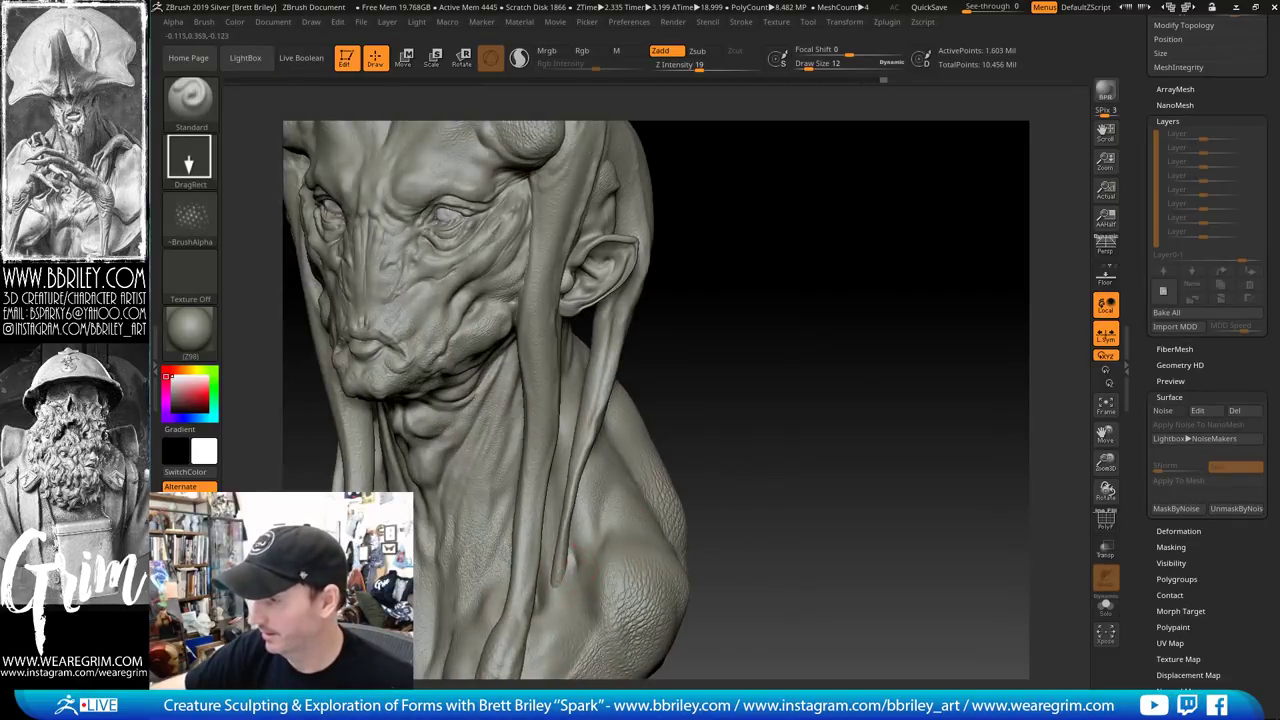
{"action": "left_click_drag", "start_coordinate": [766, 387], "coordinate": [583, 443]}
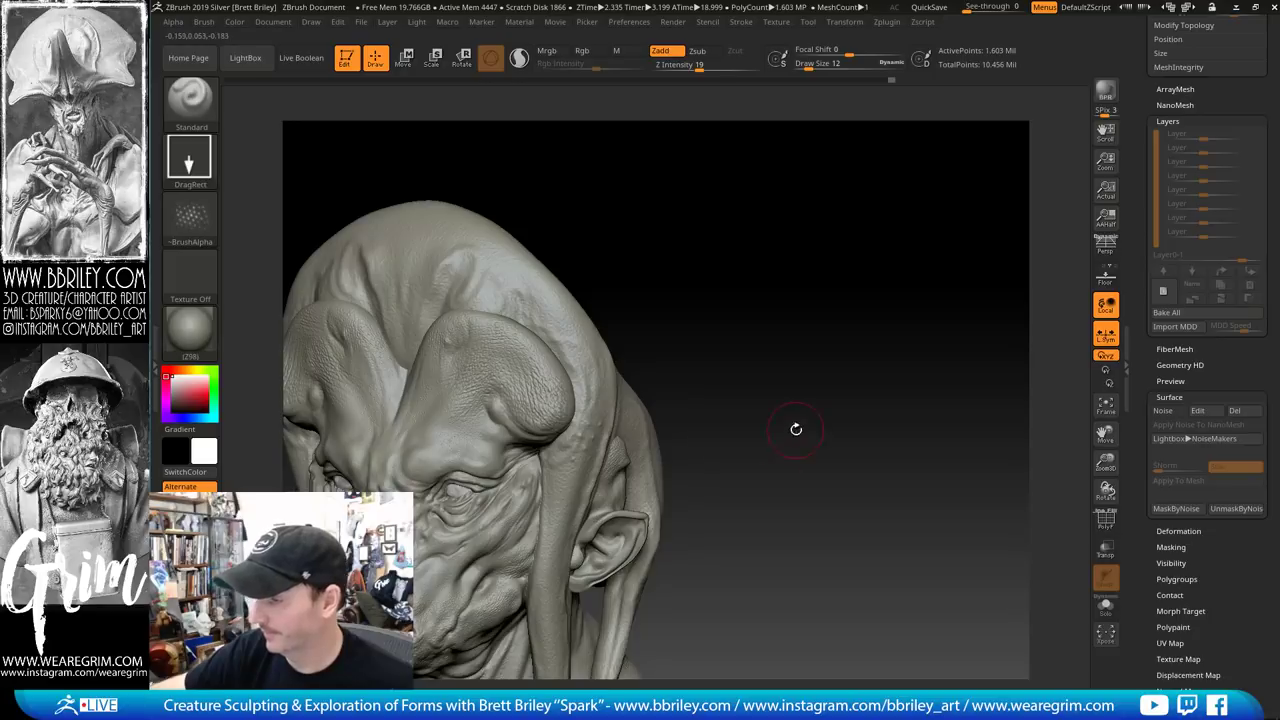
{"action": "left_click_drag", "start_coordinate": [796, 429], "coordinate": [430, 300]}
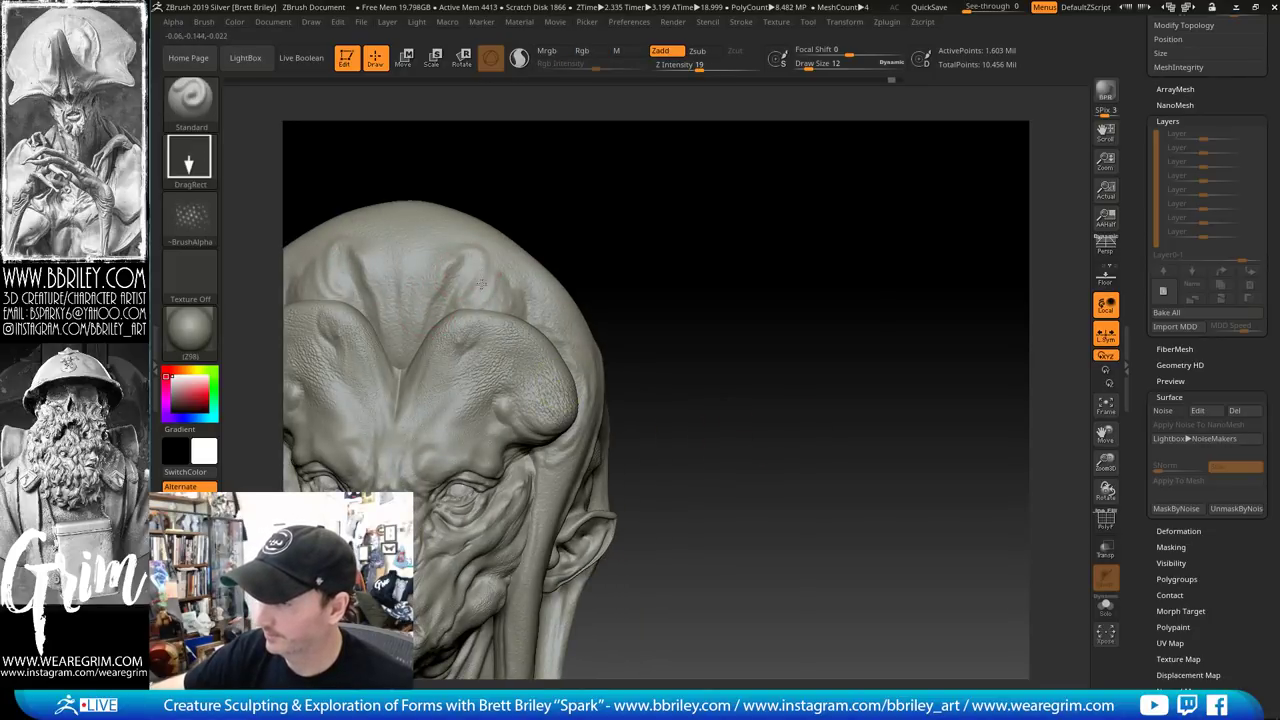
{"action": "mouse_move", "coordinate": [653, 268]}
{"action": "left_mouse_down"}
{"action": "mouse_move", "coordinate": [575, 285]}
{"action": "mouse_move", "coordinate": [538, 315]}
{"action": "left_mouse_up"}
{"action": "mouse_move", "coordinate": [672, 272]}
{"action": "left_mouse_down"}
{"action": "mouse_move", "coordinate": [747, 269]}
{"action": "mouse_move", "coordinate": [754, 303]}
{"action": "mouse_move", "coordinate": [720, 271]}
{"action": "left_mouse_up"}
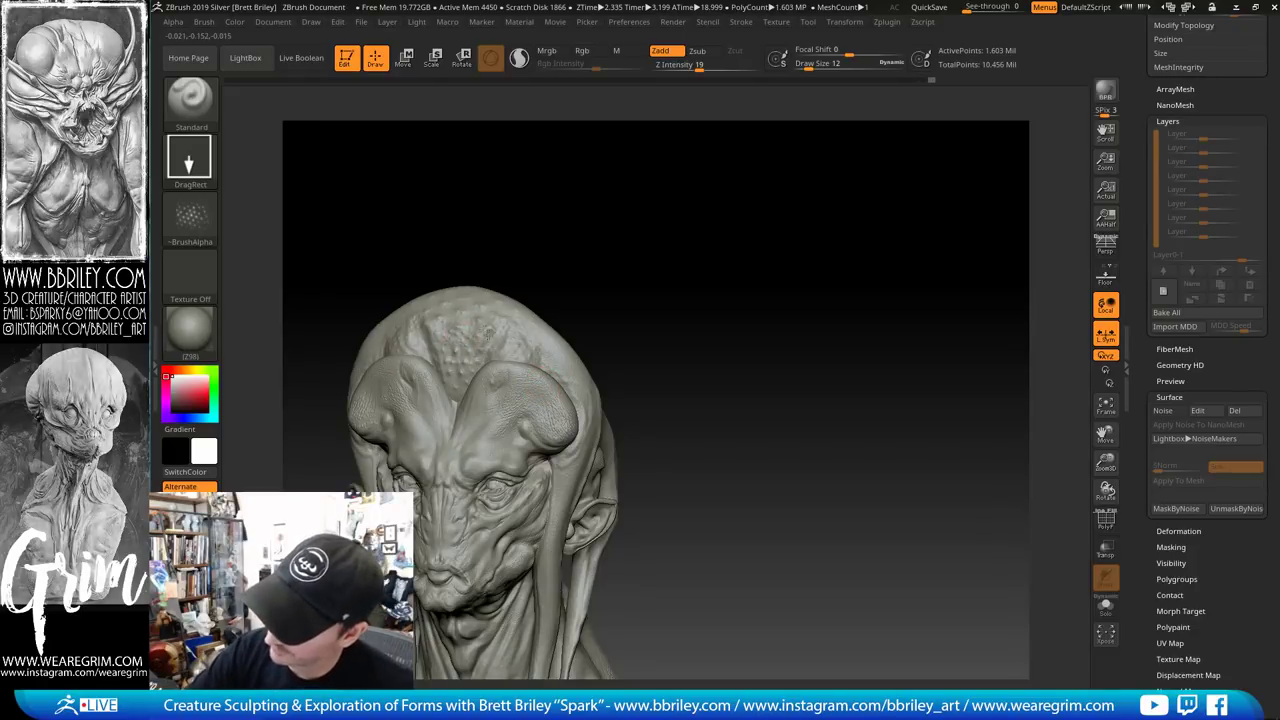
{"action": "mouse_move", "coordinate": [556, 284]}
{"action": "left_mouse_down"}
{"action": "mouse_move", "coordinate": [686, 274]}
{"action": "mouse_move", "coordinate": [770, 220]}
{"action": "mouse_move", "coordinate": [700, 250]}
{"action": "mouse_move", "coordinate": [766, 251]}
{"action": "mouse_move", "coordinate": [751, 257]}
{"action": "mouse_move", "coordinate": [791, 277]}
{"action": "left_mouse_up"}
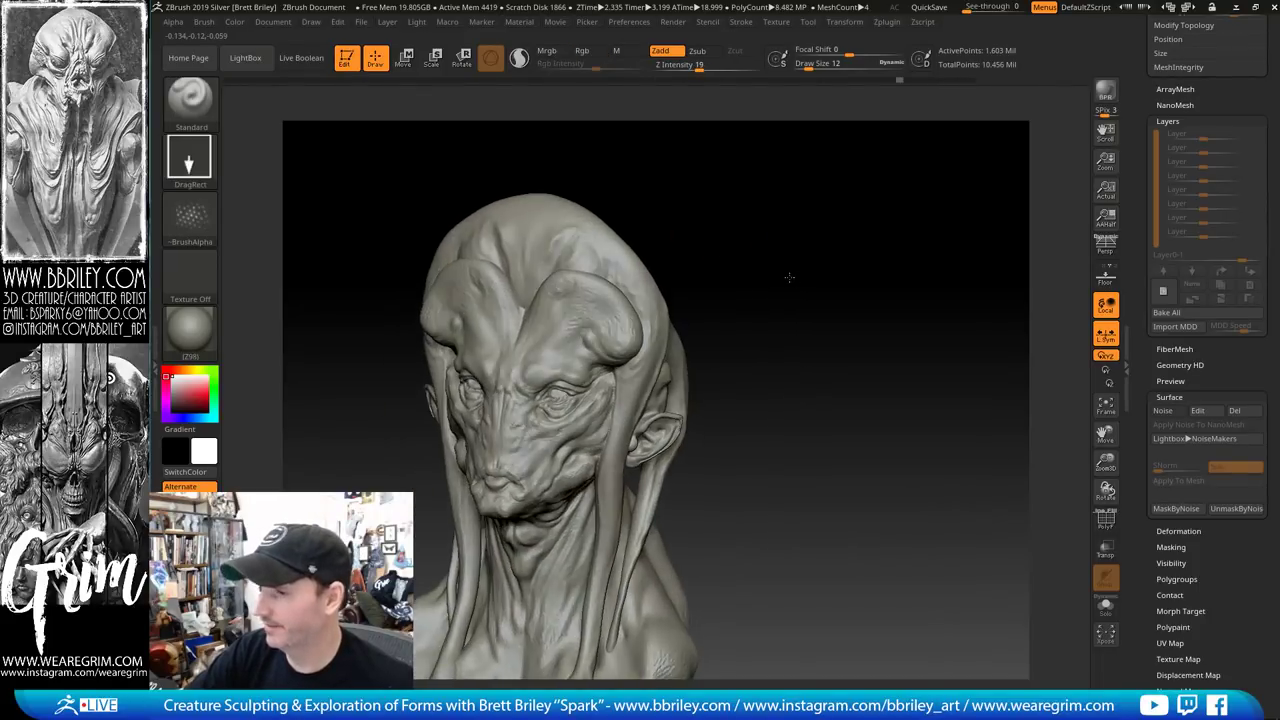
Choose Alpha 58 and stamp vertical wrinkle lines over the upper sides and crown of the hood
{"action": "left_click", "coordinate": [190, 217]}
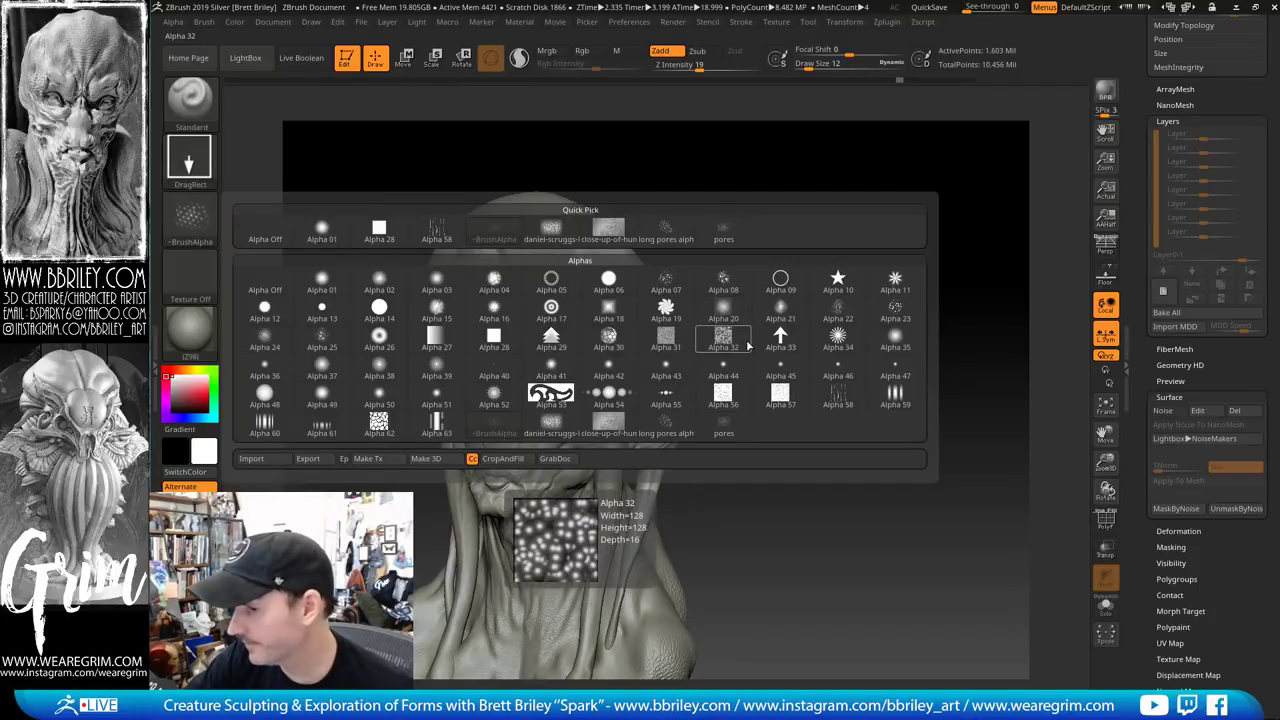
{"action": "left_click", "coordinate": [837, 395]}
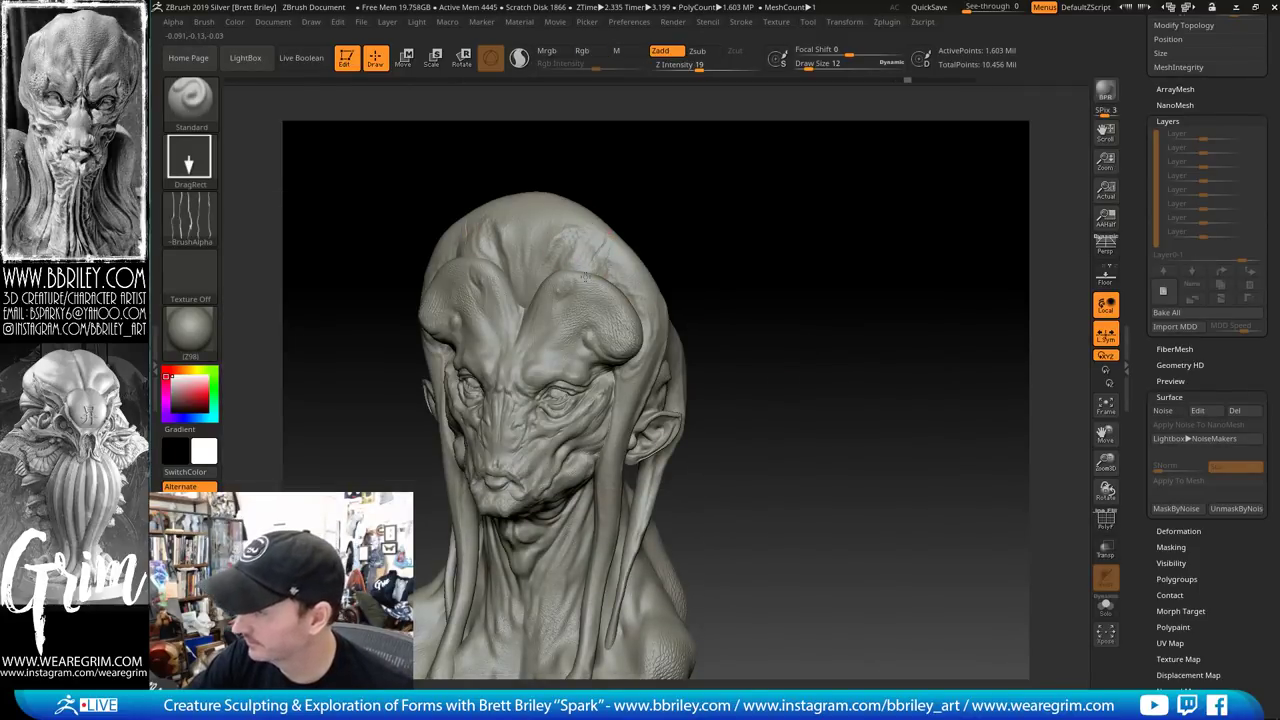
{"action": "right_click_drag", "start_coordinate": [581, 243], "coordinate": [609, 266]}
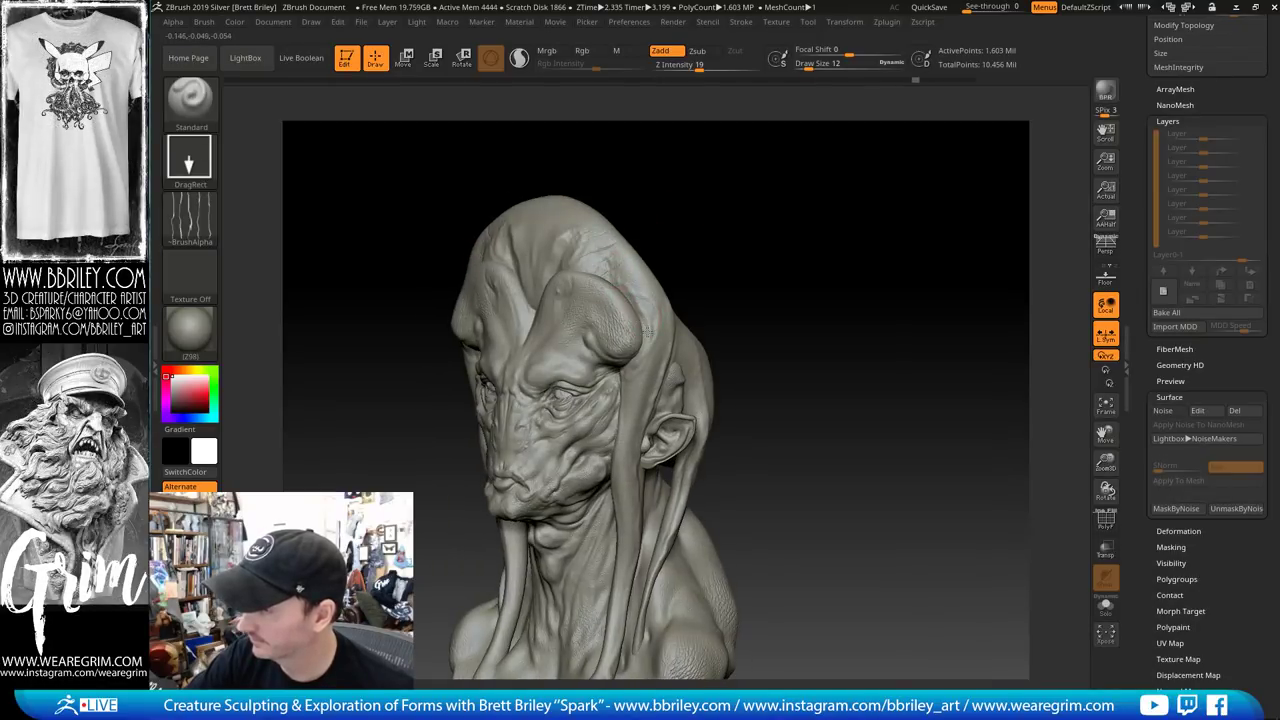
{"action": "mouse_move", "coordinate": [746, 230]}
{"action": "left_mouse_down", "text": "shift"}
{"action": "mouse_move", "coordinate": [765, 231]}
{"action": "mouse_move", "coordinate": [723, 231]}
{"action": "mouse_move", "coordinate": [744, 244]}
{"action": "left_mouse_up", "text": "shift"}
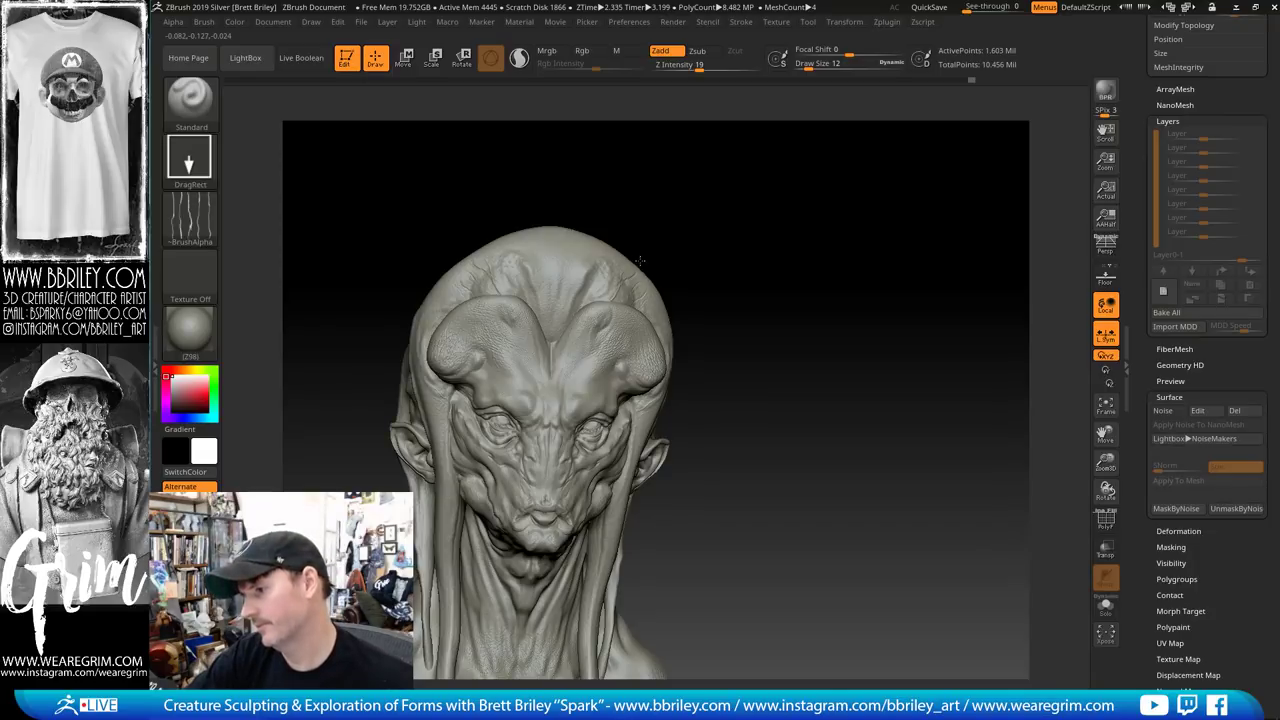
{"action": "mouse_move", "coordinate": [640, 261]}
{"action": "right_mouse_down"}
{"action": "mouse_move", "coordinate": [658, 236]}
{"action": "mouse_move", "coordinate": [594, 267]}
{"action": "right_mouse_up"}
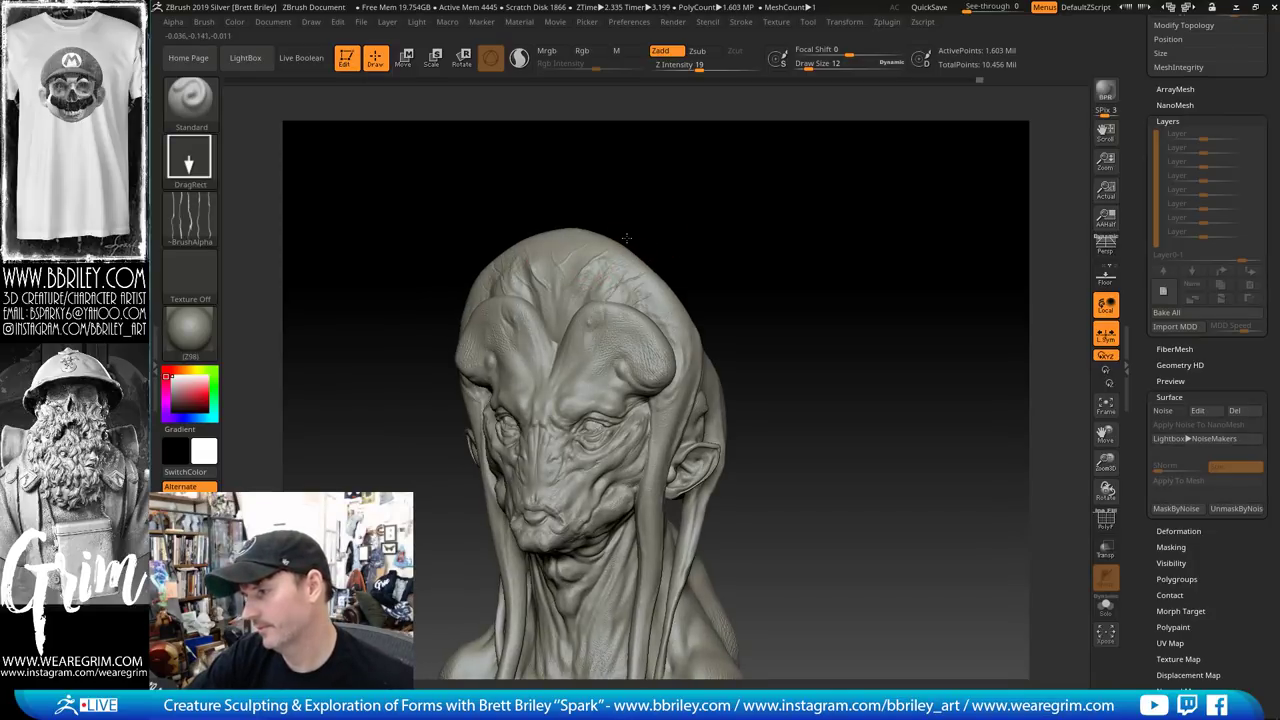
{"action": "mouse_move", "coordinate": [612, 216]}
{"action": "left_mouse_down"}
{"action": "mouse_move", "coordinate": [686, 186]}
{"action": "mouse_move", "coordinate": [709, 206]}
{"action": "mouse_move", "coordinate": [700, 194]}
{"action": "left_mouse_up"}
{"action": "key", "text": "ctrl"}
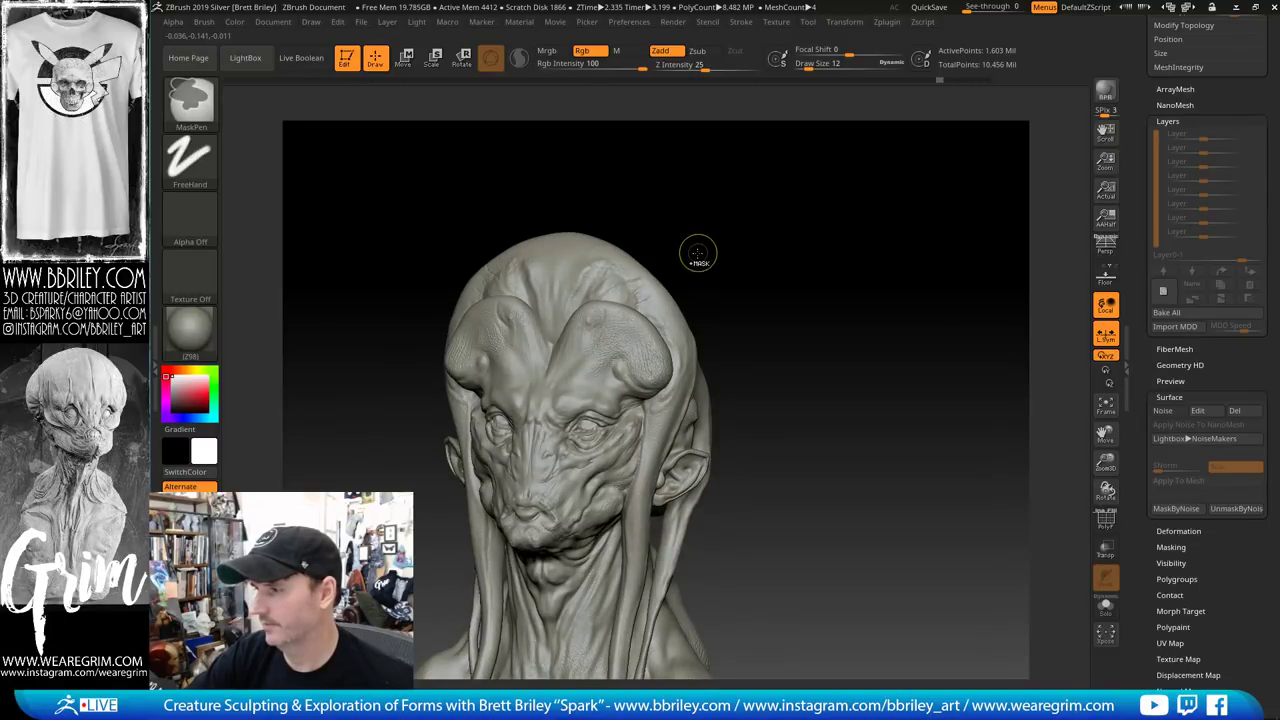
{"action": "mouse_move", "coordinate": [712, 235]}
{"action": "left_mouse_down"}
{"action": "mouse_move", "coordinate": [726, 234]}
{"action": "mouse_move", "coordinate": [688, 137]}
{"action": "left_mouse_up"}
Switch to the Scanned_head2 subtool and change the display material to the mr_skin_blin skin shader
{"action": "left_click", "coordinate": [541, 288], "text": "alt"}
{"action": "mouse_move", "coordinate": [715, 178]}
{"action": "left_mouse_down"}
{"action": "mouse_move", "coordinate": [729, 173]}
{"action": "mouse_move", "coordinate": [700, 250]}
{"action": "mouse_move", "coordinate": [541, 316]}
{"action": "left_mouse_up"}
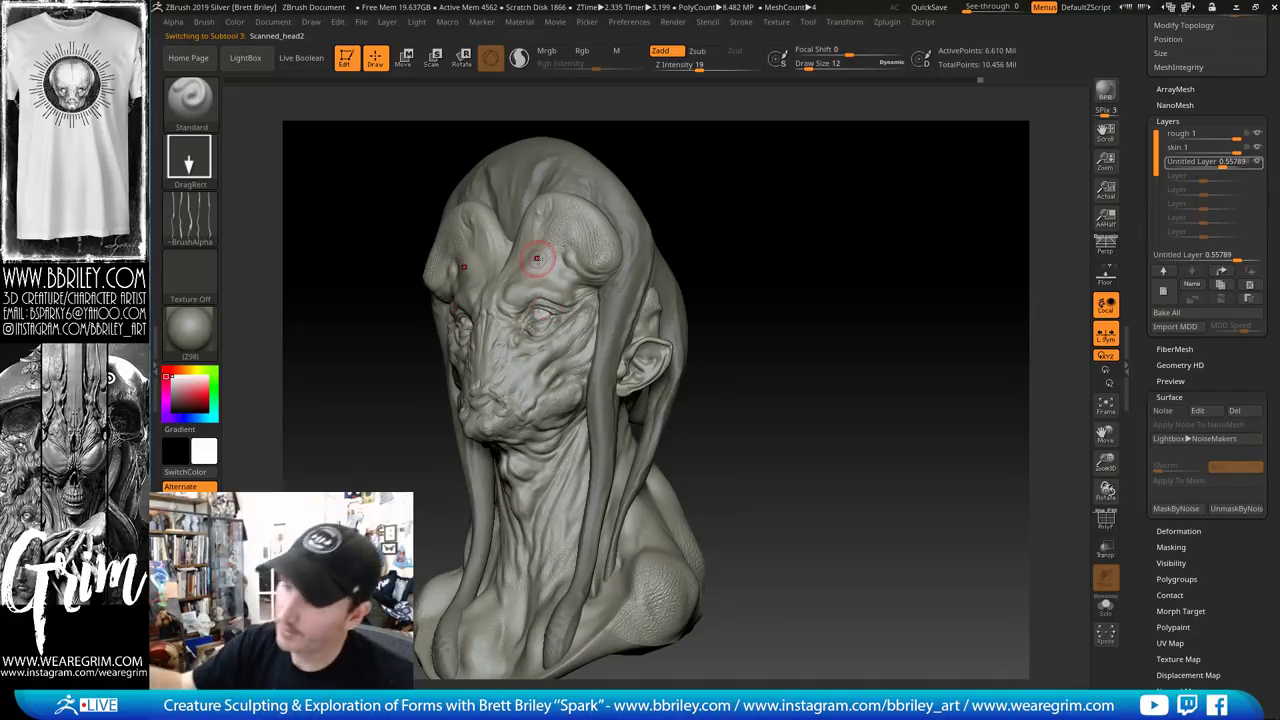
{"action": "left_click", "coordinate": [190, 328]}
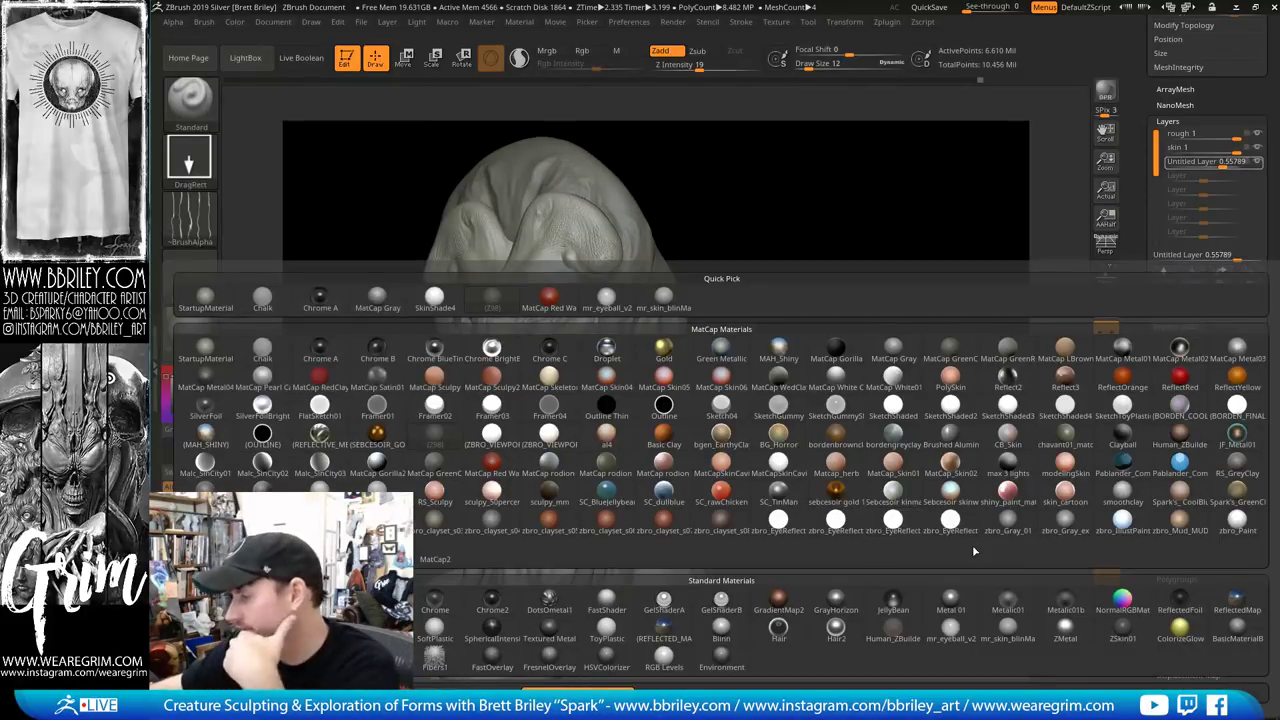
{"action": "left_click", "coordinate": [1007, 630]}
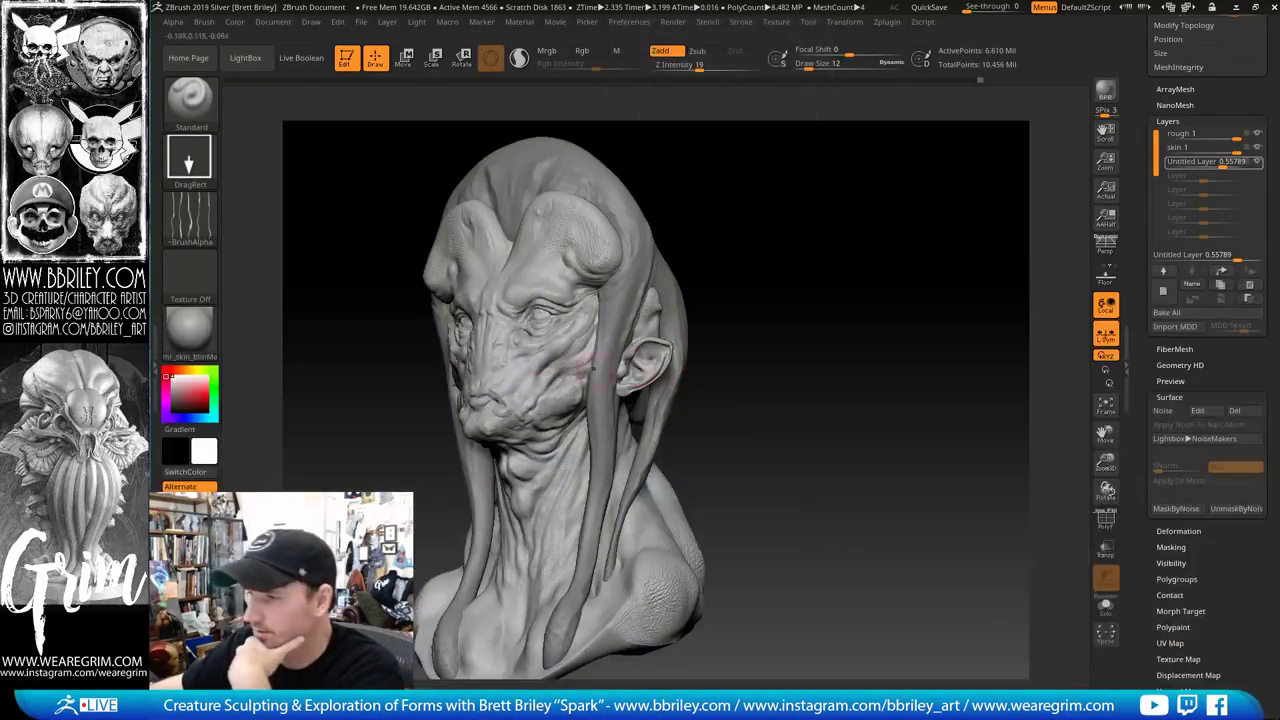
{"action": "mouse_move", "coordinate": [809, 335]}
{"action": "left_mouse_down"}
{"action": "mouse_move", "coordinate": [845, 397]}
{"action": "mouse_move", "coordinate": [846, 378]}
{"action": "left_mouse_up"}
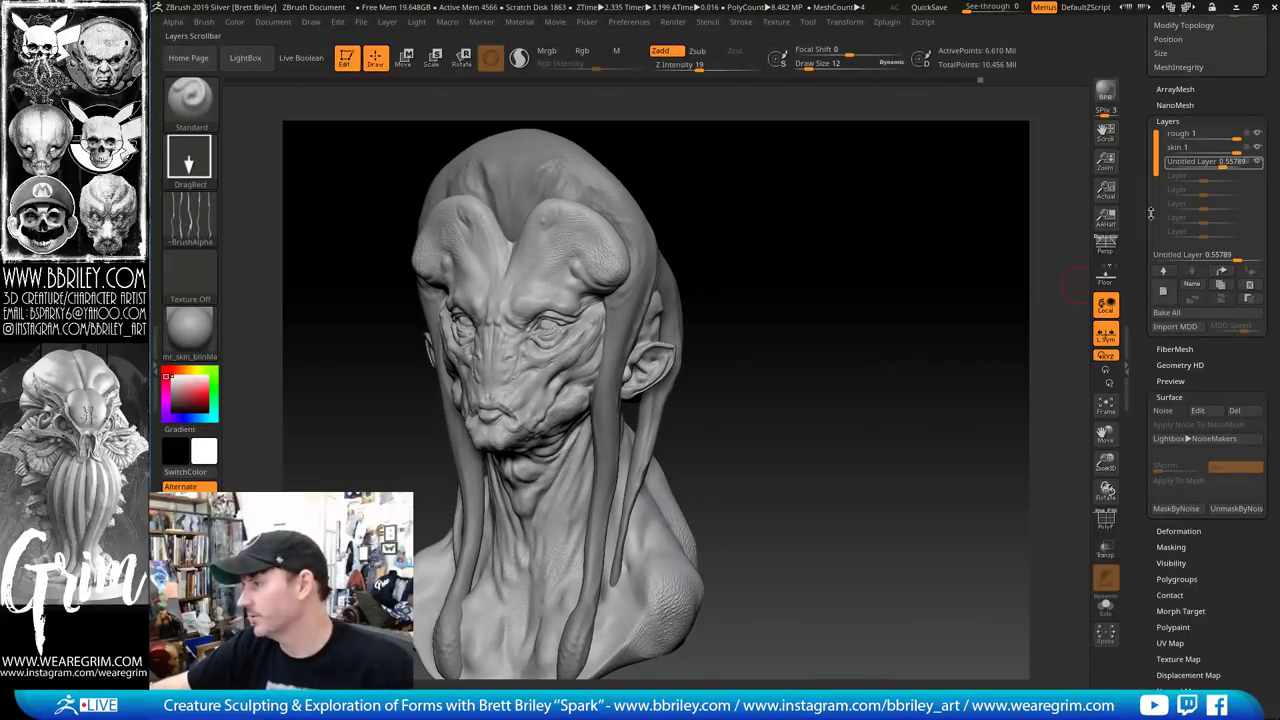
Hide the head's rough 1, skin 1 and Untitled sculpt layers
{"action": "mouse_move", "coordinate": [1258, 166]}
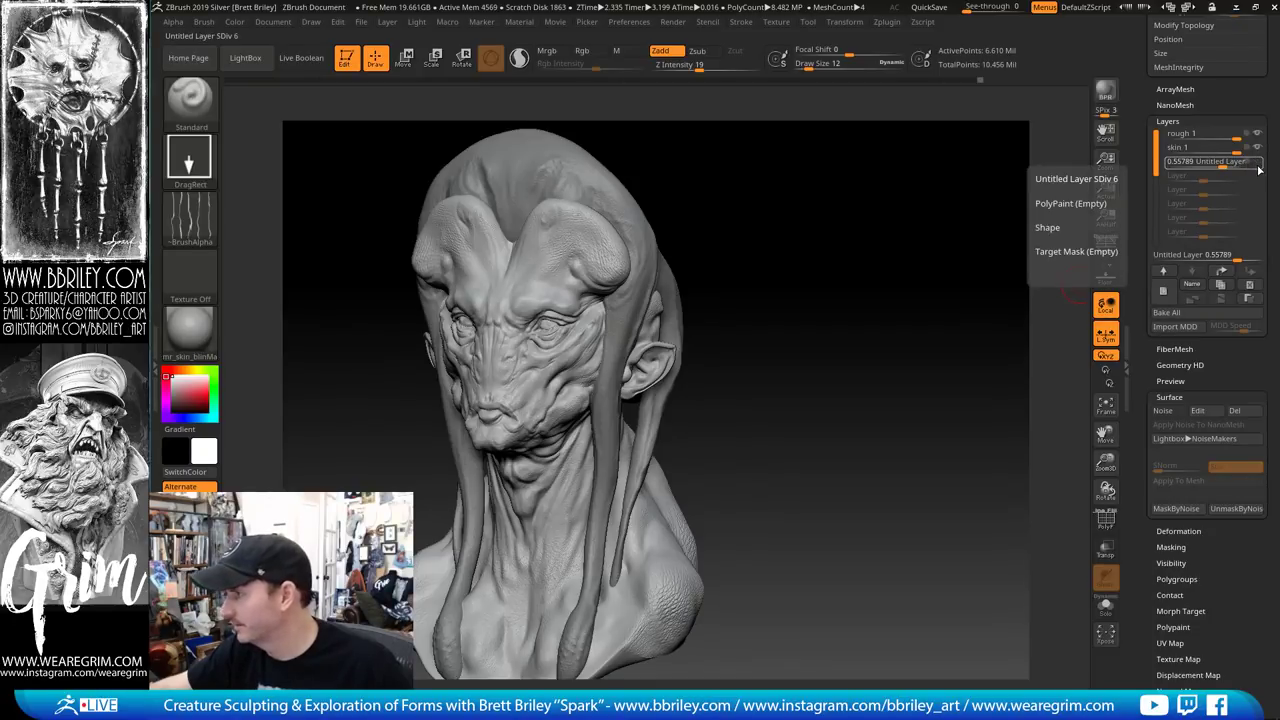
{"action": "left_click_drag", "start_coordinate": [1152, 216], "coordinate": [1153, 237]}
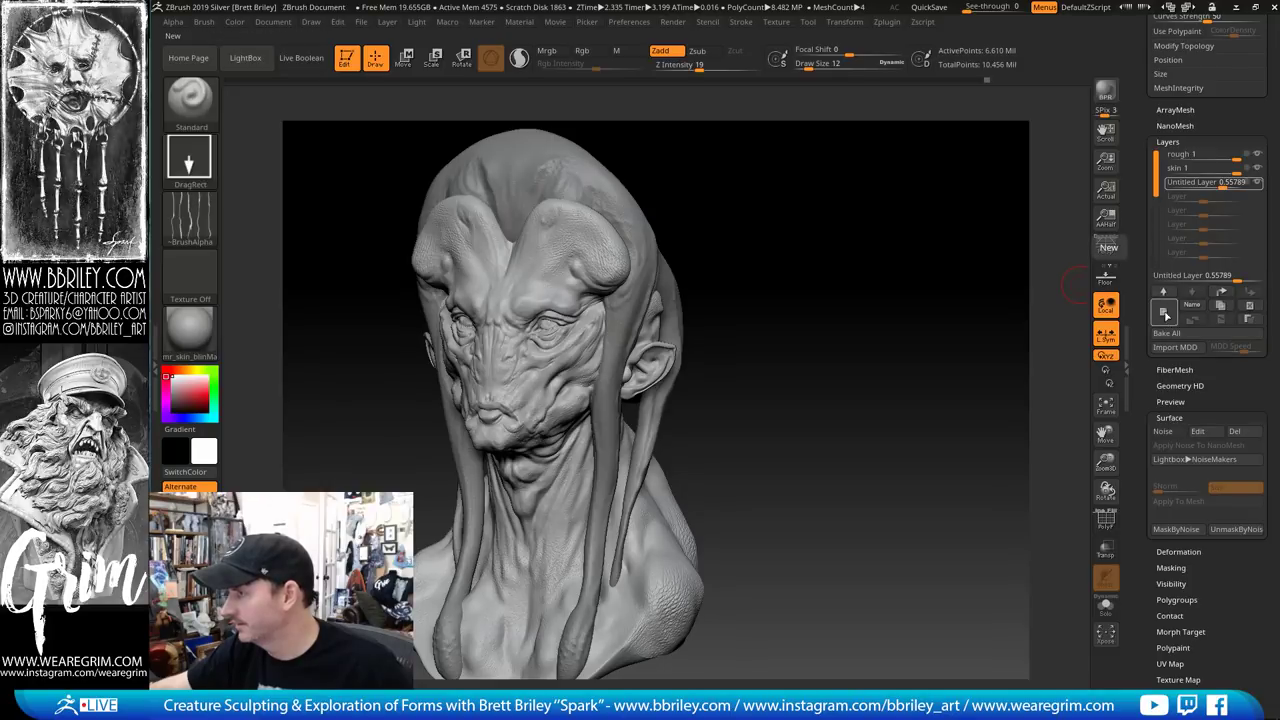
{"action": "left_click", "coordinate": [1258, 155]}
{"action": "left_click_drag", "start_coordinate": [815, 298], "coordinate": [830, 298]}
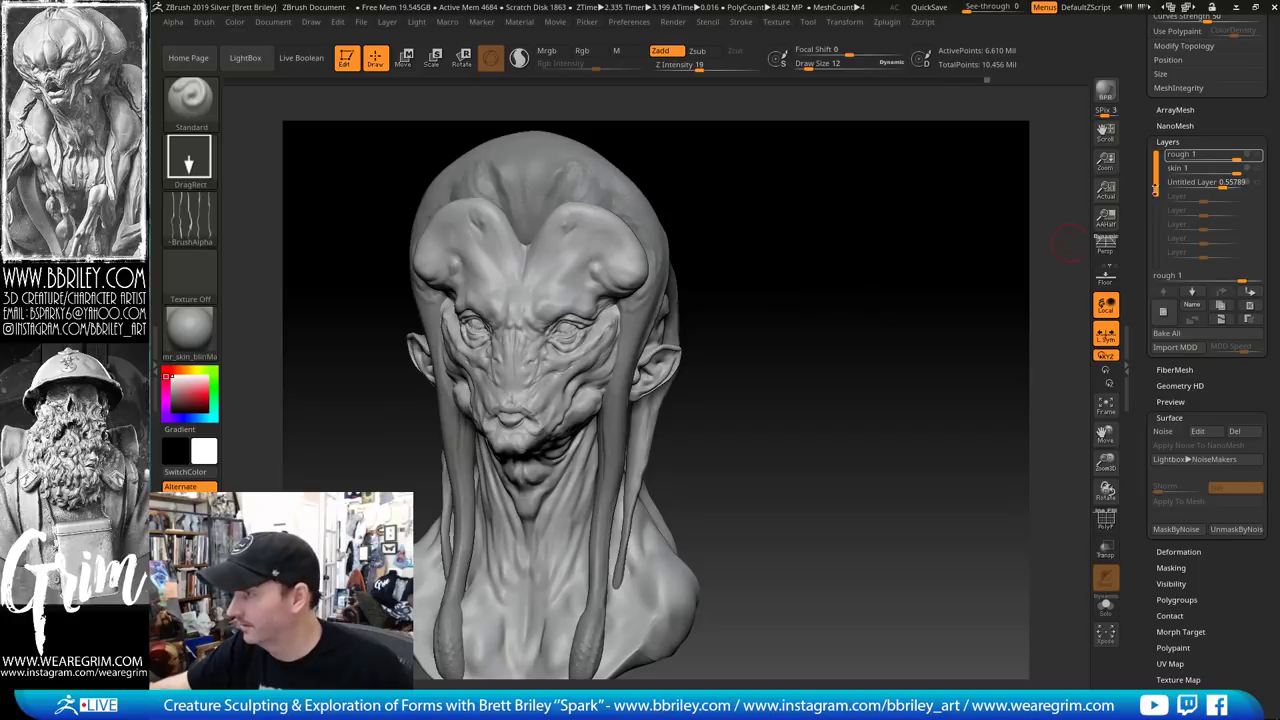
{"action": "left_click", "coordinate": [1257, 168]}
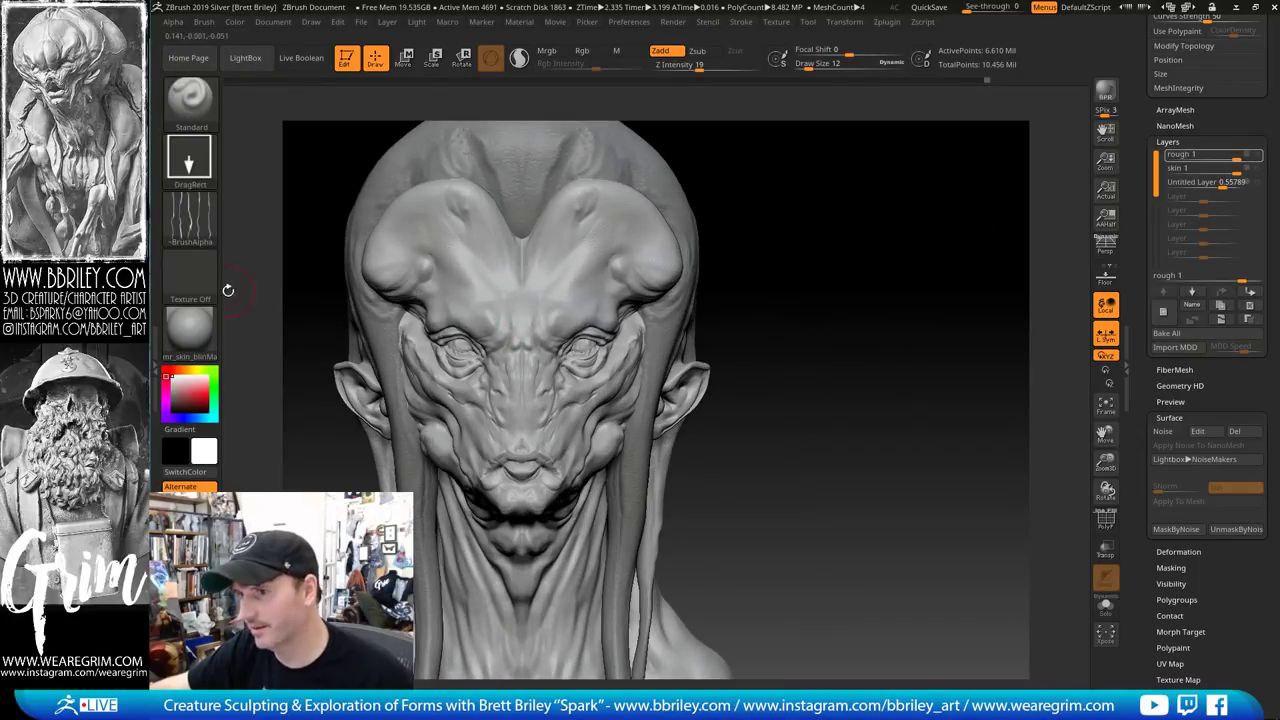
Choose Alpha 20 as the brush alpha for working on the head
{"action": "left_click", "coordinate": [193, 214]}
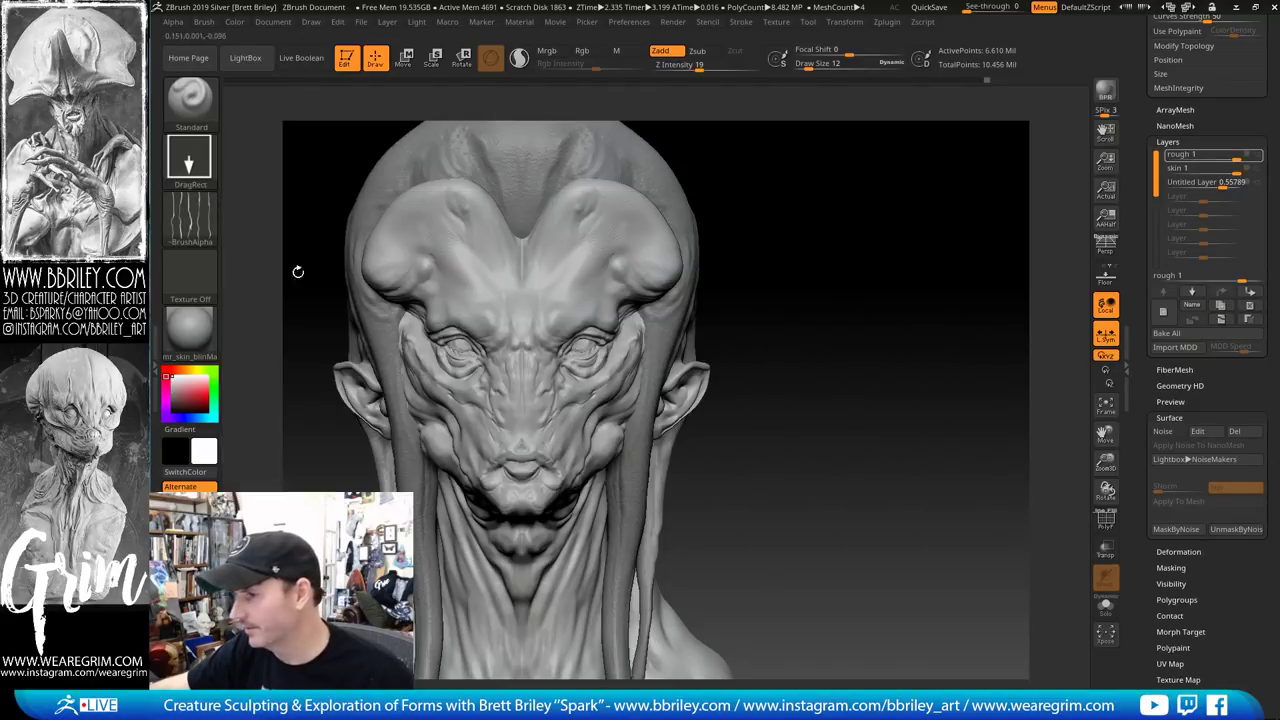
{"action": "left_click", "coordinate": [190, 213]}
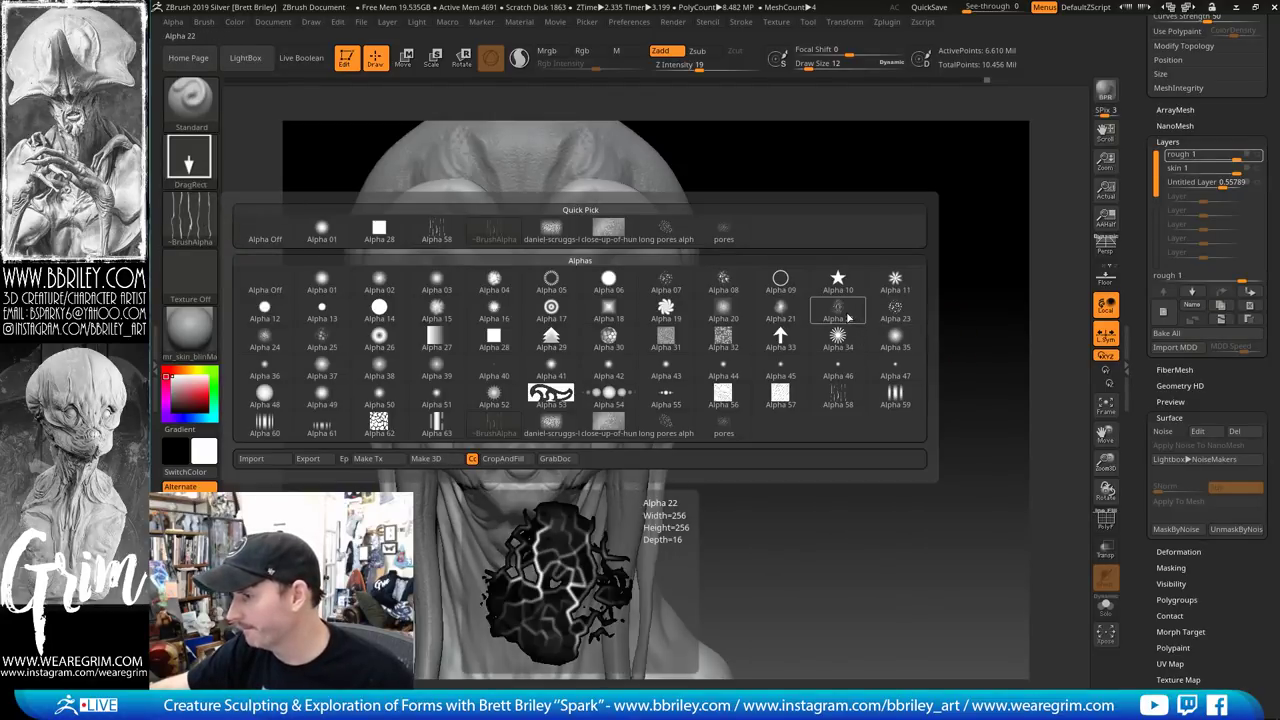
{"action": "left_click", "coordinate": [724, 312]}
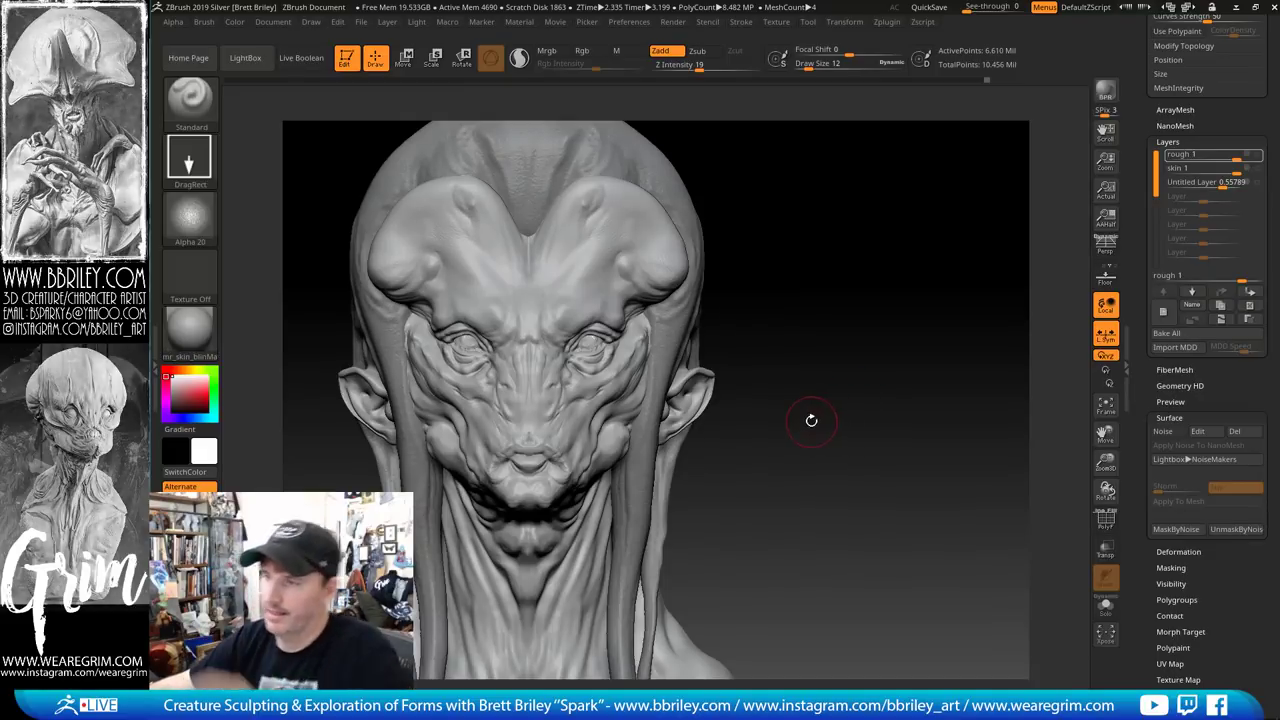
{"action": "left_click_drag", "start_coordinate": [829, 414], "coordinate": [929, 412], "text": "alt"}
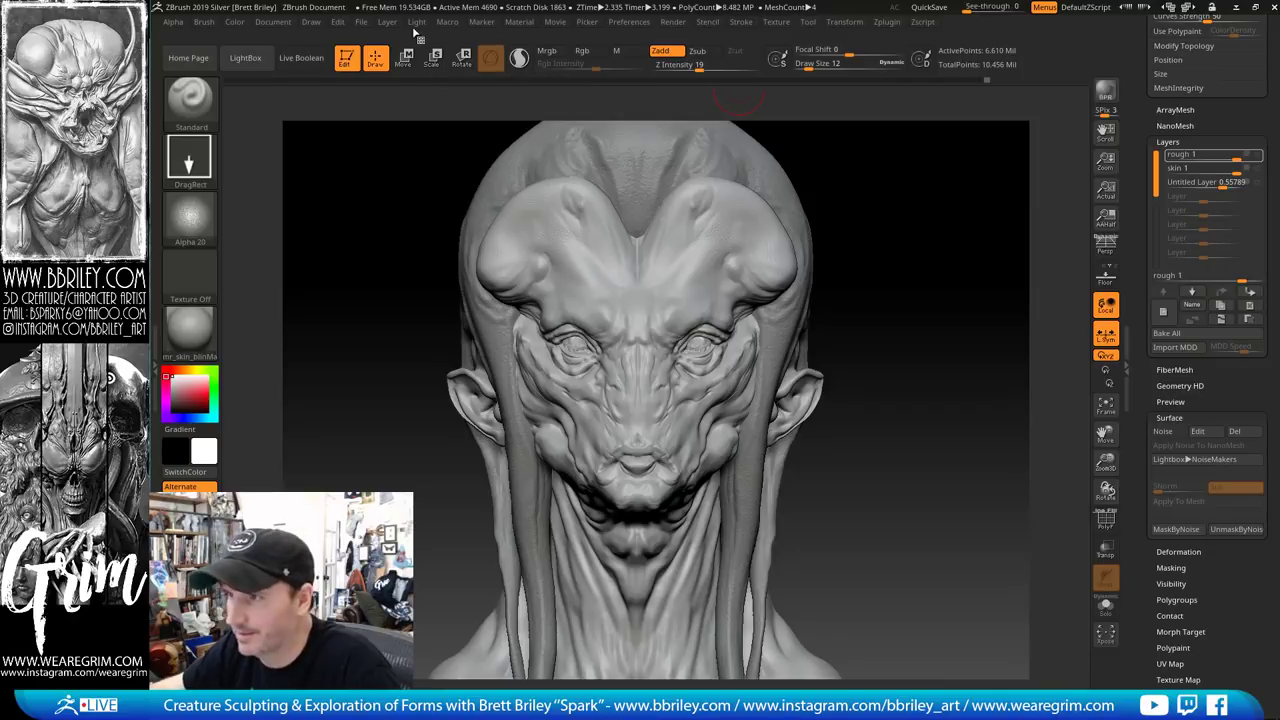
Try a muted reddish-brown colour on the hood with red 131, green 102 and blue 104
{"action": "left_click", "coordinate": [176, 390]}
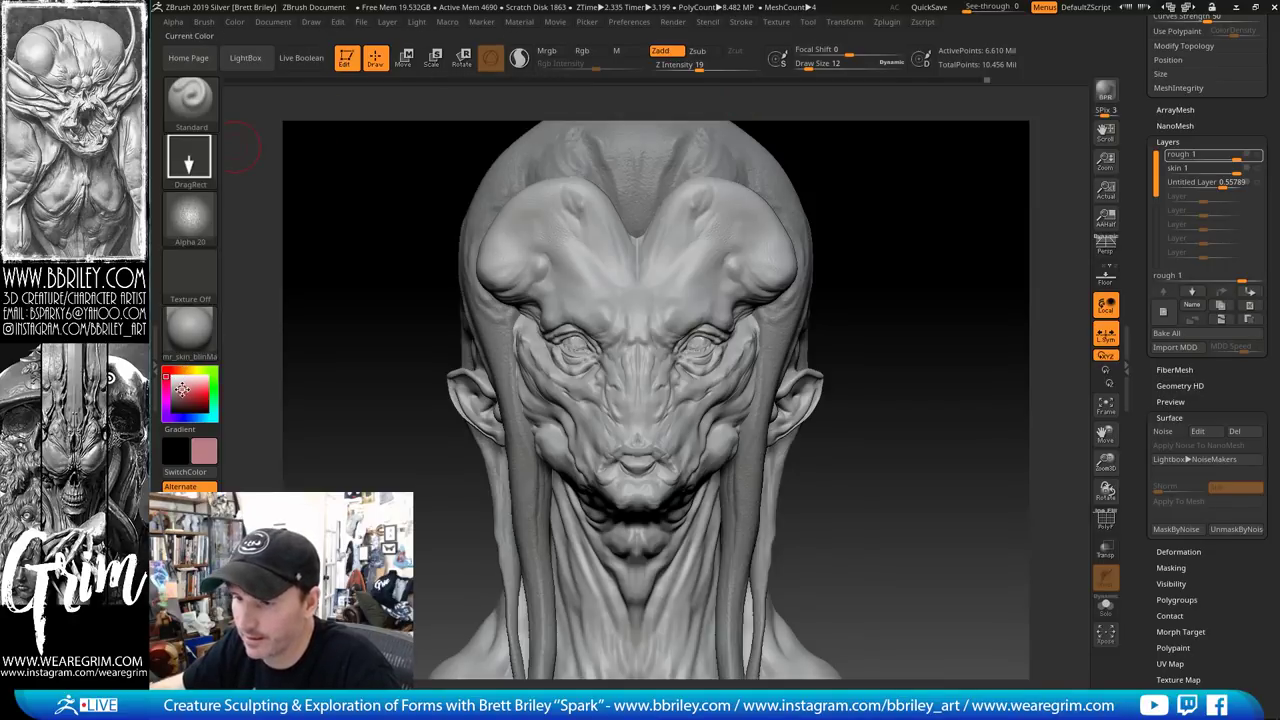
{"action": "left_click", "coordinate": [172, 389]}
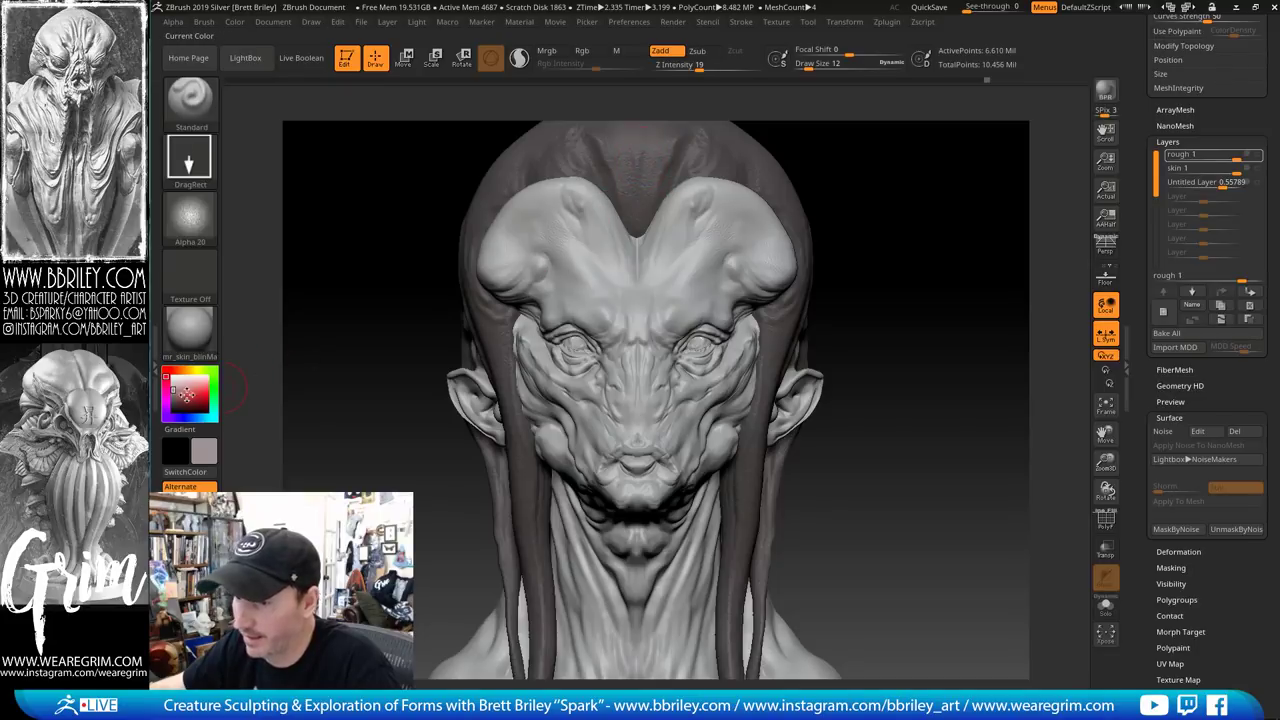
{"action": "left_click", "coordinate": [178, 403]}
{"action": "left_click", "coordinate": [176, 394]}
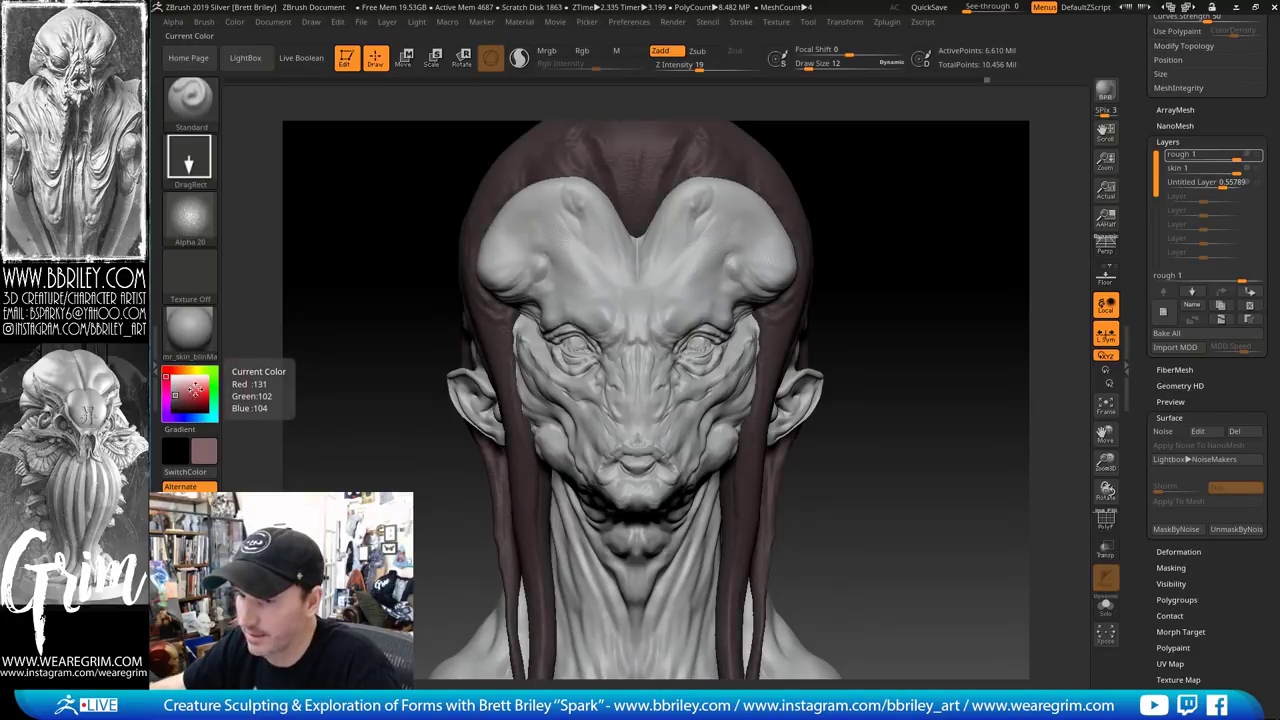
Change the hood's colour to a muted slate blue
{"action": "left_click_drag", "start_coordinate": [213, 400], "coordinate": [214, 407]}
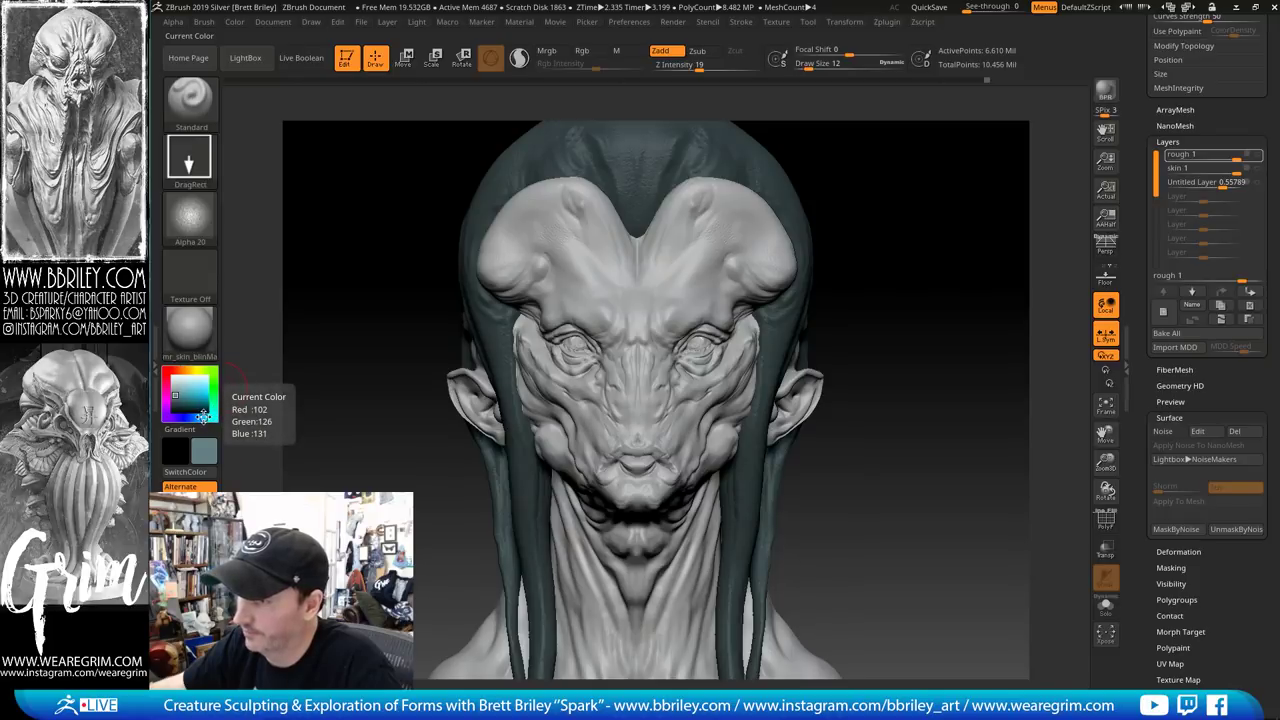
{"action": "left_click", "coordinate": [176, 398]}
{"action": "left_click", "coordinate": [176, 393]}
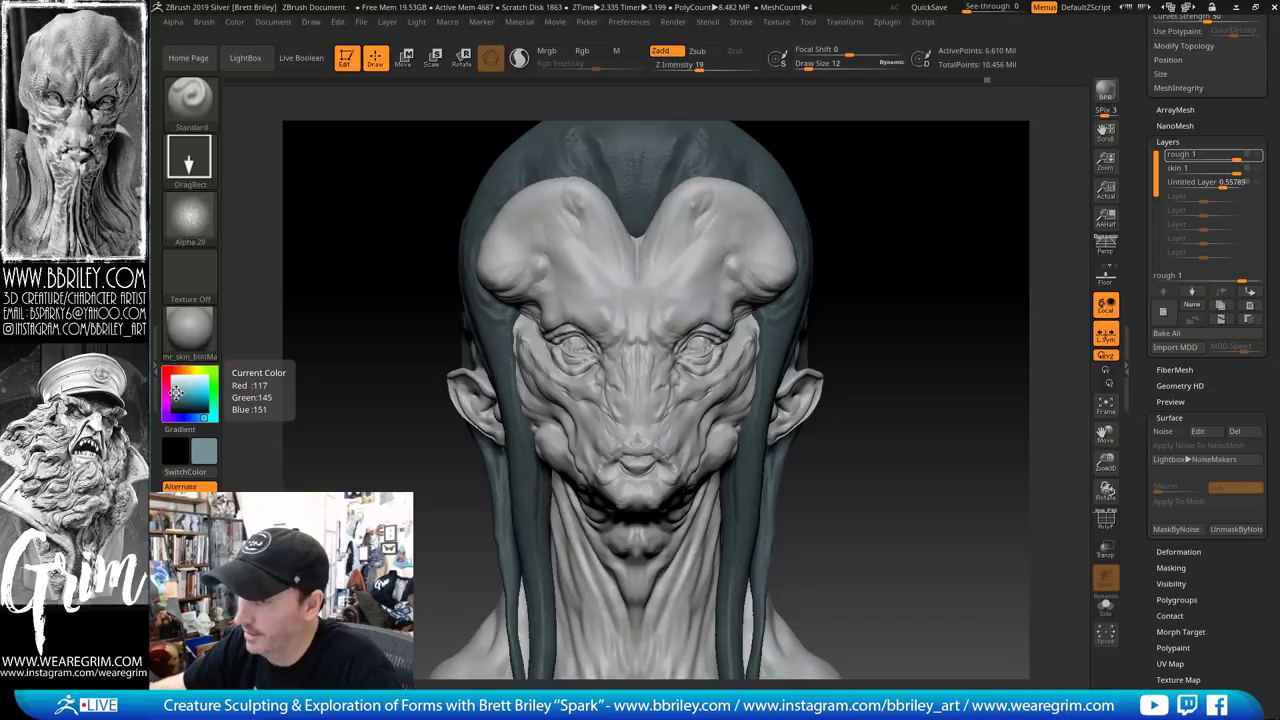
{"action": "left_click", "coordinate": [199, 417]}
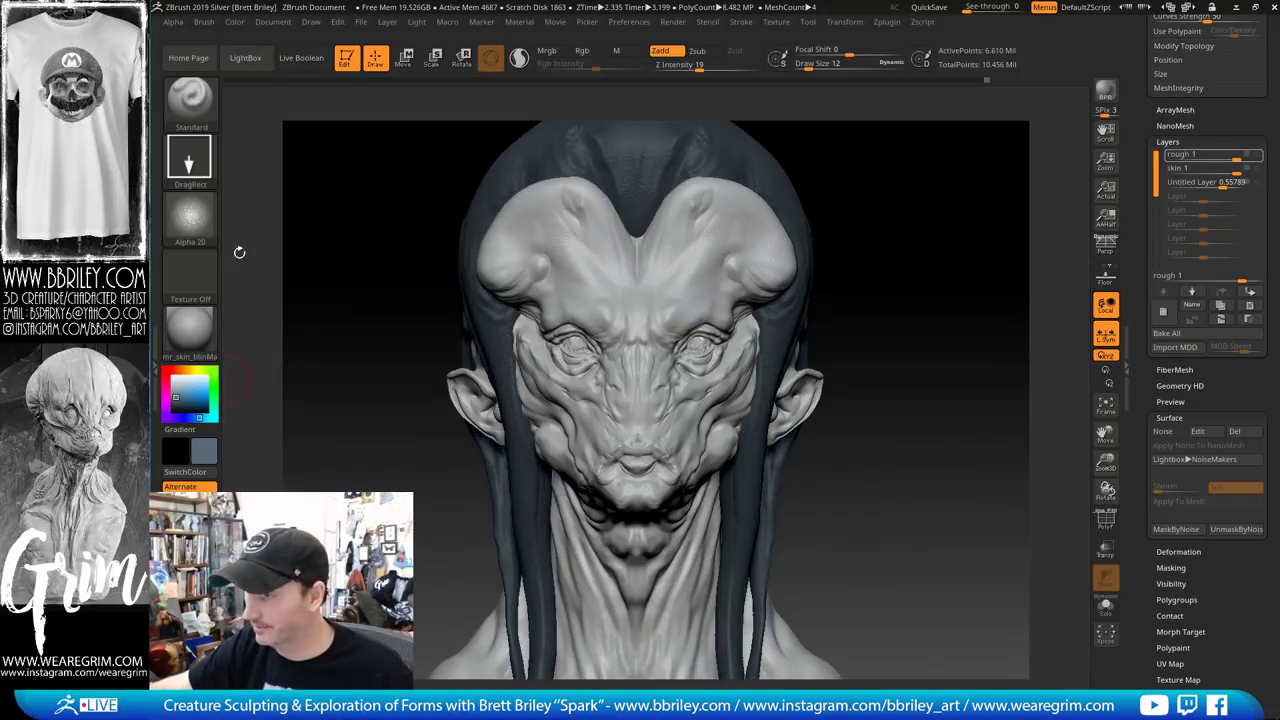
{"action": "left_click", "coordinate": [236, 22]}
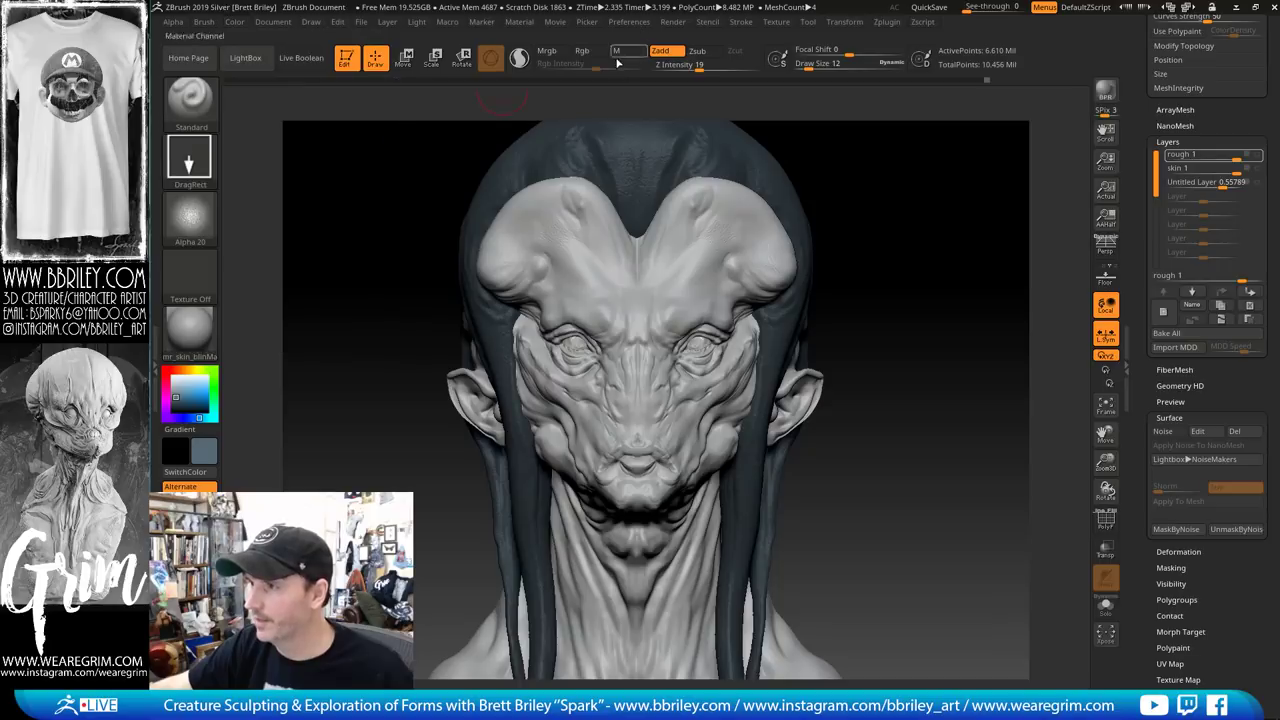
Restrict the brush to Rgb colour and fill the head with the slate blue, red 88, green 106 and blue 117
{"action": "left_click", "coordinate": [582, 50]}
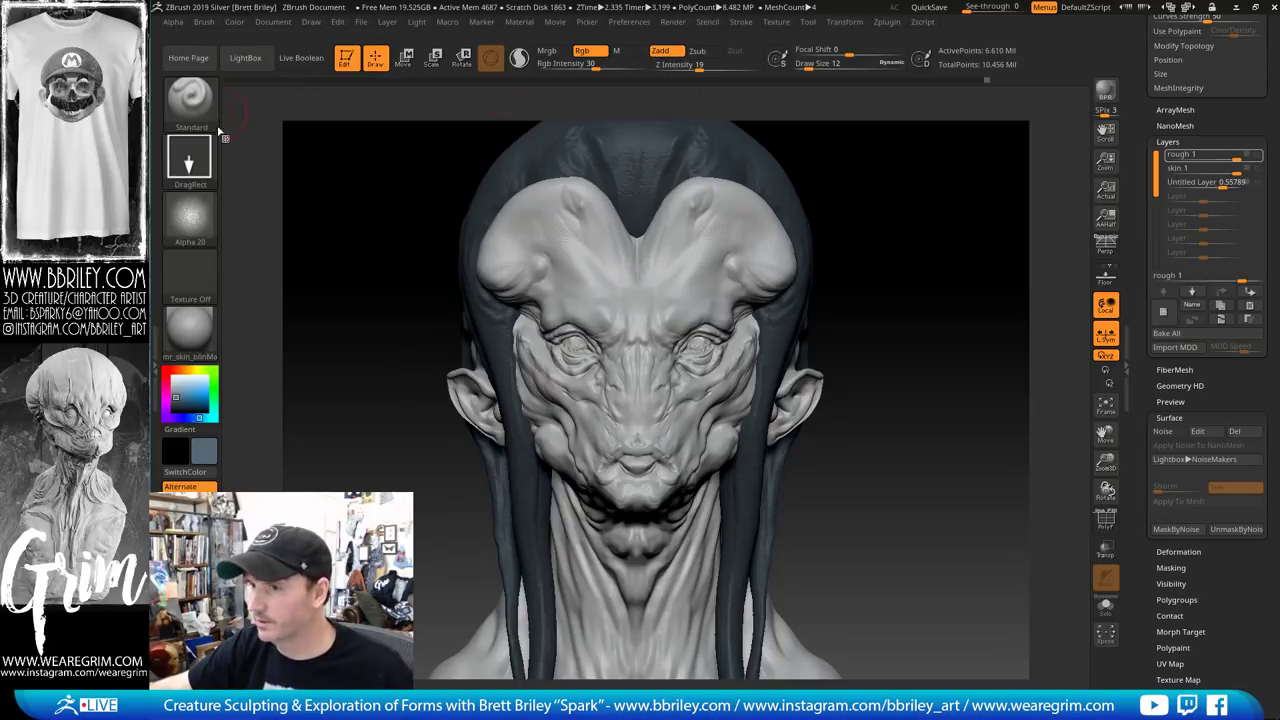
{"action": "left_click", "coordinate": [265, 23]}
{"action": "mouse_move", "coordinate": [233, 22]}
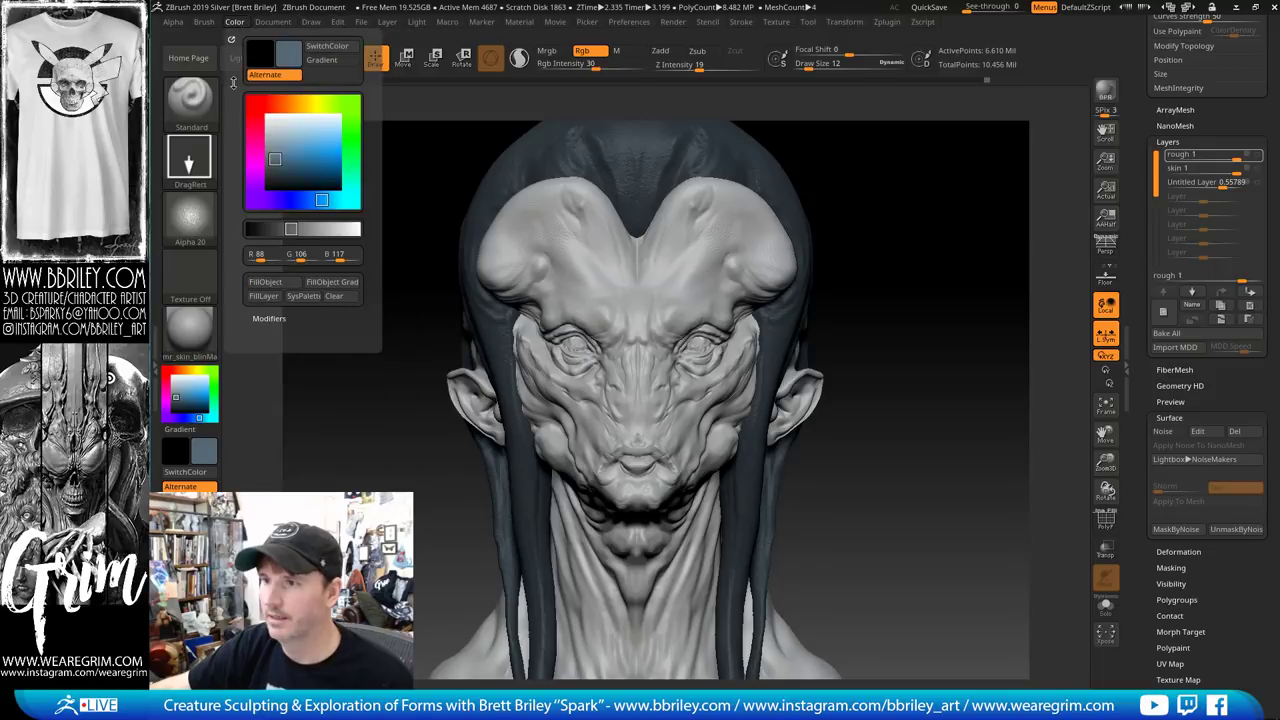
{"action": "left_click", "coordinate": [265, 283]}
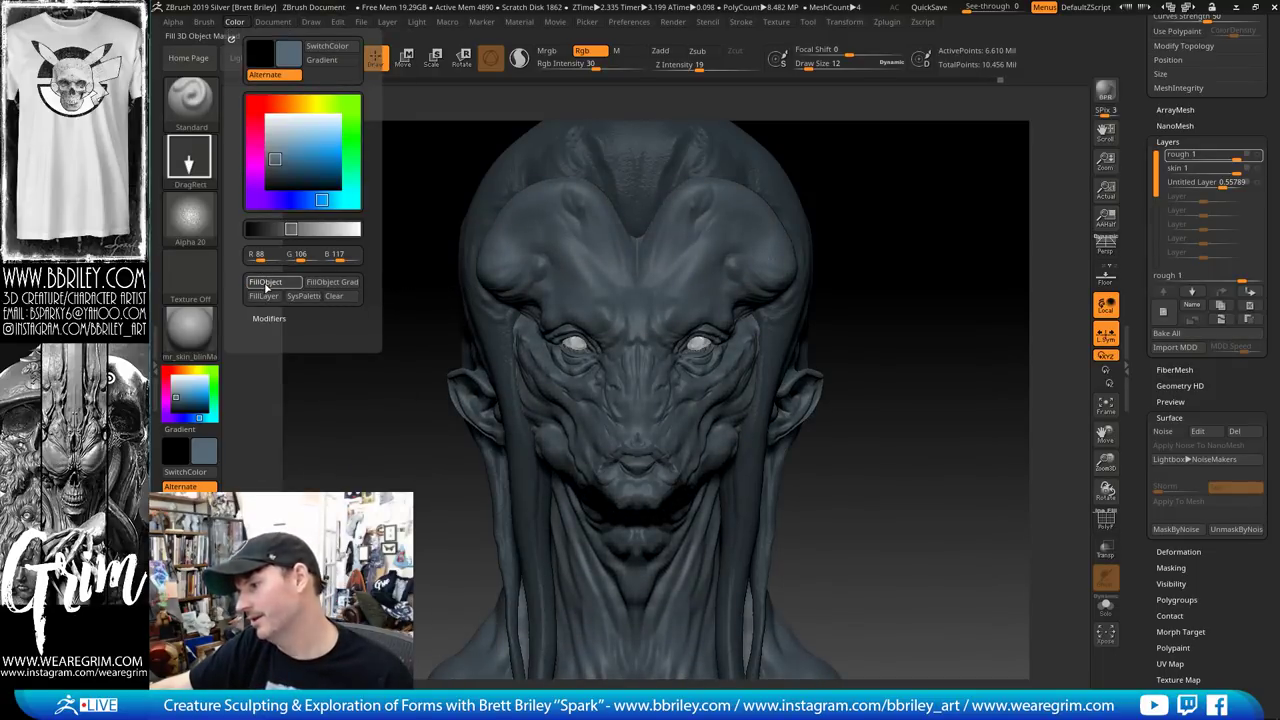
Fill the hood with the same slate blue at an Rgb intensity of 100
{"action": "left_click_drag", "start_coordinate": [891, 168], "coordinate": [832, 168]}
{"action": "left_click", "coordinate": [777, 194], "text": "alt"}
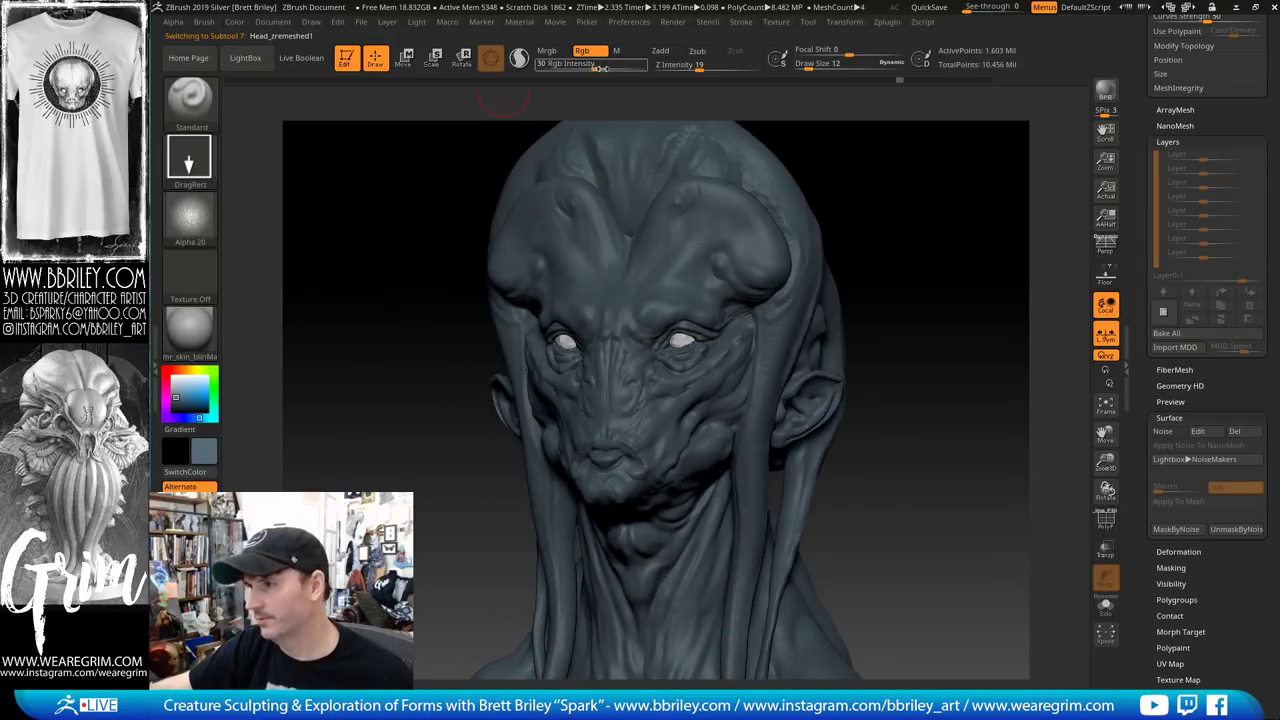
{"action": "left_click_drag", "start_coordinate": [601, 68], "coordinate": [665, 70]}
{"action": "left_click", "coordinate": [234, 22]}
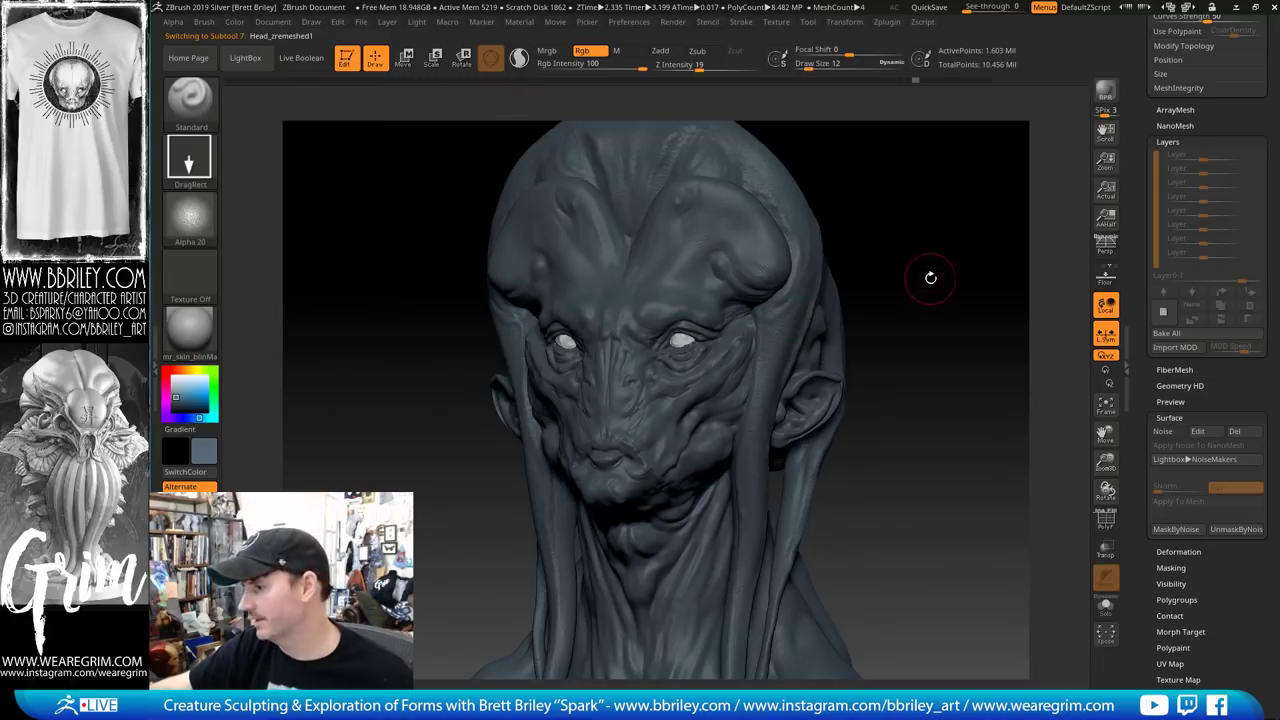
Switch back to the head, lower the Rgb intensity to 47 and check the contents of its rough 1 layer
{"action": "mouse_move", "coordinate": [930, 278]}
{"action": "left_mouse_down"}
{"action": "mouse_move", "coordinate": [880, 338]}
{"action": "mouse_move", "coordinate": [900, 335]}
{"action": "mouse_move", "coordinate": [890, 320]}
{"action": "left_mouse_up"}
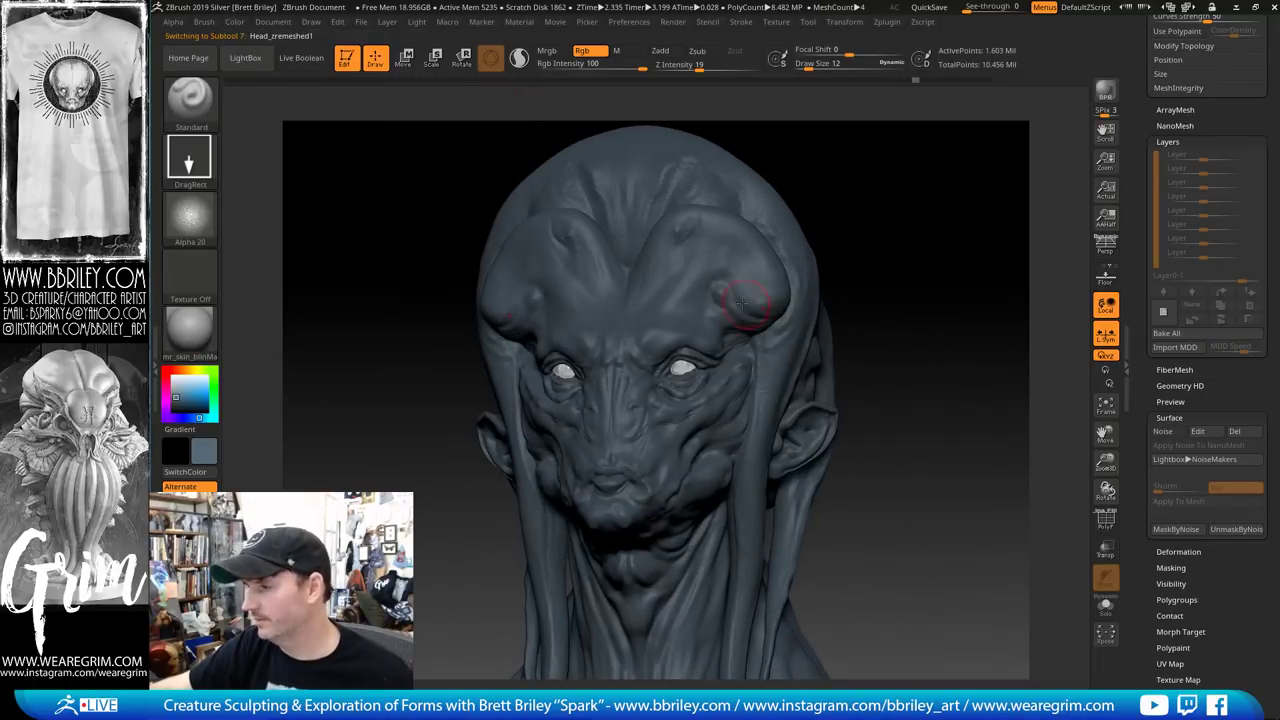
{"action": "left_click", "coordinate": [738, 264], "text": "alt"}
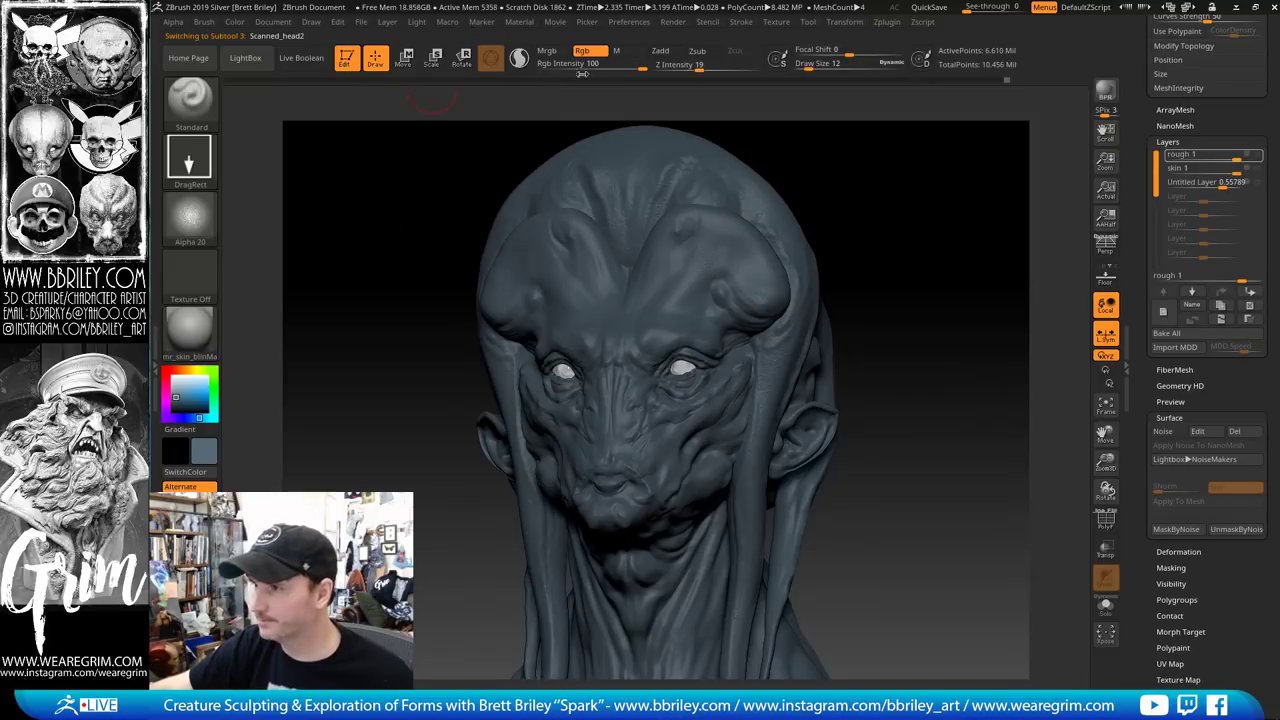
{"action": "left_click_drag", "start_coordinate": [644, 69], "coordinate": [612, 65]}
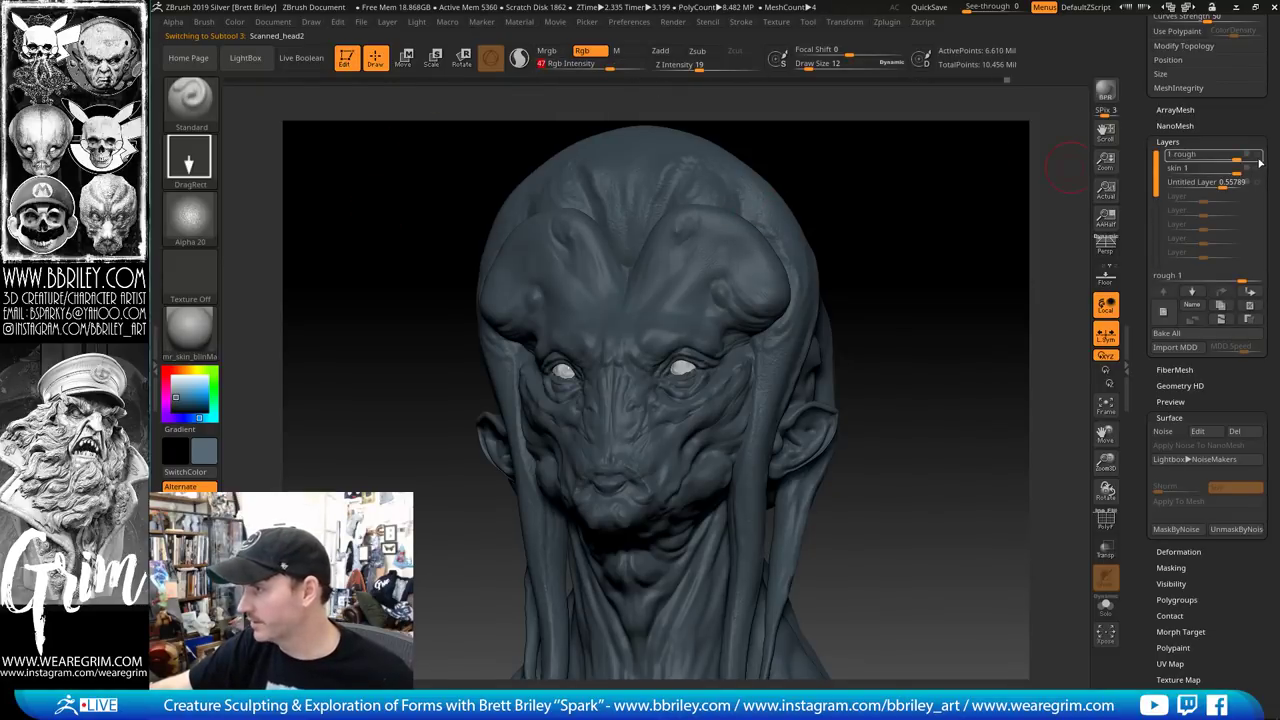
{"action": "left_click", "coordinate": [1259, 158]}
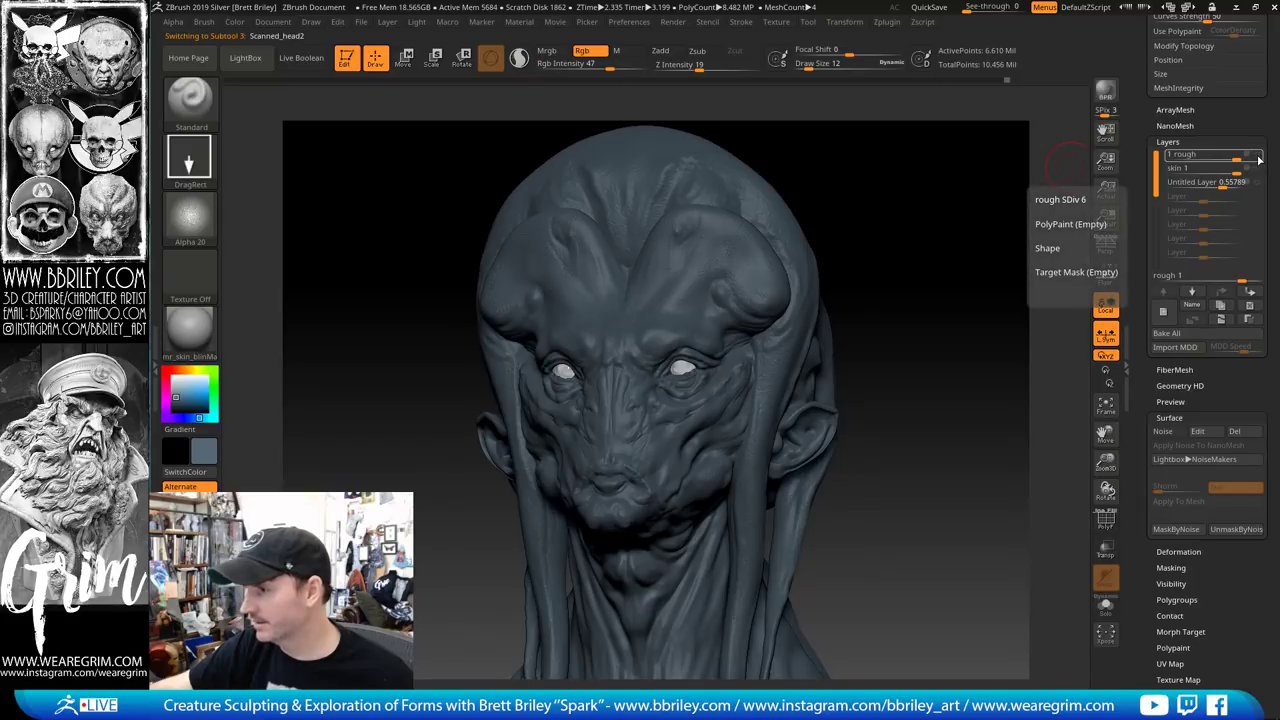
Paint a slightly lighter slate blue over the face with Alpha 20, raising the Rgb intensity to 59
{"action": "left_click_drag", "start_coordinate": [843, 306], "coordinate": [962, 271]}
{"action": "mouse_move", "coordinate": [866, 277]}
{"action": "left_mouse_down"}
{"action": "mouse_move", "coordinate": [854, 319]}
{"action": "mouse_move", "coordinate": [837, 149]}
{"action": "mouse_move", "coordinate": [900, 200]}
{"action": "mouse_move", "coordinate": [960, 170]}
{"action": "mouse_move", "coordinate": [981, 178]}
{"action": "mouse_move", "coordinate": [929, 220]}
{"action": "mouse_move", "coordinate": [972, 209]}
{"action": "mouse_move", "coordinate": [776, 207]}
{"action": "left_mouse_up"}
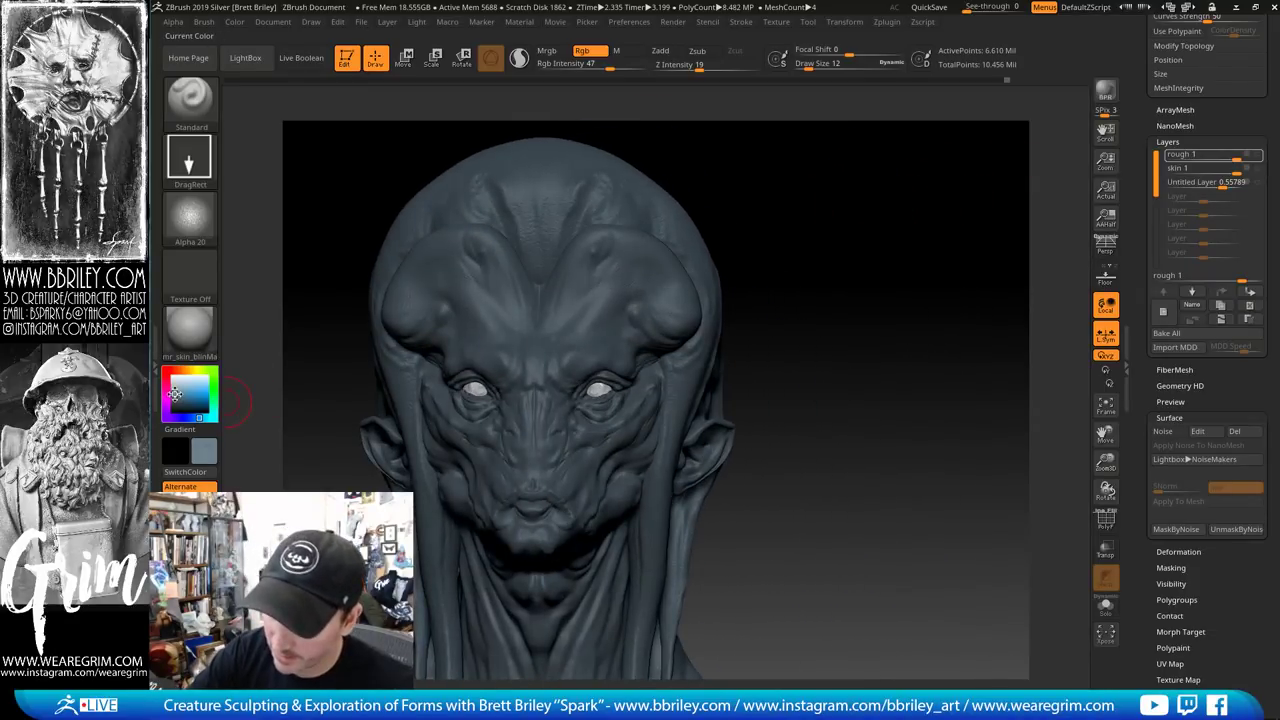
{"action": "left_click_drag", "start_coordinate": [763, 206], "coordinate": [665, 307]}
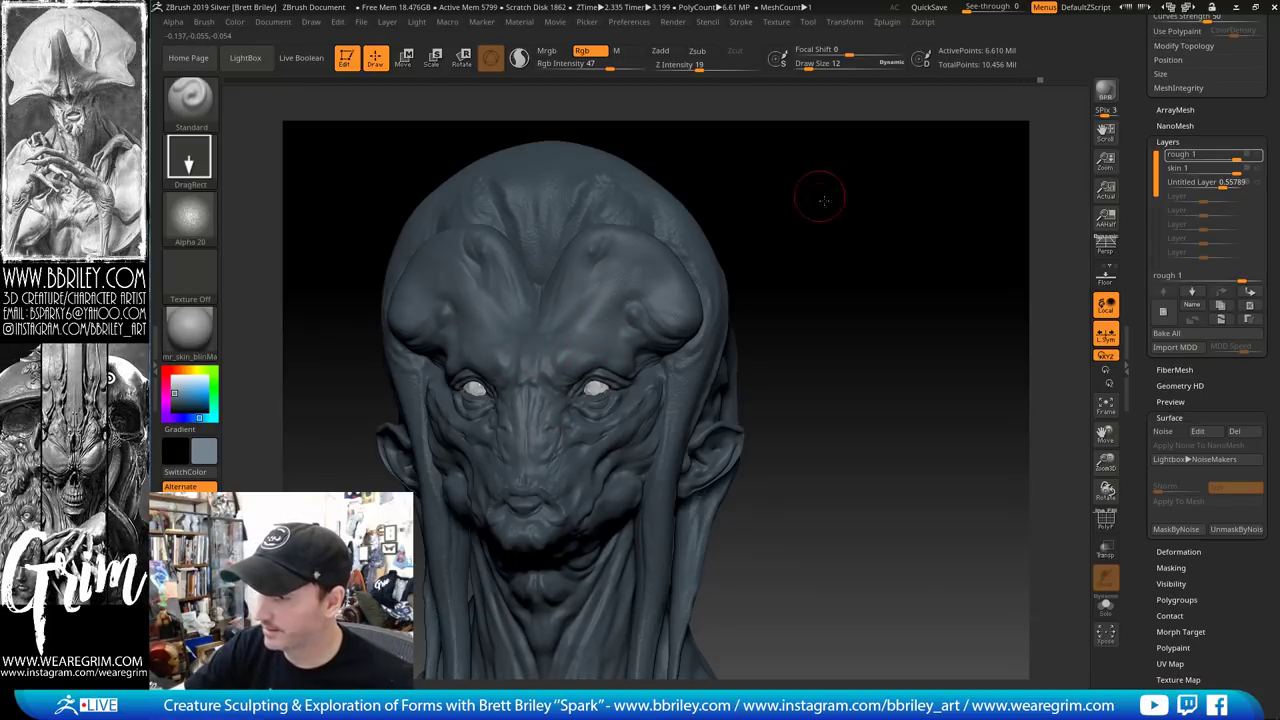
{"action": "left_click_drag", "start_coordinate": [824, 200], "coordinate": [480, 426]}
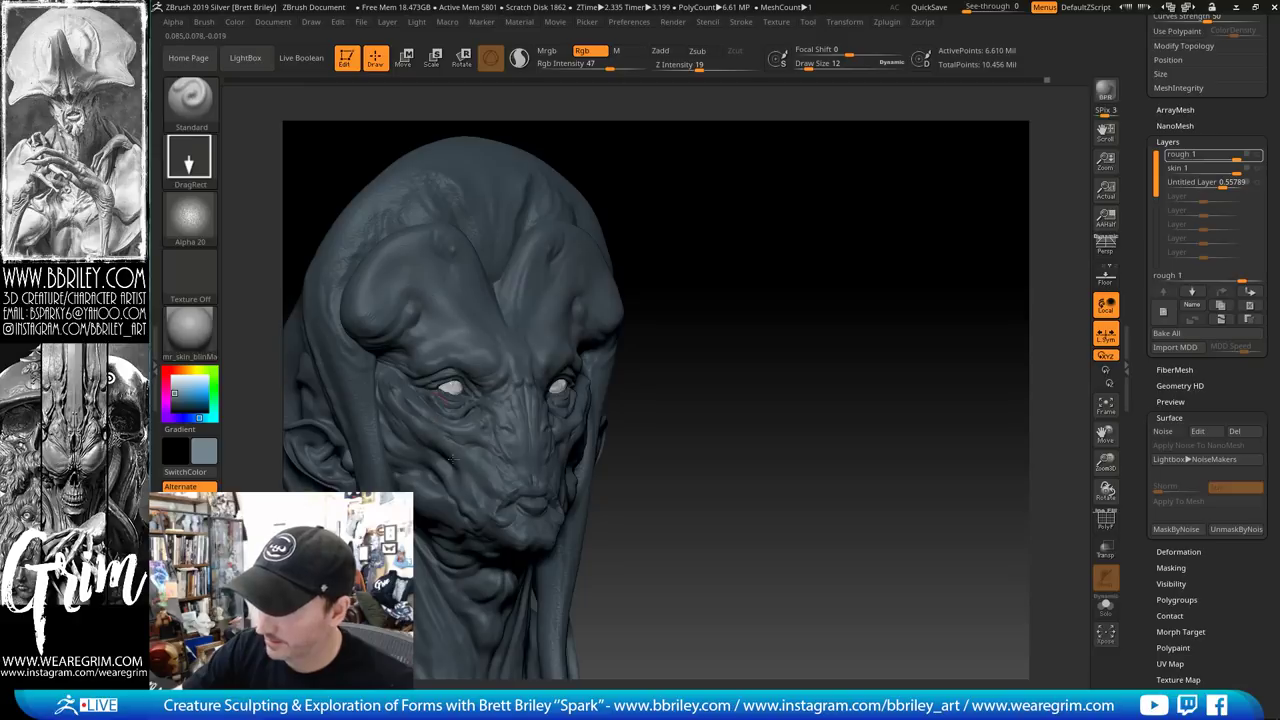
{"action": "left_click_drag", "start_coordinate": [606, 70], "coordinate": [618, 70]}
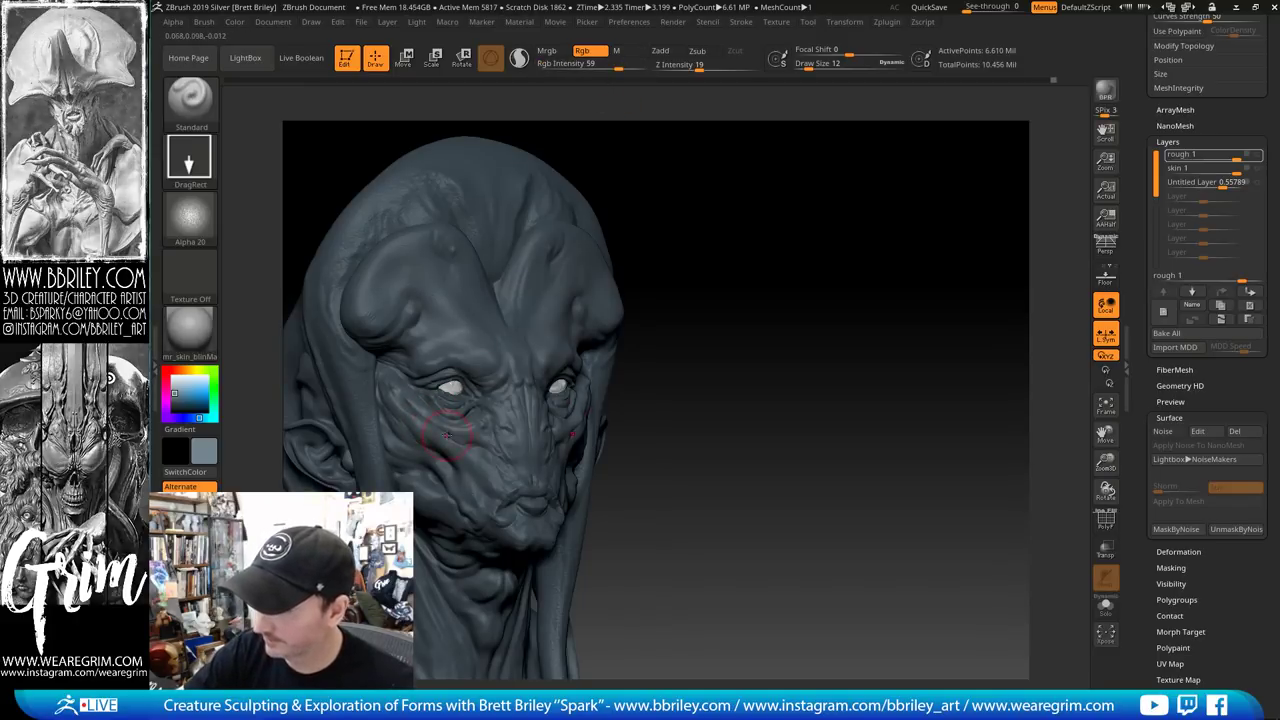
{"action": "mouse_move", "coordinate": [698, 348]}
{"action": "left_mouse_down"}
{"action": "mouse_move", "coordinate": [774, 238]}
{"action": "mouse_move", "coordinate": [681, 281]}
{"action": "left_mouse_up"}
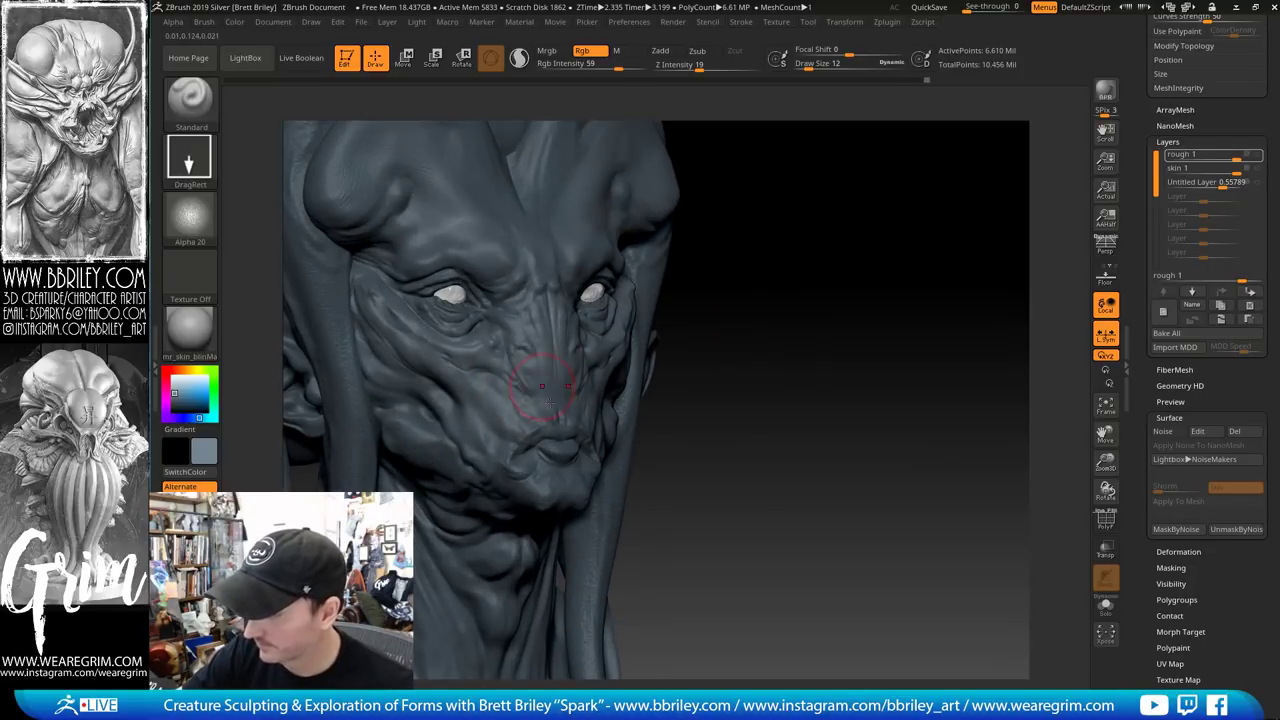
Paint mottling over the face with Alpha 31 in a lighter grey-blue at an Rgb intensity of 69
{"action": "left_click", "coordinate": [190, 215]}
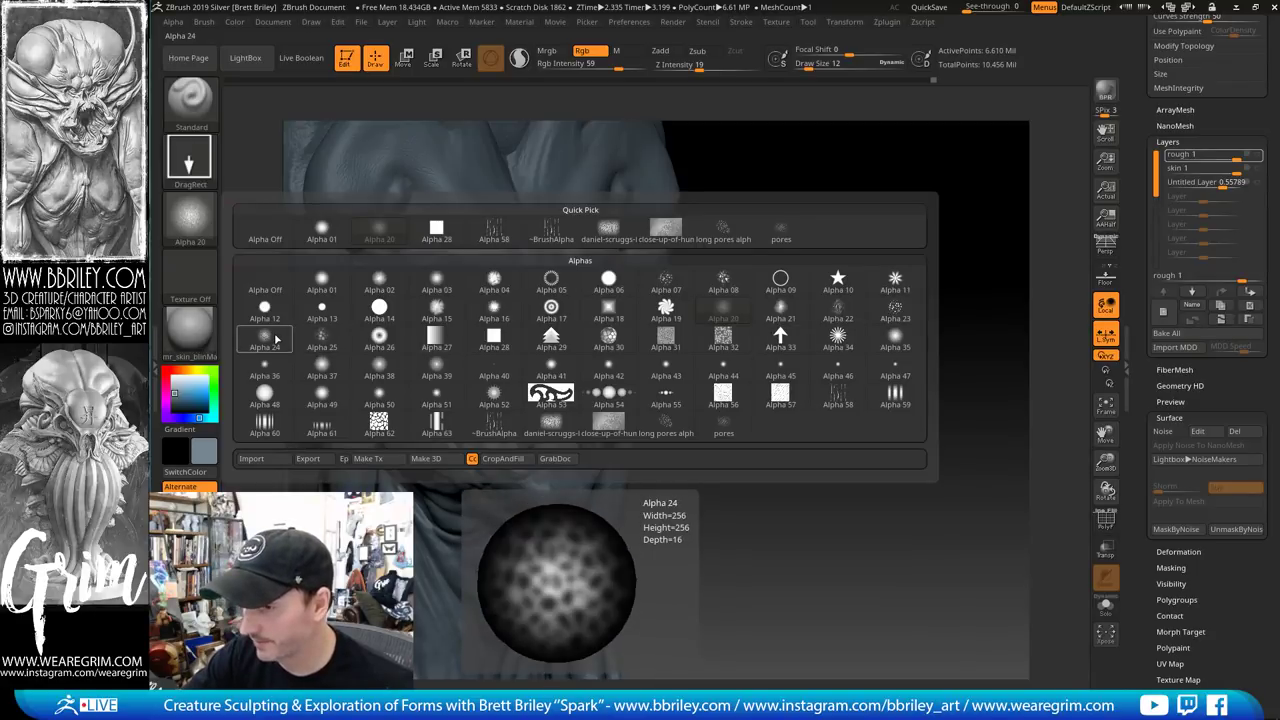
{"action": "left_click", "coordinate": [668, 340]}
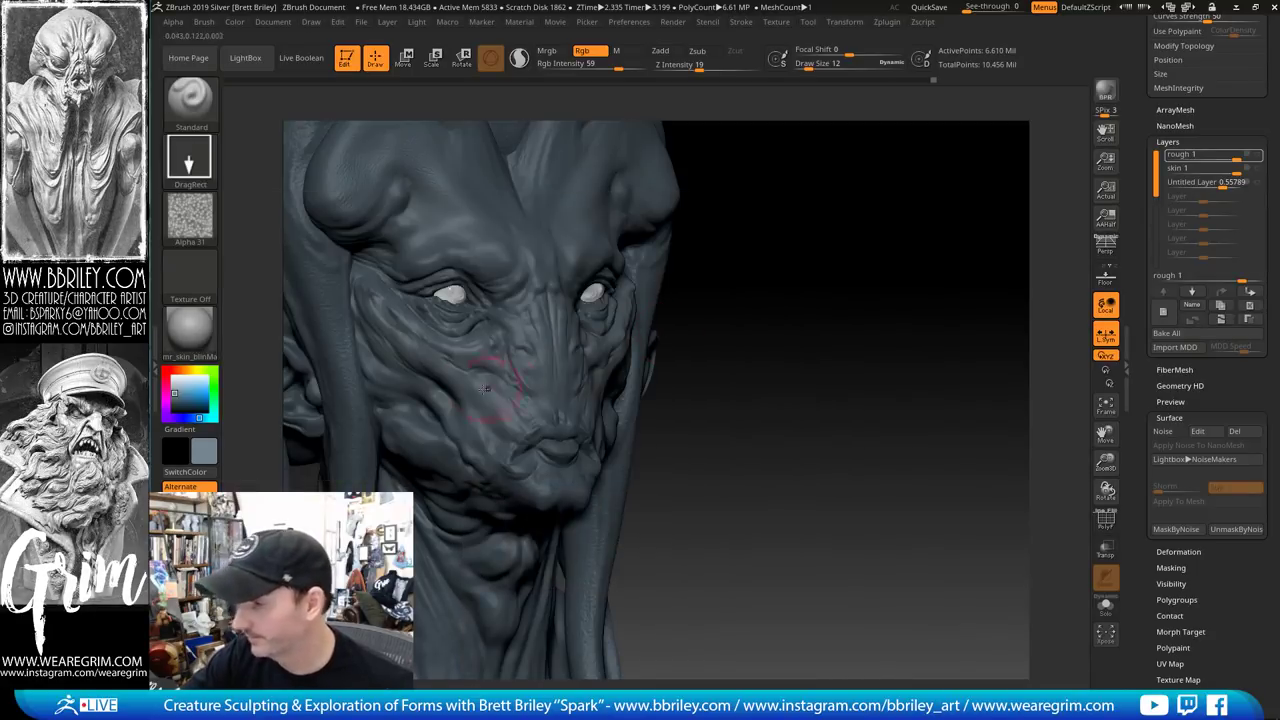
{"action": "left_click", "coordinate": [624, 66]}
{"action": "left_click_drag", "start_coordinate": [177, 387], "coordinate": [178, 391]}
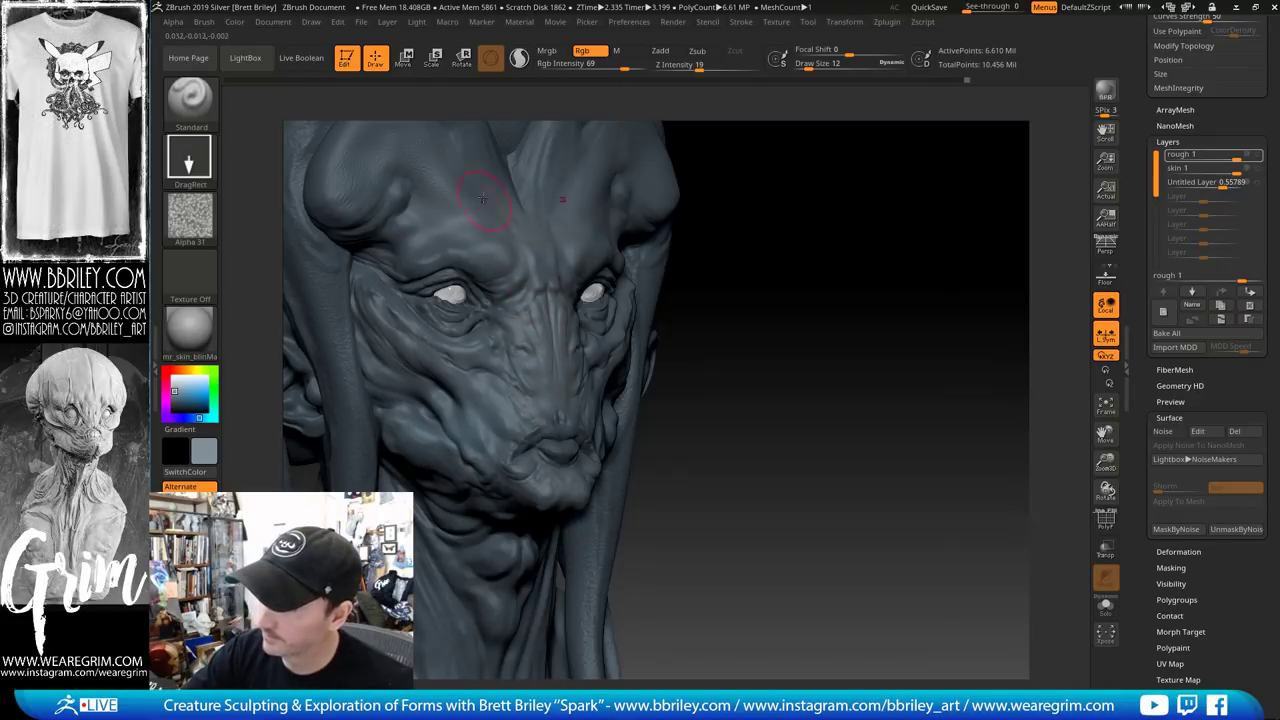
{"action": "mouse_move", "coordinate": [806, 278]}
{"action": "left_mouse_down", "text": "alt"}
{"action": "mouse_move", "coordinate": [846, 309]}
{"action": "mouse_move", "coordinate": [798, 240]}
{"action": "left_mouse_up", "text": "alt"}
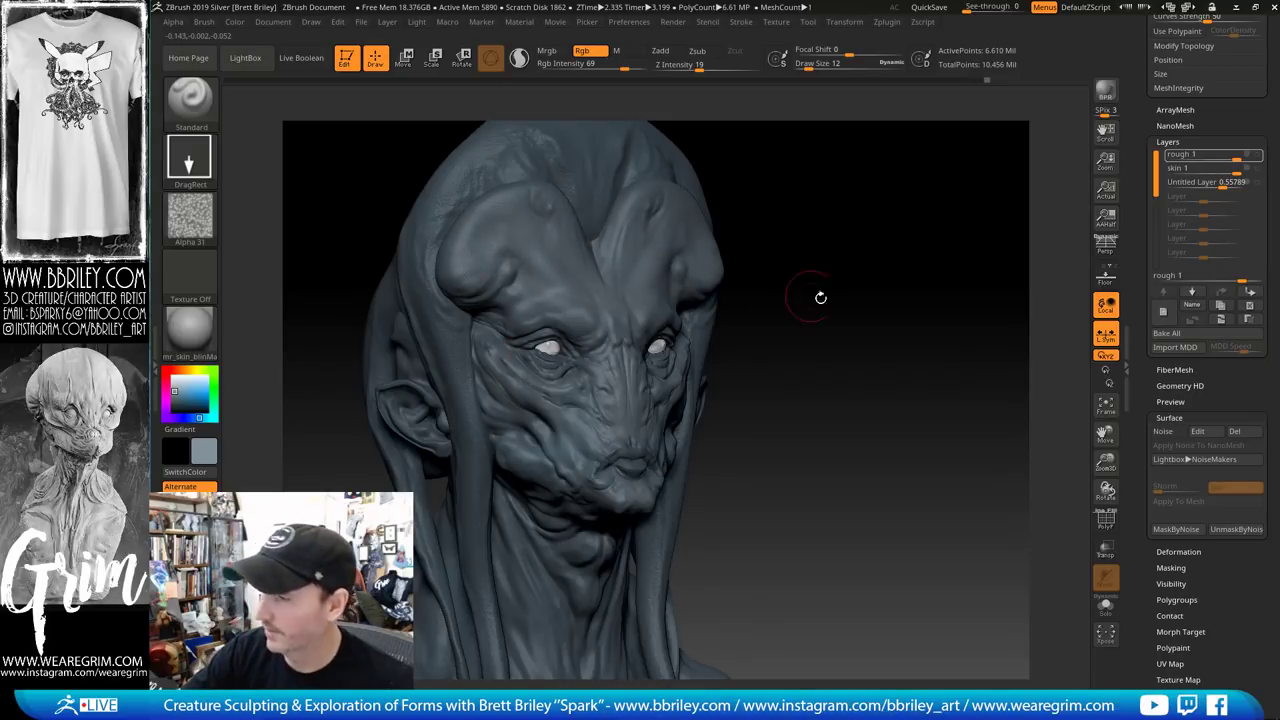
{"action": "mouse_move", "coordinate": [820, 294]}
{"action": "left_mouse_down"}
{"action": "mouse_move", "coordinate": [814, 243]}
{"action": "mouse_move", "coordinate": [795, 230]}
{"action": "left_mouse_up"}
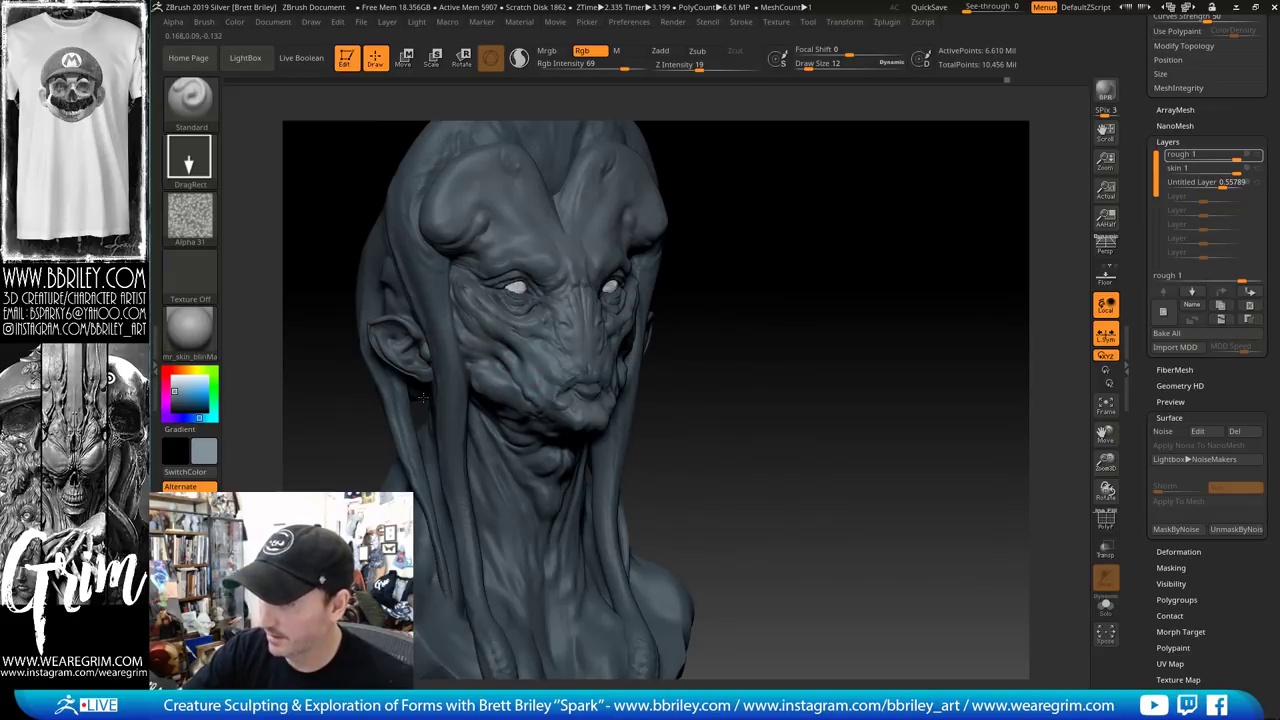
Continue the grey-blue Alpha 31 mottling down the neck, chest and shoulders
{"action": "left_click_drag", "start_coordinate": [670, 313], "coordinate": [652, 277], "text": "alt"}
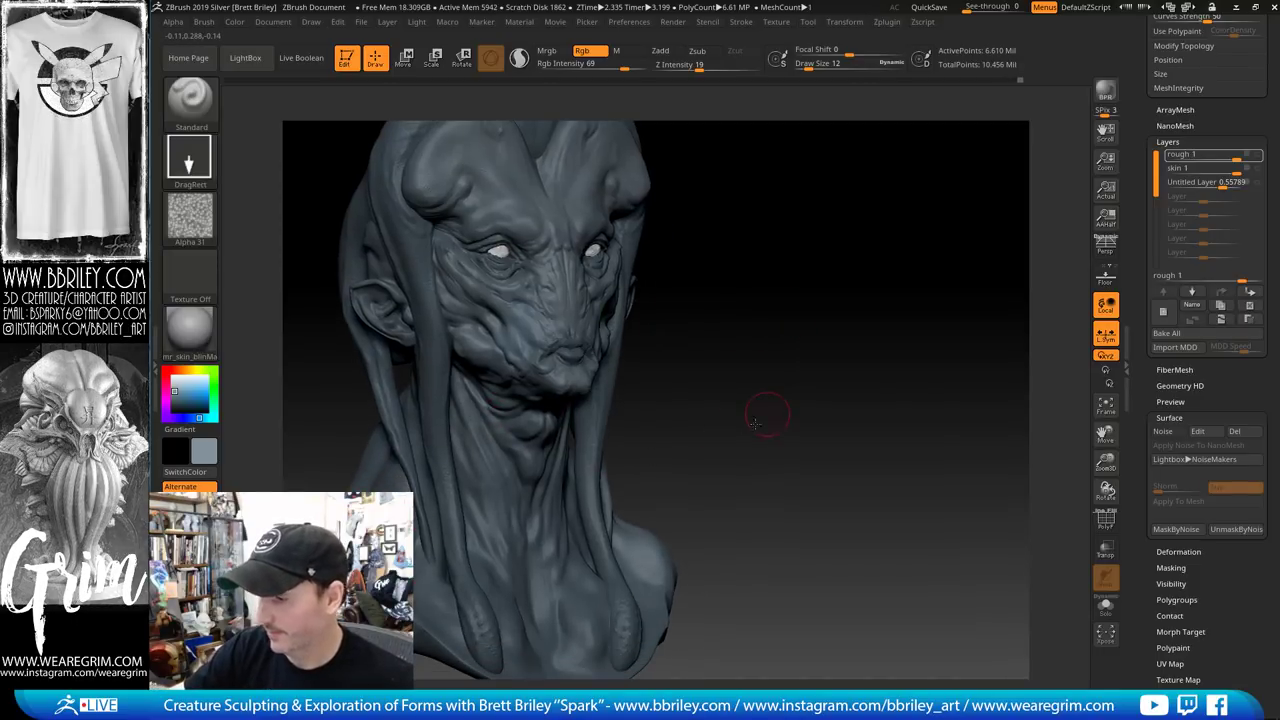
{"action": "left_click_drag", "start_coordinate": [766, 418], "coordinate": [741, 435]}
{"action": "left_click_drag", "start_coordinate": [743, 351], "coordinate": [709, 254], "text": "alt"}
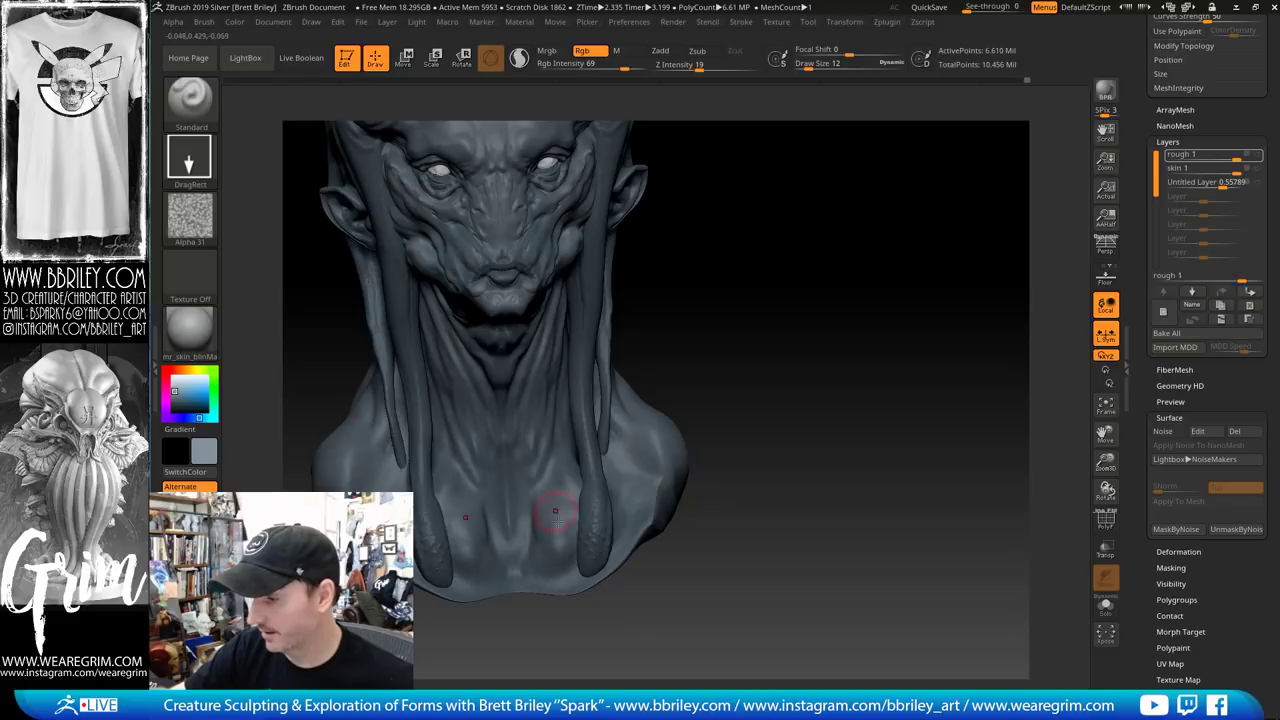
{"action": "left_click_drag", "start_coordinate": [689, 318], "coordinate": [640, 335]}
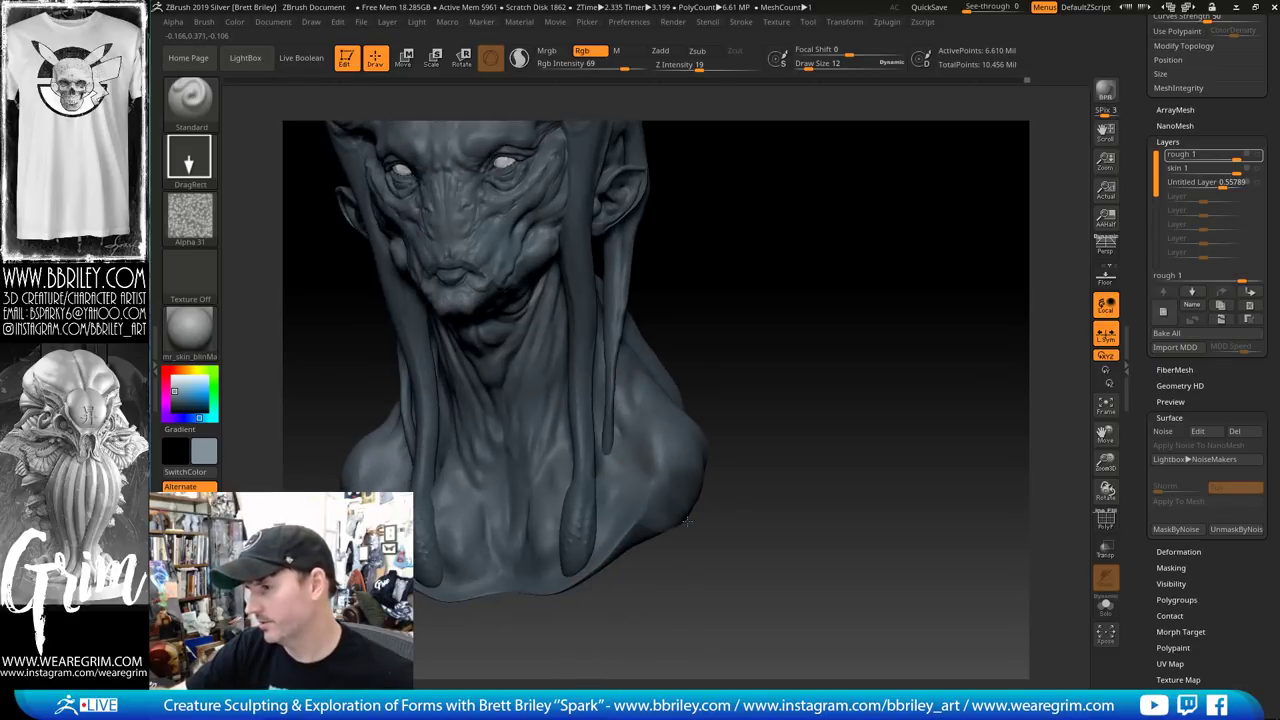
{"action": "left_click_drag", "start_coordinate": [720, 360], "coordinate": [697, 473]}
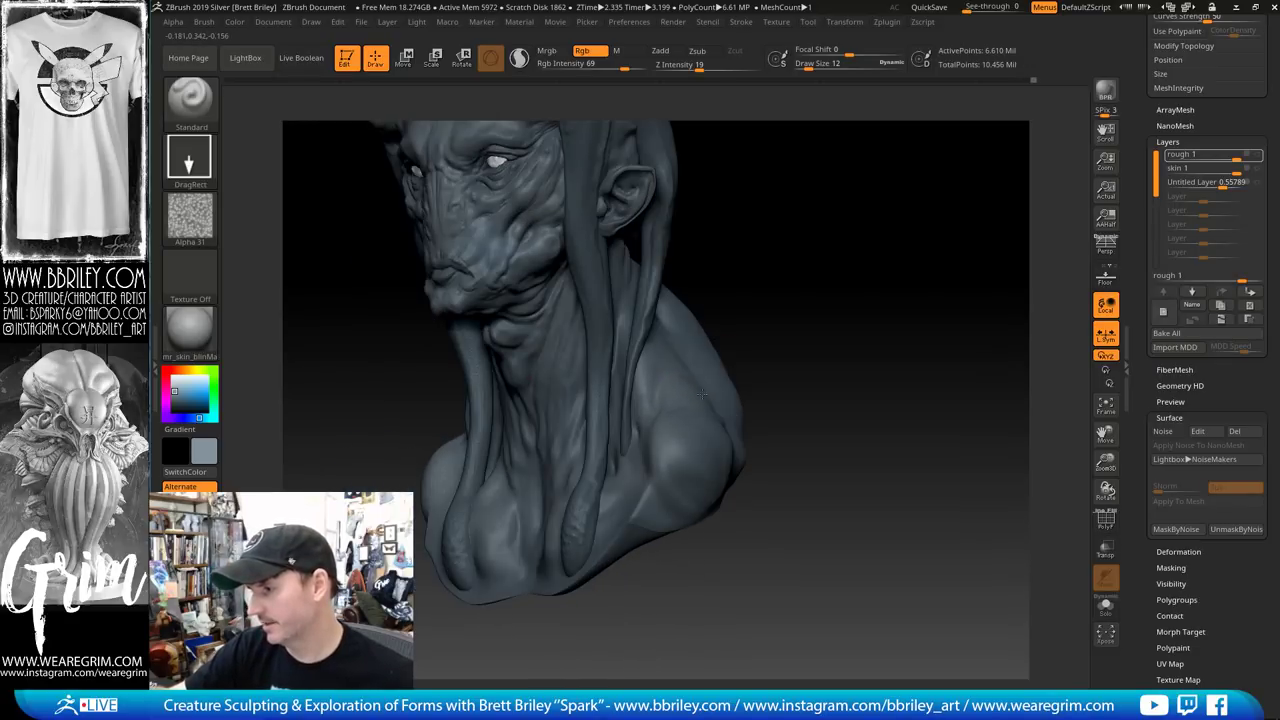
Paint the grey-blue mottling over the upper back, and add more of it around the face
{"action": "mouse_move", "coordinate": [678, 369]}
{"action": "left_mouse_down"}
{"action": "mouse_move", "coordinate": [735, 381]}
{"action": "mouse_move", "coordinate": [838, 462]}
{"action": "left_mouse_up"}
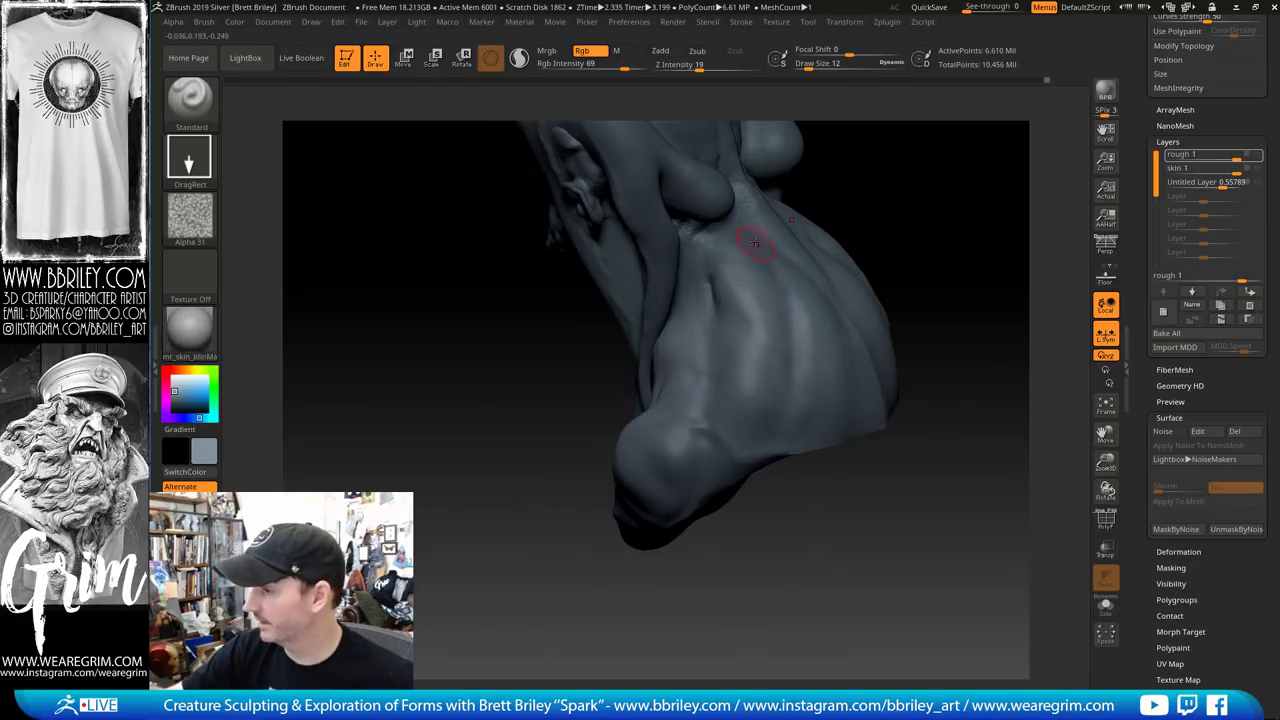
{"action": "left_click_drag", "start_coordinate": [780, 329], "coordinate": [804, 316]}
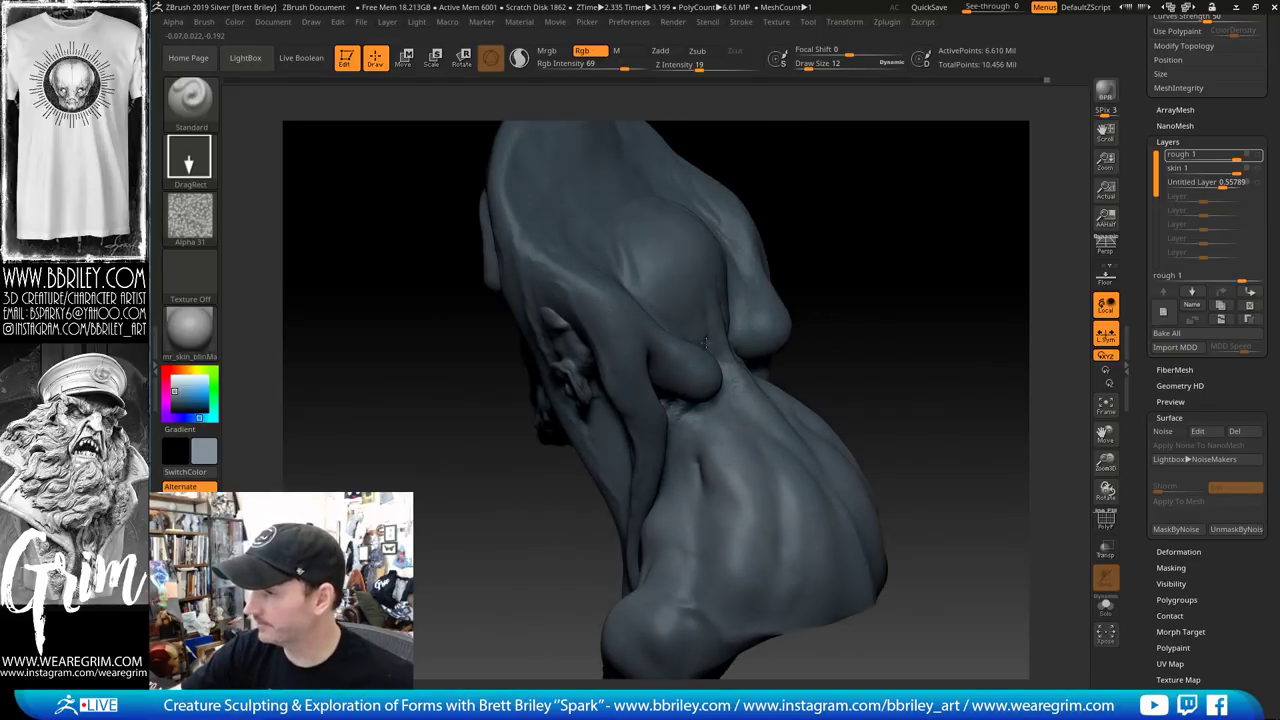
{"action": "left_click_drag", "start_coordinate": [823, 249], "coordinate": [877, 180]}
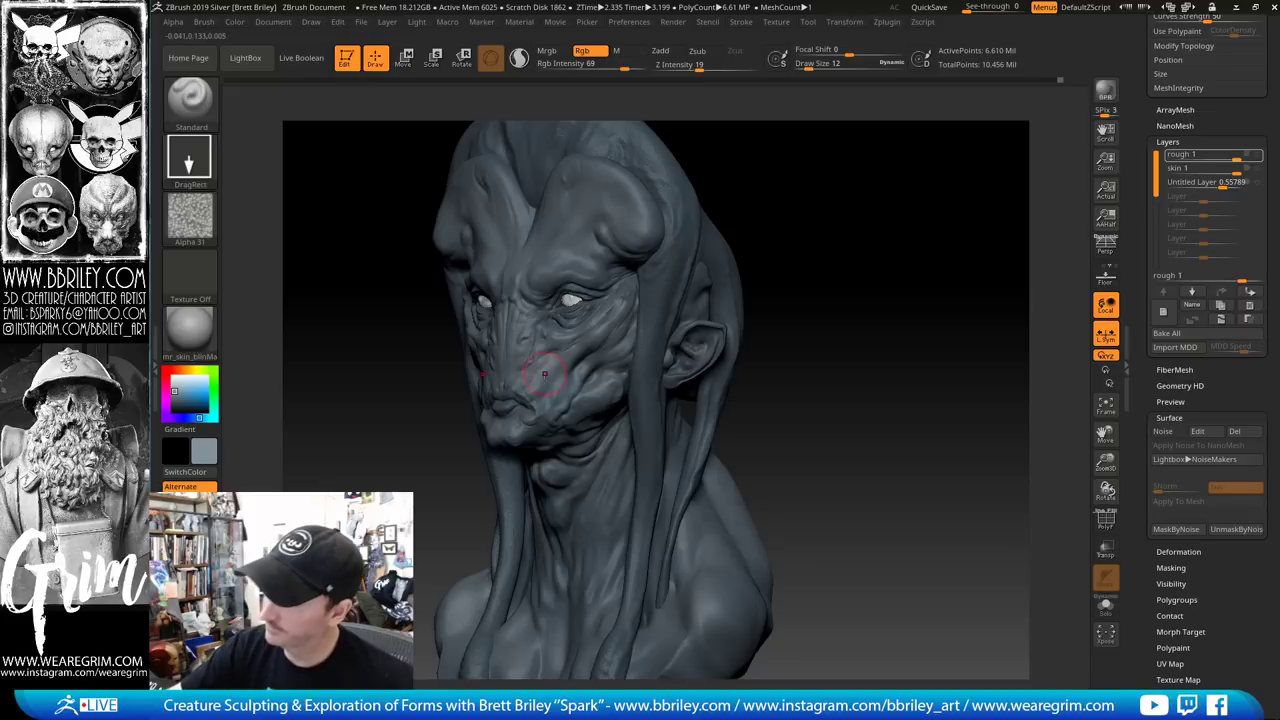
{"action": "right_click_drag", "start_coordinate": [673, 279], "coordinate": [687, 292]}
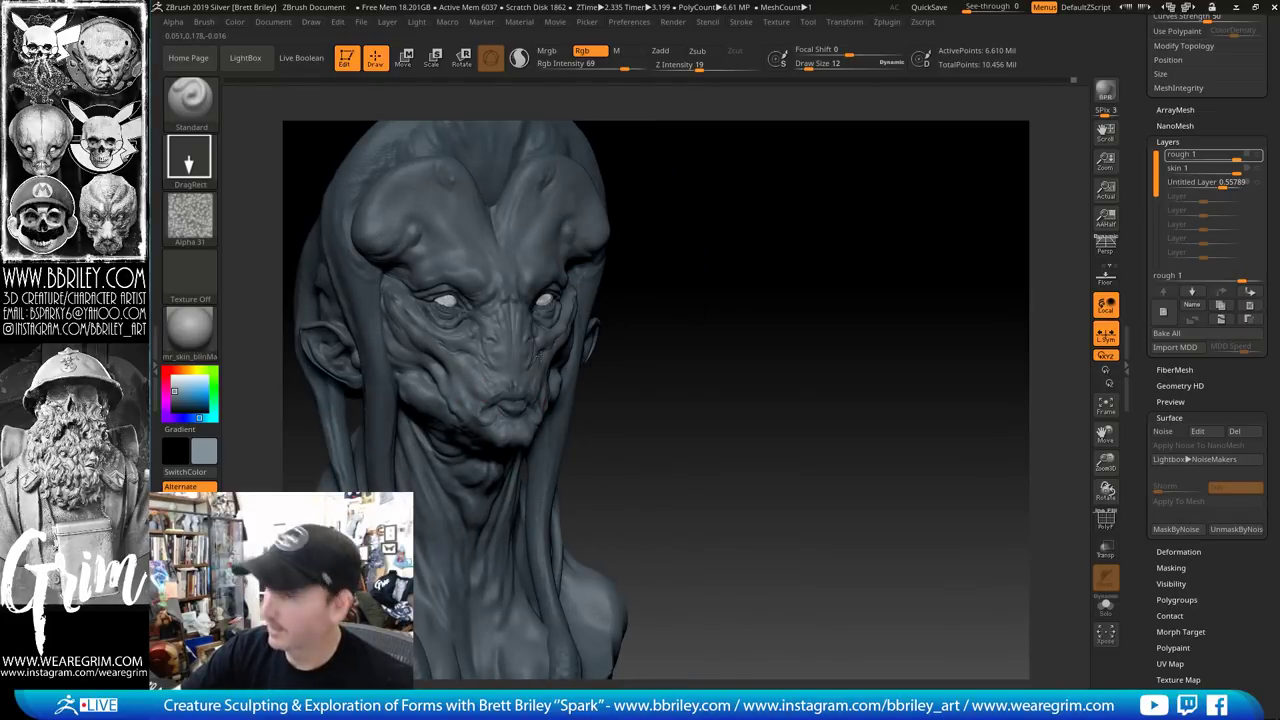
Try the zbro_IllustPaint material on the bust and go back to the mr_skin material
{"action": "mouse_move", "coordinate": [762, 285]}
{"action": "left_mouse_down", "text": "alt"}
{"action": "mouse_move", "coordinate": [780, 351]}
{"action": "mouse_move", "coordinate": [894, 366]}
{"action": "mouse_move", "coordinate": [961, 349]}
{"action": "left_mouse_up", "text": "alt"}
{"action": "left_click", "coordinate": [190, 327]}
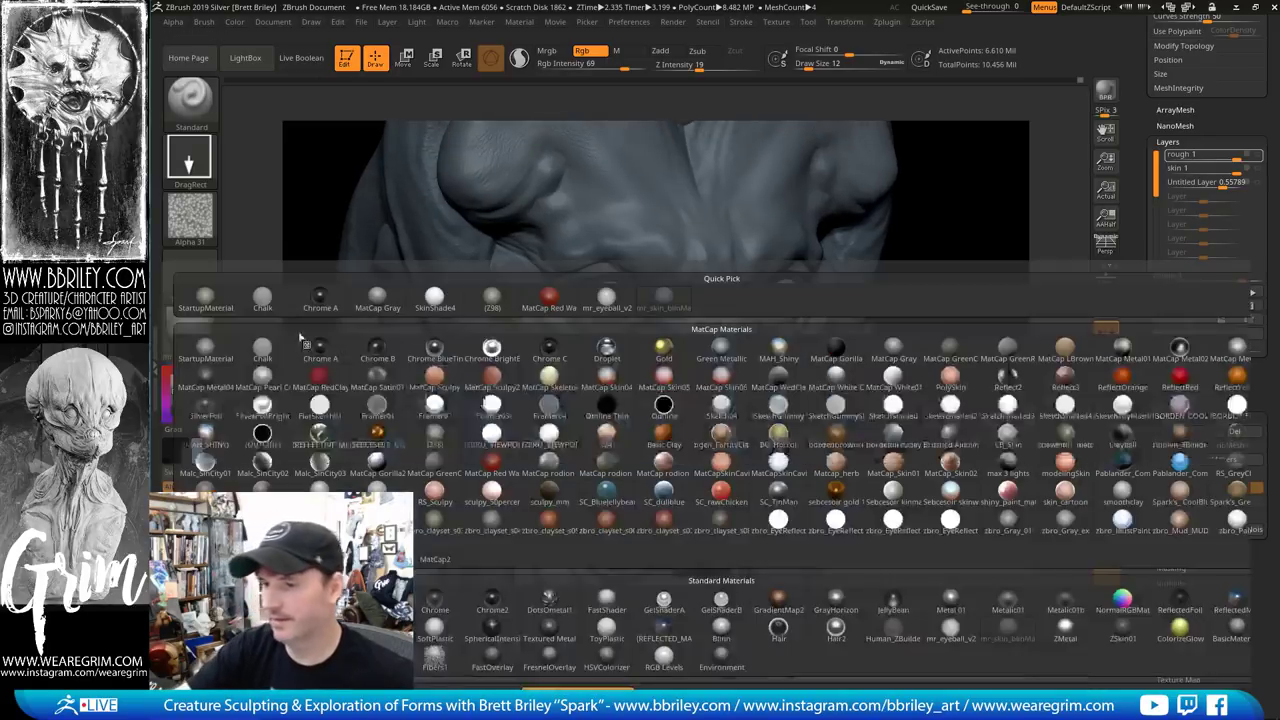
{"action": "left_click", "coordinate": [1073, 517]}
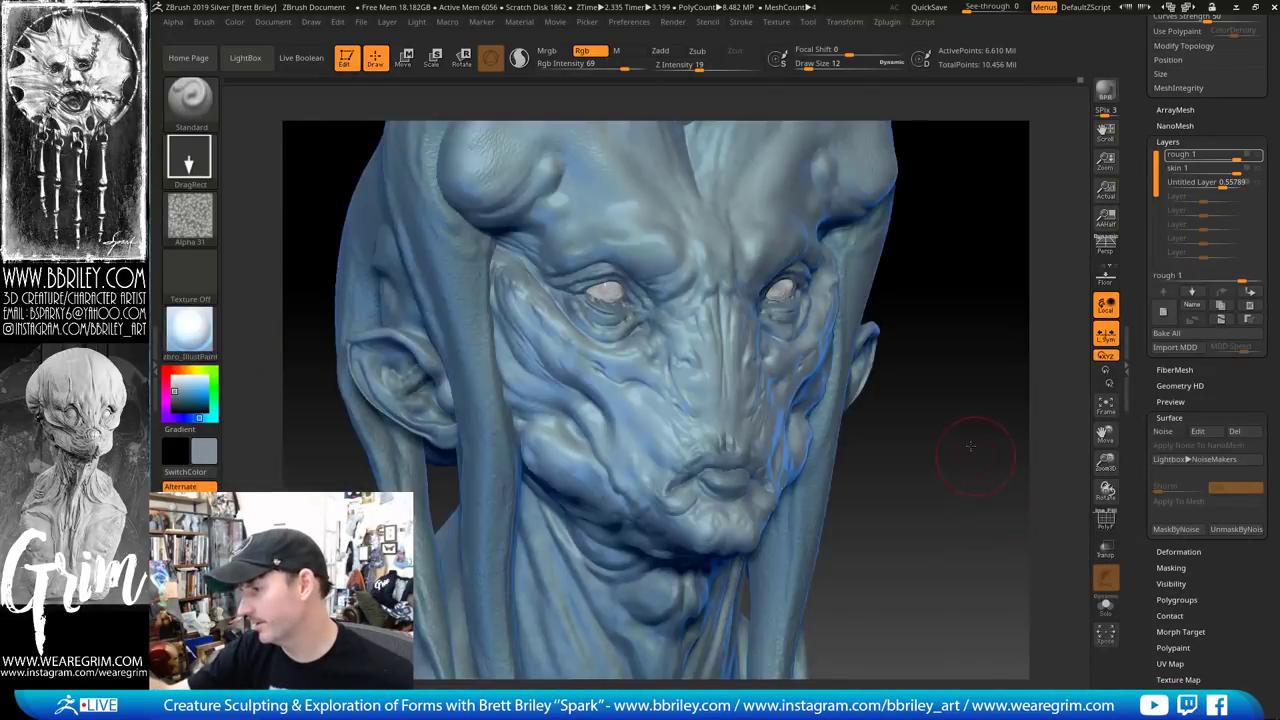
{"action": "mouse_move", "coordinate": [994, 480]}
{"action": "left_mouse_down"}
{"action": "mouse_move", "coordinate": [975, 440]}
{"action": "mouse_move", "coordinate": [990, 429]}
{"action": "left_mouse_up"}
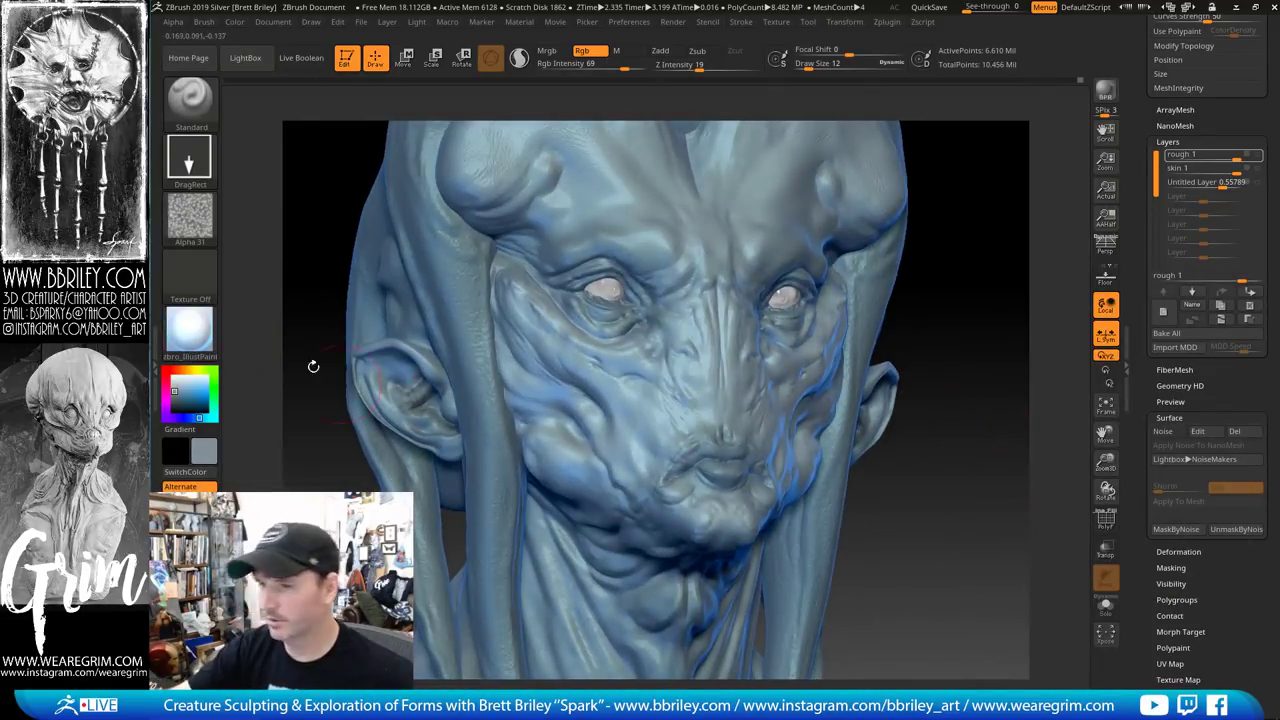
{"action": "left_click", "coordinate": [190, 327]}
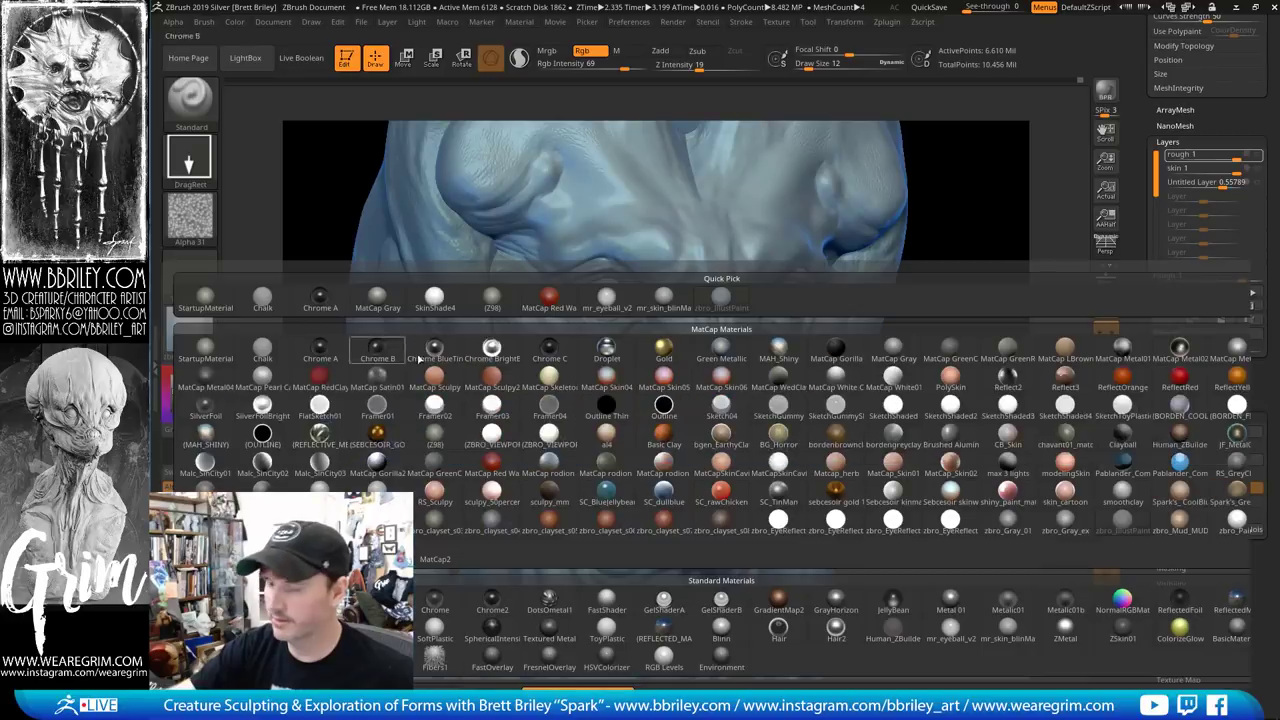
{"action": "left_click", "coordinate": [1008, 630]}
Paint a paler grey-blue over the raised forms of the face with Alpha 31 at an Rgb intensity of 73
{"action": "left_click_drag", "start_coordinate": [1006, 320], "coordinate": [990, 326]}
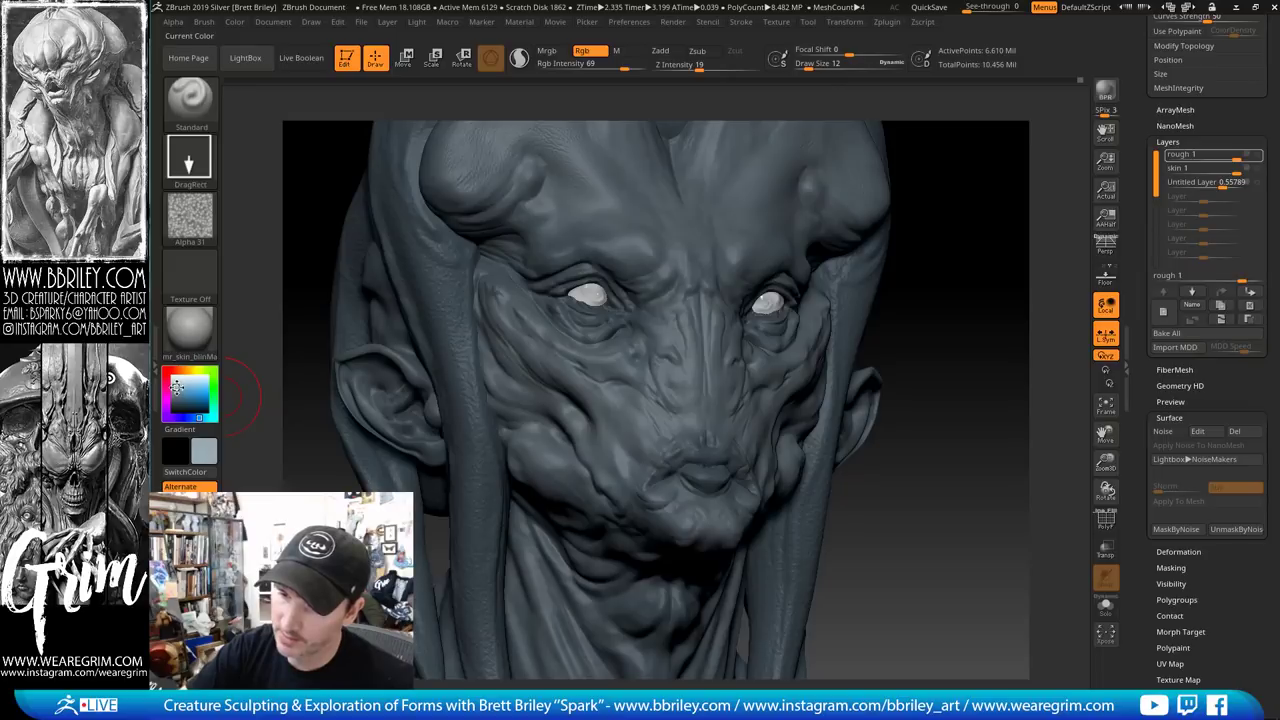
{"action": "left_click", "coordinate": [627, 67]}
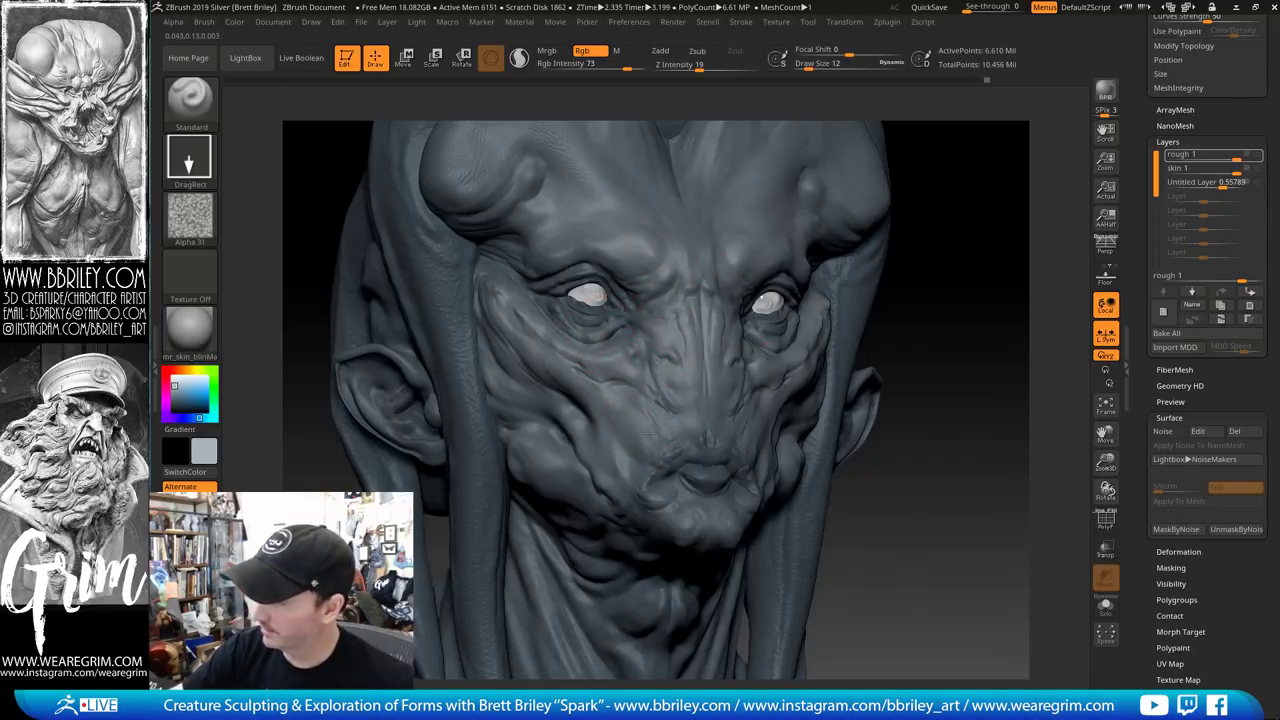
{"action": "mouse_move", "coordinate": [995, 381]}
{"action": "left_mouse_down"}
{"action": "mouse_move", "coordinate": [1000, 368]}
{"action": "mouse_move", "coordinate": [950, 366]}
{"action": "left_mouse_up"}
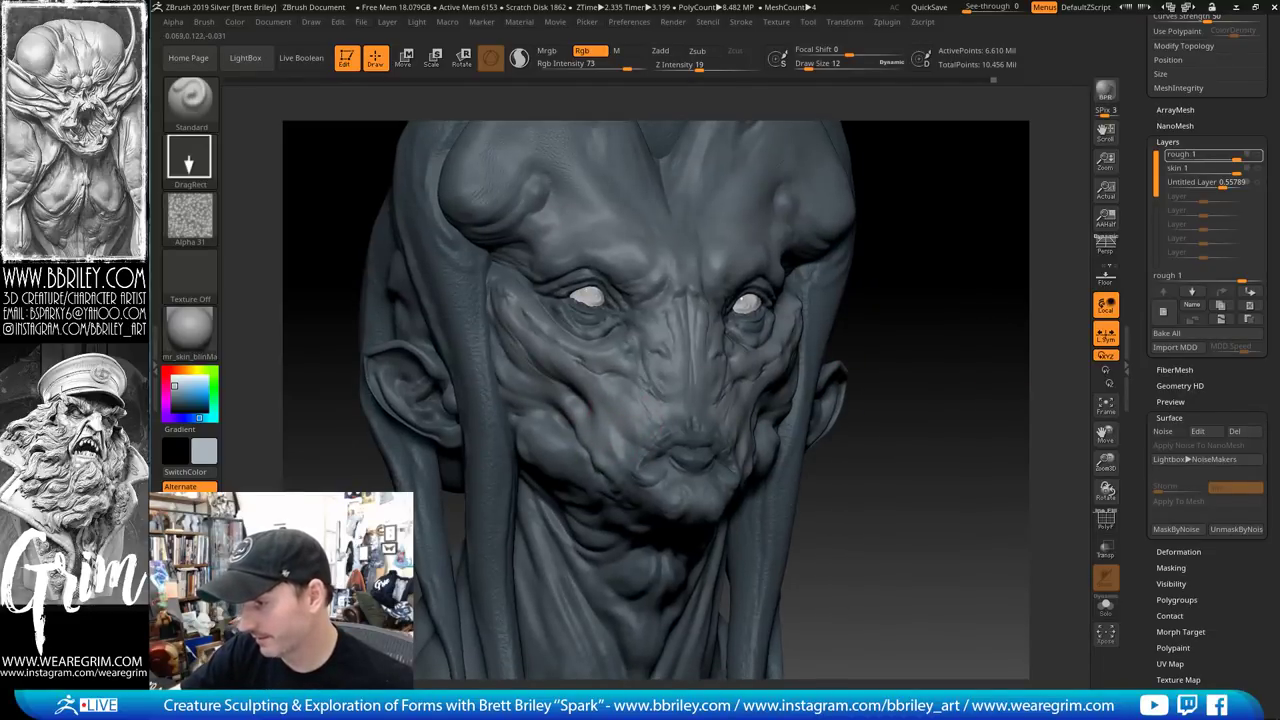
{"action": "left_click_drag", "start_coordinate": [894, 251], "coordinate": [868, 256]}
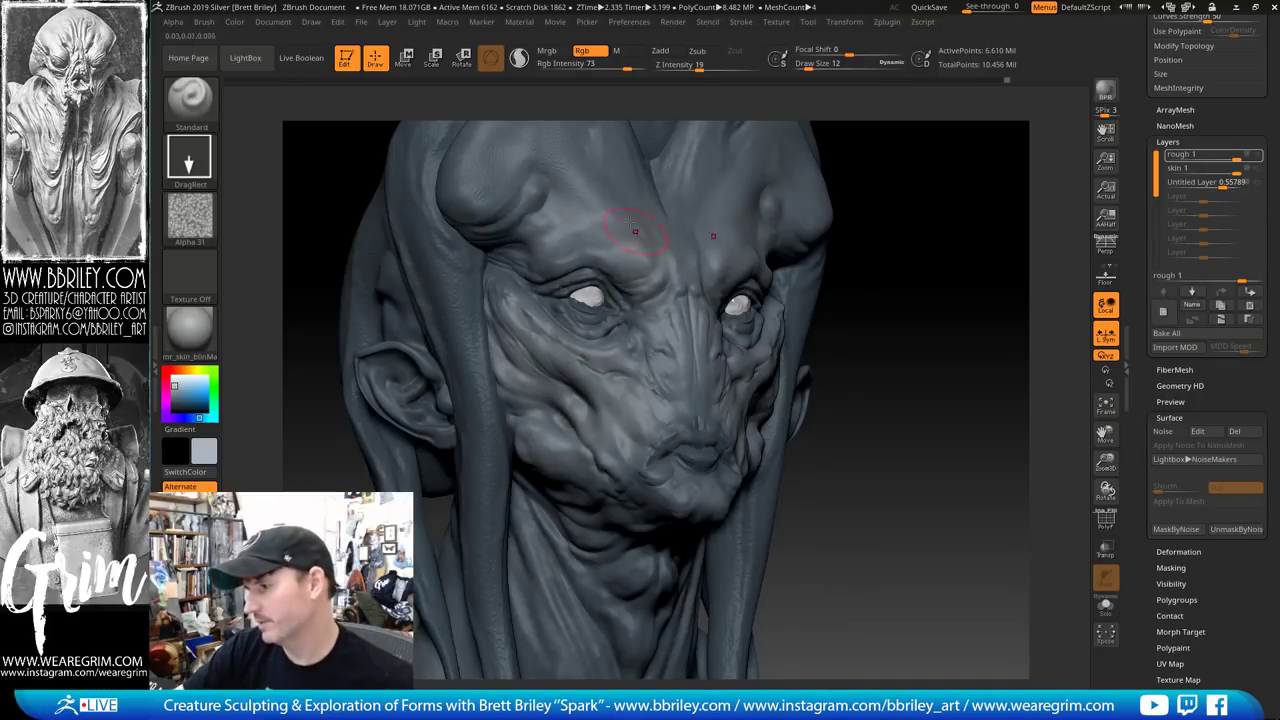
Paint the paler grey-blue Alpha 31 mottling over the forehead lobes, neck, chest and shoulders
{"action": "left_click_drag", "start_coordinate": [940, 263], "coordinate": [966, 383], "text": "alt"}
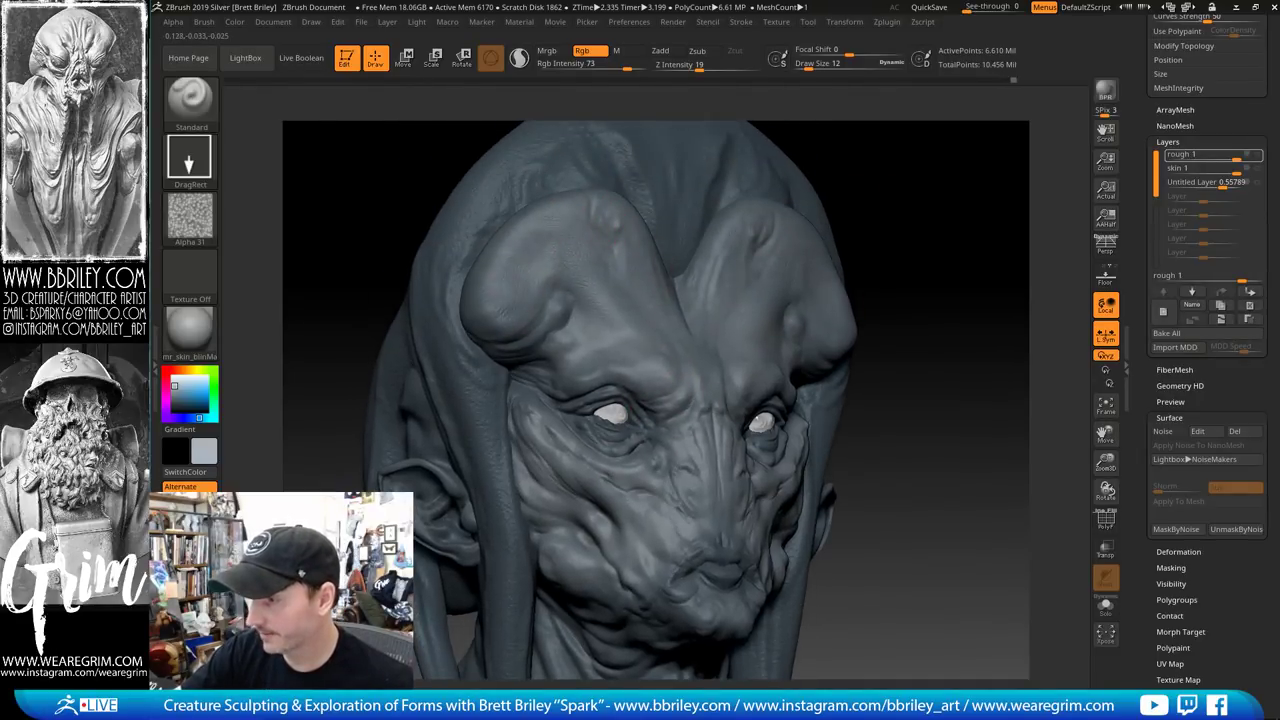
{"action": "mouse_move", "coordinate": [963, 294]}
{"action": "right_mouse_down"}
{"action": "mouse_move", "coordinate": [508, 312]}
{"action": "mouse_move", "coordinate": [609, 407]}
{"action": "right_mouse_up"}
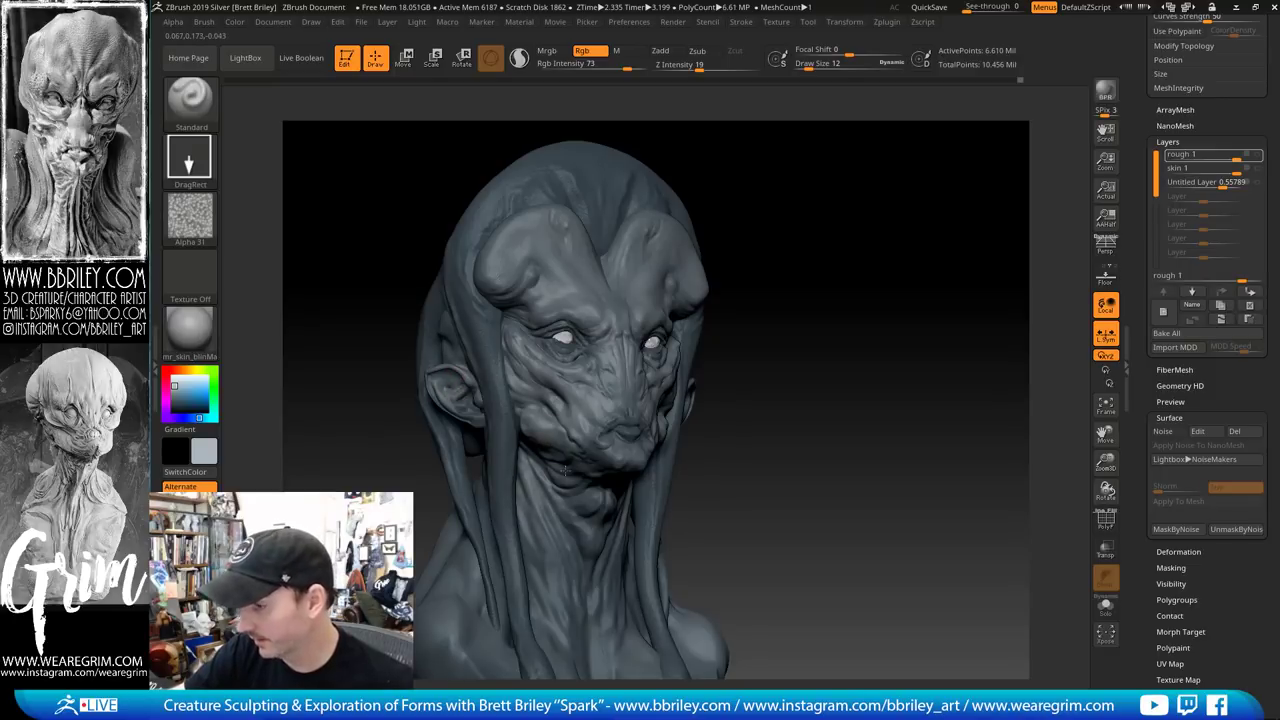
{"action": "right_click_drag", "start_coordinate": [617, 474], "coordinate": [612, 416], "text": "alt"}
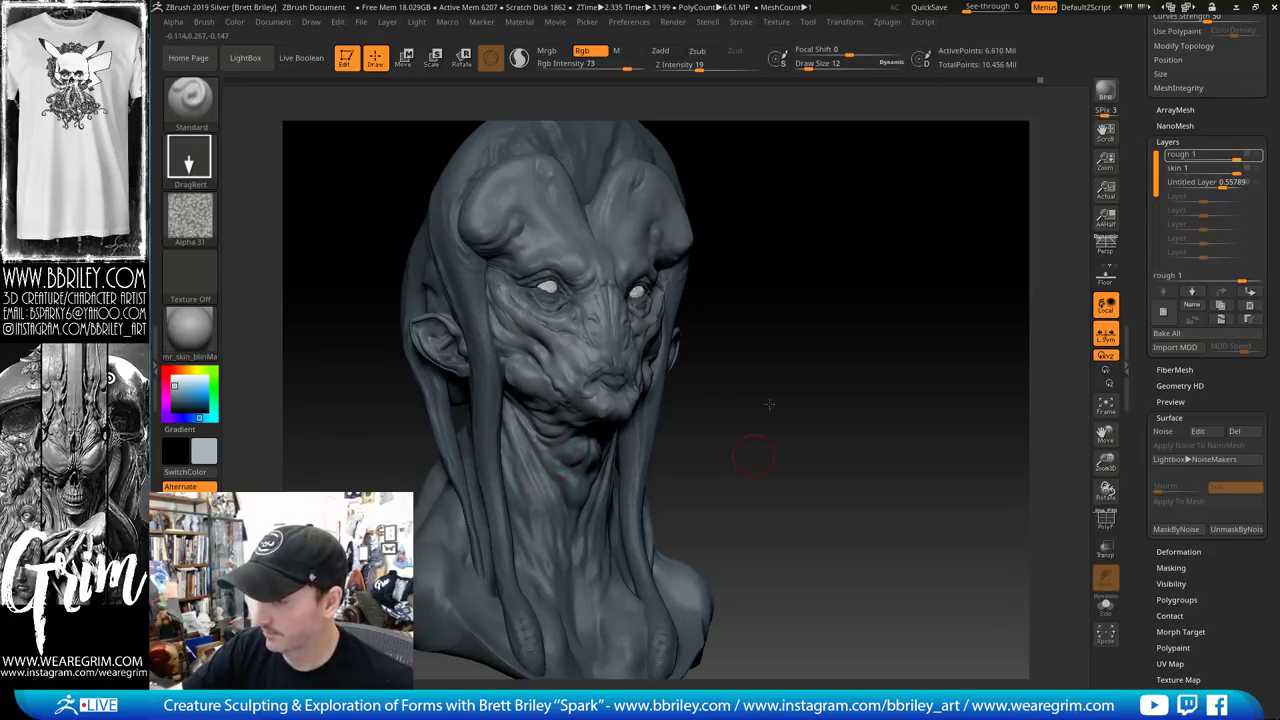
{"action": "right_click_drag", "start_coordinate": [541, 508], "coordinate": [560, 415], "text": "alt"}
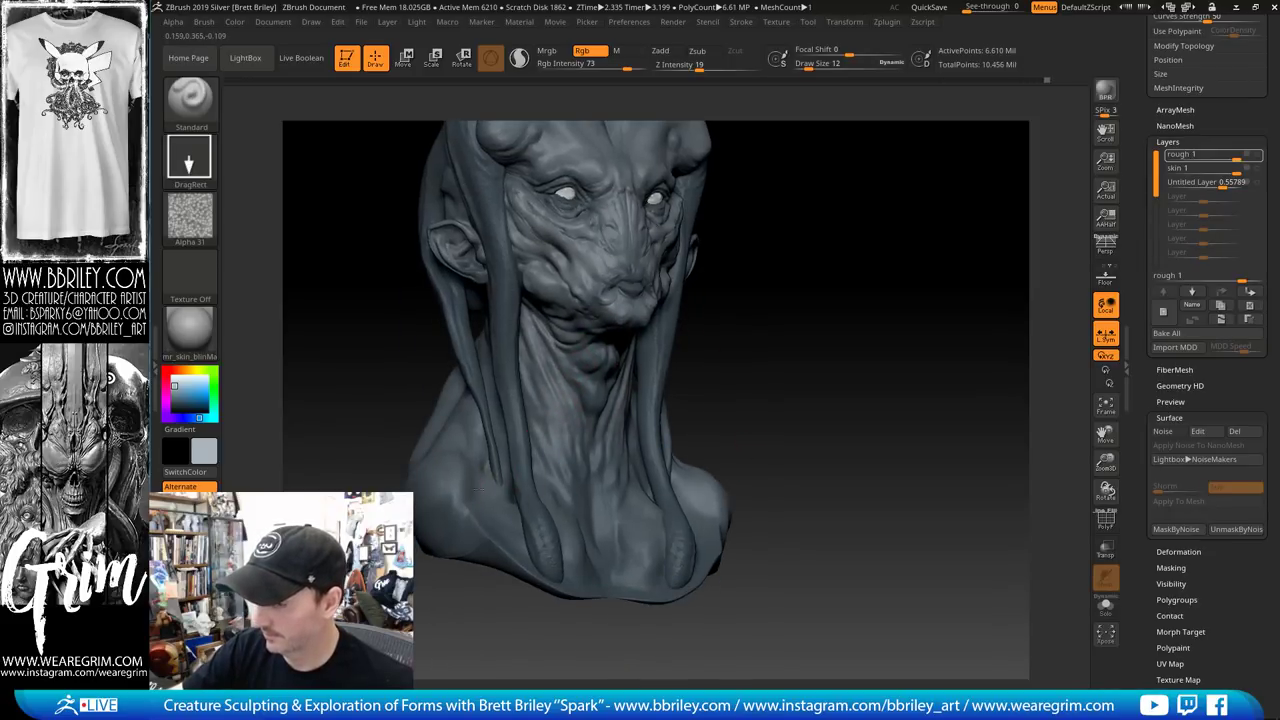
{"action": "left_click_drag", "start_coordinate": [814, 380], "coordinate": [770, 384], "text": "shift"}
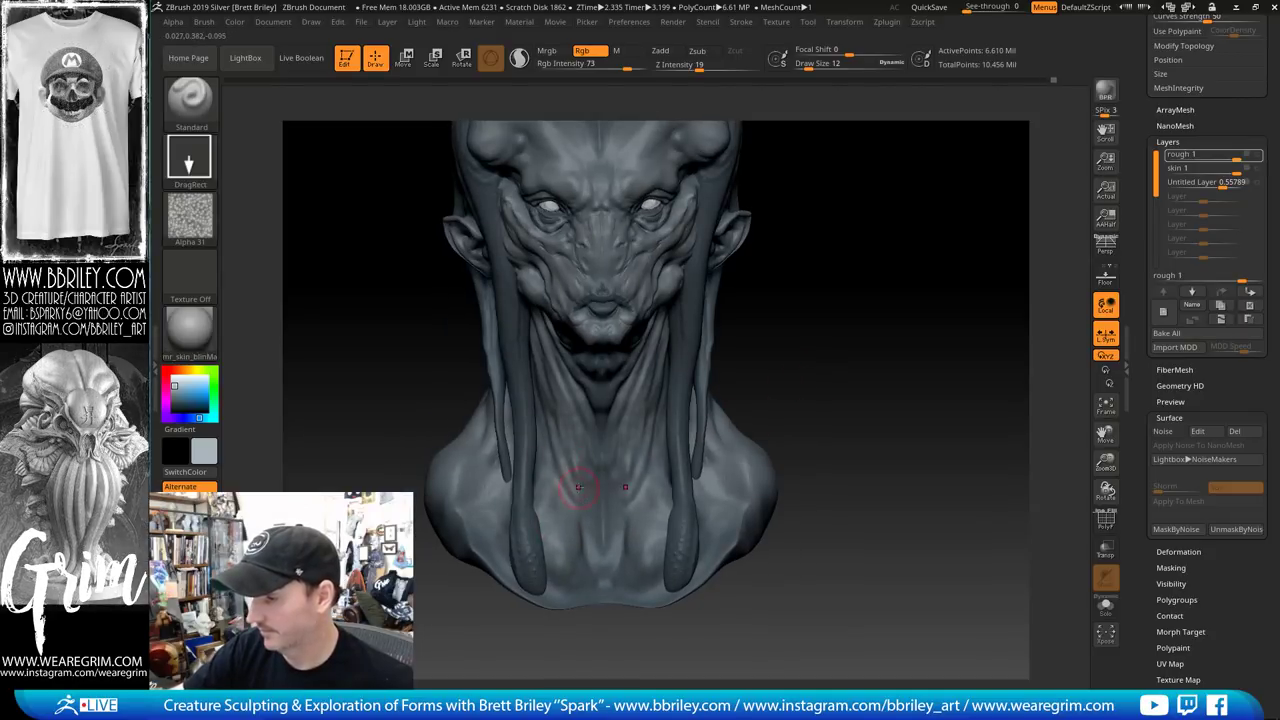
{"action": "mouse_move", "coordinate": [594, 457]}
{"action": "right_mouse_down"}
{"action": "mouse_move", "coordinate": [774, 443]}
{"action": "mouse_move", "coordinate": [629, 580]}
{"action": "right_mouse_up"}
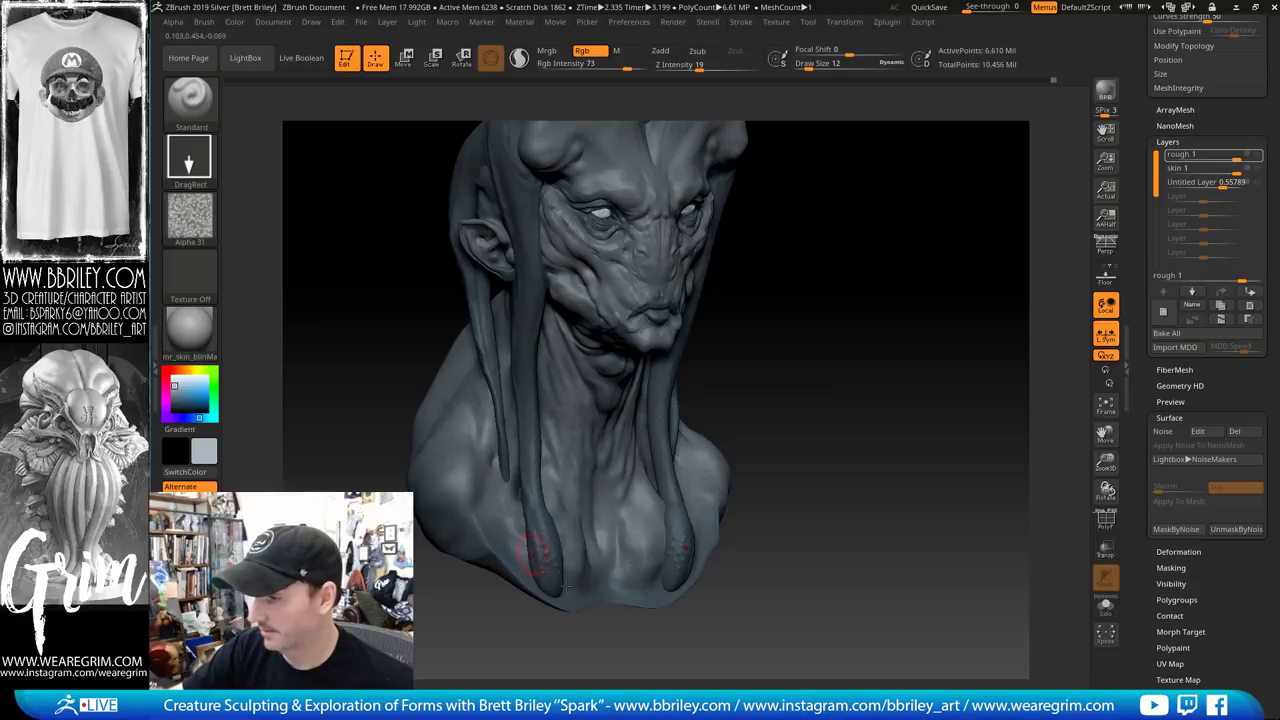
{"action": "right_click_drag", "start_coordinate": [763, 394], "coordinate": [449, 423]}
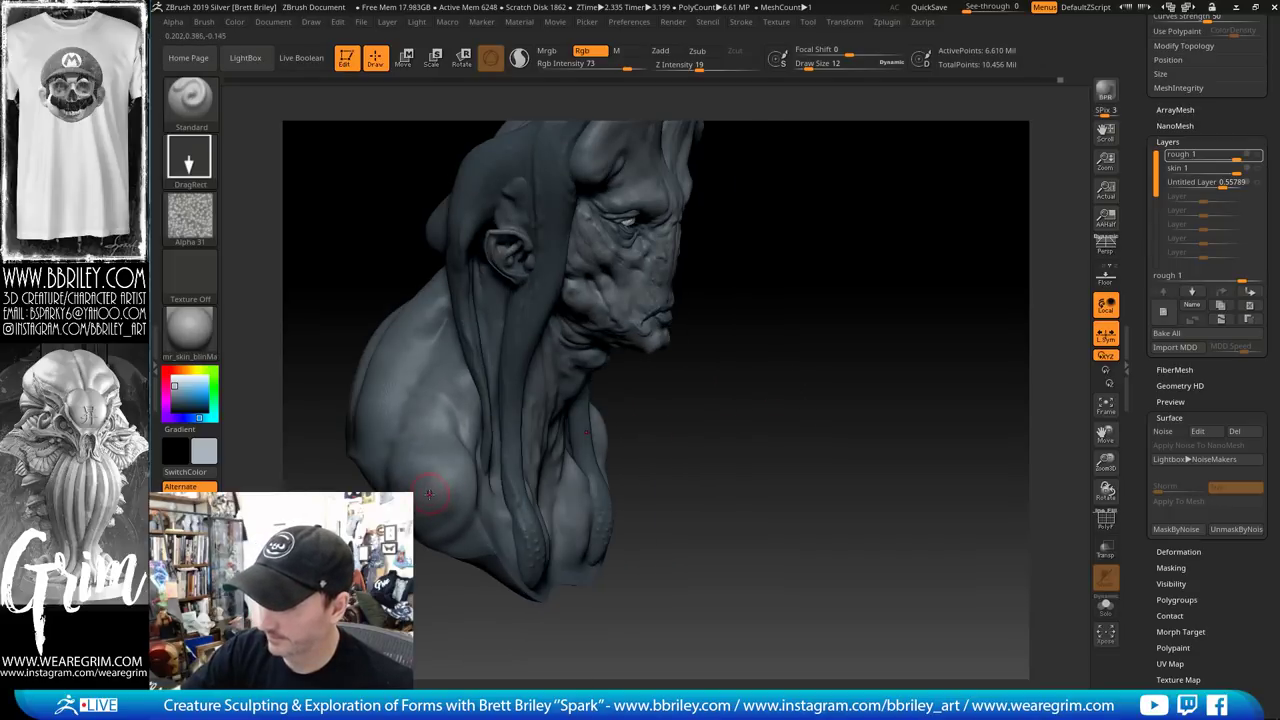
Paint the paler grey-blue over the upper back and the round form behind the head, and smooth the colour at the nape
{"action": "mouse_move", "coordinate": [789, 433]}
{"action": "right_mouse_down"}
{"action": "mouse_move", "coordinate": [481, 383]}
{"action": "mouse_move", "coordinate": [508, 428]}
{"action": "right_mouse_up"}
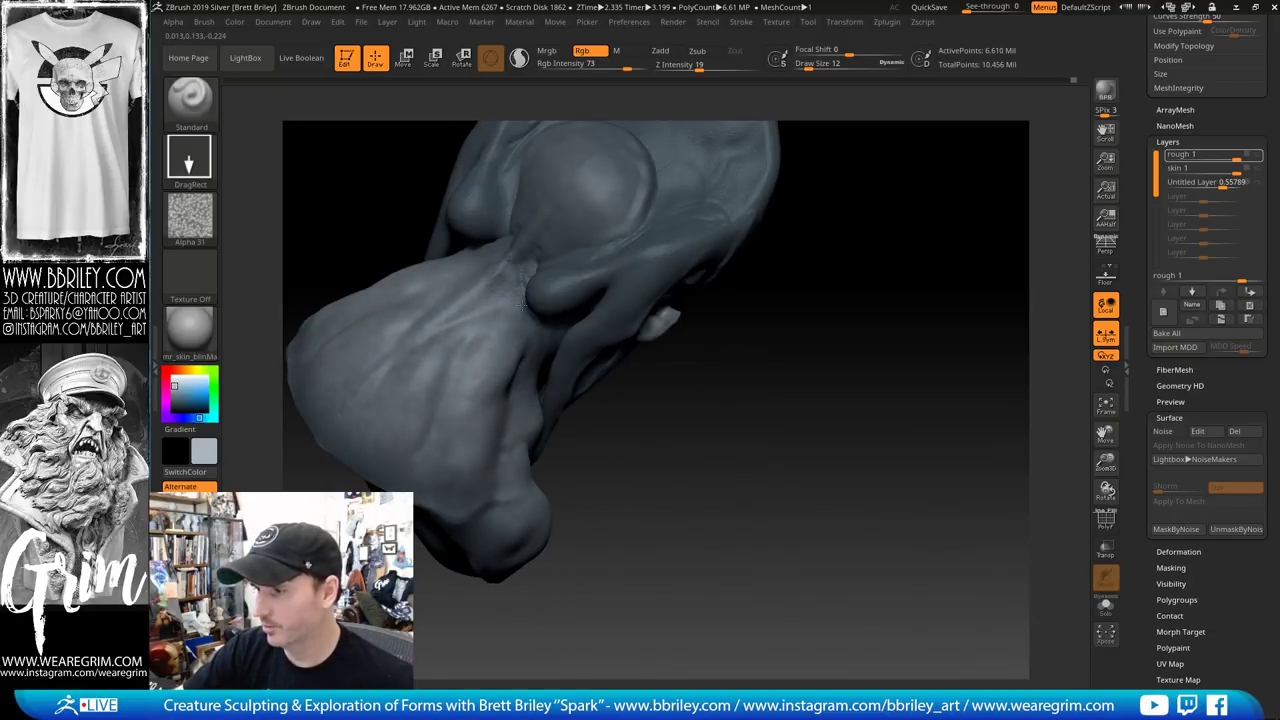
{"action": "right_click_drag", "start_coordinate": [507, 266], "coordinate": [587, 369]}
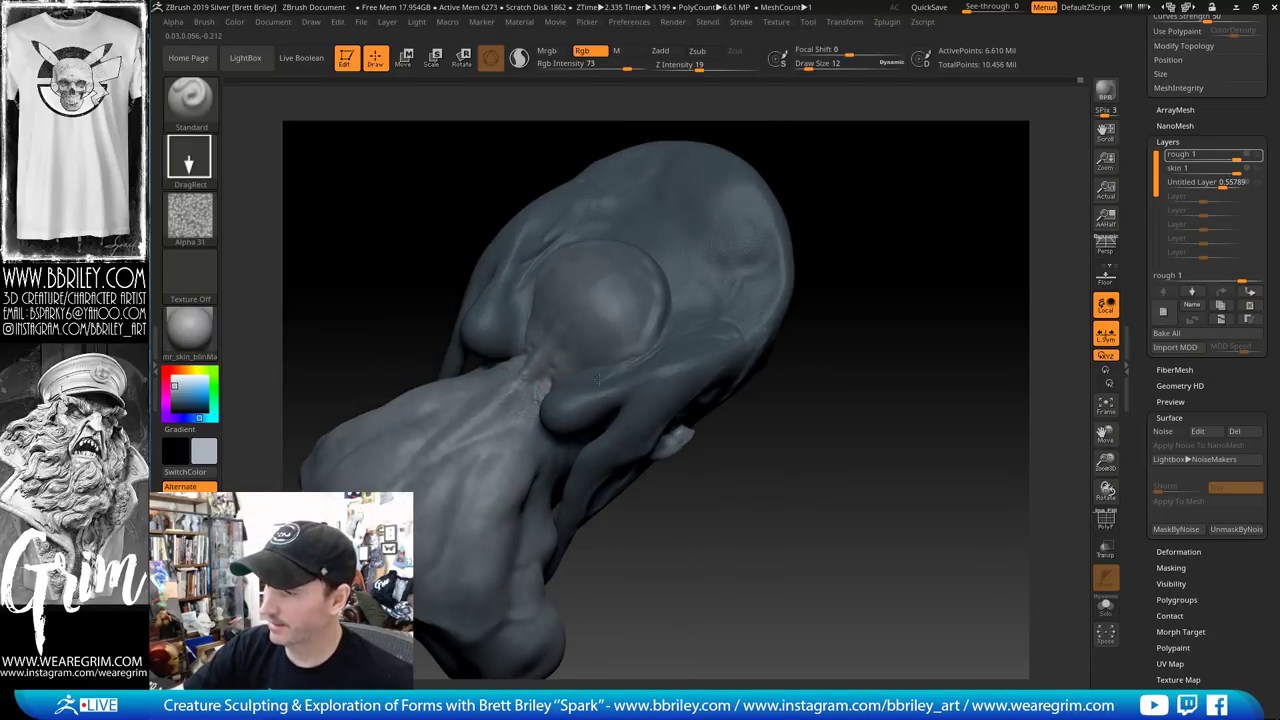
{"action": "right_click_drag", "start_coordinate": [894, 249], "coordinate": [822, 241]}
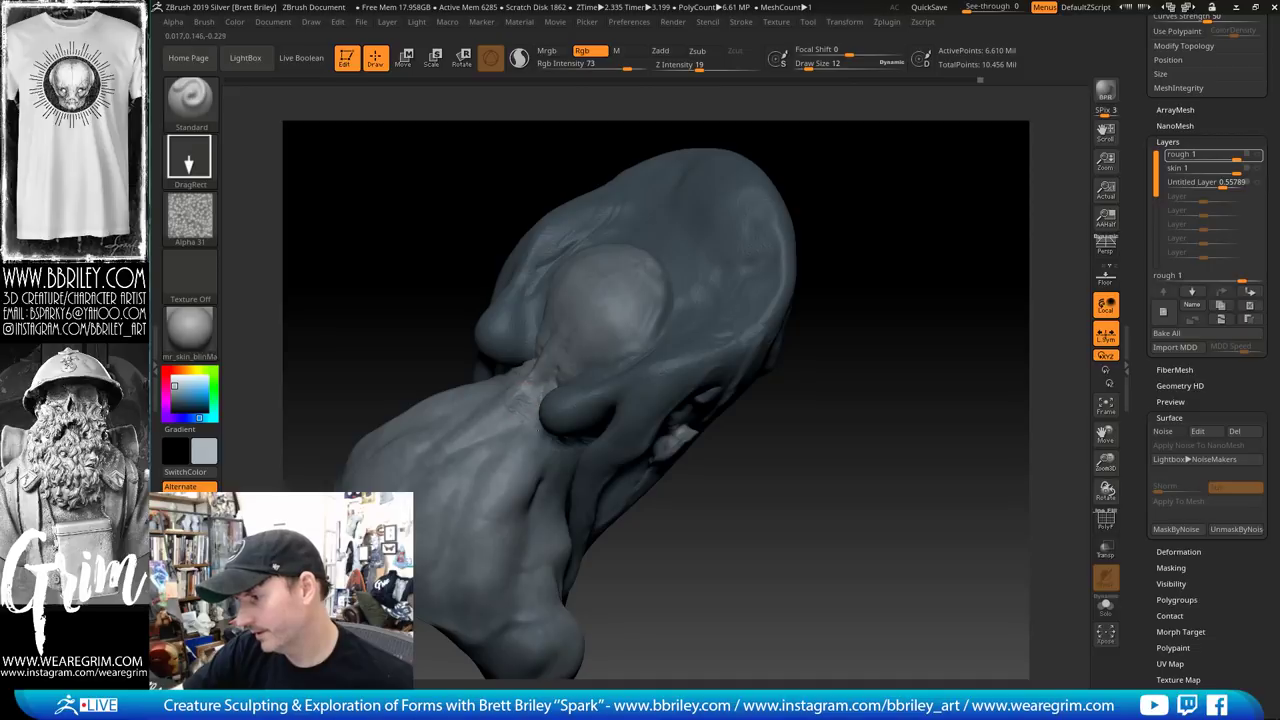
{"action": "right_click_drag", "start_coordinate": [924, 296], "coordinate": [851, 297]}
{"action": "key", "text": "shift"}
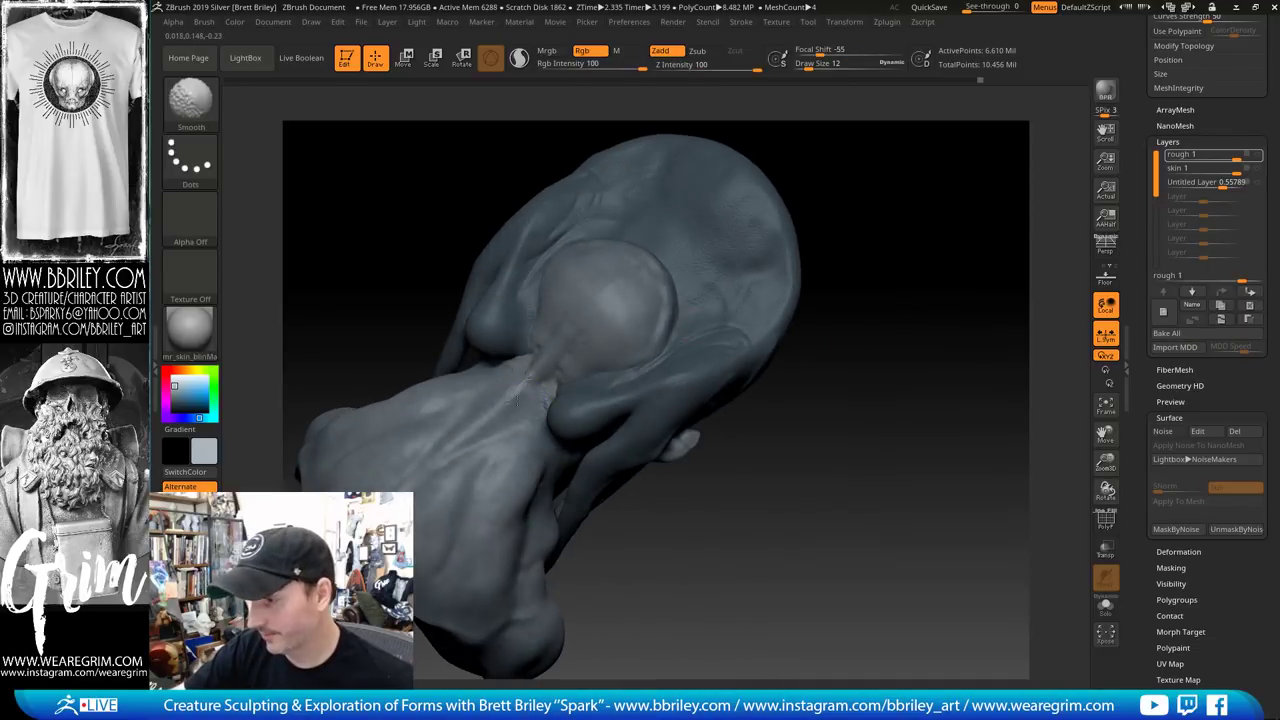
{"action": "left_click_drag", "start_coordinate": [518, 392], "coordinate": [541, 380], "text": "shift"}
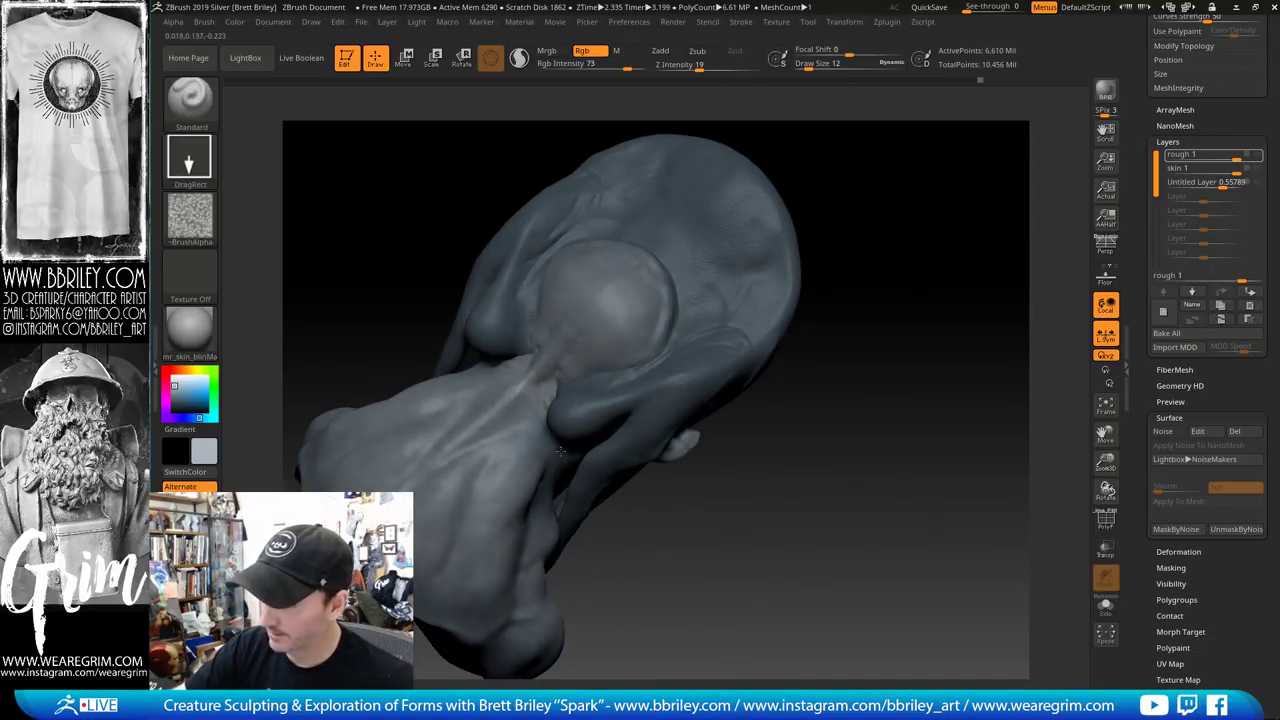
Add the paler grey-blue mottling to the side of the neck, the ear and the skin behind it
{"action": "mouse_move", "coordinate": [810, 401]}
{"action": "right_mouse_down"}
{"action": "mouse_move", "coordinate": [963, 277]}
{"action": "mouse_move", "coordinate": [909, 240]}
{"action": "mouse_move", "coordinate": [827, 228]}
{"action": "right_mouse_up"}
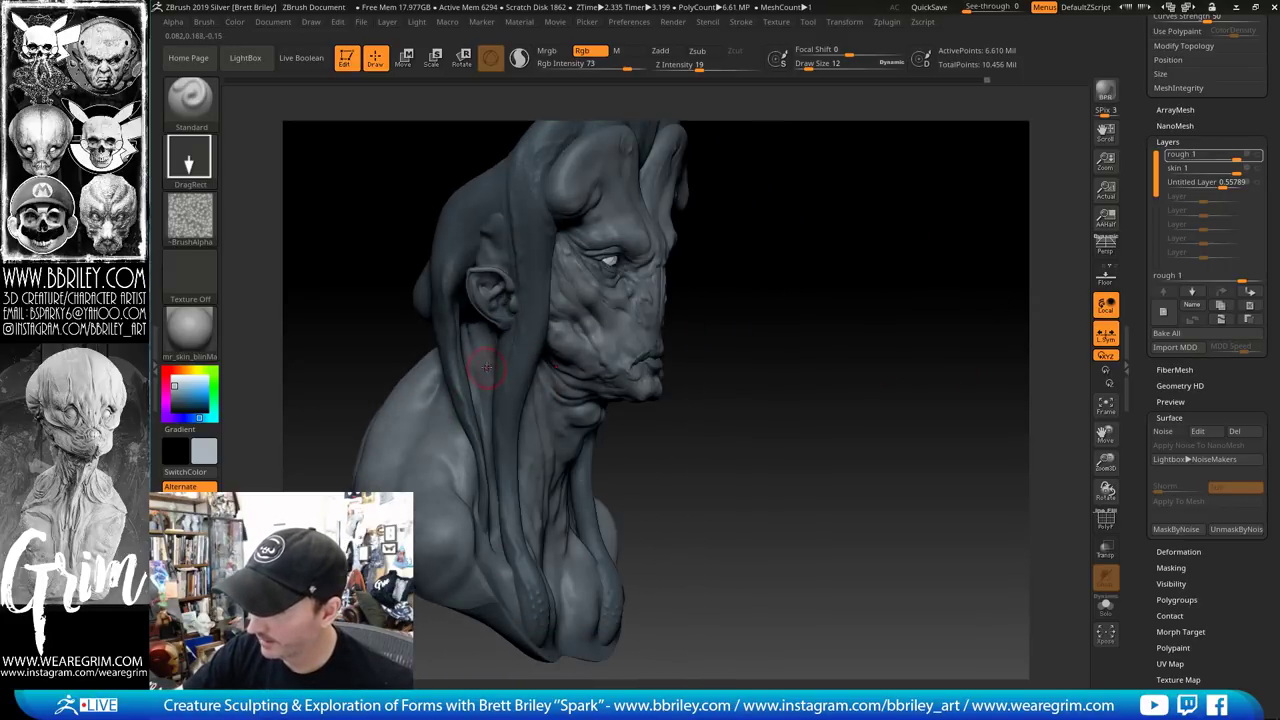
{"action": "right_click_drag", "start_coordinate": [806, 404], "coordinate": [770, 396]}
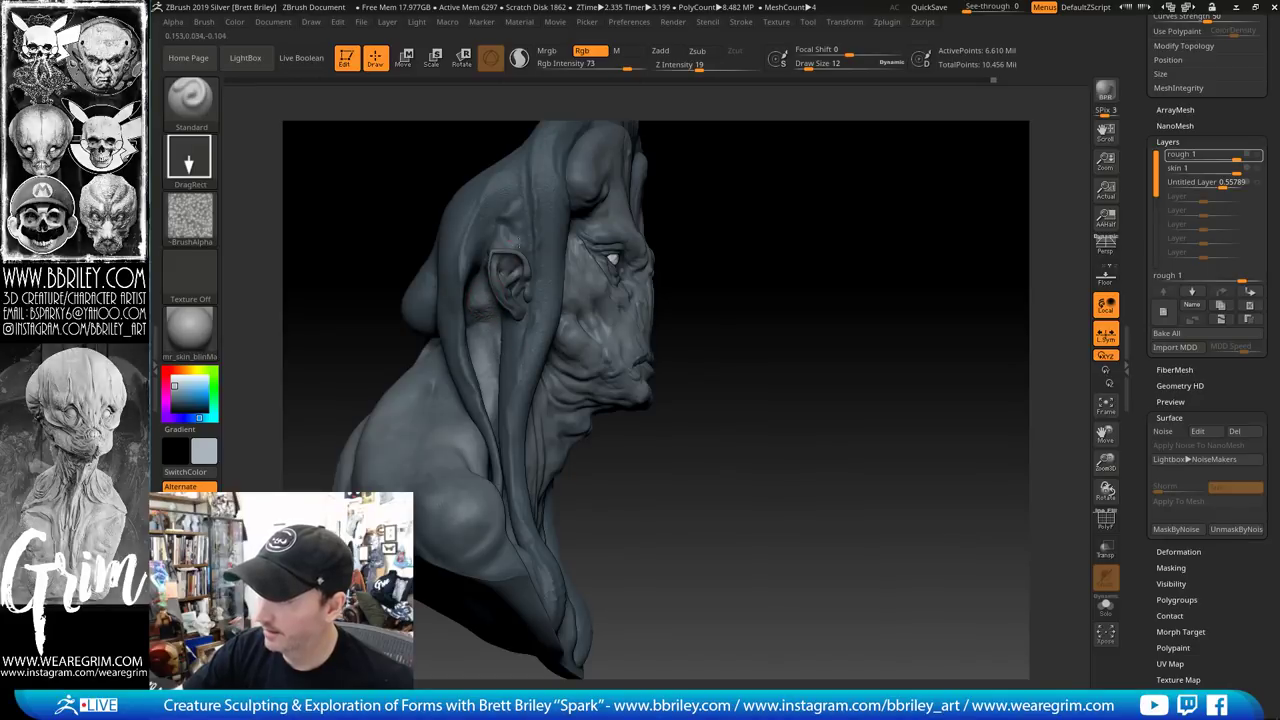
{"action": "right_click_drag", "start_coordinate": [823, 246], "coordinate": [536, 248]}
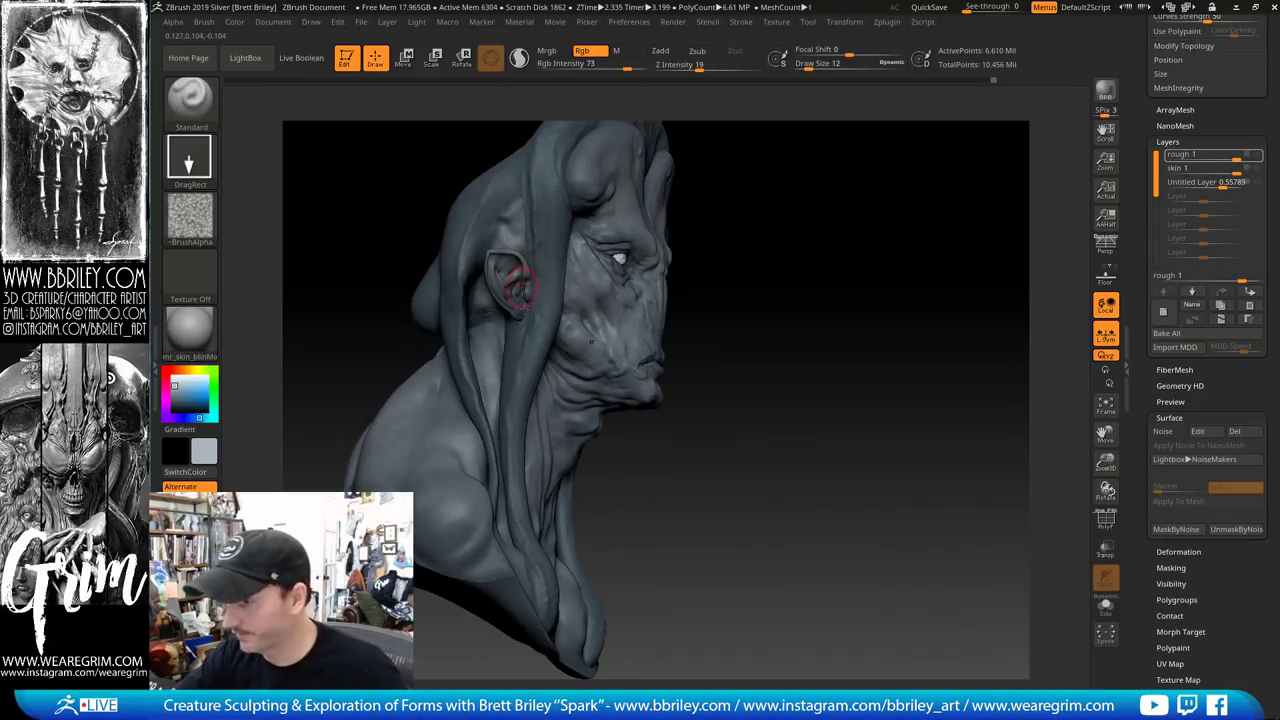
{"action": "right_click_drag", "start_coordinate": [850, 258], "coordinate": [766, 234]}
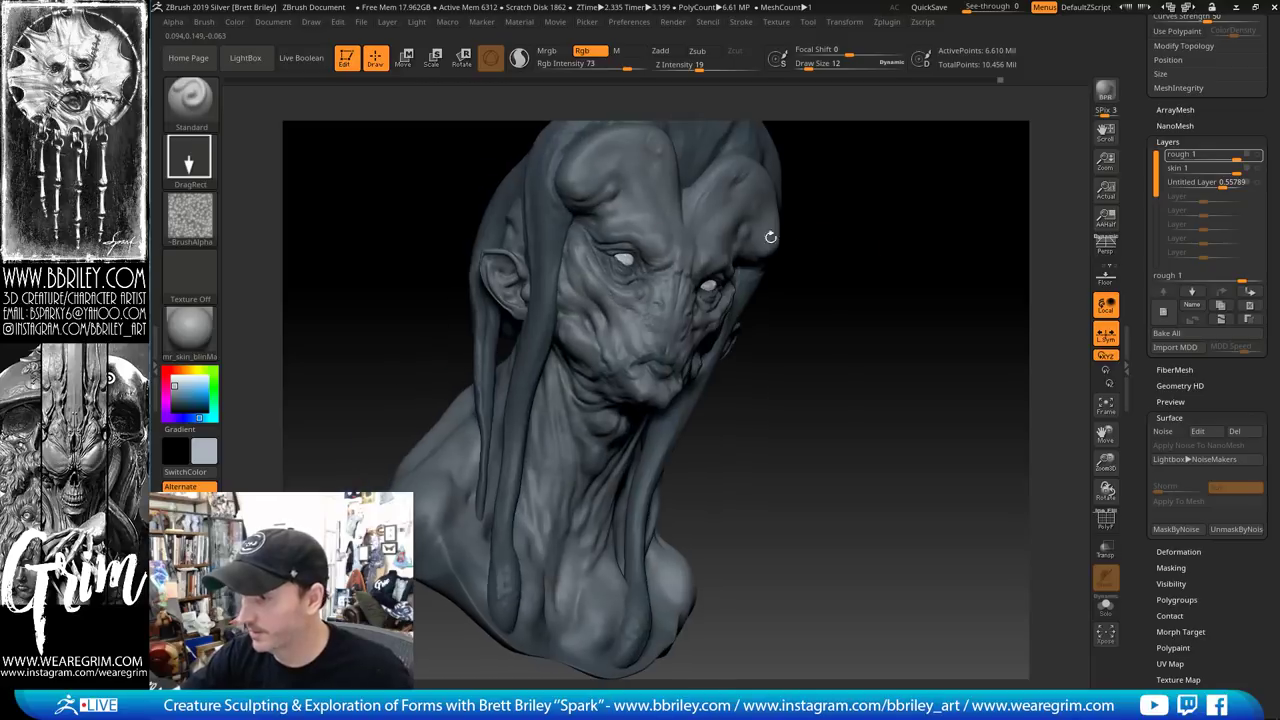
{"action": "mouse_move", "coordinate": [906, 294]}
{"action": "right_mouse_down"}
{"action": "mouse_move", "coordinate": [854, 314]}
{"action": "mouse_move", "coordinate": [863, 297]}
{"action": "mouse_move", "coordinate": [927, 343]}
{"action": "mouse_move", "coordinate": [920, 303]}
{"action": "mouse_move", "coordinate": [957, 317]}
{"action": "mouse_move", "coordinate": [945, 365]}
{"action": "right_mouse_up"}
Pick a lighter grey-blue, set Rgb Intensity to 81 and paint highlights on the face at draw size 10
{"action": "left_click", "coordinate": [1101, 256]}
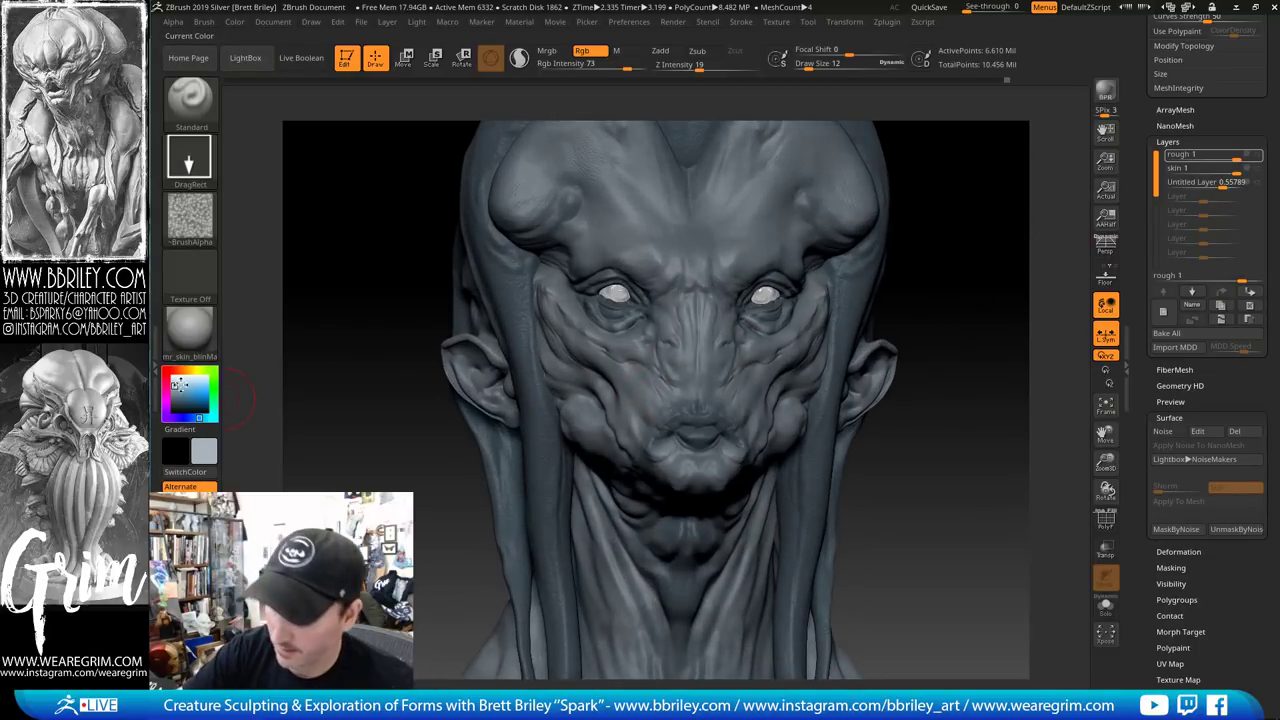
{"action": "left_click", "coordinate": [179, 382]}
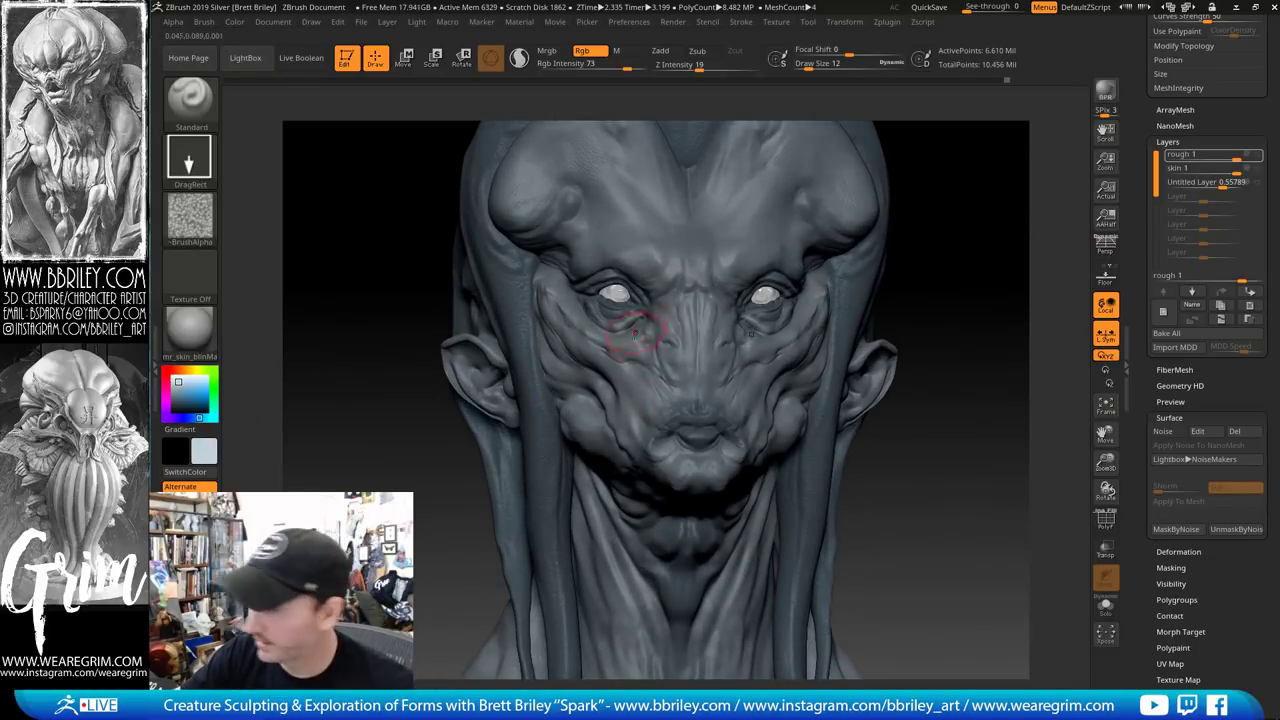
{"action": "left_click", "coordinate": [632, 66]}
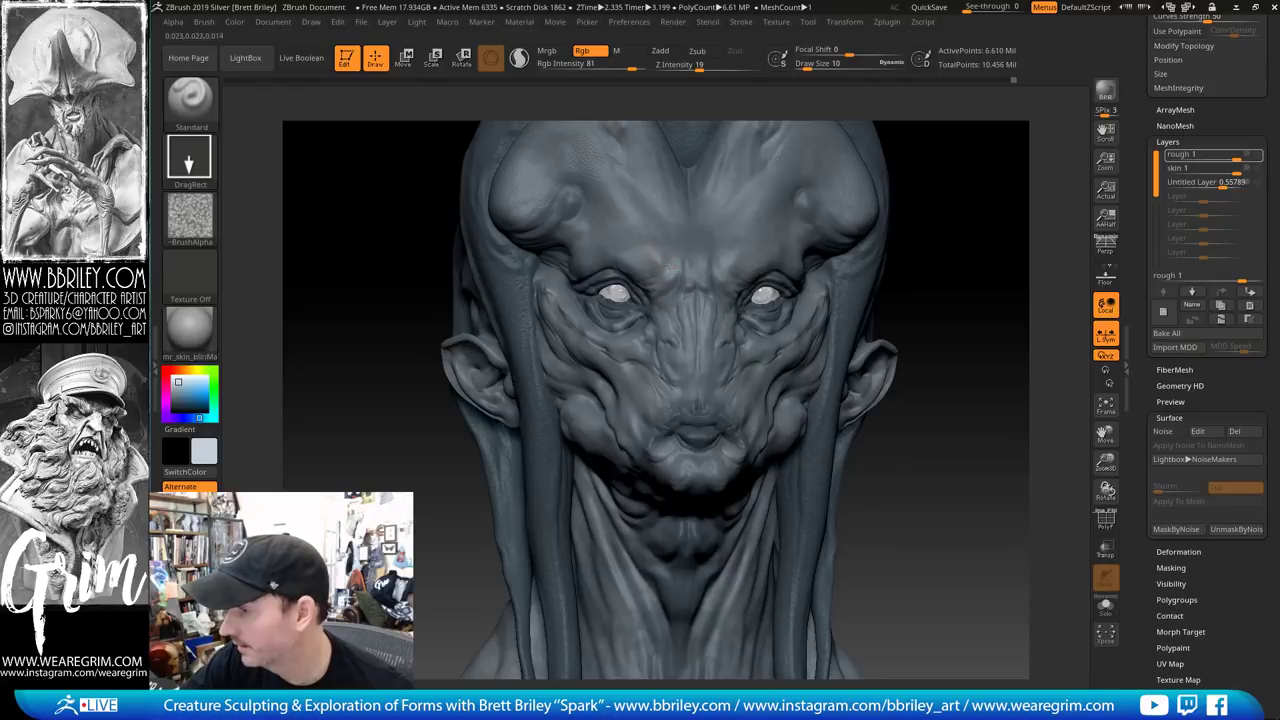
{"action": "left_click_drag", "start_coordinate": [975, 189], "coordinate": [601, 259]}
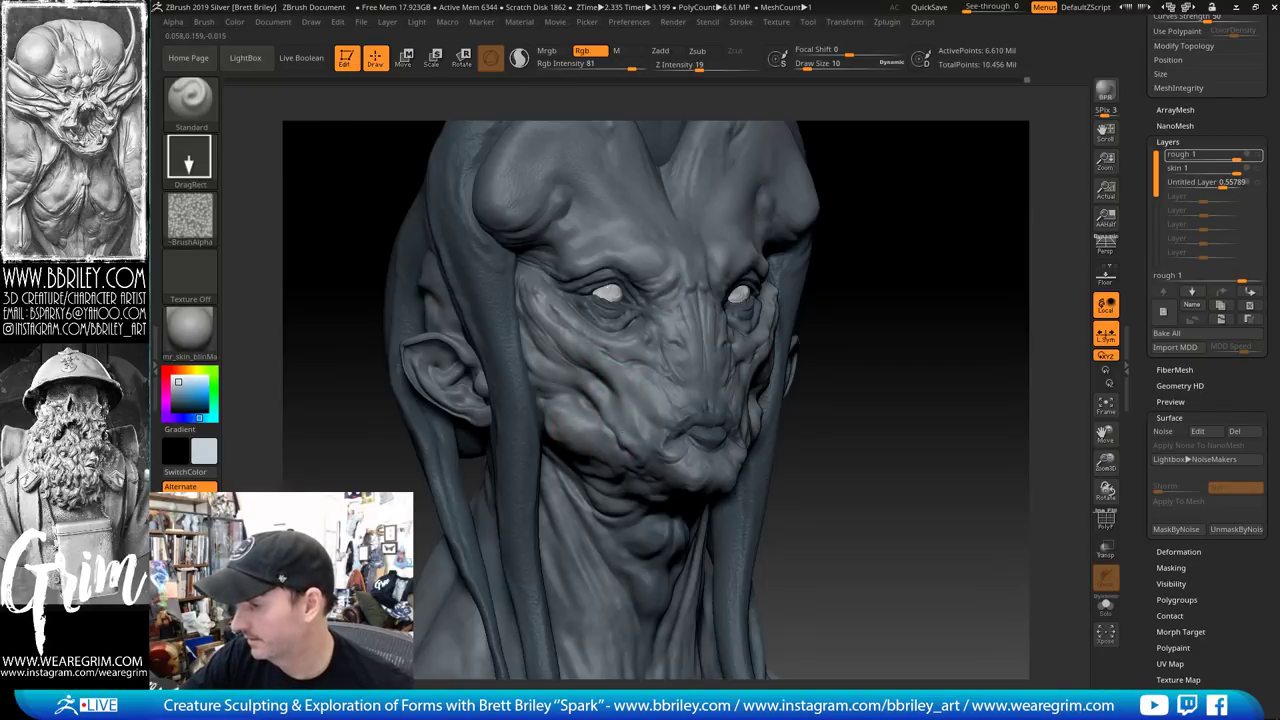
Reduce the draw size to 5 and paint fine light grey-blue highlights over the forehead and brow
{"action": "key", "text": "bracketleft"}
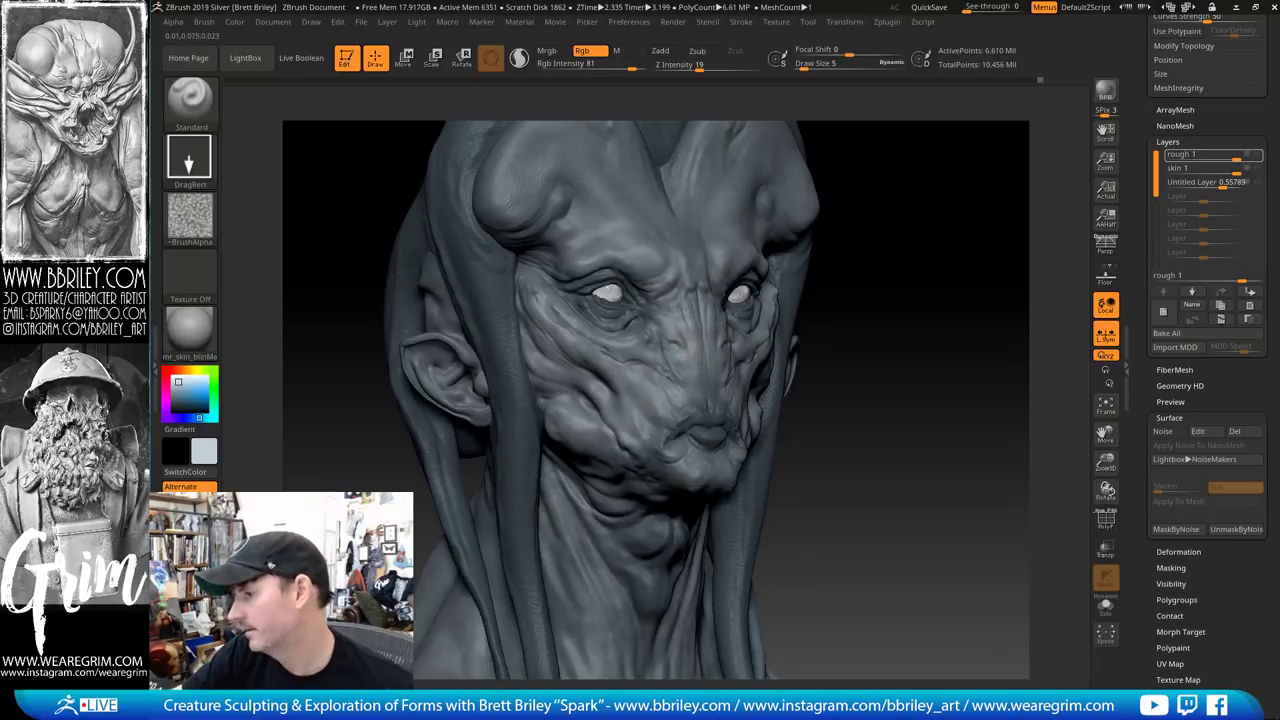
{"action": "left_click_drag", "start_coordinate": [683, 229], "coordinate": [675, 208]}
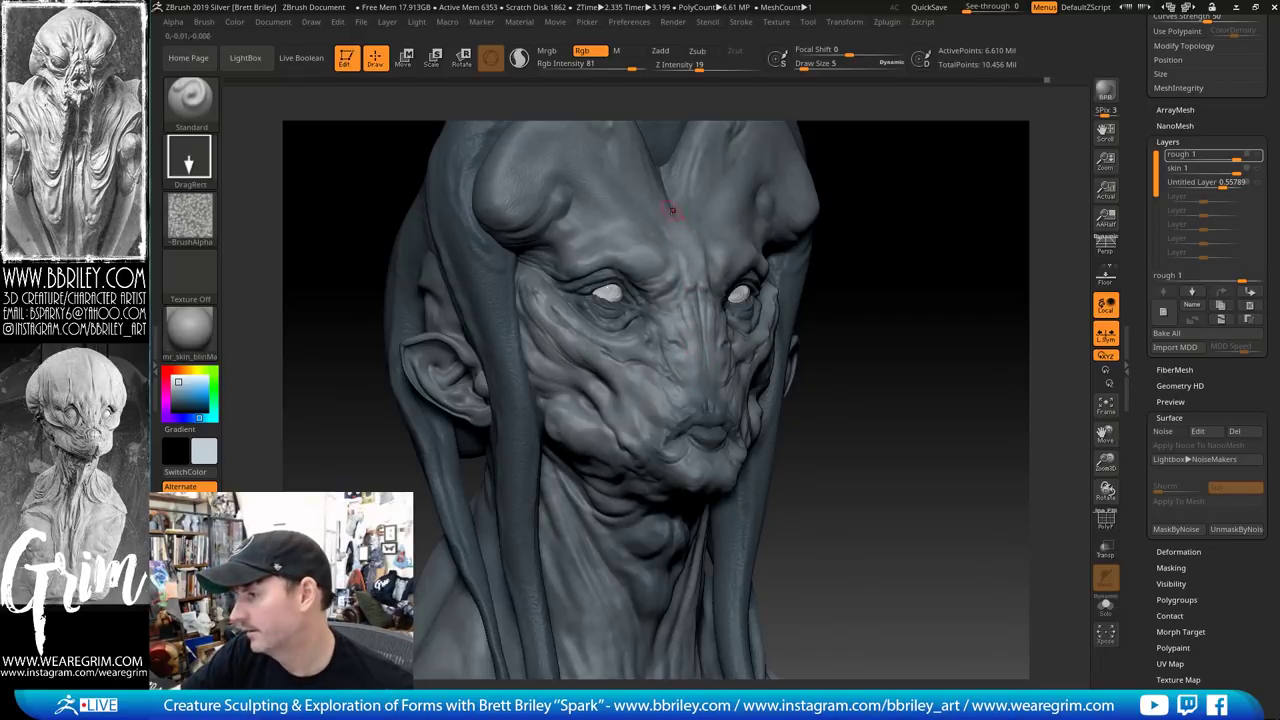
{"action": "left_click_drag", "start_coordinate": [912, 189], "coordinate": [815, 189]}
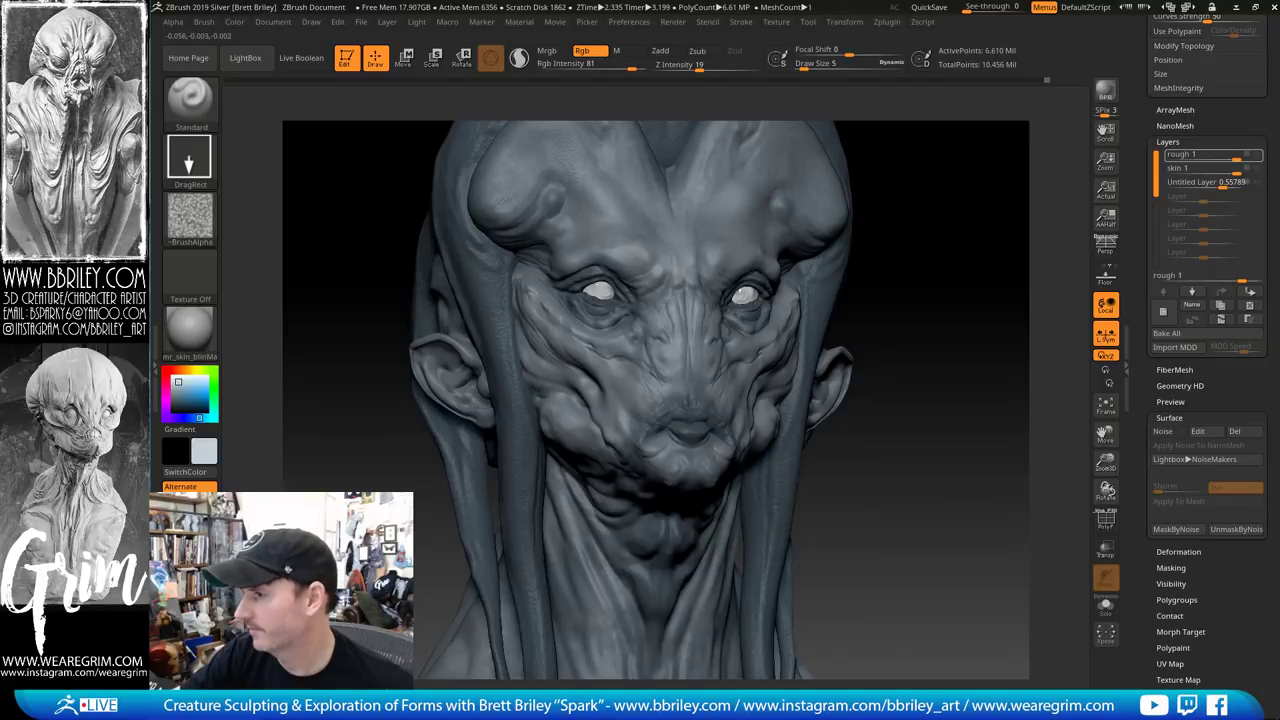
{"action": "left_click_drag", "start_coordinate": [798, 217], "coordinate": [807, 238]}
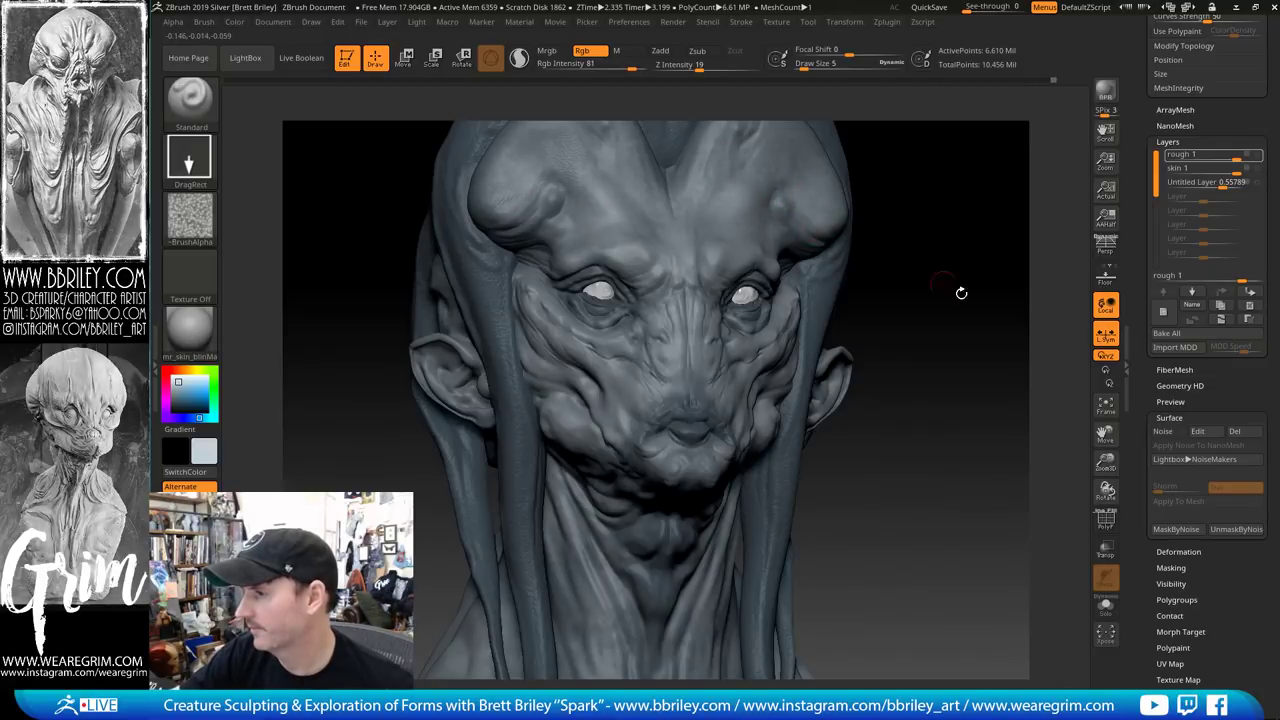
{"action": "left_click_drag", "start_coordinate": [962, 298], "coordinate": [896, 281], "text": "alt"}
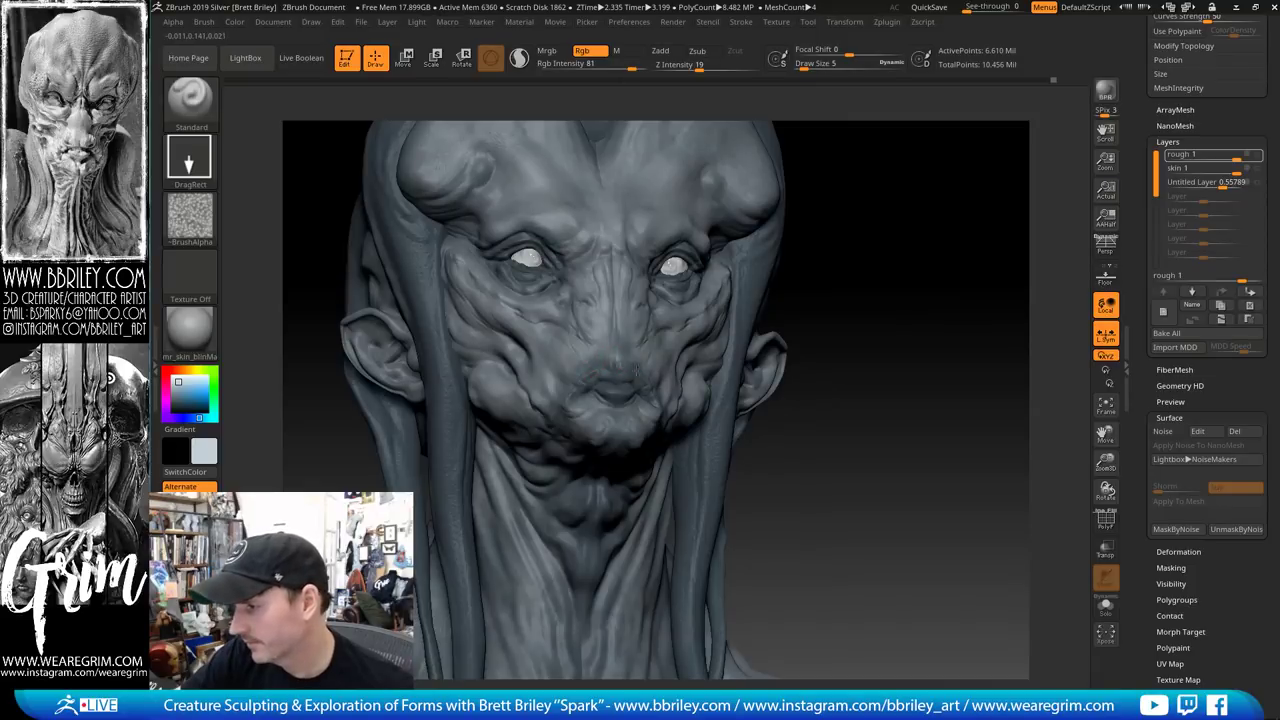
Continue the light grey-blue highlights around the mouth and down the throat and sides of the neck
{"action": "right_click_drag", "start_coordinate": [629, 351], "coordinate": [741, 409]}
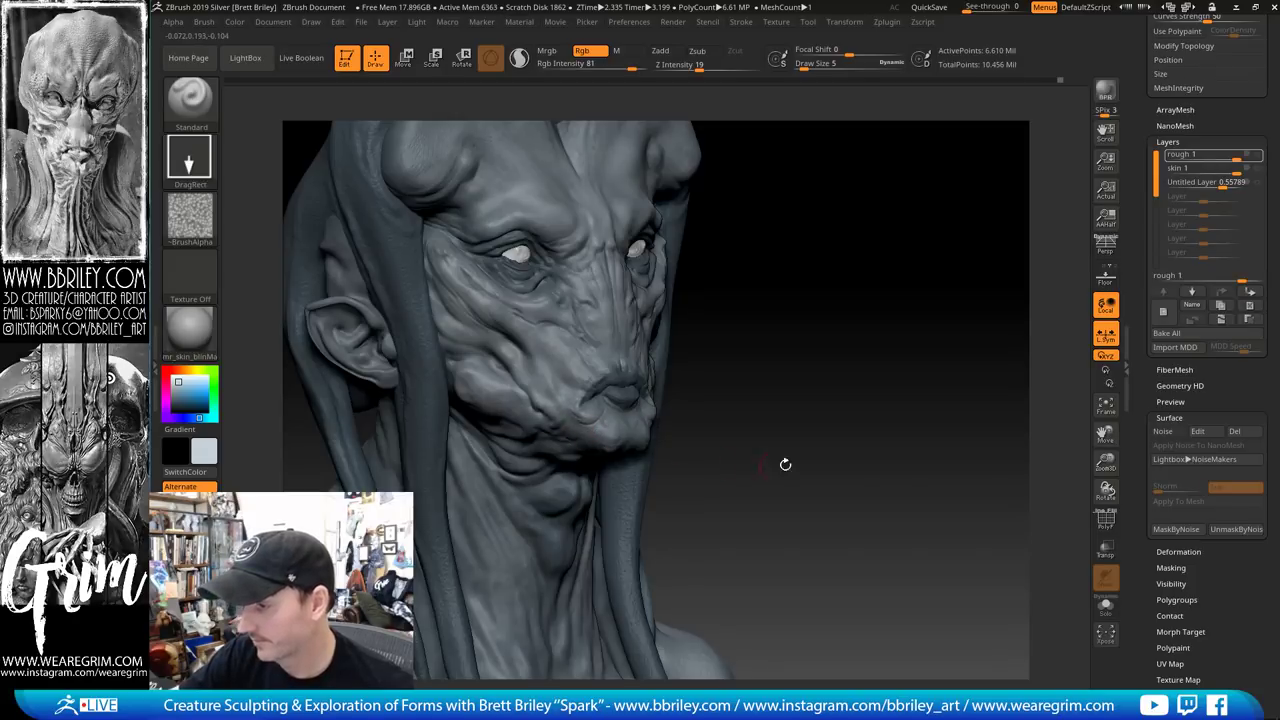
{"action": "mouse_move", "coordinate": [786, 463]}
{"action": "left_mouse_down"}
{"action": "mouse_move", "coordinate": [829, 417]}
{"action": "mouse_move", "coordinate": [823, 383]}
{"action": "mouse_move", "coordinate": [776, 322]}
{"action": "left_mouse_up"}
{"action": "right_click_drag", "start_coordinate": [776, 322], "coordinate": [580, 420]}
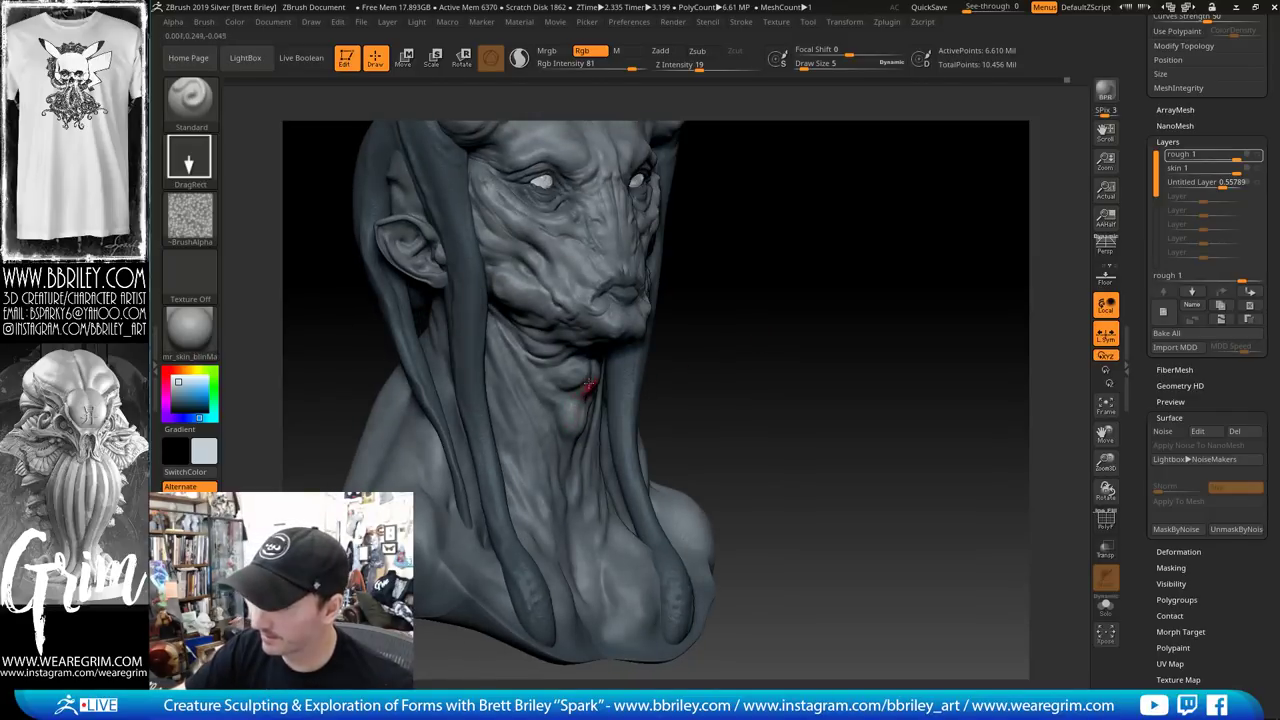
{"action": "right_click_drag", "start_coordinate": [570, 382], "coordinate": [595, 368]}
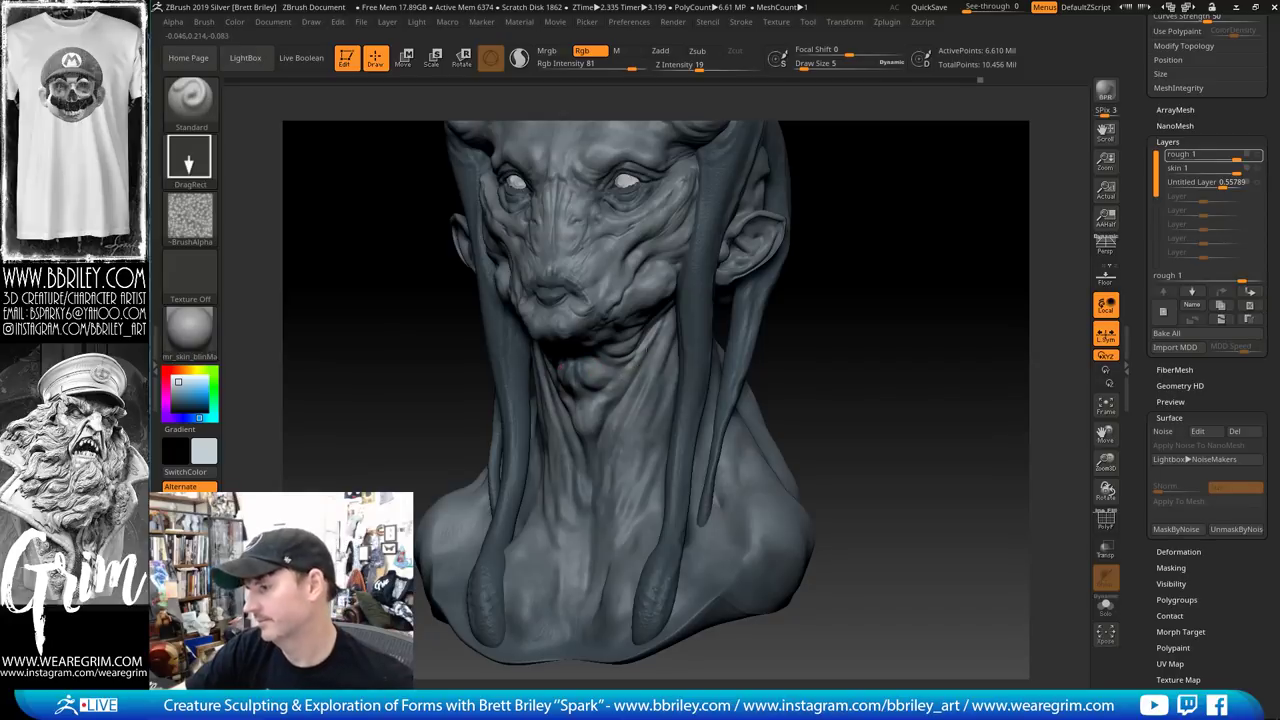
{"action": "mouse_move", "coordinate": [630, 444]}
{"action": "right_mouse_down"}
{"action": "mouse_move", "coordinate": [863, 374]}
{"action": "mouse_move", "coordinate": [840, 330]}
{"action": "mouse_move", "coordinate": [597, 342]}
{"action": "right_mouse_up"}
{"action": "right_click_drag", "start_coordinate": [674, 309], "coordinate": [846, 206]}
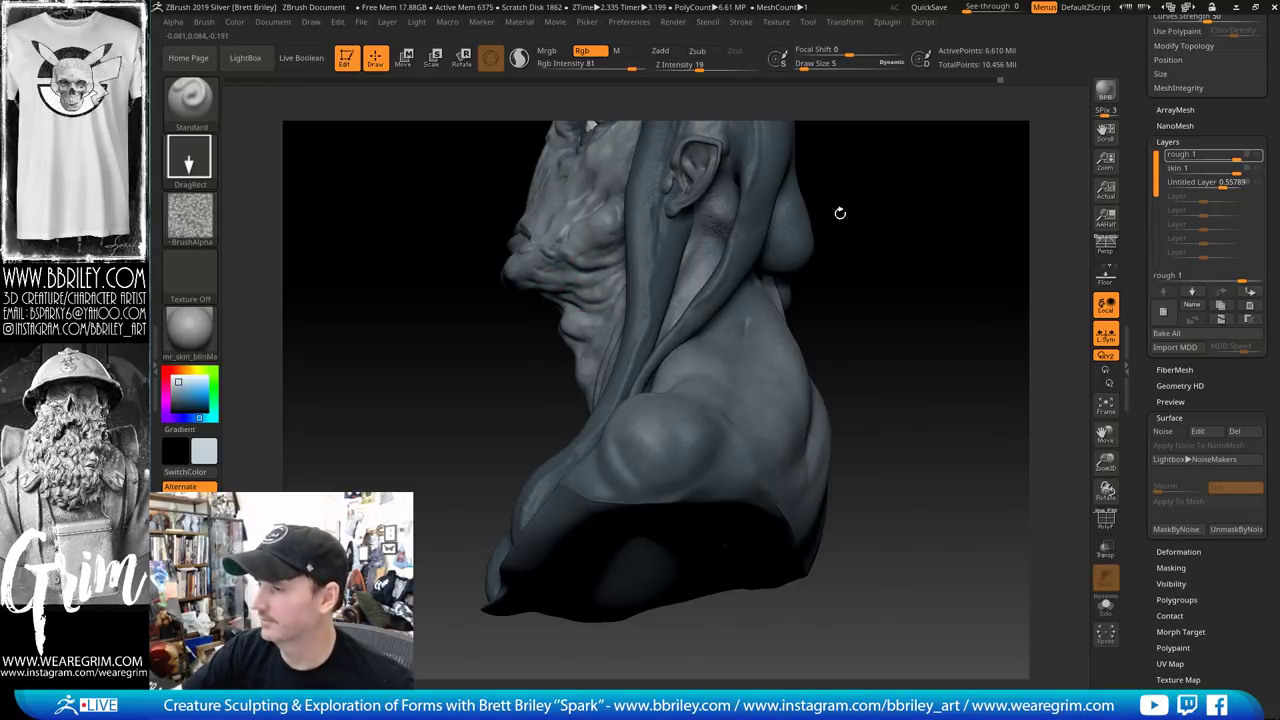
{"action": "mouse_move", "coordinate": [840, 213]}
{"action": "right_mouse_down"}
{"action": "mouse_move", "coordinate": [869, 254]}
{"action": "mouse_move", "coordinate": [760, 300]}
{"action": "mouse_move", "coordinate": [657, 380]}
{"action": "right_mouse_up"}
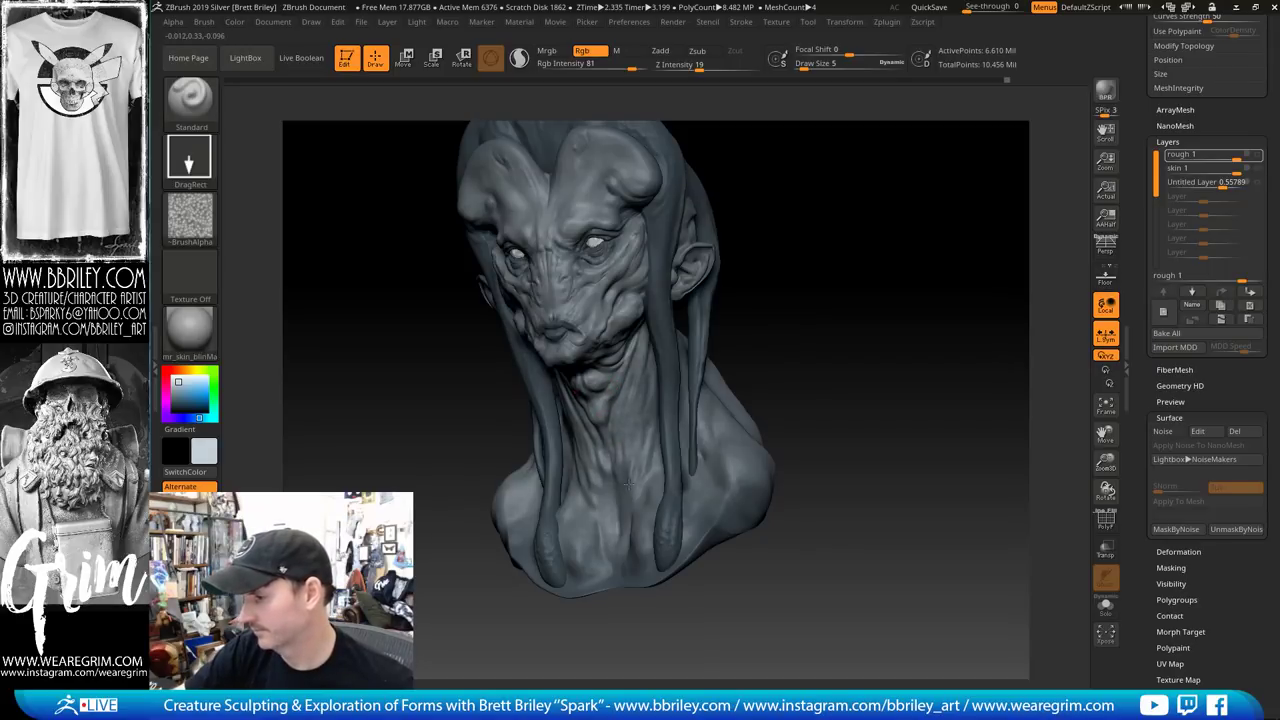
Paint light grey-blue highlights on the chest, shoulders and back of the bust
{"action": "left_click_drag", "start_coordinate": [803, 432], "coordinate": [920, 425]}
{"action": "left_click_drag", "start_coordinate": [616, 525], "coordinate": [630, 548]}
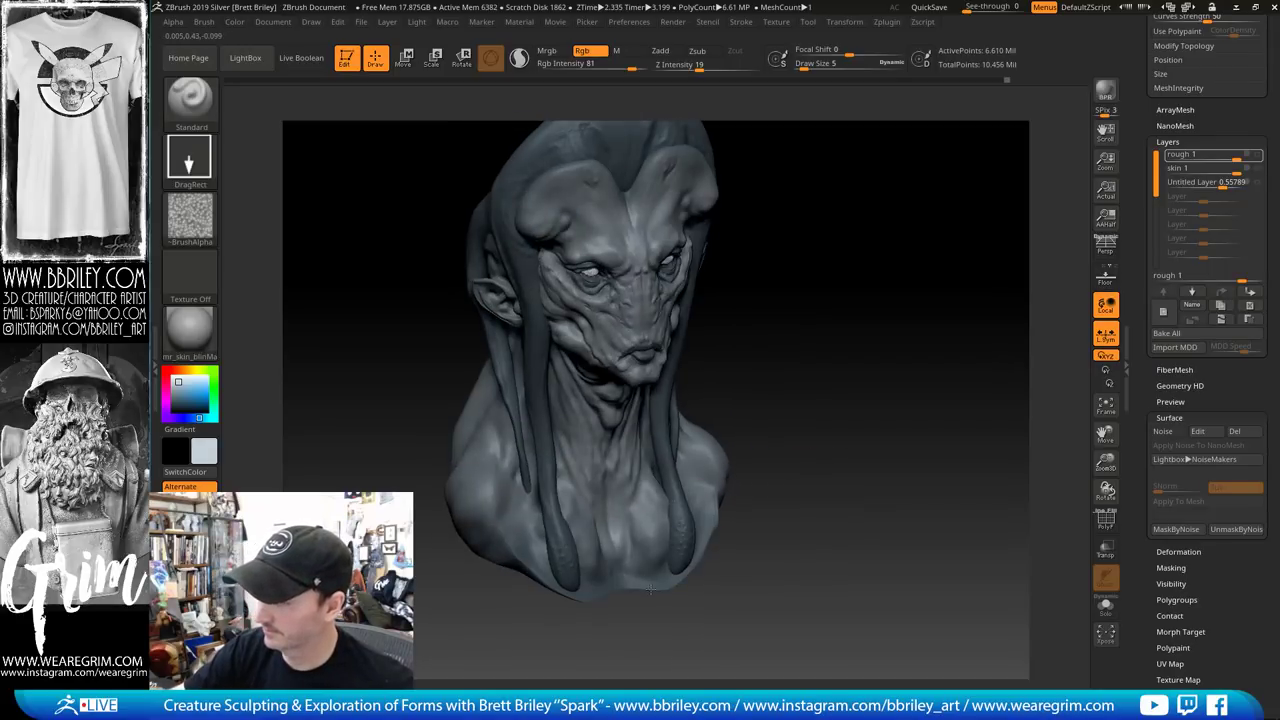
{"action": "left_click_drag", "start_coordinate": [745, 405], "coordinate": [797, 403]}
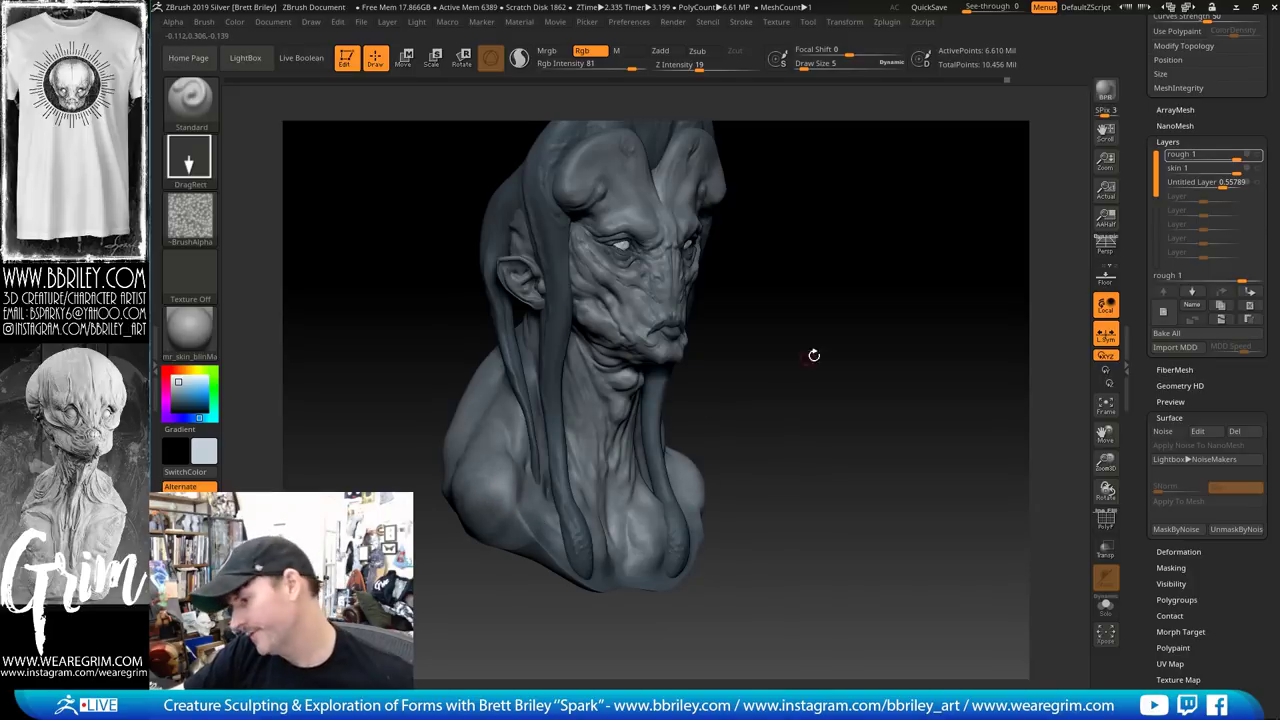
{"action": "mouse_move", "coordinate": [814, 354]}
{"action": "right_mouse_down"}
{"action": "mouse_move", "coordinate": [436, 404]}
{"action": "mouse_move", "coordinate": [605, 474]}
{"action": "mouse_move", "coordinate": [389, 461]}
{"action": "right_mouse_up"}
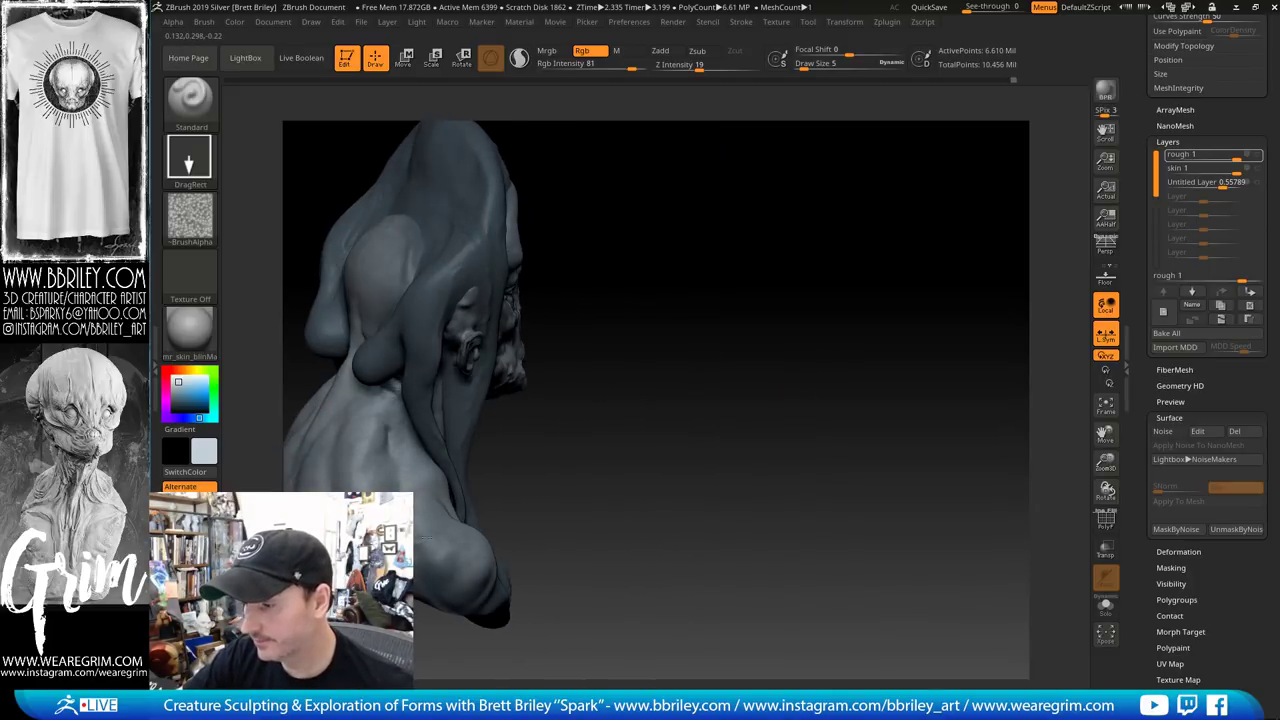
{"action": "right_click_drag", "start_coordinate": [565, 480], "coordinate": [690, 425]}
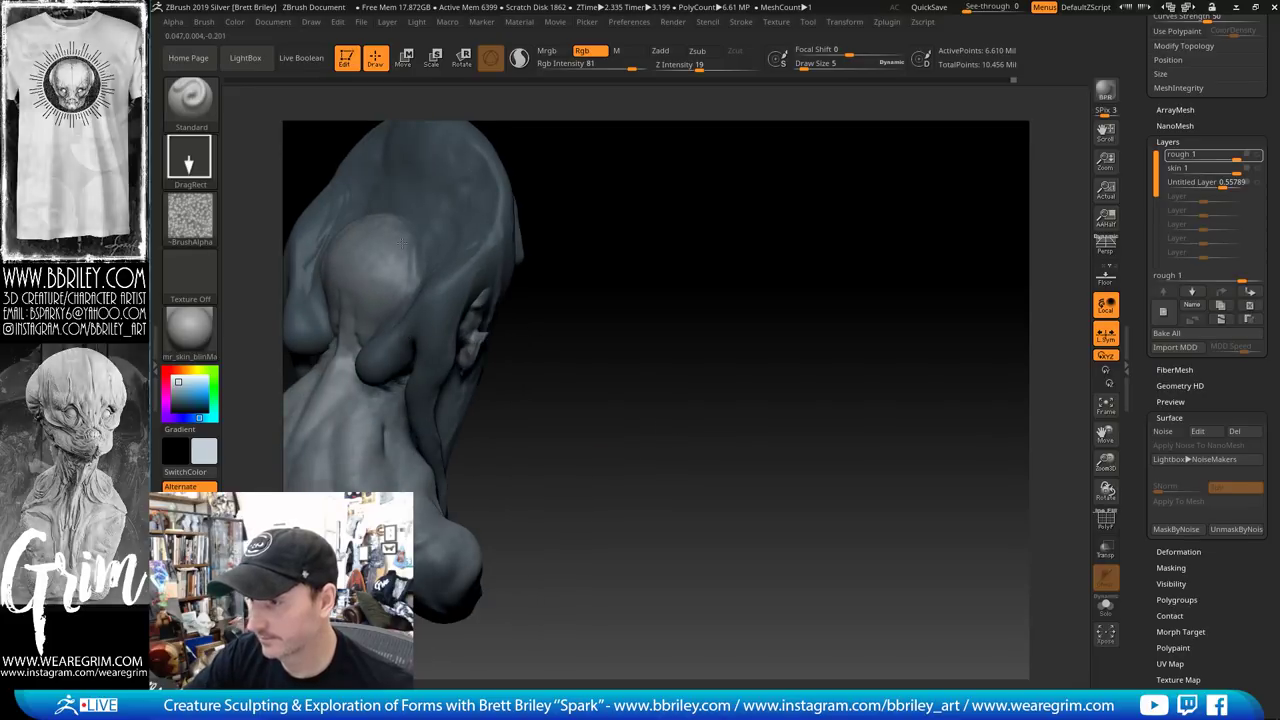
Make the eyeball sphere the active subtool and bring the face into view
{"action": "mouse_move", "coordinate": [593, 329]}
{"action": "right_mouse_down"}
{"action": "mouse_move", "coordinate": [690, 300]}
{"action": "mouse_move", "coordinate": [786, 329]}
{"action": "mouse_move", "coordinate": [817, 287]}
{"action": "right_mouse_up"}
{"action": "left_click_drag", "start_coordinate": [848, 267], "coordinate": [830, 312]}
{"action": "left_click", "coordinate": [526, 377], "text": "alt"}
{"action": "right_click_drag", "start_coordinate": [660, 327], "coordinate": [814, 209]}
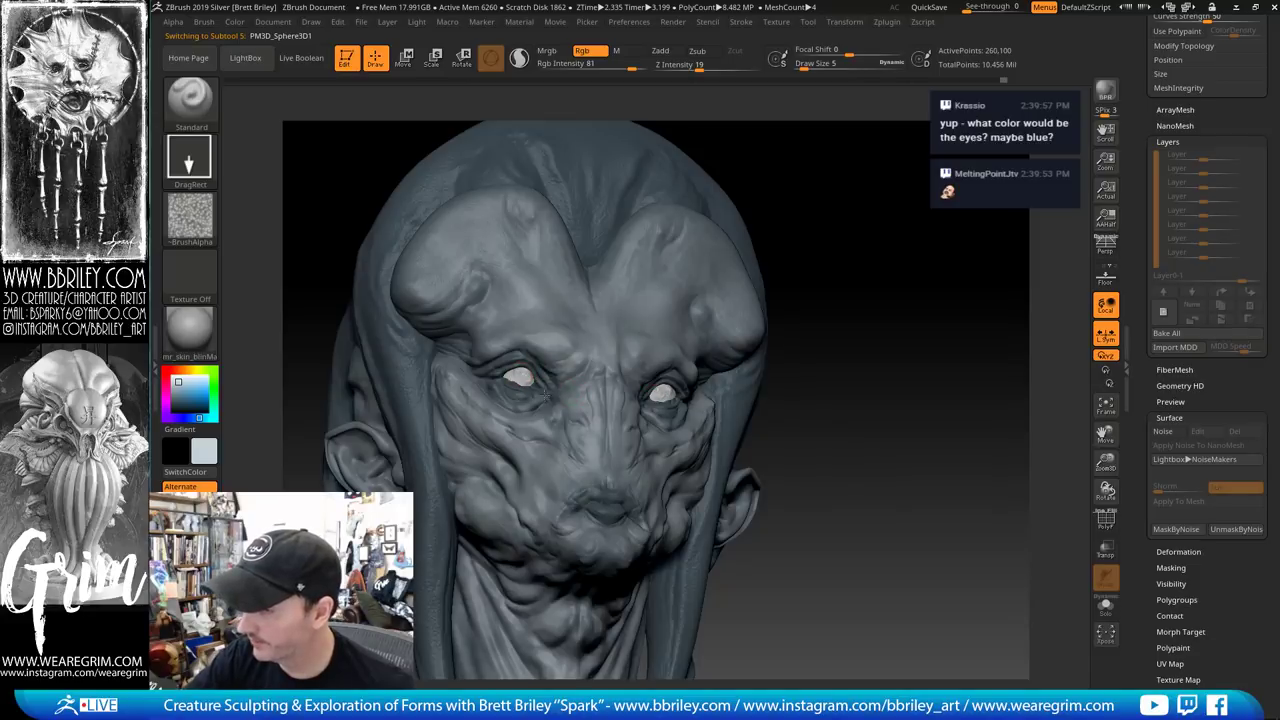
Fill the eyeball subtool with a slate-blue colour of R 83, G 108, B 123
{"action": "left_click_drag", "start_coordinate": [828, 206], "coordinate": [832, 231]}
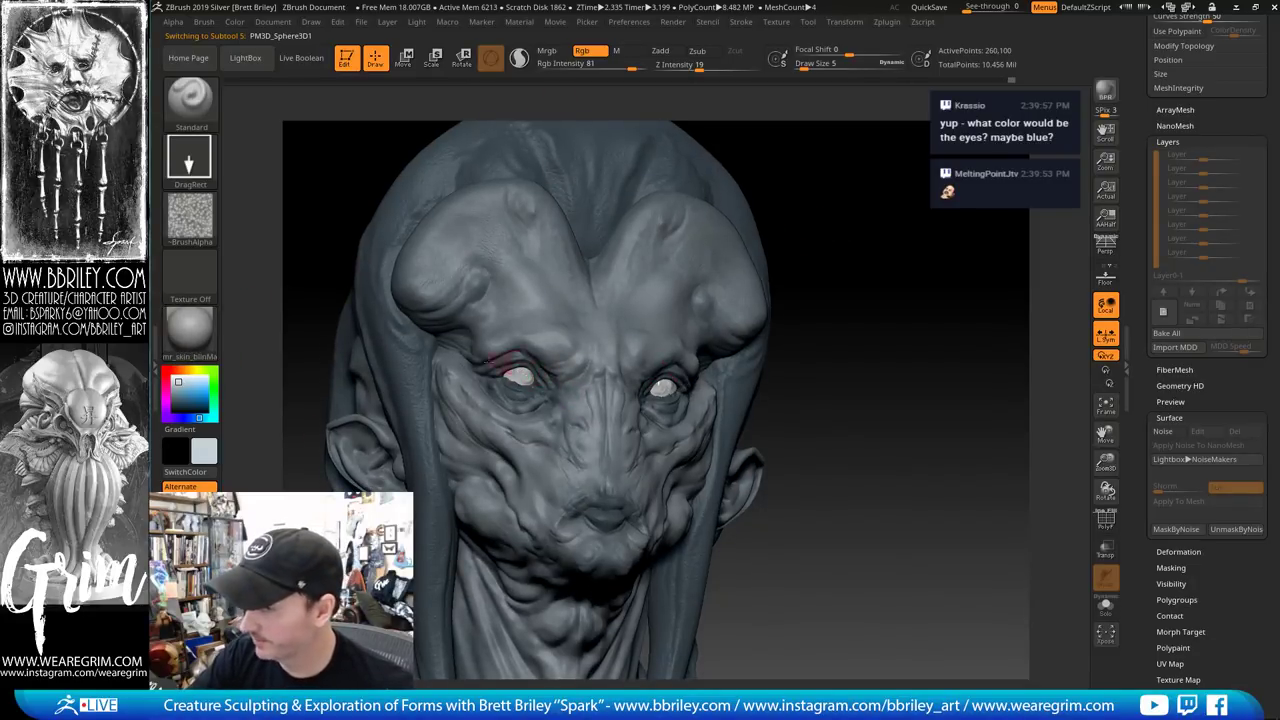
{"action": "left_click_drag", "start_coordinate": [177, 392], "coordinate": [178, 400]}
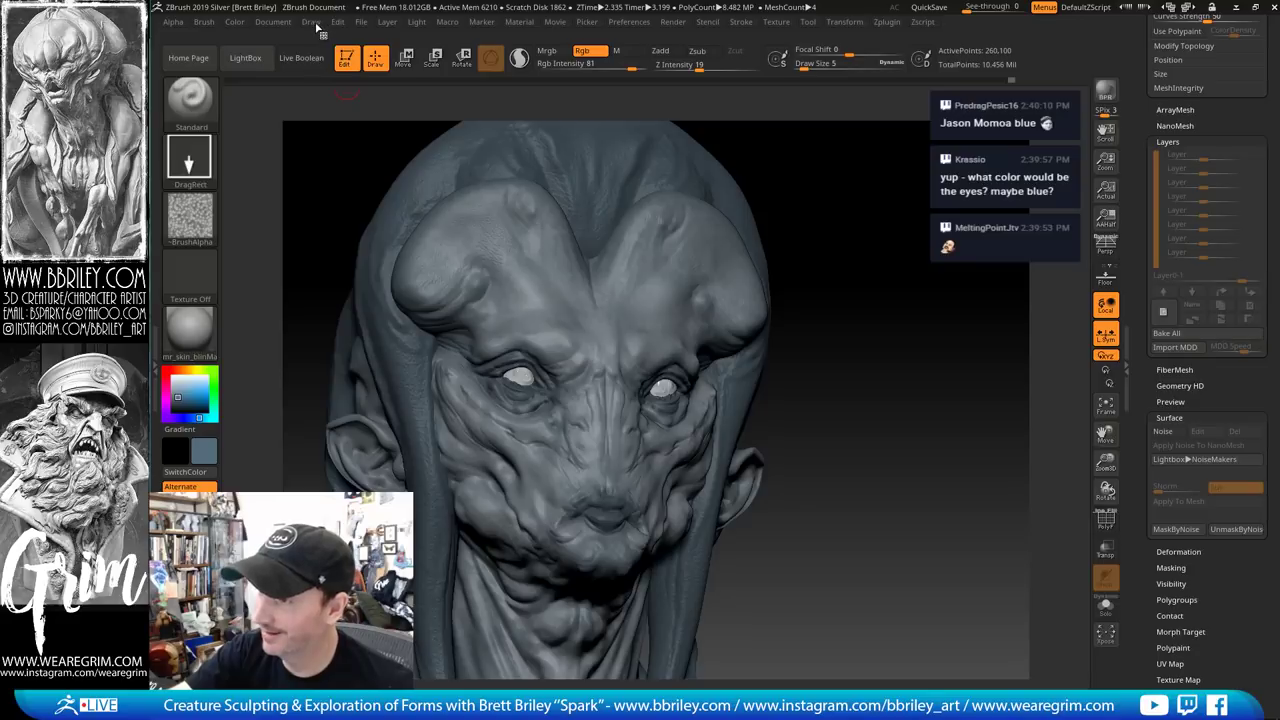
{"action": "left_click", "coordinate": [312, 22]}
{"action": "left_click", "coordinate": [234, 22]}
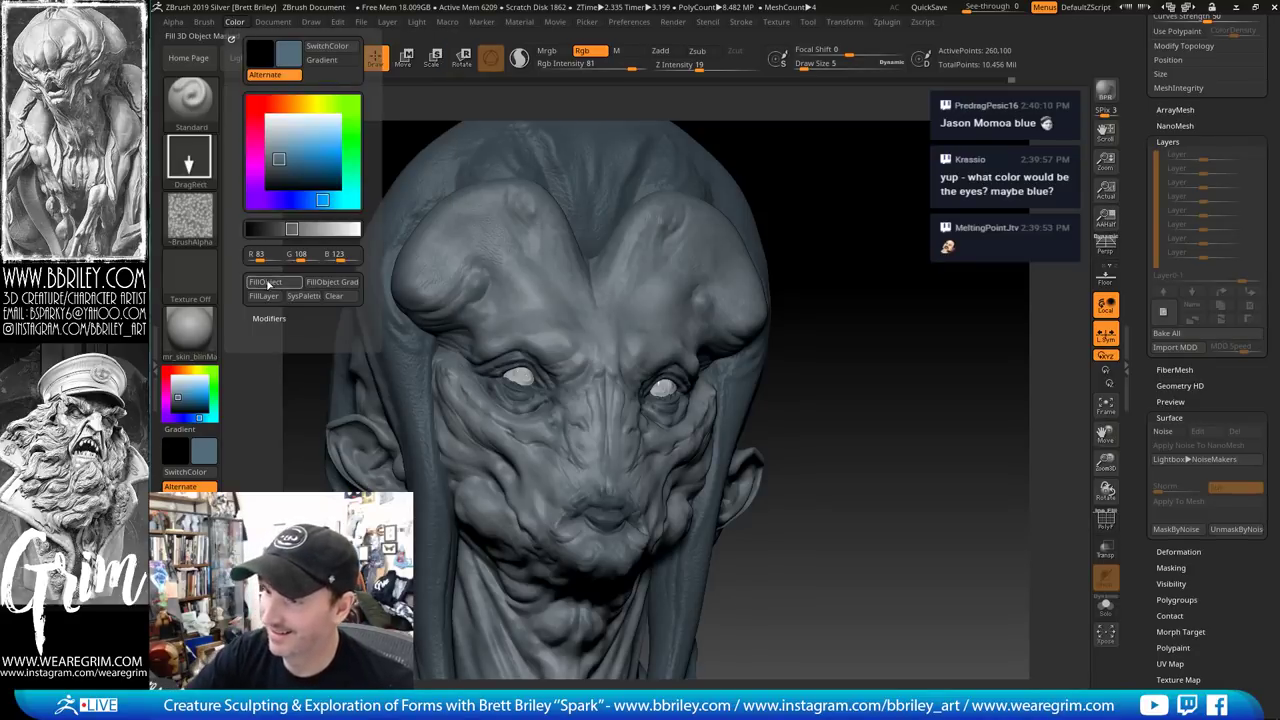
{"action": "left_click", "coordinate": [268, 285]}
Stamp a dark blue-grey ringed iris on both eyes using Alpha 17 with the DragRect stroke
{"action": "left_click_drag", "start_coordinate": [882, 166], "coordinate": [850, 214]}
{"action": "left_click", "coordinate": [190, 217]}
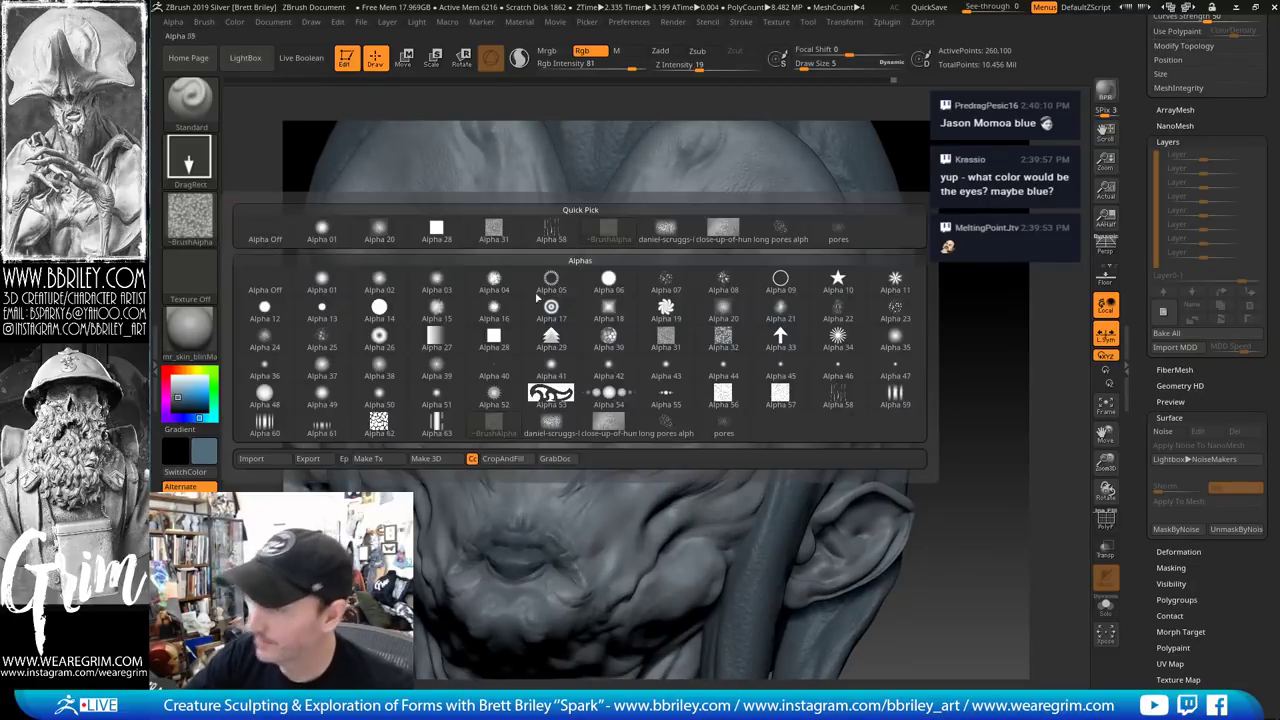
{"action": "left_click", "coordinate": [551, 307]}
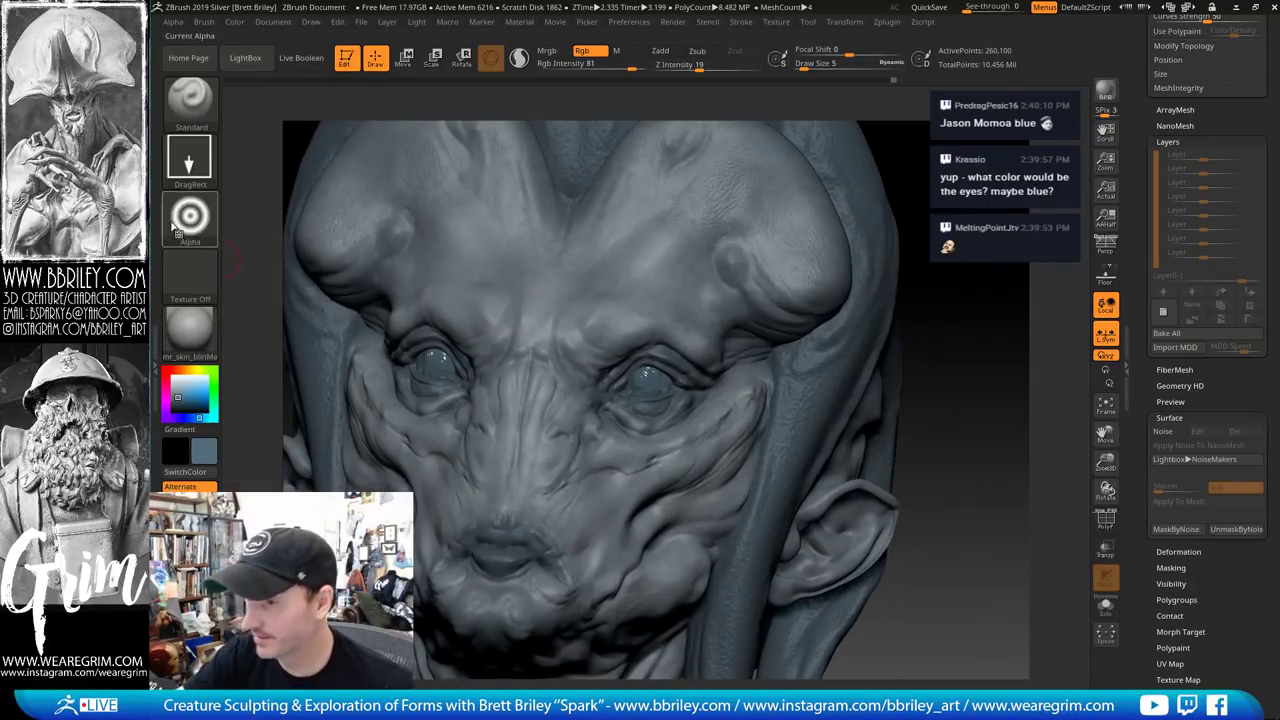
{"action": "left_click_drag", "start_coordinate": [976, 282], "coordinate": [950, 312]}
{"action": "left_click_drag", "start_coordinate": [1074, 351], "coordinate": [1046, 344]}
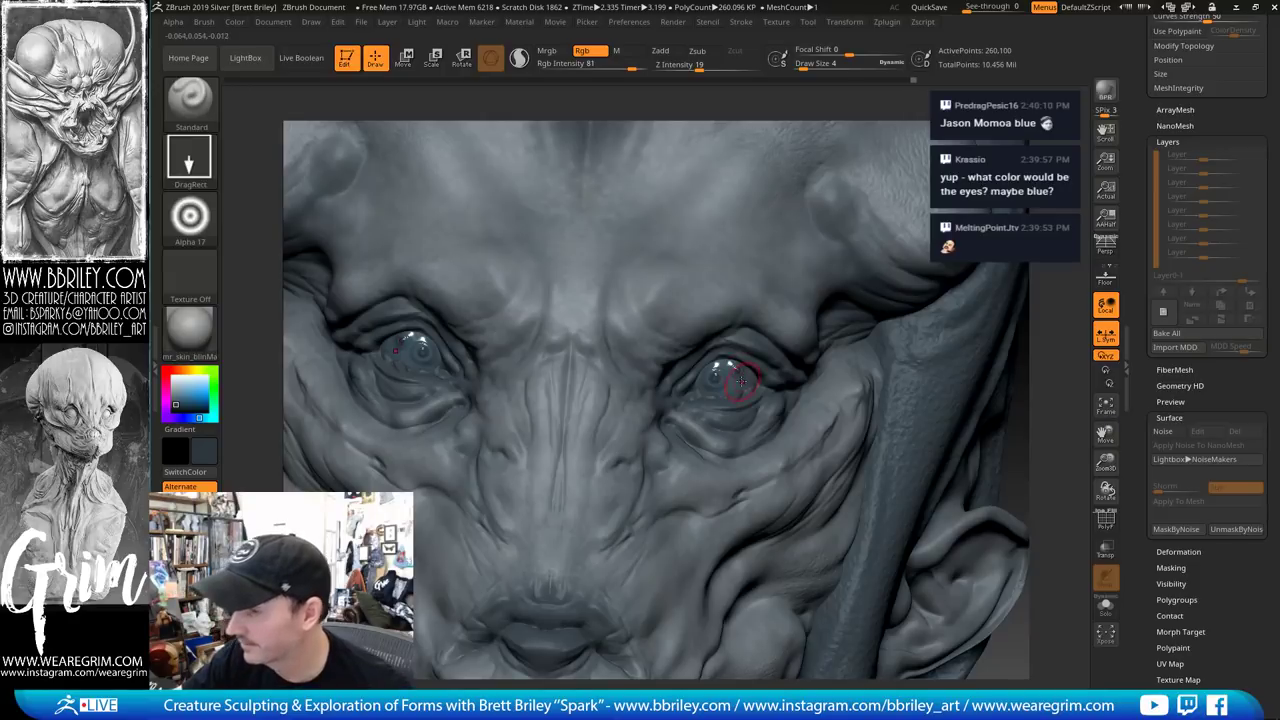
{"action": "key", "text": "ctrl+z"}
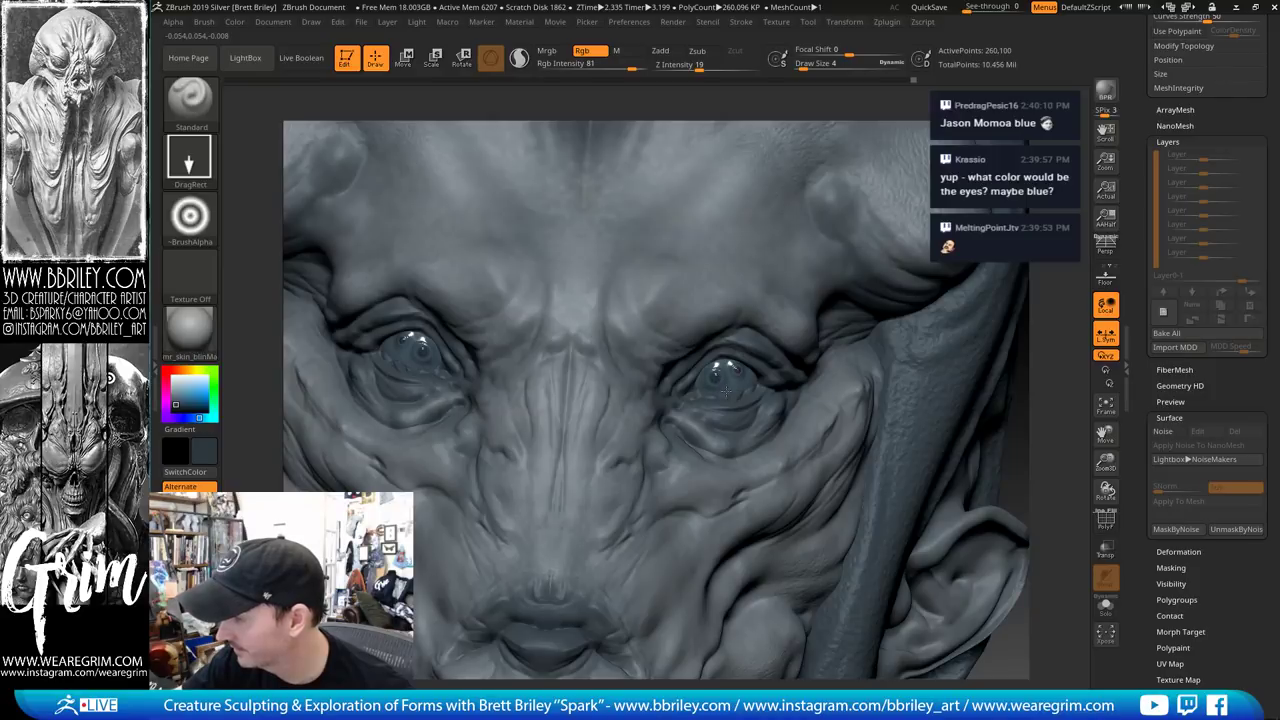
{"action": "left_click_drag", "start_coordinate": [1047, 316], "coordinate": [1072, 313]}
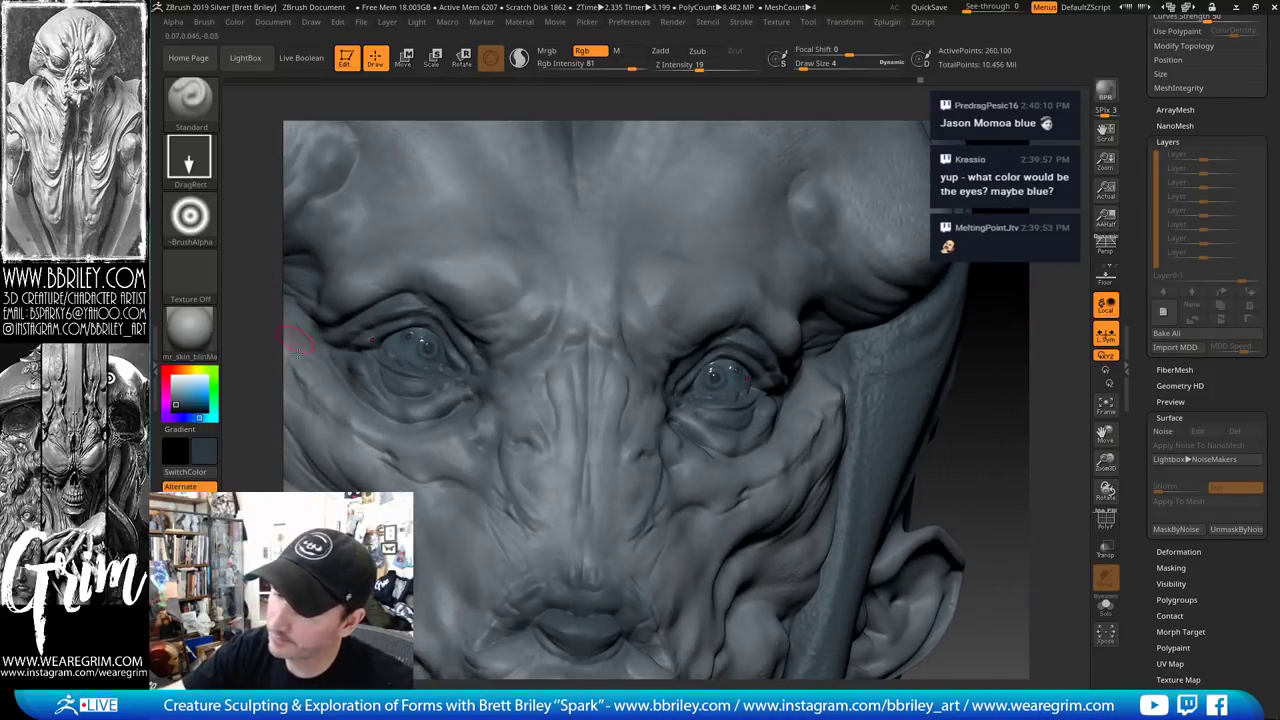
{"action": "left_click", "coordinate": [173, 394]}
{"action": "left_click", "coordinate": [190, 215]}
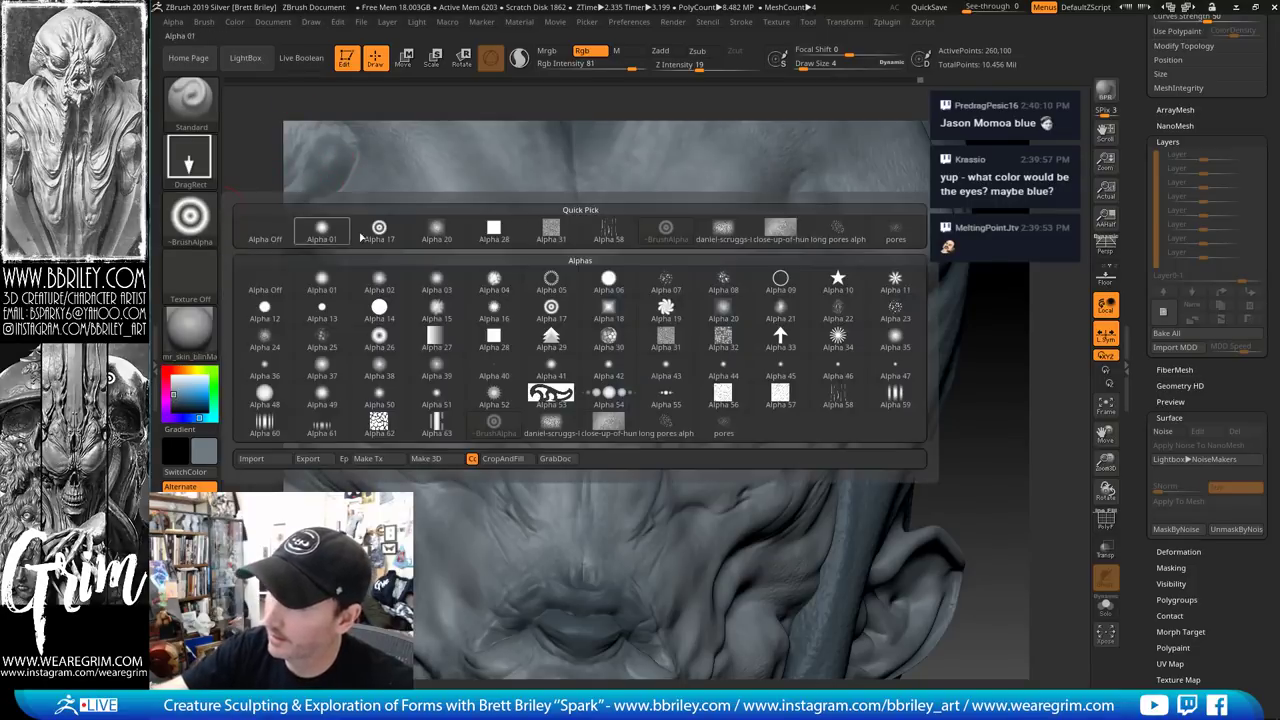
{"action": "left_click", "coordinate": [537, 366]}
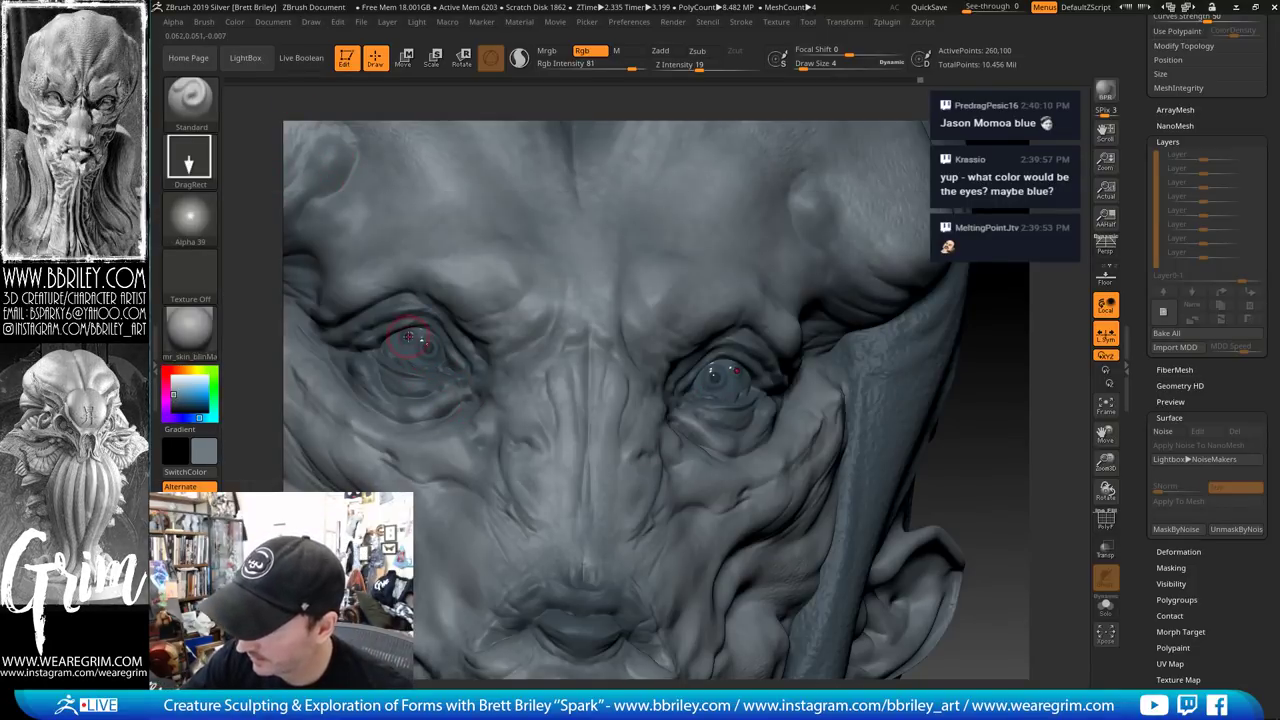
{"action": "key", "text": "ctrl+z"}
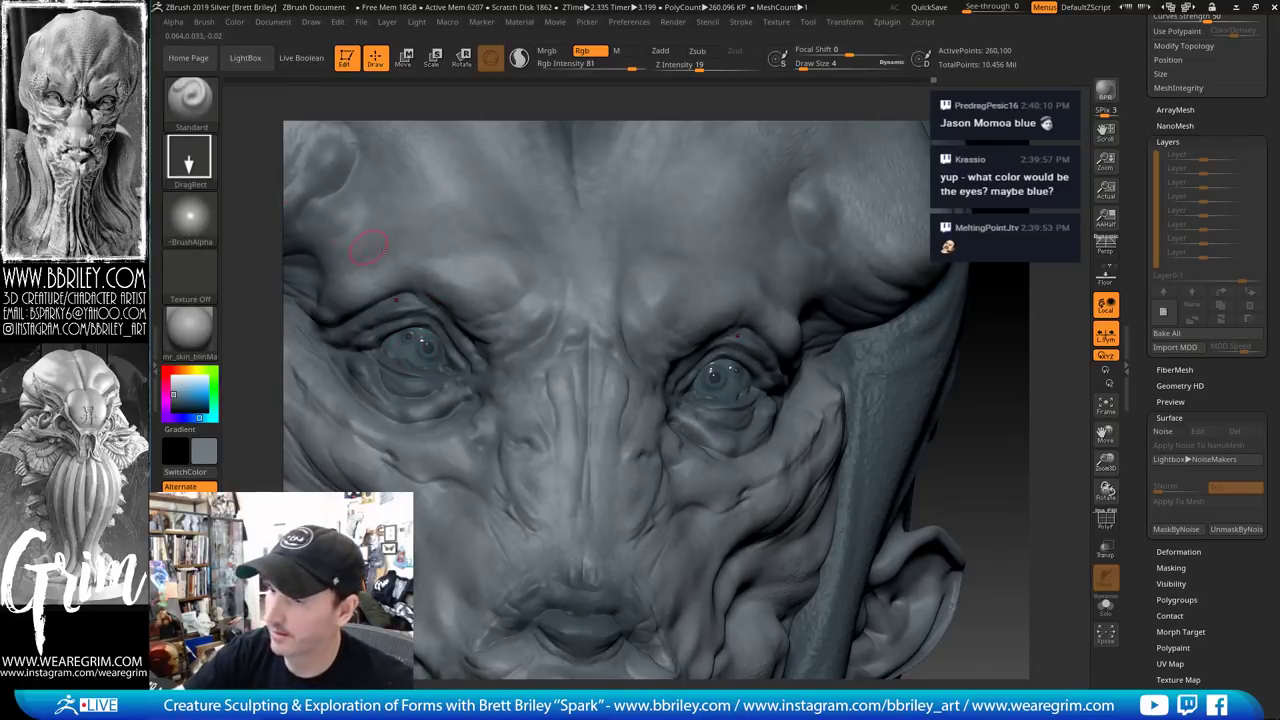
Switch to the FreeHand stroke with no alpha, reduce the draw size to 2 and paint the eye whites near-white
{"action": "left_click", "coordinate": [190, 215]}
{"action": "left_click", "coordinate": [264, 310]}
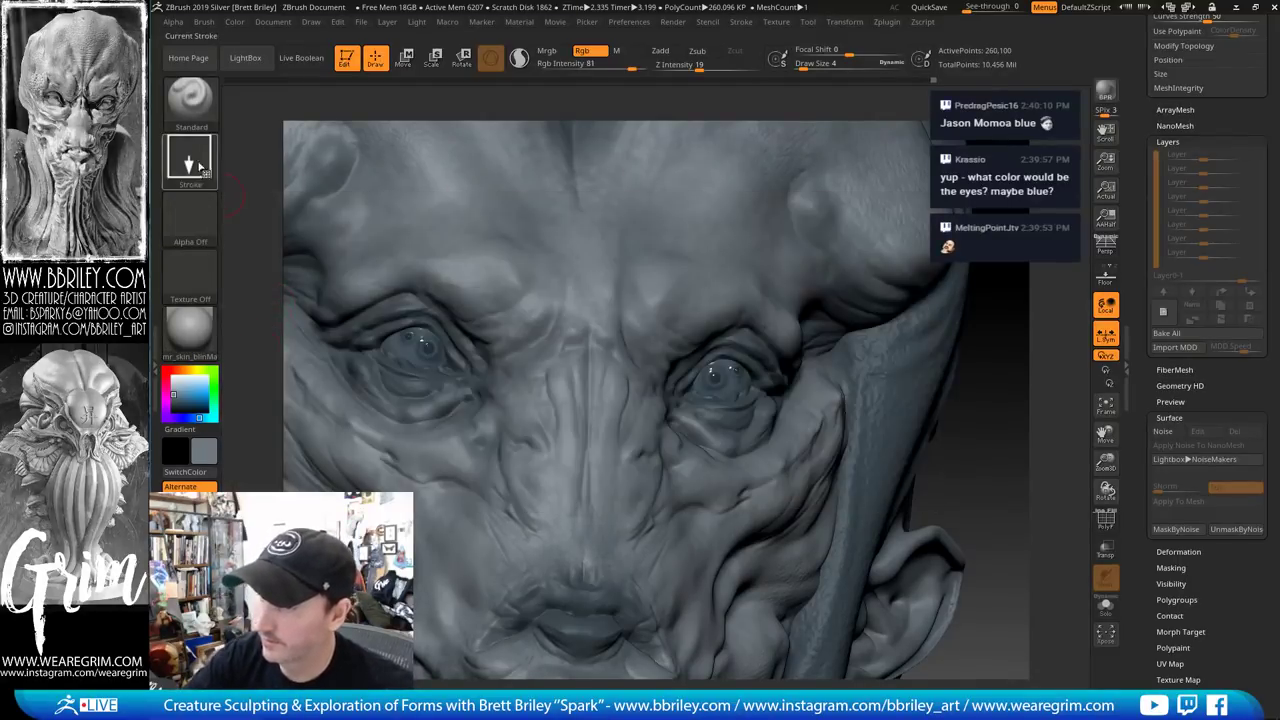
{"action": "left_click", "coordinate": [190, 158]}
{"action": "left_click", "coordinate": [380, 174]}
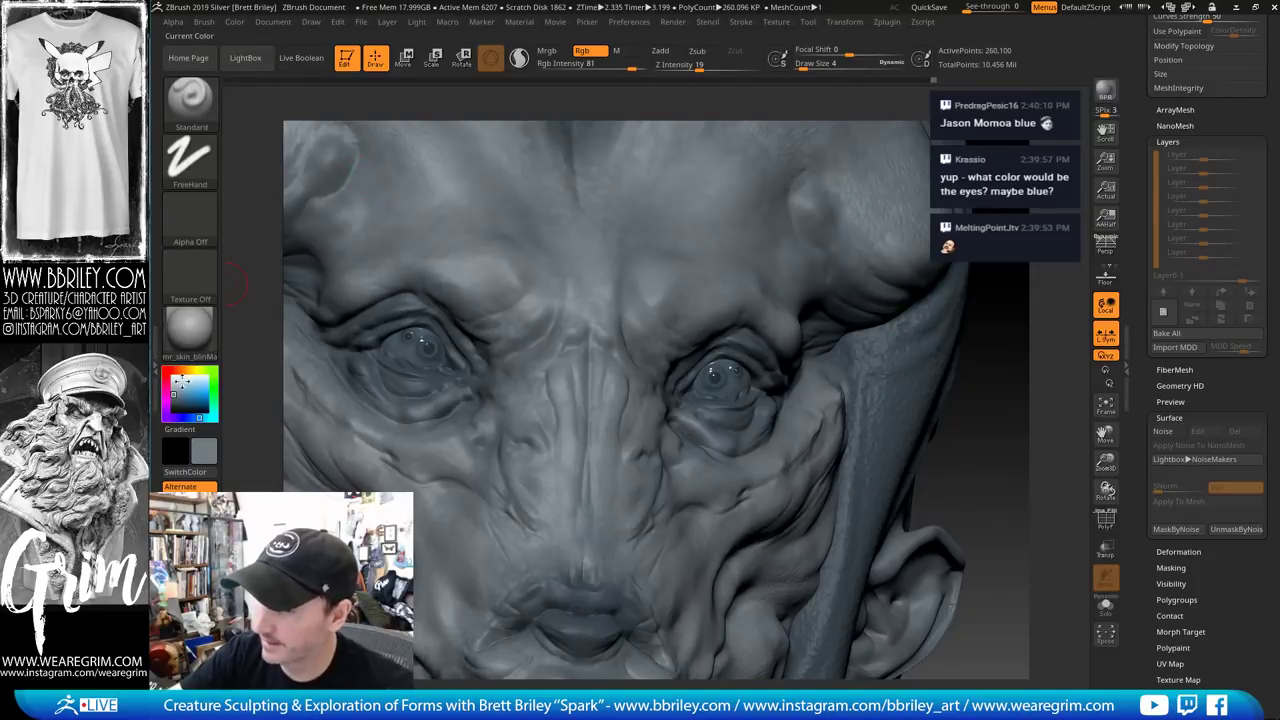
{"action": "key", "text": "["}
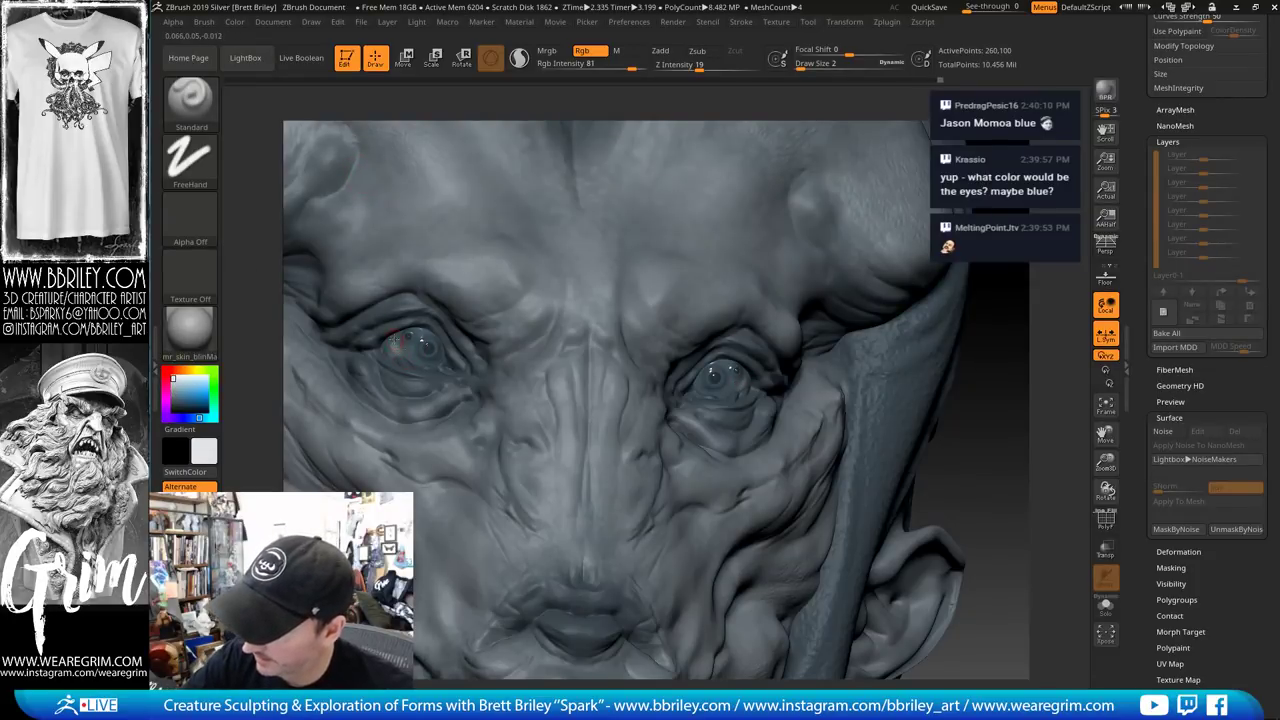
{"action": "left_click_drag", "start_coordinate": [395, 341], "coordinate": [399, 349]}
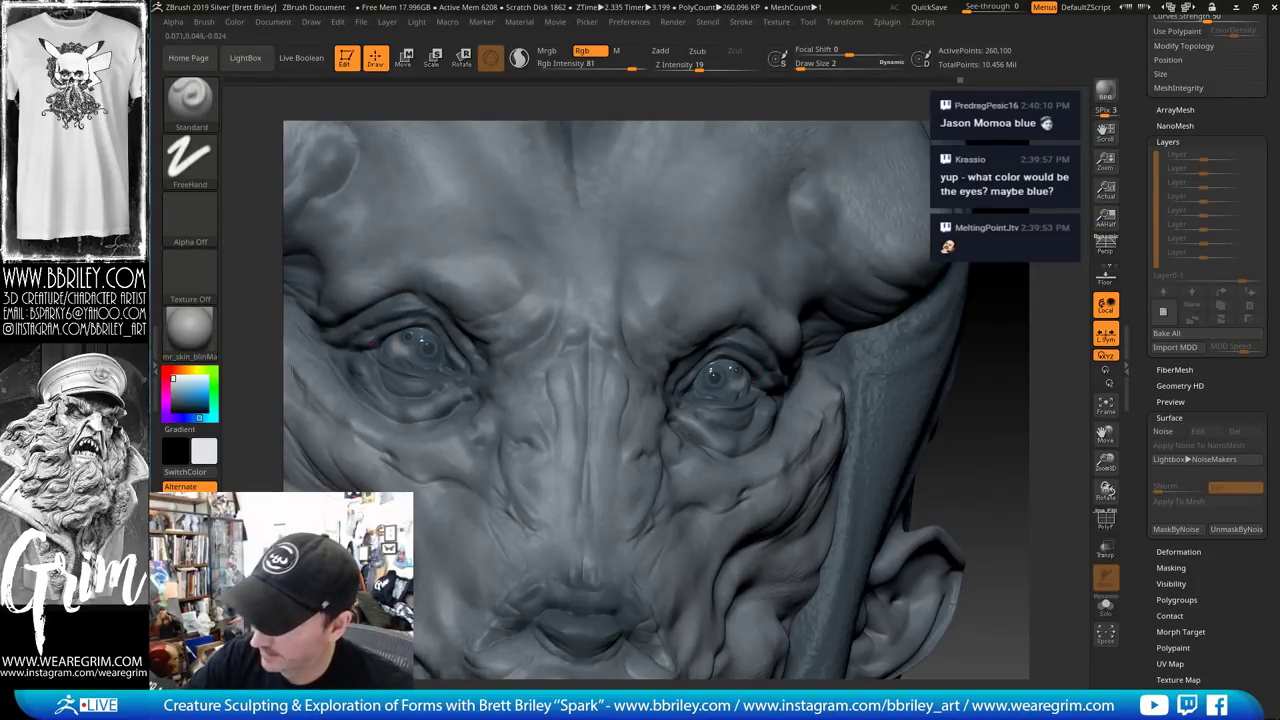
Paint light blue over the irises around the pupils with the FreeHand brush at draw size 2
{"action": "key", "text": "c"}
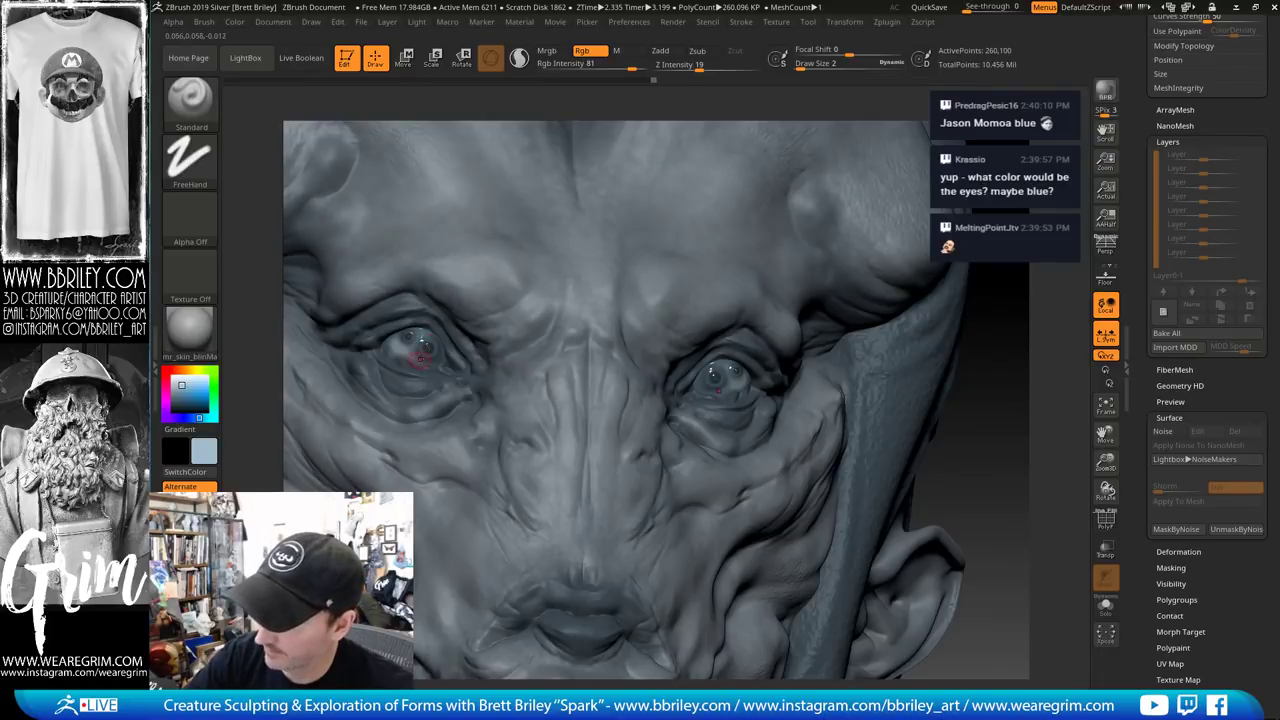
{"action": "left_click_drag", "start_coordinate": [1025, 370], "coordinate": [995, 372]}
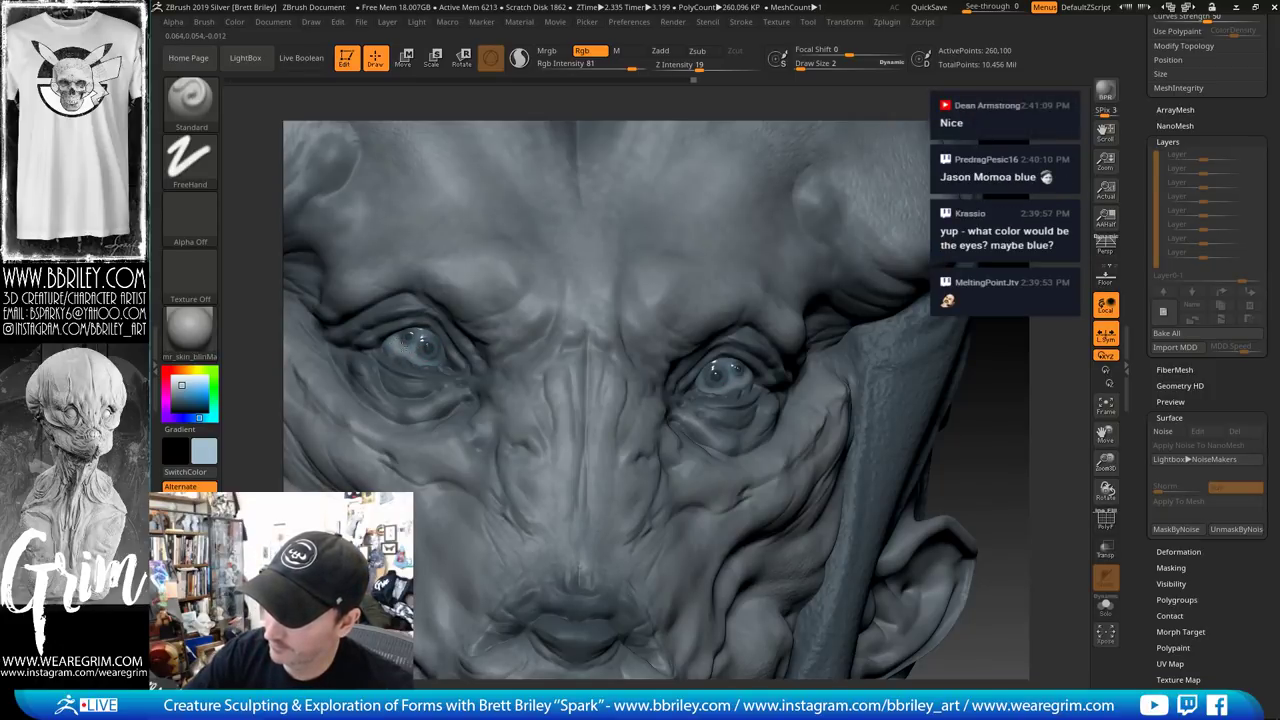
{"action": "mouse_move", "coordinate": [780, 211]}
{"action": "right_mouse_down"}
{"action": "mouse_move", "coordinate": [750, 250]}
{"action": "mouse_move", "coordinate": [700, 225]}
{"action": "right_mouse_up"}
{"action": "left_click", "coordinate": [413, 344]}
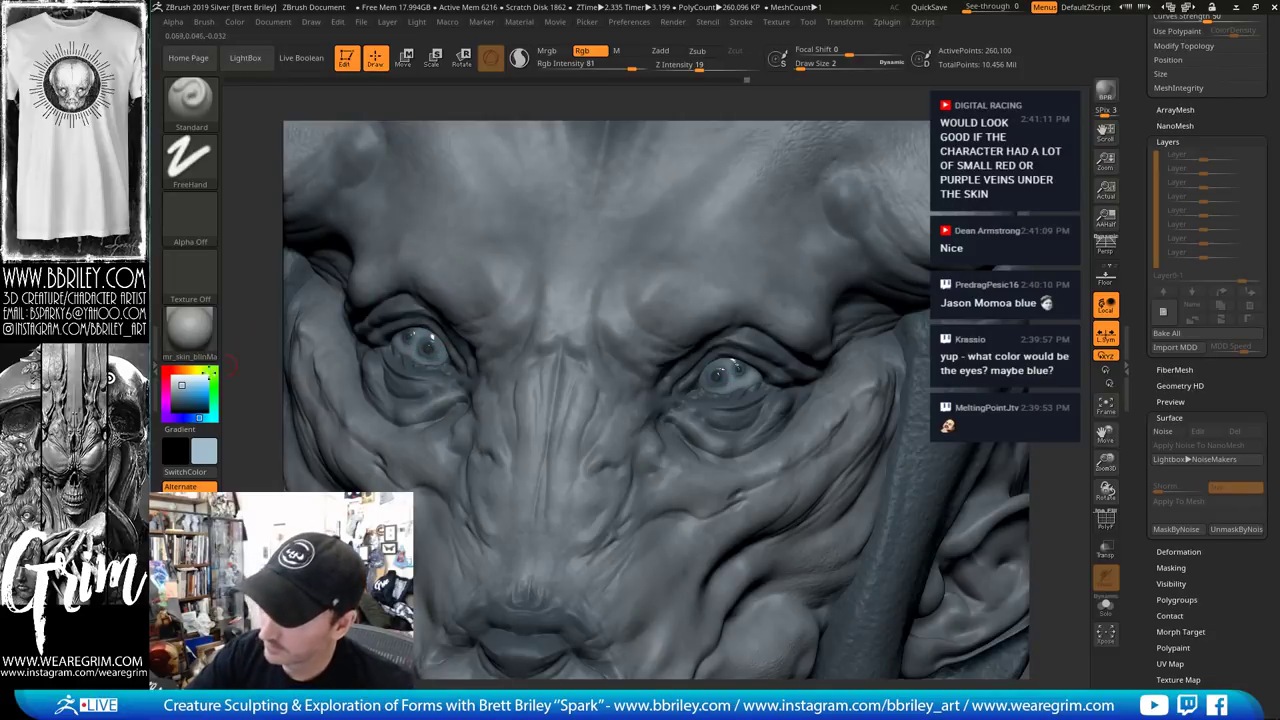
Add fine pale blue-grey highlights to the irises with a draw size of 1 and soften them with Smooth
{"action": "left_click", "coordinate": [177, 382]}
{"action": "key", "text": "s"}
{"action": "left_click", "coordinate": [422, 358]}
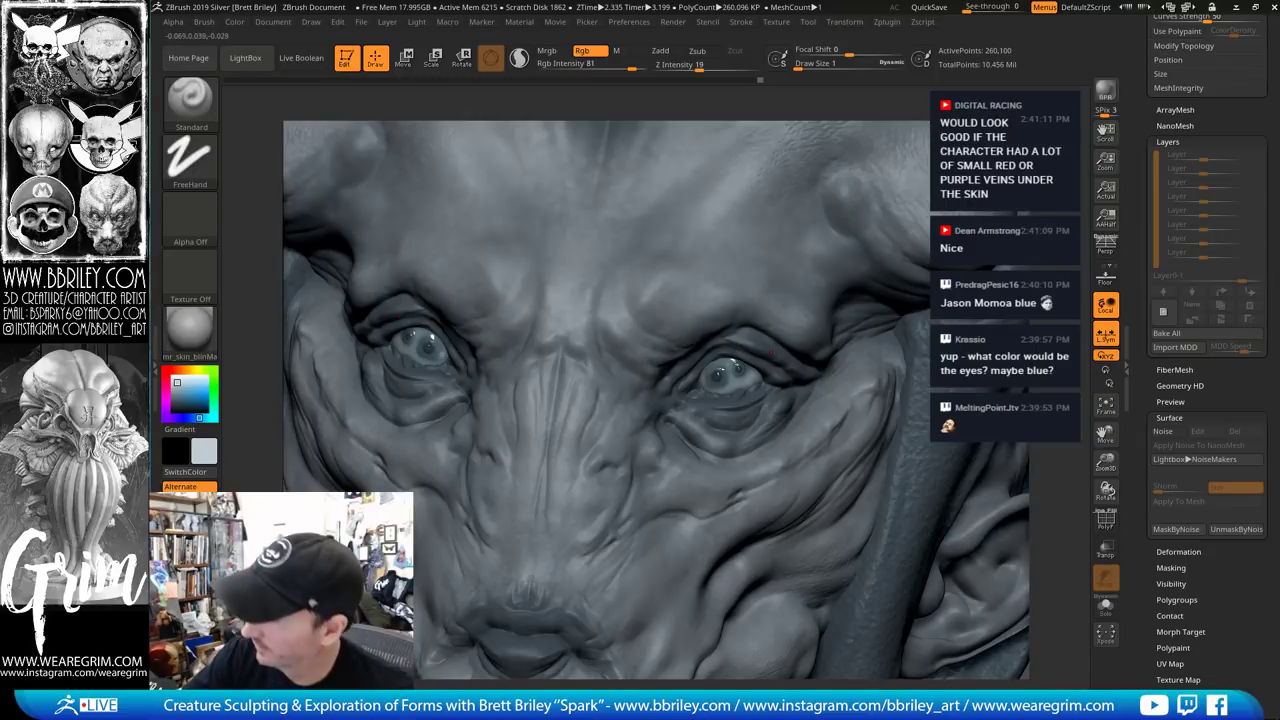
{"action": "right_click_drag", "start_coordinate": [385, 332], "coordinate": [421, 341]}
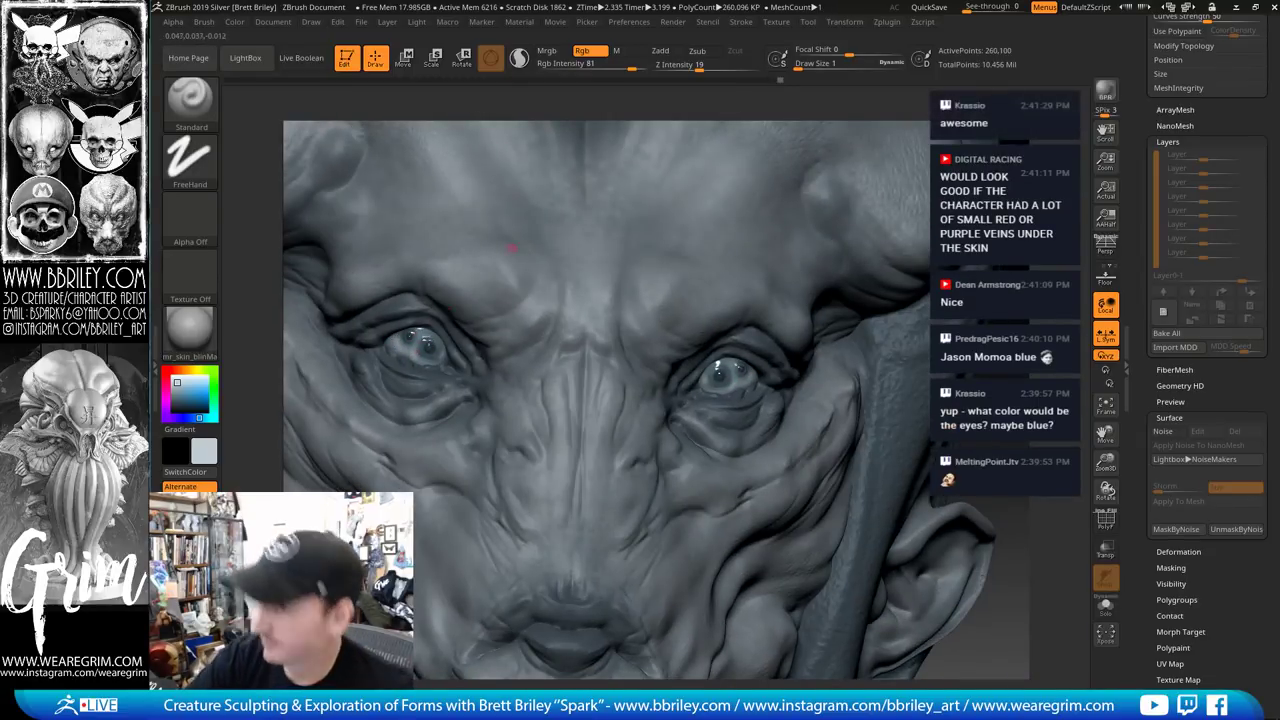
{"action": "key", "text": "bracketright"}
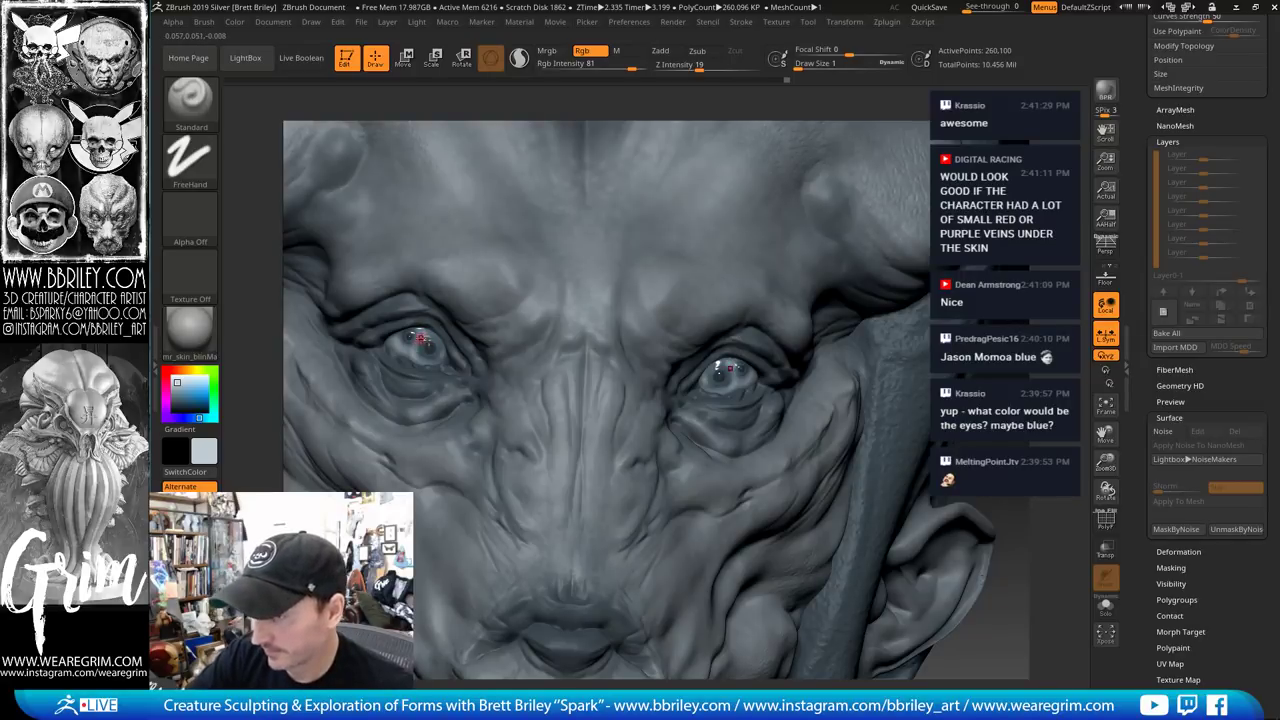
{"action": "left_click_drag", "start_coordinate": [423, 342], "coordinate": [427, 346]}
{"action": "key", "text": "shift"}
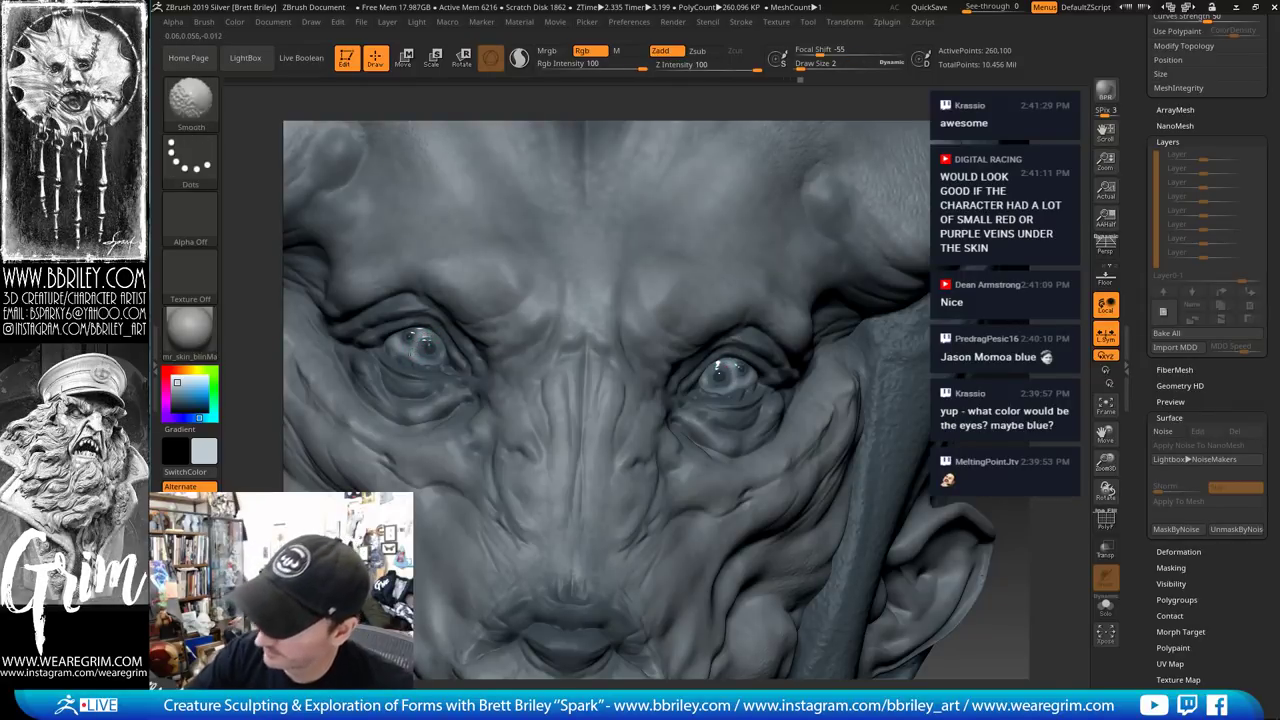
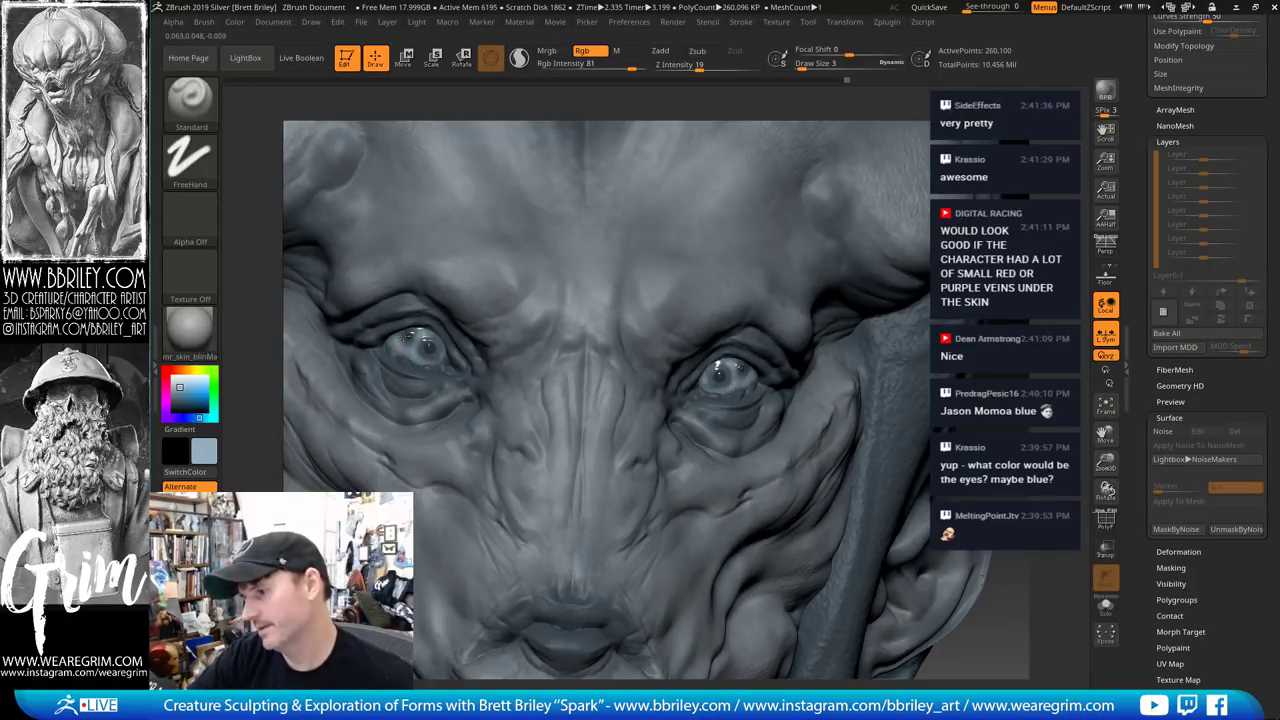
Deepen the pupils and iris edges with darker blue-grey strokes, reducing the draw size to 1
{"action": "left_click", "coordinate": [174, 400]}
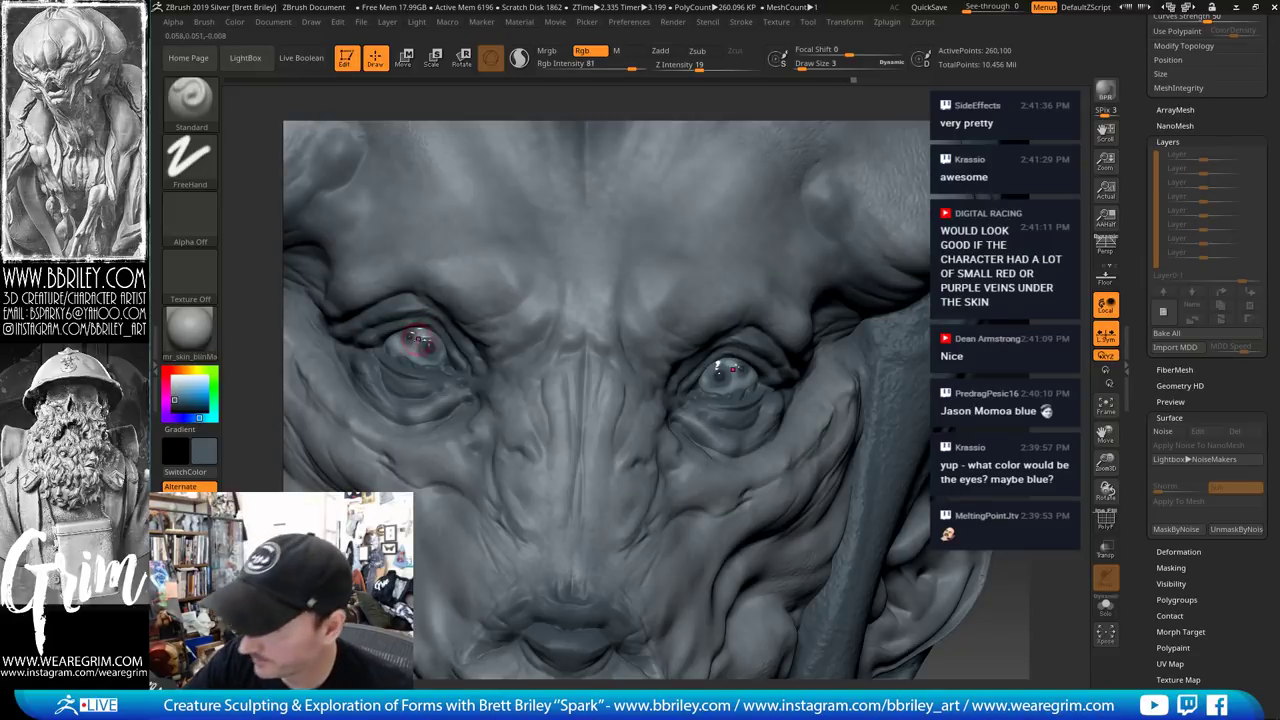
{"action": "key", "text": "["}
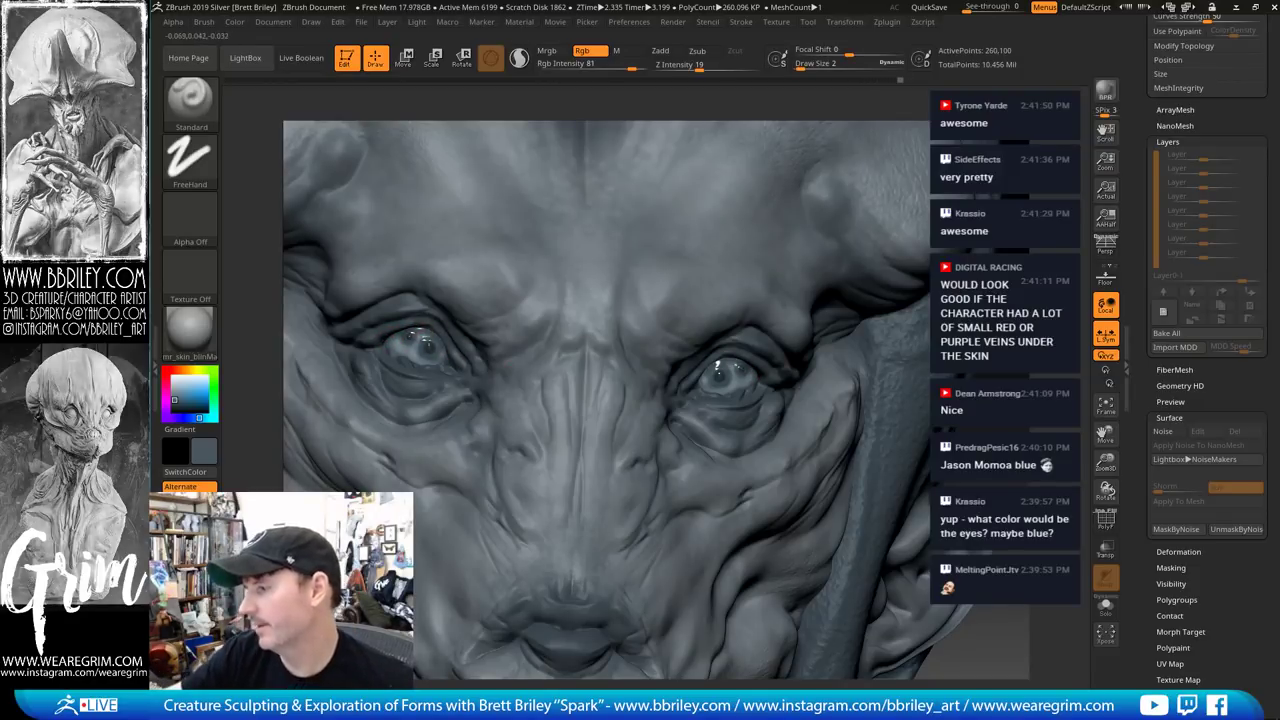
{"action": "left_click", "coordinate": [173, 405]}
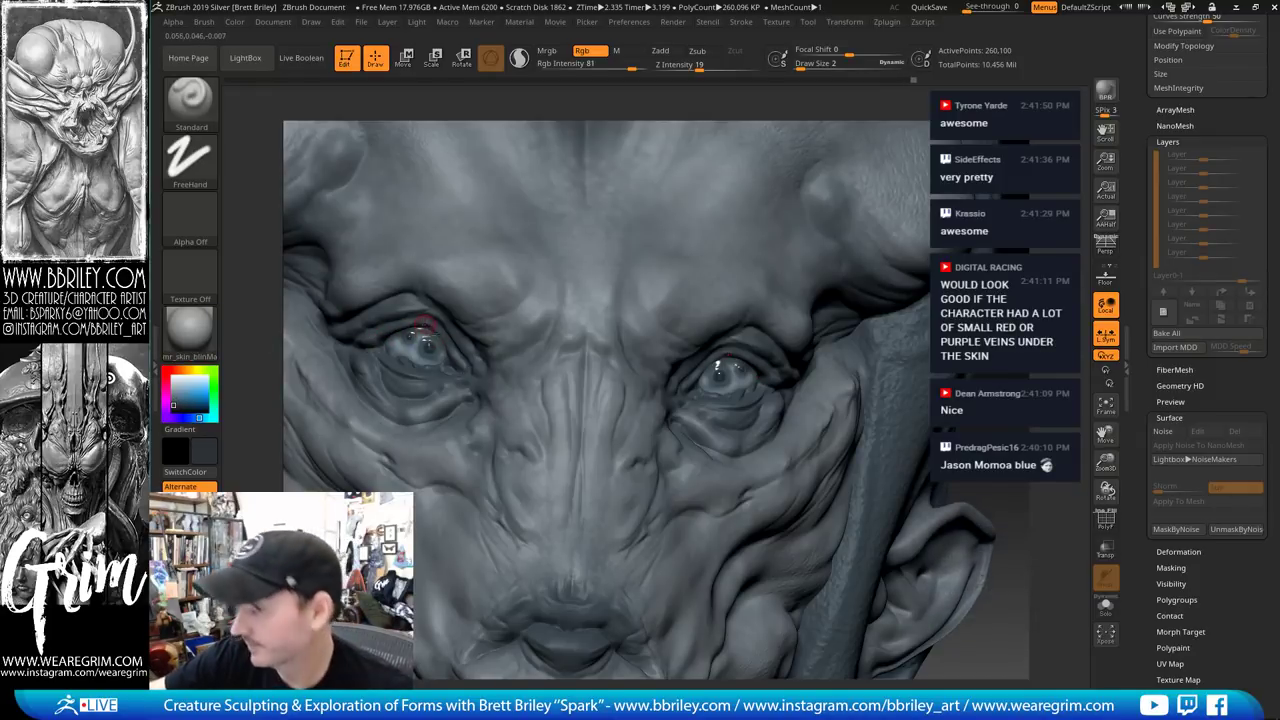
{"action": "mouse_move", "coordinate": [428, 345]}
{"action": "right_mouse_down", "text": "ctrl"}
{"action": "mouse_move", "coordinate": [428, 300]}
{"action": "mouse_move", "coordinate": [400, 318]}
{"action": "right_mouse_up", "text": "ctrl"}
{"action": "left_click_drag", "start_coordinate": [874, 270], "coordinate": [874, 325], "text": "alt"}
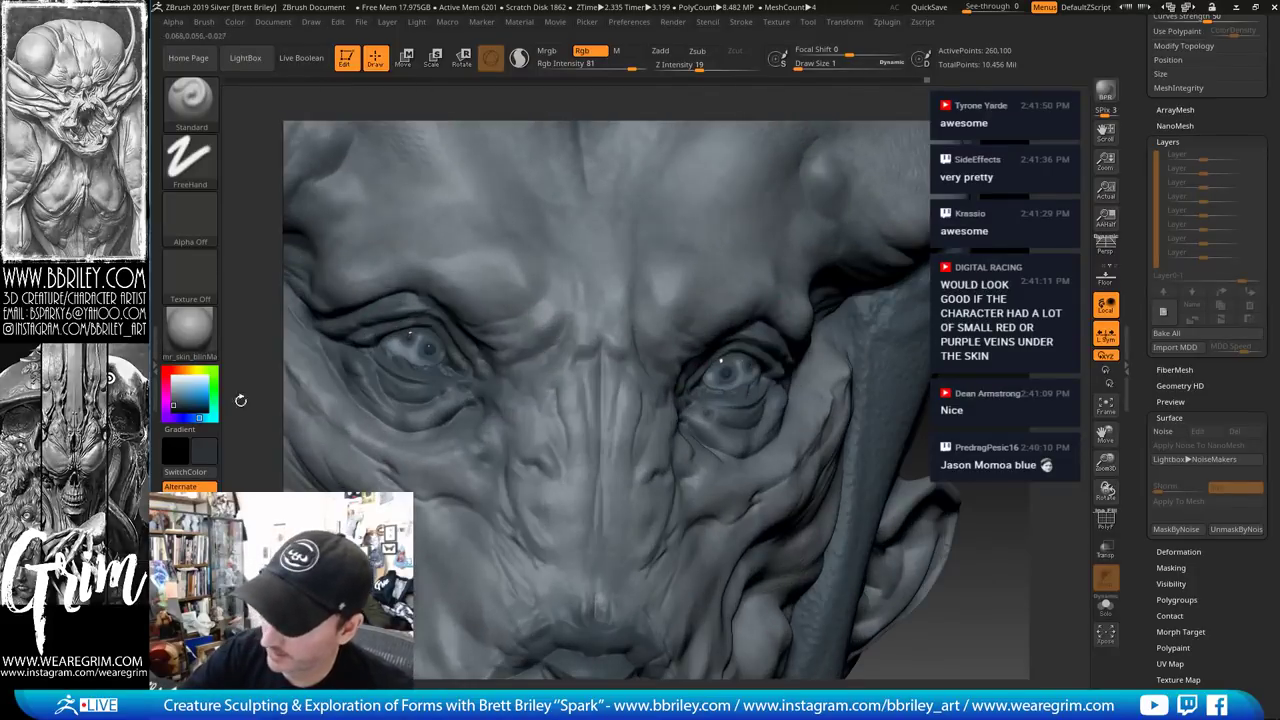
Raise the RGB intensity to 100, paint pure white touches on the eyes and undo the last stroke
{"action": "left_click", "coordinate": [173, 380]}
{"action": "key", "text": "s"}
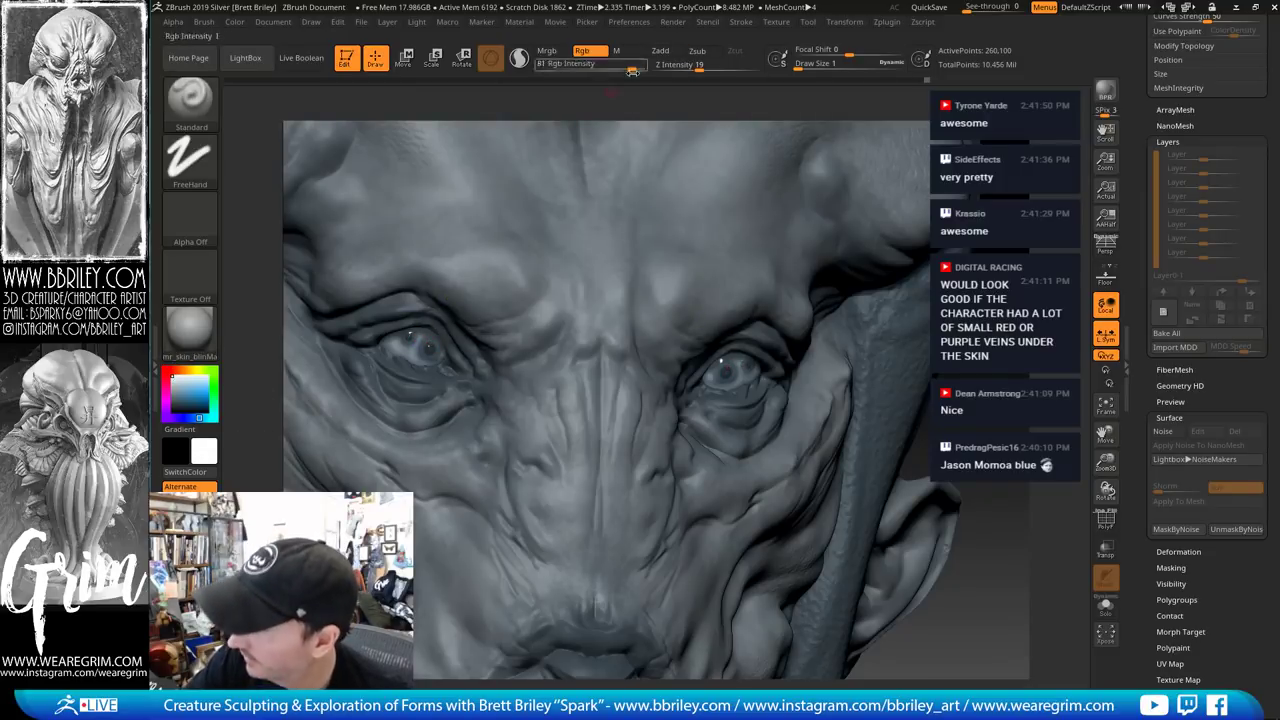
{"action": "left_click_drag", "start_coordinate": [631, 70], "coordinate": [650, 71]}
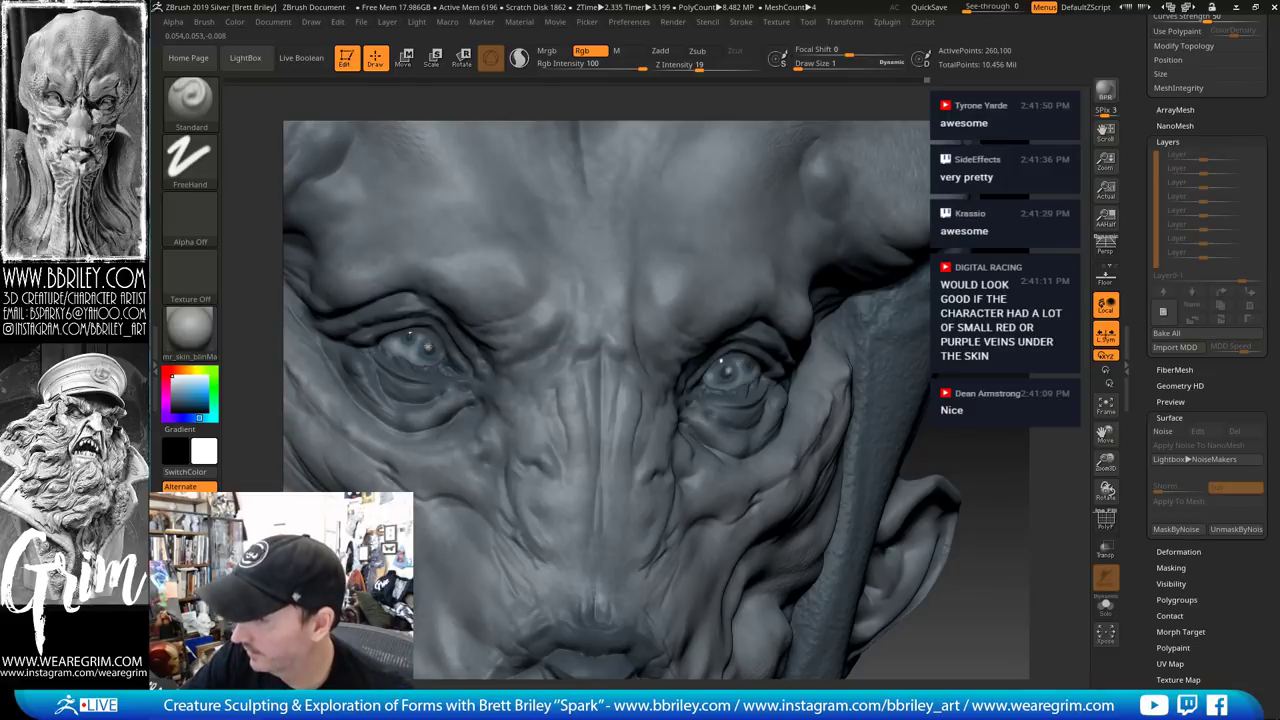
{"action": "key", "text": "ctrl+z"}
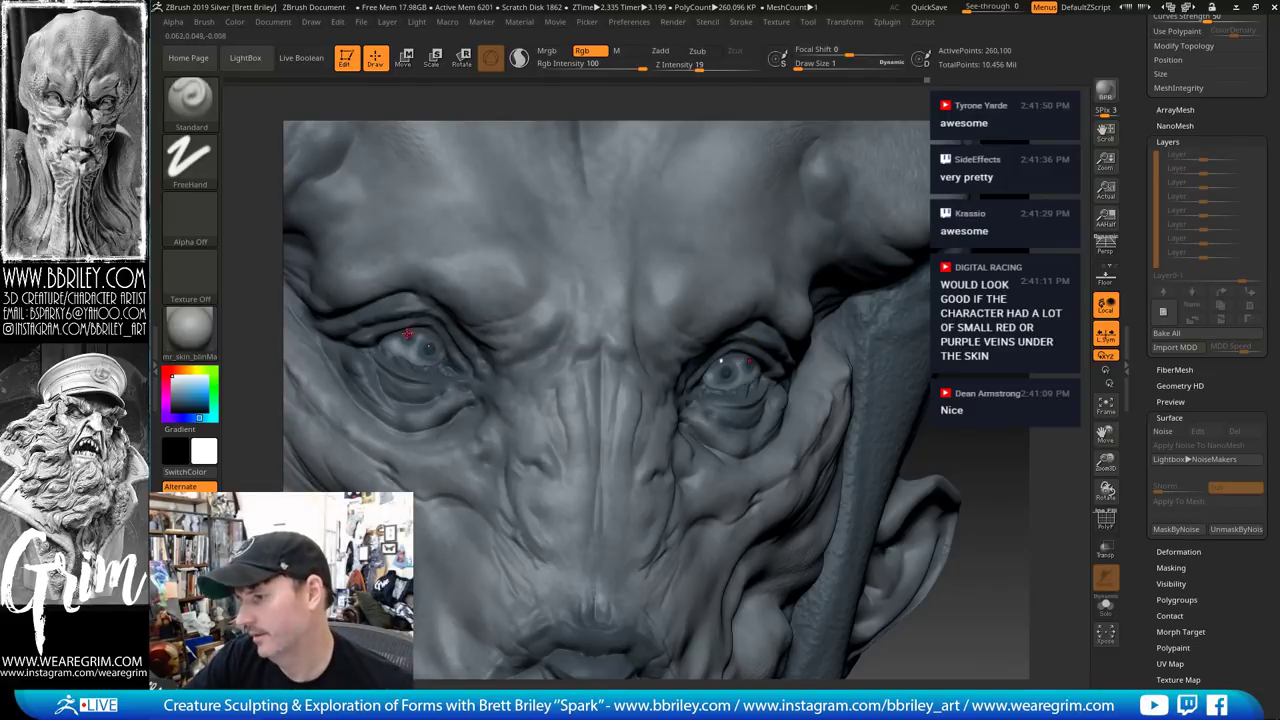
Repaint the irises and pupils of both eyes with light blue at draw size 2
{"action": "left_click_drag", "start_coordinate": [1000, 400], "coordinate": [955, 392]}
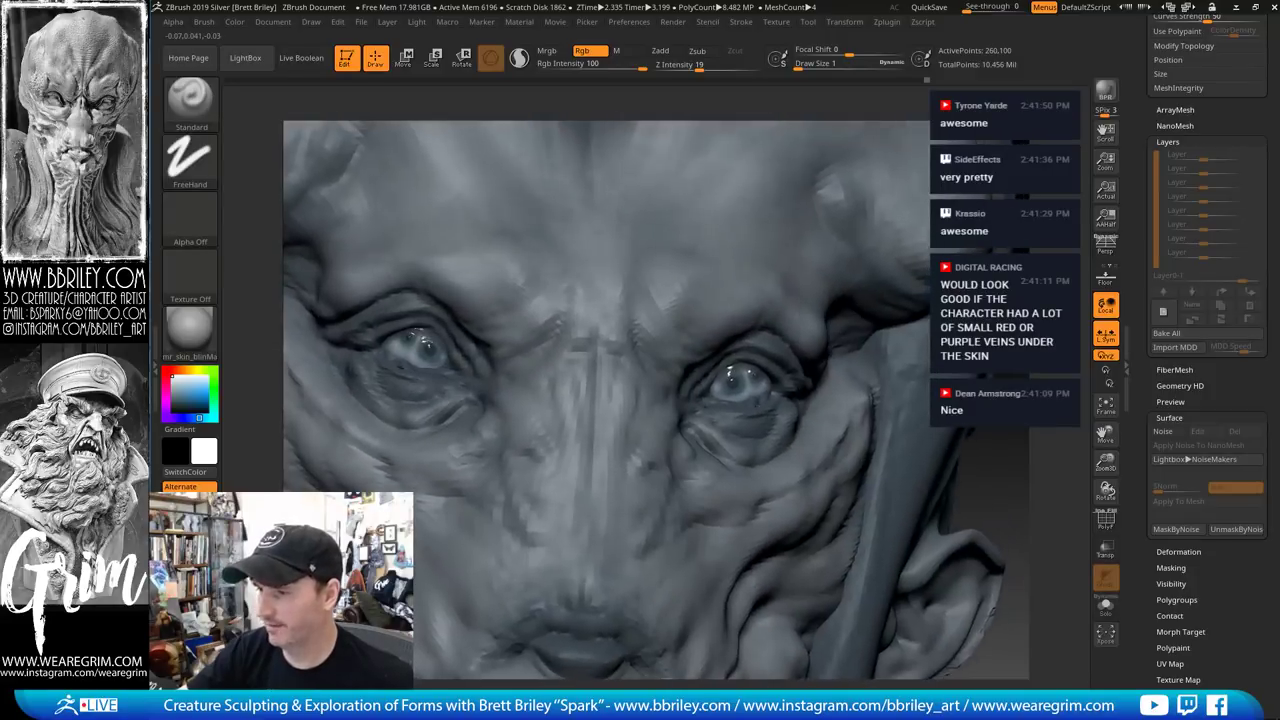
{"action": "key", "text": "bracketright"}
{"action": "key", "text": "c"}
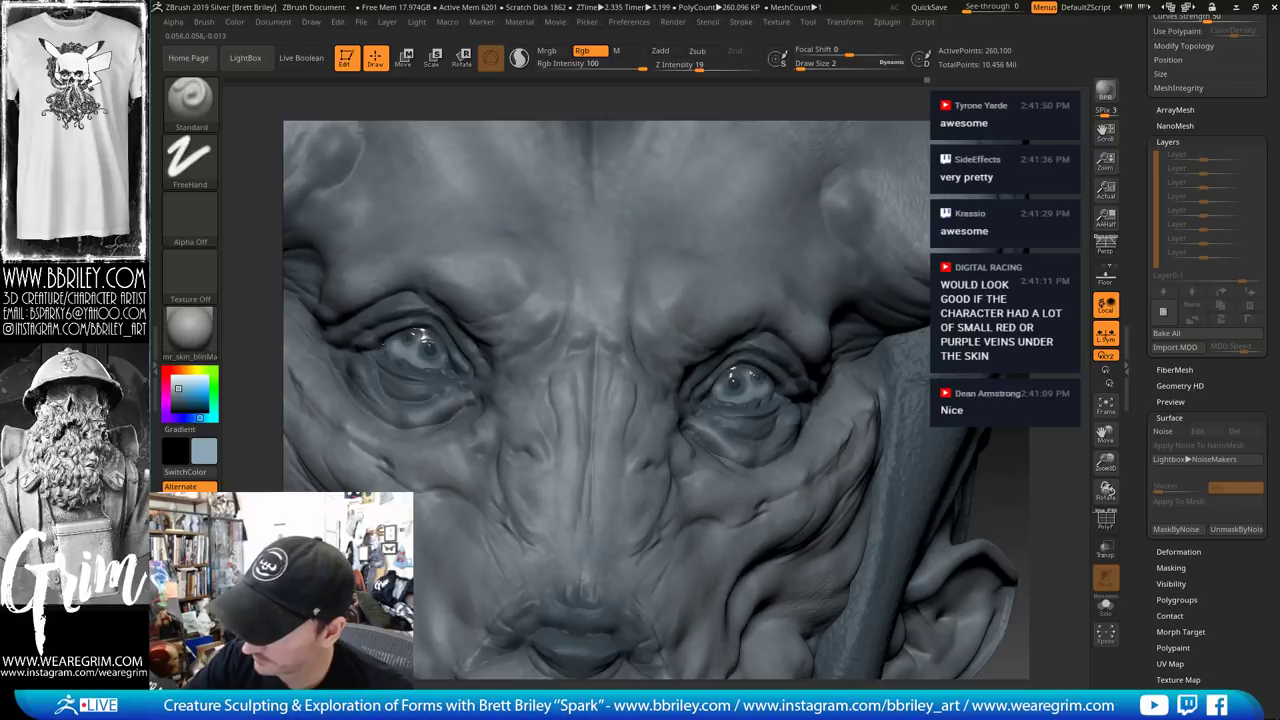
{"action": "left_click_drag", "start_coordinate": [420, 352], "coordinate": [430, 342]}
{"action": "left_click_drag", "start_coordinate": [1005, 482], "coordinate": [1050, 508]}
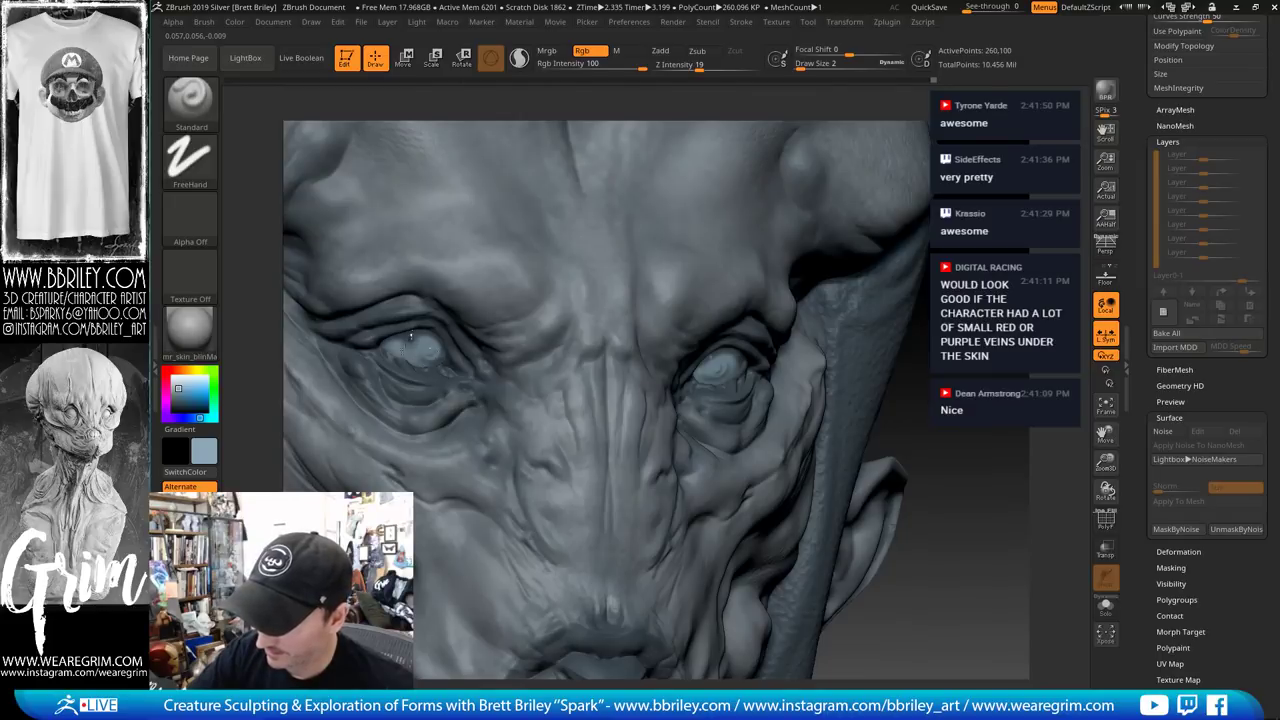
Stamp a dark grey ring and pupil onto the irises of both eyes using the DragRect stroke with Alpha 17
{"action": "left_click_drag", "start_coordinate": [272, 408], "coordinate": [231, 385]}
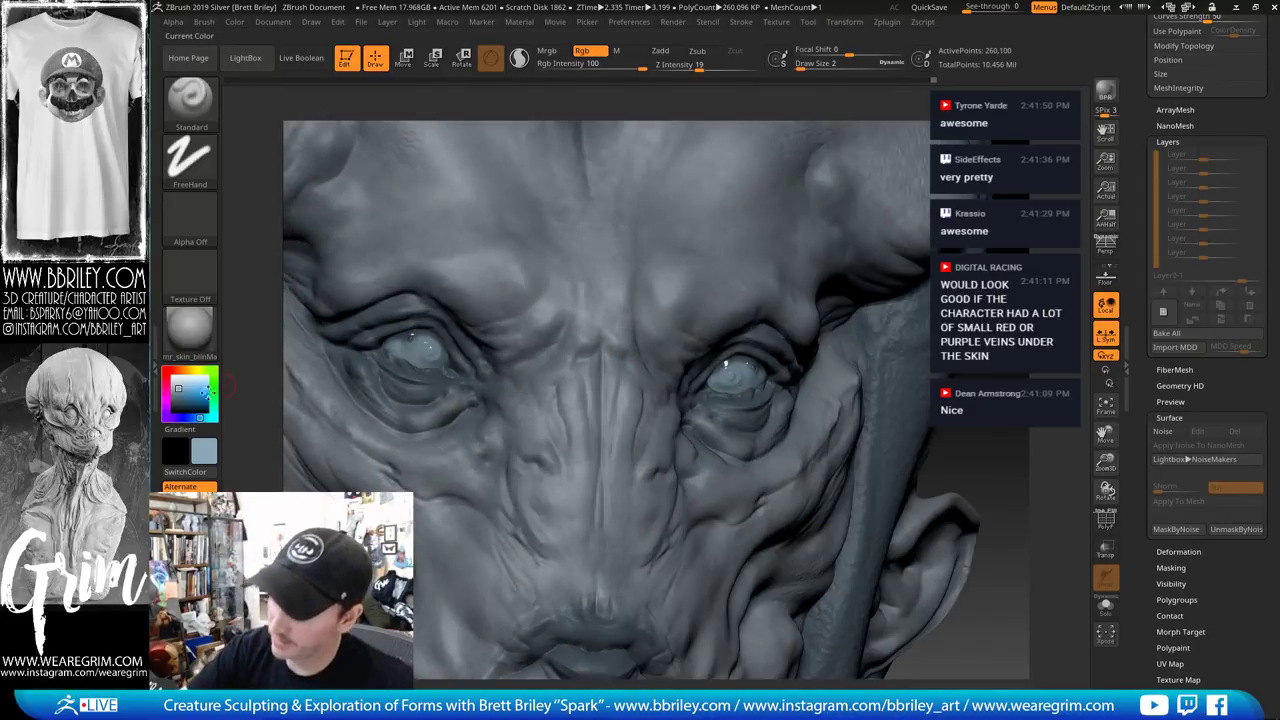
{"action": "left_click", "coordinate": [175, 397]}
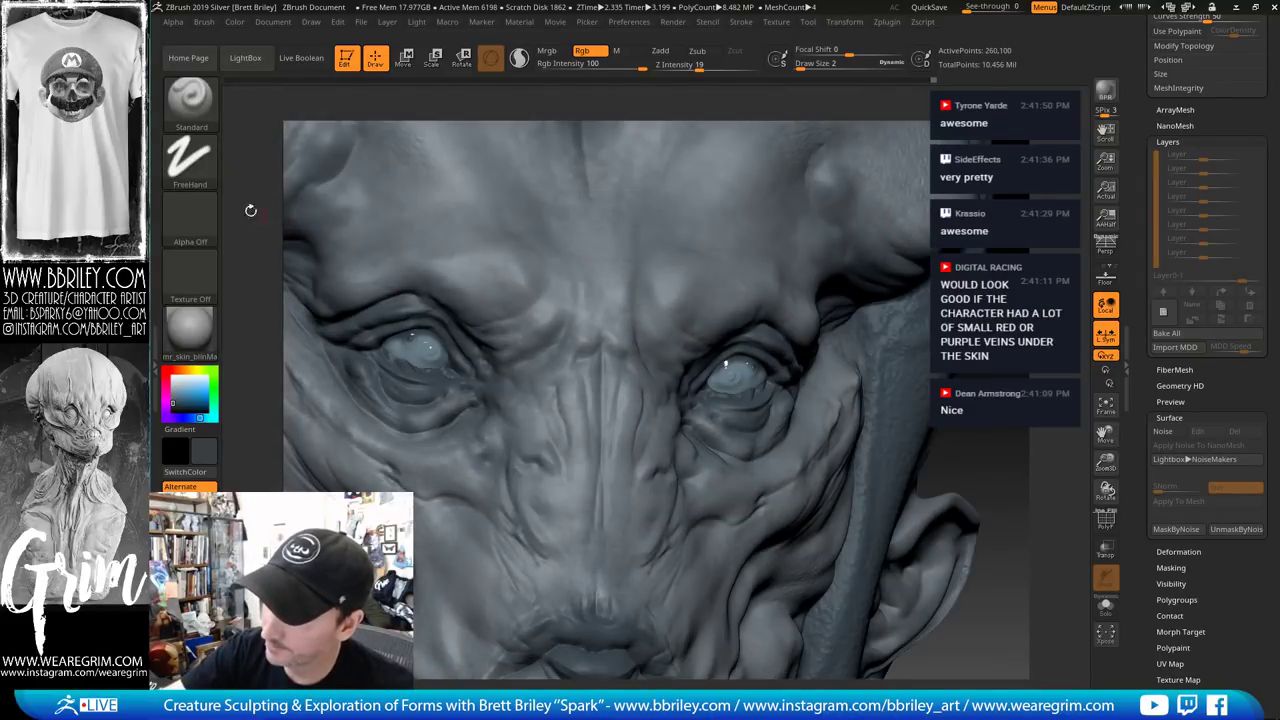
{"action": "left_click", "coordinate": [190, 158]}
{"action": "left_click", "coordinate": [318, 178]}
{"action": "left_click", "coordinate": [190, 215]}
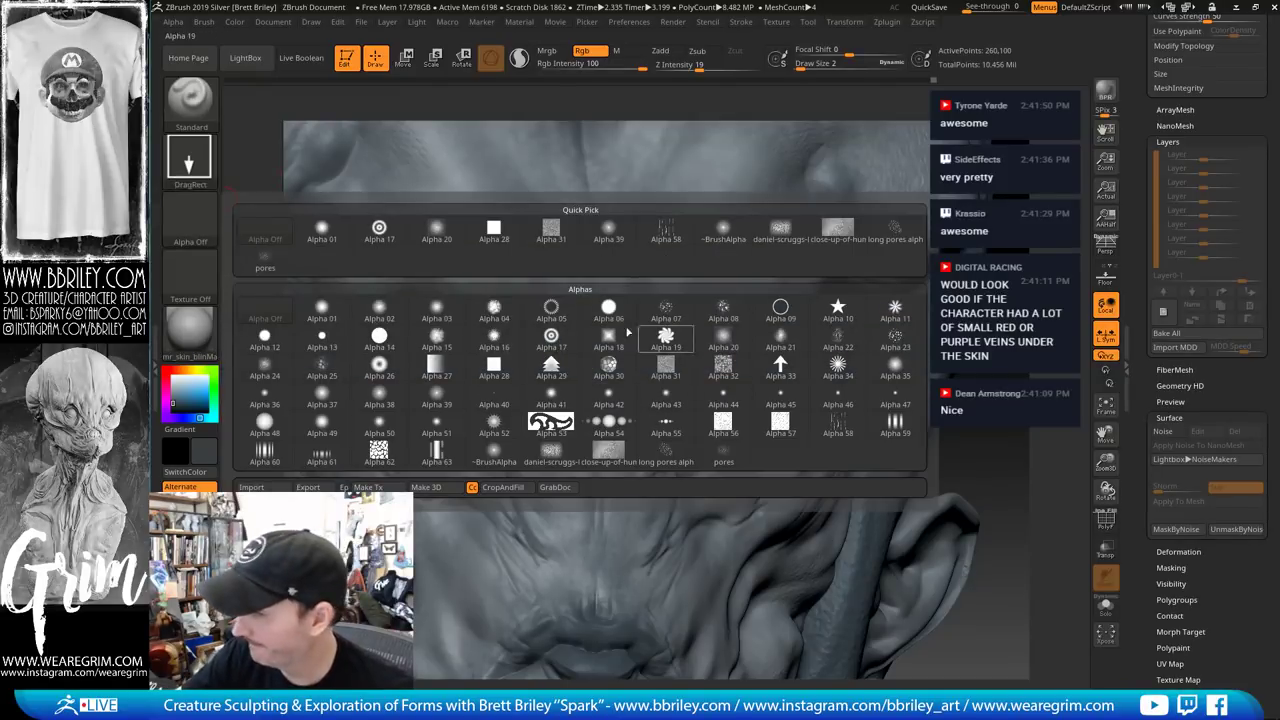
{"action": "left_click", "coordinate": [562, 342]}
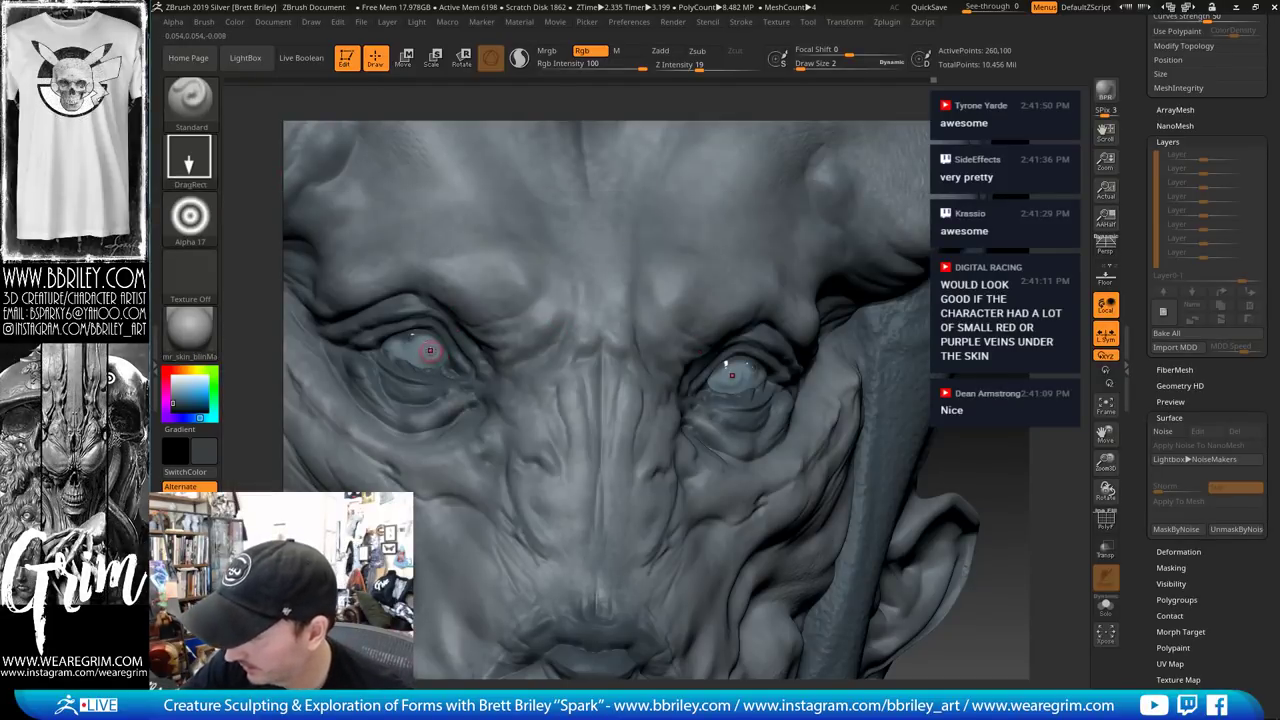
{"action": "left_click_drag", "start_coordinate": [430, 350], "coordinate": [442, 365]}
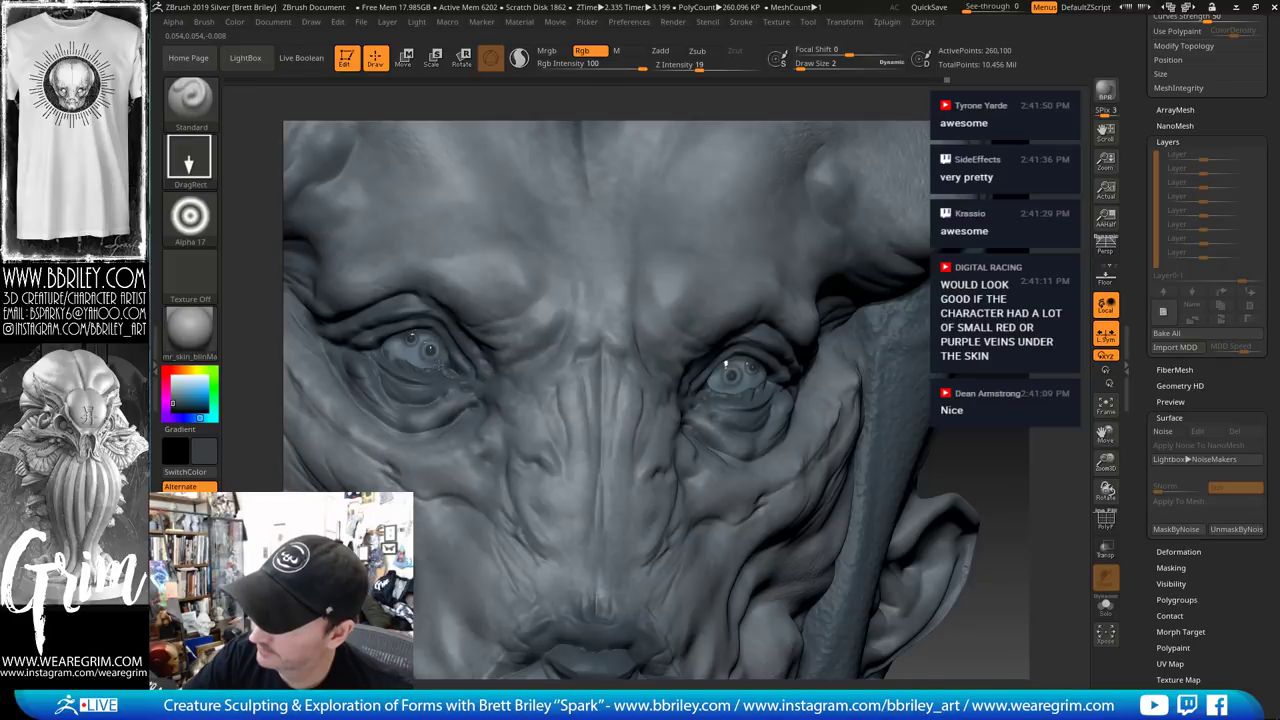
{"action": "right_click_drag", "start_coordinate": [412, 338], "coordinate": [412, 250], "text": "ctrl"}
{"action": "mouse_move", "coordinate": [640, 400]}
{"action": "right_mouse_down"}
{"action": "mouse_move", "coordinate": [620, 410]}
{"action": "mouse_move", "coordinate": [500, 390]}
{"action": "mouse_move", "coordinate": [545, 394]}
{"action": "right_mouse_up"}
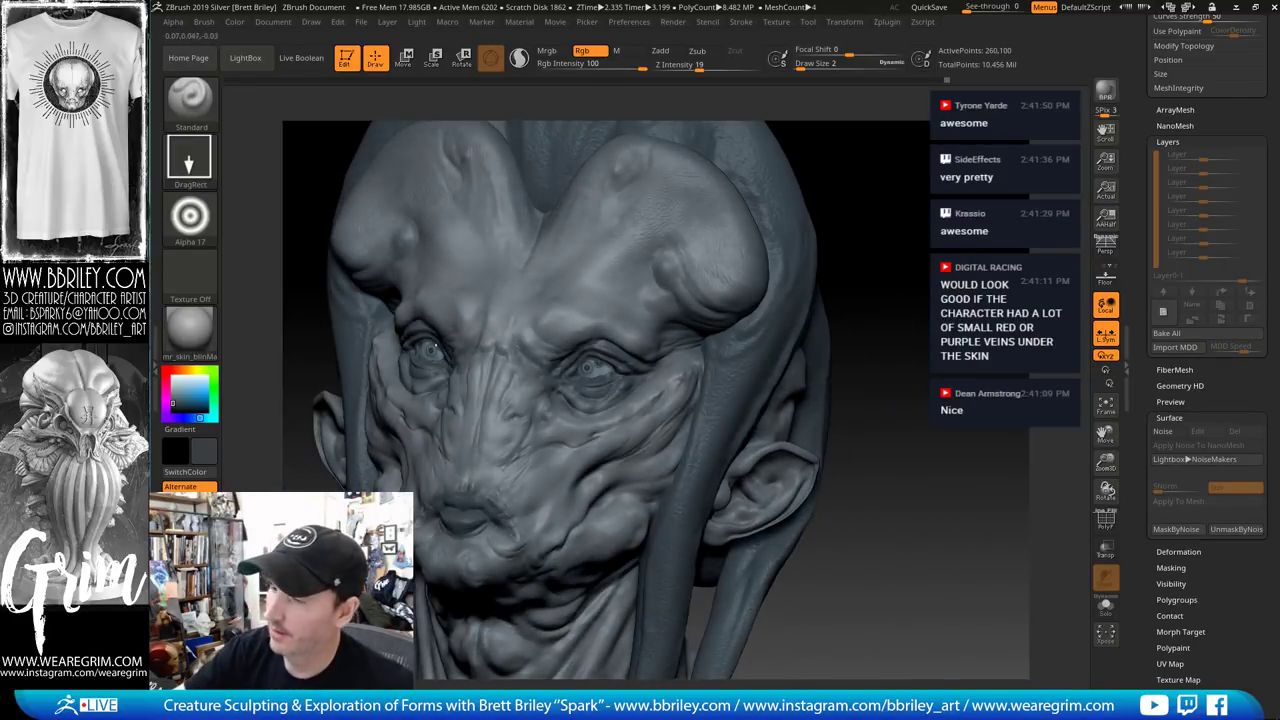
{"action": "left_click", "coordinate": [190, 217]}
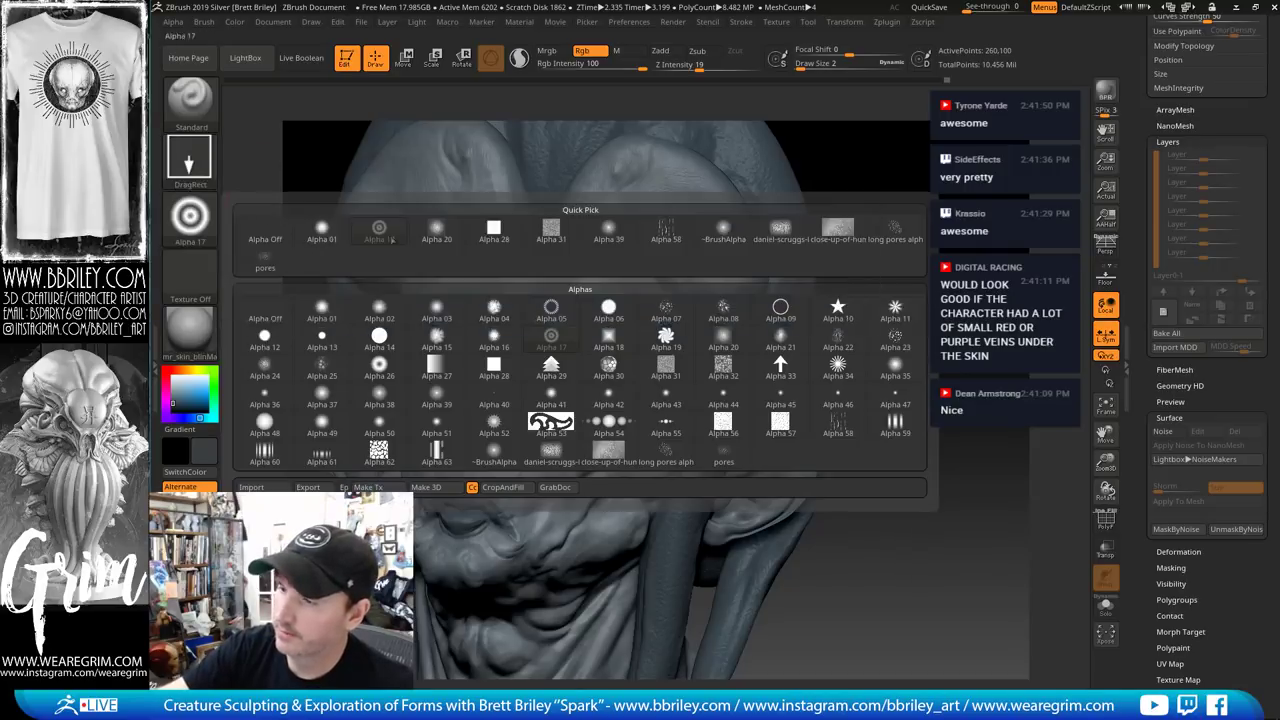
{"action": "left_click", "coordinate": [722, 368]}
{"action": "right_click_drag", "start_coordinate": [868, 289], "coordinate": [873, 258]}
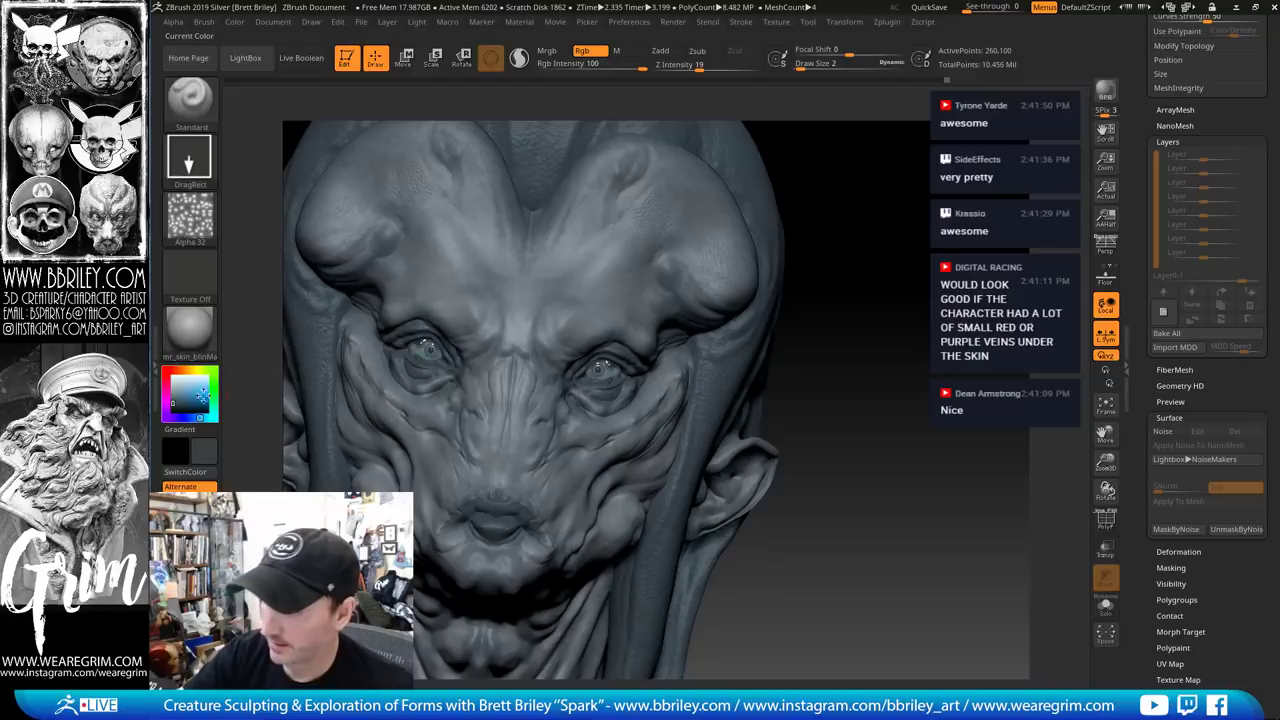
Set up a FreeHand brush without alpha in reddish brown (136, 89, 79), with RGB intensity 31 and draw size 15
{"action": "left_click", "coordinate": [176, 371]}
{"action": "left_click", "coordinate": [180, 397]}
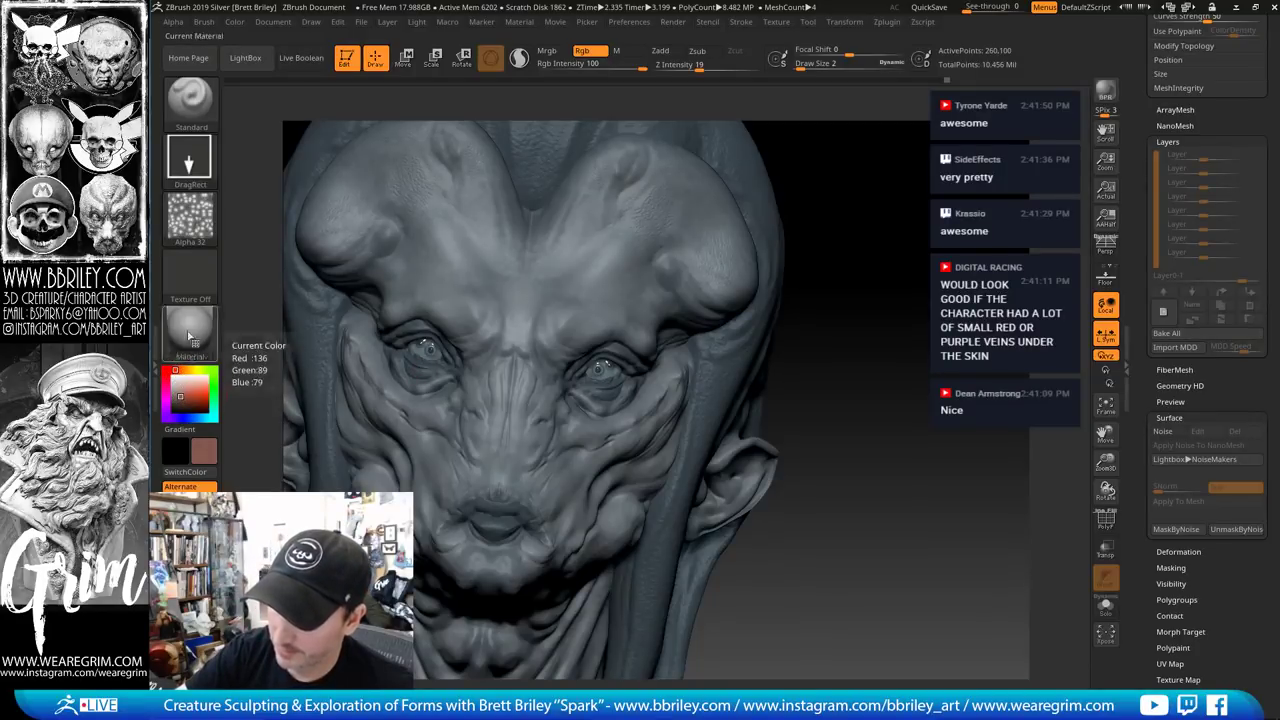
{"action": "left_click", "coordinate": [205, 214]}
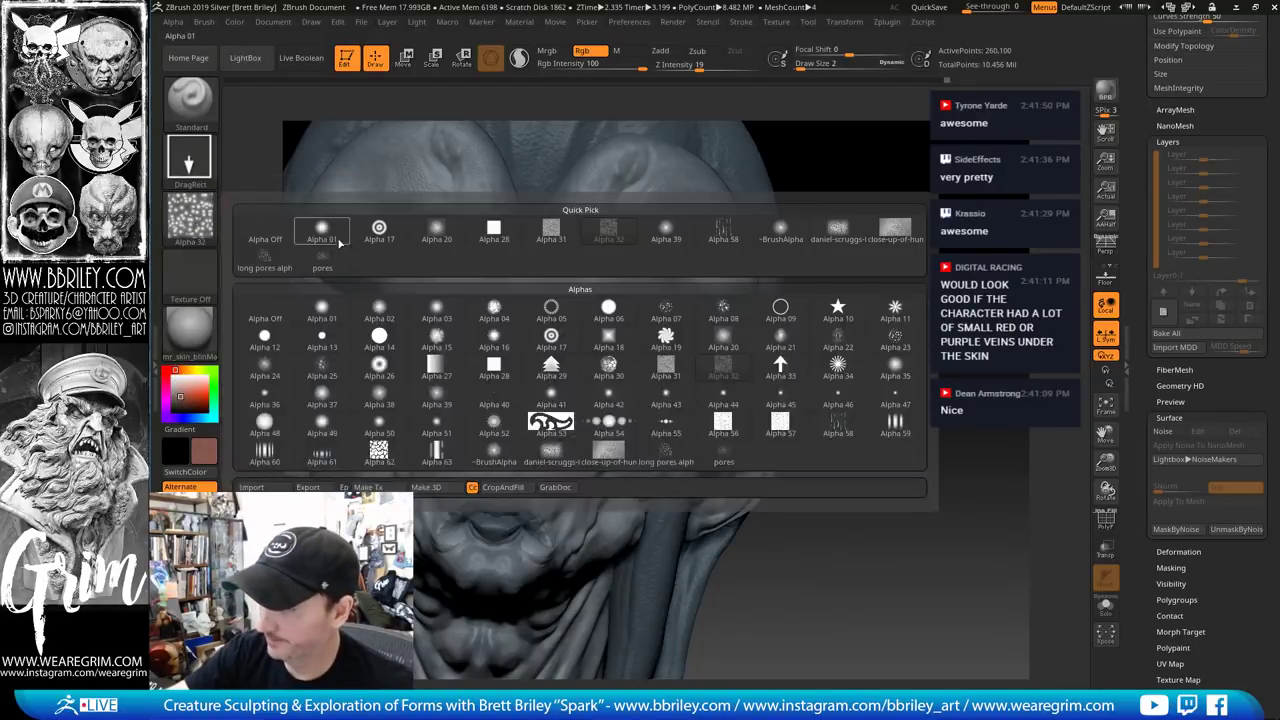
{"action": "left_click", "coordinate": [196, 163]}
{"action": "left_click", "coordinate": [379, 172]}
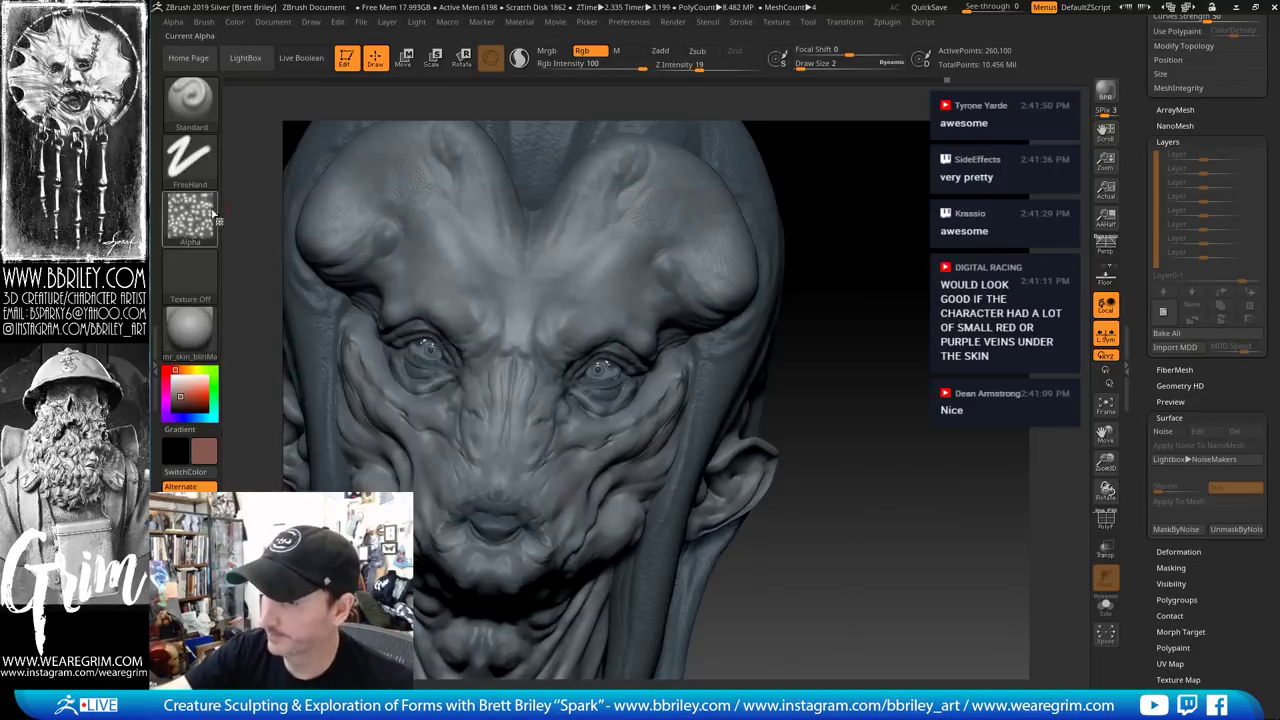
{"action": "left_click", "coordinate": [190, 215]}
{"action": "left_click", "coordinate": [266, 230]}
{"action": "left_click_drag", "start_coordinate": [911, 391], "coordinate": [850, 400]}
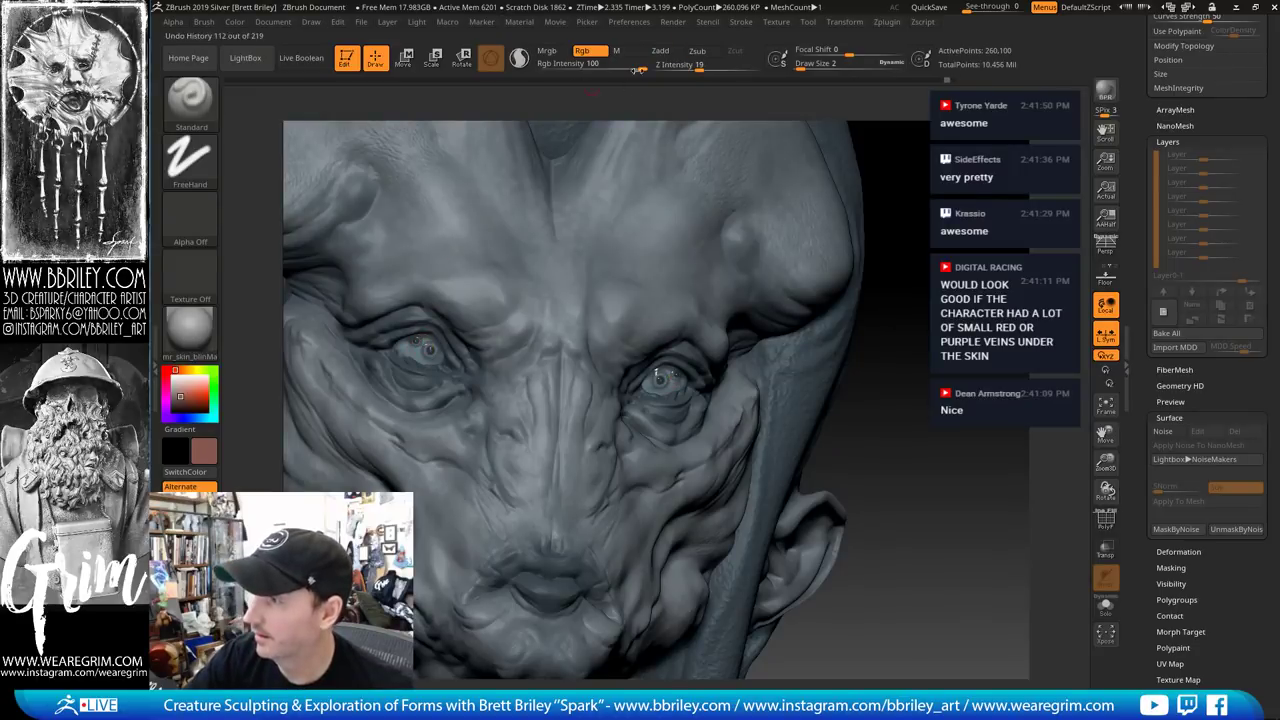
{"action": "key", "text": "]"}
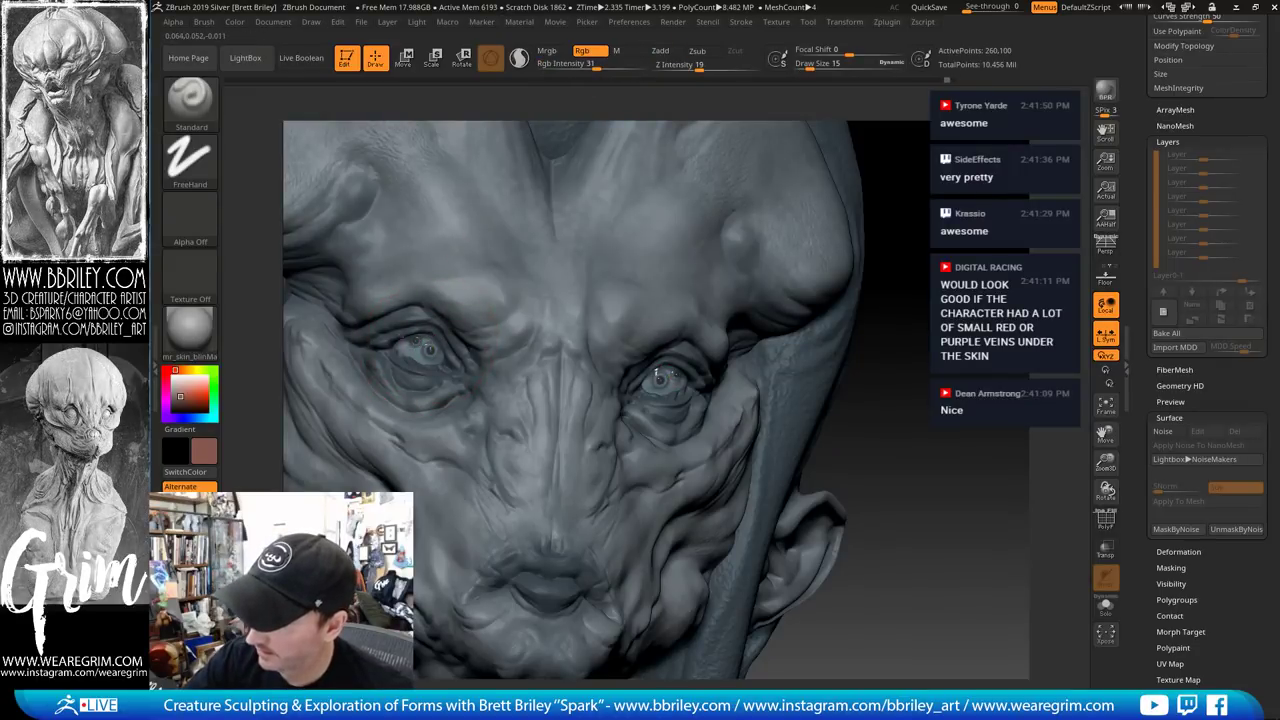
Reduce the draw size to 8 and tint the outer areas of both eyeballs with soft reddish brown
{"action": "left_click_drag", "start_coordinate": [909, 251], "coordinate": [895, 226], "text": "alt"}
{"action": "left_click_drag", "start_coordinate": [903, 333], "coordinate": [890, 316]}
{"action": "mouse_move", "coordinate": [901, 322]}
{"action": "right_mouse_down"}
{"action": "mouse_move", "coordinate": [918, 334]}
{"action": "mouse_move", "coordinate": [870, 350]}
{"action": "right_mouse_up"}
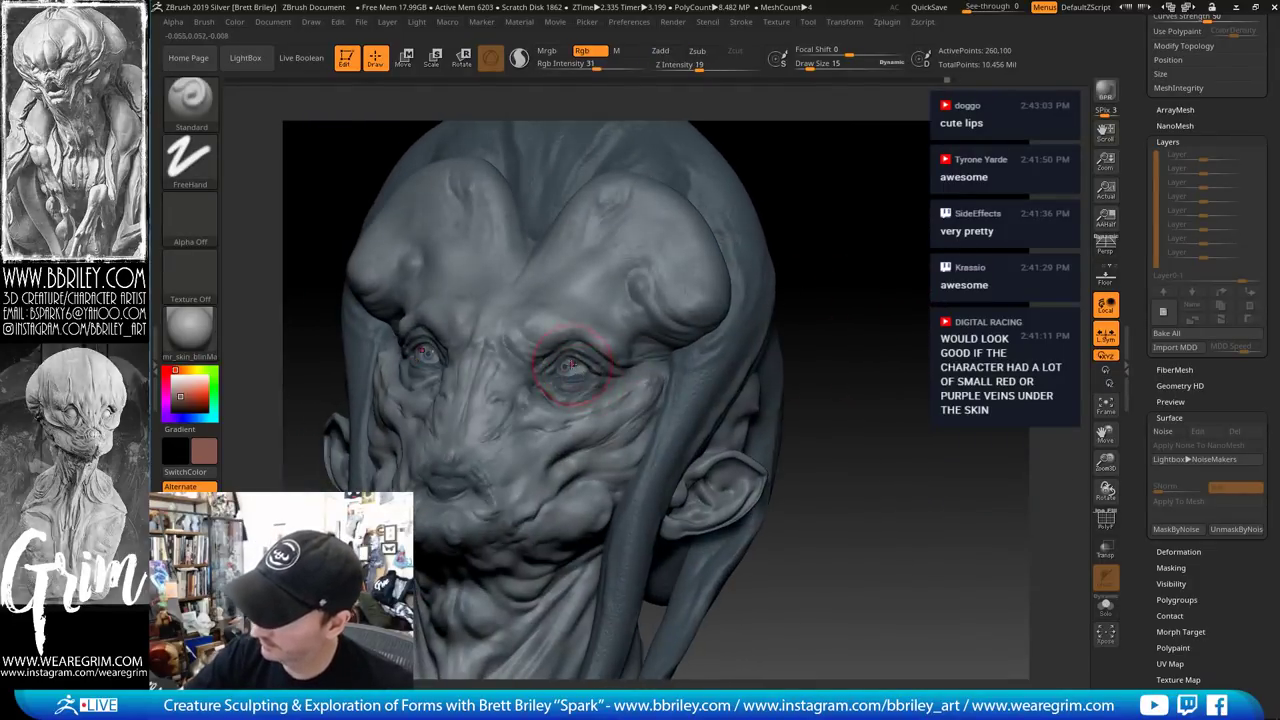
{"action": "left_click_drag", "start_coordinate": [846, 355], "coordinate": [820, 357]}
{"action": "key", "text": "s"}
{"action": "left_click_drag", "start_coordinate": [590, 357], "coordinate": [582, 366]}
{"action": "left_click_drag", "start_coordinate": [861, 357], "coordinate": [925, 358]}
{"action": "right_click_drag", "start_coordinate": [878, 336], "coordinate": [851, 323]}
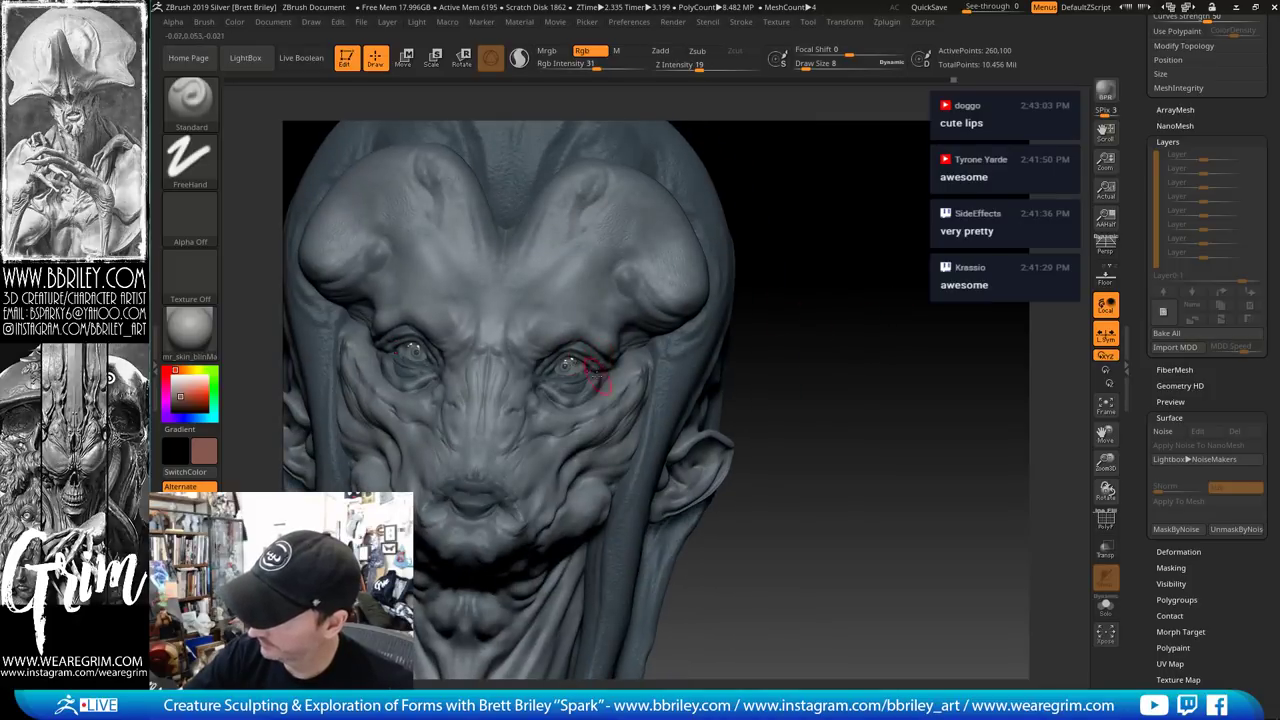
{"action": "left_click_drag", "start_coordinate": [842, 292], "coordinate": [839, 279]}
{"action": "left_click_drag", "start_coordinate": [927, 257], "coordinate": [978, 312]}
Select the head subtool and paint fine reddish-brown strokes along the eyelid rims at draw size 4
{"action": "left_click", "coordinate": [565, 369], "text": "alt"}
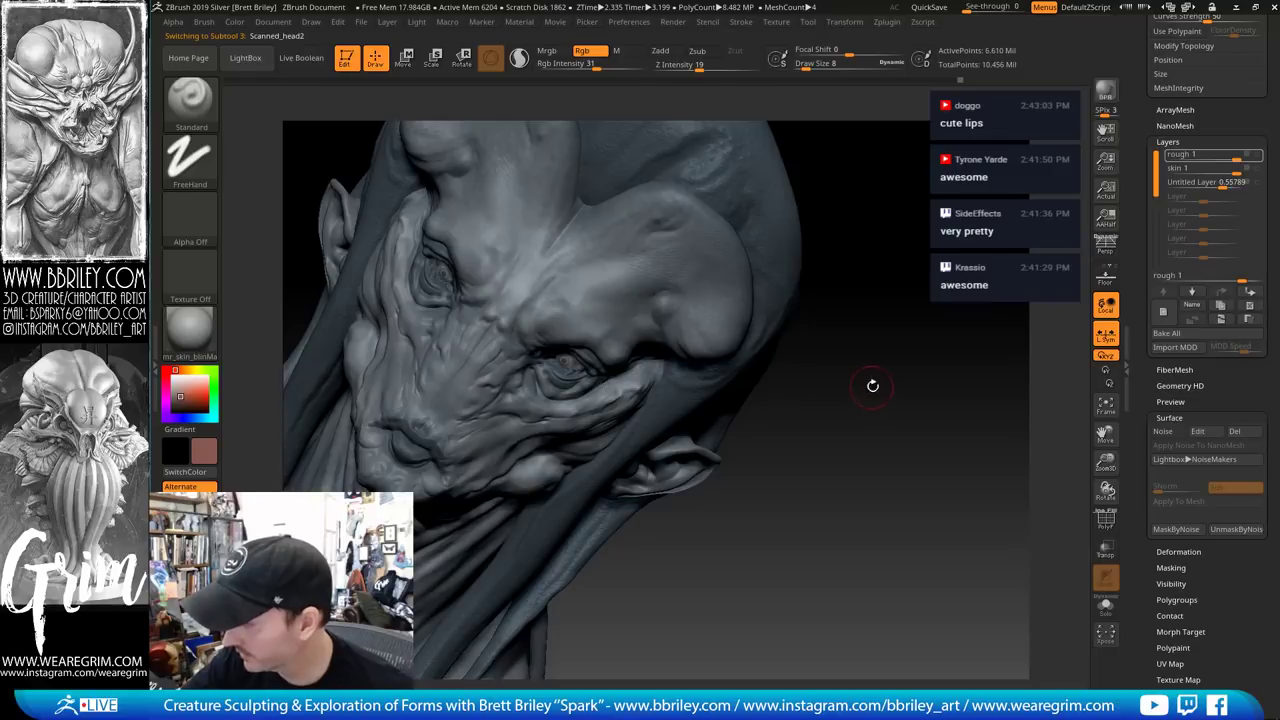
{"action": "left_click_drag", "start_coordinate": [871, 386], "coordinate": [836, 352]}
{"action": "left_click_drag", "start_coordinate": [558, 369], "coordinate": [572, 367]}
{"action": "left_click_drag", "start_coordinate": [890, 288], "coordinate": [968, 290]}
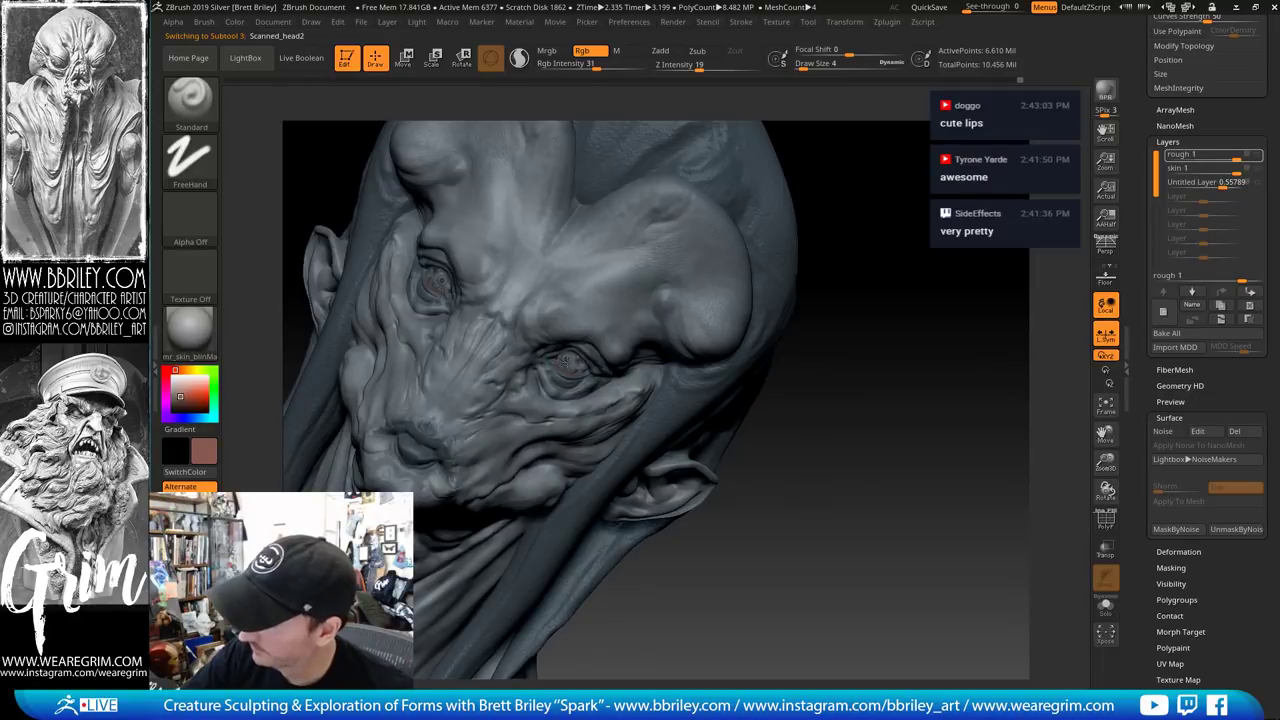
Build up the reddish brown on the lower eyelids and eye corners with draw size 5
{"action": "left_click_drag", "start_coordinate": [873, 319], "coordinate": [892, 280]}
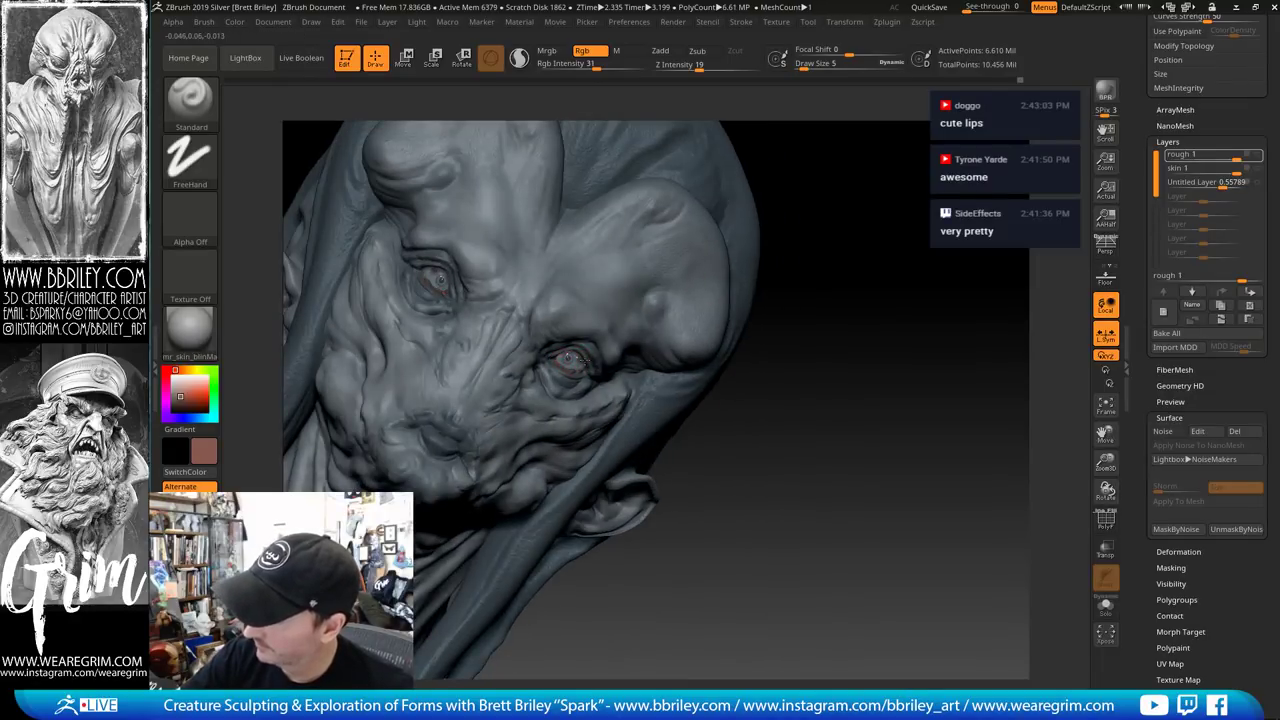
{"action": "left_click_drag", "start_coordinate": [775, 378], "coordinate": [572, 360]}
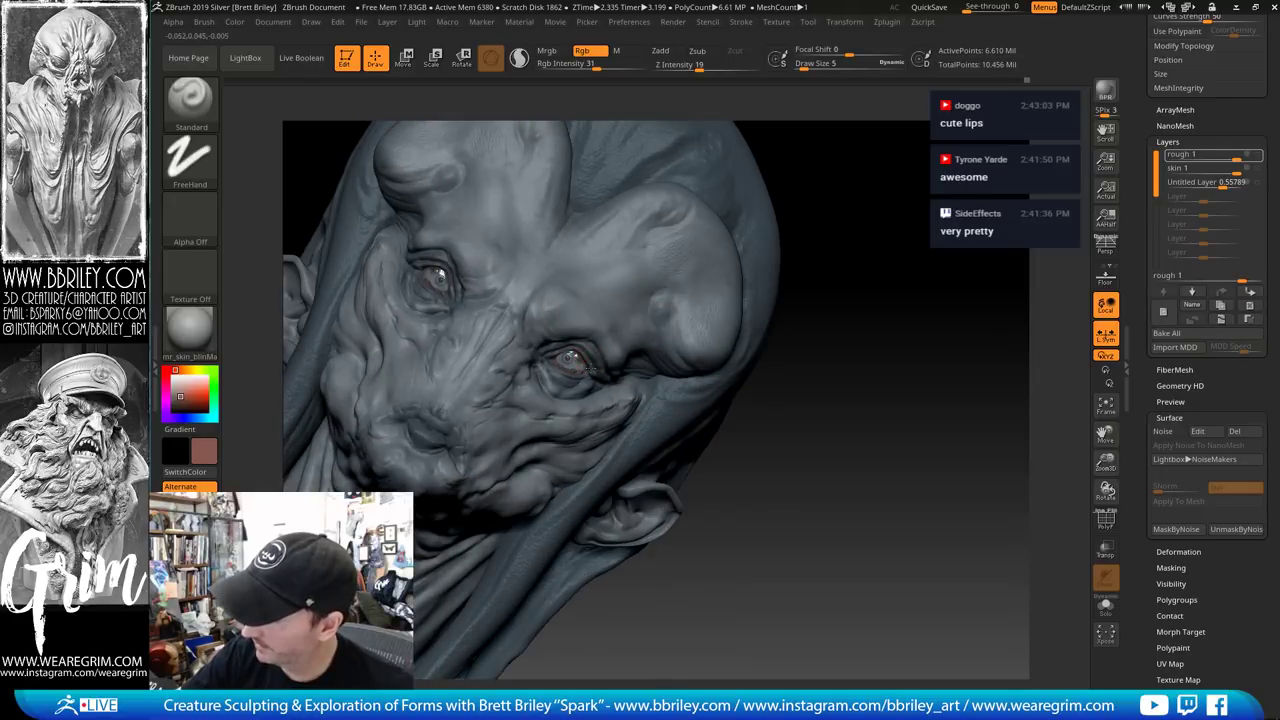
{"action": "left_click_drag", "start_coordinate": [908, 286], "coordinate": [576, 373]}
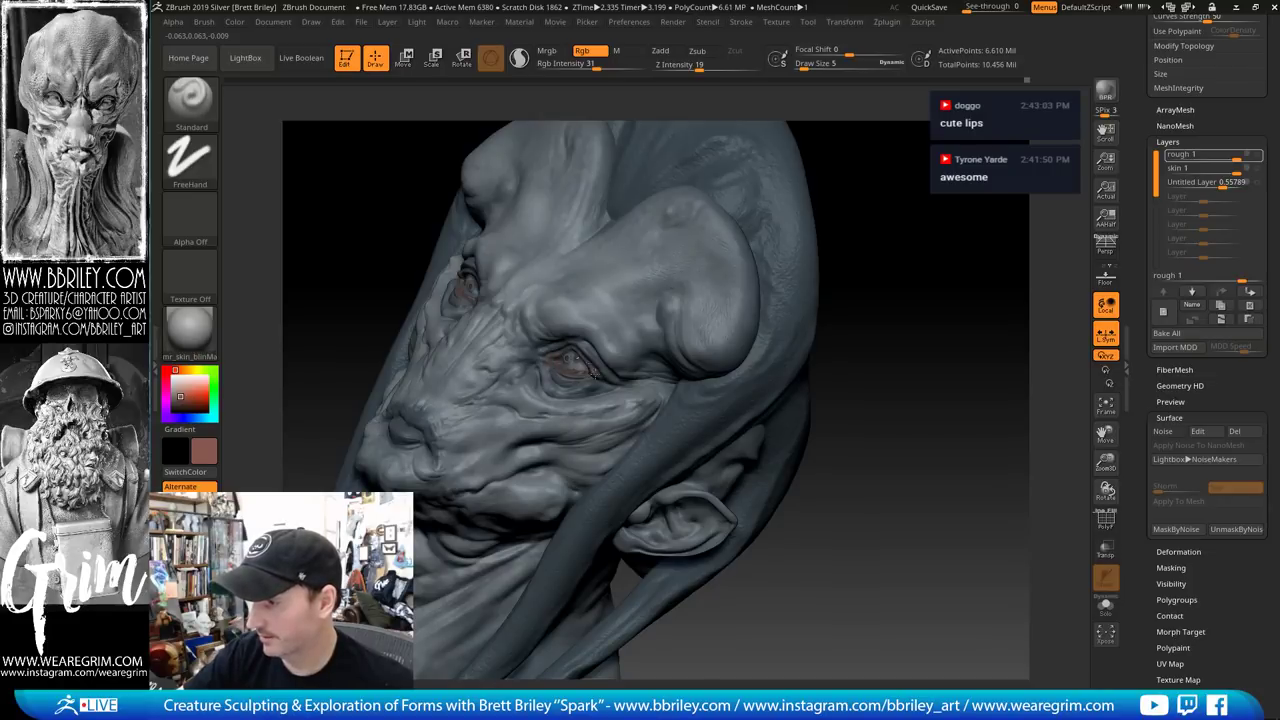
{"action": "left_click_drag", "start_coordinate": [971, 317], "coordinate": [1012, 322]}
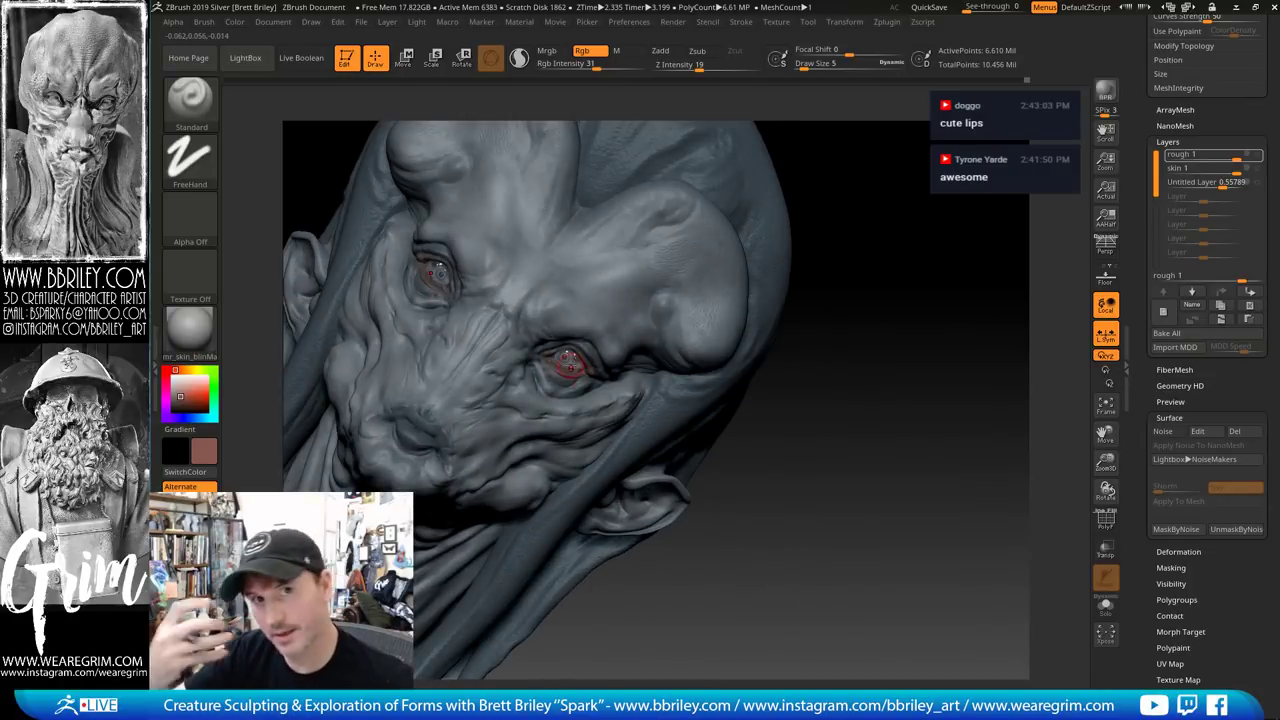
{"action": "left_click_drag", "start_coordinate": [857, 234], "coordinate": [890, 237]}
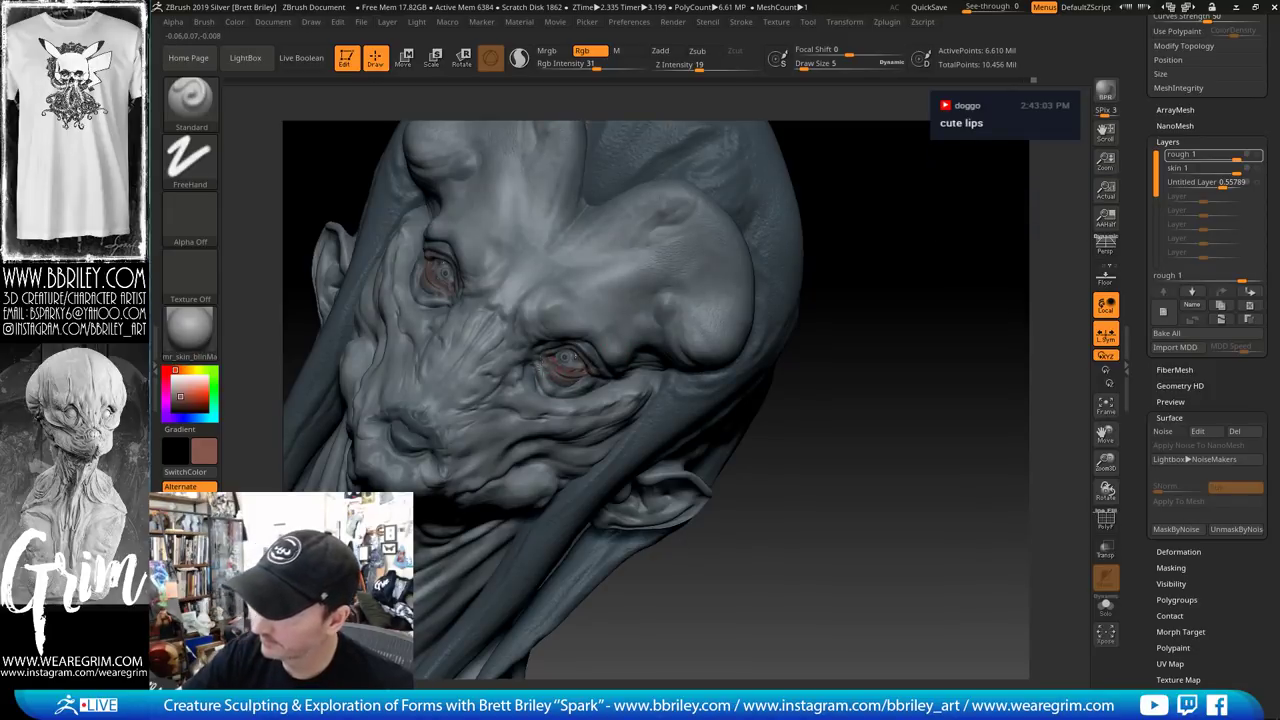
{"action": "left_click_drag", "start_coordinate": [871, 247], "coordinate": [808, 222]}
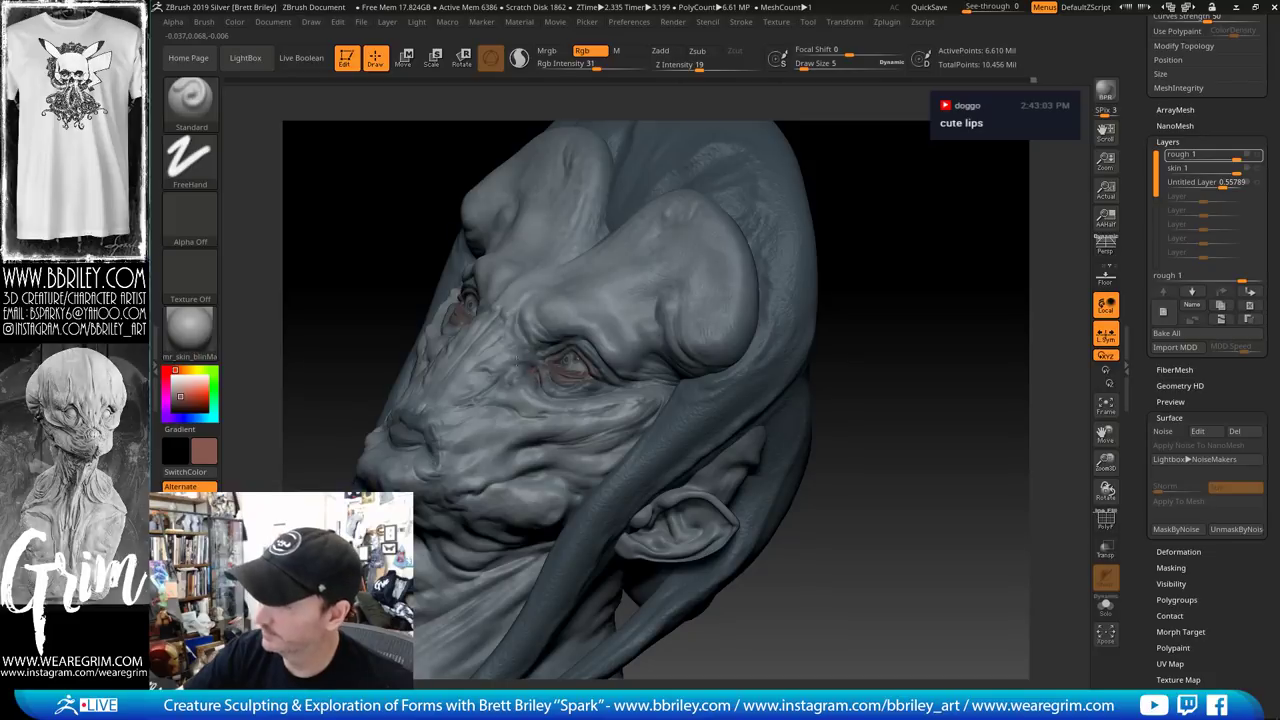
Tint the ears and lips with soft reddish-brown strokes, using draw size 13 and reducing it to 10
{"action": "mouse_move", "coordinate": [874, 248]}
{"action": "left_mouse_down"}
{"action": "mouse_move", "coordinate": [959, 302]}
{"action": "mouse_move", "coordinate": [920, 257]}
{"action": "mouse_move", "coordinate": [831, 260]}
{"action": "left_mouse_up"}
{"action": "key", "text": "s"}
{"action": "left_click_drag", "start_coordinate": [340, 306], "coordinate": [345, 306]}
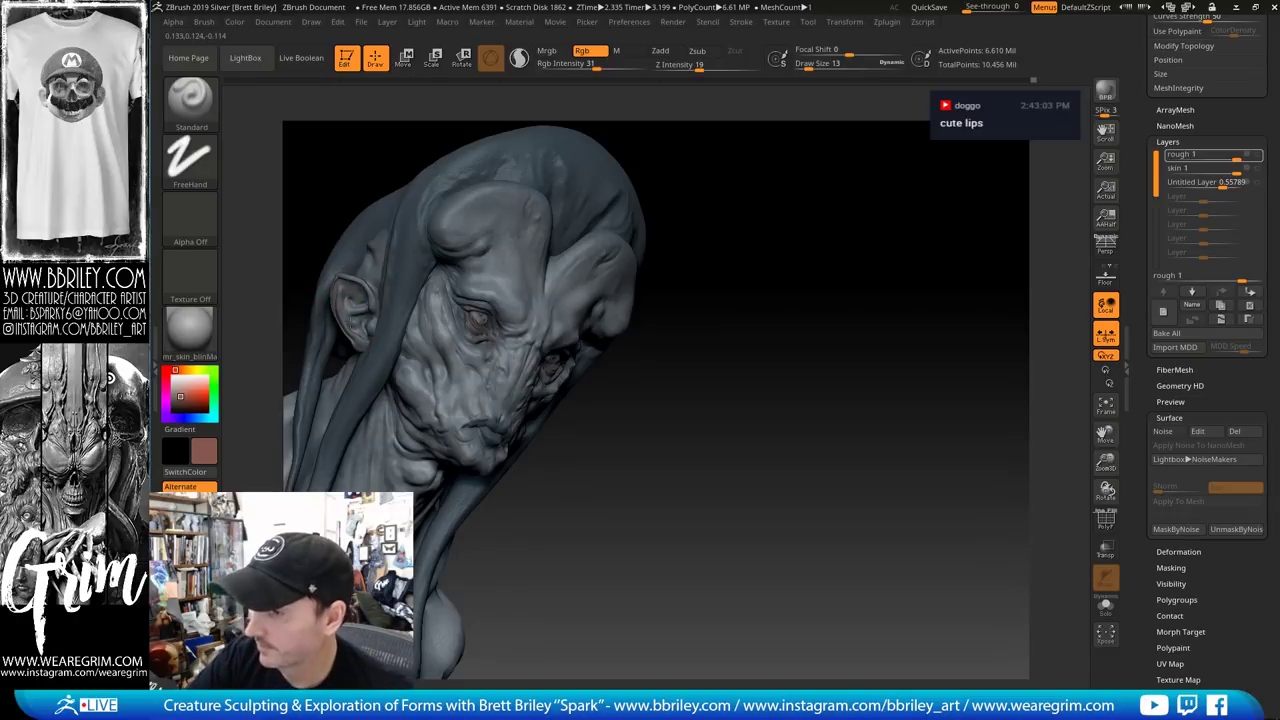
{"action": "left_click_drag", "start_coordinate": [720, 204], "coordinate": [655, 188]}
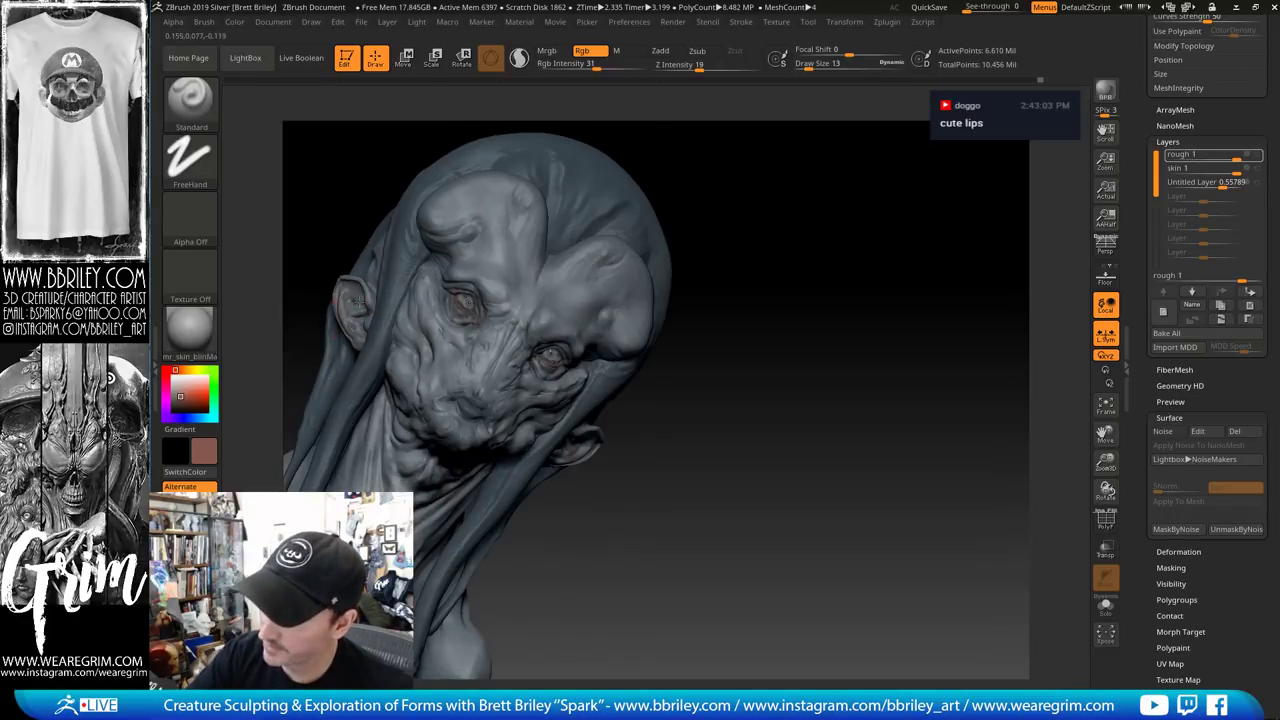
{"action": "left_click_drag", "start_coordinate": [749, 243], "coordinate": [580, 390]}
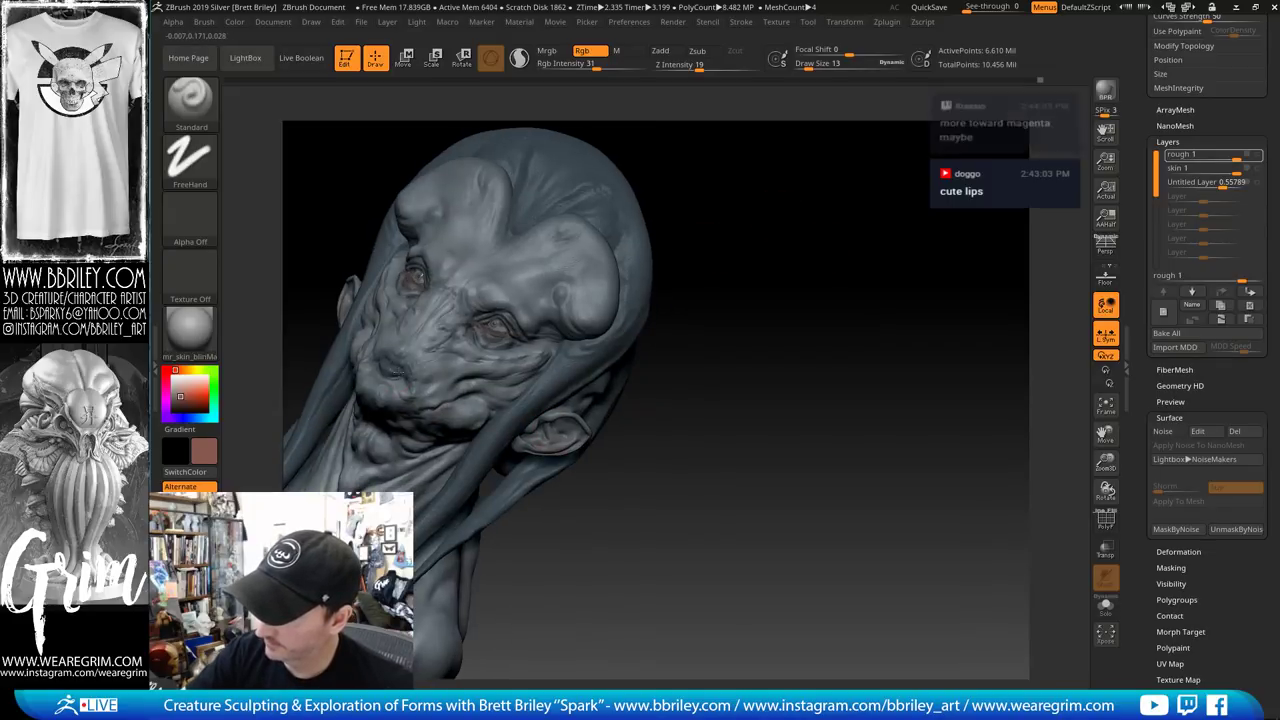
{"action": "left_click_drag", "start_coordinate": [716, 198], "coordinate": [752, 238]}
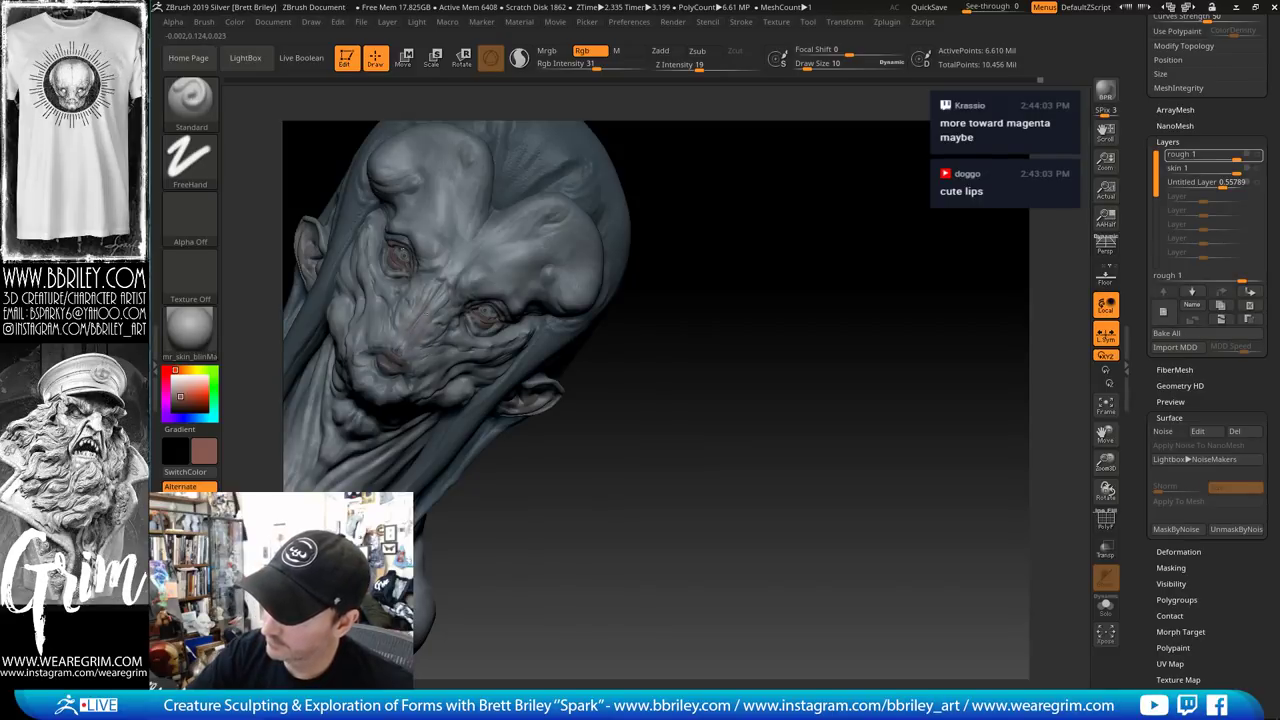
Set the Standard brush to the DragRect stroke with the speckled ~BrushAlpha and an RGB intensity of 20
{"action": "left_click", "coordinate": [192, 168]}
{"action": "left_click", "coordinate": [254, 177]}
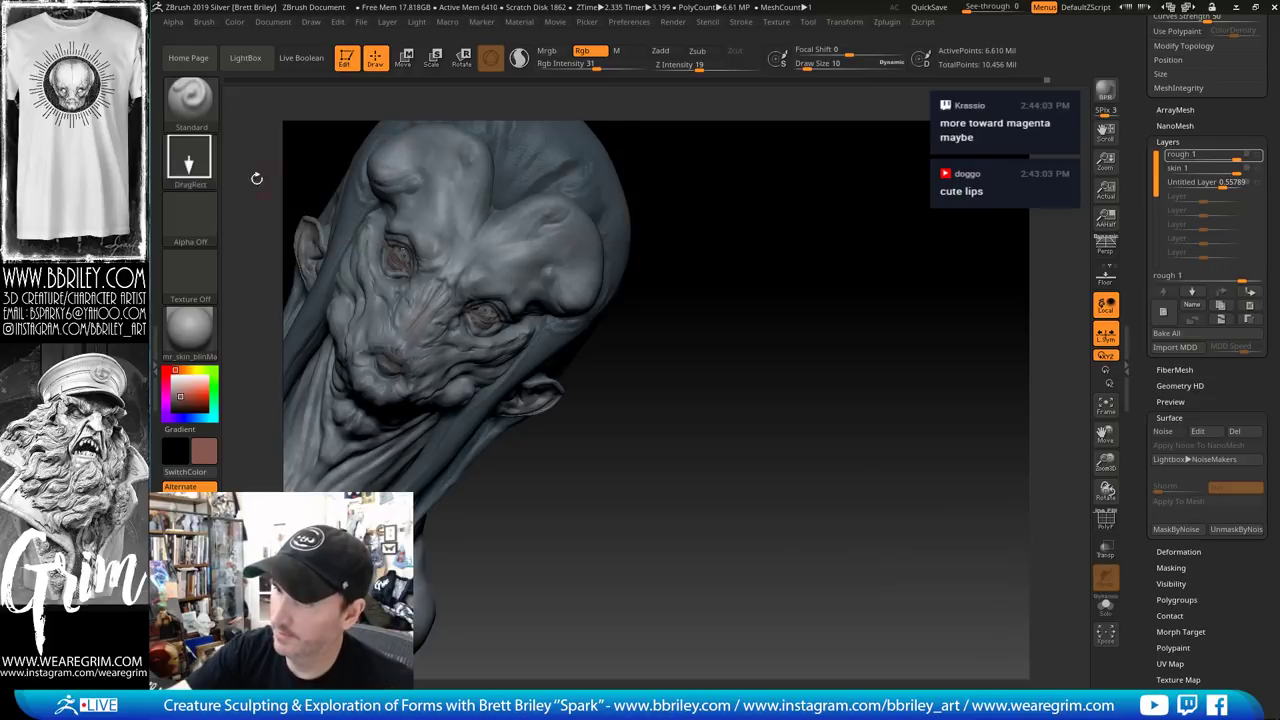
{"action": "left_click", "coordinate": [196, 220]}
{"action": "left_click", "coordinate": [190, 213]}
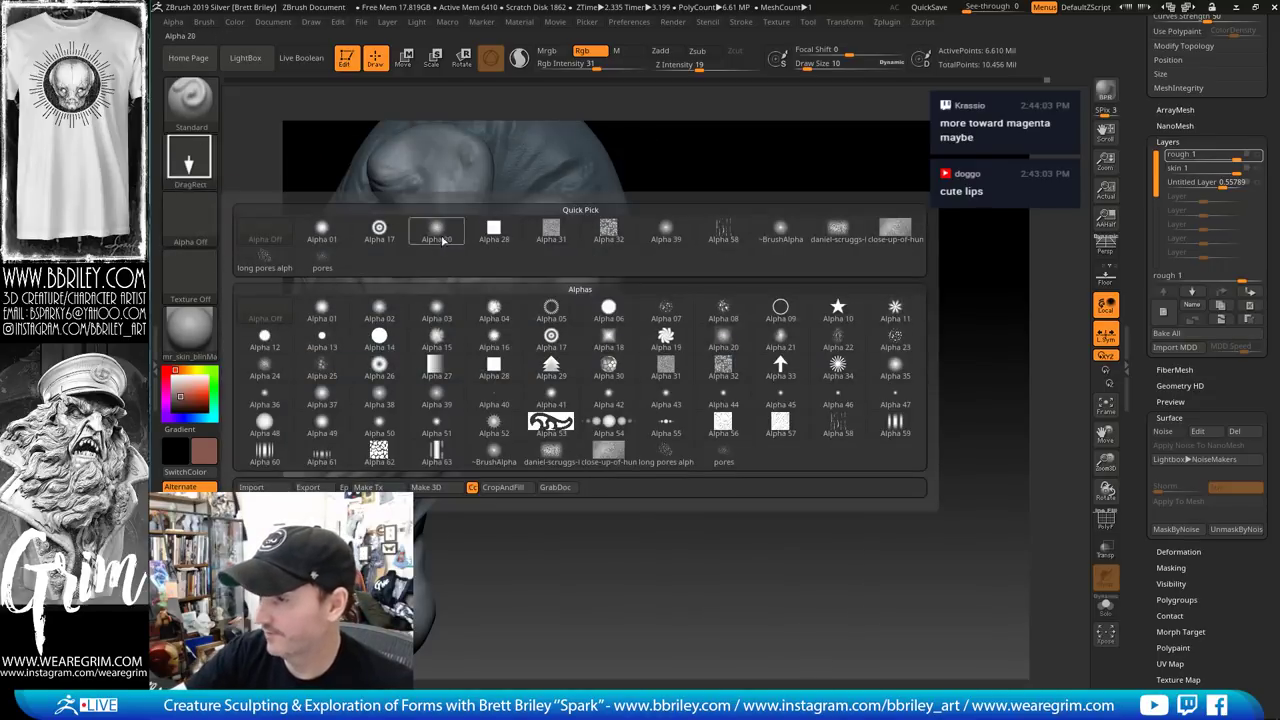
{"action": "left_click", "coordinate": [437, 232]}
{"action": "left_click_drag", "start_coordinate": [432, 295], "coordinate": [457, 333]}
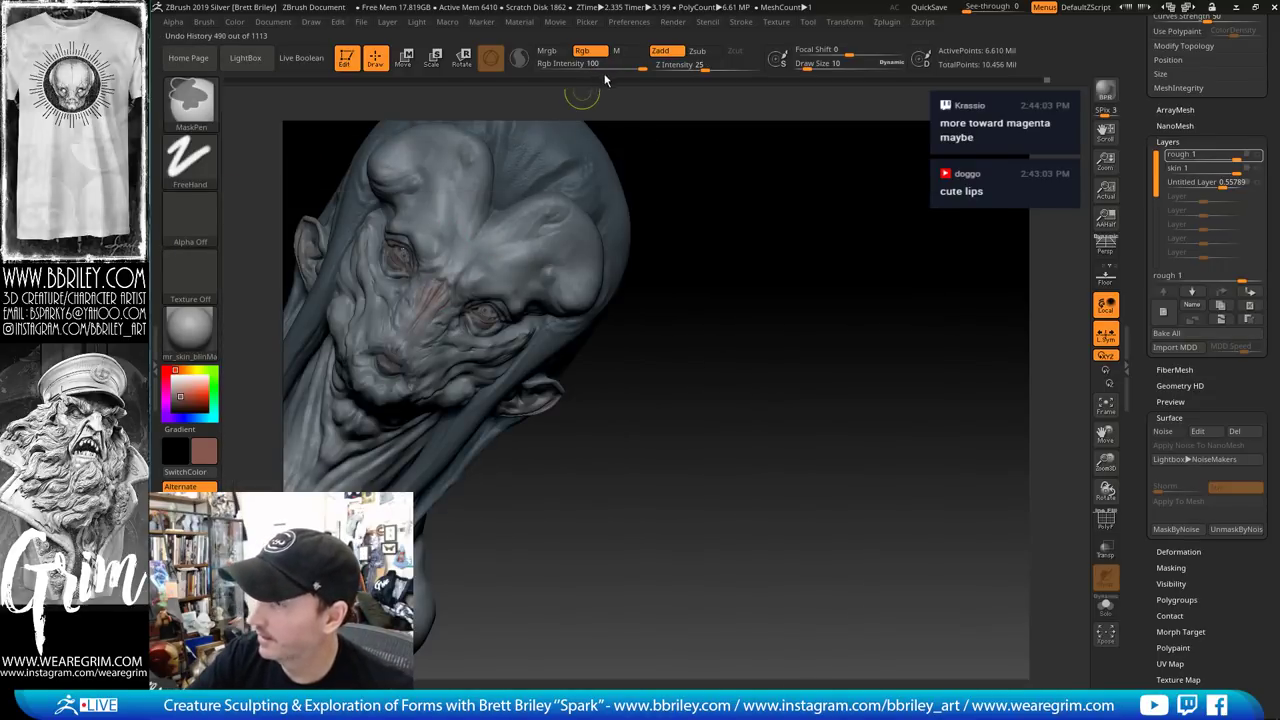
{"action": "left_click_drag", "start_coordinate": [590, 66], "coordinate": [581, 73]}
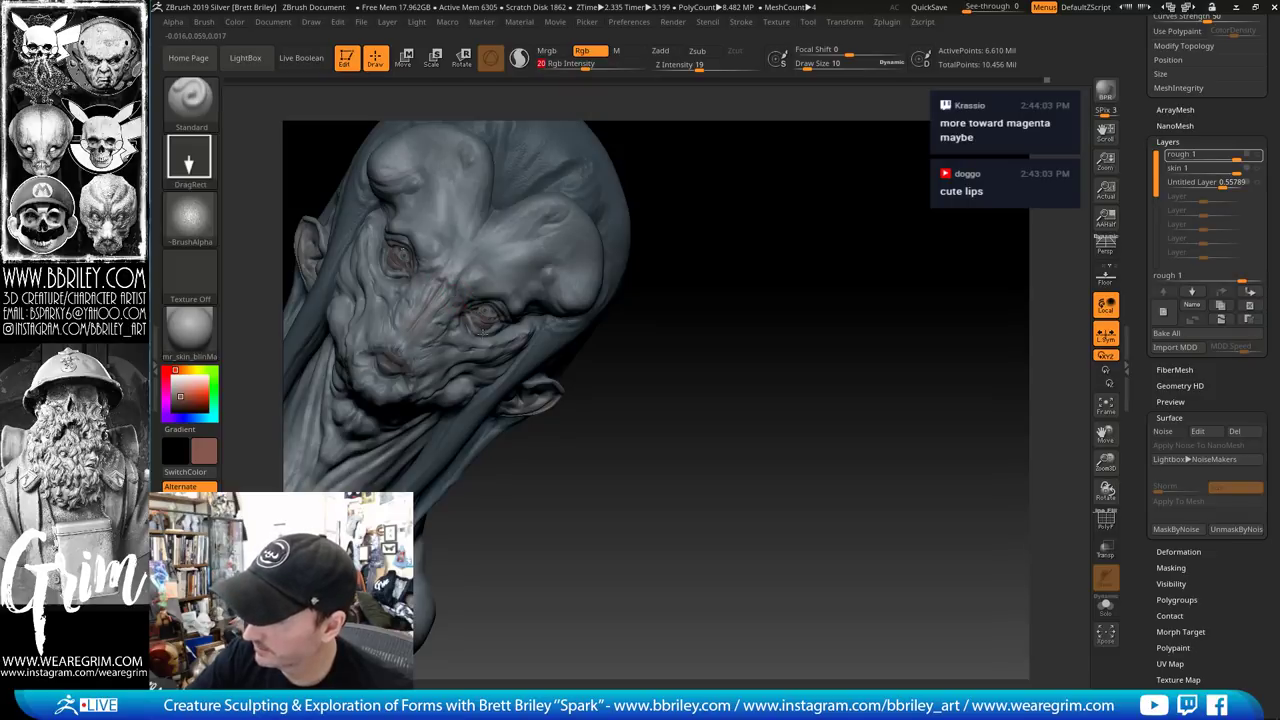
Stamp subtle reddish-brown colour variation over the creature's face, around the eyes, nose, cheeks and ears
{"action": "left_click_drag", "start_coordinate": [483, 331], "coordinate": [494, 342]}
{"action": "right_click_drag", "start_coordinate": [483, 331], "coordinate": [450, 326]}
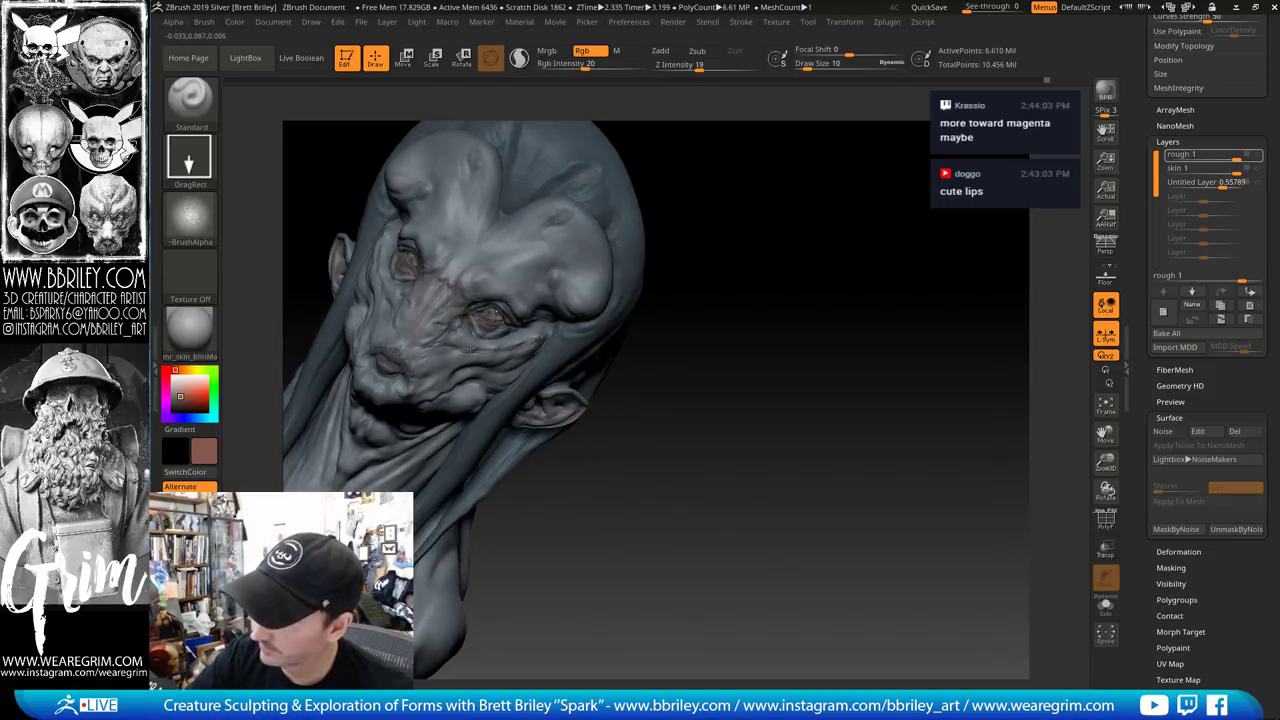
{"action": "left_click_drag", "start_coordinate": [740, 370], "coordinate": [765, 330]}
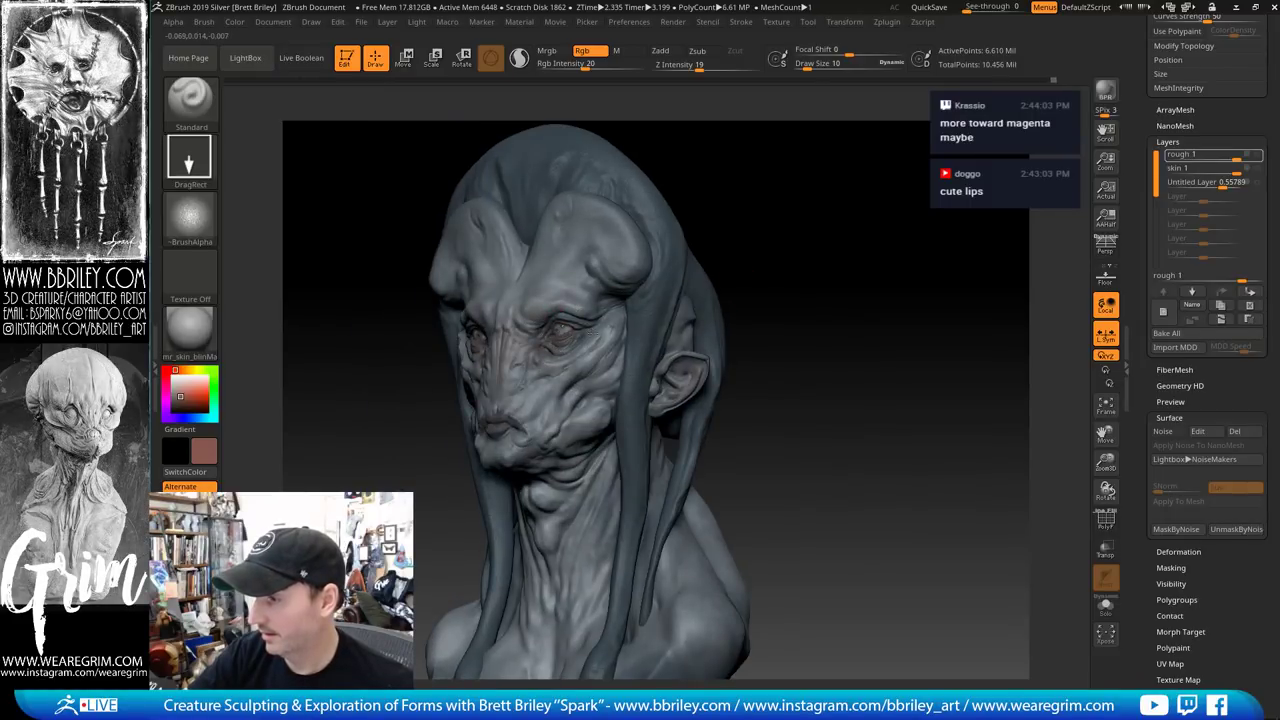
{"action": "right_click_drag", "start_coordinate": [686, 114], "coordinate": [700, 229]}
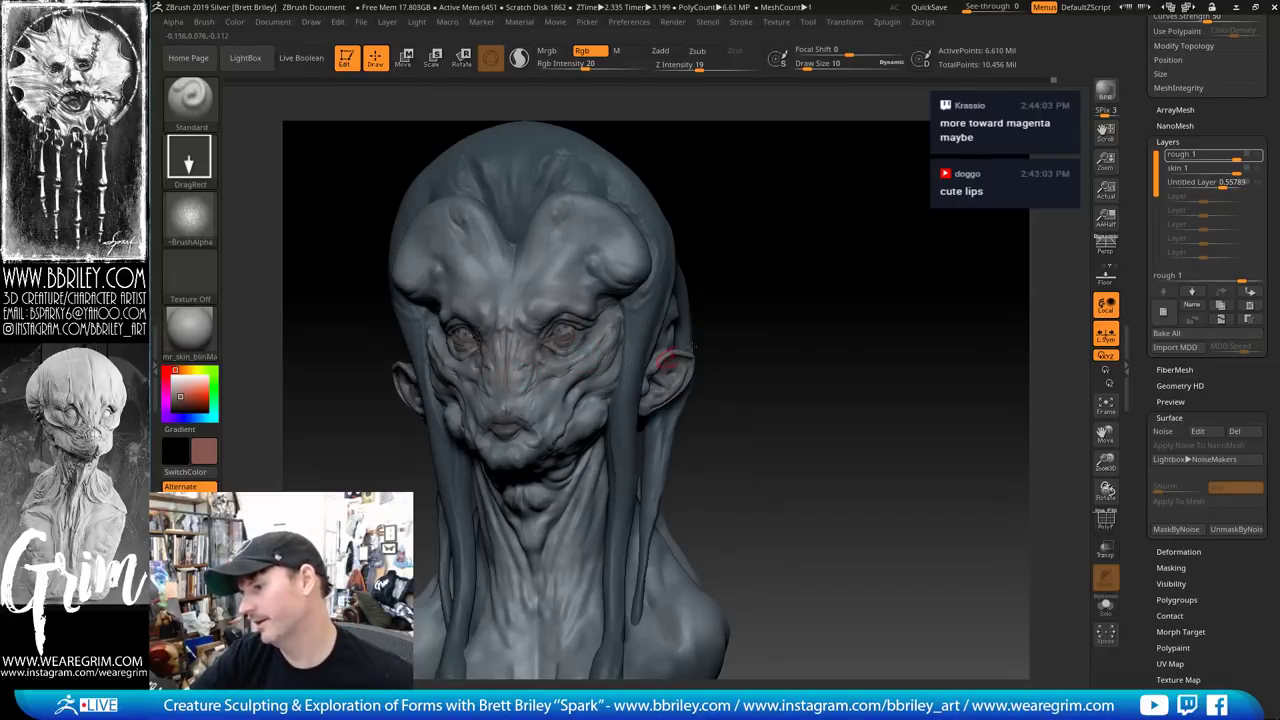
{"action": "right_click_drag", "start_coordinate": [670, 360], "coordinate": [560, 404]}
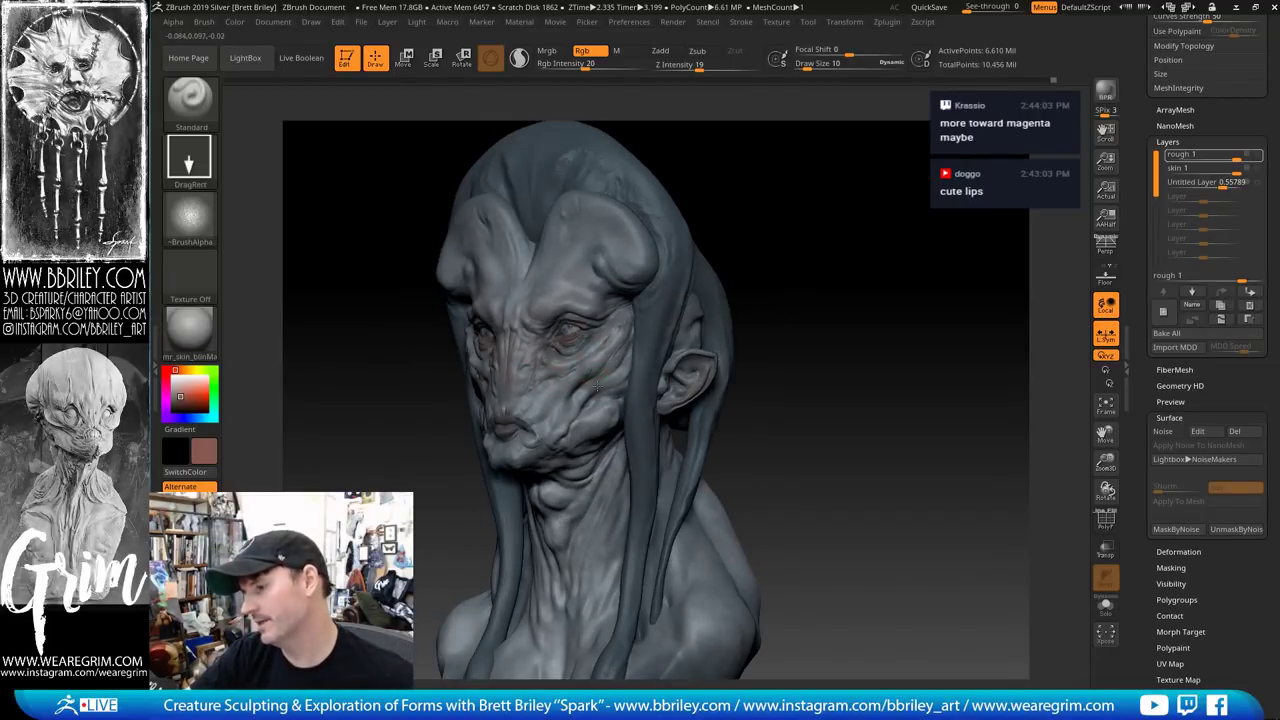
{"action": "right_click_drag", "start_coordinate": [783, 251], "coordinate": [612, 332]}
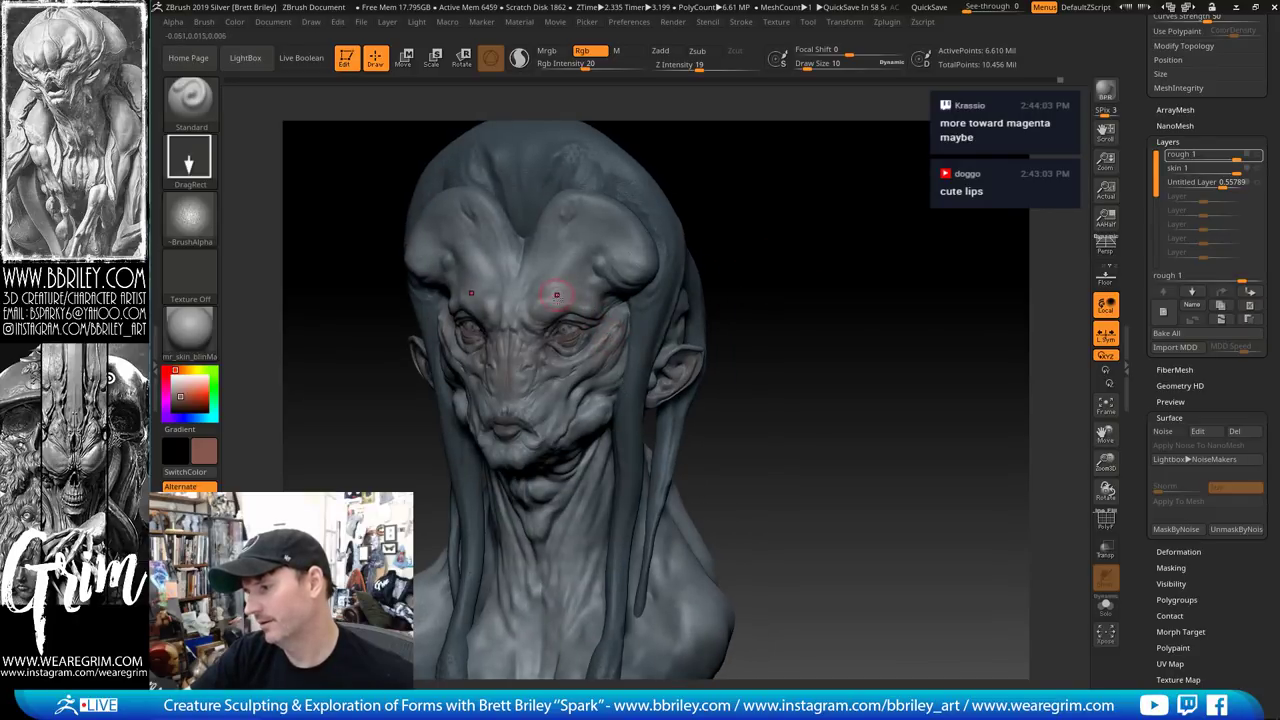
{"action": "mouse_move", "coordinate": [556, 294]}
{"action": "right_mouse_down"}
{"action": "mouse_move", "coordinate": [743, 171]}
{"action": "mouse_move", "coordinate": [687, 416]}
{"action": "right_mouse_up"}
{"action": "right_click_drag", "start_coordinate": [746, 249], "coordinate": [620, 410]}
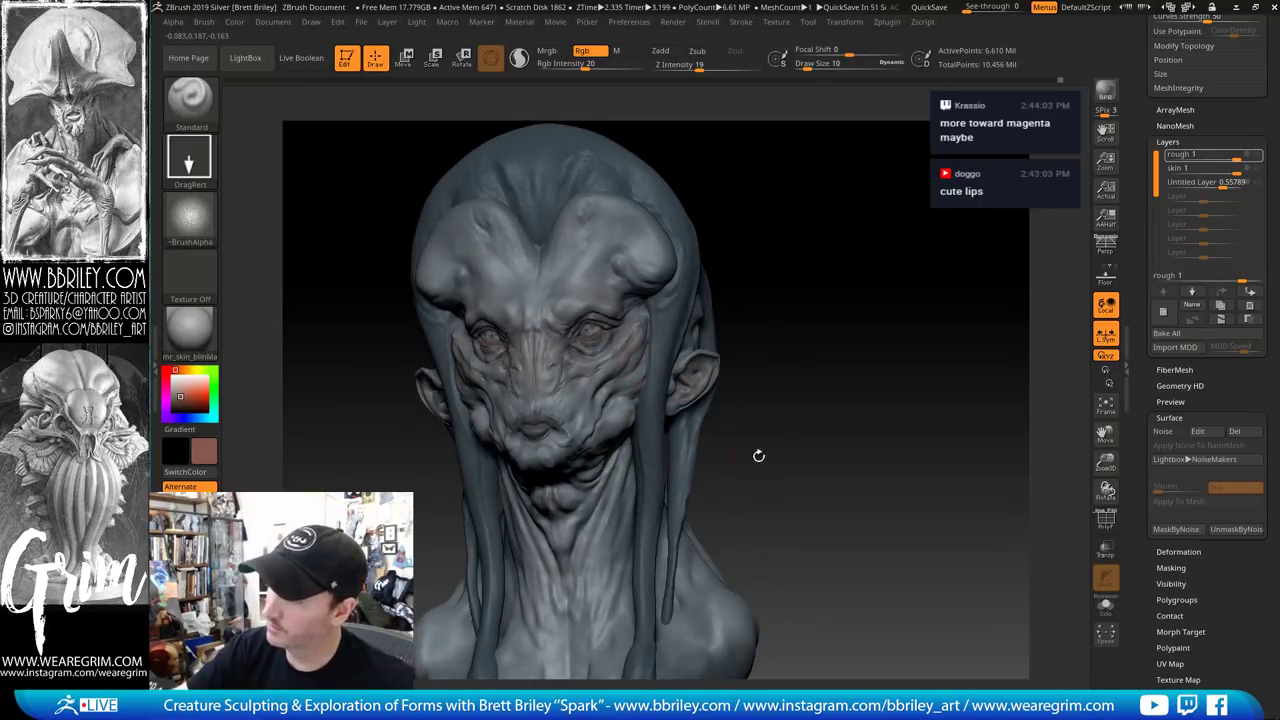
Stamp the reddish-brown colour over the creature's neck and throat folds down towards the upper chest
{"action": "right_click_drag", "start_coordinate": [757, 451], "coordinate": [644, 327]}
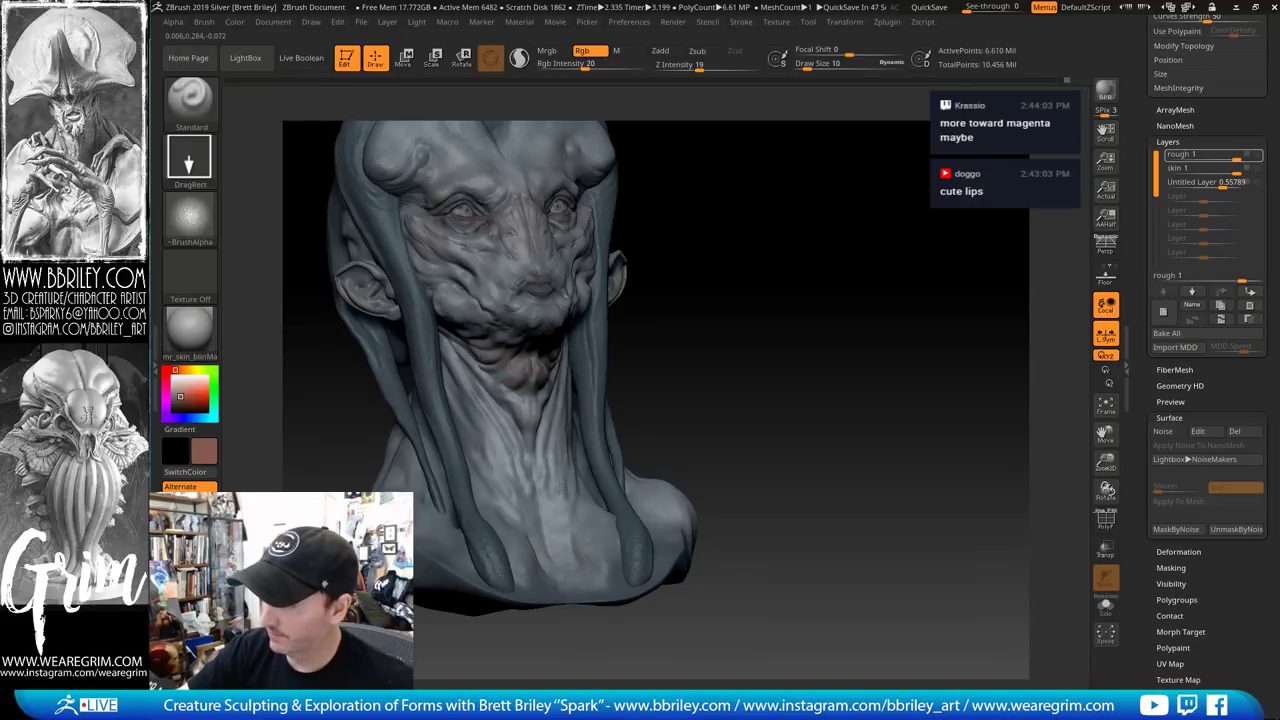
{"action": "right_click_drag", "start_coordinate": [715, 357], "coordinate": [560, 505]}
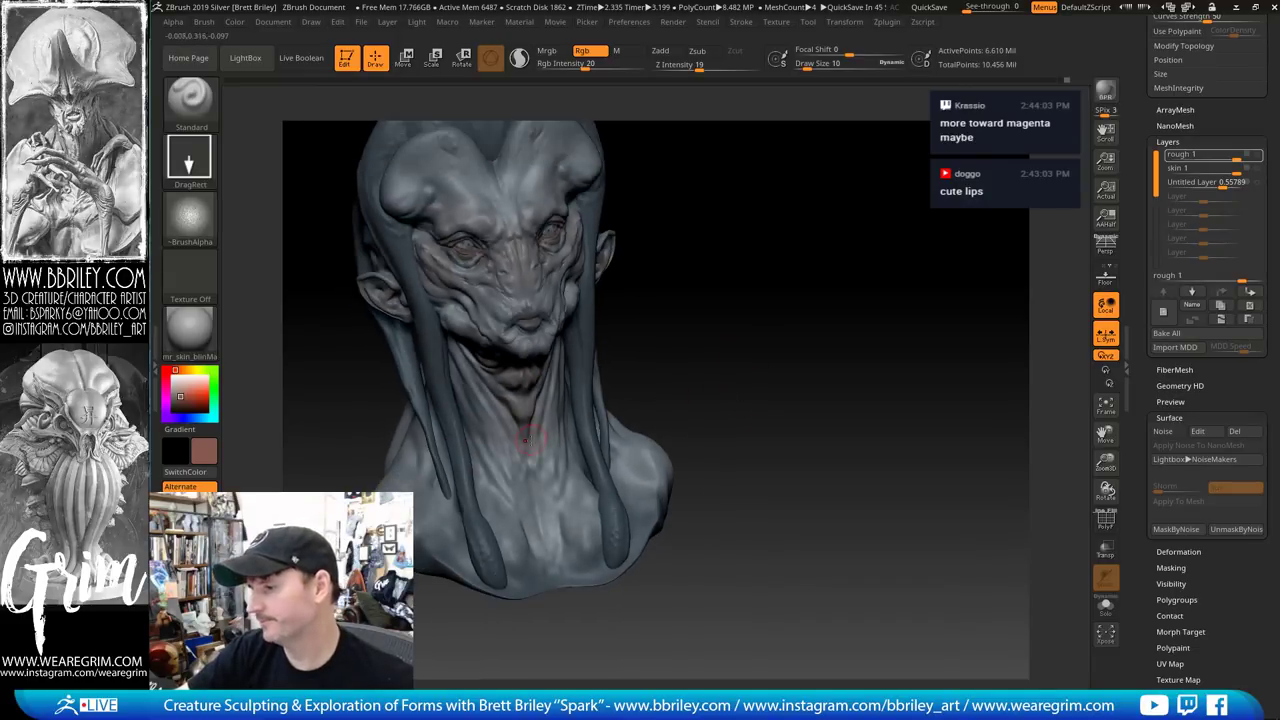
{"action": "right_click_drag", "start_coordinate": [695, 305], "coordinate": [551, 367]}
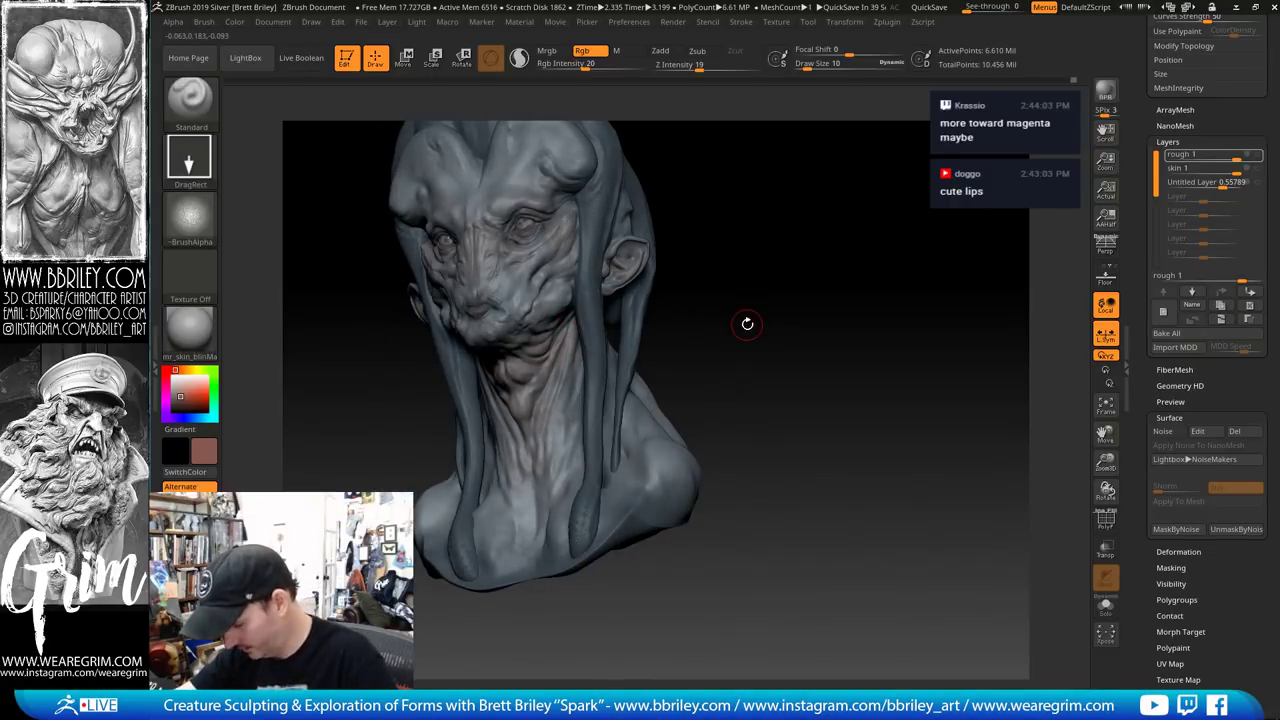
{"action": "mouse_move", "coordinate": [763, 269]}
{"action": "right_mouse_down"}
{"action": "mouse_move", "coordinate": [704, 217]}
{"action": "mouse_move", "coordinate": [729, 273]}
{"action": "mouse_move", "coordinate": [786, 194]}
{"action": "mouse_move", "coordinate": [694, 201]}
{"action": "right_mouse_up"}
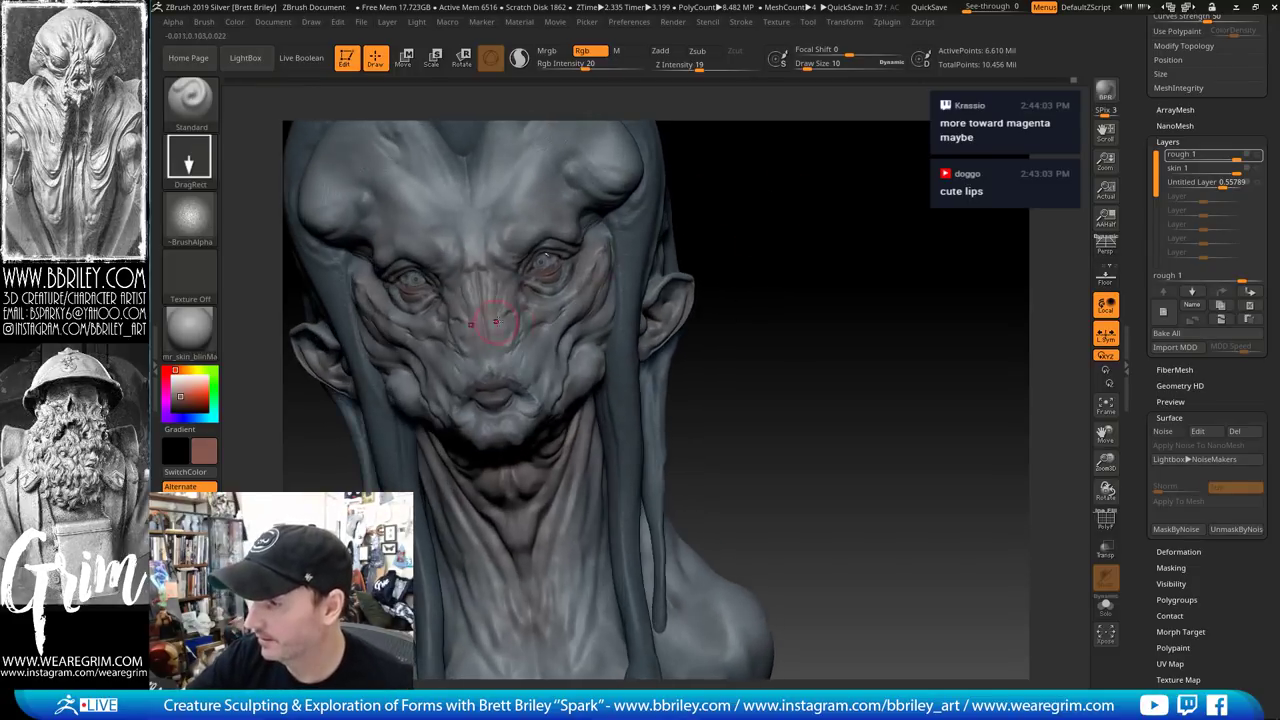
Select the head covering with the hanging tentacles and fill the whole object with the current reddish brown (136, 89, 79)
{"action": "left_click", "coordinate": [633, 277], "text": "alt"}
{"action": "left_click", "coordinate": [234, 21]}
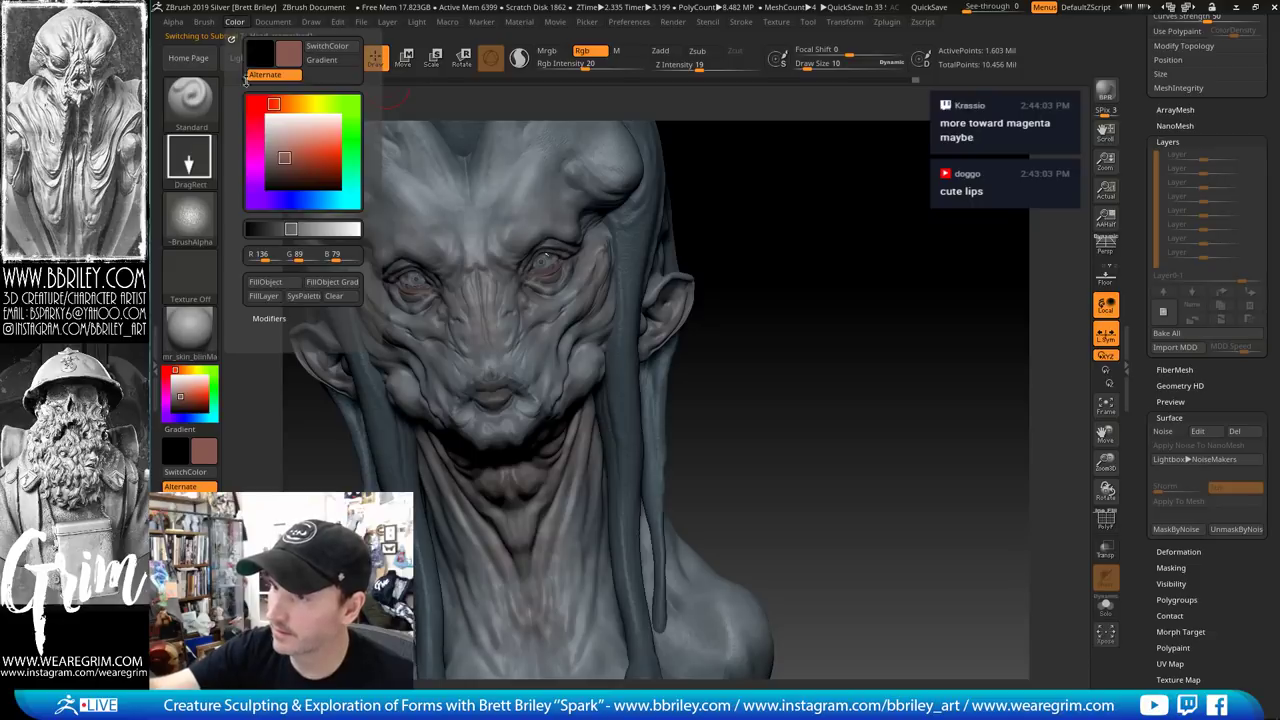
{"action": "left_click", "coordinate": [268, 283]}
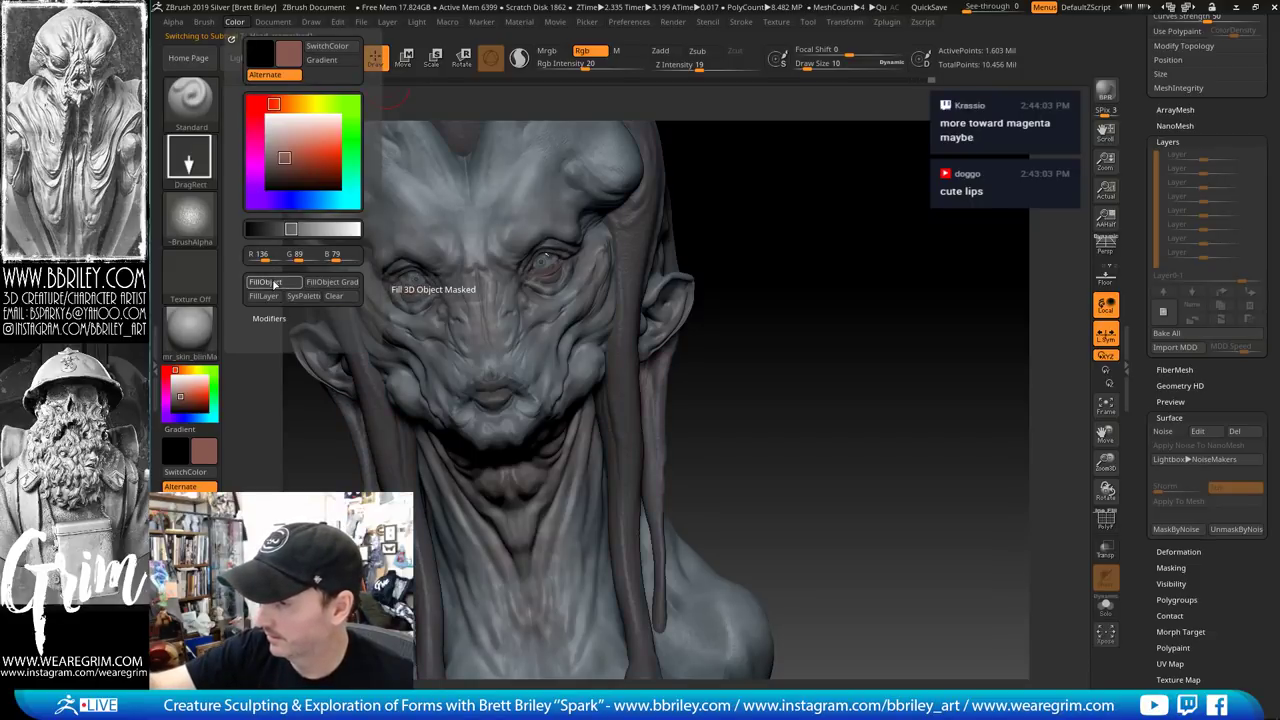
{"action": "left_click_drag", "start_coordinate": [771, 274], "coordinate": [746, 249]}
Stamp stronger red mottling (170, 90, 72) on the head covering using Alpha 32 and a draw size of 16
{"action": "left_click", "coordinate": [186, 394]}
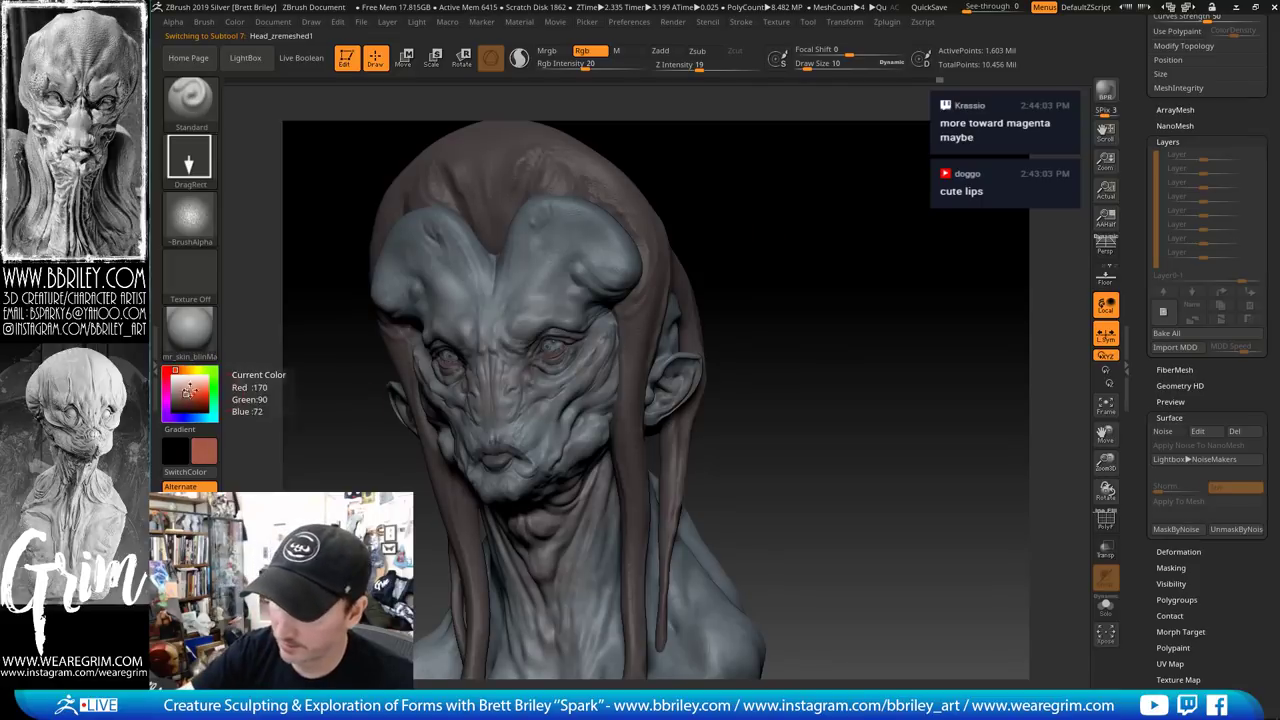
{"action": "key", "text": "["}
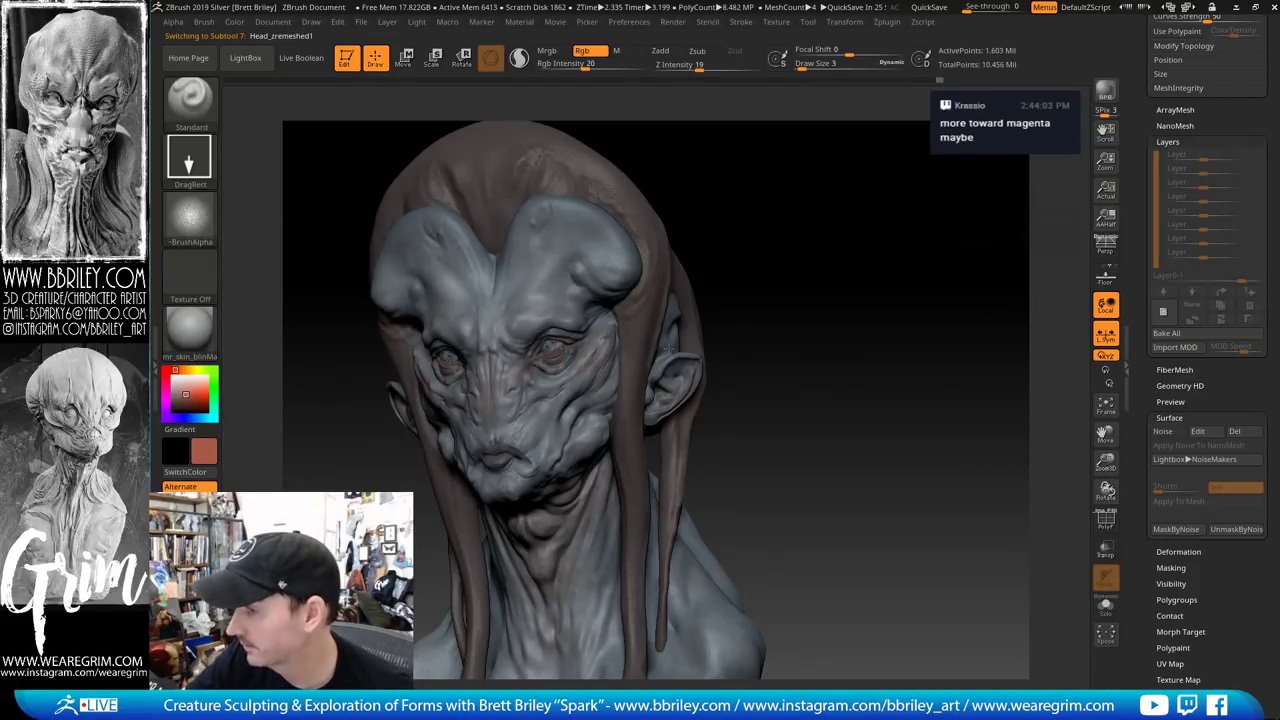
{"action": "left_click", "coordinate": [190, 217]}
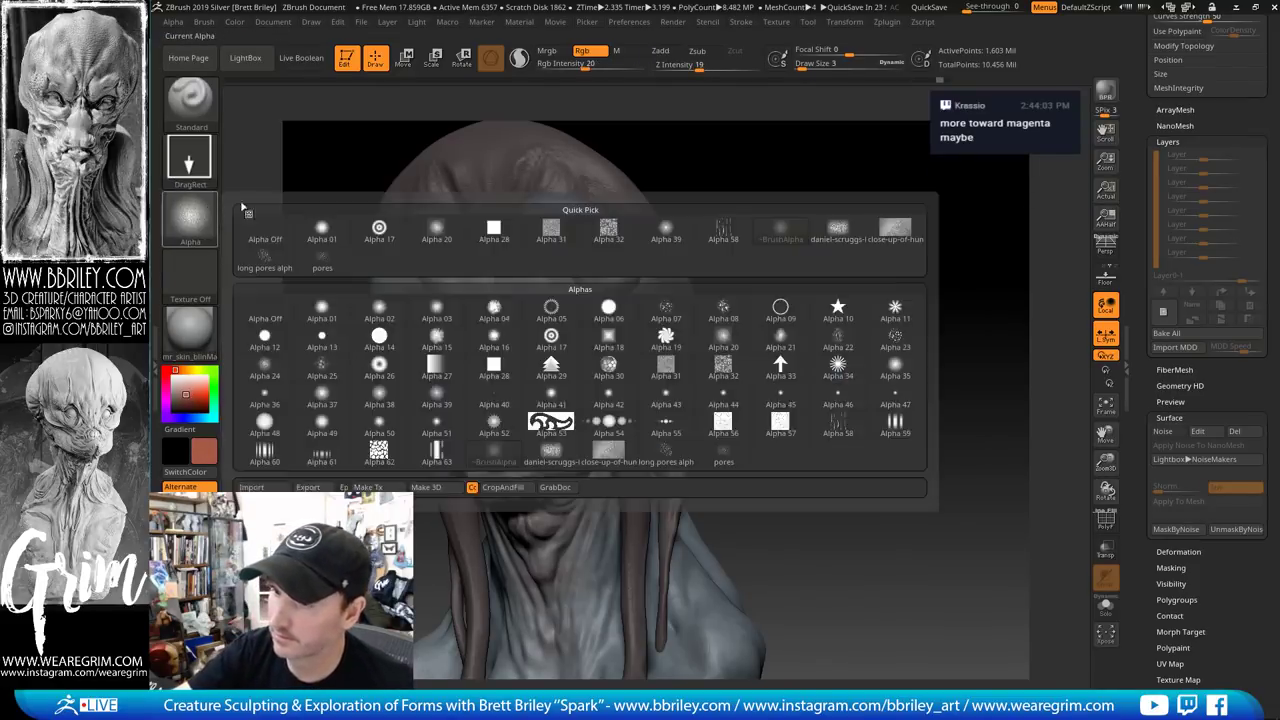
{"action": "left_click", "coordinate": [190, 213]}
{"action": "left_click", "coordinate": [723, 367]}
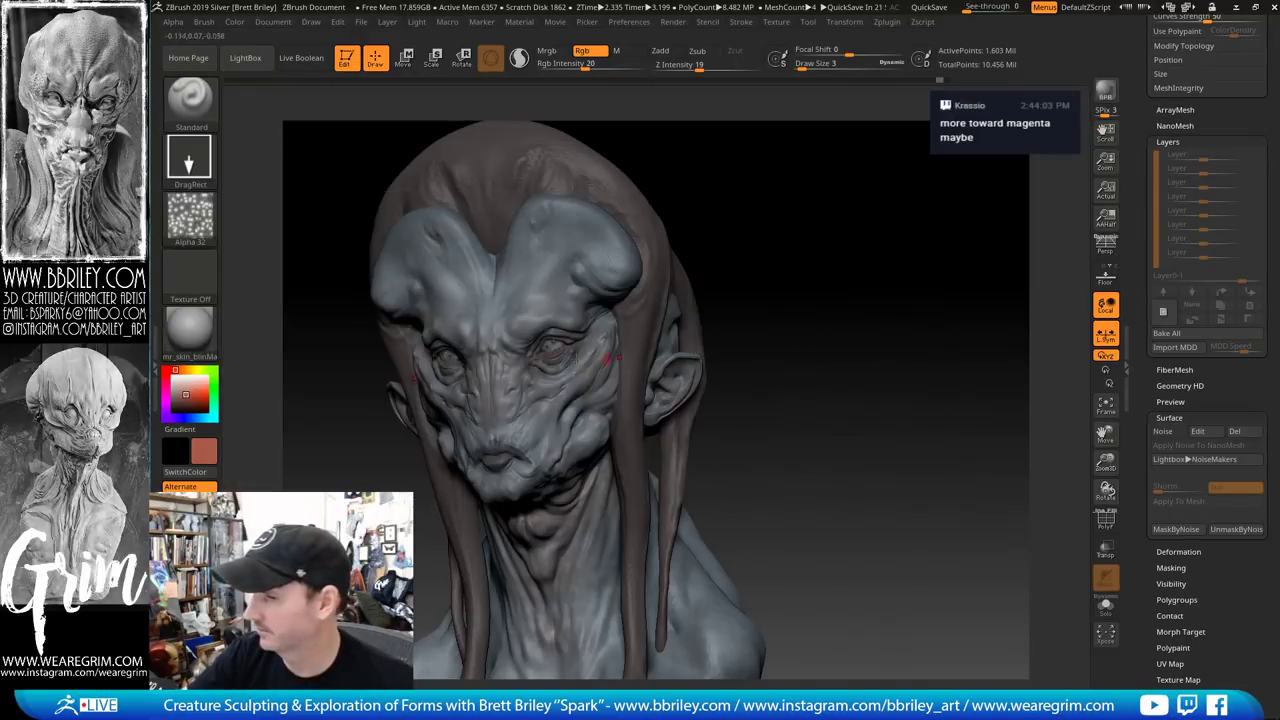
Stamp lighter salmon and greyish-pink mottling over the head covering and its tentacles from several sides
{"action": "left_click", "coordinate": [189, 393]}
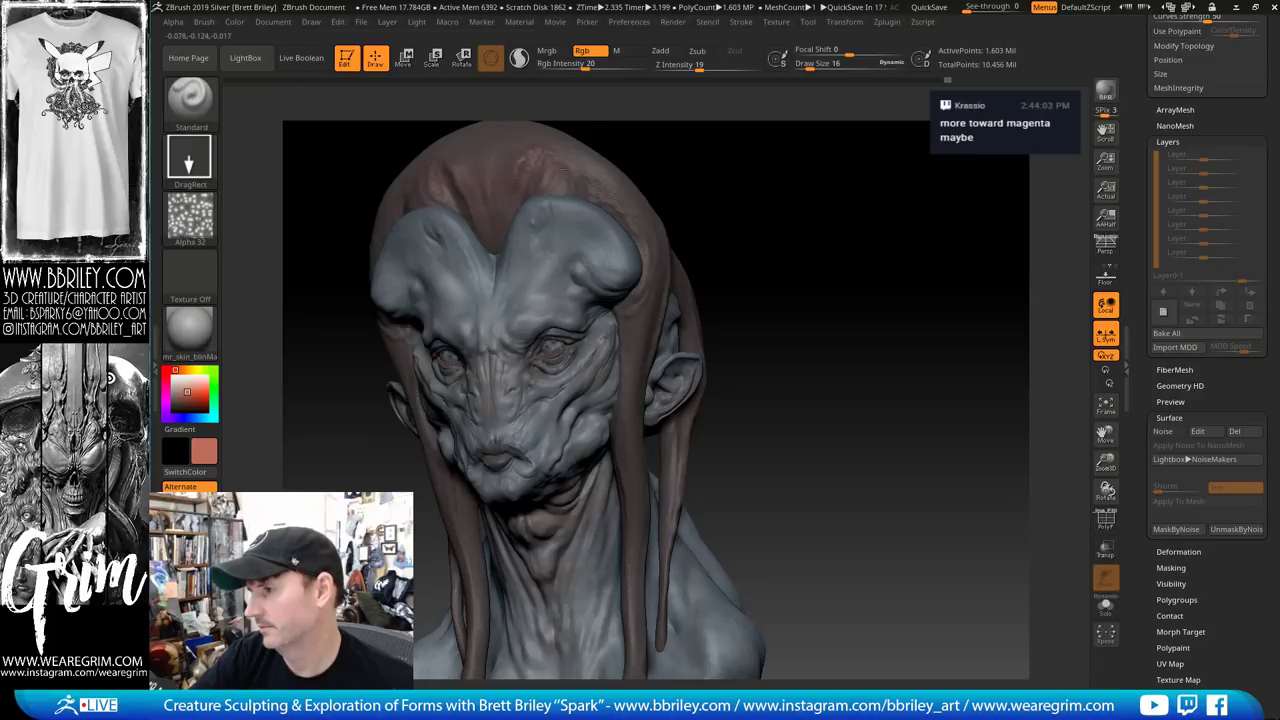
{"action": "left_click", "coordinate": [177, 386]}
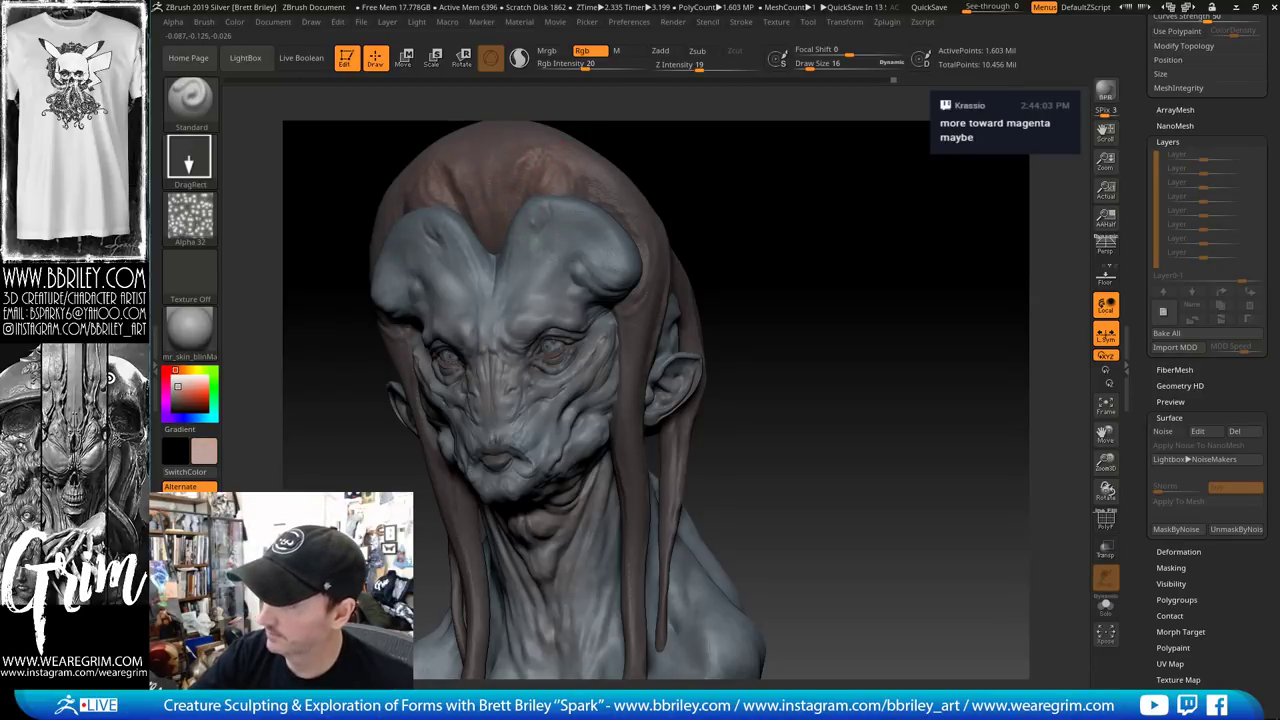
{"action": "left_click_drag", "start_coordinate": [780, 245], "coordinate": [690, 228], "text": "alt"}
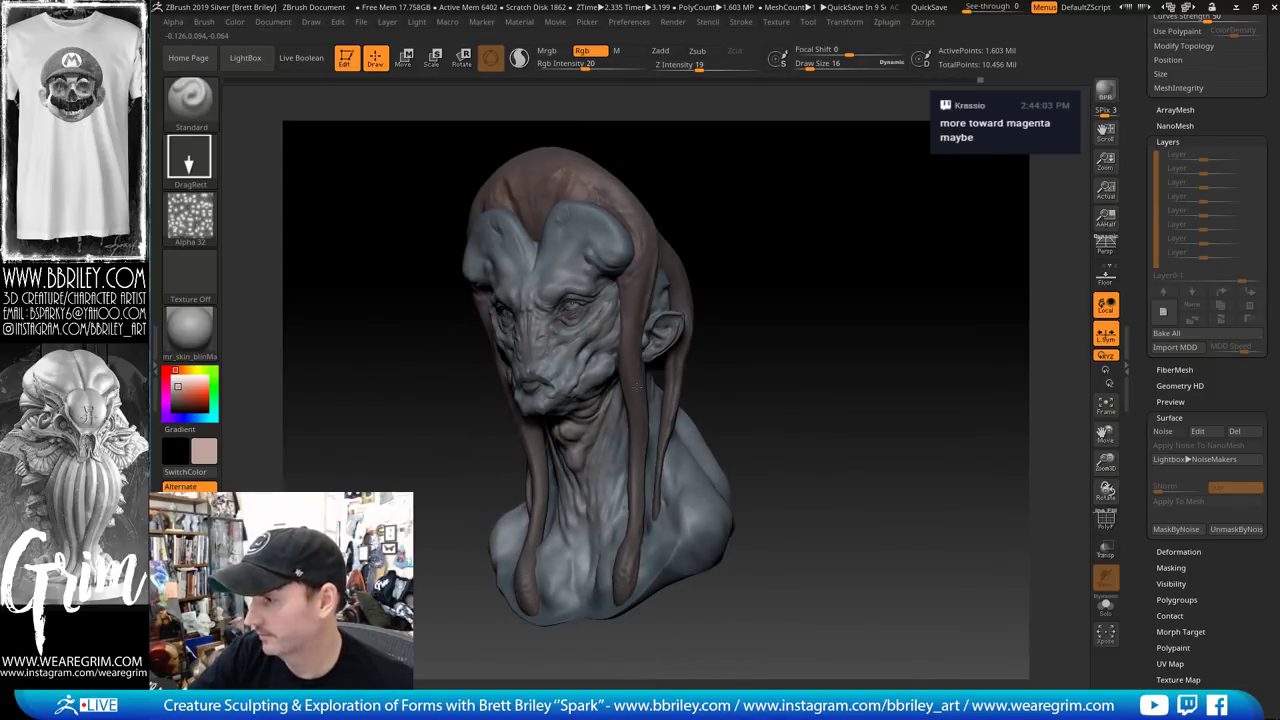
{"action": "mouse_move", "coordinate": [650, 462]}
{"action": "left_mouse_down"}
{"action": "mouse_move", "coordinate": [666, 429]}
{"action": "mouse_move", "coordinate": [531, 395]}
{"action": "left_mouse_up"}
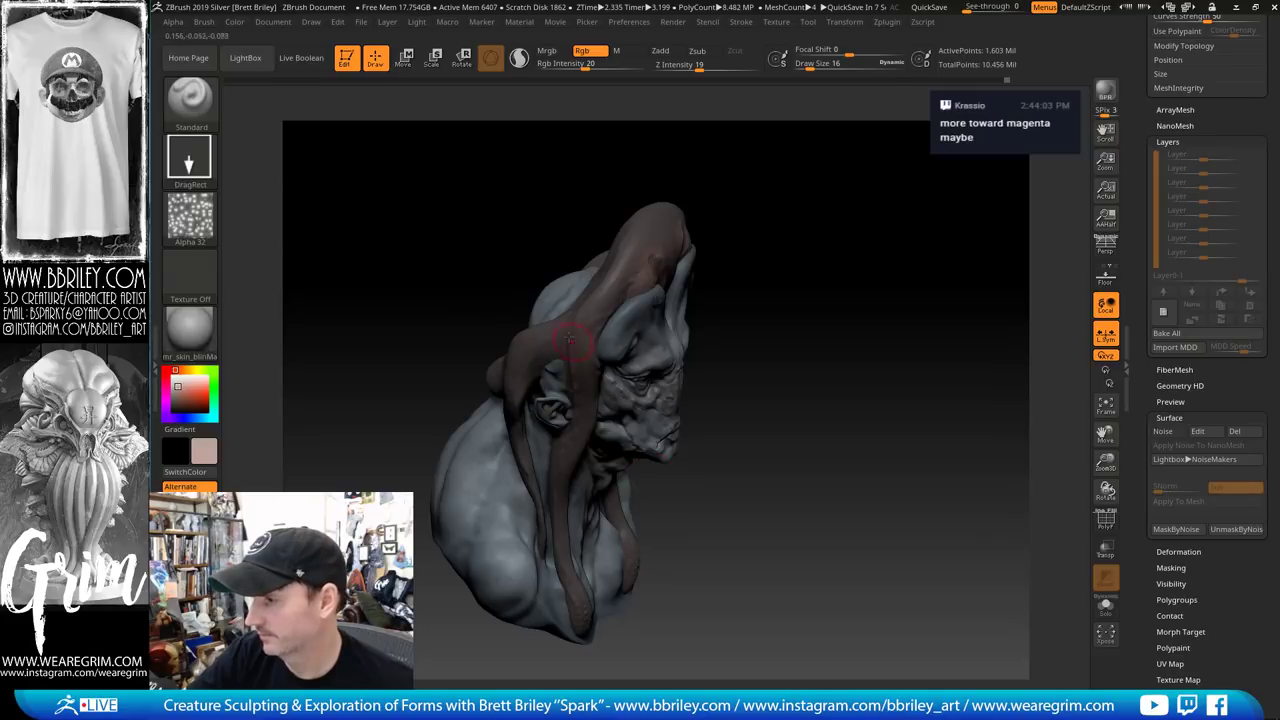
{"action": "left_click_drag", "start_coordinate": [702, 222], "coordinate": [814, 224]}
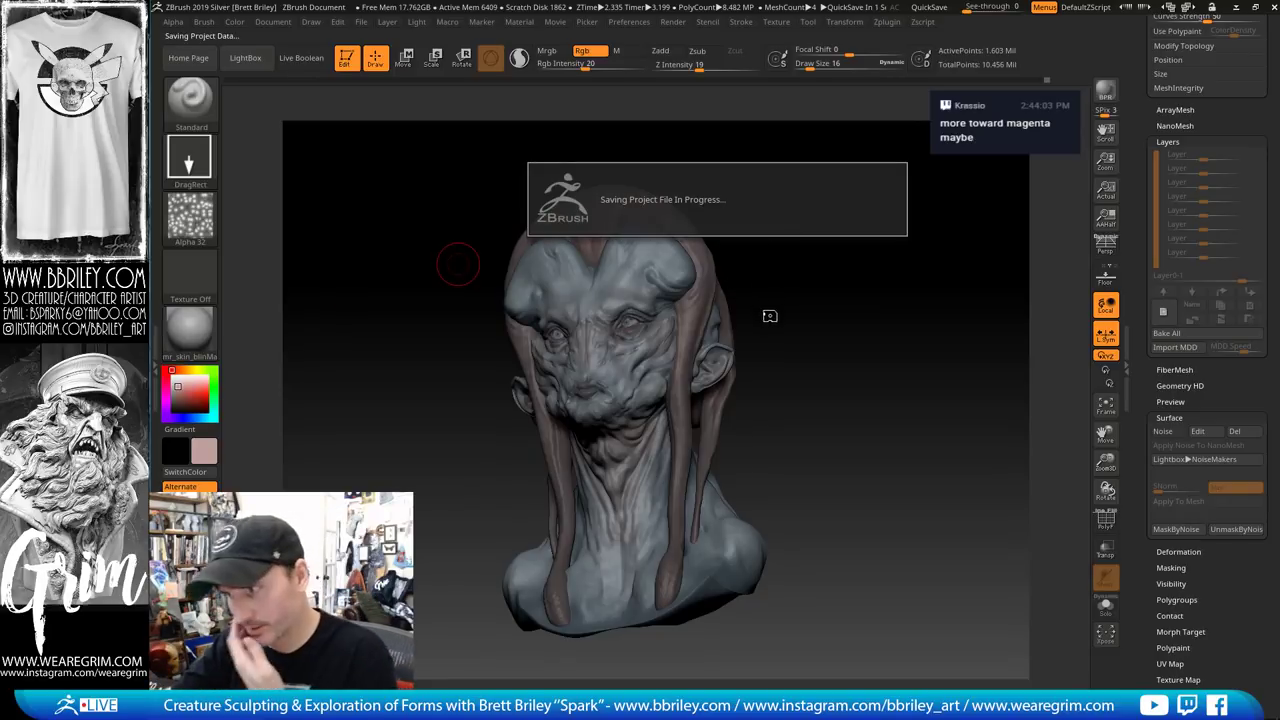
{"action": "mouse_move", "coordinate": [795, 300]}
{"action": "left_mouse_down"}
{"action": "mouse_move", "coordinate": [803, 323]}
{"action": "mouse_move", "coordinate": [628, 338]}
{"action": "left_mouse_up"}
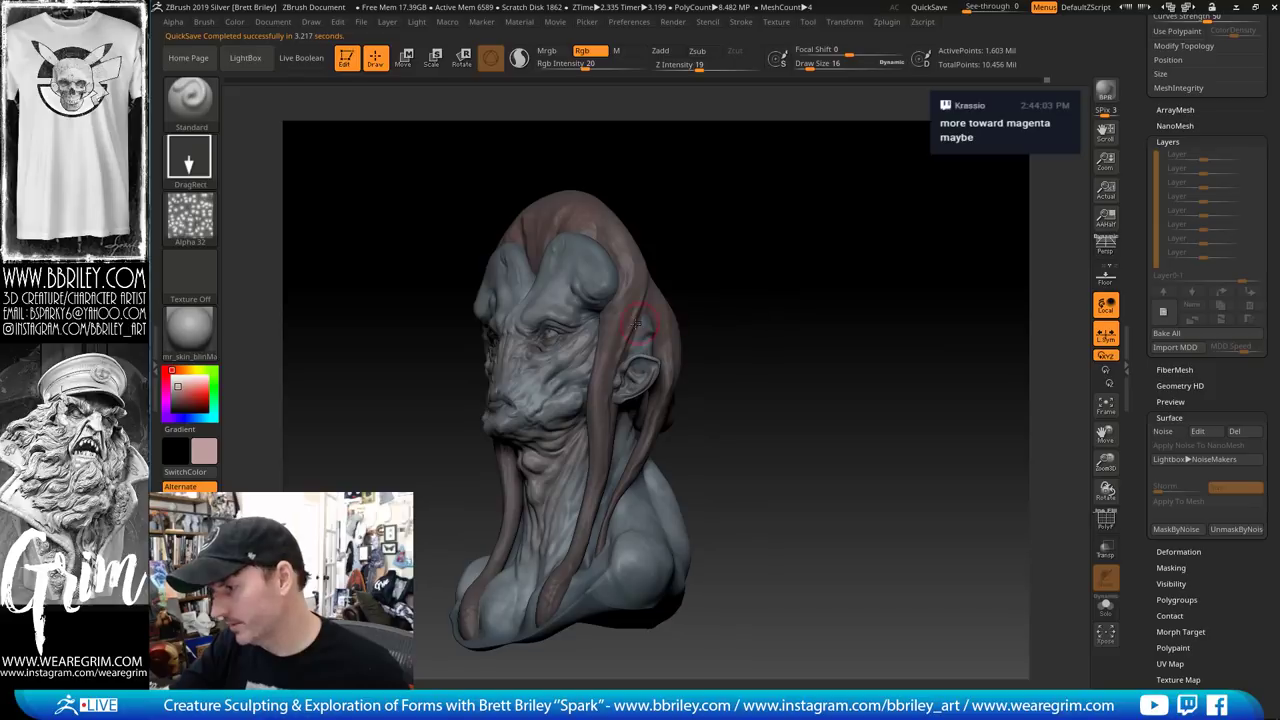
Choose a slightly more saturated light pink and stamp it over the head covering and tentacles
{"action": "left_click", "coordinate": [183, 384]}
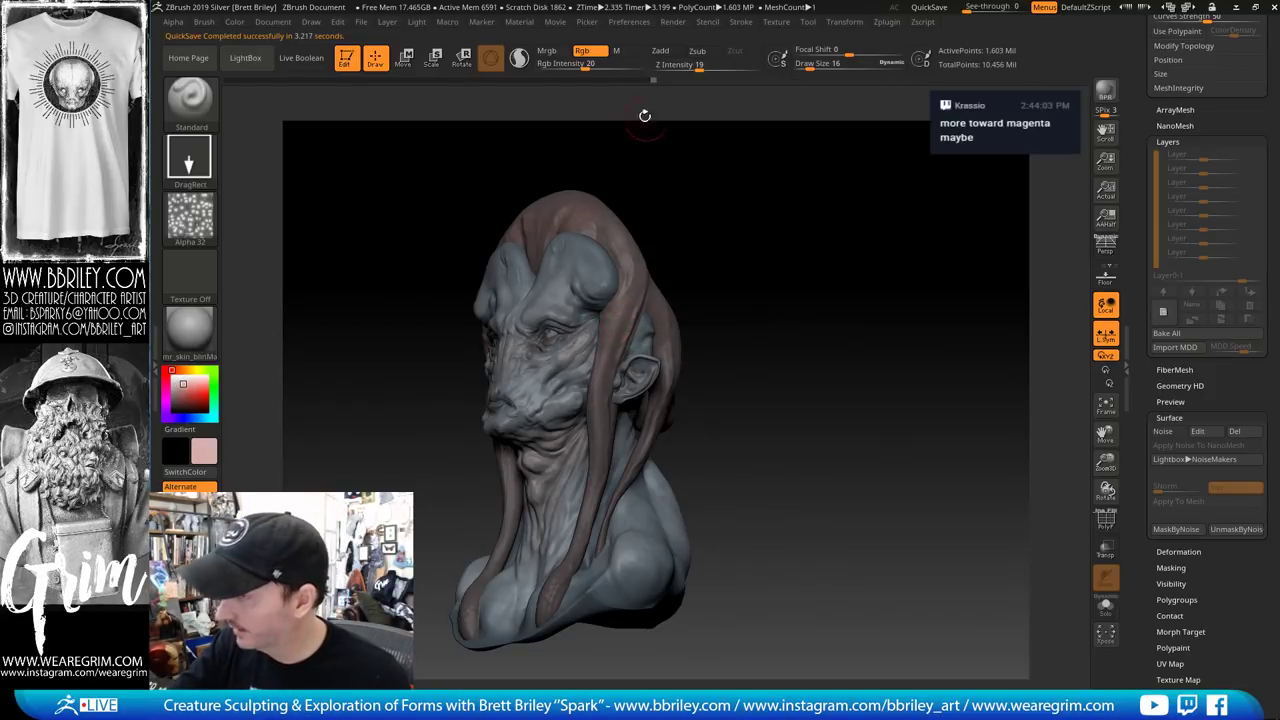
{"action": "left_click_drag", "start_coordinate": [630, 305], "coordinate": [609, 355]}
{"action": "mouse_move", "coordinate": [672, 282]}
{"action": "left_mouse_down"}
{"action": "mouse_move", "coordinate": [697, 274]}
{"action": "mouse_move", "coordinate": [603, 404]}
{"action": "left_mouse_up"}
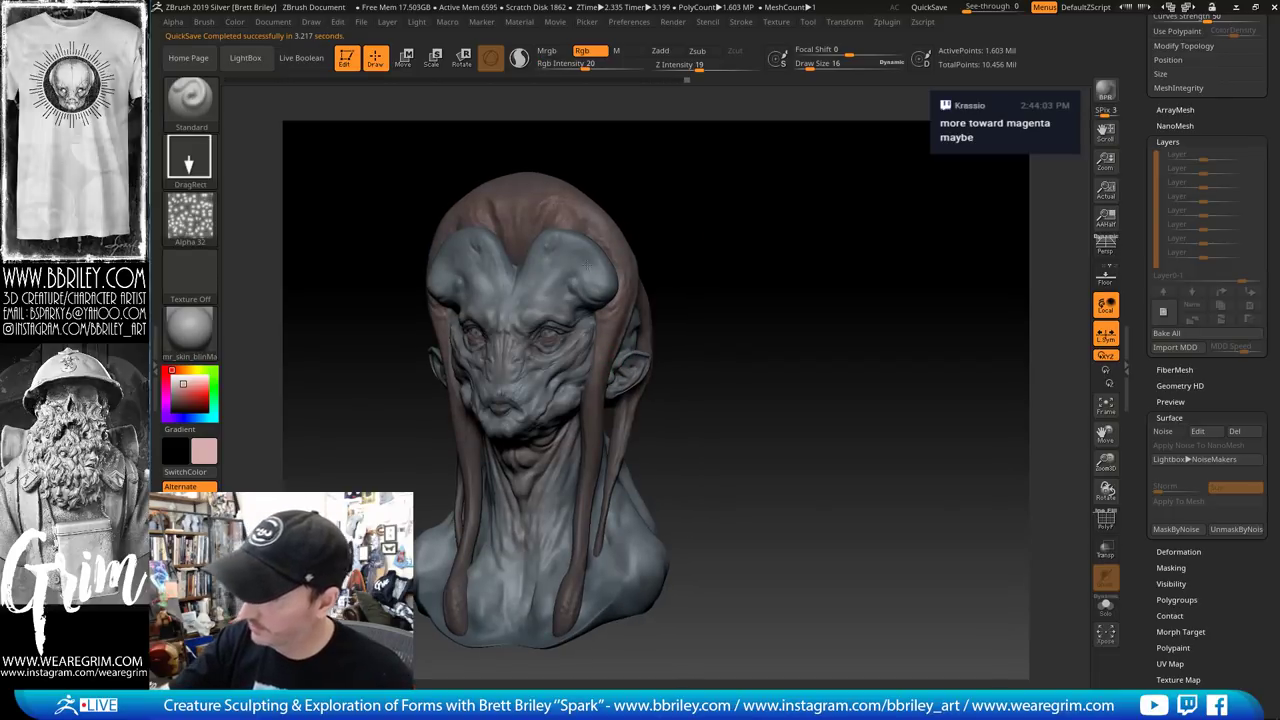
{"action": "left_click_drag", "start_coordinate": [600, 248], "coordinate": [612, 252]}
{"action": "left_click_drag", "start_coordinate": [697, 242], "coordinate": [660, 245]}
{"action": "left_click_drag", "start_coordinate": [690, 393], "coordinate": [728, 393]}
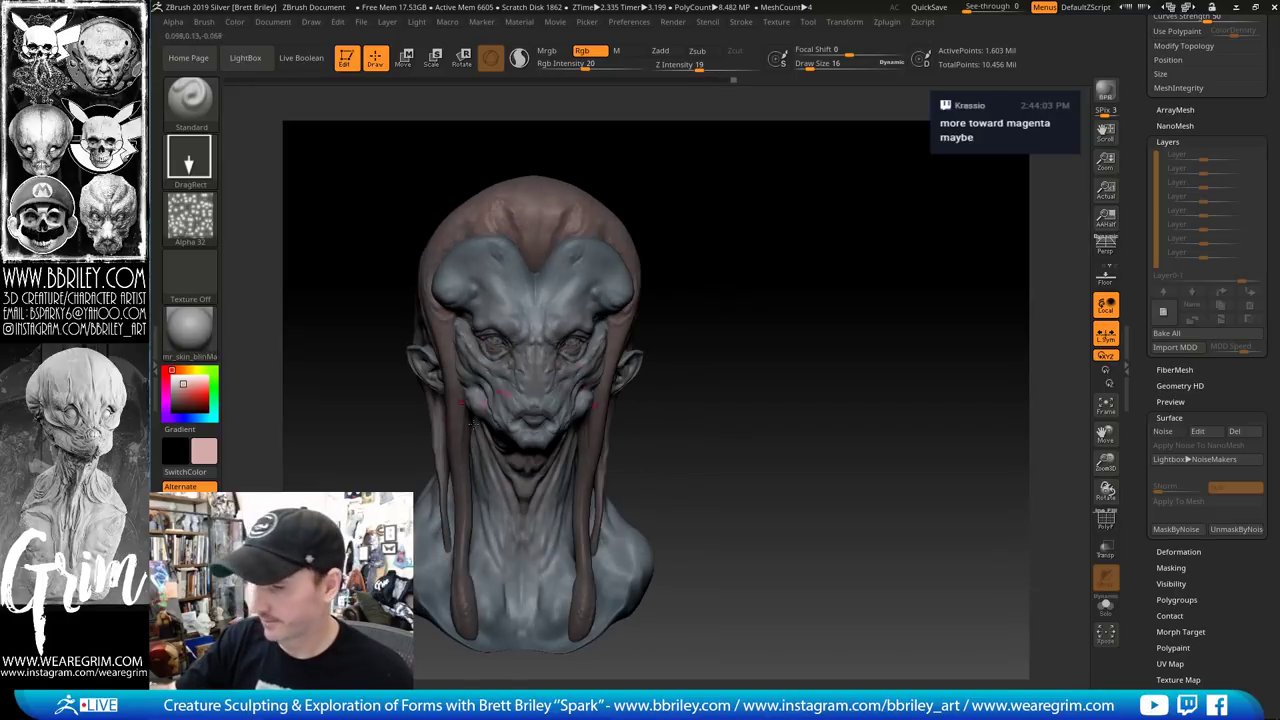
Shift the paint colour to a pale lilac and stamp it over the crown and front of the head covering
{"action": "left_click_drag", "start_coordinate": [166, 399], "coordinate": [166, 408]}
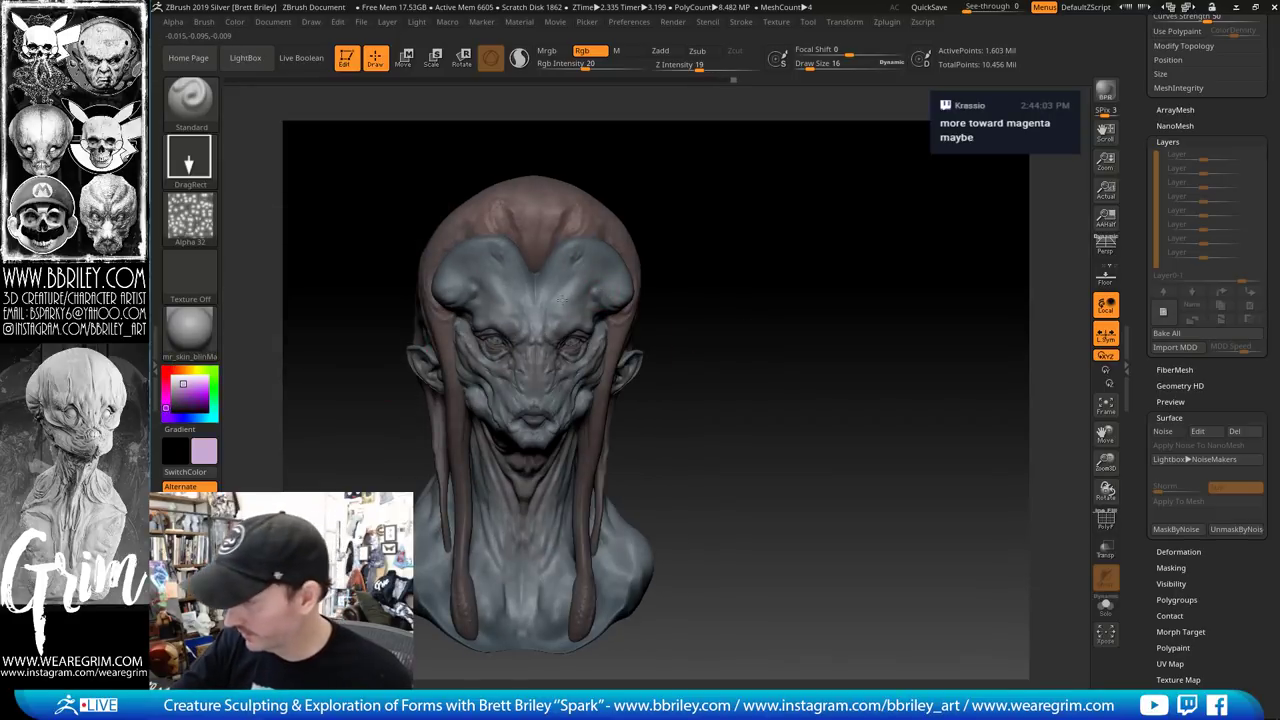
{"action": "left_click_drag", "start_coordinate": [595, 258], "coordinate": [565, 231]}
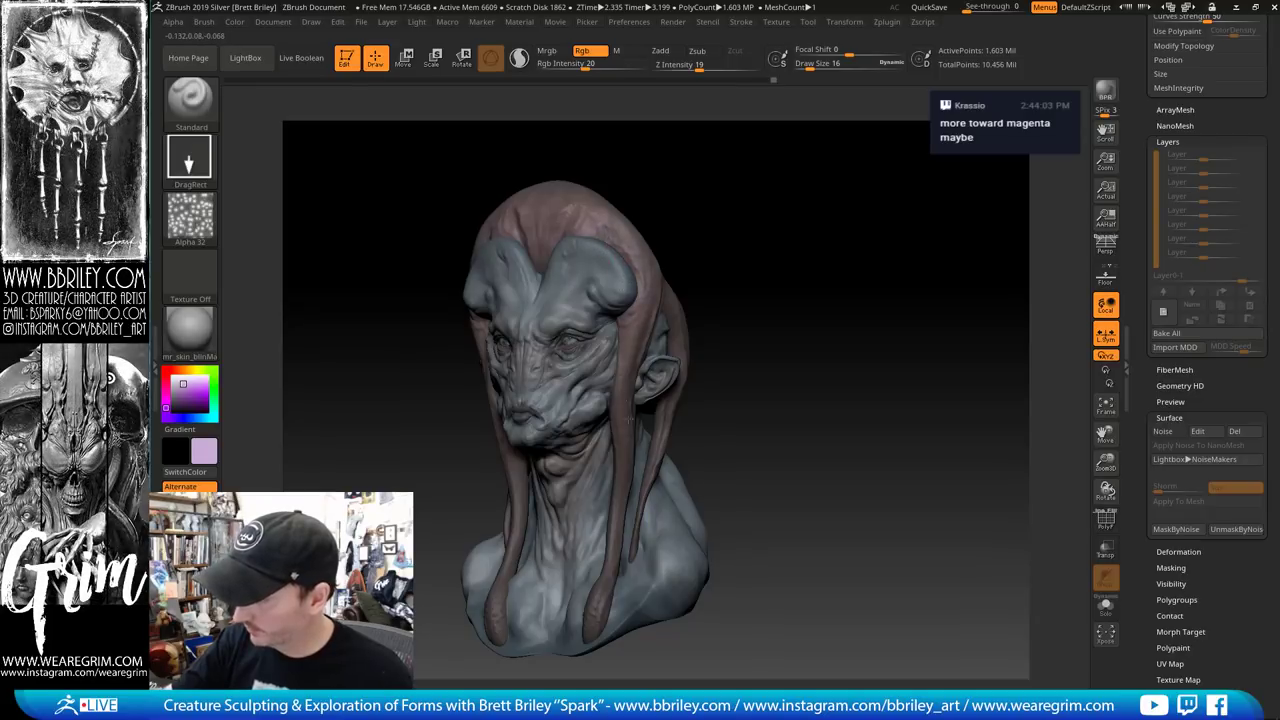
{"action": "left_click_drag", "start_coordinate": [736, 308], "coordinate": [718, 244], "text": "alt"}
Pick a more saturated purple and stamp it over the crown, sides and back tentacles of the head covering
{"action": "left_click", "coordinate": [183, 390]}
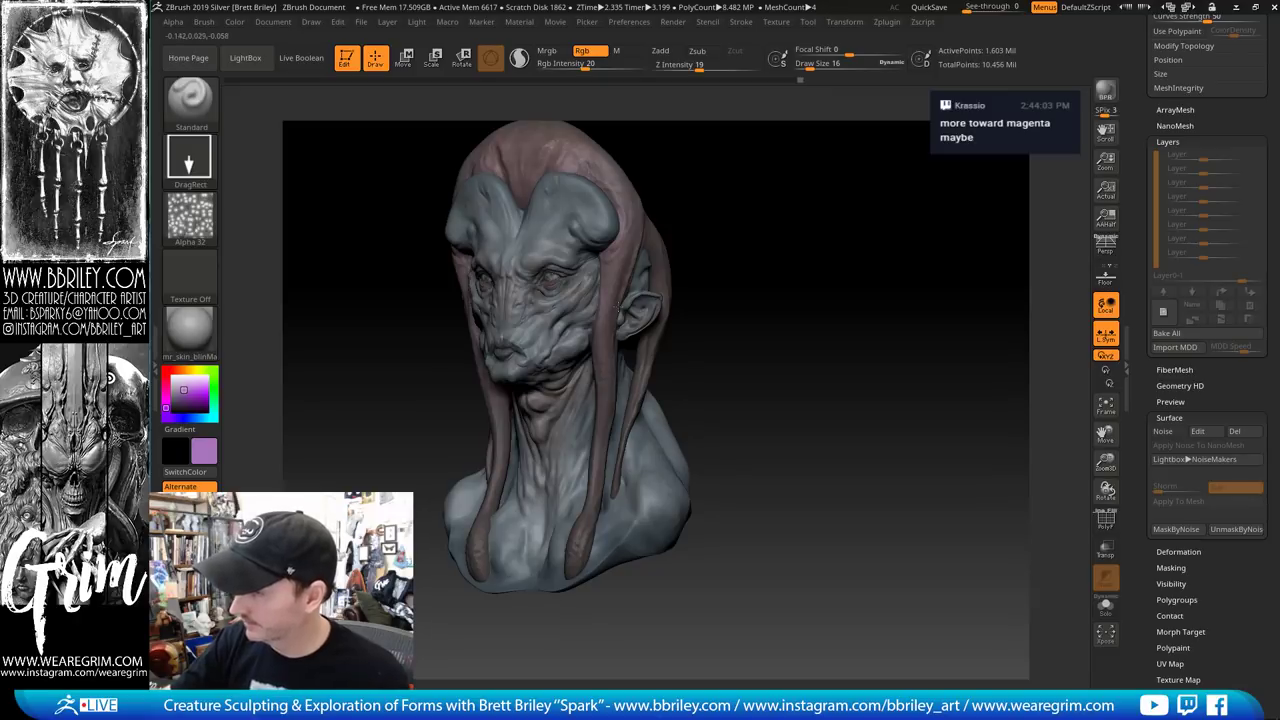
{"action": "left_click_drag", "start_coordinate": [730, 214], "coordinate": [570, 228]}
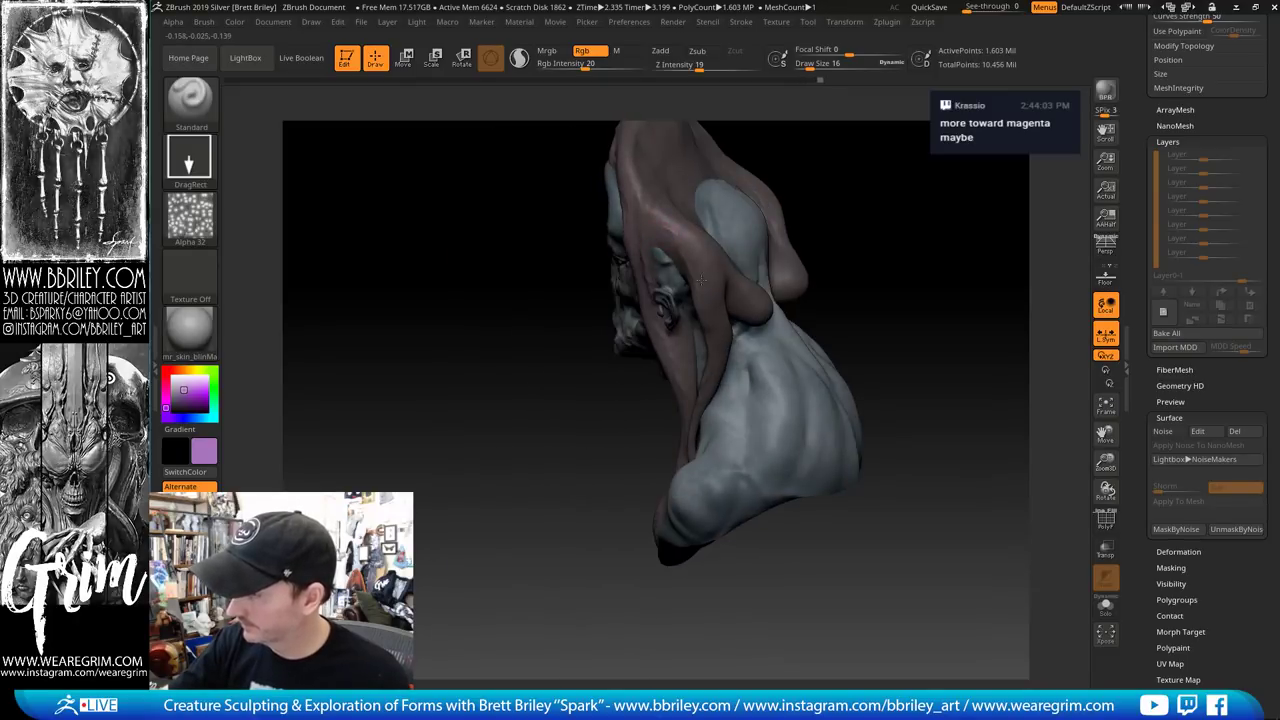
{"action": "left_click_drag", "start_coordinate": [717, 354], "coordinate": [754, 257]}
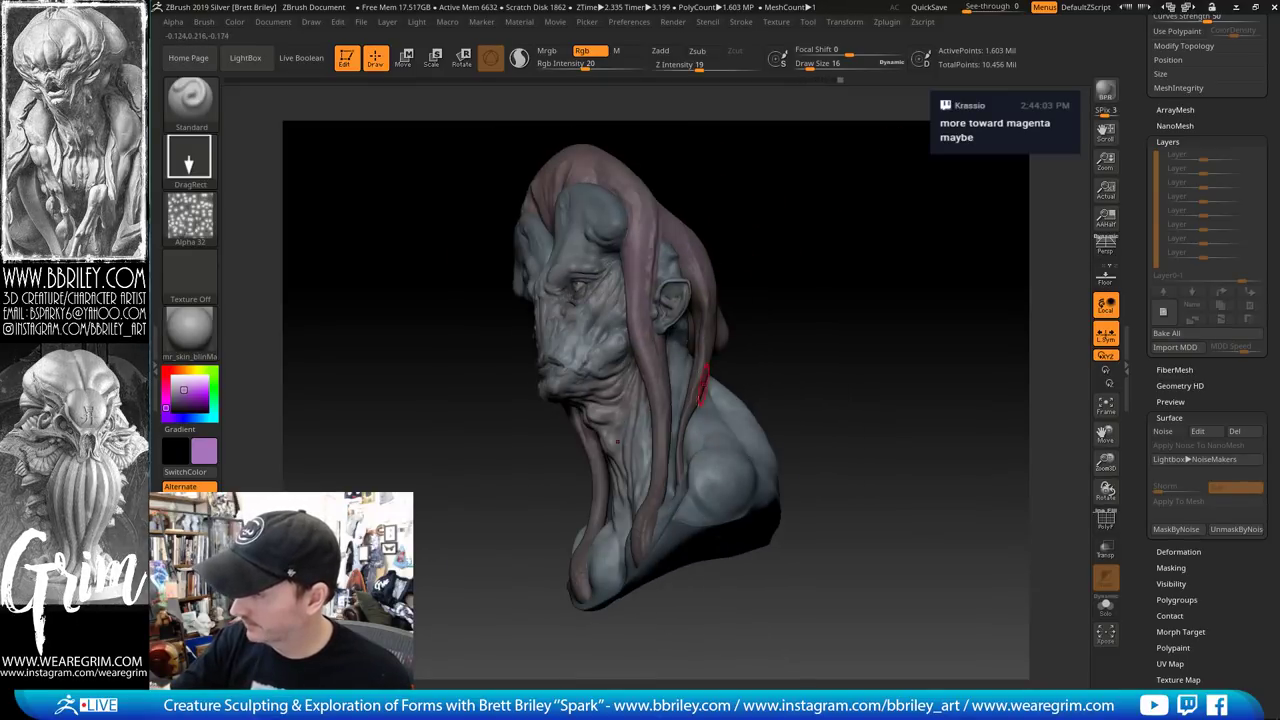
{"action": "left_click_drag", "start_coordinate": [703, 311], "coordinate": [679, 215]}
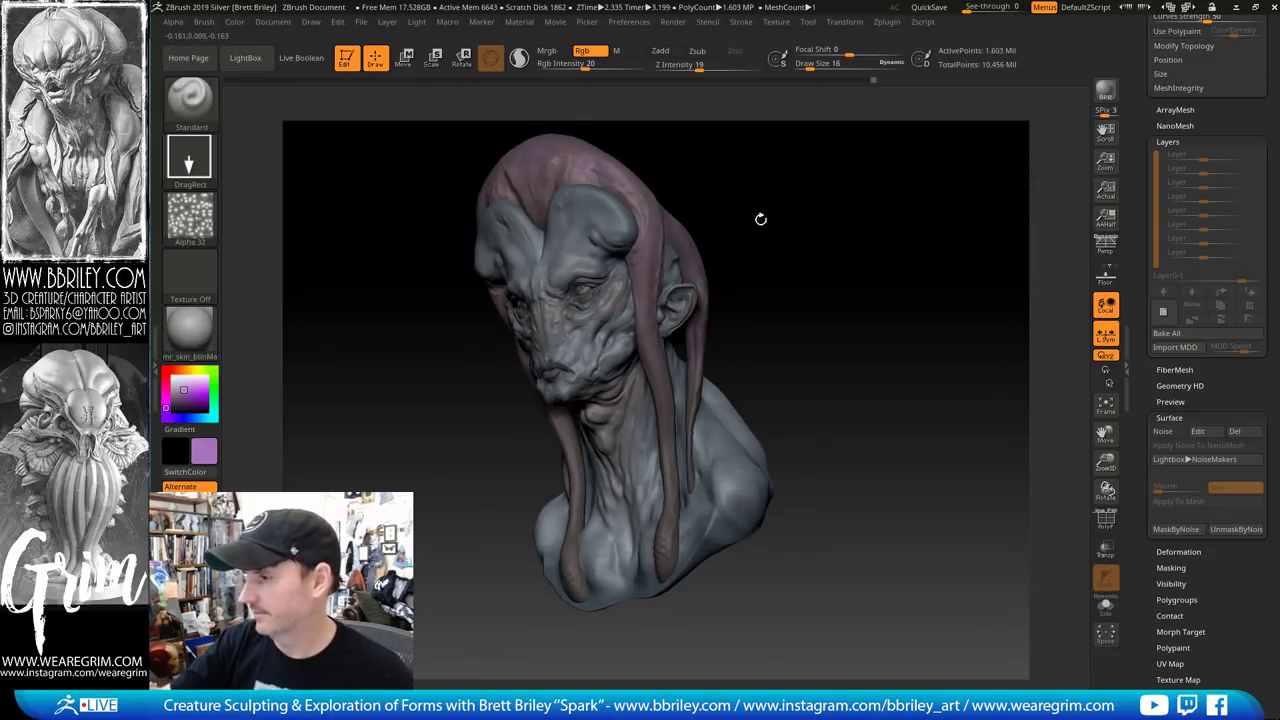
Darken the paint colour to a muted purple and stamp it over the crown, front and sides of the head covering
{"action": "left_click_drag", "start_coordinate": [760, 217], "coordinate": [664, 426]}
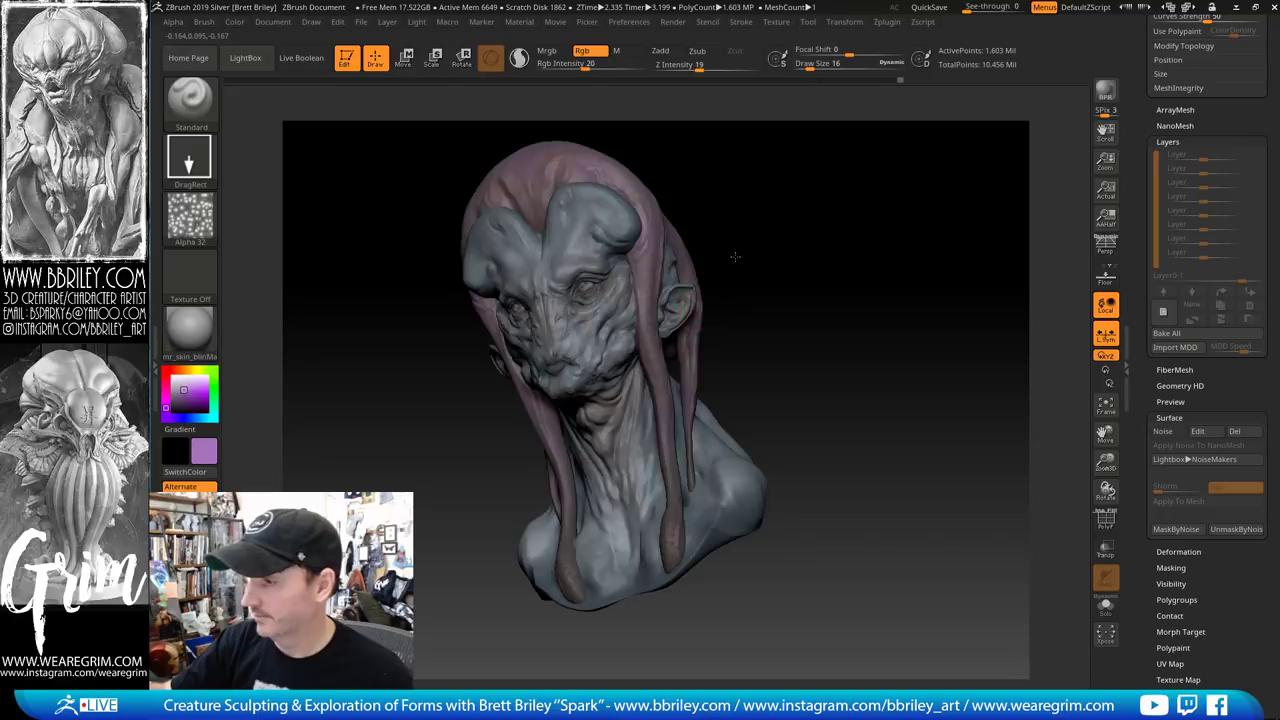
{"action": "left_click_drag", "start_coordinate": [734, 257], "coordinate": [622, 262]}
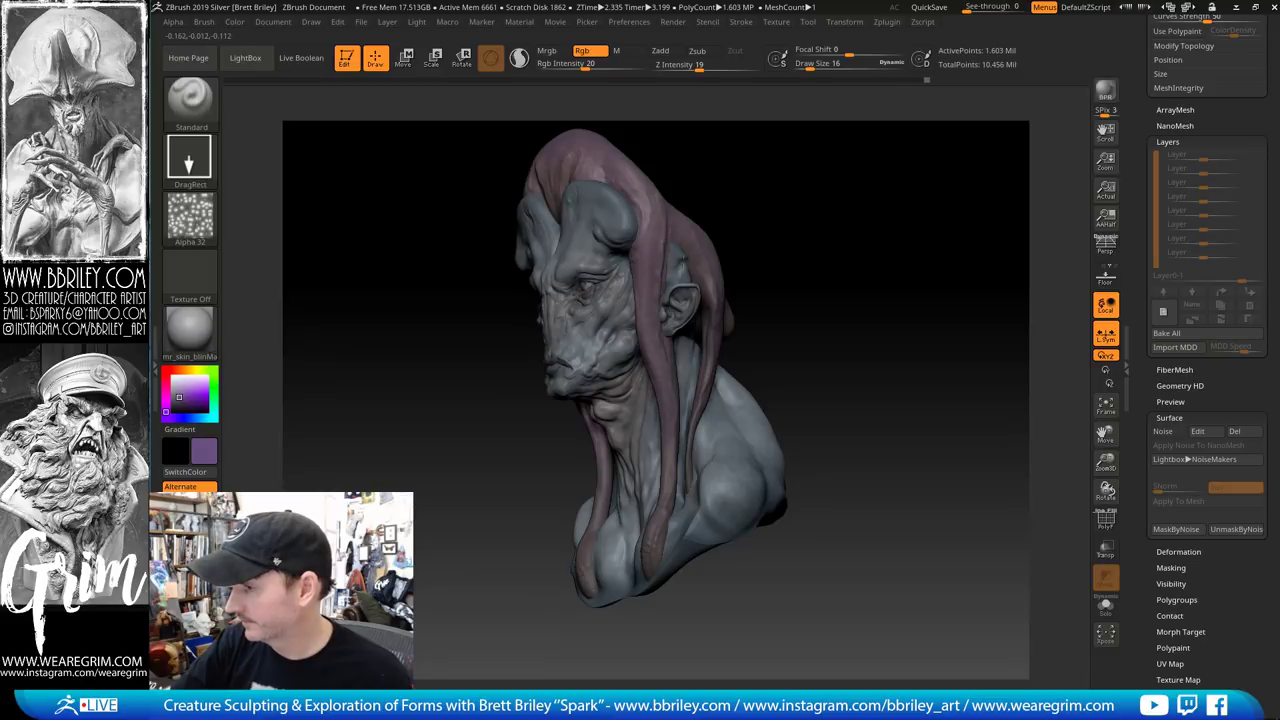
{"action": "left_click_drag", "start_coordinate": [768, 220], "coordinate": [706, 215]}
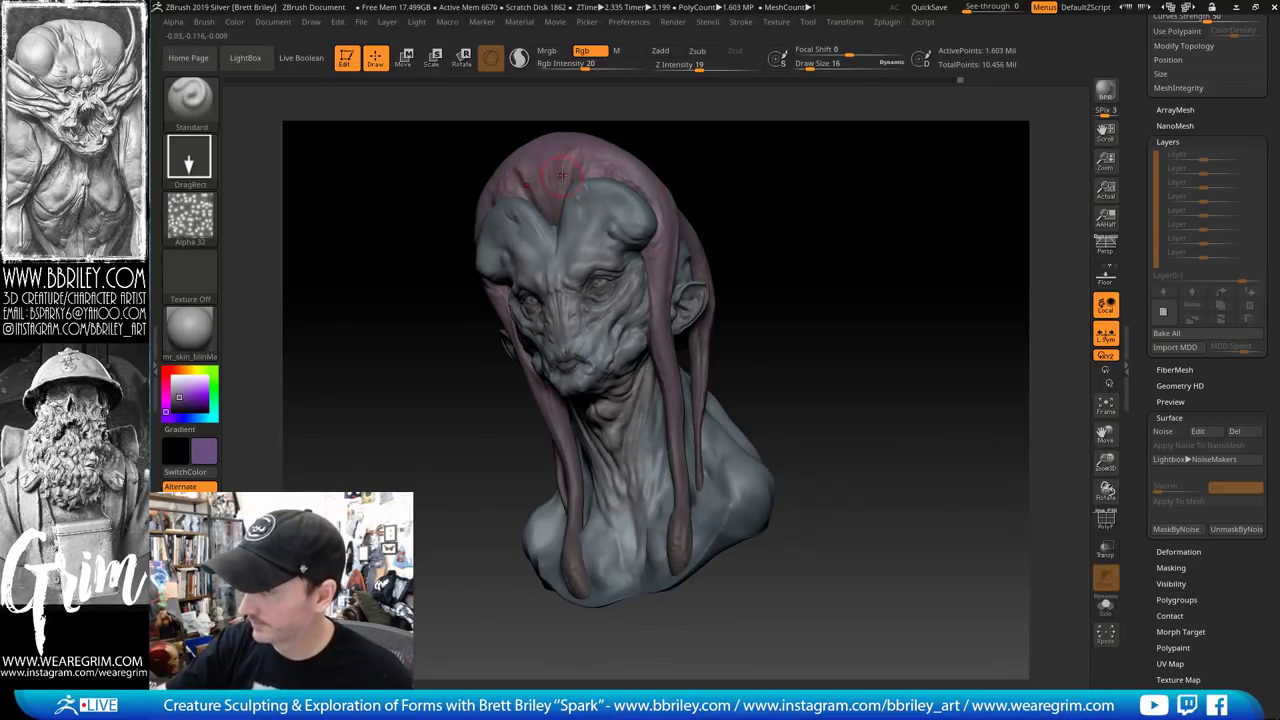
{"action": "left_click_drag", "start_coordinate": [749, 209], "coordinate": [758, 173]}
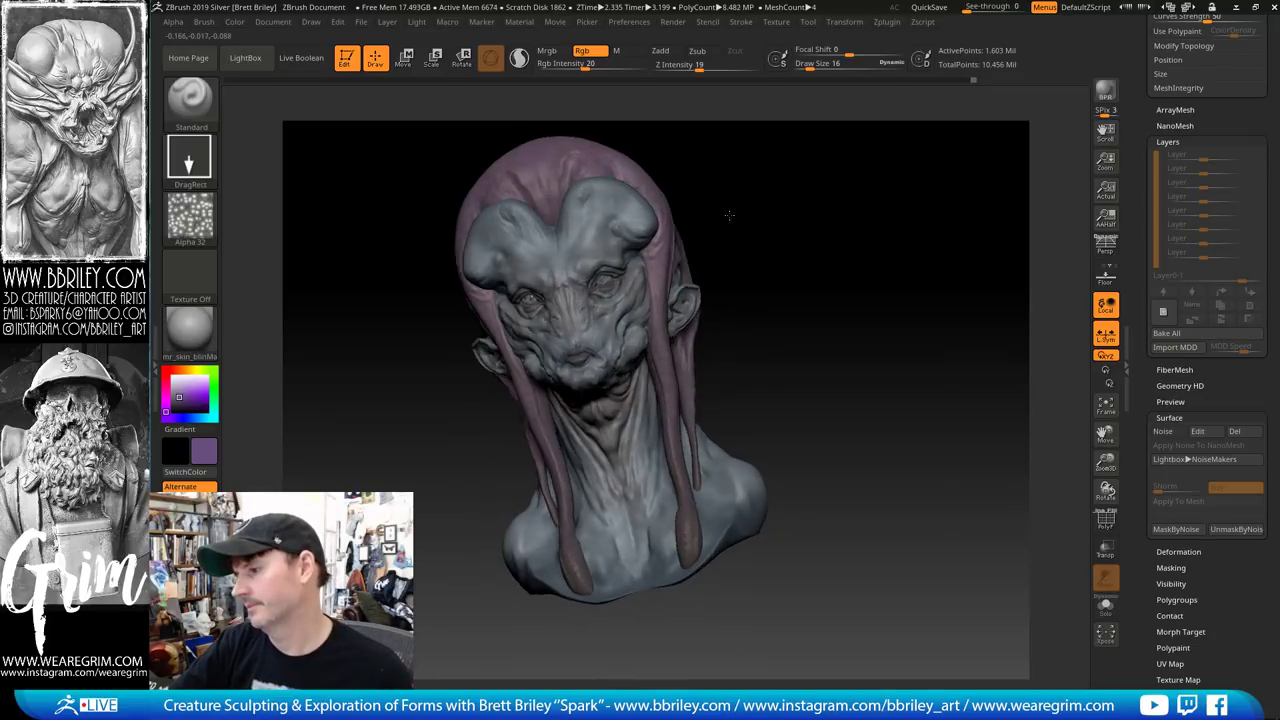
{"action": "left_click_drag", "start_coordinate": [729, 214], "coordinate": [702, 194]}
{"action": "left_click_drag", "start_coordinate": [839, 233], "coordinate": [823, 277], "text": "alt"}
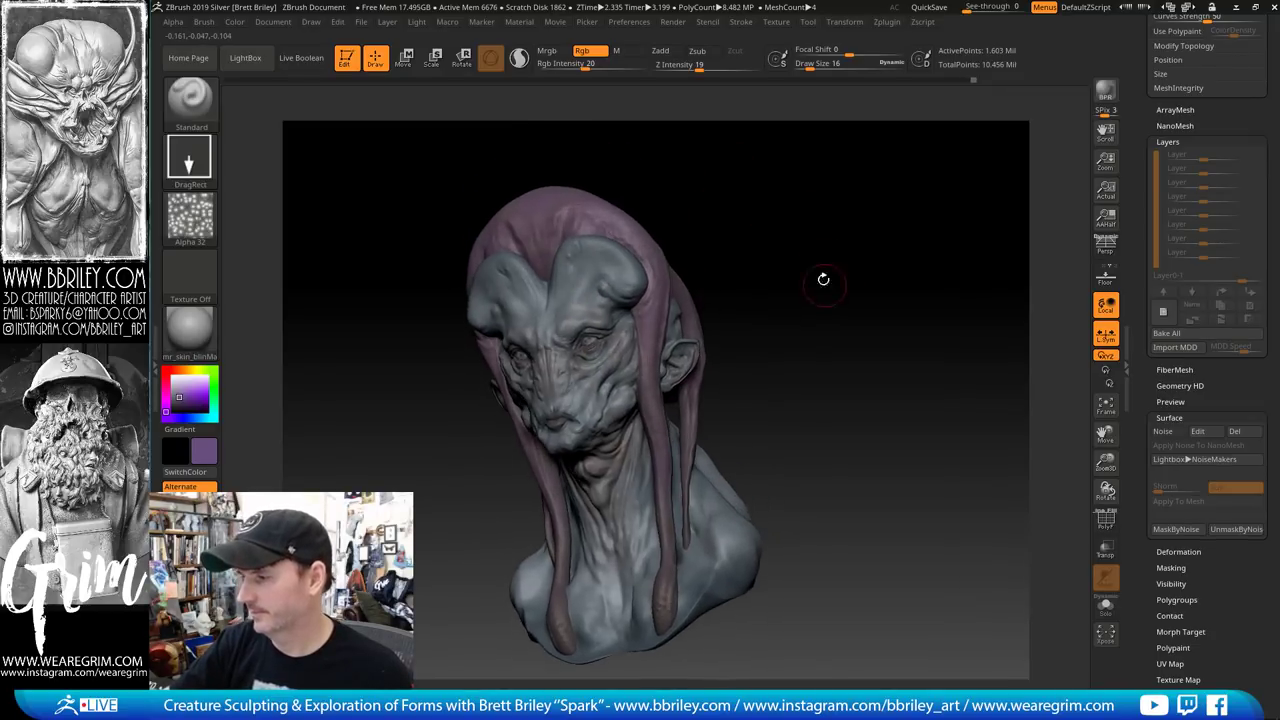
Sample the face's blue-grey as paint colour, set Rgb Intensity to 28 and stamp it over the head covering's front and sides
{"action": "left_click", "coordinate": [166, 389]}
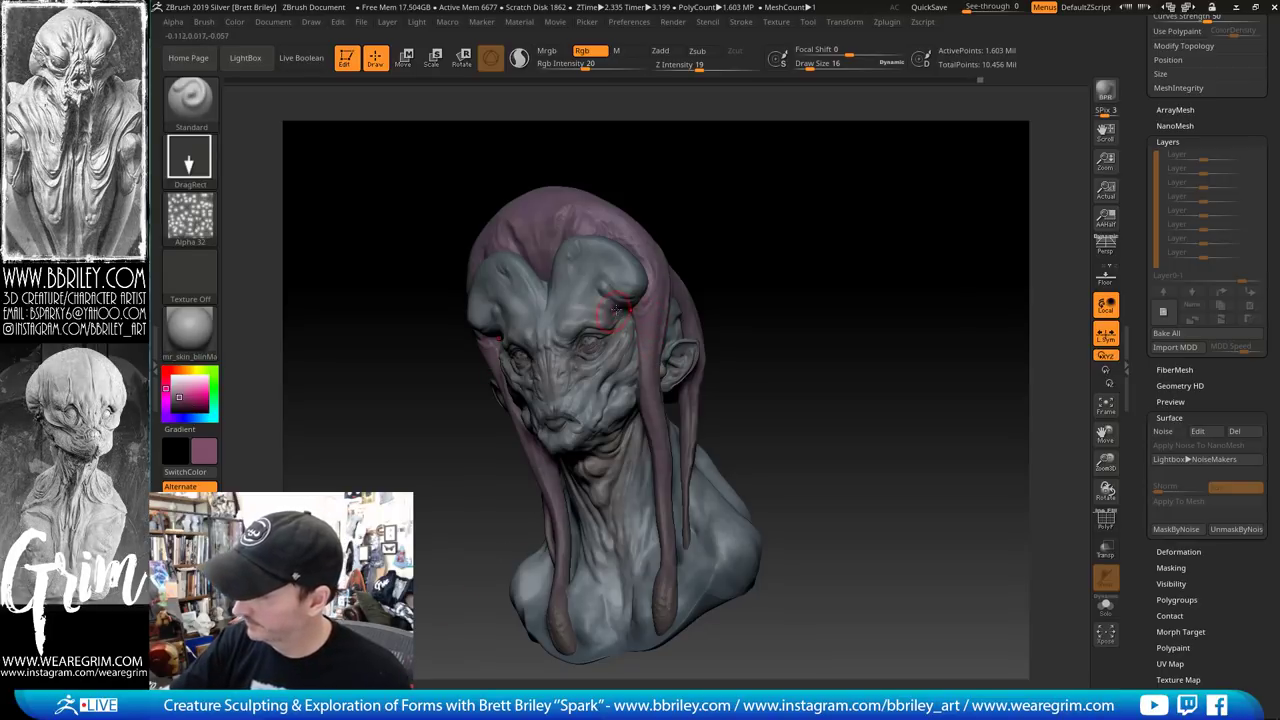
{"action": "key", "text": "c"}
{"action": "left_click_drag", "start_coordinate": [585, 66], "coordinate": [593, 66]}
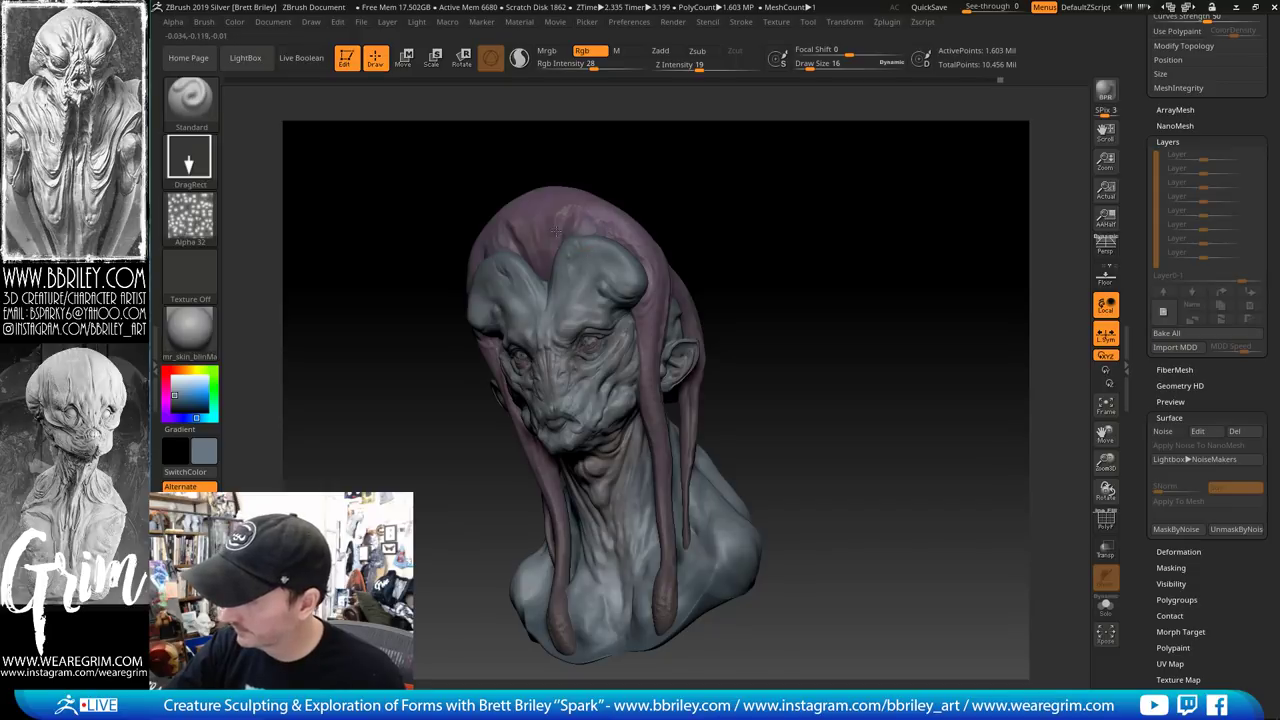
{"action": "mouse_move", "coordinate": [672, 166]}
{"action": "left_mouse_down"}
{"action": "mouse_move", "coordinate": [710, 170]}
{"action": "mouse_move", "coordinate": [620, 190]}
{"action": "left_mouse_up"}
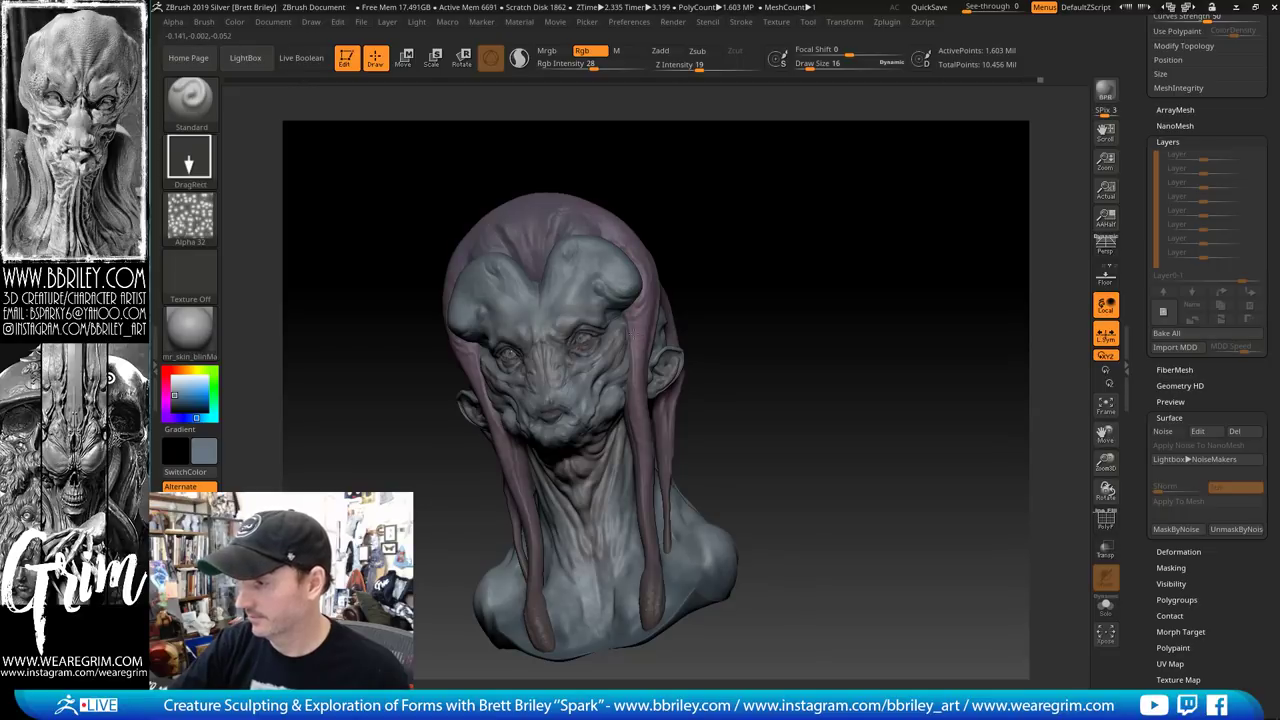
{"action": "left_click_drag", "start_coordinate": [751, 266], "coordinate": [750, 230]}
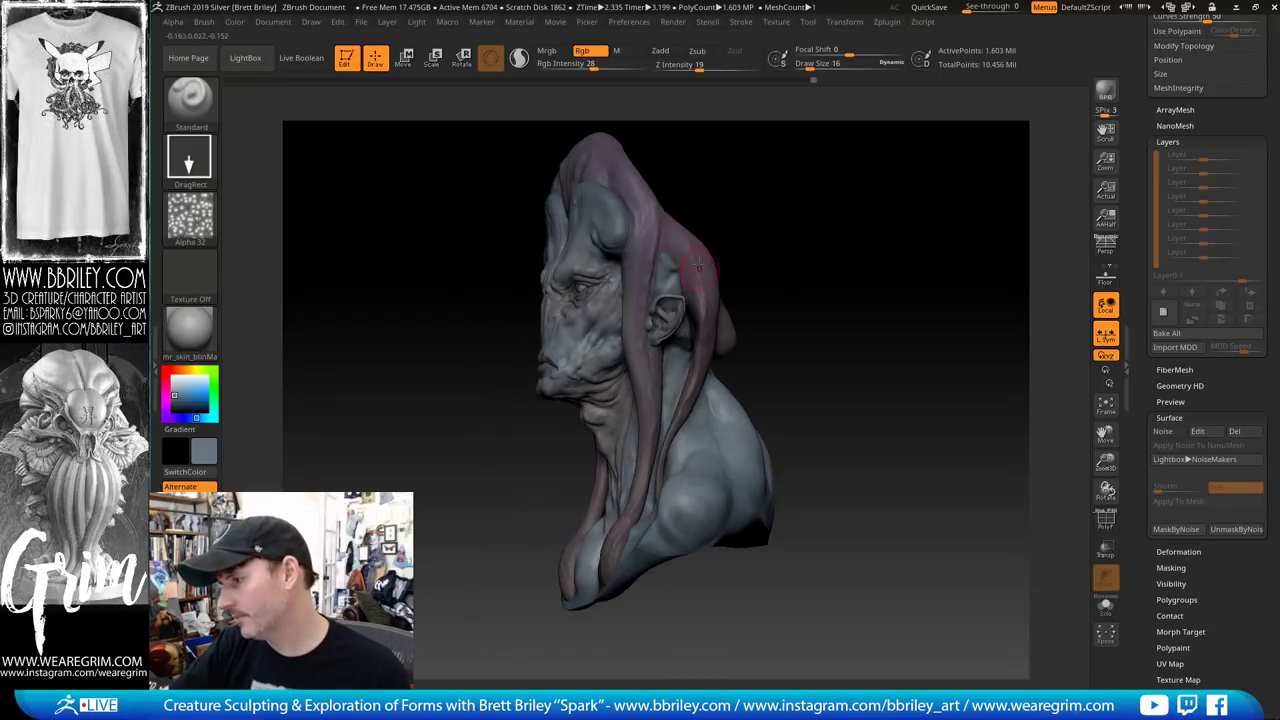
{"action": "left_click_drag", "start_coordinate": [740, 290], "coordinate": [700, 430]}
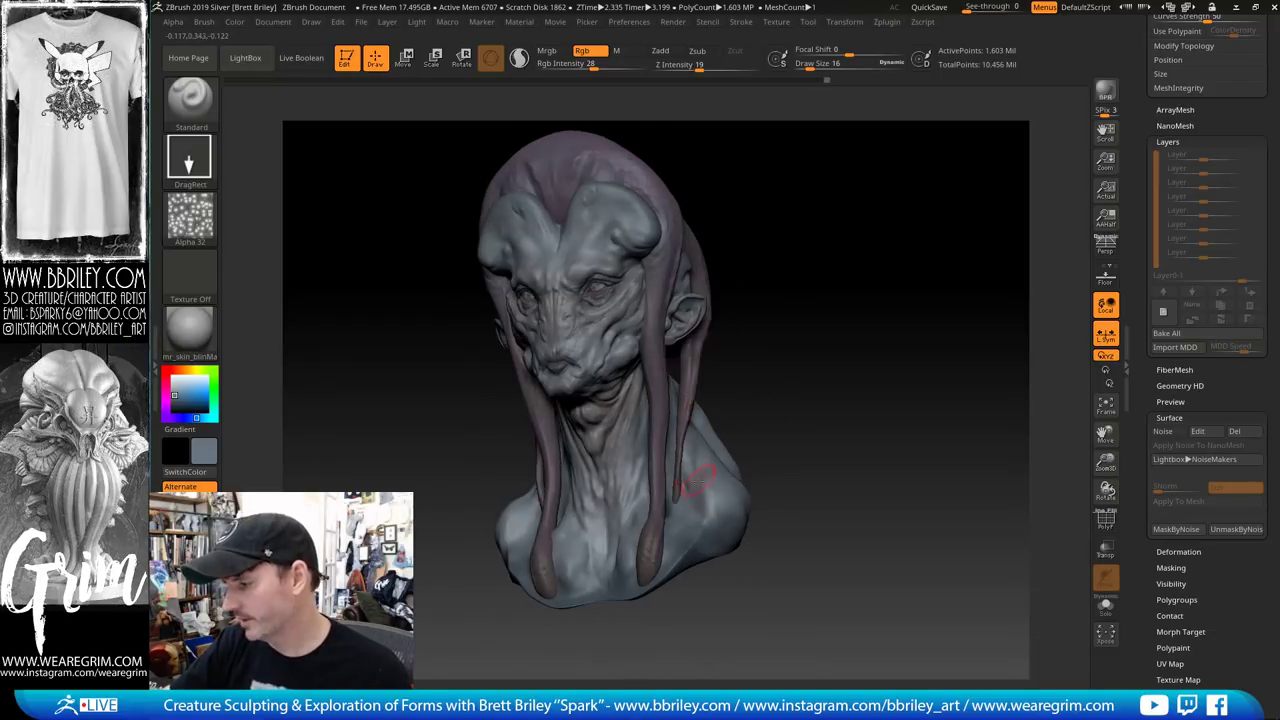
Sample a lighter blue-grey from the skin, set Draw Size to 10 and stamp mottling down the front tentacles to their tips
{"action": "key", "text": "c"}
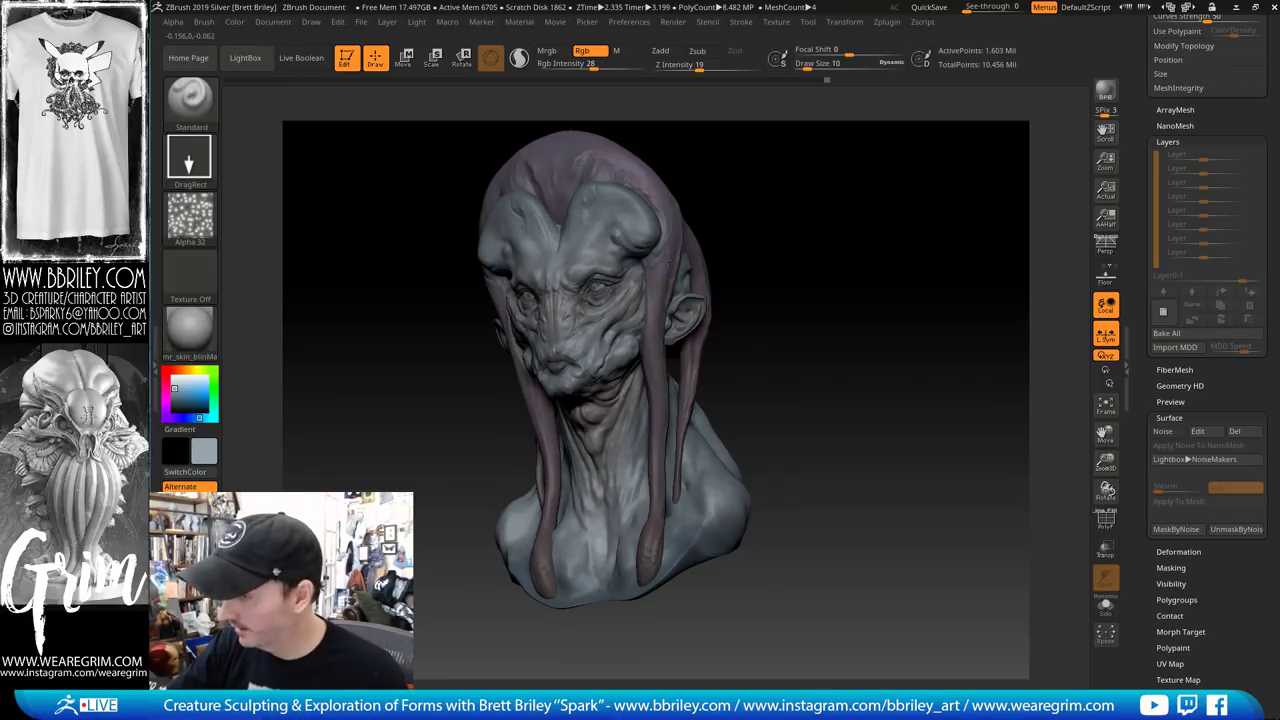
{"action": "left_click_drag", "start_coordinate": [656, 212], "coordinate": [698, 232]}
{"action": "left_click_drag", "start_coordinate": [656, 332], "coordinate": [658, 338]}
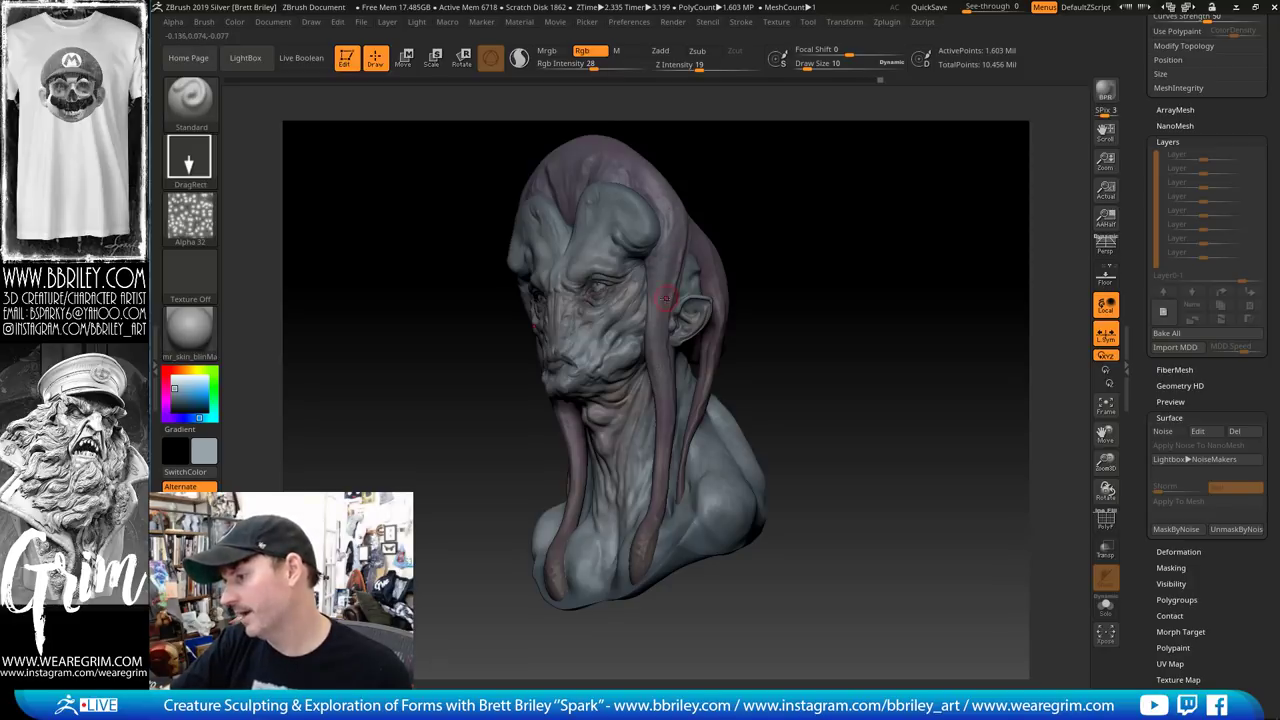
{"action": "left_click_drag", "start_coordinate": [795, 319], "coordinate": [801, 212], "text": "alt"}
{"action": "left_click_drag", "start_coordinate": [640, 327], "coordinate": [642, 332]}
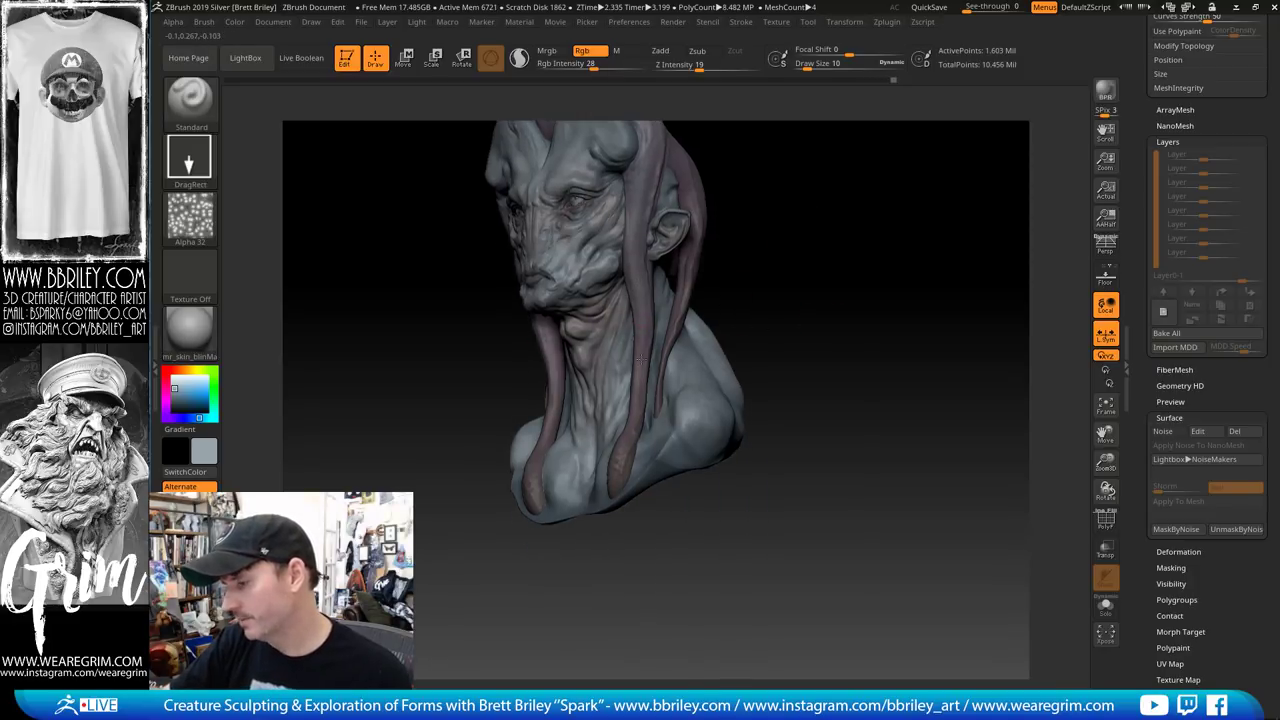
{"action": "left_click_drag", "start_coordinate": [767, 309], "coordinate": [814, 350]}
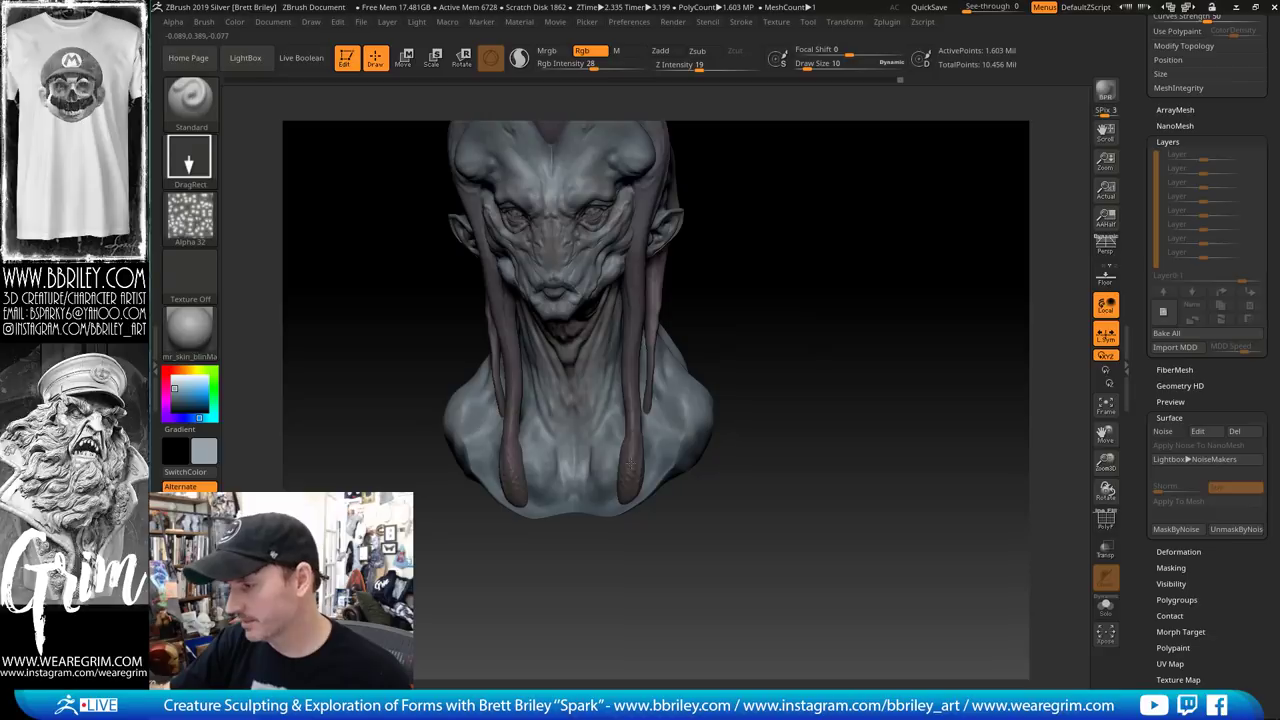
{"action": "left_click_drag", "start_coordinate": [627, 490], "coordinate": [629, 499]}
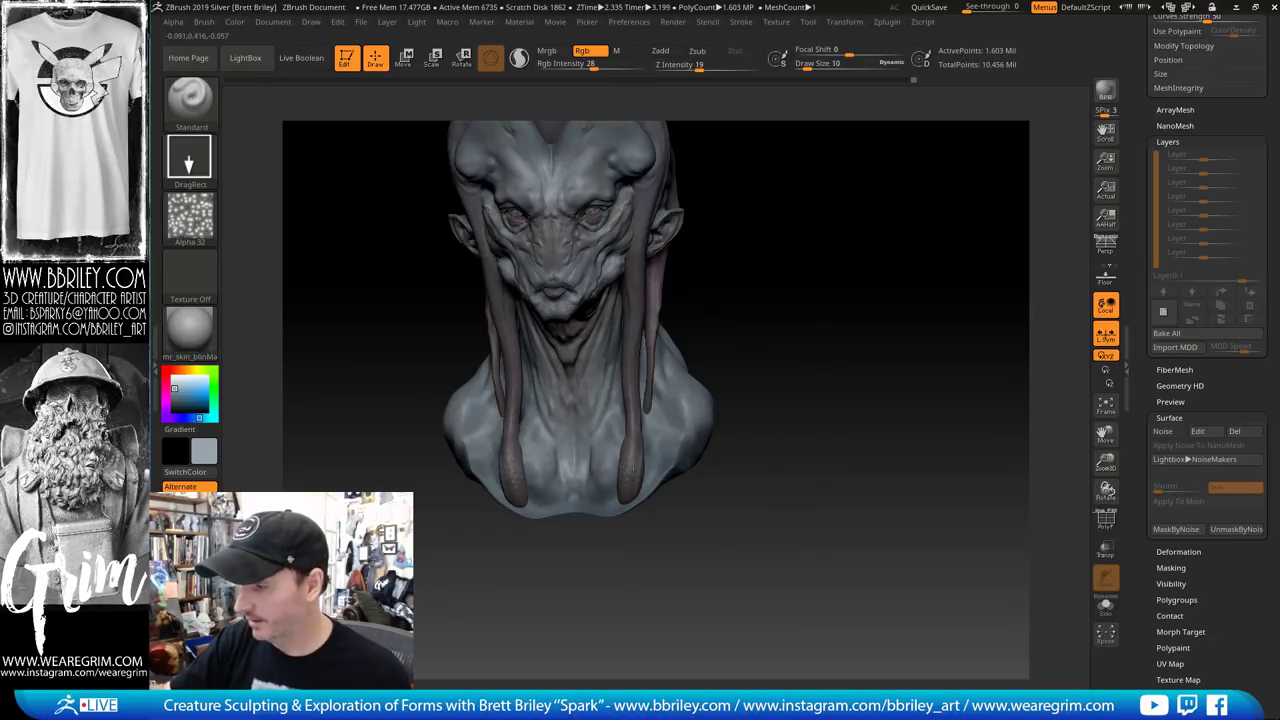
{"action": "left_click_drag", "start_coordinate": [630, 395], "coordinate": [632, 398]}
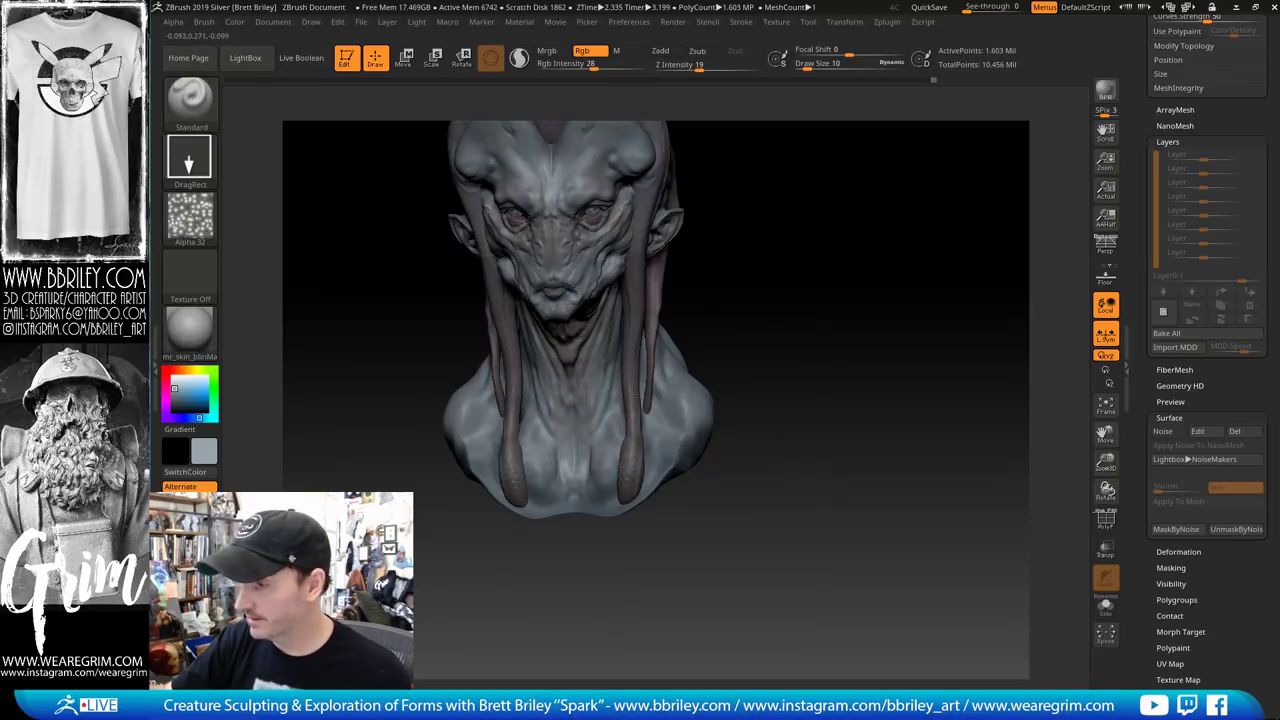
Stamp the light blue-grey mottling along the side and back tentacles and their rounded ends behind the ear
{"action": "mouse_move", "coordinate": [738, 252]}
{"action": "left_mouse_down"}
{"action": "mouse_move", "coordinate": [664, 303]}
{"action": "mouse_move", "coordinate": [629, 286]}
{"action": "left_mouse_up"}
{"action": "mouse_move", "coordinate": [758, 184]}
{"action": "left_mouse_down"}
{"action": "mouse_move", "coordinate": [757, 200]}
{"action": "mouse_move", "coordinate": [690, 205]}
{"action": "mouse_move", "coordinate": [716, 246]}
{"action": "left_mouse_up"}
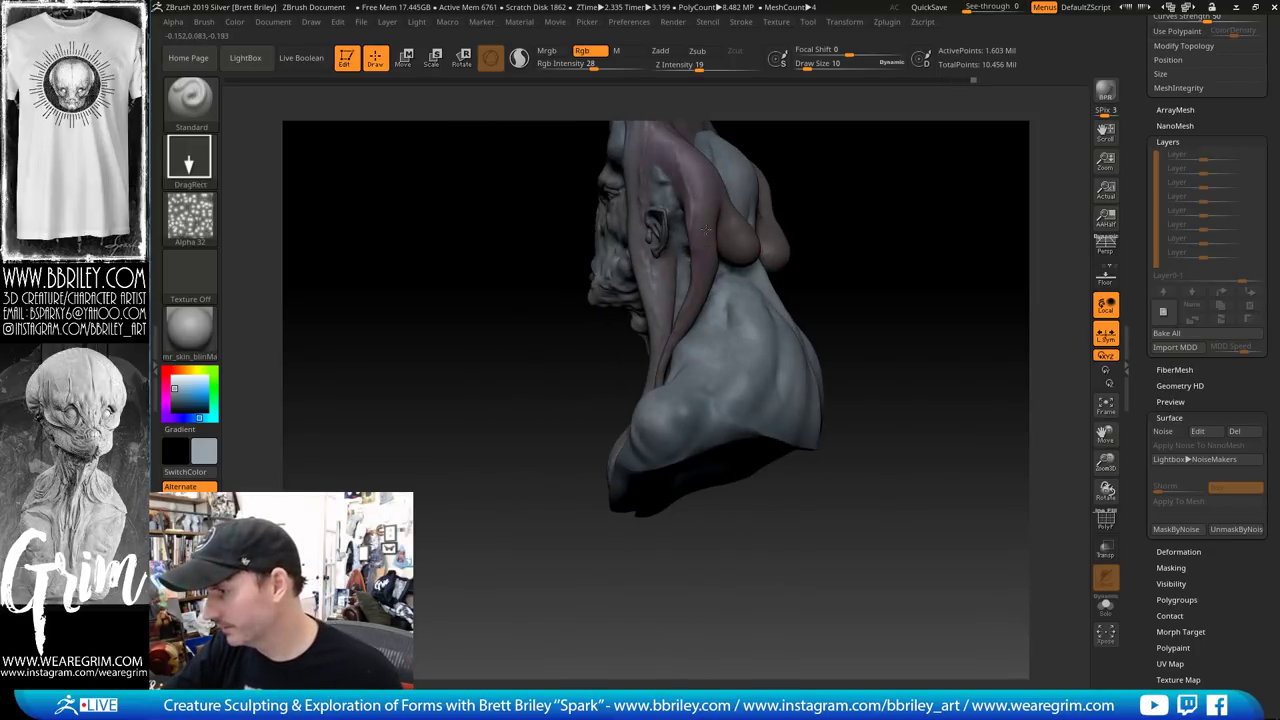
{"action": "mouse_move", "coordinate": [790, 140]}
{"action": "left_mouse_down"}
{"action": "mouse_move", "coordinate": [843, 138]}
{"action": "mouse_move", "coordinate": [843, 161]}
{"action": "left_mouse_up"}
{"action": "mouse_move", "coordinate": [843, 161]}
{"action": "left_mouse_down", "text": "alt"}
{"action": "mouse_move", "coordinate": [840, 316]}
{"action": "mouse_move", "coordinate": [715, 313]}
{"action": "left_mouse_up", "text": "alt"}
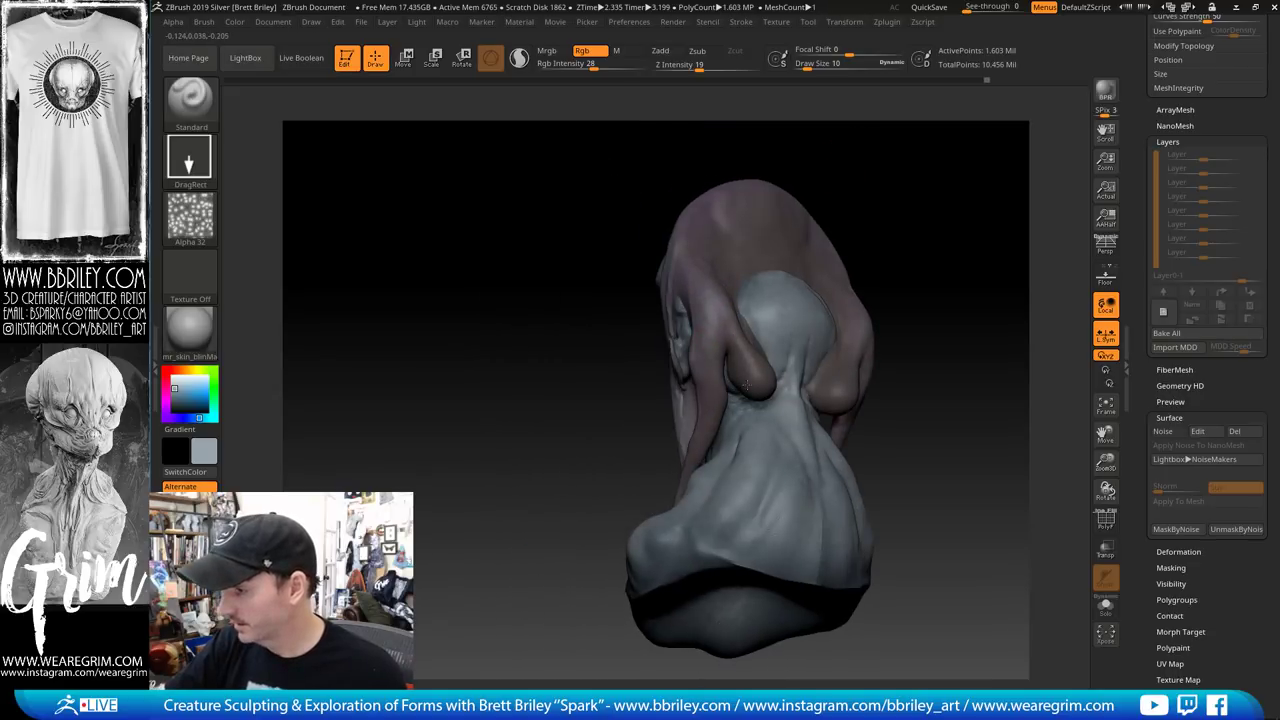
{"action": "left_click_drag", "start_coordinate": [907, 247], "coordinate": [927, 258]}
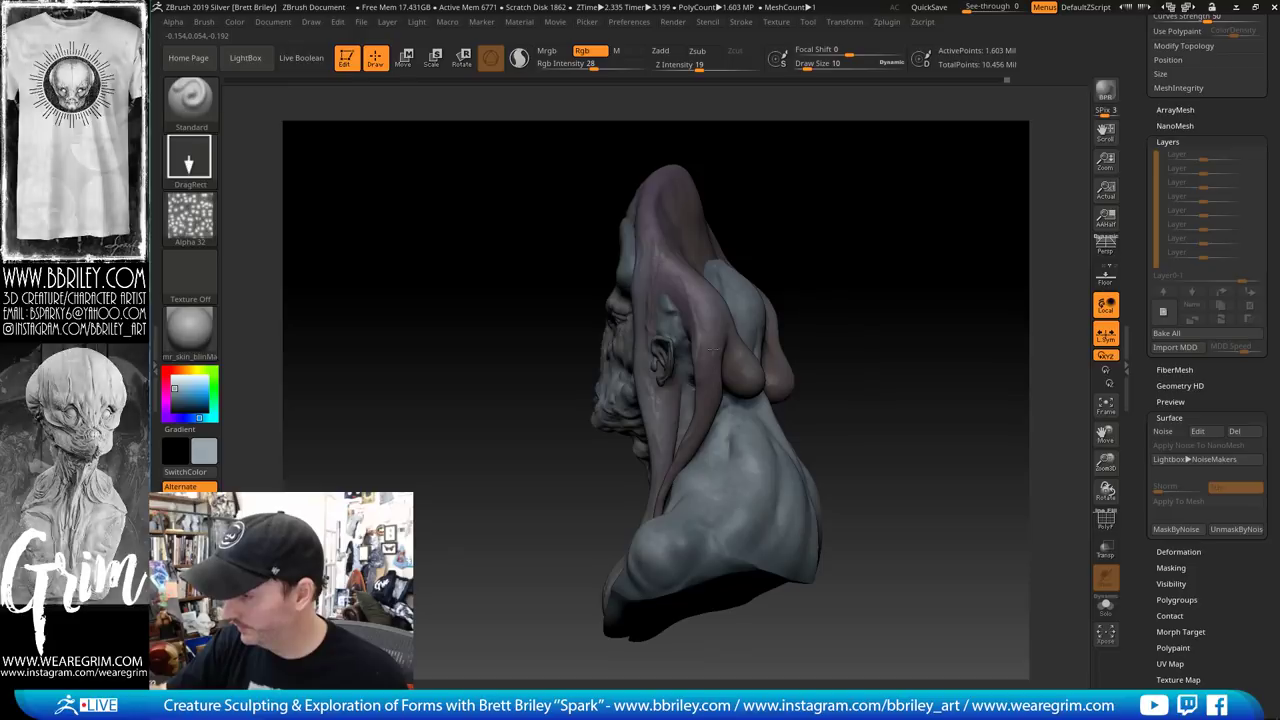
{"action": "left_click_drag", "start_coordinate": [704, 297], "coordinate": [706, 301]}
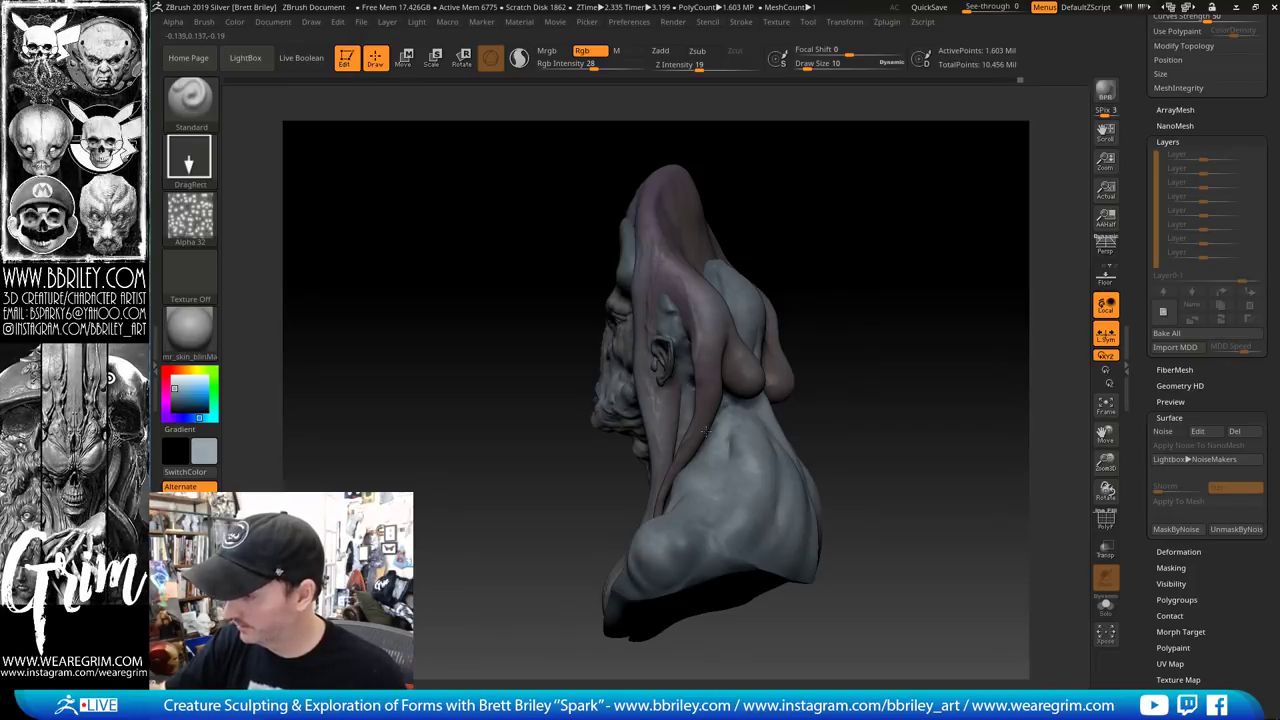
{"action": "left_click_drag", "start_coordinate": [856, 270], "coordinate": [893, 274]}
{"action": "left_click_drag", "start_coordinate": [712, 410], "coordinate": [714, 414]}
{"action": "left_click_drag", "start_coordinate": [880, 290], "coordinate": [846, 288]}
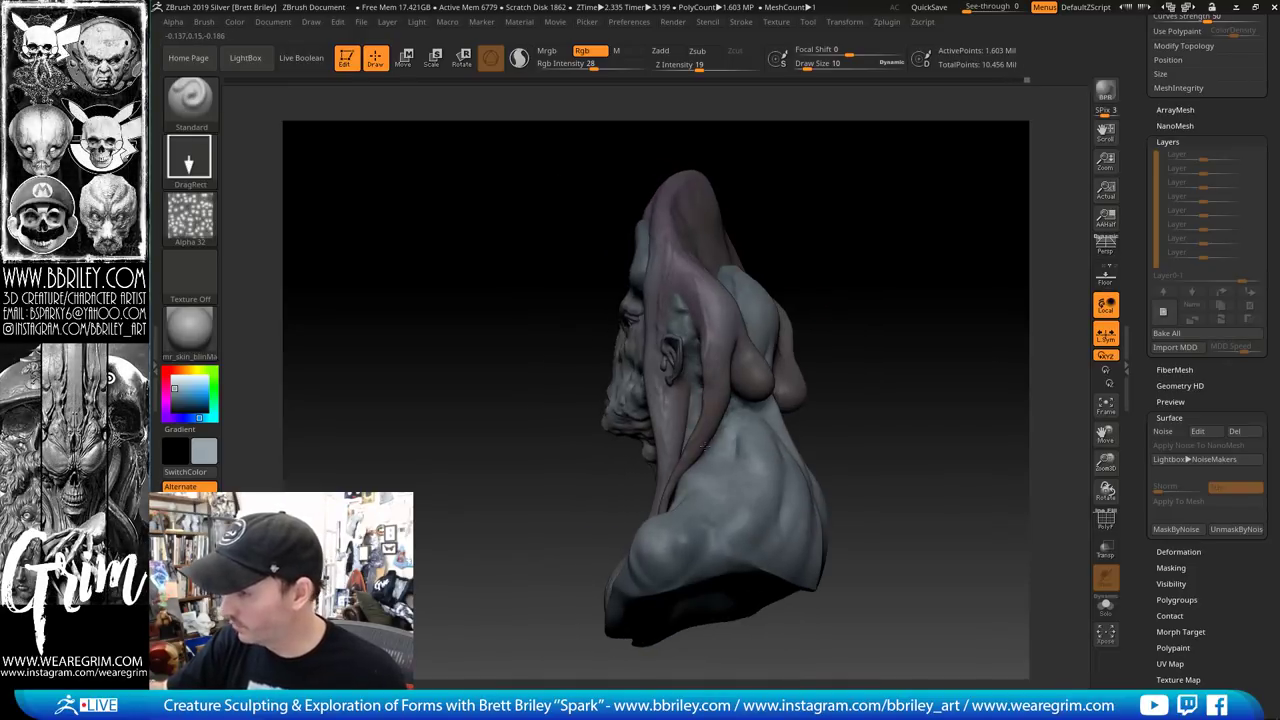
{"action": "left_click_drag", "start_coordinate": [706, 446], "coordinate": [714, 384]}
Stamp the light blue-grey mottling over the back, crown and front of the head covering
{"action": "left_click_drag", "start_coordinate": [840, 212], "coordinate": [801, 254]}
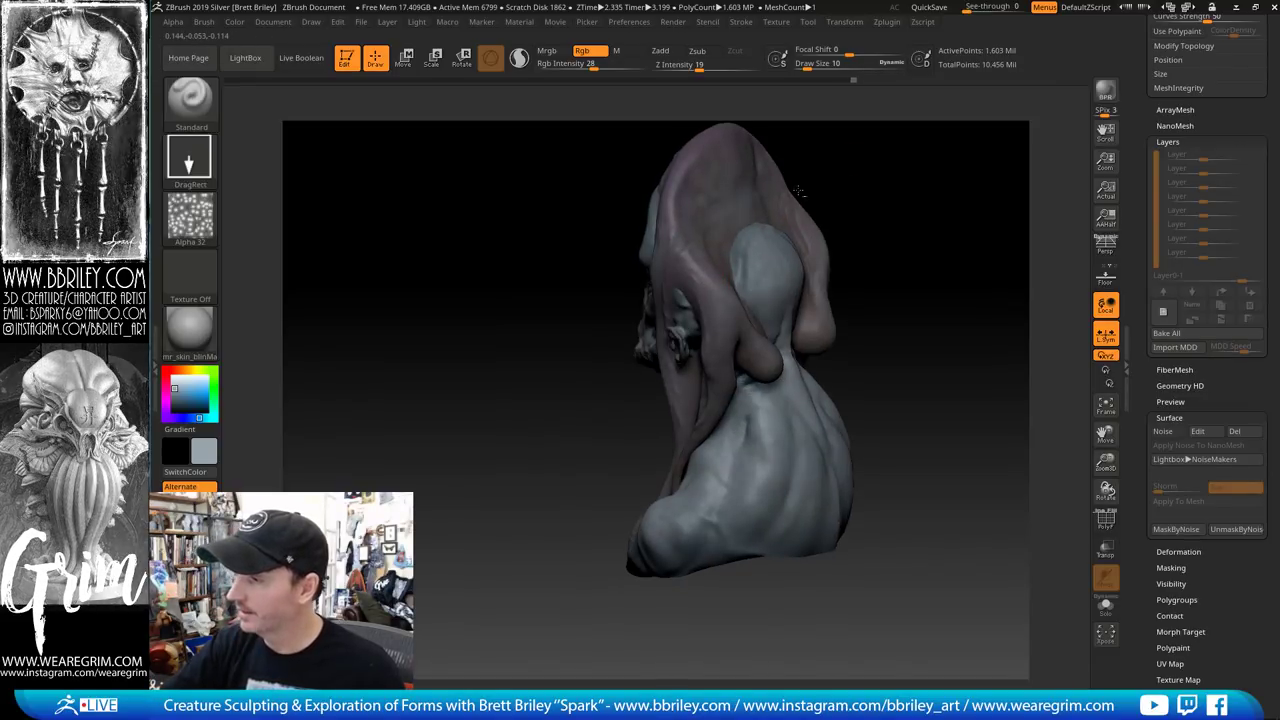
{"action": "left_click_drag", "start_coordinate": [798, 190], "coordinate": [721, 293]}
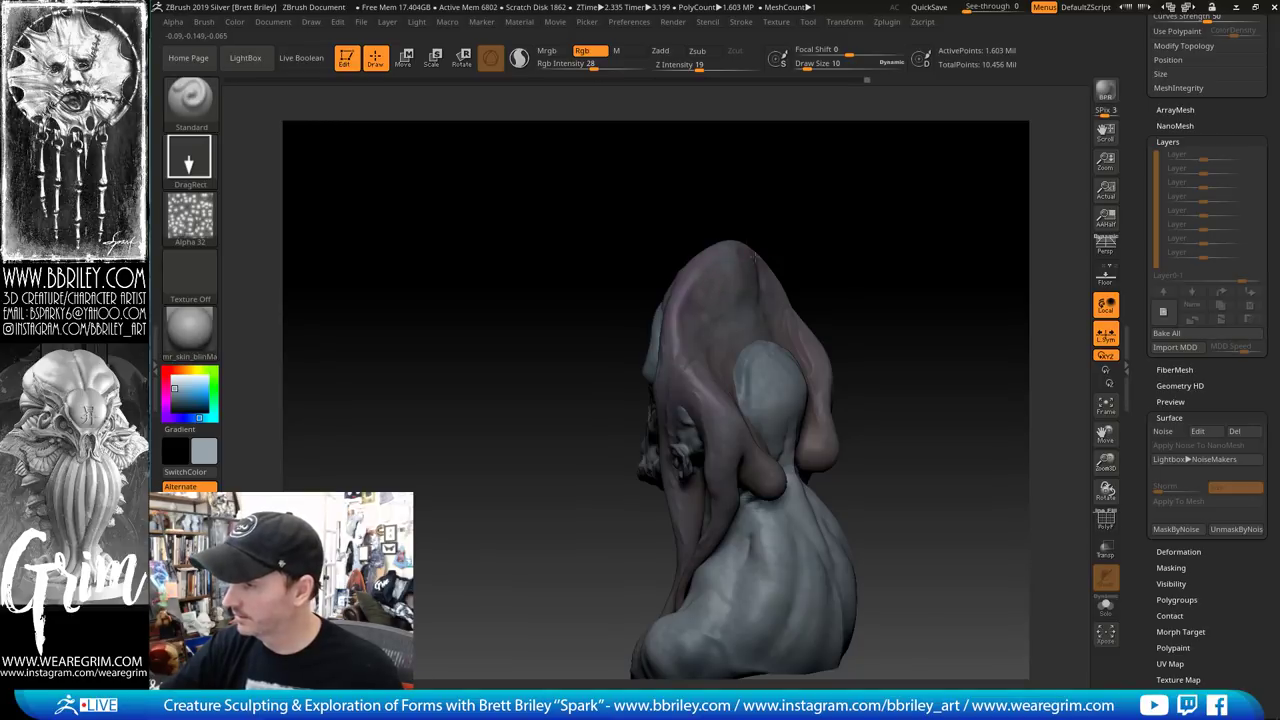
{"action": "mouse_move", "coordinate": [755, 254]}
{"action": "left_mouse_down"}
{"action": "mouse_move", "coordinate": [764, 306]}
{"action": "mouse_move", "coordinate": [900, 260]}
{"action": "mouse_move", "coordinate": [985, 200]}
{"action": "mouse_move", "coordinate": [810, 296]}
{"action": "left_mouse_up"}
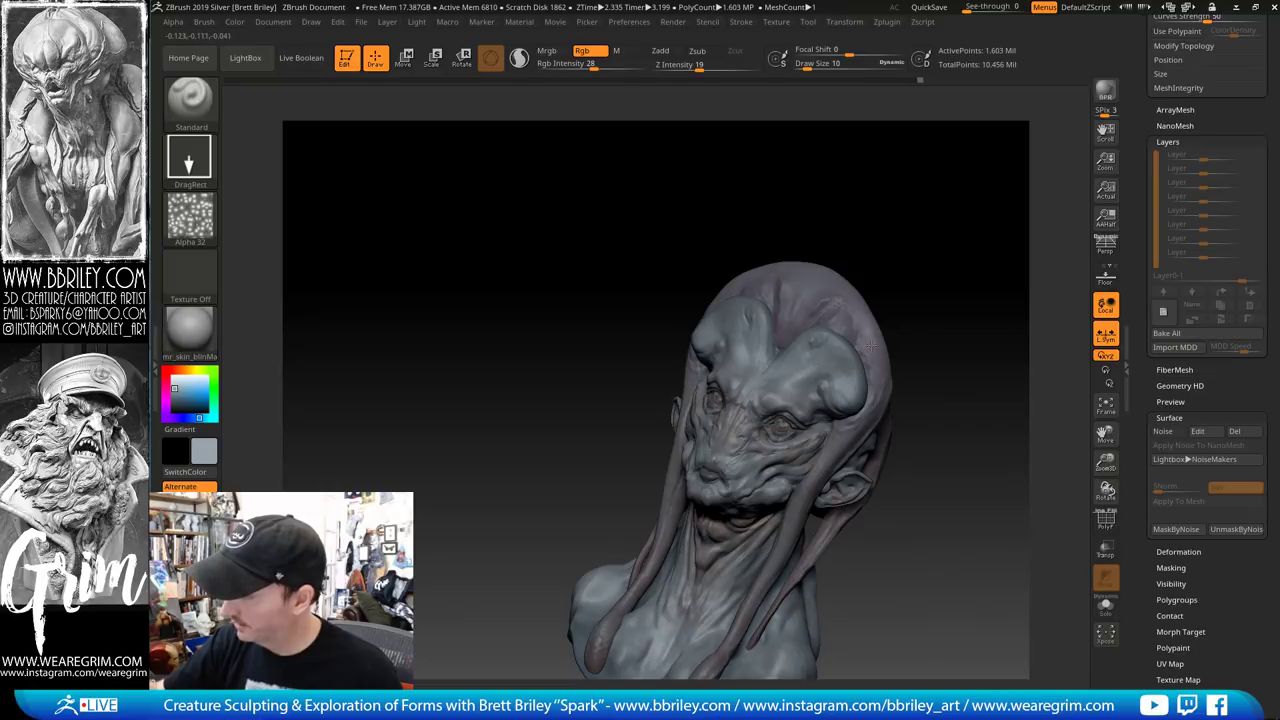
{"action": "left_click_drag", "start_coordinate": [911, 308], "coordinate": [887, 384]}
{"action": "left_click_drag", "start_coordinate": [928, 314], "coordinate": [891, 380]}
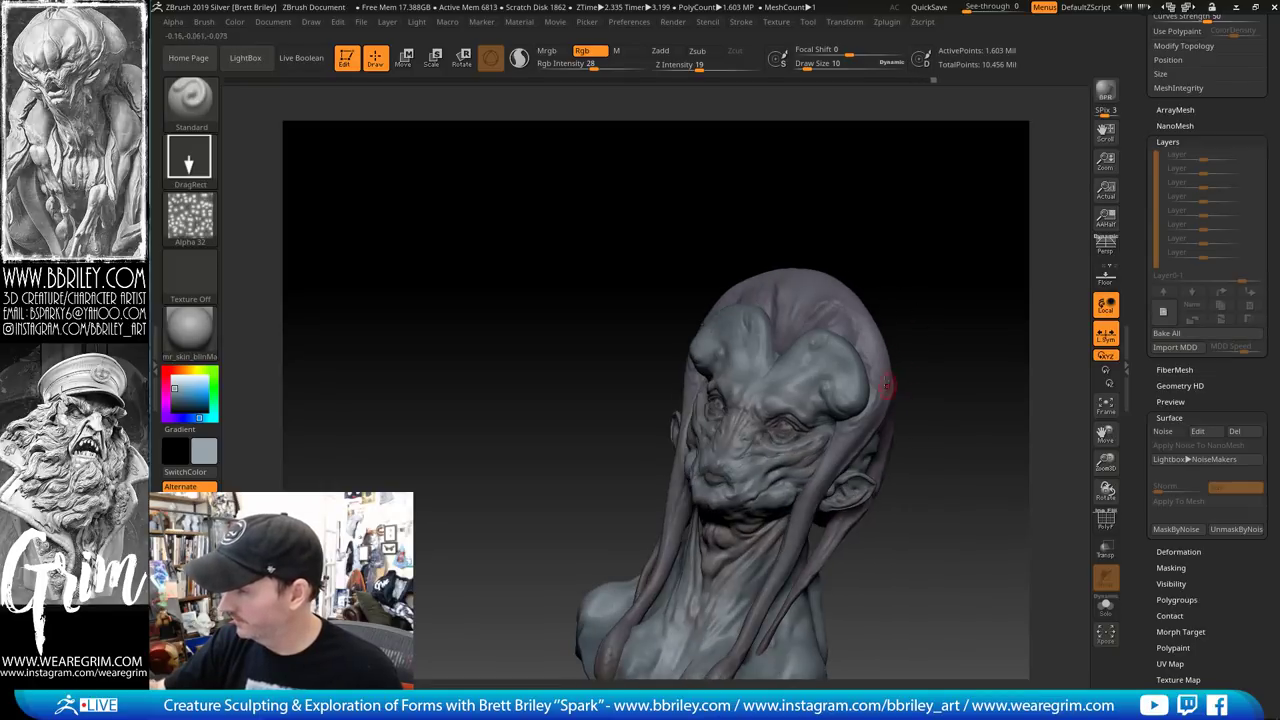
{"action": "left_click_drag", "start_coordinate": [949, 323], "coordinate": [727, 225]}
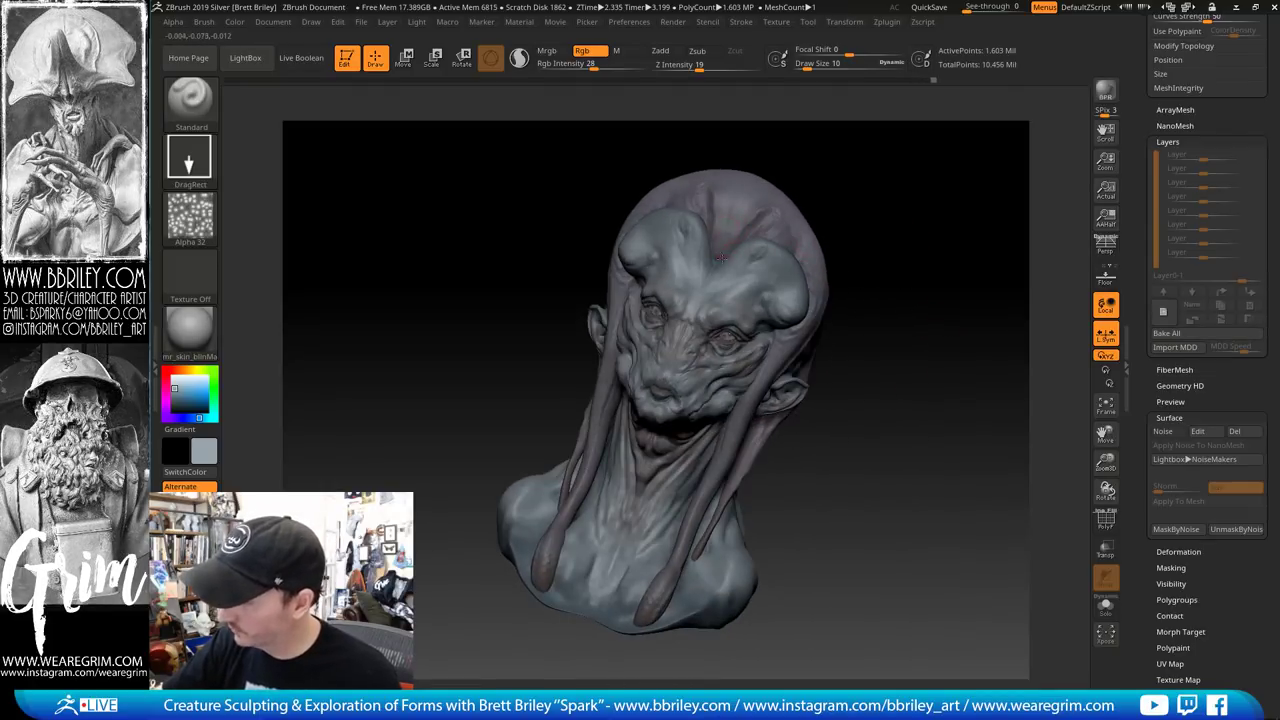
Sample a paler blue-grey from the skin and stamp it over the head covering's crown and side tentacles
{"action": "key", "text": "c"}
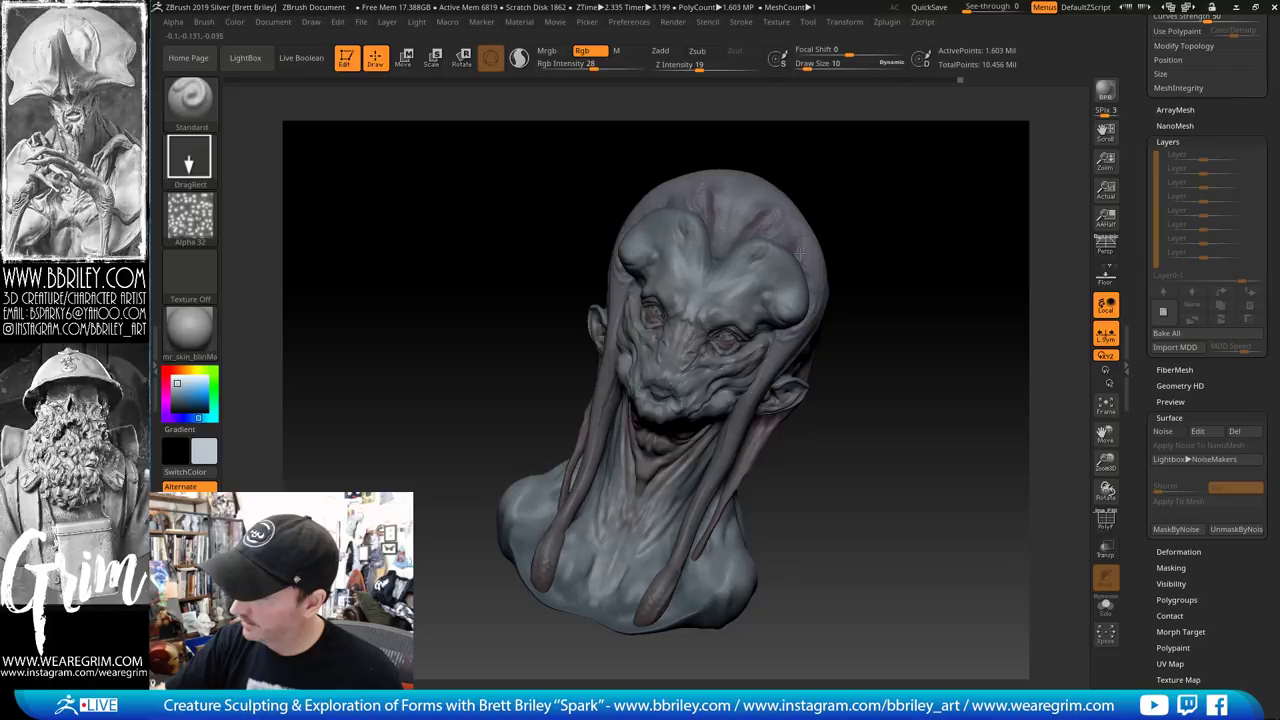
{"action": "left_click_drag", "start_coordinate": [851, 166], "coordinate": [803, 180]}
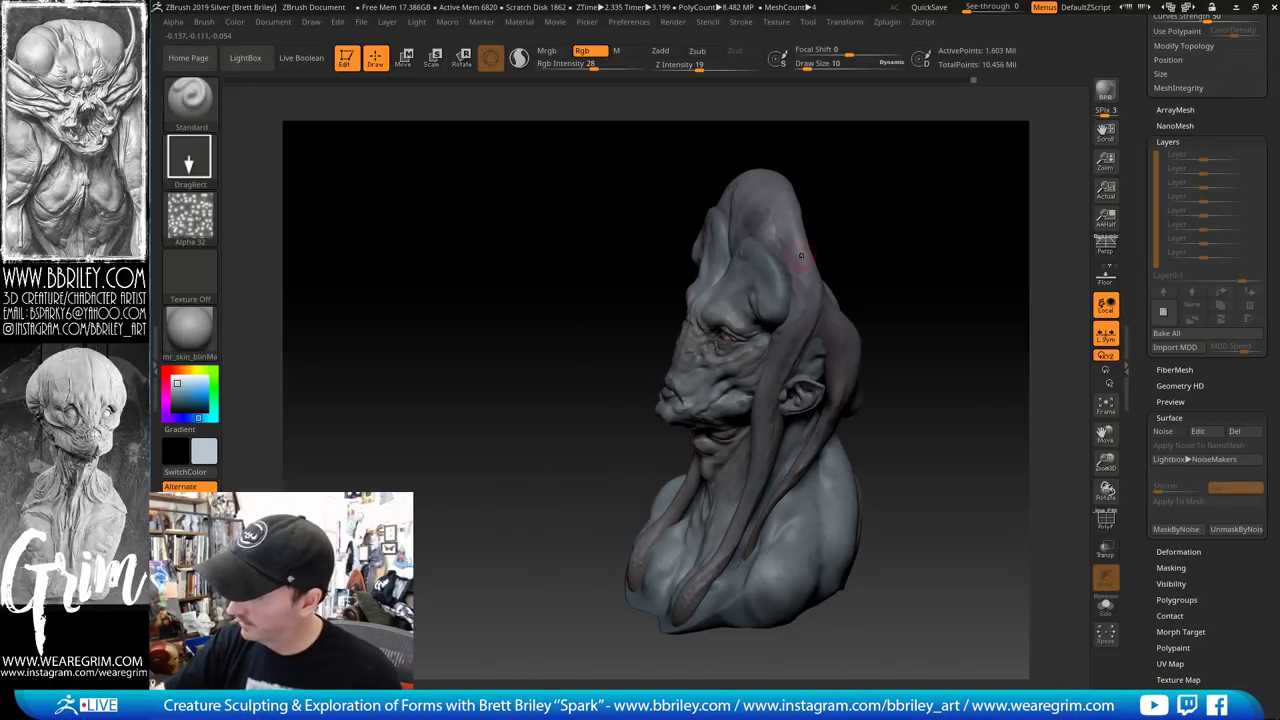
{"action": "left_click_drag", "start_coordinate": [846, 229], "coordinate": [873, 293]}
{"action": "mouse_move", "coordinate": [873, 293]}
{"action": "left_mouse_down", "text": "alt"}
{"action": "mouse_move", "coordinate": [838, 250]}
{"action": "mouse_move", "coordinate": [803, 271]}
{"action": "mouse_move", "coordinate": [778, 262]}
{"action": "left_mouse_up", "text": "alt"}
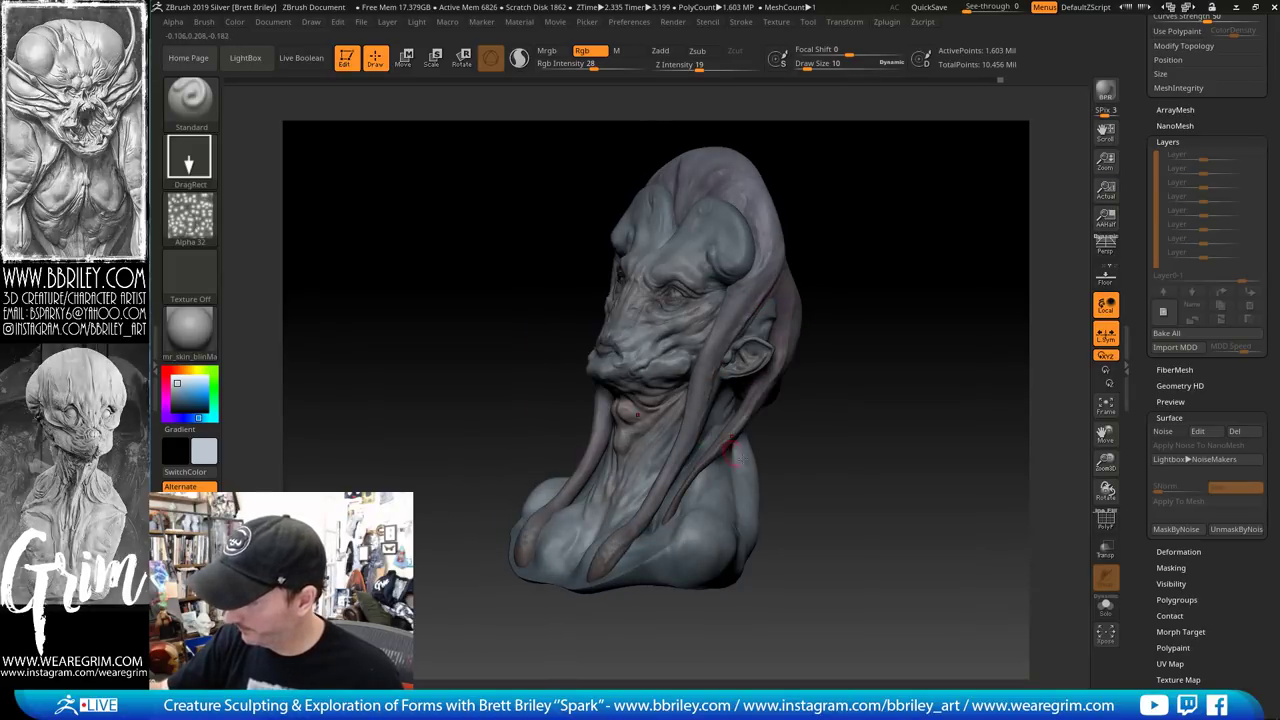
{"action": "left_click_drag", "start_coordinate": [808, 416], "coordinate": [757, 417]}
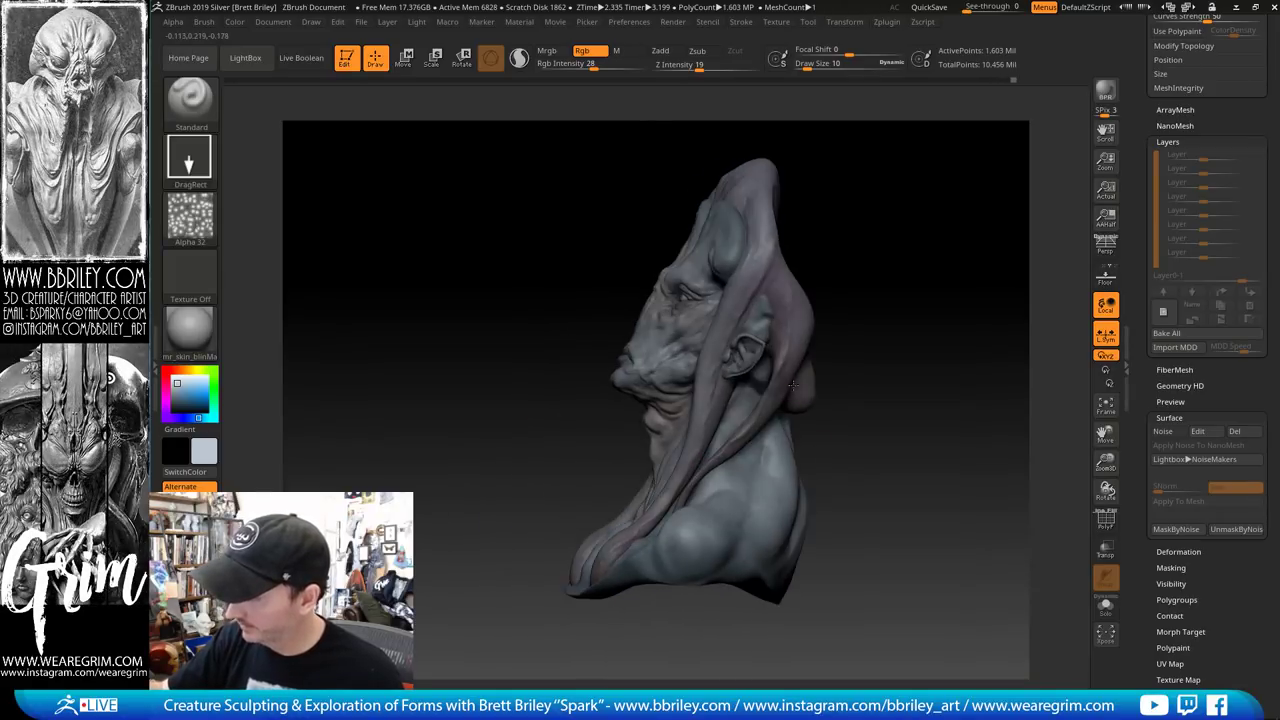
{"action": "left_click_drag", "start_coordinate": [871, 291], "coordinate": [797, 341]}
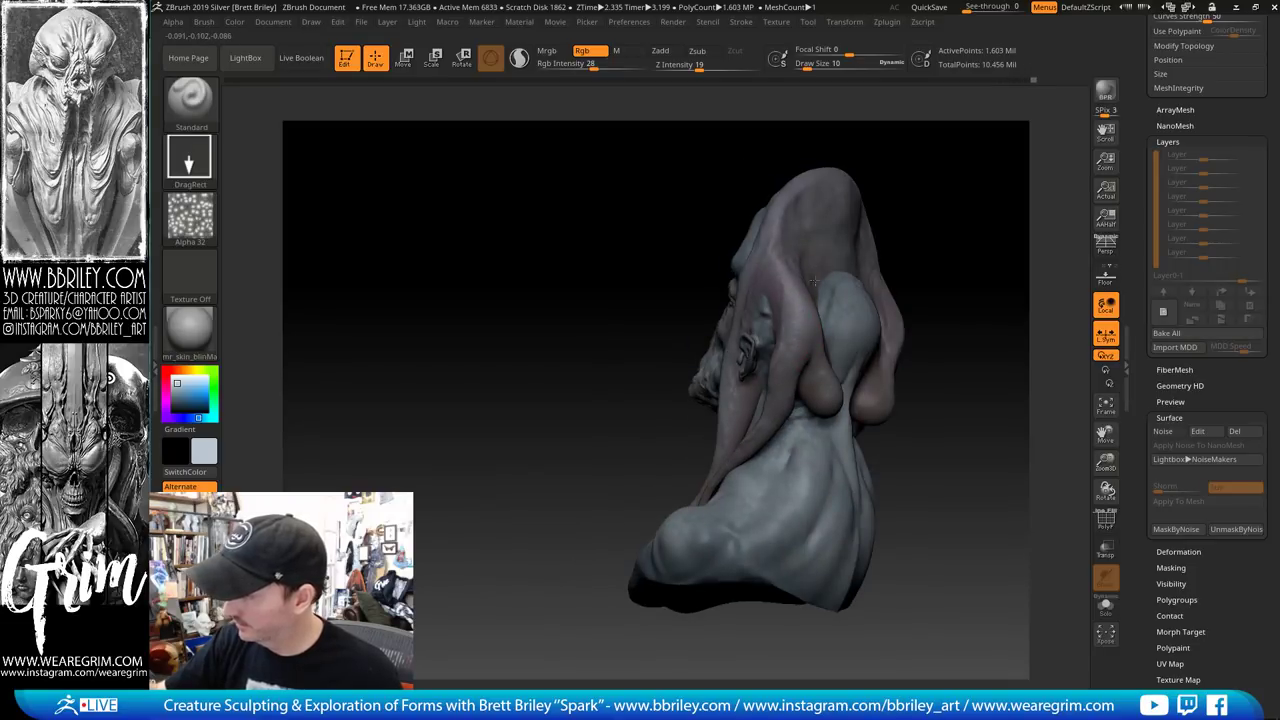
Stamp the pale blue-grey over the back of the head covering, its rounded rear lobes and the tentacles beside the neck
{"action": "left_click_drag", "start_coordinate": [925, 198], "coordinate": [867, 189]}
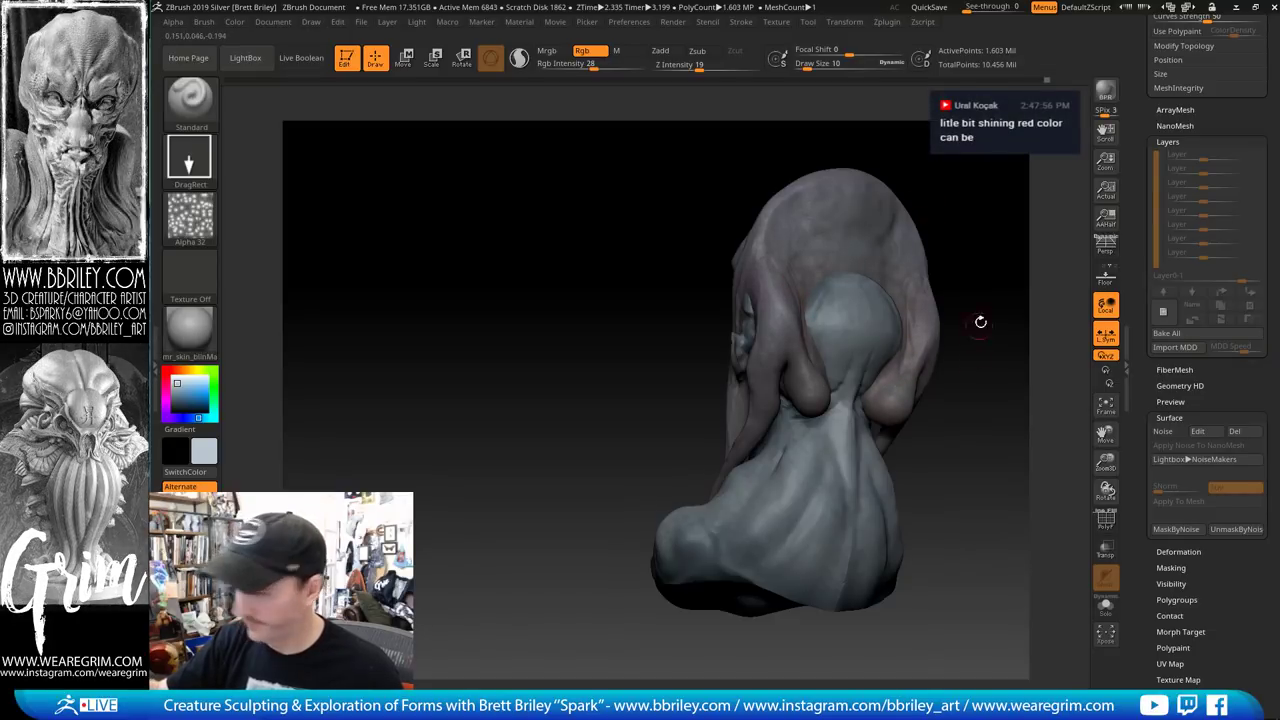
{"action": "mouse_move", "coordinate": [980, 320]}
{"action": "left_mouse_down"}
{"action": "mouse_move", "coordinate": [934, 291]}
{"action": "mouse_move", "coordinate": [969, 280]}
{"action": "mouse_move", "coordinate": [918, 261]}
{"action": "left_mouse_up"}
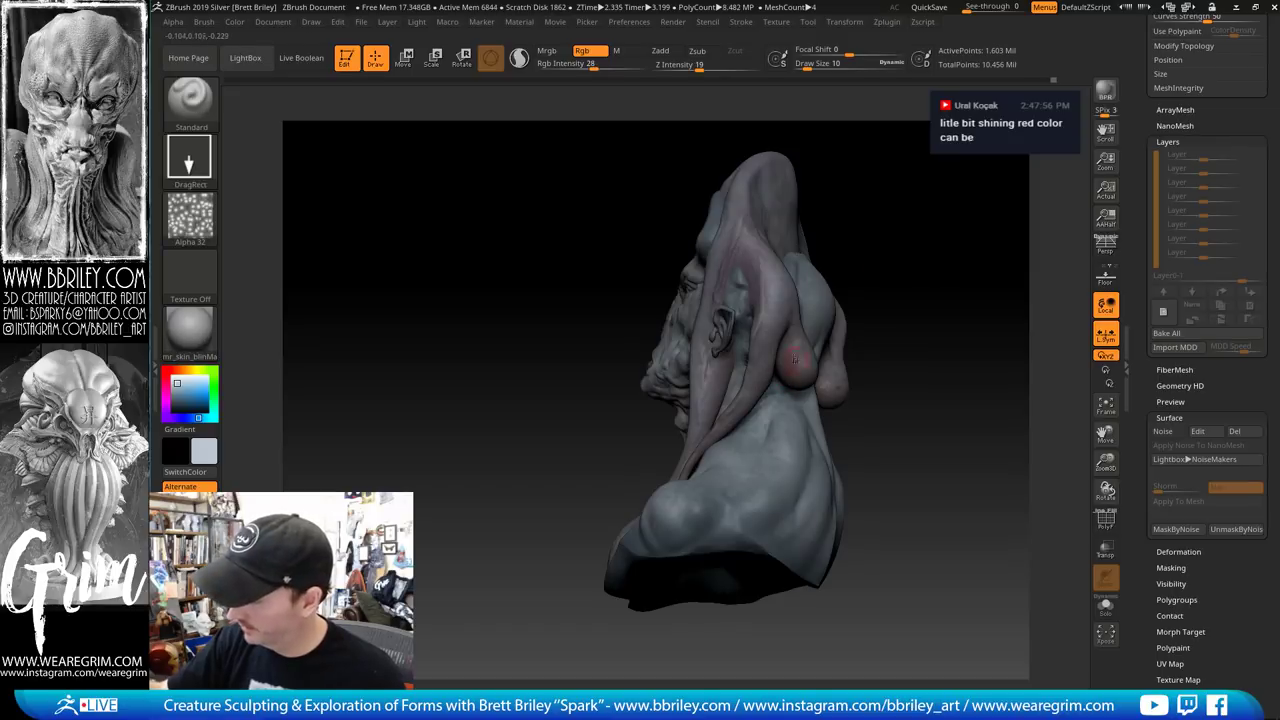
{"action": "mouse_move", "coordinate": [878, 307]}
{"action": "left_mouse_down"}
{"action": "mouse_move", "coordinate": [920, 285]}
{"action": "mouse_move", "coordinate": [905, 260]}
{"action": "mouse_move", "coordinate": [820, 283]}
{"action": "mouse_move", "coordinate": [811, 294]}
{"action": "mouse_move", "coordinate": [843, 287]}
{"action": "mouse_move", "coordinate": [787, 322]}
{"action": "left_mouse_up"}
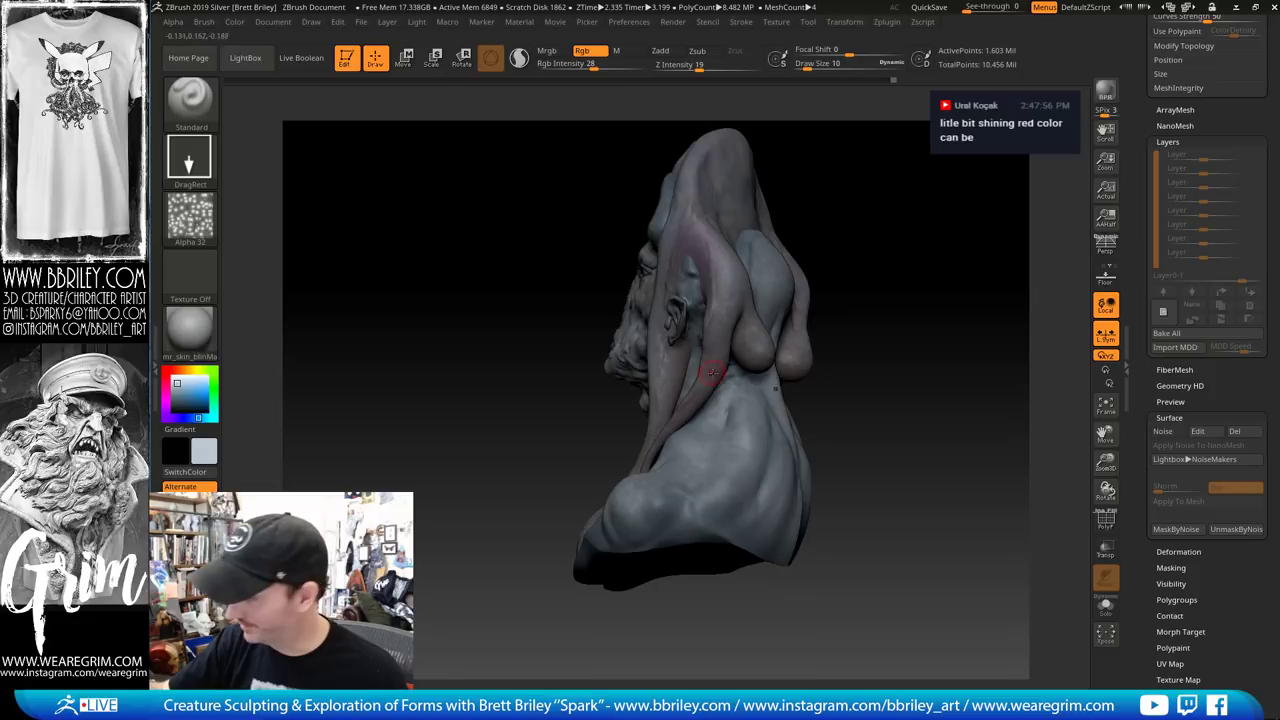
{"action": "left_click_drag", "start_coordinate": [831, 277], "coordinate": [714, 389]}
{"action": "mouse_move", "coordinate": [808, 306]}
{"action": "left_mouse_down", "text": "shift"}
{"action": "mouse_move", "coordinate": [811, 326]}
{"action": "mouse_move", "coordinate": [754, 289]}
{"action": "mouse_move", "coordinate": [681, 391]}
{"action": "left_mouse_up", "text": "shift"}
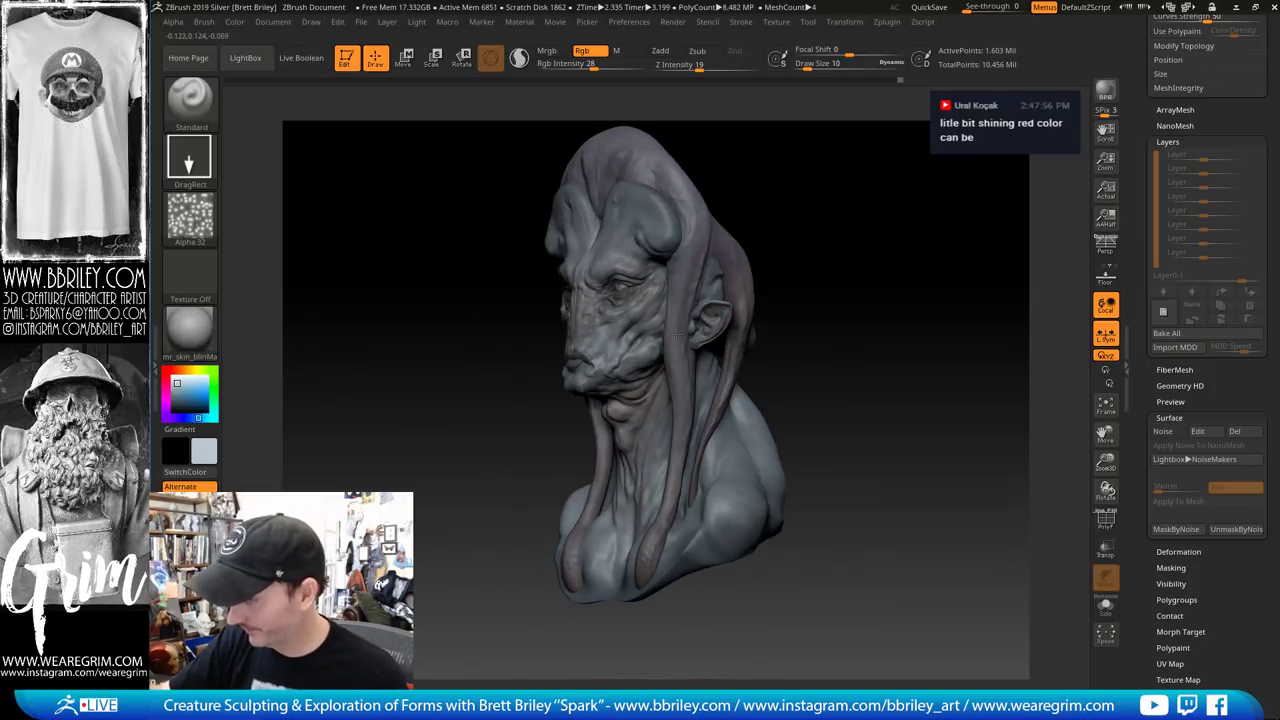
Sample a muted purple from the head covering and make the Scanned_head2 subtool active for painting
{"action": "left_click_drag", "start_coordinate": [812, 214], "coordinate": [760, 230]}
{"action": "left_click_drag", "start_coordinate": [830, 190], "coordinate": [818, 294]}
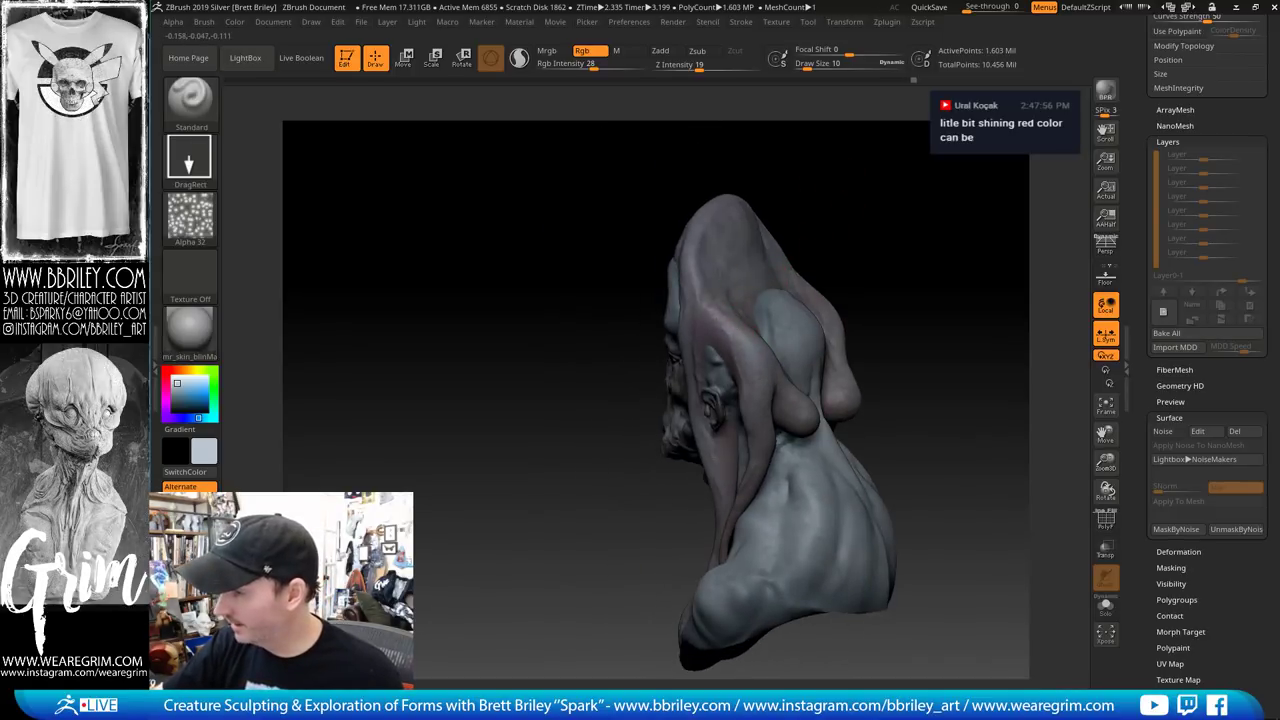
{"action": "left_click_drag", "start_coordinate": [820, 203], "coordinate": [838, 190]}
{"action": "mouse_move", "coordinate": [741, 288]}
{"action": "left_mouse_down"}
{"action": "mouse_move", "coordinate": [755, 284]}
{"action": "mouse_move", "coordinate": [748, 240]}
{"action": "mouse_move", "coordinate": [774, 257]}
{"action": "left_mouse_up"}
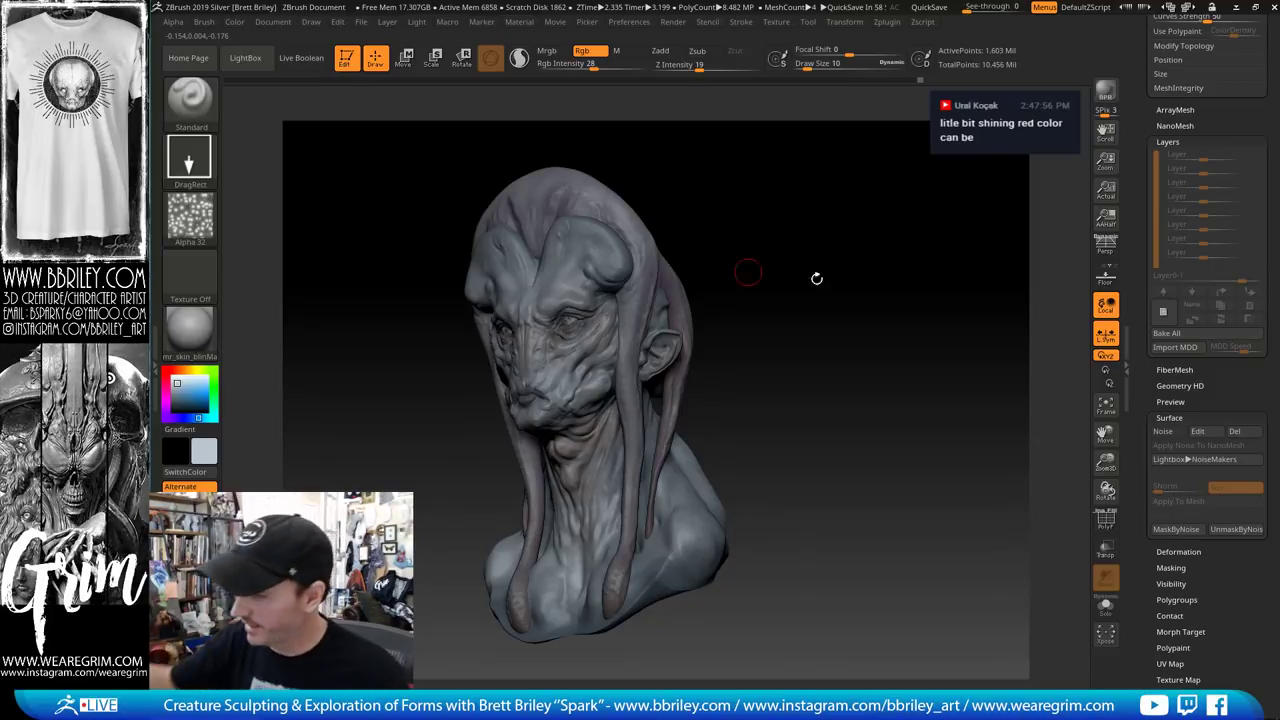
{"action": "mouse_move", "coordinate": [817, 279]}
{"action": "left_mouse_down"}
{"action": "mouse_move", "coordinate": [766, 291]}
{"action": "mouse_move", "coordinate": [789, 246]}
{"action": "mouse_move", "coordinate": [803, 246]}
{"action": "mouse_move", "coordinate": [690, 240]}
{"action": "left_mouse_up"}
{"action": "key", "text": "c"}
{"action": "left_click", "coordinate": [665, 316], "text": "alt"}
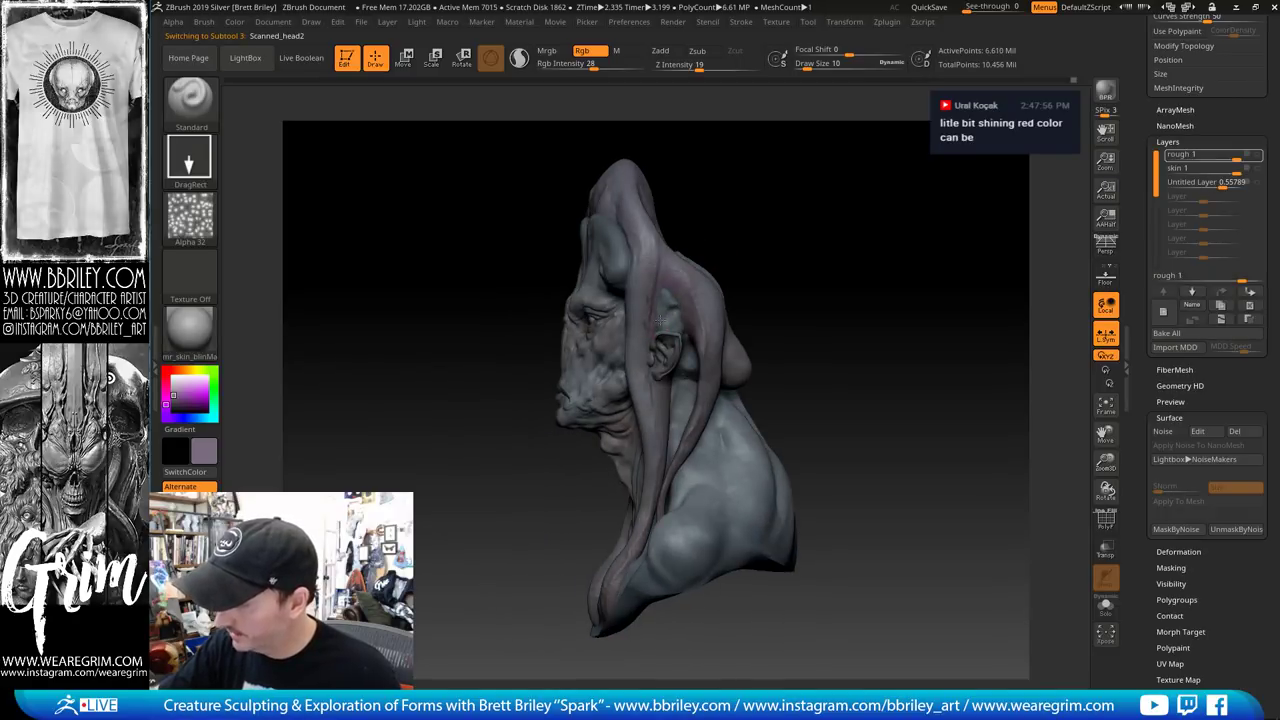
Stamp the muted purple on the cheek beside the eye, then darken it slightly and stamp around the eyes and nose
{"action": "left_click_drag", "start_coordinate": [660, 322], "coordinate": [737, 263]}
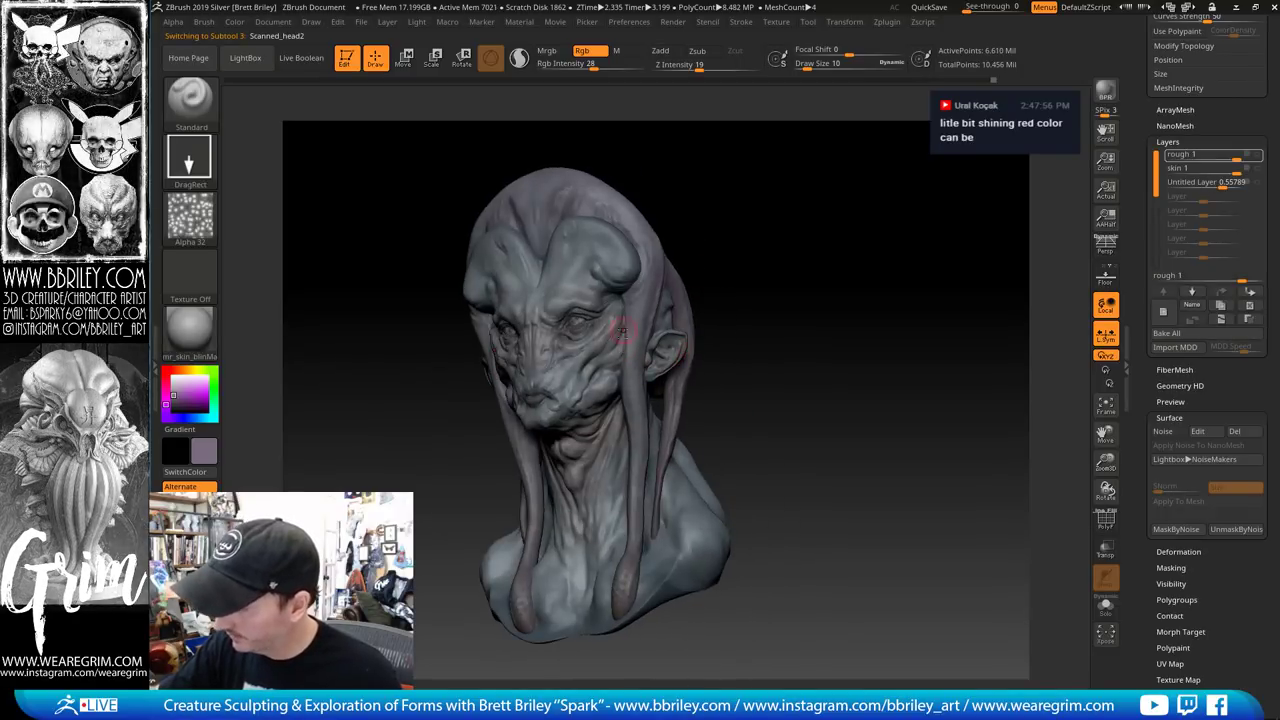
{"action": "left_click_drag", "start_coordinate": [604, 328], "coordinate": [604, 342]}
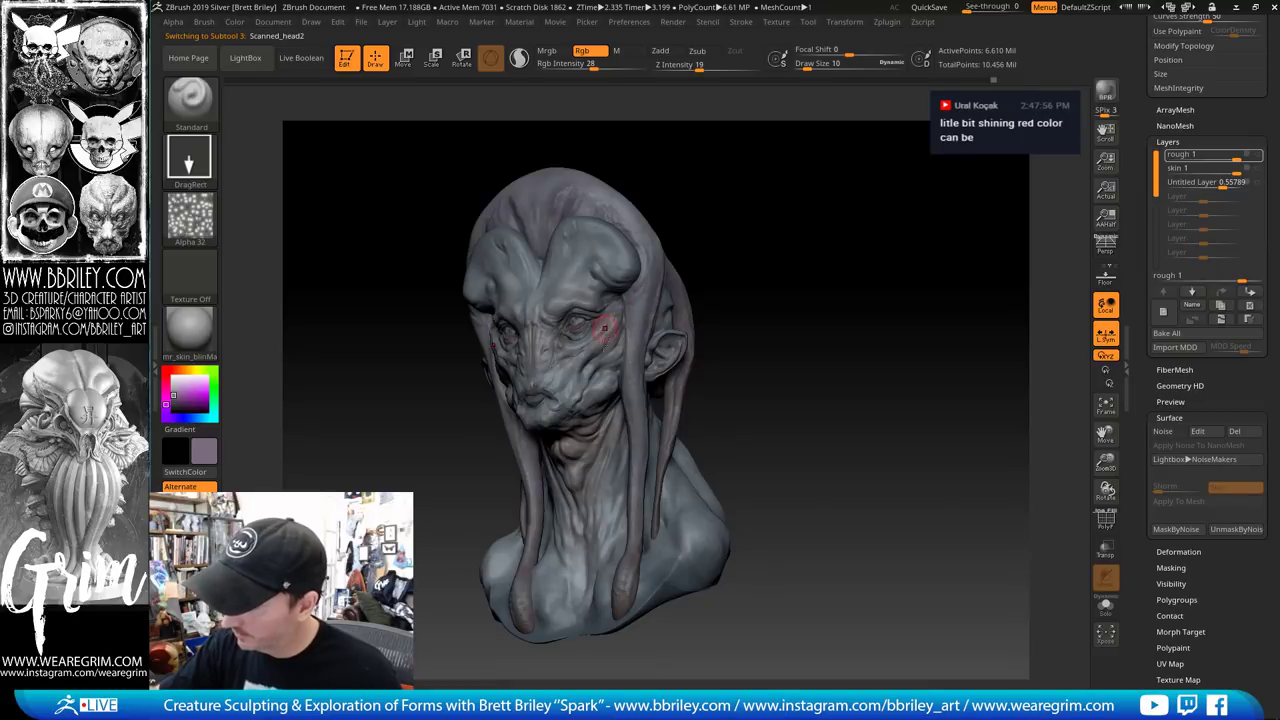
{"action": "left_click", "coordinate": [174, 399]}
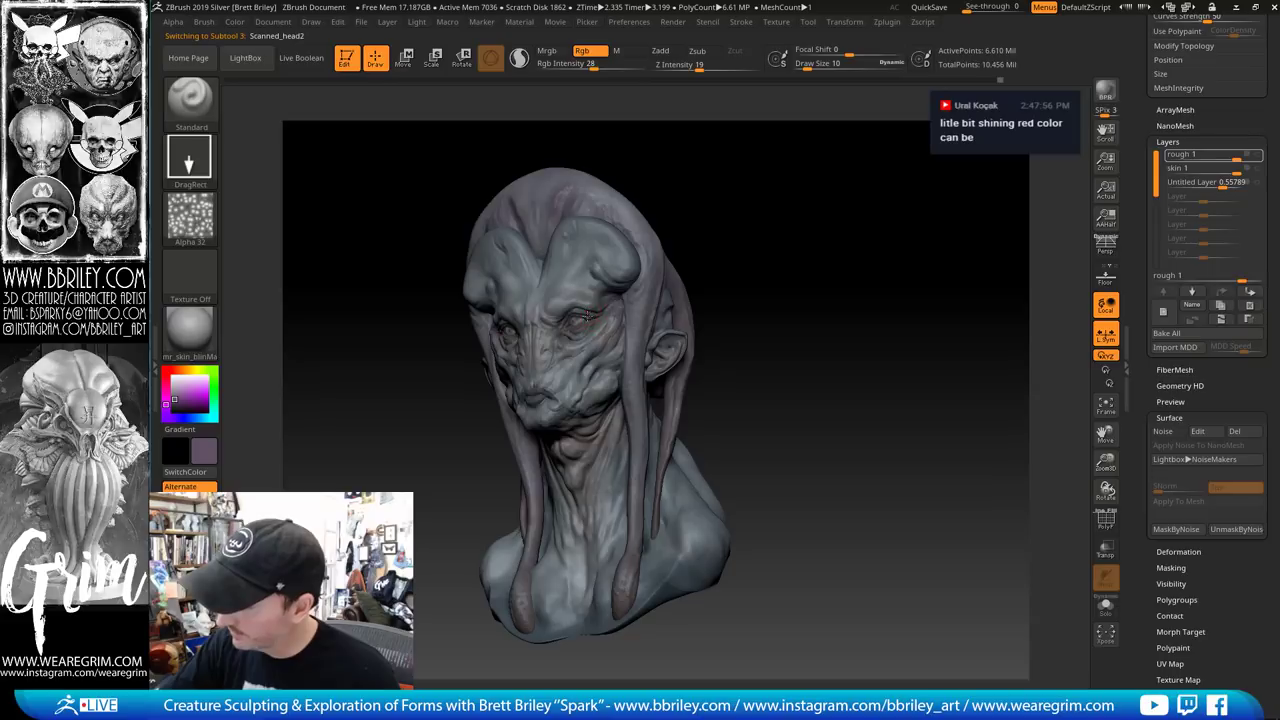
{"action": "mouse_move", "coordinate": [732, 230]}
{"action": "left_mouse_down"}
{"action": "mouse_move", "coordinate": [780, 257]}
{"action": "mouse_move", "coordinate": [782, 285]}
{"action": "left_mouse_up"}
{"action": "left_click_drag", "start_coordinate": [782, 240], "coordinate": [738, 216]}
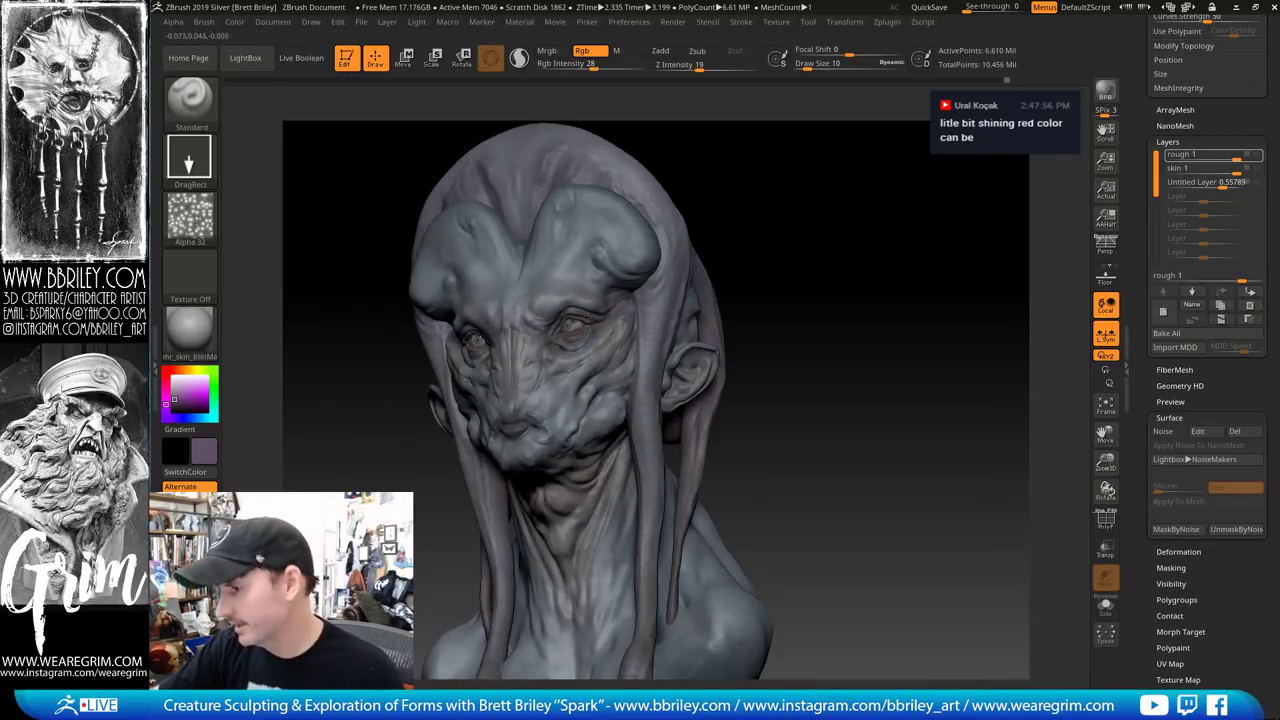
{"action": "left_click_drag", "start_coordinate": [588, 318], "coordinate": [589, 312]}
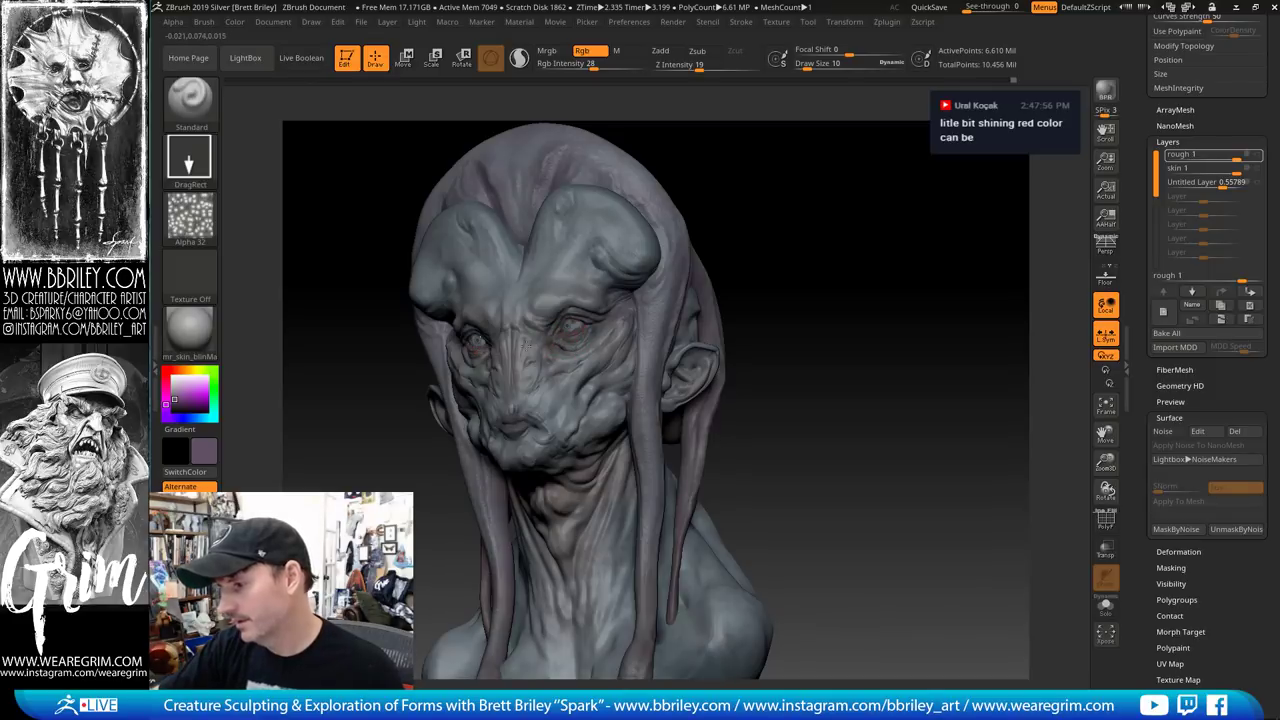
{"action": "left_click_drag", "start_coordinate": [533, 398], "coordinate": [535, 396]}
Stamp the darker purple mottling over the mouth area, the cheeks and the temples beside the side tentacles
{"action": "left_click_drag", "start_coordinate": [776, 207], "coordinate": [800, 206]}
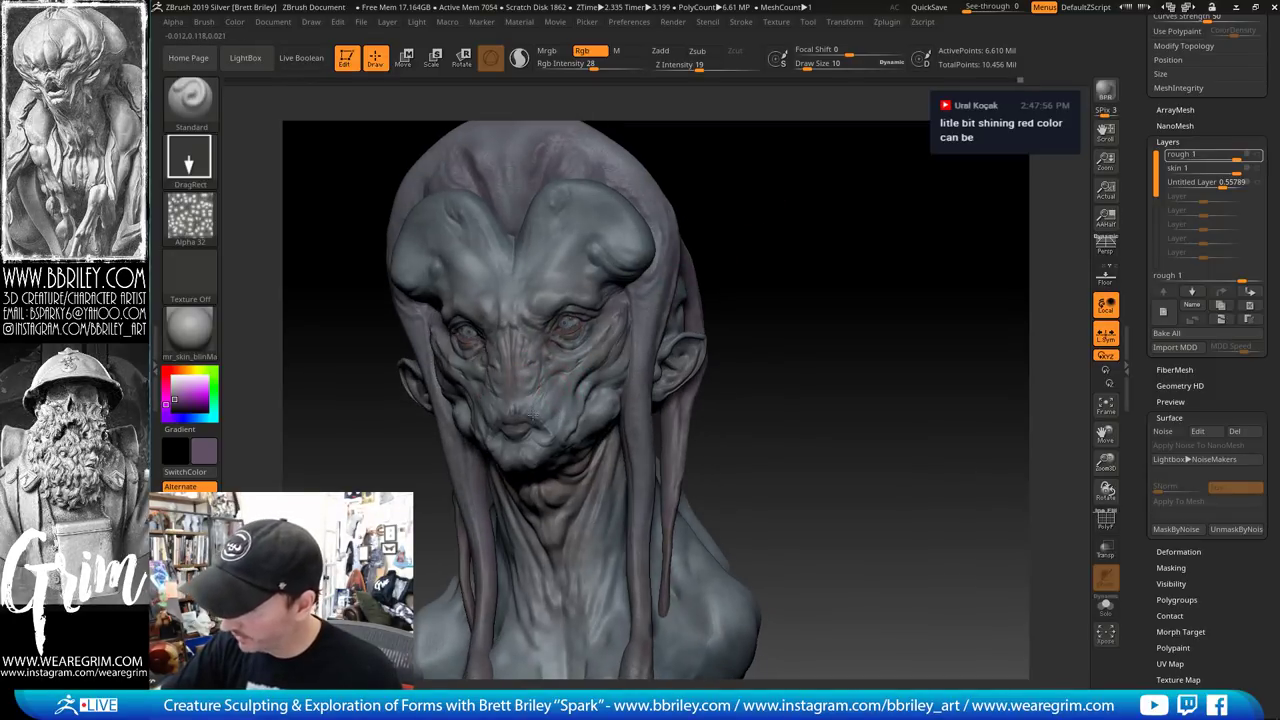
{"action": "left_click_drag", "start_coordinate": [704, 276], "coordinate": [604, 402]}
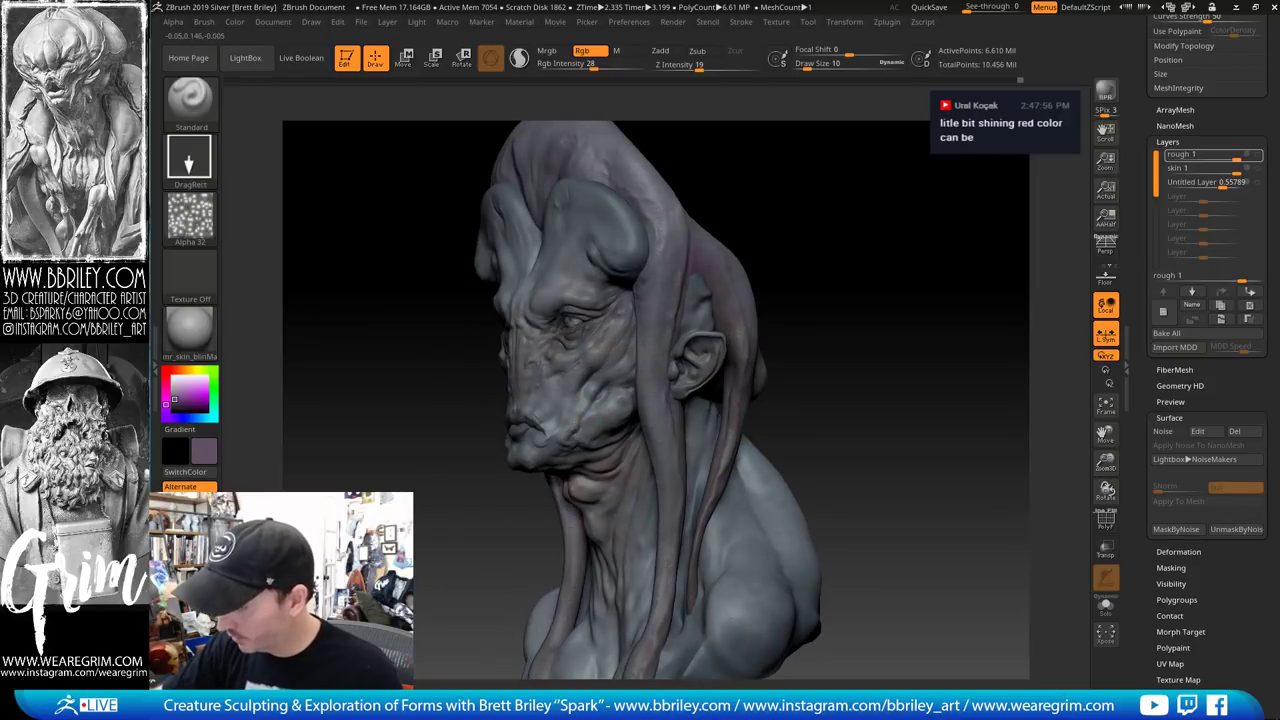
{"action": "left_click_drag", "start_coordinate": [795, 191], "coordinate": [858, 193]}
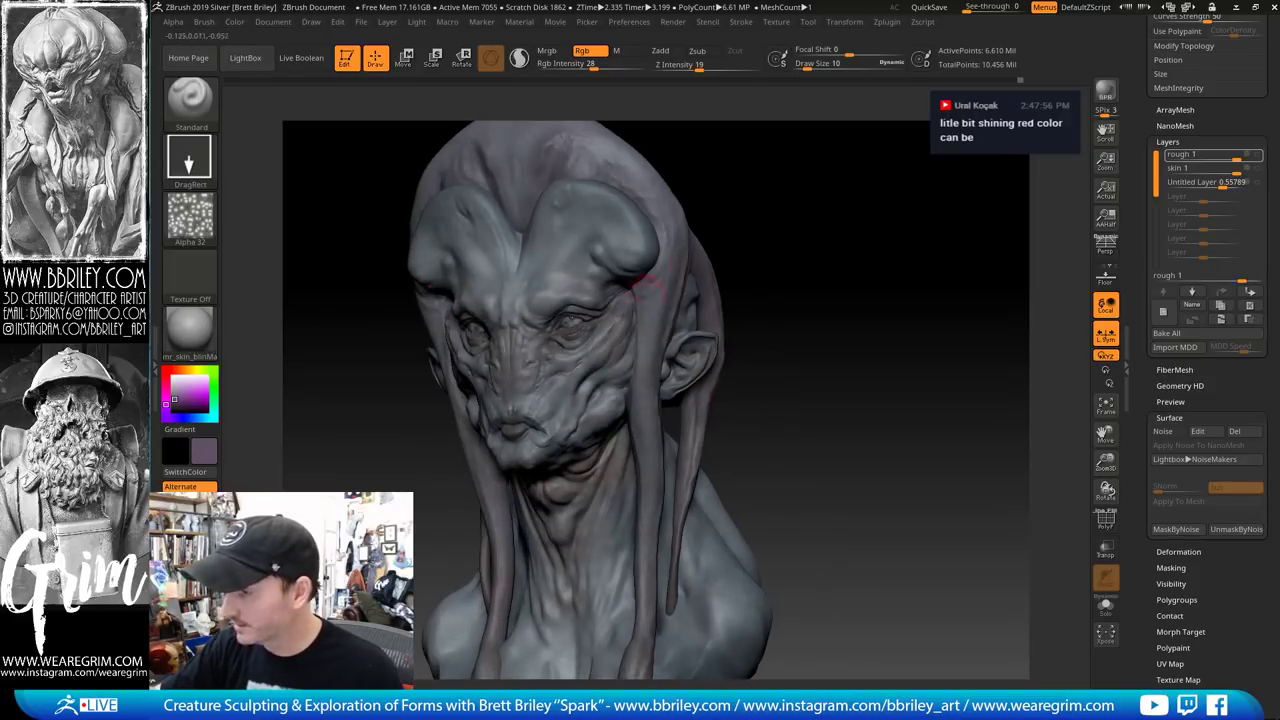
{"action": "mouse_move", "coordinate": [768, 168]}
{"action": "left_mouse_down", "text": "alt"}
{"action": "mouse_move", "coordinate": [791, 257]}
{"action": "mouse_move", "coordinate": [758, 252]}
{"action": "left_mouse_up", "text": "alt"}
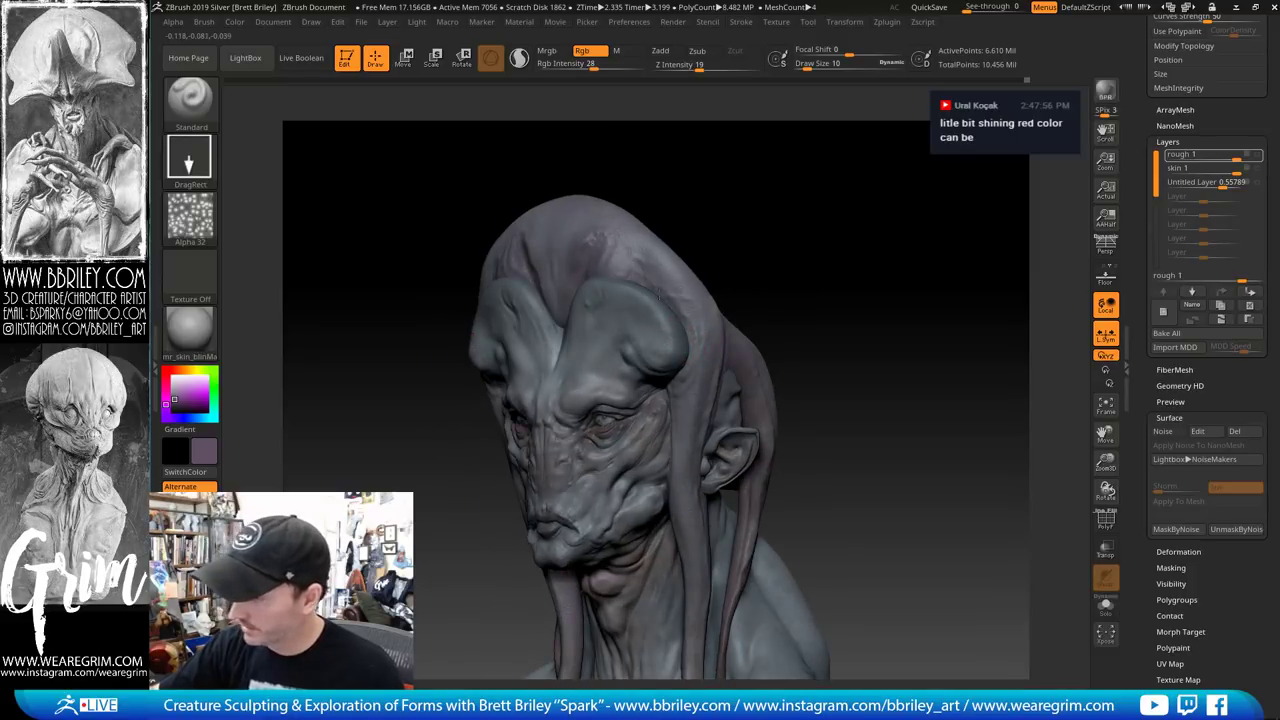
{"action": "mouse_move", "coordinate": [818, 262]}
{"action": "left_mouse_down"}
{"action": "mouse_move", "coordinate": [836, 262]}
{"action": "mouse_move", "coordinate": [718, 418]}
{"action": "left_mouse_up"}
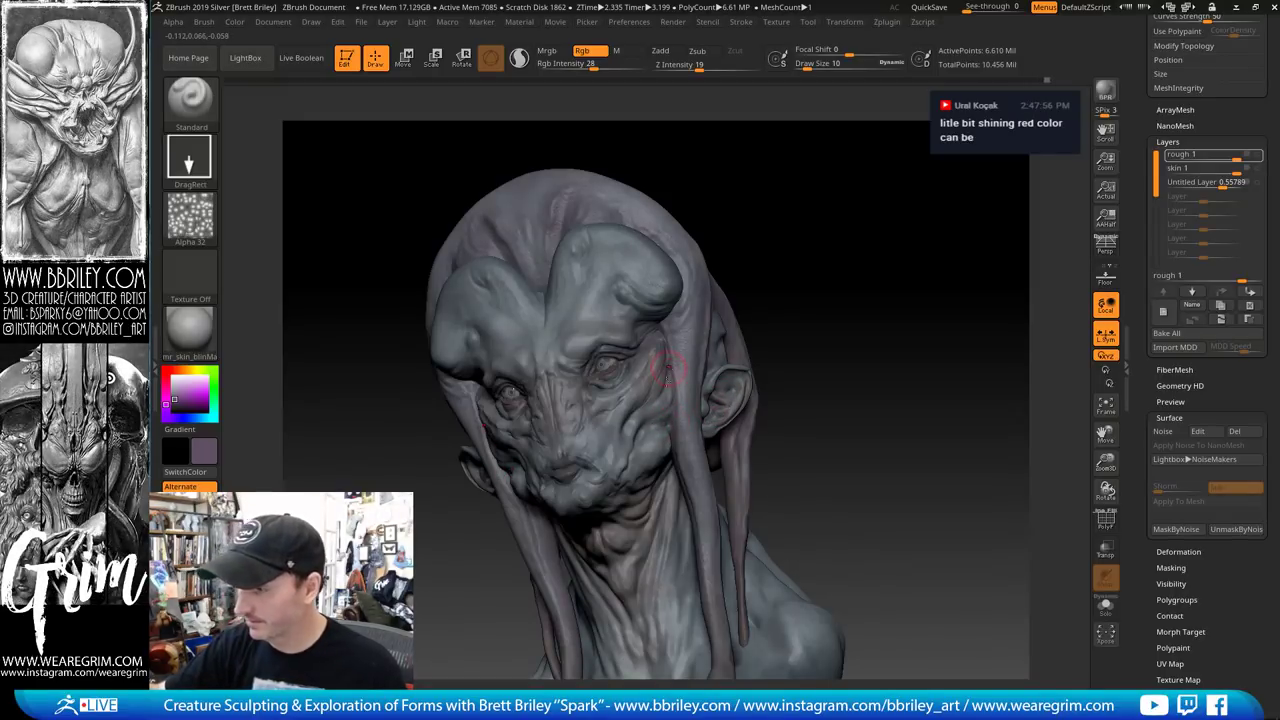
{"action": "mouse_move", "coordinate": [755, 348]}
{"action": "left_mouse_down"}
{"action": "mouse_move", "coordinate": [886, 246]}
{"action": "mouse_move", "coordinate": [652, 412]}
{"action": "left_mouse_up"}
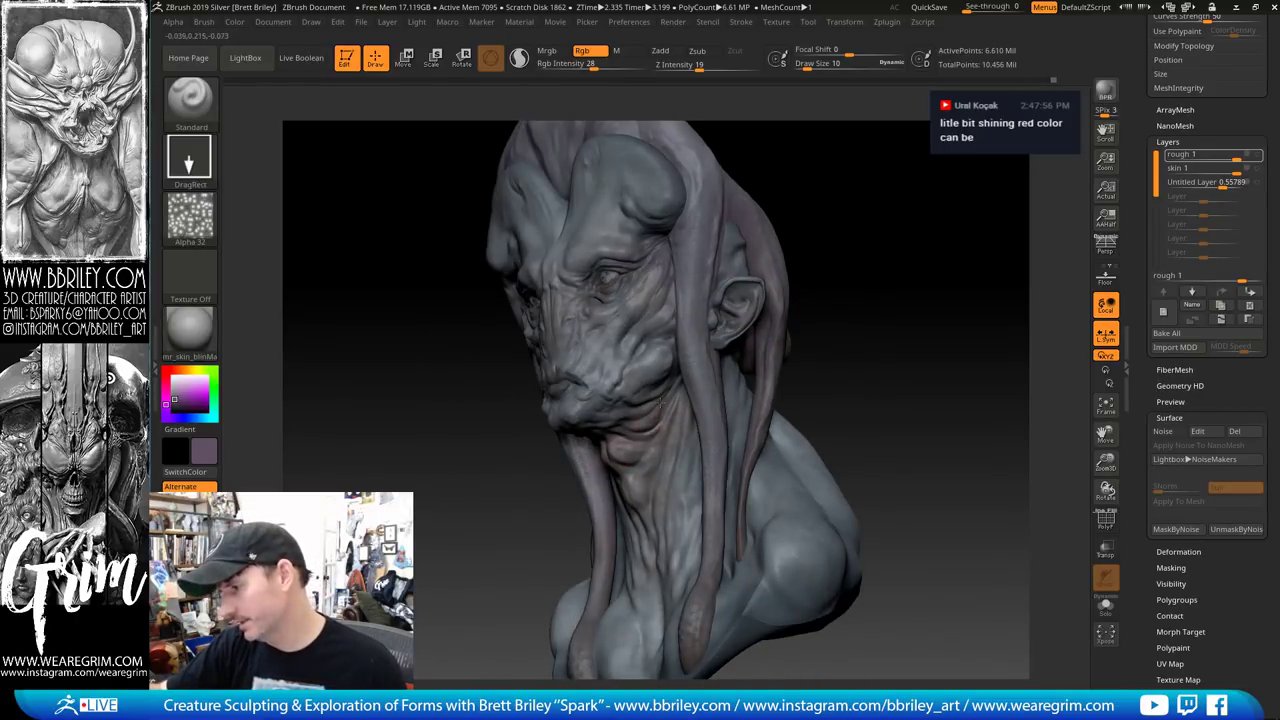
Stamp the darker purple mottling over the throat folds and the front and side of the neck
{"action": "key", "text": "f"}
{"action": "left_click_drag", "start_coordinate": [880, 275], "coordinate": [970, 290]}
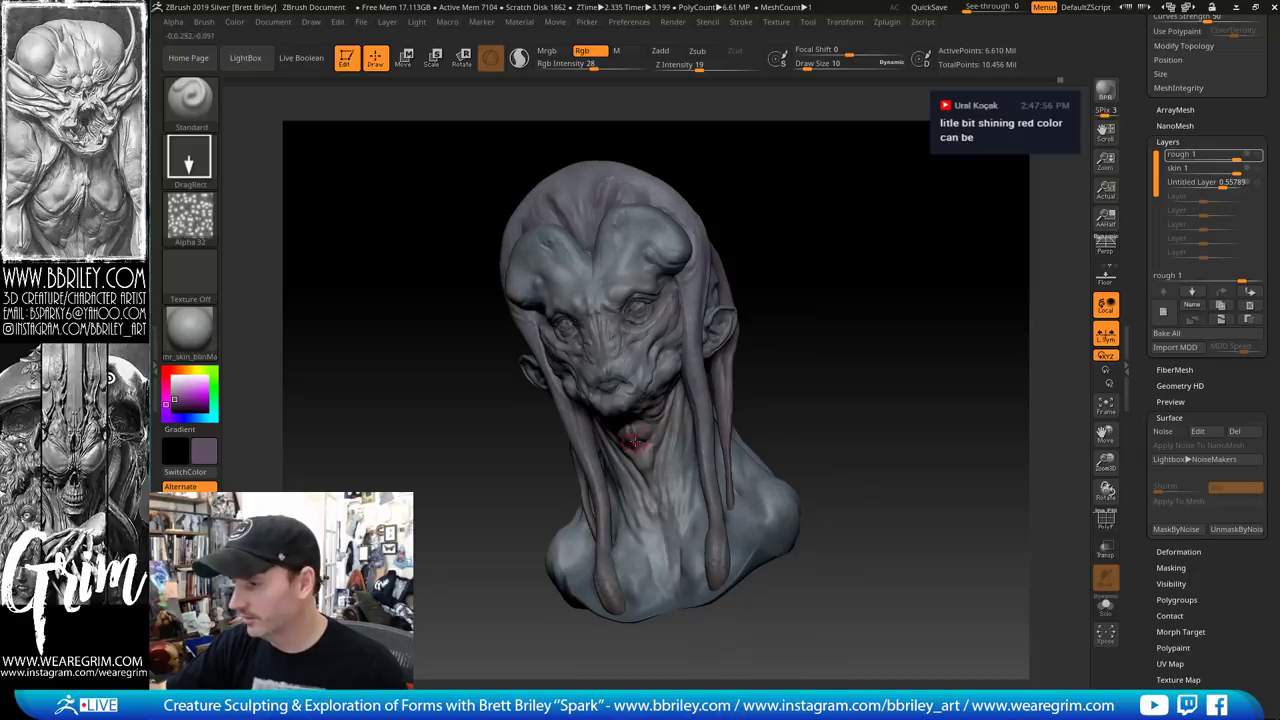
{"action": "left_click_drag", "start_coordinate": [669, 484], "coordinate": [728, 424]}
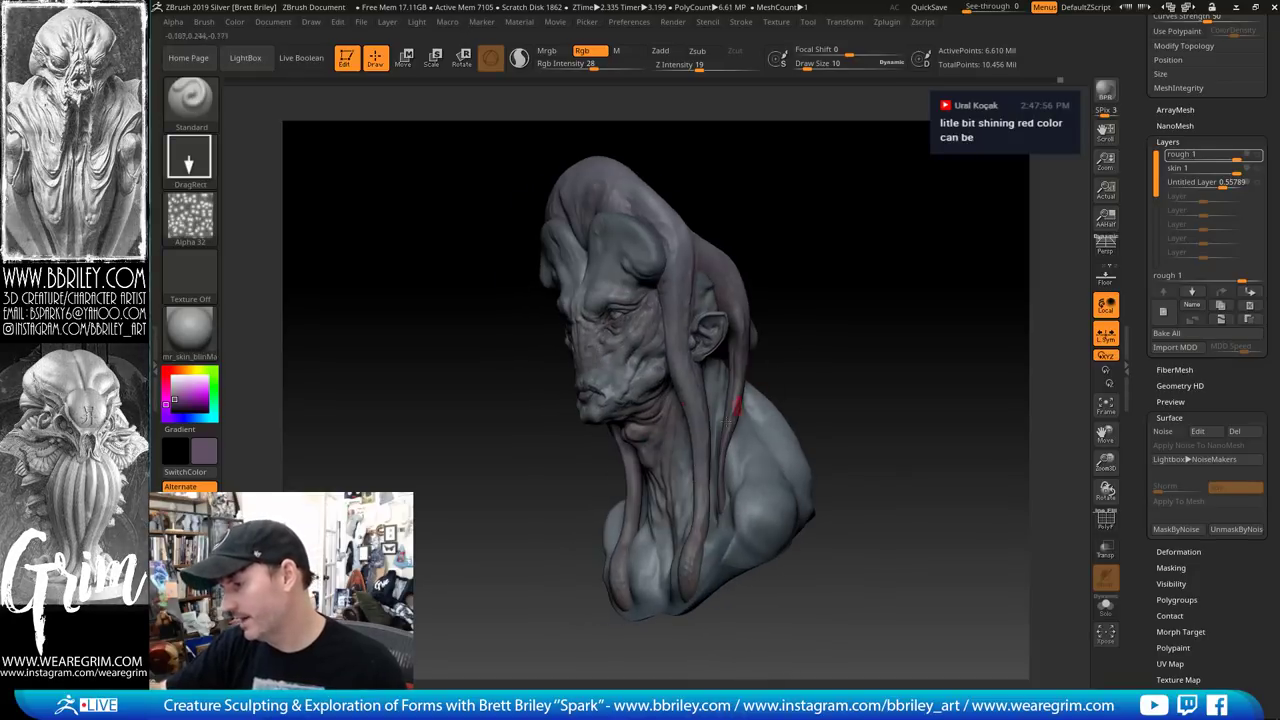
{"action": "left_click_drag", "start_coordinate": [608, 420], "coordinate": [775, 347]}
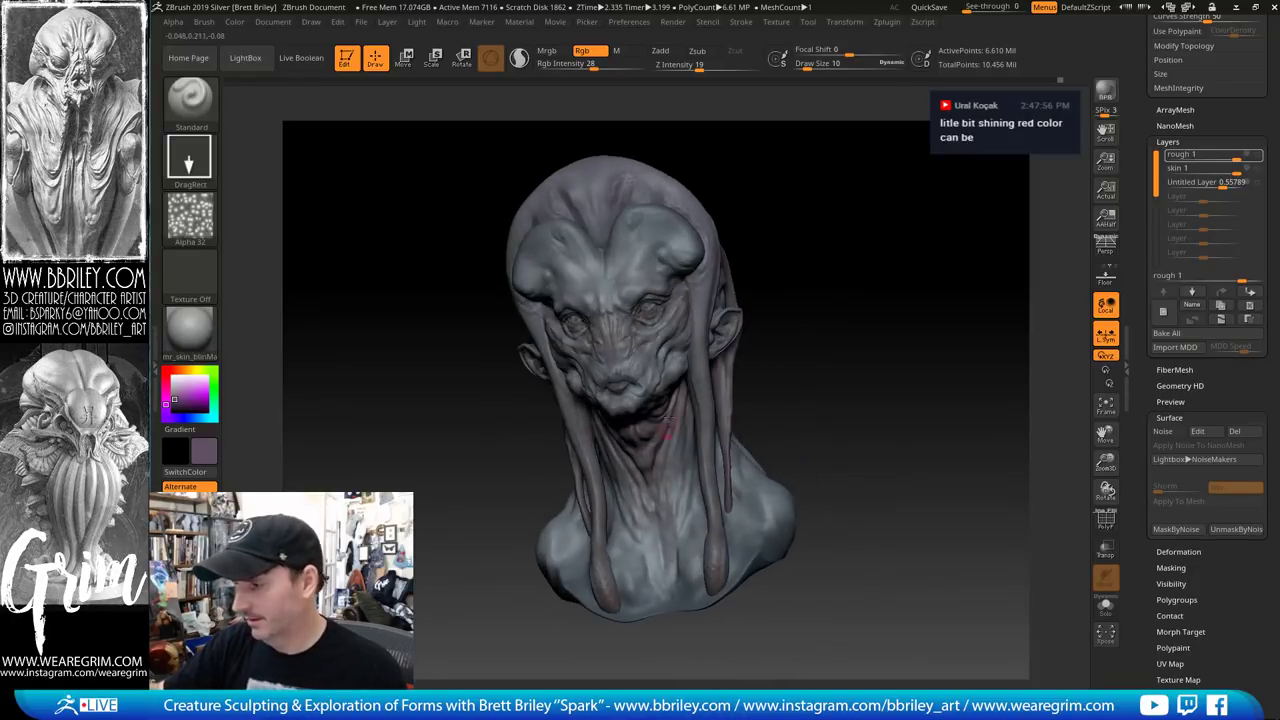
{"action": "left_click_drag", "start_coordinate": [820, 300], "coordinate": [650, 405]}
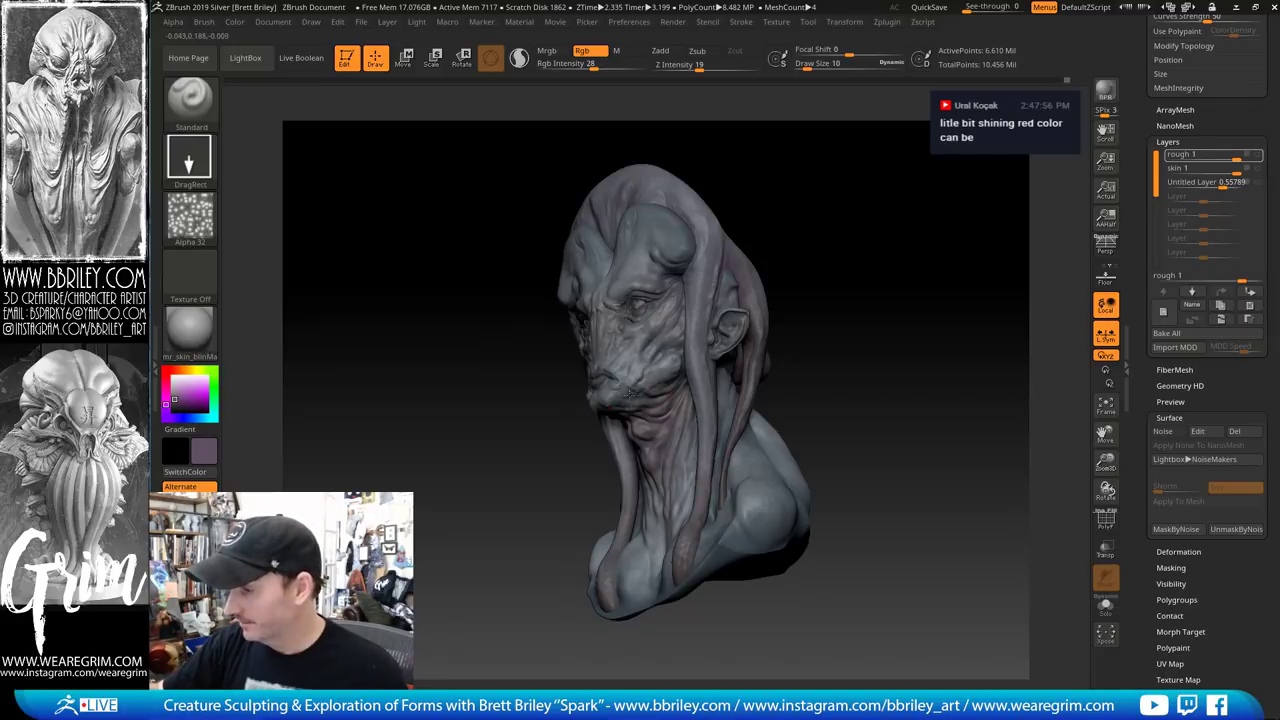
{"action": "left_click_drag", "start_coordinate": [772, 265], "coordinate": [811, 269]}
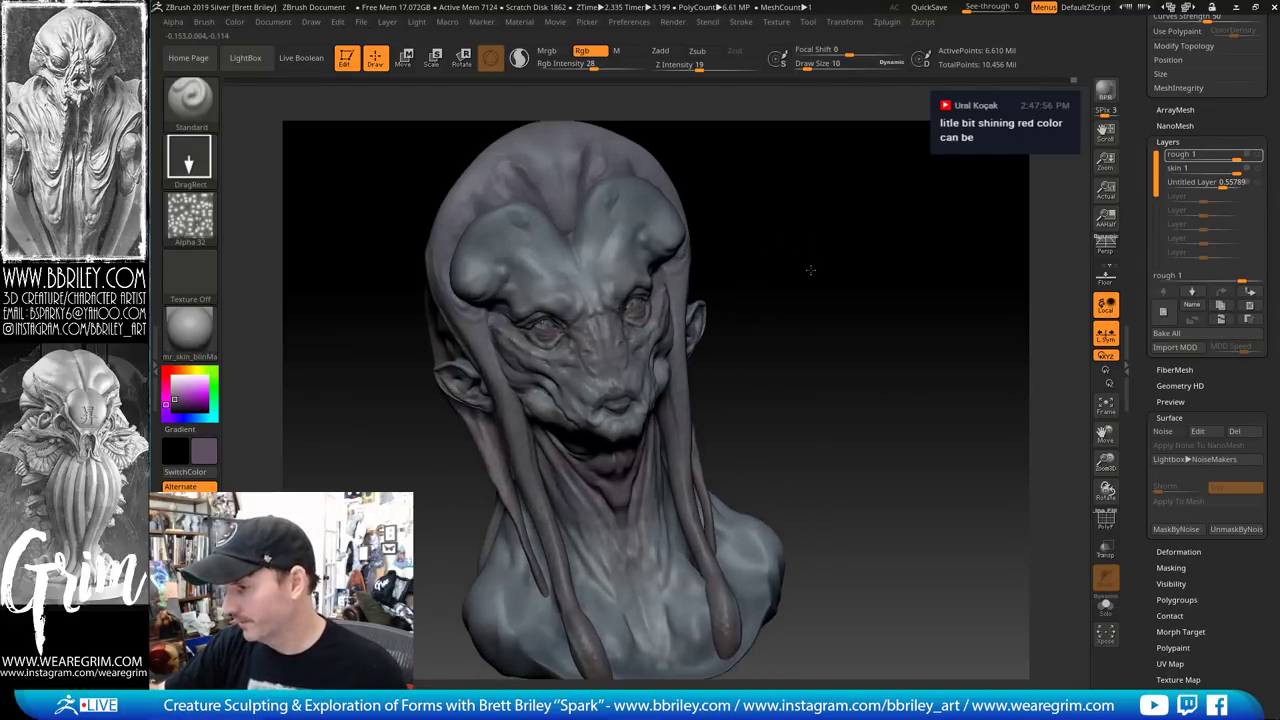
Undo the latest paint stamps and raise the Rgb Intensity to 48
{"action": "left_click_drag", "start_coordinate": [752, 232], "coordinate": [700, 250]}
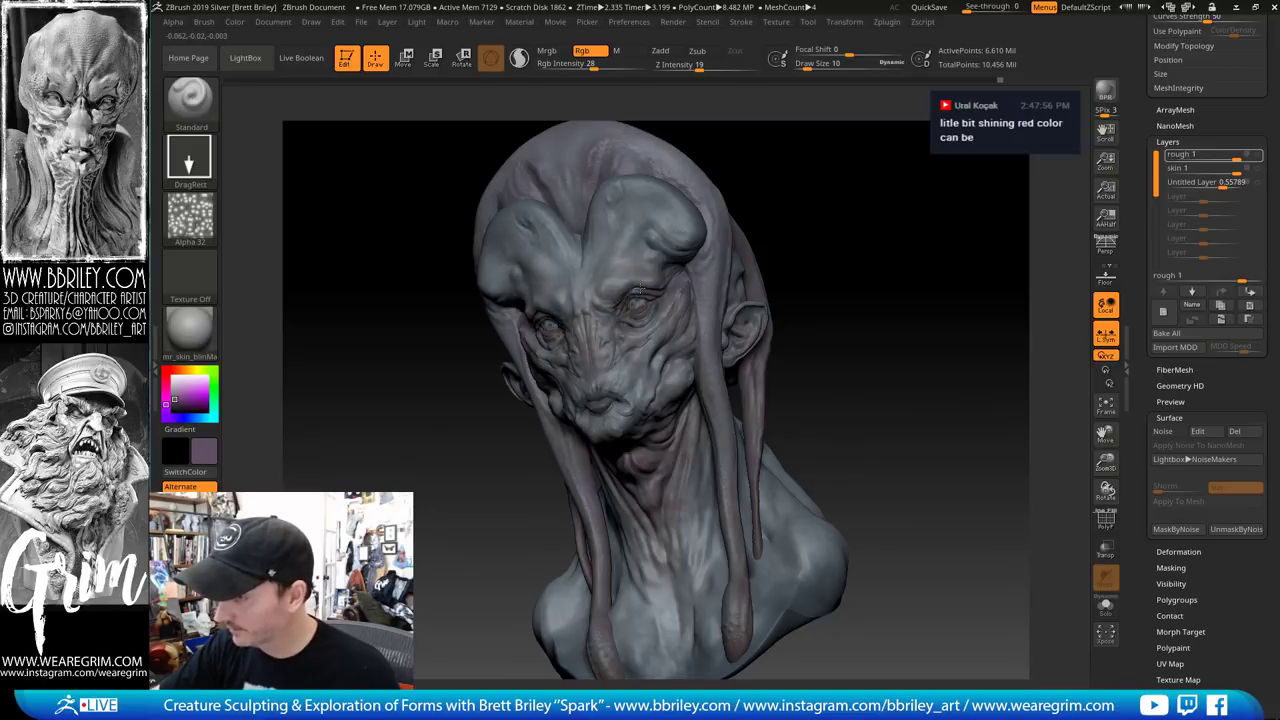
{"action": "key", "text": "ctrl+z"}
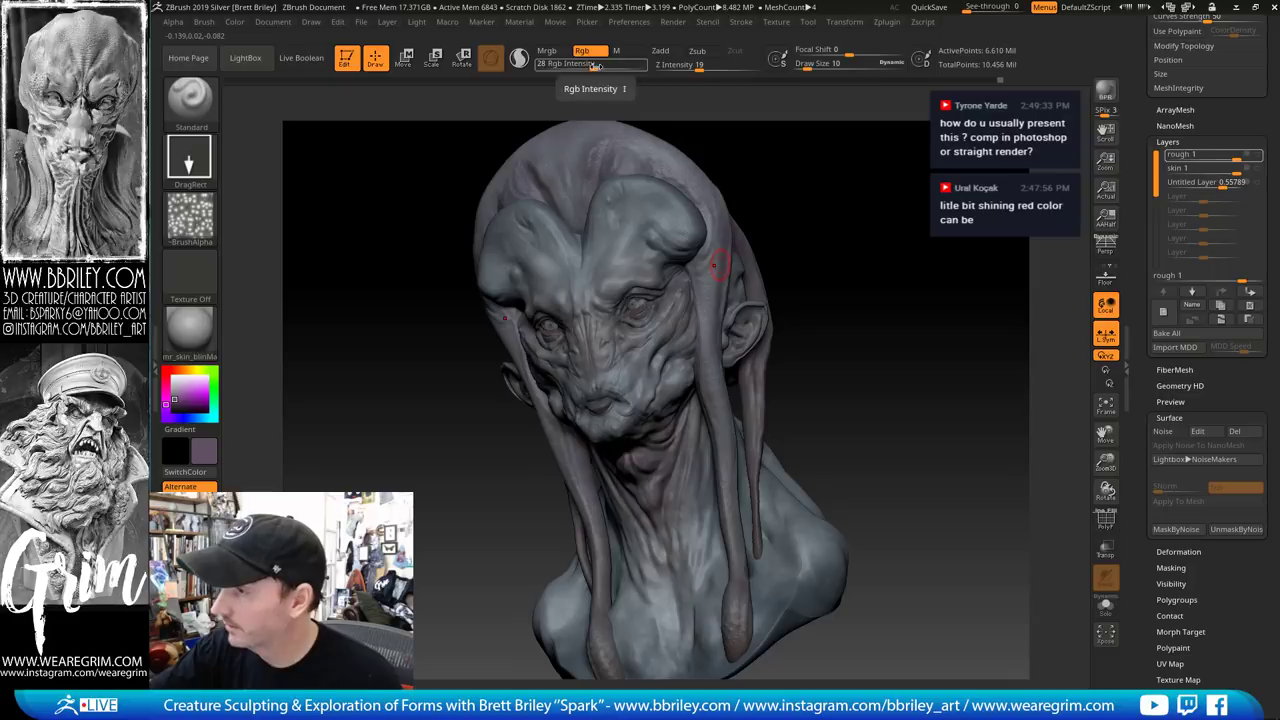
{"action": "left_click_drag", "start_coordinate": [597, 66], "coordinate": [611, 66]}
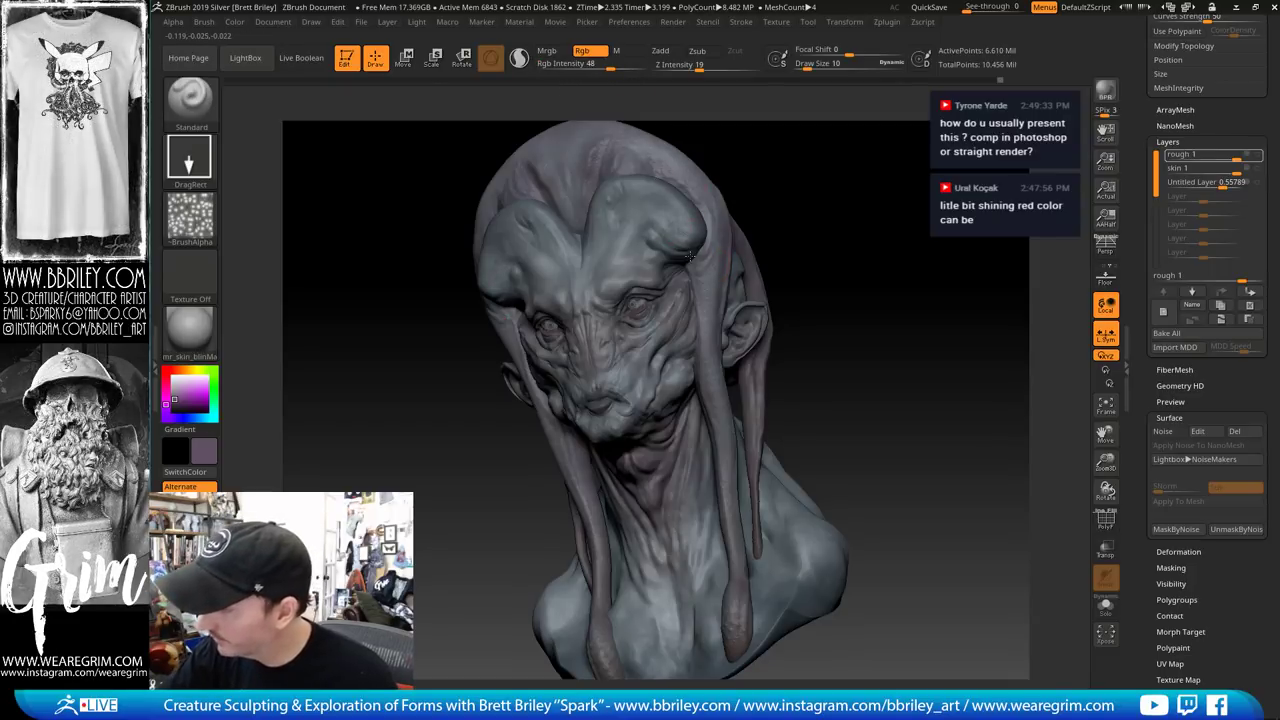
{"action": "key", "text": "ctrl+z"}
{"action": "left_click", "coordinate": [618, 68]}
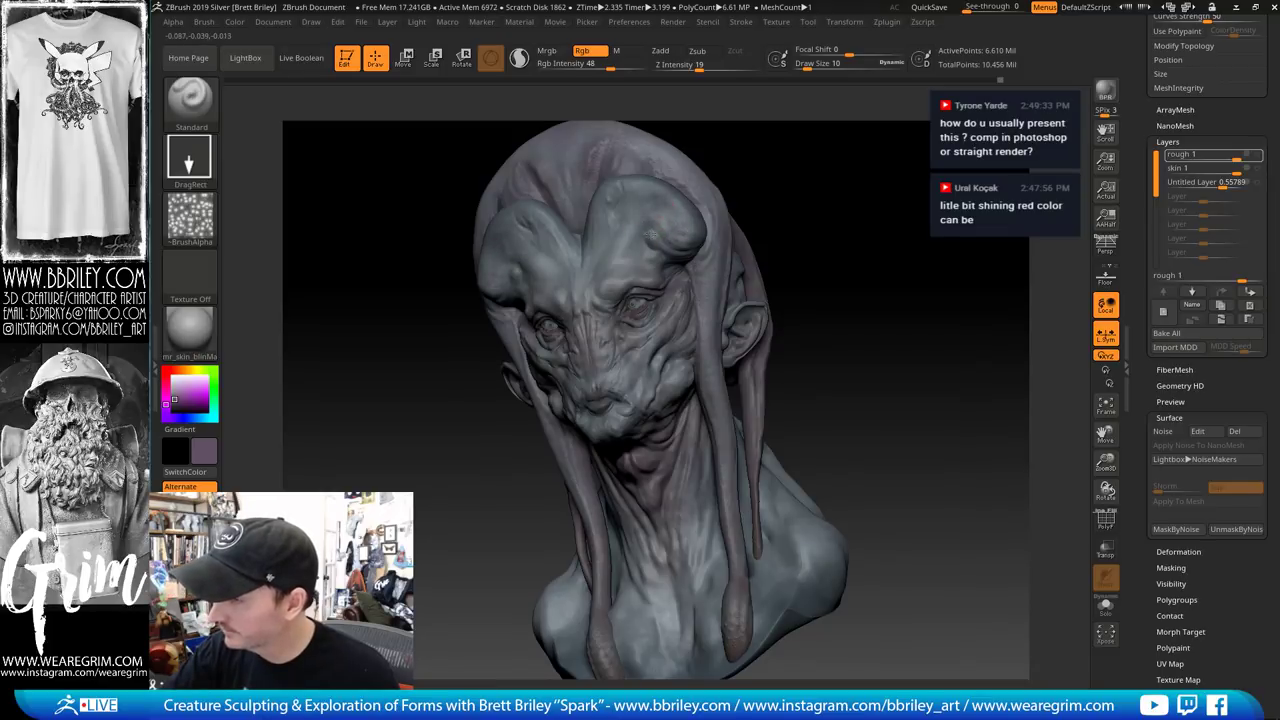
Stamp the stronger purple mottling over the forehead lobes, the side of the face and the lower neck
{"action": "left_click_drag", "start_coordinate": [774, 122], "coordinate": [655, 250]}
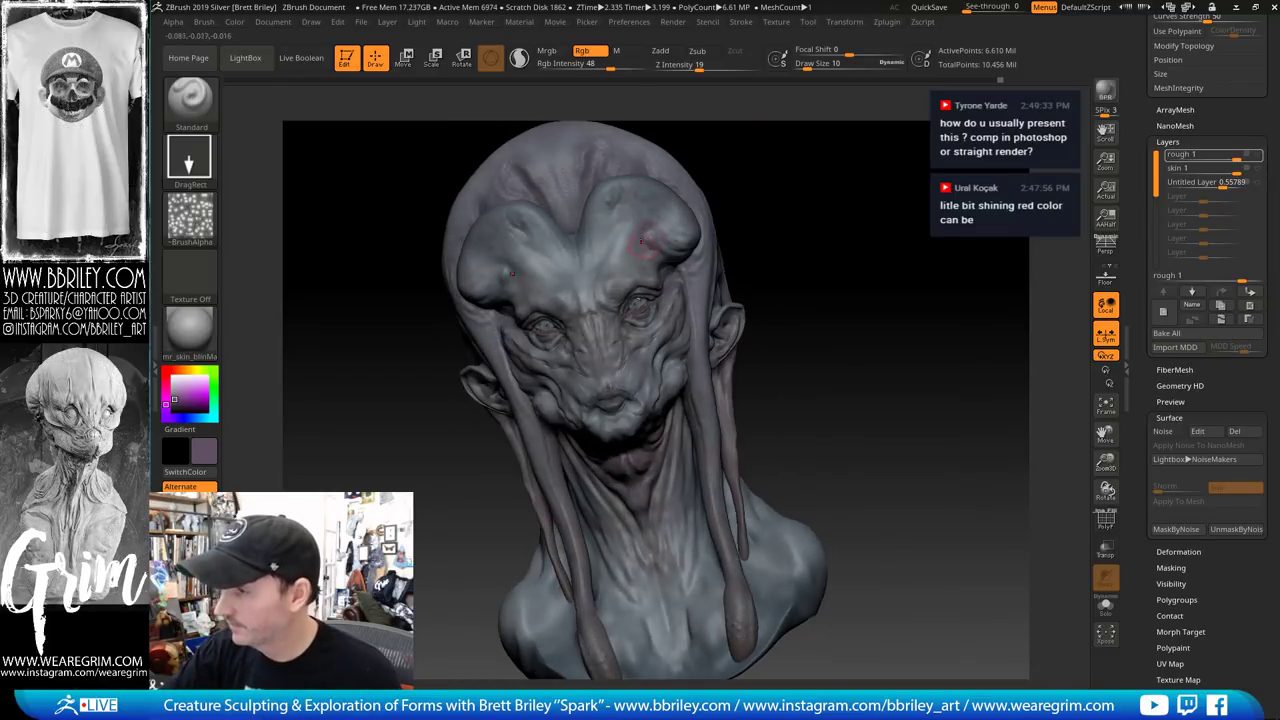
{"action": "left_click_drag", "start_coordinate": [809, 240], "coordinate": [679, 316]}
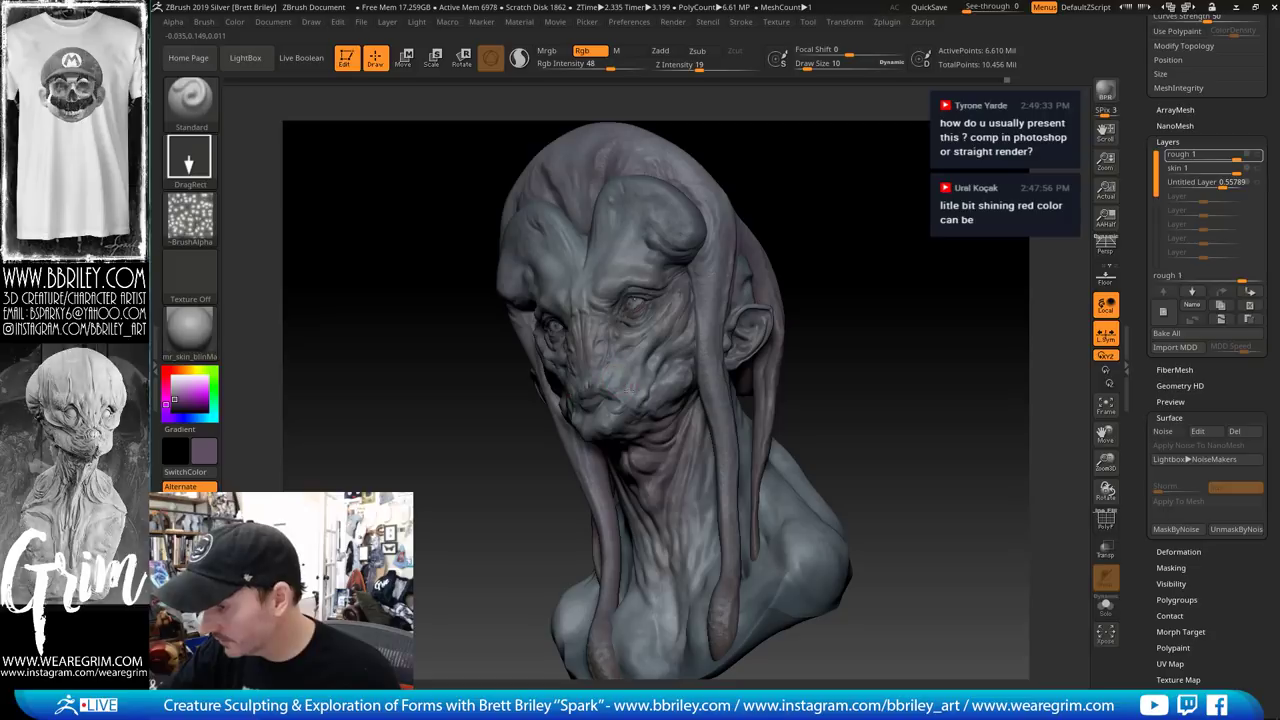
{"action": "mouse_move", "coordinate": [849, 259]}
{"action": "left_mouse_down"}
{"action": "mouse_move", "coordinate": [840, 289]}
{"action": "mouse_move", "coordinate": [786, 323]}
{"action": "left_mouse_up"}
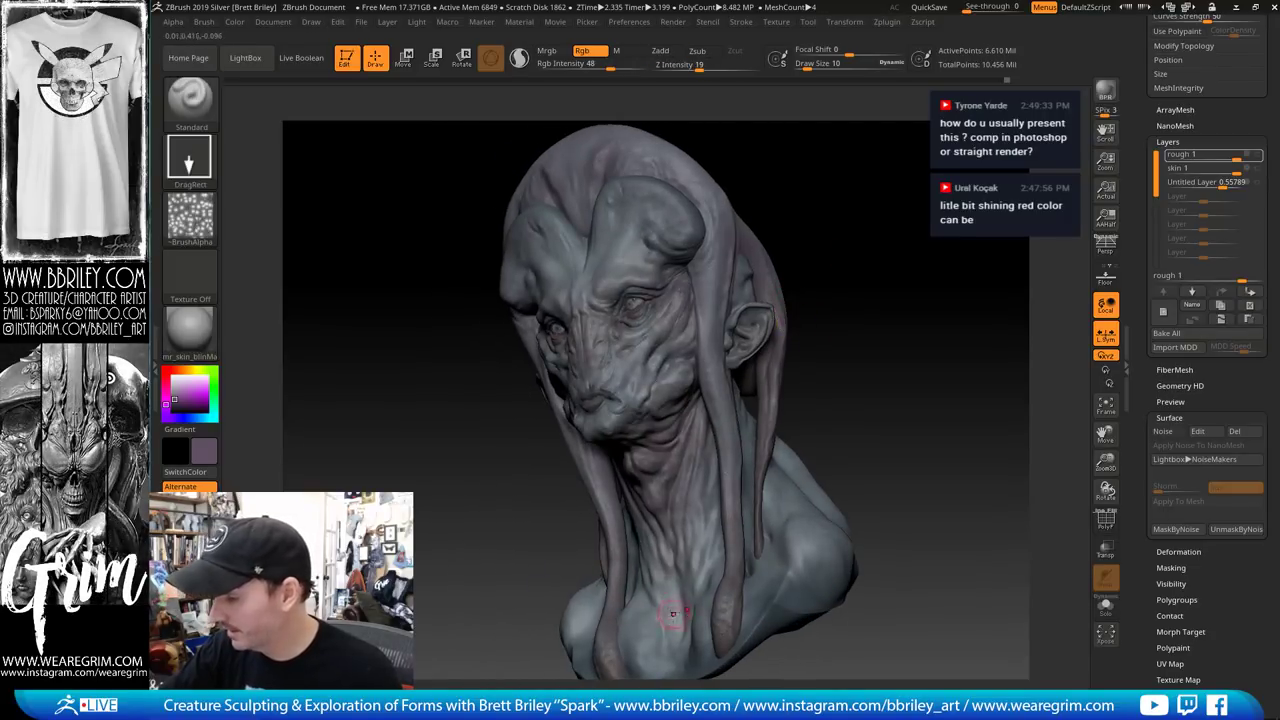
Sample a light blue-grey and a darker blue-violet from the skin, stamp beneath the eyes and beside the nose, and undo the last stamp
{"action": "key", "text": "c"}
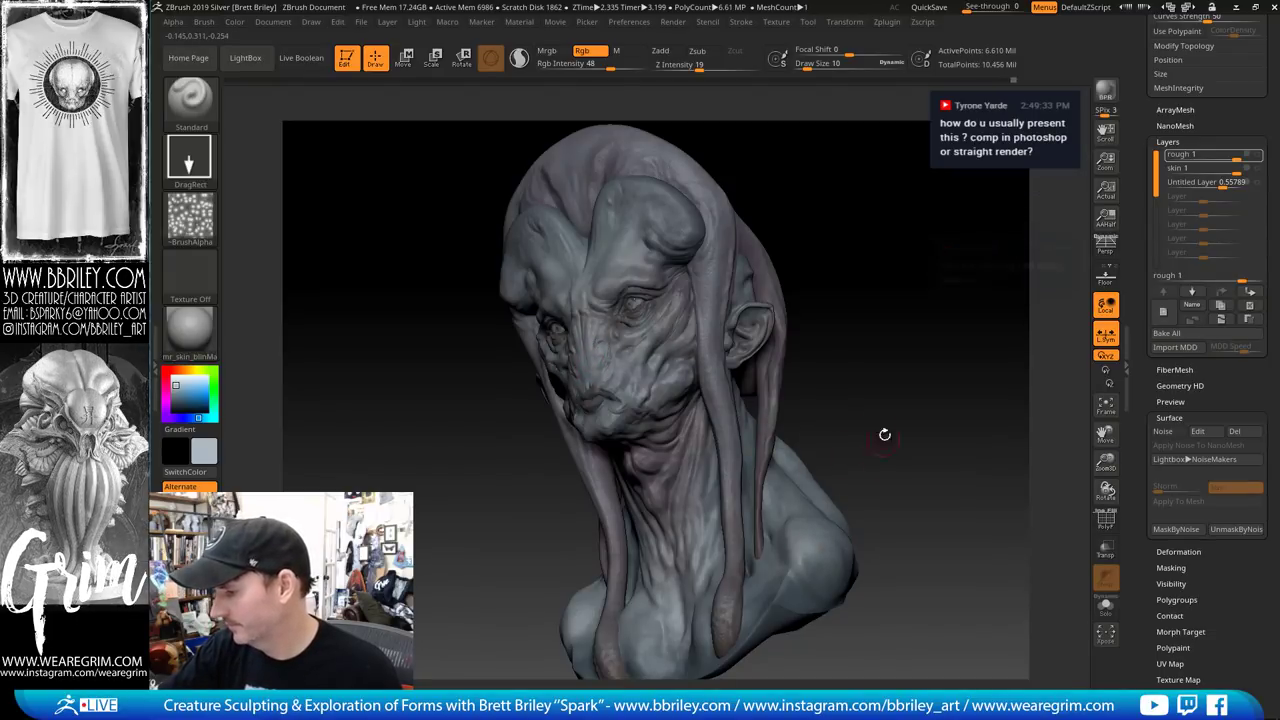
{"action": "mouse_move", "coordinate": [886, 434]}
{"action": "left_mouse_down"}
{"action": "mouse_move", "coordinate": [740, 400]}
{"action": "mouse_move", "coordinate": [596, 333]}
{"action": "left_mouse_up"}
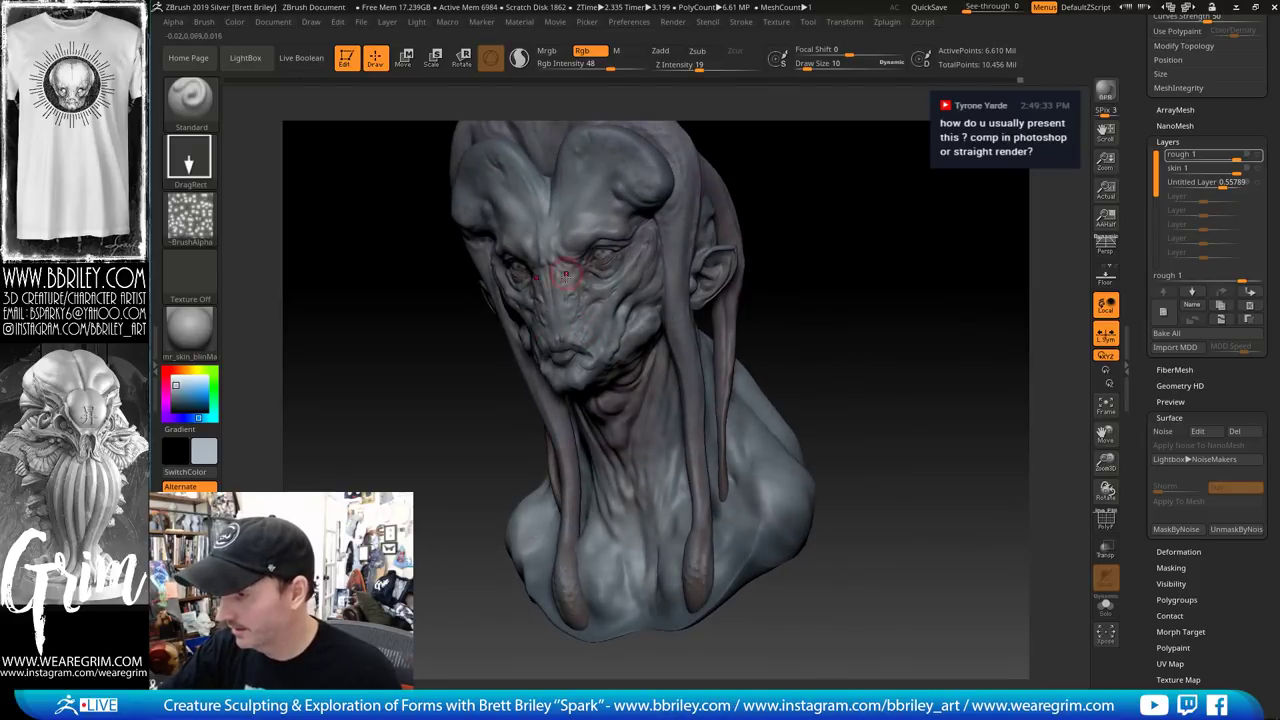
{"action": "left_click_drag", "start_coordinate": [828, 222], "coordinate": [783, 186]}
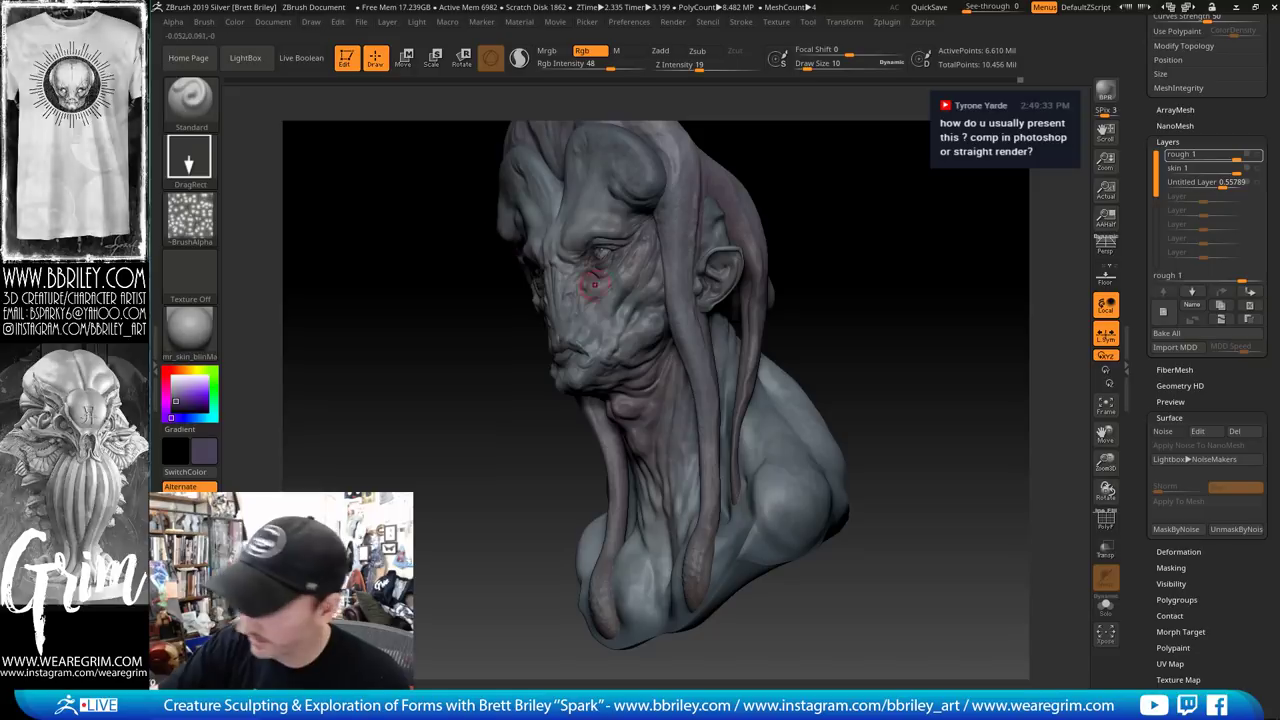
{"action": "left_click_drag", "start_coordinate": [789, 177], "coordinate": [858, 200]}
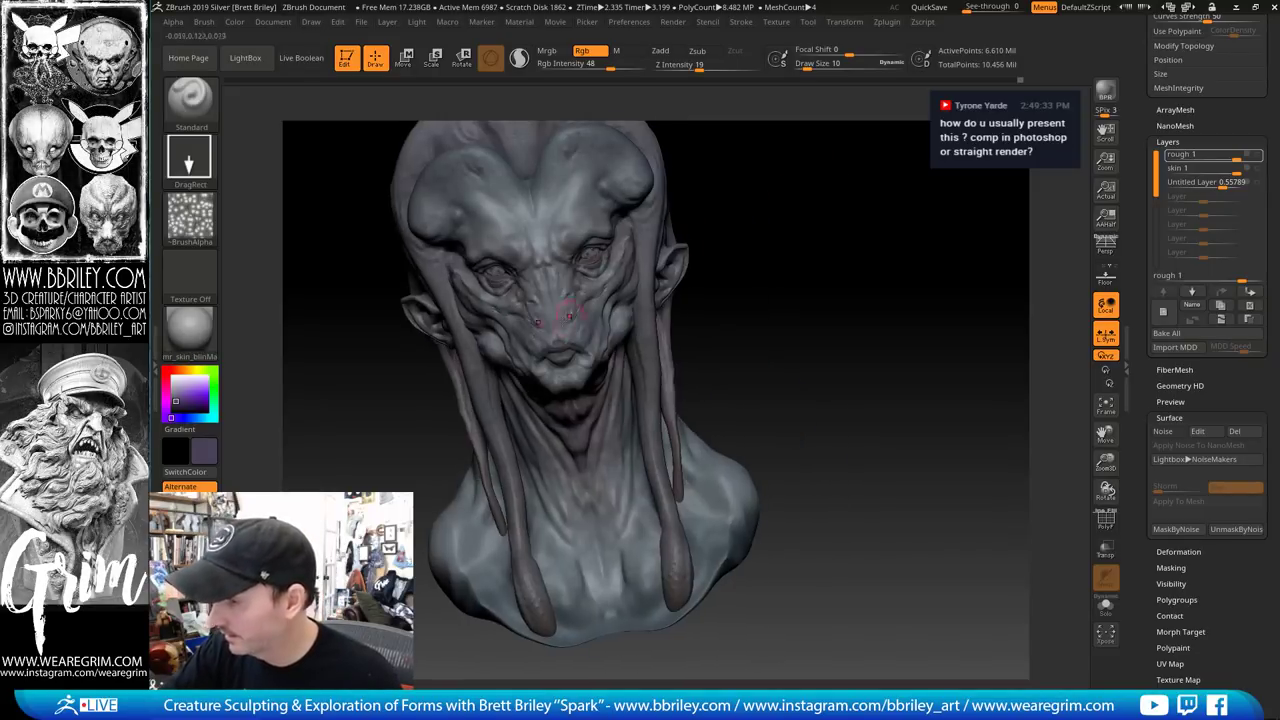
{"action": "key", "text": "ctrl+z"}
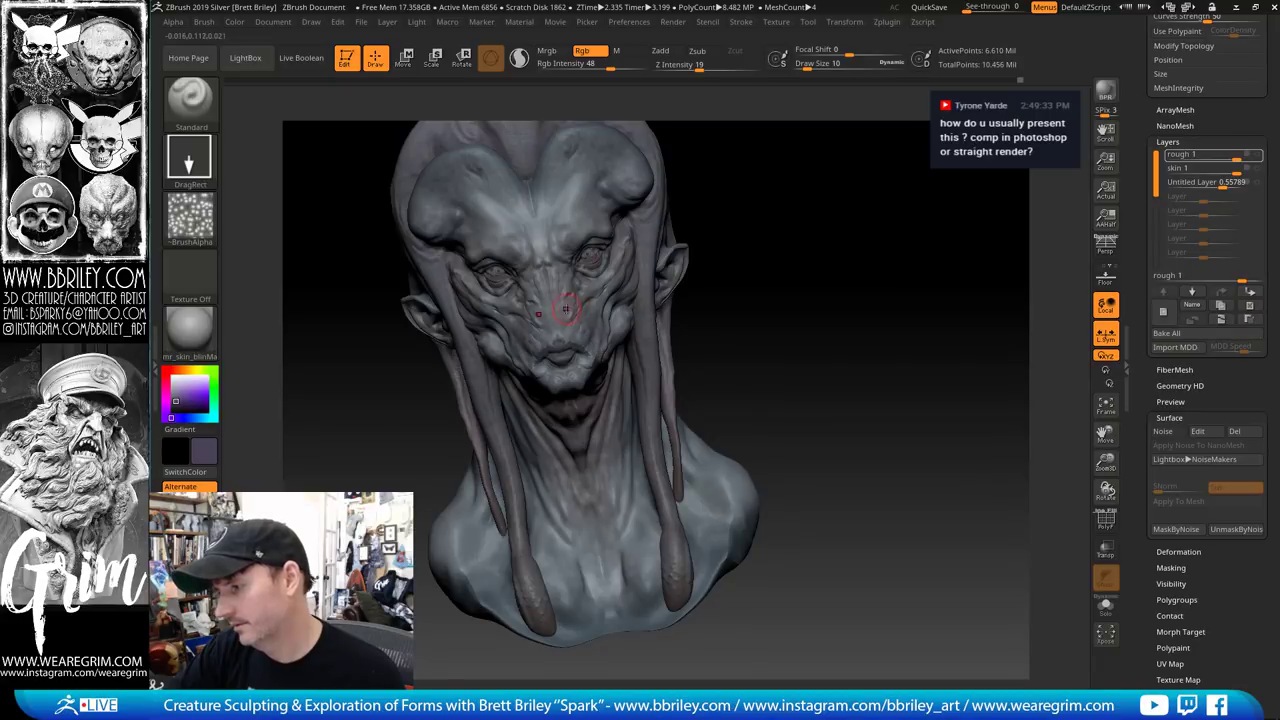
Stamp the dark blue-violet mottling over the brow and forehead lobes, and sample a lighter blue-grey from the skin
{"action": "left_click_drag", "start_coordinate": [729, 277], "coordinate": [651, 243]}
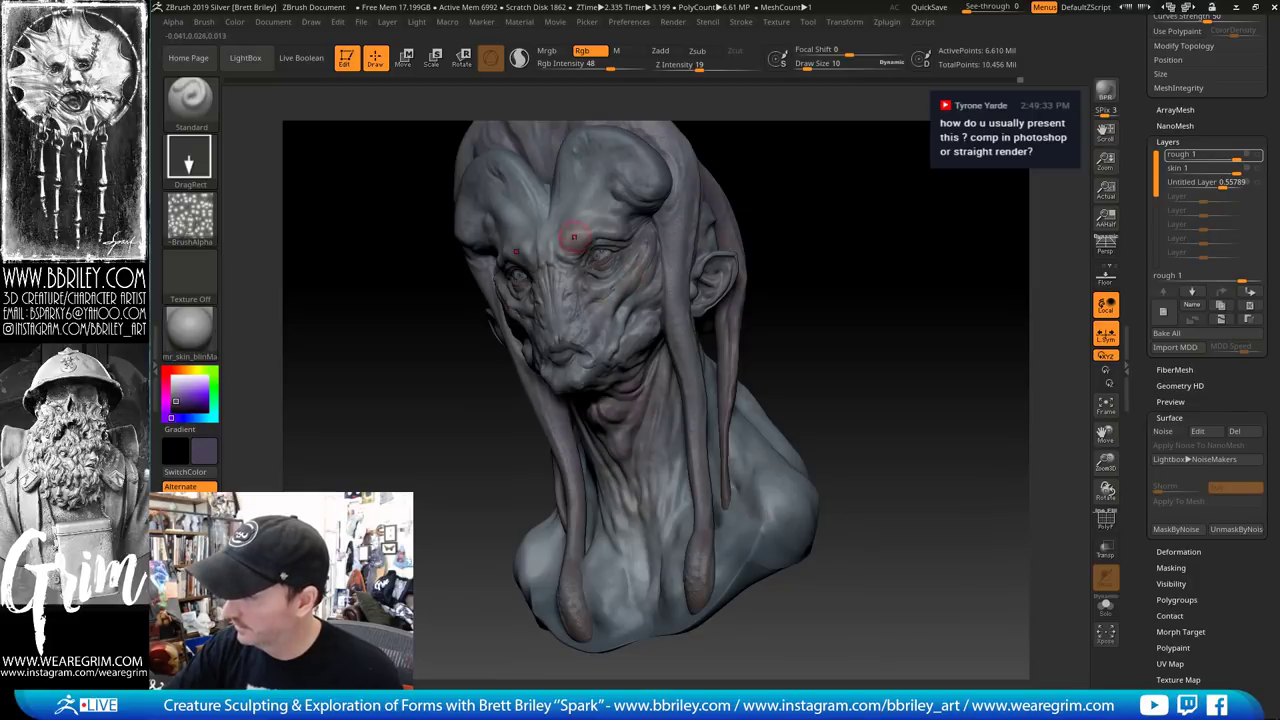
{"action": "left_click_drag", "start_coordinate": [824, 216], "coordinate": [876, 272]}
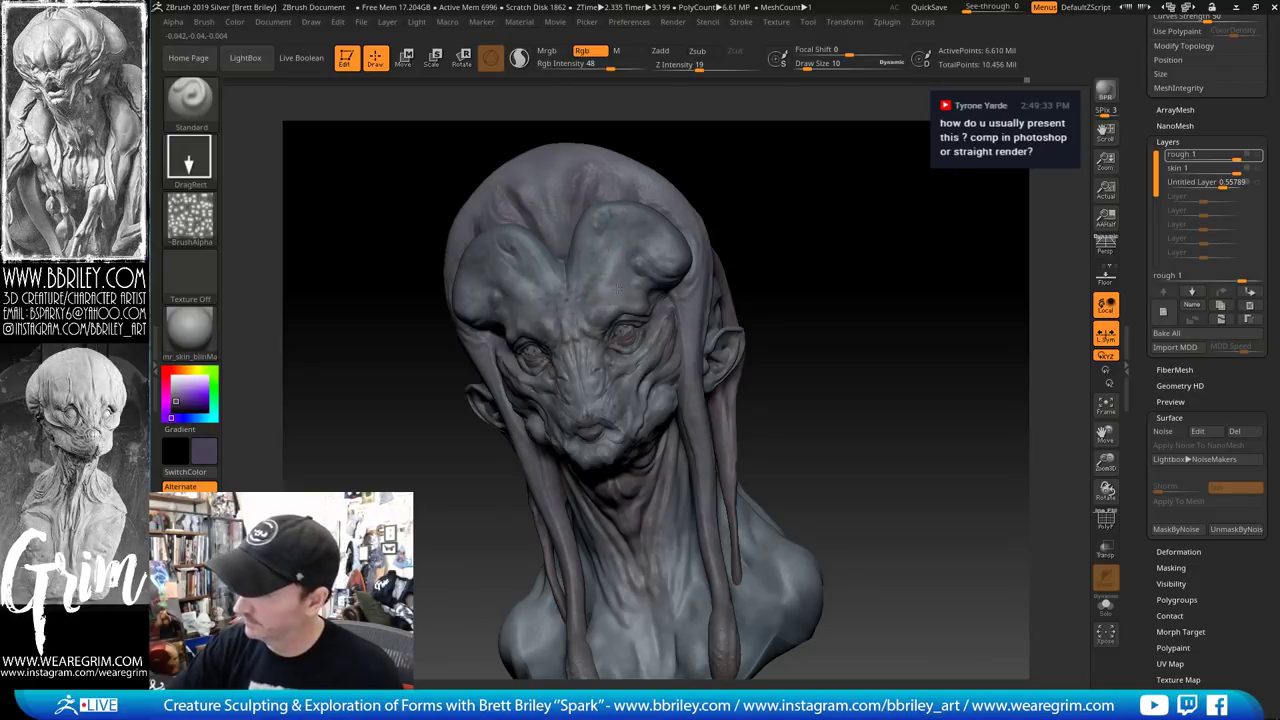
{"action": "left_click_drag", "start_coordinate": [800, 214], "coordinate": [606, 263]}
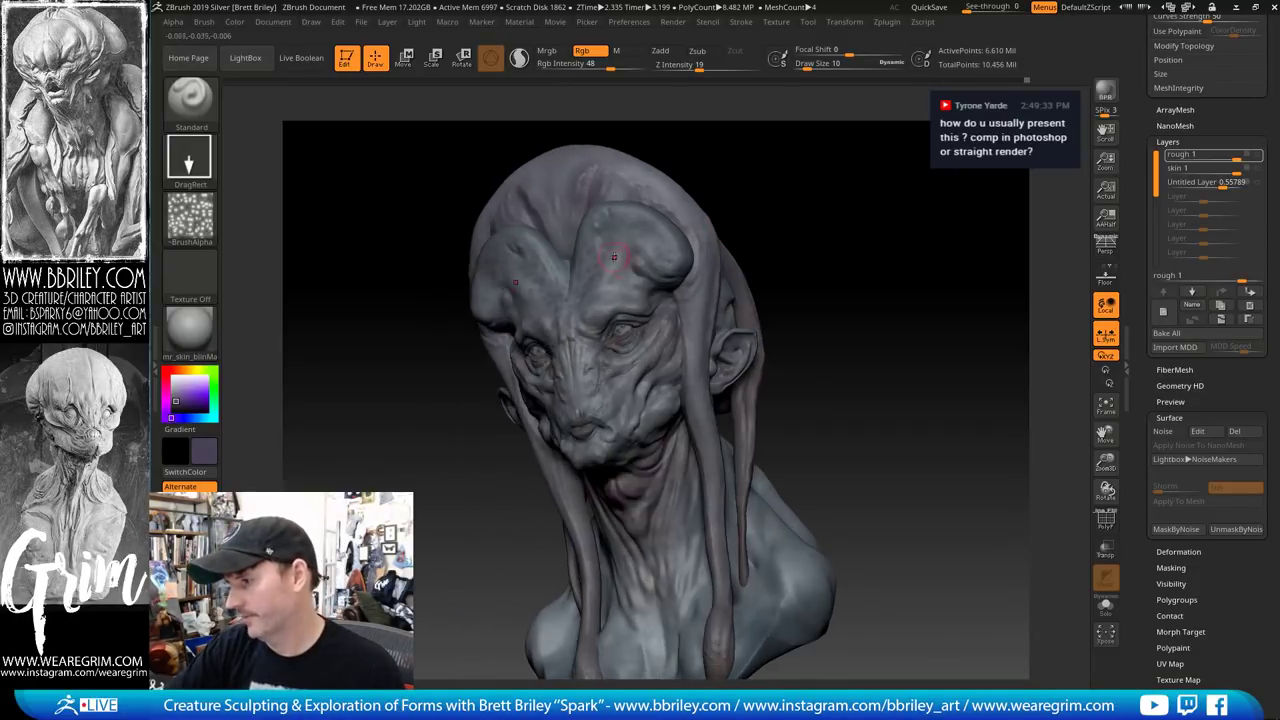
{"action": "left_click_drag", "start_coordinate": [634, 306], "coordinate": [585, 302]}
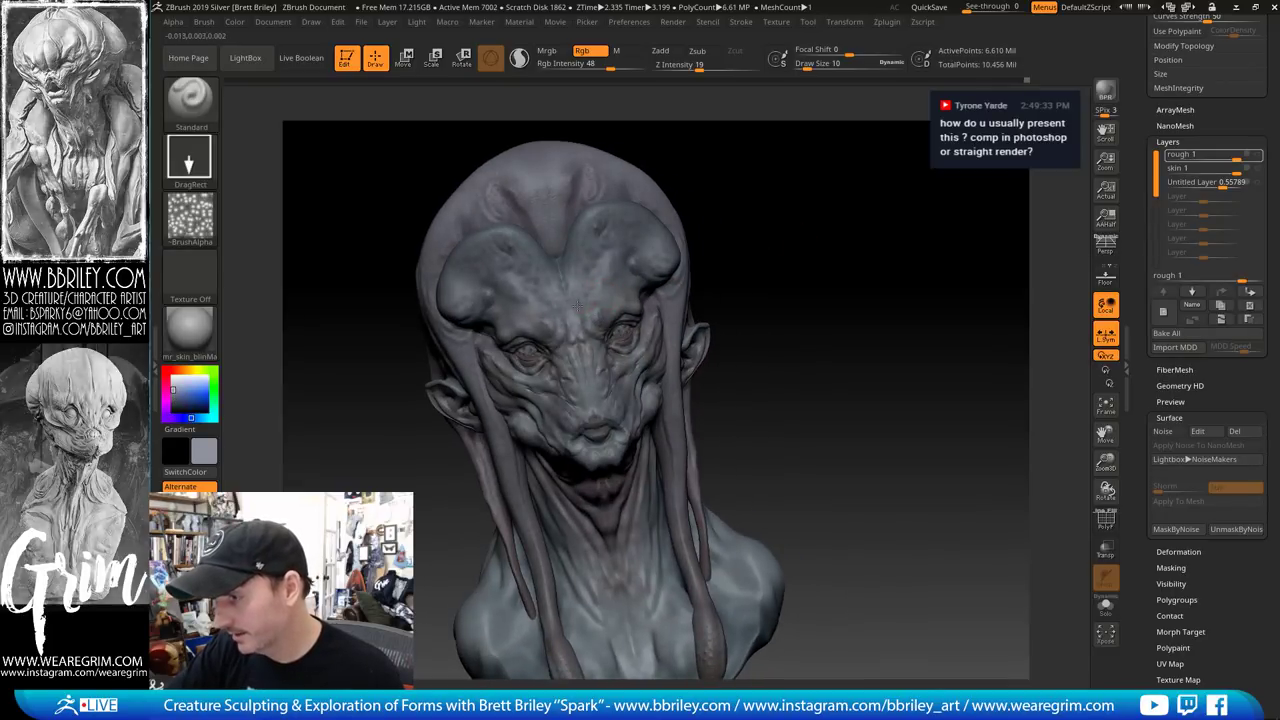
Sample a light blue-grey from the skin and stamp the mottling around the eyes and side of the face
{"action": "left_click_drag", "start_coordinate": [572, 300], "coordinate": [605, 278]}
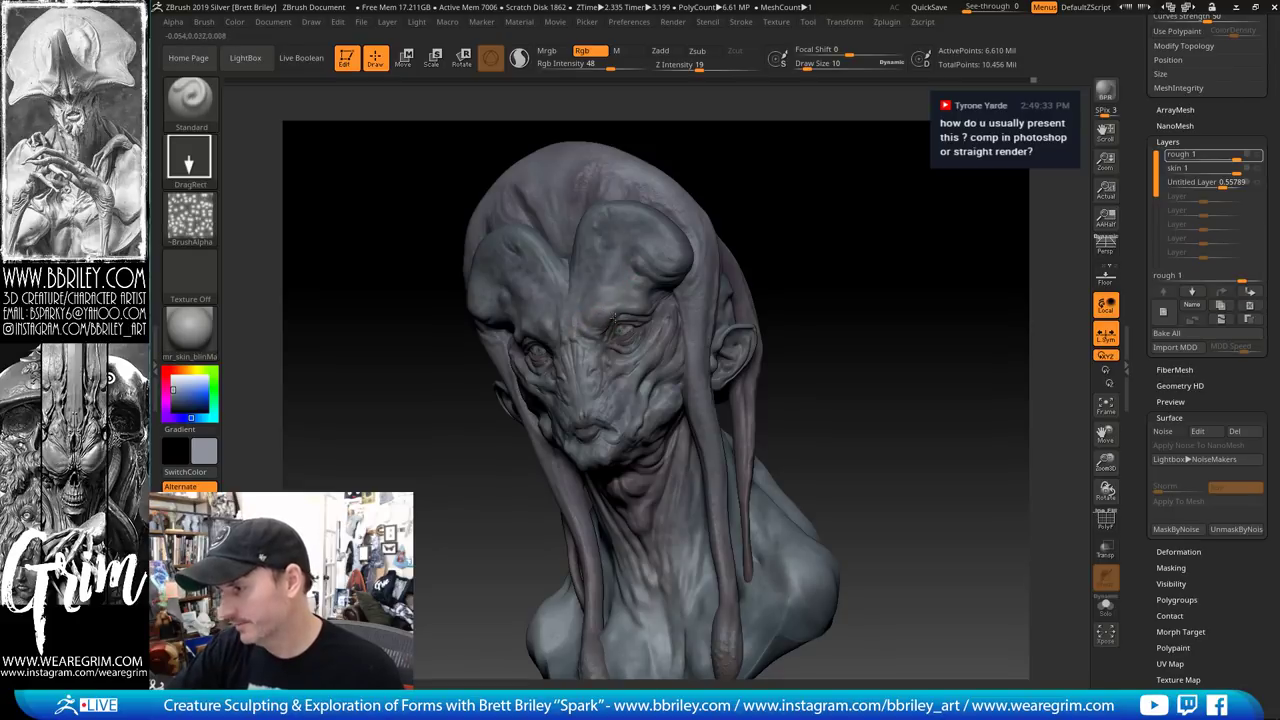
{"action": "left_click_drag", "start_coordinate": [812, 202], "coordinate": [800, 203]}
{"action": "key", "text": "c"}
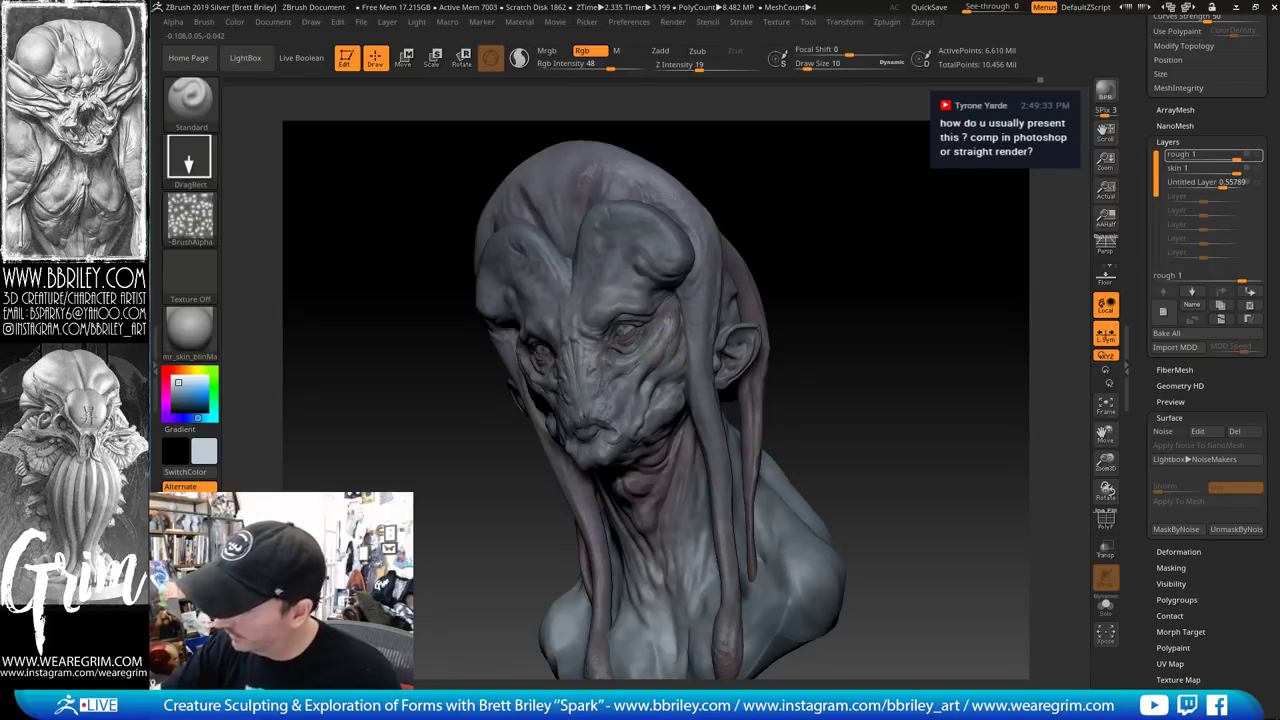
{"action": "left_click_drag", "start_coordinate": [777, 200], "coordinate": [632, 331]}
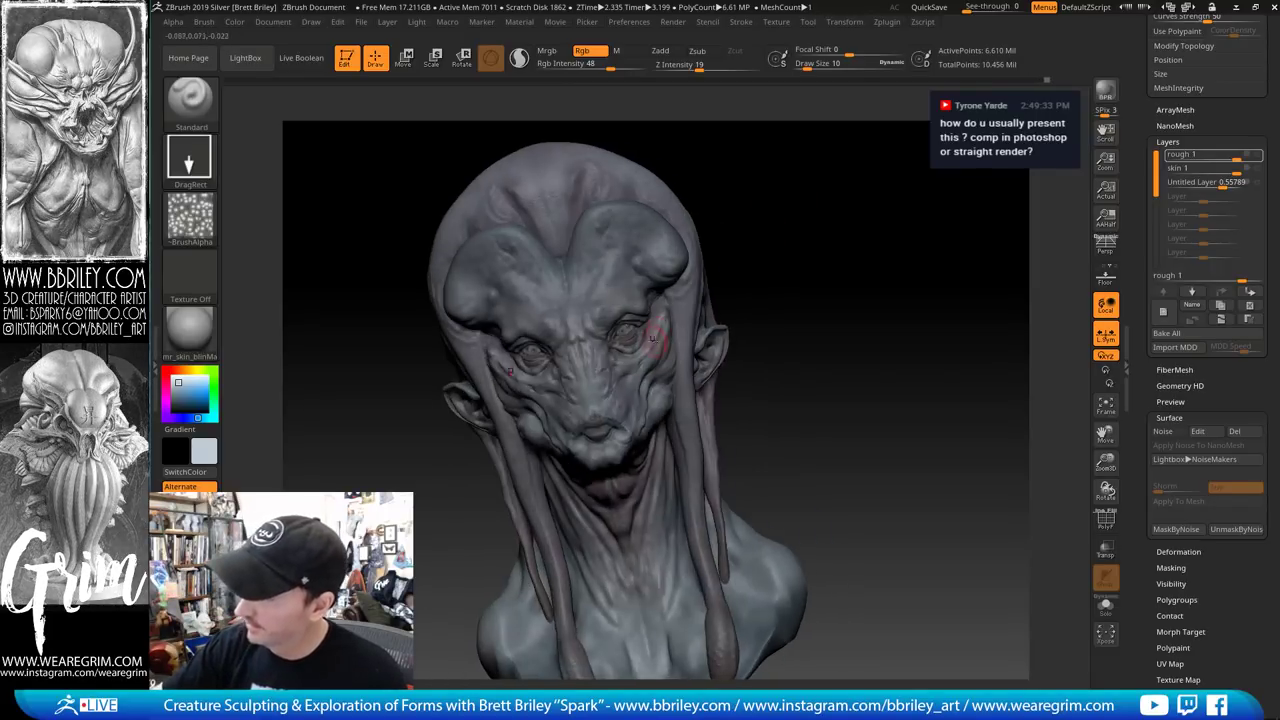
{"action": "mouse_move", "coordinate": [764, 194]}
{"action": "left_mouse_down"}
{"action": "mouse_move", "coordinate": [786, 183]}
{"action": "mouse_move", "coordinate": [860, 250]}
{"action": "mouse_move", "coordinate": [937, 290]}
{"action": "mouse_move", "coordinate": [1020, 194]}
{"action": "mouse_move", "coordinate": [1000, 290]}
{"action": "left_mouse_up"}
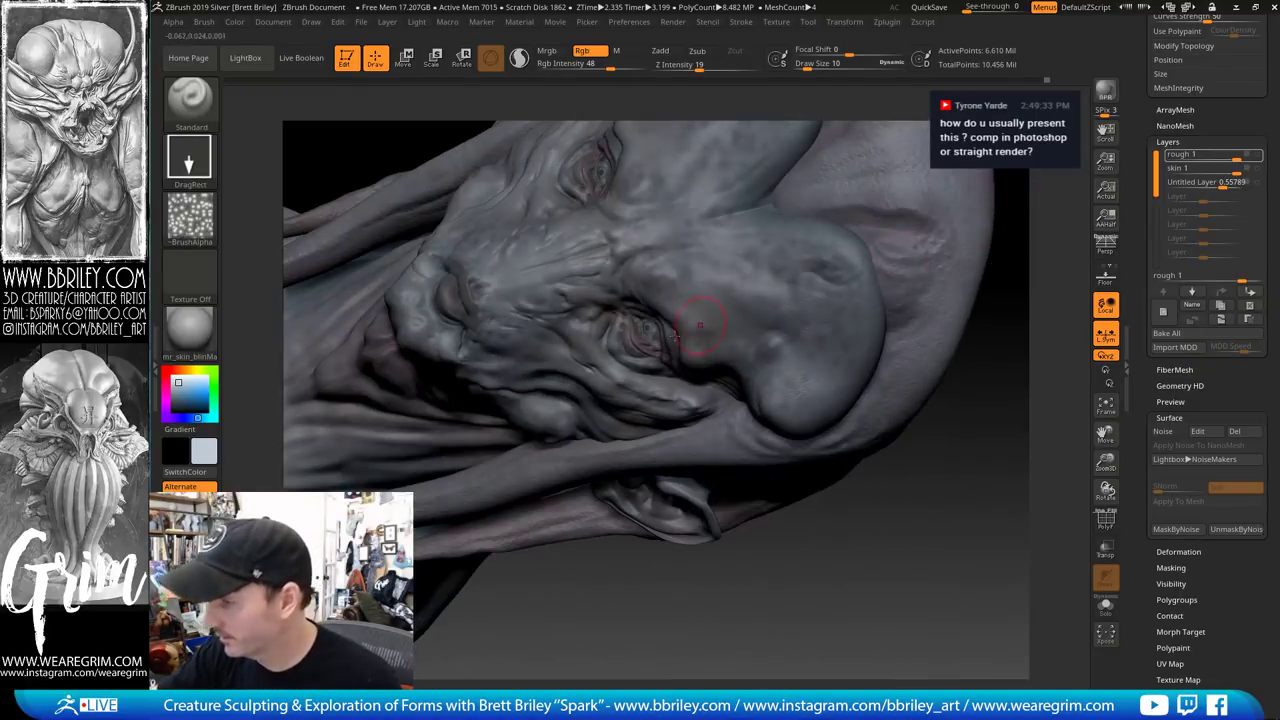
Sample a muted pink from the skin, and set the brush to a FreeHand stroke with no alpha and a draw size of 3
{"action": "key", "text": "c"}
{"action": "left_click", "coordinate": [189, 158]}
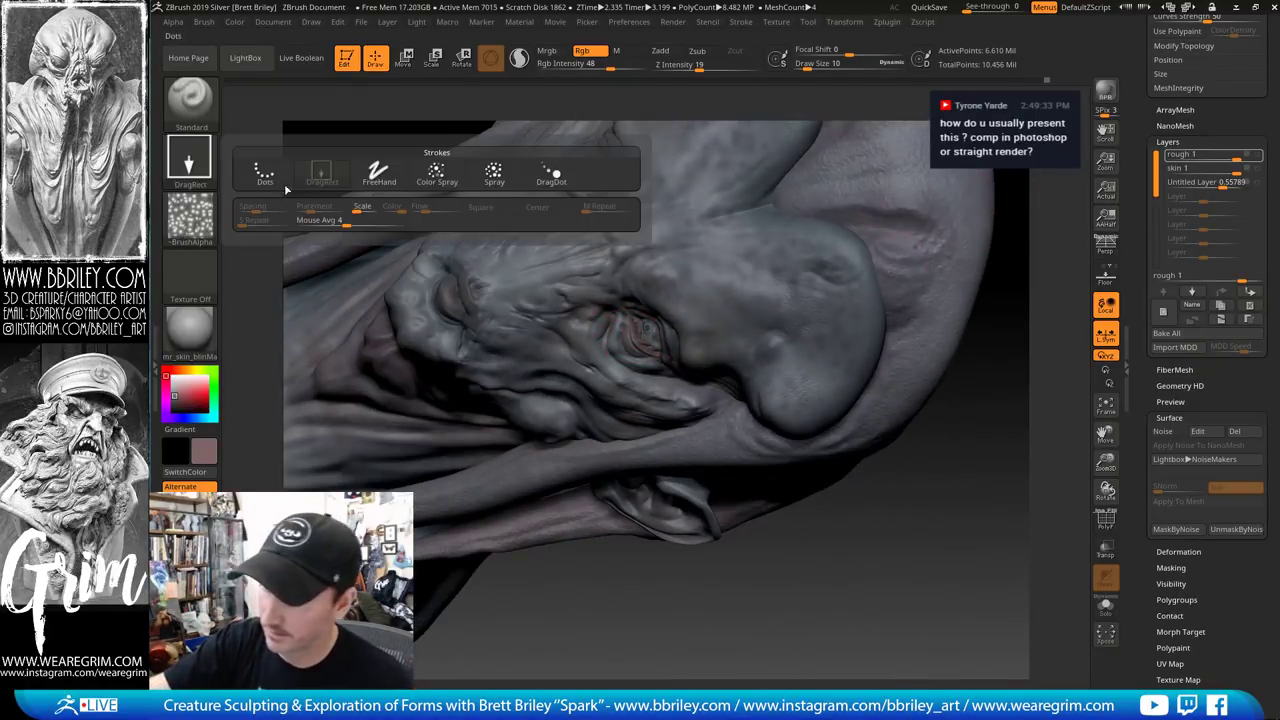
{"action": "left_click", "coordinate": [286, 190]}
{"action": "left_click", "coordinate": [190, 215]}
{"action": "left_click", "coordinate": [337, 288]}
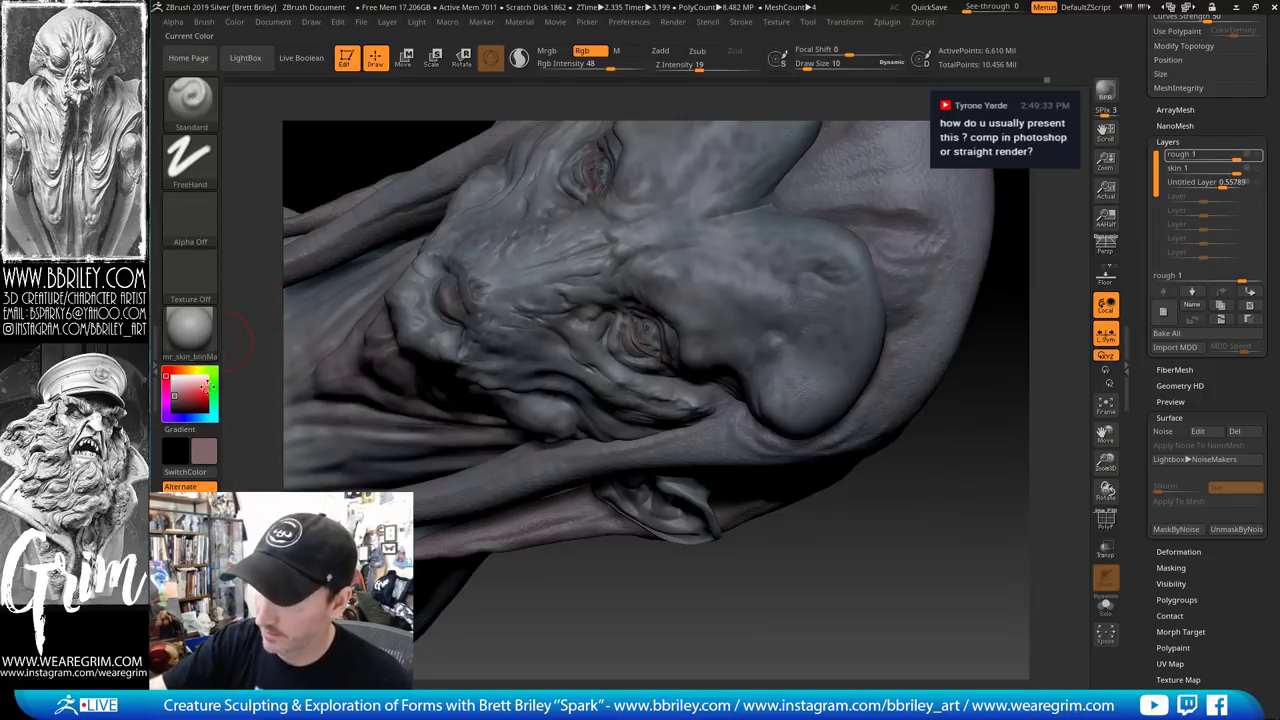
{"action": "key", "text": "bracketleft"}
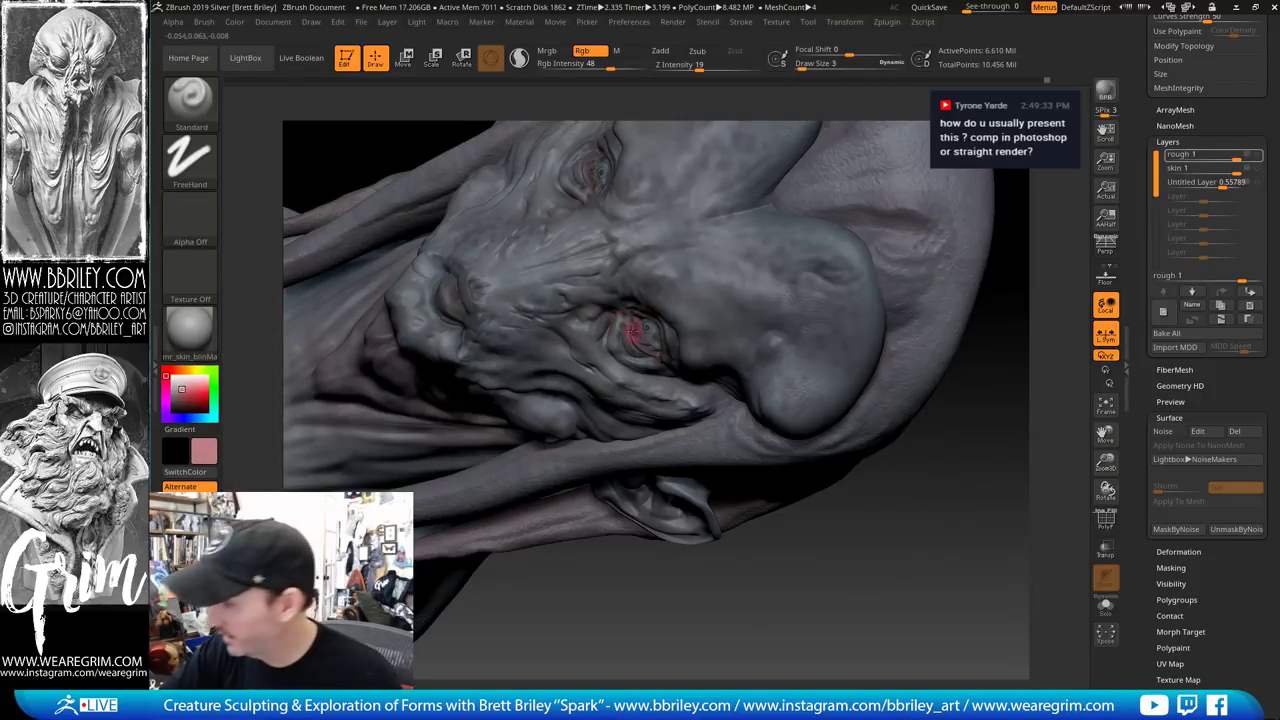
Reduce the draw size to 1 and paint a stronger pink along the eyelid rims of both eyes
{"action": "right_click_drag", "start_coordinate": [786, 475], "coordinate": [788, 535], "text": "ctrl"}
{"action": "key", "text": "s"}
{"action": "left_click", "coordinate": [634, 340]}
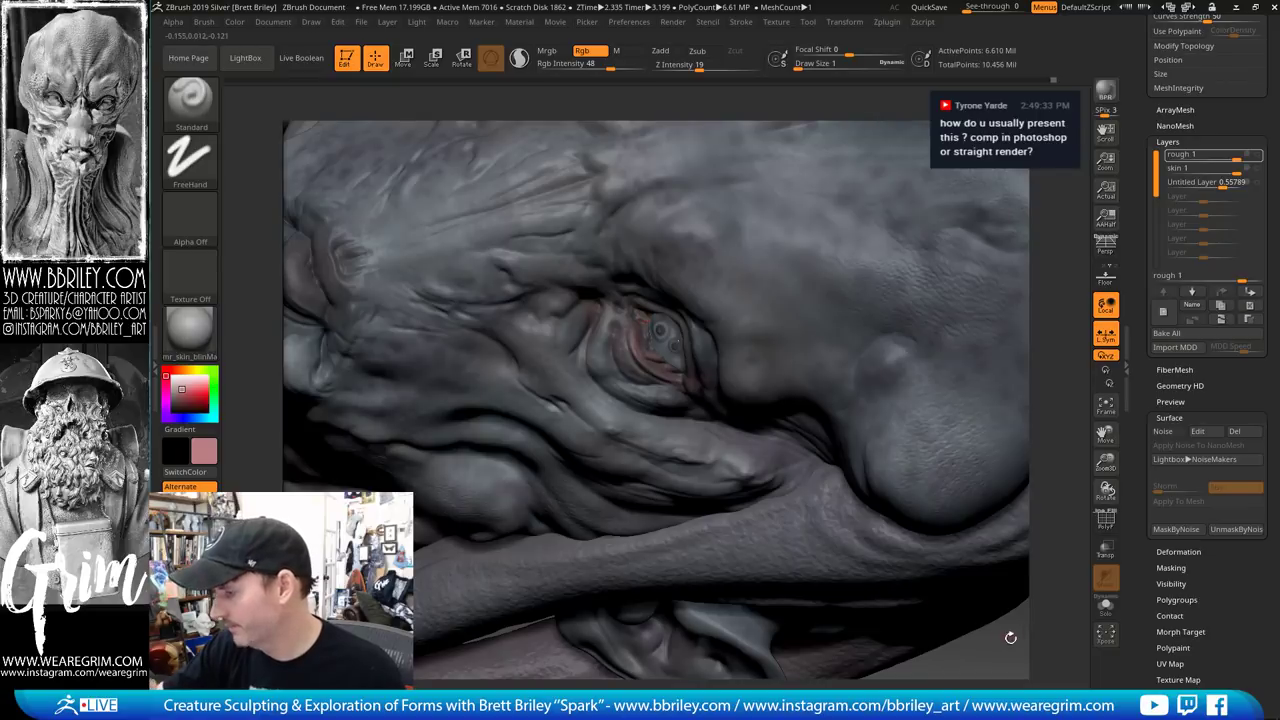
{"action": "left_click_drag", "start_coordinate": [1011, 638], "coordinate": [1034, 630]}
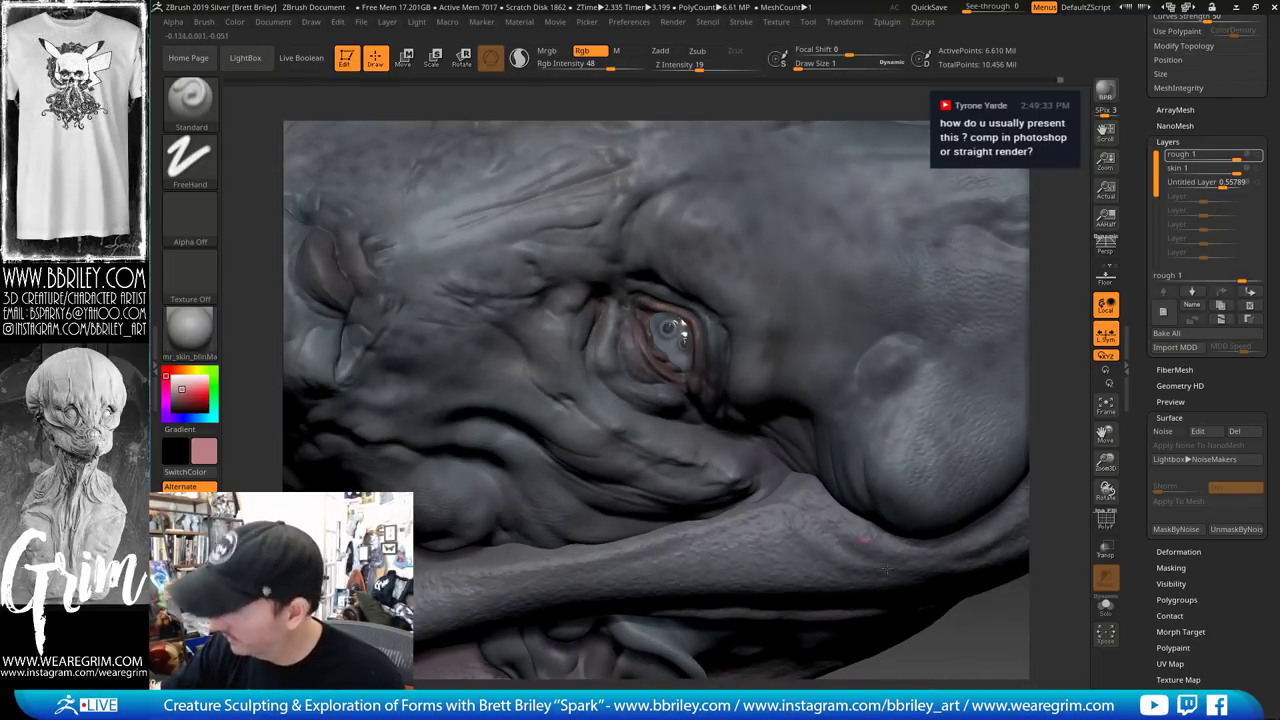
{"action": "right_click_drag", "start_coordinate": [683, 327], "coordinate": [672, 300]}
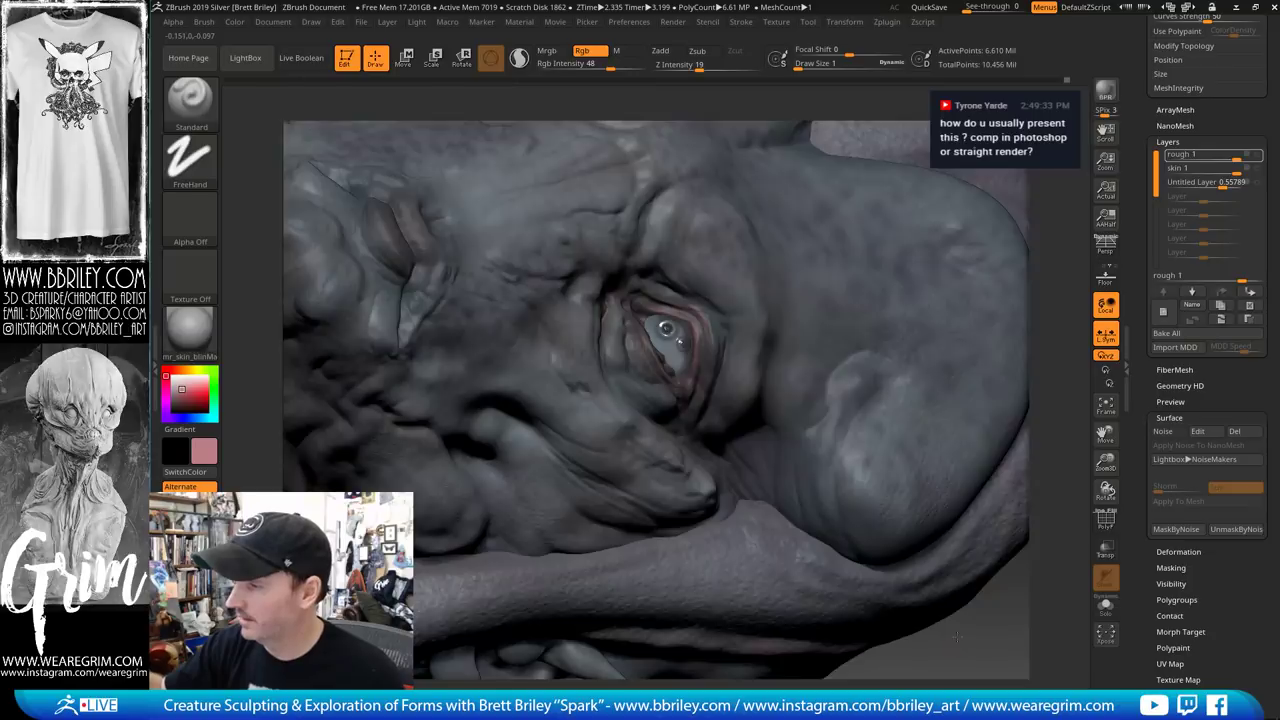
Set the draw size to 2 and build up the pink around the eyelids and in the eye corners
{"action": "right_click_drag", "start_coordinate": [697, 381], "coordinate": [700, 362]}
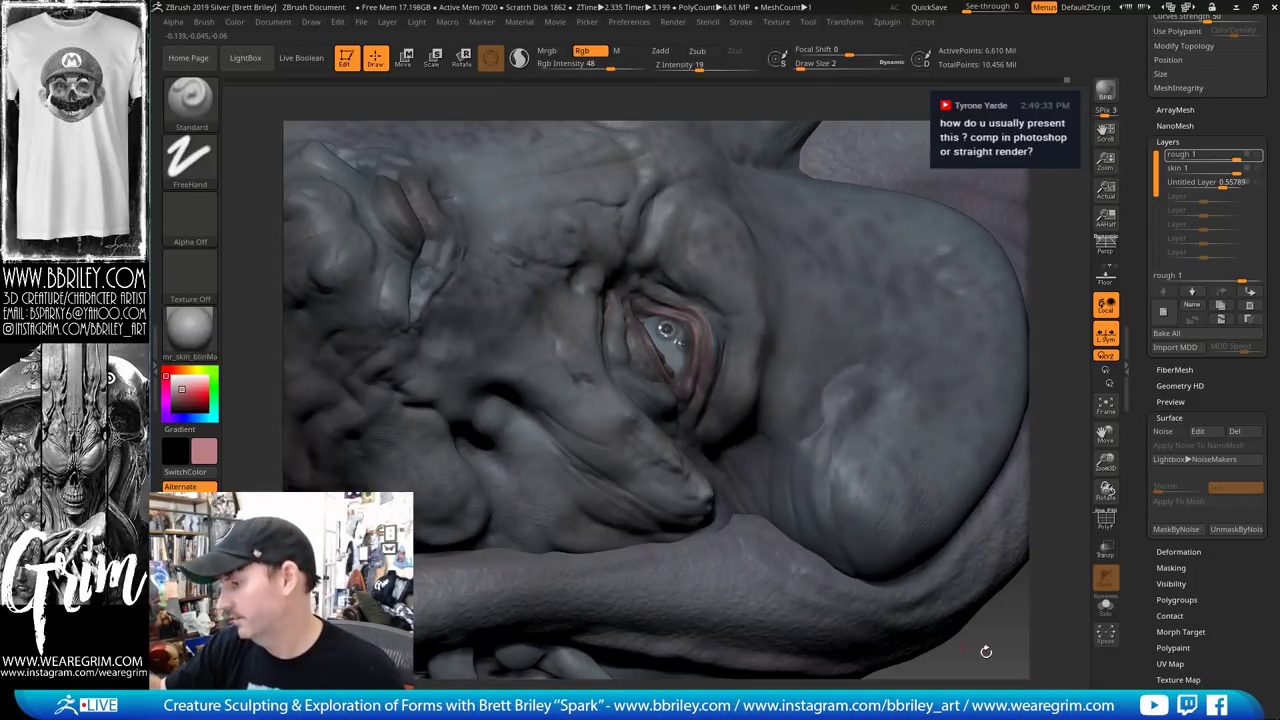
{"action": "right_click_drag", "start_coordinate": [710, 364], "coordinate": [730, 362]}
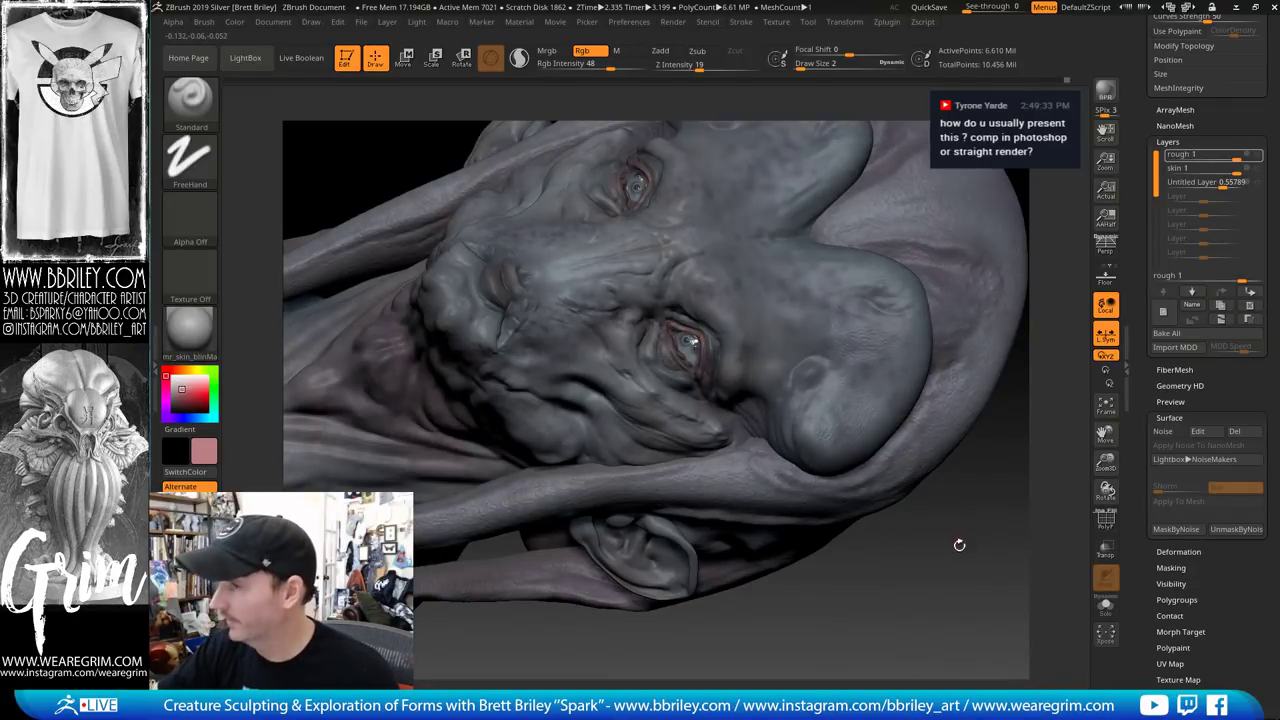
{"action": "right_click_drag", "start_coordinate": [957, 540], "coordinate": [662, 328]}
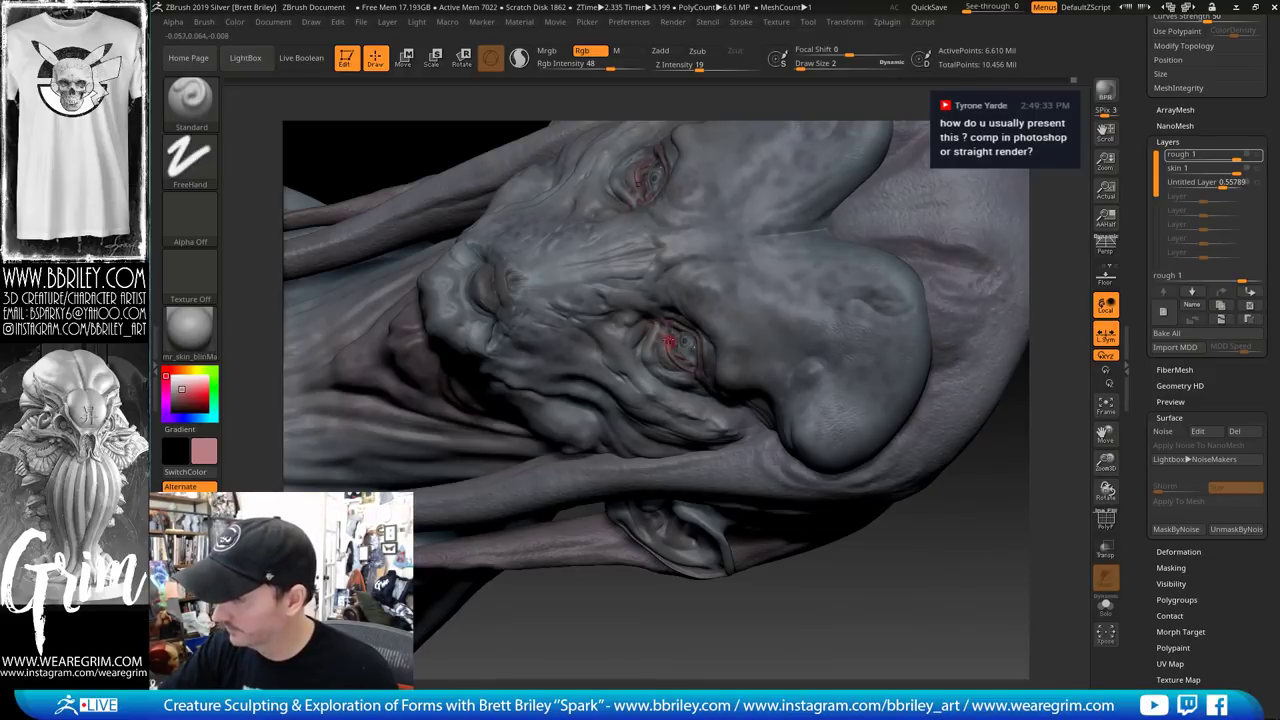
{"action": "mouse_move", "coordinate": [891, 537]}
{"action": "left_mouse_down"}
{"action": "mouse_move", "coordinate": [980, 566]}
{"action": "mouse_move", "coordinate": [958, 412]}
{"action": "mouse_move", "coordinate": [980, 380]}
{"action": "mouse_move", "coordinate": [980, 286]}
{"action": "mouse_move", "coordinate": [1005, 197]}
{"action": "mouse_move", "coordinate": [1000, 237]}
{"action": "left_mouse_up"}
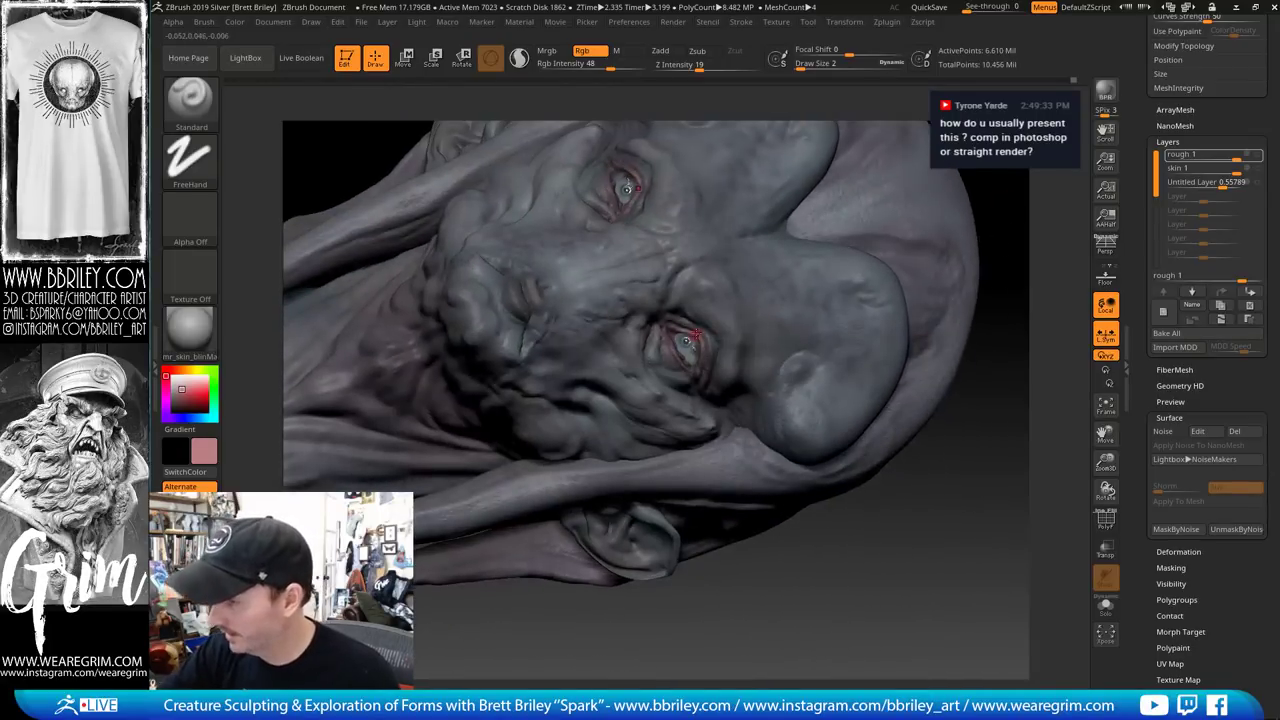
Paint the creature's lips and mouth corners pink, varying the draw size between 4, 2 and 3
{"action": "left_click_drag", "start_coordinate": [521, 281], "coordinate": [530, 292]}
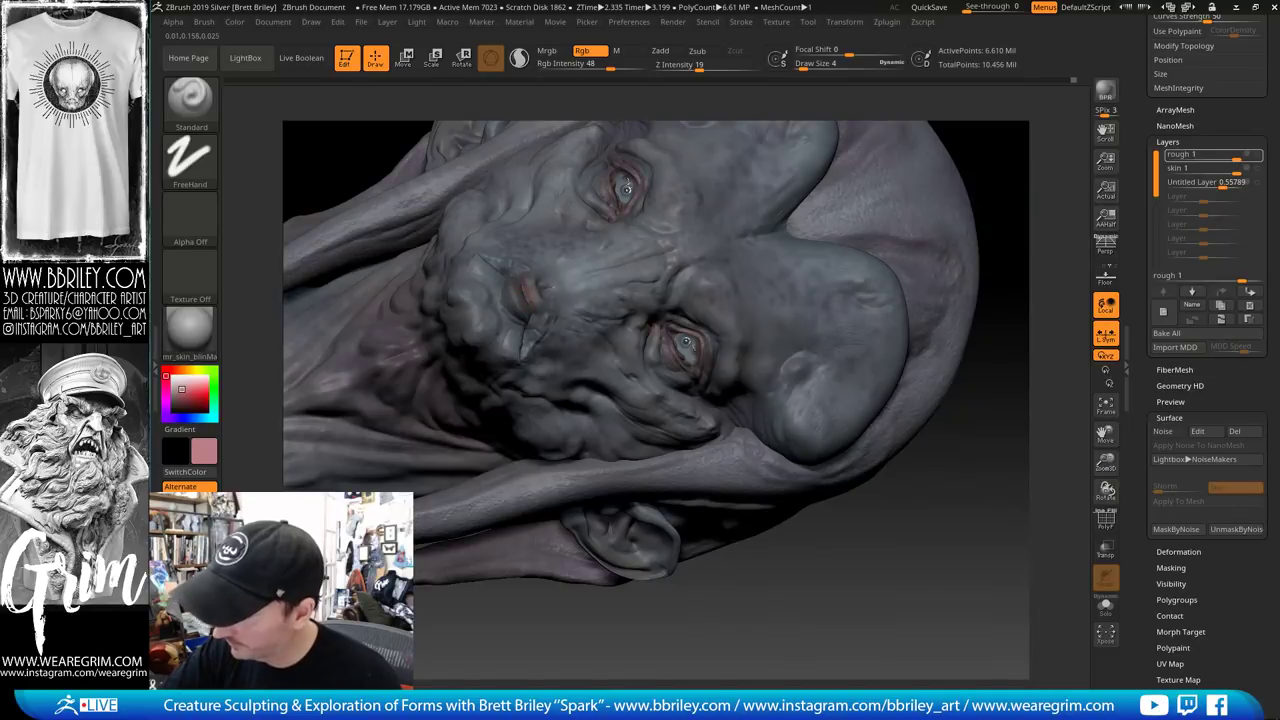
{"action": "right_click_drag", "start_coordinate": [528, 268], "coordinate": [535, 285]}
{"action": "key", "text": "s"}
{"action": "left_click_drag", "start_coordinate": [533, 285], "coordinate": [528, 285]}
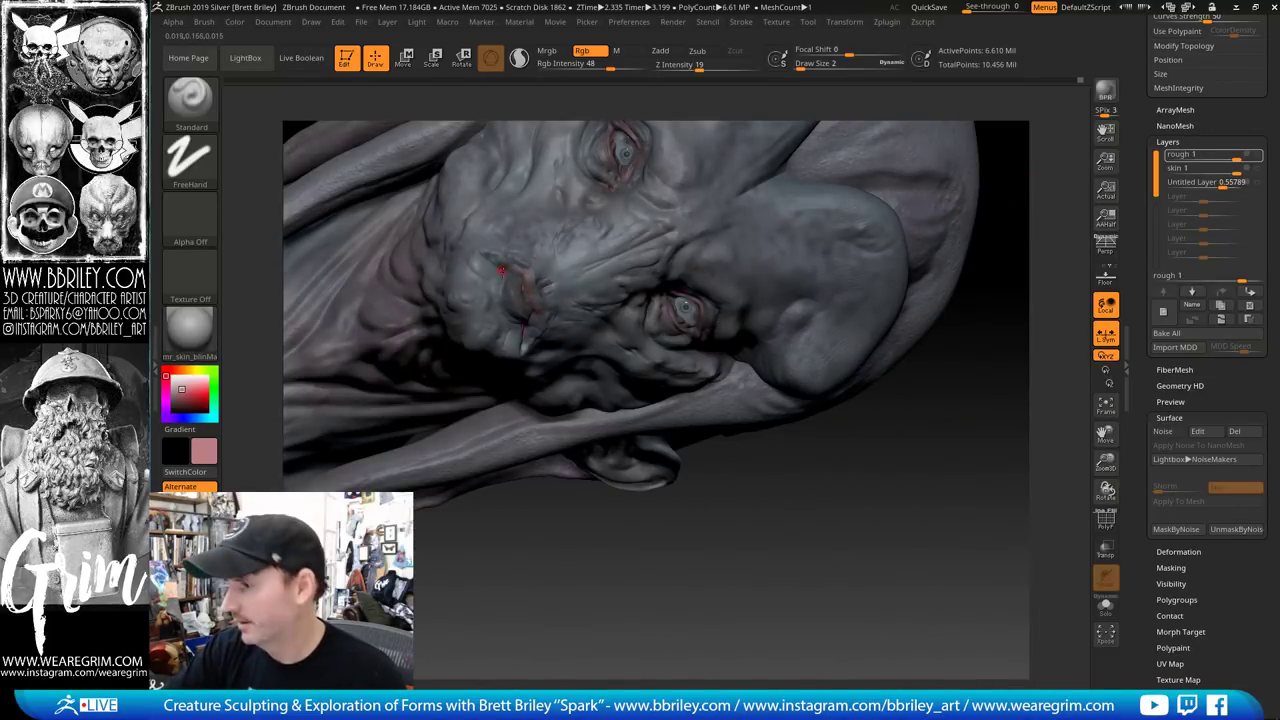
{"action": "key", "text": "s"}
{"action": "left_click", "coordinate": [510, 278]}
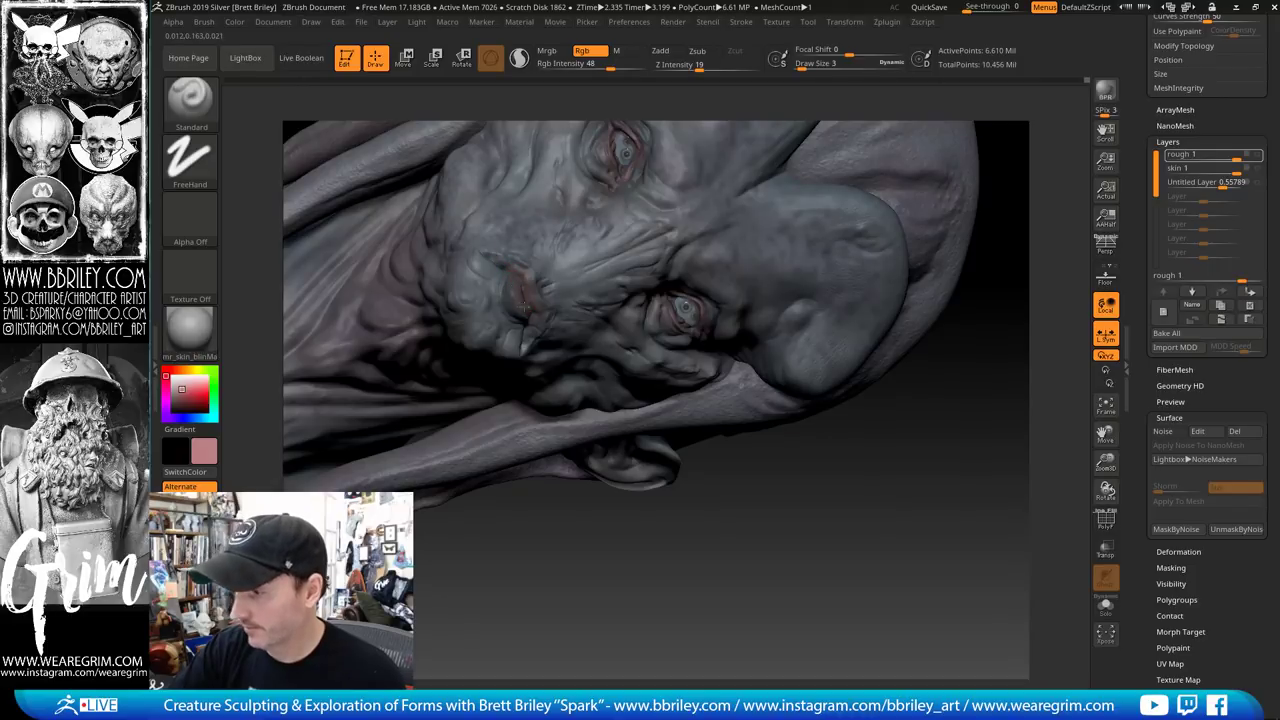
{"action": "left_click_drag", "start_coordinate": [516, 272], "coordinate": [520, 284]}
Switch to a more saturated pink, set the draw size to 1, stroke the edge of the lips and undo the last stroke
{"action": "key", "text": "c"}
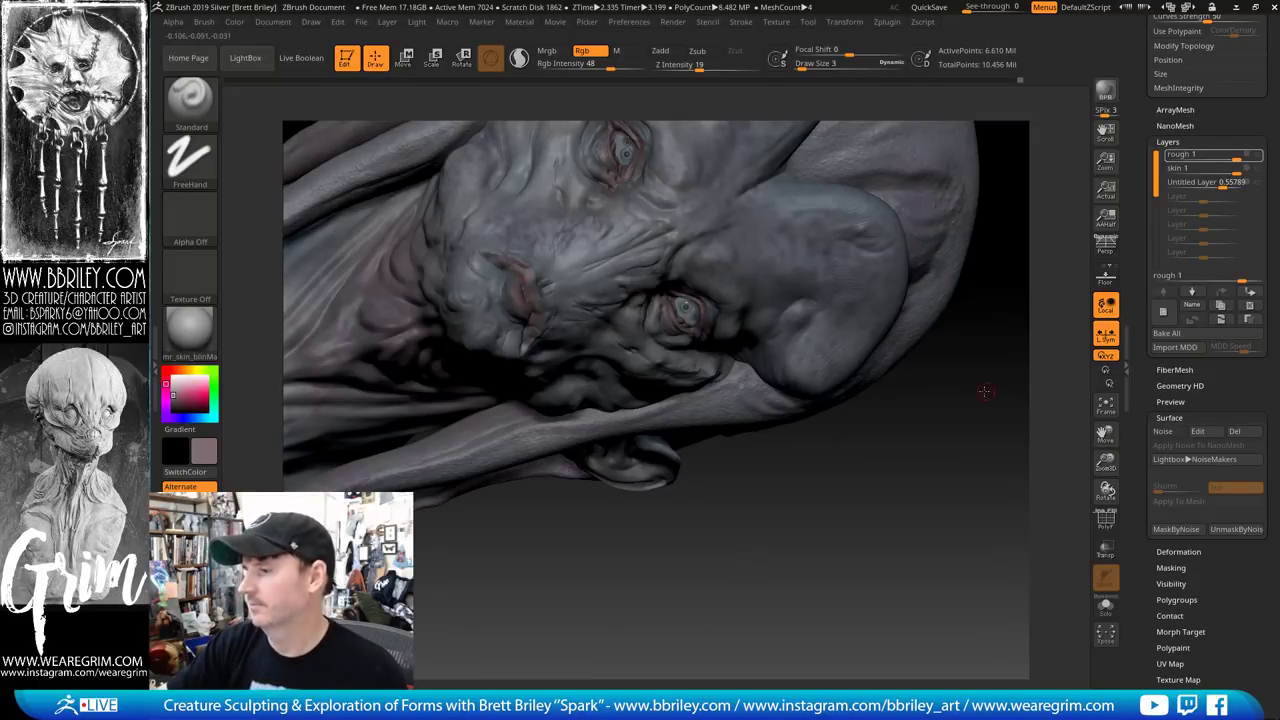
{"action": "left_click_drag", "start_coordinate": [983, 389], "coordinate": [985, 250]}
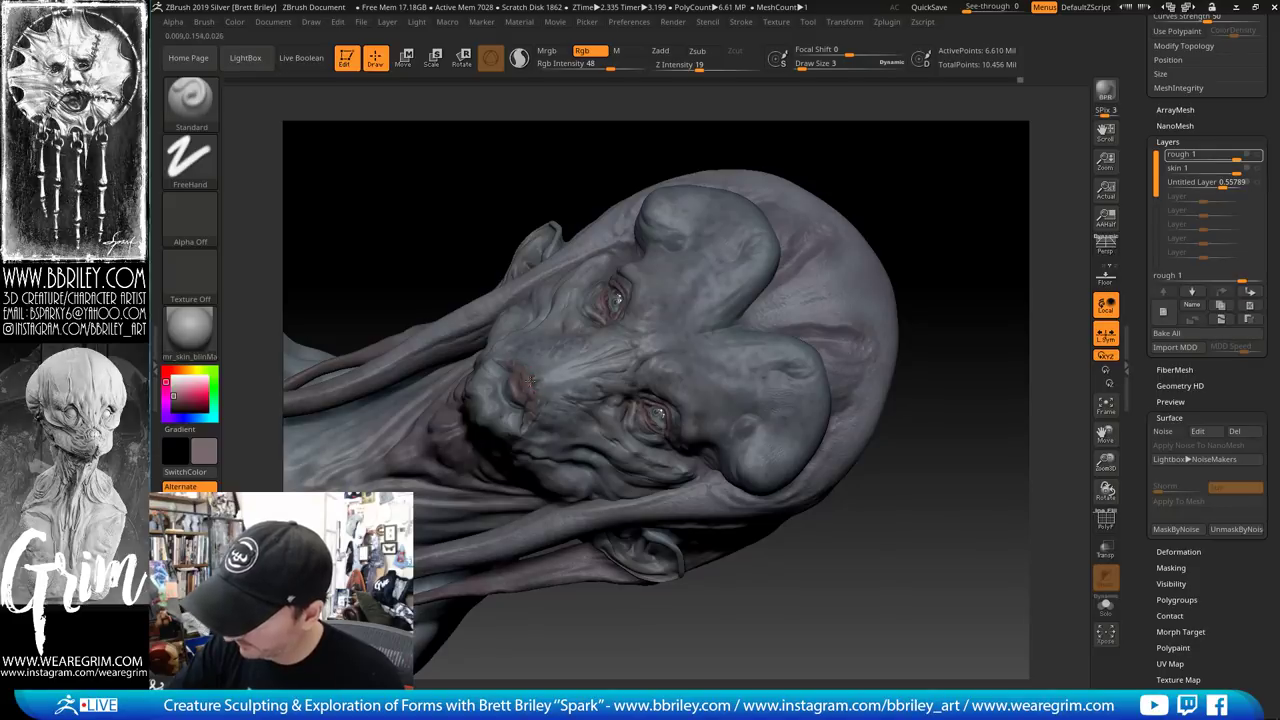
{"action": "left_click", "coordinate": [182, 391]}
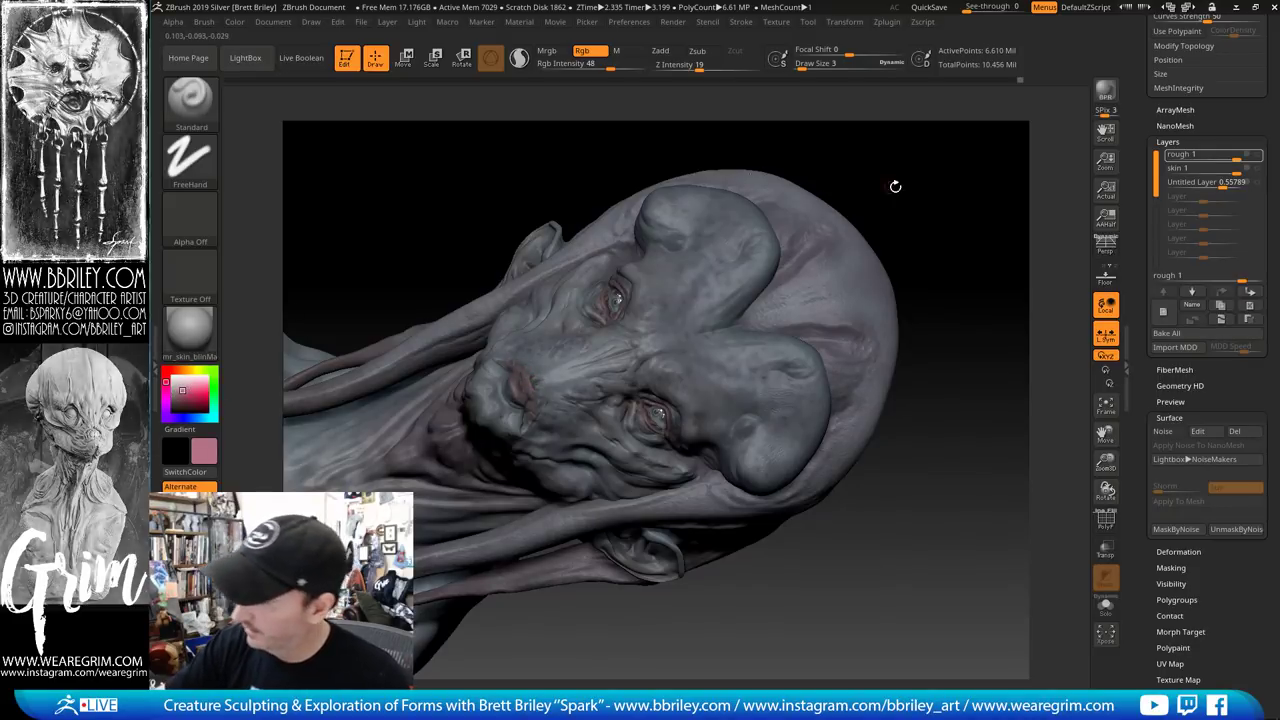
{"action": "left_click_drag", "start_coordinate": [894, 186], "coordinate": [897, 280], "text": "alt"}
{"action": "key", "text": "s"}
{"action": "left_click", "coordinate": [530, 406]}
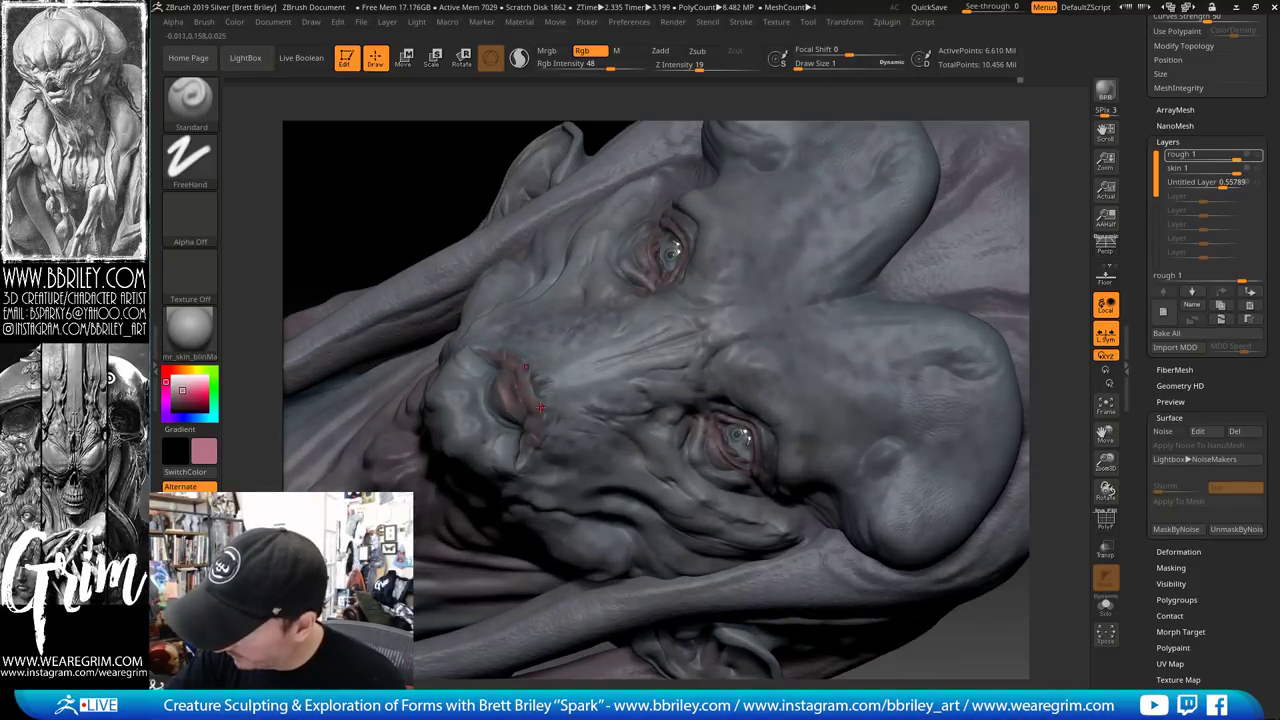
{"action": "left_click_drag", "start_coordinate": [541, 421], "coordinate": [527, 383]}
{"action": "key", "text": "ctrl+z"}
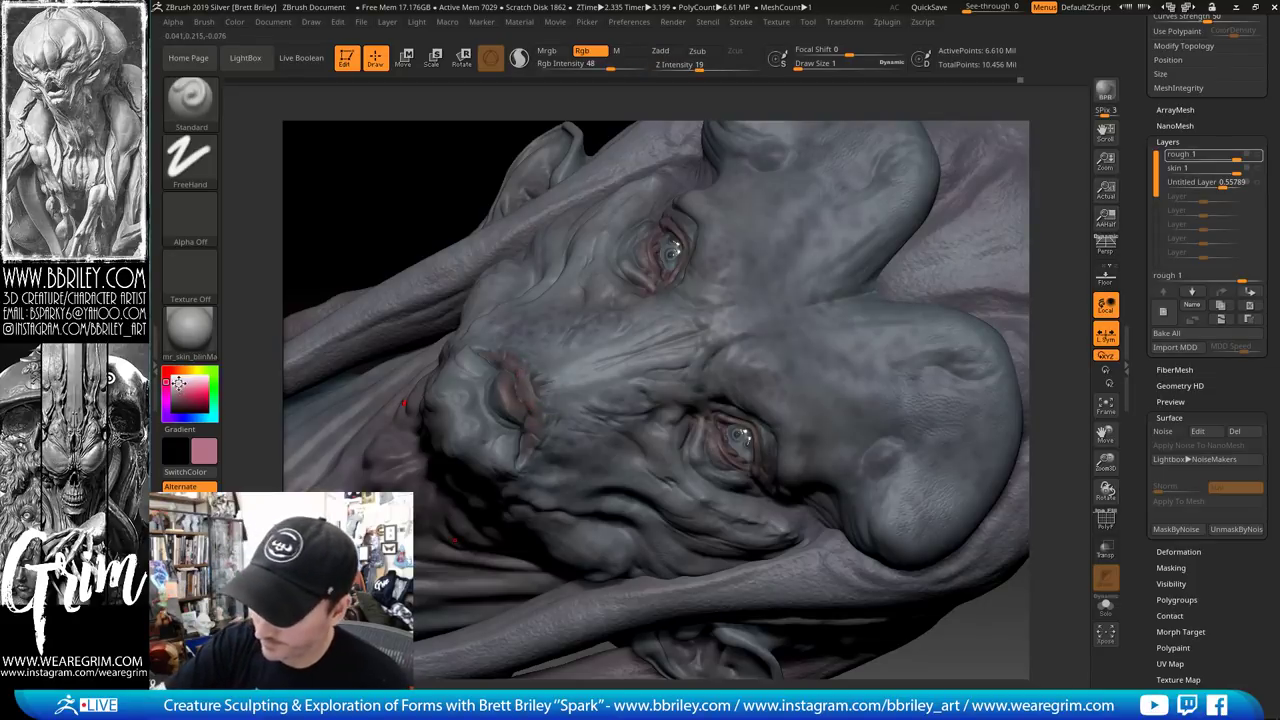
Pick a pale pink and paint fine light strokes over the lips and along the eyelid rims
{"action": "left_click", "coordinate": [179, 384]}
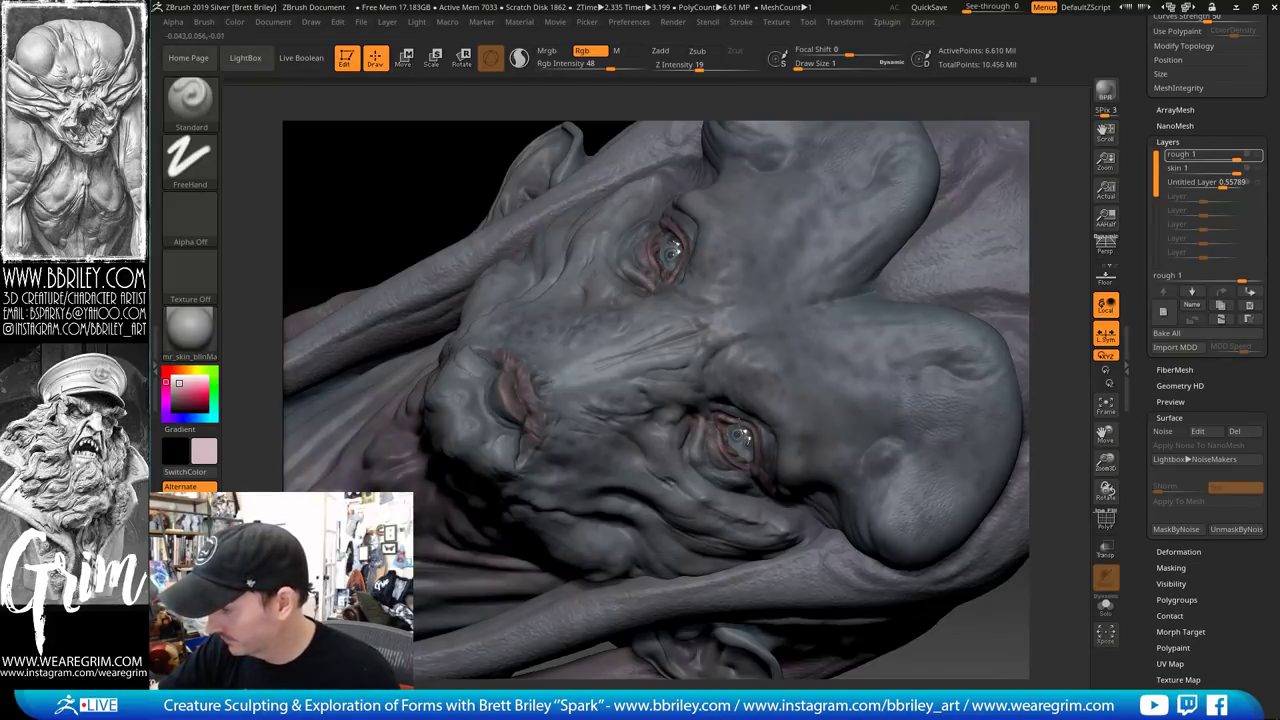
{"action": "left_click_drag", "start_coordinate": [985, 626], "coordinate": [1040, 618]}
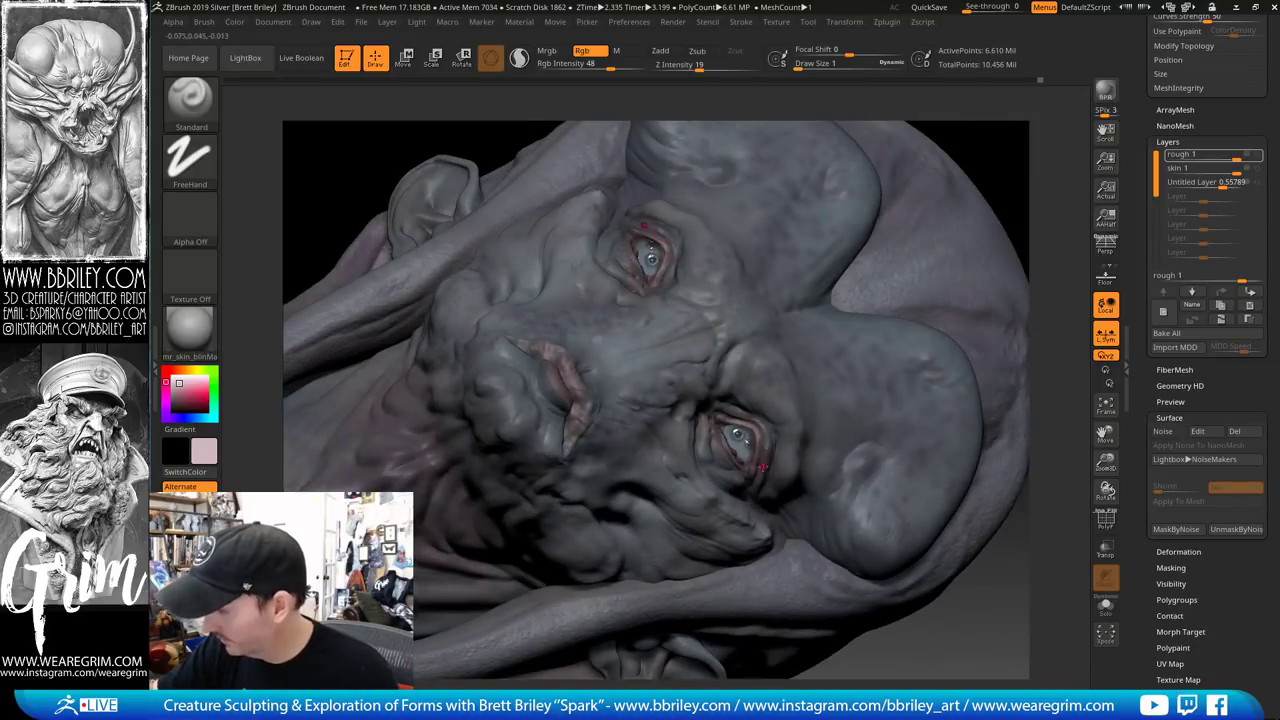
{"action": "mouse_move", "coordinate": [965, 618]}
{"action": "left_mouse_down", "text": "alt"}
{"action": "mouse_move", "coordinate": [955, 570]}
{"action": "mouse_move", "coordinate": [930, 595]}
{"action": "left_mouse_up", "text": "alt"}
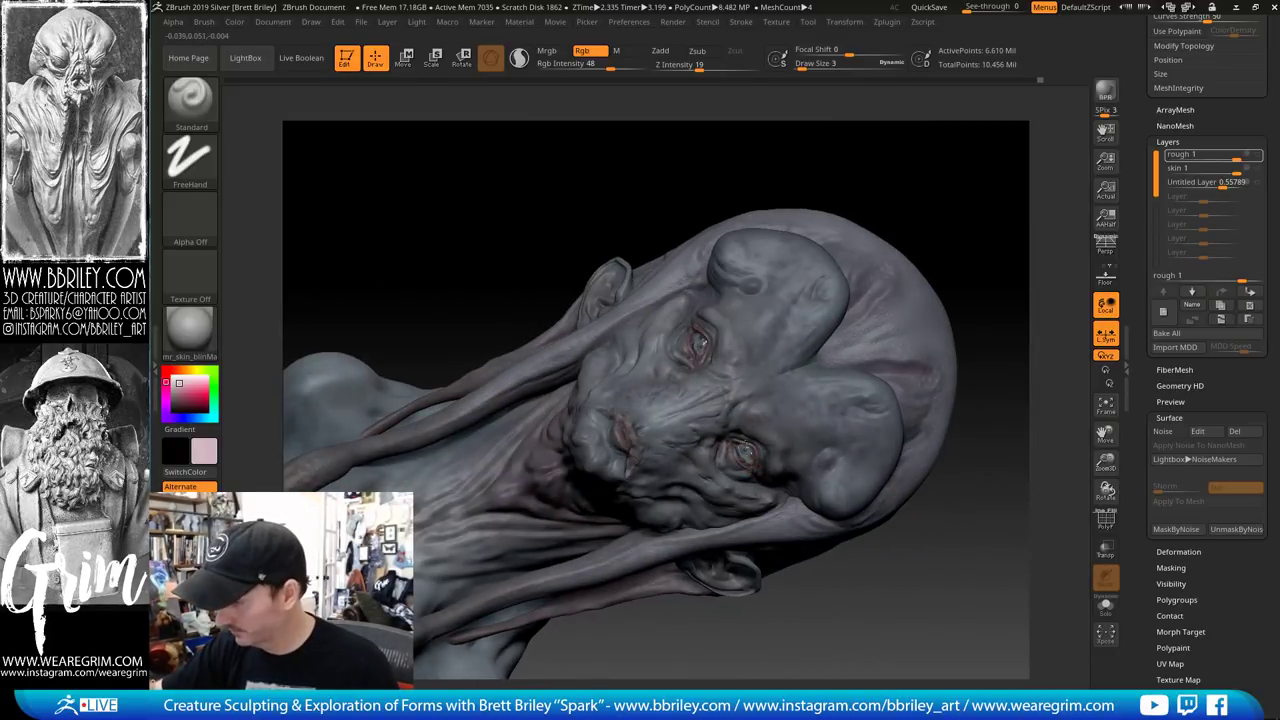
Sample a grey-mauve from the skin, enlarge the draw size to 8, and tint the skin beneath the eyes
{"action": "left_click_drag", "start_coordinate": [931, 204], "coordinate": [832, 274]}
{"action": "key", "text": "c"}
{"action": "key", "text": "]"}
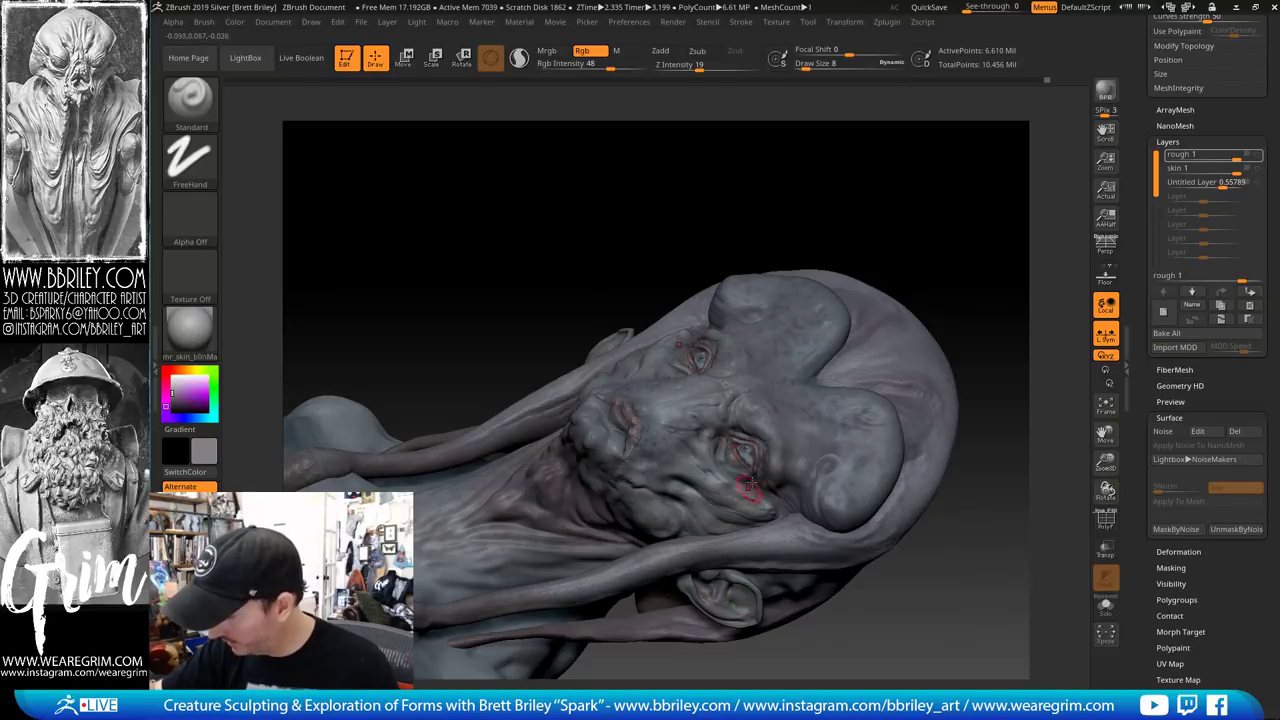
Sample a muted pink and paint it around the mouth and into the throat folds, reducing the draw size to 3, then 1
{"action": "key", "text": "c"}
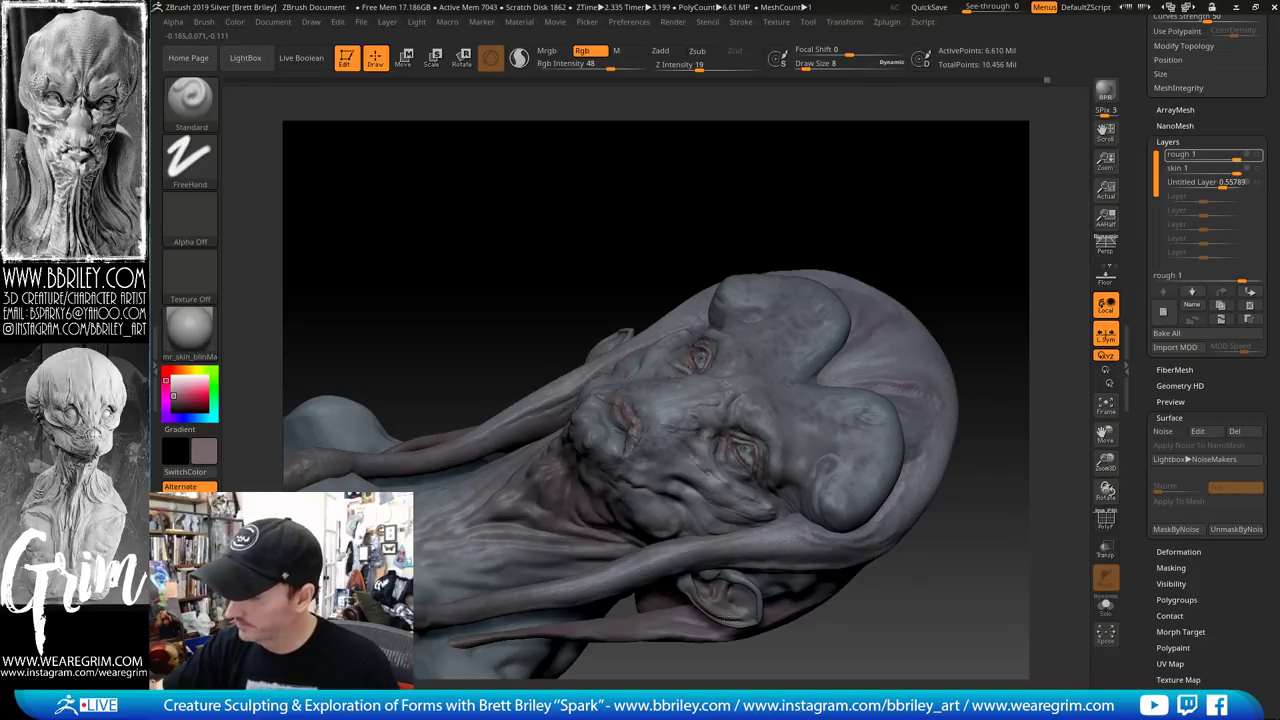
{"action": "mouse_move", "coordinate": [919, 190]}
{"action": "left_mouse_down"}
{"action": "mouse_move", "coordinate": [914, 216]}
{"action": "mouse_move", "coordinate": [854, 269]}
{"action": "mouse_move", "coordinate": [770, 426]}
{"action": "left_mouse_up"}
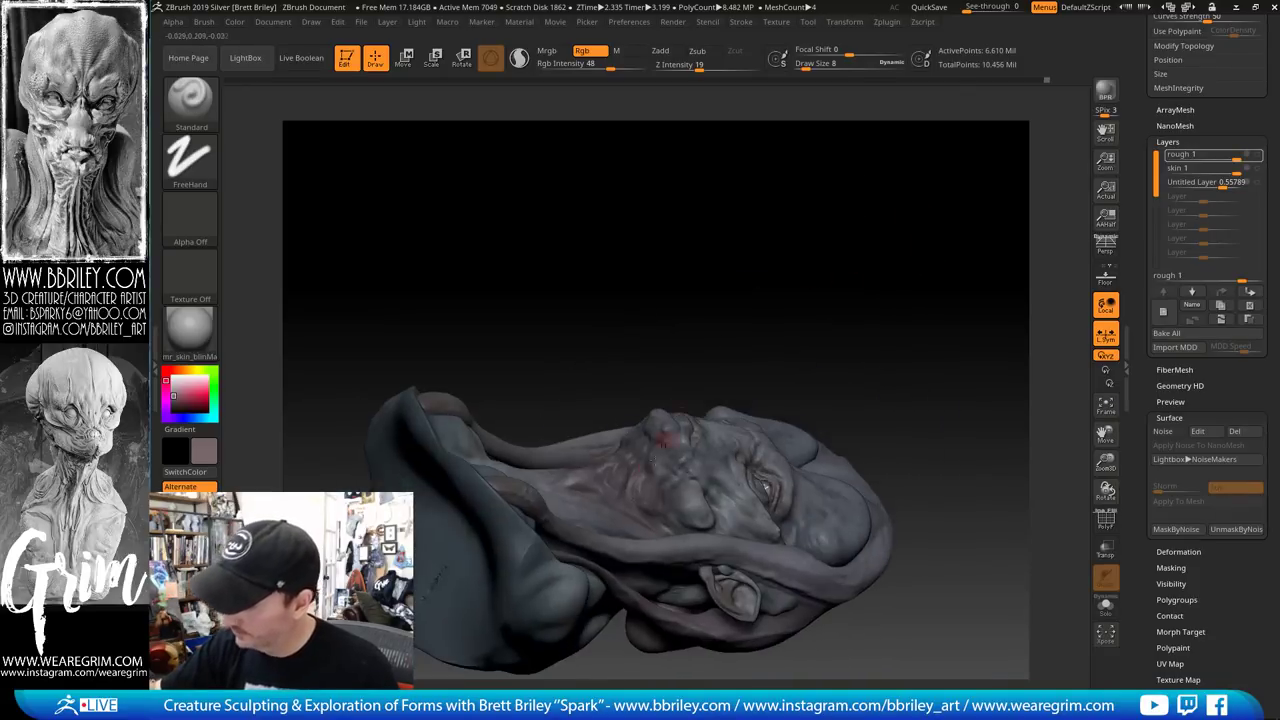
{"action": "key", "text": "s"}
{"action": "left_click", "coordinate": [642, 480]}
{"action": "left_click_drag", "start_coordinate": [749, 317], "coordinate": [735, 400], "text": "alt"}
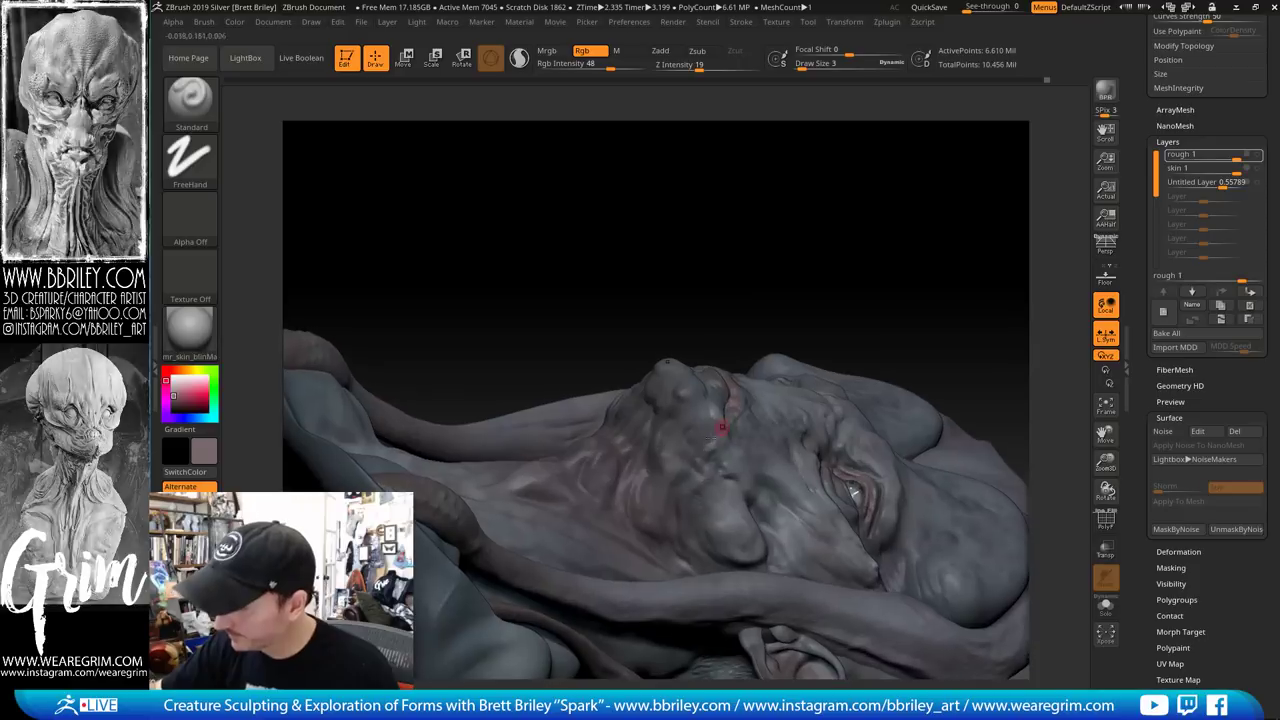
{"action": "key", "text": "s"}
{"action": "left_click", "coordinate": [641, 491]}
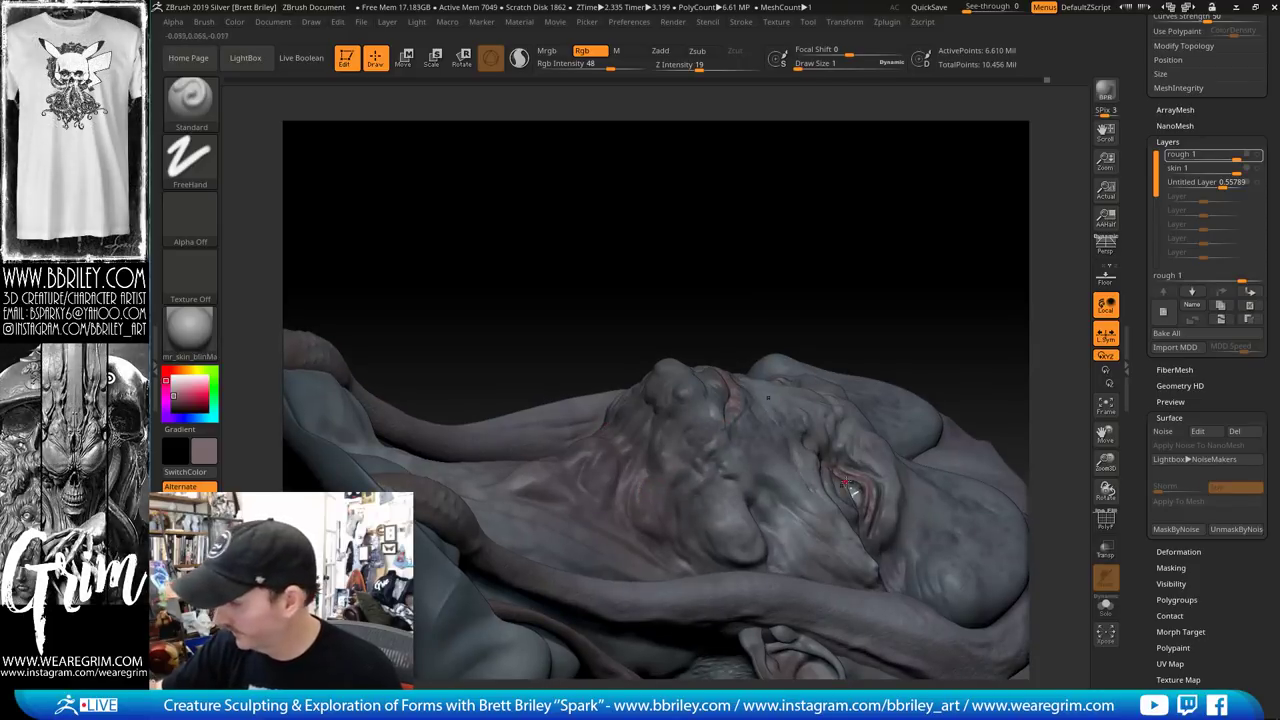
Switch to a lighter pink and paint the folds beneath the chin and along the throat, raising the draw size to 3
{"action": "key", "text": "c"}
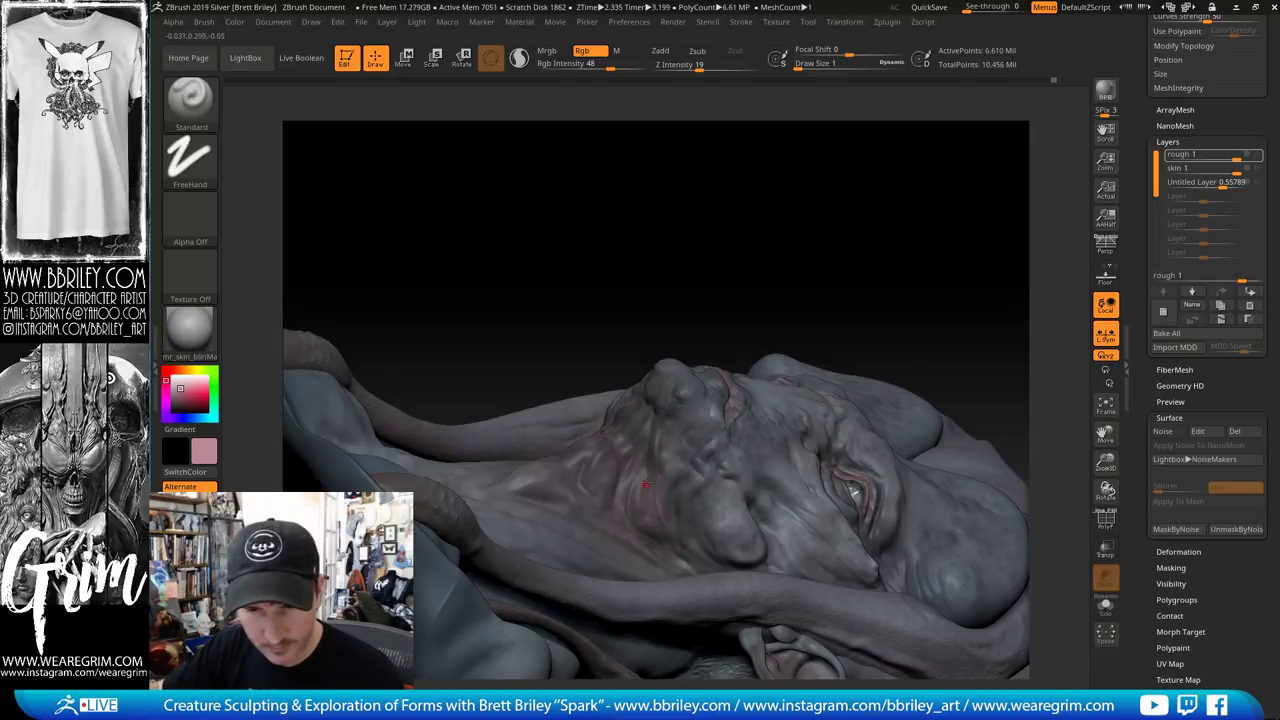
{"action": "mouse_move", "coordinate": [856, 202]}
{"action": "left_mouse_down"}
{"action": "mouse_move", "coordinate": [797, 186]}
{"action": "mouse_move", "coordinate": [825, 185]}
{"action": "left_mouse_up"}
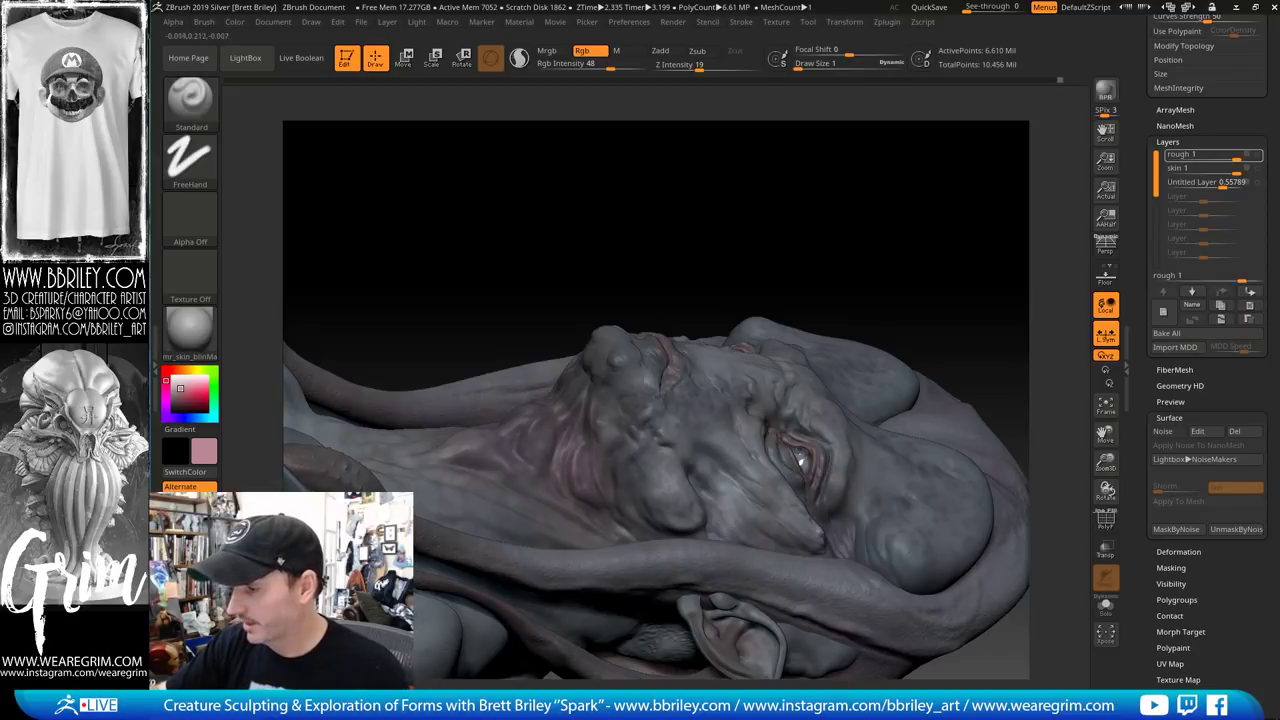
{"action": "left_click_drag", "start_coordinate": [740, 230], "coordinate": [576, 385]}
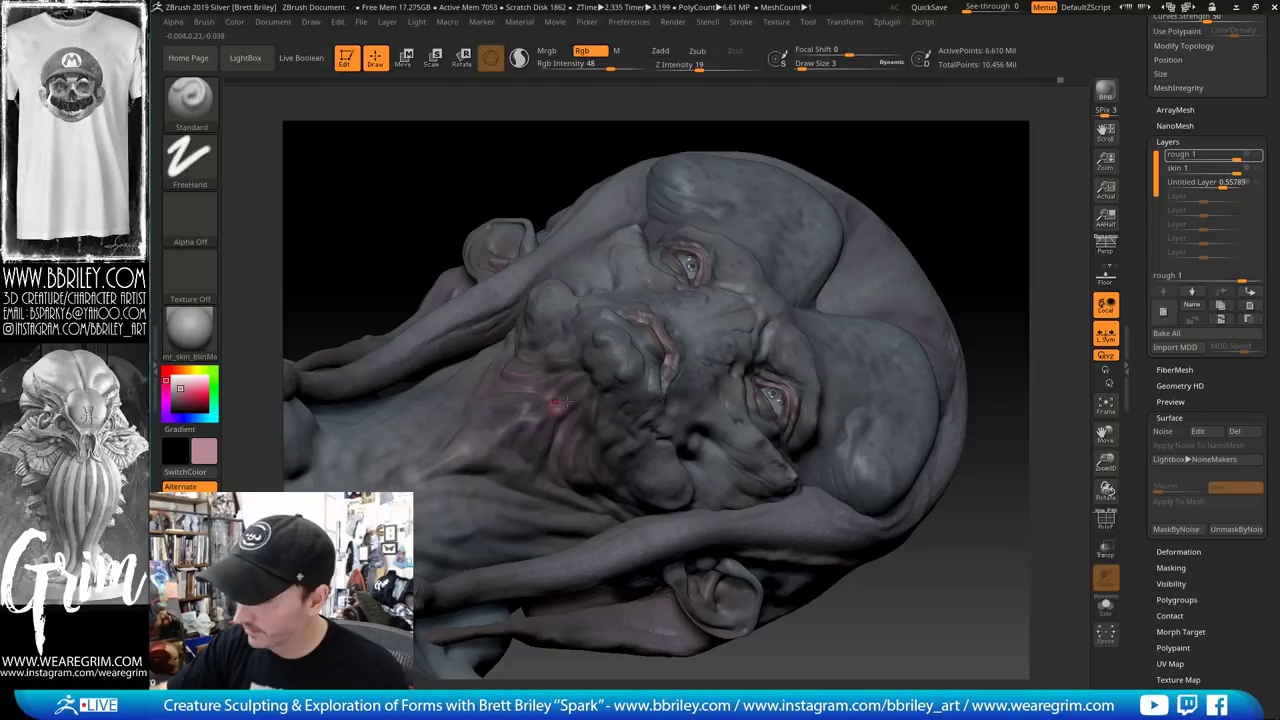
{"action": "mouse_move", "coordinate": [952, 208]}
{"action": "left_mouse_down"}
{"action": "mouse_move", "coordinate": [939, 149]}
{"action": "mouse_move", "coordinate": [556, 424]}
{"action": "left_mouse_up"}
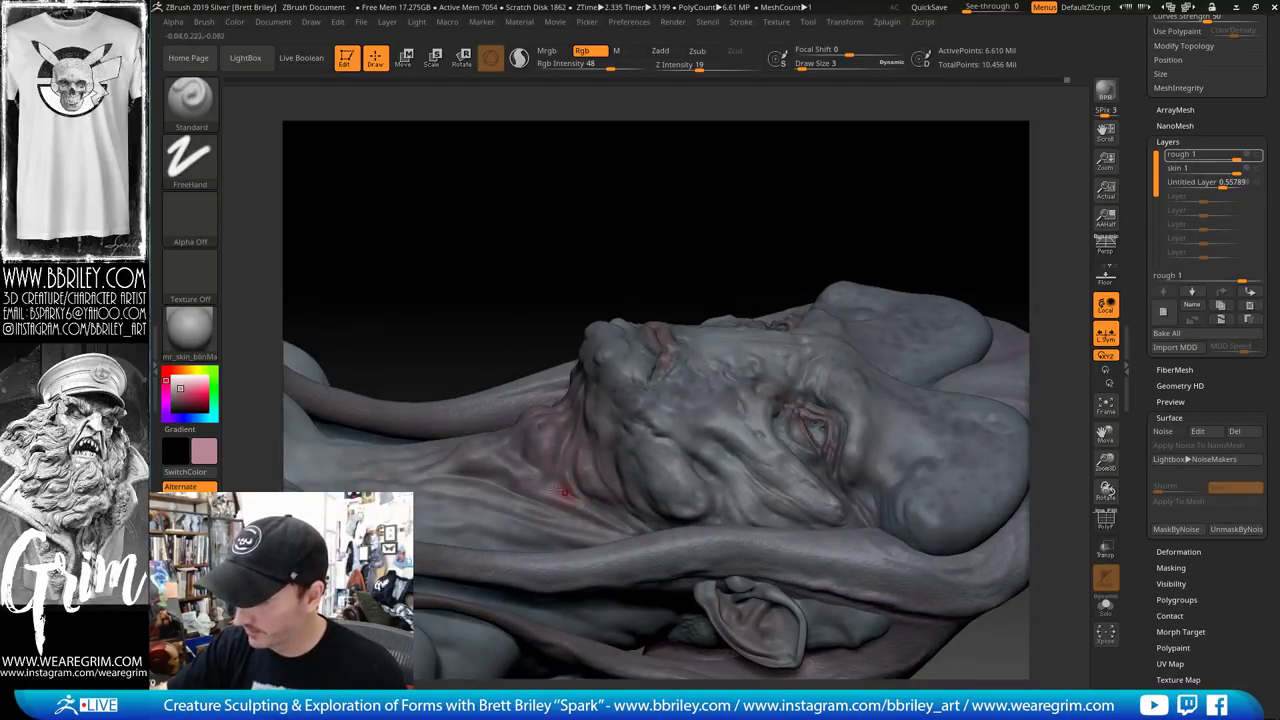
{"action": "left_click_drag", "start_coordinate": [800, 209], "coordinate": [593, 461]}
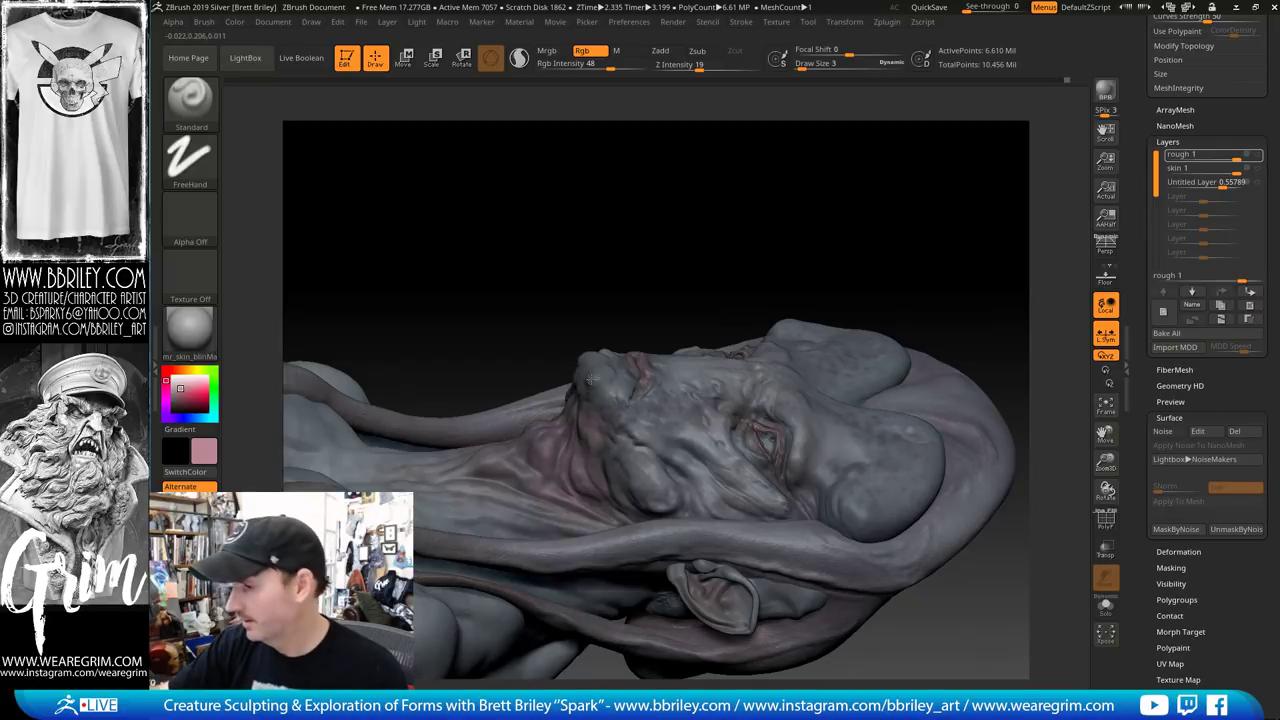
Raise the draw size to 15 and brush pink from beneath the chin down the throat toward the chest
{"action": "left_click_drag", "start_coordinate": [674, 251], "coordinate": [586, 377]}
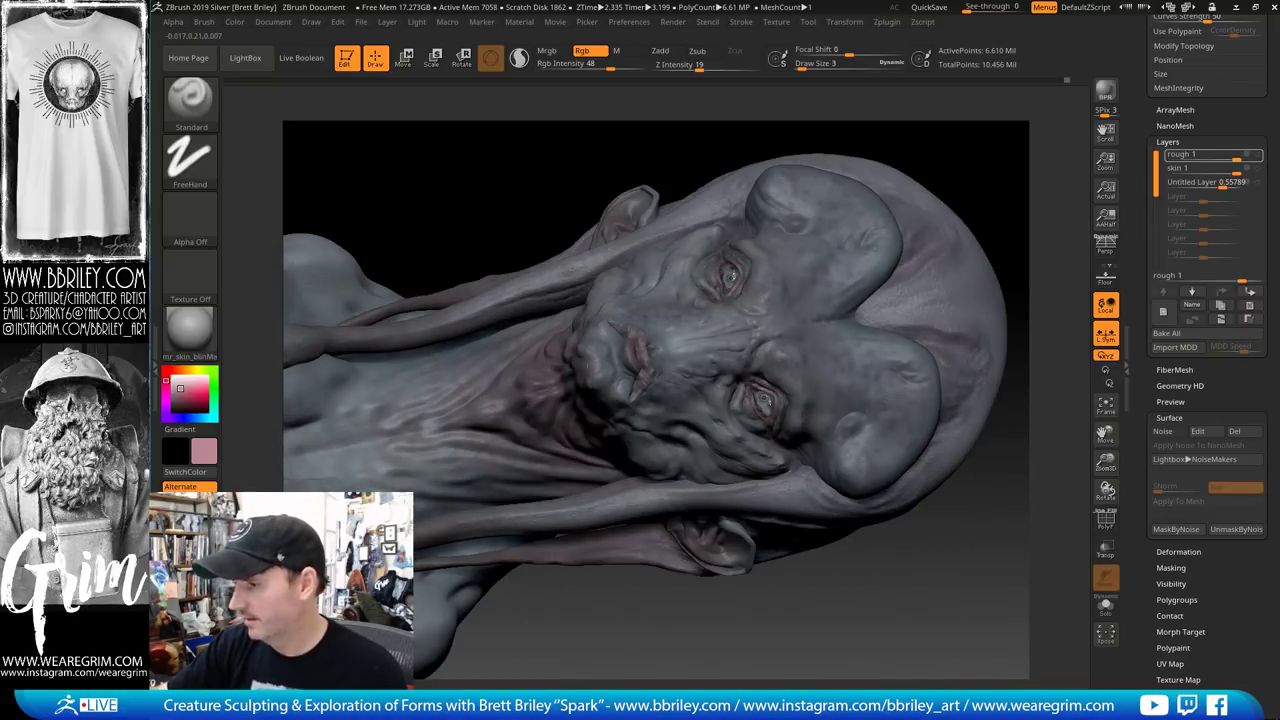
{"action": "left_click_drag", "start_coordinate": [851, 586], "coordinate": [392, 656]}
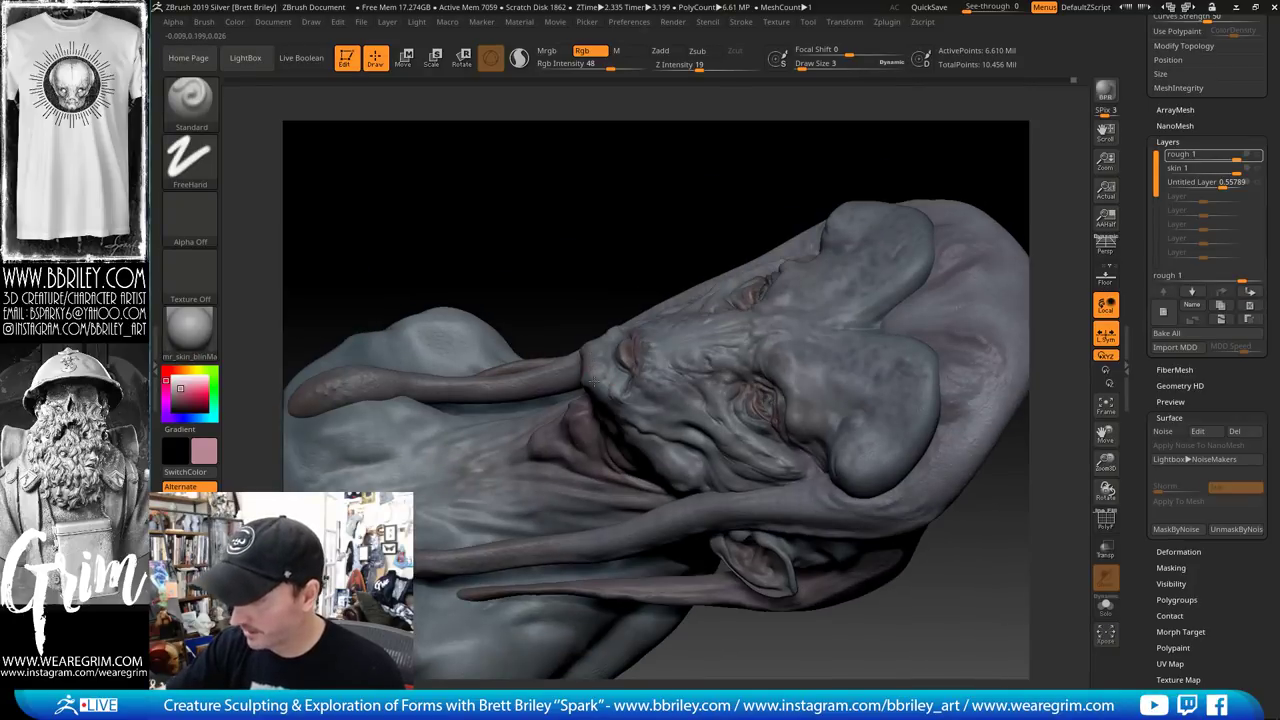
{"action": "right_click_drag", "start_coordinate": [593, 379], "coordinate": [622, 319]}
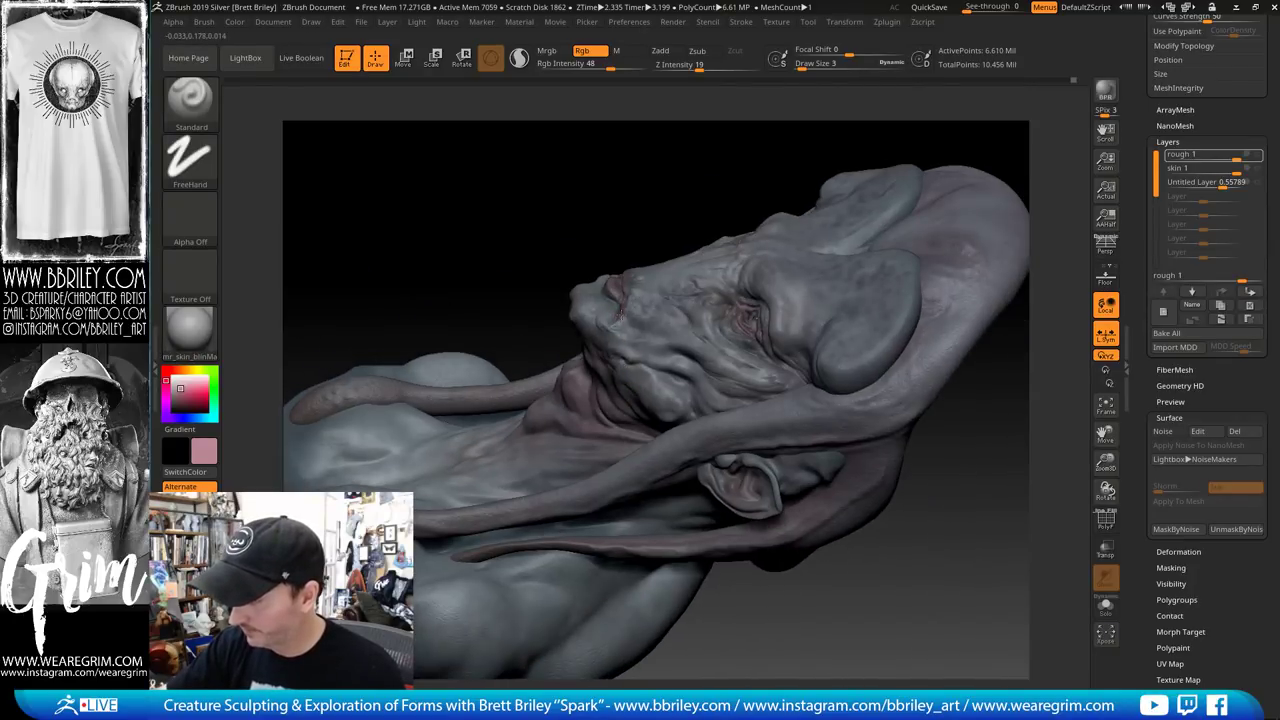
{"action": "left_click_drag", "start_coordinate": [671, 179], "coordinate": [750, 246]}
{"action": "mouse_move", "coordinate": [965, 269]}
{"action": "left_mouse_down"}
{"action": "mouse_move", "coordinate": [1008, 377]}
{"action": "mouse_move", "coordinate": [974, 379]}
{"action": "left_mouse_up"}
{"action": "right_click_drag", "start_coordinate": [973, 378], "coordinate": [498, 278]}
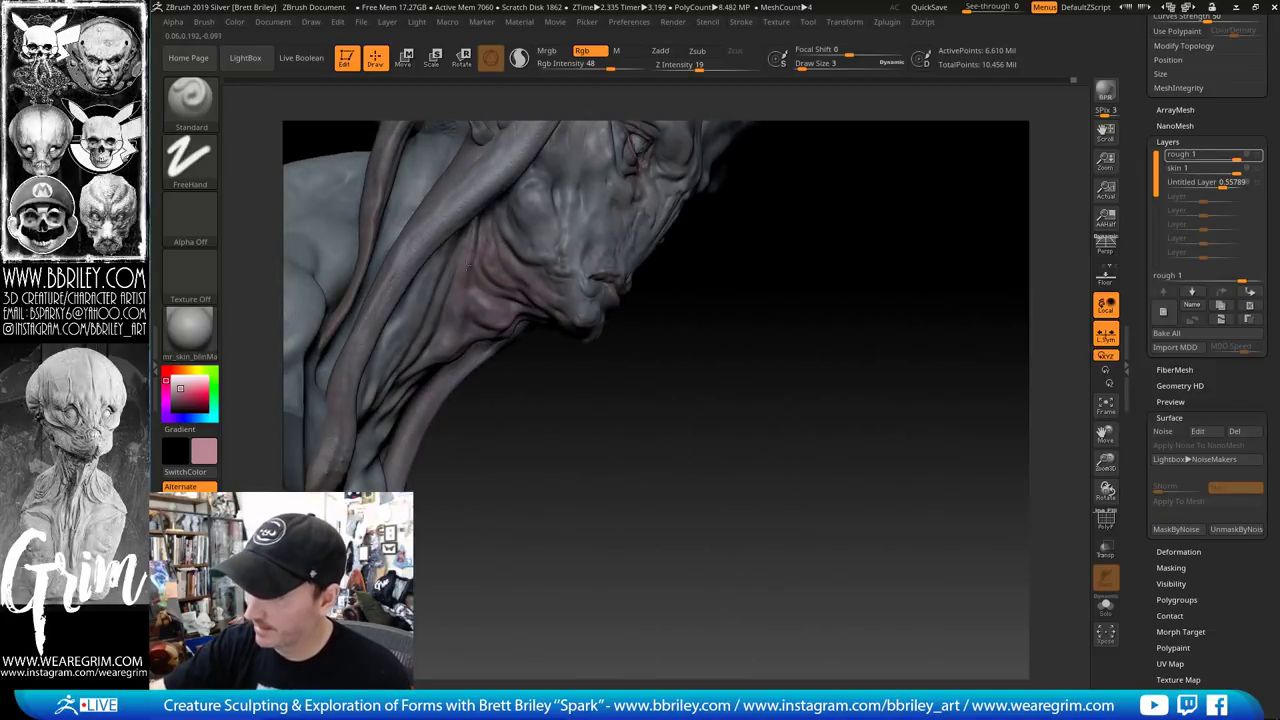
{"action": "right_click_drag", "start_coordinate": [660, 397], "coordinate": [560, 323]}
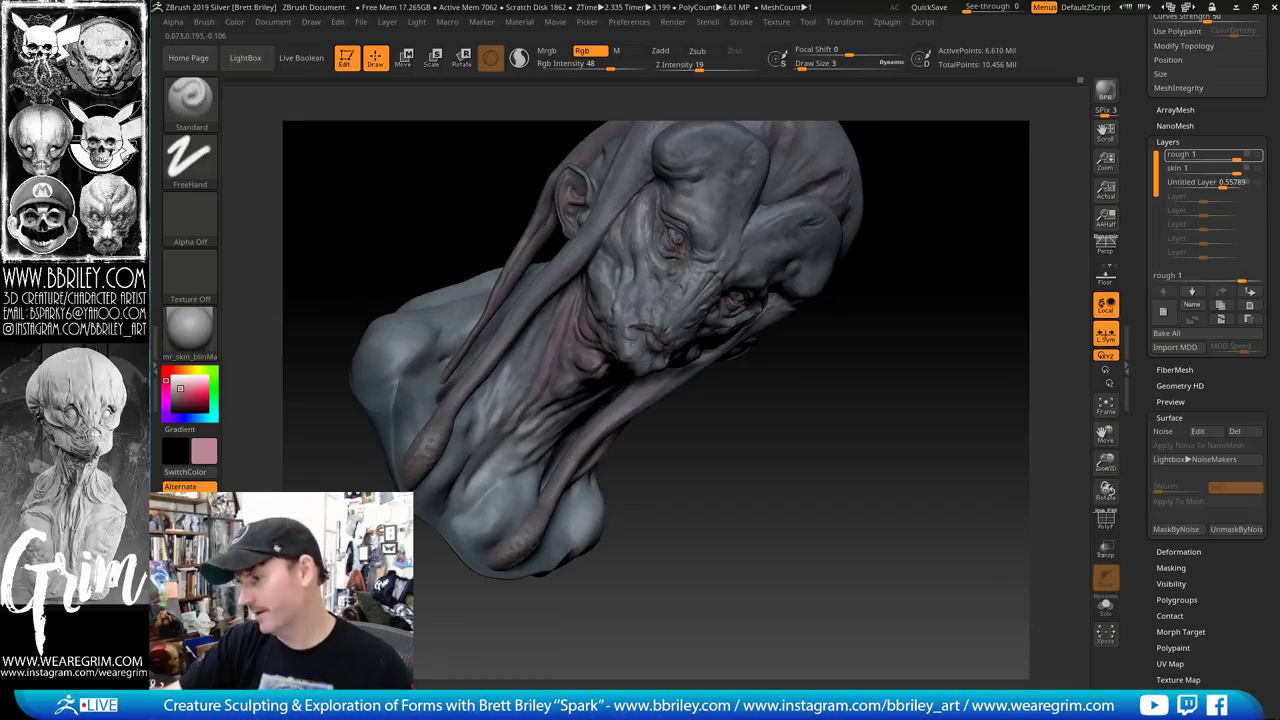
{"action": "key", "text": "bracketright"}
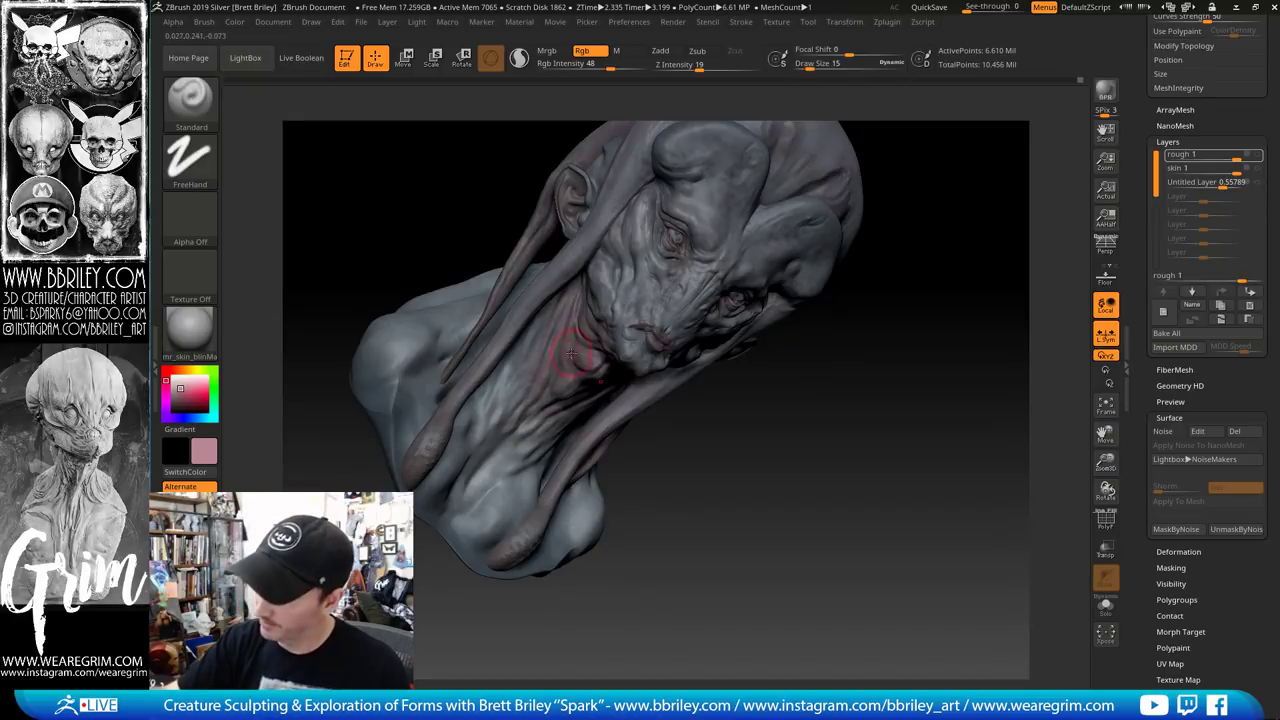
{"action": "right_click_drag", "start_coordinate": [769, 463], "coordinate": [644, 376]}
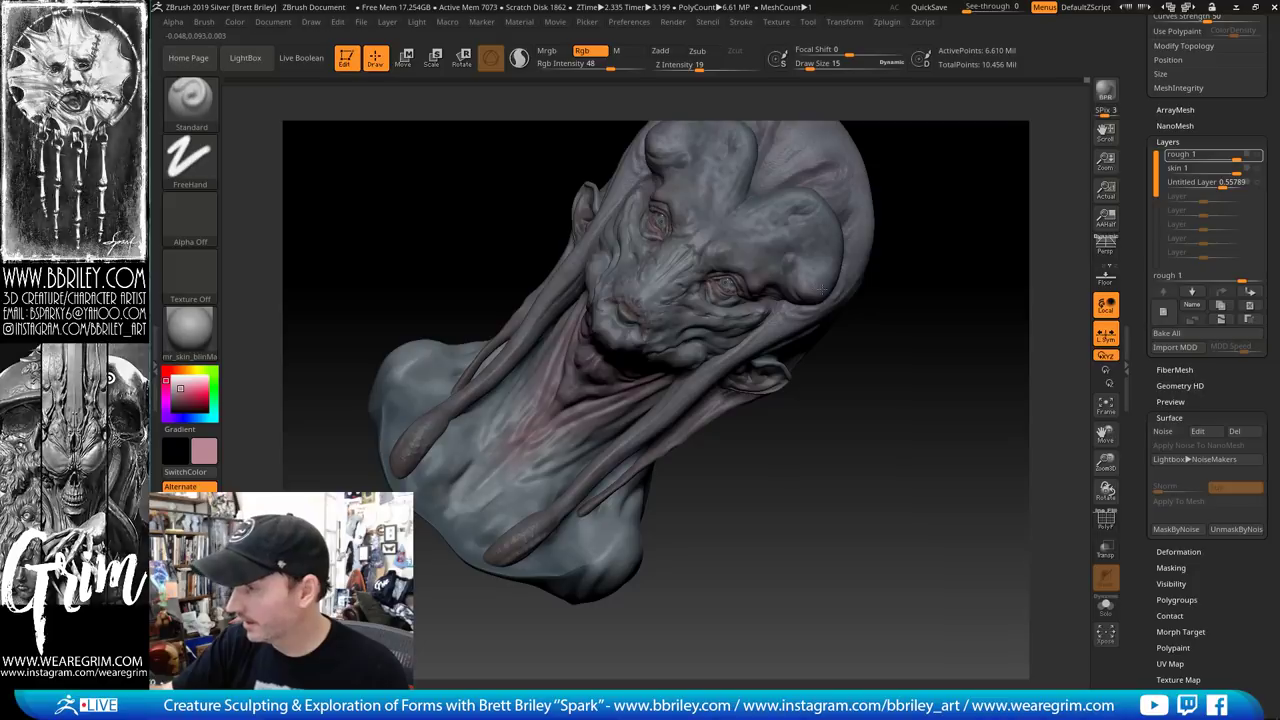
Enlarge the draw size to 39 and softly tint the outer sides of the forehead lobes with the same pink
{"action": "left_click_drag", "start_coordinate": [918, 329], "coordinate": [866, 338]}
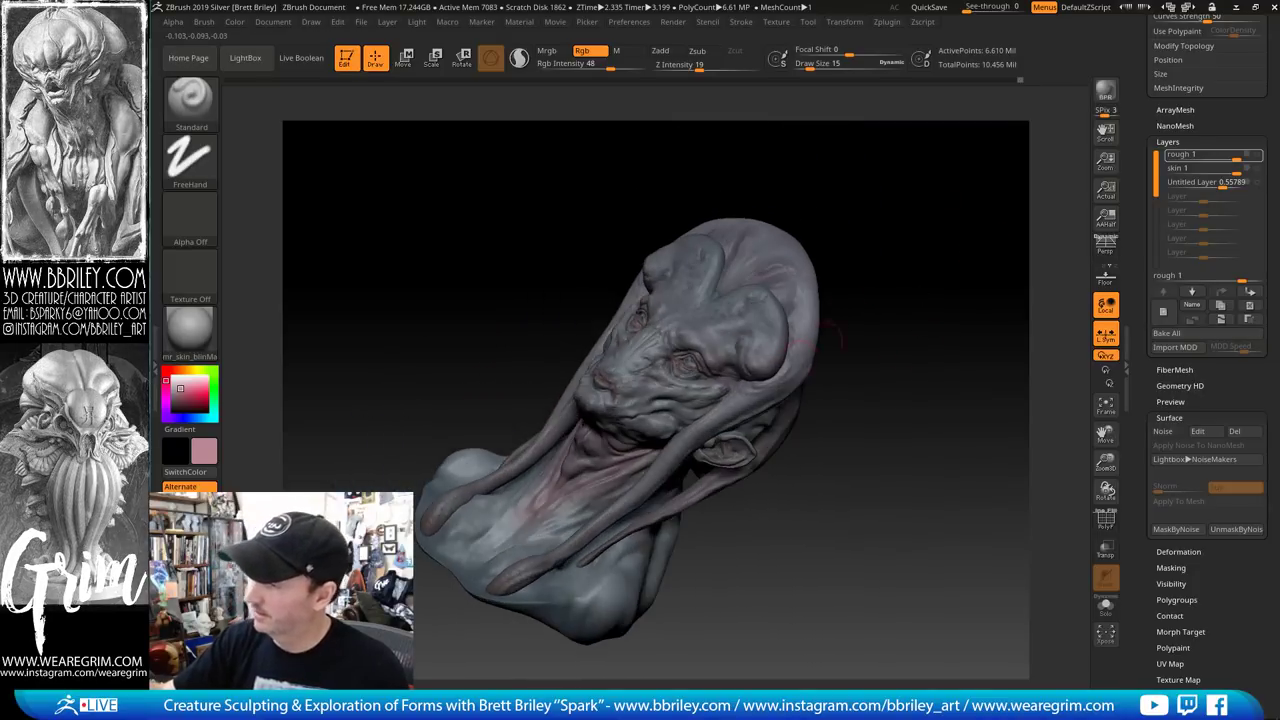
{"action": "key", "text": "s"}
{"action": "left_click_drag", "start_coordinate": [766, 368], "coordinate": [775, 368]}
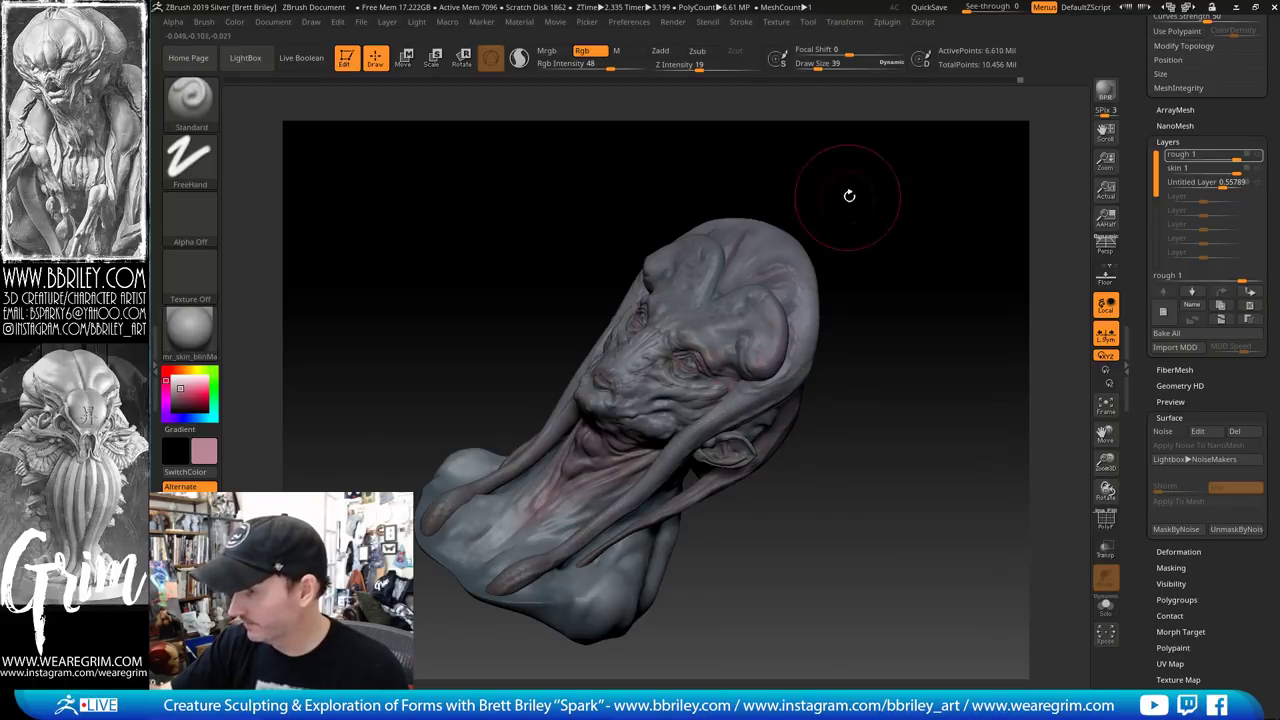
Switch to the outer head subtool, reduce the draw size to 4, and paint pink into the creases on the crown
{"action": "left_click_drag", "start_coordinate": [848, 197], "coordinate": [900, 212]}
{"action": "left_click", "coordinate": [745, 255], "text": "alt"}
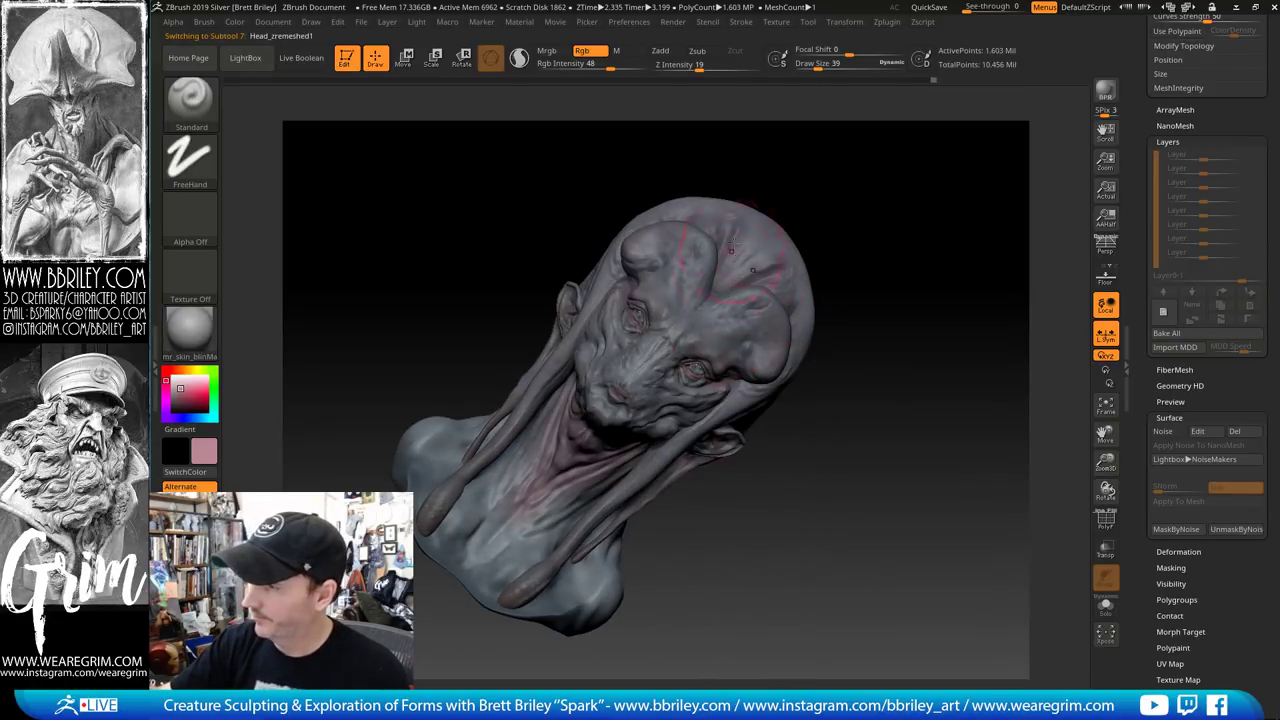
{"action": "key", "text": "s"}
{"action": "left_click", "coordinate": [754, 280]}
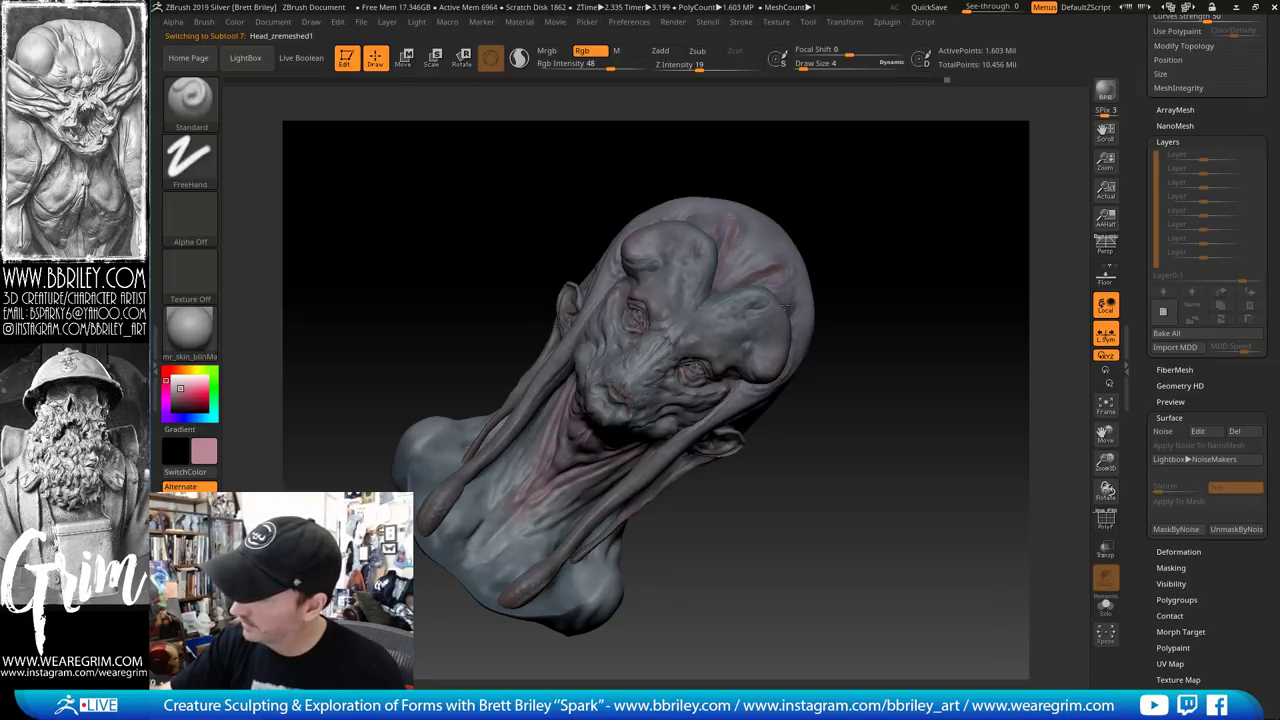
Raise the draw size to 6 and add pink strokes along the crown folds and down the hanging tendrils
{"action": "right_click_drag", "start_coordinate": [797, 312], "coordinate": [793, 350]}
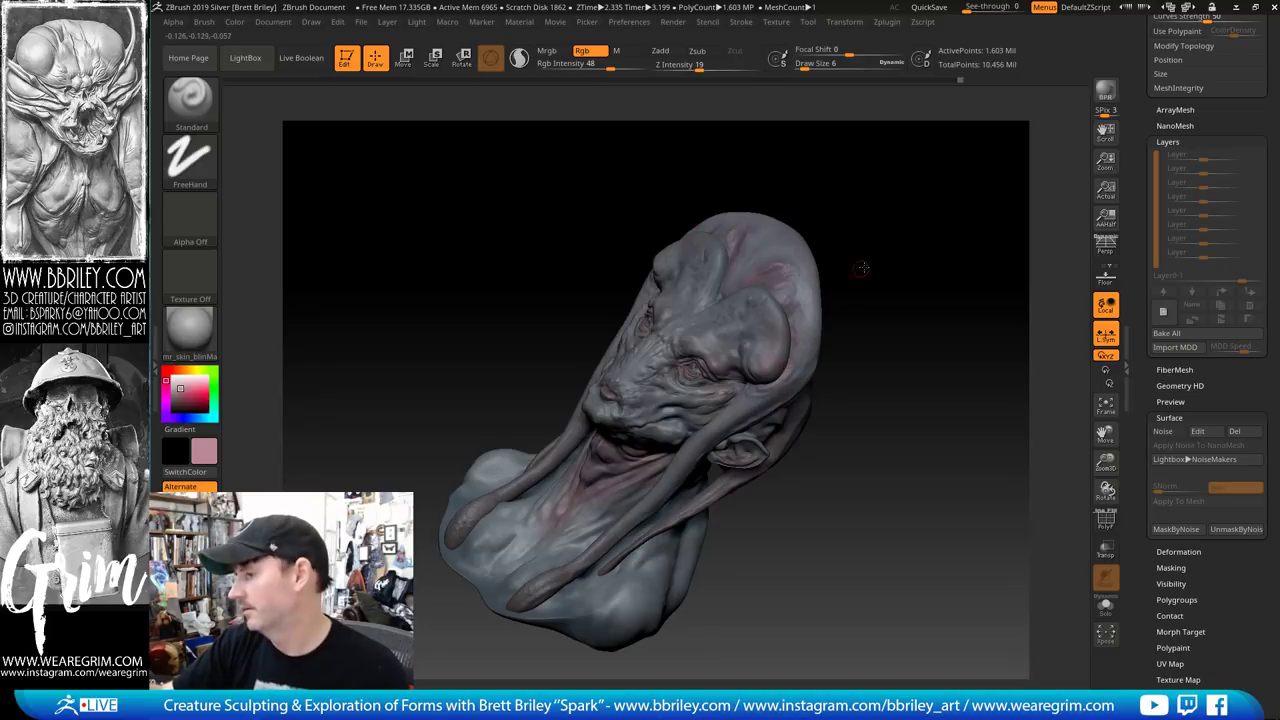
{"action": "left_click_drag", "start_coordinate": [861, 268], "coordinate": [853, 299]}
{"action": "left_click_drag", "start_coordinate": [838, 222], "coordinate": [832, 252]}
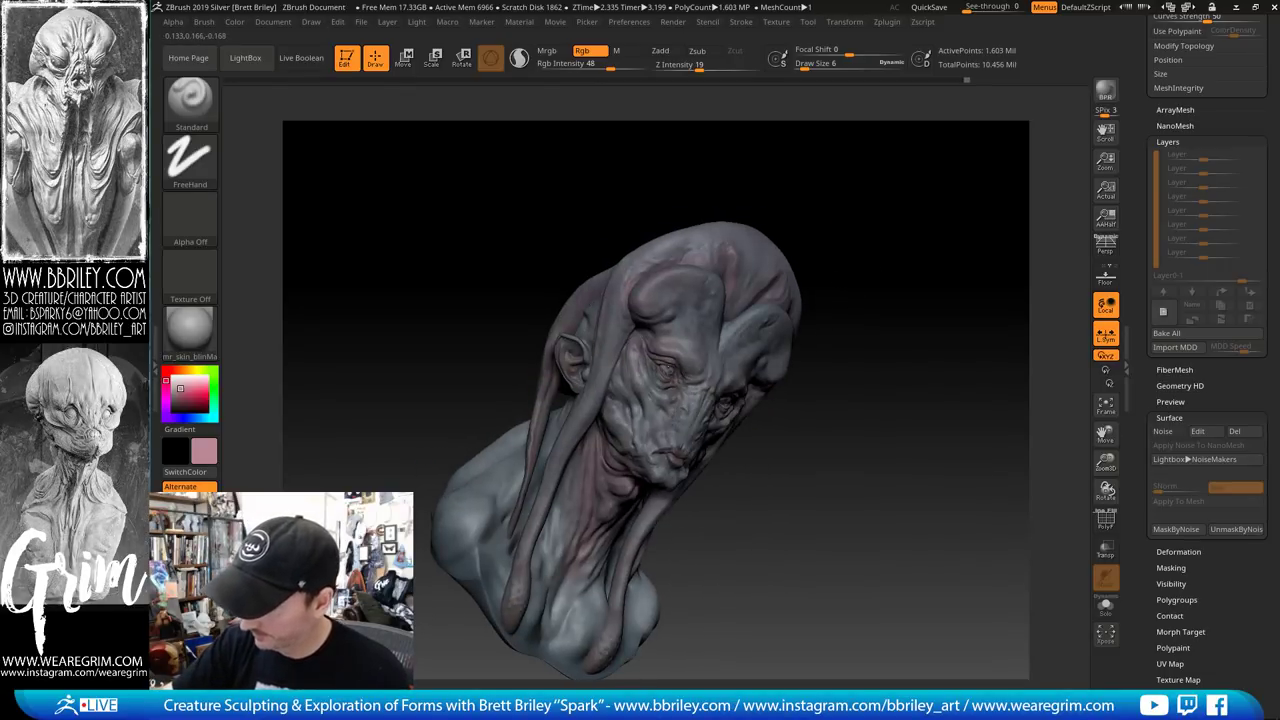
{"action": "left_click_drag", "start_coordinate": [851, 320], "coordinate": [830, 275]}
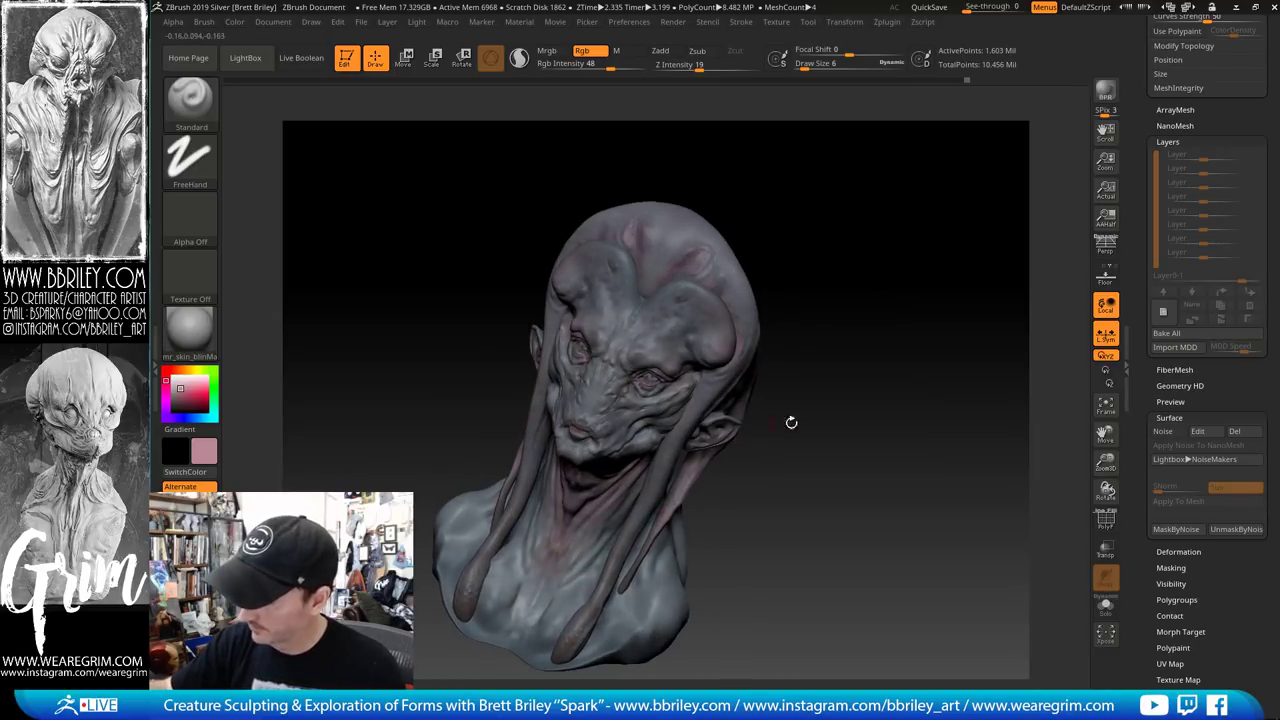
{"action": "left_click_drag", "start_coordinate": [791, 422], "coordinate": [555, 481]}
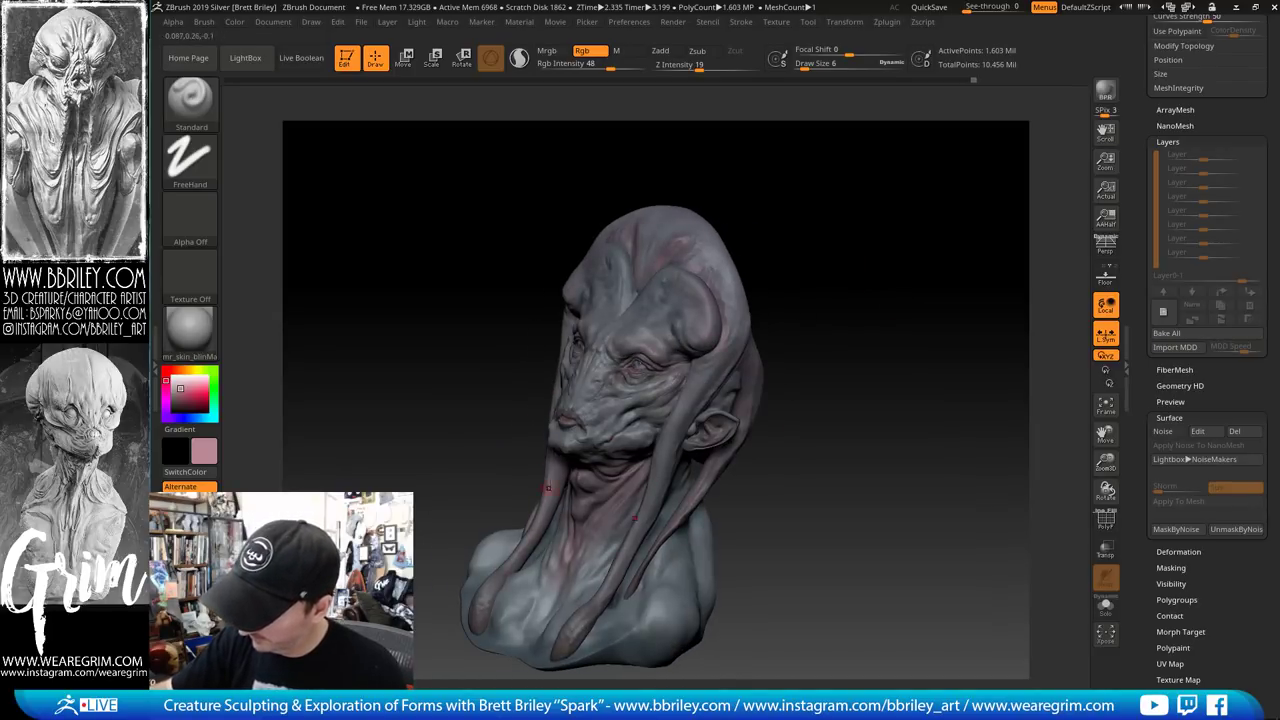
{"action": "mouse_move", "coordinate": [814, 343]}
{"action": "left_mouse_down"}
{"action": "mouse_move", "coordinate": [877, 329]}
{"action": "mouse_move", "coordinate": [824, 345]}
{"action": "mouse_move", "coordinate": [843, 365]}
{"action": "left_mouse_up"}
{"action": "mouse_move", "coordinate": [886, 323]}
{"action": "left_mouse_down"}
{"action": "mouse_move", "coordinate": [909, 268]}
{"action": "mouse_move", "coordinate": [900, 336]}
{"action": "mouse_move", "coordinate": [885, 231]}
{"action": "mouse_move", "coordinate": [890, 276]}
{"action": "left_mouse_up"}
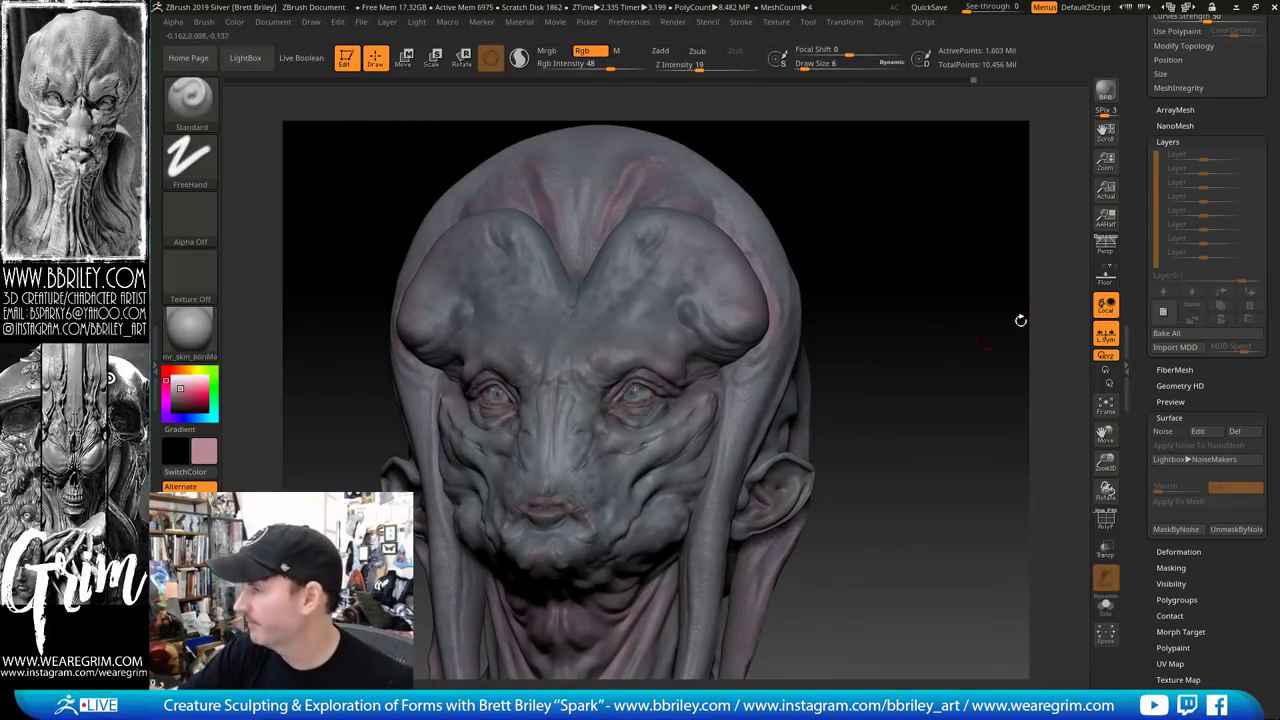
Switch to the face subtool and make its rough, skin and untitled sculpt layers visible
{"action": "left_click_drag", "start_coordinate": [1146, 272], "coordinate": [1147, 350]}
{"action": "left_click", "coordinate": [906, 280], "text": "alt"}
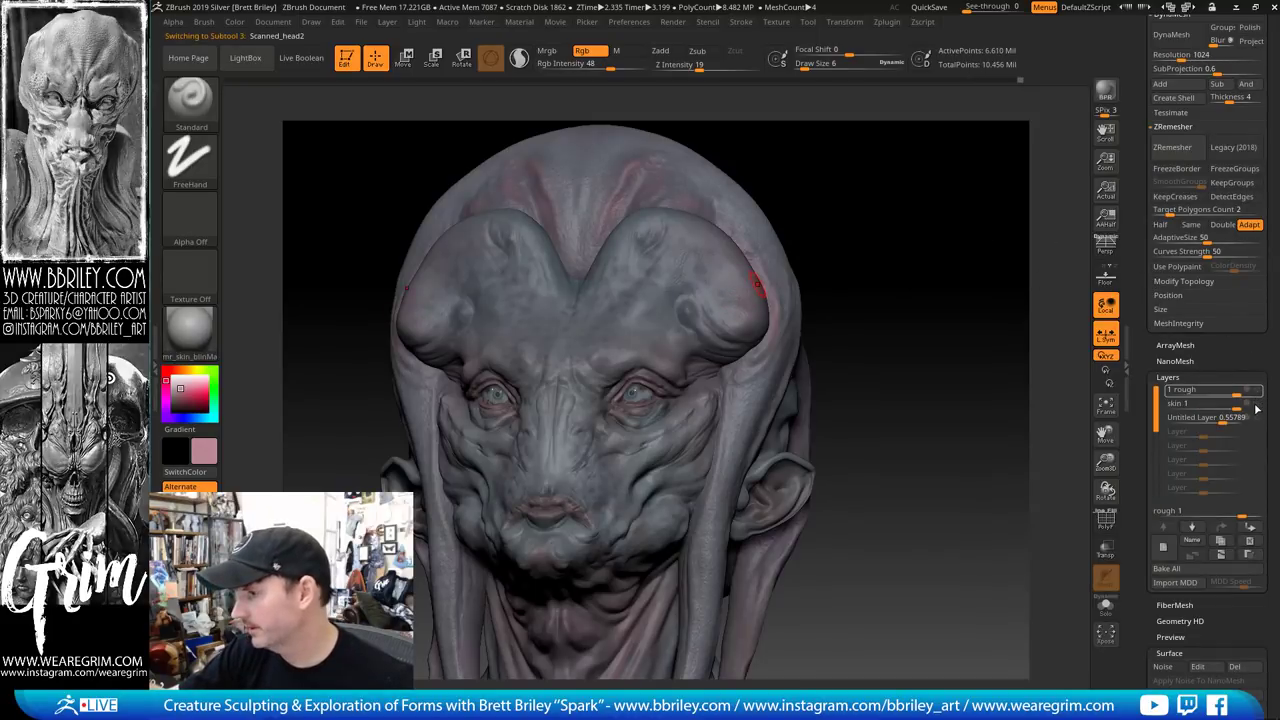
{"action": "left_click", "coordinate": [1259, 406]}
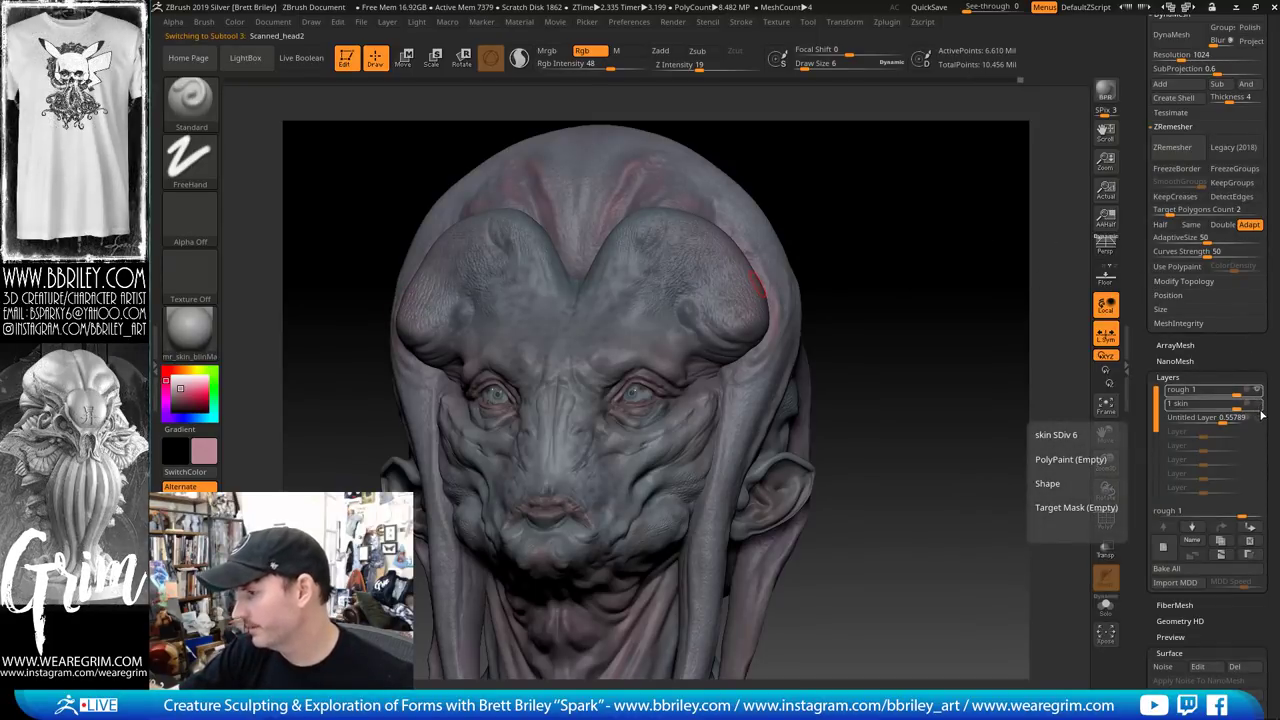
{"action": "left_click", "coordinate": [1262, 416]}
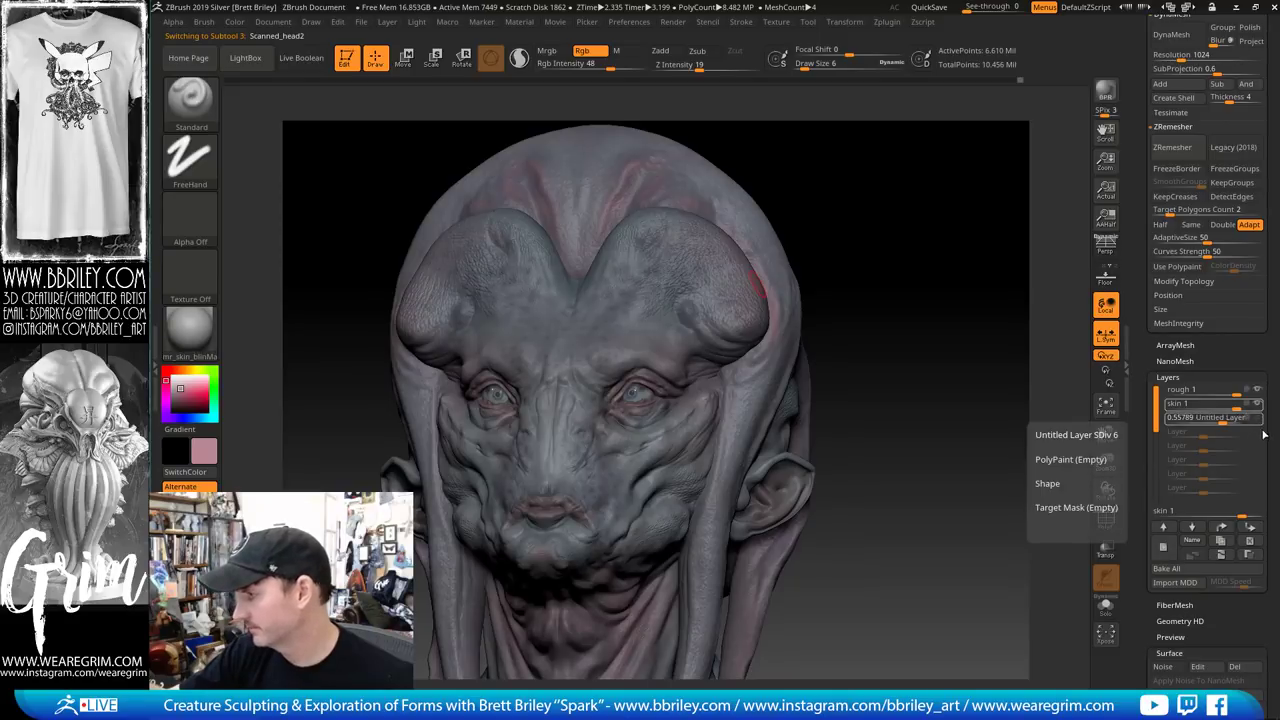
Save the sculpt as a tool file and save the project as episode_21
{"action": "mouse_move", "coordinate": [971, 386]}
{"action": "left_mouse_down"}
{"action": "mouse_move", "coordinate": [932, 318]}
{"action": "mouse_move", "coordinate": [946, 294]}
{"action": "mouse_move", "coordinate": [917, 262]}
{"action": "left_mouse_up"}
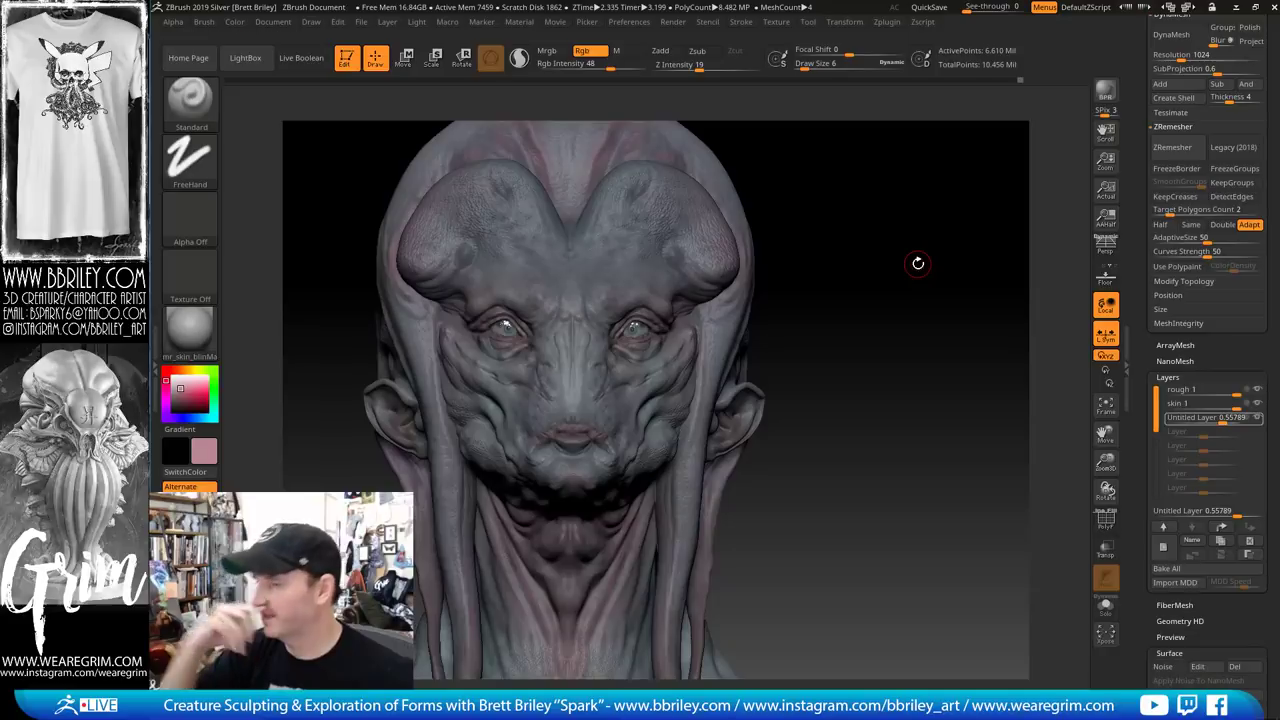
{"action": "left_click", "coordinate": [807, 21]}
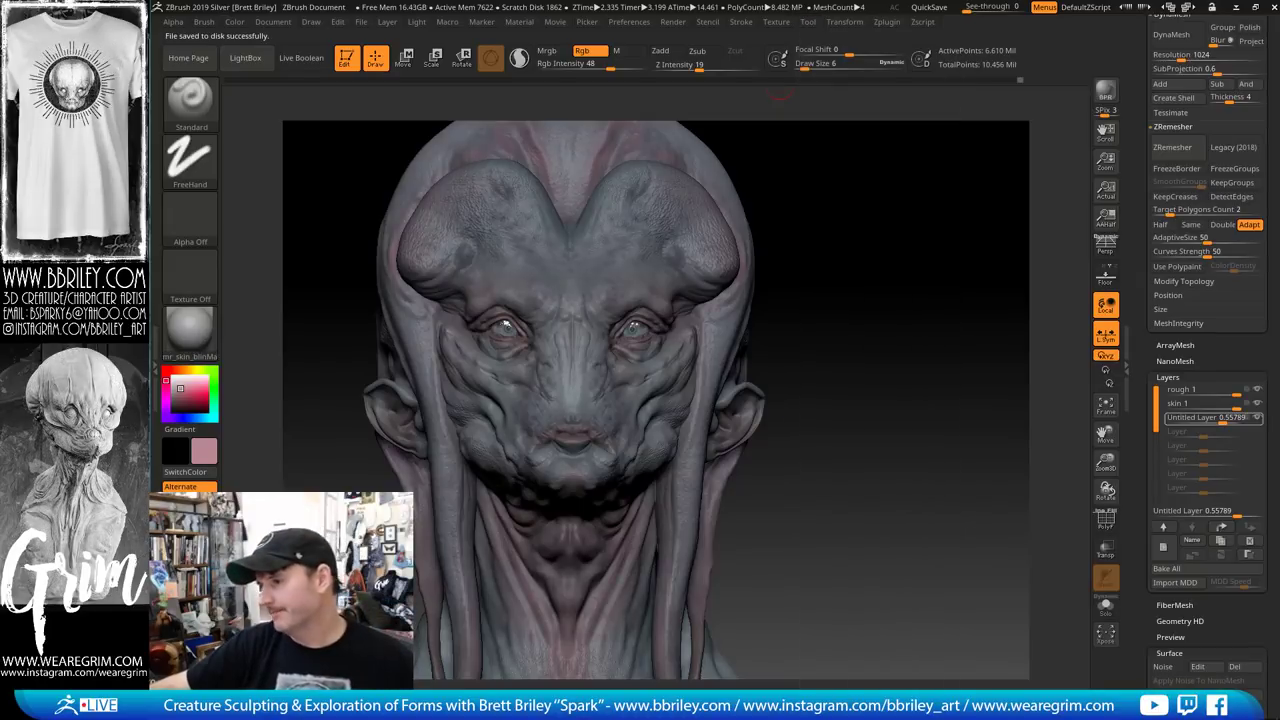
{"action": "left_click_drag", "start_coordinate": [930, 495], "coordinate": [918, 460]}
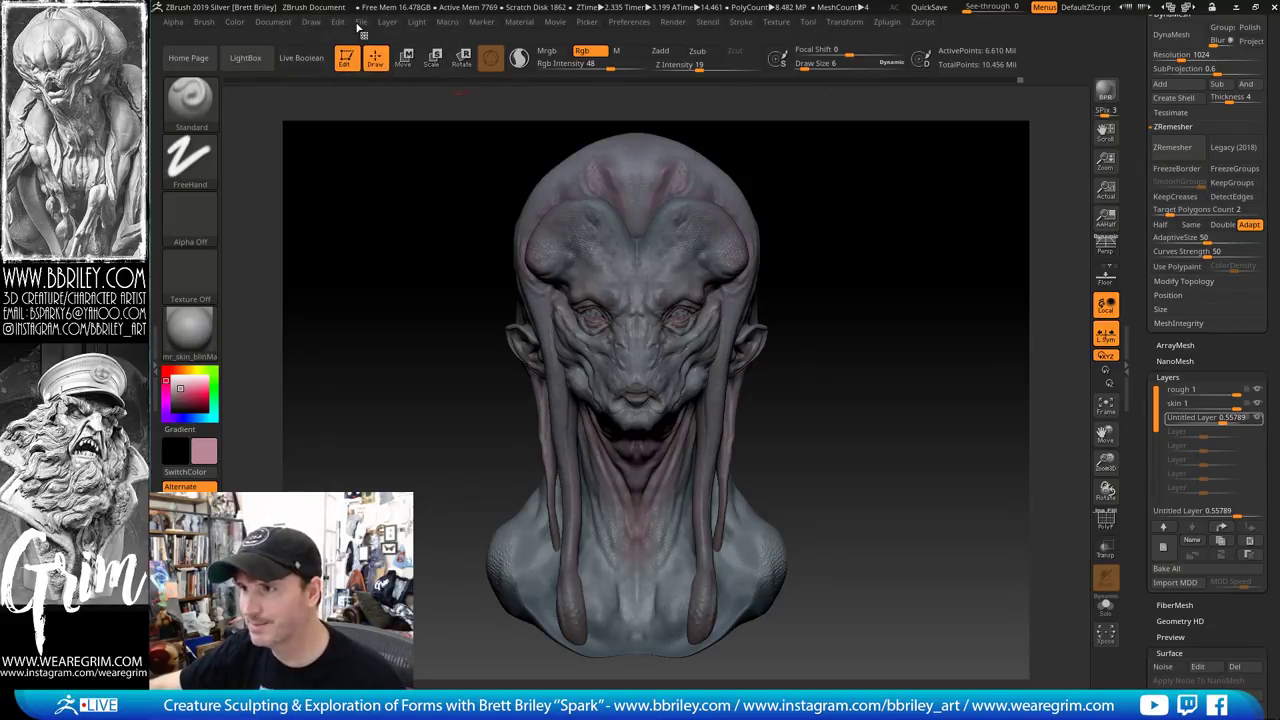
{"action": "left_click", "coordinate": [361, 21]}
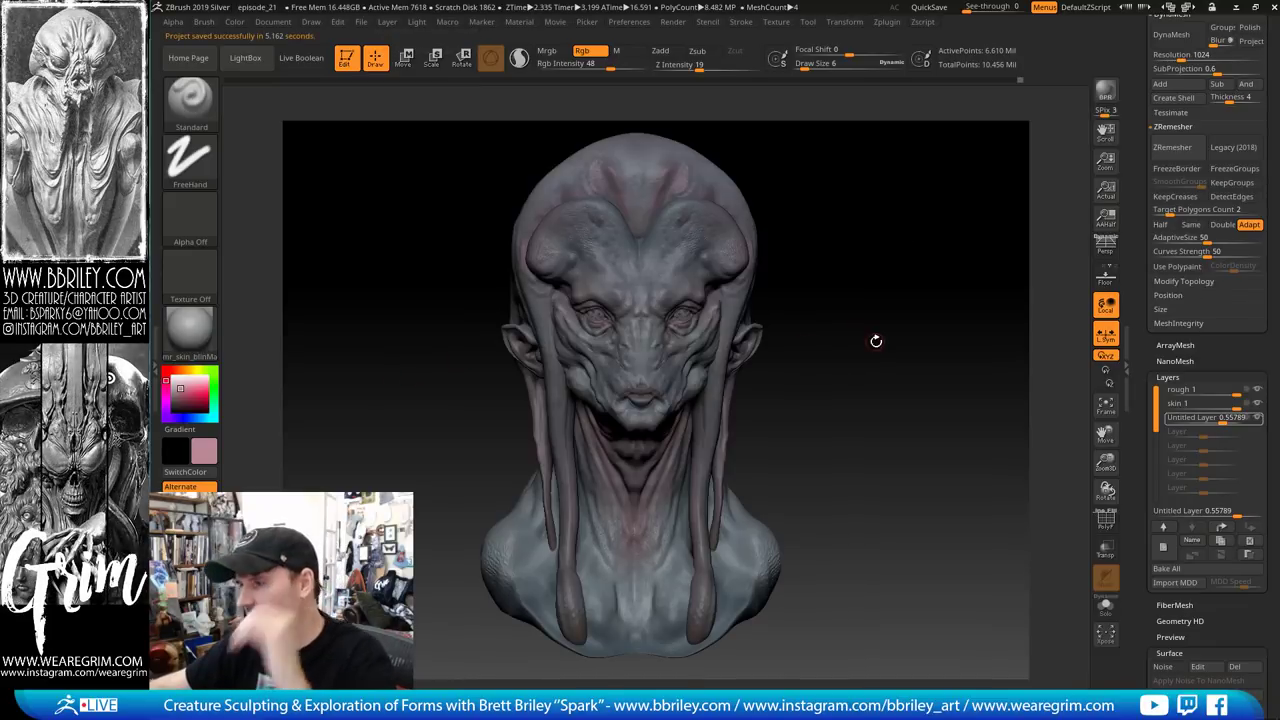
Change the document background to a flat neutral grey of RGB 112 with the gradient range at 0
{"action": "left_click_drag", "start_coordinate": [876, 341], "coordinate": [748, 407]}
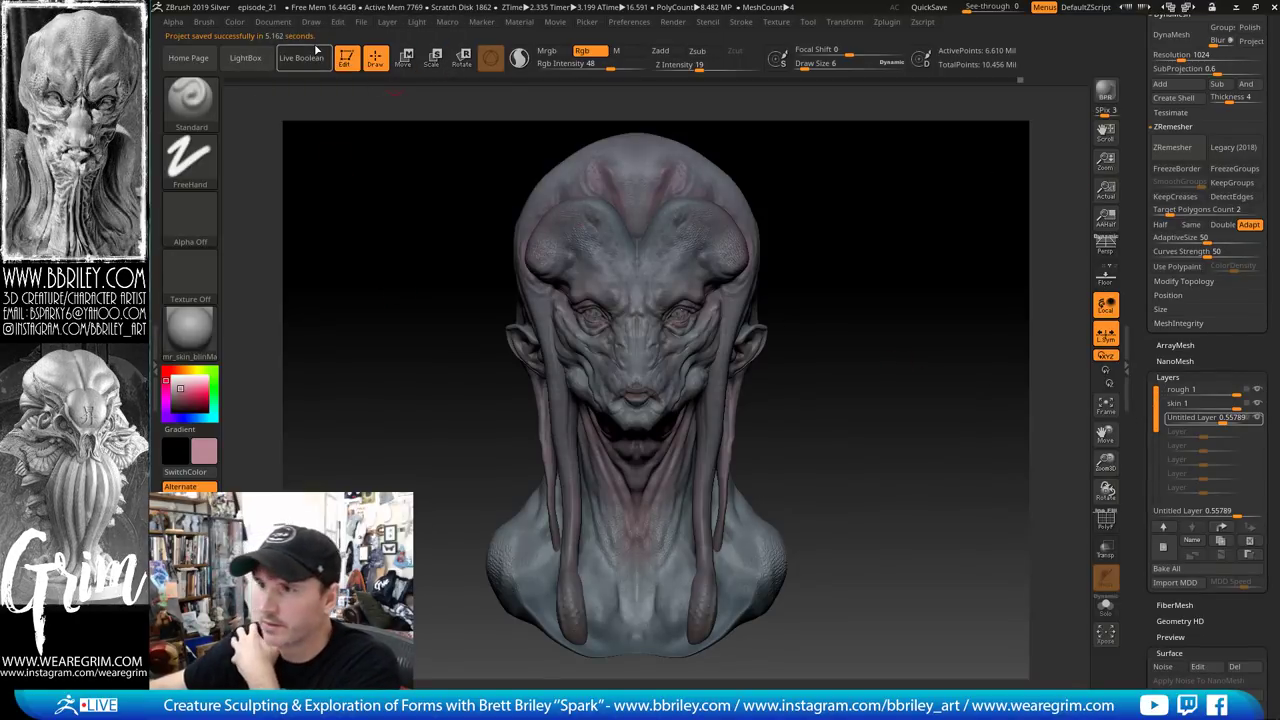
{"action": "left_click", "coordinate": [283, 28]}
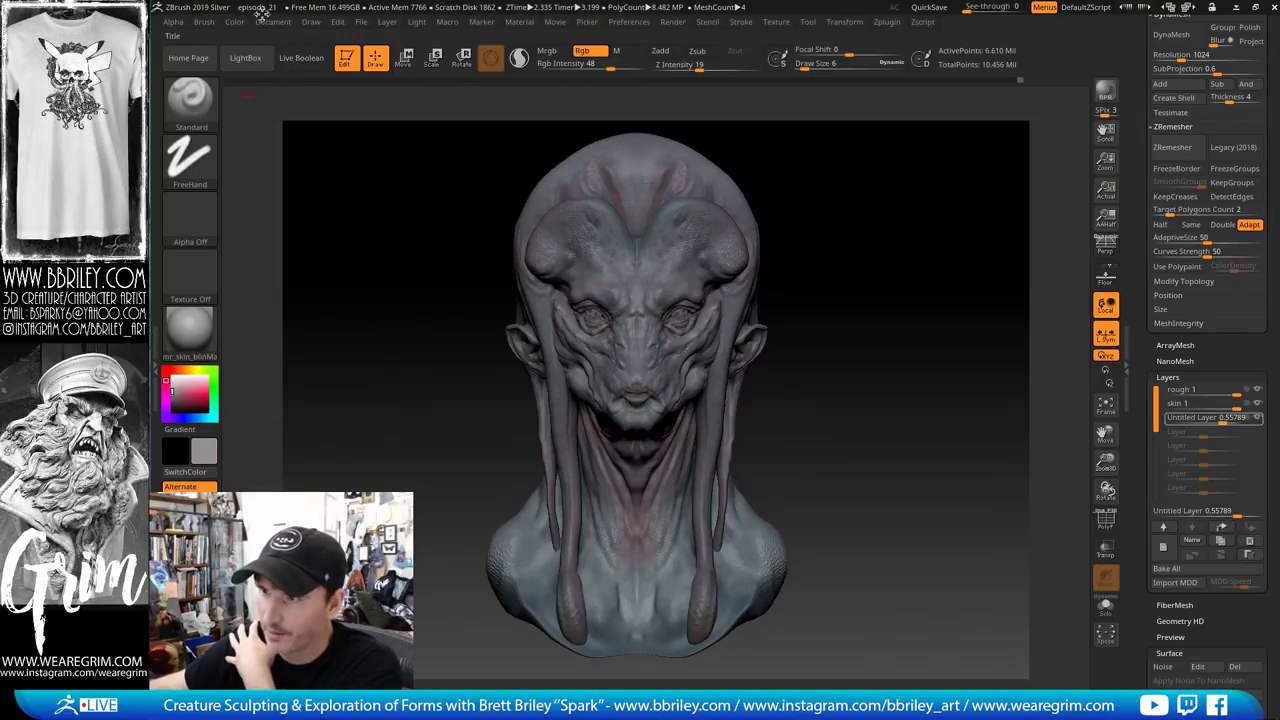
{"action": "left_click", "coordinate": [272, 22]}
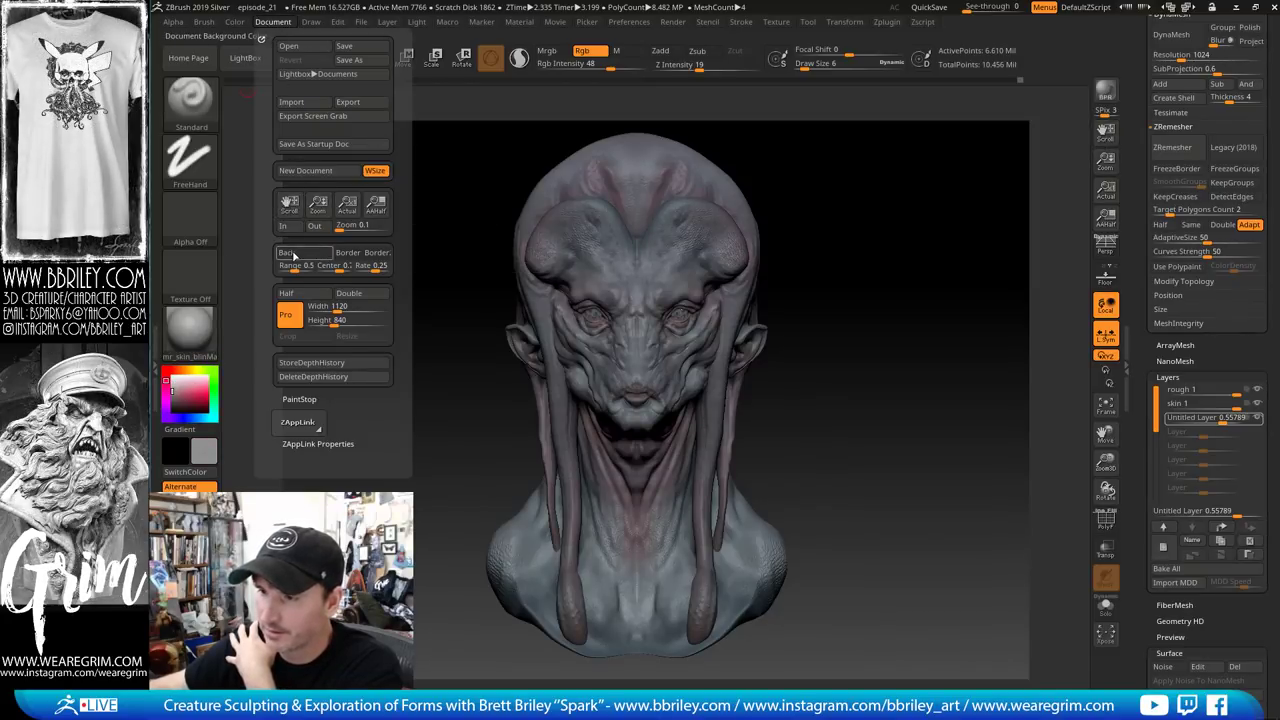
{"action": "left_click_drag", "start_coordinate": [292, 265], "coordinate": [271, 265]}
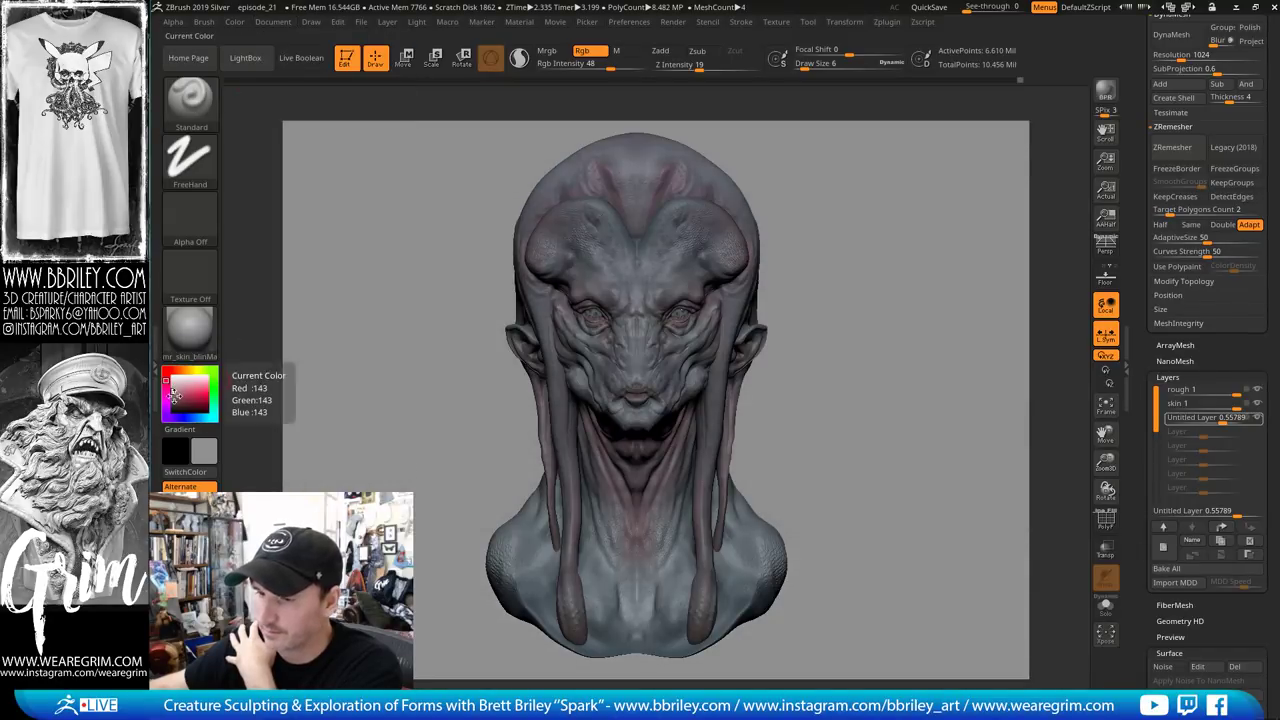
{"action": "left_click", "coordinate": [273, 22]}
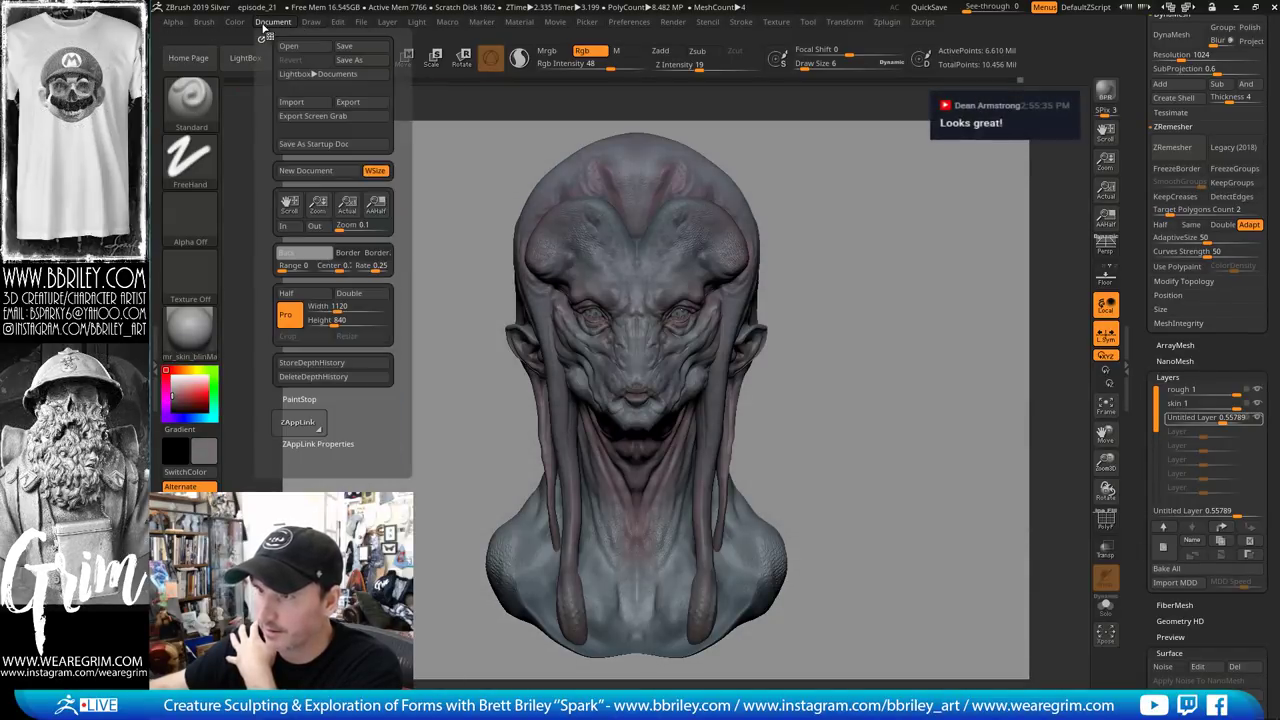
{"action": "left_click", "coordinate": [304, 255]}
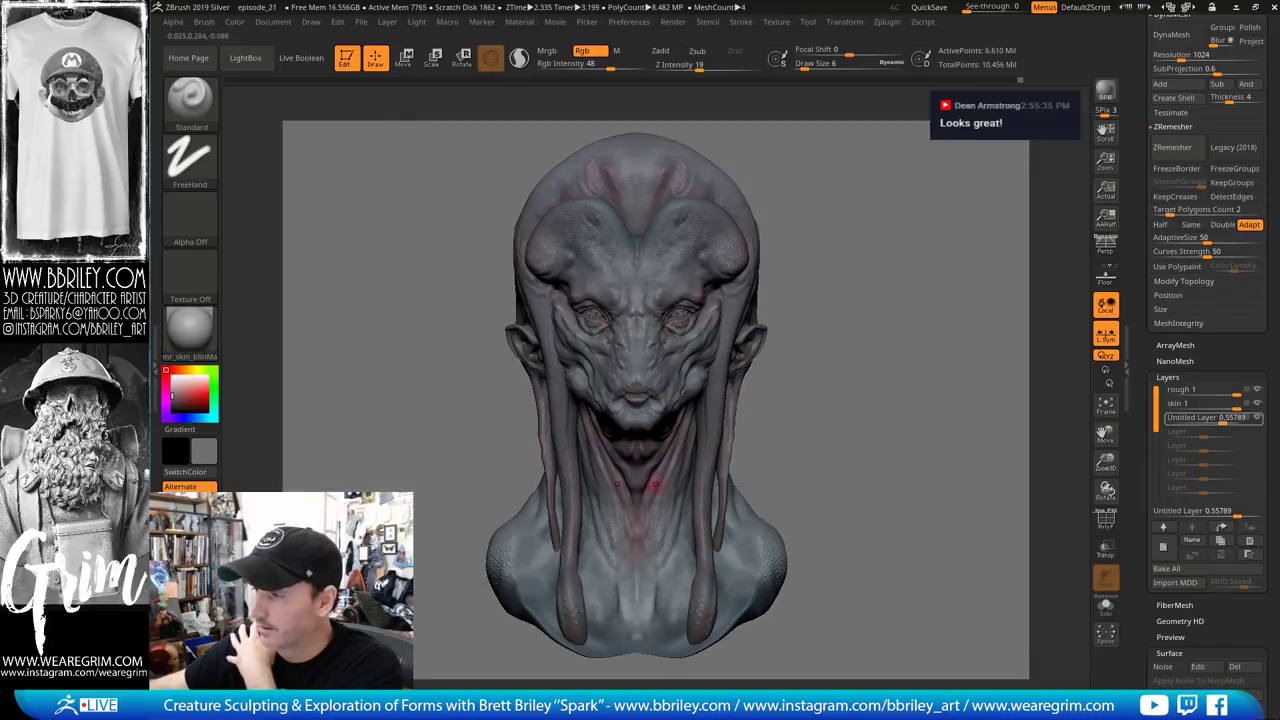
Turn on perspective and frame the creature's head and neck from the front
{"action": "left_click_drag", "start_coordinate": [886, 453], "coordinate": [880, 426]}
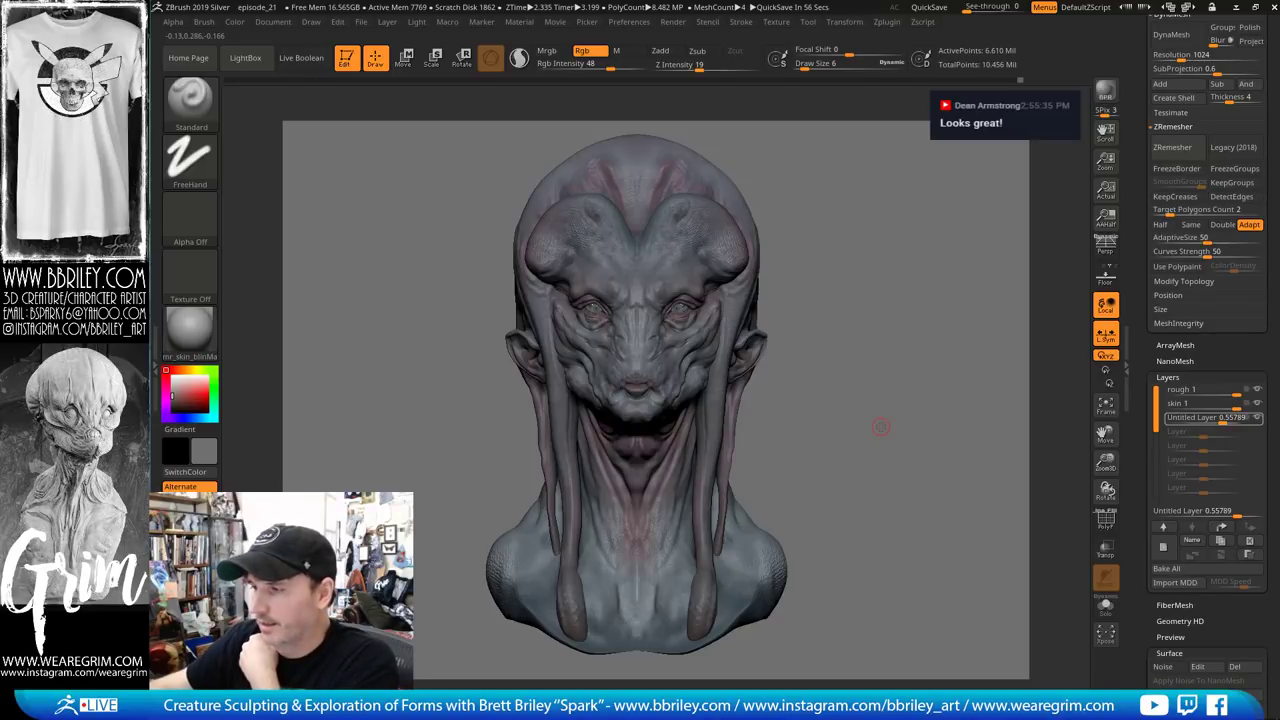
{"action": "left_click", "coordinate": [1115, 254]}
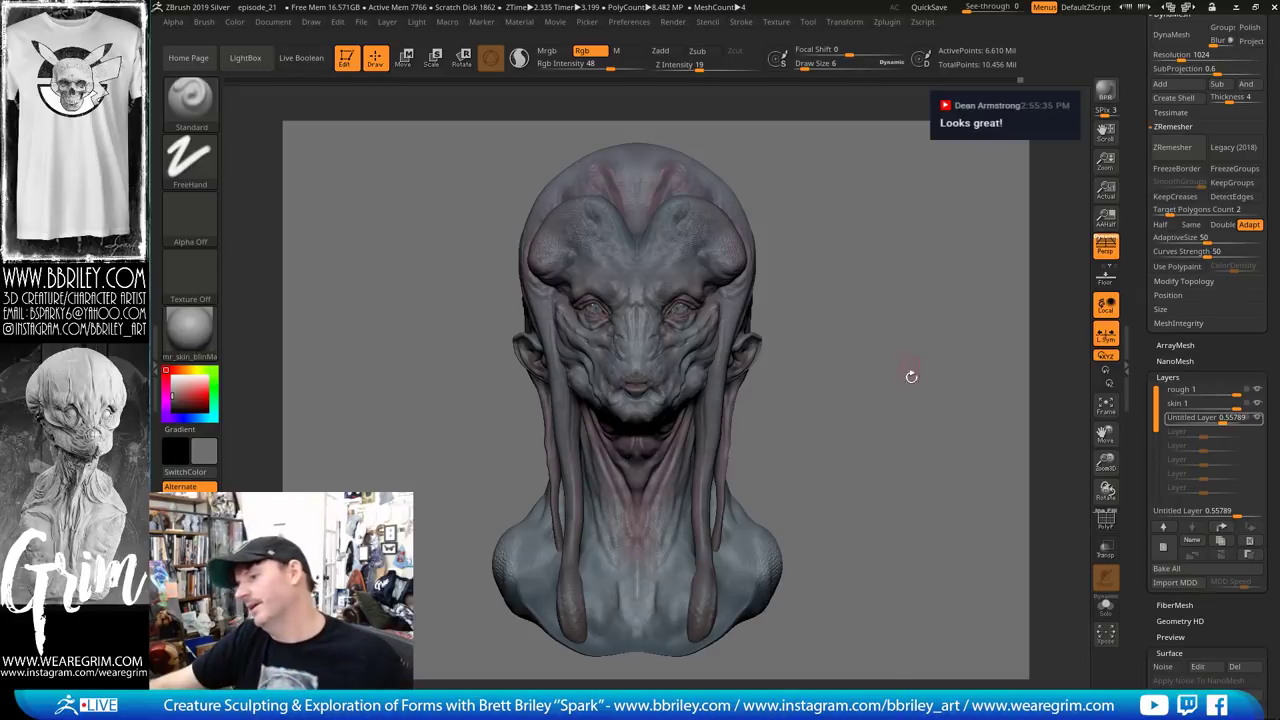
{"action": "mouse_move", "coordinate": [886, 385]}
{"action": "left_mouse_down", "text": "alt"}
{"action": "mouse_move", "coordinate": [943, 423]}
{"action": "mouse_move", "coordinate": [945, 376]}
{"action": "left_mouse_up", "text": "alt"}
{"action": "mouse_move", "coordinate": [945, 377]}
{"action": "right_mouse_down"}
{"action": "mouse_move", "coordinate": [974, 397]}
{"action": "mouse_move", "coordinate": [971, 383]}
{"action": "mouse_move", "coordinate": [972, 415]}
{"action": "mouse_move", "coordinate": [948, 418]}
{"action": "mouse_move", "coordinate": [985, 428]}
{"action": "mouse_move", "coordinate": [981, 366]}
{"action": "mouse_move", "coordinate": [971, 391]}
{"action": "mouse_move", "coordinate": [960, 350]}
{"action": "mouse_move", "coordinate": [960, 375]}
{"action": "right_mouse_up"}
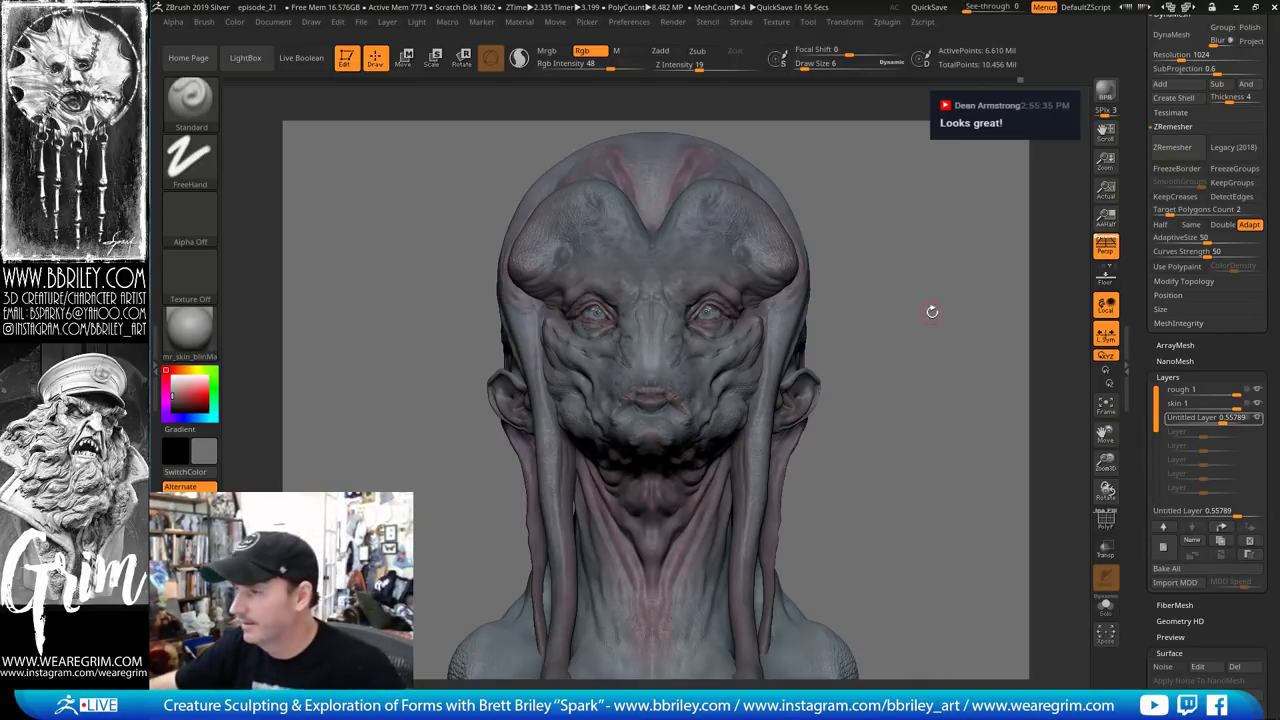
{"action": "right_click_drag", "start_coordinate": [948, 346], "coordinate": [947, 343]}
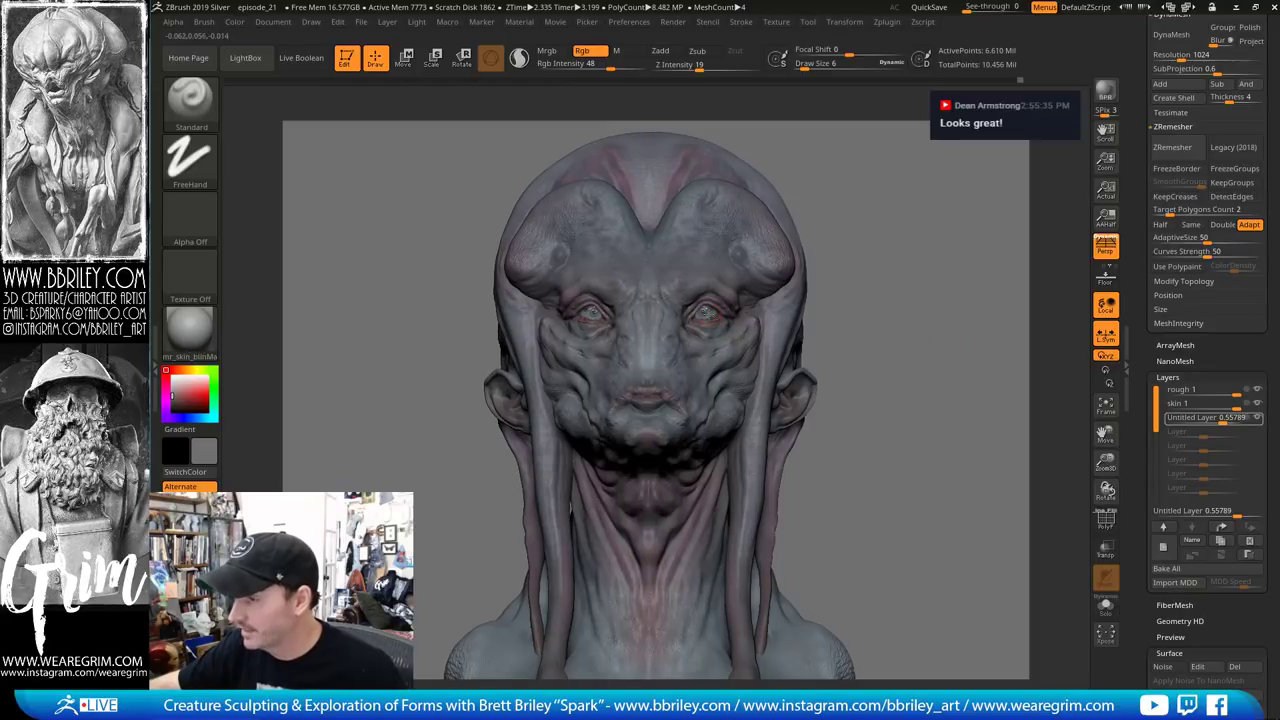
Select the eye subtool, fill it with light grey of RGB 201 at RGB intensity 30, and sample a muted pinkish-grey colour
{"action": "left_click", "coordinate": [708, 313], "text": "alt"}
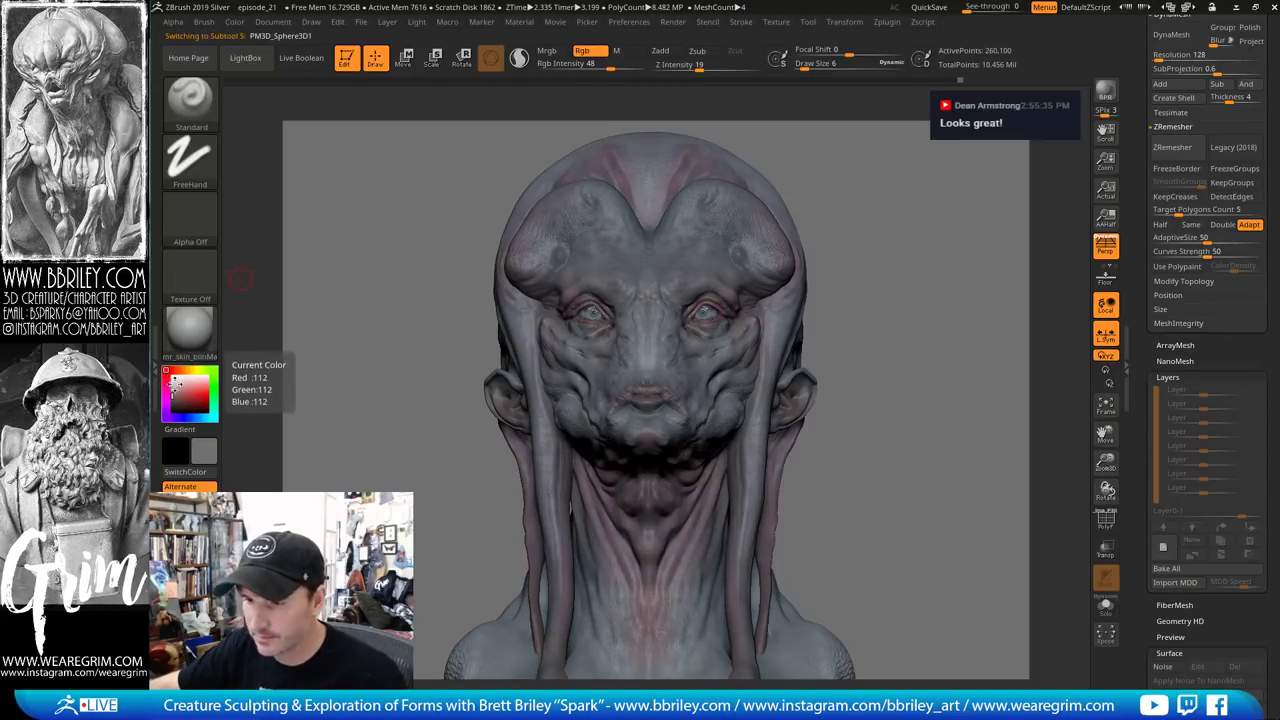
{"action": "left_click", "coordinate": [172, 383]}
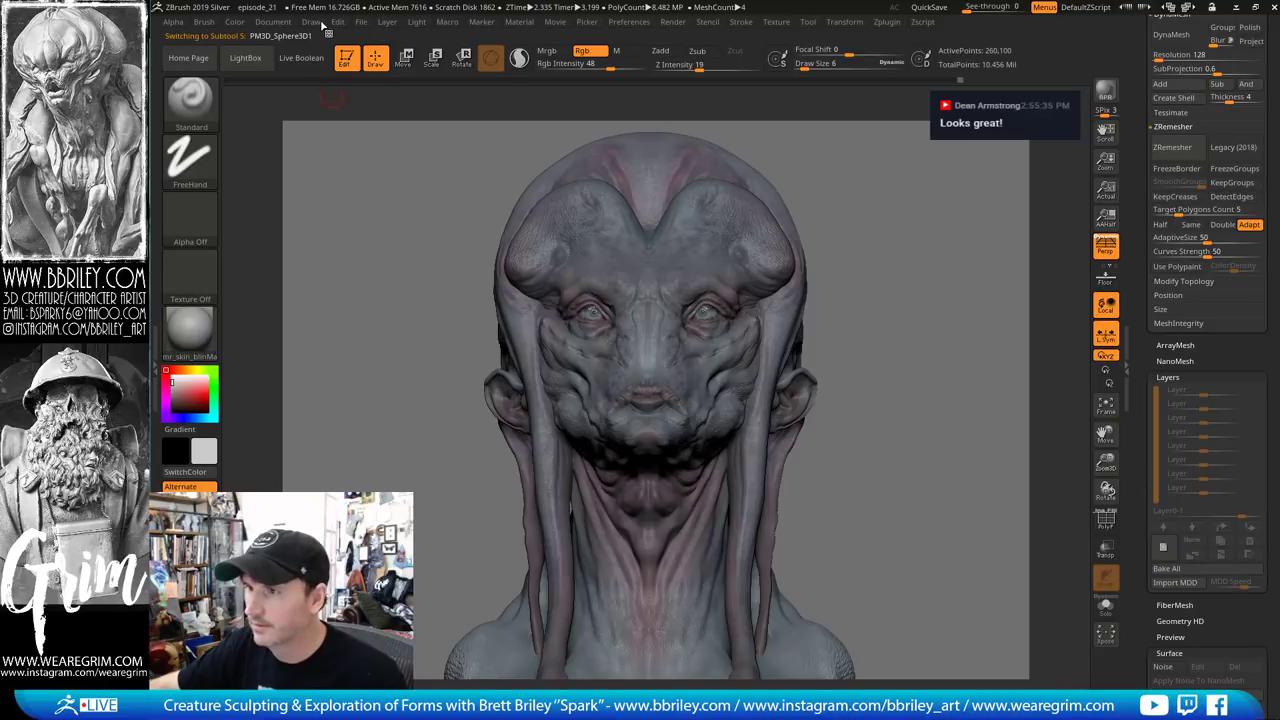
{"action": "left_click", "coordinate": [322, 22]}
{"action": "left_click", "coordinate": [234, 22]}
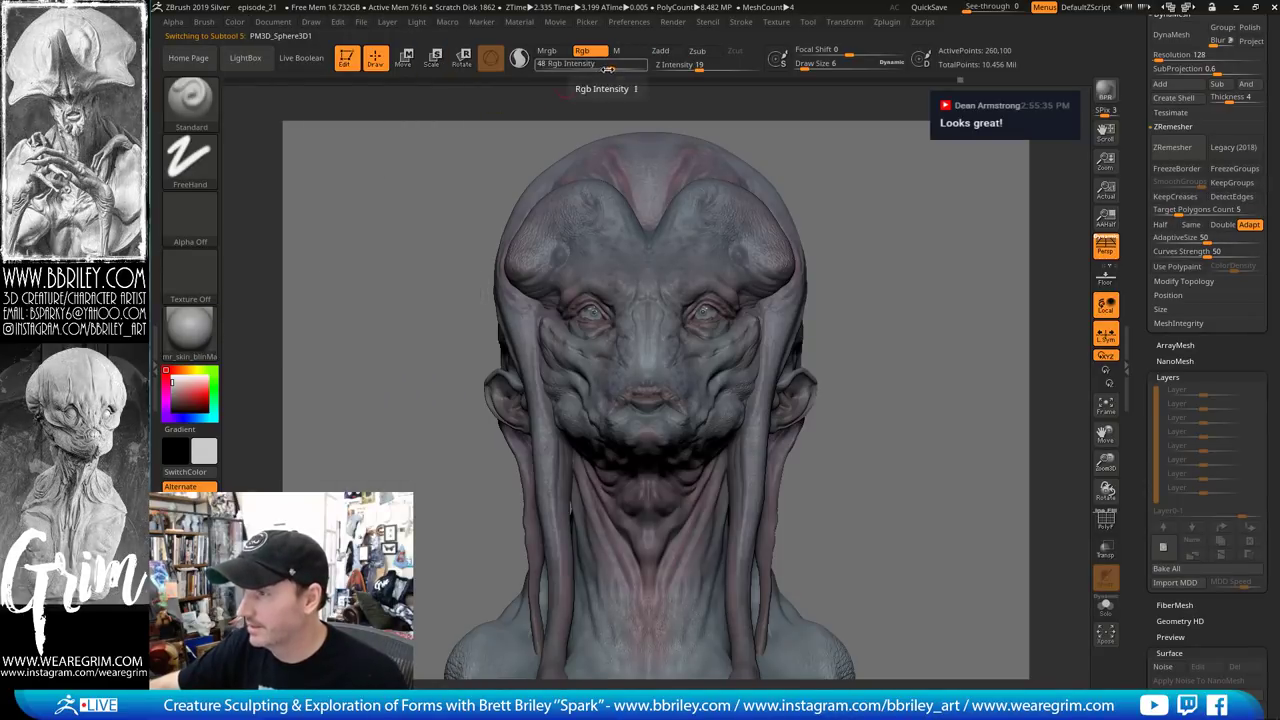
{"action": "left_click_drag", "start_coordinate": [607, 68], "coordinate": [587, 68]}
{"action": "left_click", "coordinate": [234, 22]}
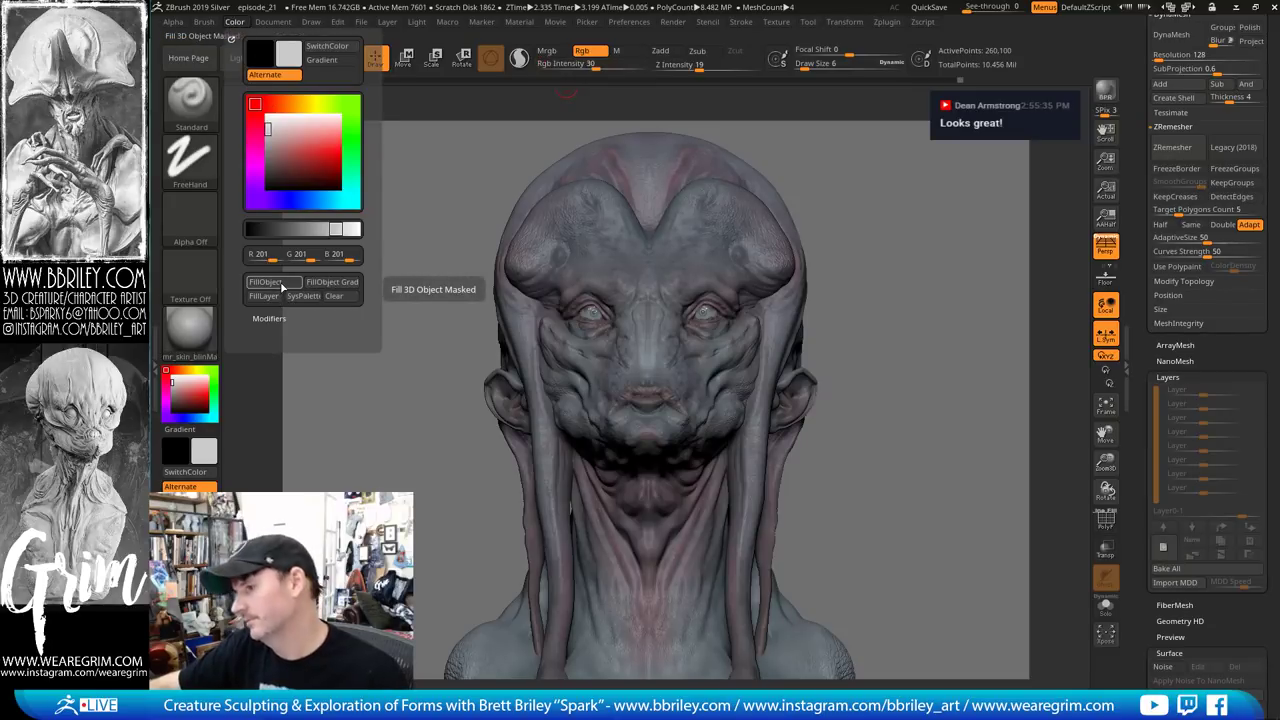
{"action": "key", "text": "c"}
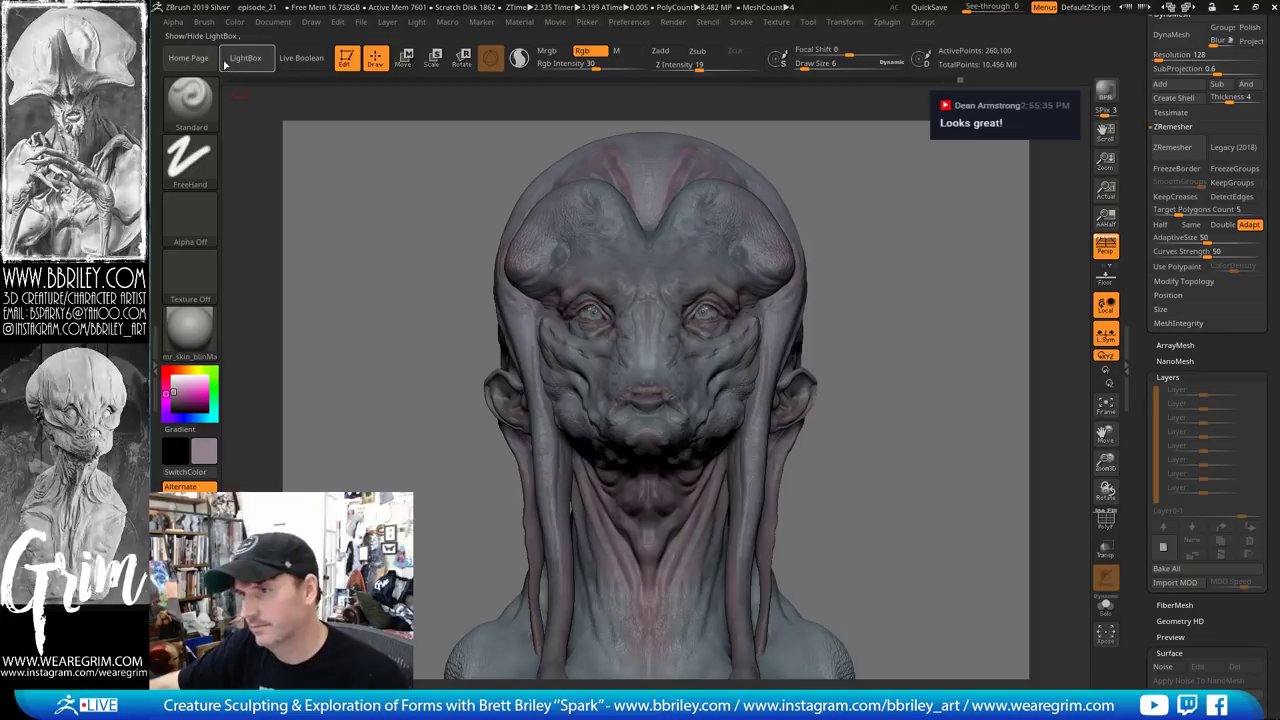
{"action": "left_click", "coordinate": [234, 22]}
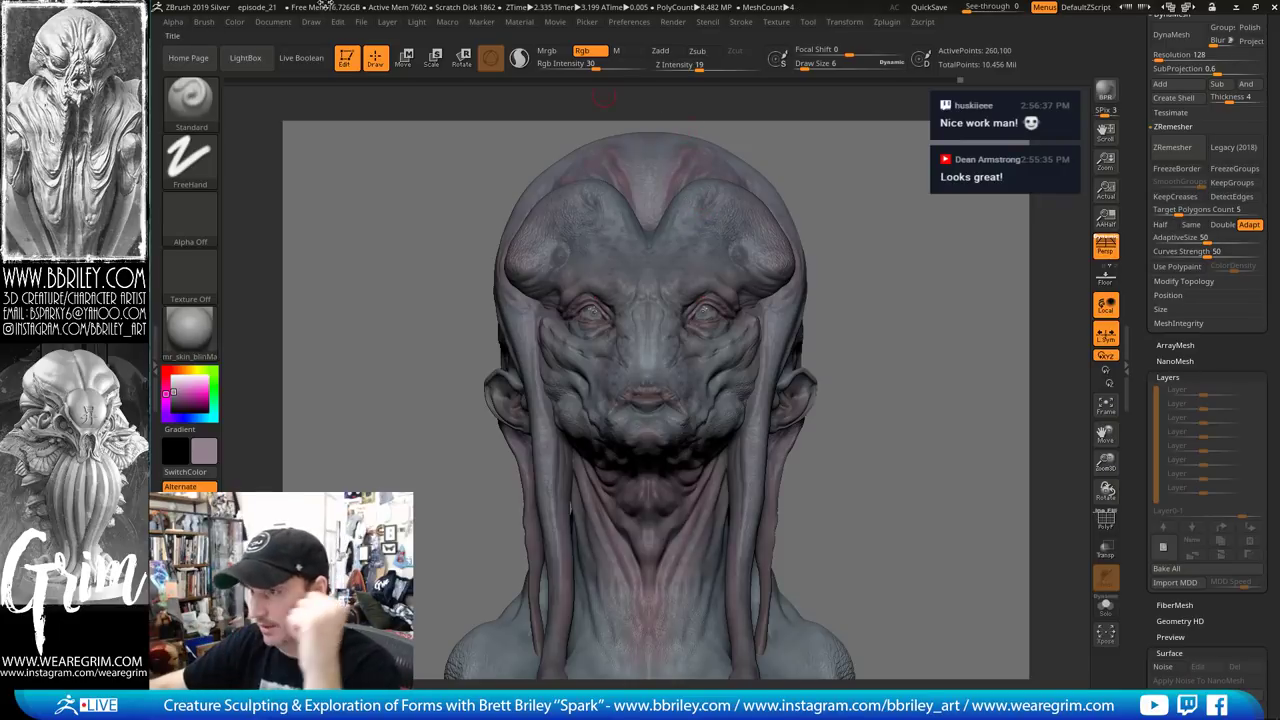
Try camera focal lengths of 50 mm and 35 mm on the creature's head
{"action": "left_click", "coordinate": [311, 22]}
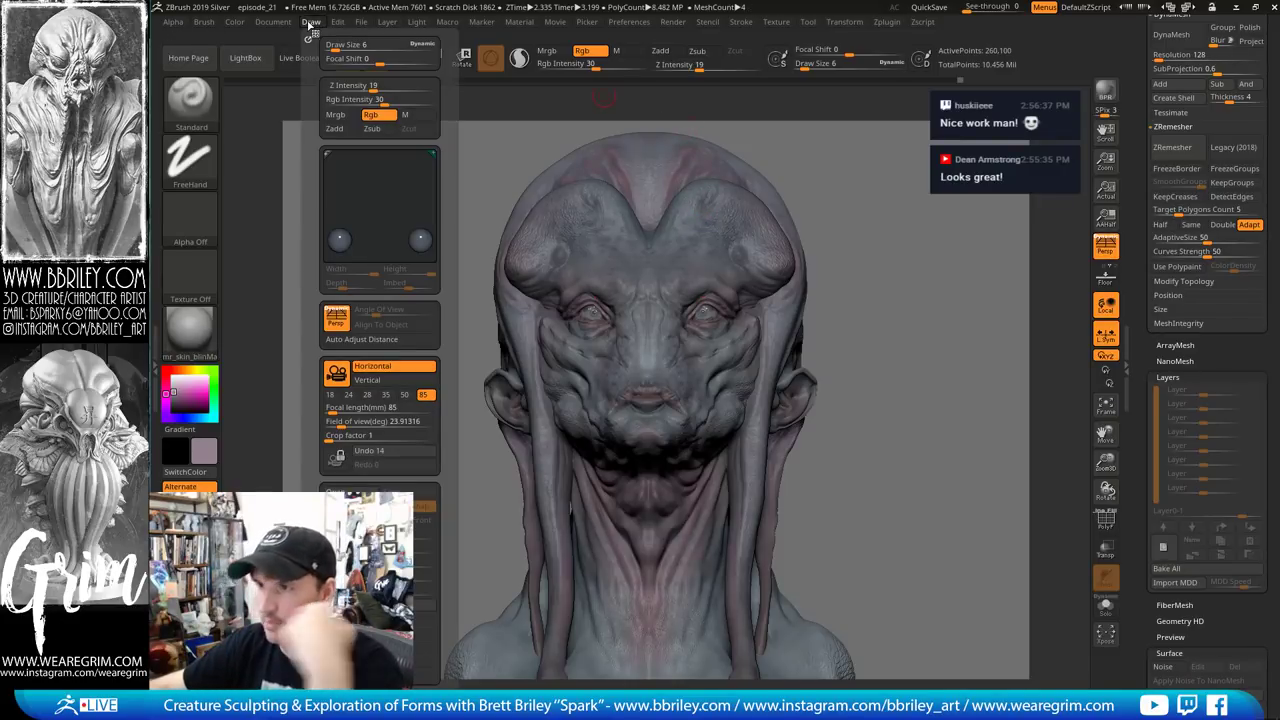
{"action": "left_click_drag", "start_coordinate": [307, 190], "coordinate": [326, 93]}
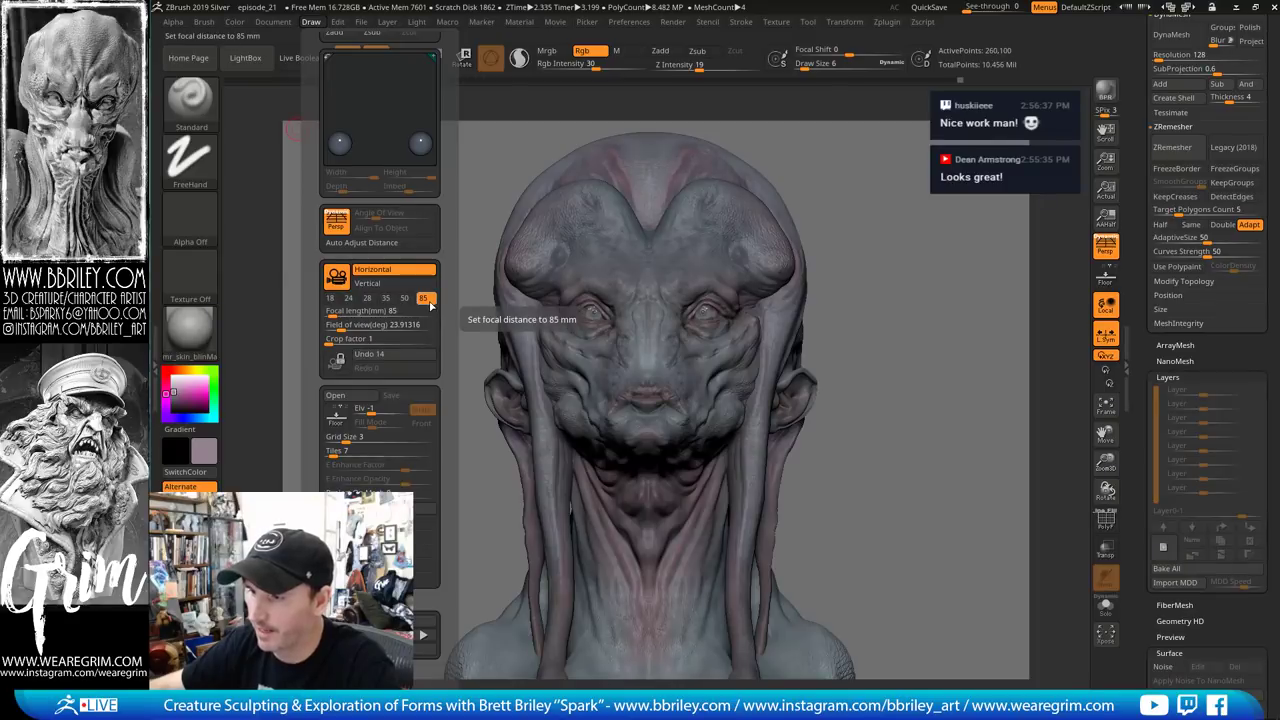
{"action": "left_click", "coordinate": [405, 300]}
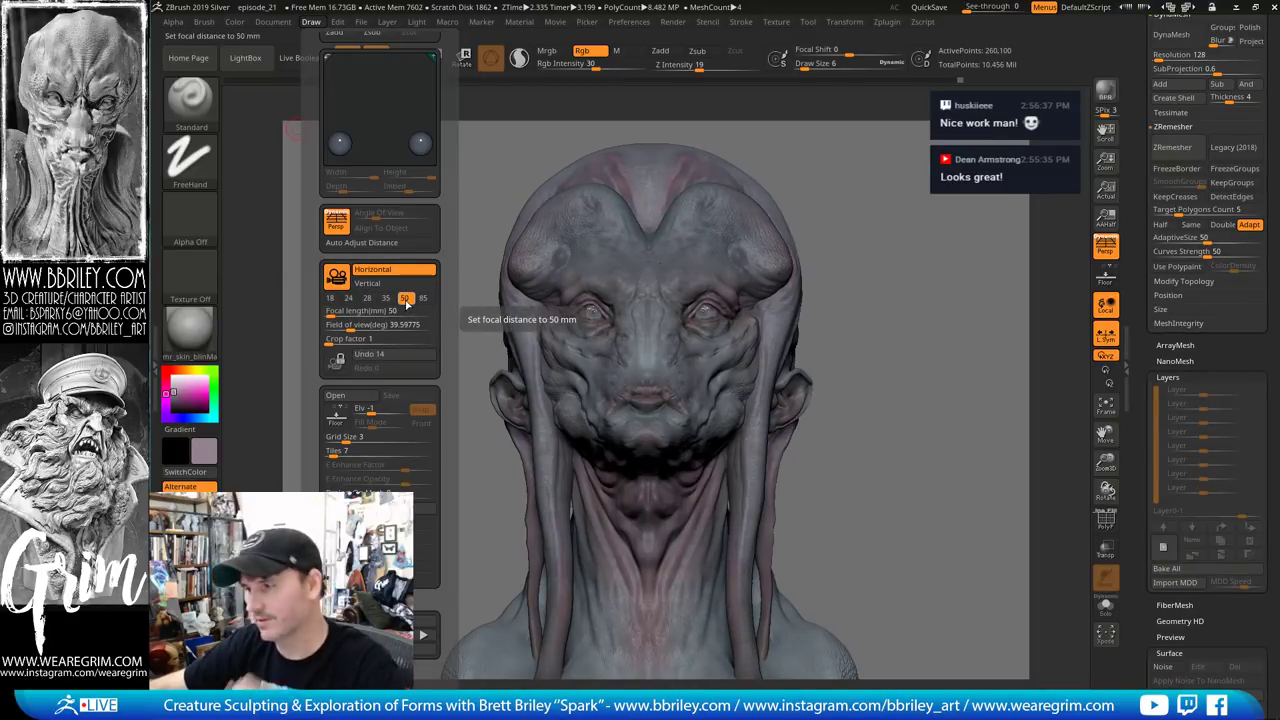
{"action": "left_click", "coordinate": [386, 299]}
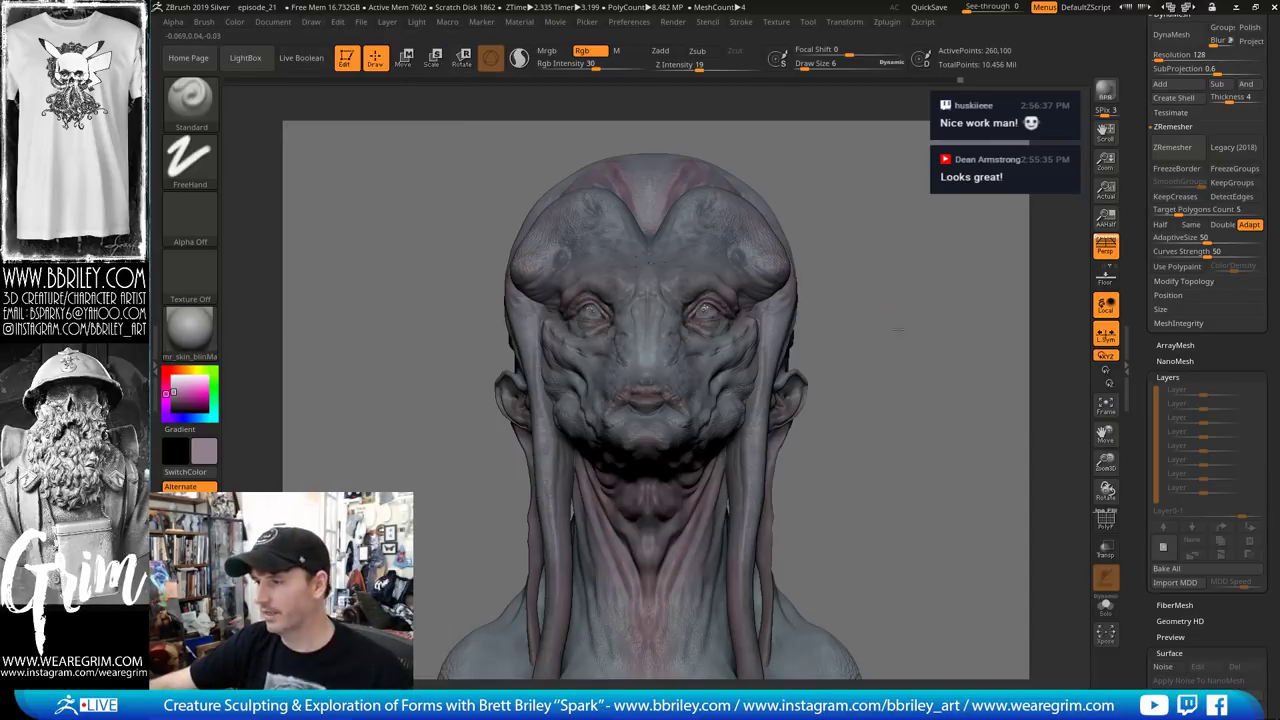
{"action": "mouse_move", "coordinate": [897, 326]}
{"action": "left_mouse_down"}
{"action": "mouse_move", "coordinate": [902, 346]}
{"action": "mouse_move", "coordinate": [945, 338]}
{"action": "mouse_move", "coordinate": [898, 342]}
{"action": "left_mouse_up"}
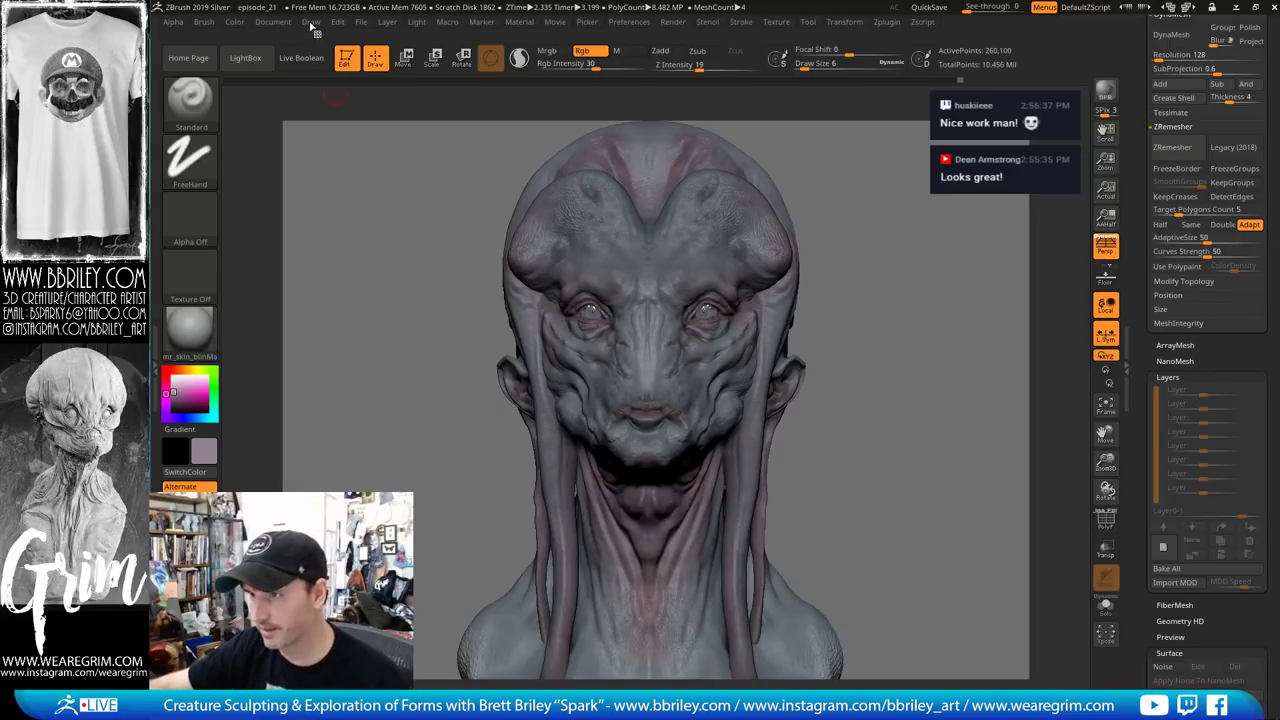
Set the camera's focal length to 70 mm
{"action": "left_click", "coordinate": [311, 22]}
{"action": "left_click", "coordinate": [424, 396]}
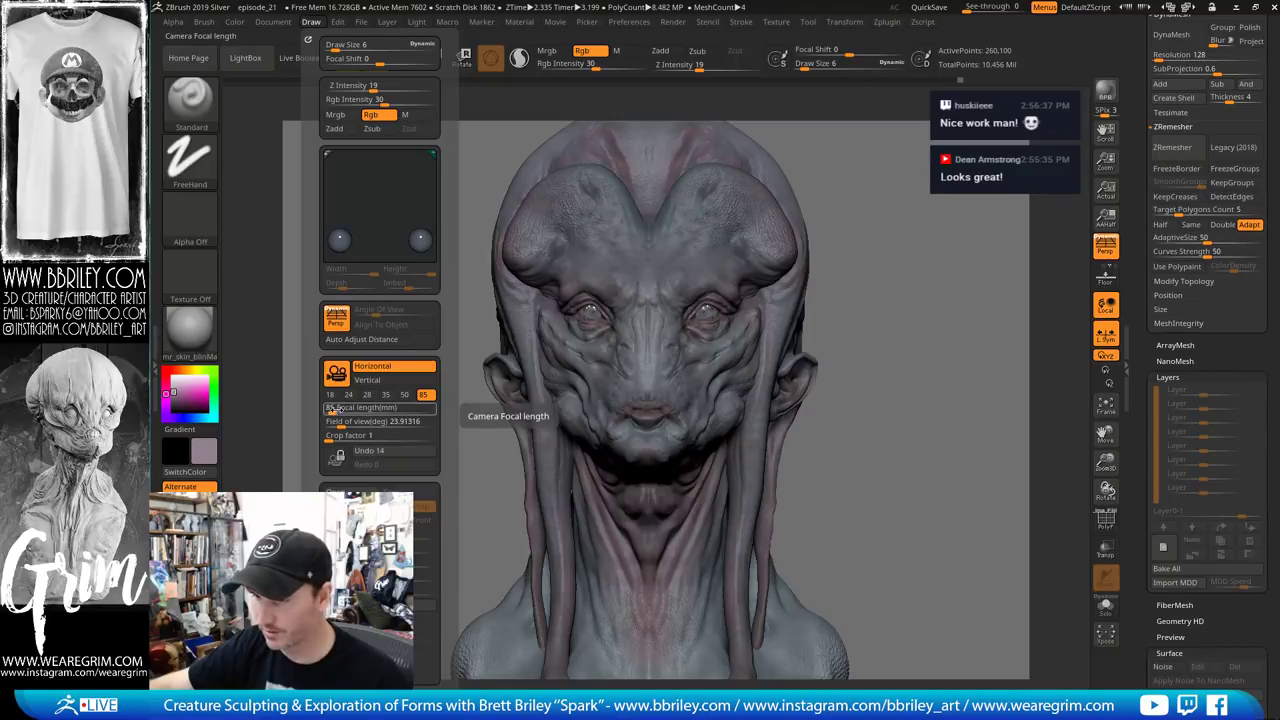
{"action": "left_click_drag", "start_coordinate": [333, 410], "coordinate": [332, 411]}
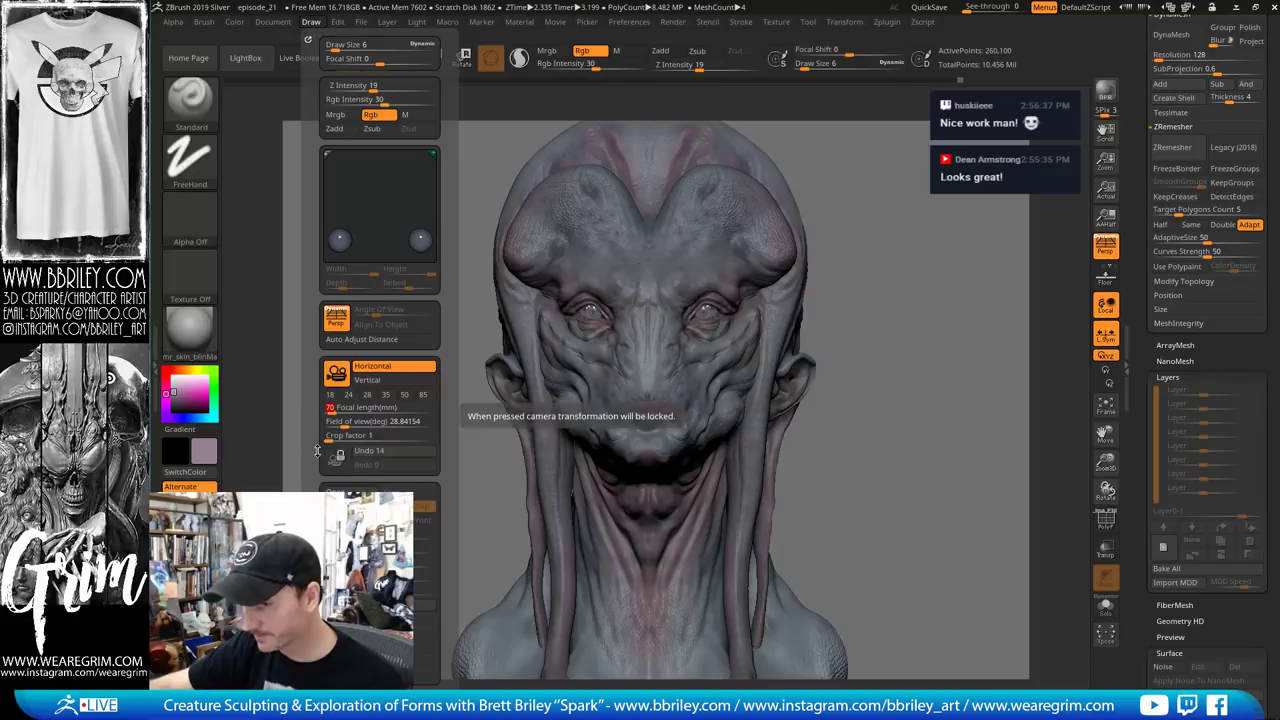
{"action": "left_click_drag", "start_coordinate": [323, 447], "coordinate": [323, 408]}
{"action": "scroll", "coordinate": [323, 405], "scroll_direction": "down", "scroll_amount": 4}
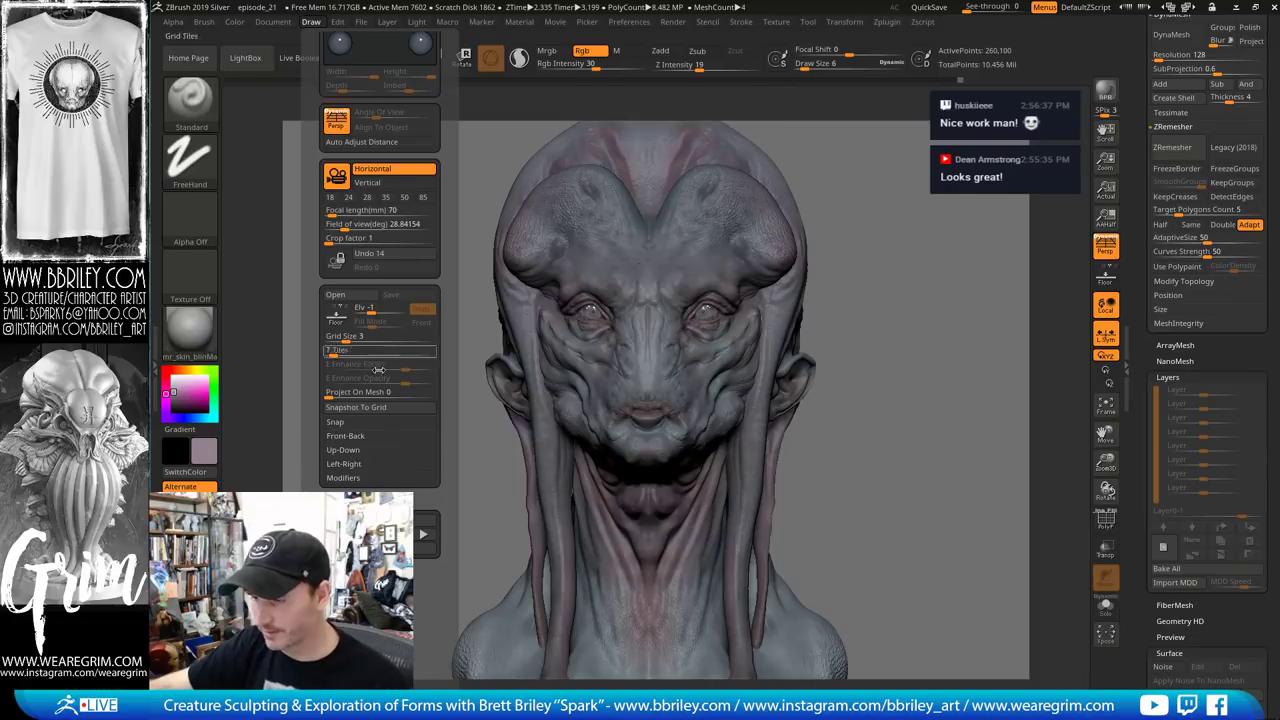
{"action": "left_click", "coordinate": [311, 21]}
Store the current front view in the ZAppLink properties and recall it after moving the model
{"action": "left_click", "coordinate": [274, 22]}
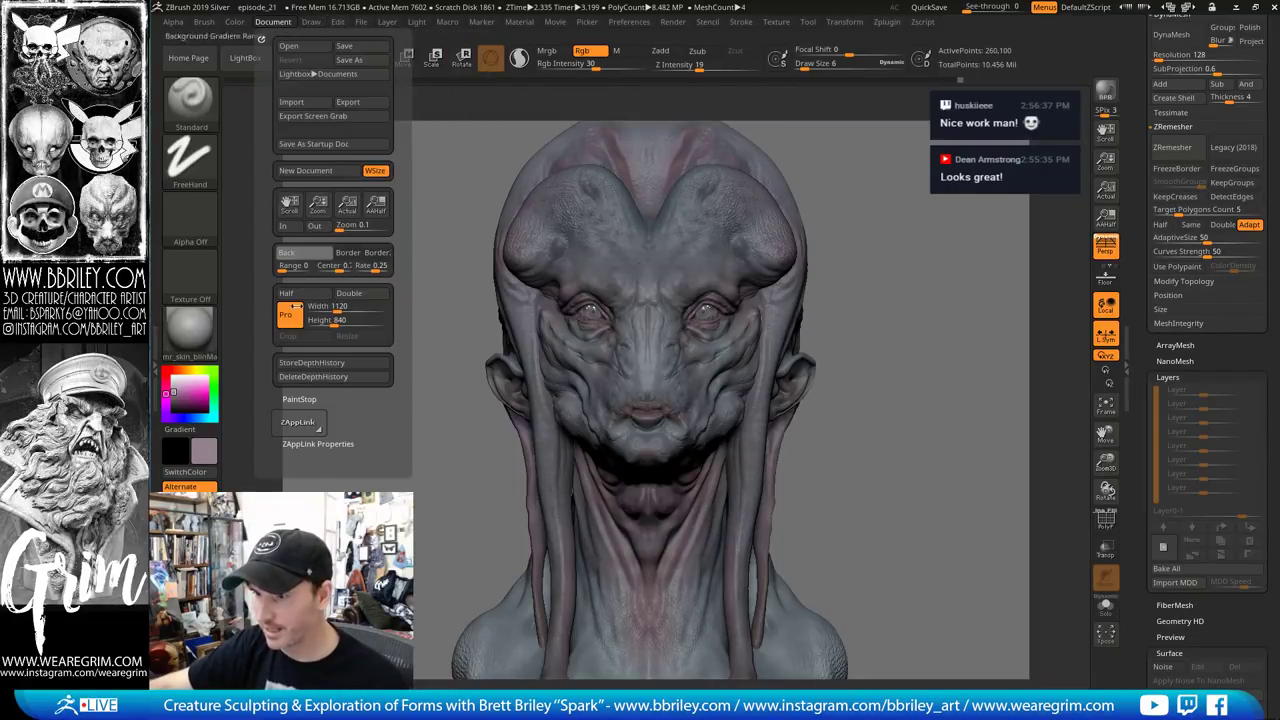
{"action": "left_click", "coordinate": [311, 445]}
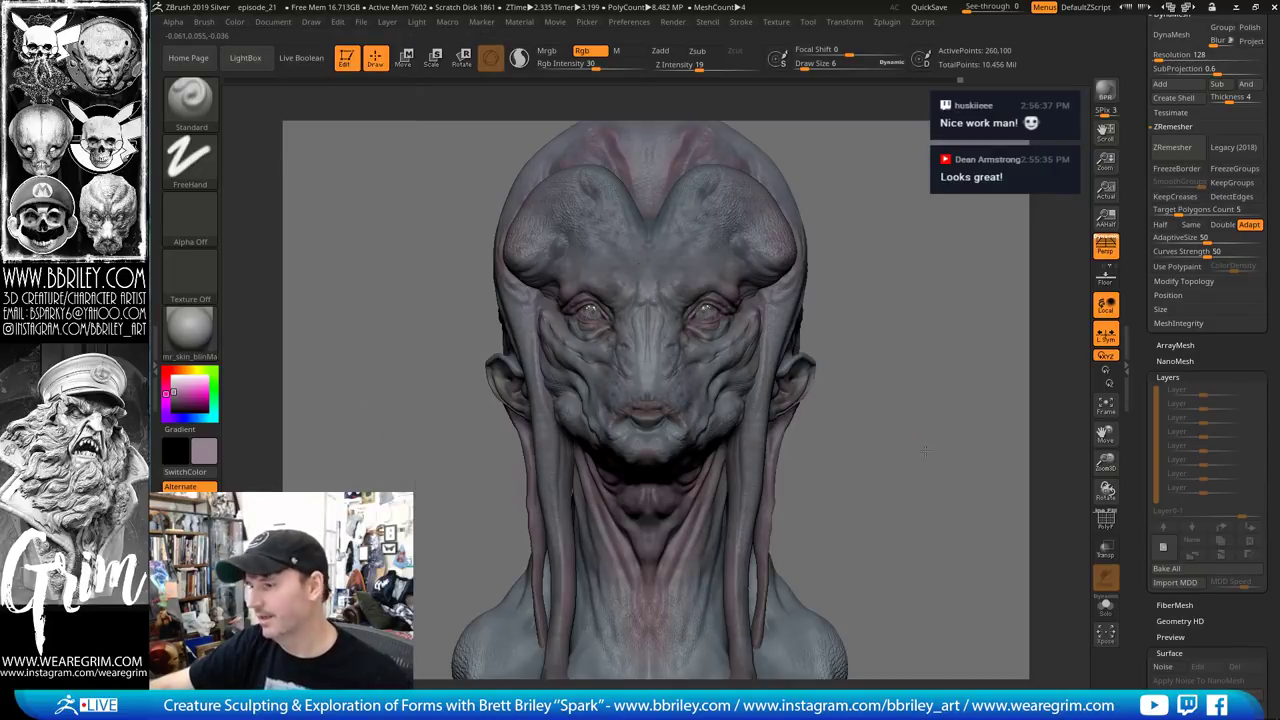
{"action": "mouse_move", "coordinate": [925, 451]}
{"action": "left_mouse_down", "text": "alt"}
{"action": "mouse_move", "coordinate": [915, 483]}
{"action": "mouse_move", "coordinate": [915, 466]}
{"action": "left_mouse_up", "text": "alt"}
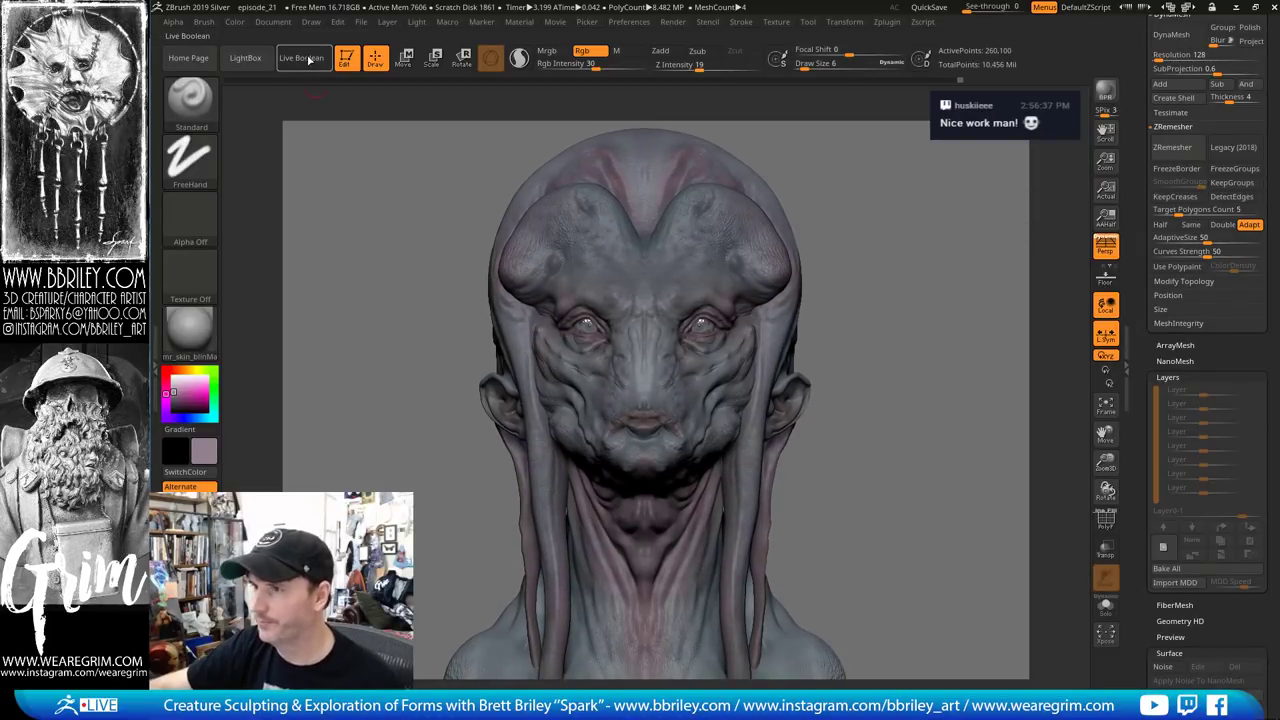
{"action": "left_click", "coordinate": [278, 23]}
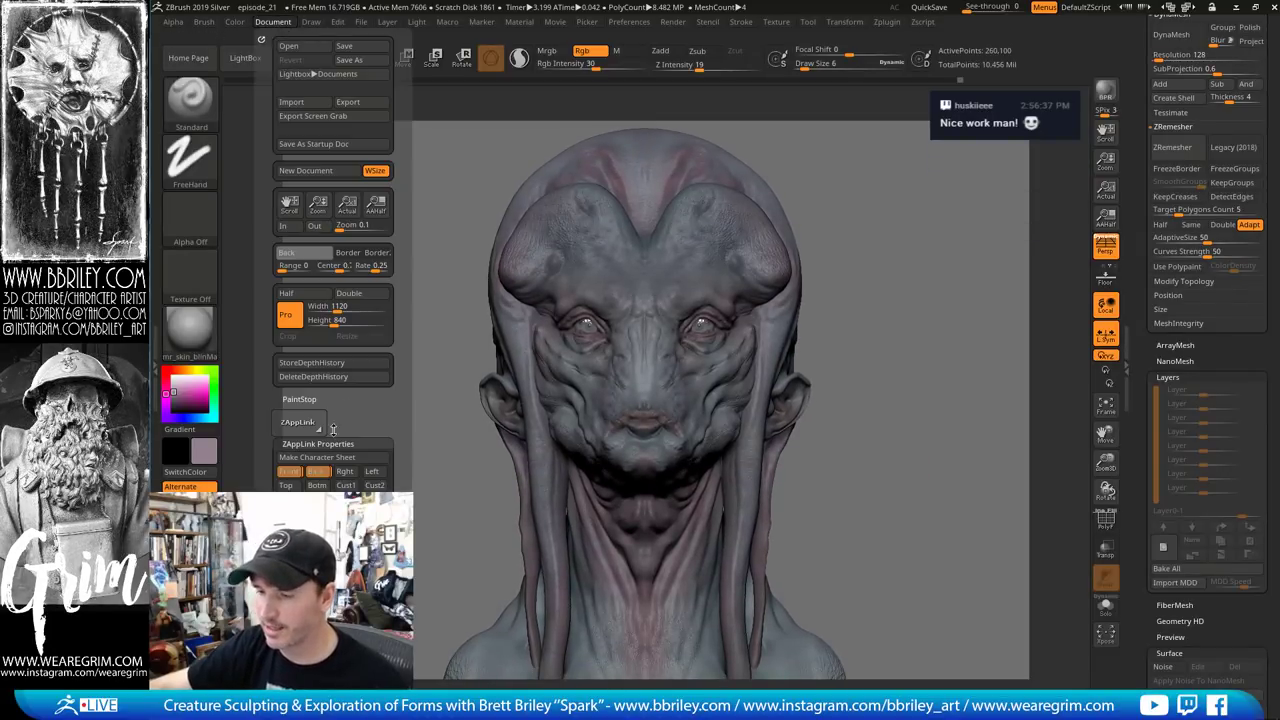
{"action": "left_click", "coordinate": [288, 471]}
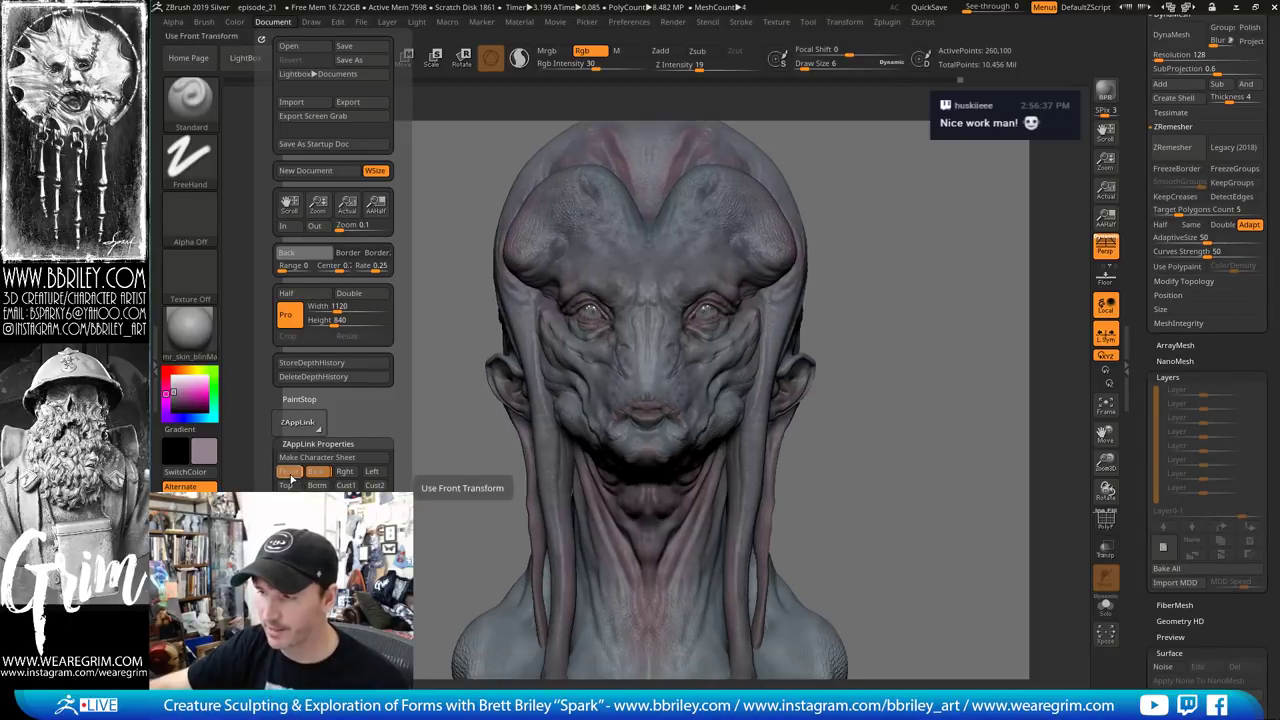
Clear all stored ZAppLink views, reframe the head and neck from the front, and store that as the new Front view
{"action": "left_click", "coordinate": [273, 22]}
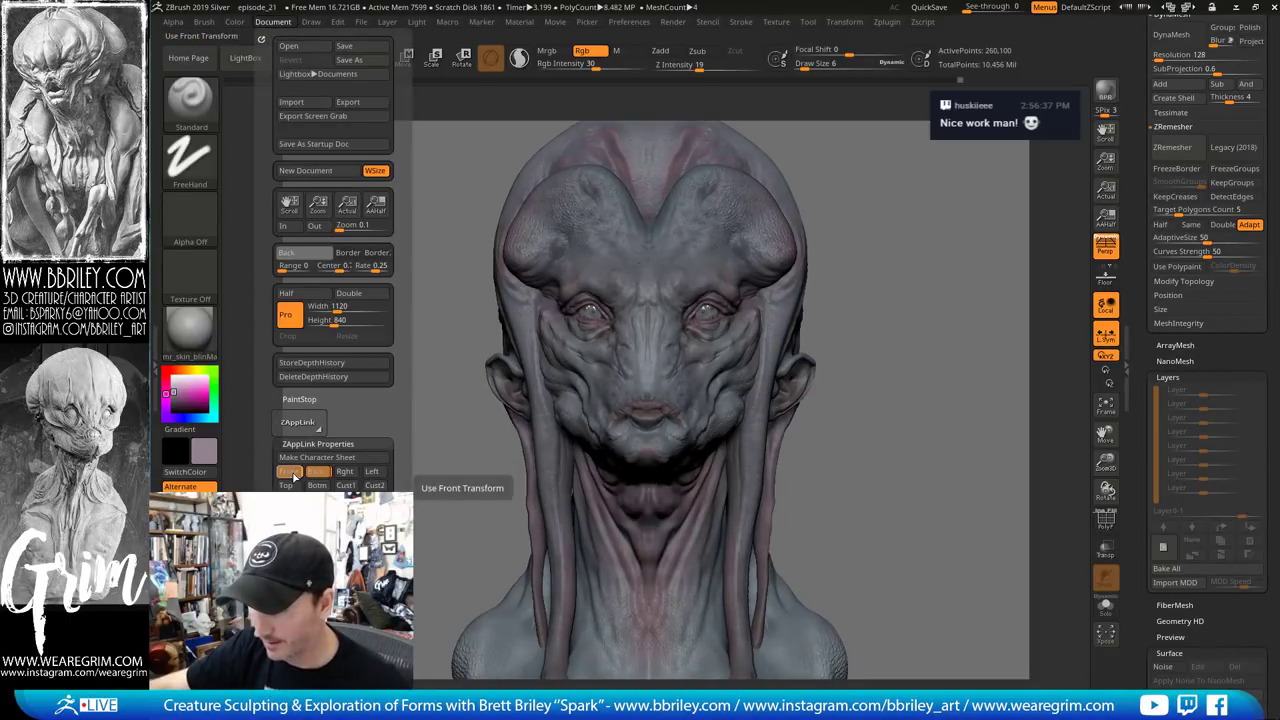
{"action": "left_click", "coordinate": [350, 500]}
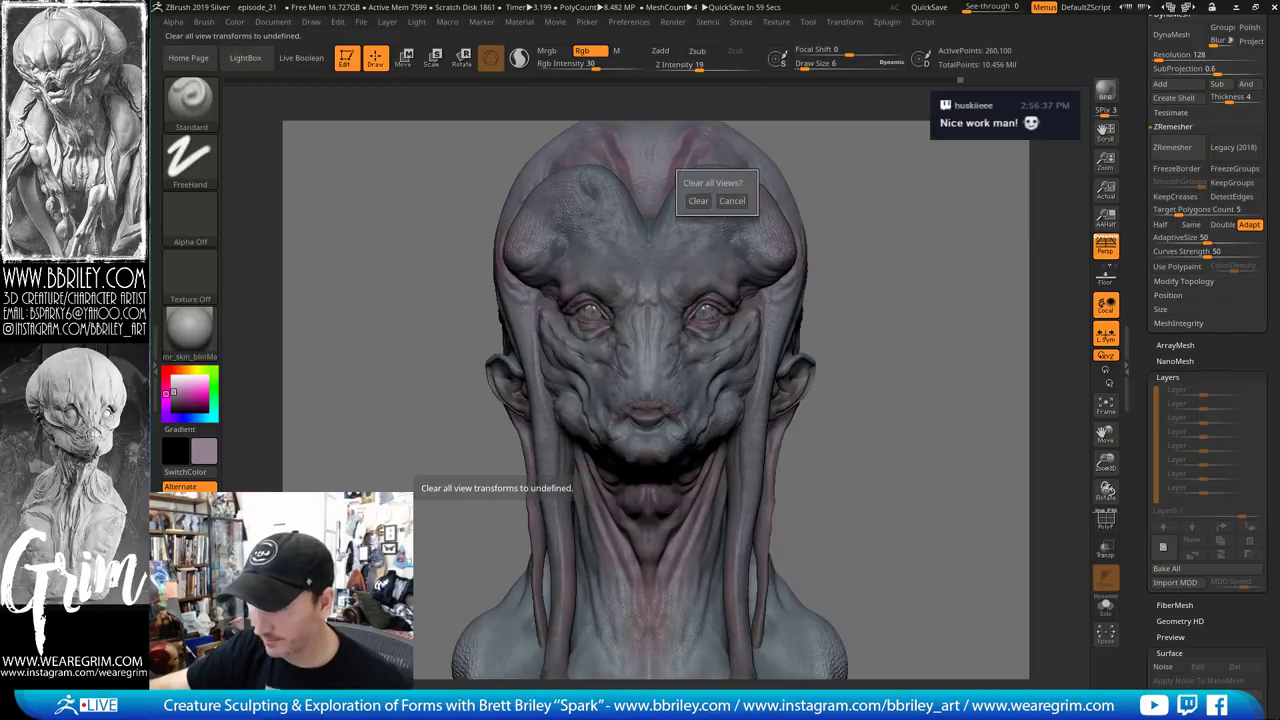
{"action": "left_click", "coordinate": [698, 201]}
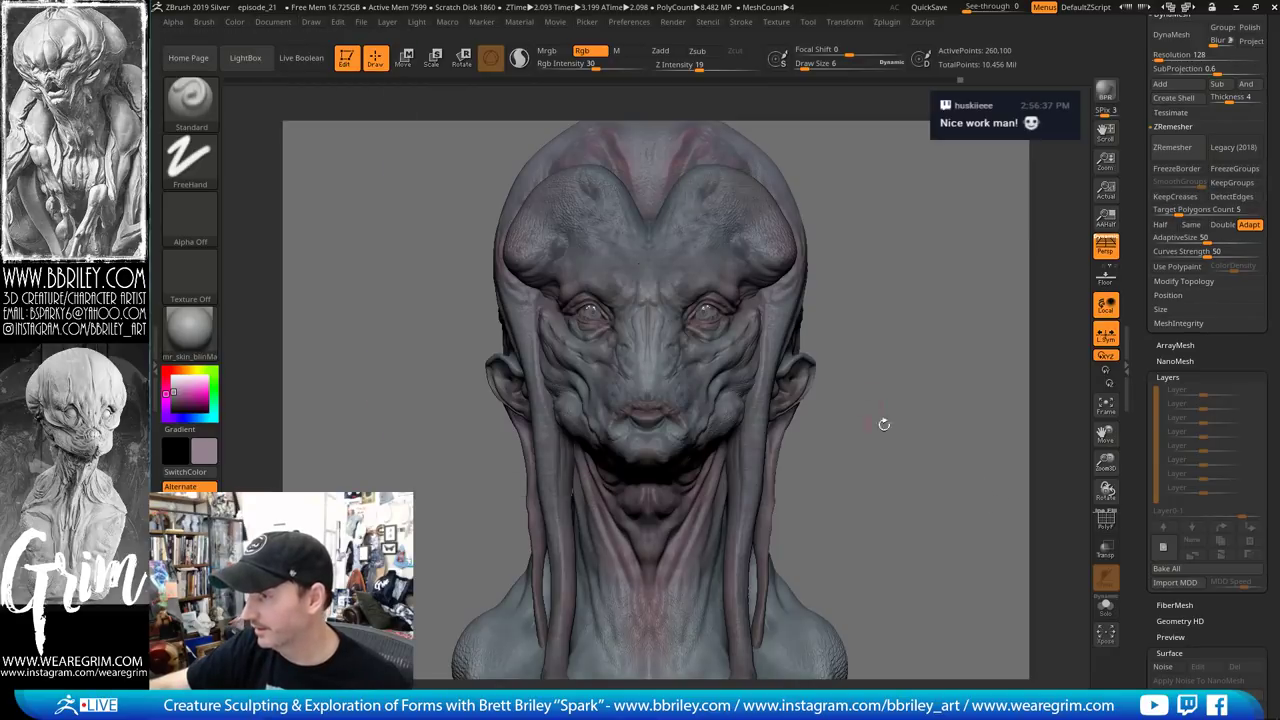
{"action": "mouse_move", "coordinate": [883, 424]}
{"action": "left_mouse_down"}
{"action": "mouse_move", "coordinate": [914, 466]}
{"action": "mouse_move", "coordinate": [920, 429]}
{"action": "left_mouse_up"}
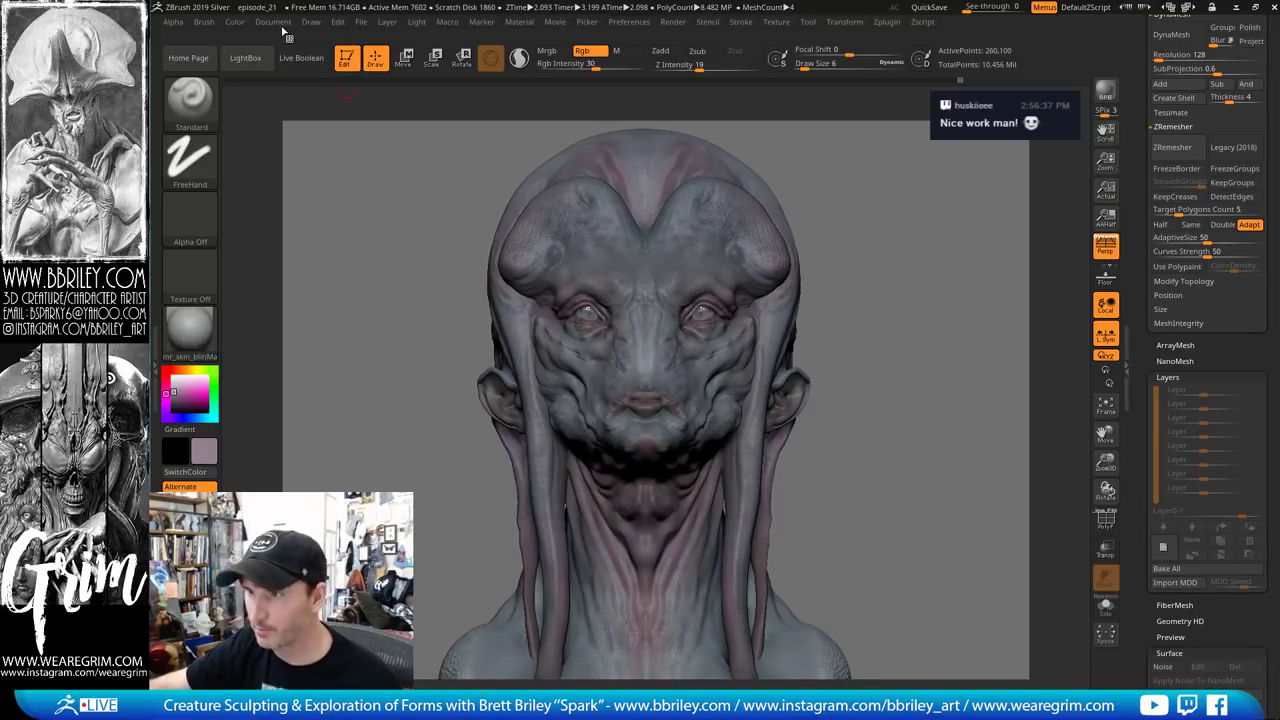
{"action": "left_click", "coordinate": [283, 24]}
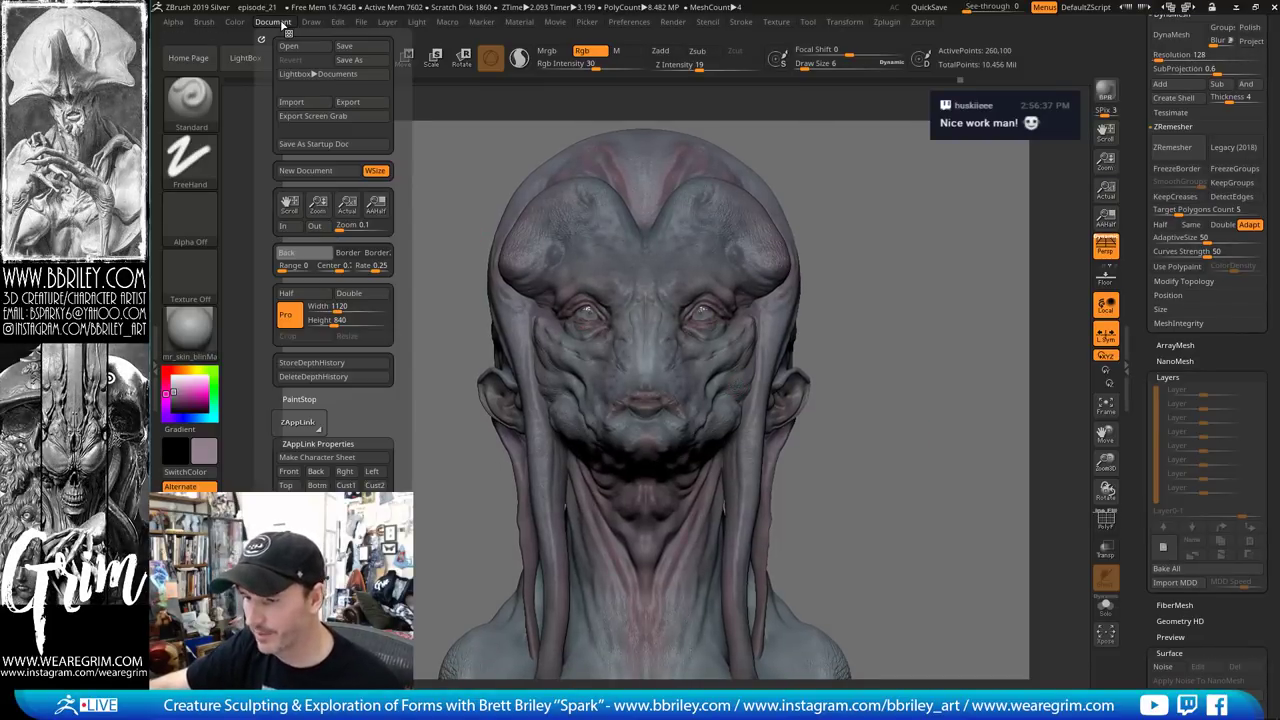
{"action": "left_click", "coordinate": [291, 475]}
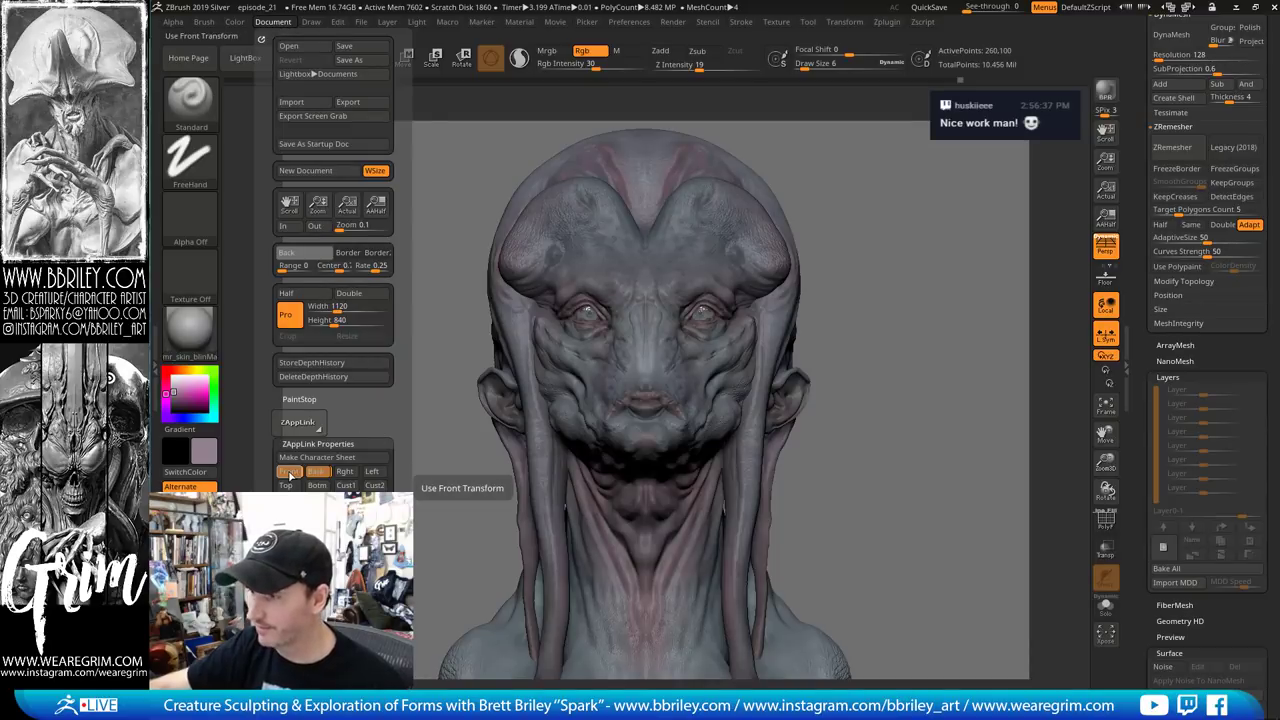
Save the current camera to the camera list under the name "shot"
{"action": "left_click", "coordinate": [311, 22]}
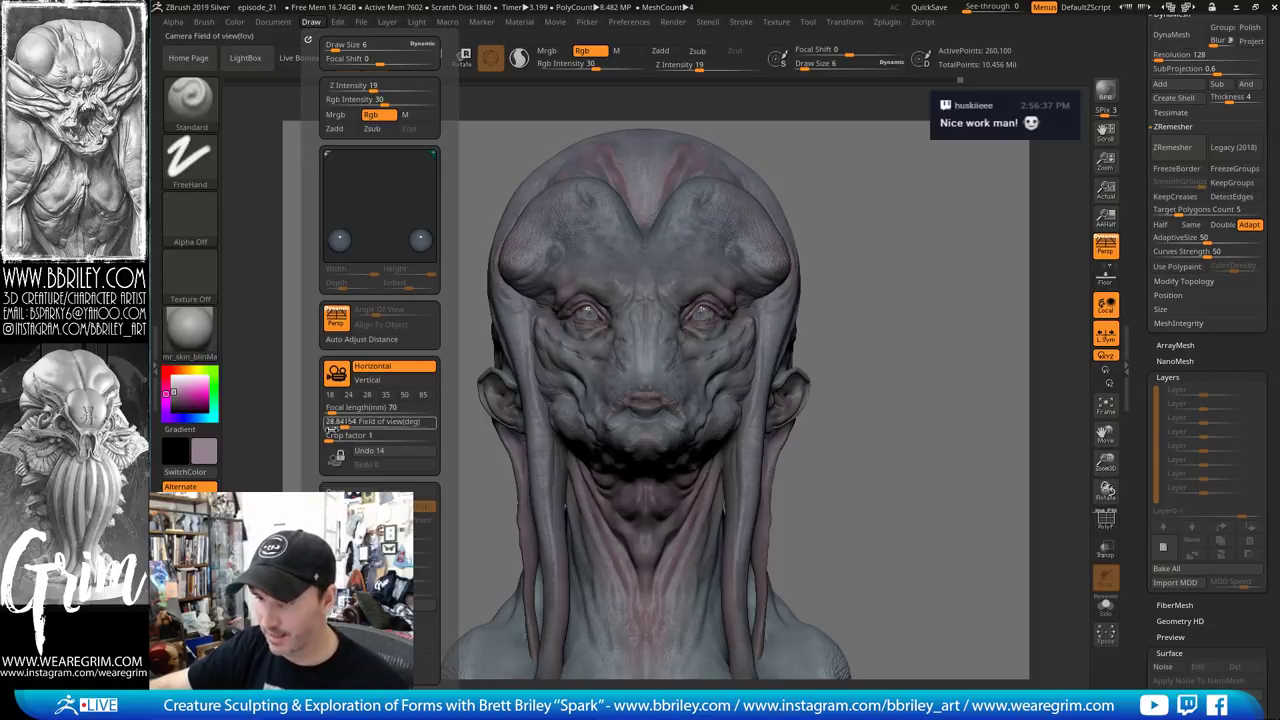
{"action": "left_click_drag", "start_coordinate": [309, 449], "coordinate": [311, 245]}
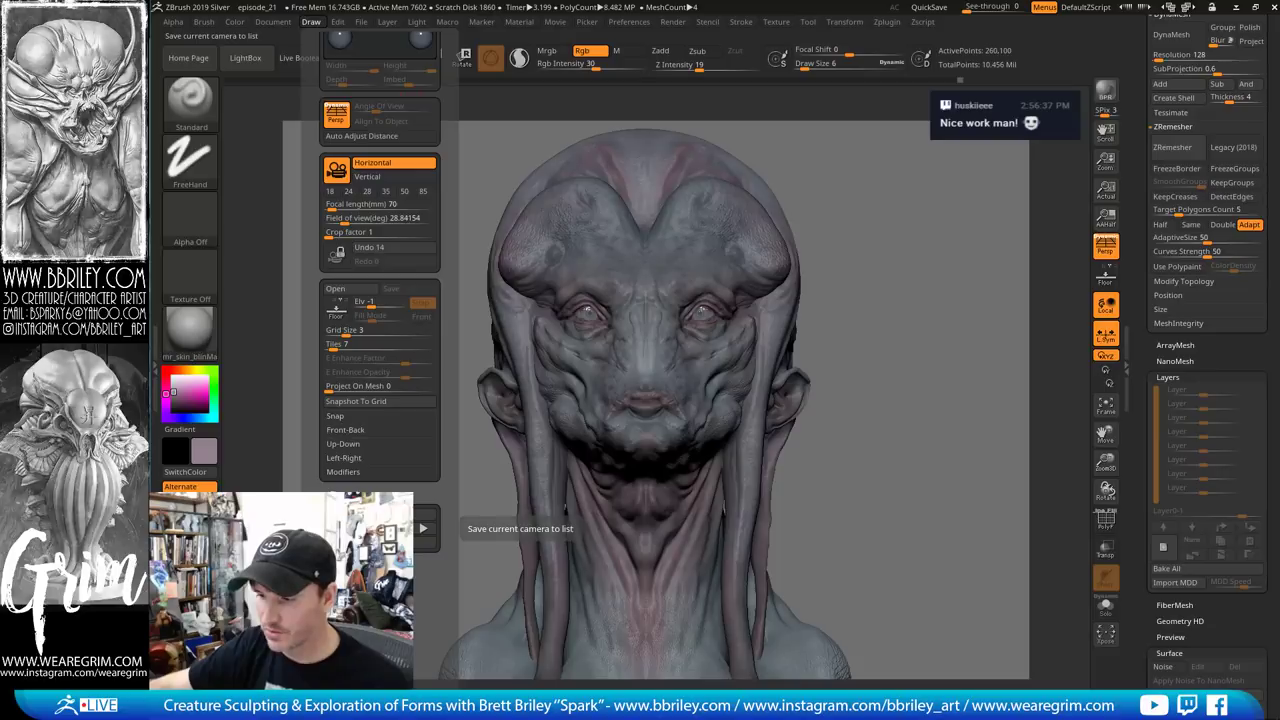
{"action": "left_click", "coordinate": [425, 516]}
{"action": "type", "text": "shot"}
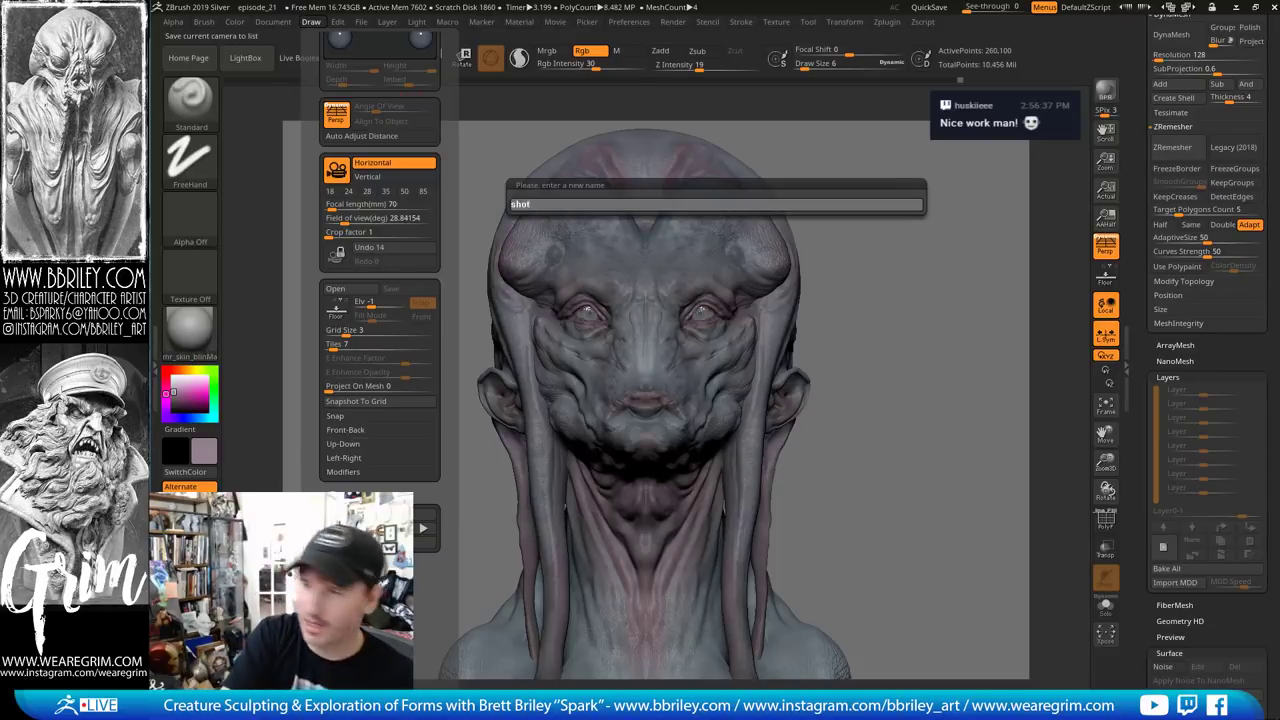
{"action": "key", "text": "Return"}
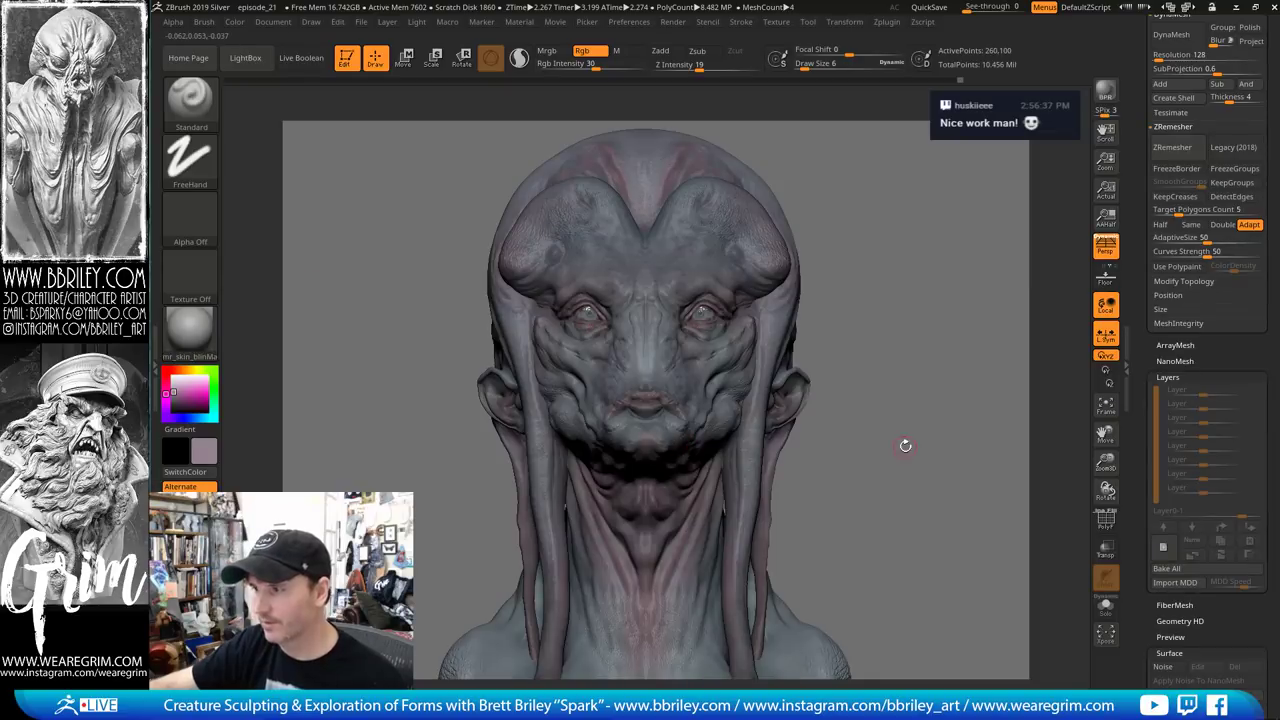
Orbit away from the front and recall the saved camera and the stored Front view to check both
{"action": "left_click_drag", "start_coordinate": [905, 445], "coordinate": [690, 451]}
{"action": "left_click", "coordinate": [311, 22]}
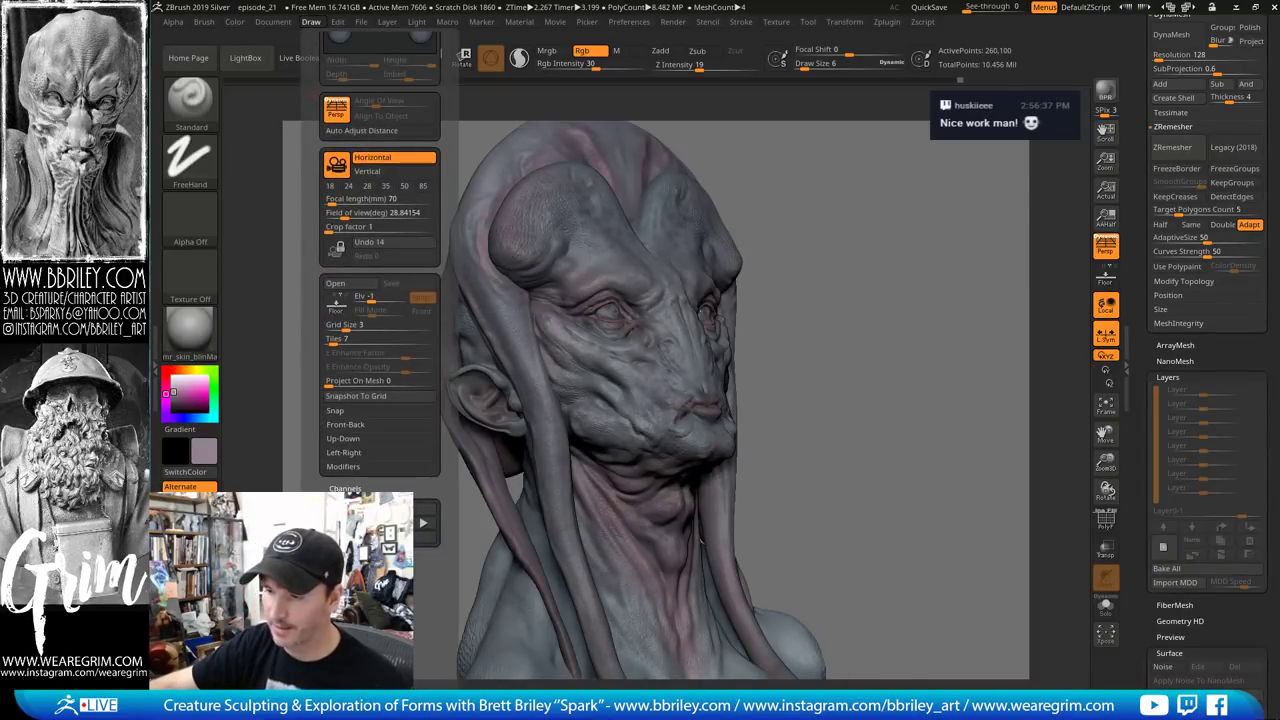
{"action": "left_click", "coordinate": [400, 509]}
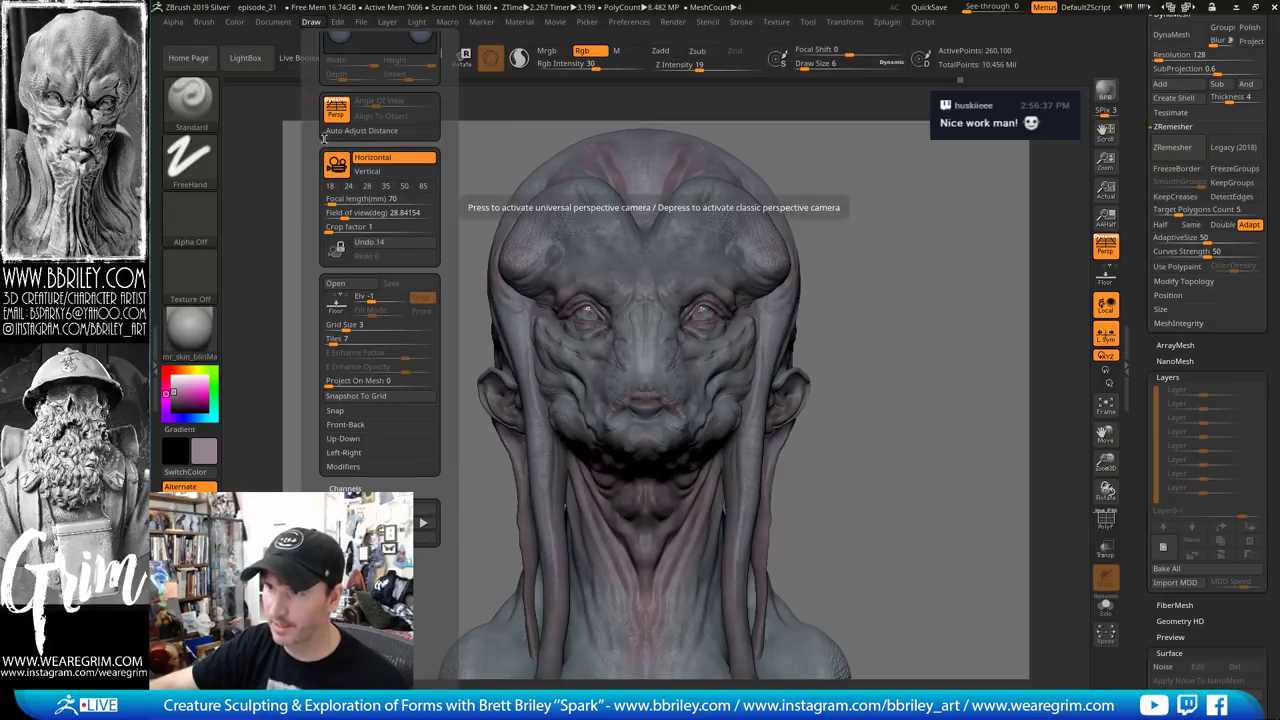
{"action": "left_click", "coordinate": [273, 22]}
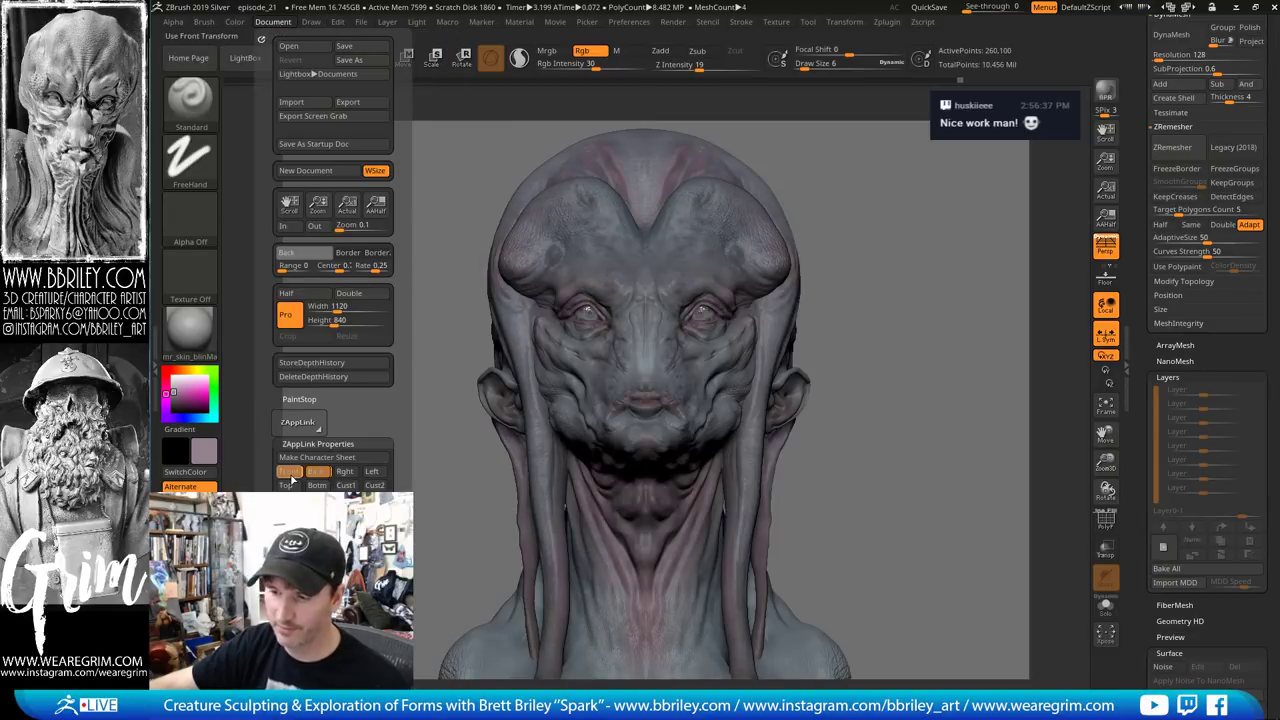
{"action": "left_click_drag", "start_coordinate": [480, 466], "coordinate": [590, 430]}
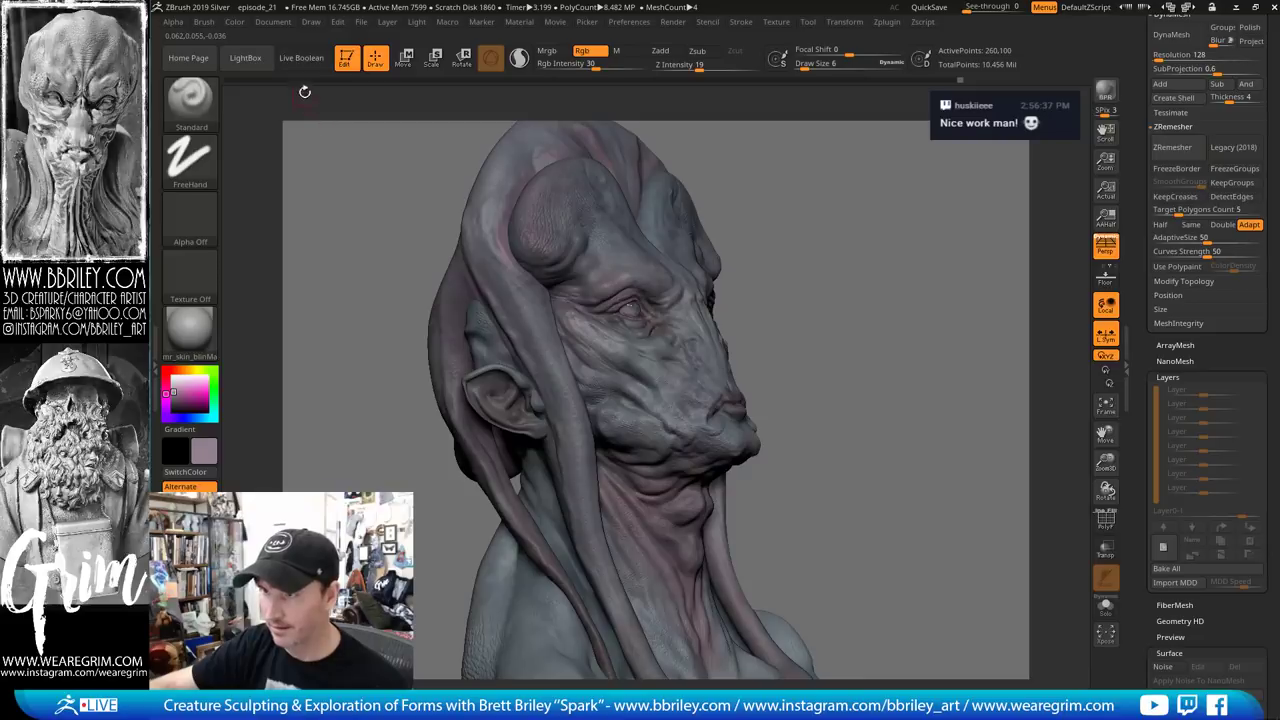
{"action": "left_click", "coordinate": [273, 22]}
{"action": "left_click", "coordinate": [291, 472]}
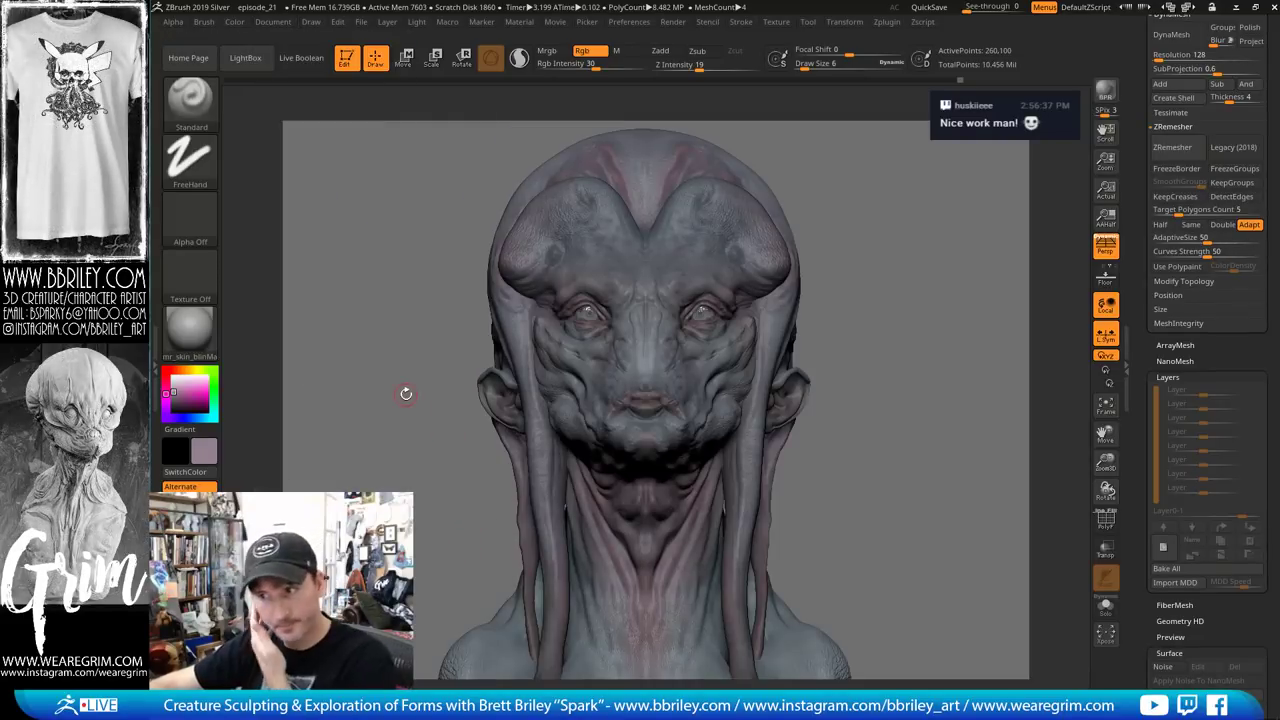
{"action": "left_click", "coordinate": [190, 330]}
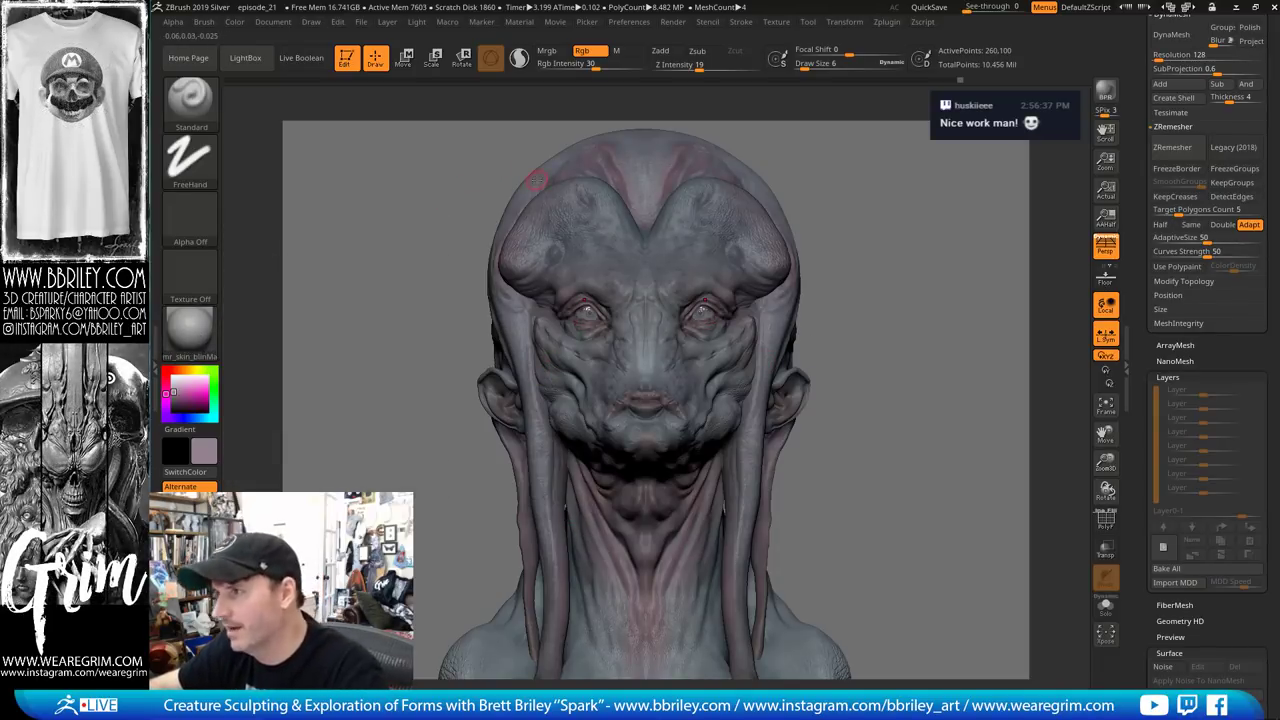
Turn on WaxPreview in the render properties
{"action": "left_click", "coordinate": [678, 24]}
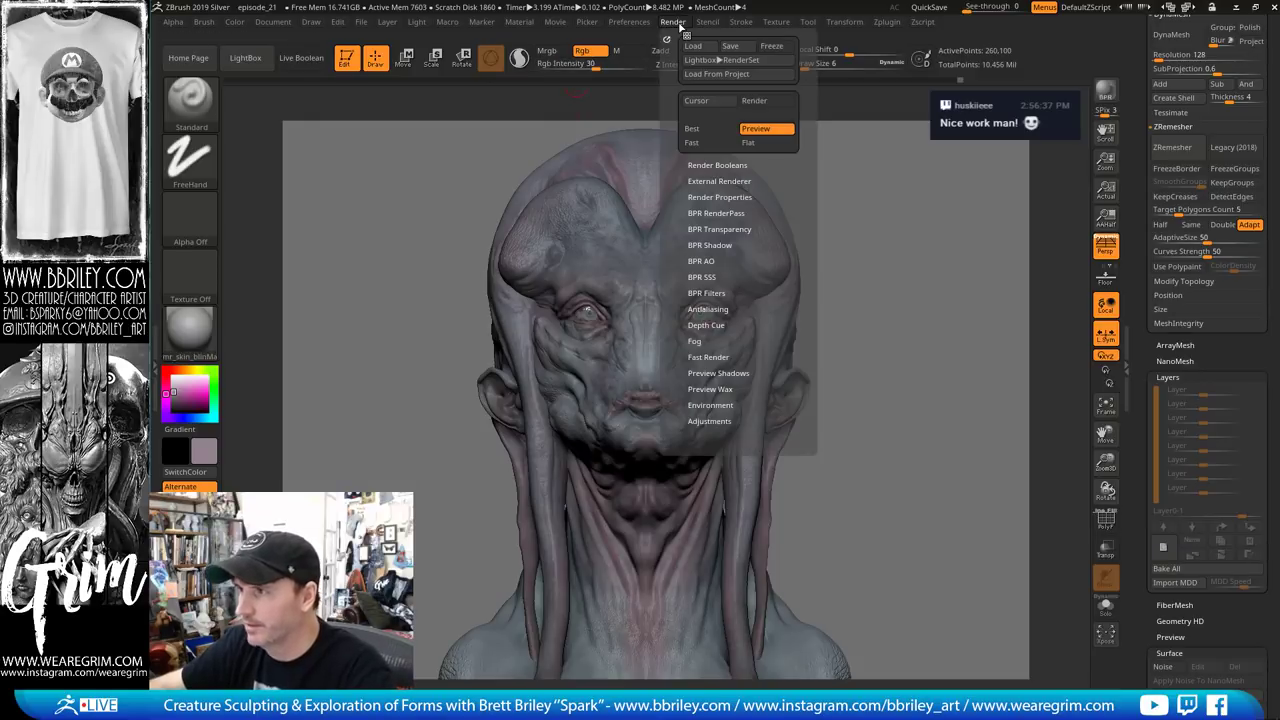
{"action": "left_click", "coordinate": [712, 198]}
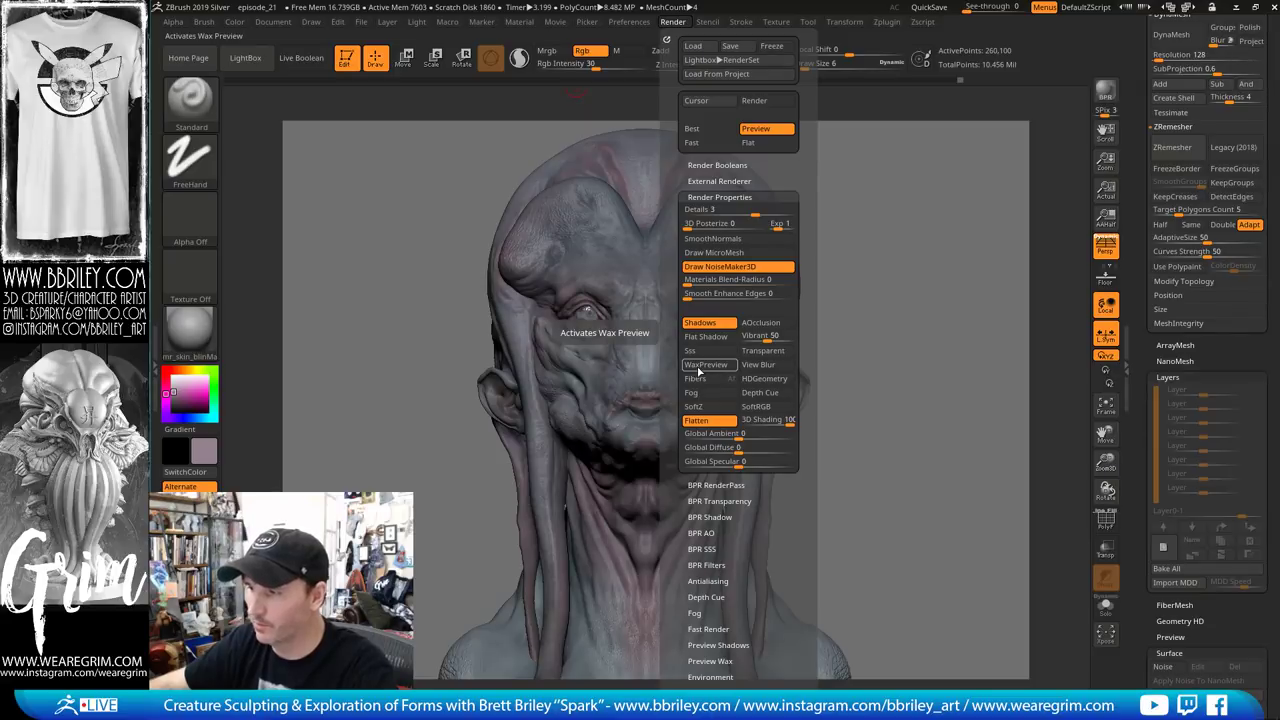
{"action": "left_click", "coordinate": [699, 366]}
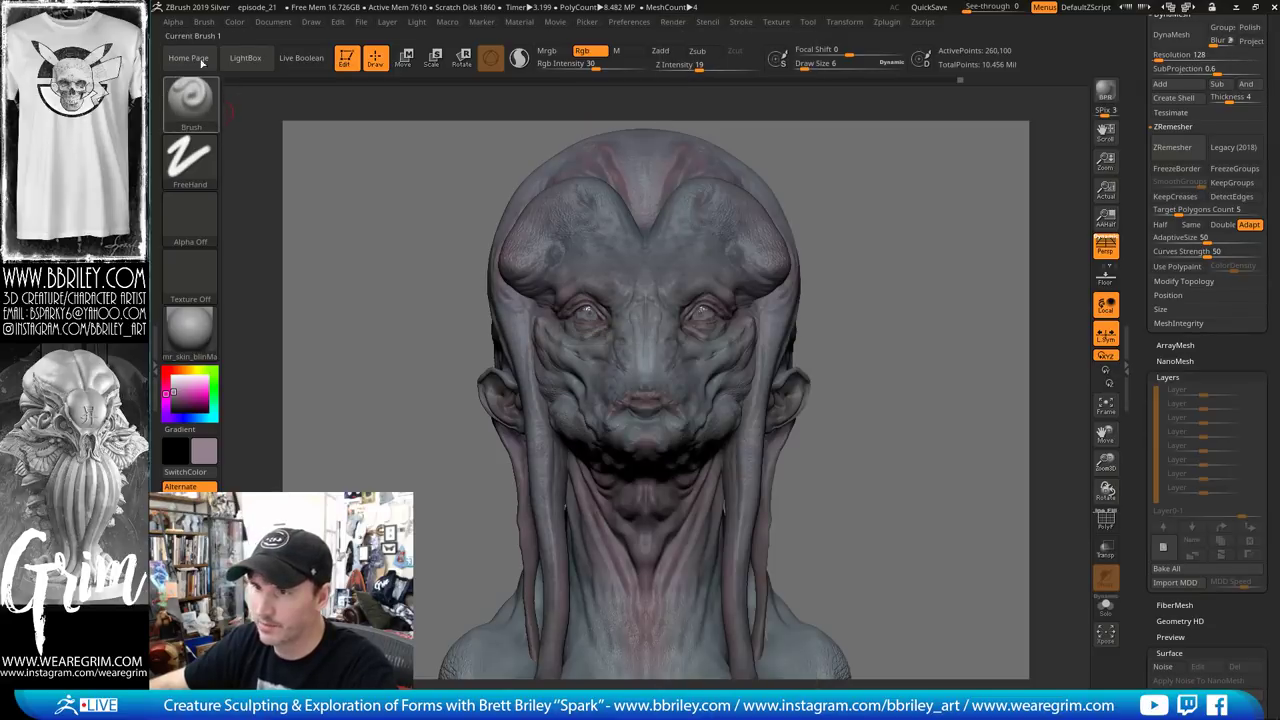
Replace the docked Brush palette in the side tray with the Material palette
{"action": "left_click", "coordinate": [158, 327]}
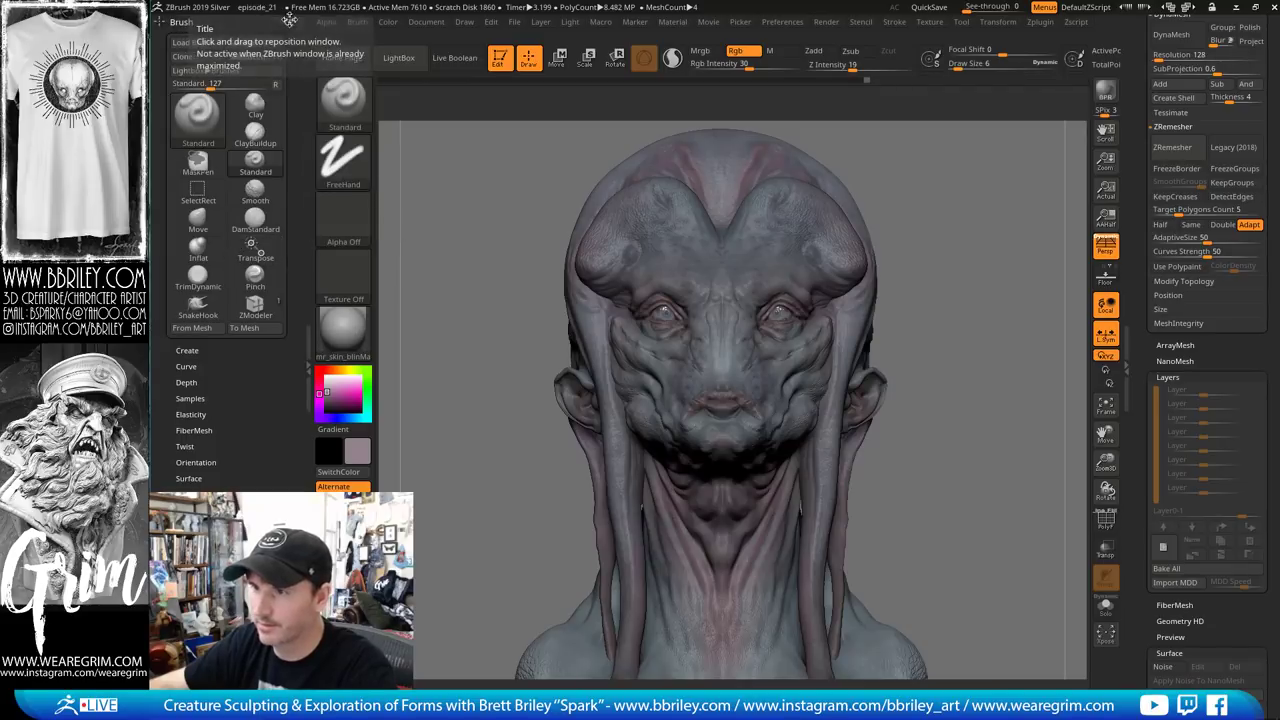
{"action": "left_click_drag", "start_coordinate": [286, 21], "coordinate": [592, 313]}
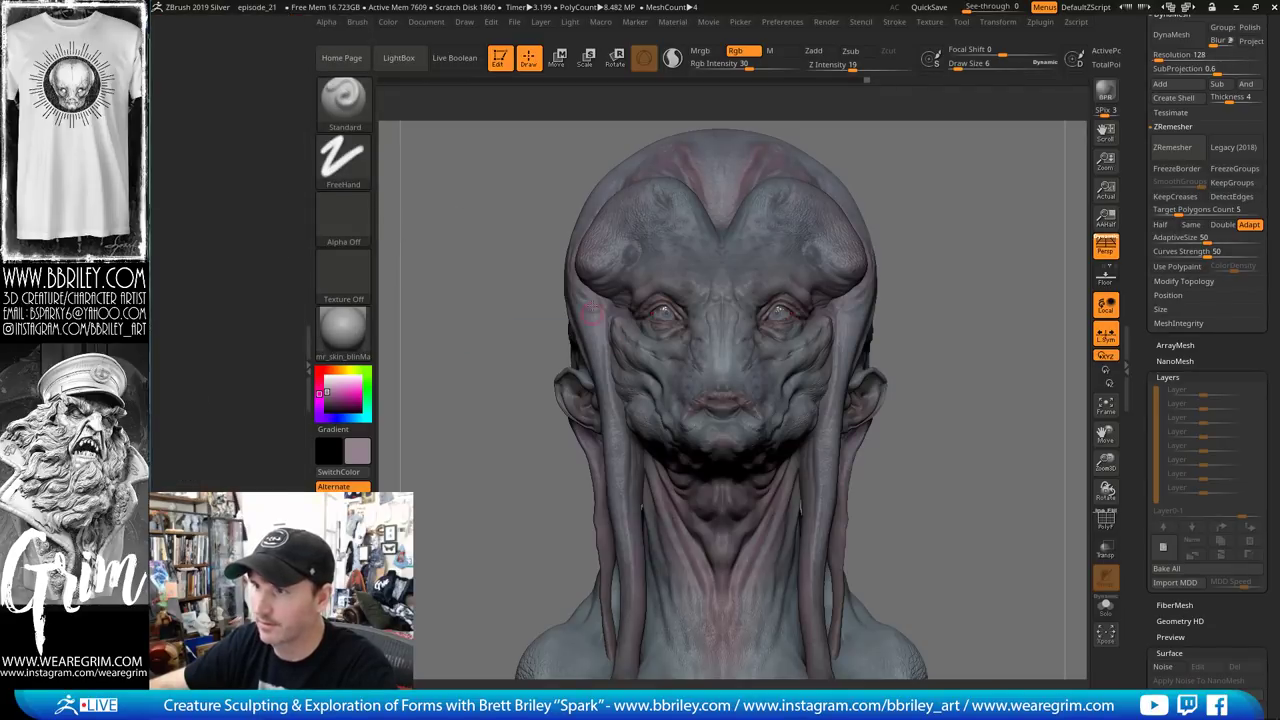
{"action": "left_click", "coordinate": [670, 22]}
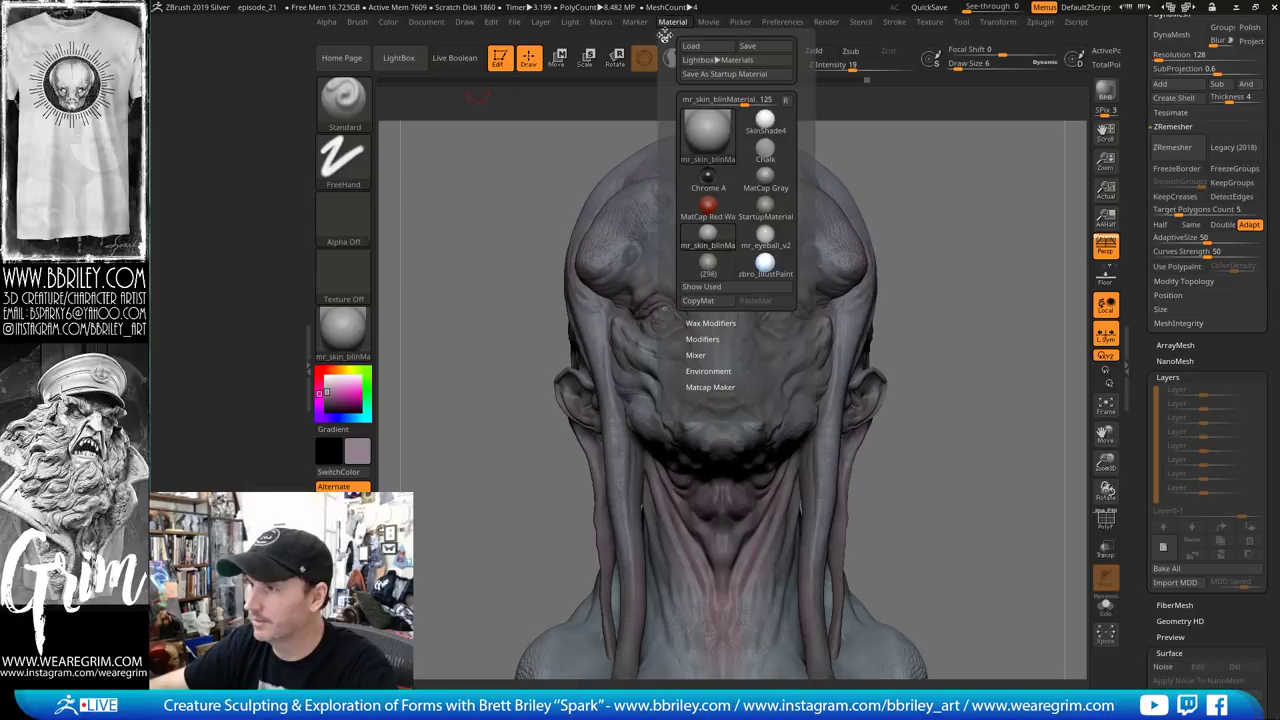
{"action": "left_click_drag", "start_coordinate": [668, 38], "coordinate": [267, 75]}
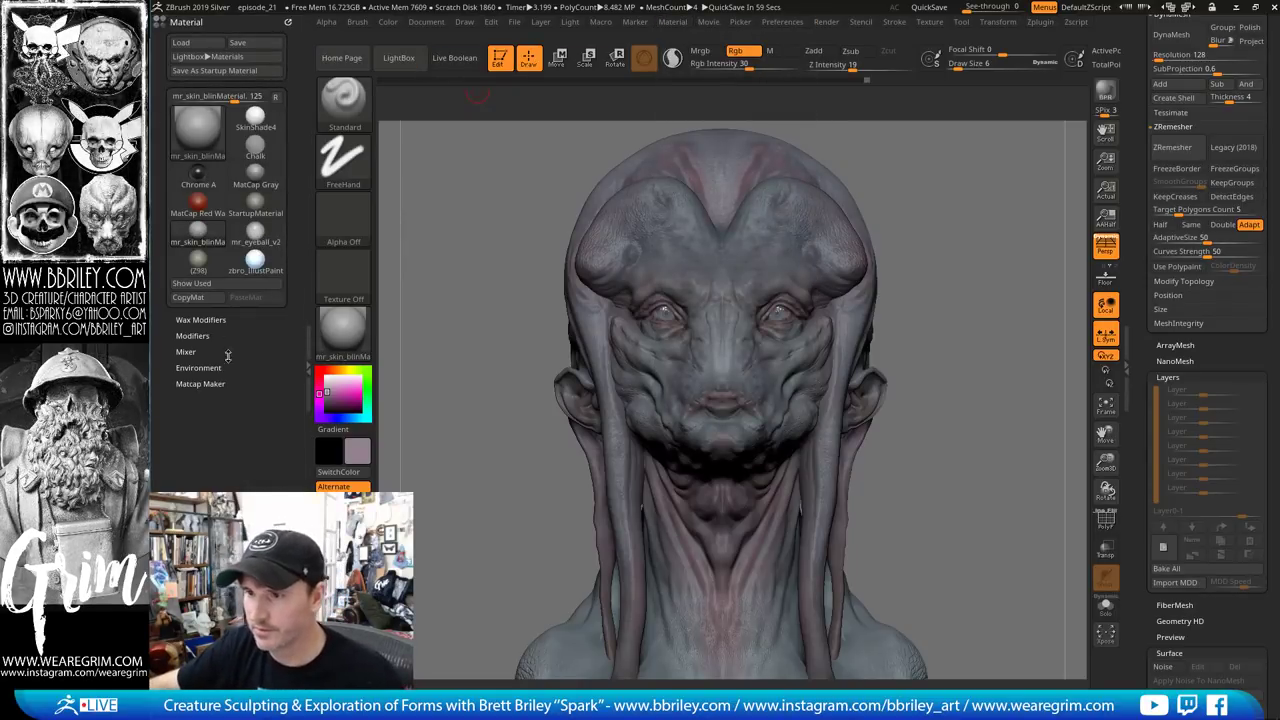
Set the skin material's wax strength to 59 and its wax temperature to 21
{"action": "left_click", "coordinate": [201, 319]}
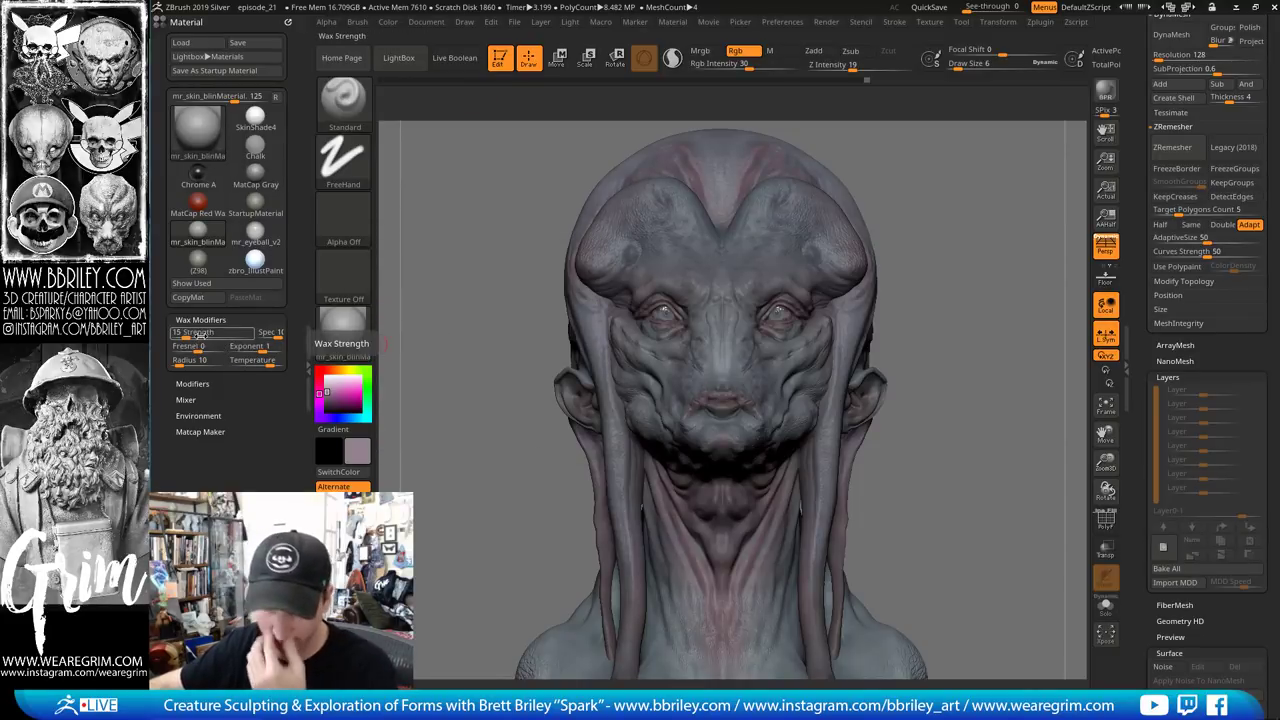
{"action": "left_click", "coordinate": [192, 333]}
{"action": "type", "text": "26"}
{"action": "left_click", "coordinate": [204, 337]}
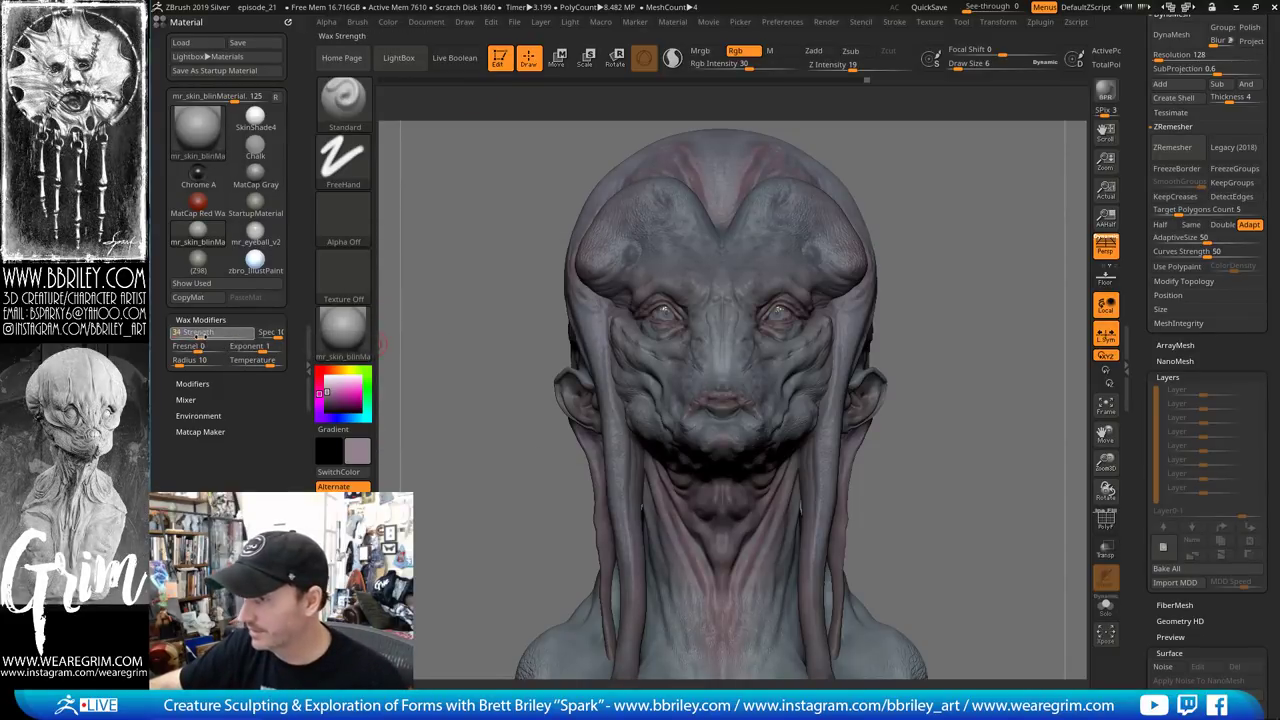
{"action": "left_click", "coordinate": [214, 338]}
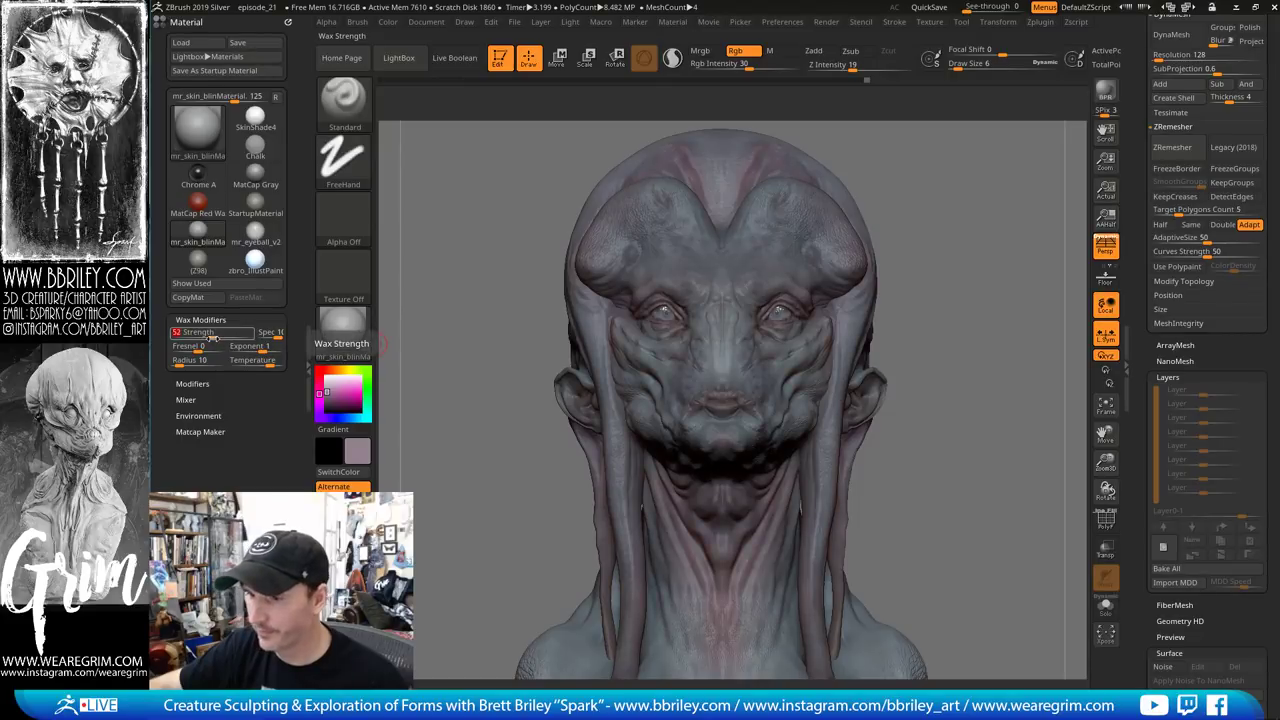
{"action": "left_click", "coordinate": [214, 338]}
{"action": "left_click", "coordinate": [219, 338]}
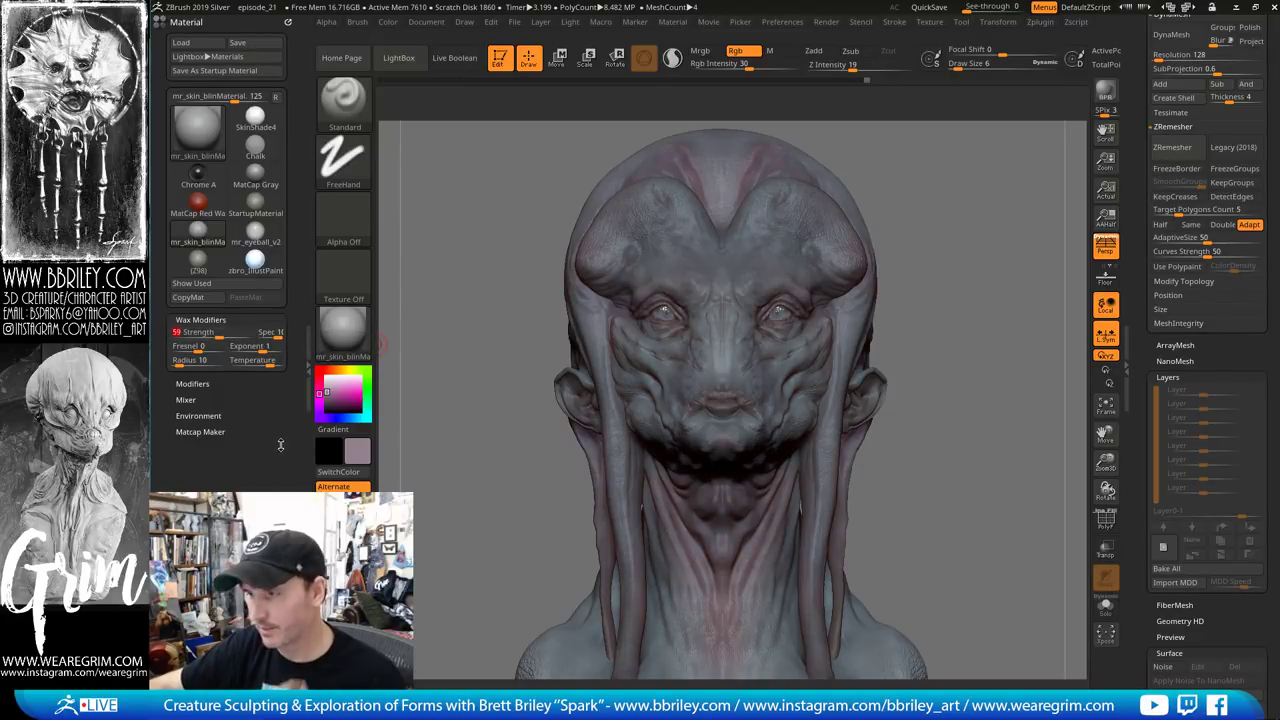
{"action": "left_click", "coordinate": [267, 364]}
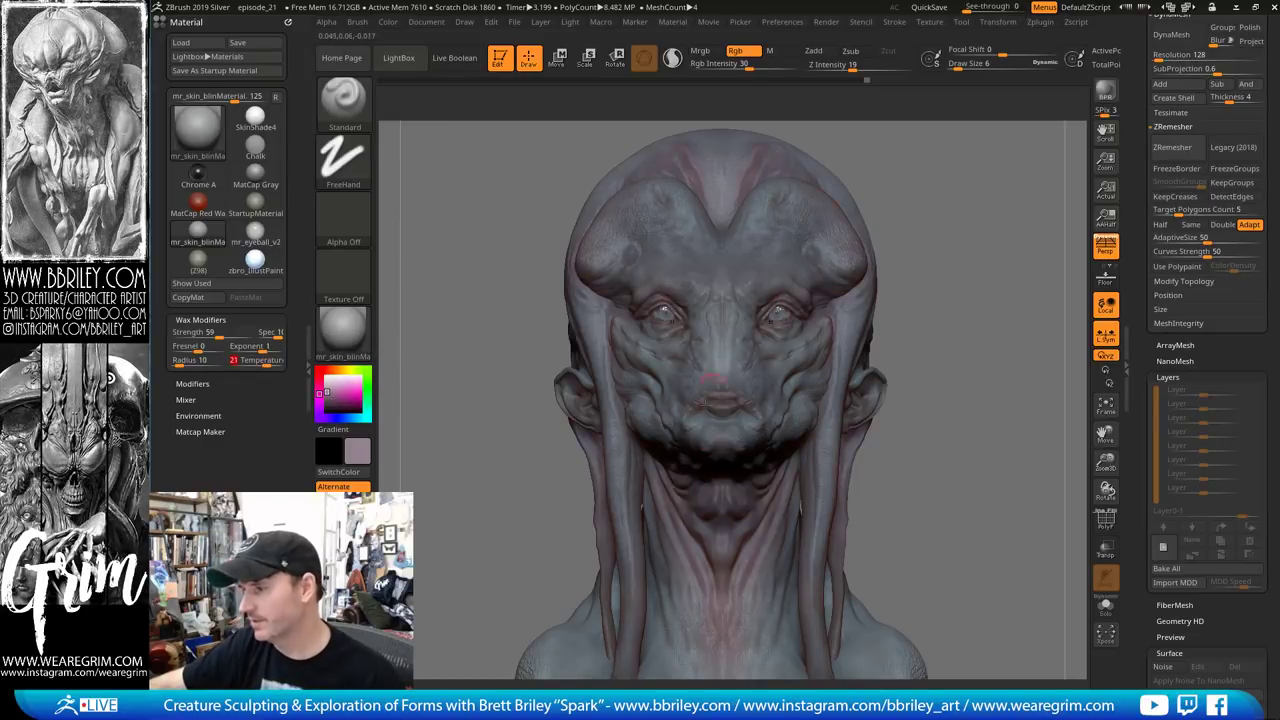
Set the skin material's ambient to 14 and fine-tune its diffuse to 72
{"action": "left_click", "coordinate": [195, 384]}
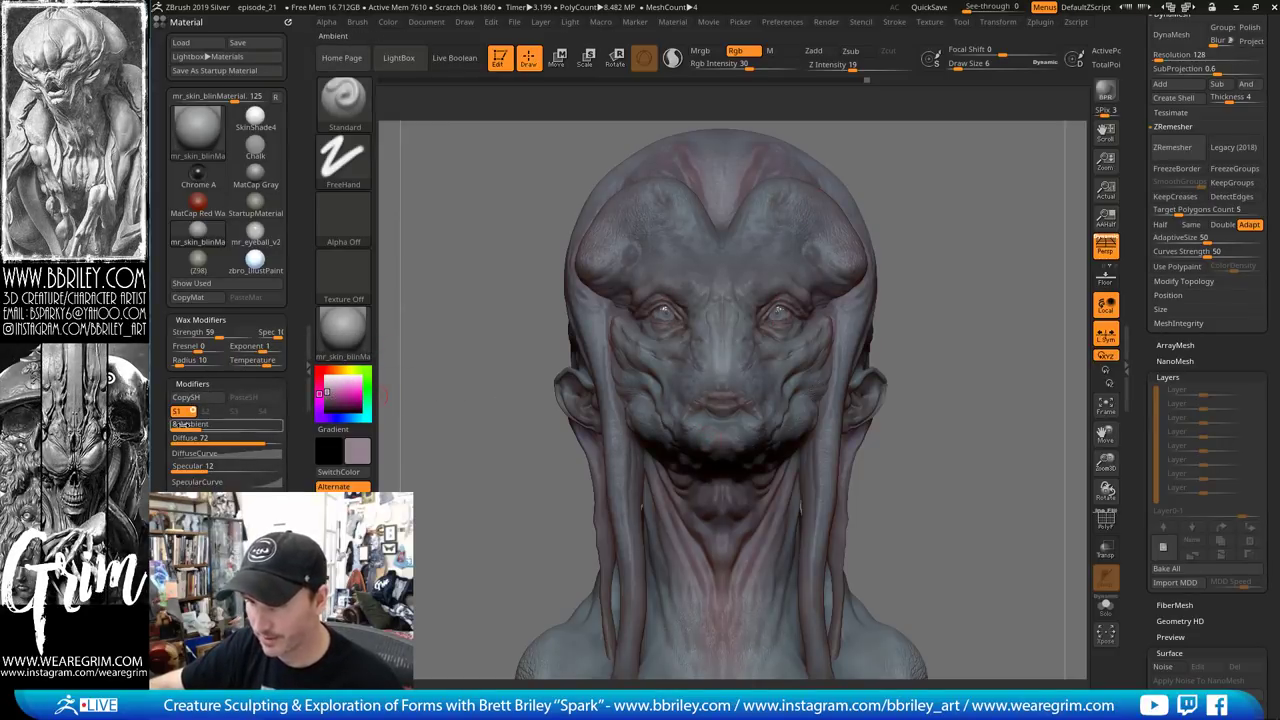
{"action": "scroll", "coordinate": [165, 410], "scroll_direction": "down", "scroll_amount": 2}
{"action": "left_click", "coordinate": [208, 373]}
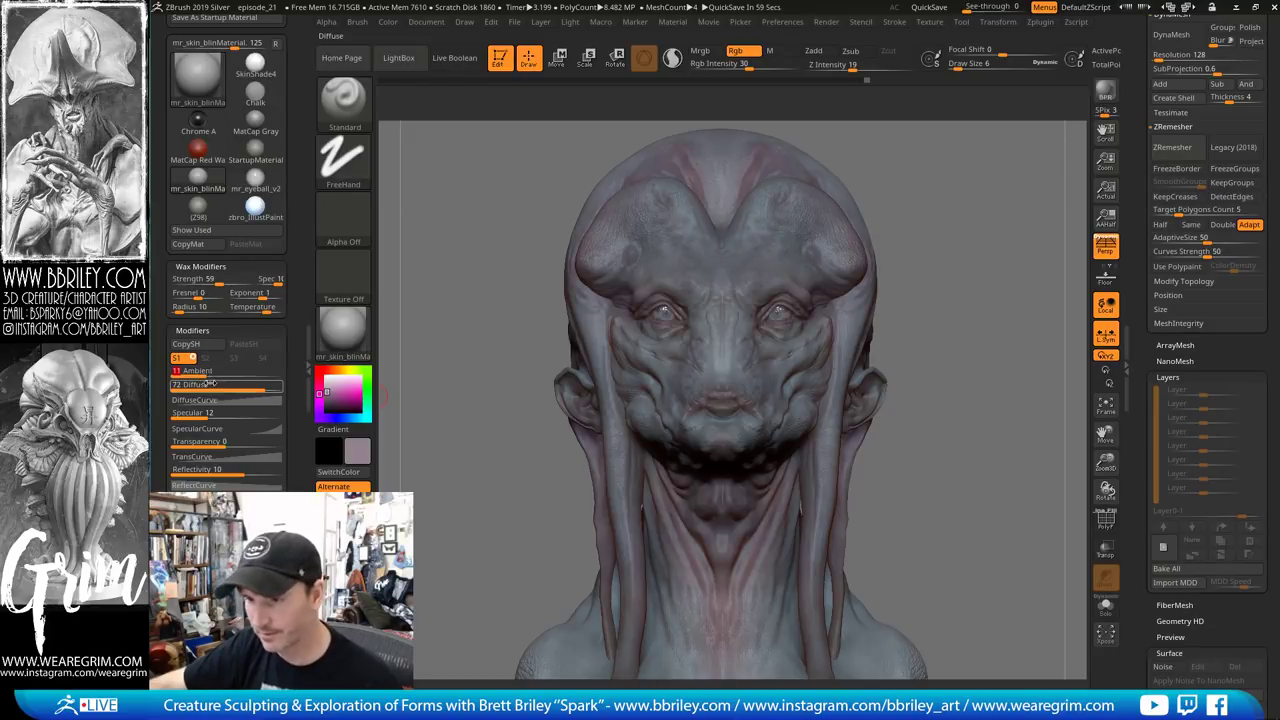
{"action": "mouse_move", "coordinate": [262, 387]}
{"action": "left_mouse_down"}
{"action": "mouse_move", "coordinate": [211, 372]}
{"action": "mouse_move", "coordinate": [267, 388]}
{"action": "left_mouse_up"}
{"action": "left_click", "coordinate": [213, 372]}
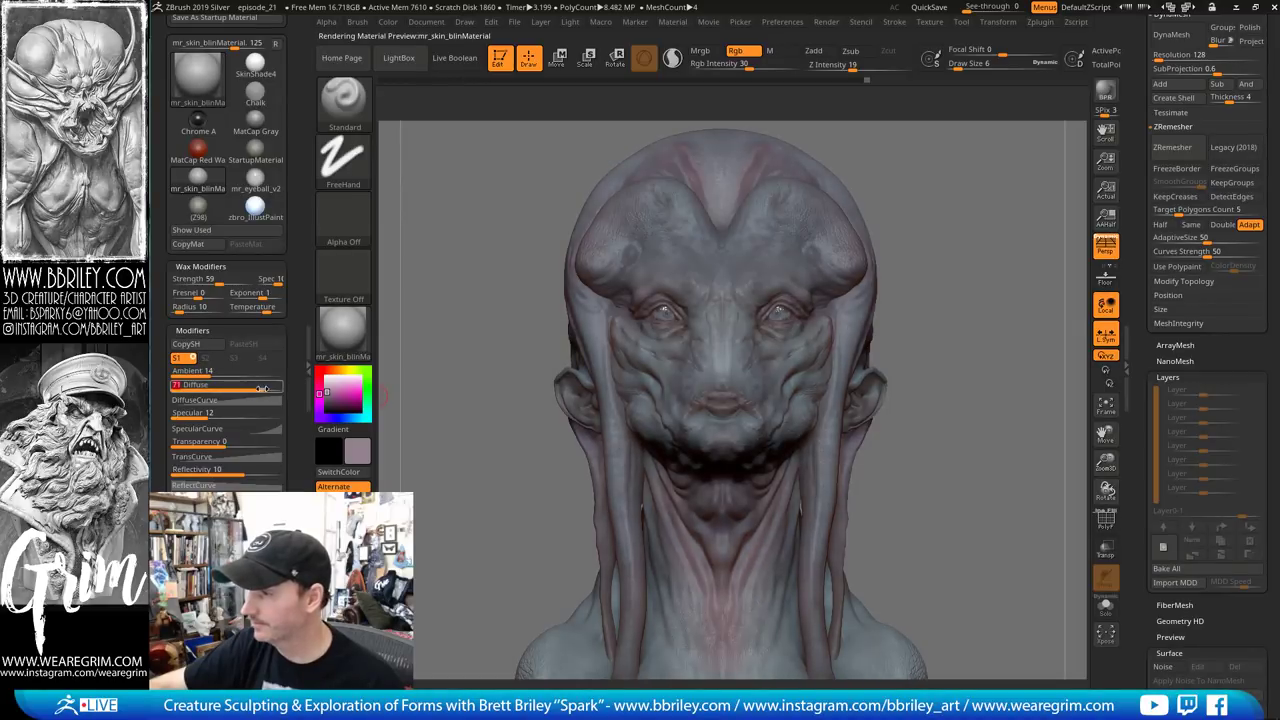
Raise the skin material's wax temperature slightly and set its specular to 14
{"action": "left_click_drag", "start_coordinate": [263, 313], "coordinate": [270, 313]}
{"action": "left_click", "coordinate": [271, 313]}
{"action": "left_click_drag", "start_coordinate": [212, 414], "coordinate": [214, 414]}
{"action": "mouse_move", "coordinate": [349, 339]}
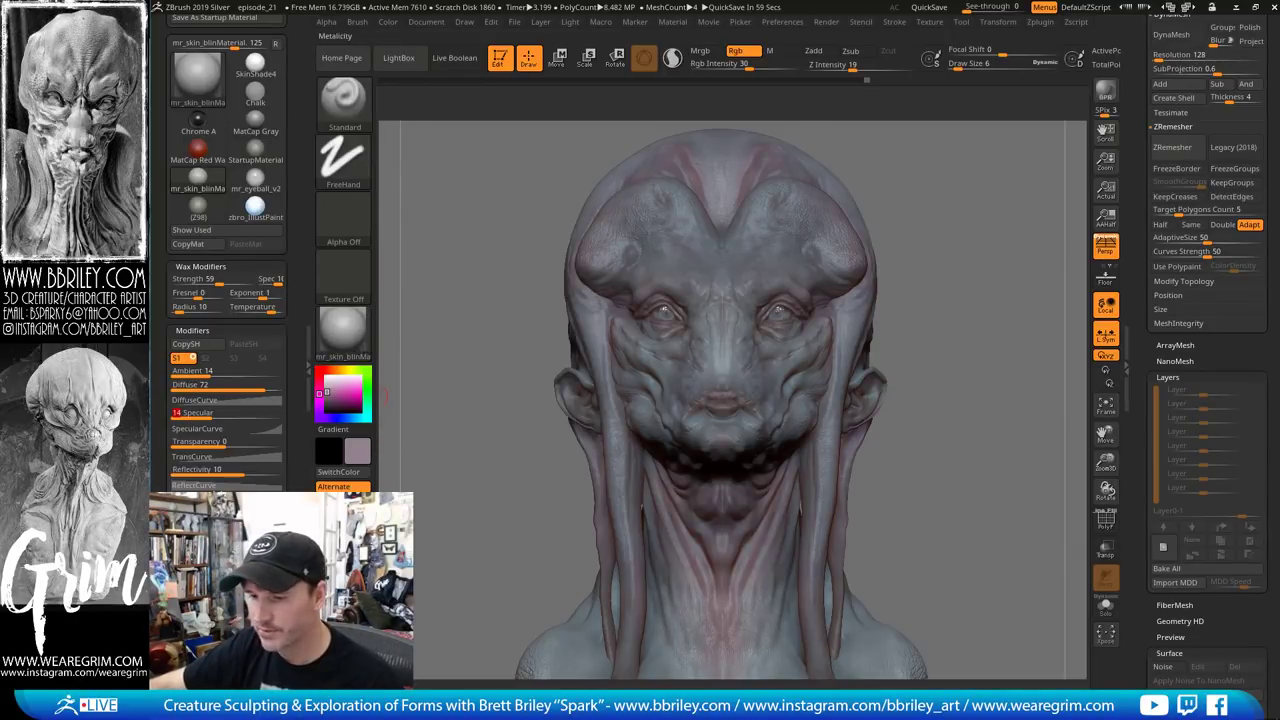
{"action": "key", "text": "Return"}
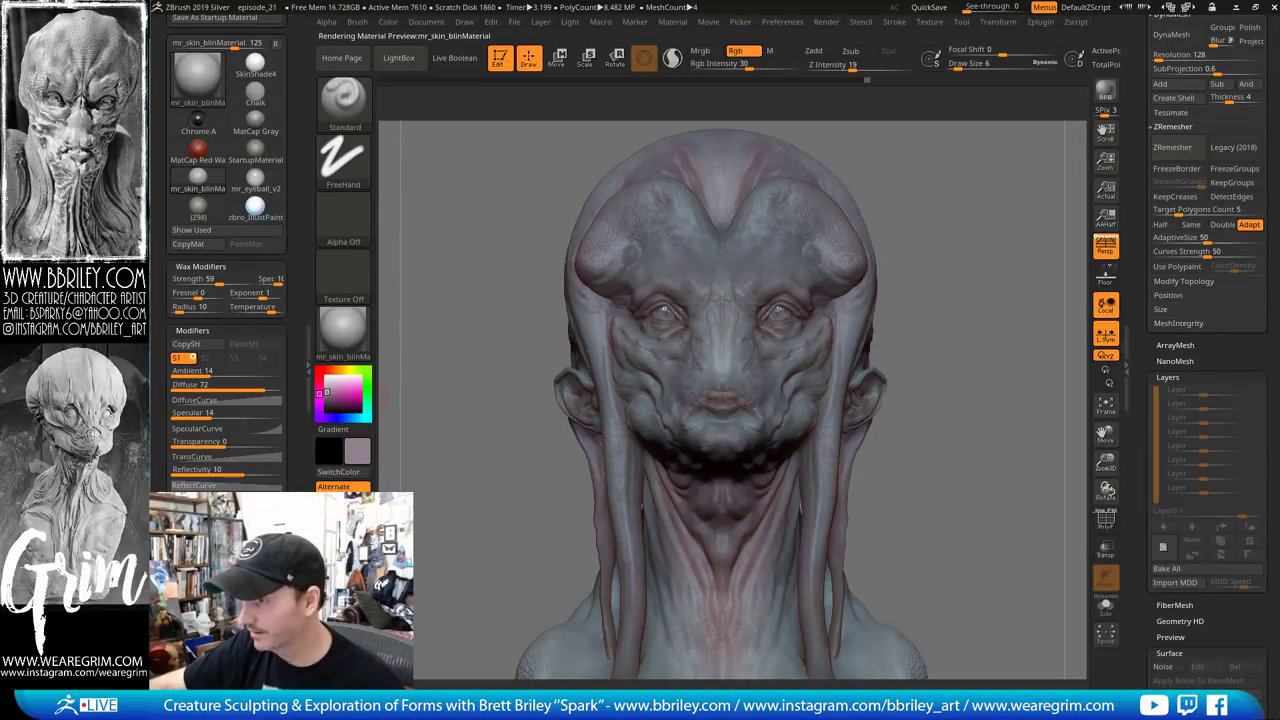
{"action": "scroll", "coordinate": [176, 484], "scroll_direction": "down", "scroll_amount": 1}
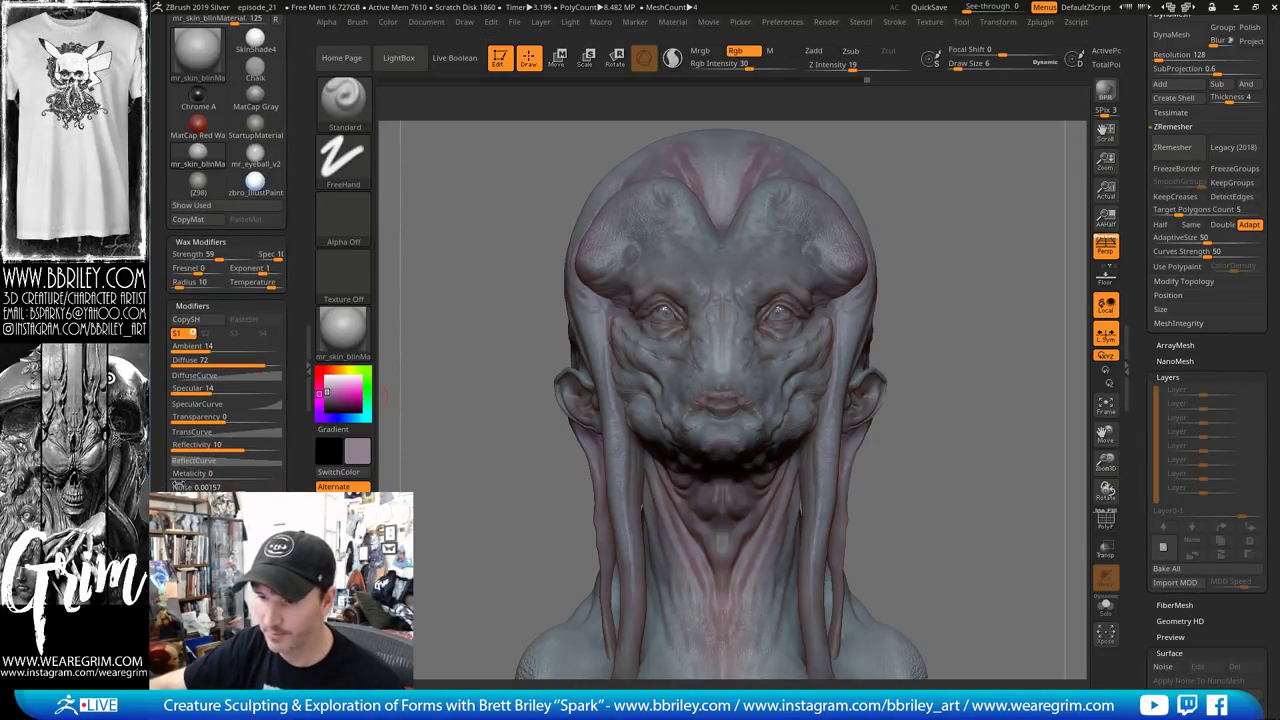
{"action": "key", "text": "Return"}
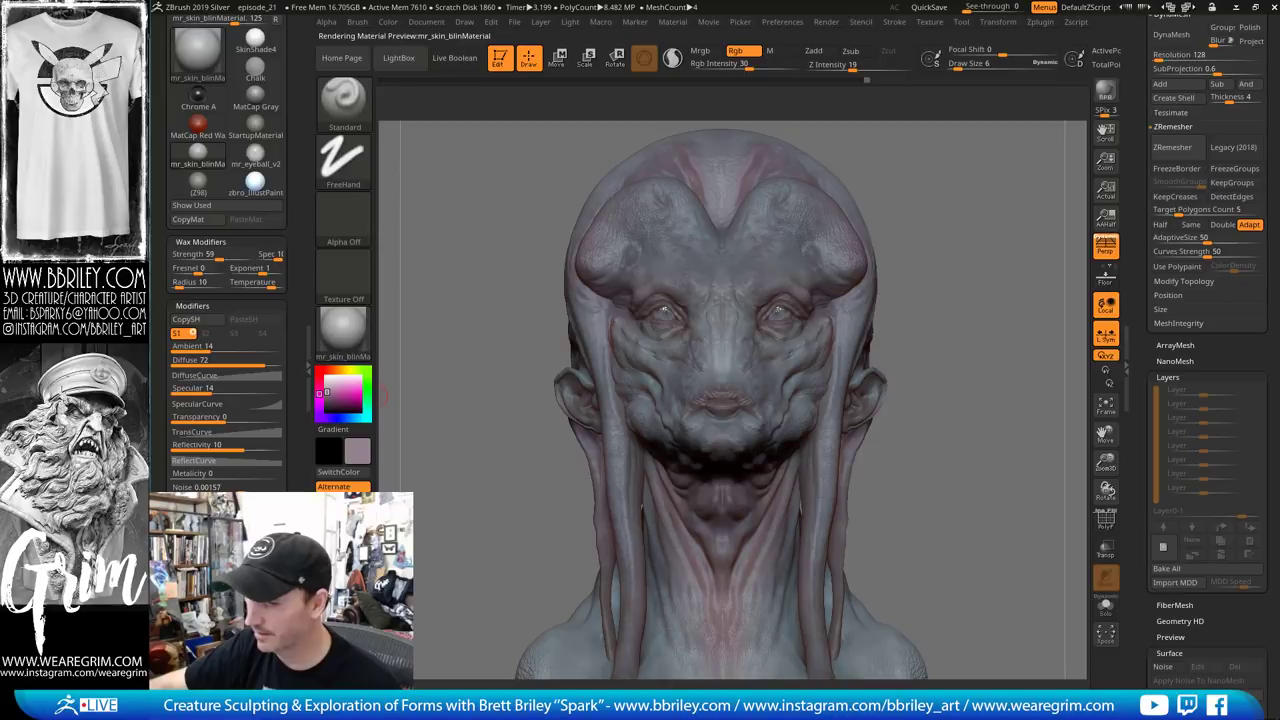
Set the material's anisotropic diffuse to about 0.136, anisotropic specular to about 0.441 and cavity intensity to about 19.86
{"action": "left_click_drag", "start_coordinate": [290, 676], "coordinate": [290, 440]}
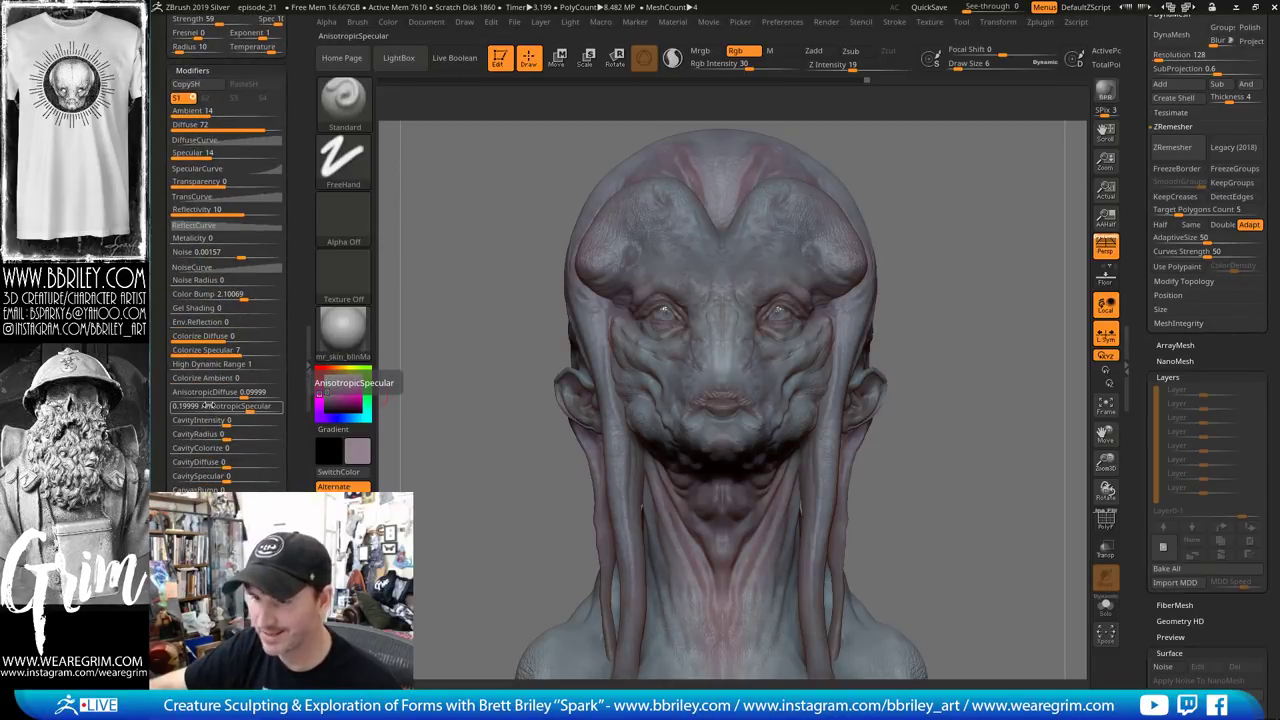
{"action": "mouse_move", "coordinate": [213, 392]}
{"action": "left_mouse_down"}
{"action": "mouse_move", "coordinate": [256, 392]}
{"action": "mouse_move", "coordinate": [203, 393]}
{"action": "mouse_move", "coordinate": [262, 408]}
{"action": "left_mouse_up"}
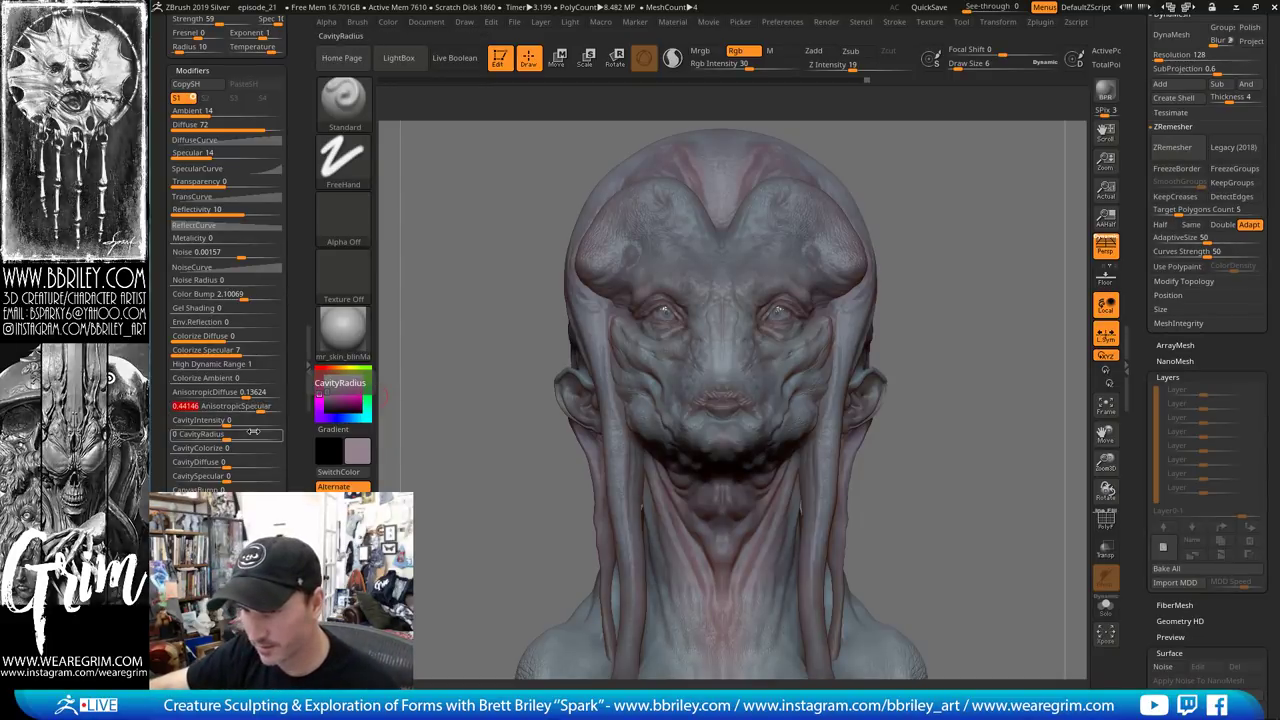
{"action": "left_click_drag", "start_coordinate": [228, 420], "coordinate": [240, 420]}
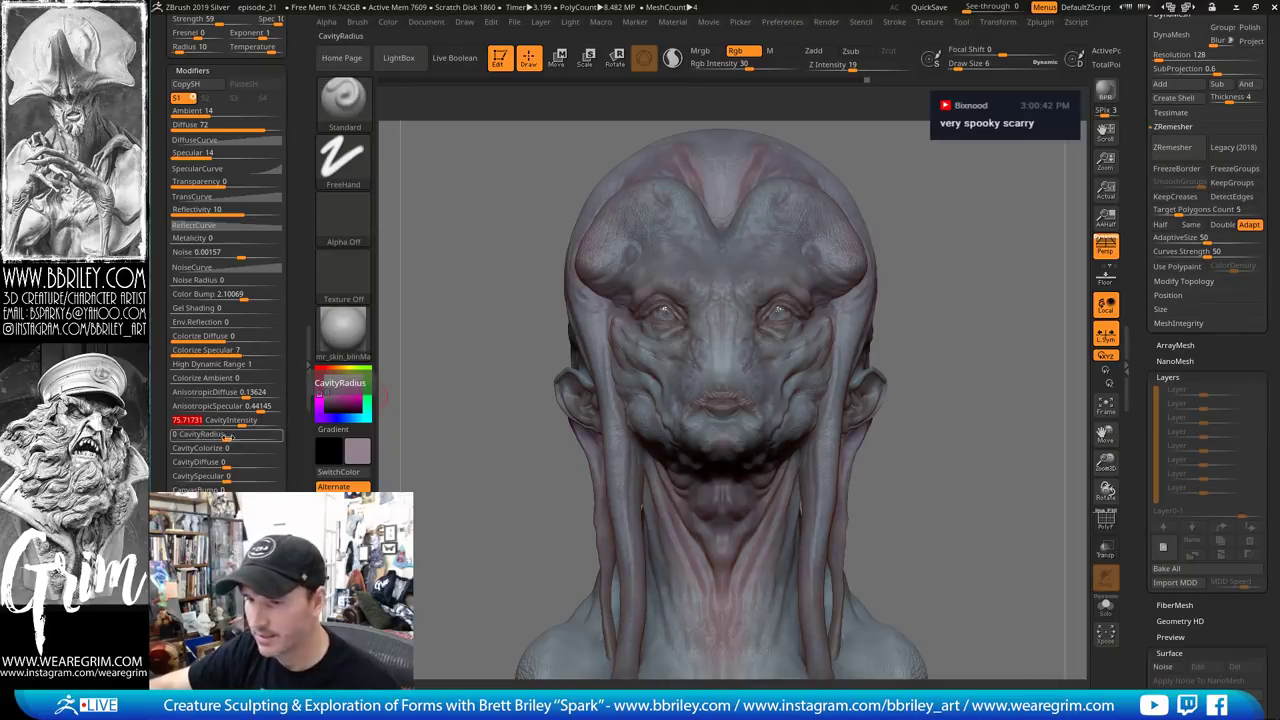
{"action": "left_click_drag", "start_coordinate": [238, 421], "coordinate": [231, 424]}
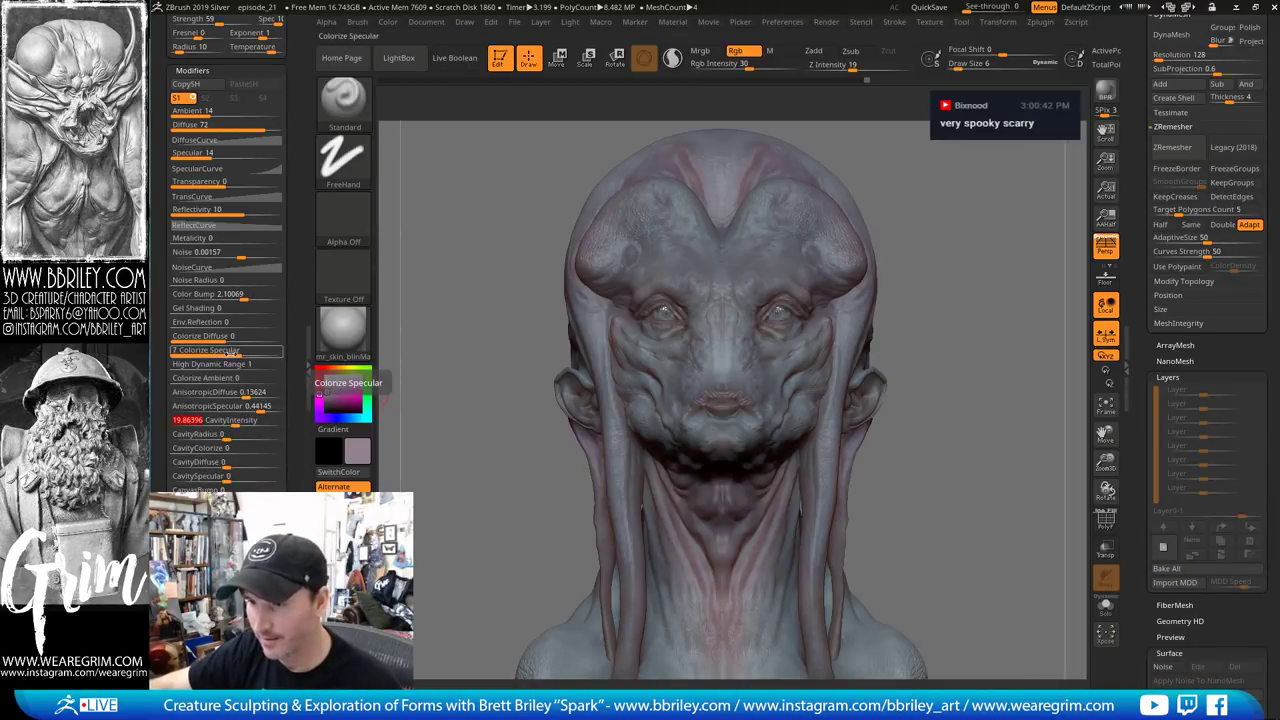
Set the material's colorize specular to 8, try color bump at 20, and settle it at about 1.51
{"action": "left_click_drag", "start_coordinate": [240, 352], "coordinate": [243, 352]}
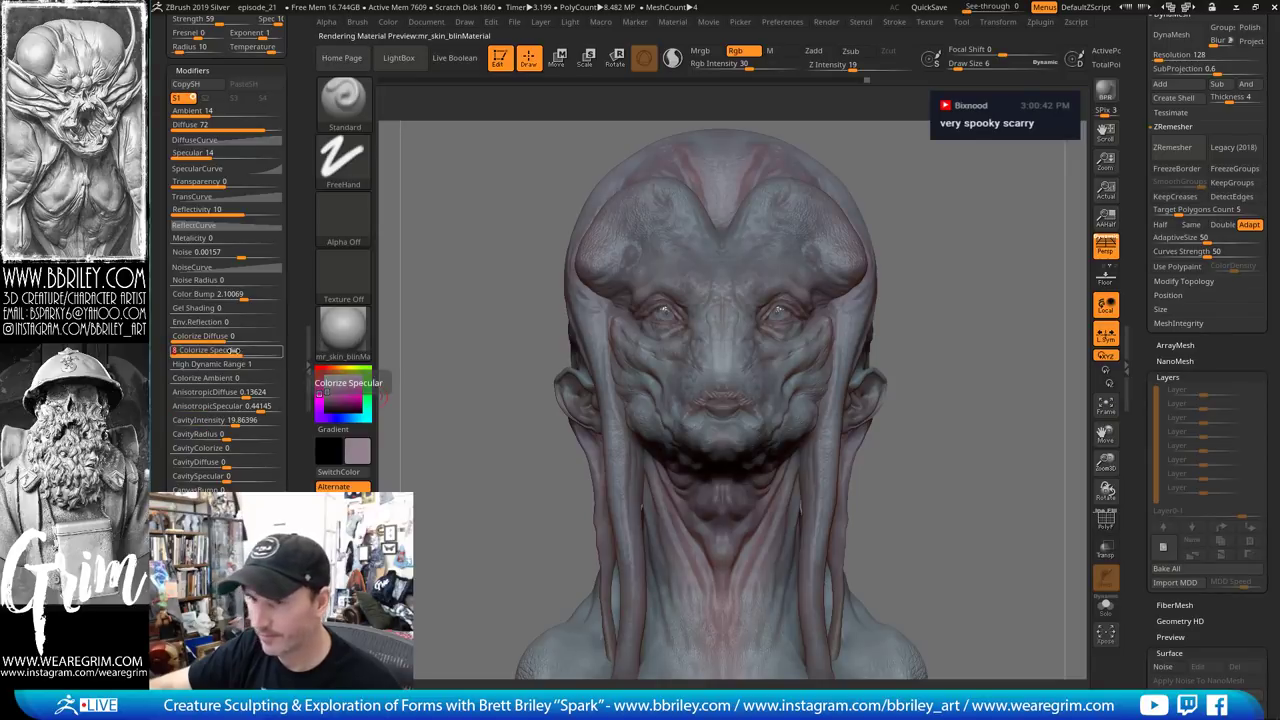
{"action": "left_click_drag", "start_coordinate": [240, 295], "coordinate": [279, 298]}
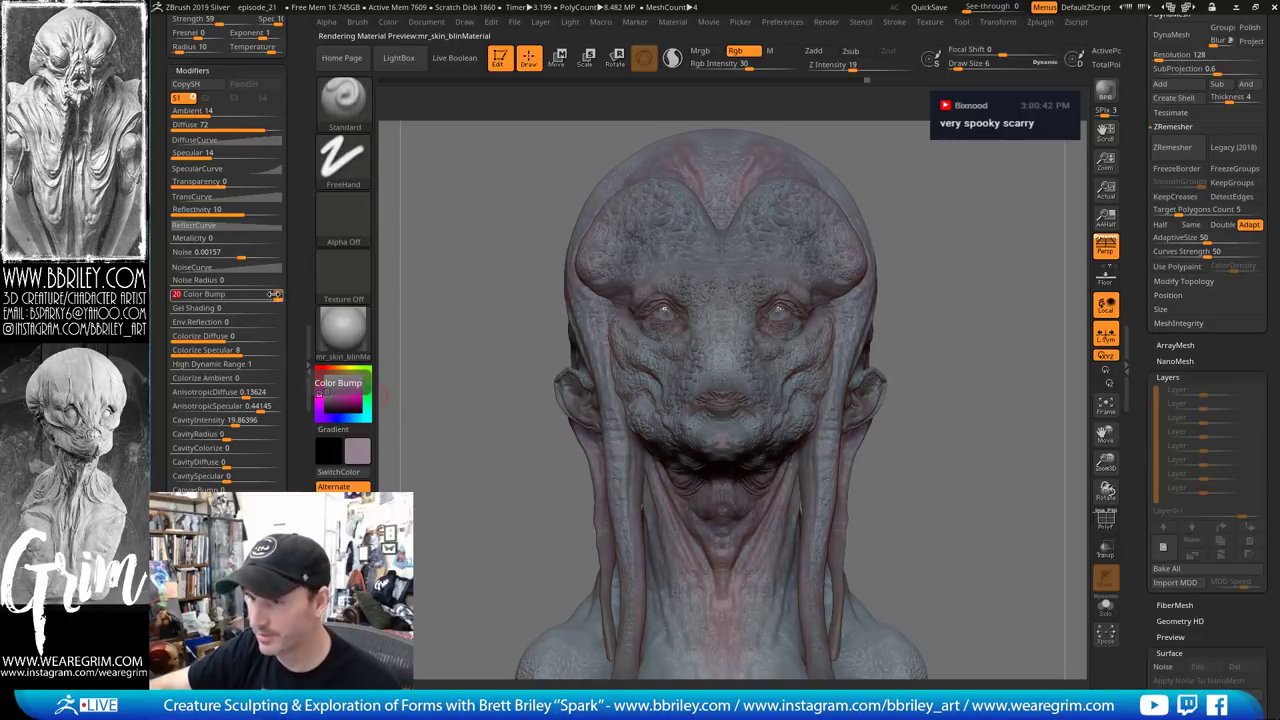
{"action": "left_click_drag", "start_coordinate": [276, 297], "coordinate": [240, 295]}
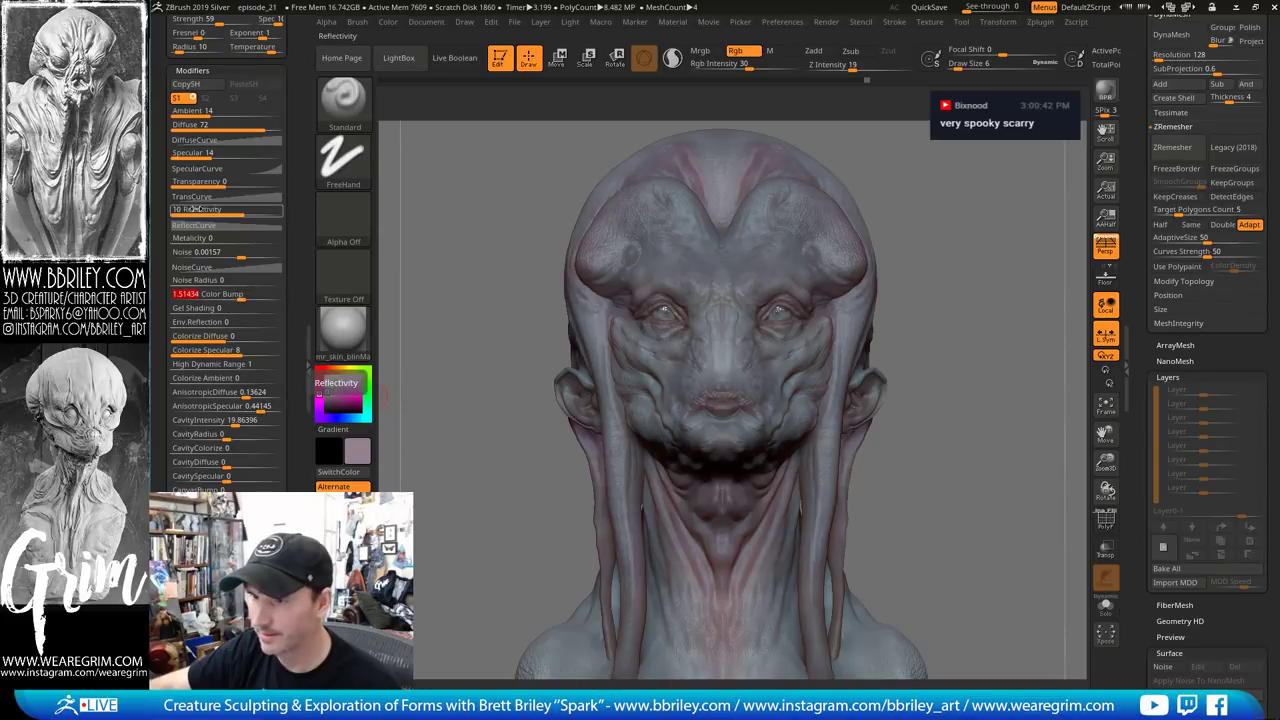
Fine-tune the skin material with ambient at 15, diffuse at 76 and wax strength at 65
{"action": "left_click_drag", "start_coordinate": [158, 187], "coordinate": [159, 348]}
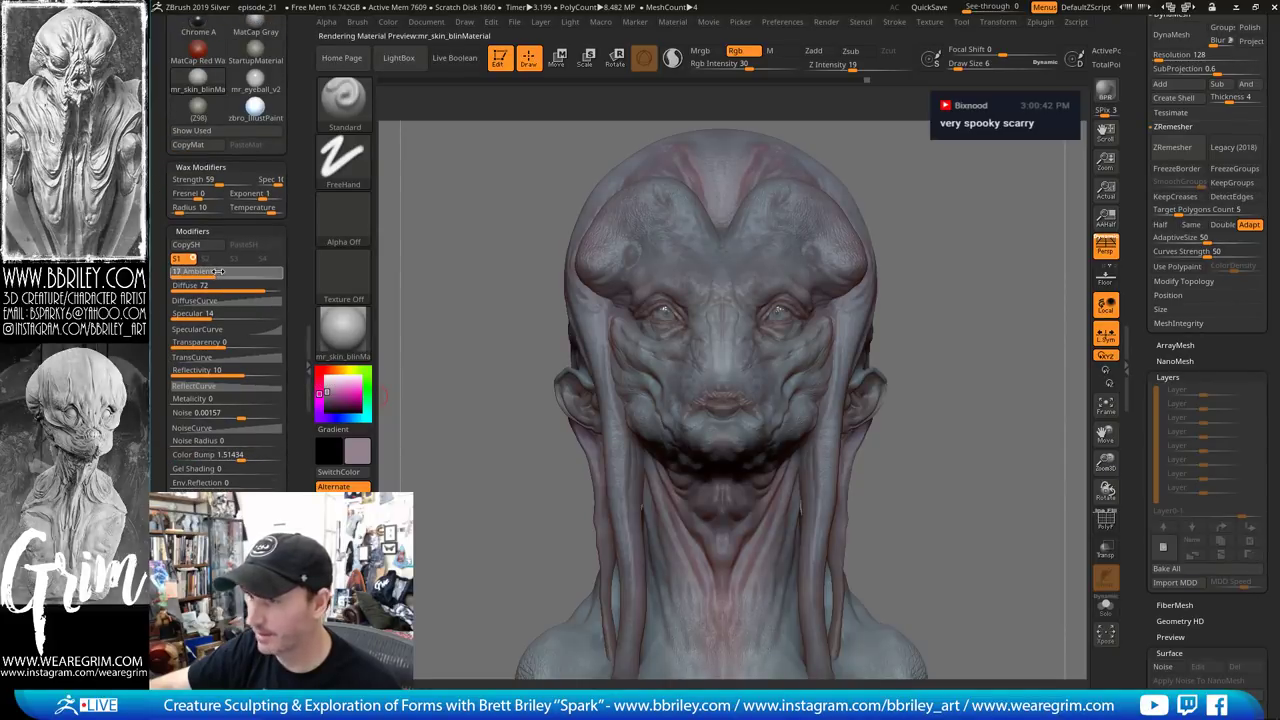
{"action": "left_click_drag", "start_coordinate": [213, 271], "coordinate": [218, 271]}
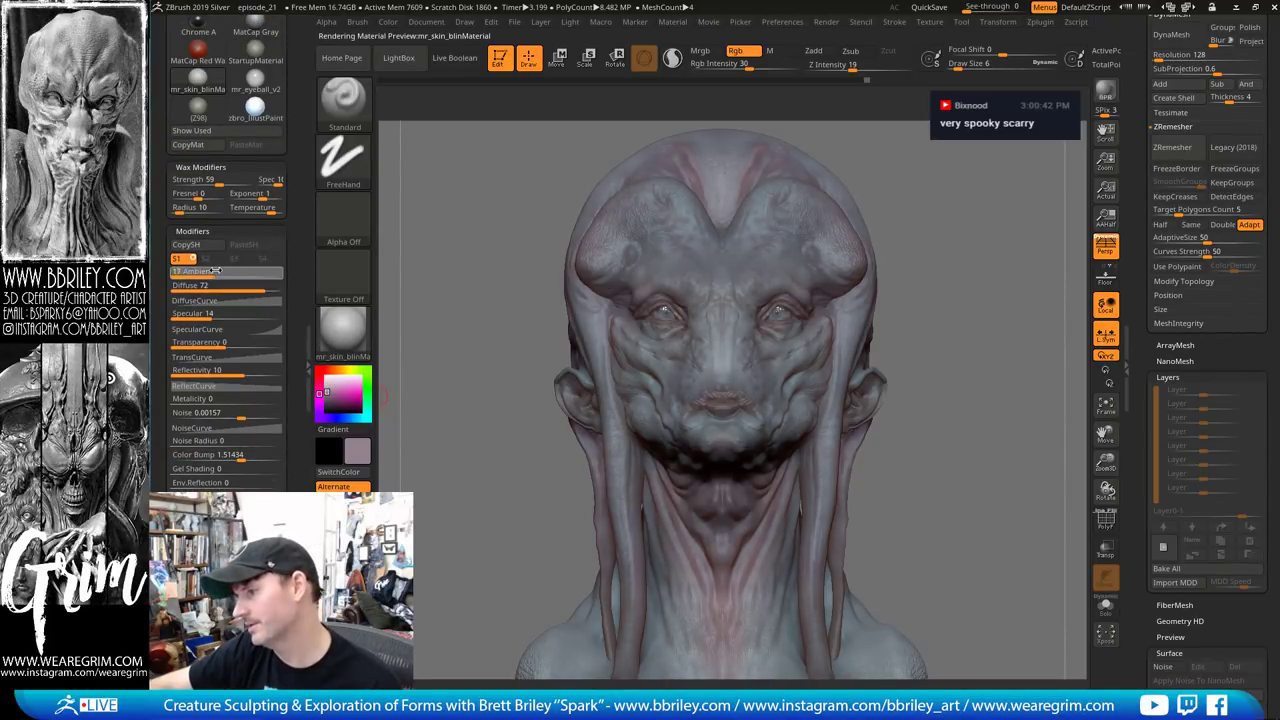
{"action": "left_click_drag", "start_coordinate": [268, 286], "coordinate": [264, 290]}
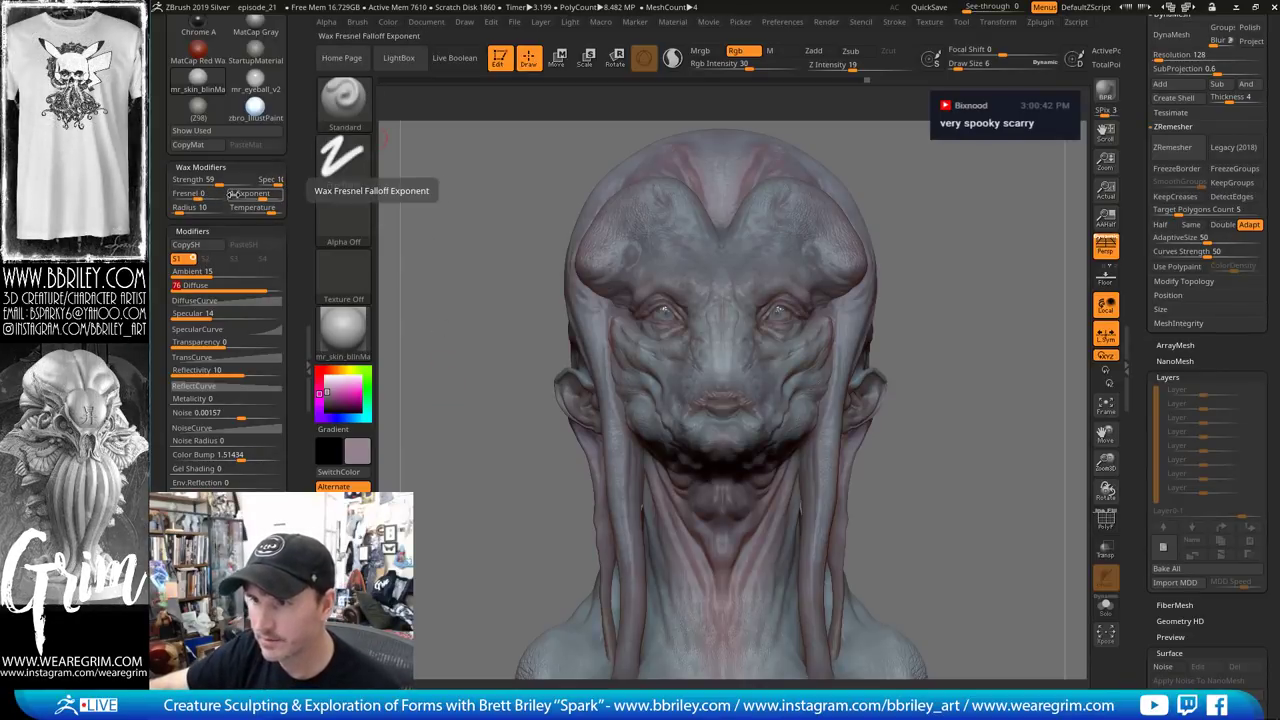
{"action": "mouse_move", "coordinate": [227, 183]}
{"action": "left_mouse_down"}
{"action": "mouse_move", "coordinate": [239, 183]}
{"action": "mouse_move", "coordinate": [223, 184]}
{"action": "left_mouse_up"}
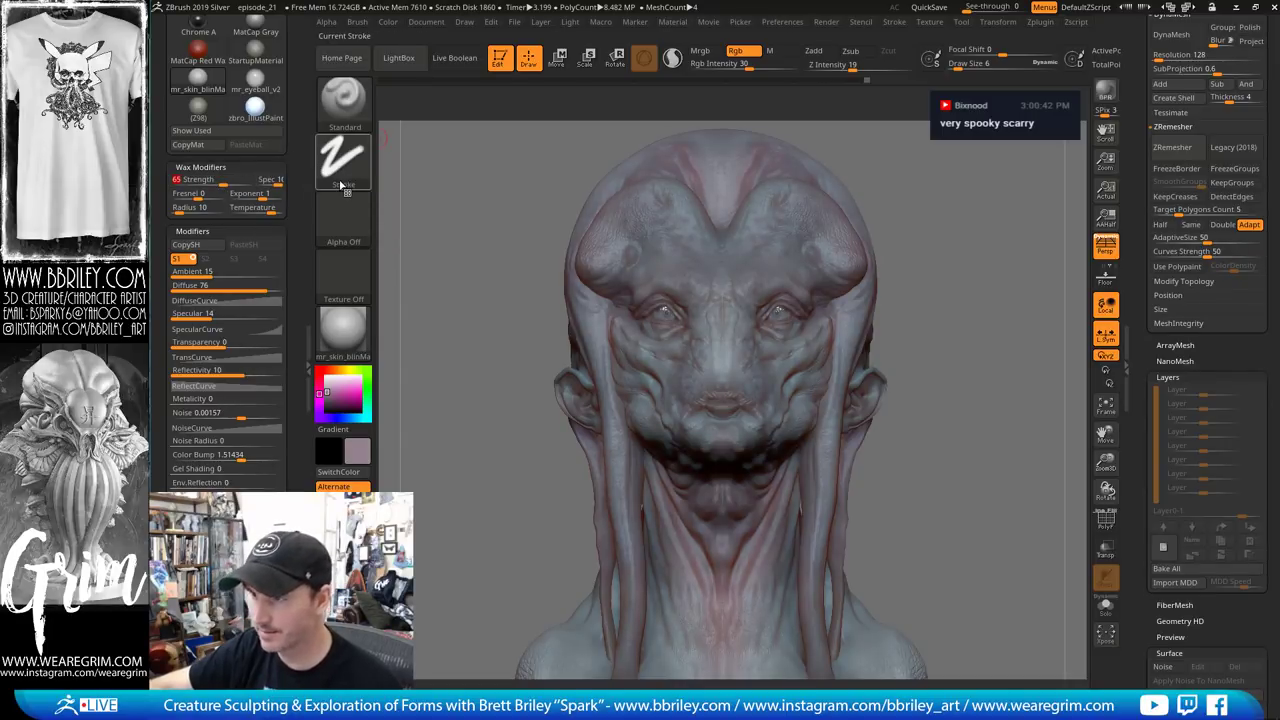
Check the document's width and height settings and zoom the canvas out to show the whole frame
{"action": "left_click", "coordinate": [427, 22]}
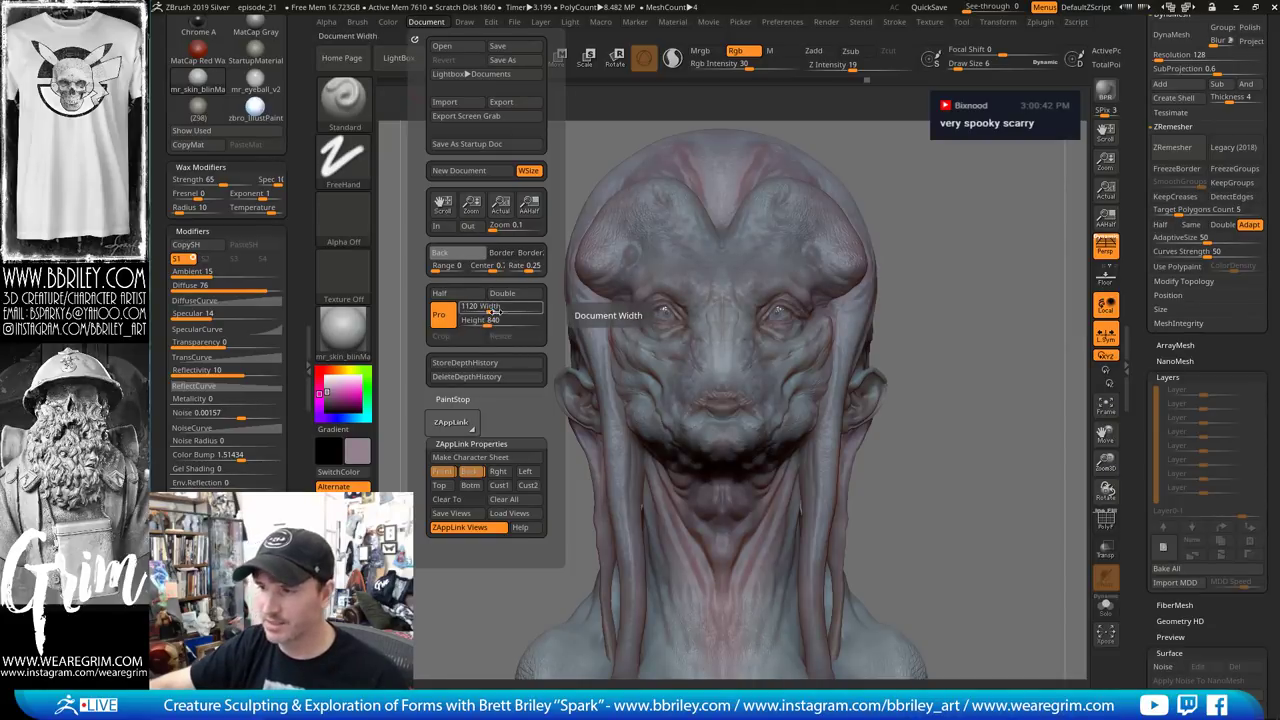
{"action": "left_click", "coordinate": [512, 305]}
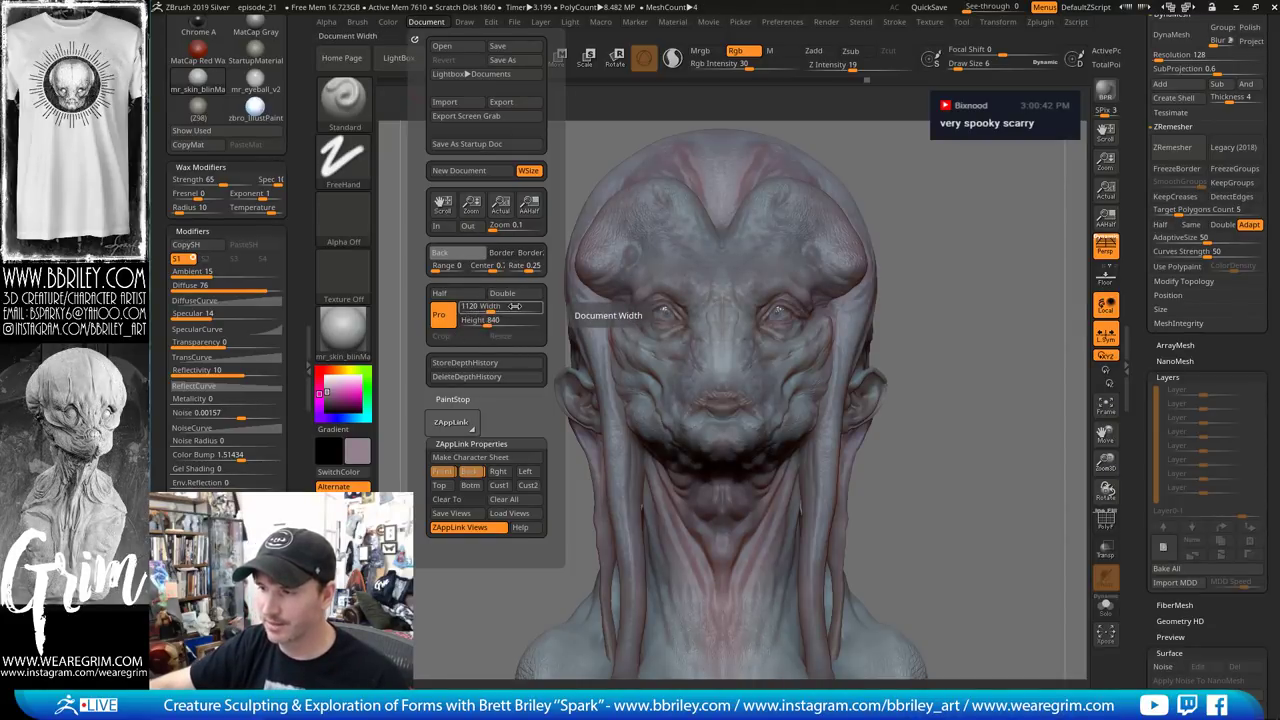
{"action": "left_click", "coordinate": [484, 320]}
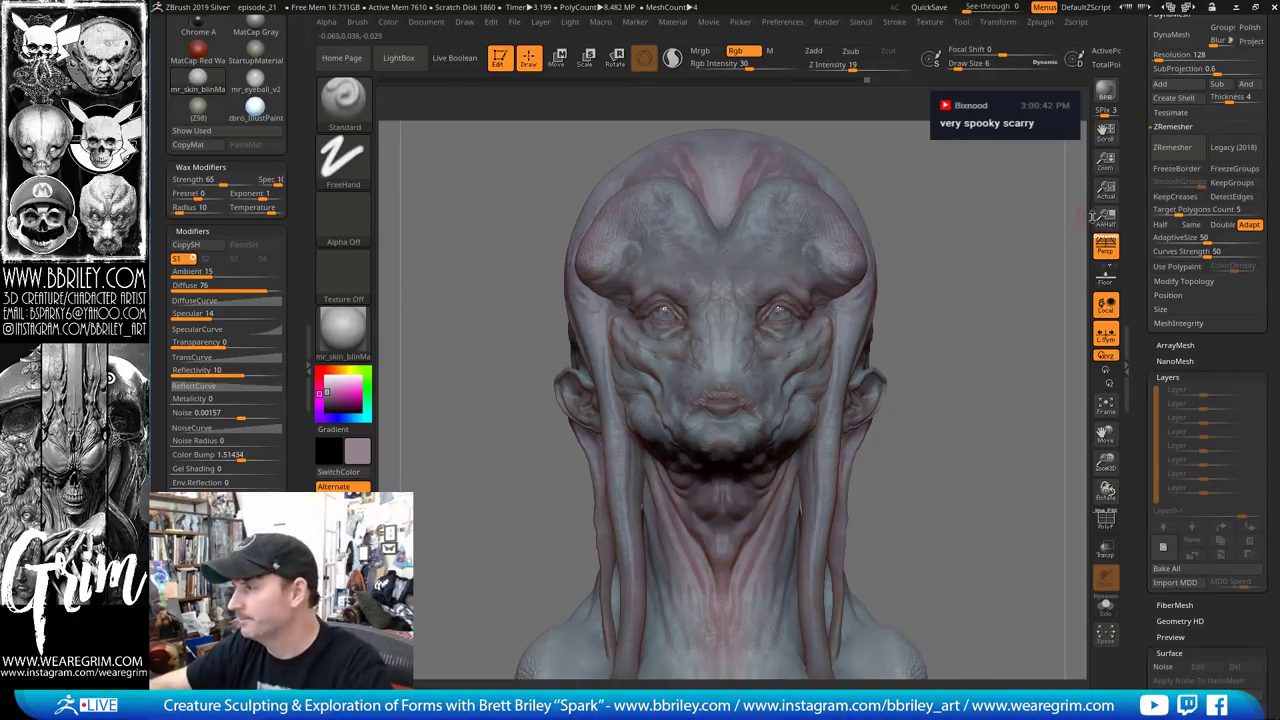
{"action": "left_click_drag", "start_coordinate": [1105, 160], "coordinate": [1048, 237]}
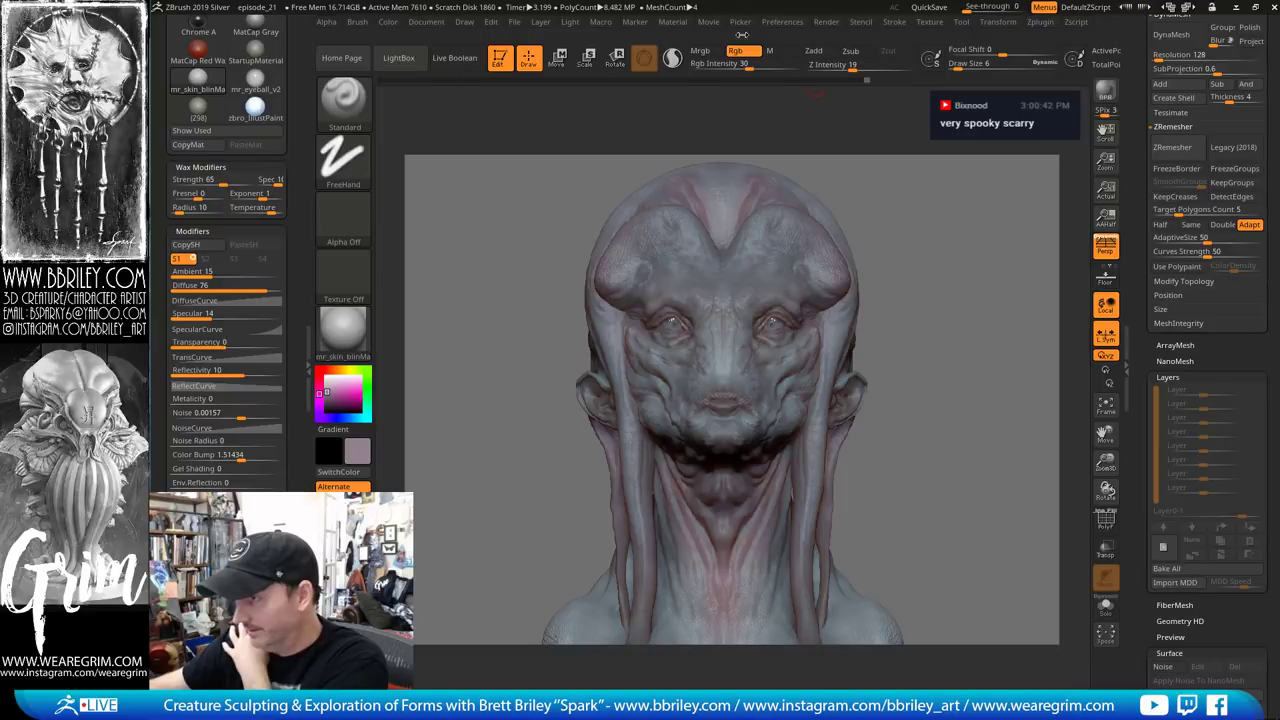
Enable ambient occlusion and subsurface scattering in the render properties
{"action": "left_click", "coordinate": [825, 22]}
{"action": "left_click", "coordinate": [849, 268]}
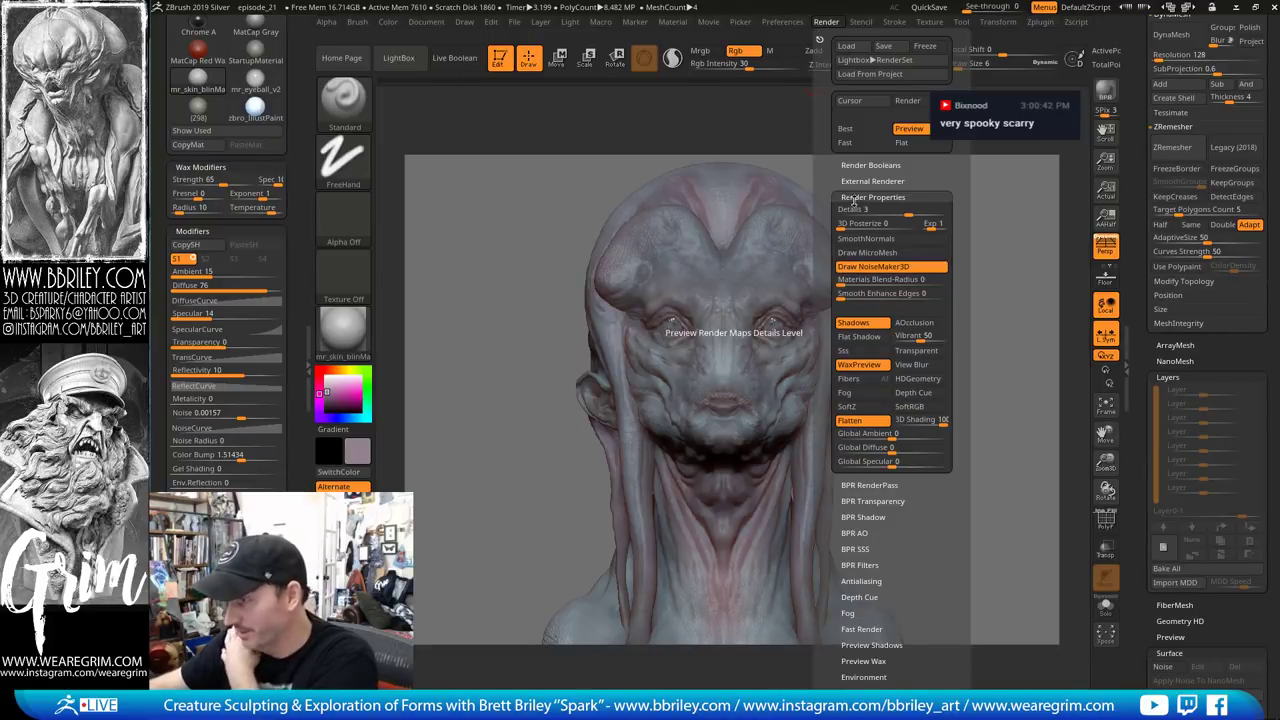
{"action": "left_click", "coordinate": [913, 324]}
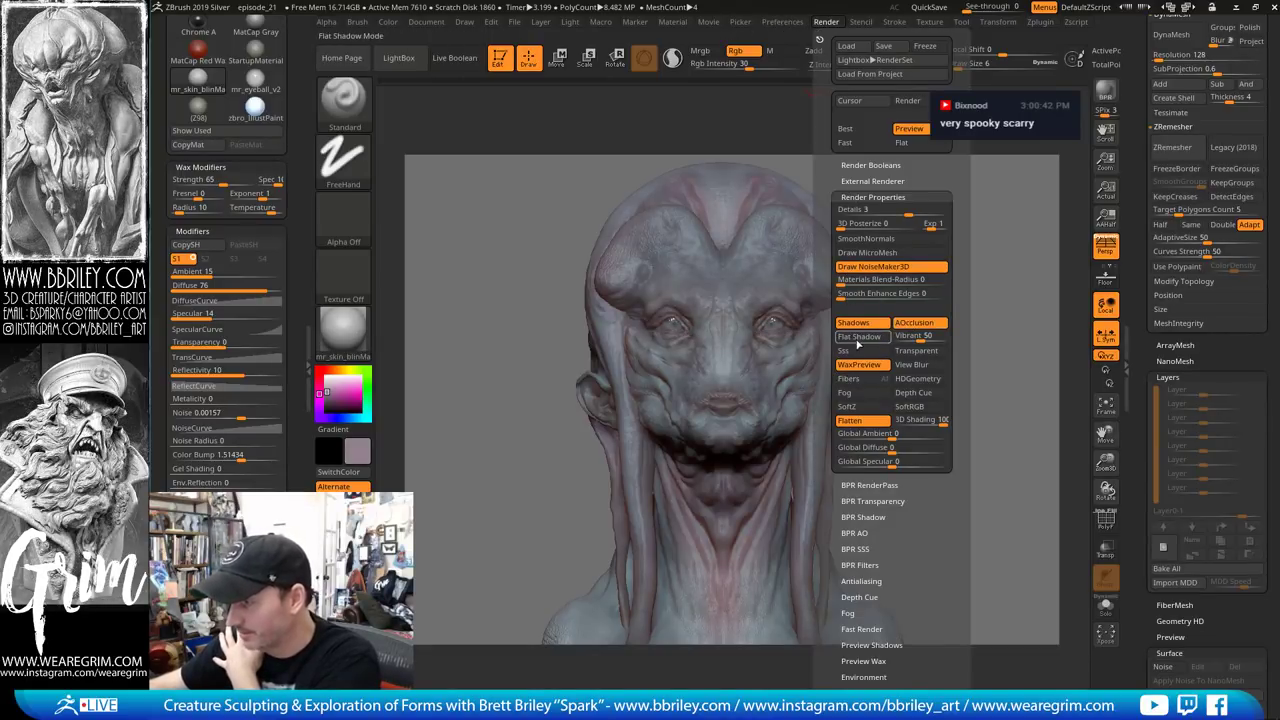
{"action": "left_click", "coordinate": [855, 351]}
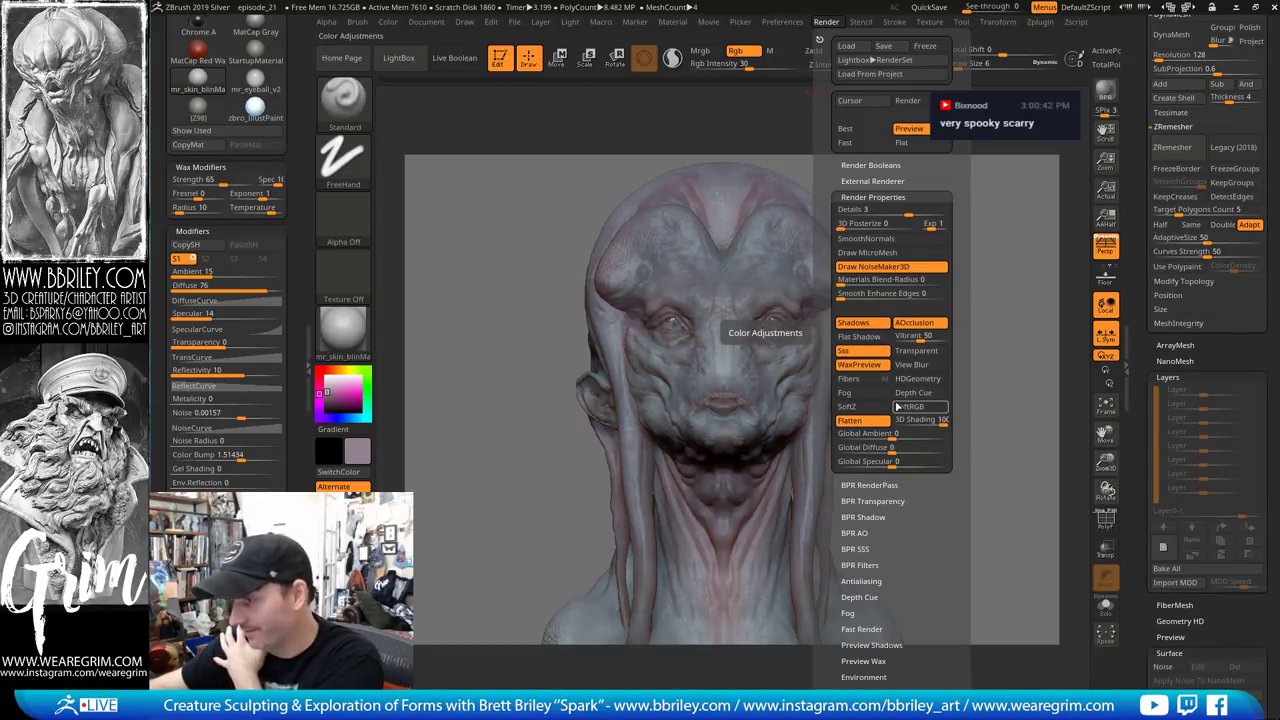
Set the BPR shadow angle to about 31.14 and make a BPR render of the bust
{"action": "left_click", "coordinate": [867, 485]}
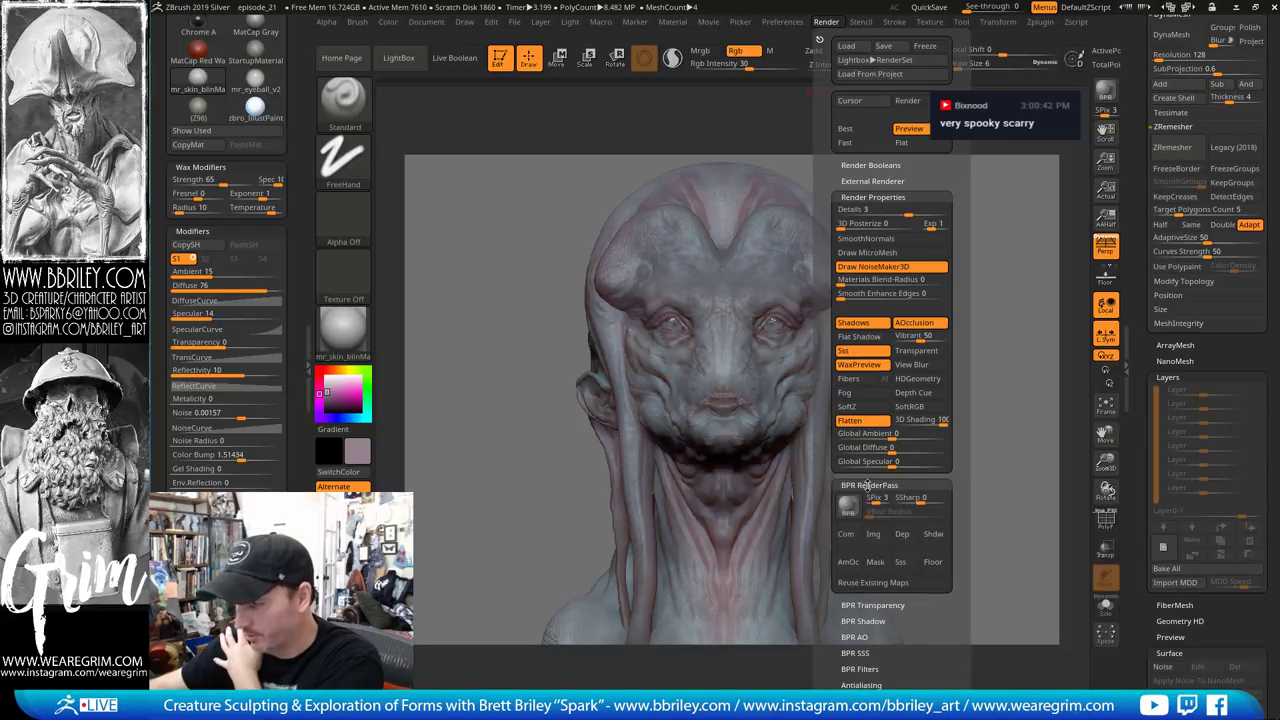
{"action": "left_click", "coordinate": [864, 621]}
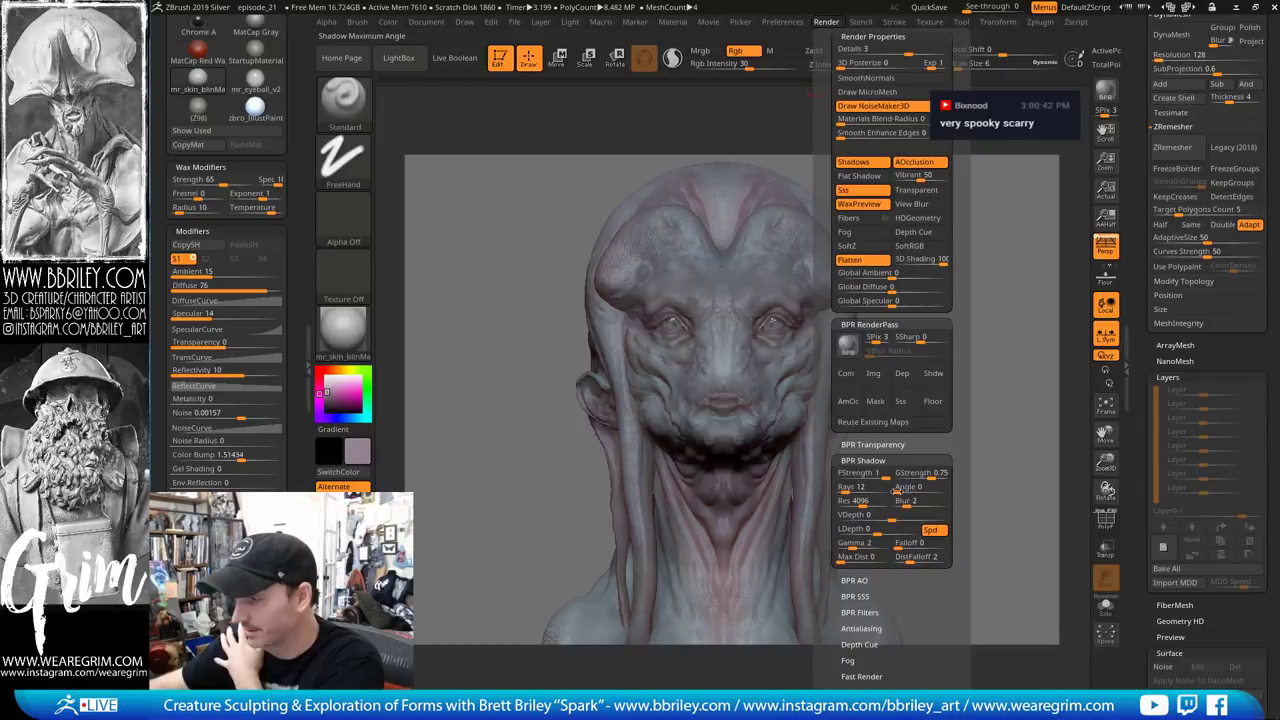
{"action": "left_click", "coordinate": [906, 488]}
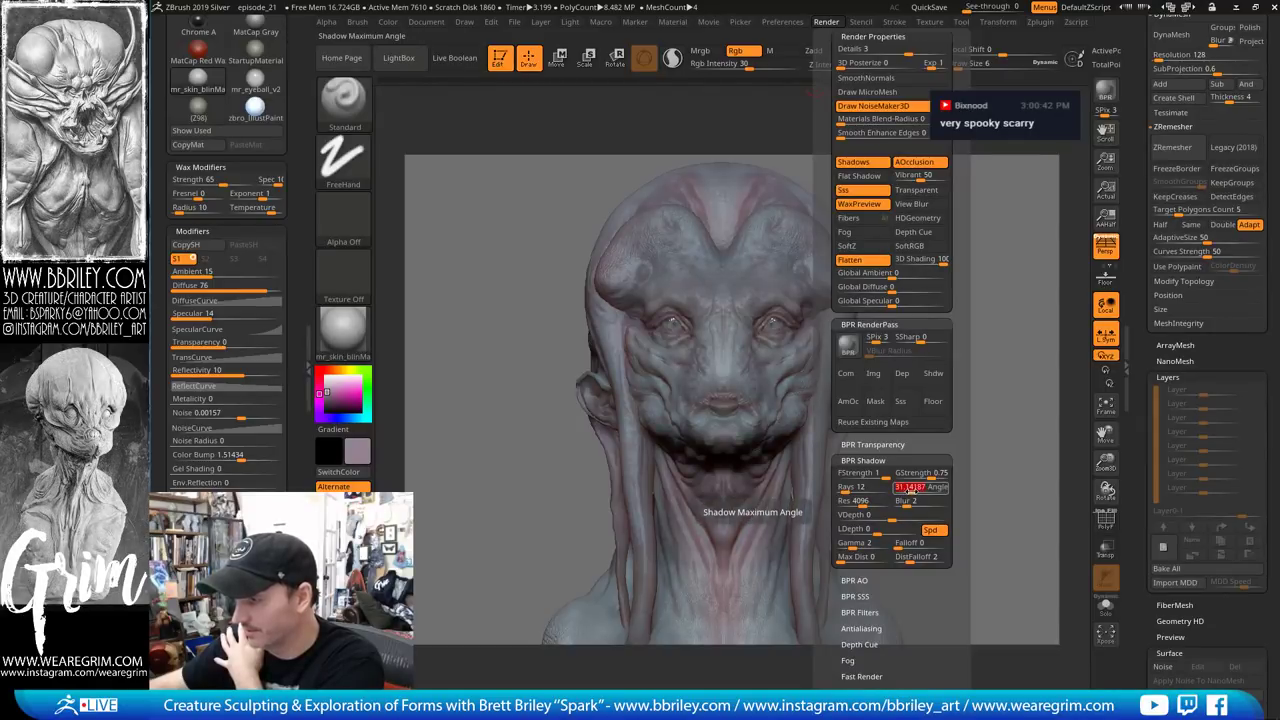
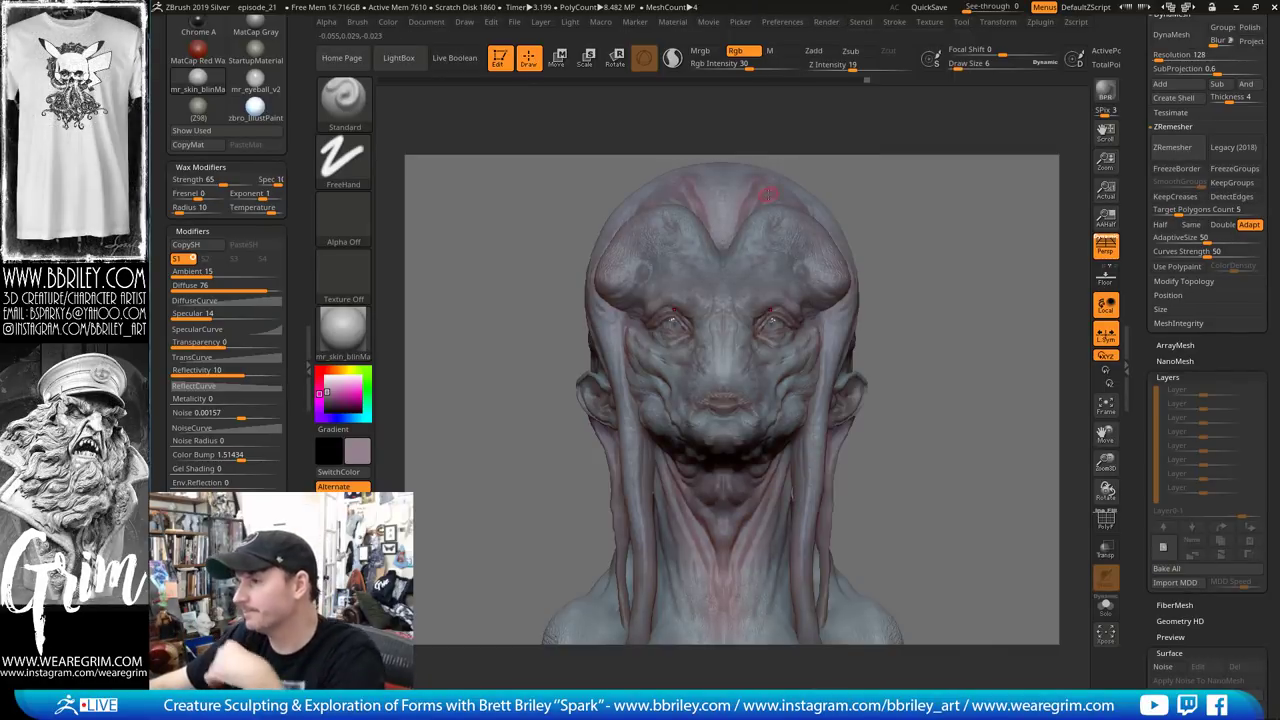
{"action": "key", "text": "shift"}
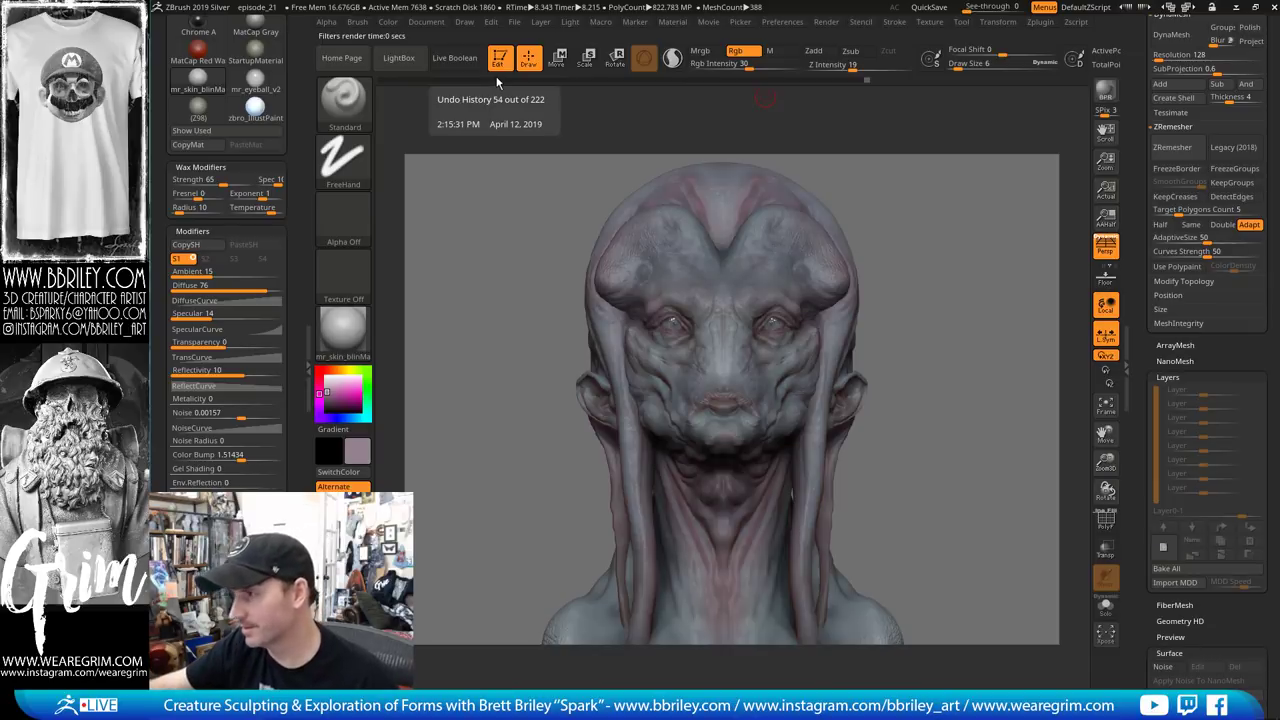
Examine the maps generated by the BPR render, including the subsurface scattering pass
{"action": "left_click", "coordinate": [823, 23]}
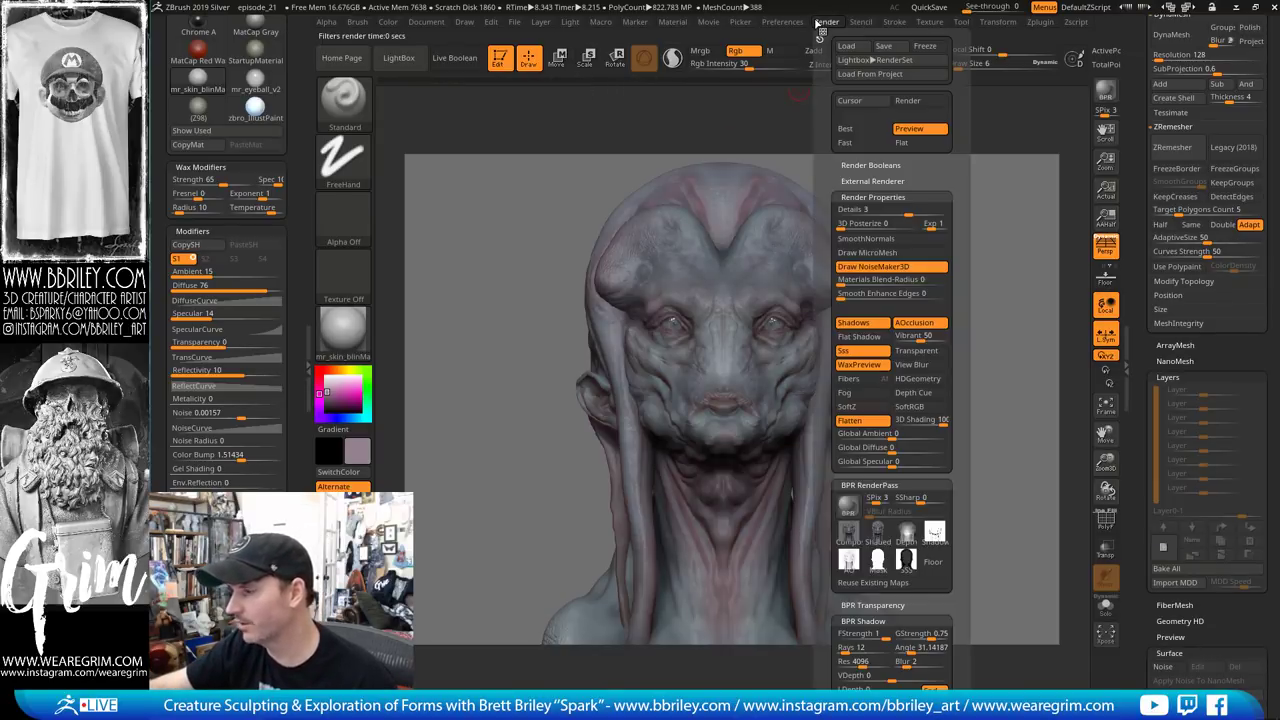
{"action": "mouse_move", "coordinate": [852, 533]}
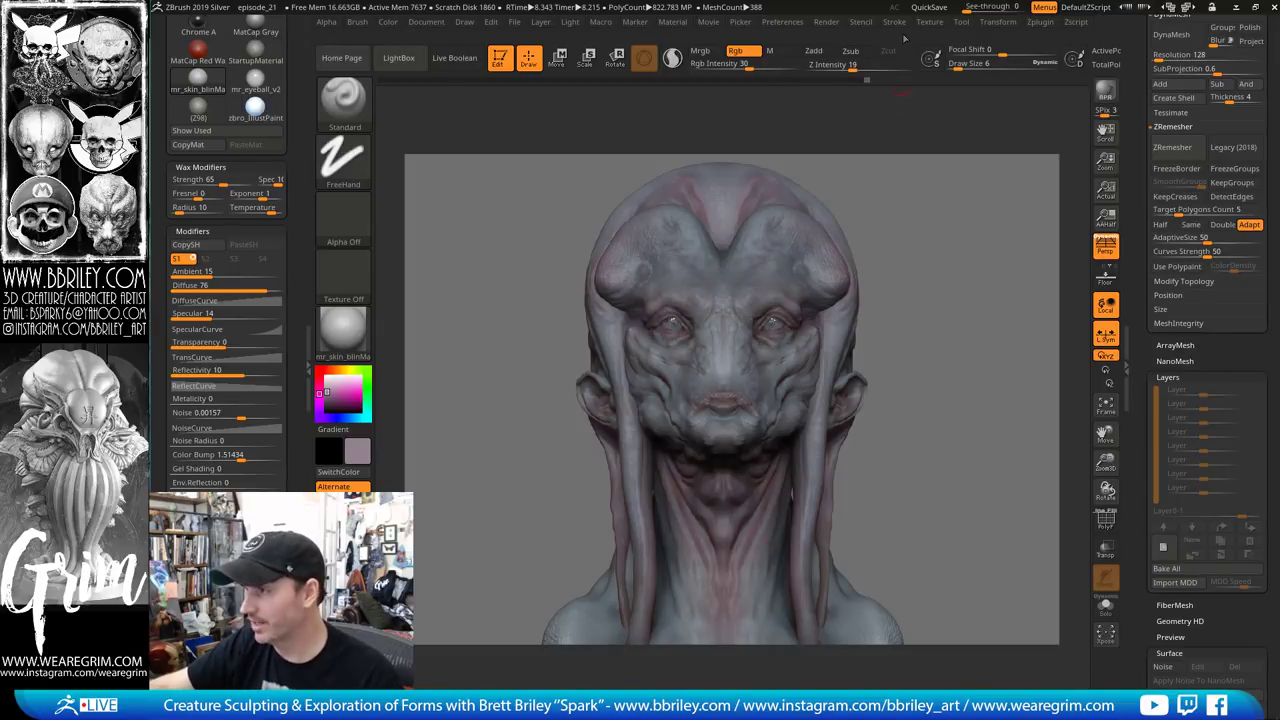
{"action": "left_click", "coordinate": [826, 22]}
{"action": "mouse_move", "coordinate": [842, 556]}
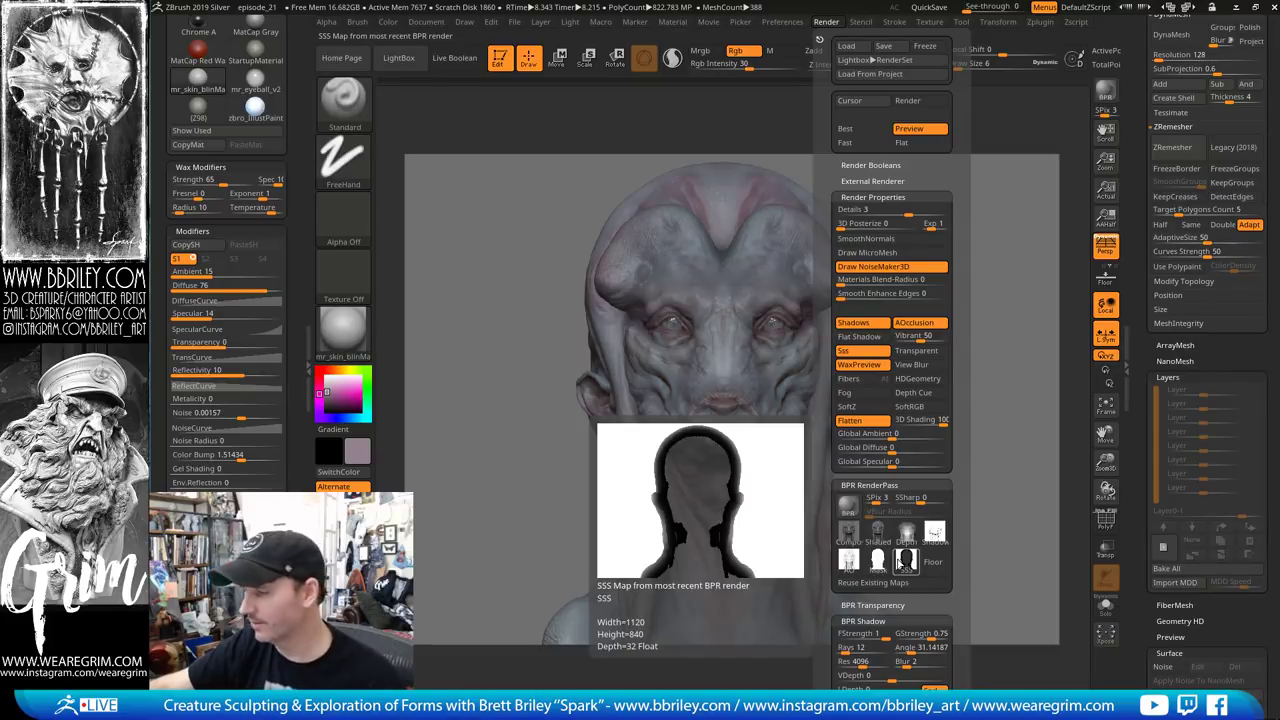
{"action": "left_click_drag", "start_coordinate": [830, 599], "coordinate": [832, 501]}
{"action": "left_click", "coordinate": [859, 506]}
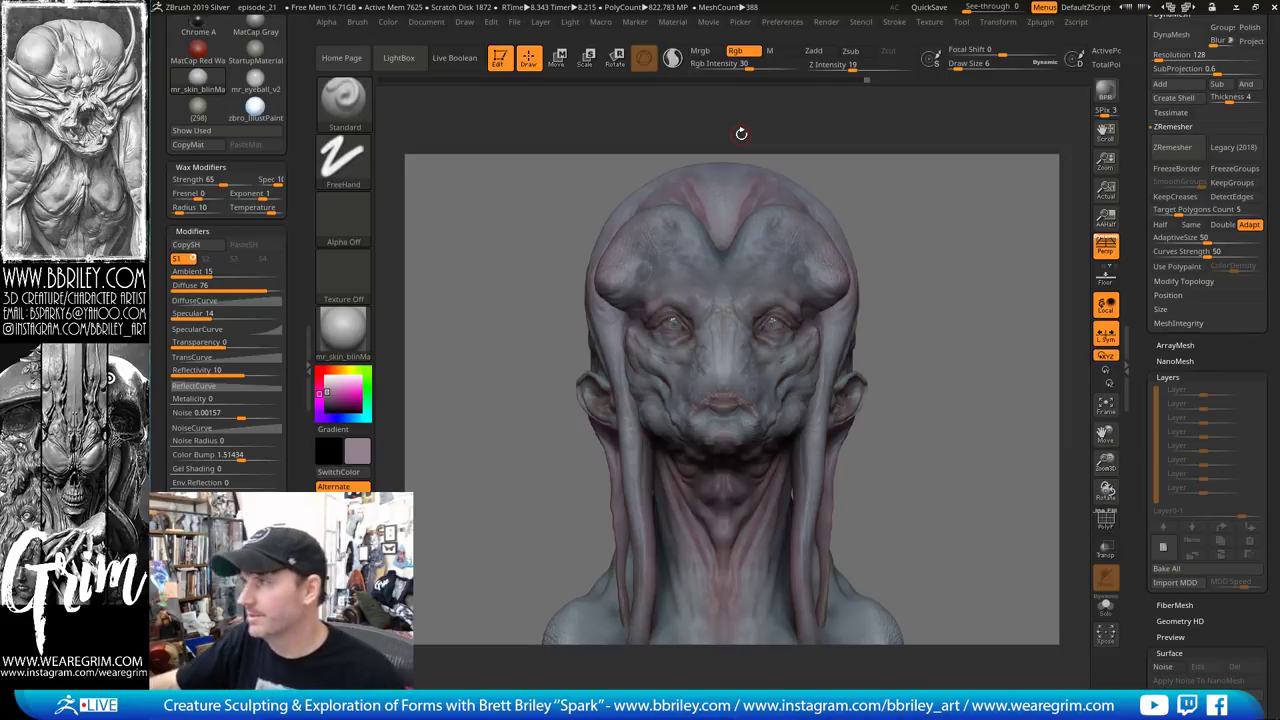
Exclude the object-space normal and SubtoolID passes from the ZBrush To Photoshop export
{"action": "left_click", "coordinate": [1040, 22]}
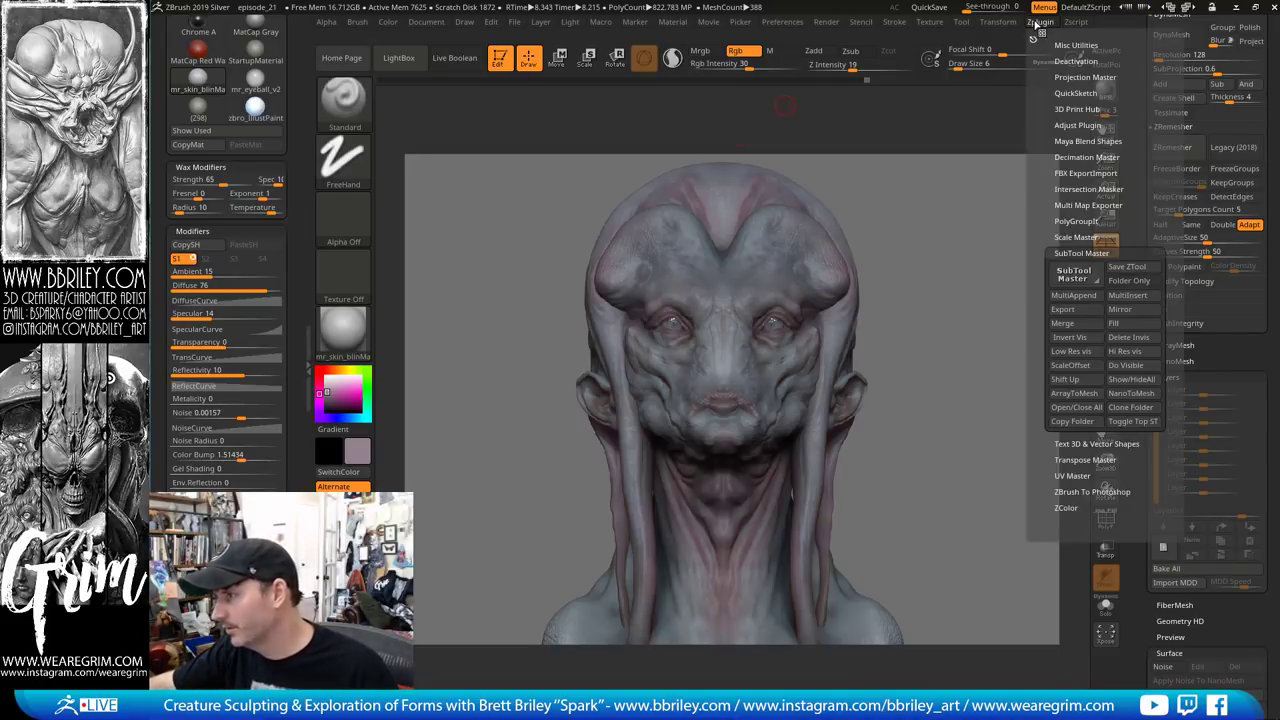
{"action": "left_click", "coordinate": [1074, 491]}
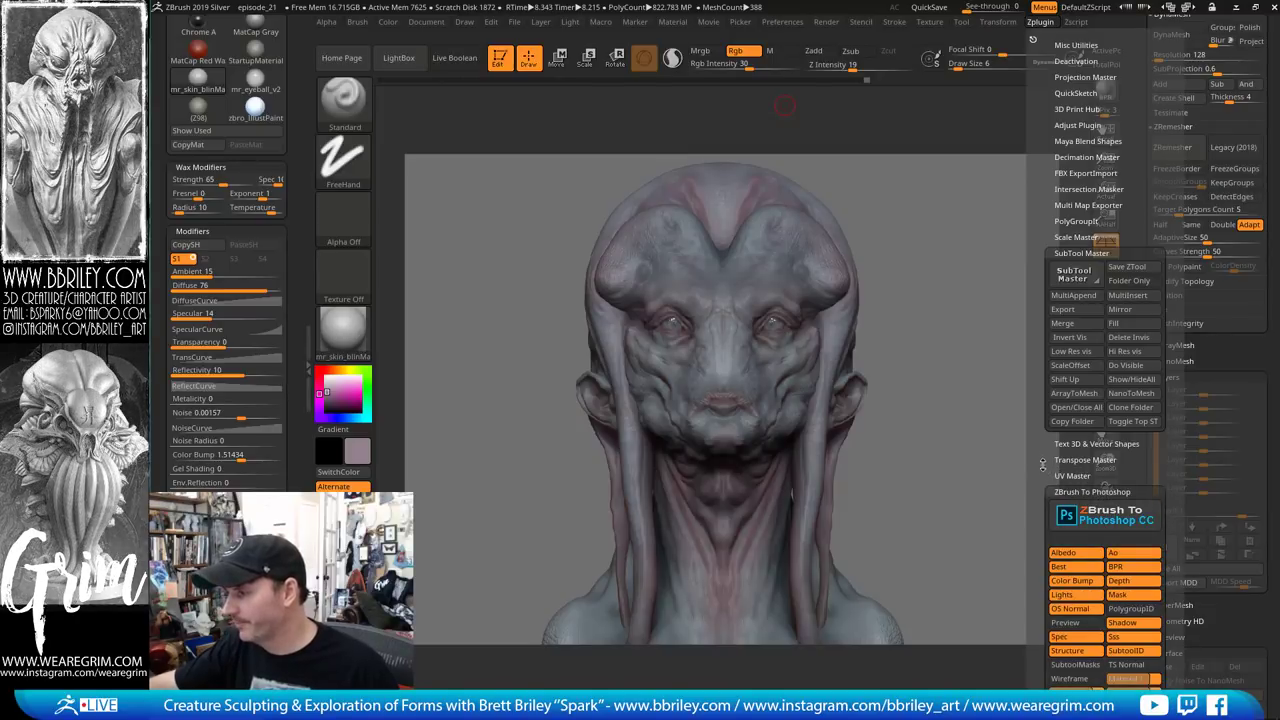
{"action": "left_click_drag", "start_coordinate": [1042, 463], "coordinate": [1032, 312]}
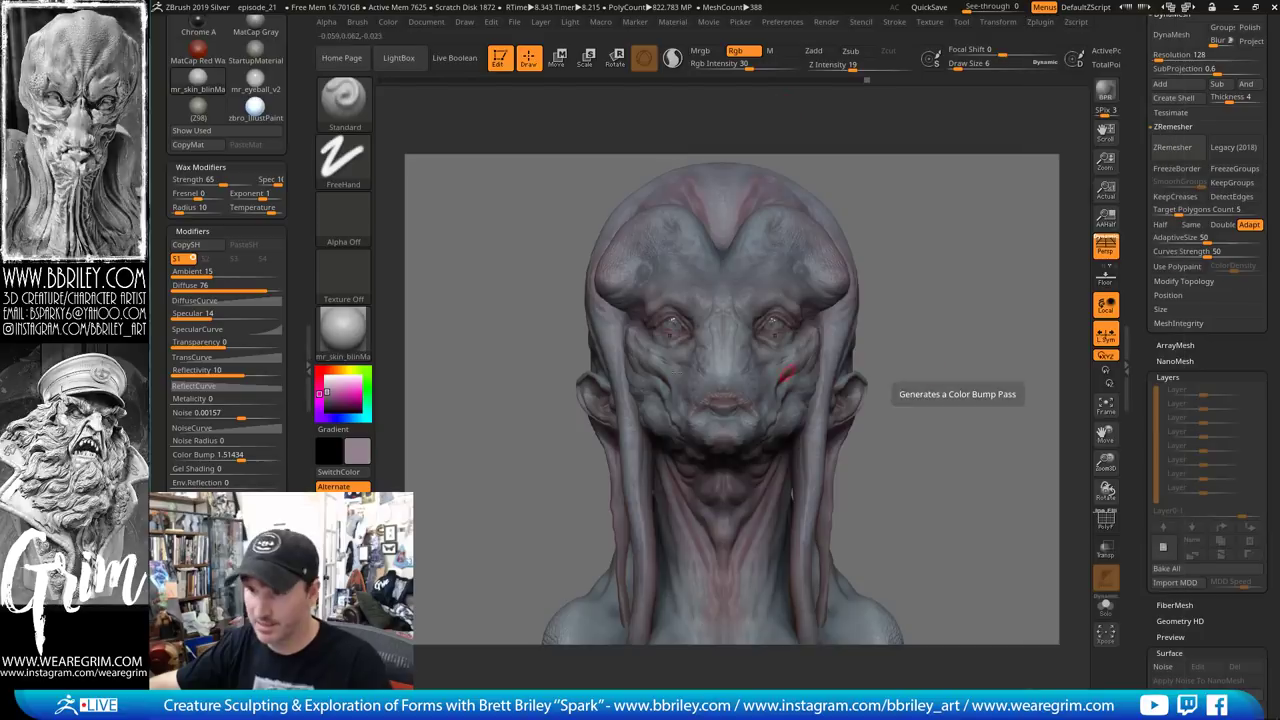
{"action": "left_click", "coordinate": [1038, 23]}
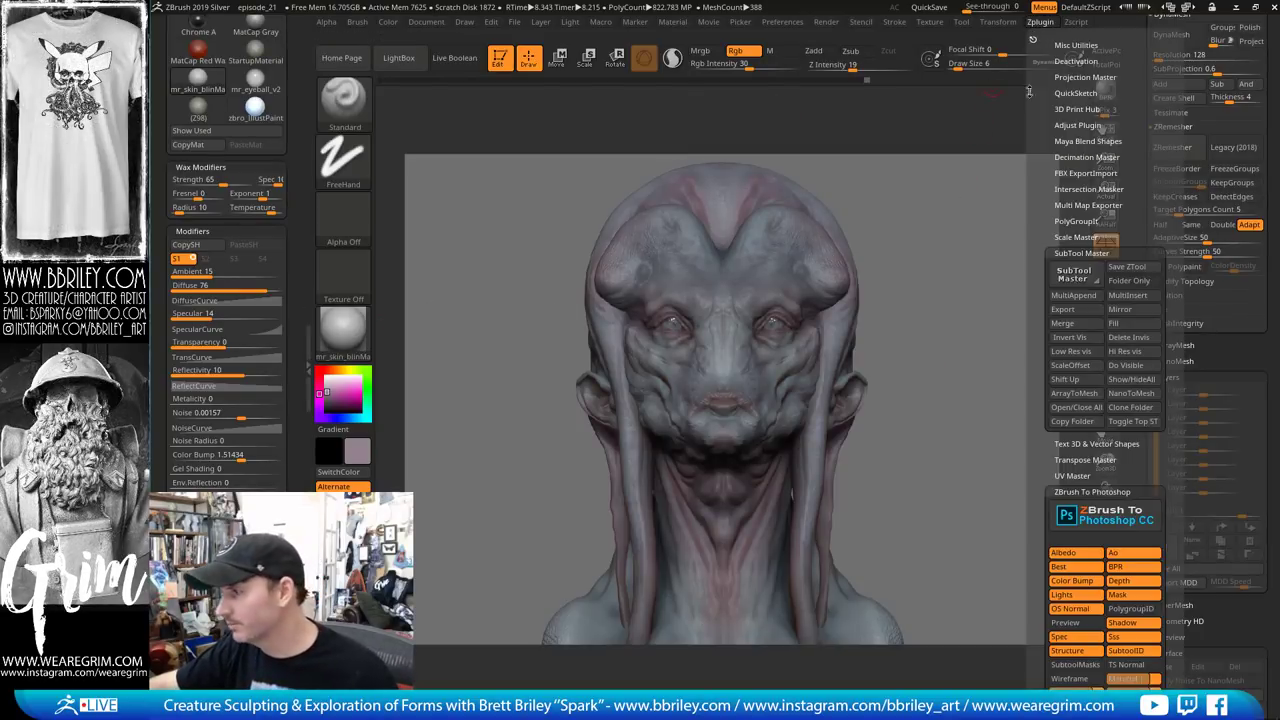
{"action": "scroll", "coordinate": [1041, 420], "scroll_direction": "down", "scroll_amount": 4}
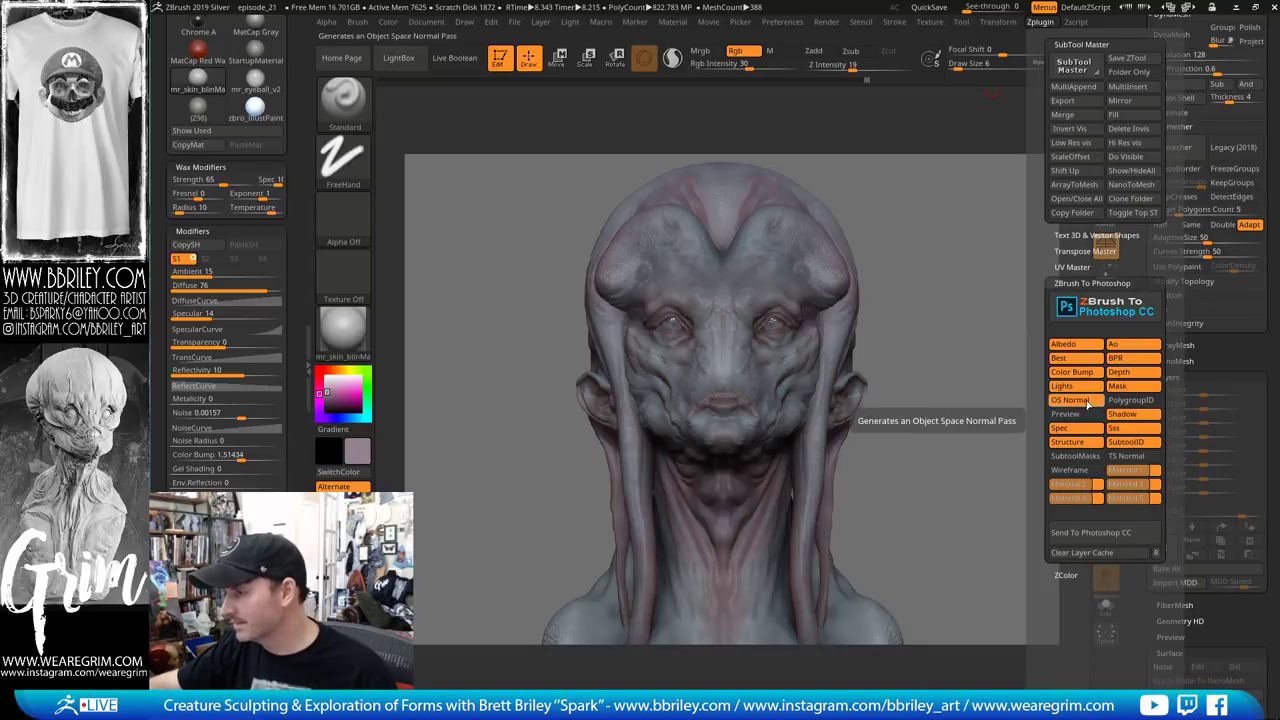
{"action": "left_click", "coordinate": [1087, 402]}
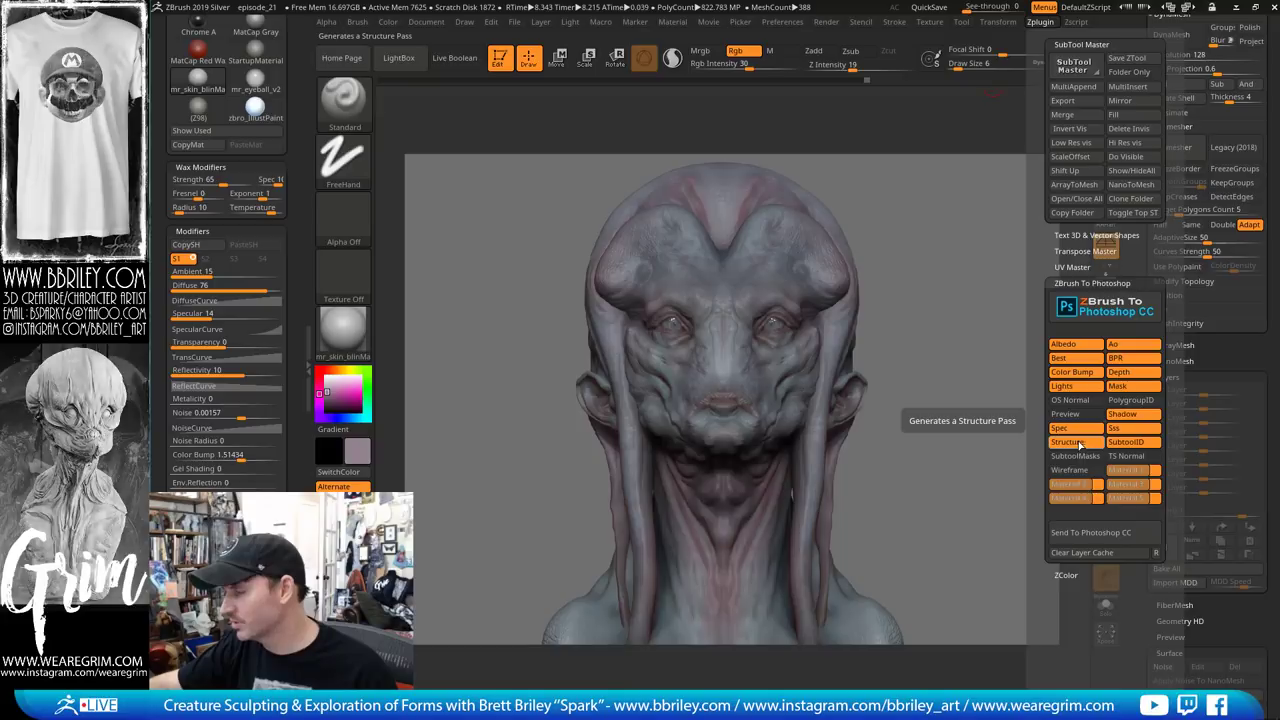
{"action": "left_click", "coordinate": [1124, 443]}
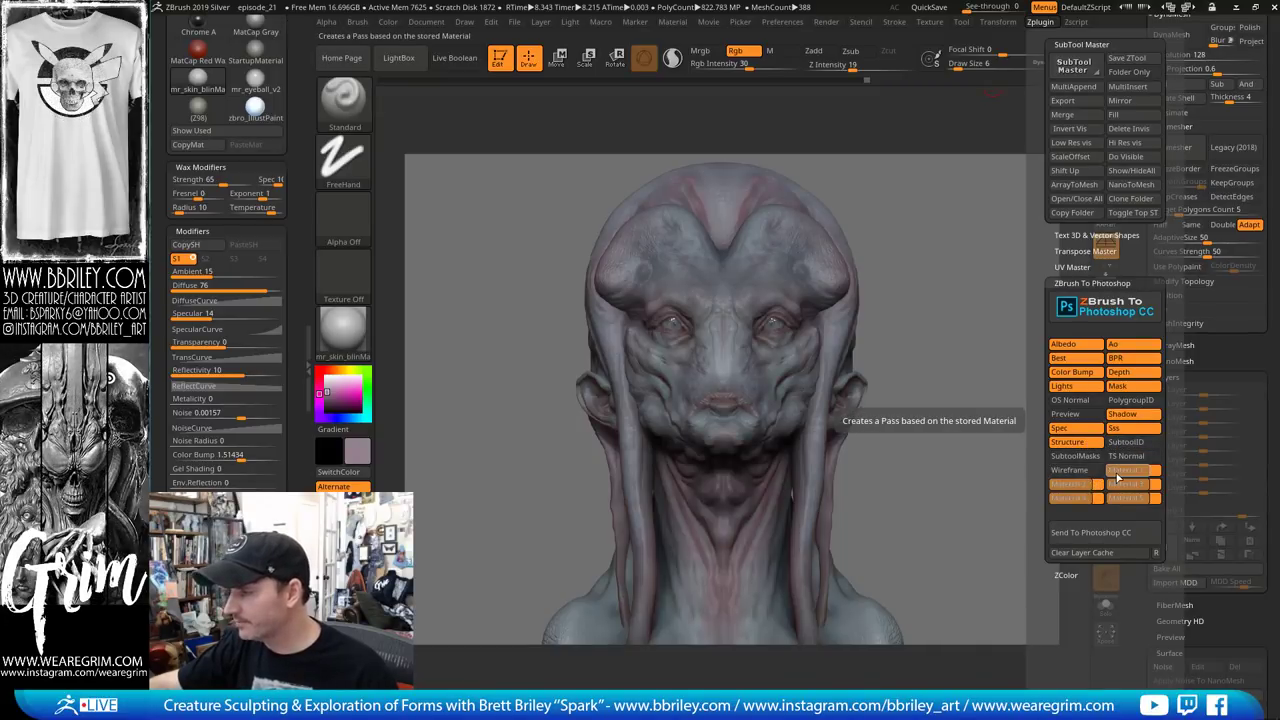
Turn off the Material 1 to Material 5 passes for the Photoshop export
{"action": "left_click", "coordinate": [1133, 470]}
{"action": "left_click", "coordinate": [1098, 486]}
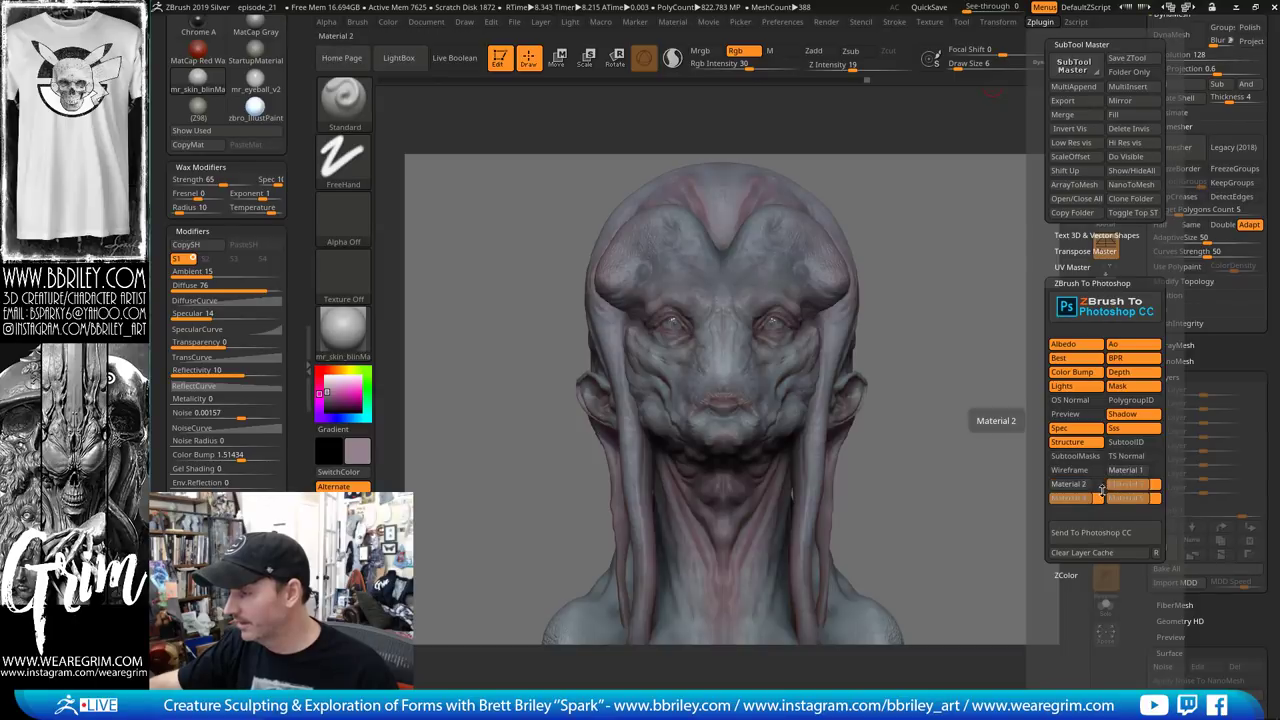
{"action": "left_click", "coordinate": [1100, 498]}
{"action": "left_click", "coordinate": [1150, 498]}
{"action": "left_click", "coordinate": [1154, 485]}
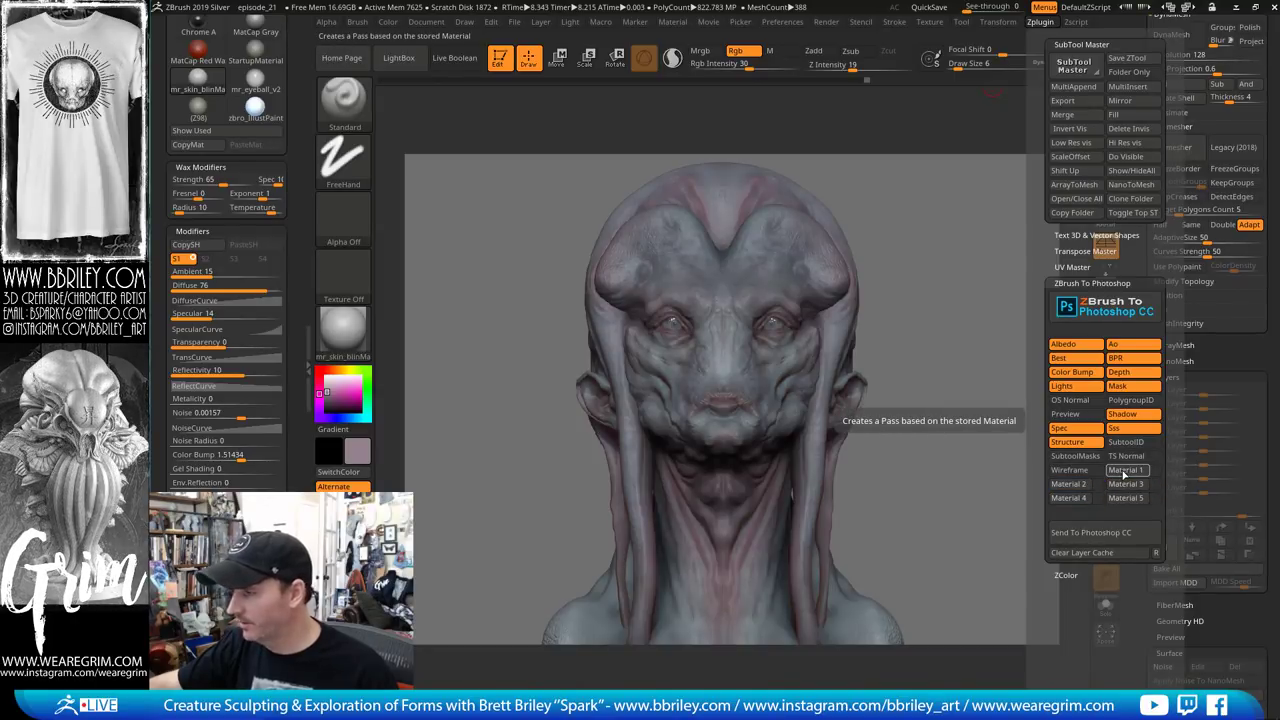
Try the (Z98) material and make the creature's head the active subtool
{"action": "left_click", "coordinate": [345, 330]}
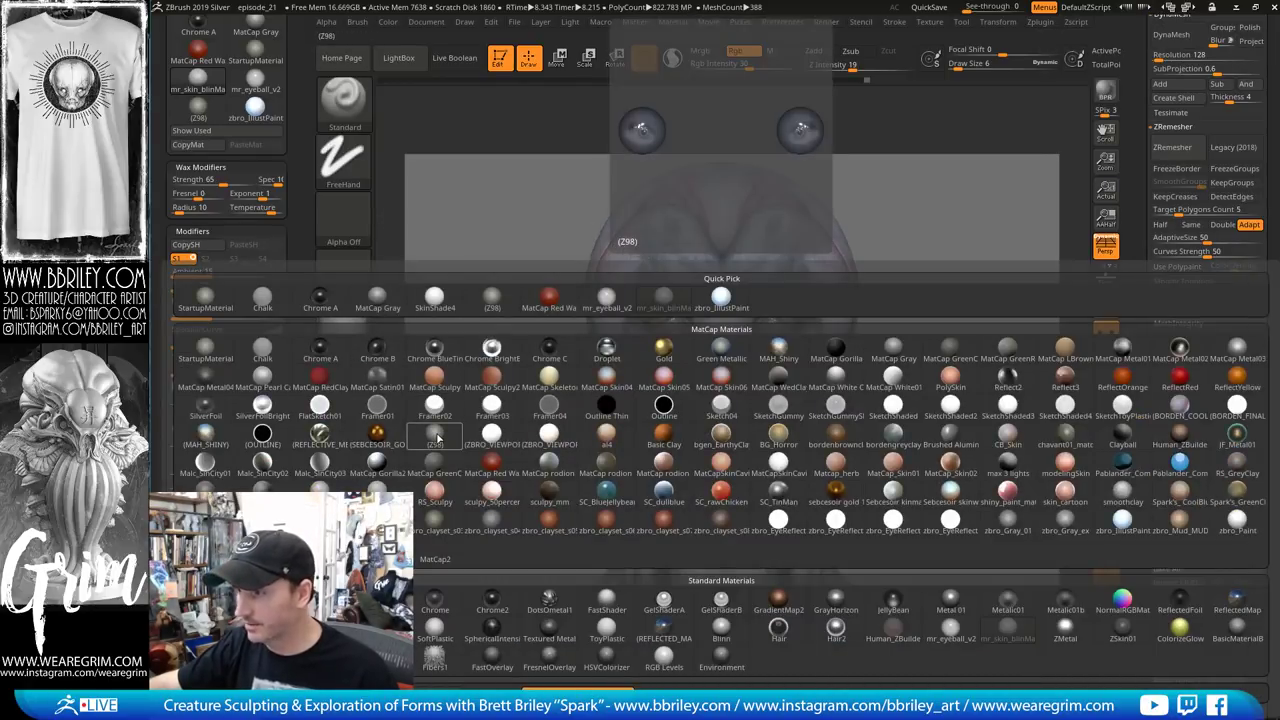
{"action": "left_click", "coordinate": [436, 437]}
{"action": "left_click", "coordinate": [723, 289], "text": "alt"}
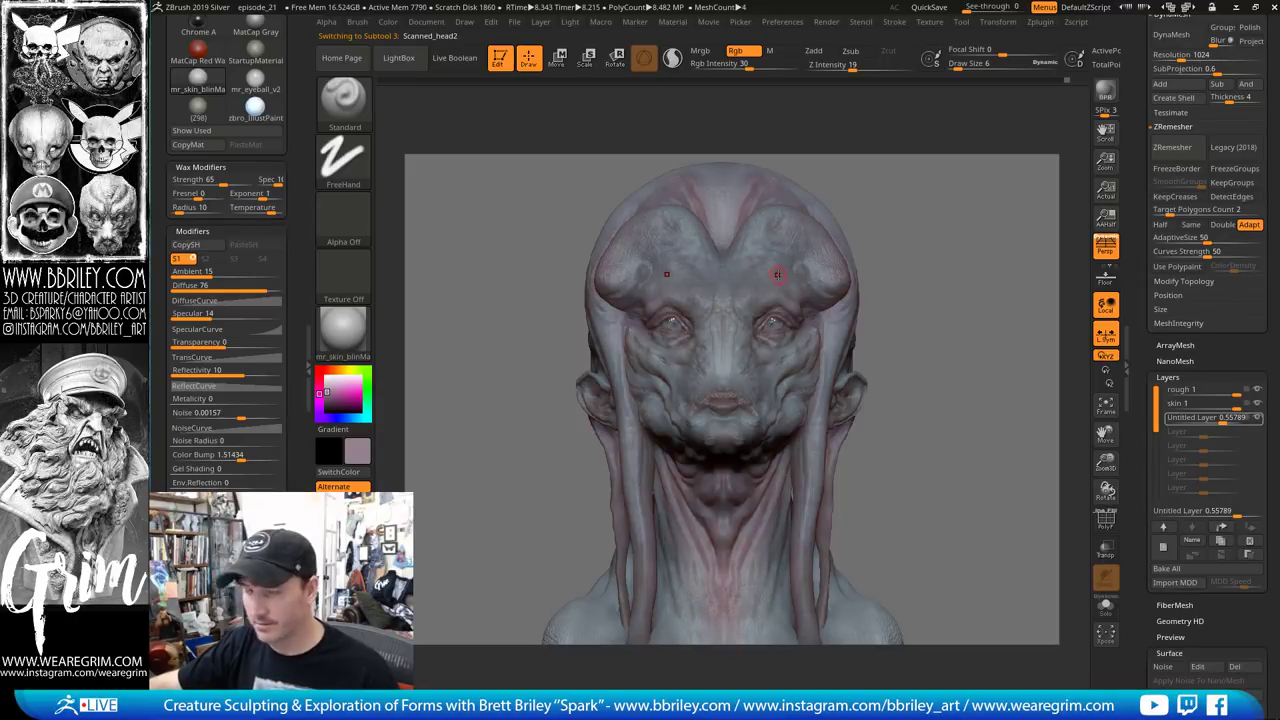
Try the Green Metallic and MatCap Gorilla materials on the bust
{"action": "left_click", "coordinate": [346, 332]}
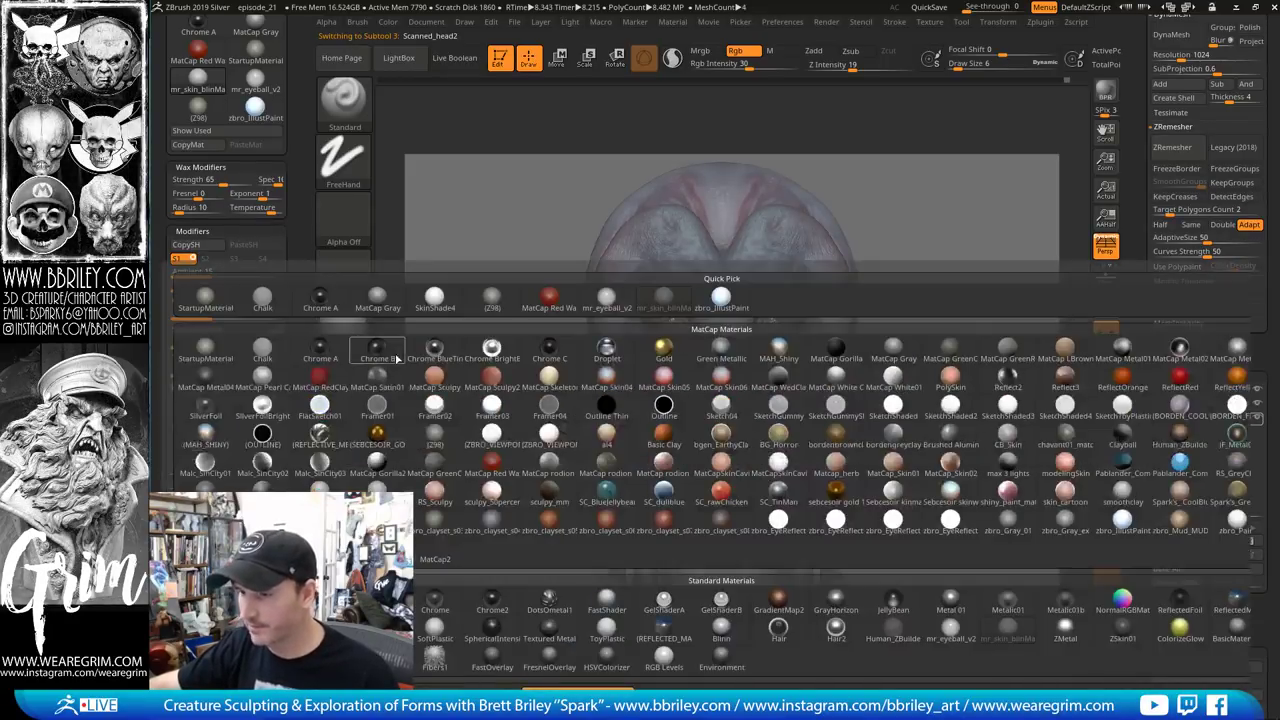
{"action": "mouse_move", "coordinate": [430, 347]}
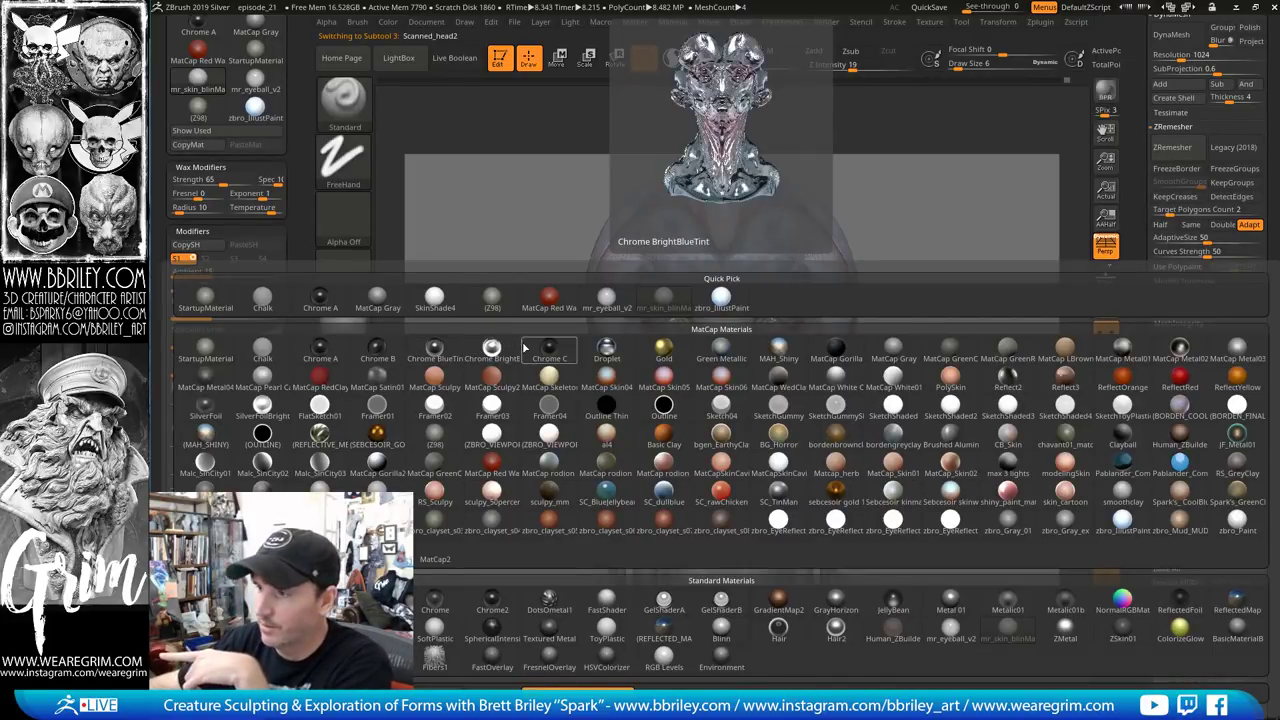
{"action": "left_click", "coordinate": [720, 354]}
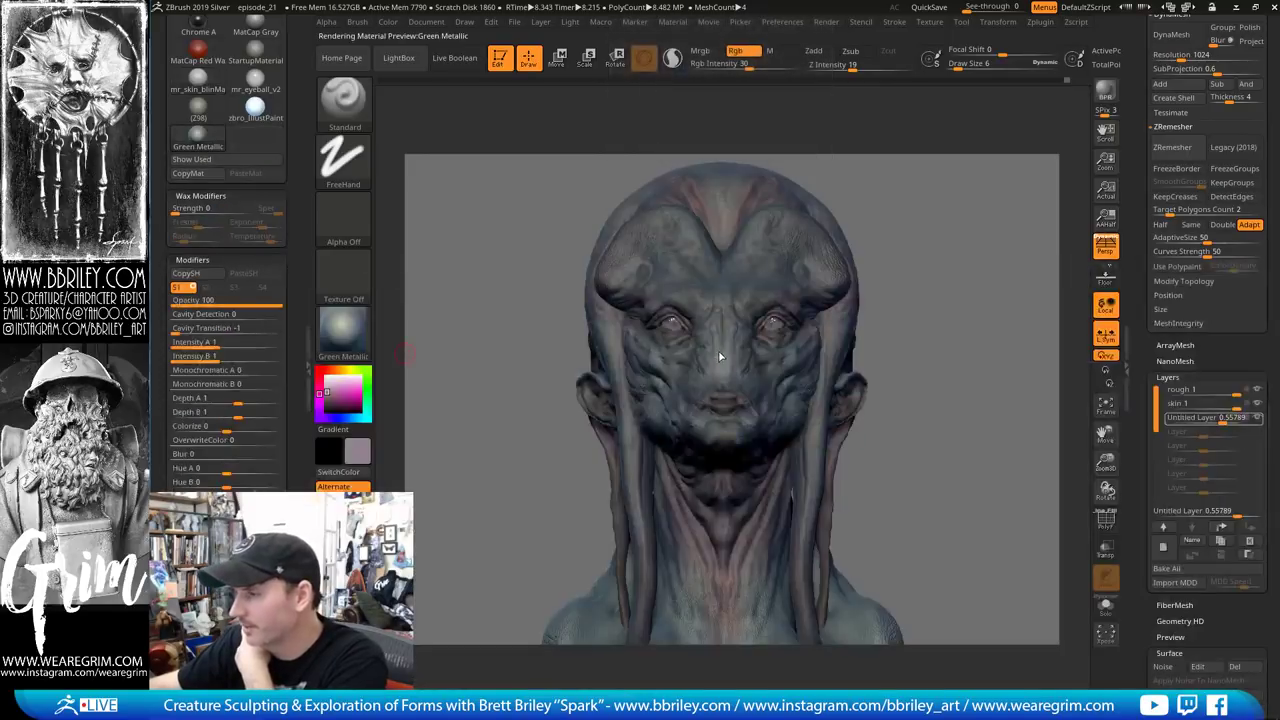
{"action": "left_click", "coordinate": [358, 333]}
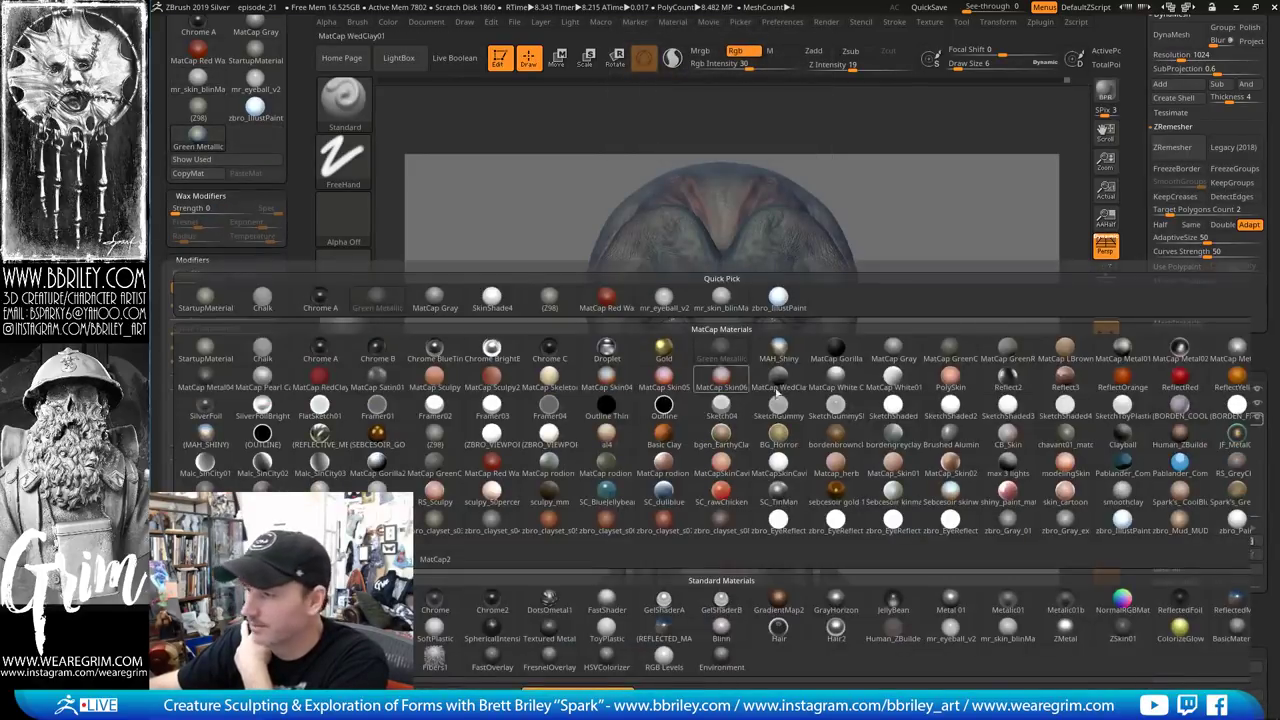
{"action": "left_click", "coordinate": [831, 352]}
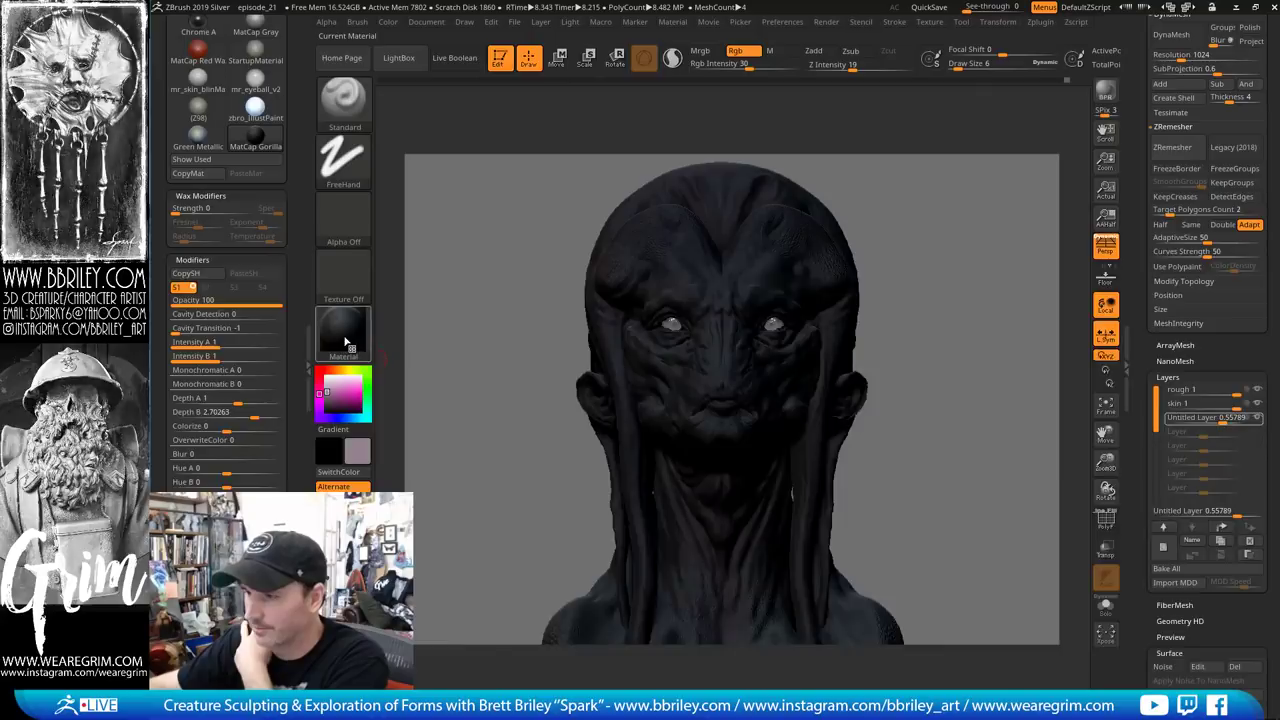
Apply the (BORDEN_COOL) material to the bust and store it in the Material 2 pass slot, replacing SC_BlueJellybean
{"action": "left_click", "coordinate": [343, 330]}
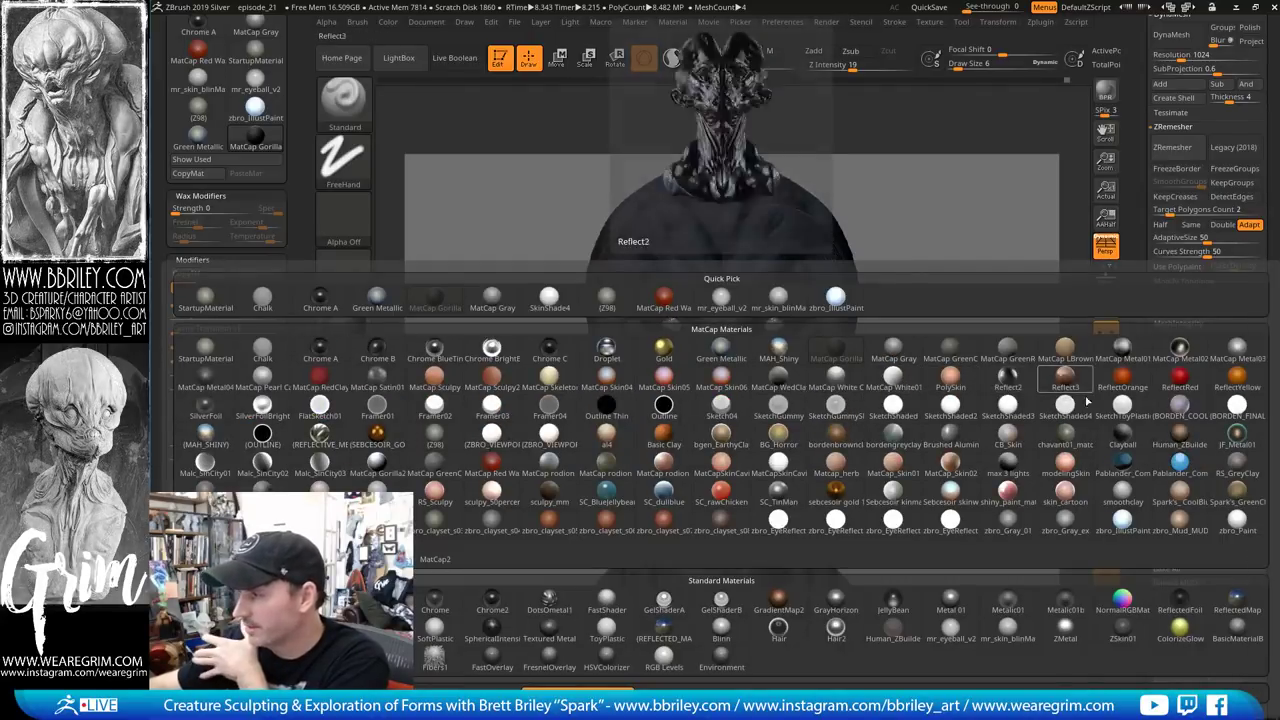
{"action": "left_click", "coordinate": [1176, 405]}
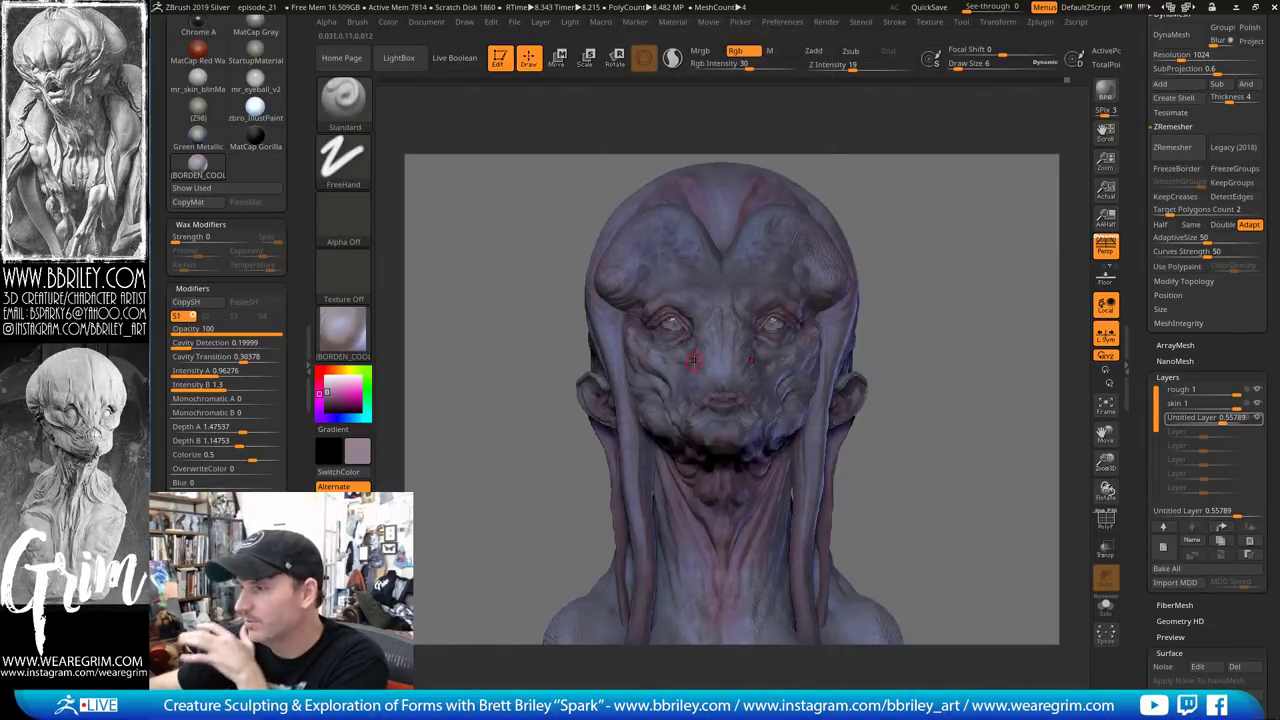
{"action": "left_click", "coordinate": [1040, 21]}
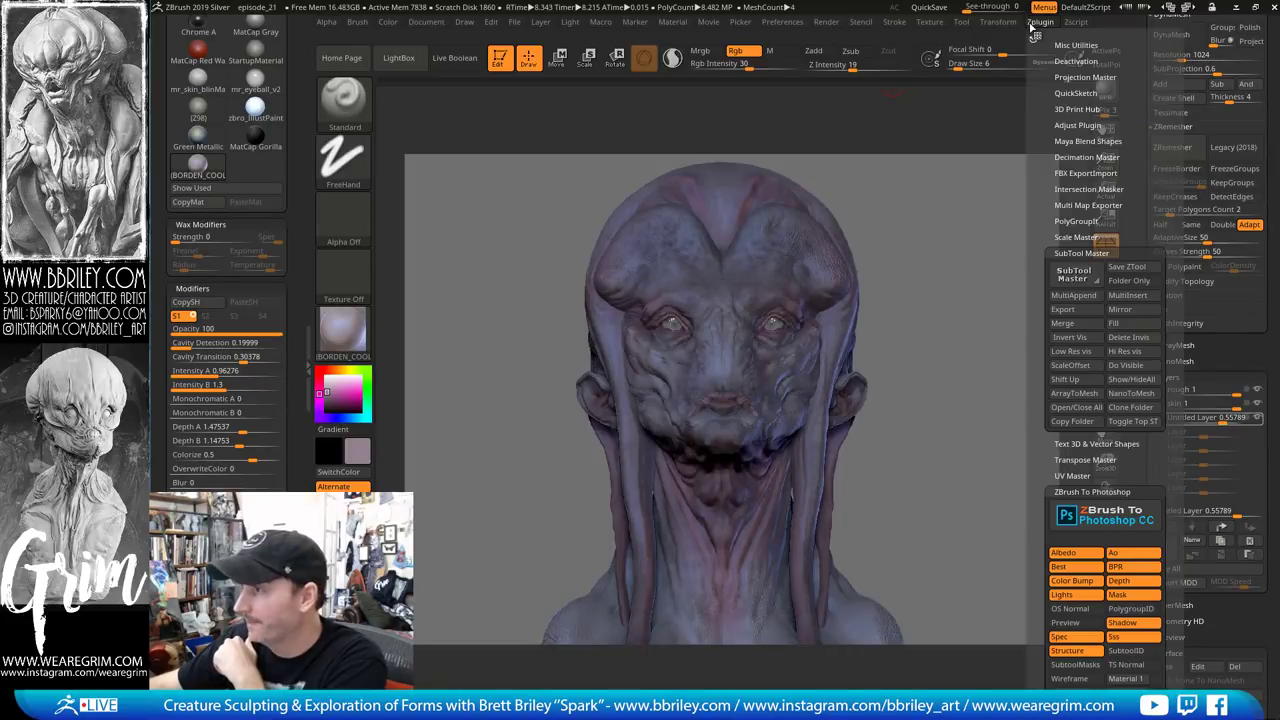
{"action": "scroll", "coordinate": [1040, 528], "scroll_direction": "down", "scroll_amount": 3}
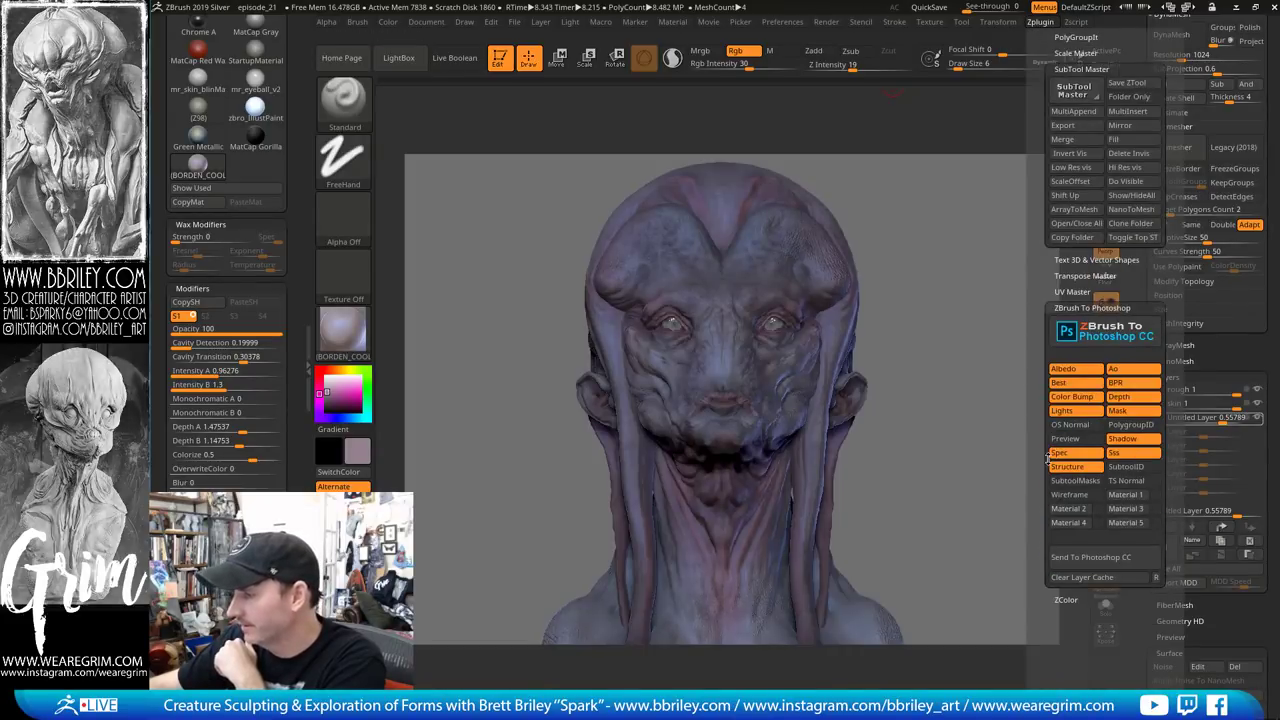
{"action": "left_click", "coordinate": [1097, 510]}
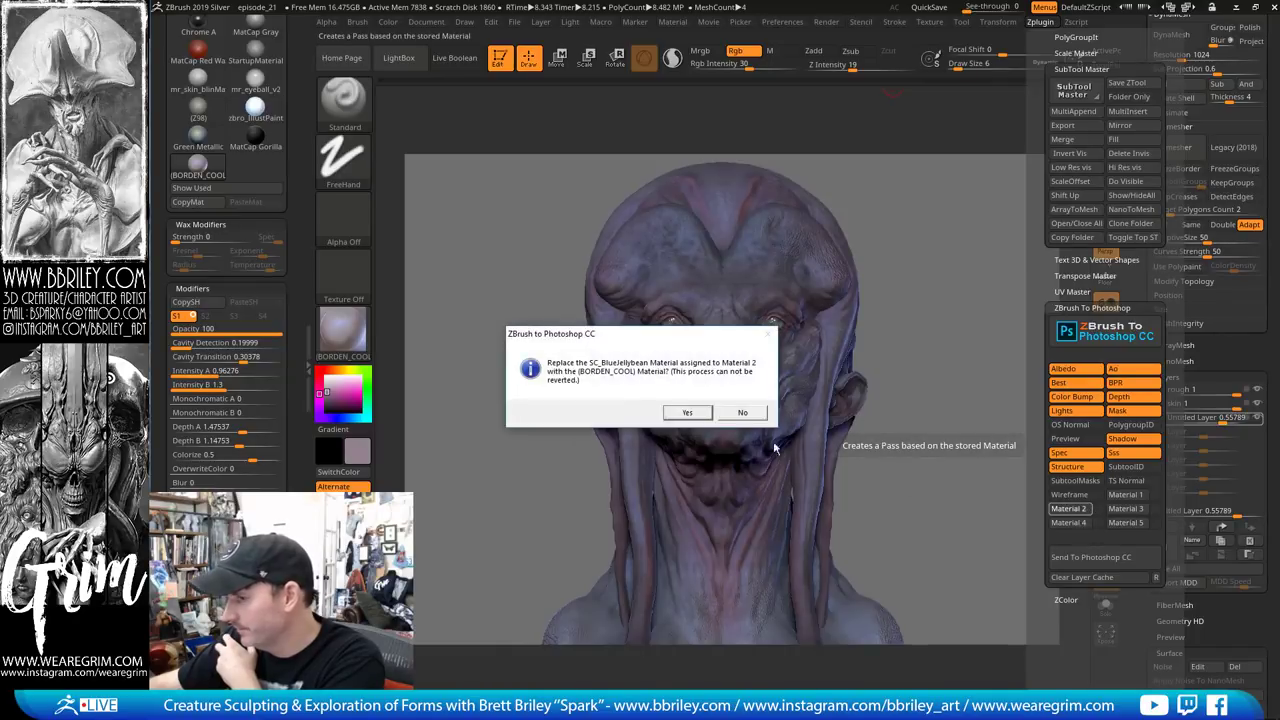
{"action": "left_click", "coordinate": [686, 413]}
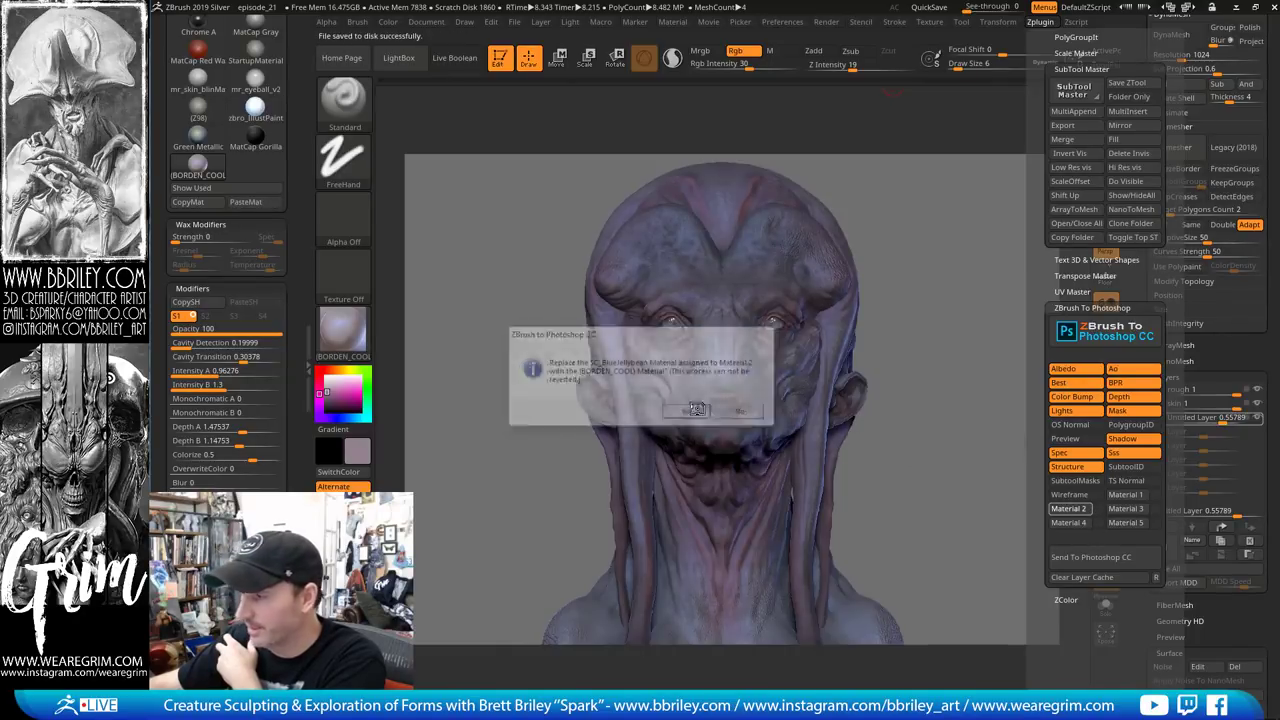
Turn on the Material 2 pass for the Photoshop export
{"action": "left_click", "coordinate": [1040, 21]}
{"action": "scroll", "coordinate": [1048, 513], "scroll_direction": "down", "scroll_amount": 3}
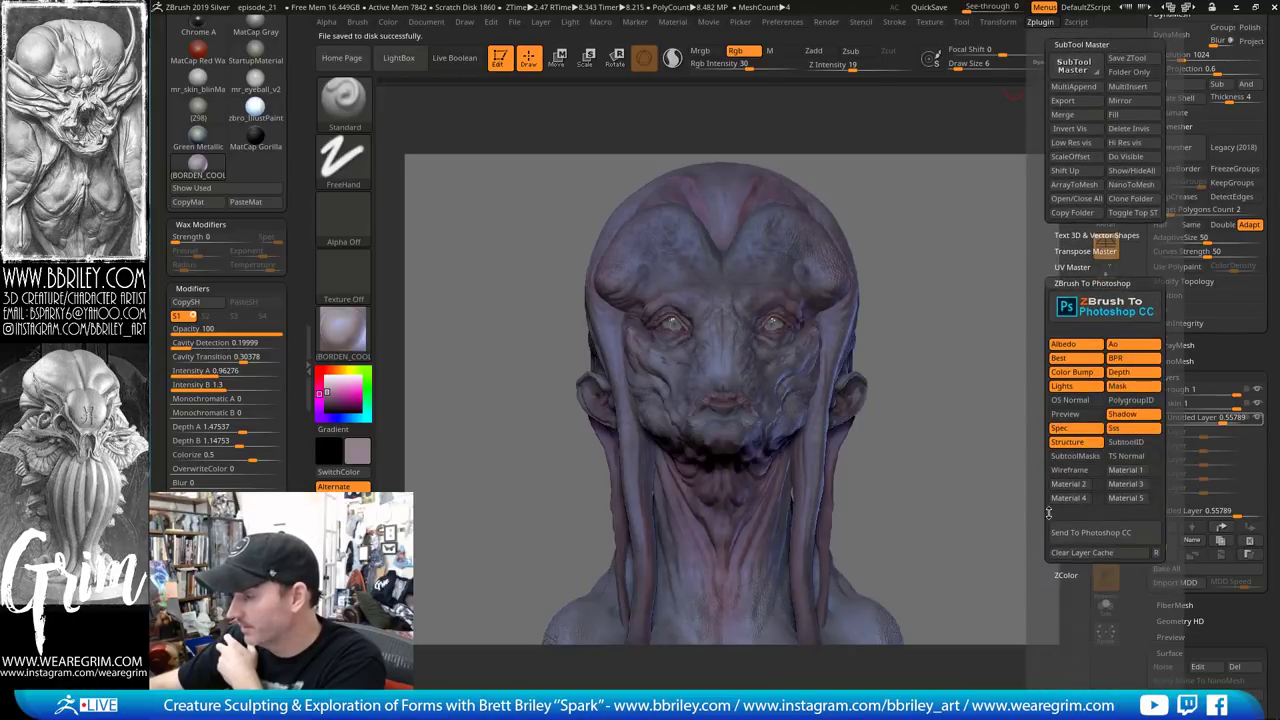
{"action": "left_click", "coordinate": [1092, 484]}
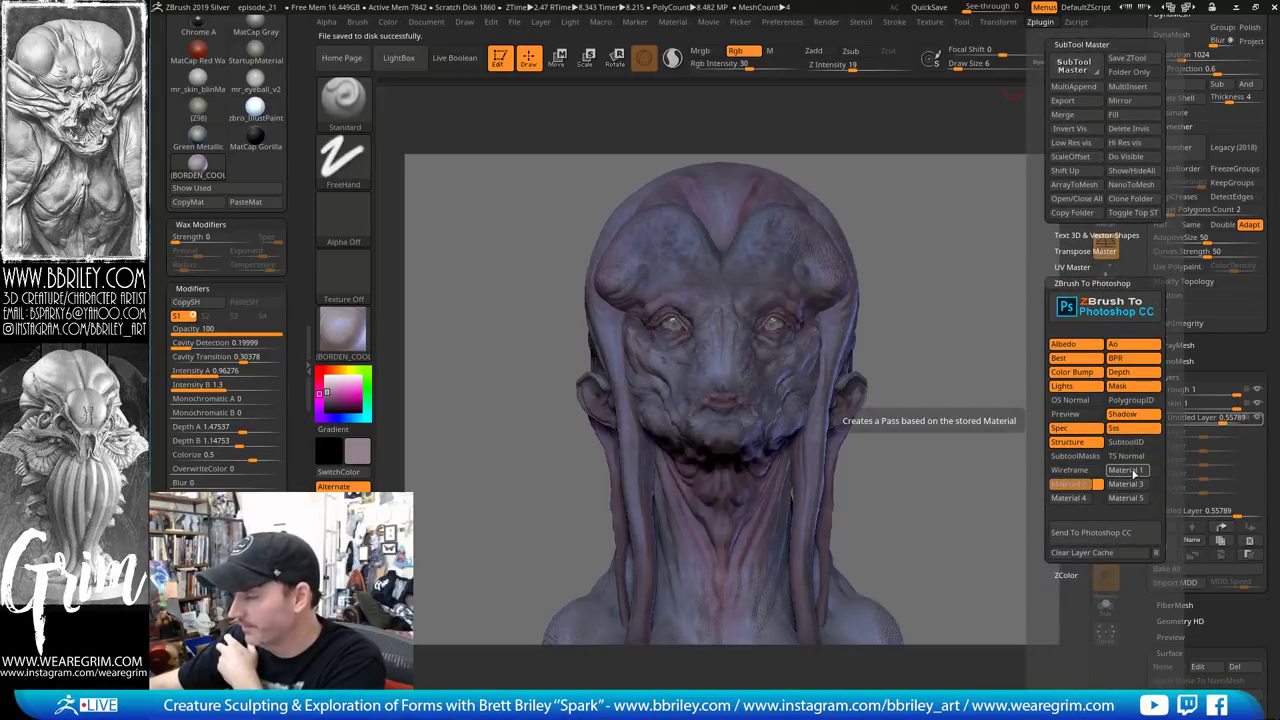
Apply the zbro_IllustPaint material to the bust, store it in the Material 3 pass slot and turn that pass on
{"action": "left_click", "coordinate": [343, 330]}
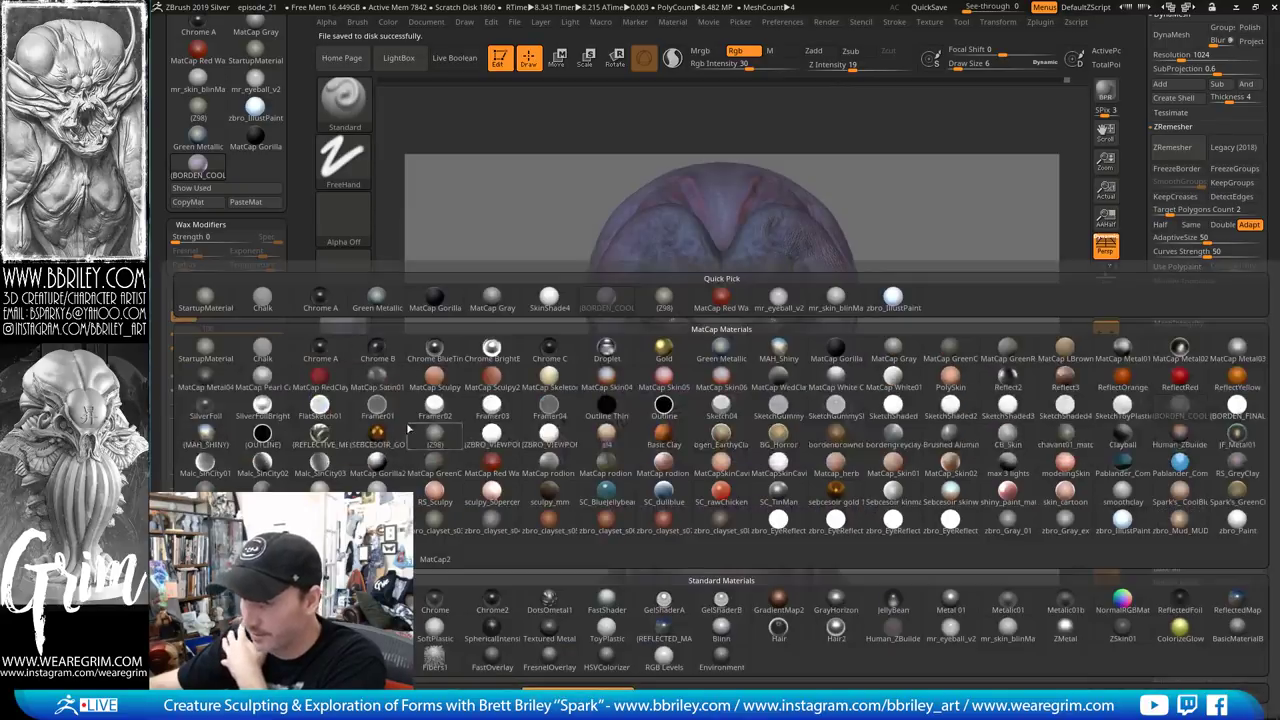
{"action": "mouse_move", "coordinate": [320, 433]}
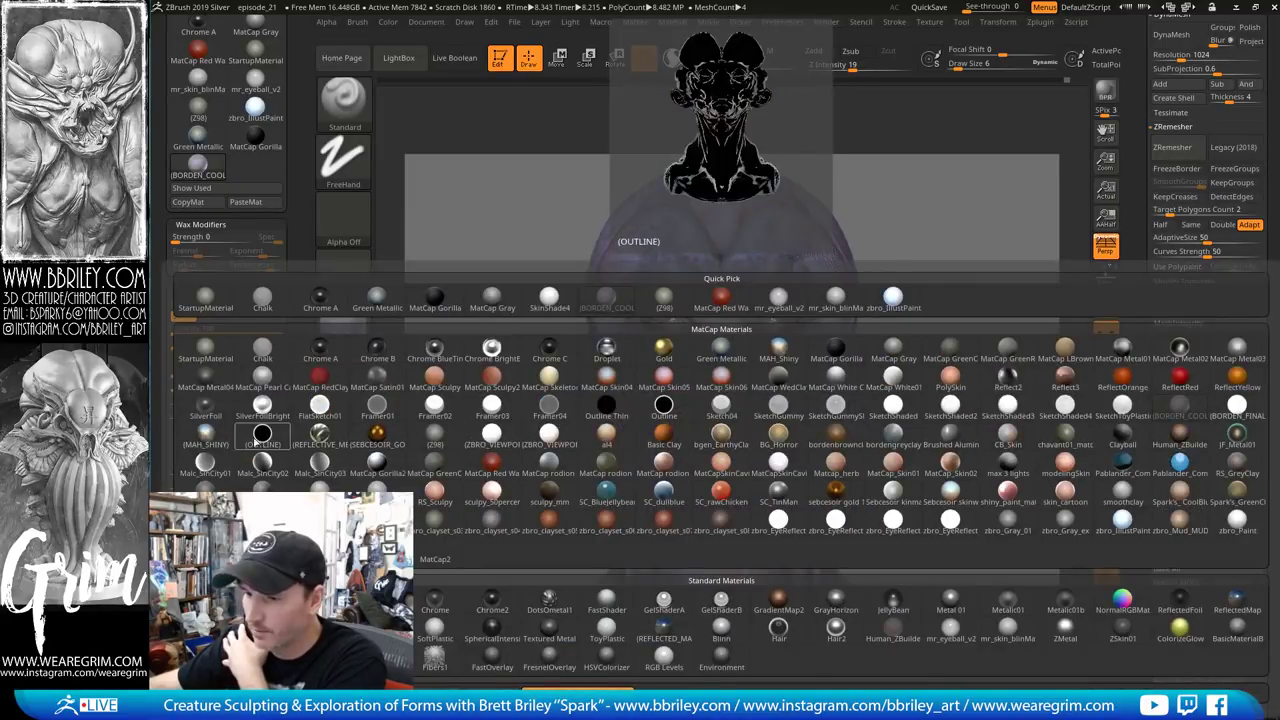
{"action": "left_click", "coordinate": [1133, 523]}
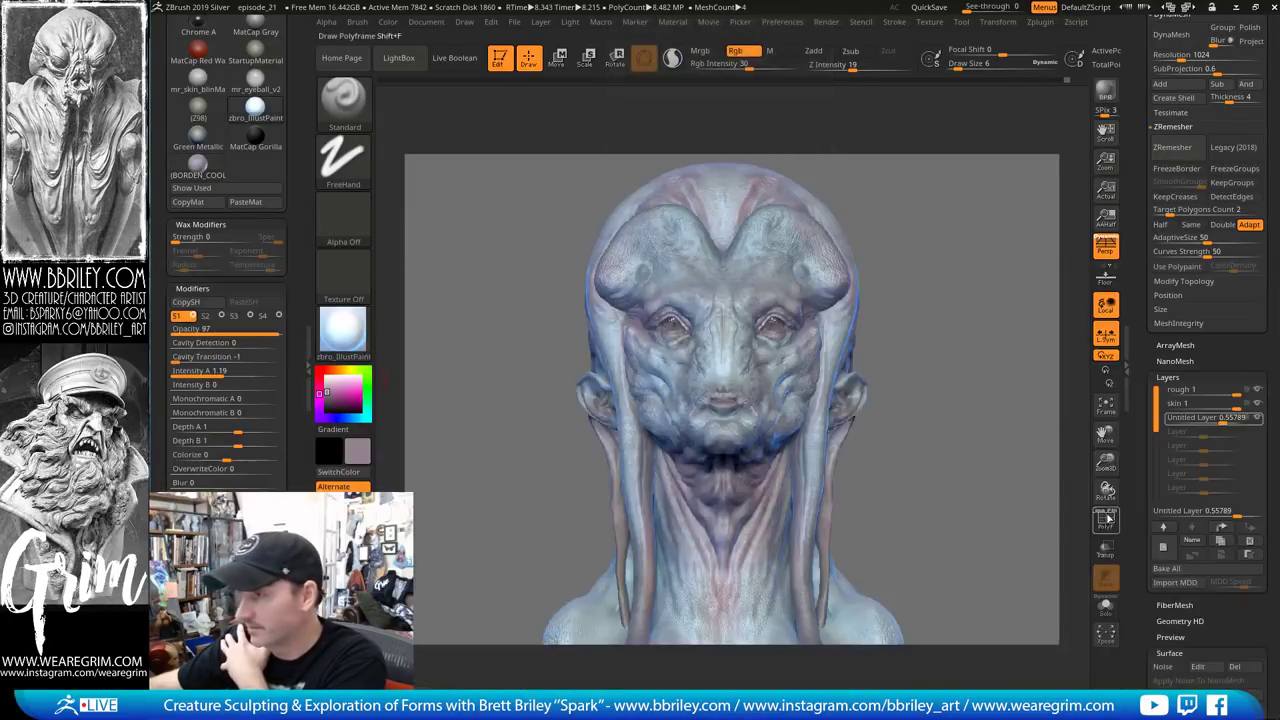
{"action": "left_click", "coordinate": [1040, 22]}
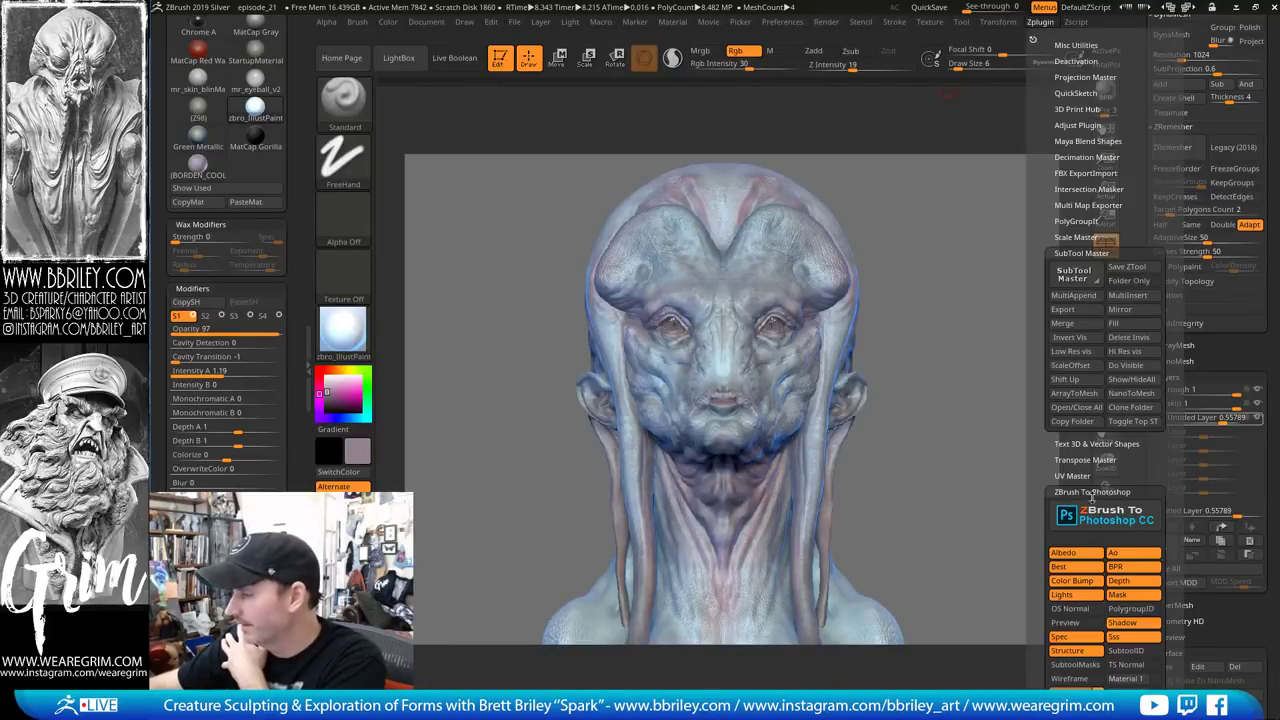
{"action": "scroll", "coordinate": [1050, 447], "scroll_direction": "down", "scroll_amount": 5}
{"action": "scroll", "coordinate": [1050, 447], "scroll_direction": "down", "scroll_amount": 2}
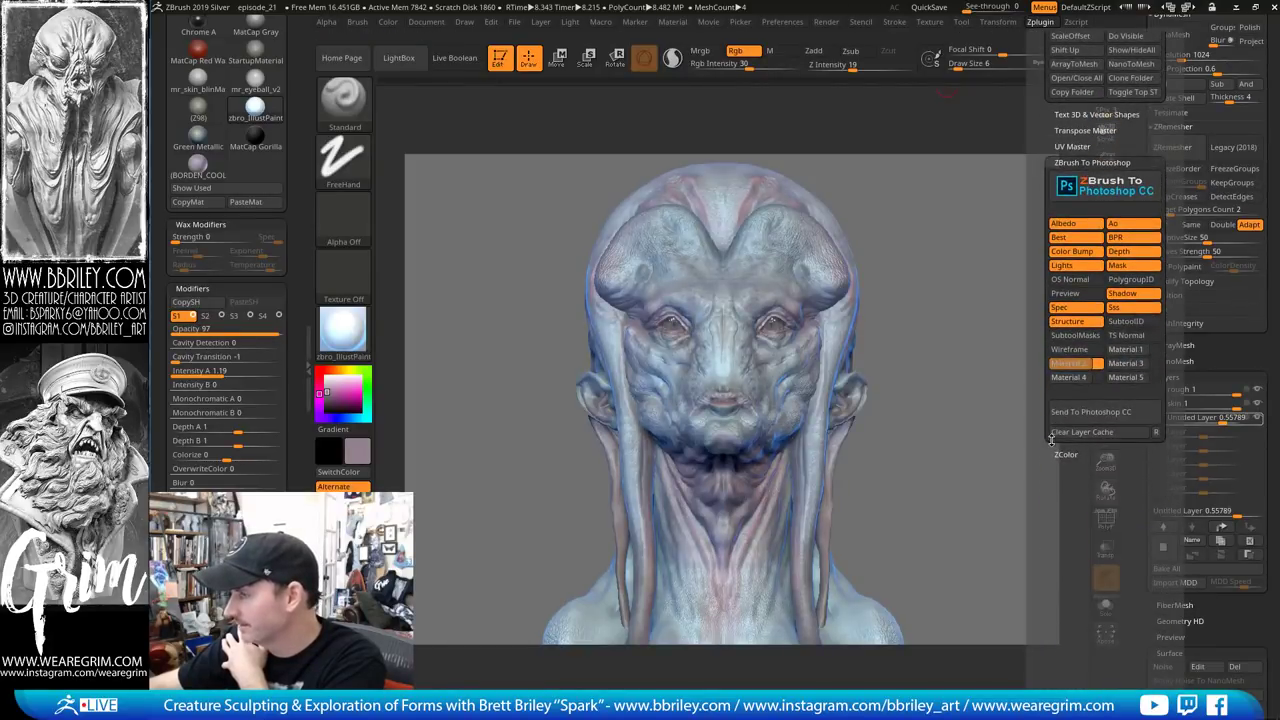
{"action": "left_click", "coordinate": [1125, 363]}
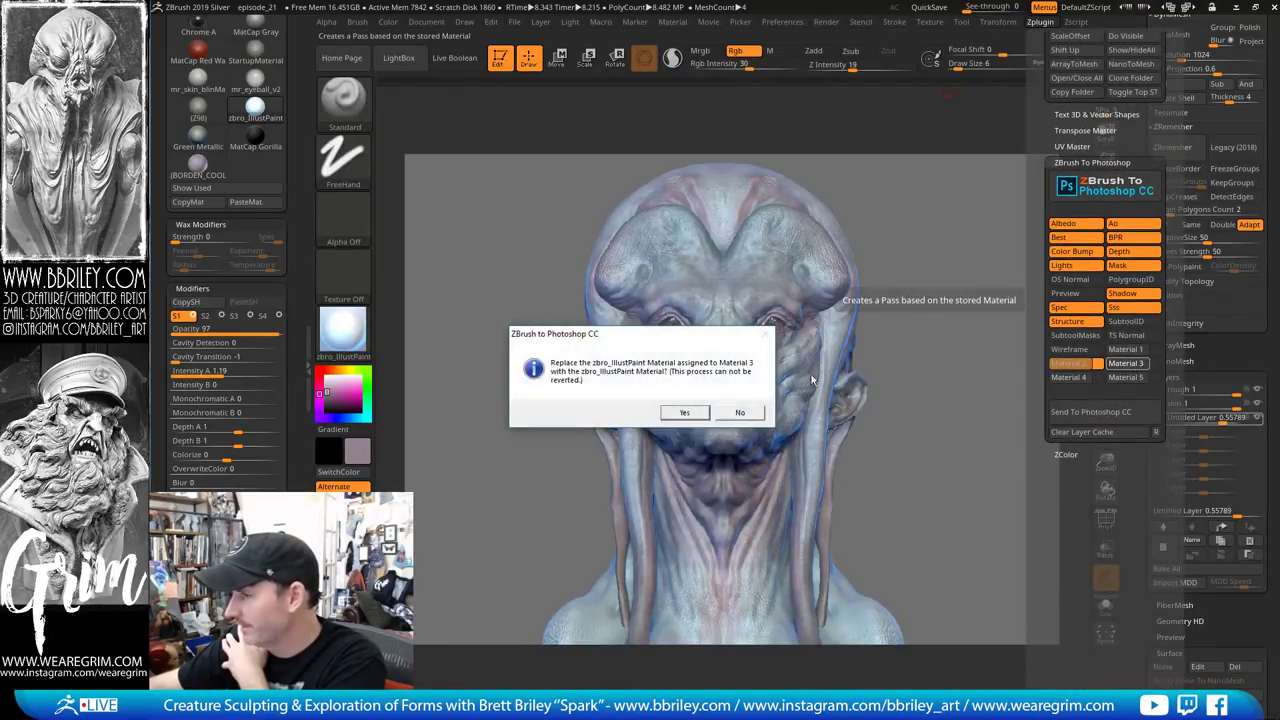
{"action": "left_click", "coordinate": [680, 412]}
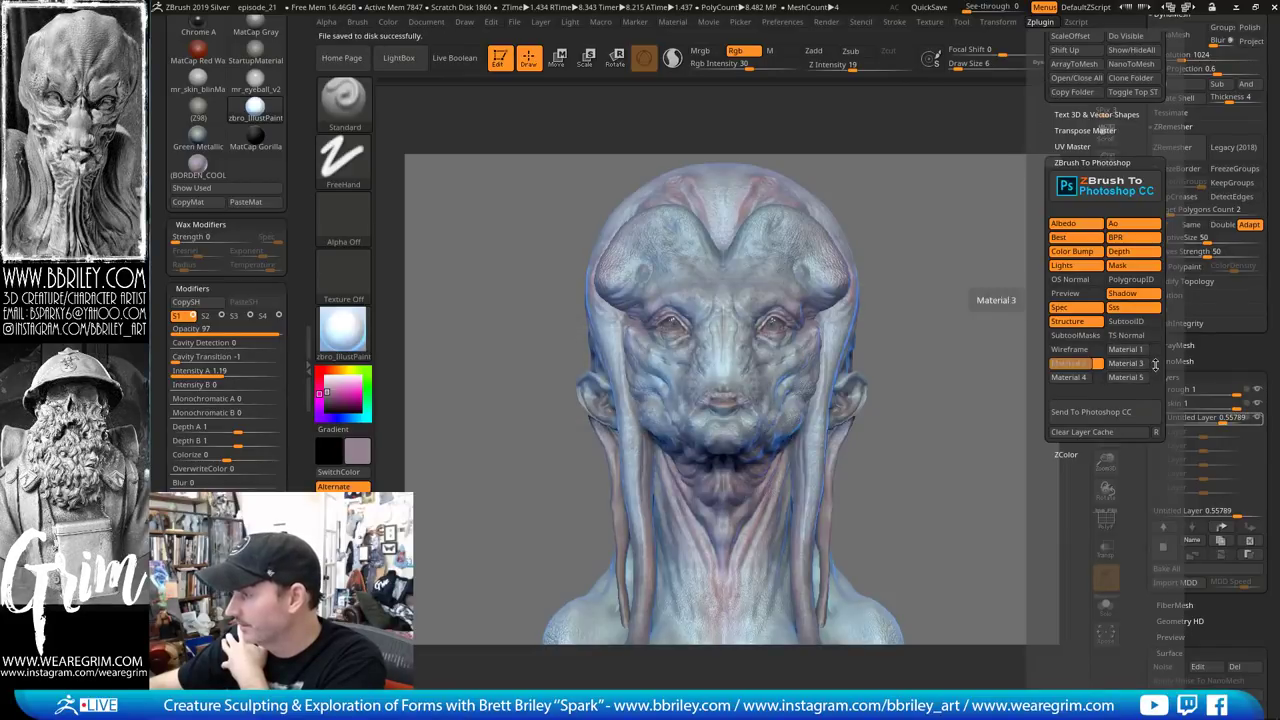
Apply SC_BlueJellybean to the bust, store it in the Material 4 pass slot and turn that pass on
{"action": "left_click", "coordinate": [345, 333]}
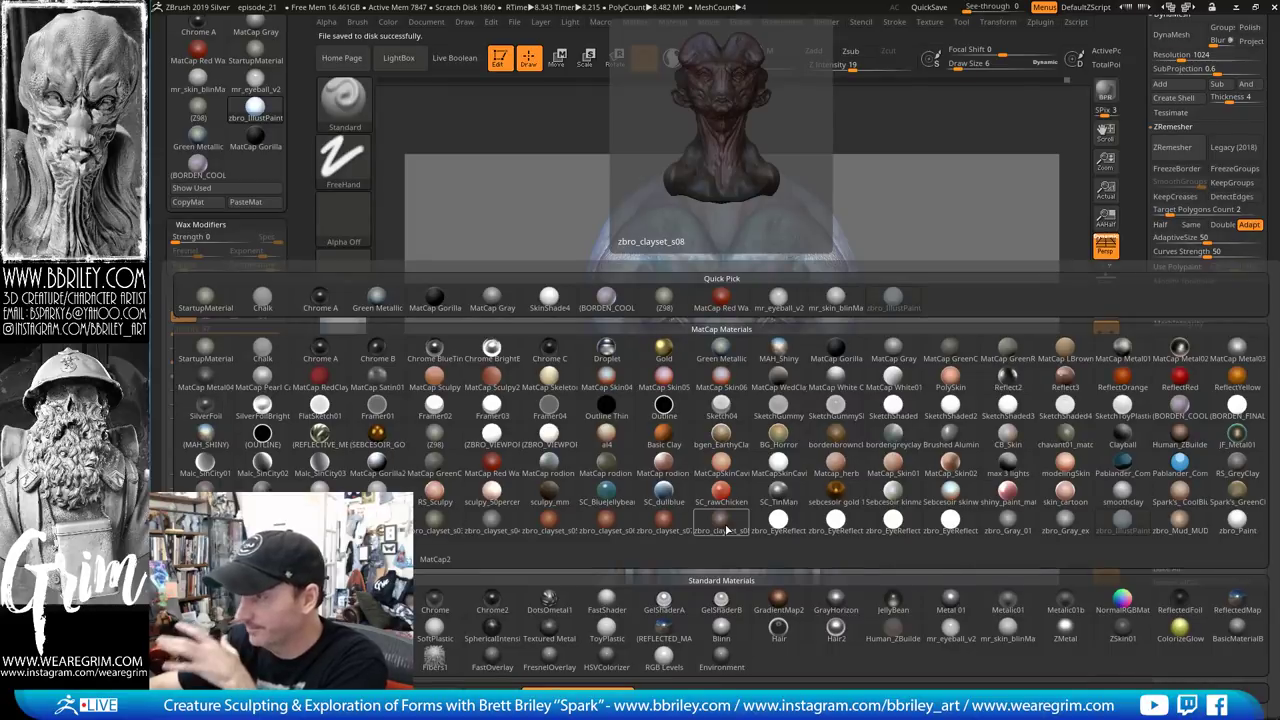
{"action": "left_click", "coordinate": [617, 501]}
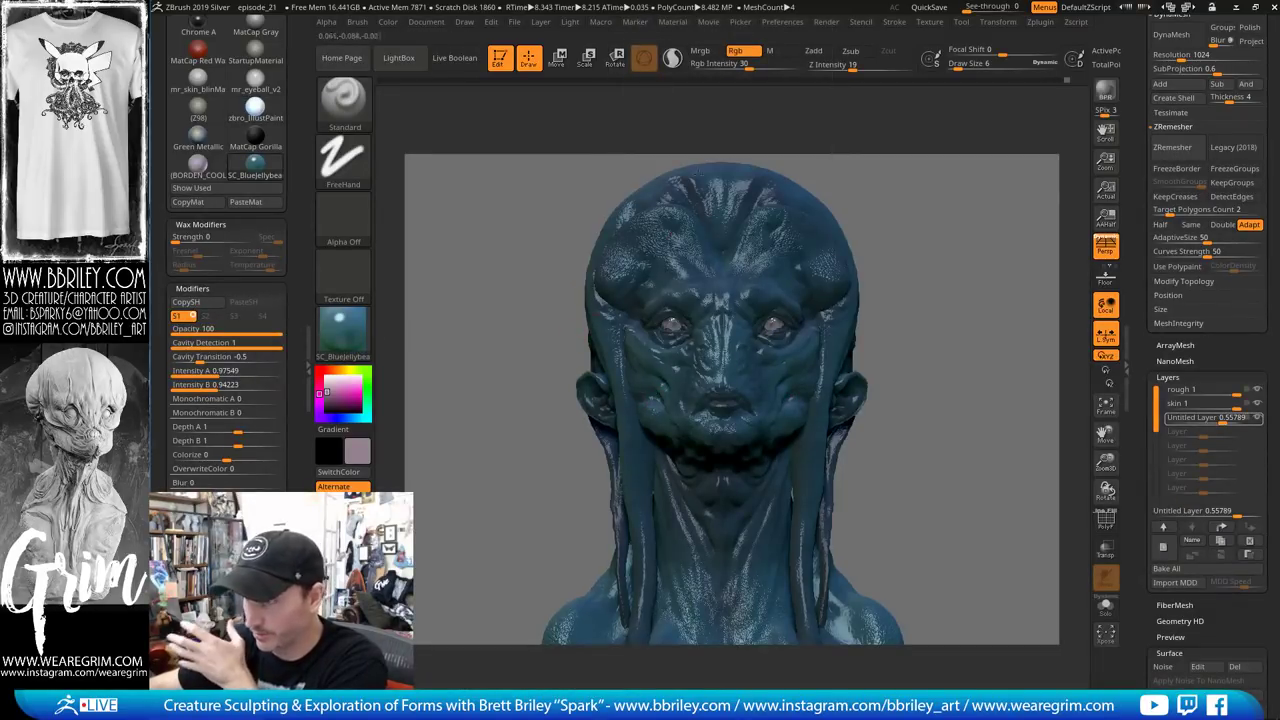
{"action": "left_click", "coordinate": [1040, 22]}
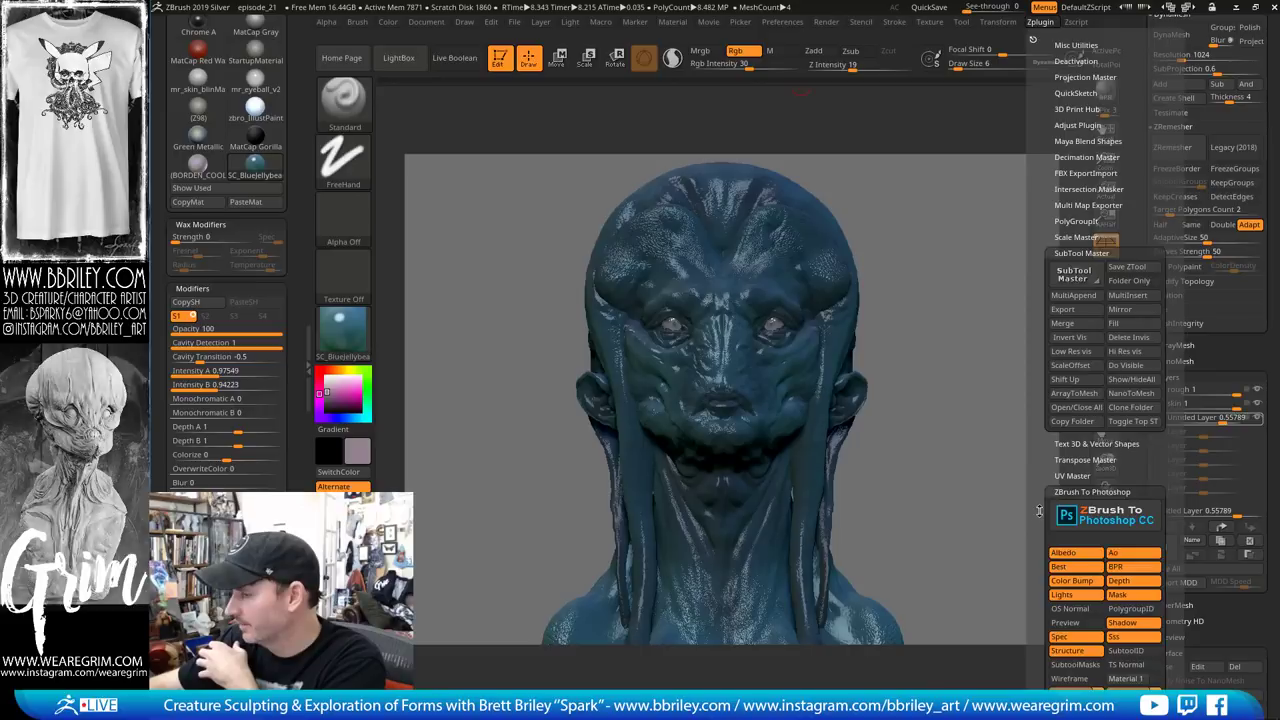
{"action": "left_click", "coordinate": [1068, 405]}
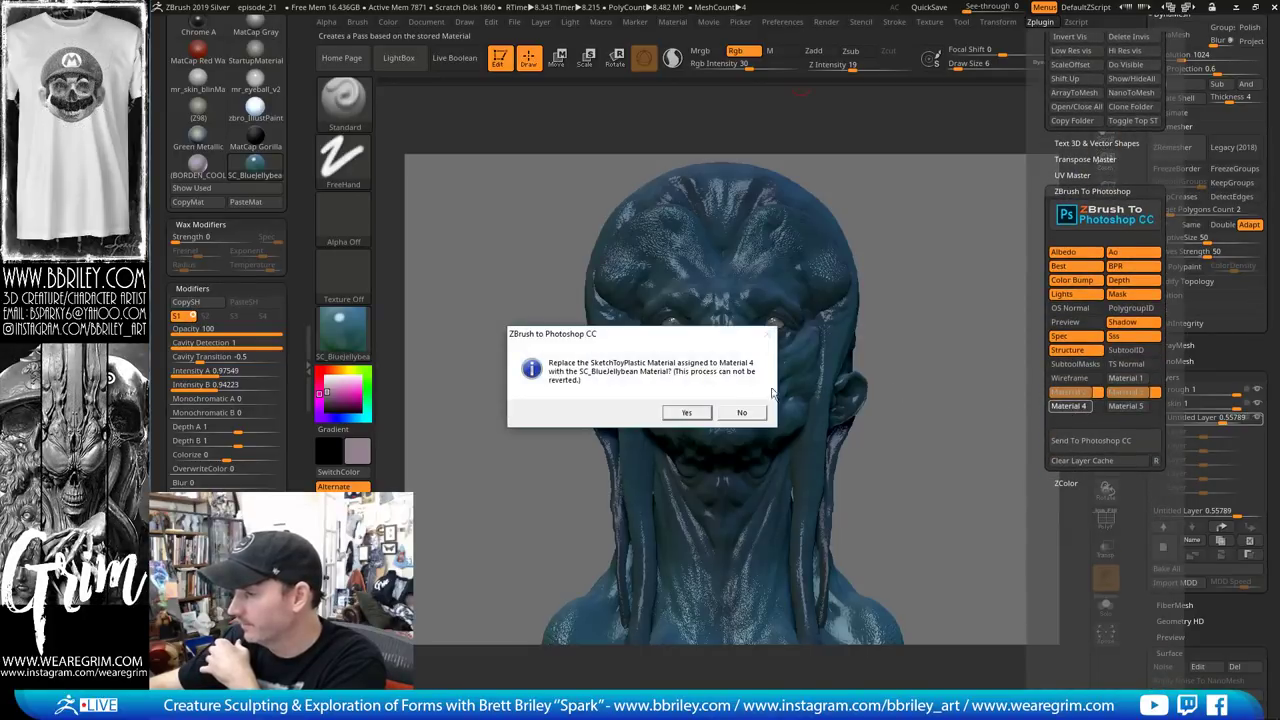
{"action": "left_click", "coordinate": [686, 414]}
{"action": "left_click", "coordinate": [1040, 22]}
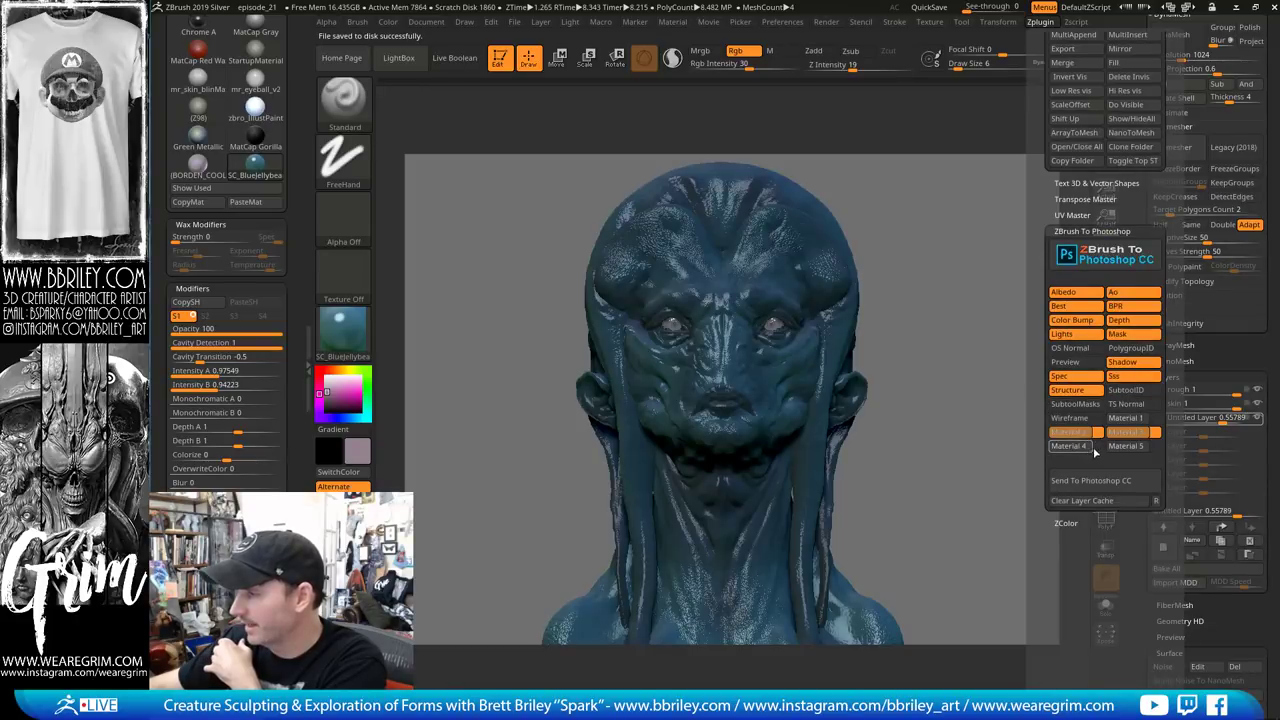
{"action": "left_click", "coordinate": [1097, 446]}
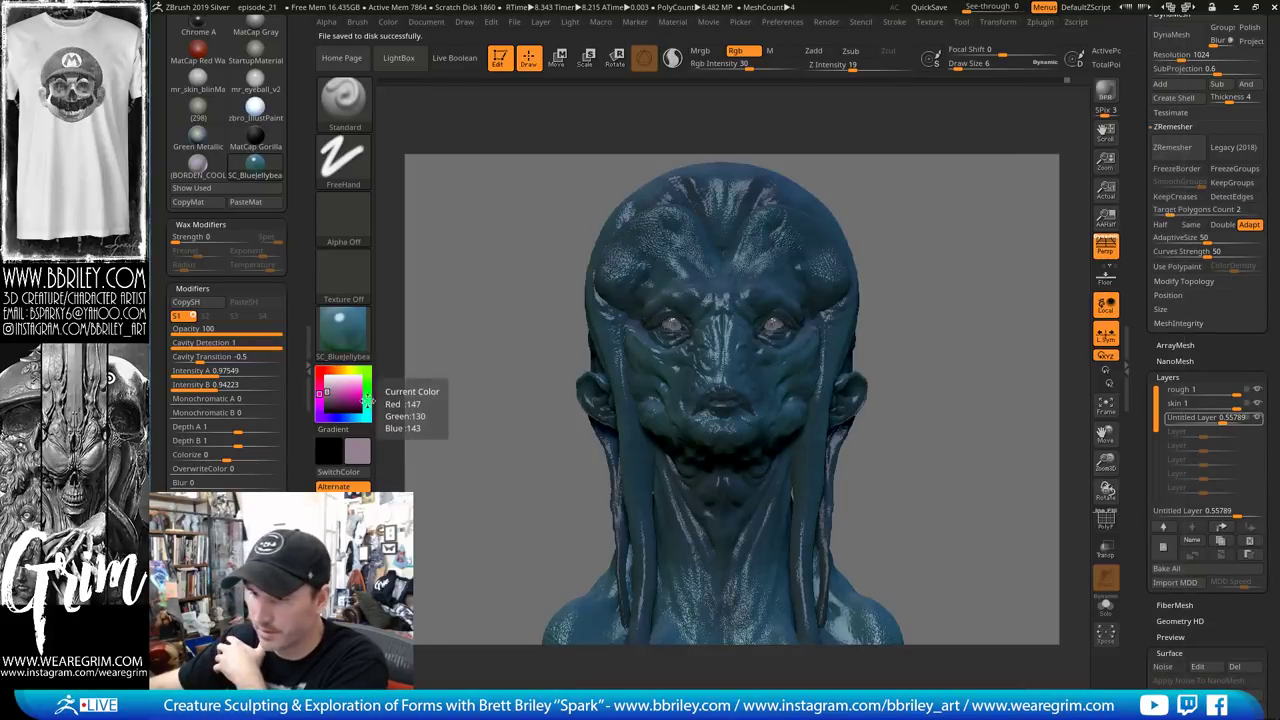
Apply zbro_EyeReflection_heart to the bust, store it in the Material 5 pass slot and turn that pass on
{"action": "left_click", "coordinate": [341, 328]}
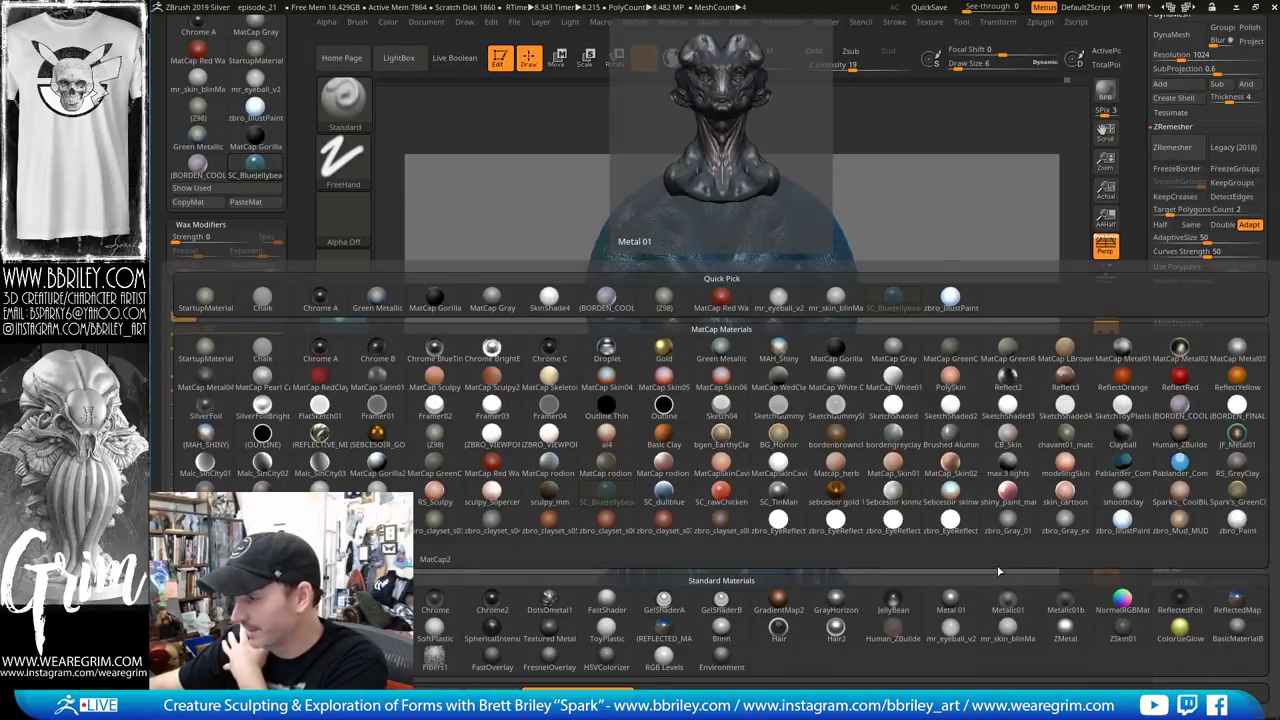
{"action": "left_click", "coordinate": [955, 521]}
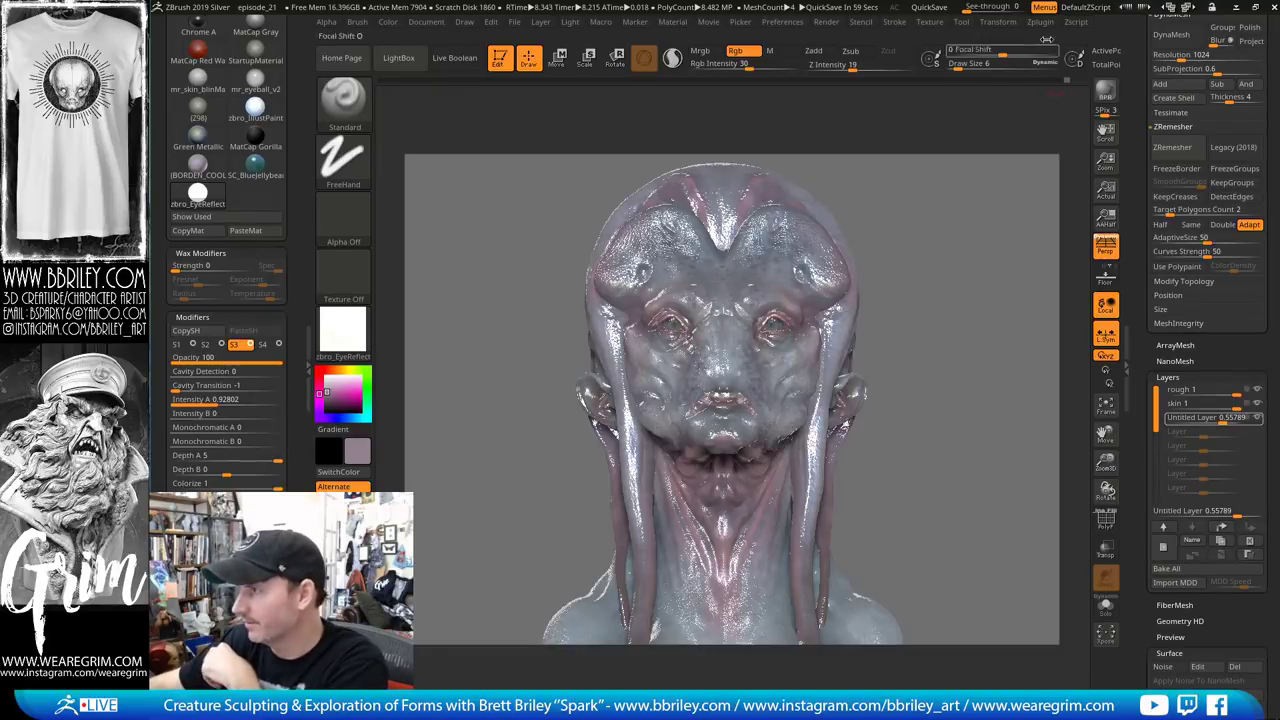
{"action": "left_click", "coordinate": [1040, 21]}
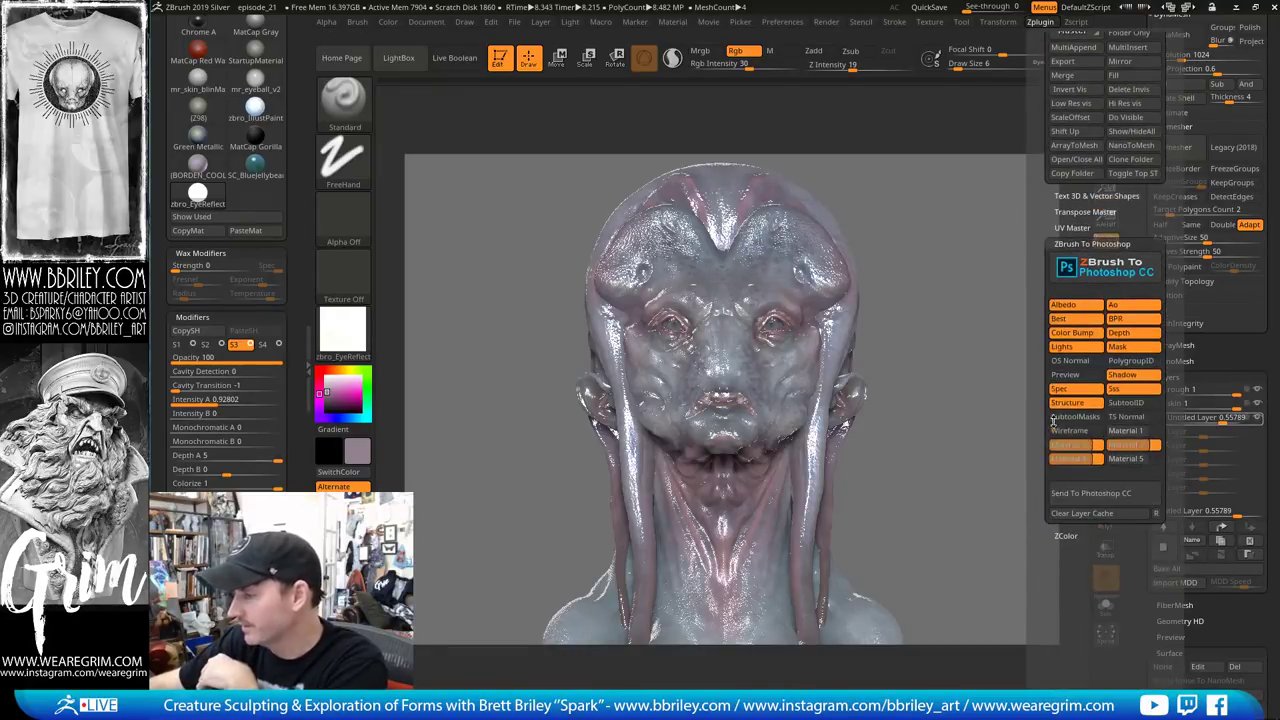
{"action": "left_click", "coordinate": [1125, 458]}
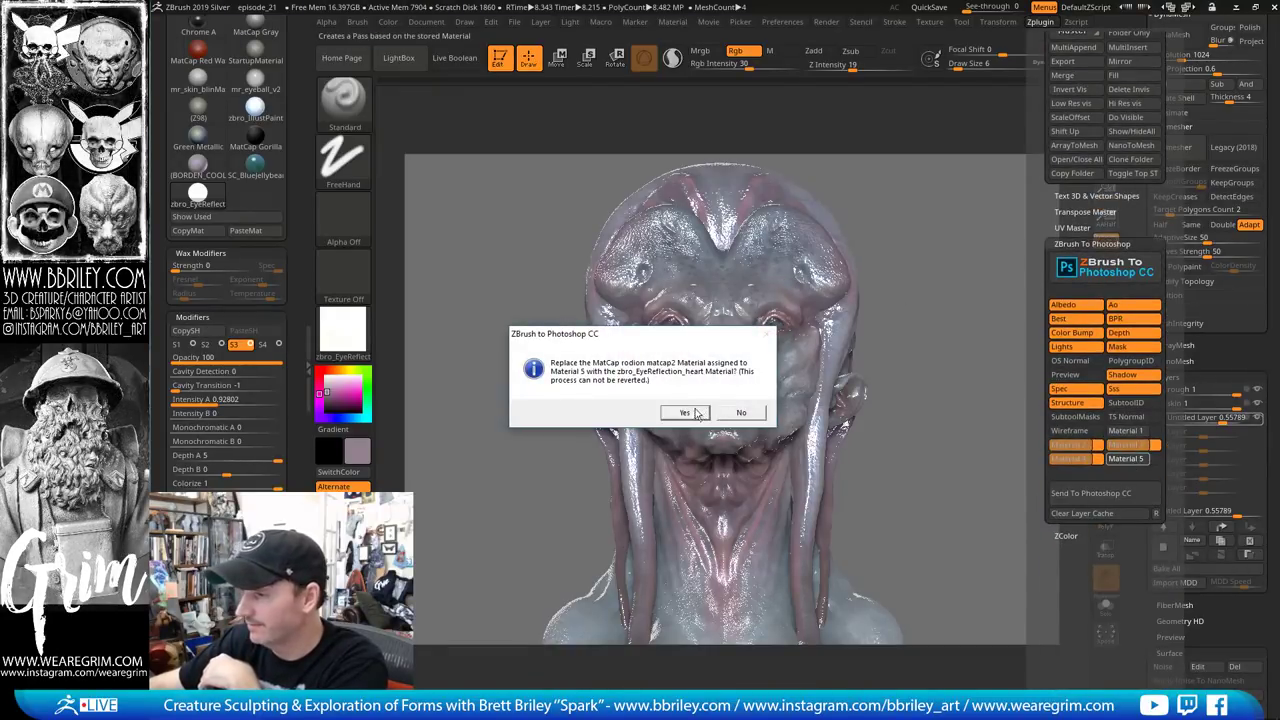
{"action": "left_click", "coordinate": [695, 413]}
{"action": "left_click", "coordinate": [1040, 21]}
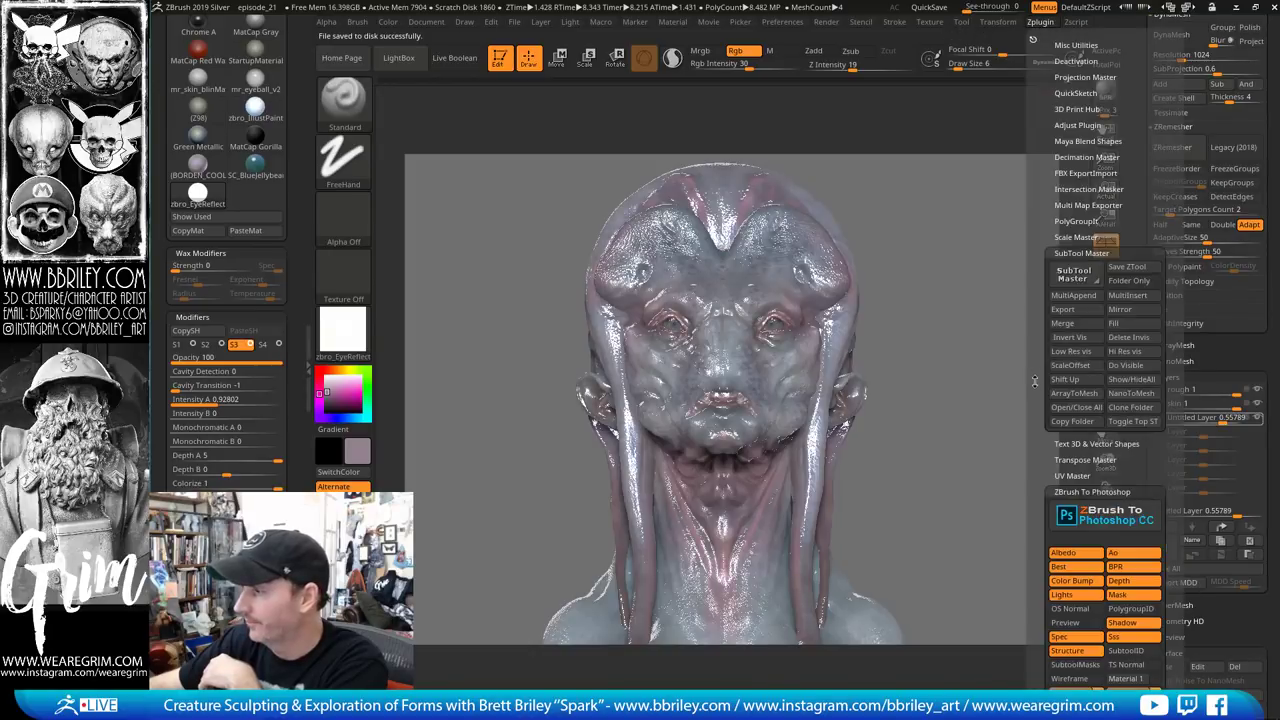
{"action": "scroll", "coordinate": [1150, 450], "scroll_direction": "down", "scroll_amount": 5}
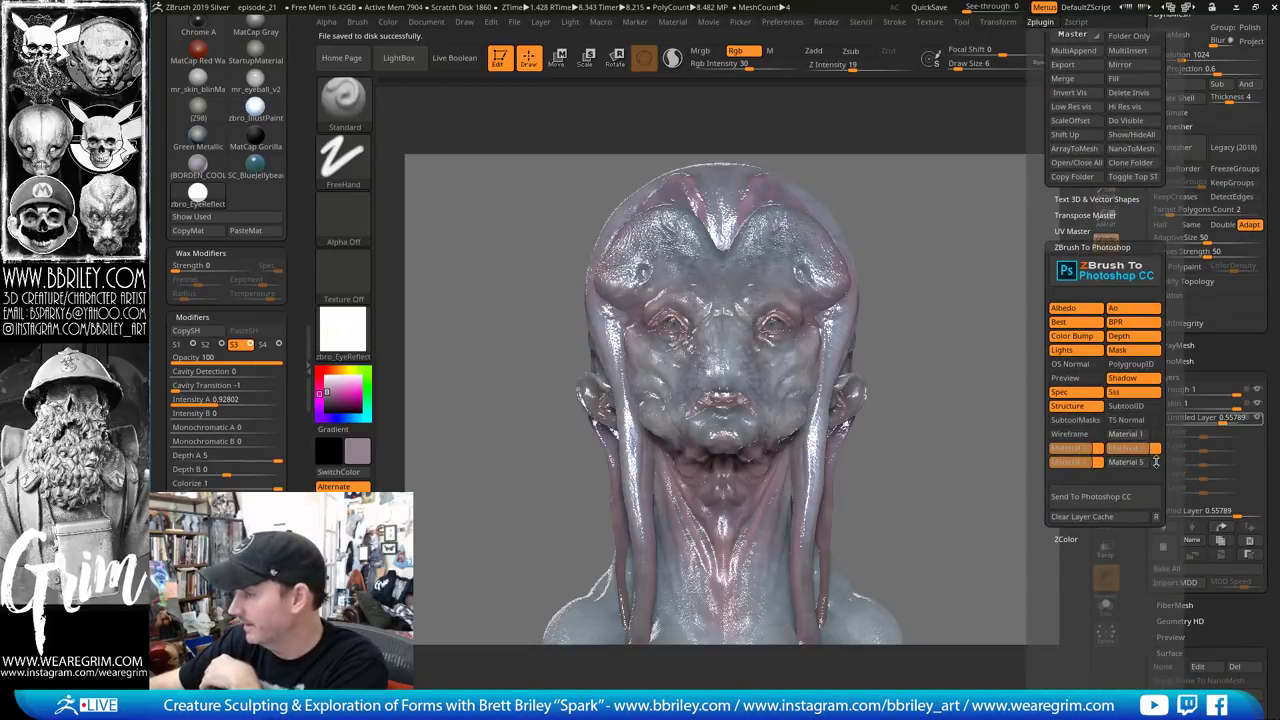
Apply SC_rawChicken to the bust, store it in the Material 1 pass slot and turn that pass on
{"action": "left_click", "coordinate": [343, 330]}
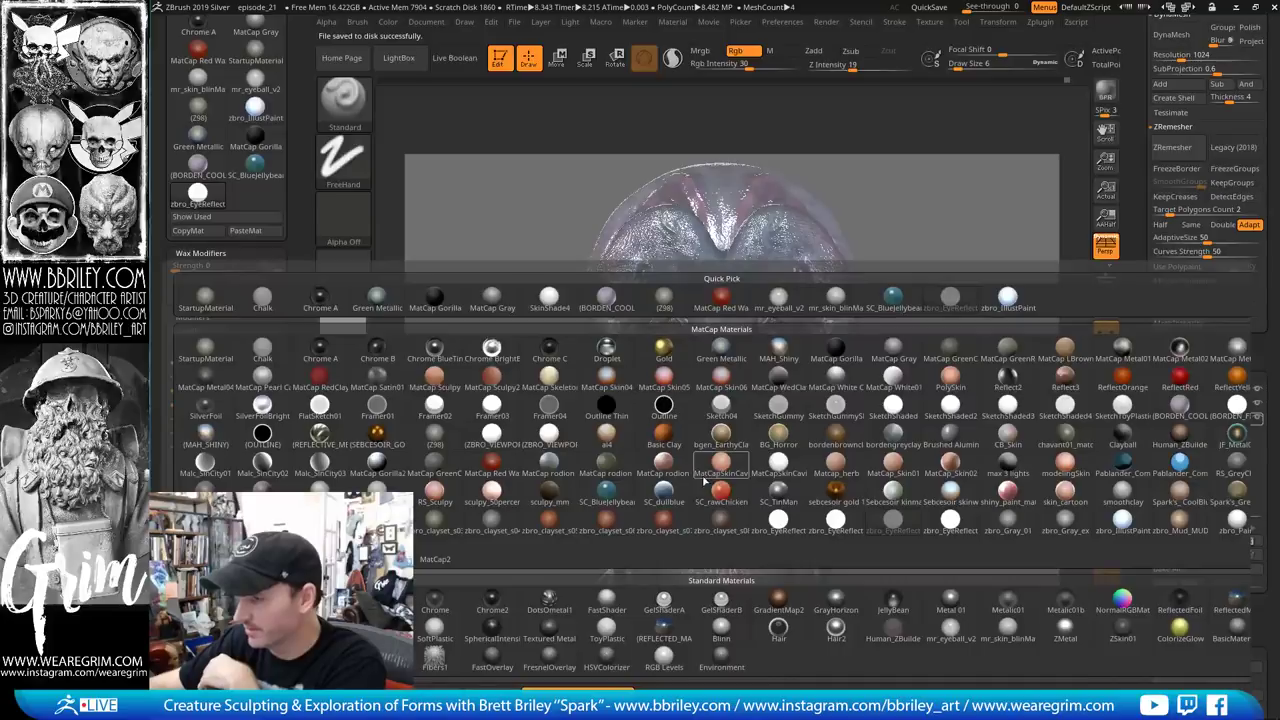
{"action": "left_click", "coordinate": [722, 492]}
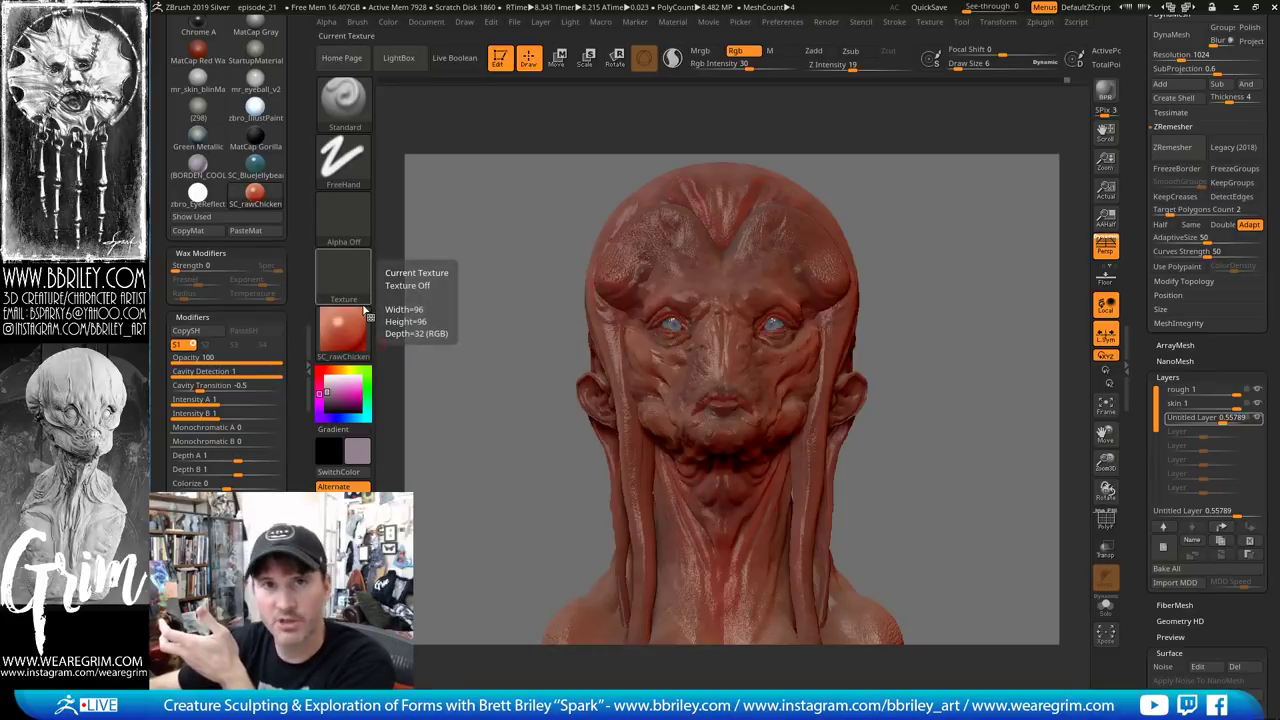
{"action": "left_click", "coordinate": [1040, 22]}
{"action": "scroll", "coordinate": [1100, 480], "scroll_direction": "down", "scroll_amount": 5}
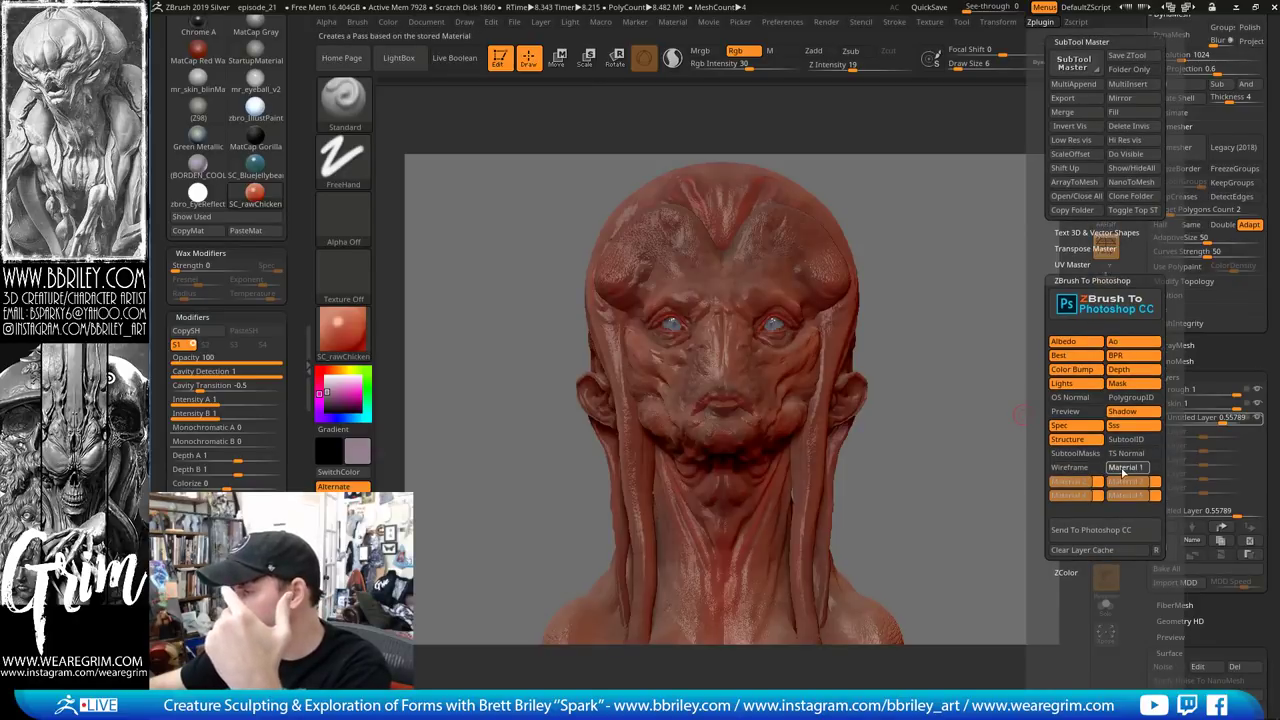
{"action": "left_click", "coordinate": [1124, 467]}
{"action": "left_click", "coordinate": [683, 412]}
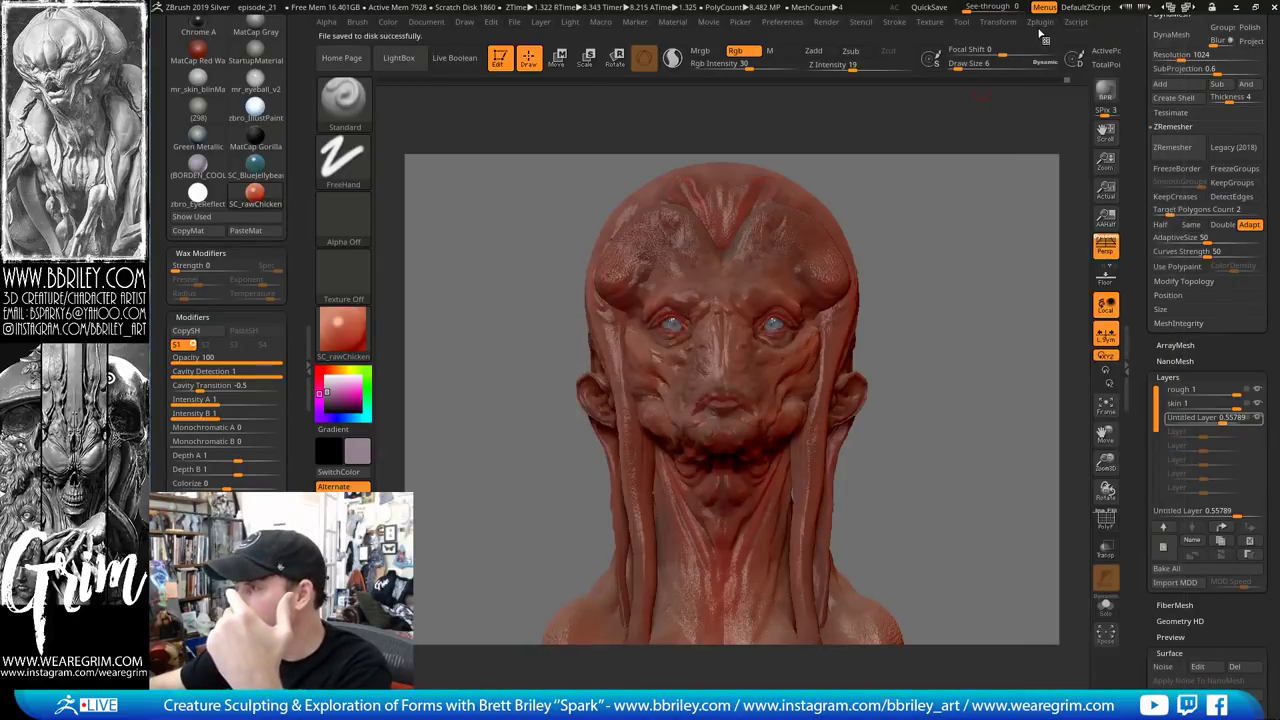
{"action": "scroll", "coordinate": [1100, 500], "scroll_direction": "down", "scroll_amount": 4}
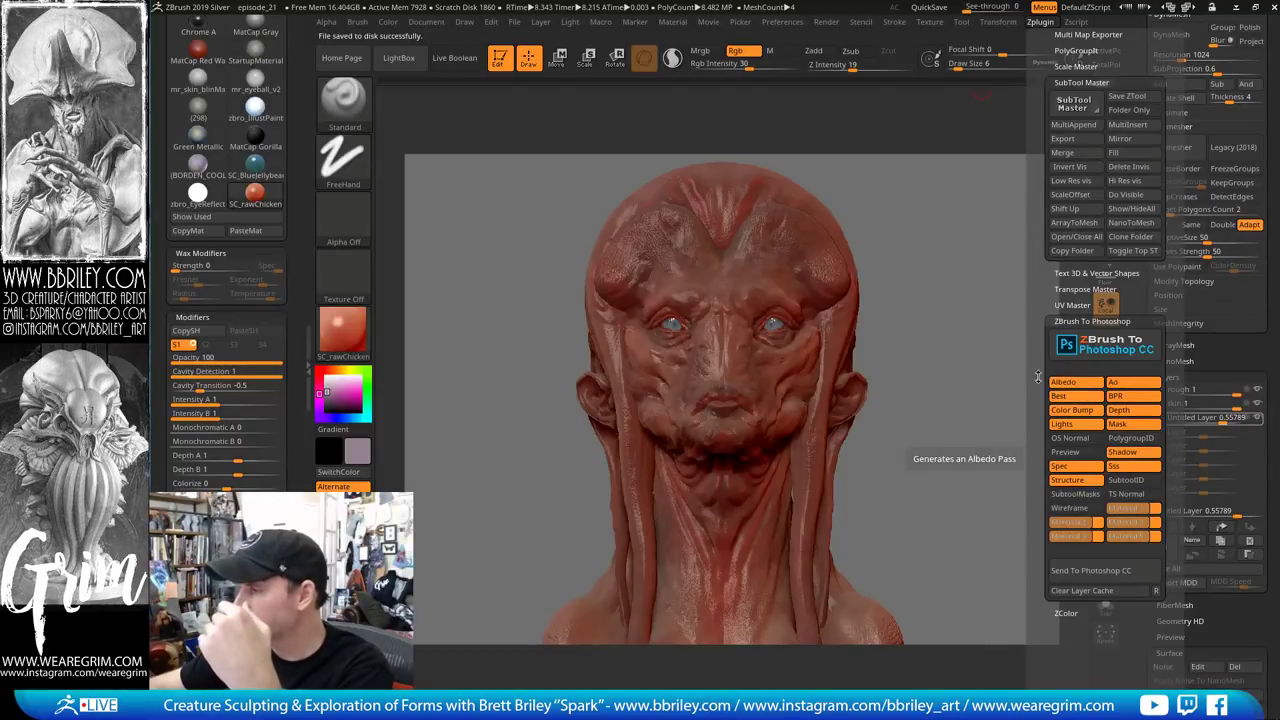
Send the enabled render and material passes of the bust to Photoshop CC
{"action": "scroll", "coordinate": [1075, 390], "scroll_direction": "down", "scroll_amount": 2}
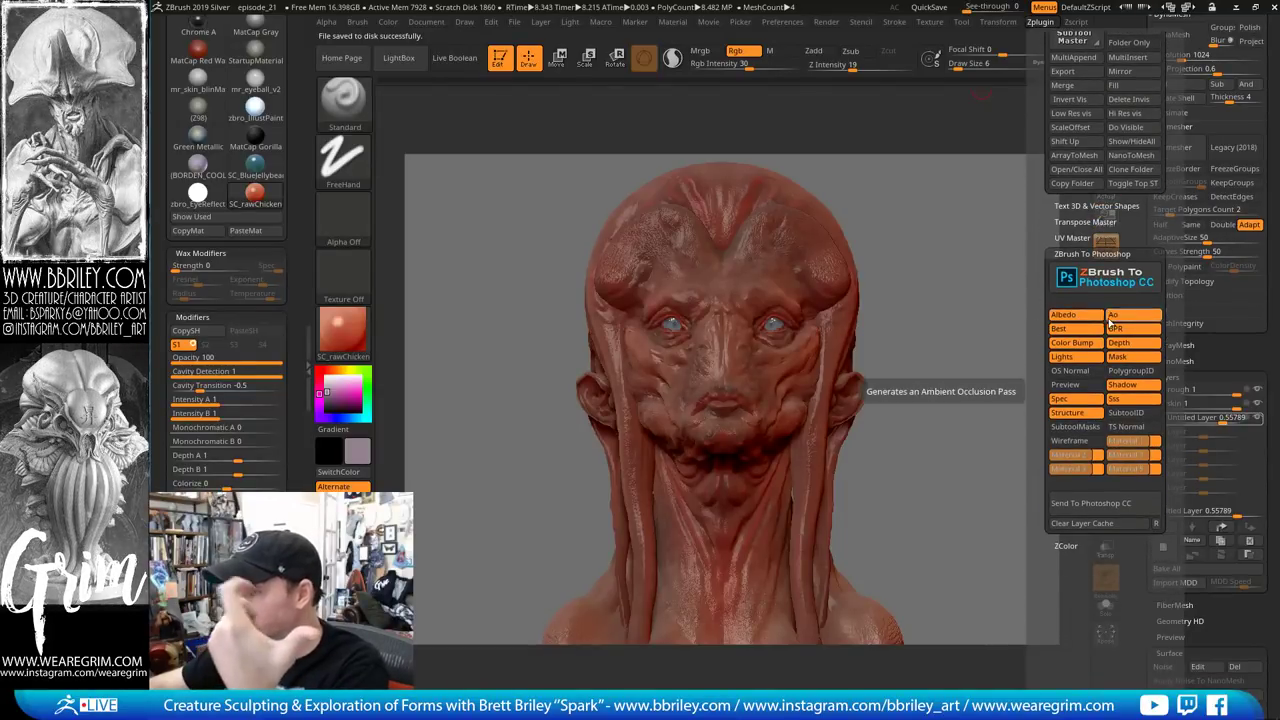
{"action": "left_click", "coordinate": [1081, 504]}
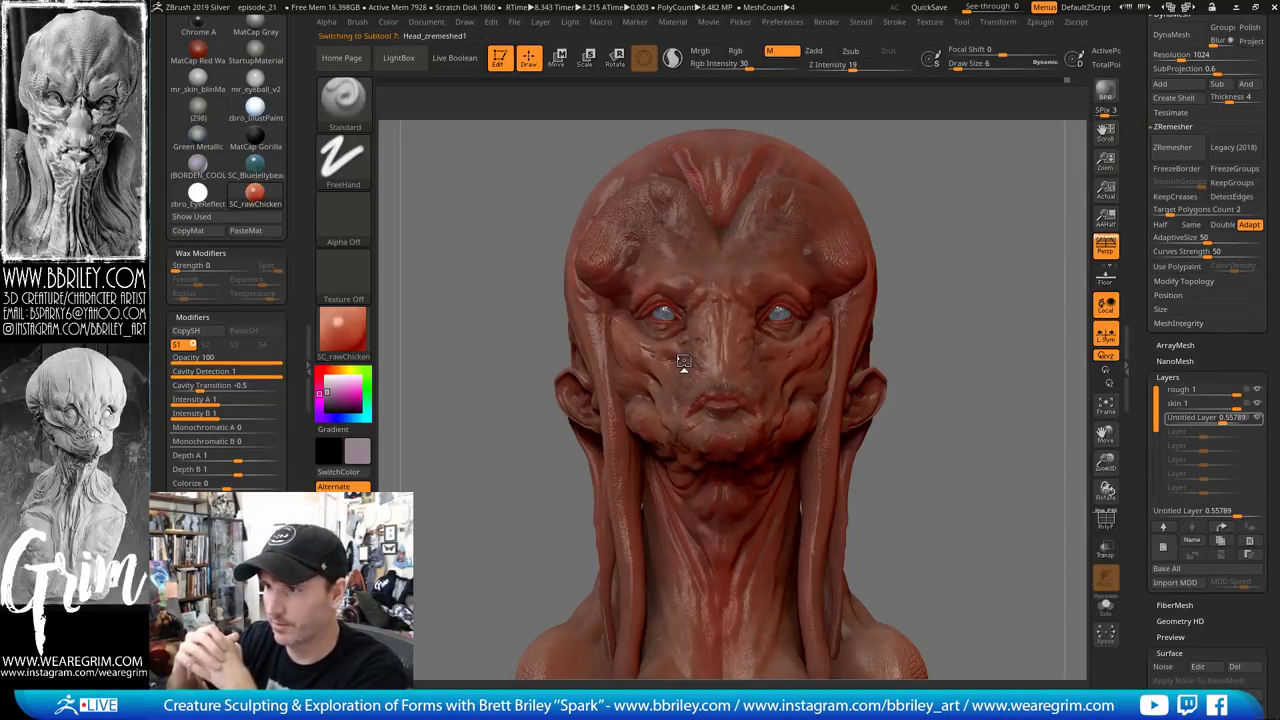
{"action": "key", "text": "shift+r"}
{"action": "key", "text": "shift+r"}
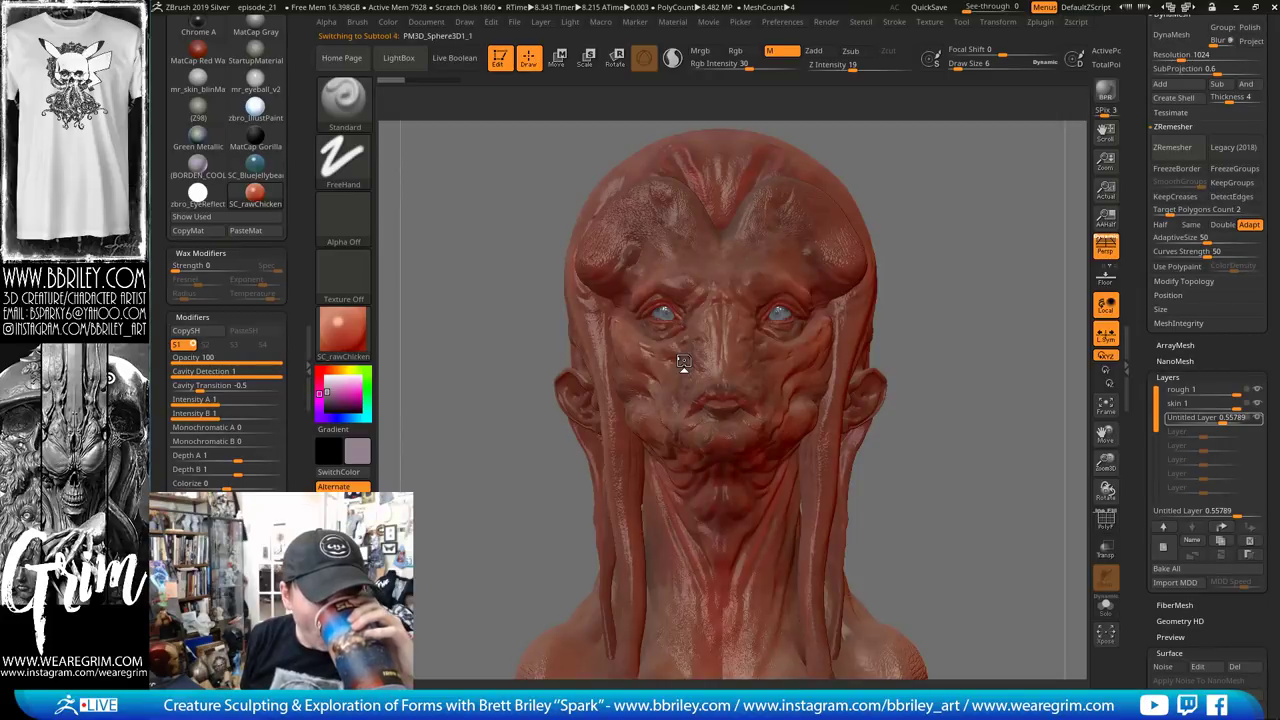
{"action": "key", "text": "Up"}
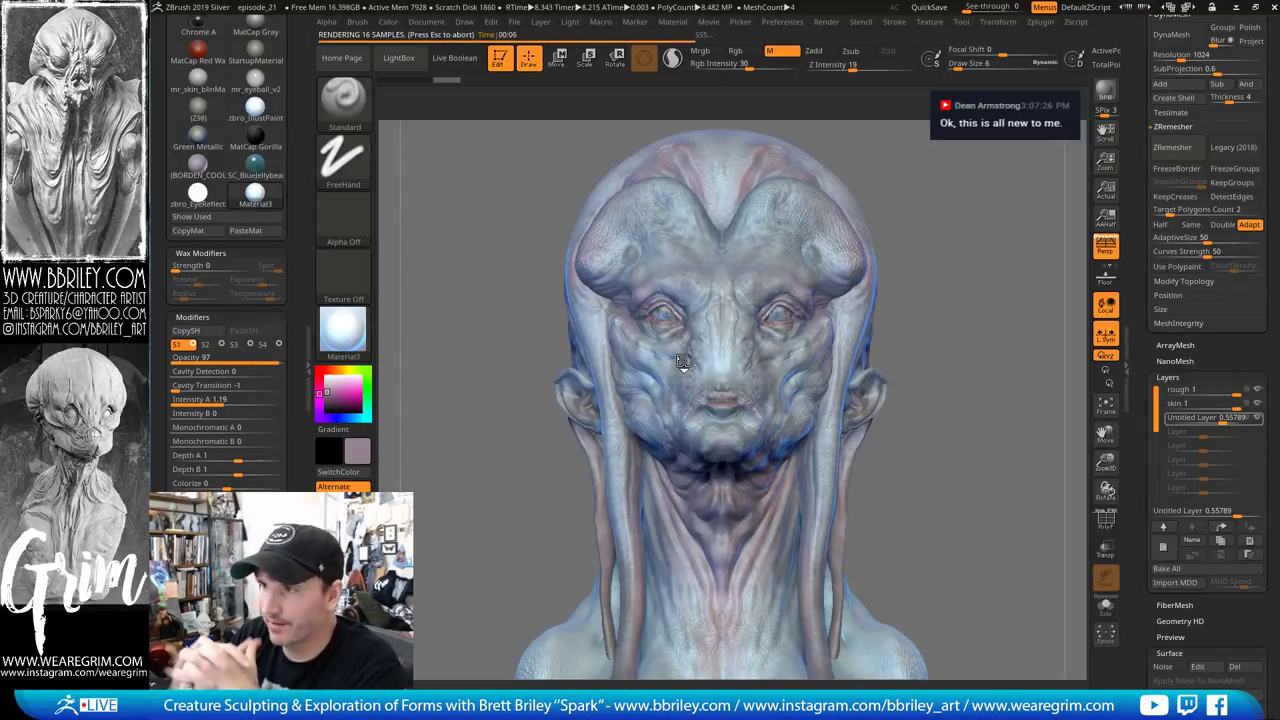
{"action": "left_click", "coordinate": [683, 362], "text": "alt"}
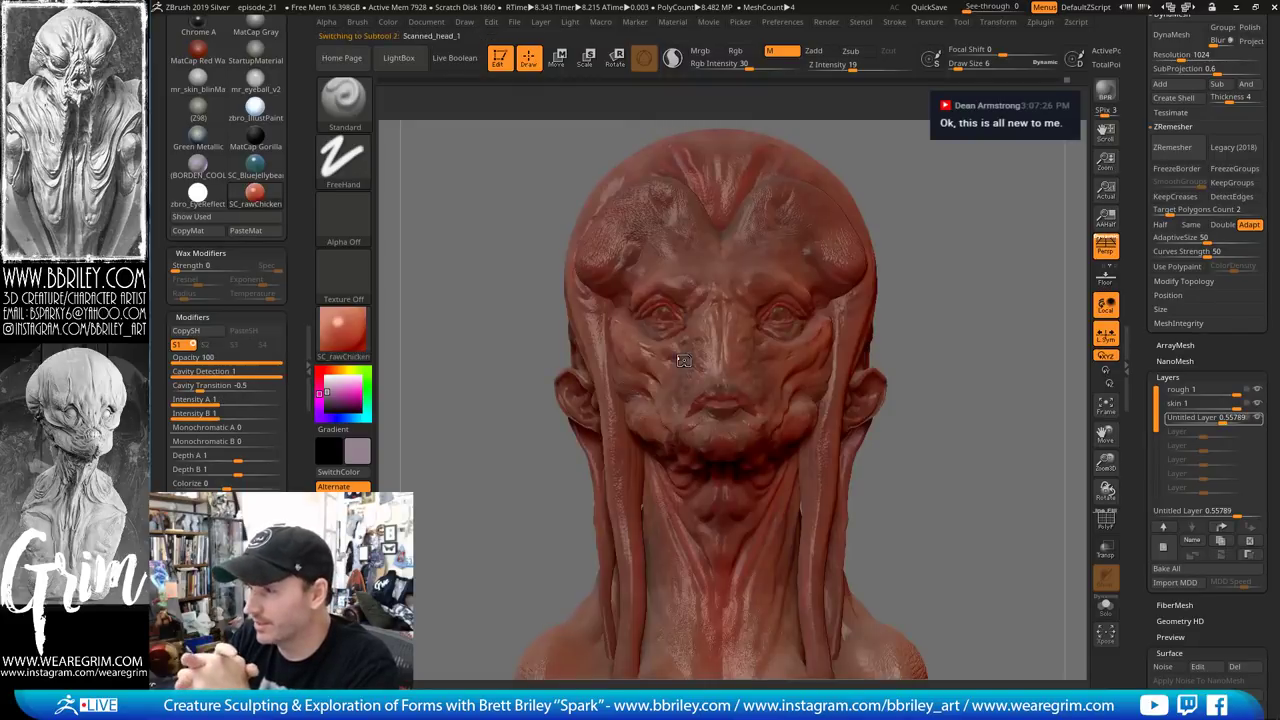
{"action": "left_click", "coordinate": [683, 360], "text": "alt"}
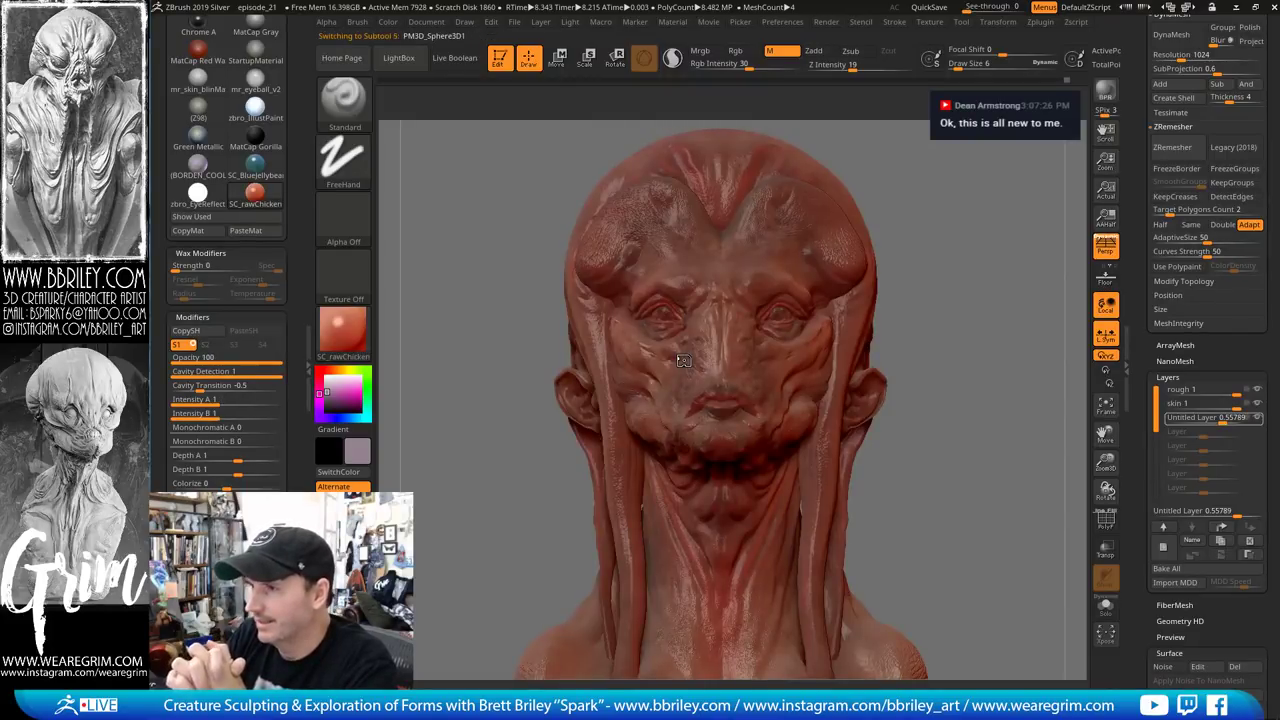
{"action": "left_click", "coordinate": [683, 360], "text": "alt"}
{"action": "left_click", "coordinate": [683, 360], "text": "alt"}
{"action": "left_click", "coordinate": [683, 361], "text": "alt"}
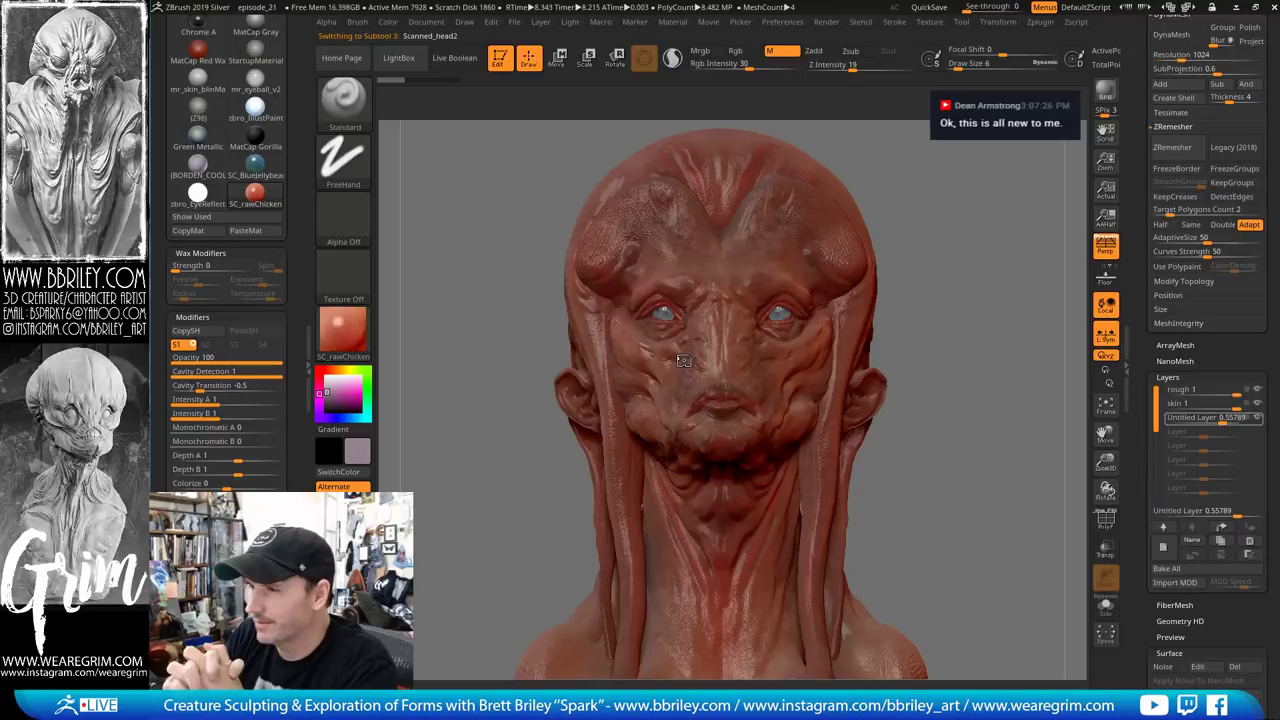
{"action": "left_click", "coordinate": [683, 362], "text": "alt"}
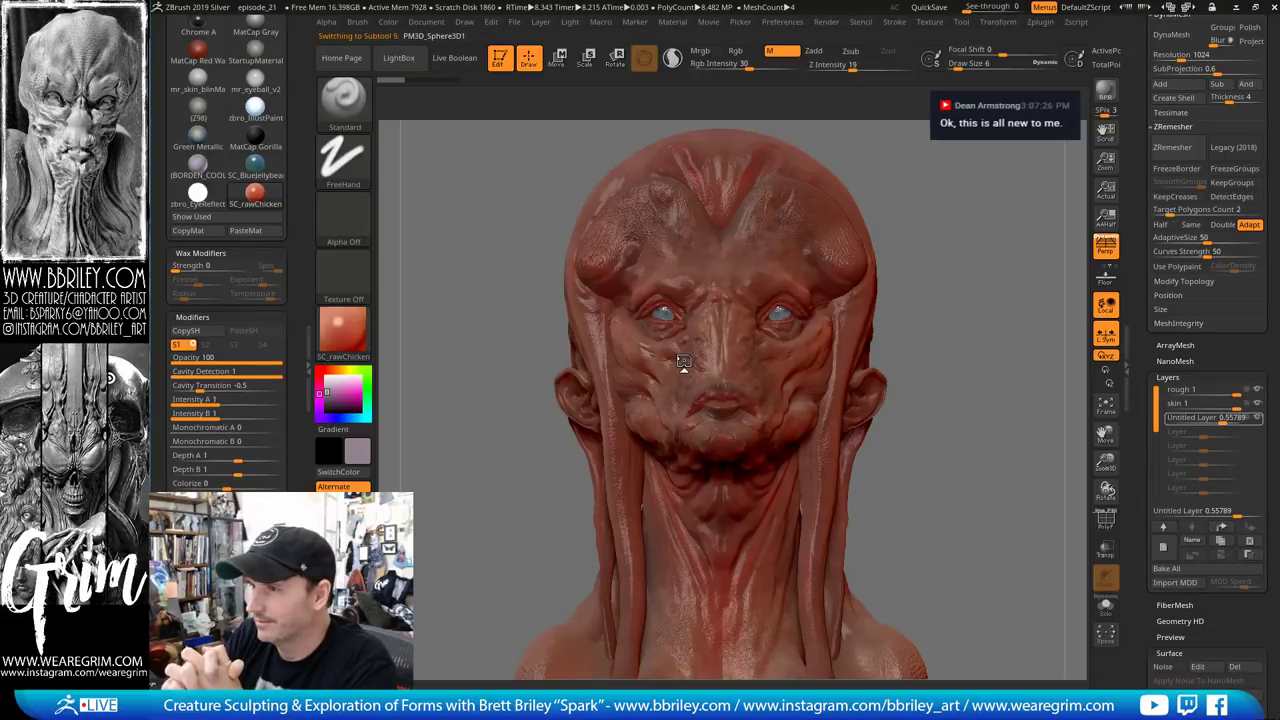
{"action": "left_click", "coordinate": [683, 362], "text": "alt"}
{"action": "left_click", "coordinate": [683, 362], "text": "alt"}
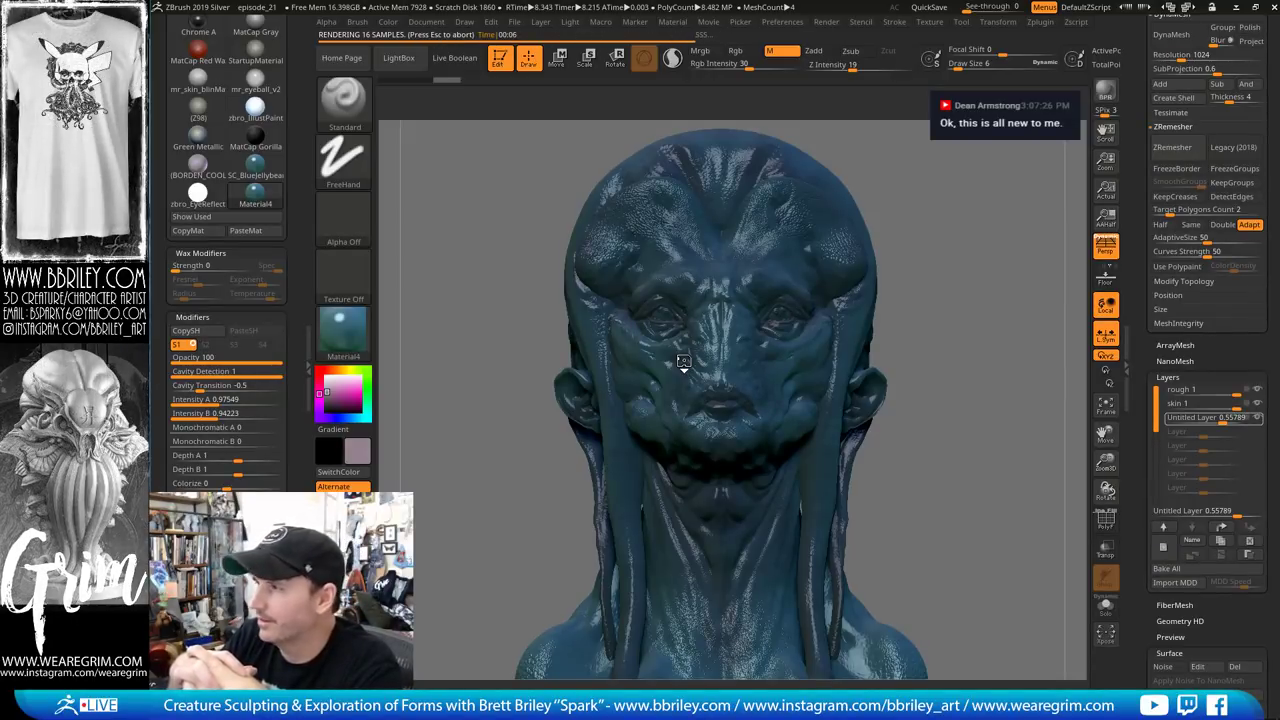
{"action": "left_click", "coordinate": [683, 362], "text": "alt"}
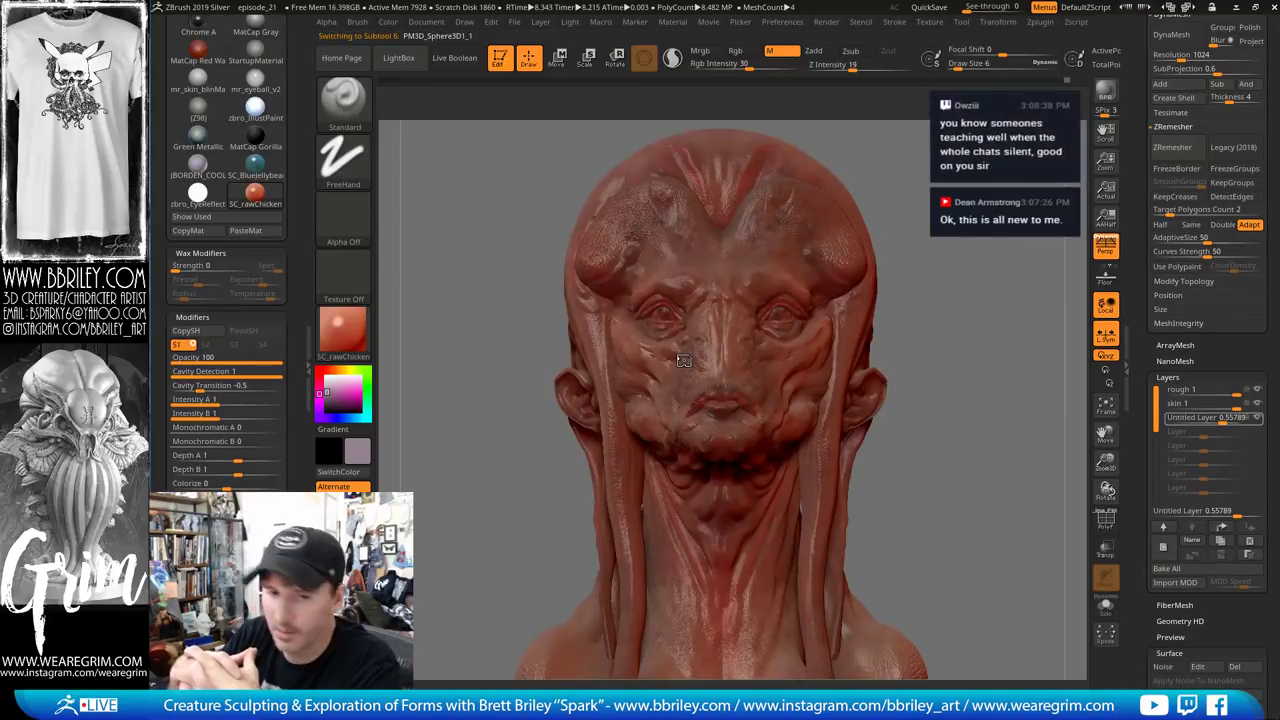
{"action": "left_click", "coordinate": [683, 361], "text": "alt"}
{"action": "left_click", "coordinate": [683, 361], "text": "alt"}
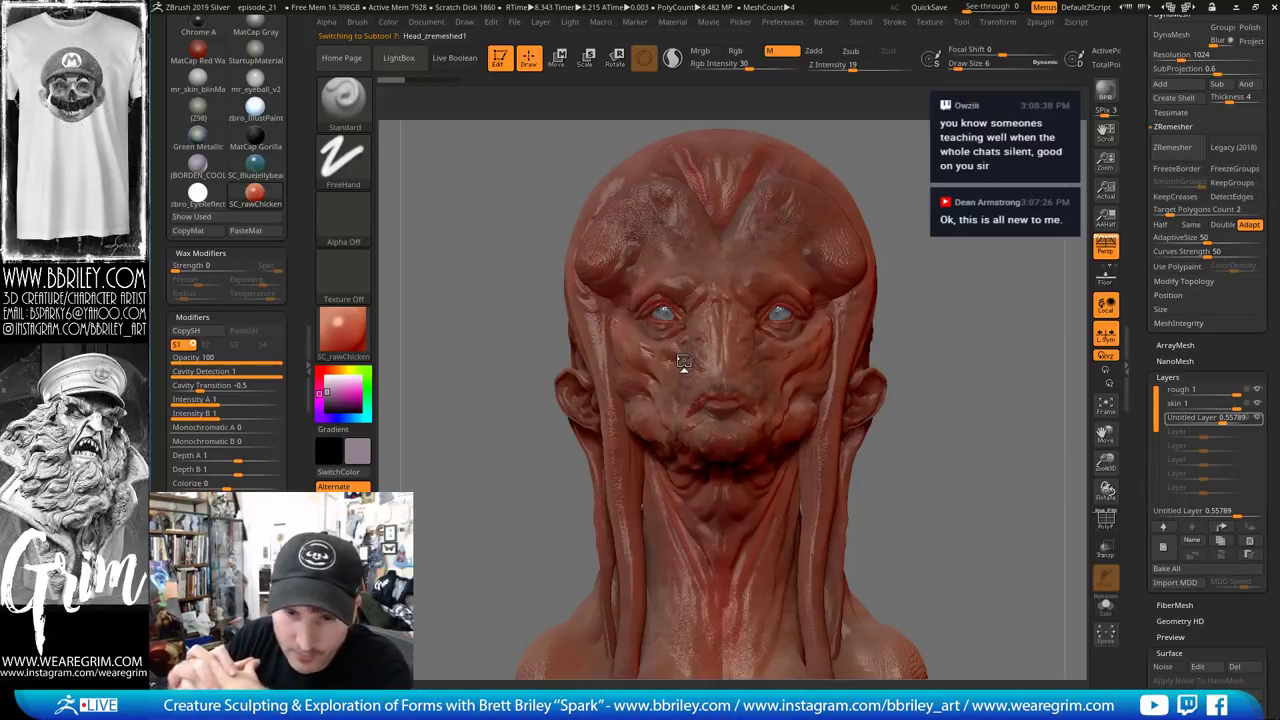
{"action": "left_click", "coordinate": [683, 362], "text": "alt"}
{"action": "left_click", "coordinate": [683, 361], "text": "alt"}
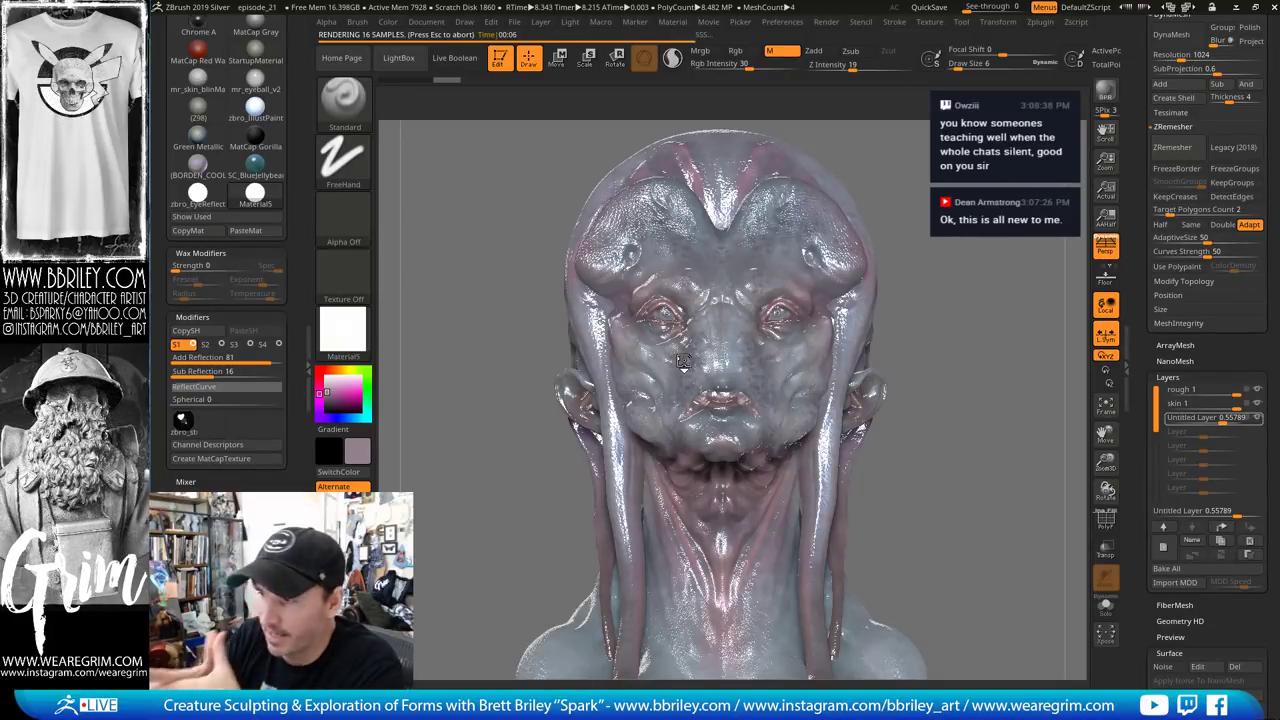
{"action": "left_click", "coordinate": [683, 362], "text": "alt"}
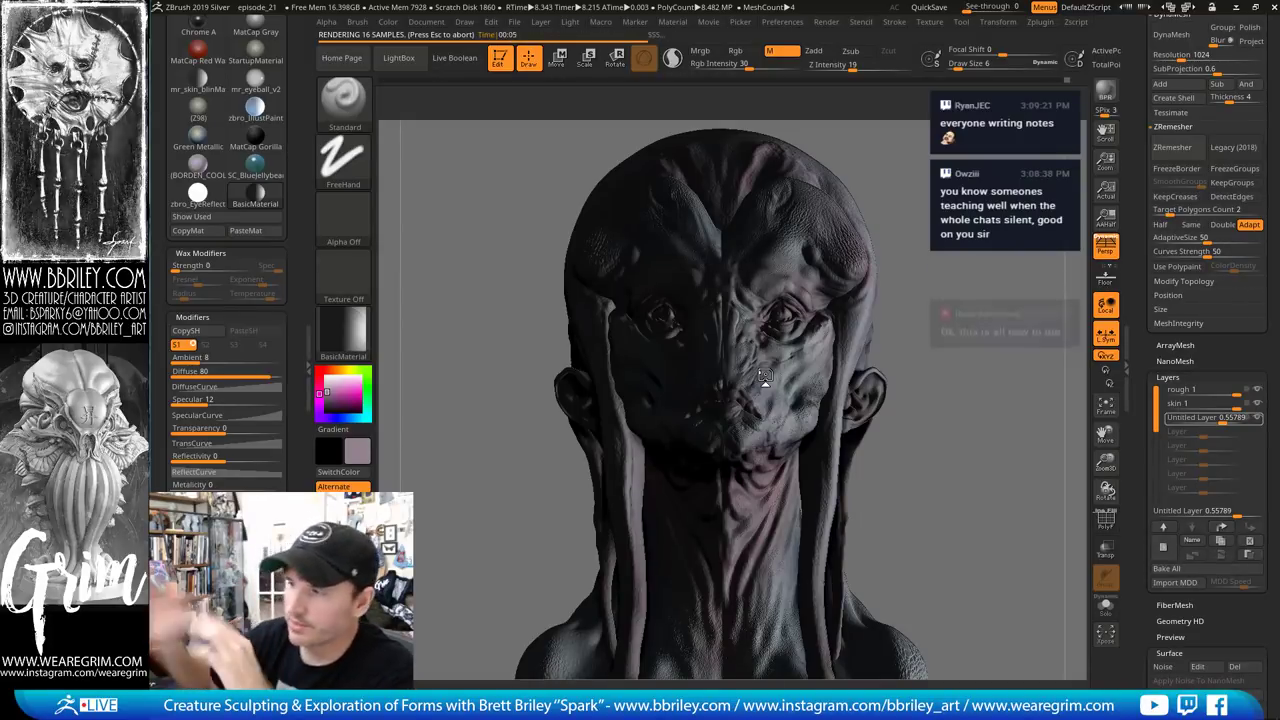
{"action": "key", "text": "Escape"}
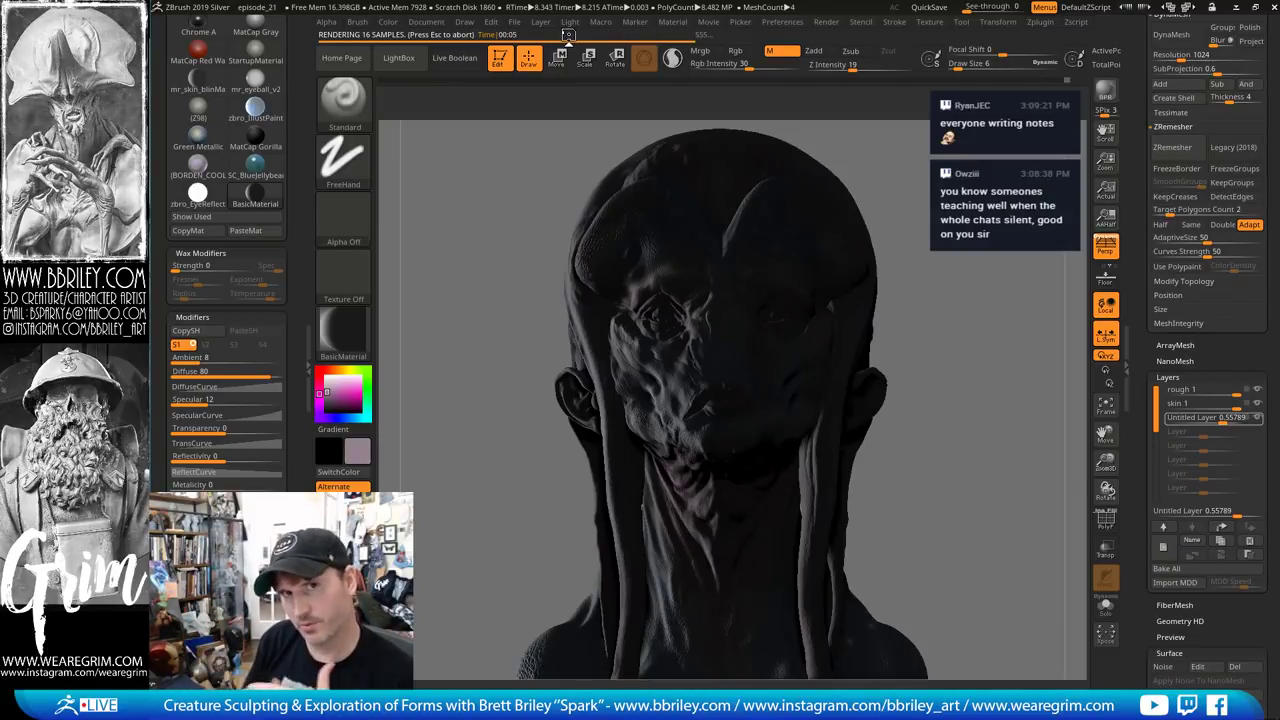
{"action": "key", "text": "shift+r"}
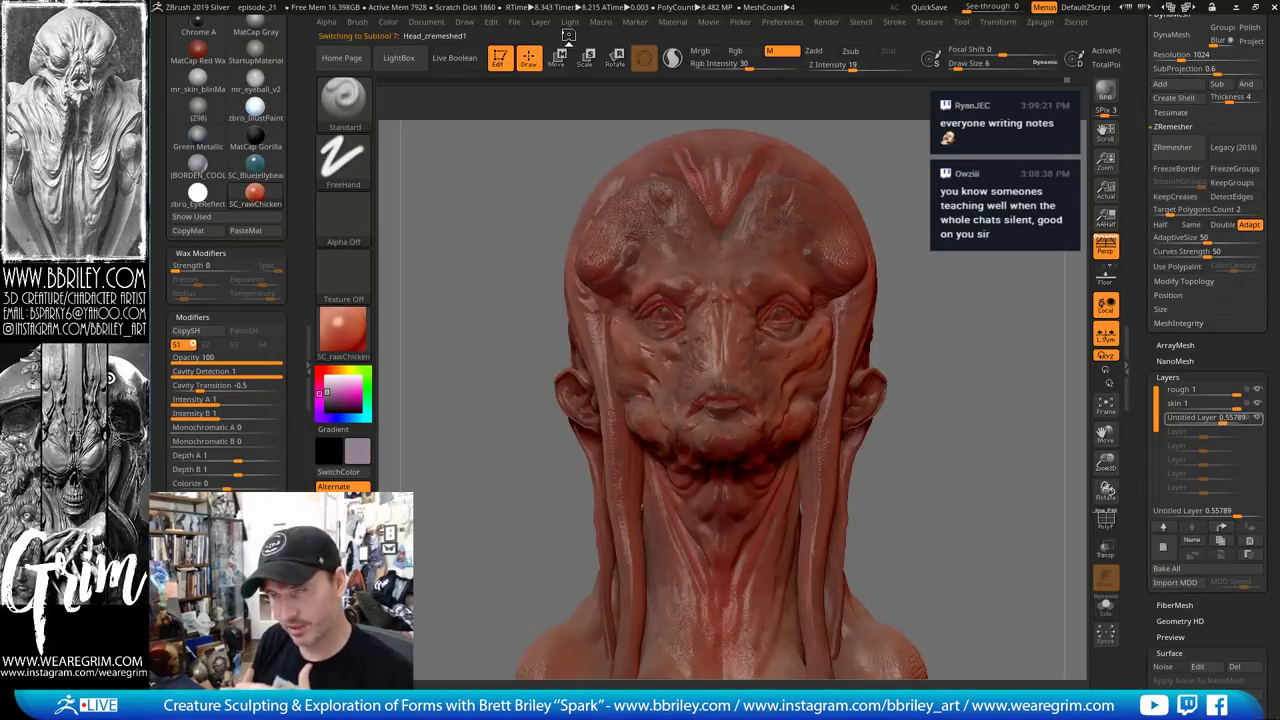
{"action": "key", "text": "alt+Tab"}
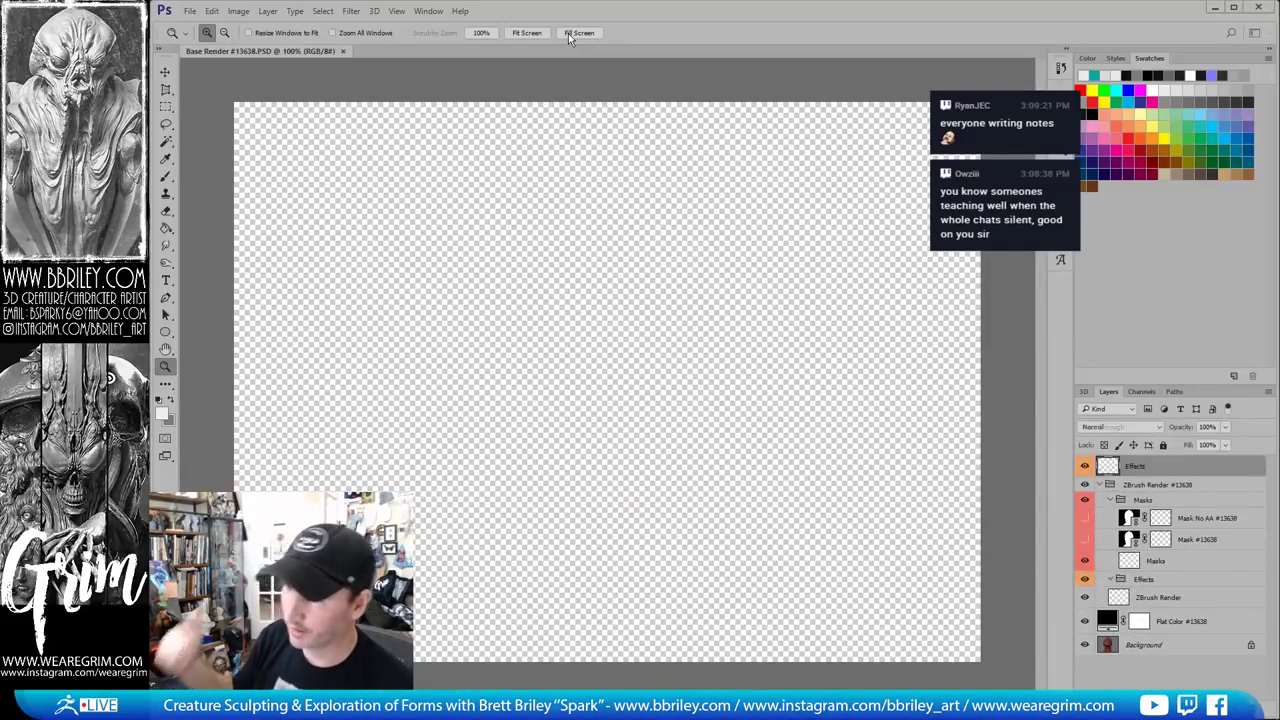
{"action": "key", "text": "alt+bracketleft"}
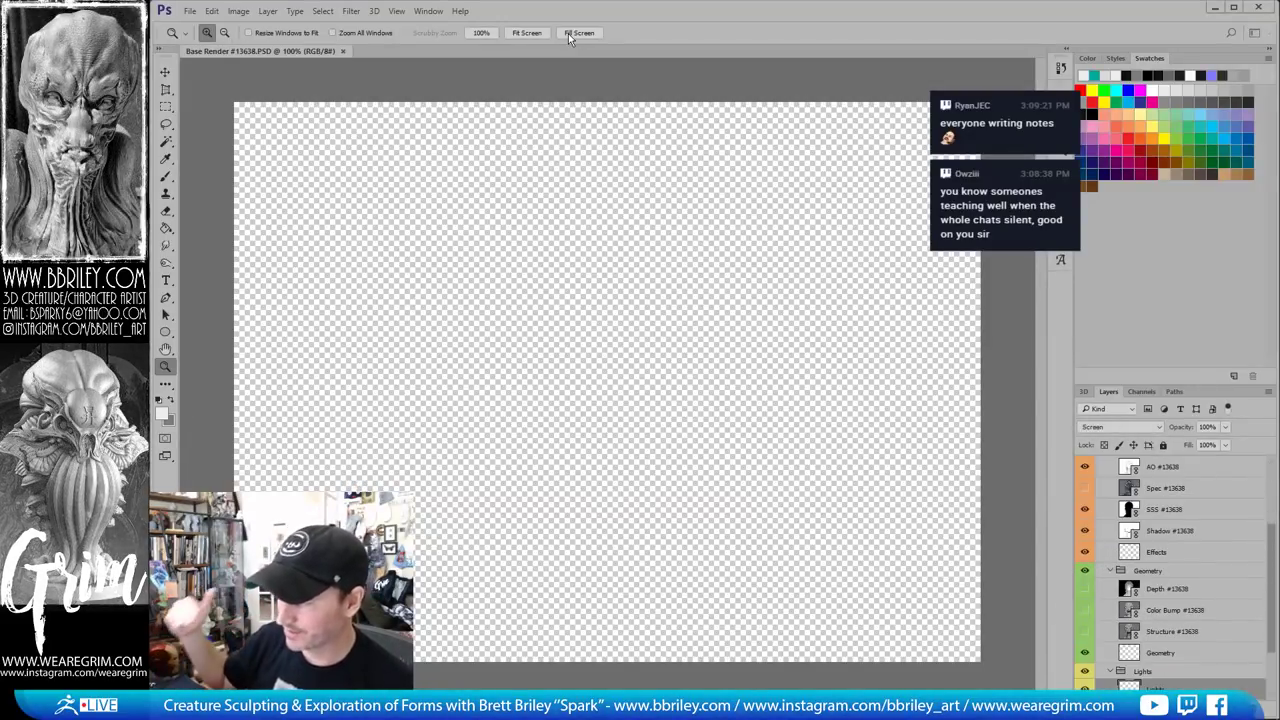
{"action": "key", "text": "alt+bracketleft"}
{"action": "key", "text": "alt+bracketleft"}
{"action": "key", "text": "alt+bracketleft"}
{"action": "key", "text": "alt+bracketleft"}
{"action": "key", "text": "alt+bracketleft"}
{"action": "key", "text": "alt+bracketleft"}
{"action": "key", "text": "alt+bracketleft"}
{"action": "key", "text": "alt+bracketleft"}
{"action": "key", "text": "alt+bracketleft"}
{"action": "key", "text": "alt+bracketleft"}
{"action": "key", "text": "alt+bracketleft"}
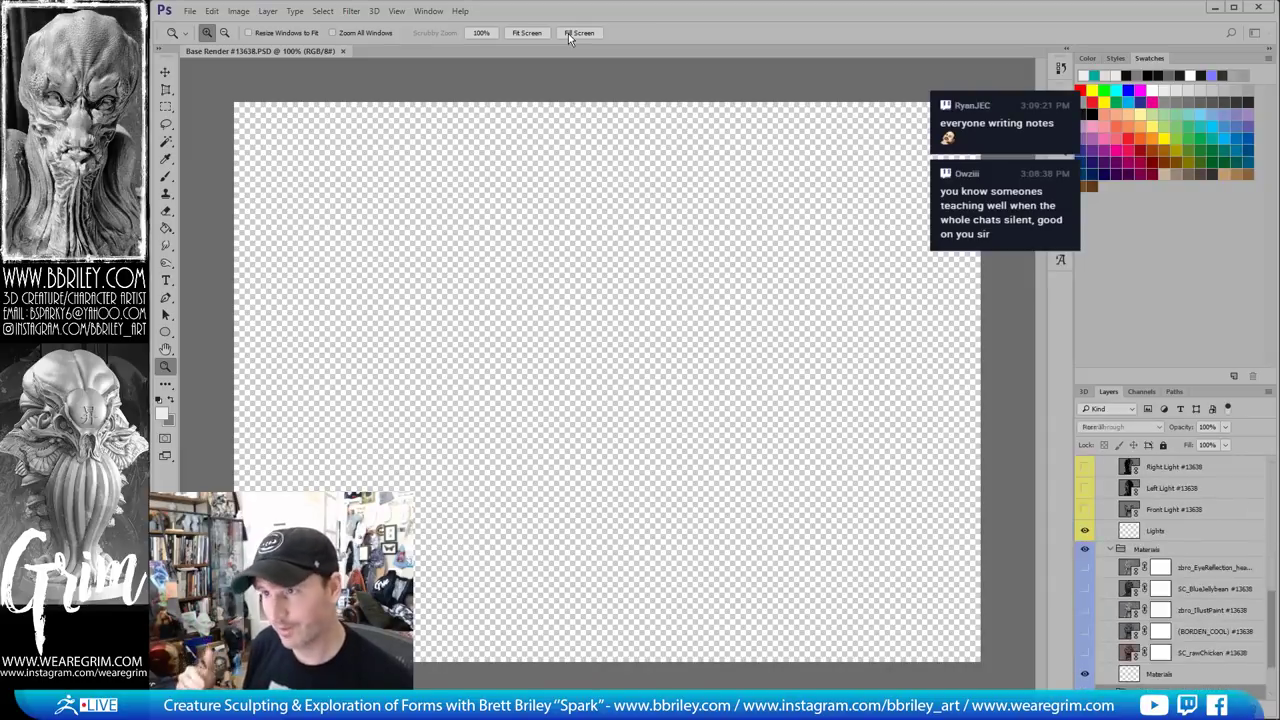
{"action": "key", "text": "alt+bracketright"}
{"action": "key", "text": "alt+bracketright"}
{"action": "key", "text": "alt+bracketright"}
{"action": "key", "text": "alt+bracketright"}
{"action": "key", "text": "alt+bracketright"}
{"action": "key", "text": "alt+bracketright"}
{"action": "key", "text": "alt+bracketright"}
{"action": "key", "text": "alt+bracketright"}
{"action": "key", "text": "alt+bracketright"}
{"action": "key", "text": "alt+bracketright"}
{"action": "key", "text": "alt+bracketright"}
{"action": "key", "text": "alt+bracketright"}
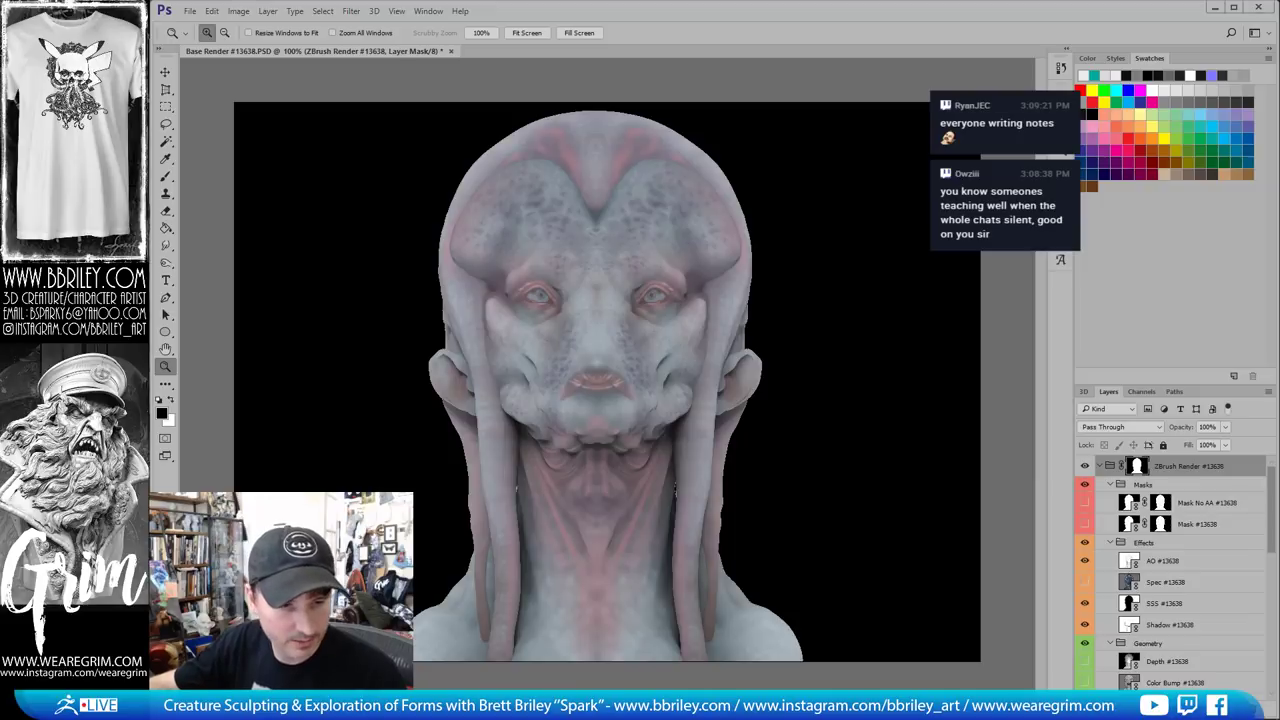
Switch to ZBrush and save the bust project as episode_21
{"action": "key", "text": "alt+Tab"}
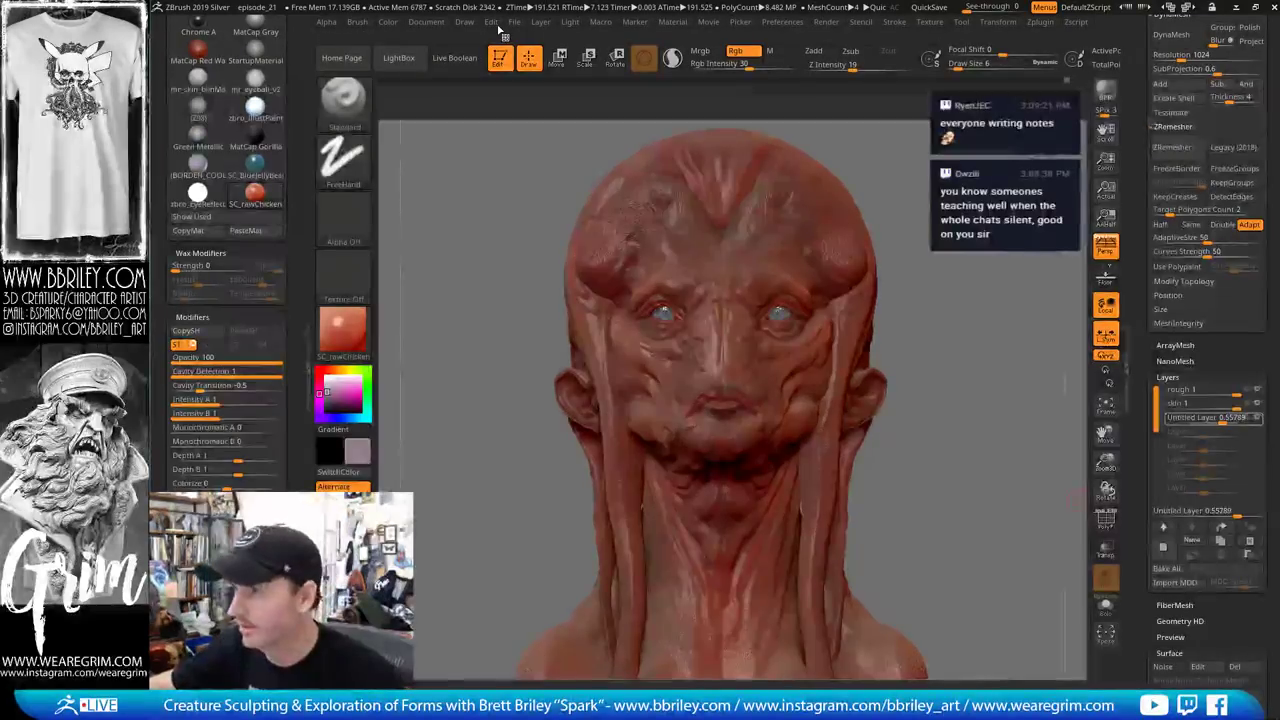
{"action": "left_click", "coordinate": [514, 22]}
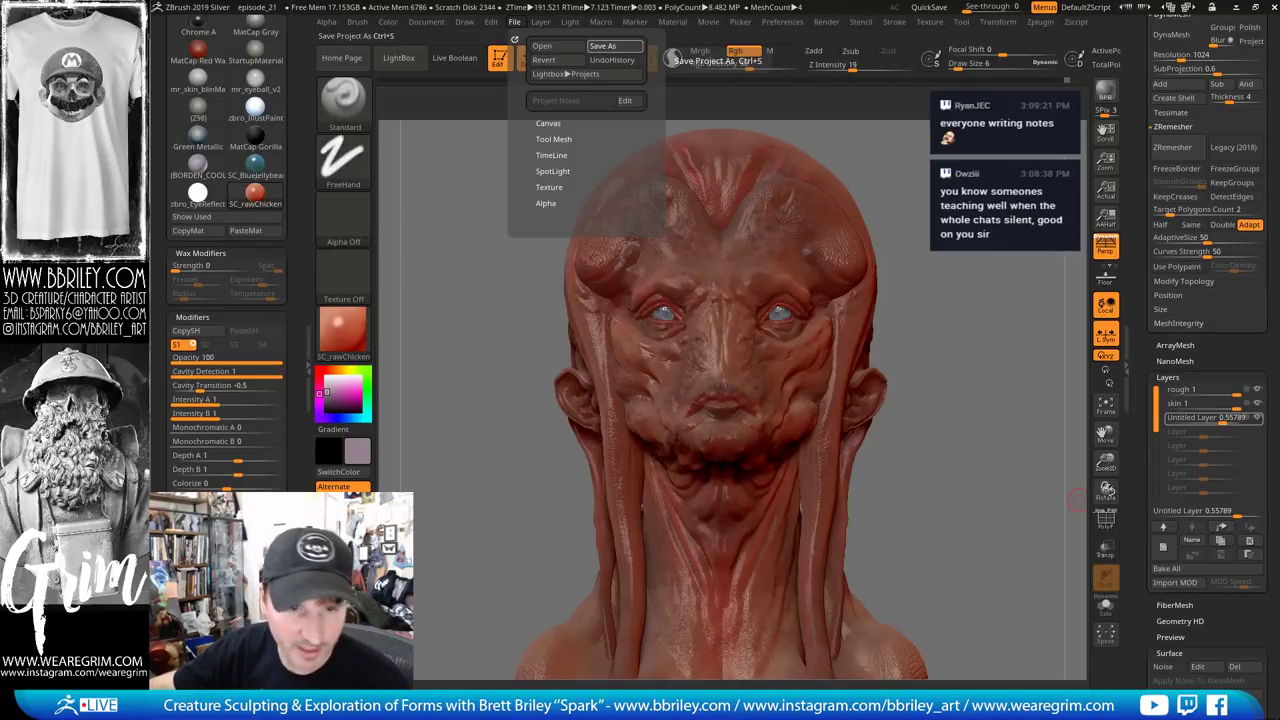
{"action": "left_click", "coordinate": [603, 46]}
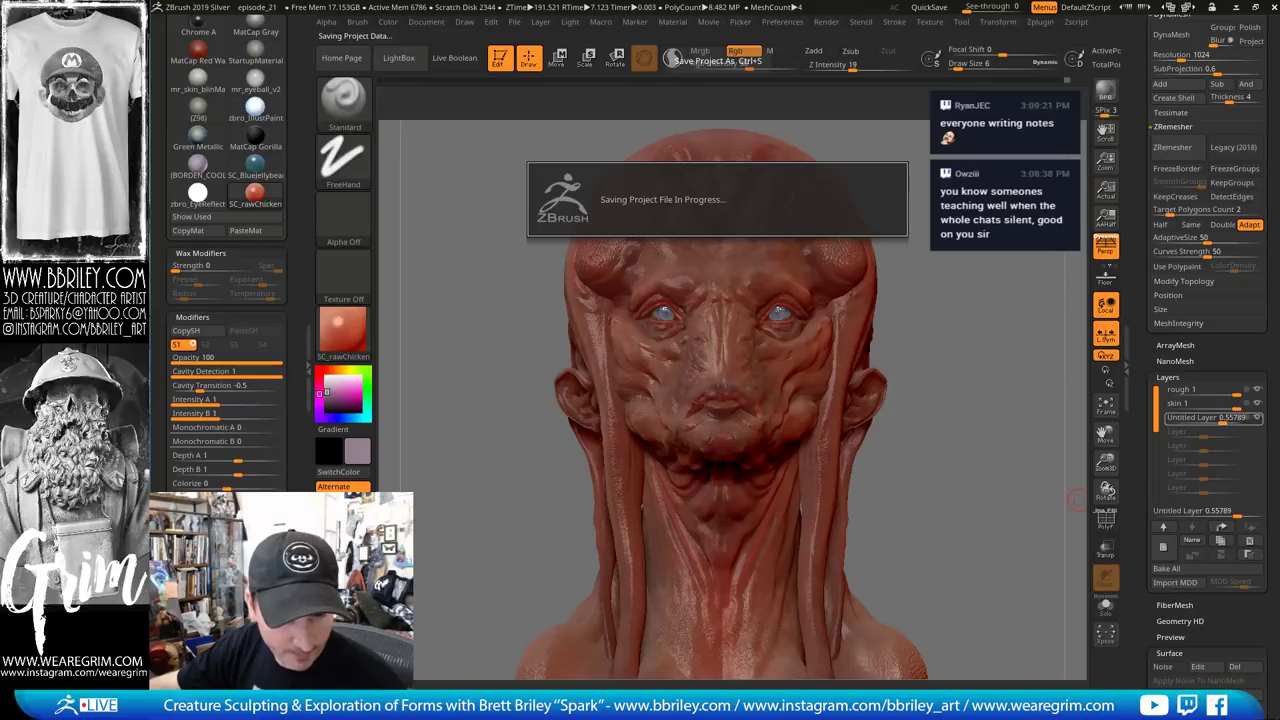
Switch to Photoshop, check the ZBrush Render group's visibility, and collapse its Masks, Effects, Geometry, Lights and Materials groups
{"action": "key", "text": "alt+Tab"}
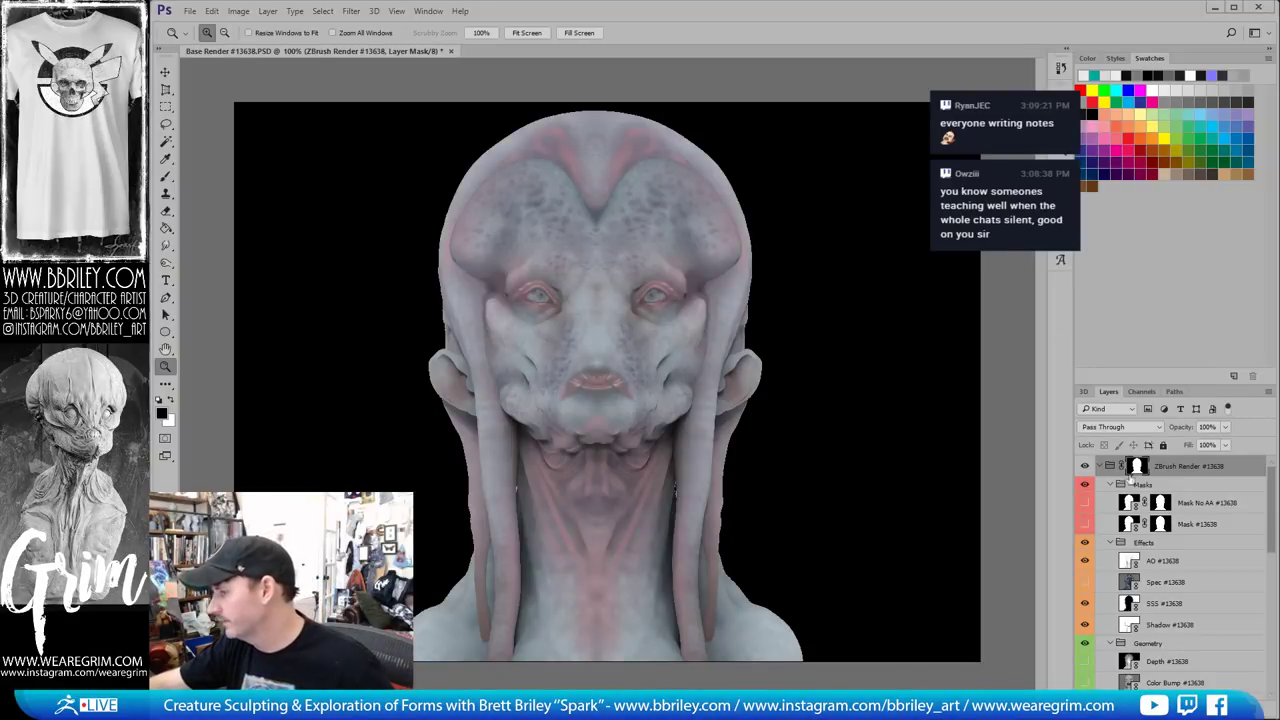
{"action": "left_click", "coordinate": [1085, 467]}
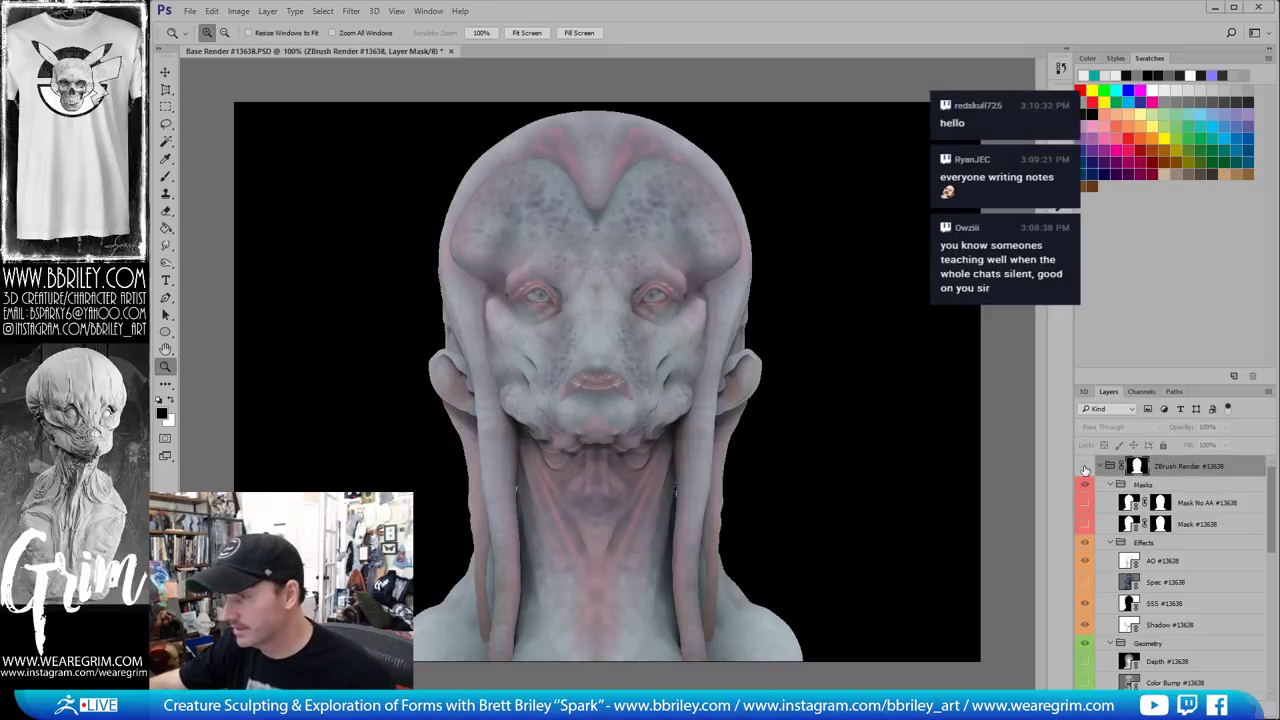
{"action": "left_click", "coordinate": [1085, 467]}
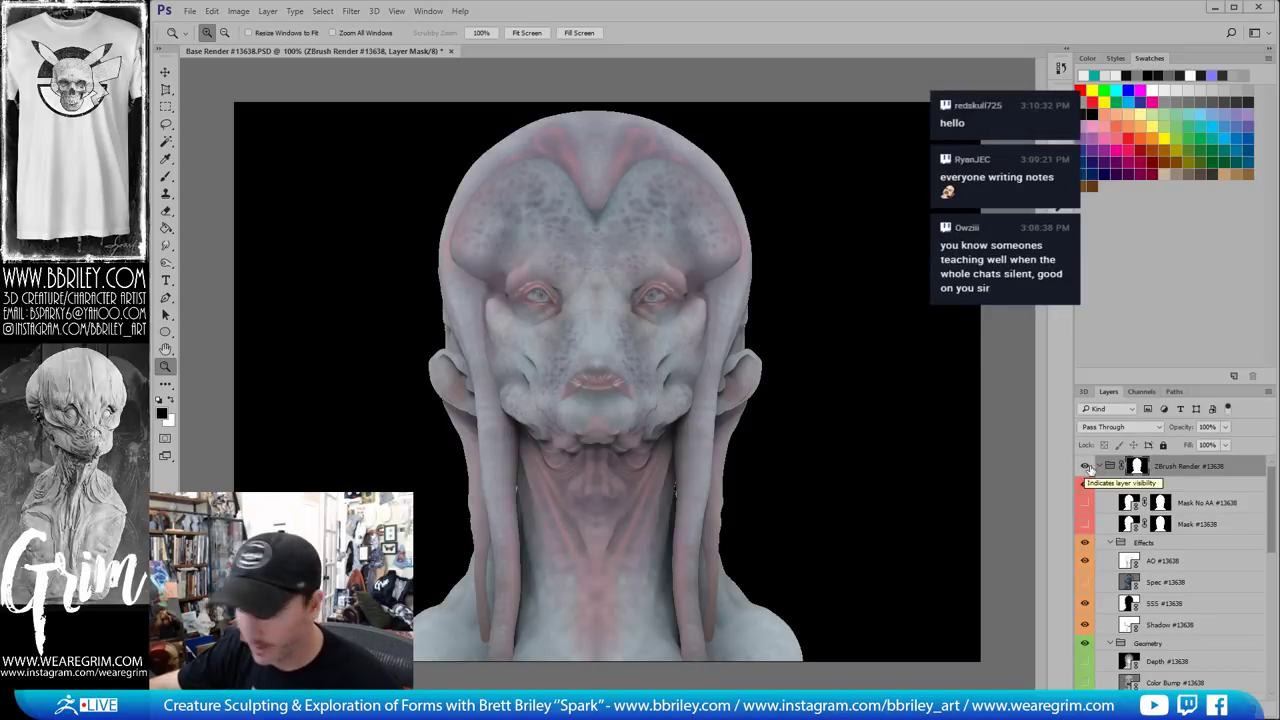
{"action": "left_click", "coordinate": [1110, 485]}
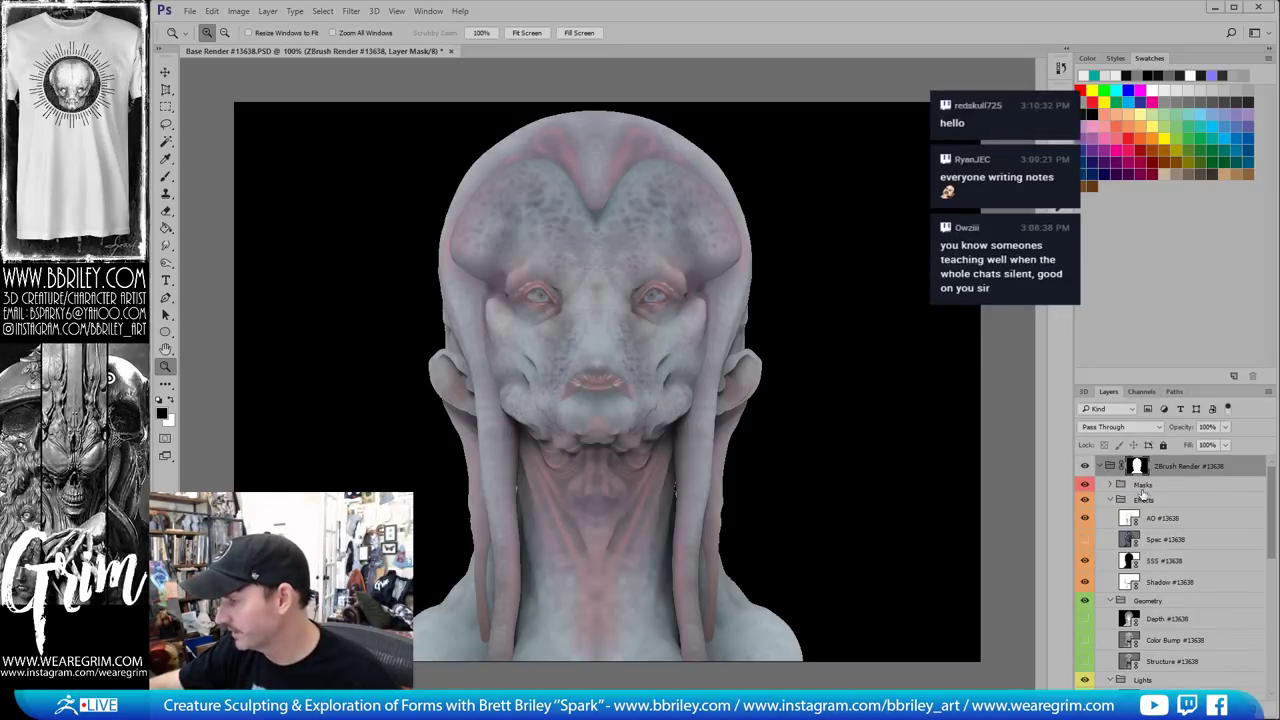
{"action": "left_click", "coordinate": [1110, 500]}
{"action": "left_click", "coordinate": [1111, 515]}
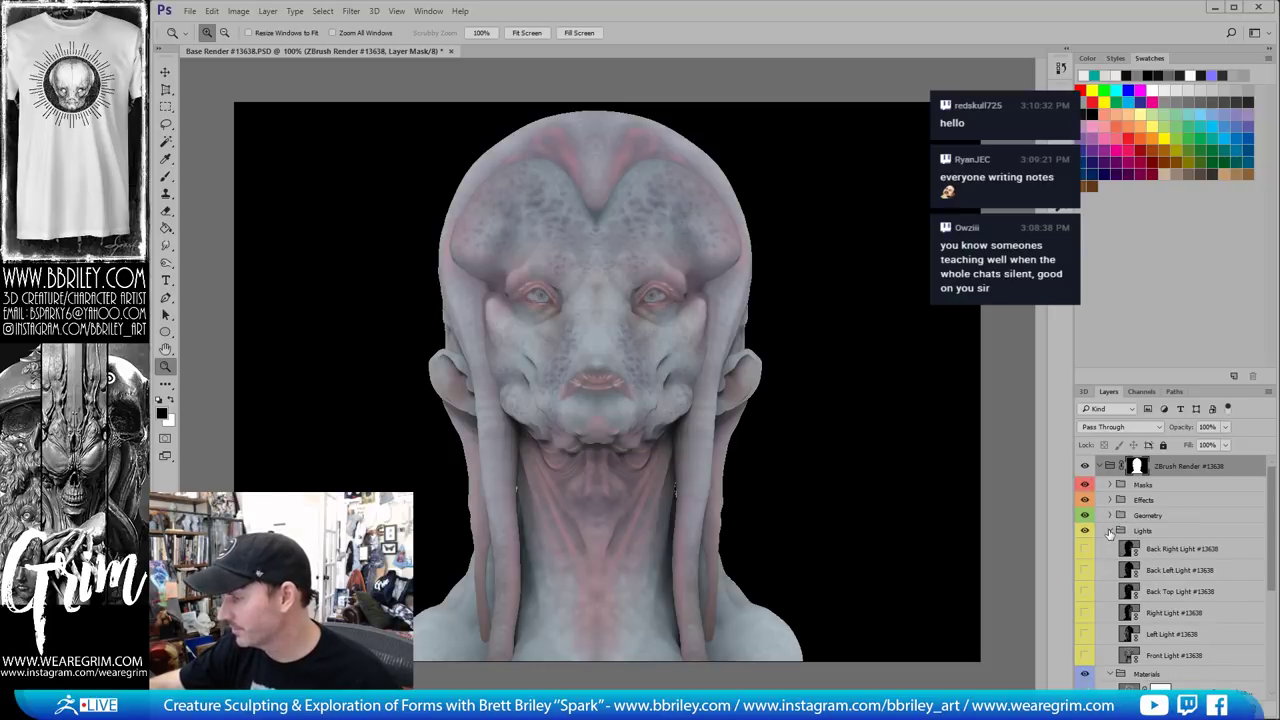
{"action": "left_click", "coordinate": [1109, 530]}
{"action": "left_click", "coordinate": [1110, 546]}
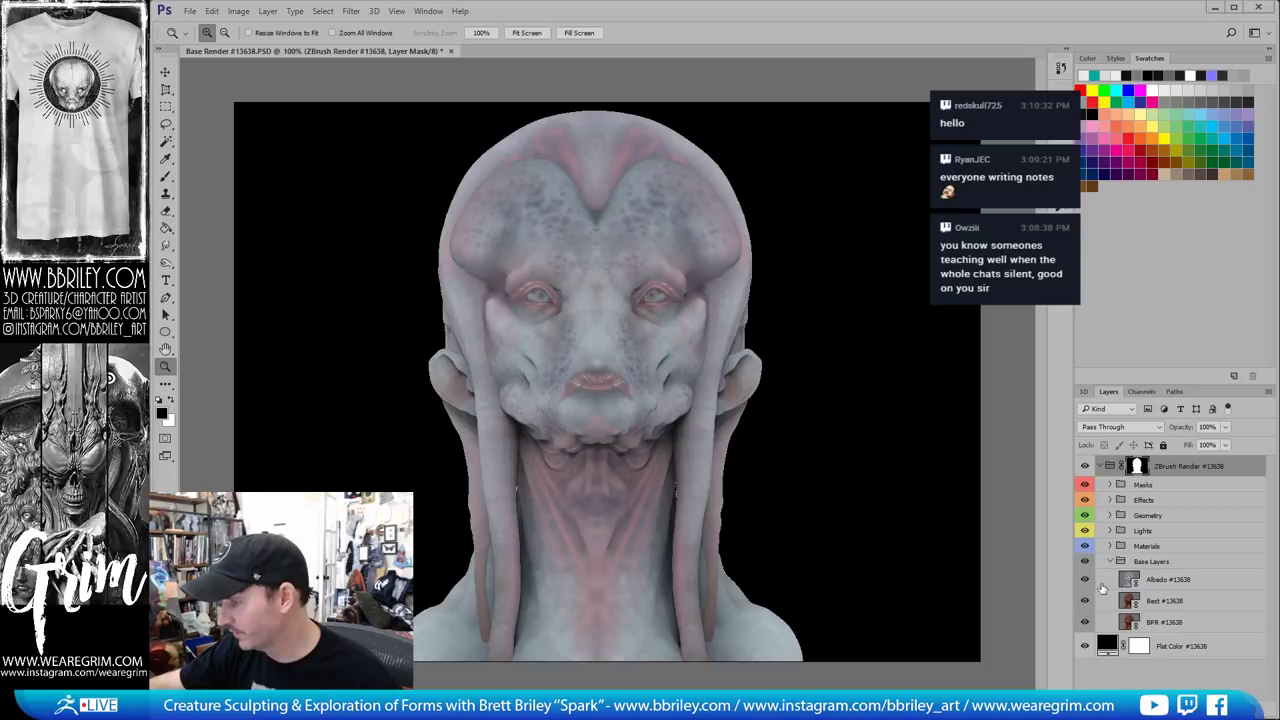
Add a new layer directly above the Flat Color layer and fill it with light blue
{"action": "left_click", "coordinate": [1205, 647]}
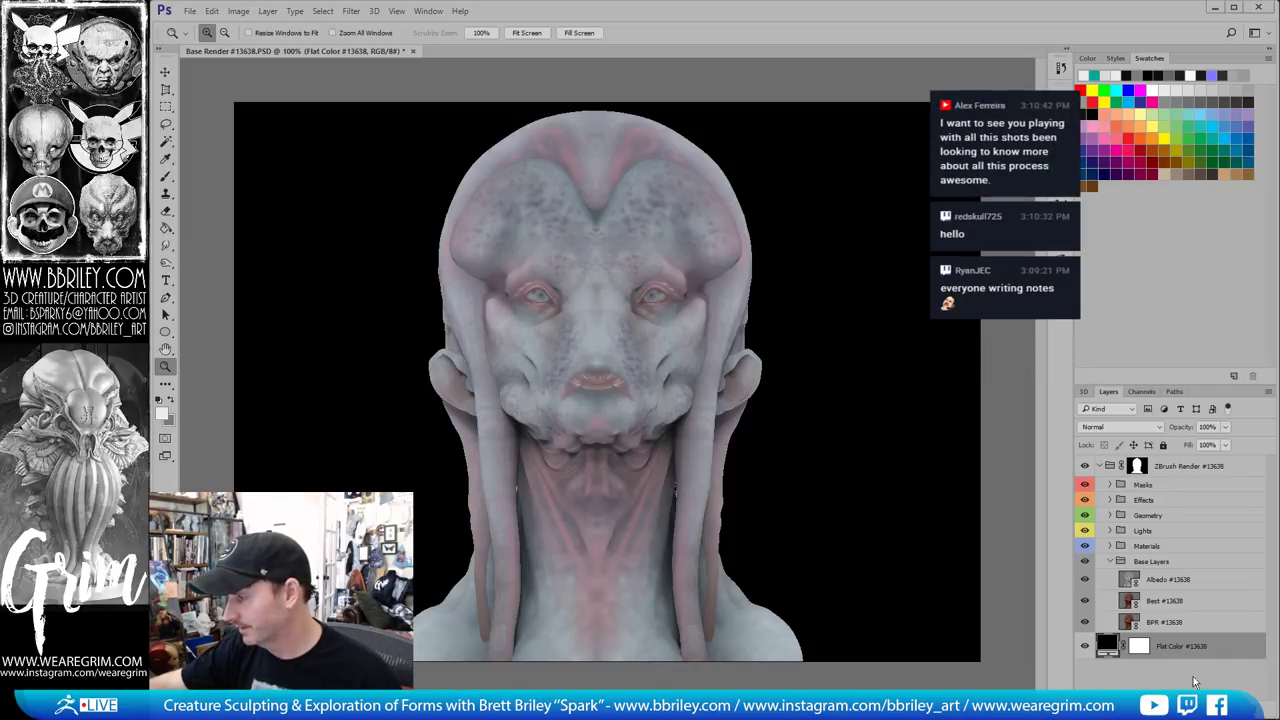
{"action": "left_click", "coordinate": [1234, 697]}
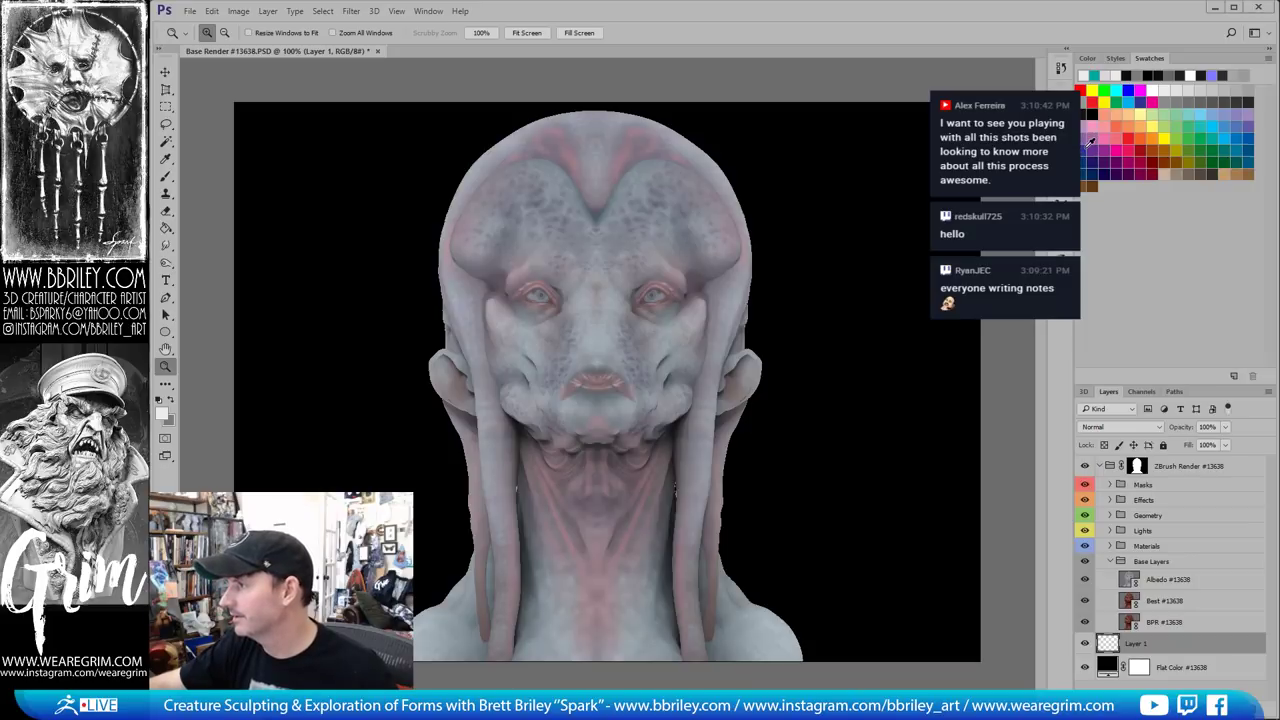
{"action": "left_click", "coordinate": [1086, 143]}
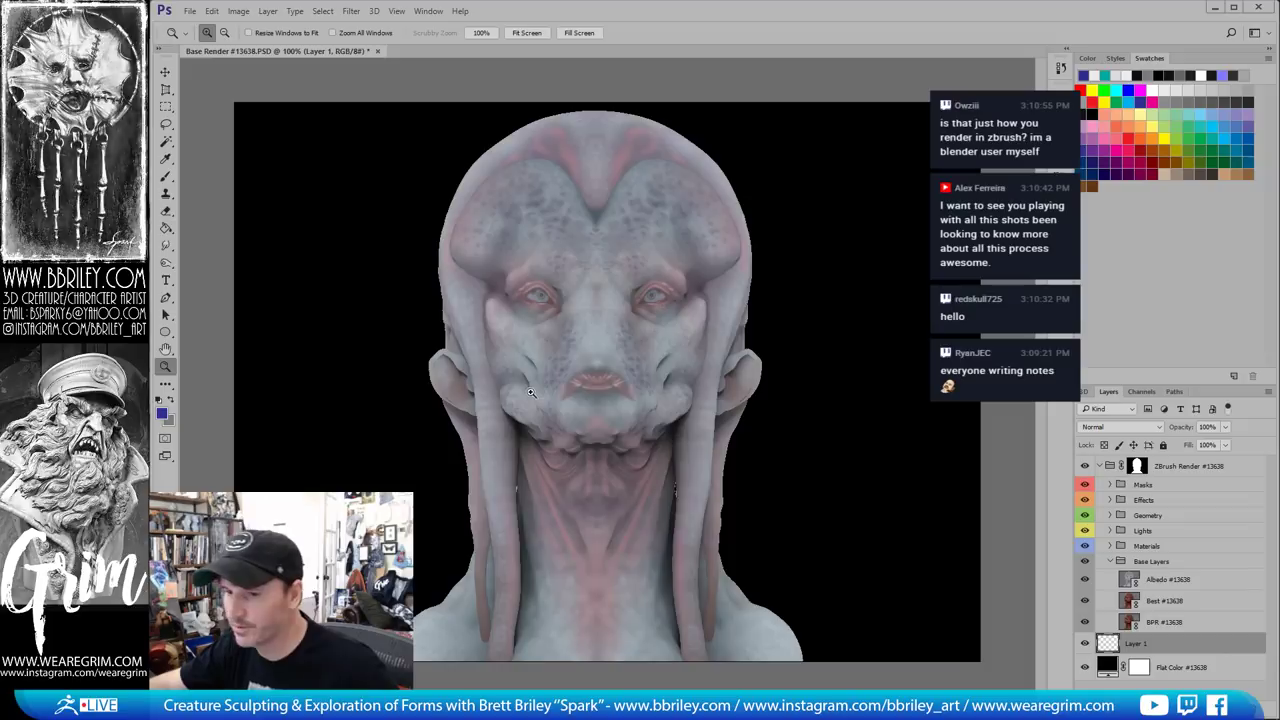
{"action": "left_click", "coordinate": [1201, 112]}
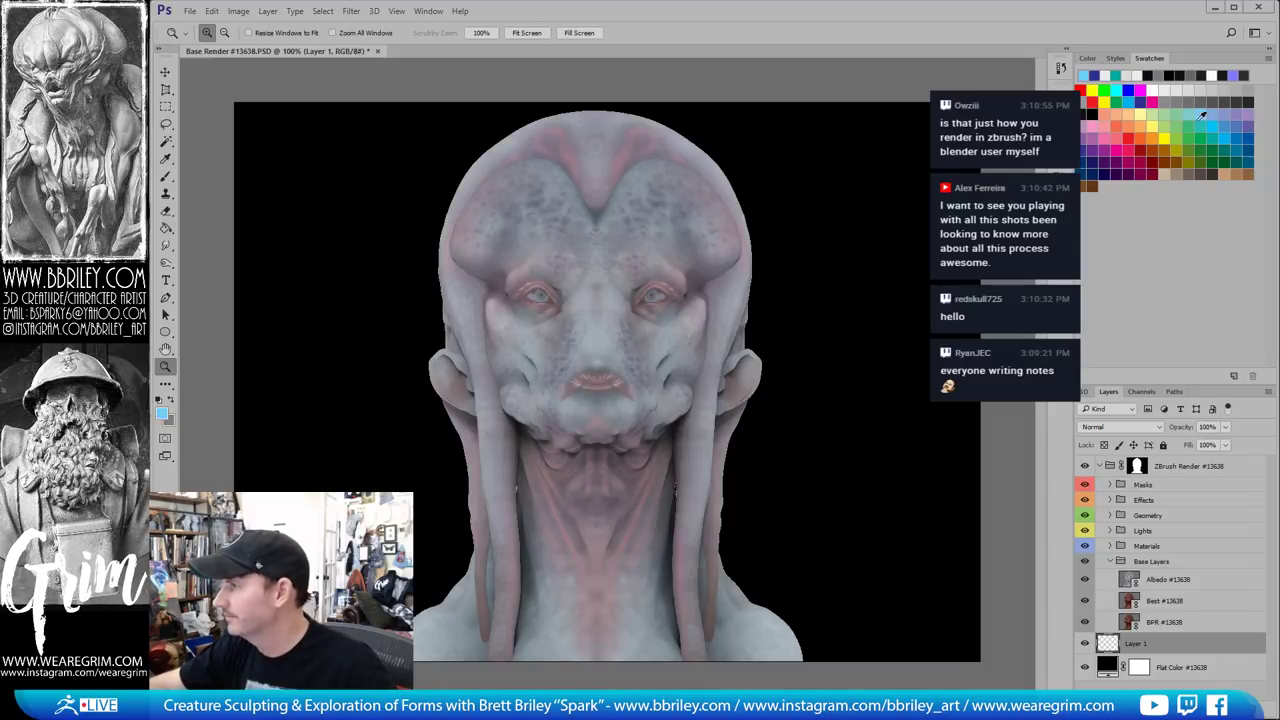
{"action": "key", "text": "shift+BackSpace"}
{"action": "left_click", "coordinate": [623, 233]}
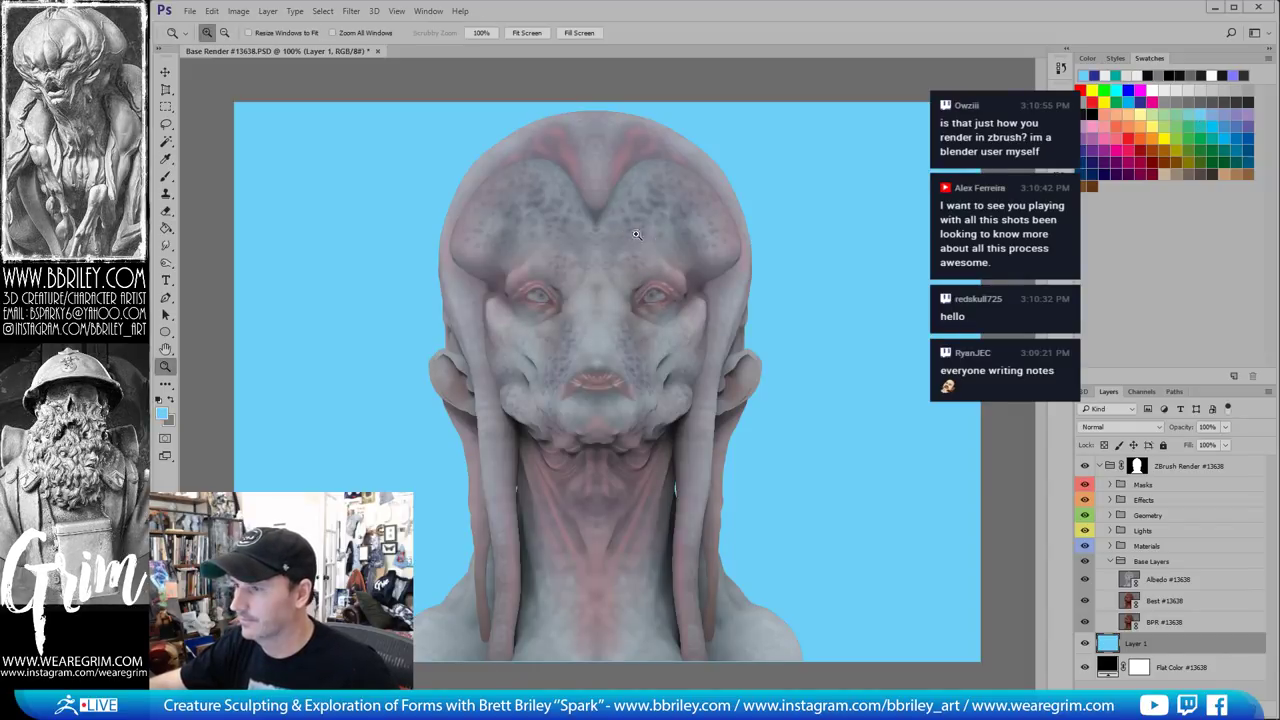
Lower the light blue background layer's fill to 12%
{"action": "left_click", "coordinate": [1226, 447]}
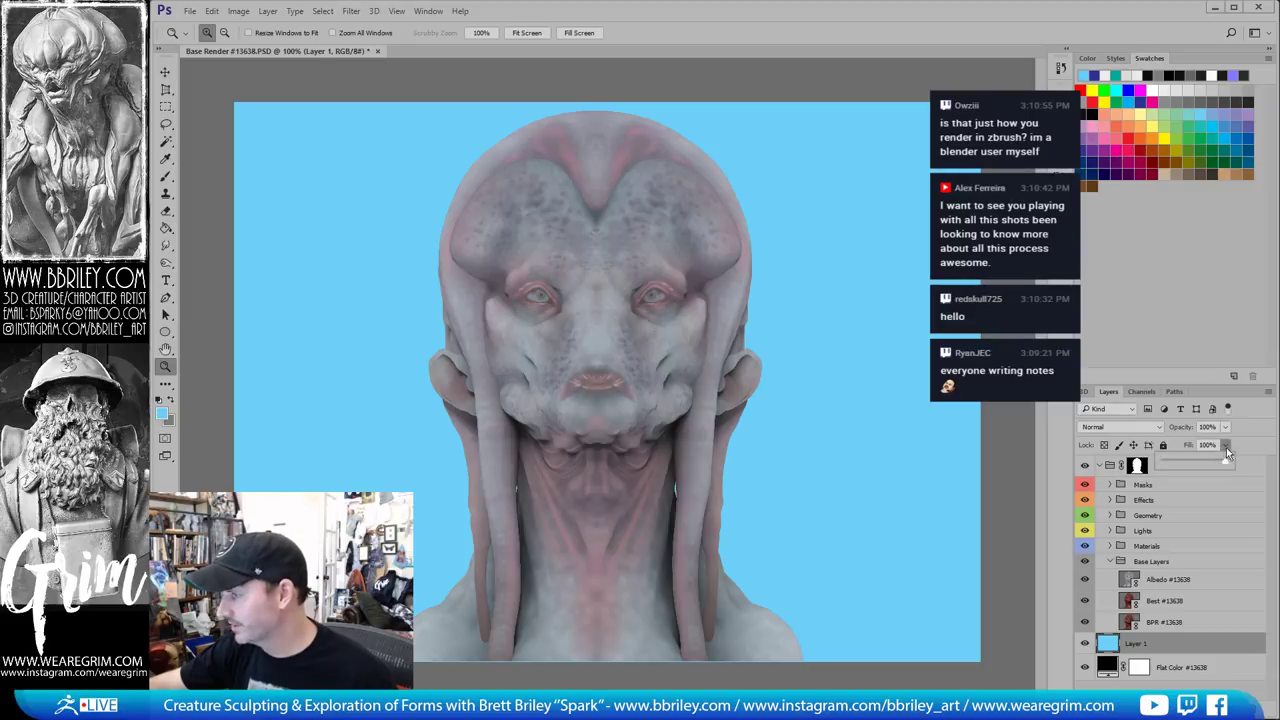
{"action": "left_click_drag", "start_coordinate": [1190, 463], "coordinate": [1182, 462]}
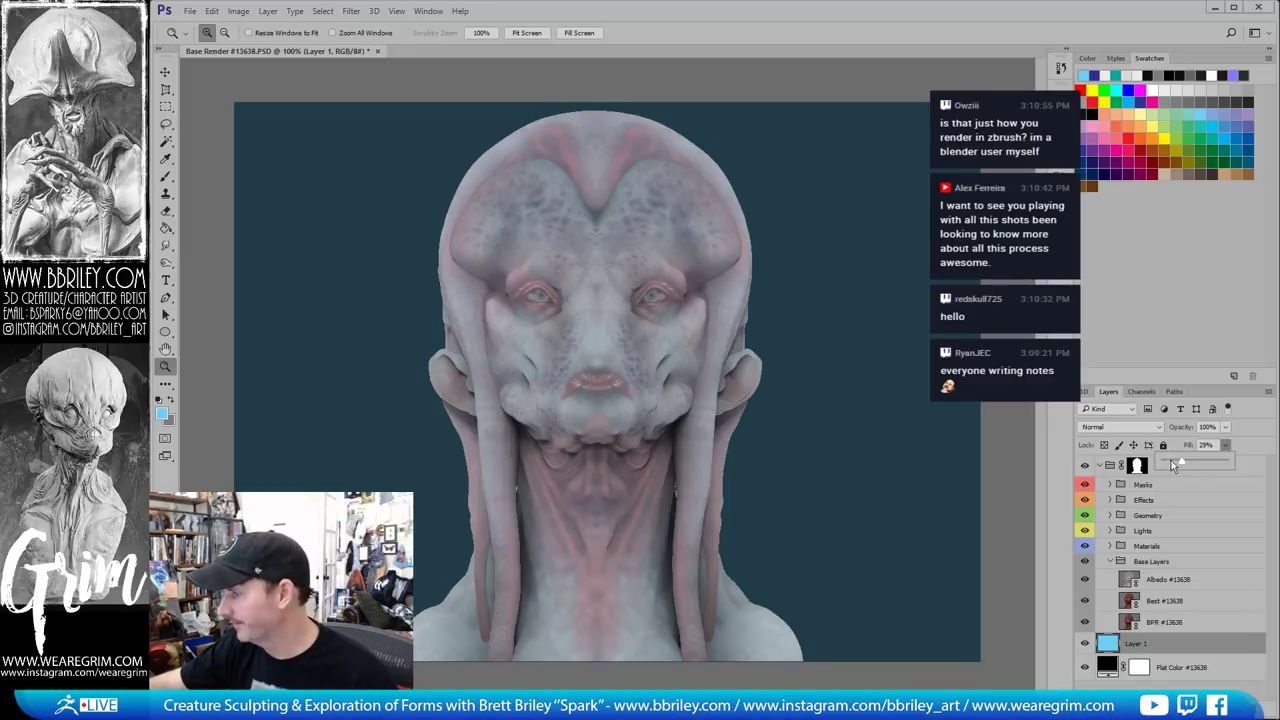
{"action": "left_click_drag", "start_coordinate": [1174, 464], "coordinate": [1173, 464]}
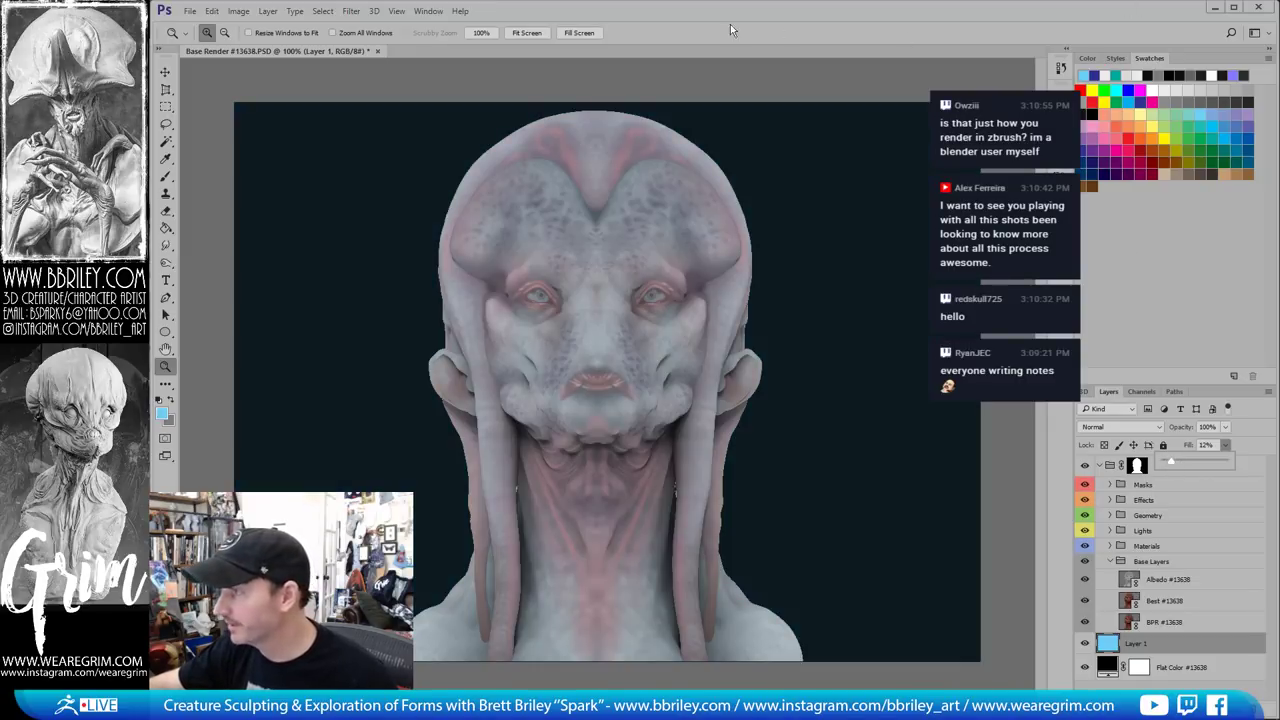
Save the layered render document as episode_21.psd
{"action": "left_click", "coordinate": [188, 11]}
{"action": "left_click", "coordinate": [268, 147]}
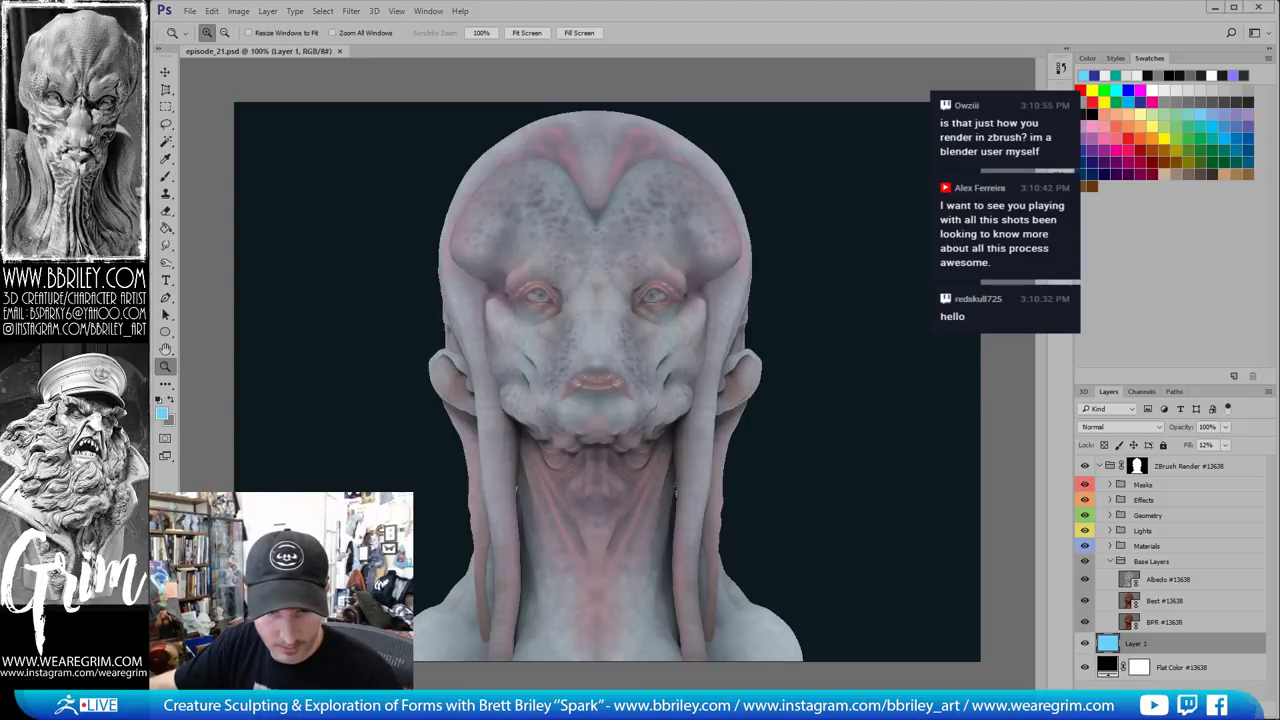
{"action": "key", "text": "alt+Tab"}
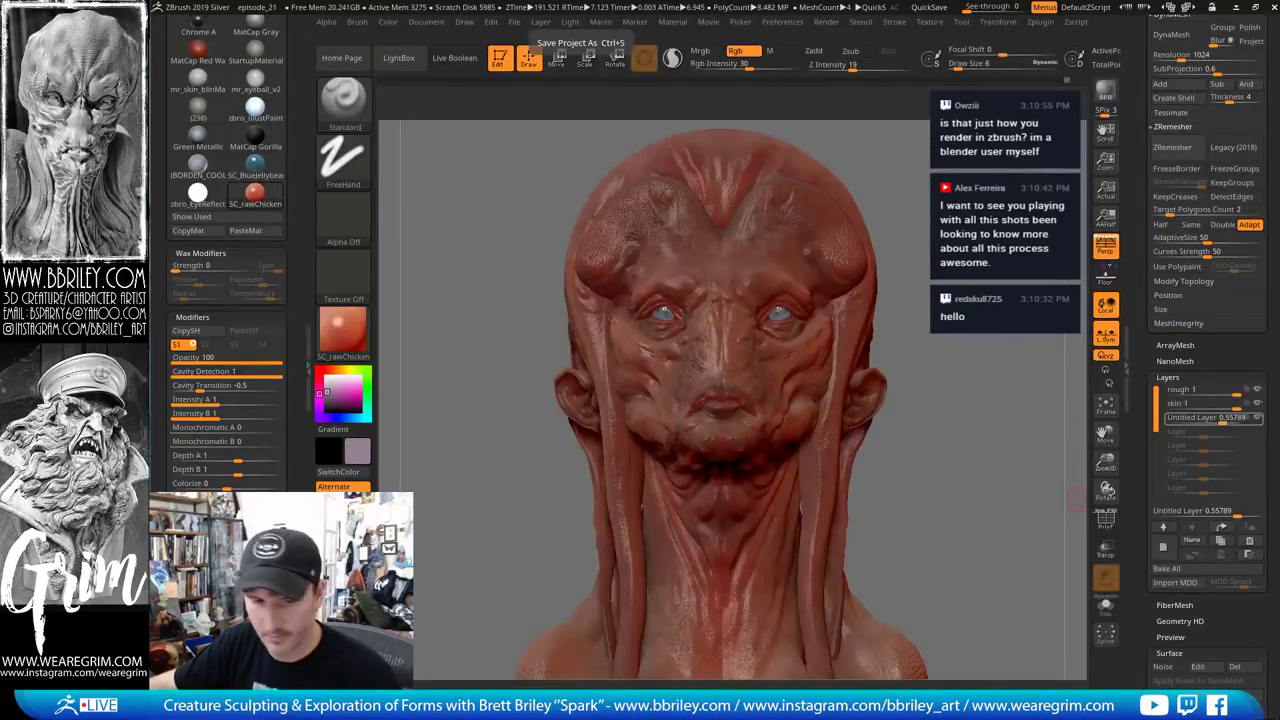
{"action": "key", "text": "alt+Tab"}
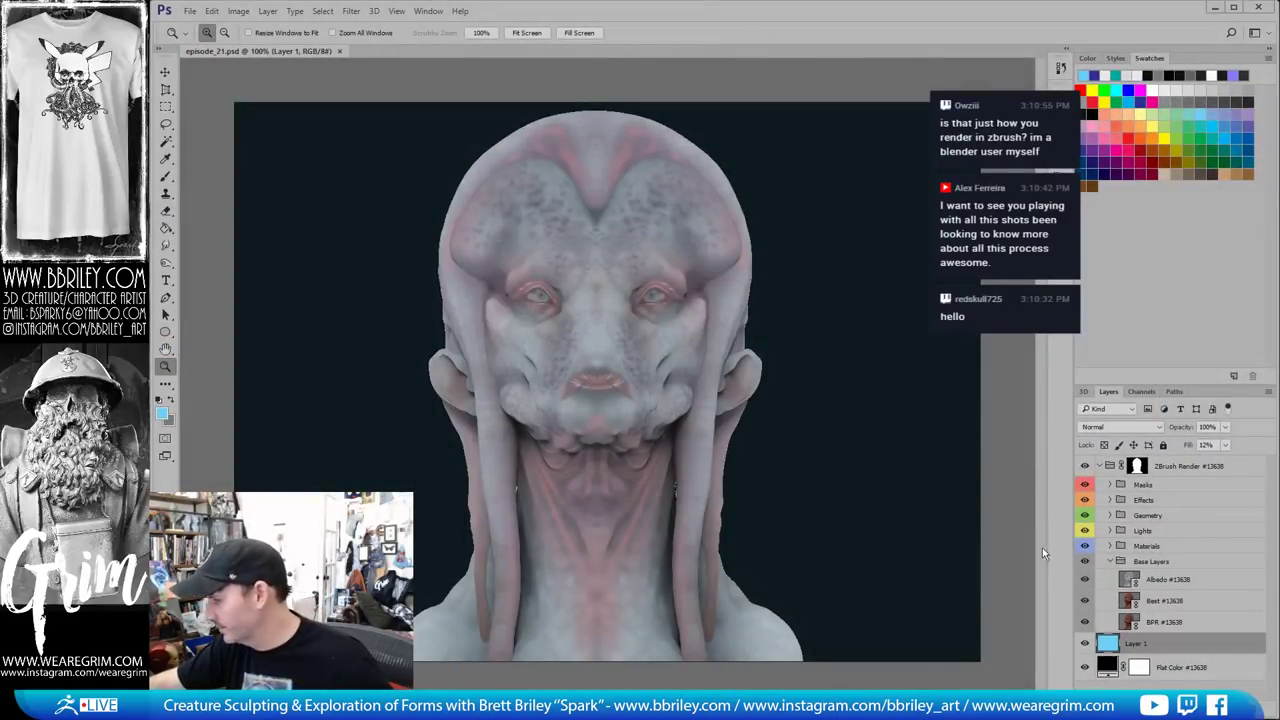
Hide the Albedo base layer and compare the Best and BPR renders by toggling the Best layer, leaving it shown
{"action": "left_click", "coordinate": [1136, 604]}
{"action": "left_click", "coordinate": [1085, 580]}
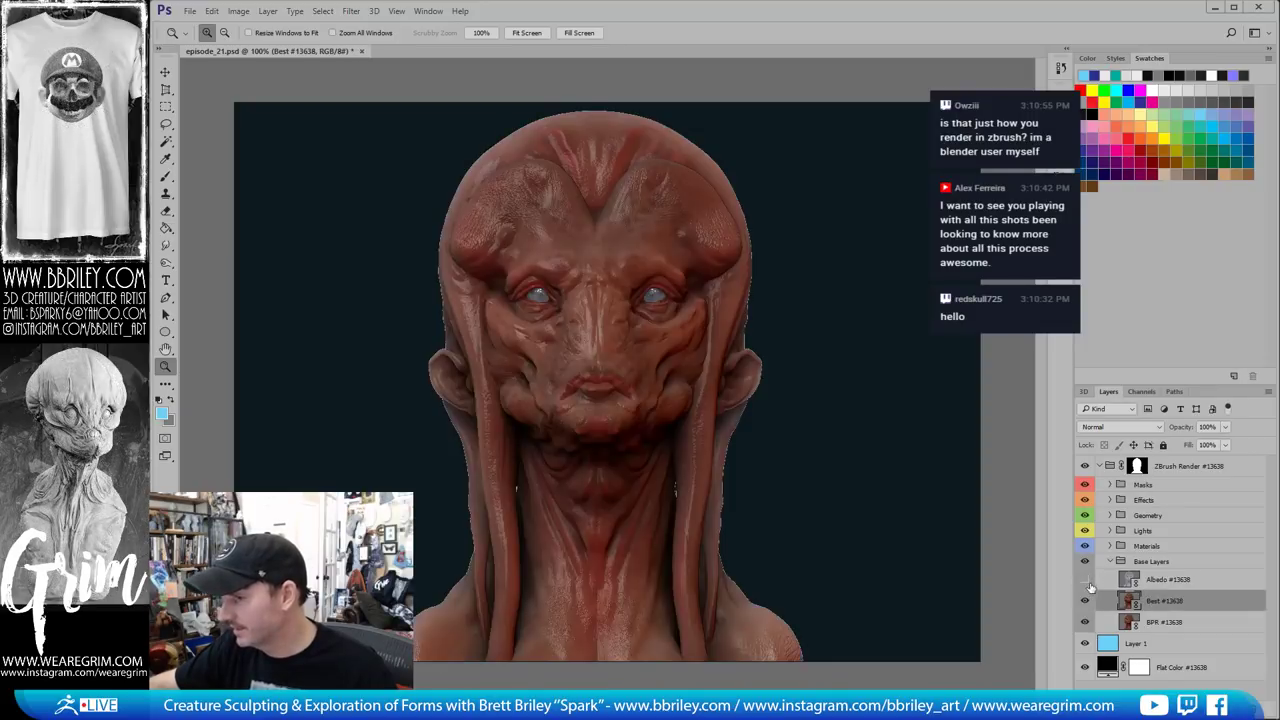
{"action": "left_click", "coordinate": [1085, 601]}
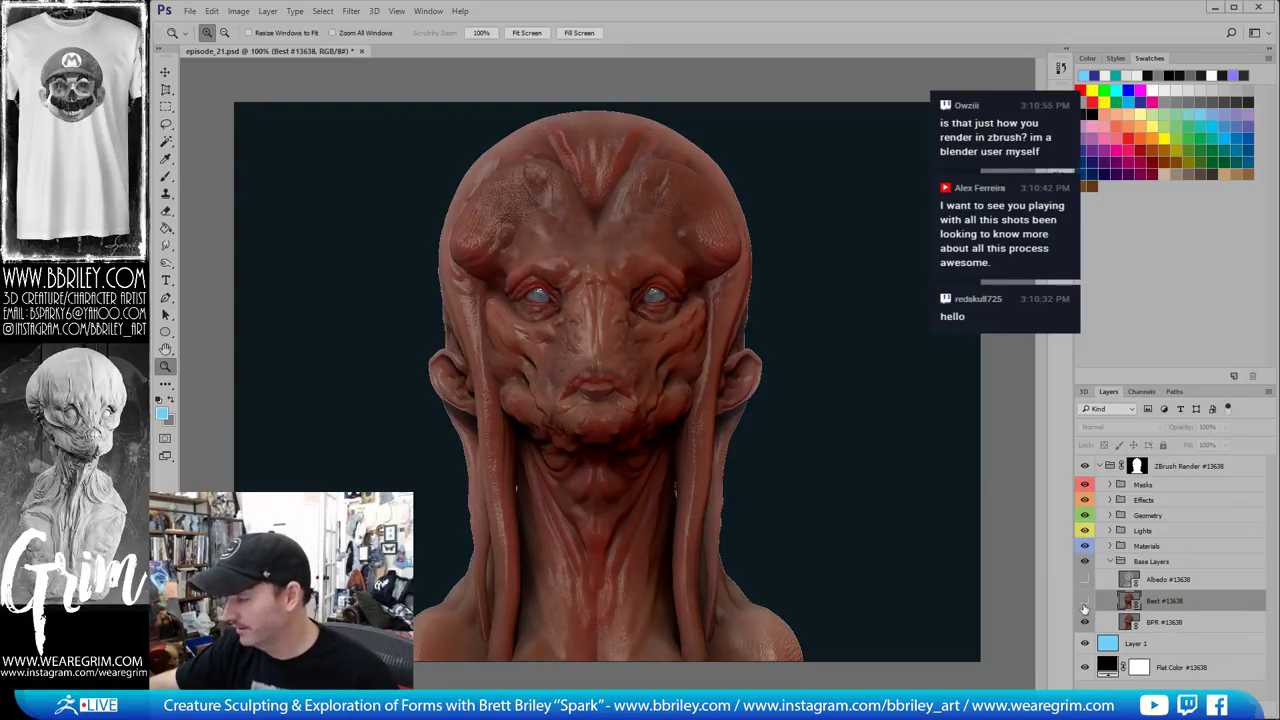
{"action": "left_click", "coordinate": [1085, 601]}
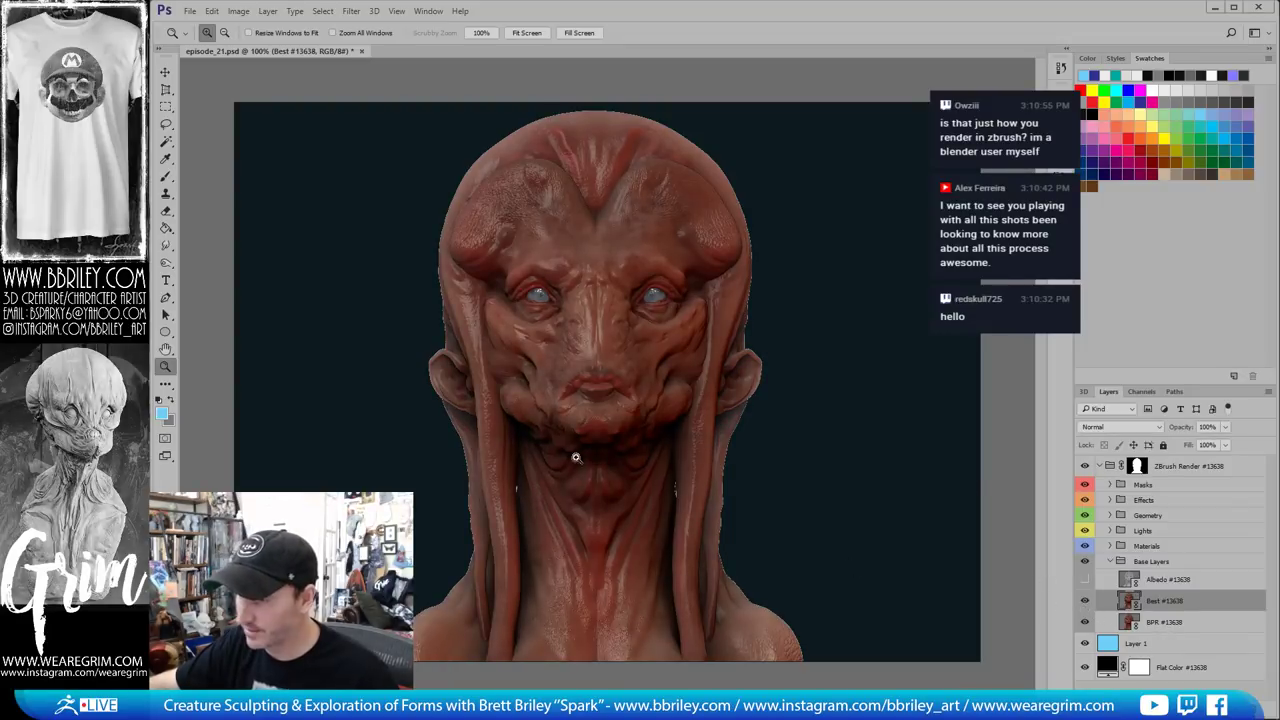
{"action": "left_click", "coordinate": [1085, 601]}
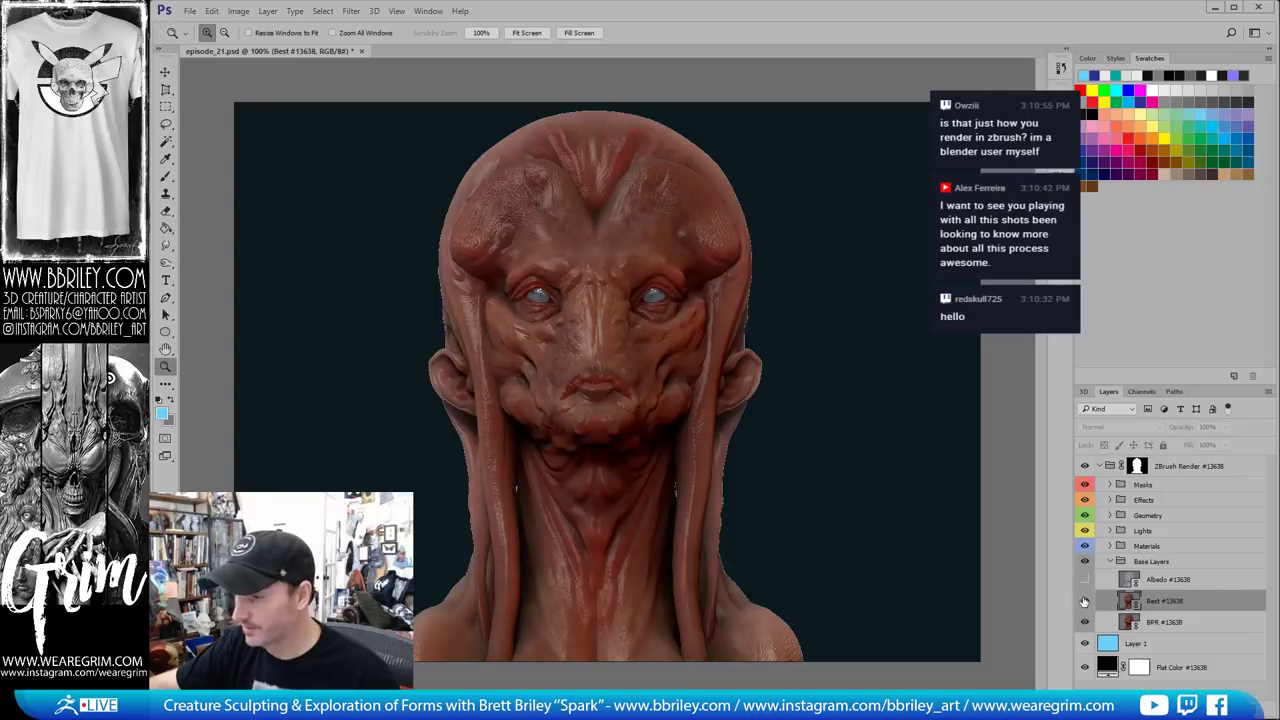
{"action": "left_click", "coordinate": [1085, 601]}
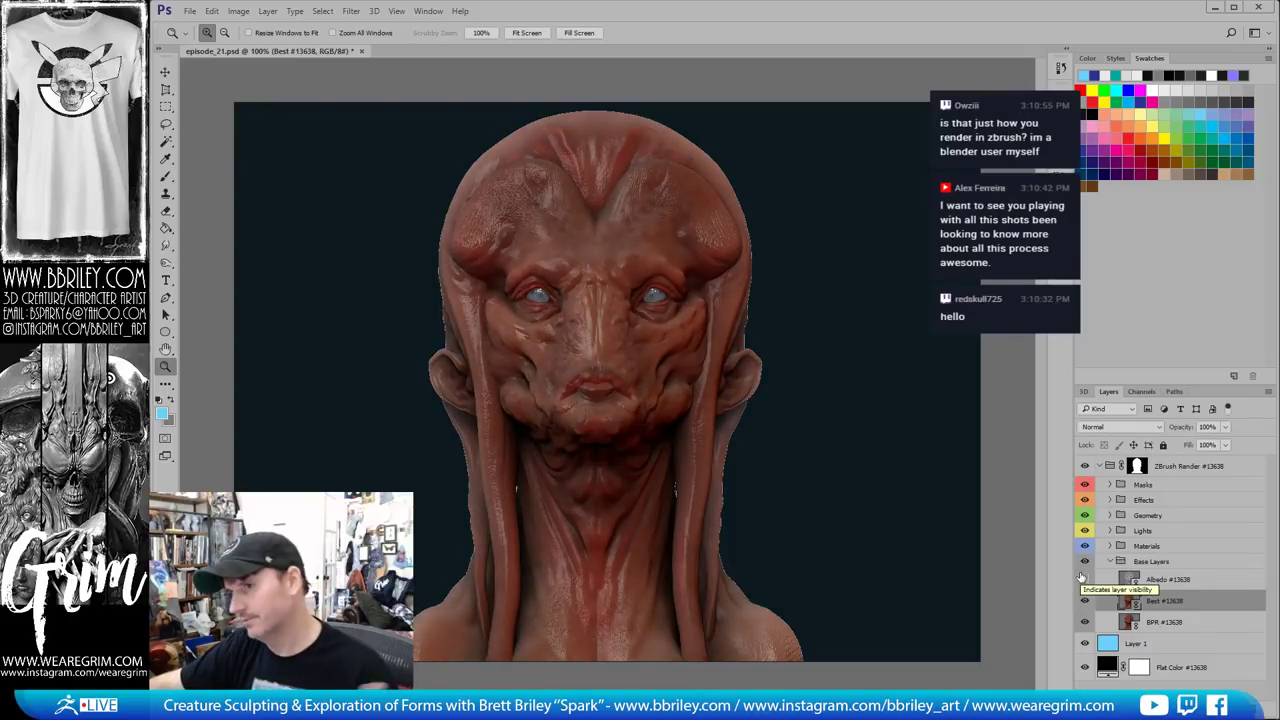
Show the Albedo base layer again and try it in the Multiply blend mode
{"action": "left_click", "coordinate": [1085, 579]}
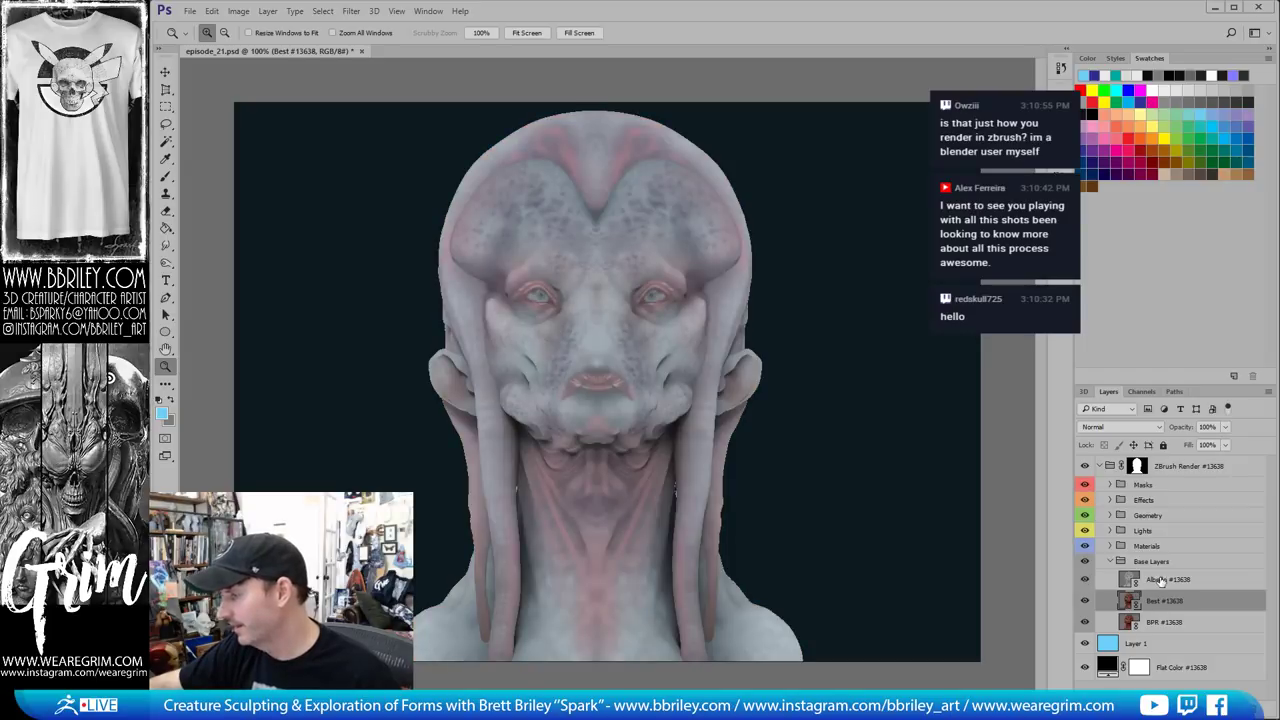
{"action": "left_click", "coordinate": [1153, 586]}
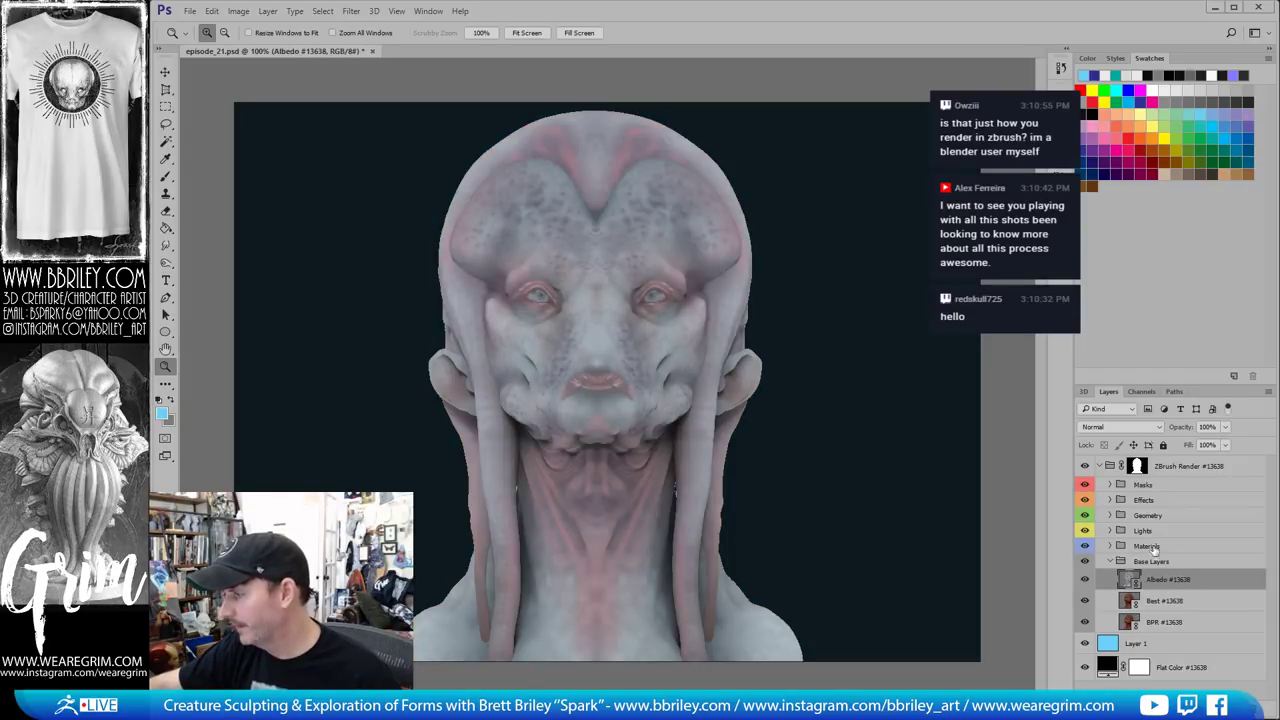
{"action": "left_click", "coordinate": [1120, 430]}
{"action": "left_click", "coordinate": [1120, 430]}
{"action": "key", "text": "Down"}
{"action": "key", "text": "Down"}
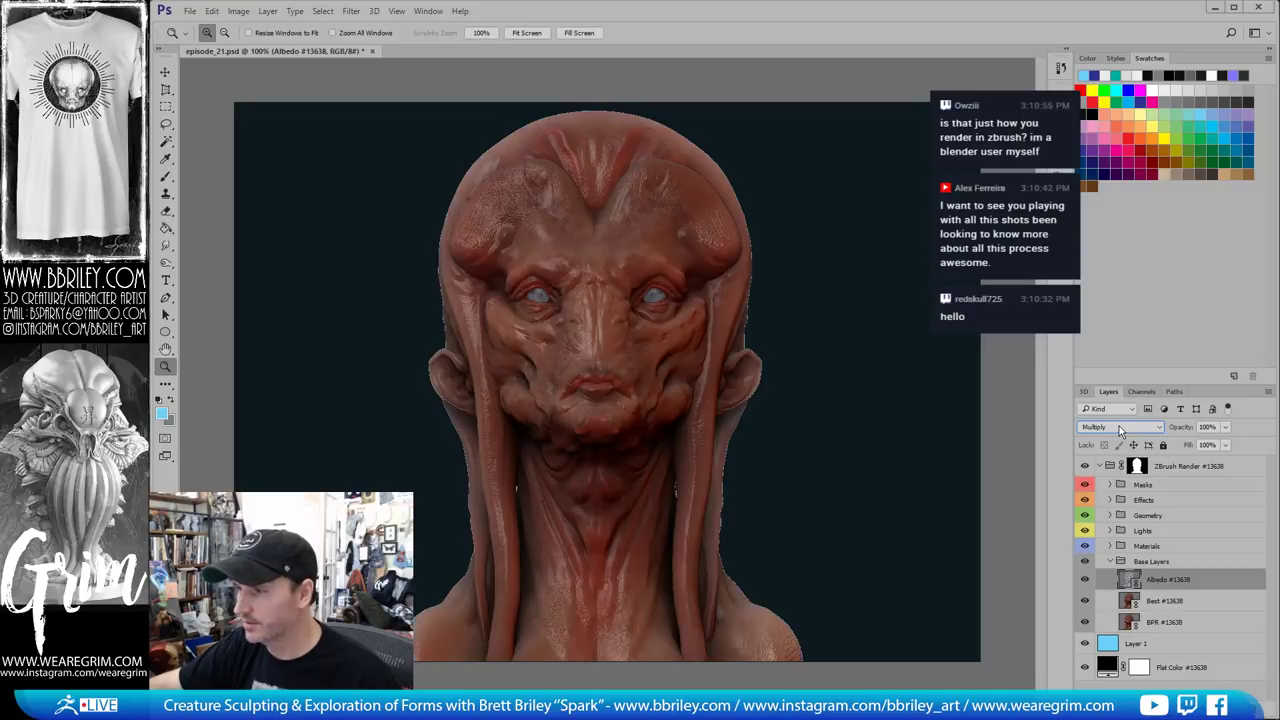
Try the Albedo layer in further blend modes, from Color Burn through the Lighten and Overlay groups to Difference
{"action": "scroll", "coordinate": [1120, 429], "scroll_direction": "down", "scroll_amount": 1}
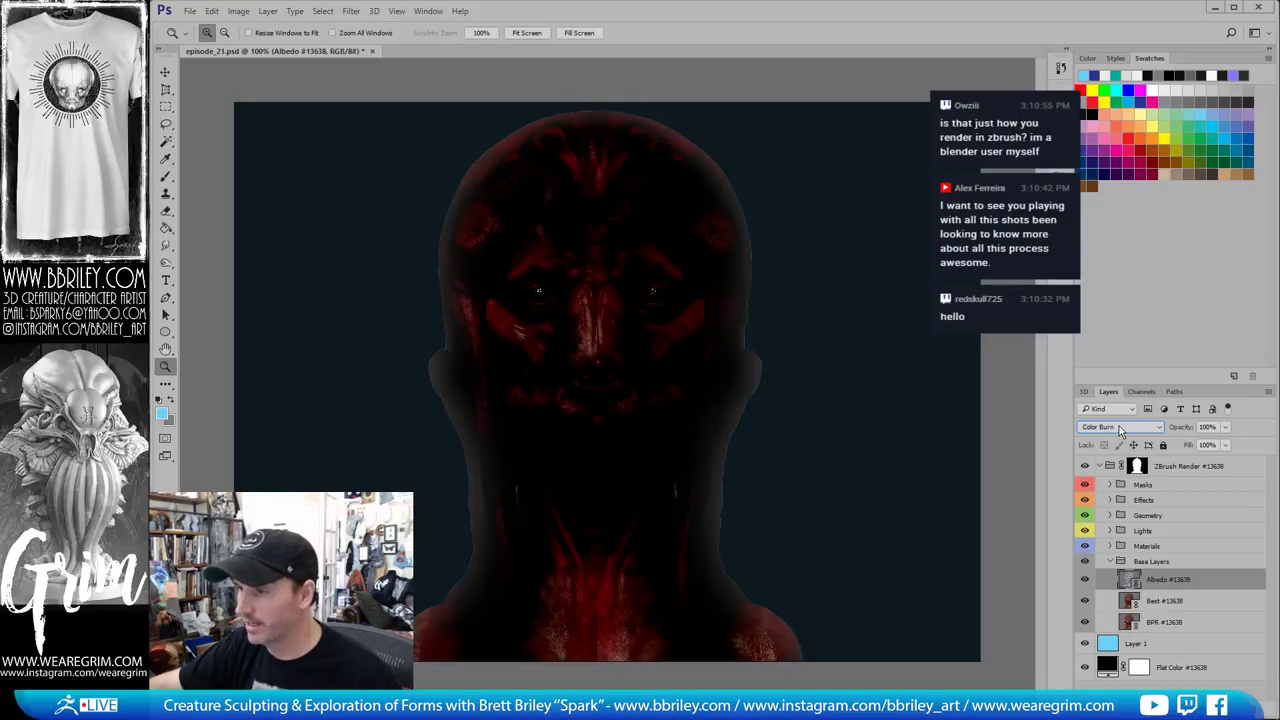
{"action": "scroll", "coordinate": [1120, 429], "scroll_direction": "down", "scroll_amount": 3}
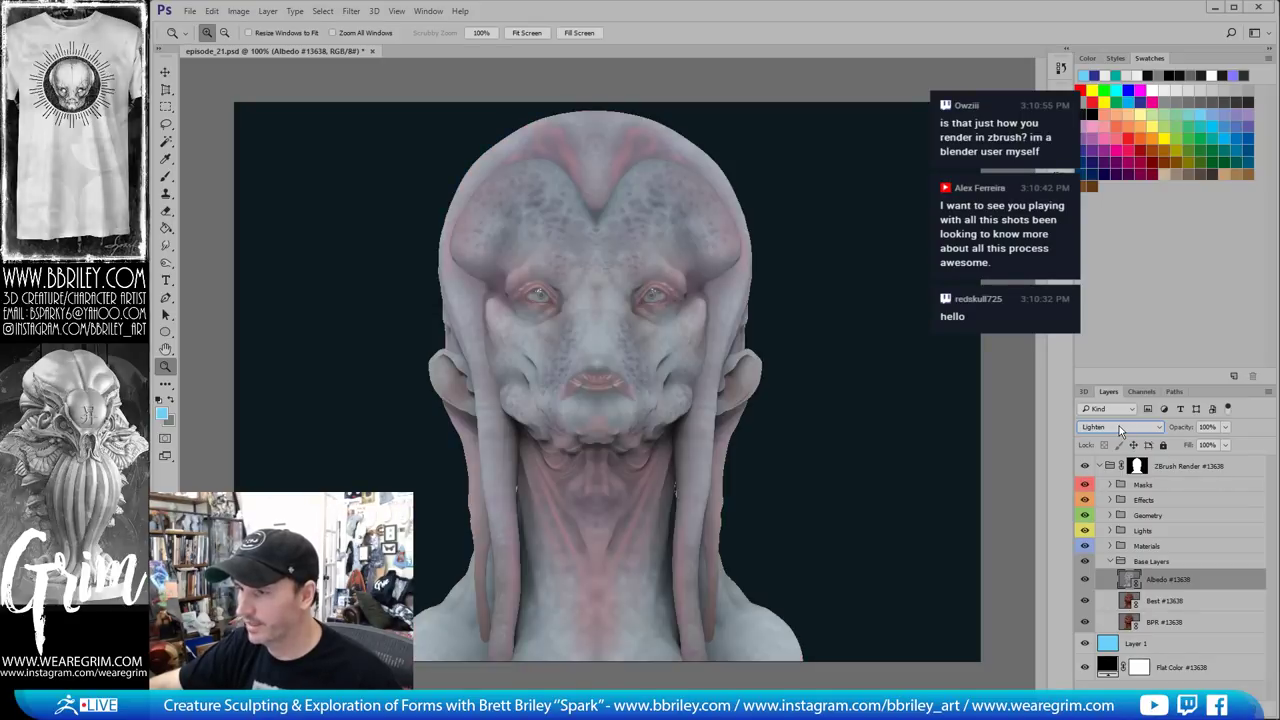
{"action": "scroll", "coordinate": [1120, 429], "scroll_direction": "down", "scroll_amount": 1}
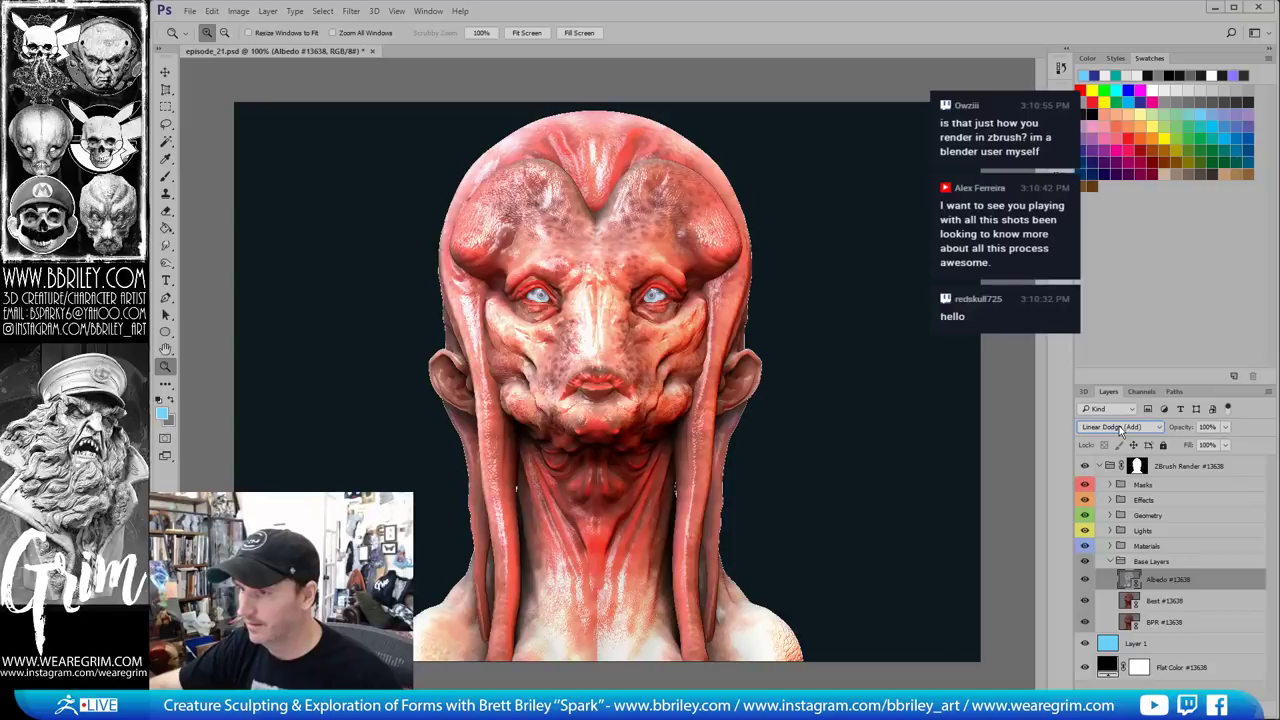
{"action": "scroll", "coordinate": [1120, 429], "scroll_direction": "down", "scroll_amount": 1}
{"action": "scroll", "coordinate": [1120, 429], "scroll_direction": "down", "scroll_amount": 1}
{"action": "scroll", "coordinate": [1120, 429], "scroll_direction": "down", "scroll_amount": 1}
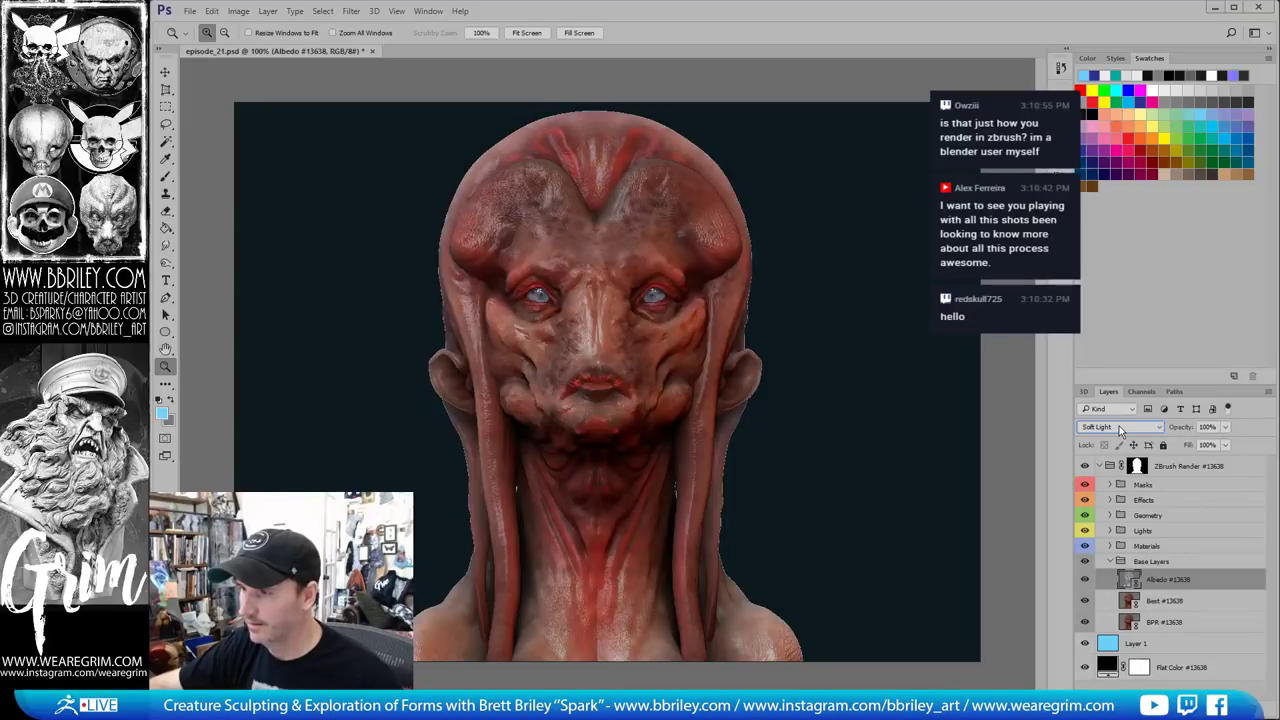
{"action": "scroll", "coordinate": [1120, 429], "scroll_direction": "down", "scroll_amount": 1}
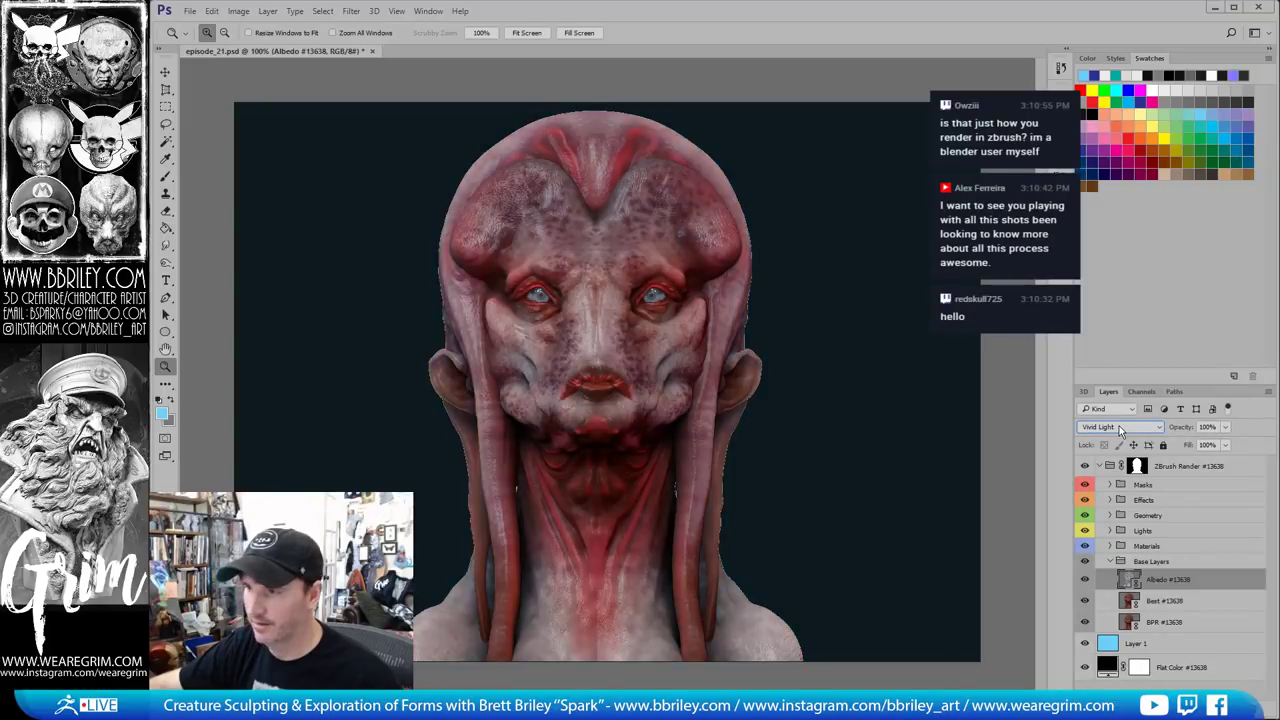
{"action": "scroll", "coordinate": [1120, 429], "scroll_direction": "down", "scroll_amount": 1}
{"action": "scroll", "coordinate": [1120, 429], "scroll_direction": "down", "scroll_amount": 1}
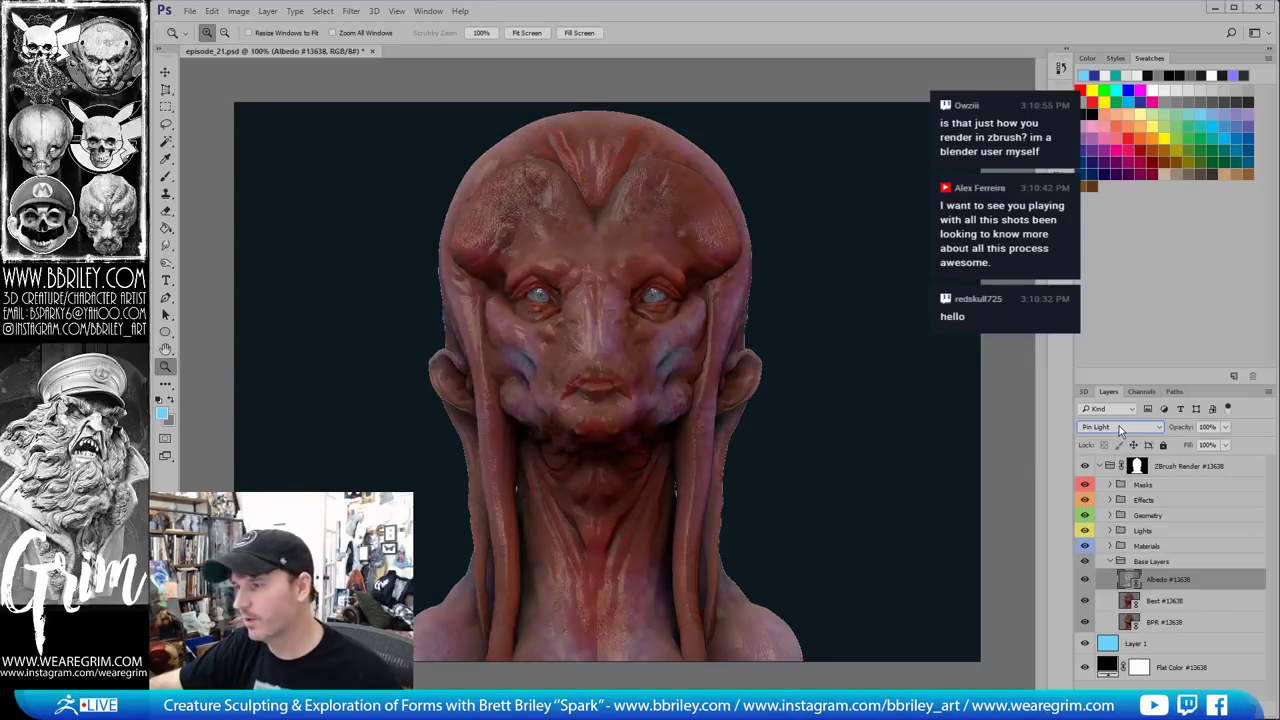
{"action": "scroll", "coordinate": [1120, 429], "scroll_direction": "down", "scroll_amount": 1}
{"action": "left_click", "coordinate": [1120, 429]}
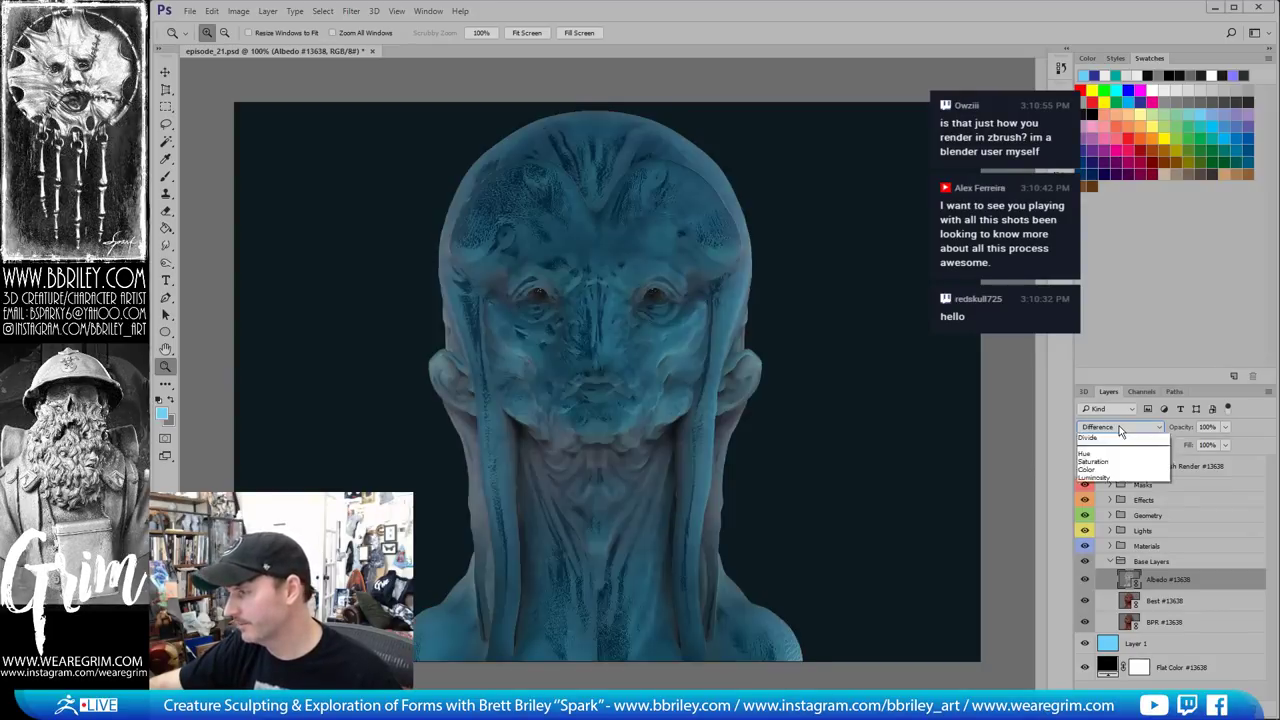
{"action": "left_click", "coordinate": [1110, 568]}
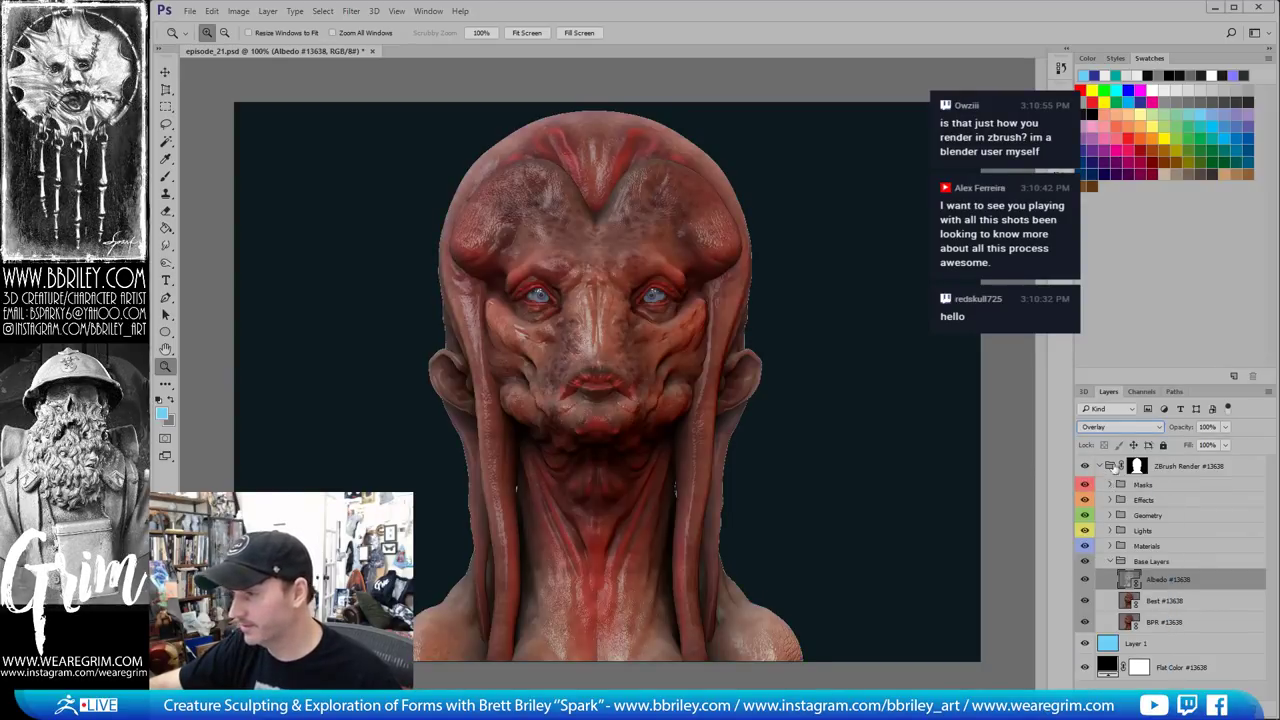
Set the Albedo layer's blend mode to Screen and lower its fill to 61%
{"action": "left_click", "coordinate": [1101, 432]}
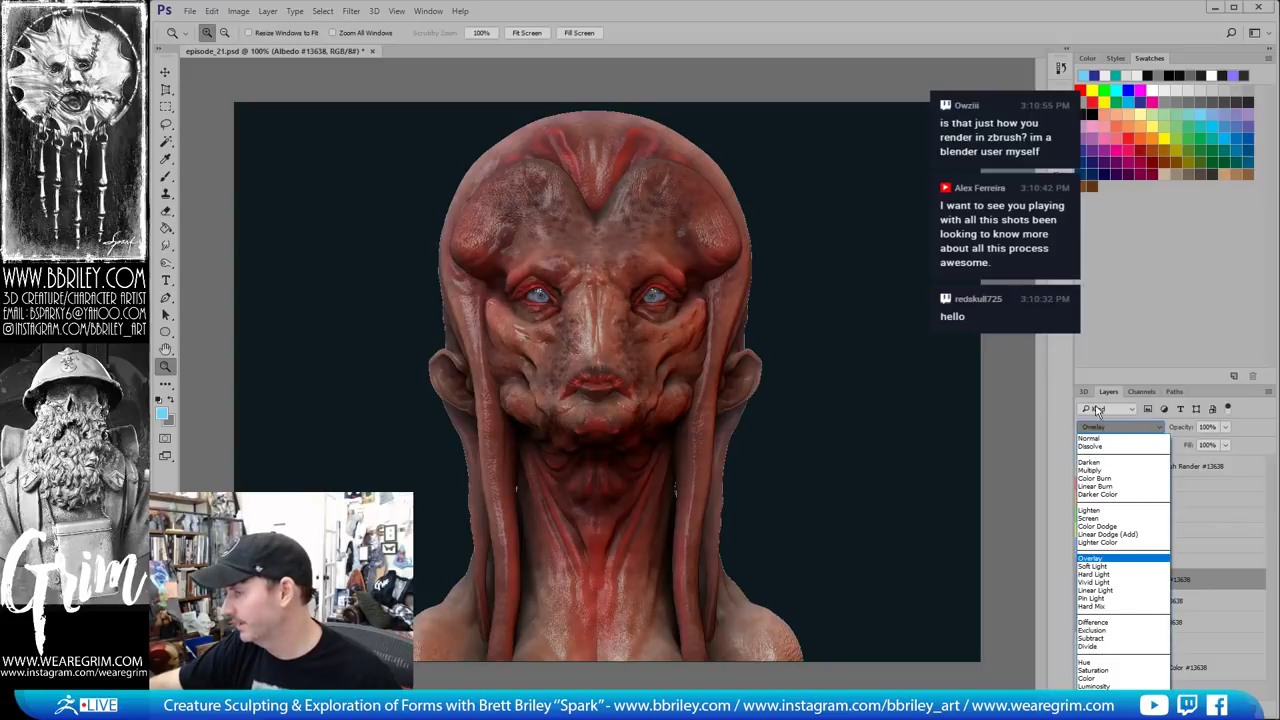
{"action": "left_click", "coordinate": [1097, 519]}
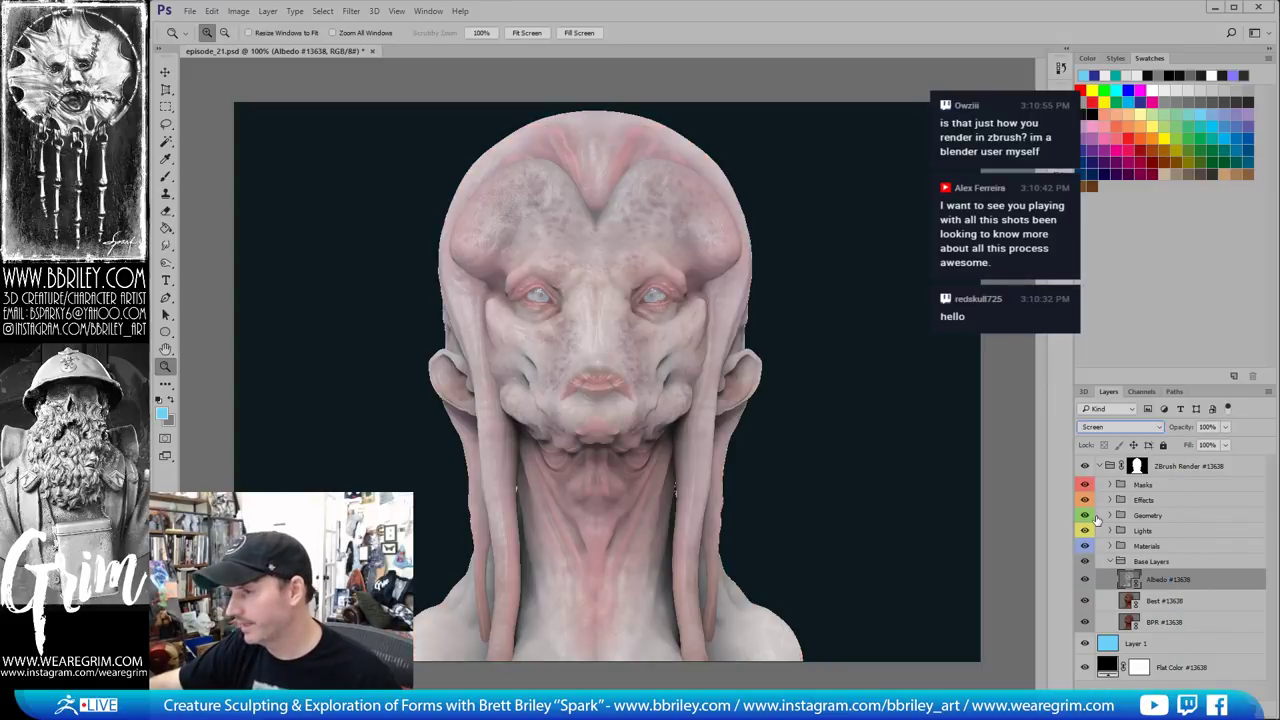
{"action": "left_click", "coordinate": [1225, 444]}
{"action": "left_click_drag", "start_coordinate": [1207, 467], "coordinate": [1201, 463]}
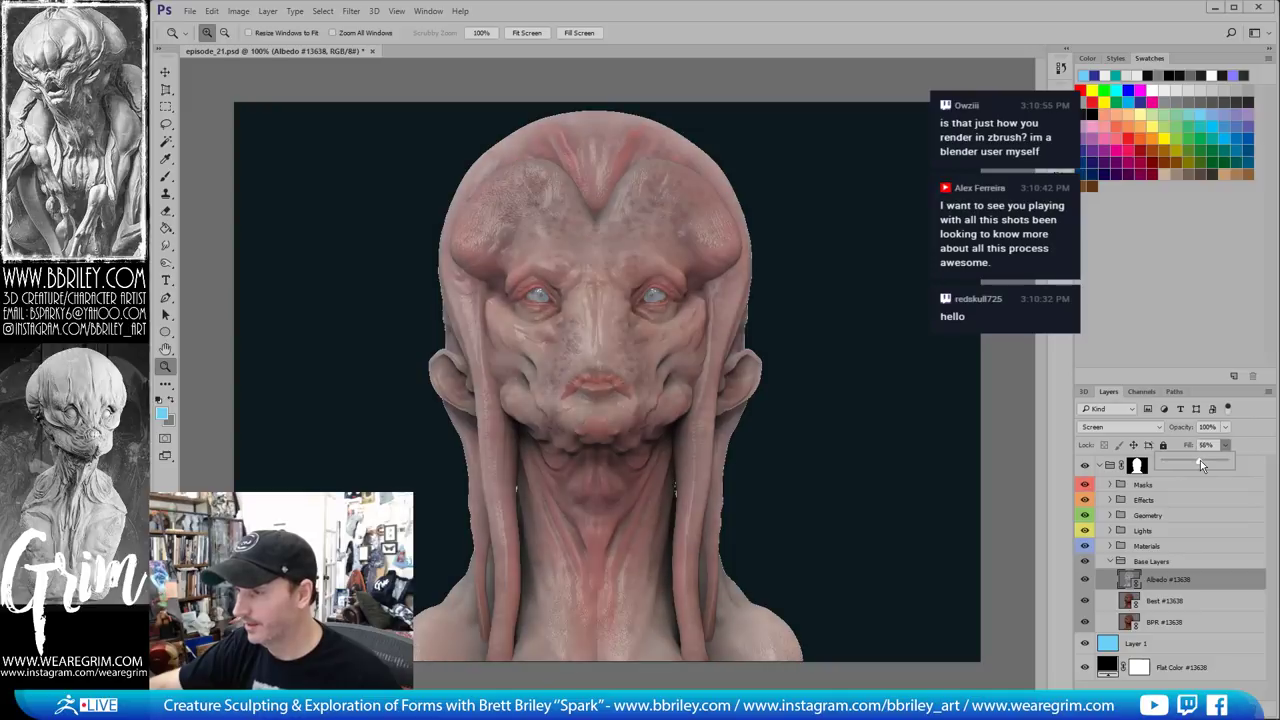
{"action": "left_click", "coordinate": [1182, 586]}
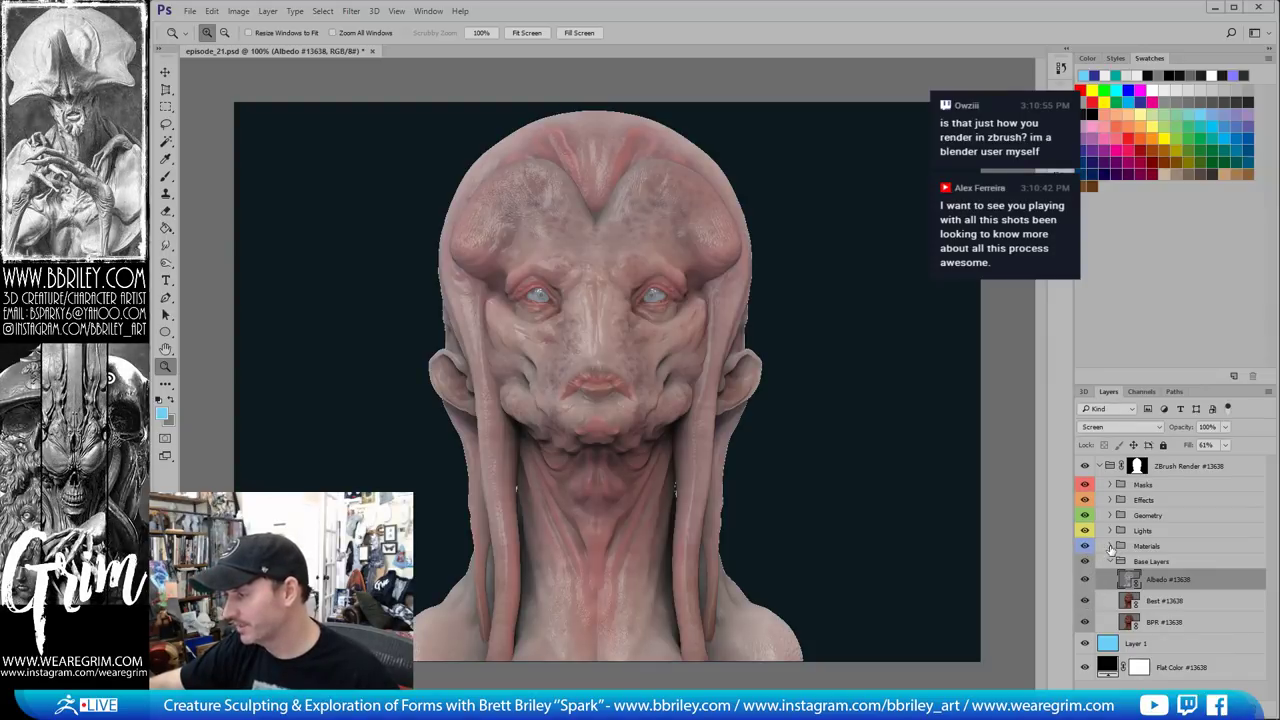
Expand the Materials group and preview each material pass over the render, leaving only the zbro_EyeReflection pass visible
{"action": "left_click", "coordinate": [1109, 546]}
{"action": "left_click", "coordinate": [1086, 650]}
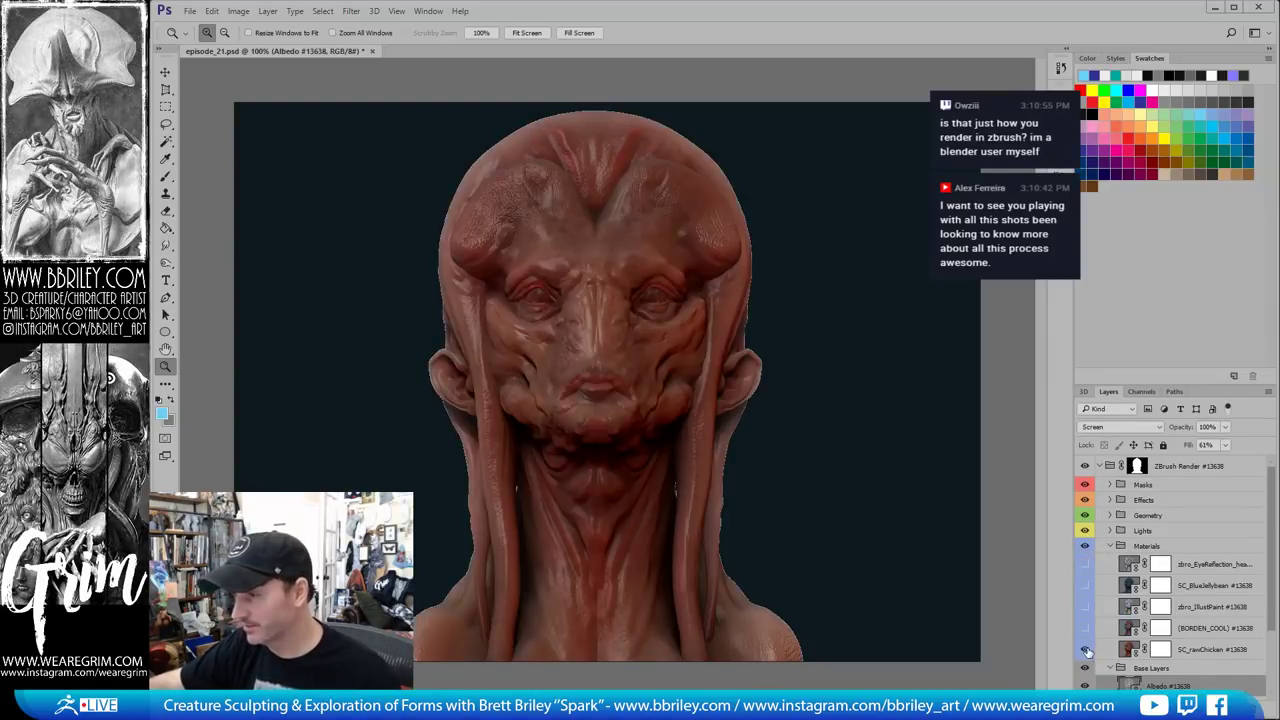
{"action": "left_click", "coordinate": [1085, 650]}
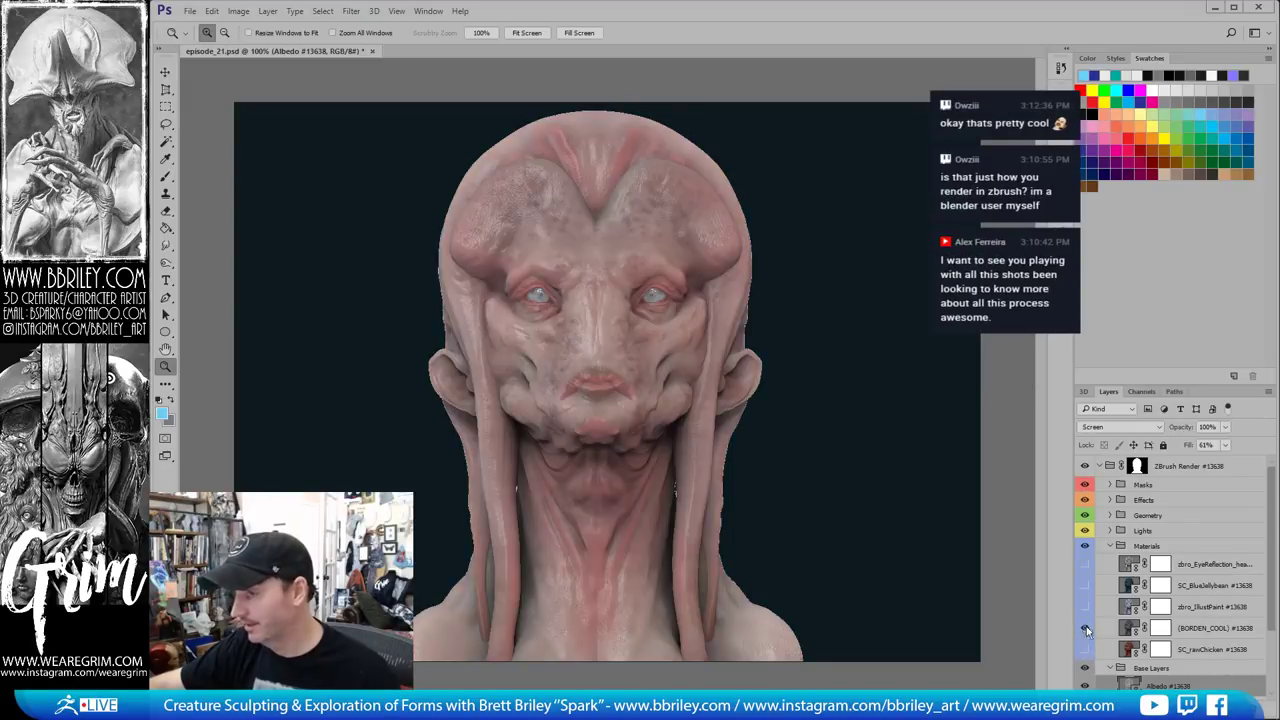
{"action": "left_click", "coordinate": [1085, 628]}
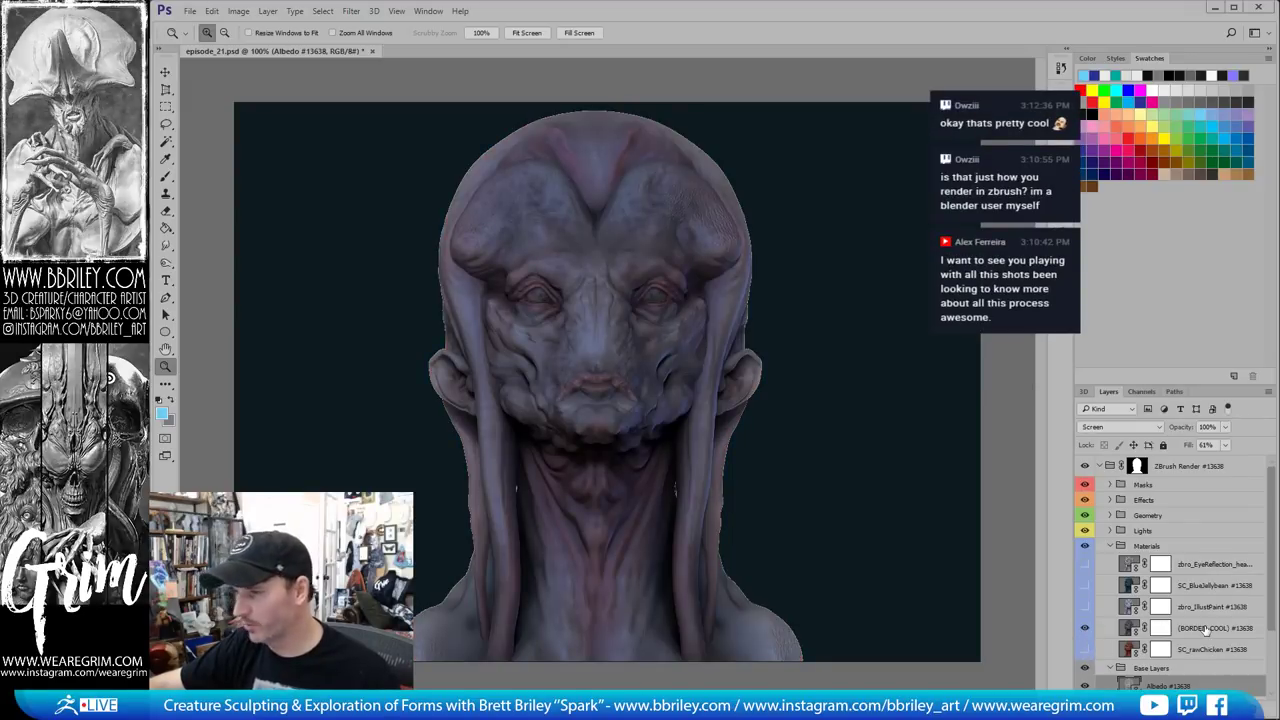
{"action": "left_click", "coordinate": [1084, 607]}
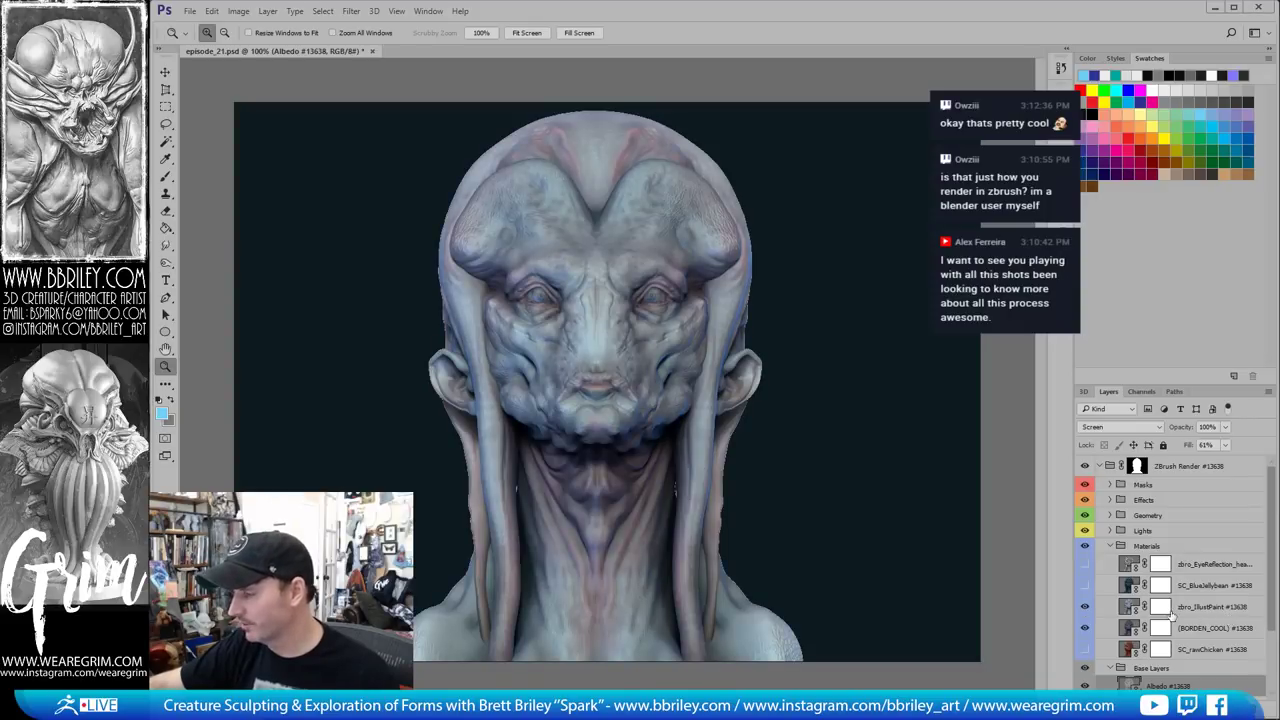
{"action": "left_click", "coordinate": [1085, 586]}
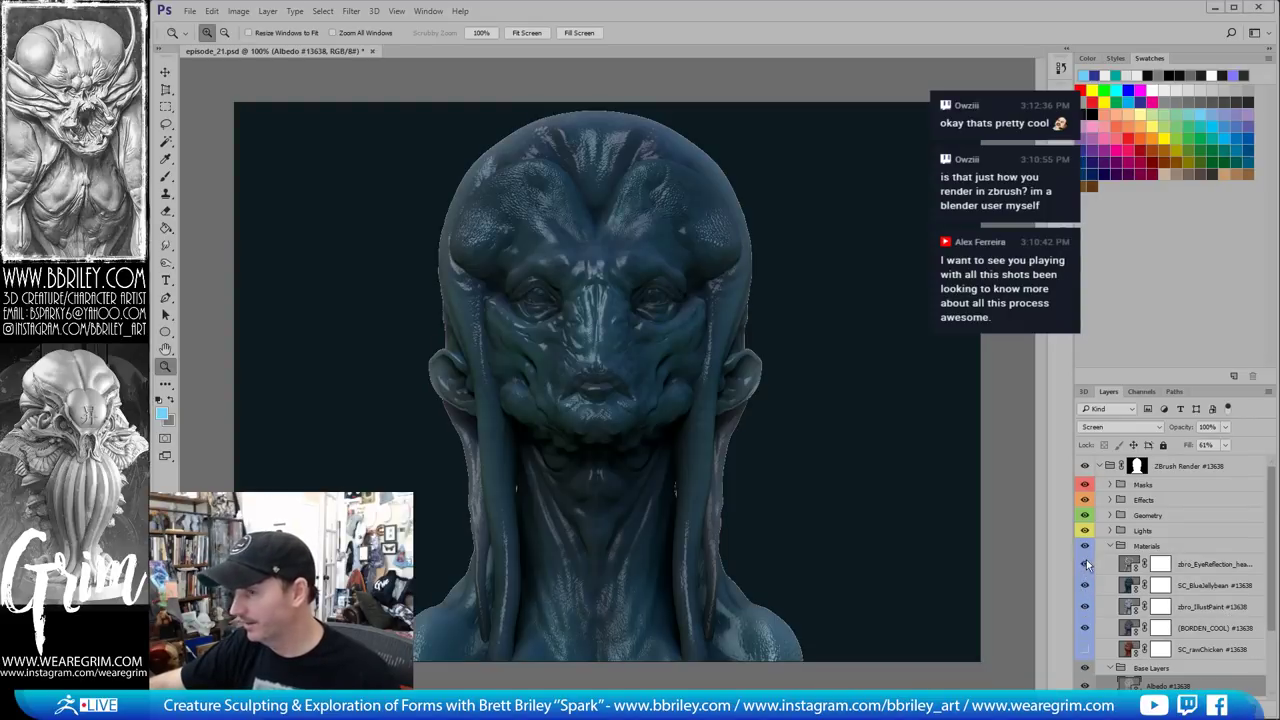
{"action": "left_click", "coordinate": [1085, 564]}
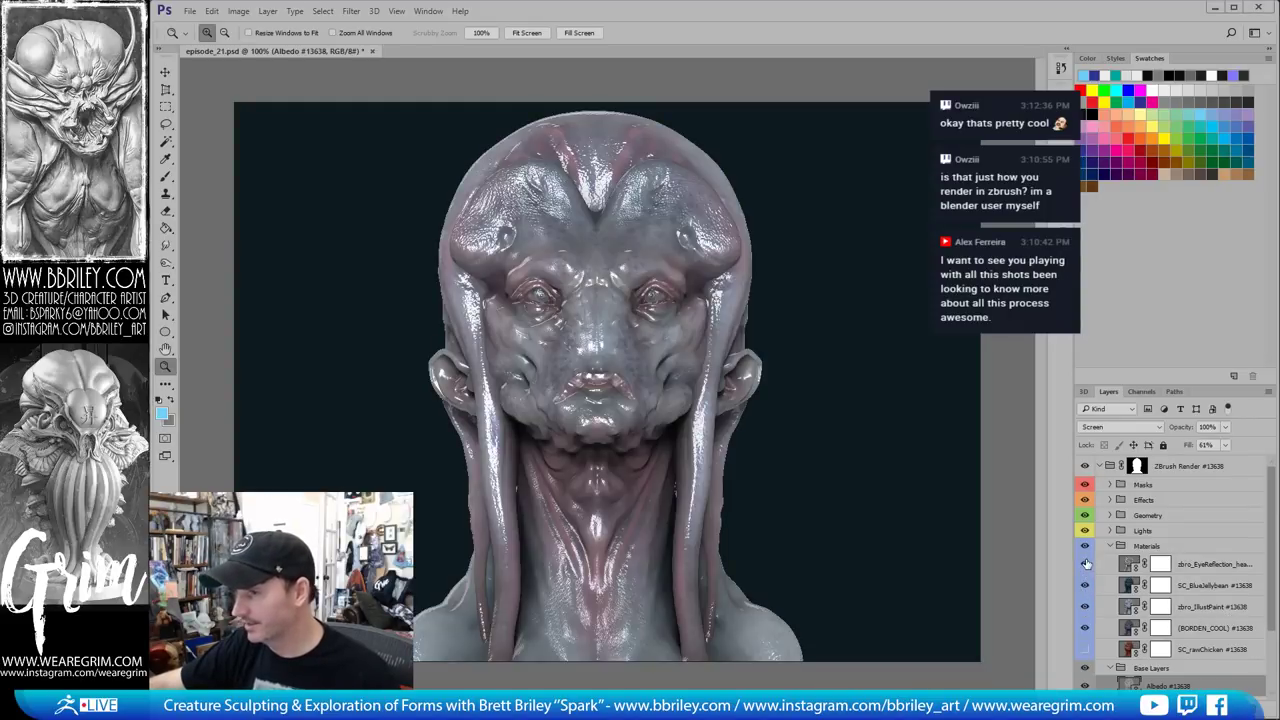
Try Multiply and Color Dodge on the zbro_EyeReflection layer, and set its blend mode to Screen
{"action": "left_click", "coordinate": [1152, 566]}
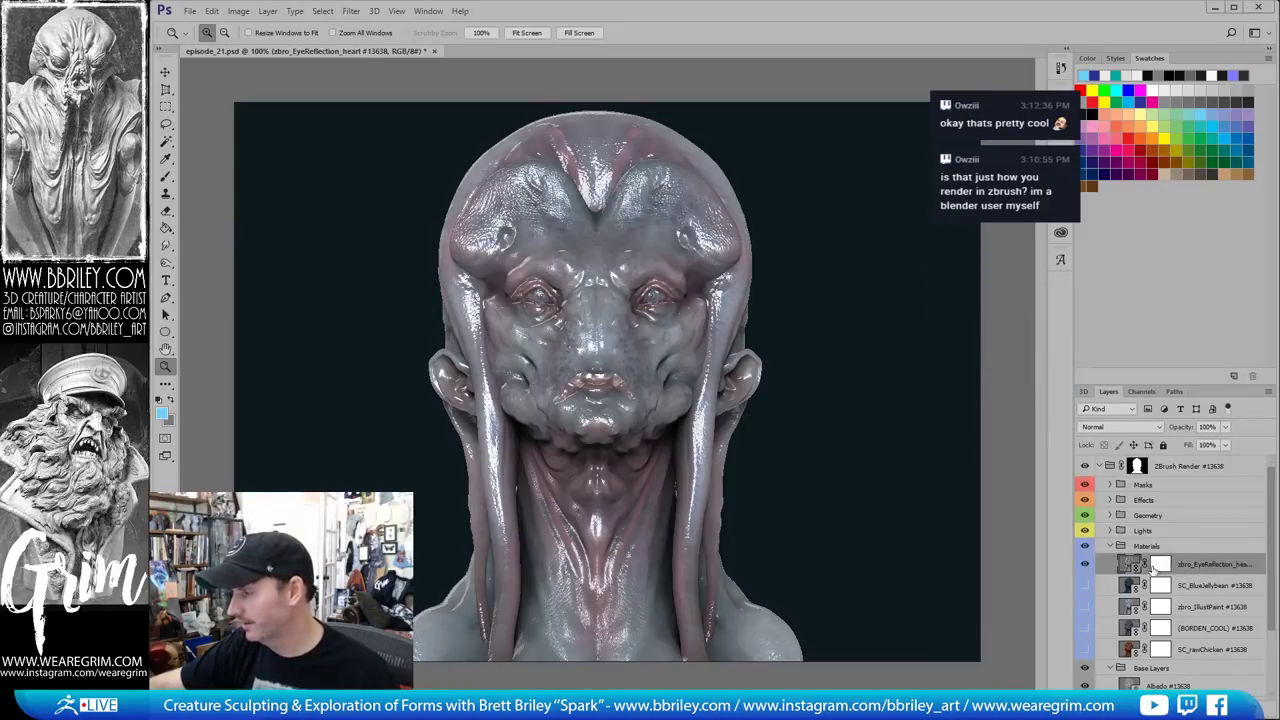
{"action": "left_click", "coordinate": [1130, 428]}
{"action": "left_click", "coordinate": [1130, 429]}
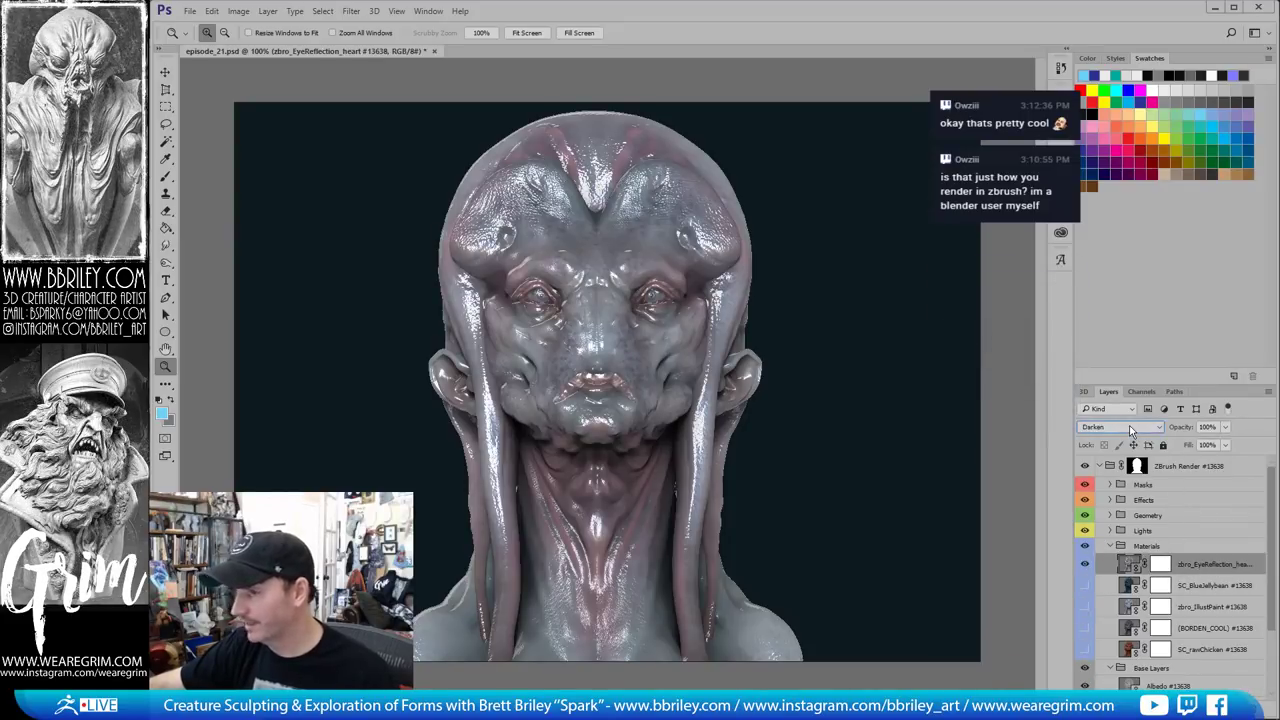
{"action": "scroll", "coordinate": [1130, 428], "scroll_direction": "down", "scroll_amount": 1}
{"action": "left_click", "coordinate": [1130, 428]}
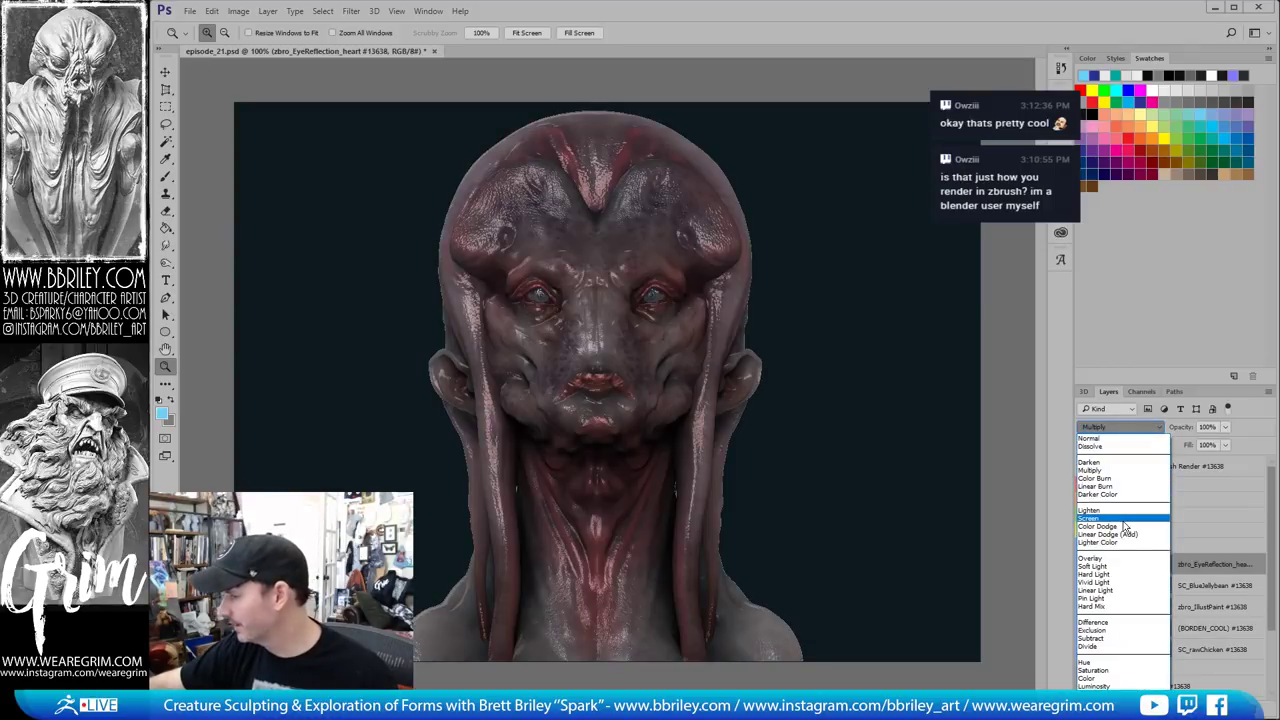
{"action": "left_click", "coordinate": [1105, 526]}
{"action": "left_click", "coordinate": [1120, 428]}
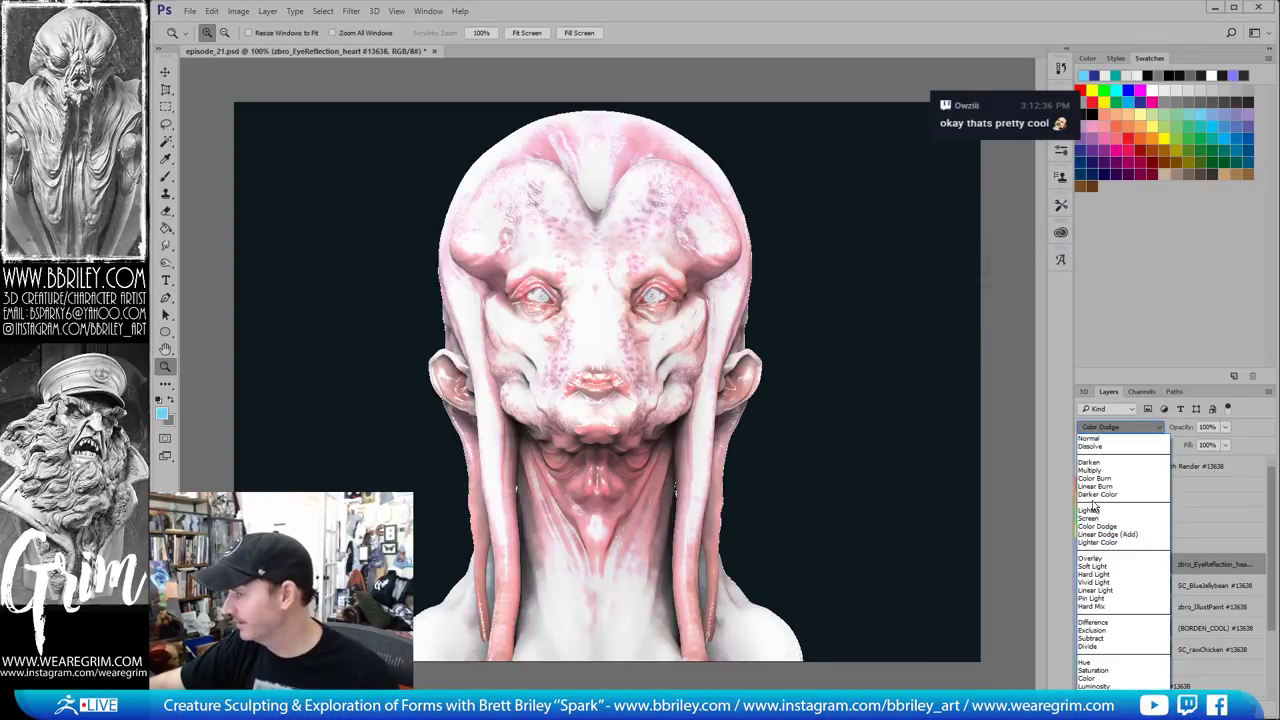
{"action": "left_click", "coordinate": [1090, 518]}
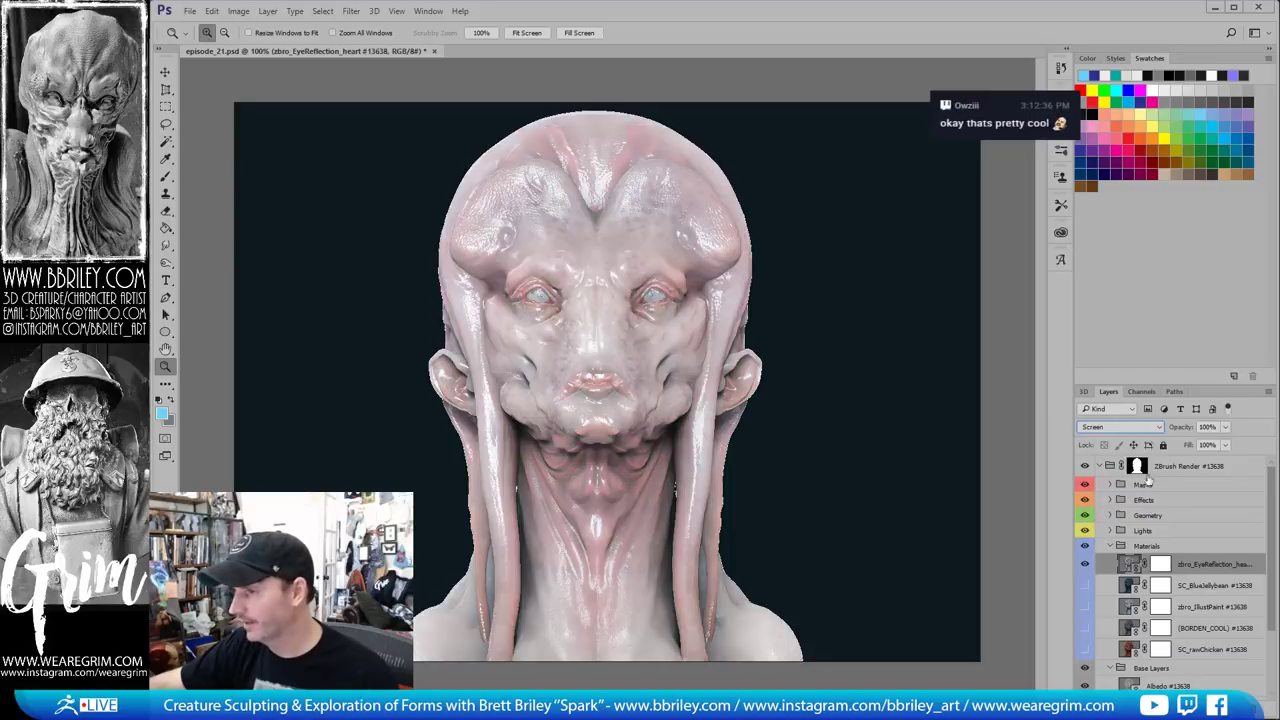
Lower the zbro_EyeReflection layer's fill to 55%
{"action": "left_click", "coordinate": [1225, 445]}
{"action": "left_click", "coordinate": [1186, 460]}
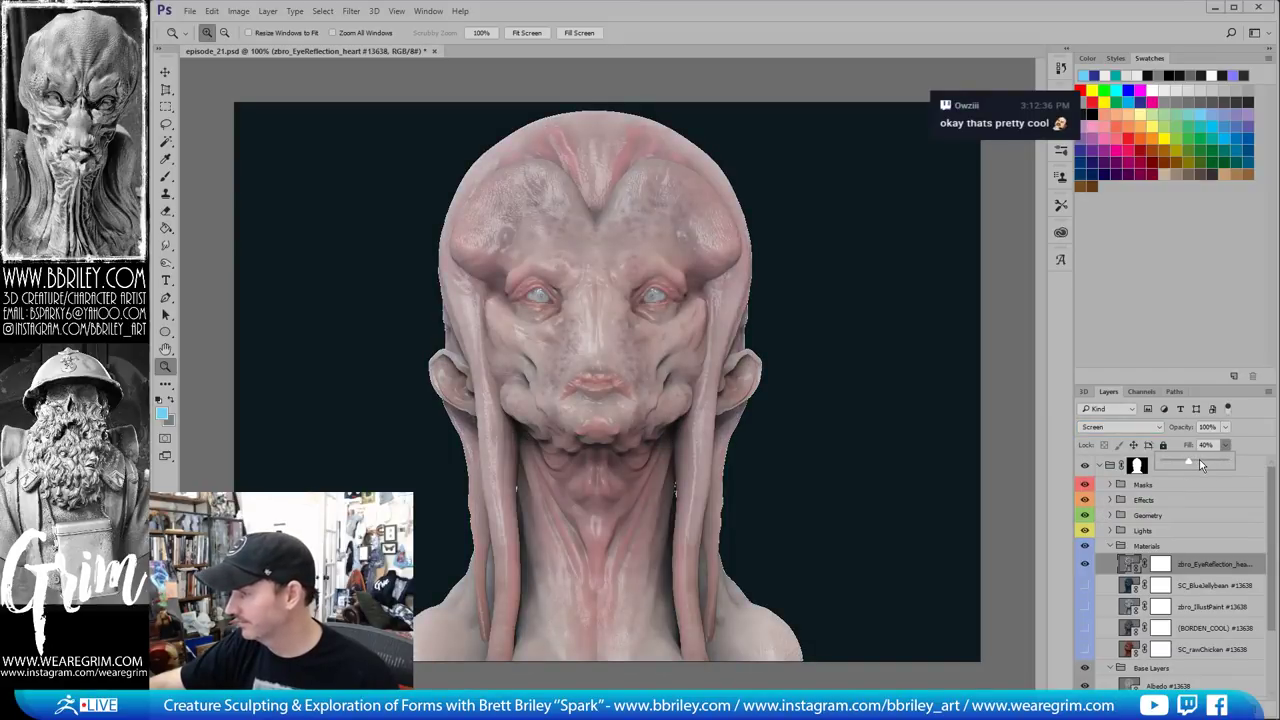
{"action": "left_click", "coordinate": [1199, 462]}
{"action": "left_click", "coordinate": [1203, 574]}
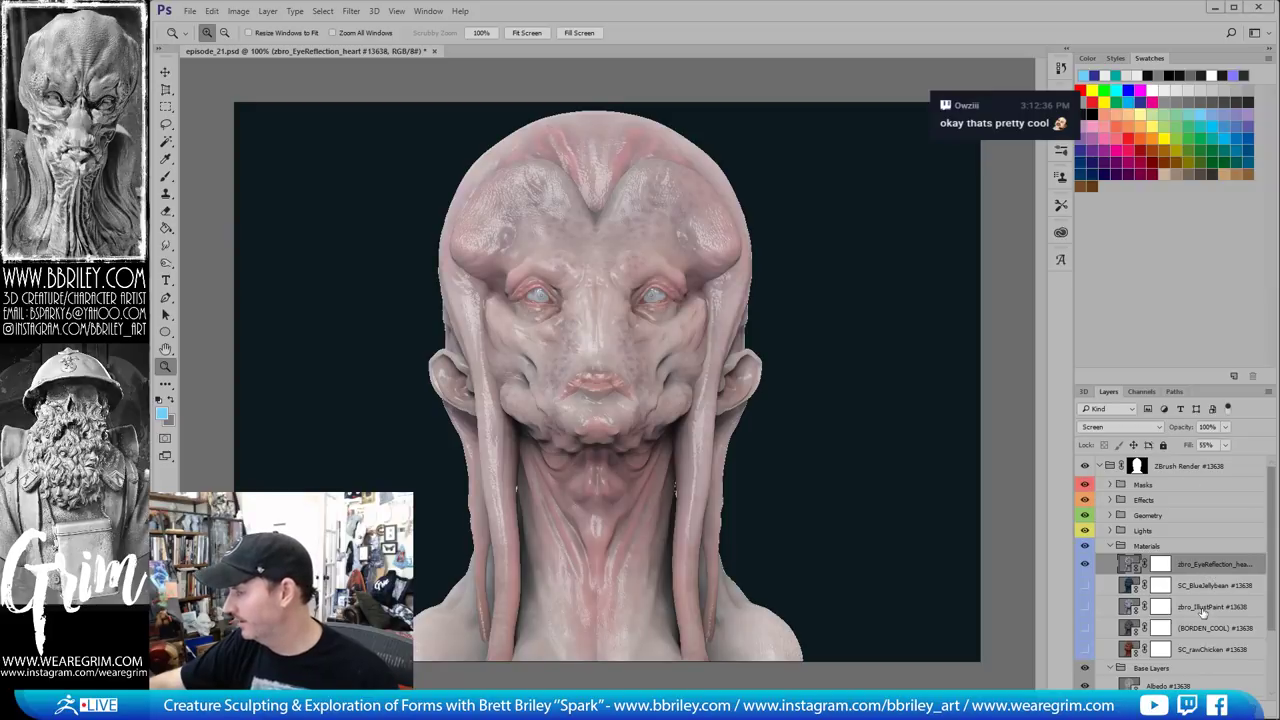
Preview the zbro_IllustPaint and SC_BlueJellybean passes under the eye reflection, leaving both hidden
{"action": "left_click", "coordinate": [1086, 607]}
{"action": "left_click", "coordinate": [1086, 607]}
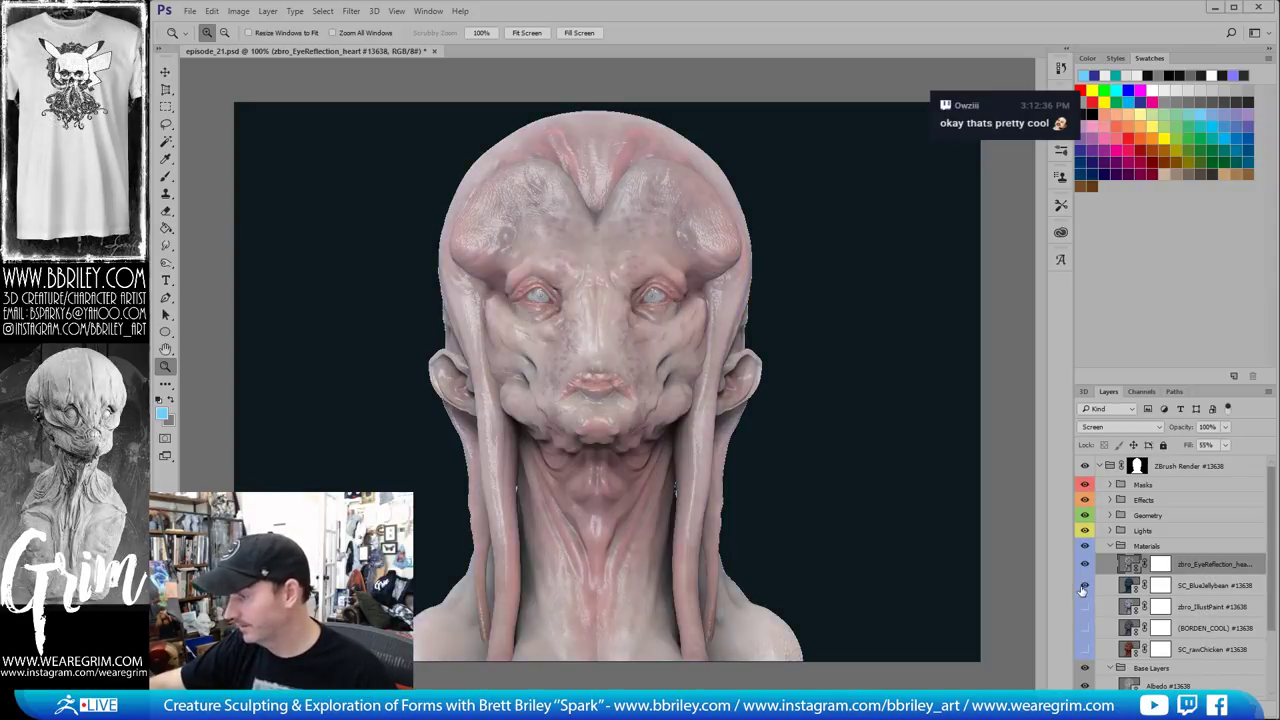
{"action": "left_click", "coordinate": [1086, 607]}
{"action": "left_click", "coordinate": [1086, 607]}
Show the BORDEN_COOL material layer and lower its fill to 62%
{"action": "left_click", "coordinate": [1086, 628]}
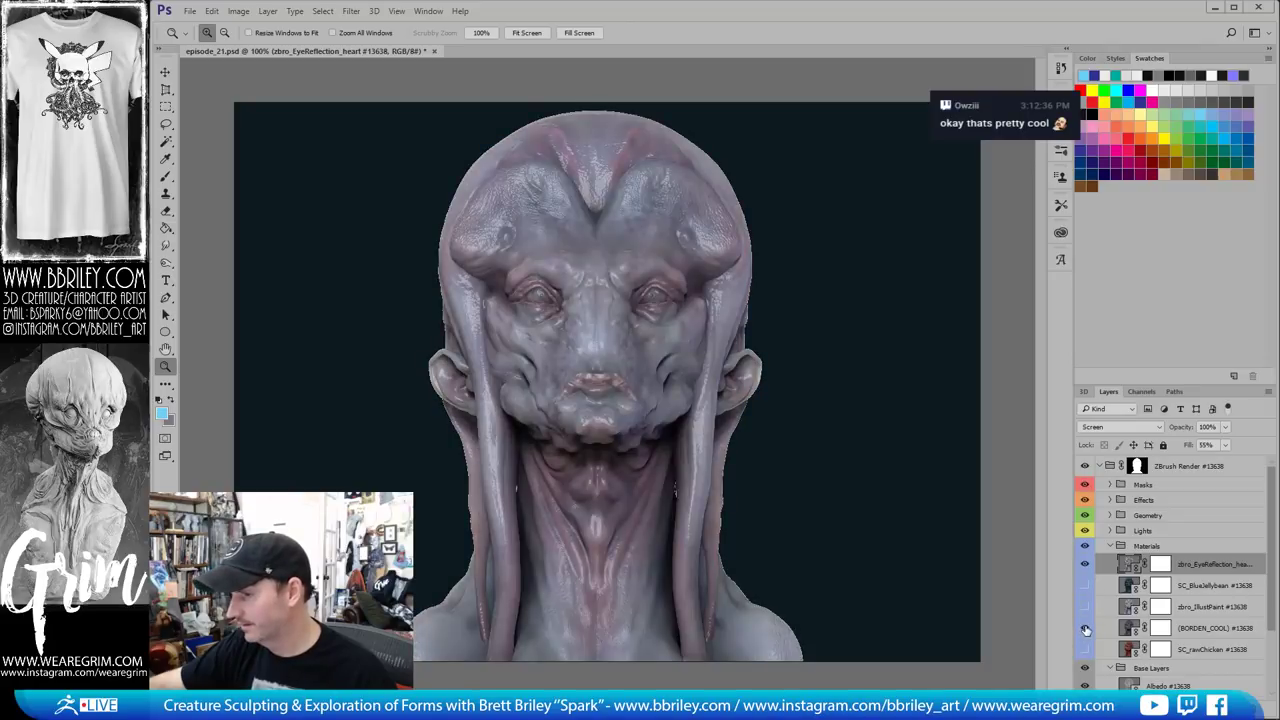
{"action": "left_click", "coordinate": [1198, 632]}
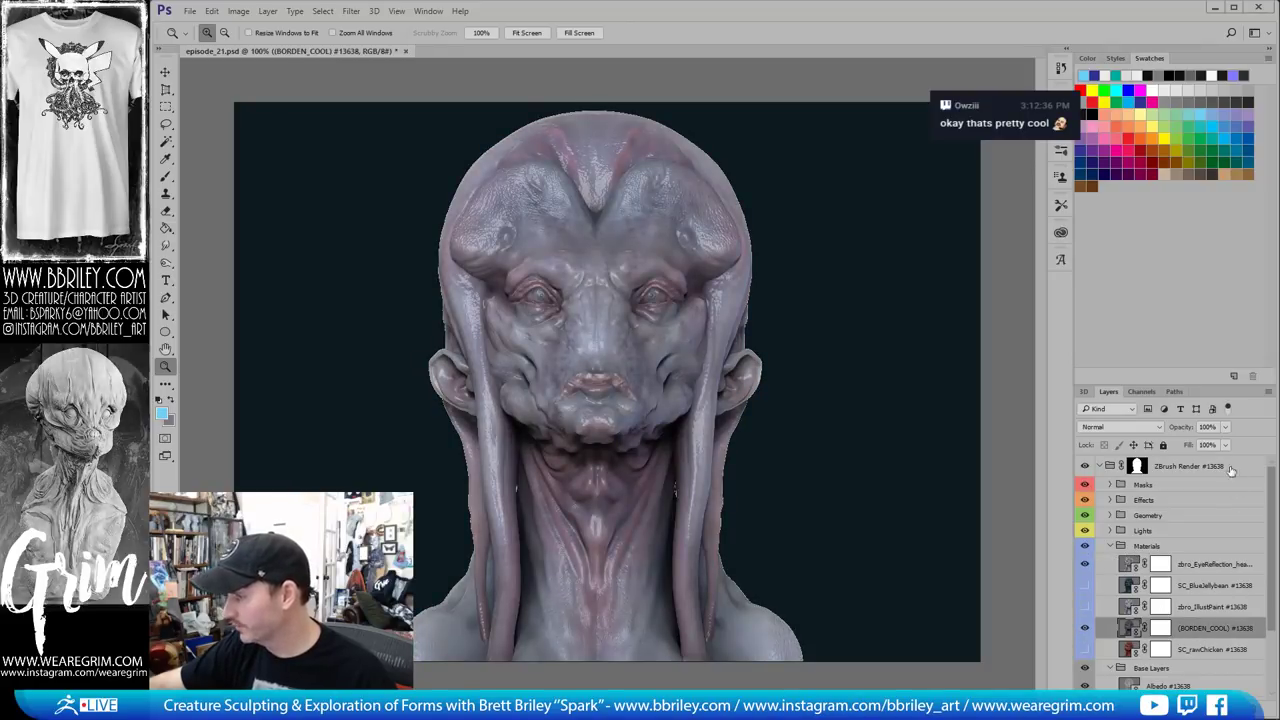
{"action": "left_click_drag", "start_coordinate": [1225, 445], "coordinate": [1200, 463]}
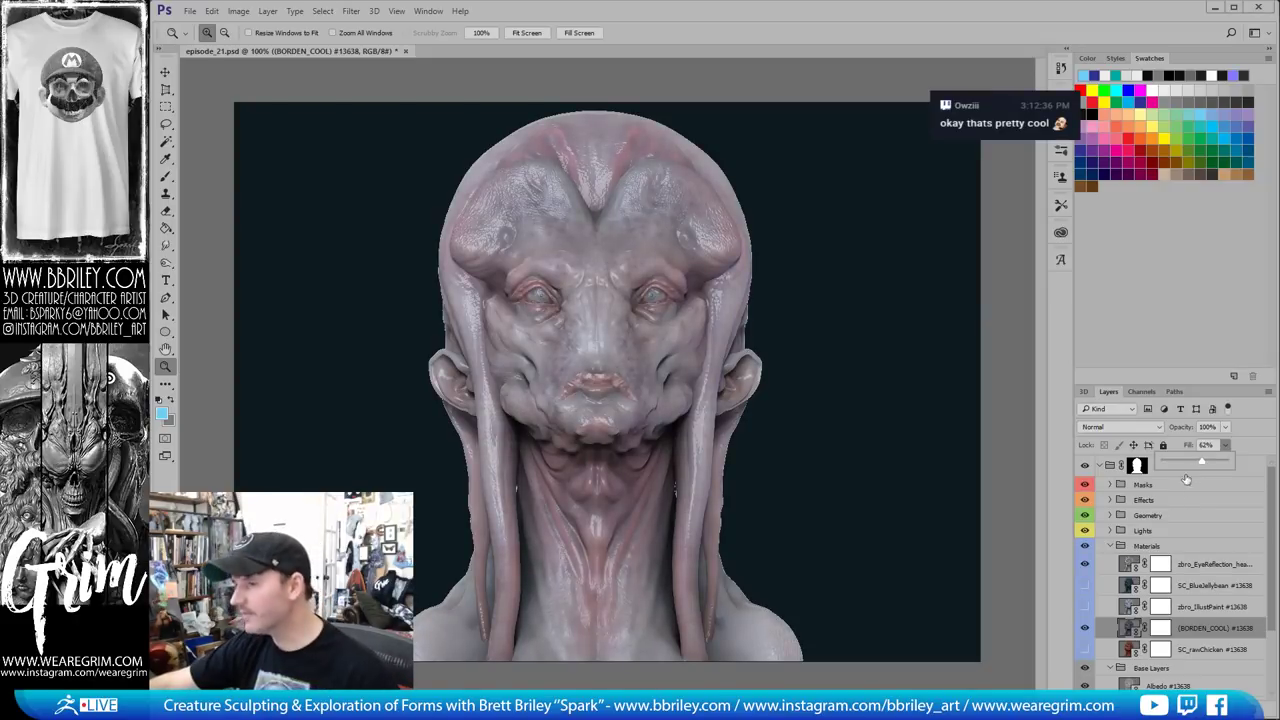
Lower the fill of the Albedo layer in the Base Layers group to 46%
{"action": "scroll", "coordinate": [1084, 607], "scroll_direction": "down", "scroll_amount": 3}
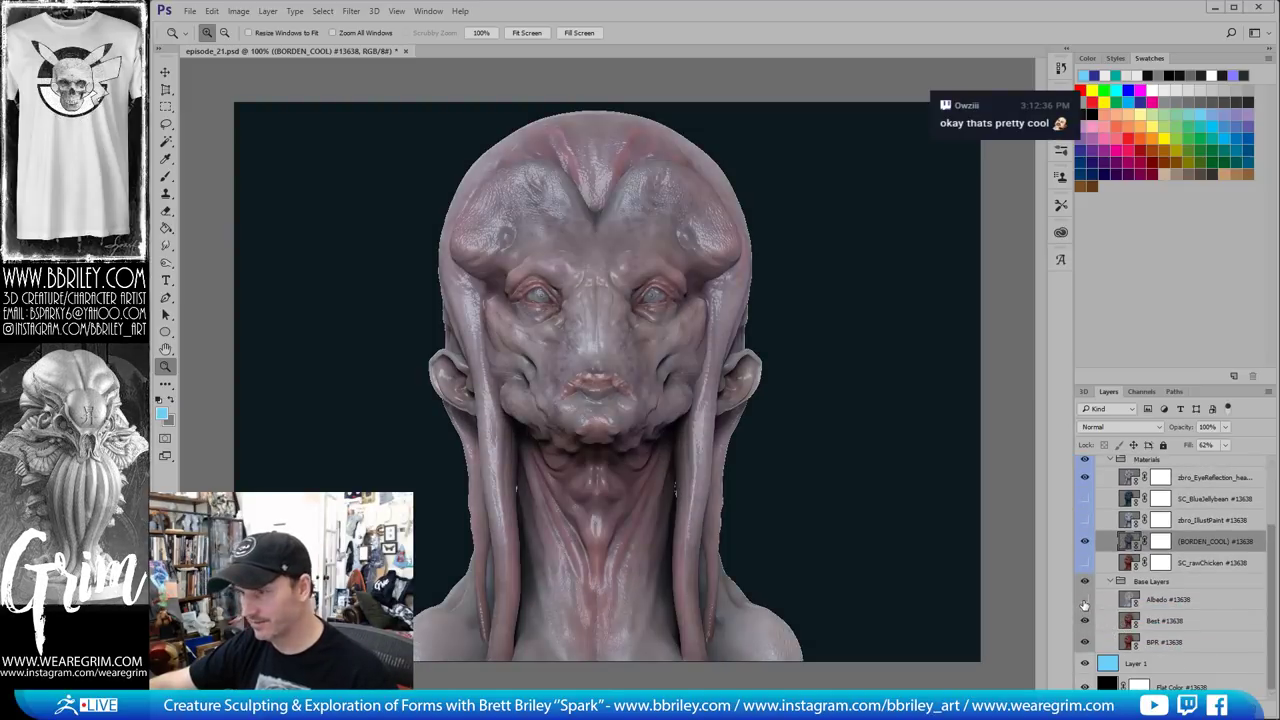
{"action": "left_click", "coordinate": [1084, 600]}
{"action": "left_click", "coordinate": [1160, 598]}
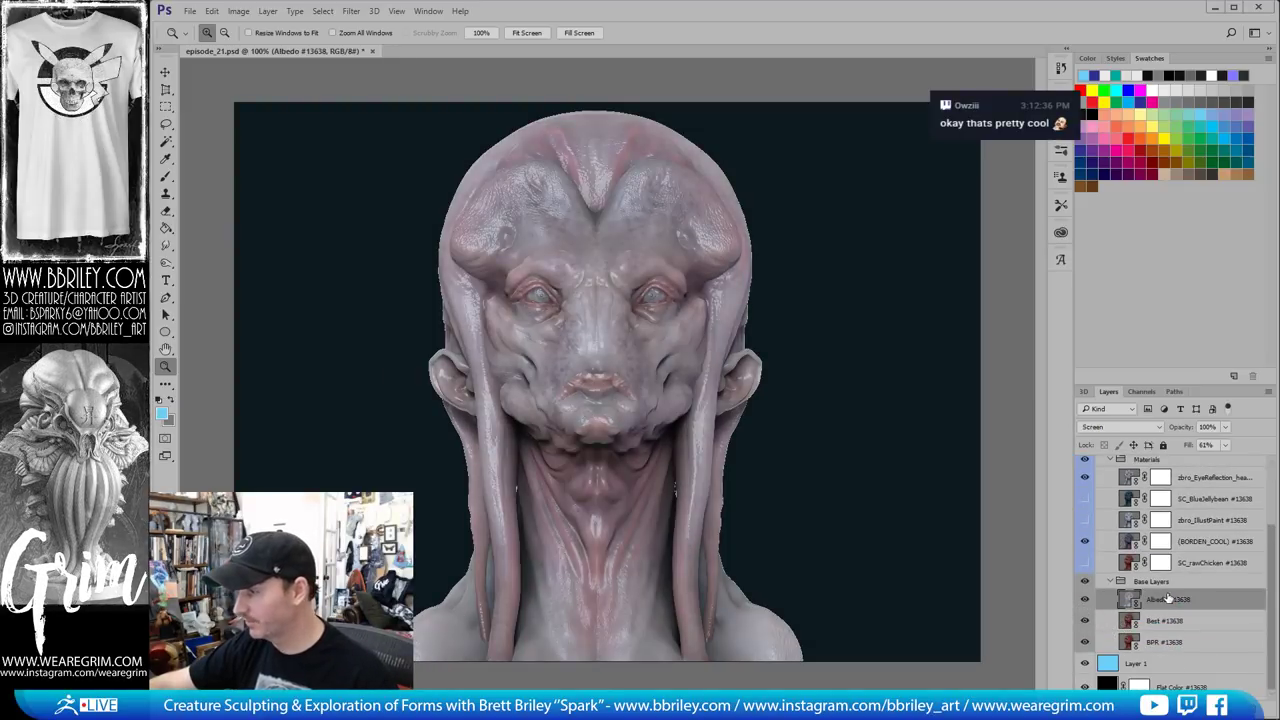
{"action": "left_click", "coordinate": [1225, 445]}
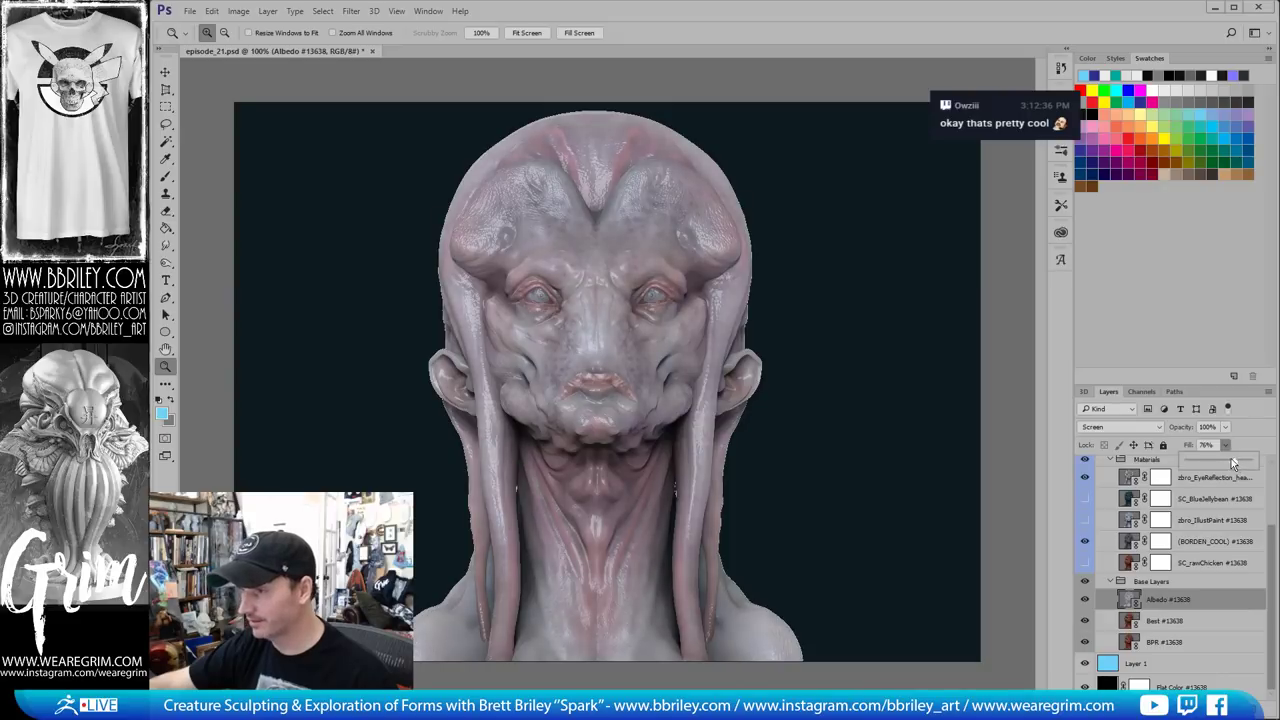
{"action": "left_click_drag", "start_coordinate": [1233, 463], "coordinate": [1217, 460]}
{"action": "left_click", "coordinate": [1205, 562]}
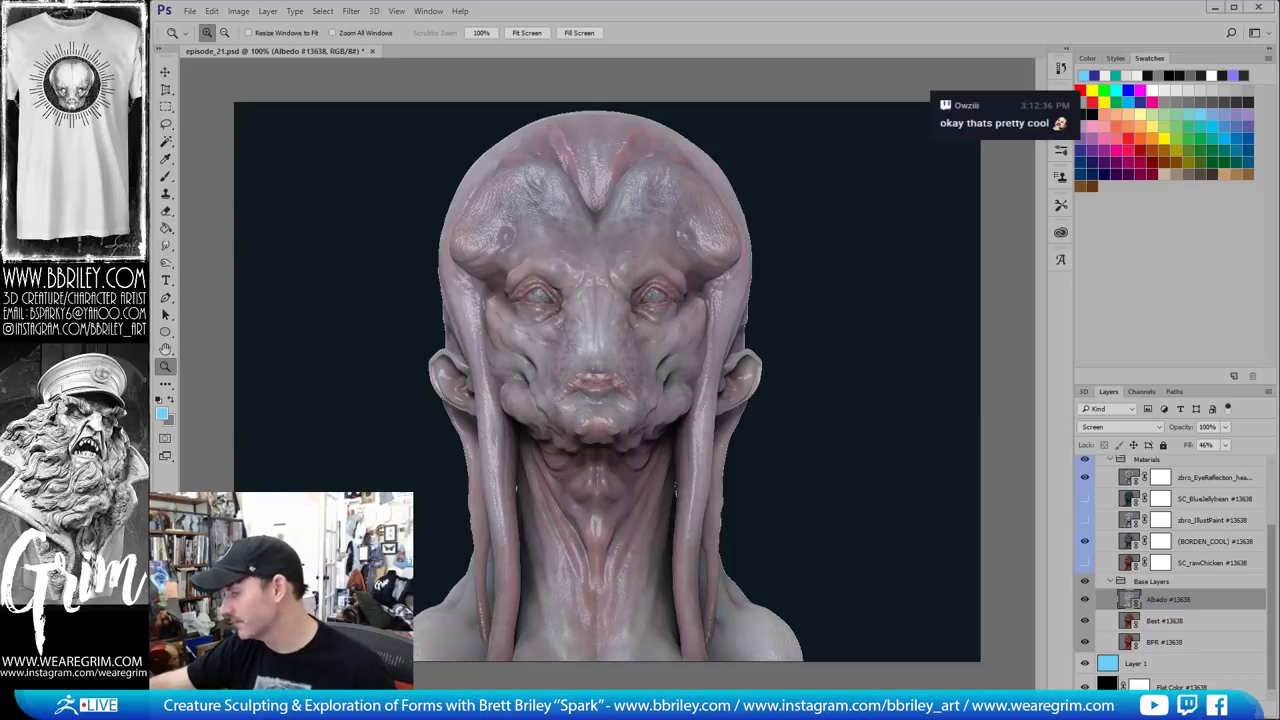
Add a Hue/Saturation adjustment layer above the Albedo layer, trying it clipped and leaving it unclipped
{"action": "left_click", "coordinate": [1178, 710]}
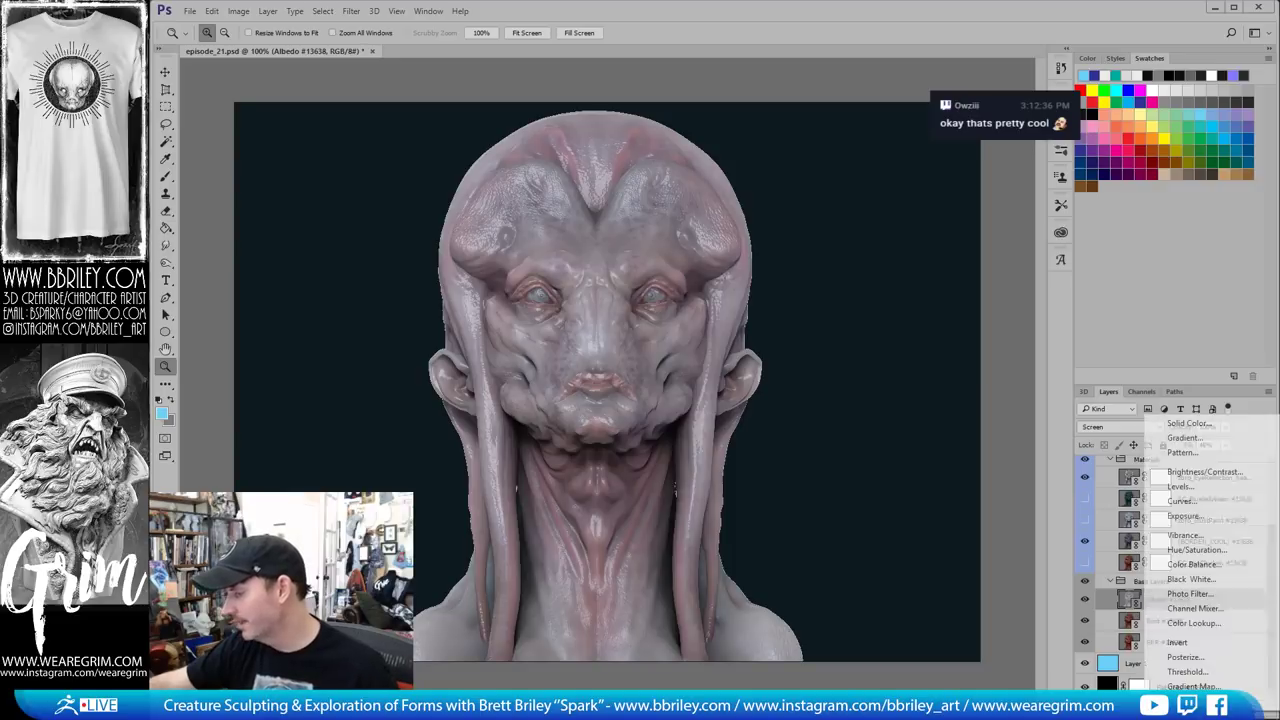
{"action": "left_click", "coordinate": [1197, 549]}
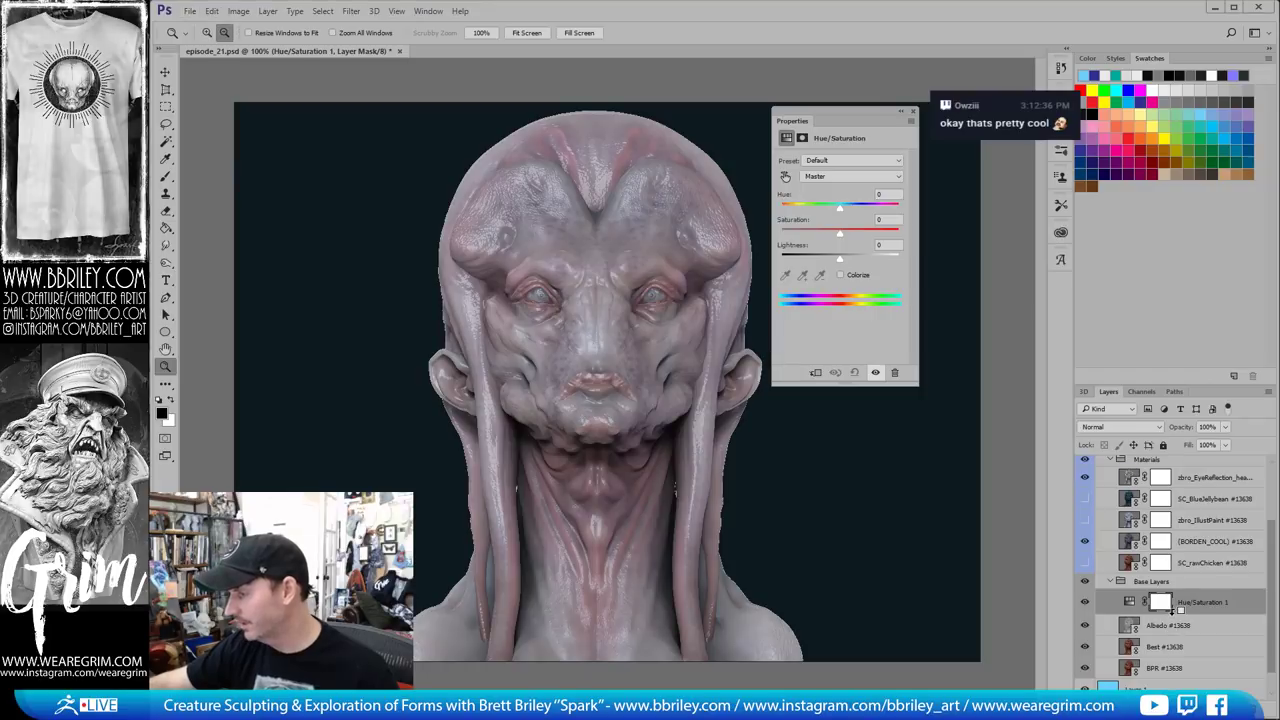
{"action": "left_click", "coordinate": [1123, 624], "text": "alt"}
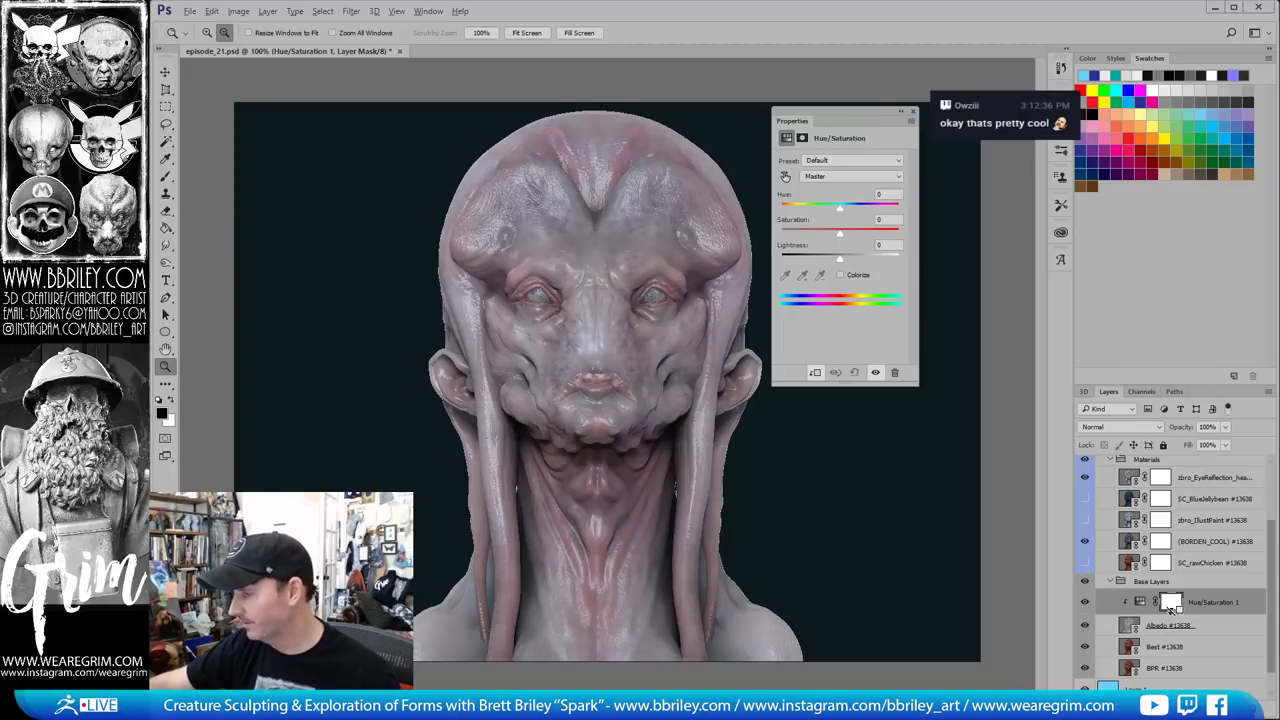
{"action": "left_click", "coordinate": [1170, 613], "text": "alt"}
Duplicate the Albedo layer, hide the original, and clip the Hue/Saturation adjustment to the copy
{"action": "left_click", "coordinate": [1204, 634]}
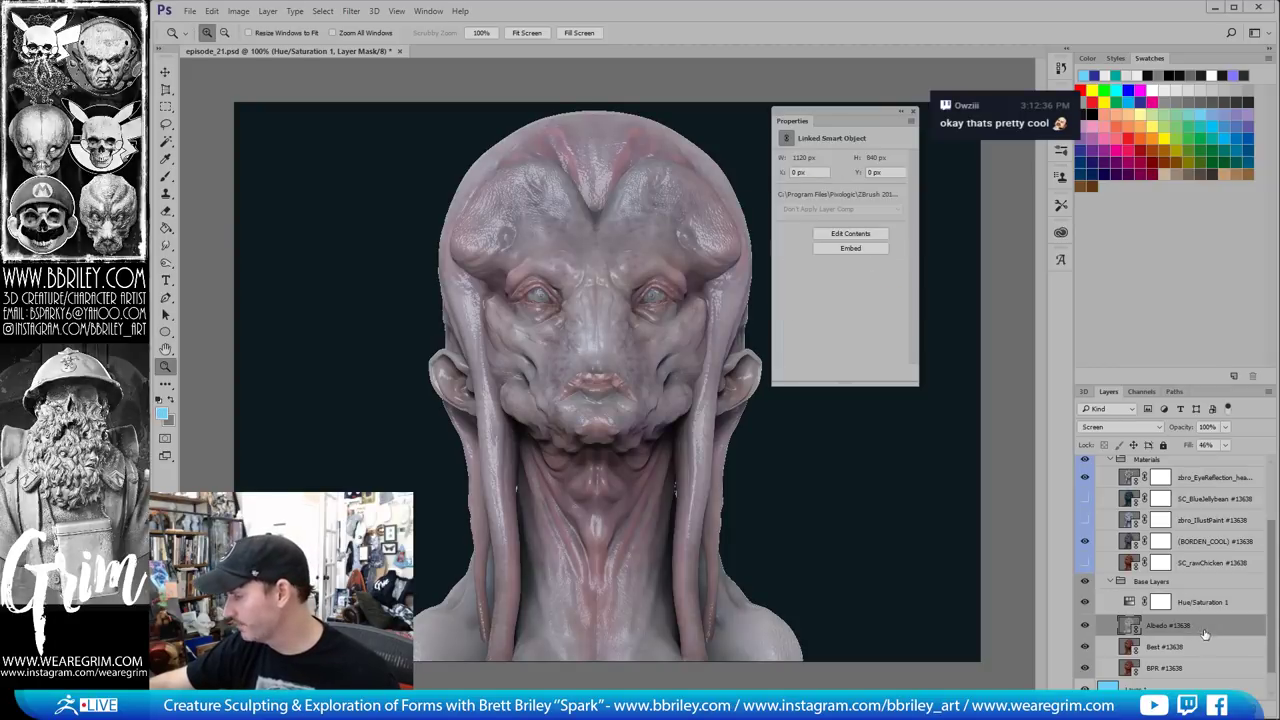
{"action": "key", "text": "ctrl+j"}
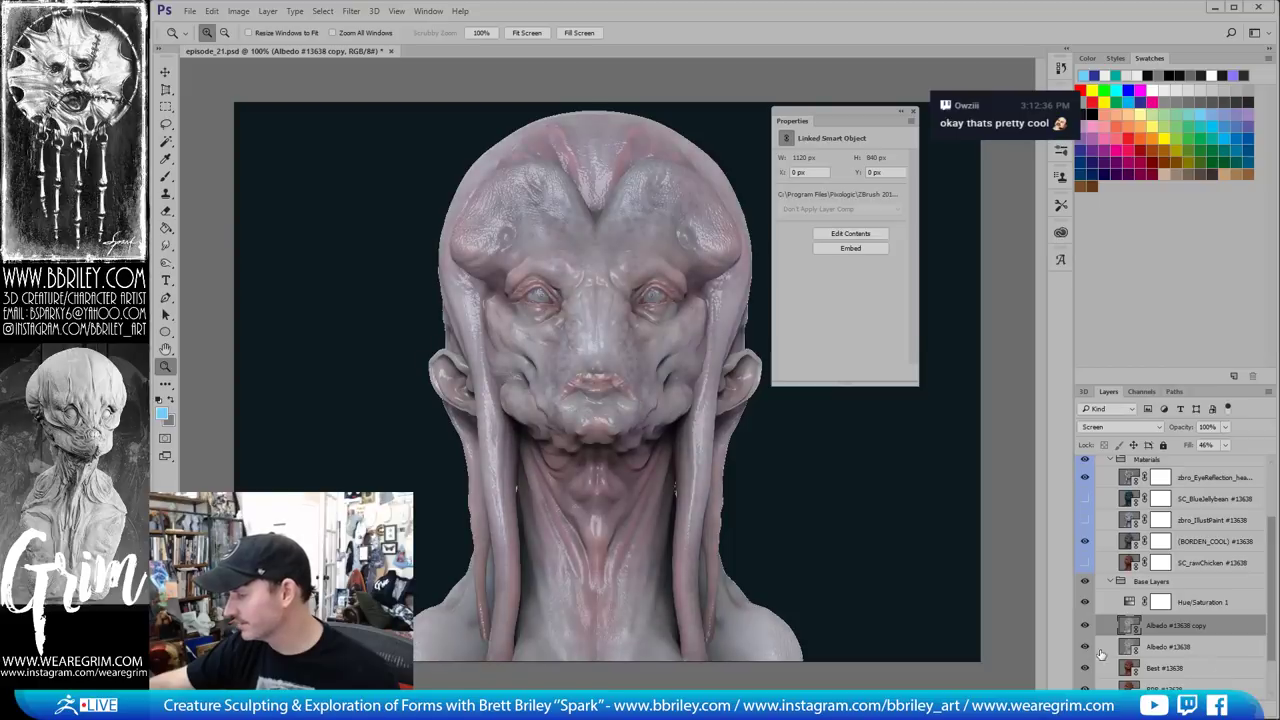
{"action": "left_click", "coordinate": [1084, 646]}
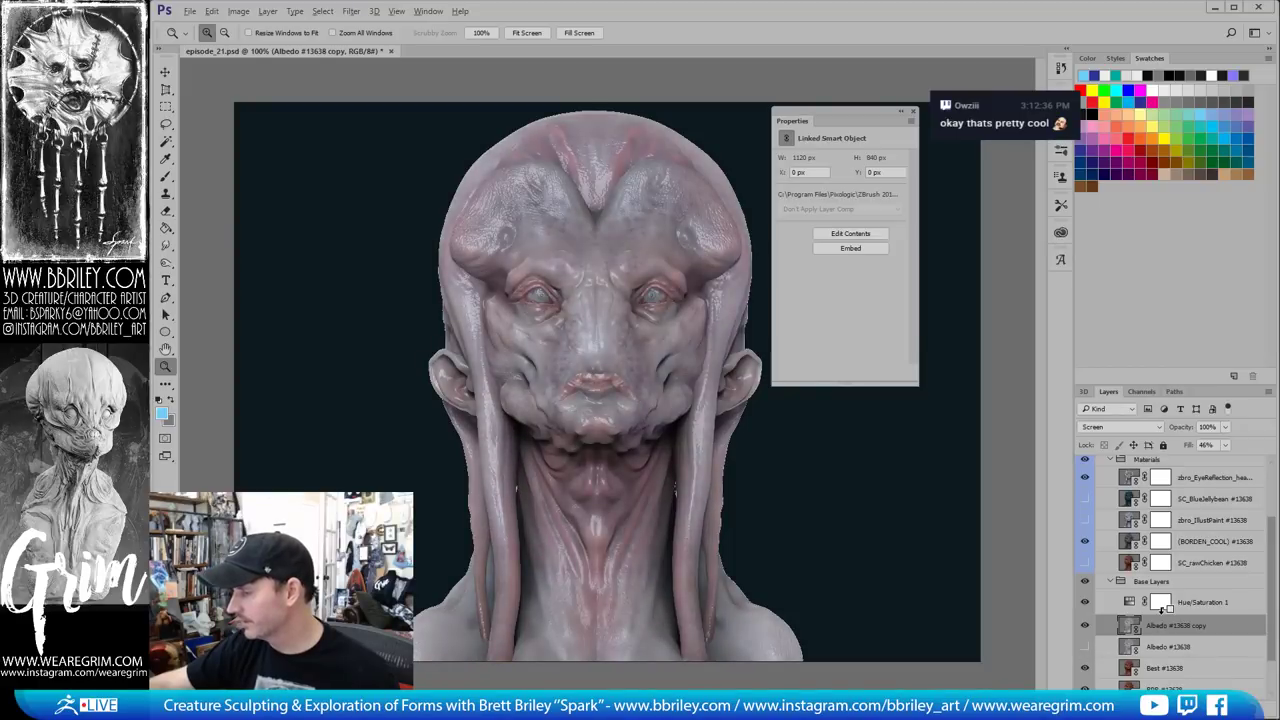
{"action": "left_click", "coordinate": [1158, 613], "text": "alt"}
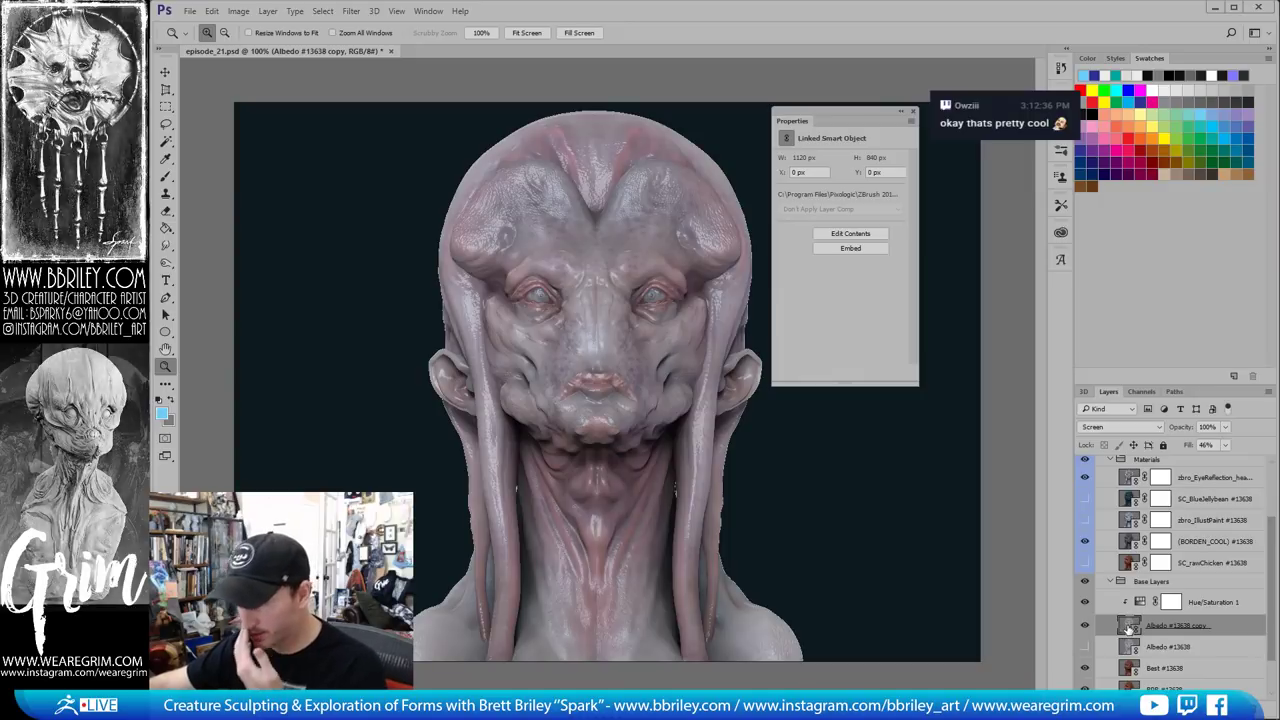
Try shifting the Hue/Saturation adjustment's hue and saturation, and colorizing with hue 158, saturation 63 and lightness -52
{"action": "left_click", "coordinate": [1139, 602]}
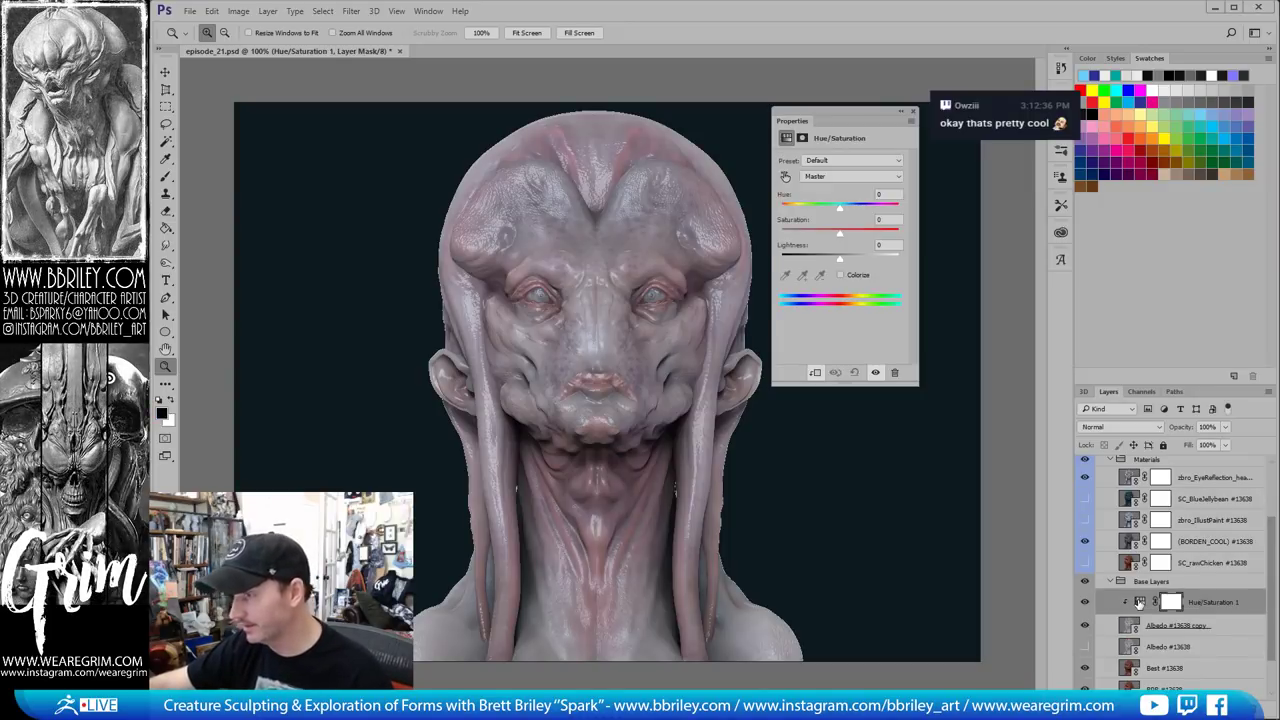
{"action": "mouse_move", "coordinate": [840, 207]}
{"action": "left_mouse_down"}
{"action": "mouse_move", "coordinate": [868, 208]}
{"action": "mouse_move", "coordinate": [855, 208]}
{"action": "left_mouse_up"}
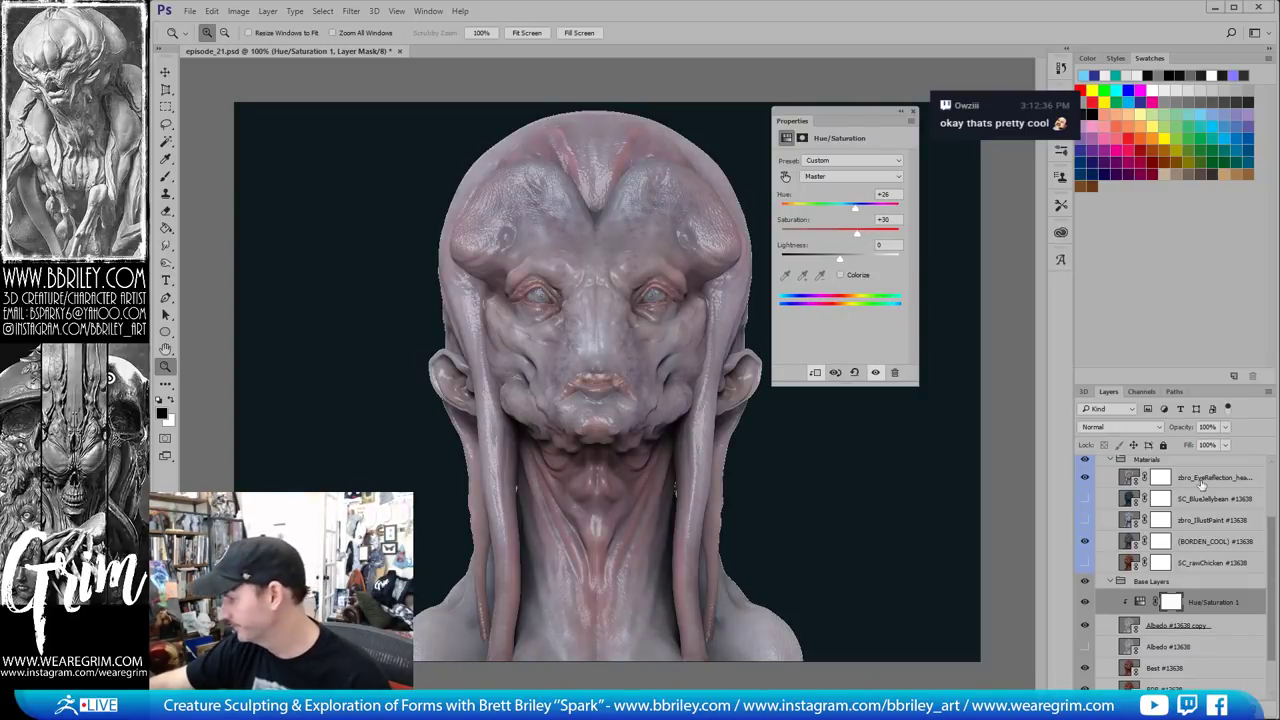
{"action": "mouse_move", "coordinate": [855, 207]}
{"action": "left_mouse_down"}
{"action": "mouse_move", "coordinate": [803, 210]}
{"action": "mouse_move", "coordinate": [848, 212]}
{"action": "left_mouse_up"}
{"action": "left_click", "coordinate": [840, 275]}
{"action": "left_click", "coordinate": [856, 207]}
{"action": "left_click_drag", "start_coordinate": [838, 258], "coordinate": [826, 210]}
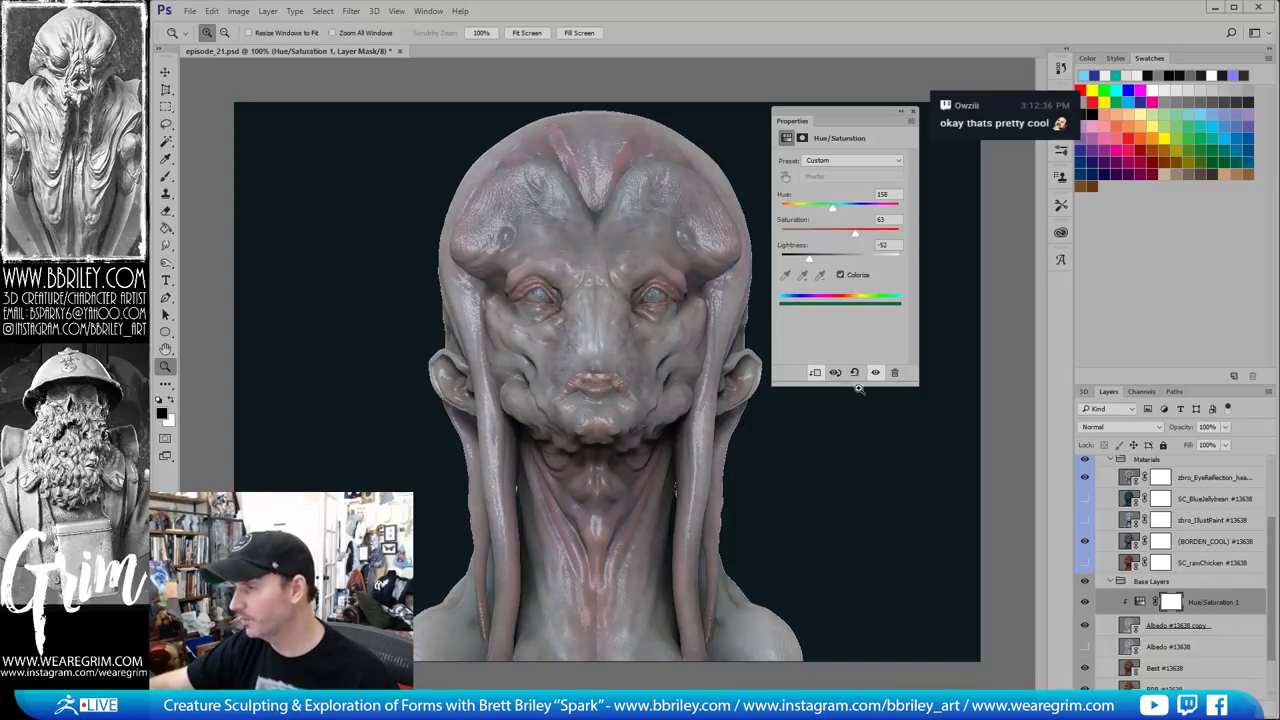
Try the Red Boost and Cyanotype presets on the Hue/Saturation adjustment
{"action": "left_click", "coordinate": [838, 161]}
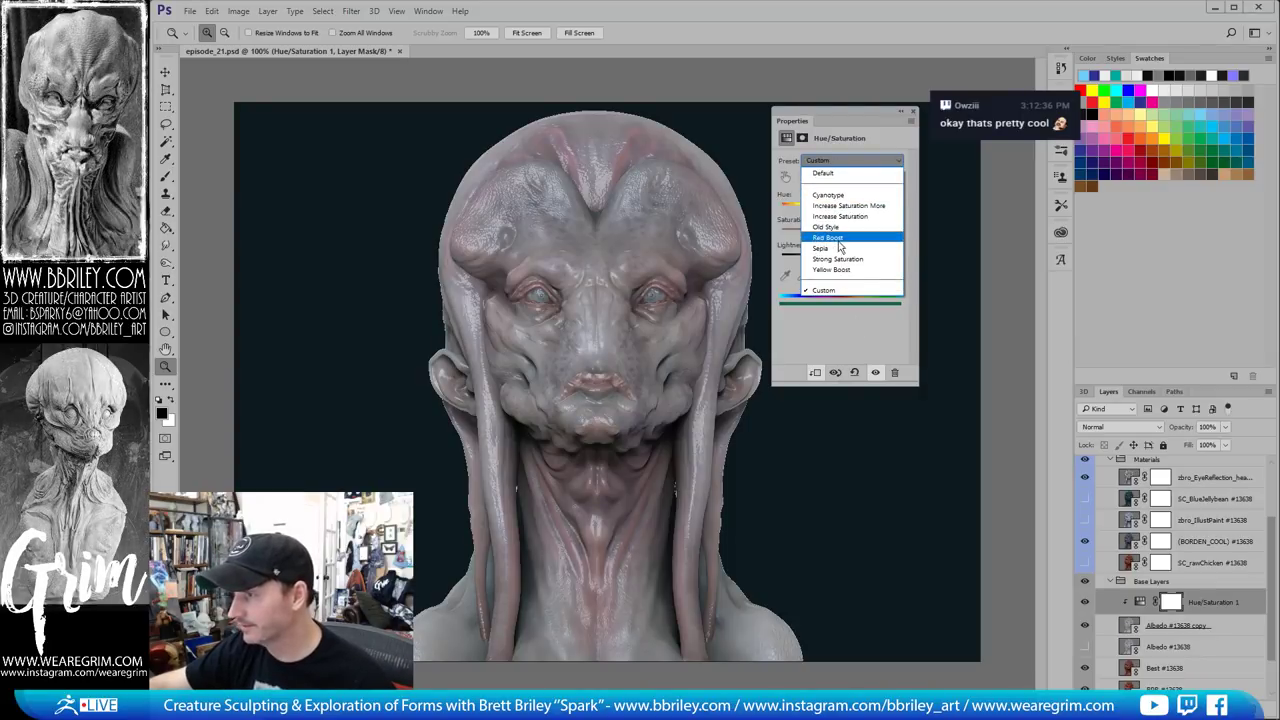
{"action": "left_click", "coordinate": [840, 240]}
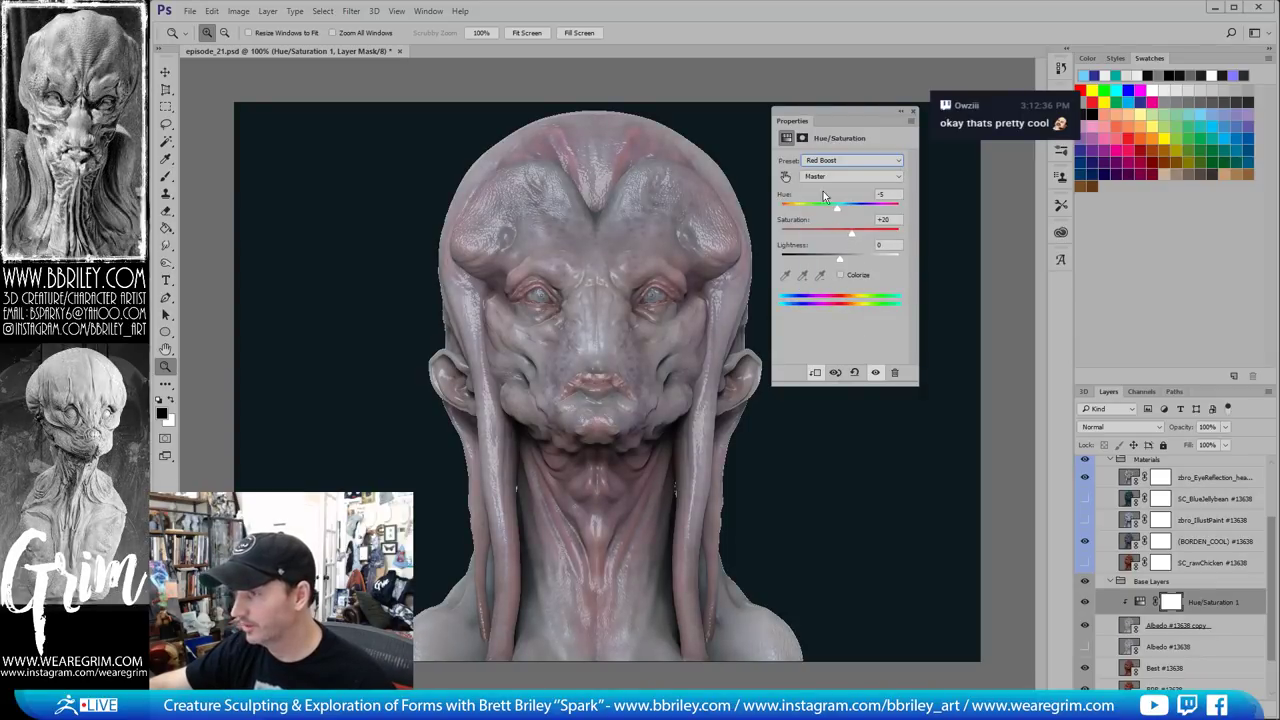
{"action": "left_click", "coordinate": [827, 164]}
{"action": "left_click", "coordinate": [827, 195]}
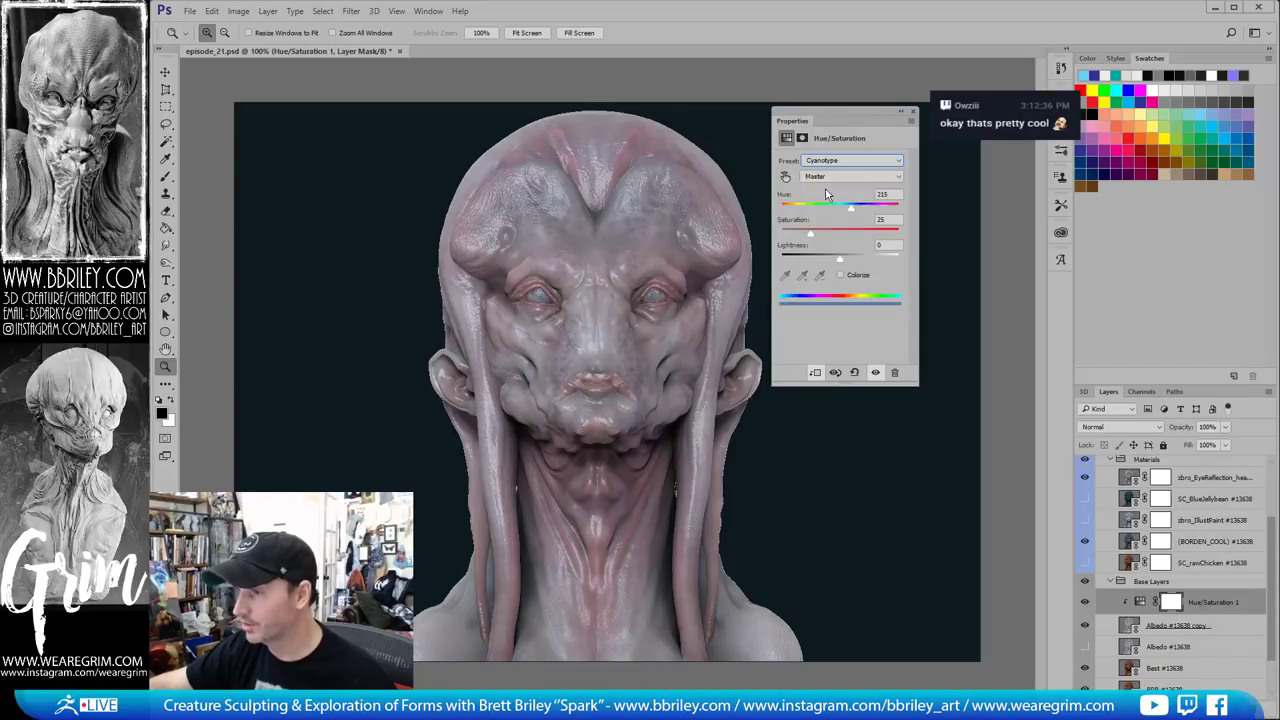
Return the Hue/Saturation adjustment to the Default preset and raise its saturation to +13
{"action": "left_click", "coordinate": [829, 162]}
{"action": "left_click", "coordinate": [828, 172]}
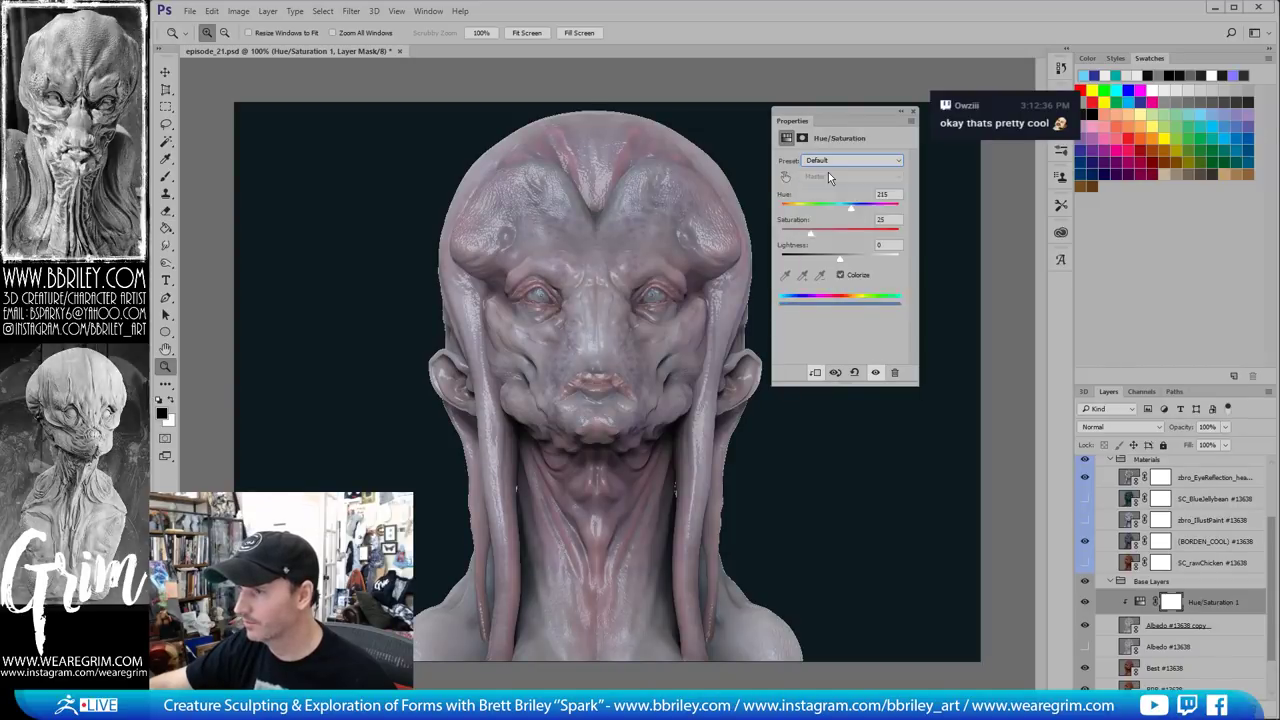
{"action": "mouse_move", "coordinate": [839, 232]}
{"action": "left_mouse_down"}
{"action": "mouse_move", "coordinate": [927, 240]}
{"action": "mouse_move", "coordinate": [855, 240]}
{"action": "left_mouse_up"}
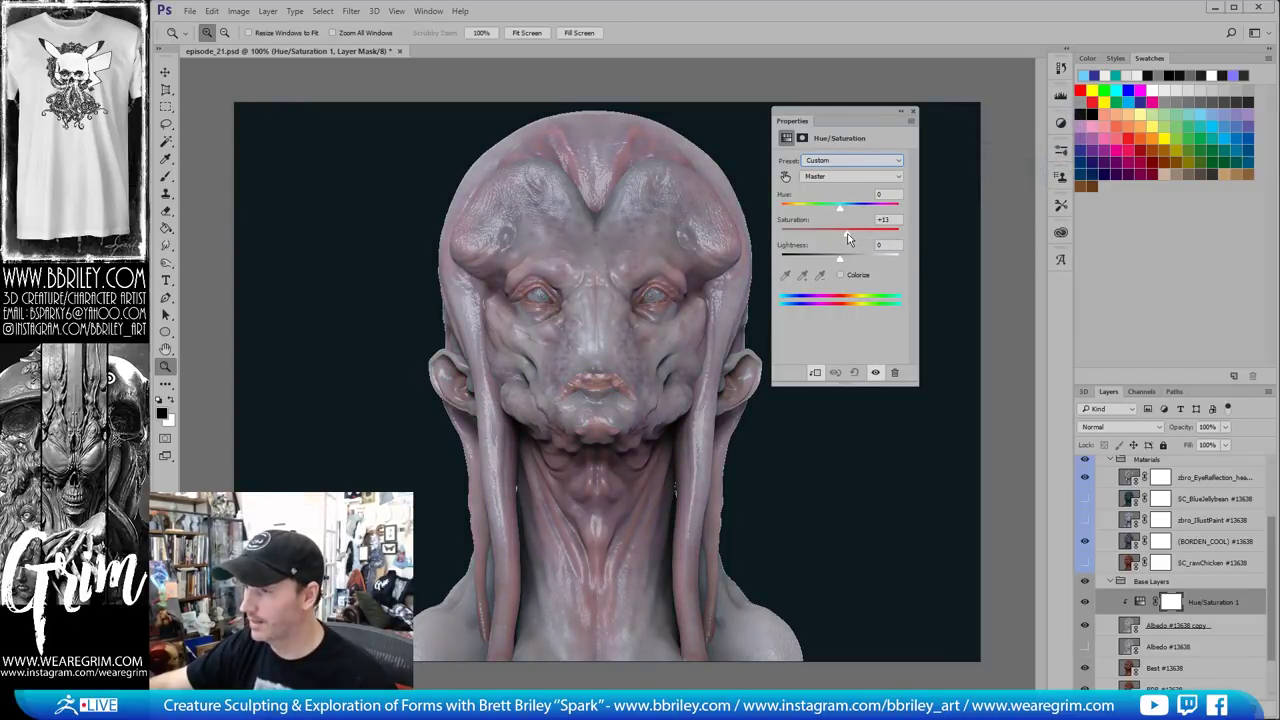
Close the Hue/Saturation properties and compare the image with the Albedo #13638 copy layer hidden and shown
{"action": "left_click", "coordinate": [912, 114]}
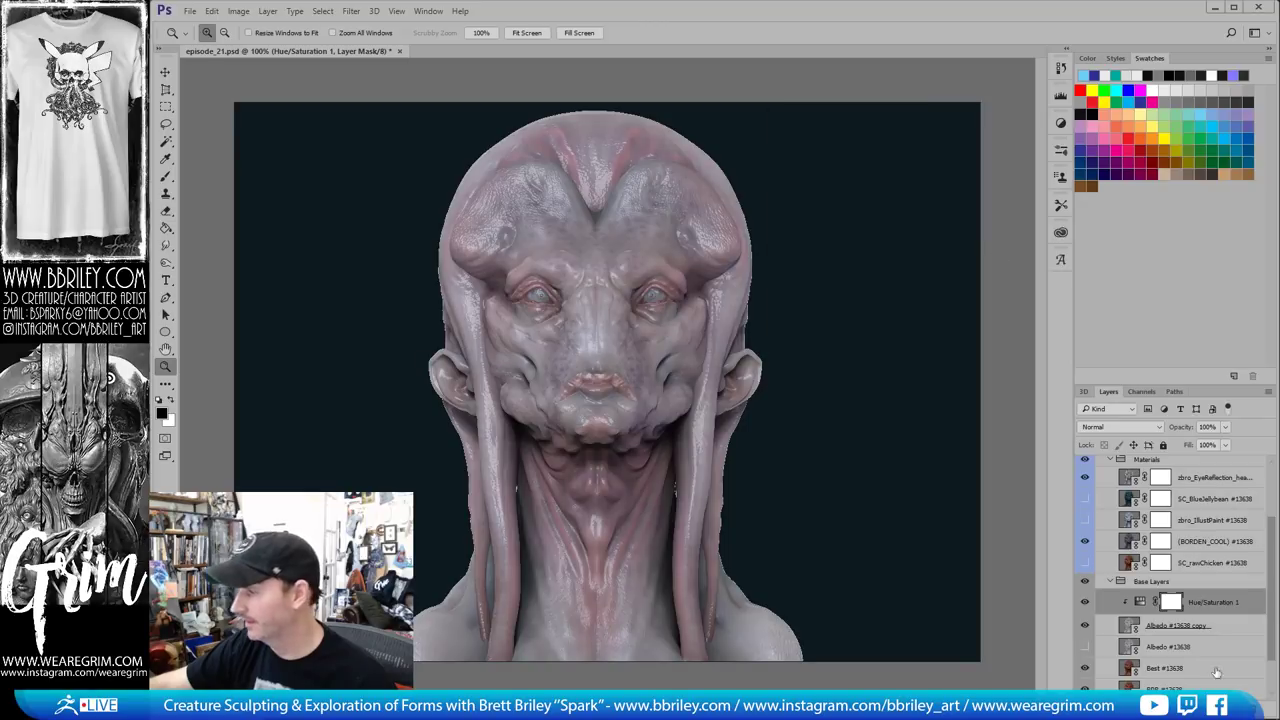
{"action": "left_click", "coordinate": [1085, 626]}
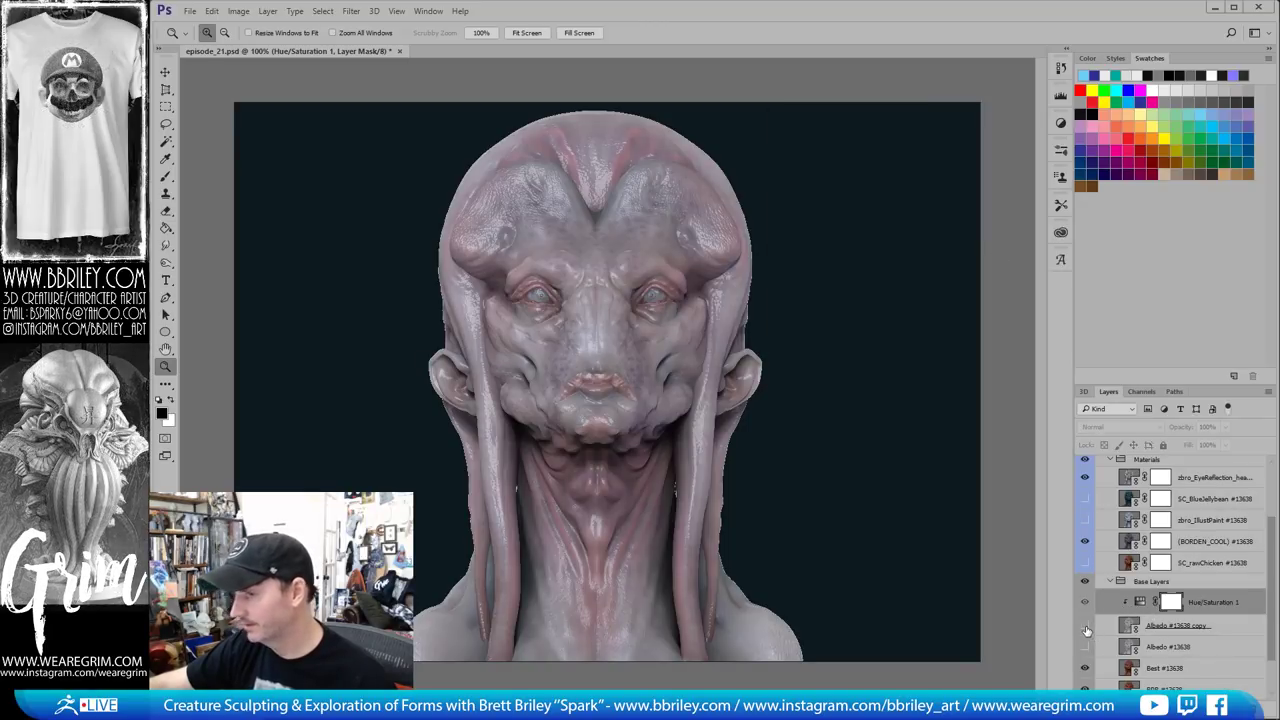
{"action": "left_click", "coordinate": [1085, 626]}
Set the Albedo #13638 copy layer's blend mode to Normal and its fill to 64%
{"action": "left_click", "coordinate": [1209, 628]}
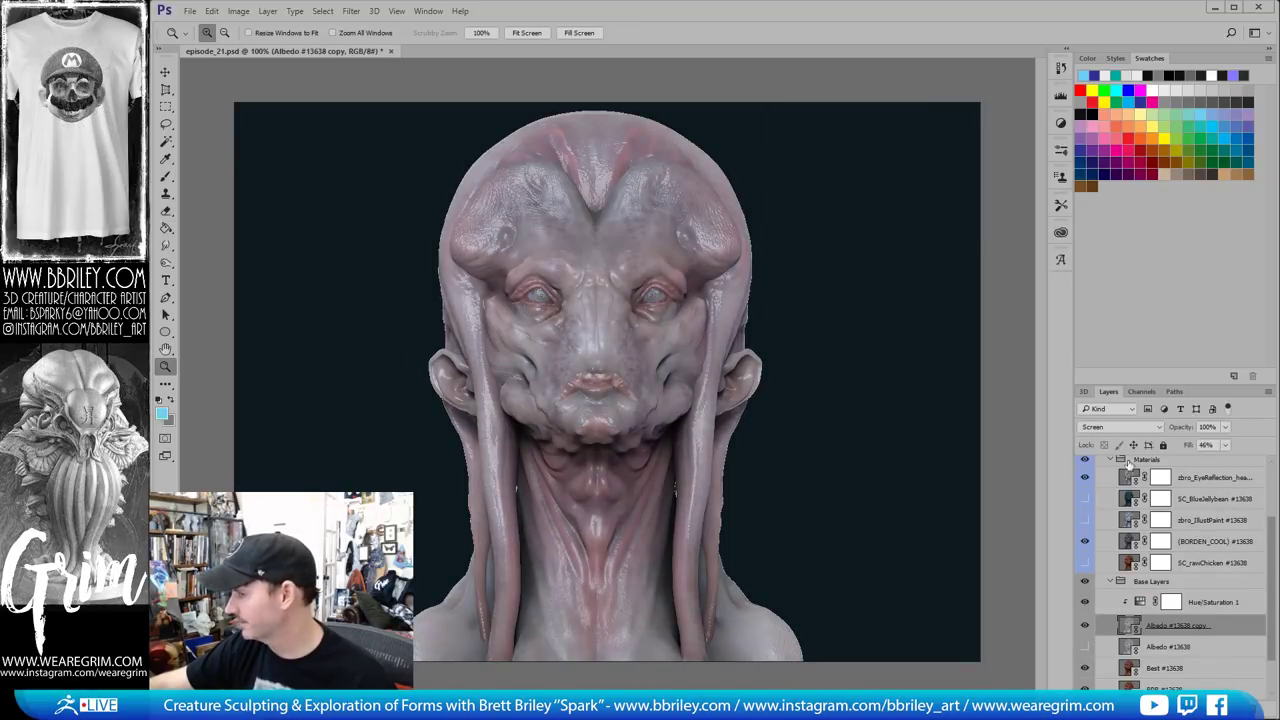
{"action": "left_click", "coordinate": [1120, 428]}
{"action": "left_click", "coordinate": [1118, 441]}
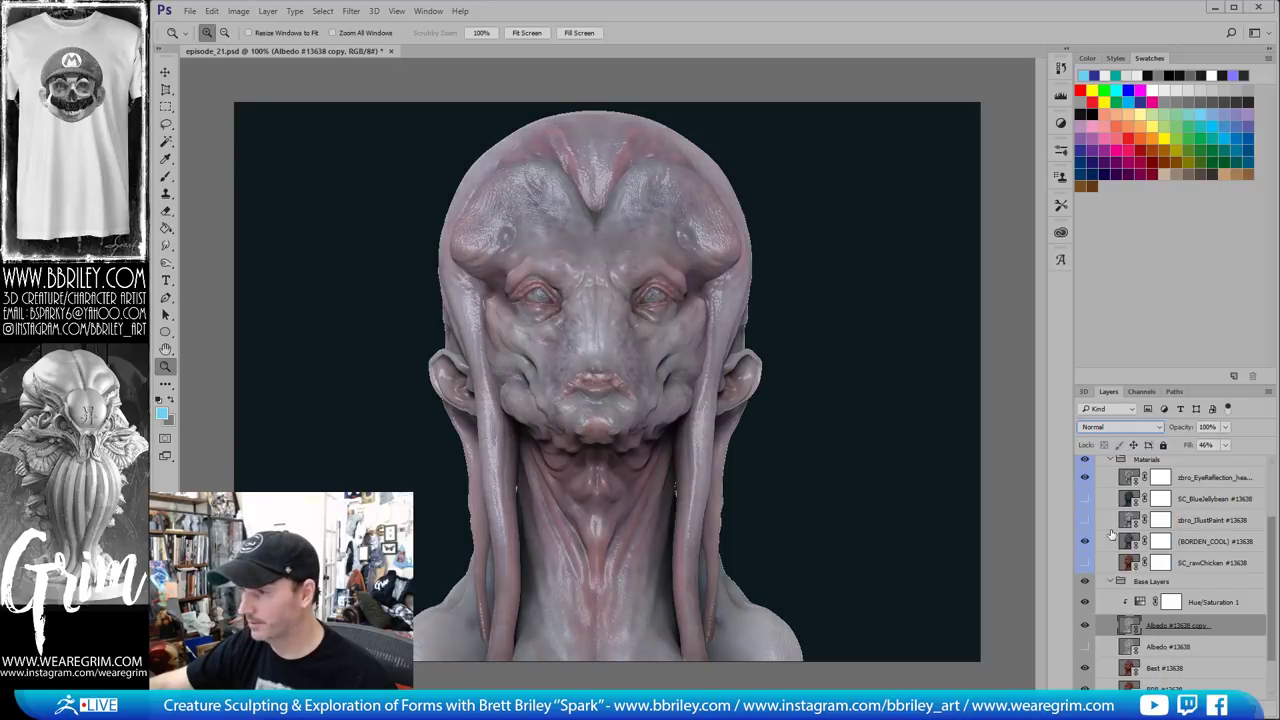
{"action": "left_click", "coordinate": [1226, 446]}
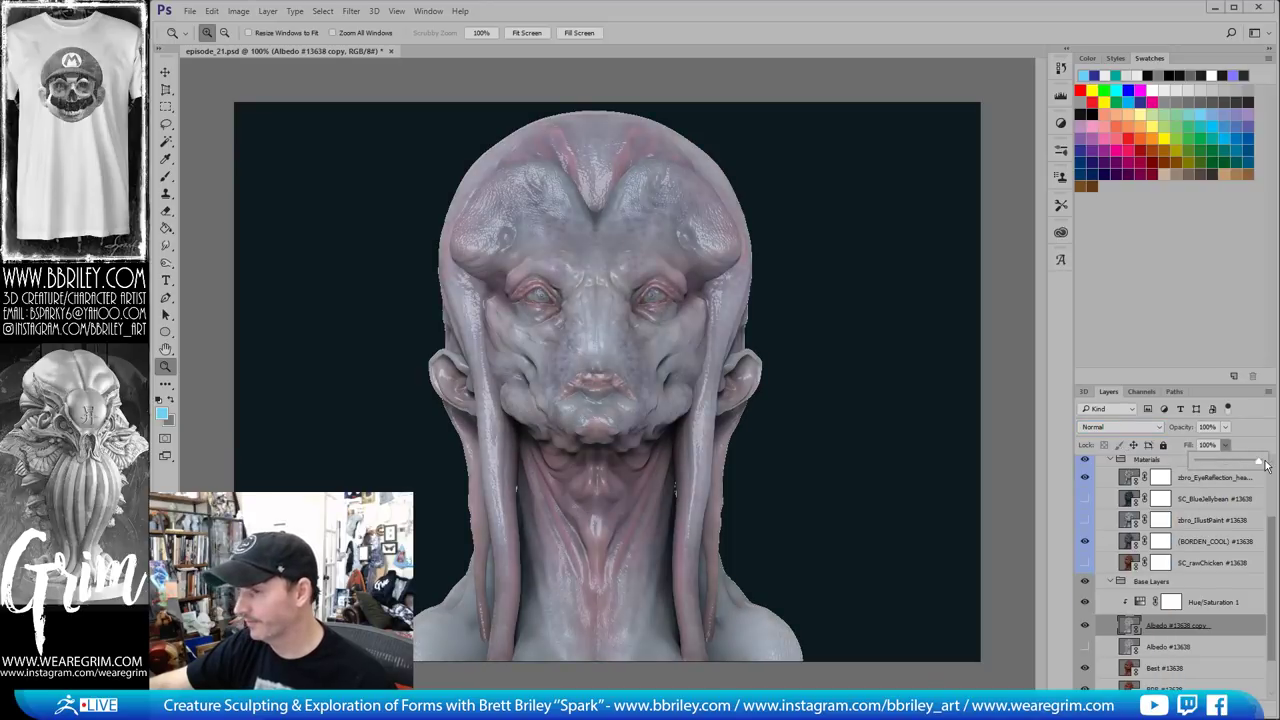
{"action": "left_click_drag", "start_coordinate": [1226, 464], "coordinate": [1238, 464]}
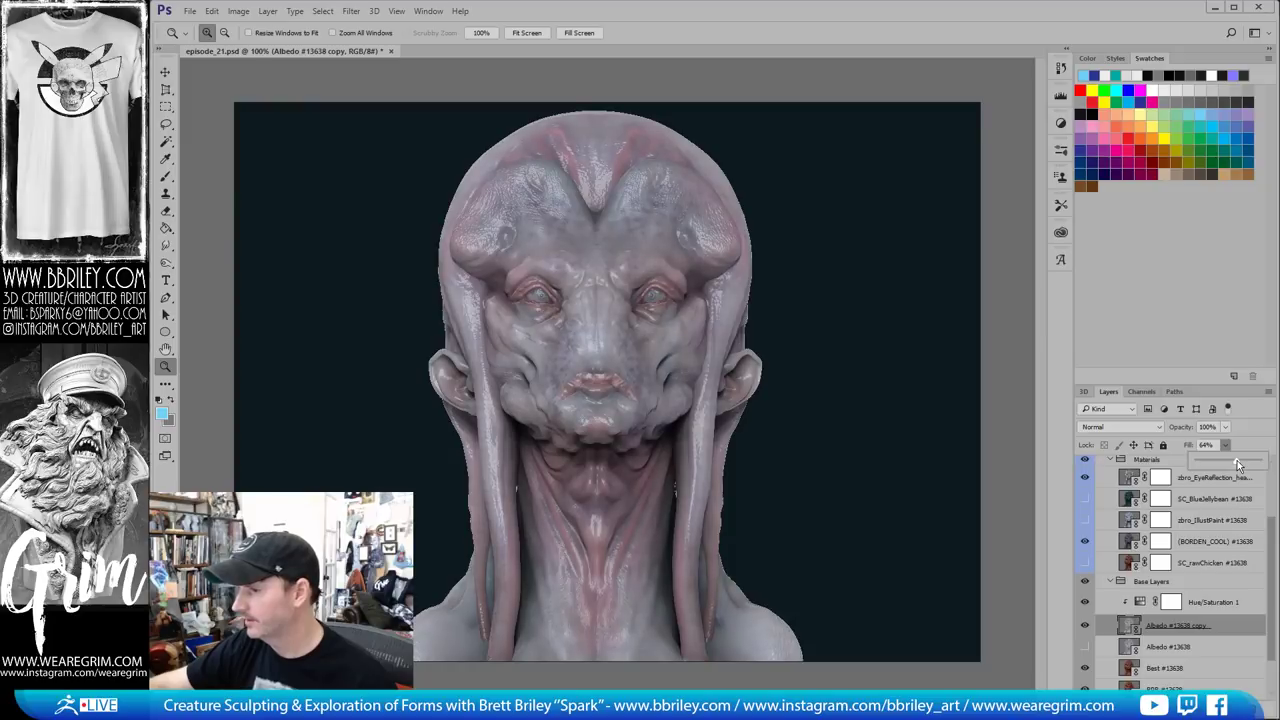
Compare the image with the (BORDEN_COOL) material layer off and on, and preview the zbro_IllustPaint layer
{"action": "scroll", "coordinate": [1121, 583], "scroll_direction": "up", "scroll_amount": 1}
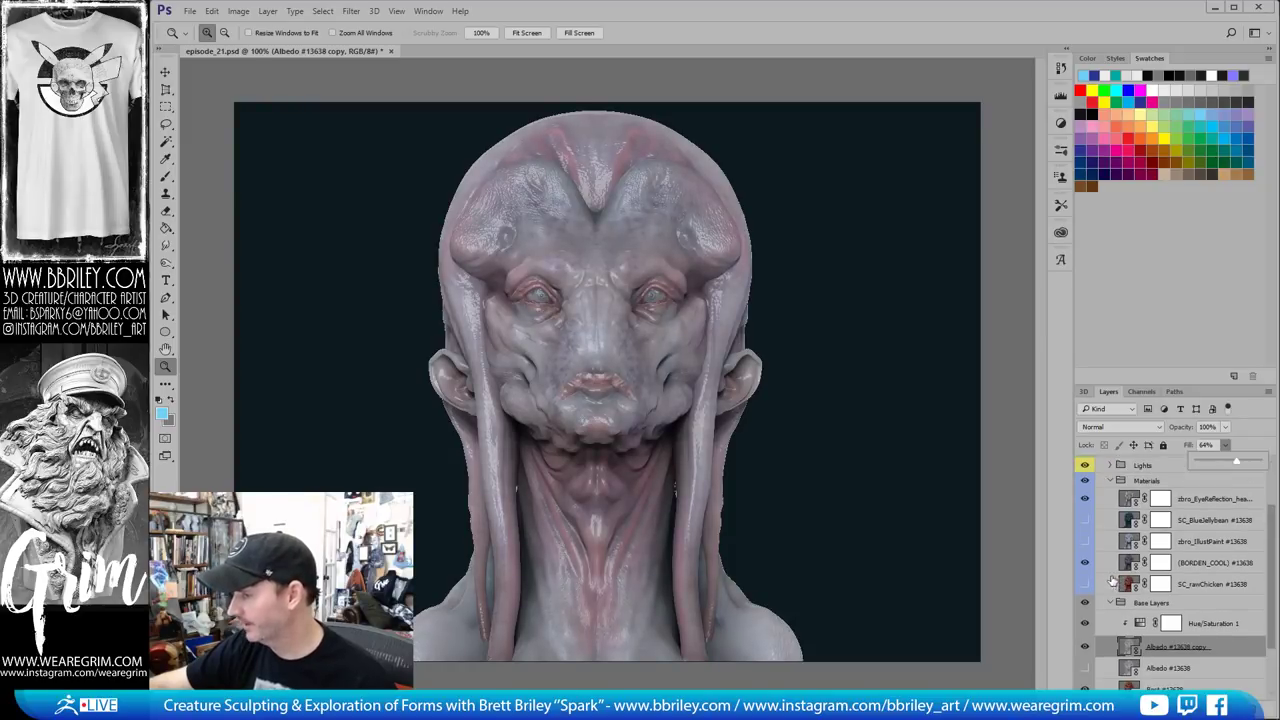
{"action": "left_click", "coordinate": [1085, 563]}
{"action": "left_click", "coordinate": [1085, 563]}
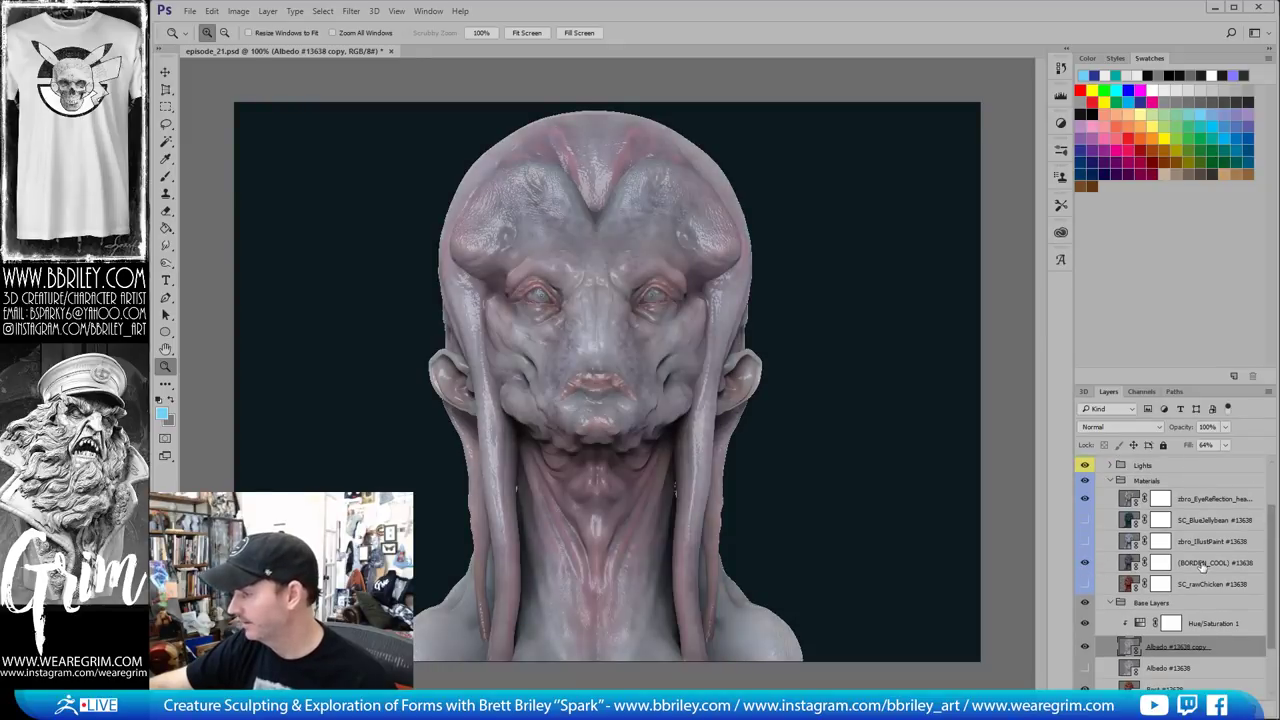
{"action": "left_click", "coordinate": [1145, 563]}
{"action": "left_click", "coordinate": [1085, 541]}
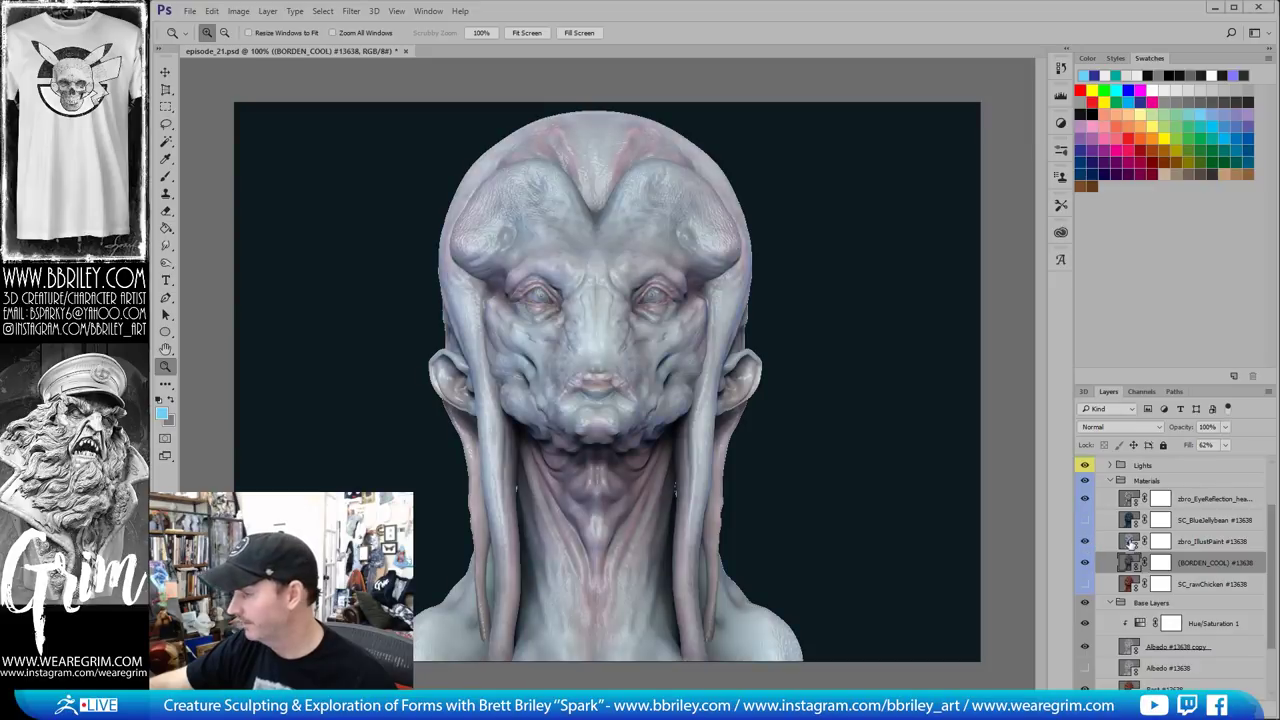
Show the SC_BlueJellybean material layer and set its blend mode to Multiply
{"action": "left_click", "coordinate": [1085, 520]}
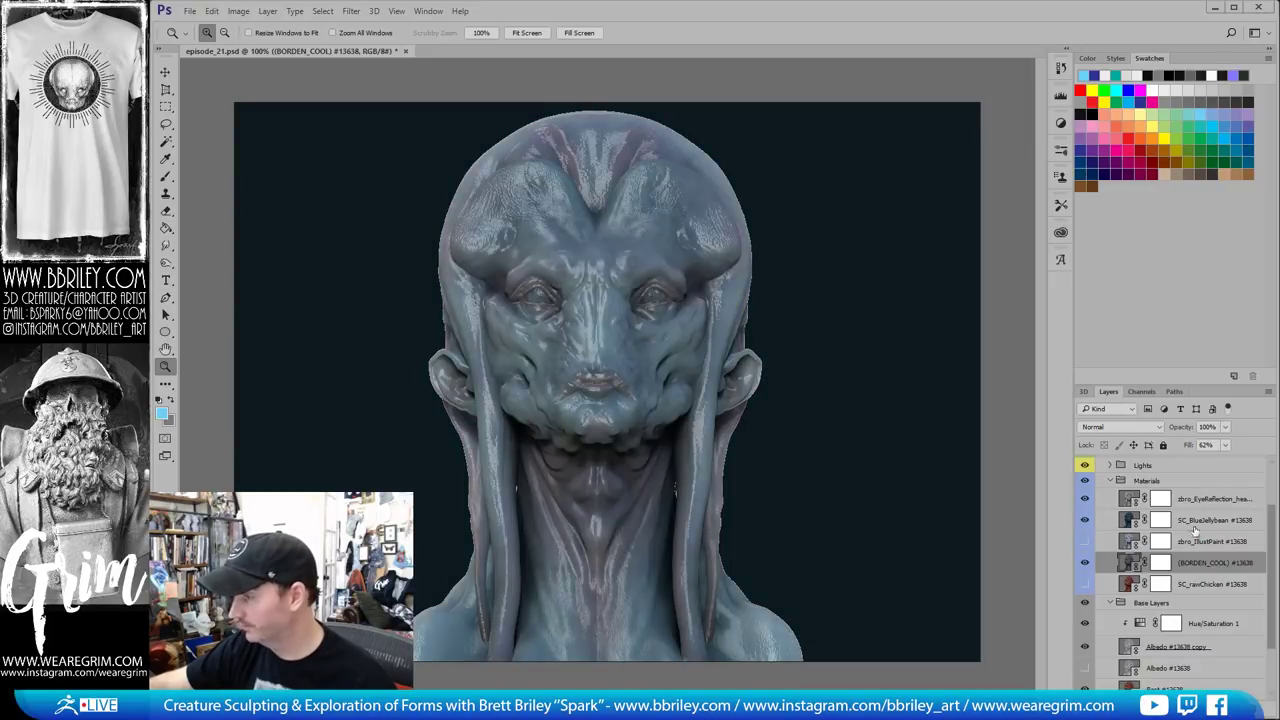
{"action": "left_click", "coordinate": [1200, 520]}
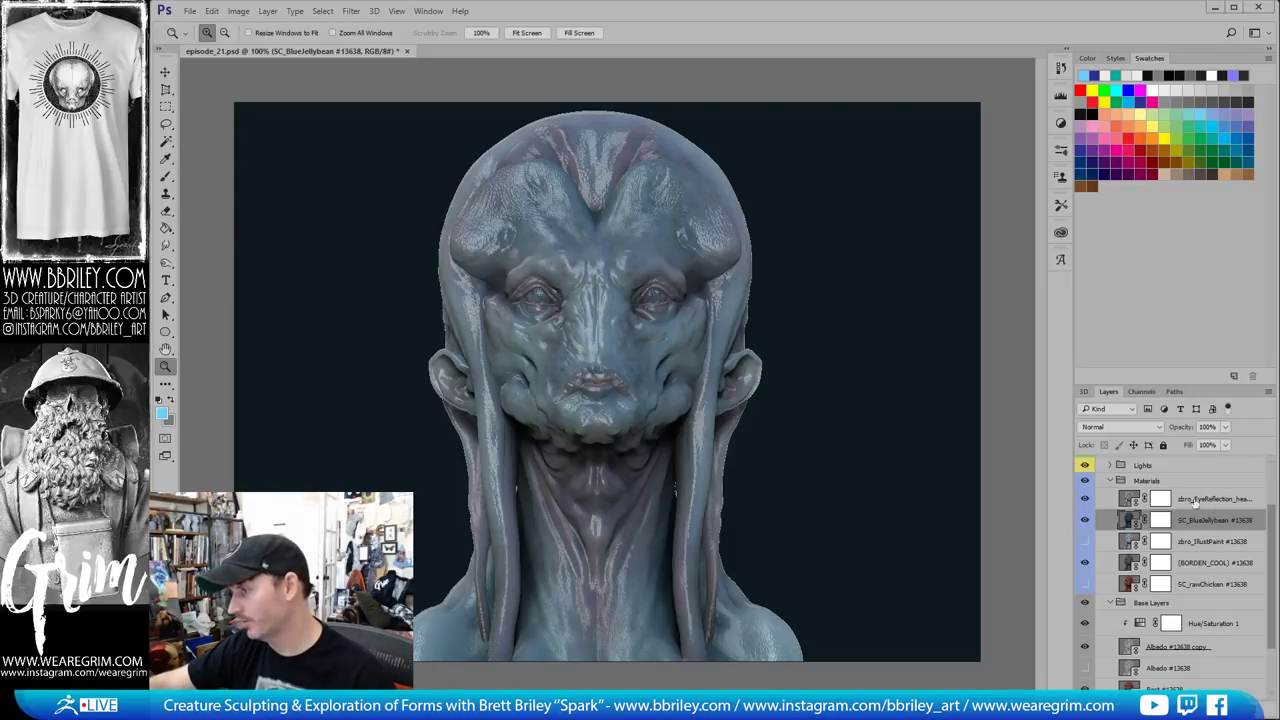
{"action": "left_click", "coordinate": [1136, 427]}
{"action": "left_click", "coordinate": [1136, 427]}
{"action": "scroll", "coordinate": [1136, 430], "scroll_direction": "down", "scroll_amount": 4}
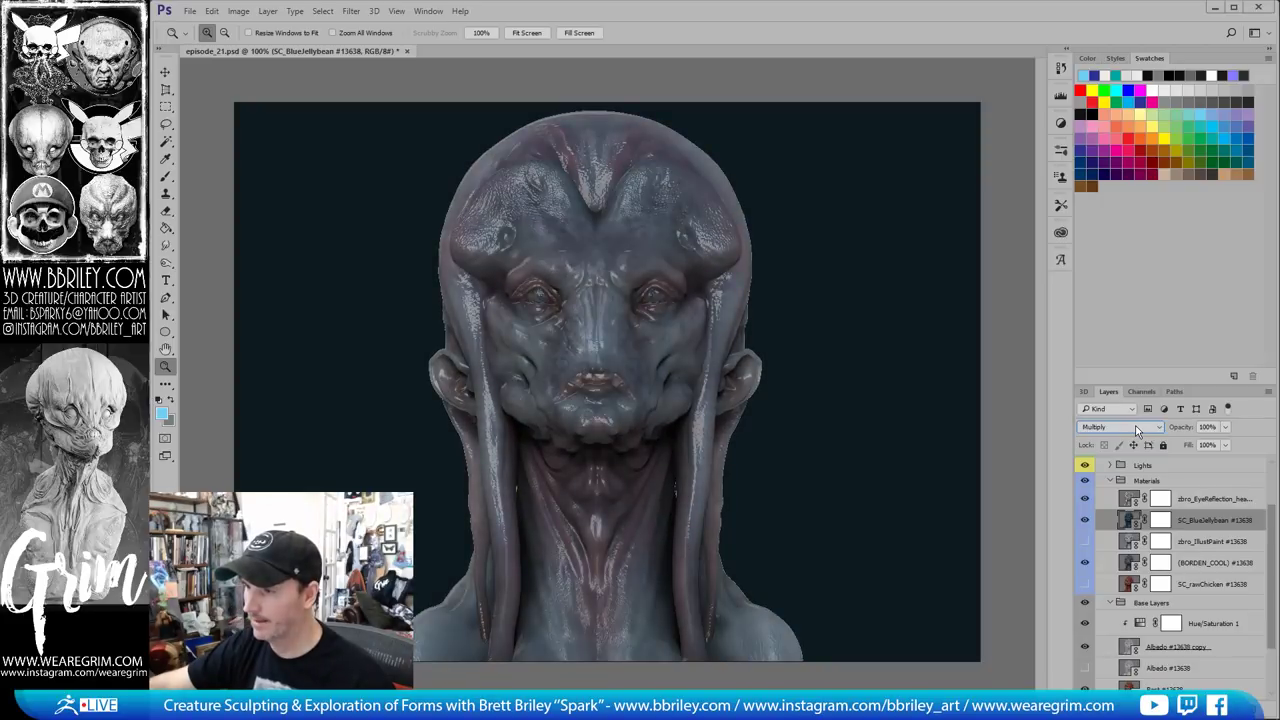
Lower the SC_BlueJellybean layer's opacity to 67% and its fill to 74%
{"action": "left_click", "coordinate": [1226, 445]}
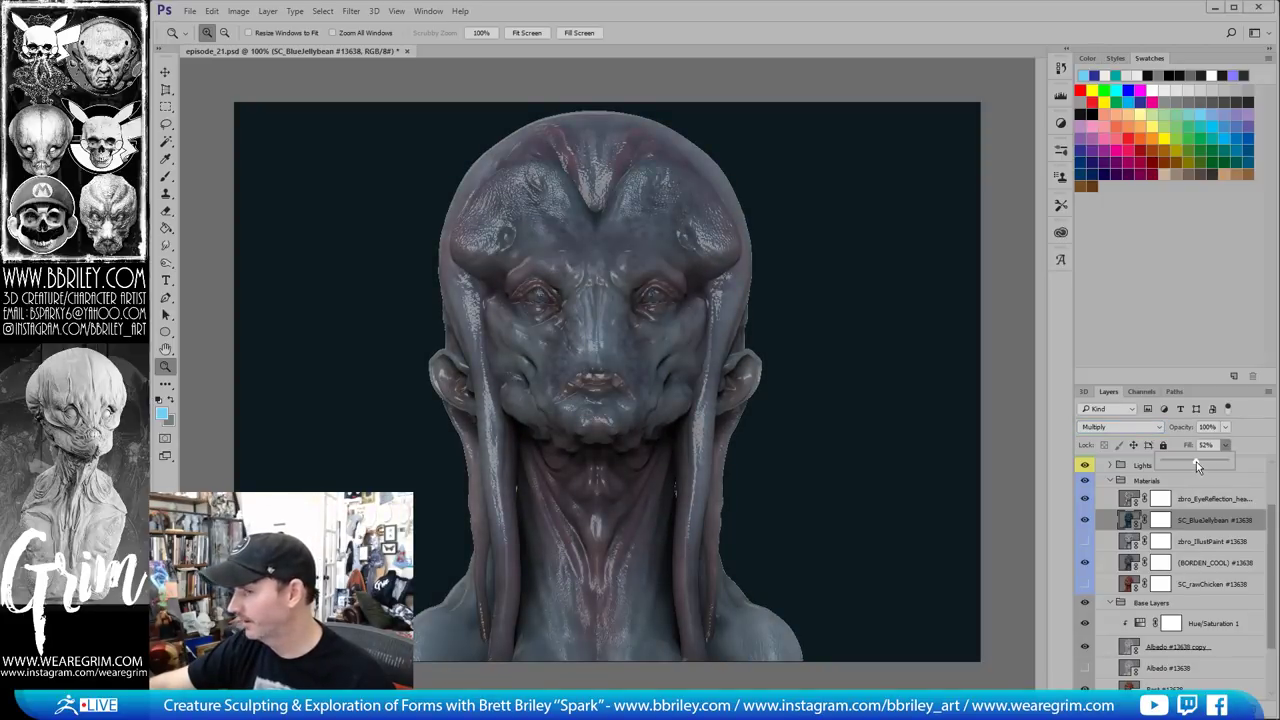
{"action": "left_click", "coordinate": [1228, 427]}
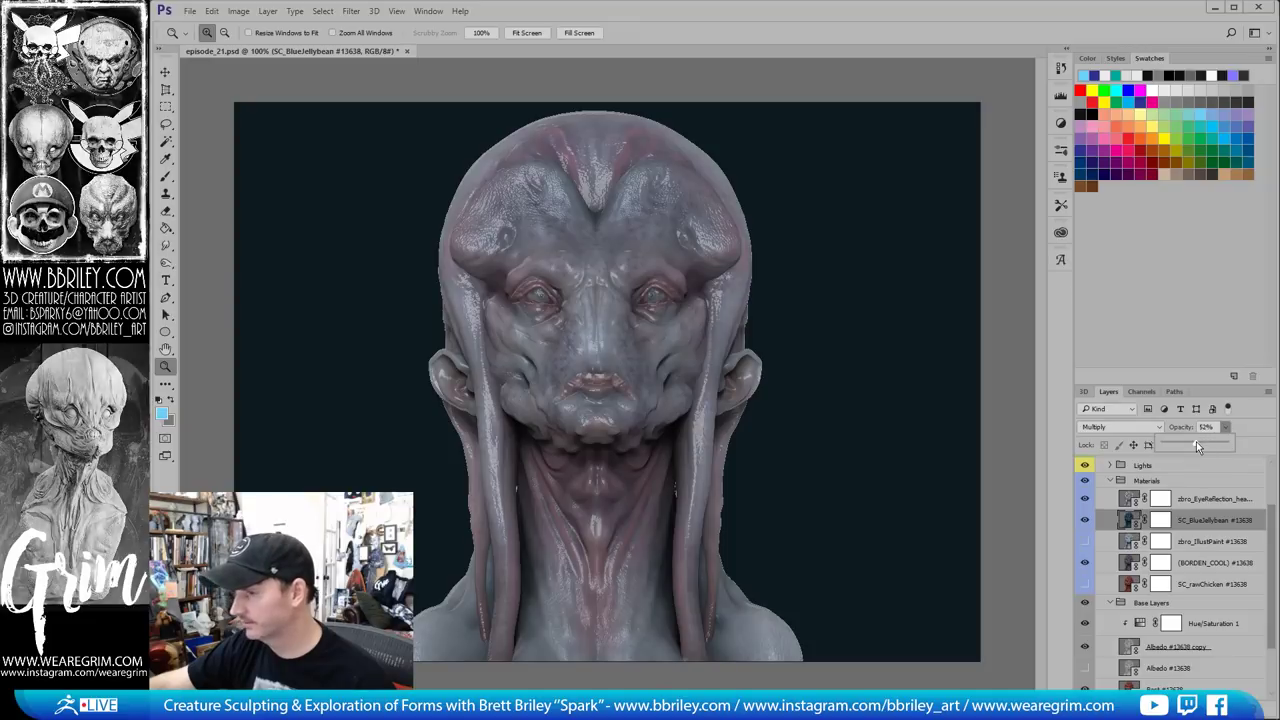
{"action": "left_click_drag", "start_coordinate": [1196, 441], "coordinate": [1206, 446]}
{"action": "left_click", "coordinate": [1241, 451]}
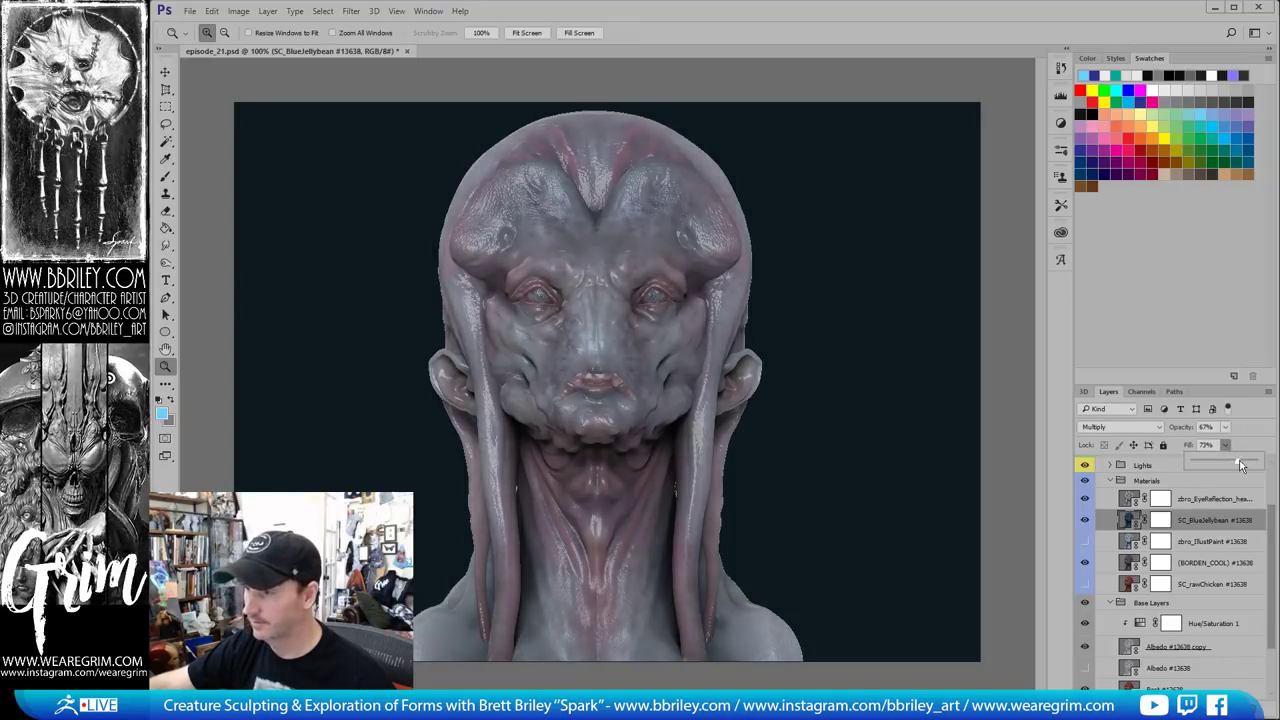
{"action": "left_click_drag", "start_coordinate": [1237, 460], "coordinate": [1239, 460]}
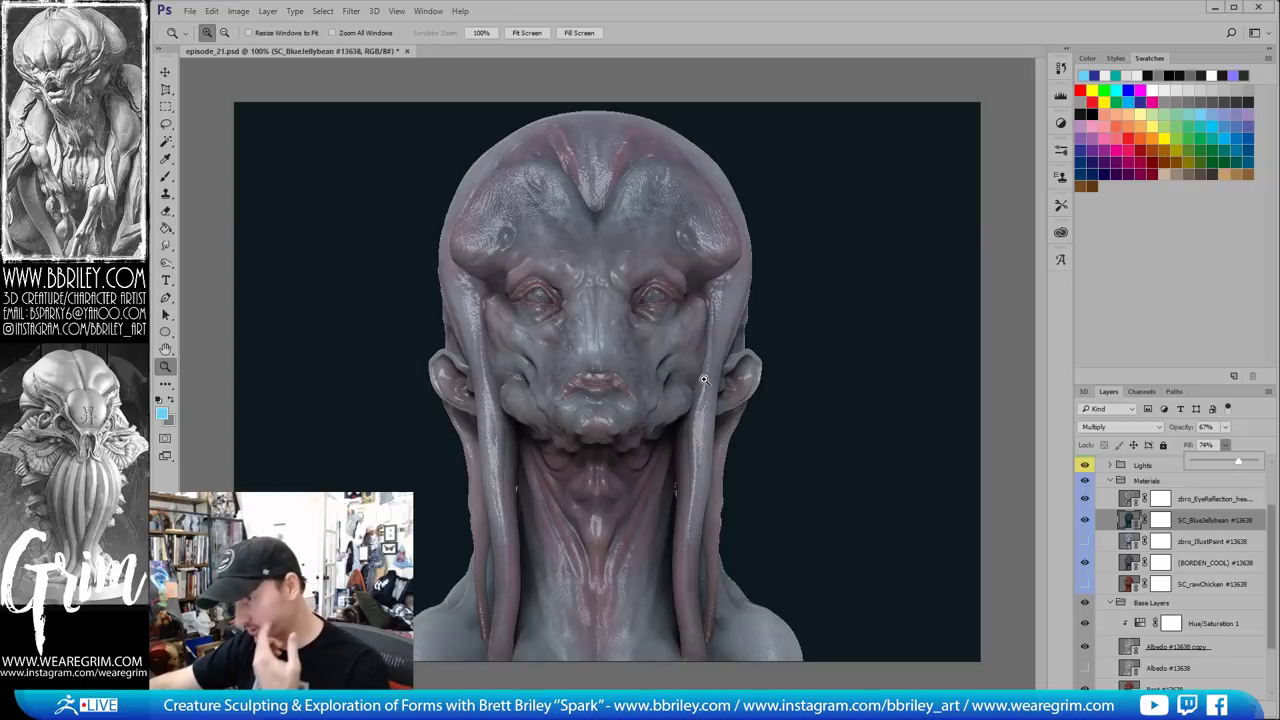
Check the Lights group, expand the Geometry group instead and make its Structure layer visible
{"action": "scroll", "coordinate": [1140, 514], "scroll_direction": "up", "scroll_amount": 2}
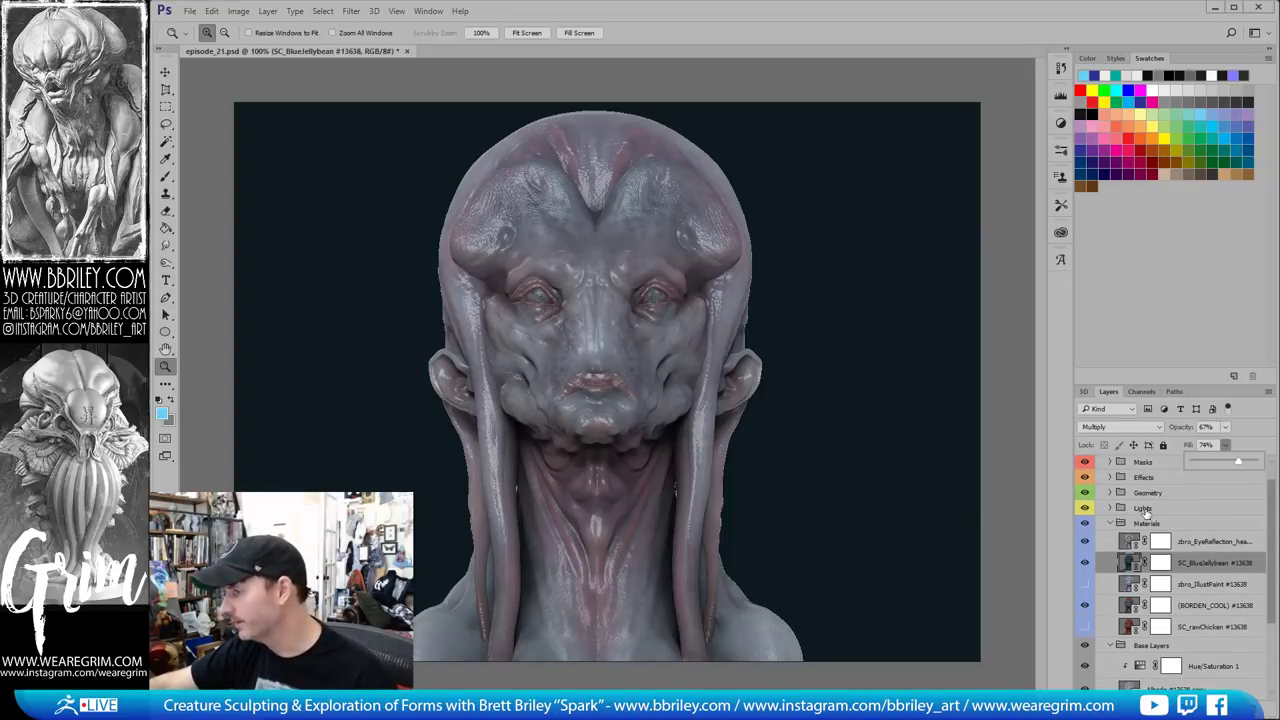
{"action": "left_click", "coordinate": [1114, 509]}
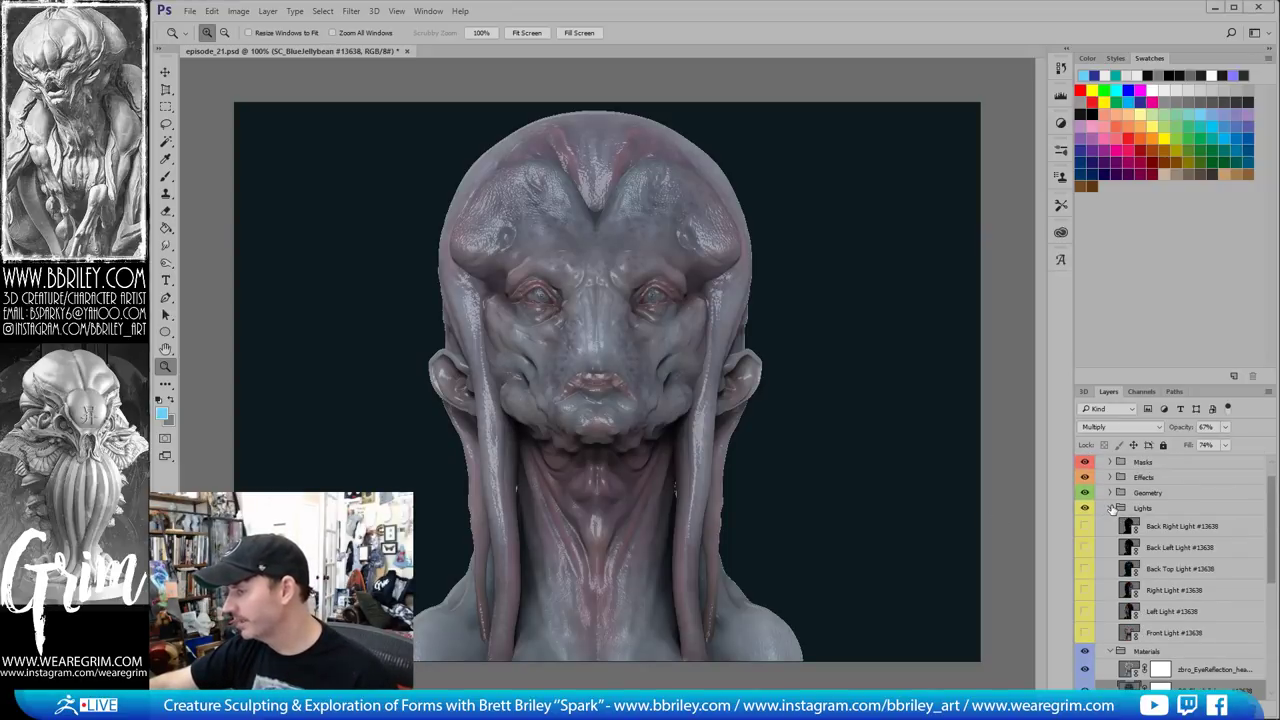
{"action": "left_click", "coordinate": [1111, 508]}
{"action": "left_click", "coordinate": [1111, 493]}
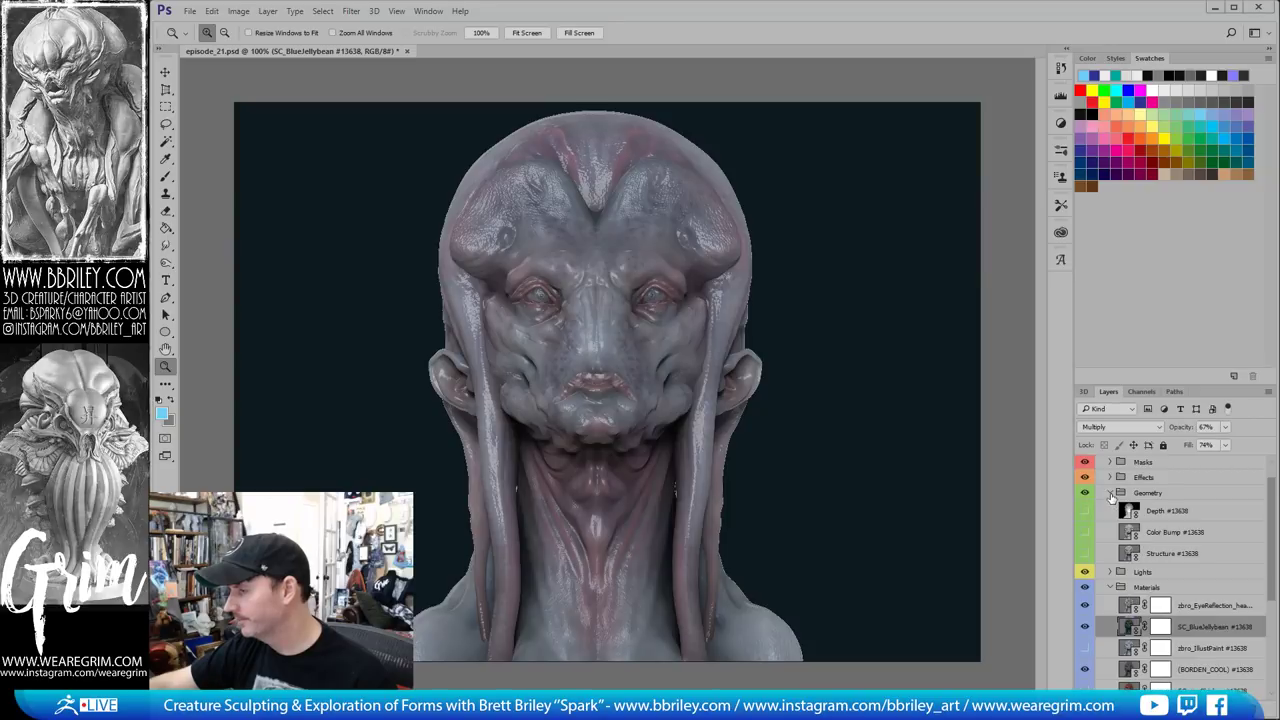
{"action": "left_click", "coordinate": [1084, 553]}
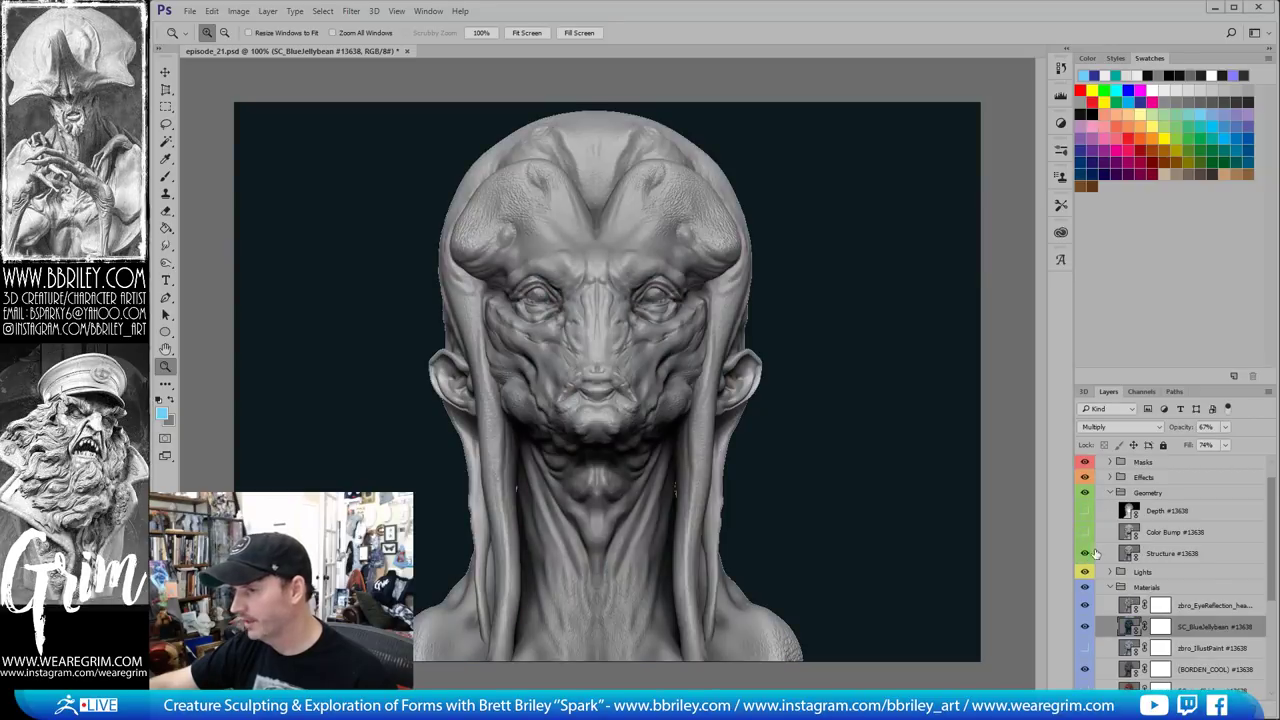
Try different blend modes on the Structure layer and settle on Overlay
{"action": "left_click", "coordinate": [1180, 557]}
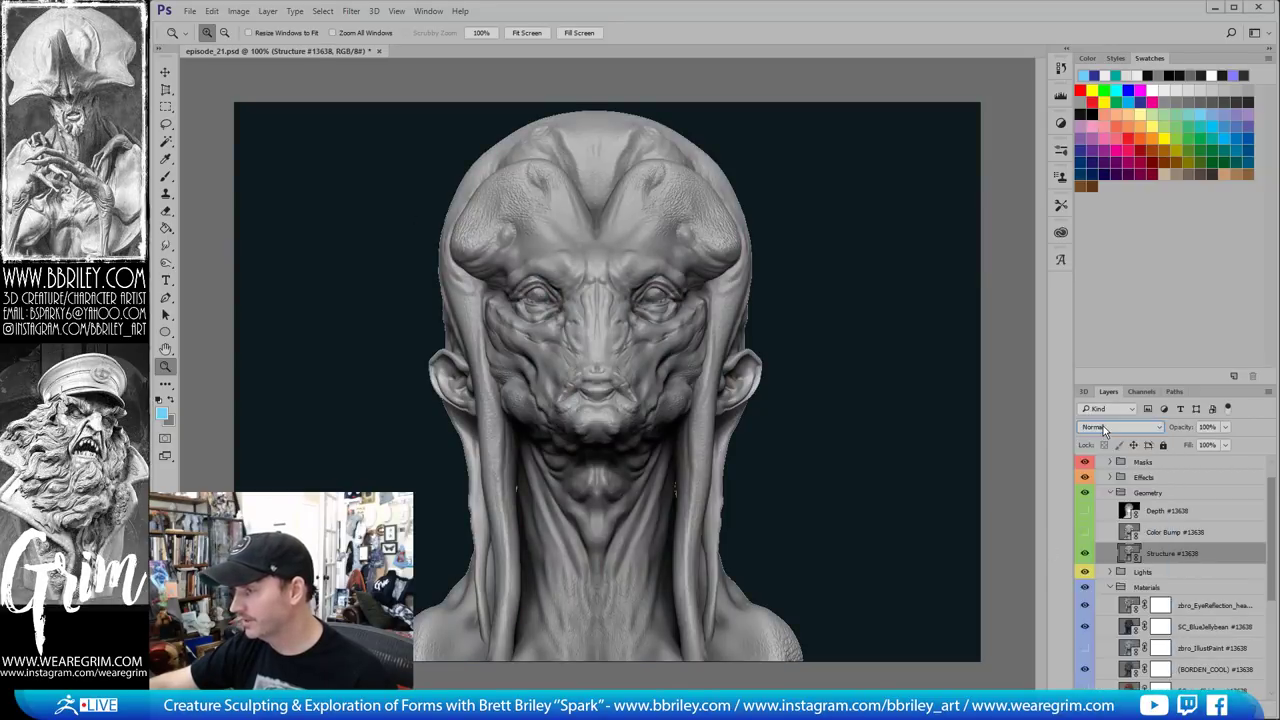
{"action": "scroll", "coordinate": [1104, 430], "scroll_direction": "down", "scroll_amount": 1}
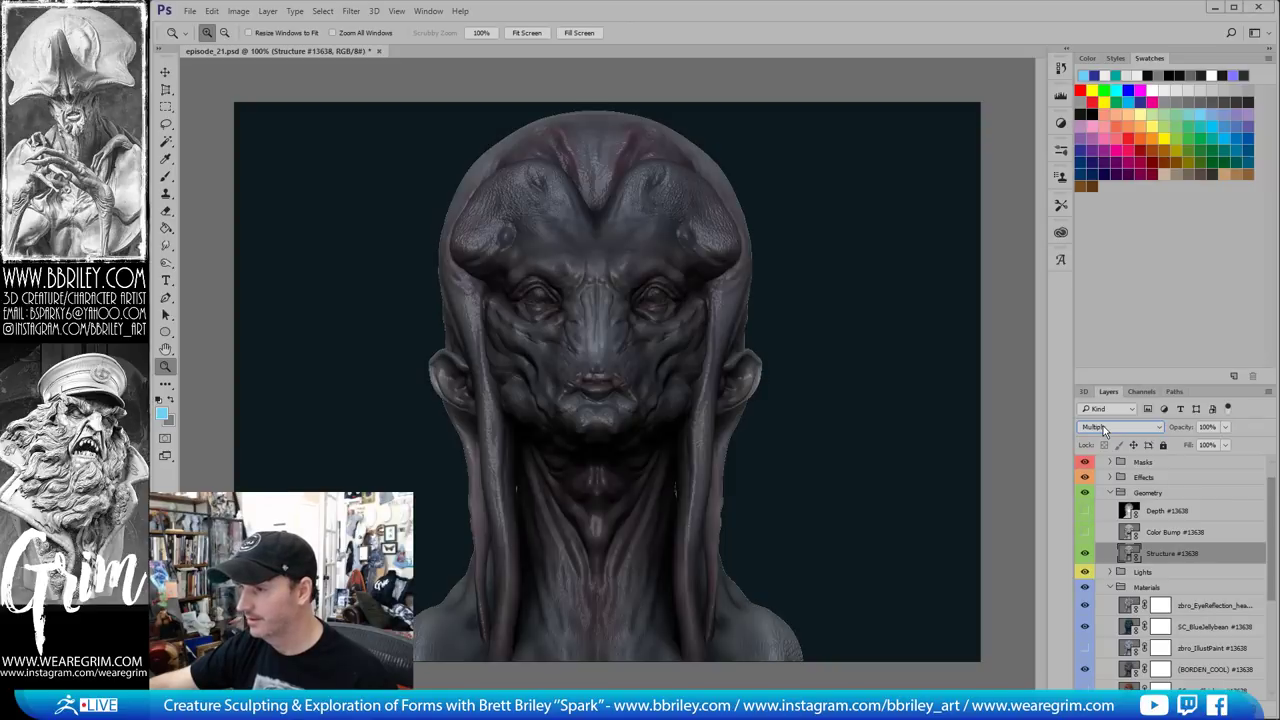
{"action": "scroll", "coordinate": [1104, 430], "scroll_direction": "down", "scroll_amount": 1}
{"action": "scroll", "coordinate": [1104, 430], "scroll_direction": "up", "scroll_amount": 1}
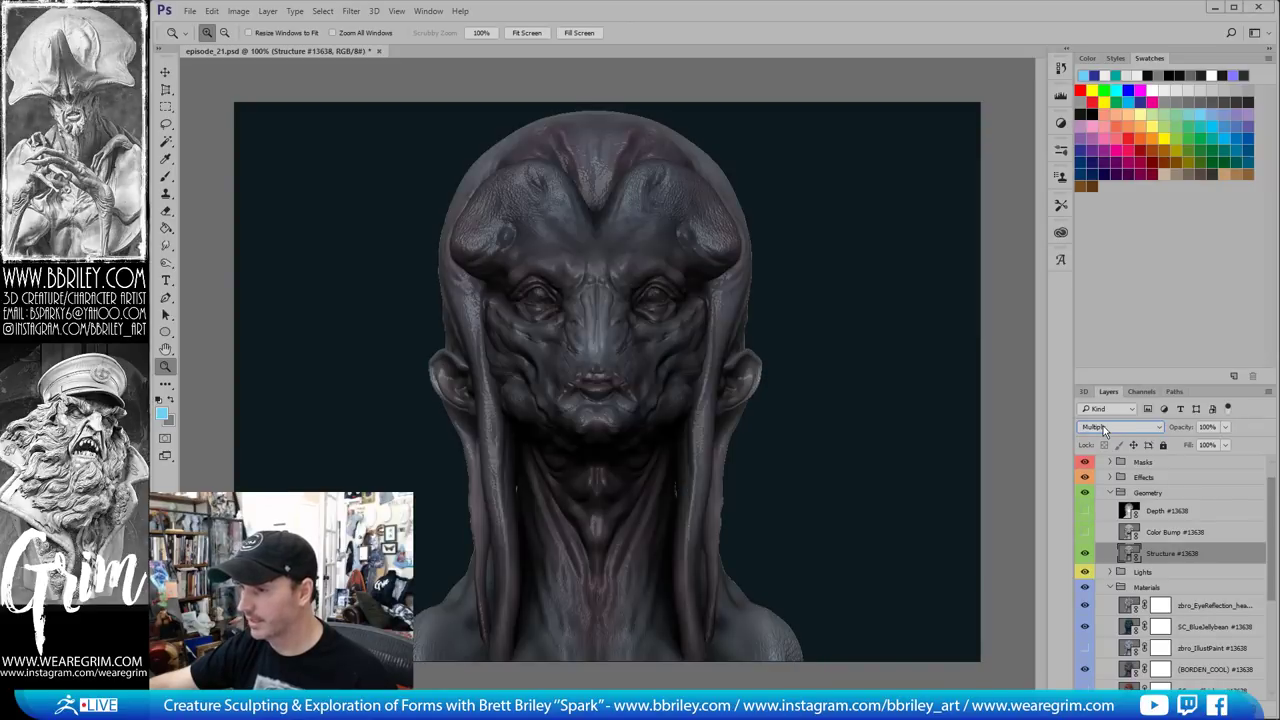
{"action": "scroll", "coordinate": [1104, 430], "scroll_direction": "down", "scroll_amount": 4}
{"action": "scroll", "coordinate": [1104, 430], "scroll_direction": "down", "scroll_amount": 1}
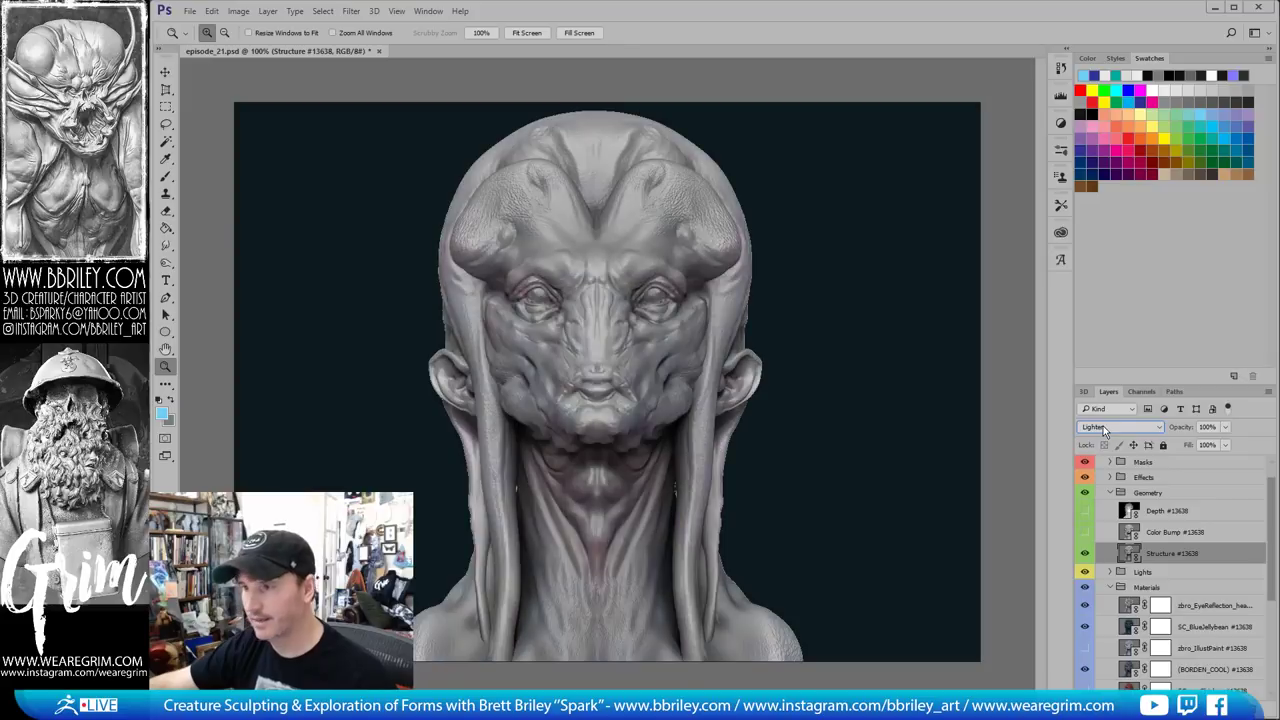
{"action": "scroll", "coordinate": [1104, 429], "scroll_direction": "down", "scroll_amount": 1}
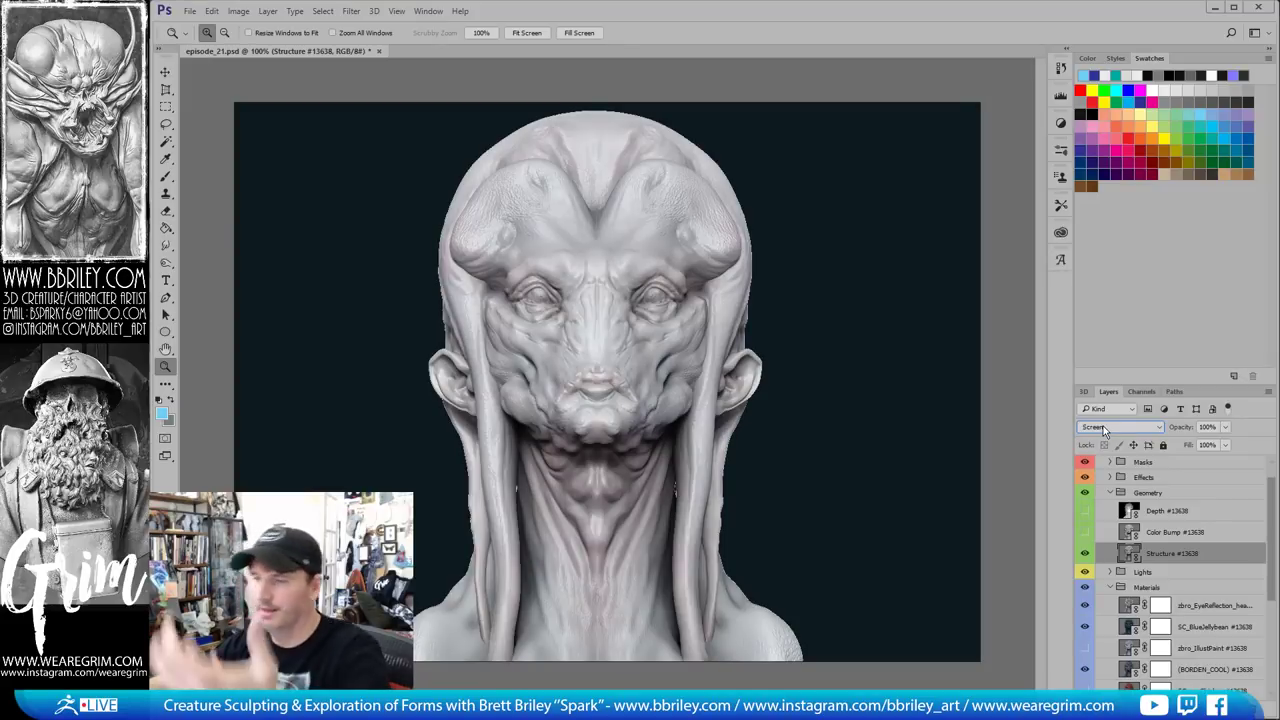
{"action": "scroll", "coordinate": [1104, 429], "scroll_direction": "down", "scroll_amount": 3}
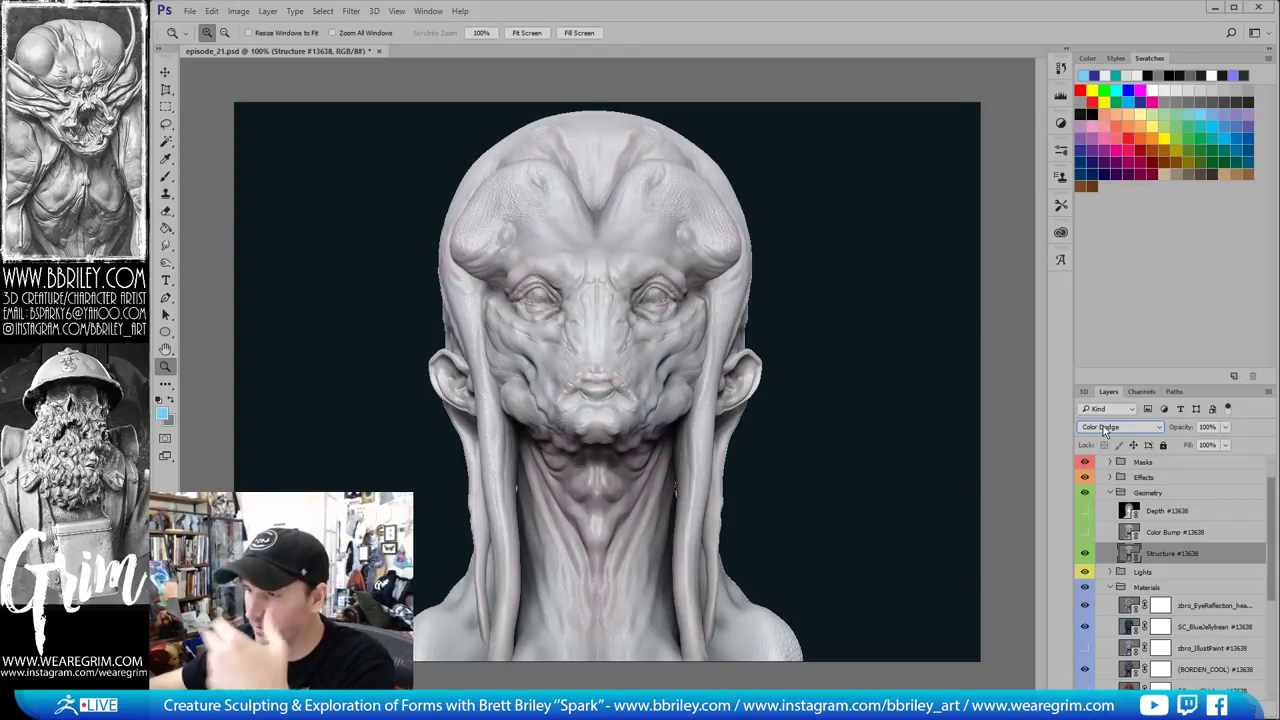
{"action": "scroll", "coordinate": [1104, 429], "scroll_direction": "down", "scroll_amount": 1}
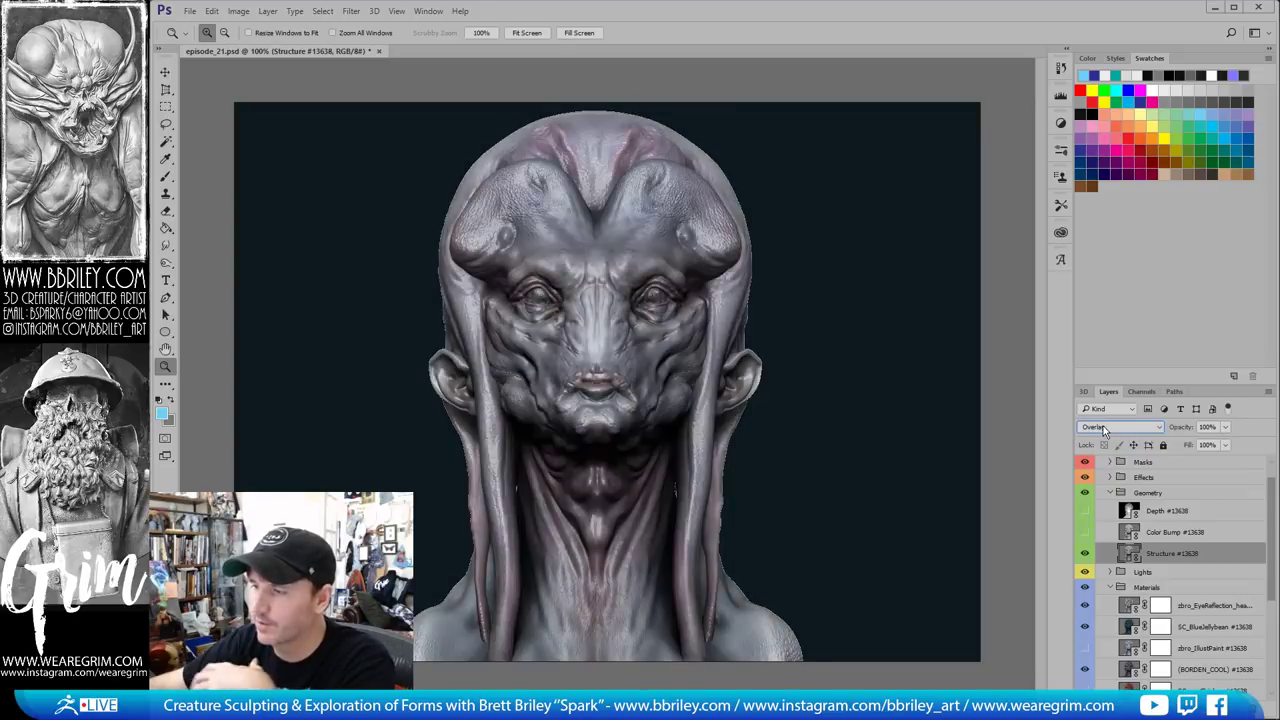
Switch the Structure layer off and on repeatedly to compare the image with and without its overlay
{"action": "left_click", "coordinate": [1085, 553]}
{"action": "left_click", "coordinate": [1085, 553]}
{"action": "left_click", "coordinate": [1085, 553]}
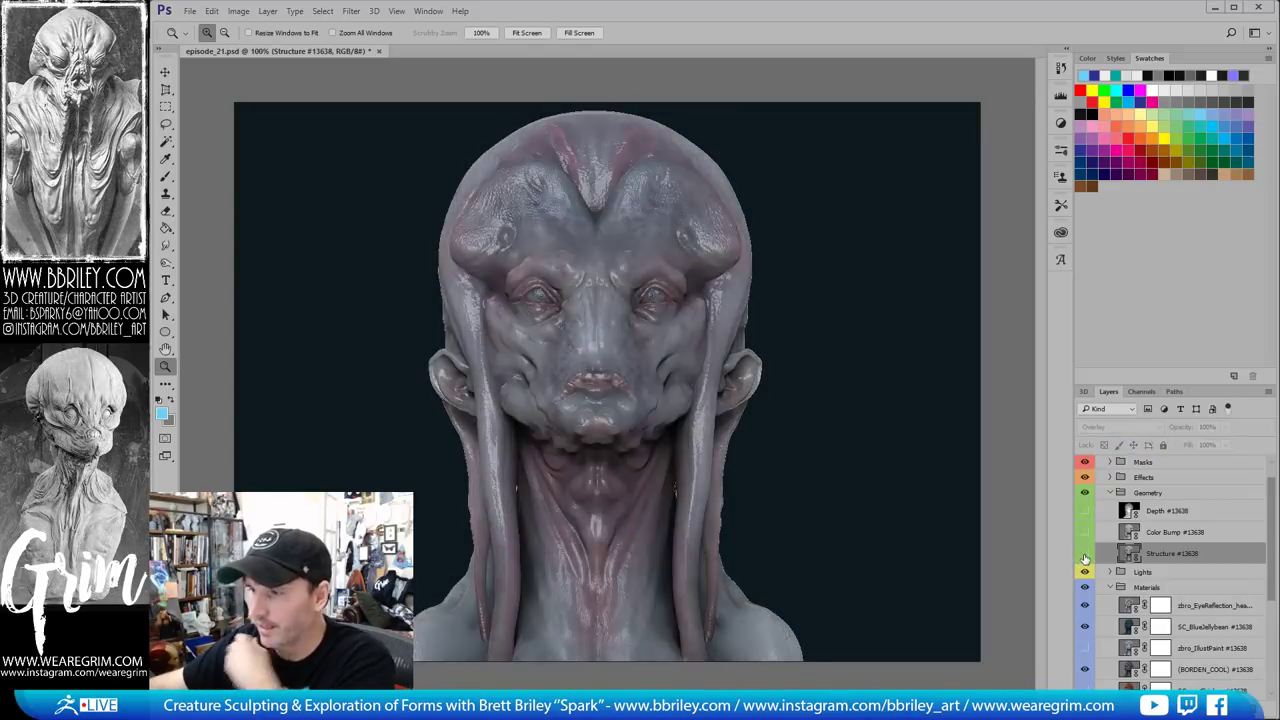
{"action": "left_click", "coordinate": [1085, 553]}
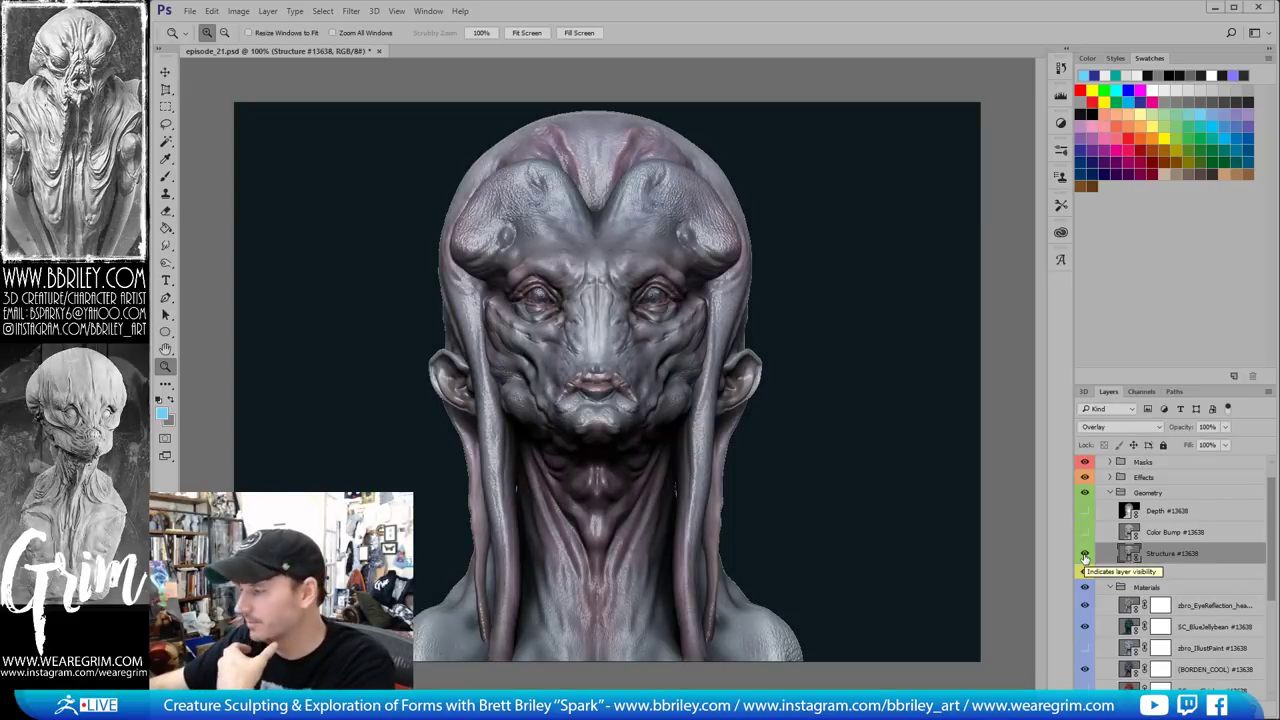
{"action": "left_click", "coordinate": [1085, 554]}
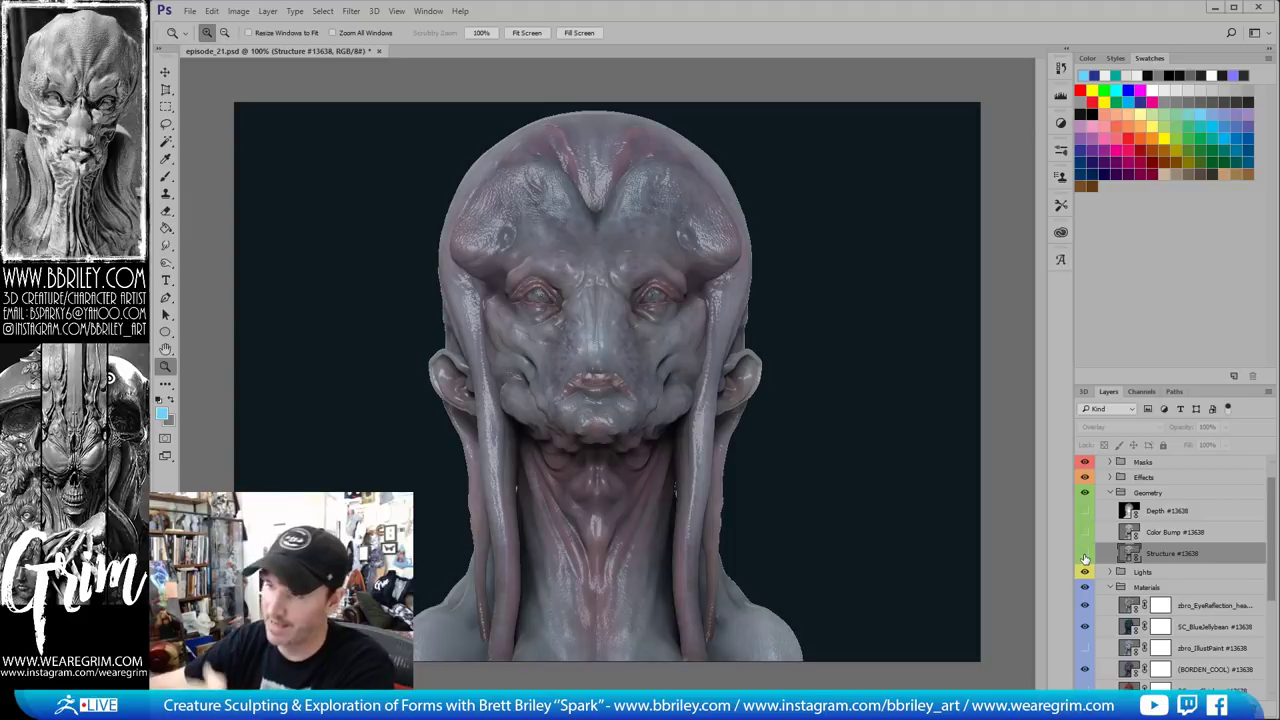
{"action": "left_click", "coordinate": [1085, 553]}
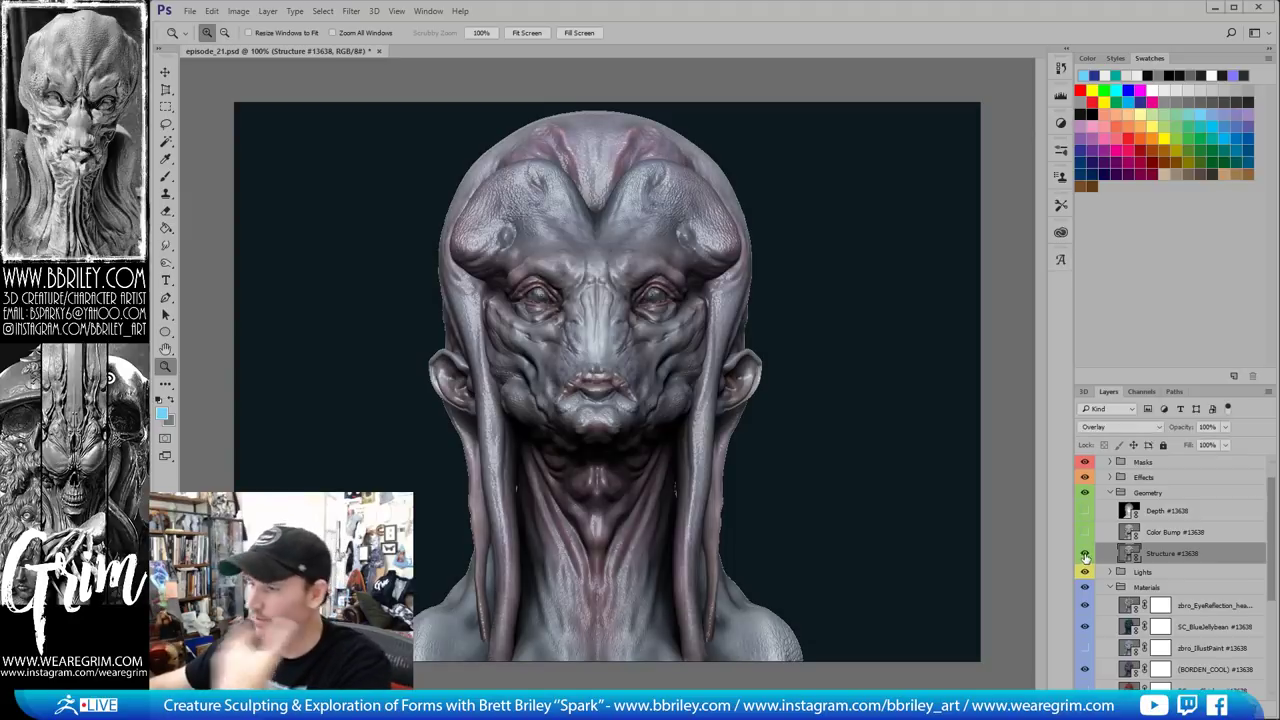
Set the Structure layer's opacity to 67% and its fill to 52%, and hide the layer to compare the effect
{"action": "left_click", "coordinate": [1226, 445]}
{"action": "left_click_drag", "start_coordinate": [1232, 460], "coordinate": [1187, 463]}
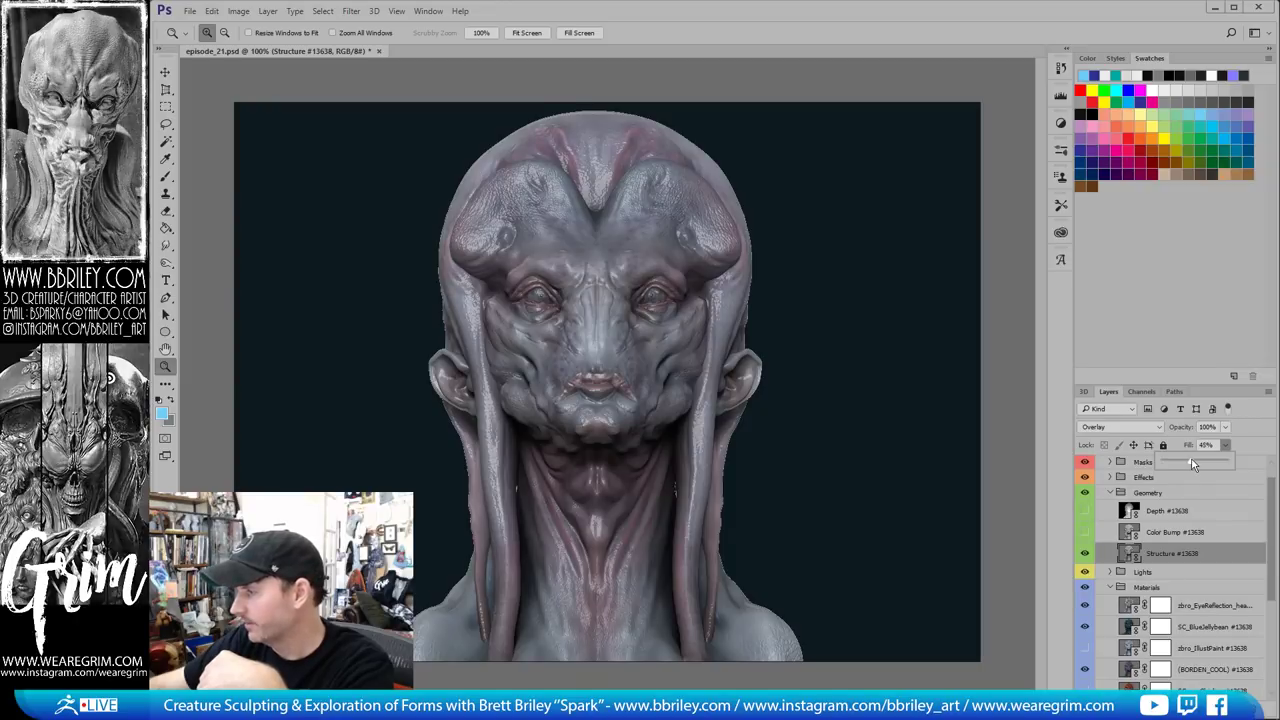
{"action": "left_click", "coordinate": [1226, 427]}
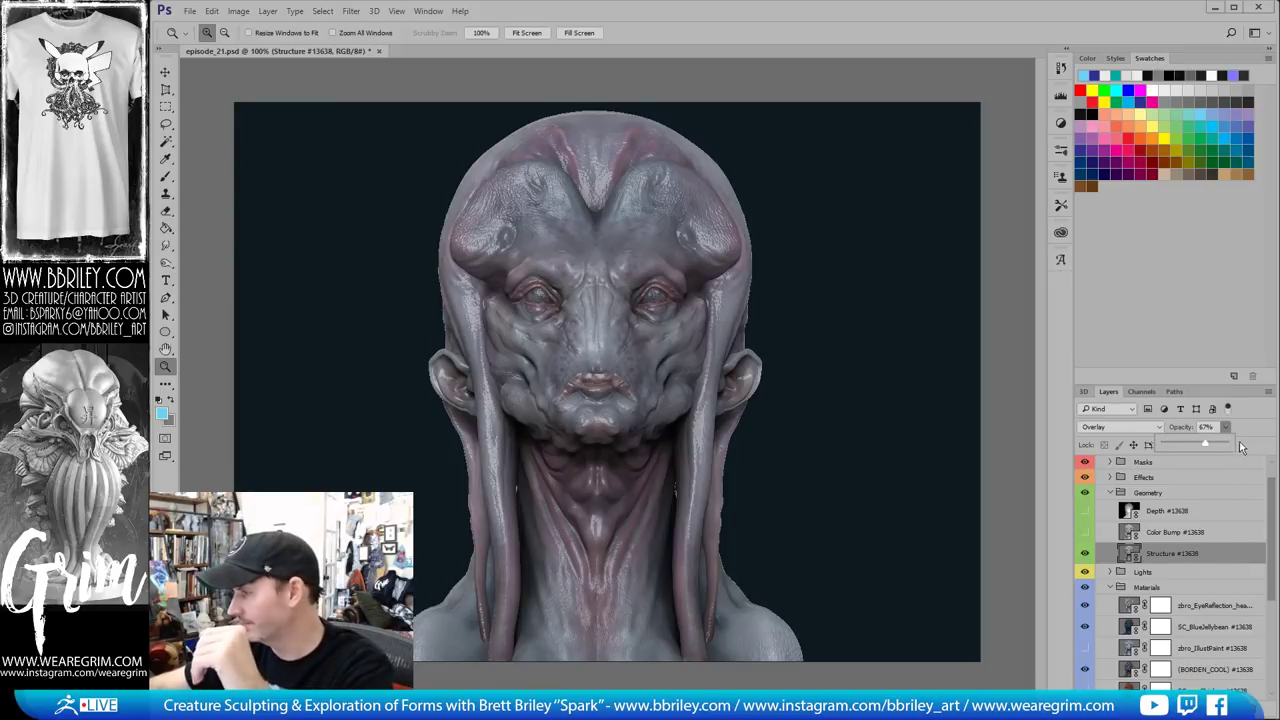
{"action": "left_click", "coordinate": [1226, 445]}
{"action": "left_click_drag", "start_coordinate": [1226, 460], "coordinate": [1237, 463]}
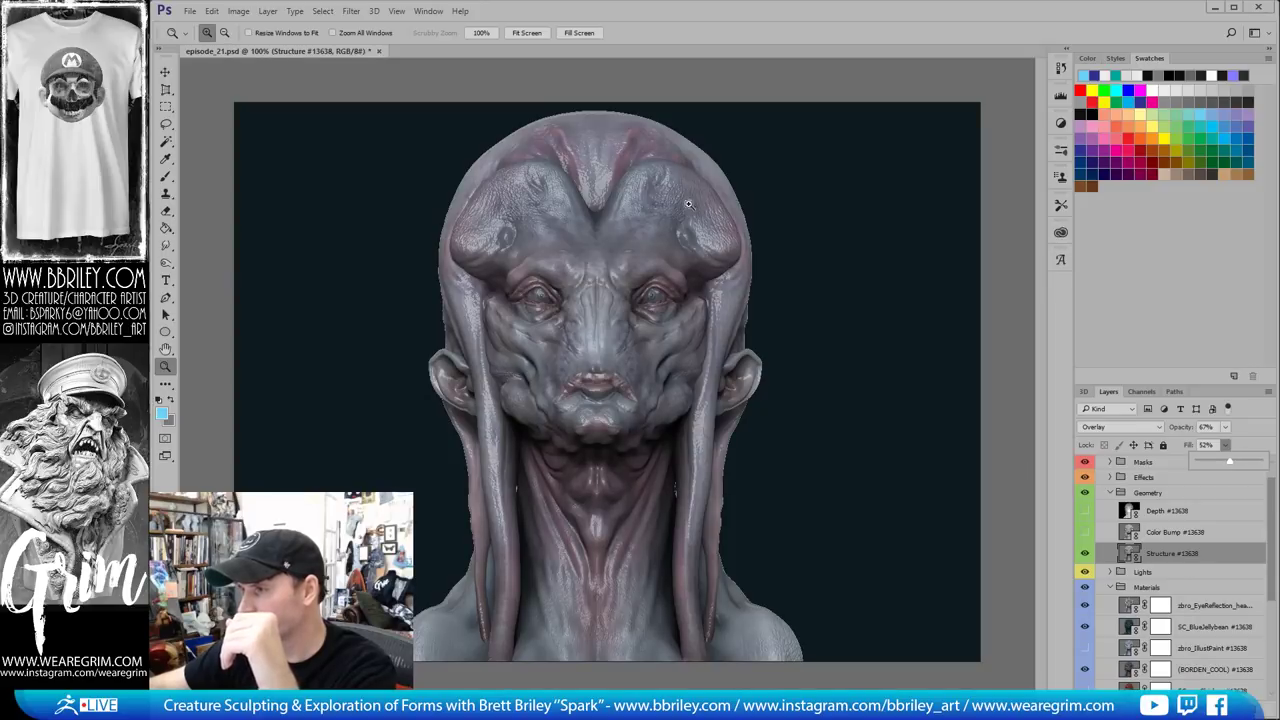
{"action": "left_click", "coordinate": [1084, 553]}
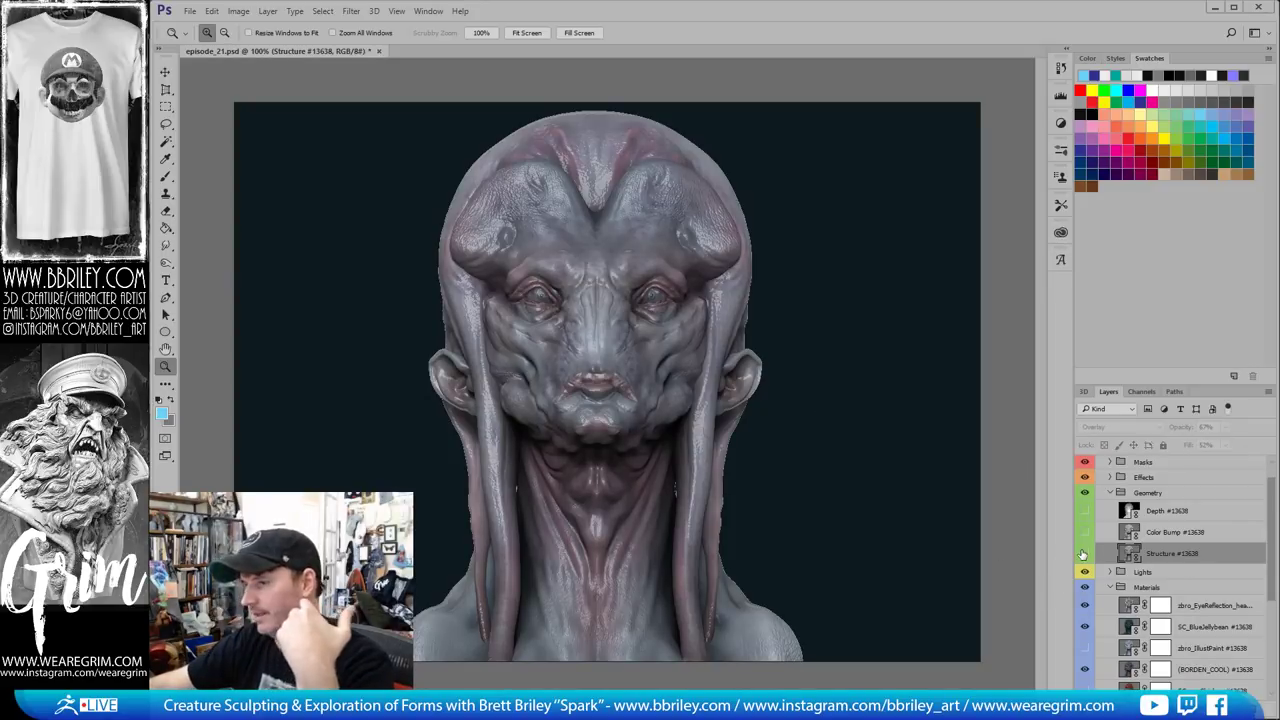
Turn the Structure layer back on, then make the Color Bump layer visible and select it
{"action": "left_click", "coordinate": [1084, 553]}
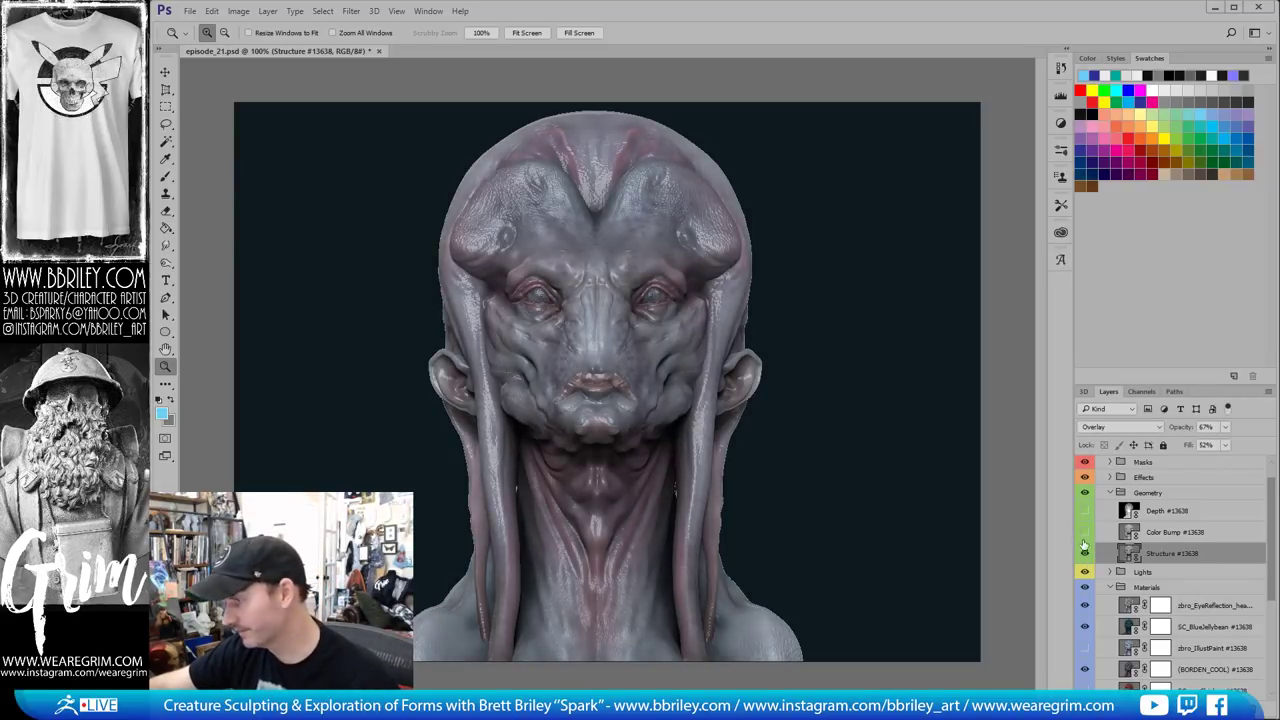
{"action": "left_click", "coordinate": [1084, 532]}
{"action": "left_click", "coordinate": [1175, 532]}
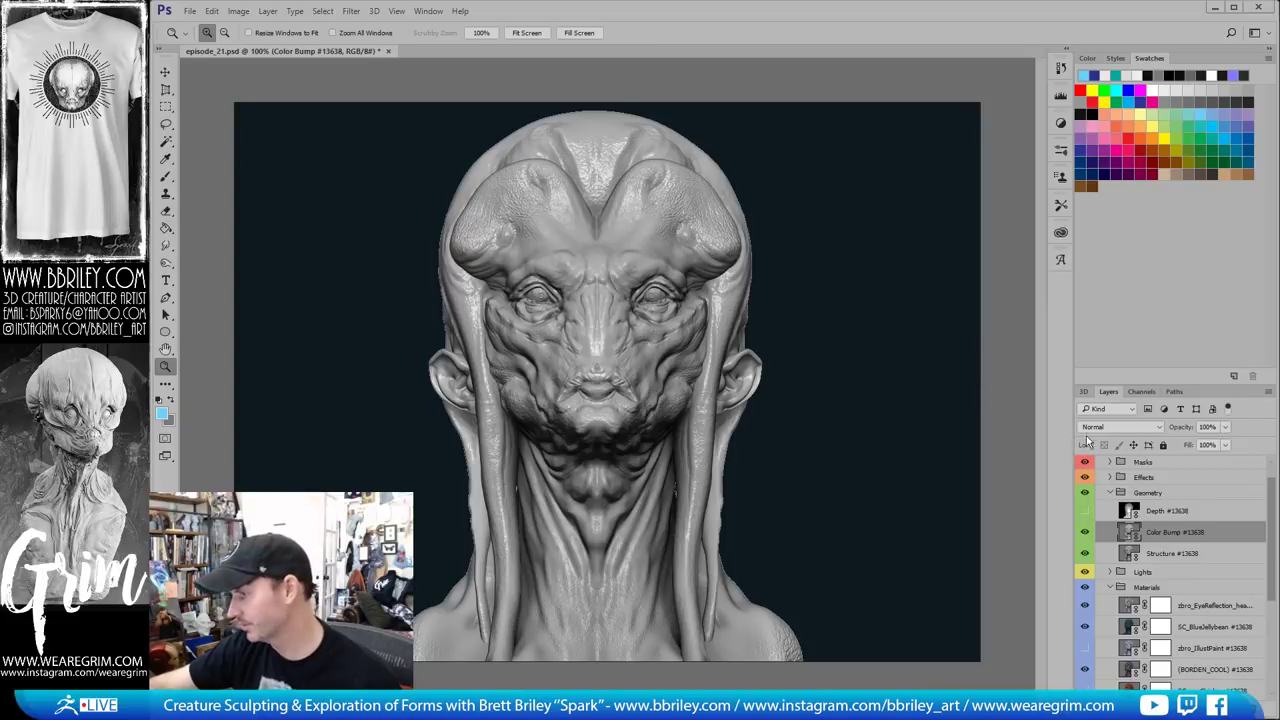
Try blend modes such as Multiply, Color Dodge, Overlay, Hard Light, Linear Light, Hard Mix and Exclusion on the Color Bump layer, stopping at Difference
{"action": "left_click", "coordinate": [1118, 427]}
{"action": "left_click", "coordinate": [1100, 458]}
{"action": "scroll", "coordinate": [1091, 430], "scroll_direction": "down", "scroll_amount": 5}
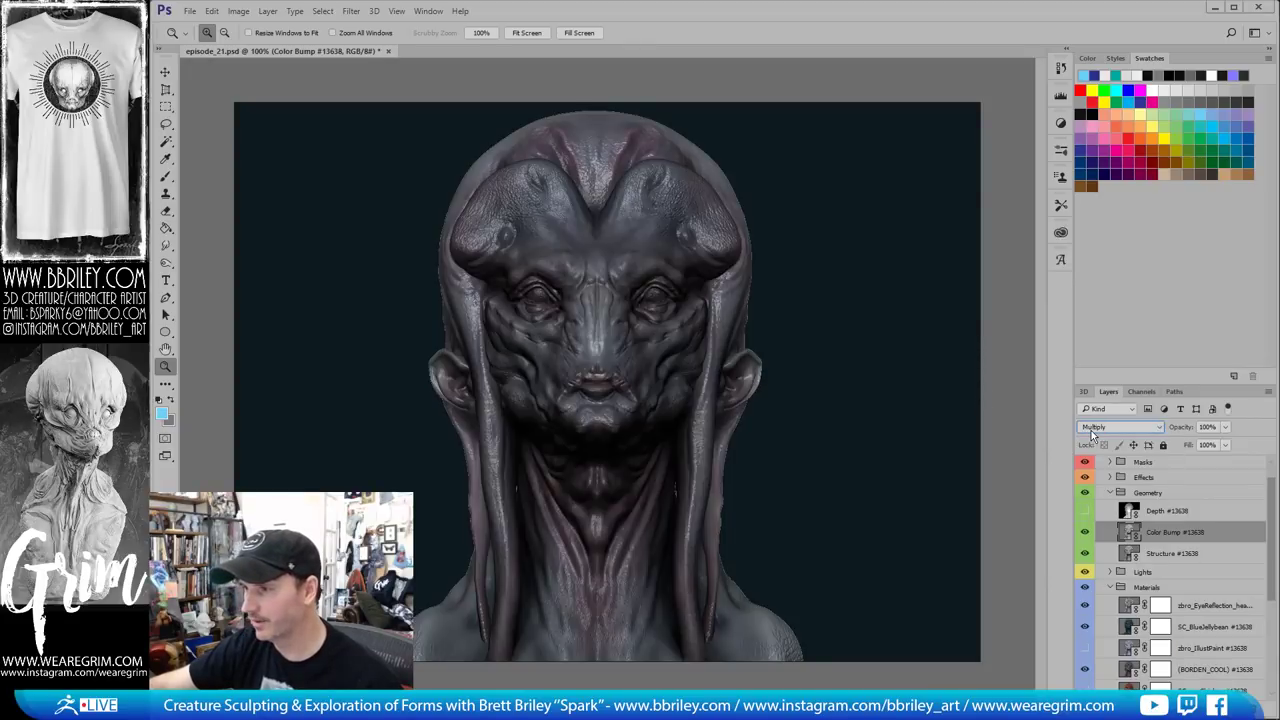
{"action": "scroll", "coordinate": [1091, 430], "scroll_direction": "down", "scroll_amount": 3}
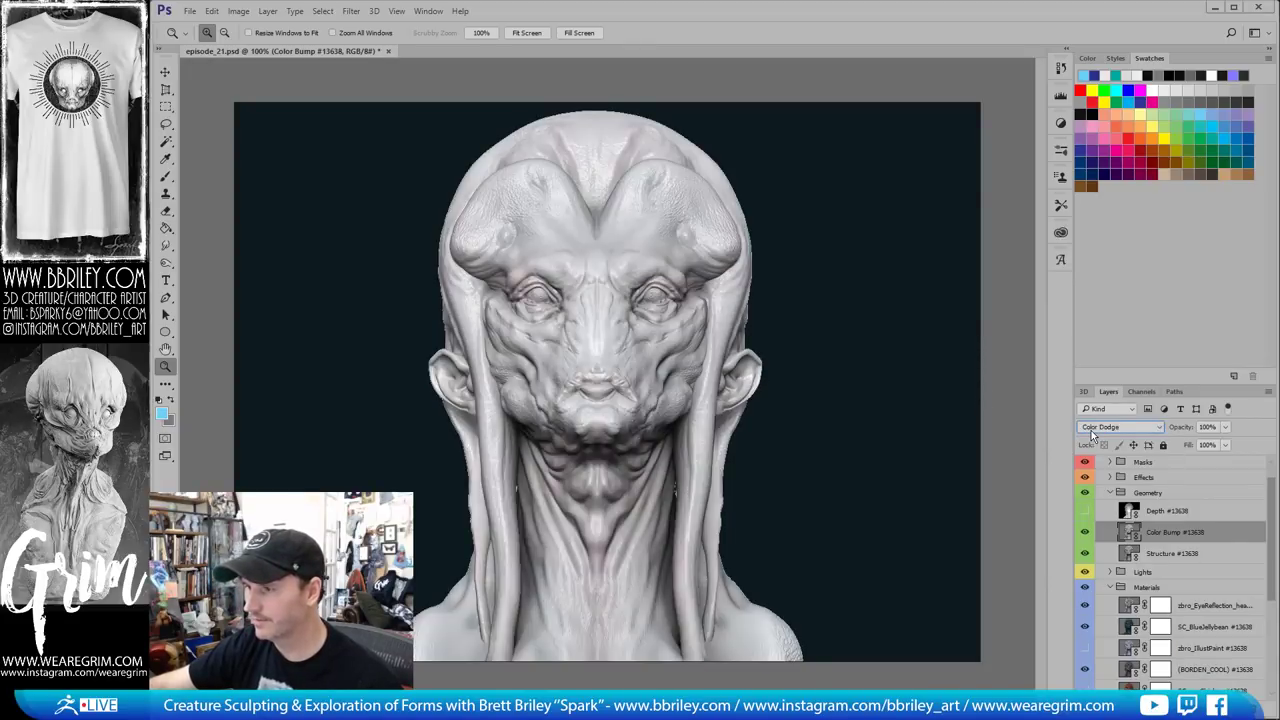
{"action": "scroll", "coordinate": [1091, 430], "scroll_direction": "down", "scroll_amount": 3}
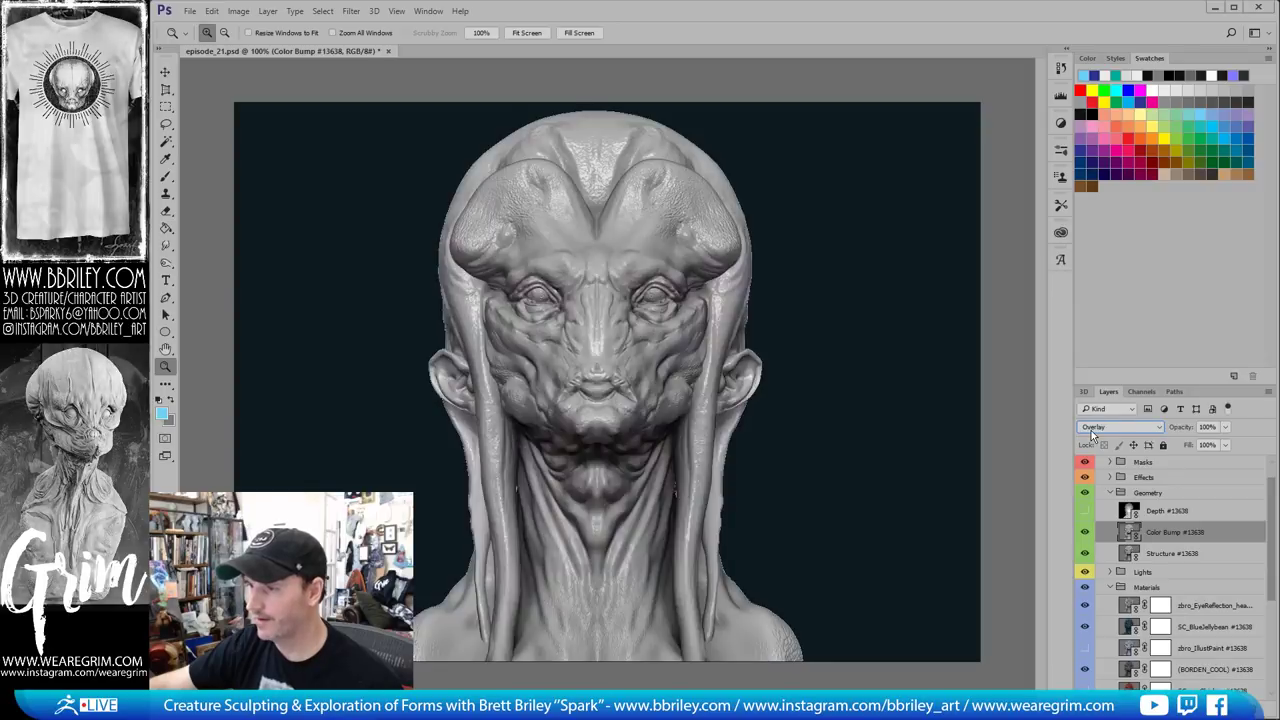
{"action": "scroll", "coordinate": [1091, 430], "scroll_direction": "down", "scroll_amount": 1}
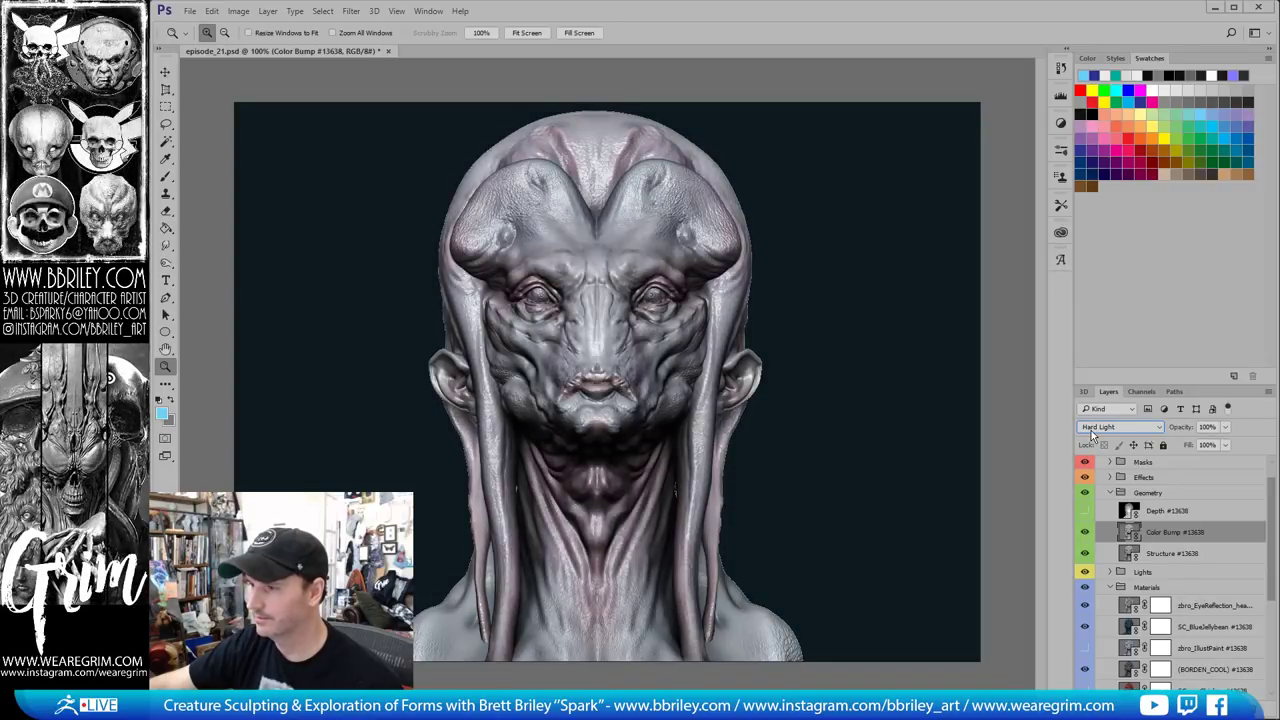
{"action": "scroll", "coordinate": [1091, 430], "scroll_direction": "down", "scroll_amount": 1}
{"action": "scroll", "coordinate": [1091, 430], "scroll_direction": "down", "scroll_amount": 1}
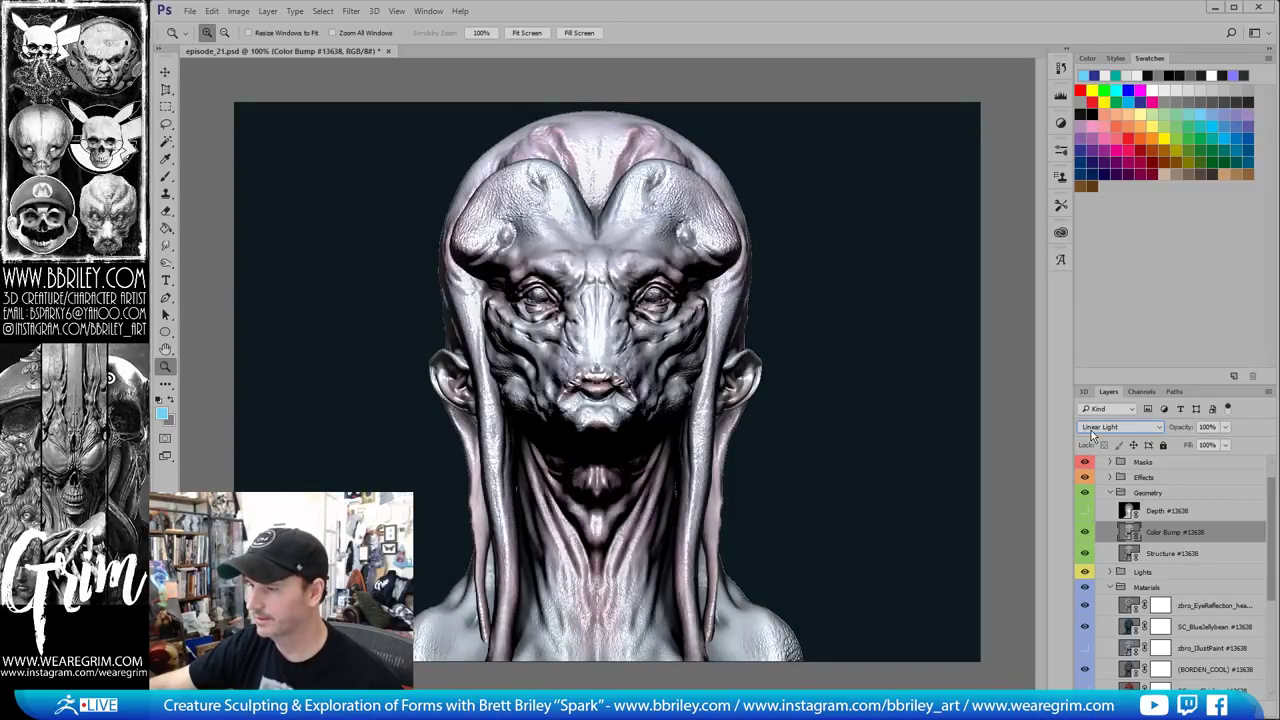
{"action": "scroll", "coordinate": [1091, 430], "scroll_direction": "down", "scroll_amount": 1}
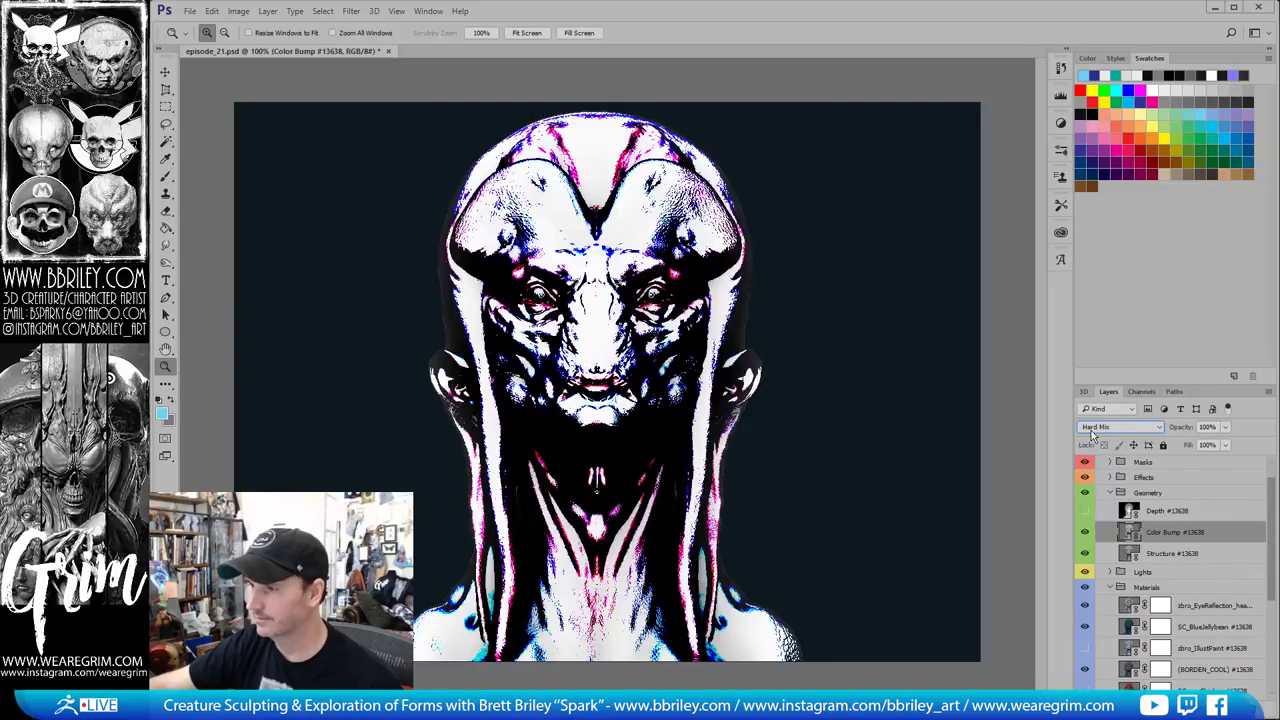
{"action": "scroll", "coordinate": [1091, 430], "scroll_direction": "down", "scroll_amount": 1}
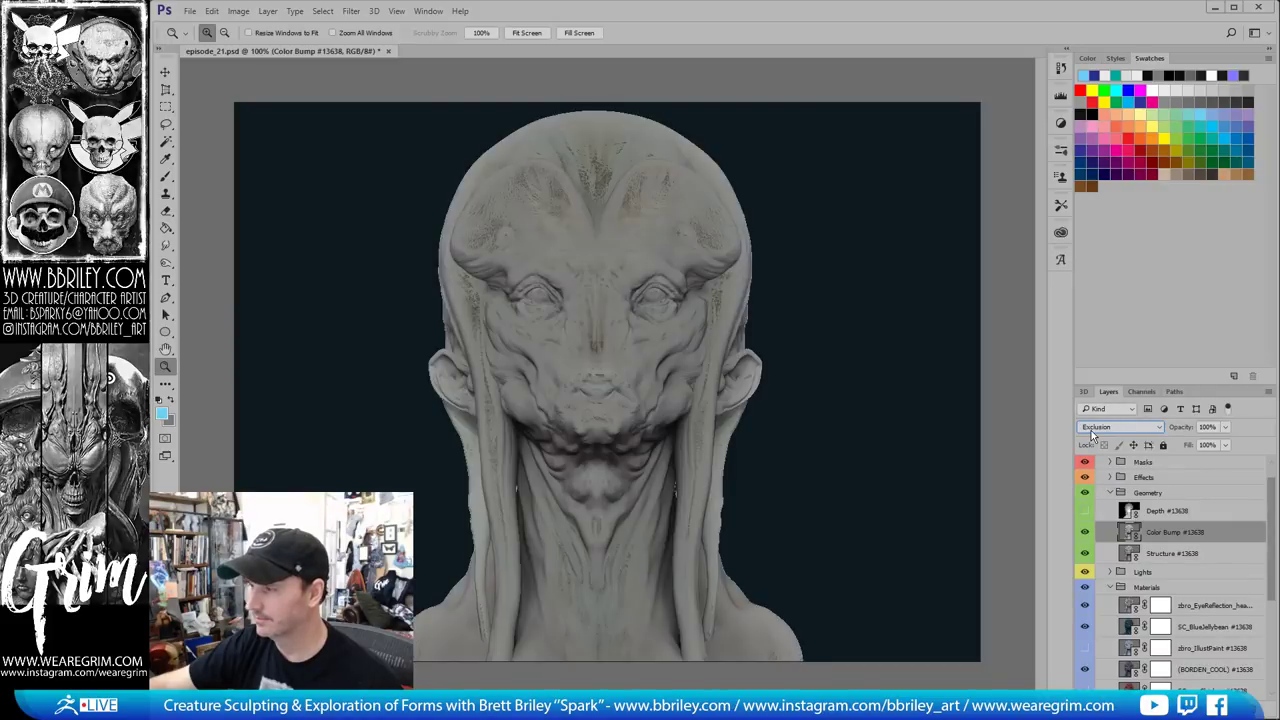
{"action": "scroll", "coordinate": [1091, 430], "scroll_direction": "up", "scroll_amount": 2}
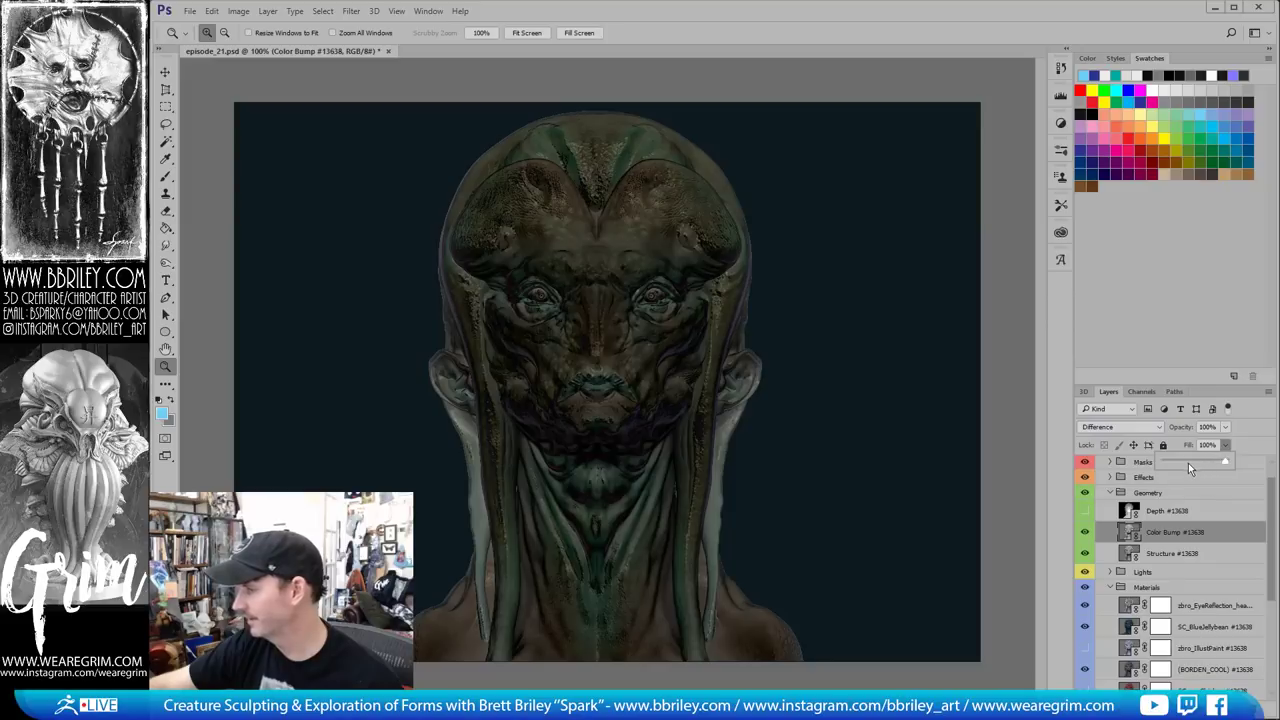
Set the Color Bump layer's fill to 46% and change its blend mode to Overlay
{"action": "left_click", "coordinate": [1188, 462]}
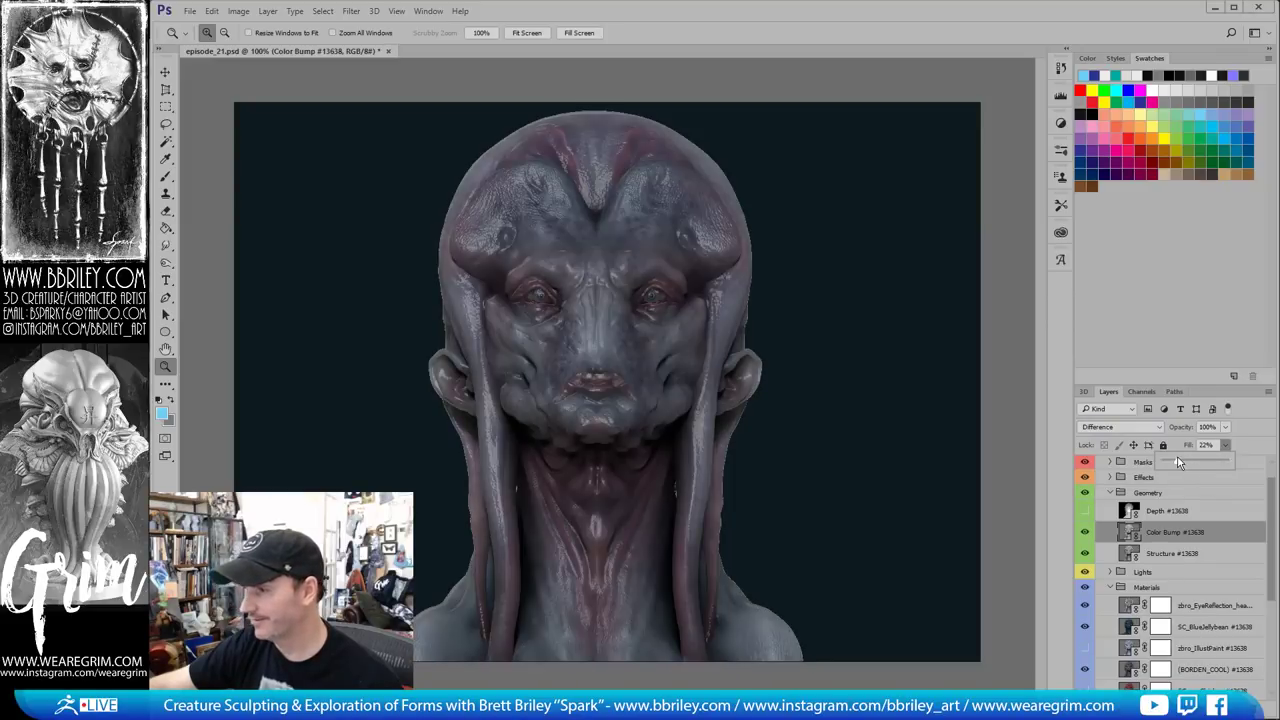
{"action": "left_click", "coordinate": [1130, 430]}
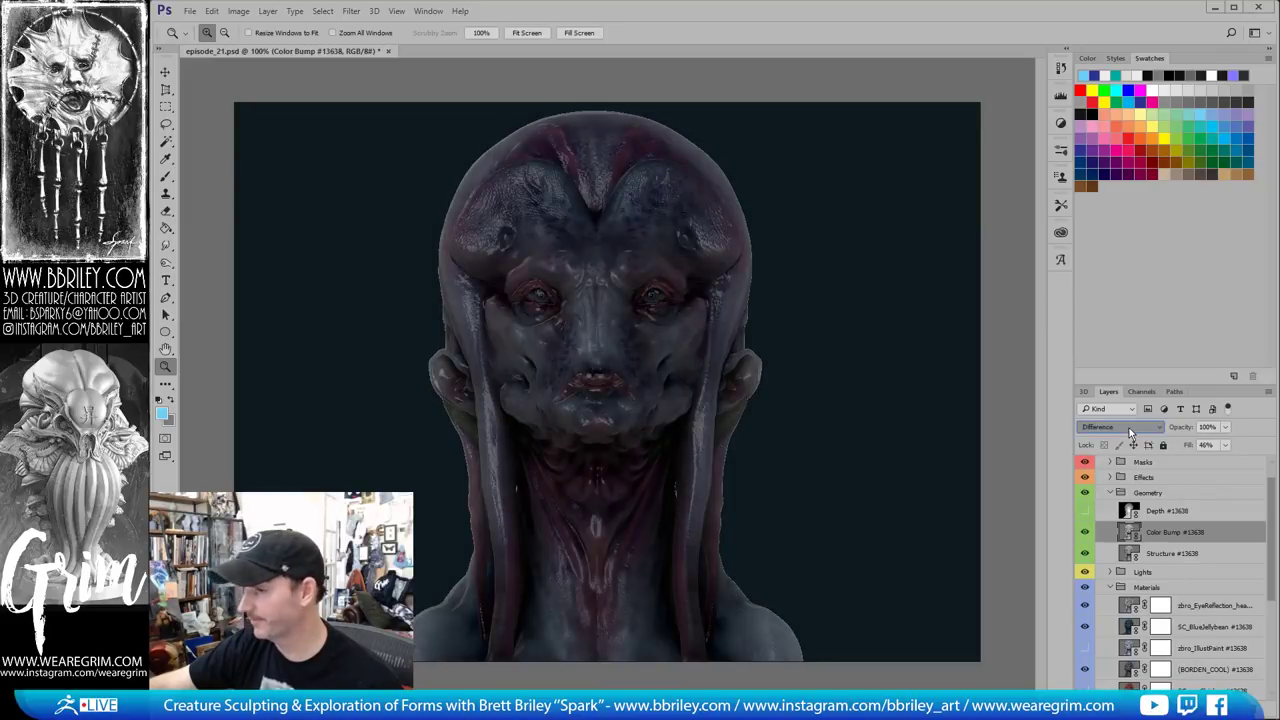
{"action": "scroll", "coordinate": [1130, 431], "scroll_direction": "up", "scroll_amount": 3}
{"action": "scroll", "coordinate": [1130, 430], "scroll_direction": "up", "scroll_amount": 1}
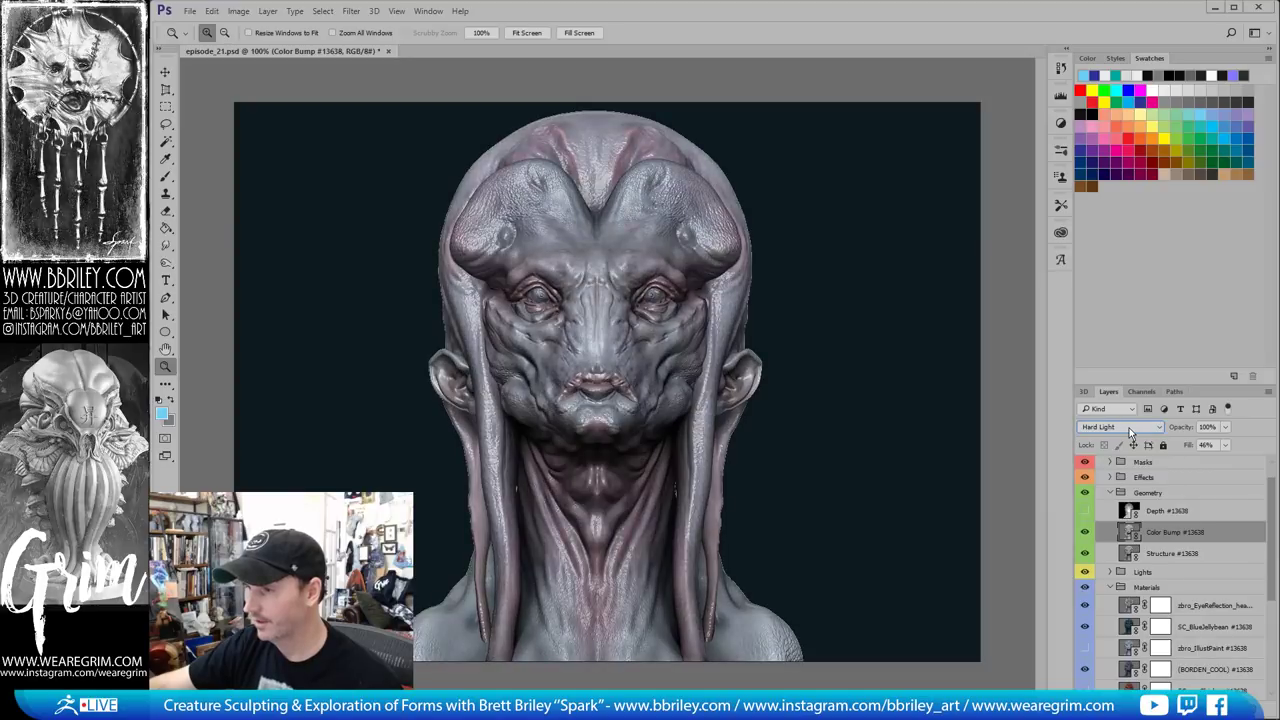
{"action": "scroll", "coordinate": [1130, 430], "scroll_direction": "up", "scroll_amount": 3}
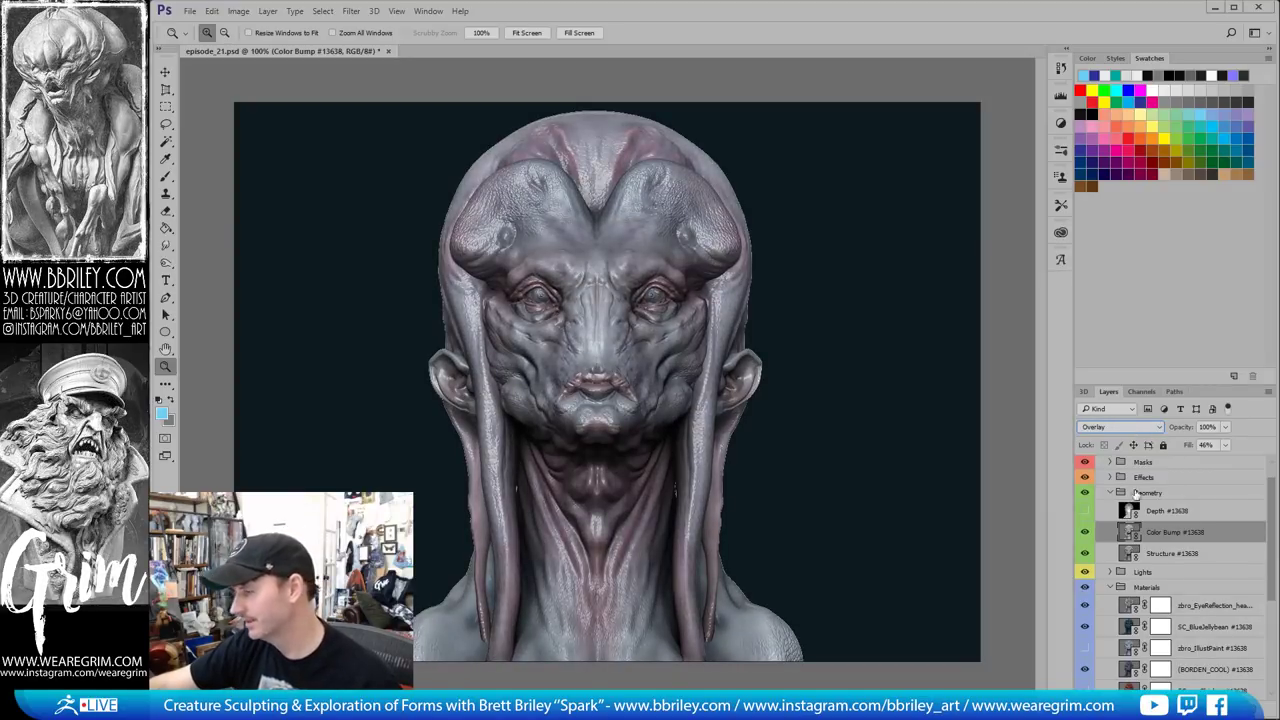
Switch the Color Bump layer off and on to compare the image with and without it
{"action": "left_click", "coordinate": [1085, 533]}
{"action": "left_click", "coordinate": [1085, 533]}
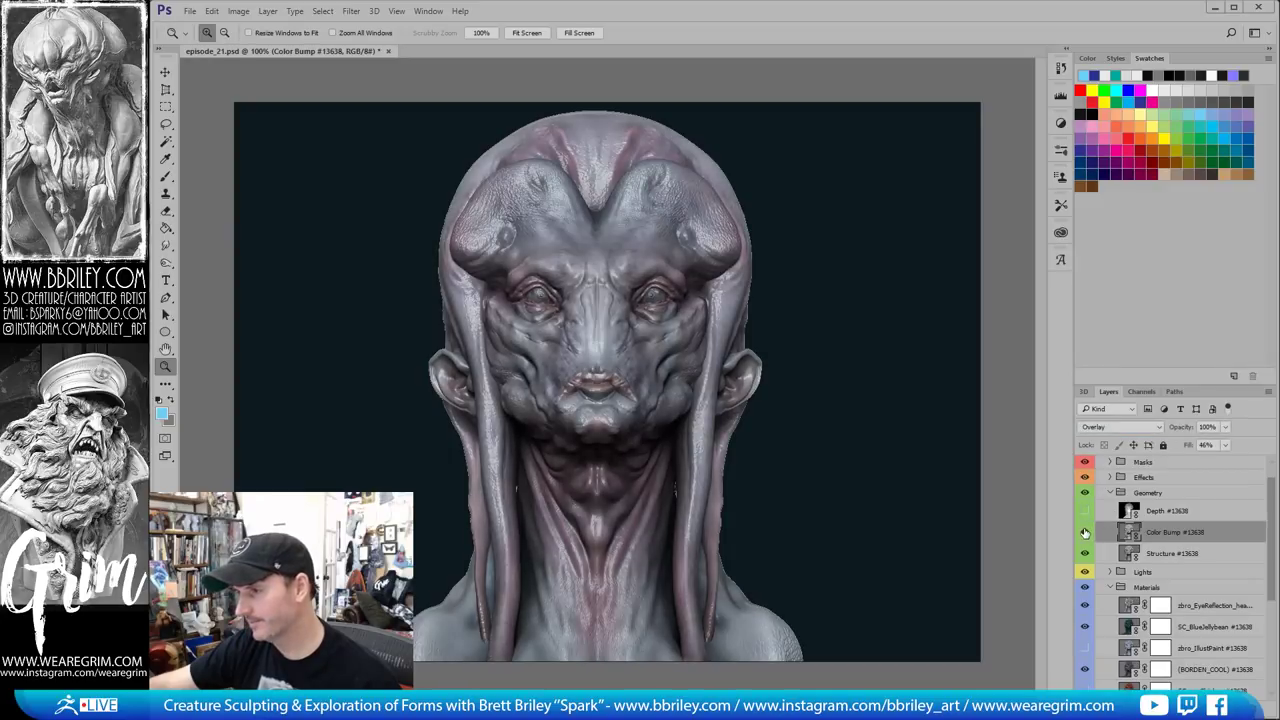
{"action": "left_click", "coordinate": [1085, 533]}
{"action": "left_click", "coordinate": [1085, 533]}
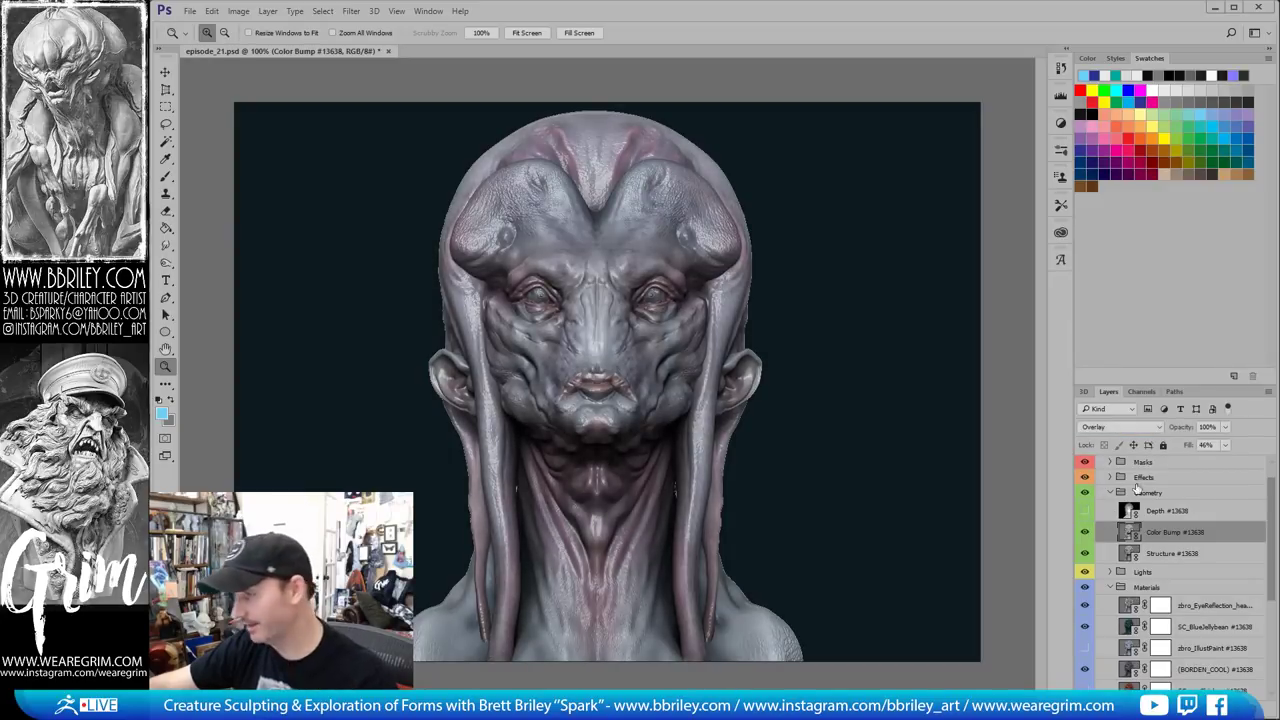
Reduce the Color Bump layer's fill to 25% and toggle its visibility to judge the subtler effect
{"action": "left_click", "coordinate": [1224, 445]}
{"action": "left_click_drag", "start_coordinate": [1213, 460], "coordinate": [1213, 459]}
{"action": "left_click", "coordinate": [1084, 533]}
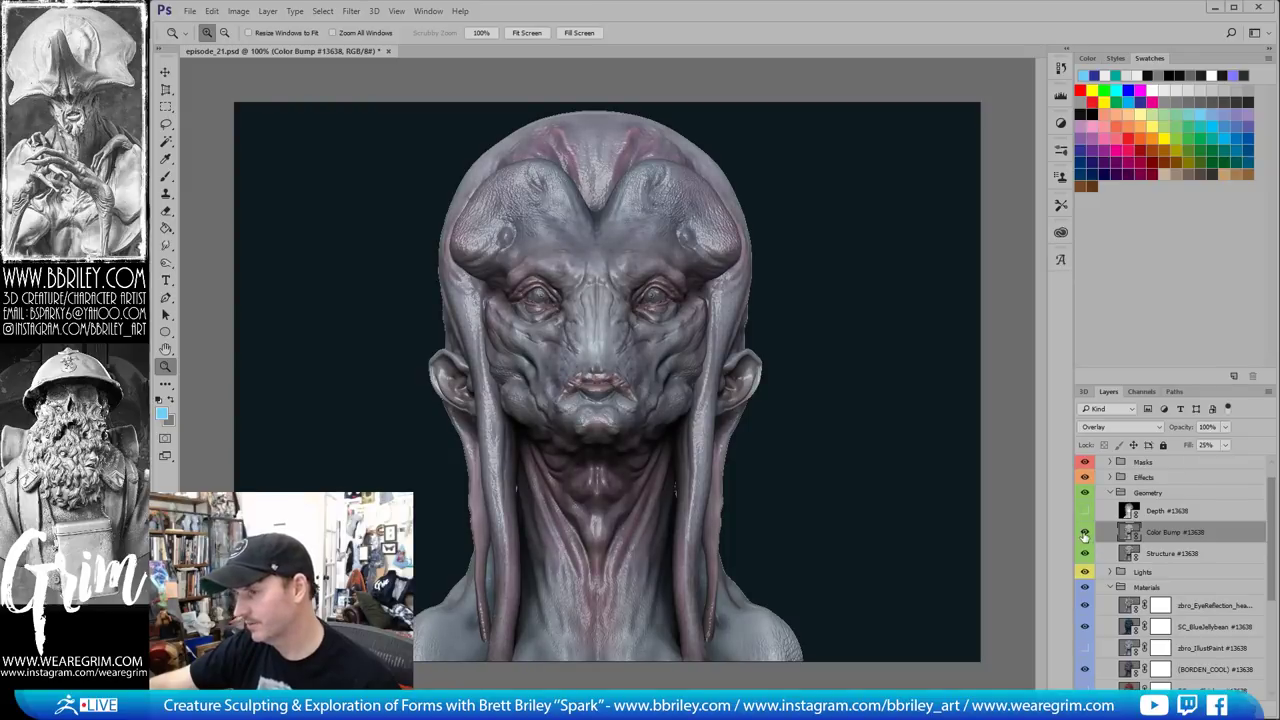
{"action": "left_click", "coordinate": [1084, 533]}
{"action": "left_click", "coordinate": [1085, 535]}
{"action": "left_click", "coordinate": [1085, 535]}
{"action": "left_click", "coordinate": [1085, 535]}
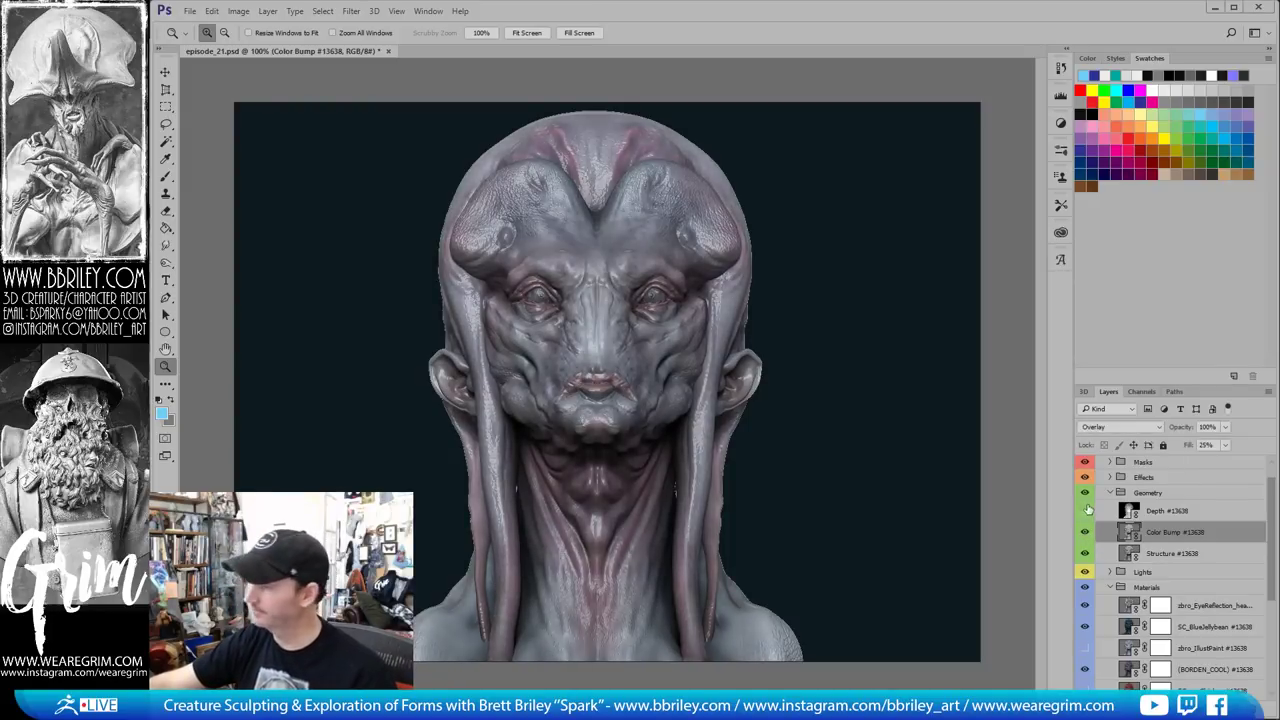
Make the Depth layer visible and try blend modes such as Multiply and Darker Color on it, settling on Overlay
{"action": "left_click", "coordinate": [1085, 510]}
{"action": "left_click", "coordinate": [1165, 511]}
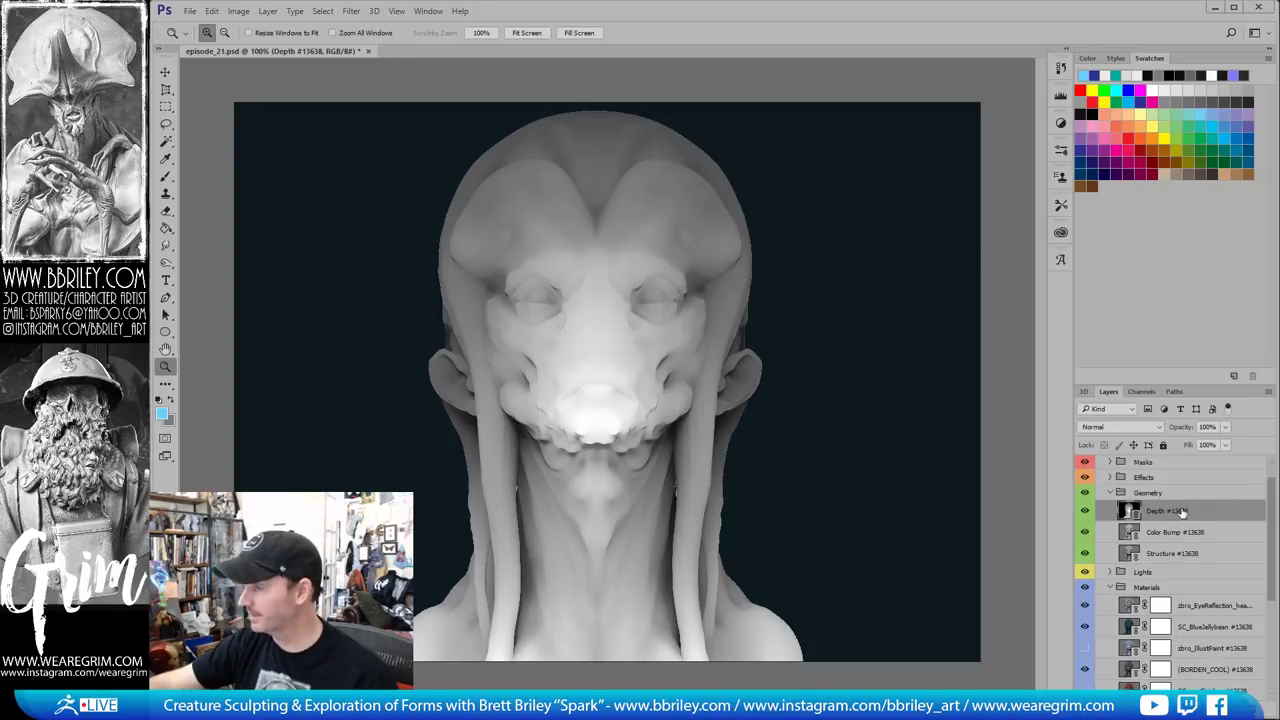
{"action": "left_click", "coordinate": [1126, 428]}
{"action": "left_click", "coordinate": [1126, 430]}
{"action": "scroll", "coordinate": [1127, 431], "scroll_direction": "down", "scroll_amount": 1}
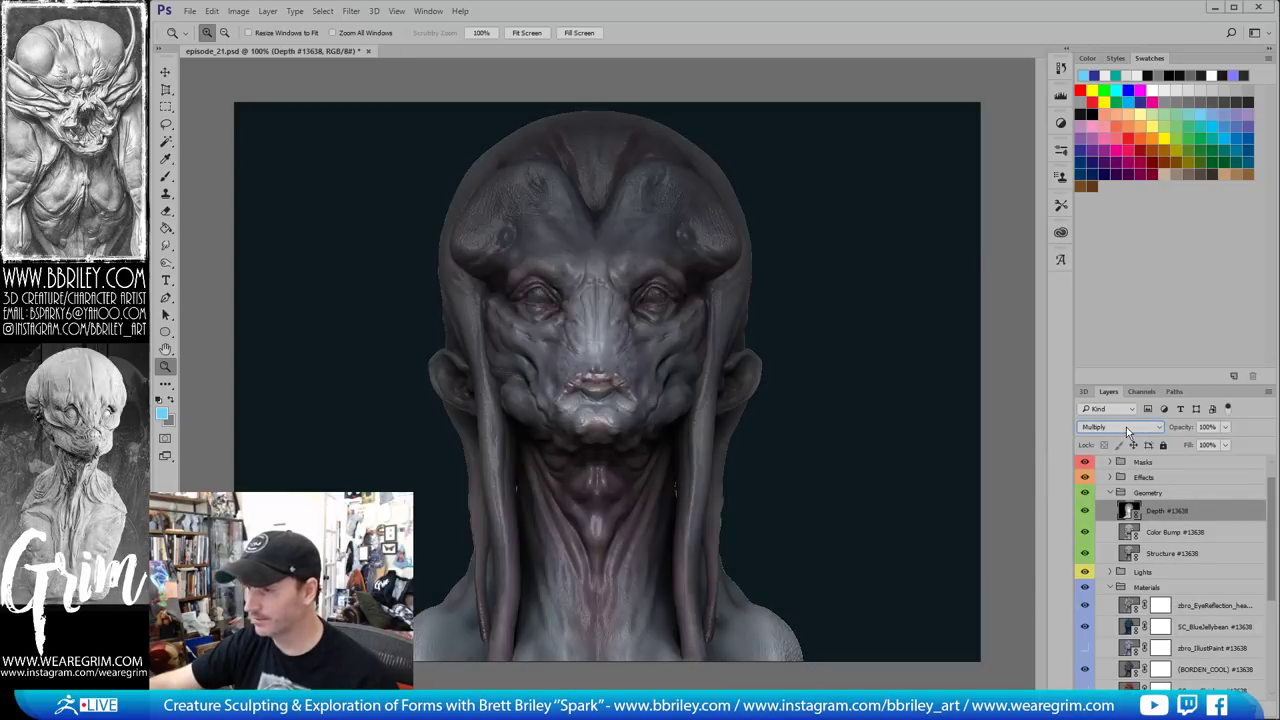
{"action": "scroll", "coordinate": [1126, 427], "scroll_direction": "down", "scroll_amount": 1}
{"action": "scroll", "coordinate": [1128, 426], "scroll_direction": "down", "scroll_amount": 1}
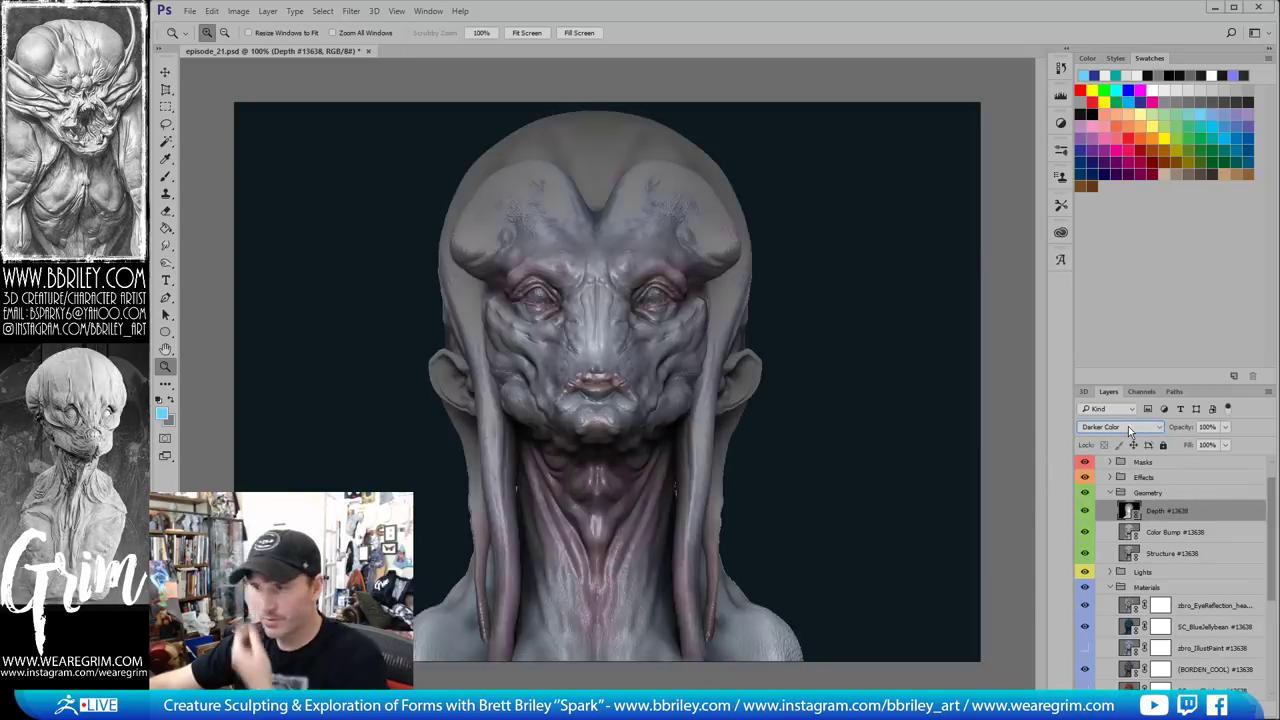
{"action": "scroll", "coordinate": [1128, 426], "scroll_direction": "down", "scroll_amount": 1}
{"action": "scroll", "coordinate": [1128, 426], "scroll_direction": "down", "scroll_amount": 3}
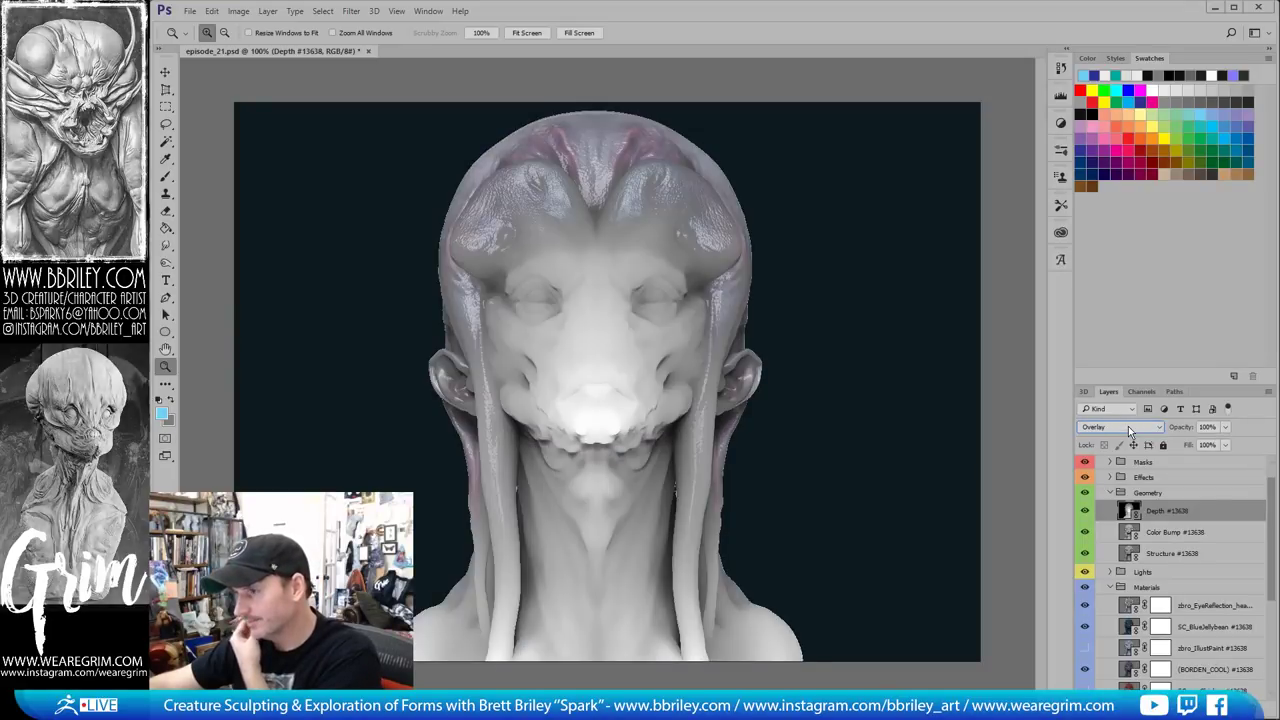
{"action": "scroll", "coordinate": [1128, 426], "scroll_direction": "down", "scroll_amount": 1}
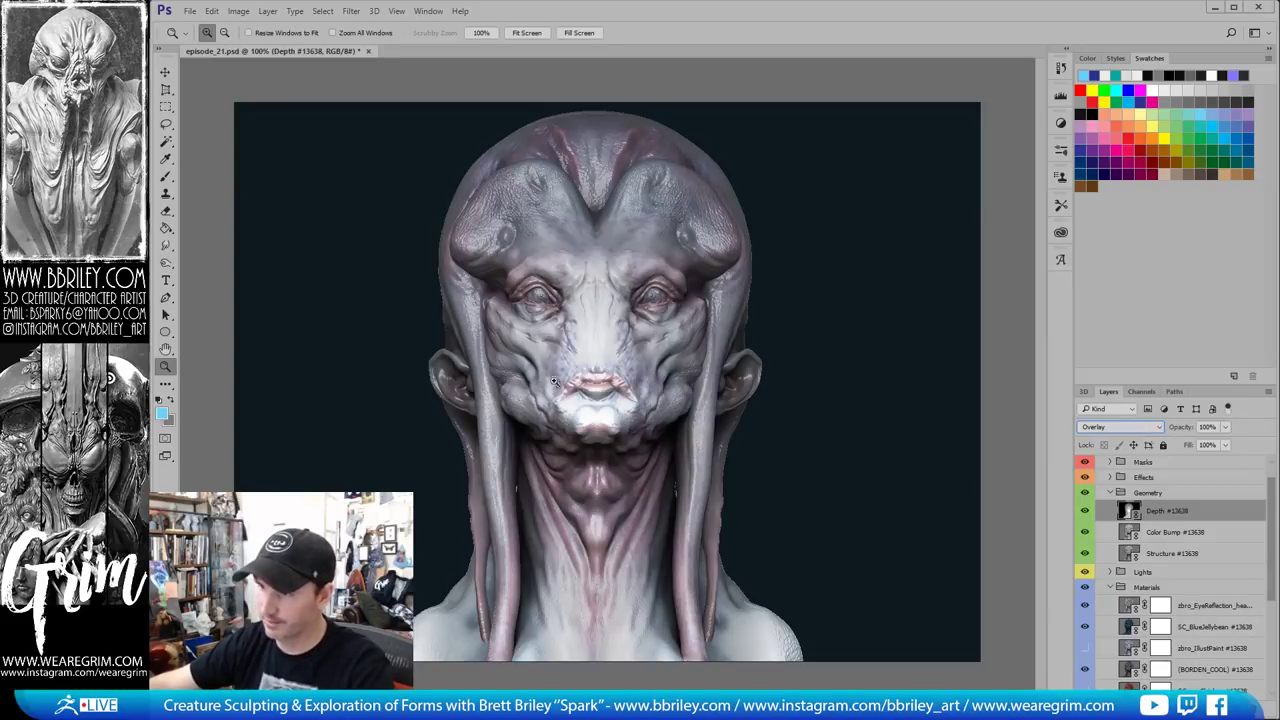
Set the Depth layer's fill to 34%, try Hard Light, and settle on the Soft Light blend mode
{"action": "left_click", "coordinate": [1226, 446]}
{"action": "left_click_drag", "start_coordinate": [1210, 461], "coordinate": [1183, 461]}
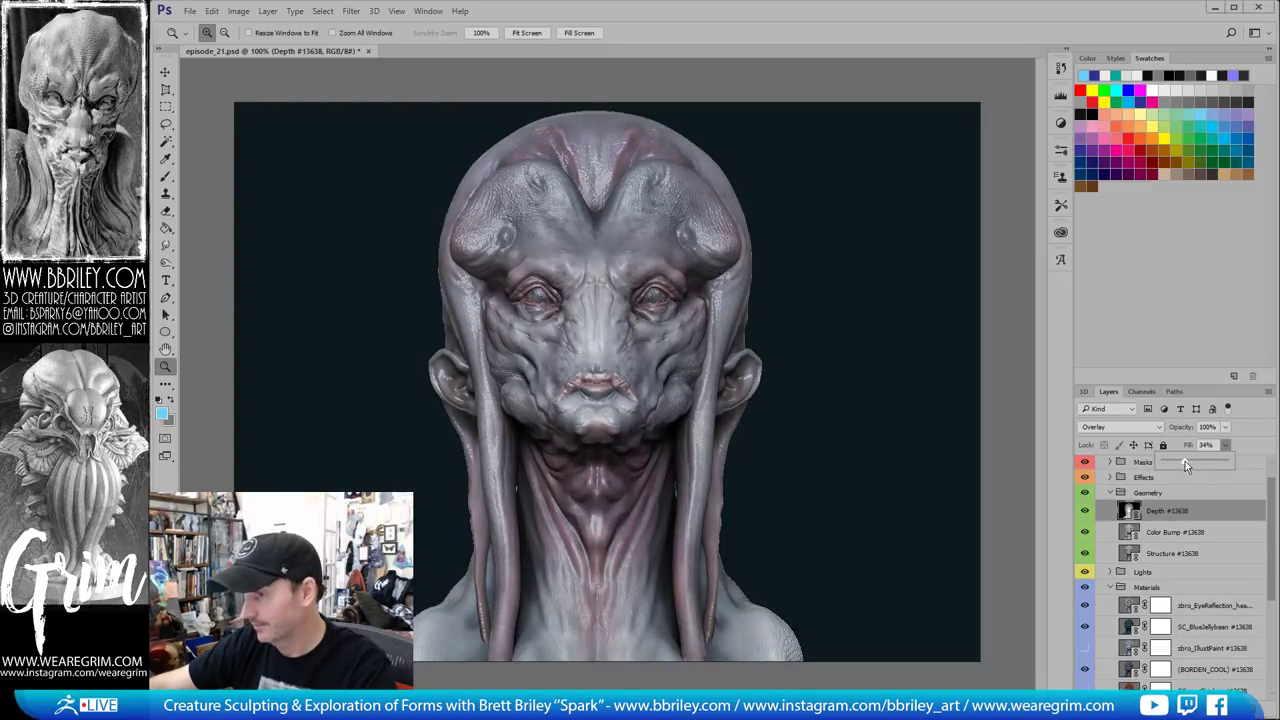
{"action": "left_click", "coordinate": [1116, 429]}
{"action": "left_click", "coordinate": [1116, 429]}
{"action": "scroll", "coordinate": [1116, 429], "scroll_direction": "down", "scroll_amount": 1}
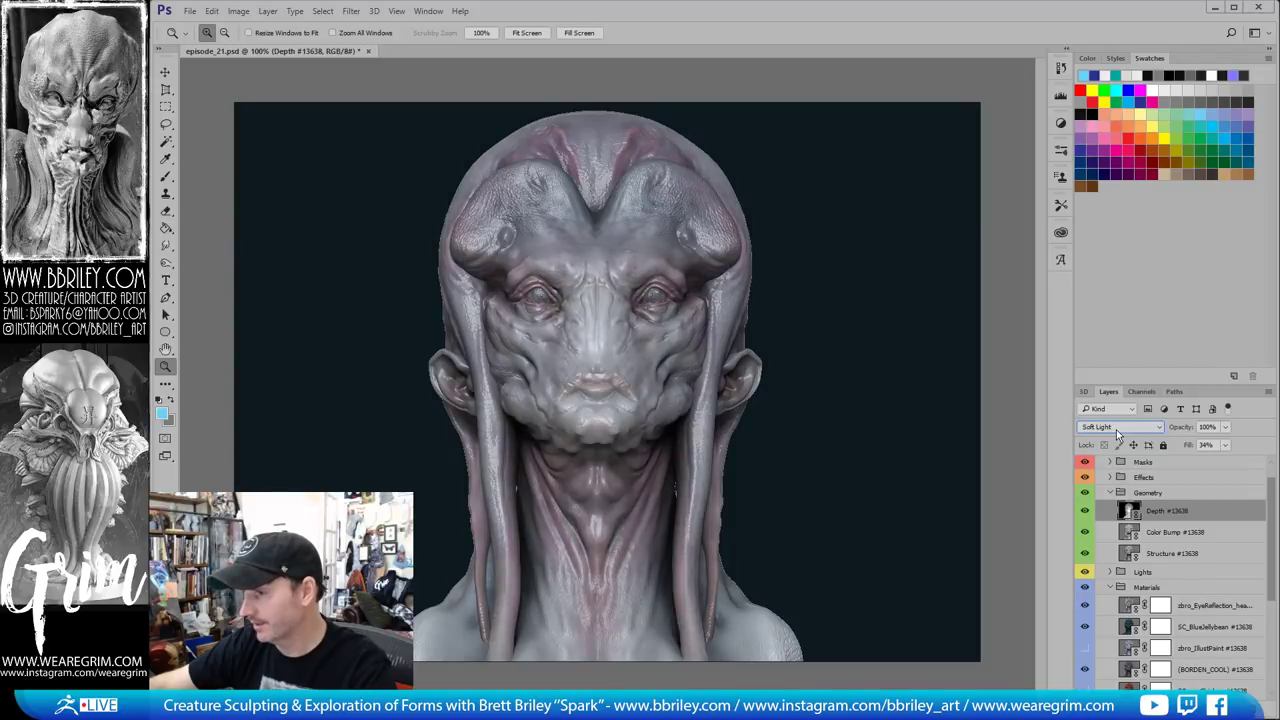
{"action": "scroll", "coordinate": [1116, 429], "scroll_direction": "down", "scroll_amount": 1}
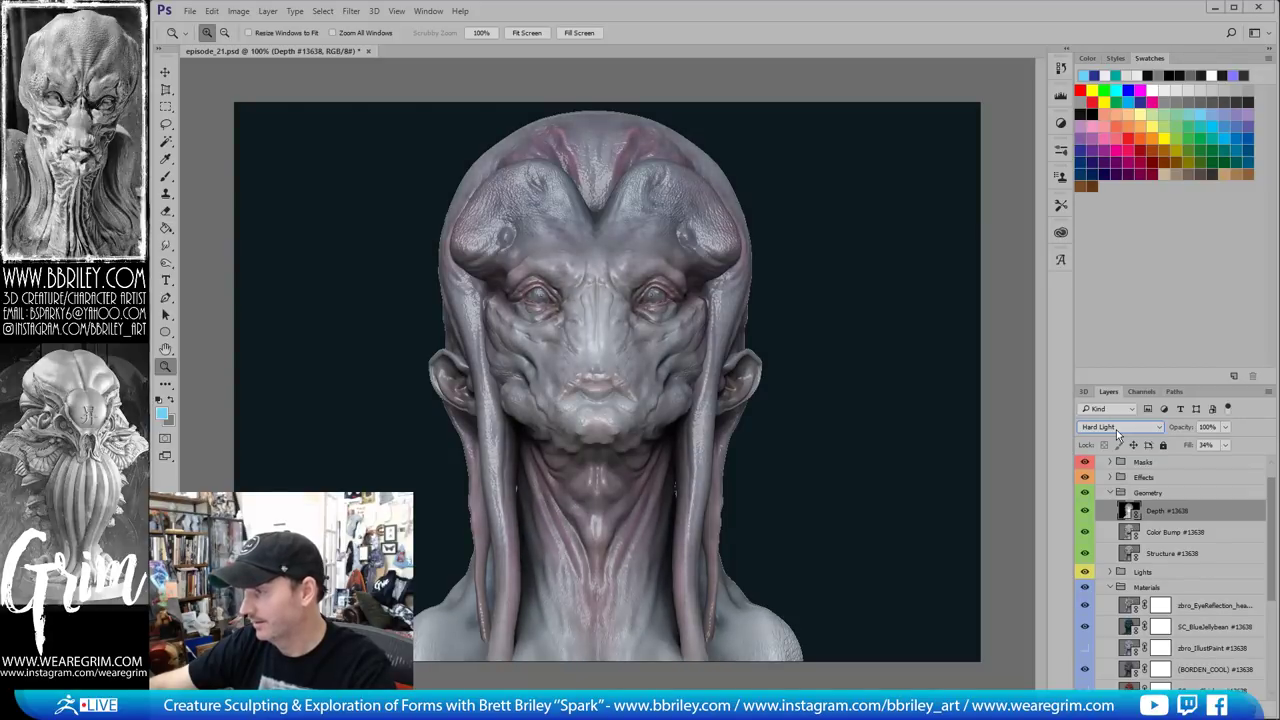
{"action": "scroll", "coordinate": [1116, 429], "scroll_direction": "up", "scroll_amount": 1}
Lower the Depth layer's opacity to 65% and switch the layer off and on to compare
{"action": "left_click", "coordinate": [1225, 427]}
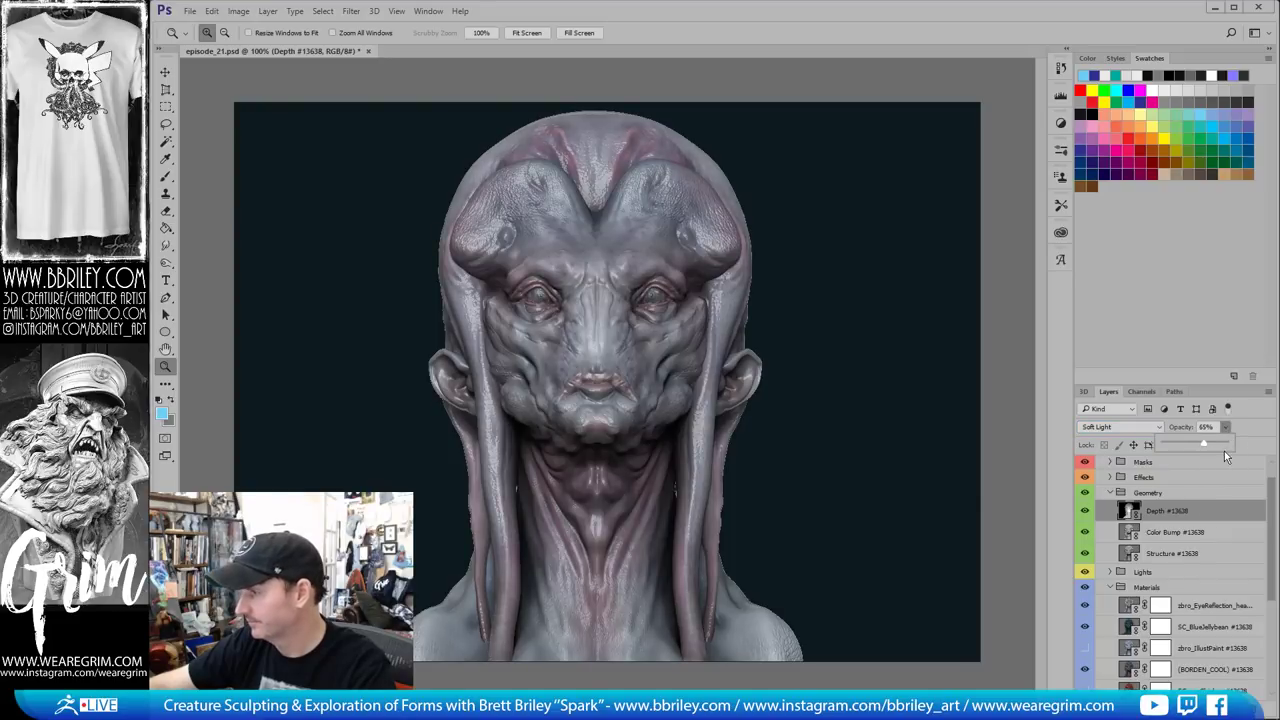
{"action": "left_click", "coordinate": [1085, 511]}
{"action": "left_click", "coordinate": [1085, 511]}
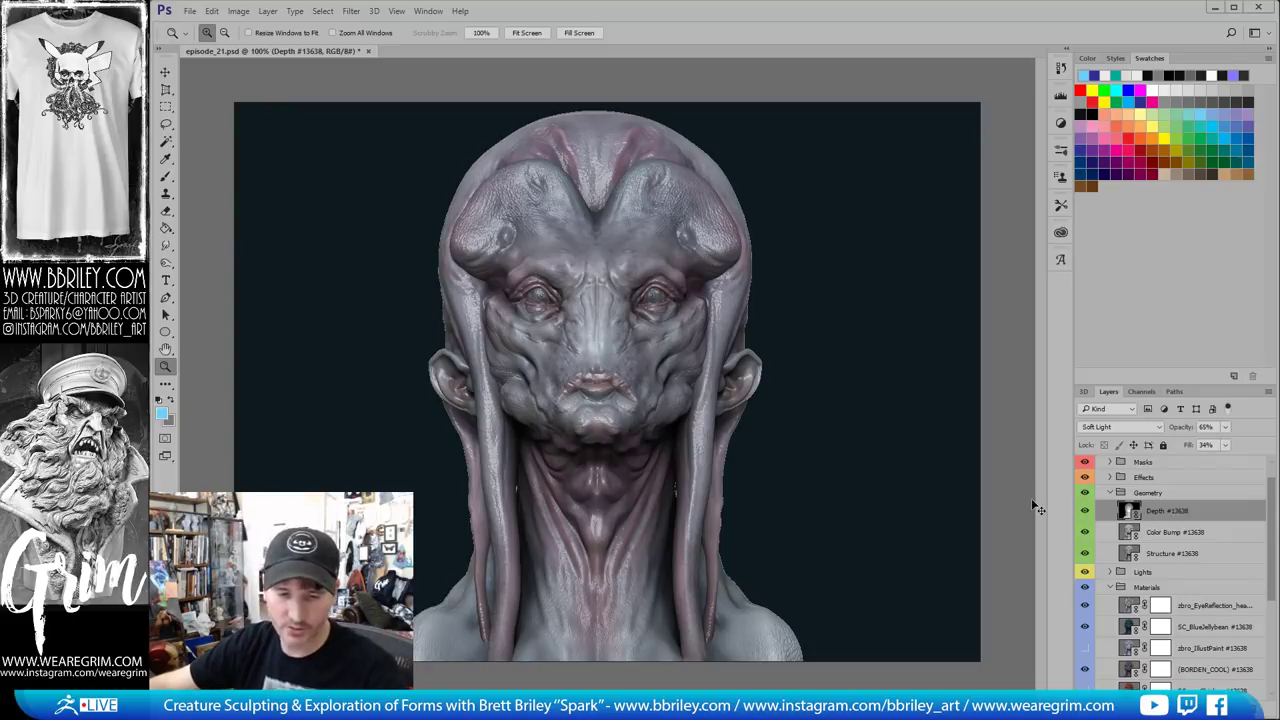
Invert the Depth layer's tones and invert them back
{"action": "key", "text": "ctrl+i"}
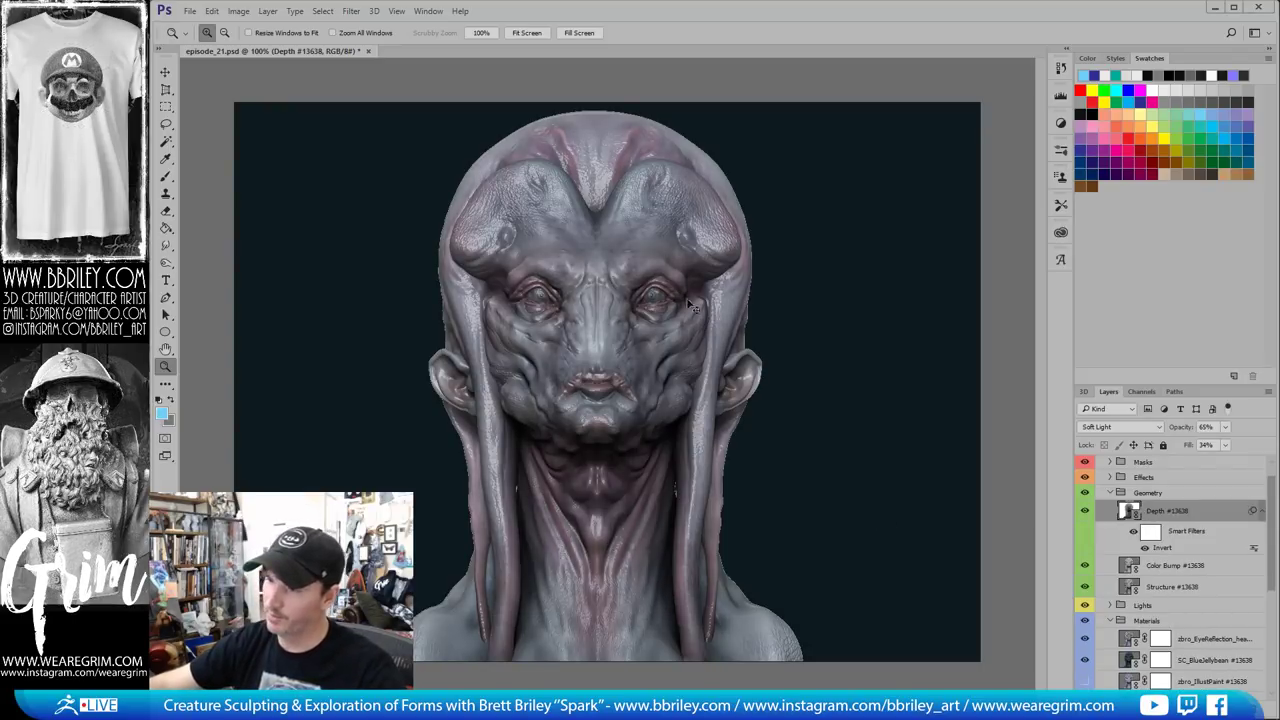
{"action": "key", "text": "ctrl+i"}
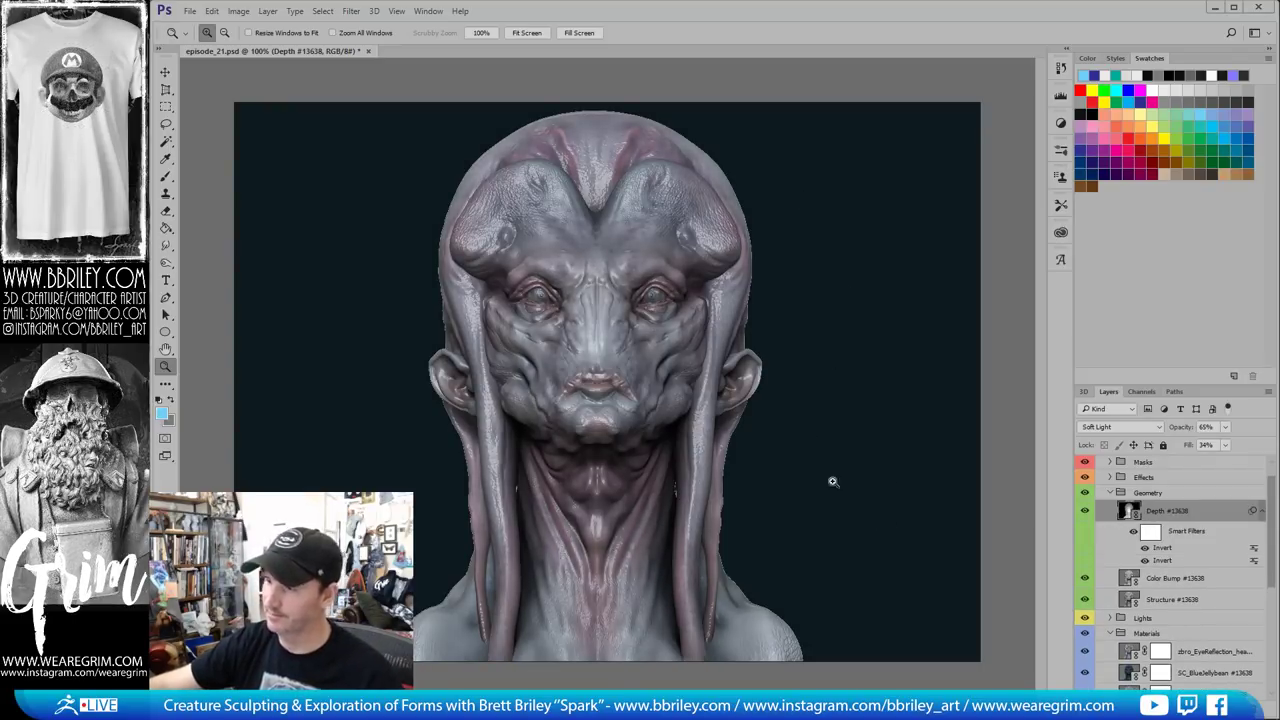
Expand the Effects group, select its Shadow layer and toggle its visibility to compare the image with and without it
{"action": "scroll", "coordinate": [1084, 506], "scroll_direction": "up", "scroll_amount": 1}
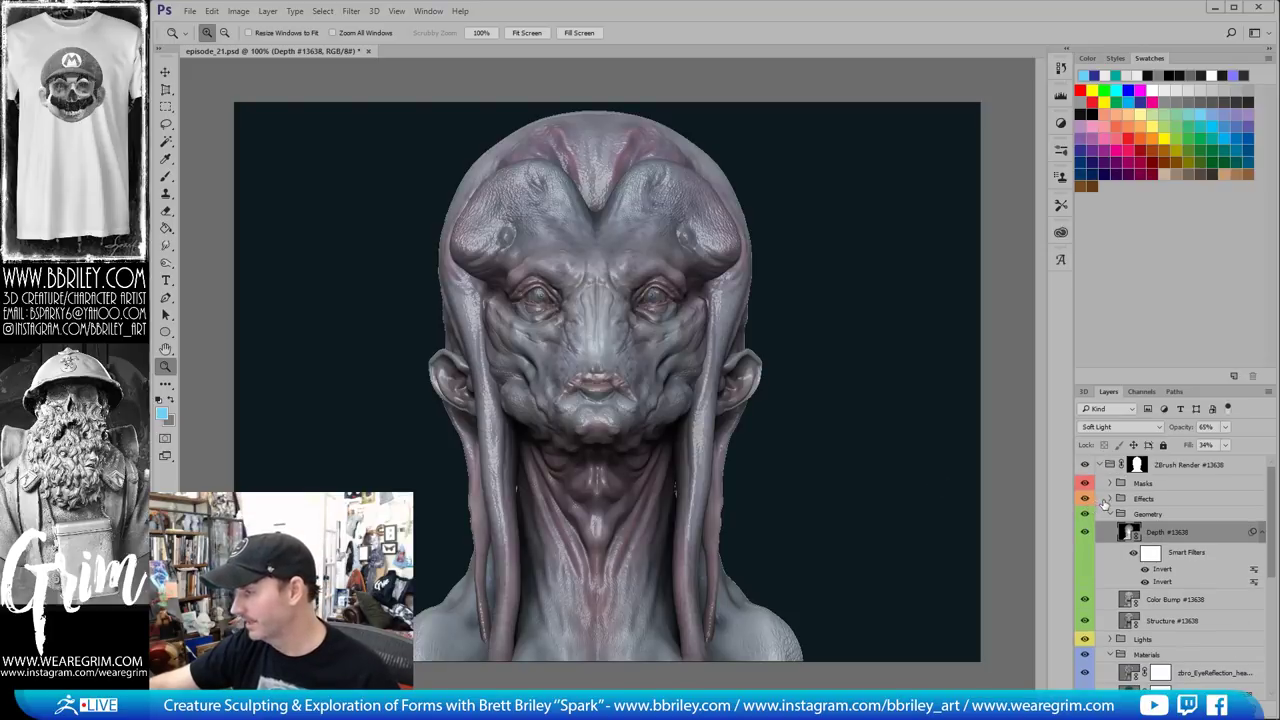
{"action": "left_click", "coordinate": [1107, 502]}
{"action": "left_click", "coordinate": [1109, 499]}
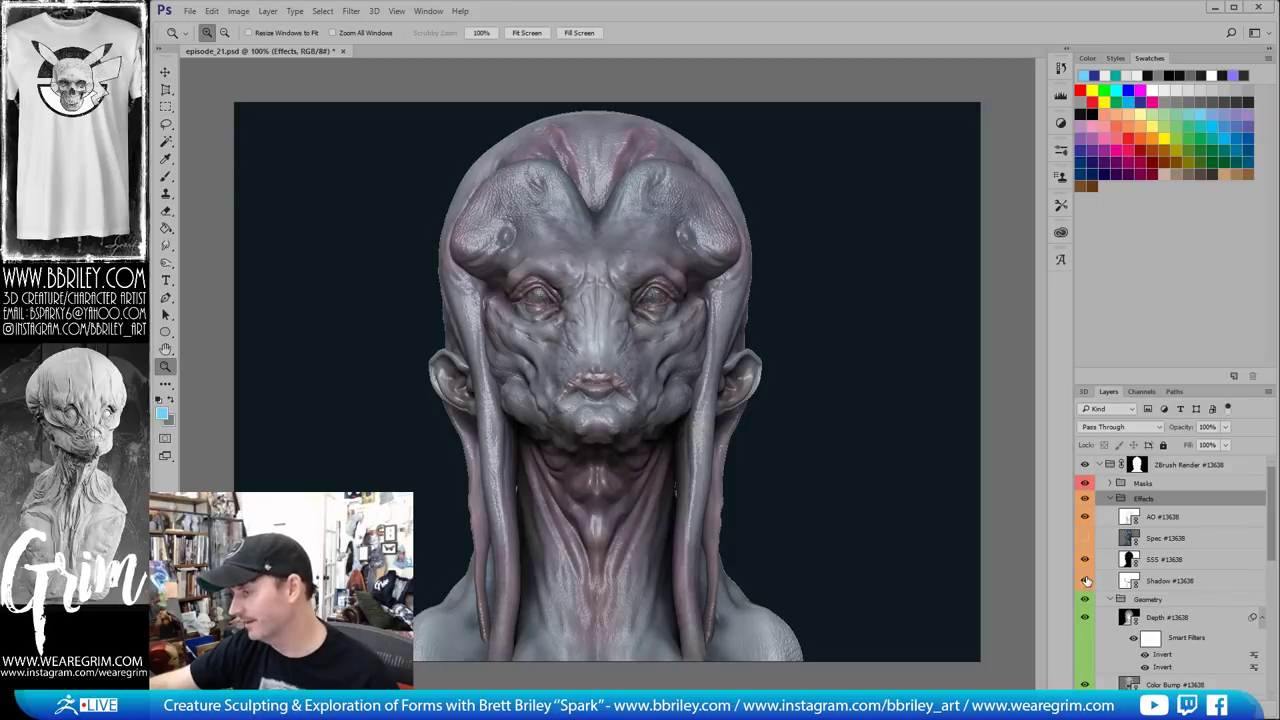
{"action": "left_click", "coordinate": [1150, 584]}
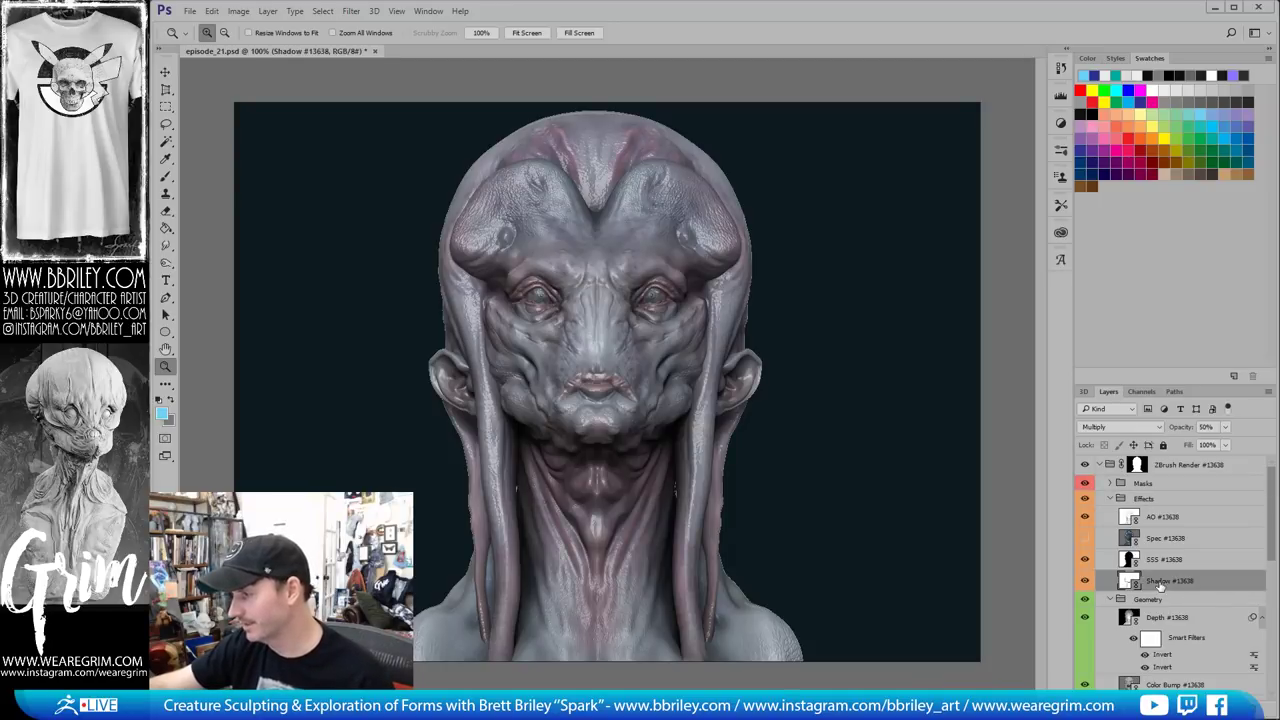
{"action": "left_click", "coordinate": [1084, 581]}
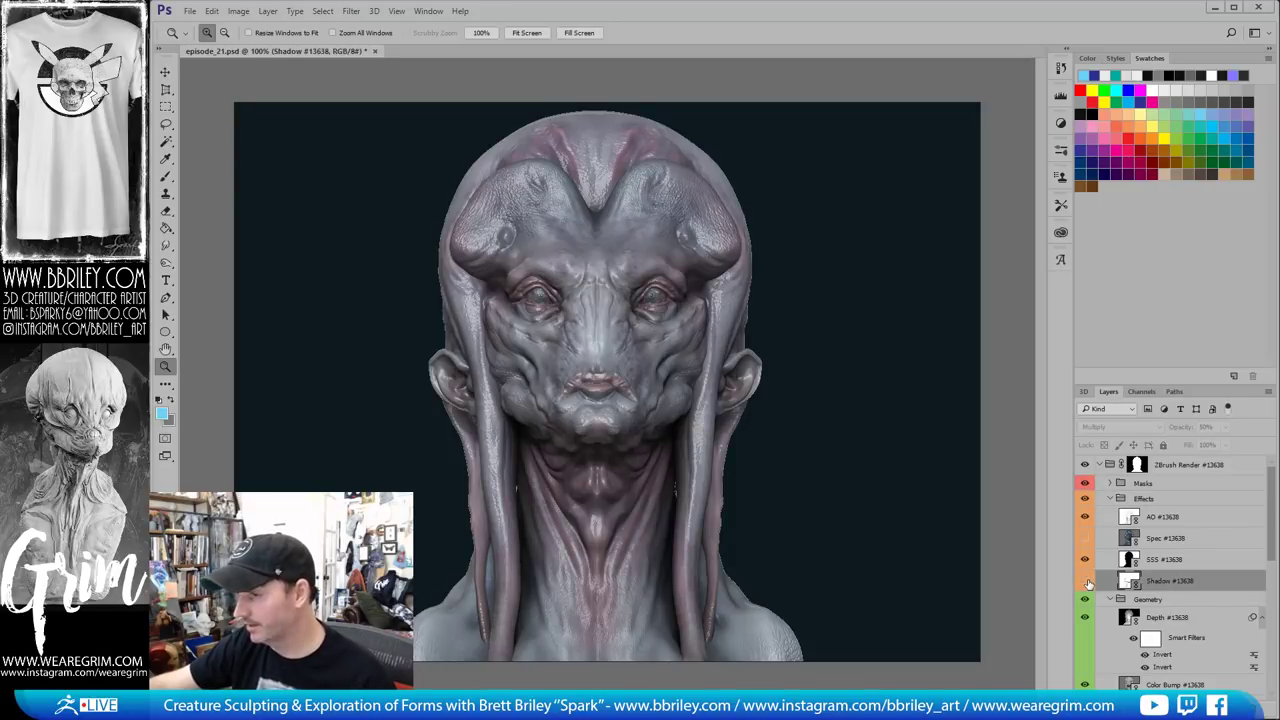
{"action": "left_click", "coordinate": [1084, 581]}
{"action": "left_click", "coordinate": [1084, 581]}
{"action": "left_click", "coordinate": [1084, 581]}
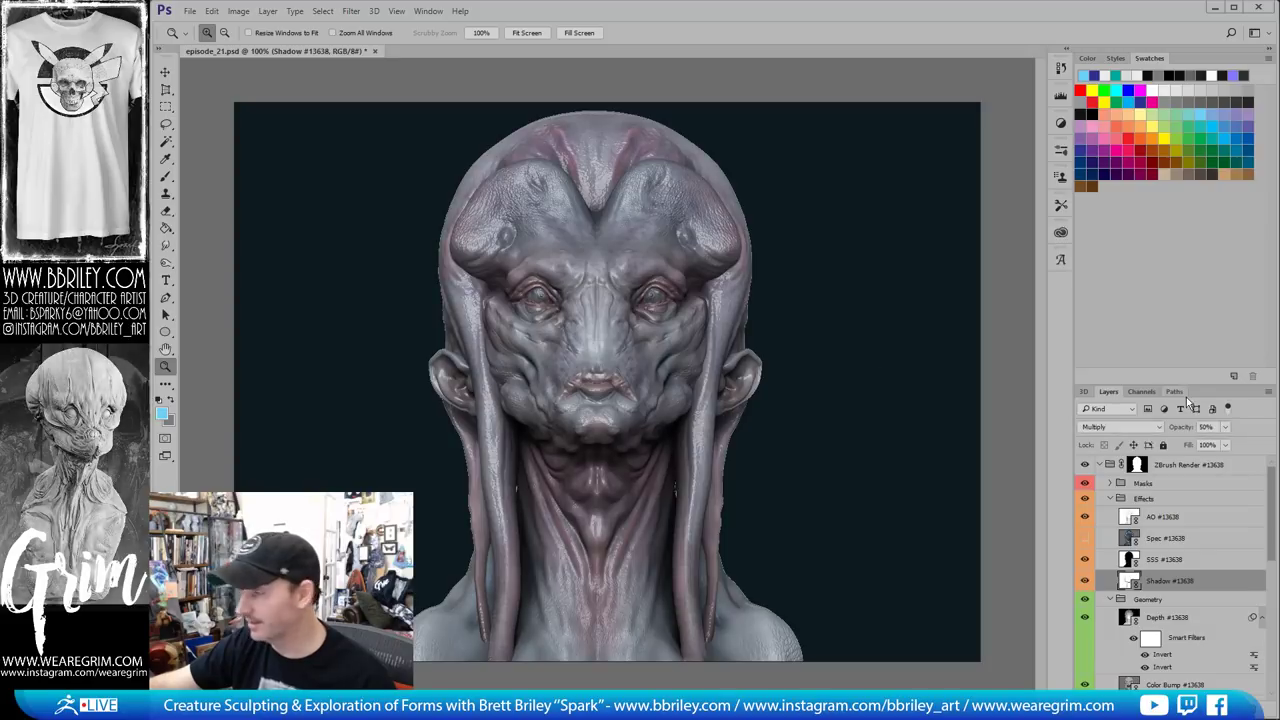
Raise the Shadow layer's opacity to 85% and duplicate the layer
{"action": "left_click", "coordinate": [1225, 427]}
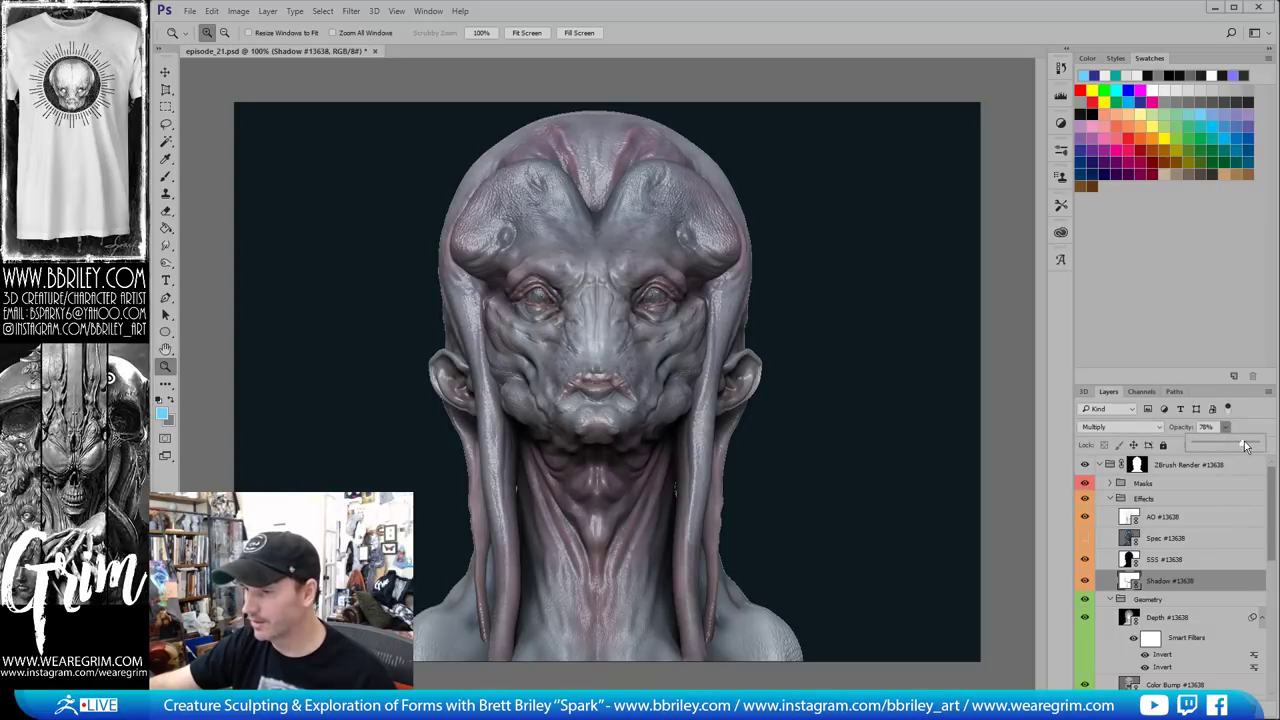
{"action": "left_click_drag", "start_coordinate": [1182, 581], "coordinate": [1234, 700]}
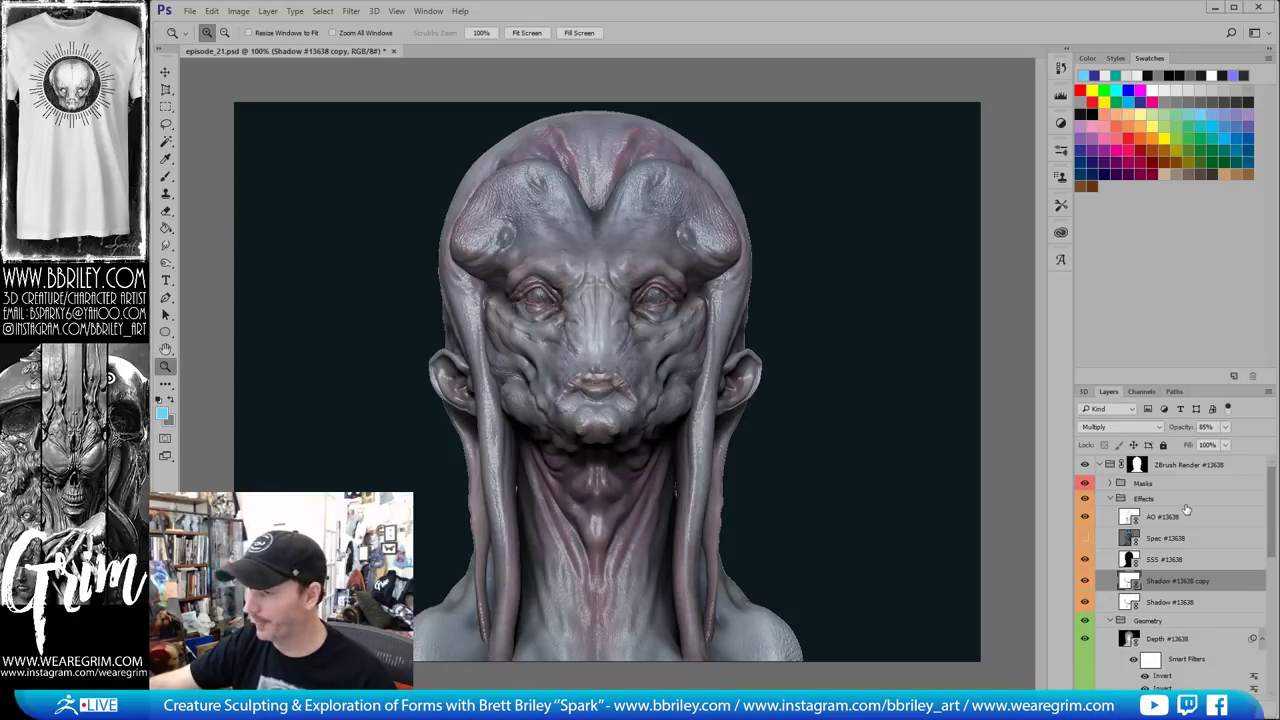
Apply a Gradient Map adjustment to the SSS layer and load the Red, Green preset for editing
{"action": "left_click", "coordinate": [1128, 559]}
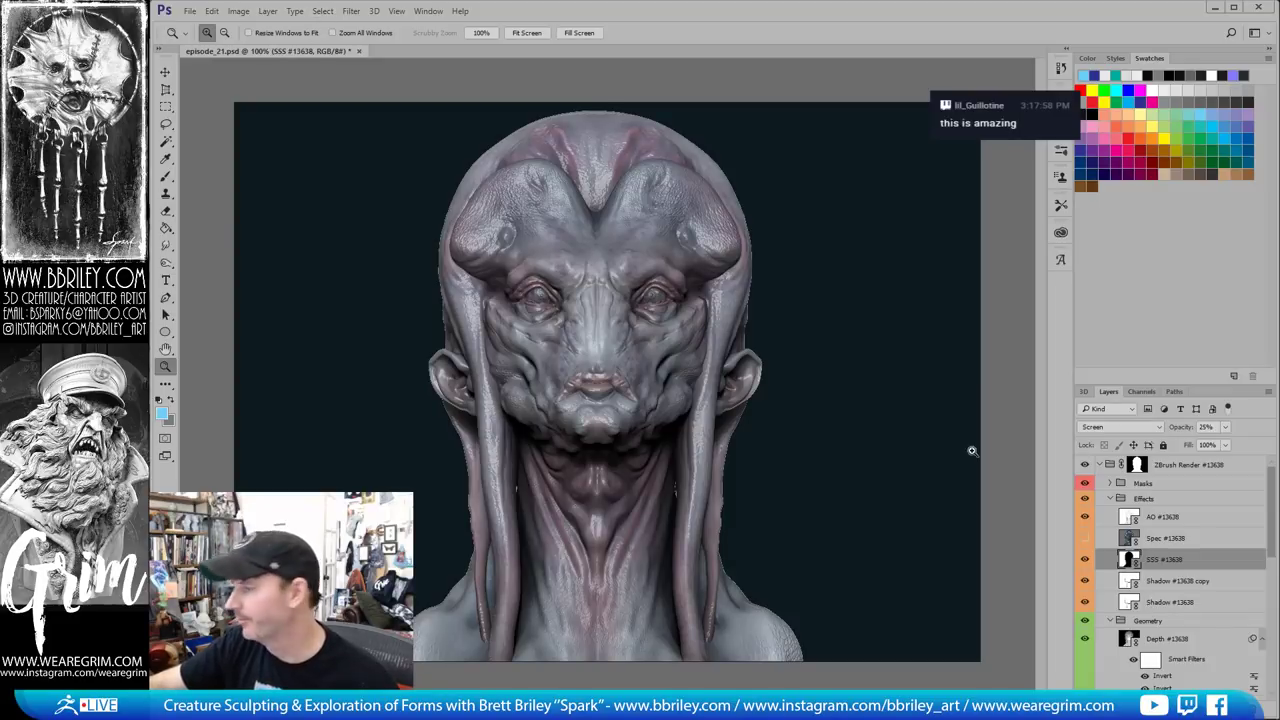
{"action": "left_click", "coordinate": [238, 11]}
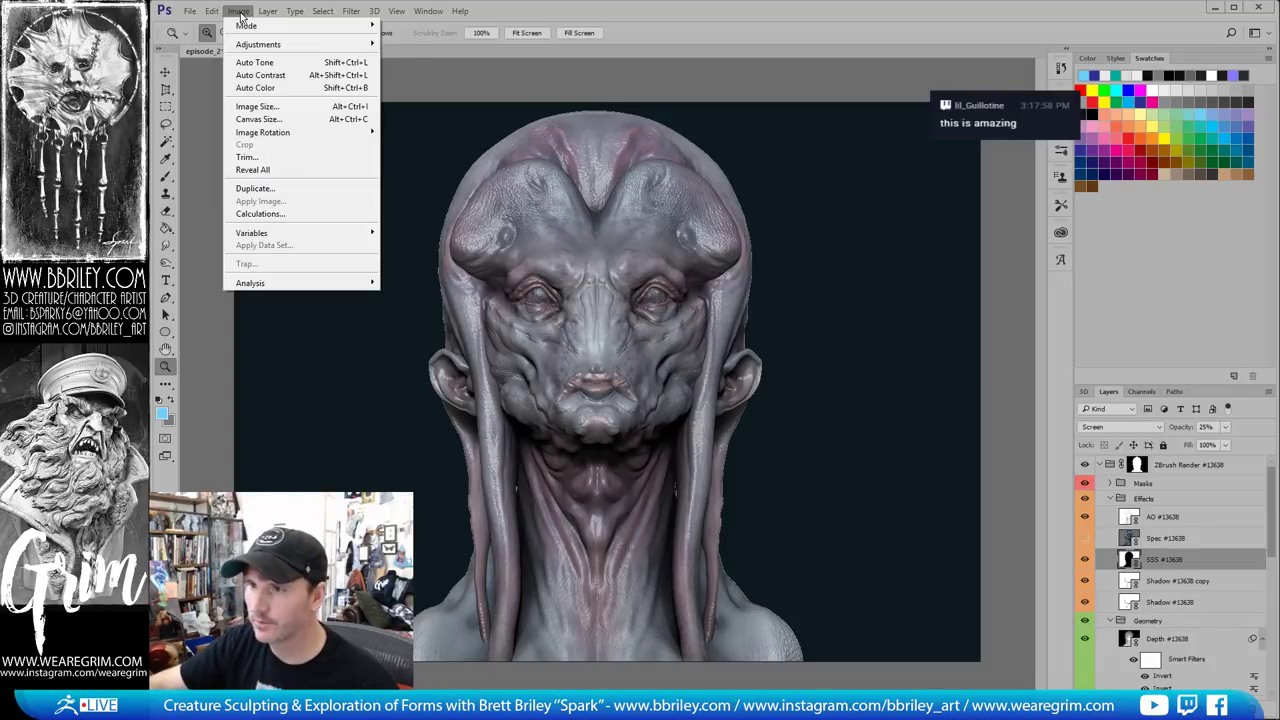
{"action": "mouse_move", "coordinate": [265, 45]}
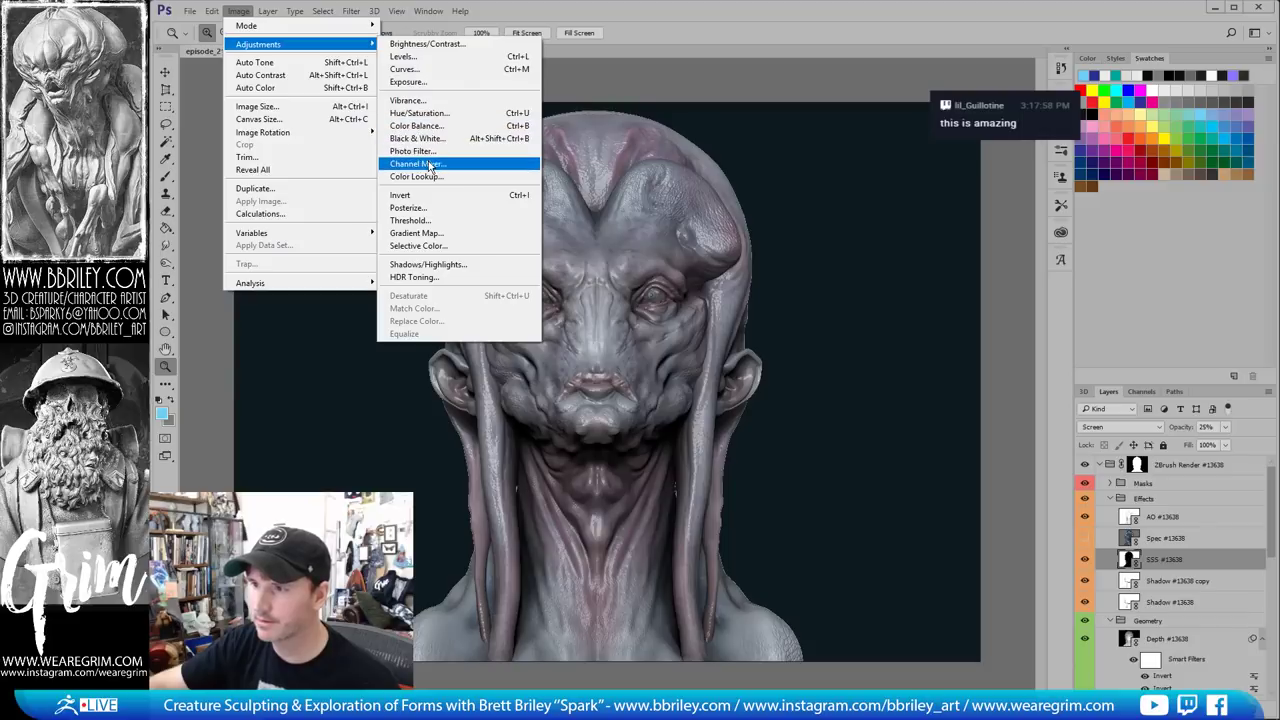
{"action": "left_click", "coordinate": [437, 233]}
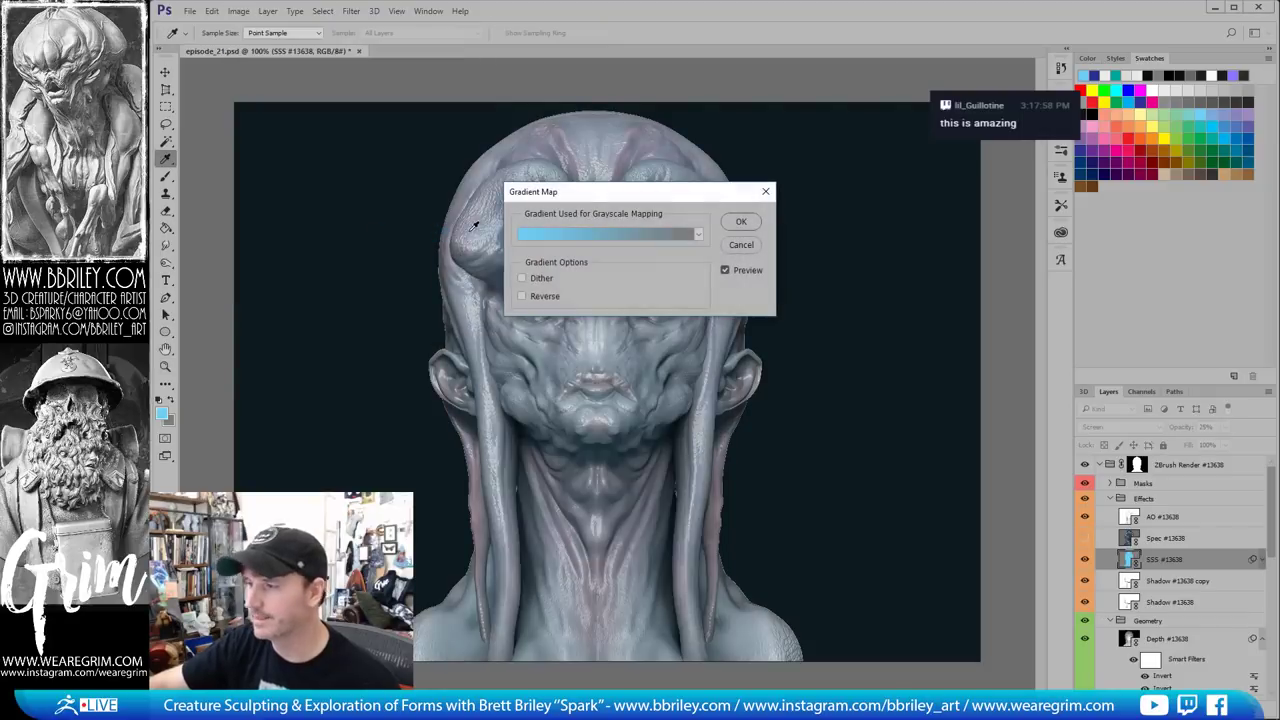
{"action": "left_click_drag", "start_coordinate": [619, 191], "coordinate": [904, 257]}
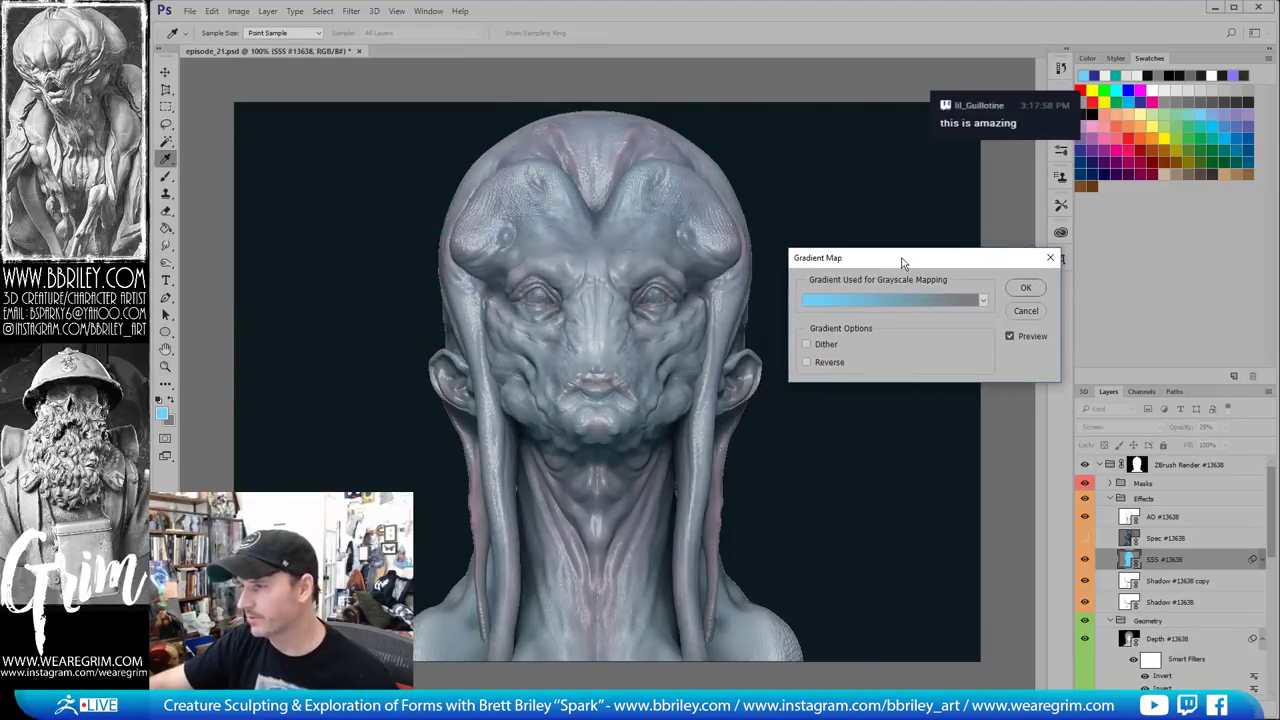
{"action": "left_click", "coordinate": [841, 301]}
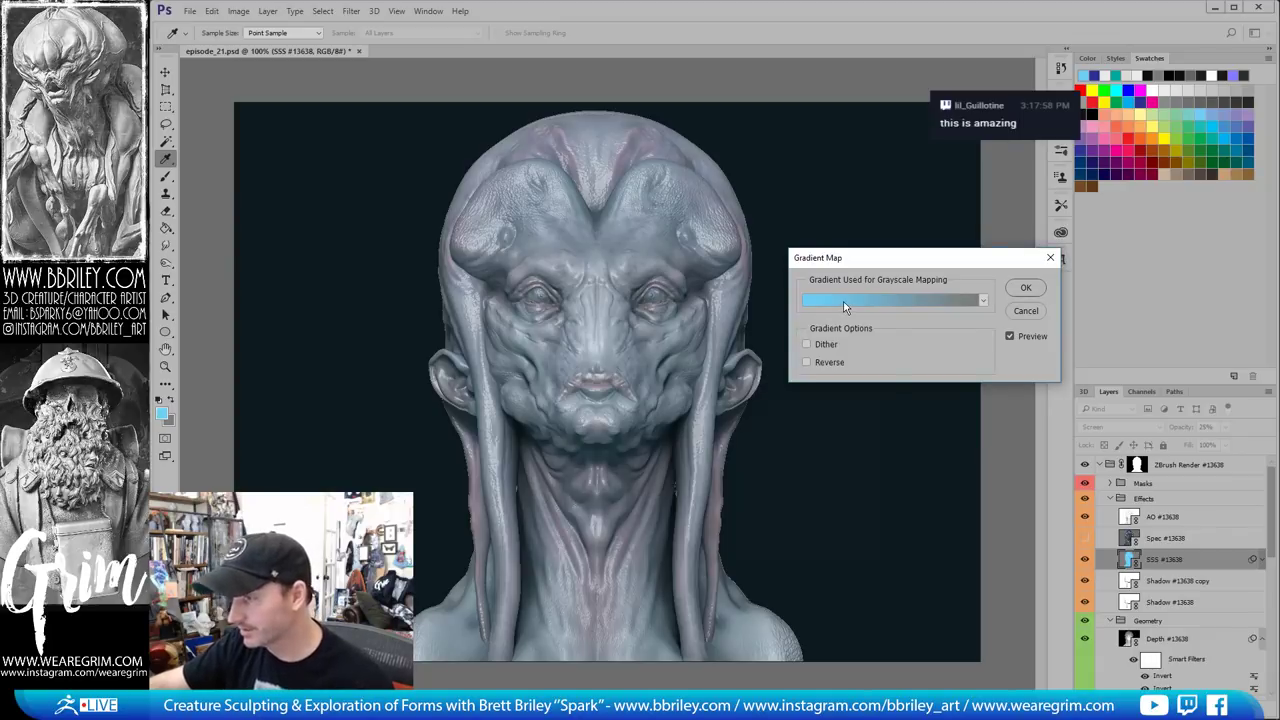
{"action": "left_click", "coordinate": [686, 315]}
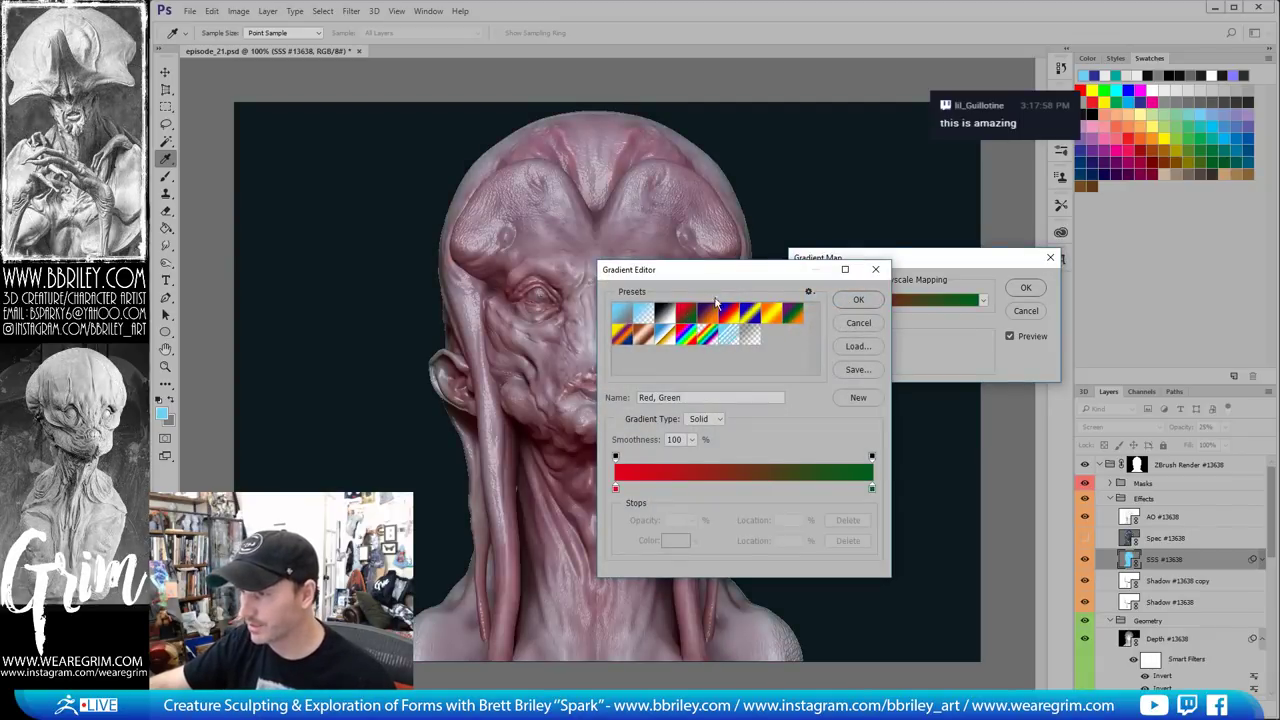
{"action": "left_click_drag", "start_coordinate": [741, 278], "coordinate": [784, 273]}
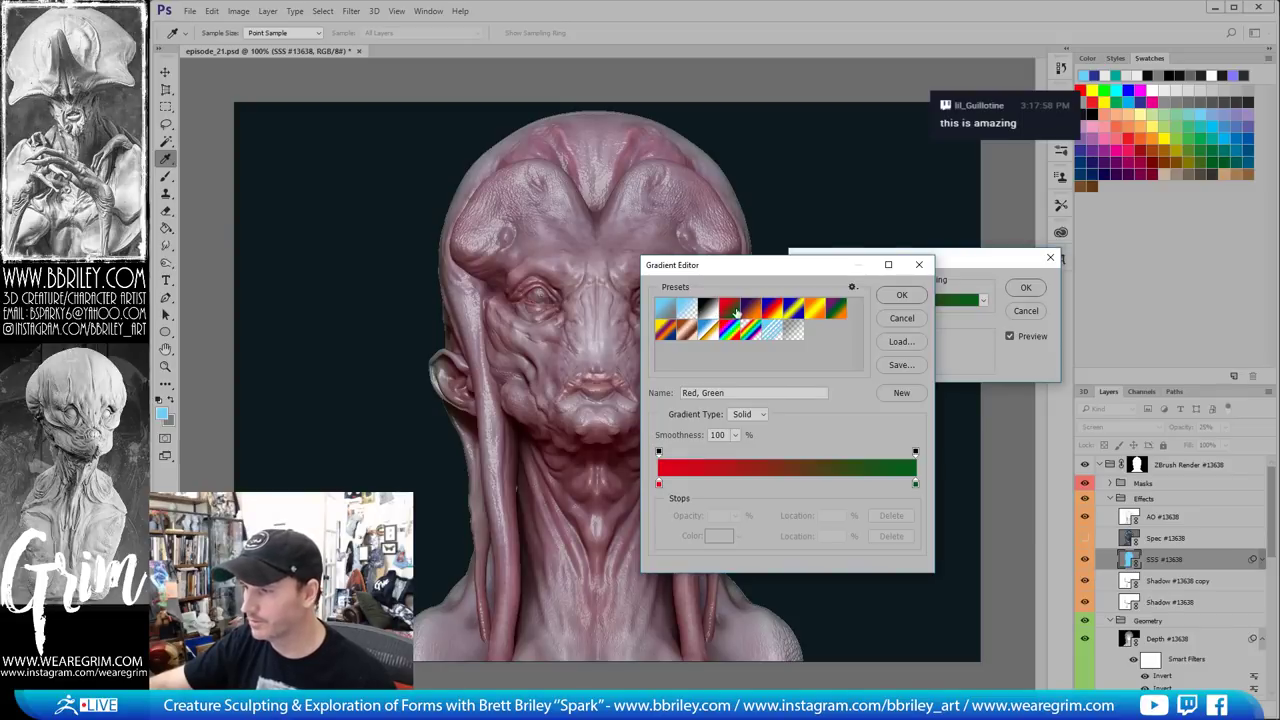
{"action": "left_click_drag", "start_coordinate": [755, 267], "coordinate": [874, 218]}
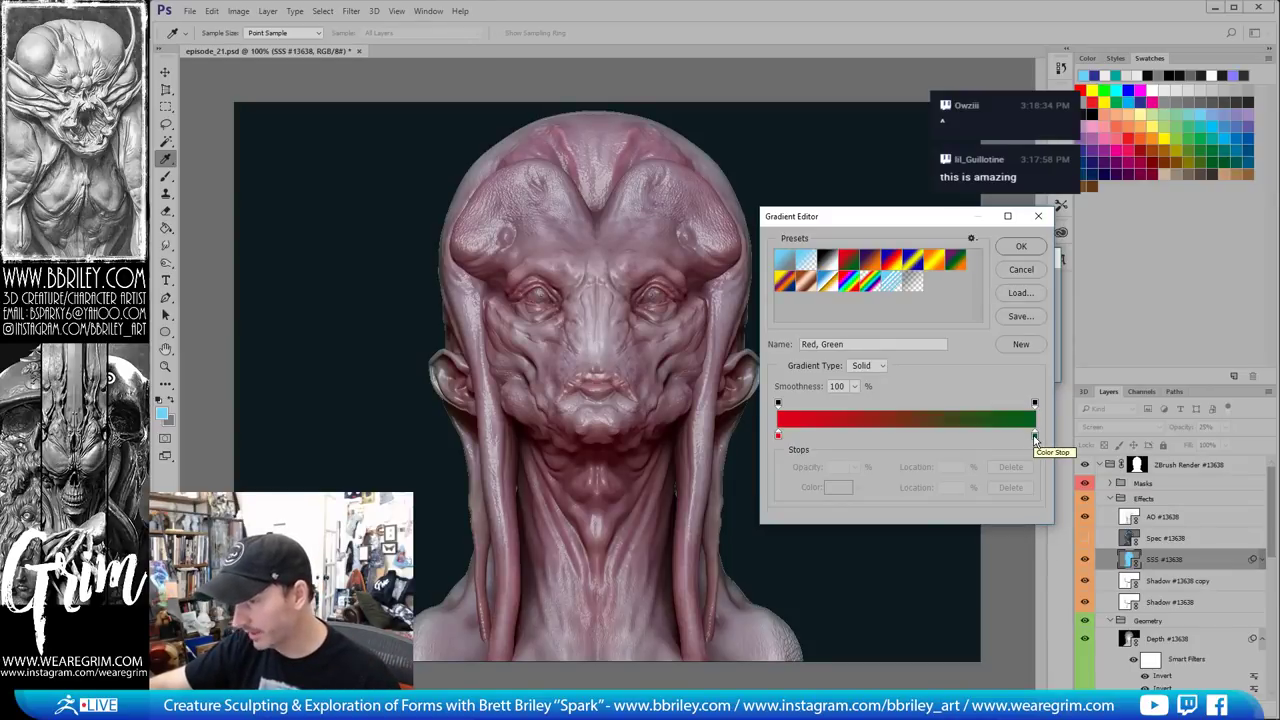
Change the gradient's red start stop to the dark grey-teal 3c5250
{"action": "left_click", "coordinate": [1035, 436]}
{"action": "left_click", "coordinate": [779, 436]}
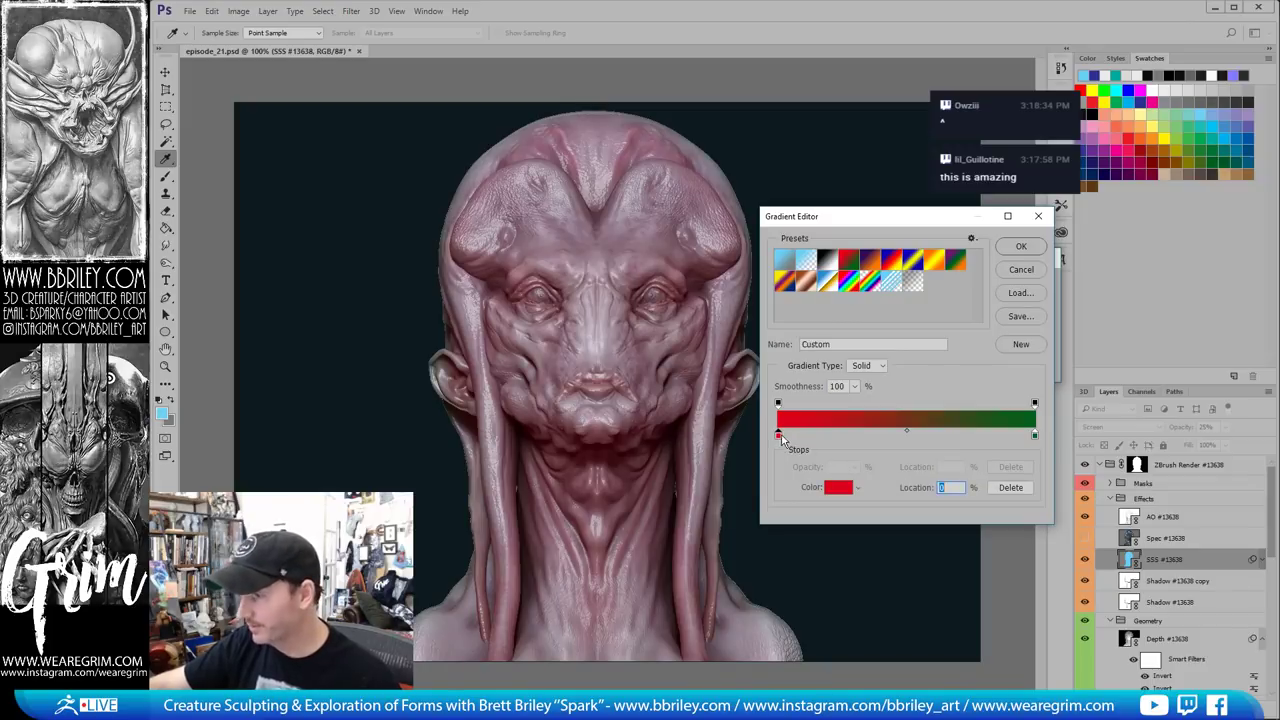
{"action": "left_click", "coordinate": [829, 487]}
{"action": "left_click_drag", "start_coordinate": [820, 134], "coordinate": [889, 122]}
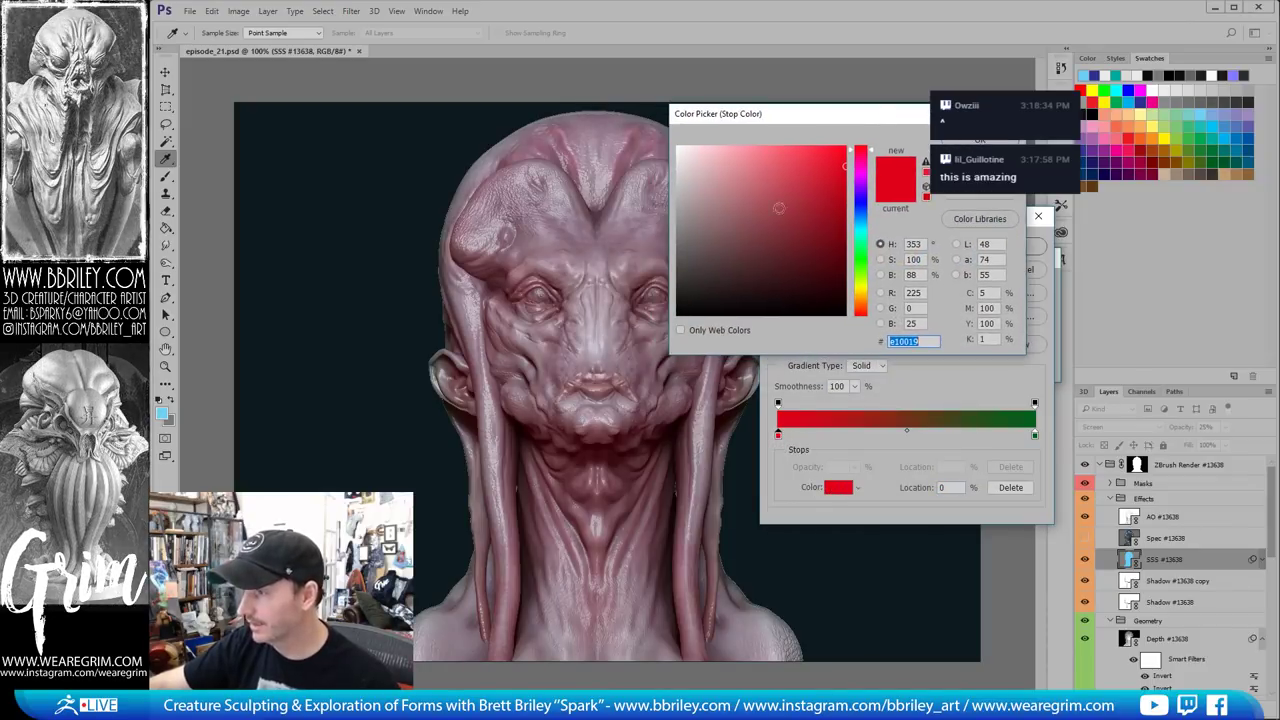
{"action": "mouse_move", "coordinate": [778, 207]}
{"action": "left_mouse_down"}
{"action": "mouse_move", "coordinate": [754, 212]}
{"action": "mouse_move", "coordinate": [772, 188]}
{"action": "mouse_move", "coordinate": [748, 182]}
{"action": "mouse_move", "coordinate": [738, 248]}
{"action": "left_mouse_up"}
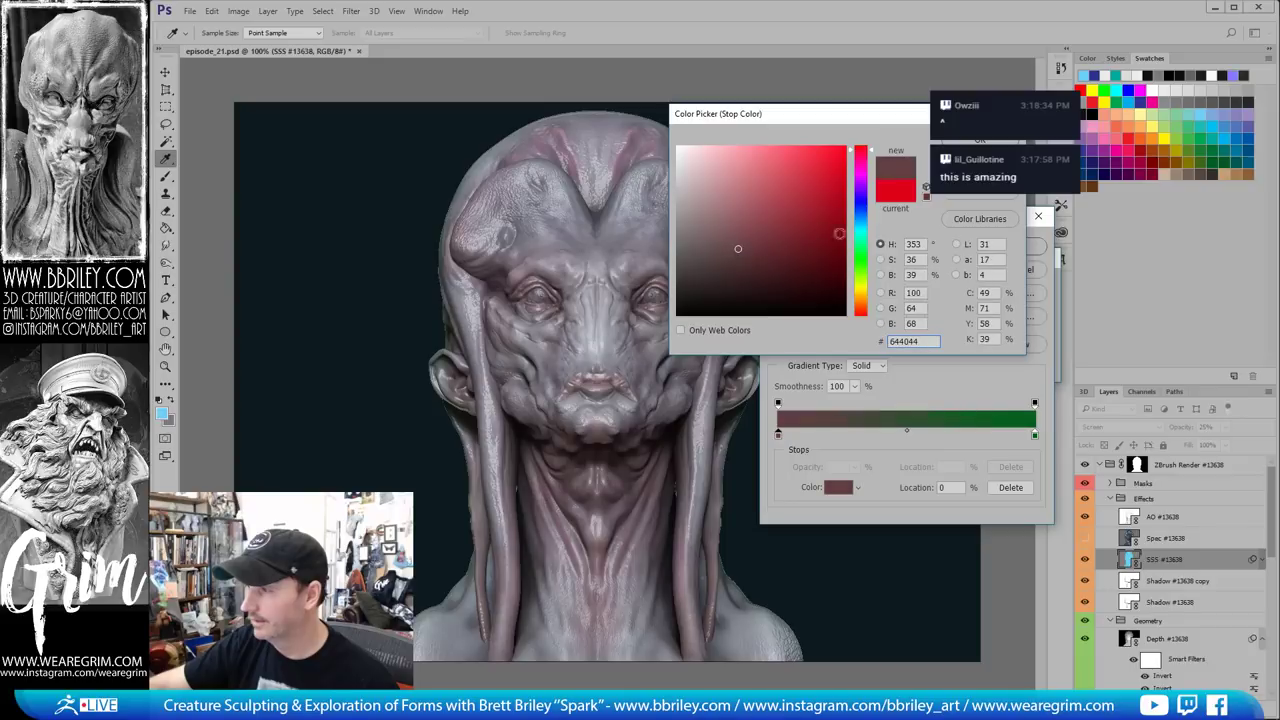
{"action": "left_click", "coordinate": [863, 187]}
{"action": "left_click_drag", "start_coordinate": [863, 183], "coordinate": [863, 234]}
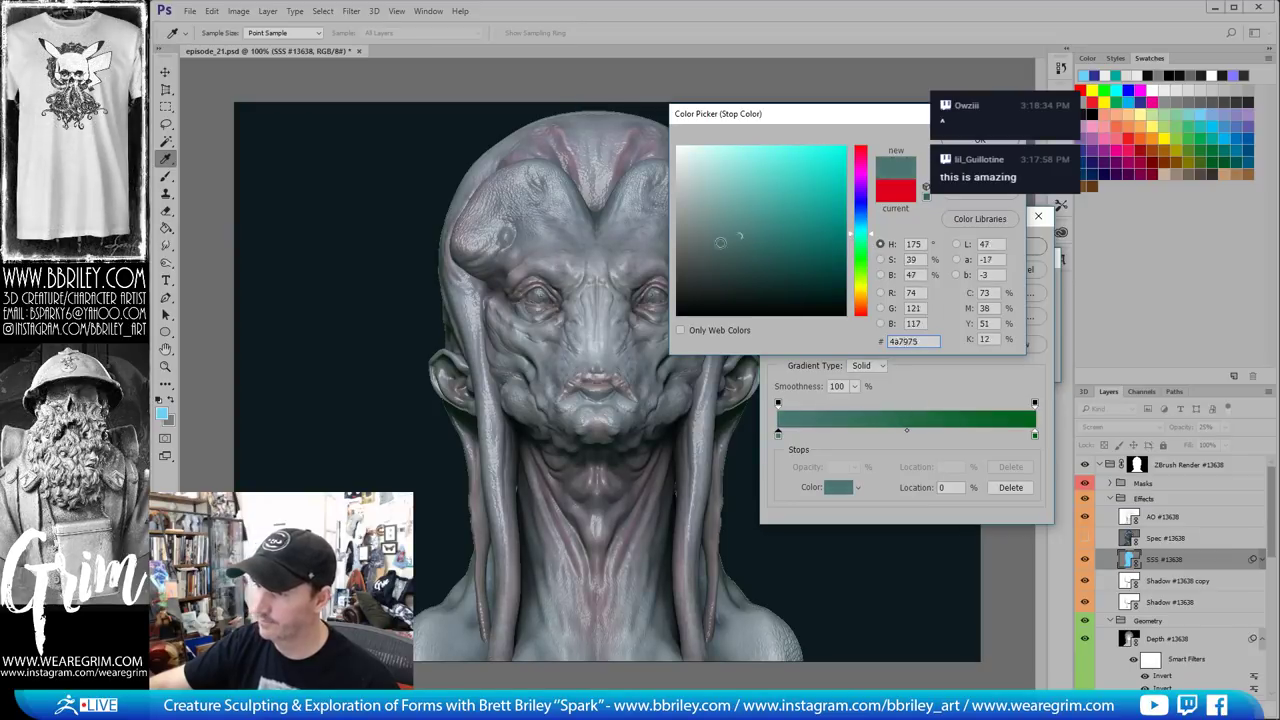
{"action": "left_click_drag", "start_coordinate": [717, 249], "coordinate": [721, 260]}
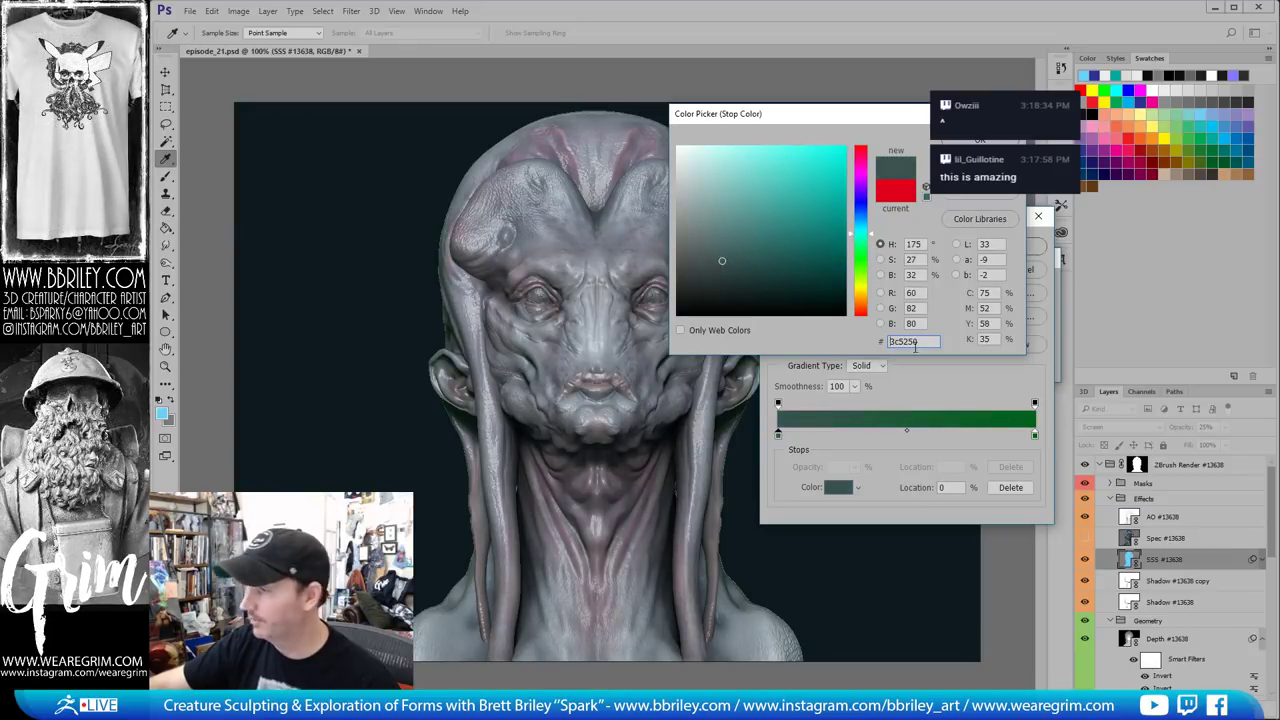
{"action": "key", "text": "Return"}
Change the gradient's green end stop to the light blue 5bbcdc
{"action": "left_click", "coordinate": [1035, 436]}
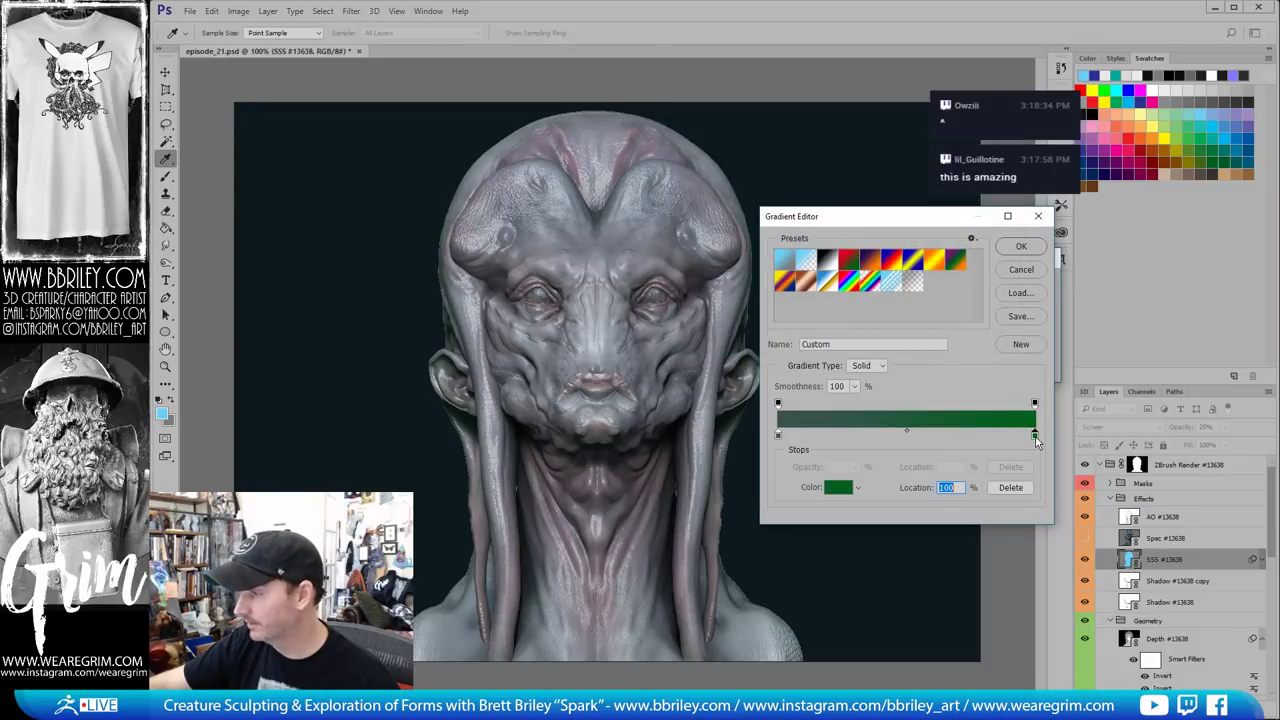
{"action": "left_click", "coordinate": [836, 489]}
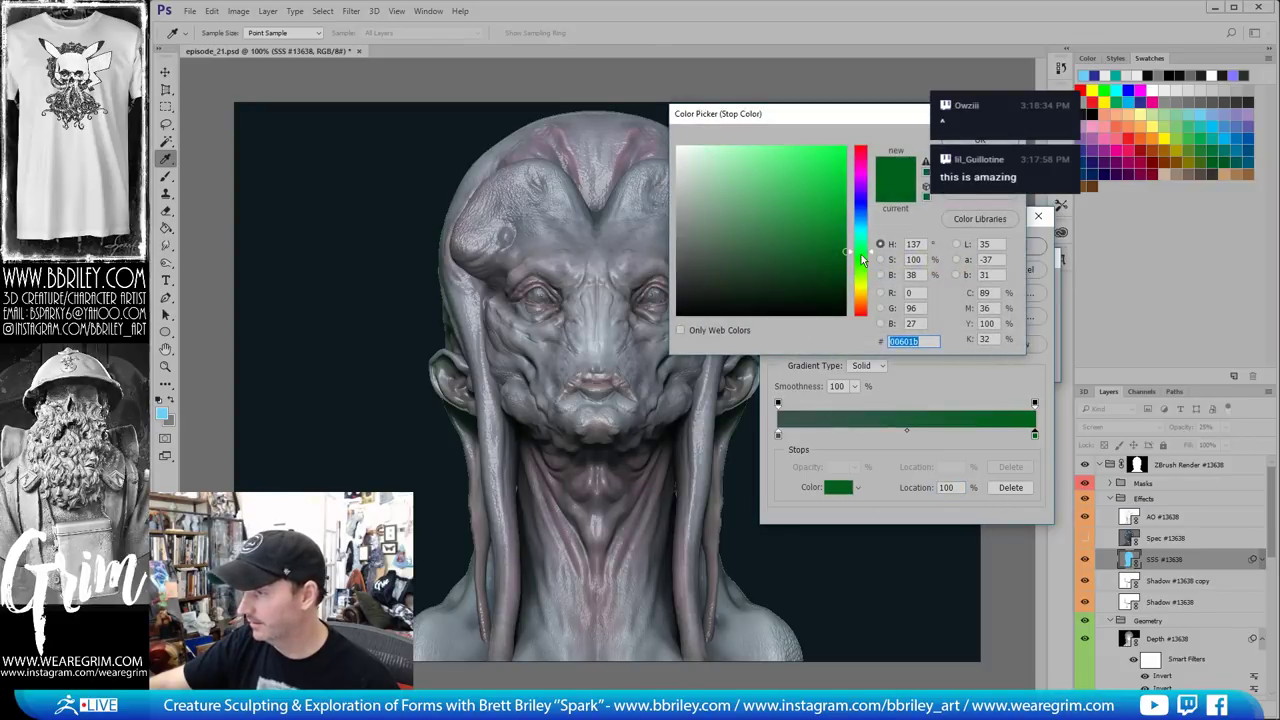
{"action": "left_click_drag", "start_coordinate": [859, 254], "coordinate": [775, 169]}
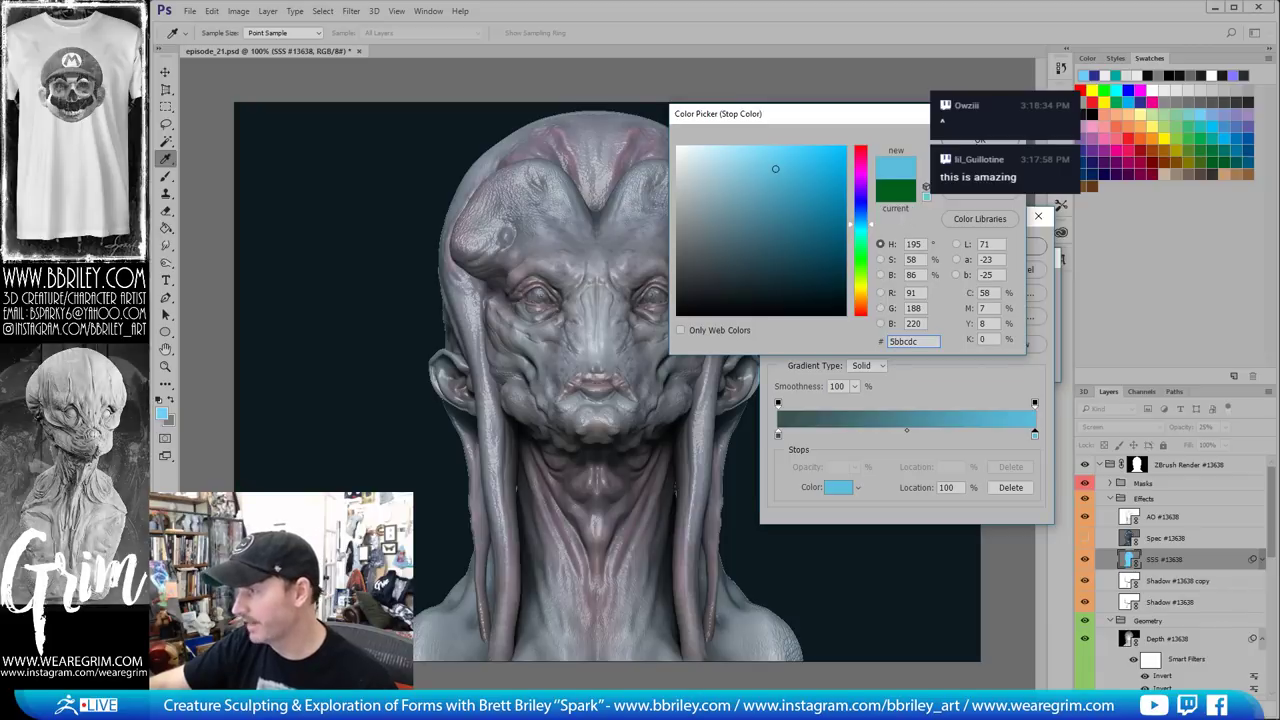
{"action": "key", "text": "Return"}
Move the light blue stop to 46%, apply the gradient map to the SSS layer, and reopen it briefly without changes
{"action": "left_click_drag", "start_coordinate": [1035, 440], "coordinate": [895, 433]}
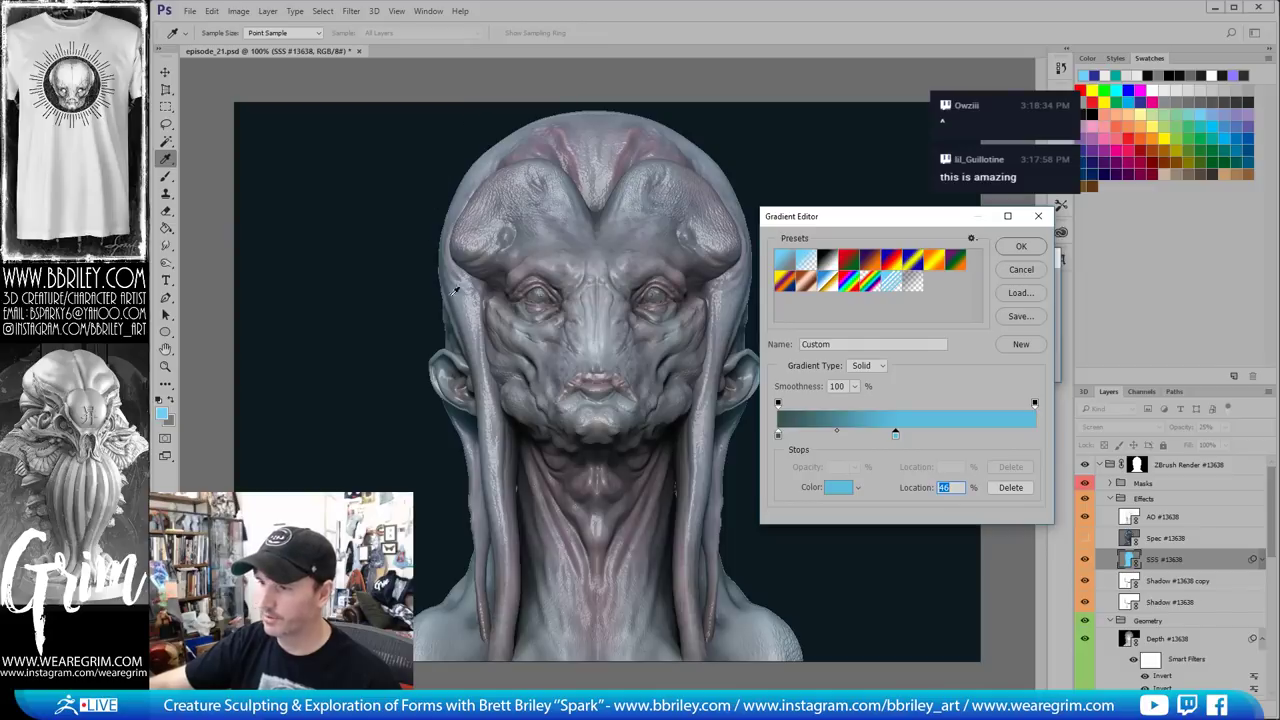
{"action": "left_click", "coordinate": [1021, 246]}
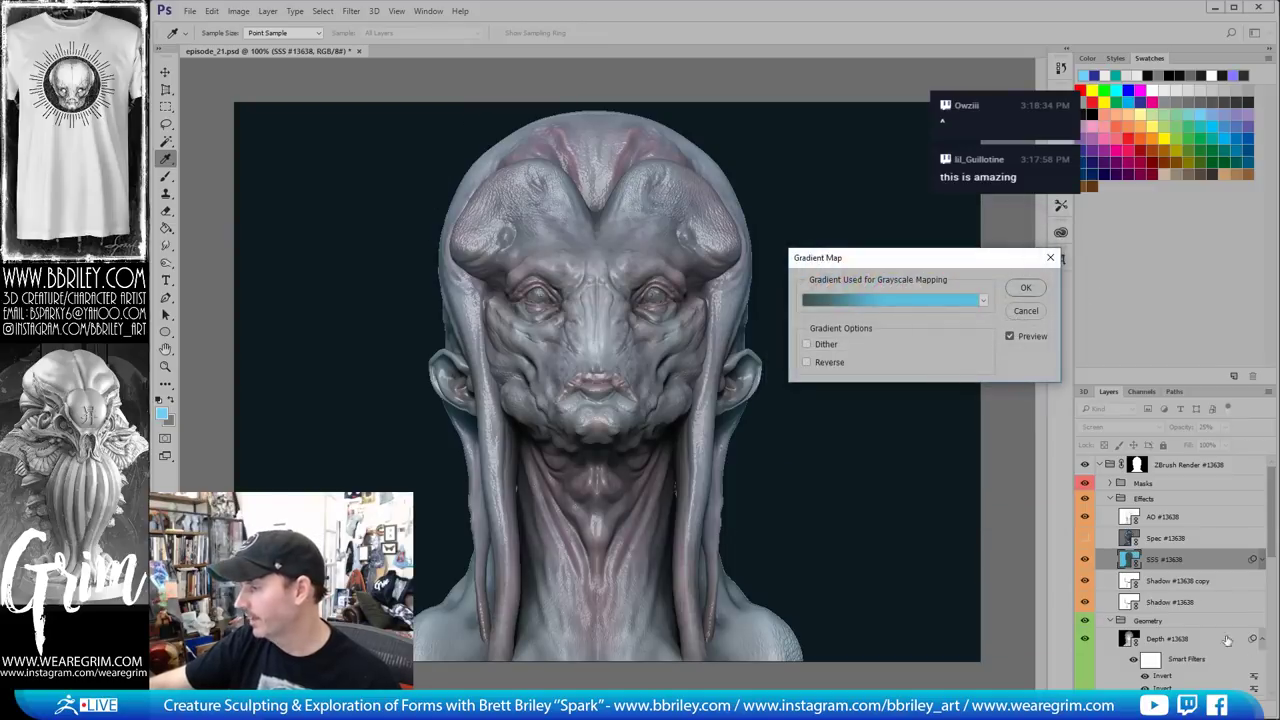
{"action": "left_click", "coordinate": [1025, 288]}
{"action": "key", "text": "z"}
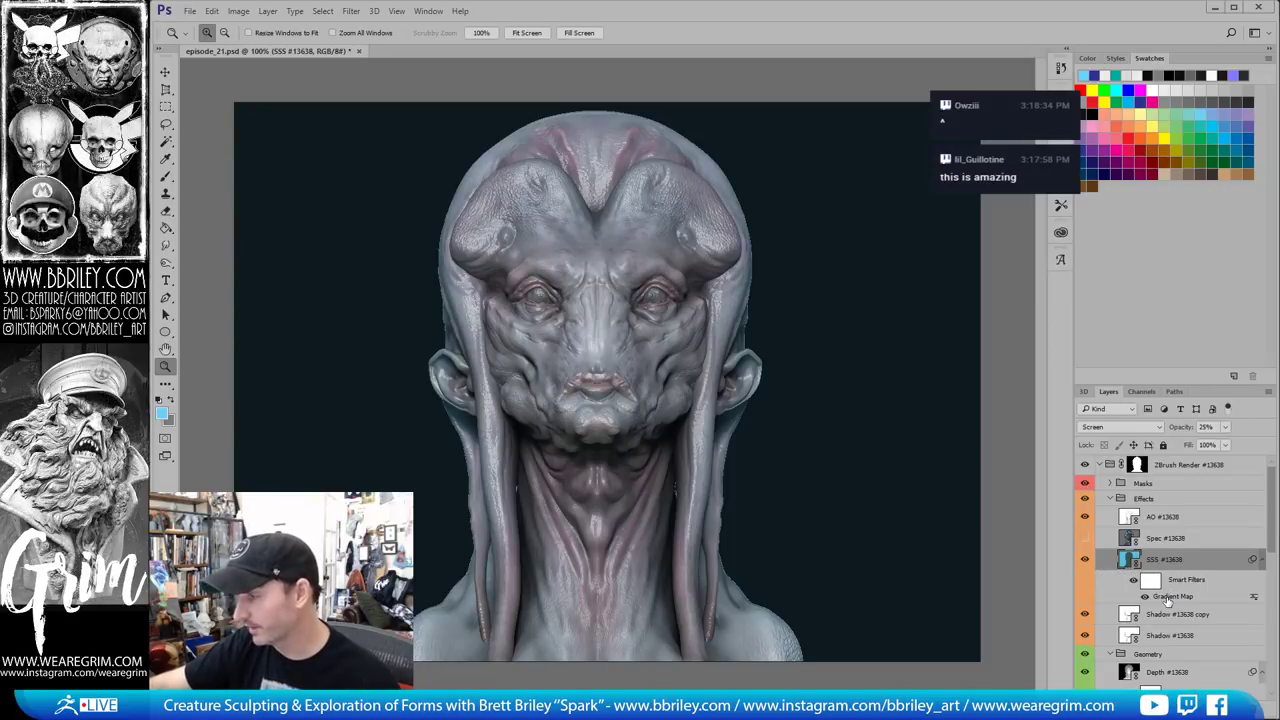
{"action": "double_click", "coordinate": [1165, 596]}
{"action": "left_click", "coordinate": [1024, 311]}
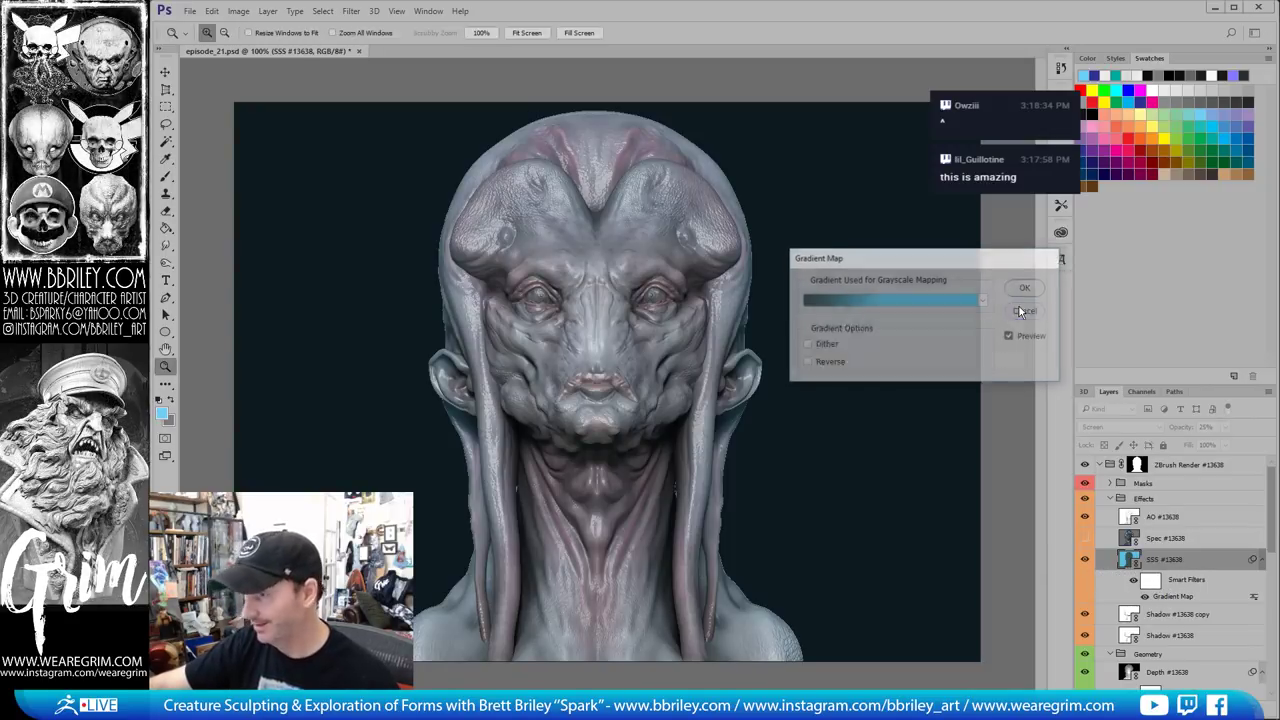
Duplicate the SSS layer and give the copy Color Dodge blending with a 23% fill
{"action": "key", "text": "ctrl+j"}
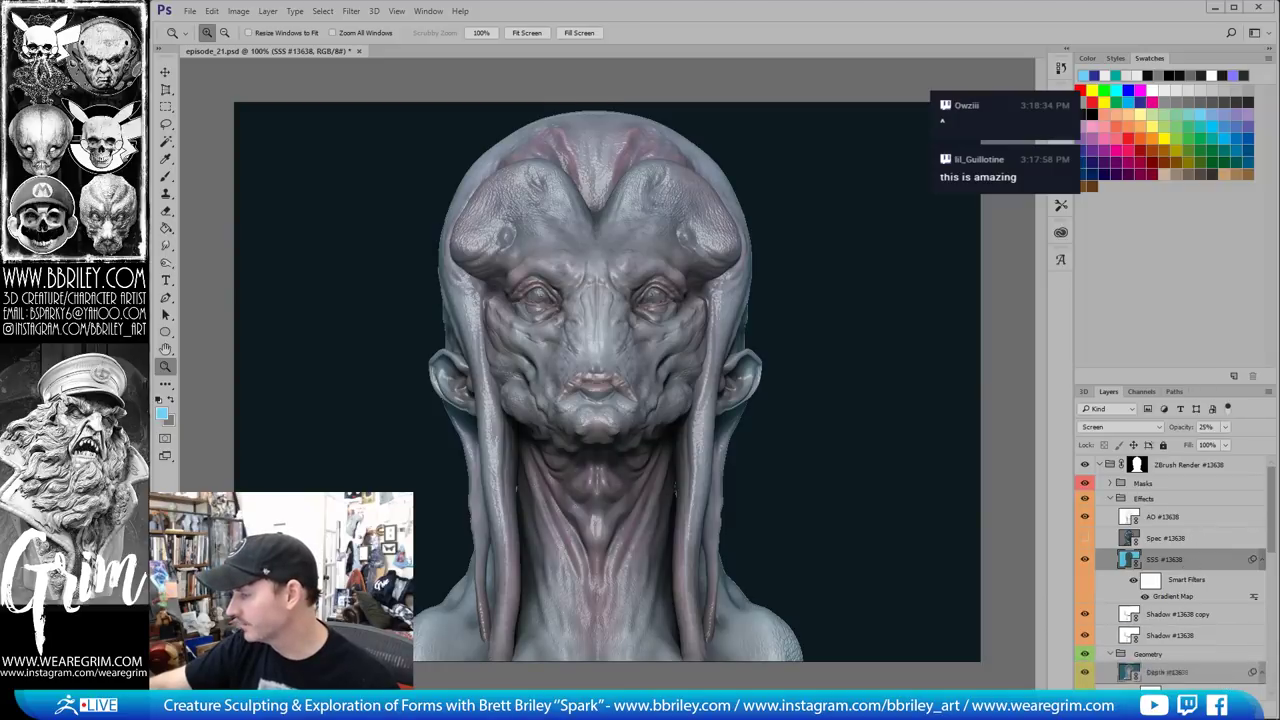
{"action": "left_click", "coordinate": [1121, 430]}
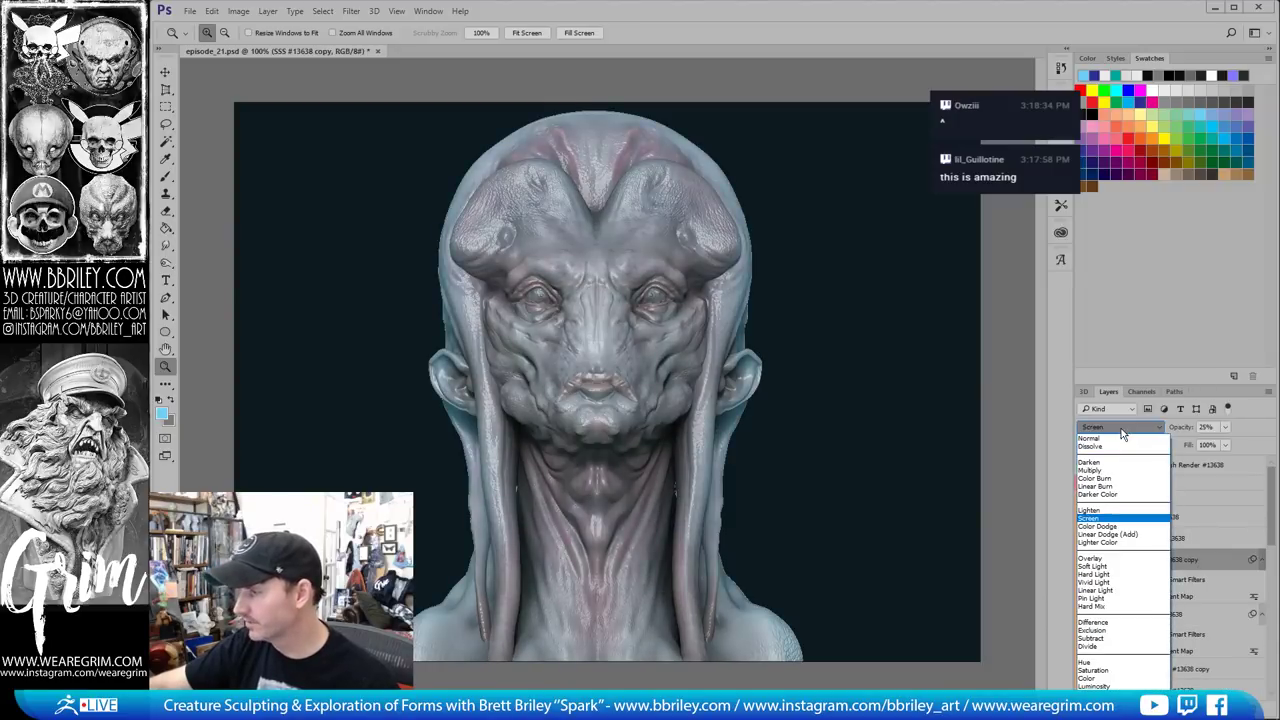
{"action": "left_click", "coordinate": [1116, 526]}
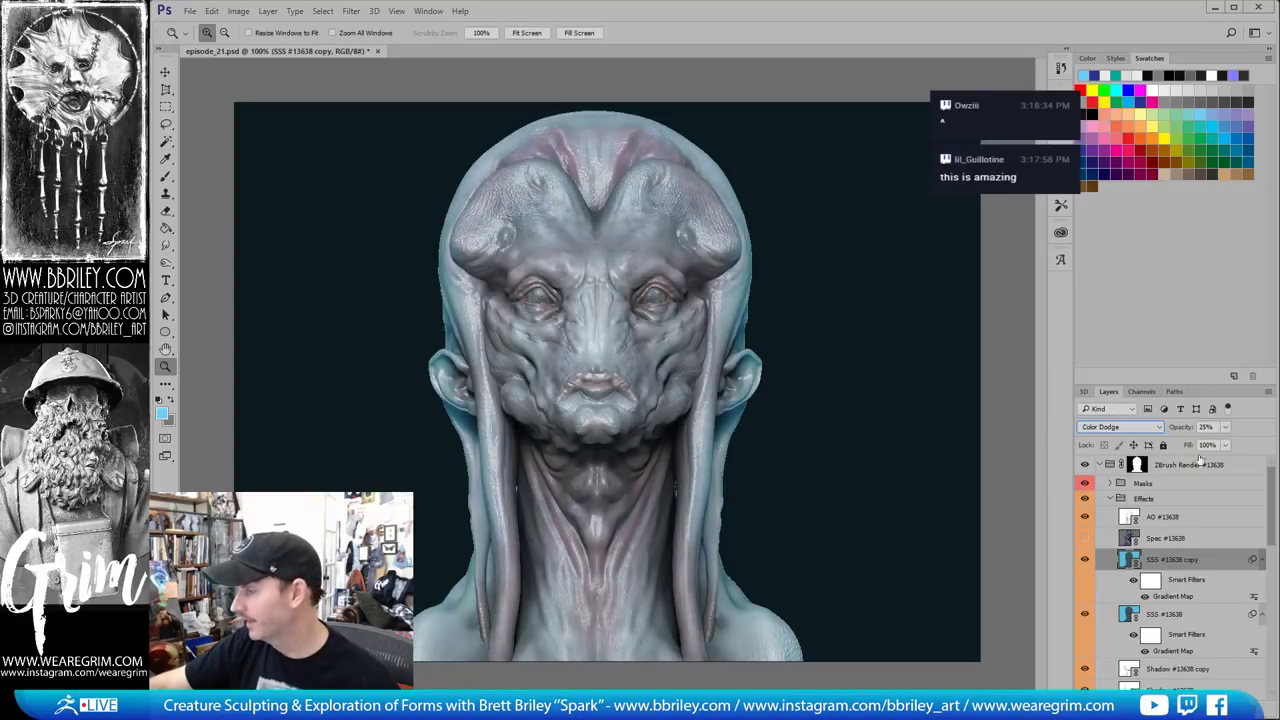
{"action": "left_click_drag", "start_coordinate": [1228, 452], "coordinate": [1177, 465]}
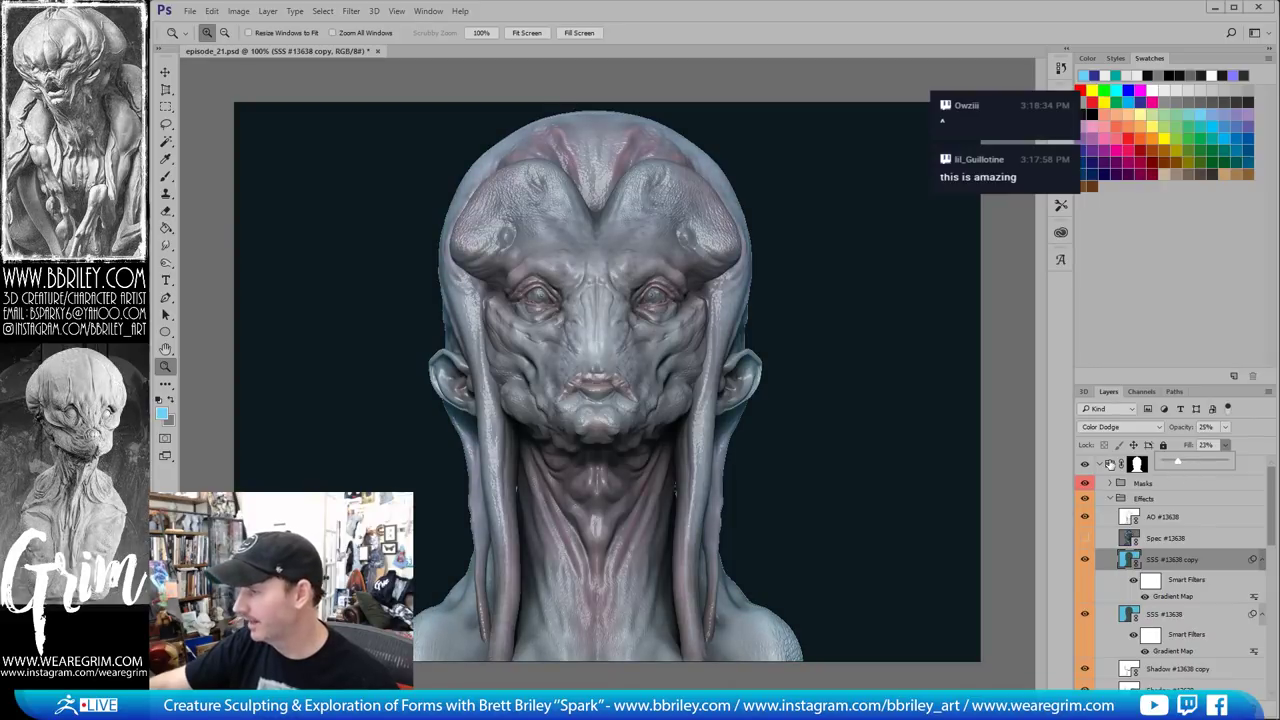
Cycle the SSS copy through further blend modes such as Lighter Color and settle on Hard Mix
{"action": "left_click", "coordinate": [1109, 431]}
{"action": "left_click", "coordinate": [1109, 431]}
{"action": "key", "text": "Down"}
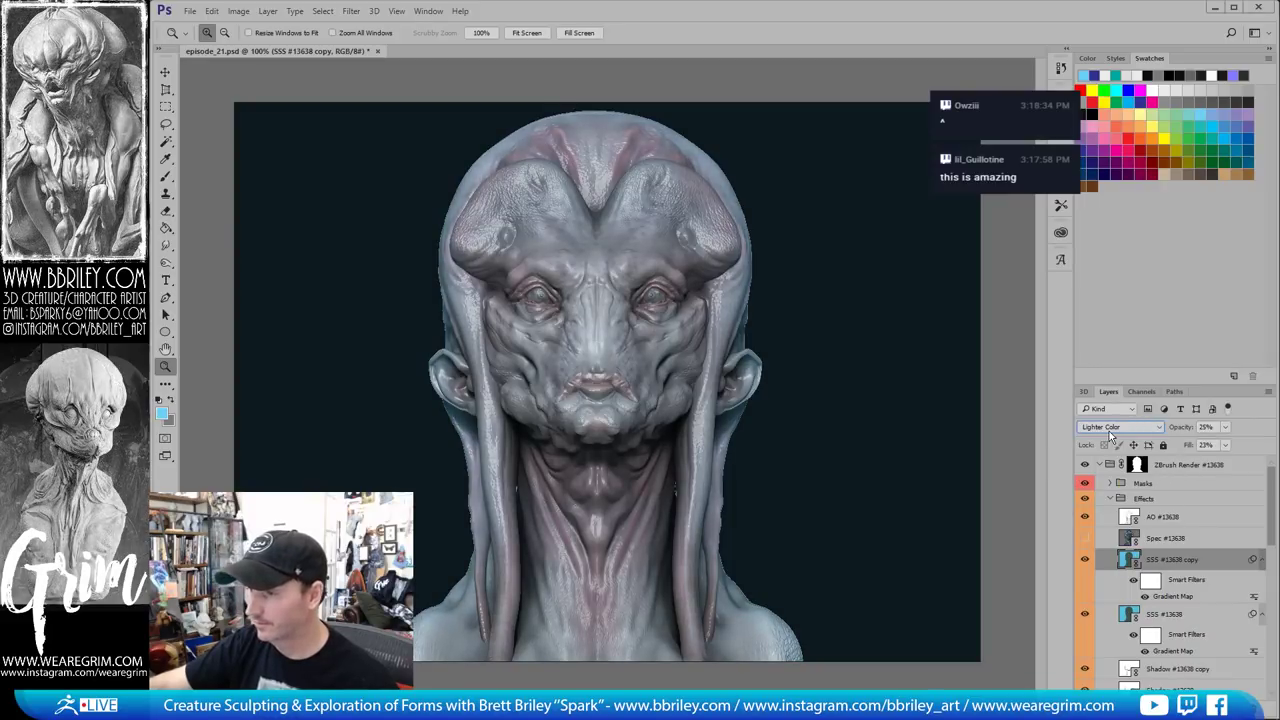
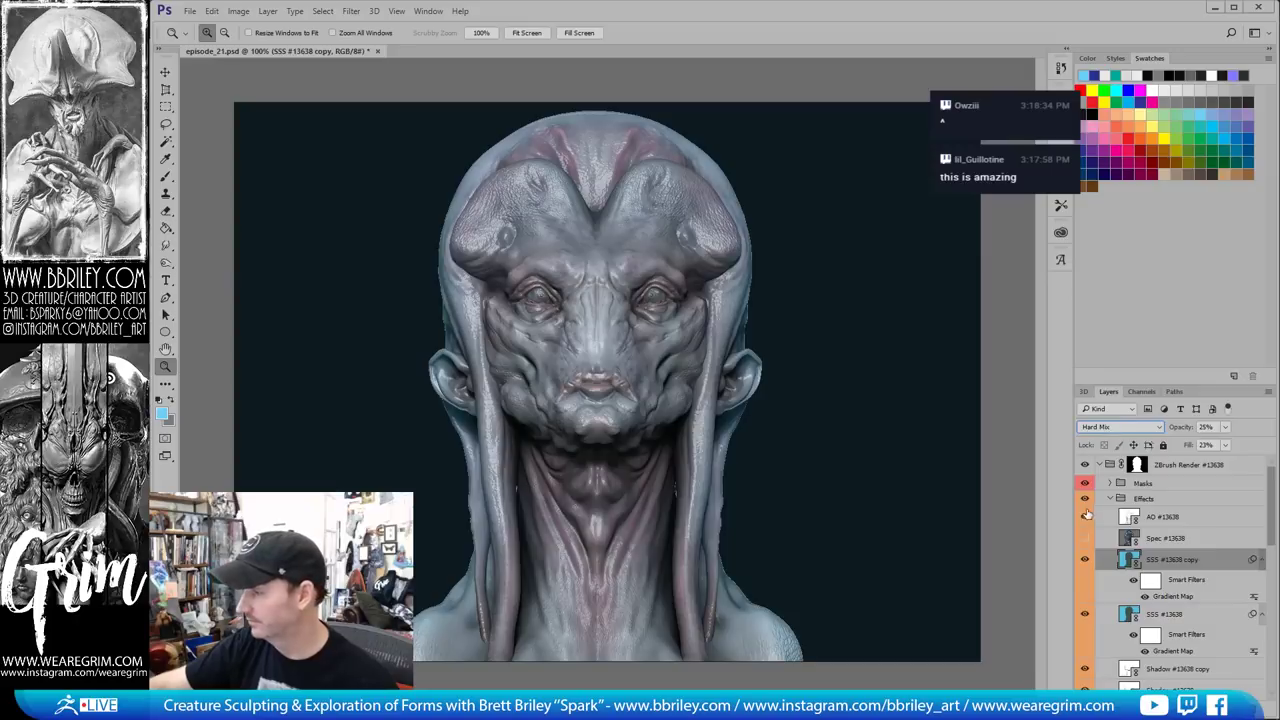
Recolour the light blue stop in the SSS copy's gradient map to the crimson a71c43
{"action": "double_click", "coordinate": [1172, 596]}
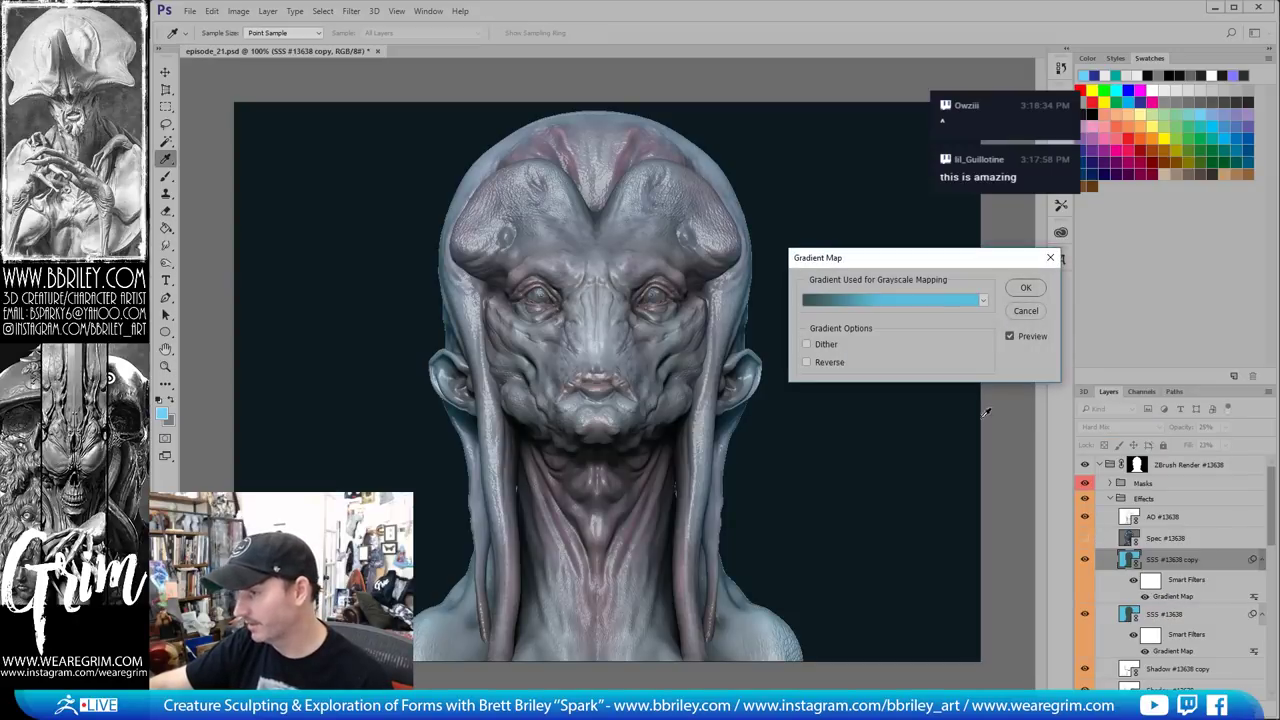
{"action": "left_click", "coordinate": [953, 302]}
{"action": "double_click", "coordinate": [896, 436]}
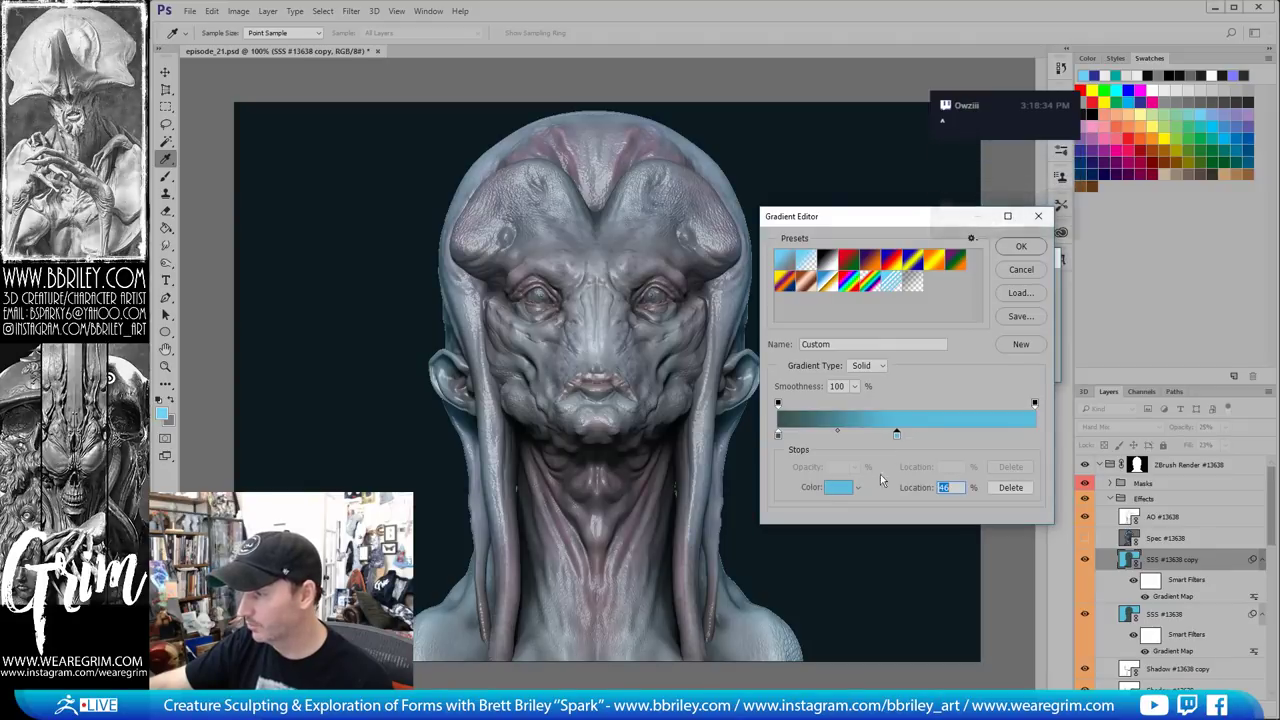
{"action": "mouse_move", "coordinate": [864, 168]}
{"action": "left_mouse_down"}
{"action": "mouse_move", "coordinate": [818, 179]}
{"action": "mouse_move", "coordinate": [866, 157]}
{"action": "mouse_move", "coordinate": [825, 163]}
{"action": "mouse_move", "coordinate": [818, 204]}
{"action": "left_mouse_up"}
{"action": "left_click", "coordinate": [806, 182]}
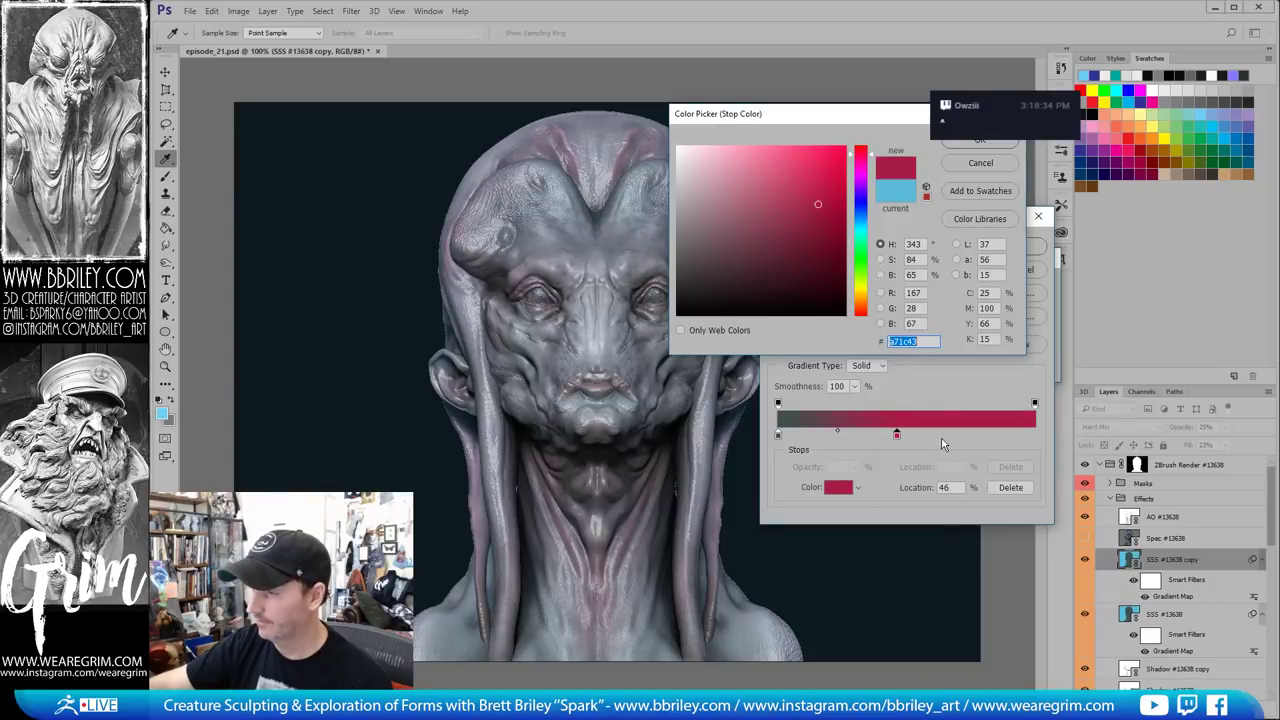
{"action": "left_click", "coordinate": [980, 140]}
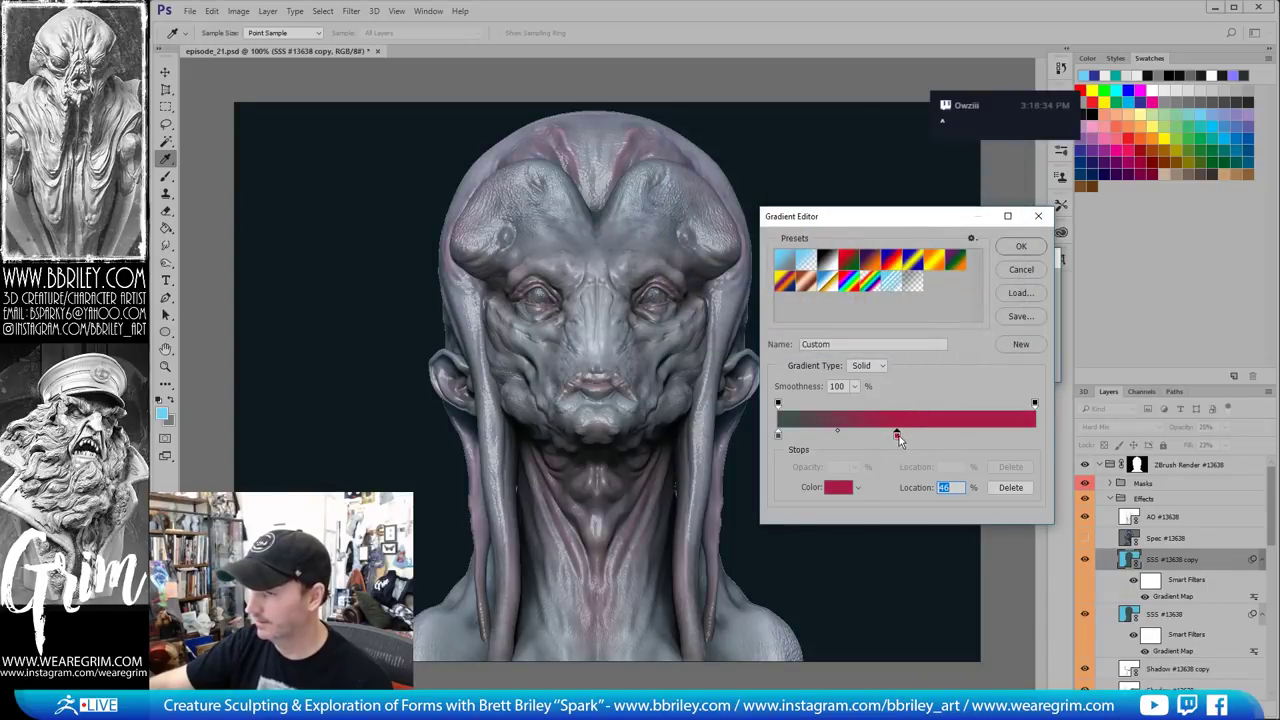
Move the crimson stop to 39% and apply the edited gradient map to the SSS copy
{"action": "mouse_move", "coordinate": [898, 440]}
{"action": "left_mouse_down"}
{"action": "mouse_move", "coordinate": [948, 436]}
{"action": "mouse_move", "coordinate": [878, 434]}
{"action": "left_mouse_up"}
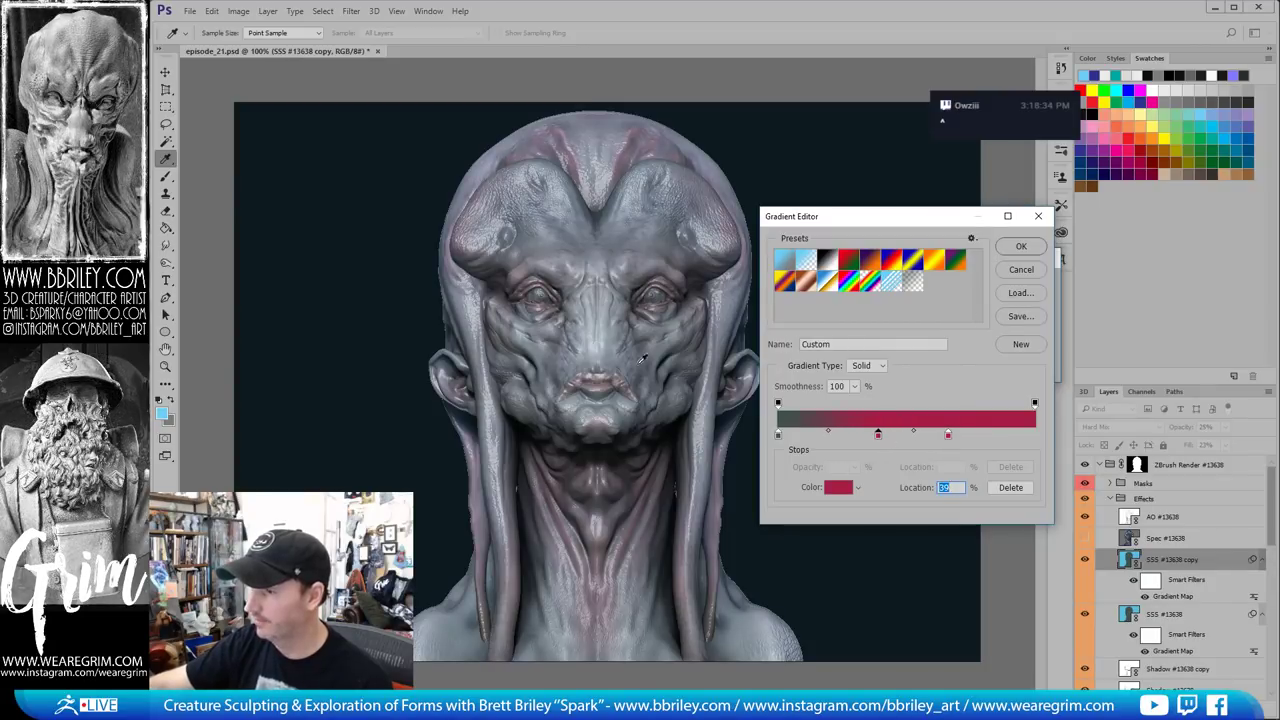
{"action": "left_click", "coordinate": [1021, 246]}
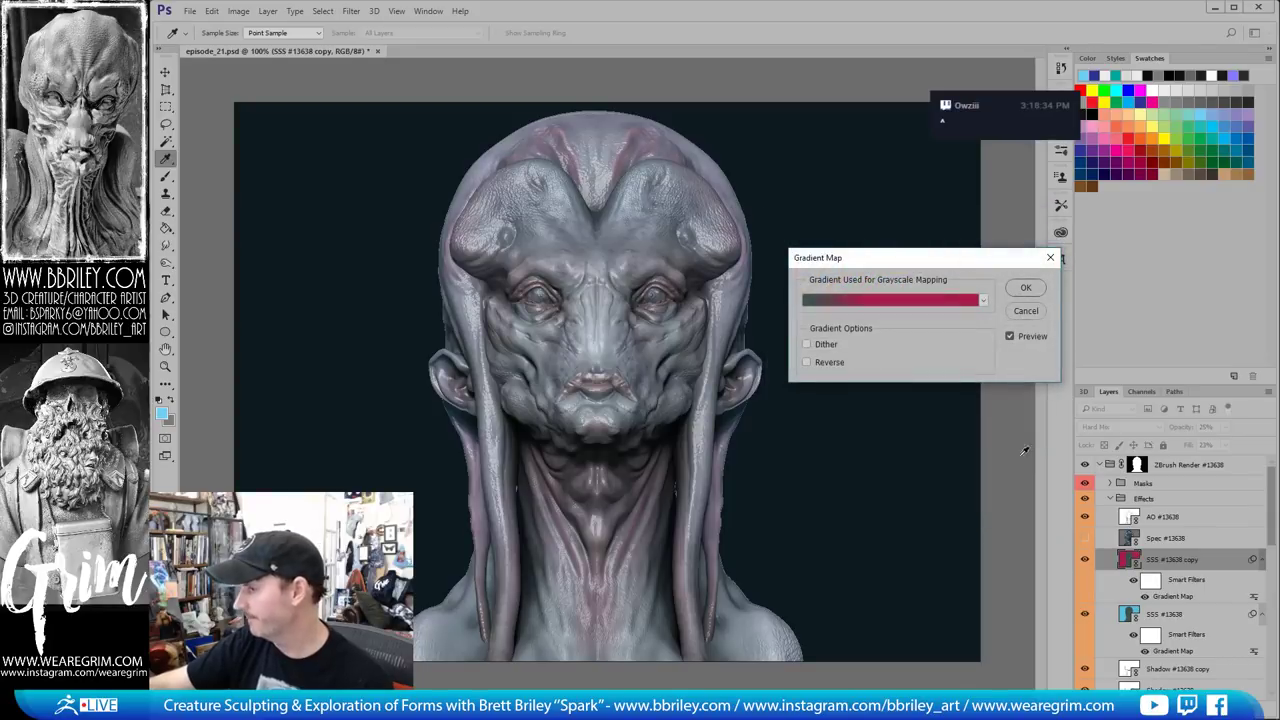
{"action": "left_click", "coordinate": [1027, 290]}
{"action": "key", "text": "z"}
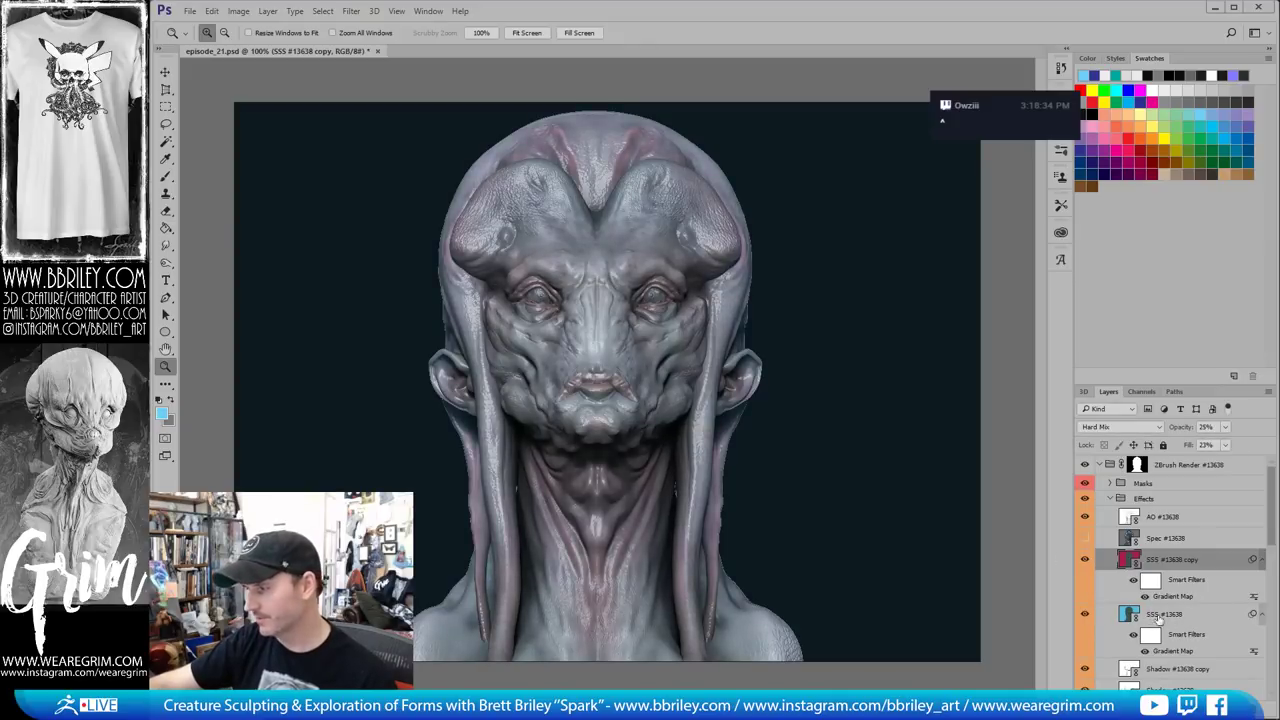
Show the Spec layer and set its opacity to 16%
{"action": "left_click", "coordinate": [1084, 537]}
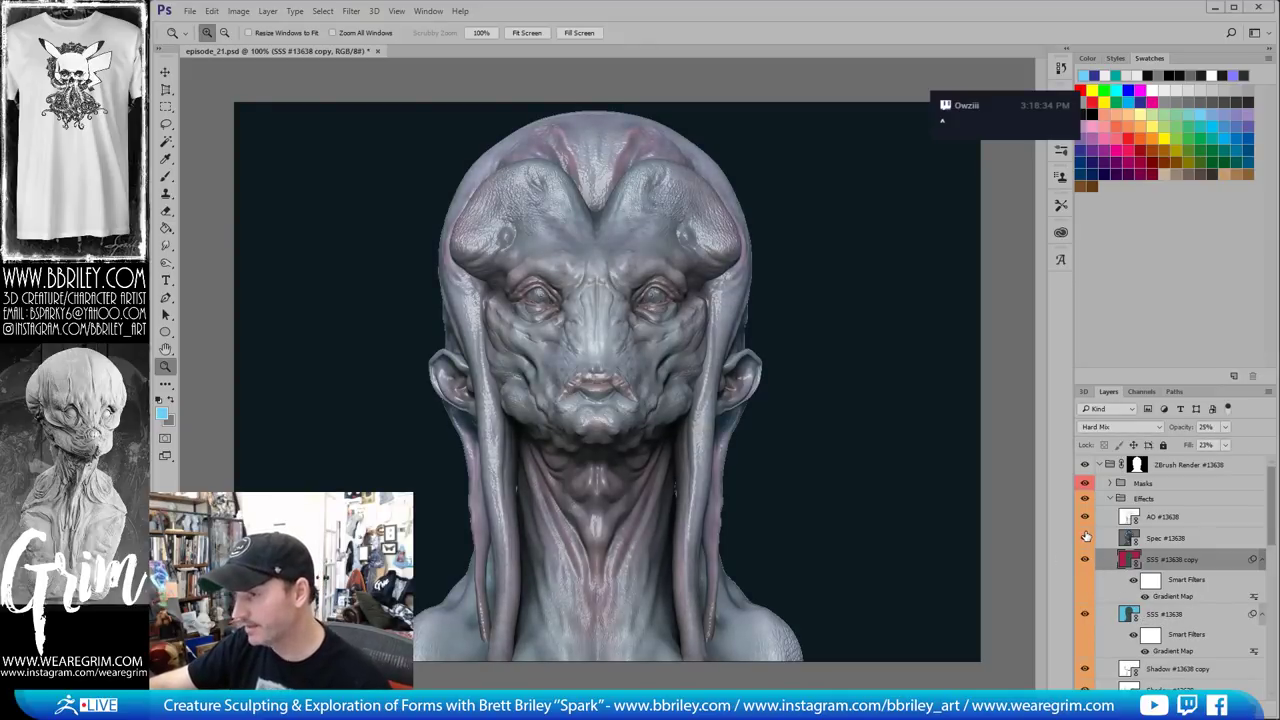
{"action": "left_click", "coordinate": [1165, 538]}
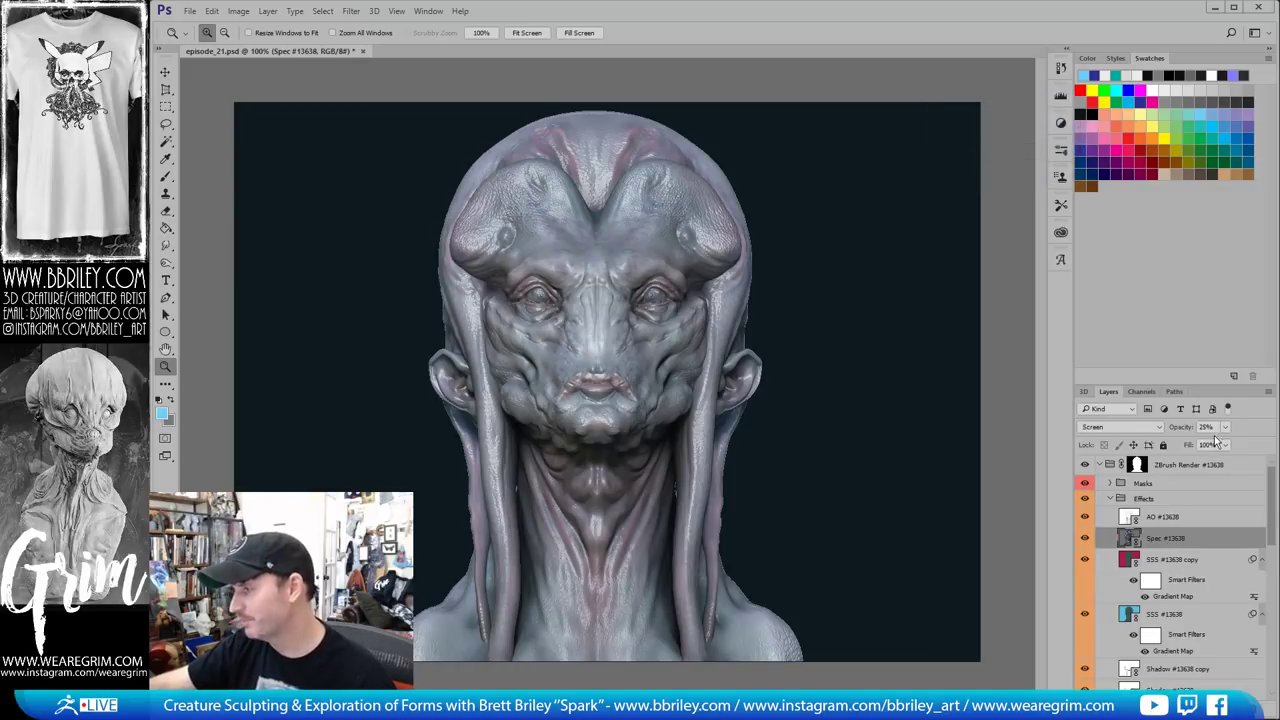
{"action": "left_click_drag", "start_coordinate": [1225, 426], "coordinate": [1266, 444]}
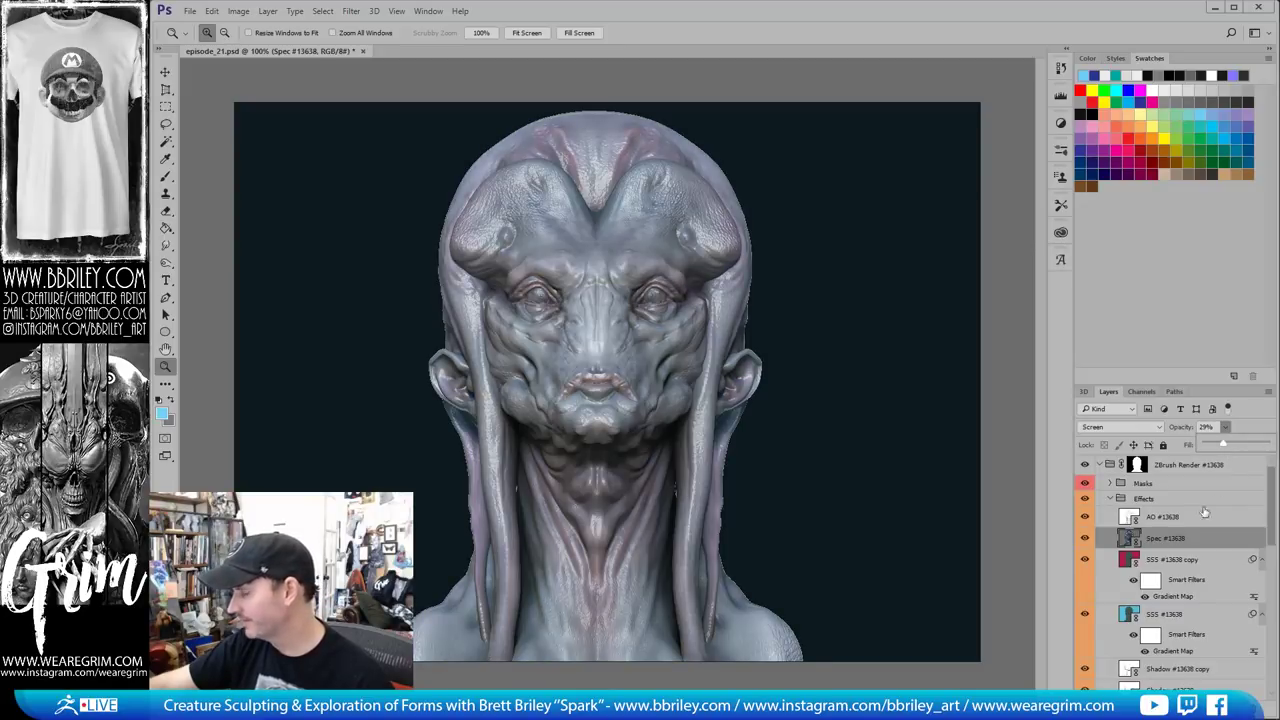
Compare the bust with and without the zbro_EyeReflection material layer, and set that layer's fill to 50%
{"action": "scroll", "coordinate": [1090, 648], "scroll_direction": "down", "scroll_amount": 4}
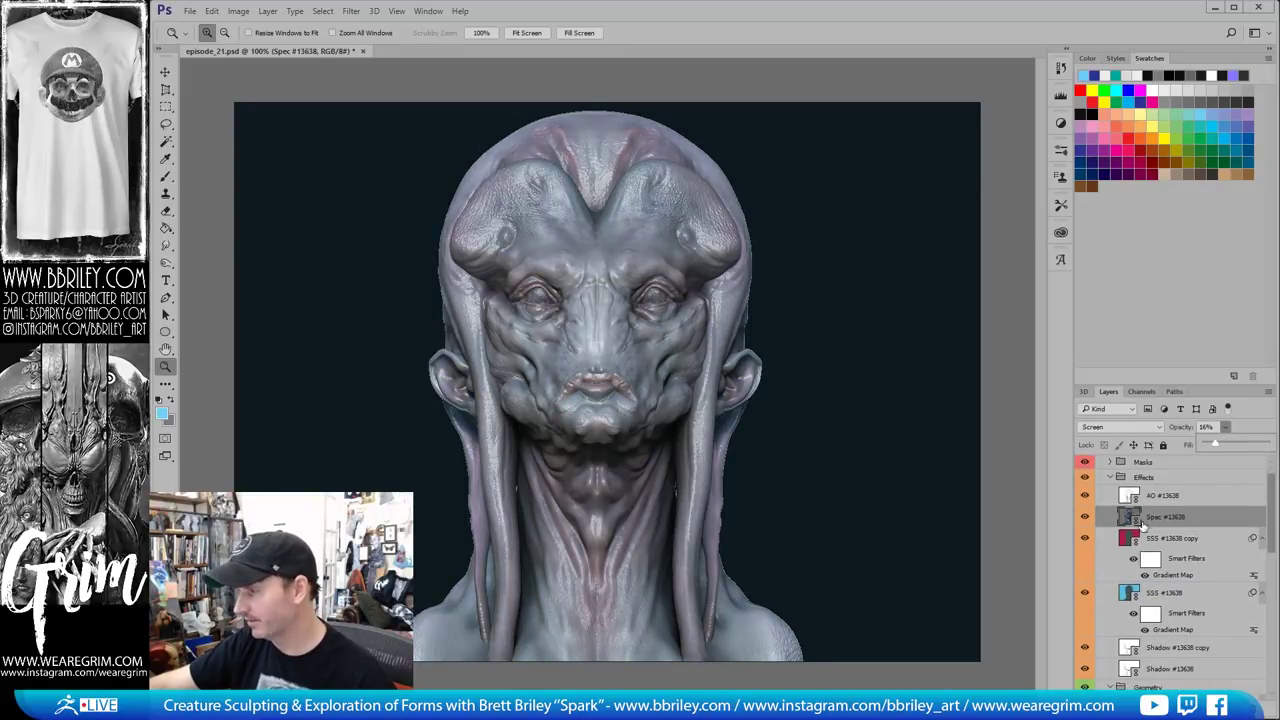
{"action": "scroll", "coordinate": [1090, 648], "scroll_direction": "down", "scroll_amount": 6}
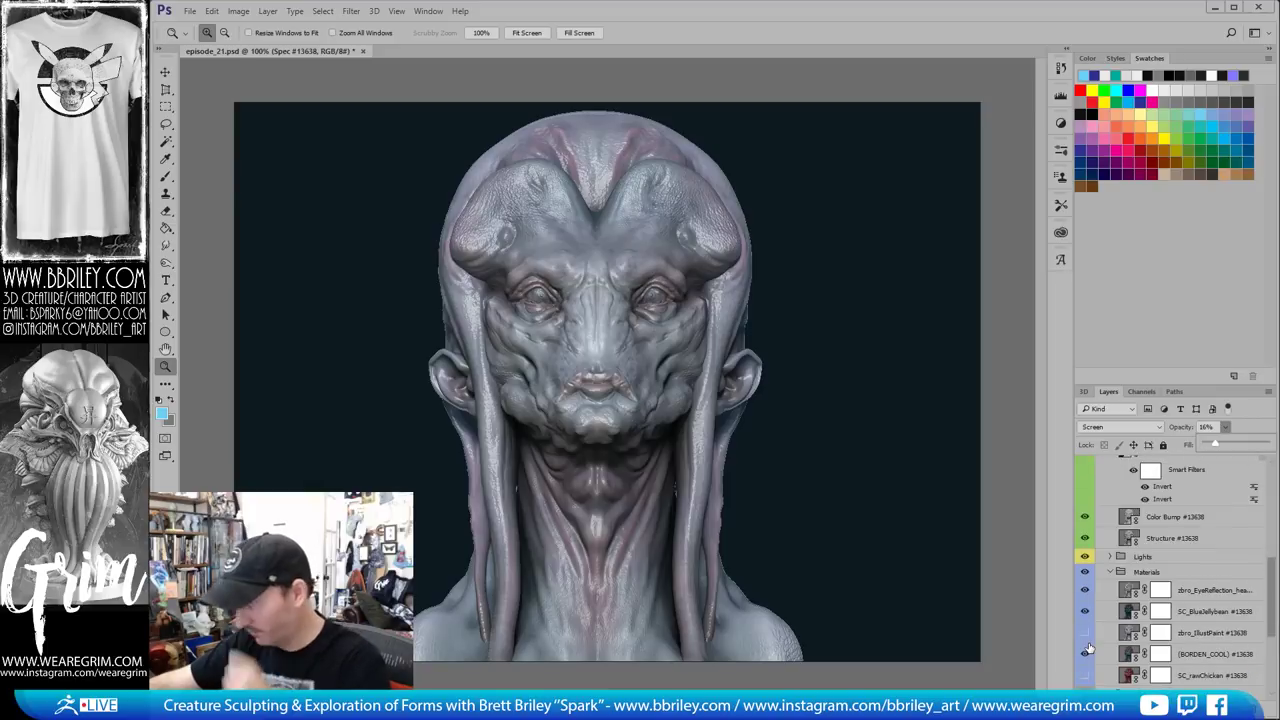
{"action": "left_click", "coordinate": [1084, 592]}
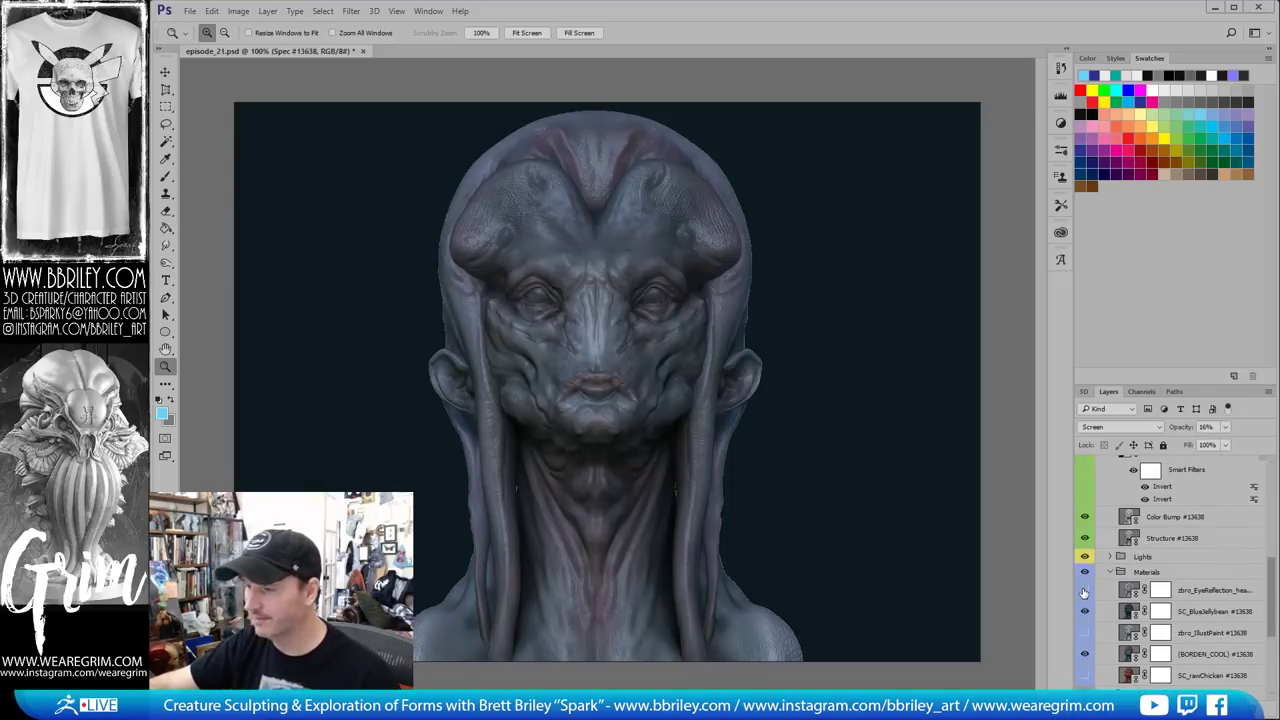
{"action": "left_click", "coordinate": [1084, 592]}
{"action": "left_click", "coordinate": [1084, 592]}
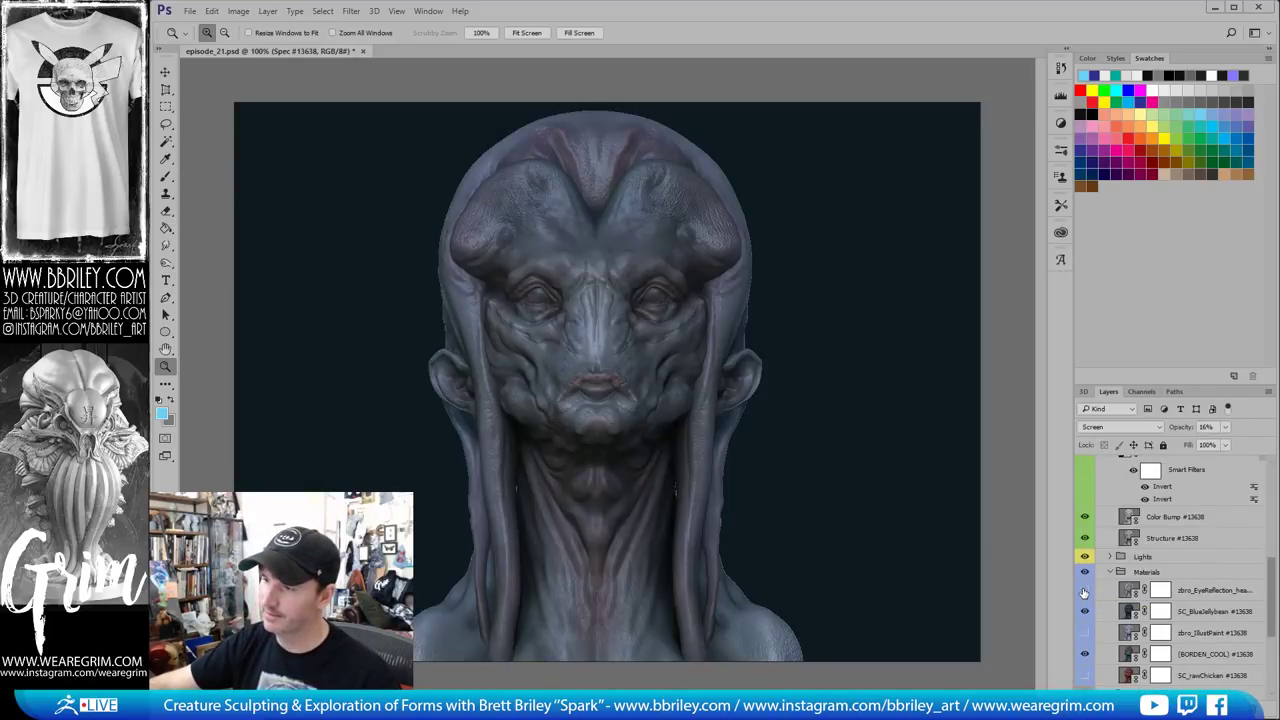
{"action": "left_click", "coordinate": [1084, 592]}
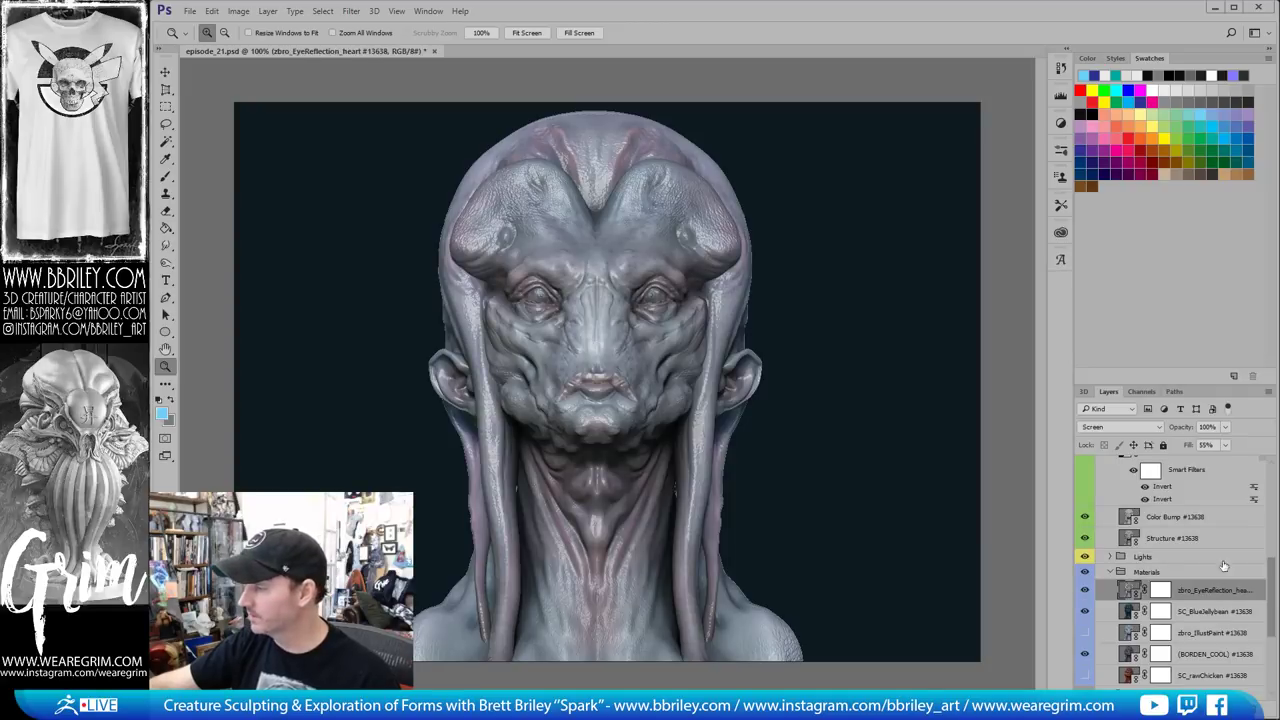
{"action": "left_click", "coordinate": [1216, 592]}
{"action": "left_click", "coordinate": [1223, 446]}
{"action": "left_click_drag", "start_coordinate": [1208, 460], "coordinate": [1224, 466]}
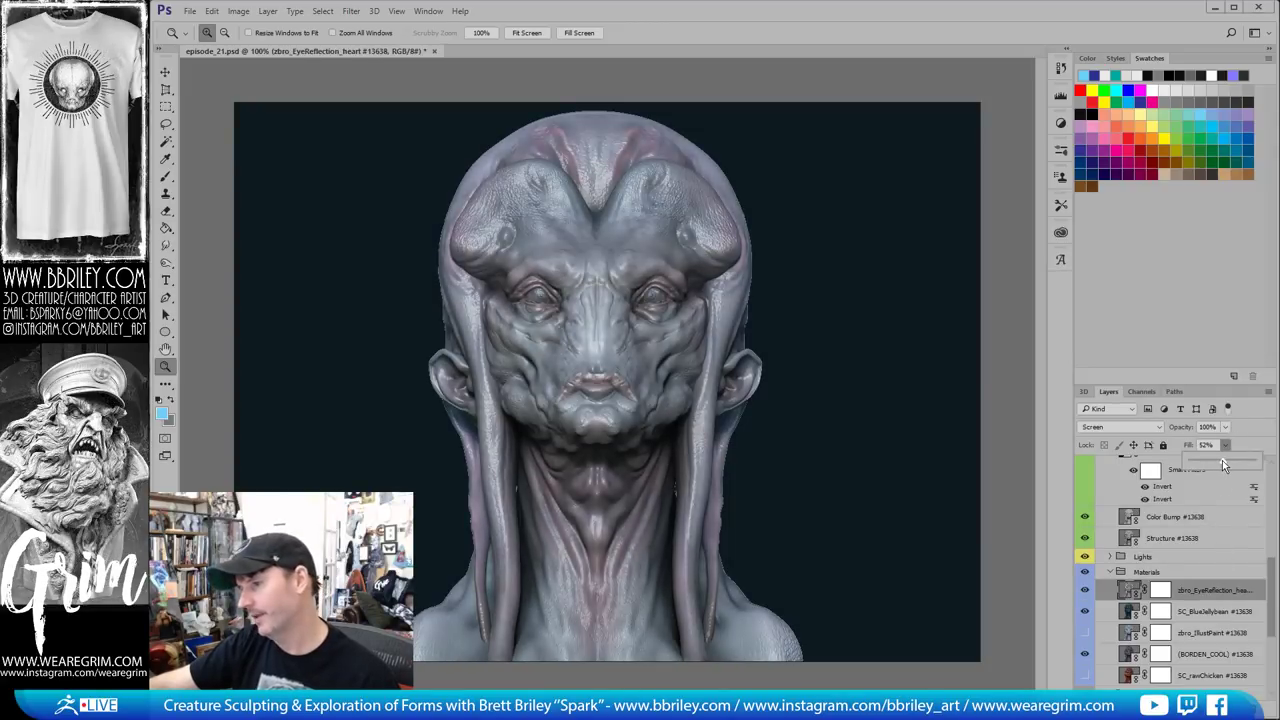
Check the AO layer's effect by toggling its visibility, and duplicate the layer twice
{"action": "scroll", "coordinate": [1250, 586], "scroll_direction": "up", "scroll_amount": 5}
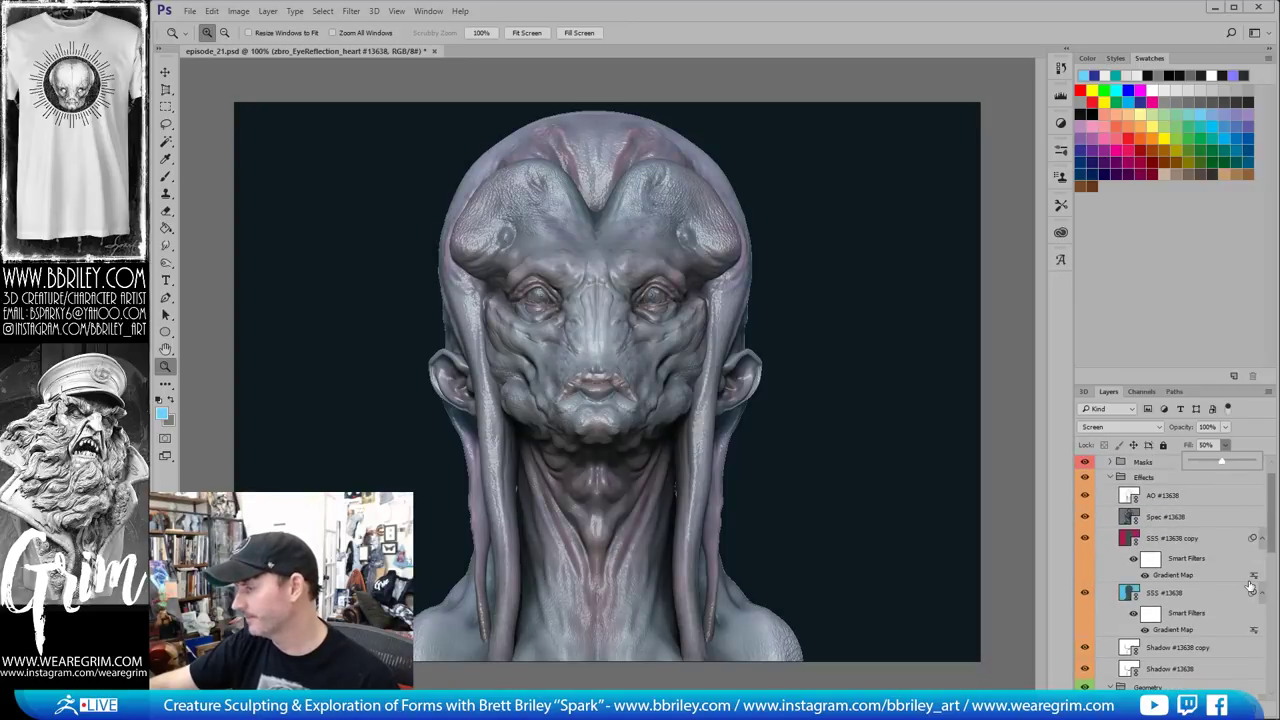
{"action": "left_click", "coordinate": [1160, 518]}
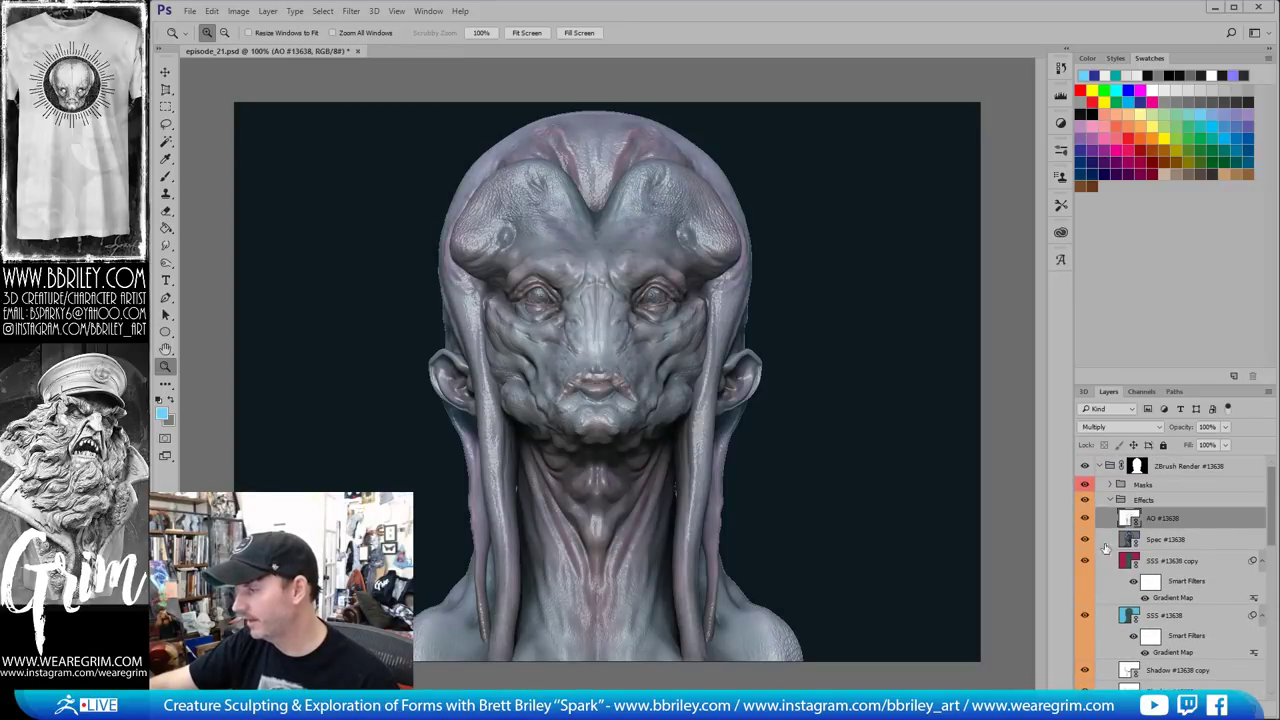
{"action": "left_click", "coordinate": [1085, 518]}
{"action": "left_click", "coordinate": [1085, 518]}
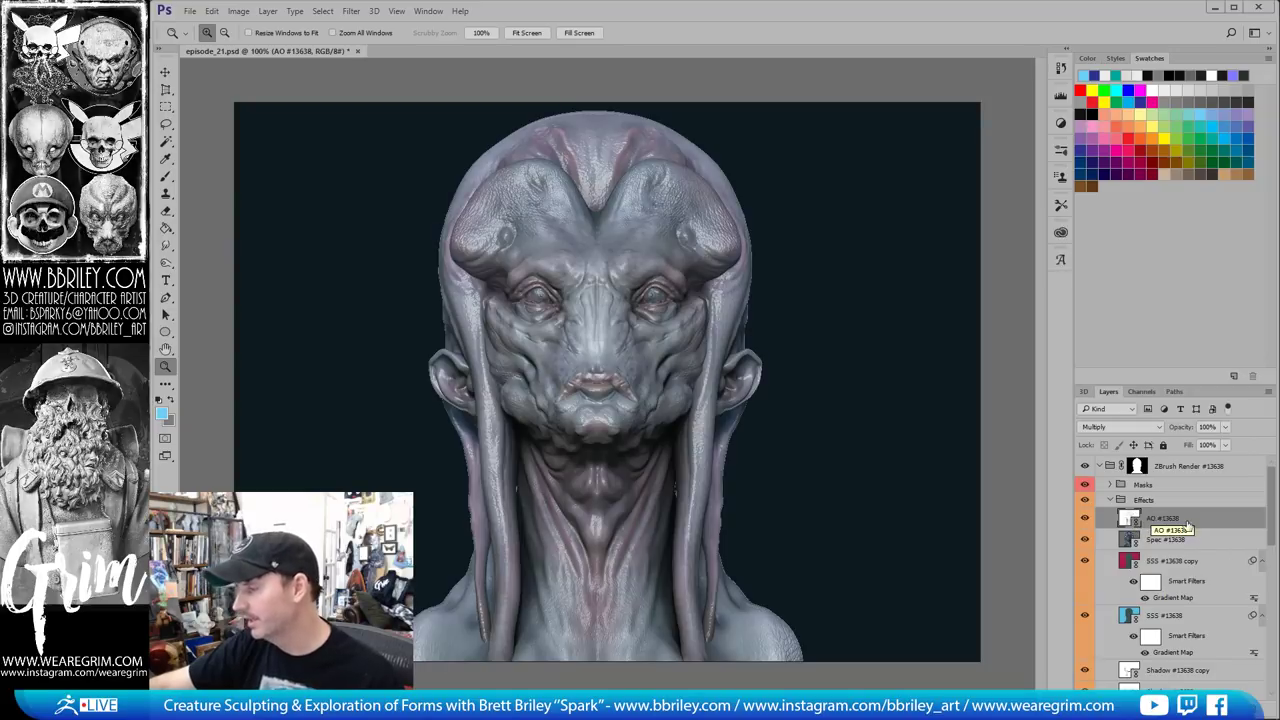
{"action": "left_click_drag", "start_coordinate": [1194, 525], "coordinate": [1205, 596]}
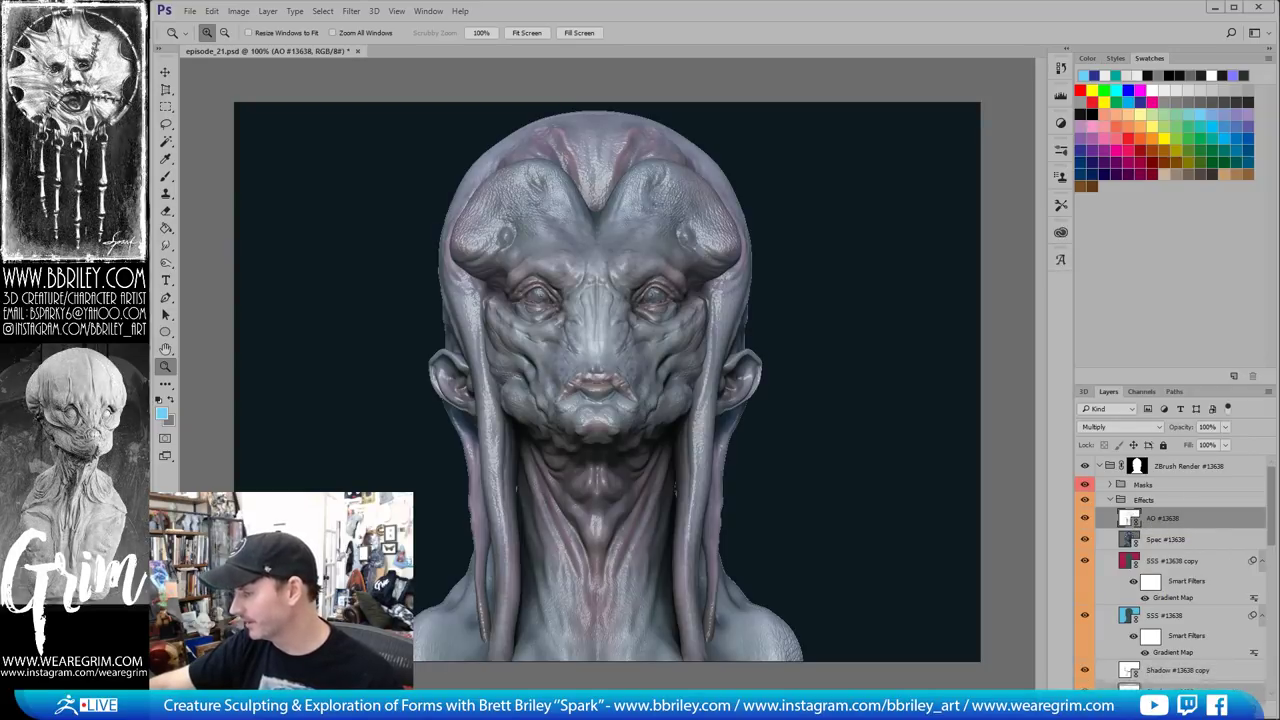
{"action": "key", "text": "ctrl+j"}
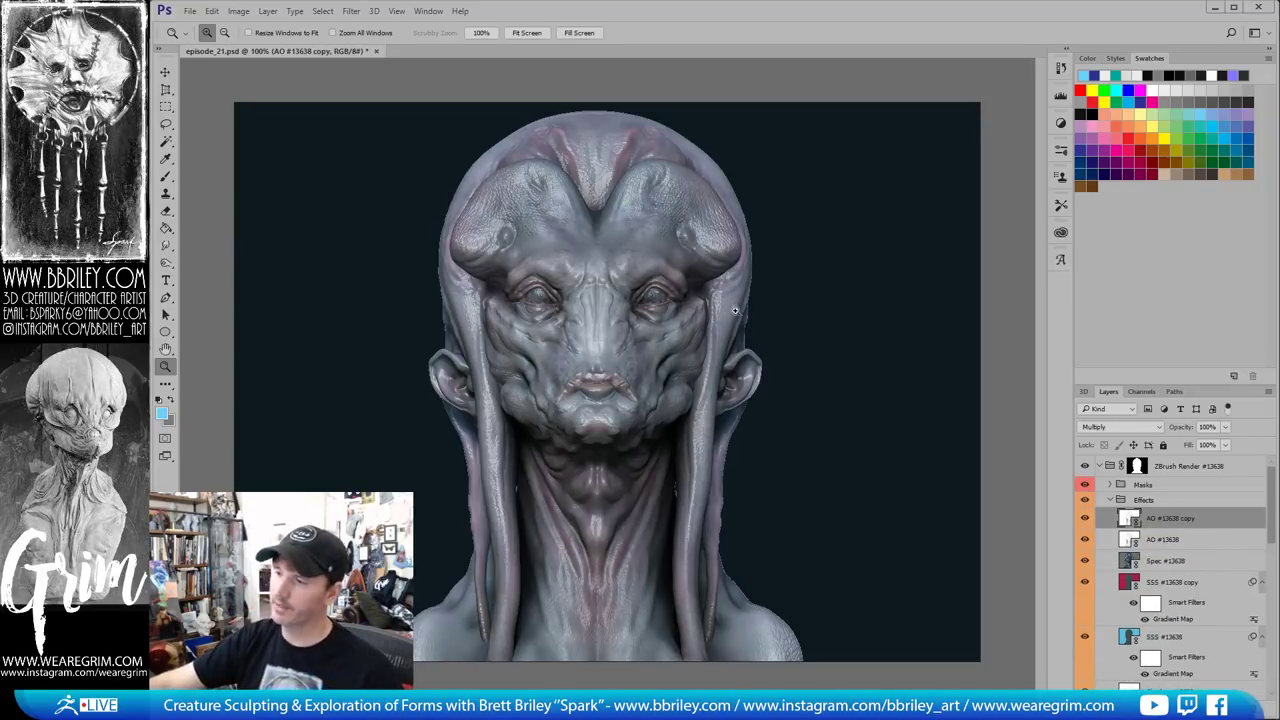
{"action": "left_click_drag", "start_coordinate": [1212, 560], "coordinate": [1215, 582]}
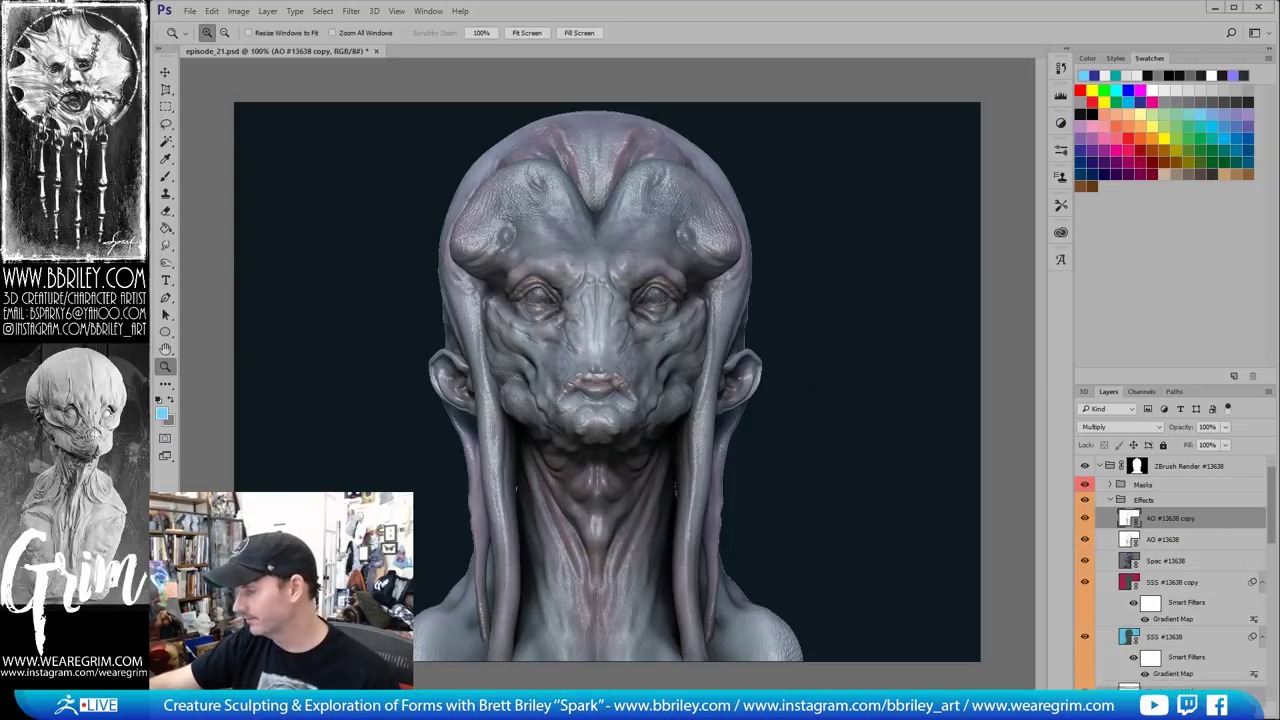
{"action": "key", "text": "ctrl+j"}
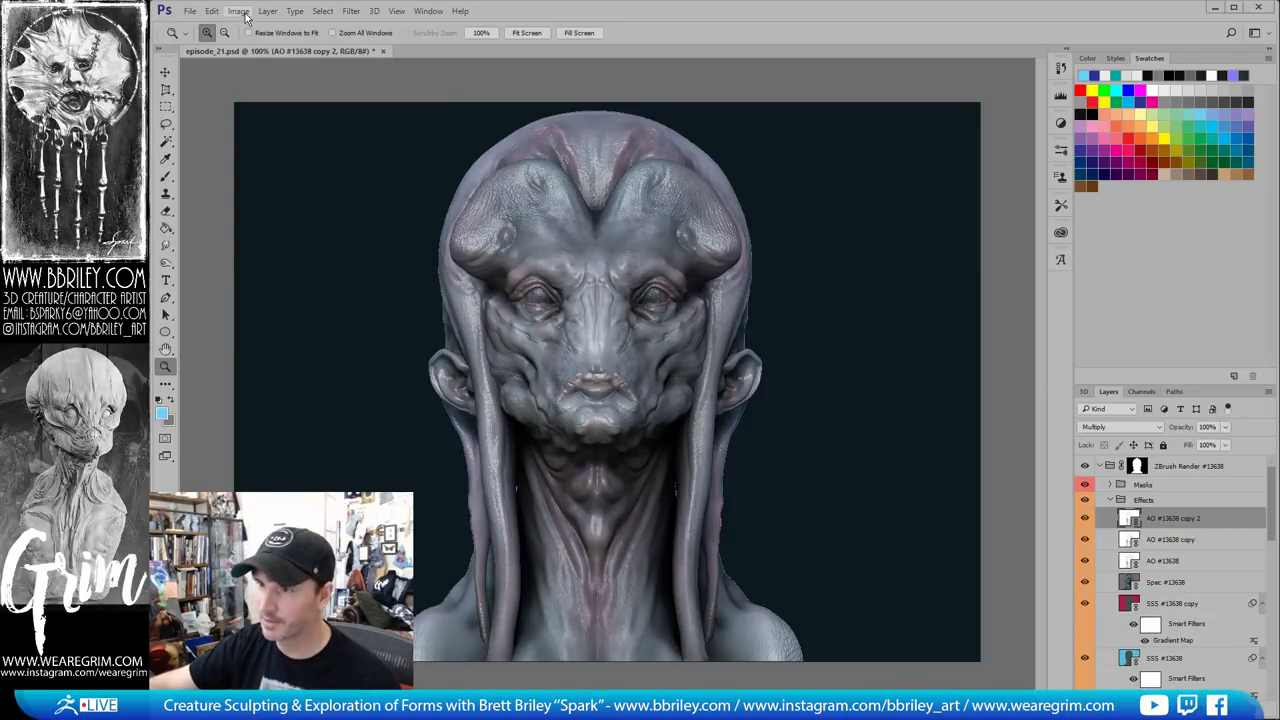
Start a gradient map adjustment on the second AO copy using the Red, Green preset
{"action": "left_click", "coordinate": [238, 11]}
{"action": "mouse_move", "coordinate": [276, 52]}
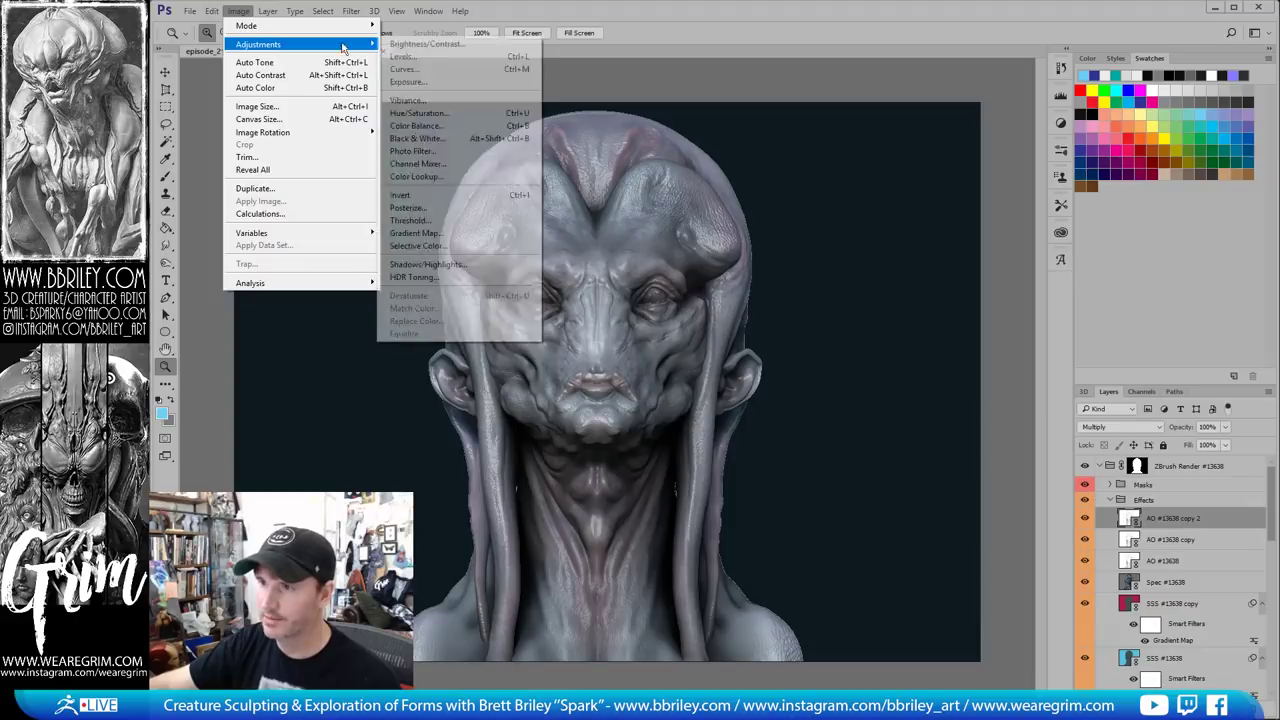
{"action": "left_click", "coordinate": [432, 231]}
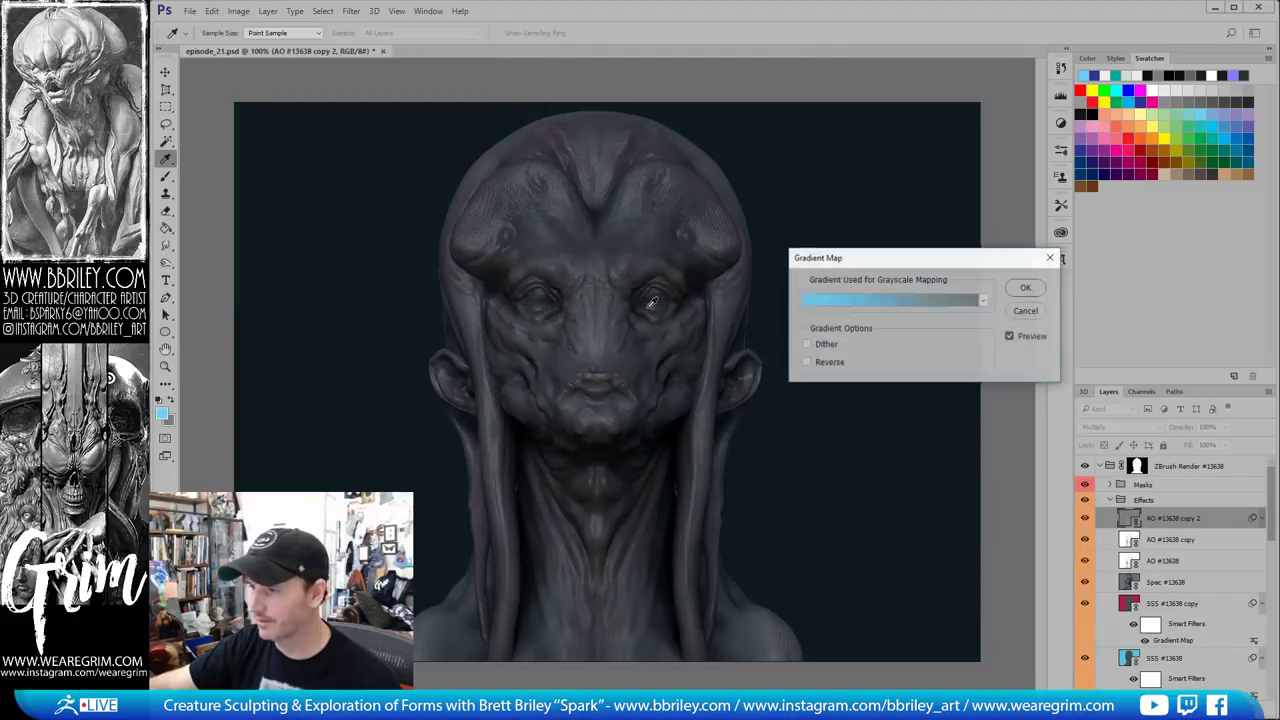
{"action": "left_click", "coordinate": [890, 300]}
{"action": "left_click", "coordinate": [849, 261]}
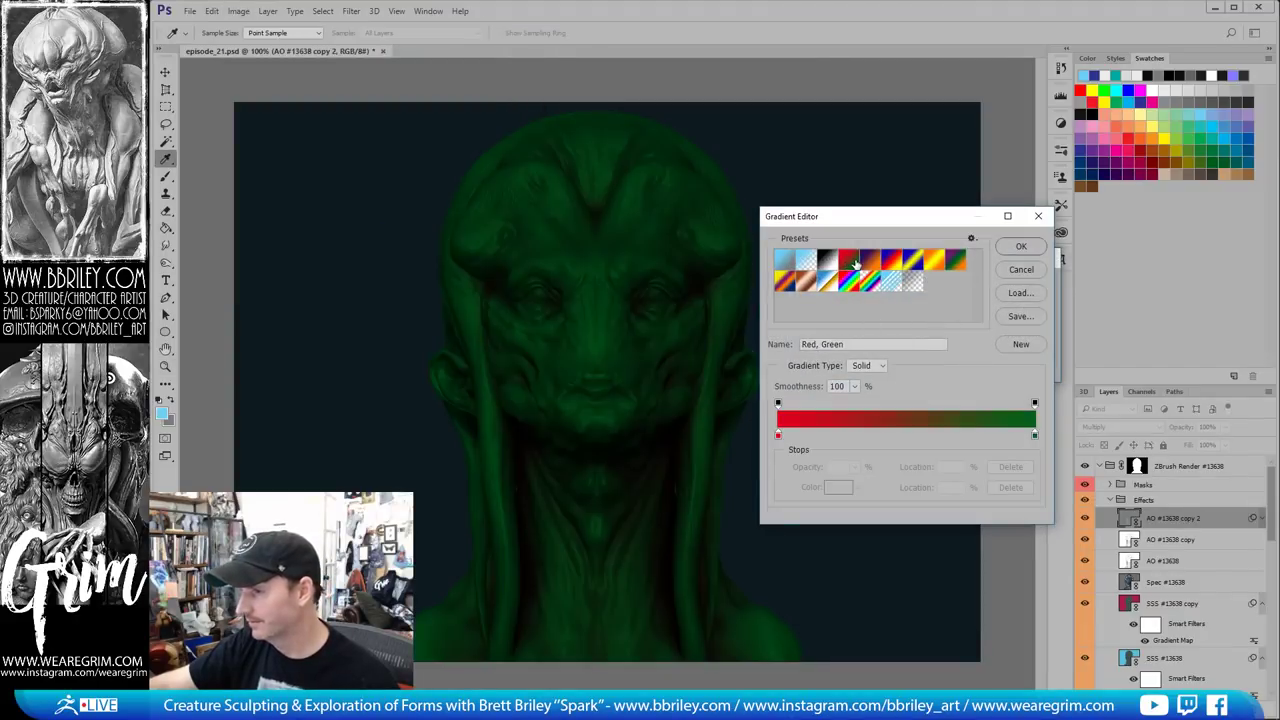
Change the gradient's green end stop to the light pink e5a3ae
{"action": "left_click", "coordinate": [1035, 437]}
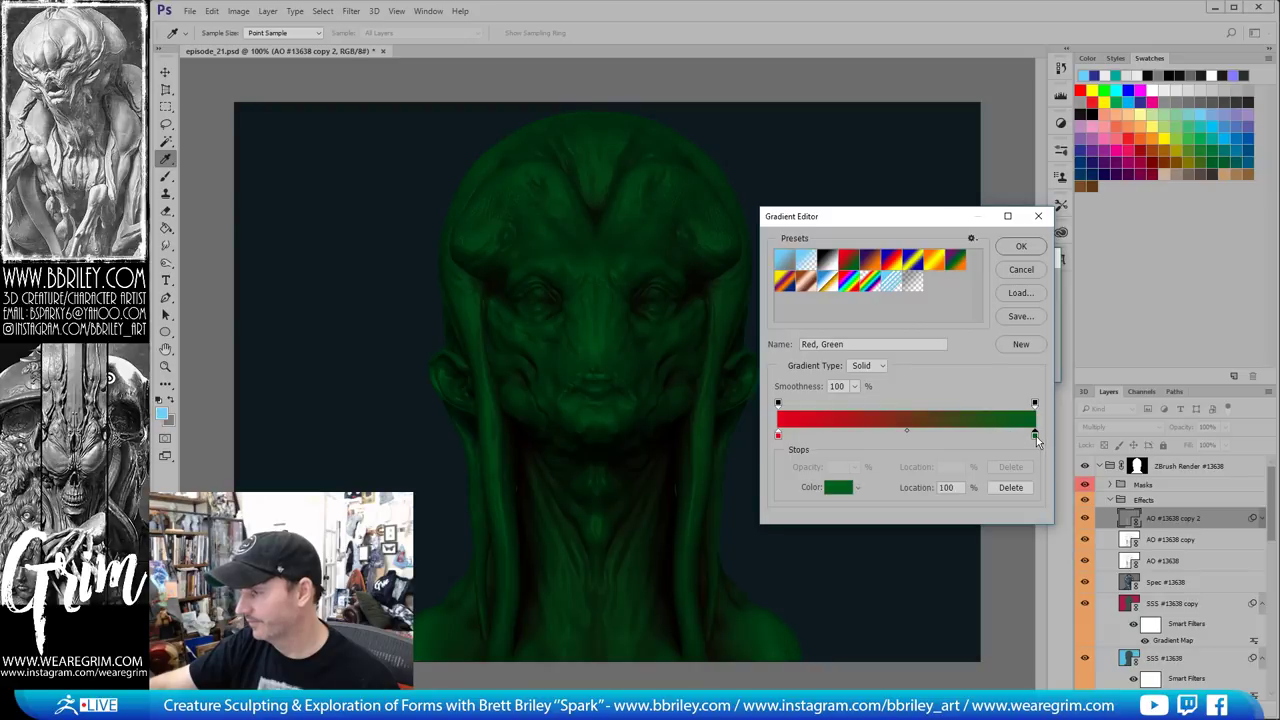
{"action": "left_click", "coordinate": [838, 486]}
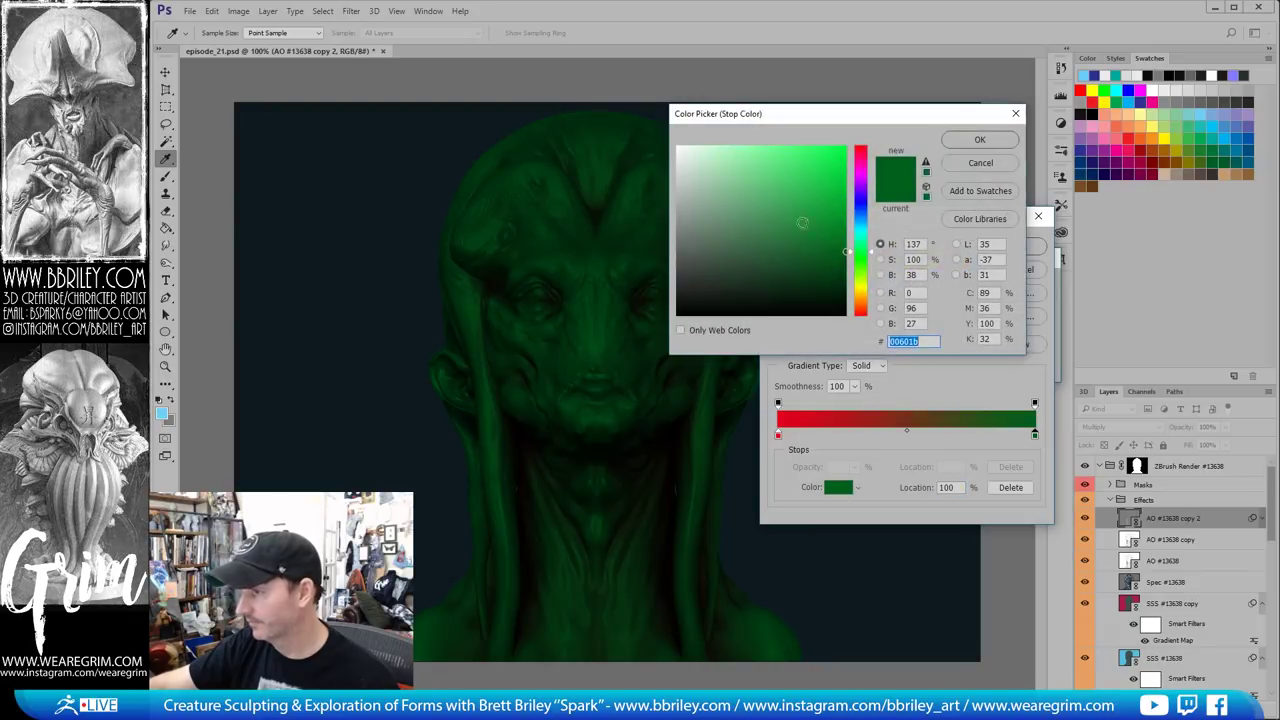
{"action": "mouse_move", "coordinate": [738, 174]}
{"action": "left_mouse_down"}
{"action": "mouse_move", "coordinate": [748, 180]}
{"action": "mouse_move", "coordinate": [724, 162]}
{"action": "left_mouse_up"}
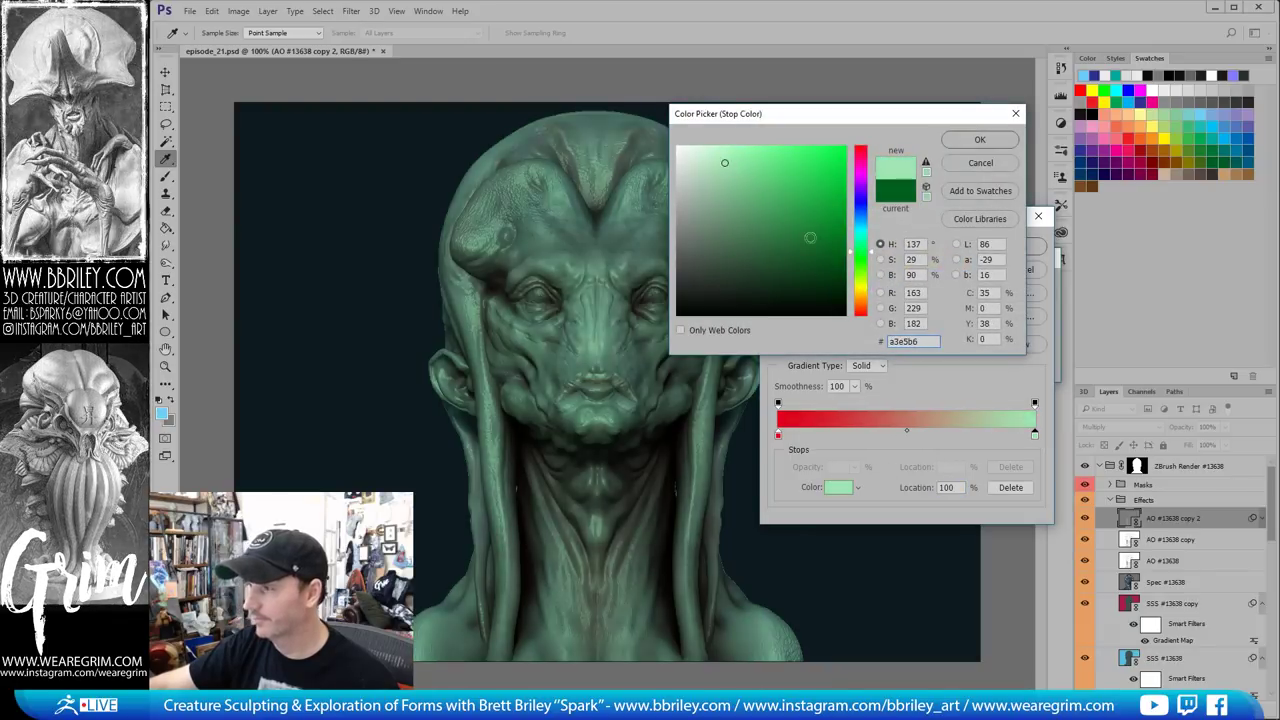
{"action": "left_click_drag", "start_coordinate": [857, 248], "coordinate": [867, 162]}
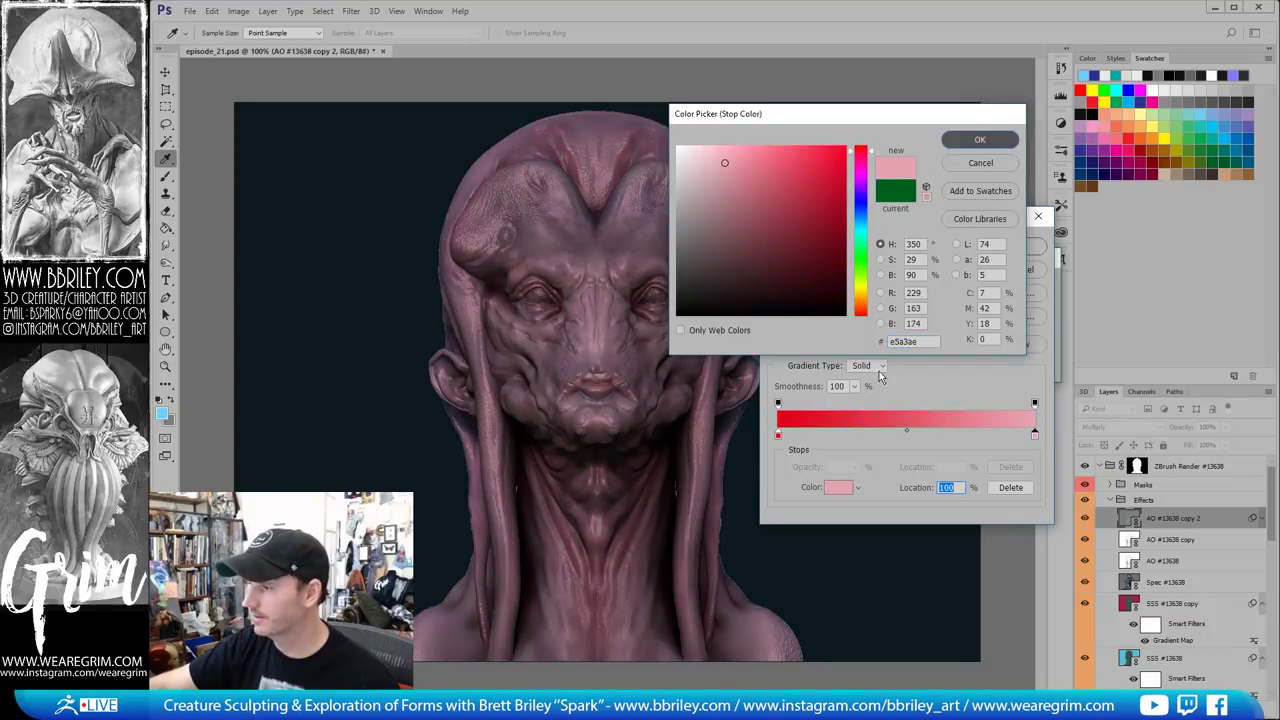
{"action": "left_click", "coordinate": [980, 139]}
Change the gradient's red start stop to the dark red 671922 and apply the gradient map to the second AO copy
{"action": "left_click", "coordinate": [778, 434]}
{"action": "left_click", "coordinate": [836, 487]}
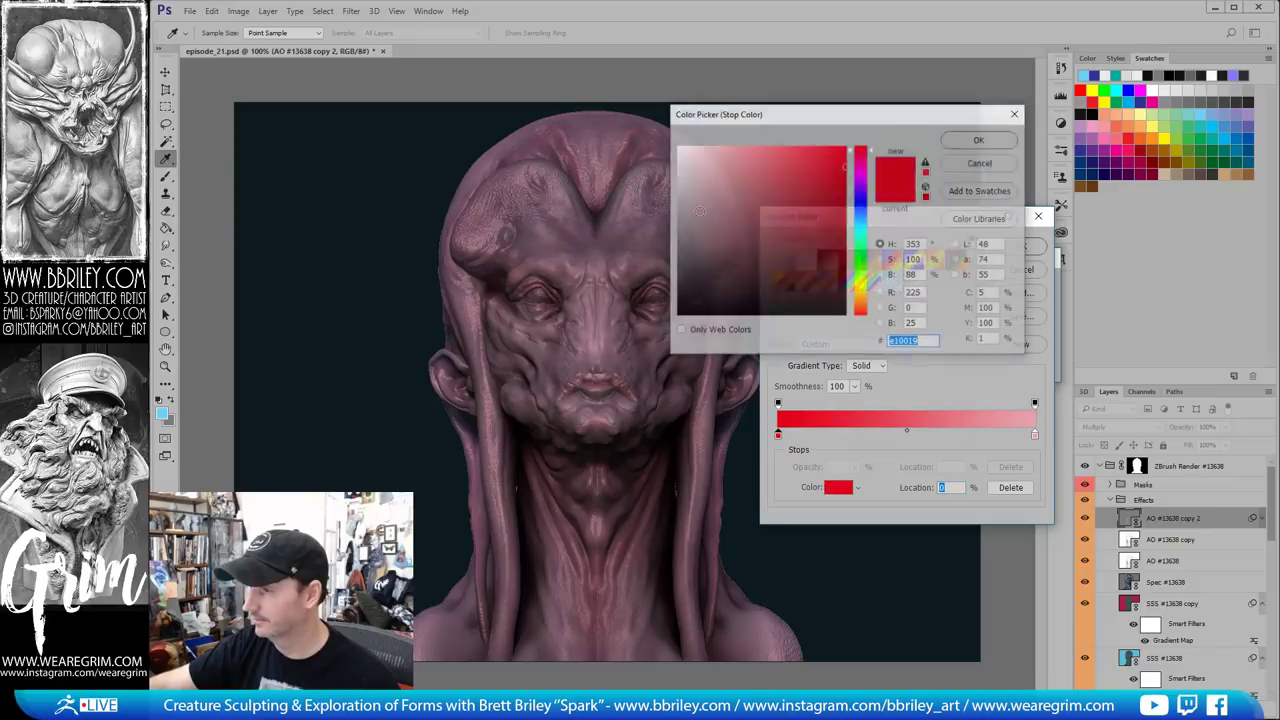
{"action": "left_click", "coordinate": [815, 254]}
{"action": "mouse_move", "coordinate": [815, 254]}
{"action": "left_mouse_down"}
{"action": "mouse_move", "coordinate": [812, 266]}
{"action": "mouse_move", "coordinate": [803, 242]}
{"action": "left_mouse_up"}
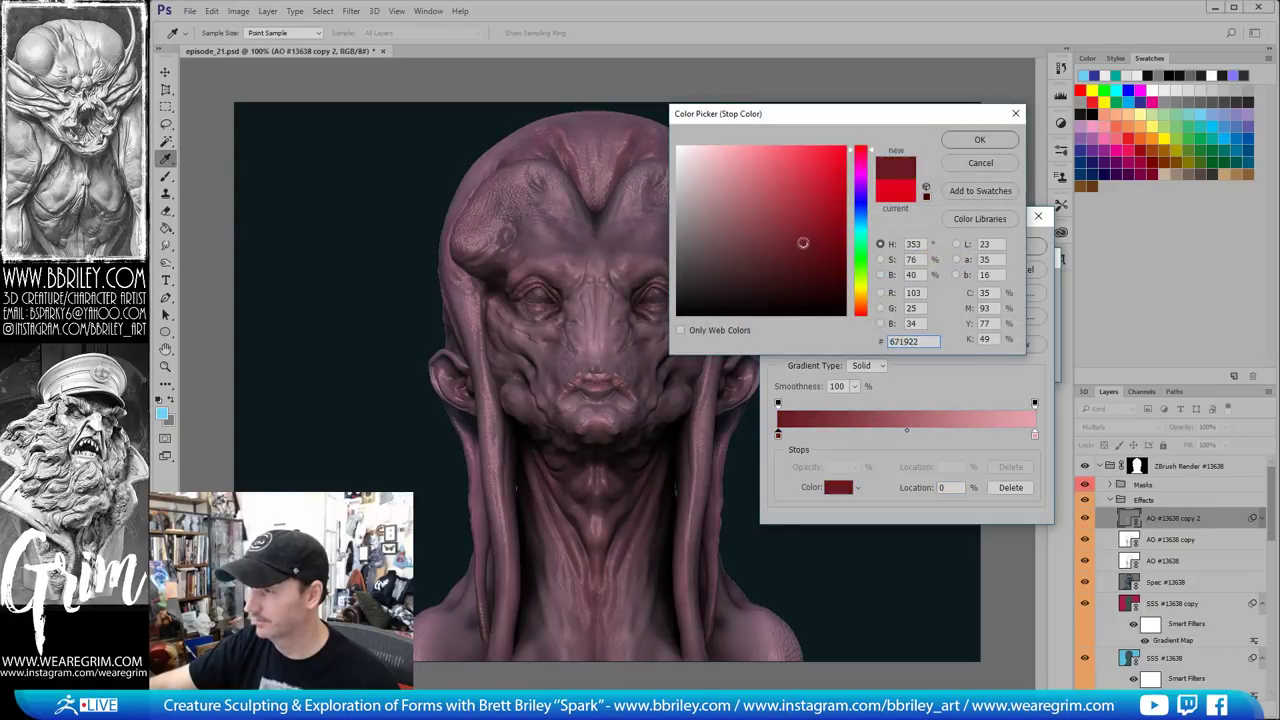
{"action": "left_click", "coordinate": [969, 146]}
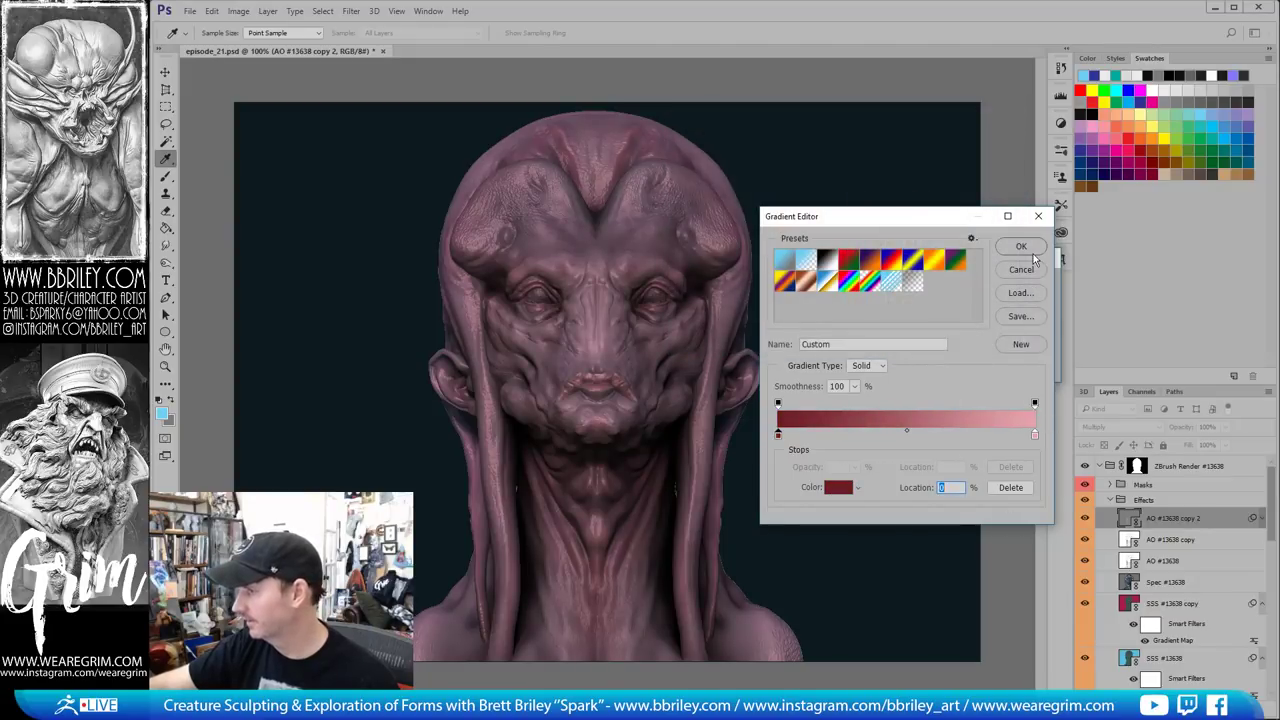
{"action": "left_click", "coordinate": [1031, 249]}
{"action": "left_click", "coordinate": [1027, 289]}
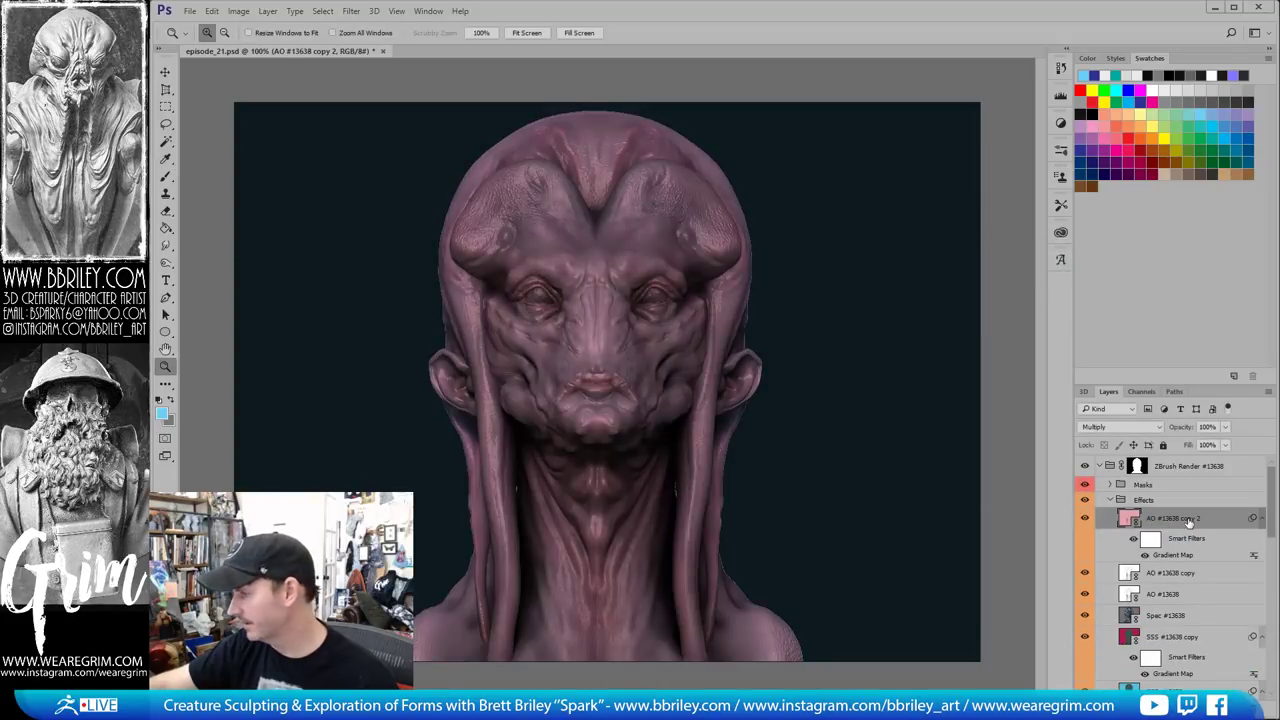
Try a lower fill on the second AO copy, returning it to 100%
{"action": "left_click", "coordinate": [1226, 446]}
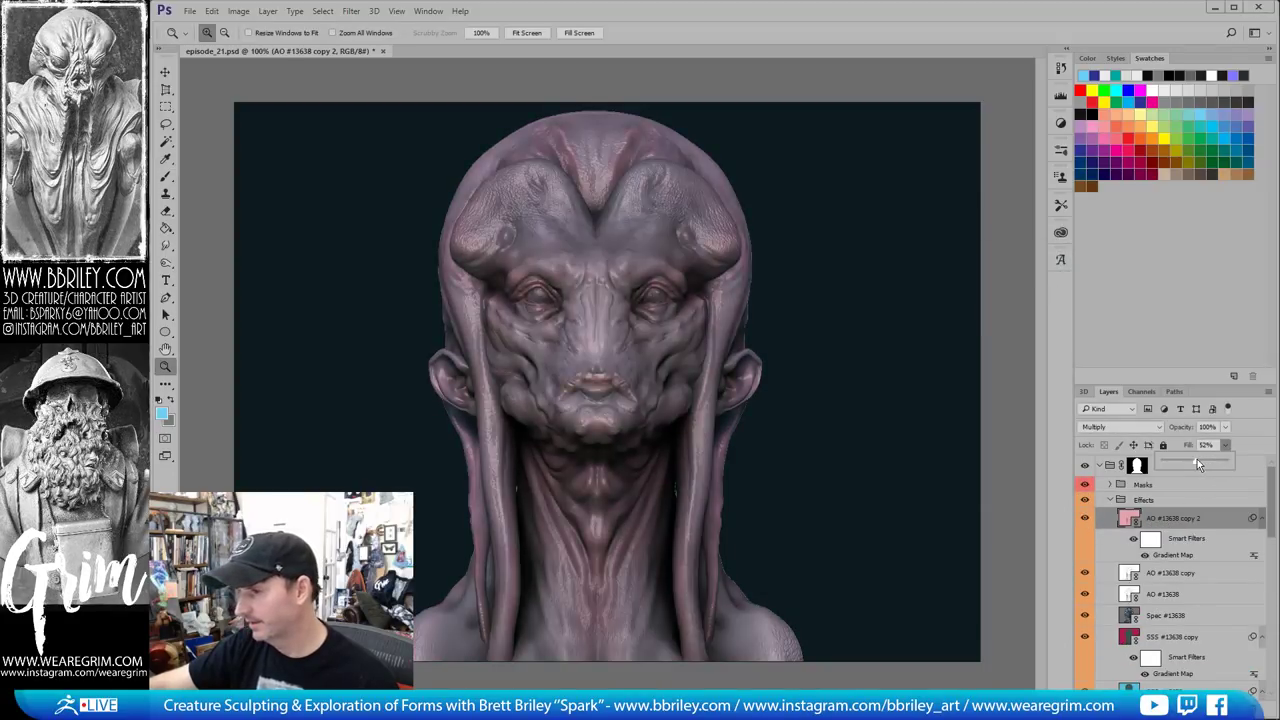
{"action": "left_click_drag", "start_coordinate": [1217, 459], "coordinate": [1226, 460]}
{"action": "left_click", "coordinate": [1207, 518]}
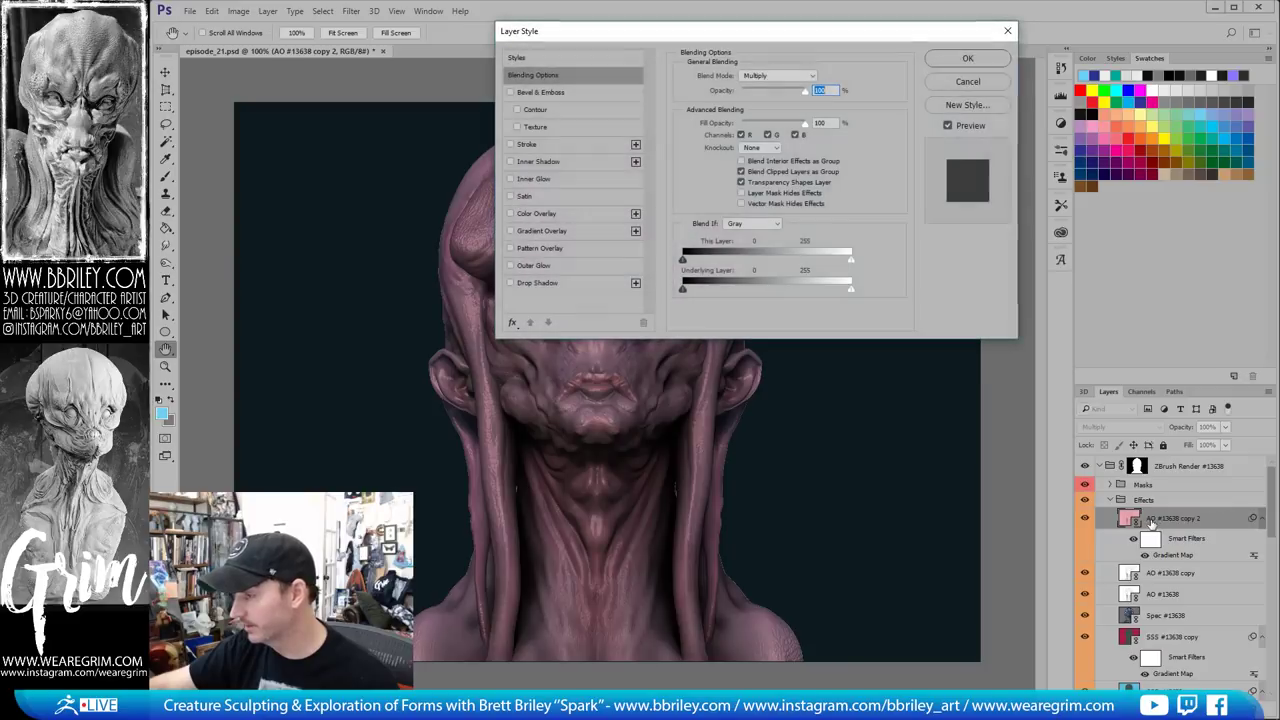
Open the second AO copy's blending options and split the This Layer black Blend If slider to 0 / 159
{"action": "double_click", "coordinate": [1232, 517]}
{"action": "left_click_drag", "start_coordinate": [752, 38], "coordinate": [1014, 116]}
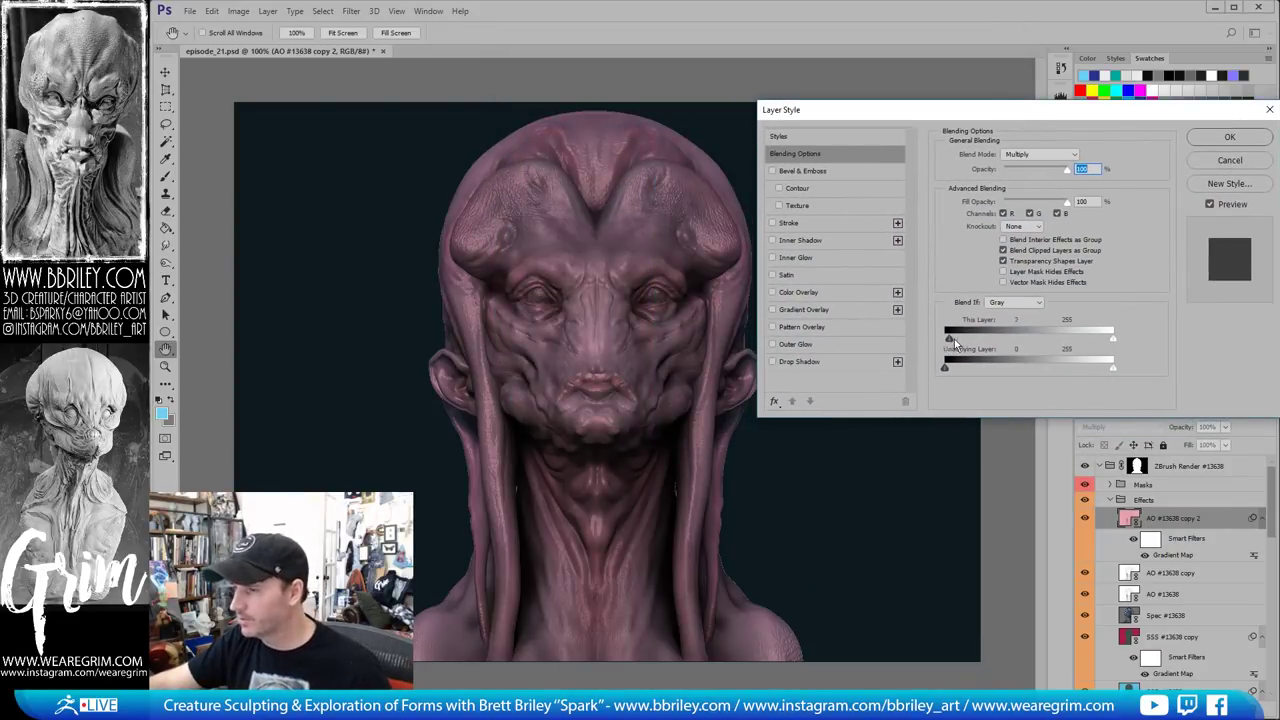
{"action": "mouse_move", "coordinate": [945, 338]}
{"action": "left_mouse_down"}
{"action": "mouse_move", "coordinate": [1099, 340]}
{"action": "mouse_move", "coordinate": [930, 345]}
{"action": "left_mouse_up"}
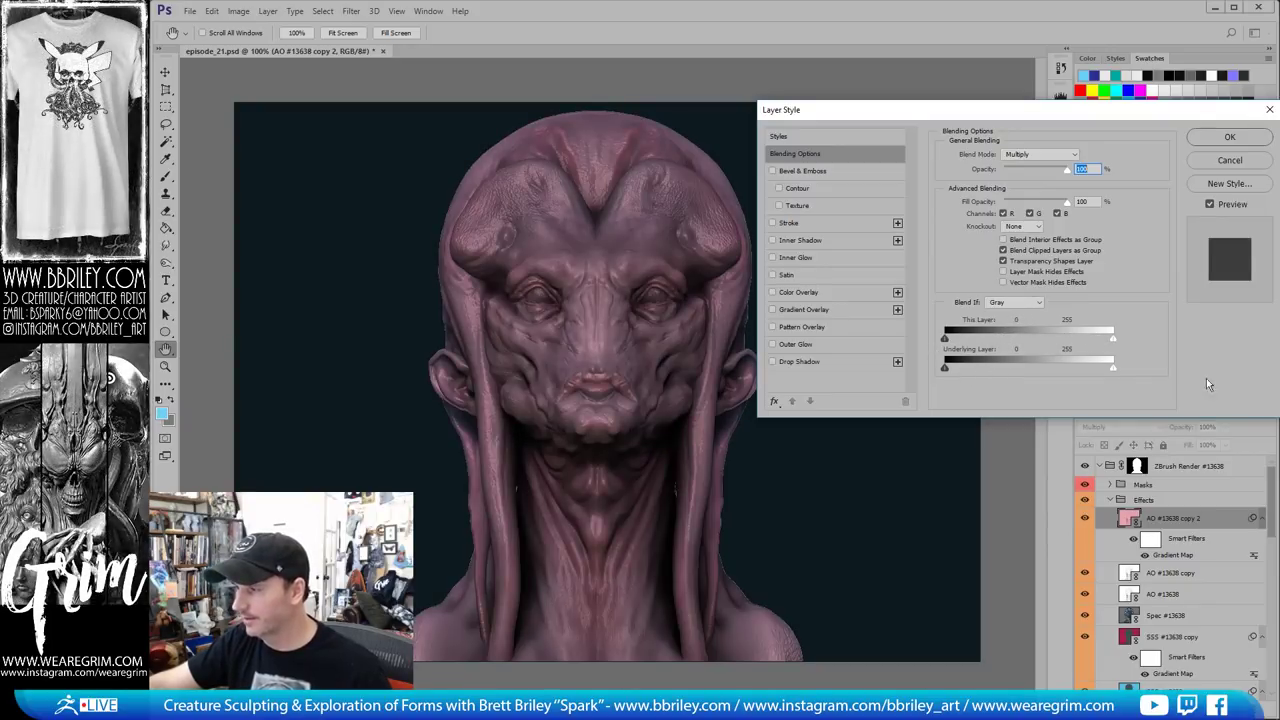
{"action": "key", "text": "alt"}
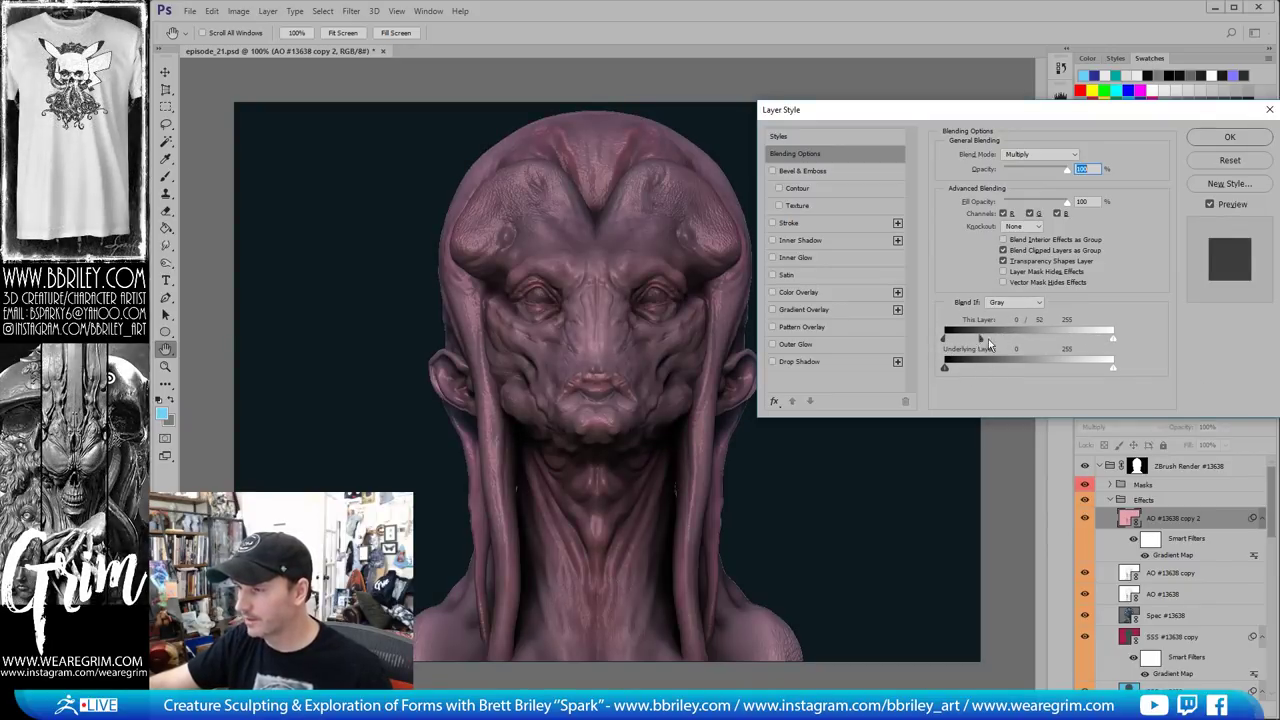
{"action": "left_click_drag", "start_coordinate": [988, 339], "coordinate": [1051, 340], "text": "alt"}
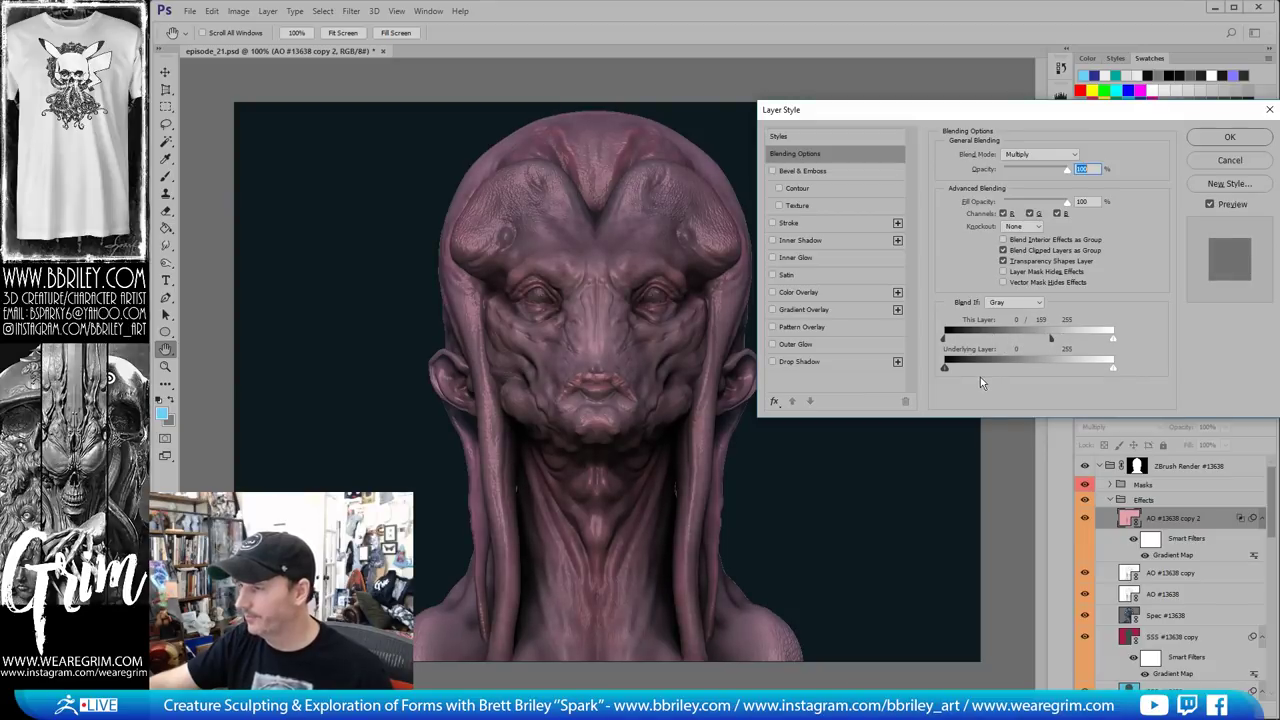
Split the Underlying Layer Blend If sliders to 51 / 108 for the darks and 155 / 235 for the lights
{"action": "left_click_drag", "start_coordinate": [945, 368], "coordinate": [1006, 366], "text": "alt"}
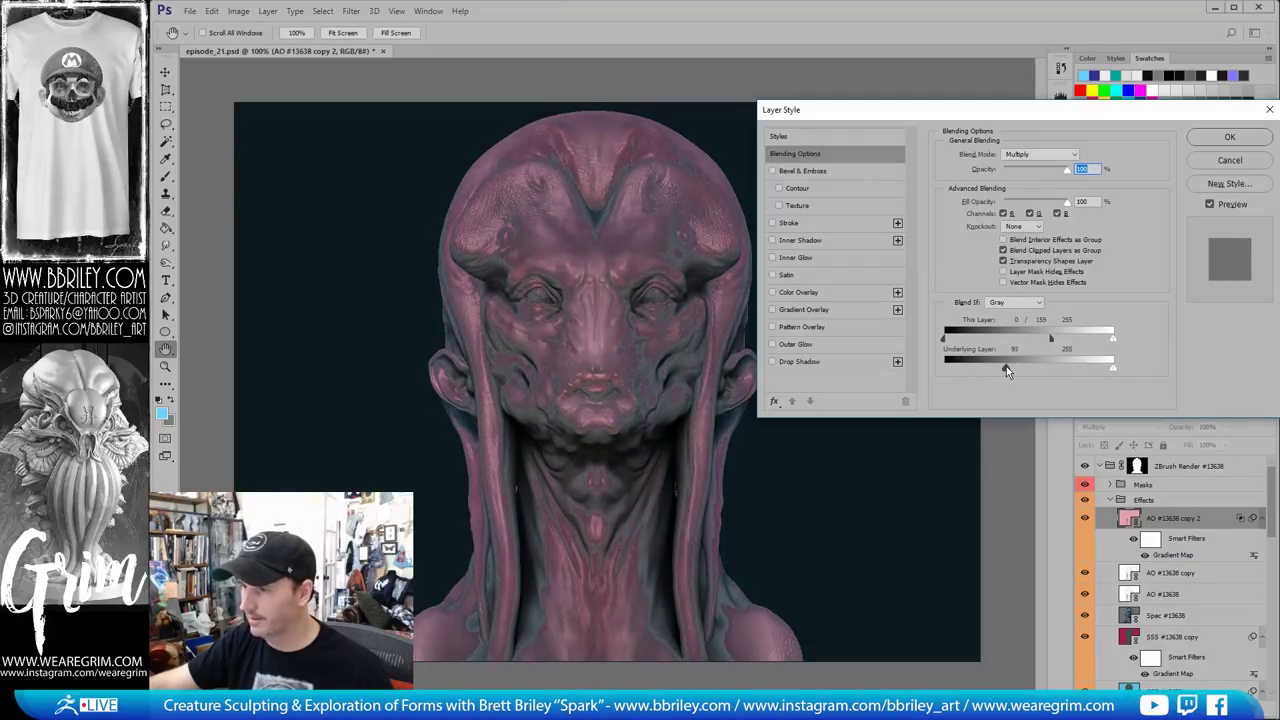
{"action": "mouse_move", "coordinate": [1110, 370]}
{"action": "left_mouse_down"}
{"action": "mouse_move", "coordinate": [1042, 367]}
{"action": "mouse_move", "coordinate": [1103, 373]}
{"action": "left_mouse_up"}
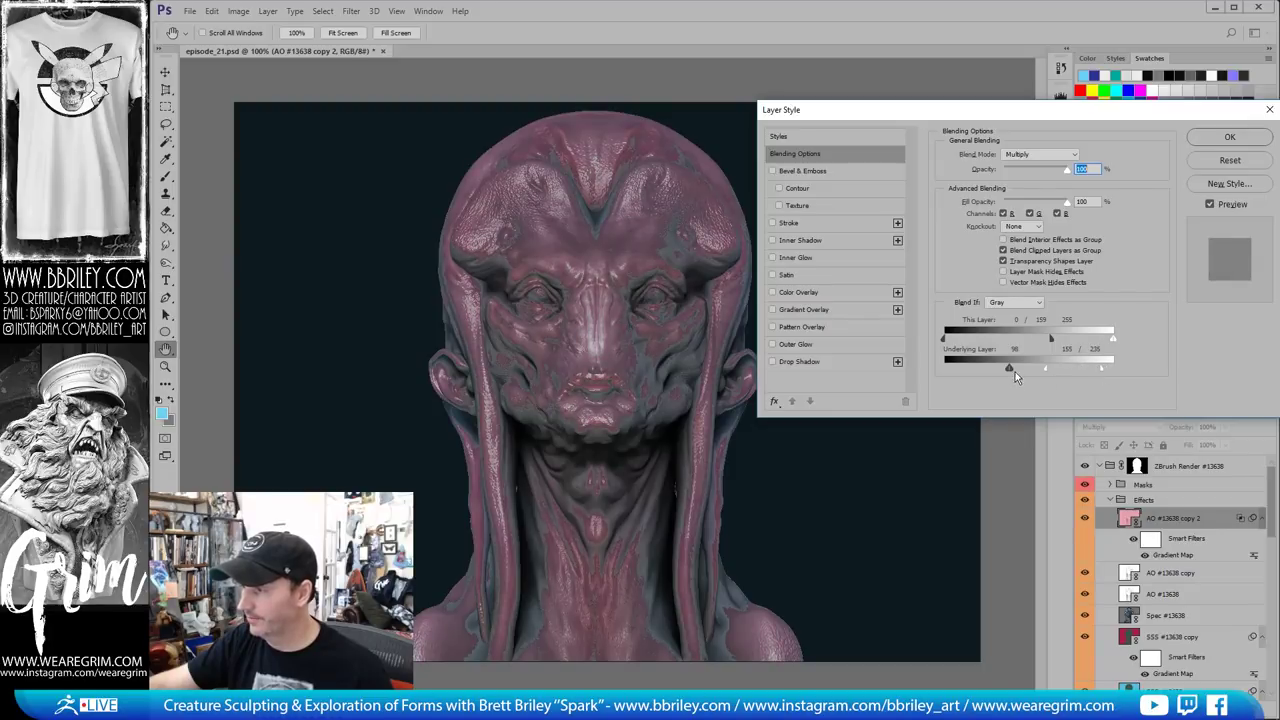
{"action": "left_click_drag", "start_coordinate": [1006, 369], "coordinate": [975, 337]}
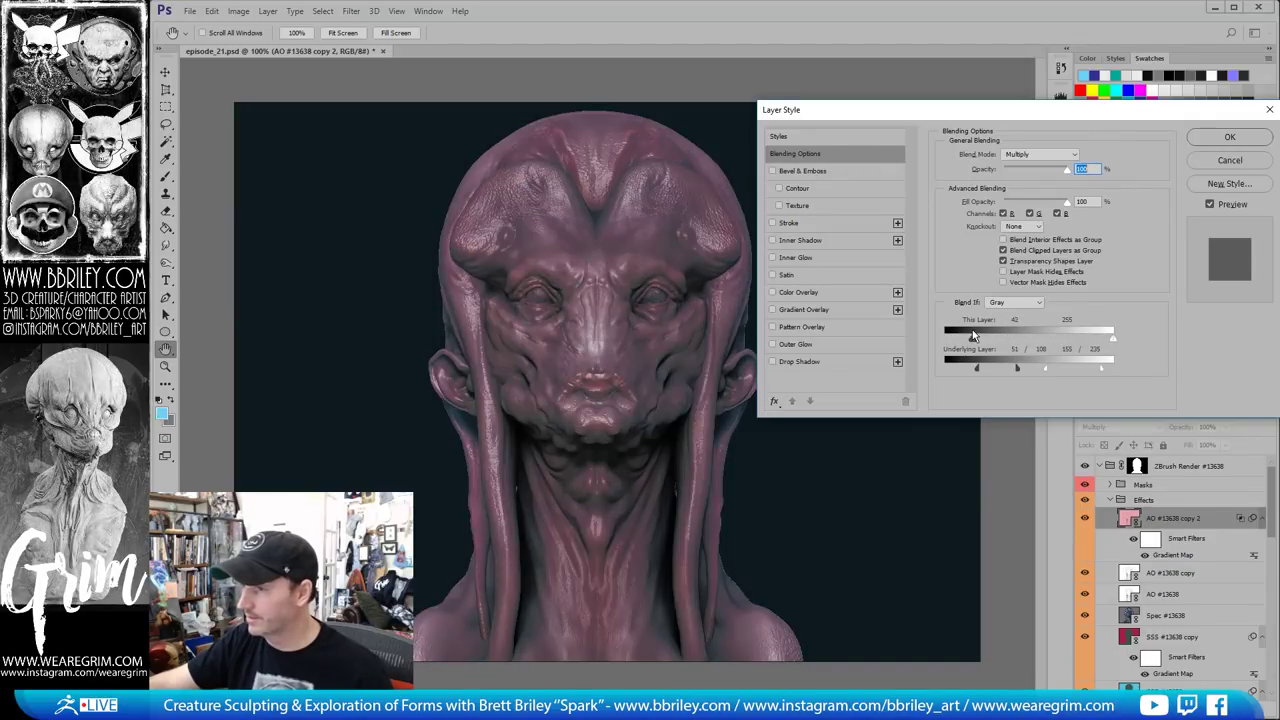
Set the This Layer black Blend If split to 0 / 156 and apply the blending options
{"action": "key", "text": "alt"}
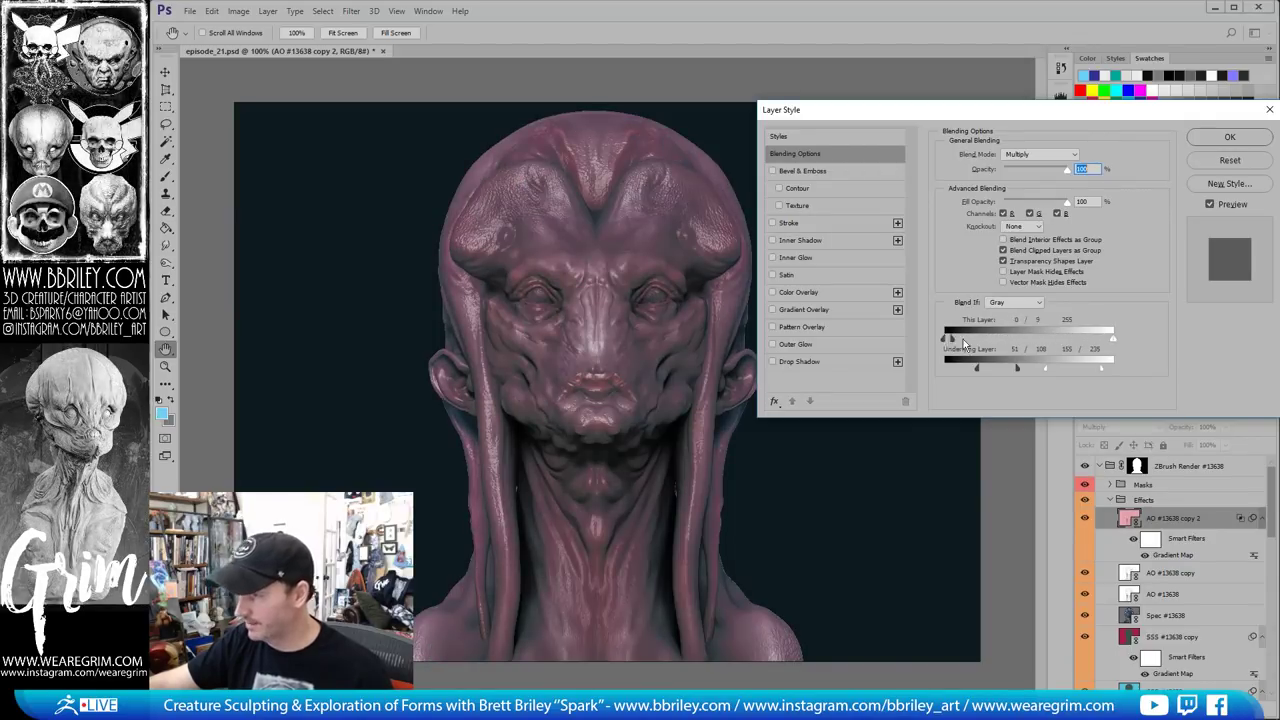
{"action": "left_click_drag", "start_coordinate": [997, 338], "coordinate": [1045, 343], "text": "alt"}
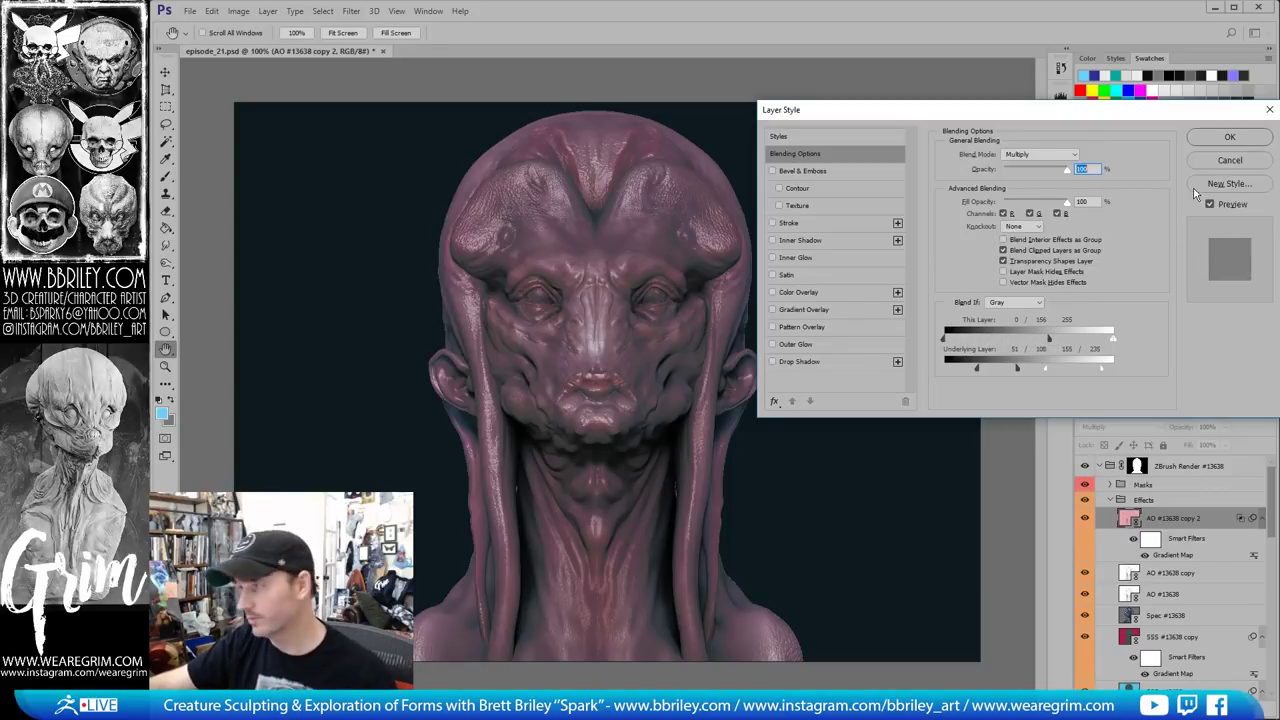
{"action": "left_click", "coordinate": [1230, 139]}
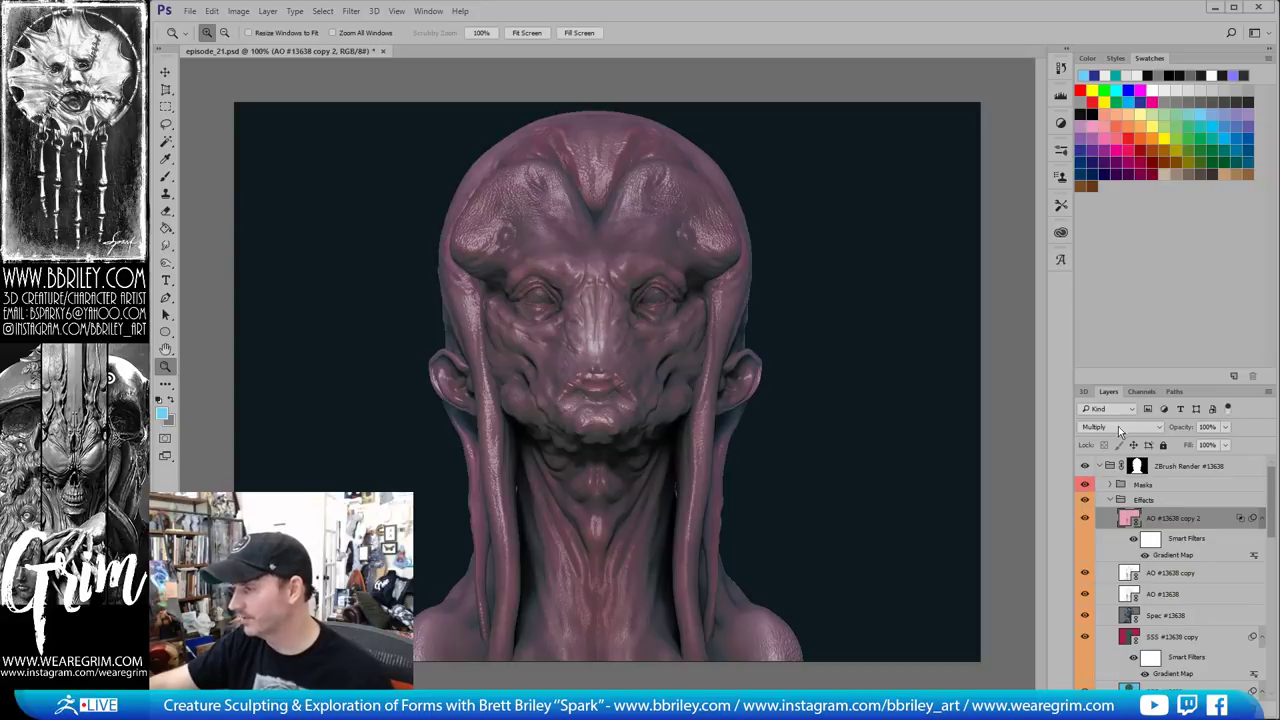
Try blend modes on the second AO copy, going from Darker Color through Color Dodge and Soft Light to Difference
{"action": "scroll", "coordinate": [1118, 425], "scroll_direction": "down", "scroll_amount": 3}
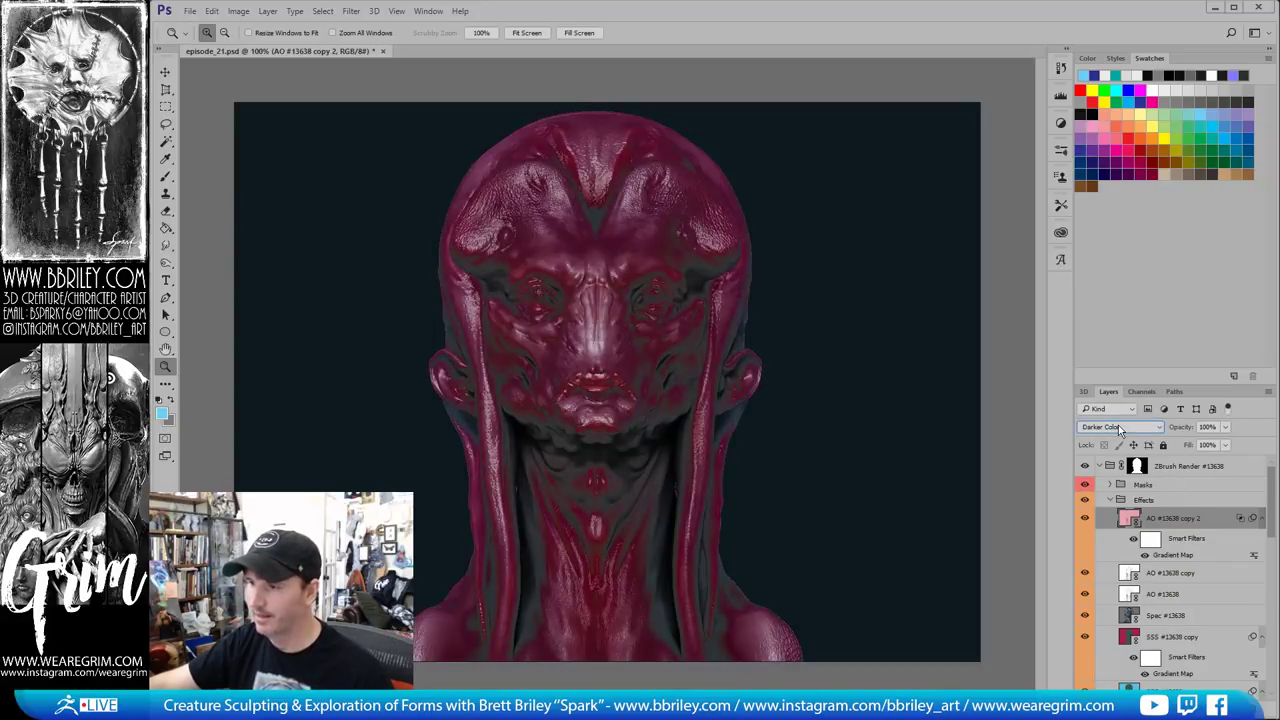
{"action": "scroll", "coordinate": [1118, 425], "scroll_direction": "down", "scroll_amount": 4}
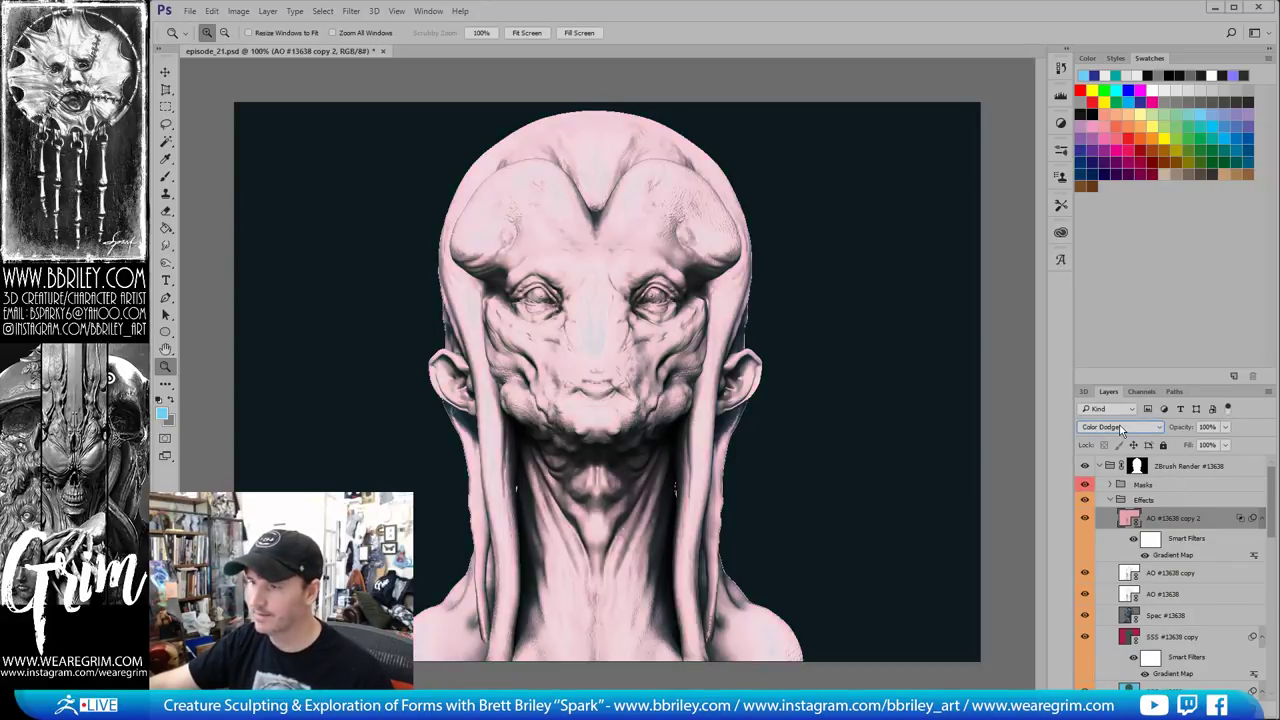
{"action": "scroll", "coordinate": [1121, 429], "scroll_direction": "down", "scroll_amount": 4}
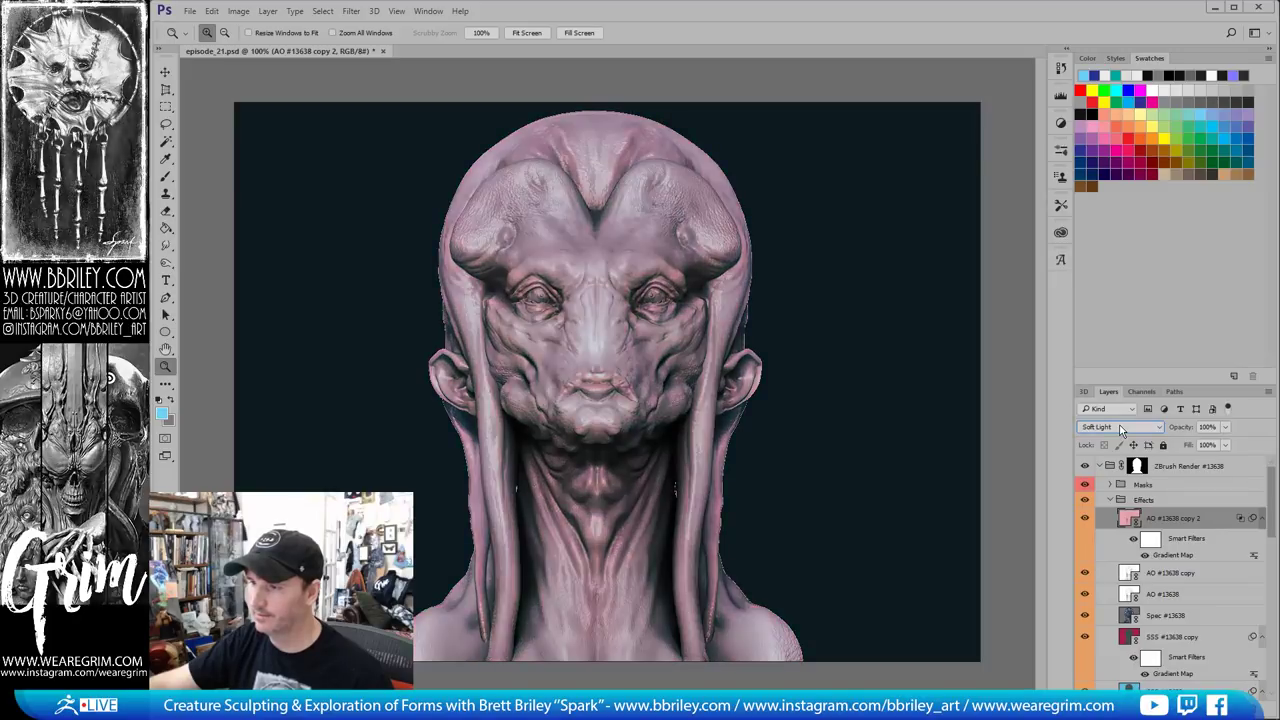
{"action": "scroll", "coordinate": [1121, 429], "scroll_direction": "down", "scroll_amount": 3}
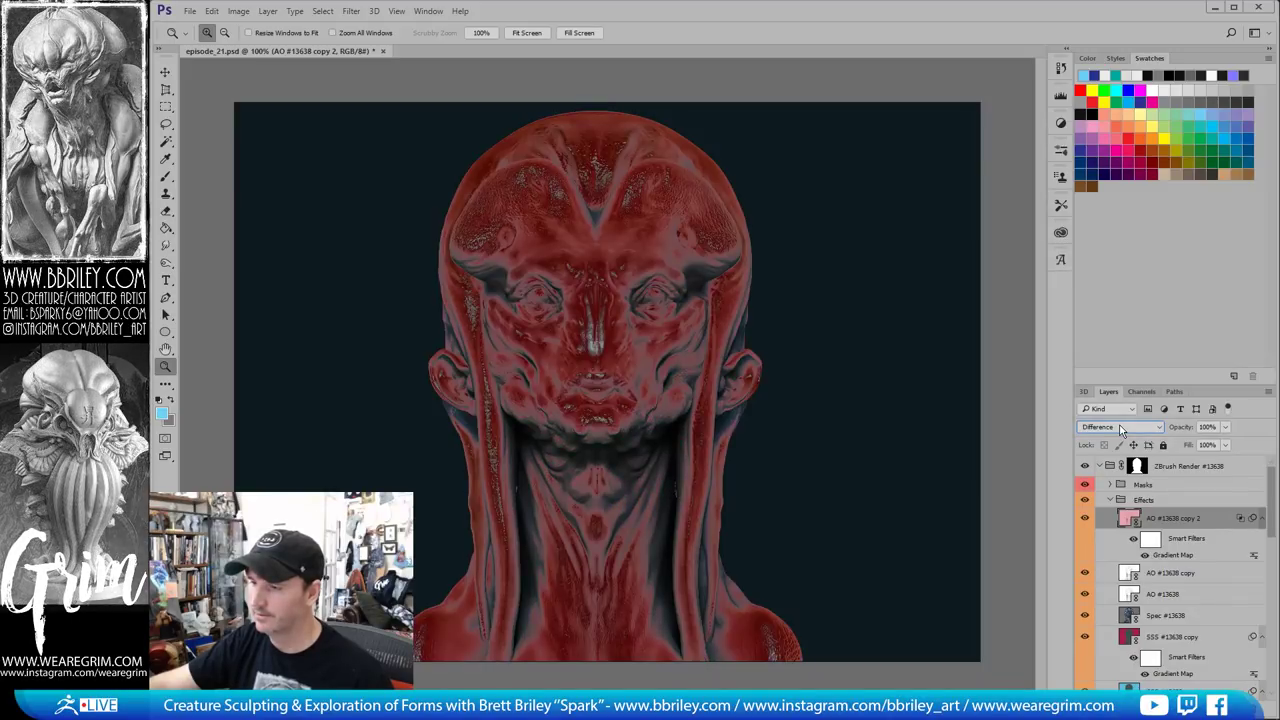
{"action": "scroll", "coordinate": [1121, 429], "scroll_direction": "down", "scroll_amount": 1}
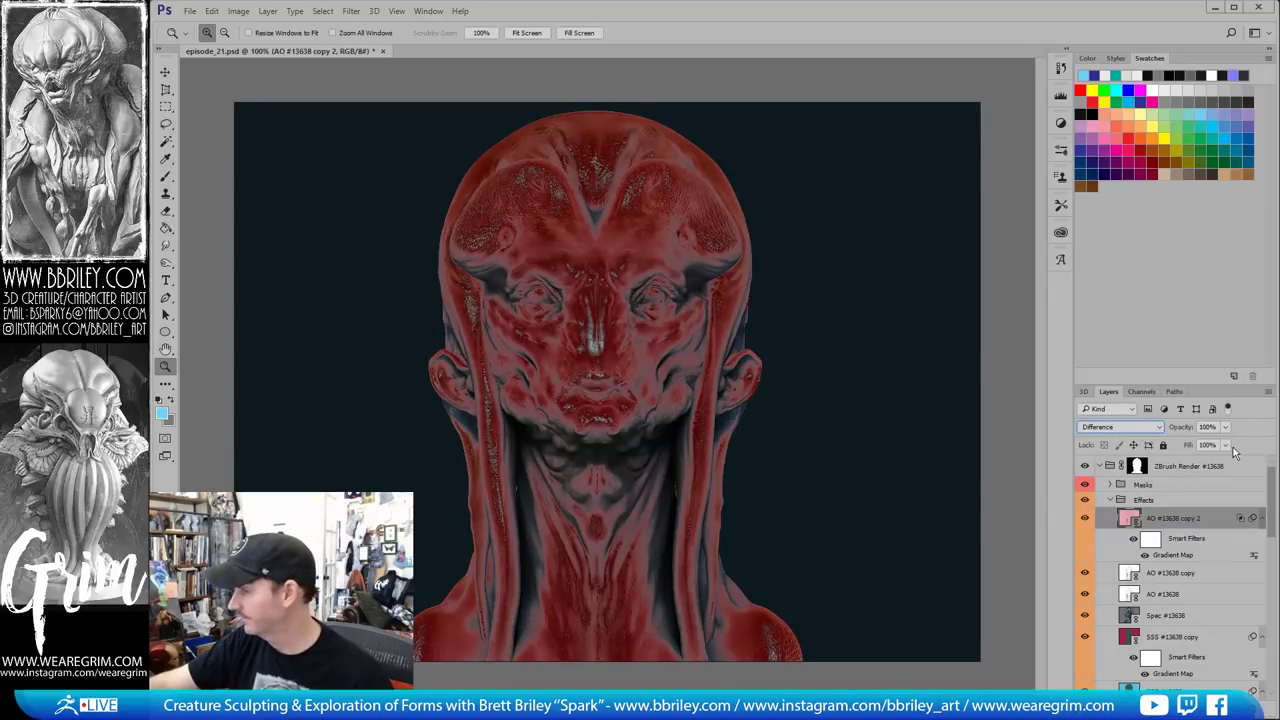
Lower the second AO copy's fill to 23% and its opacity to 40%
{"action": "left_click", "coordinate": [1226, 445]}
{"action": "left_click", "coordinate": [1182, 461]}
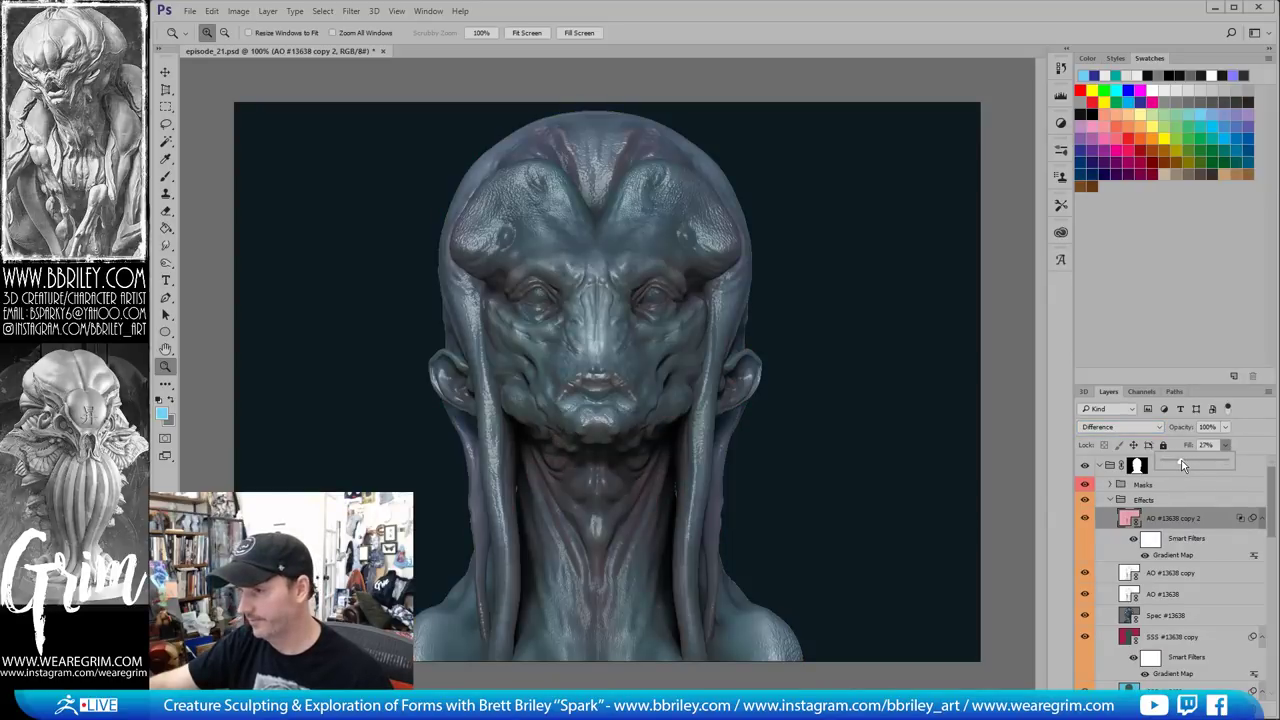
{"action": "left_click_drag", "start_coordinate": [1182, 463], "coordinate": [1188, 443]}
{"action": "left_click", "coordinate": [1225, 428]}
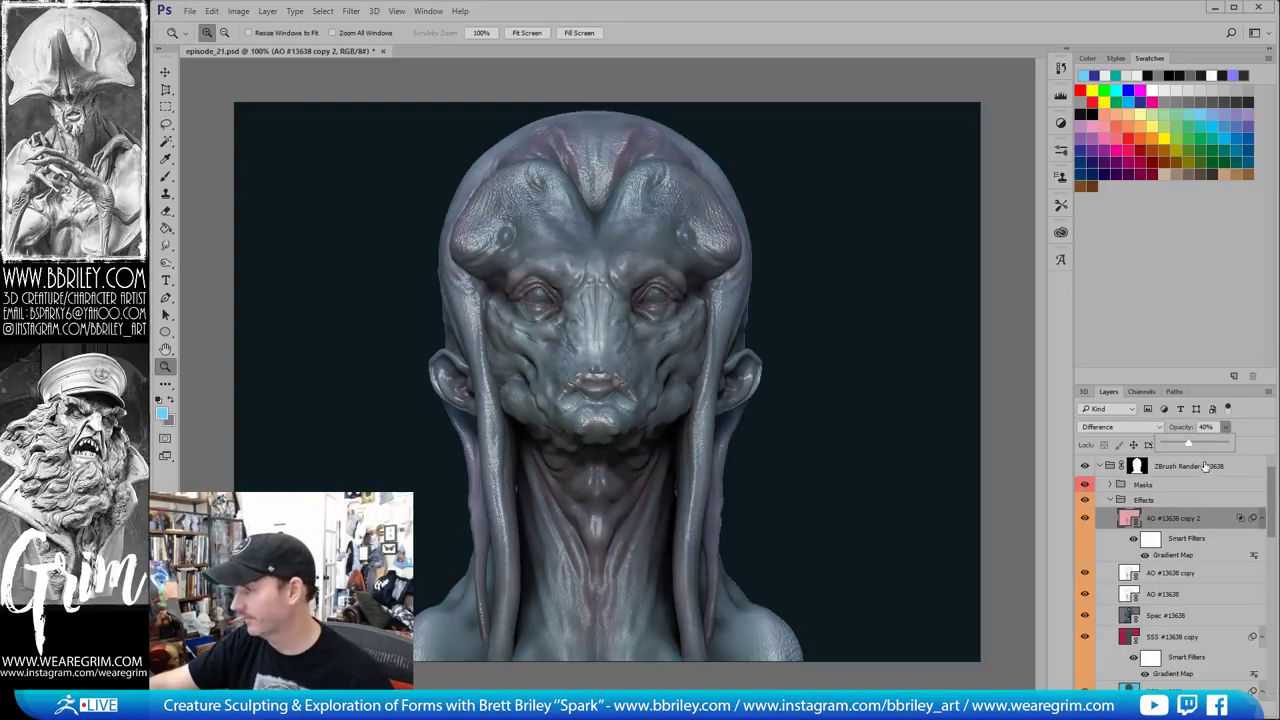
Change the second AO copy's blend mode to Hard Mix
{"action": "left_click", "coordinate": [1102, 432]}
{"action": "left_click", "coordinate": [1102, 432]}
{"action": "key", "text": "Up"}
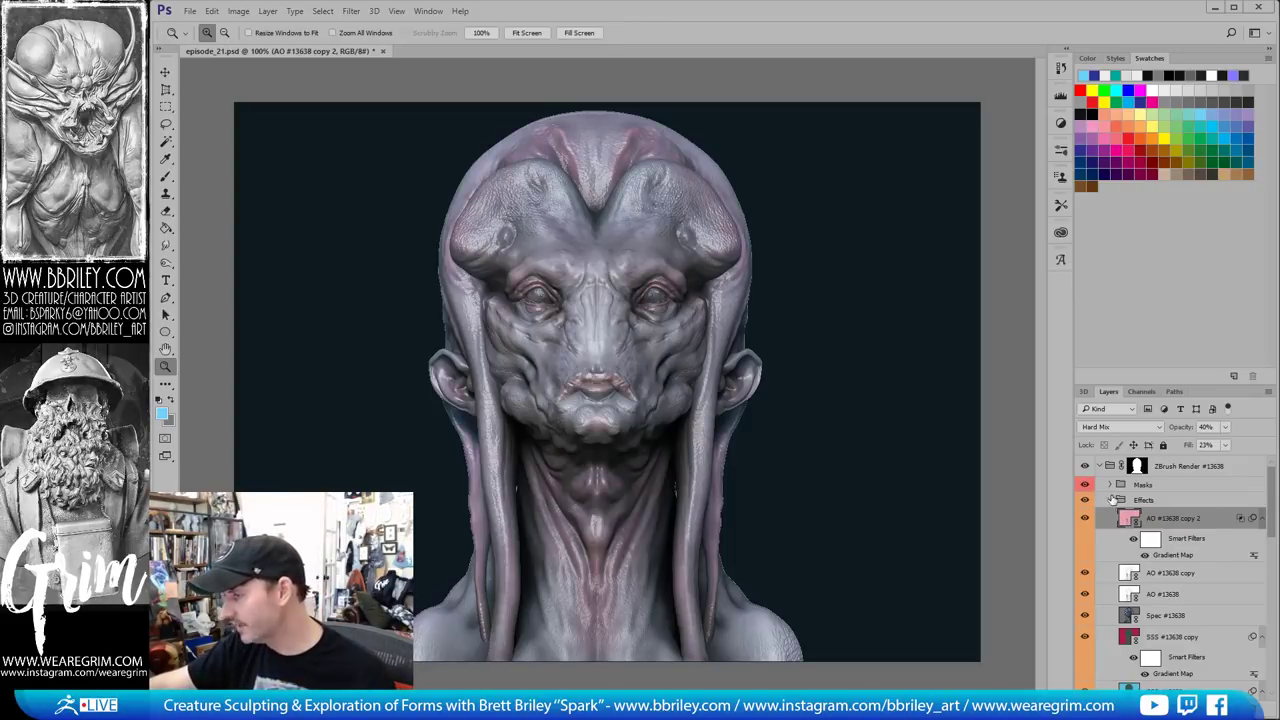
Collapse the Effects group and check the zbro_IllustPaint and SC_rawChicken material layers by toggling their visibility on and off
{"action": "left_click", "coordinate": [1115, 503]}
{"action": "scroll", "coordinate": [1100, 580], "scroll_direction": "down", "scroll_amount": 3}
{"action": "scroll", "coordinate": [1100, 580], "scroll_direction": "up", "scroll_amount": 3}
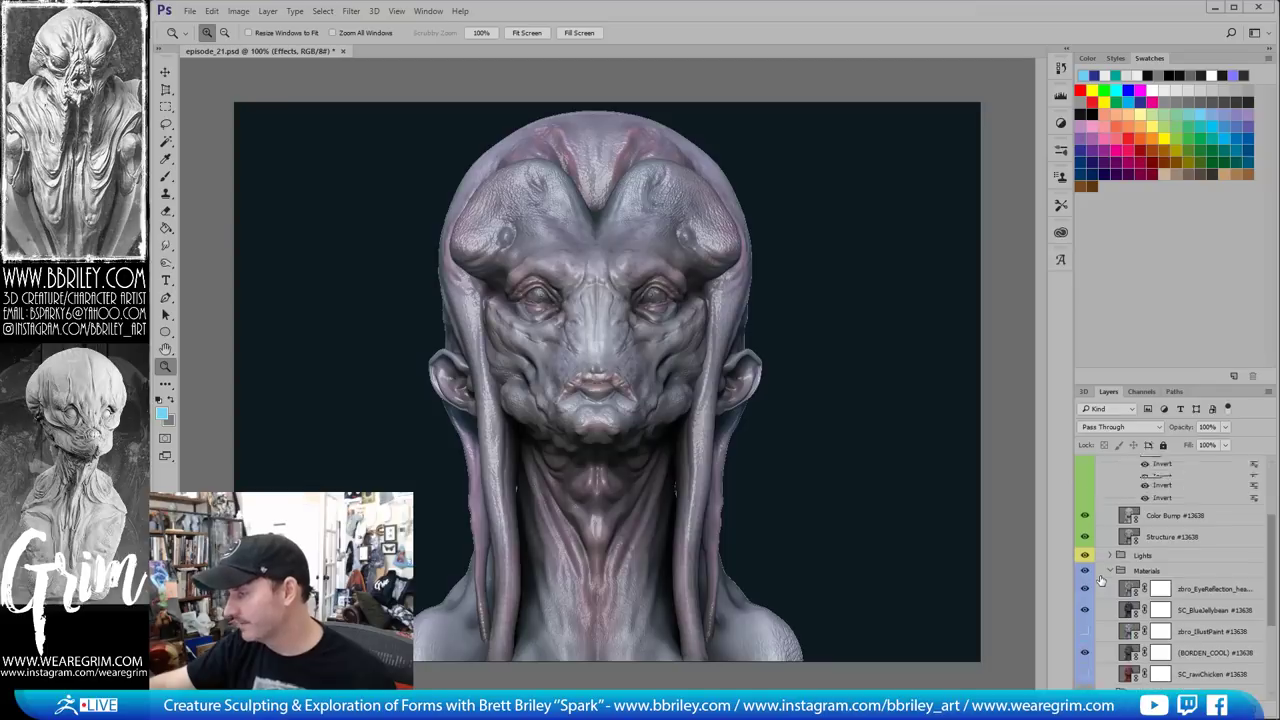
{"action": "scroll", "coordinate": [1105, 640], "scroll_direction": "down", "scroll_amount": 2}
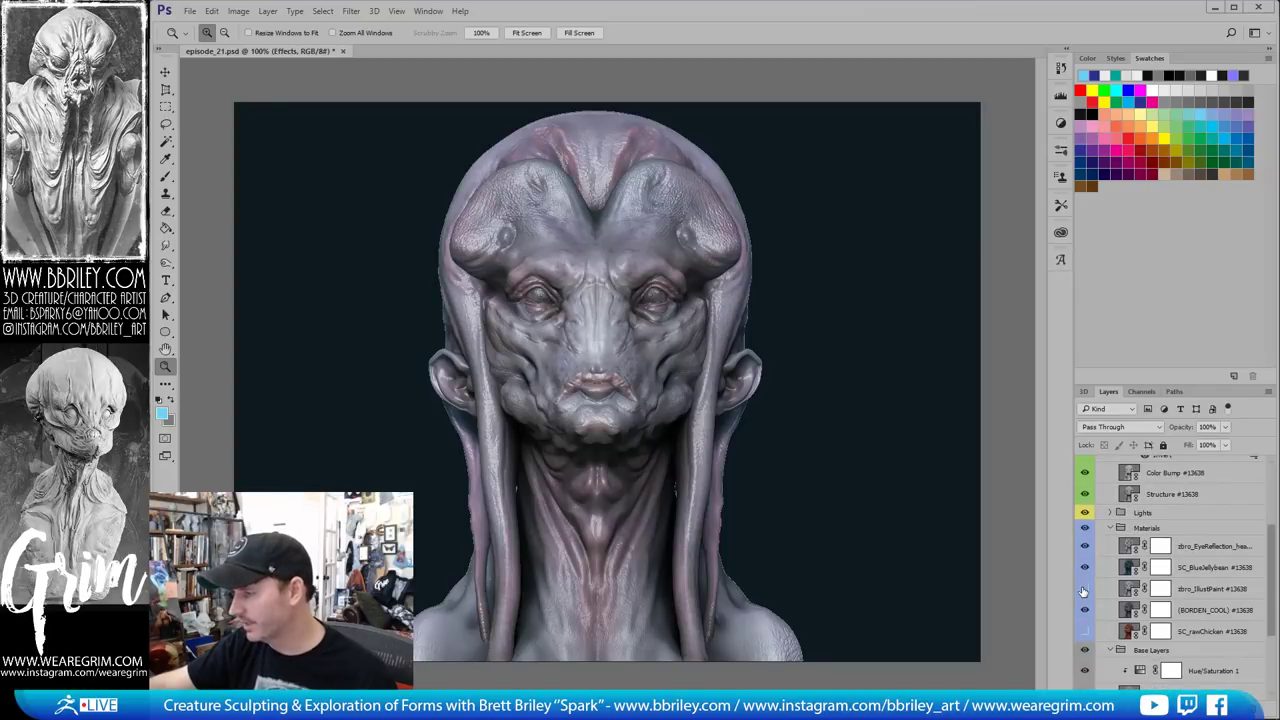
{"action": "left_click", "coordinate": [1084, 589]}
{"action": "left_click", "coordinate": [1084, 589]}
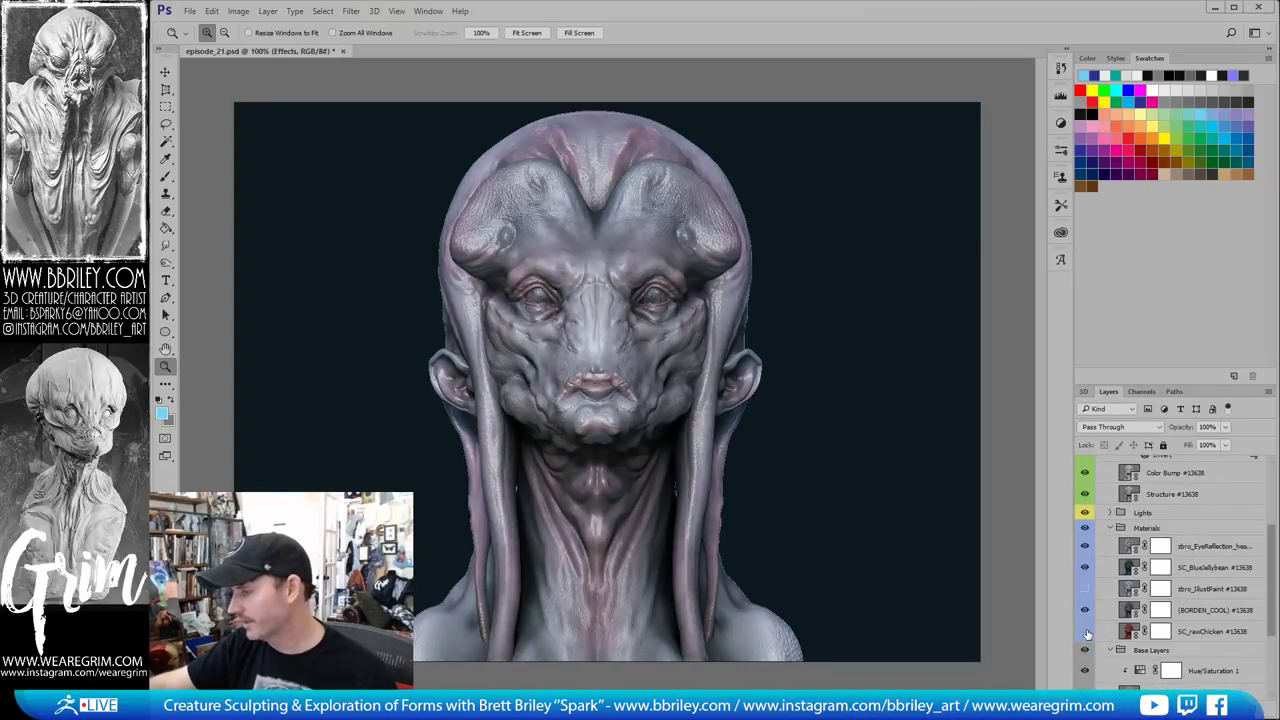
{"action": "left_click", "coordinate": [1084, 631]}
{"action": "left_click", "coordinate": [1084, 632]}
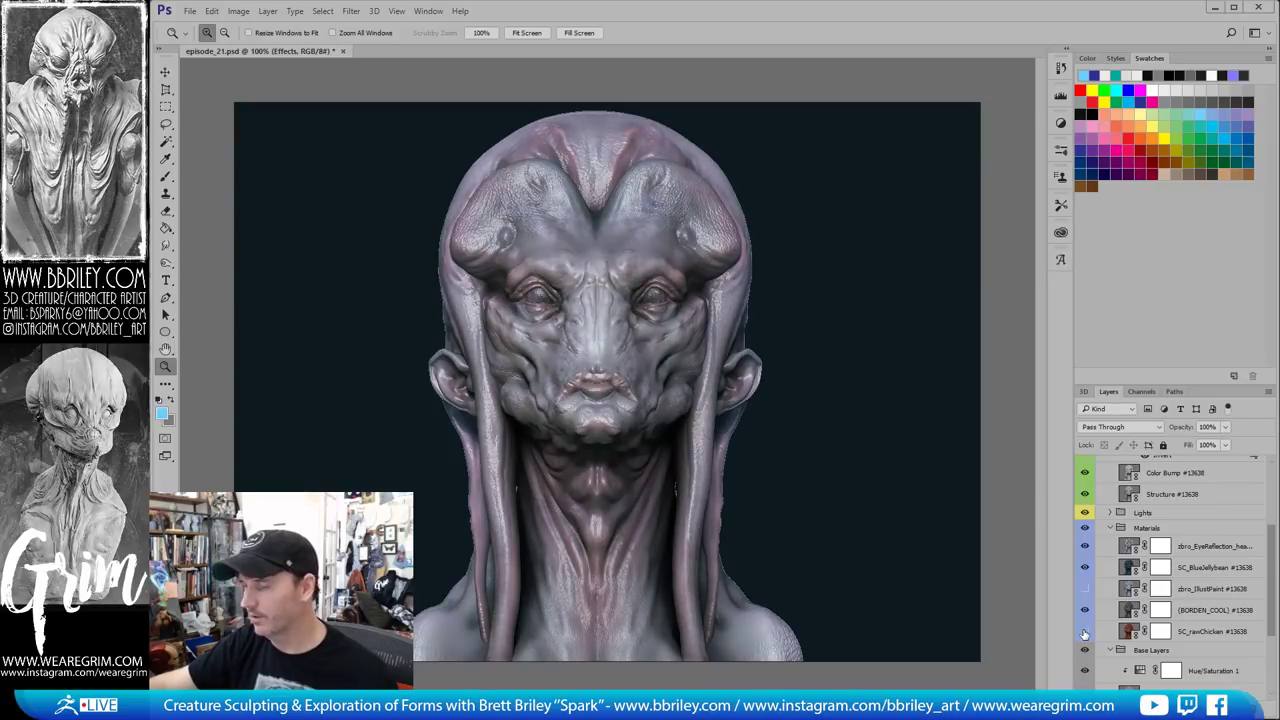
Set the fill of the light blue background Layer 1 to 21%
{"action": "scroll", "coordinate": [1088, 614], "scroll_direction": "down", "scroll_amount": 4}
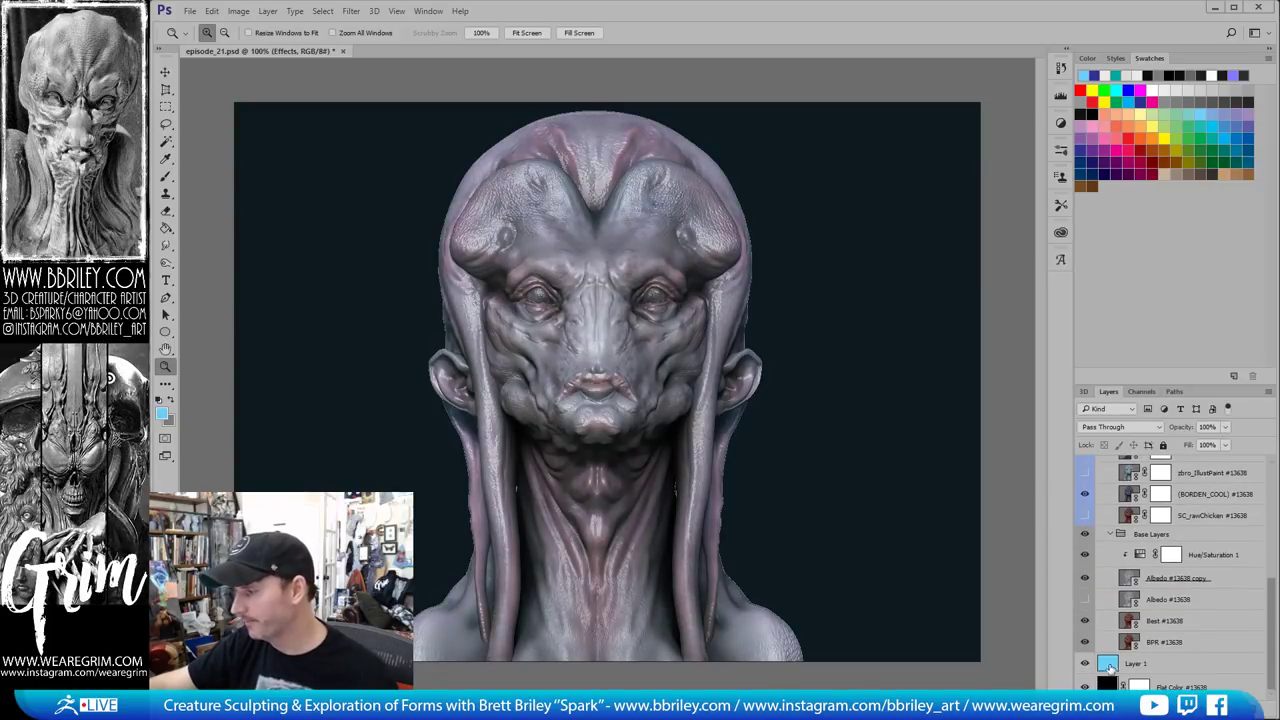
{"action": "left_click", "coordinate": [1111, 666]}
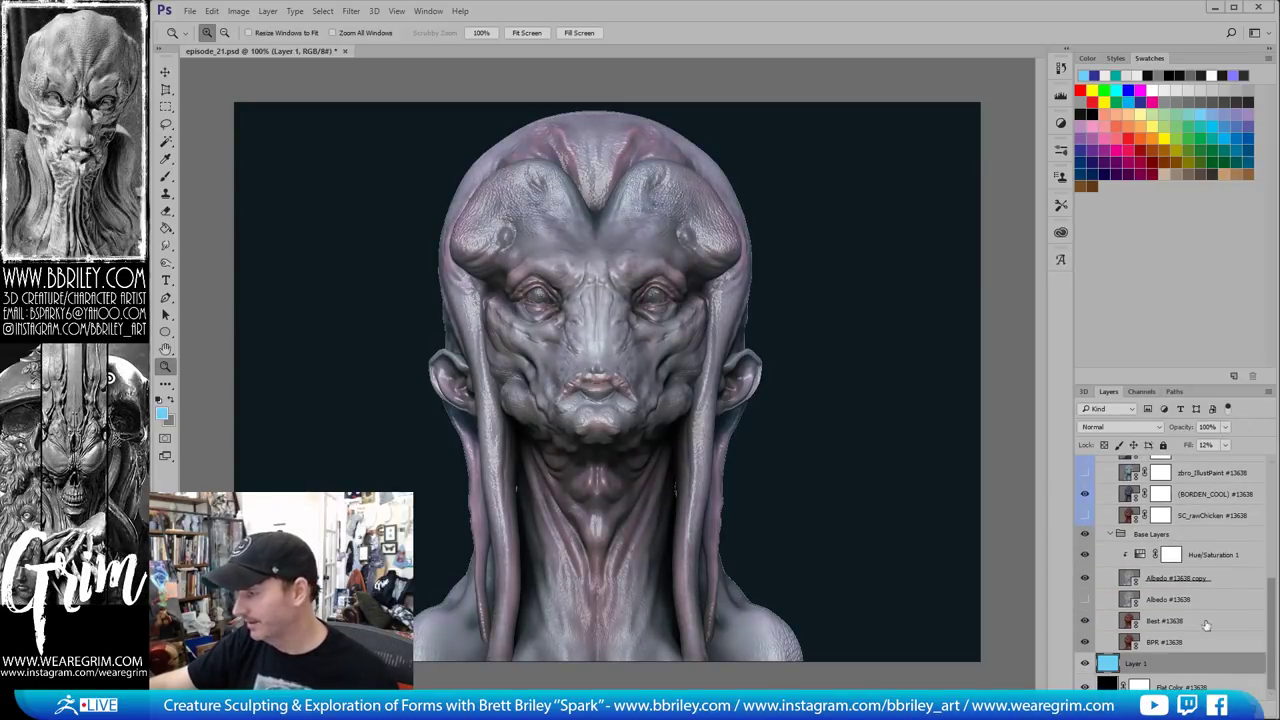
{"action": "left_click", "coordinate": [1225, 445]}
{"action": "left_click", "coordinate": [1236, 465]}
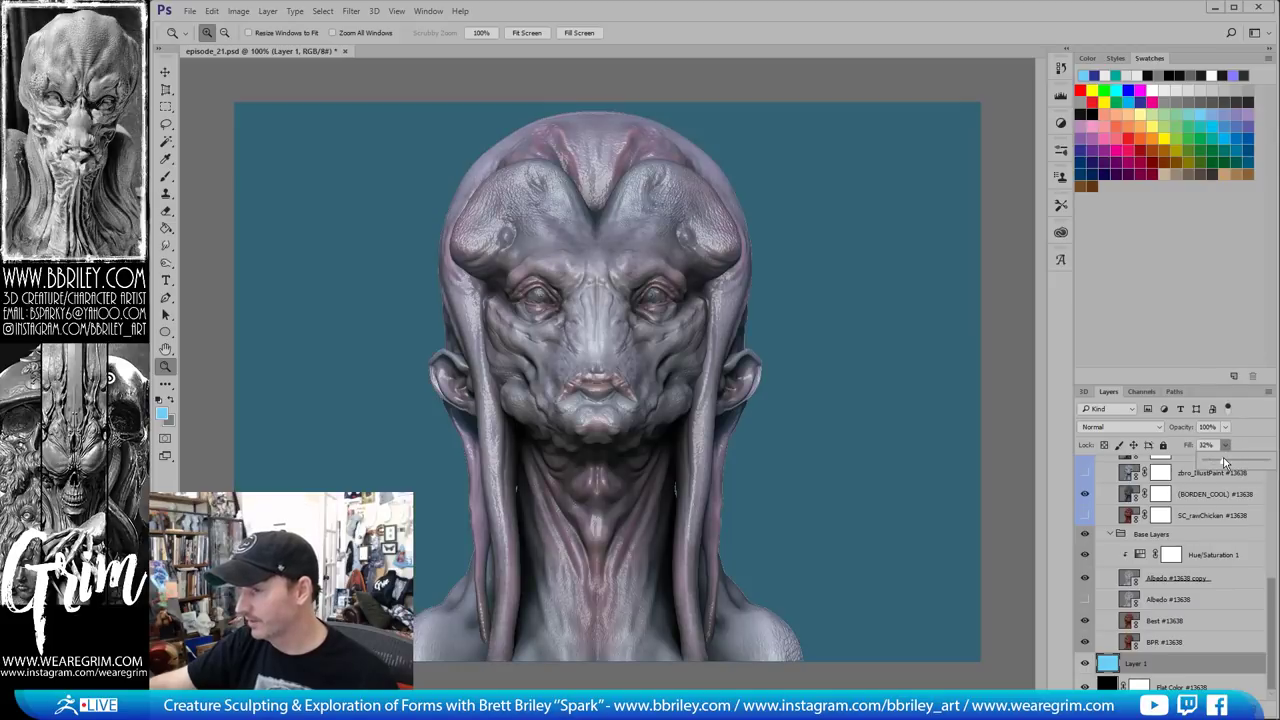
{"action": "mouse_move", "coordinate": [1225, 462]}
{"action": "left_mouse_down"}
{"action": "mouse_move", "coordinate": [1205, 462]}
{"action": "mouse_move", "coordinate": [1219, 462]}
{"action": "left_mouse_up"}
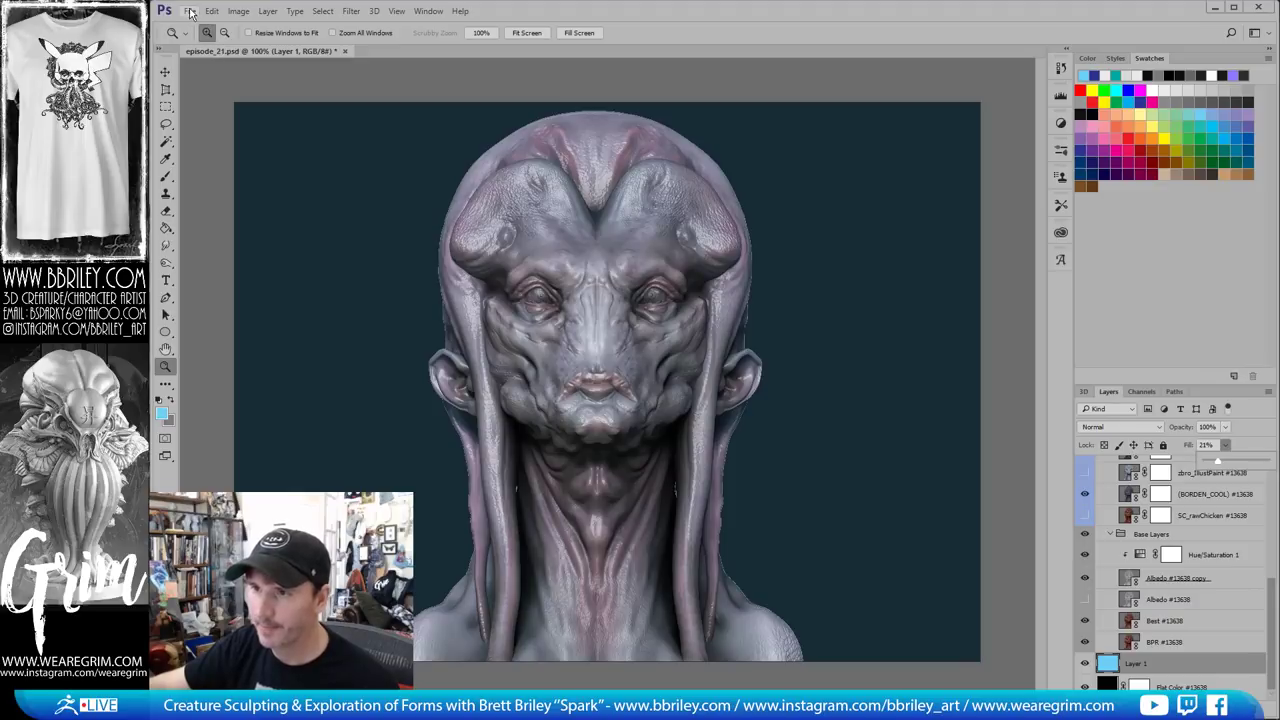
Open the scratched grunge texture JPG and copy the whole image into episode_21.psd above the blue Layer 1
{"action": "left_click", "coordinate": [191, 13]}
{"action": "left_click", "coordinate": [207, 40]}
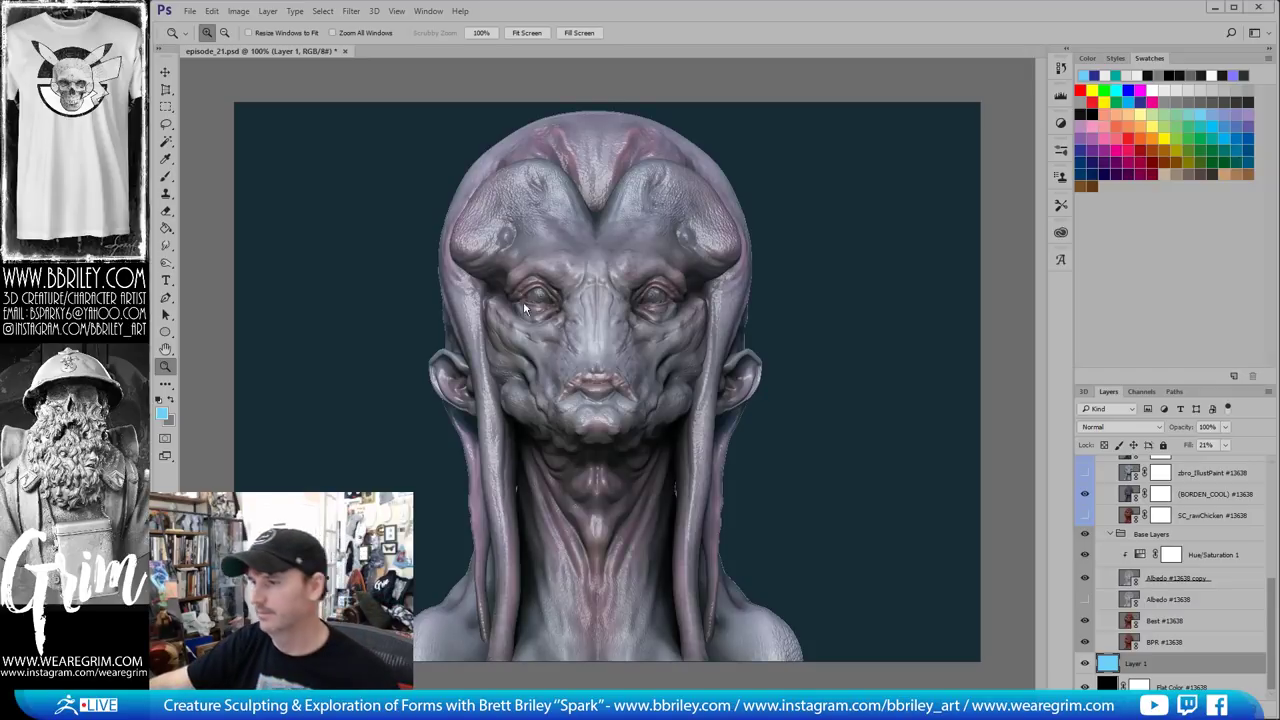
{"action": "key", "text": "ctrl+a"}
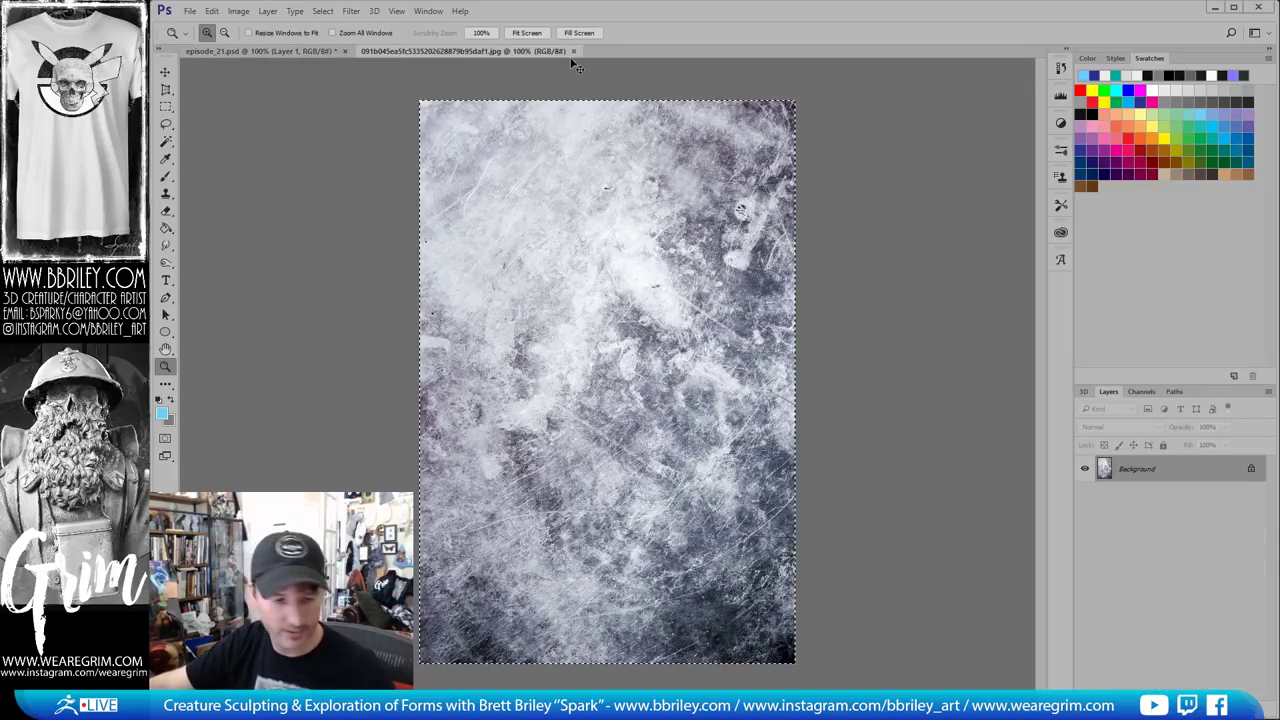
{"action": "left_click", "coordinate": [325, 50]}
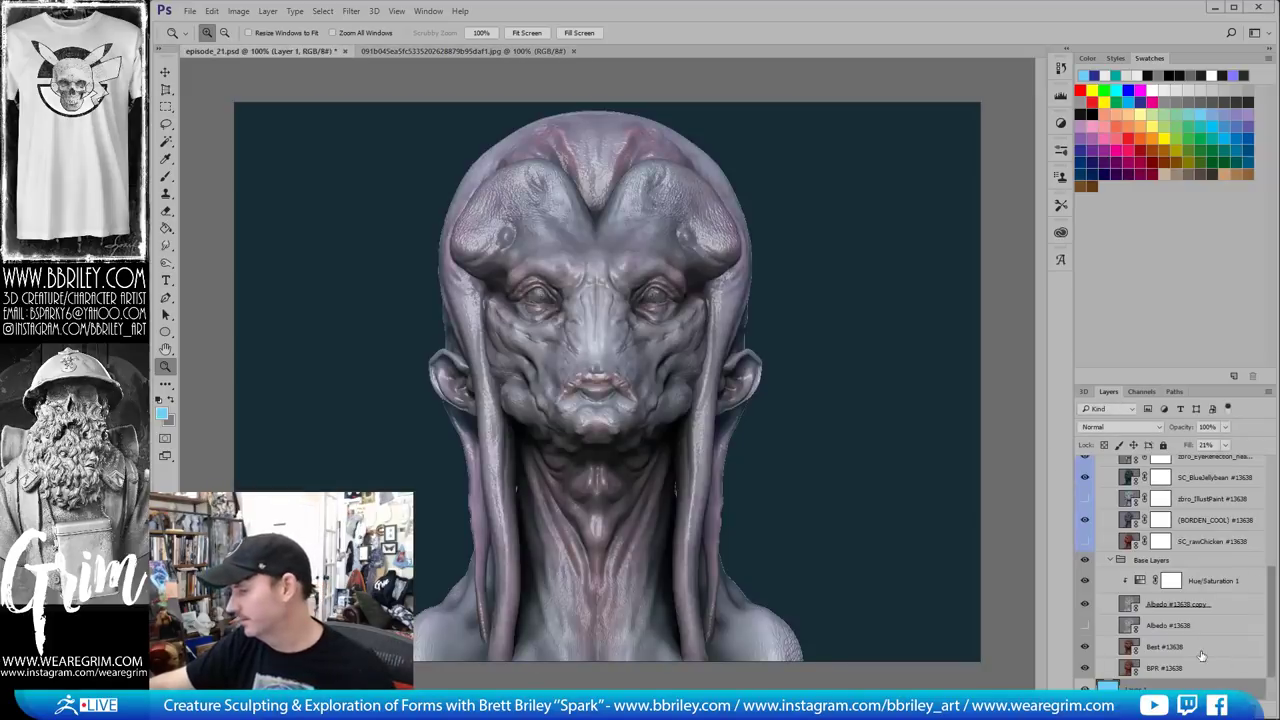
{"action": "key", "text": "ctrl+v"}
Rotate the pasted texture 90° clockwise and scale it to cover the entire canvas behind the bust
{"action": "left_click", "coordinate": [766, 395], "text": "alt"}
{"action": "key", "text": "ctrl+t"}
{"action": "right_click", "coordinate": [772, 385]}
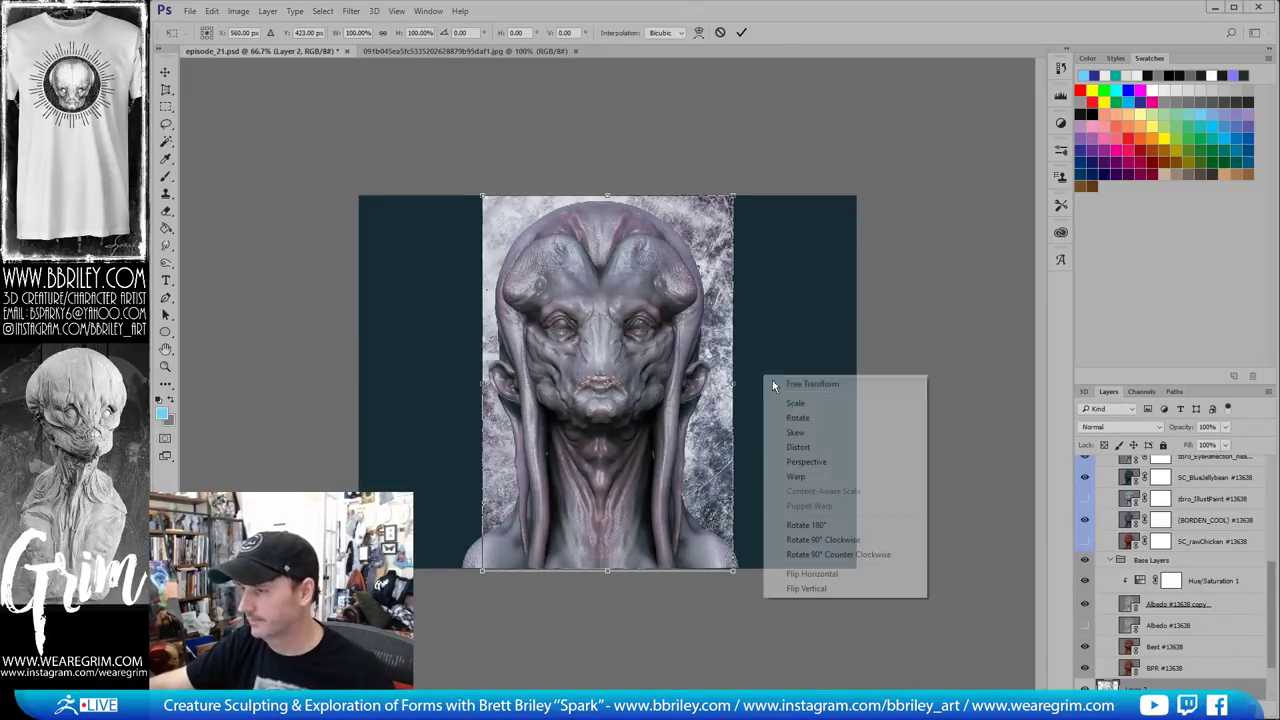
{"action": "left_click", "coordinate": [823, 540]}
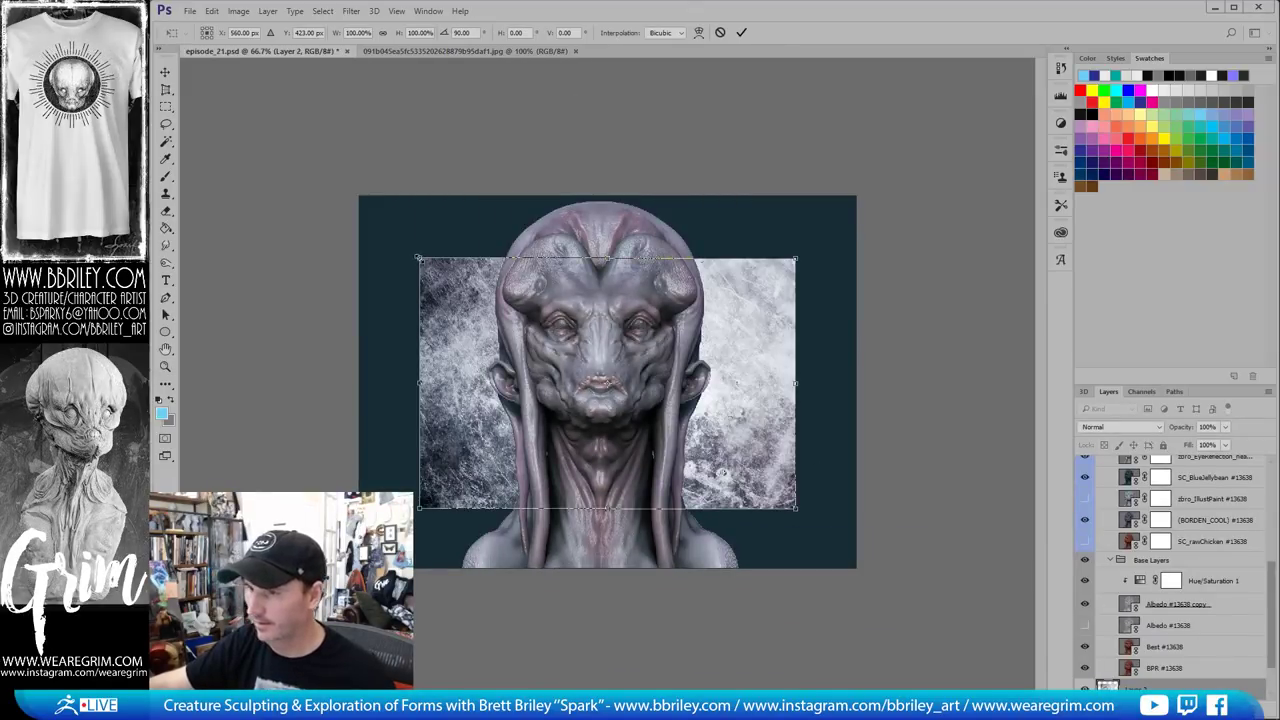
{"action": "left_click_drag", "start_coordinate": [419, 258], "coordinate": [355, 193]}
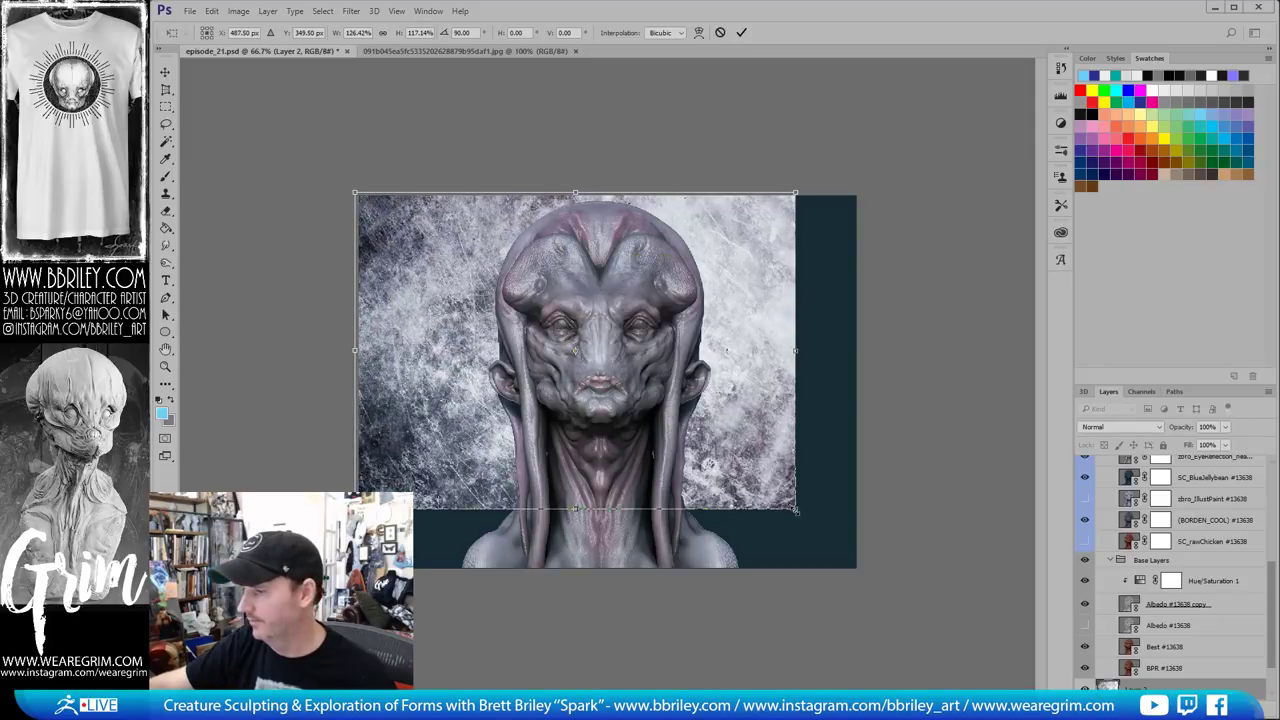
{"action": "left_click_drag", "start_coordinate": [795, 510], "coordinate": [870, 582]}
{"action": "key", "text": "Return"}
{"action": "key", "text": "z"}
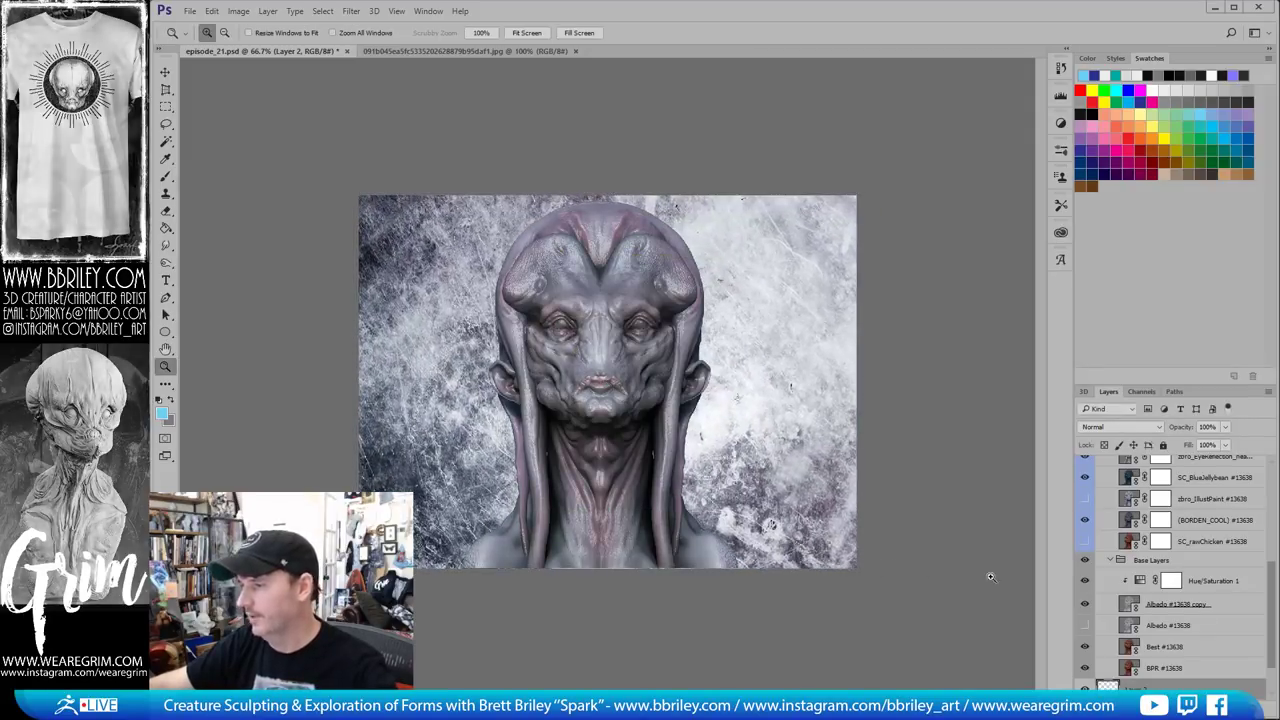
Set the fill of the scratched grunge texture on Layer 2 to 45%
{"action": "left_click", "coordinate": [1227, 445]}
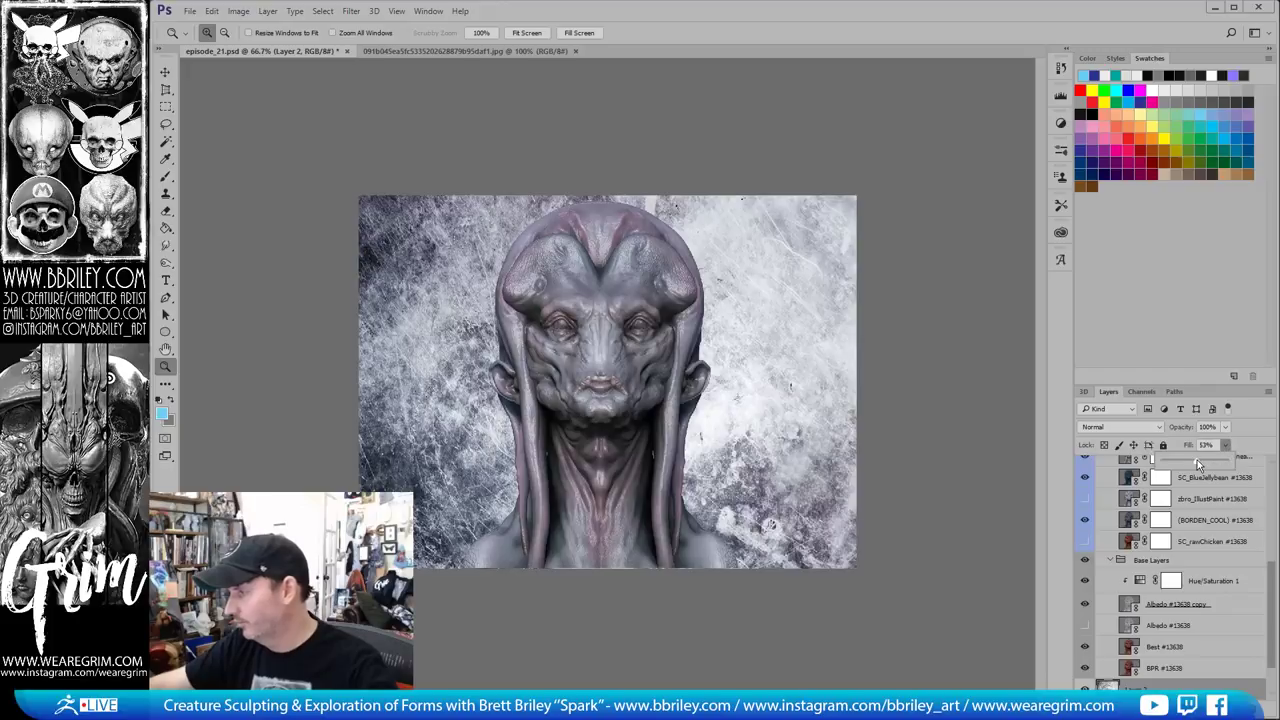
{"action": "mouse_move", "coordinate": [1197, 460]}
{"action": "left_mouse_down"}
{"action": "mouse_move", "coordinate": [1177, 463]}
{"action": "mouse_move", "coordinate": [1192, 460]}
{"action": "left_mouse_up"}
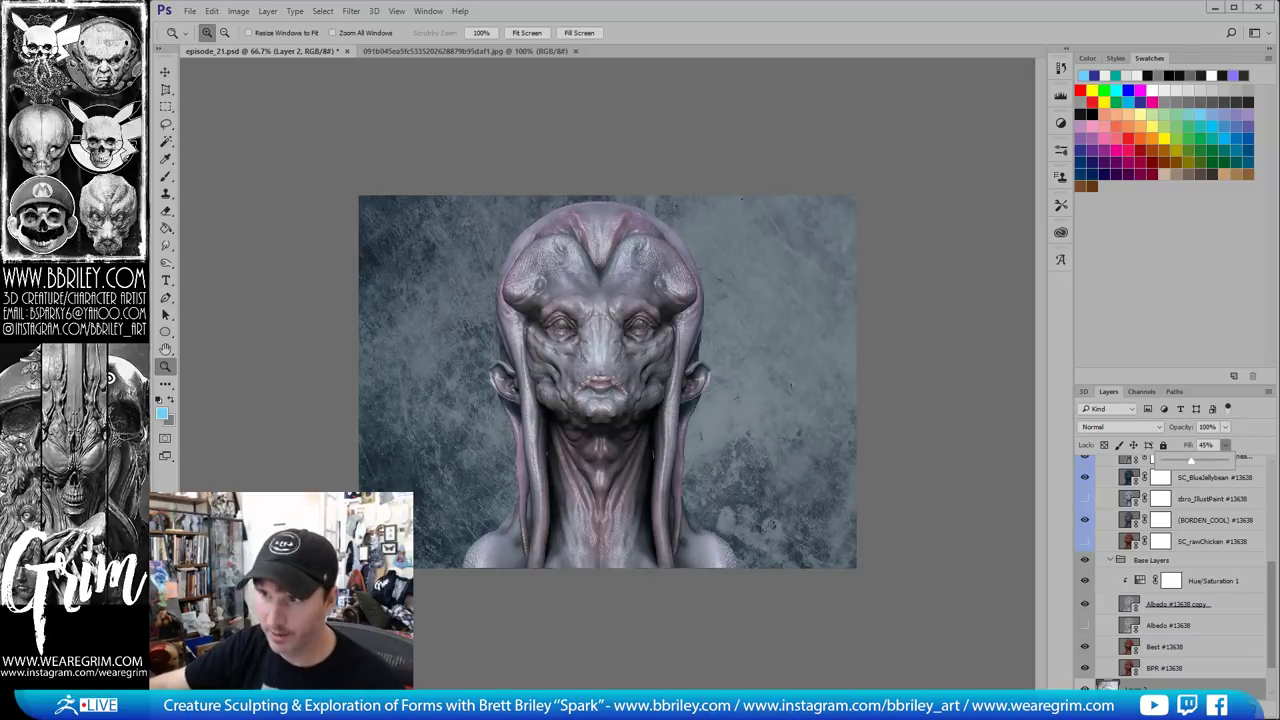
Open the dark cracked blue texture JPG, copy the whole image, close it and paste it into episode_21.psd above Layer 2
{"action": "left_click", "coordinate": [189, 12]}
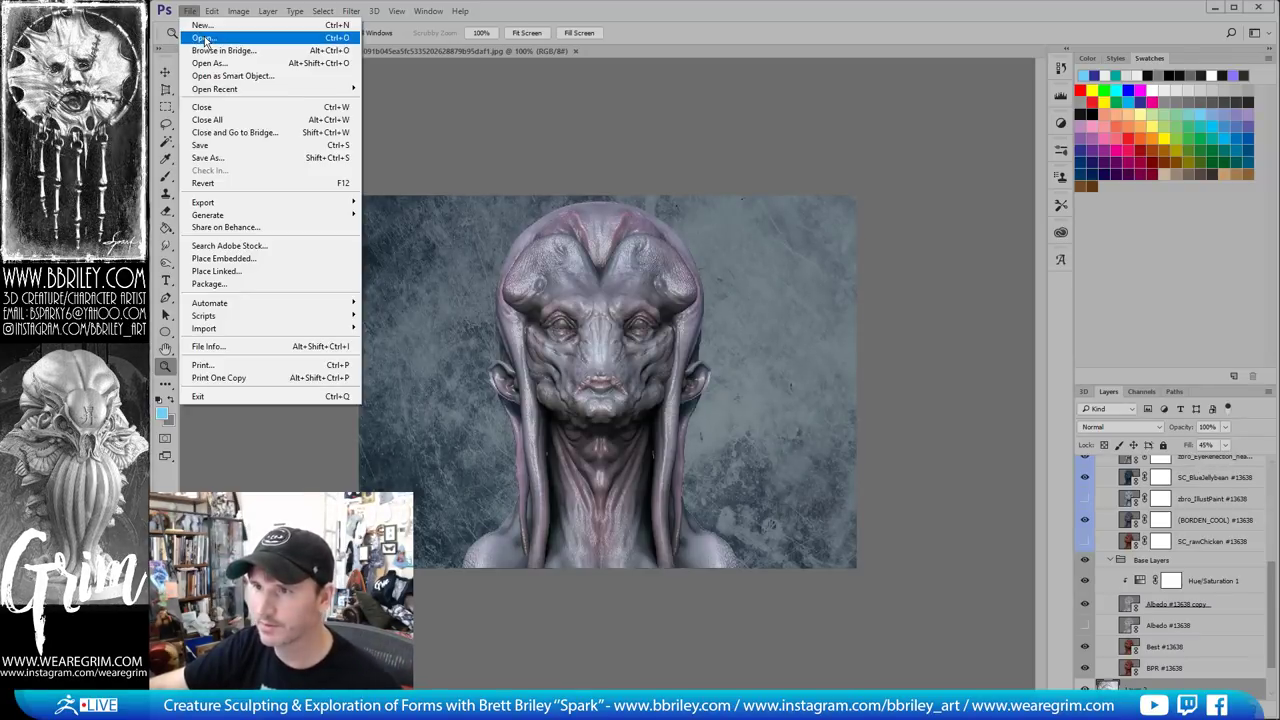
{"action": "left_click", "coordinate": [204, 40]}
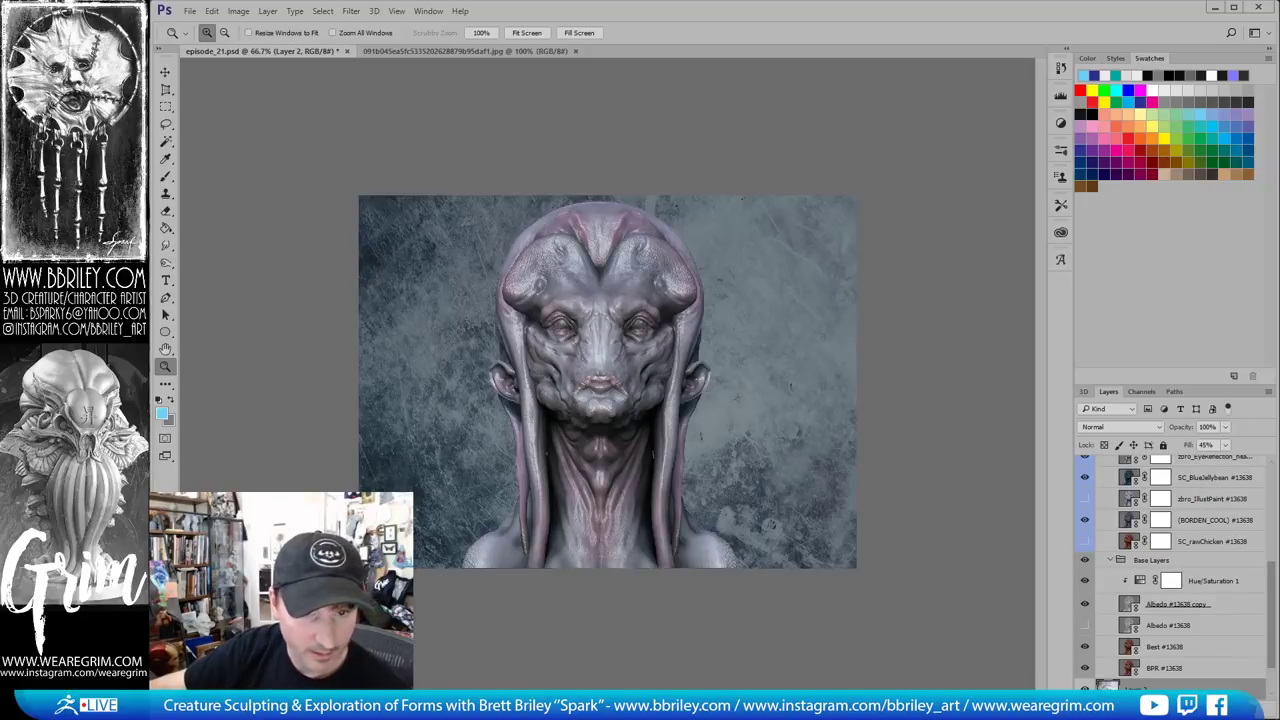
{"action": "key", "text": "ctrl+a"}
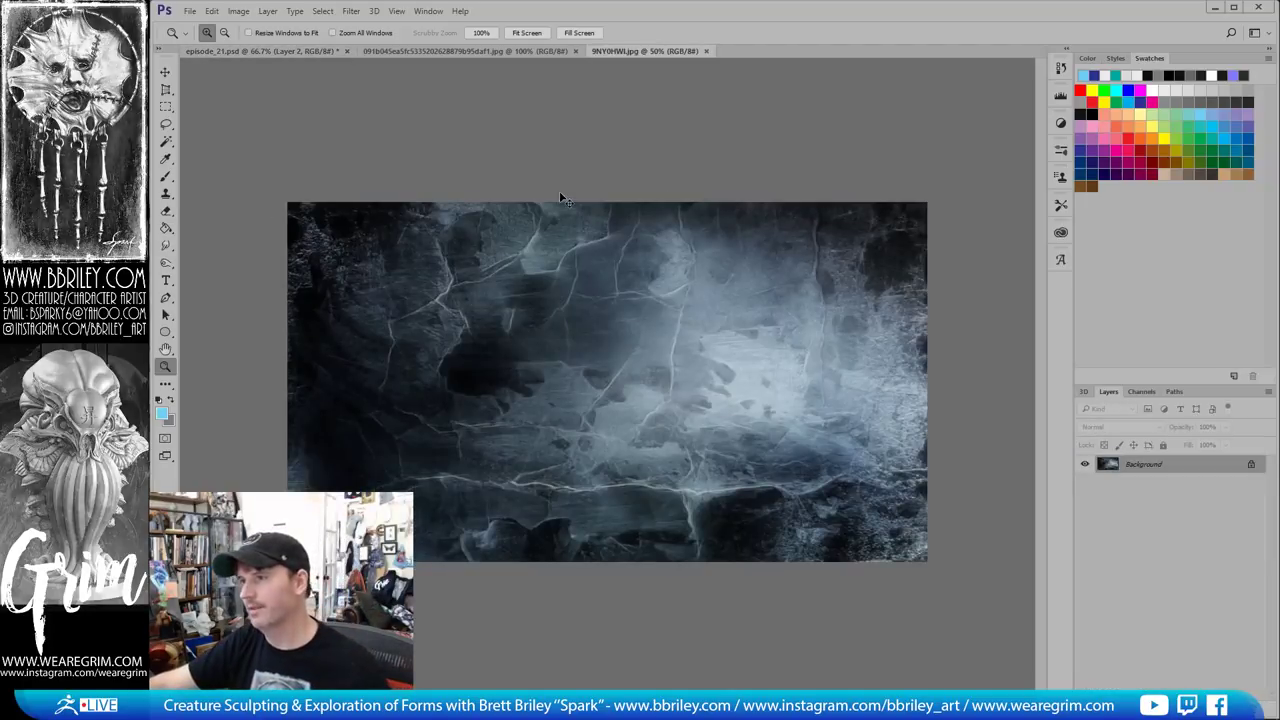
{"action": "left_click", "coordinate": [707, 51]}
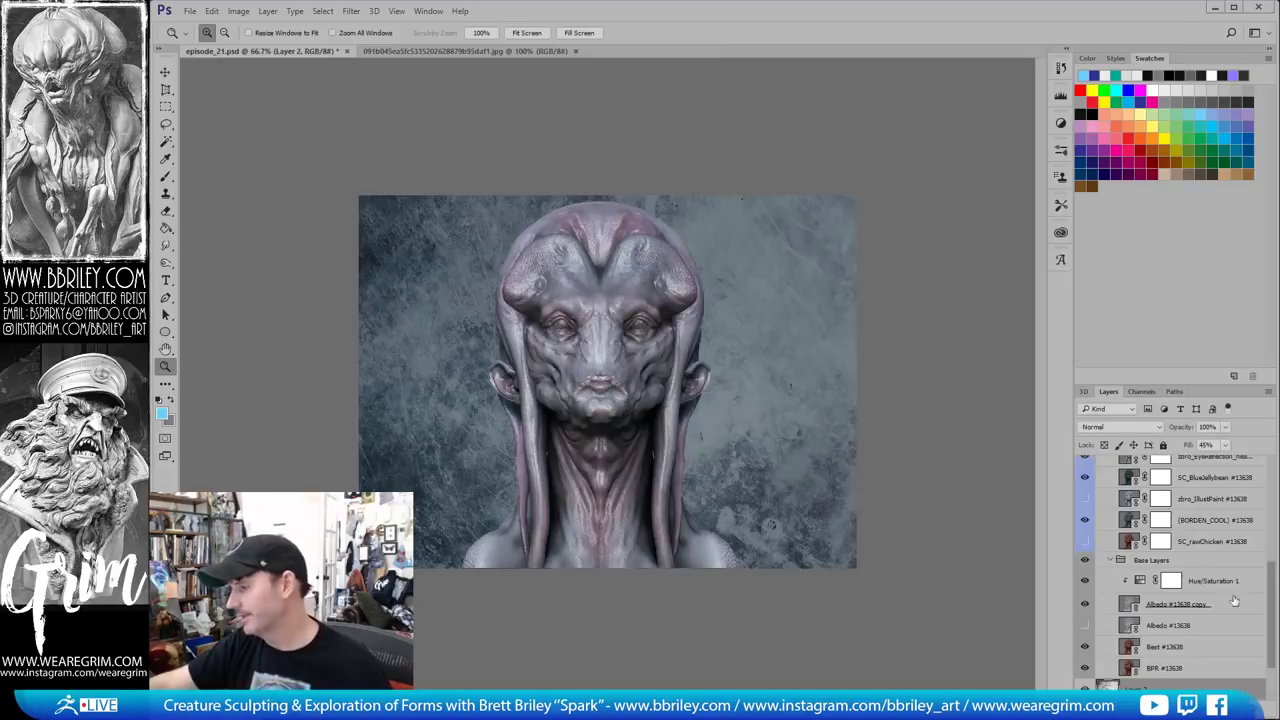
{"action": "key", "text": "ctrl+v"}
Scale the pasted cracked texture proportionally to about 85% and position it to cover the whole canvas behind the bust
{"action": "key", "text": "ctrl+t"}
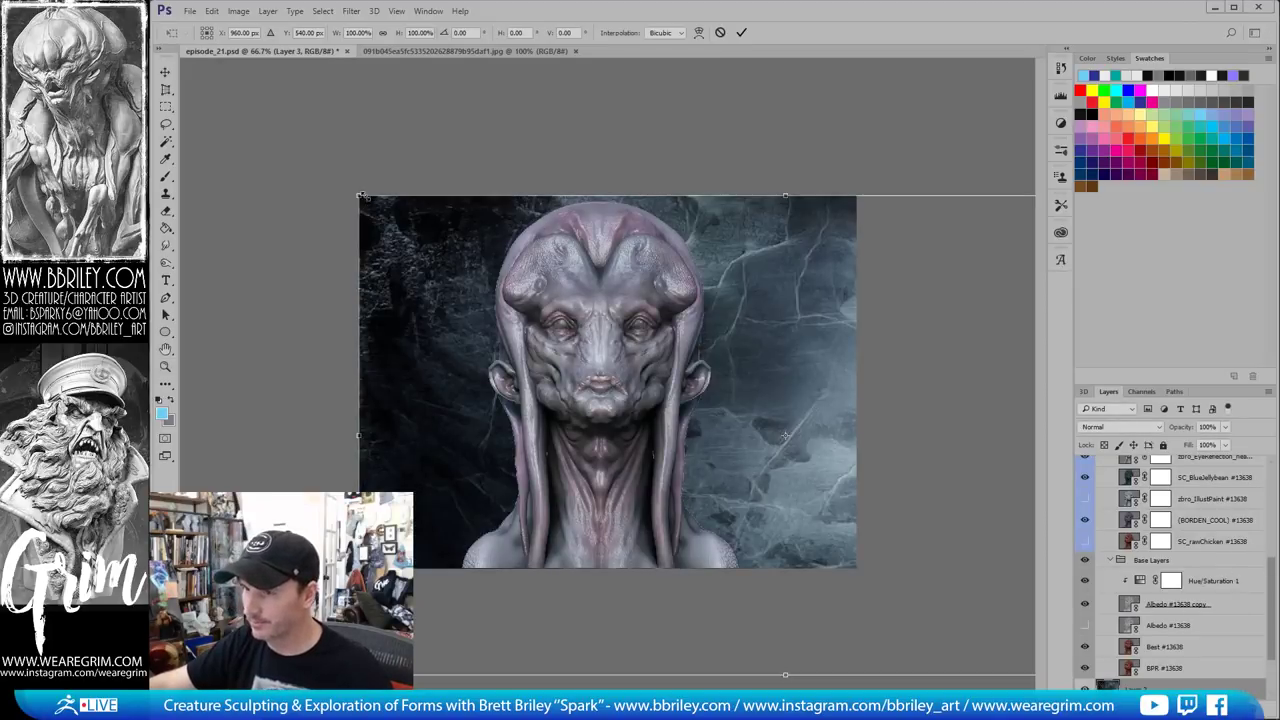
{"action": "left_click_drag", "start_coordinate": [360, 195], "coordinate": [487, 268], "text": "shift"}
{"action": "left_click_drag", "start_coordinate": [700, 382], "coordinate": [478, 288]}
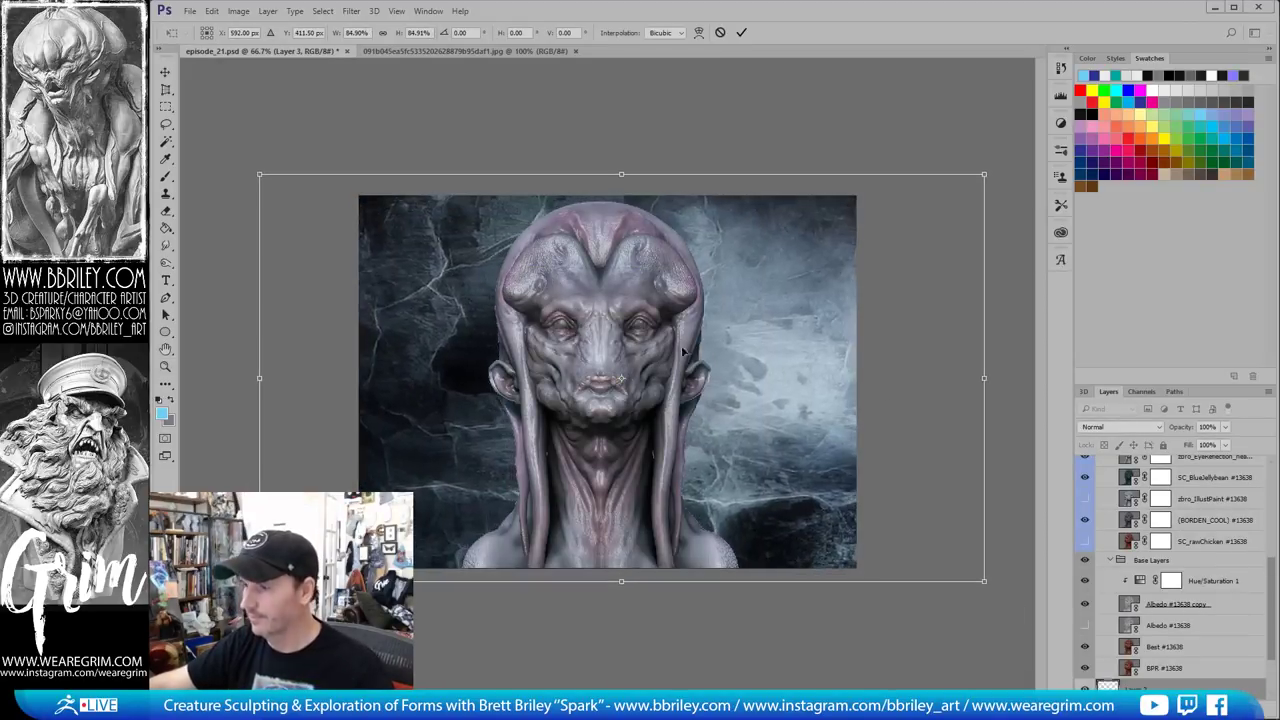
{"action": "key", "text": "Return"}
{"action": "key", "text": "z"}
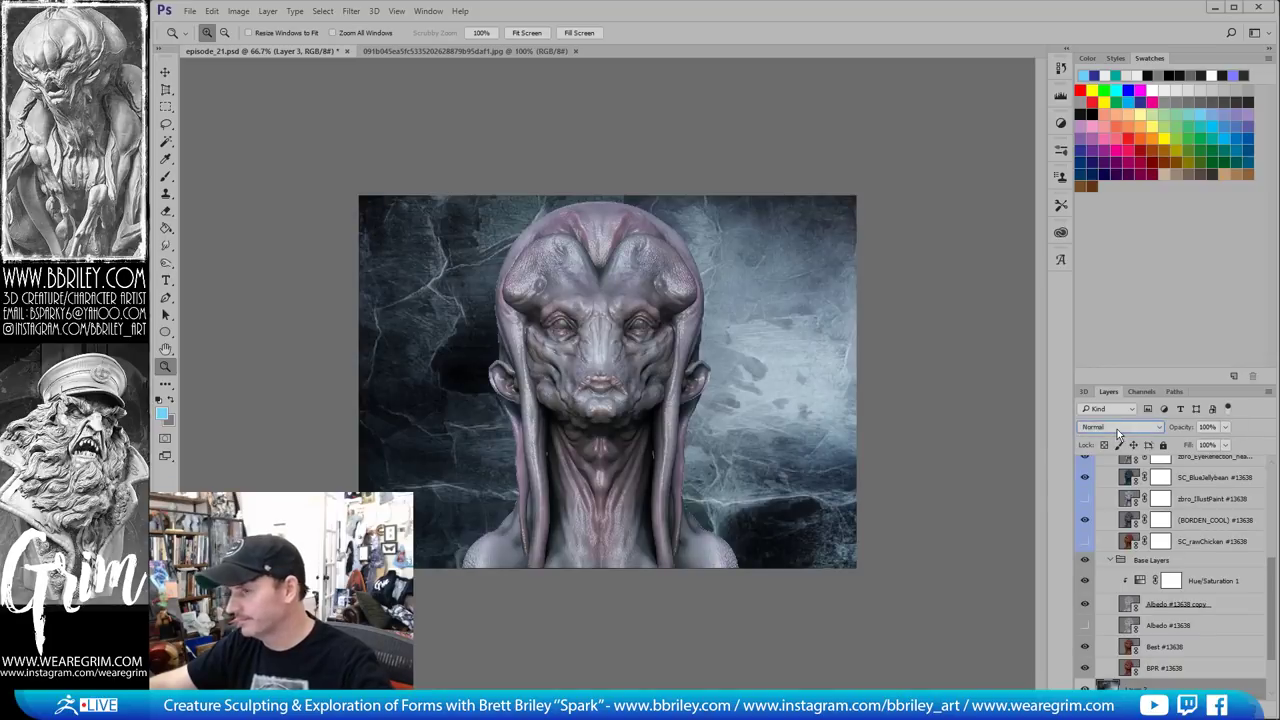
Try different blend modes on the cracked texture layer and settle on Soft Light
{"action": "key", "text": "Down"}
{"action": "key", "text": "Down"}
{"action": "key", "text": "Down"}
{"action": "scroll", "coordinate": [1121, 429], "scroll_direction": "down", "scroll_amount": 4}
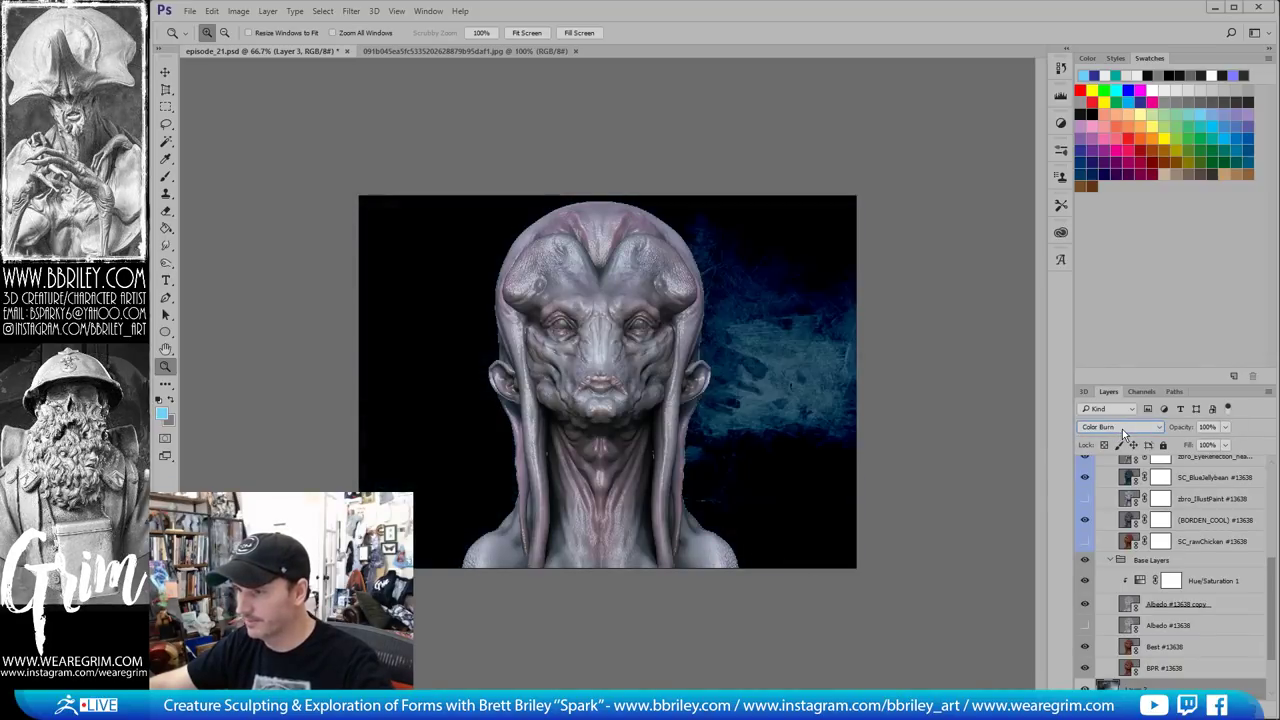
{"action": "scroll", "coordinate": [1124, 429], "scroll_direction": "down", "scroll_amount": 1}
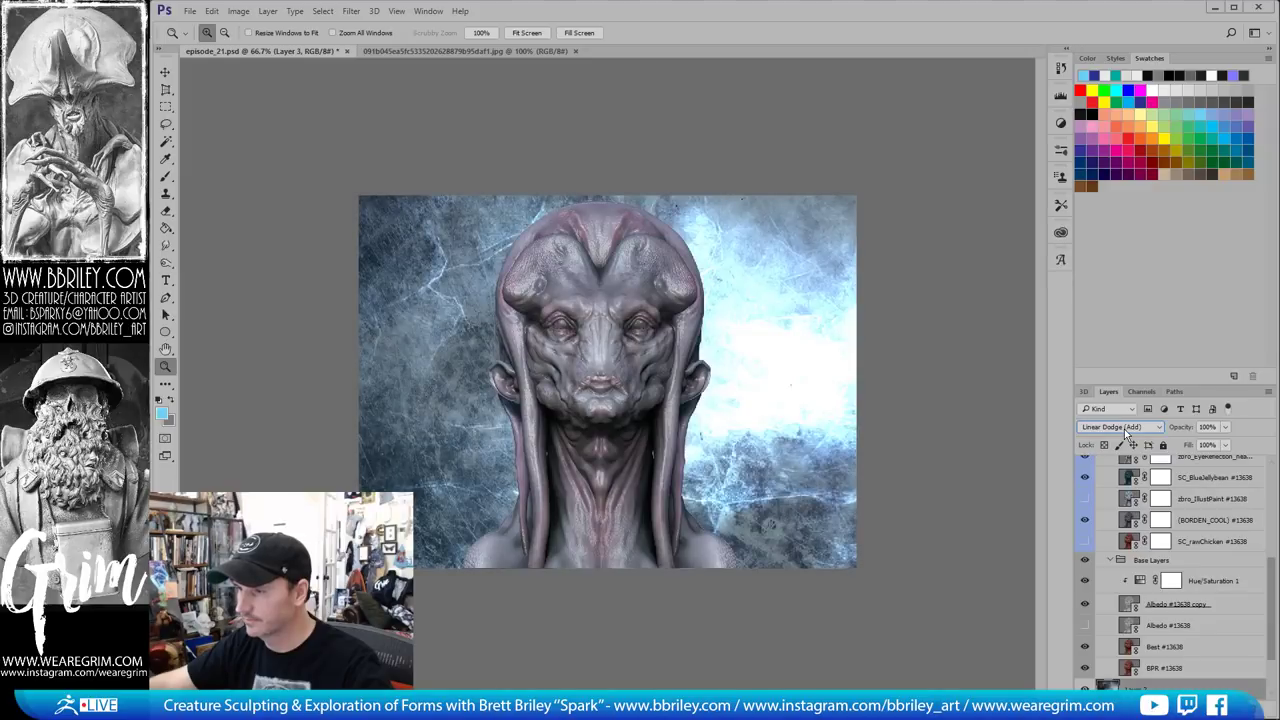
{"action": "scroll", "coordinate": [1124, 429], "scroll_direction": "down", "scroll_amount": 2}
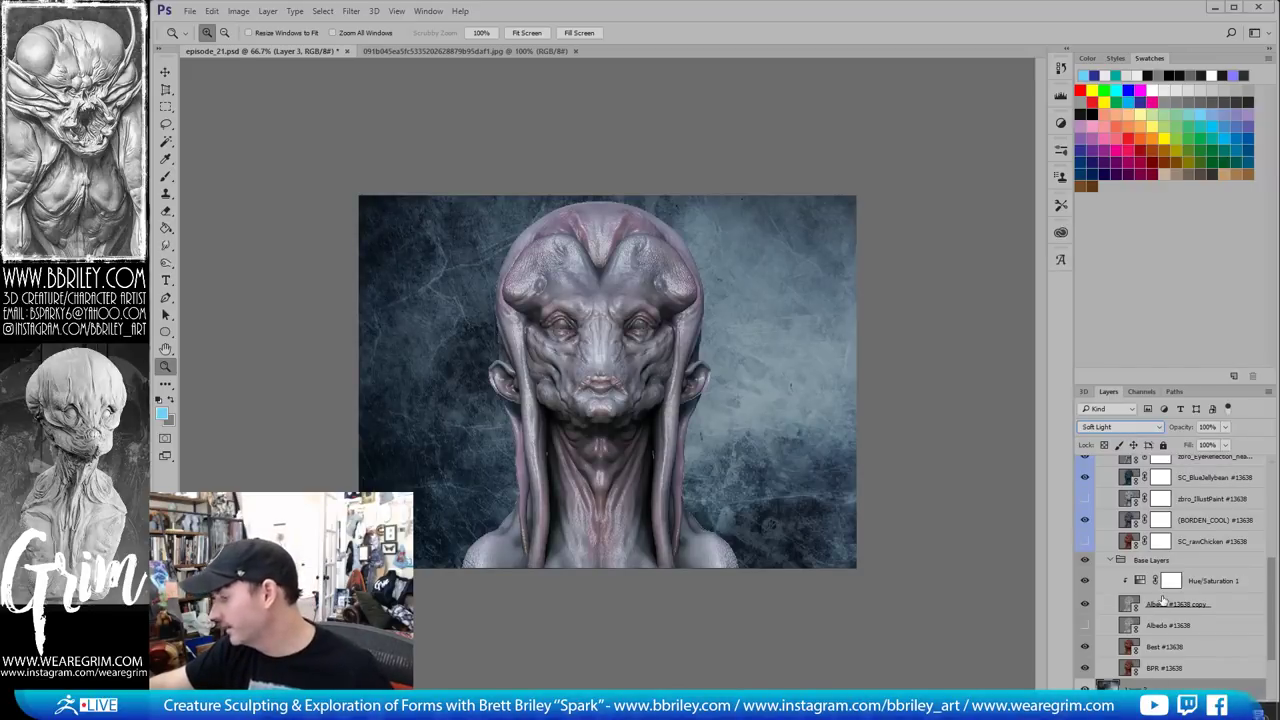
Load the ZBrush Render group's mask as a selection and add a new empty layer at the top of the layer stack
{"action": "scroll", "coordinate": [1163, 600], "scroll_direction": "up", "scroll_amount": 5}
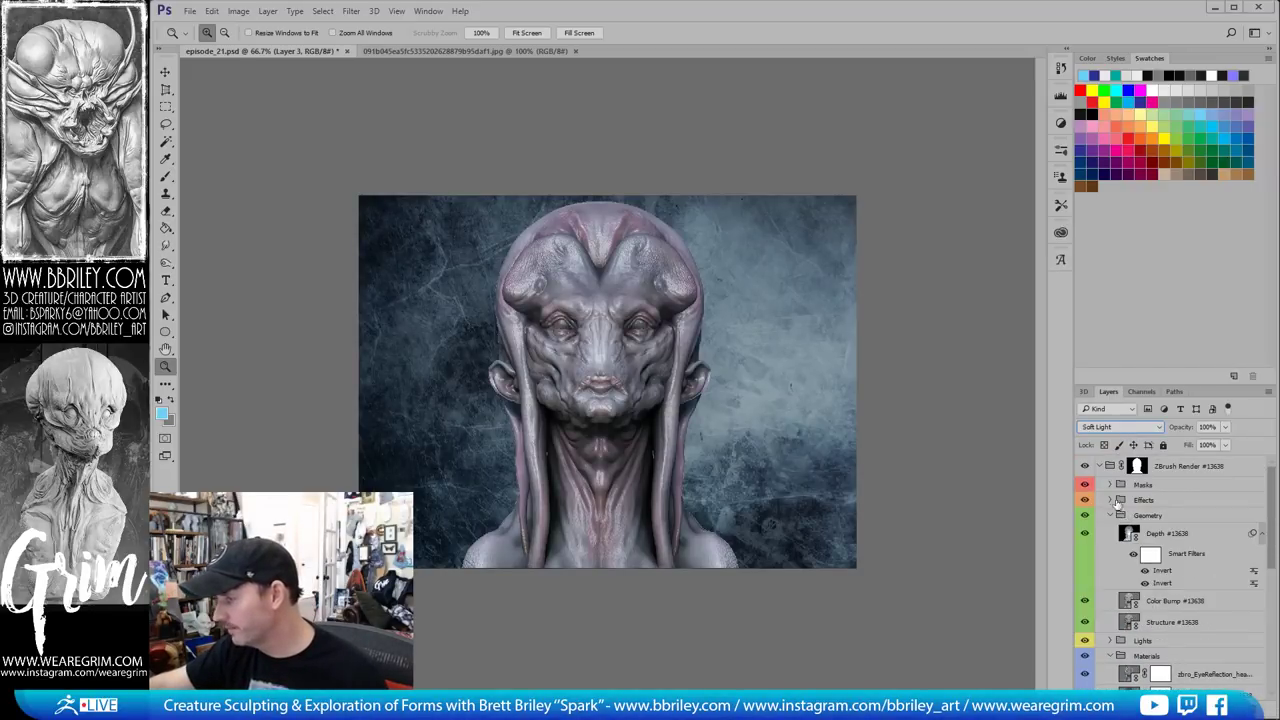
{"action": "left_click", "coordinate": [1110, 485]}
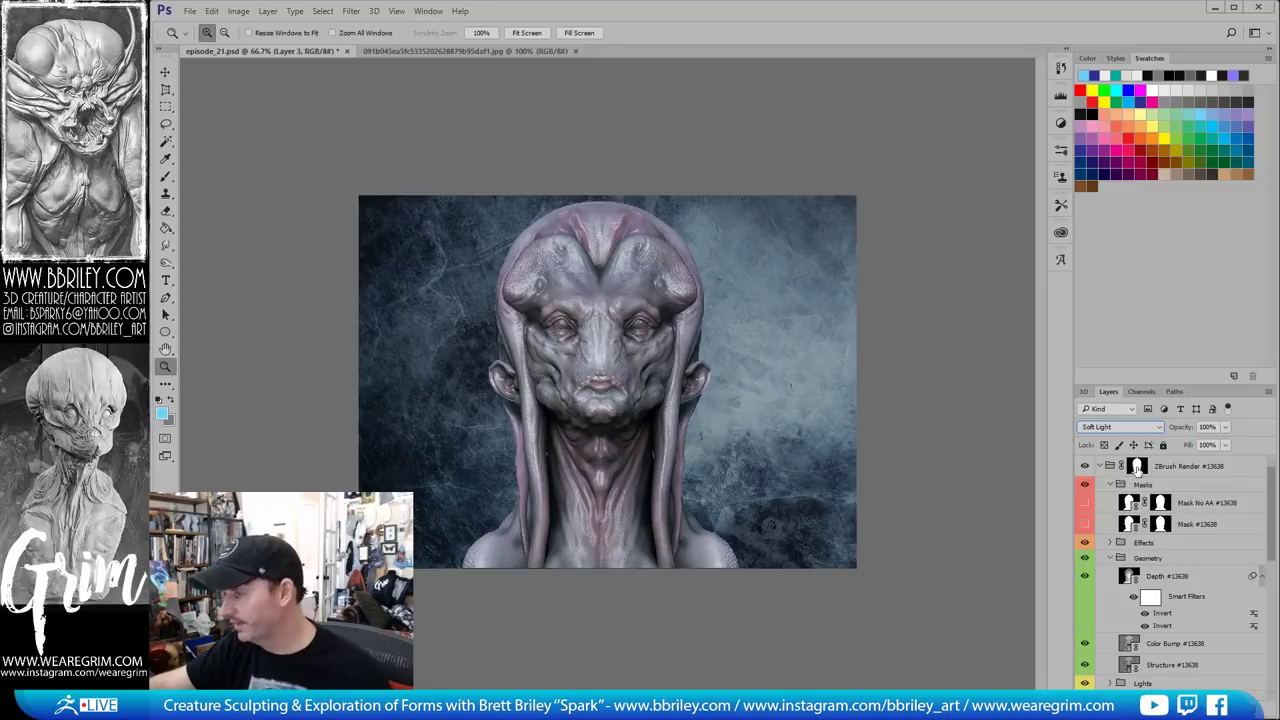
{"action": "left_click", "coordinate": [1137, 467], "text": "ctrl"}
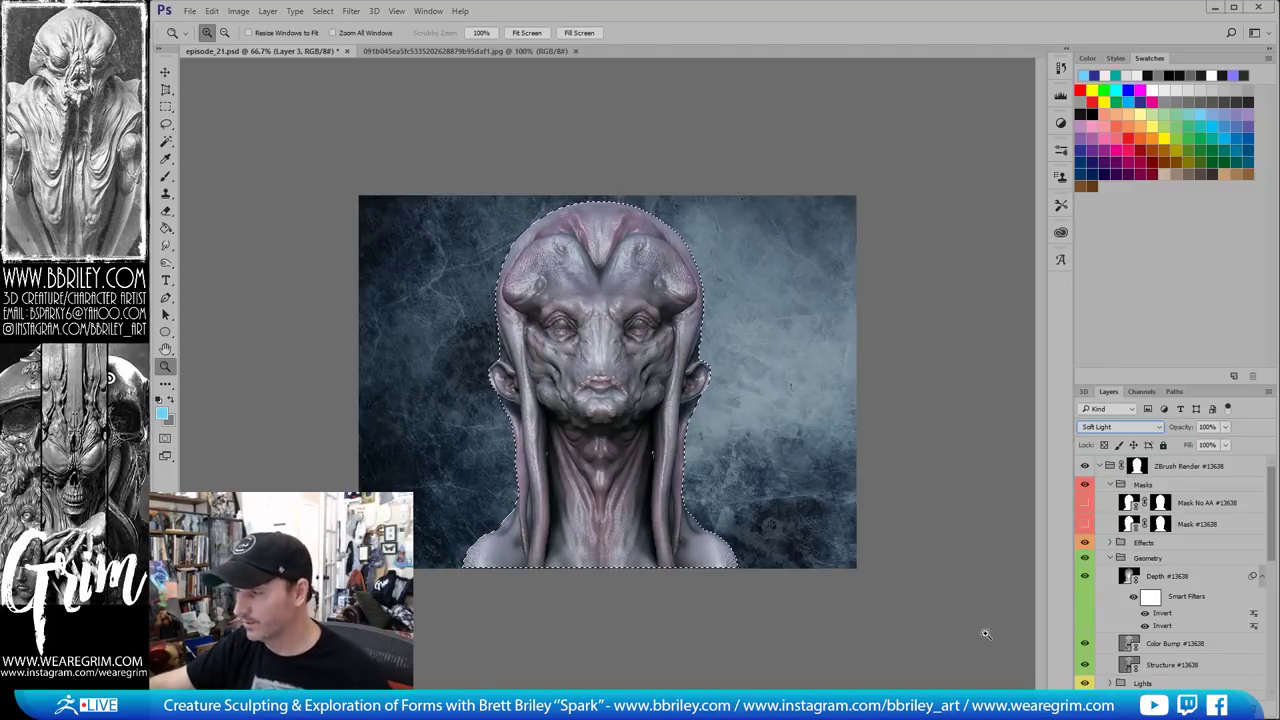
{"action": "left_click", "coordinate": [1234, 702]}
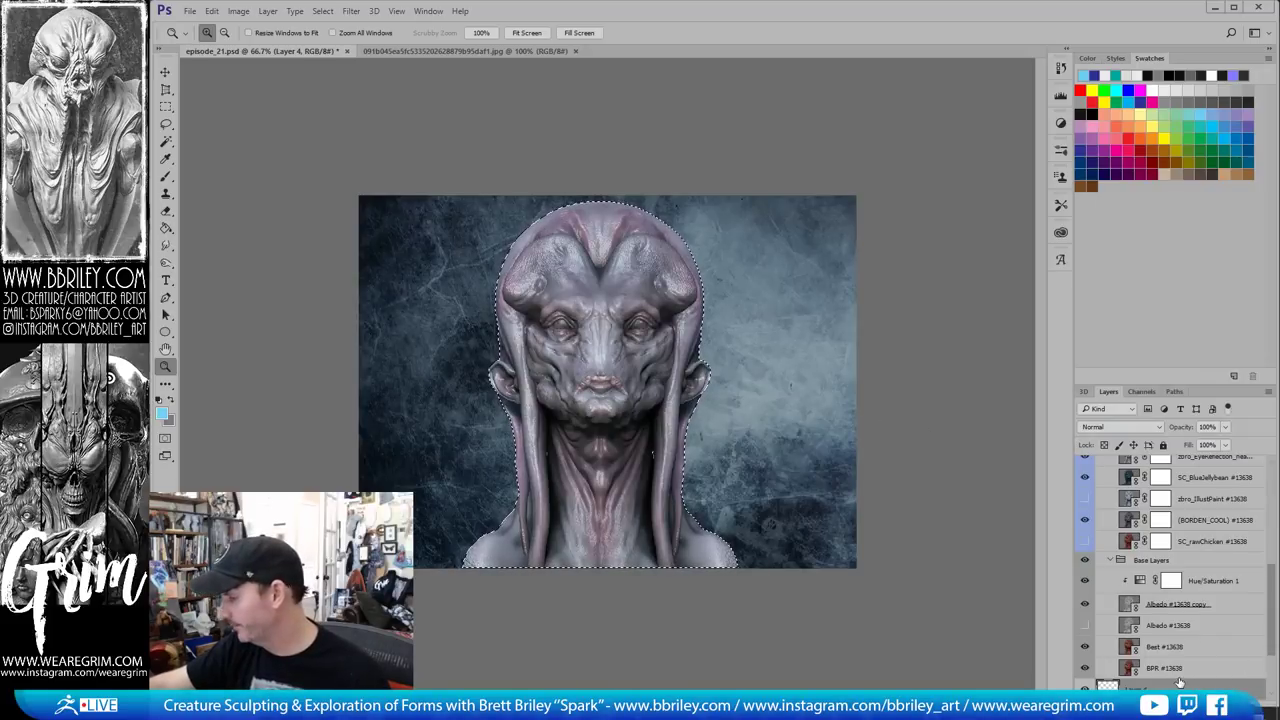
{"action": "scroll", "coordinate": [1200, 600], "scroll_direction": "up", "scroll_amount": 2}
{"action": "scroll", "coordinate": [1163, 440], "scroll_direction": "up", "scroll_amount": 5}
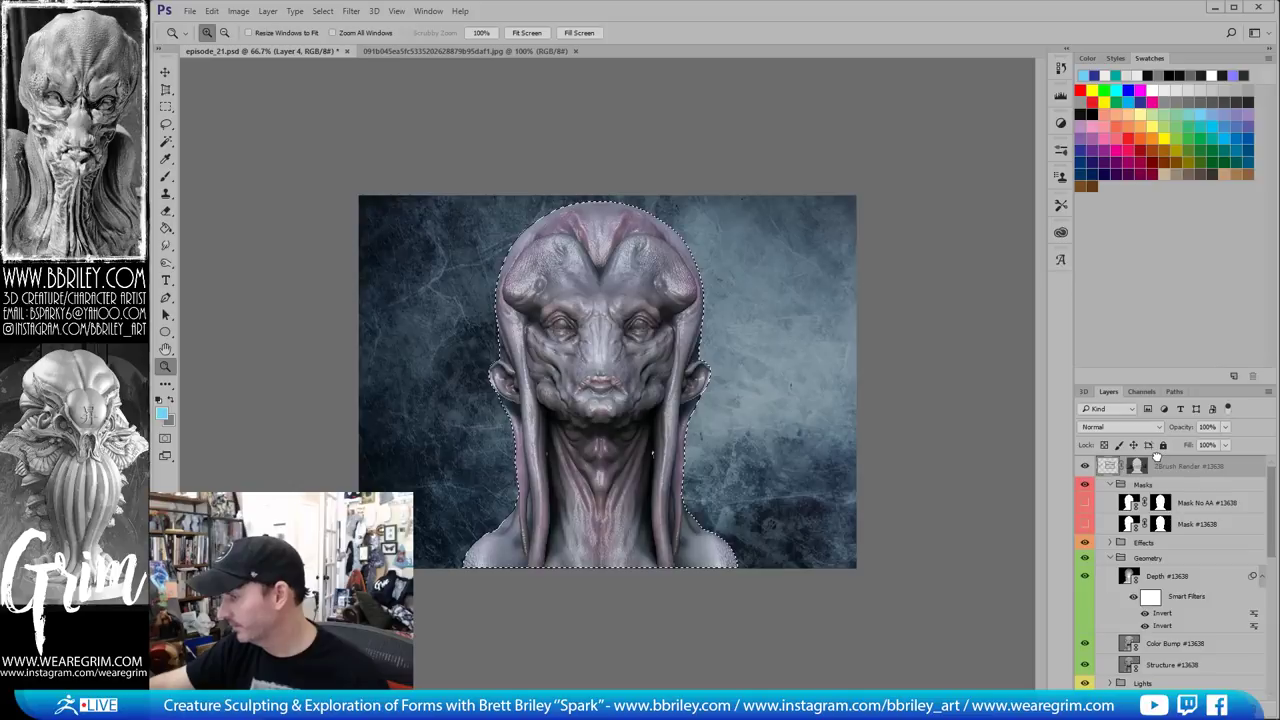
{"action": "left_click_drag", "start_coordinate": [1160, 455], "coordinate": [1160, 462]}
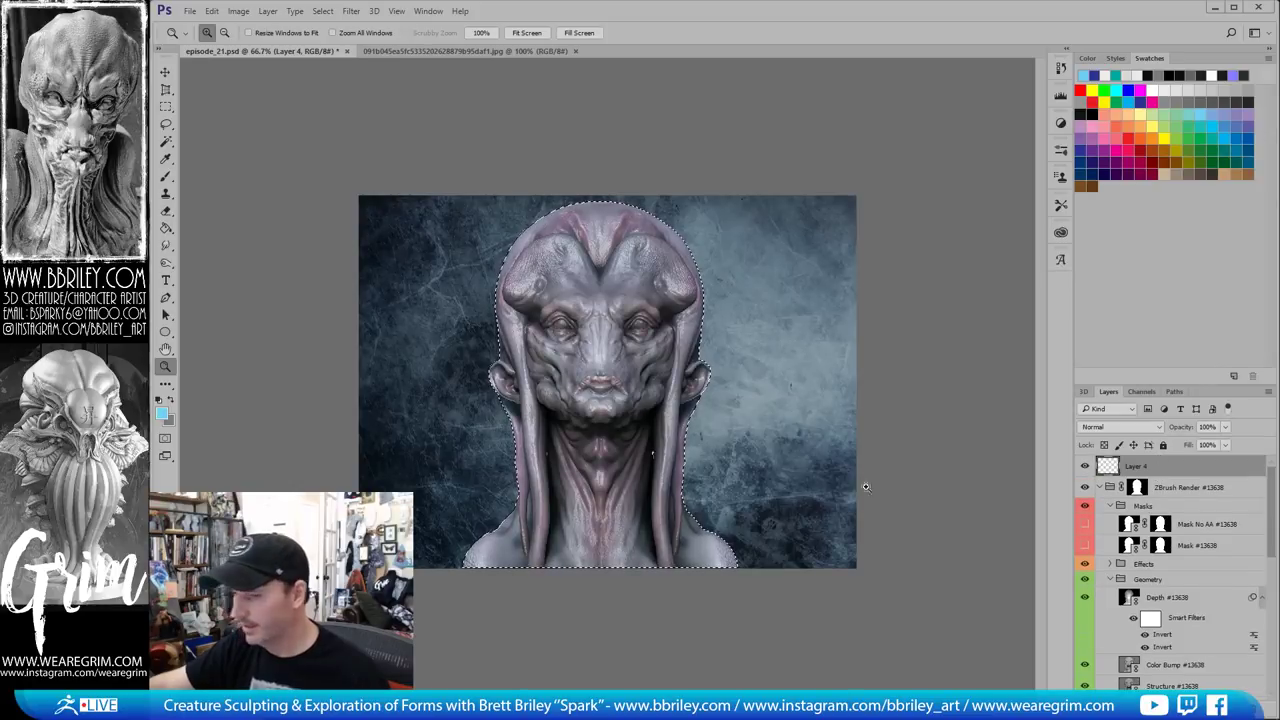
Stroke the bust selection on Layer 4 with light blue, located outside at 100% opacity, and deselect
{"action": "left_click", "coordinate": [233, 11]}
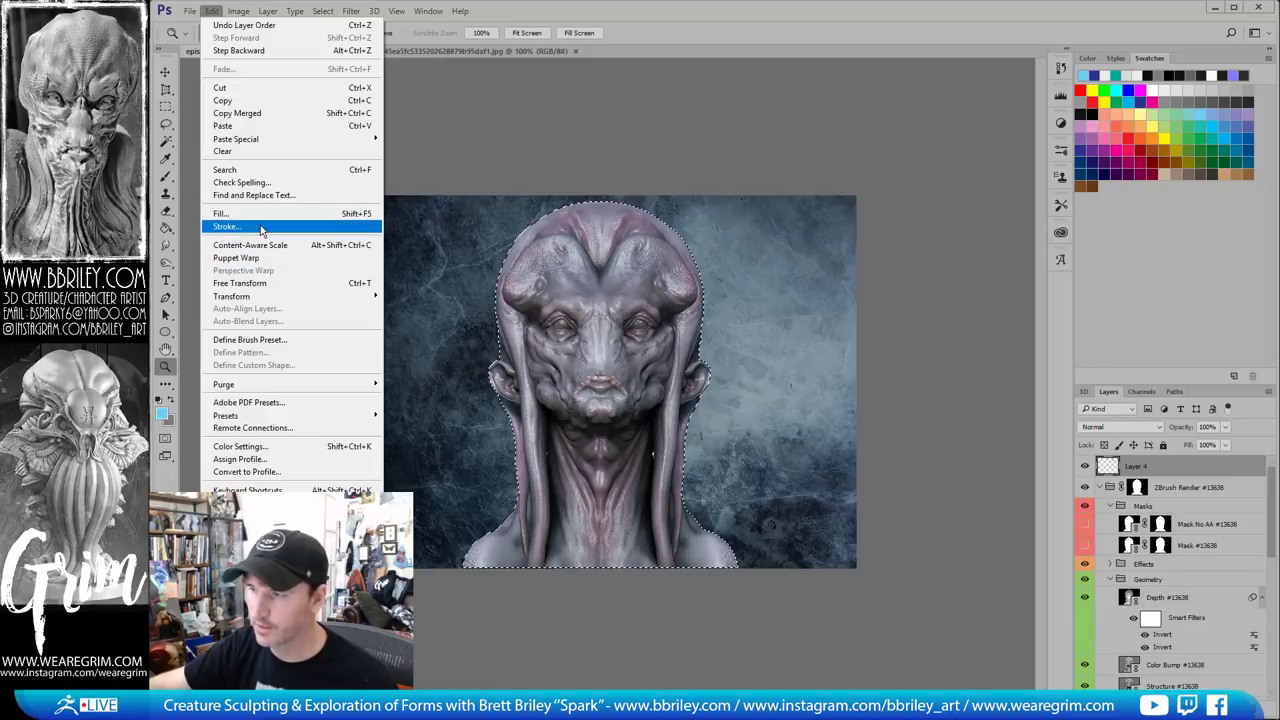
{"action": "left_click", "coordinate": [257, 229]}
{"action": "left_click", "coordinate": [538, 298]}
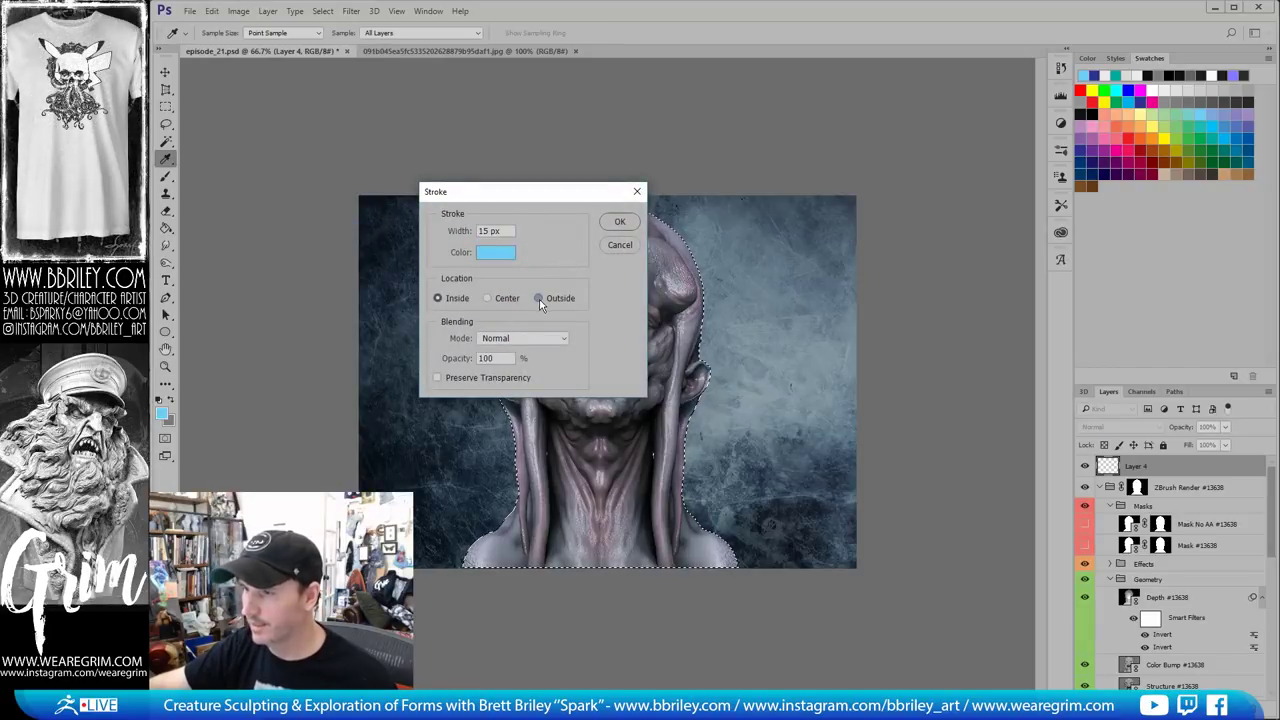
{"action": "double_click", "coordinate": [486, 231]}
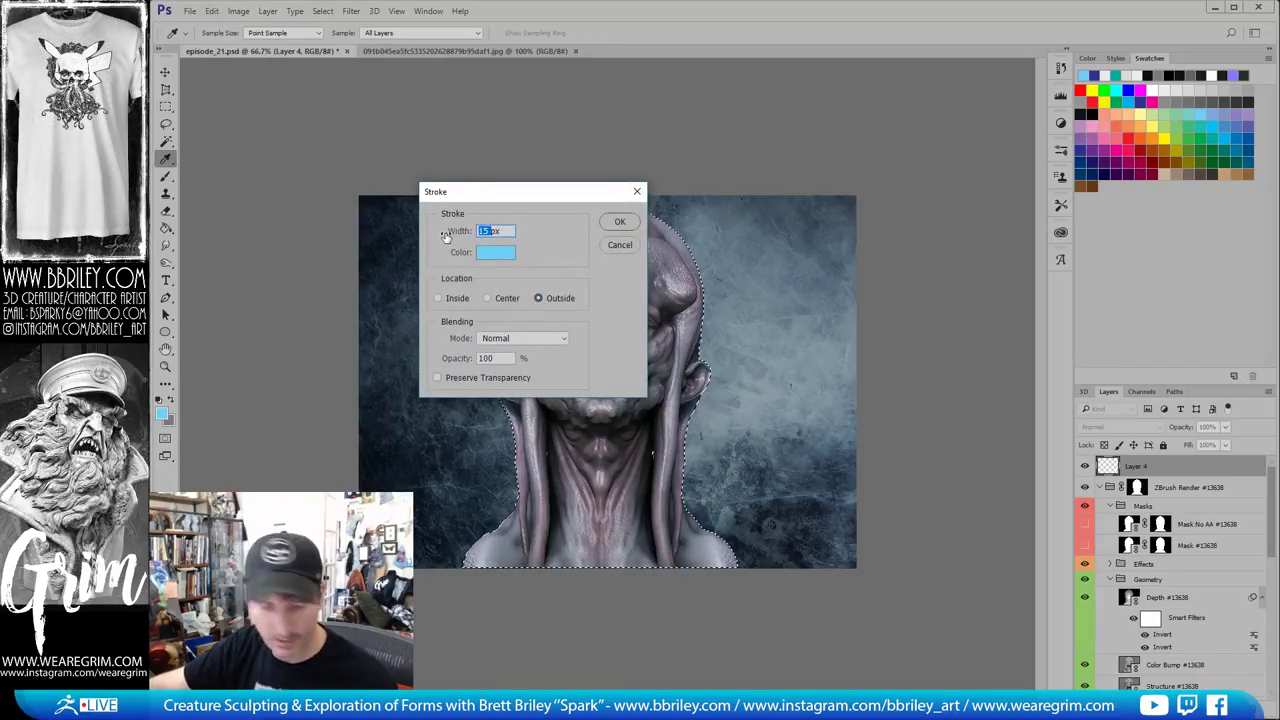
{"action": "left_click", "coordinate": [620, 222]}
{"action": "key", "text": "z"}
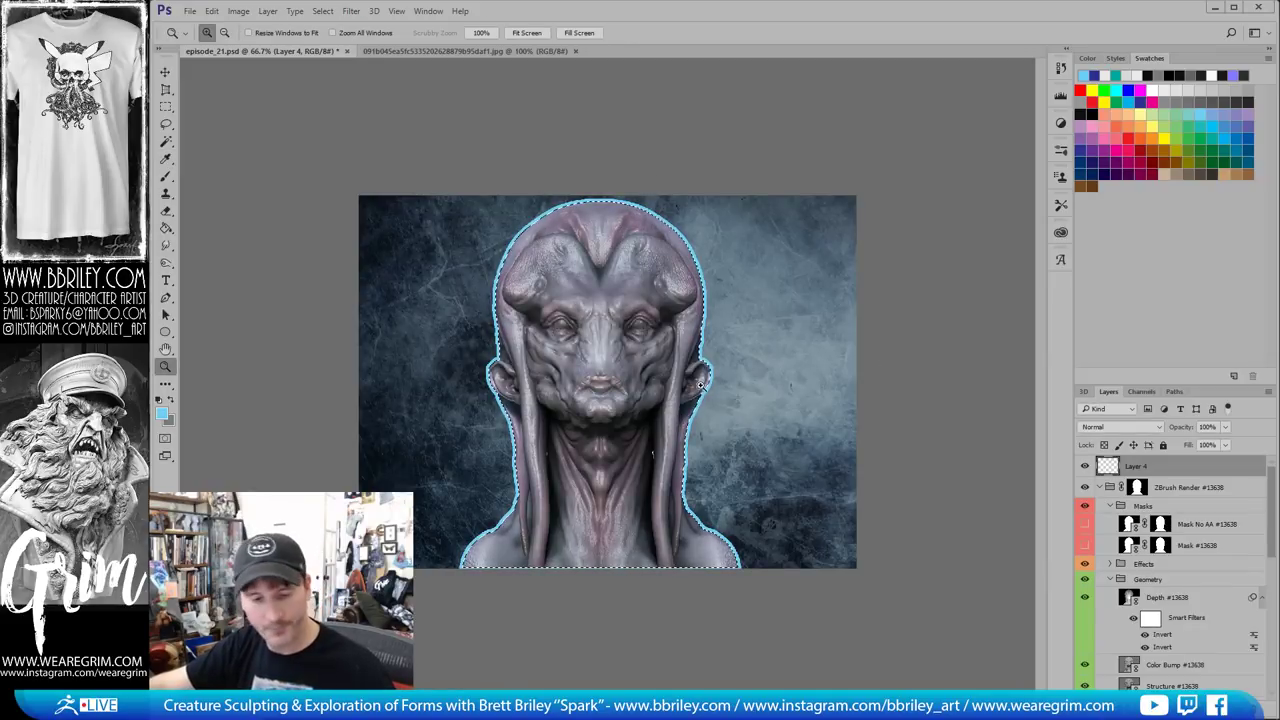
{"action": "key", "text": "l"}
{"action": "key", "text": "ctrl+d"}
{"action": "key", "text": "z"}
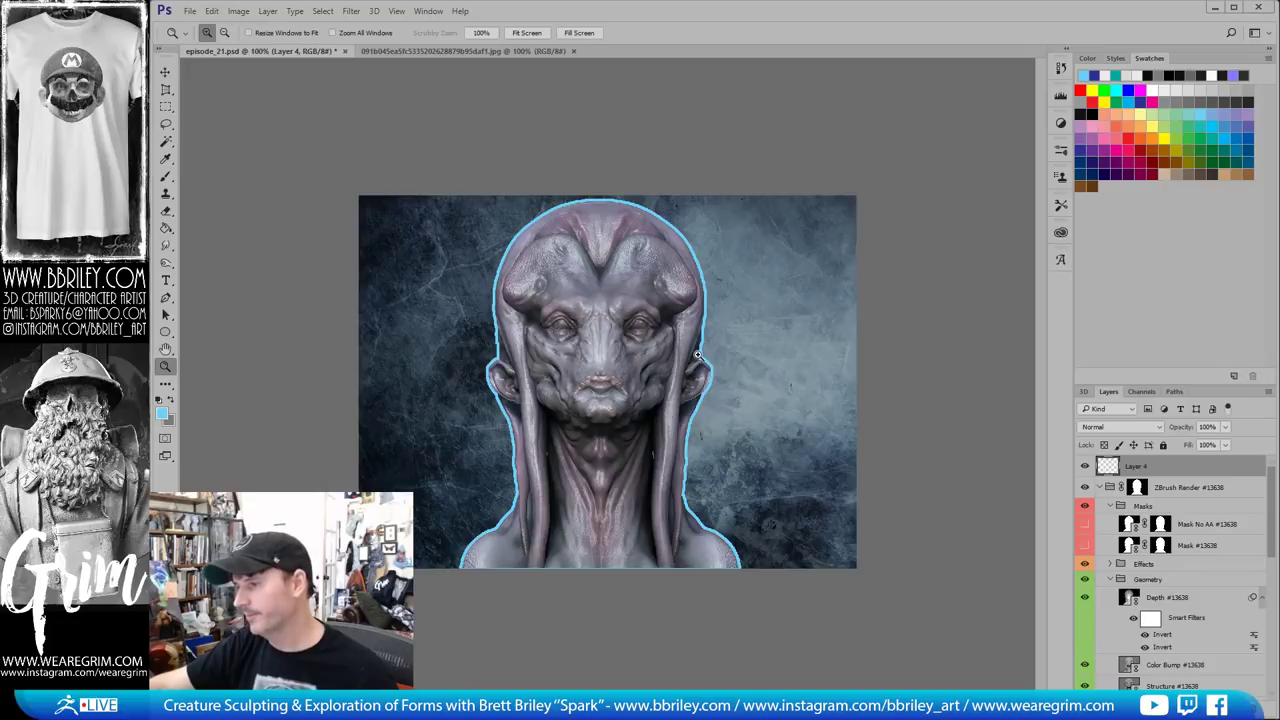
Set the blue outline layer's blend mode to Lighten and its fill to 32%
{"action": "left_click", "coordinate": [700, 350]}
{"action": "left_click", "coordinate": [700, 350]}
{"action": "left_click", "coordinate": [700, 350], "text": "alt"}
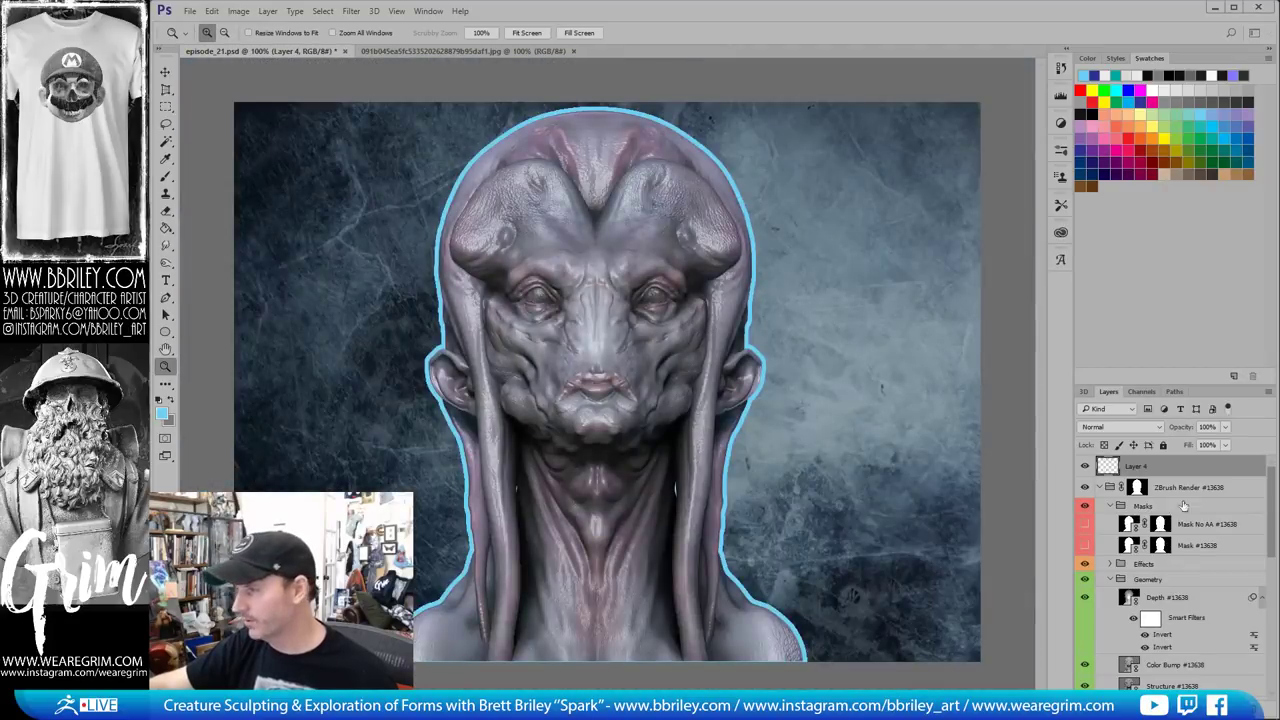
{"action": "left_click", "coordinate": [1120, 427]}
{"action": "left_click", "coordinate": [1127, 433]}
{"action": "scroll", "coordinate": [1127, 433], "scroll_direction": "down", "scroll_amount": 1}
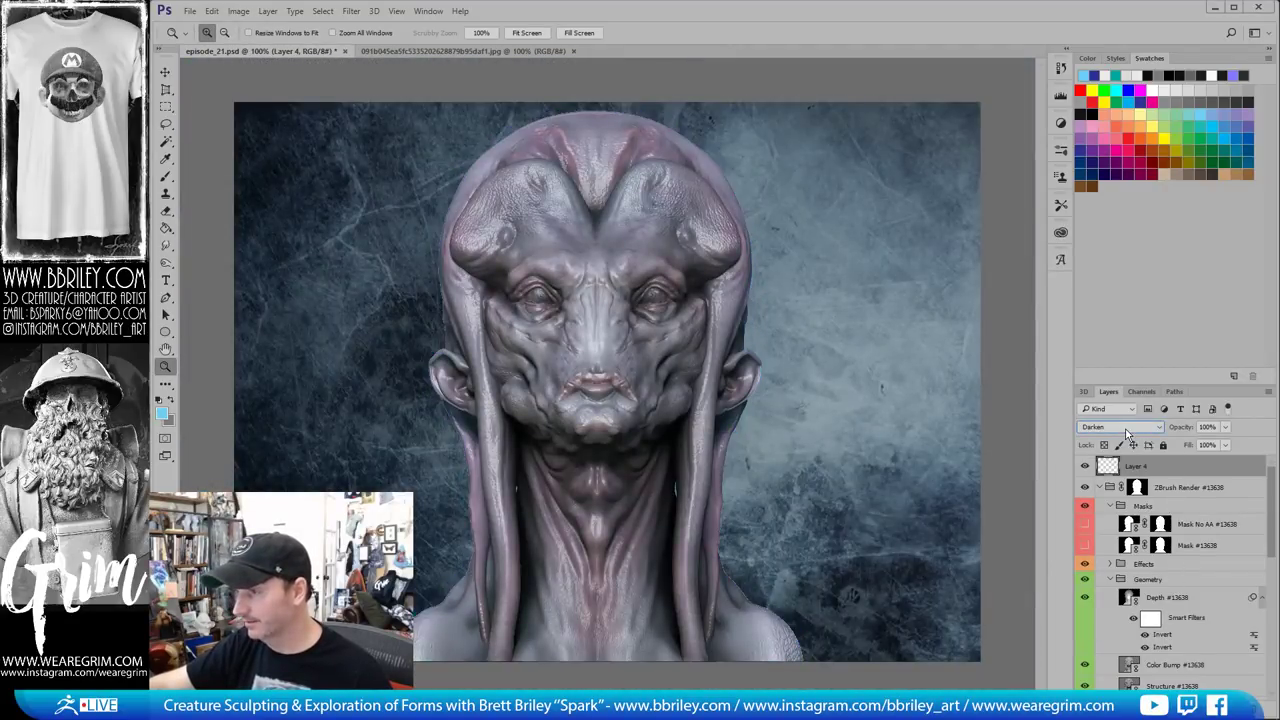
{"action": "scroll", "coordinate": [1127, 433], "scroll_direction": "down", "scroll_amount": 1}
{"action": "scroll", "coordinate": [1127, 433], "scroll_direction": "down", "scroll_amount": 3}
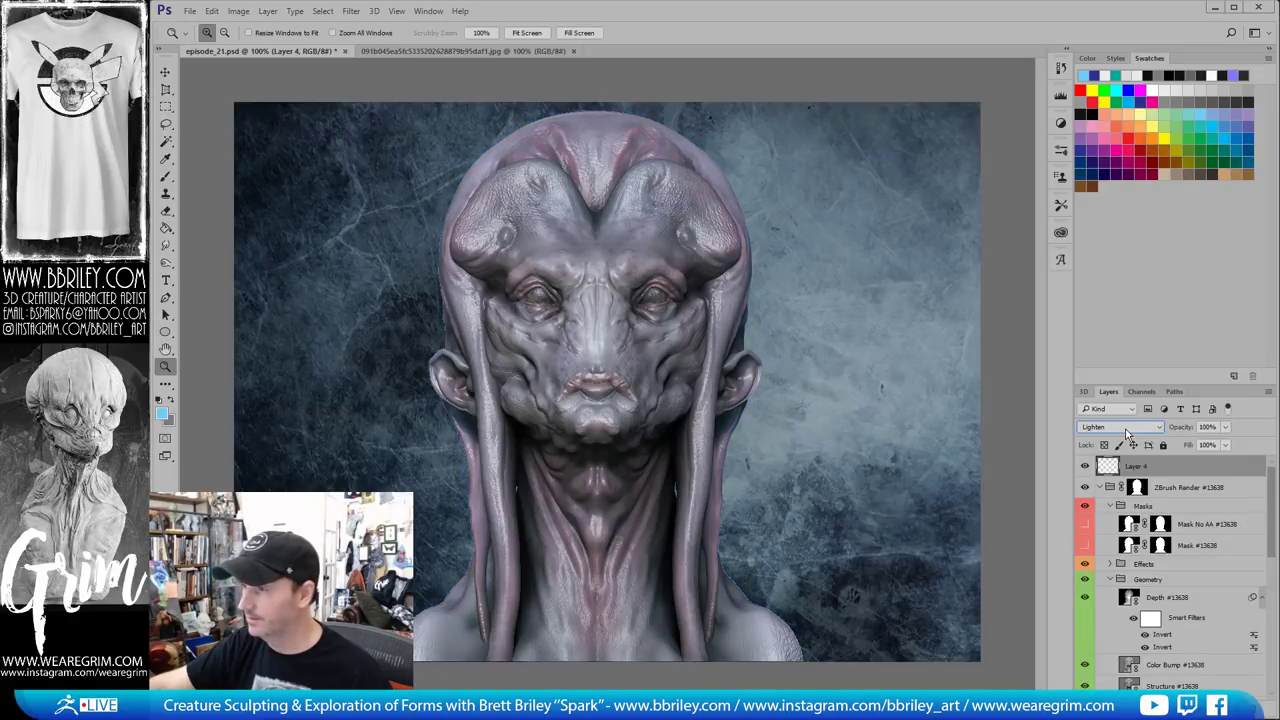
{"action": "scroll", "coordinate": [1127, 433], "scroll_direction": "down", "scroll_amount": 1}
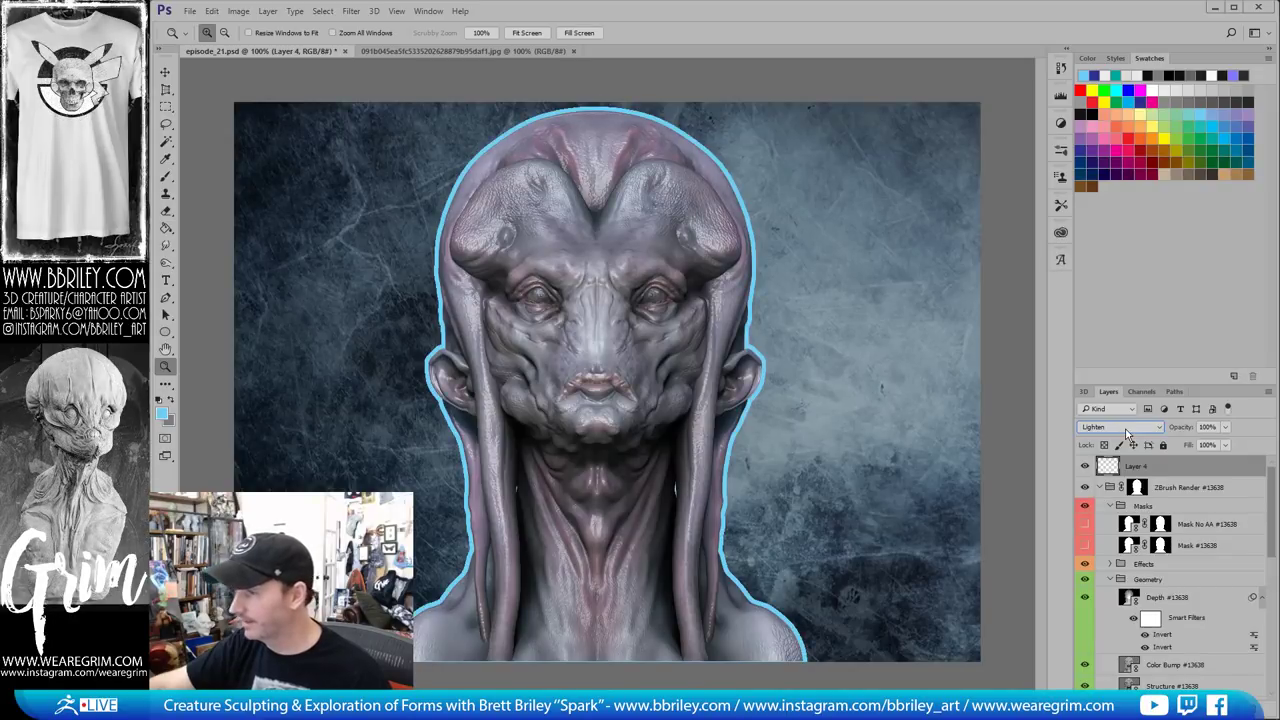
{"action": "left_click", "coordinate": [1226, 445]}
{"action": "left_click_drag", "start_coordinate": [1230, 462], "coordinate": [1183, 462]}
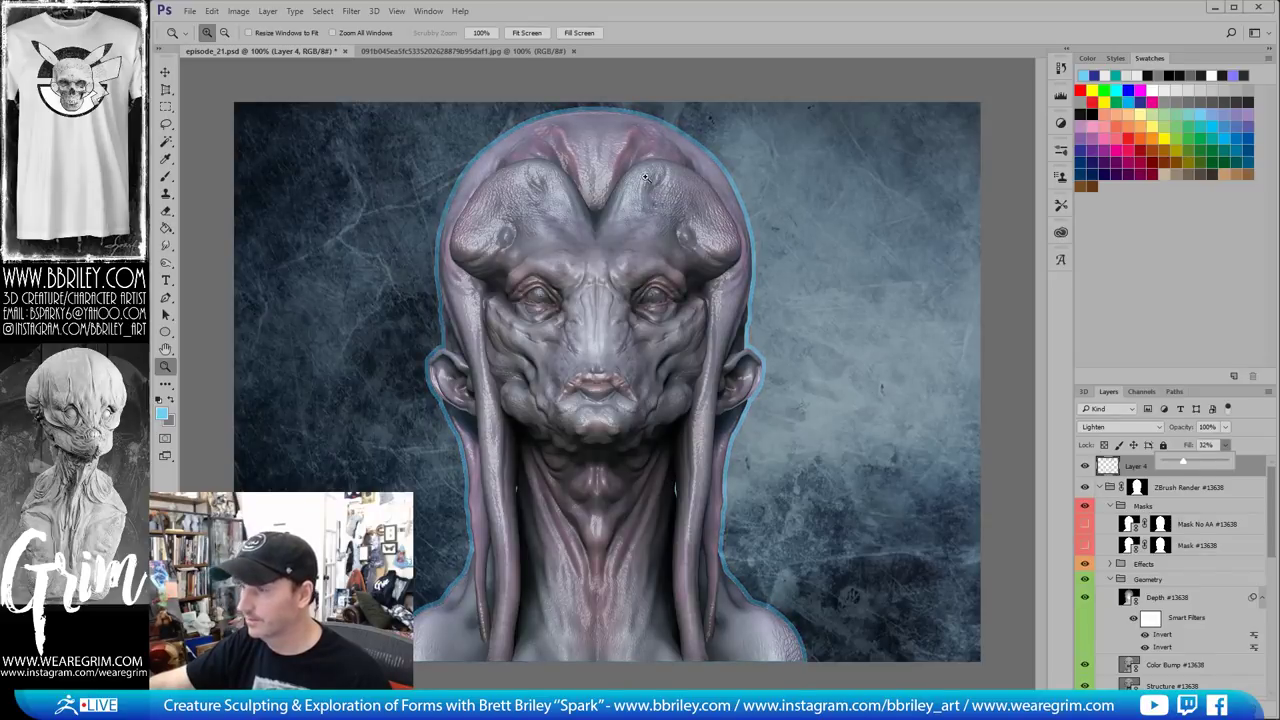
Apply a Gaussian Blur with a 4.5 pixel radius to the blue outline on Layer 4
{"action": "left_click", "coordinate": [351, 11]}
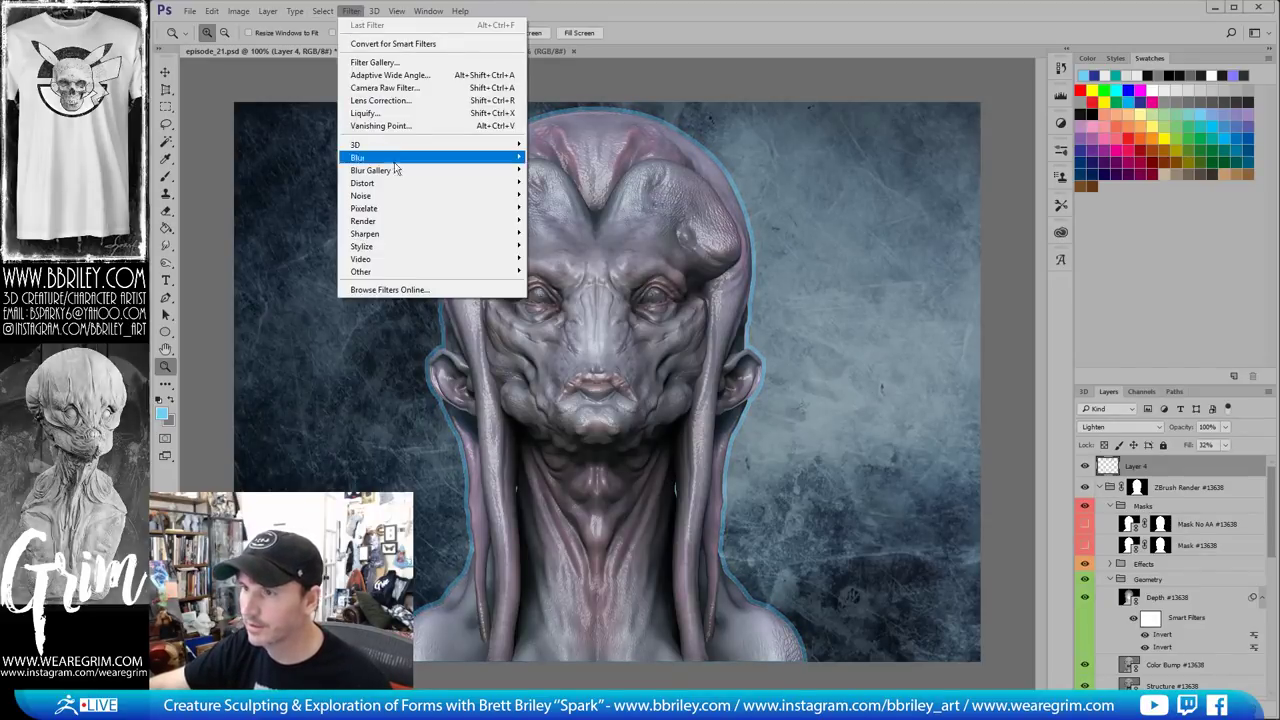
{"action": "mouse_move", "coordinate": [401, 160]}
{"action": "left_click", "coordinate": [555, 208]}
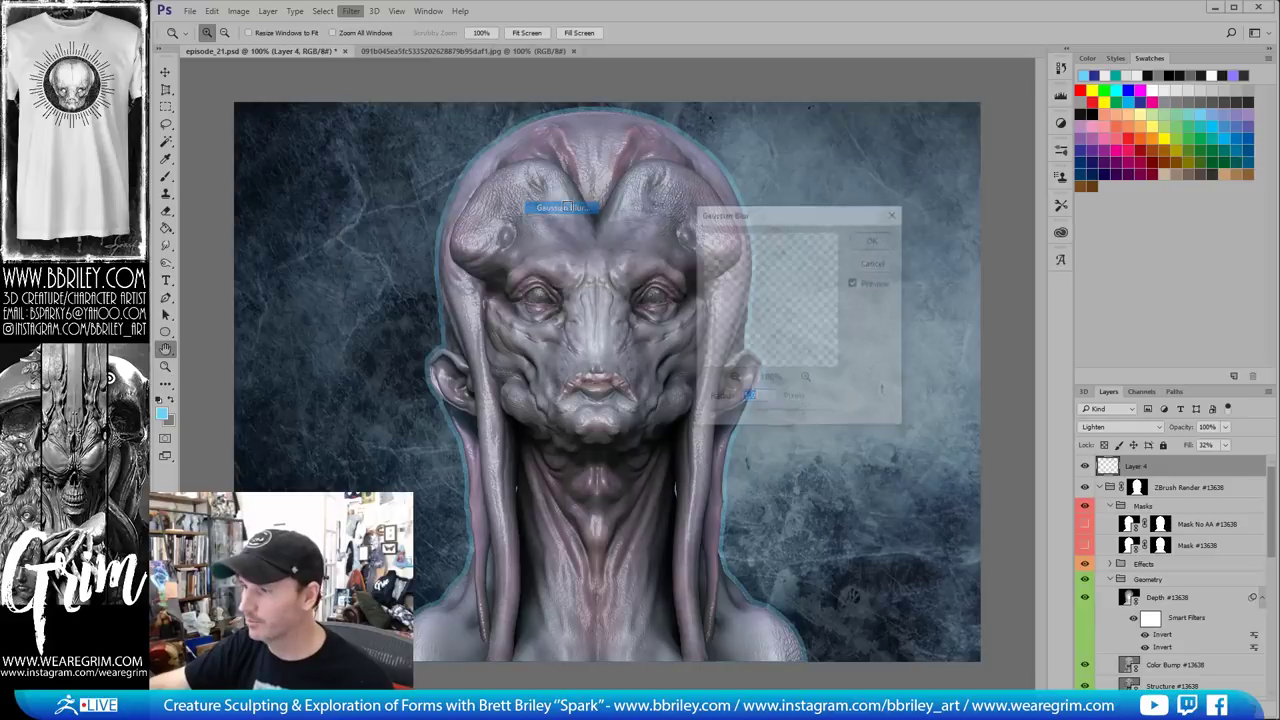
{"action": "left_click_drag", "start_coordinate": [735, 423], "coordinate": [744, 419]}
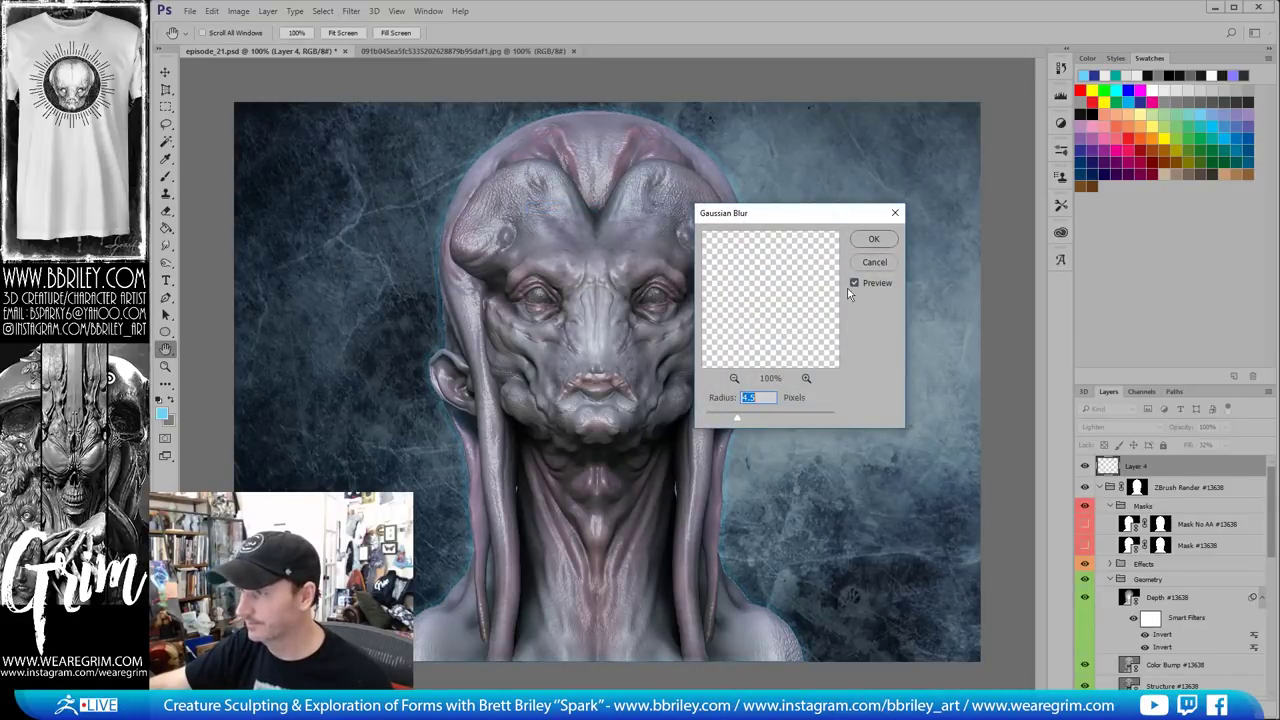
{"action": "left_click", "coordinate": [873, 241]}
Set the blurred outline layer's blend mode to Color Dodge and its fill to 40%
{"action": "left_click", "coordinate": [1118, 427]}
{"action": "left_click", "coordinate": [1110, 530]}
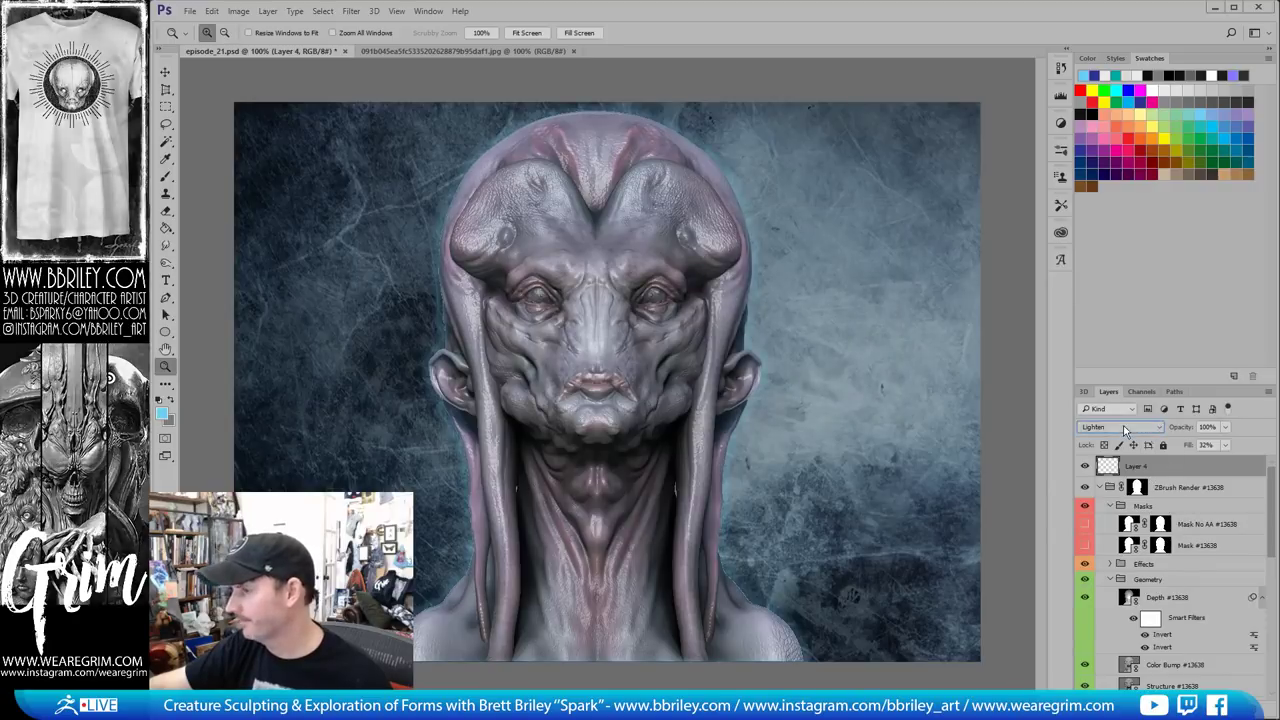
{"action": "left_click", "coordinate": [1226, 445]}
{"action": "left_click_drag", "start_coordinate": [1258, 467], "coordinate": [1230, 460]}
Load the ZBrush Render group's mask as a selection and make the cracked texture Layer 3 active
{"action": "left_click", "coordinate": [1140, 489]}
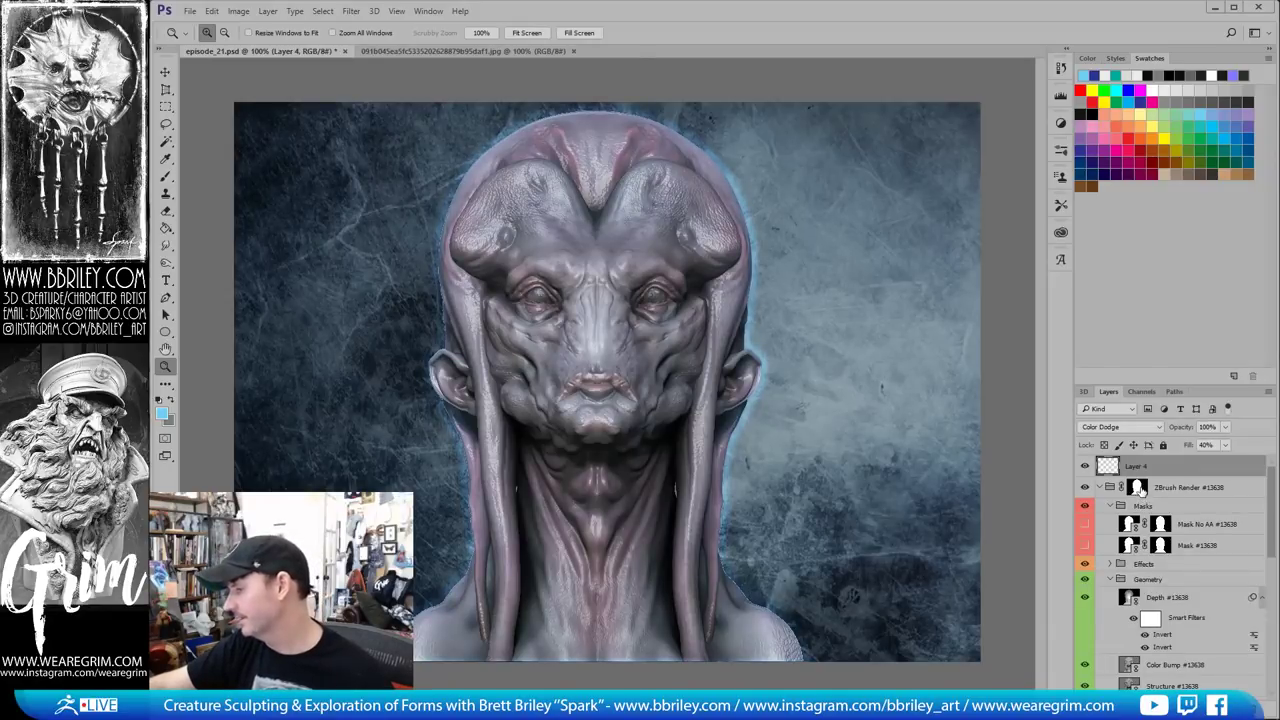
{"action": "left_click", "coordinate": [1141, 487], "text": "ctrl"}
{"action": "scroll", "coordinate": [1222, 505], "scroll_direction": "down", "scroll_amount": 3}
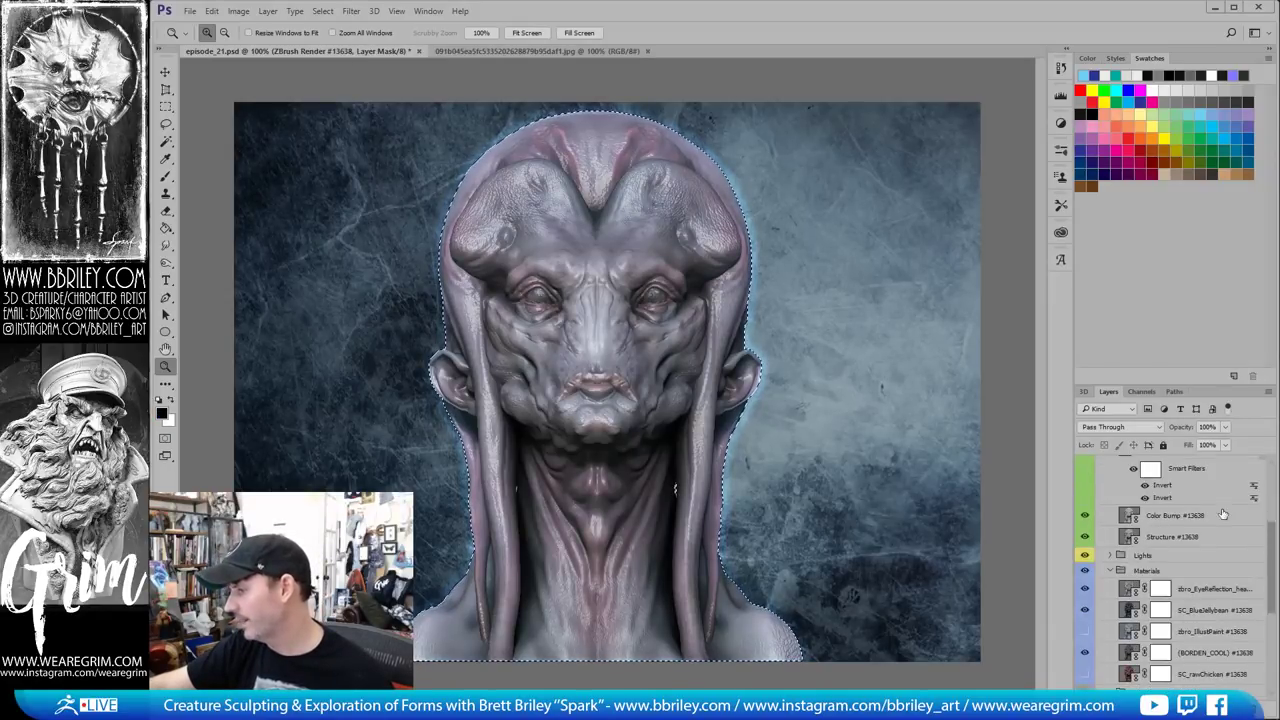
{"action": "scroll", "coordinate": [1222, 513], "scroll_direction": "down", "scroll_amount": 5}
{"action": "left_click", "coordinate": [1180, 621]}
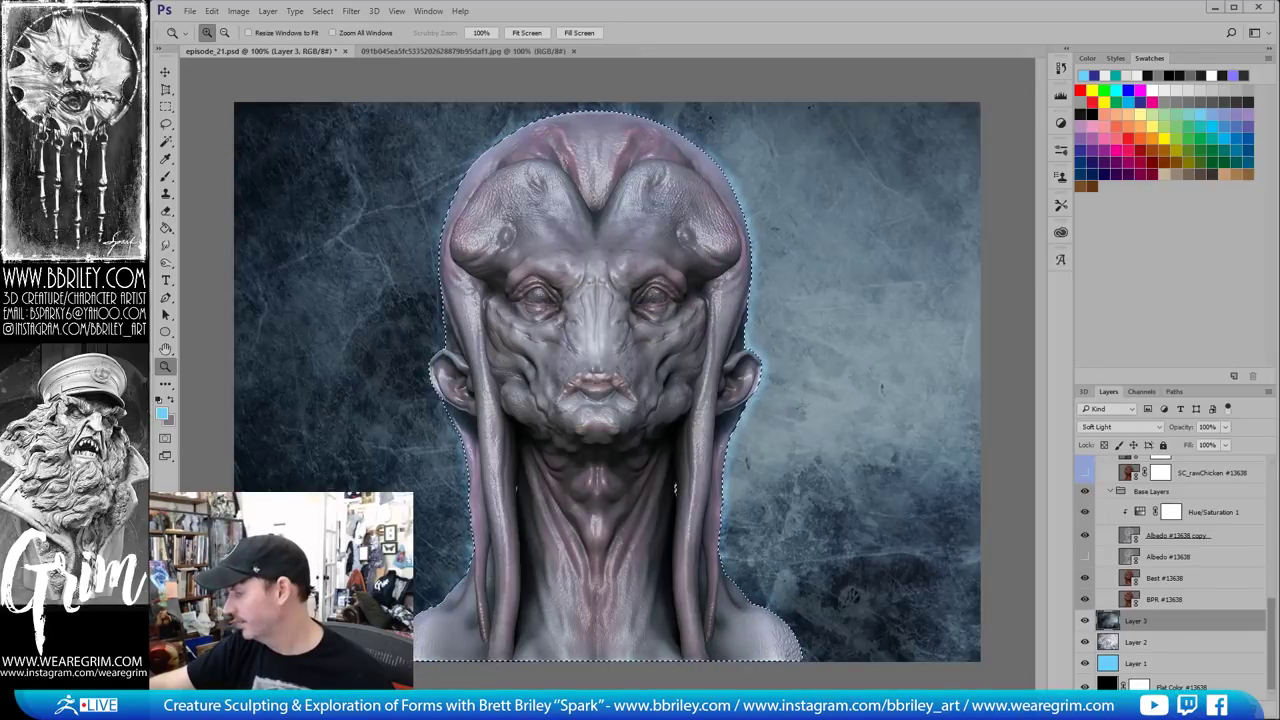
Fill the bust-shaped selection with black on a new layer above Layer 3 and clear the selection
{"action": "left_click", "coordinate": [1214, 699]}
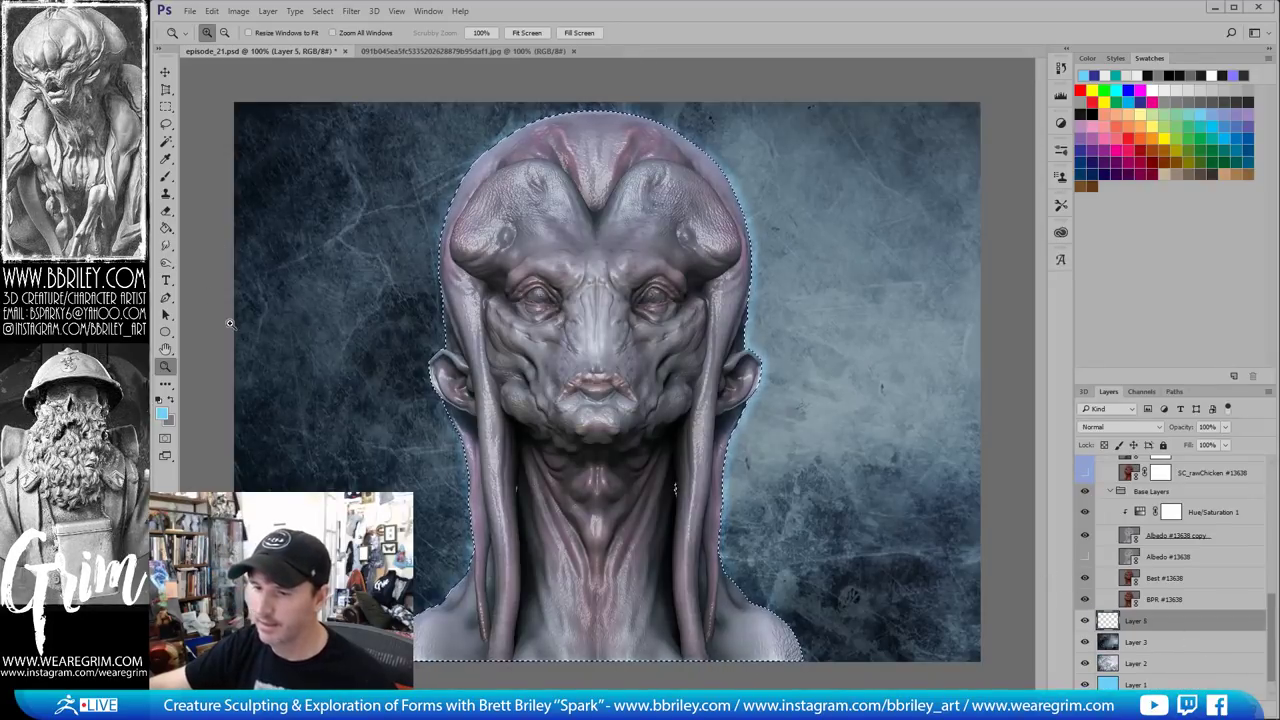
{"action": "key", "text": "d"}
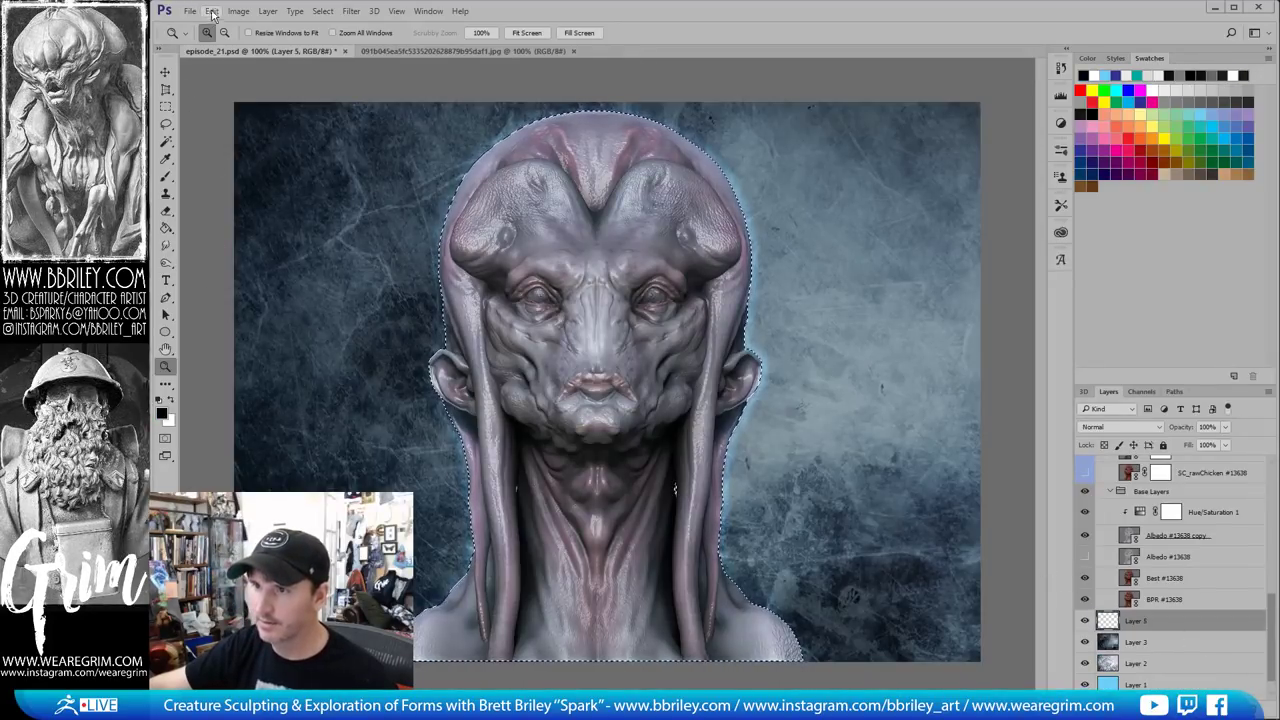
{"action": "key", "text": "i"}
{"action": "key", "text": "shift+F5"}
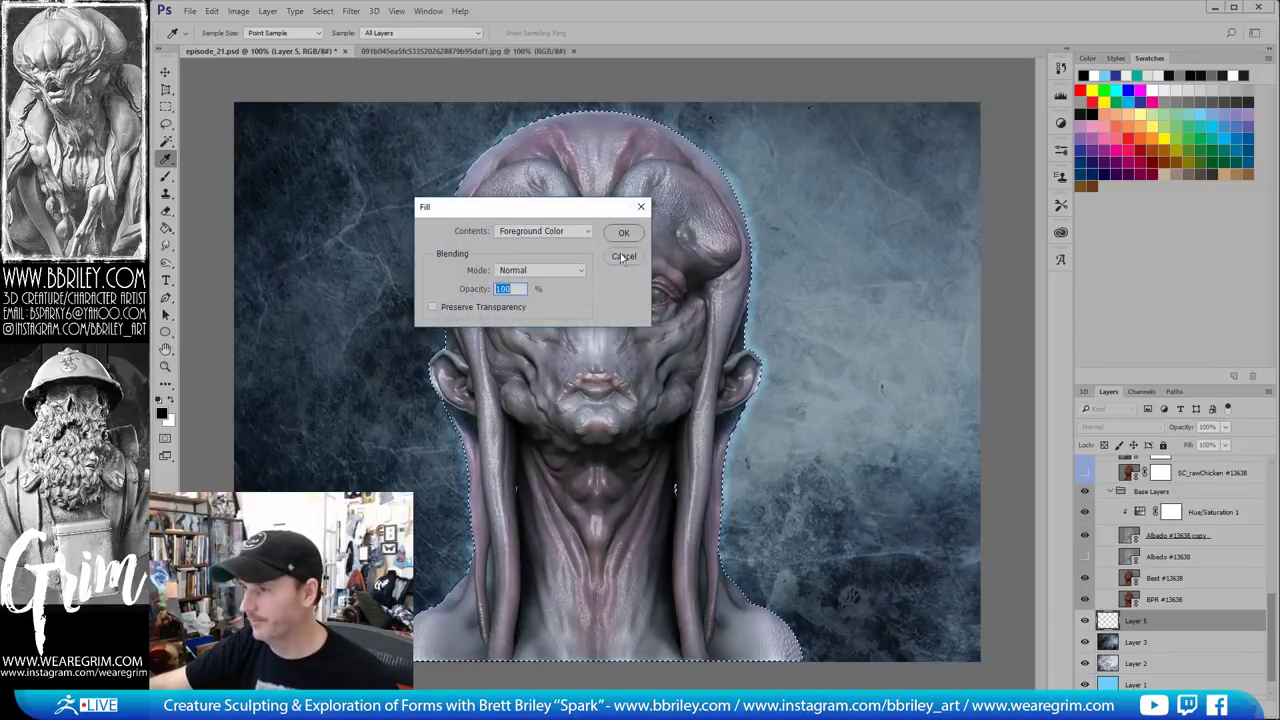
{"action": "left_click", "coordinate": [623, 234]}
{"action": "key", "text": "ctrl+d"}
{"action": "key", "text": "l"}
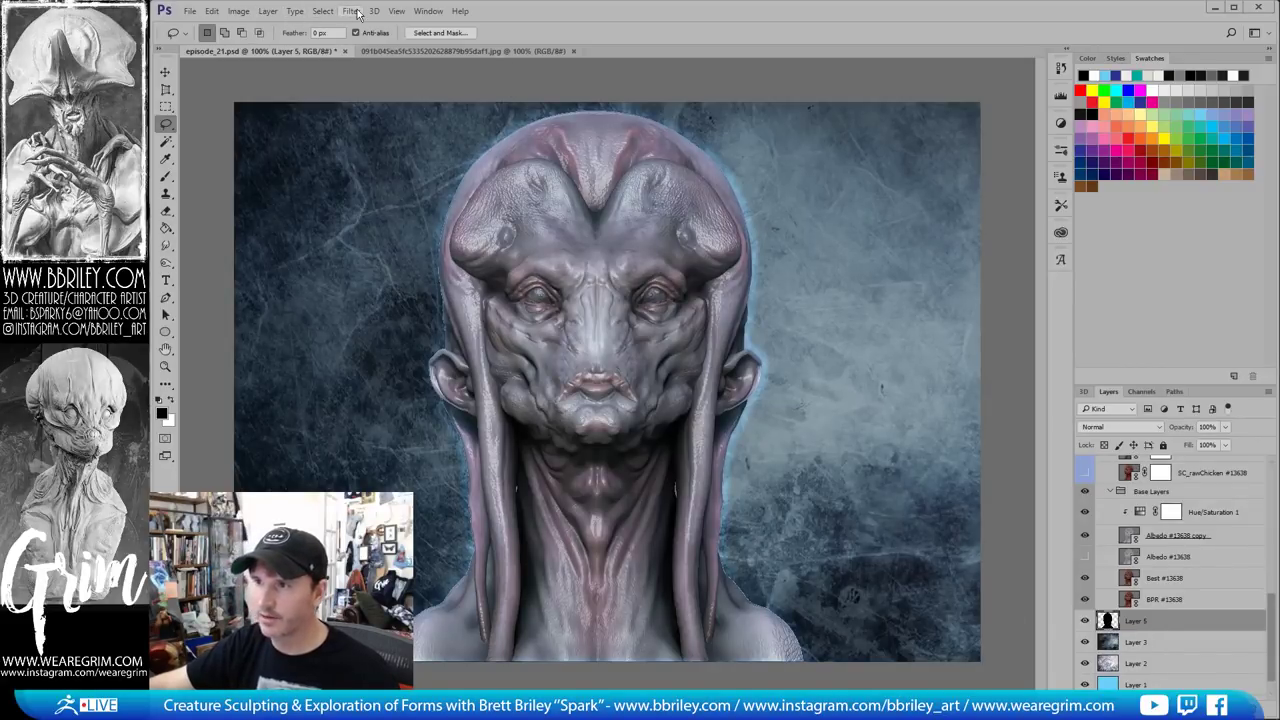
Apply a Gaussian Blur with a 47 pixel radius to the black bust silhouette on Layer 5
{"action": "left_click", "coordinate": [351, 11]}
{"action": "mouse_move", "coordinate": [451, 159]}
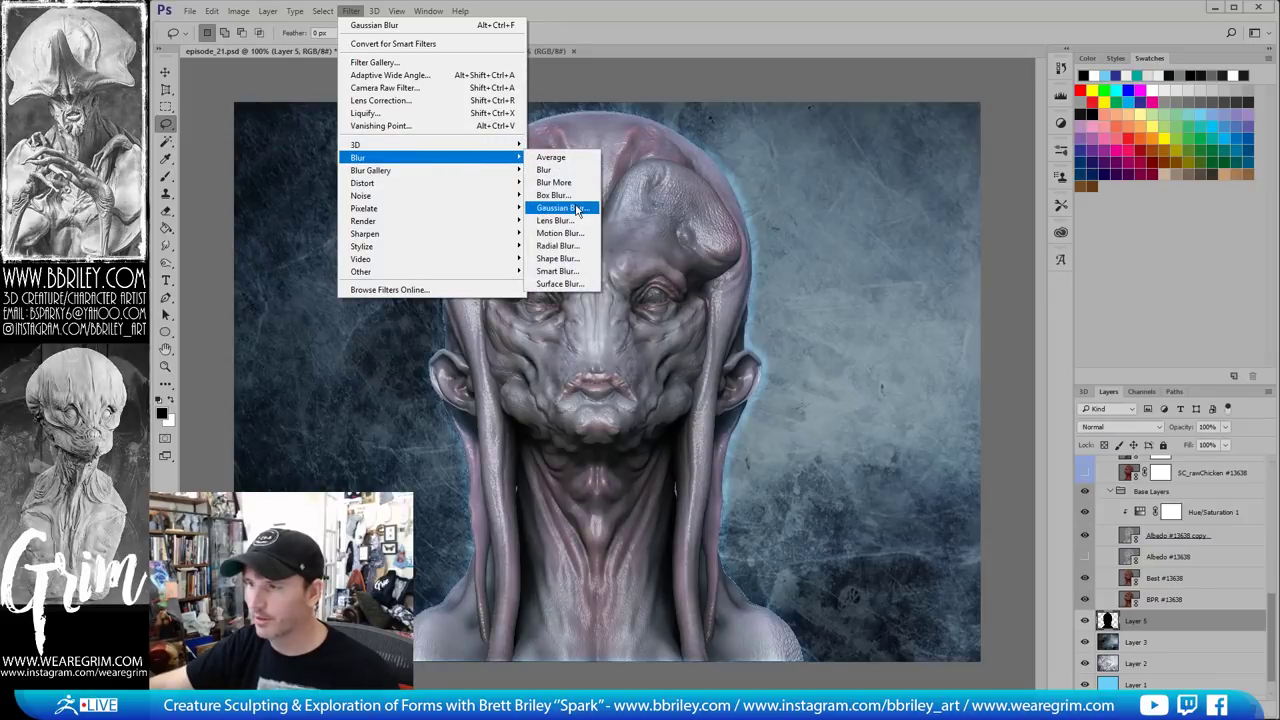
{"action": "left_click", "coordinate": [565, 207]}
{"action": "left_click_drag", "start_coordinate": [756, 420], "coordinate": [776, 422]}
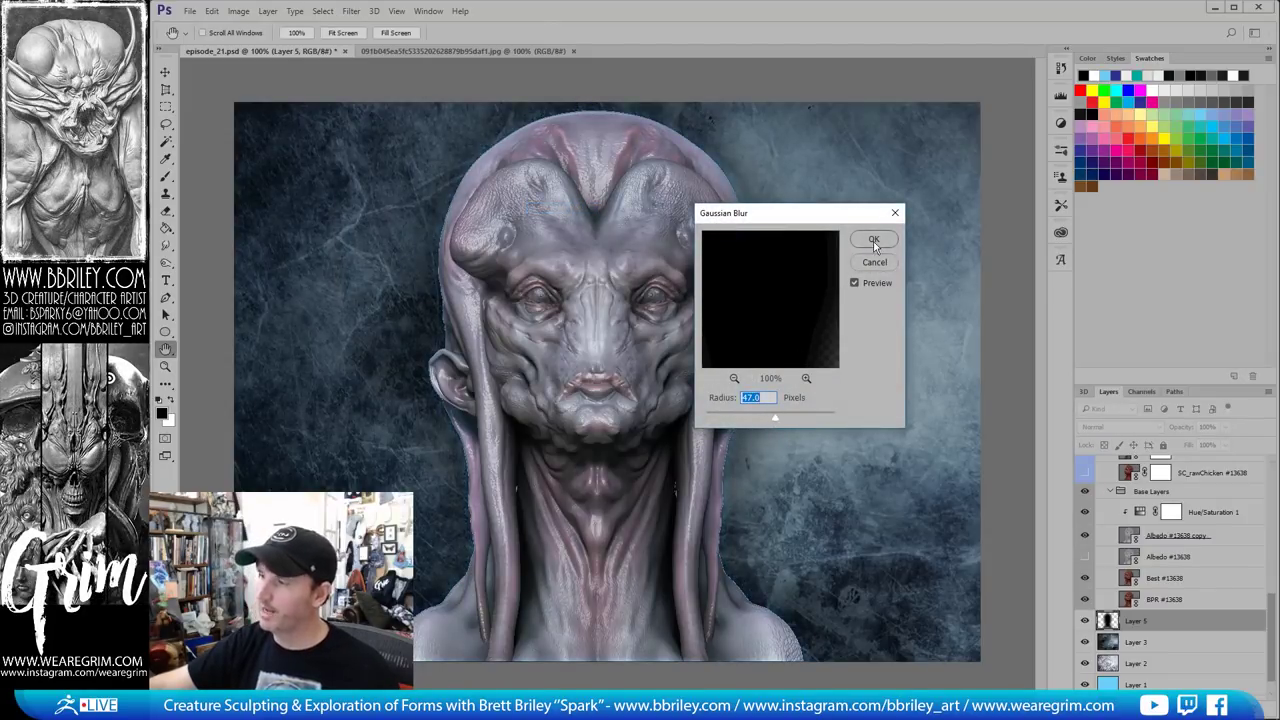
{"action": "left_click", "coordinate": [874, 244]}
{"action": "key", "text": "z"}
{"action": "left_click", "coordinate": [784, 388], "text": "alt"}
{"action": "left_click", "coordinate": [693, 413]}
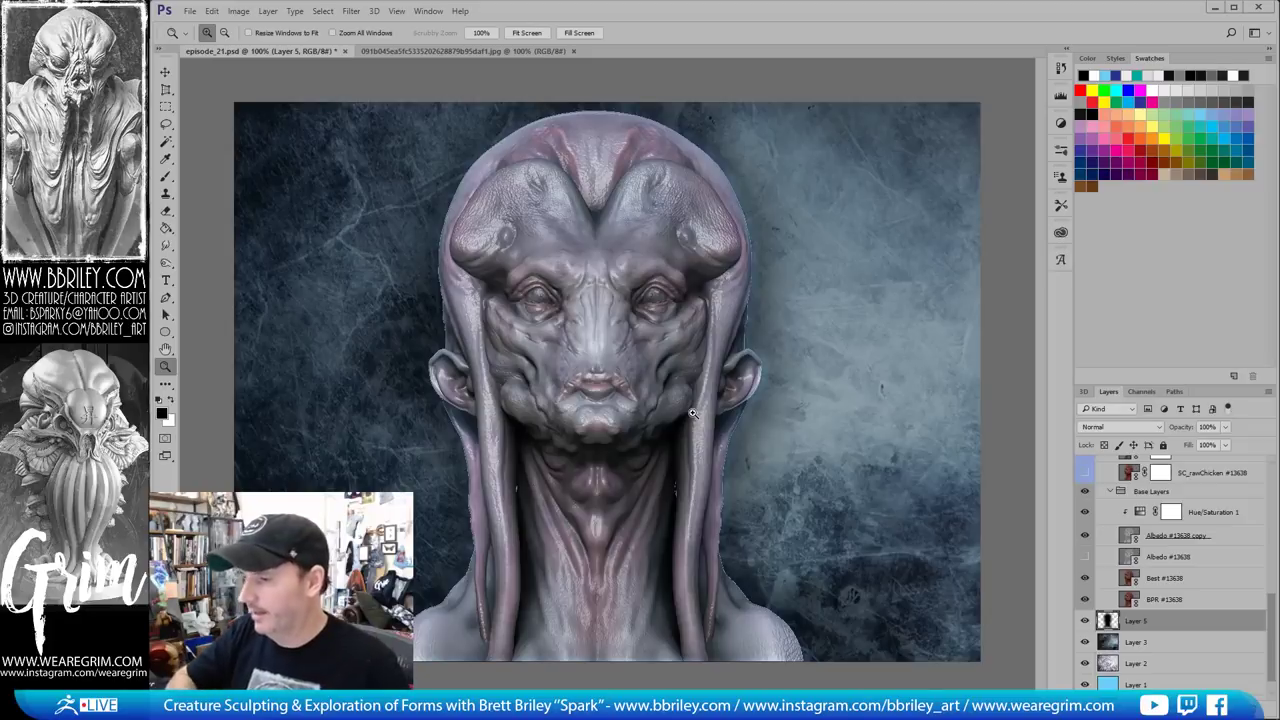
{"action": "left_click", "coordinate": [753, 236]}
{"action": "left_click", "coordinate": [753, 236]}
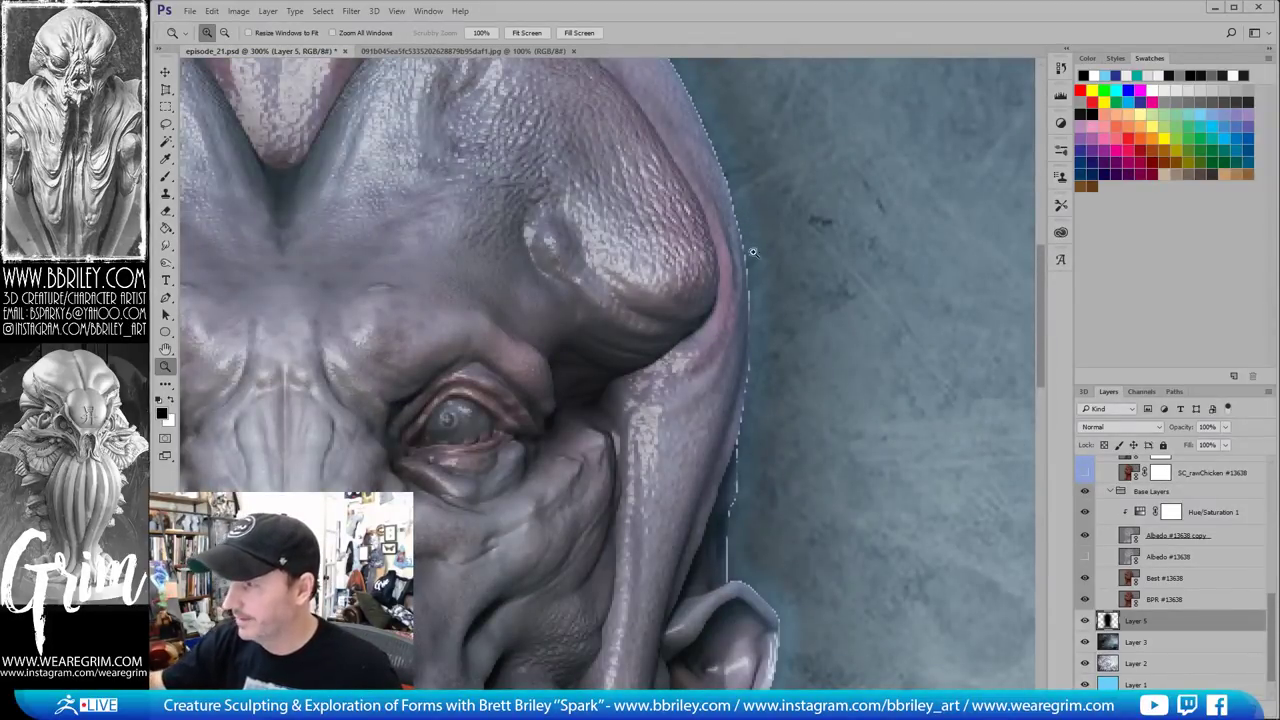
{"action": "left_click", "coordinate": [746, 487], "text": "alt"}
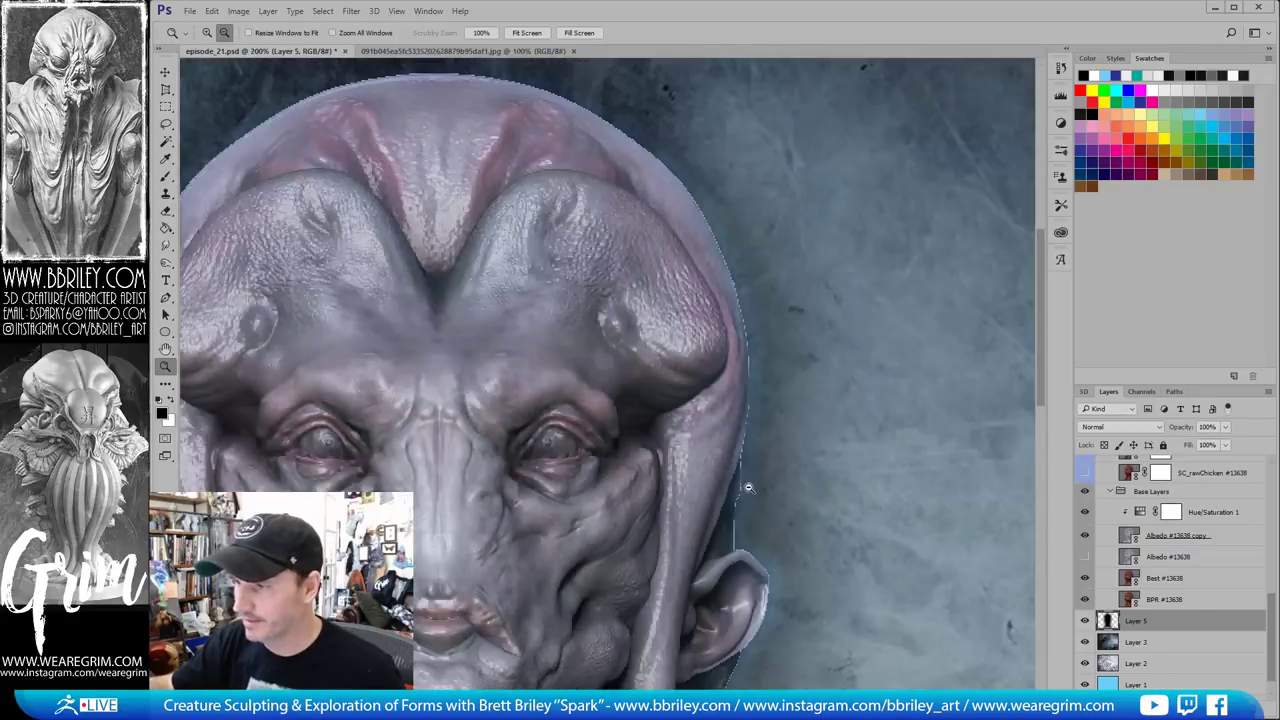
{"action": "left_click", "coordinate": [746, 487], "text": "alt"}
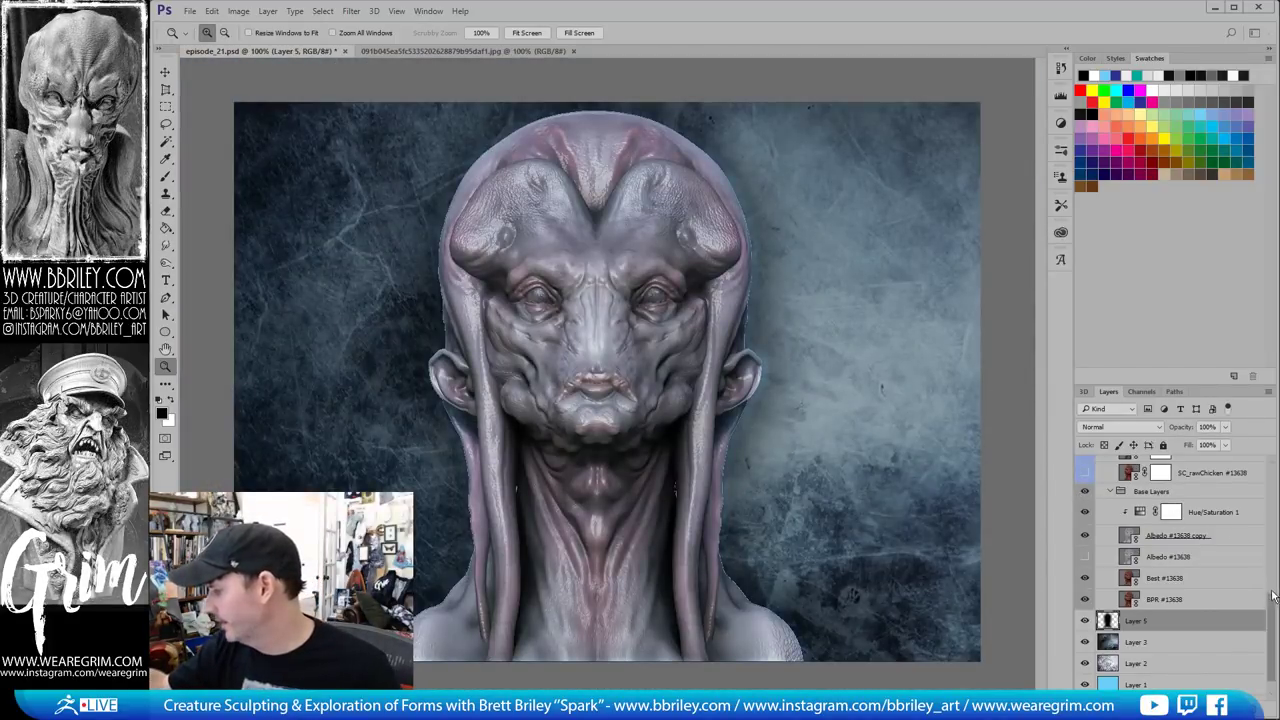
Add a new empty layer above Layer 4 at the top of the layer stack
{"action": "left_click_drag", "start_coordinate": [1274, 566], "coordinate": [1272, 492]}
{"action": "left_click", "coordinate": [1180, 471]}
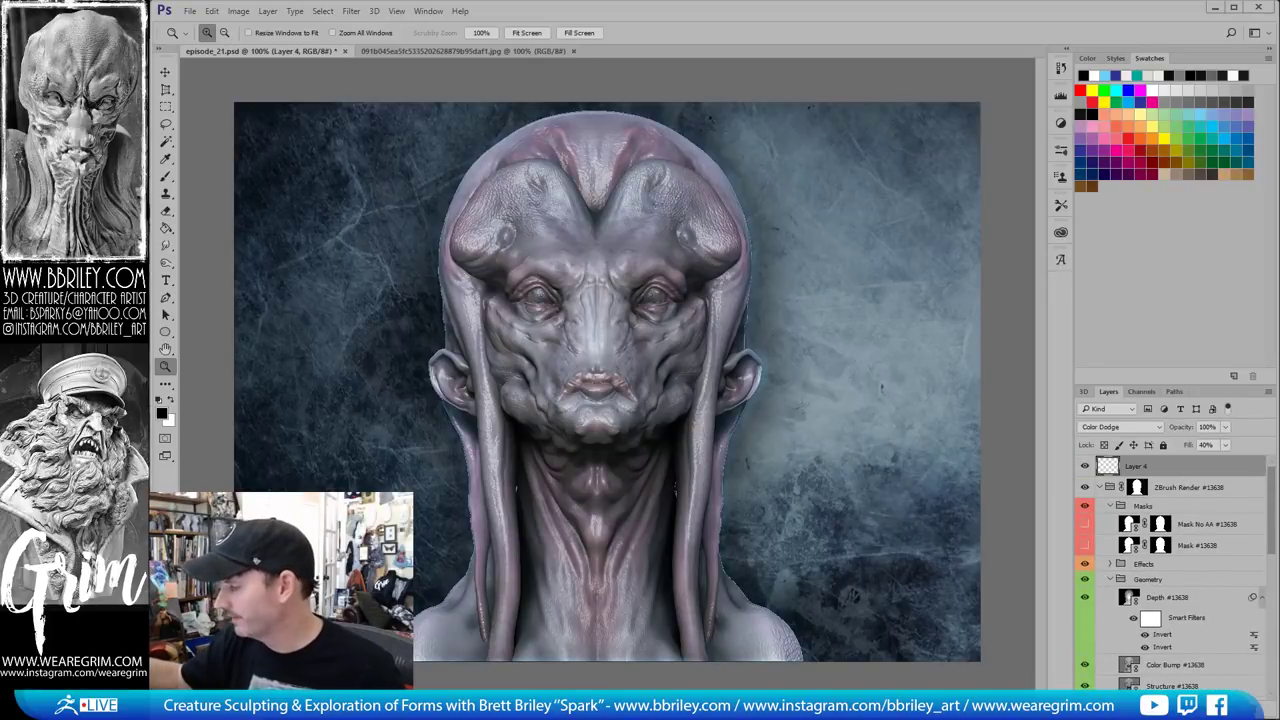
{"action": "left_click", "coordinate": [1234, 704]}
Paint both of the bust's eyeballs light teal with a 15 pixel brush on the new layer
{"action": "key", "text": "b"}
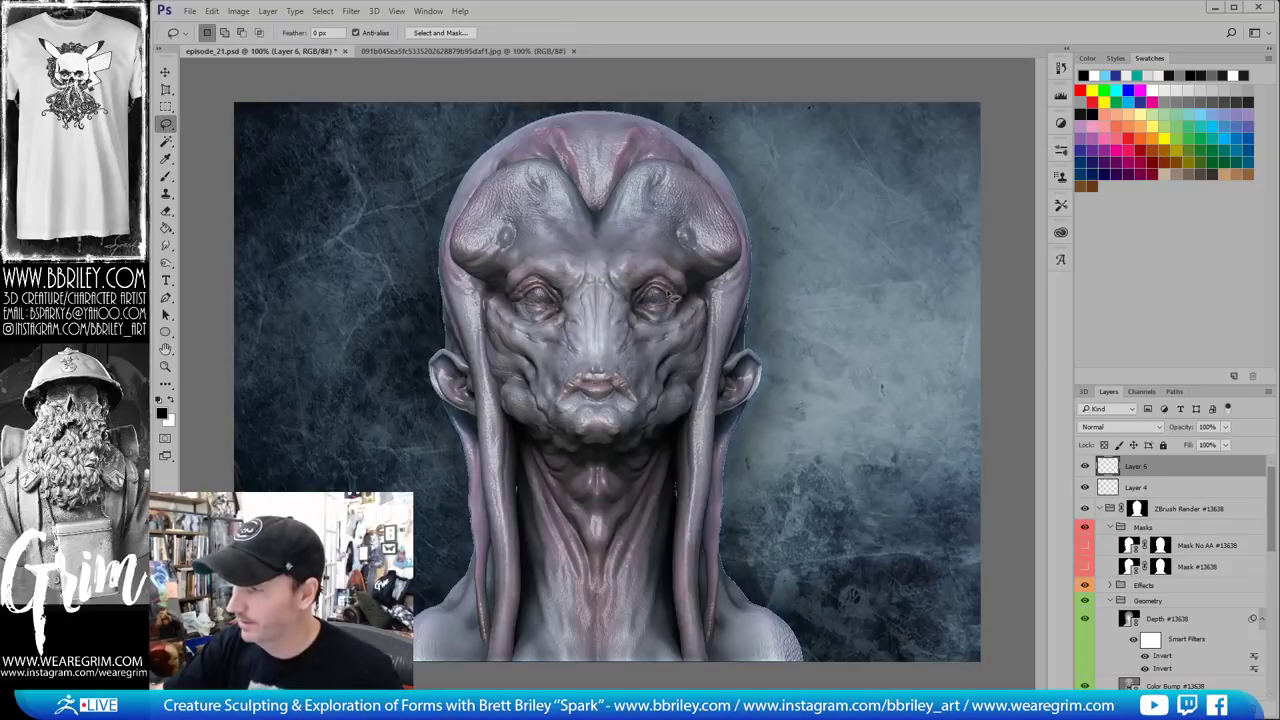
{"action": "key", "text": "x"}
{"action": "key", "text": "bracketleft"}
{"action": "key", "text": "bracketleft"}
{"action": "key", "text": "bracketleft"}
{"action": "key", "text": "bracketleft"}
{"action": "key", "text": "bracketleft"}
{"action": "key", "text": "bracketleft"}
{"action": "key", "text": "bracketleft"}
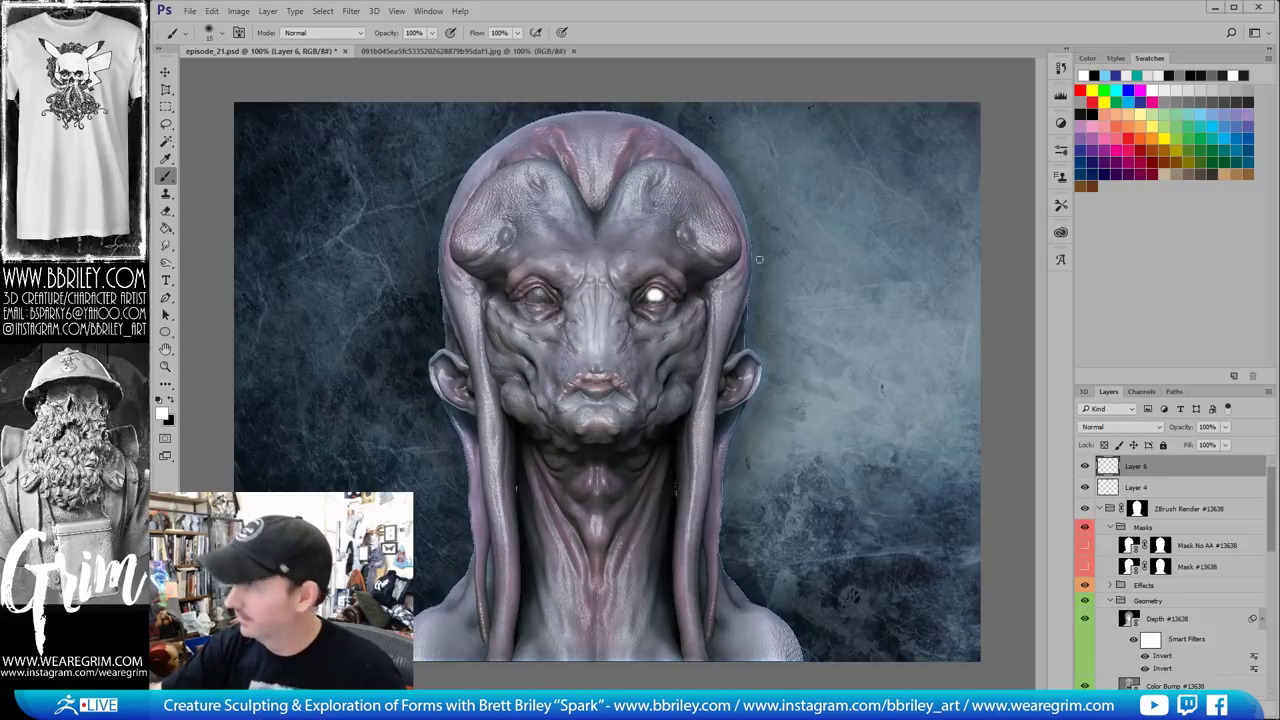
{"action": "left_click", "coordinate": [1200, 110]}
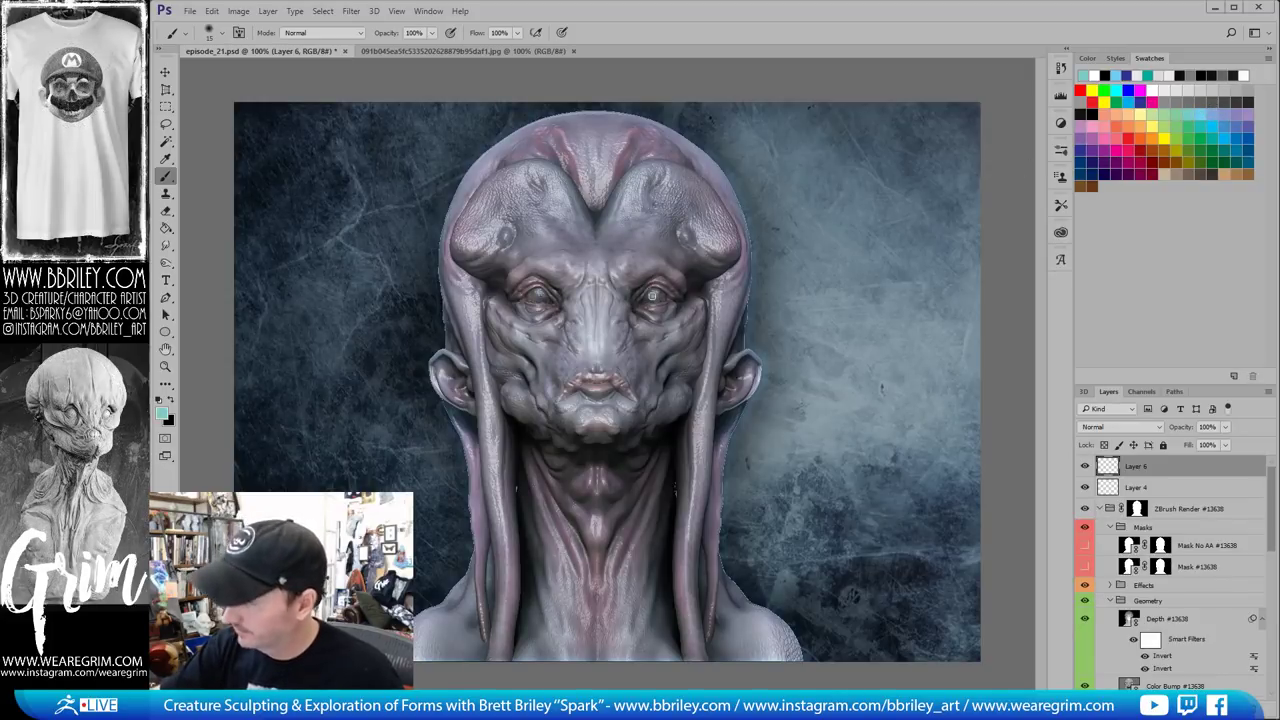
{"action": "left_click_drag", "start_coordinate": [648, 297], "coordinate": [652, 299]}
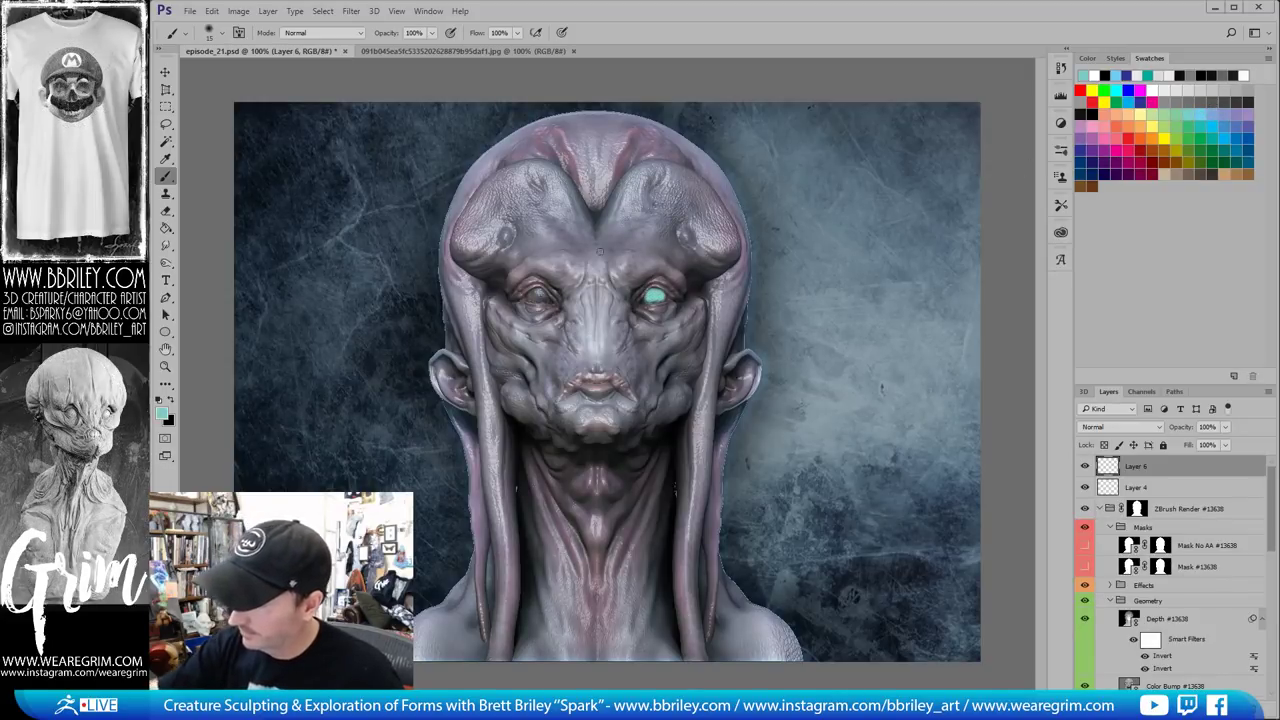
{"action": "left_click_drag", "start_coordinate": [533, 293], "coordinate": [539, 296]}
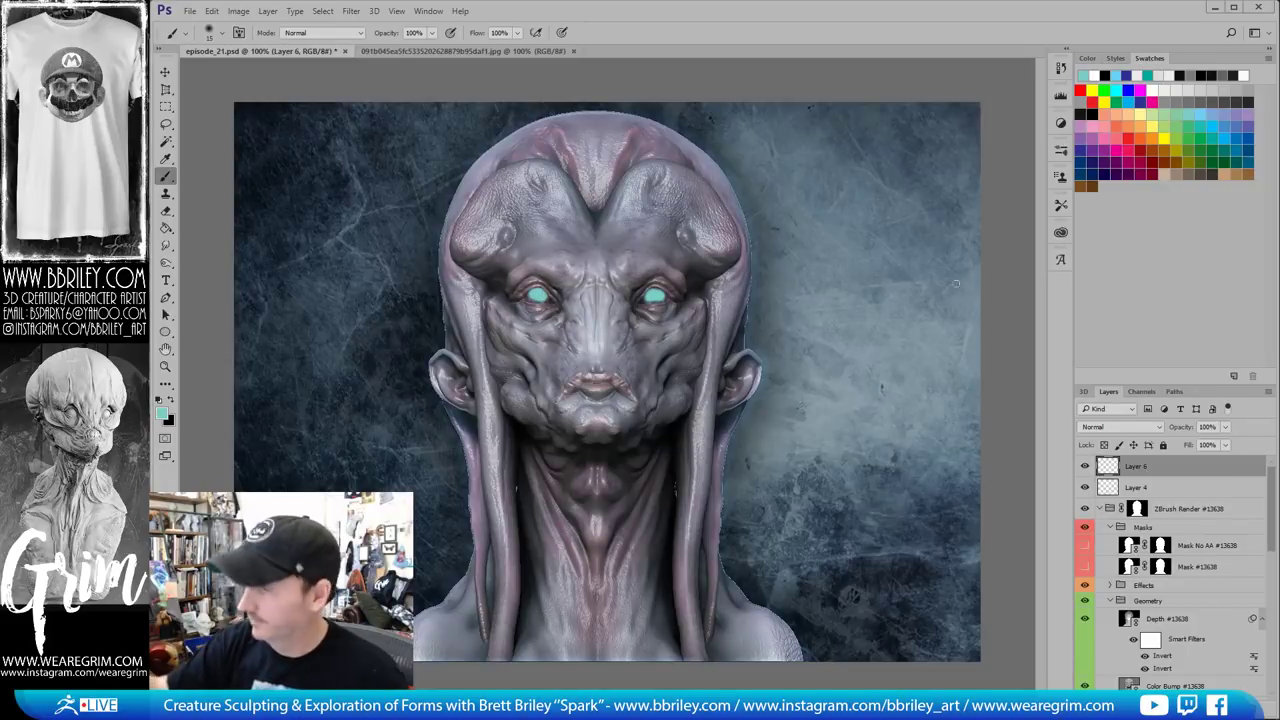
Set the teal eye layer's blend mode to Screen and its fill to 58%
{"action": "left_click", "coordinate": [1115, 428]}
{"action": "left_click", "coordinate": [1115, 430]}
{"action": "scroll", "coordinate": [1115, 432], "scroll_direction": "down", "scroll_amount": 7}
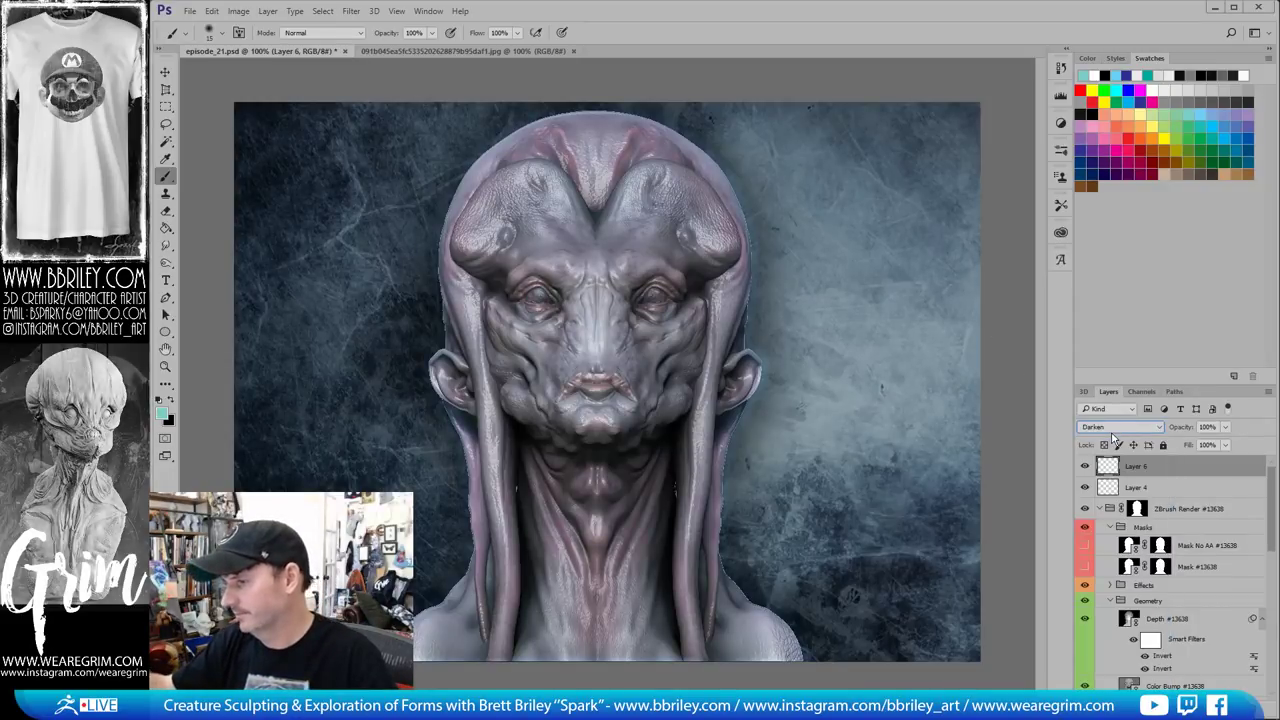
{"action": "scroll", "coordinate": [1113, 437], "scroll_direction": "down", "scroll_amount": 1}
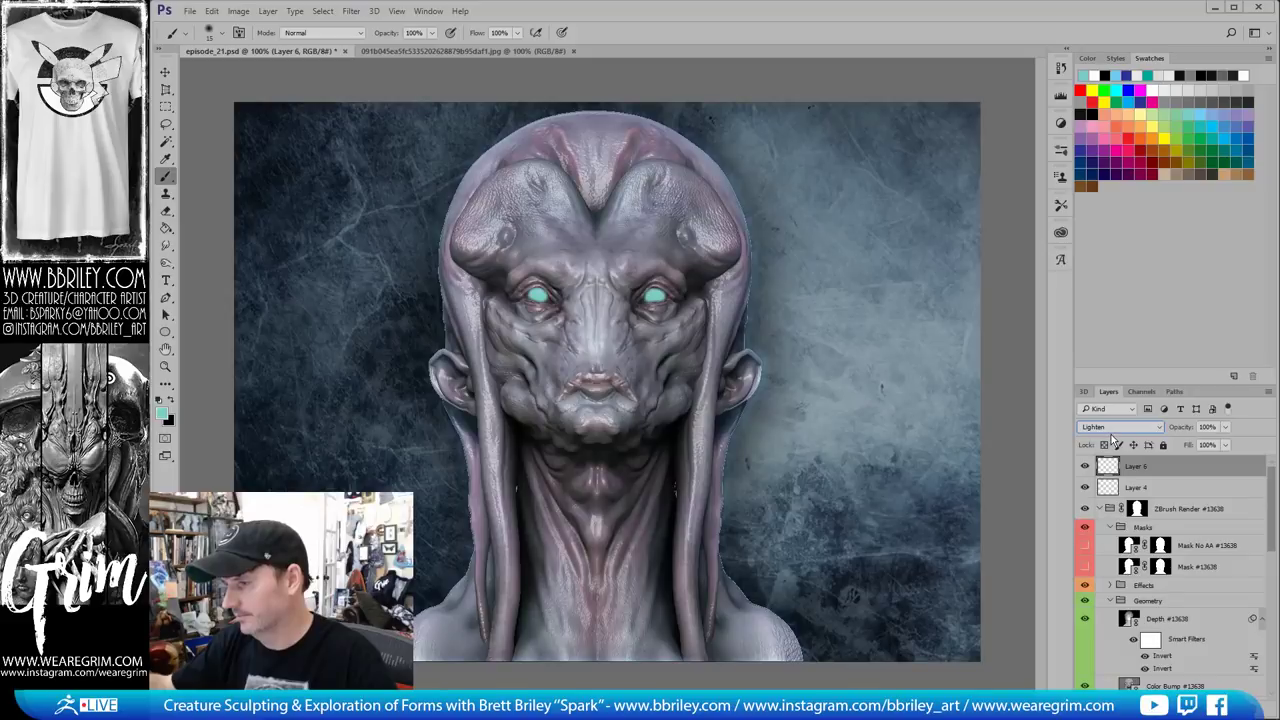
{"action": "left_click", "coordinate": [1224, 446]}
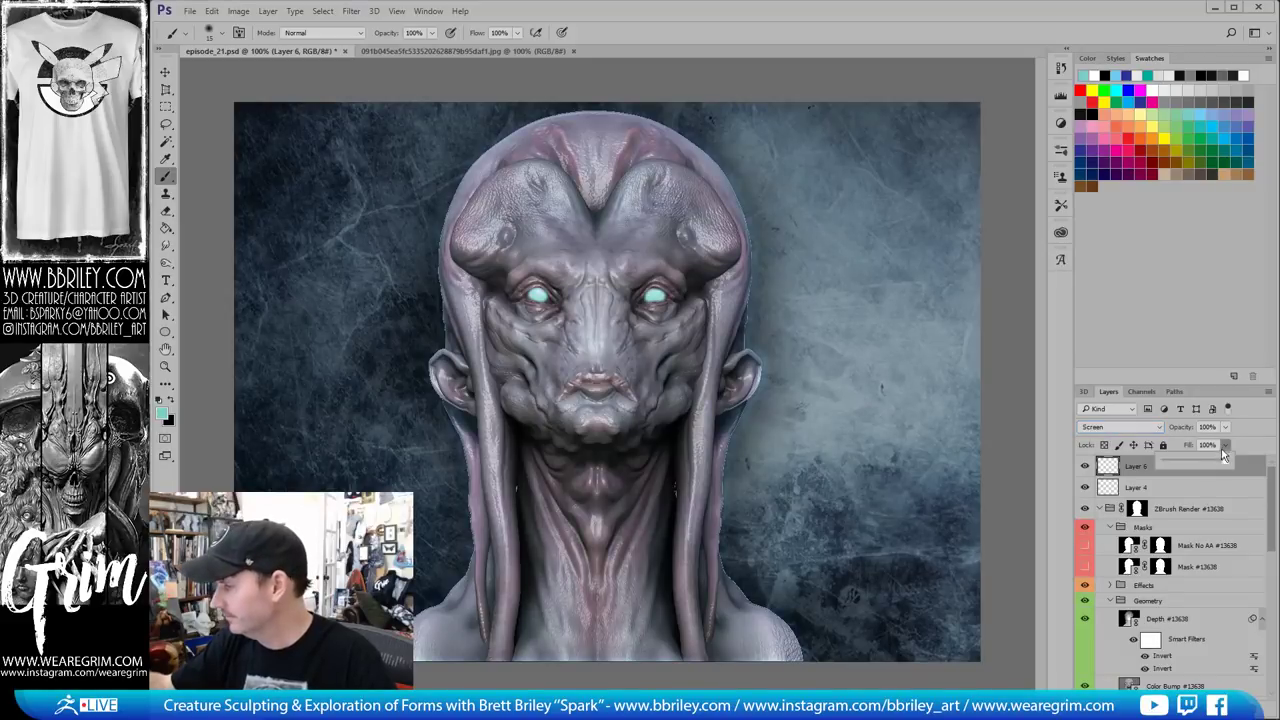
{"action": "left_click_drag", "start_coordinate": [1206, 464], "coordinate": [1199, 459]}
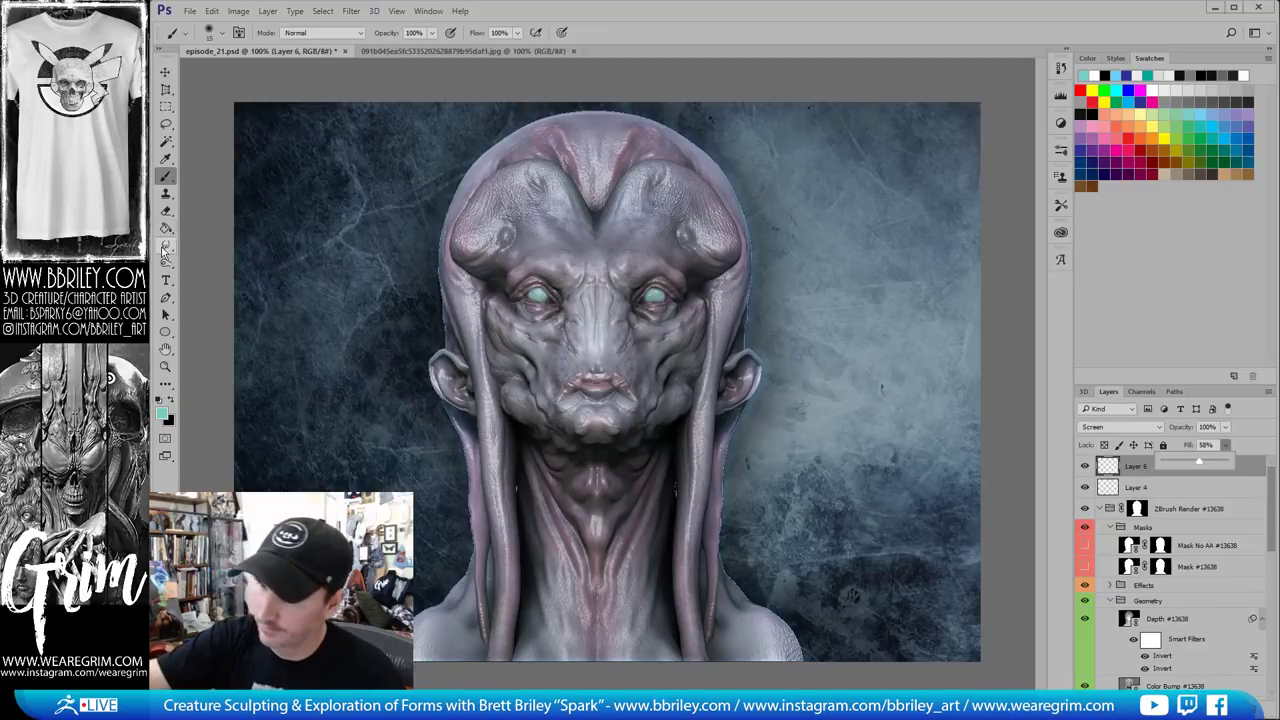
{"action": "left_click", "coordinate": [166, 246]}
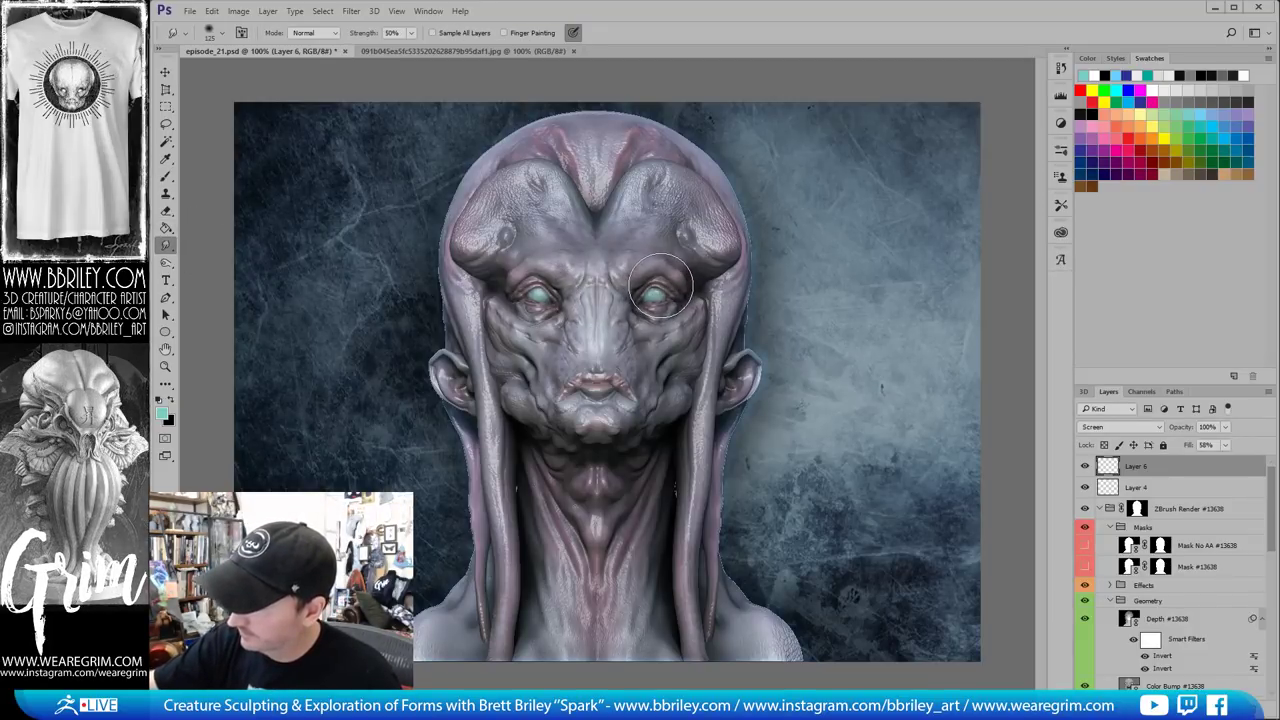
Add a new layer above Layer 6 and paint small white highlights on the eye at the image's right side
{"action": "key", "text": "ctrl+shift+alt+n"}
{"action": "key", "text": "b"}
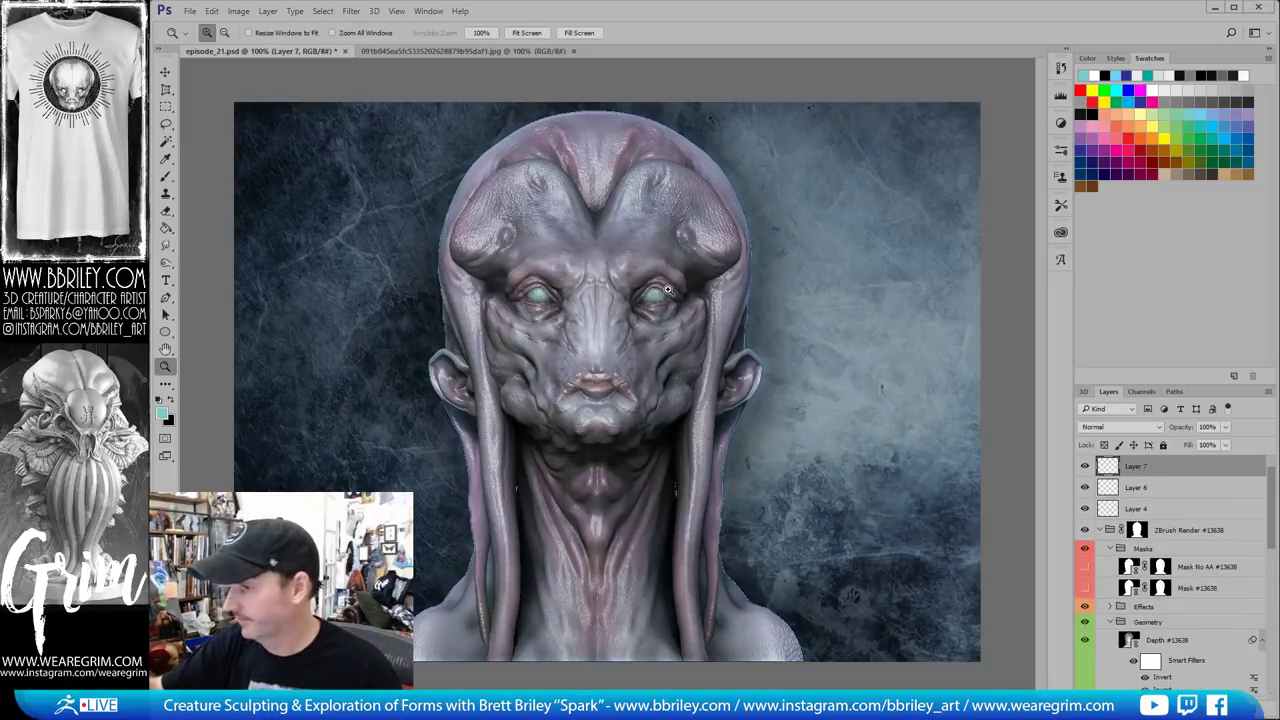
{"action": "scroll", "coordinate": [667, 290], "scroll_direction": "up", "scroll_amount": 3, "text": "alt"}
{"action": "key", "text": "bracketleft"}
{"action": "key", "text": "bracketleft"}
{"action": "key", "text": "bracketleft"}
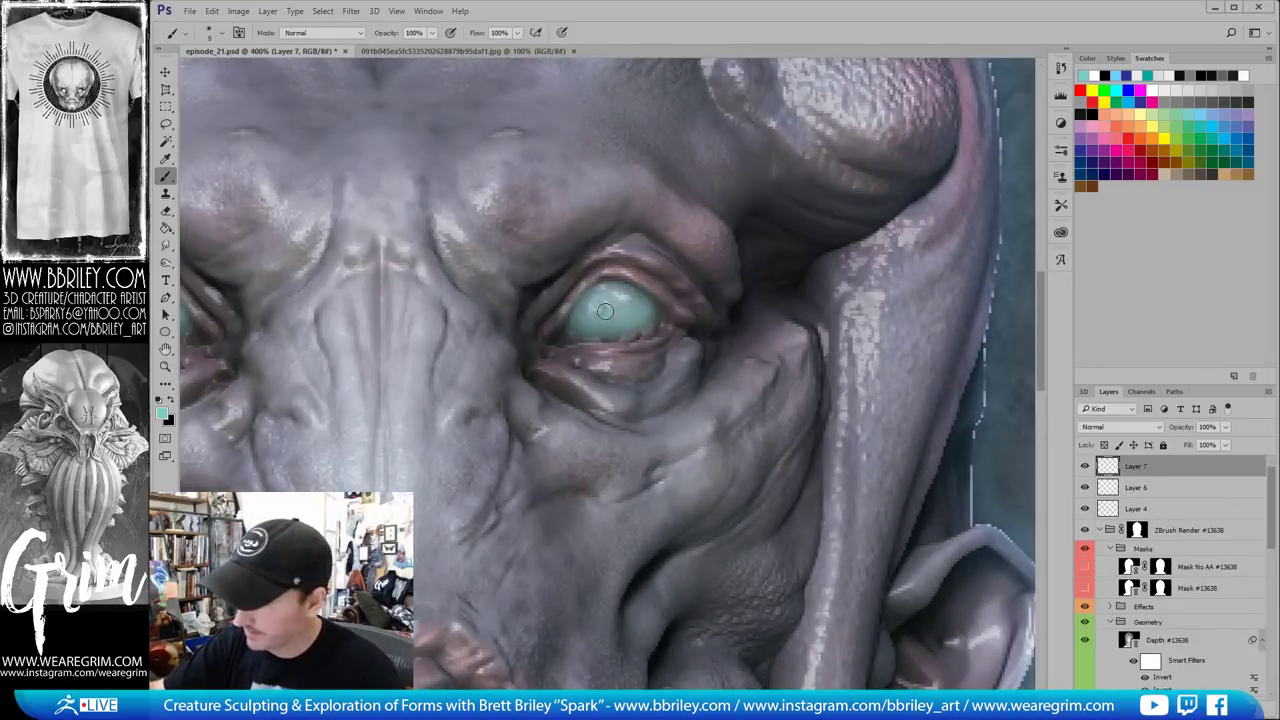
{"action": "left_click_drag", "start_coordinate": [605, 307], "coordinate": [598, 309]}
{"action": "key", "text": "x"}
{"action": "key", "text": "d"}
{"action": "key", "text": "x"}
Paint matching white highlights on the bust's other eye, one near the centre and one at the upper left
{"action": "left_click_drag", "start_coordinate": [516, 274], "coordinate": [721, 269]}
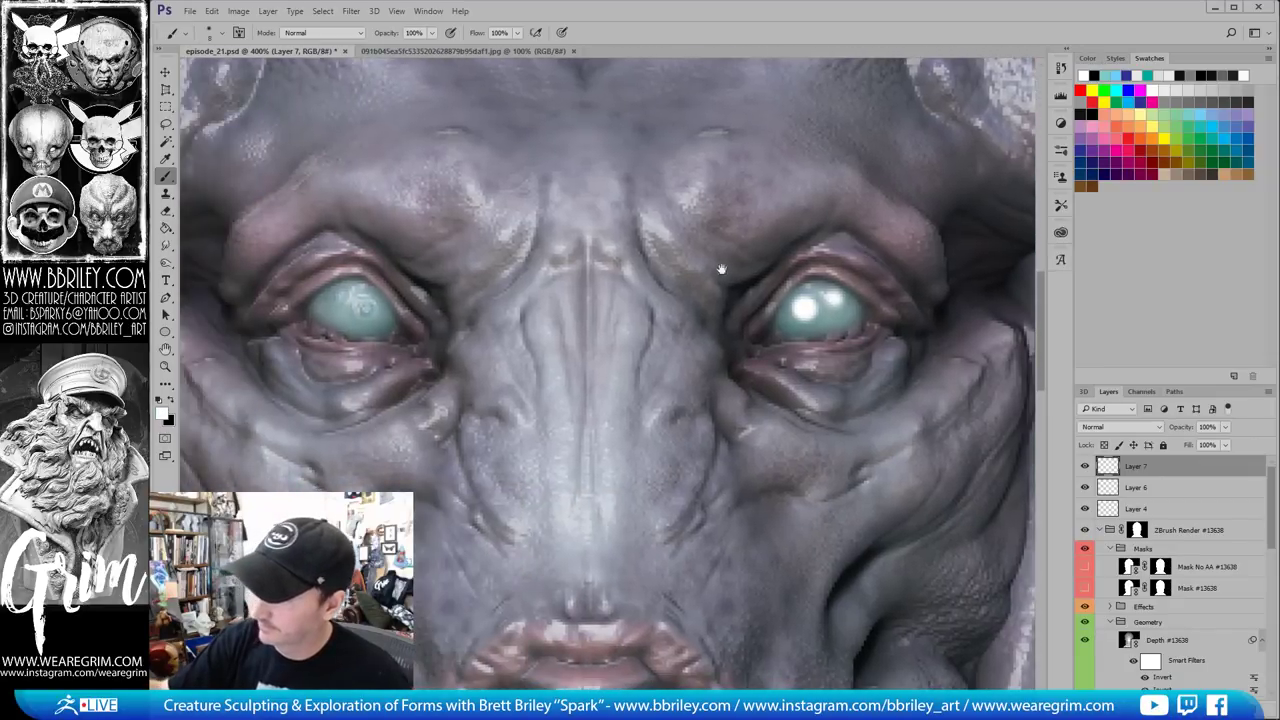
{"action": "left_click", "coordinate": [364, 305]}
{"action": "left_click", "coordinate": [364, 306]}
{"action": "left_click", "coordinate": [338, 296]}
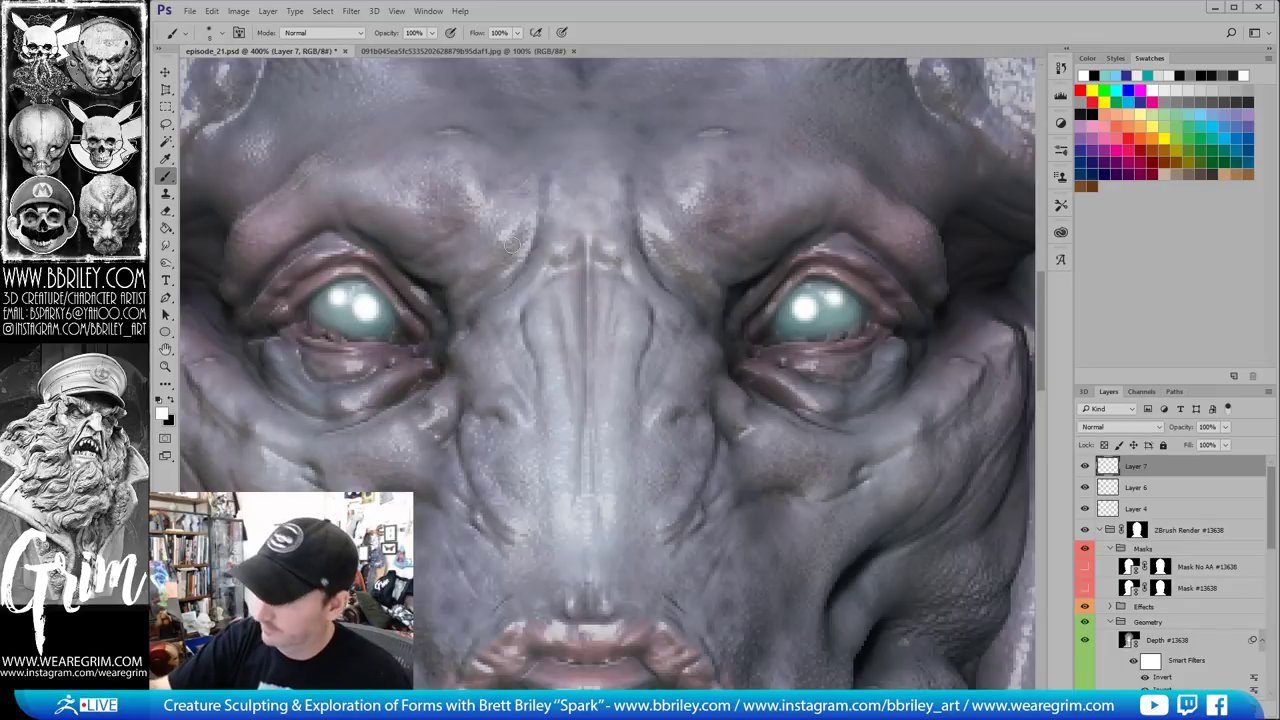
Set the eye highlight layer's blend mode to Color Dodge and its fill to 46%
{"action": "left_click", "coordinate": [1120, 428]}
{"action": "left_click", "coordinate": [1112, 522]}
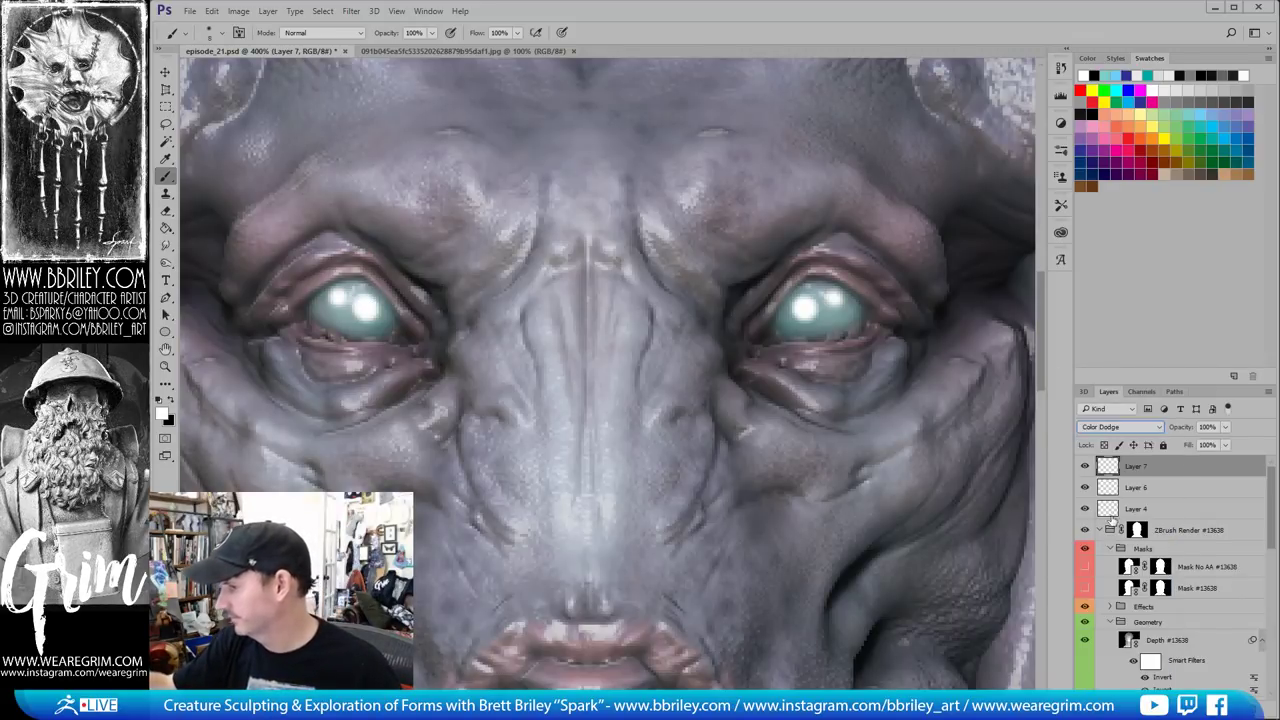
{"action": "left_click", "coordinate": [1227, 446]}
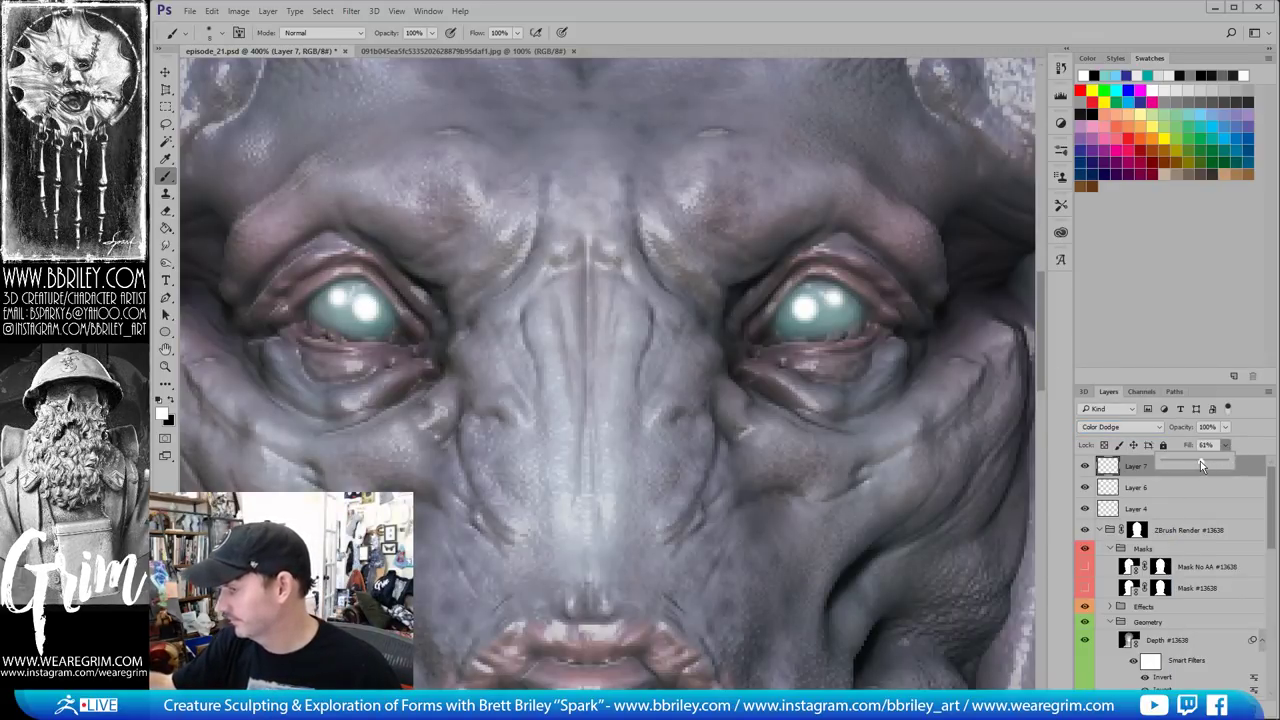
{"action": "left_click_drag", "start_coordinate": [1198, 465], "coordinate": [1187, 466]}
{"action": "key", "text": "z"}
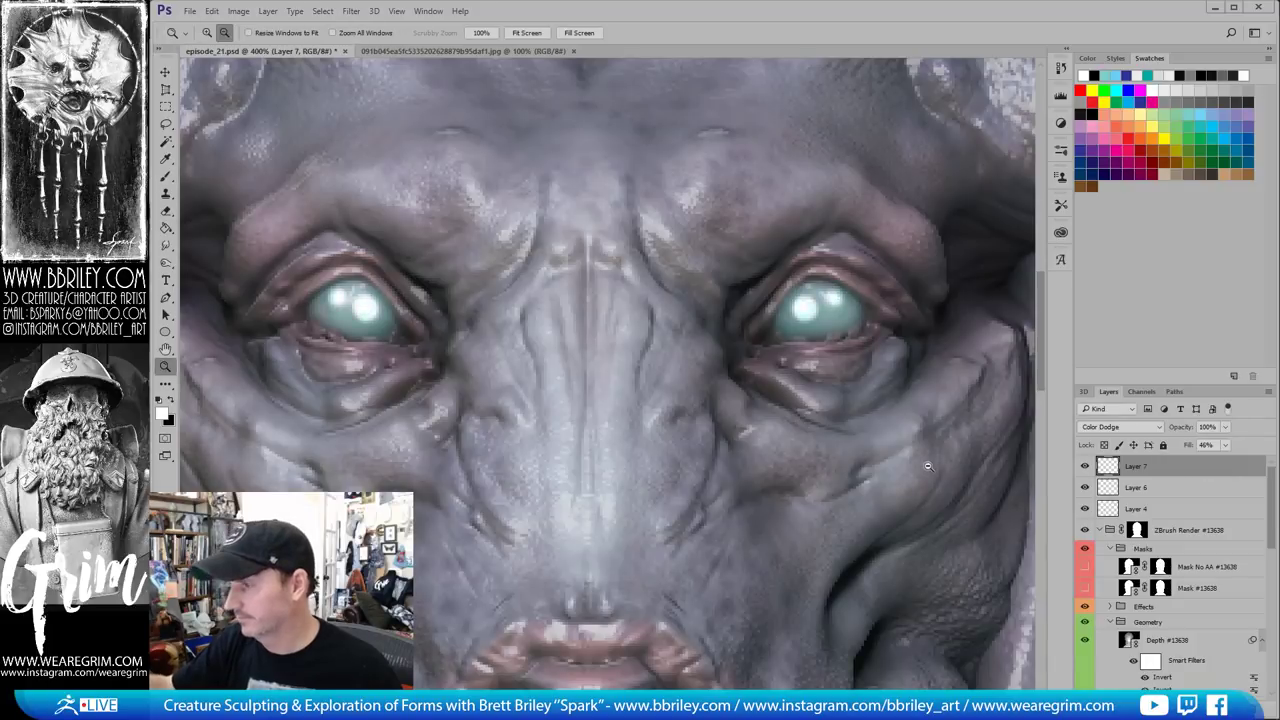
{"action": "left_click", "coordinate": [932, 466], "text": "alt"}
{"action": "left_click", "coordinate": [952, 460], "text": "alt"}
Reduce the eye highlight layer's fill to 28%
{"action": "left_click", "coordinate": [1225, 446]}
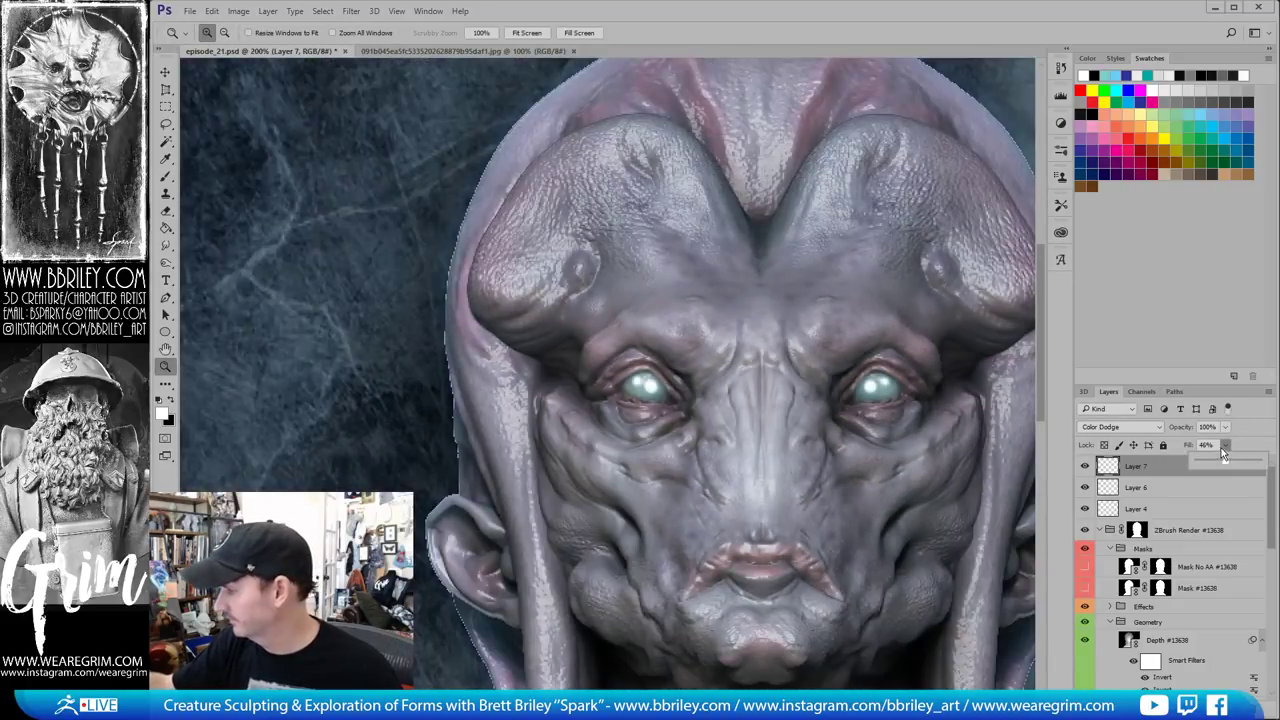
{"action": "left_click_drag", "start_coordinate": [1224, 462], "coordinate": [1215, 464]}
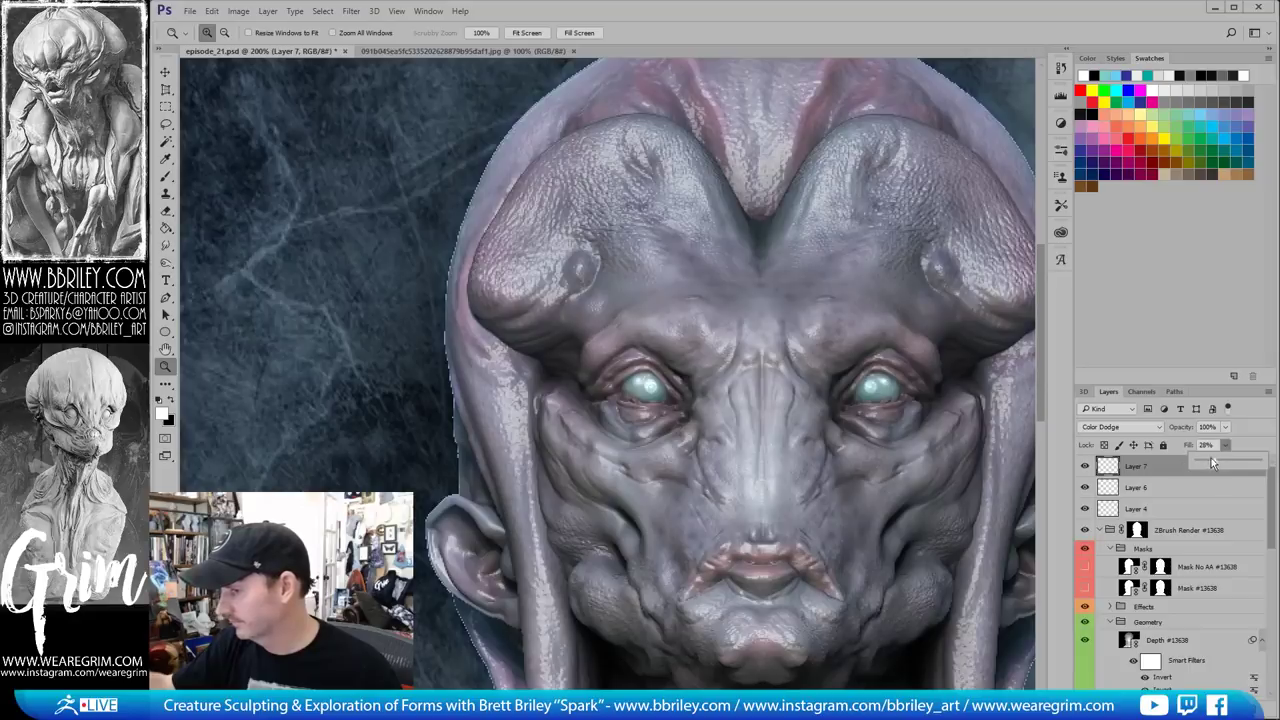
{"action": "key", "text": "ctrl+minus"}
{"action": "key", "text": "ctrl+minus"}
{"action": "key", "text": "b"}
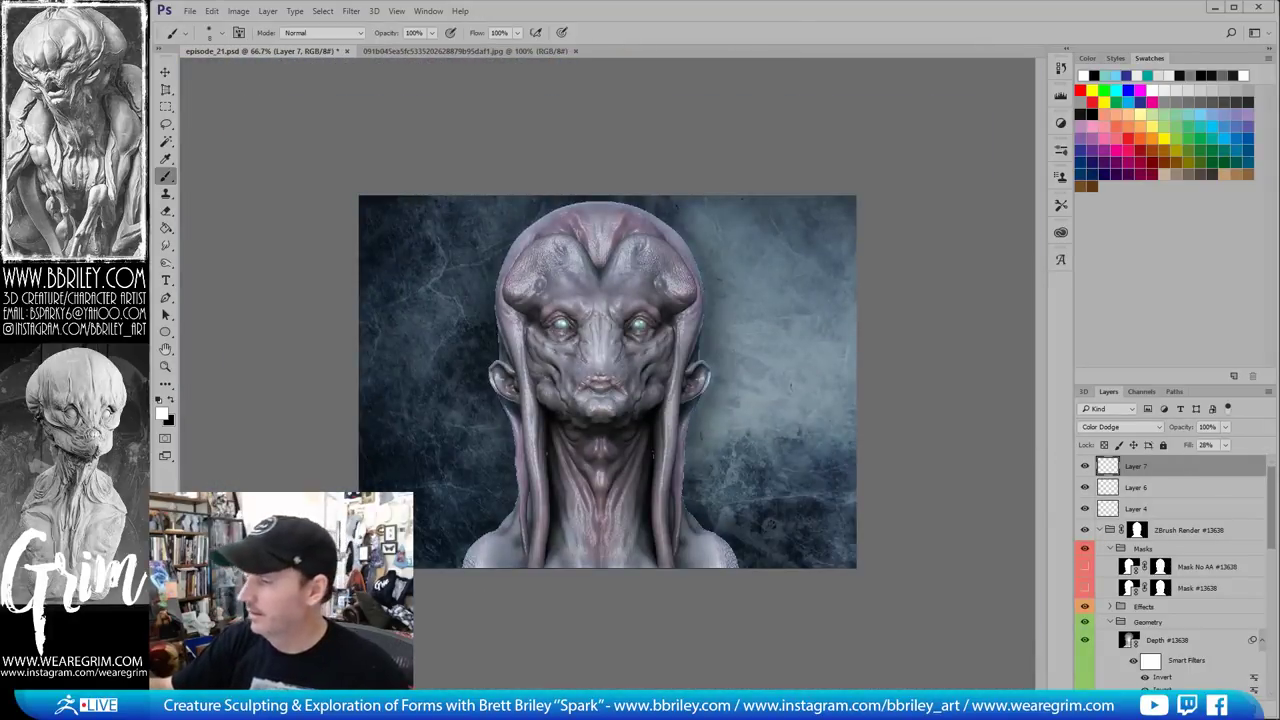
{"action": "key", "text": "z"}
{"action": "key", "text": "ctrl+plus"}
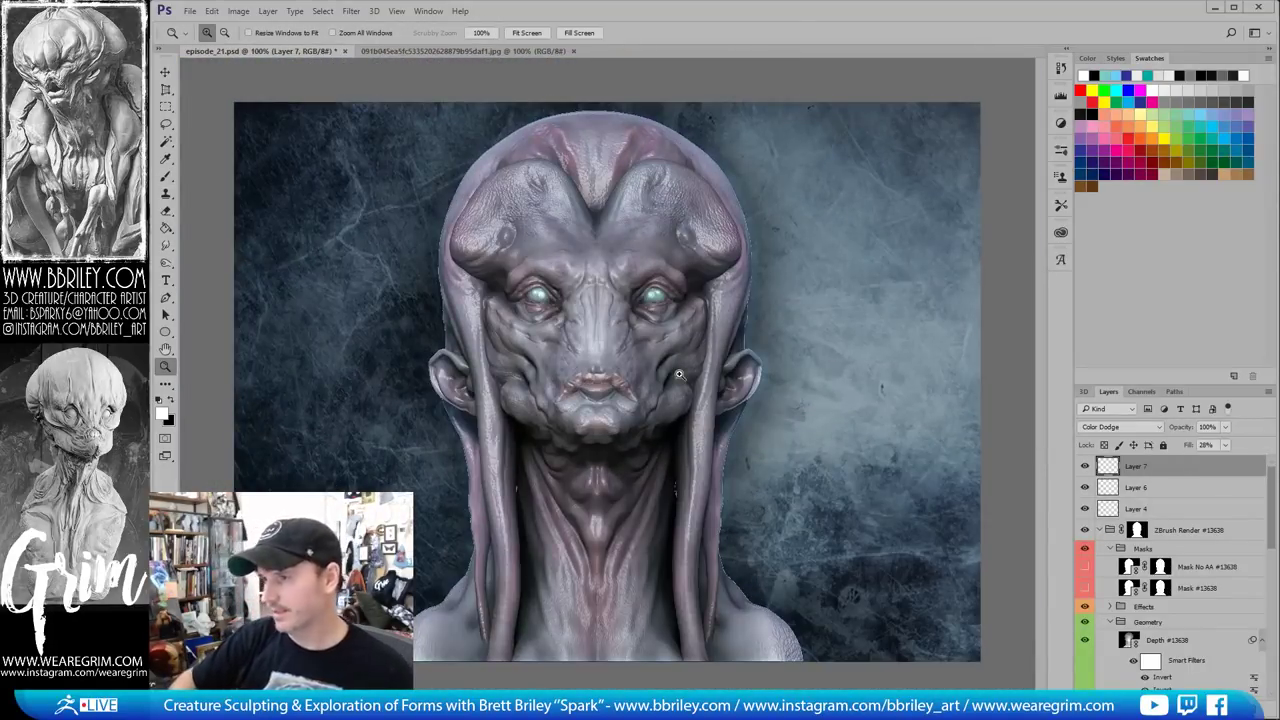
Copy the entire Concrete-1543.jpg texture into episode_21.psd as a new layer on top of the stack
{"action": "left_click", "coordinate": [189, 12]}
{"action": "left_click", "coordinate": [203, 39]}
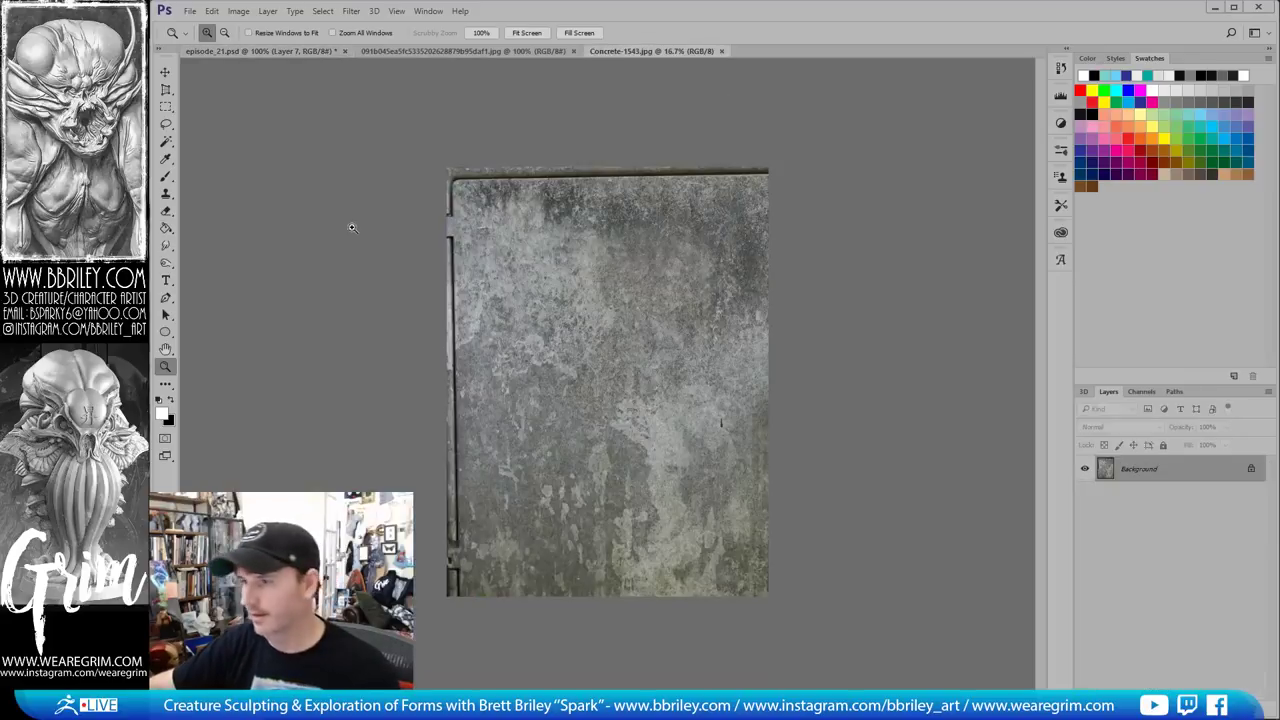
{"action": "key", "text": "ctrl+a"}
{"action": "left_click", "coordinate": [721, 51]}
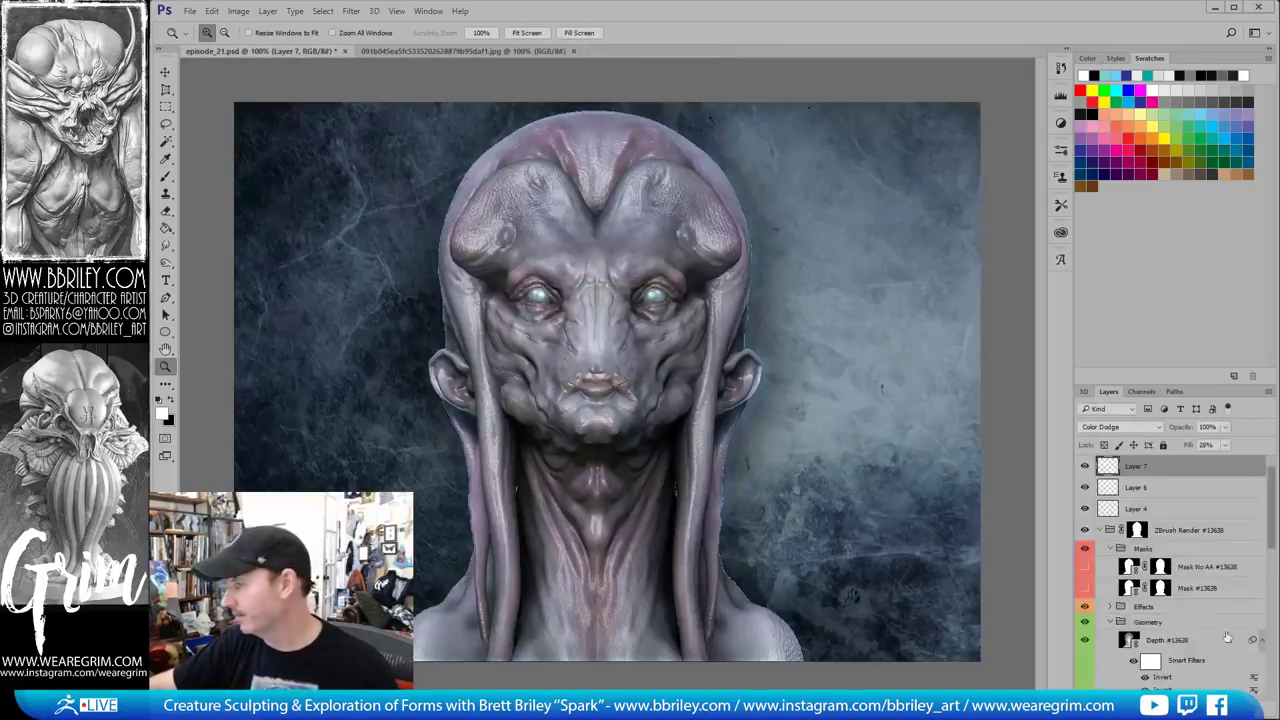
{"action": "key", "text": "ctrl+v"}
{"action": "key", "text": "ctrl+minus"}
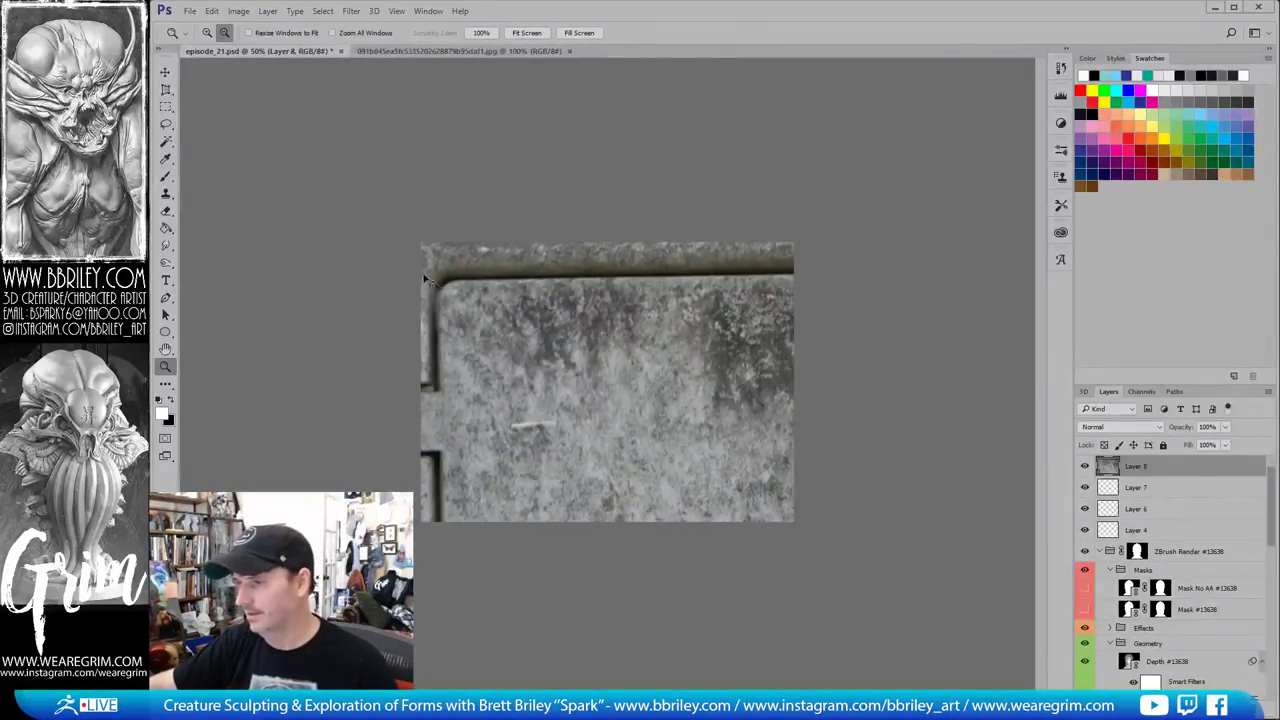
Scale the concrete texture layer to about 32%, rotate it about 89° and position it to cover the whole canvas
{"action": "key", "text": "ctrl+t"}
{"action": "left_click_drag", "start_coordinate": [418, 245], "coordinate": [738, 440], "text": "shift"}
{"action": "left_click_drag", "start_coordinate": [815, 567], "coordinate": [484, 127]}
{"action": "left_click_drag", "start_coordinate": [304, 86], "coordinate": [760, 396], "text": "shift"}
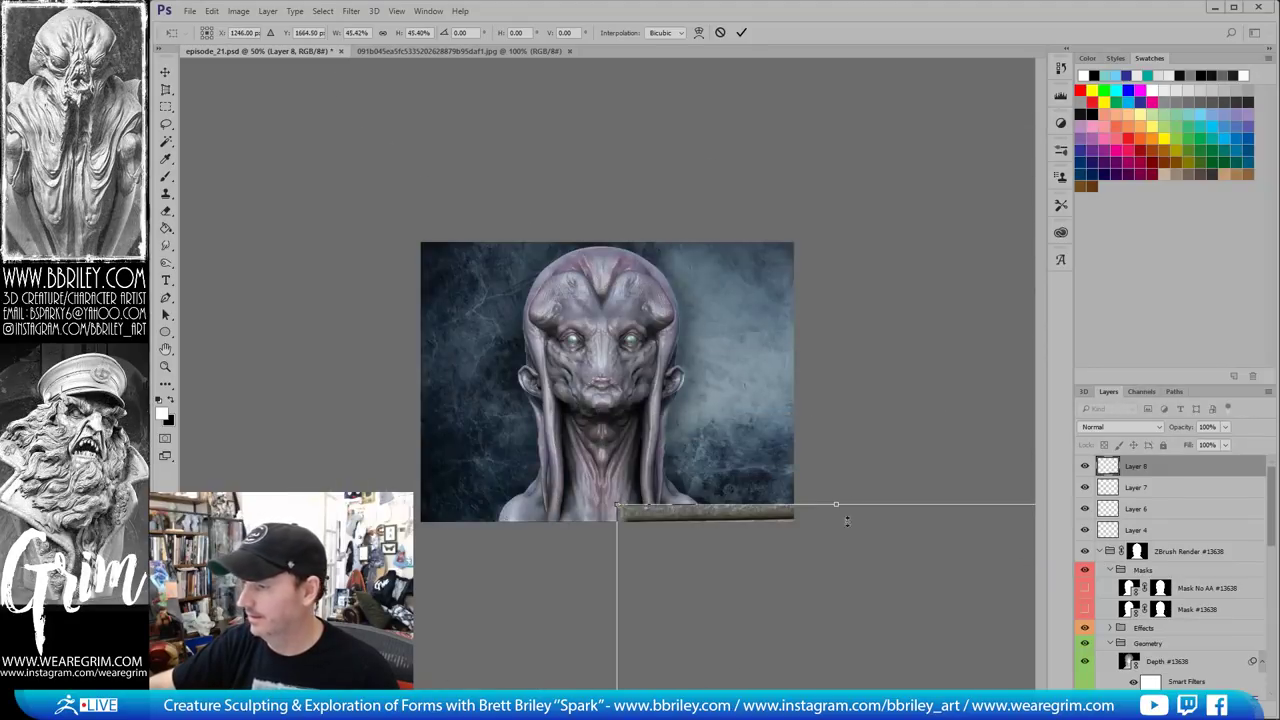
{"action": "left_click_drag", "start_coordinate": [852, 571], "coordinate": [620, 189]}
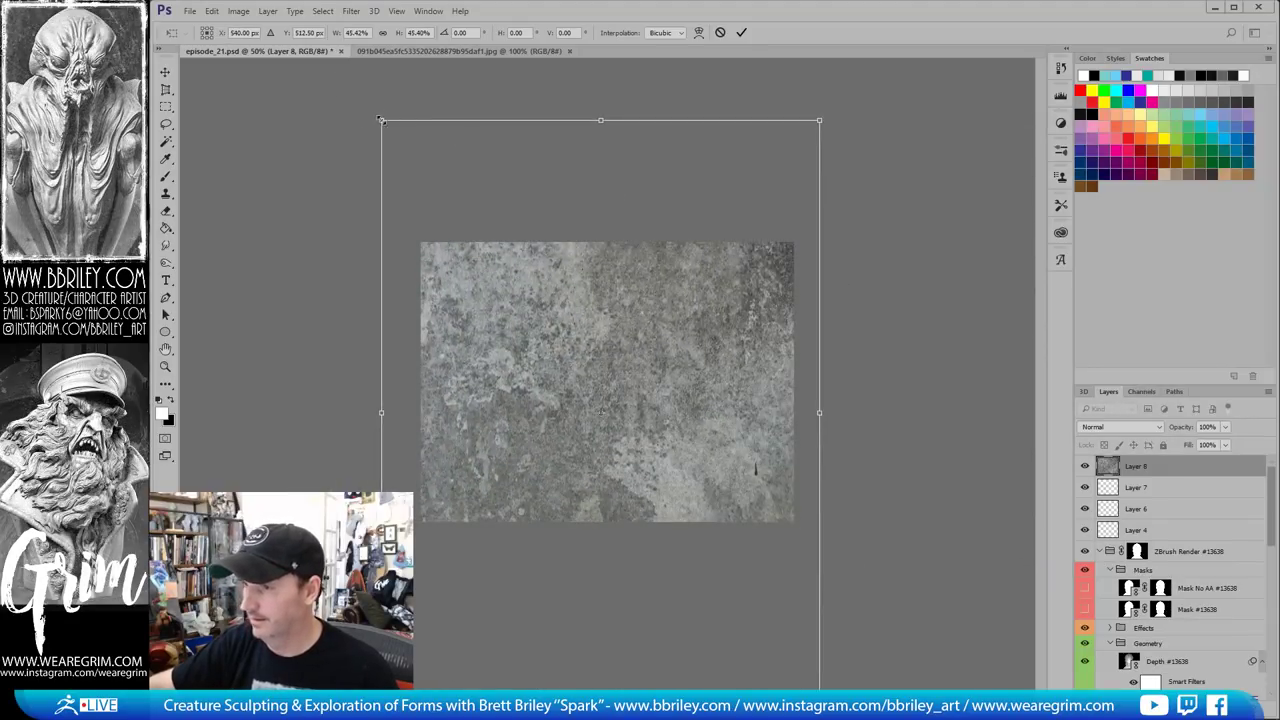
{"action": "left_click_drag", "start_coordinate": [381, 120], "coordinate": [558, 356], "text": "shift"}
{"action": "left_click_drag", "start_coordinate": [706, 478], "coordinate": [605, 324]}
{"action": "left_click_drag", "start_coordinate": [856, 425], "coordinate": [590, 508]}
{"action": "left_click_drag", "start_coordinate": [763, 504], "coordinate": [820, 555]}
{"action": "left_click_drag", "start_coordinate": [716, 422], "coordinate": [711, 404]}
{"action": "key", "text": "Return"}
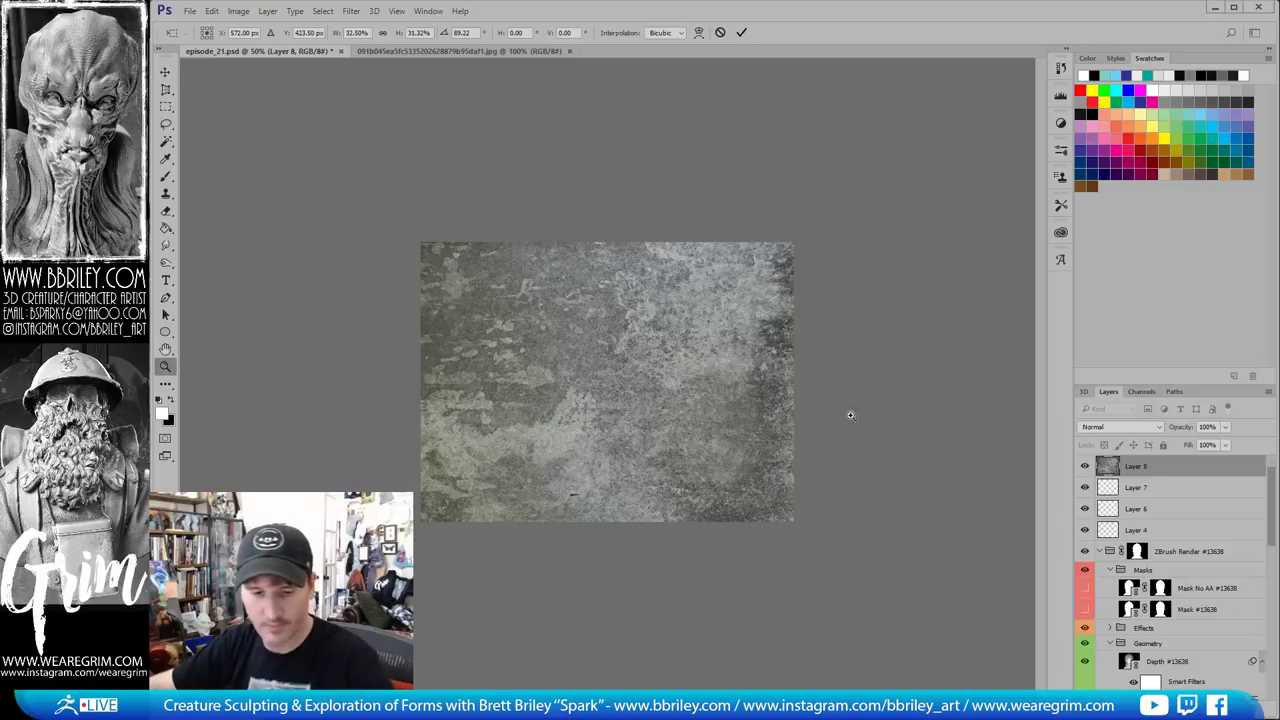
Desaturate the concrete texture layer completely with Hue/Saturation at -100 saturation
{"action": "key", "text": "i"}
{"action": "key", "text": "ctrl+u"}
{"action": "left_click_drag", "start_coordinate": [613, 553], "coordinate": [534, 553]}
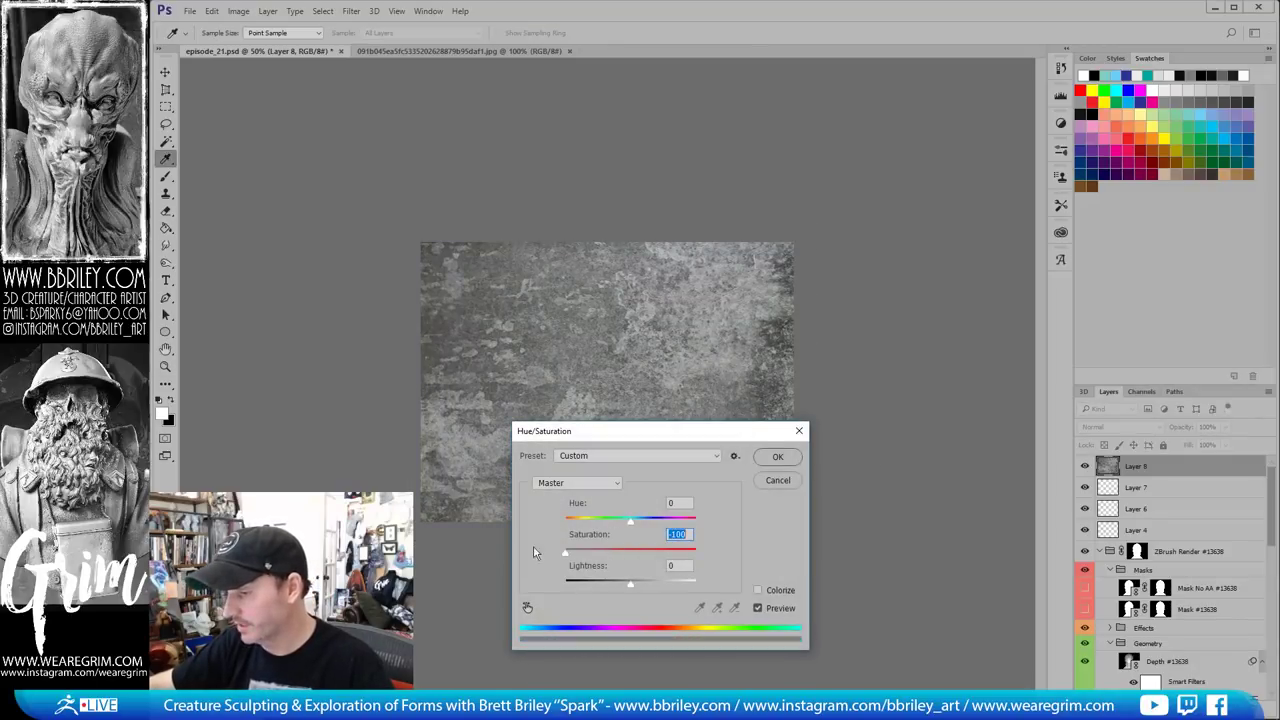
{"action": "left_click", "coordinate": [776, 457]}
Try the darkening and Overlay blend modes on the concrete texture layer and settle on Soft Light
{"action": "key", "text": "z"}
{"action": "left_click", "coordinate": [1118, 427]}
{"action": "left_click", "coordinate": [1105, 466]}
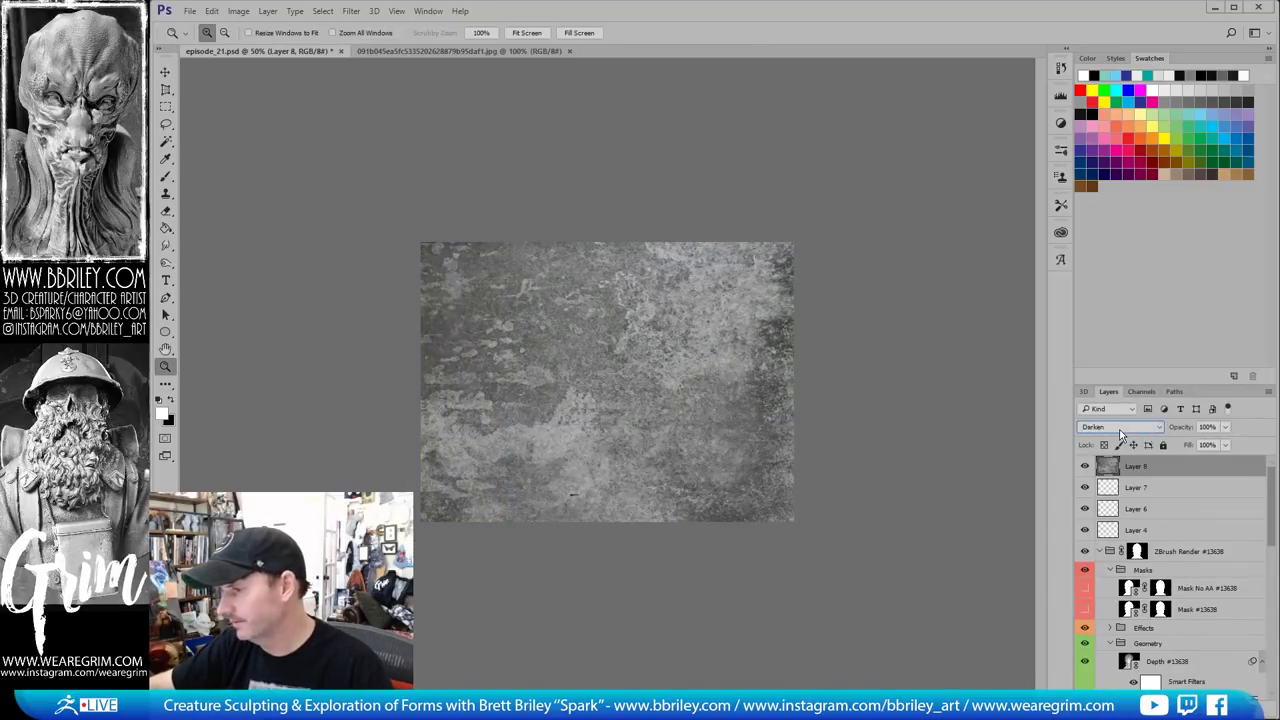
{"action": "scroll", "coordinate": [1120, 432], "scroll_direction": "down", "scroll_amount": 6}
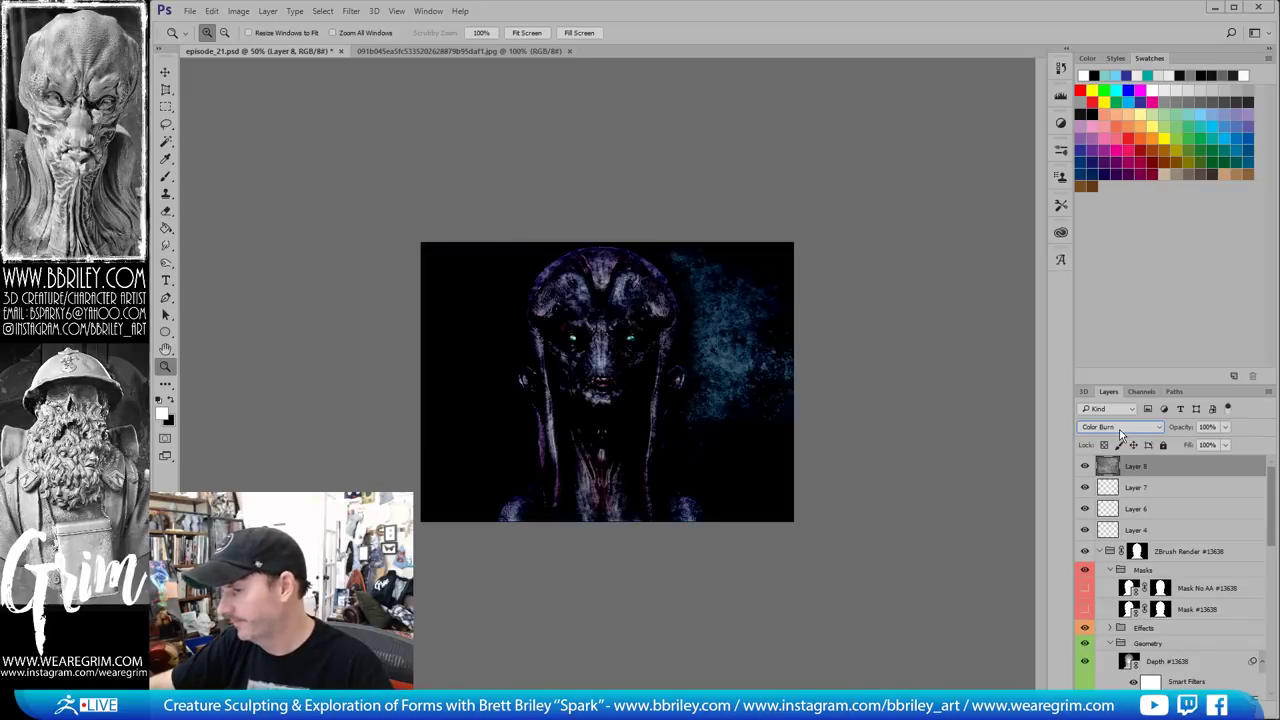
{"action": "scroll", "coordinate": [1120, 432], "scroll_direction": "down", "scroll_amount": 3}
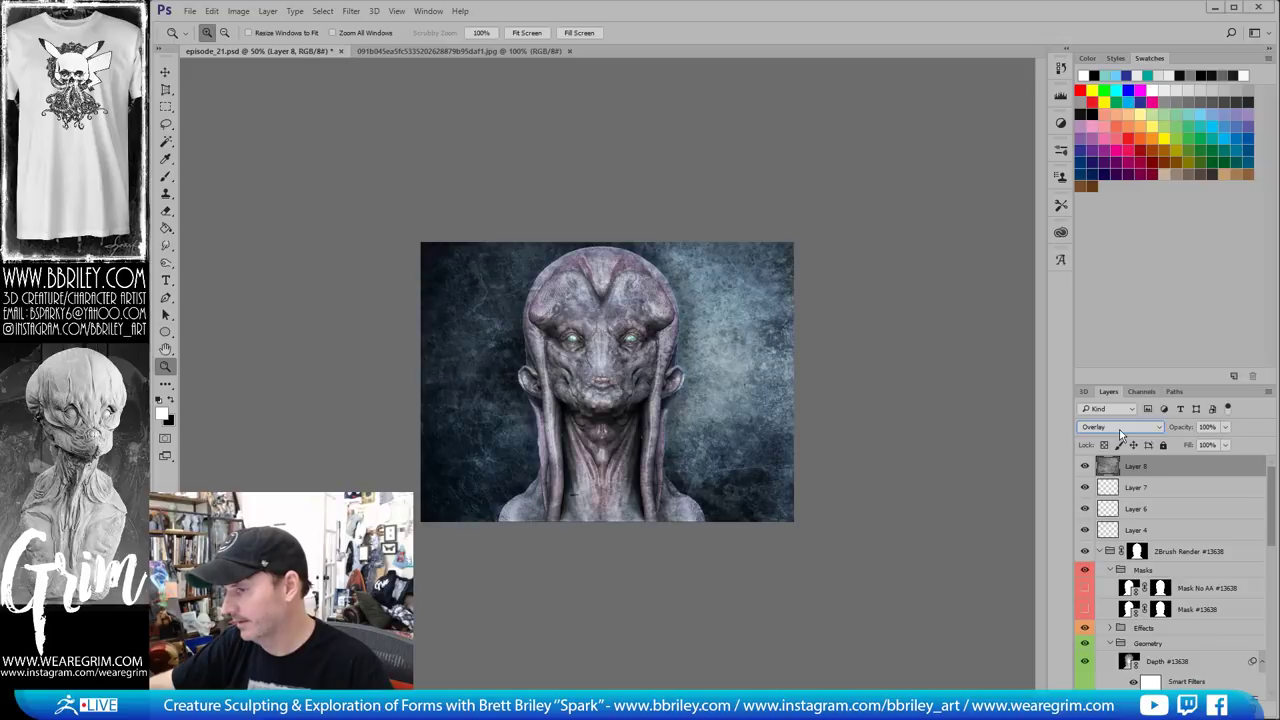
{"action": "left_click", "coordinate": [602, 395]}
{"action": "left_click", "coordinate": [602, 395]}
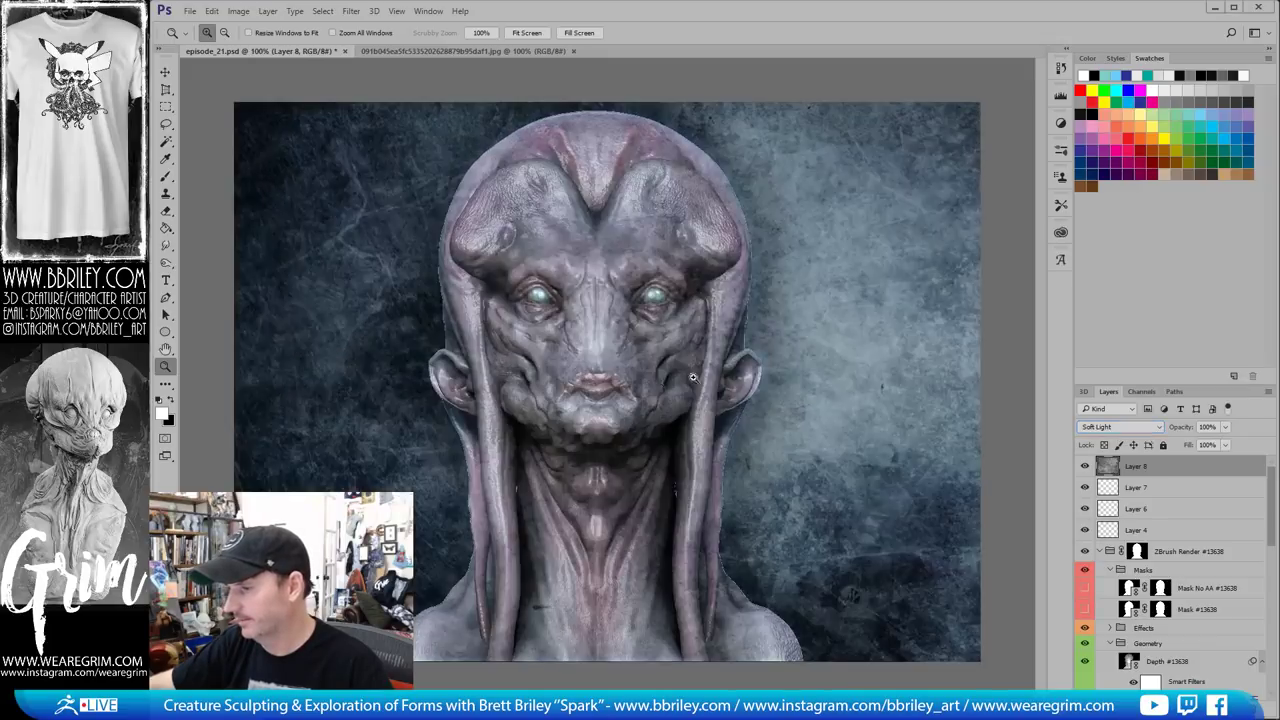
Reduce the concrete texture layer's fill to 65%, comparing the image with the layer hidden and shown
{"action": "left_click", "coordinate": [1226, 445]}
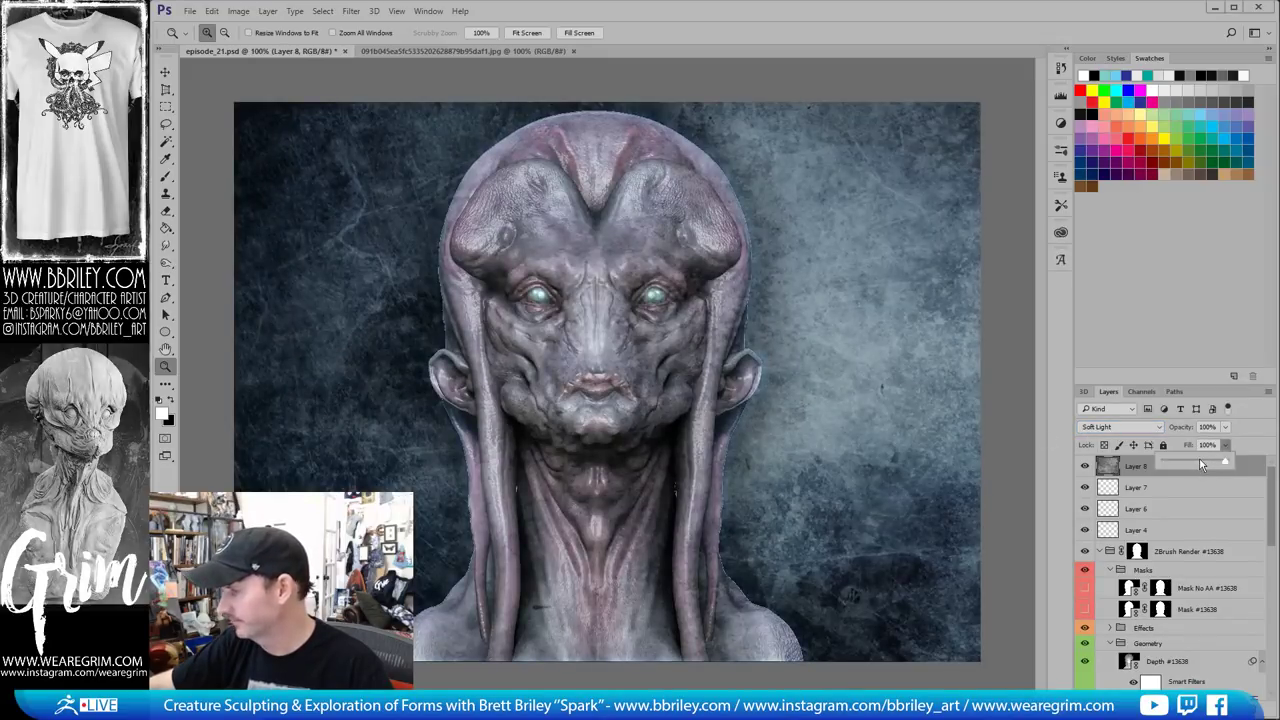
{"action": "left_click_drag", "start_coordinate": [1229, 462], "coordinate": [1197, 462]}
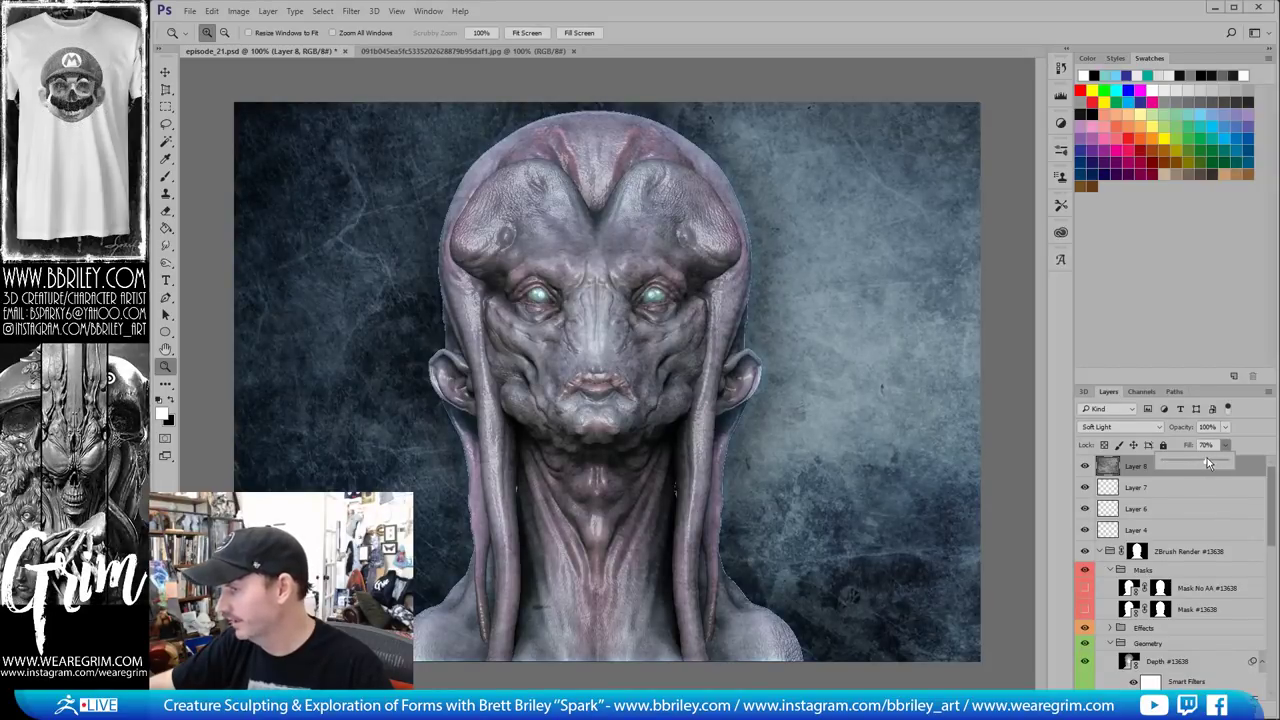
{"action": "left_click", "coordinate": [1086, 467]}
{"action": "left_click", "coordinate": [1086, 467]}
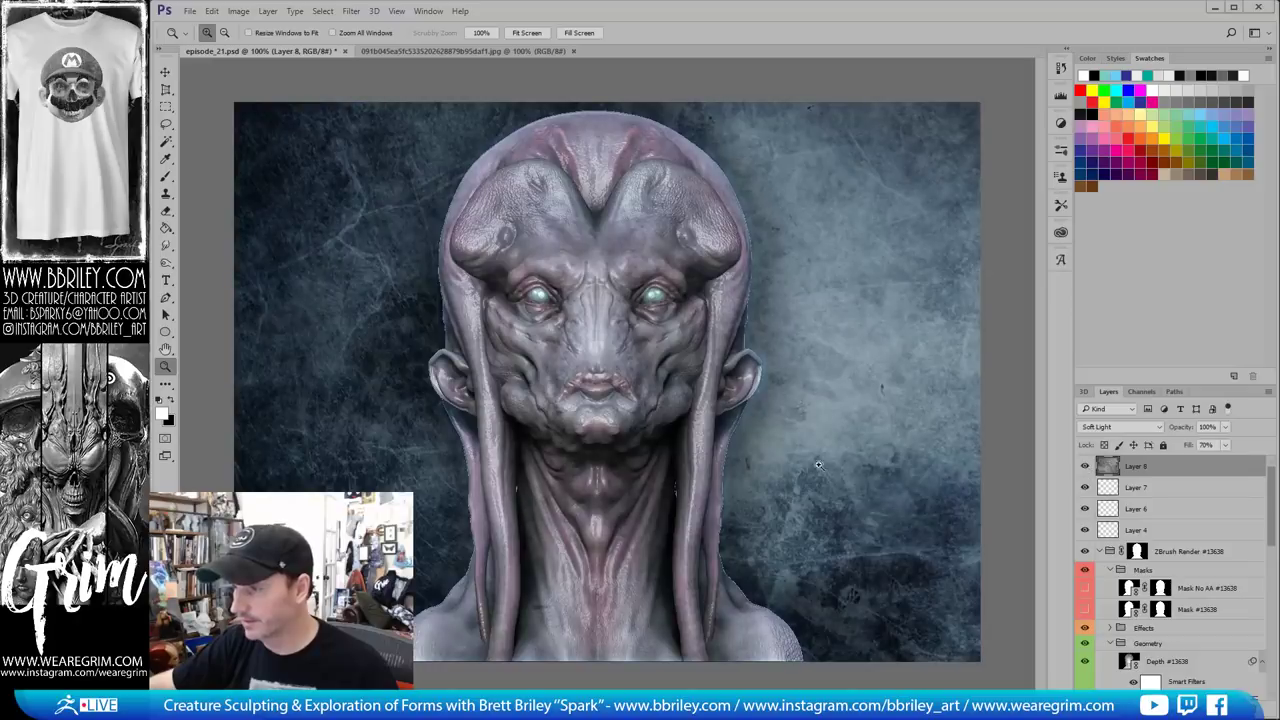
{"action": "left_click", "coordinate": [794, 457], "text": "alt"}
{"action": "left_click", "coordinate": [652, 383]}
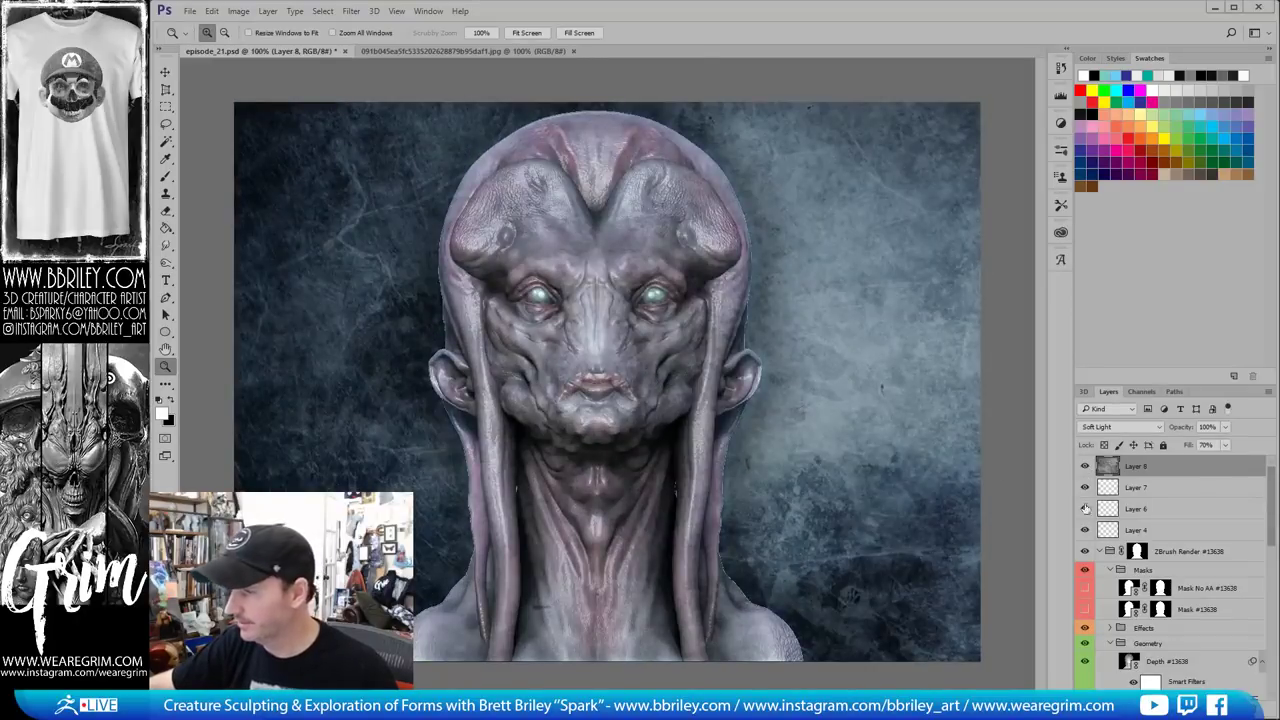
{"action": "left_click", "coordinate": [1226, 445]}
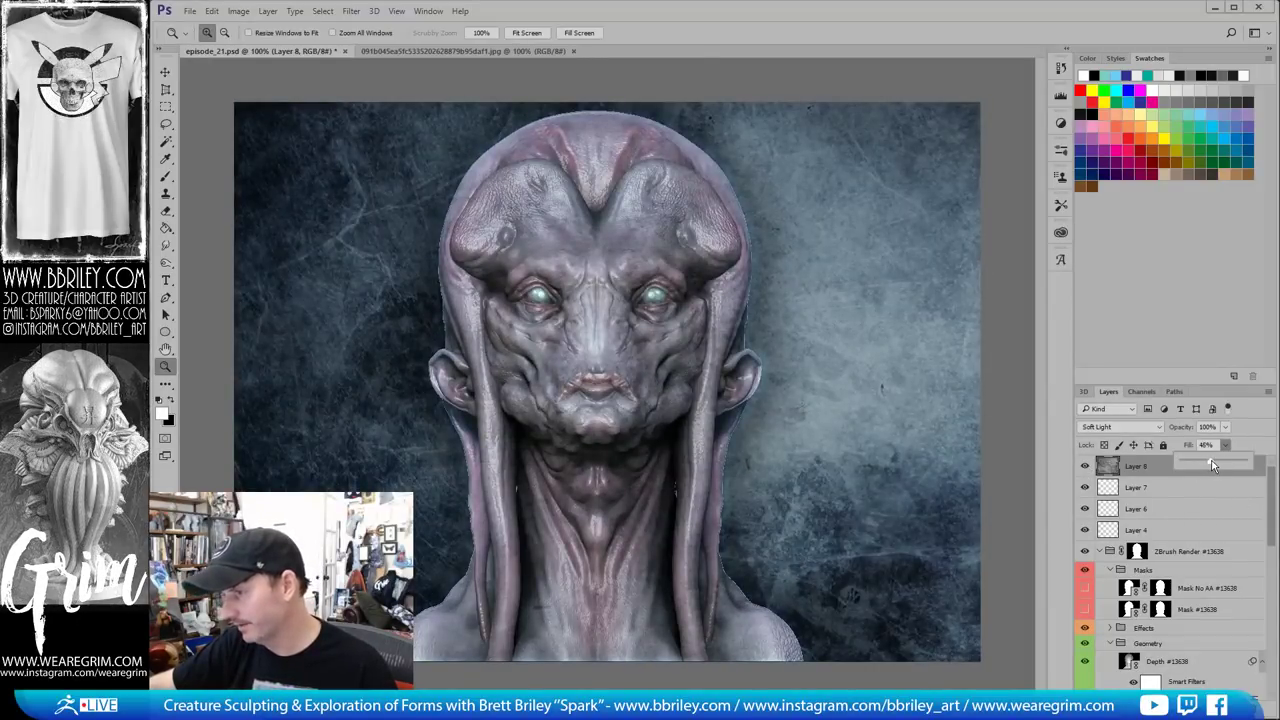
{"action": "left_click_drag", "start_coordinate": [1215, 463], "coordinate": [1219, 463]}
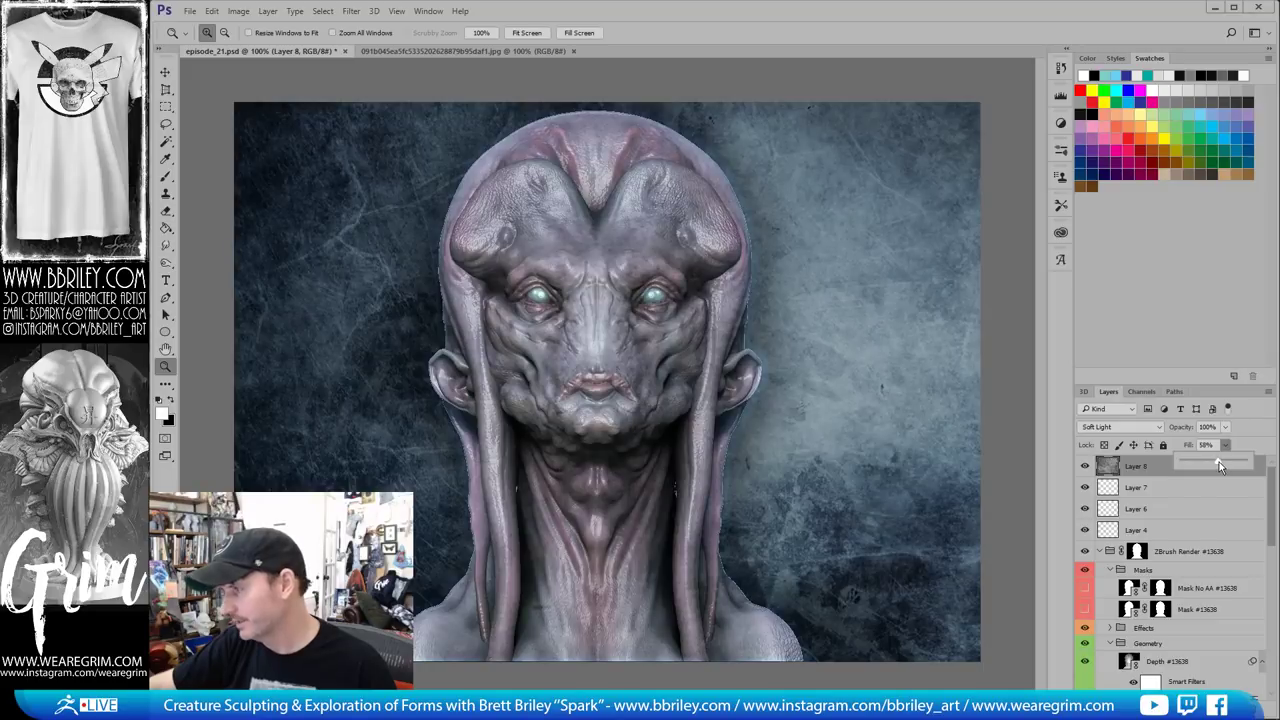
{"action": "left_click", "coordinate": [618, 463]}
{"action": "left_click", "coordinate": [618, 463], "text": "alt"}
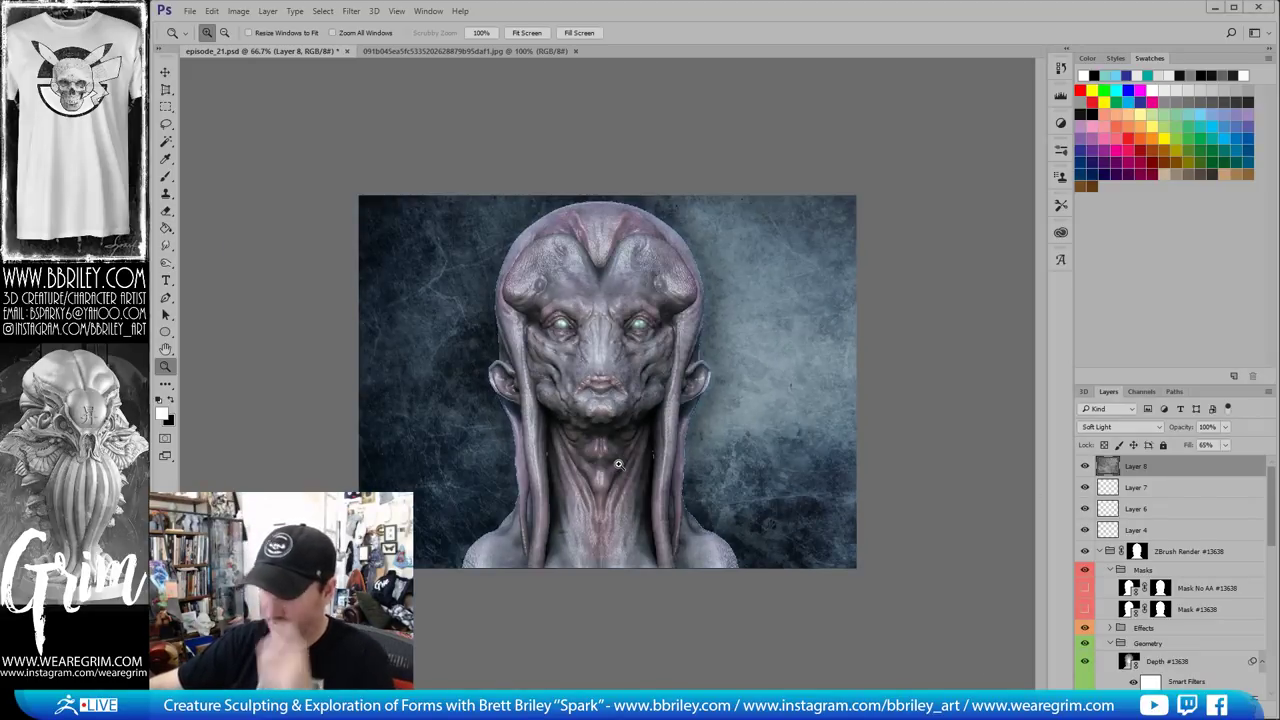
Open the teal nebula image Utlvk5.jpg, copy all of it and close the file
{"action": "left_click", "coordinate": [166, 107]}
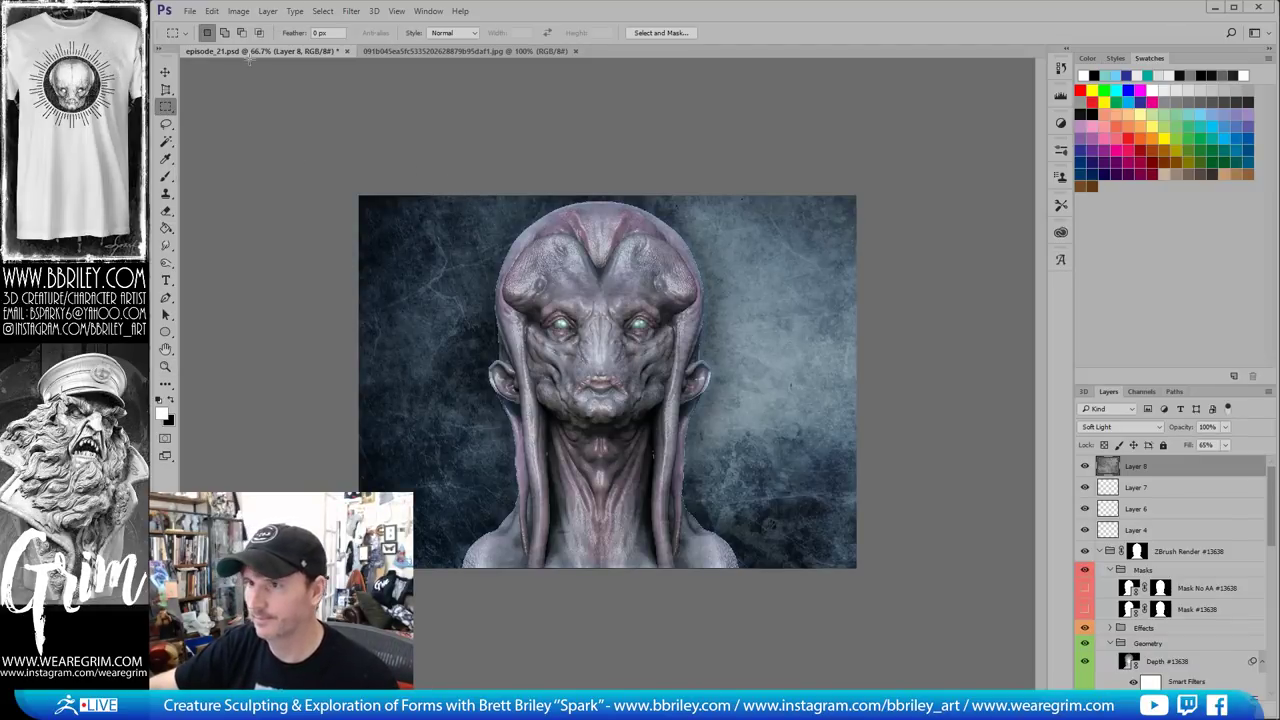
{"action": "left_click", "coordinate": [191, 14]}
{"action": "left_click", "coordinate": [214, 38]}
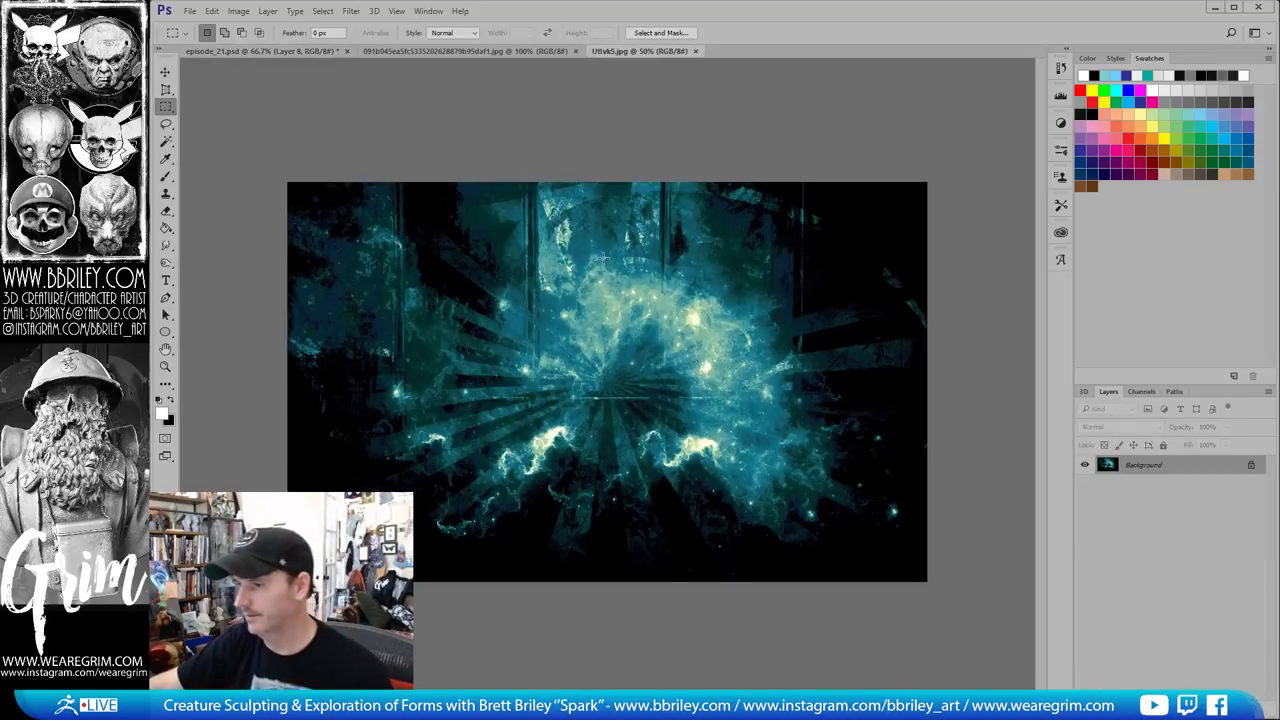
{"action": "key", "text": "ctrl+a"}
{"action": "left_click", "coordinate": [695, 51]}
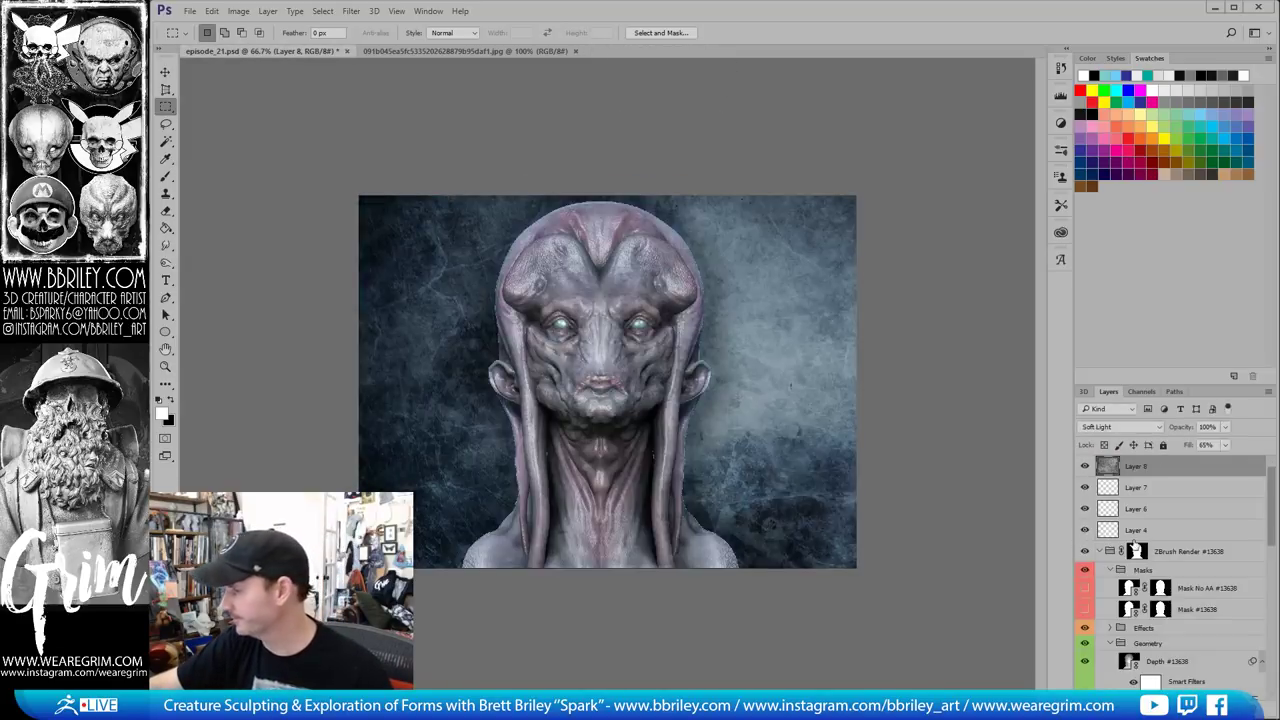
Paste the nebula image above Layer 3, scale it to about 88% and position it to fill the background behind the bust
{"action": "scroll", "coordinate": [1133, 600], "scroll_direction": "up", "scroll_amount": 2}
{"action": "left_click", "coordinate": [1160, 675]}
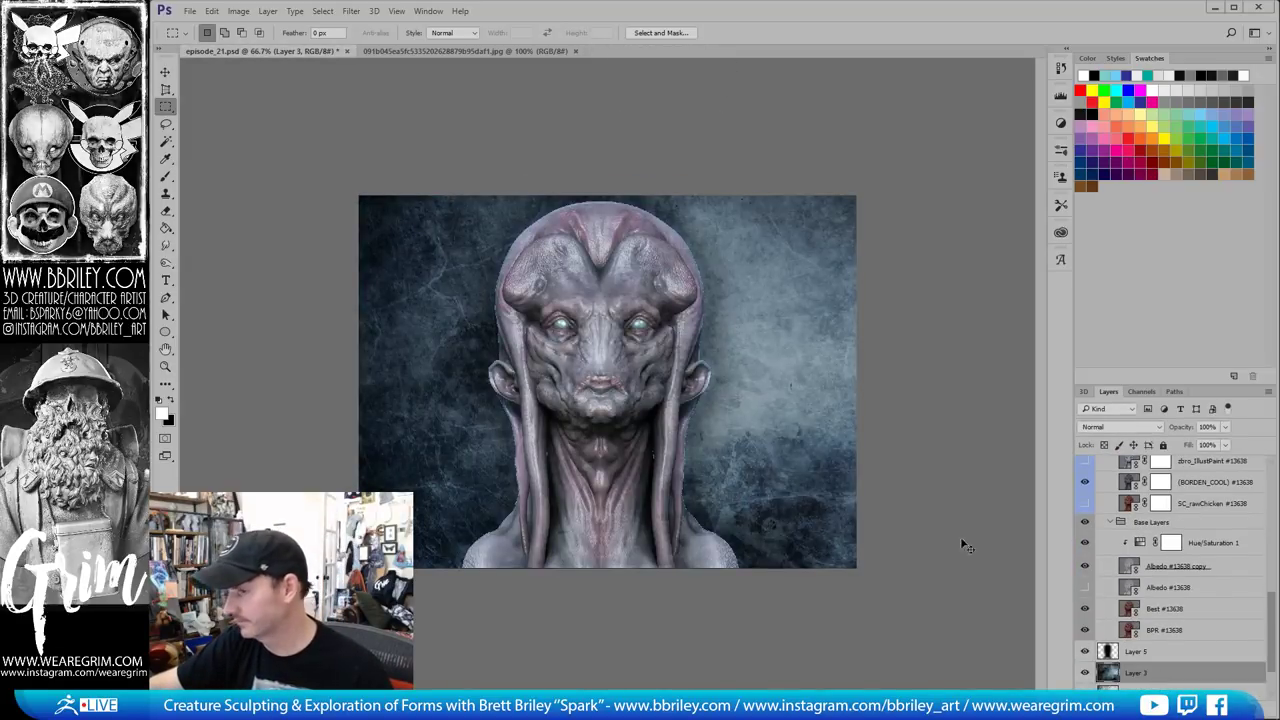
{"action": "key", "text": "ctrl+v"}
{"action": "key", "text": "ctrl+t"}
{"action": "left_click_drag", "start_coordinate": [354, 197], "coordinate": [458, 262], "text": "shift"}
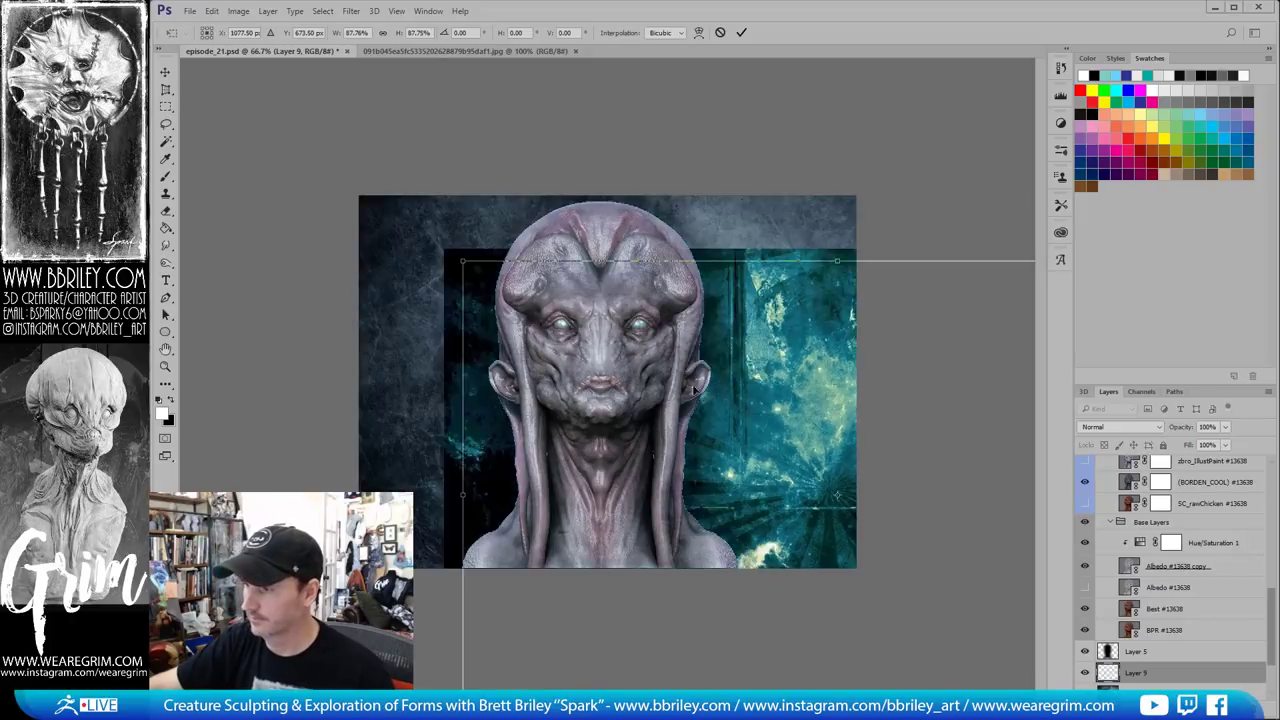
{"action": "left_click_drag", "start_coordinate": [853, 492], "coordinate": [579, 351]}
{"action": "key", "text": "Return"}
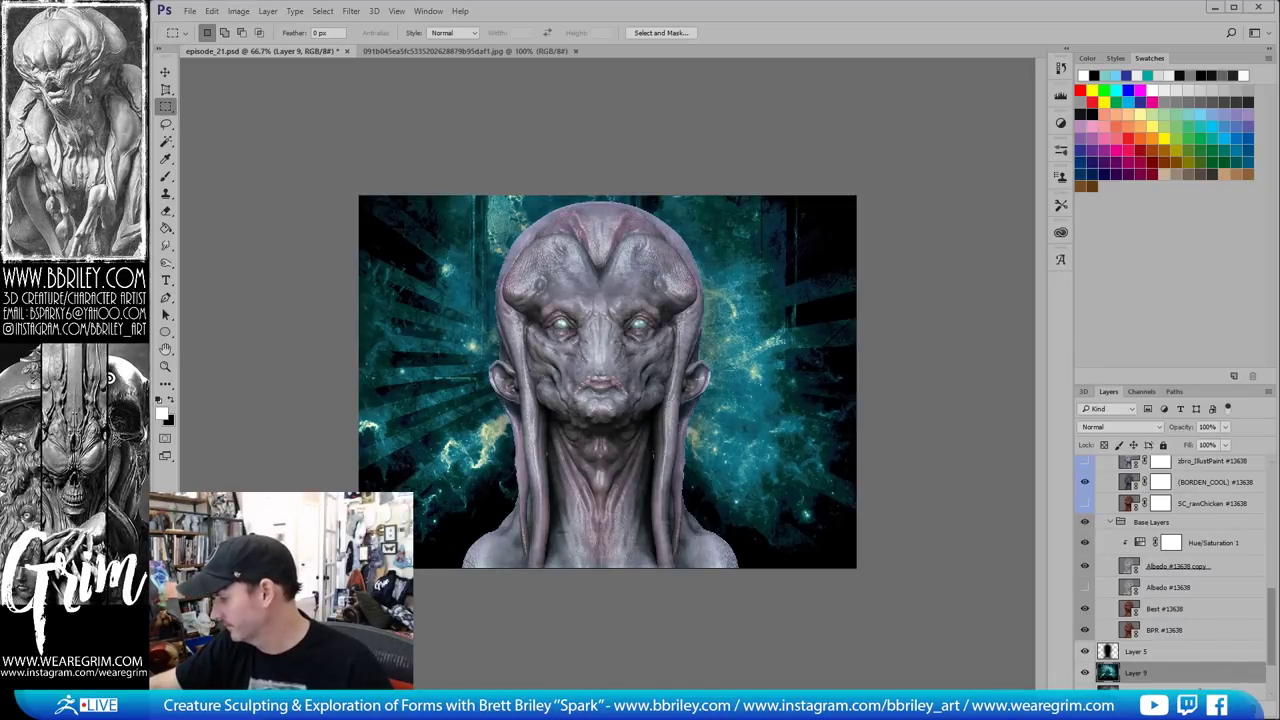
Add a Color Balance adjustment layer above the nebula layer and clip it to that layer
{"action": "left_click", "coordinate": [1147, 703]}
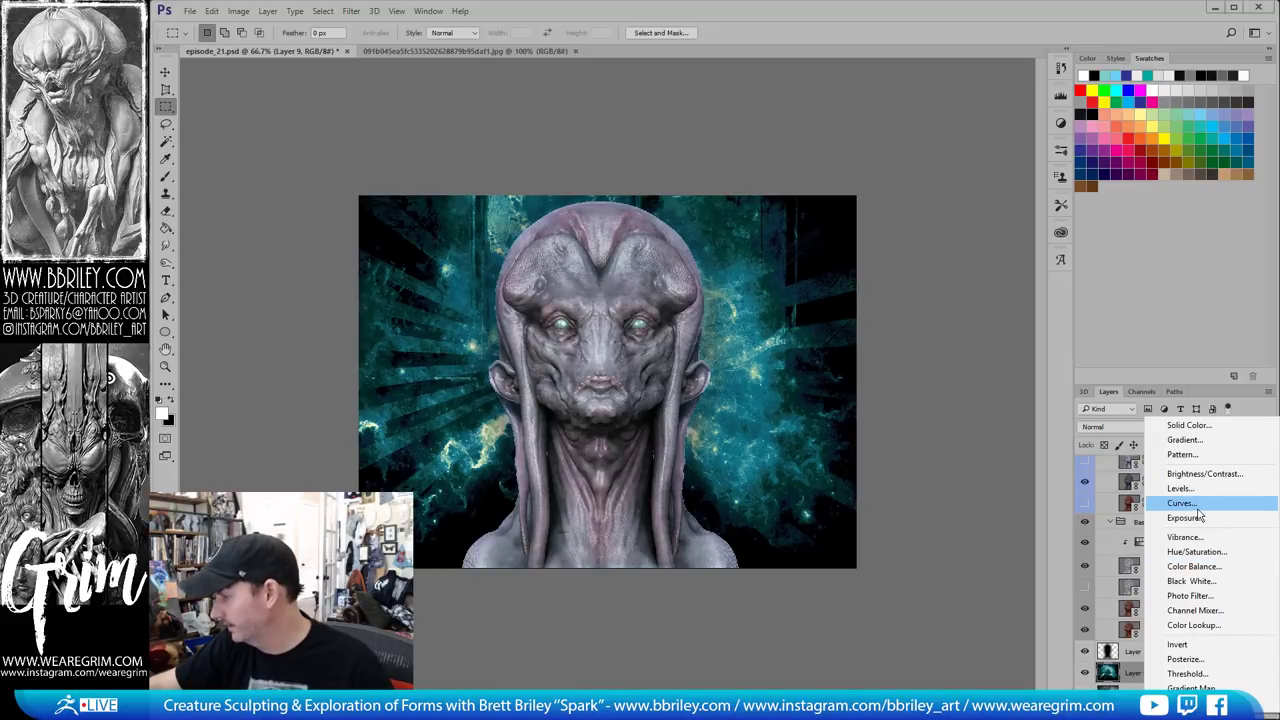
{"action": "left_click", "coordinate": [1194, 566]}
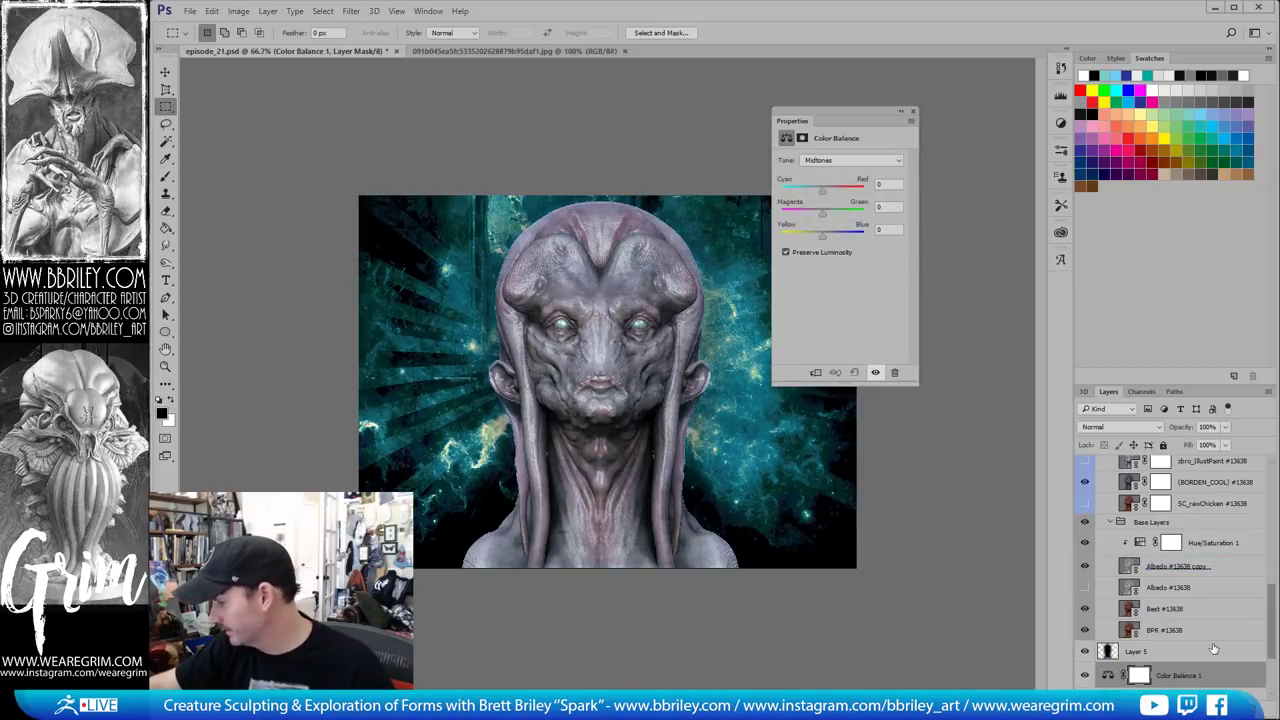
{"action": "scroll", "coordinate": [1213, 649], "scroll_direction": "down", "scroll_amount": 1}
{"action": "left_click", "coordinate": [1167, 642], "text": "alt"}
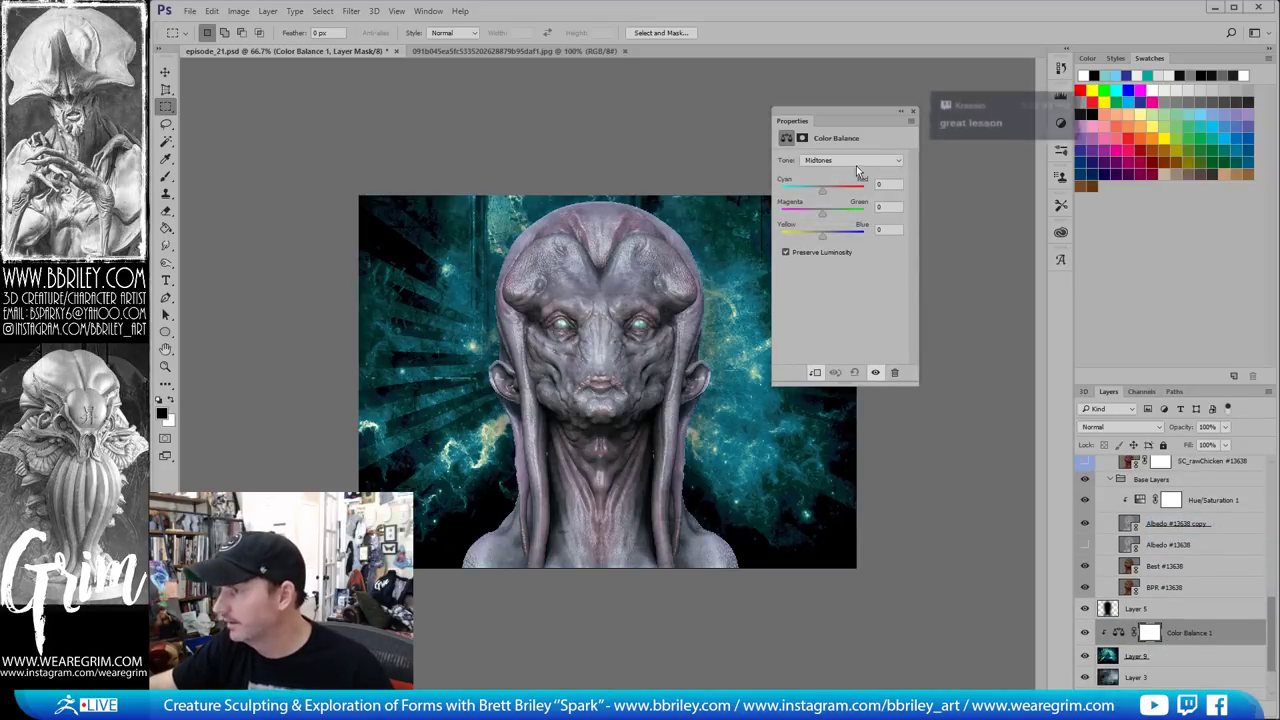
Shift the Color Balance shadows toward cyan, with magenta-green at -10 and yellow-blue at +24
{"action": "left_click", "coordinate": [850, 160]}
{"action": "left_click", "coordinate": [830, 170]}
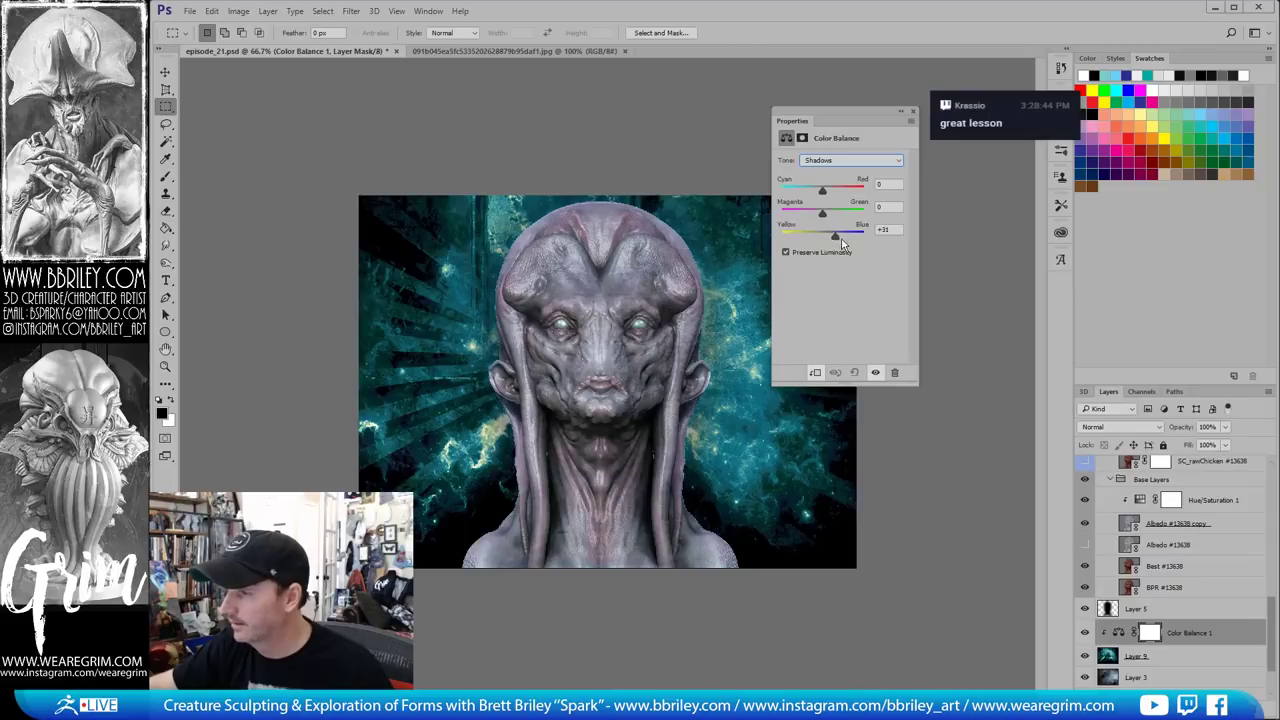
{"action": "left_click_drag", "start_coordinate": [842, 243], "coordinate": [815, 192]}
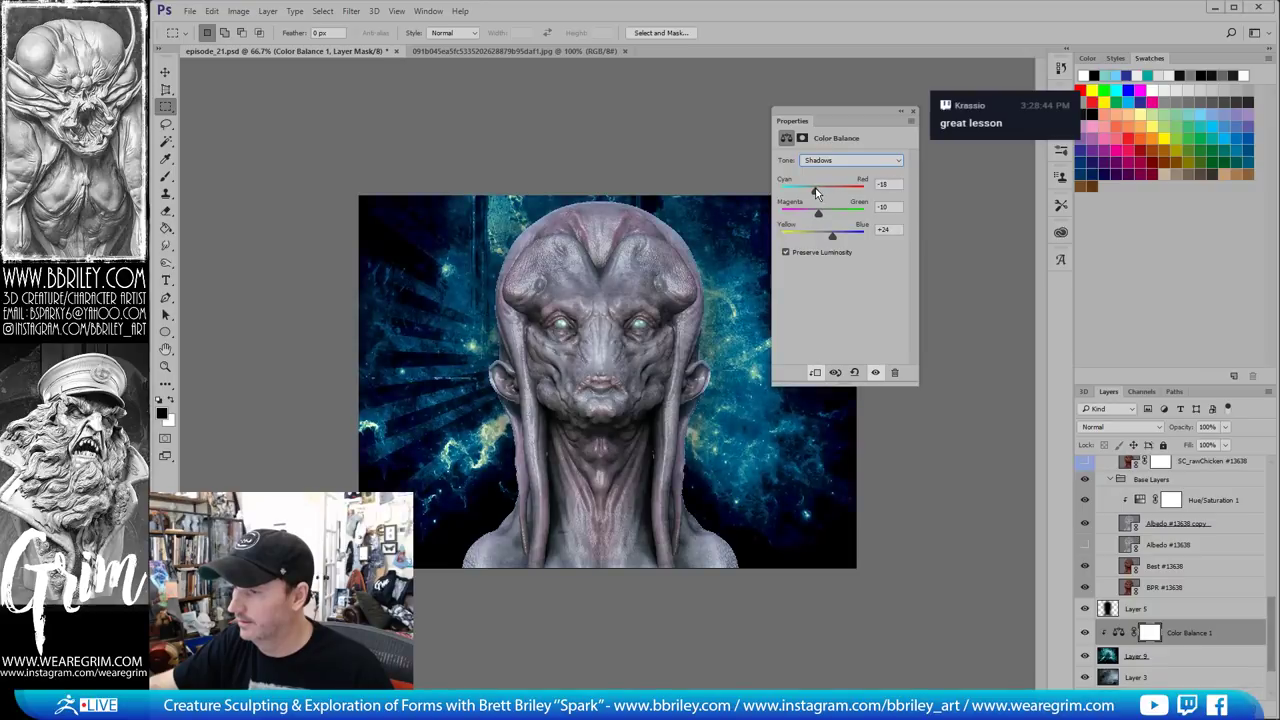
Set the Color Balance midtones to +40 green and +45 blue, leaving cyan-red near neutral
{"action": "left_click", "coordinate": [850, 160]}
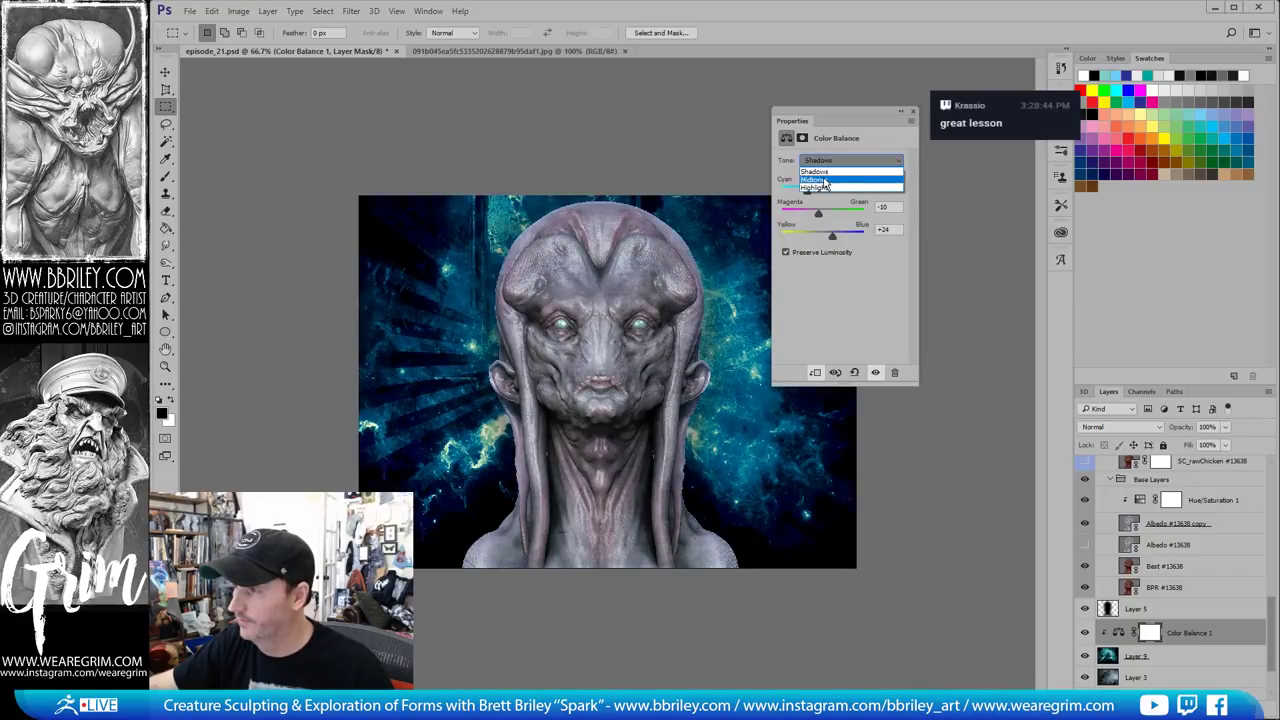
{"action": "left_click", "coordinate": [830, 180]}
{"action": "left_click_drag", "start_coordinate": [822, 212], "coordinate": [843, 243]}
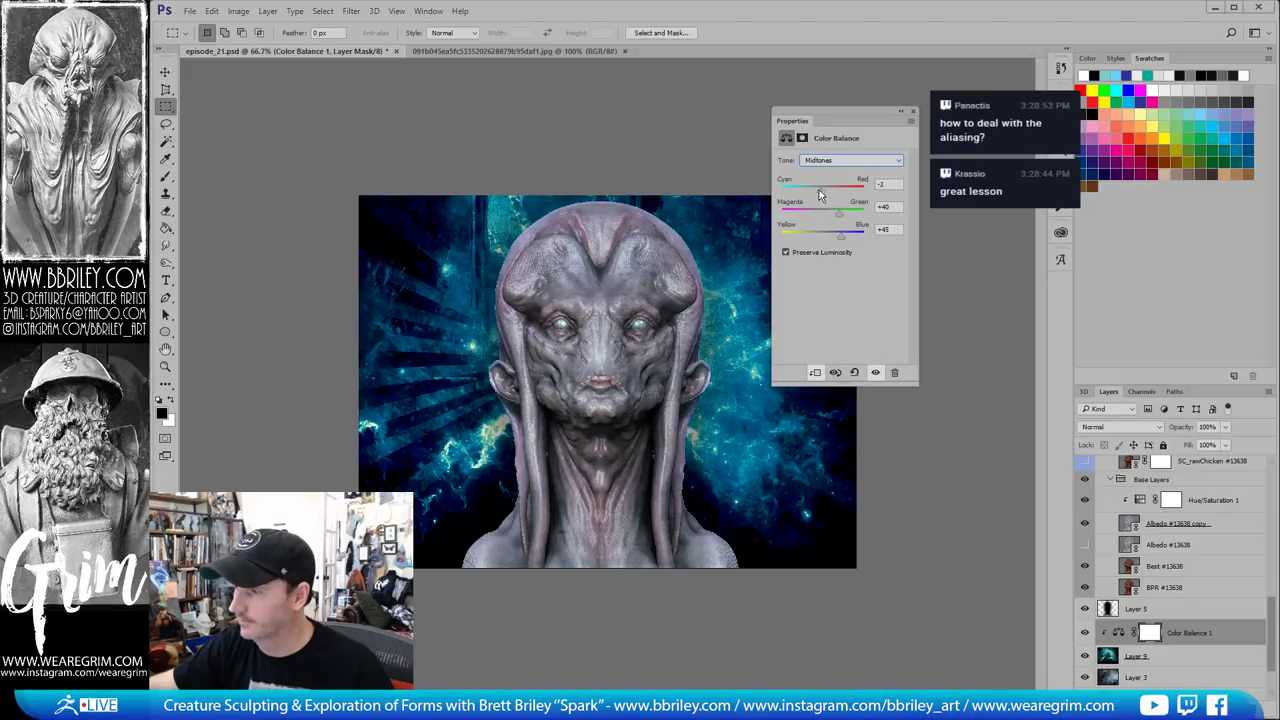
Set the Color Balance highlights to about +26 red, +34 green and +32 blue, and close the adjustment's settings
{"action": "left_click", "coordinate": [828, 161]}
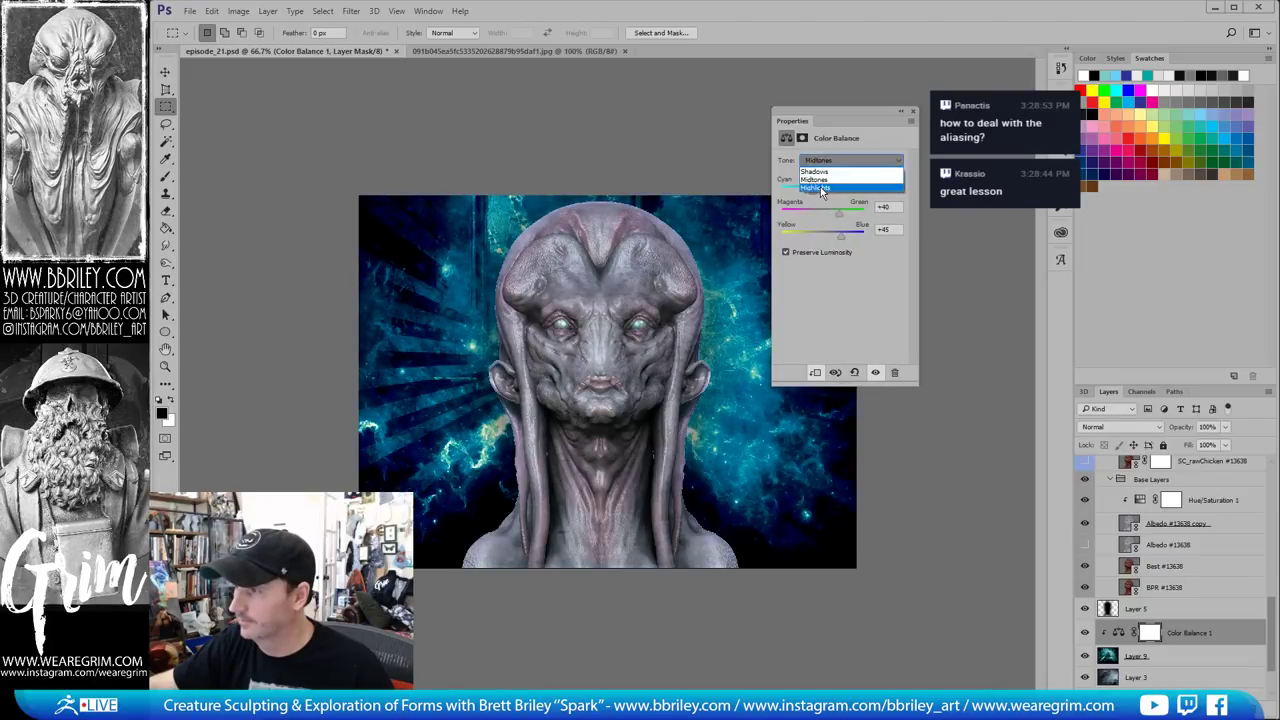
{"action": "left_click", "coordinate": [826, 190]}
{"action": "left_click_drag", "start_coordinate": [824, 233], "coordinate": [828, 192]}
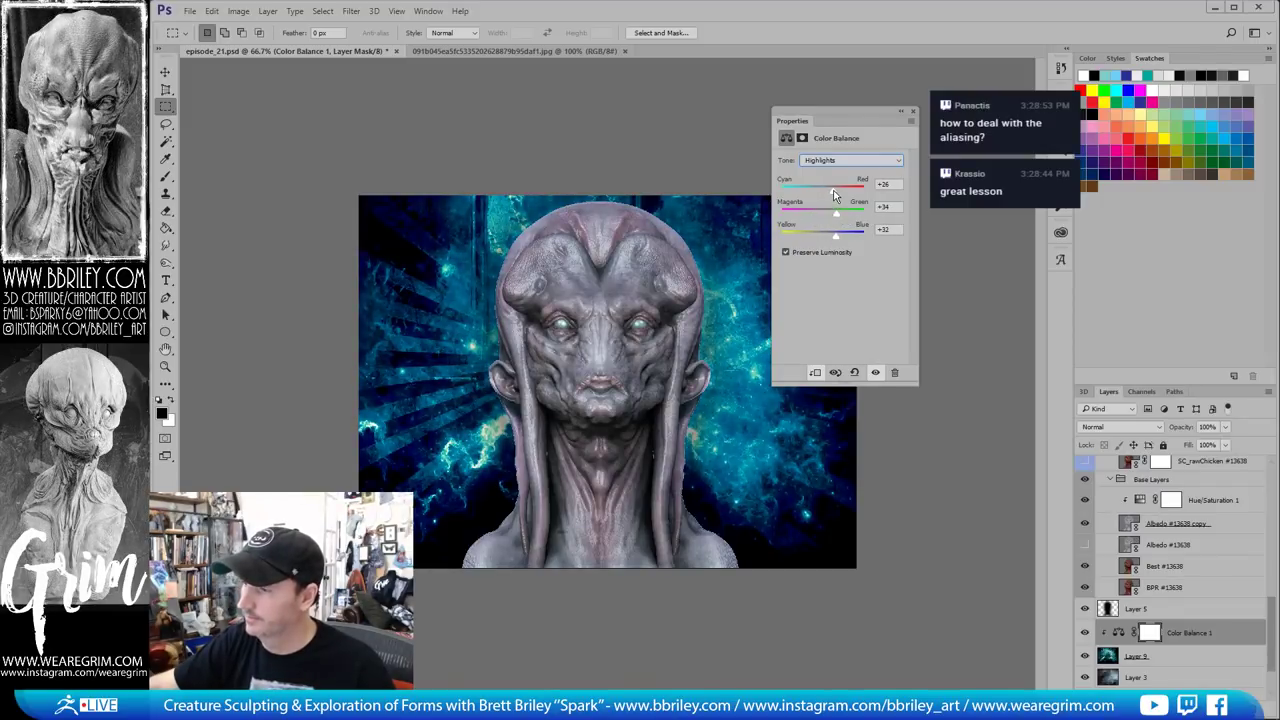
{"action": "left_click", "coordinate": [911, 113]}
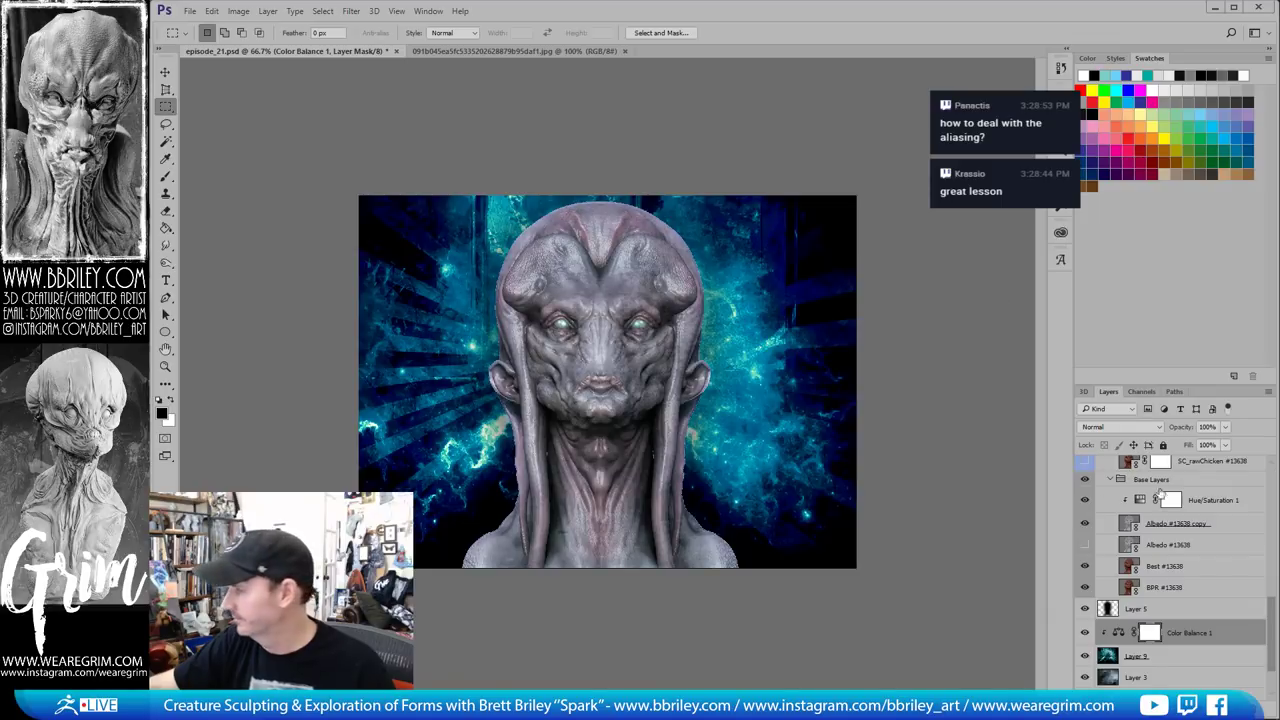
Reduce the nebula layer's fill to 45% so it blends with the textured background beneath it
{"action": "left_click", "coordinate": [1225, 445]}
{"action": "left_click_drag", "start_coordinate": [1190, 463], "coordinate": [1228, 463]}
{"action": "left_click", "coordinate": [1172, 658]}
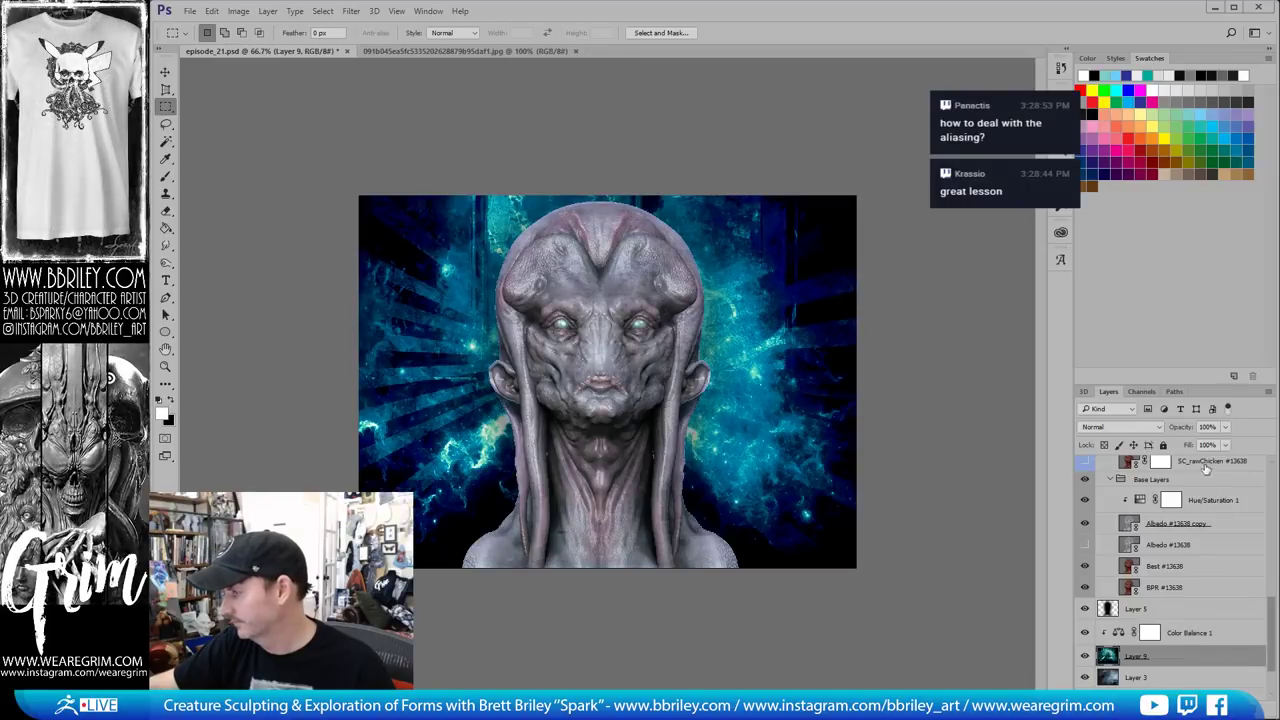
{"action": "left_click", "coordinate": [1225, 446]}
{"action": "left_click_drag", "start_coordinate": [1188, 463], "coordinate": [1192, 460]}
{"action": "key", "text": "z"}
{"action": "left_click", "coordinate": [718, 394], "text": "alt"}
{"action": "left_click", "coordinate": [630, 382]}
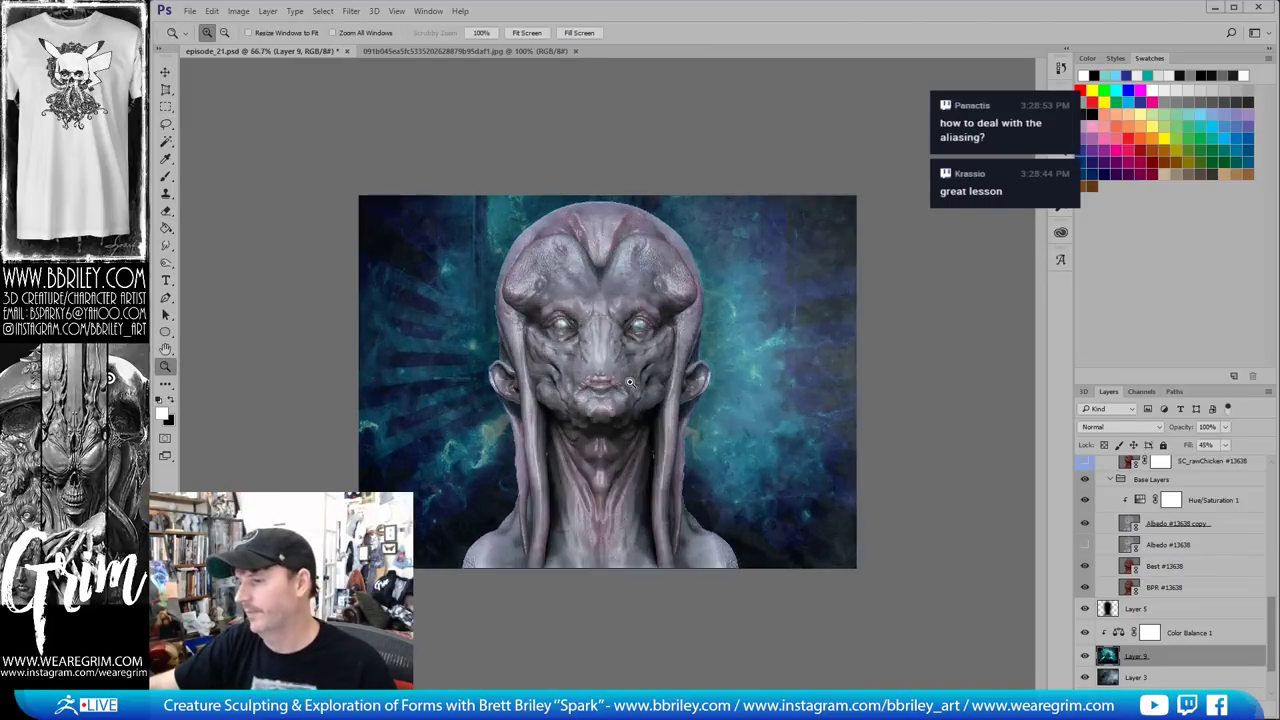
{"action": "left_click", "coordinate": [630, 382]}
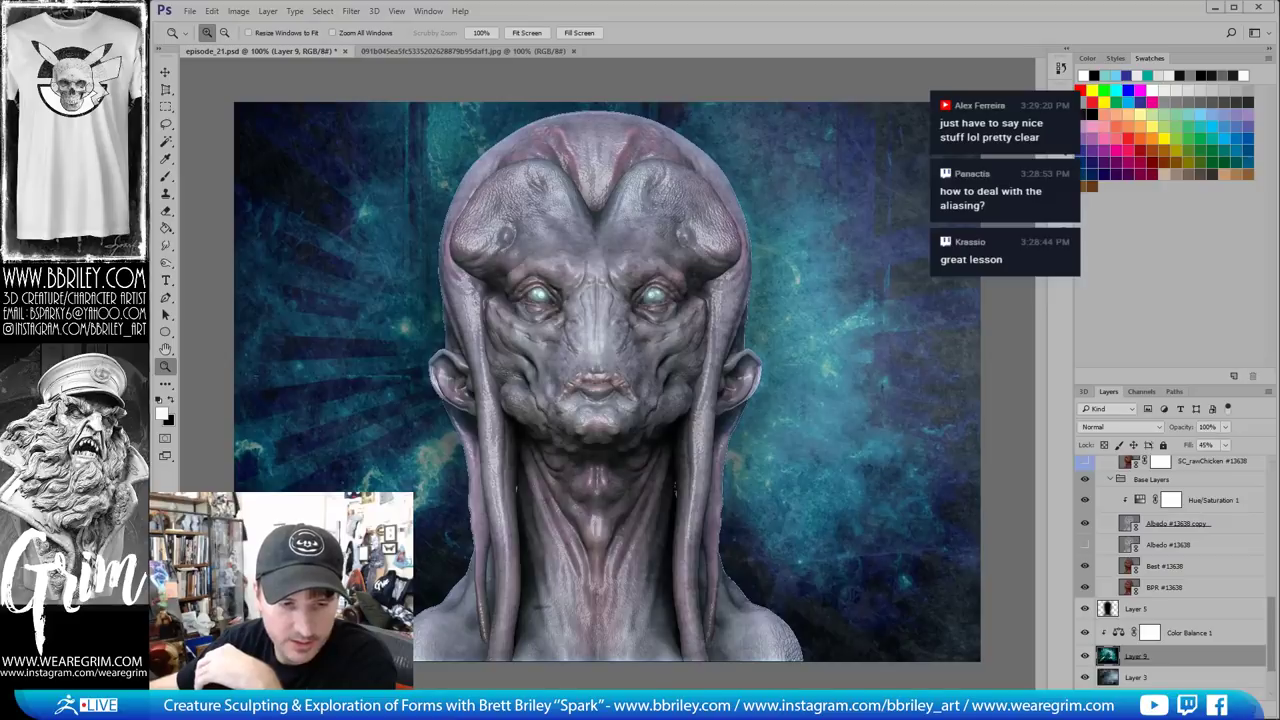
Switch to ZBrush, apply the mr_skin_blinMaterial material to the alien bust and reframe it from the front
{"action": "key", "text": "alt+Tab"}
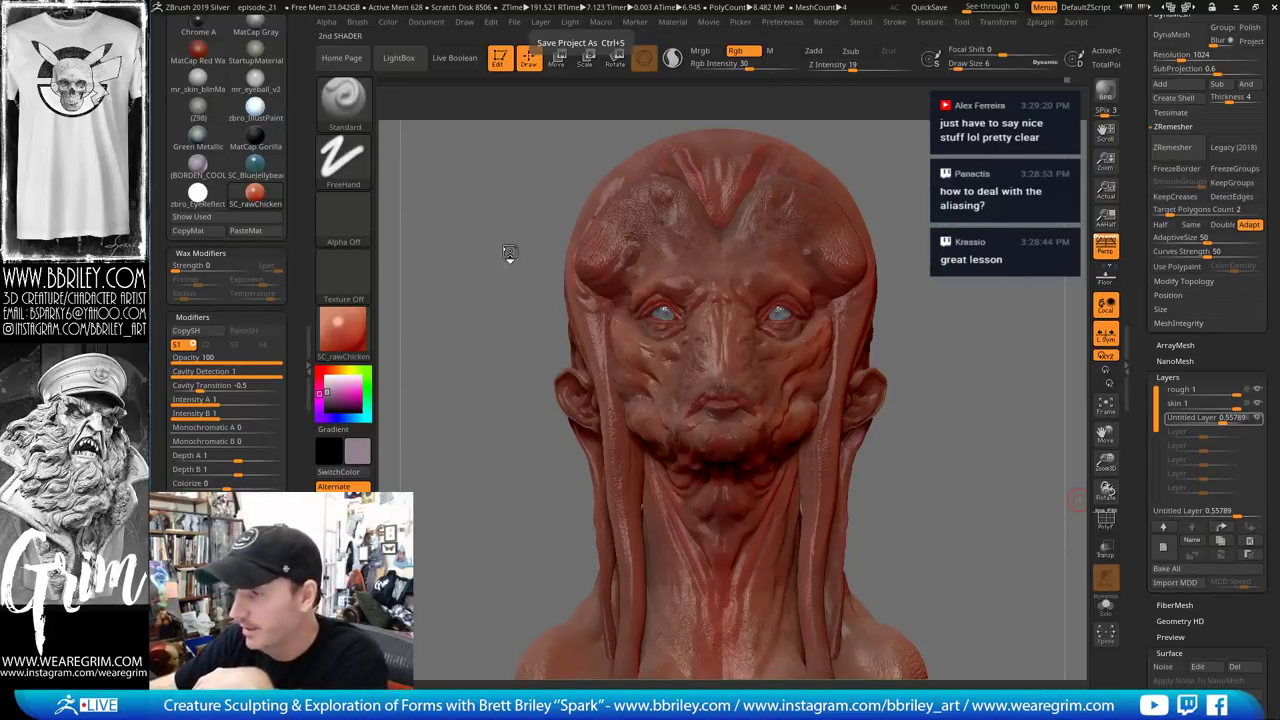
{"action": "left_click", "coordinate": [510, 251]}
{"action": "left_click_drag", "start_coordinate": [520, 244], "coordinate": [516, 251]}
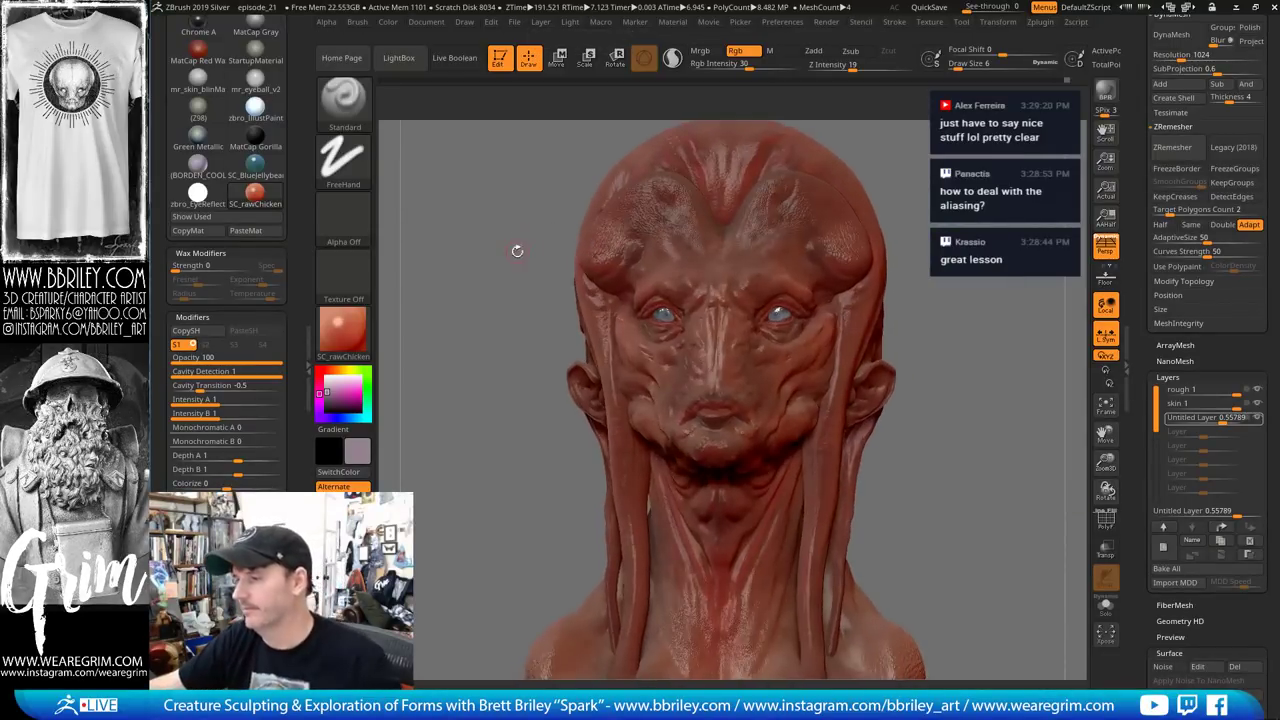
{"action": "key", "text": "m"}
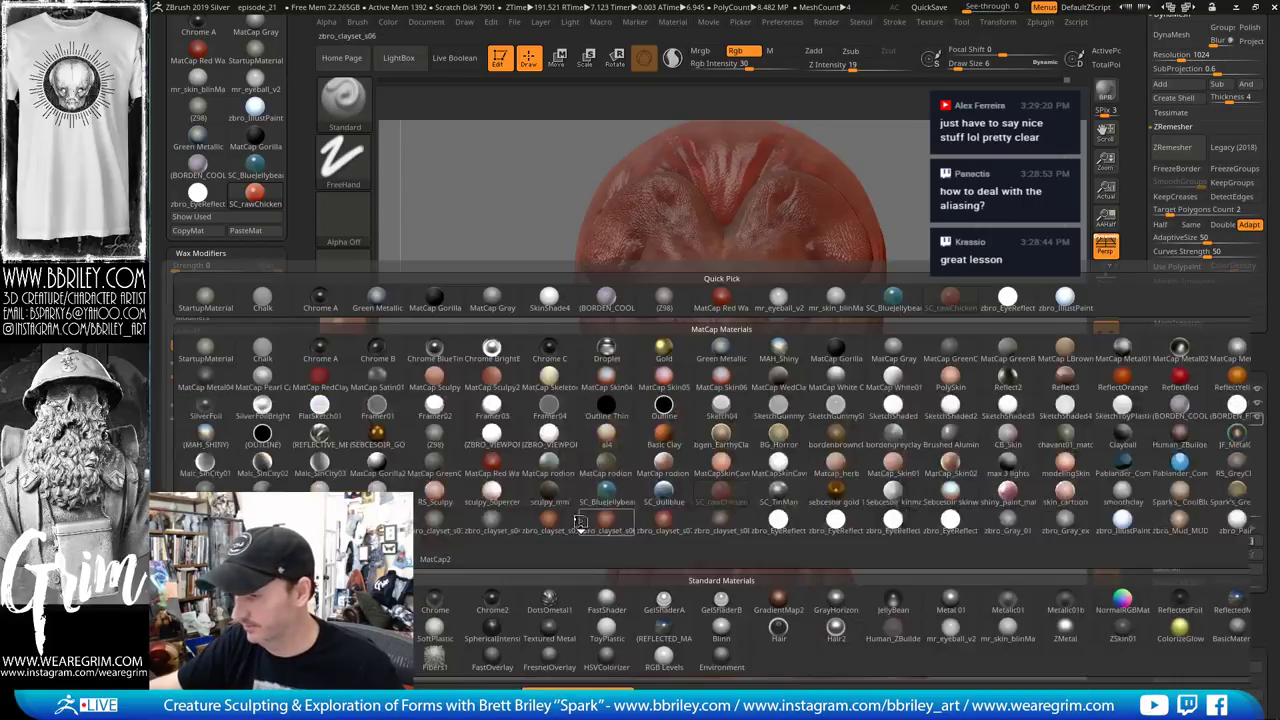
{"action": "left_click", "coordinate": [1005, 630]}
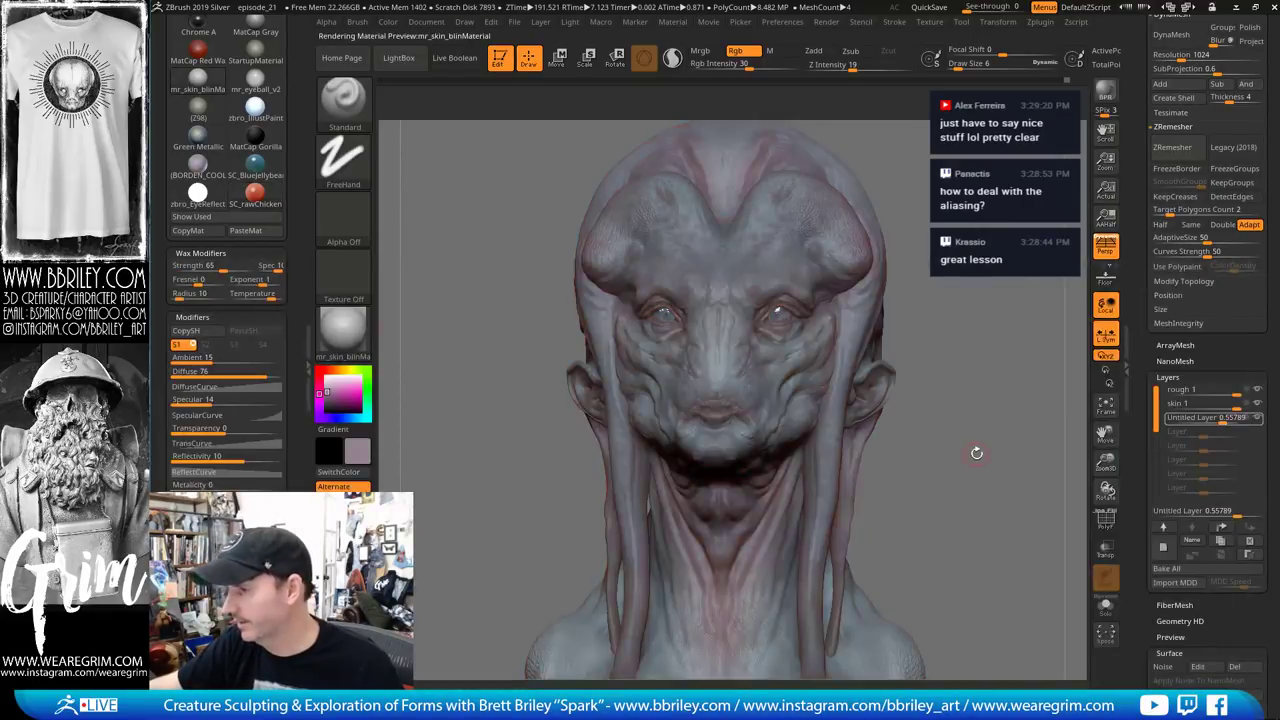
{"action": "left_click_drag", "start_coordinate": [966, 403], "coordinate": [971, 429]}
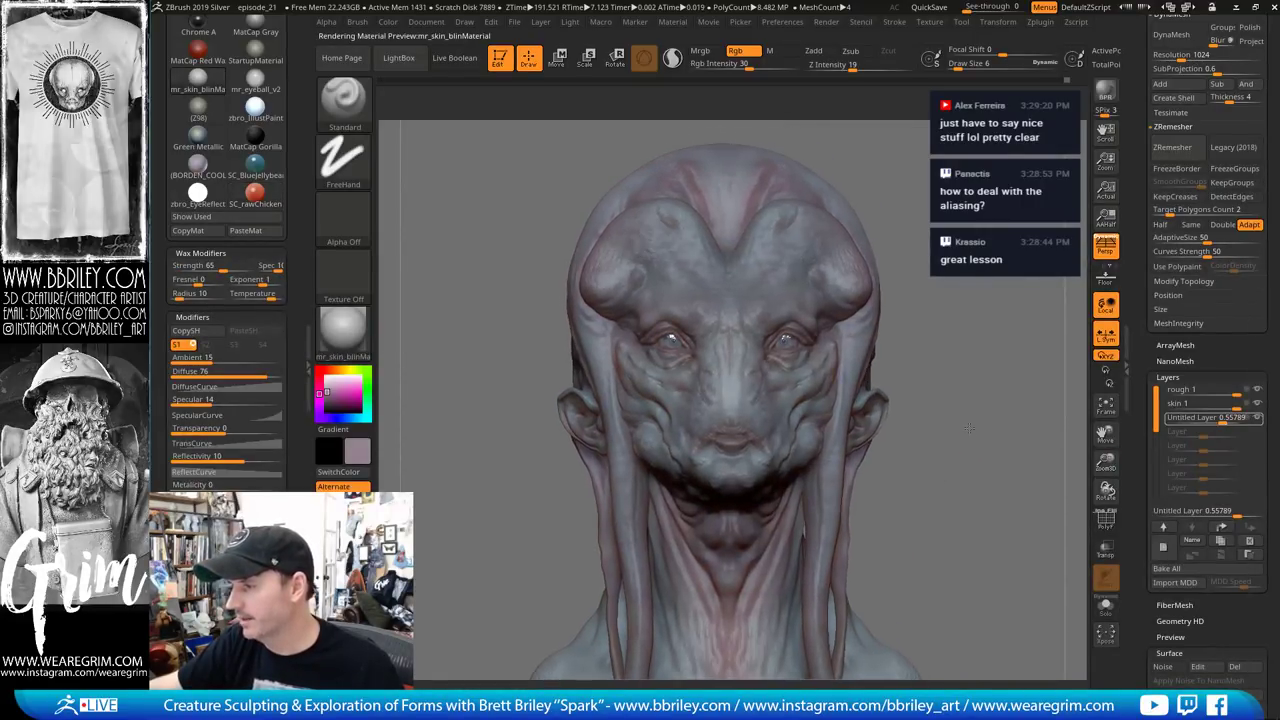
Review the document size and the BPR render settings, including the shadow, subsurface scattering and filter options
{"action": "left_click", "coordinate": [426, 22]}
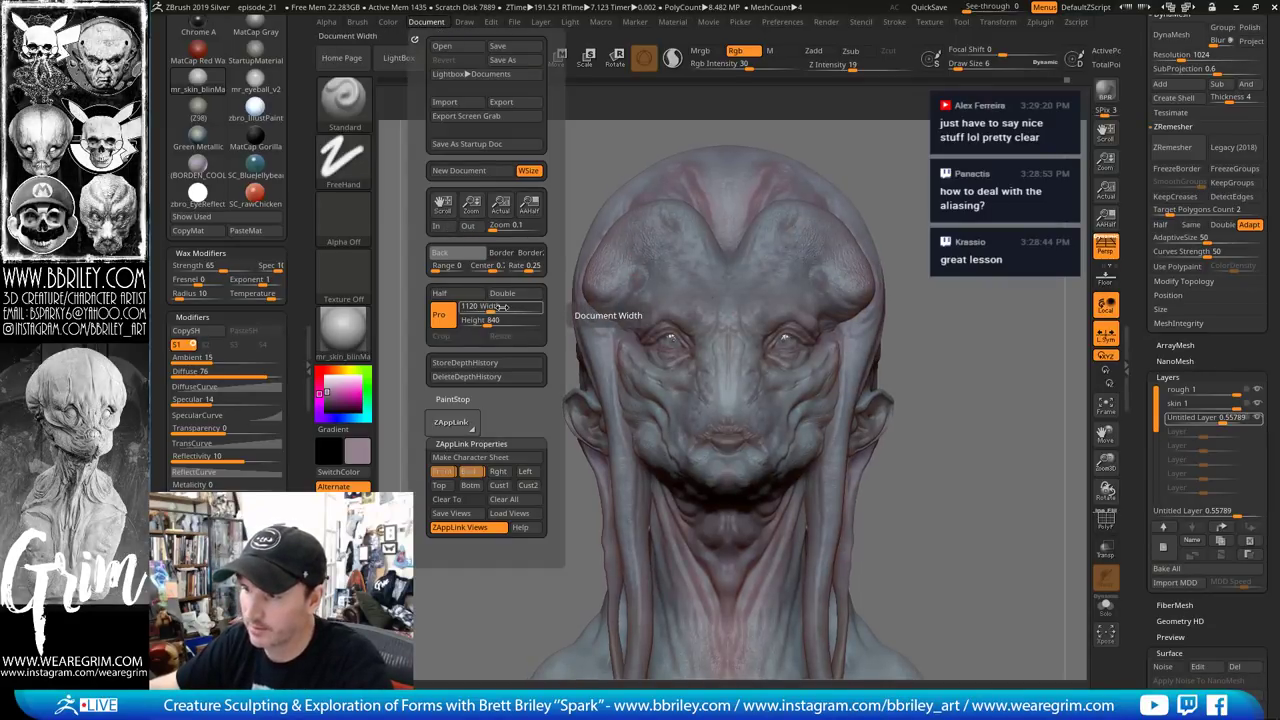
{"action": "left_click", "coordinate": [826, 22]}
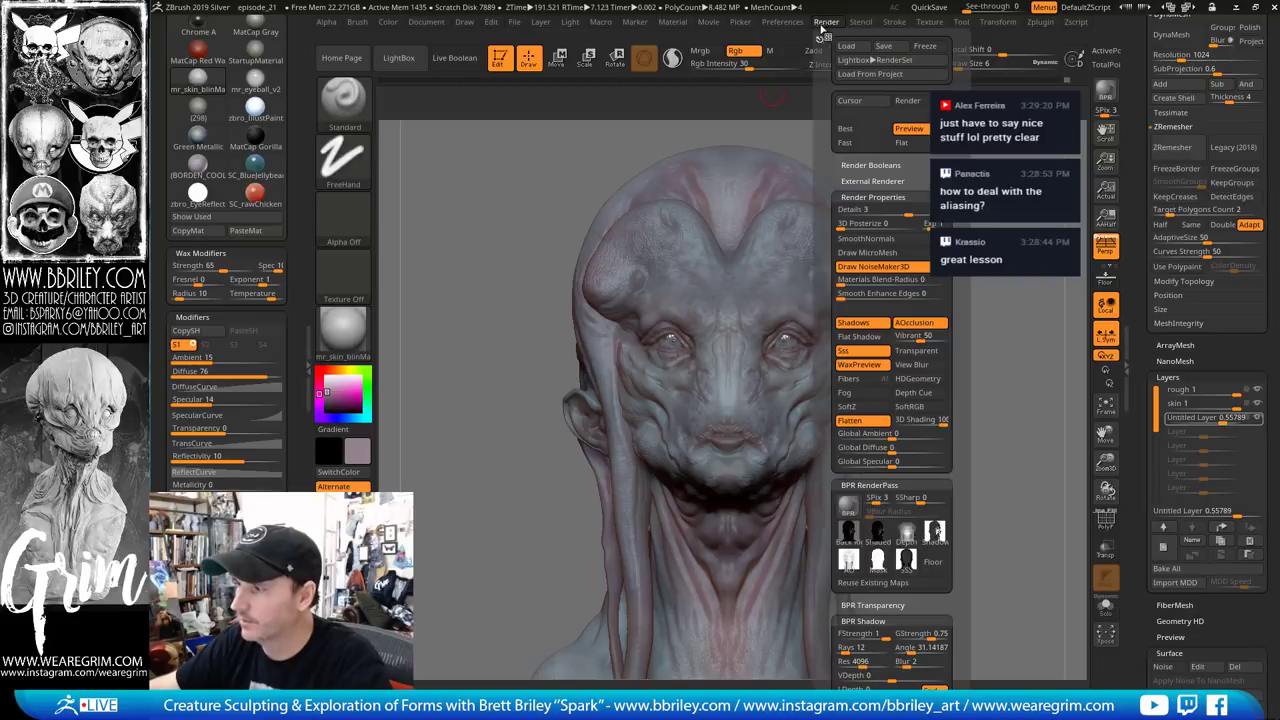
{"action": "scroll", "coordinate": [821, 366], "scroll_direction": "down", "scroll_amount": 5}
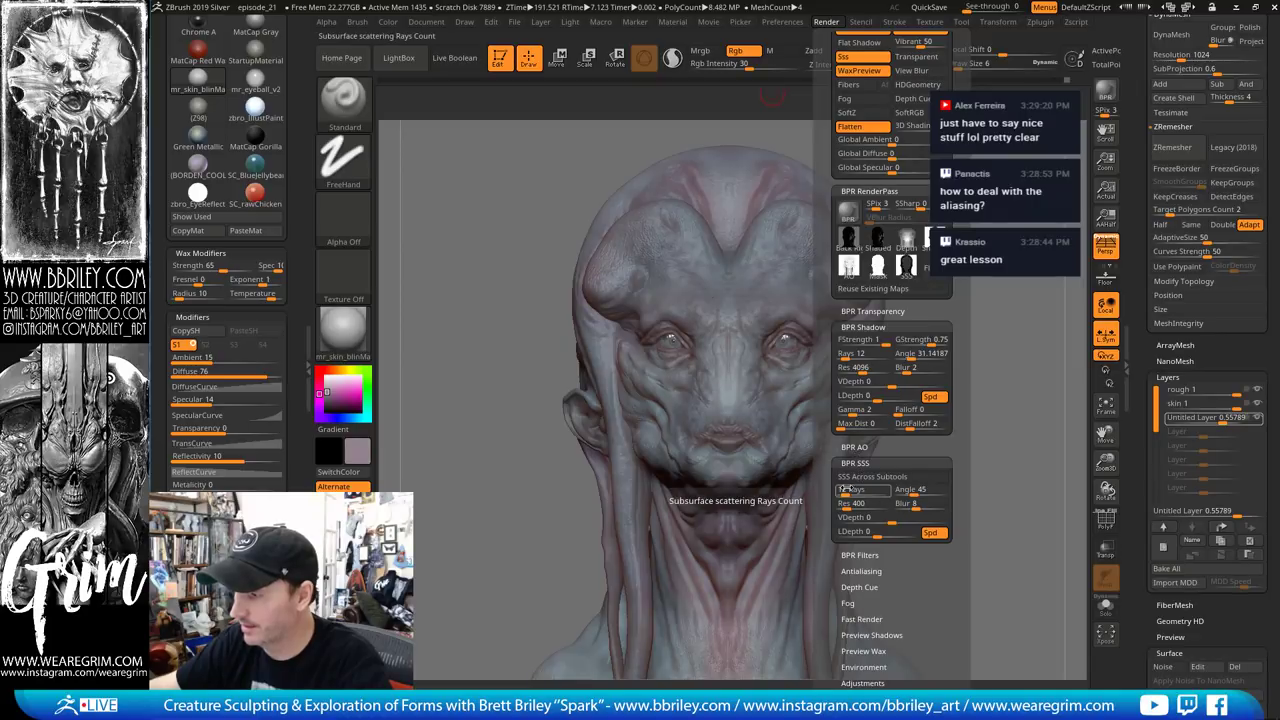
{"action": "scroll", "coordinate": [821, 449], "scroll_direction": "down", "scroll_amount": 3}
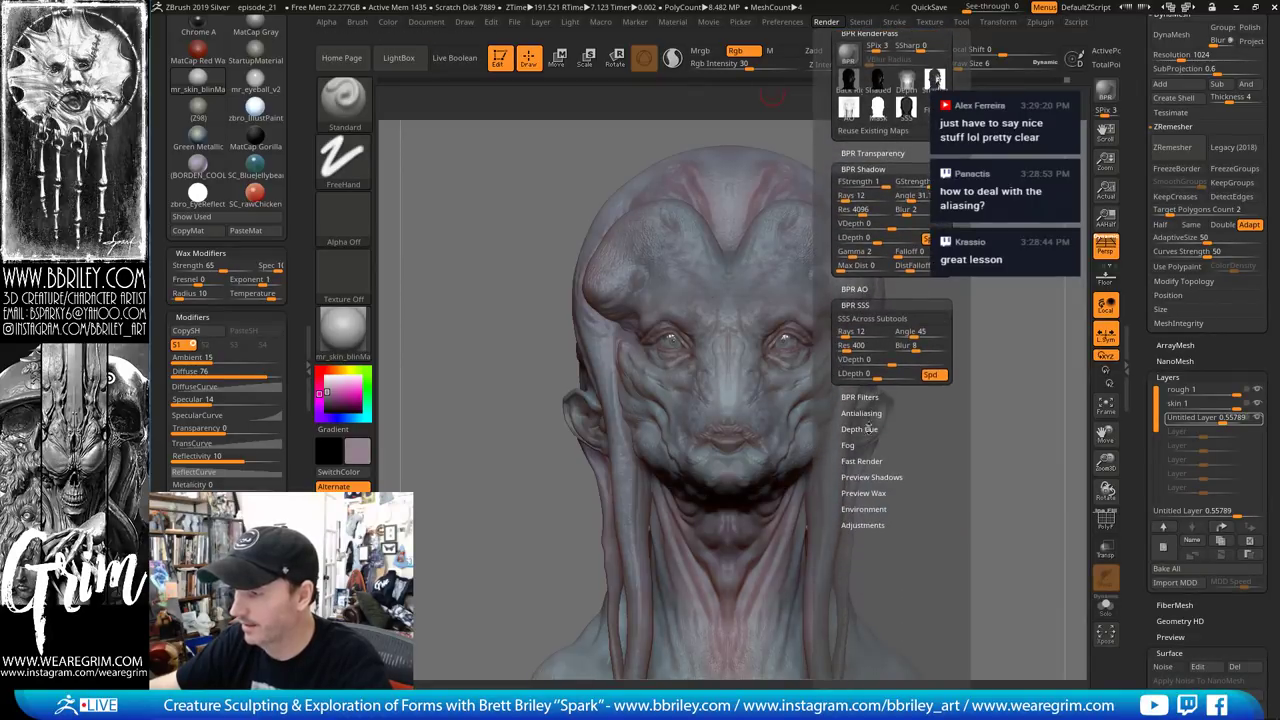
{"action": "left_click", "coordinate": [863, 398]}
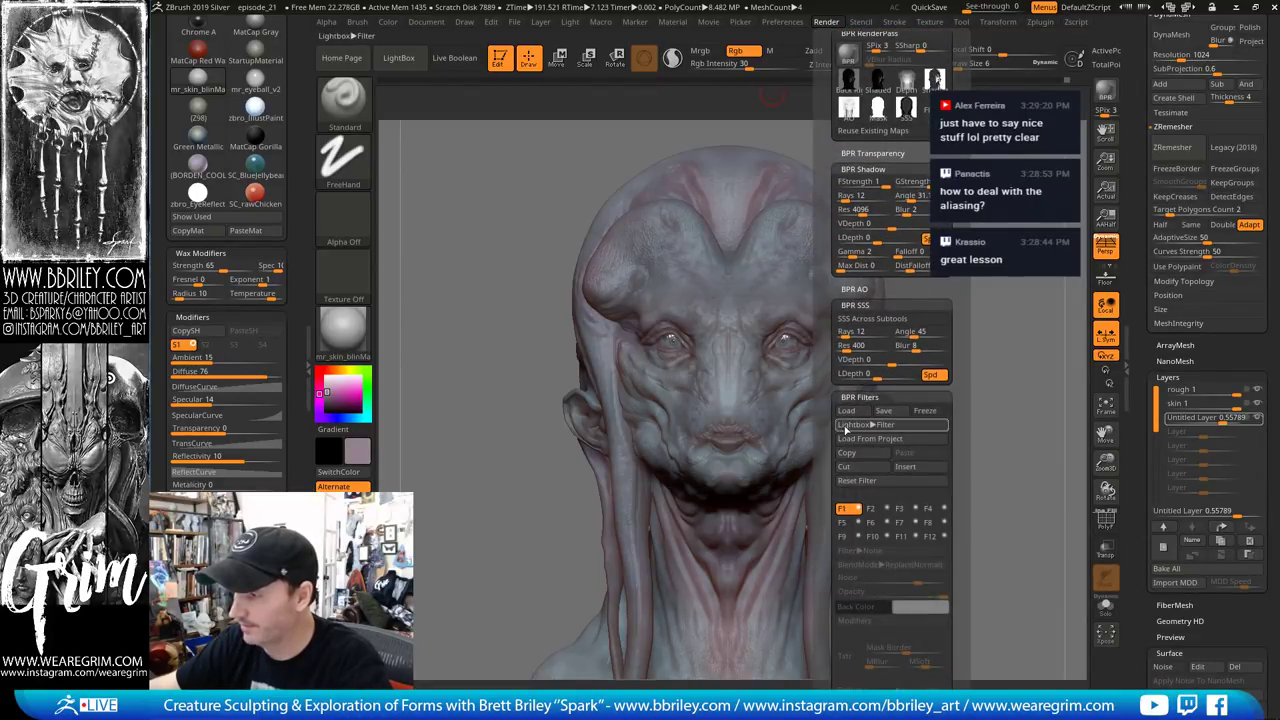
{"action": "left_click", "coordinate": [859, 397]}
{"action": "left_click_drag", "start_coordinate": [827, 428], "coordinate": [828, 566]}
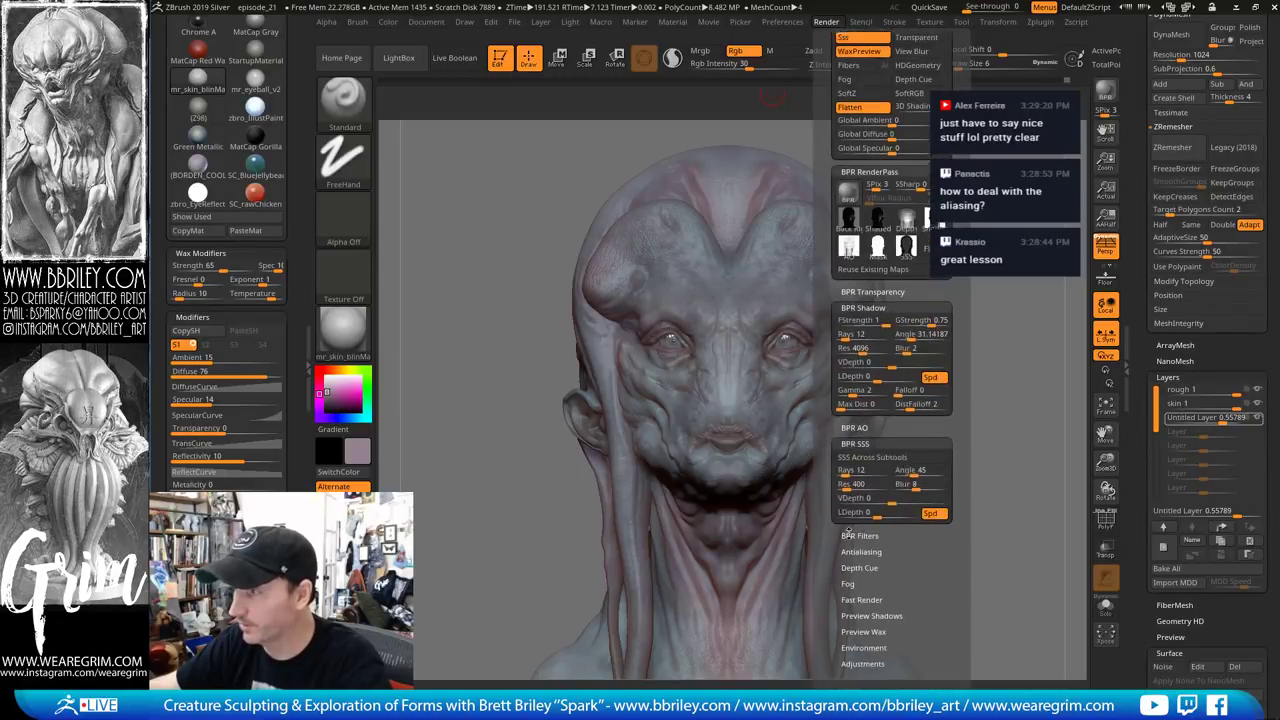
{"action": "left_click_drag", "start_coordinate": [830, 336], "coordinate": [833, 515]}
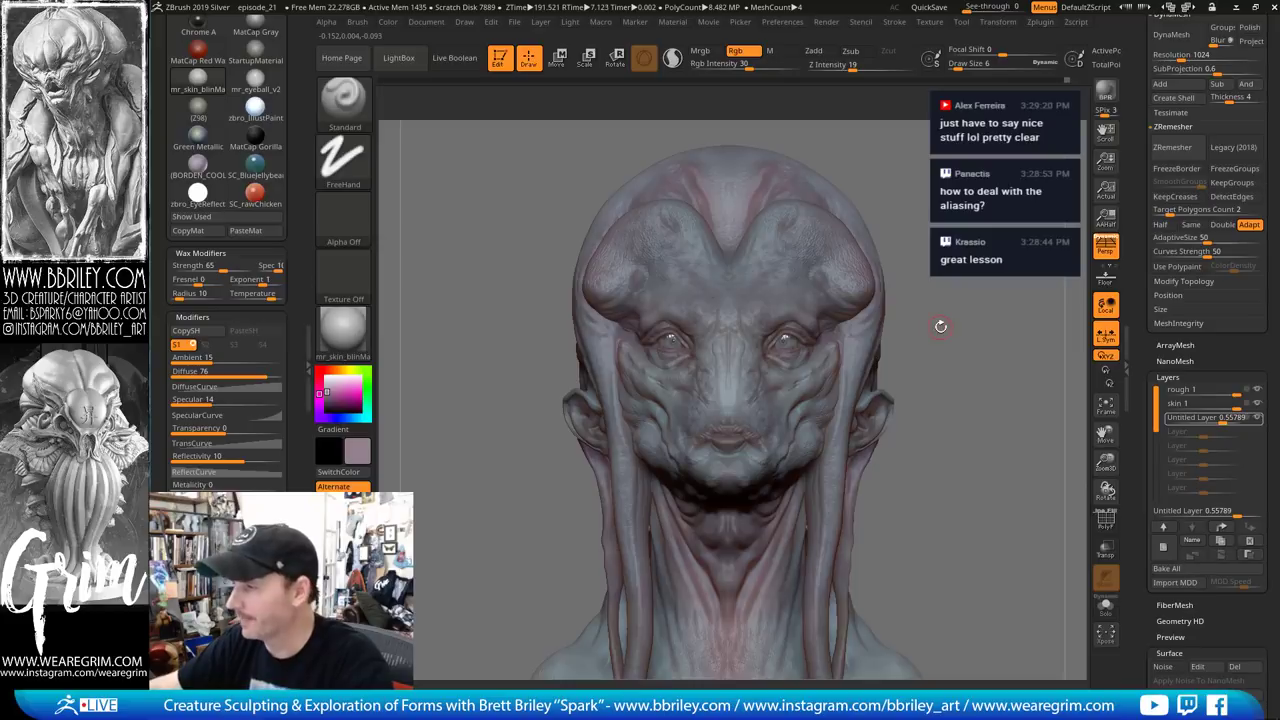
Stamp a snapshot of the front-facing bust on the zoomed-out canvas, place a smaller turned view beside it and collapse the material tray
{"action": "left_click_drag", "start_coordinate": [956, 350], "coordinate": [884, 319], "text": "alt"}
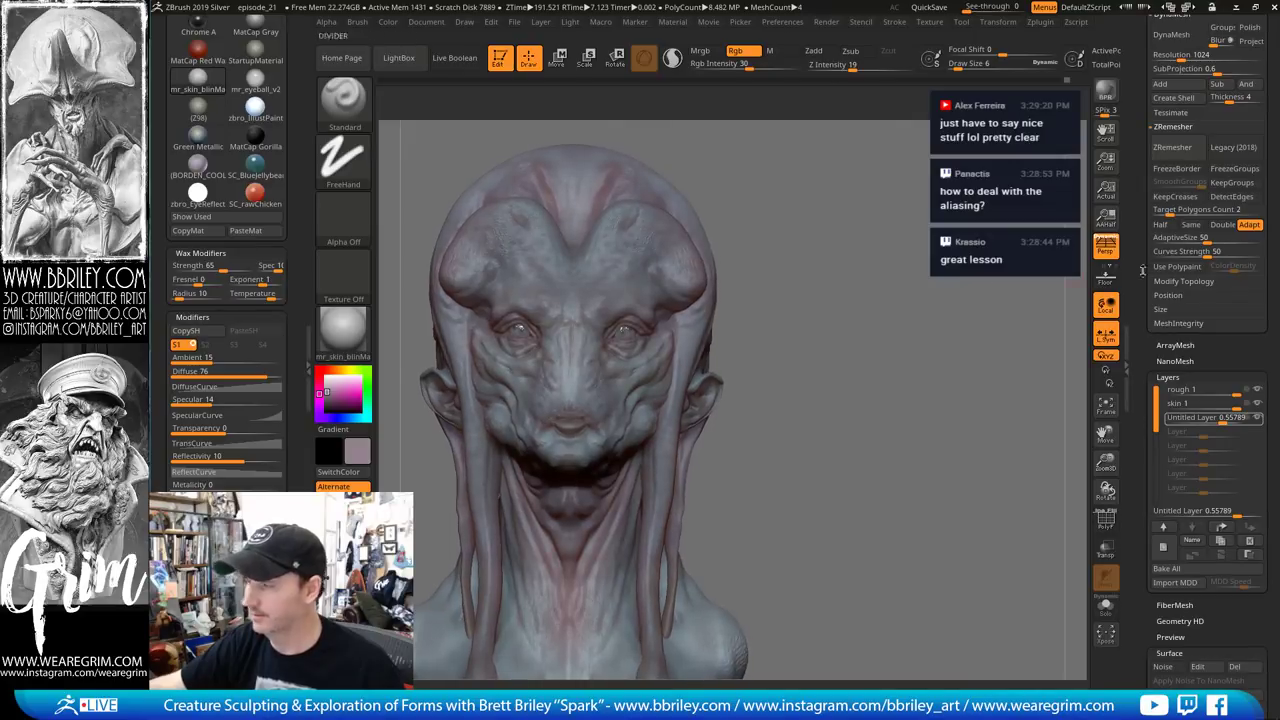
{"action": "left_click_drag", "start_coordinate": [1106, 162], "coordinate": [1105, 158]}
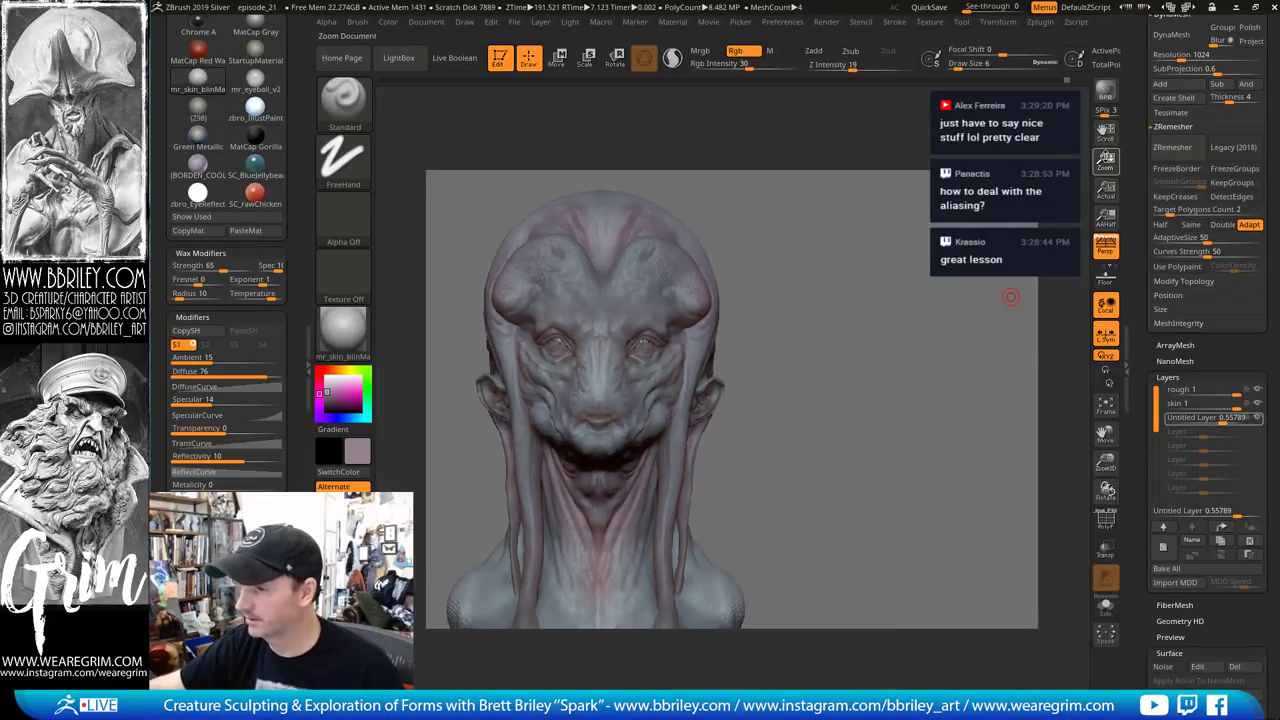
{"action": "mouse_move", "coordinate": [898, 405]}
{"action": "left_mouse_down"}
{"action": "mouse_move", "coordinate": [948, 428]}
{"action": "mouse_move", "coordinate": [966, 400]}
{"action": "mouse_move", "coordinate": [1049, 477]}
{"action": "mouse_move", "coordinate": [1014, 437]}
{"action": "mouse_move", "coordinate": [1026, 440]}
{"action": "mouse_move", "coordinate": [1011, 448]}
{"action": "mouse_move", "coordinate": [1023, 437]}
{"action": "left_mouse_up"}
{"action": "key", "text": "shift+s"}
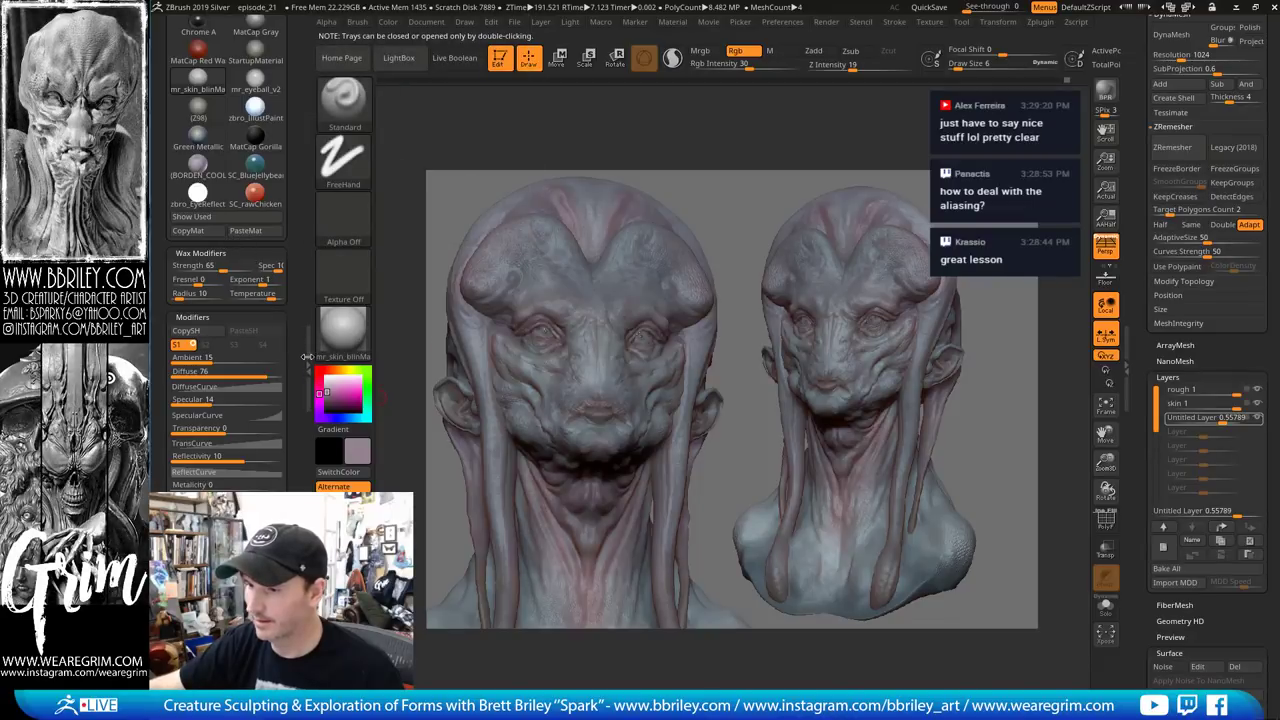
{"action": "double_click", "coordinate": [307, 356]}
{"action": "left_click_drag", "start_coordinate": [924, 383], "coordinate": [934, 380]}
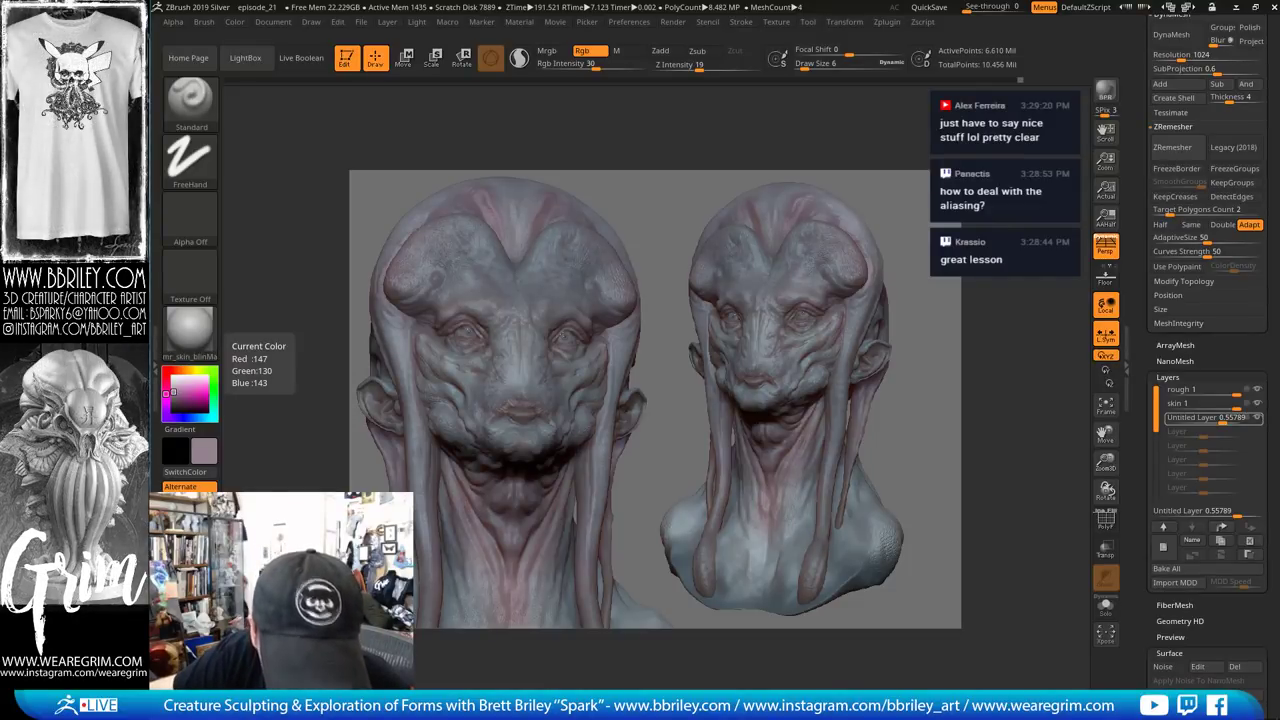
Switch to Photoshop, save and close episode_21.psd, and quit the program
{"action": "key", "text": "alt+Tab"}
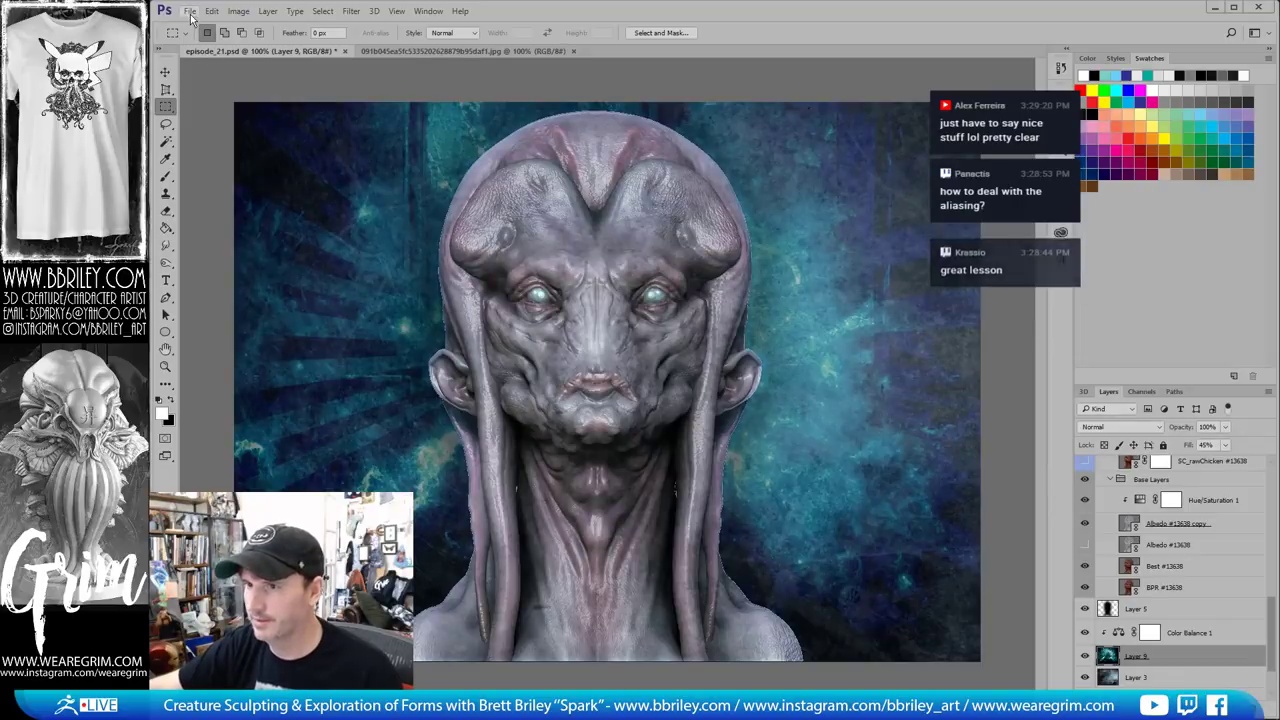
{"action": "left_click", "coordinate": [189, 11]}
{"action": "left_click", "coordinate": [221, 147]}
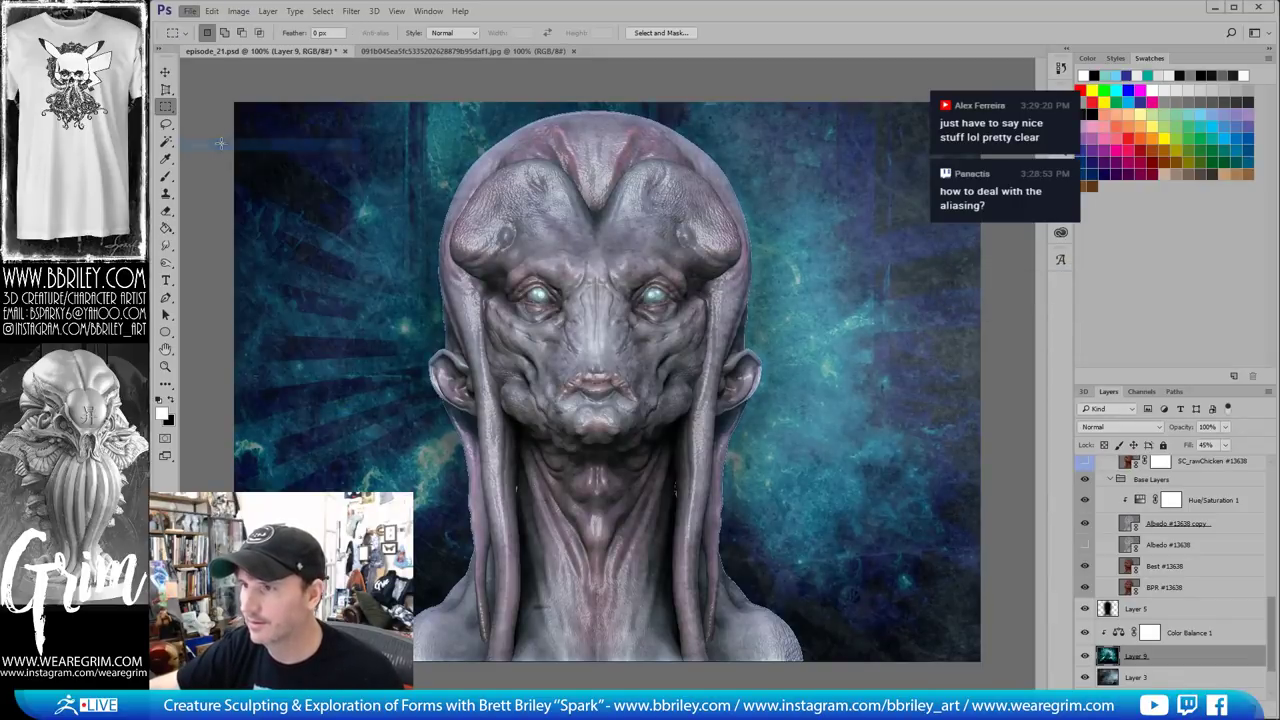
{"action": "left_click", "coordinate": [338, 51]}
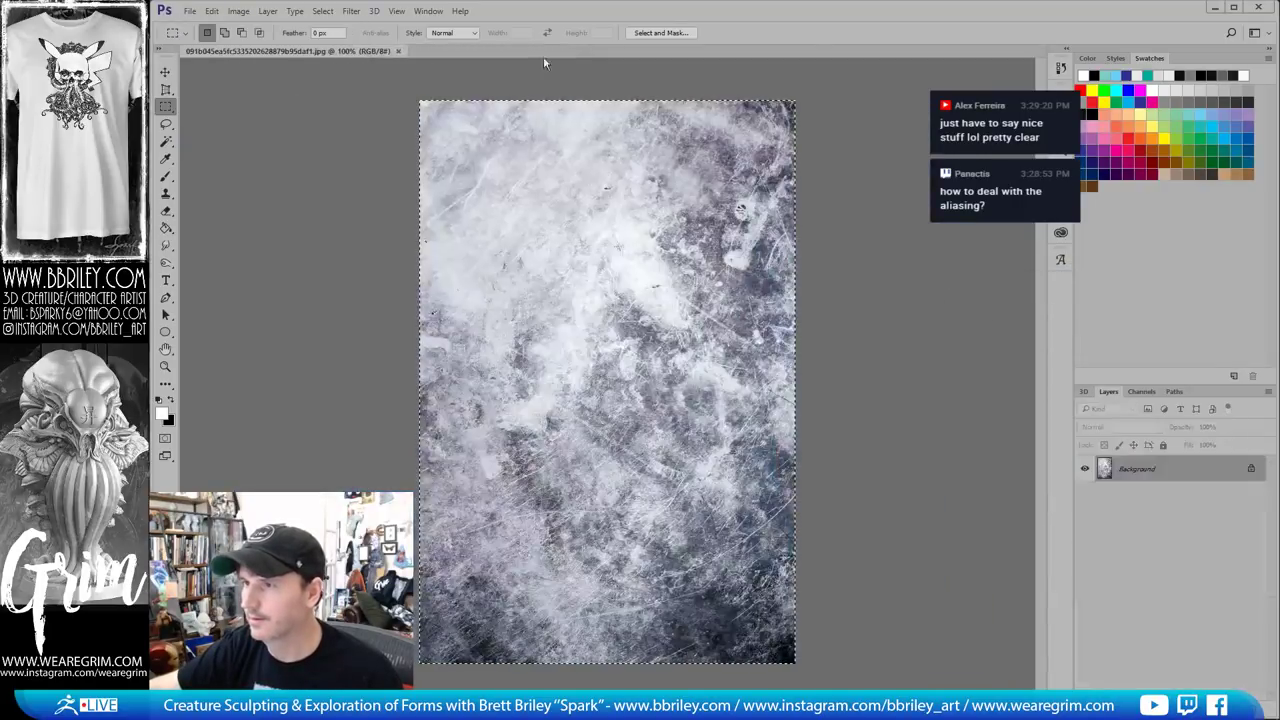
{"action": "left_click", "coordinate": [1255, 8]}
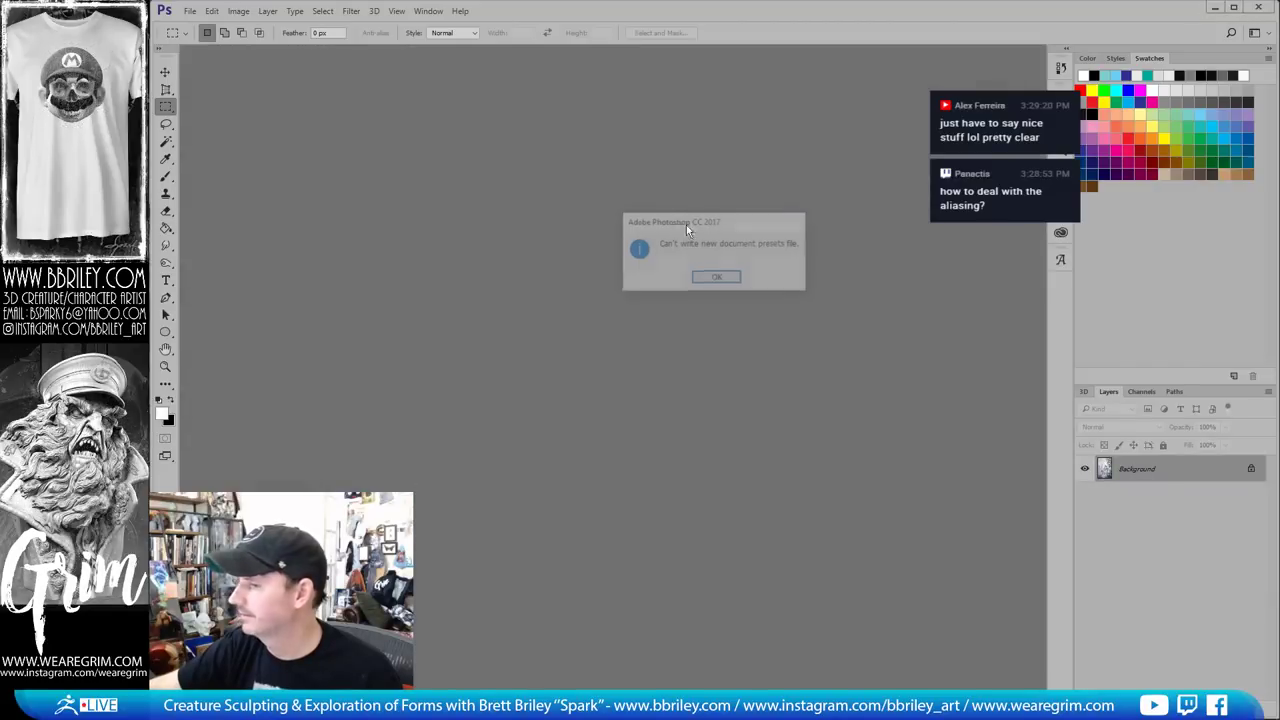
{"action": "left_click", "coordinate": [710, 277]}
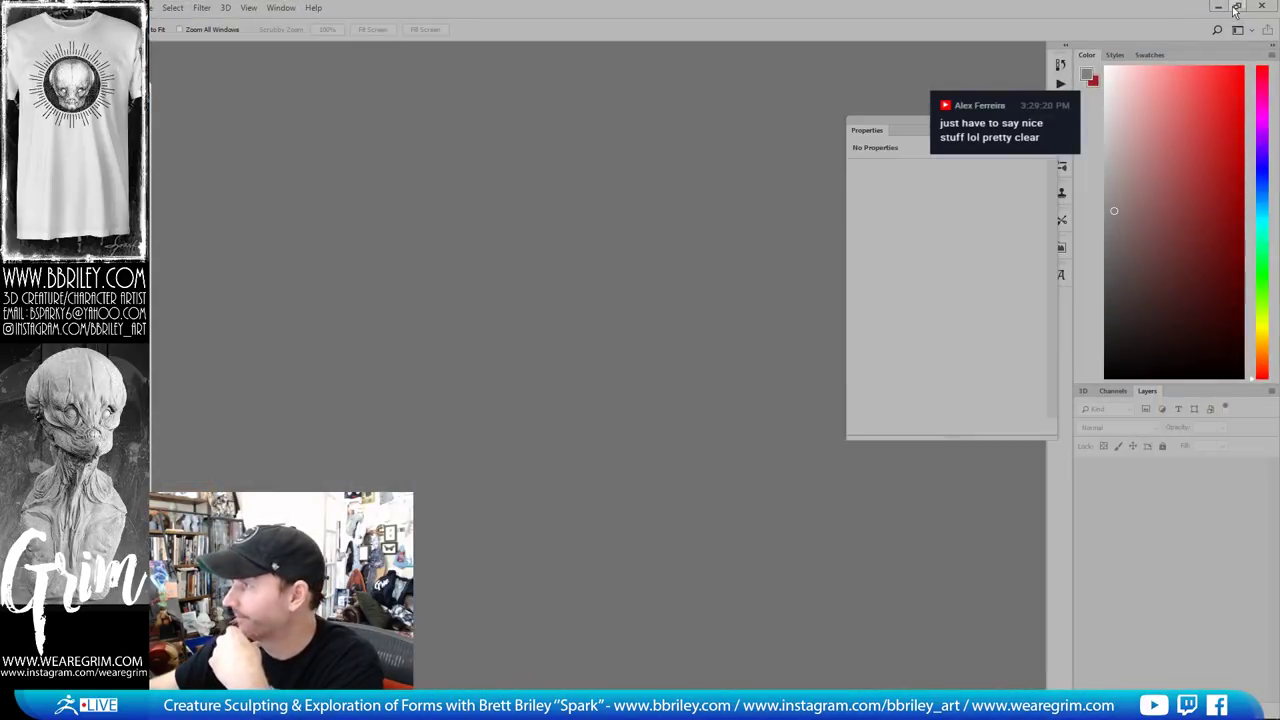
Restore the newly launched Photoshop window, then reposition and enlarge it to fill the screen area
{"action": "left_click", "coordinate": [1237, 6]}
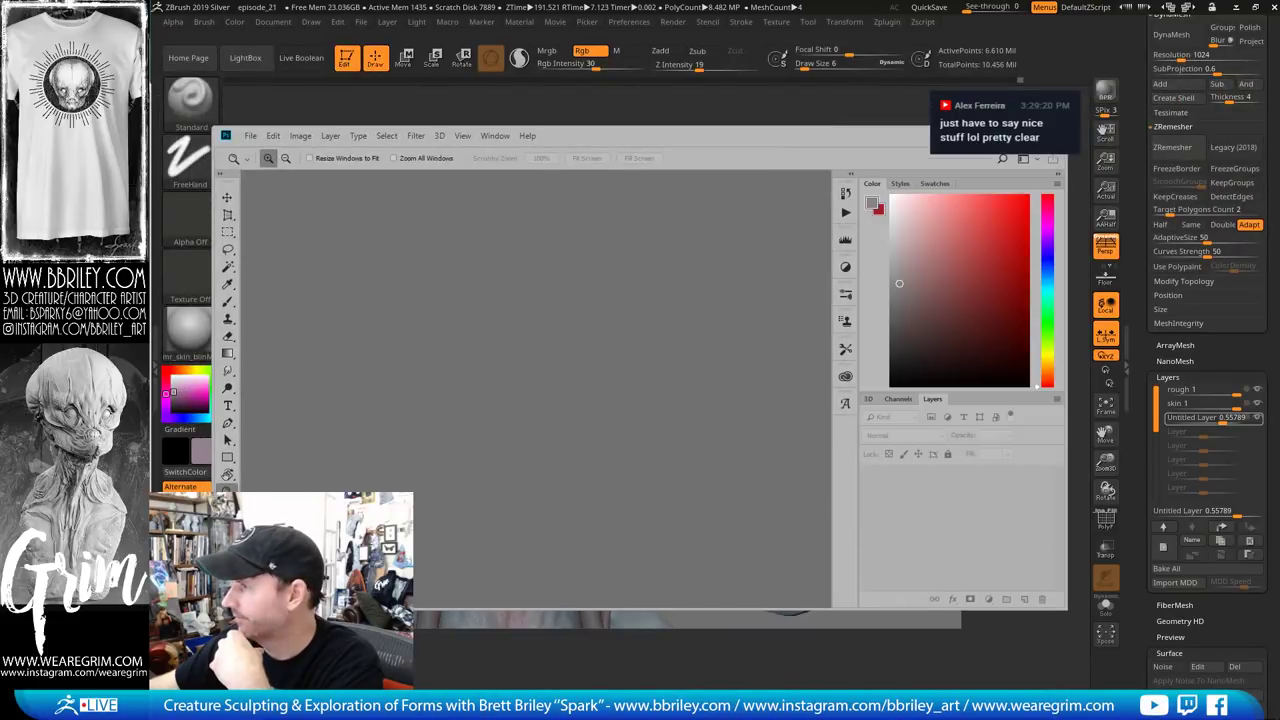
{"action": "left_click_drag", "start_coordinate": [857, 139], "coordinate": [798, 15]}
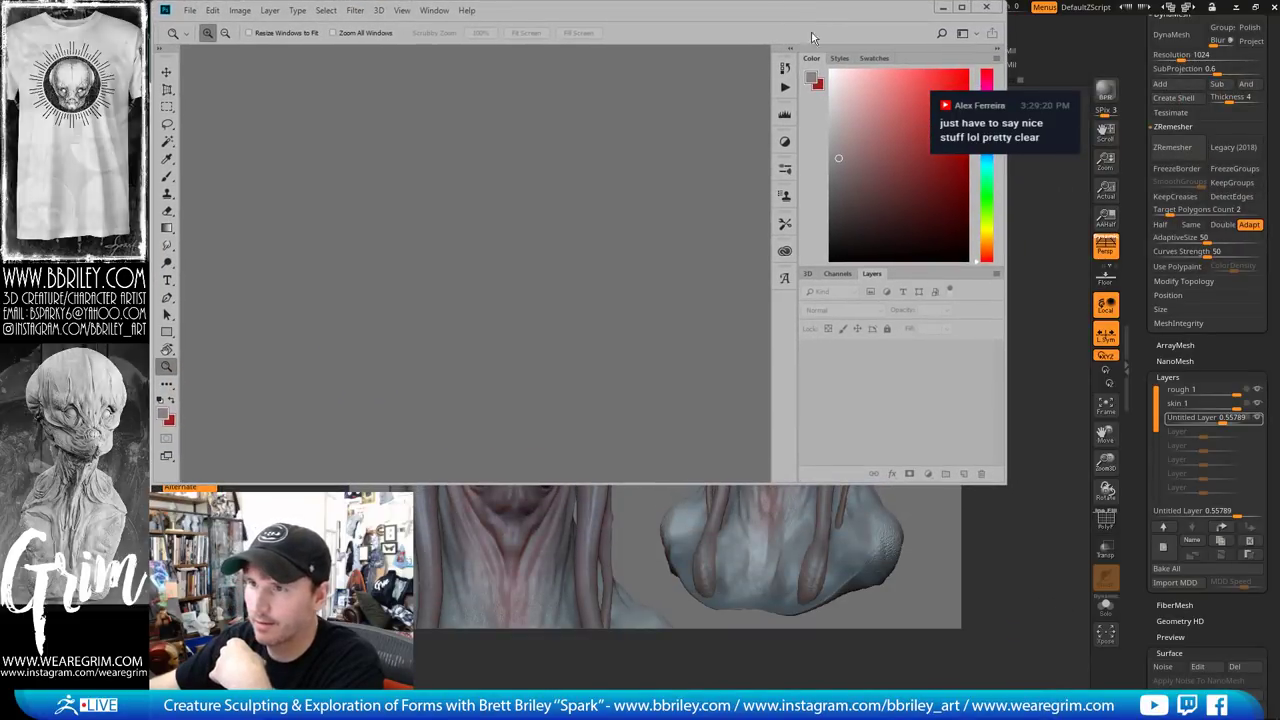
{"action": "left_click_drag", "start_coordinate": [1020, 484], "coordinate": [1270, 690]}
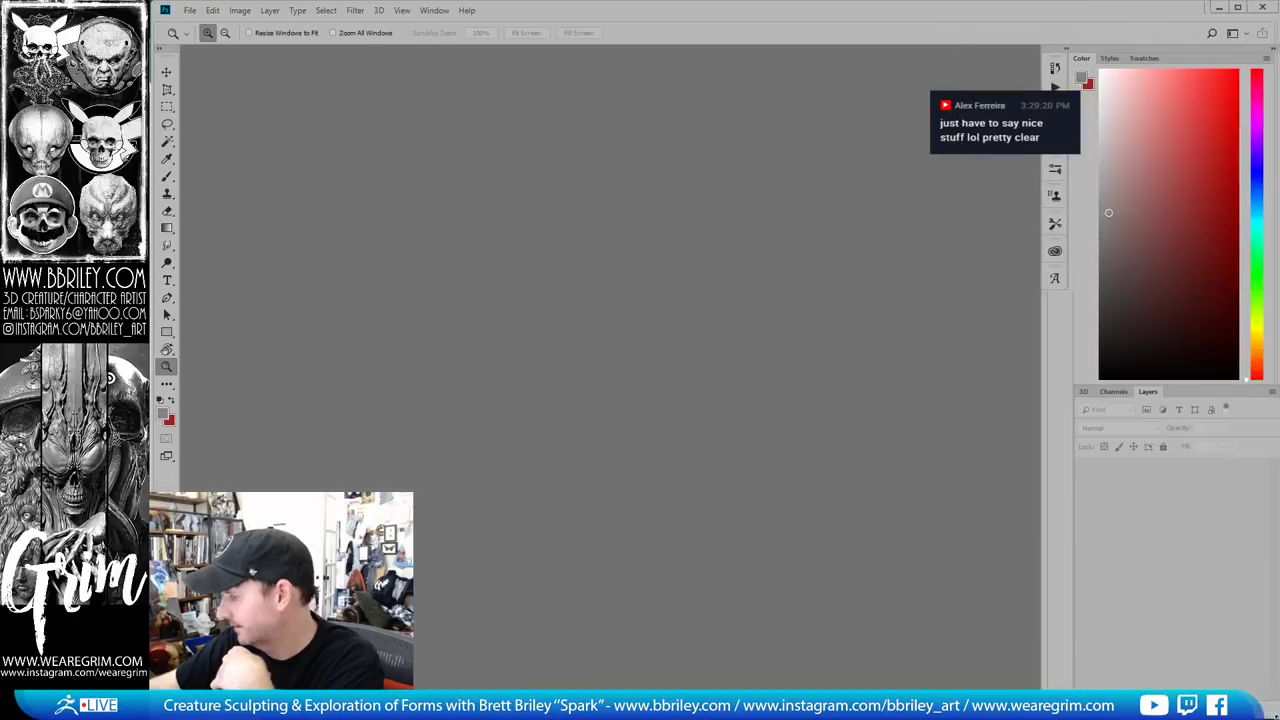
Reopen episode_21.psd in the new Photoshop session
{"action": "left_click", "coordinate": [189, 11]}
{"action": "left_click", "coordinate": [206, 38]}
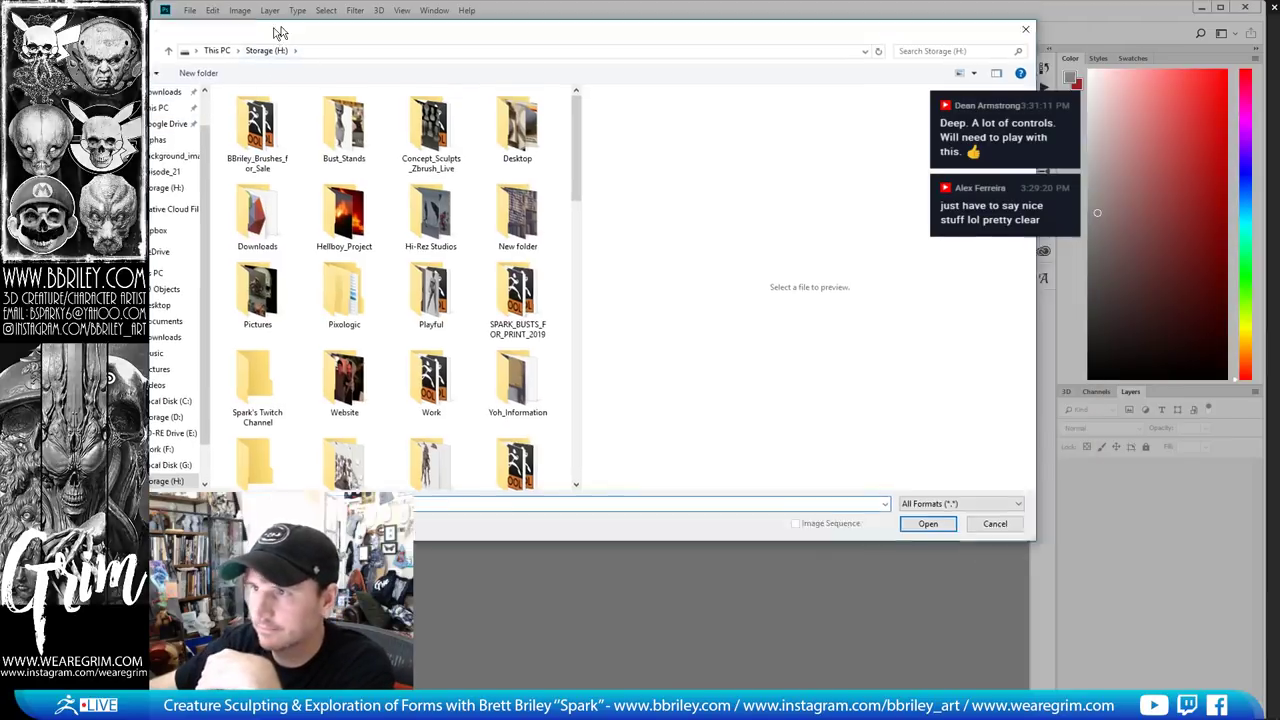
{"action": "key", "text": "Escape"}
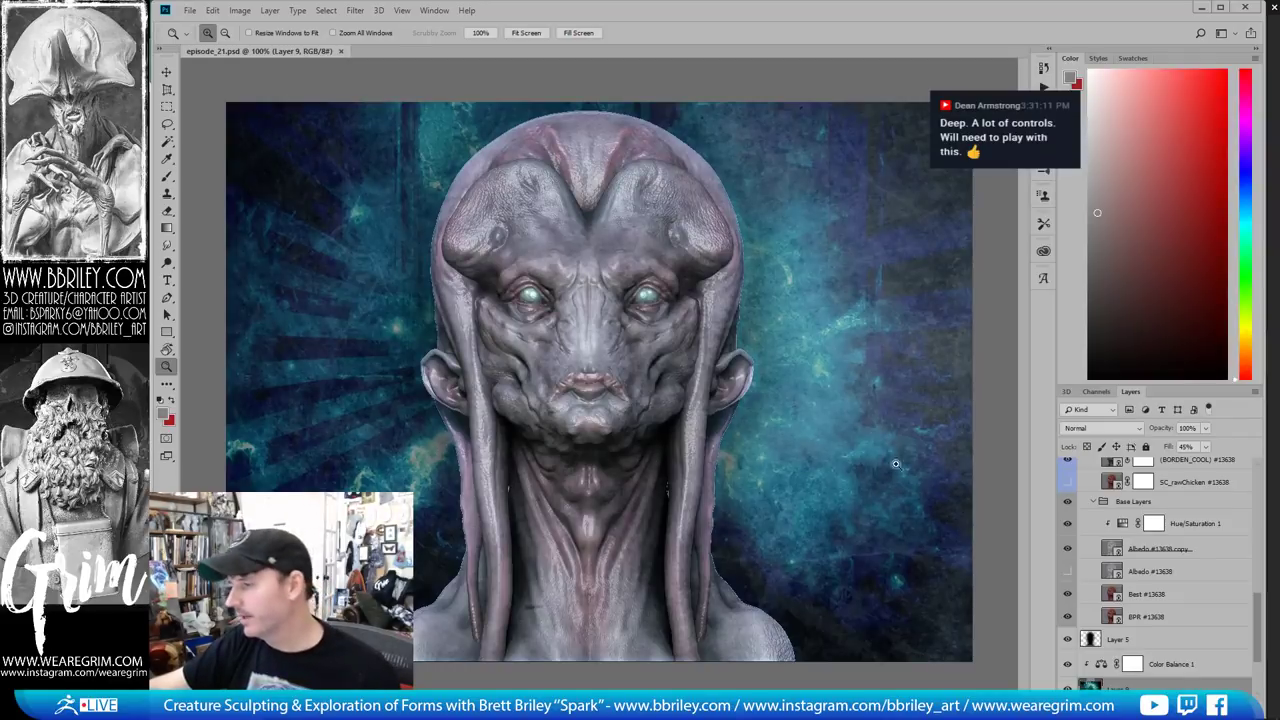
Hide Layer 3 and Layer 1 beneath the nebula, toggling Layer 2 off and on to compare the background
{"action": "scroll", "coordinate": [1108, 632], "scroll_direction": "down", "scroll_amount": 3}
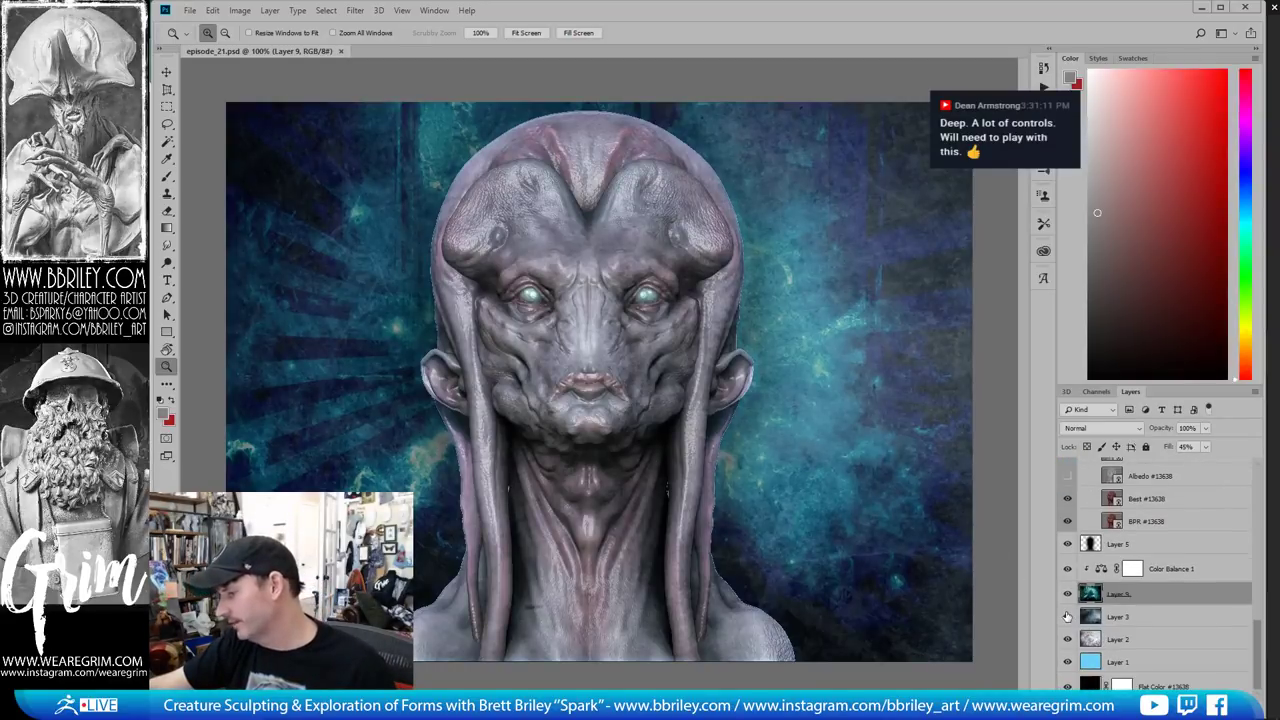
{"action": "left_click", "coordinate": [1067, 616]}
{"action": "left_click", "coordinate": [1065, 641]}
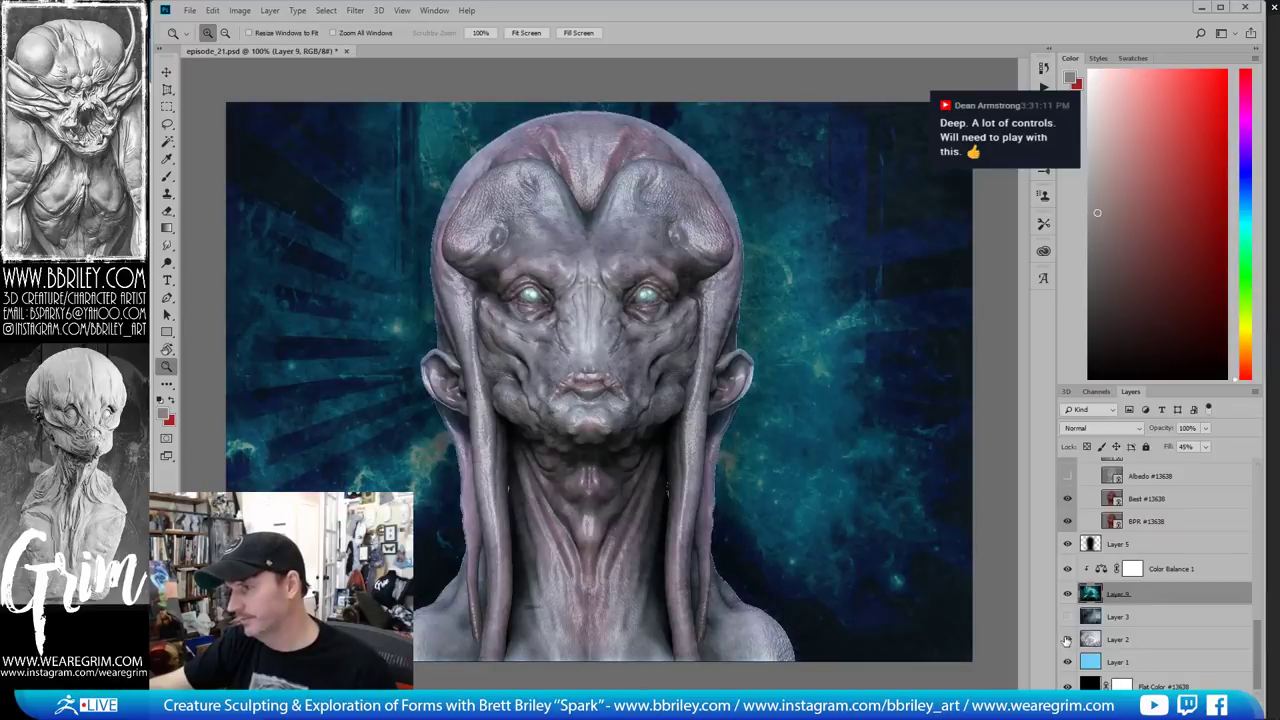
{"action": "left_click", "coordinate": [1065, 641]}
{"action": "left_click", "coordinate": [1066, 661]}
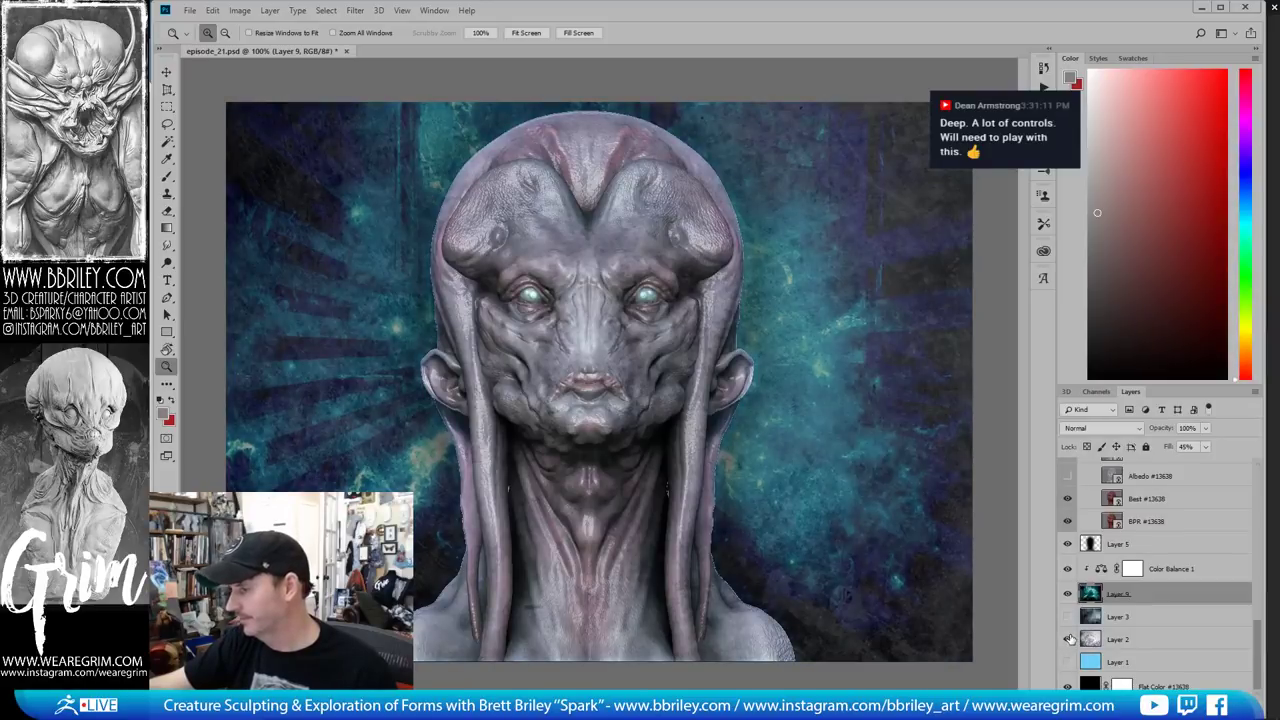
{"action": "left_click", "coordinate": [1068, 639]}
{"action": "left_click", "coordinate": [1068, 639]}
Soften the ZBrush Render group's layer mask with a Gaussian Blur of about 3 pixels, checking the aliased edge beside the ear
{"action": "scroll", "coordinate": [728, 321], "scroll_direction": "up", "scroll_amount": 1, "text": "alt"}
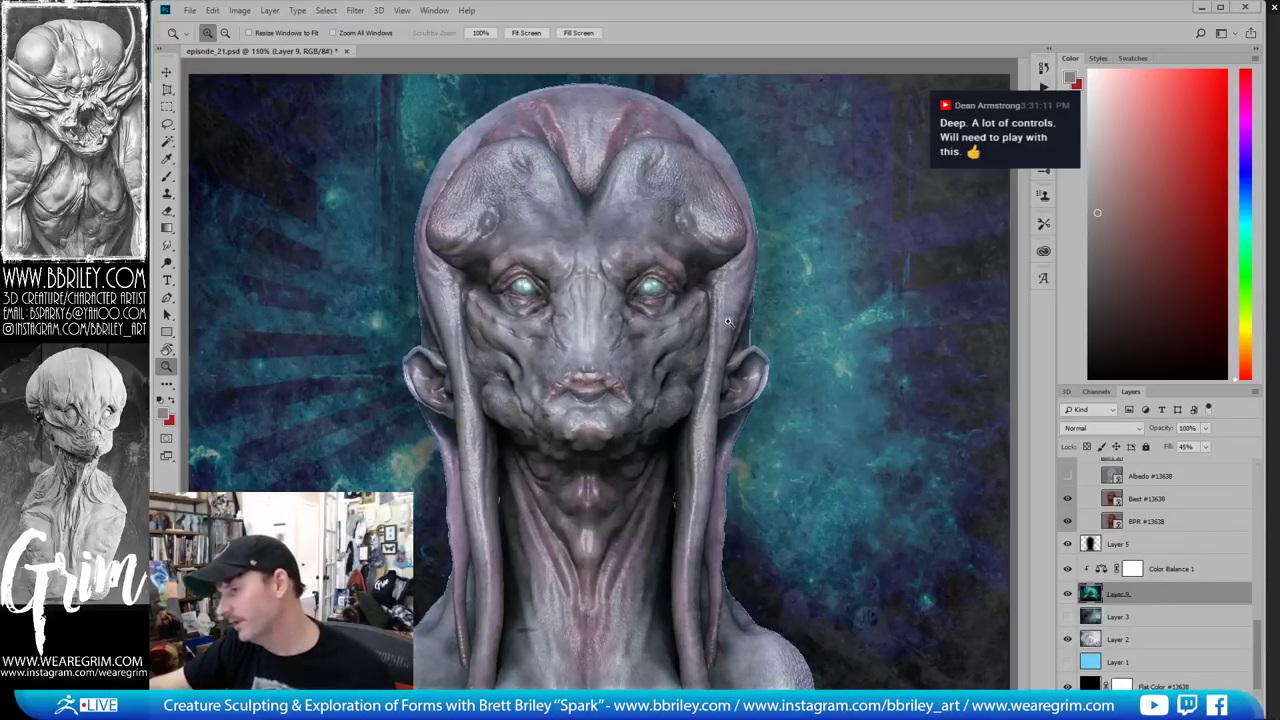
{"action": "left_click", "coordinate": [748, 291]}
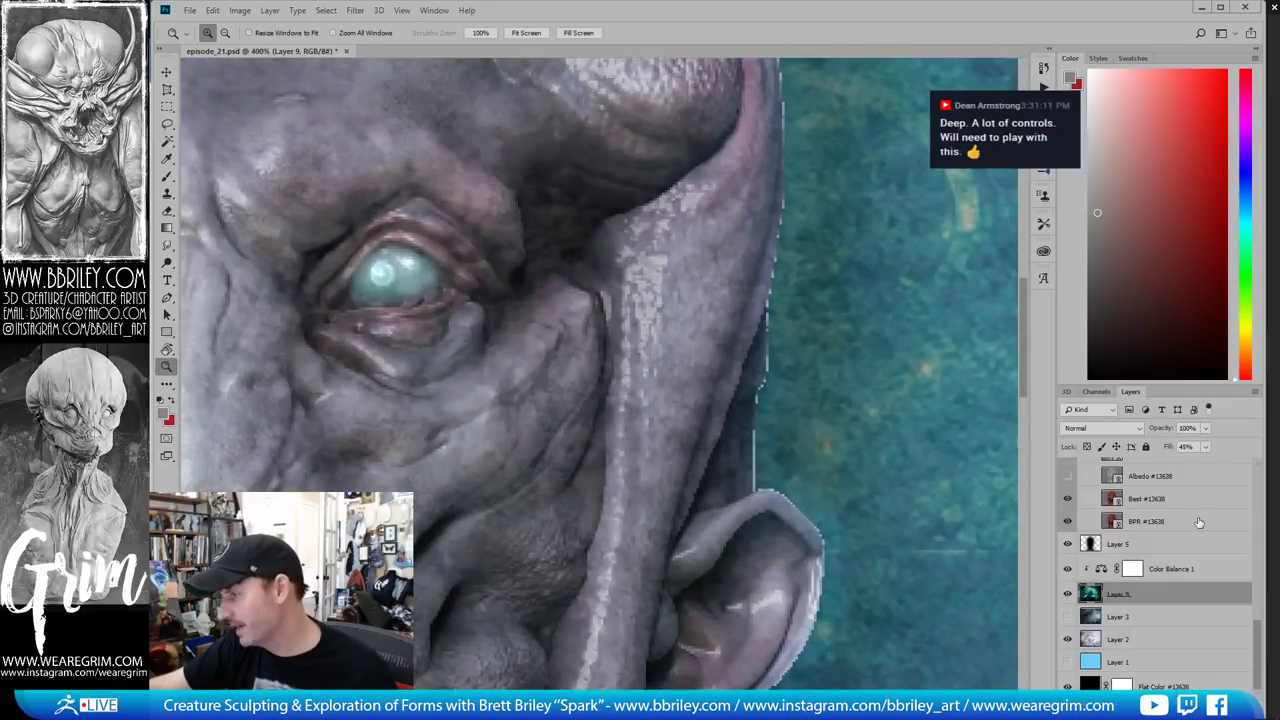
{"action": "scroll", "coordinate": [1167, 530], "scroll_direction": "up", "scroll_amount": 6}
{"action": "scroll", "coordinate": [1167, 530], "scroll_direction": "up", "scroll_amount": 4}
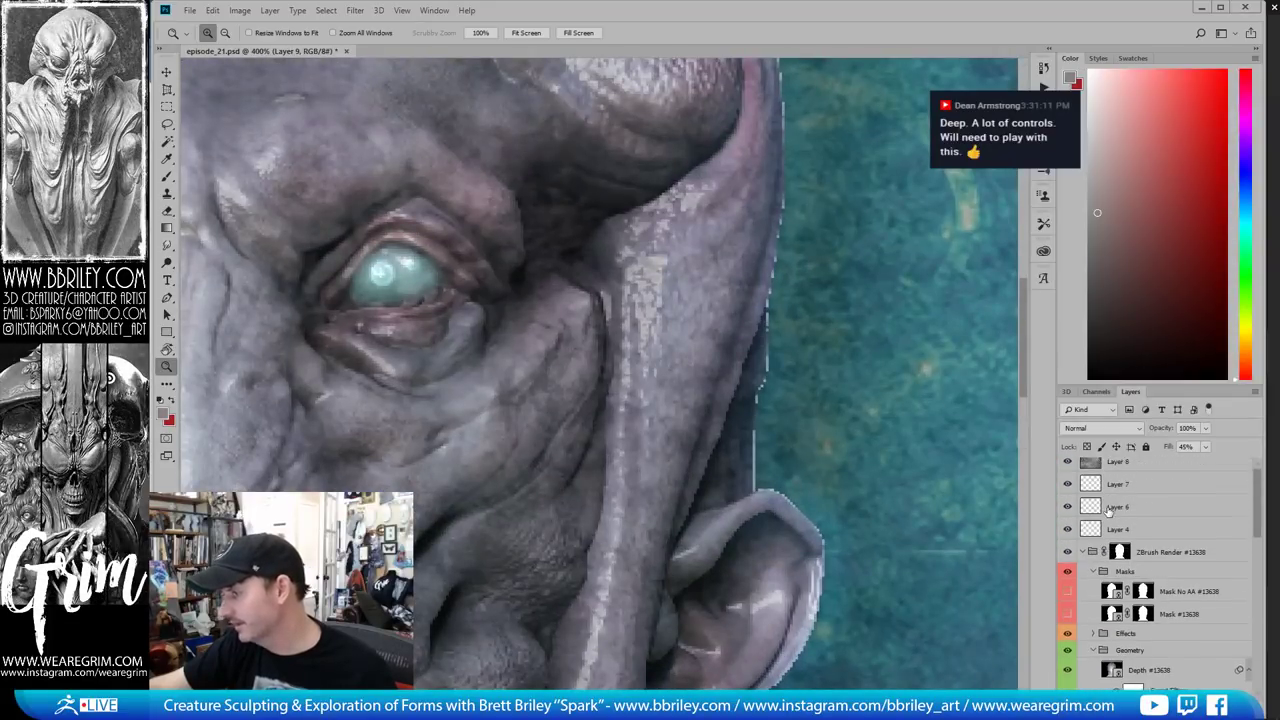
{"action": "left_click", "coordinate": [1119, 559]}
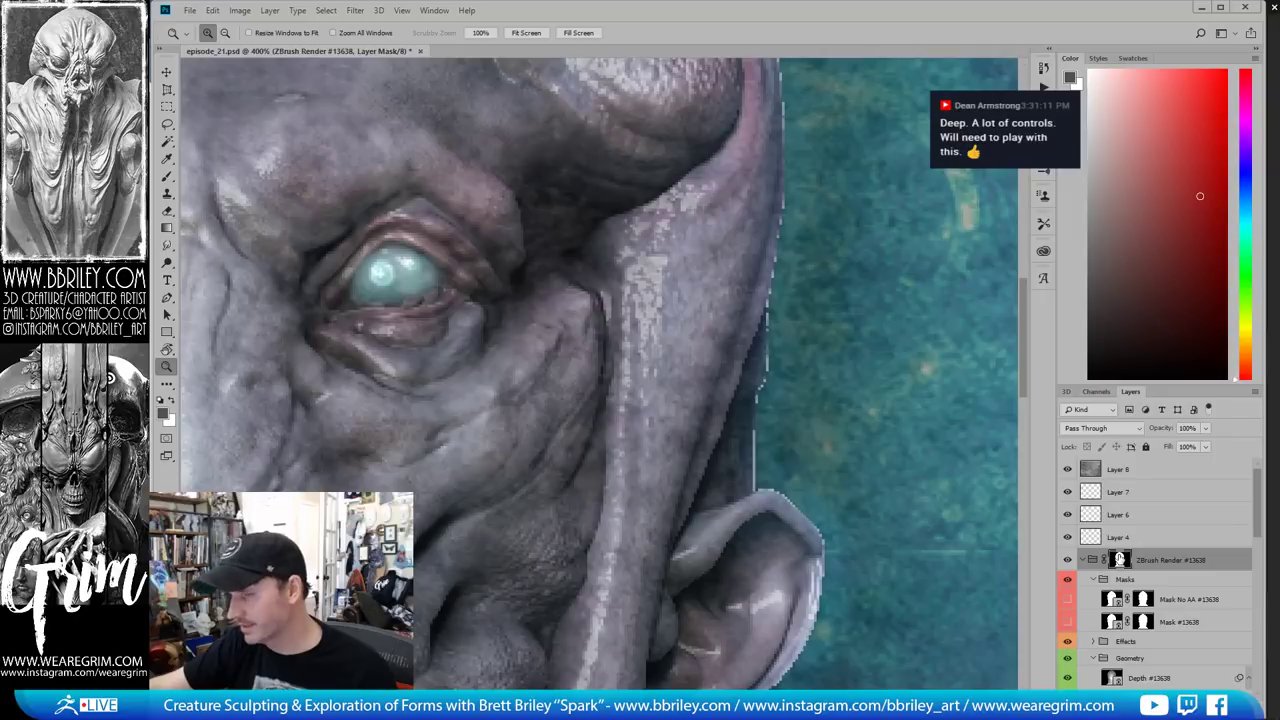
{"action": "left_click", "coordinate": [355, 10]}
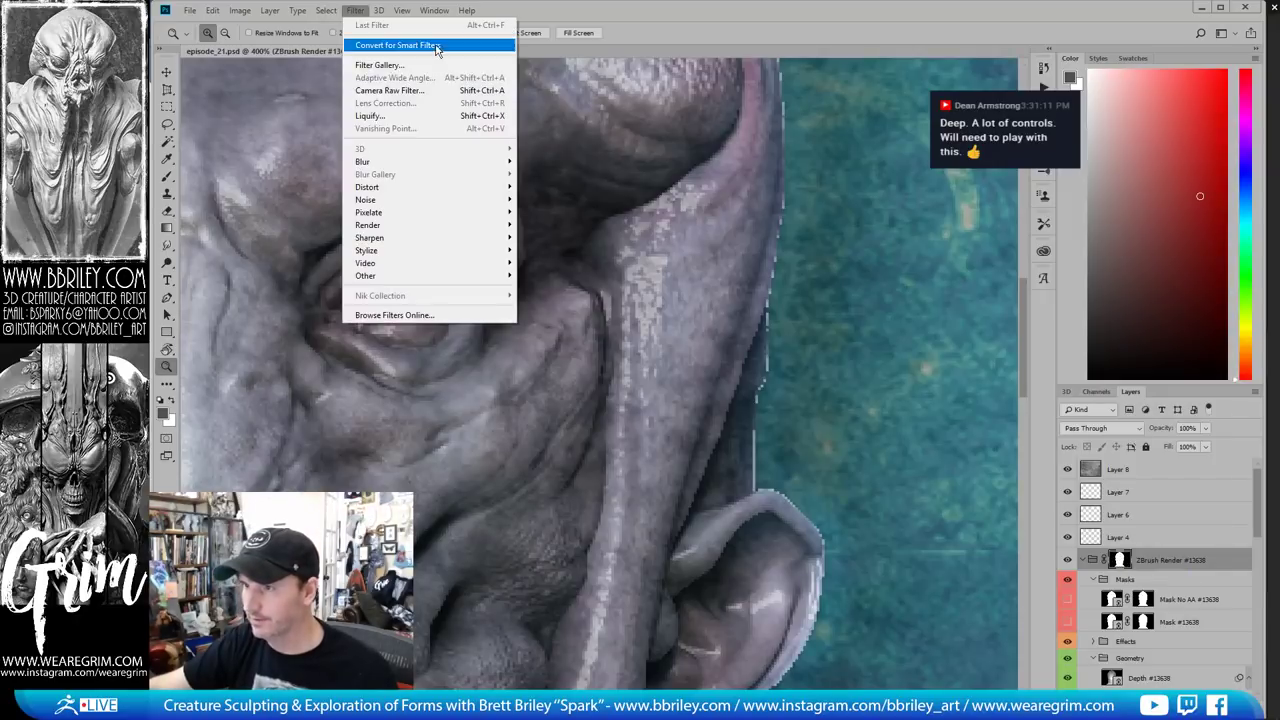
{"action": "mouse_move", "coordinate": [440, 164]}
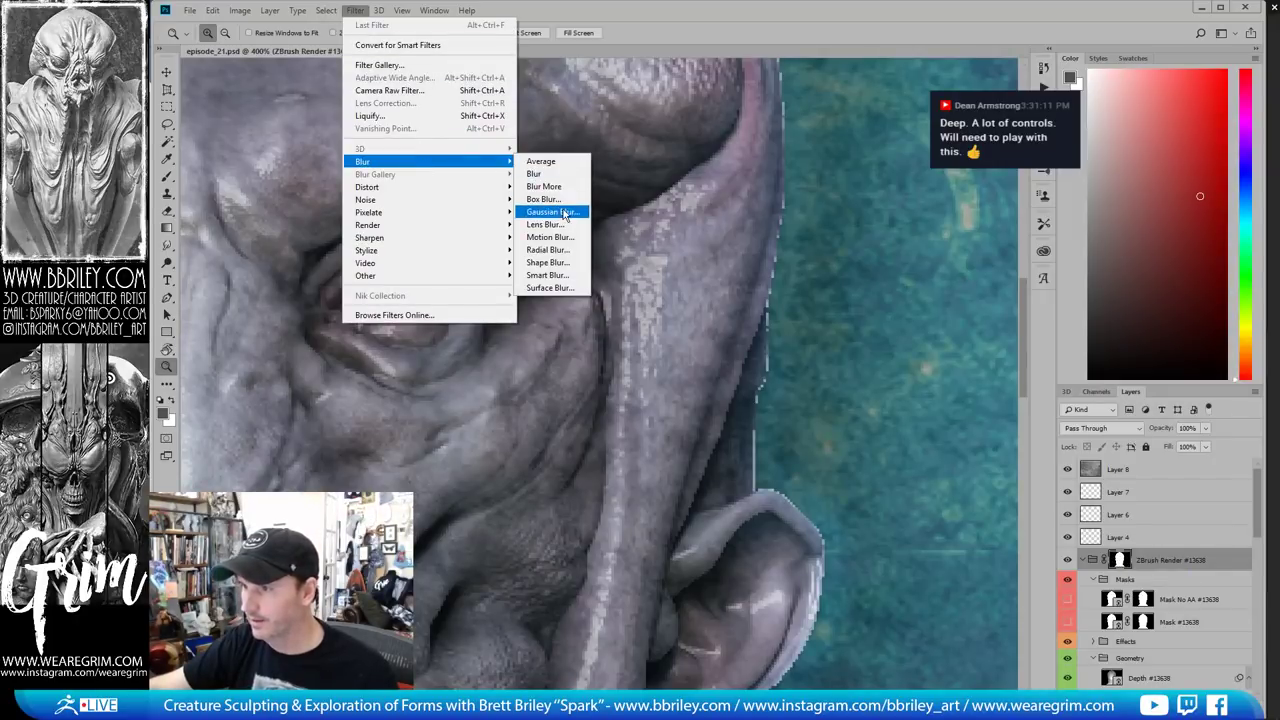
{"action": "left_click", "coordinate": [560, 212]}
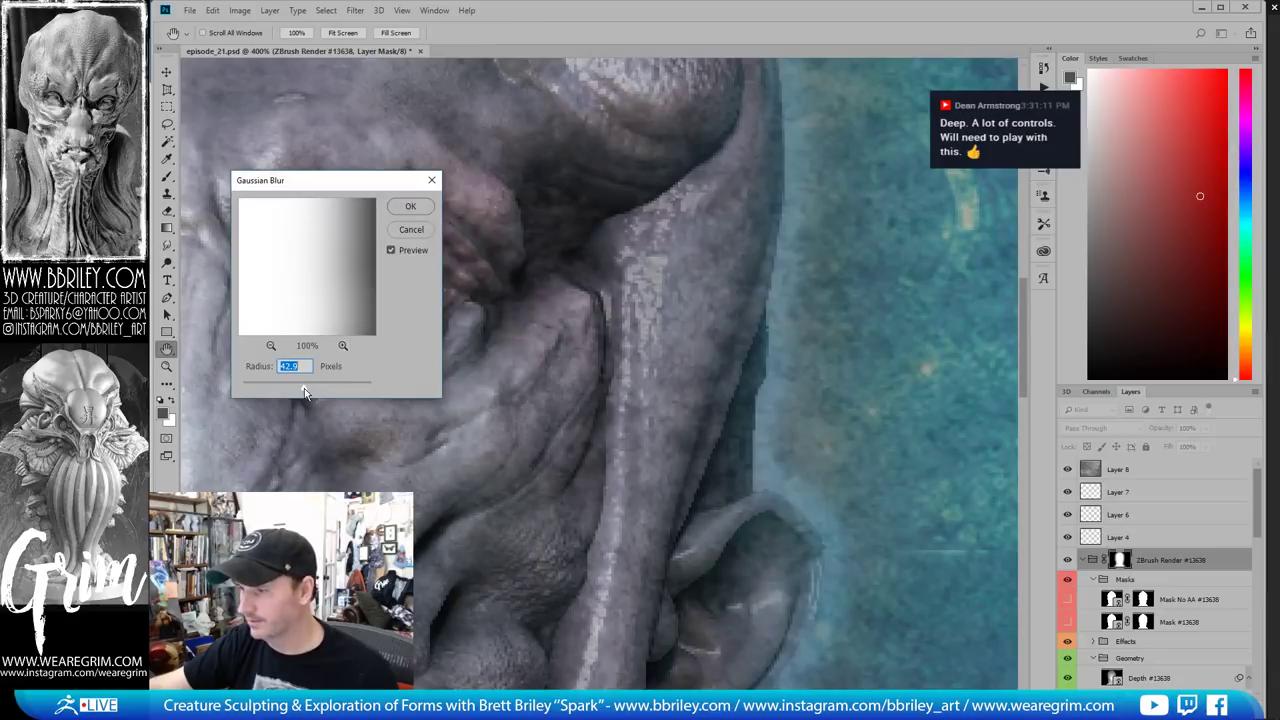
{"action": "left_click_drag", "start_coordinate": [305, 393], "coordinate": [262, 387]}
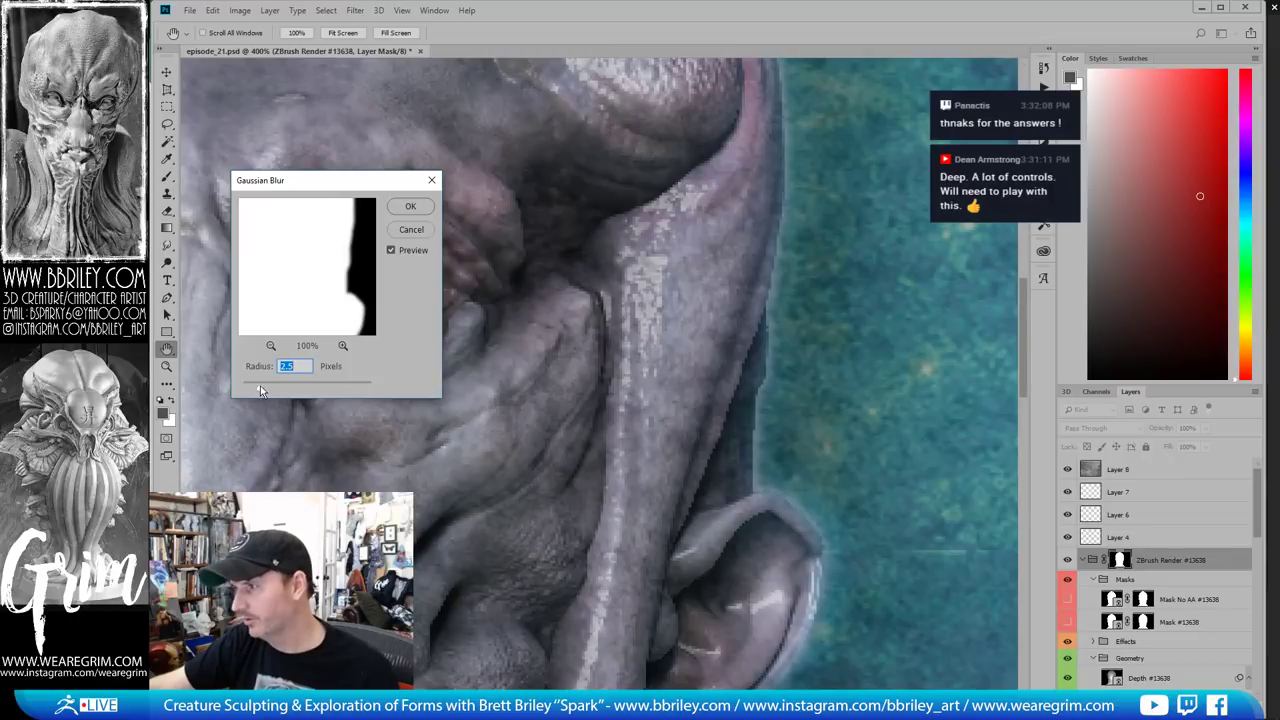
{"action": "left_click", "coordinate": [410, 209]}
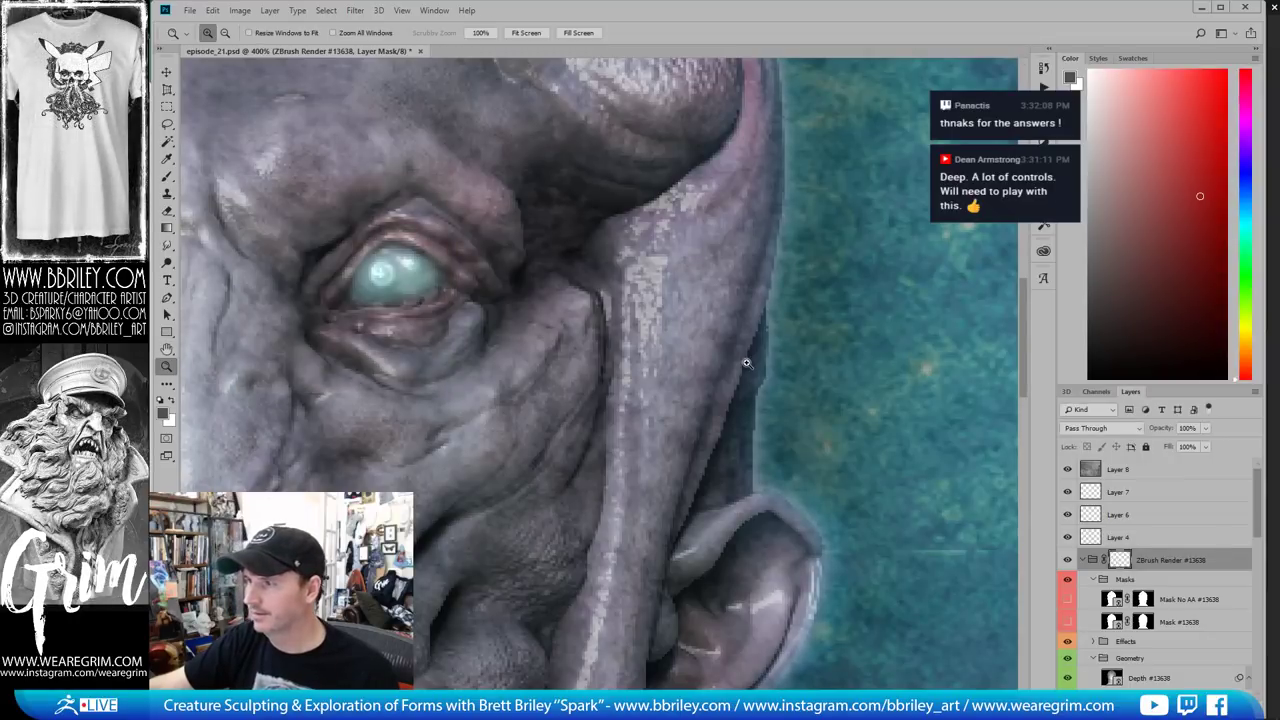
{"action": "left_click", "coordinate": [747, 363], "text": "alt"}
{"action": "left_click", "coordinate": [747, 363], "text": "alt"}
{"action": "left_click", "coordinate": [747, 363], "text": "alt"}
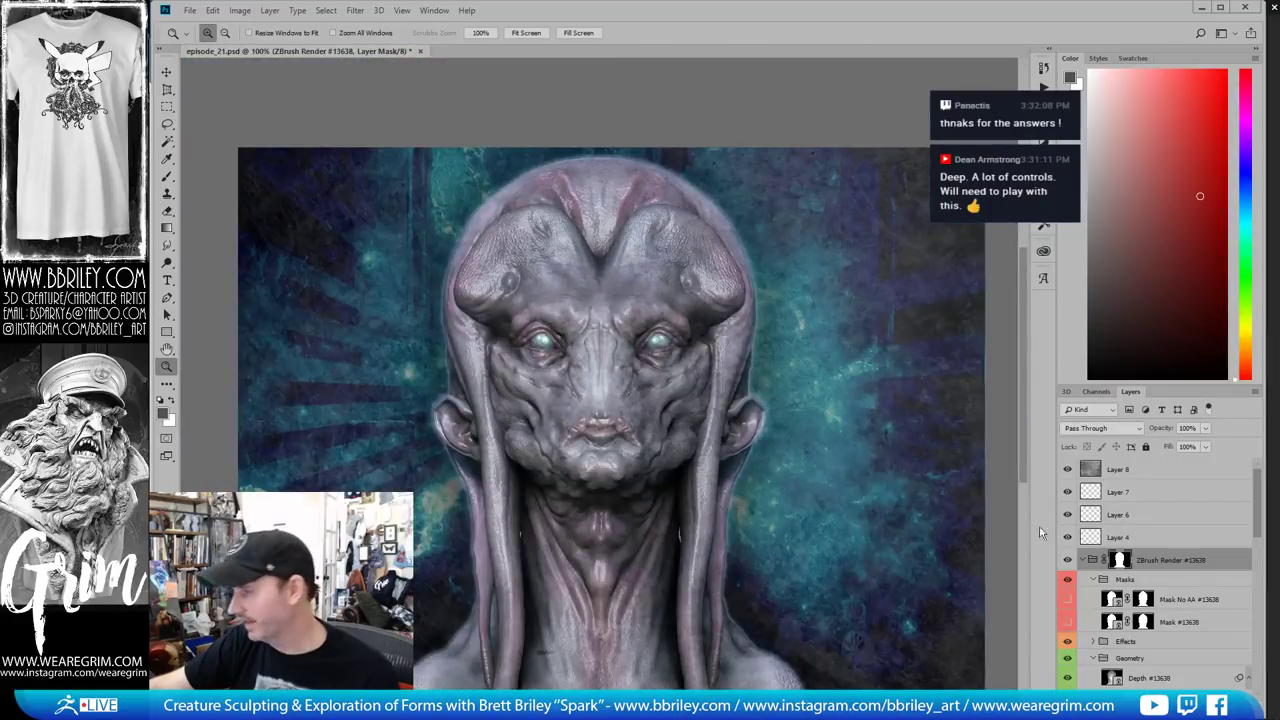
Toggle Layer 6 off and on to identify it, rename it "eye", and rename Layer 7 "eye_highlight"
{"action": "left_click", "coordinate": [1143, 516]}
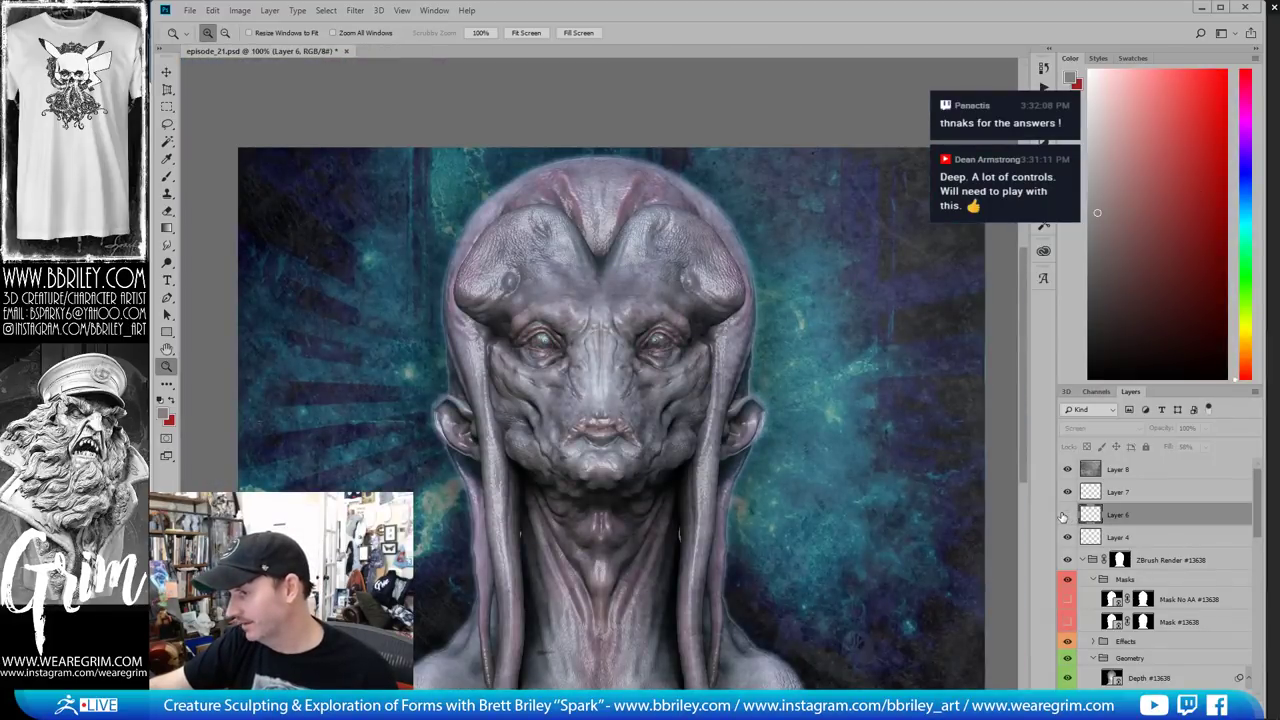
{"action": "left_click", "coordinate": [1066, 514]}
{"action": "type", "text": "eye"}
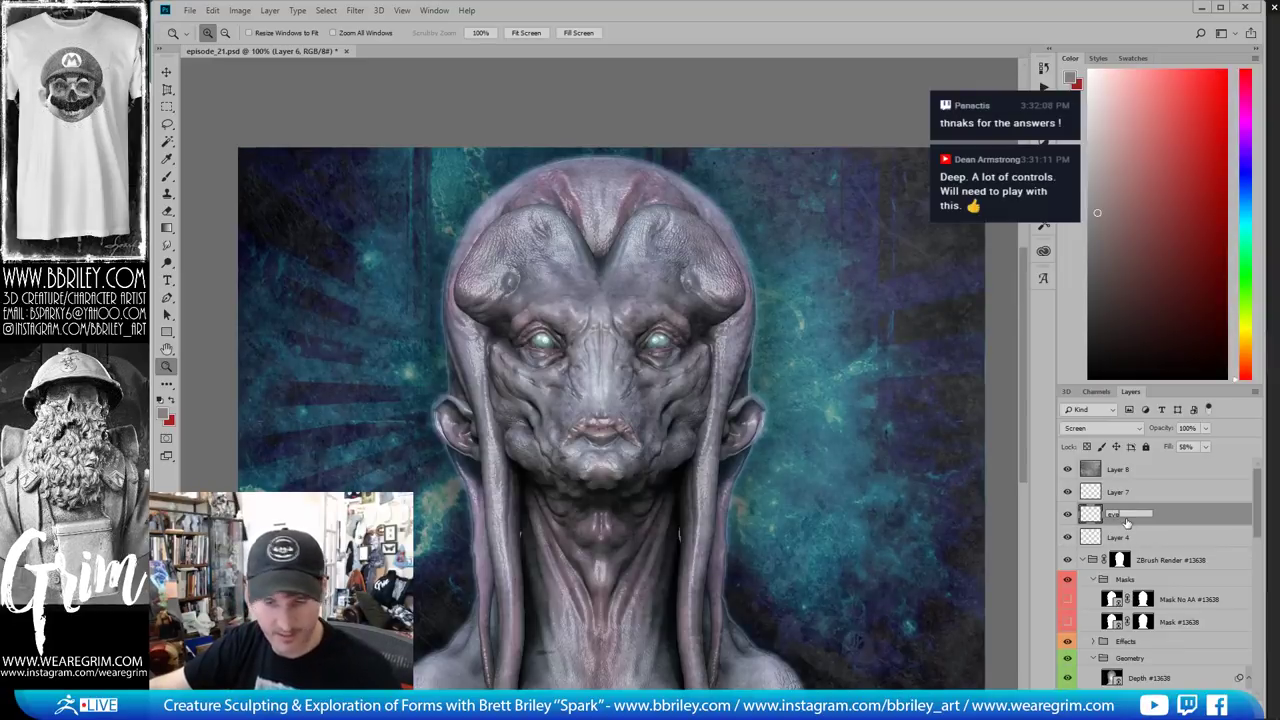
{"action": "key", "text": "Return"}
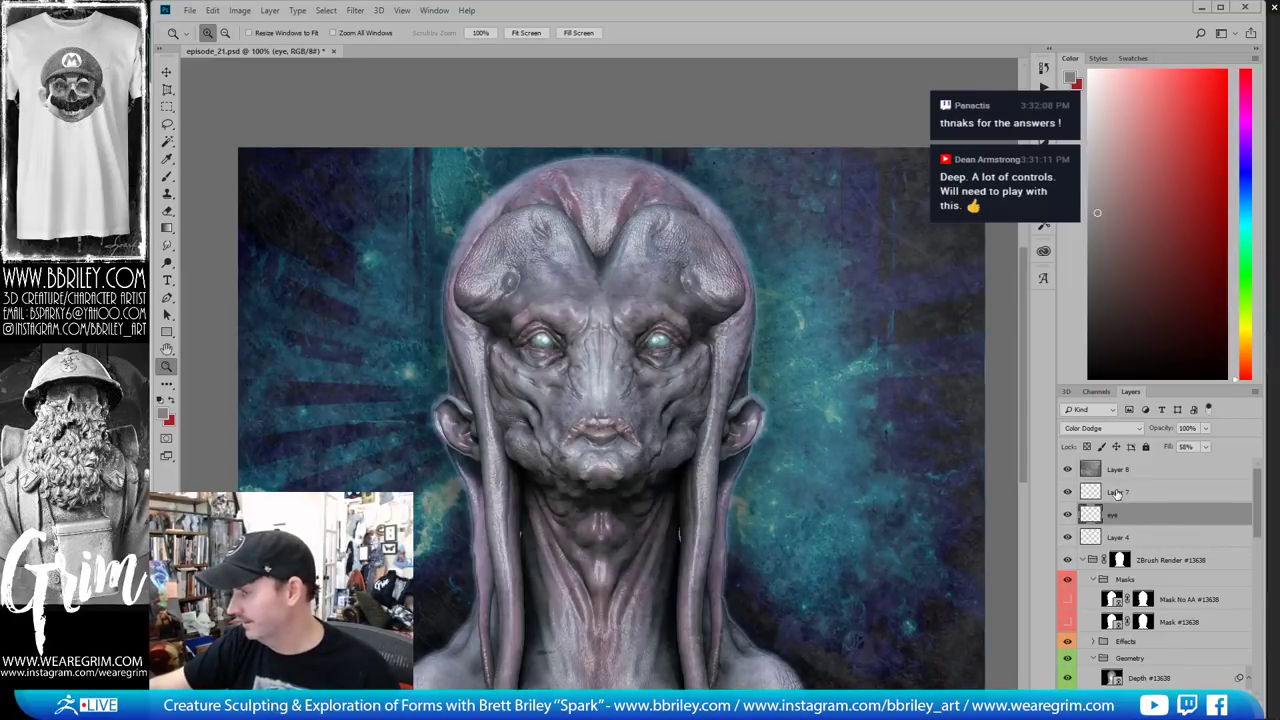
{"action": "double_click", "coordinate": [1117, 492]}
{"action": "type", "text": "eye h"}
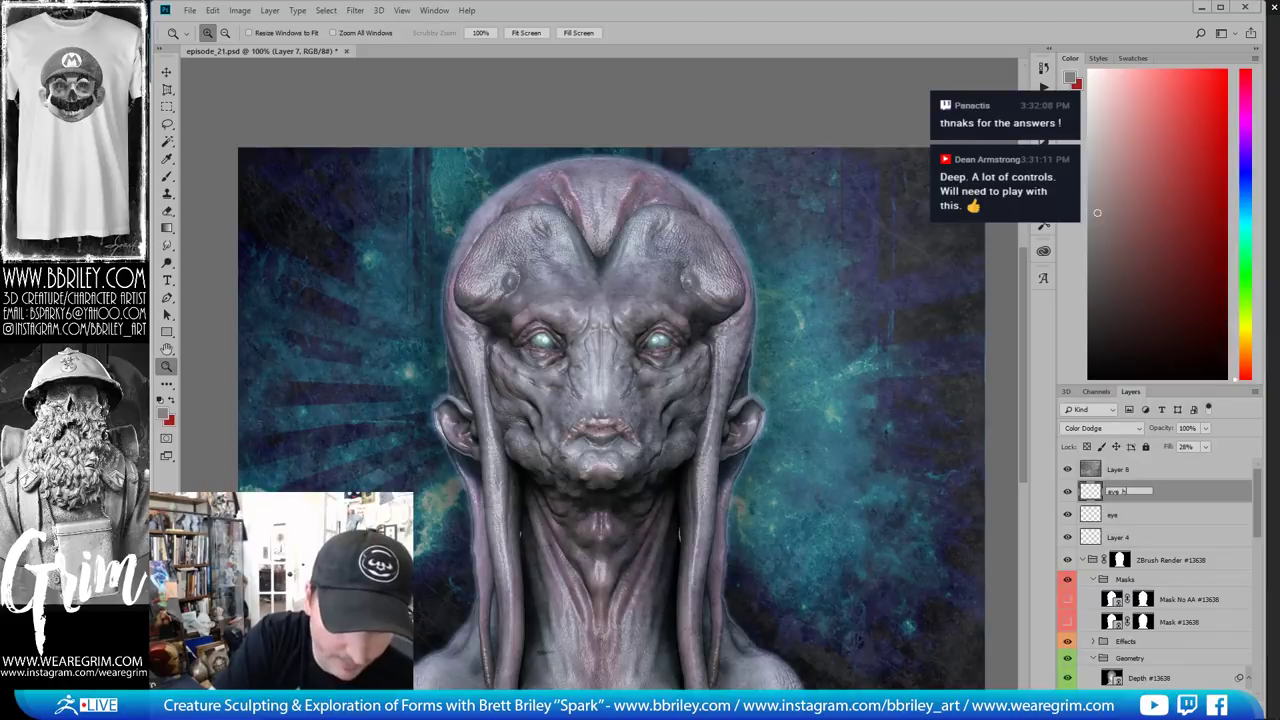
{"action": "type", "text": "ighlight"}
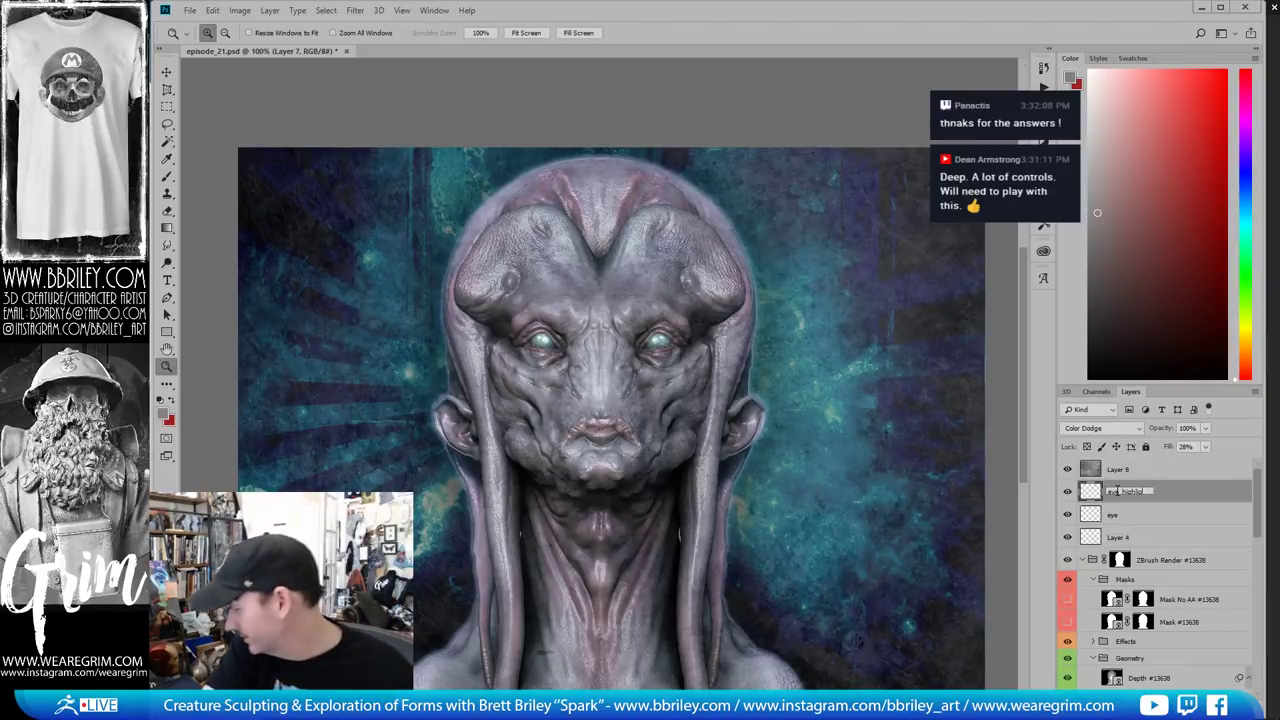
{"action": "key", "text": "Return"}
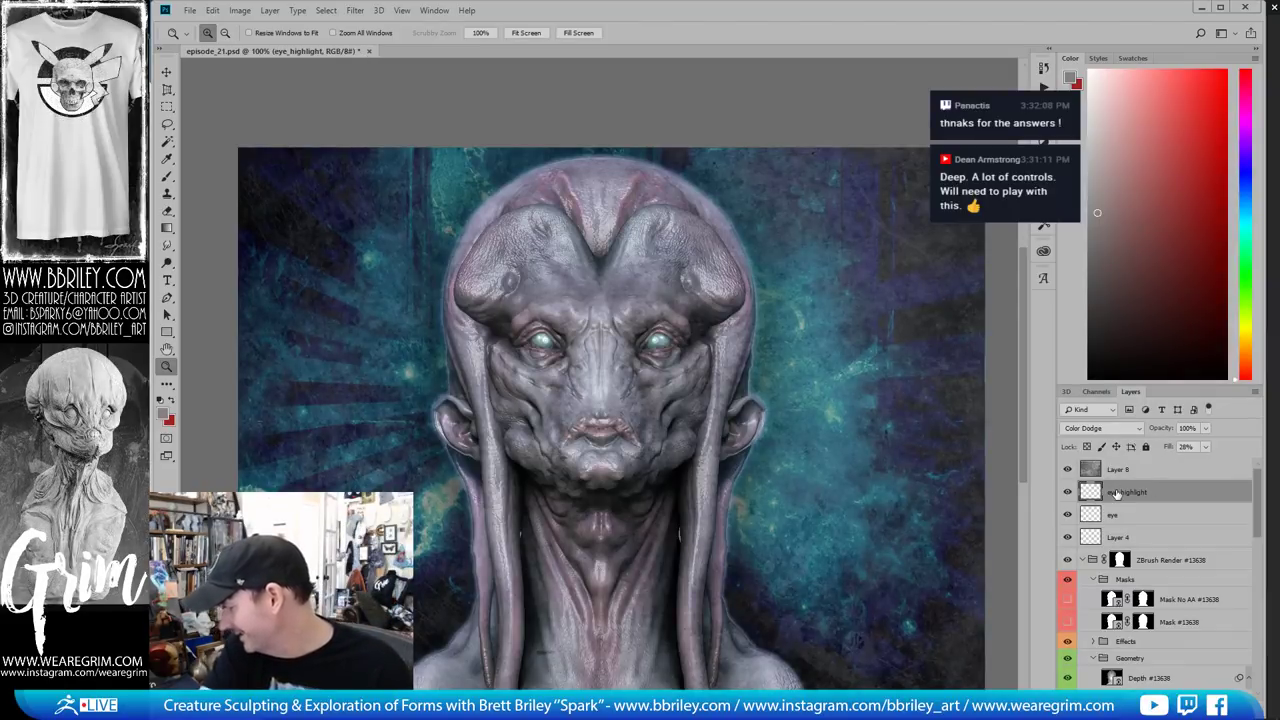
Rename Layer 4, the outline glow layer above the ZBrush Render group, as "stroke"
{"action": "double_click", "coordinate": [1116, 537]}
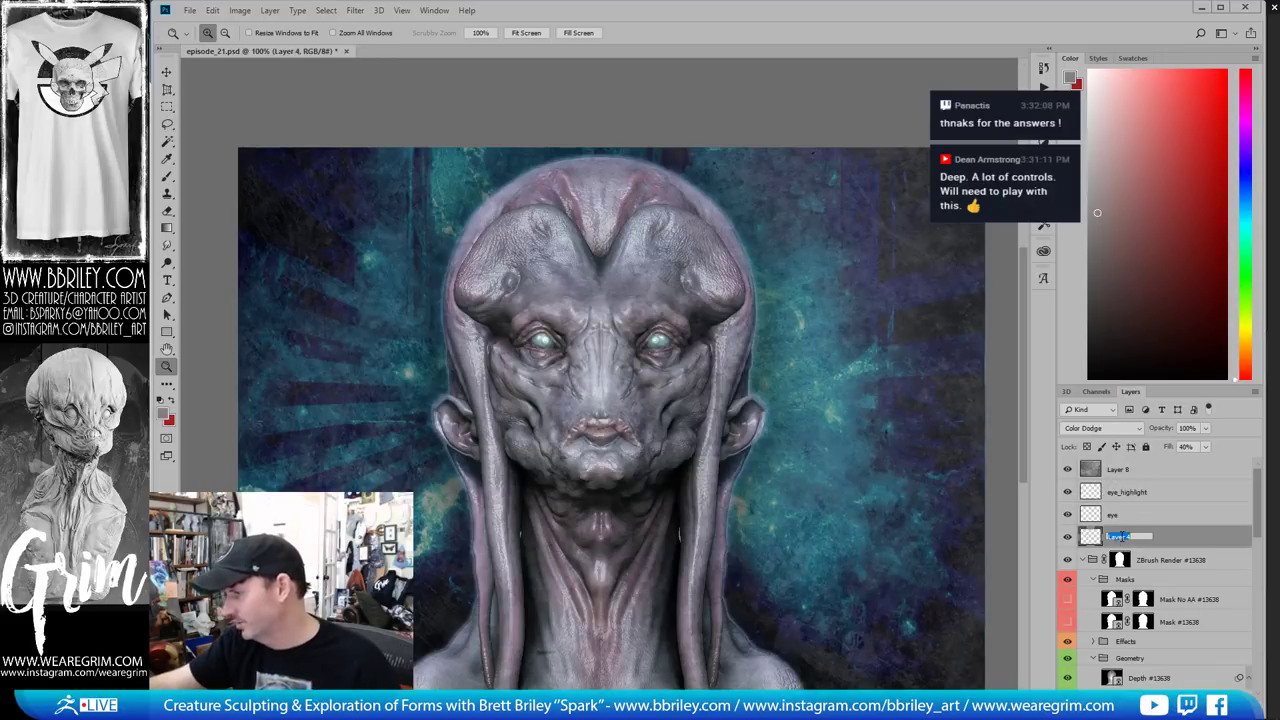
{"action": "type", "text": "stro"}
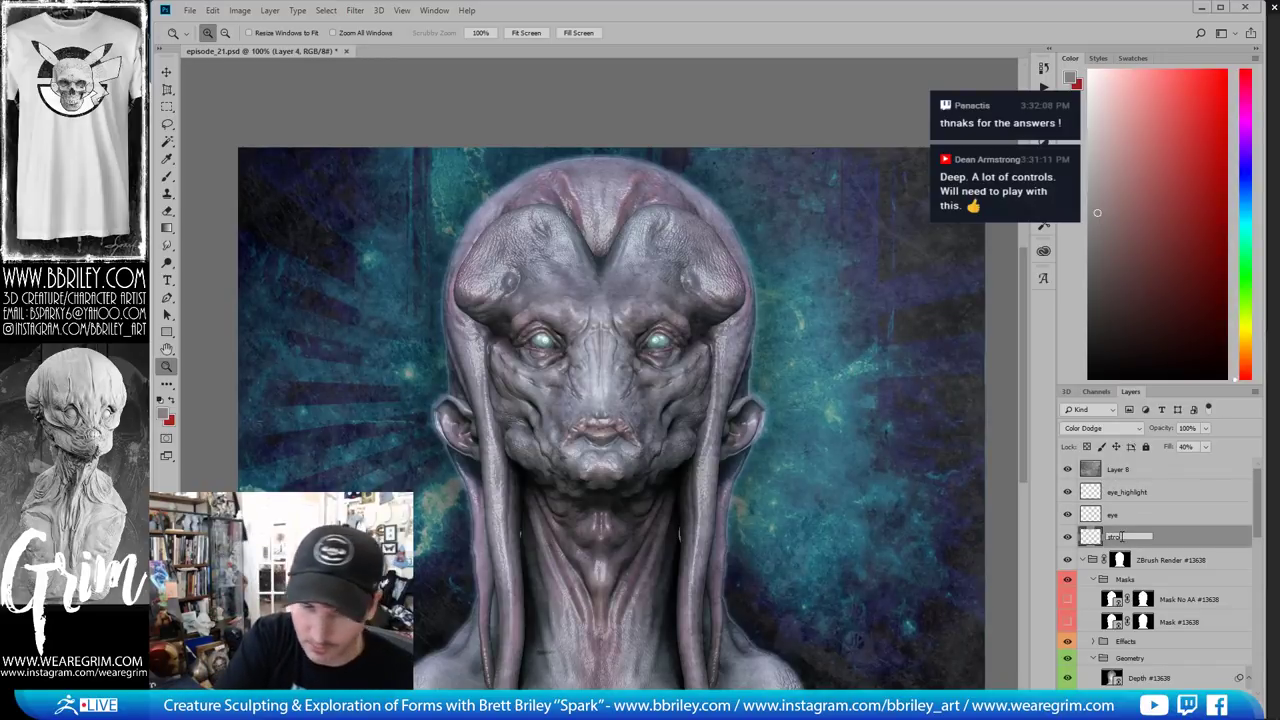
{"action": "type", "text": "ke"}
{"action": "key", "text": "Return"}
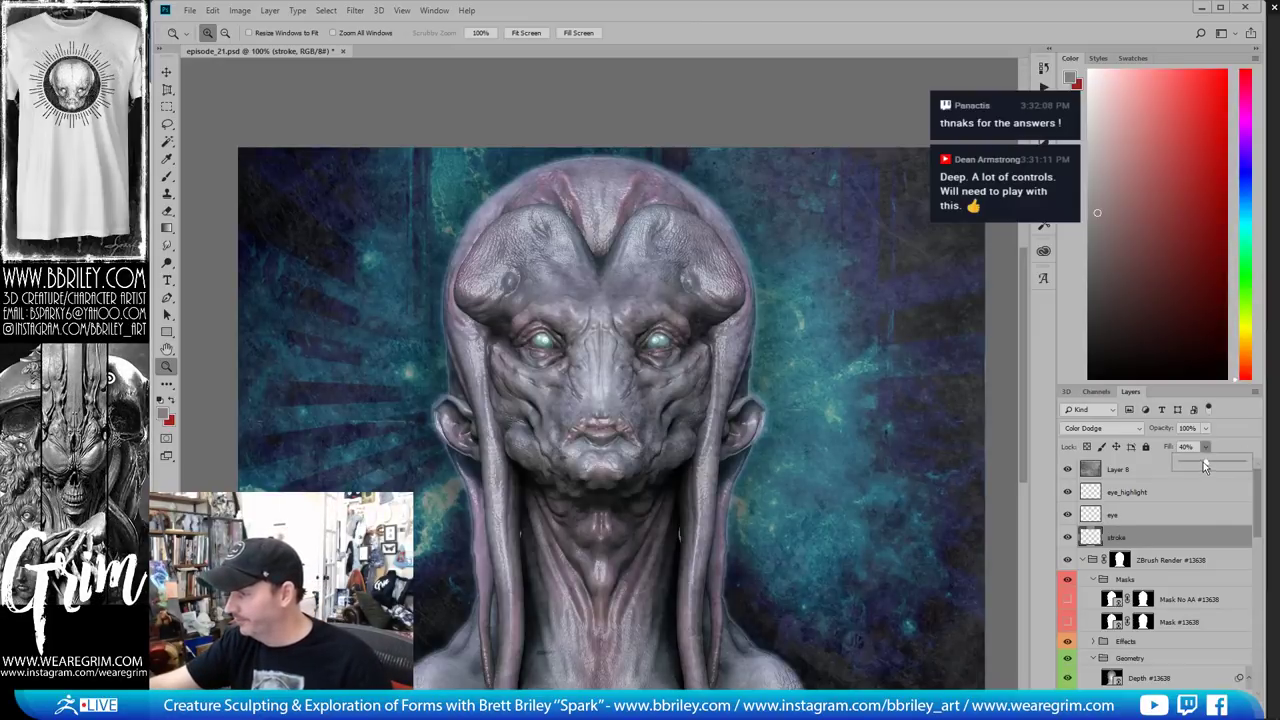
Raise the stroke layer's fill to 95% and duplicate the layer
{"action": "left_click_drag", "start_coordinate": [1230, 466], "coordinate": [1240, 466]}
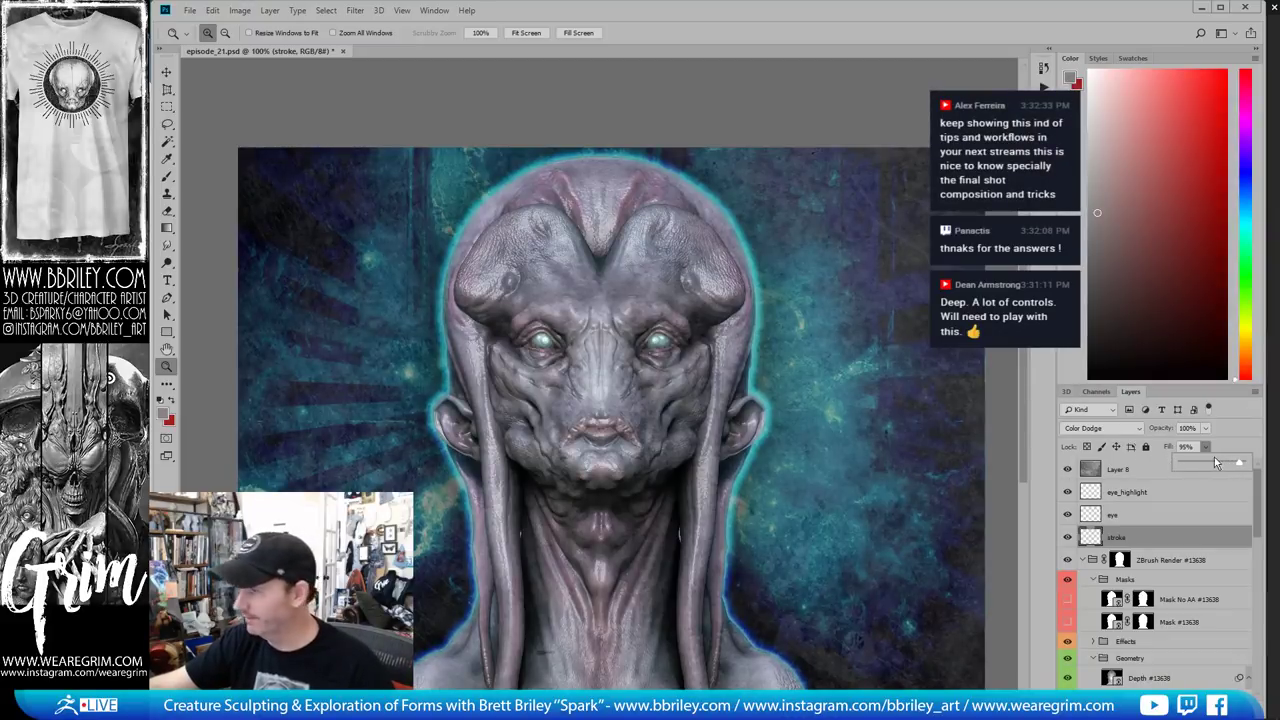
{"action": "left_click", "coordinate": [1195, 548]}
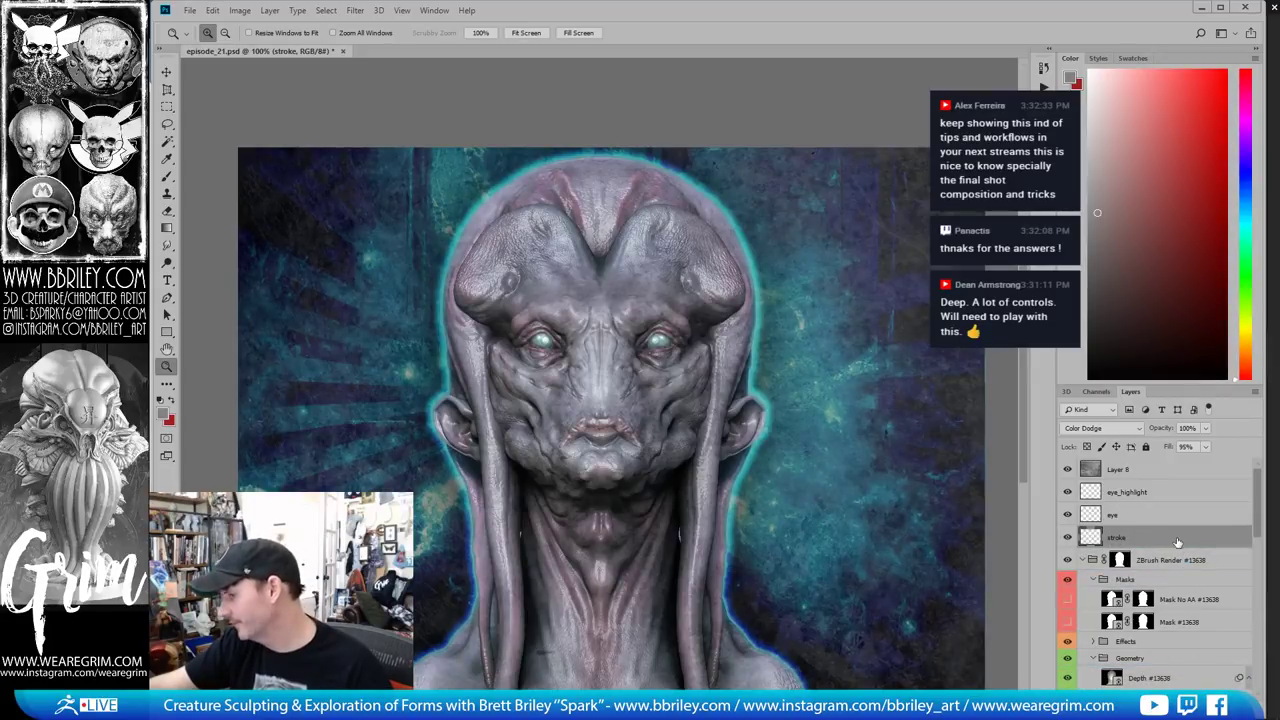
{"action": "key", "text": "ctrl+j"}
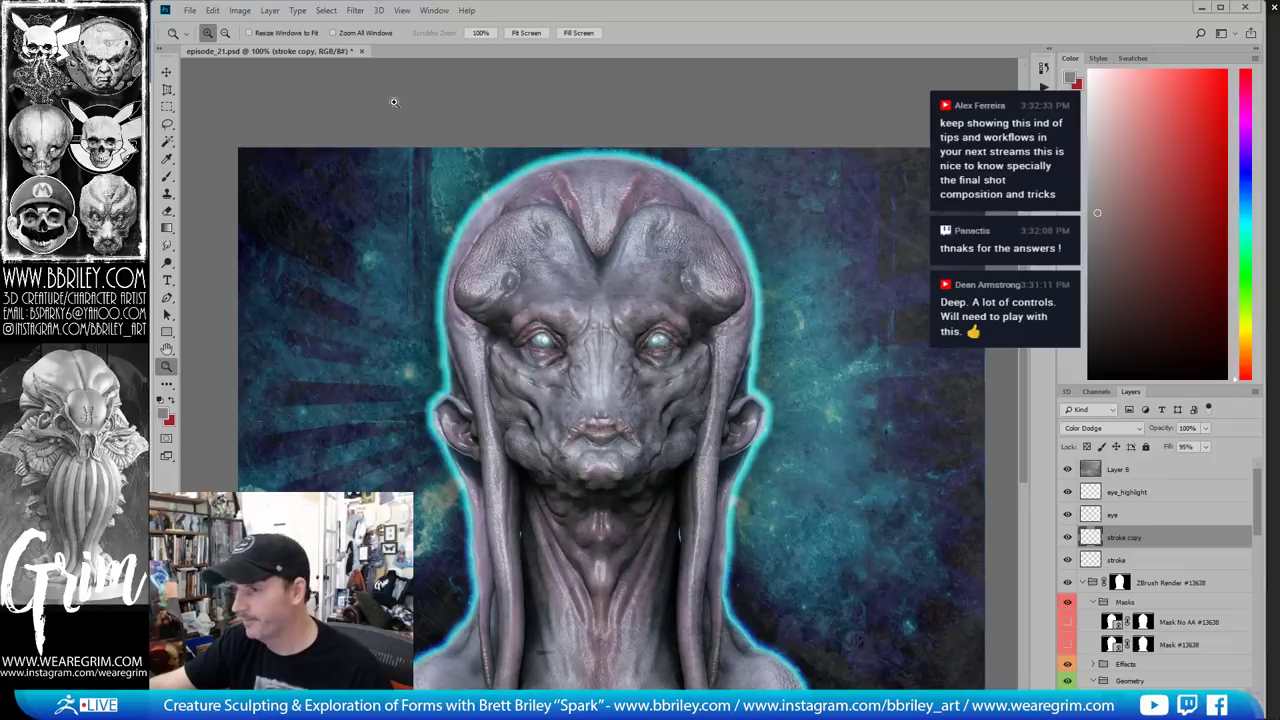
{"action": "left_click", "coordinate": [326, 10]}
{"action": "mouse_move", "coordinate": [355, 10]}
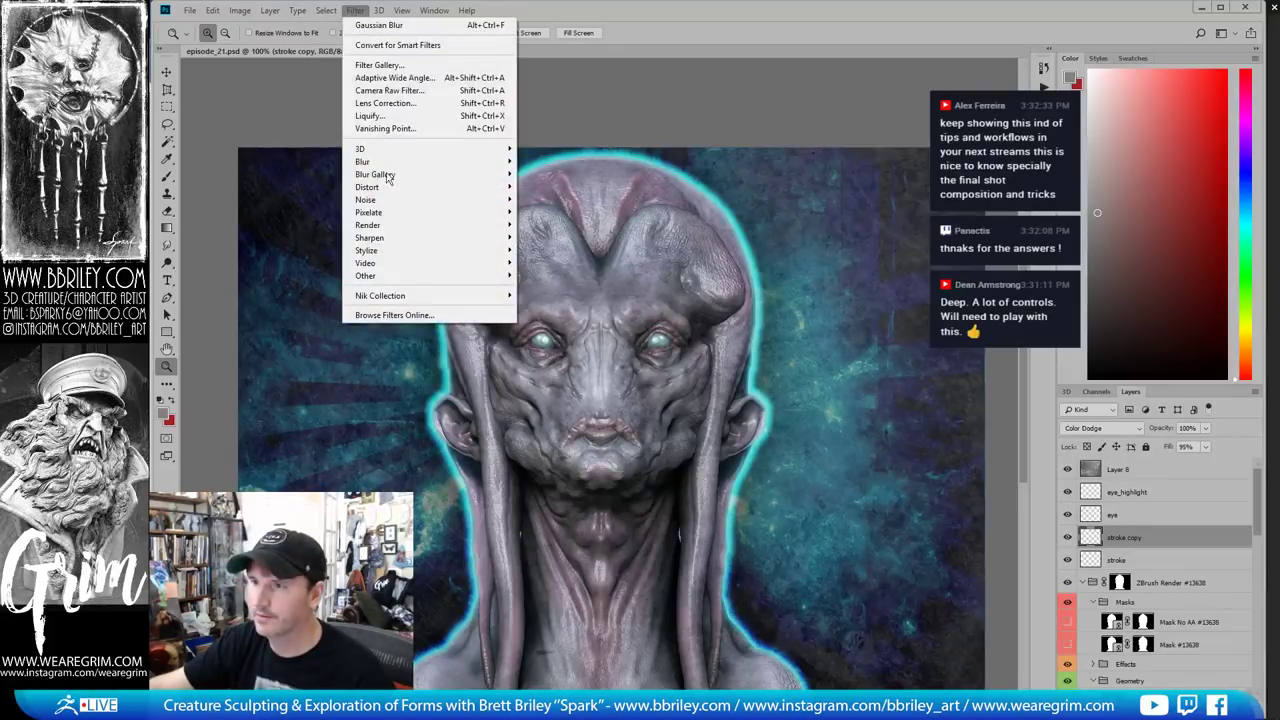
{"action": "mouse_move", "coordinate": [423, 163]}
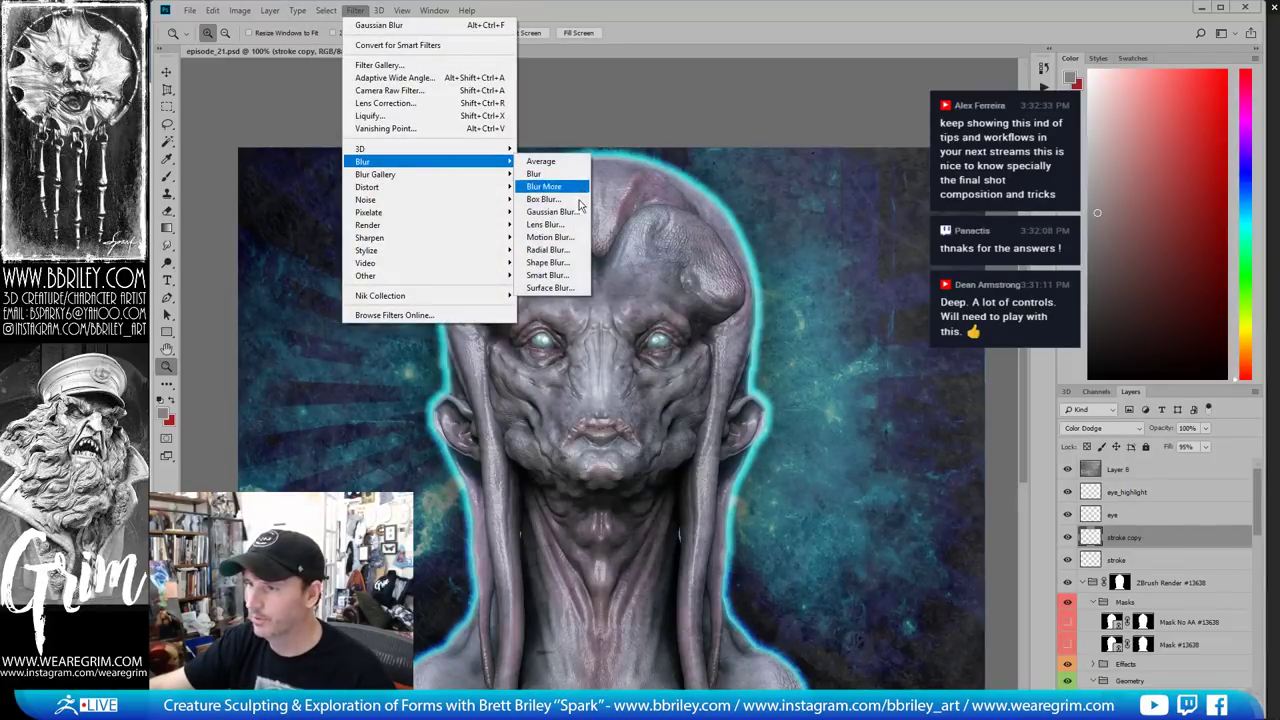
{"action": "left_click", "coordinate": [566, 237]}
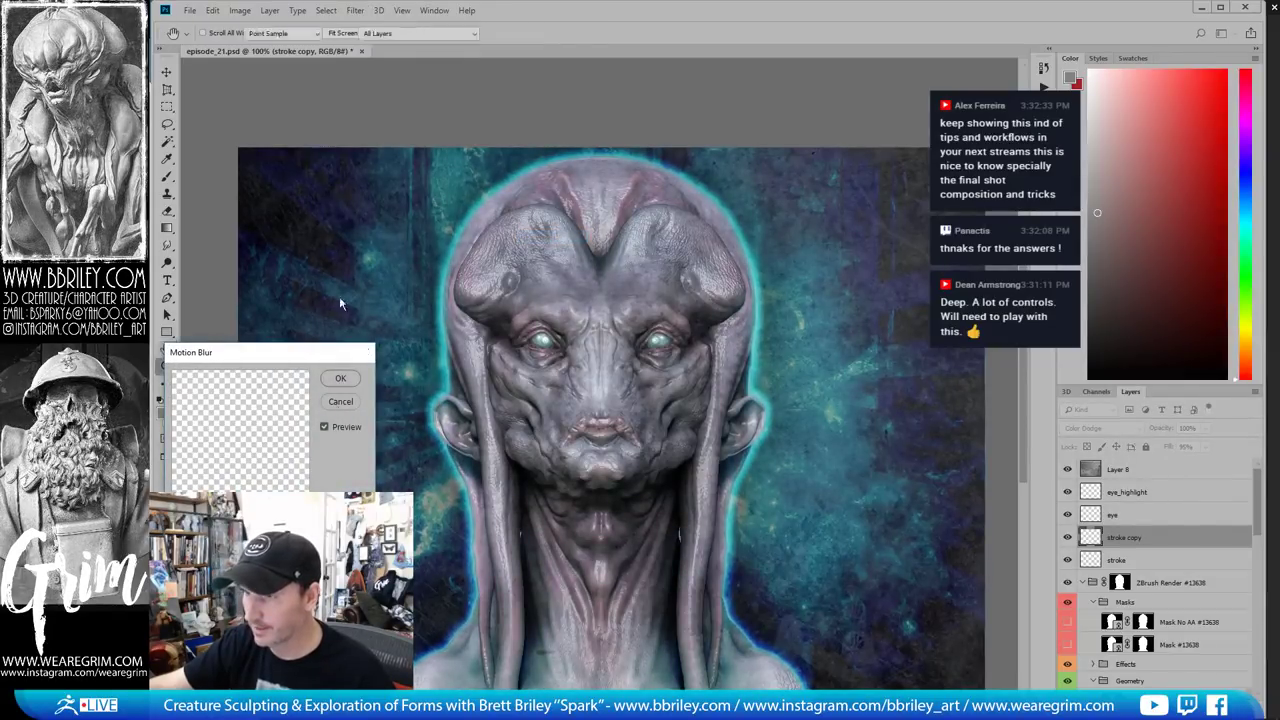
{"action": "left_click", "coordinate": [340, 401]}
Apply a Gaussian Blur with a radius of about 5.2 pixels to the stroke copy layer
{"action": "left_click", "coordinate": [355, 10]}
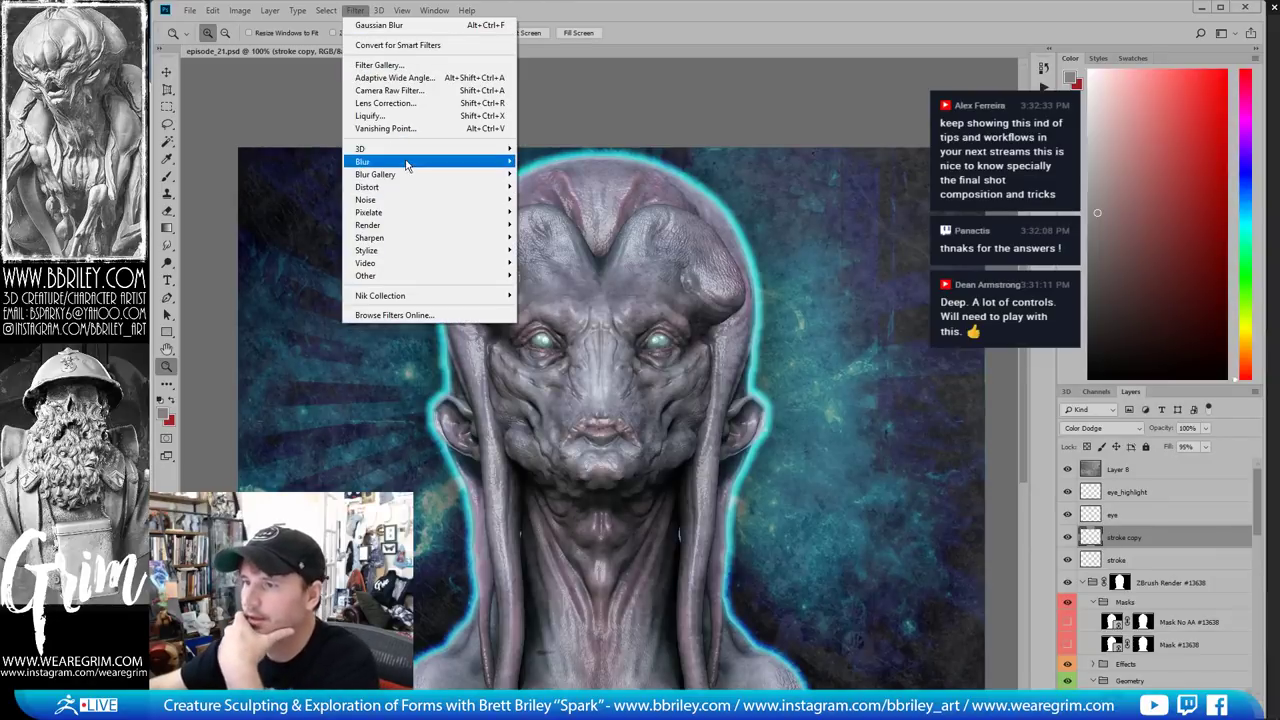
{"action": "mouse_move", "coordinate": [411, 165]}
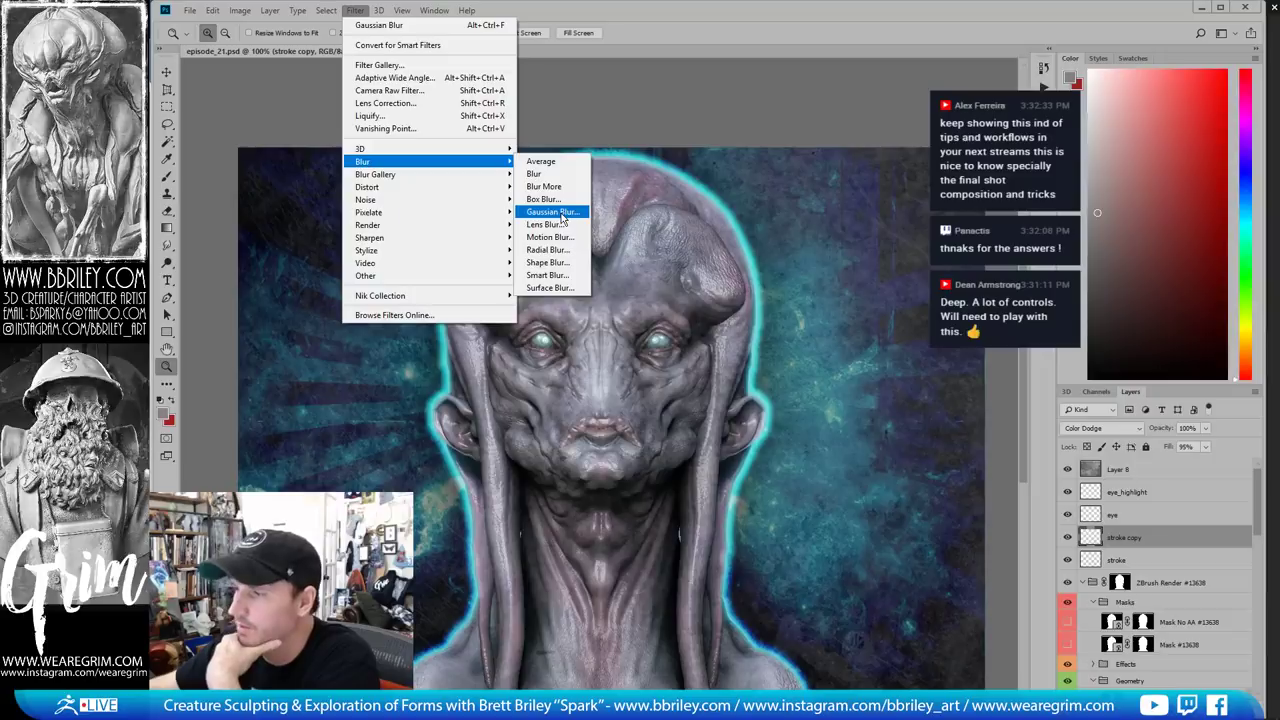
{"action": "left_click", "coordinate": [552, 212]}
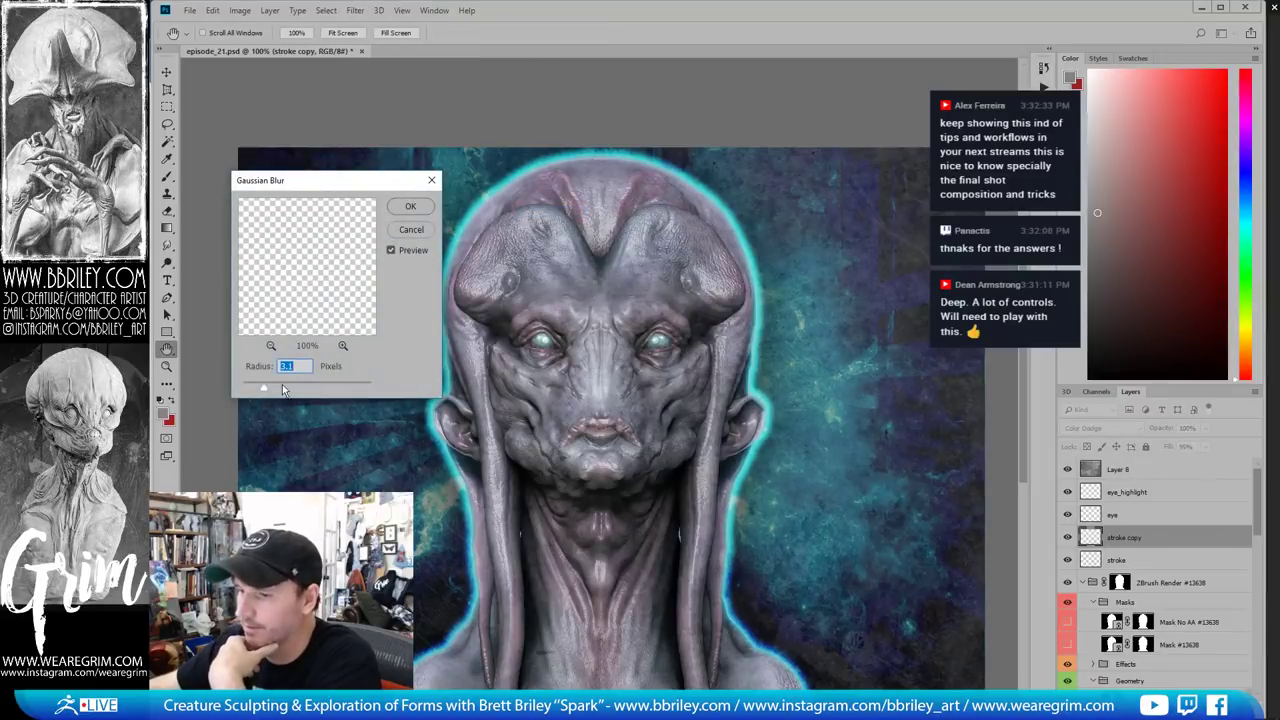
{"action": "left_click_drag", "start_coordinate": [283, 389], "coordinate": [319, 391]}
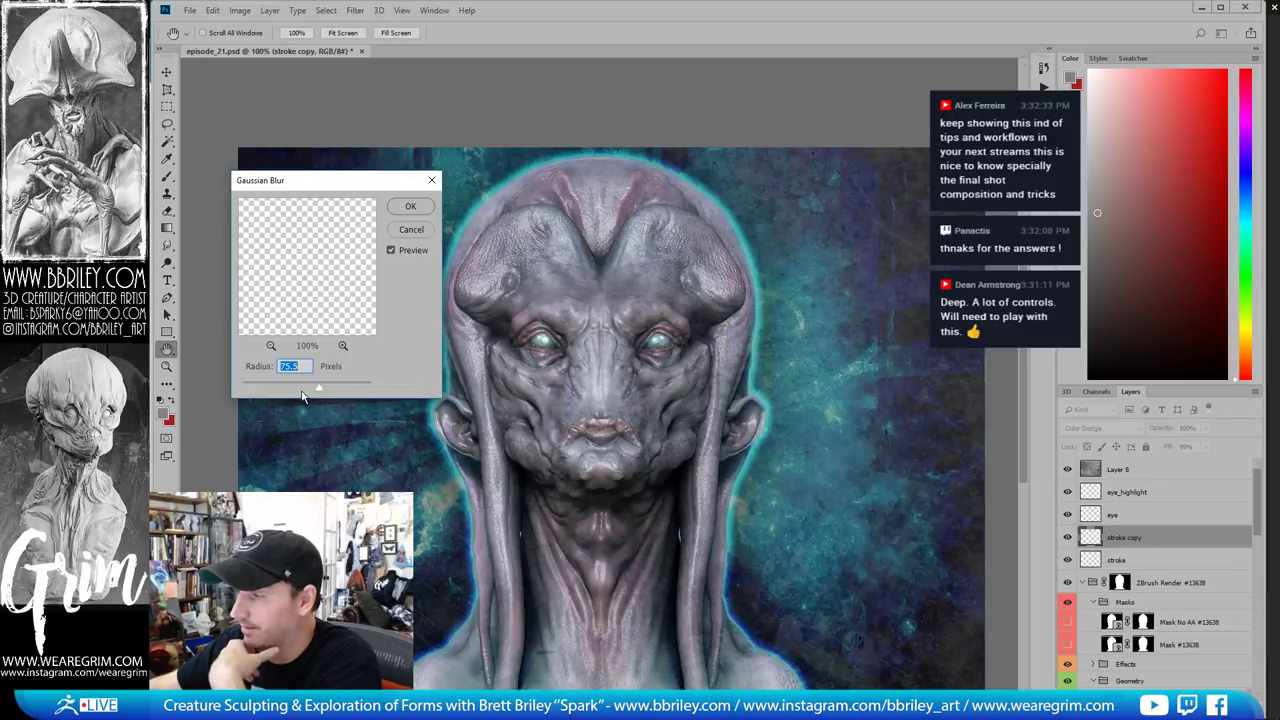
{"action": "left_click_drag", "start_coordinate": [297, 387], "coordinate": [302, 385]}
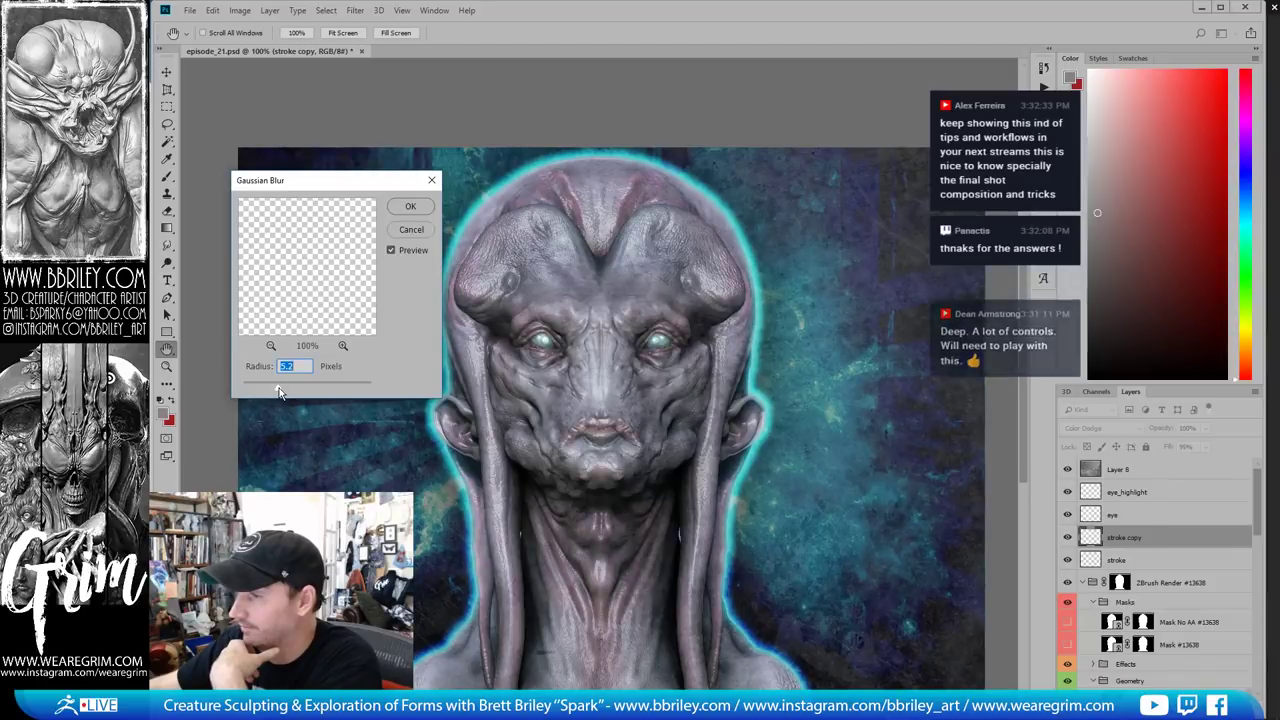
{"action": "left_click", "coordinate": [410, 206]}
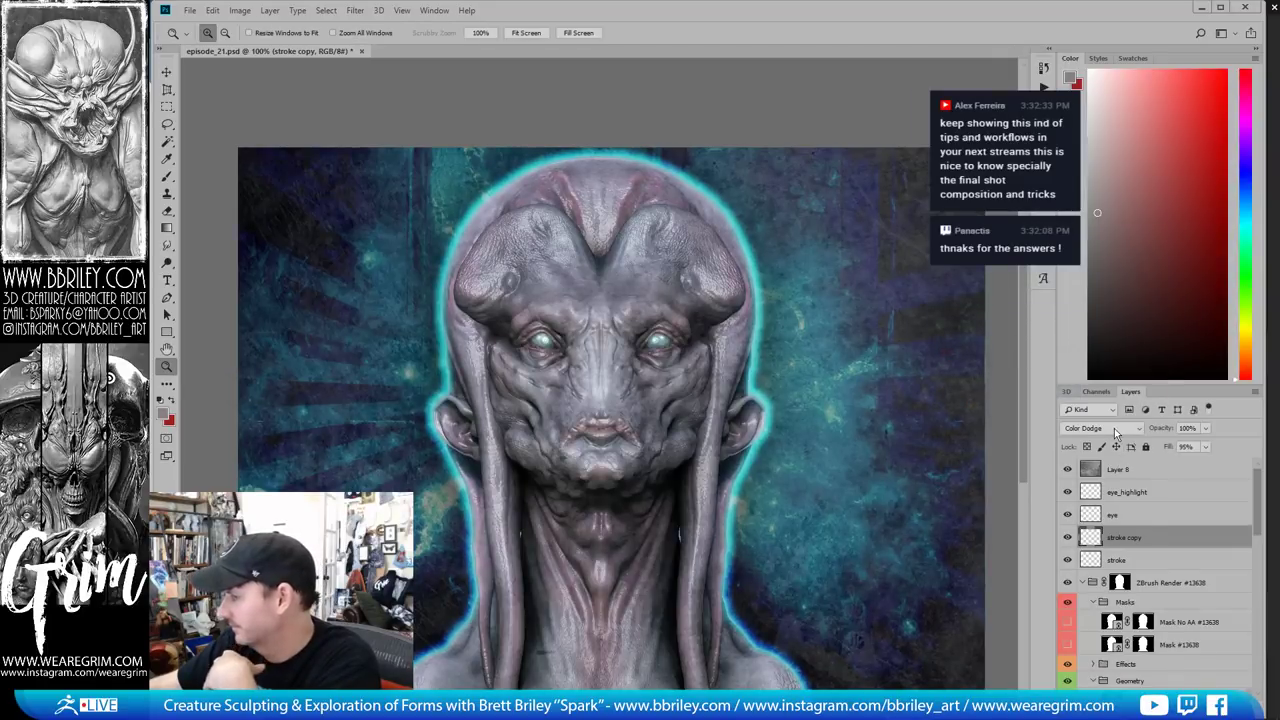
Compare several blend modes on the stroke copy layer and set it to Lighten
{"action": "scroll", "coordinate": [1114, 430], "scroll_direction": "down", "scroll_amount": 4}
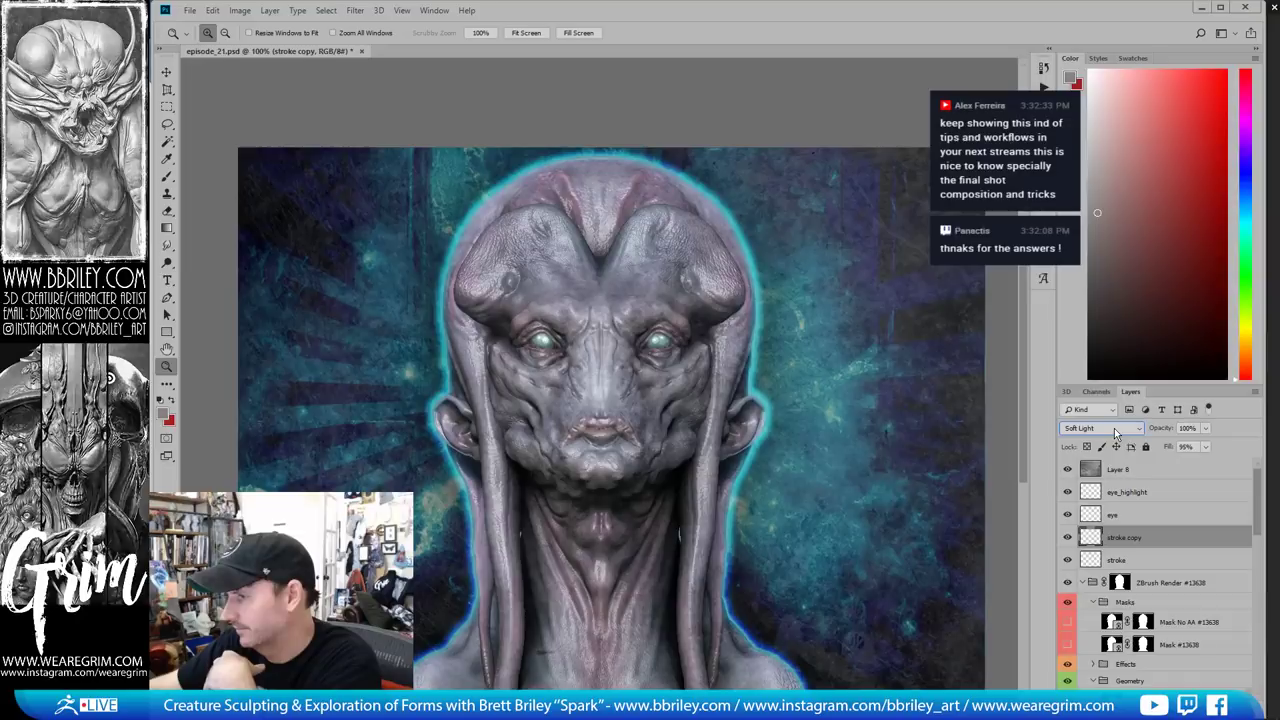
{"action": "scroll", "coordinate": [1116, 432], "scroll_direction": "down", "scroll_amount": 2}
{"action": "scroll", "coordinate": [1116, 432], "scroll_direction": "down", "scroll_amount": 1}
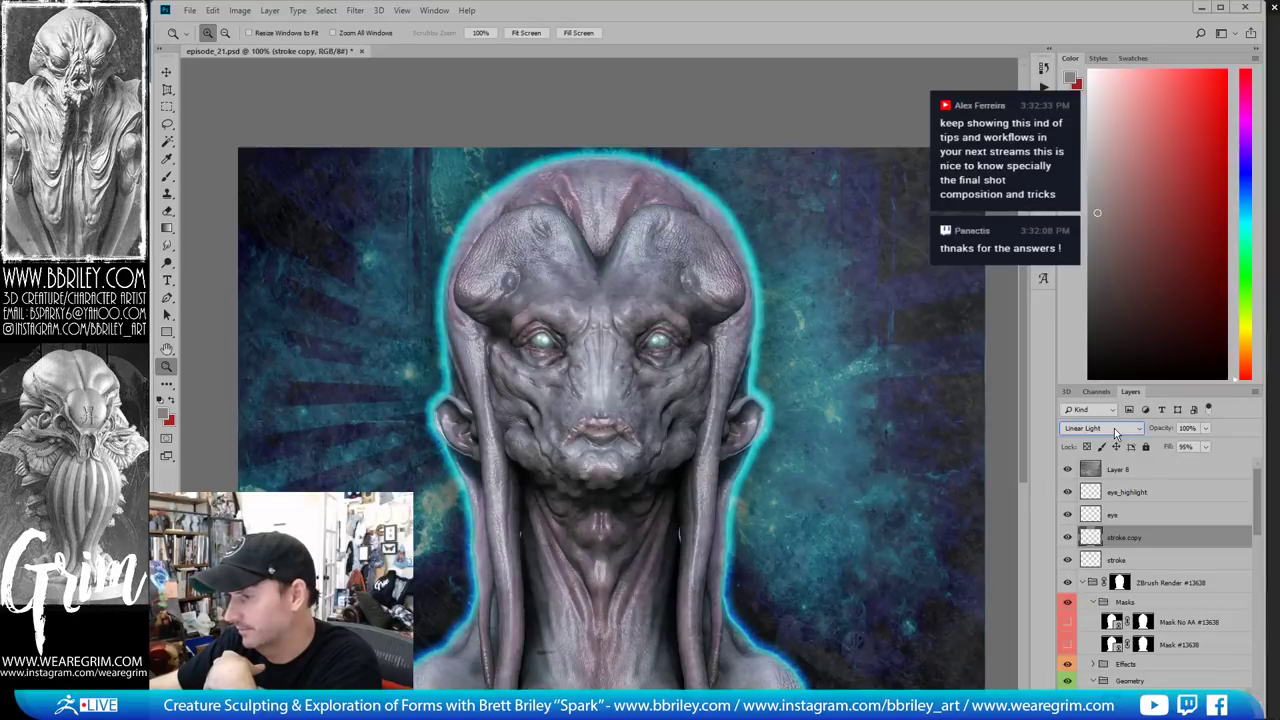
{"action": "left_click", "coordinate": [1100, 428]}
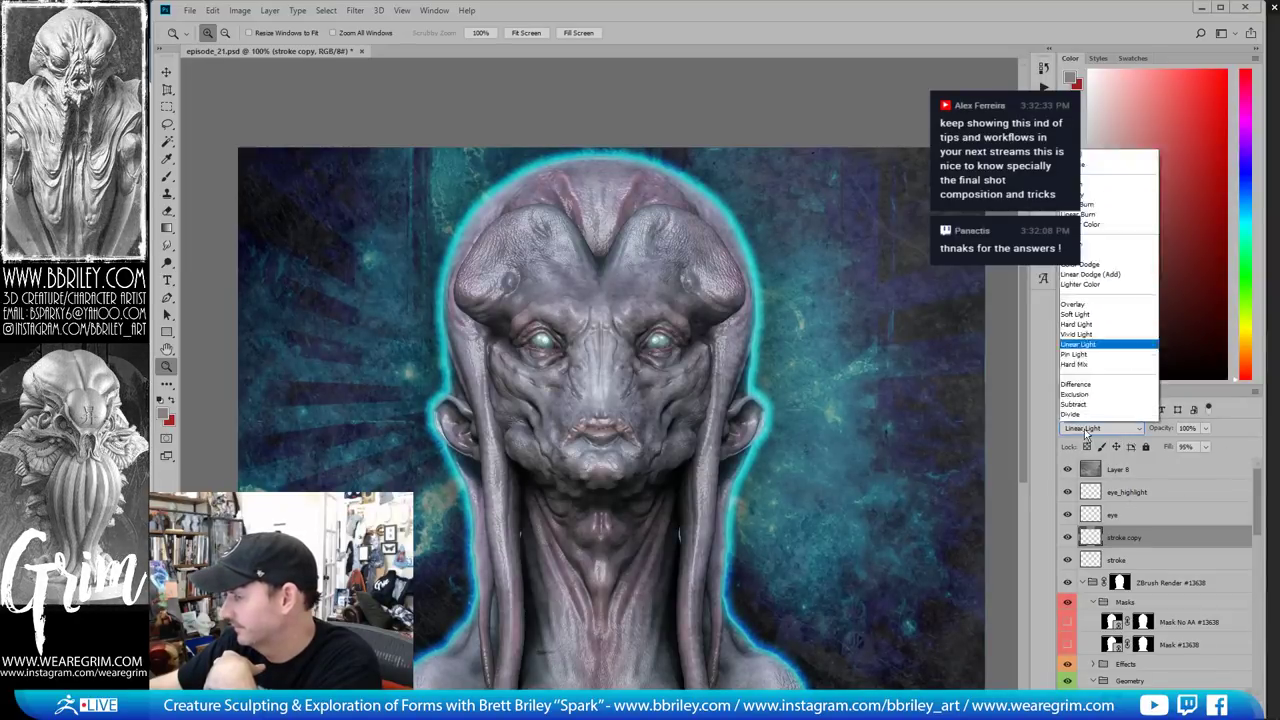
{"action": "left_click", "coordinate": [1100, 162]}
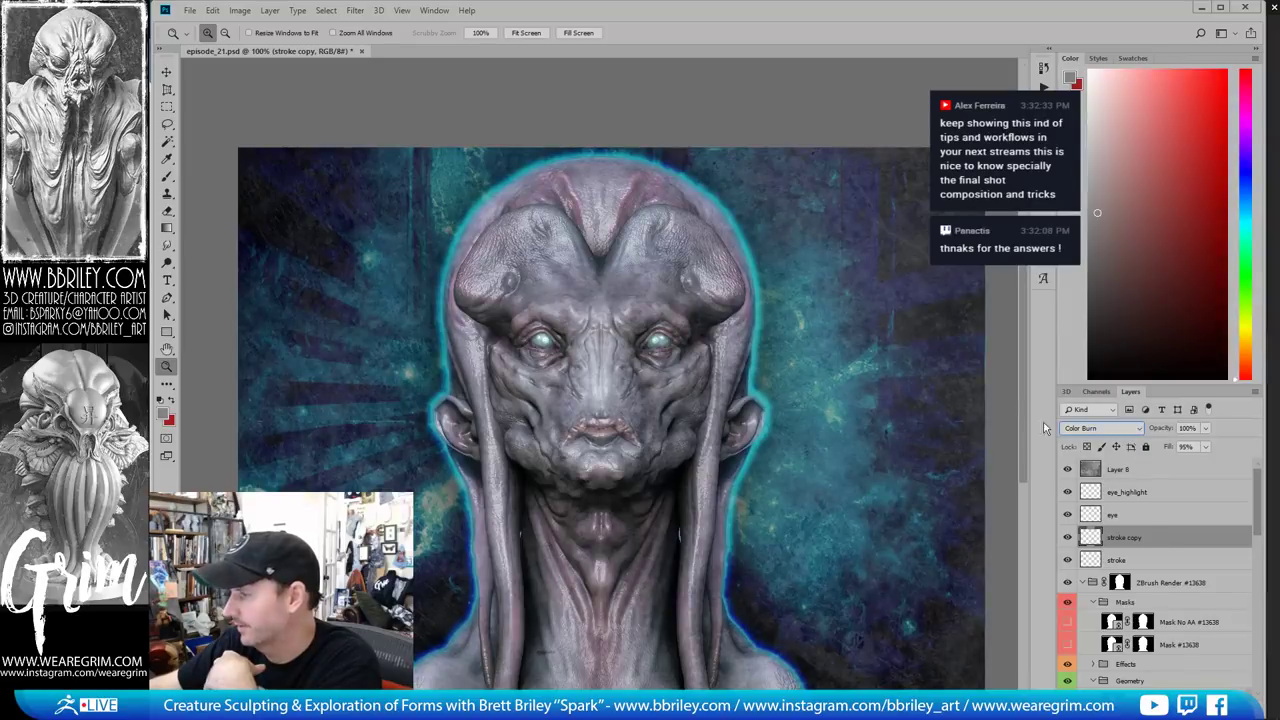
{"action": "left_click", "coordinate": [1067, 541]}
{"action": "left_click", "coordinate": [1067, 541]}
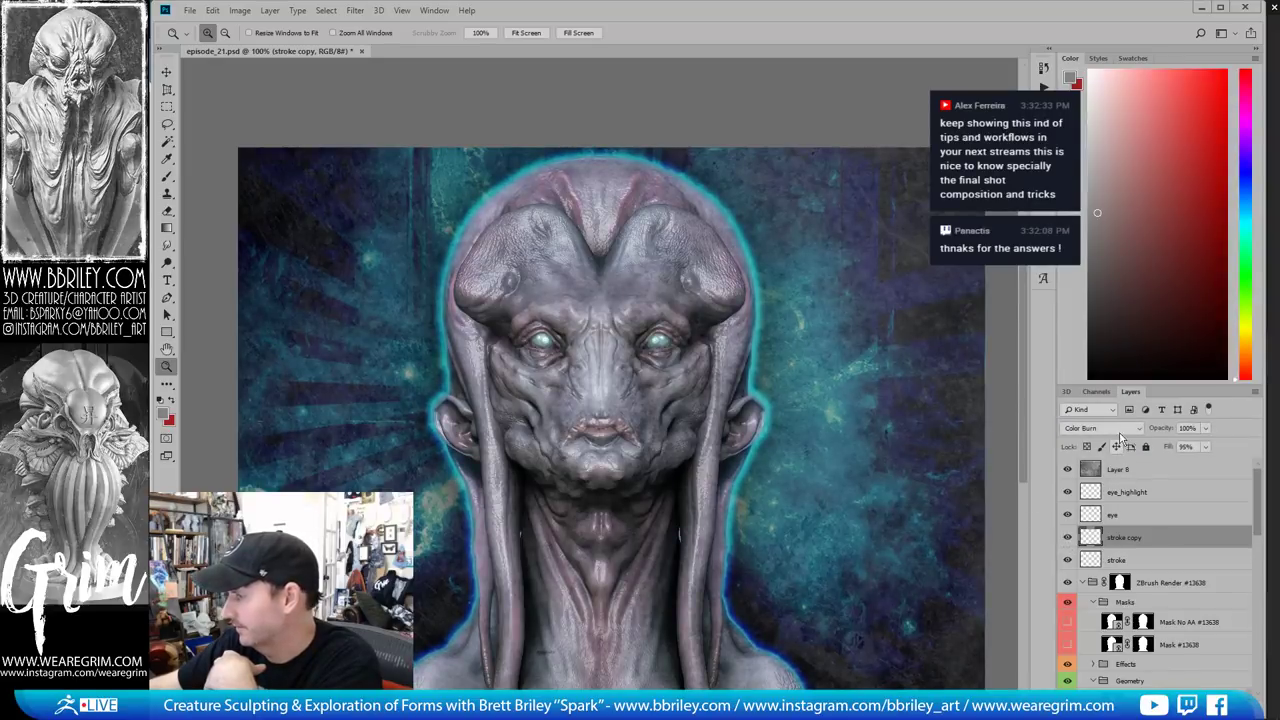
{"action": "left_click", "coordinate": [1118, 431]}
{"action": "scroll", "coordinate": [1118, 432], "scroll_direction": "down", "scroll_amount": 3}
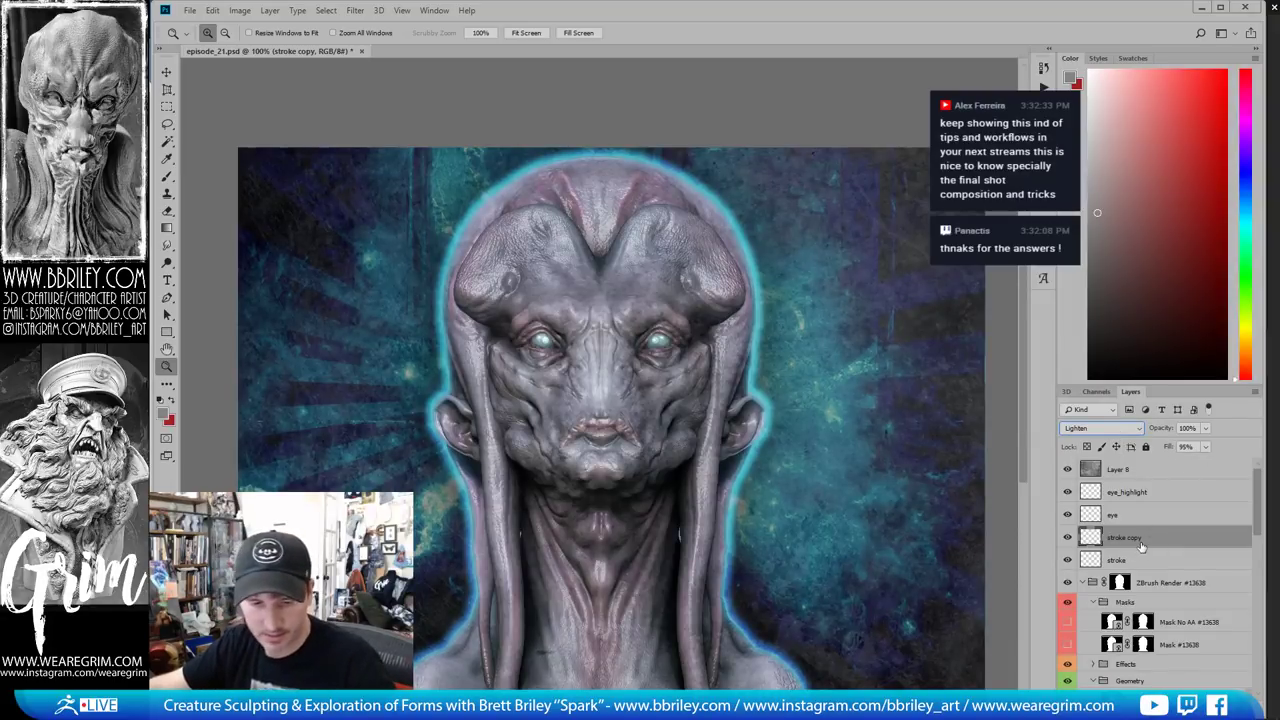
{"action": "key", "text": "ctrl+u"}
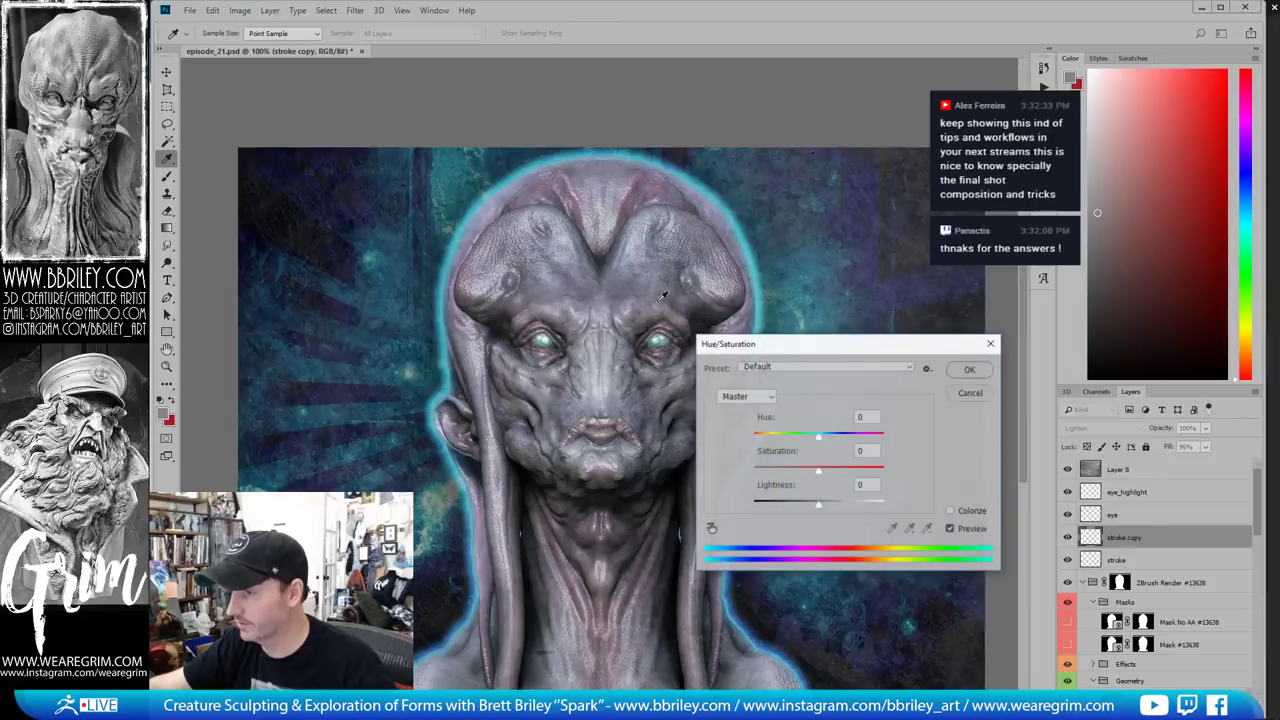
{"action": "left_click_drag", "start_coordinate": [806, 466], "coordinate": [651, 467]}
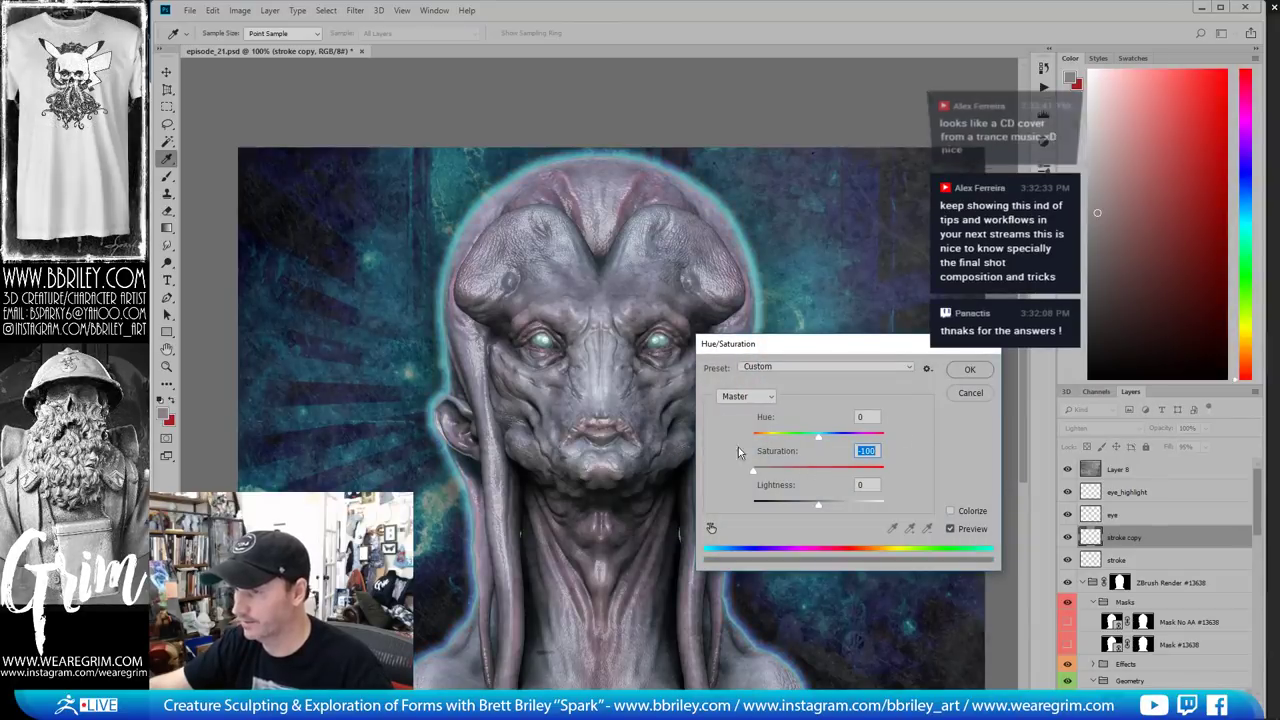
{"action": "left_click", "coordinate": [968, 393]}
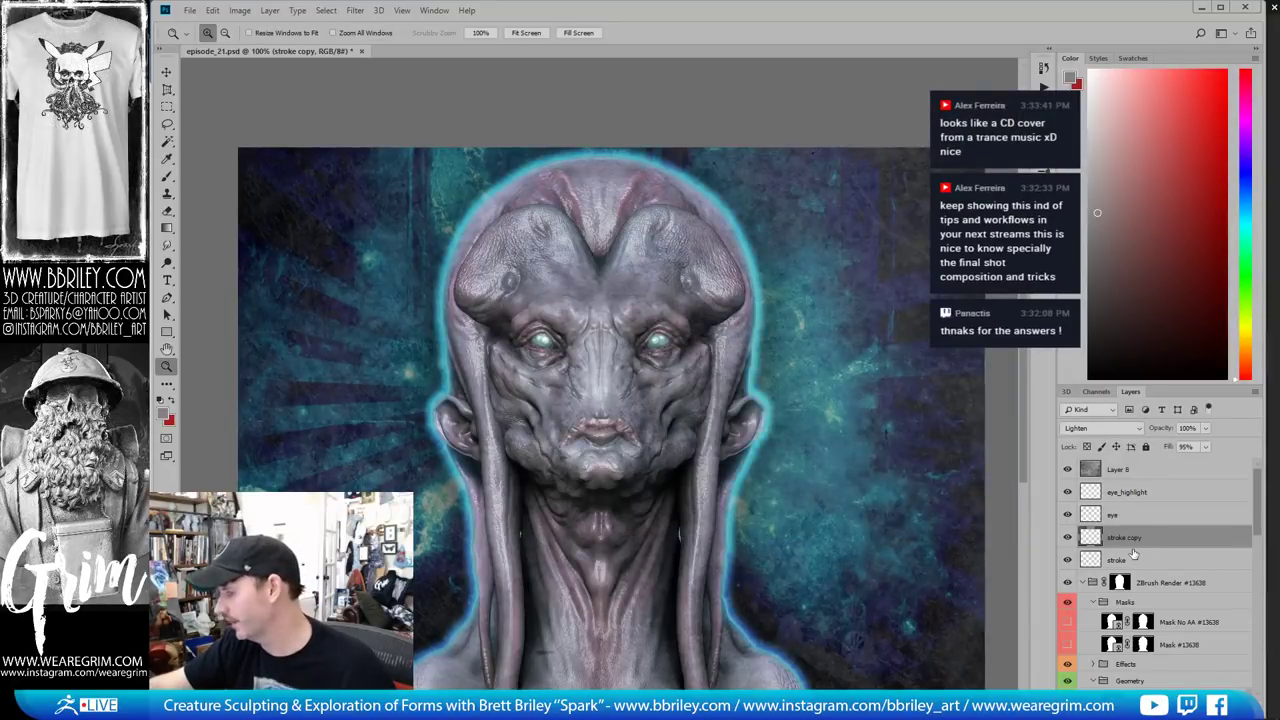
Add a Hue/Saturation adjustment layer above the stroke copy layer and clip it to that layer
{"action": "left_click", "coordinate": [1164, 709]}
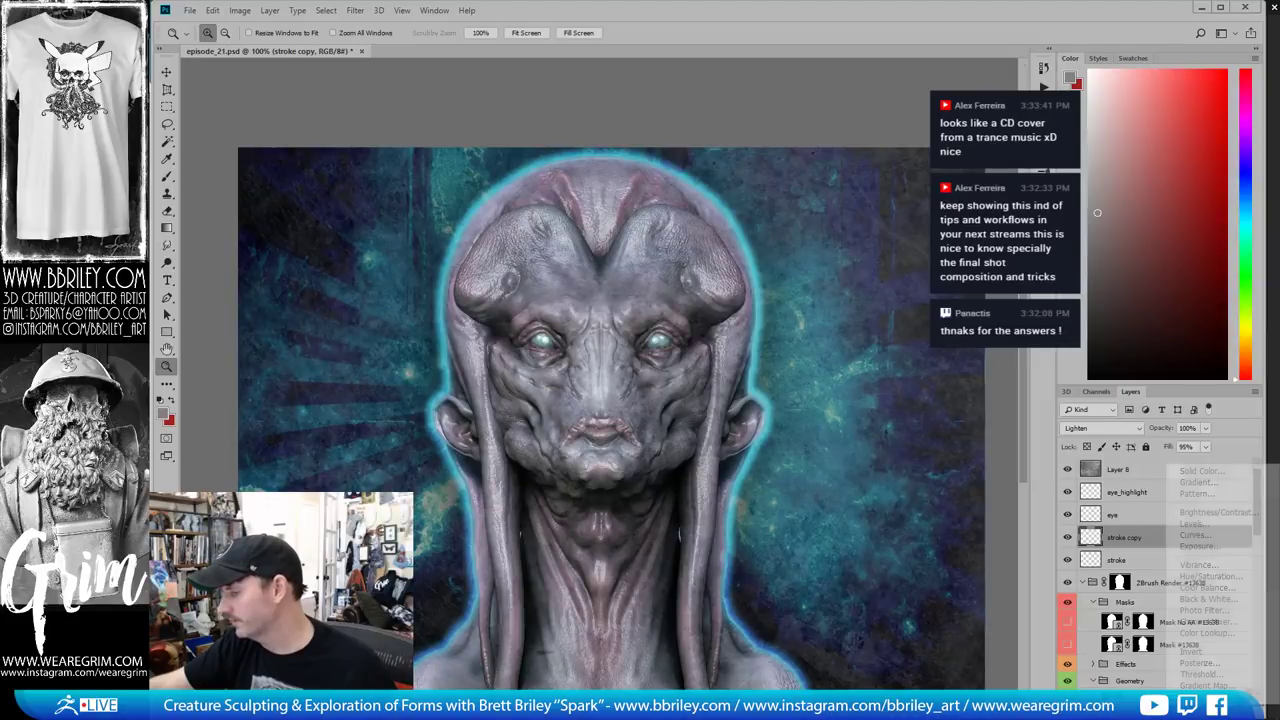
{"action": "left_click", "coordinate": [1192, 578]}
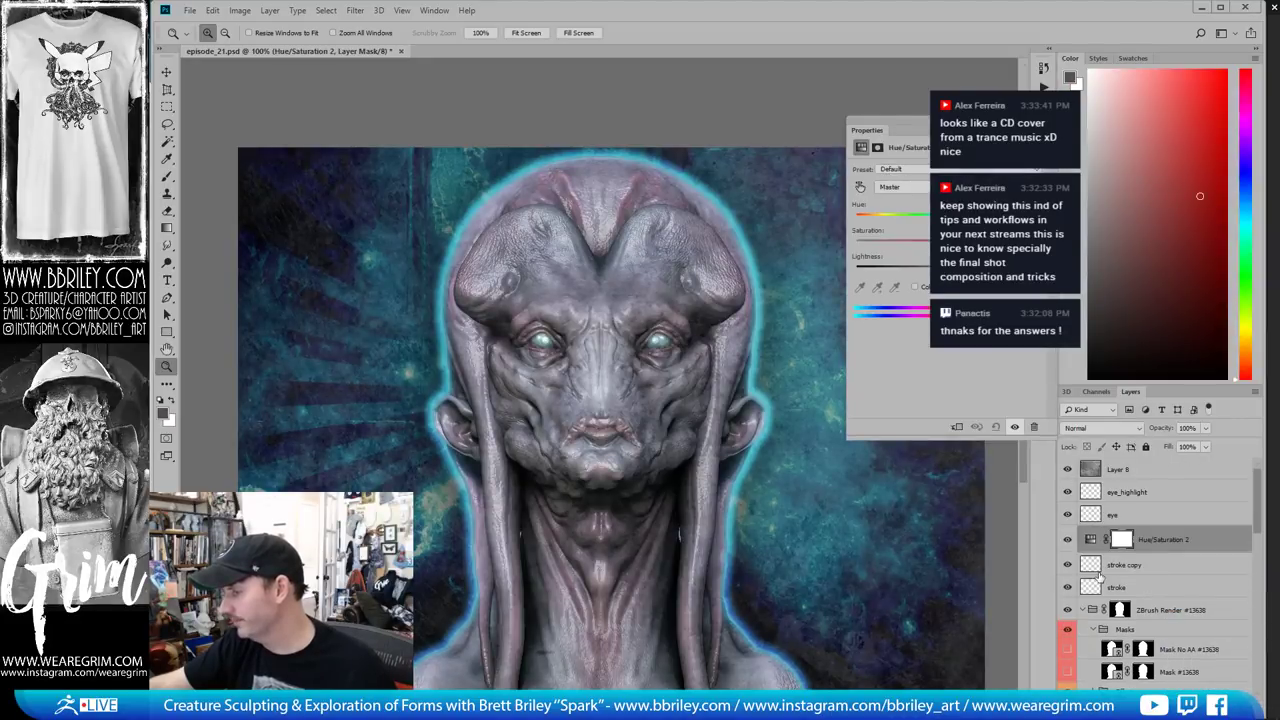
{"action": "left_click", "coordinate": [1157, 566]}
{"action": "left_click", "coordinate": [1160, 588], "text": "shift"}
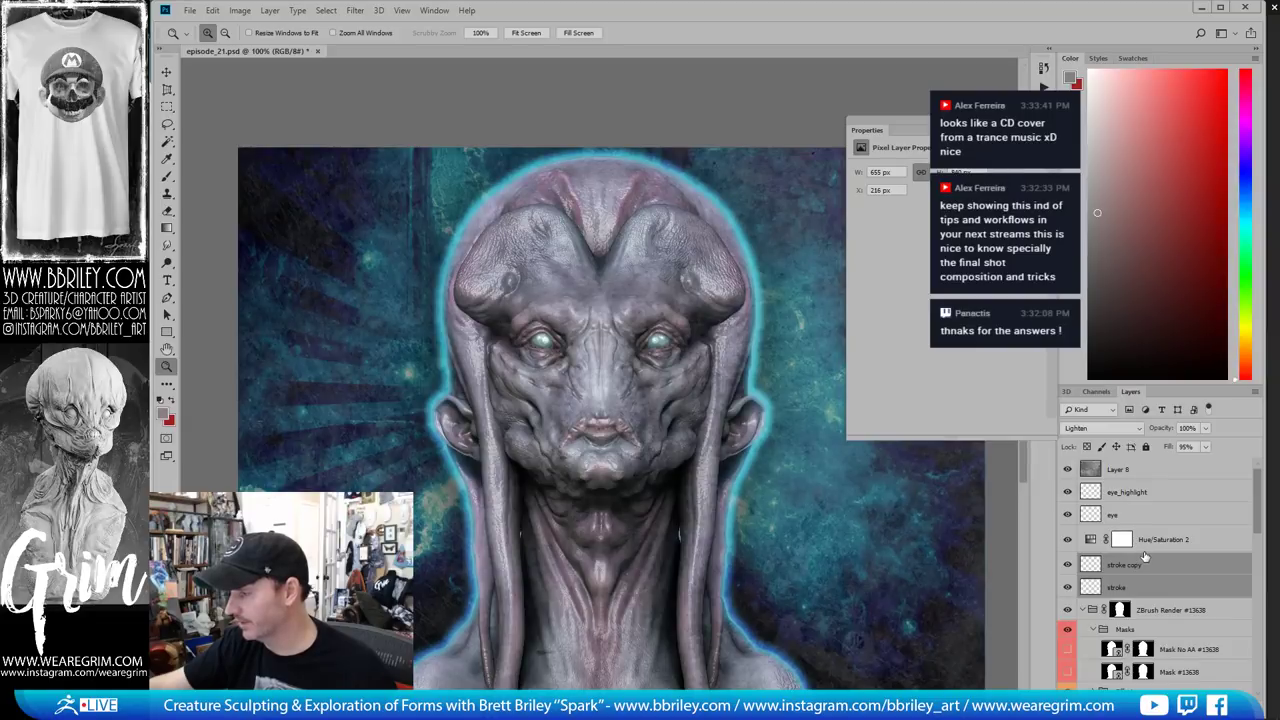
{"action": "key", "text": "alt"}
{"action": "left_click", "coordinate": [1152, 549], "text": "alt"}
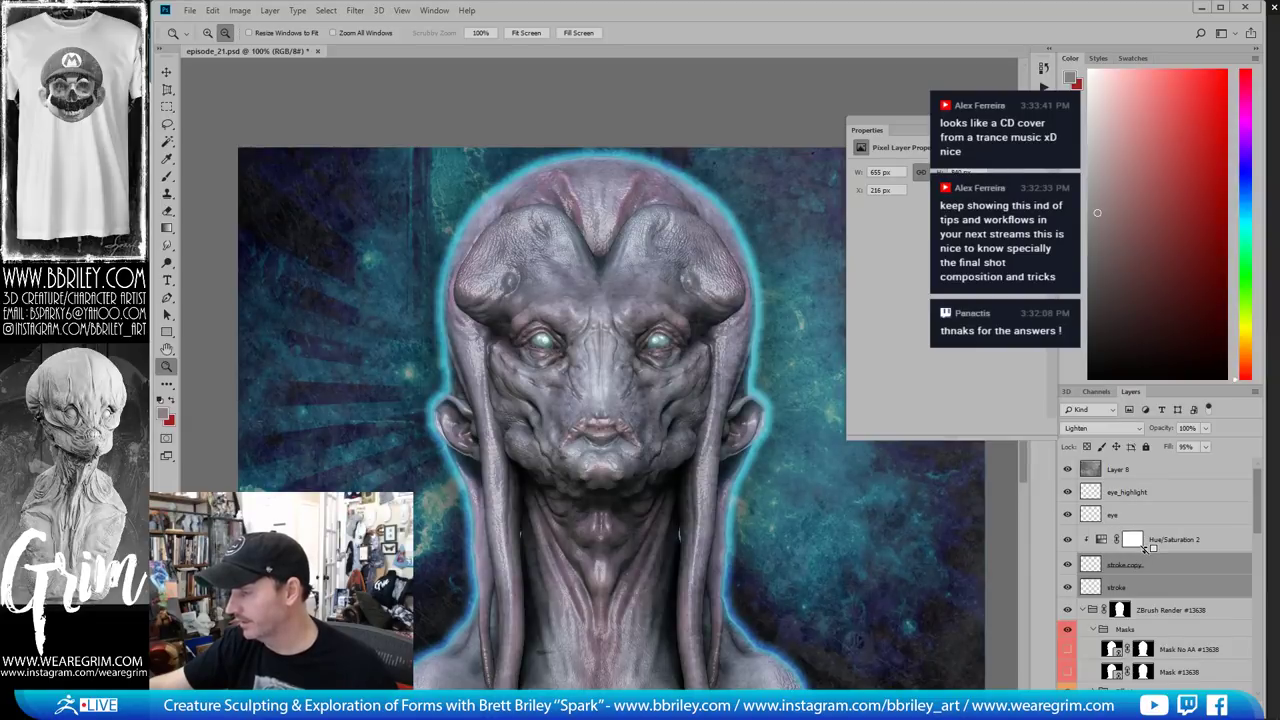
Colorize the clipped Hue/Saturation adjustment and shift its hue, saturation and lightness to give the glow a lighter purple-blue tint
{"action": "left_click", "coordinate": [1101, 540]}
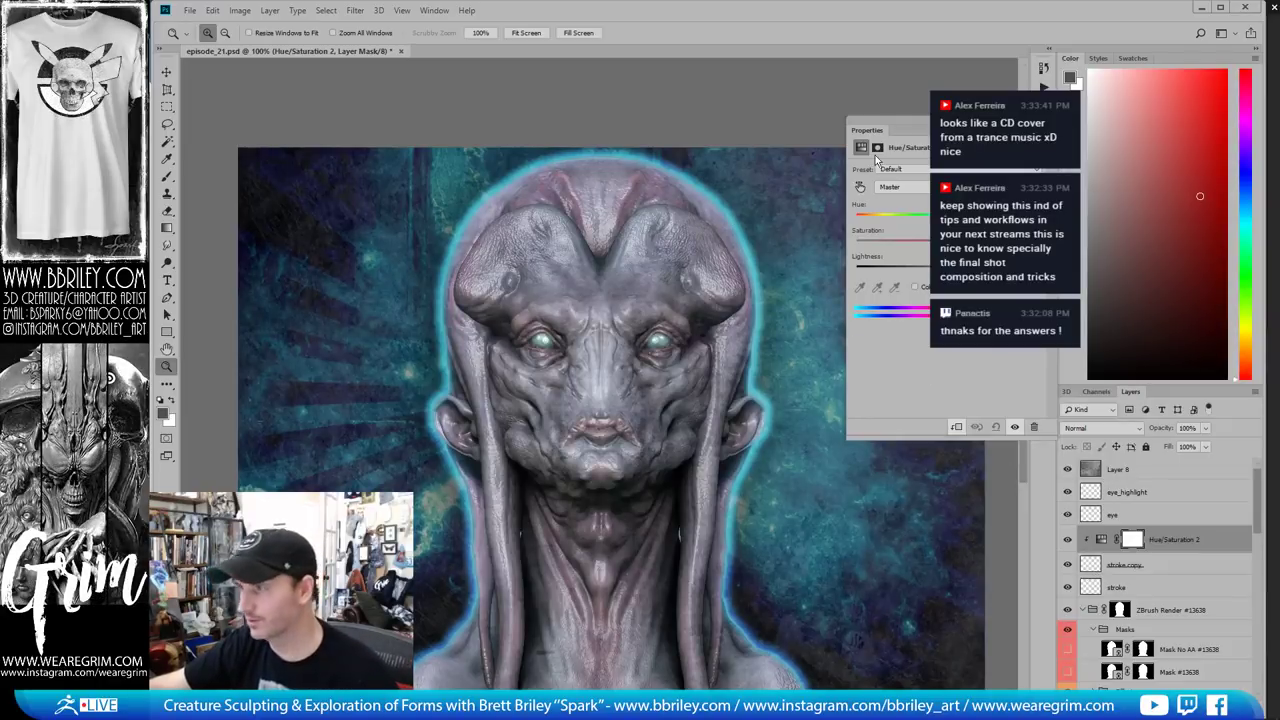
{"action": "left_click_drag", "start_coordinate": [935, 243], "coordinate": [912, 245]}
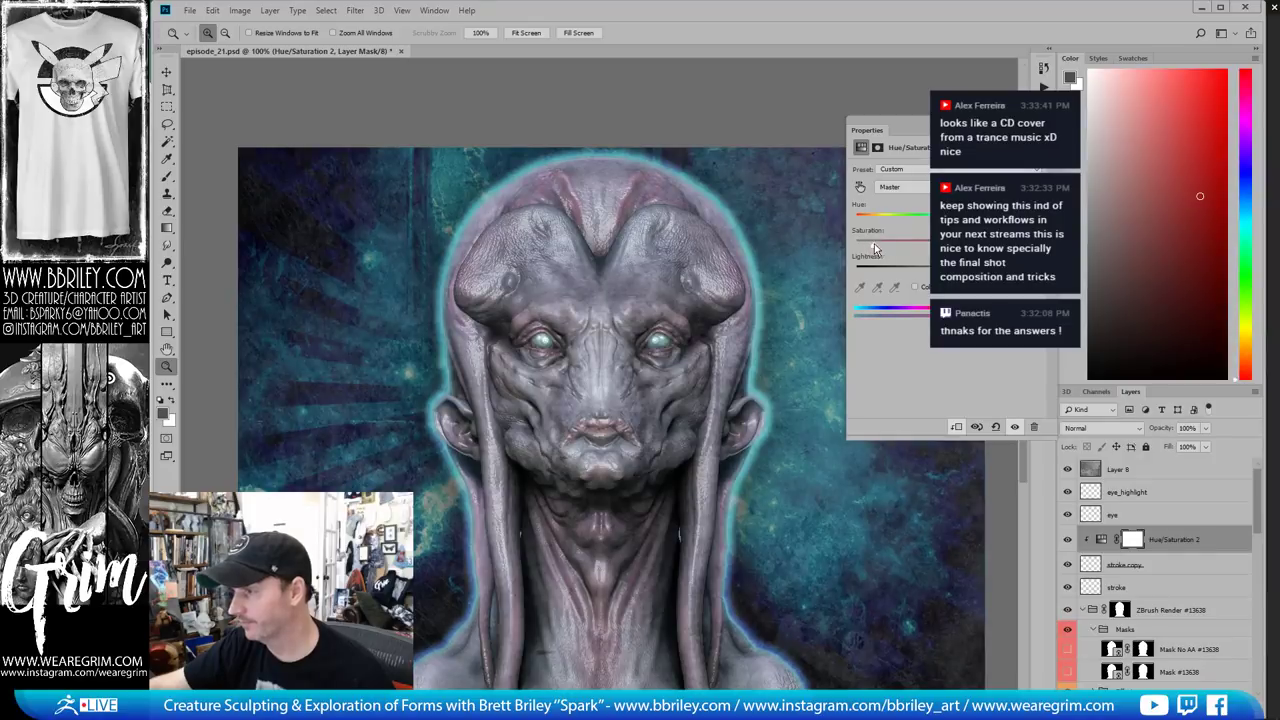
{"action": "left_click", "coordinate": [914, 287]}
{"action": "left_click_drag", "start_coordinate": [892, 222], "coordinate": [982, 222]}
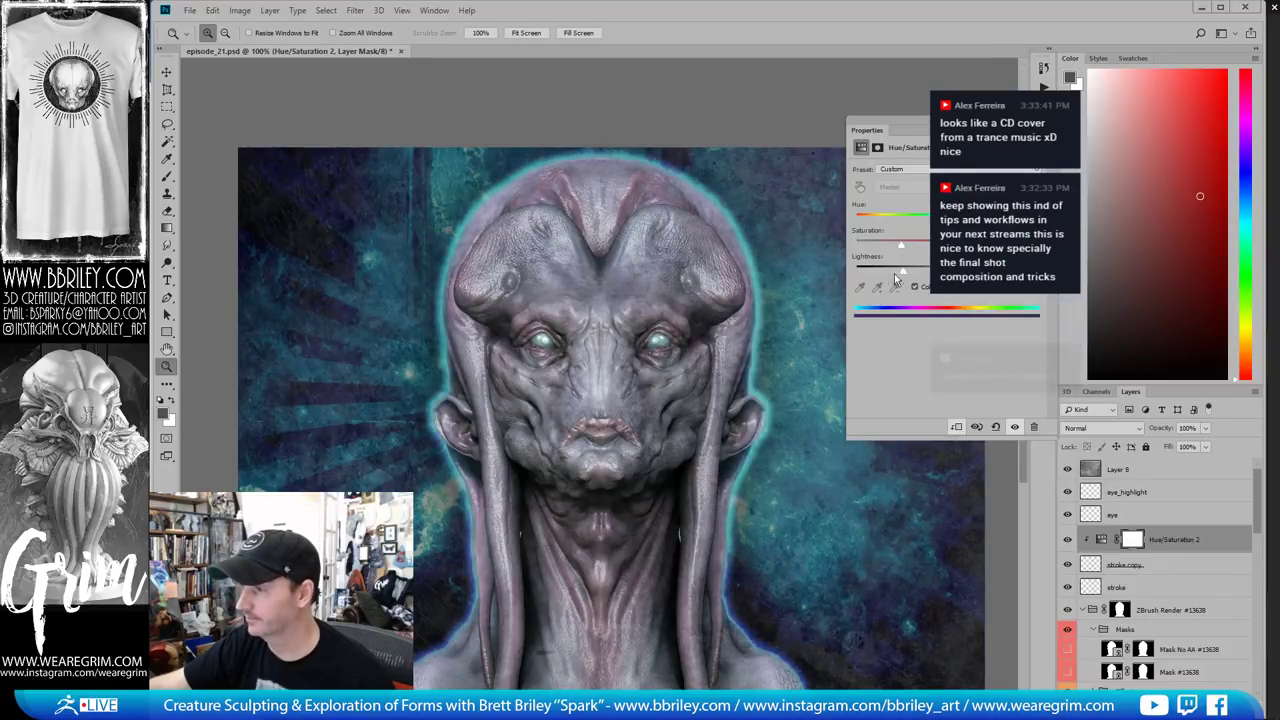
{"action": "left_click_drag", "start_coordinate": [940, 272], "coordinate": [976, 272]}
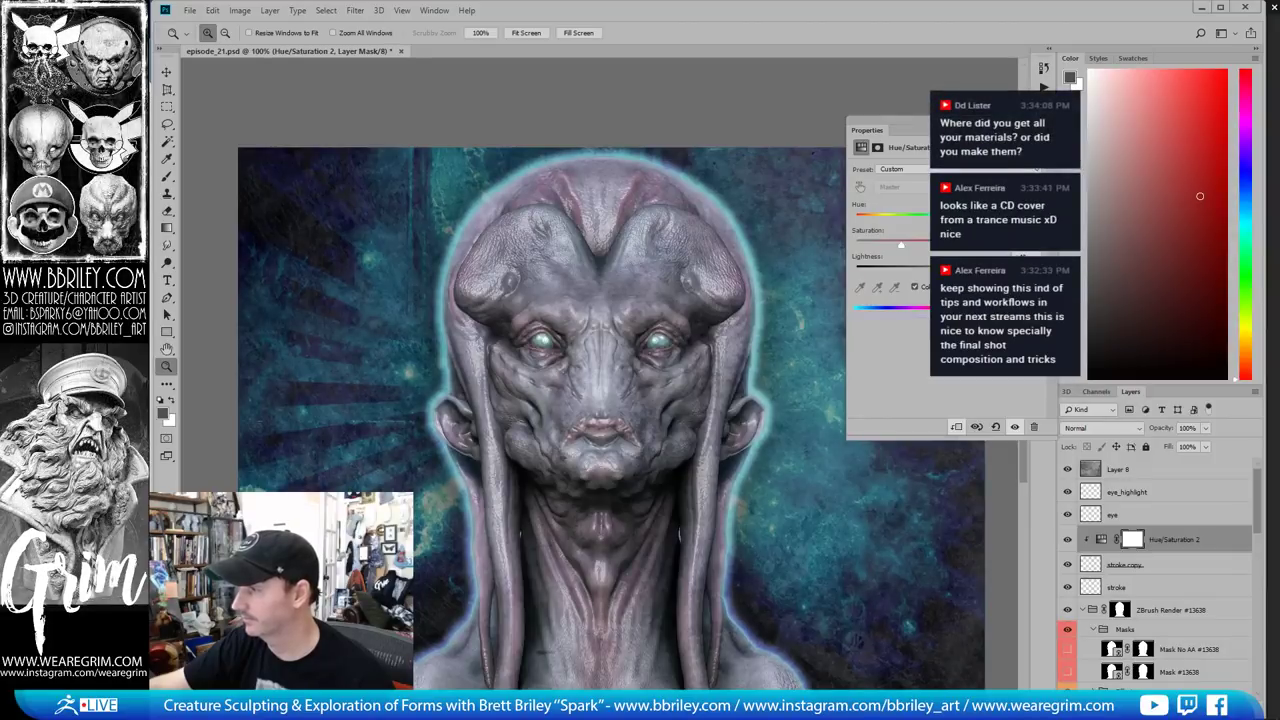
Try to clip both the Hue/Saturation adjustment and stroke copy to the stroke layer, toggling visibility to compare the glow
{"action": "left_click", "coordinate": [1147, 552], "text": "alt"}
{"action": "left_click", "coordinate": [1150, 556], "text": "alt"}
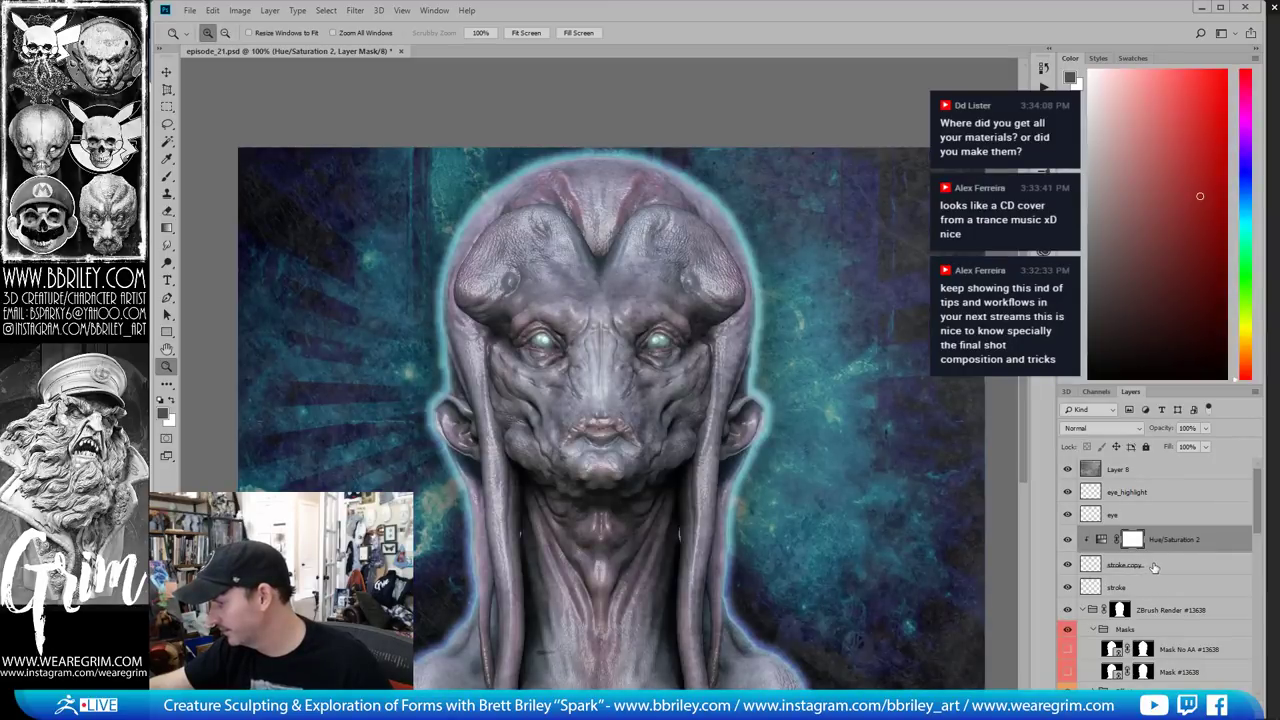
{"action": "left_click", "coordinate": [1155, 566]}
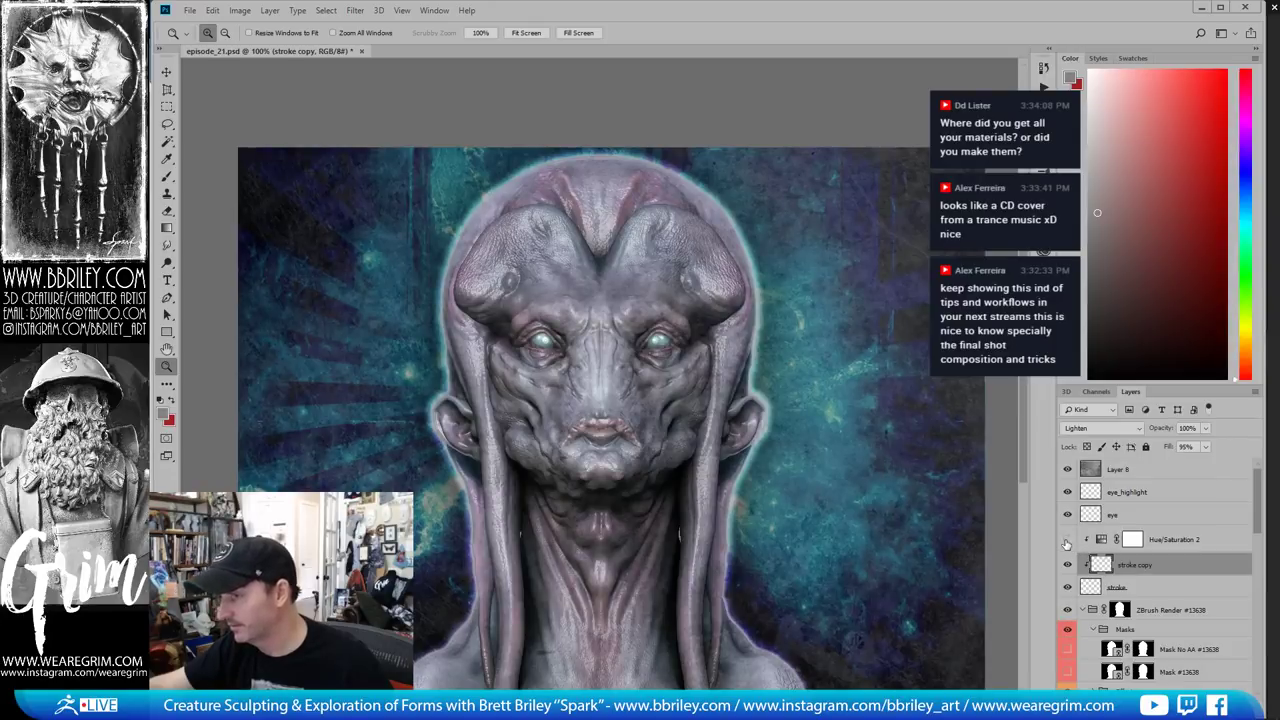
{"action": "left_click", "coordinate": [1066, 541]}
{"action": "left_click", "coordinate": [1067, 540]}
{"action": "left_click", "coordinate": [1067, 587]}
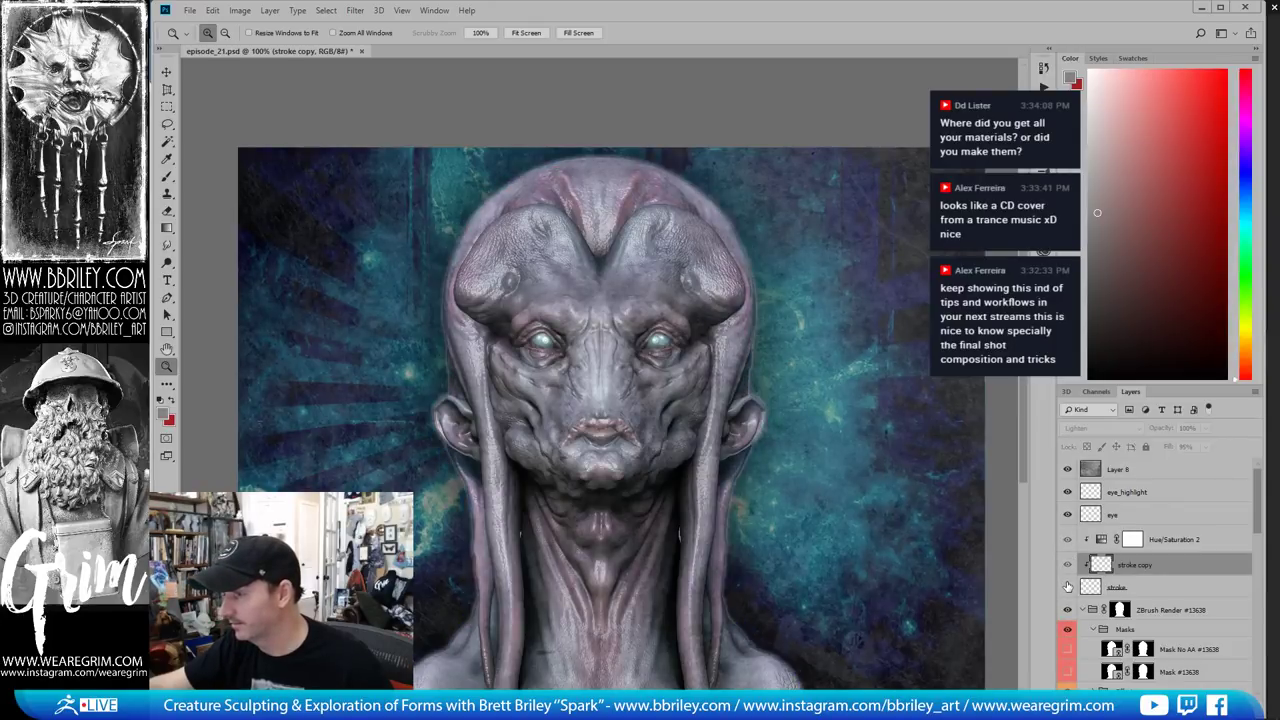
{"action": "left_click", "coordinate": [1068, 587]}
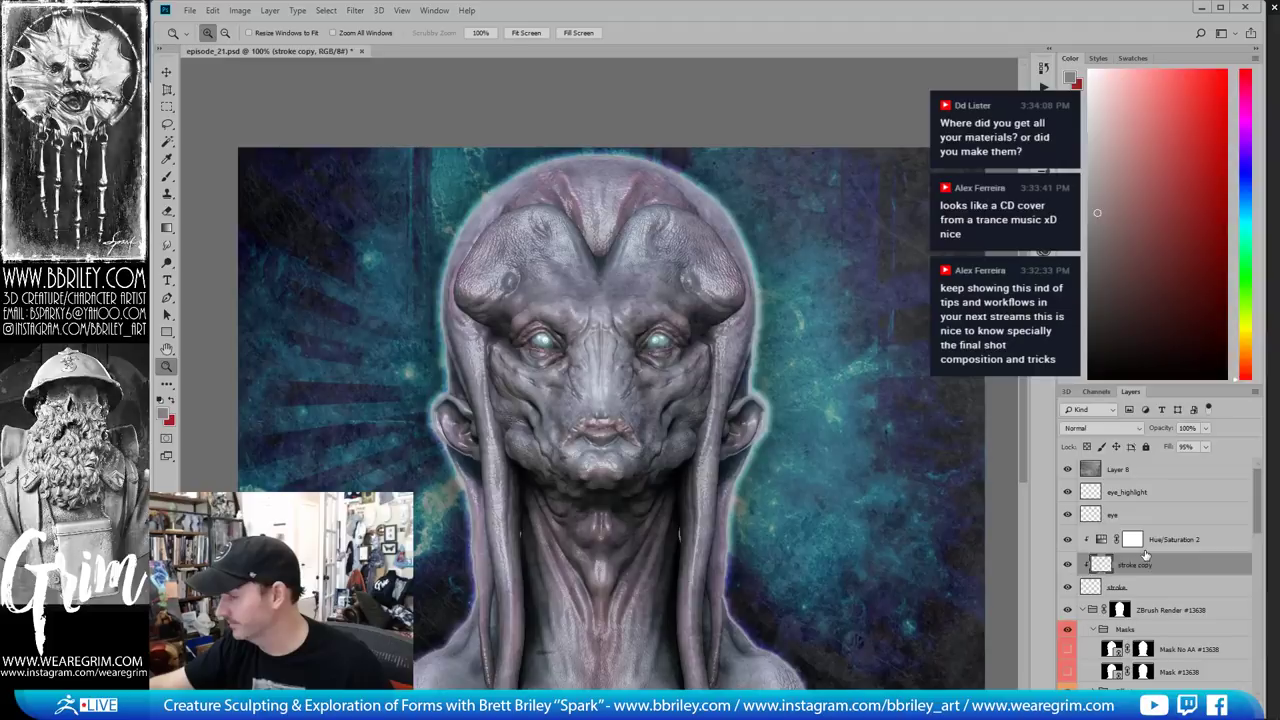
Release the clipping on the stroke layer and clip the Hue/Saturation adjustment to stroke copy again
{"action": "left_click", "coordinate": [1143, 548]}
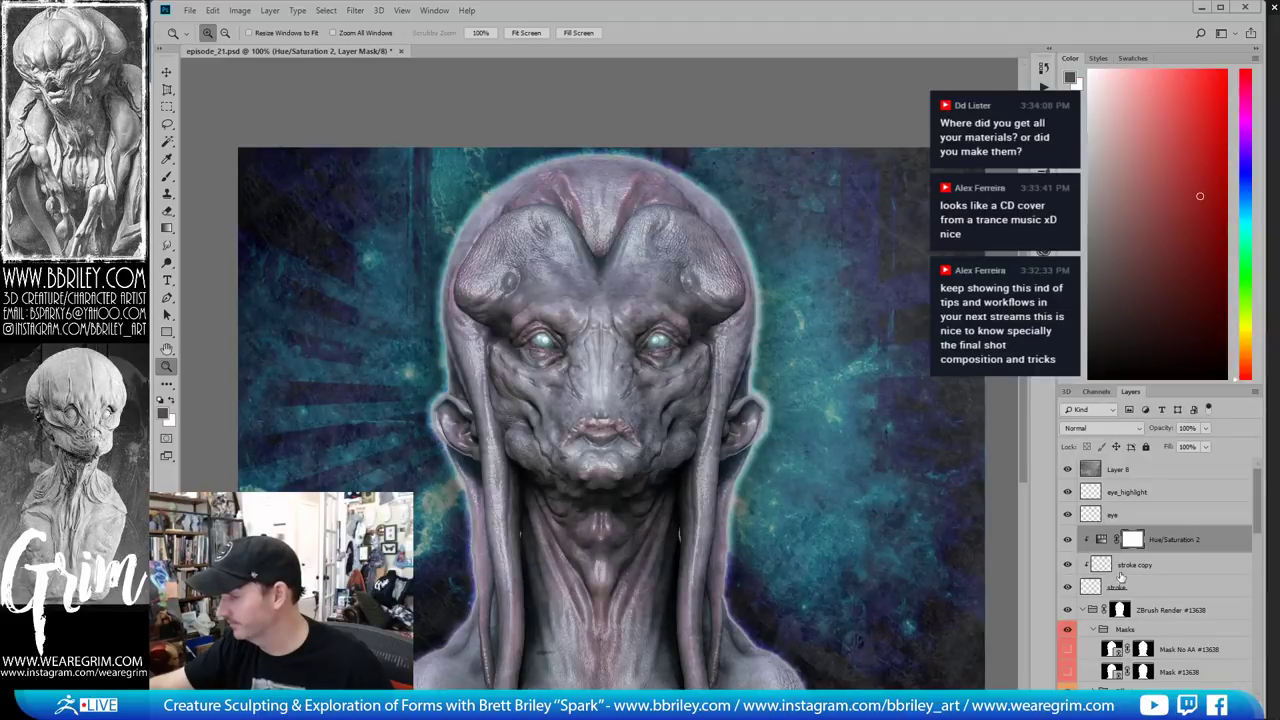
{"action": "left_click", "coordinate": [1118, 573], "text": "alt"}
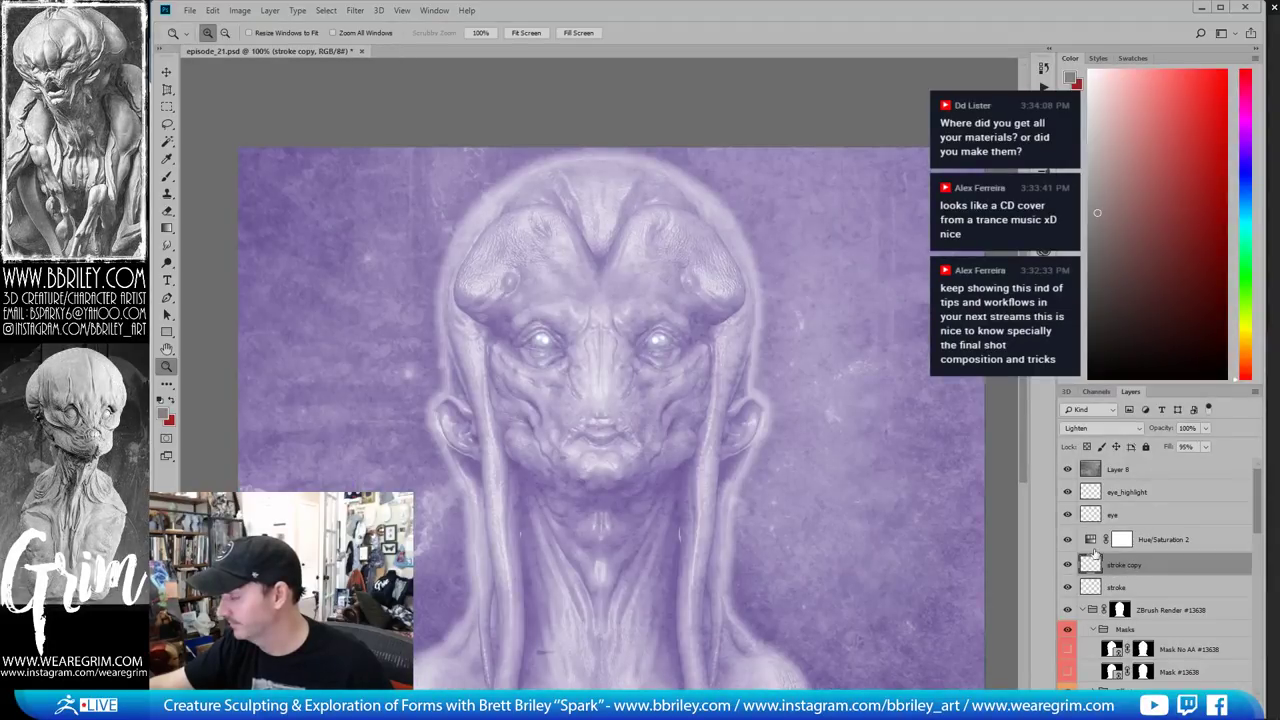
{"action": "left_click", "coordinate": [1141, 543]}
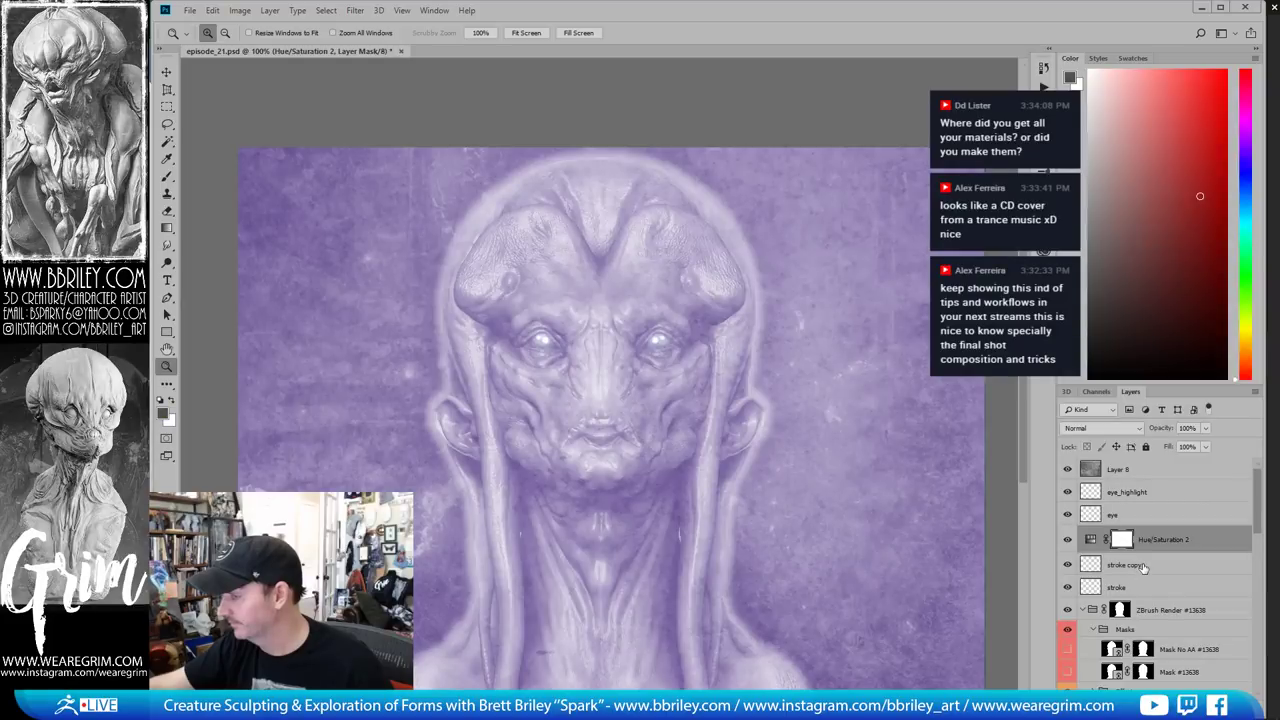
{"action": "left_click", "coordinate": [1144, 568], "text": "ctrl"}
{"action": "left_click", "coordinate": [1145, 568], "text": "ctrl"}
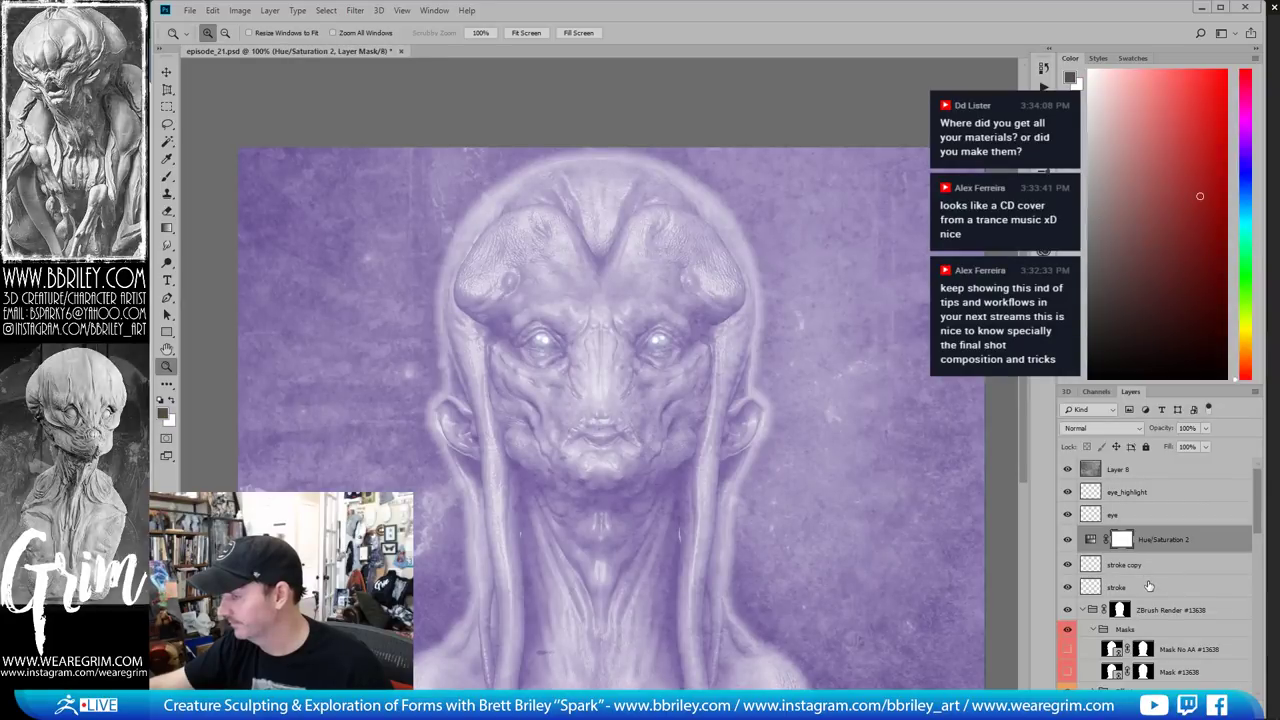
{"action": "left_click", "coordinate": [1149, 586], "text": "ctrl"}
{"action": "left_click", "coordinate": [1148, 573]}
{"action": "left_click_drag", "start_coordinate": [1150, 586], "coordinate": [1150, 545], "text": "shift"}
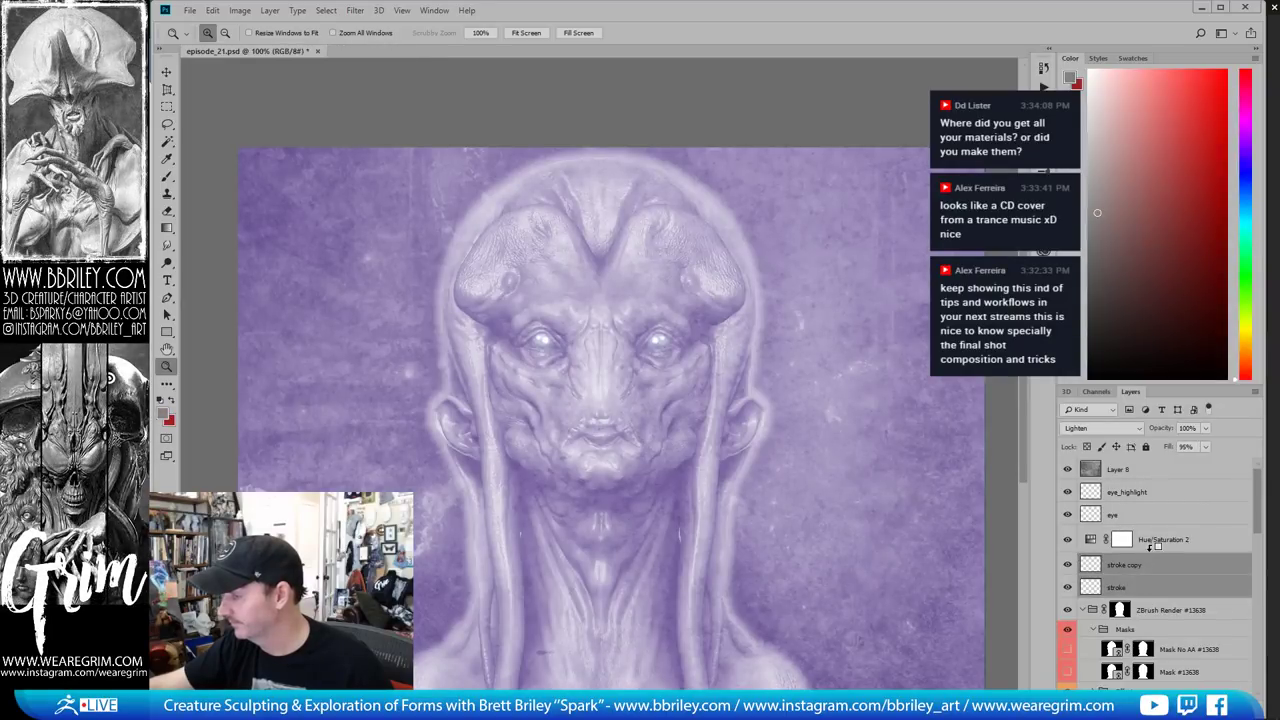
{"action": "left_click", "coordinate": [1152, 549], "text": "alt"}
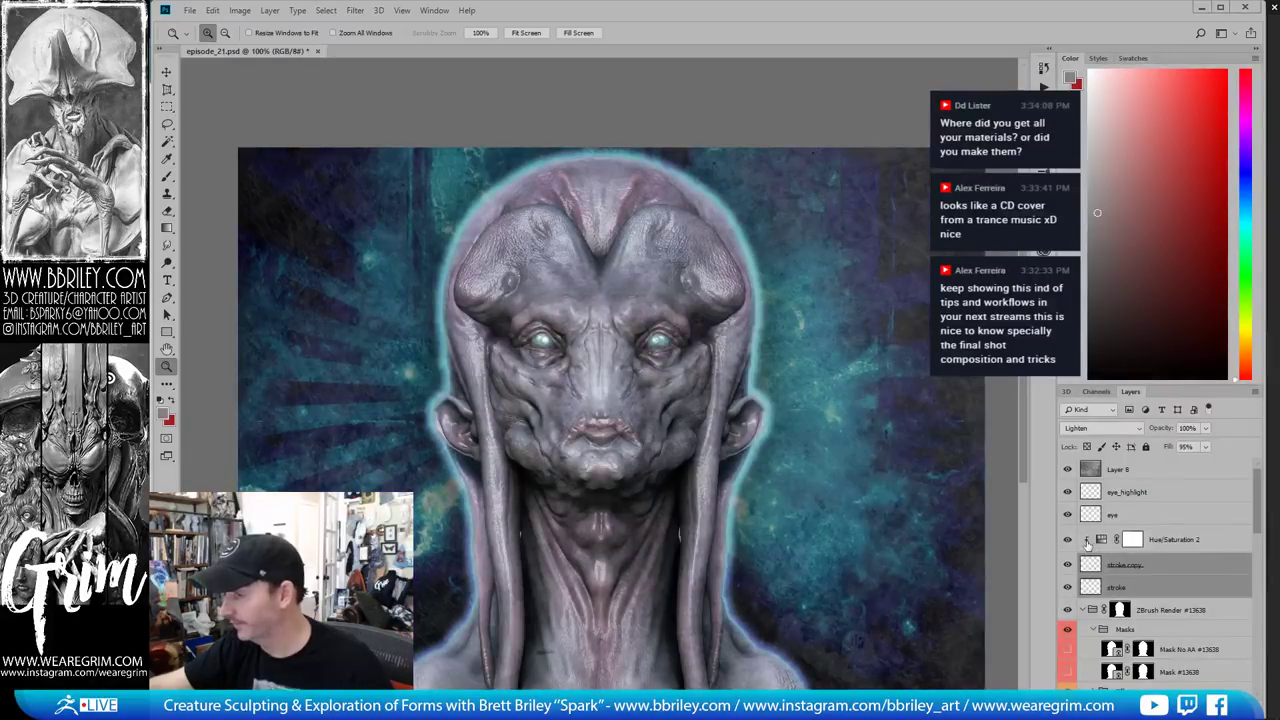
Lower the stroke copy layer's fill to about 80%
{"action": "left_click", "coordinate": [1163, 550]}
{"action": "left_click", "coordinate": [1205, 447]}
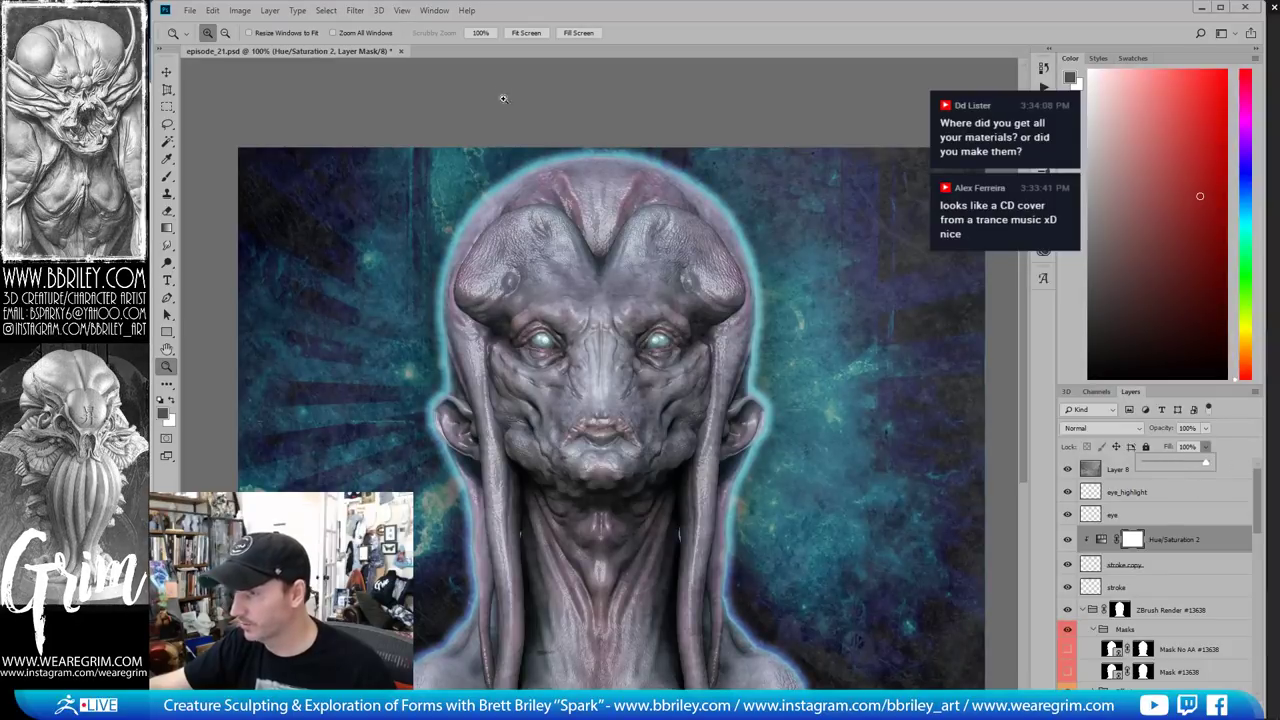
{"action": "left_click", "coordinate": [1118, 566]}
{"action": "left_click", "coordinate": [1118, 566]}
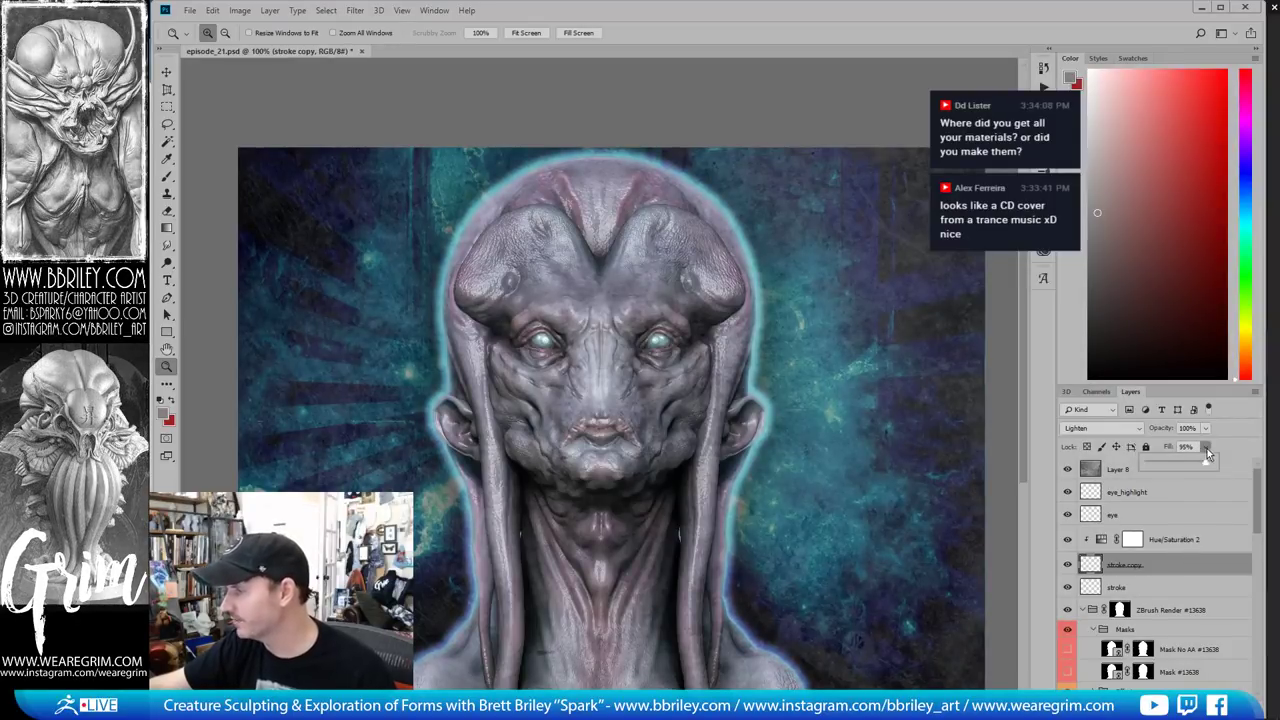
{"action": "left_click_drag", "start_coordinate": [1182, 462], "coordinate": [1200, 465]}
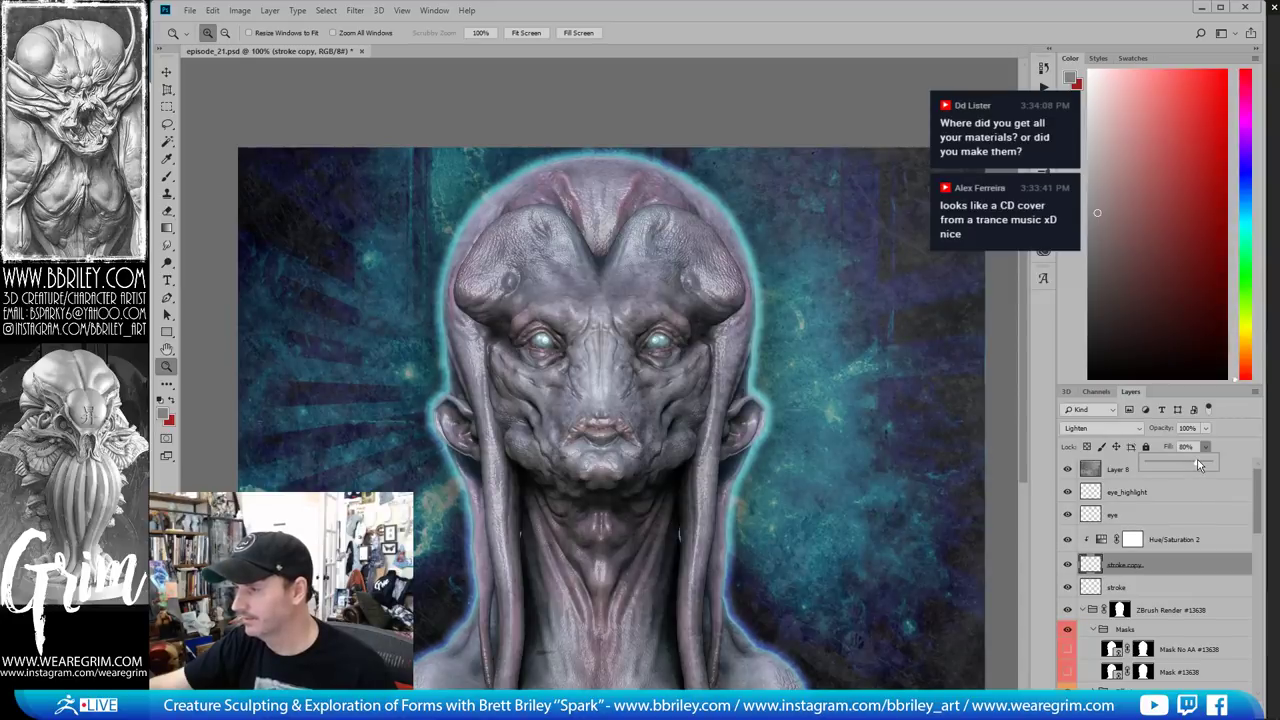
Reduce the original stroke layer's fill to 61% and check the softened glow around the head and ears
{"action": "left_click", "coordinate": [1152, 582]}
{"action": "left_click", "coordinate": [1152, 582]}
{"action": "left_click", "coordinate": [1205, 447]}
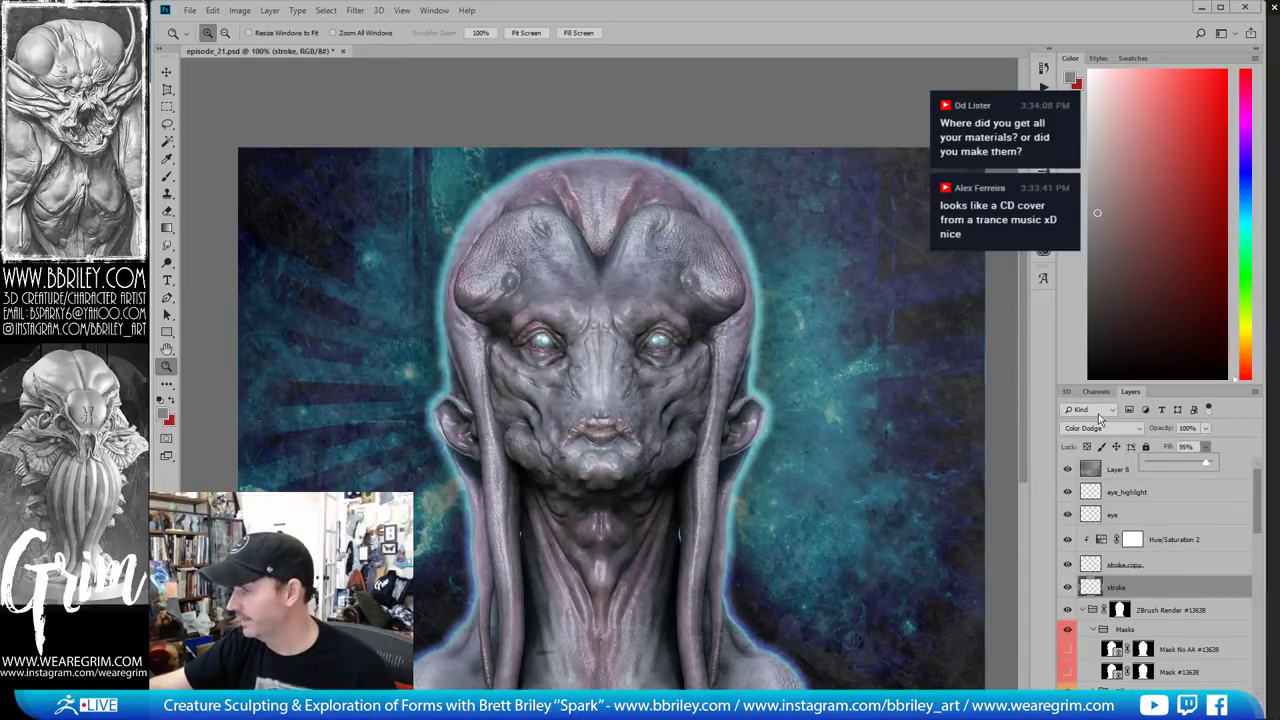
{"action": "left_click_drag", "start_coordinate": [1214, 464], "coordinate": [1181, 467]}
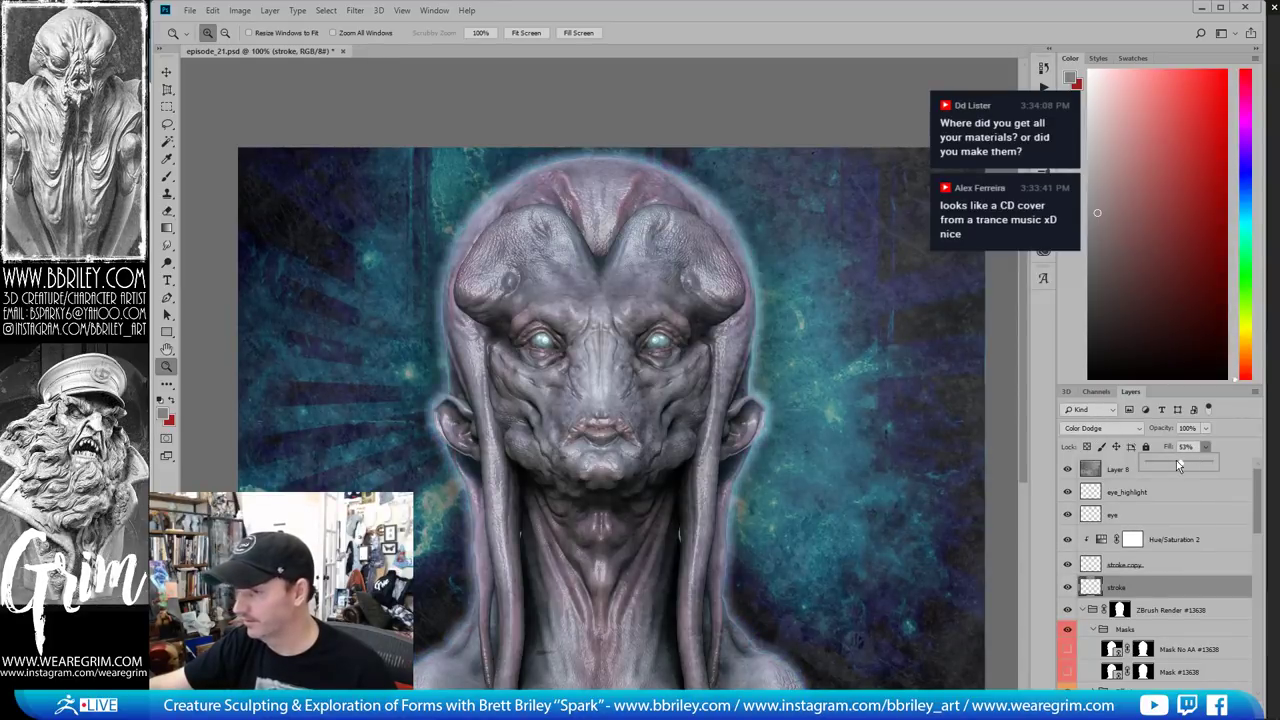
{"action": "left_click", "coordinate": [793, 392]}
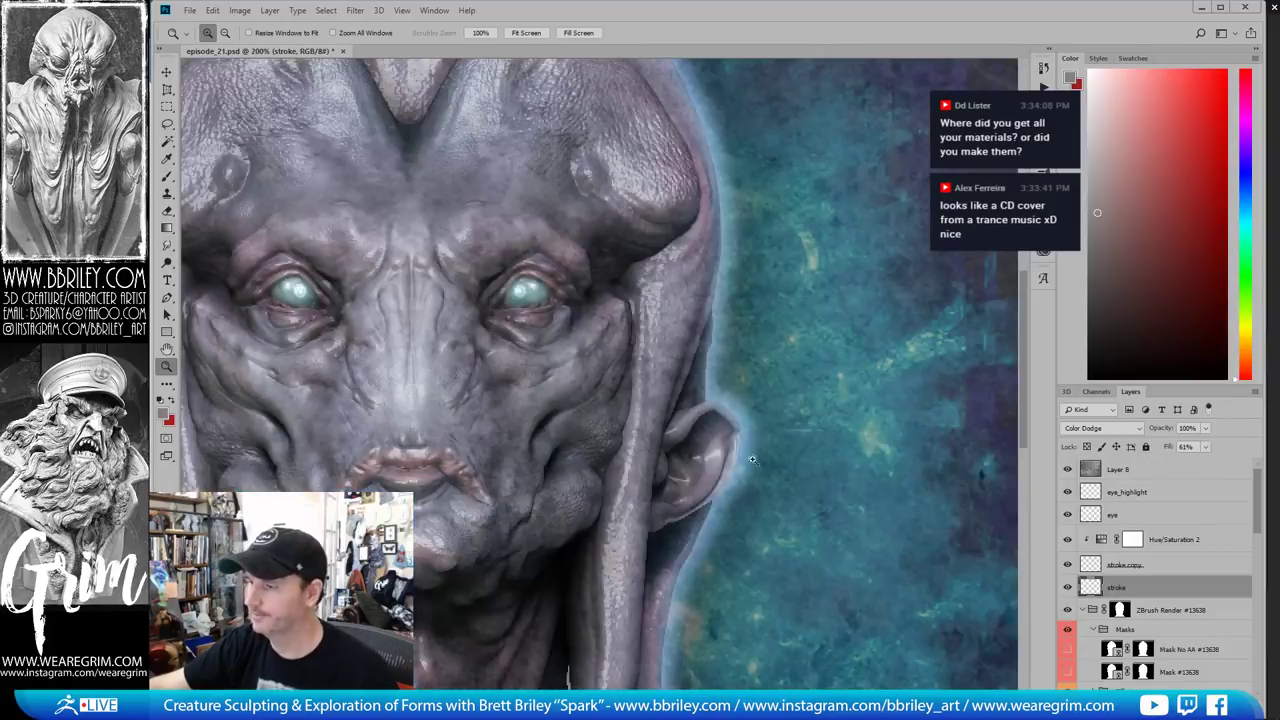
{"action": "left_click", "coordinate": [699, 442], "text": "alt"}
{"action": "left_click", "coordinate": [678, 437], "text": "alt"}
{"action": "left_click_drag", "start_coordinate": [743, 490], "coordinate": [736, 441]}
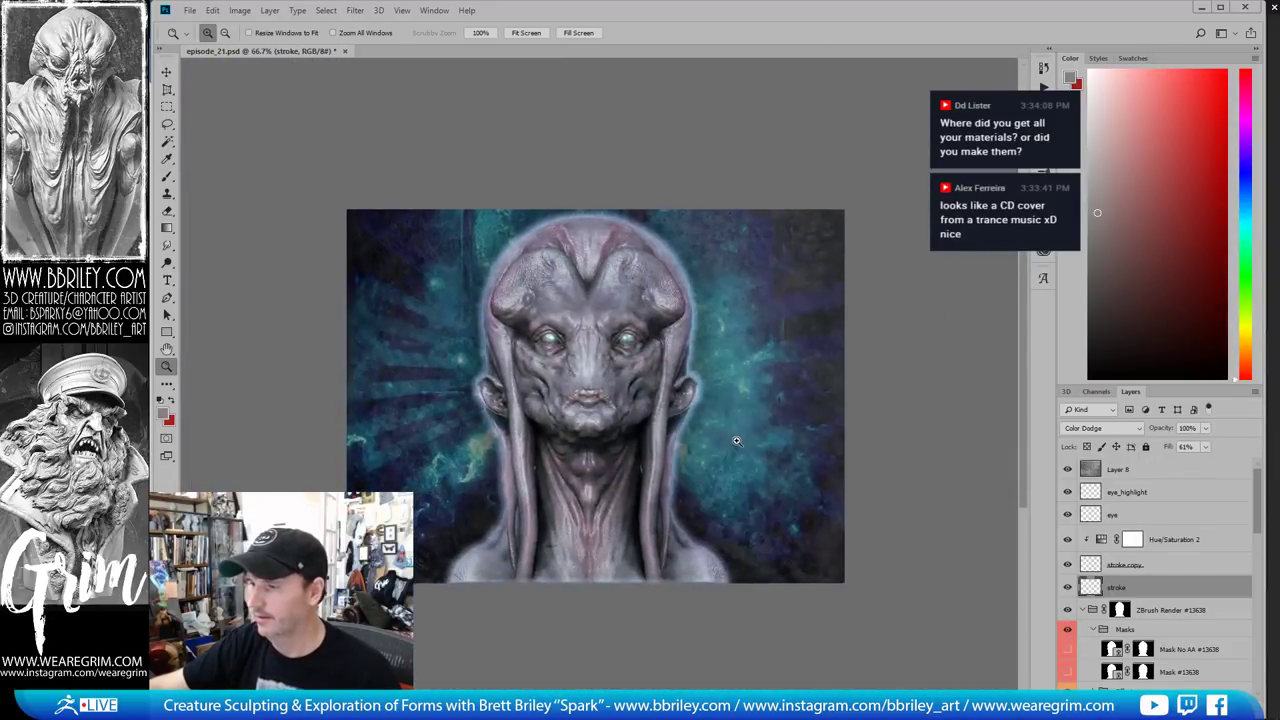
{"action": "left_click", "coordinate": [659, 361]}
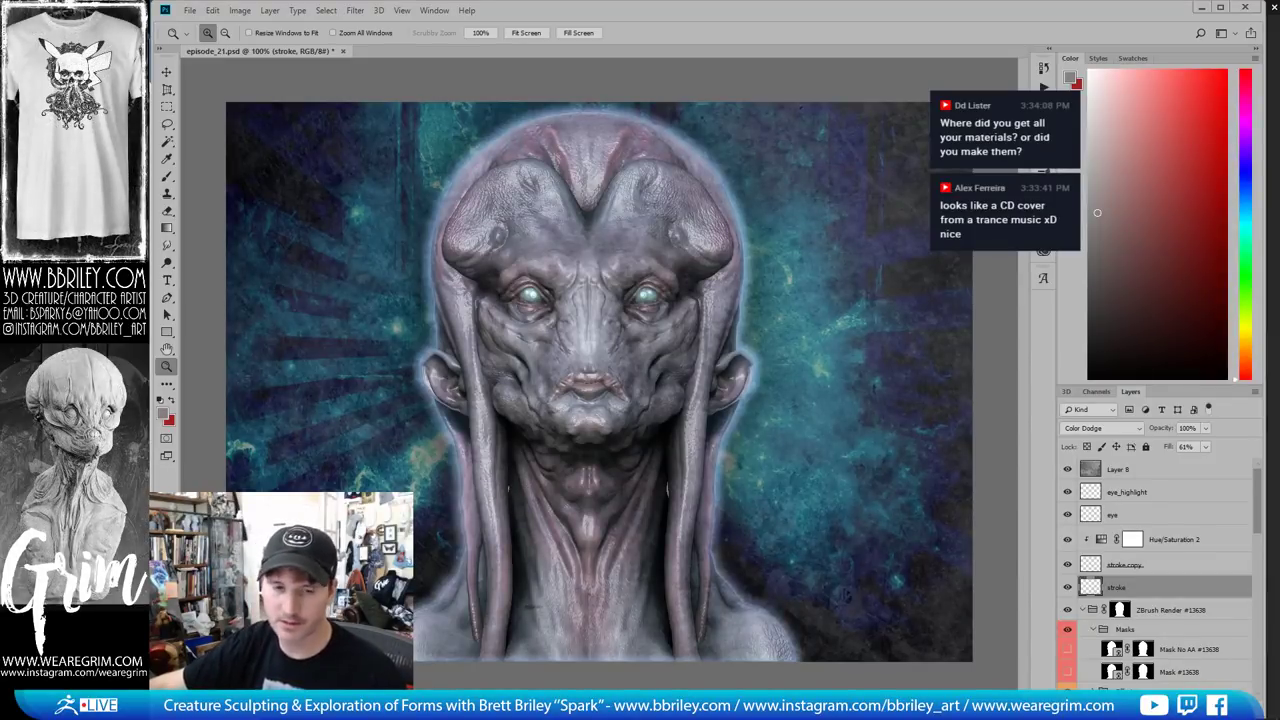
Switch to ZBrush, recall the stored front view of the bust and export it as ZBrush Document.PSD
{"action": "key", "text": "alt+Tab"}
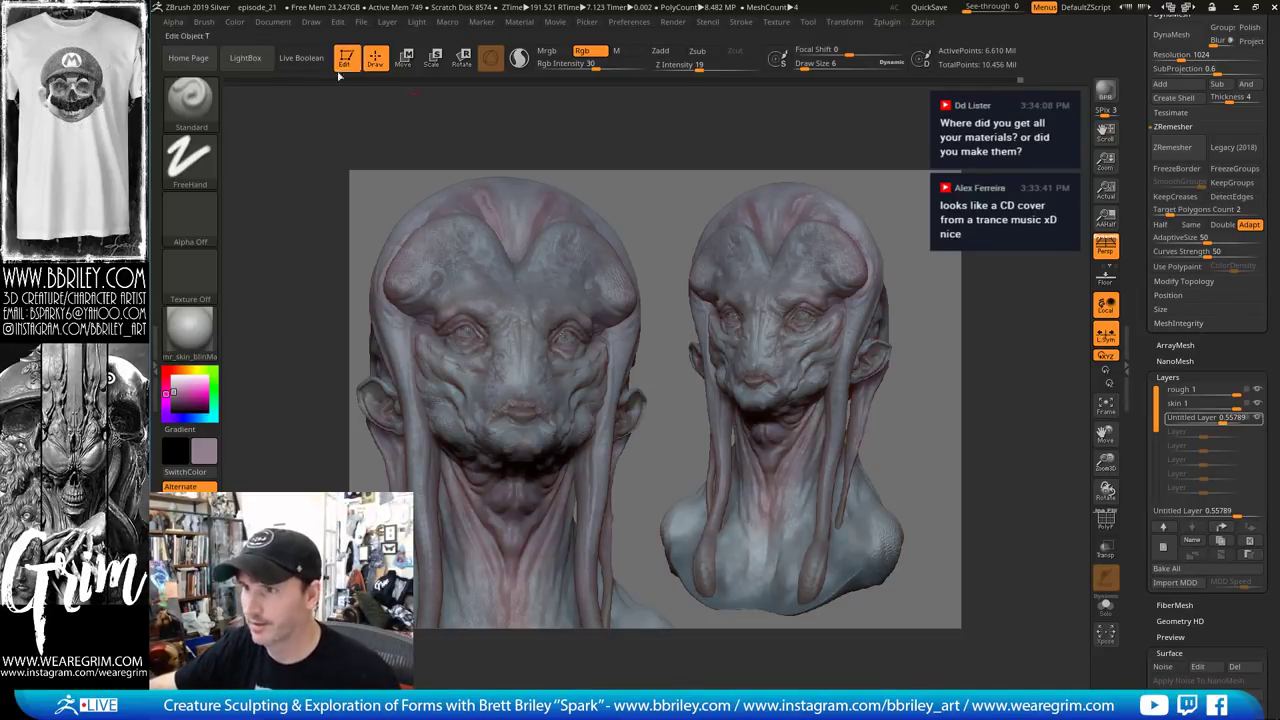
{"action": "left_click", "coordinate": [283, 22]}
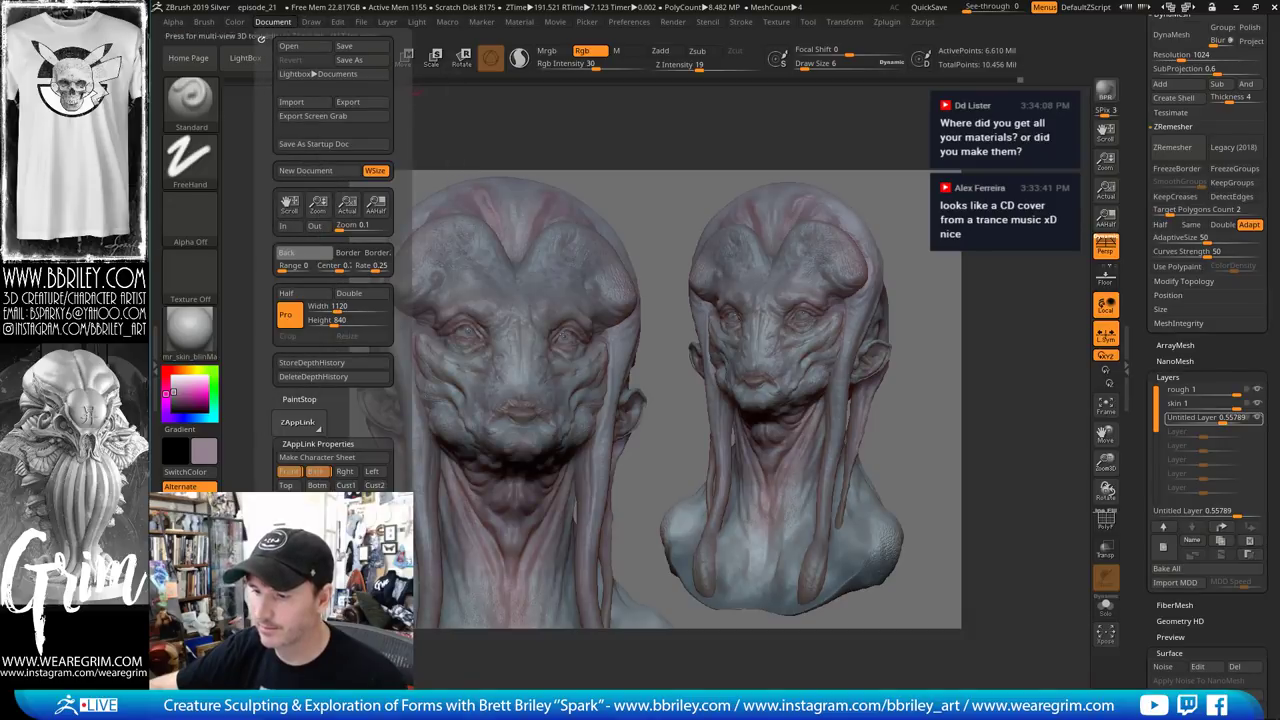
{"action": "left_click", "coordinate": [288, 472]}
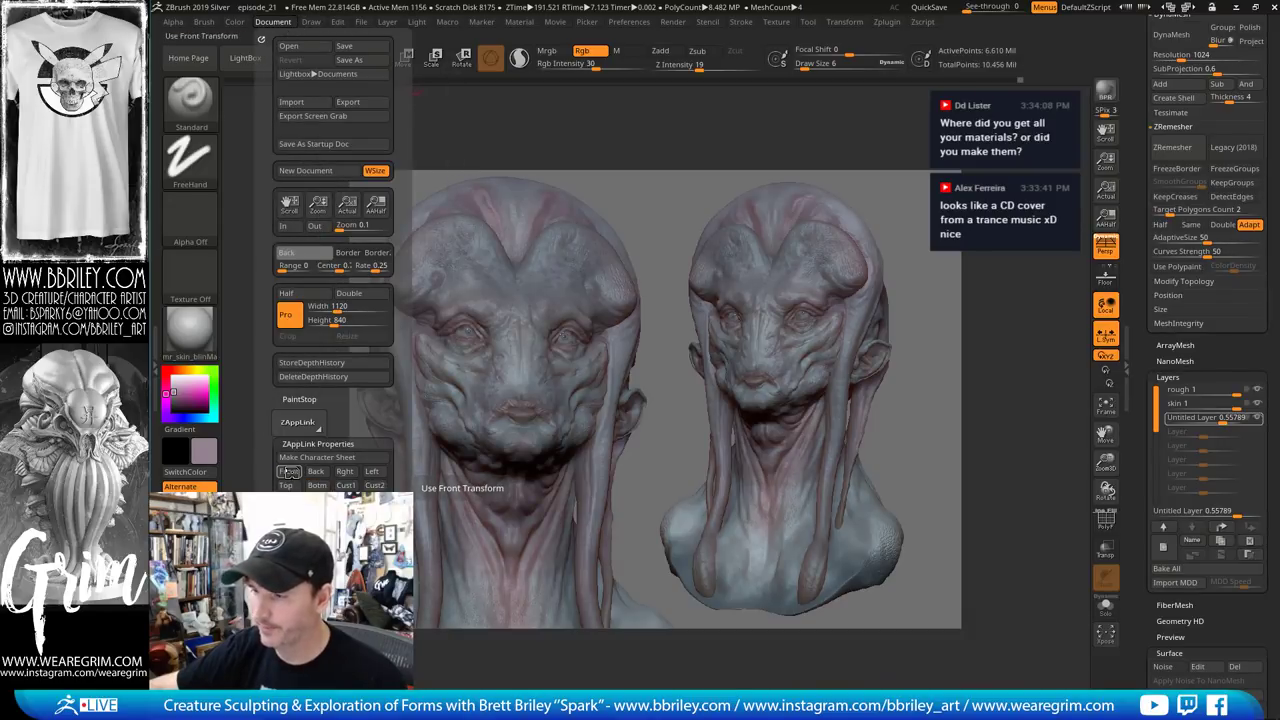
{"action": "left_click", "coordinate": [290, 472]}
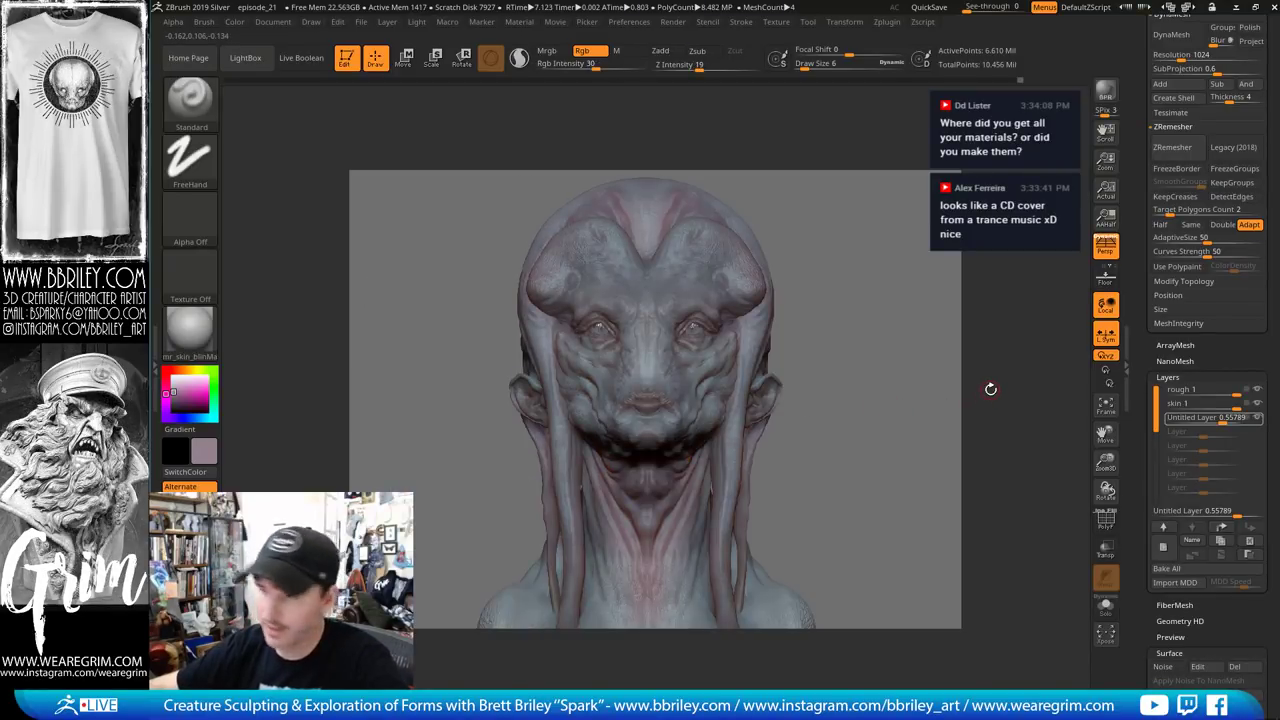
{"action": "left_click", "coordinate": [273, 22]}
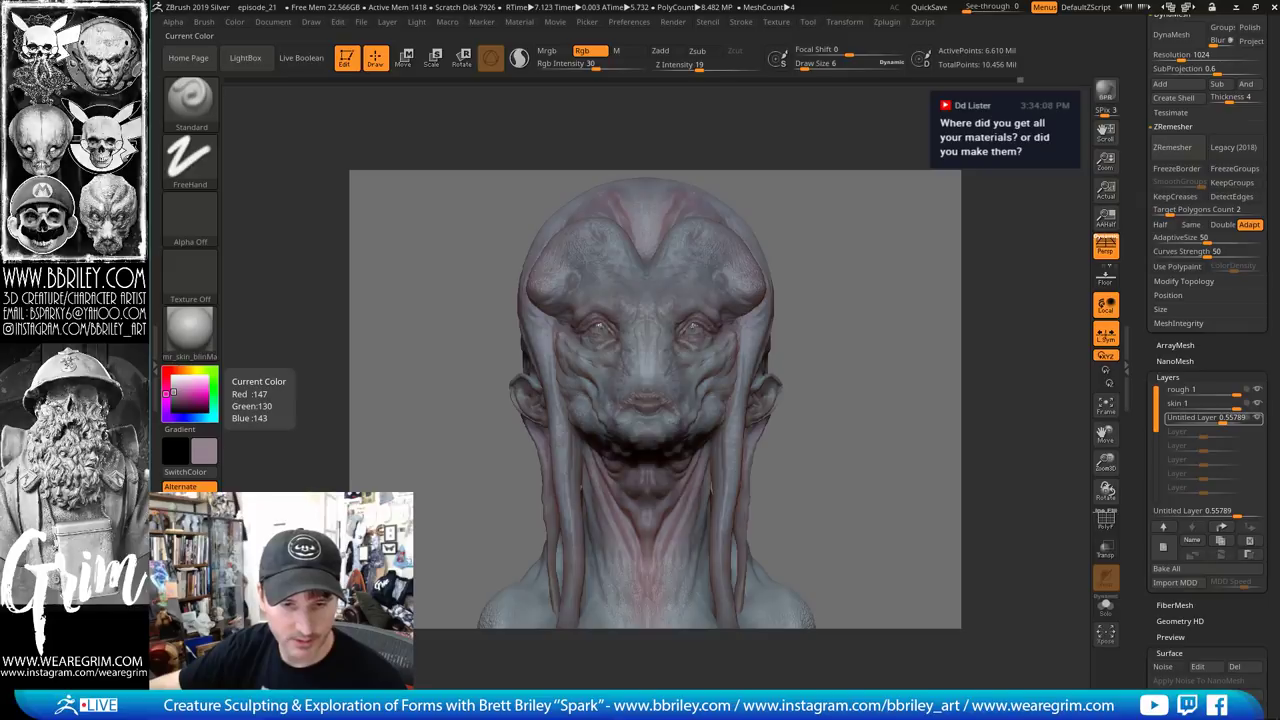
Switch to Photoshop, open ZBrush Document.PSD and copy the entire image
{"action": "key", "text": "alt+Tab"}
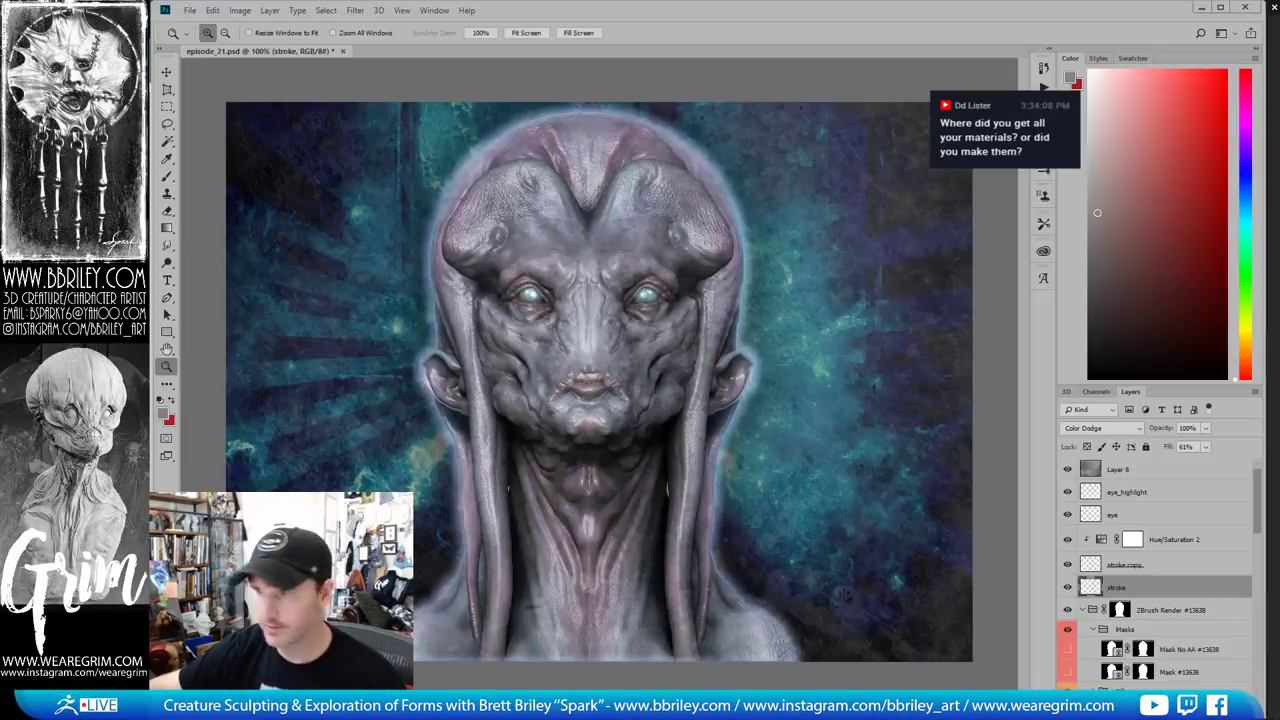
{"action": "left_click", "coordinate": [188, 11]}
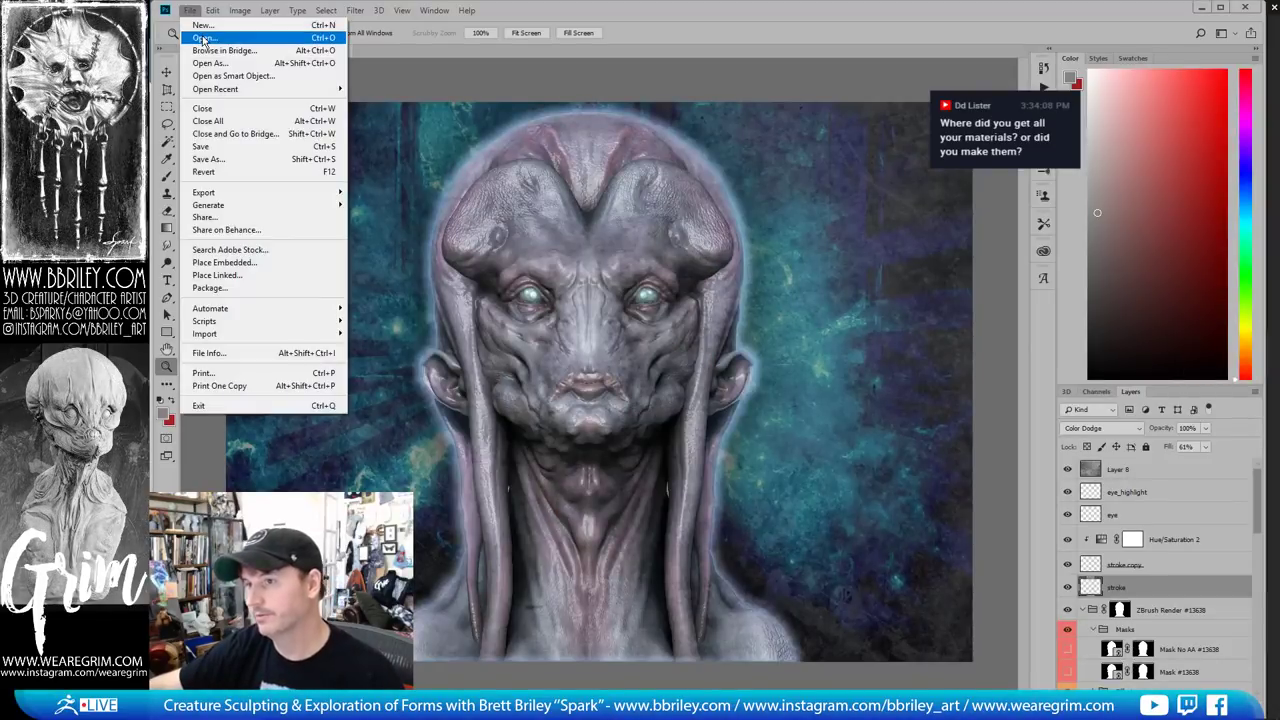
{"action": "left_click", "coordinate": [206, 37]}
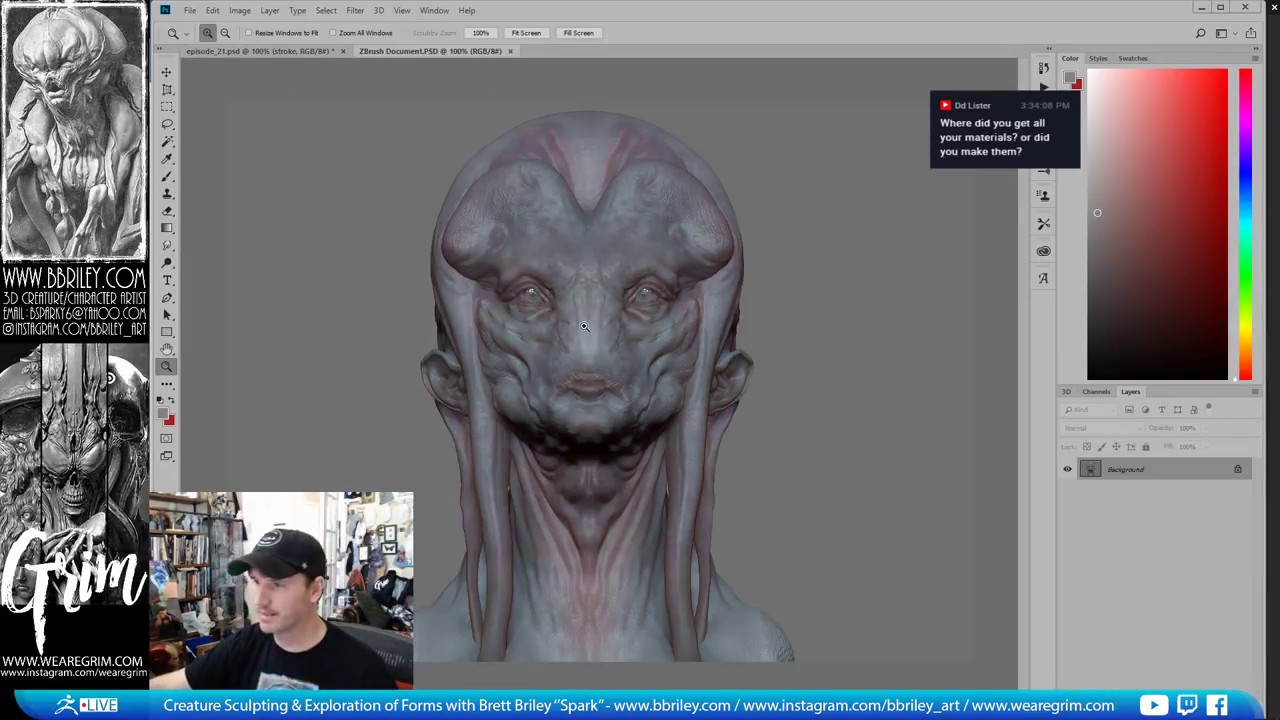
{"action": "left_click", "coordinate": [575, 275]}
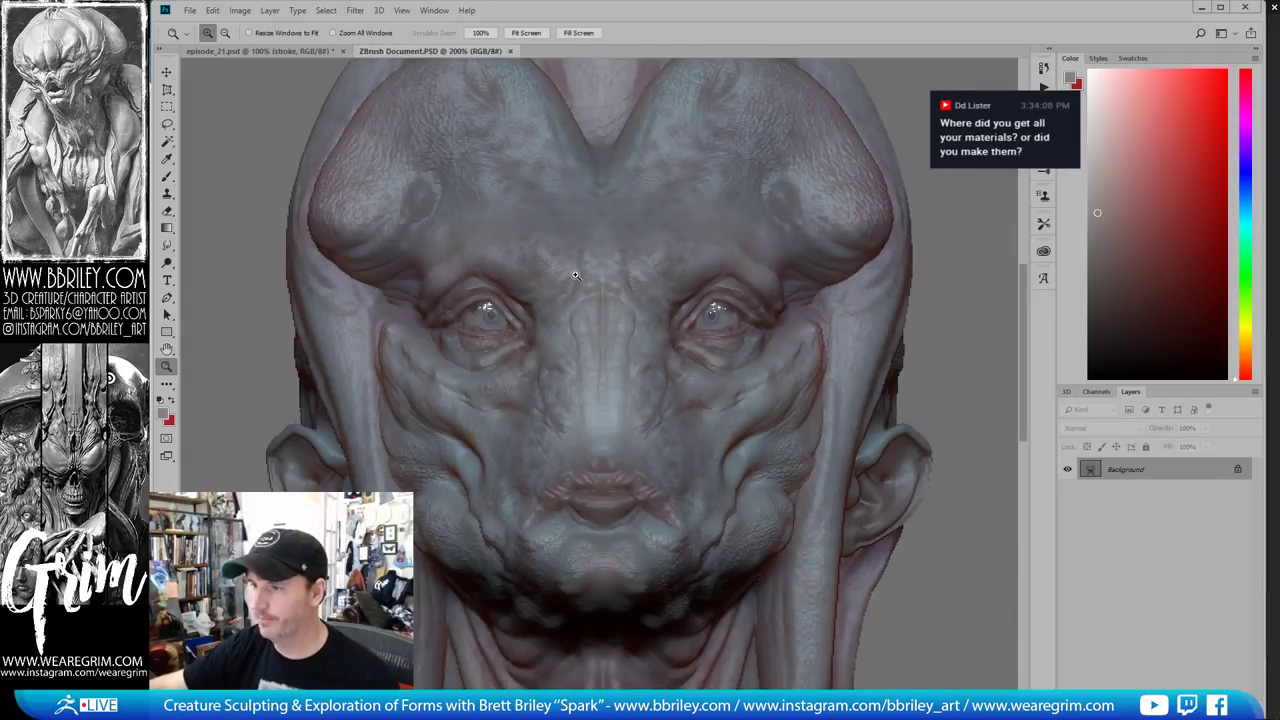
{"action": "left_click", "coordinate": [603, 277], "text": "alt"}
{"action": "key", "text": "ctrl+a"}
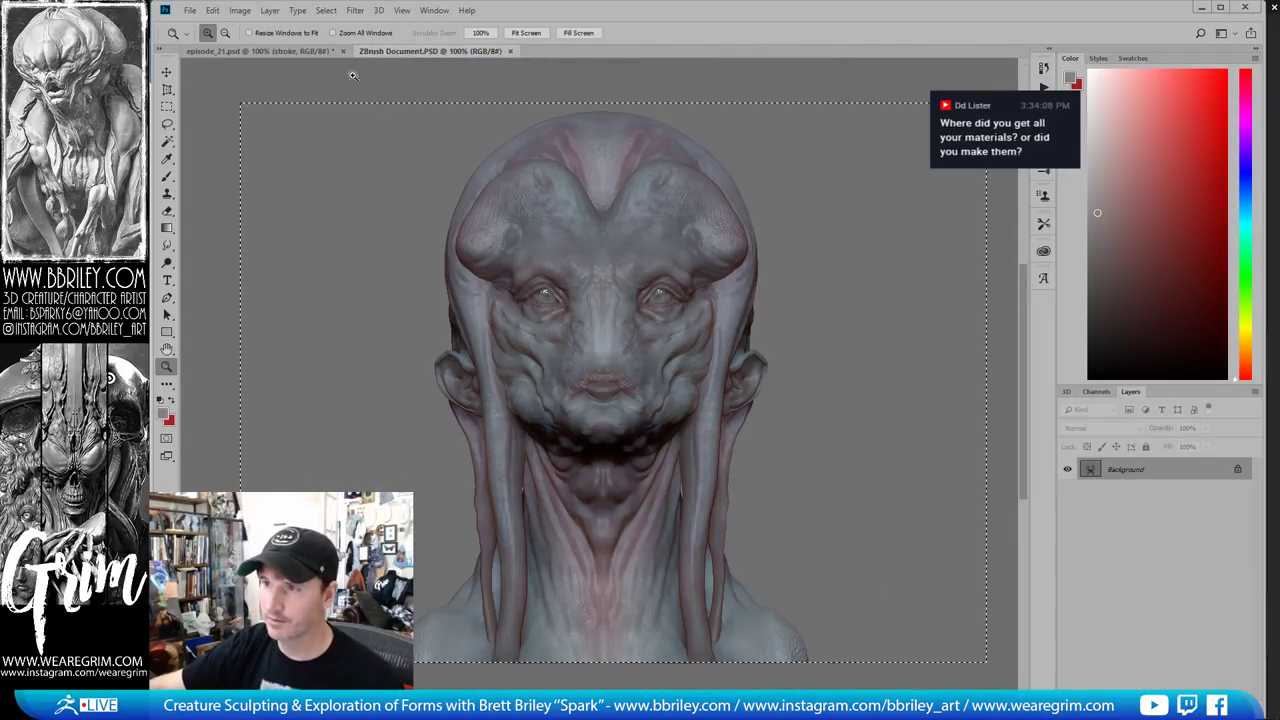
Paste the copied bust image into episode_21.psd and place it above the Depth layer in the Geometry group
{"action": "left_click", "coordinate": [319, 52]}
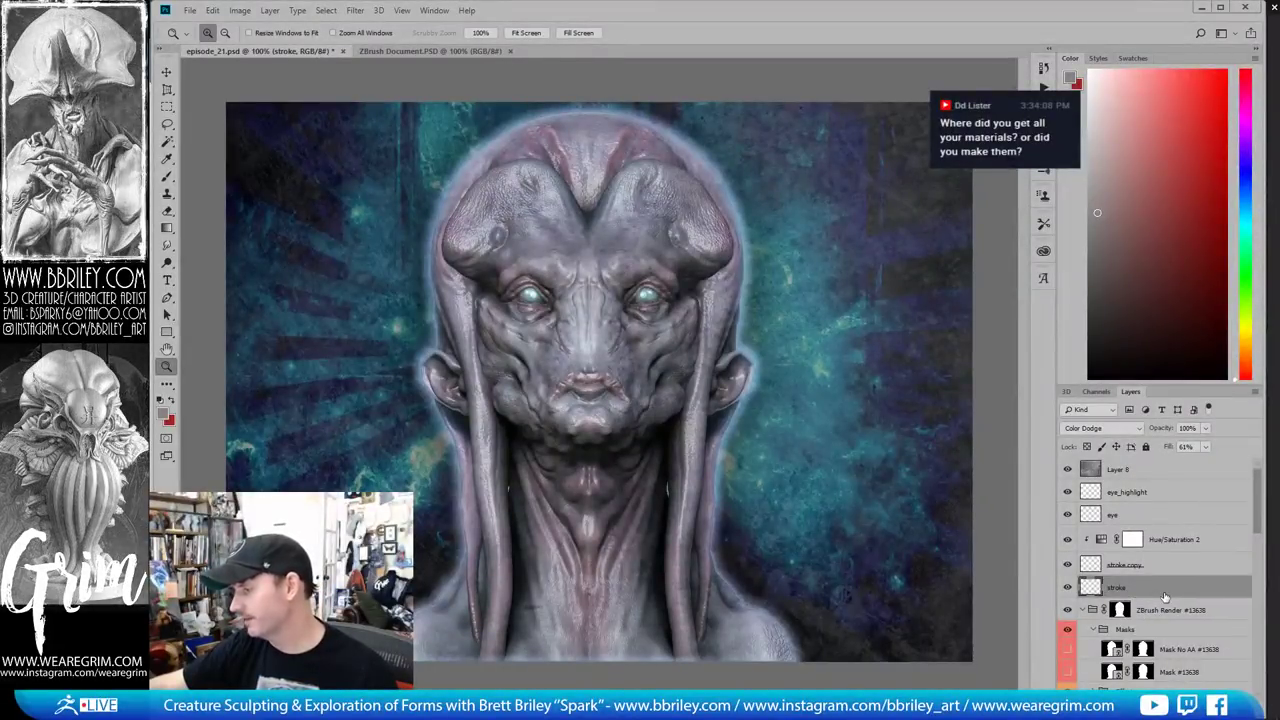
{"action": "scroll", "coordinate": [1163, 597], "scroll_direction": "down", "scroll_amount": 2}
{"action": "scroll", "coordinate": [1147, 567], "scroll_direction": "down", "scroll_amount": 3}
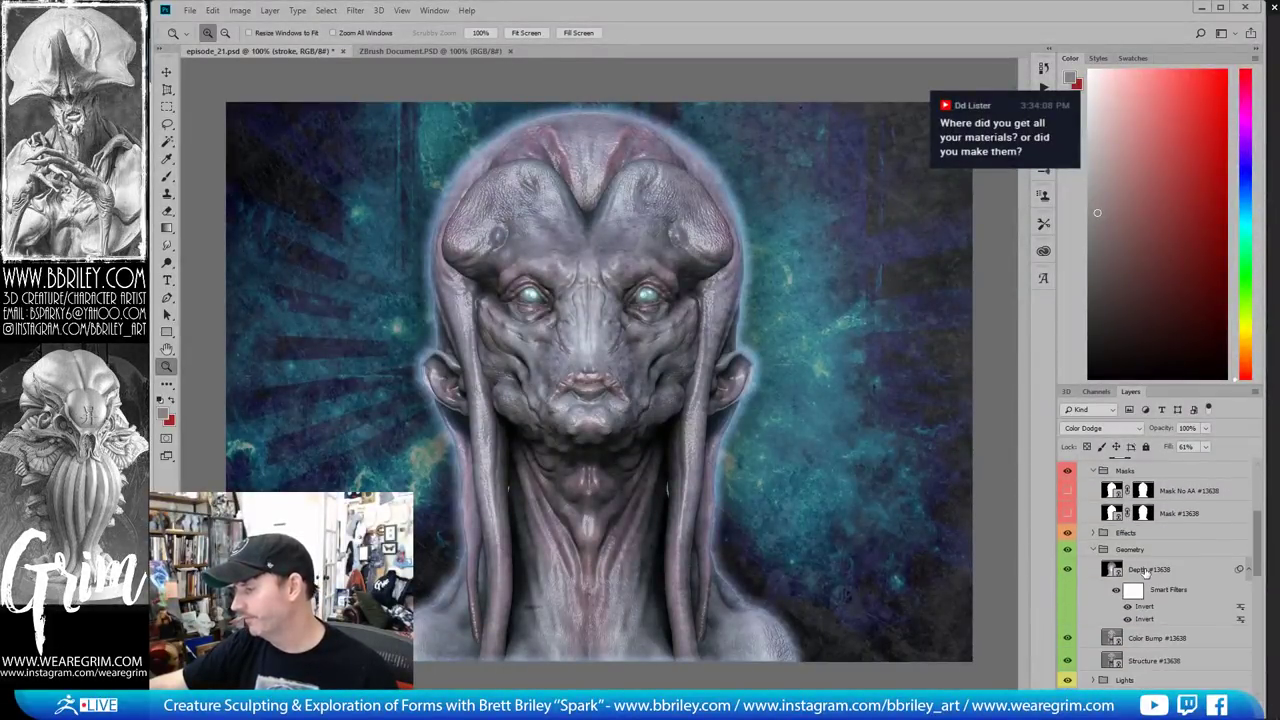
{"action": "left_click", "coordinate": [1160, 570]}
{"action": "scroll", "coordinate": [1158, 616], "scroll_direction": "down", "scroll_amount": 2}
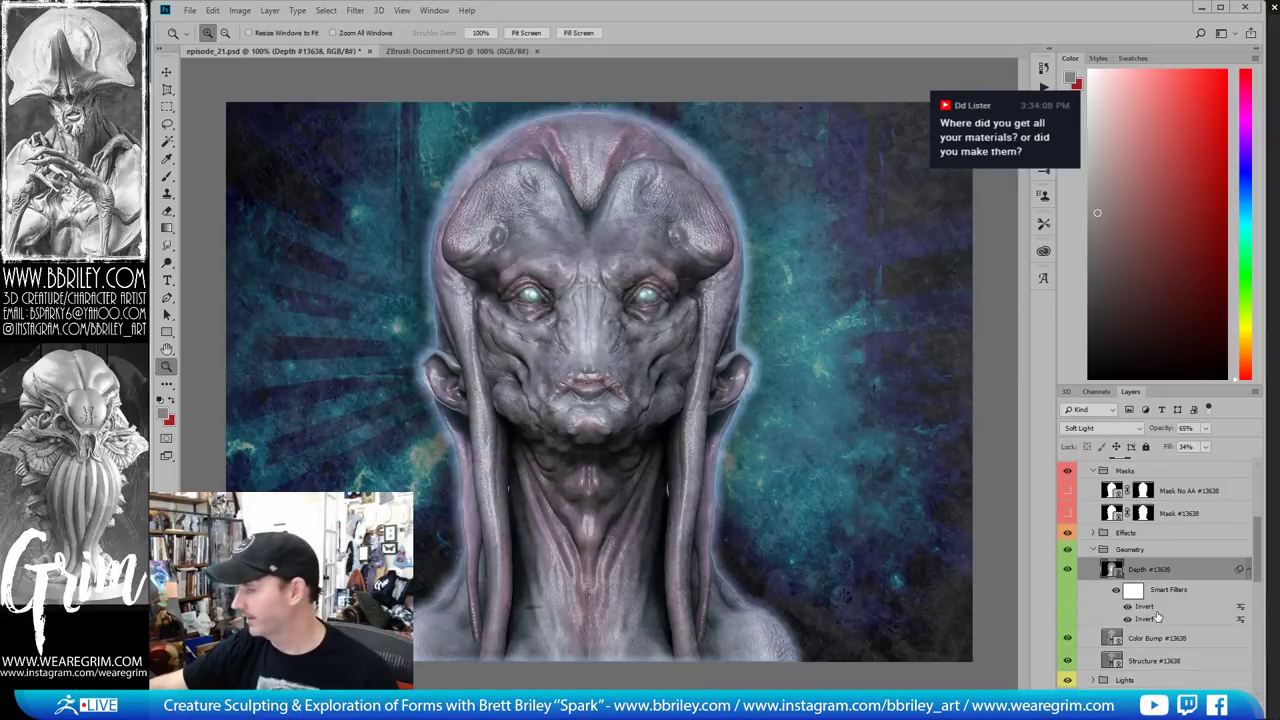
{"action": "left_click", "coordinate": [1158, 601]}
{"action": "key", "text": "ctrl+v"}
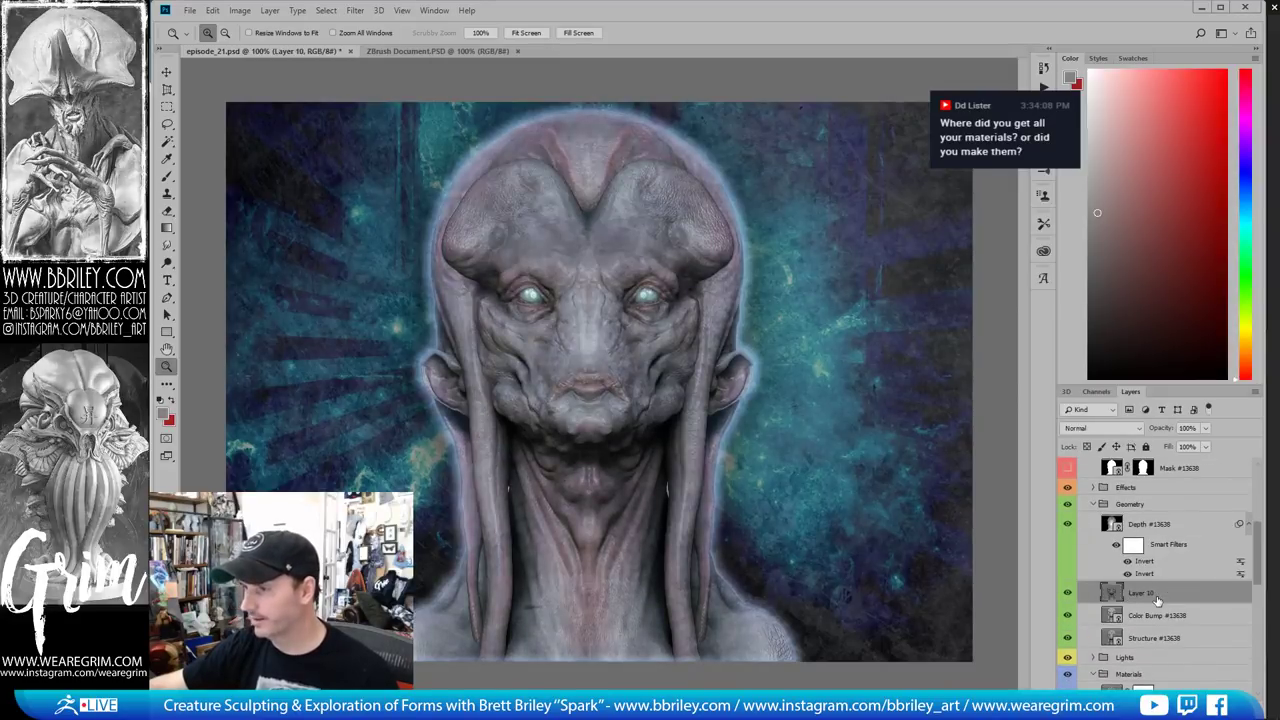
{"action": "left_click_drag", "start_coordinate": [1157, 598], "coordinate": [1154, 518]}
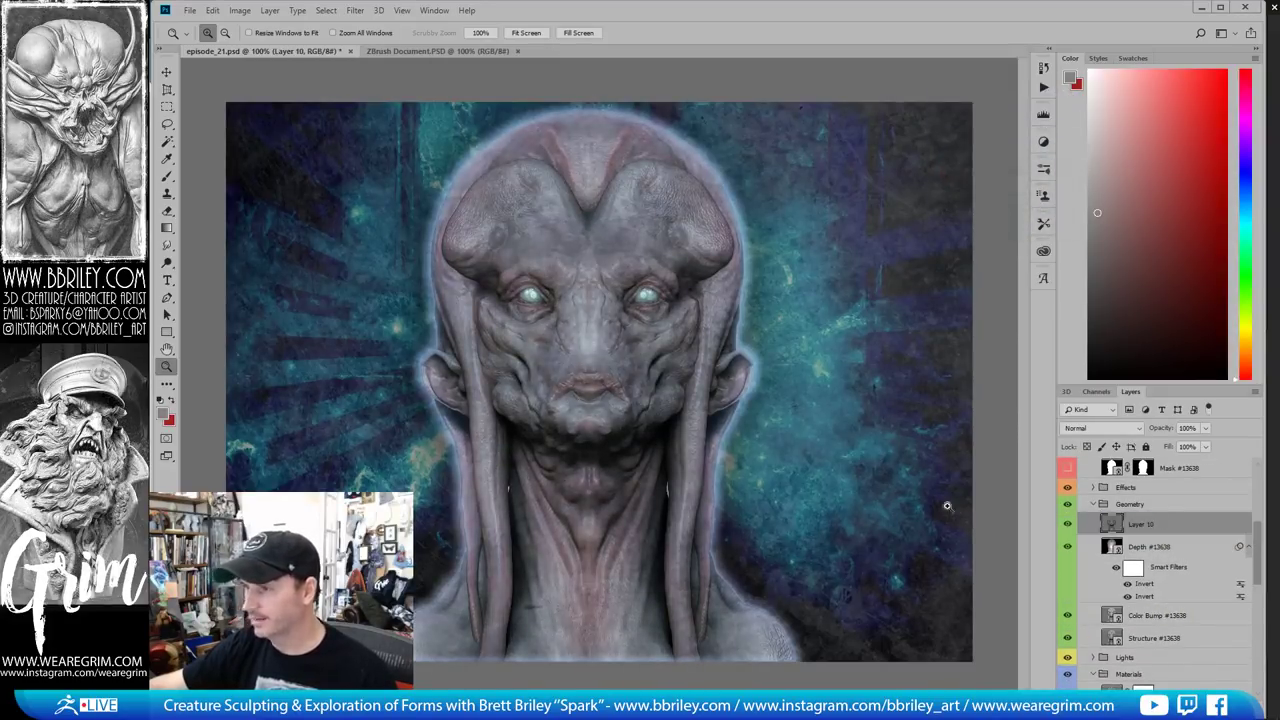
Toggle the pasted bust layer's visibility to compare the skin detail on the face with and without it
{"action": "left_click", "coordinate": [544, 234]}
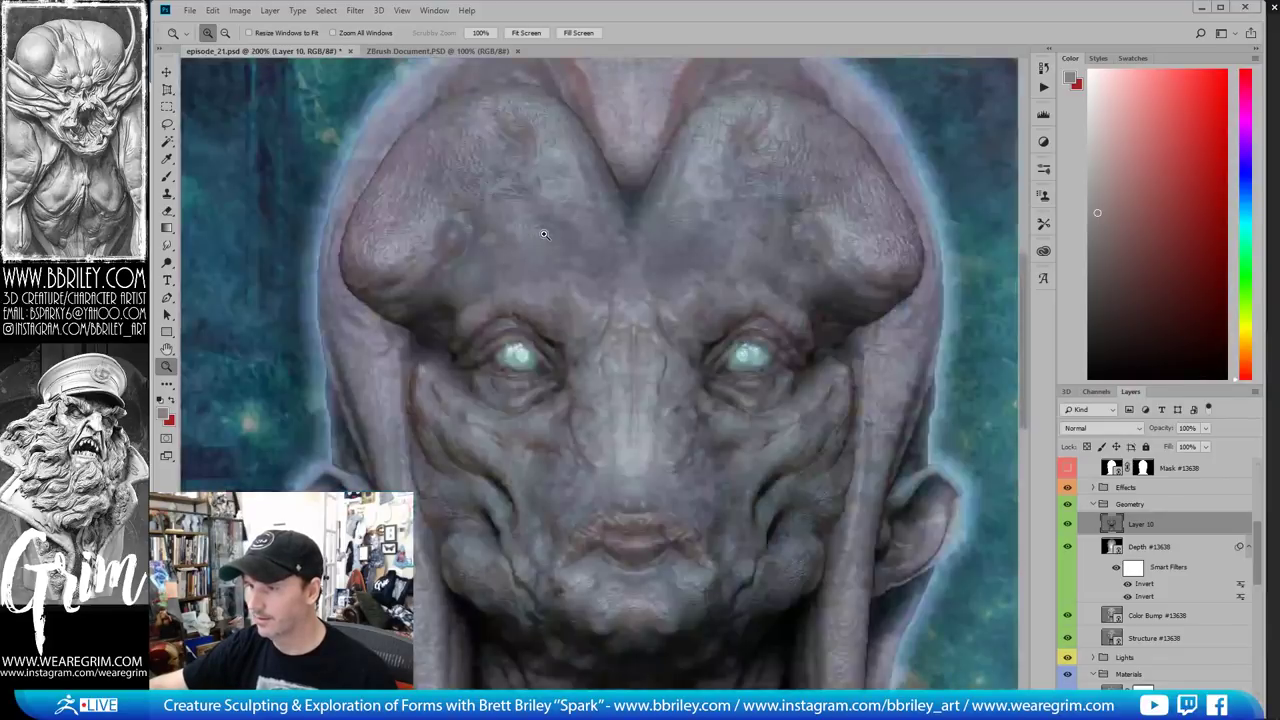
{"action": "left_click", "coordinate": [1074, 526]}
{"action": "left_click", "coordinate": [1074, 526]}
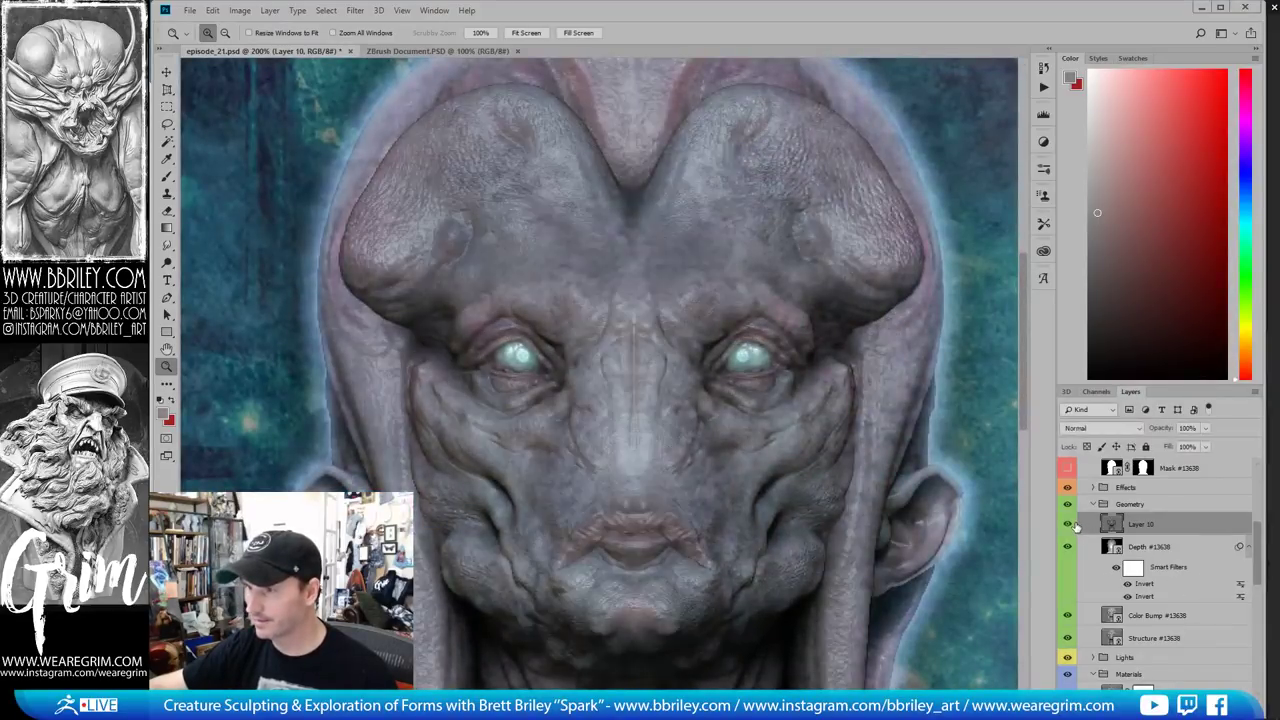
{"action": "left_click", "coordinate": [1074, 526]}
{"action": "left_click", "coordinate": [1074, 526]}
{"action": "left_click", "coordinate": [866, 510], "text": "alt"}
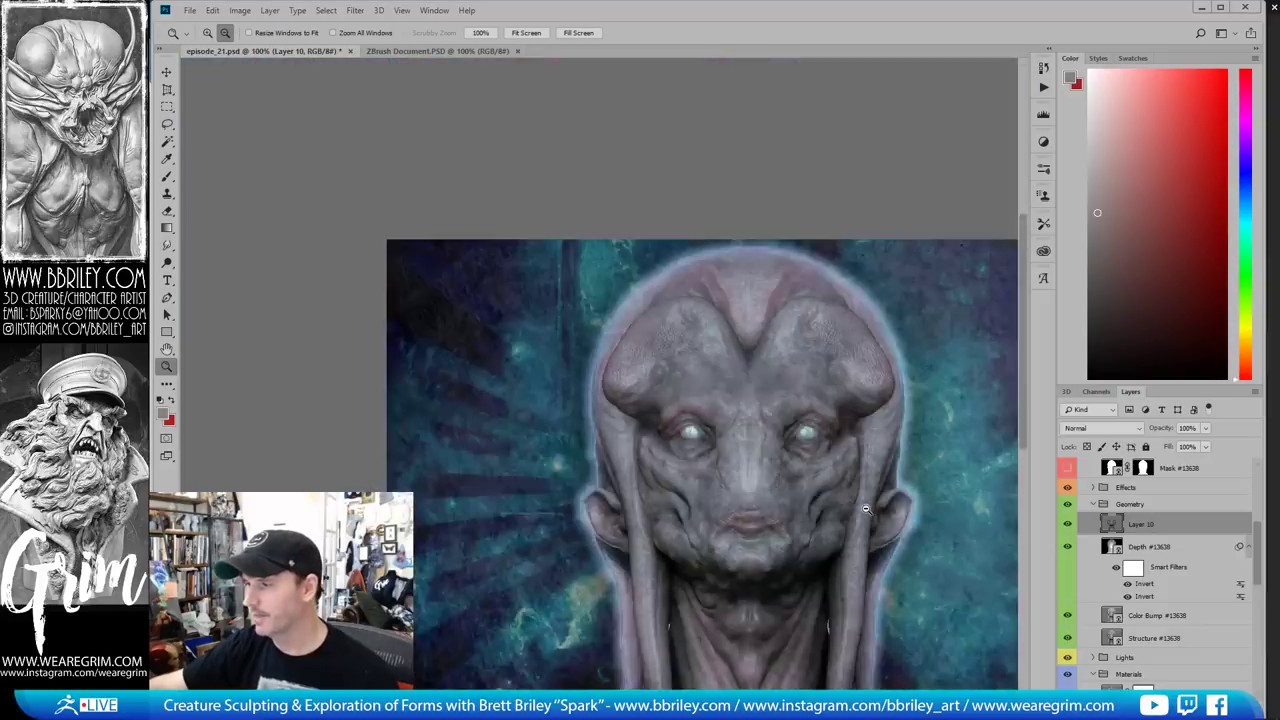
{"action": "left_click", "coordinate": [866, 510], "text": "alt"}
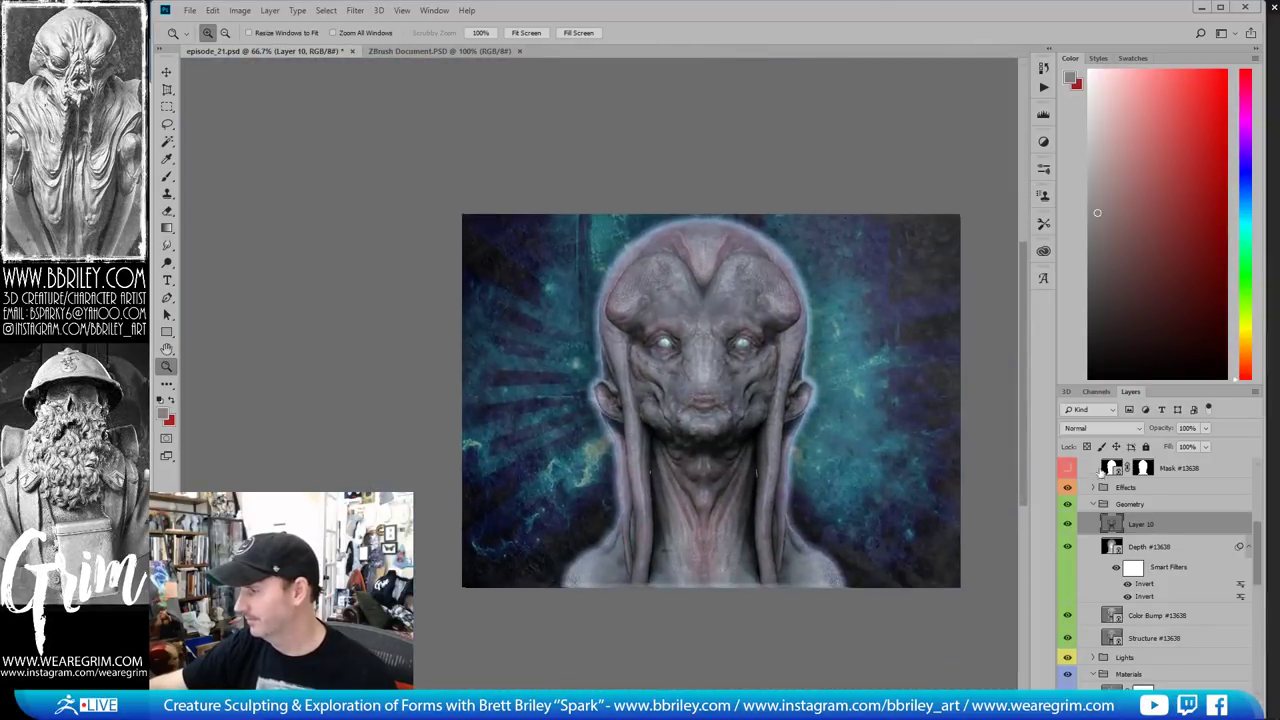
Compare the image with and without Layer 8, keep the layer visible and set its fill to 40%
{"action": "scroll", "coordinate": [1090, 514], "scroll_direction": "up", "scroll_amount": 5}
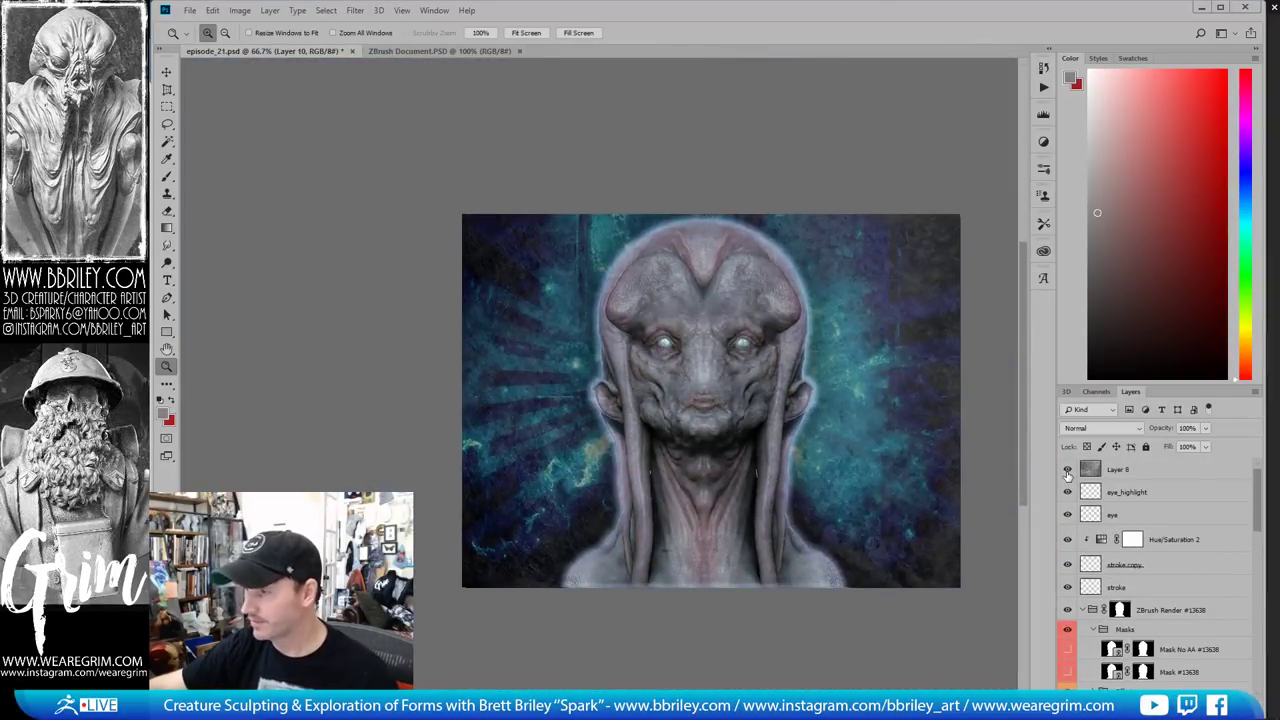
{"action": "left_click", "coordinate": [1067, 470]}
{"action": "left_click", "coordinate": [1067, 470]}
{"action": "left_click", "coordinate": [1067, 470]}
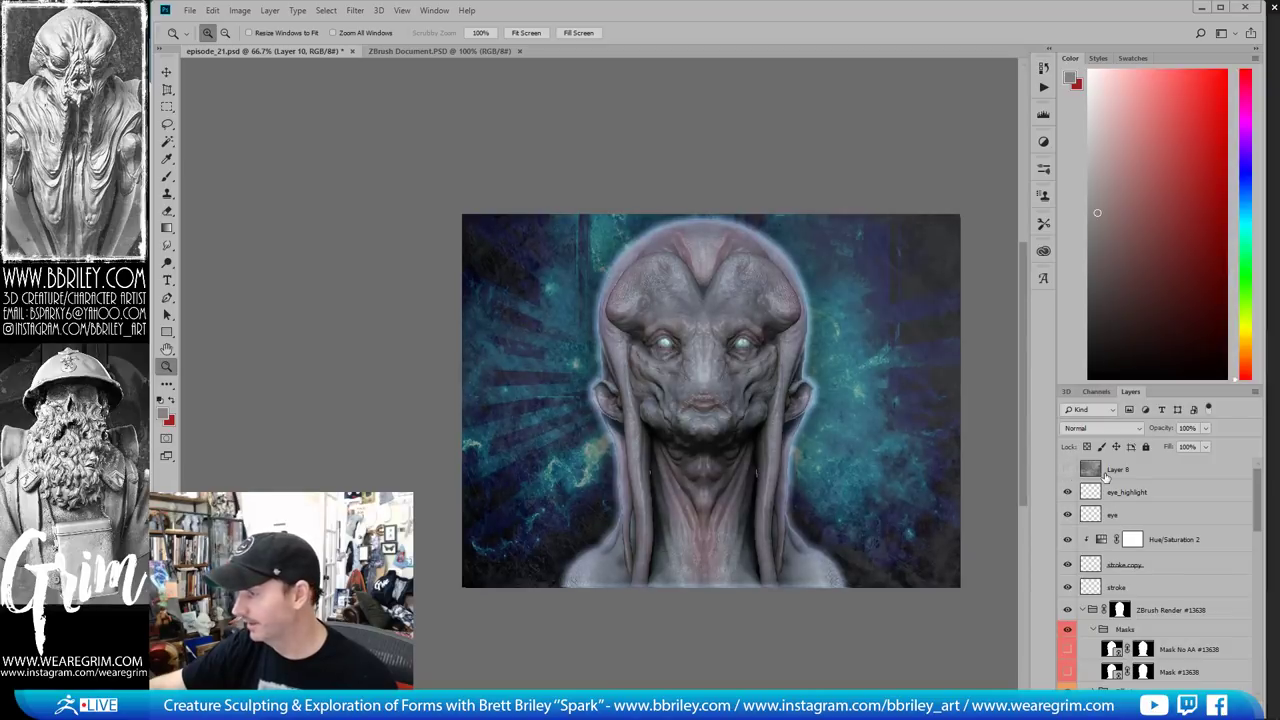
{"action": "left_click", "coordinate": [1140, 469]}
{"action": "mouse_move", "coordinate": [1206, 446]}
{"action": "left_mouse_down"}
{"action": "mouse_move", "coordinate": [1180, 459]}
{"action": "mouse_move", "coordinate": [1191, 466]}
{"action": "left_mouse_up"}
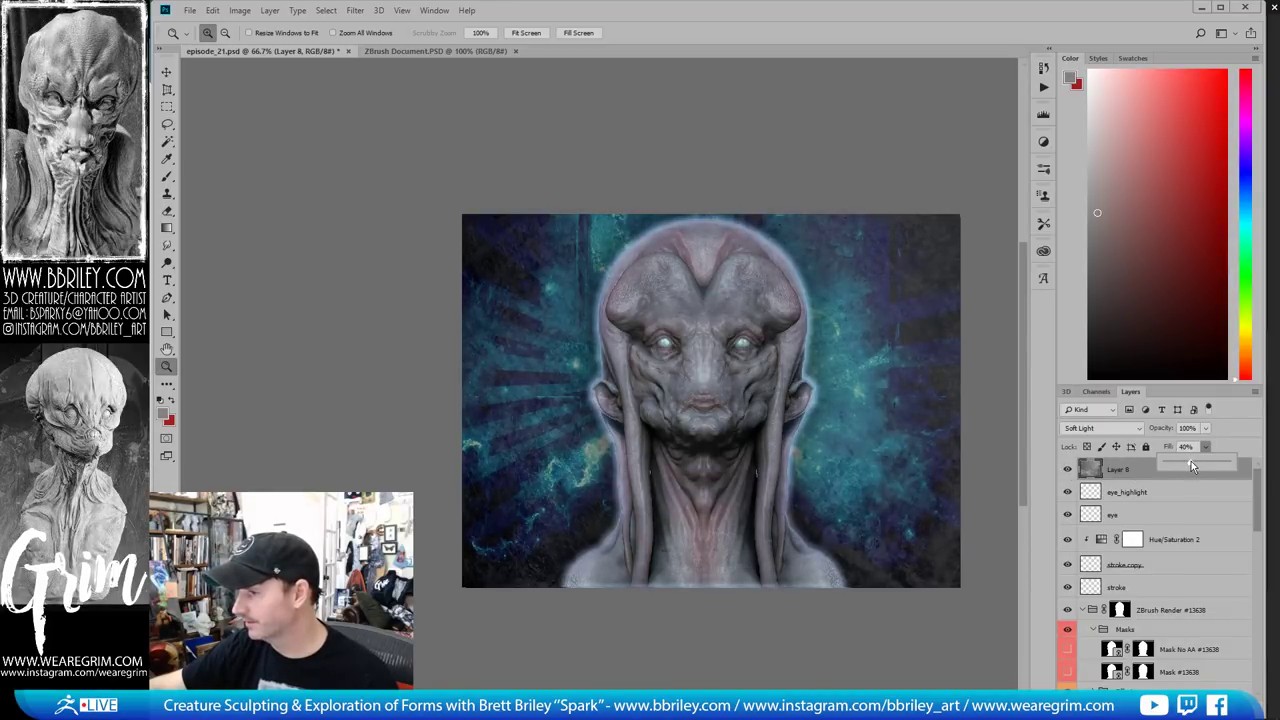
{"action": "left_click", "coordinate": [732, 386]}
{"action": "left_click", "coordinate": [700, 368]}
{"action": "left_click", "coordinate": [657, 443], "text": "alt"}
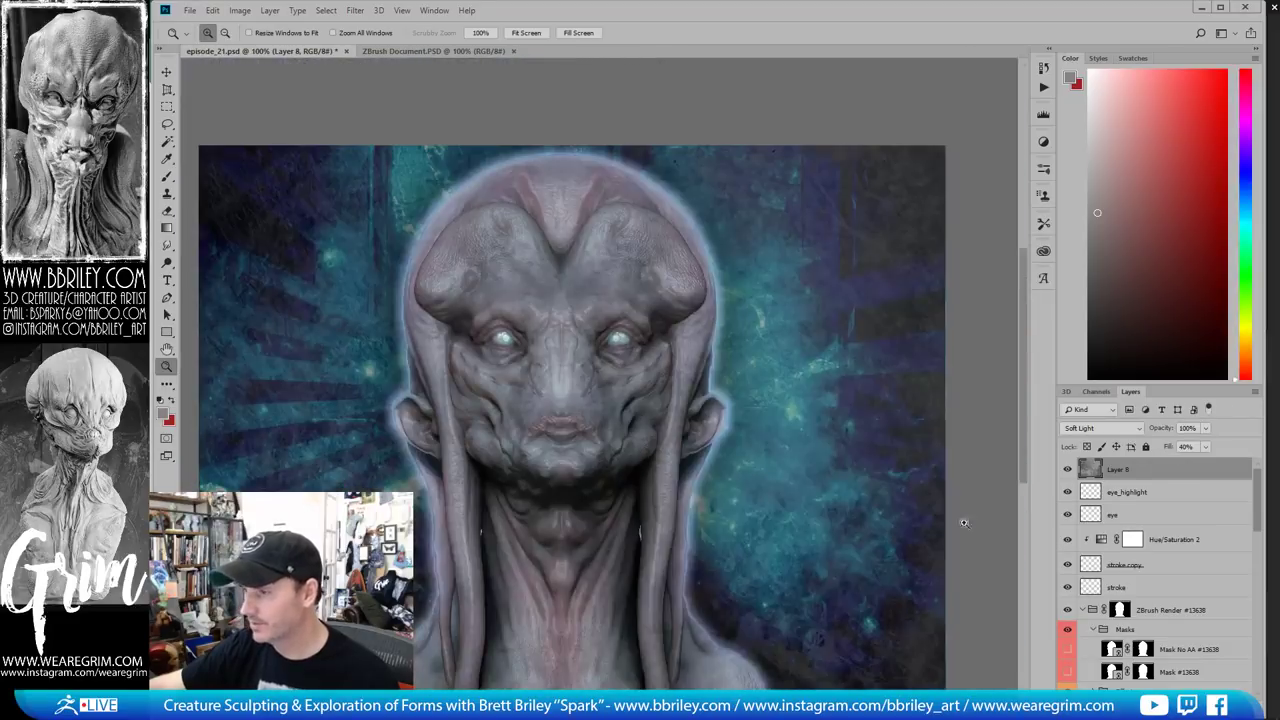
Reduce the pasted bust layer's fill to 71% and save episode_21.psd
{"action": "scroll", "coordinate": [1145, 573], "scroll_direction": "down", "scroll_amount": 4}
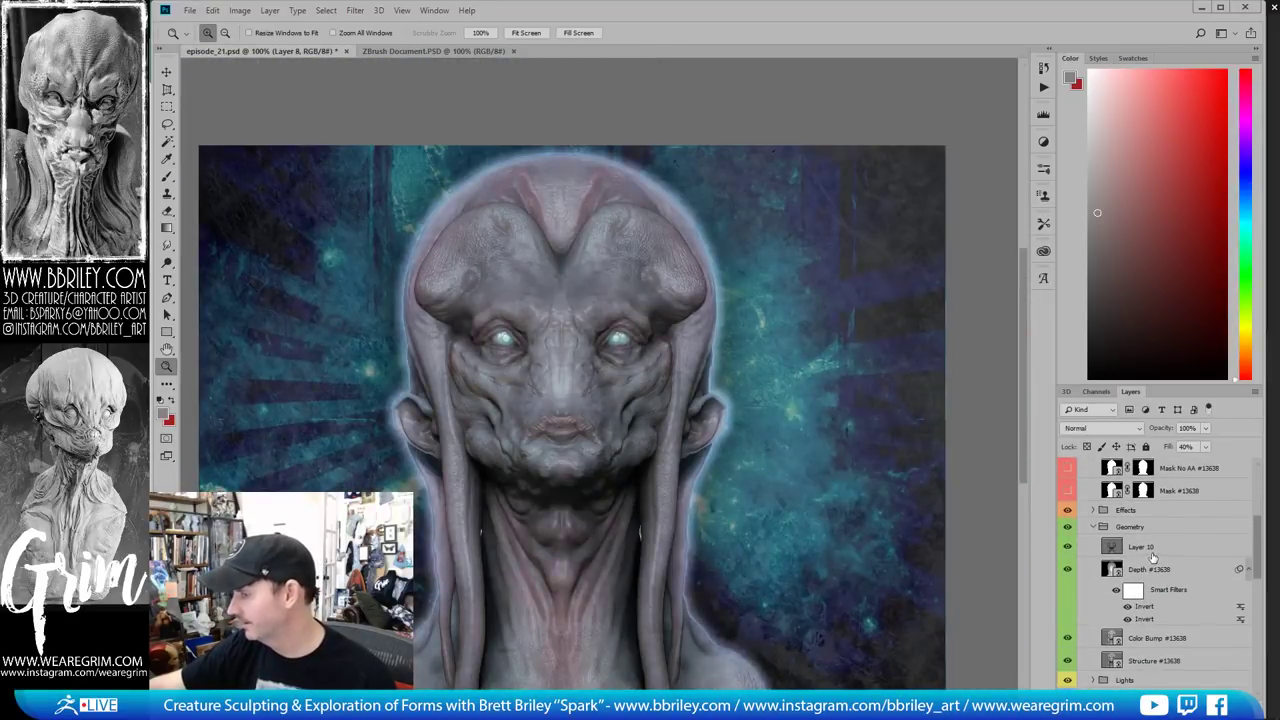
{"action": "left_click", "coordinate": [1150, 550]}
{"action": "mouse_move", "coordinate": [1206, 453]}
{"action": "left_mouse_down"}
{"action": "mouse_move", "coordinate": [1174, 461]}
{"action": "mouse_move", "coordinate": [1188, 468]}
{"action": "left_mouse_up"}
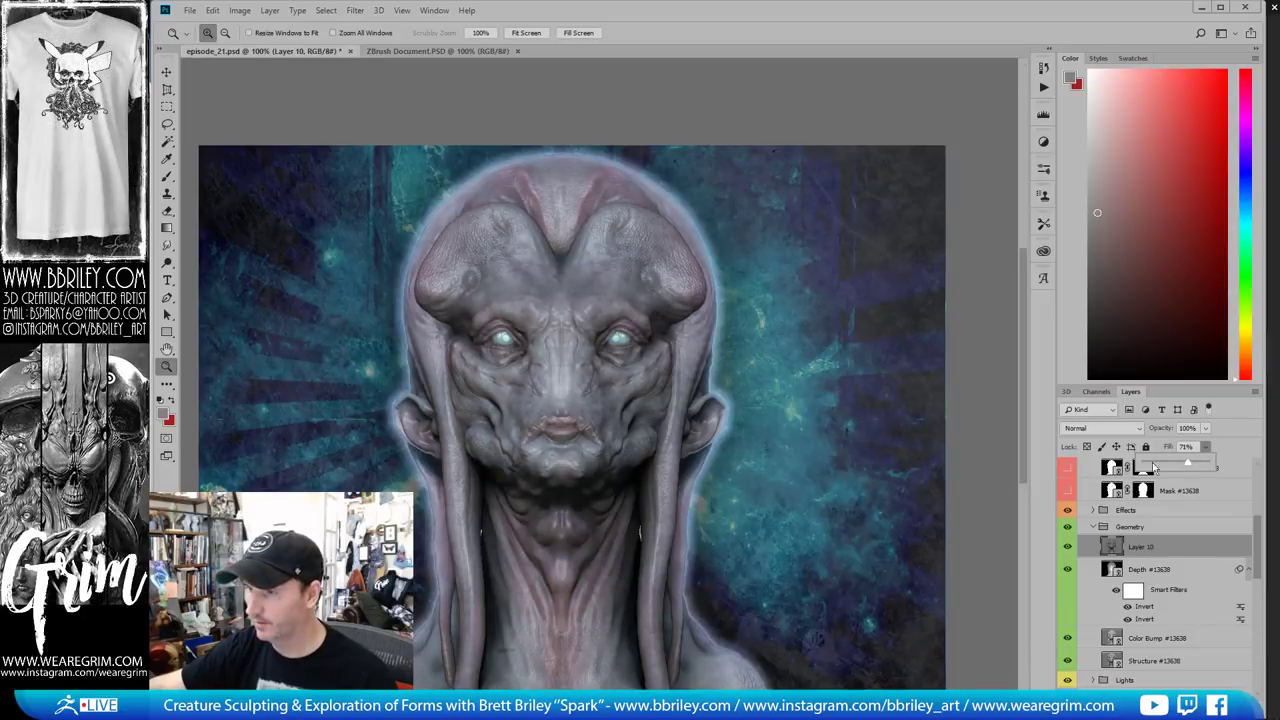
{"action": "left_click_drag", "start_coordinate": [602, 424], "coordinate": [640, 387]}
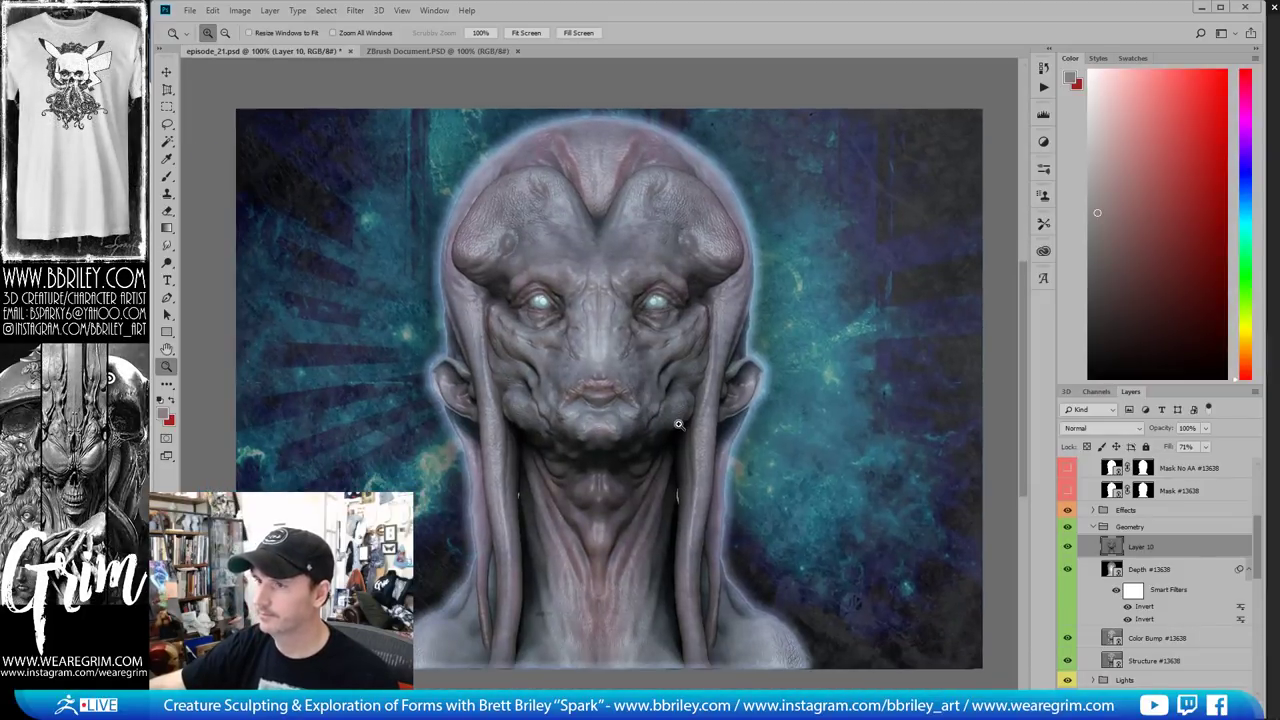
{"action": "key", "text": "ctrl+s"}
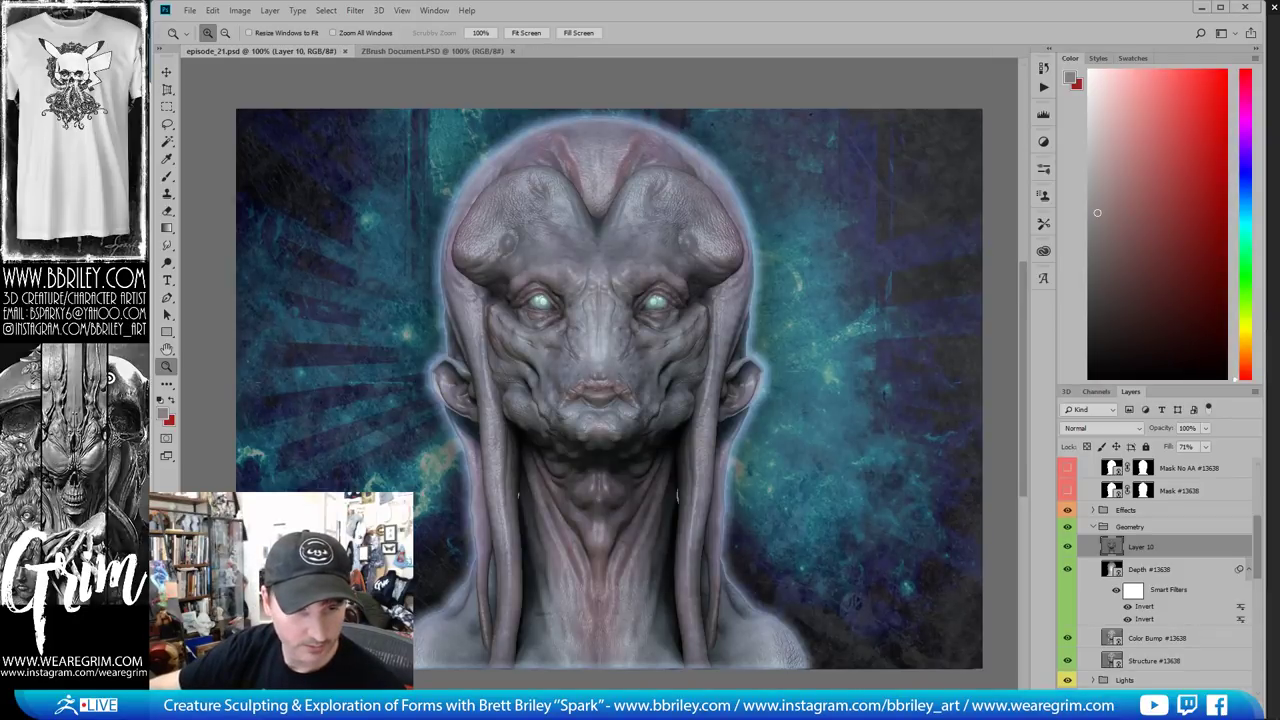
Switch to ZBrush and snapshot the bust's front view onto the canvas, with the live model turned to a three-quarter view beside it
{"action": "key", "text": "alt+Tab"}
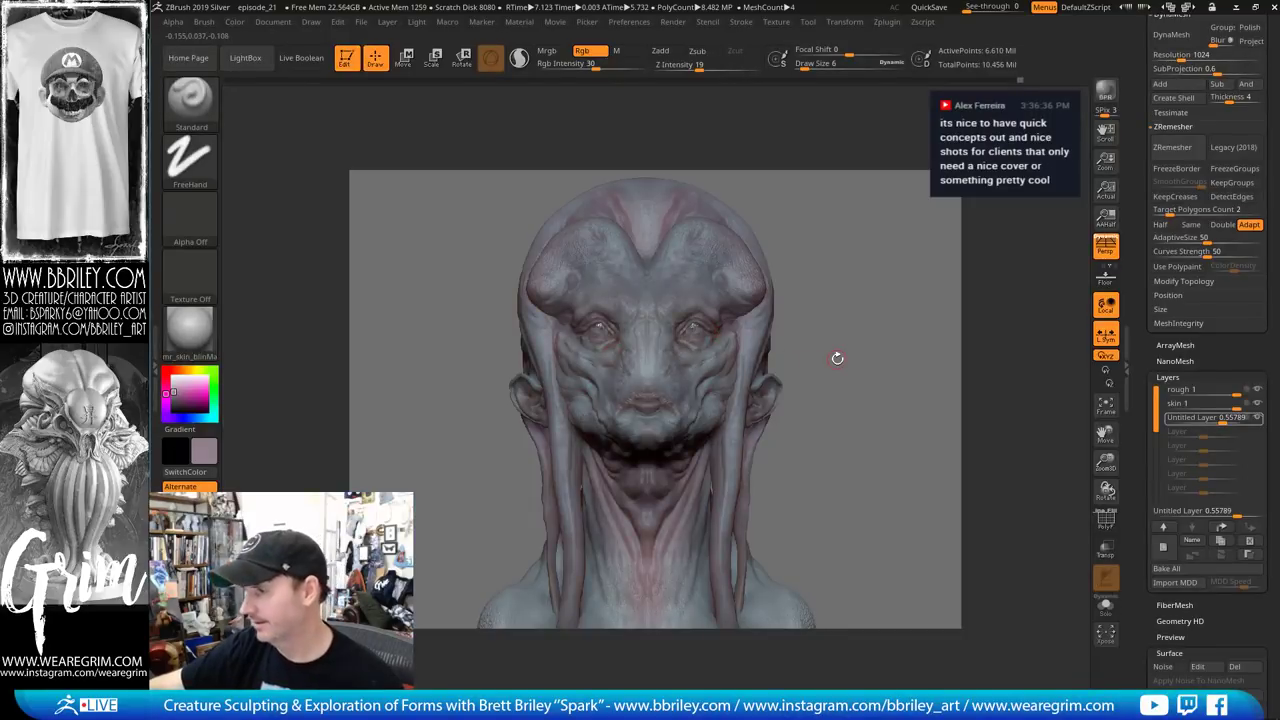
{"action": "mouse_move", "coordinate": [872, 388]}
{"action": "left_mouse_down", "text": "alt"}
{"action": "mouse_move", "coordinate": [794, 399]}
{"action": "mouse_move", "coordinate": [790, 434]}
{"action": "mouse_move", "coordinate": [937, 469]}
{"action": "mouse_move", "coordinate": [943, 500]}
{"action": "left_mouse_up", "text": "alt"}
{"action": "key", "text": "shift+s"}
{"action": "key", "text": "shift"}
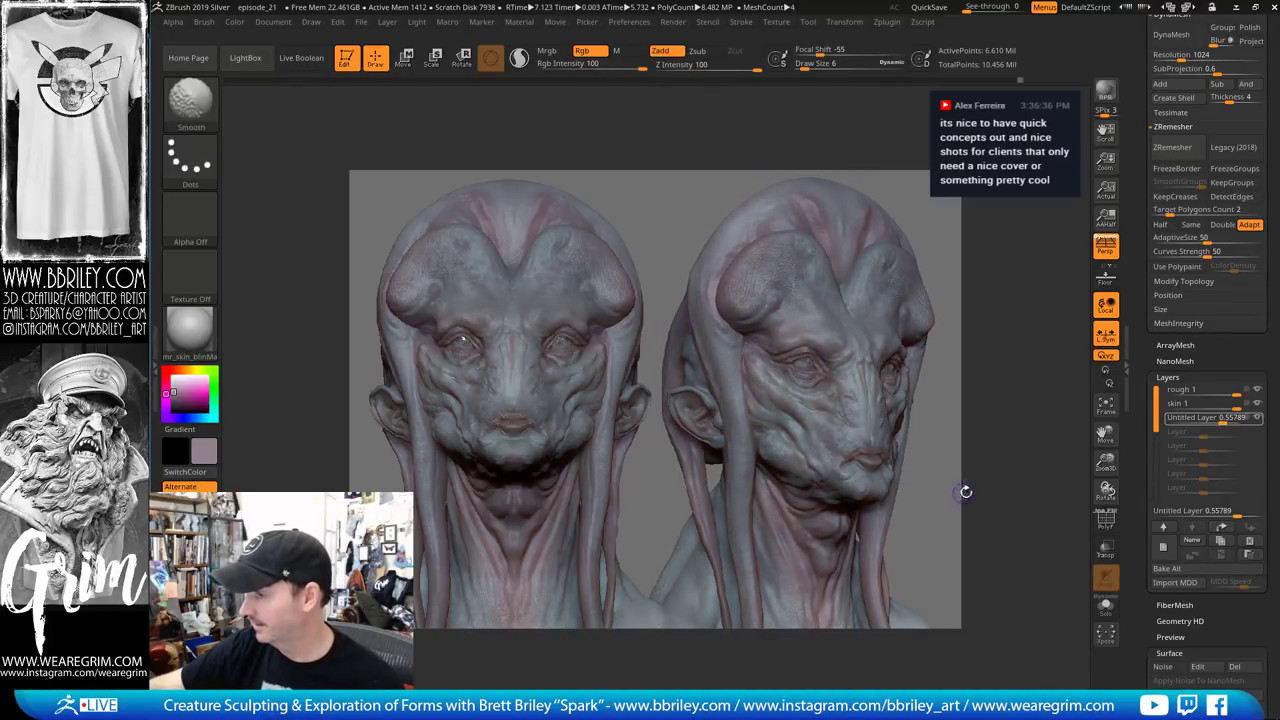